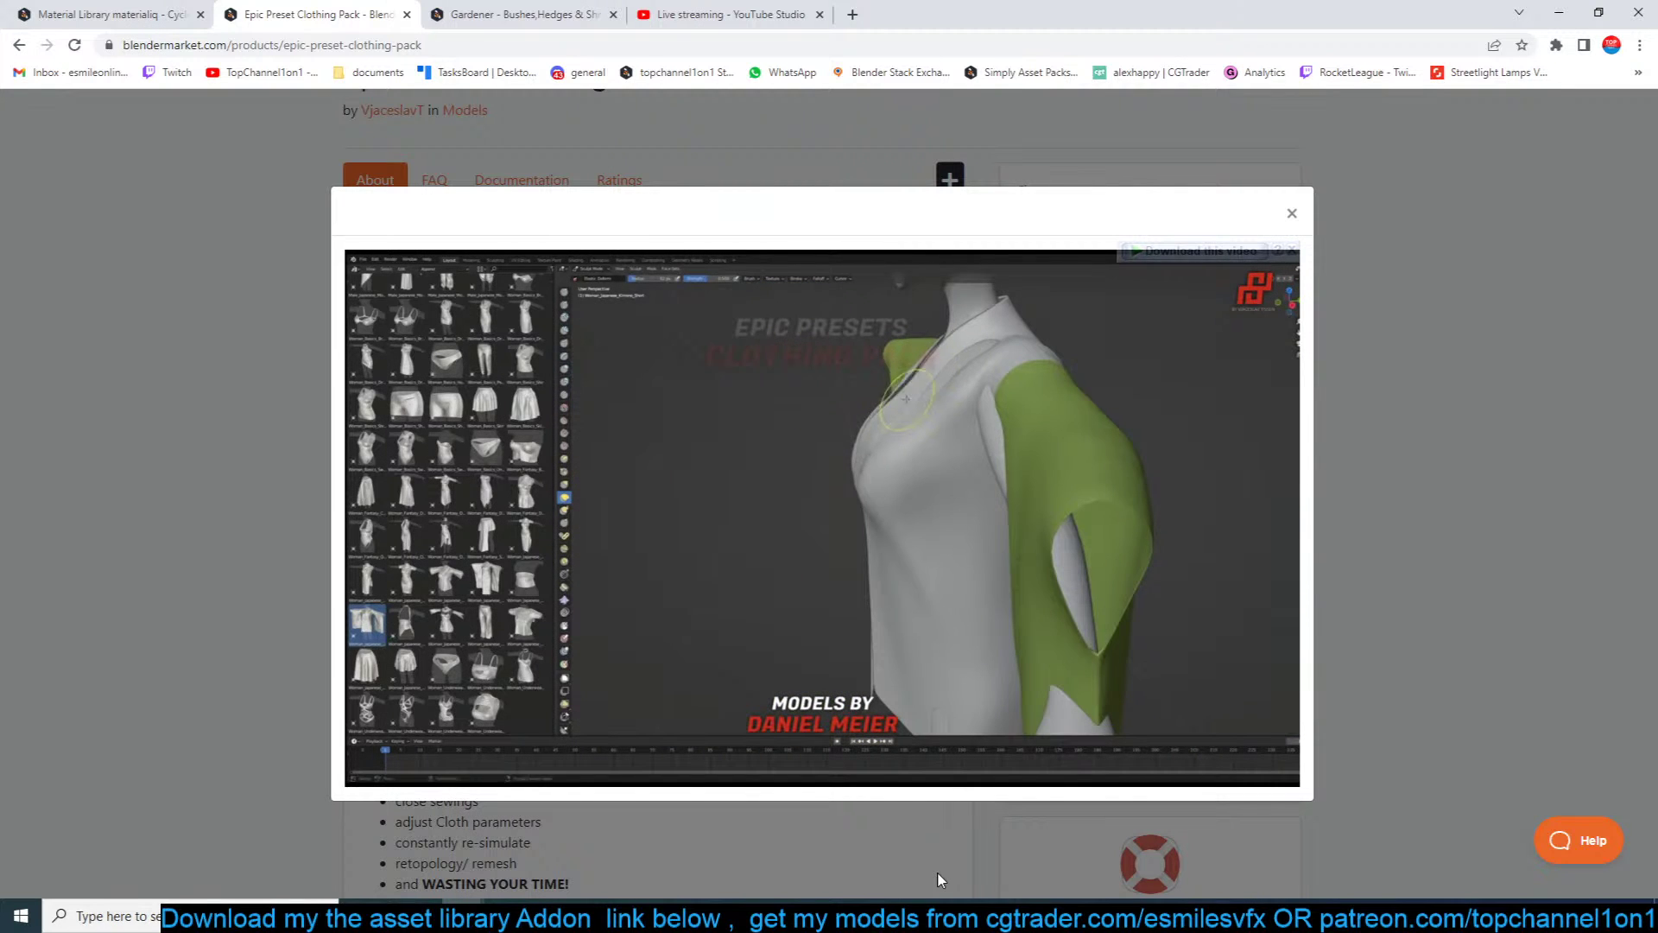
Step: Pause the clothing pack video and switch to the materialiq product page
mouse_move(502, 724)
click(378, 769)
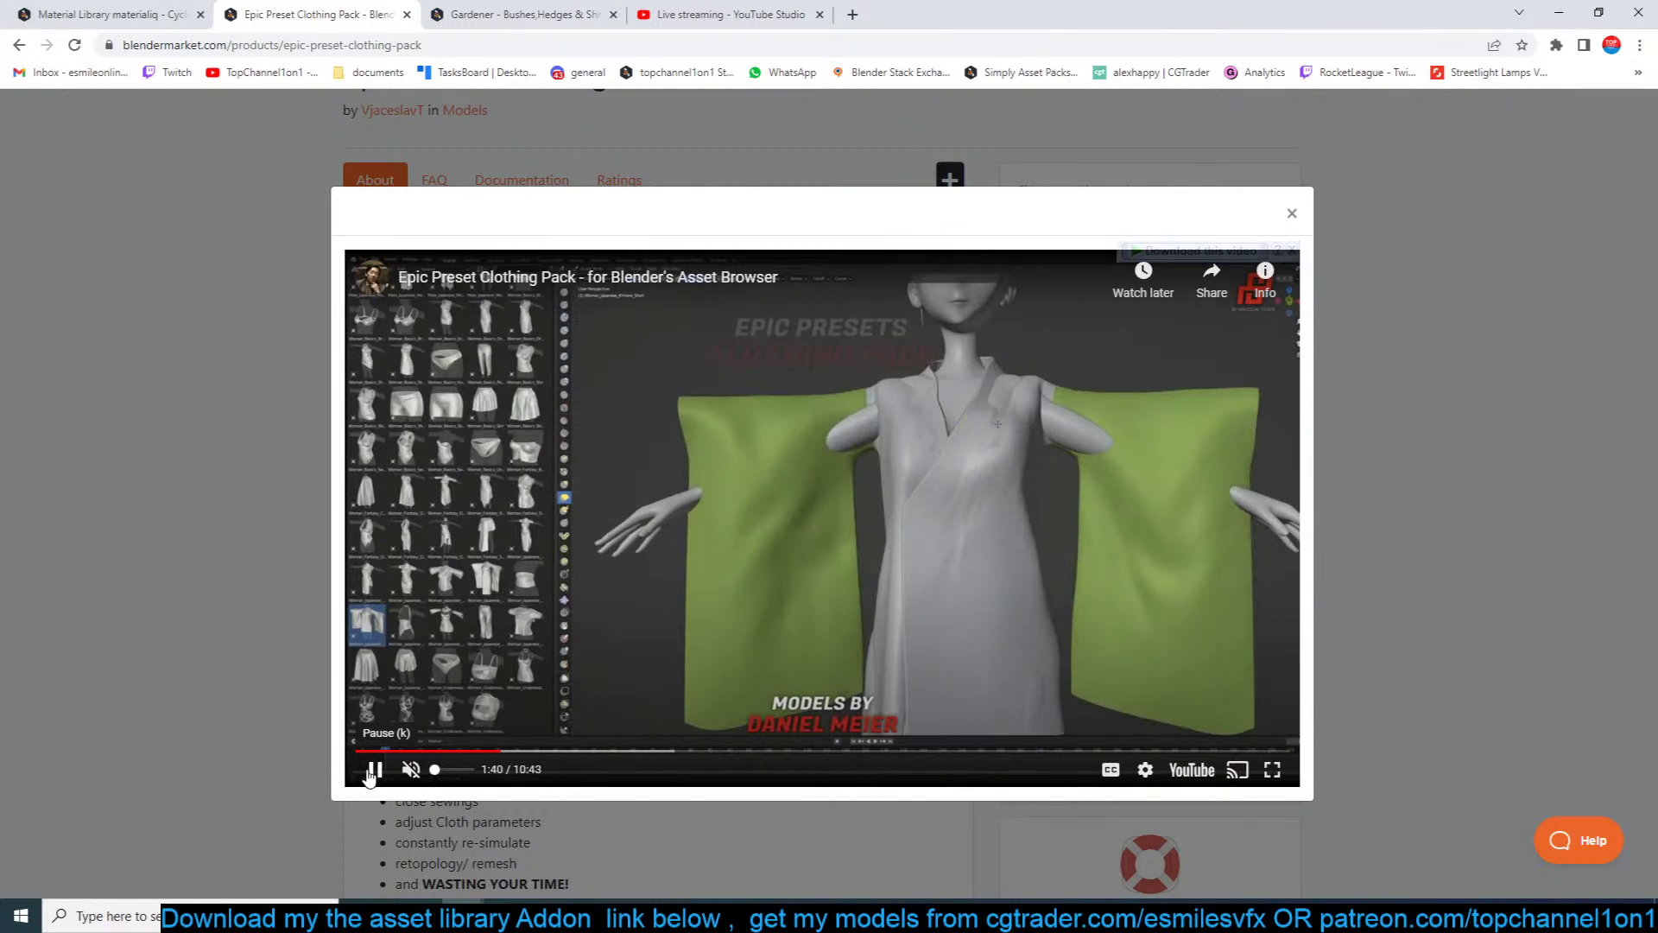
click(110, 12)
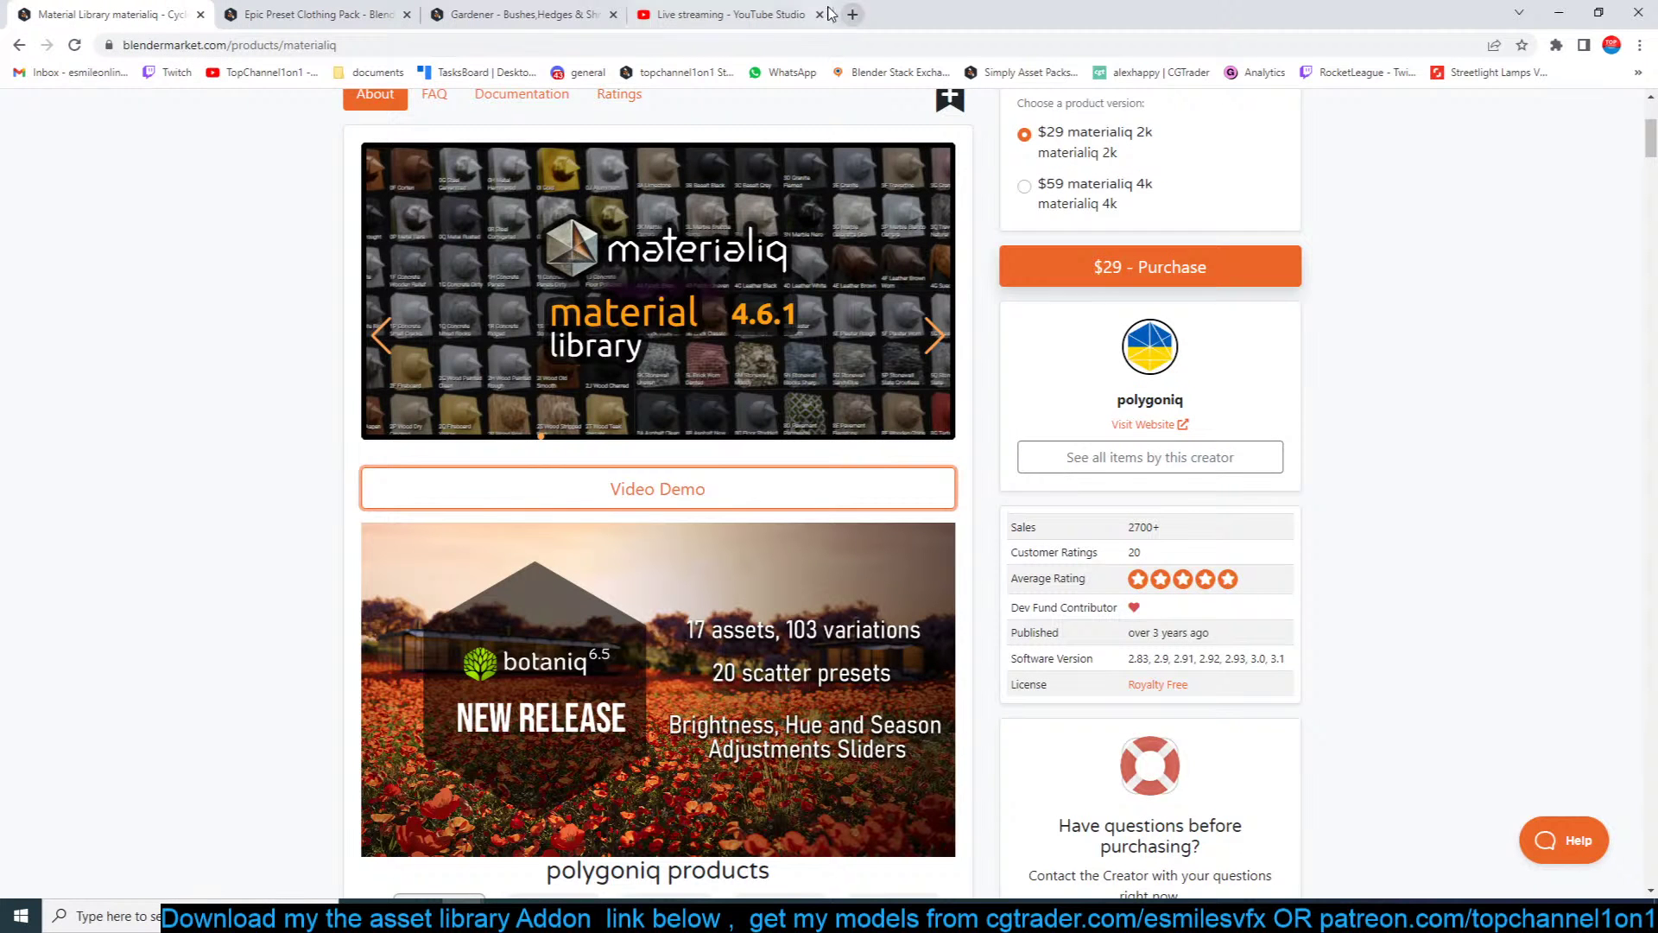
Step: Bring the anime landscape image search window onto this screen maximized, and move the Streamlabs OBS window off it
drag(1657, 177, 1657, 86)
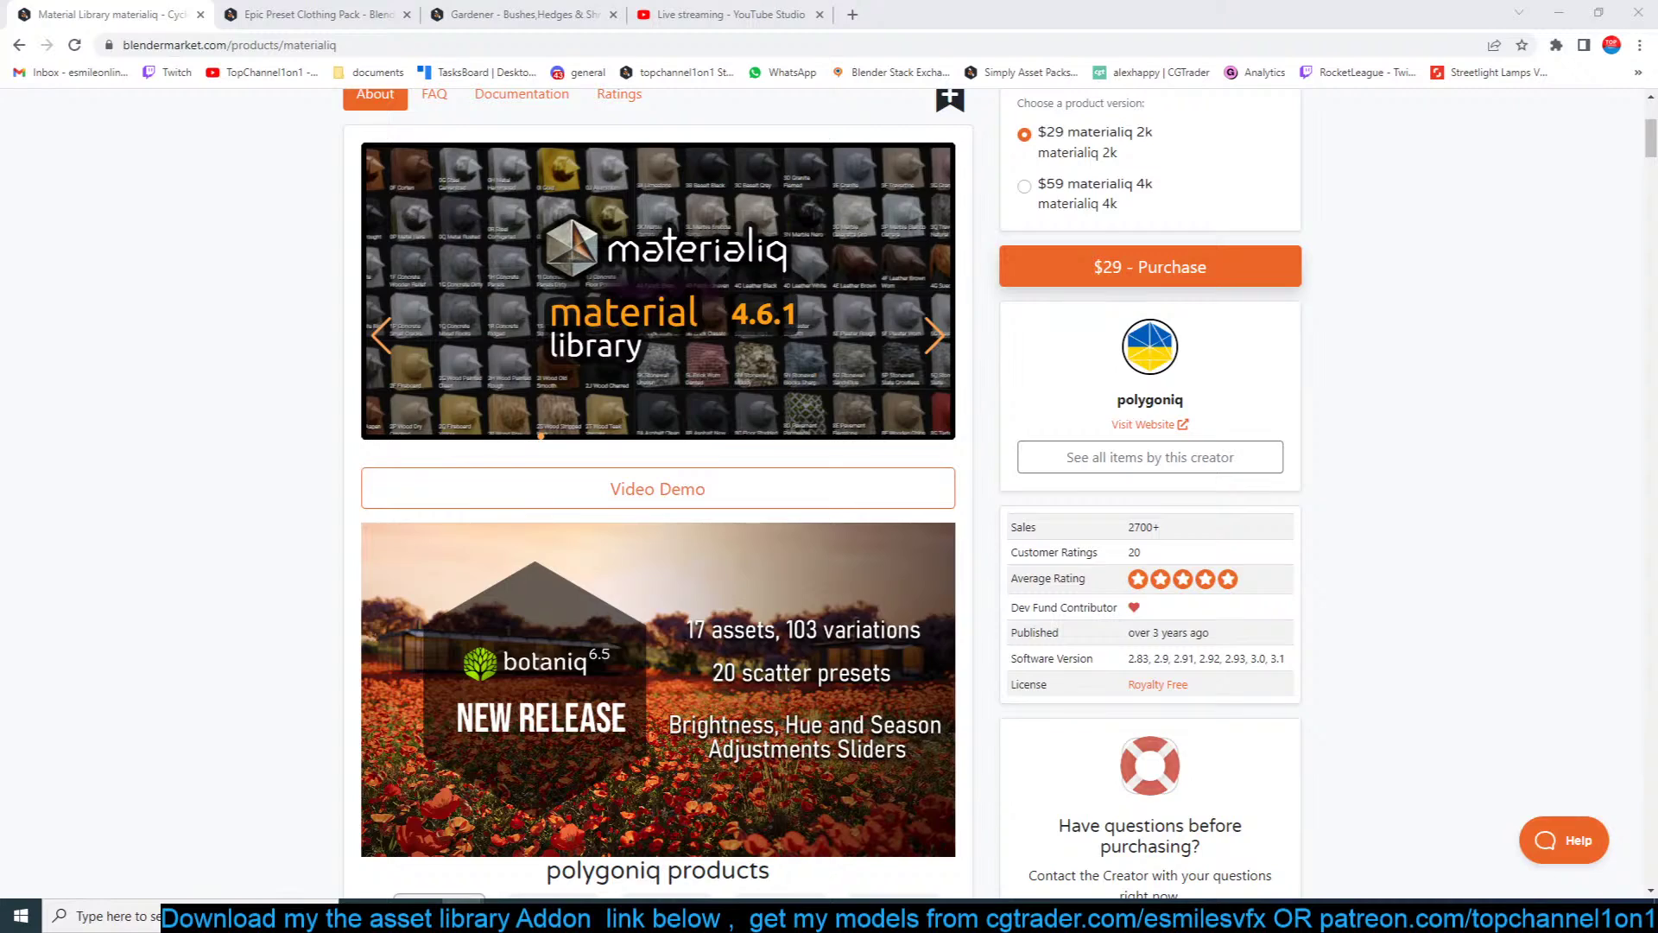
drag(1657, 380, 774, 82)
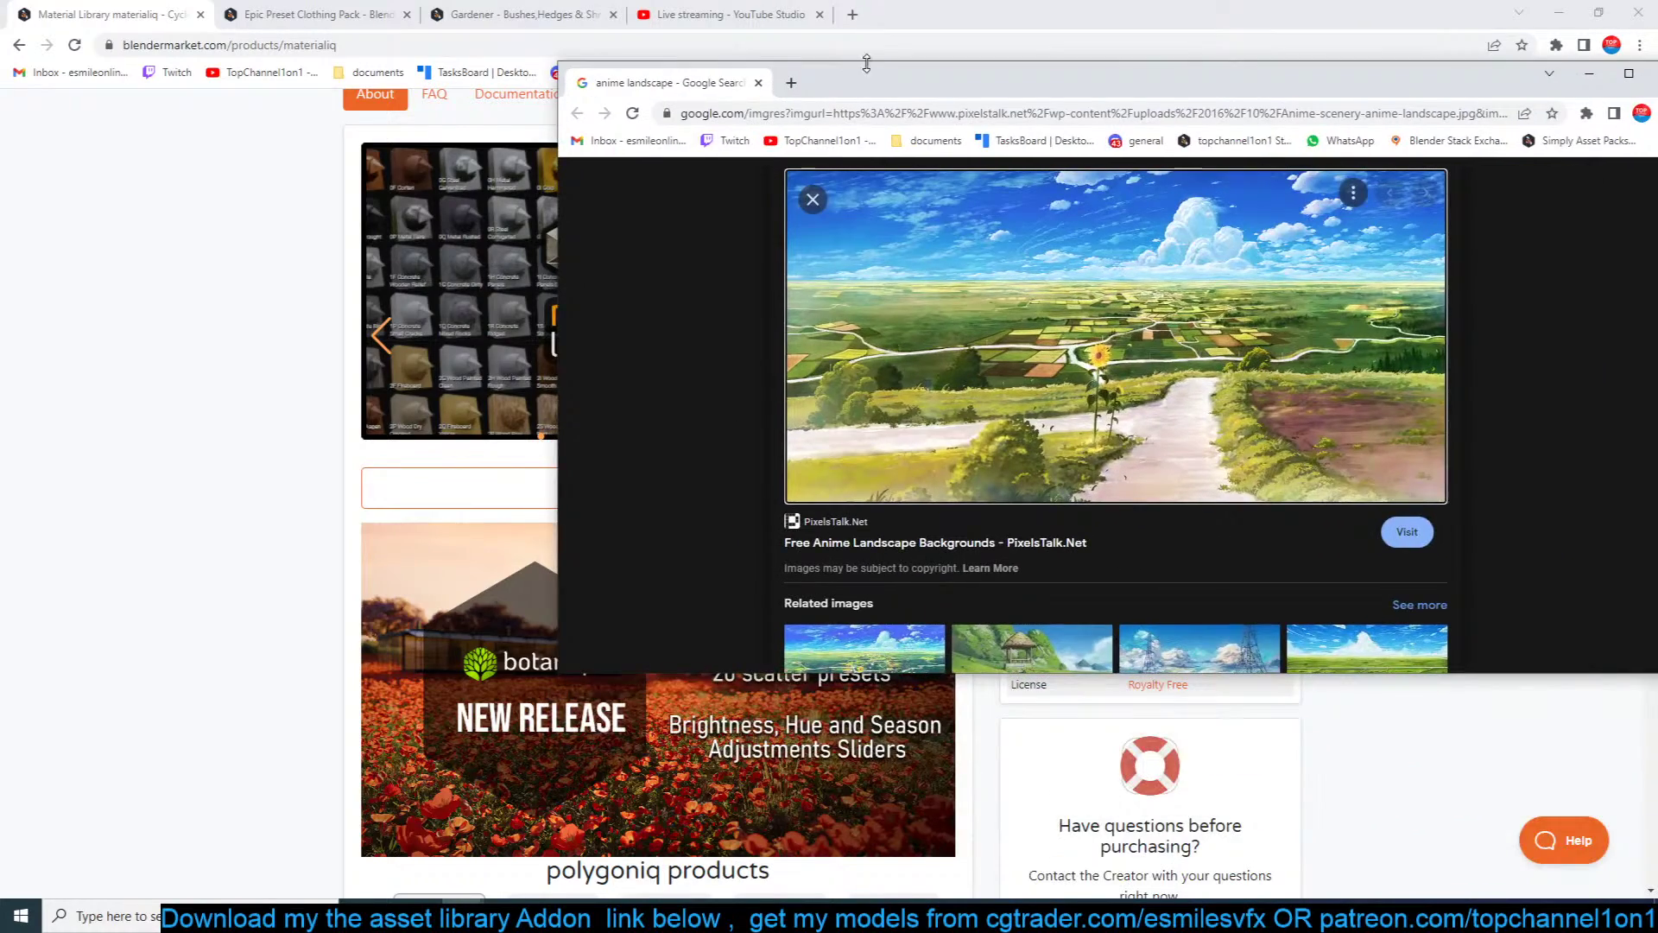
double_click(882, 83)
click(980, 915)
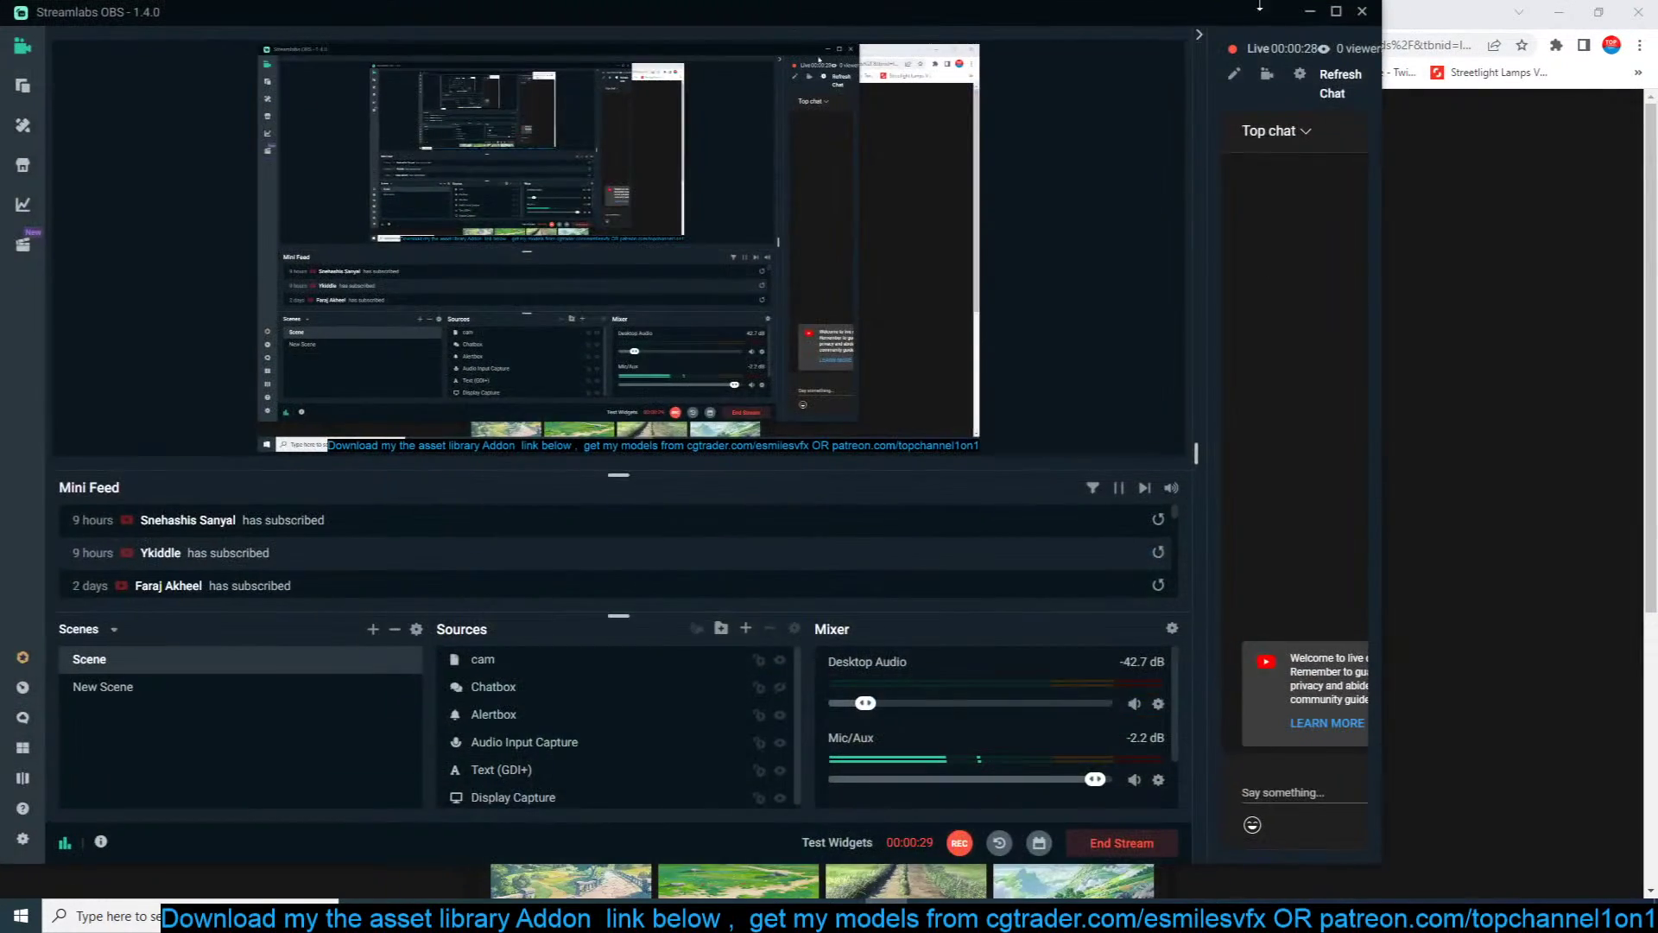
drag(1133, 7, 1657, 24)
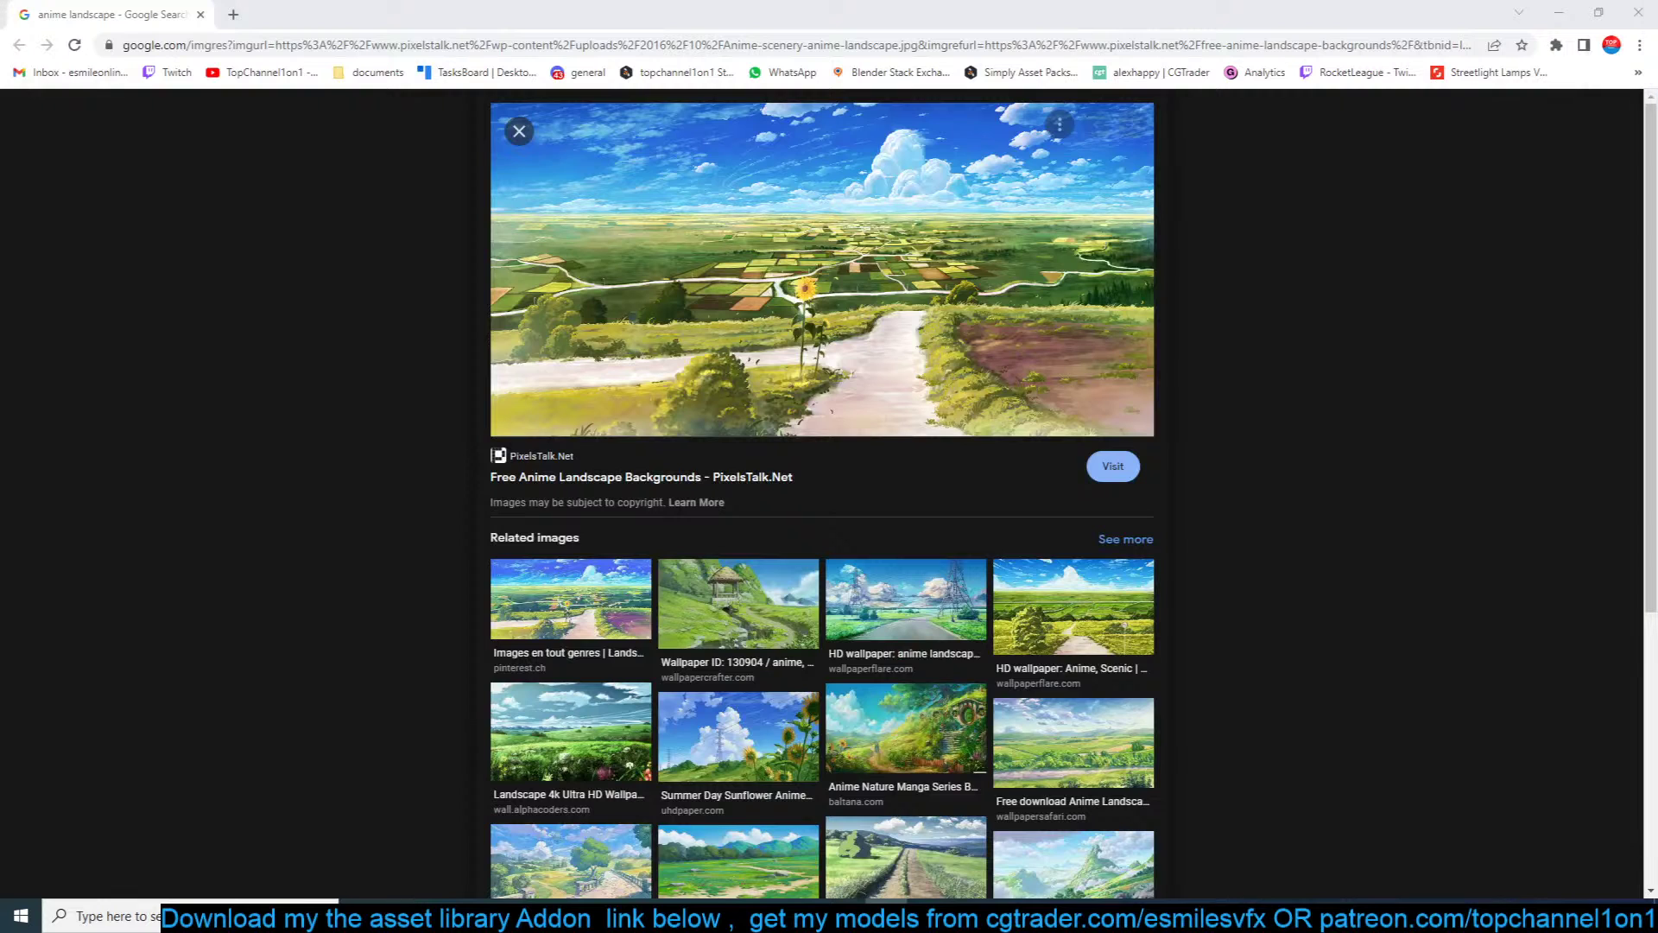
key(alt+Tab)
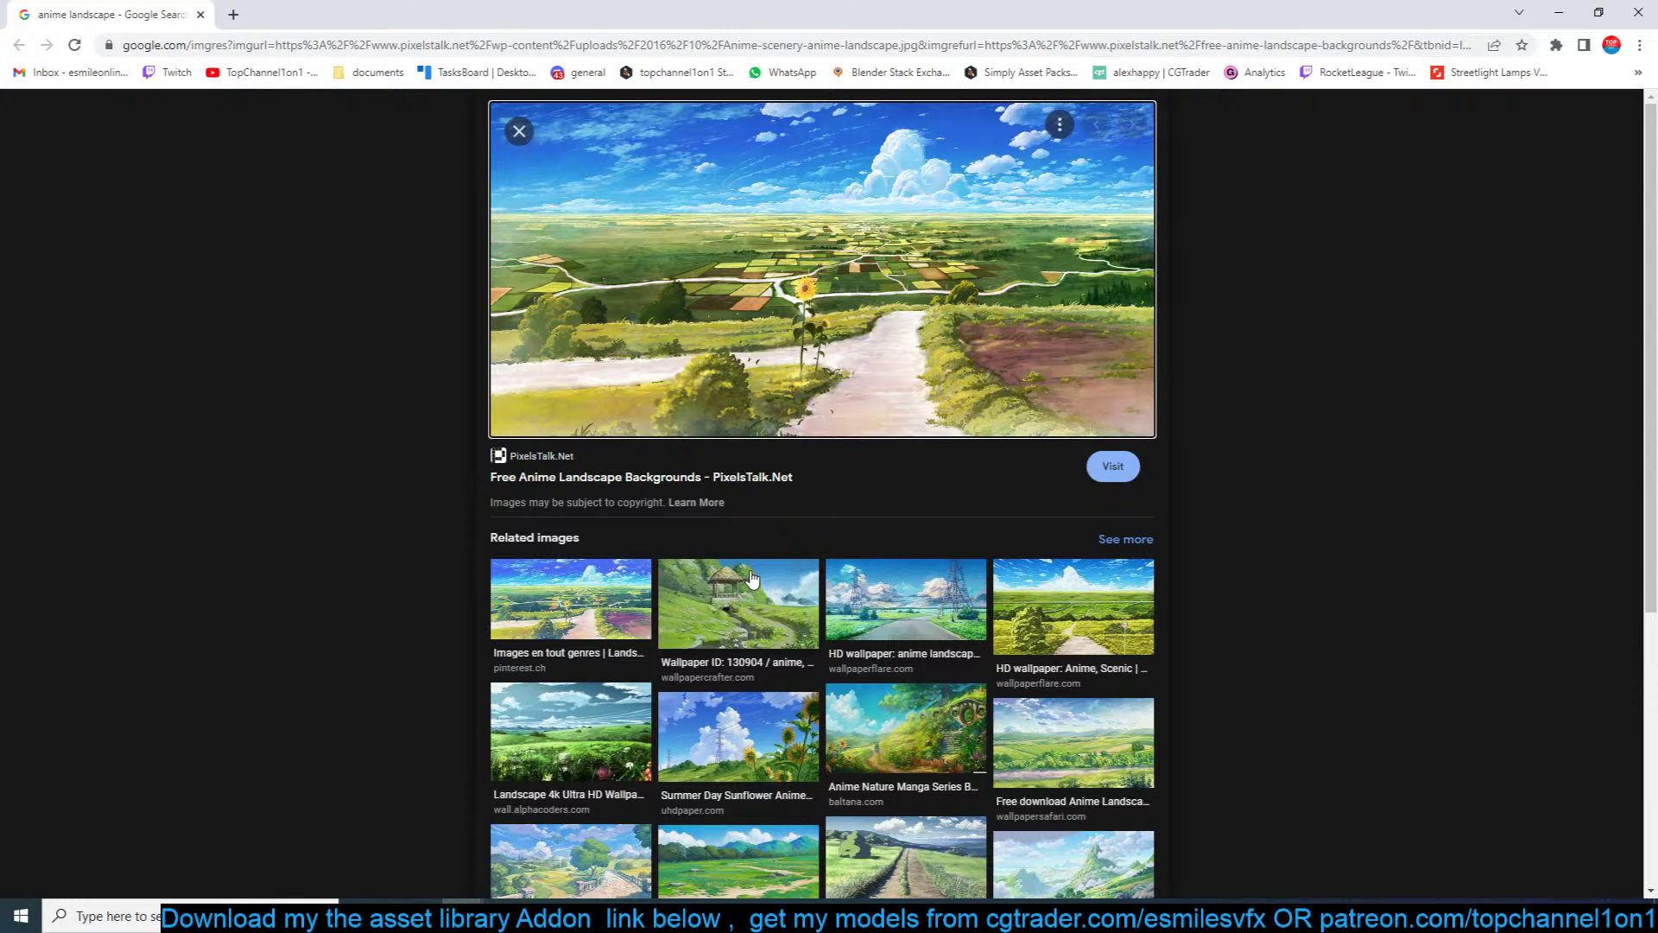
Step: Open the Wallpaper Flare and Wallpaper Crafter related images separately and compare them with the PixelsTalk sunflower landscape
right_click(1090, 606)
click(1175, 305)
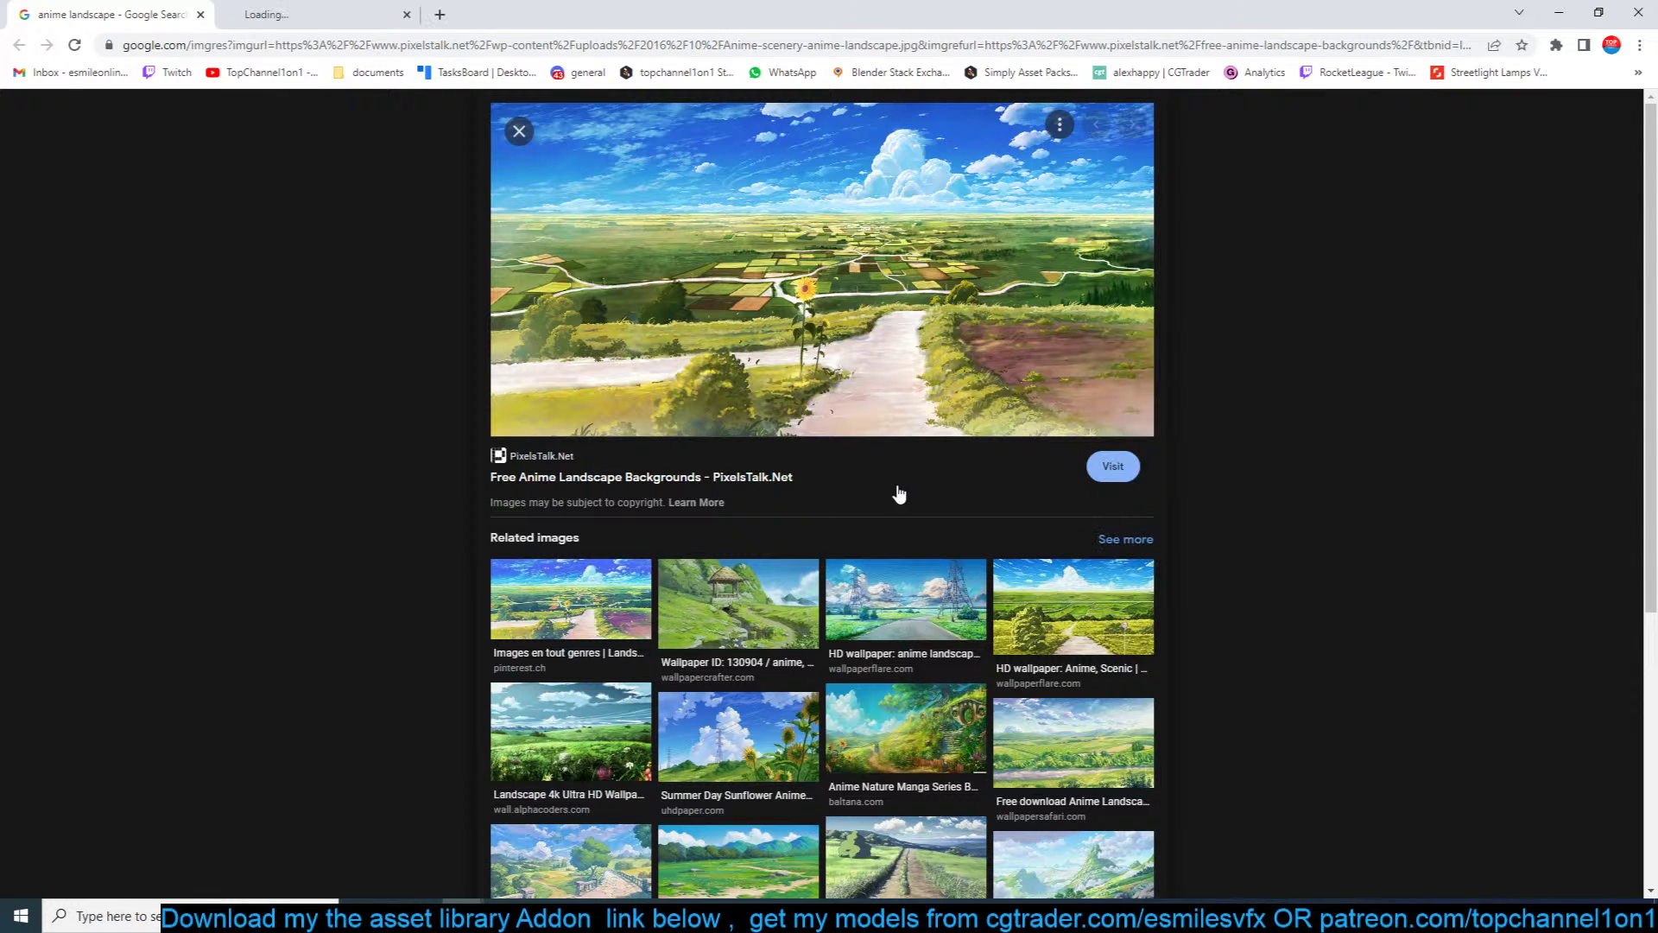
right_click(804, 566)
right_click(758, 579)
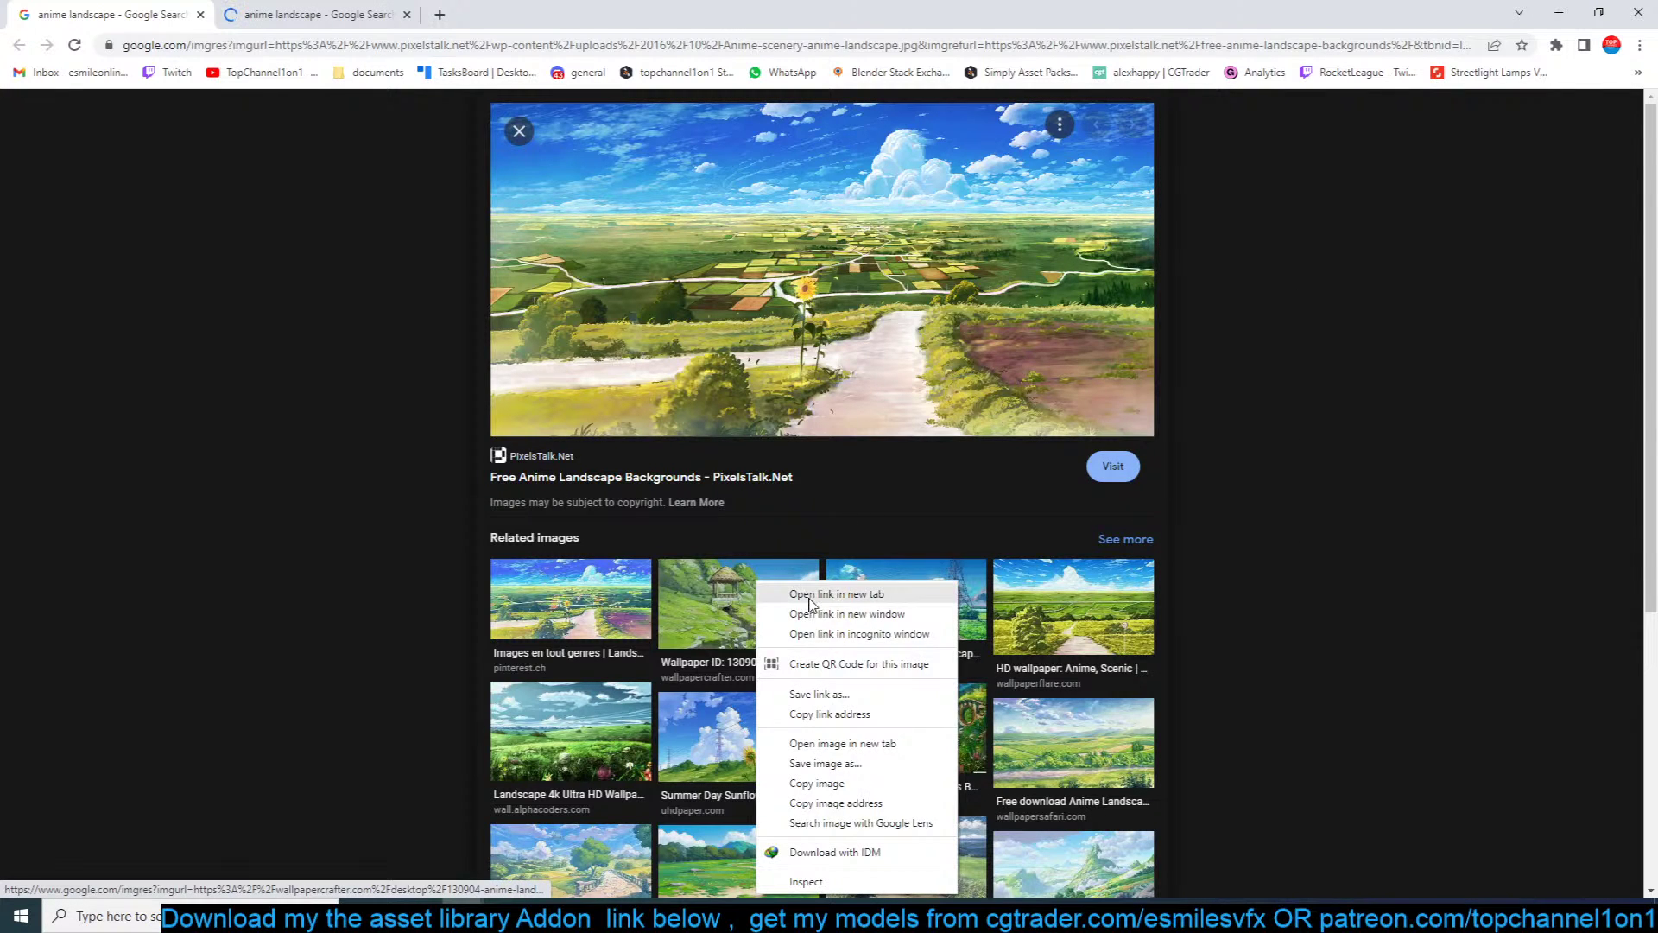
click(768, 590)
click(551, 7)
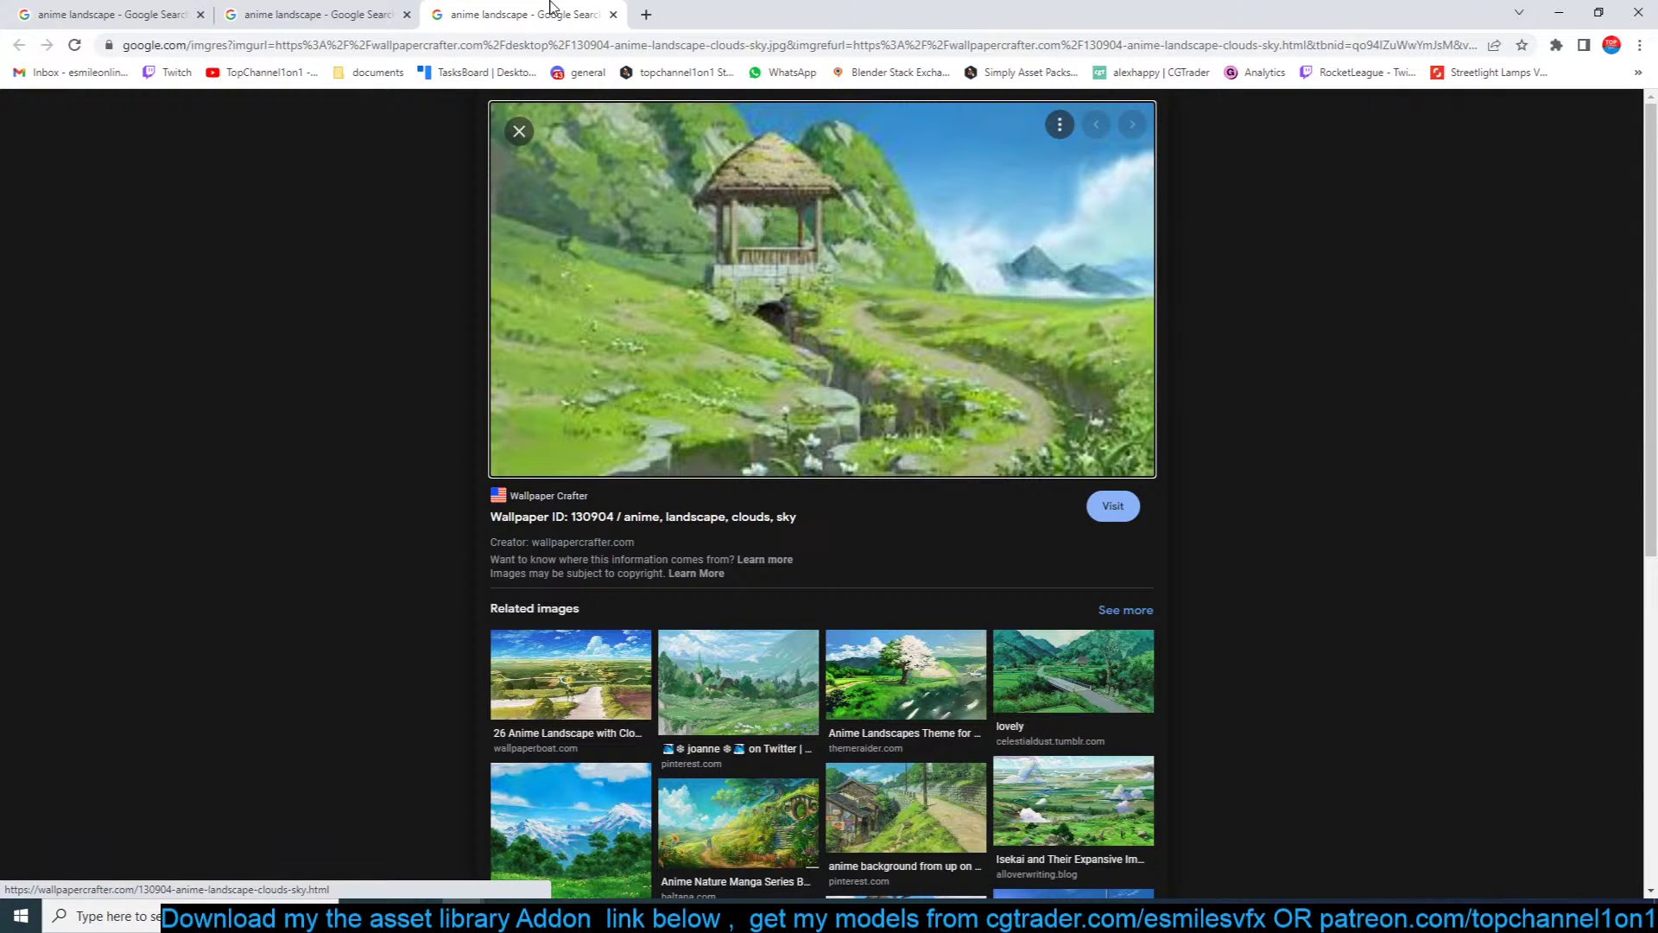
click(344, 7)
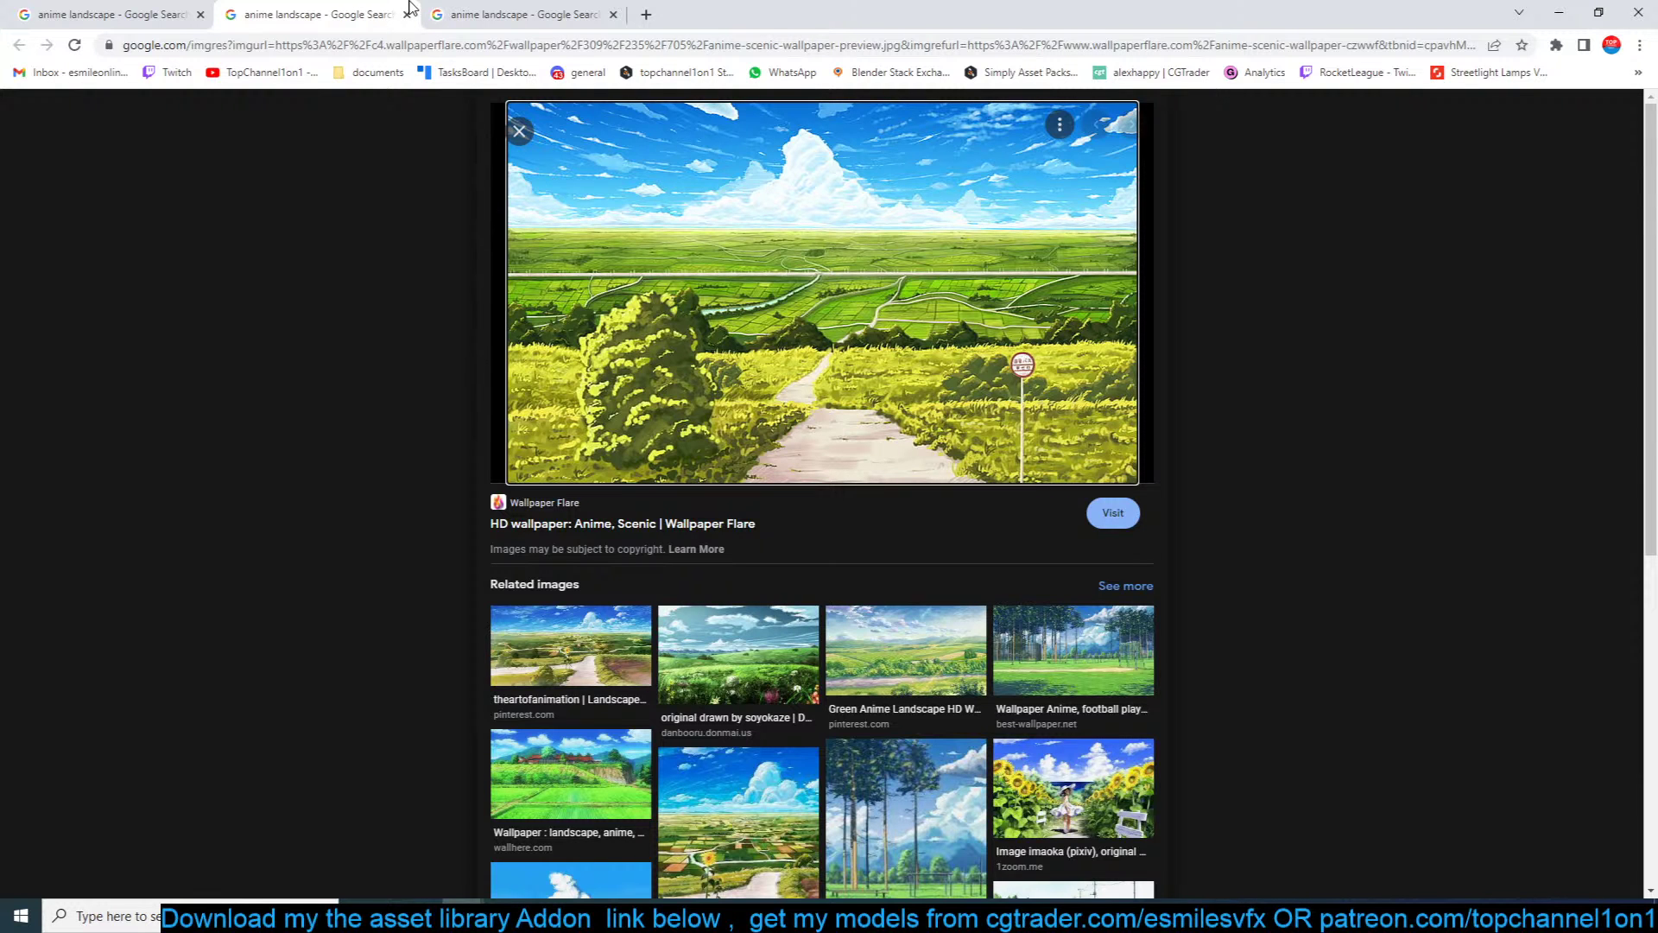
click(167, 7)
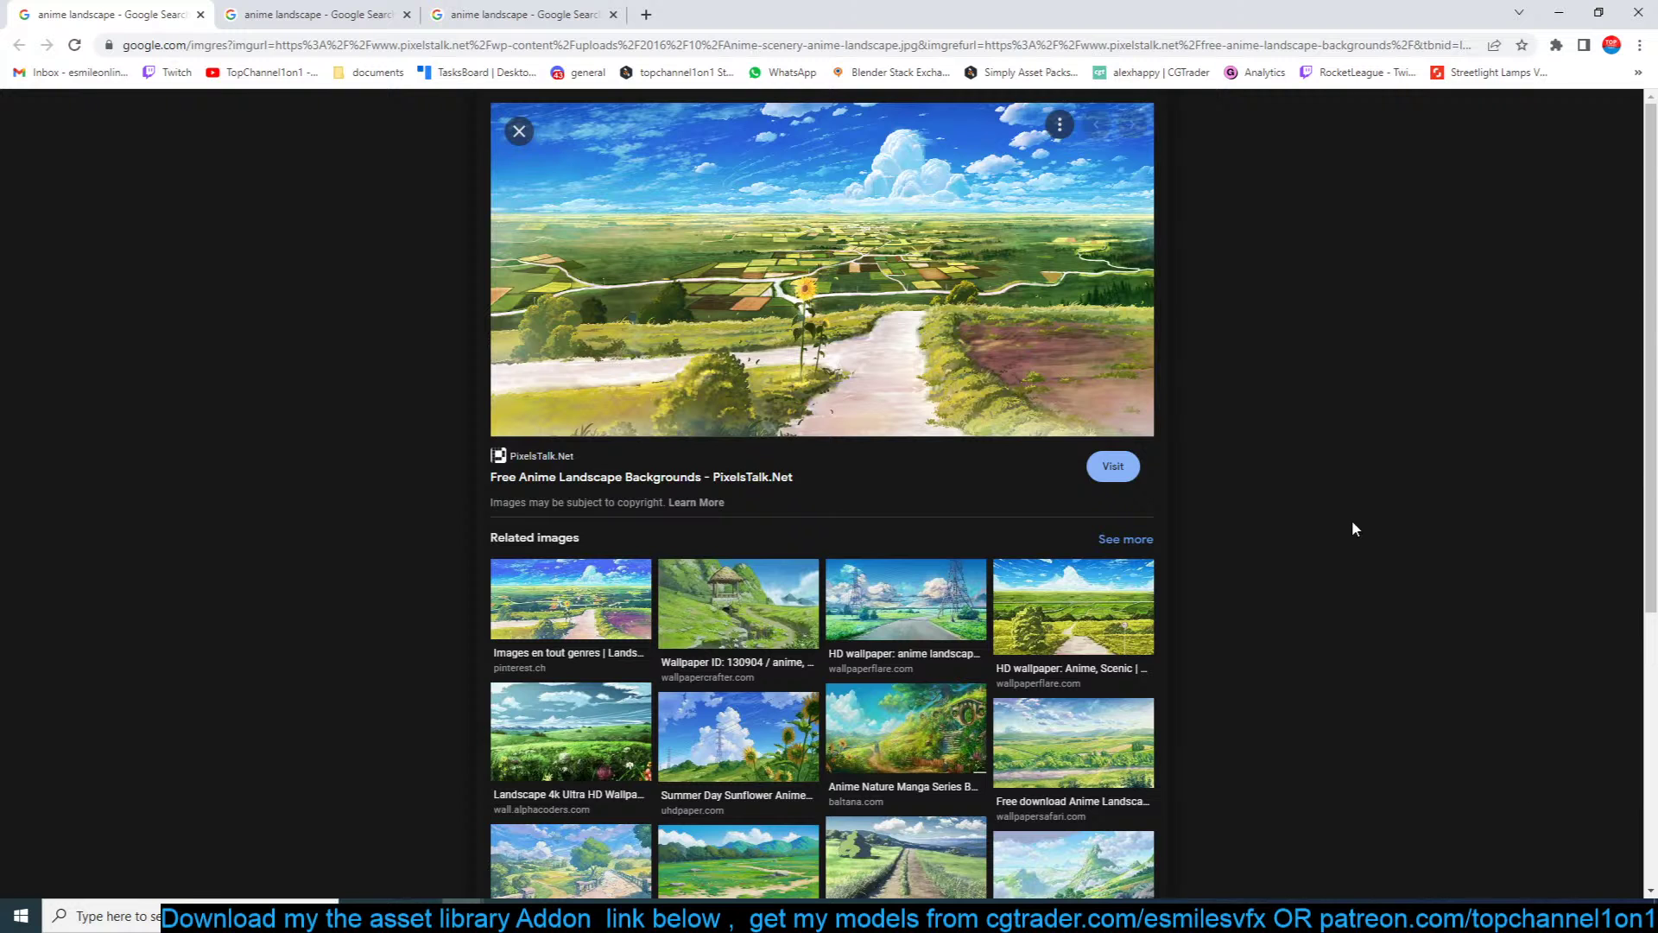
Step: Switch to Blender and start a new file in place of beach.blend
click(844, 915)
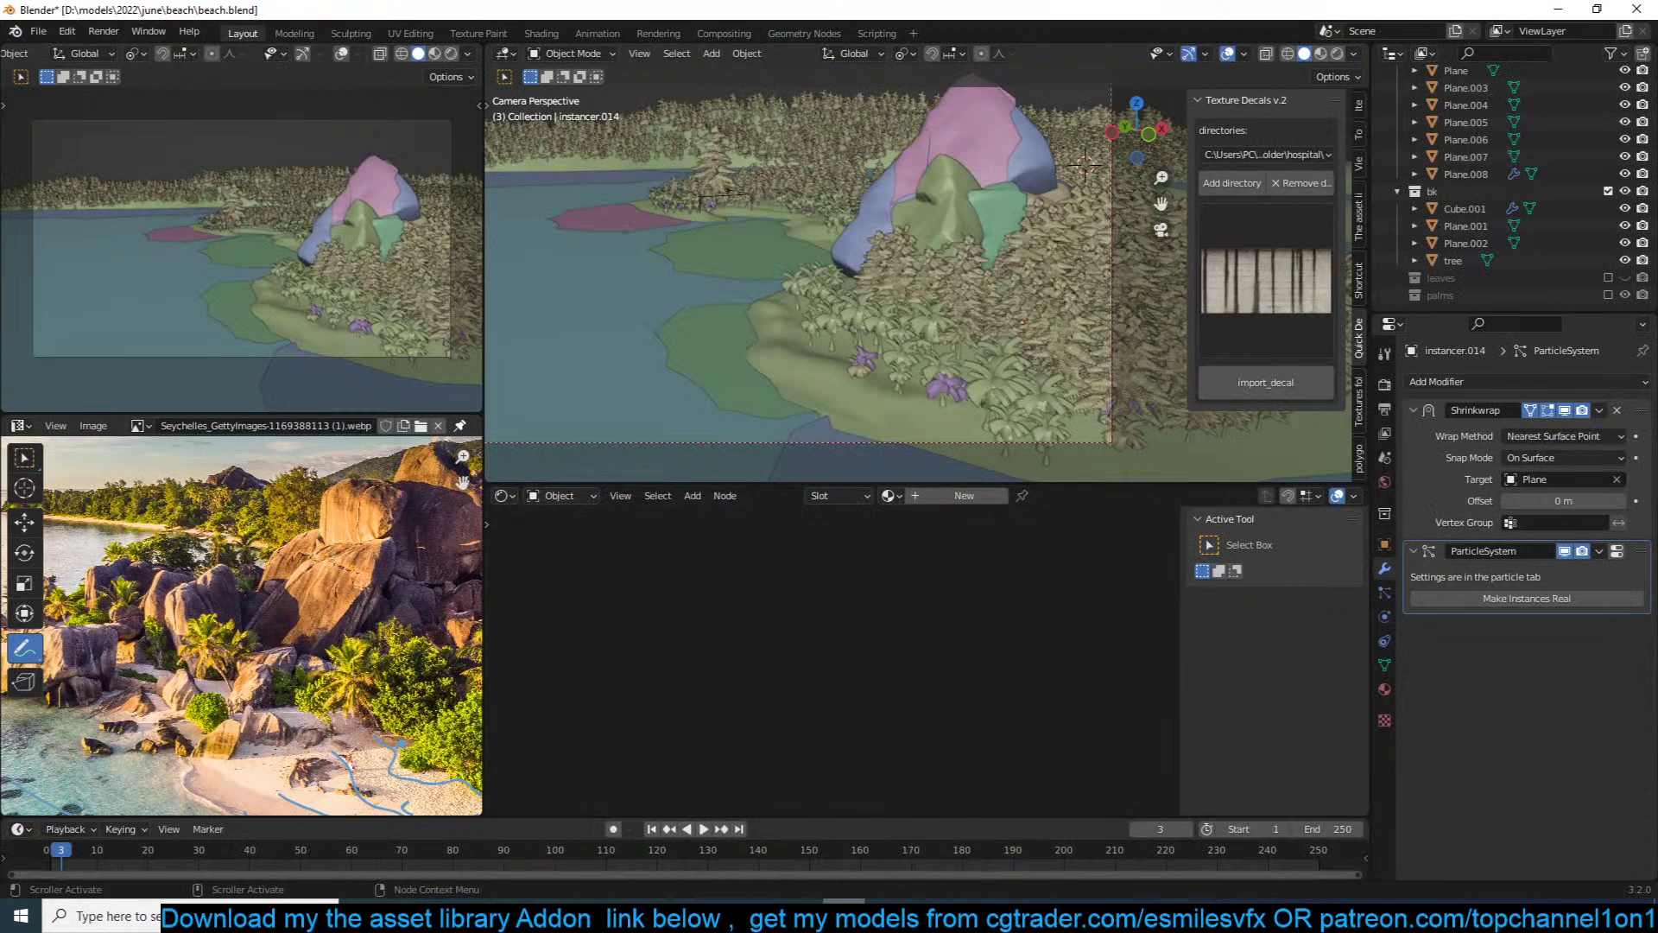
click(771, 240)
key(ctrl+n)
click(764, 250)
click(784, 489)
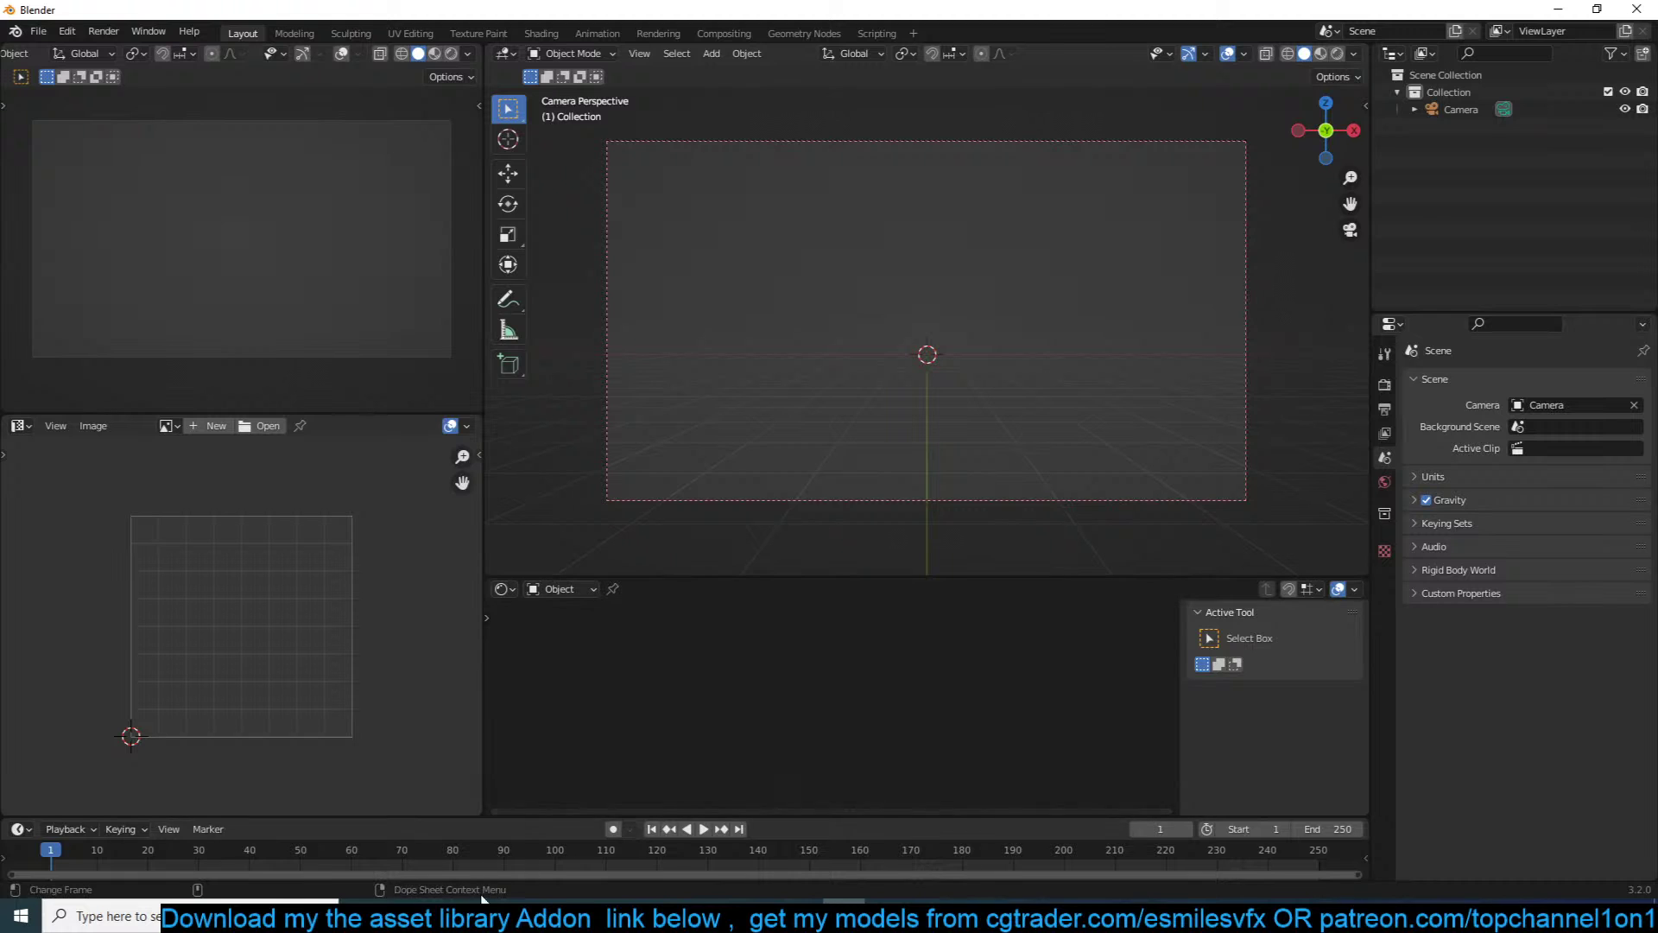
Step: Switch to the browser and save the sunflower landscape as JPEG "Anime-scenery-anime-landscape (1)" in the smoke folder
mouse_move(484, 915)
click(740, 812)
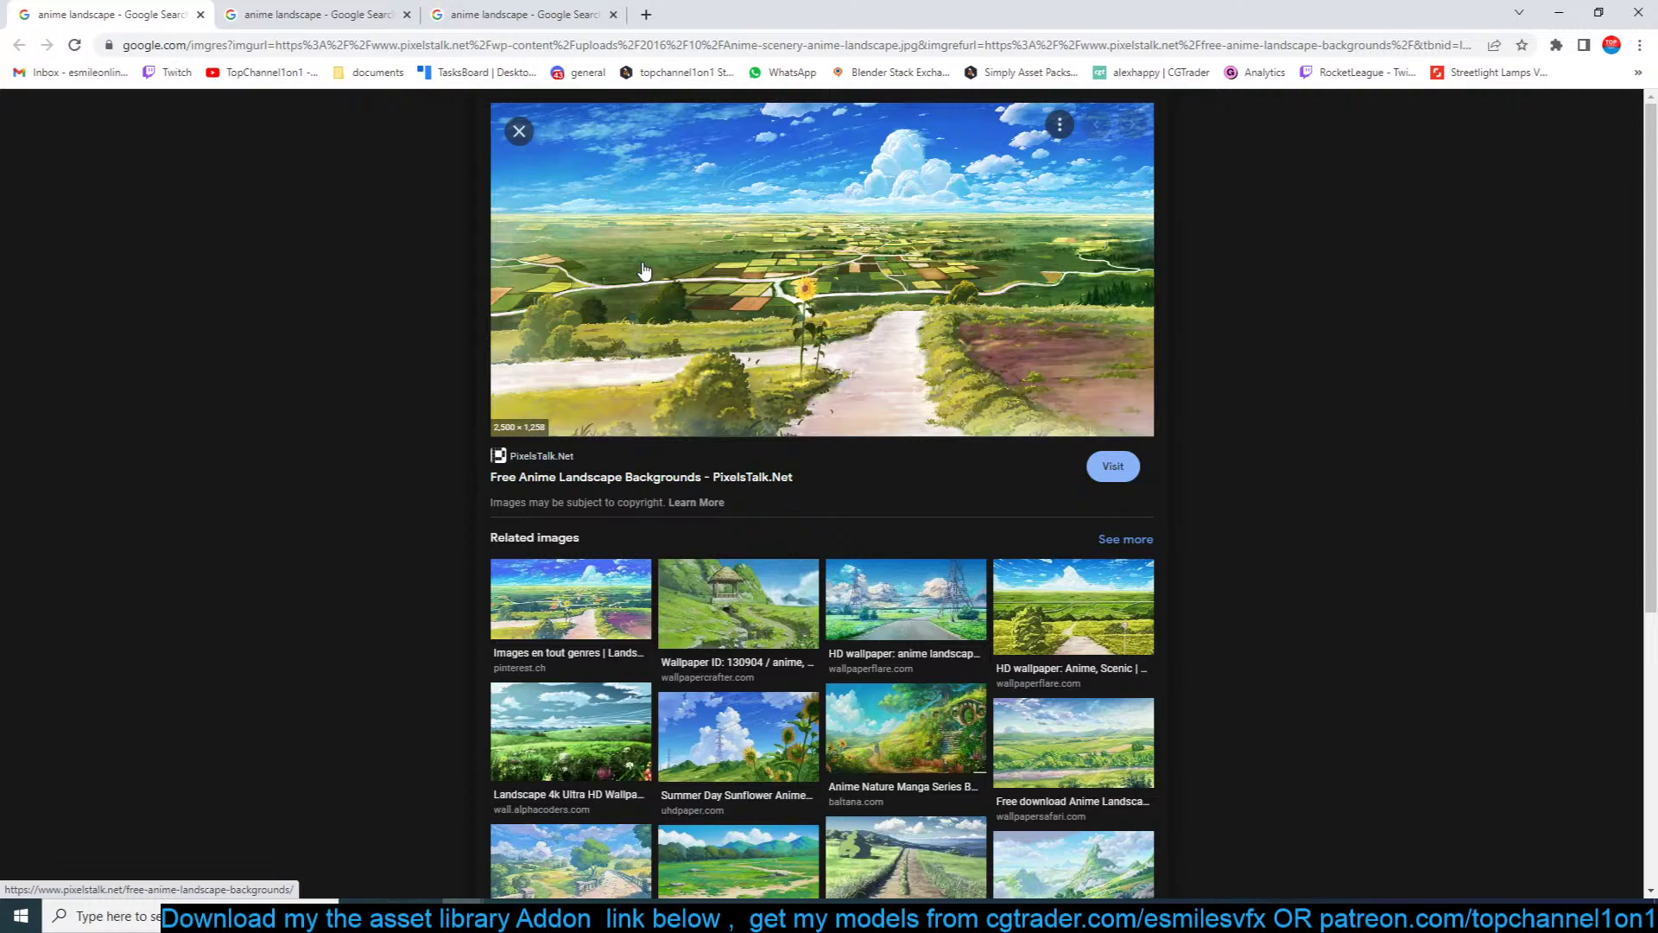
right_click(920, 217)
click(991, 399)
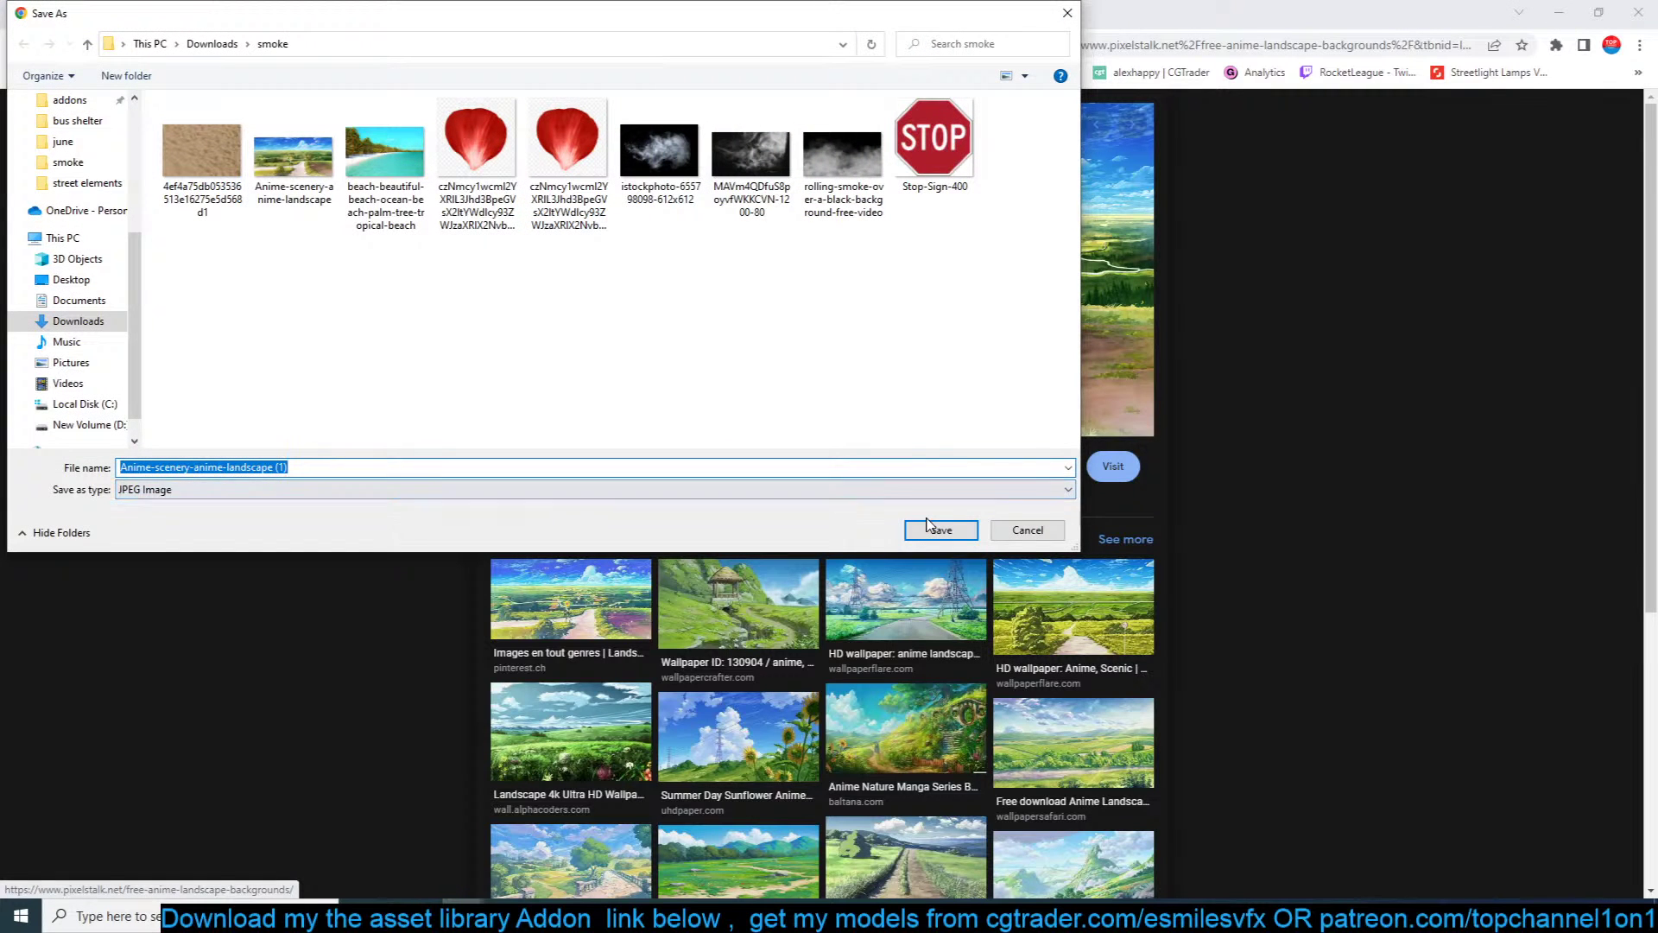
click(940, 528)
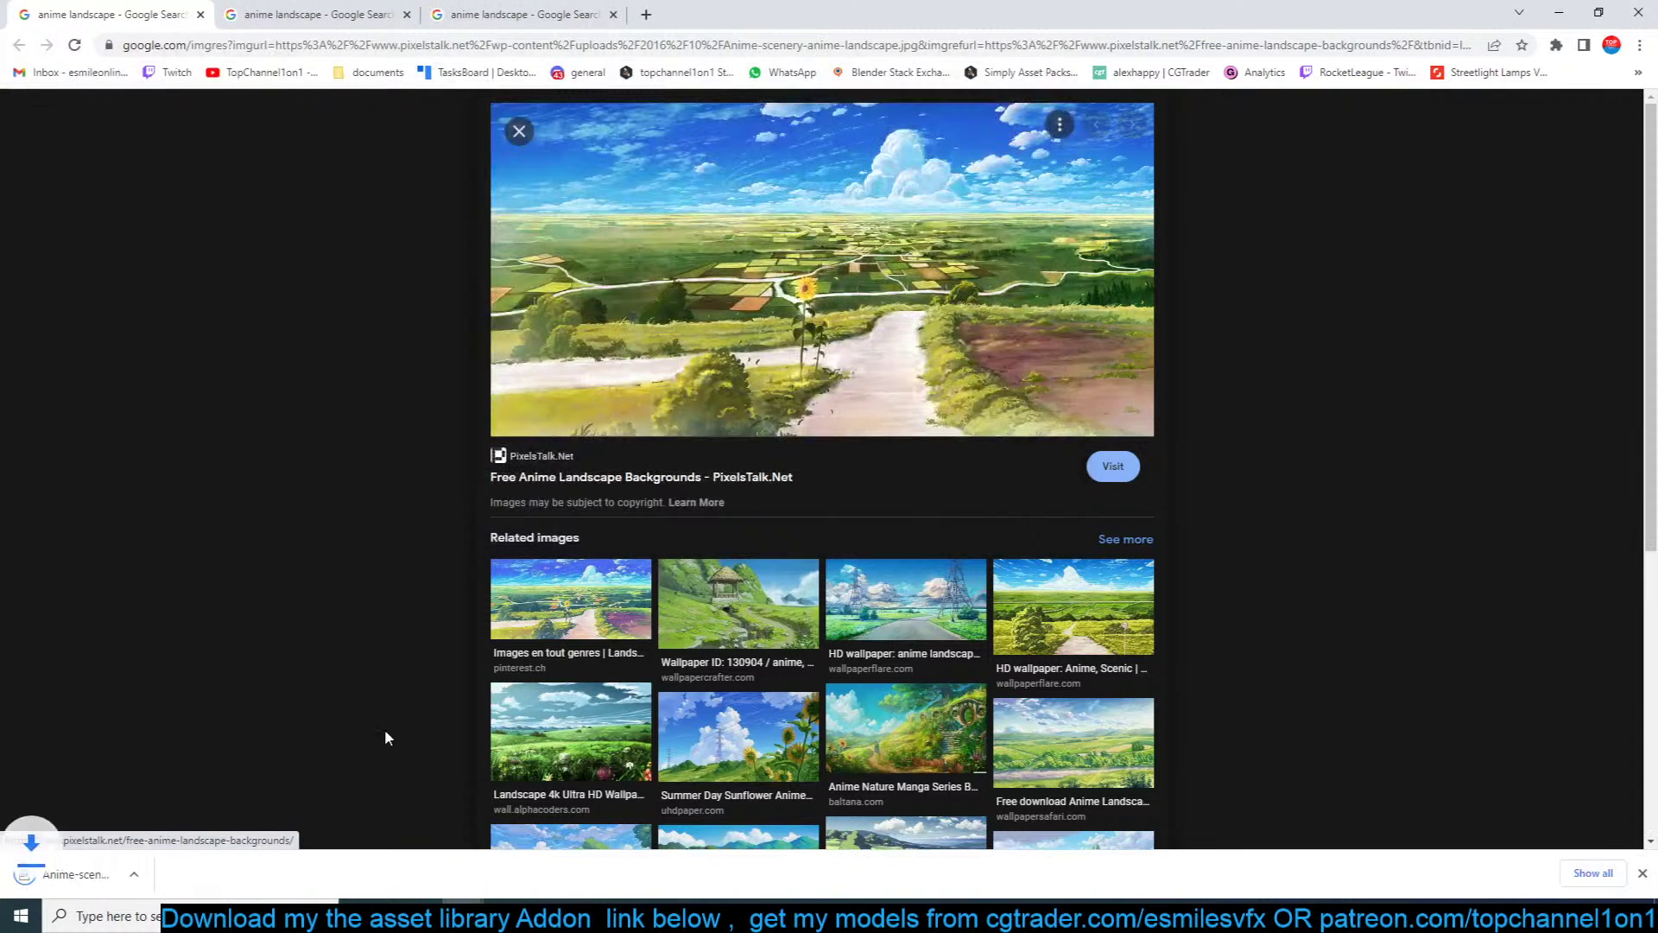
Step: Load the downloaded Anime-scenery-anime-landscape (1).jpg into Blender's image editor as the reference and frame it there
drag(105, 874, 198, 668)
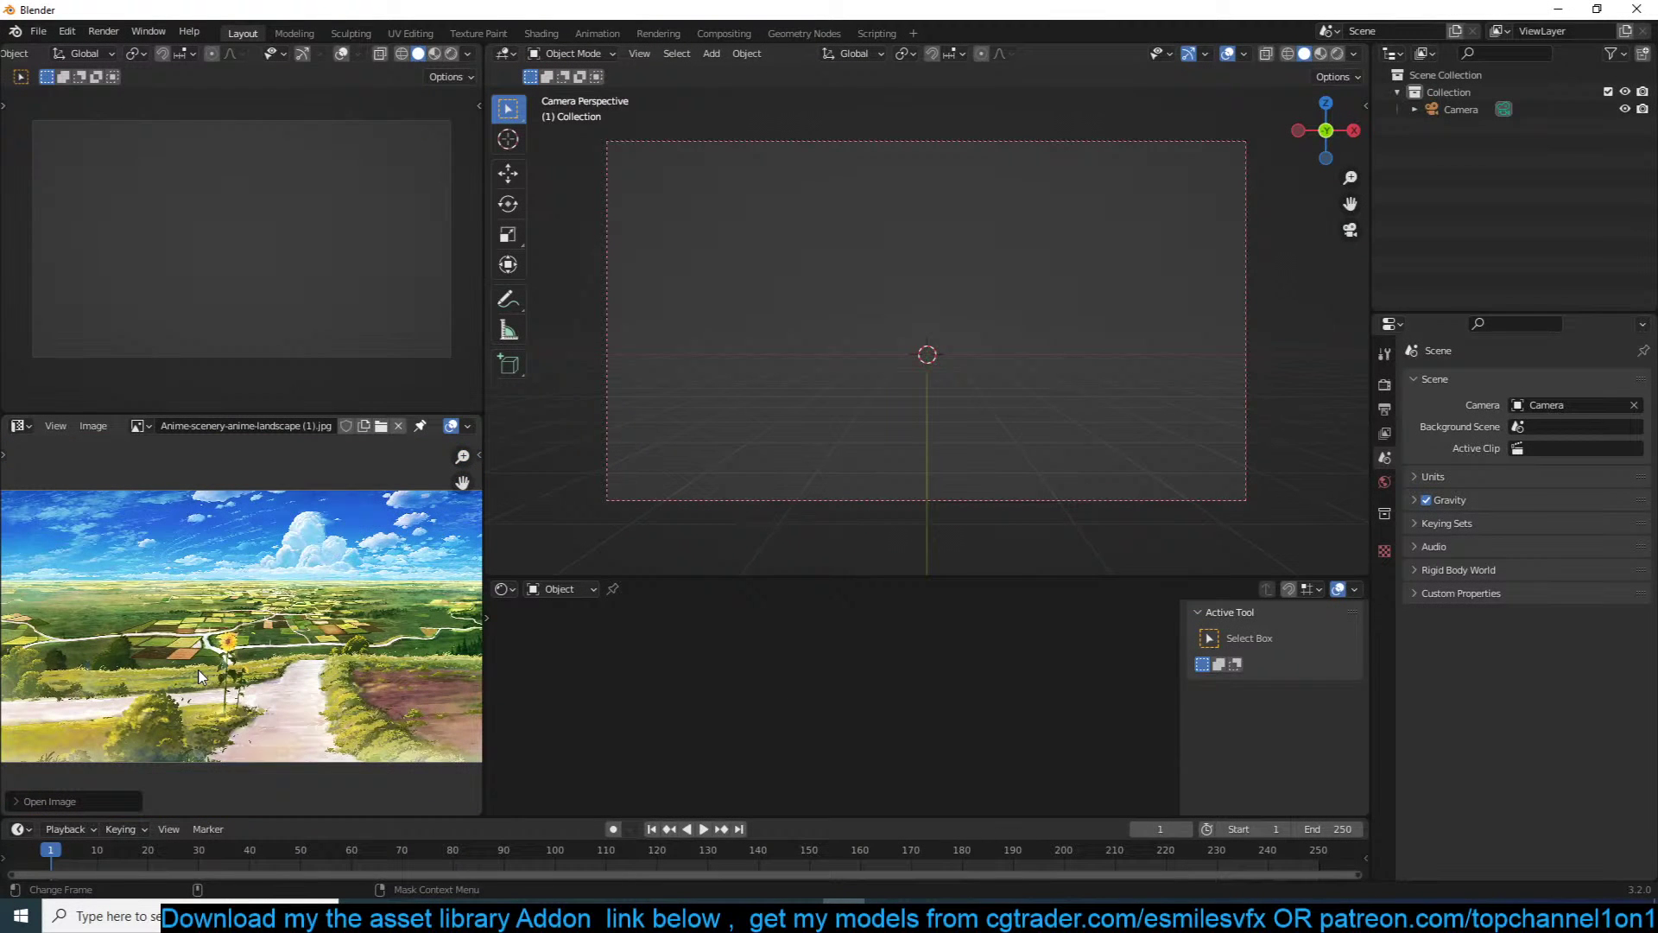
scroll(199, 676, up, 2)
scroll(194, 643, down, 4)
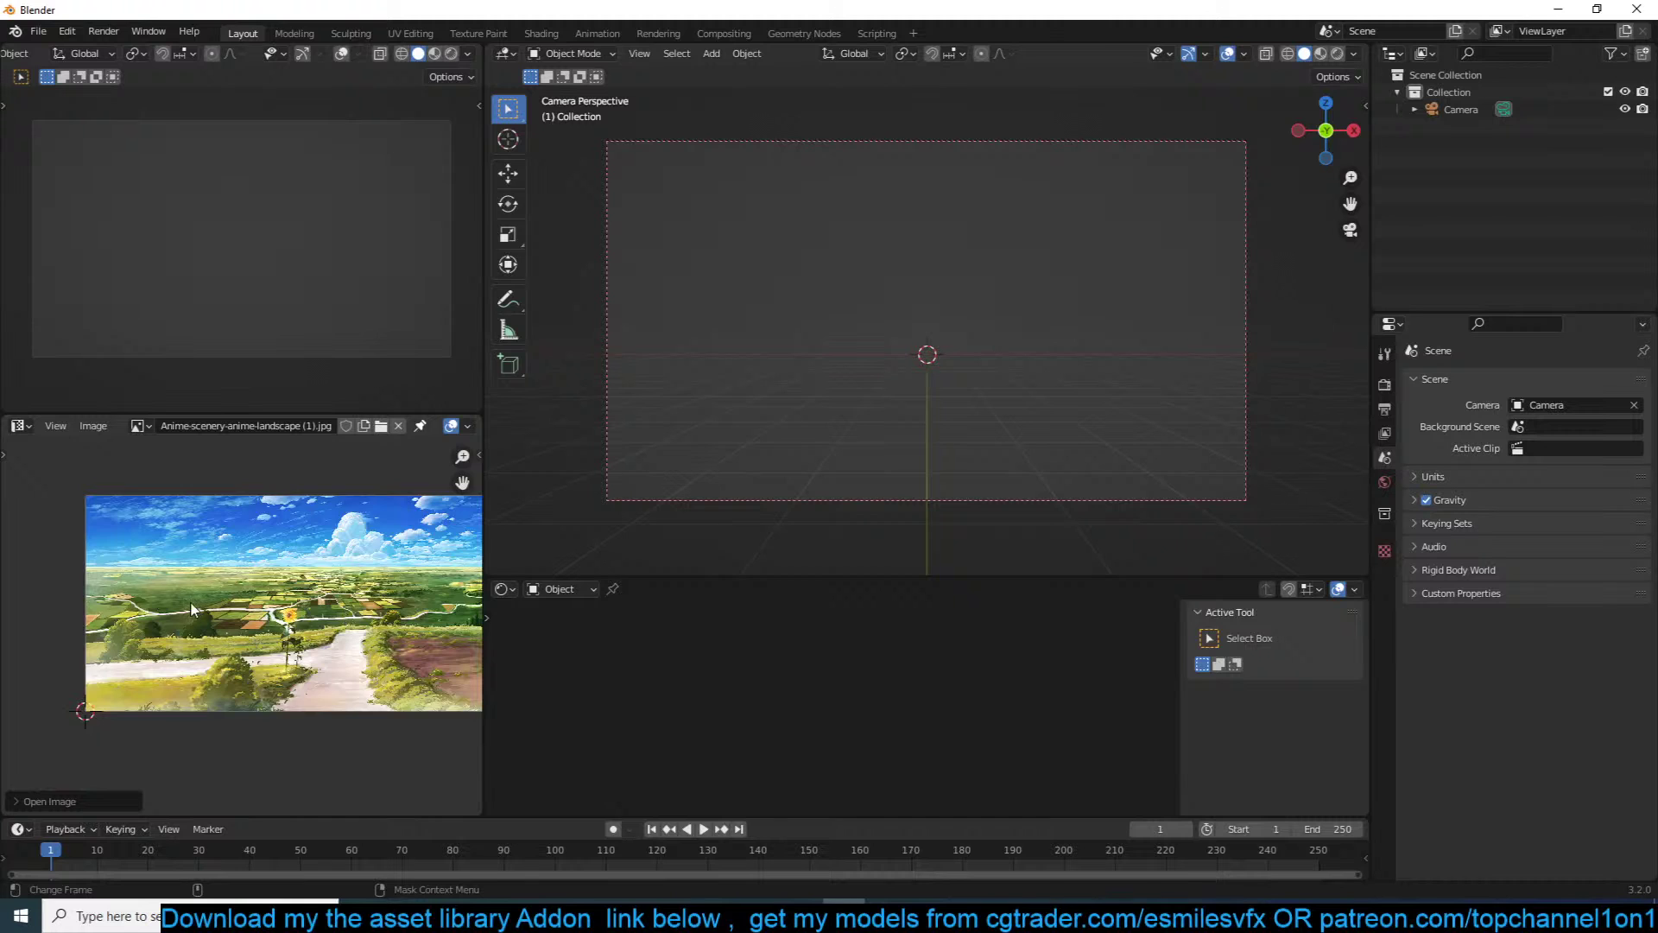
scroll(216, 605, up, 3)
scroll(240, 599, down, 2)
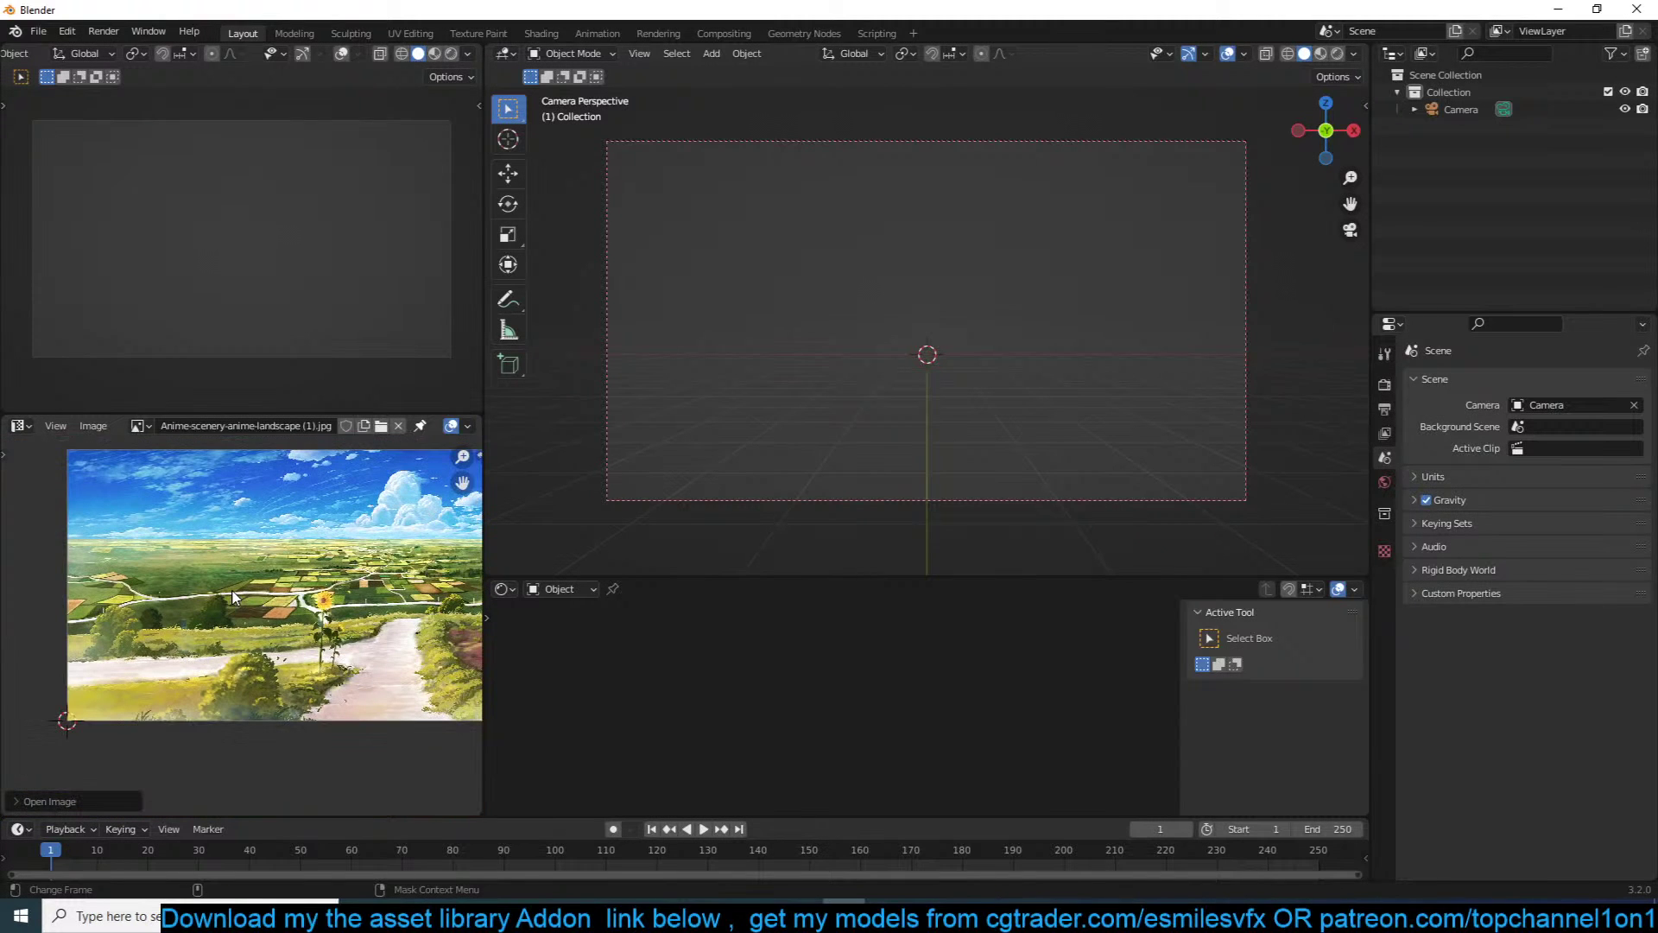
middle_drag(234, 596, 197, 588)
middle_drag(292, 553, 314, 588)
scroll(274, 605, up, 1)
scroll(309, 592, up, 1)
key(Home)
Step: Examine the reference landscape enlarged to full window, studying its foreground paths, bushes, distant fields and horizon
key(ctrl+space)
key(Home)
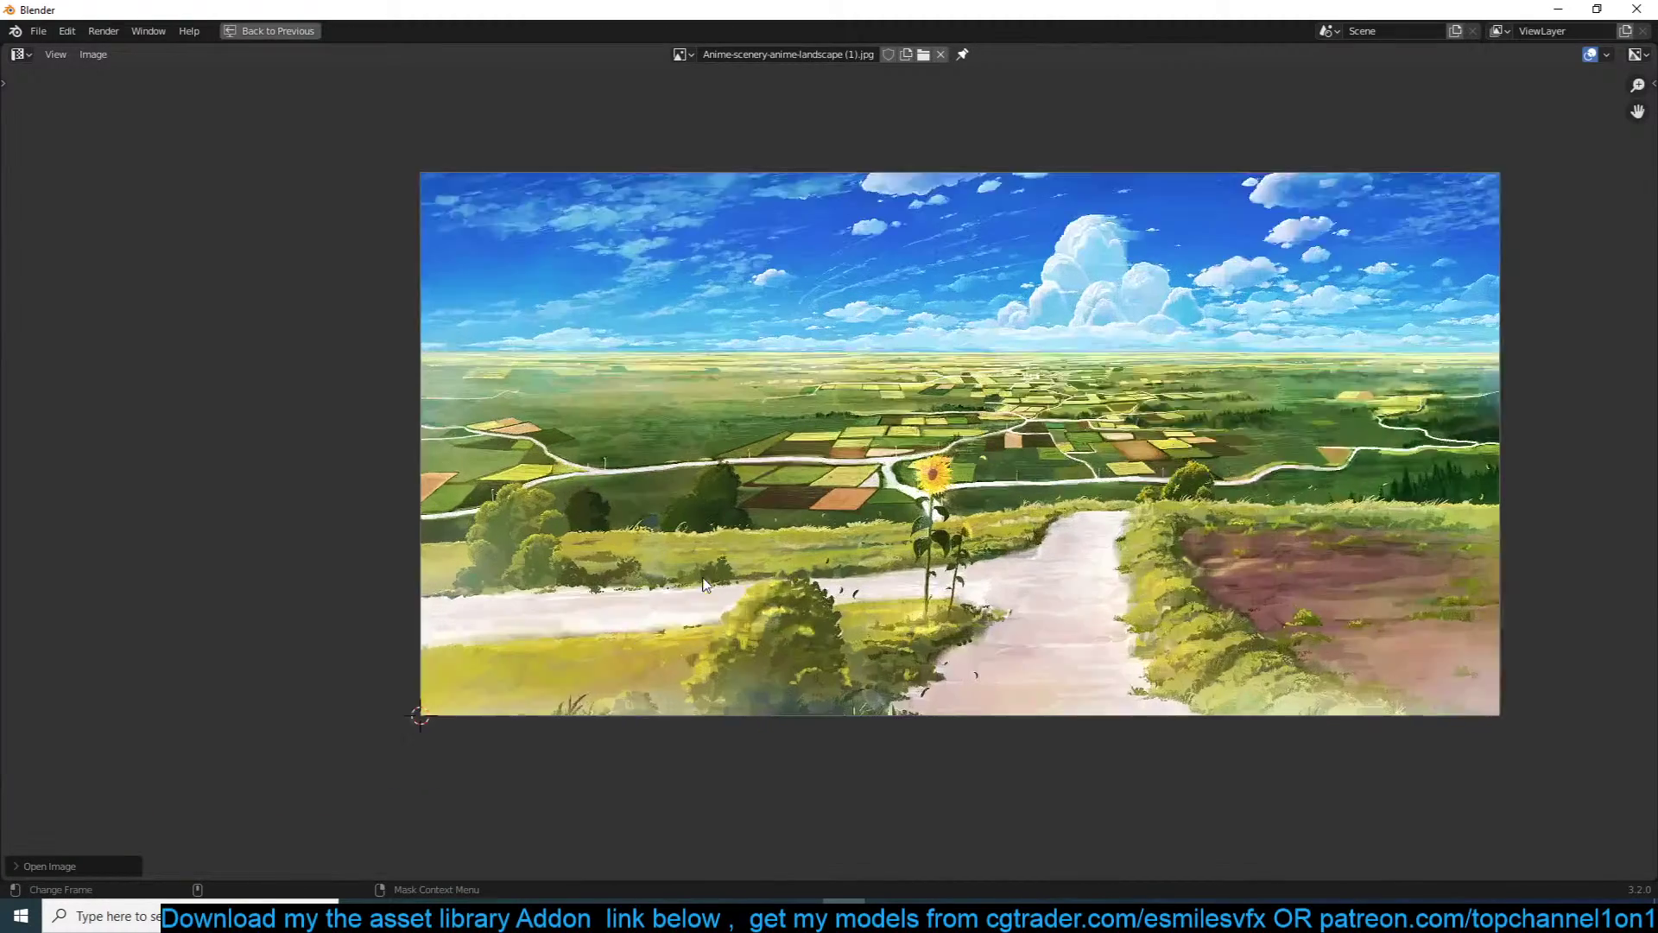
scroll(704, 586, up, 2)
middle_drag(703, 585, 624, 579)
scroll(623, 577, down, 3)
scroll(648, 596, up, 3)
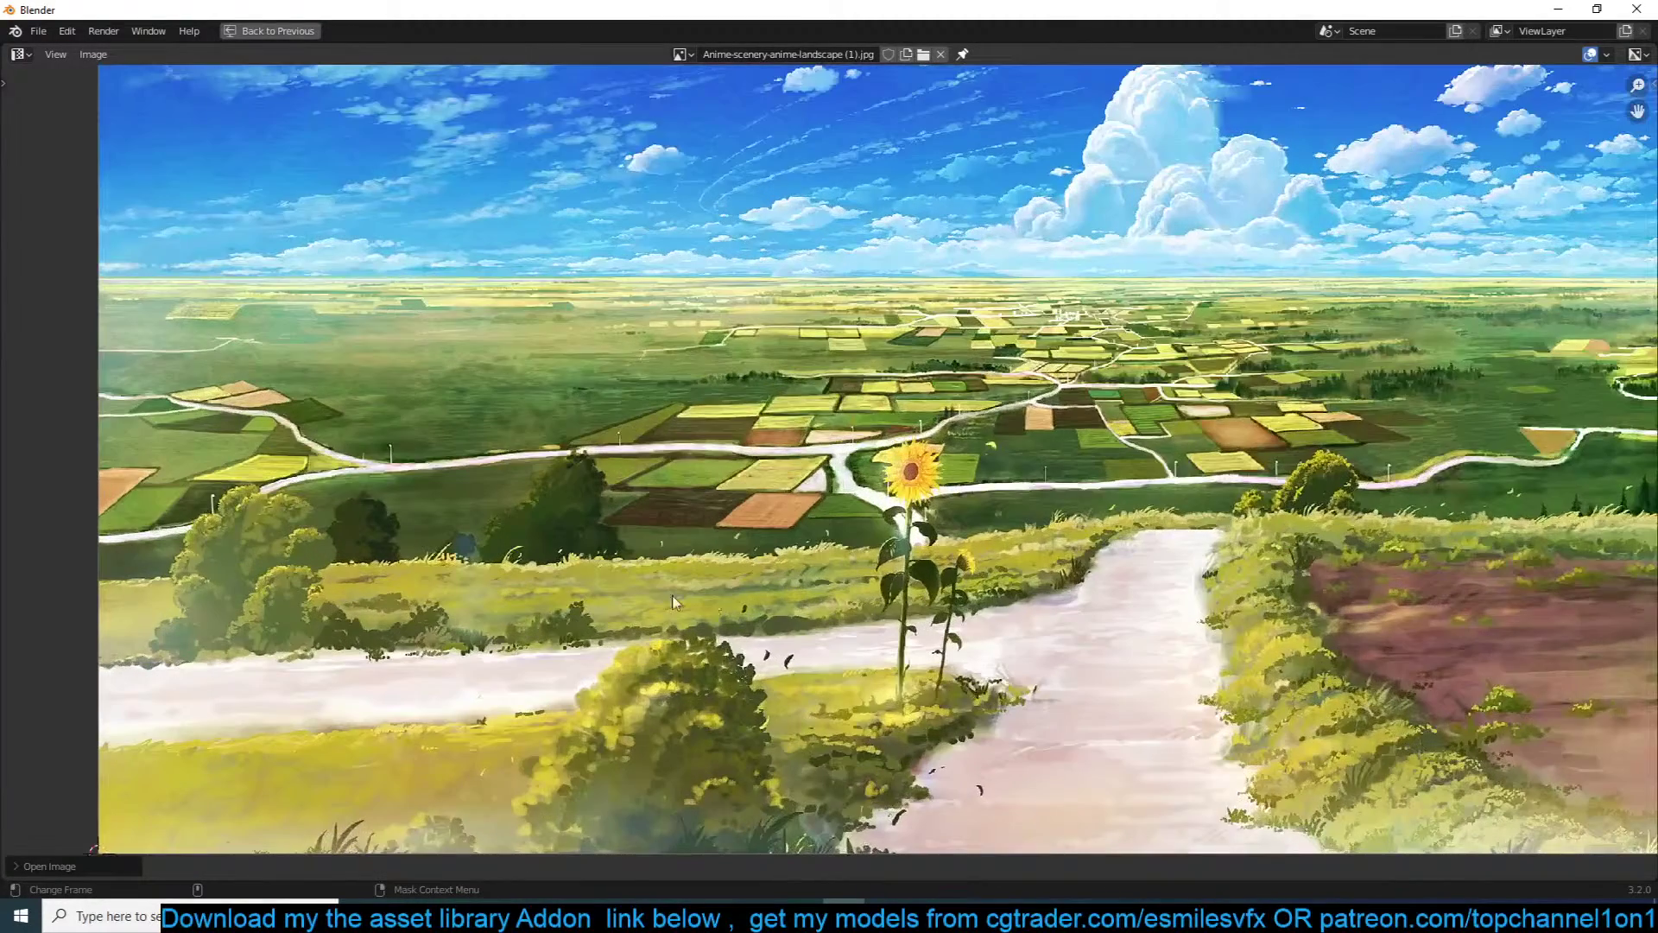
scroll(483, 609, down, 2)
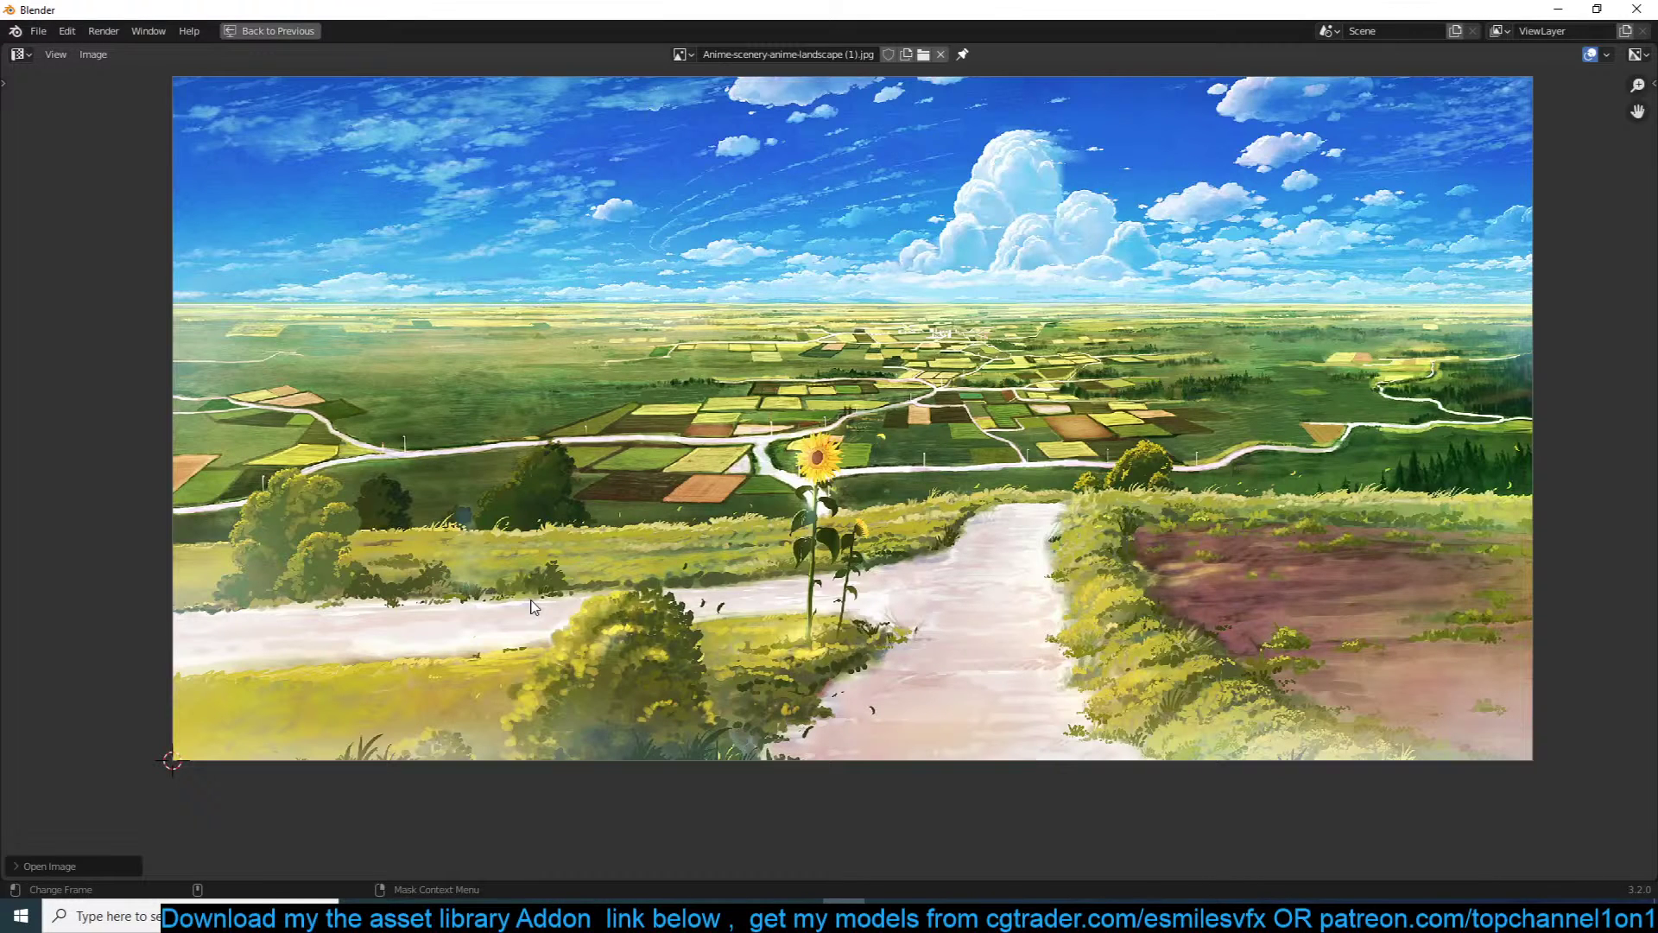
scroll(533, 606, up, 1)
scroll(533, 606, down, 1)
key(ctrl+space)
scroll(363, 596, down, 2)
scroll(367, 596, down, 2)
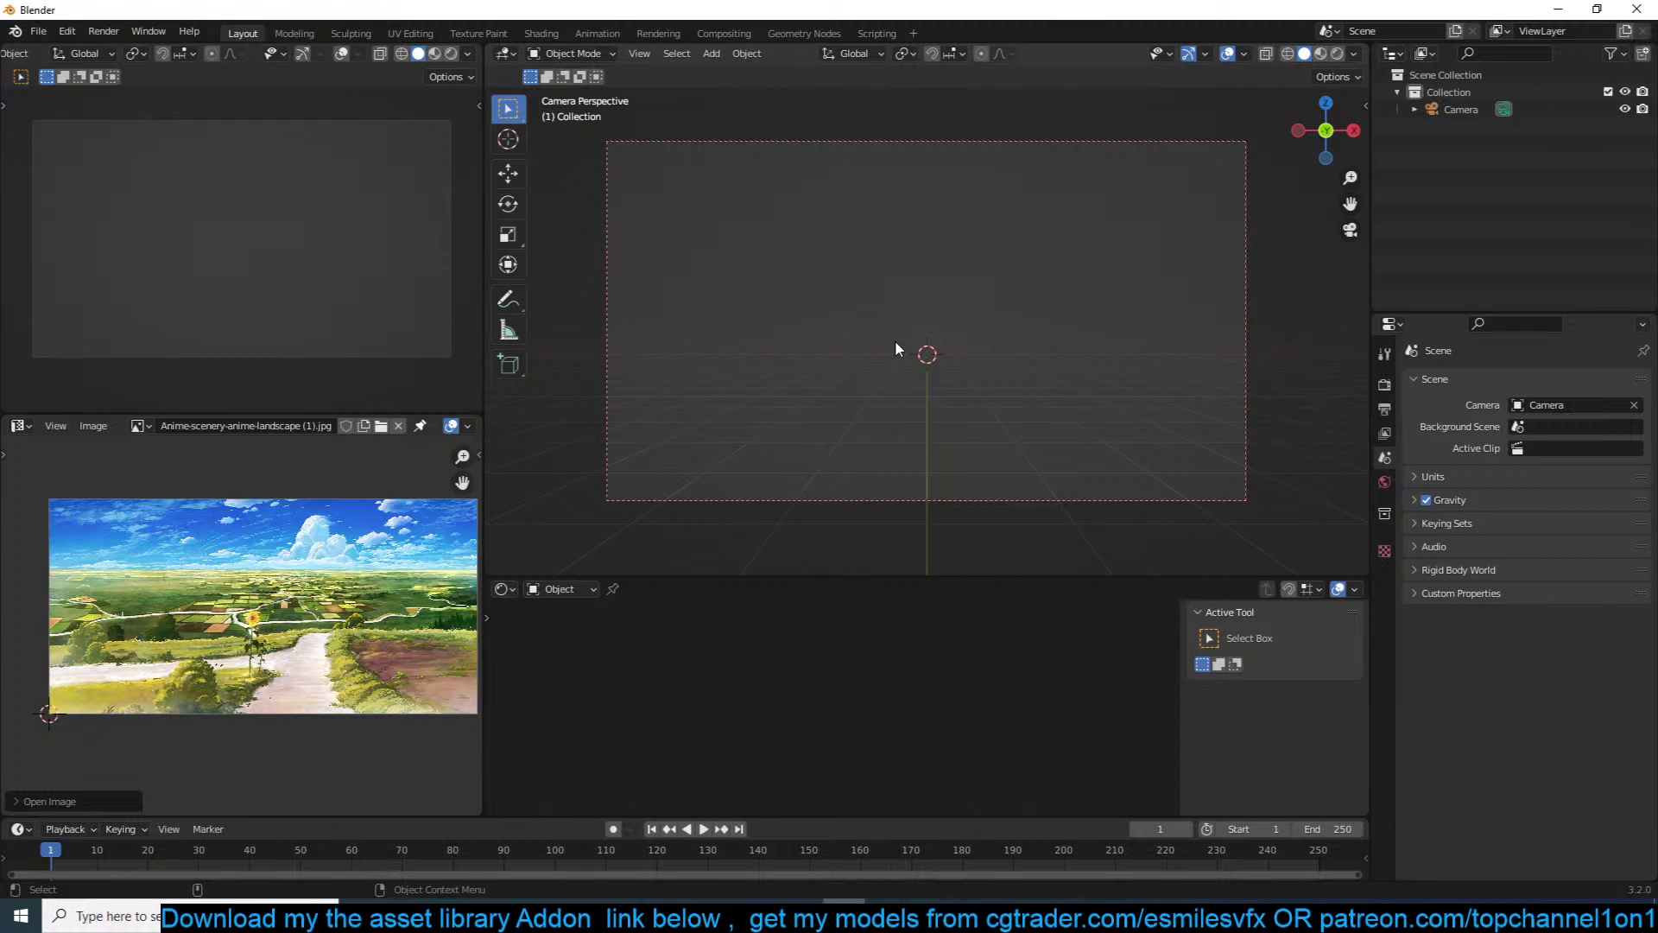
scroll(225, 691, up, 1)
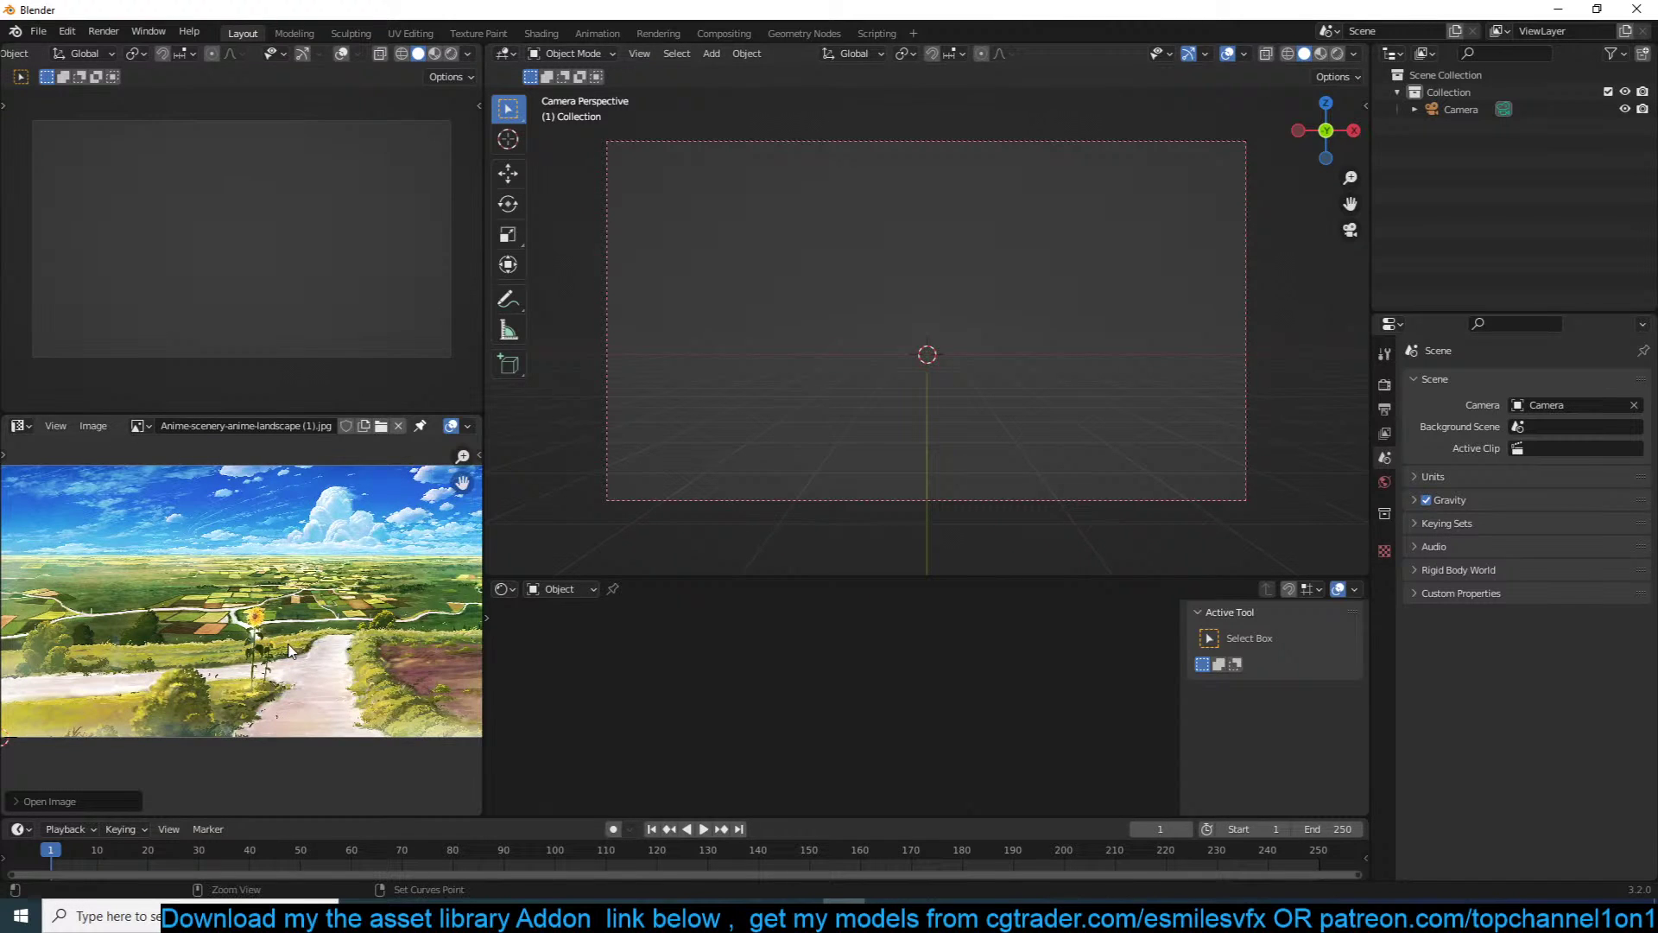
key(ctrl+space)
scroll(288, 645, up, 2)
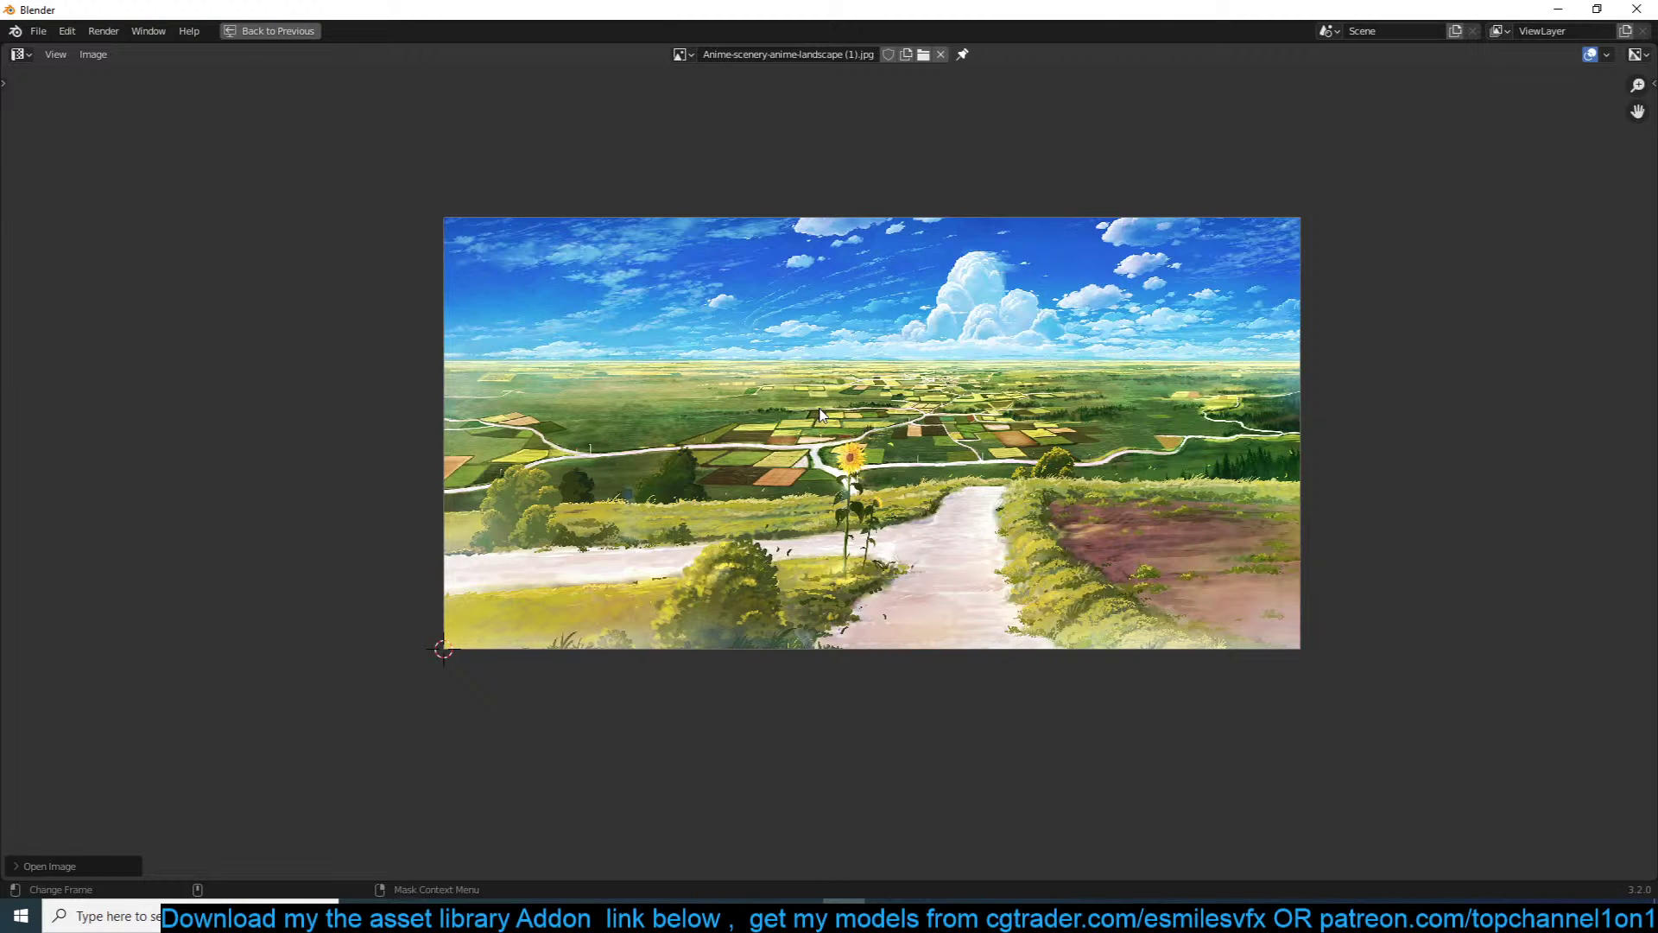
key(ctrl+space)
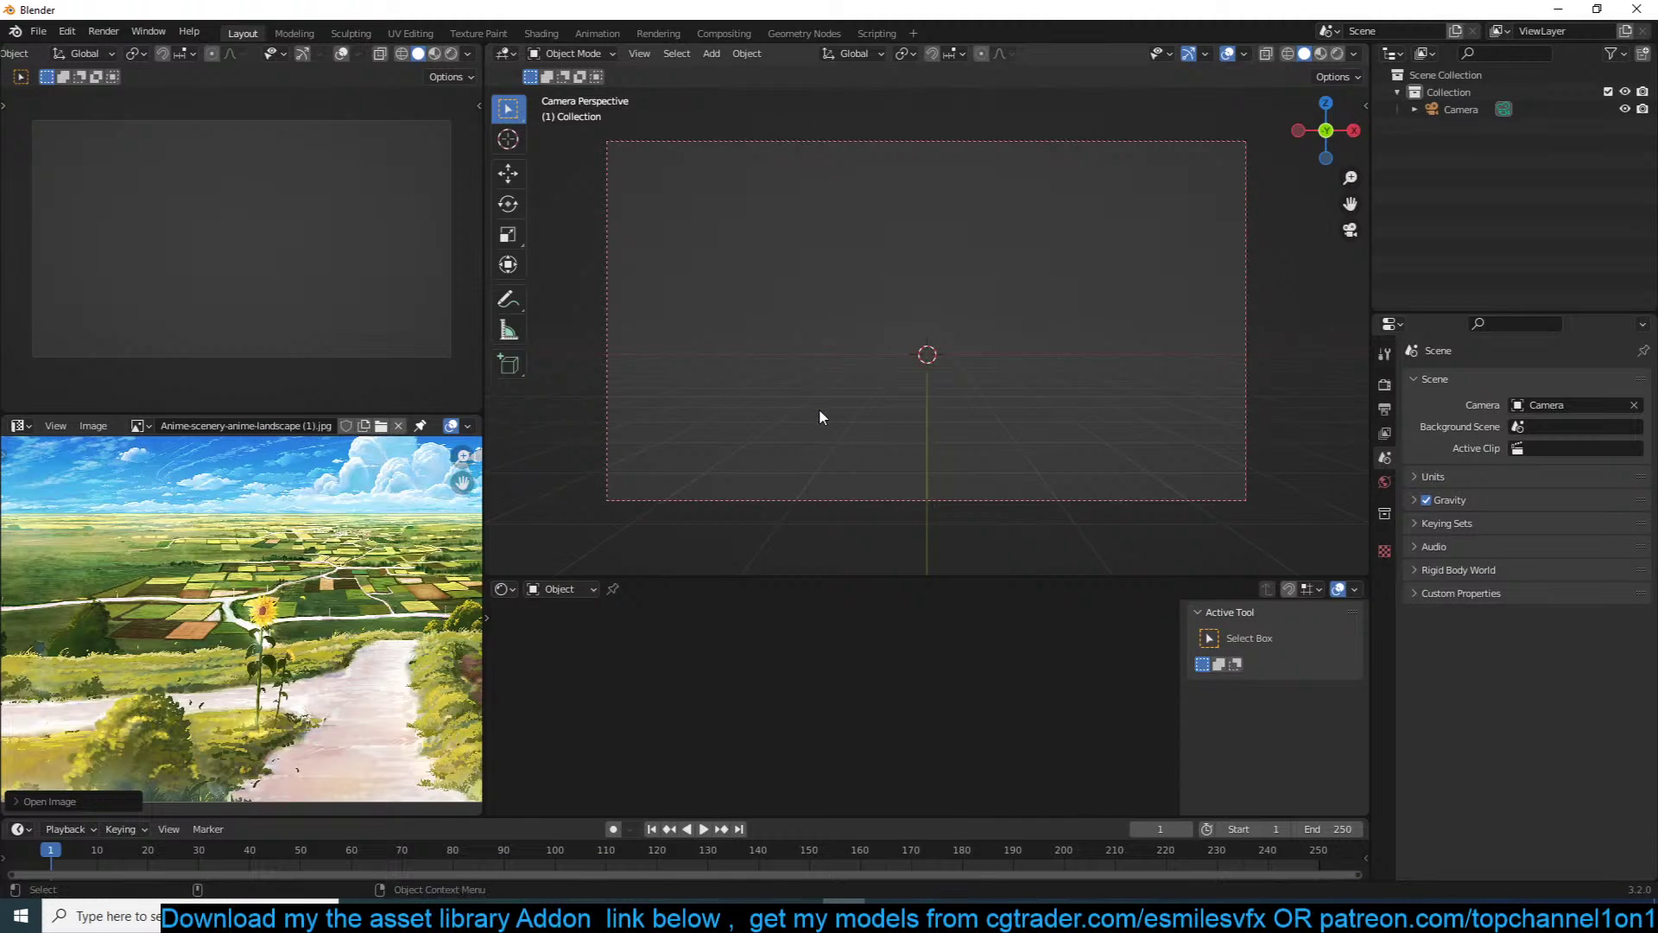
Step: Add a plane in the lower part of the camera view and scale it up to cover the foreground
shift+middle_drag(735, 454, 768, 447)
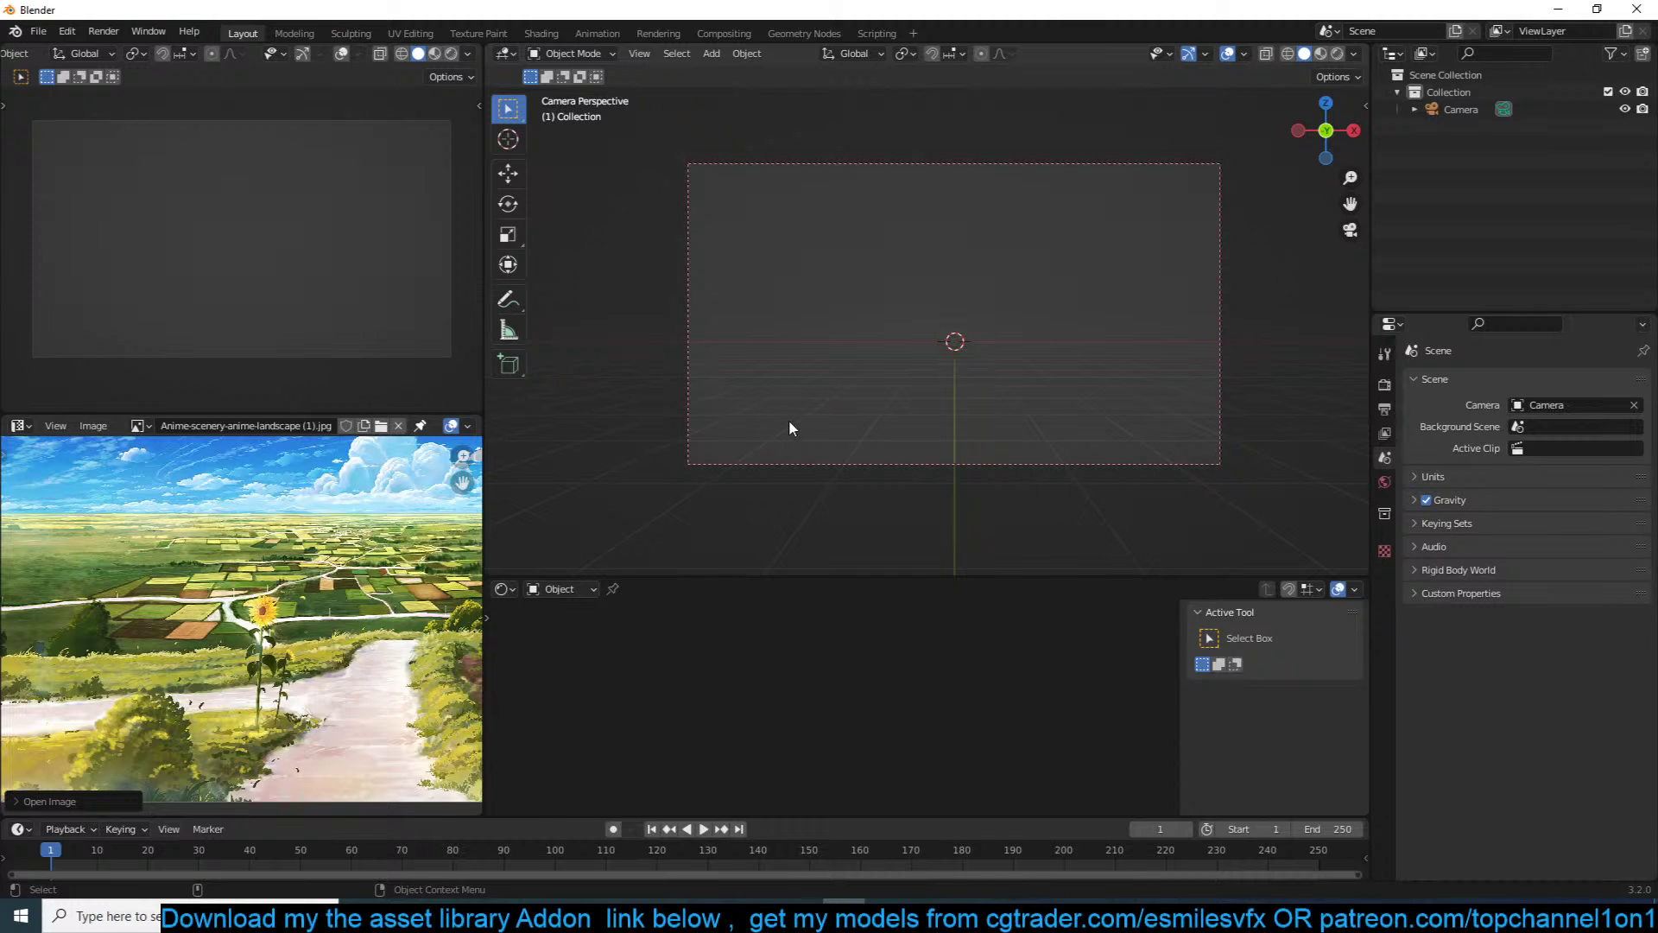
right_click(799, 422)
right_click(957, 378)
key(Escape)
key(shift+a)
mouse_move(964, 401)
click(1028, 401)
key(s)
click(1054, 410)
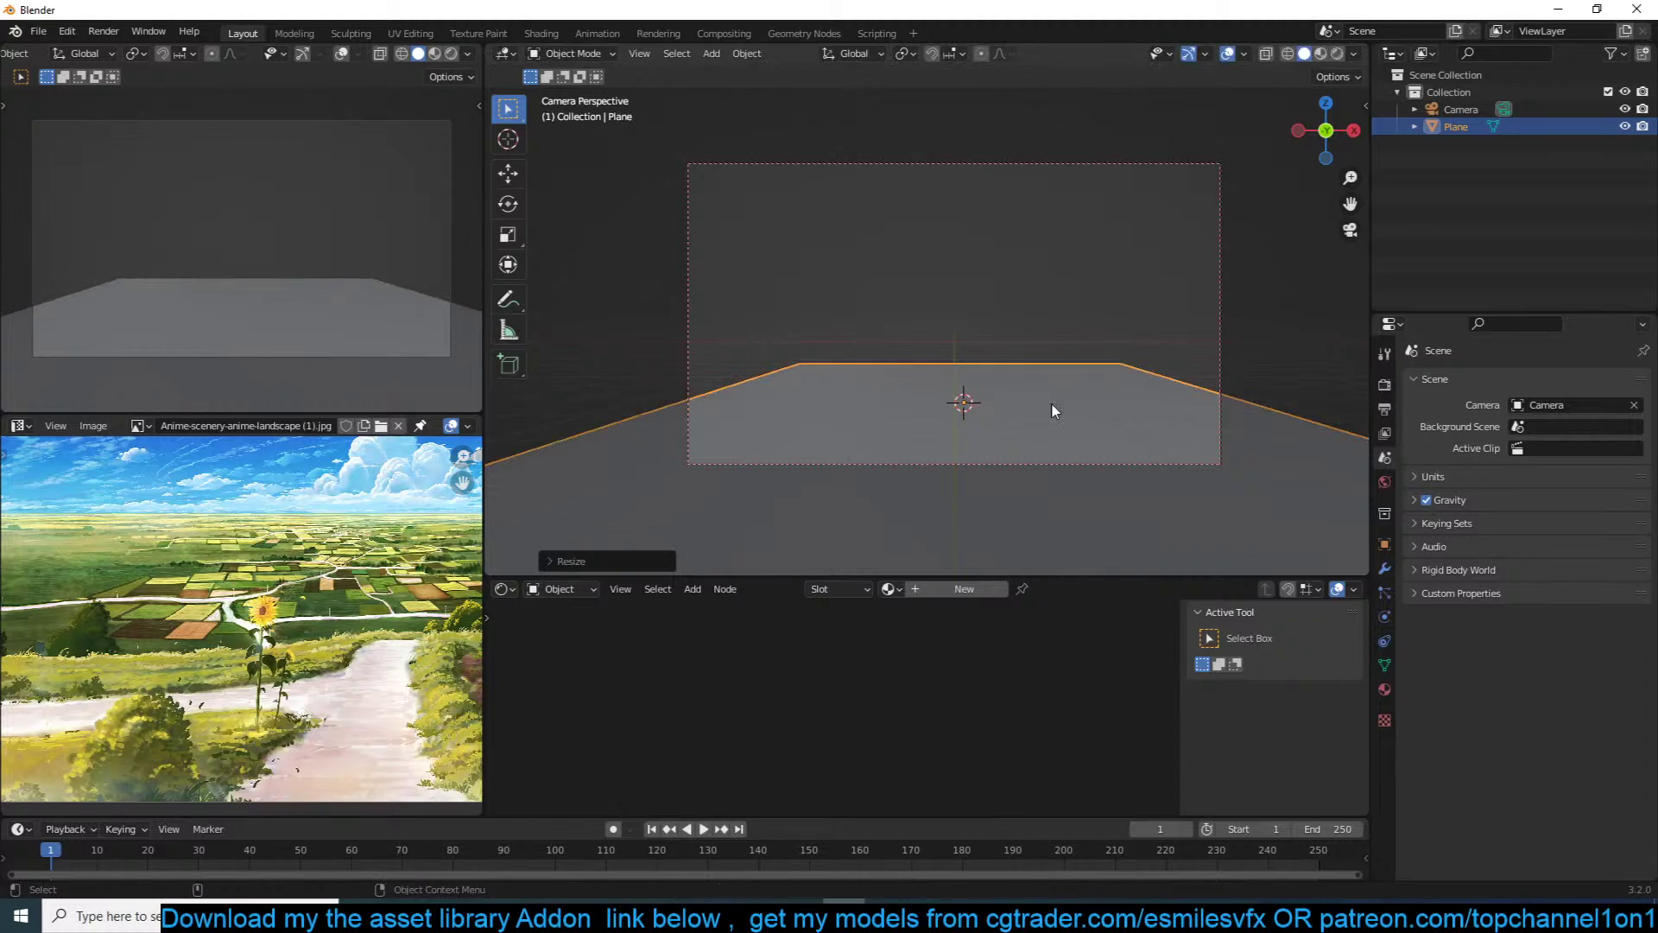
Step: Move the ground plane slightly up in the camera view and stretch it along the global X axis
key(g)
click(1051, 363)
scroll(884, 405, down, 2)
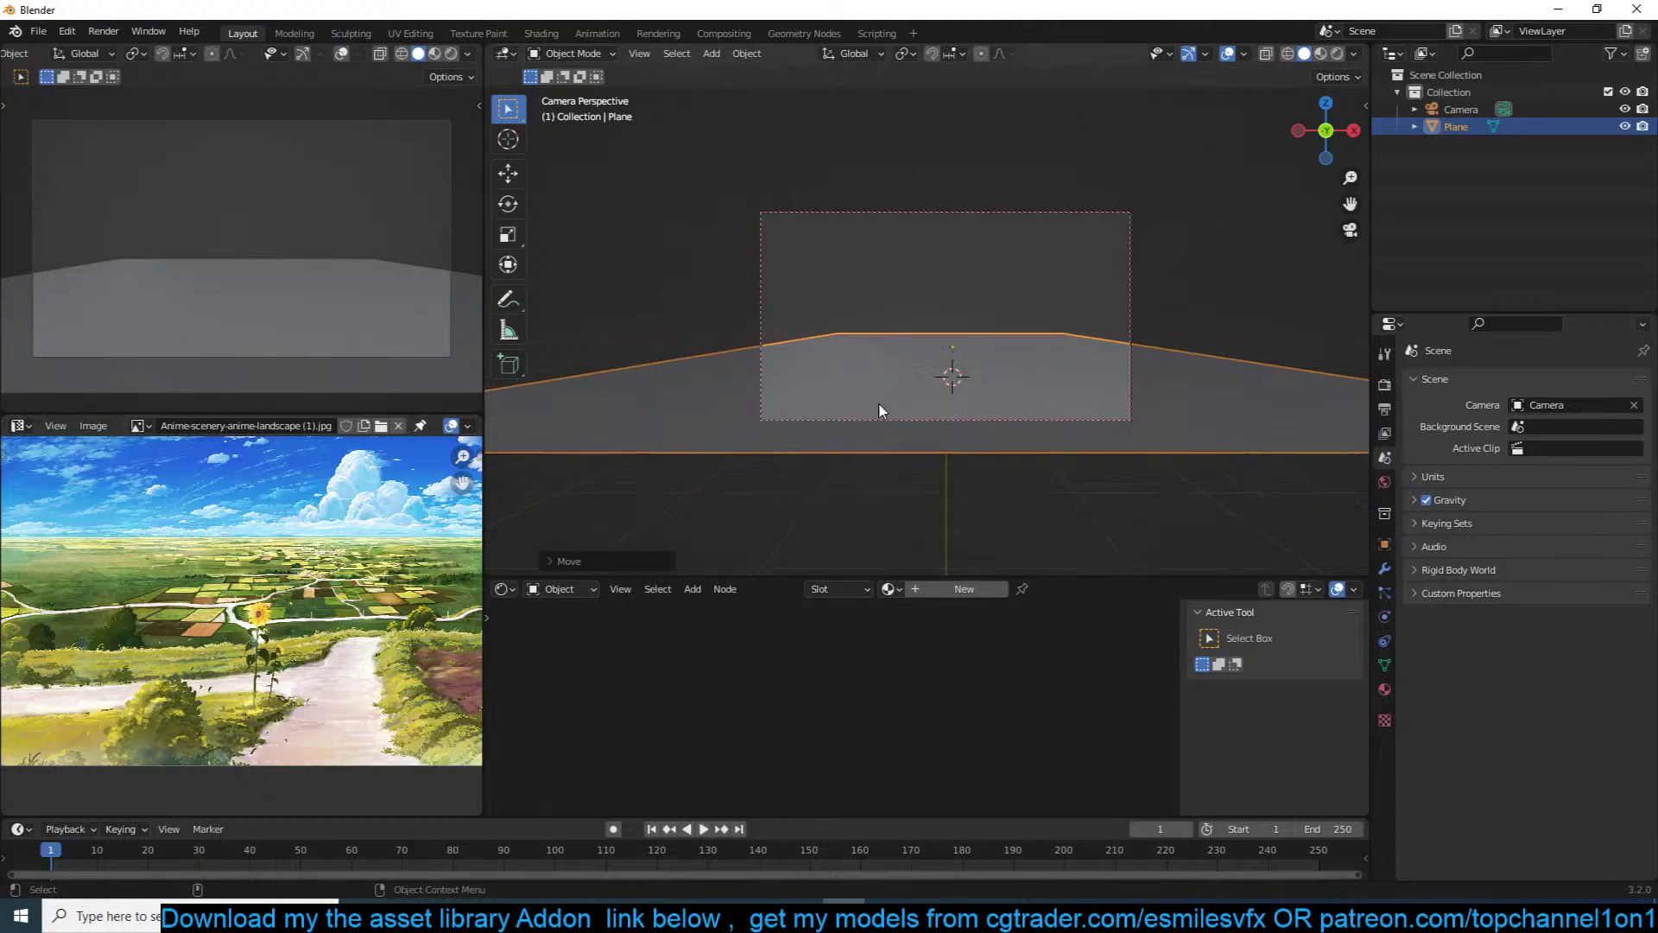
middle_drag(884, 405, 847, 444)
key(s)
key(x)
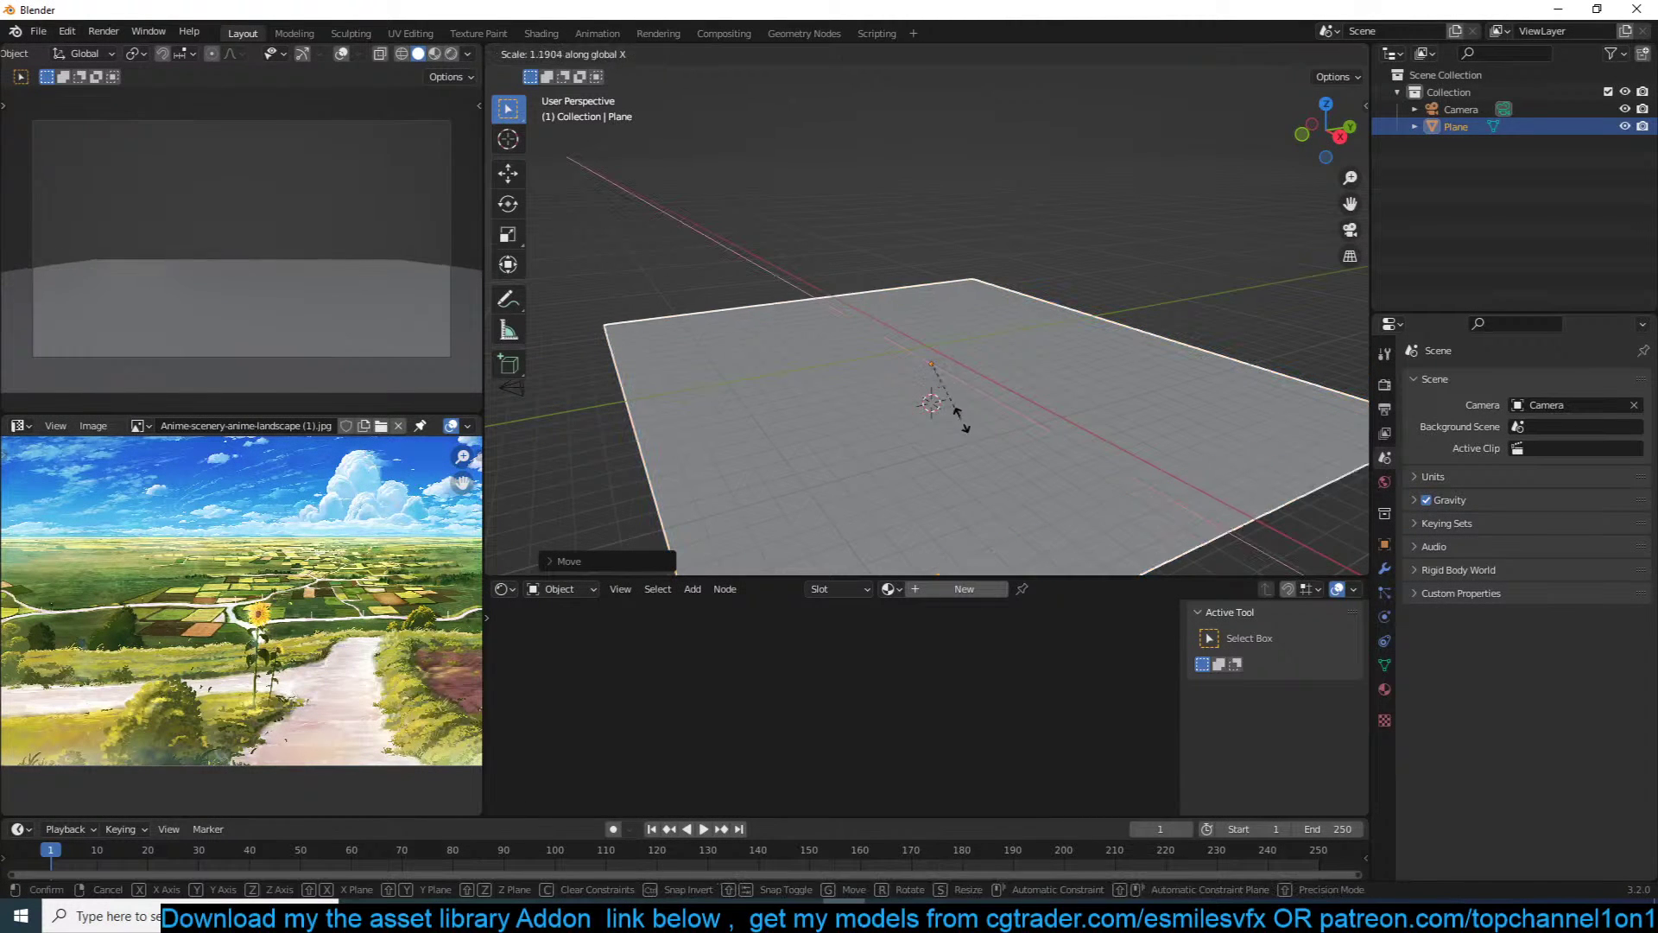
click(978, 426)
scroll(979, 426, up, 2)
Step: Extrude the ground plane's far edge in right view, about 16 m outward and 7 m down, as a slope
key(Tab)
middle_drag(958, 363, 864, 363)
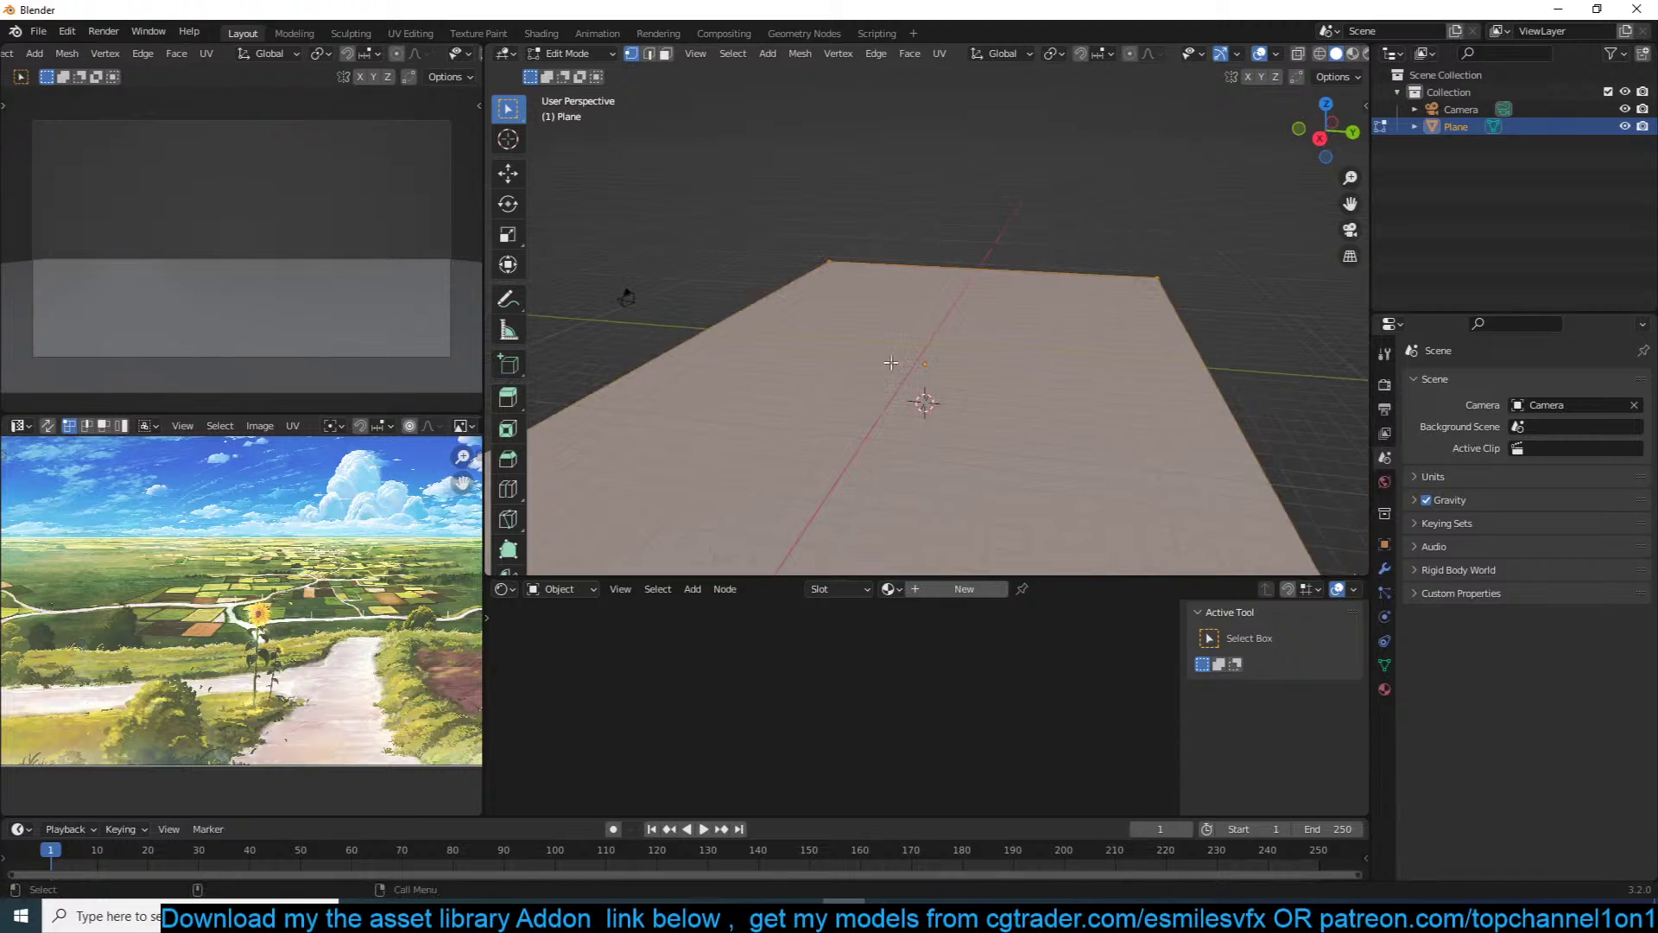
scroll(1123, 347, down, 1)
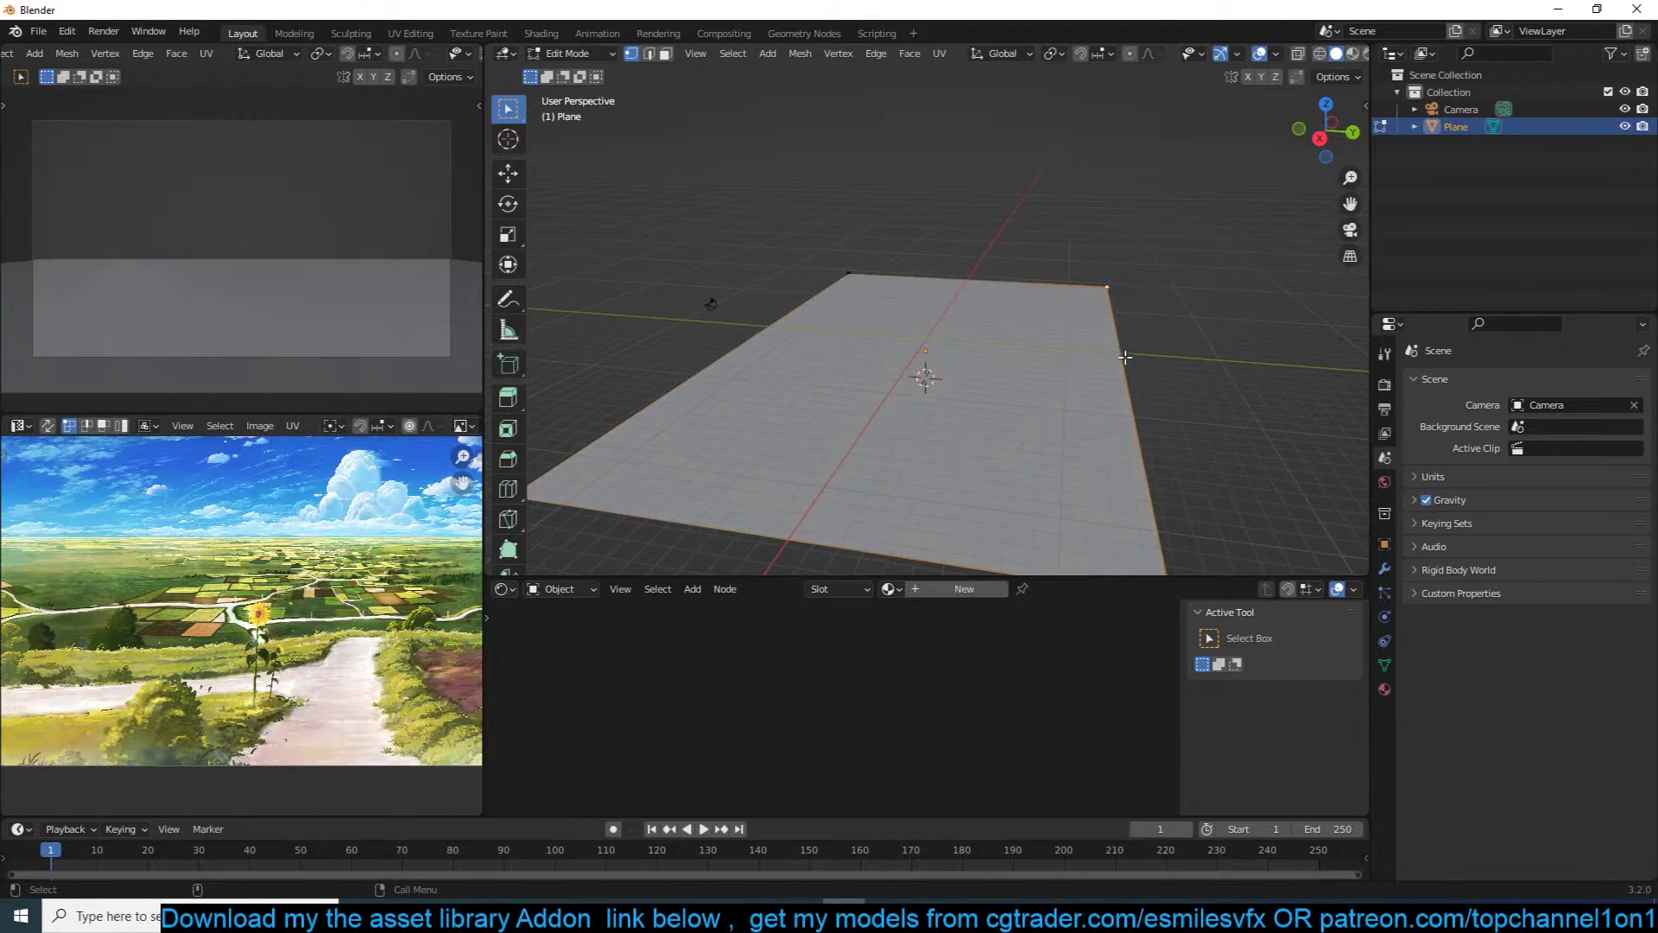
scroll(1123, 353, down, 3)
key(KP_3)
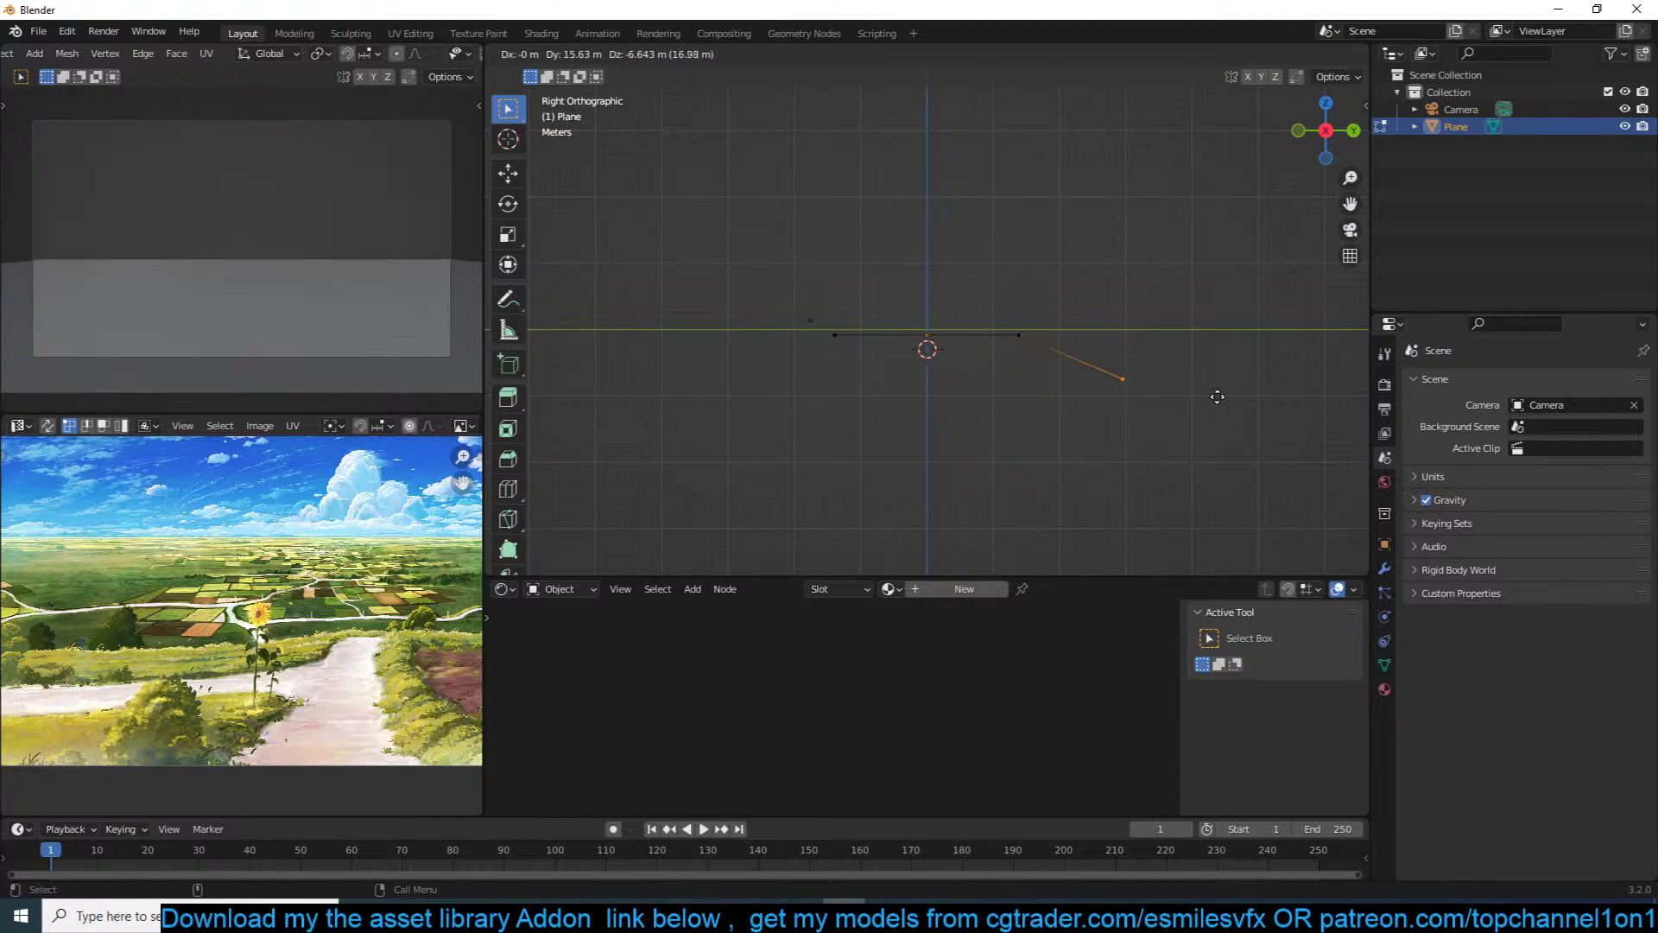
key(e)
click(1140, 392)
middle_drag(1140, 392, 1029, 421)
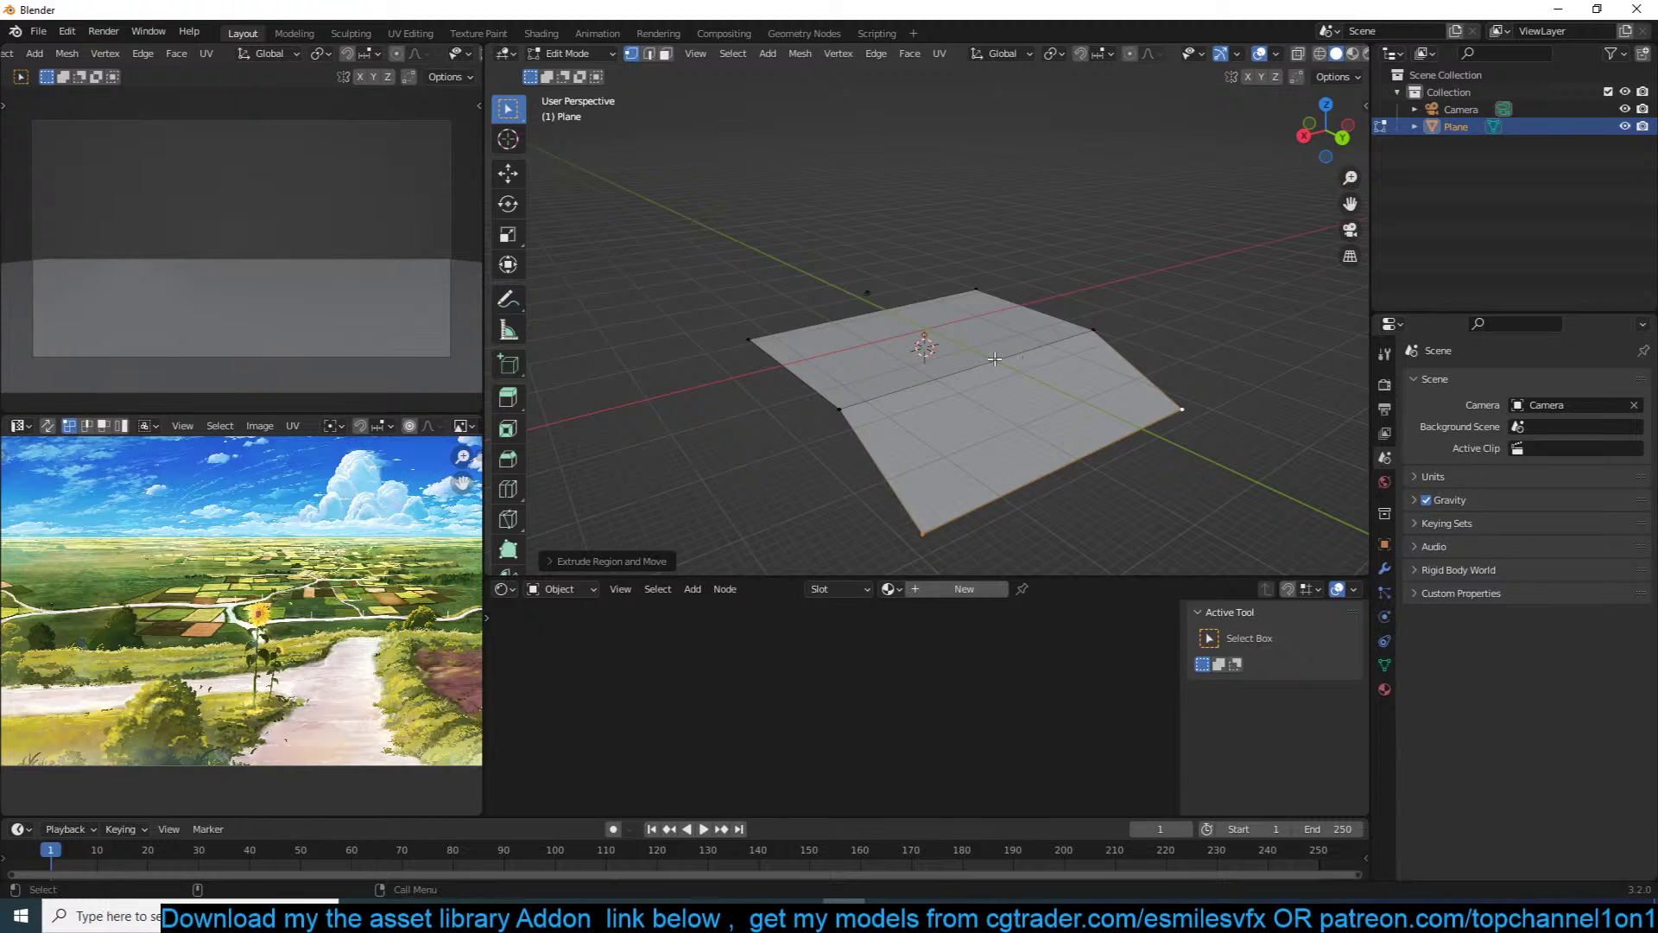
Step: Add a level 2 subdivision surface to the sloped ground plane and shade it smooth
key(Tab)
key(ctrl+2)
right_click(1028, 292)
click(1027, 295)
middle_drag(1106, 343, 1270, 327)
Step: Add evenly spaced loop cuts across the ground plane
key(Tab)
scroll(1003, 388, up, 3)
key(ctrl+r)
scroll(1022, 263, up, 2)
click(1023, 264)
middle_drag(1023, 264, 1093, 350)
Step: Move individual vertices near the ground plane's edge to make the terrain gently uneven, and finish editing the mesh
key(g)
click(960, 313)
key(g)
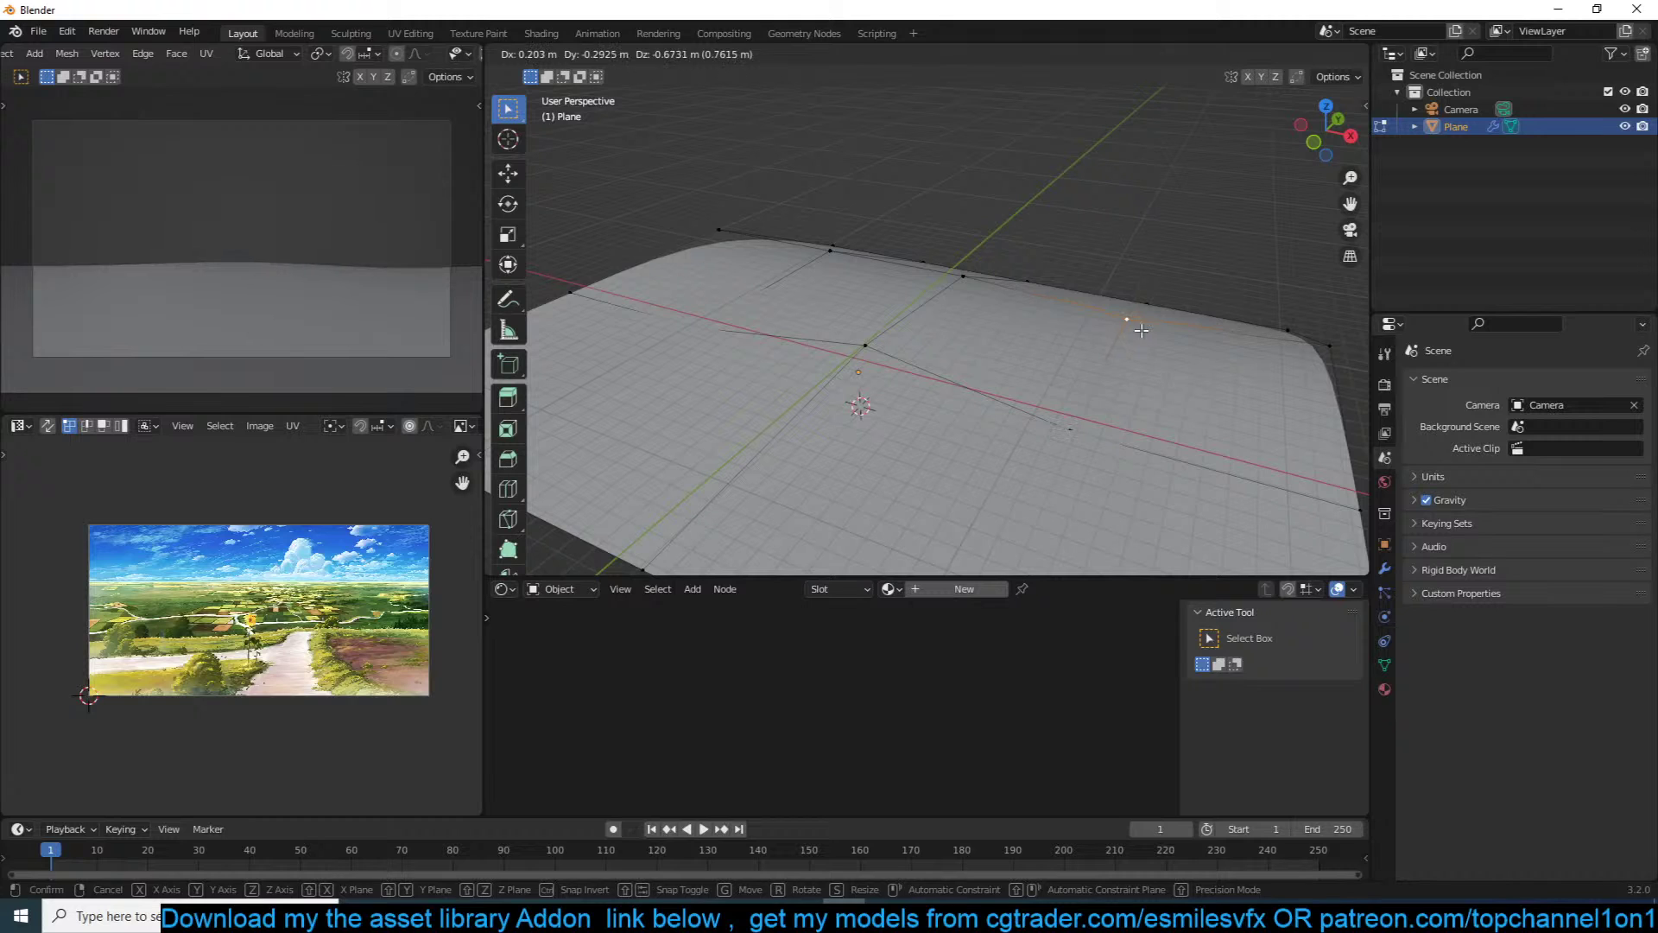
click(1135, 328)
click(726, 239)
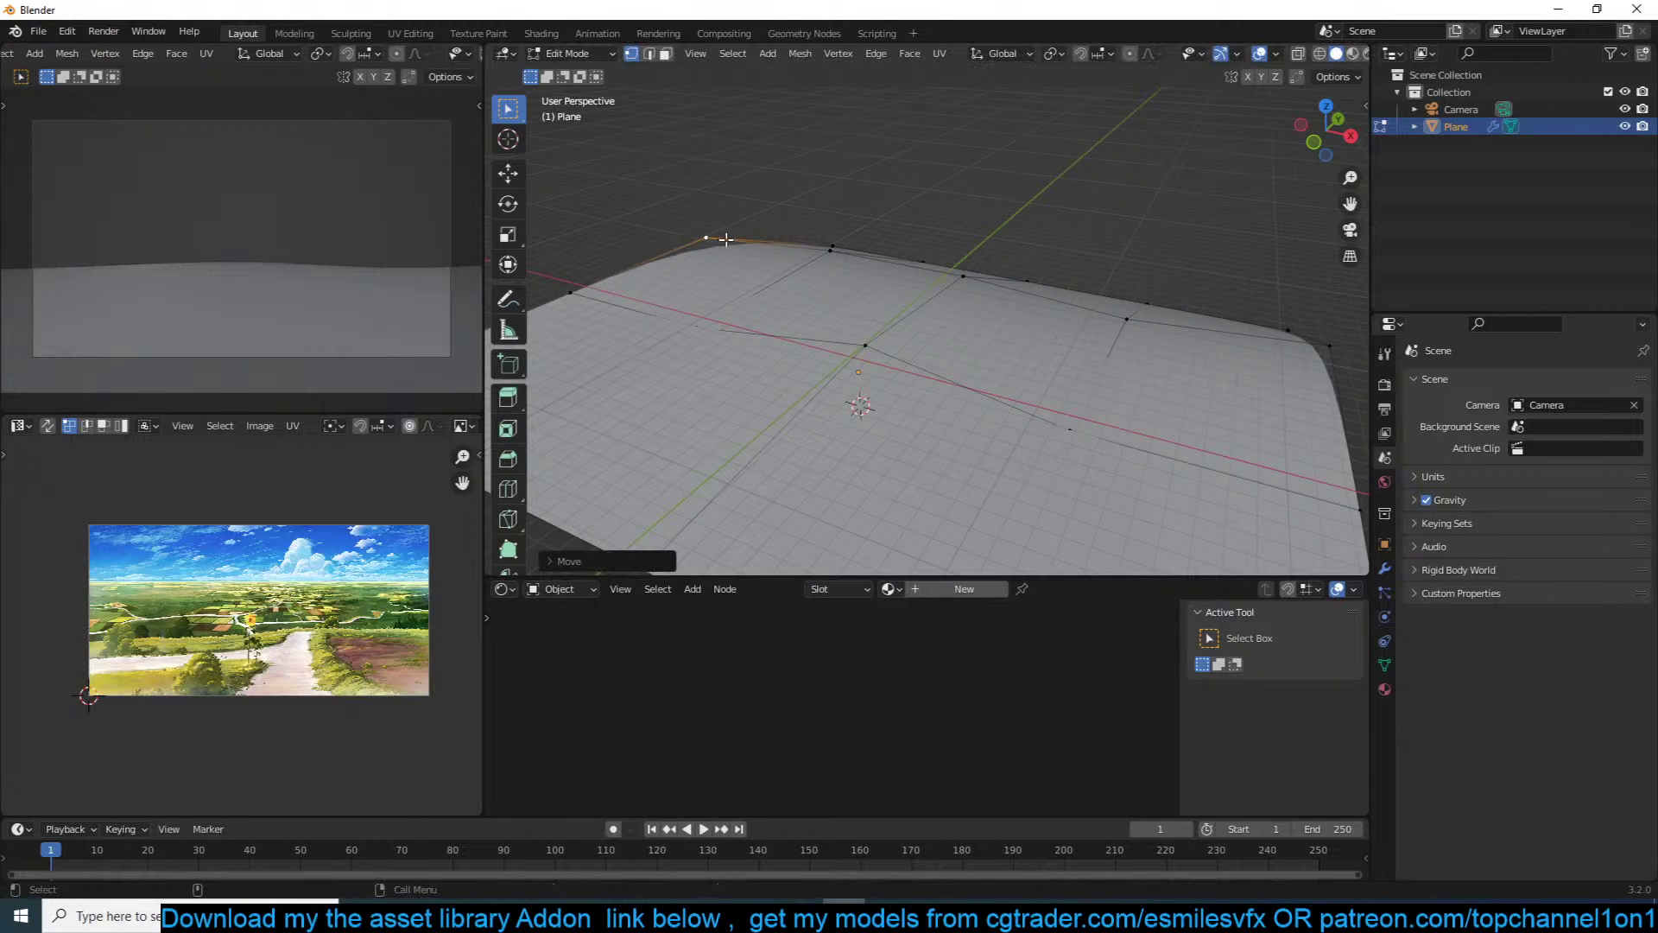
key(Tab)
Step: Add a second plane to the scene and scale it up beneath the front of the ground
scroll(1040, 285, down, 3)
key(shift+a)
click(1114, 227)
key(s)
click(941, 376)
click(909, 320)
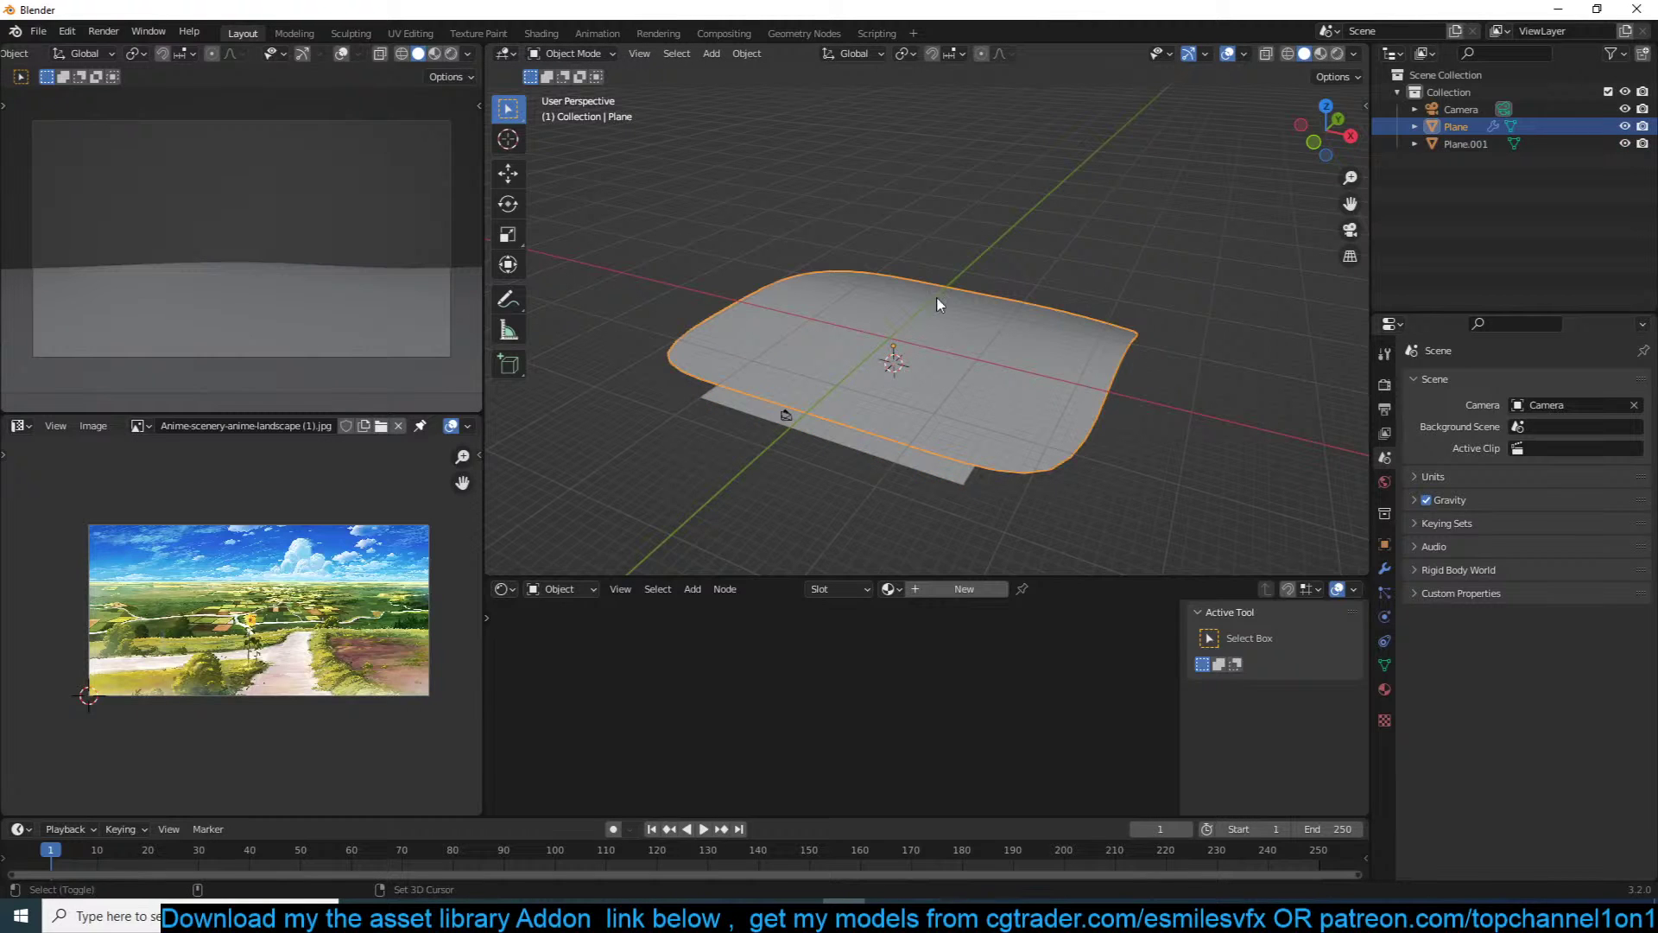
Step: Search the add-ons in the preferences for "qui" and enable the matching add-on
click(67, 31)
click(110, 296)
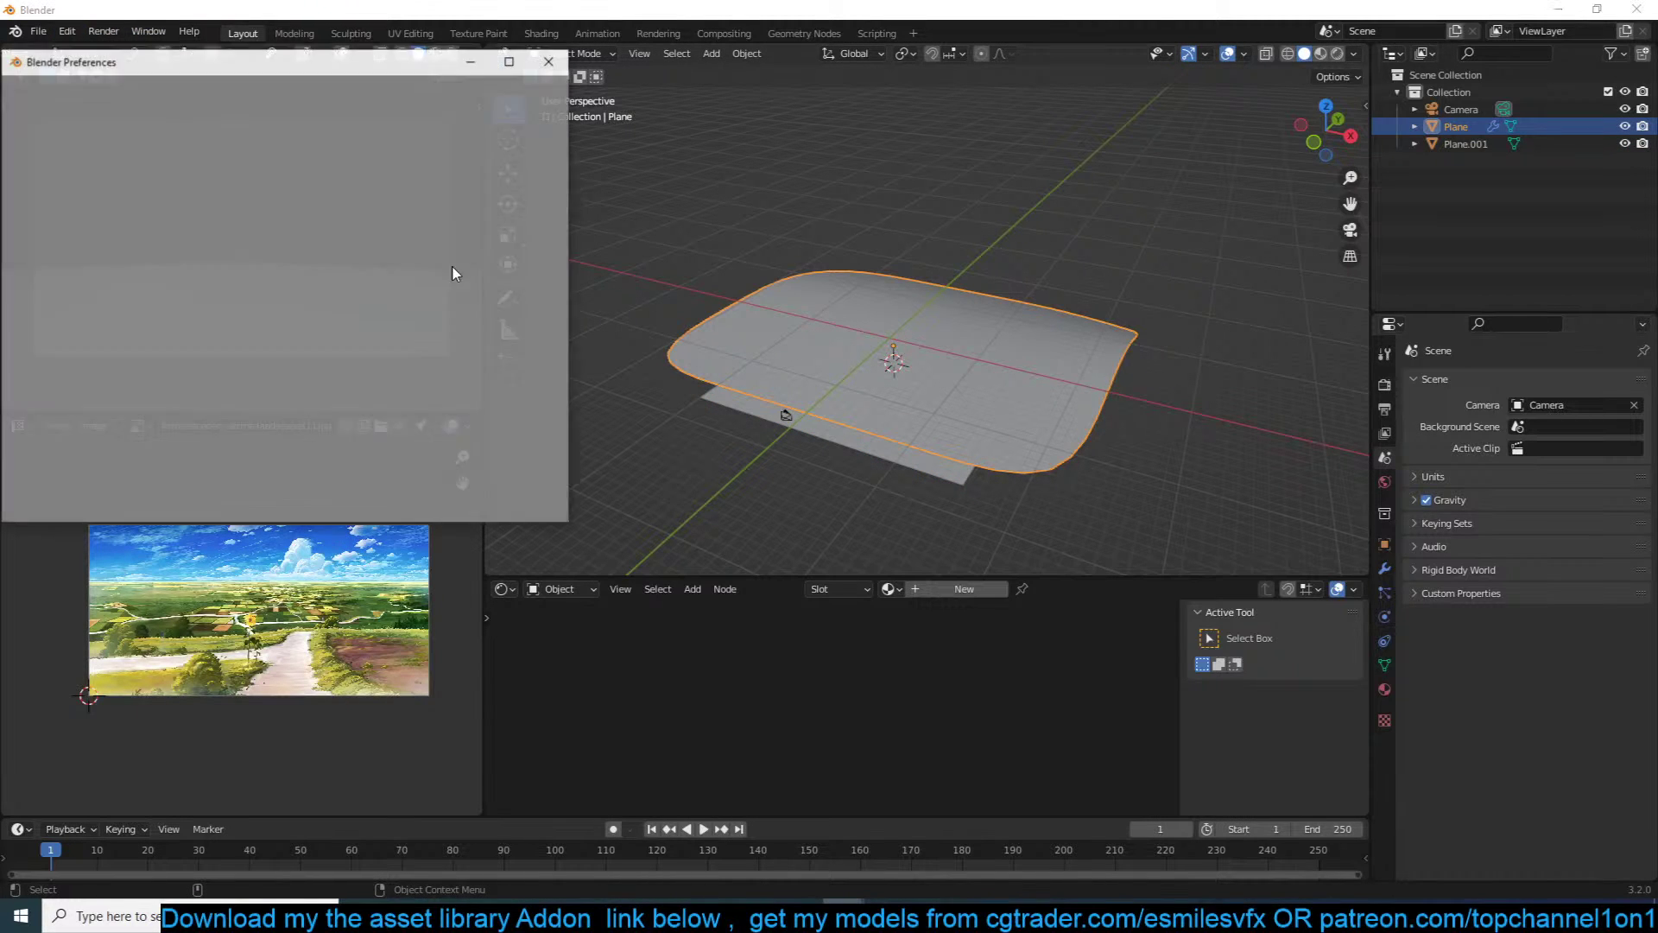
click(502, 113)
text(qui)
click(178, 213)
click(561, 62)
Step: Save the scene as anime landscape.blend in a new "anime landscape" folder under D:\models\2022\june
key(ctrl+shift+s)
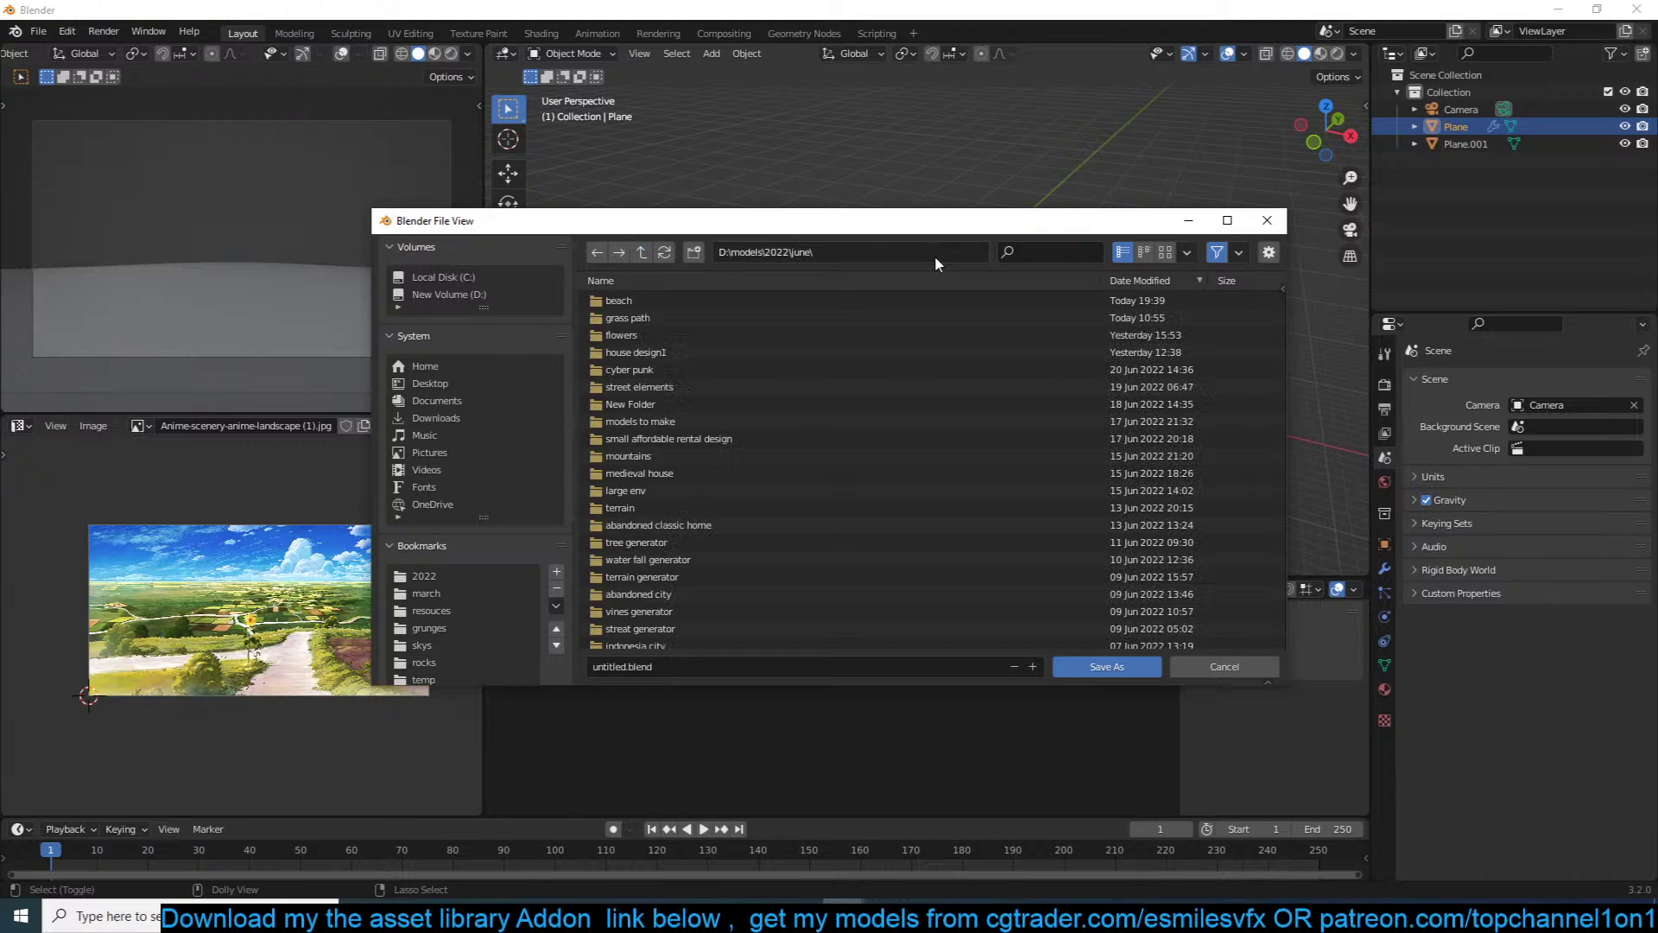
click(694, 251)
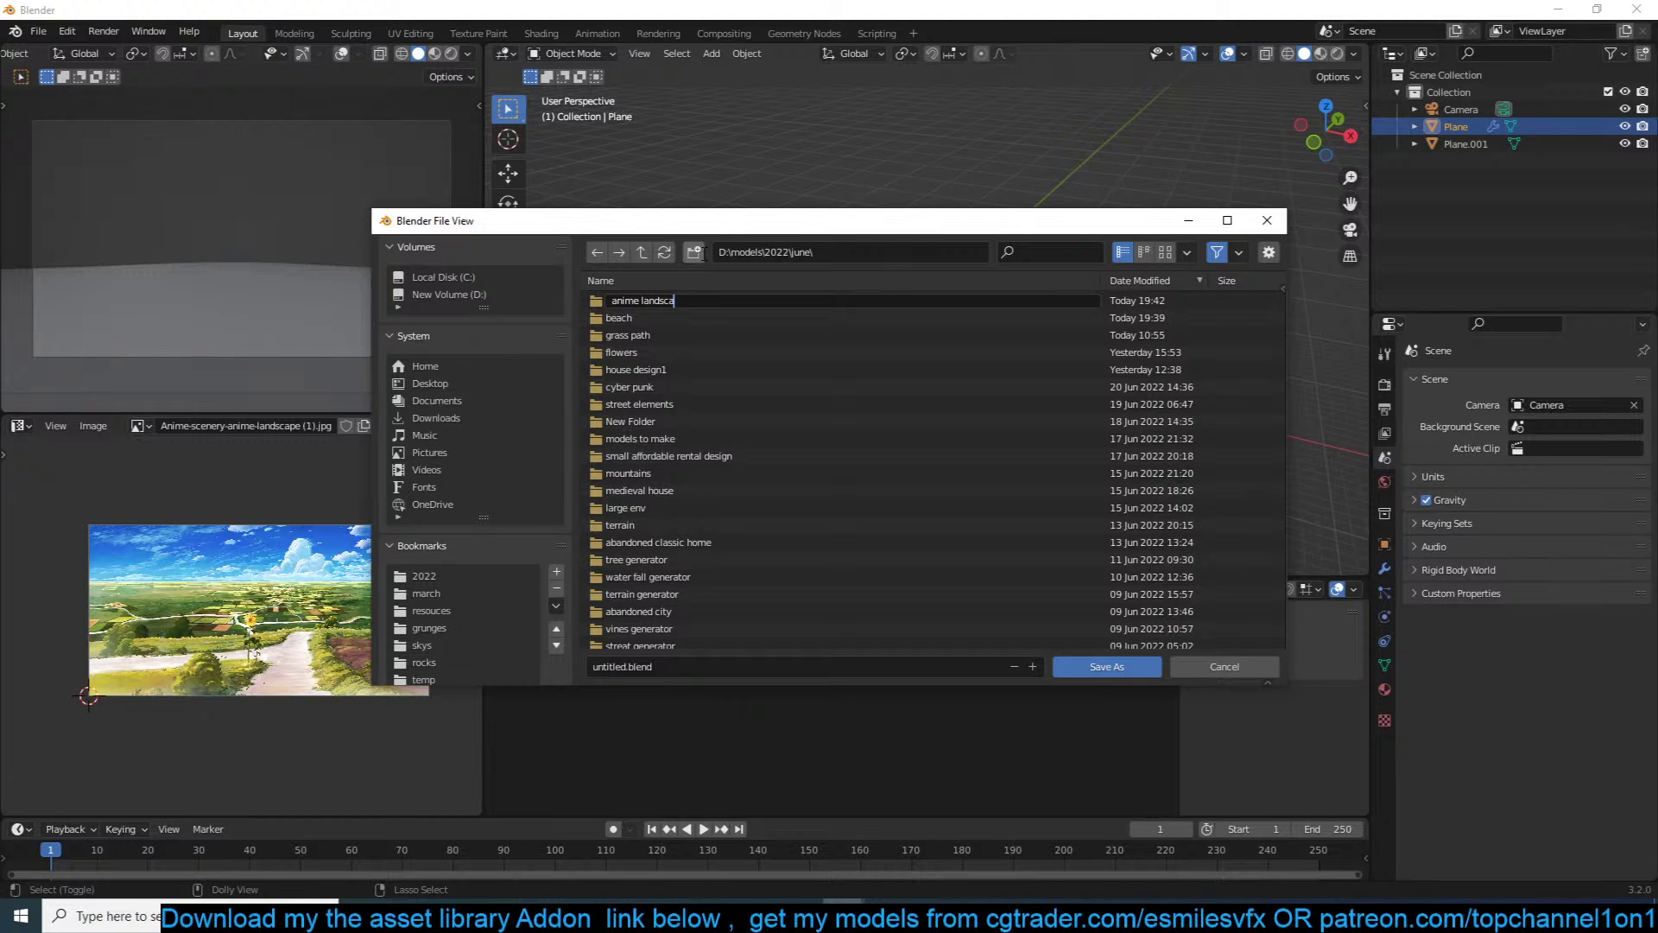
key(Return)
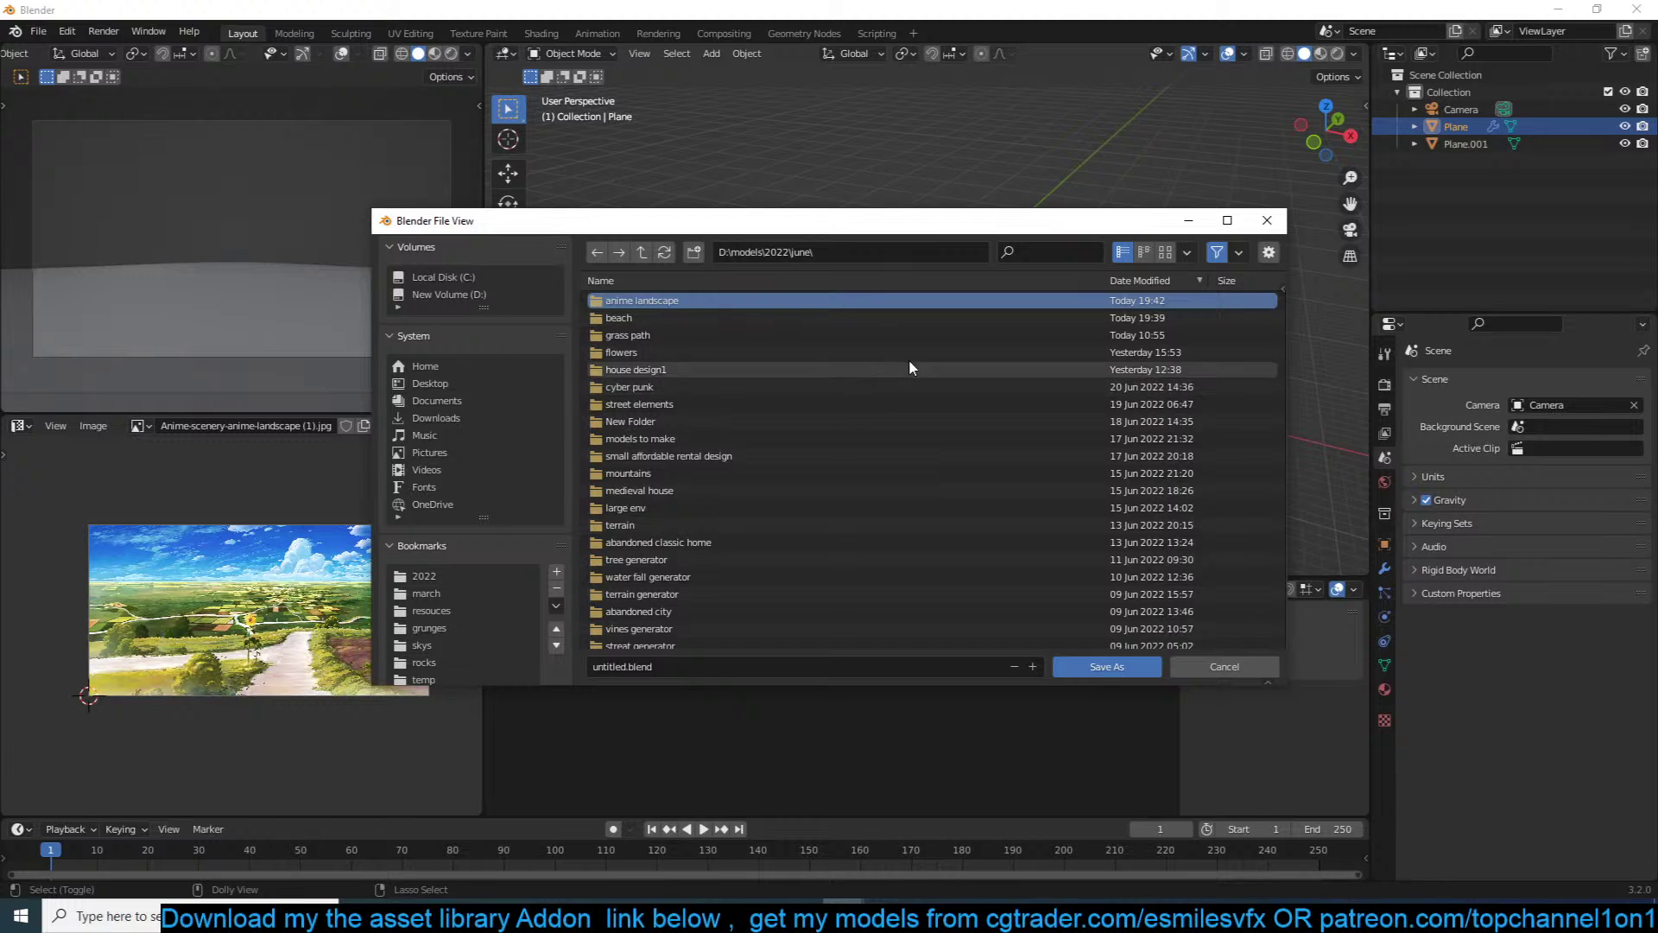
double_click(857, 300)
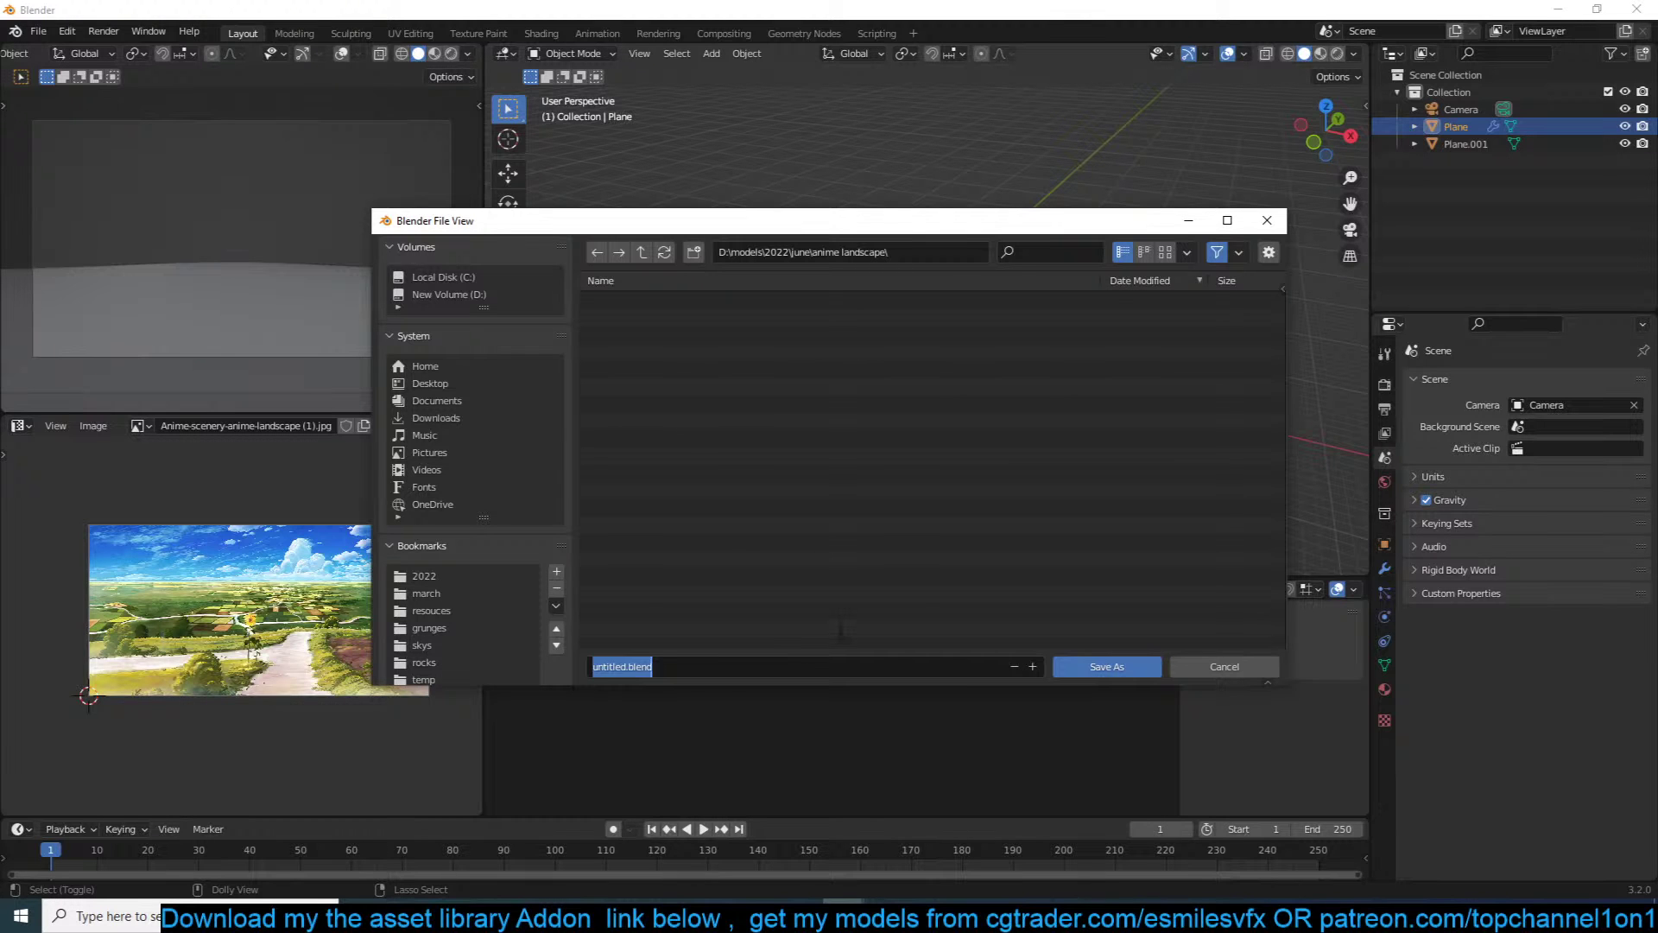
click(1076, 667)
click(1118, 299)
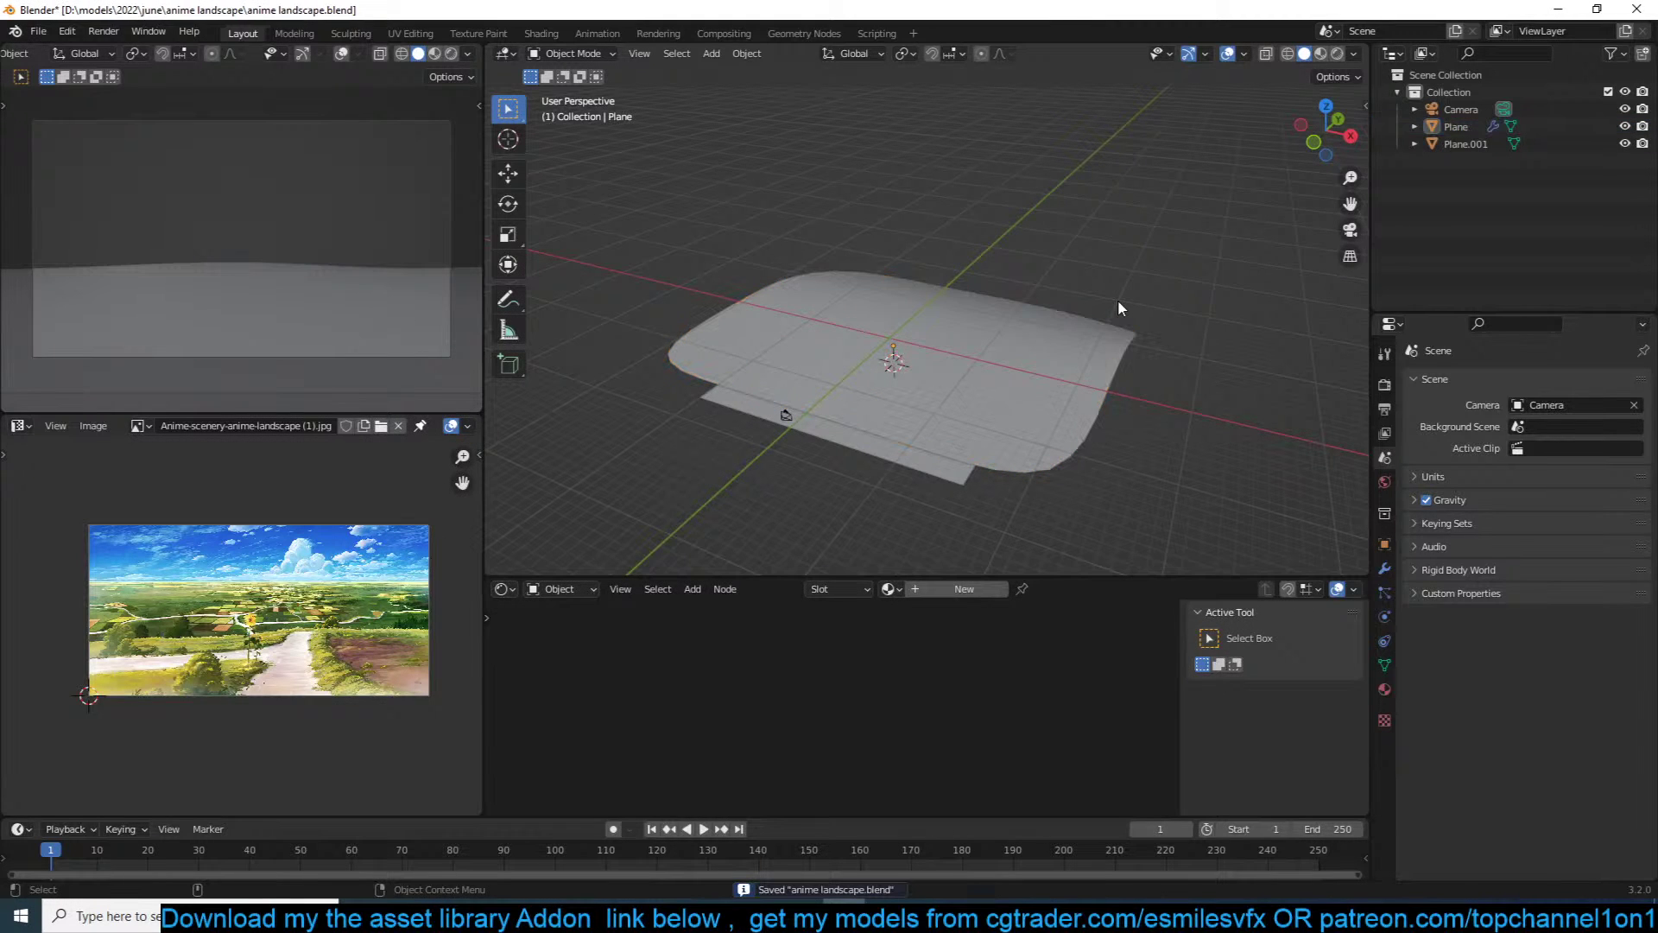
Step: Show the viewport objects in random colours and scale the second plane up well beyond the ground terrain
key(shift+q)
click(1011, 217)
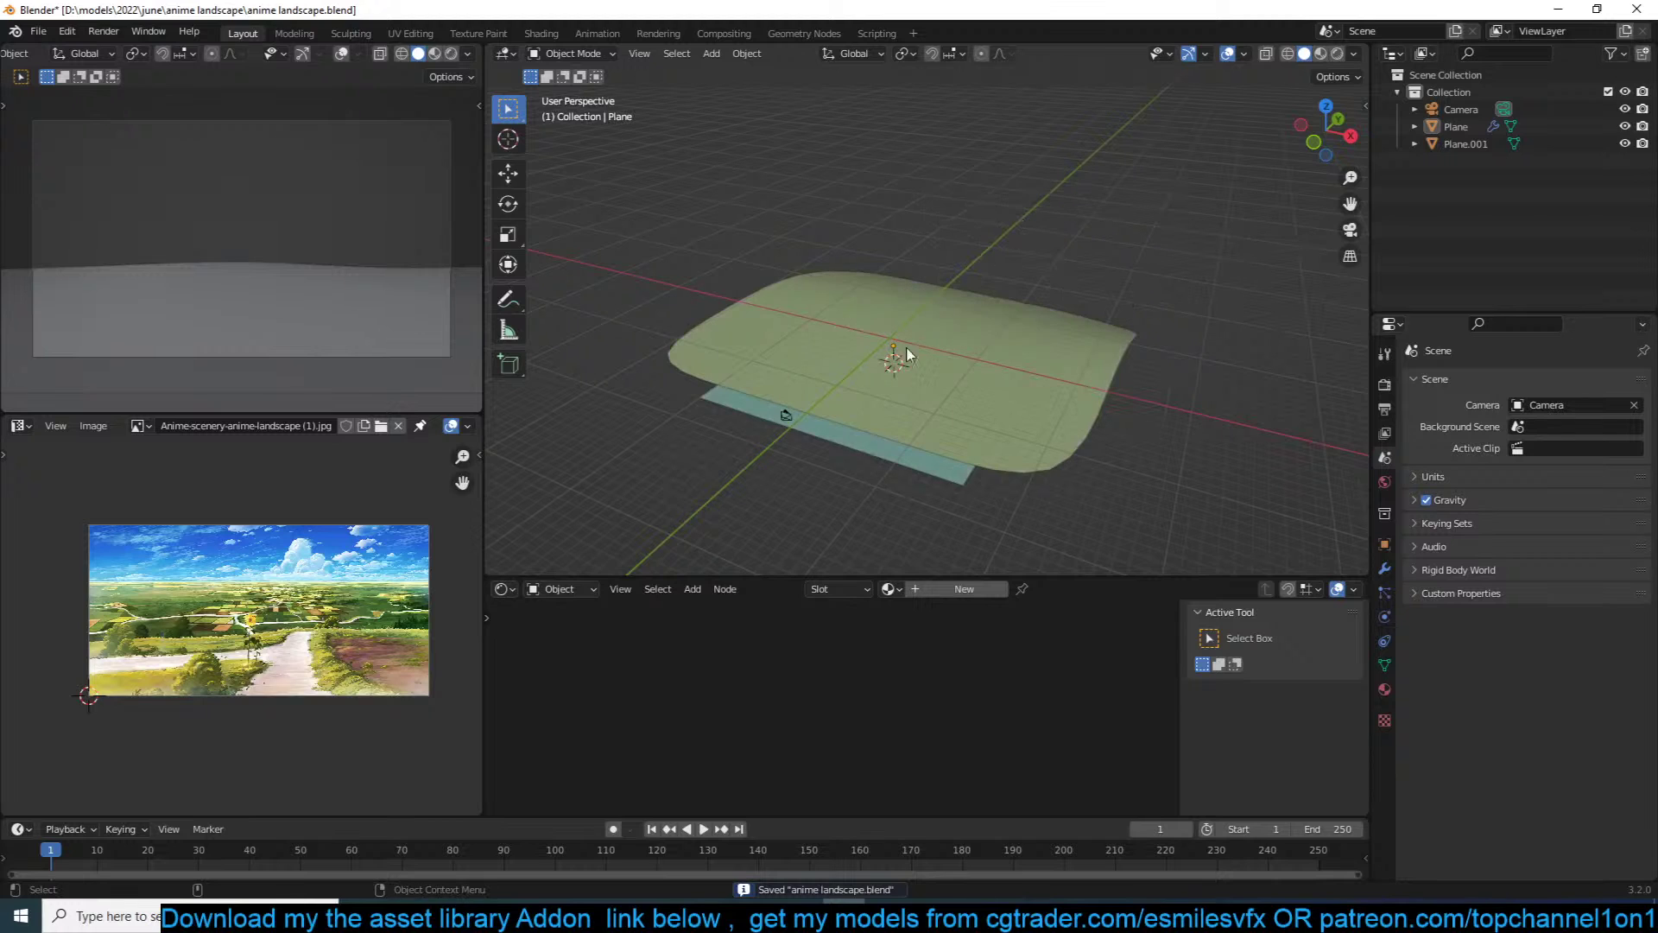
middle_drag(966, 425, 913, 421)
key(s)
click(1143, 430)
key(KP_7)
scroll(1143, 429, down, 5)
key(h)
key(ctrl+z)
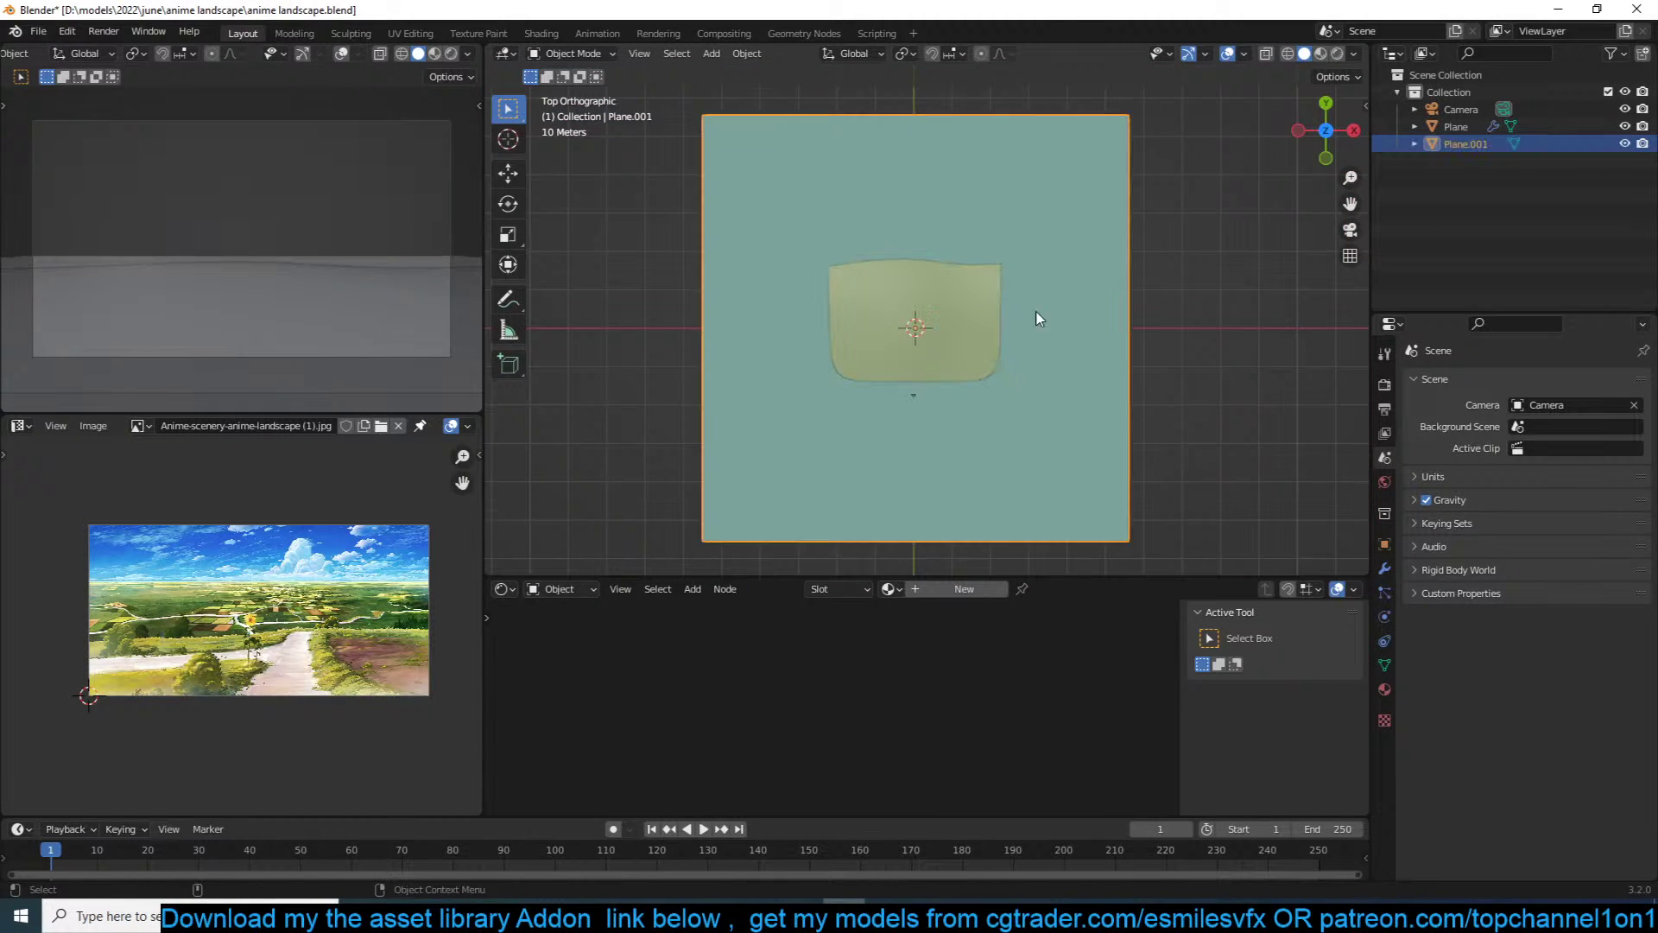
Step: Move the large plane along Y behind the foreground terrain in top view and stretch it along X
key(g)
key(y)
click(1089, 33)
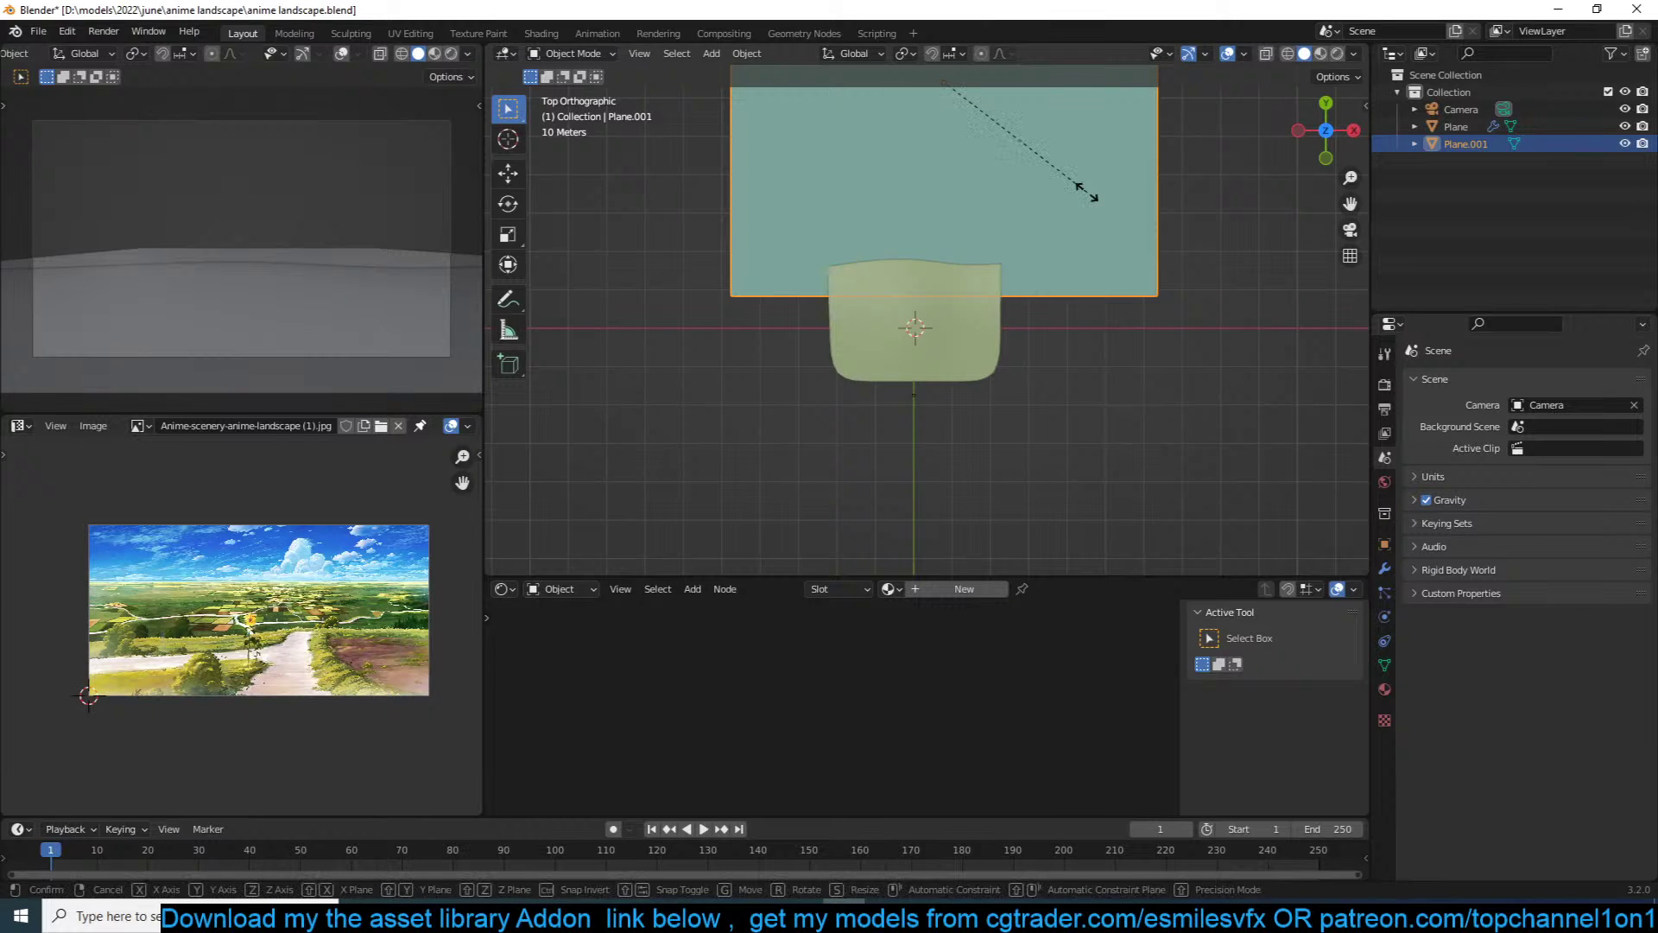
key(x)
click(1329, 189)
key(alt+a)
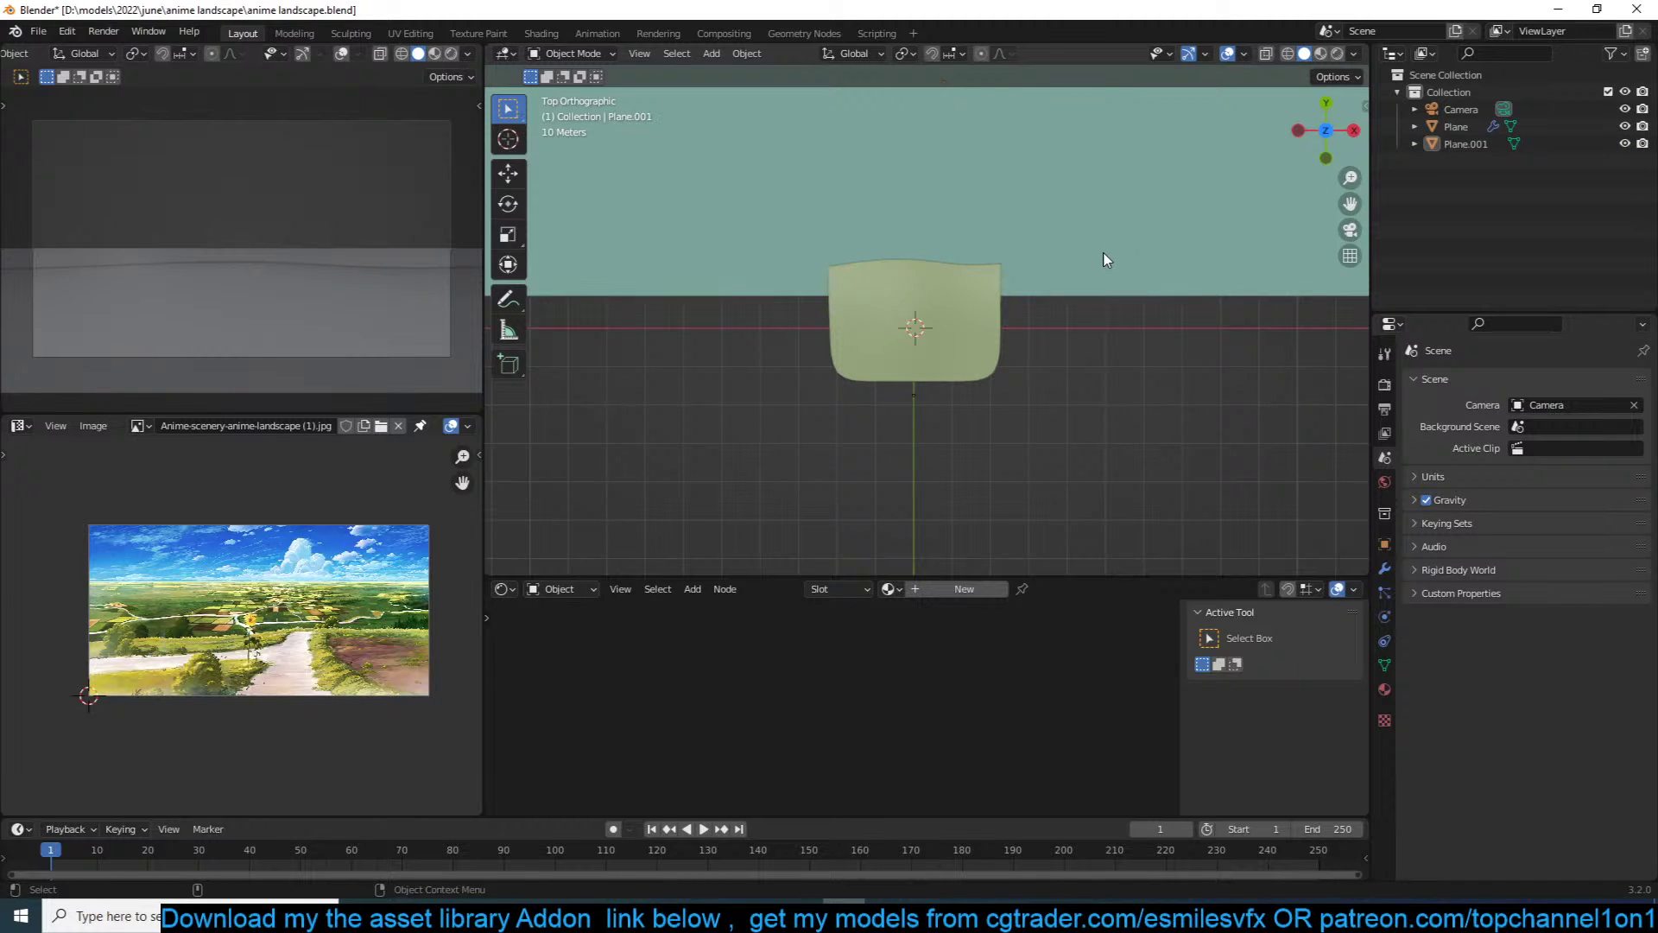
Step: Switch the camera viewport to rendered shading and enable ambient occlusion for Eevee
click(451, 54)
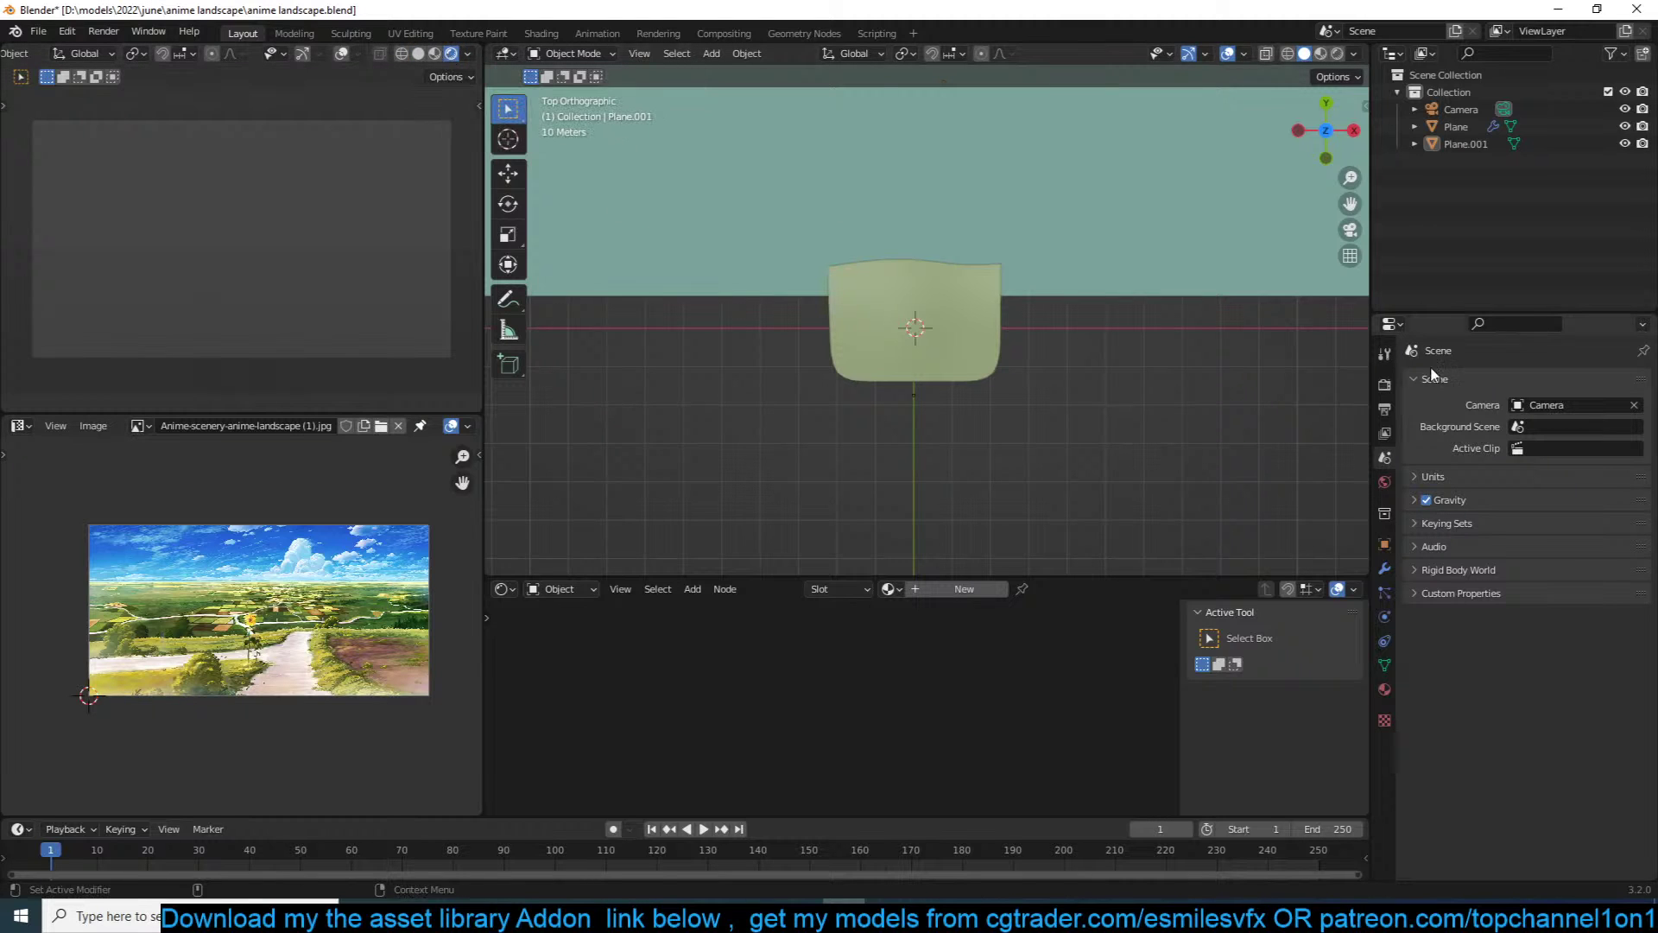
click(1385, 385)
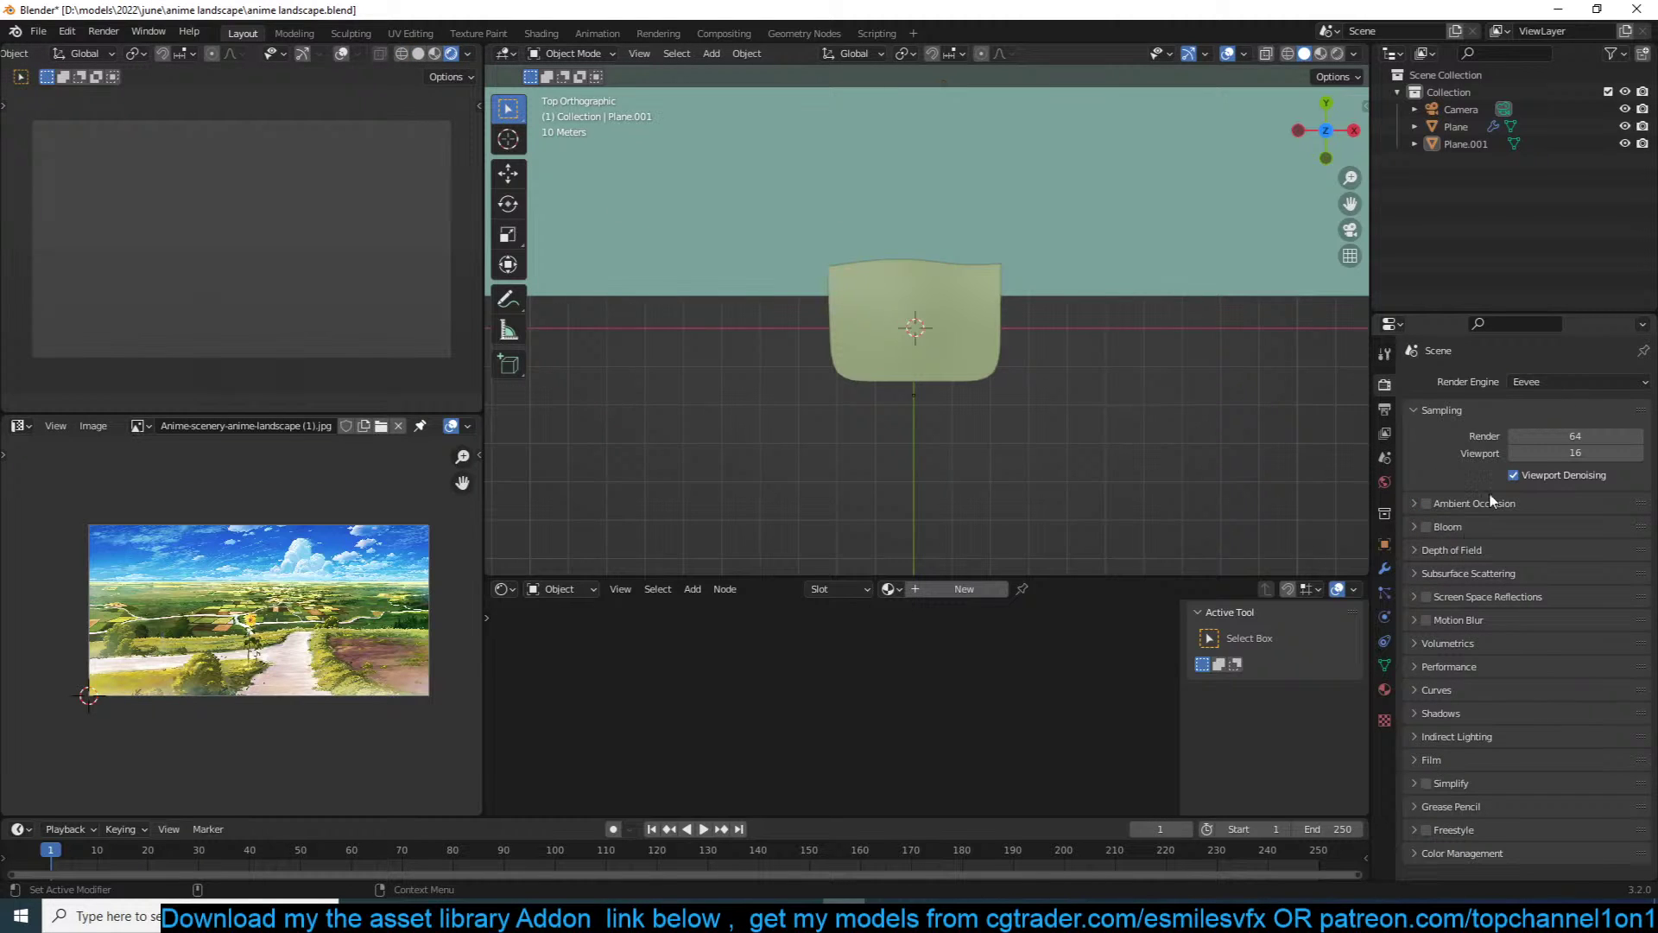
click(1439, 503)
click(1426, 503)
click(1413, 503)
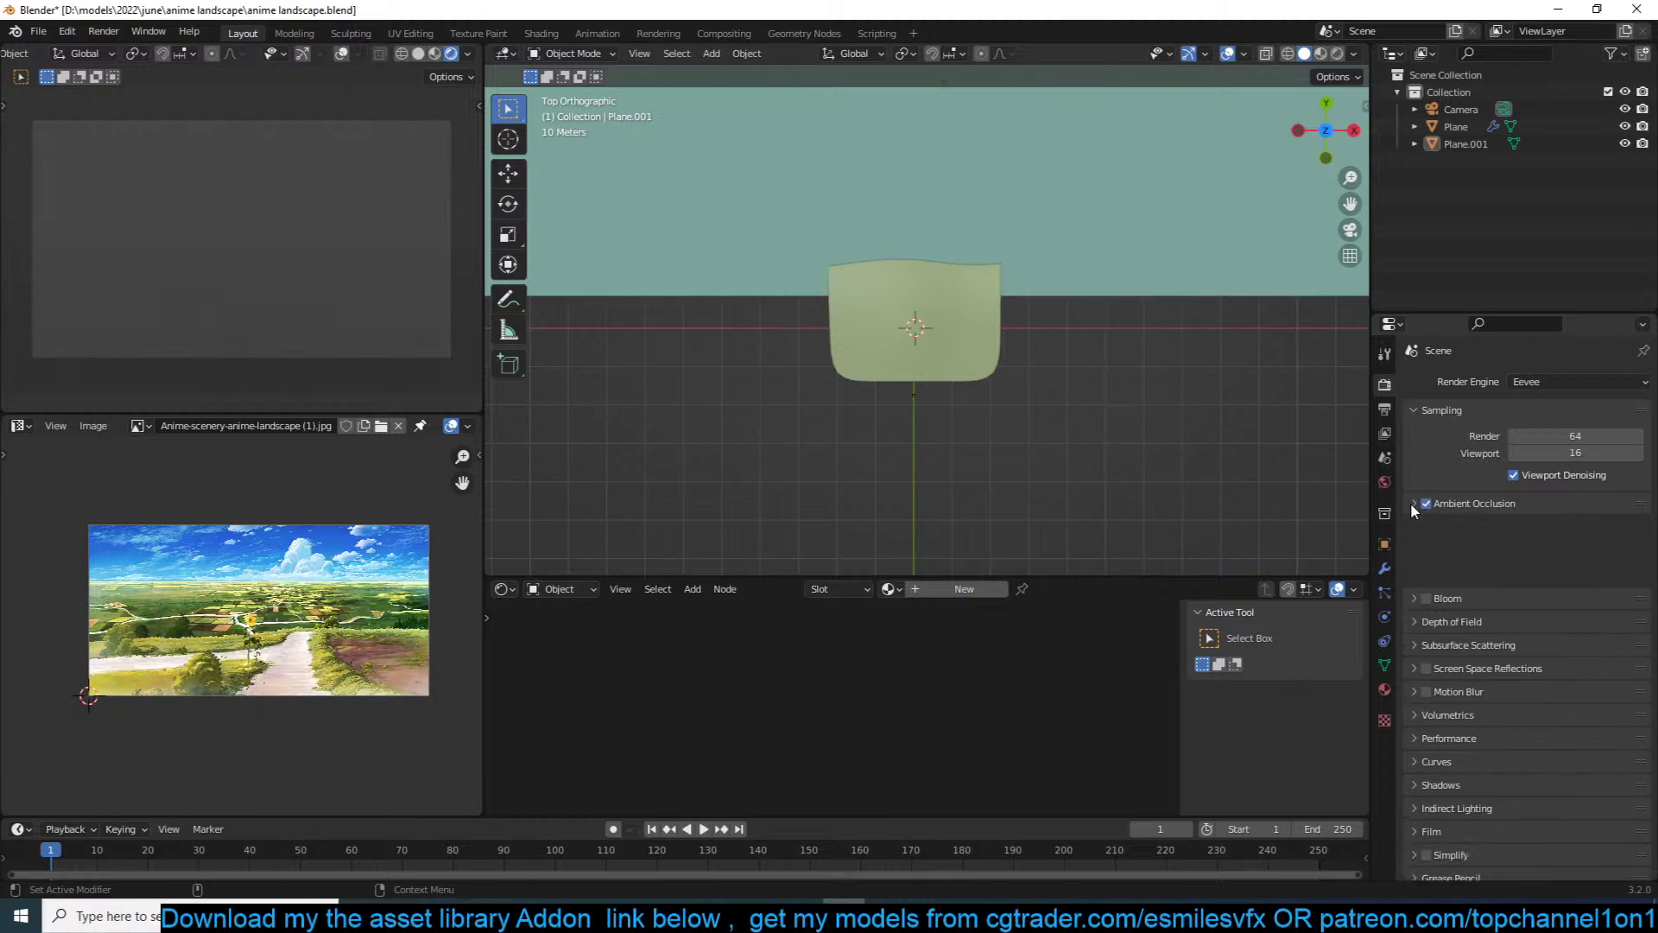
Step: Use a Sky Texture as the world background colour with the Preetham sky type
click(1386, 481)
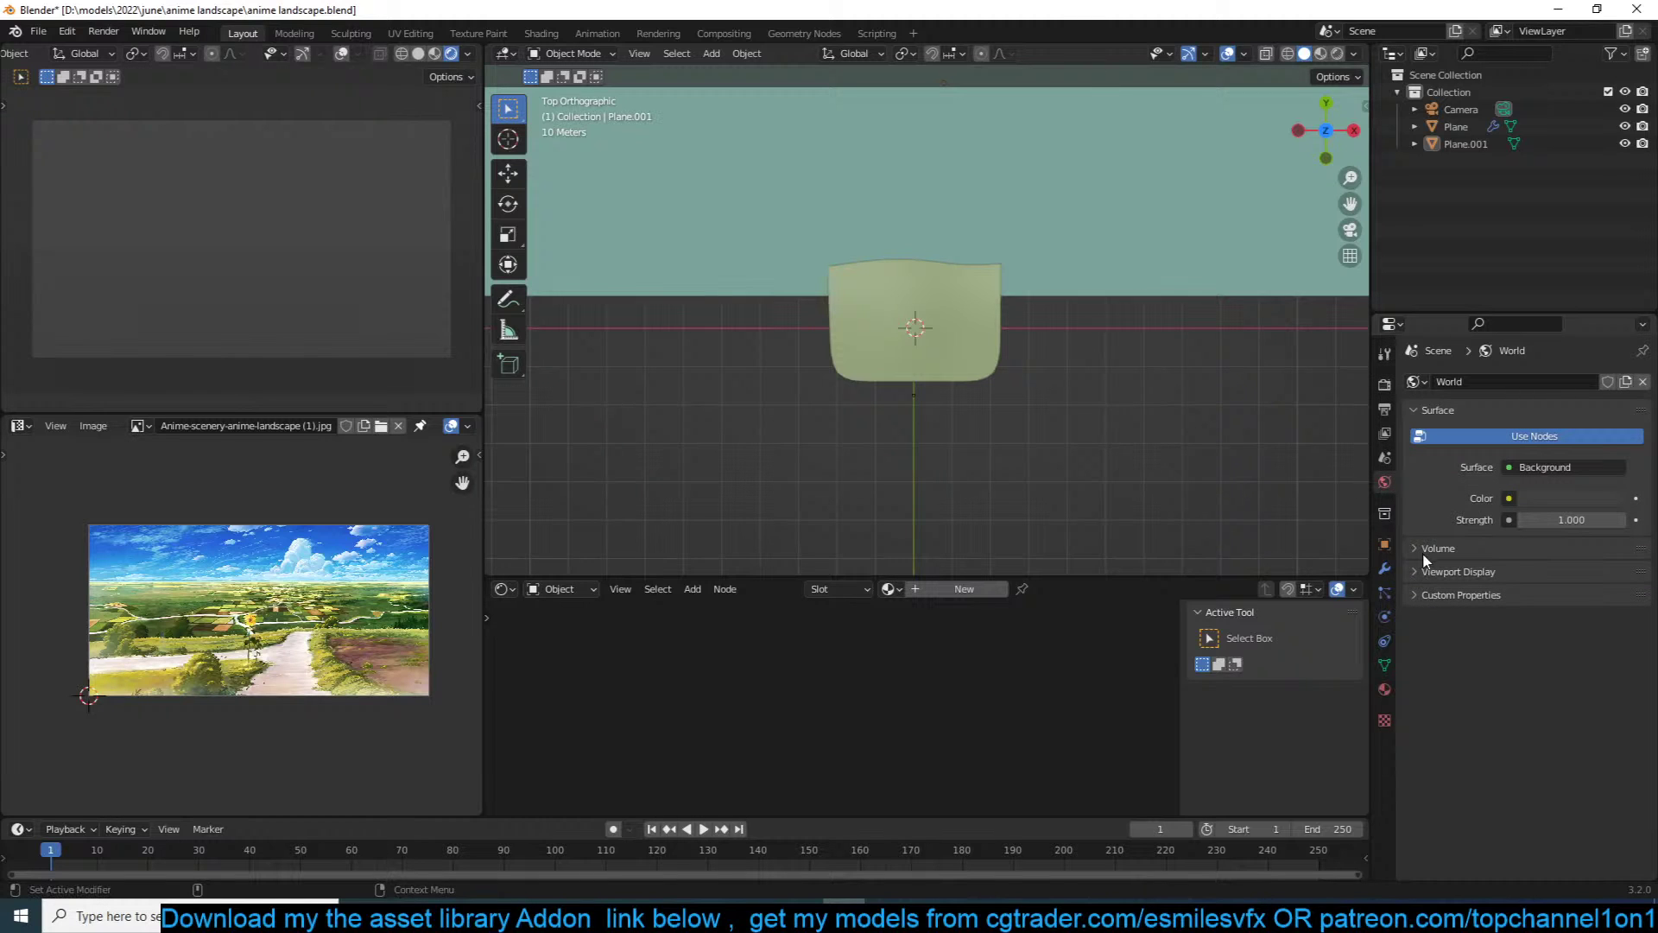
click(1509, 499)
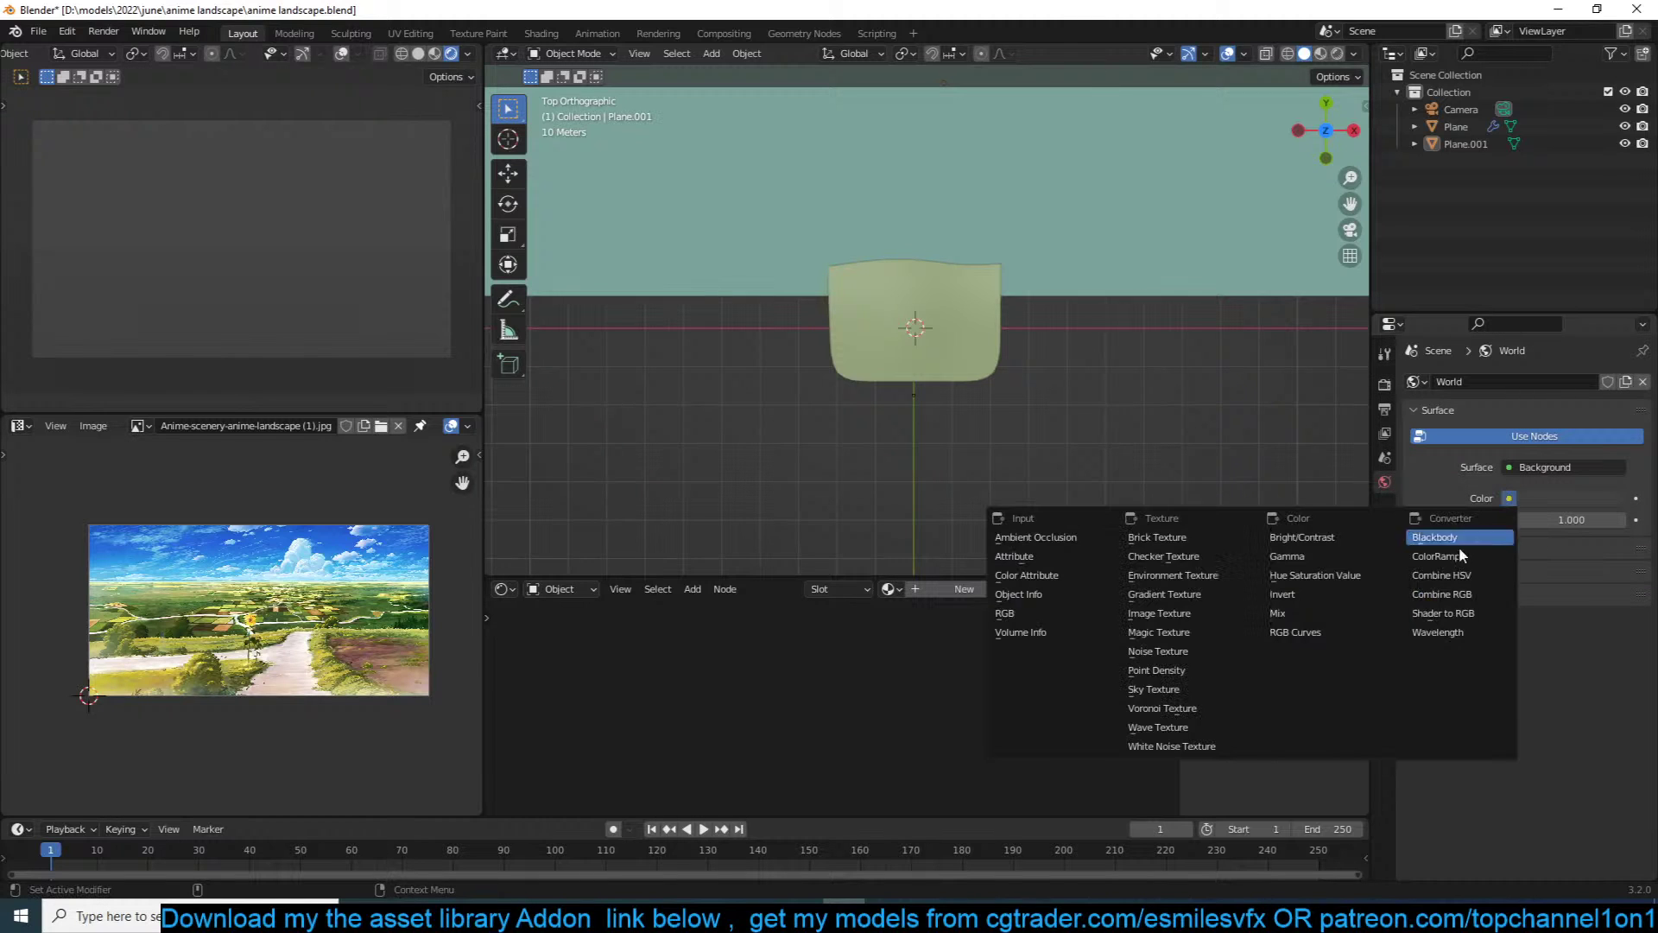
click(1200, 689)
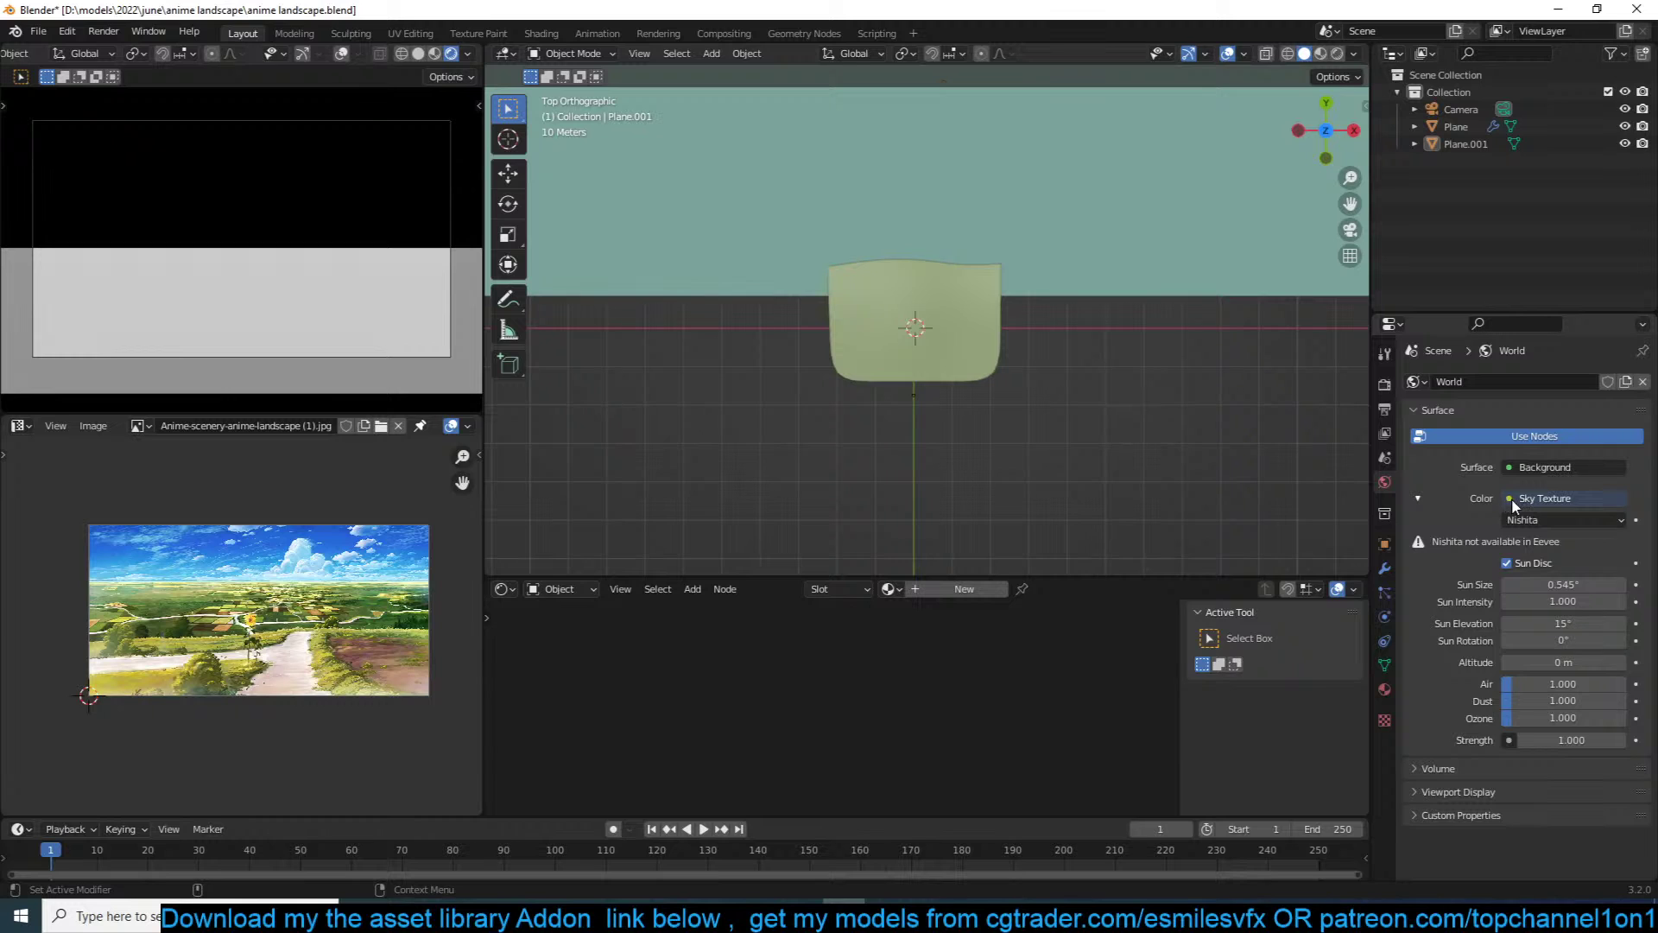
click(1511, 497)
click(1525, 519)
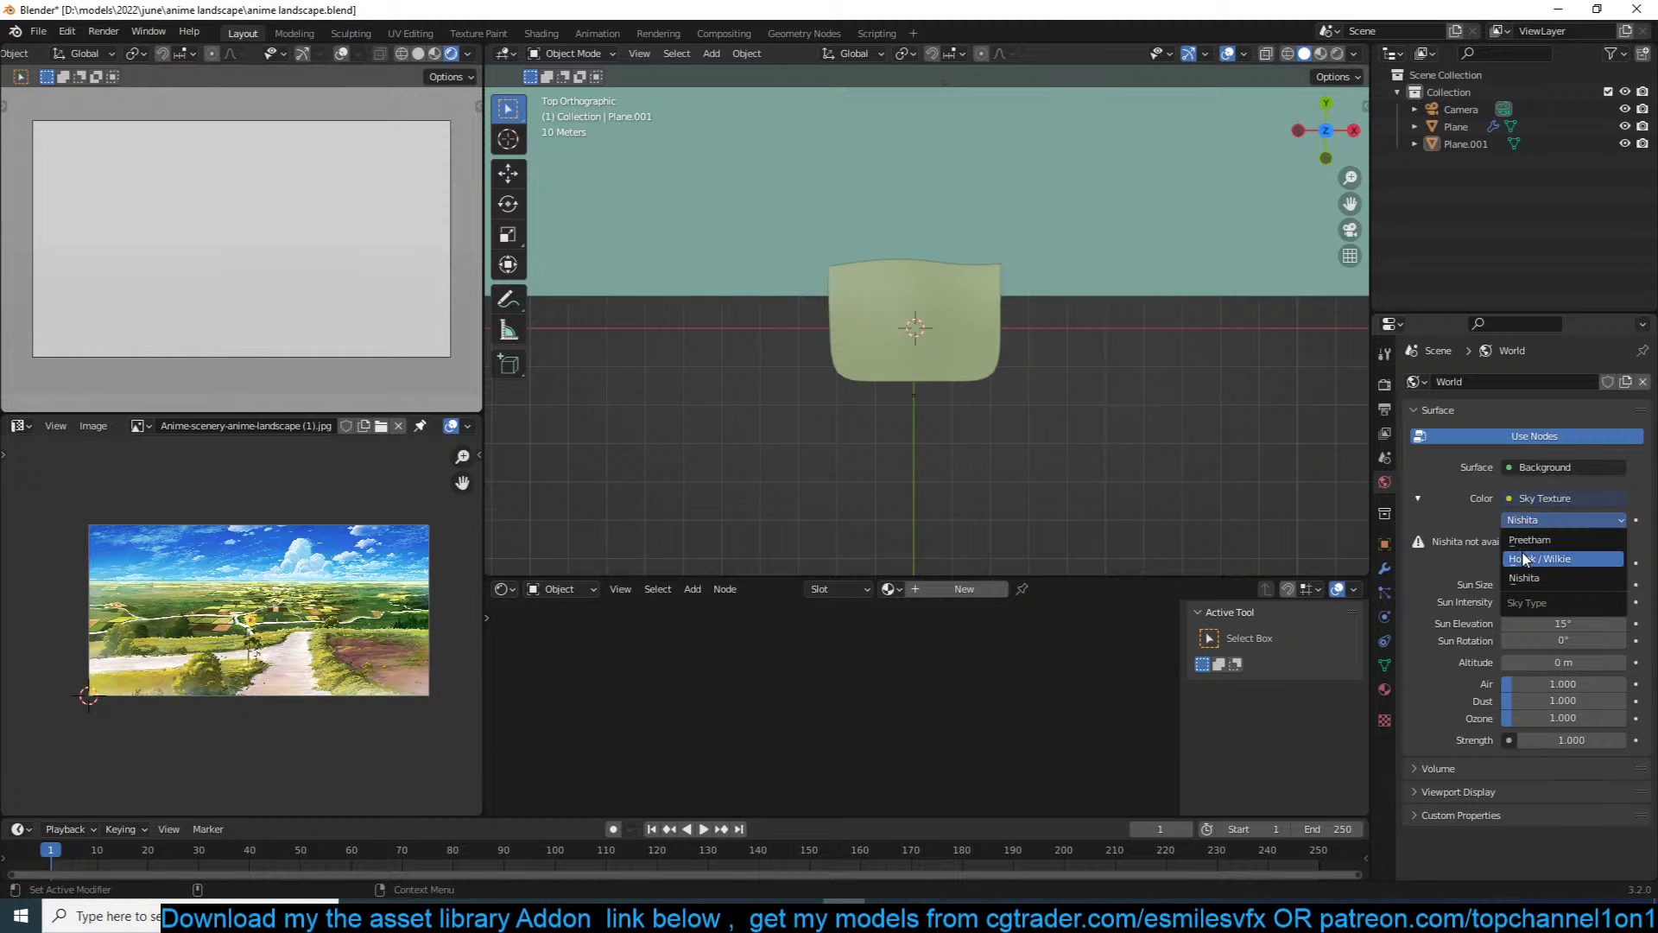
click(1531, 539)
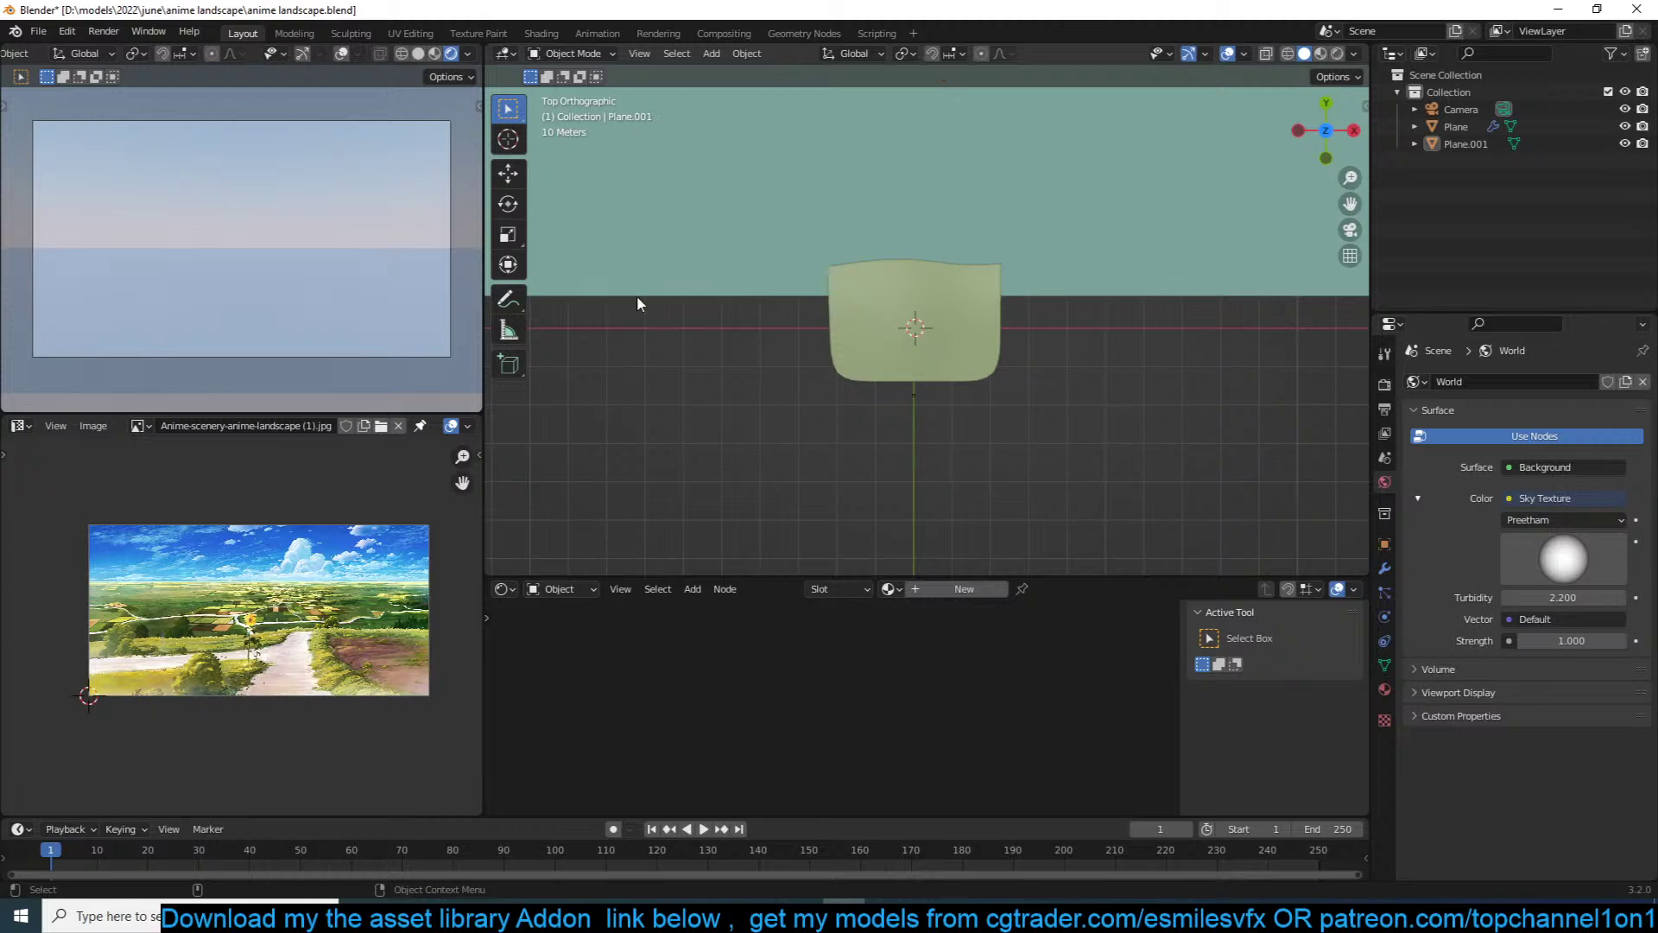
Step: Set the camera's passepartout opacity to 1.000
click(925, 402)
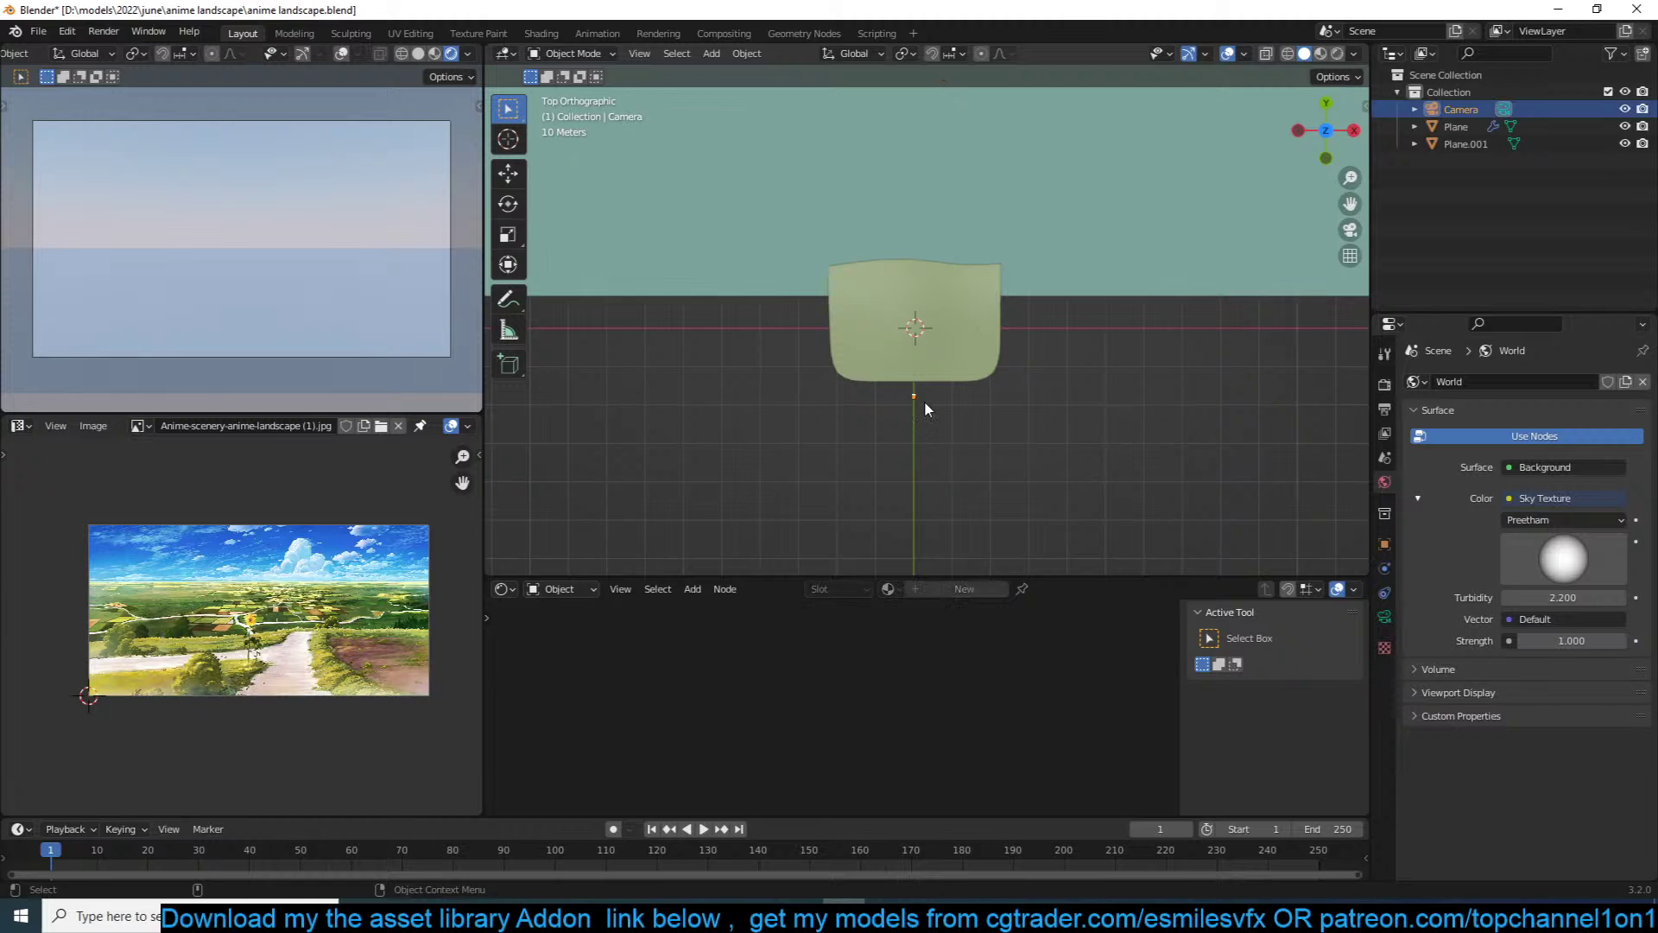
click(1386, 619)
click(1459, 693)
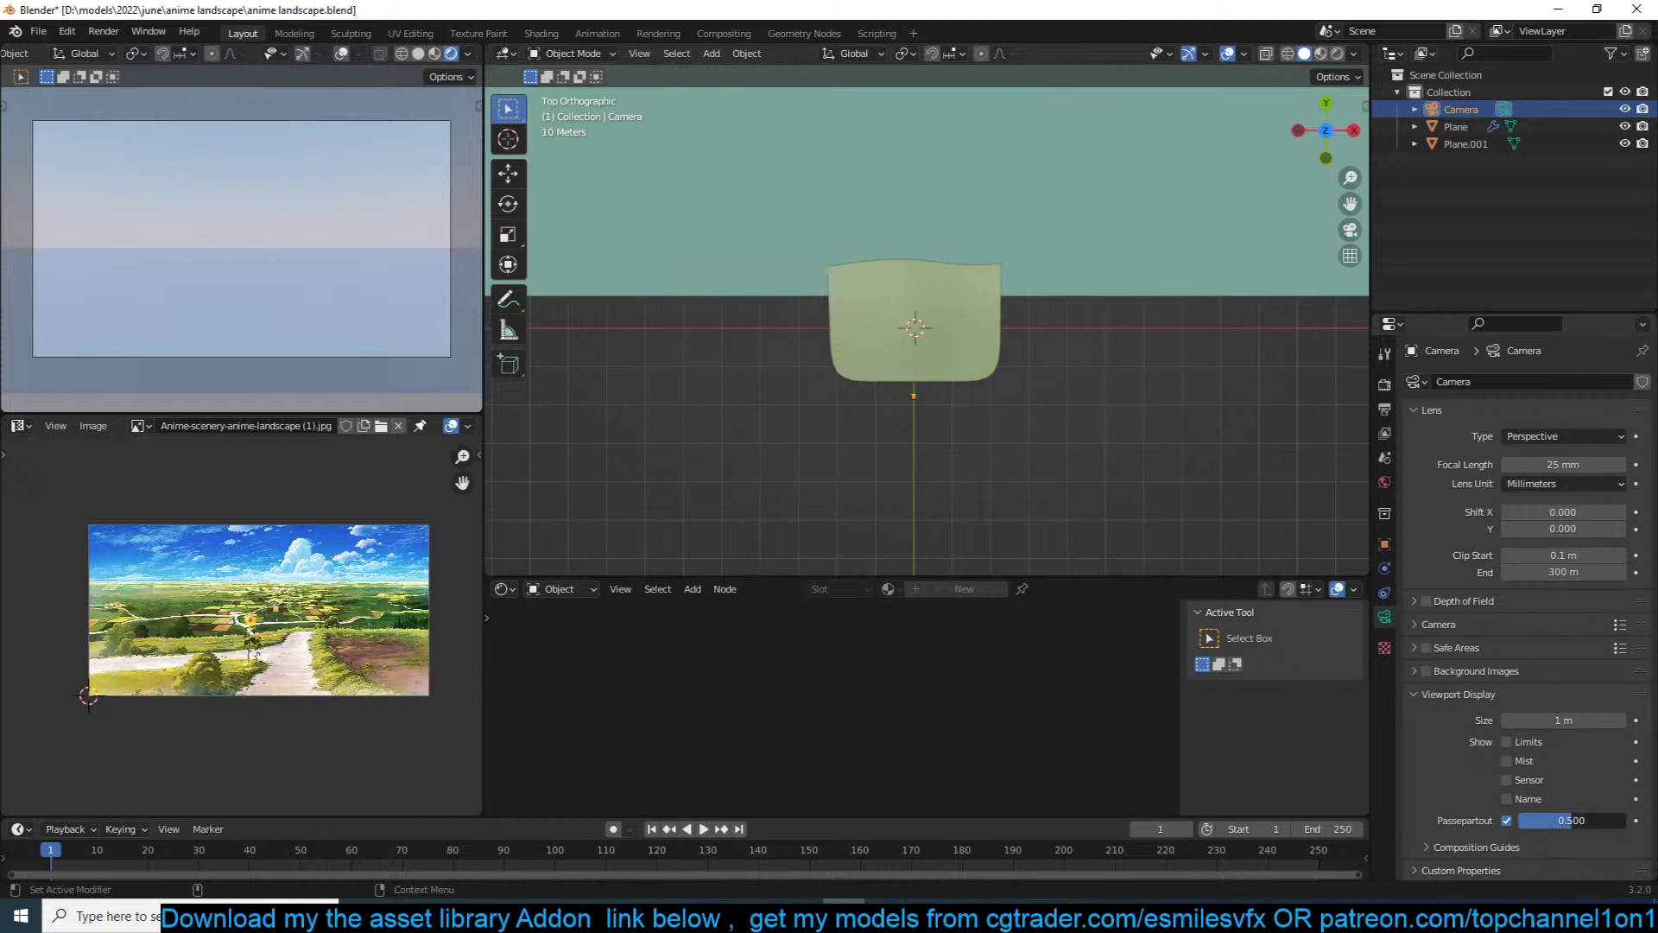
drag(1572, 819, 1623, 816)
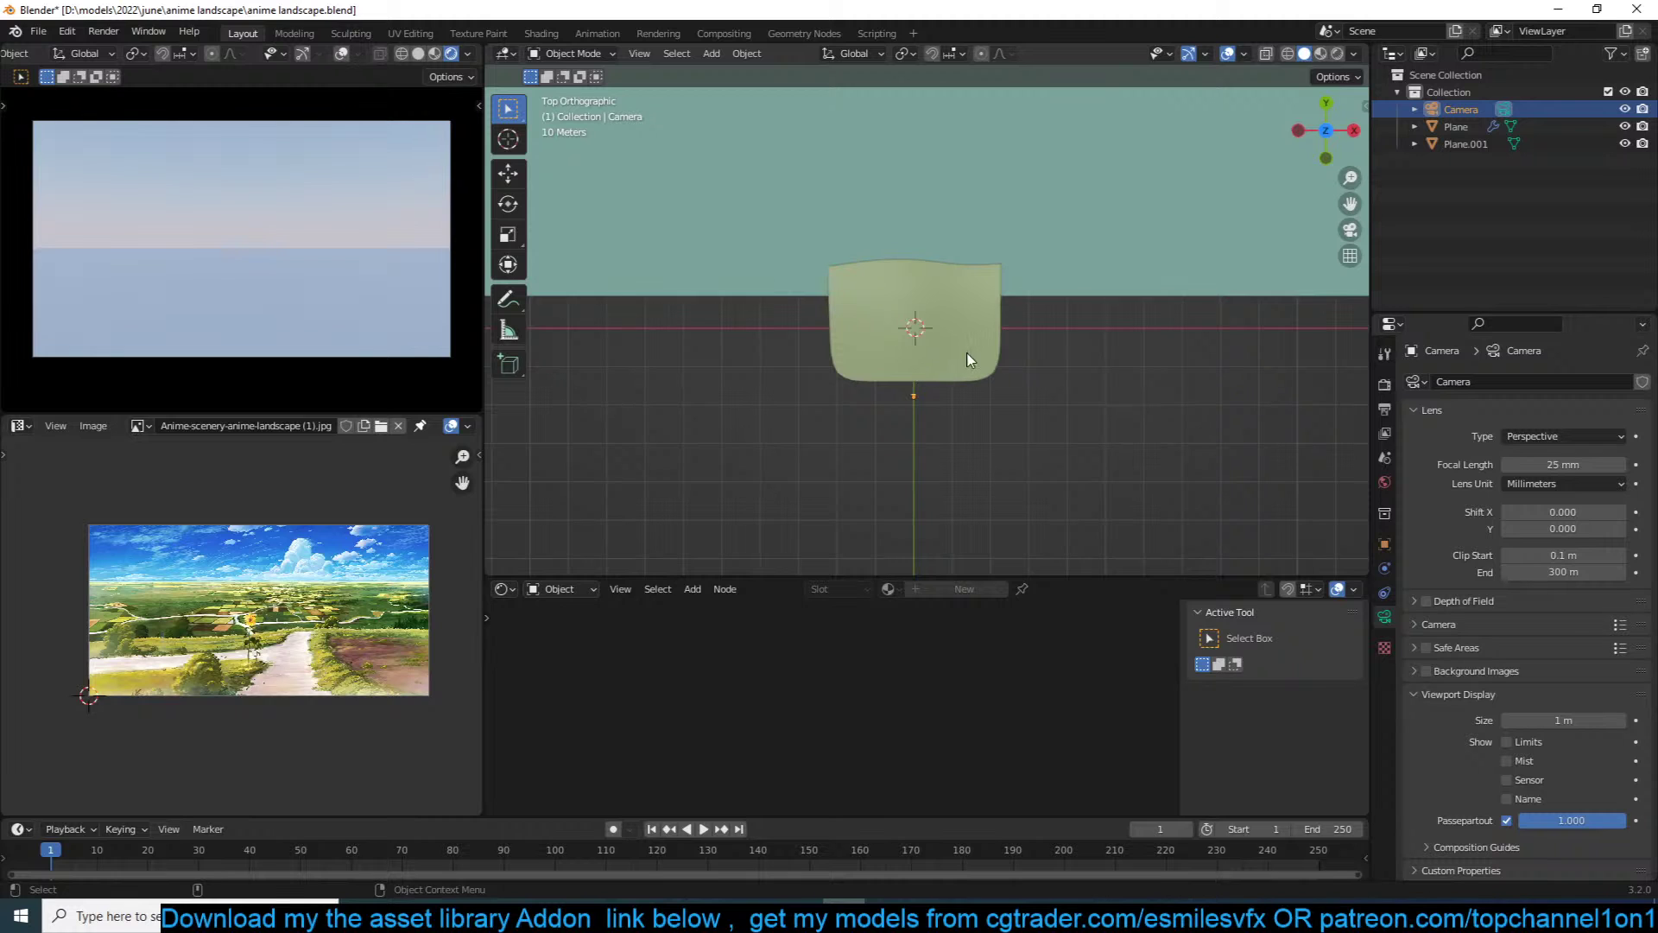
Step: Switch to the materialiq product page in the browser and view its video demo, skipping through the material showcase
mouse_move(462, 915)
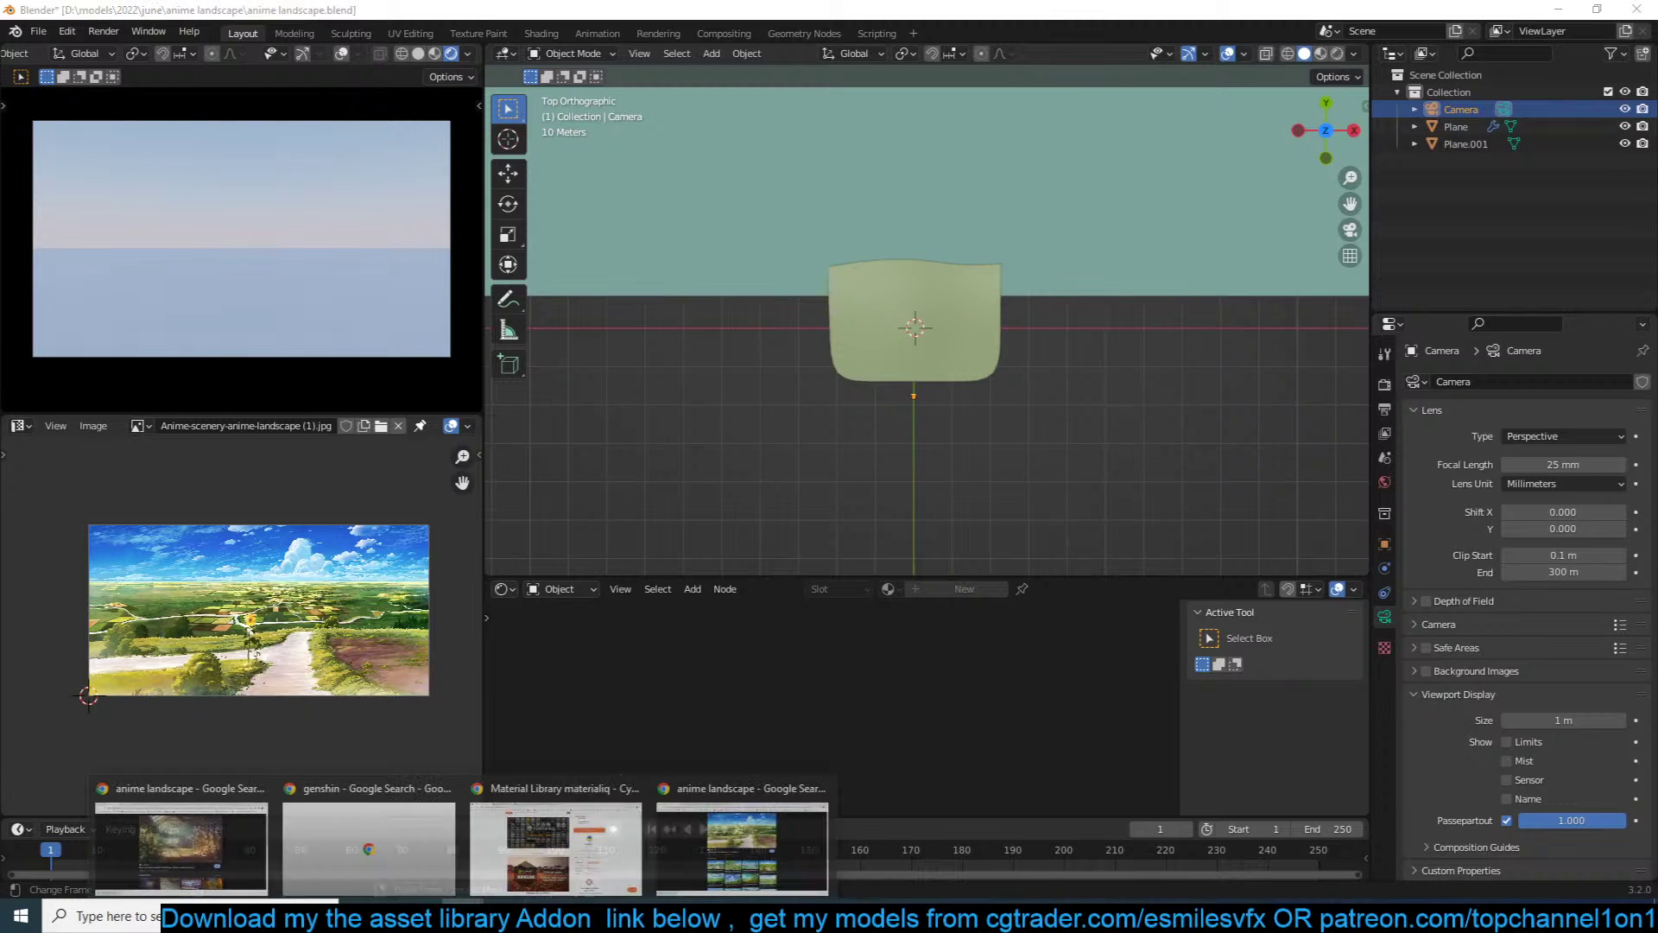
click(544, 842)
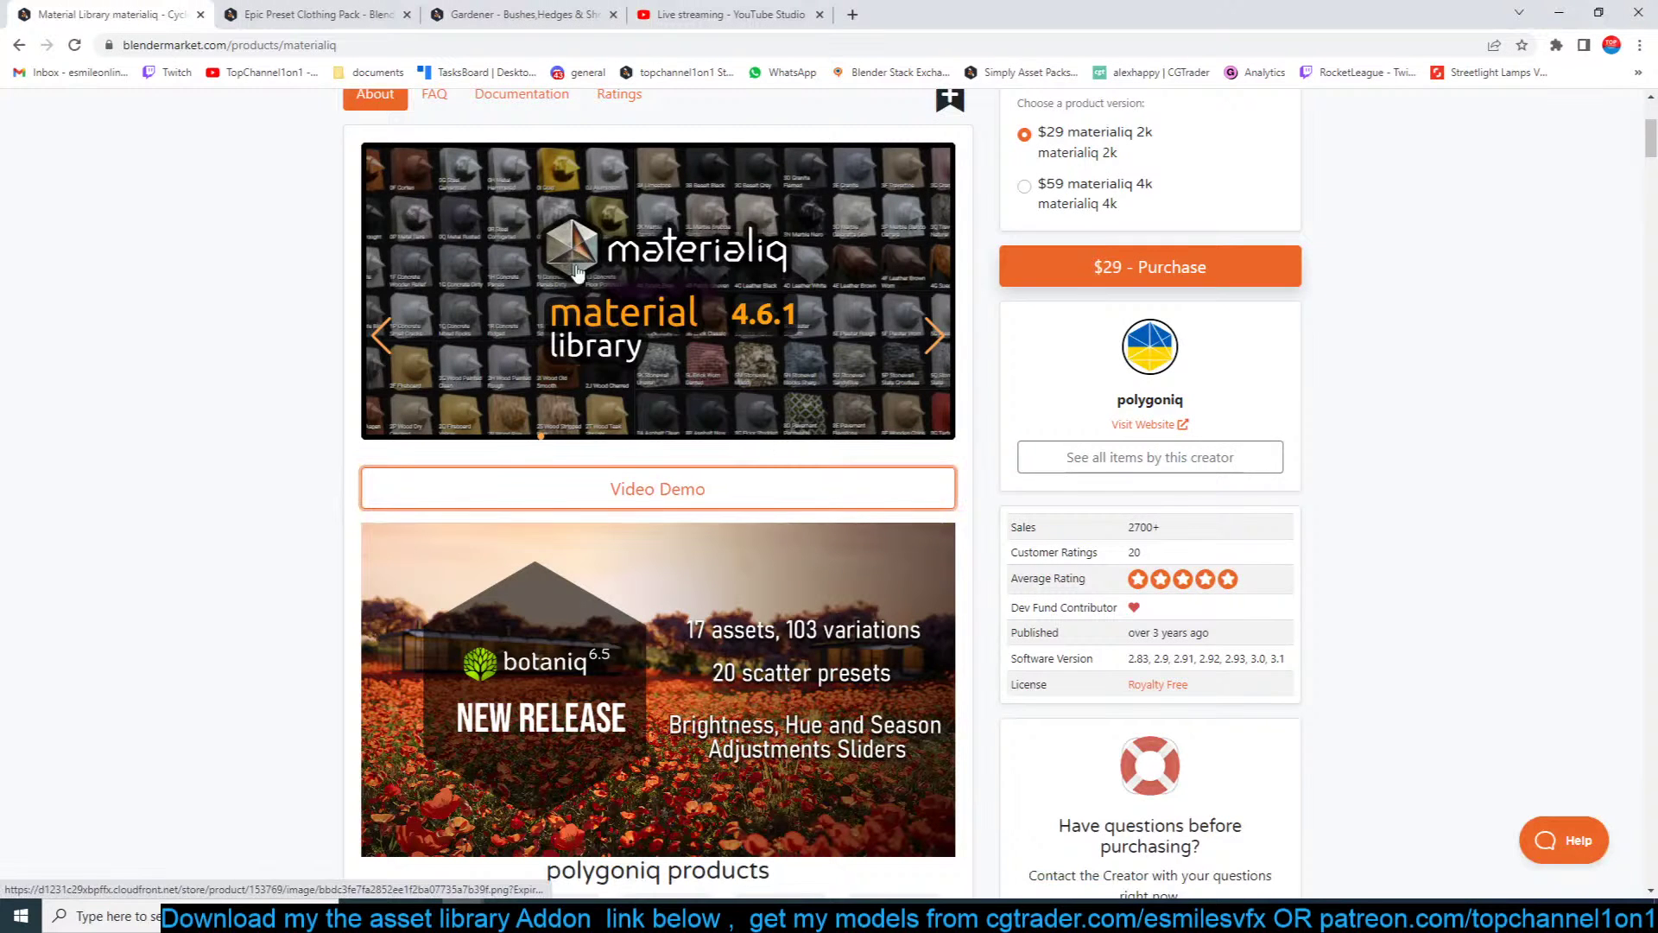
scroll(259, 429, up, 1)
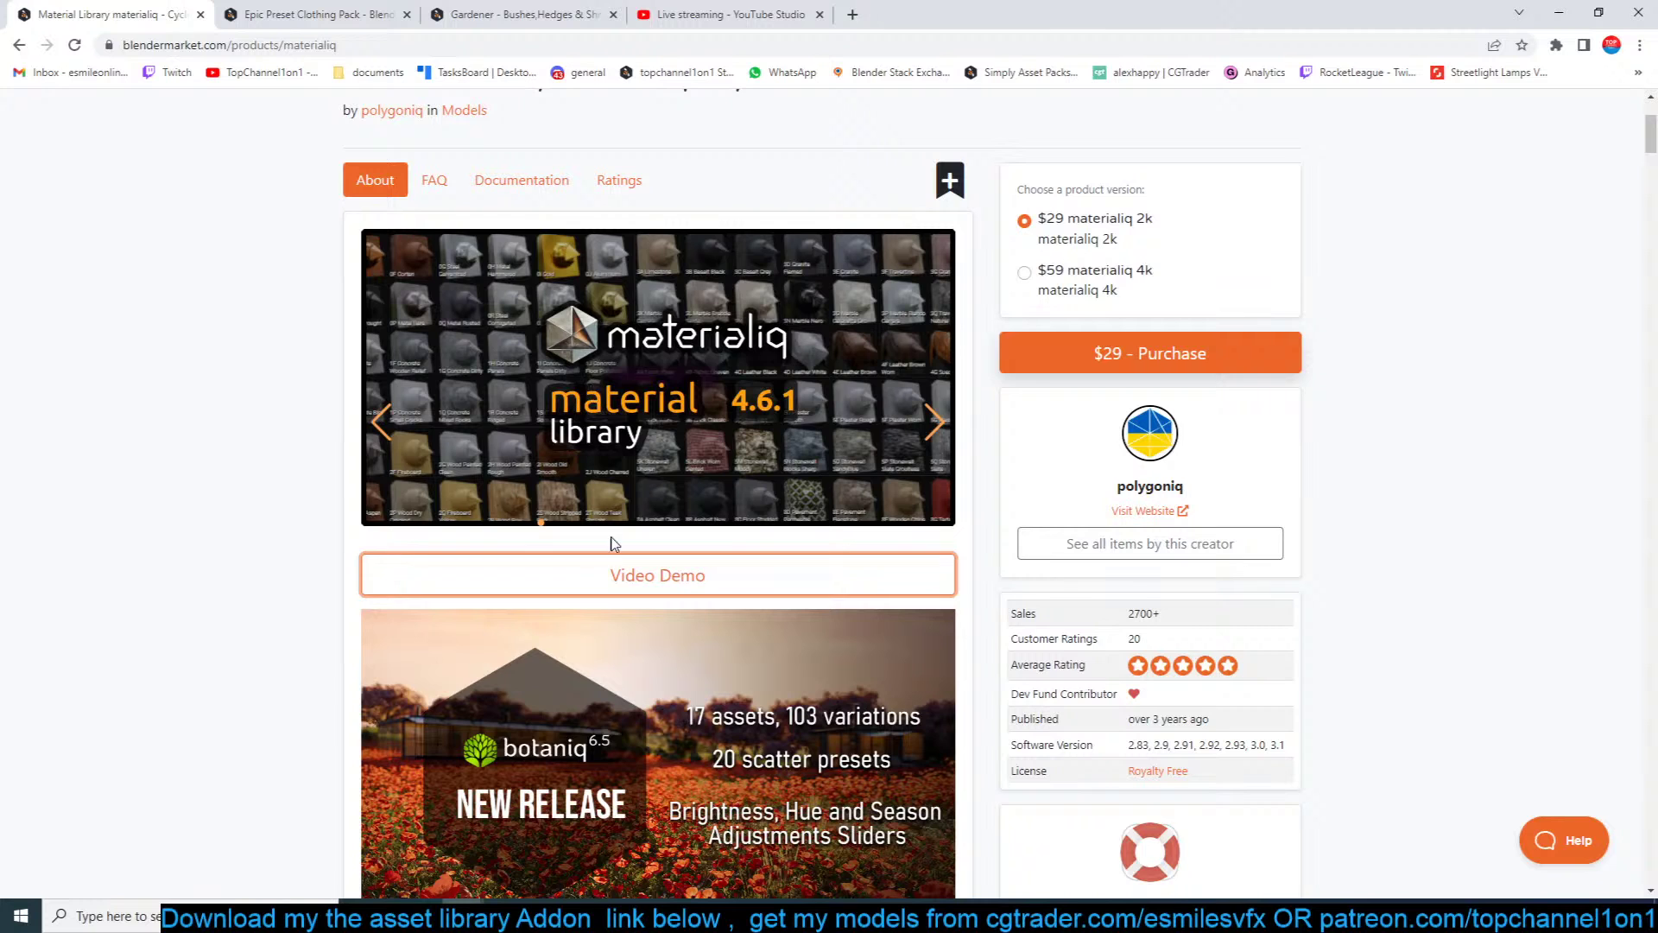
click(629, 574)
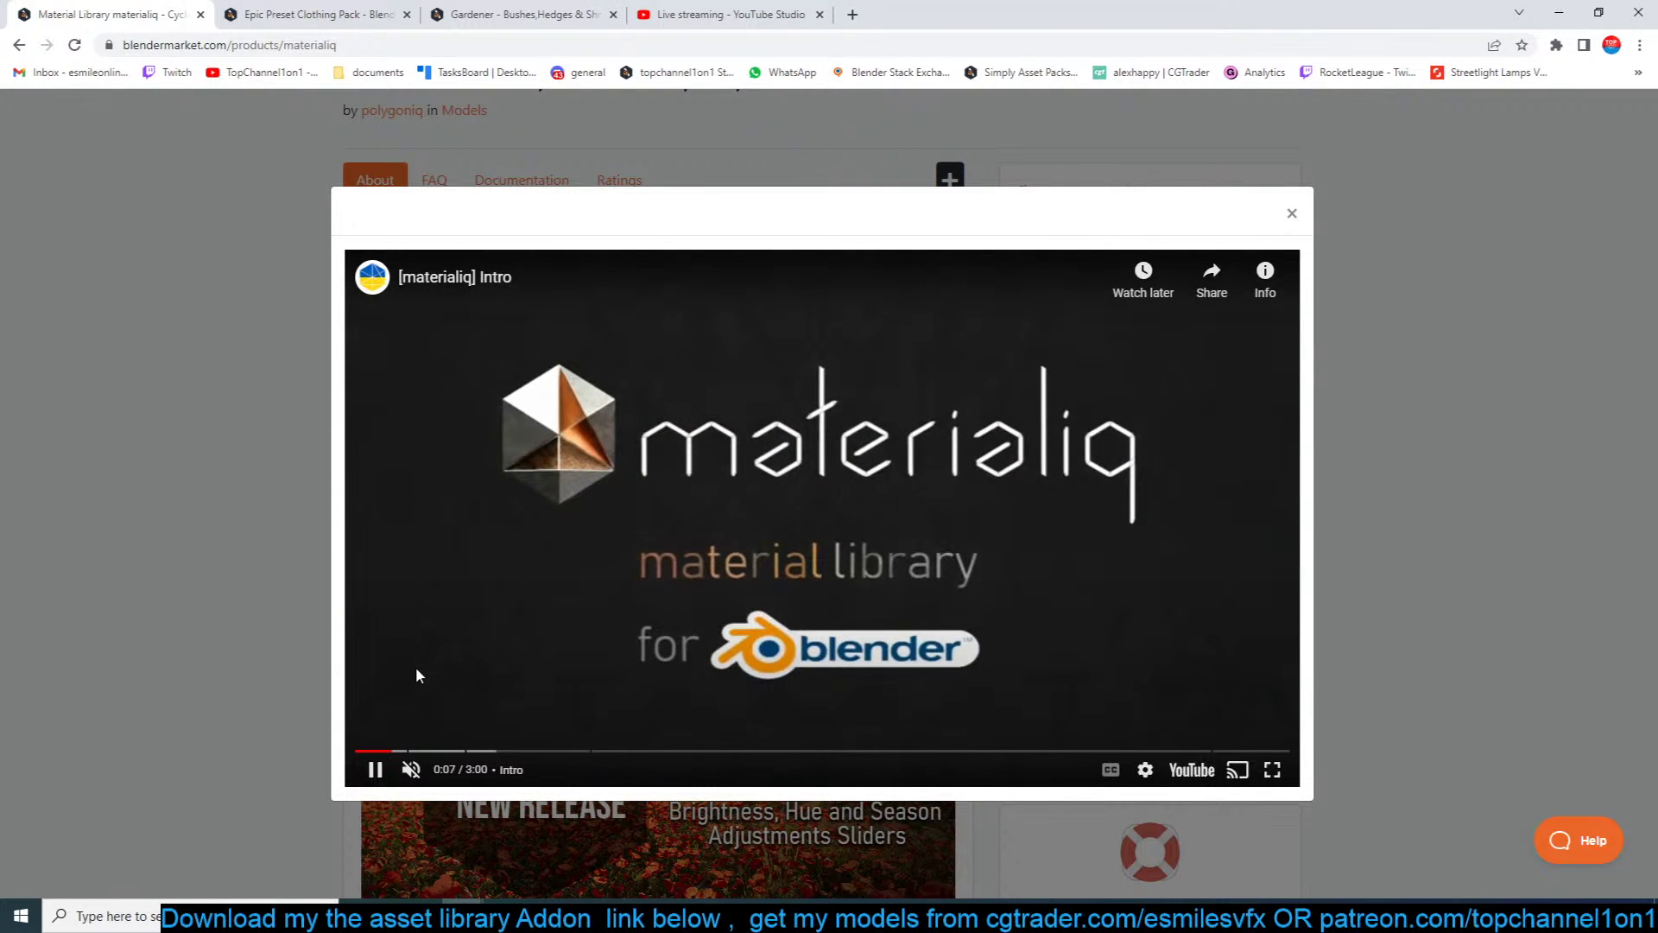
click(419, 750)
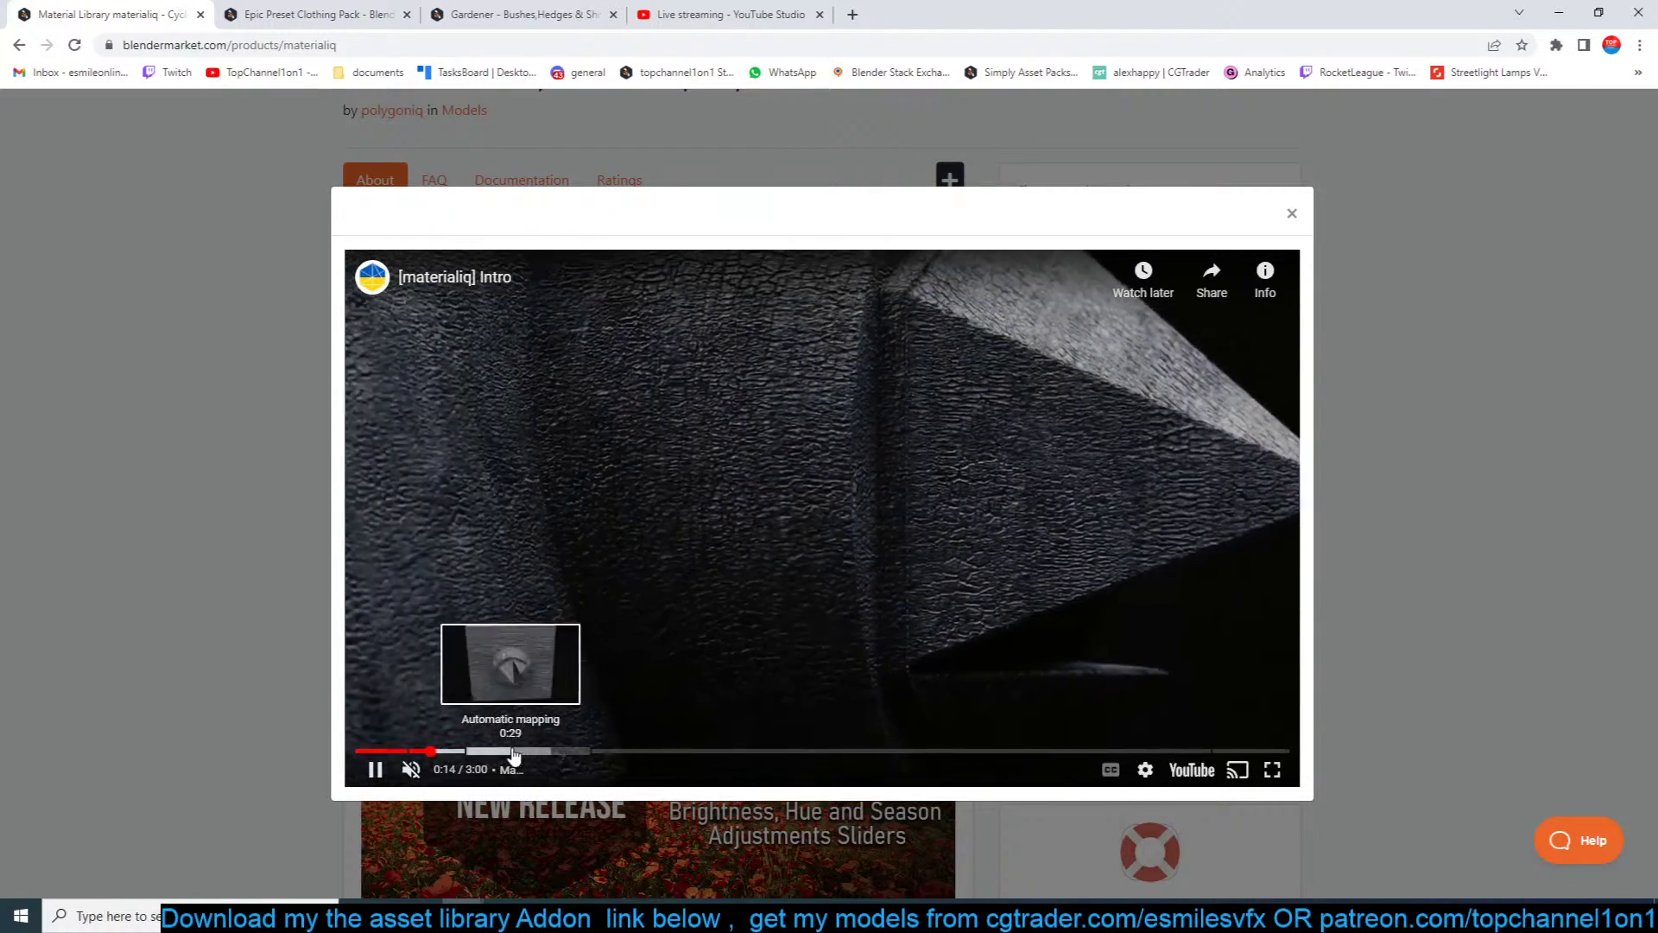
click(604, 752)
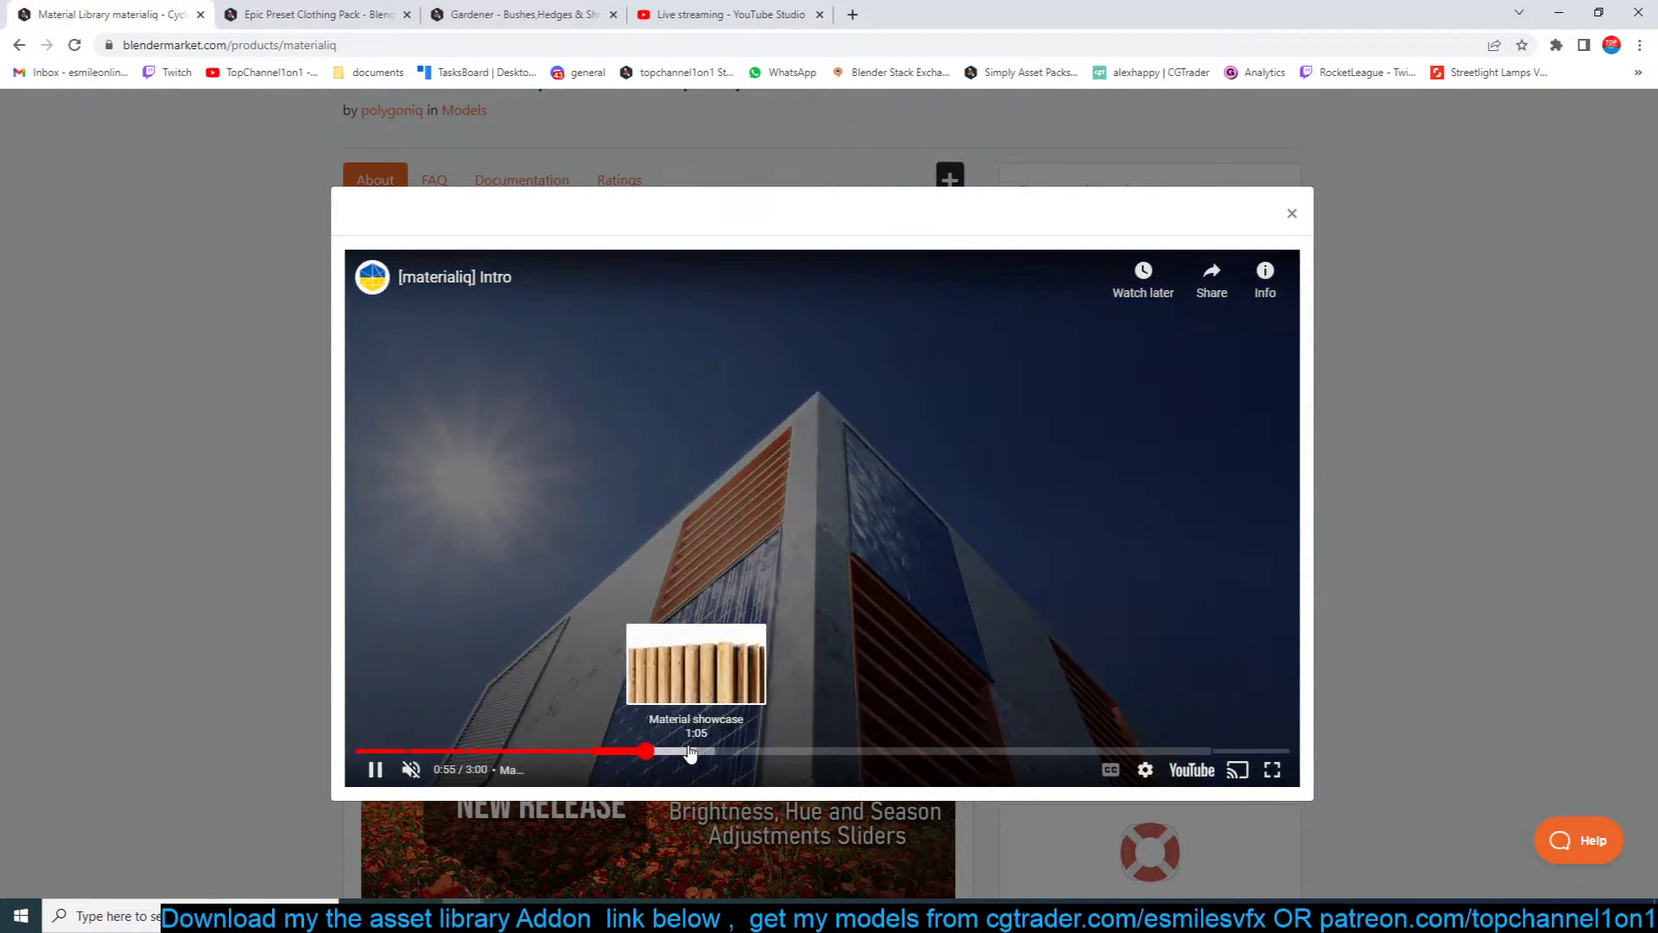
click(691, 753)
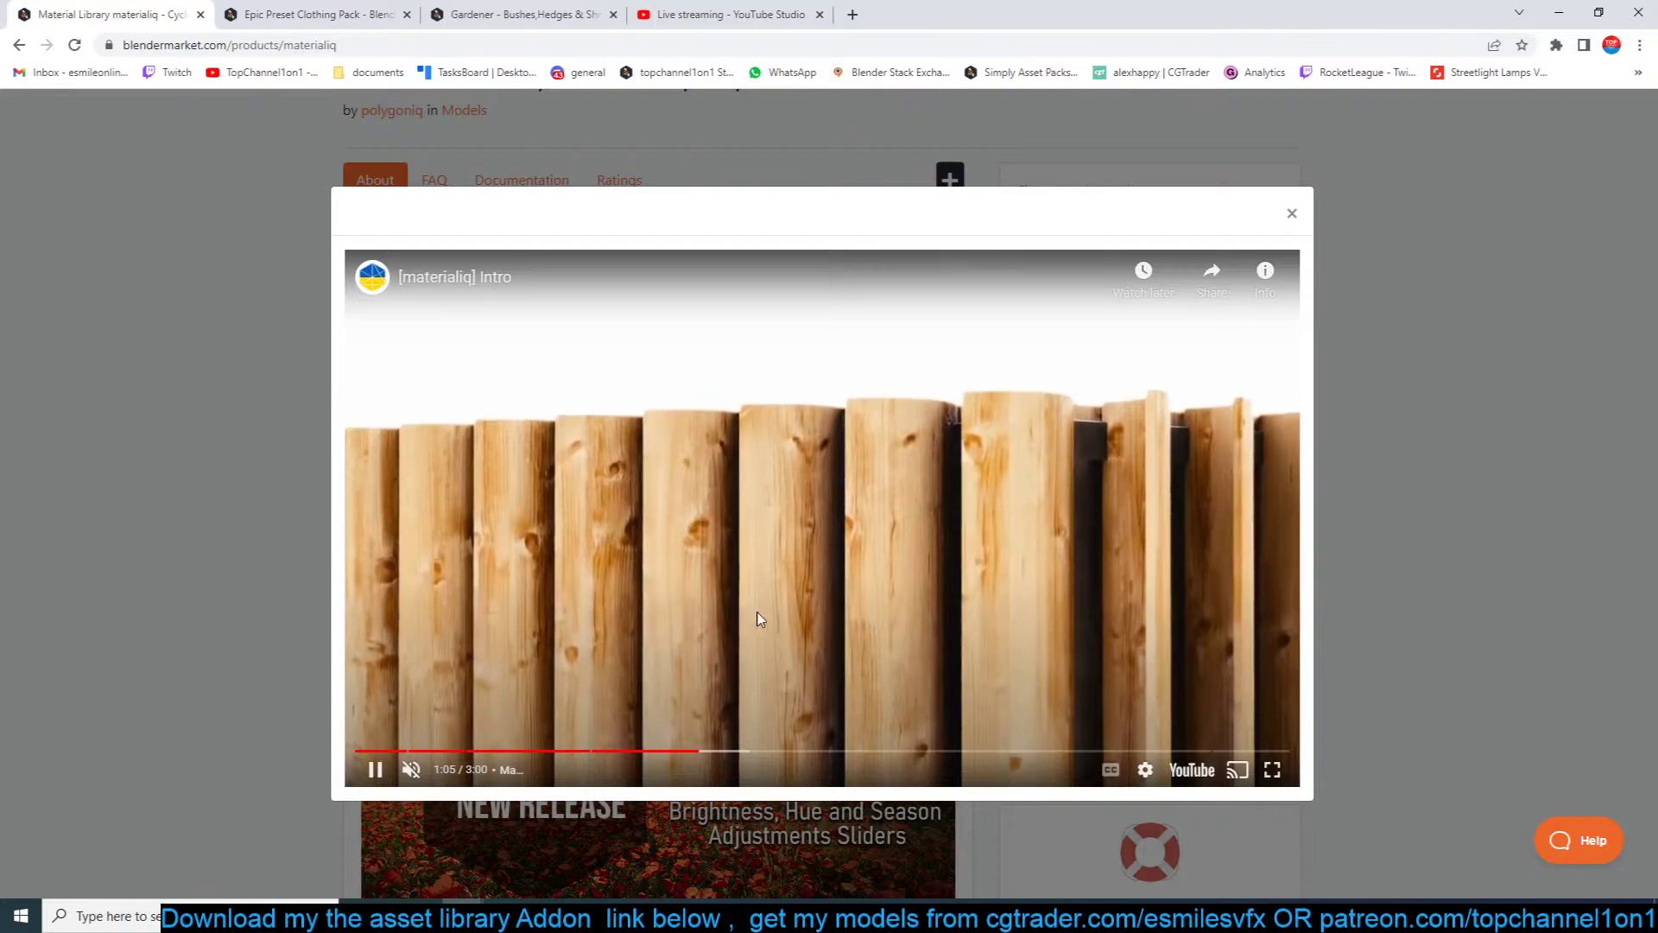
click(729, 752)
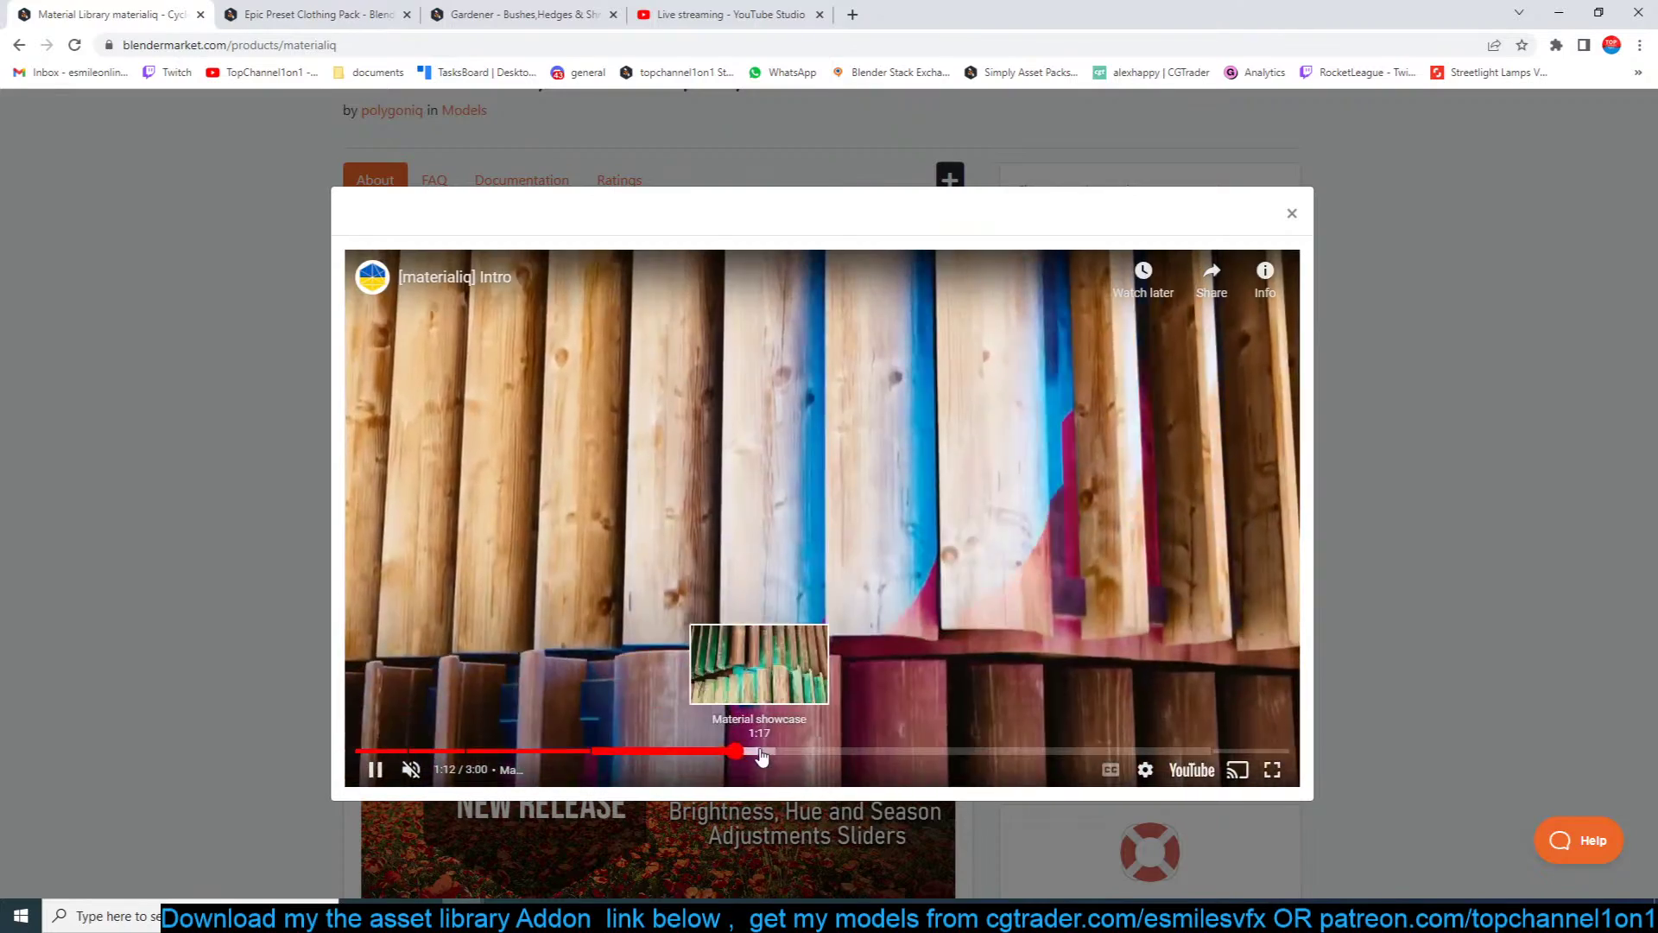
click(763, 752)
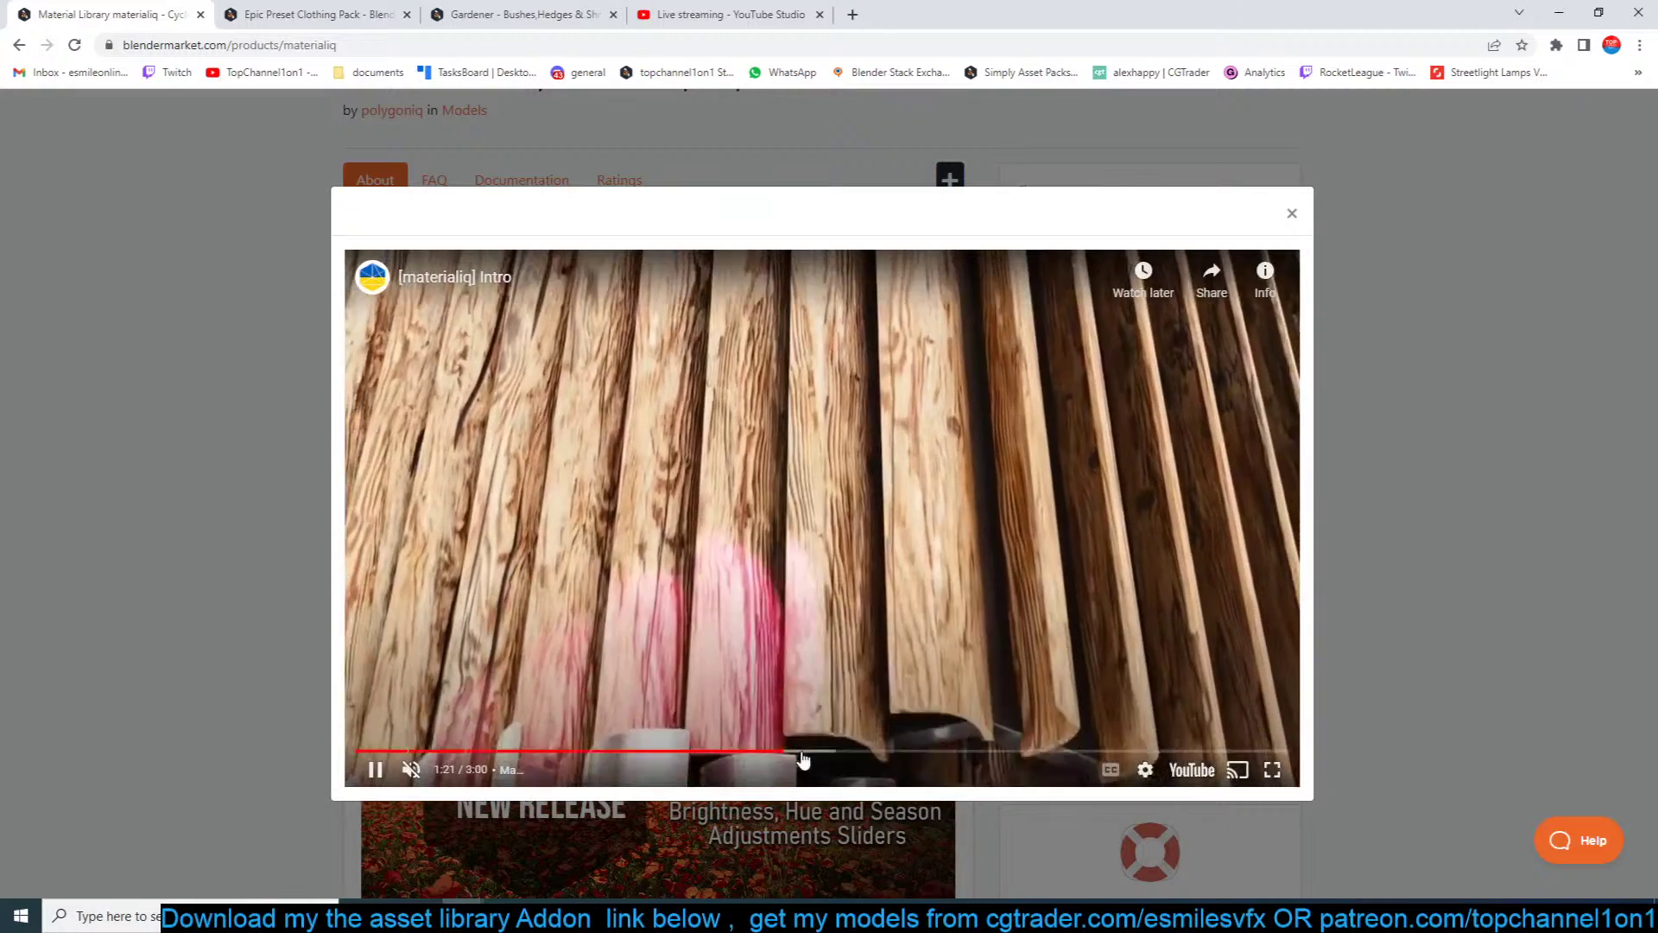
drag(795, 752, 832, 752)
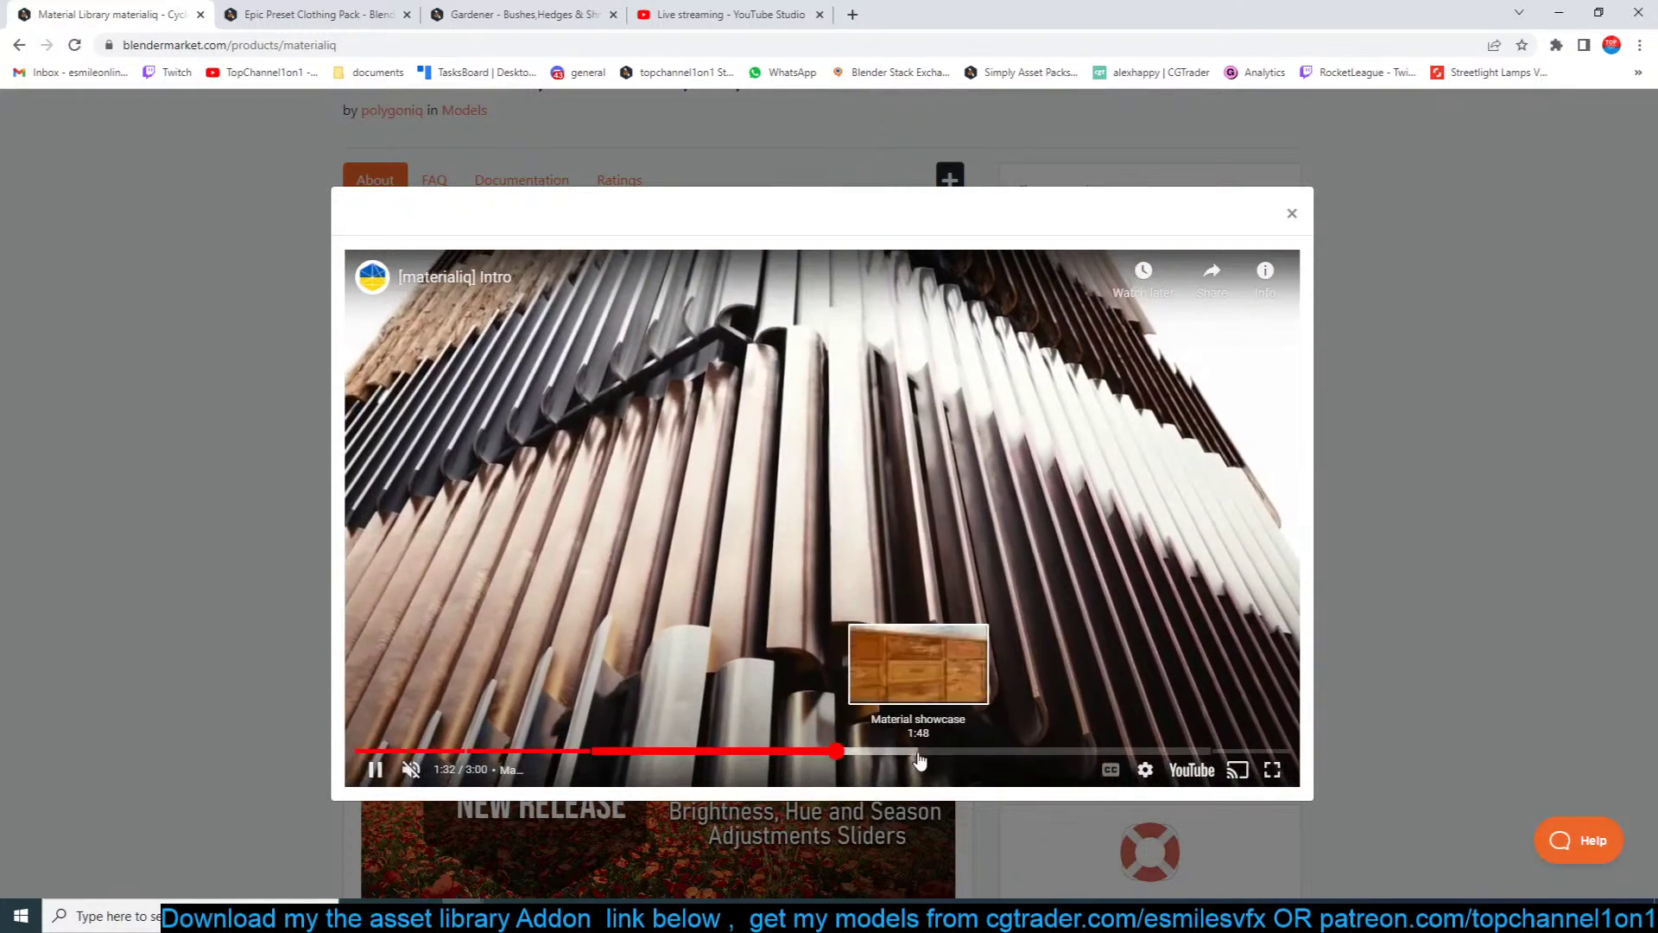
click(1157, 753)
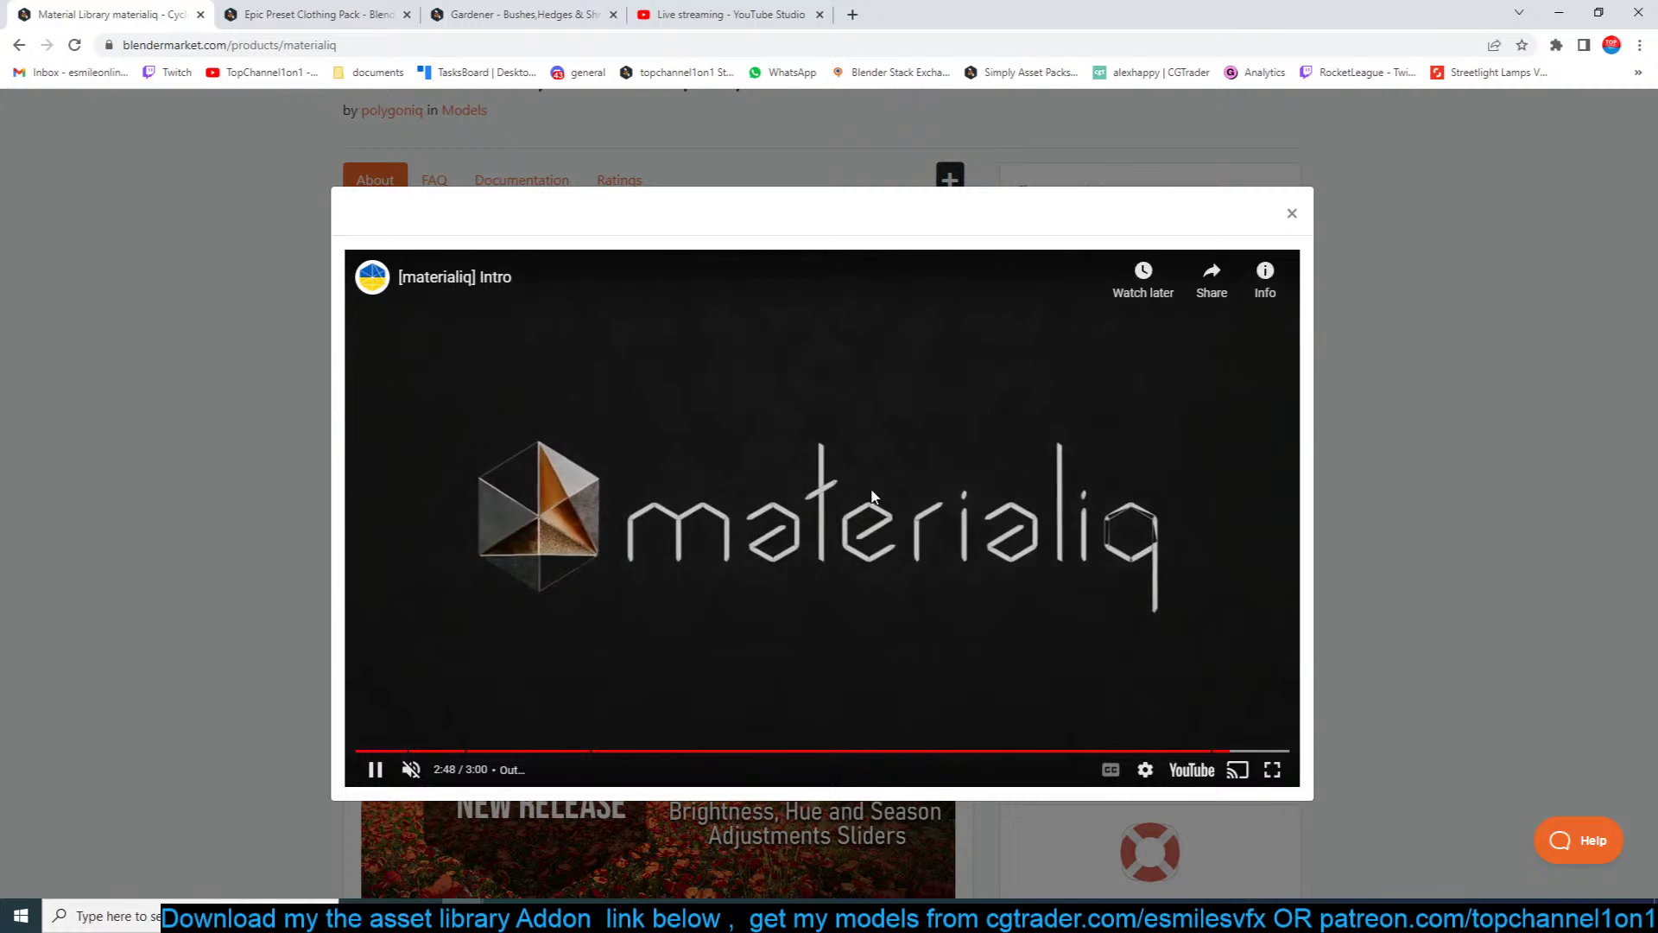
Step: Close the video demo and read through the materialiq product page's description and material mapping and texture adjustment examples
click(1401, 411)
scroll(350, 432, down, 14)
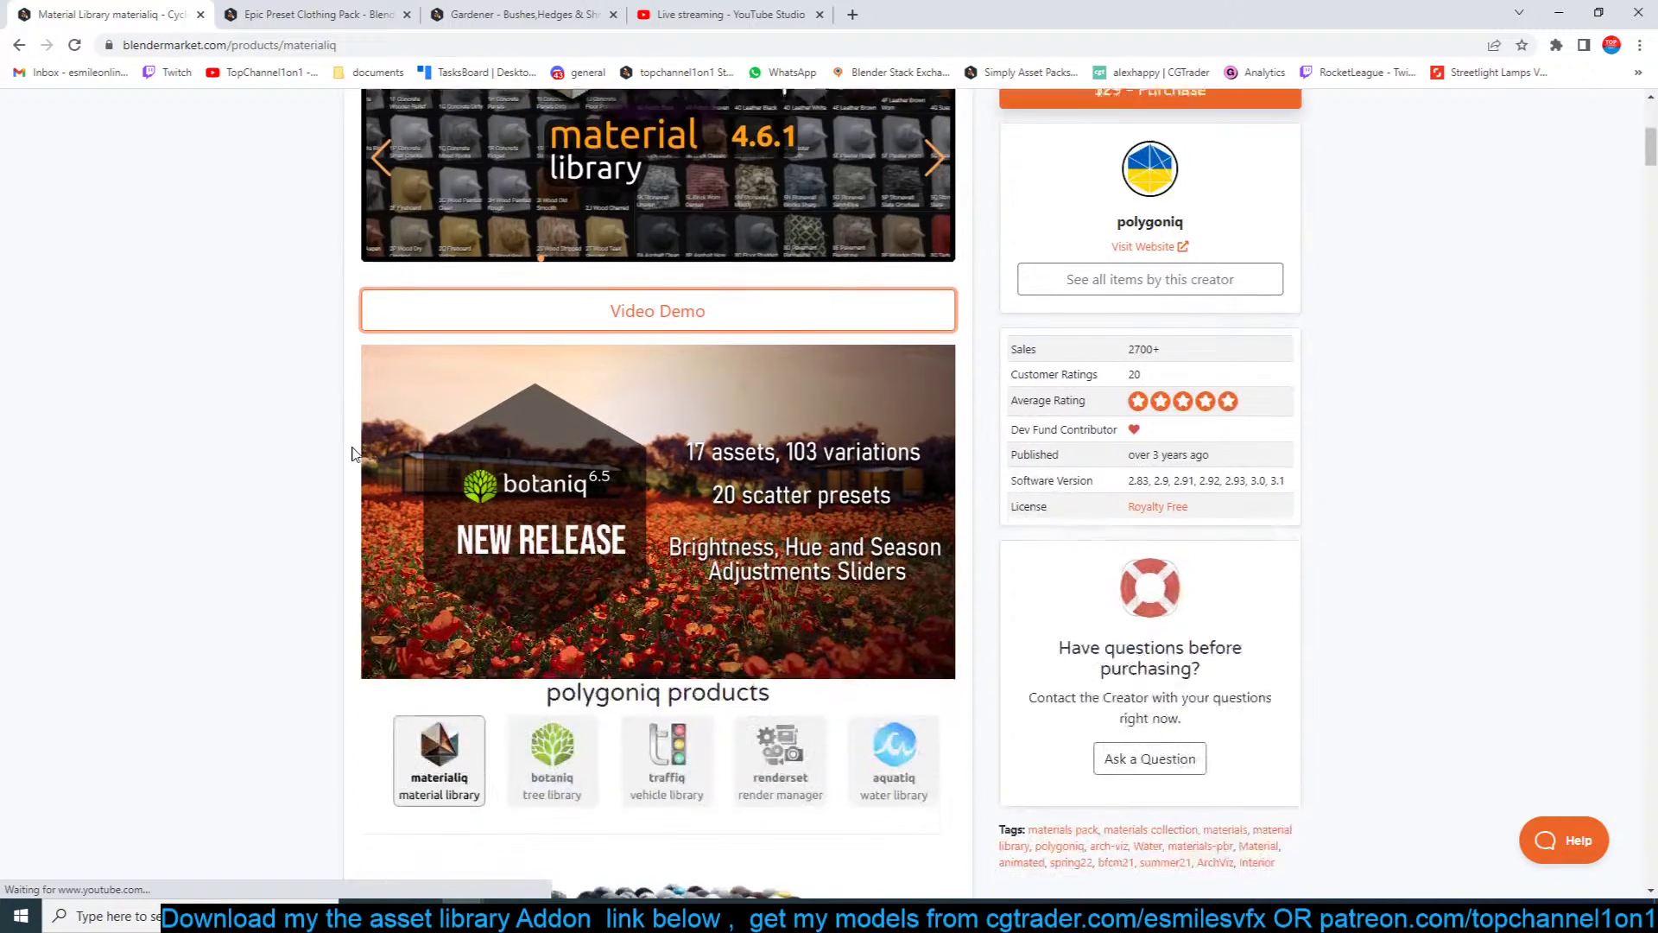
scroll(571, 415, up, 4)
scroll(571, 416, down, 15)
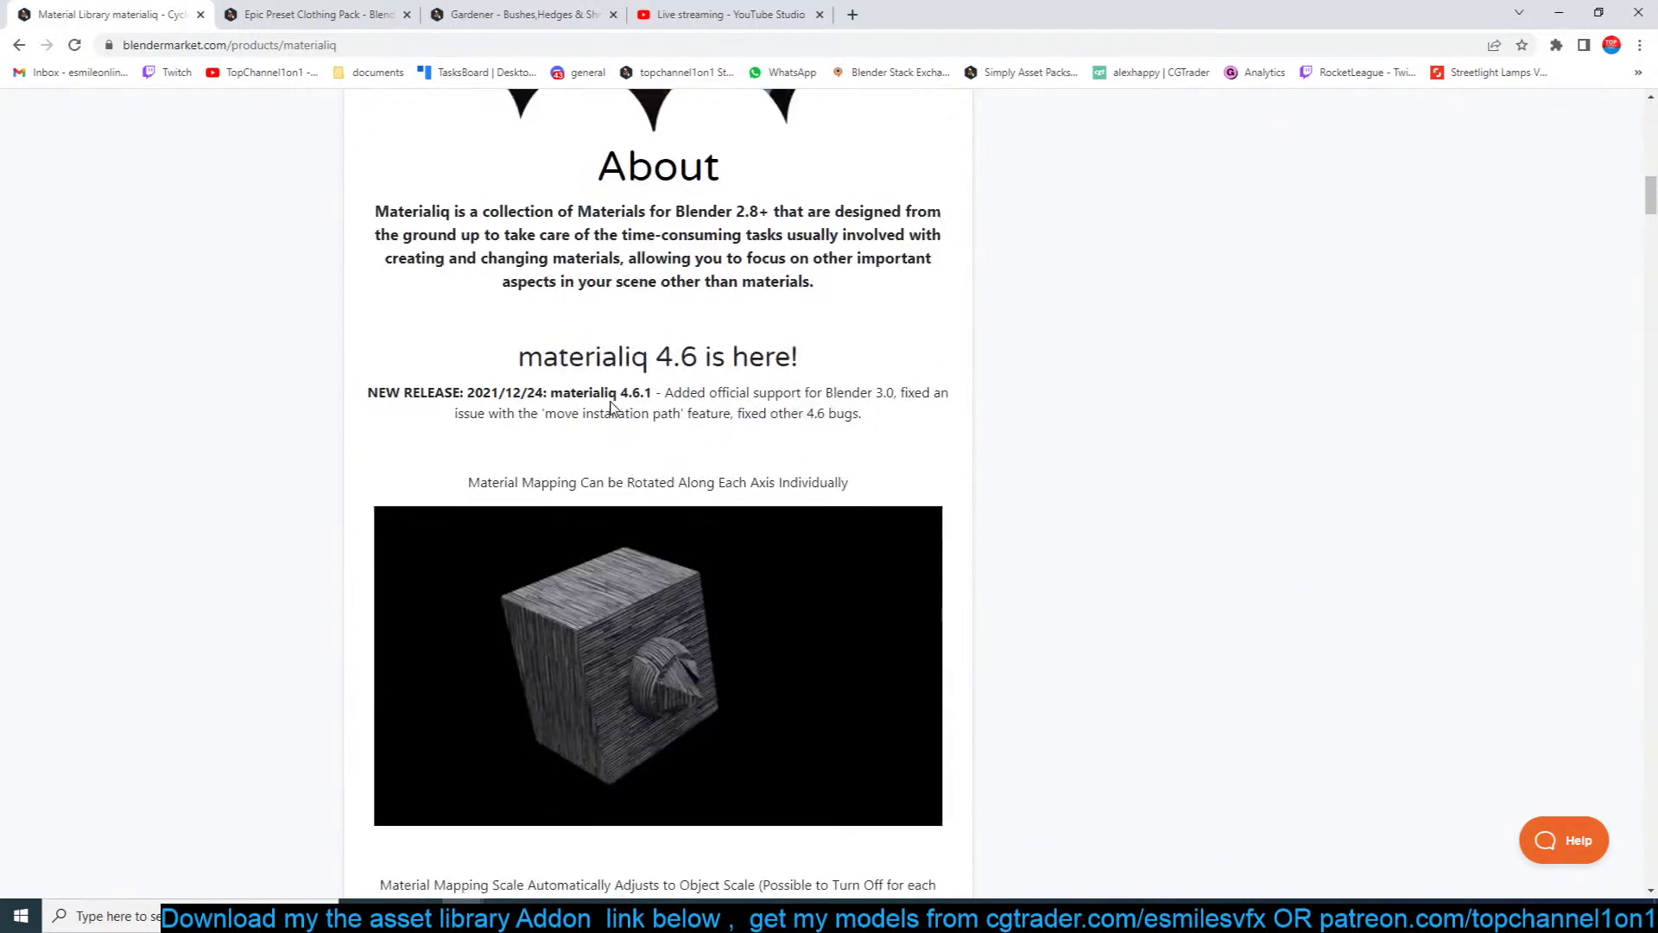
scroll(610, 407, up, 5)
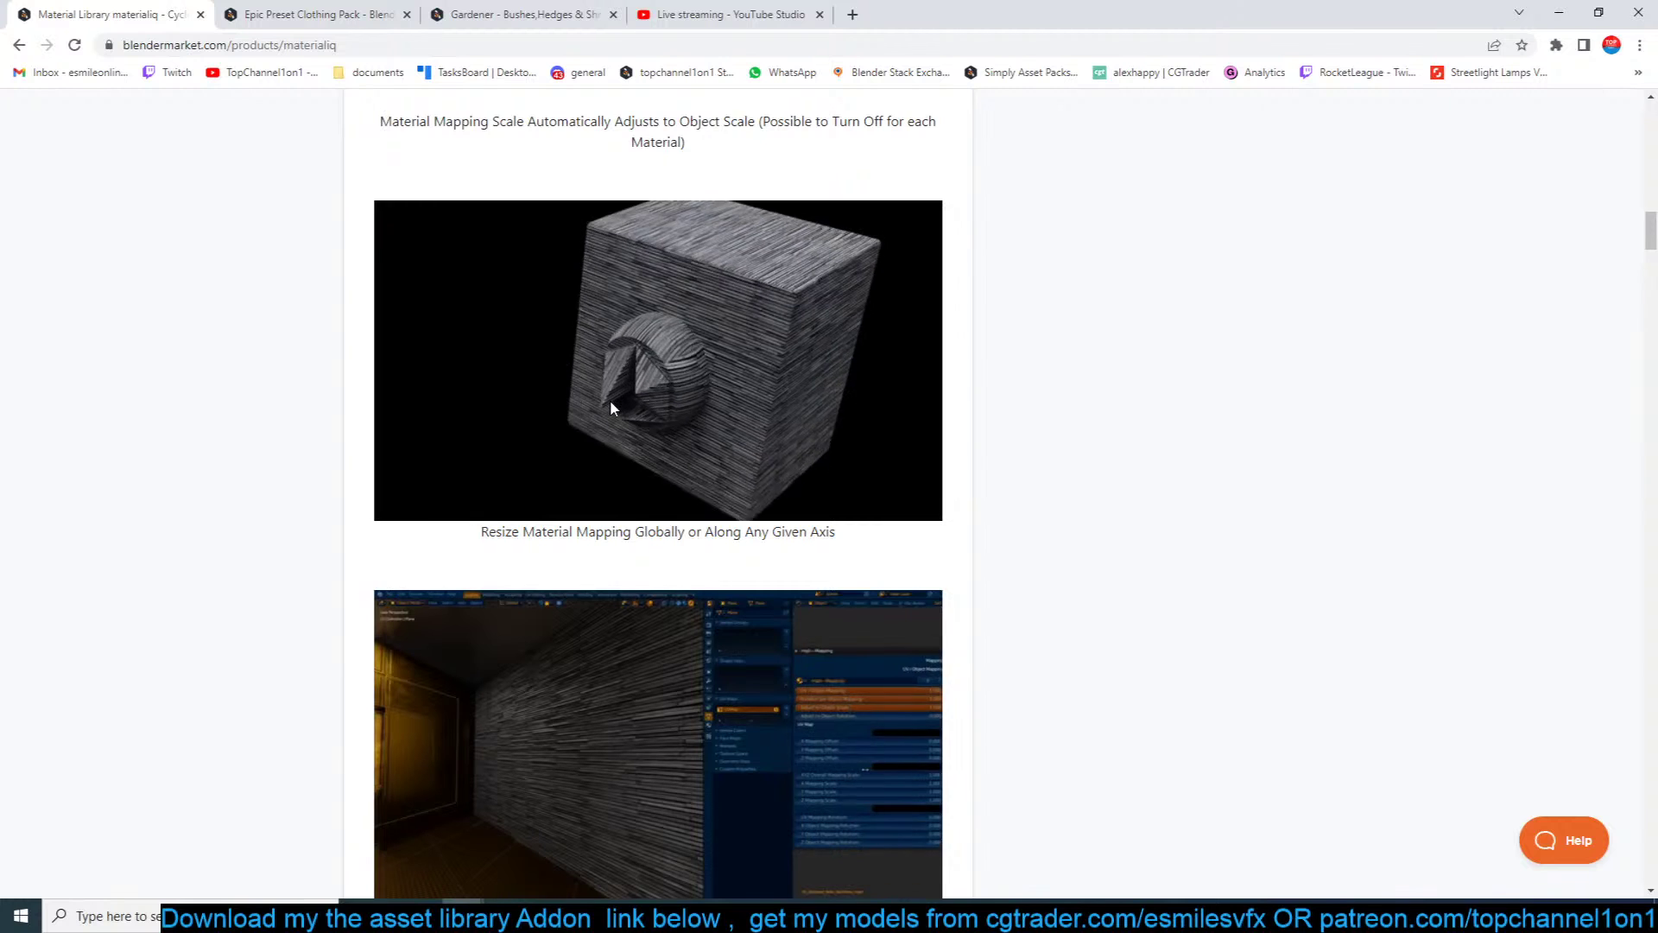
scroll(611, 407, down, 5)
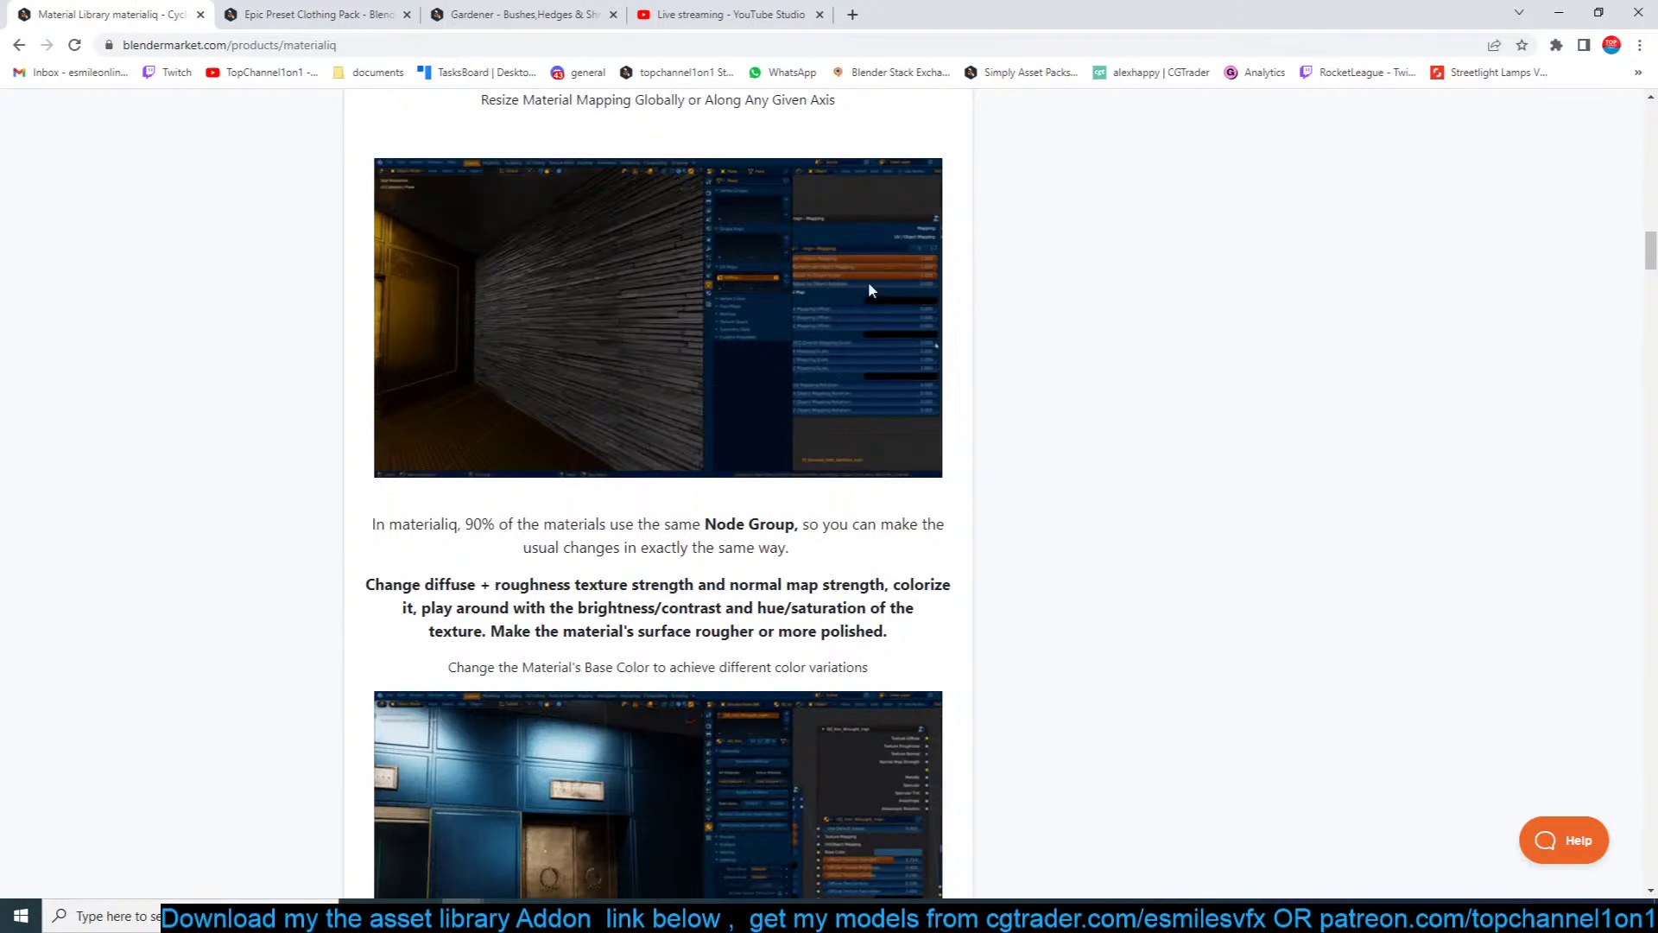
scroll(741, 488, down, 5)
scroll(739, 490, down, 10)
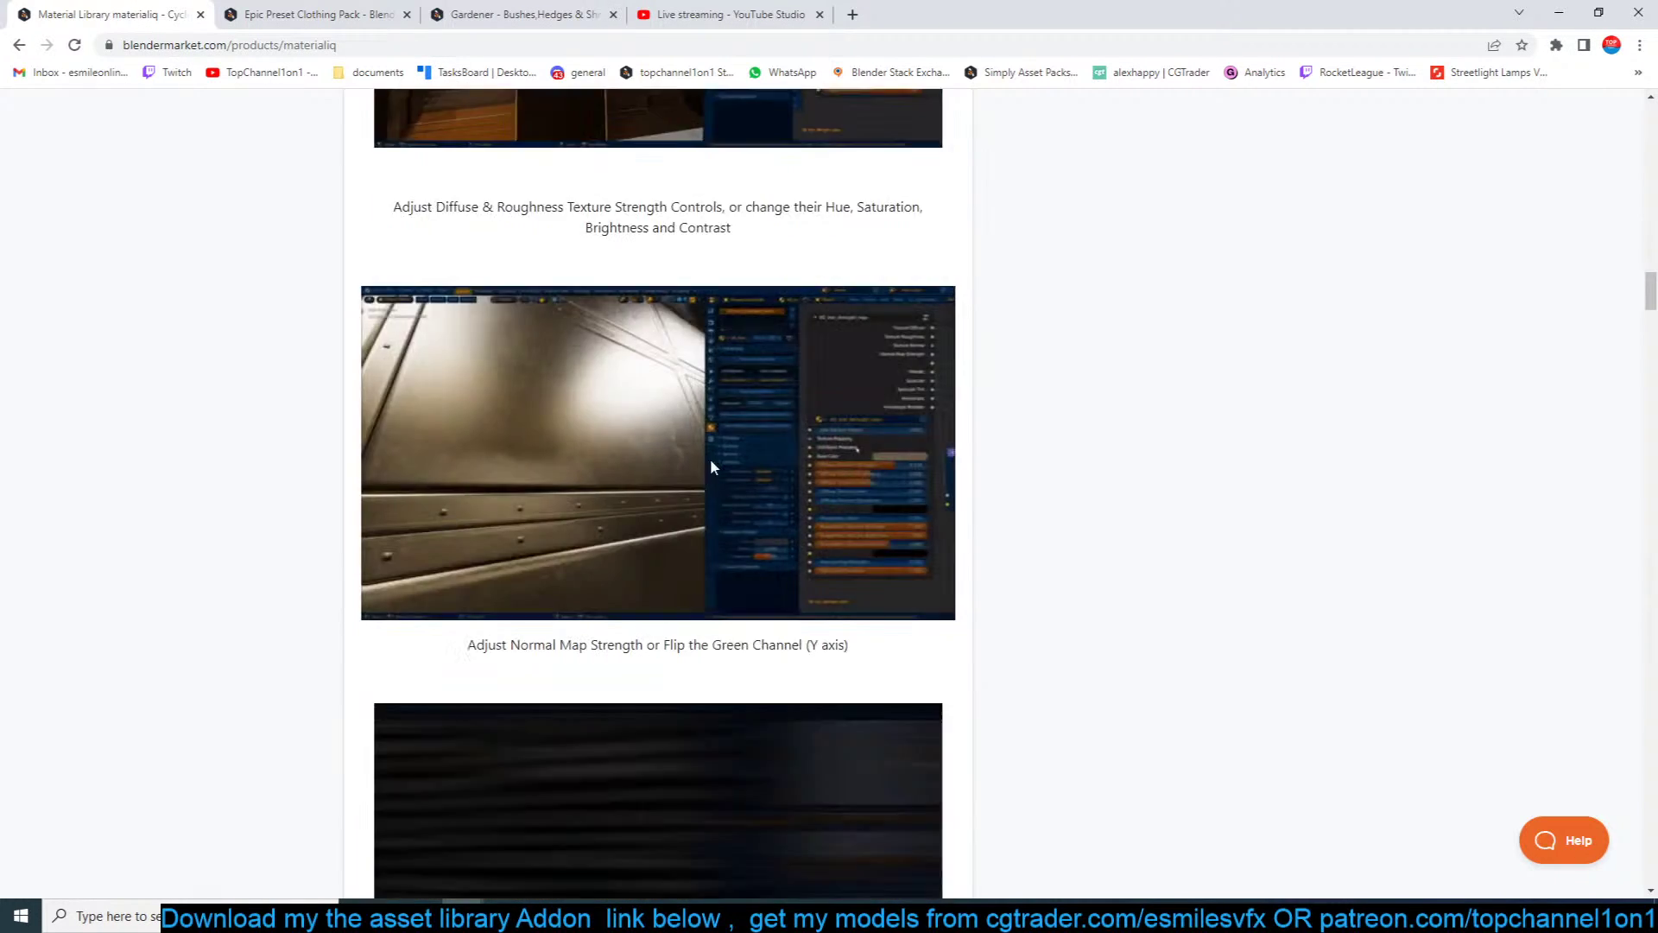
Step: View the Epic Preset Clothing Pack video demo in the browser, skipping ahead through the kimono and accessory dressing showcase
click(318, 12)
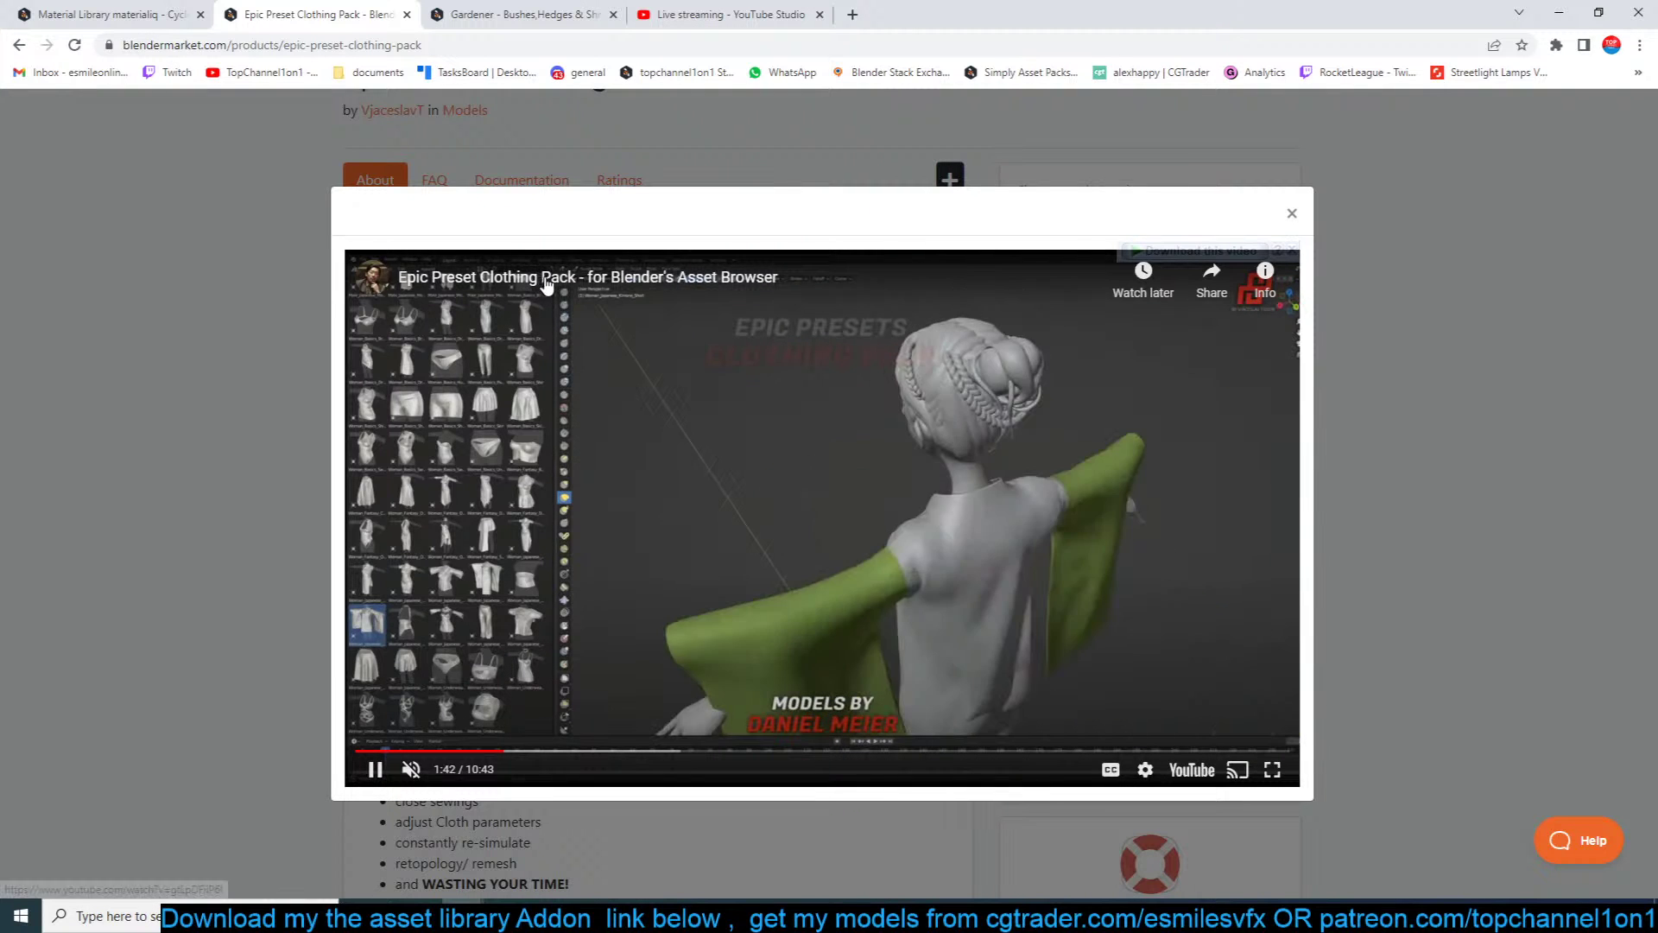
click(530, 750)
click(604, 750)
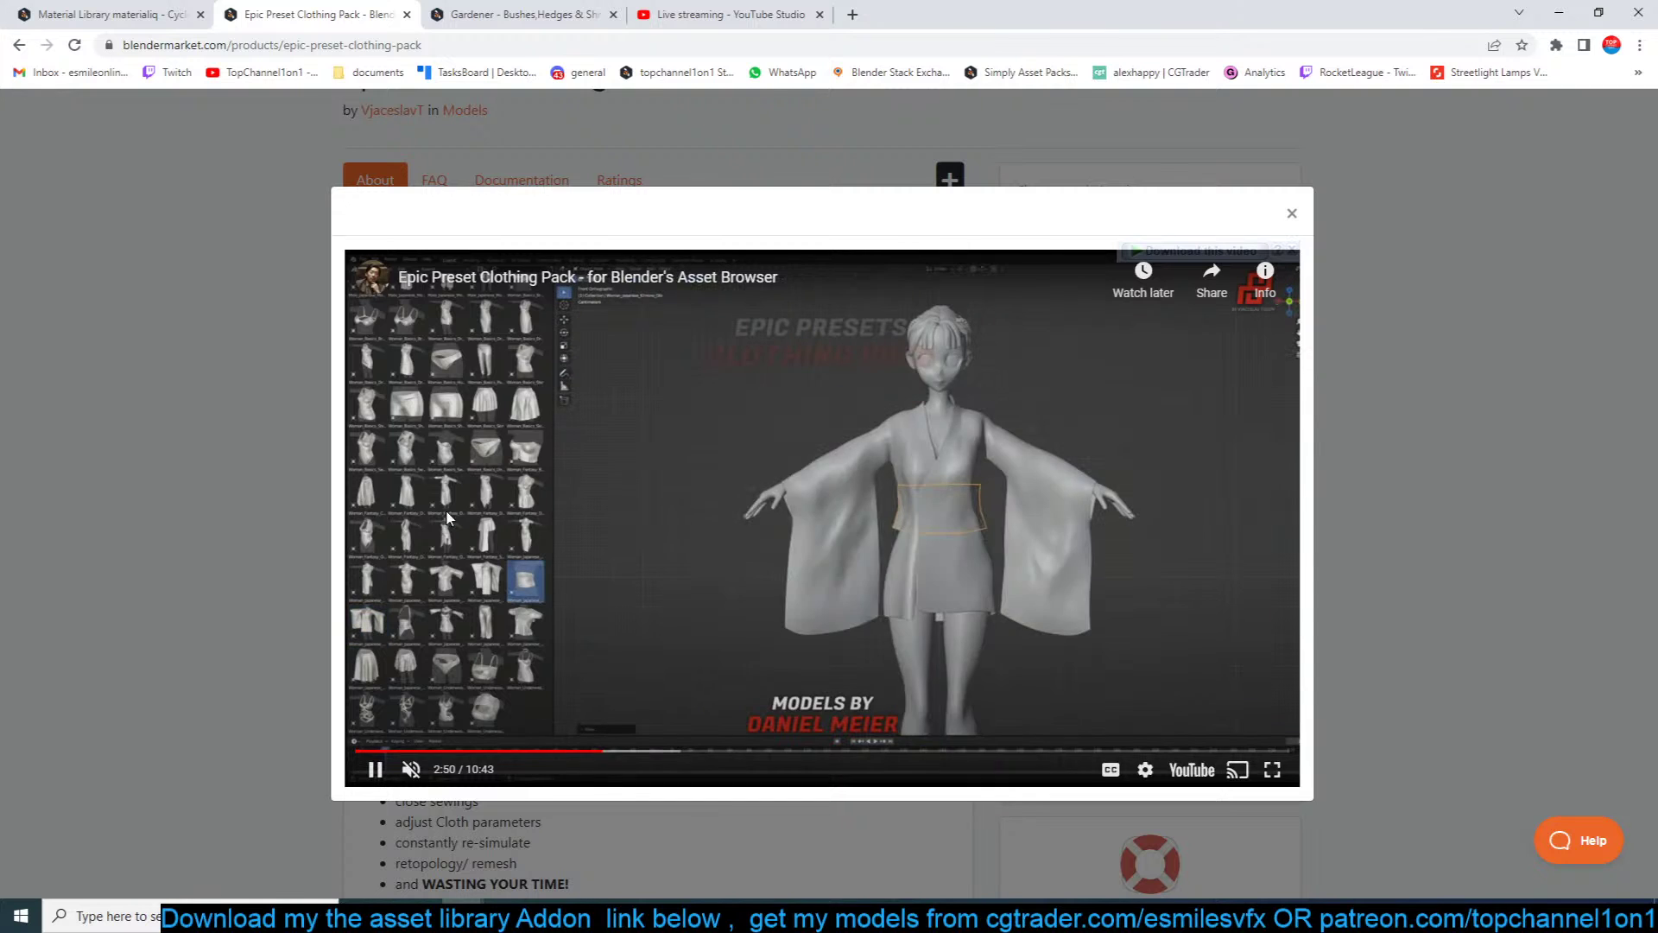
click(654, 750)
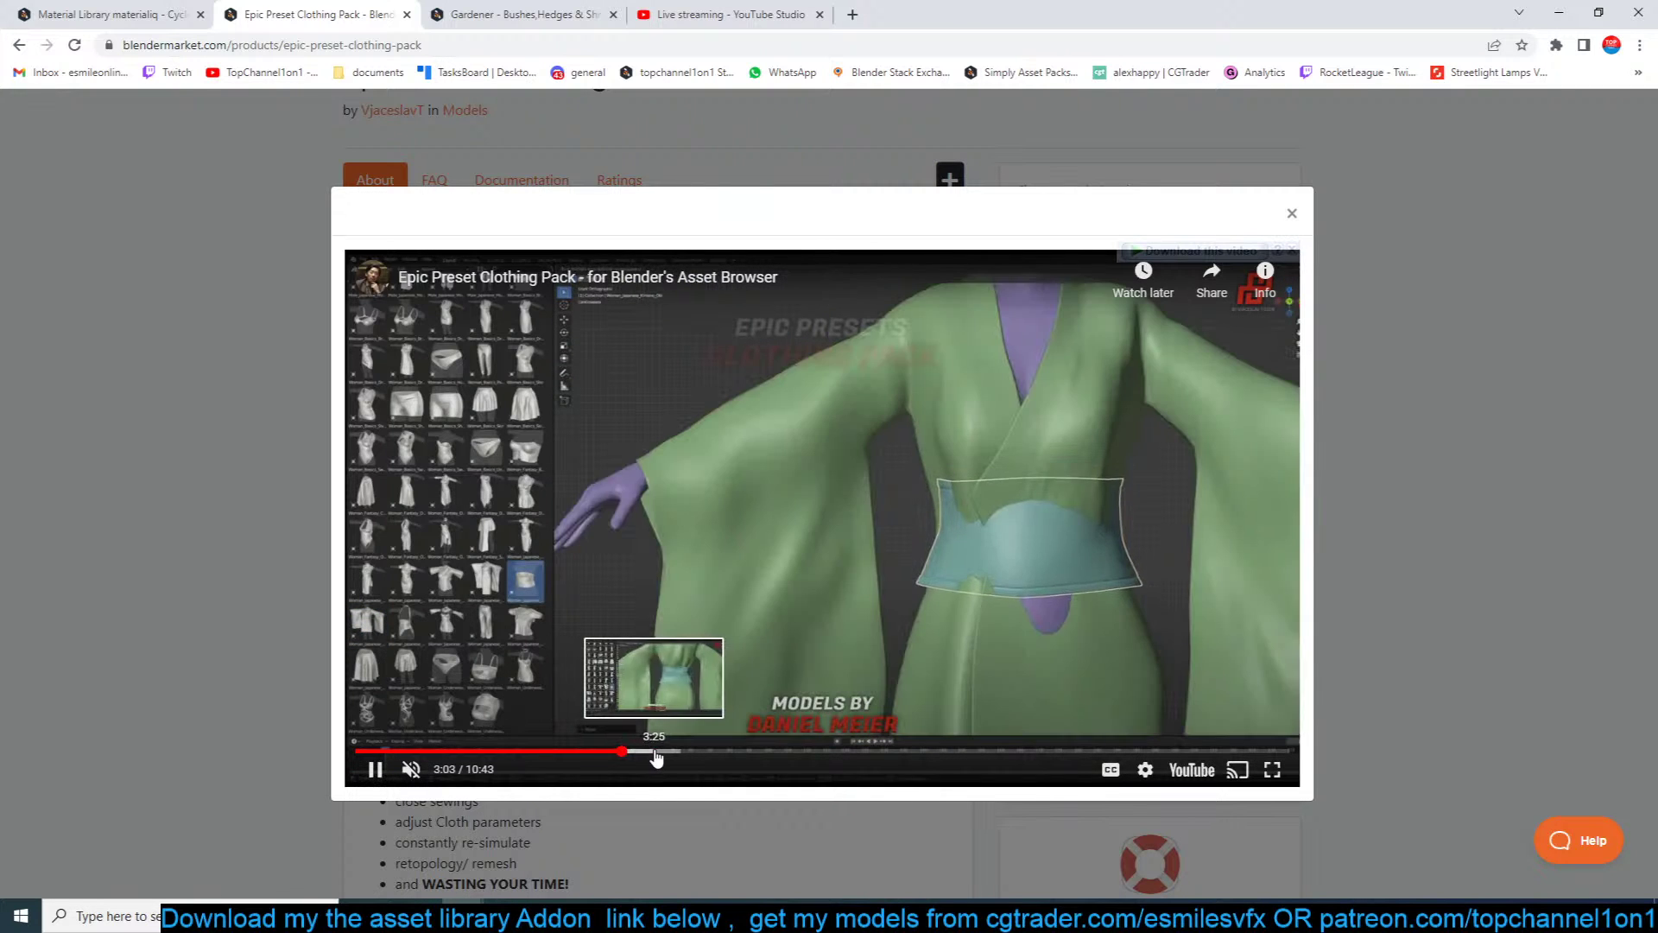
click(688, 751)
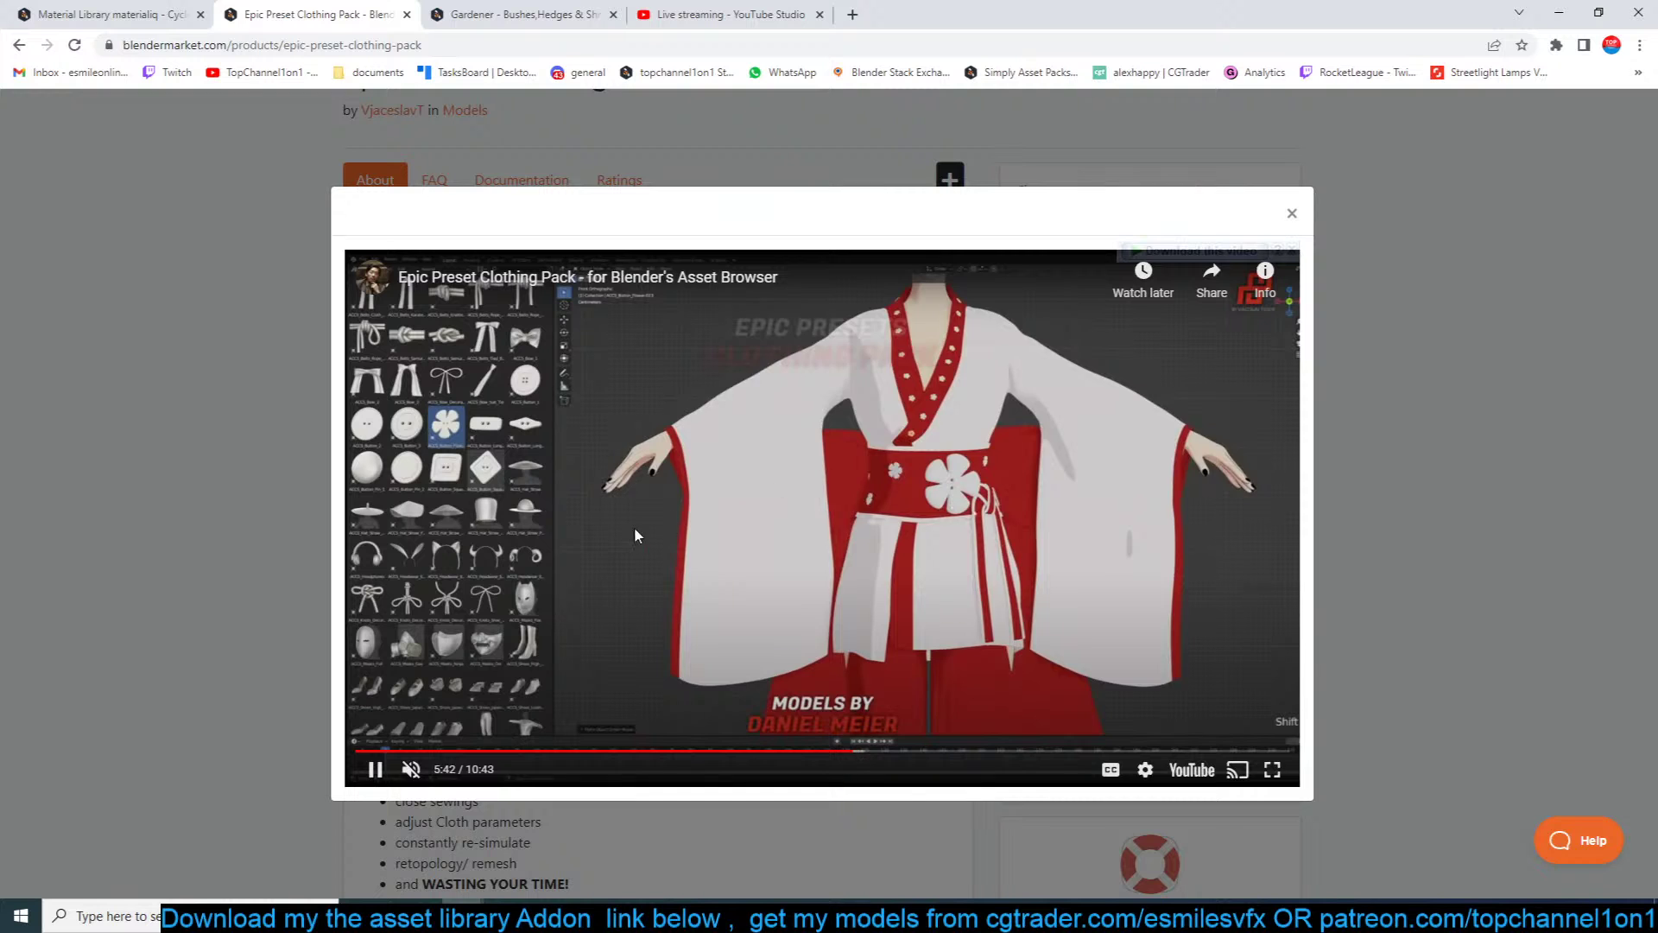
click(883, 752)
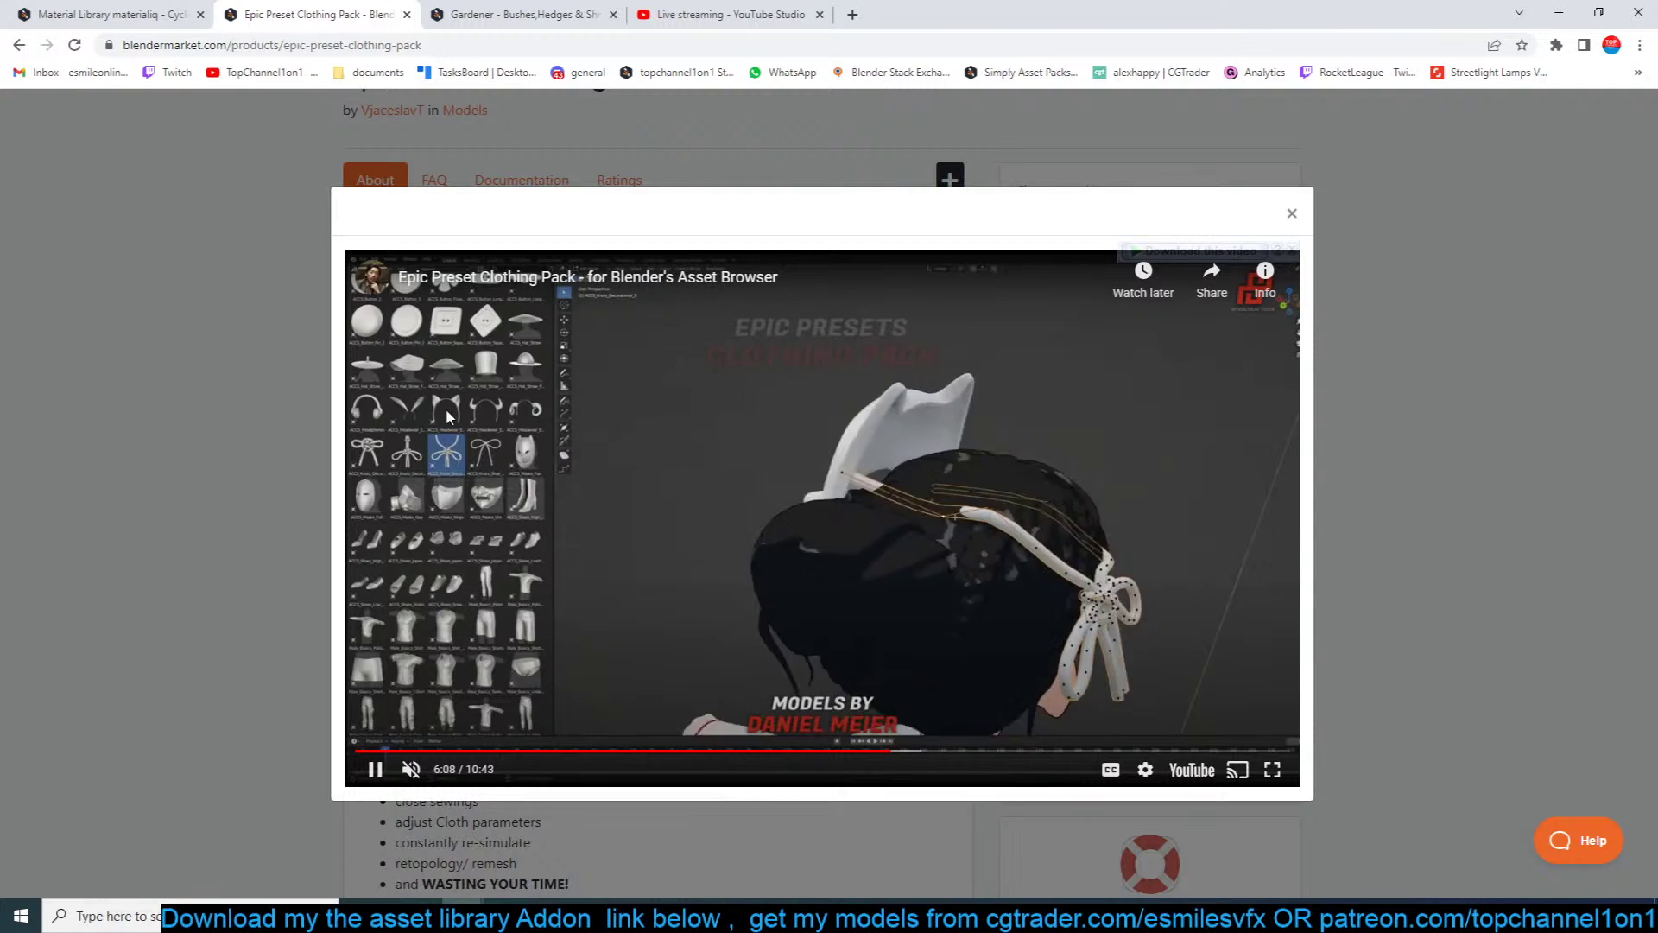
click(906, 752)
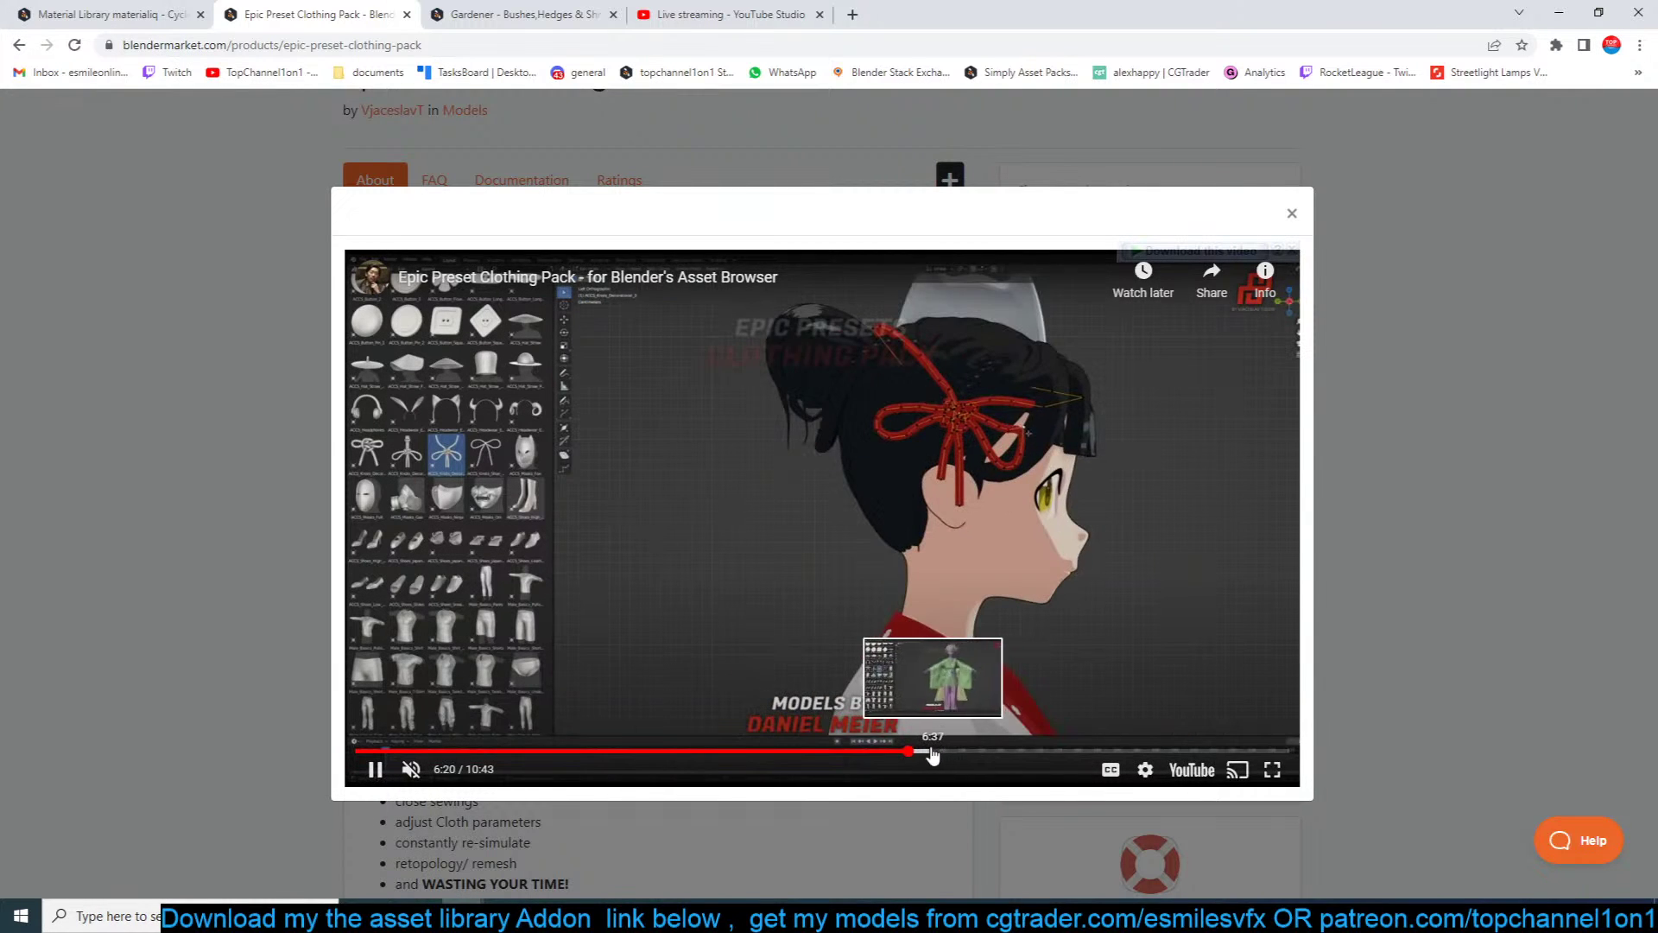
click(929, 752)
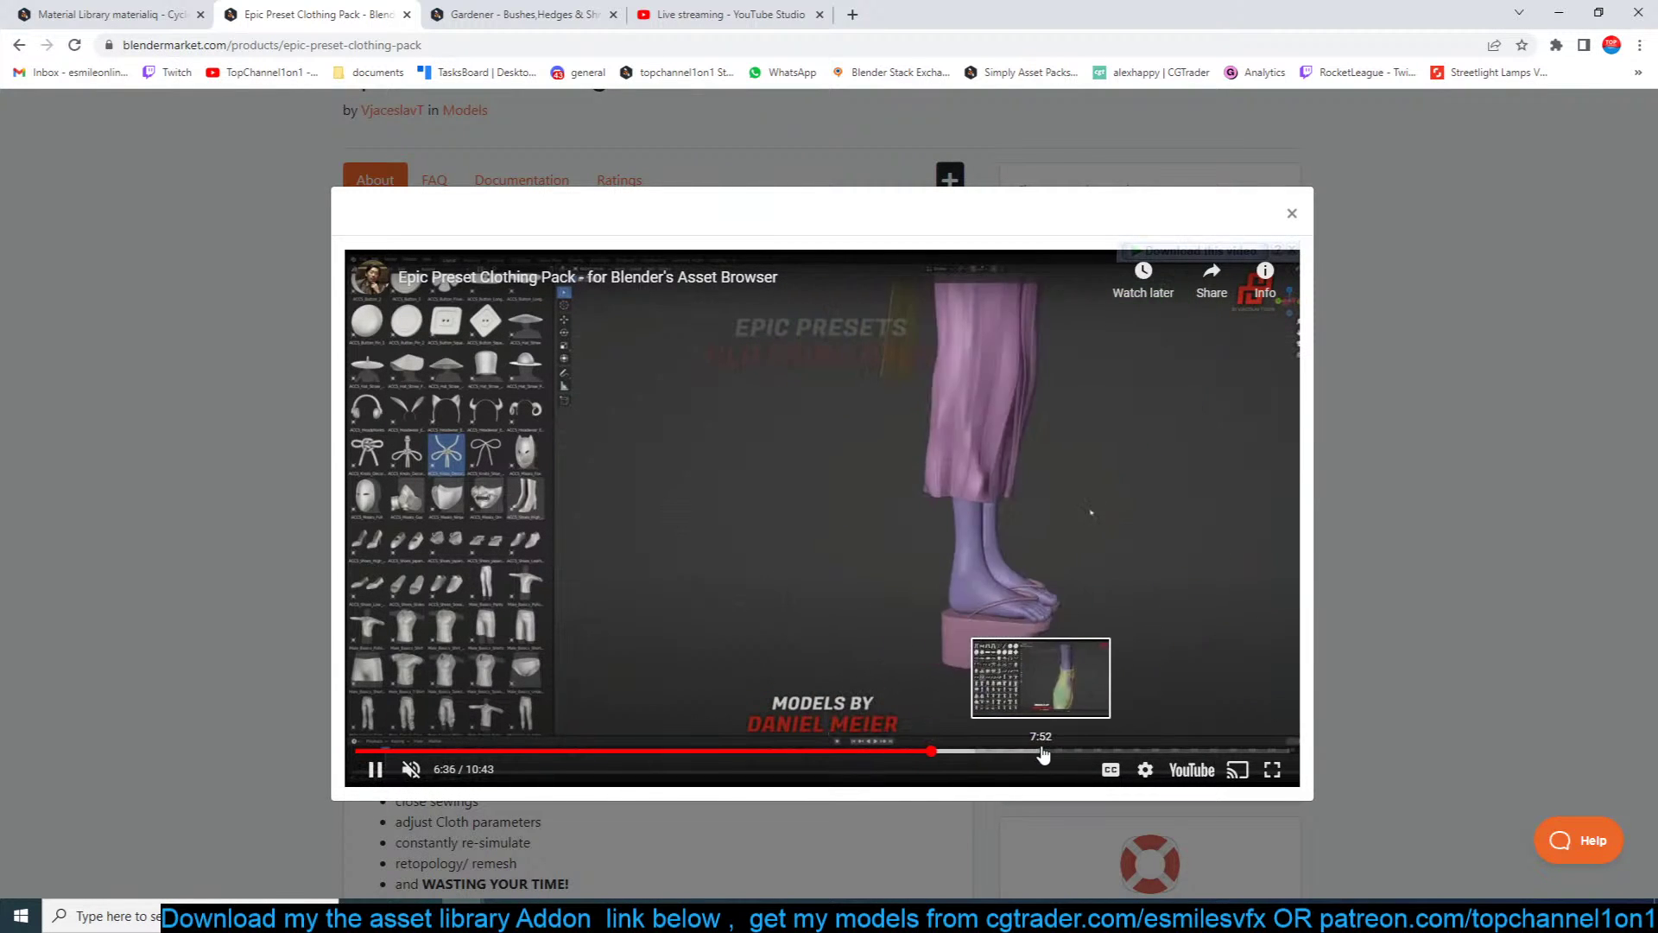
click(959, 752)
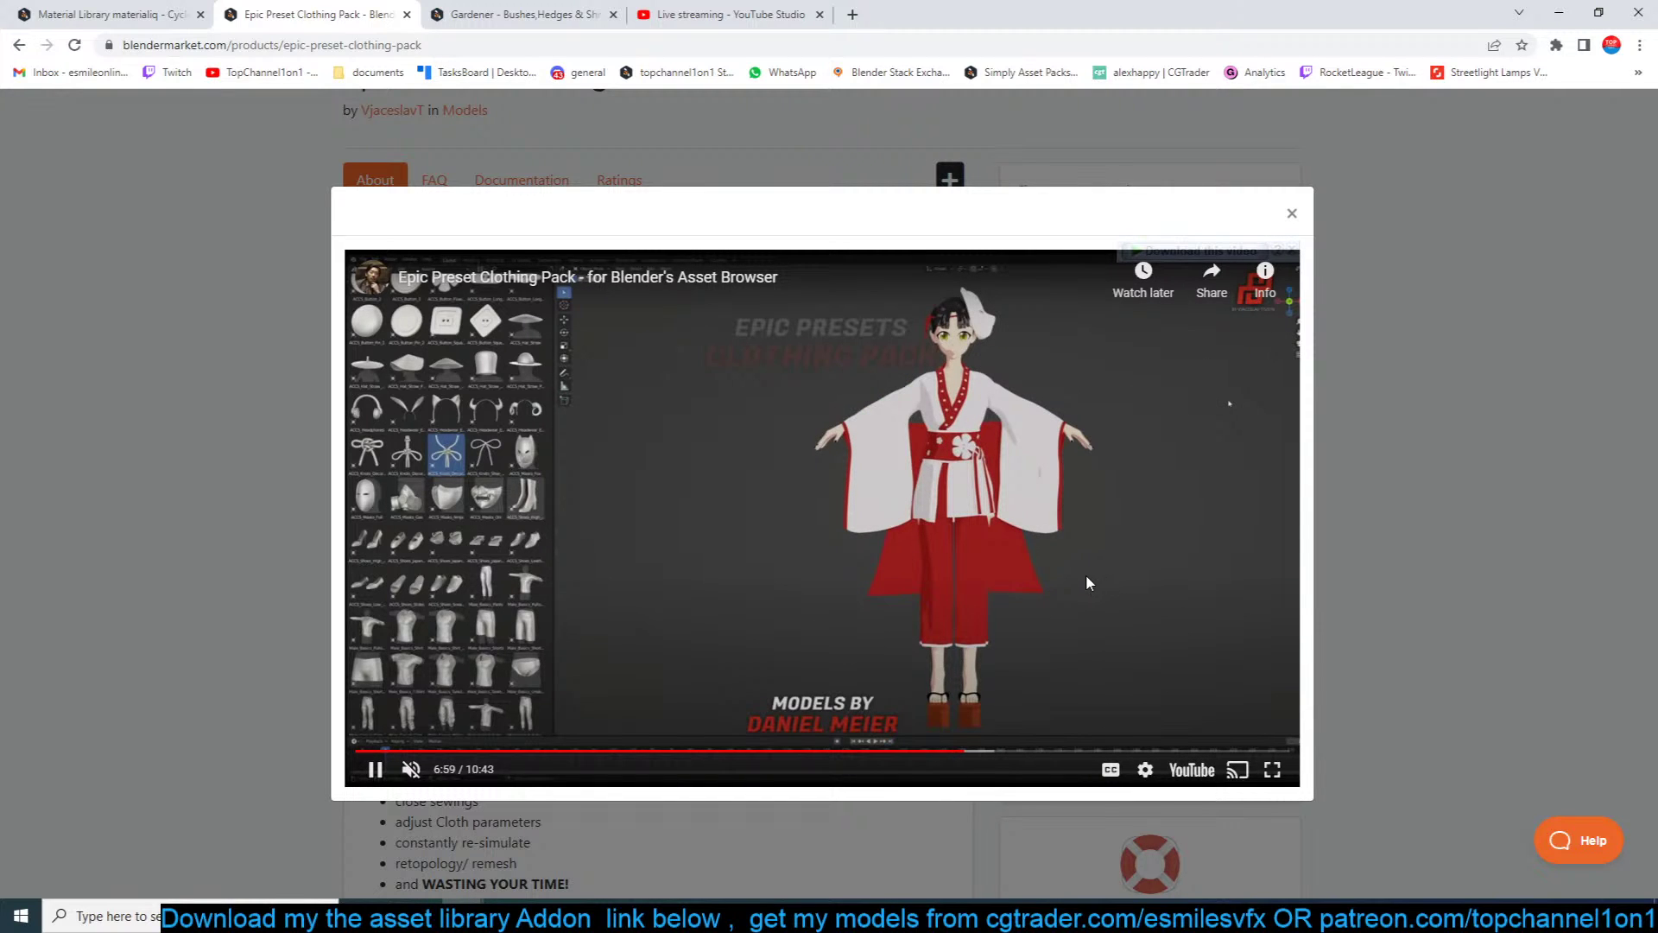
Step: Close the clothing pack video and look through the product page's preview image gallery and description
key(Escape)
scroll(676, 548, up, 2)
scroll(677, 547, down, 3)
scroll(677, 548, down, 1)
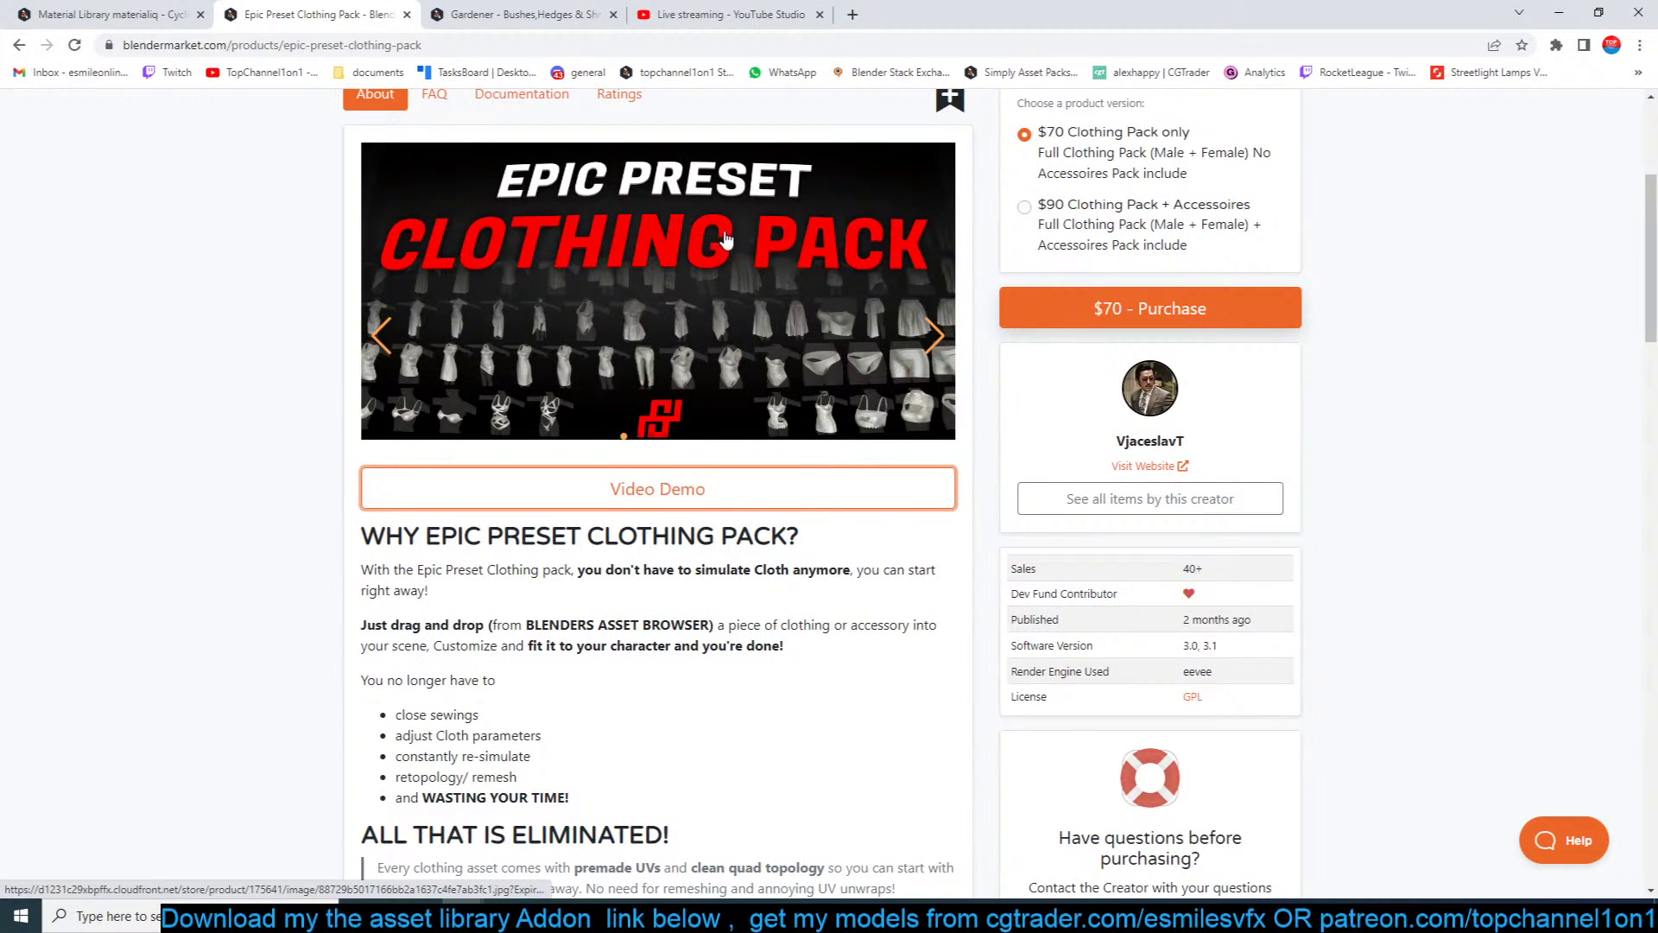
click(940, 367)
click(931, 363)
click(926, 359)
click(925, 359)
click(925, 358)
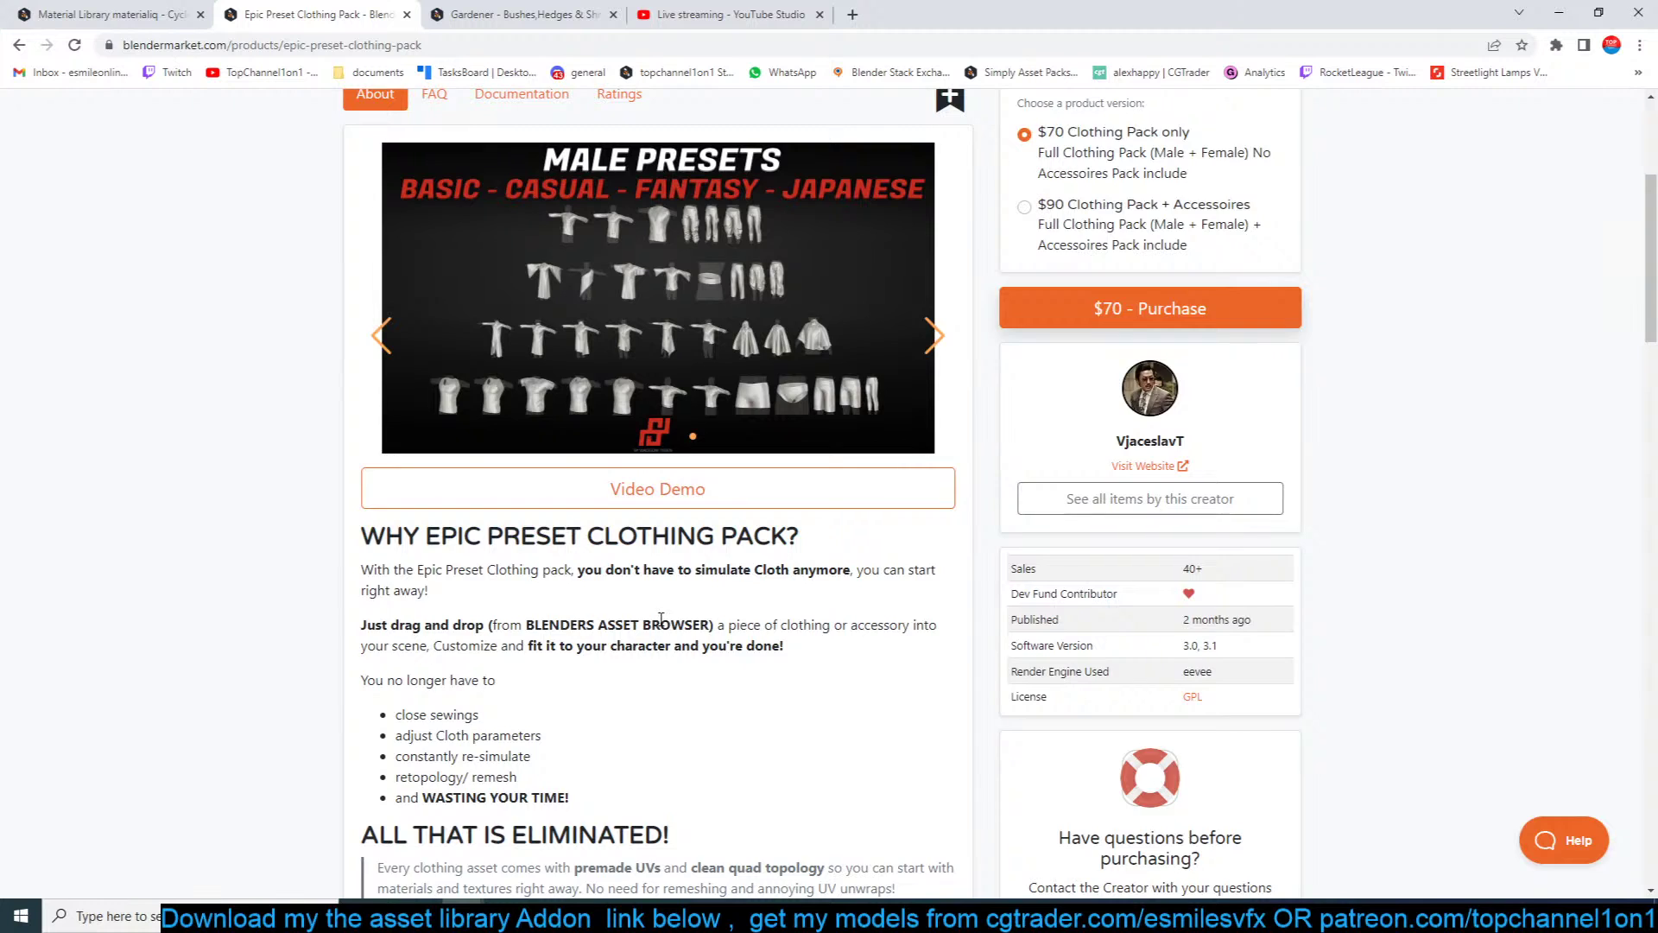
scroll(661, 618, up, 4)
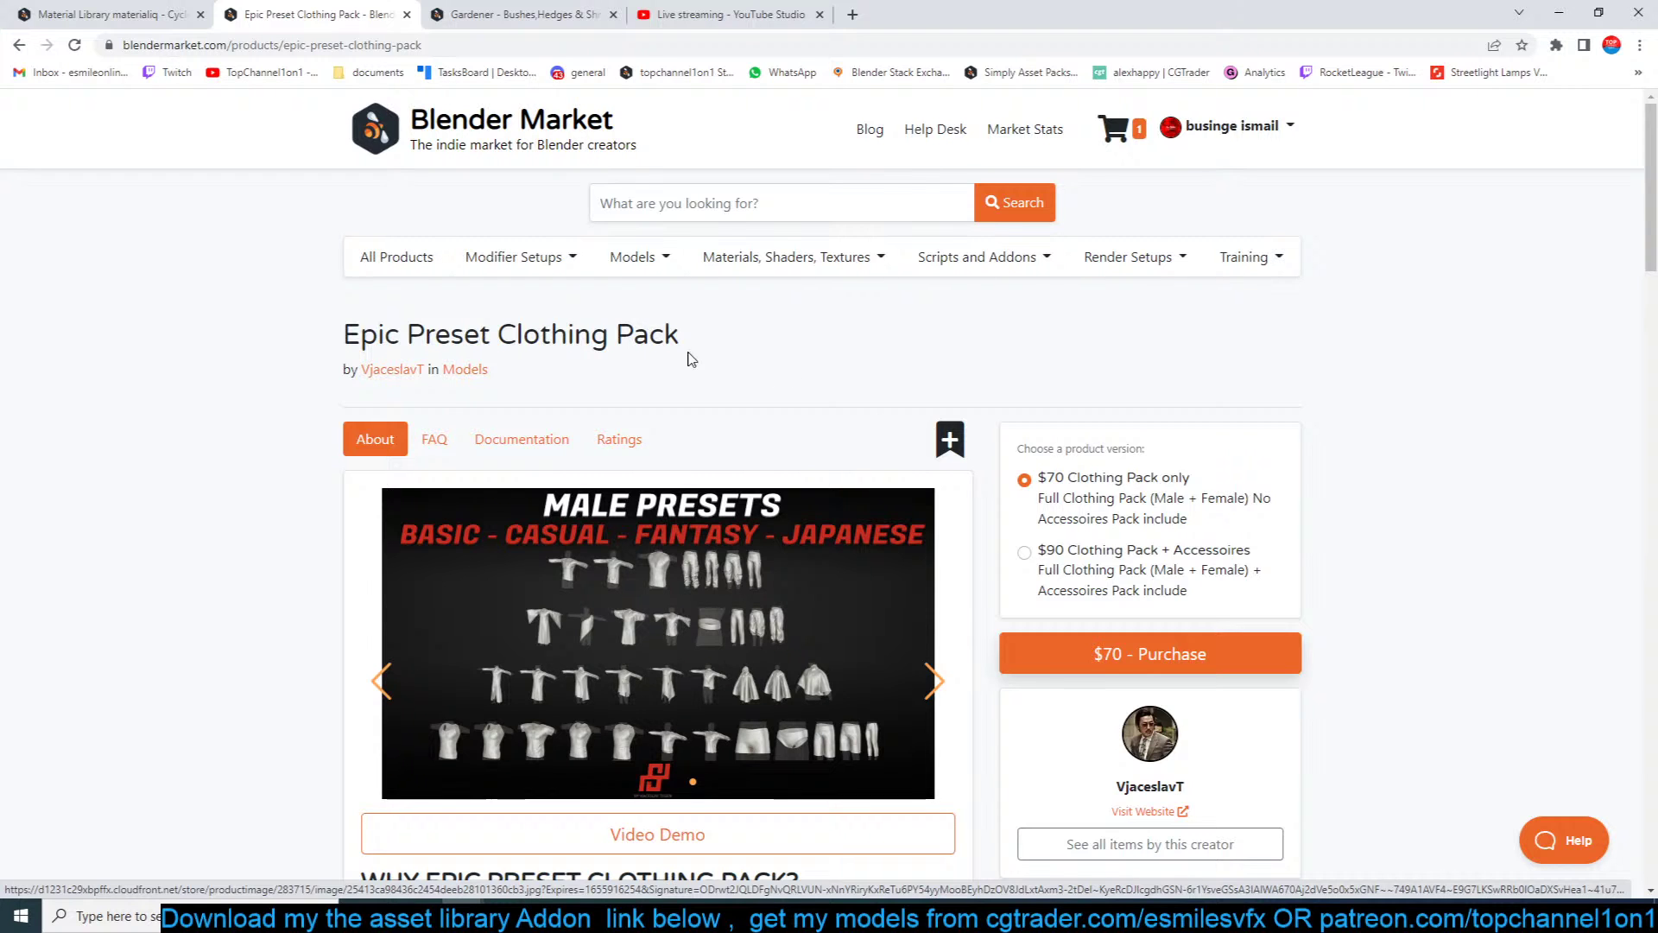
Step: Play the Gardener bushes, hedges and shrubs creator video on its product page, skipping through the first half
click(535, 13)
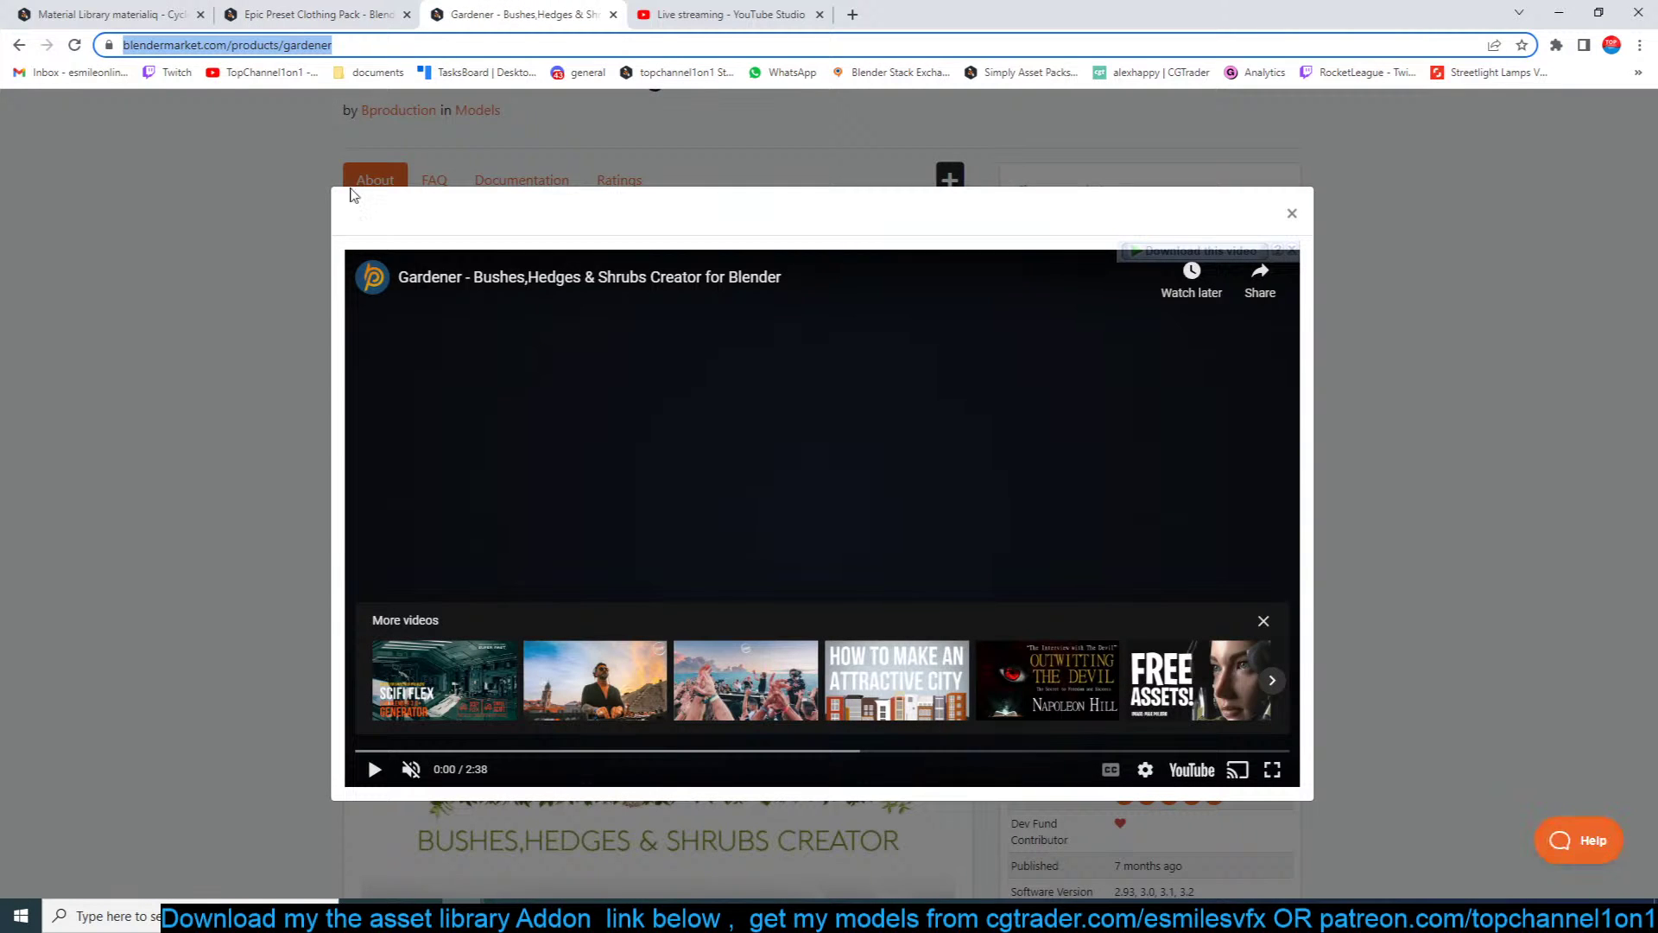
click(827, 489)
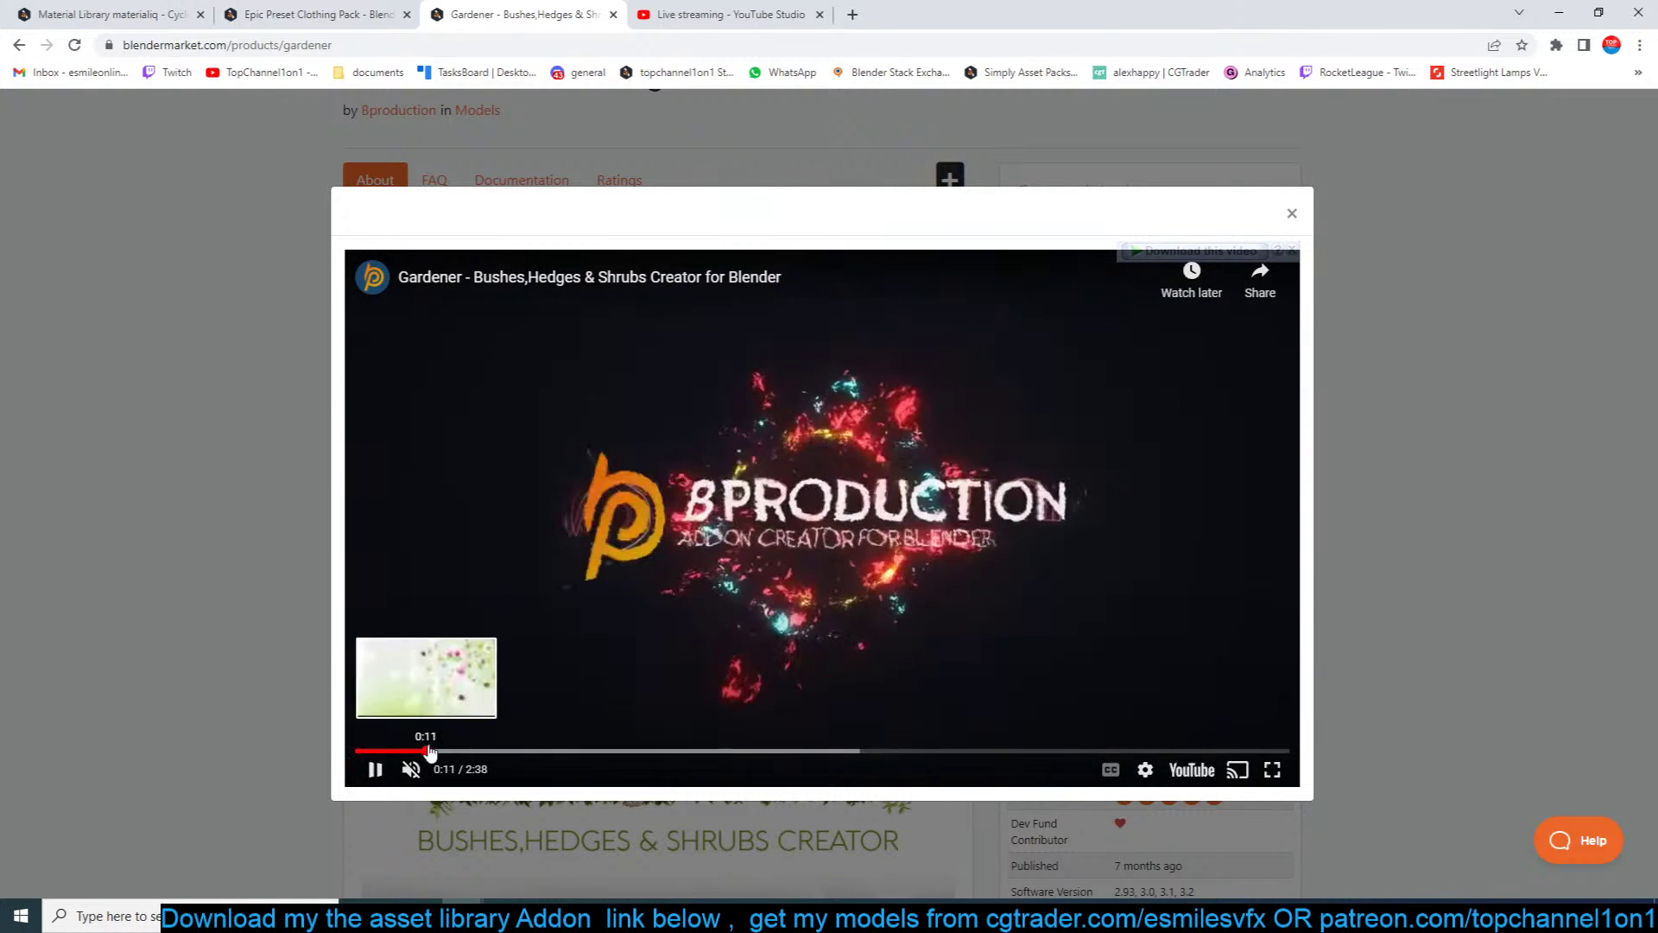
click(428, 752)
click(505, 752)
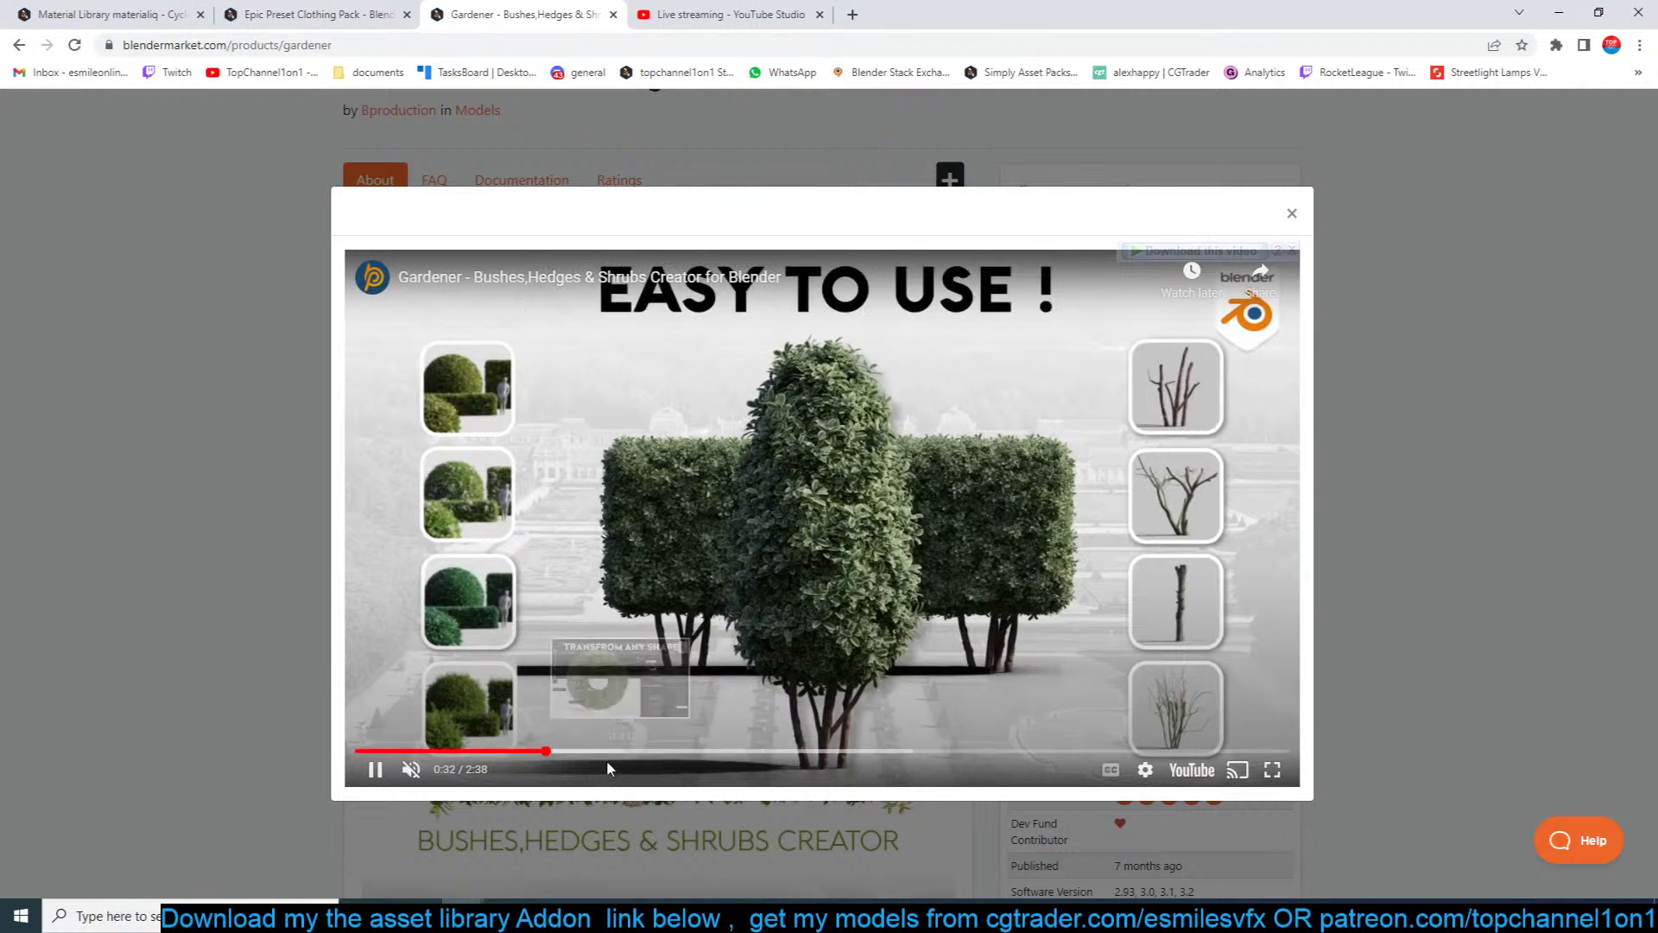
click(641, 754)
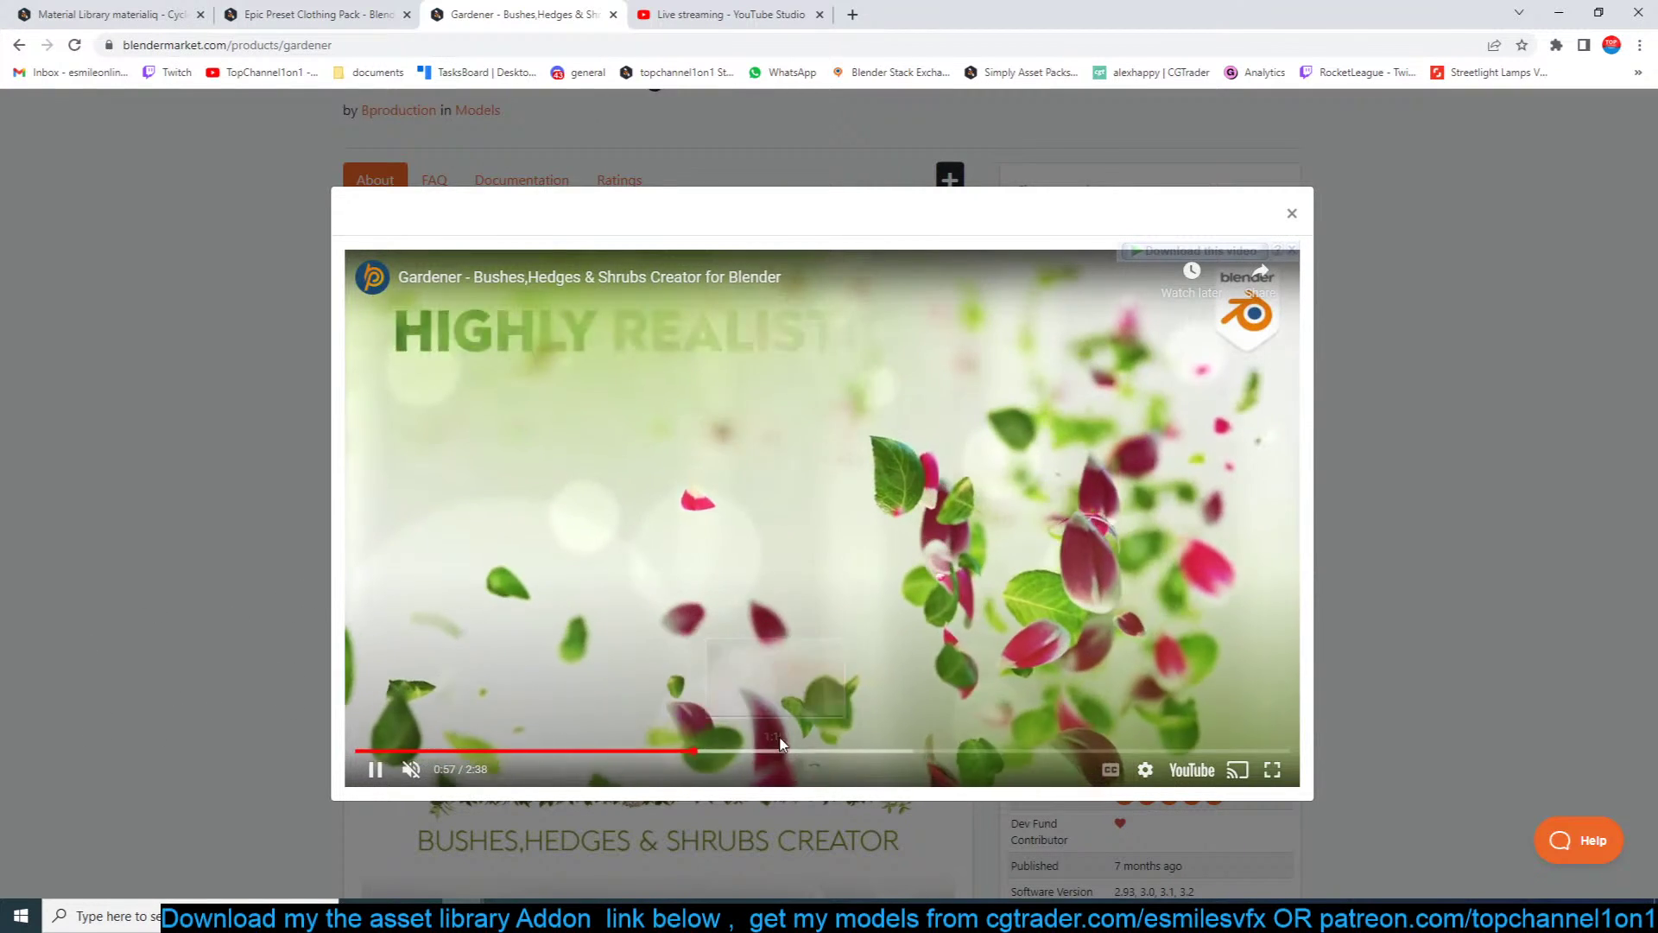
click(736, 751)
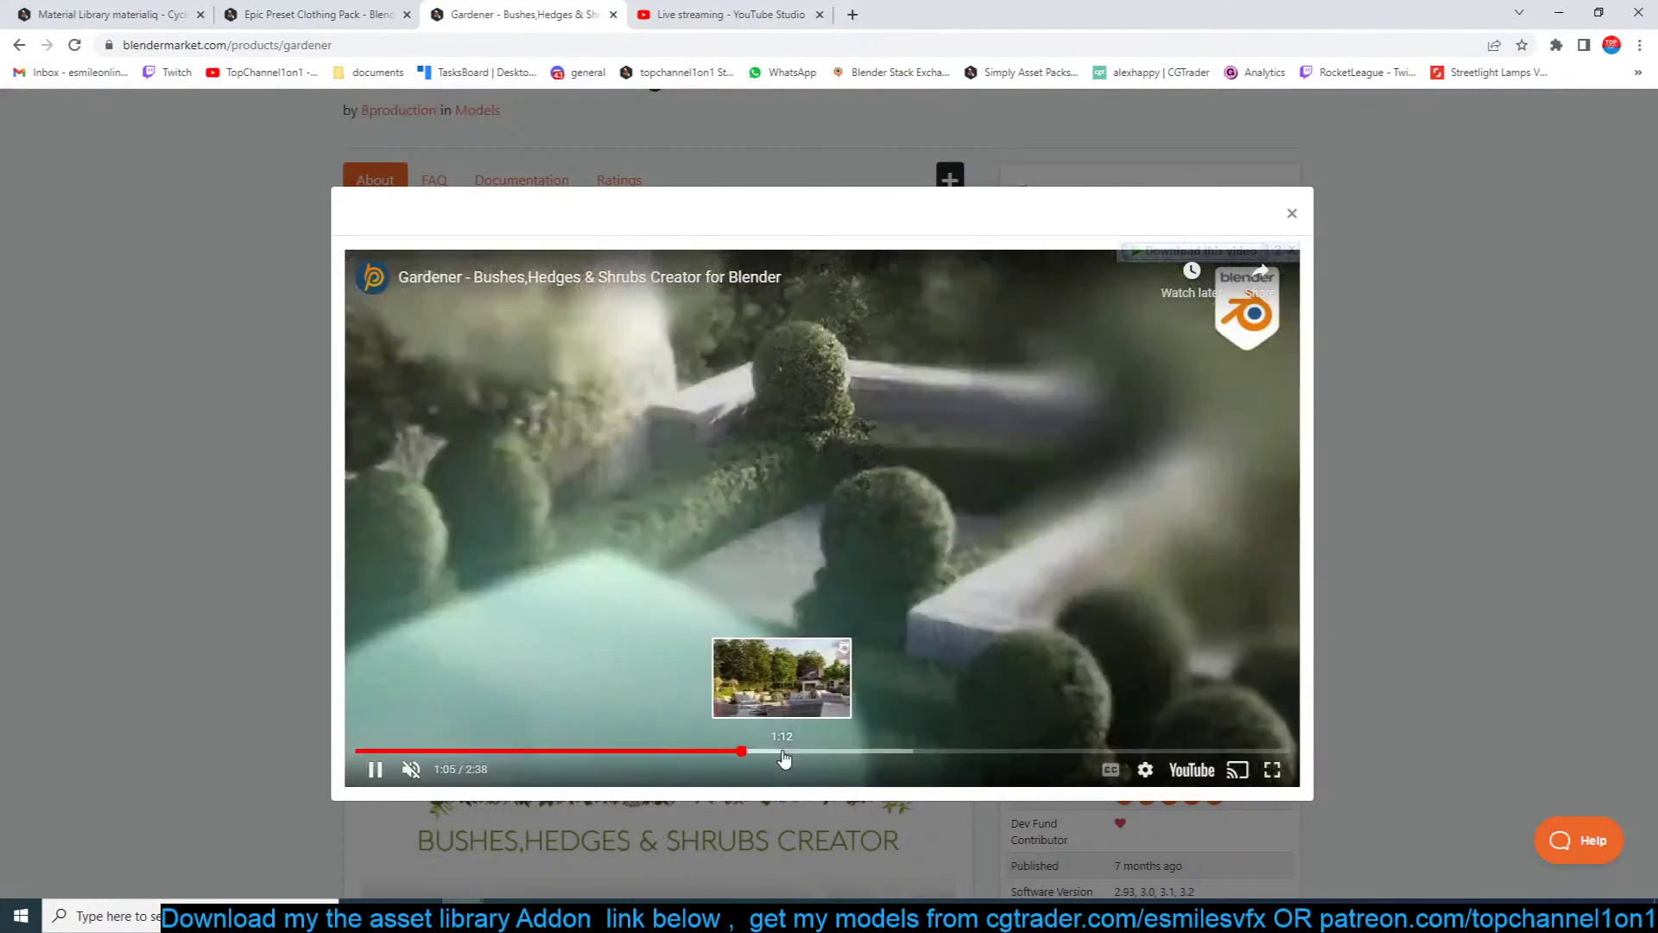
click(784, 750)
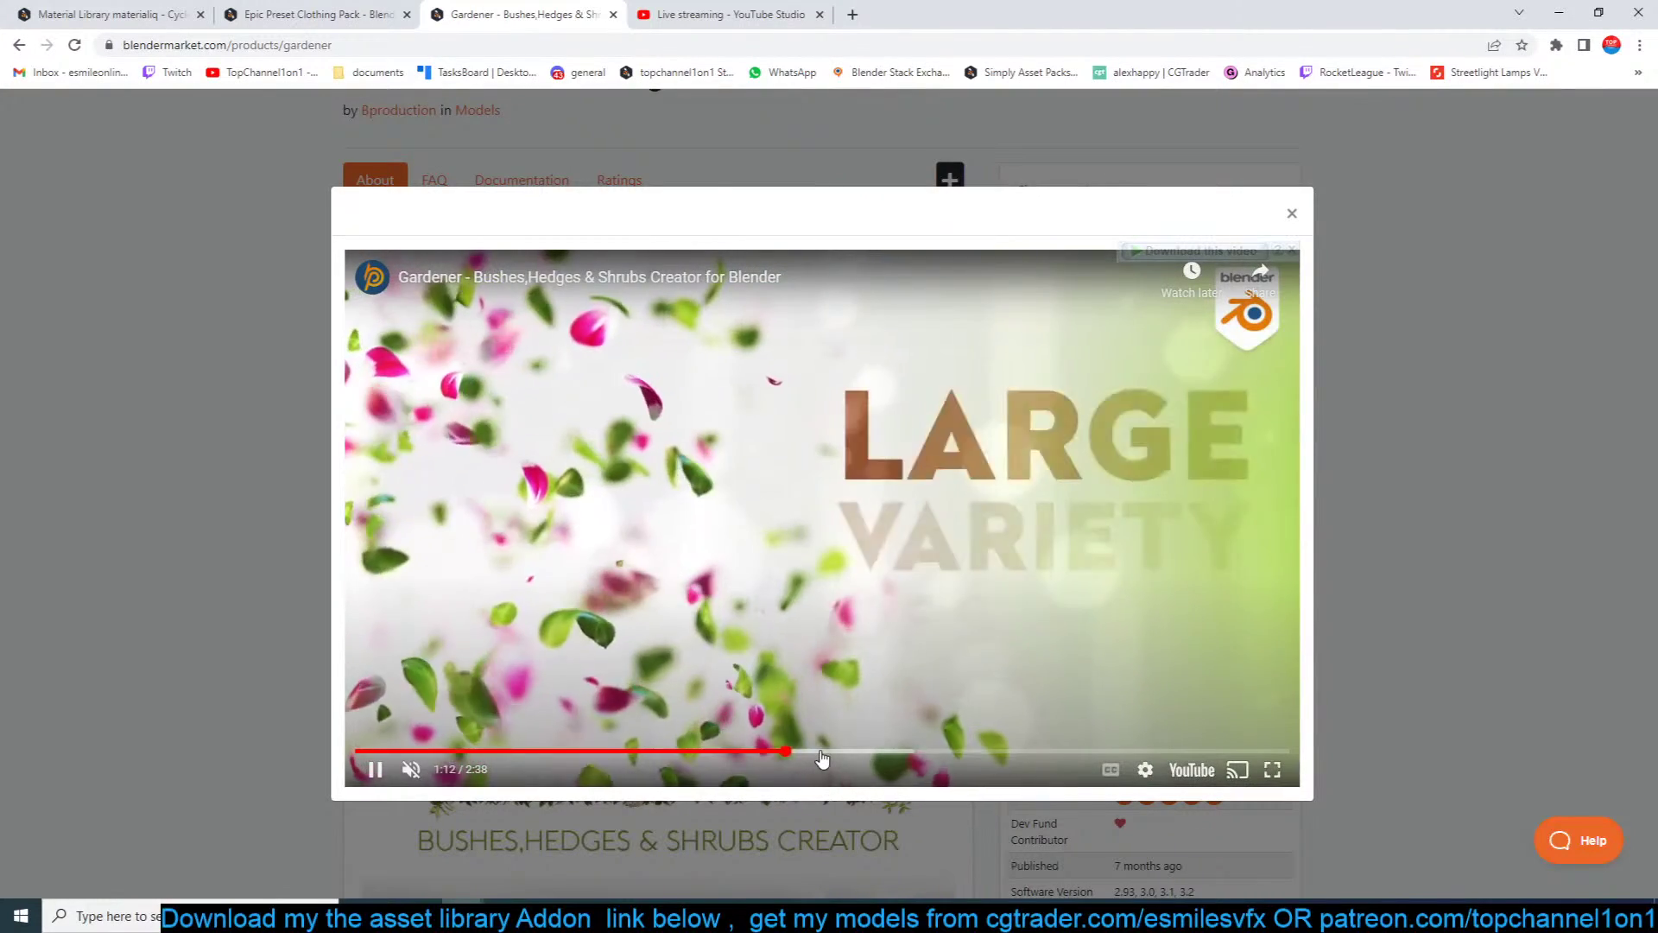
click(821, 753)
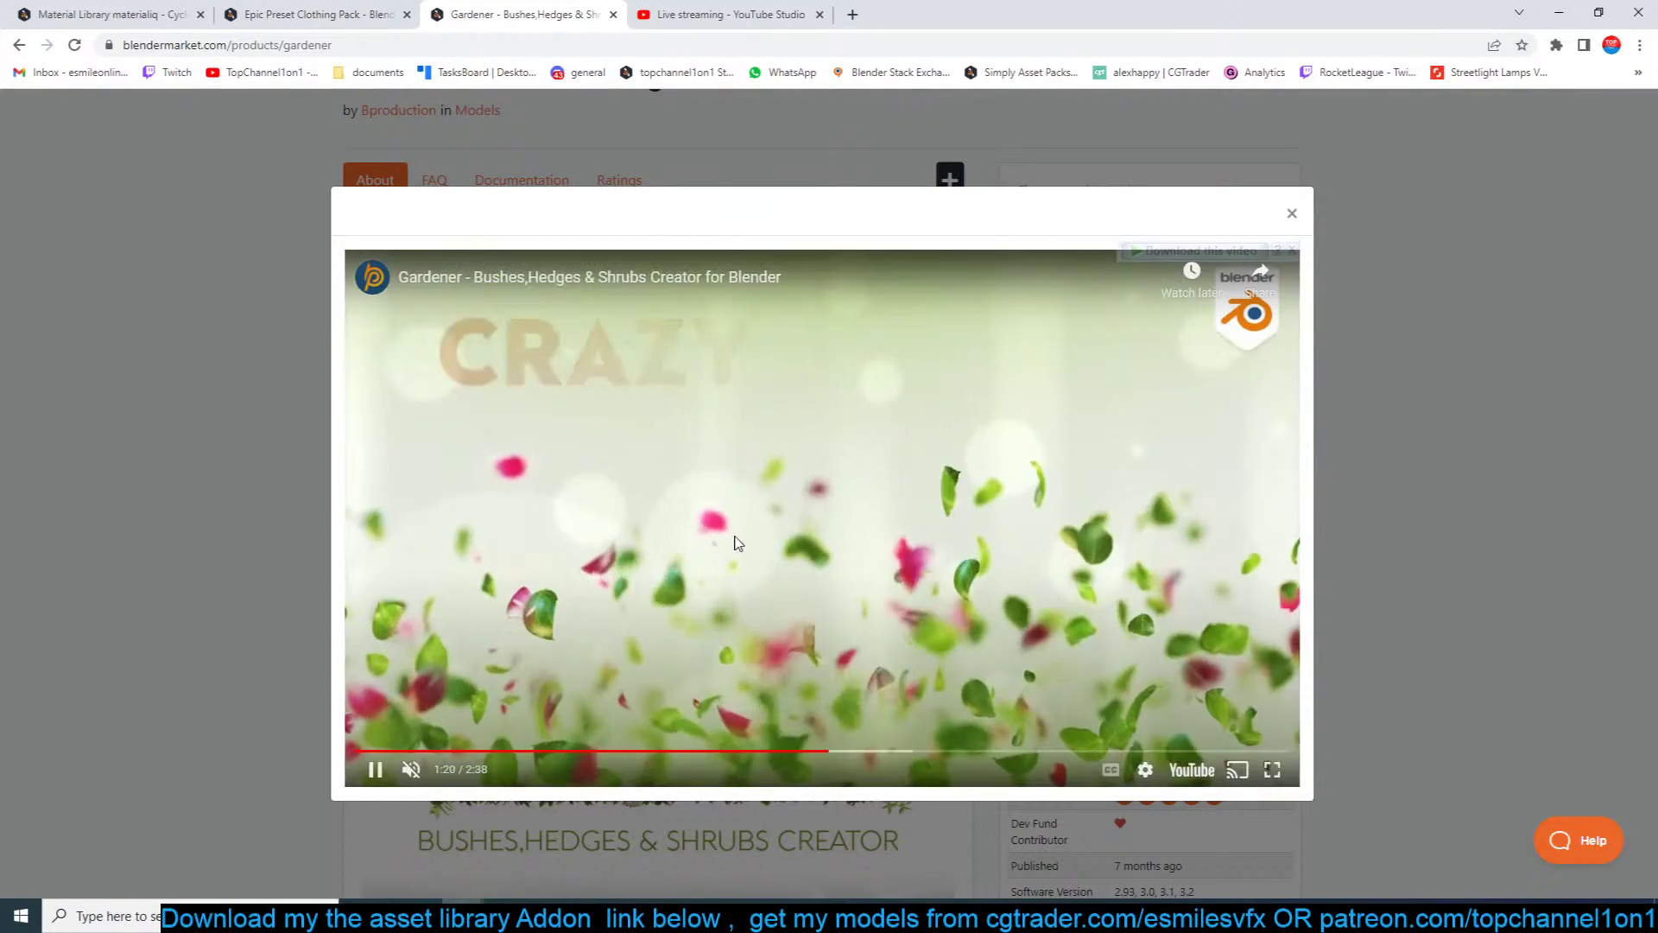
click(851, 752)
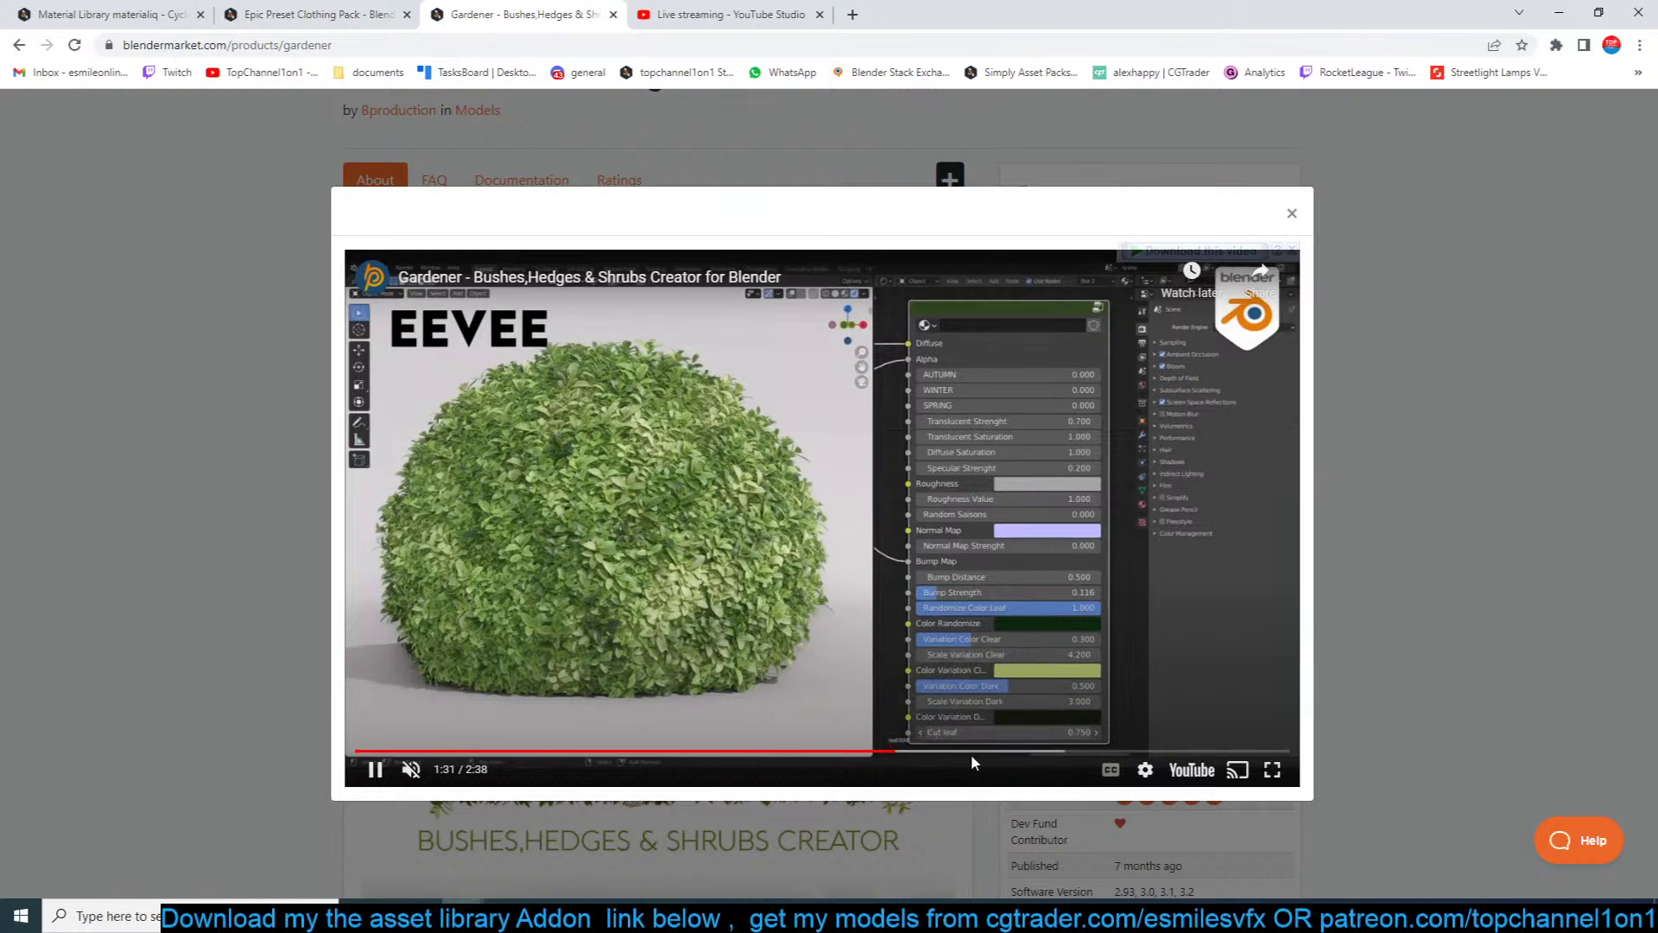
Step: Skip through the rest of the Gardener video's feature showcase and close the video
click(979, 752)
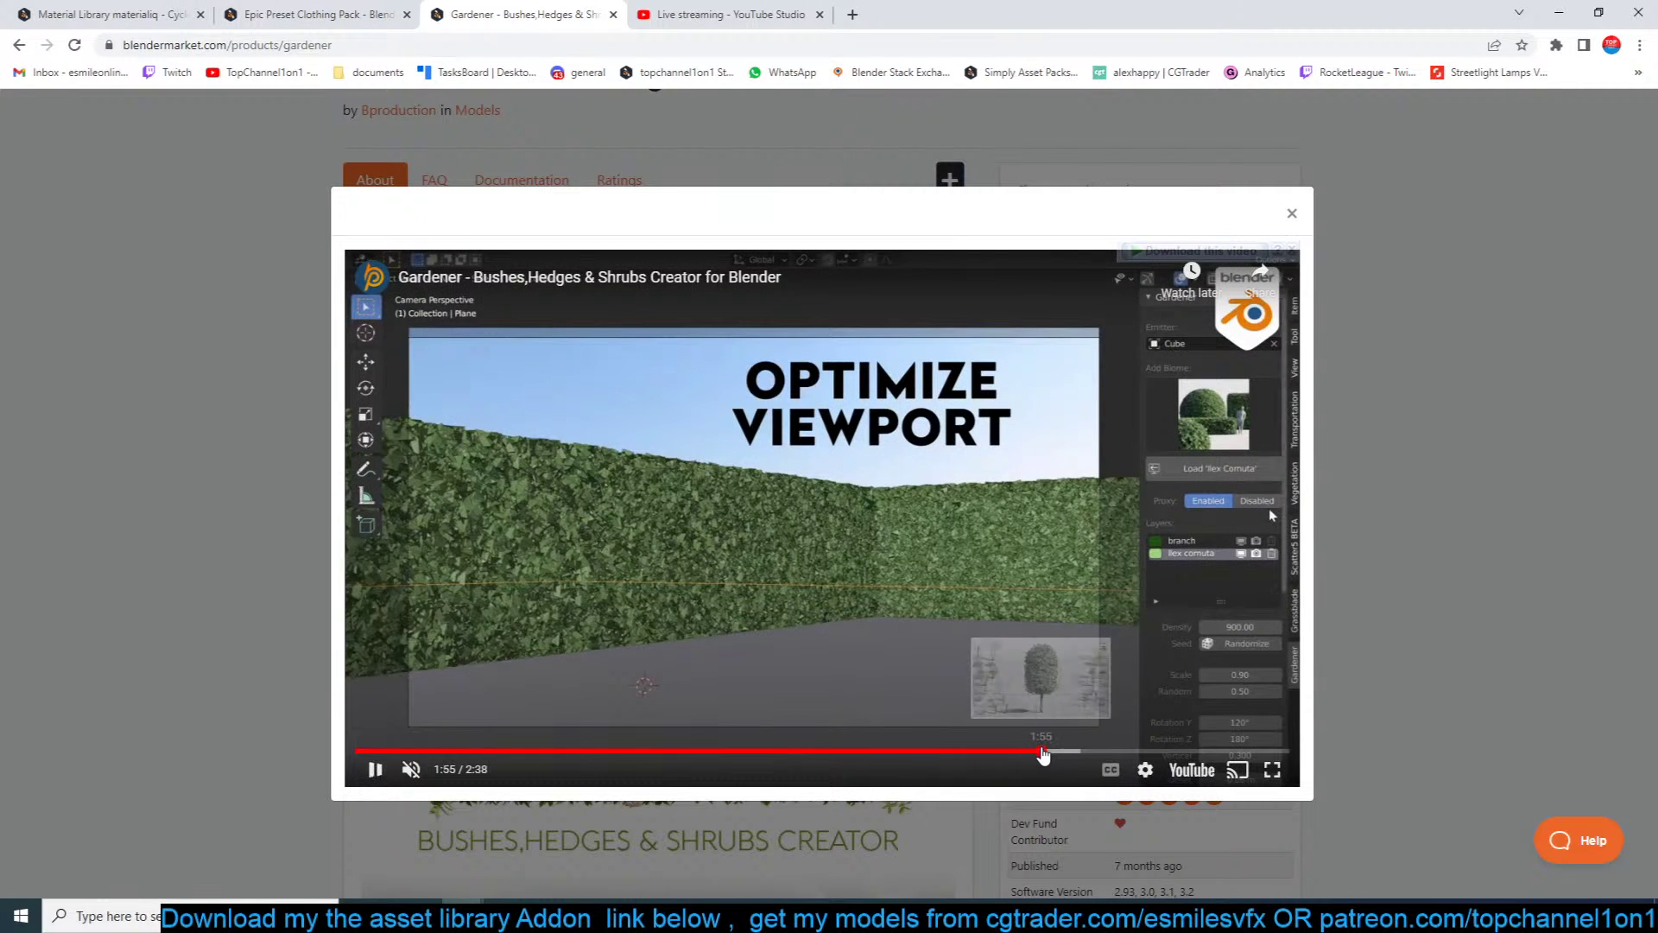
click(1041, 752)
click(1074, 751)
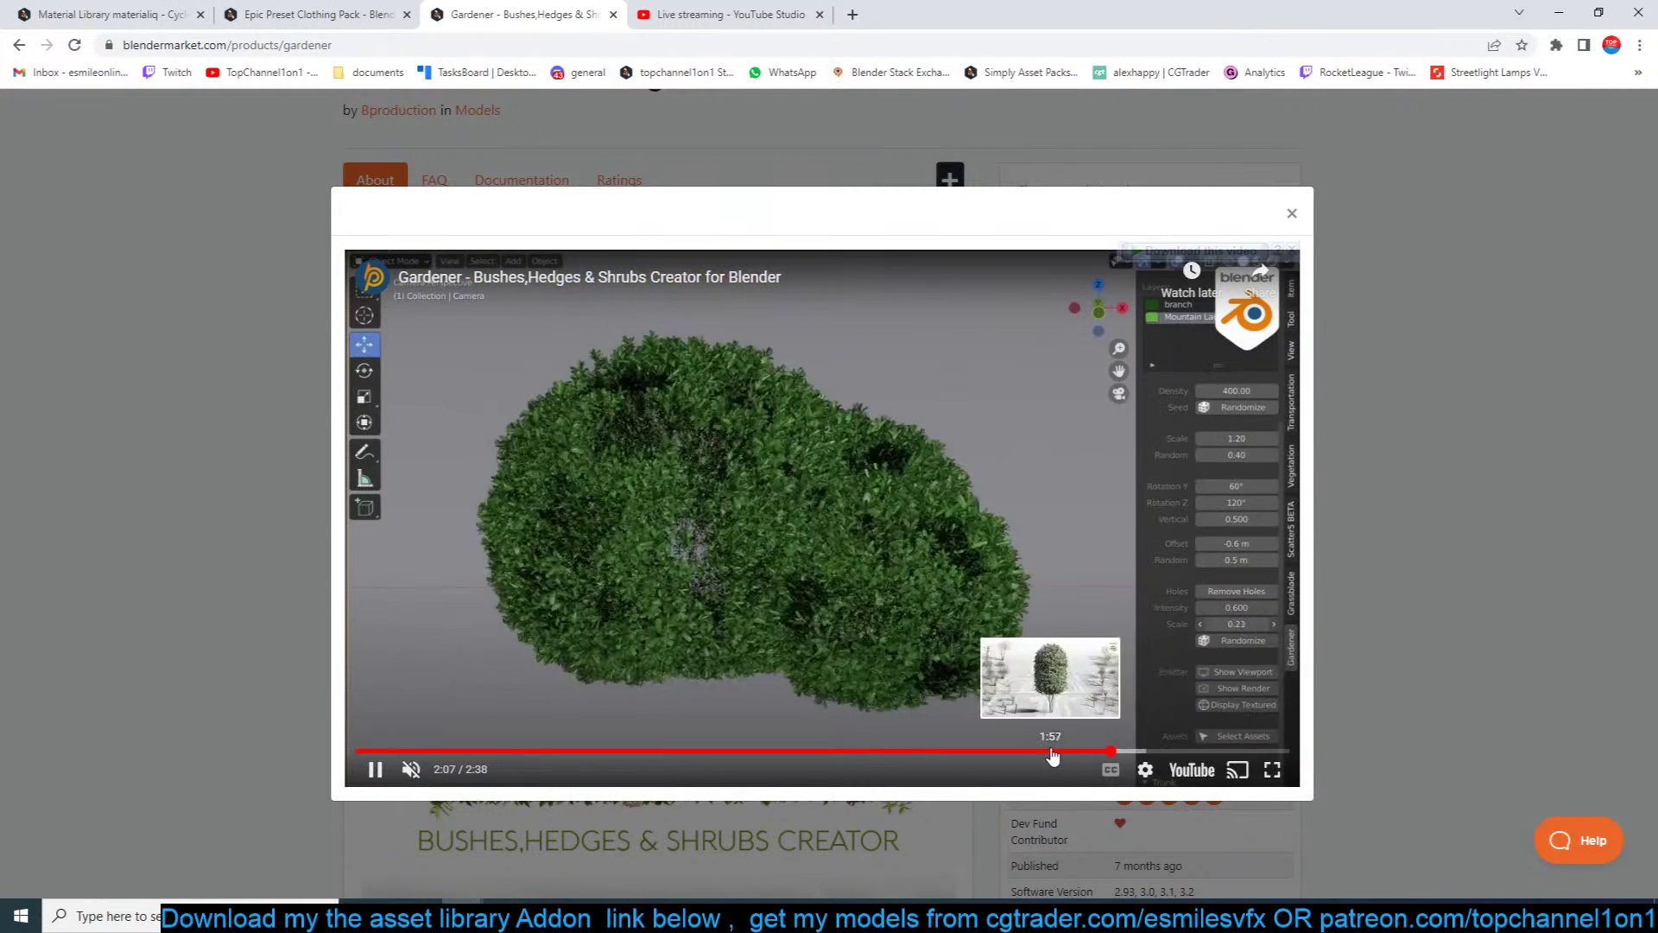
click(1052, 751)
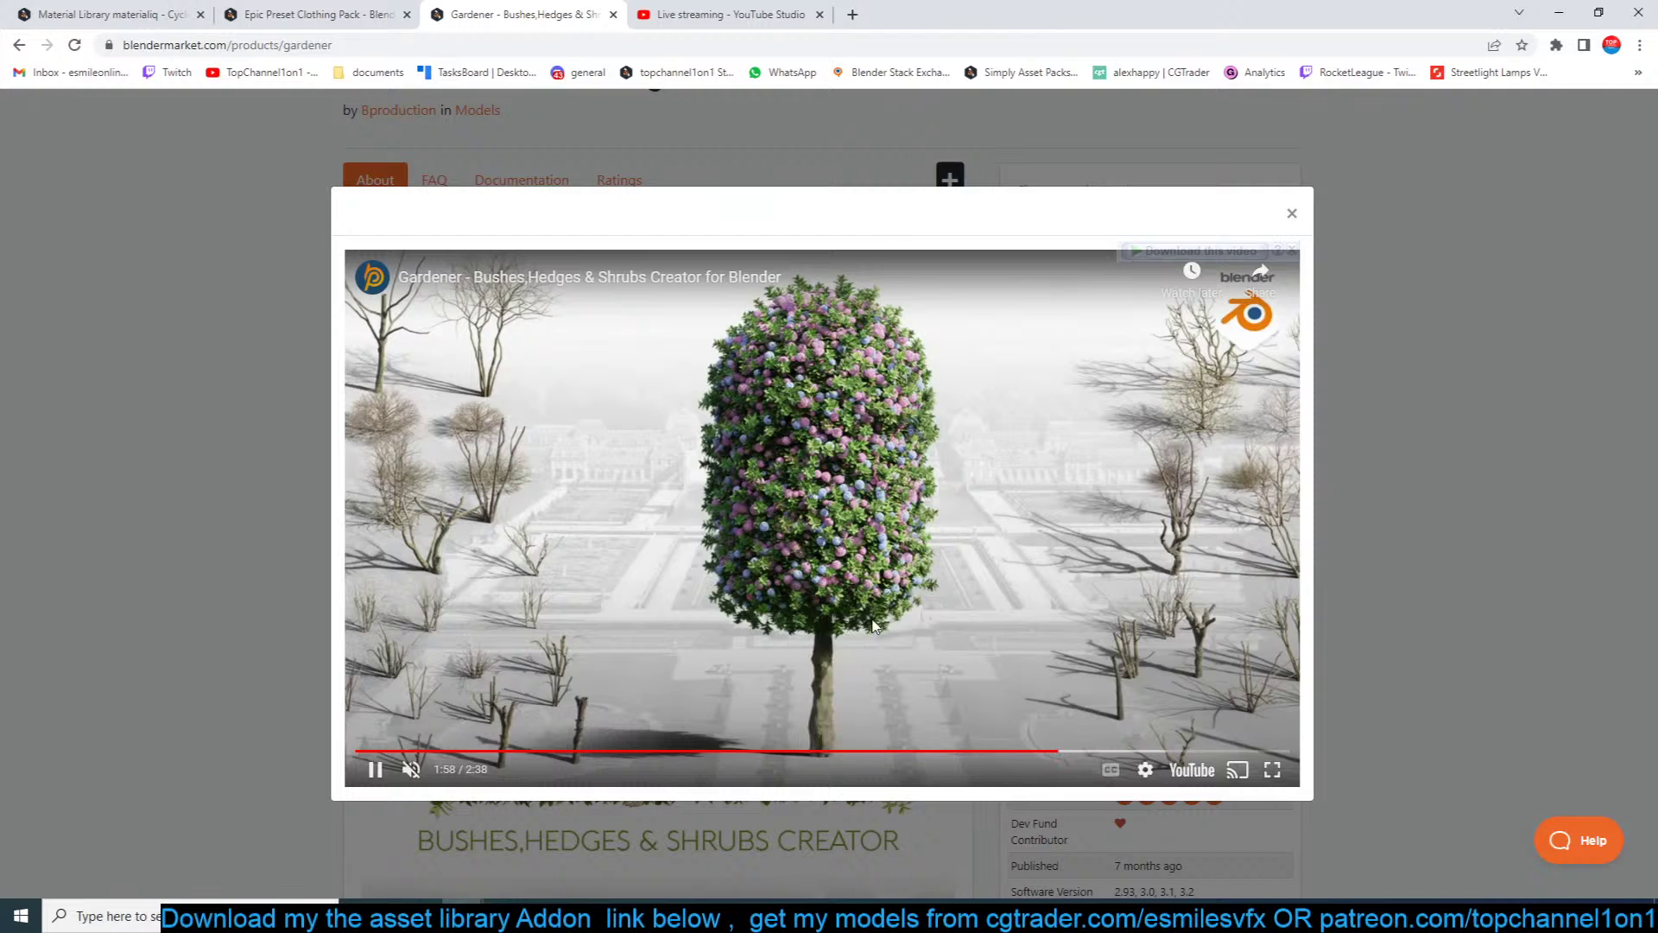
click(1145, 770)
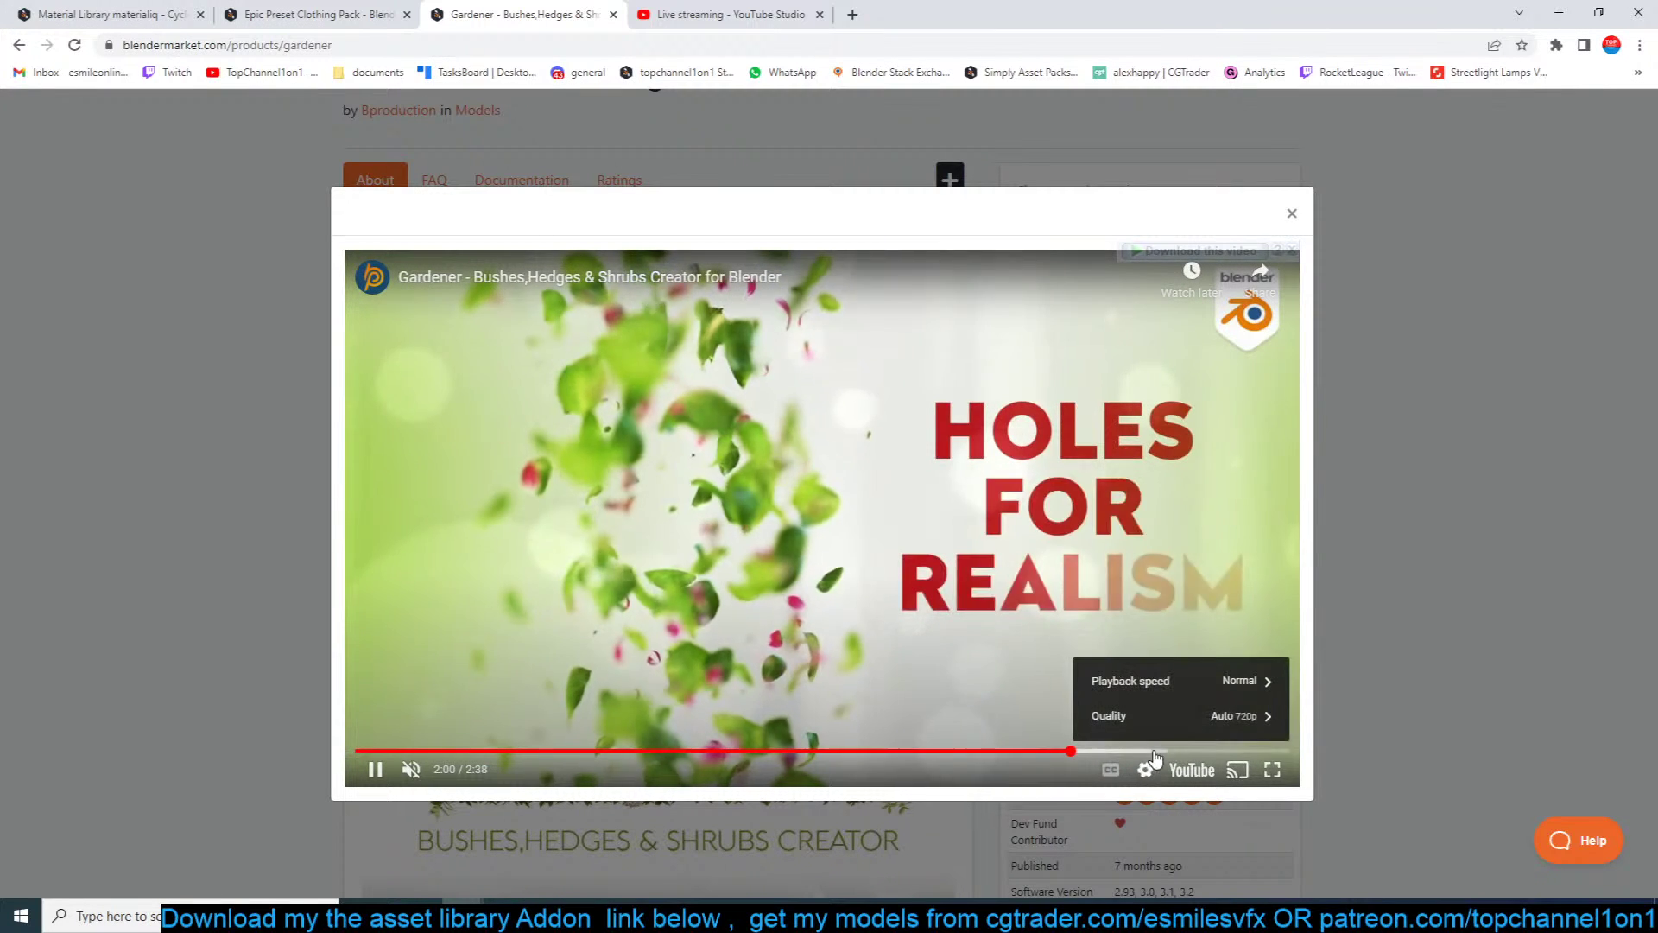
click(1176, 751)
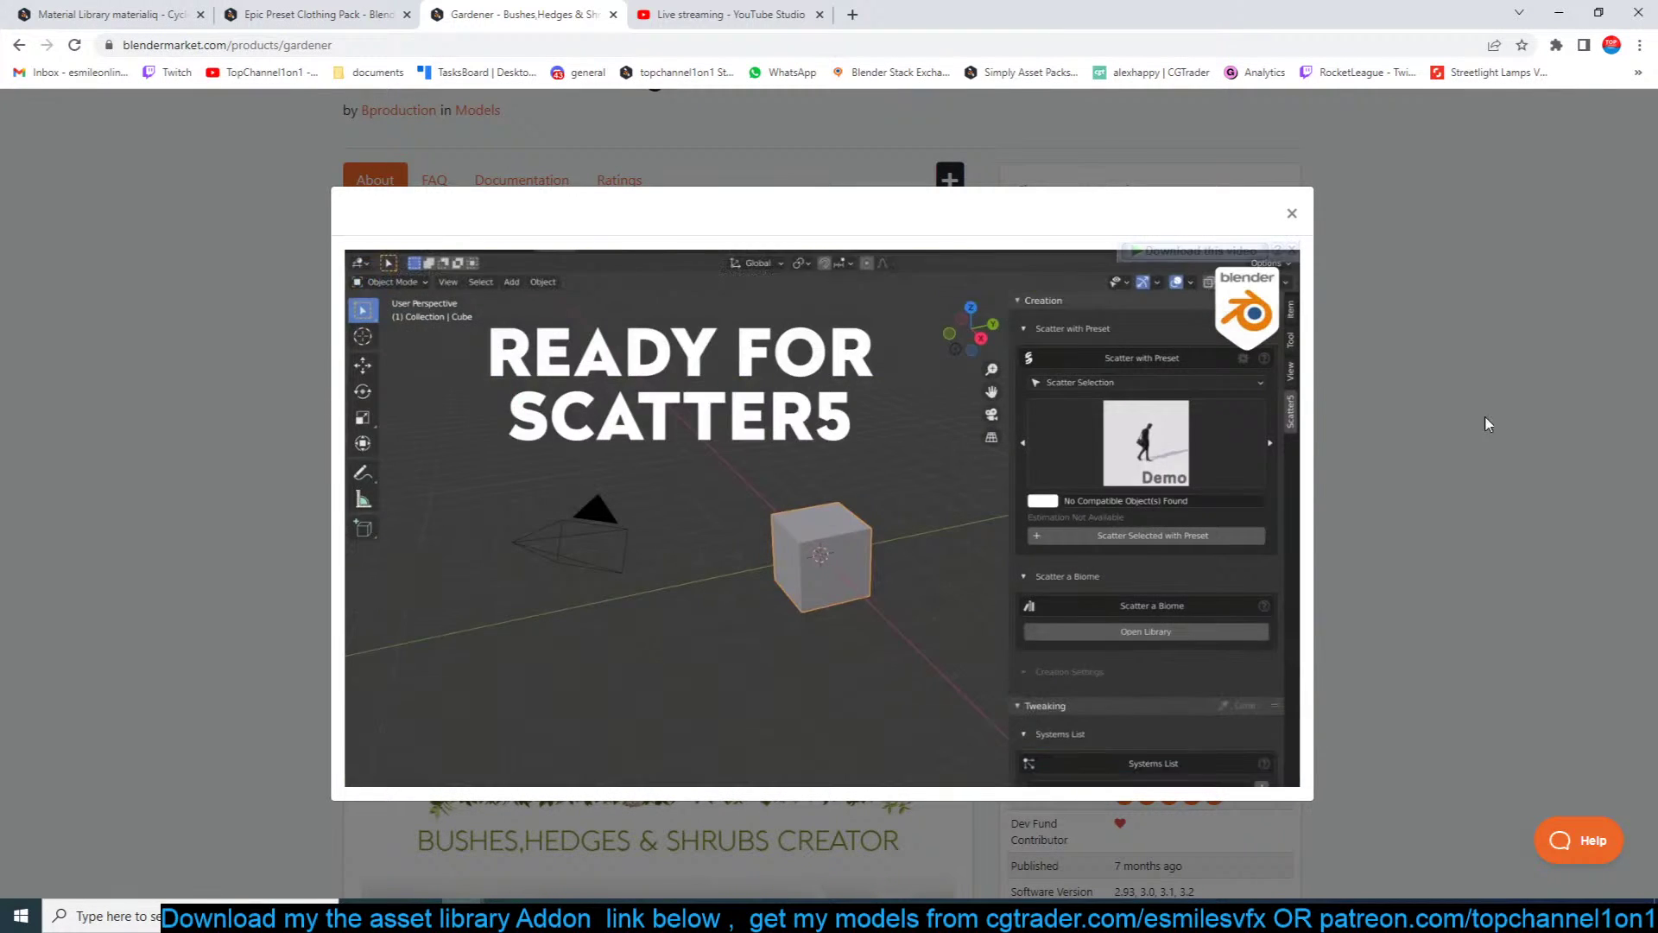
click(1488, 418)
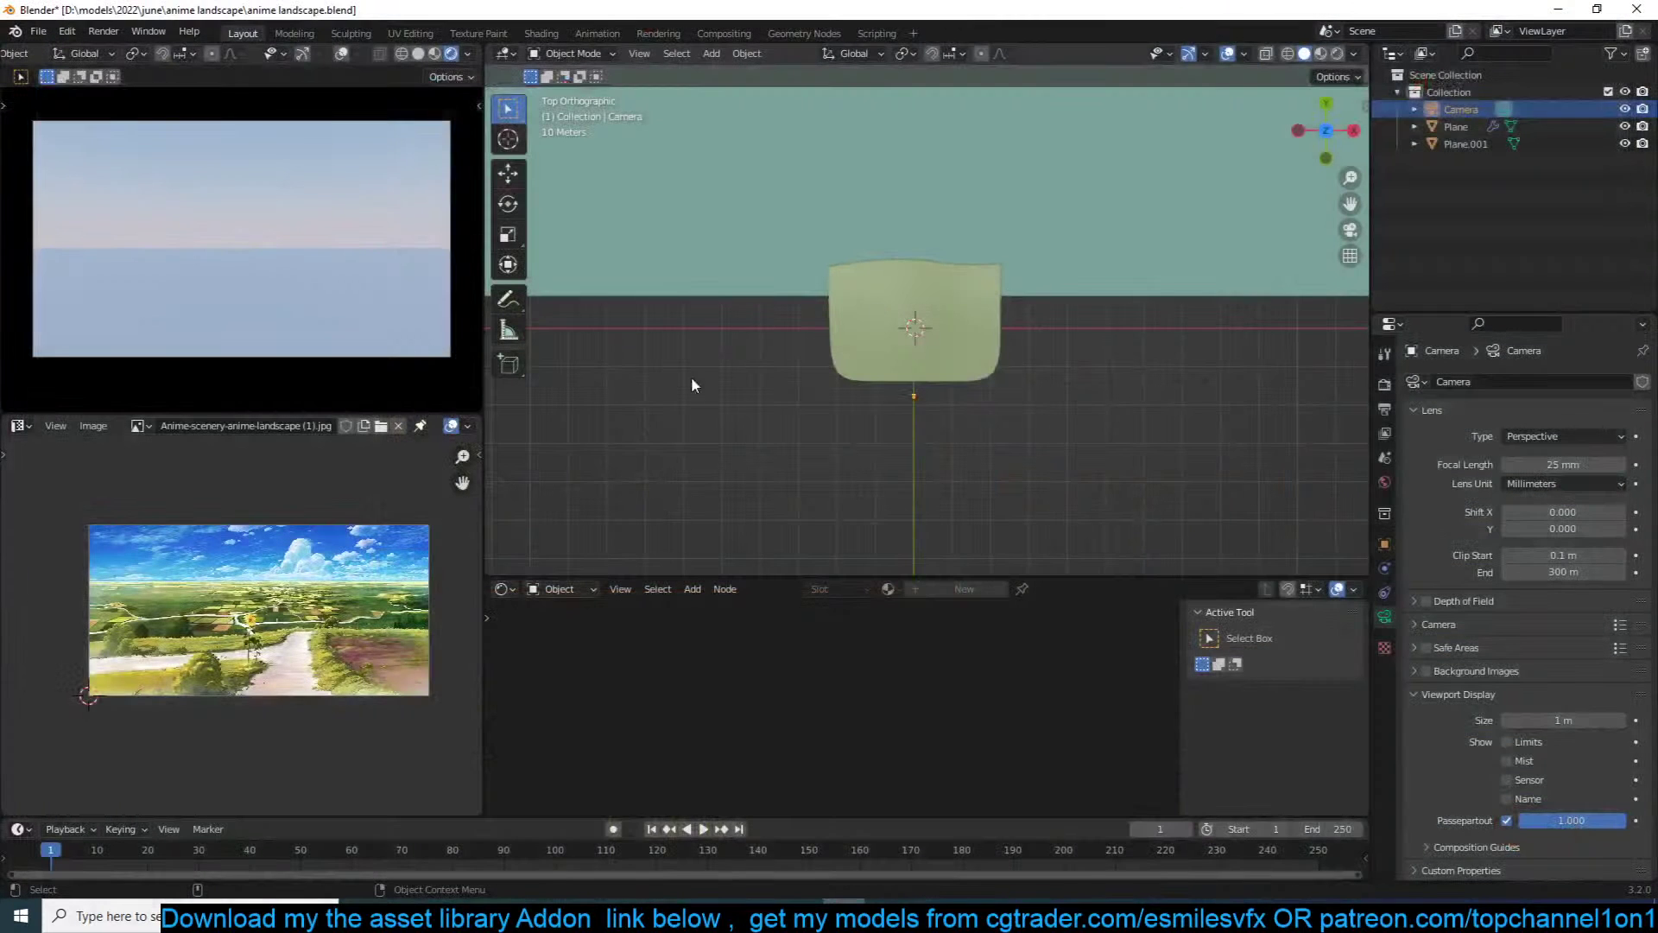
Step: Switch to Blender and examine the foreground terrain plane's modifiers and the sunflower and path area of the reference image
click(967, 339)
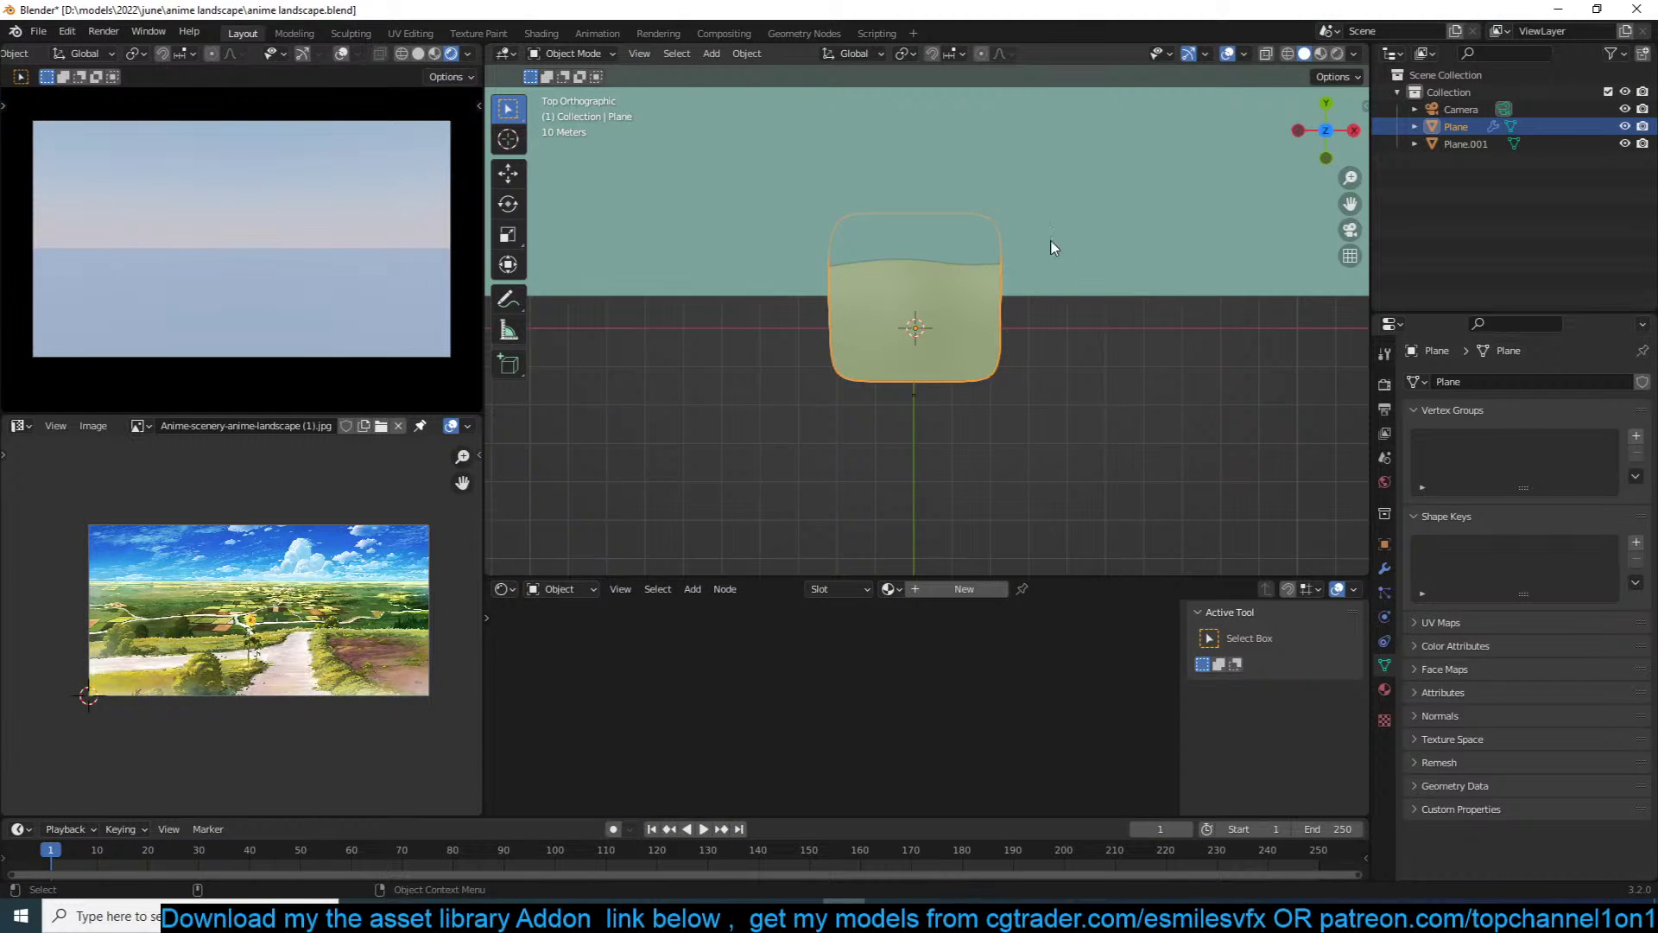
middle_drag(692, 400, 836, 282)
click(1384, 568)
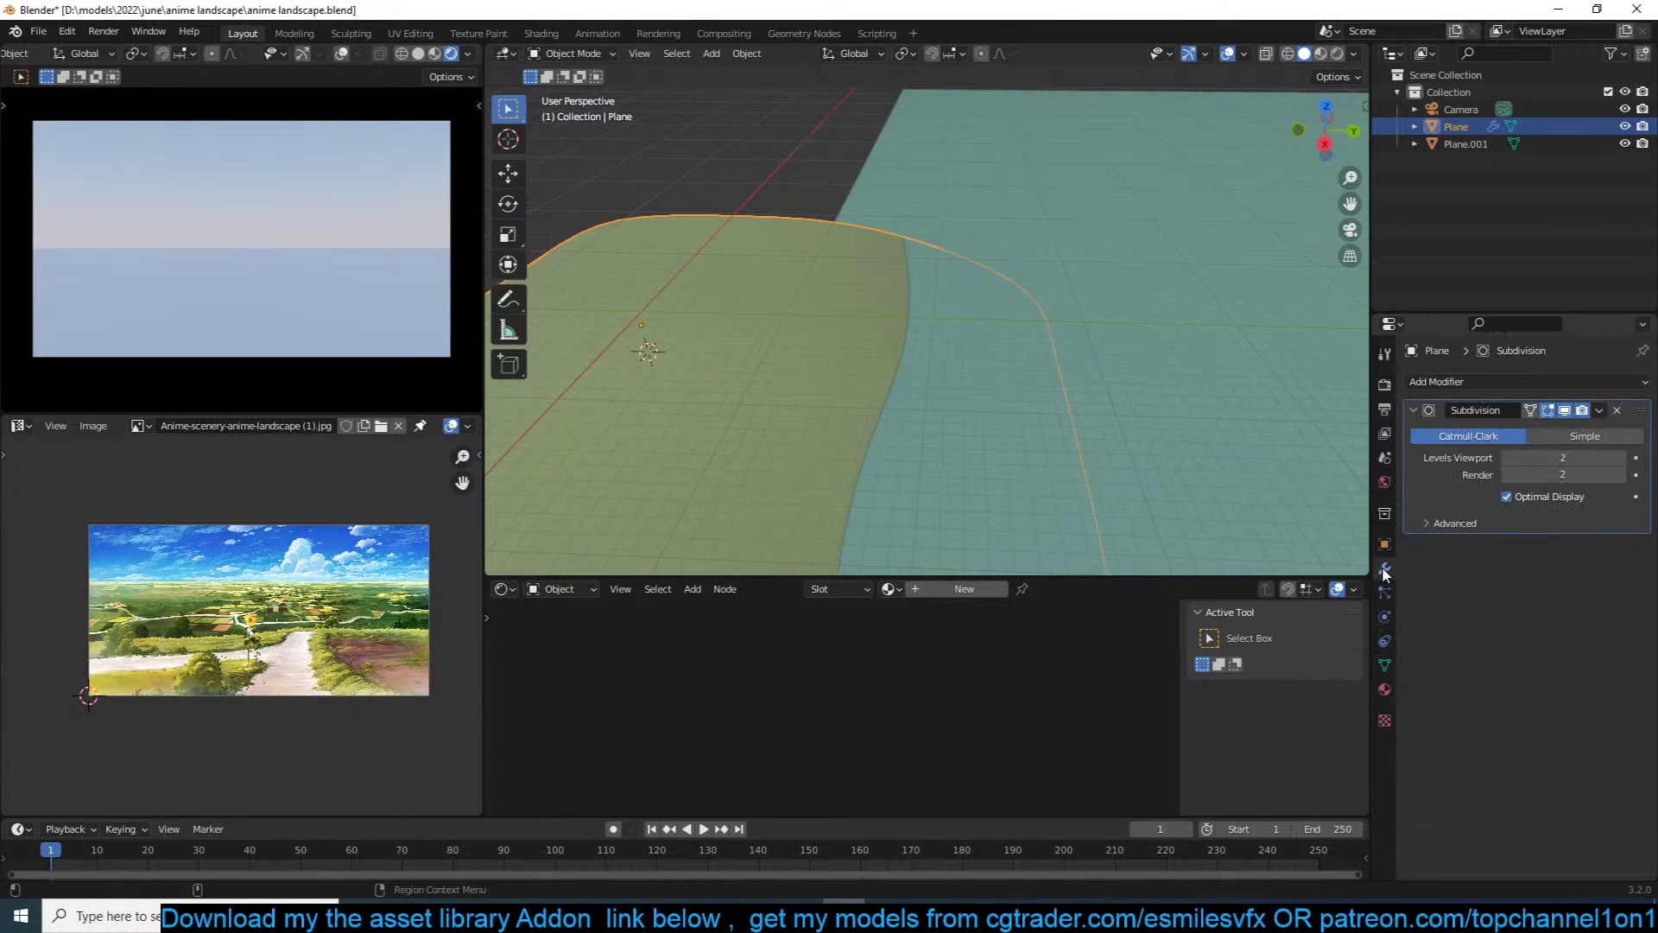
middle_drag(1062, 389, 1112, 374)
shift+middle_drag(667, 338, 755, 338)
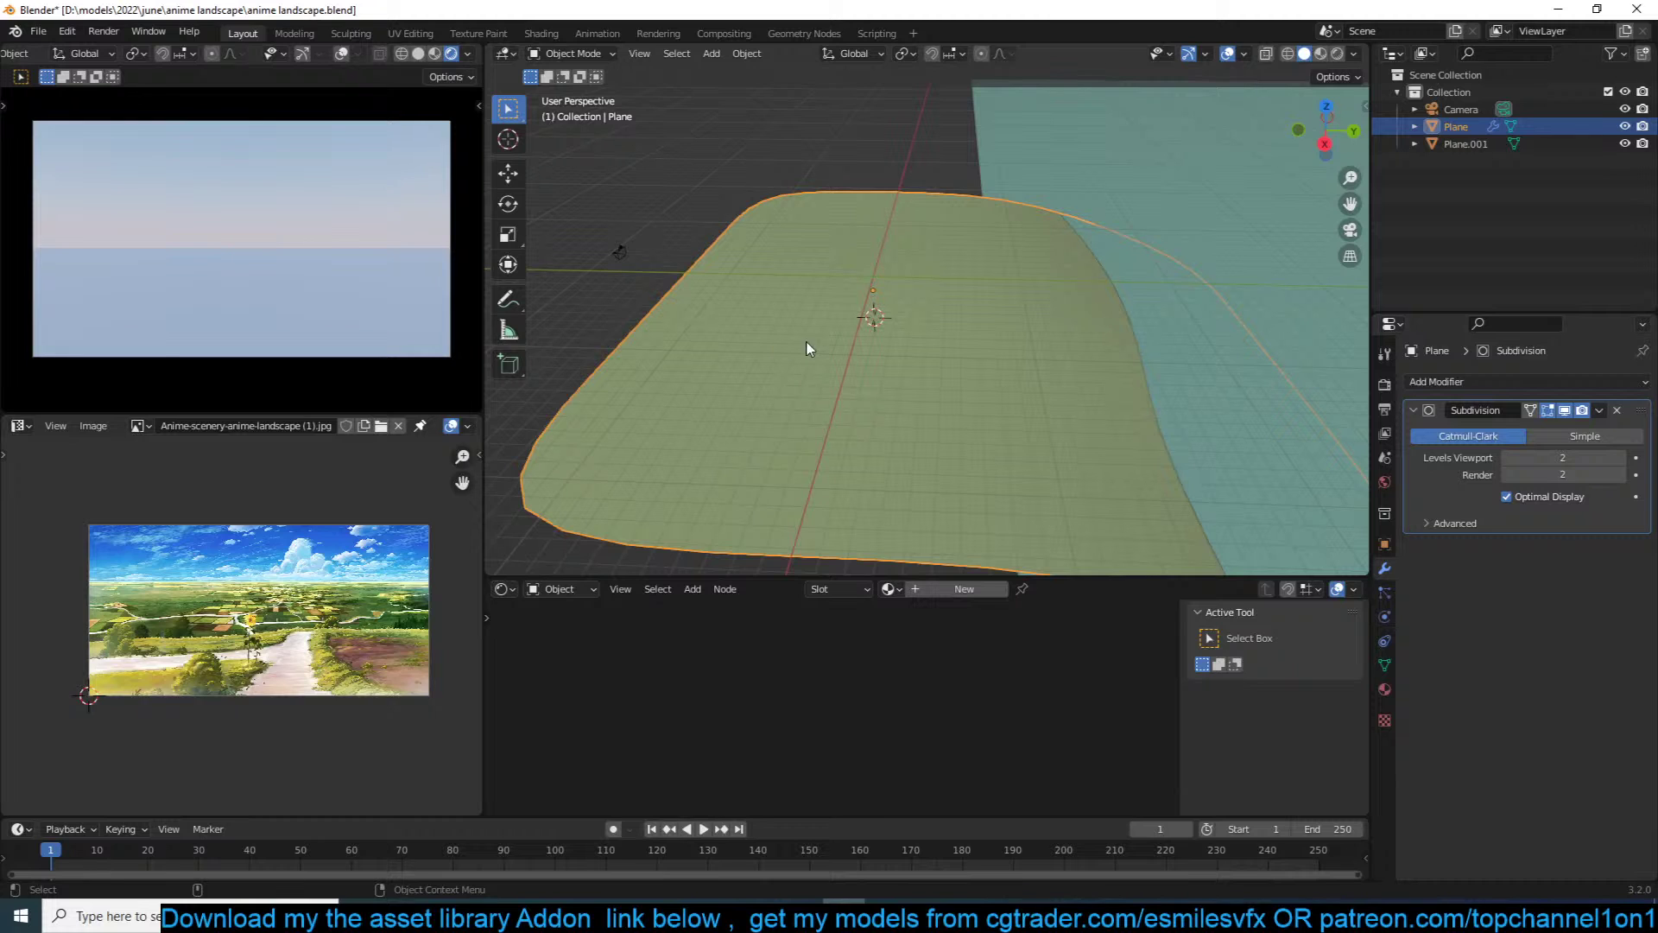
scroll(246, 623, up, 4)
shift+middle_drag(245, 623, 297, 588)
Step: Place the 3D cursor on the foreground terrain, add a mesh plane there and rescale it
shift+right_click(728, 400)
key(shift+a)
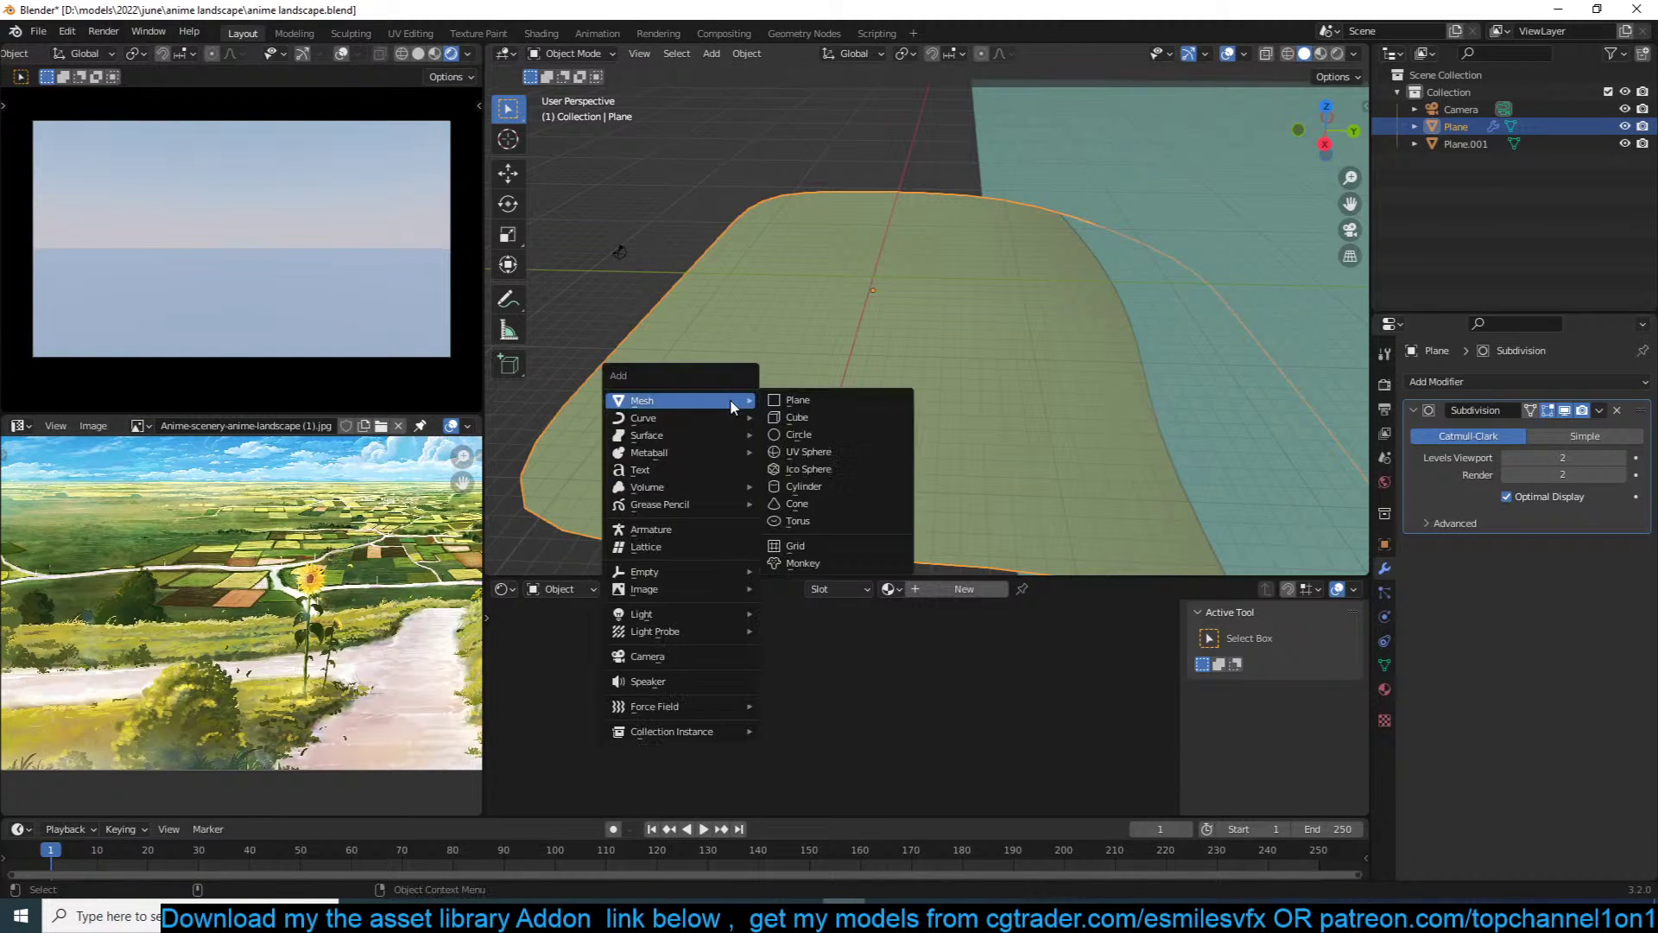
click(799, 398)
key(s)
click(789, 366)
key(r)
key(x)
right_click(803, 366)
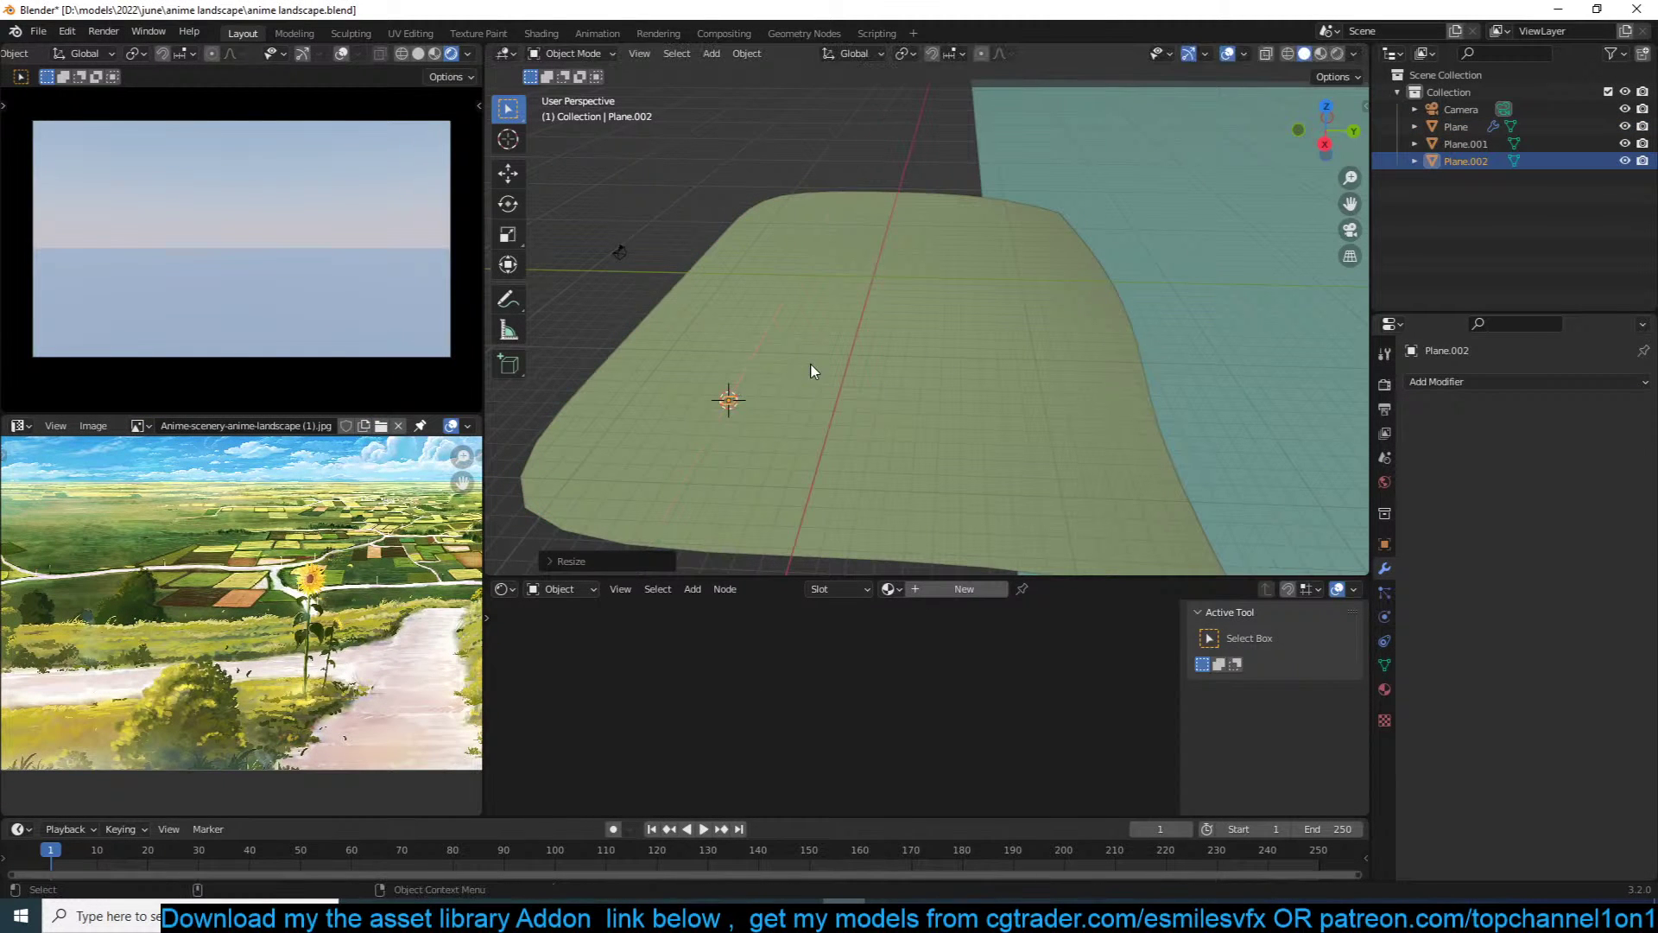
Step: Rotate the new plane 90° about the X axis to stand upright and raise it along Z above the foreground terrain
key(r)
key(x)
key(9)
key(0)
key(Return)
key(g)
key(z)
click(1054, 177)
Step: Scale the upright plane along the X axis into a narrow vertical strip
middle_drag(1053, 177, 1119, 281)
key(s)
key(x)
click(936, 232)
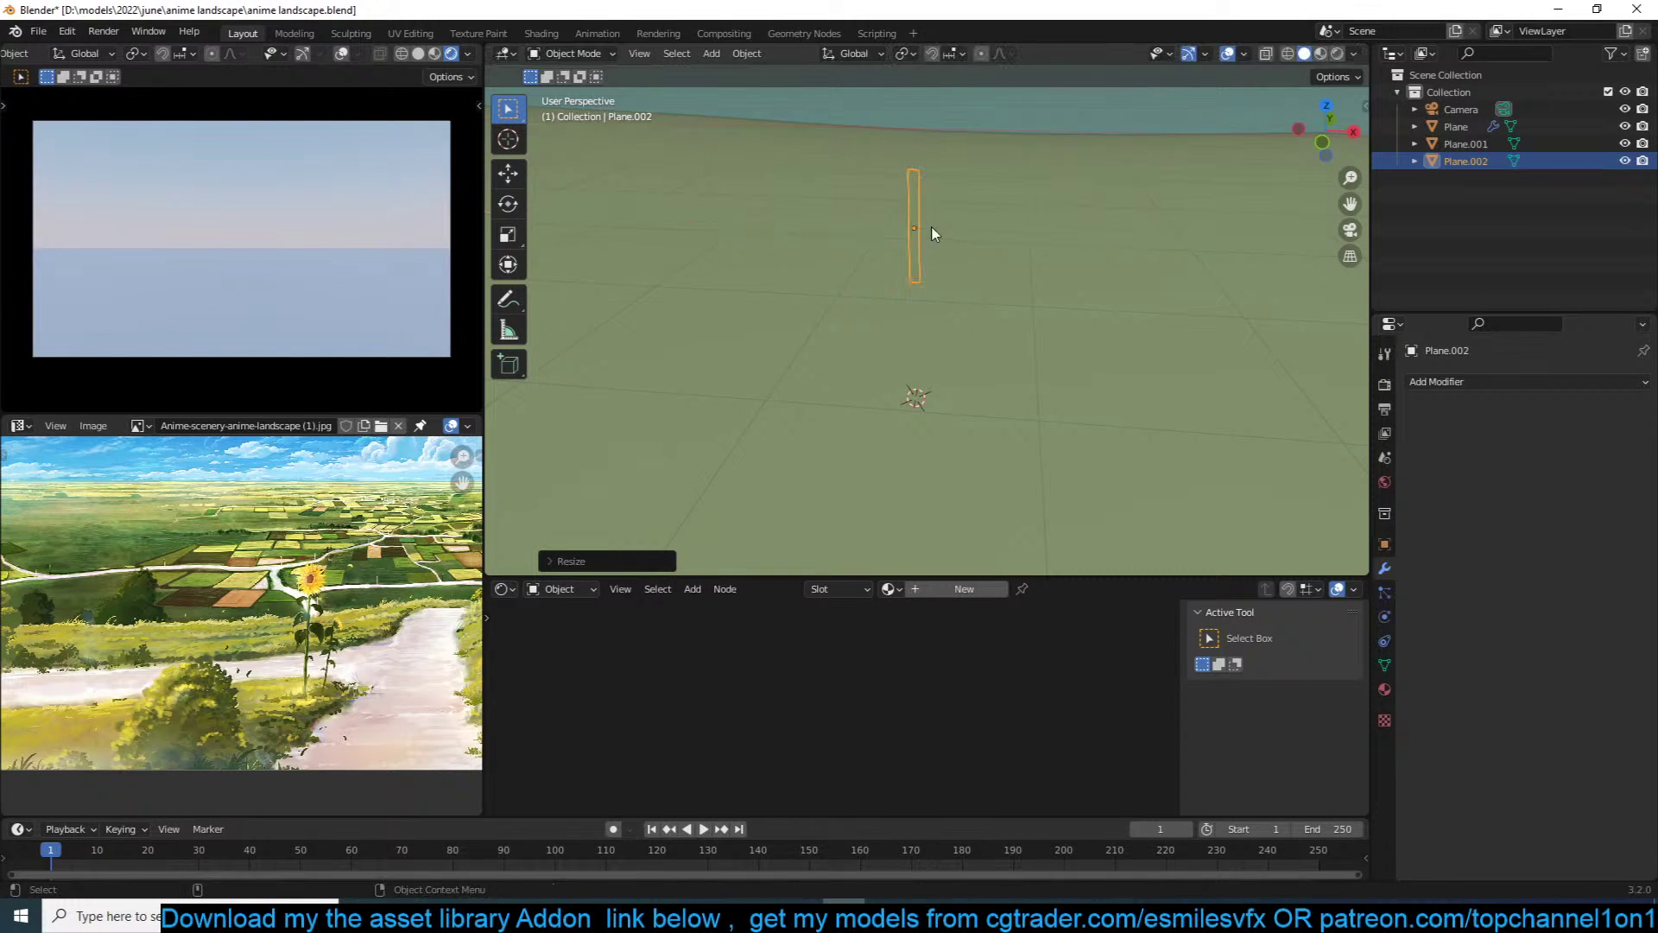
Step: Taper the strip into a grass blade by scaling its two top vertices close together
shift+middle_drag(937, 233, 969, 285)
scroll(970, 288, up, 3)
key(Tab)
shift+middle_drag(947, 171, 941, 294)
scroll(957, 247, up, 2)
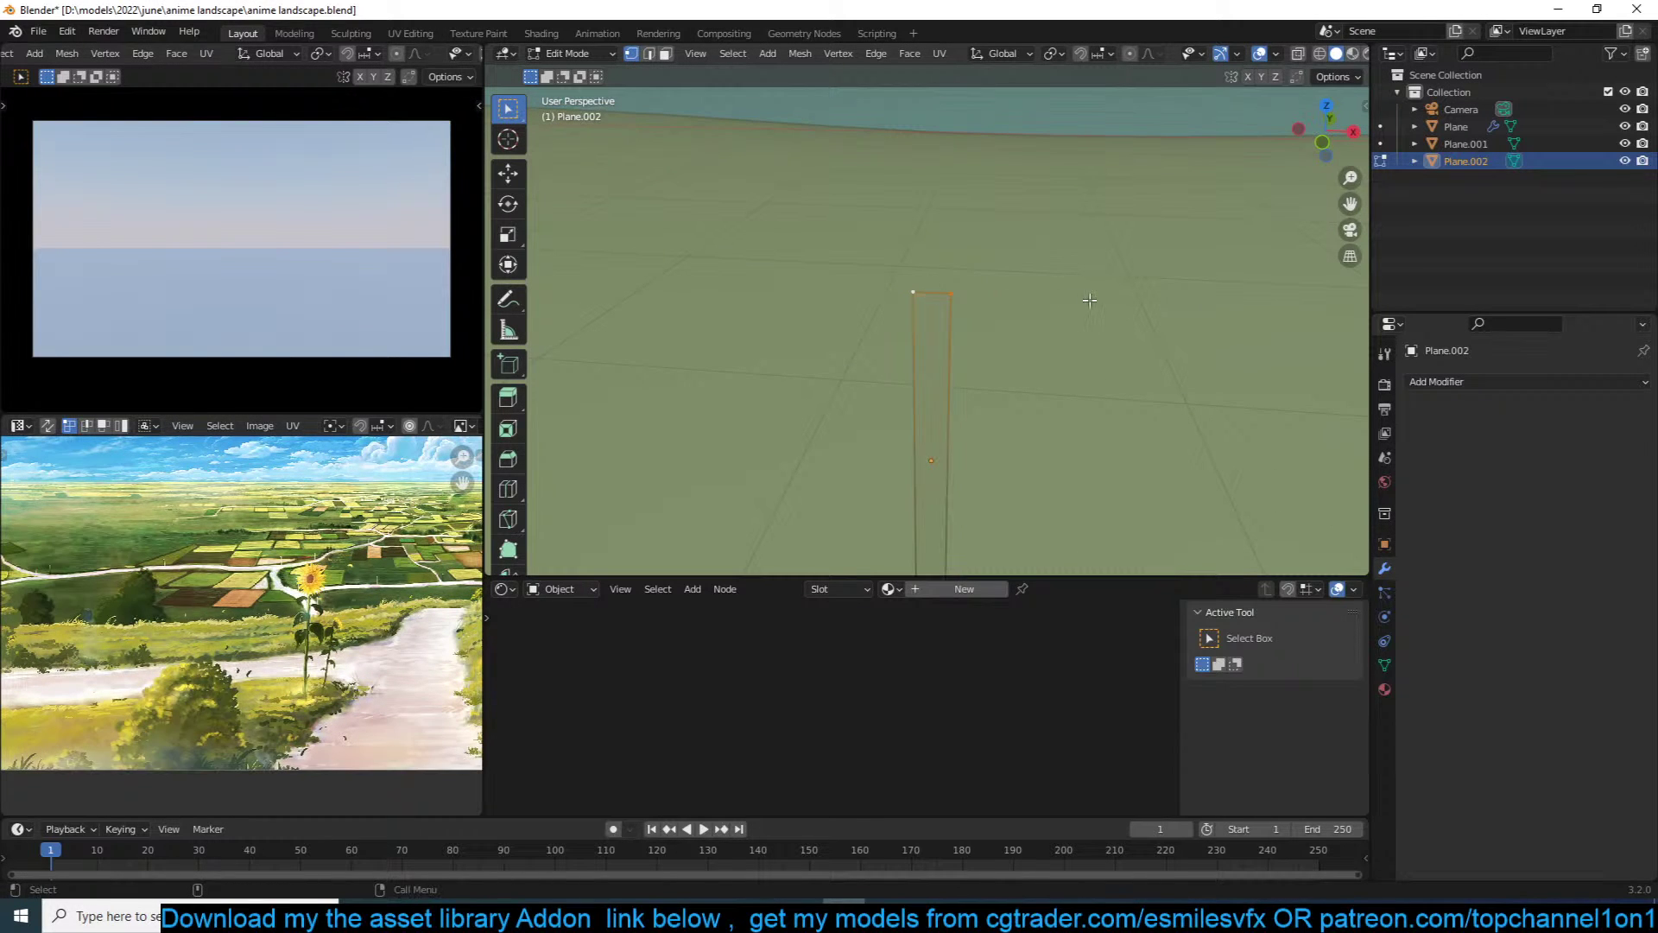
shift+click(952, 296)
key(s)
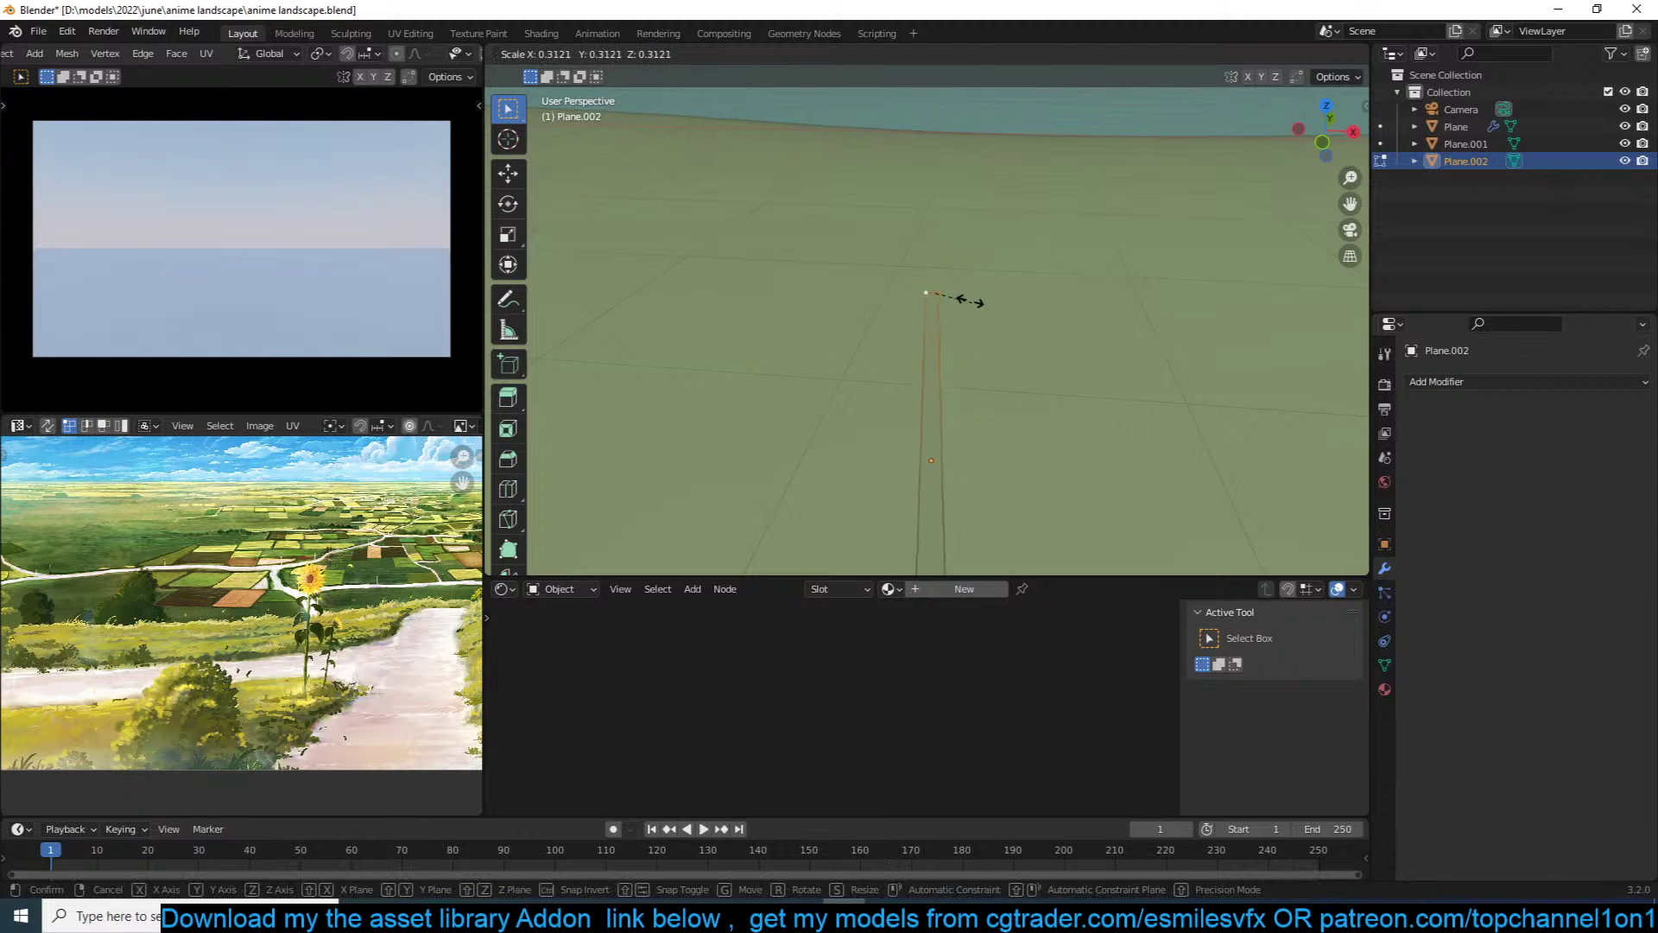
click(942, 295)
scroll(967, 310, down, 3)
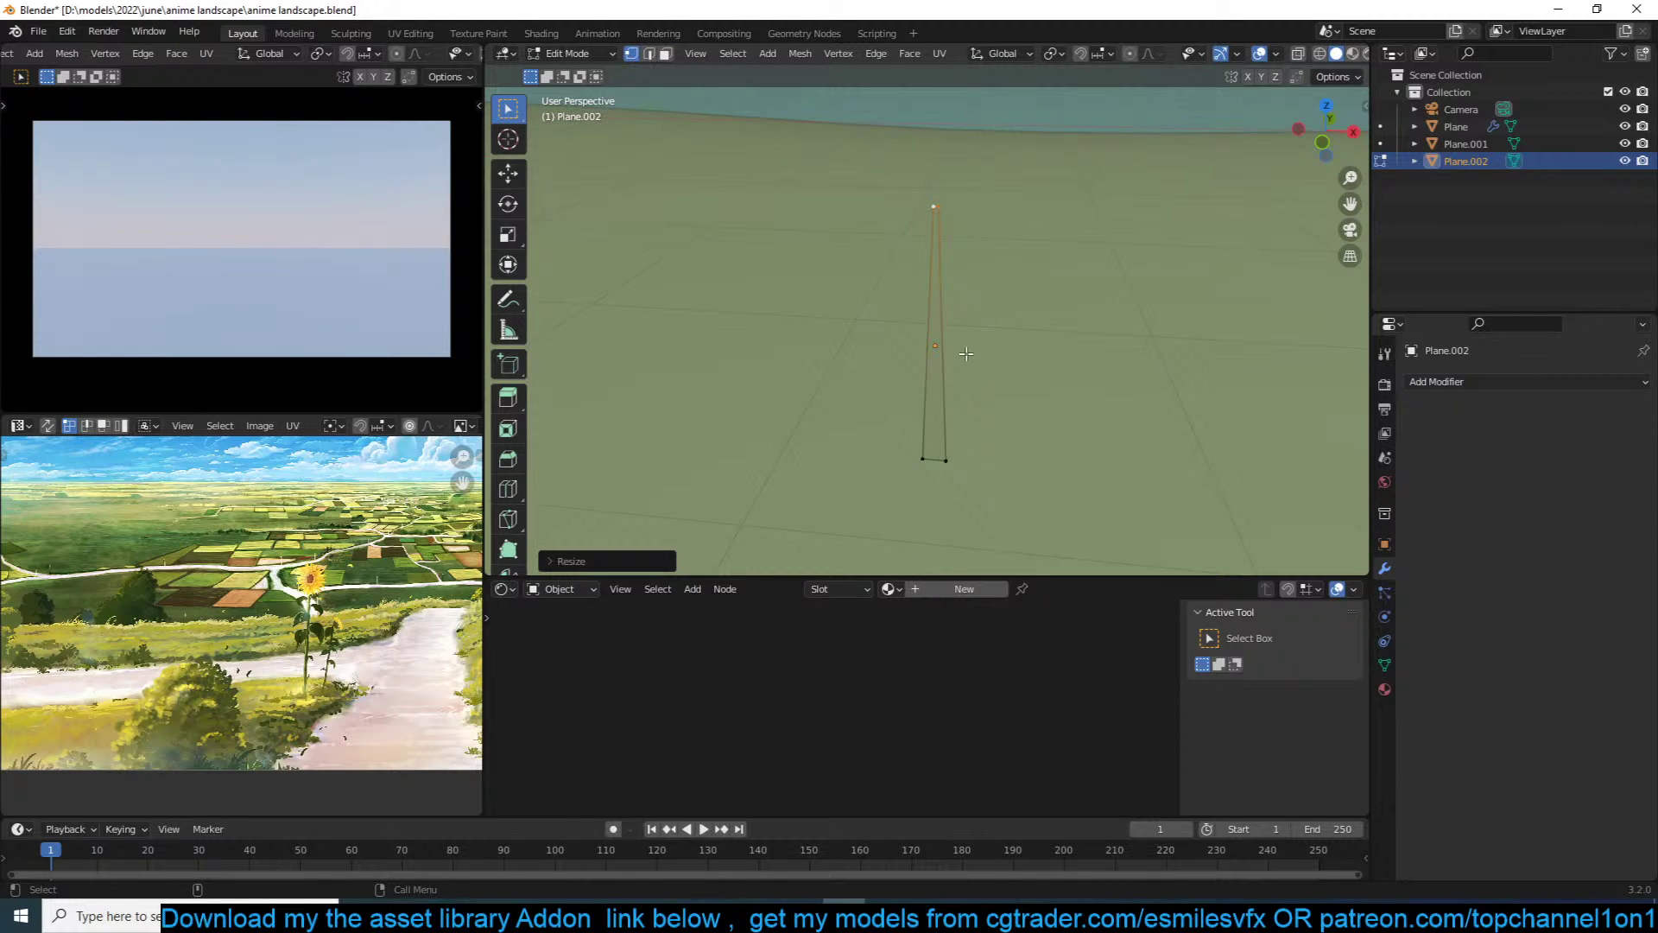
Step: Move all of the blade's geometry up along Z so its origin sits at the base, and return to Object Mode
middle_drag(944, 225, 922, 215)
key(a)
key(g)
key(z)
click(961, 254)
key(Tab)
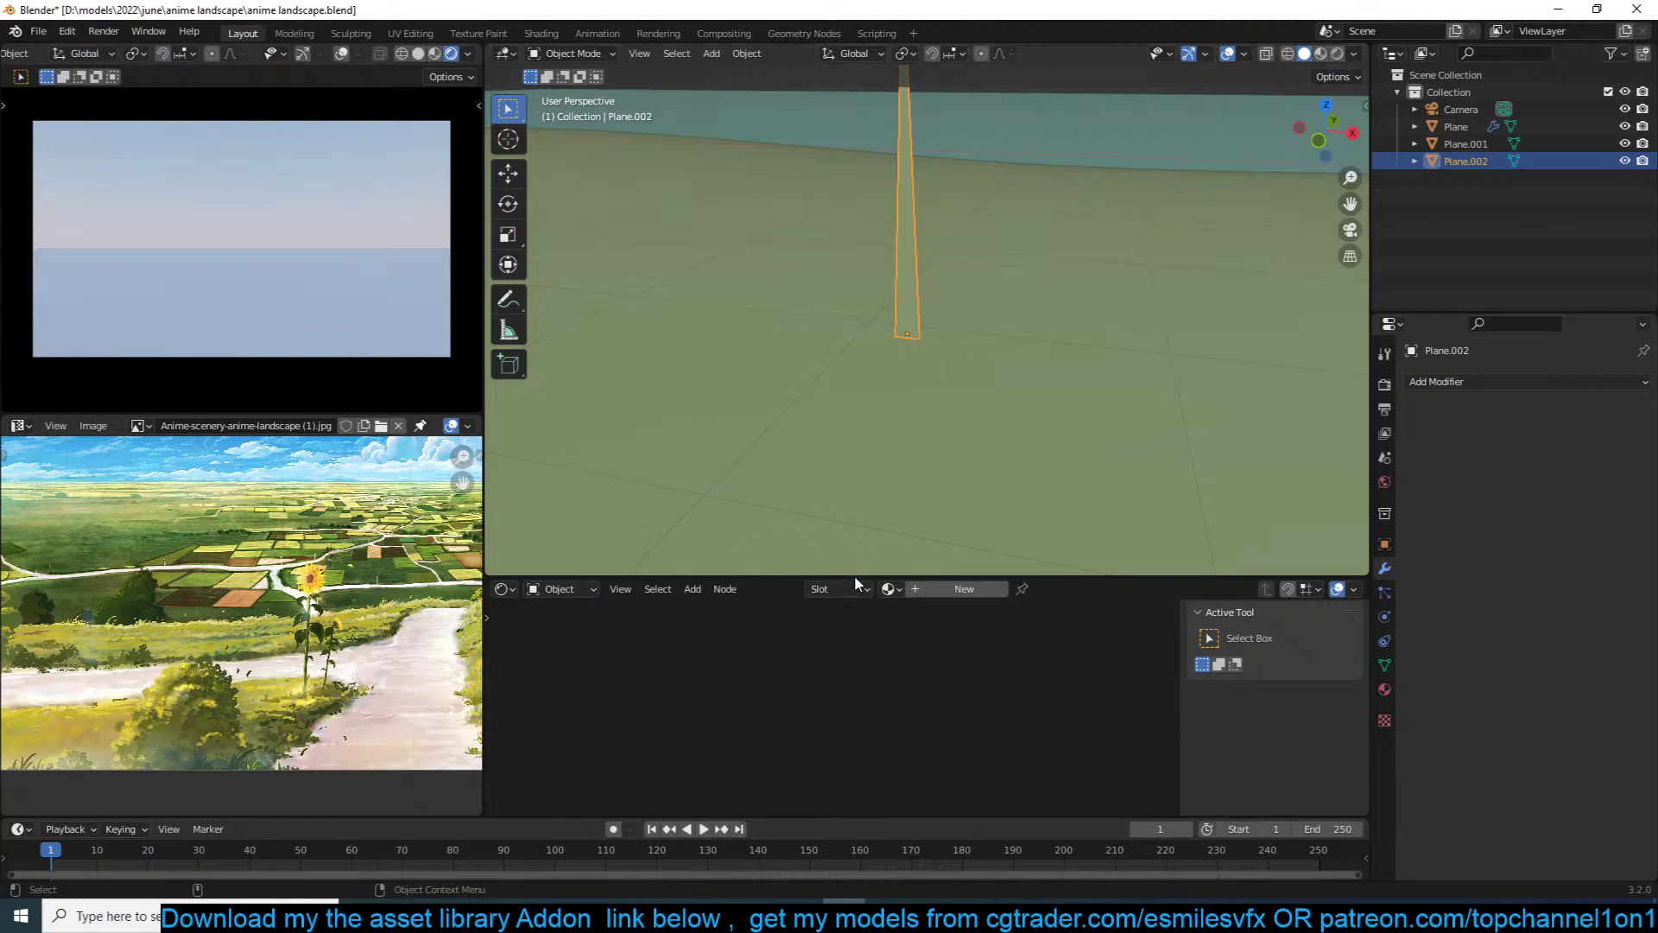
Step: Create a material for the grass blade and apply the texture add-on's Translucent_only shader to it
click(942, 588)
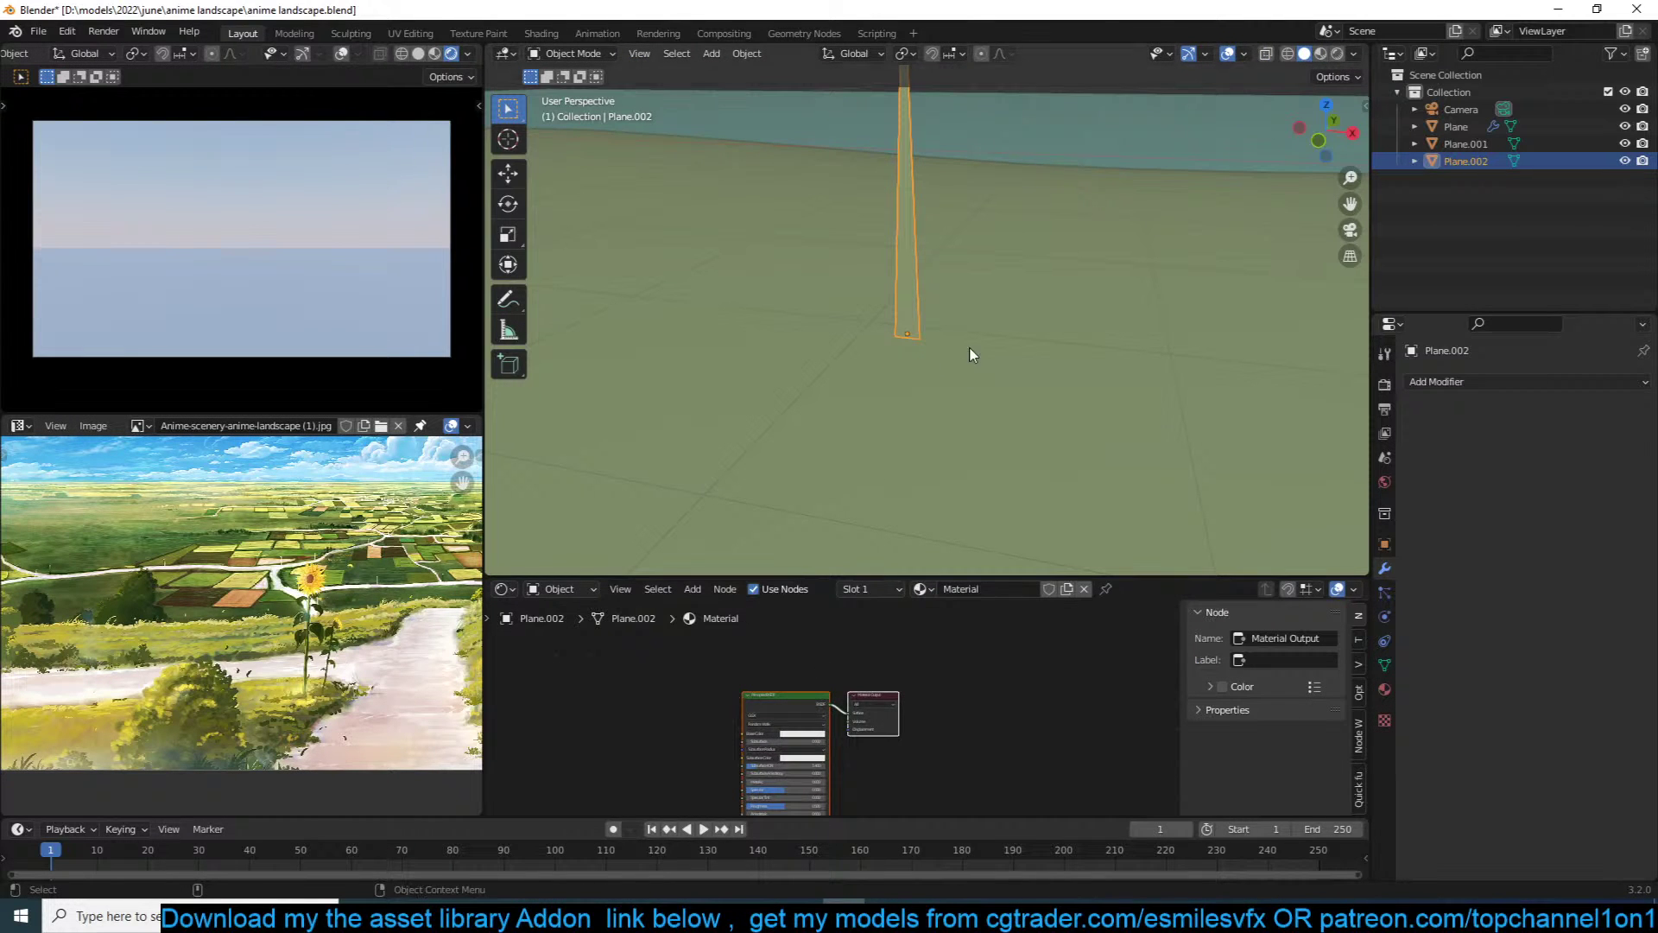
key(n)
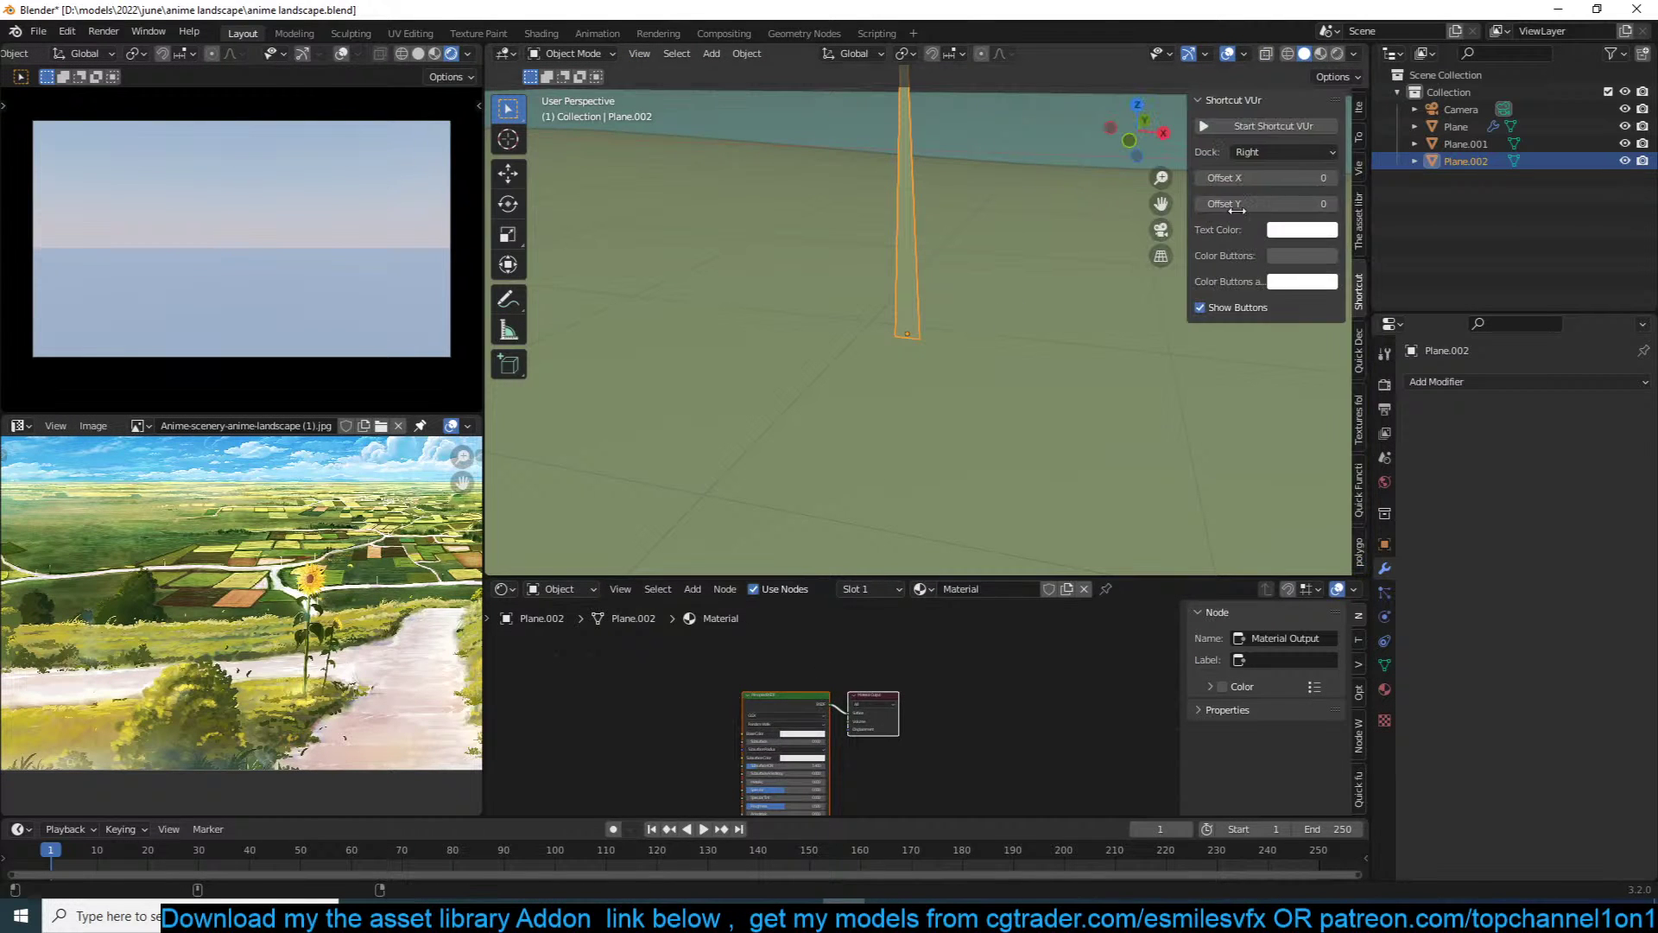
click(1357, 442)
scroll(1252, 492, down, 4)
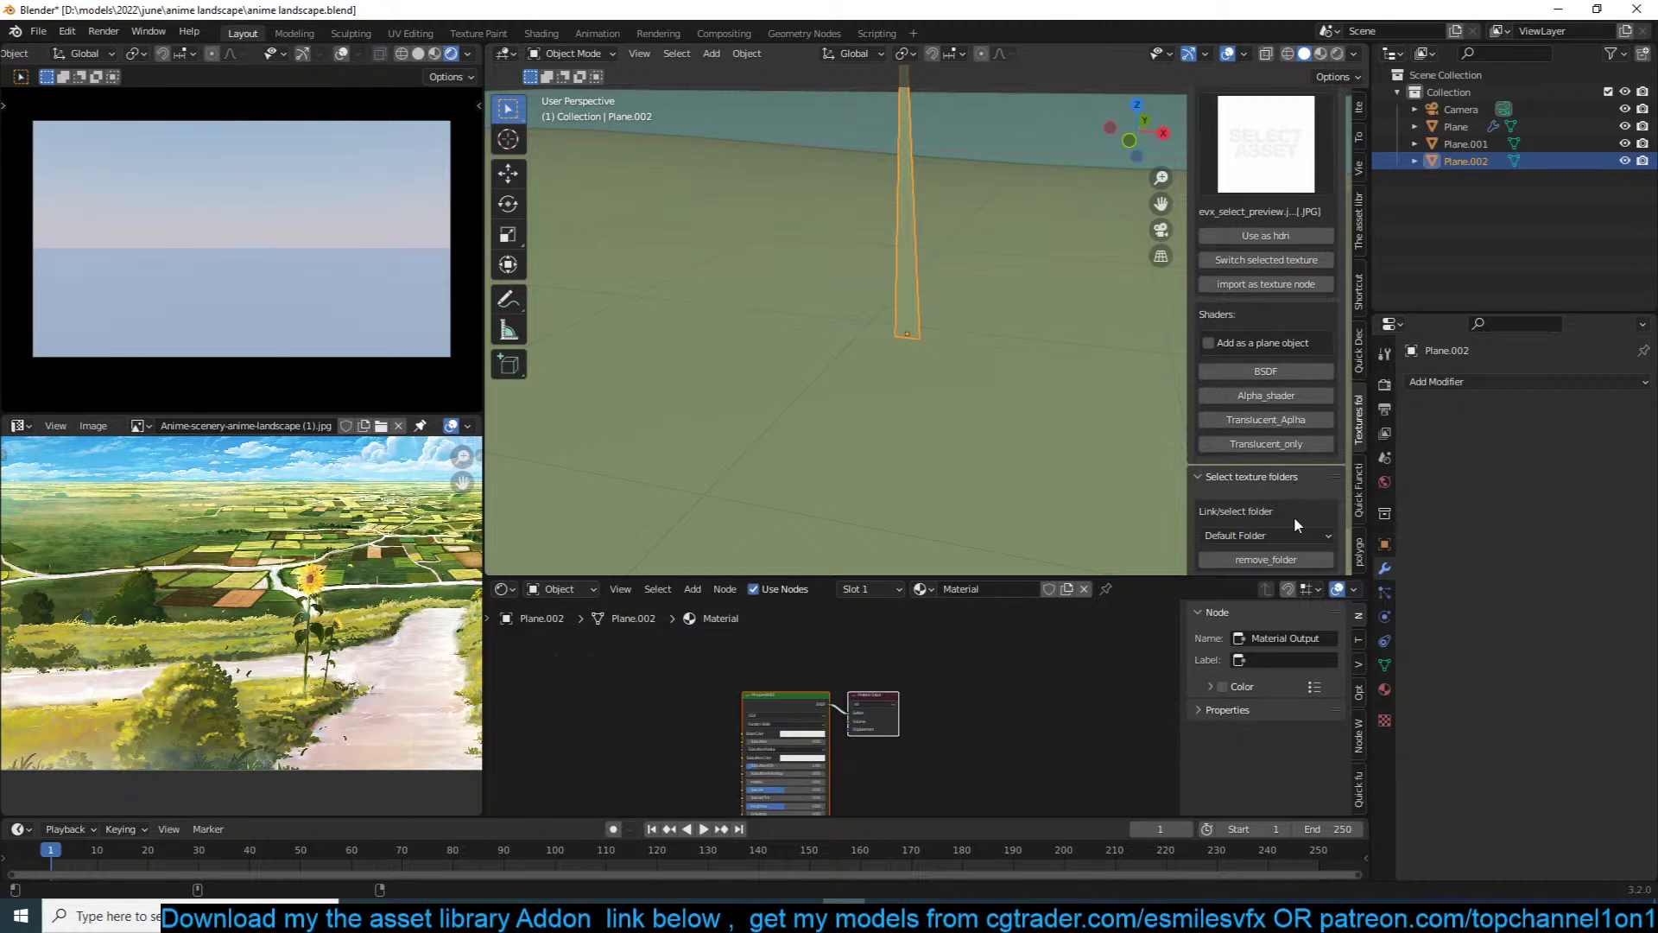
click(1263, 450)
scroll(847, 756, down, 4)
Step: Delete the texture coordinate, mapping and image texture nodes from the evx_tf_translucent material
middle_drag(848, 756, 1034, 723)
scroll(840, 691, up, 5)
middle_drag(785, 650, 891, 646)
drag(866, 633, 570, 759)
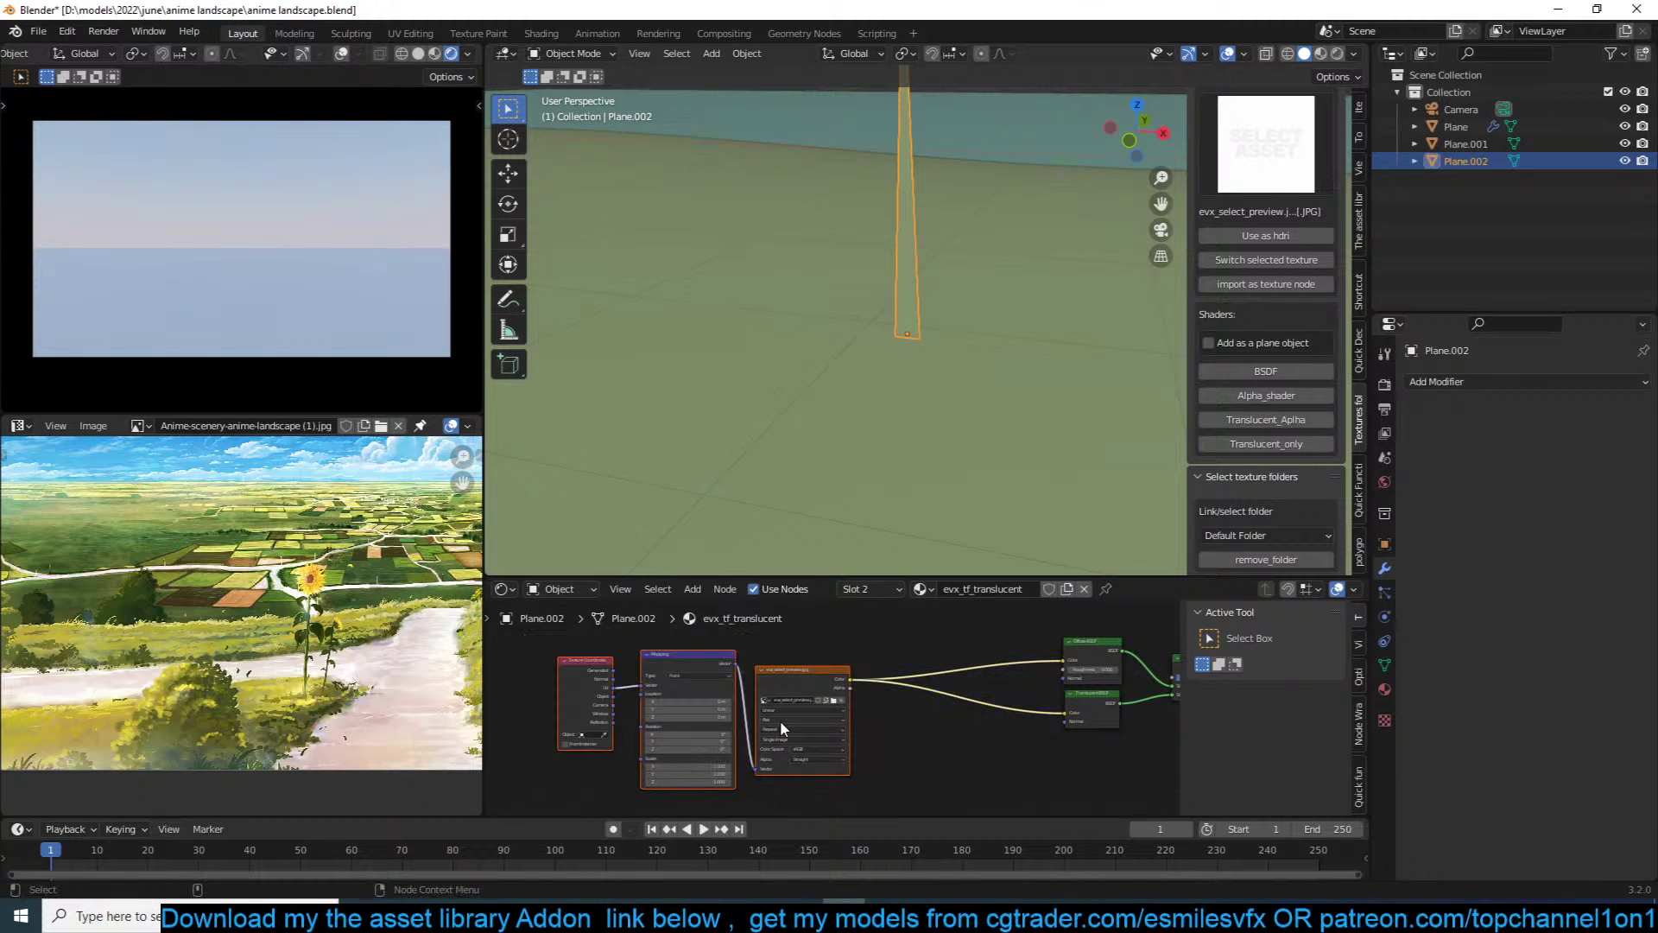
key(x)
middle_drag(819, 714, 558, 702)
scroll(725, 674, up, 7)
middle_drag(766, 670, 776, 726)
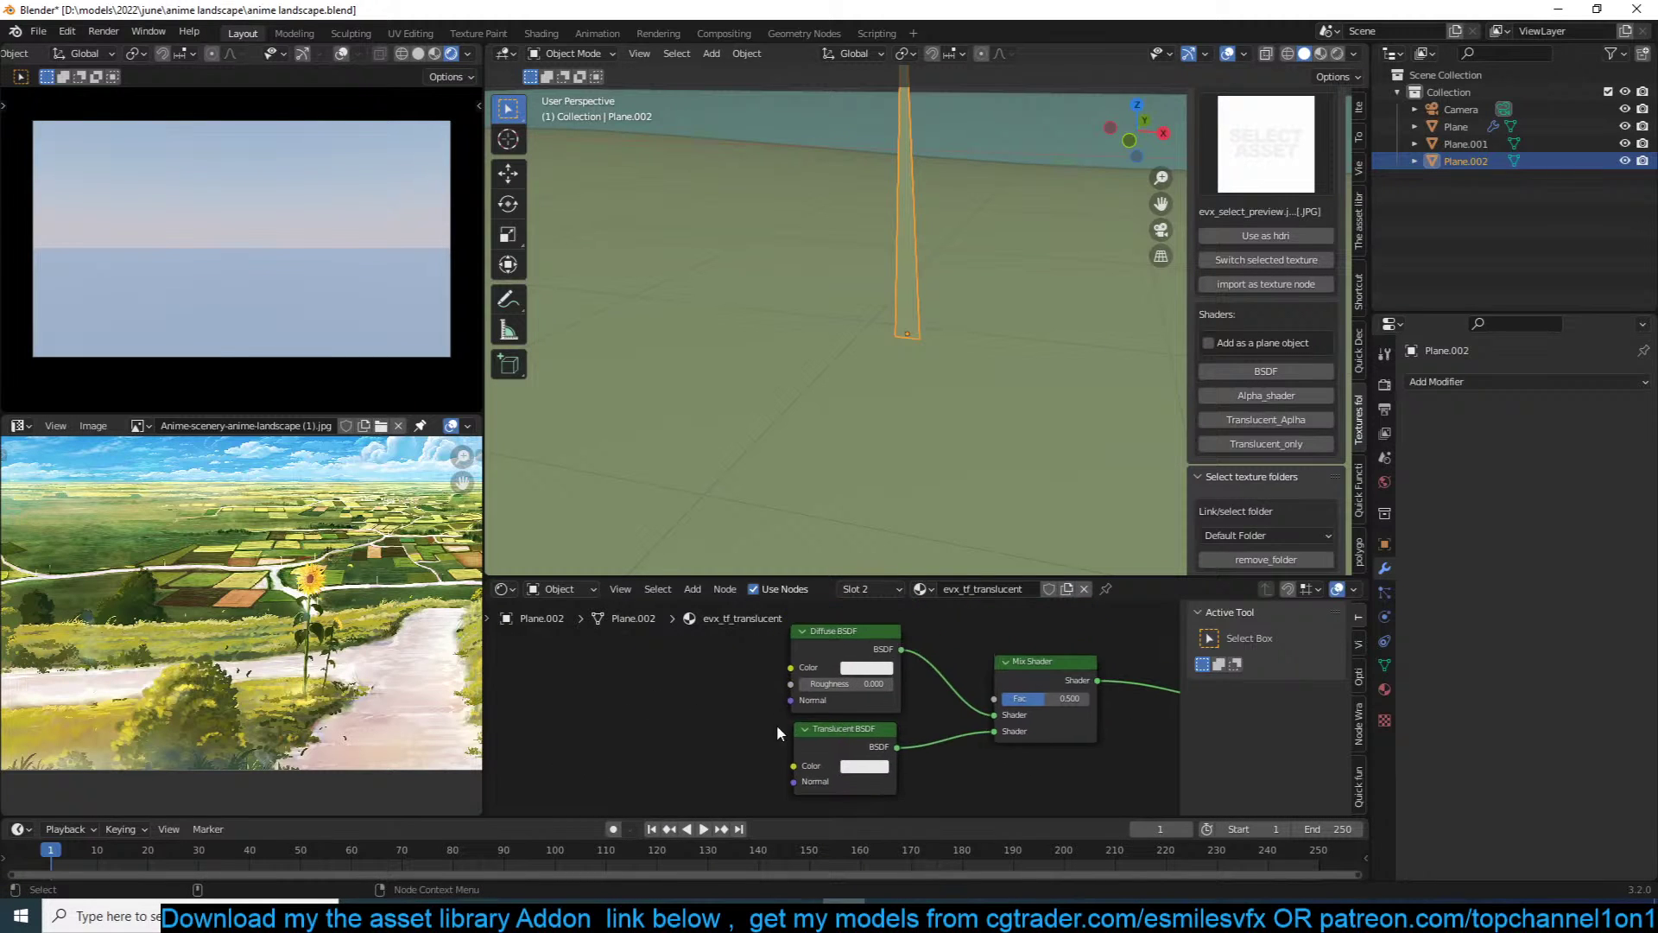
Step: Set the Diffuse BSDF colour to bright green and the Translucent BSDF colour to yellow
click(864, 669)
drag(910, 499, 867, 501)
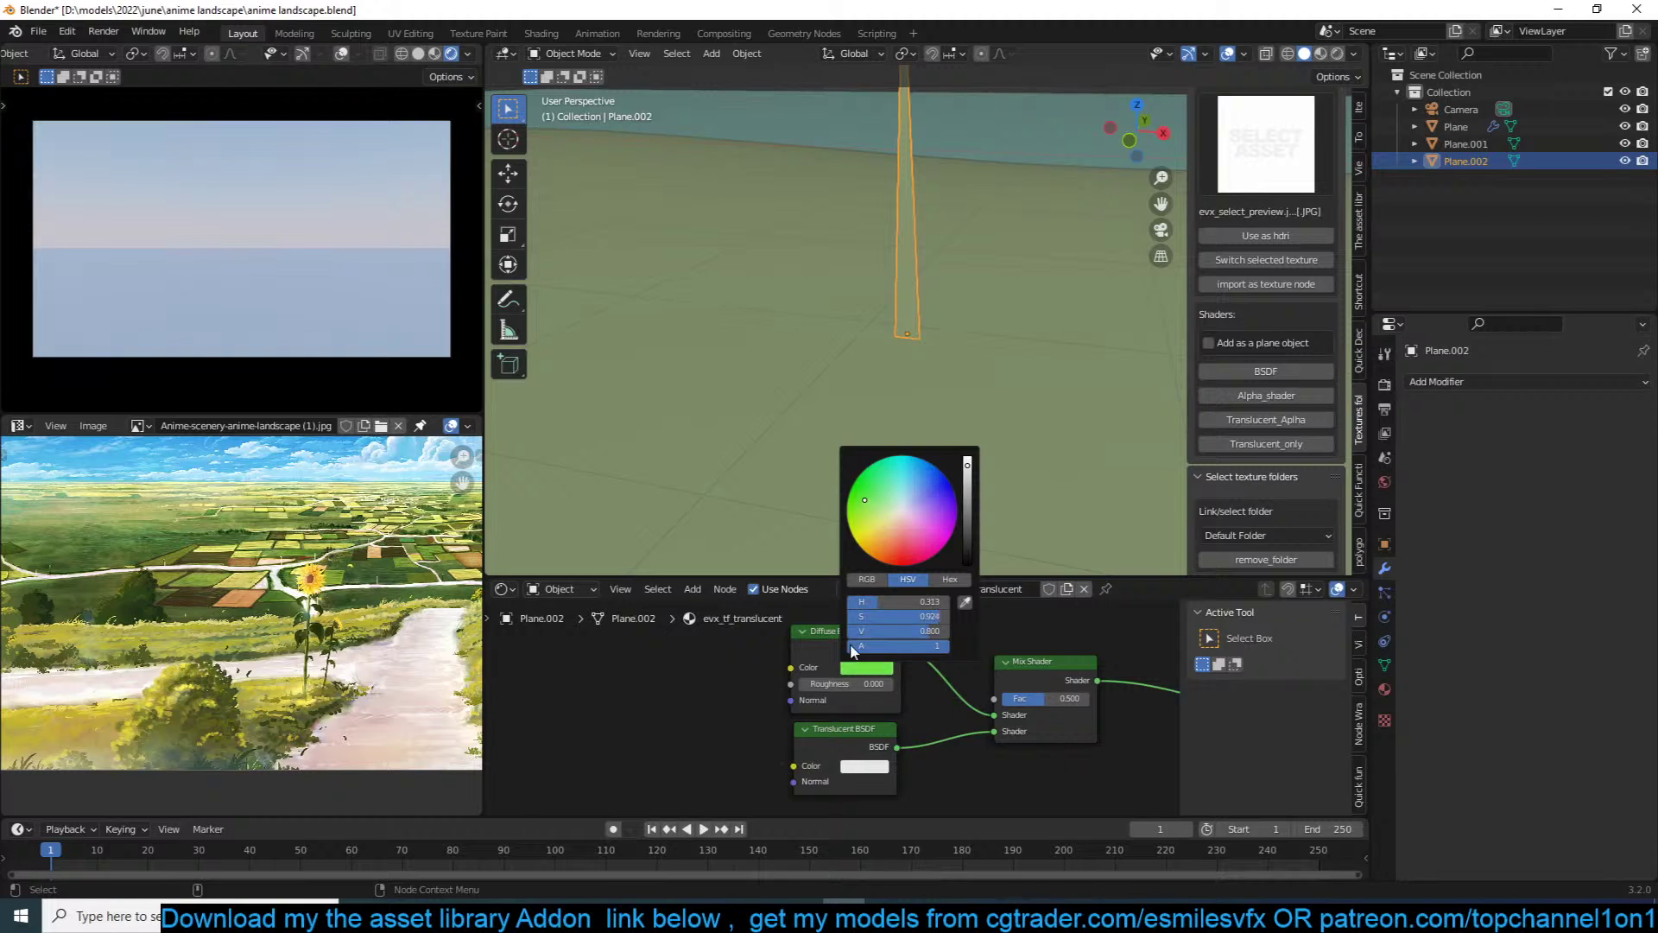
click(863, 766)
click(851, 602)
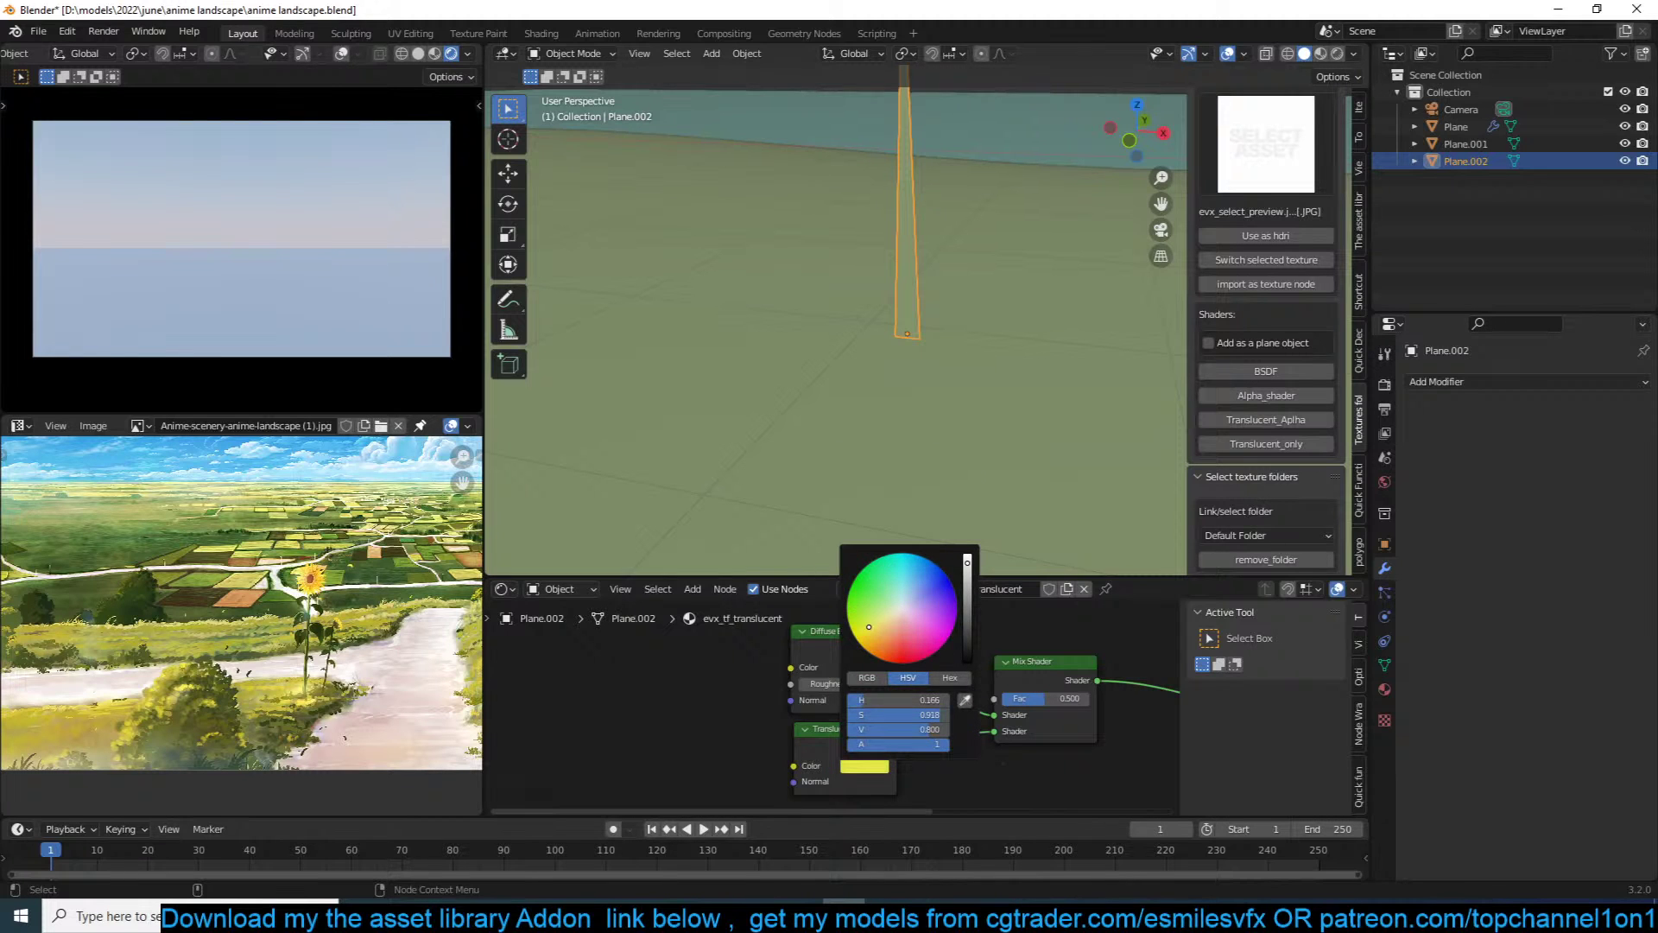
Step: Add a particle system of type Hair to the foreground terrain plane
scroll(1002, 336, down, 3)
shift+middle_drag(1034, 276, 1007, 341)
scroll(1005, 341, down, 4)
scroll(859, 344, up, 3)
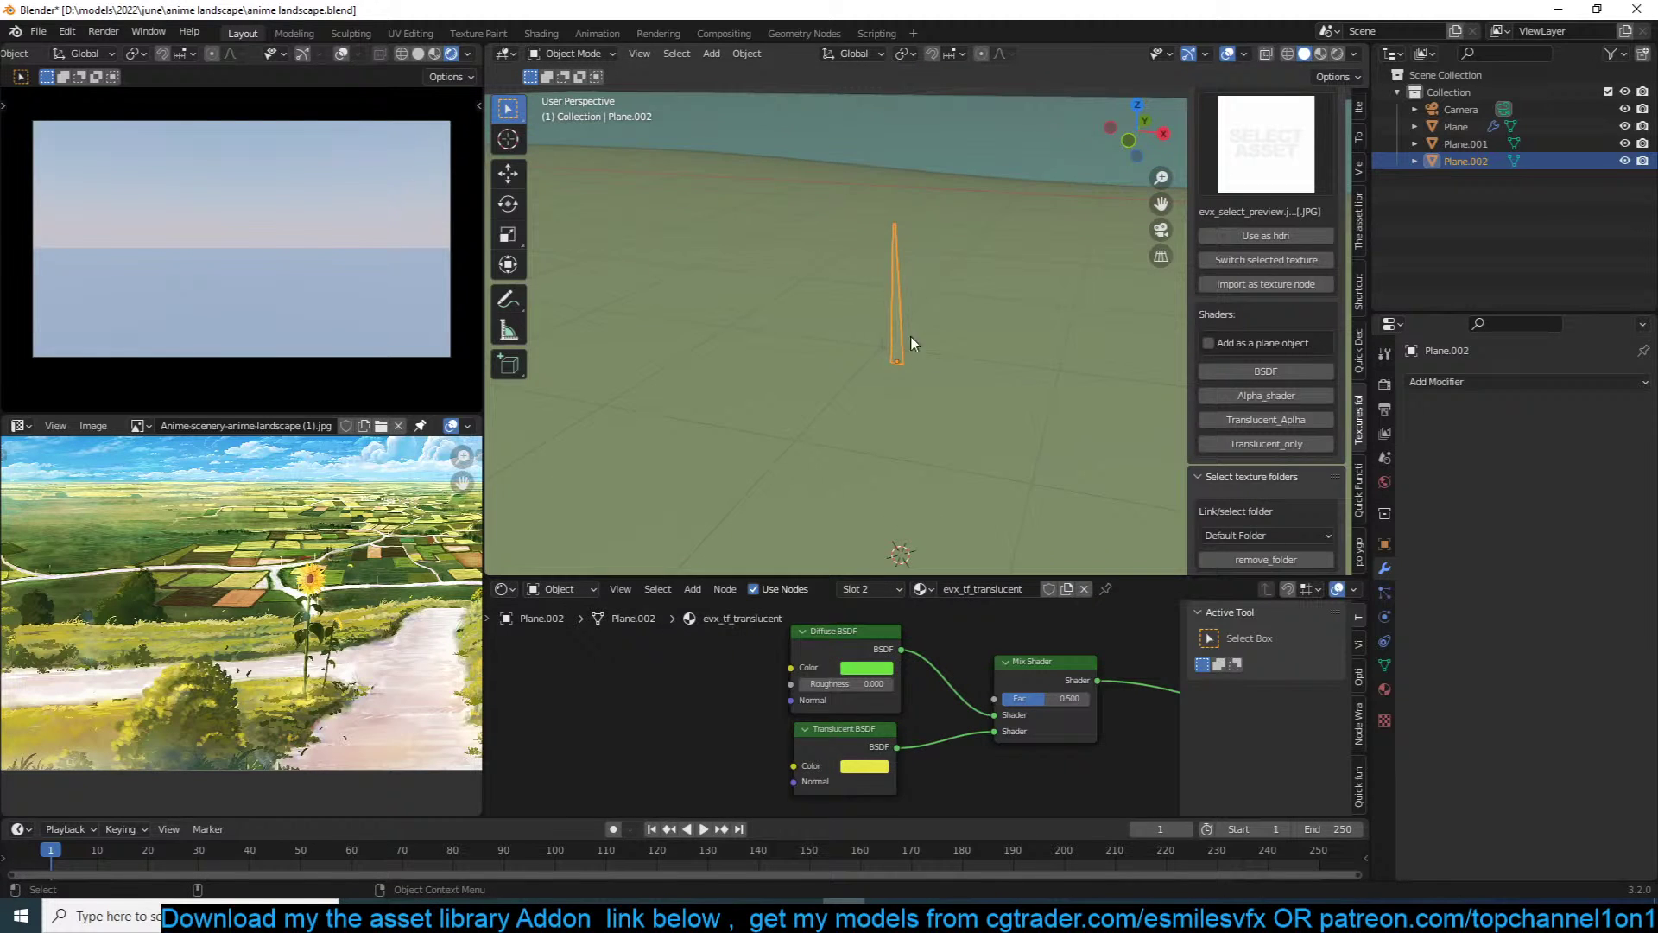
click(983, 374)
key(KP_Decimal)
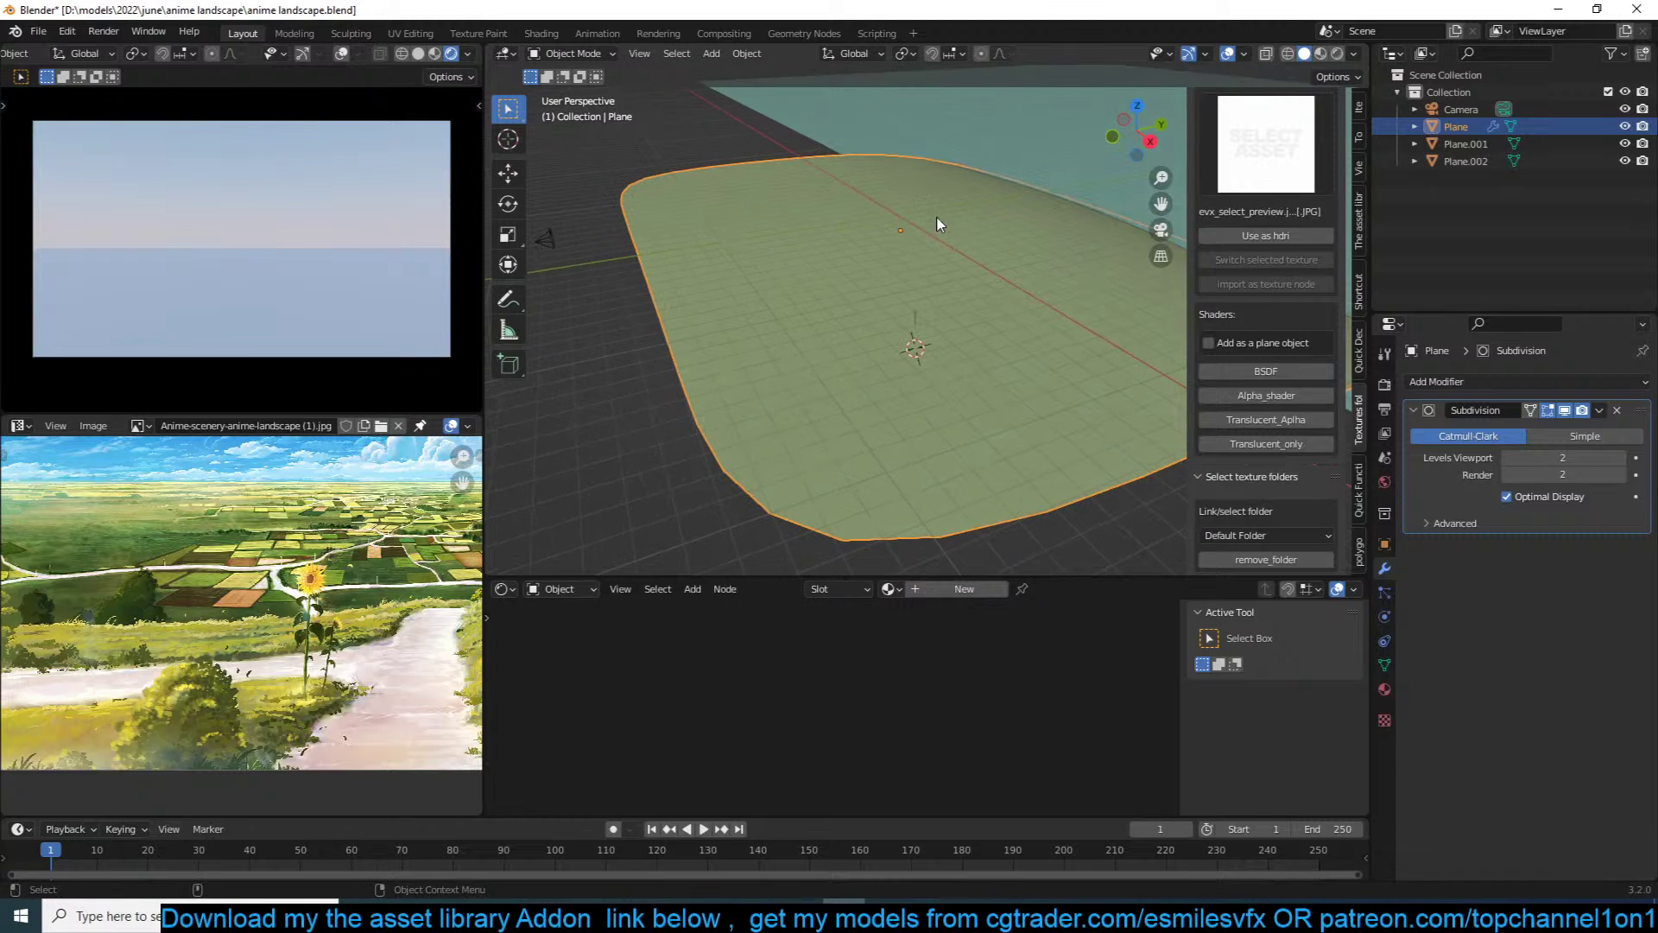
click(1384, 592)
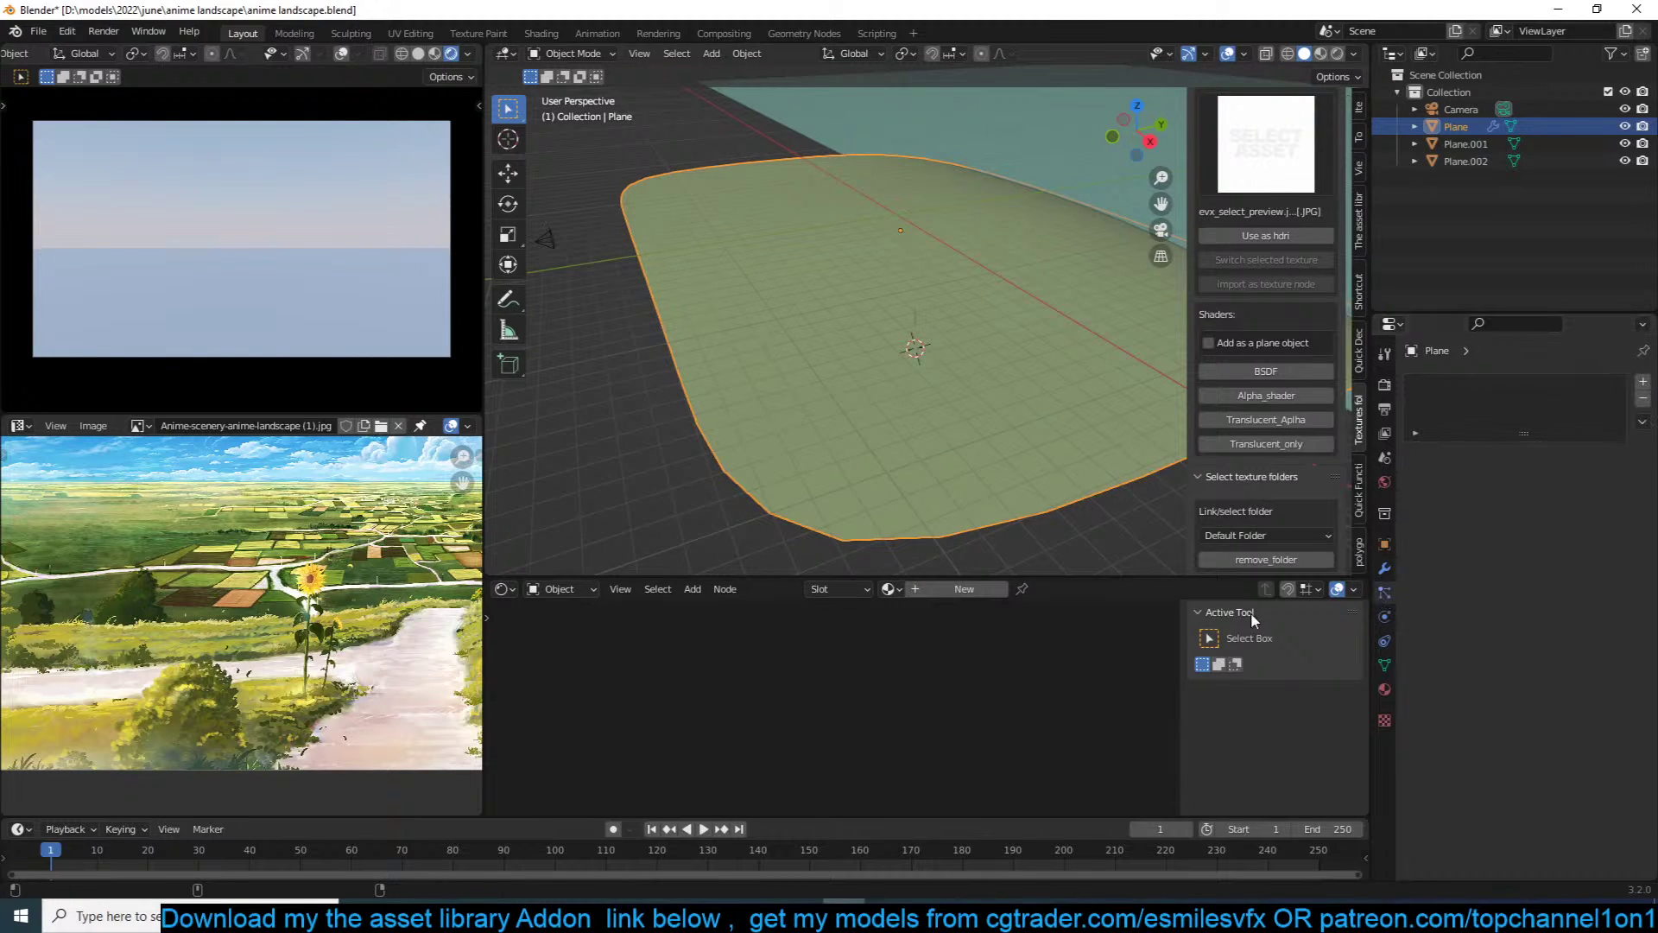
click(1643, 383)
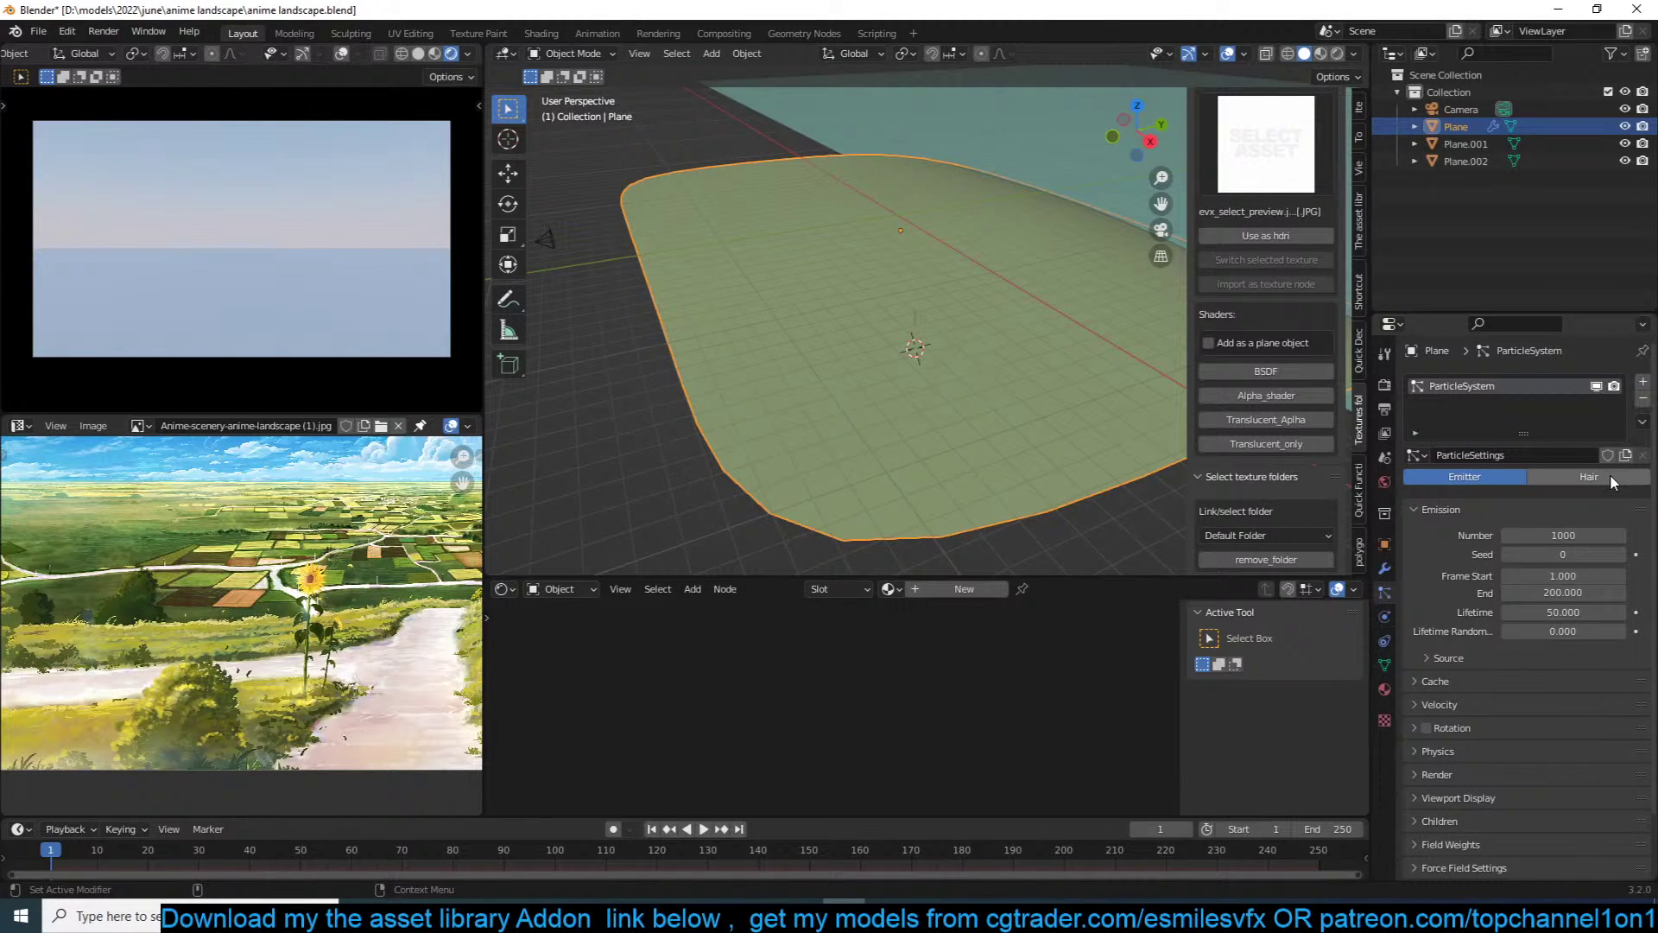
click(1609, 474)
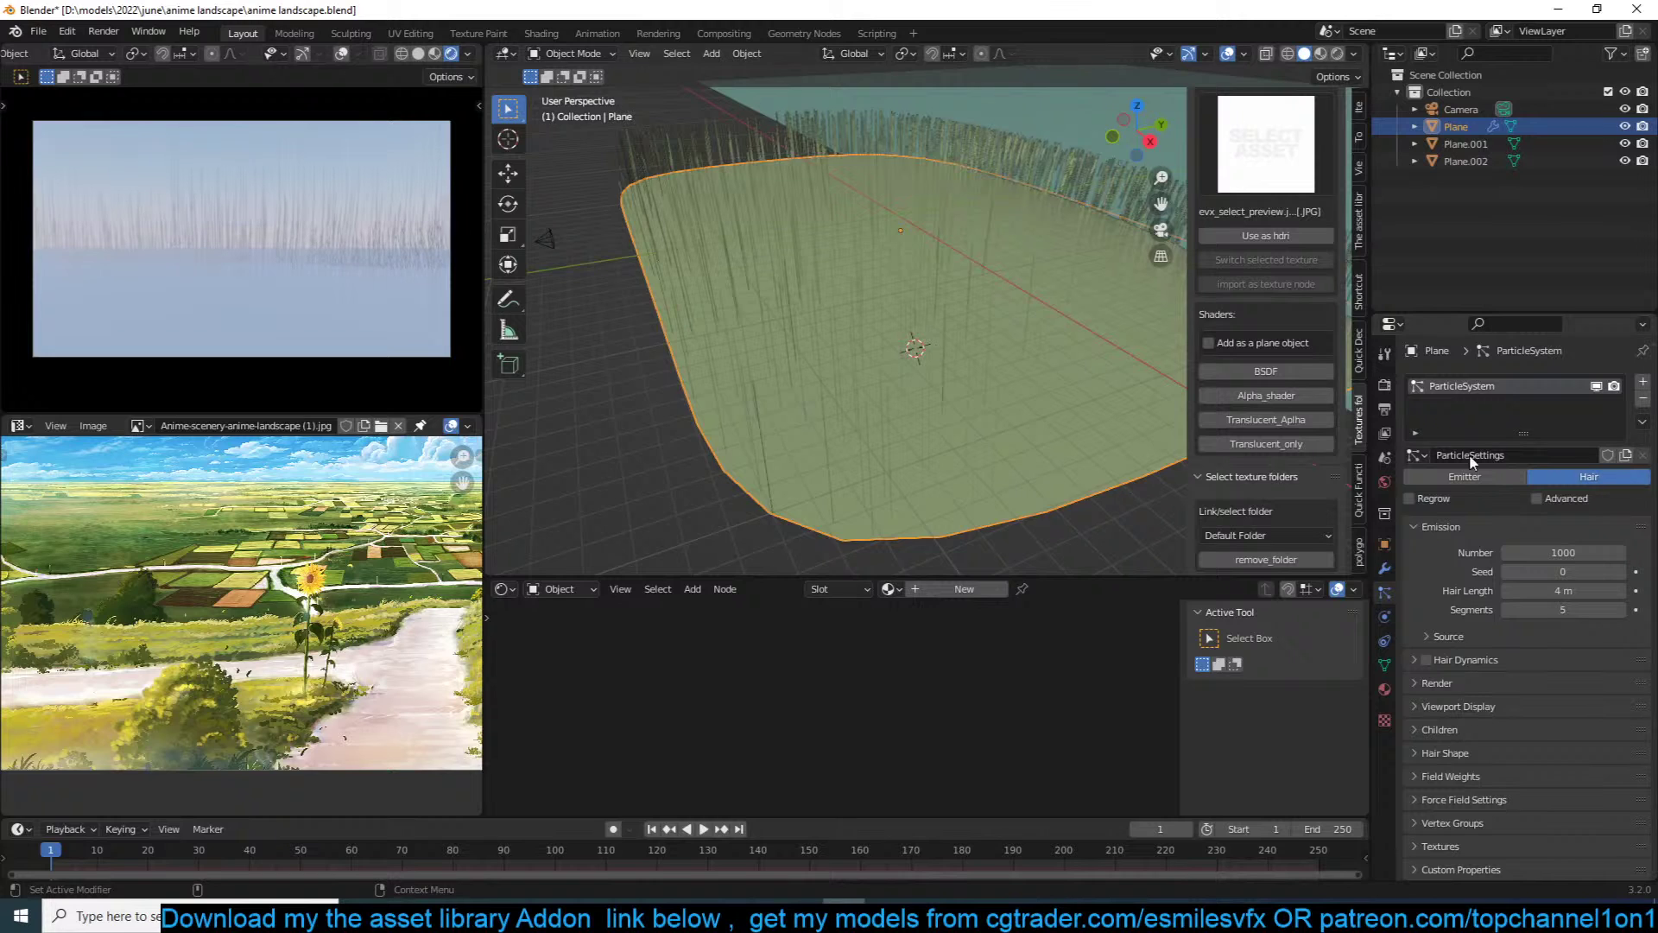
Step: Enable the advanced hair options for the terrain's particle system and set the hair length to 0 m
middle_drag(864, 328, 896, 315)
drag(1562, 591, 1580, 591)
click(1556, 499)
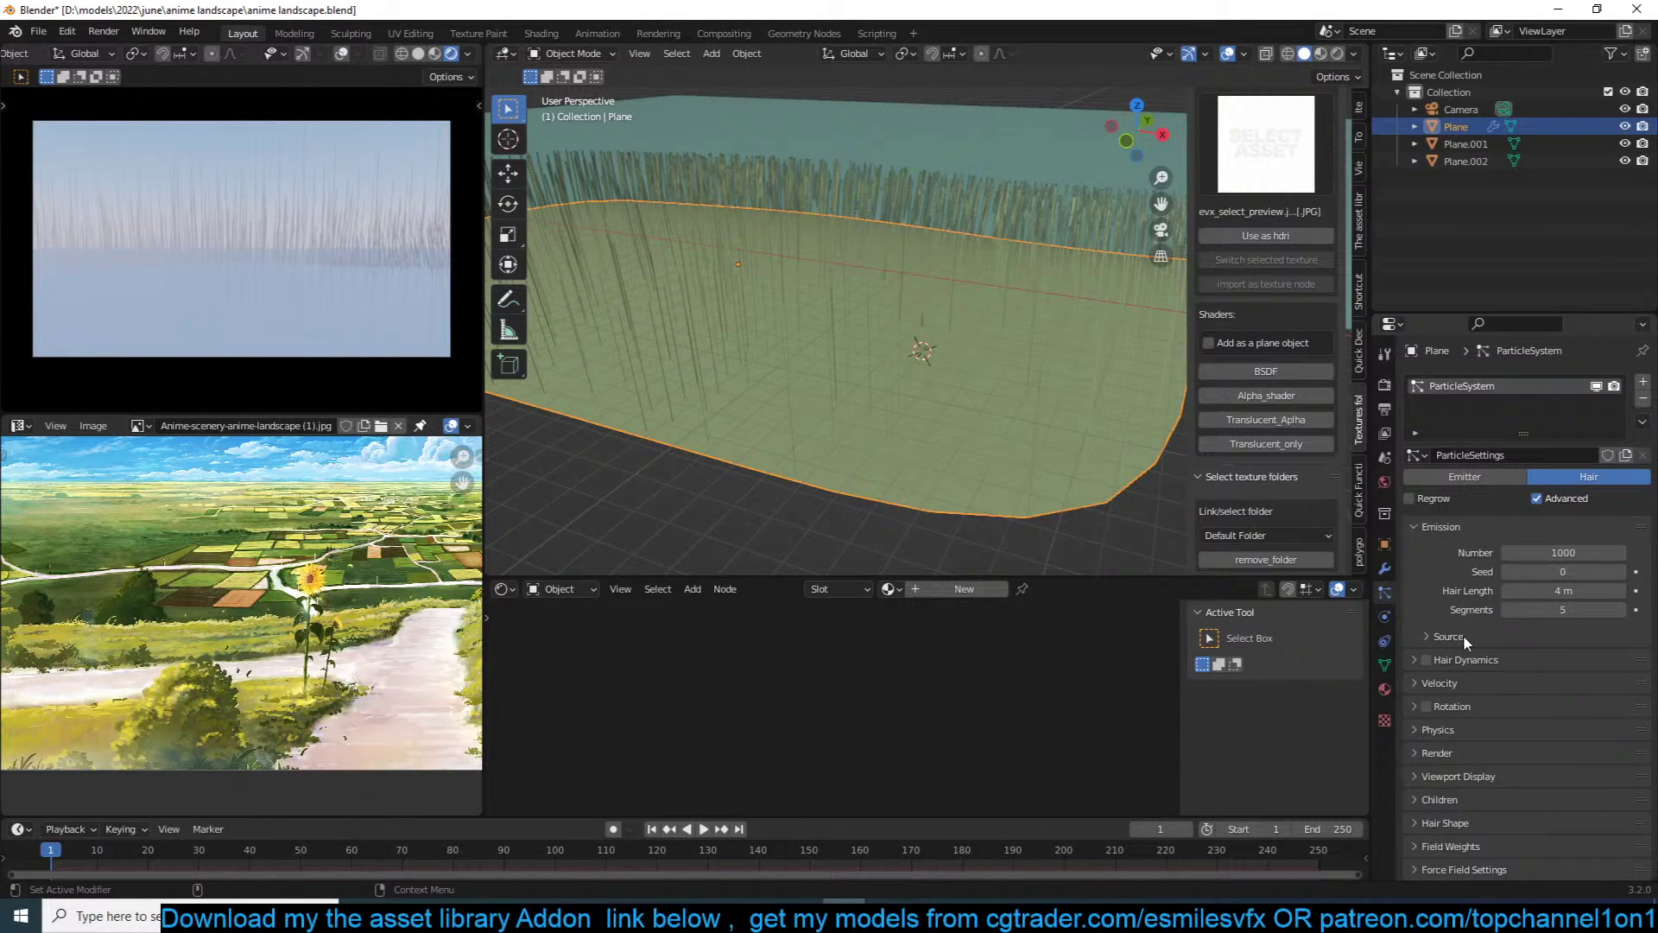
click(1454, 682)
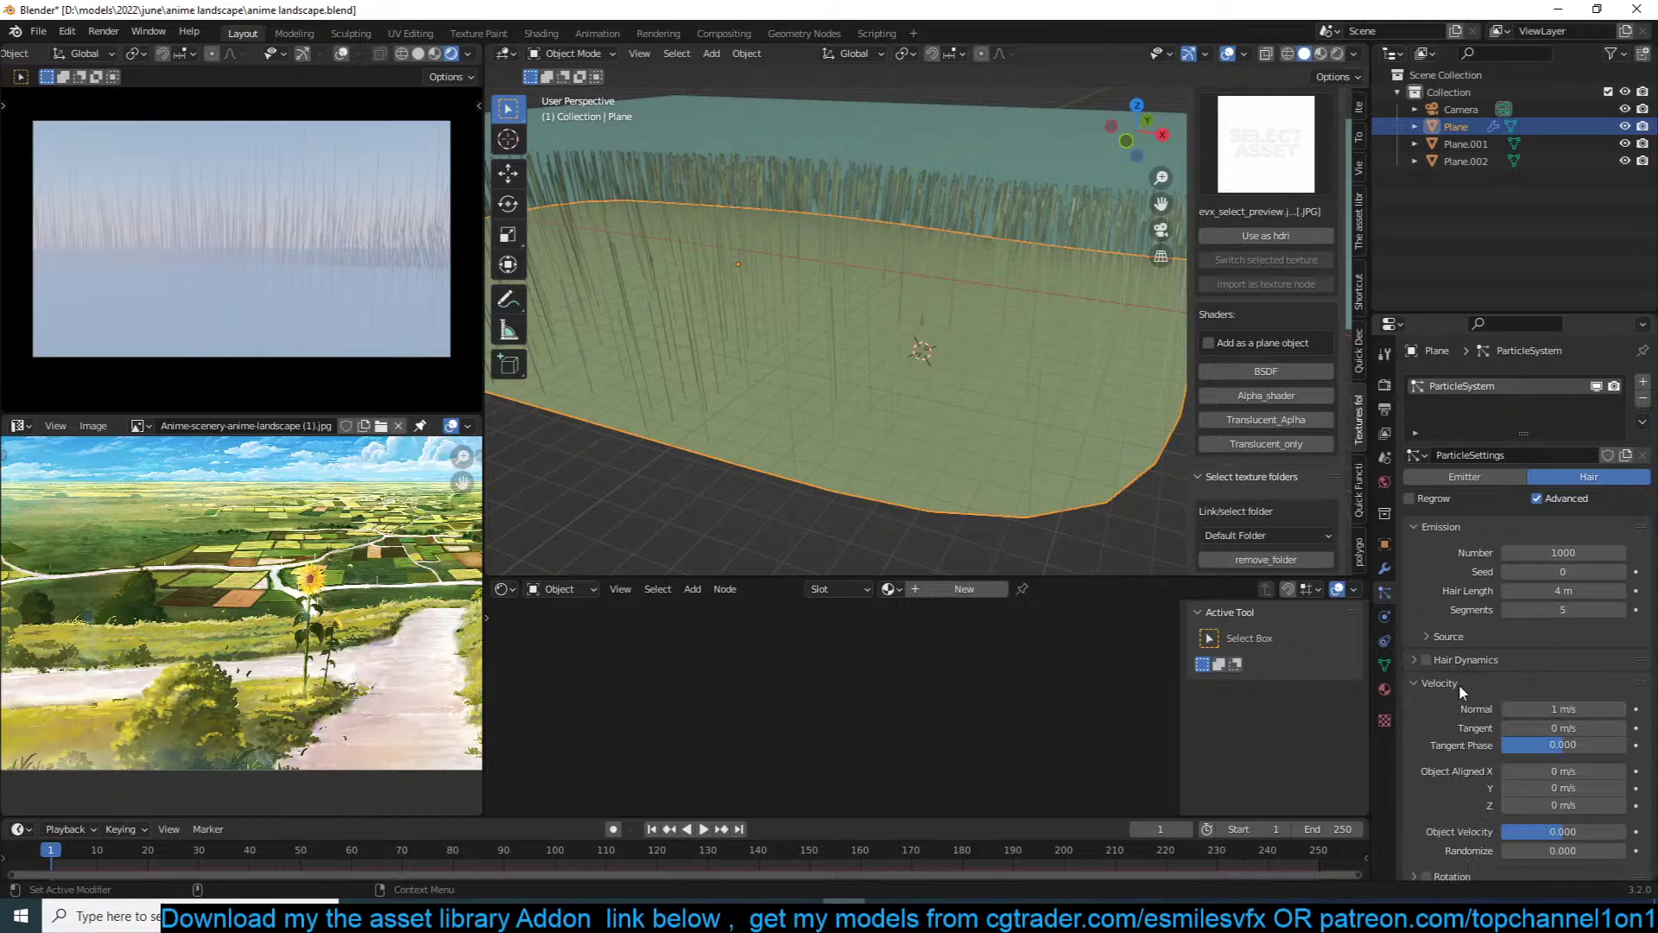
double_click(1577, 590)
text(0)
key(Return)
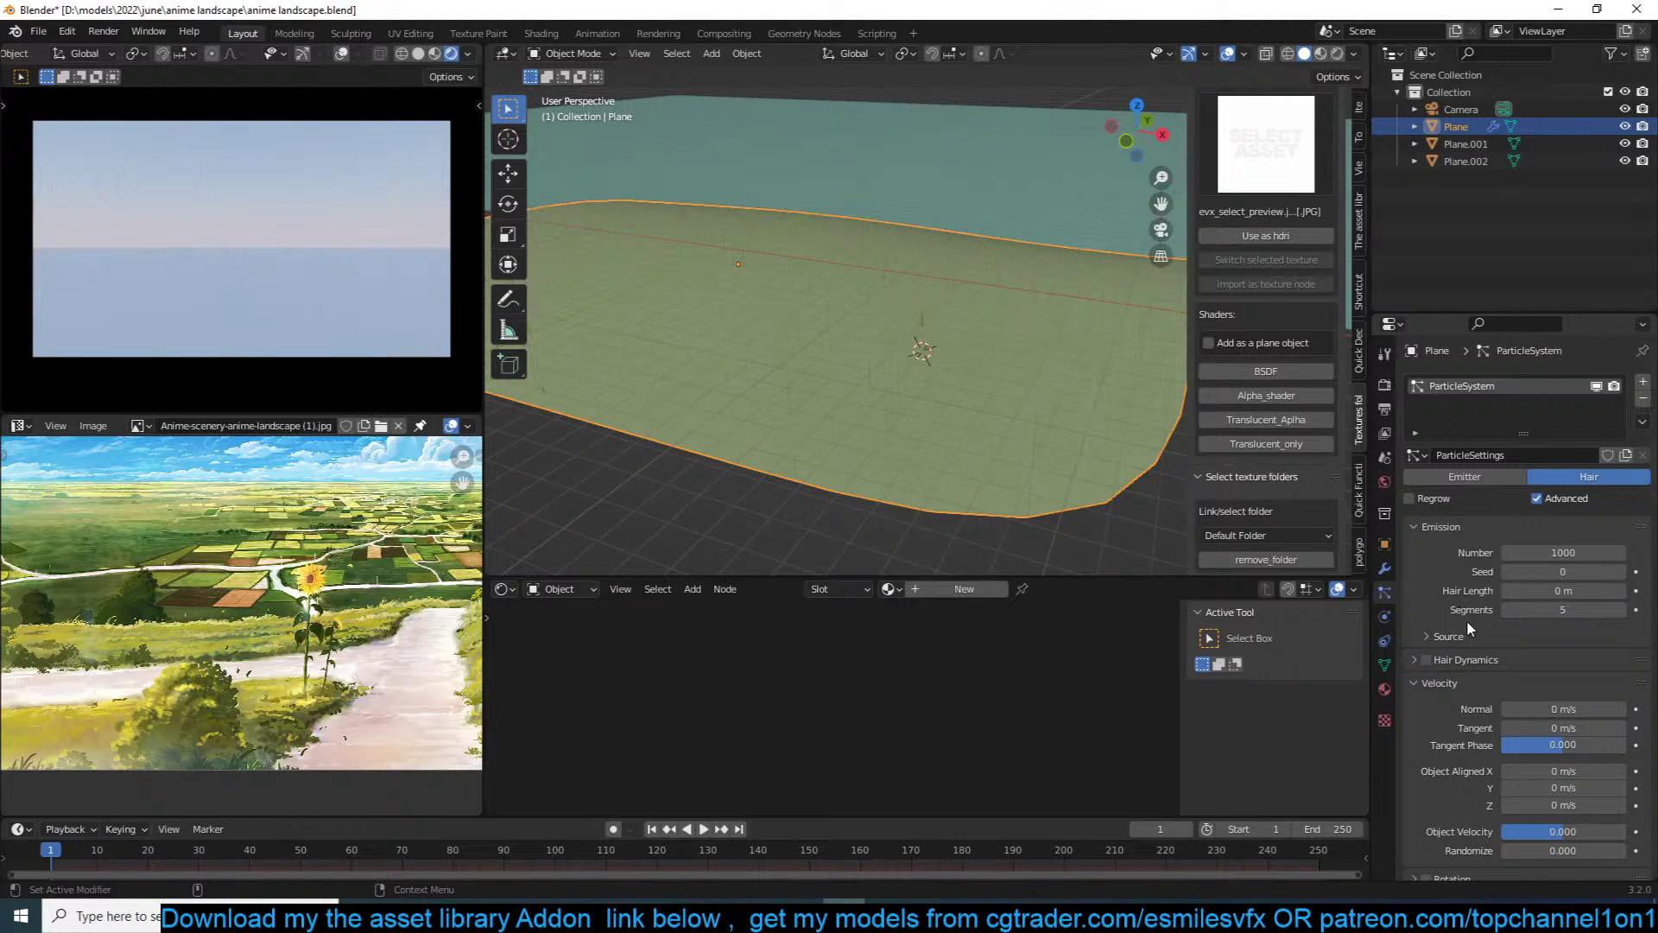
Step: Set the hair's object-aligned Z velocity to 0.4 m/s so the strands grow straight up
scroll(1459, 657, down, 3)
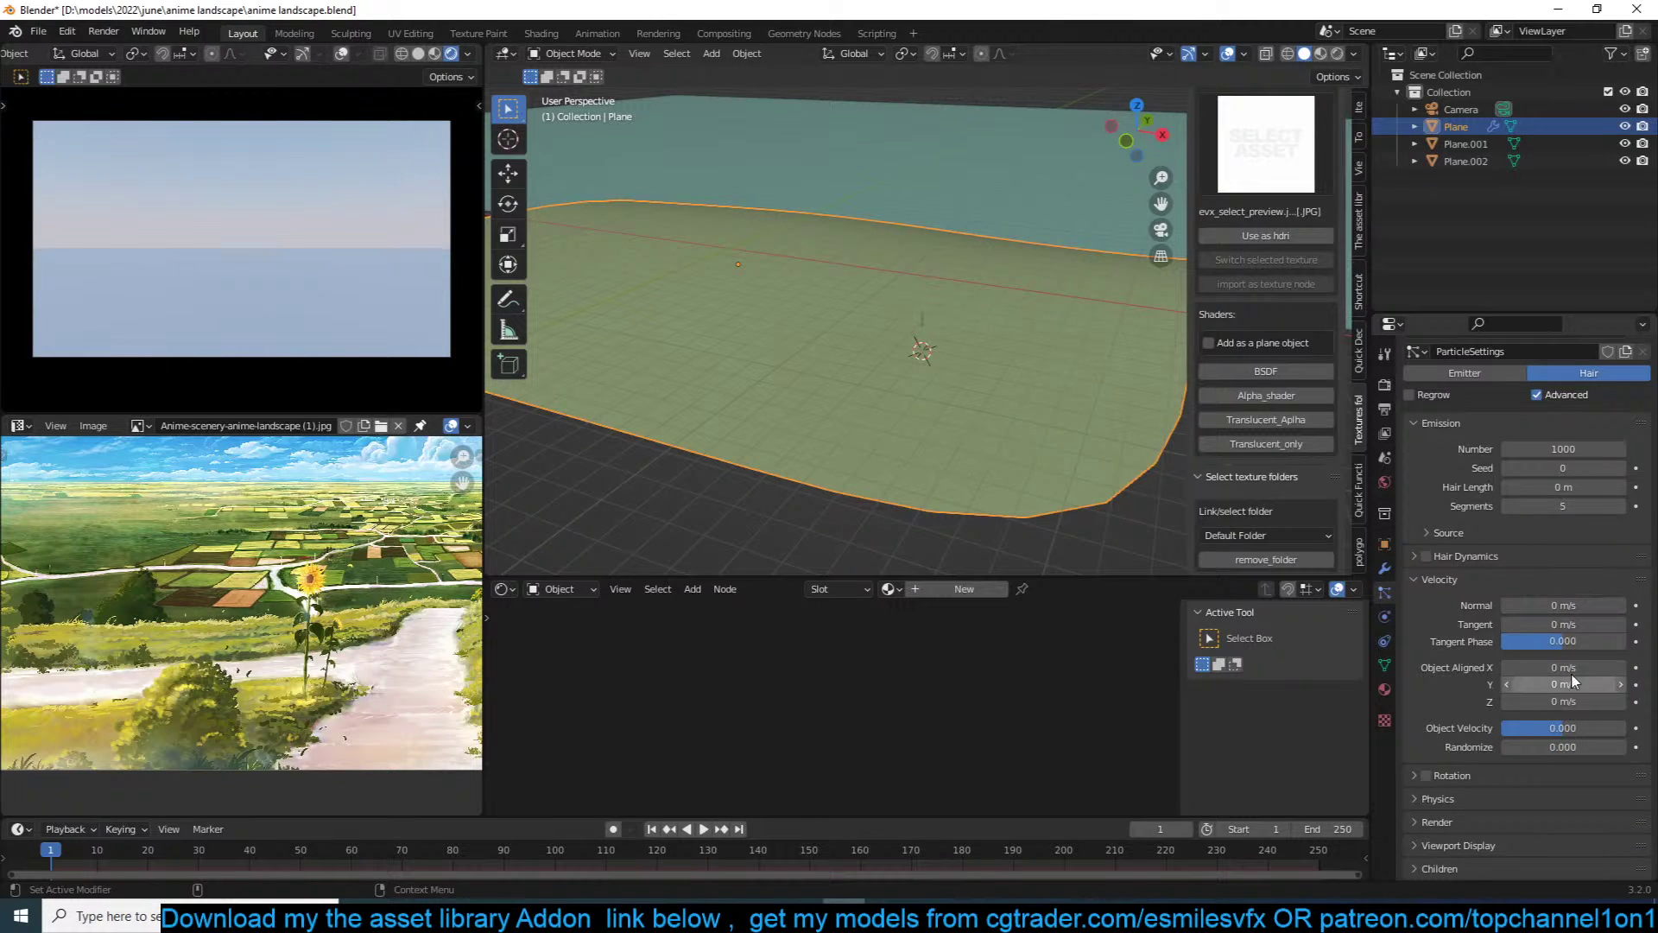
drag(1563, 701, 1585, 700)
middle_drag(902, 372, 894, 283)
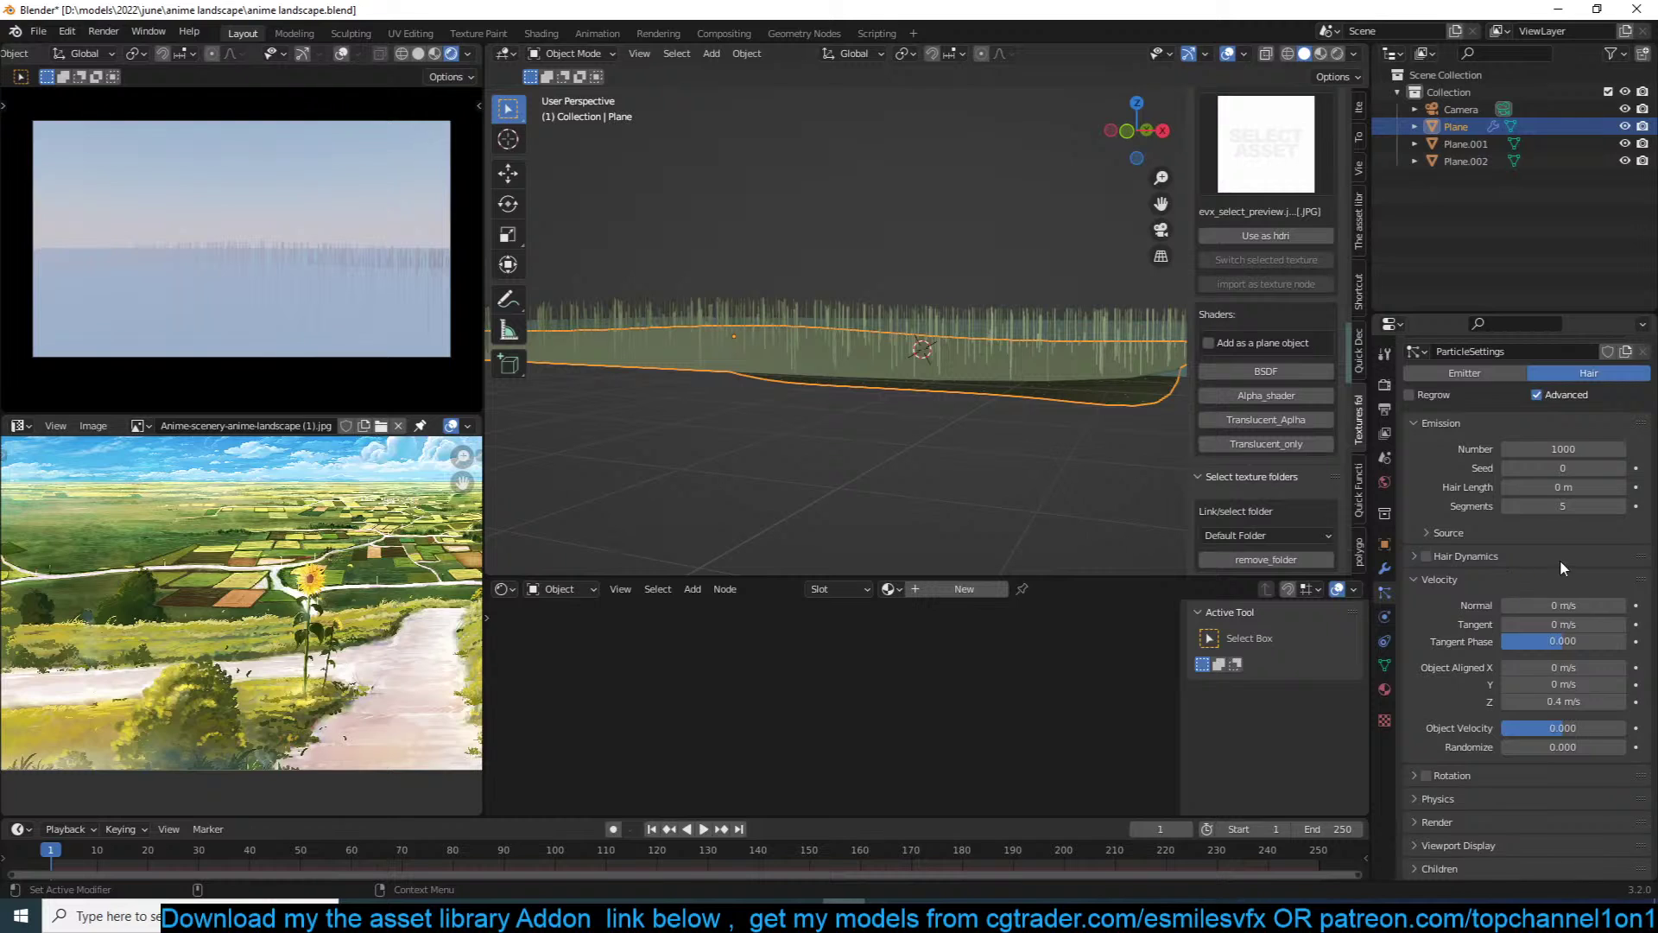
Step: Render the hair particles as Object, using the grass blade Plane.002 as the instance object
scroll(1560, 563, down, 3)
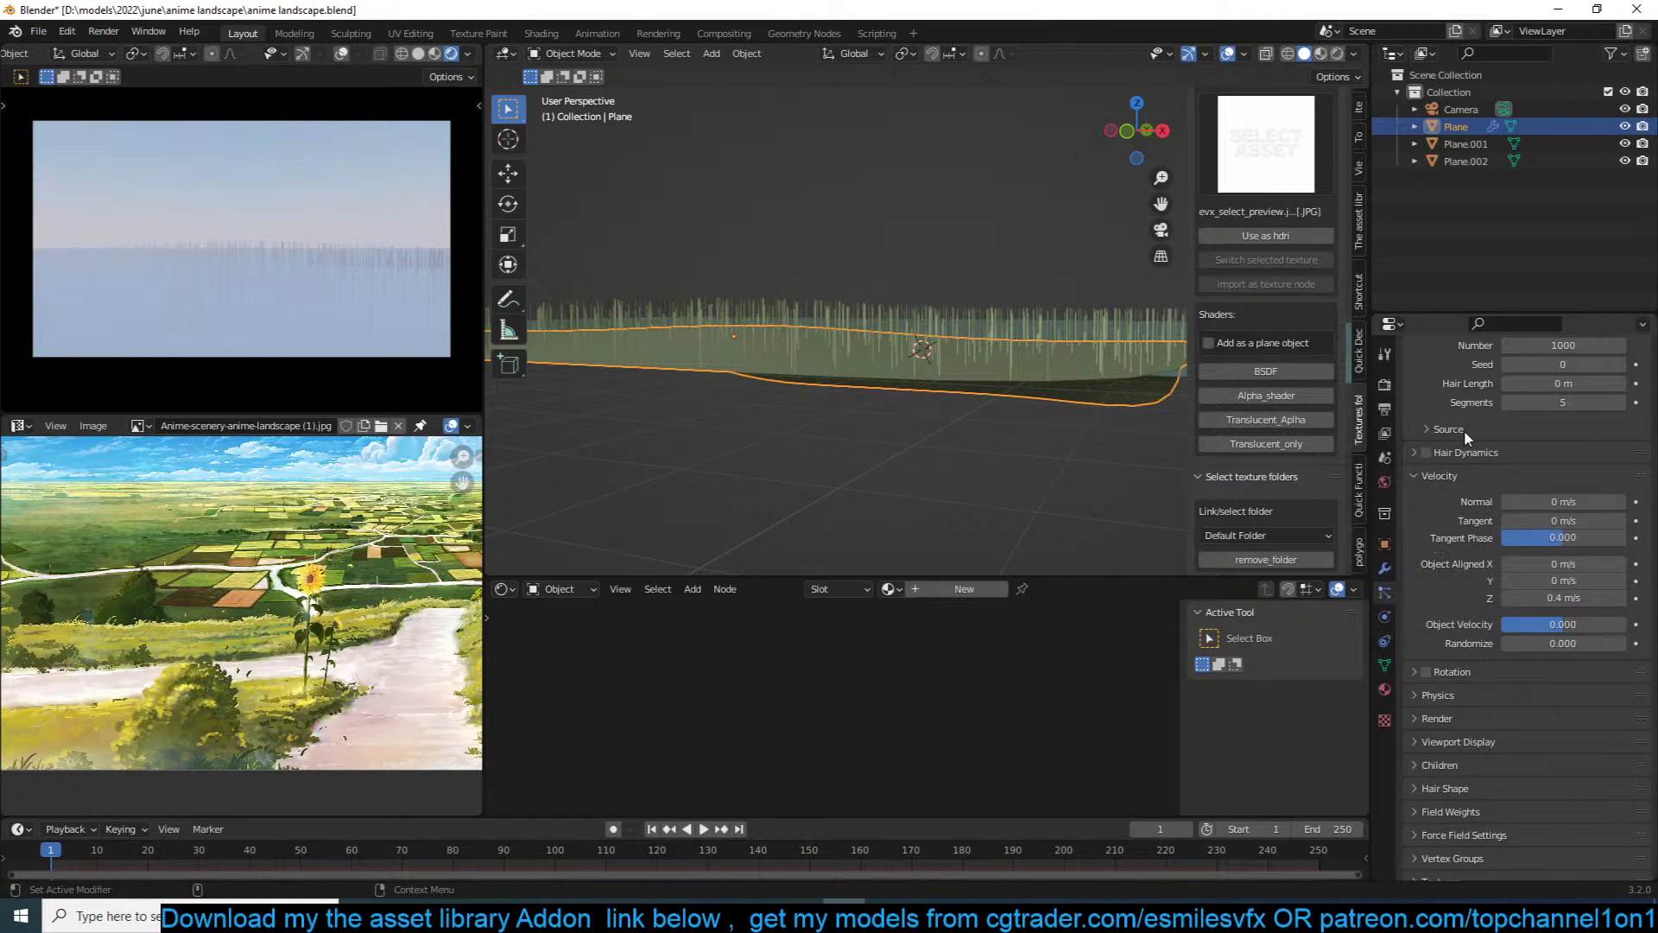
click(1444, 478)
scroll(1441, 458, up, 5)
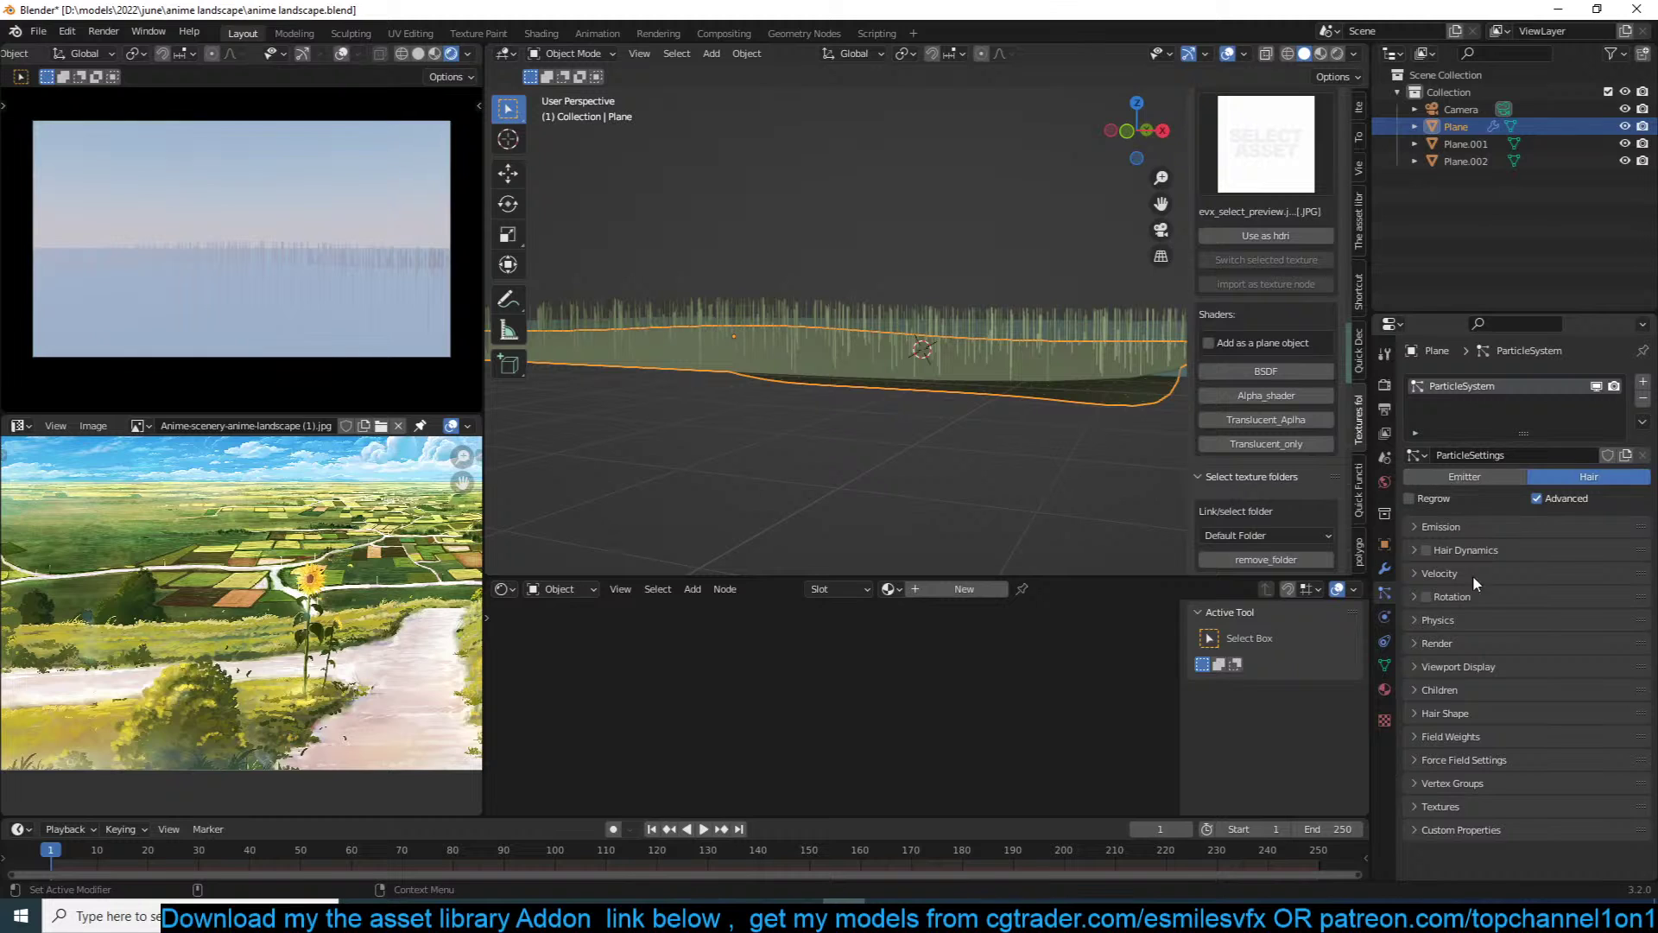
click(1512, 643)
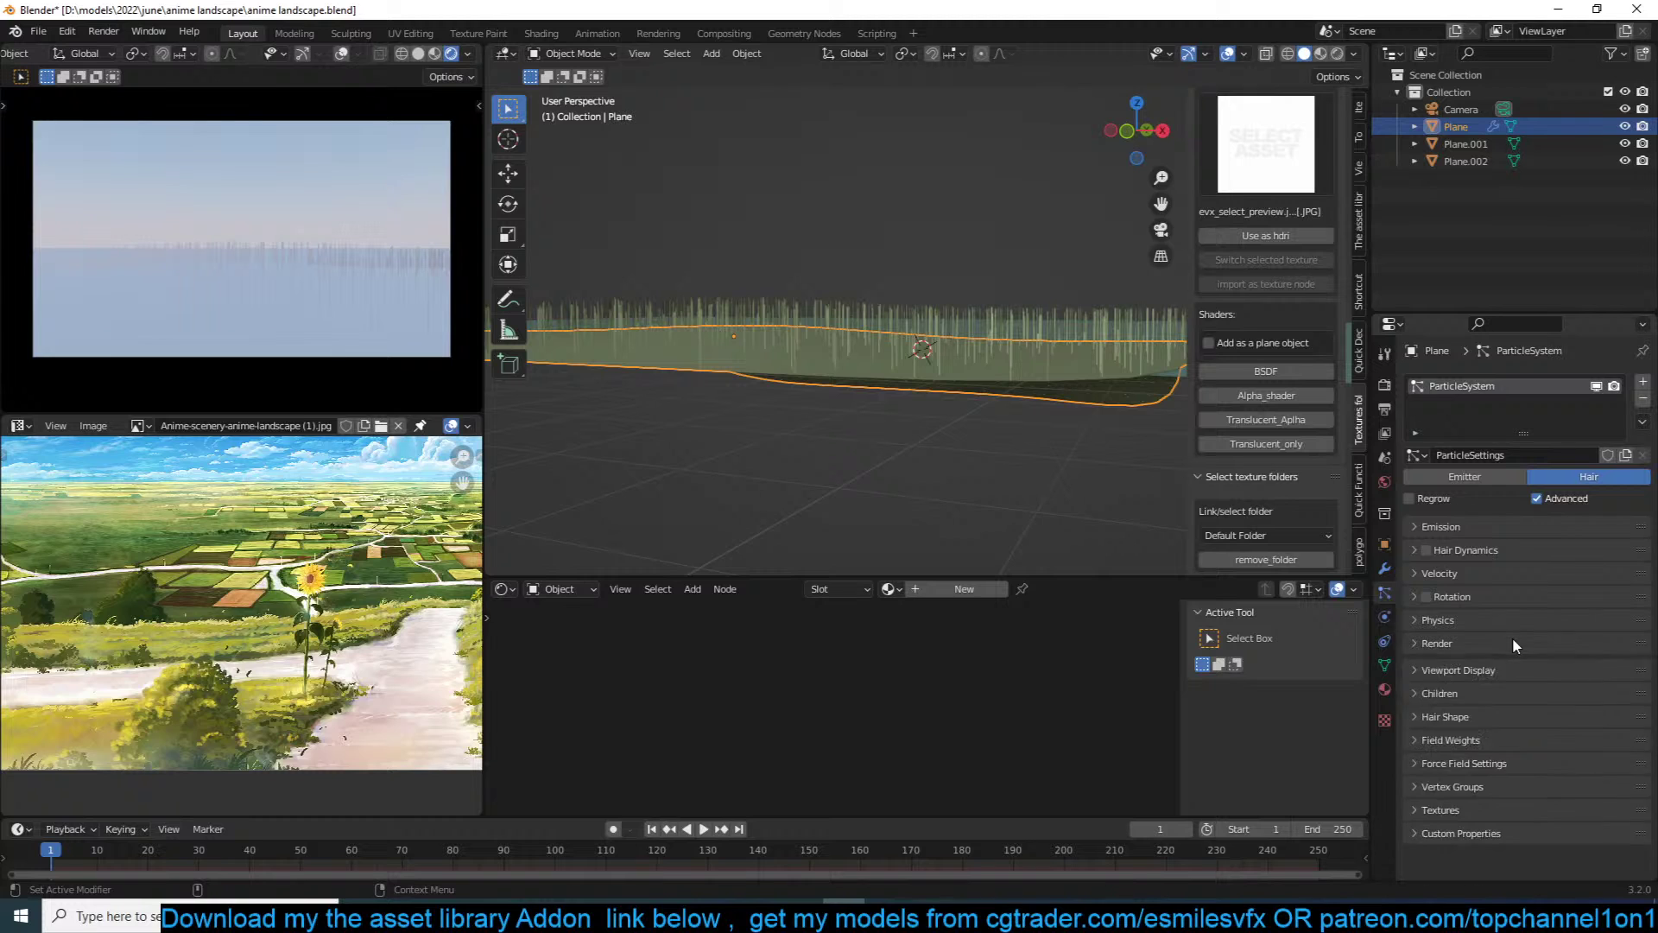
click(1542, 671)
click(1565, 663)
click(1567, 660)
click(1546, 731)
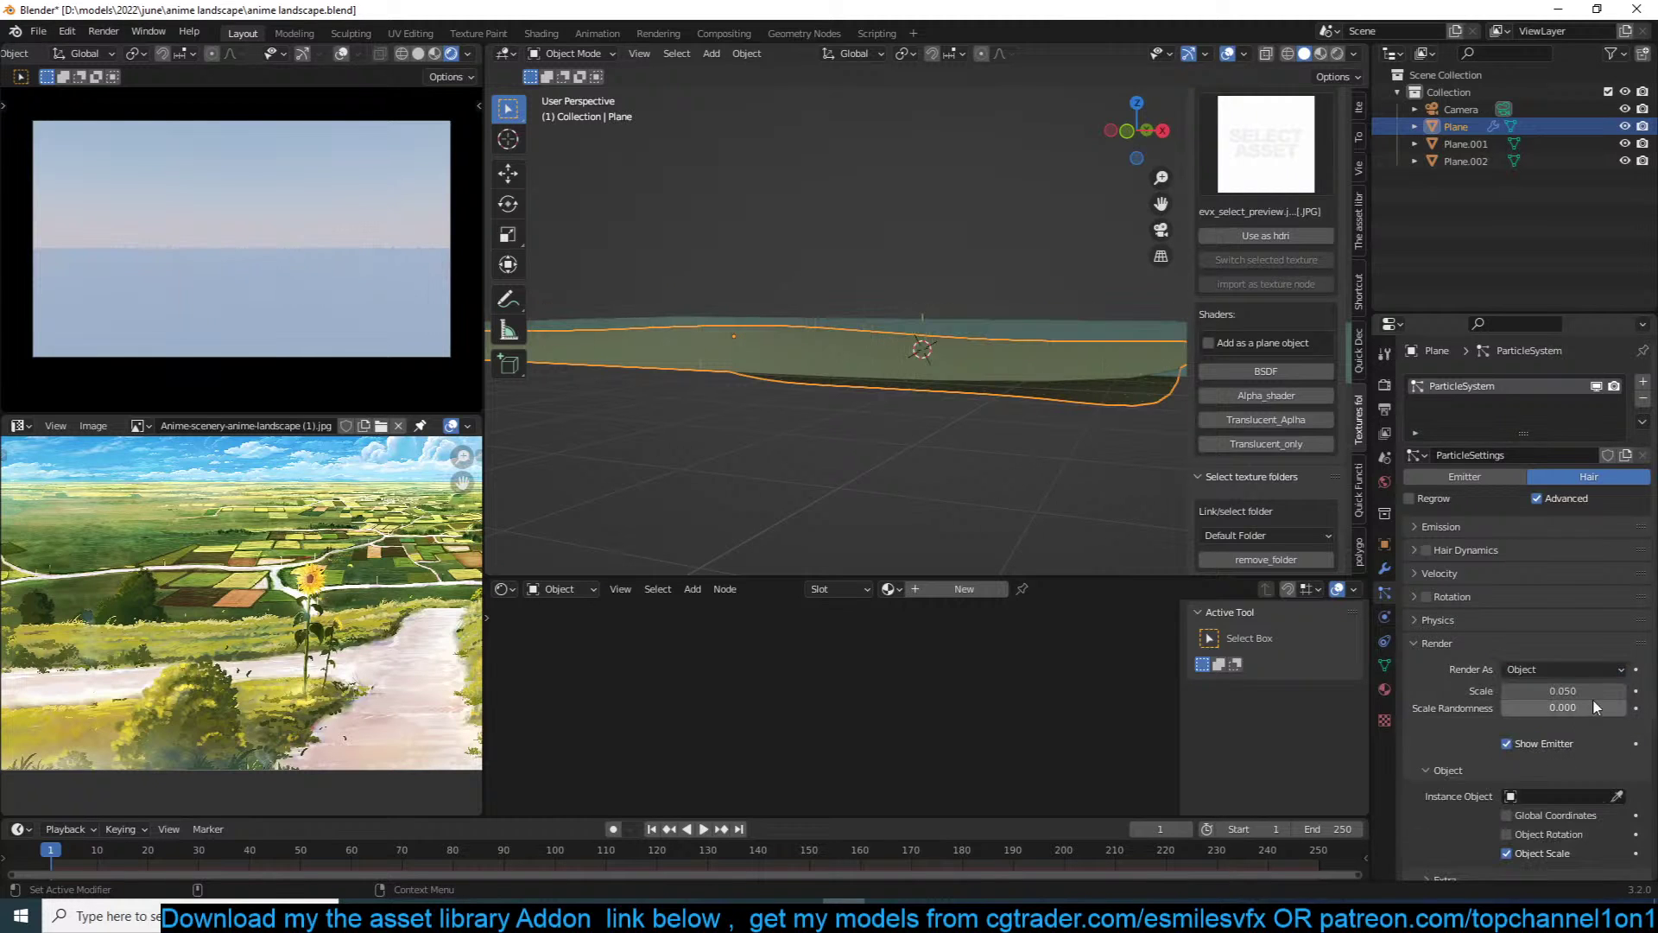
click(1616, 795)
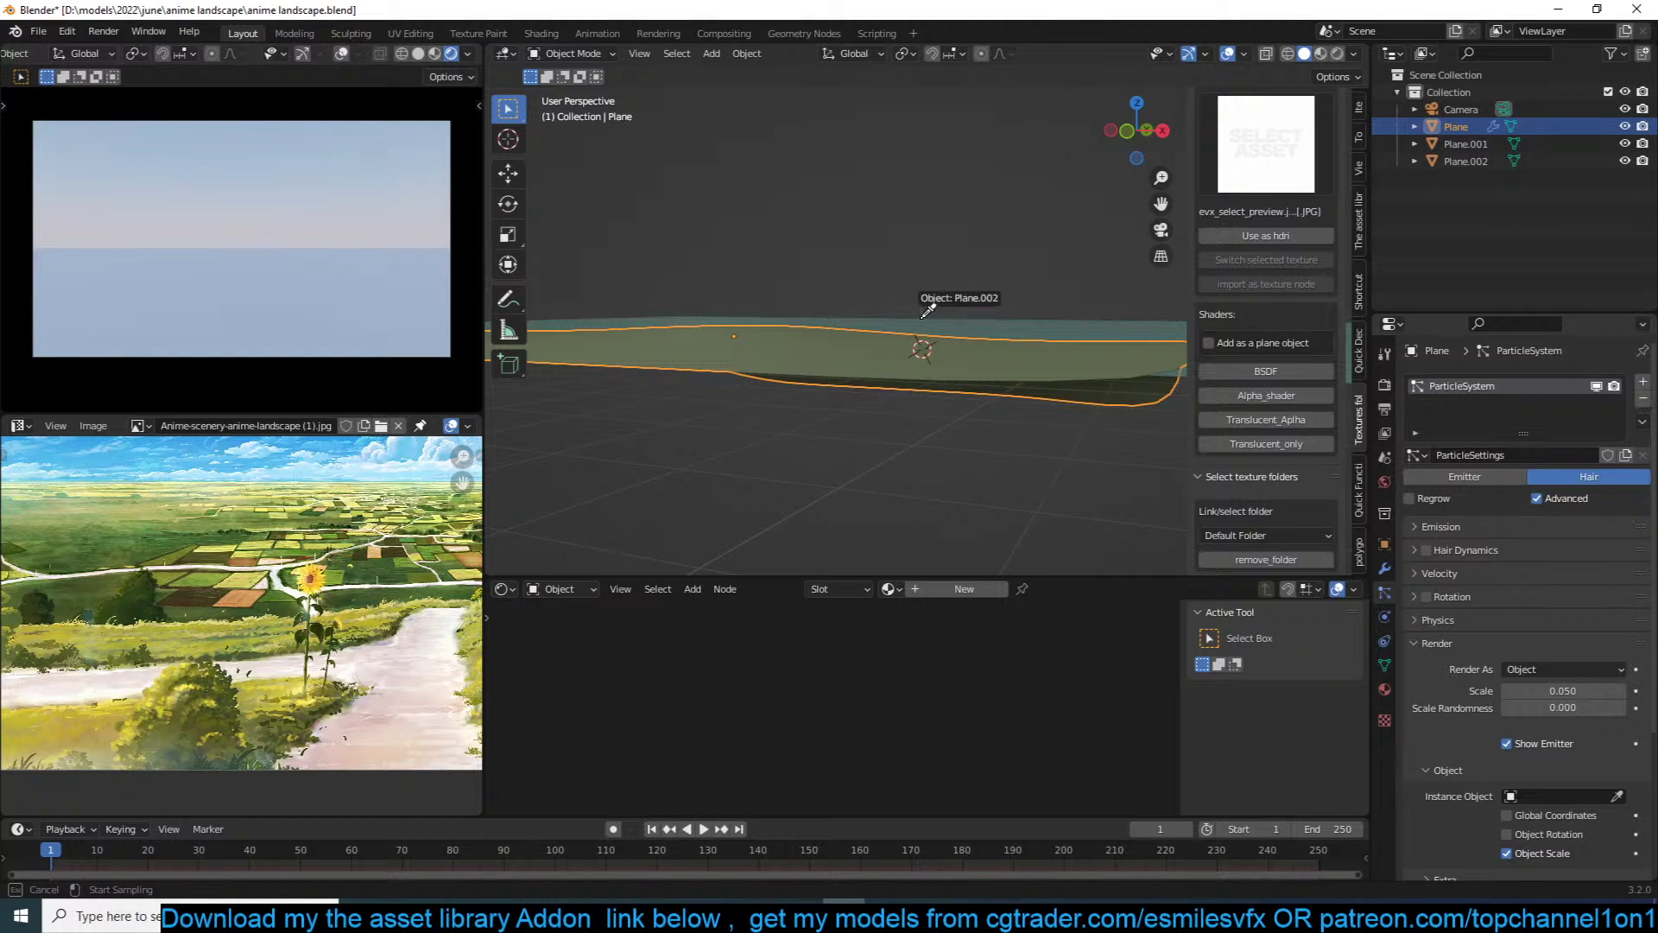
click(923, 317)
middle_drag(923, 318, 926, 337)
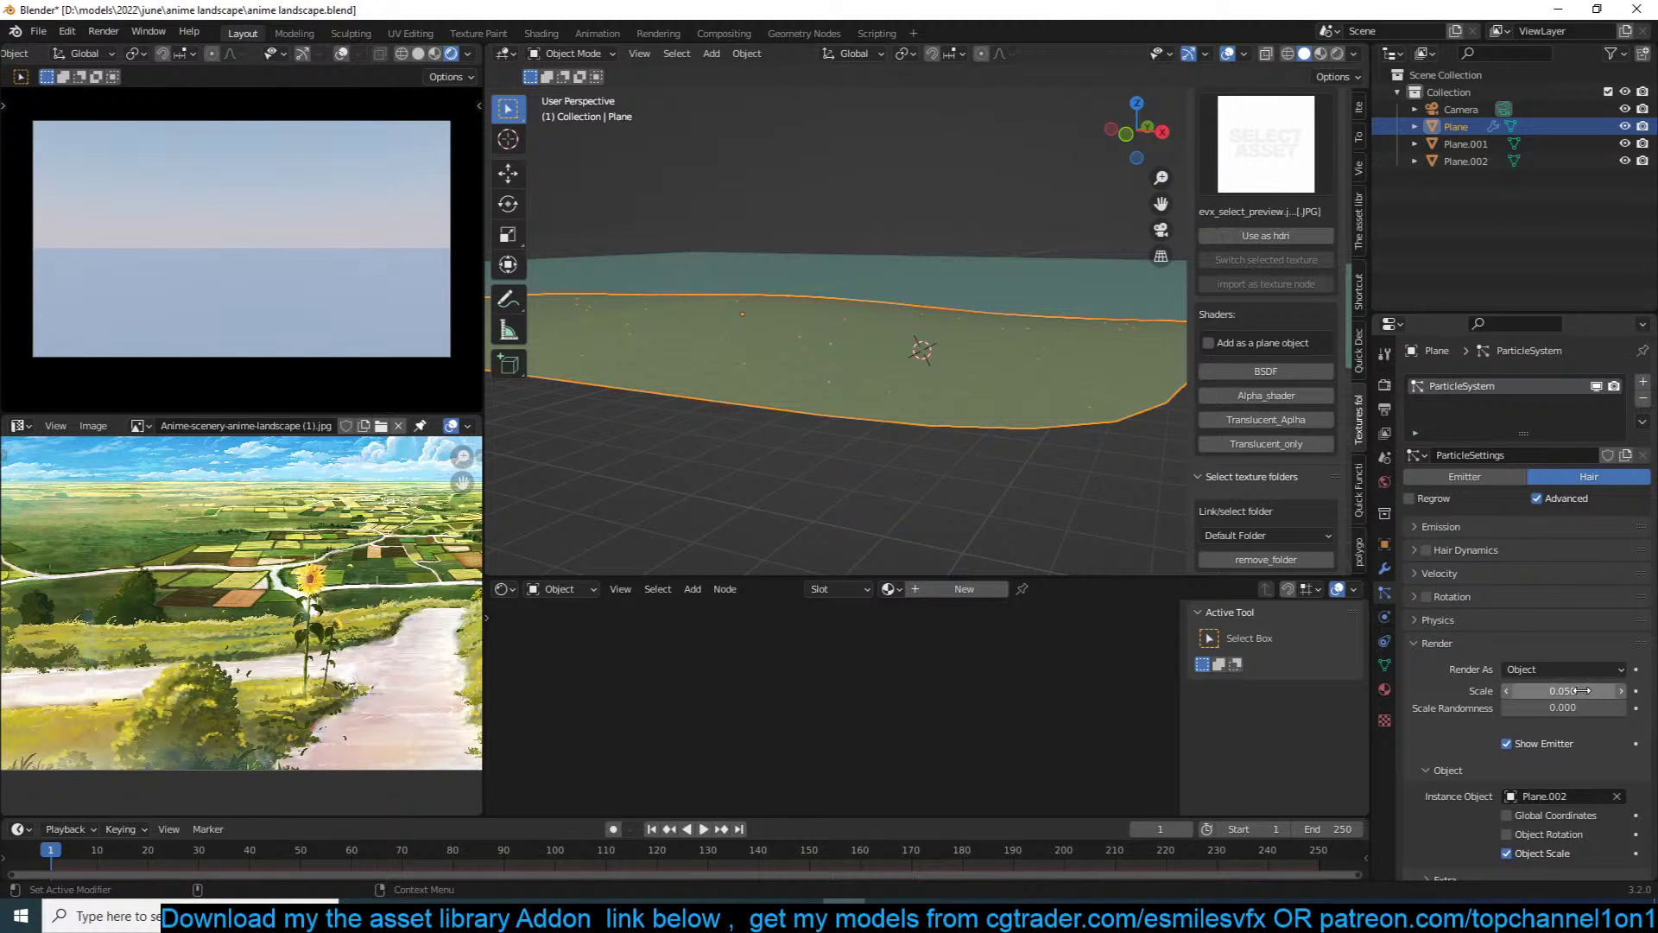
Step: Set the render scale of the grass particles to 1 and deselect everything
double_click(1563, 691)
text(1)
key(Return)
scroll(918, 346, up, 3)
middle_drag(875, 421, 976, 364)
key(alt+a)
scroll(1040, 348, down, 3)
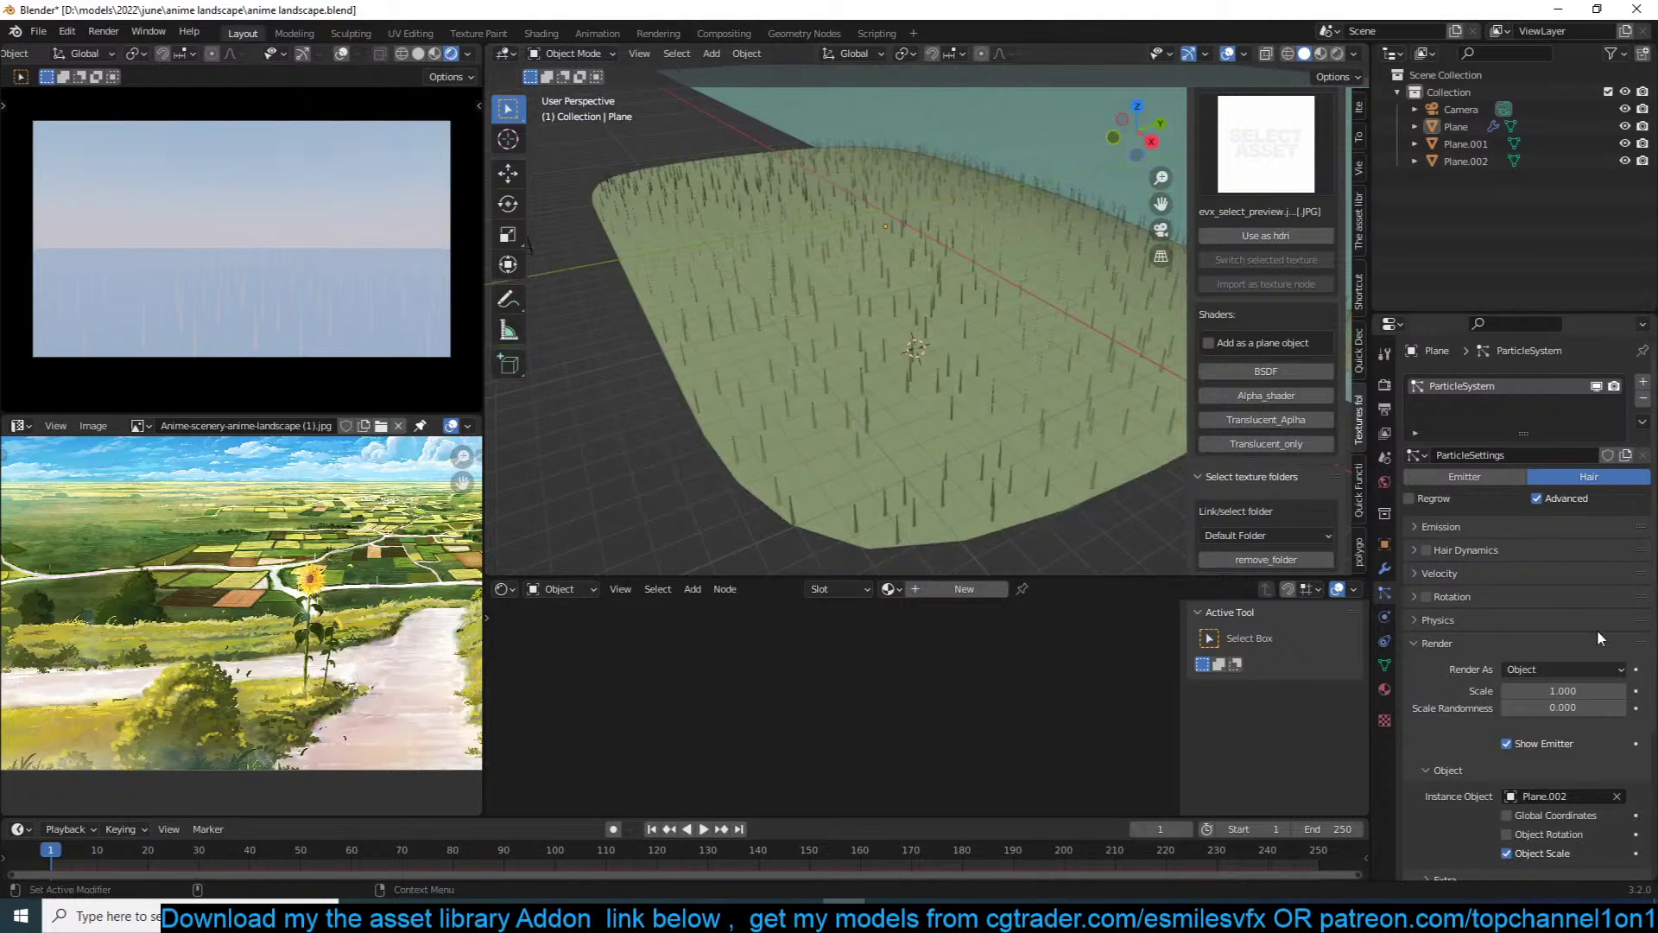
Step: Set the number of emitted grass particles to 200
scroll(1555, 618, down, 4)
click(1439, 508)
click(1440, 526)
double_click(1550, 553)
text(2)
key(Return)
scroll(1517, 666, down, 2)
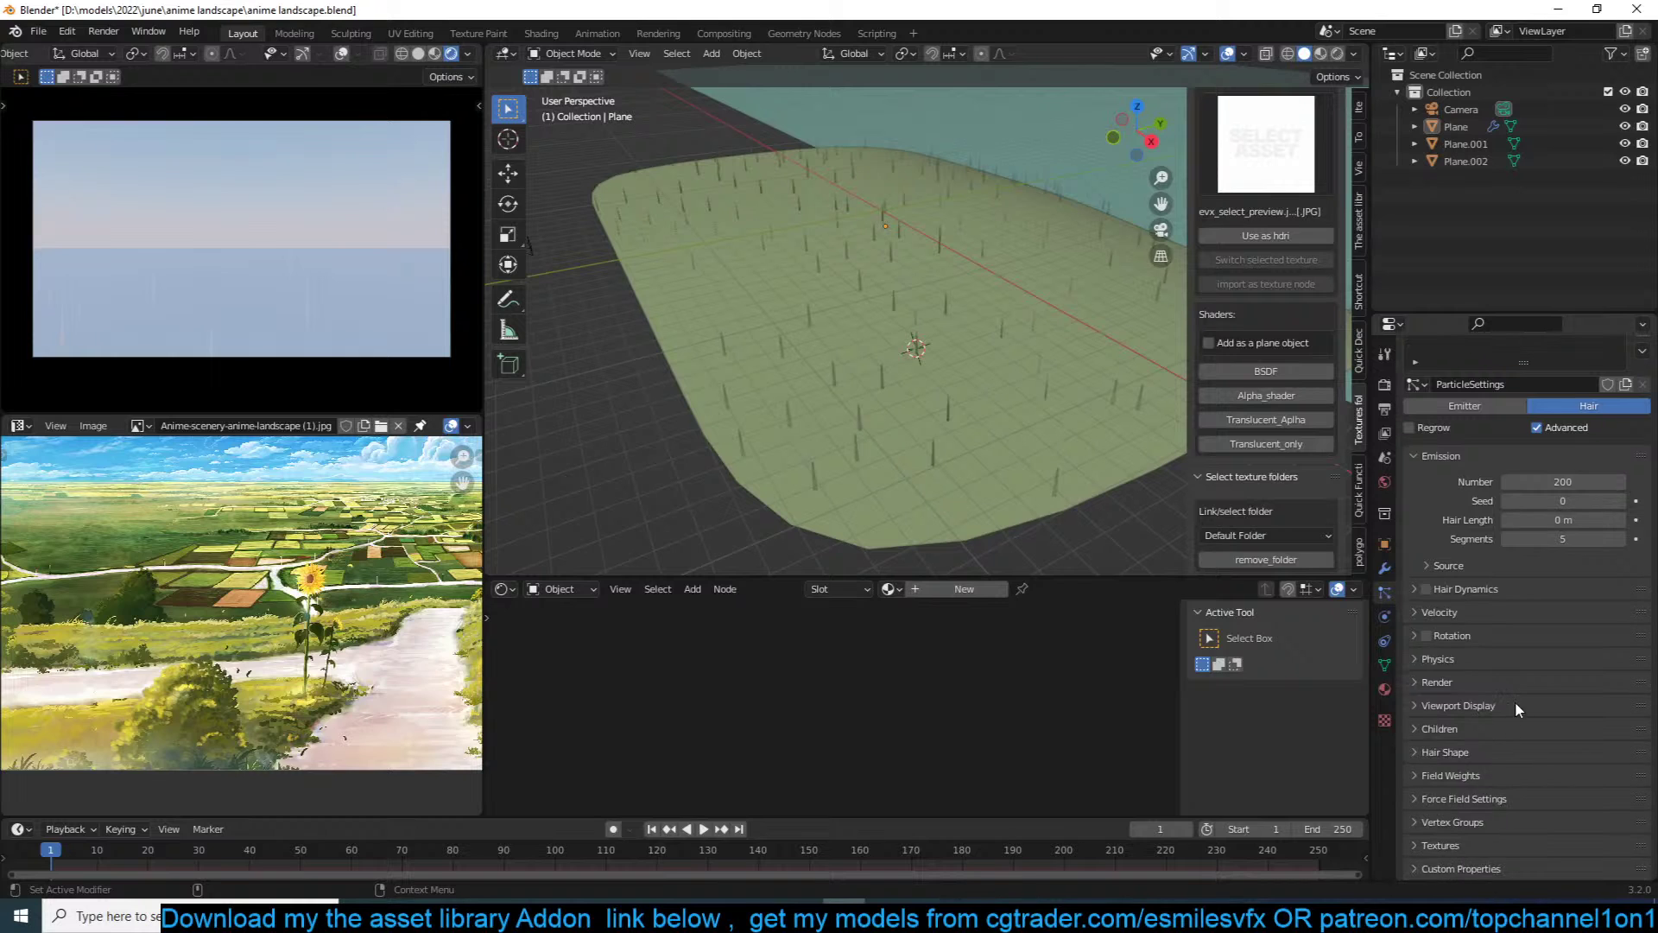
Step: Turn on simple children for the grass particles with a display amount of 12 and a radius of 1.63 m
click(1460, 686)
click(1463, 683)
click(1479, 728)
click(1542, 753)
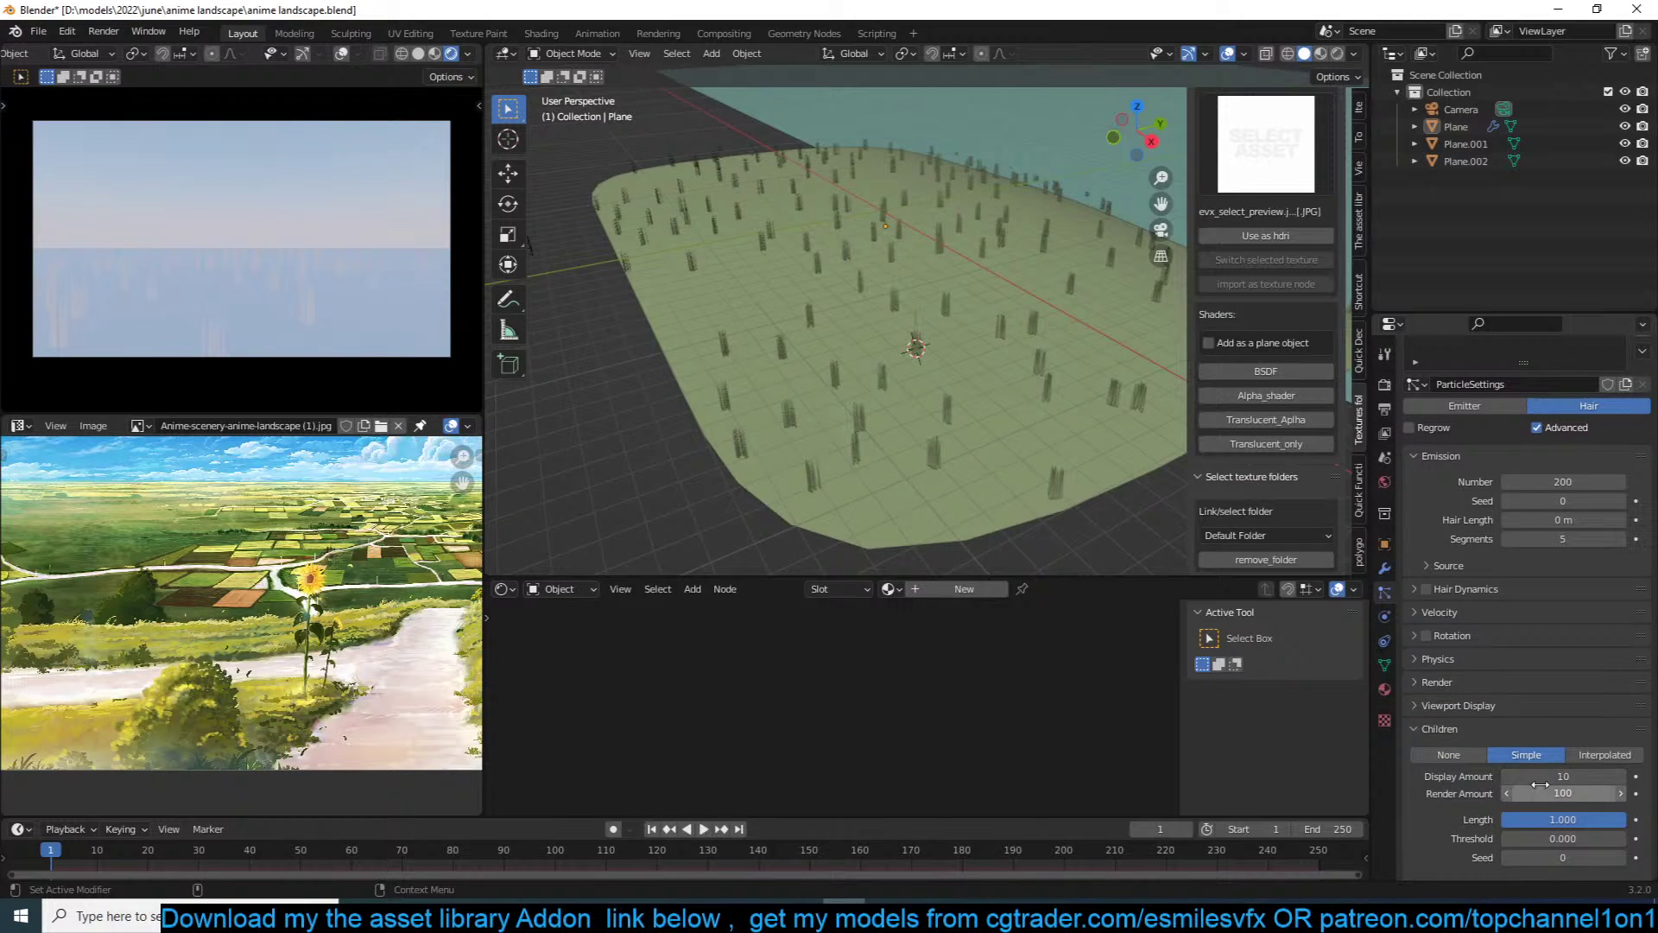
drag(1560, 777, 1615, 796)
scroll(1559, 783, down, 4)
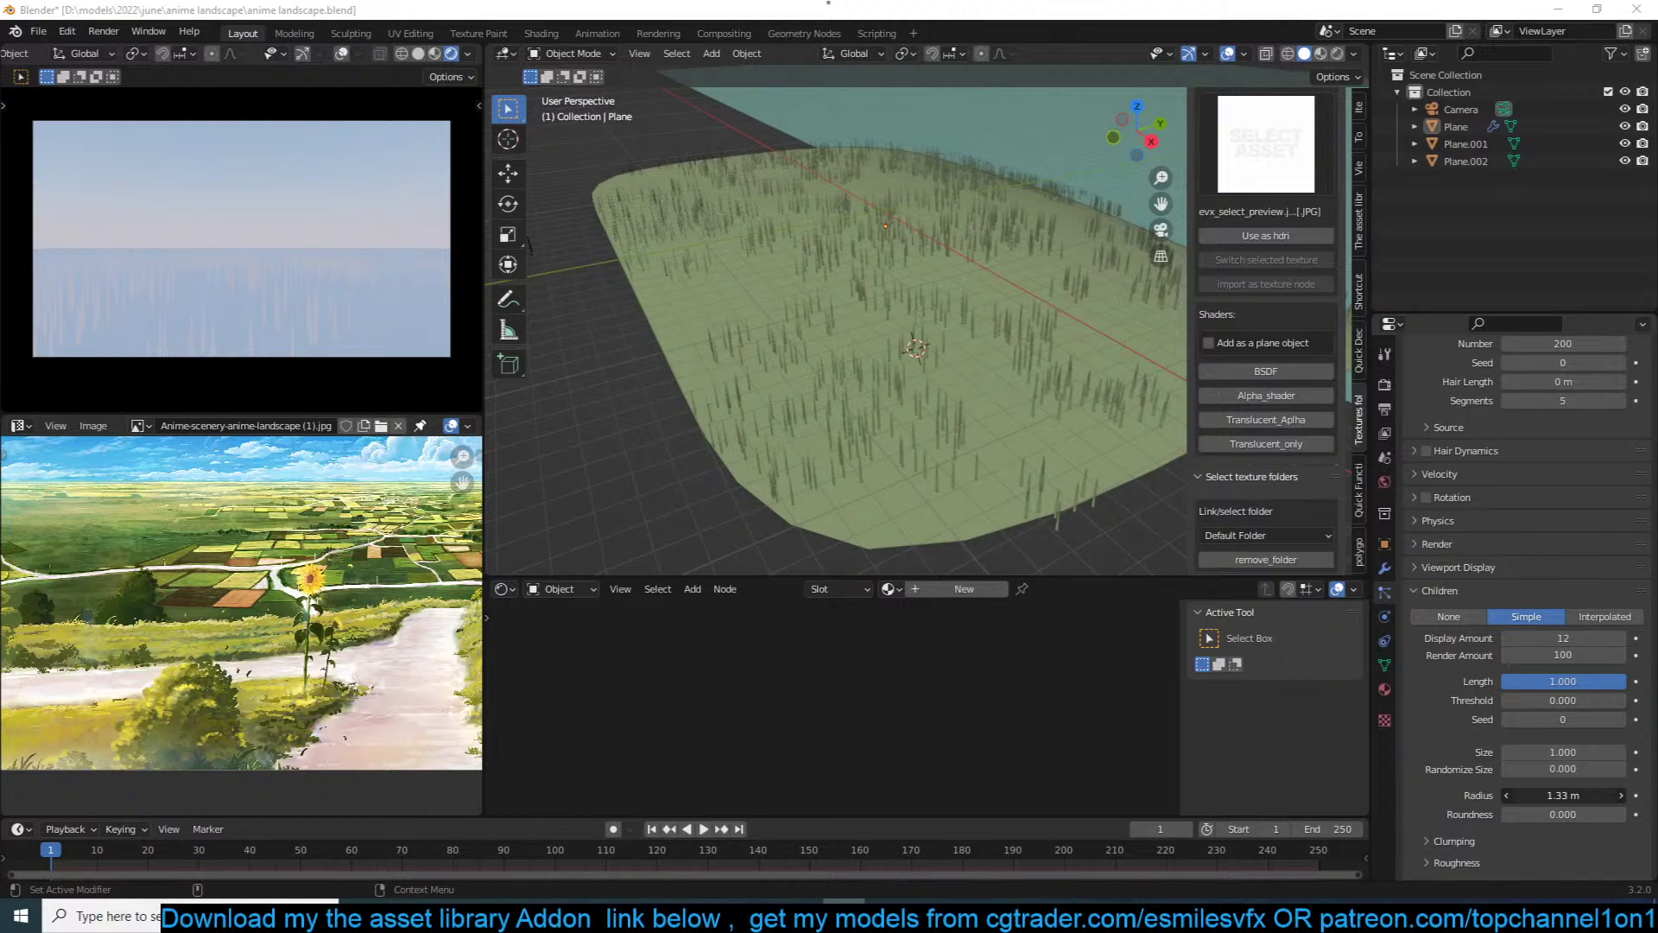
drag(1615, 795, 1450, 794)
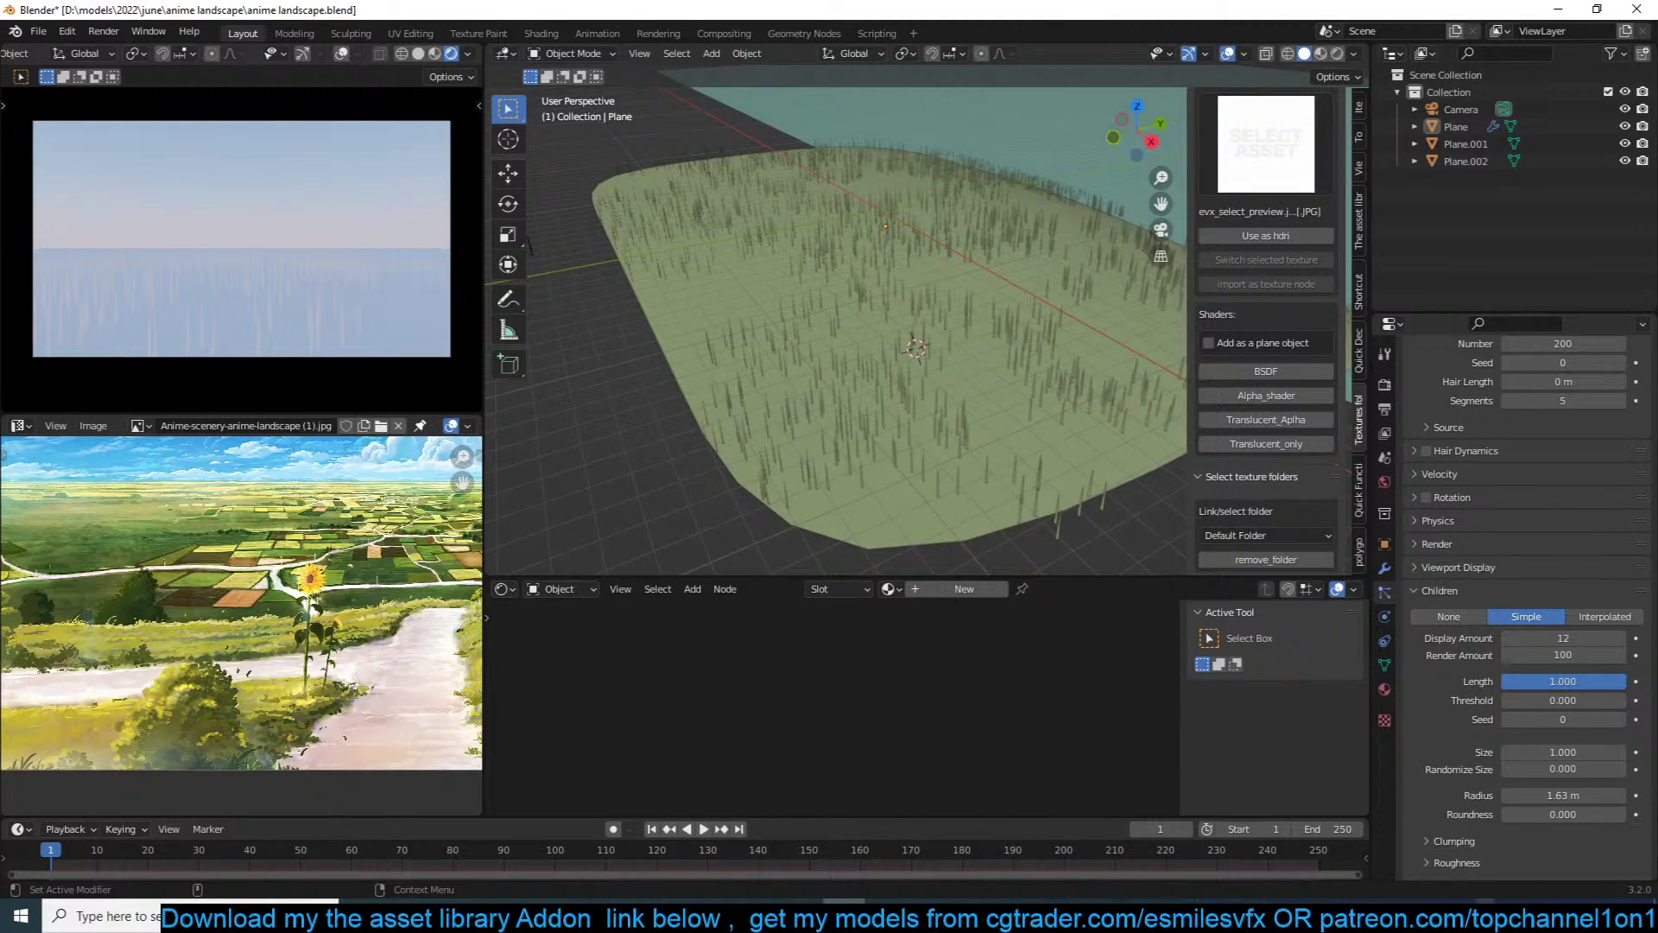
click(1486, 917)
right_click(1463, 850)
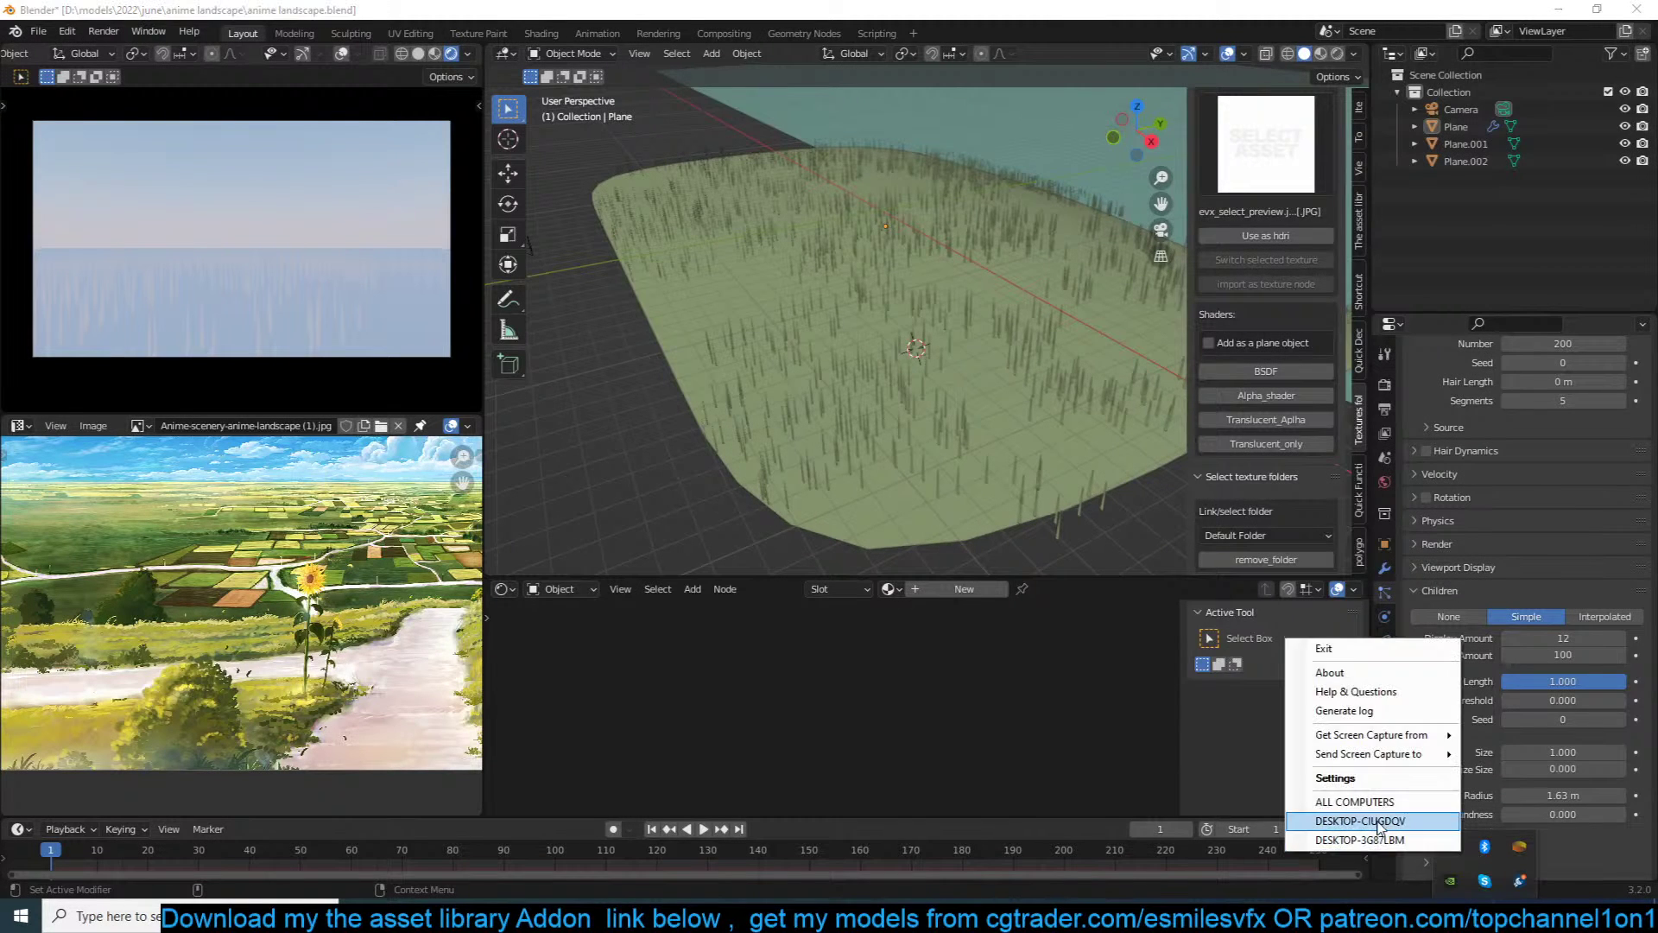
click(1398, 672)
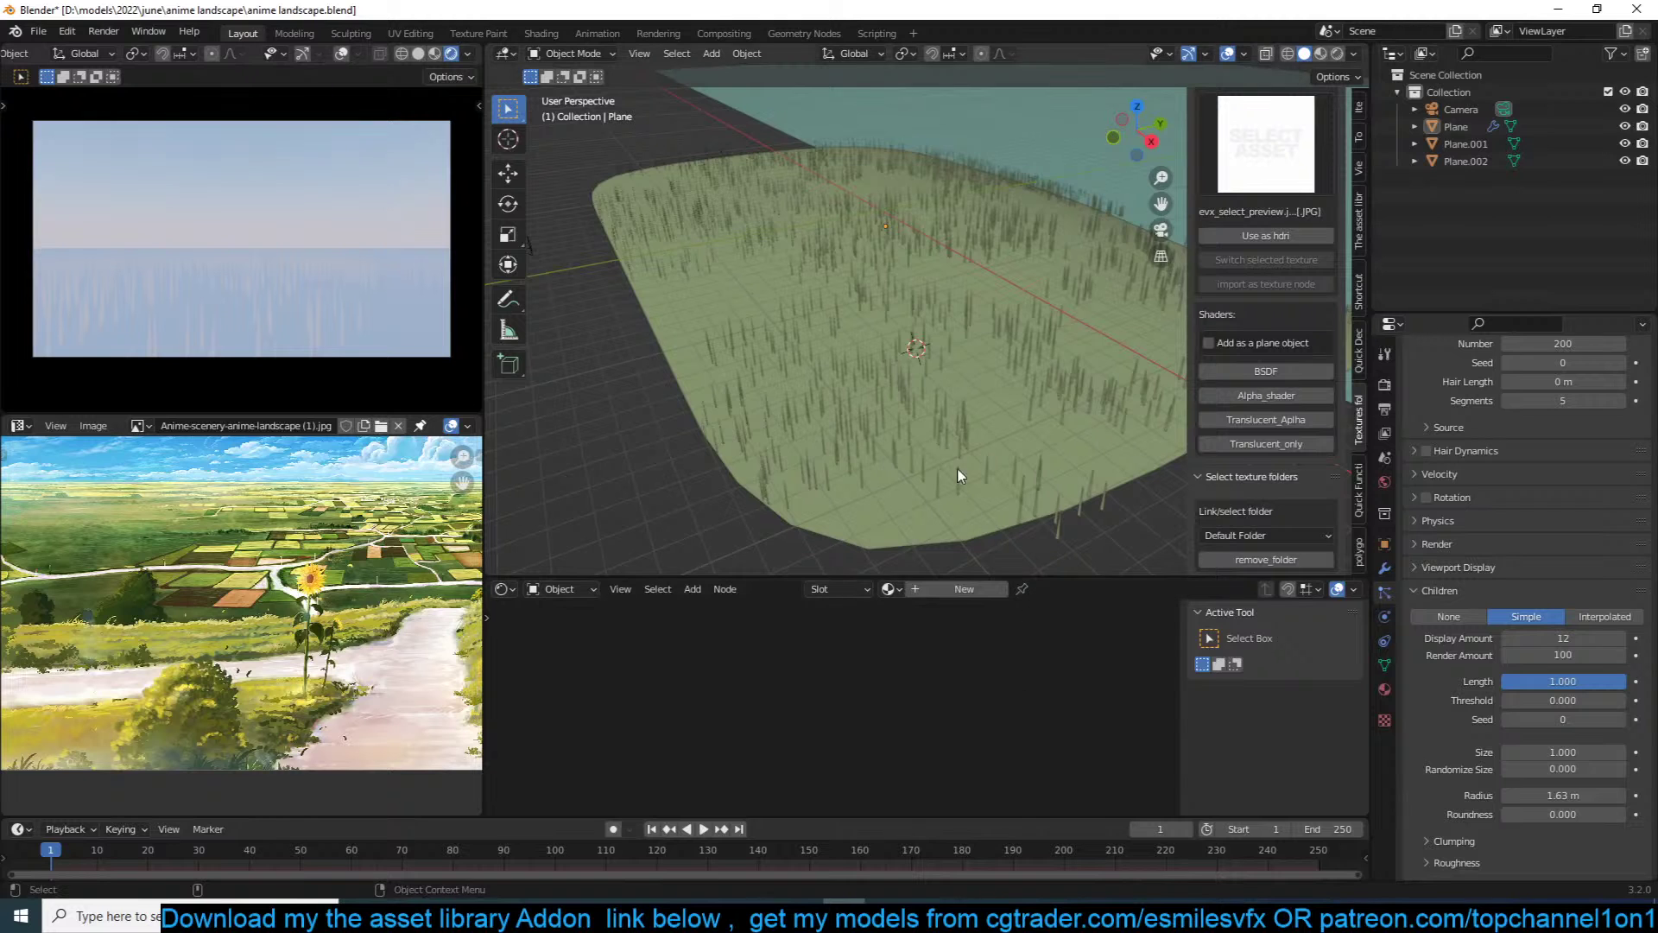
Step: Set the number of emitted grass particles on the ground plane to 500 and deselect everything
click(997, 412)
scroll(1567, 423, up, 4)
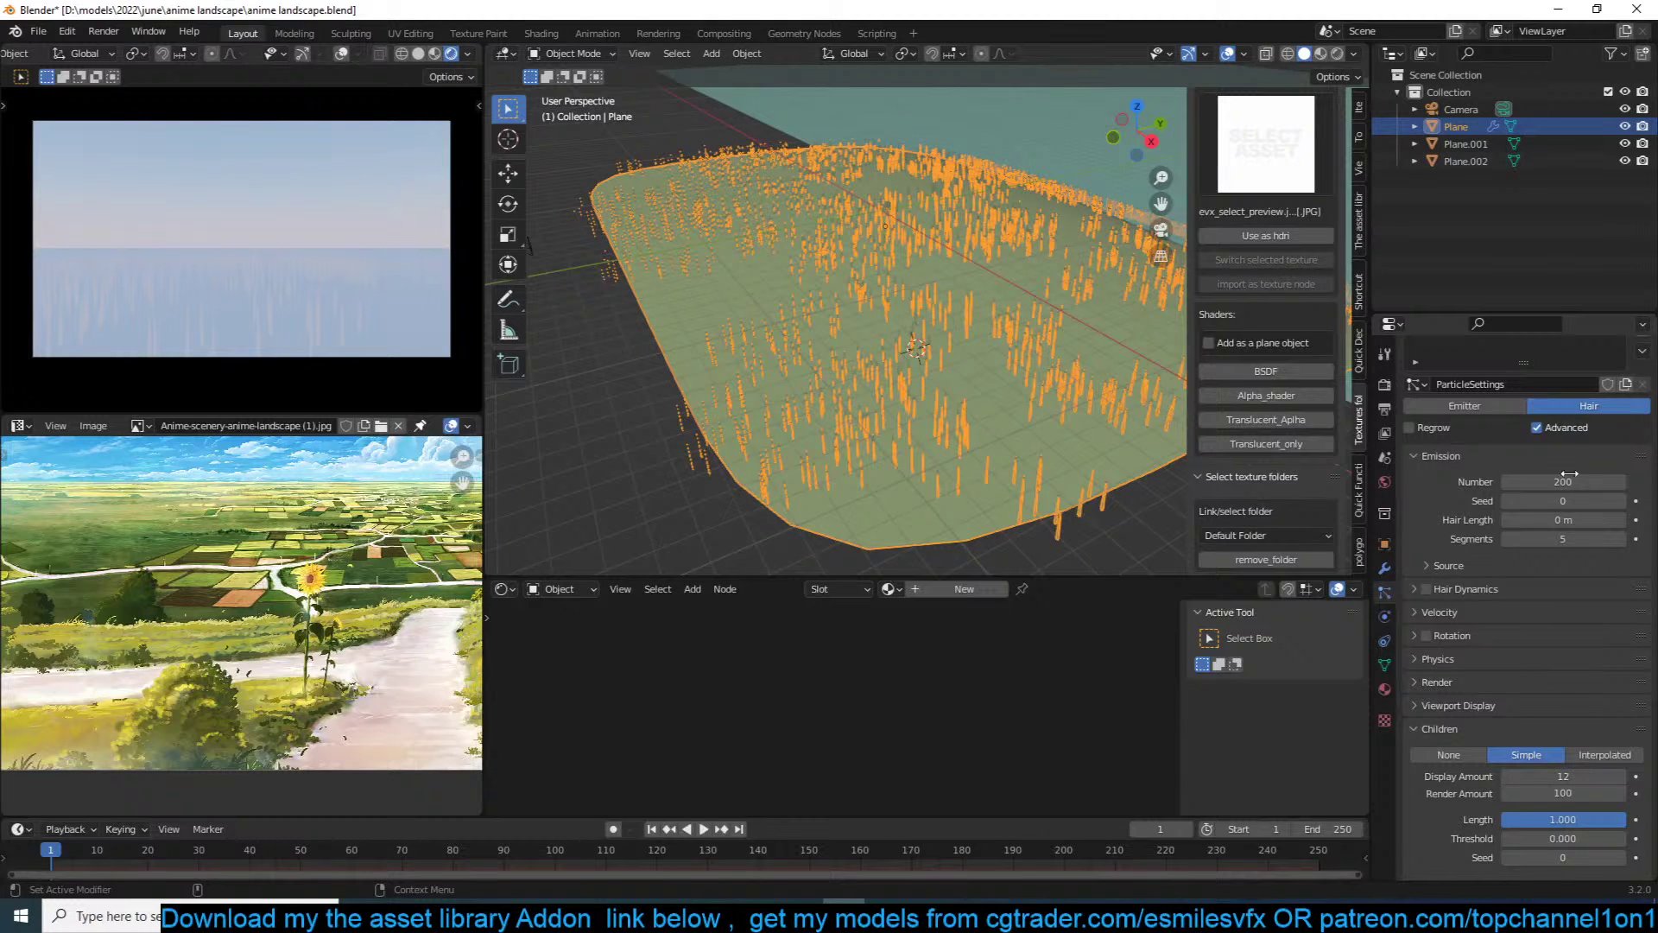
key(Return)
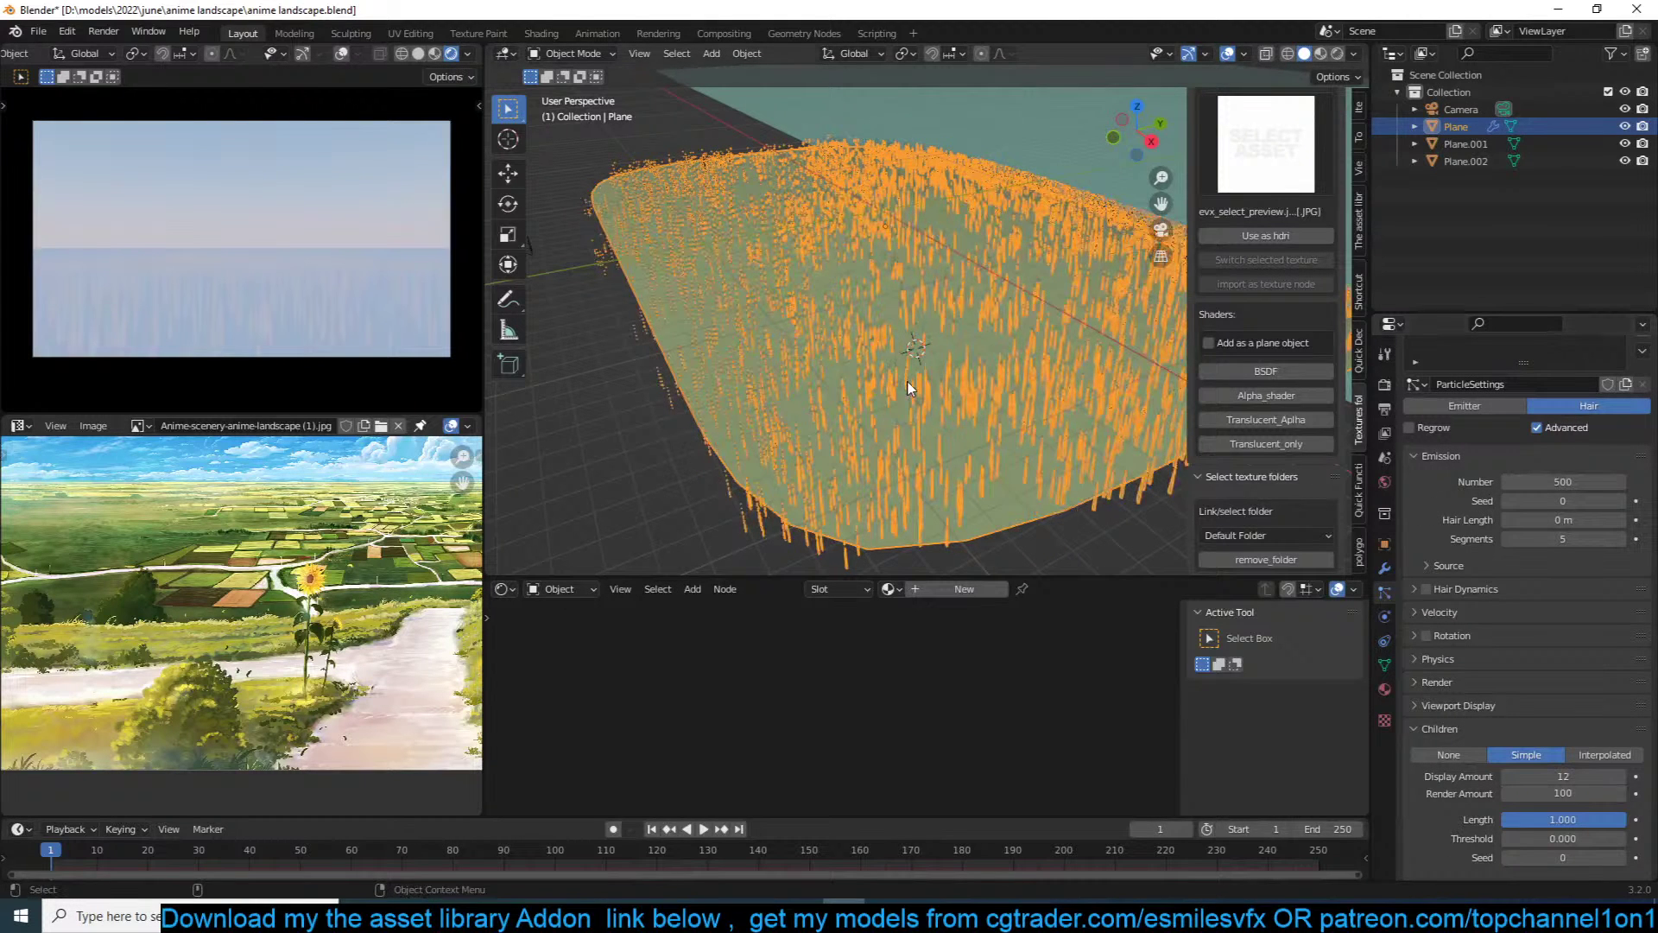
key(alt+a)
scroll(910, 389, down, 3)
middle_drag(909, 389, 887, 362)
scroll(237, 682, down, 2)
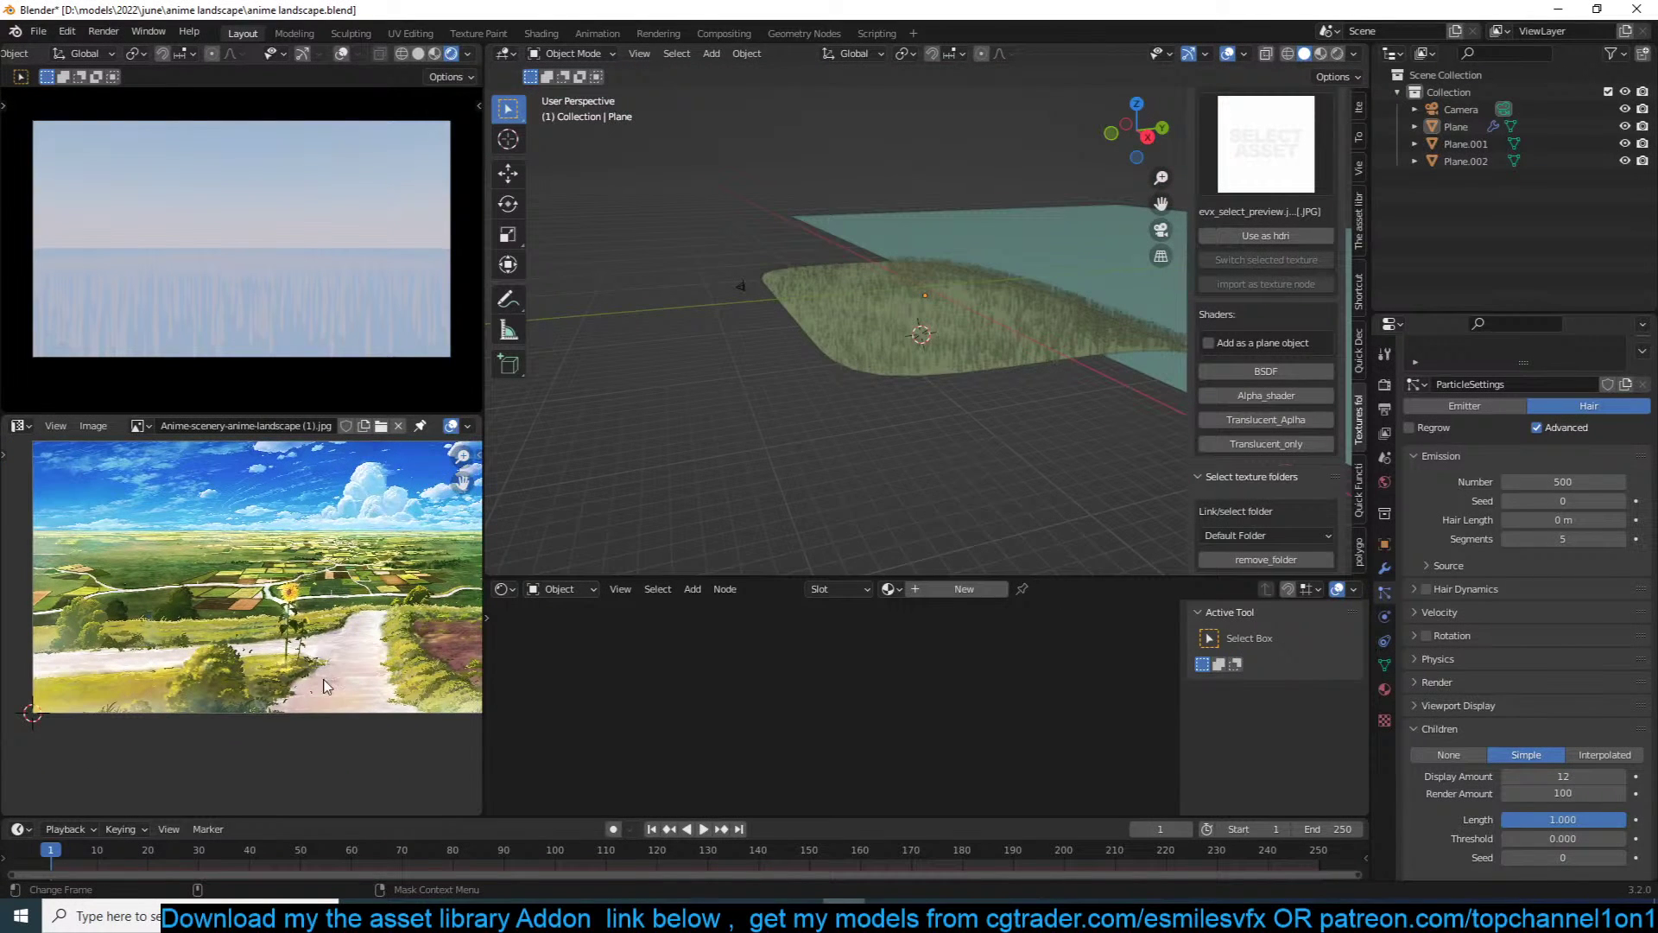
scroll(886, 386, up, 2)
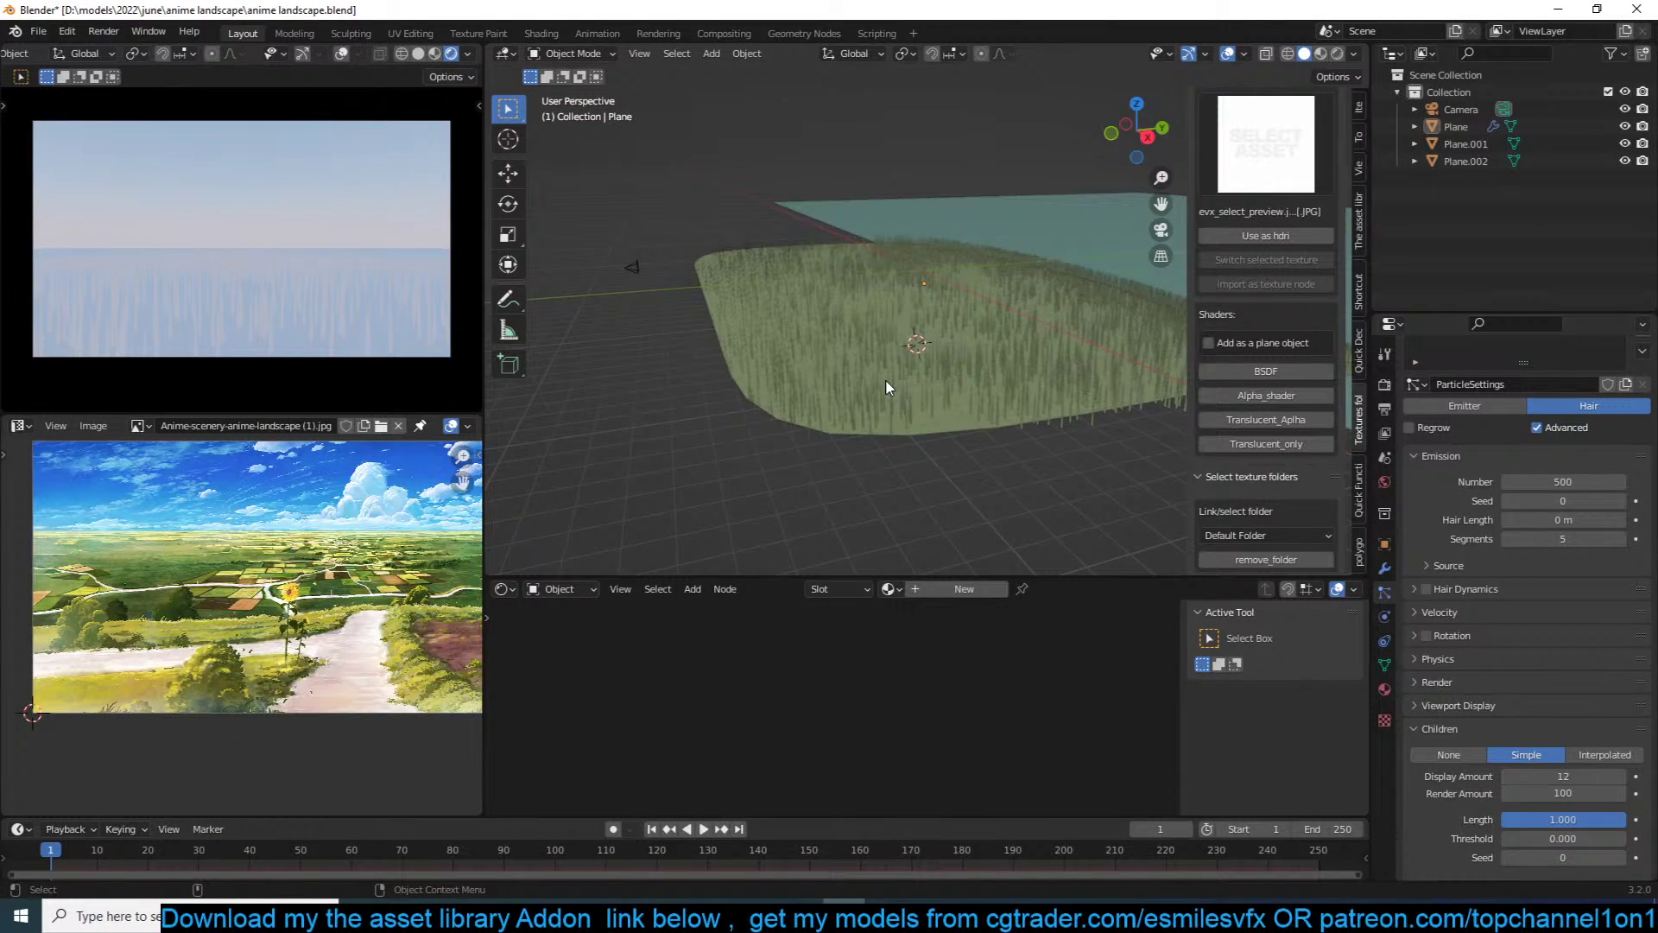
Step: Add a Bézier curve over the grass, resize it to a scale of about -9.8 and rotate it 90° about Z
key(KP_7)
scroll(892, 382, down, 2)
scroll(840, 285, up, 3)
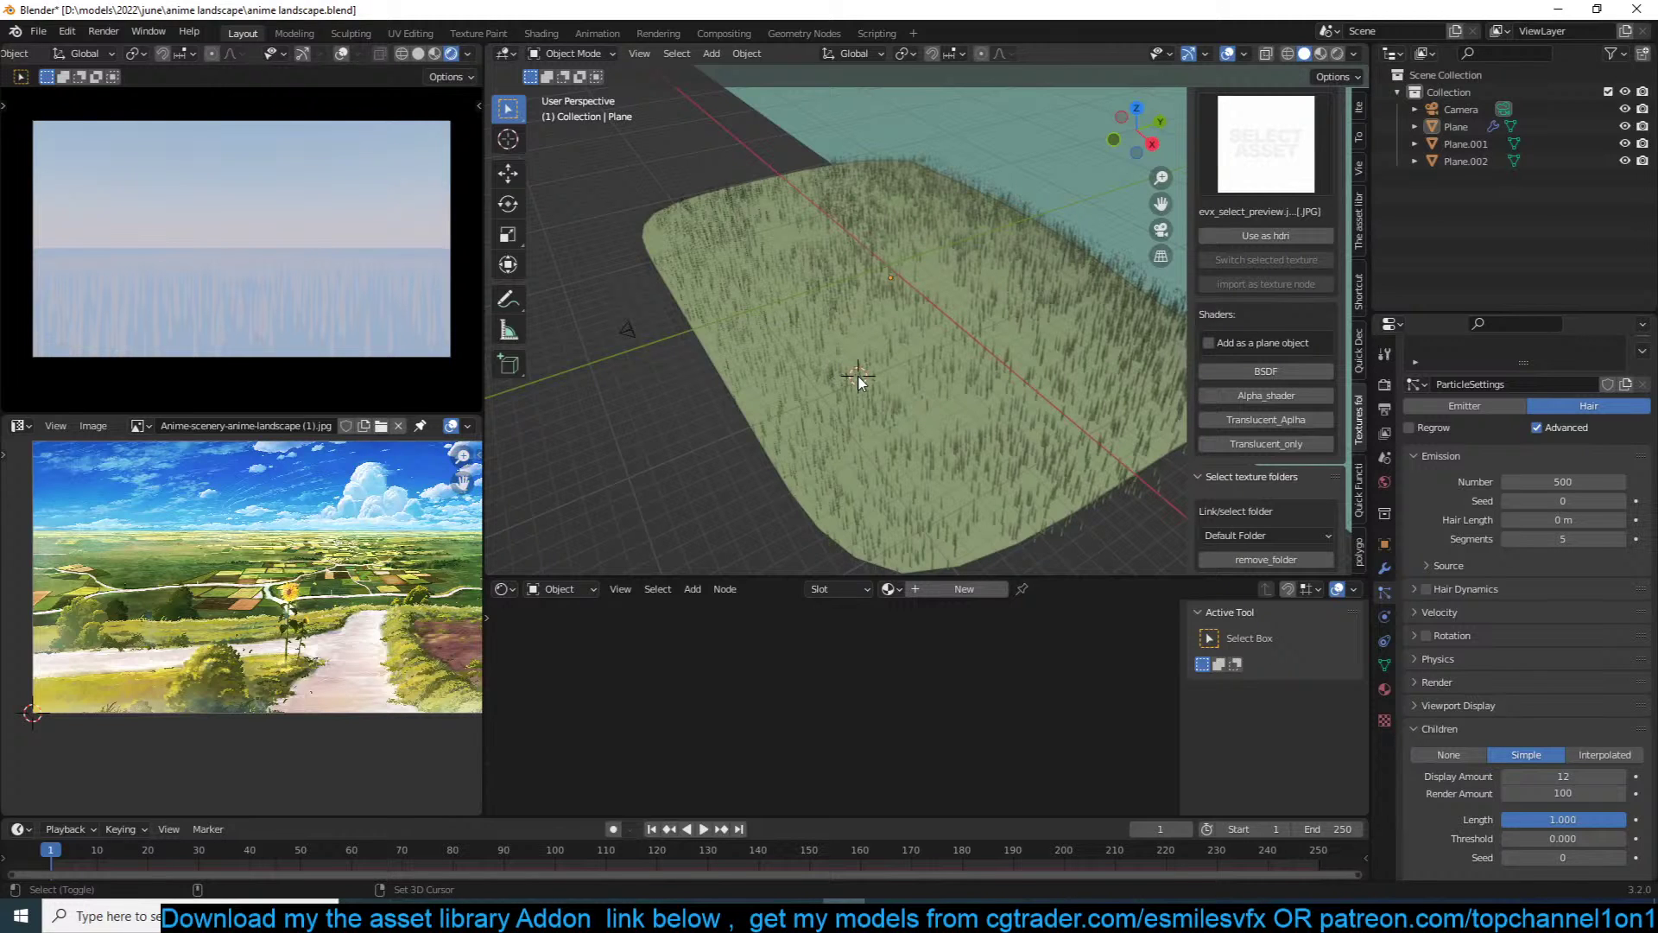
key(shift+a)
mouse_move(806, 394)
click(922, 395)
key(s)
click(1113, 323)
text(rz)
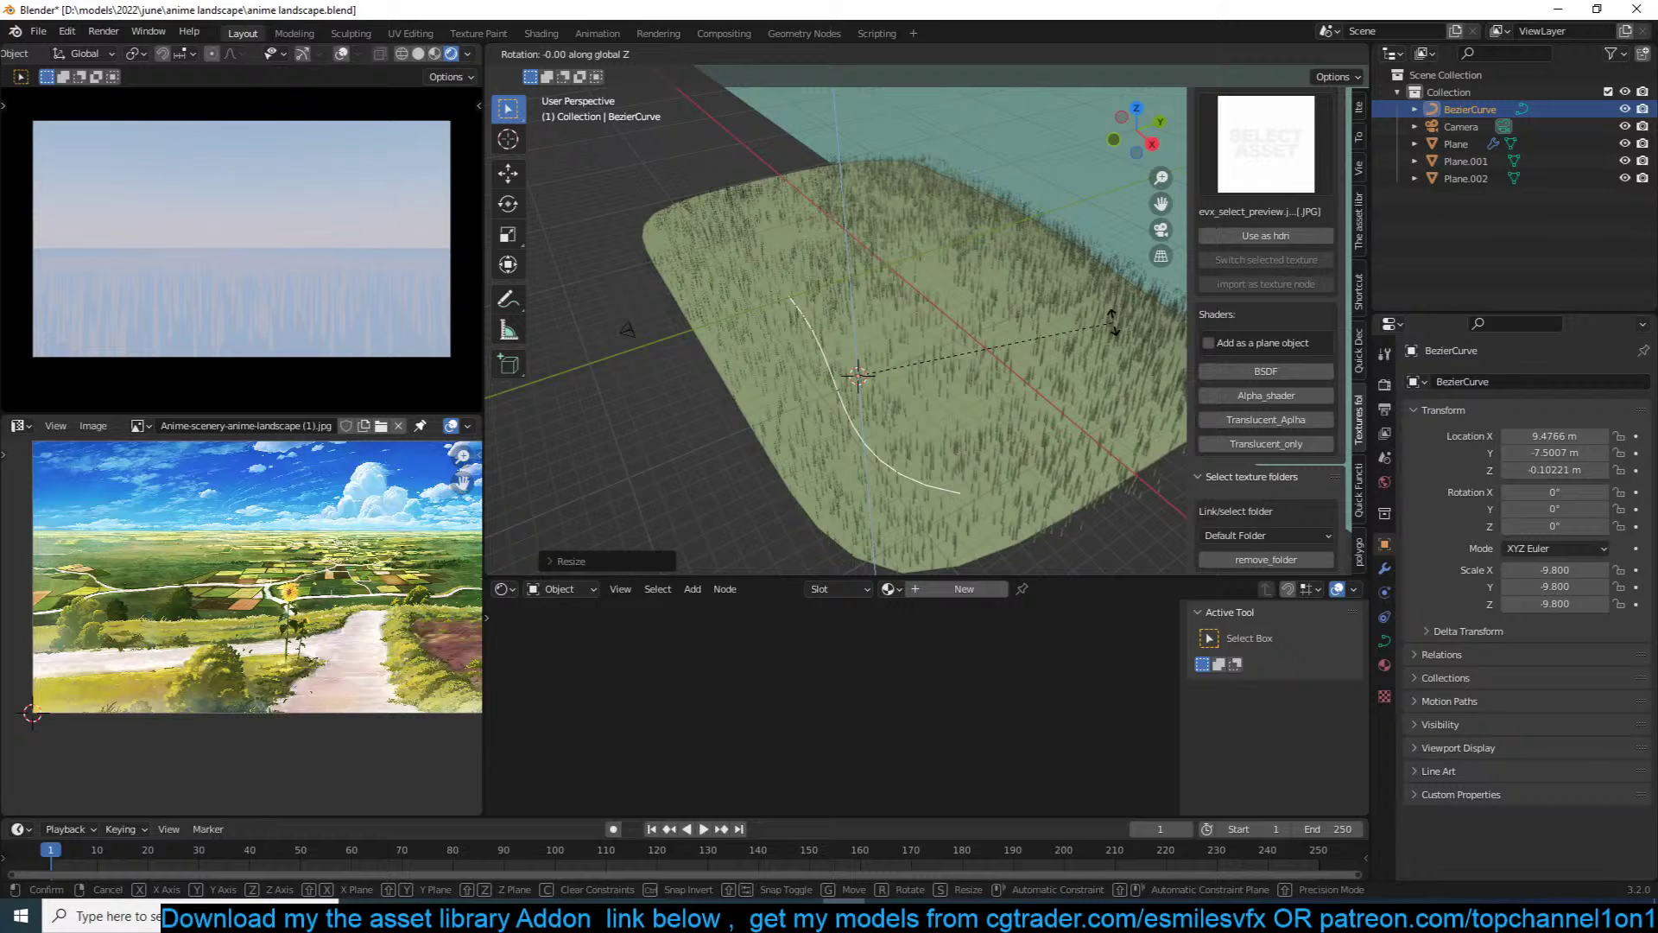
text(90)
key(Return)
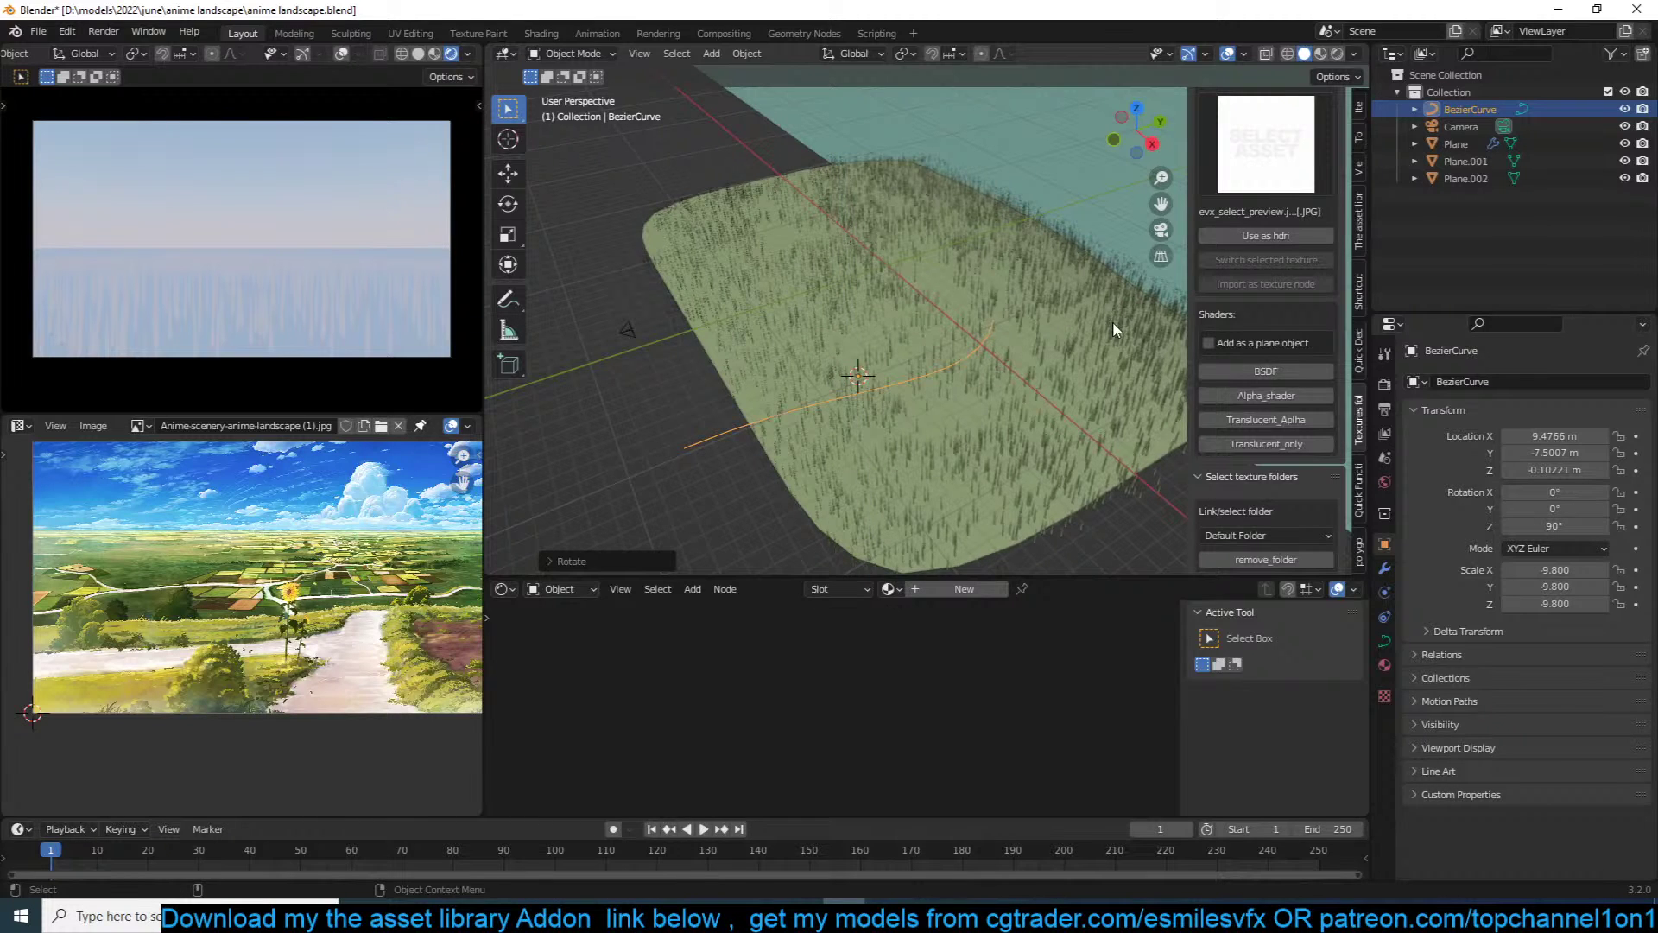
Step: Straighten the curve with Automatic handles, move it to the middle of the ground plane and scale its points up to about 1.8
key(KP_7)
key(Tab)
key(v)
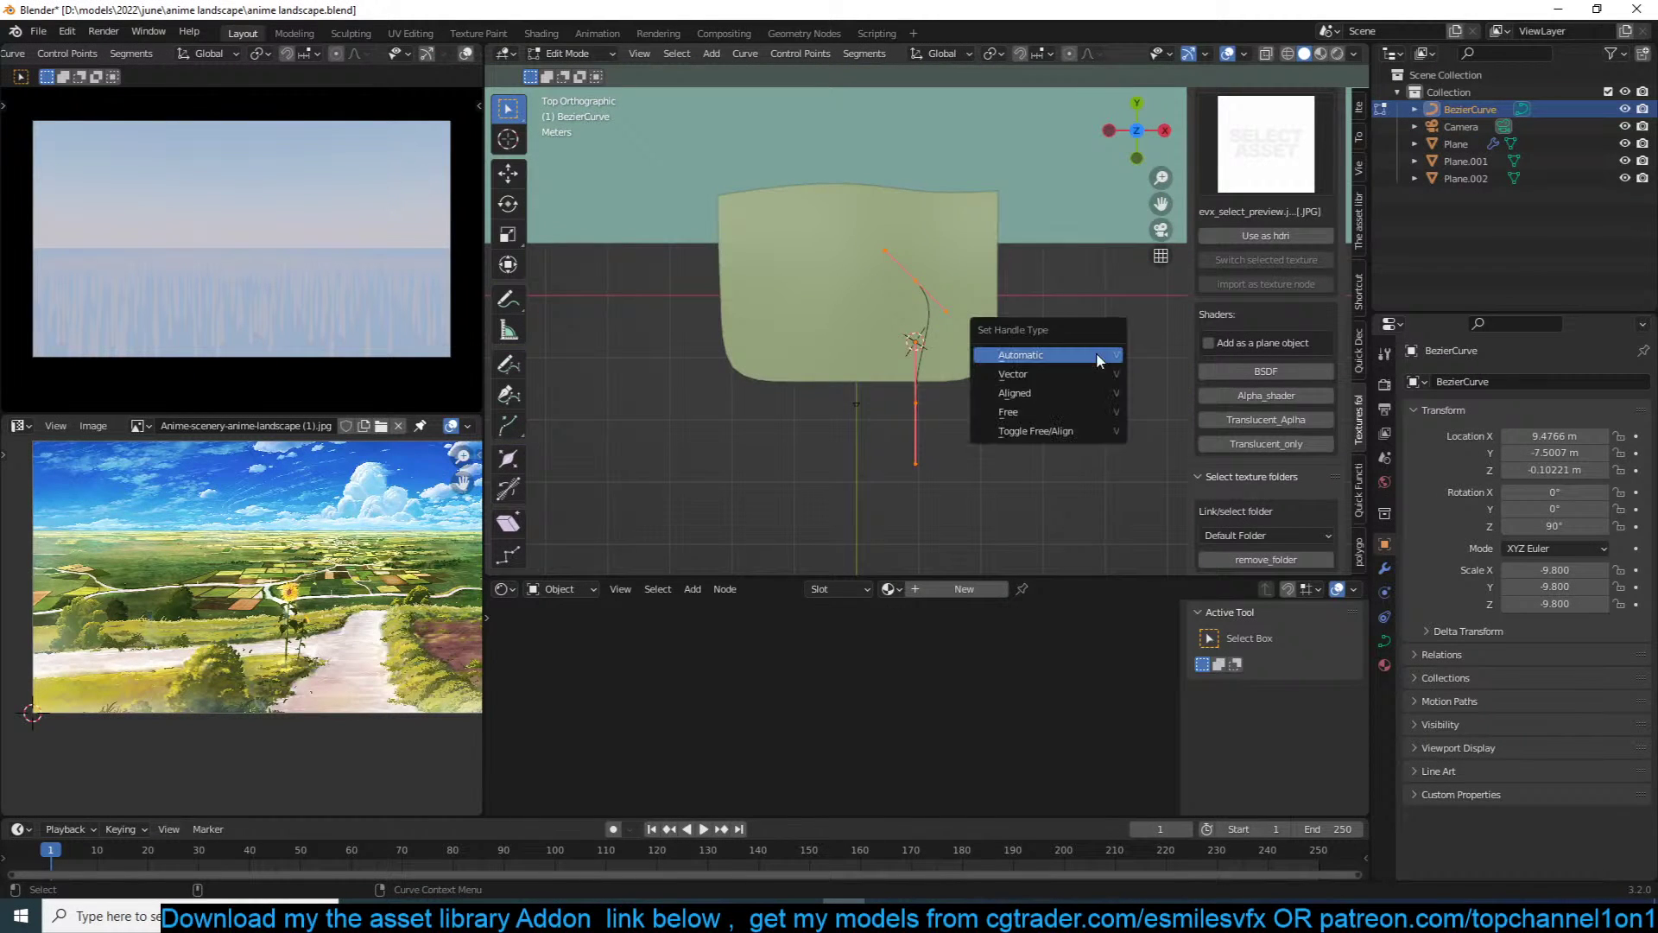
click(978, 349)
key(g)
click(930, 303)
key(s)
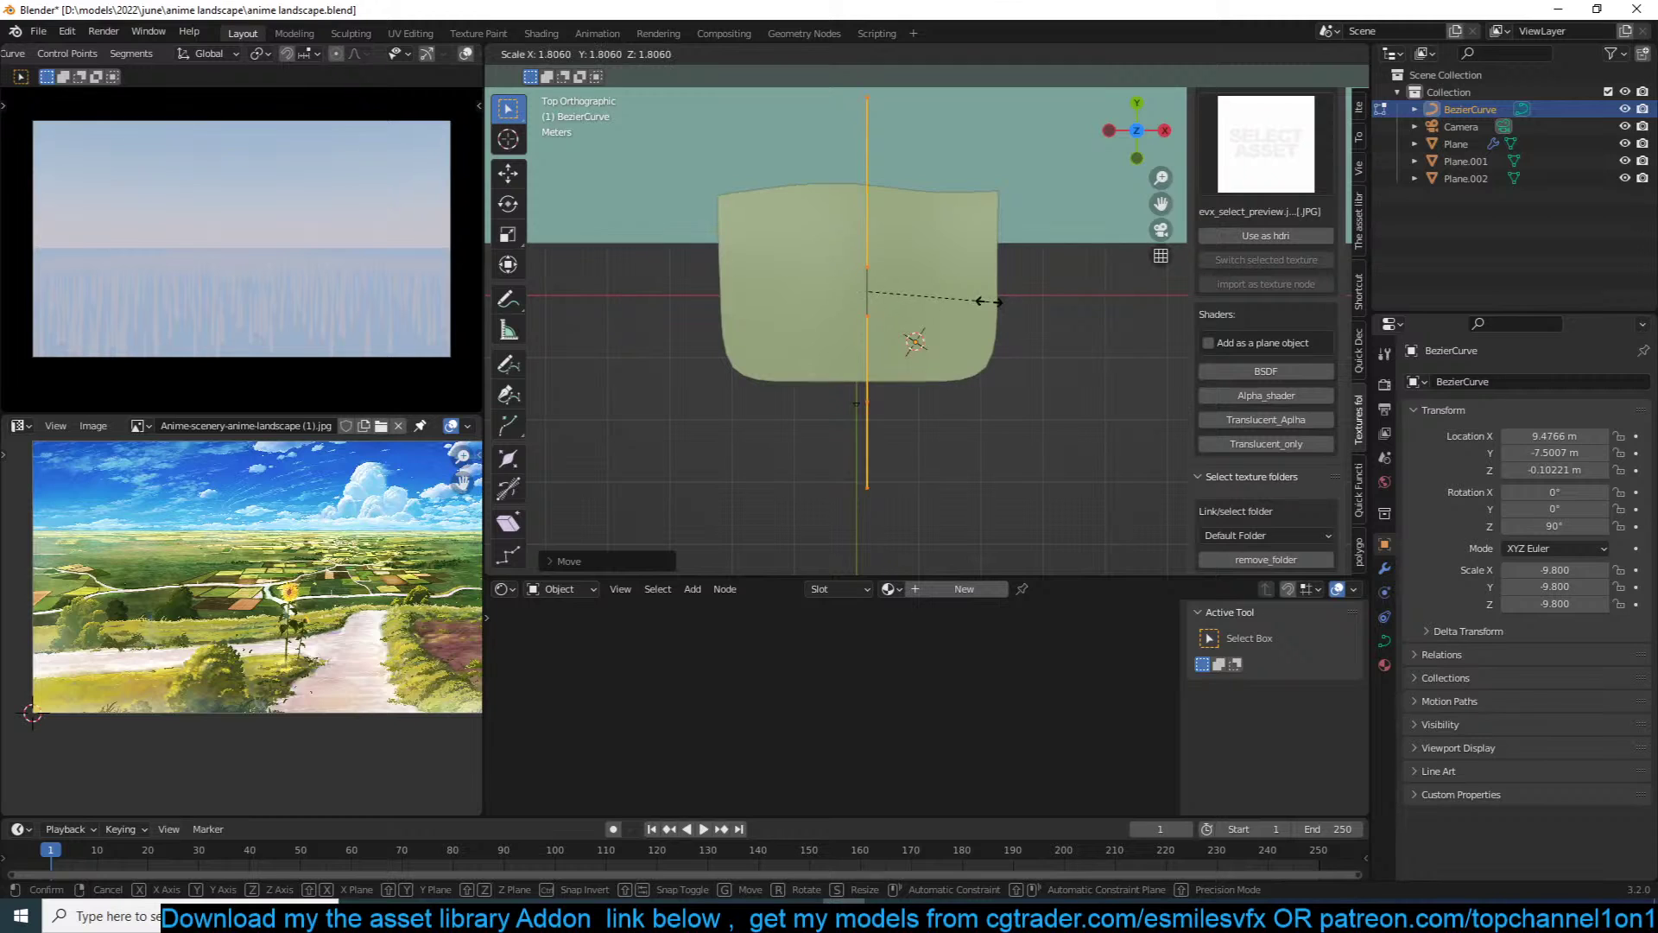
click(979, 301)
key(Tab)
Step: Give the curve a round bevel with a depth of 0.14 m to form a tube
middle_drag(979, 301, 878, 351)
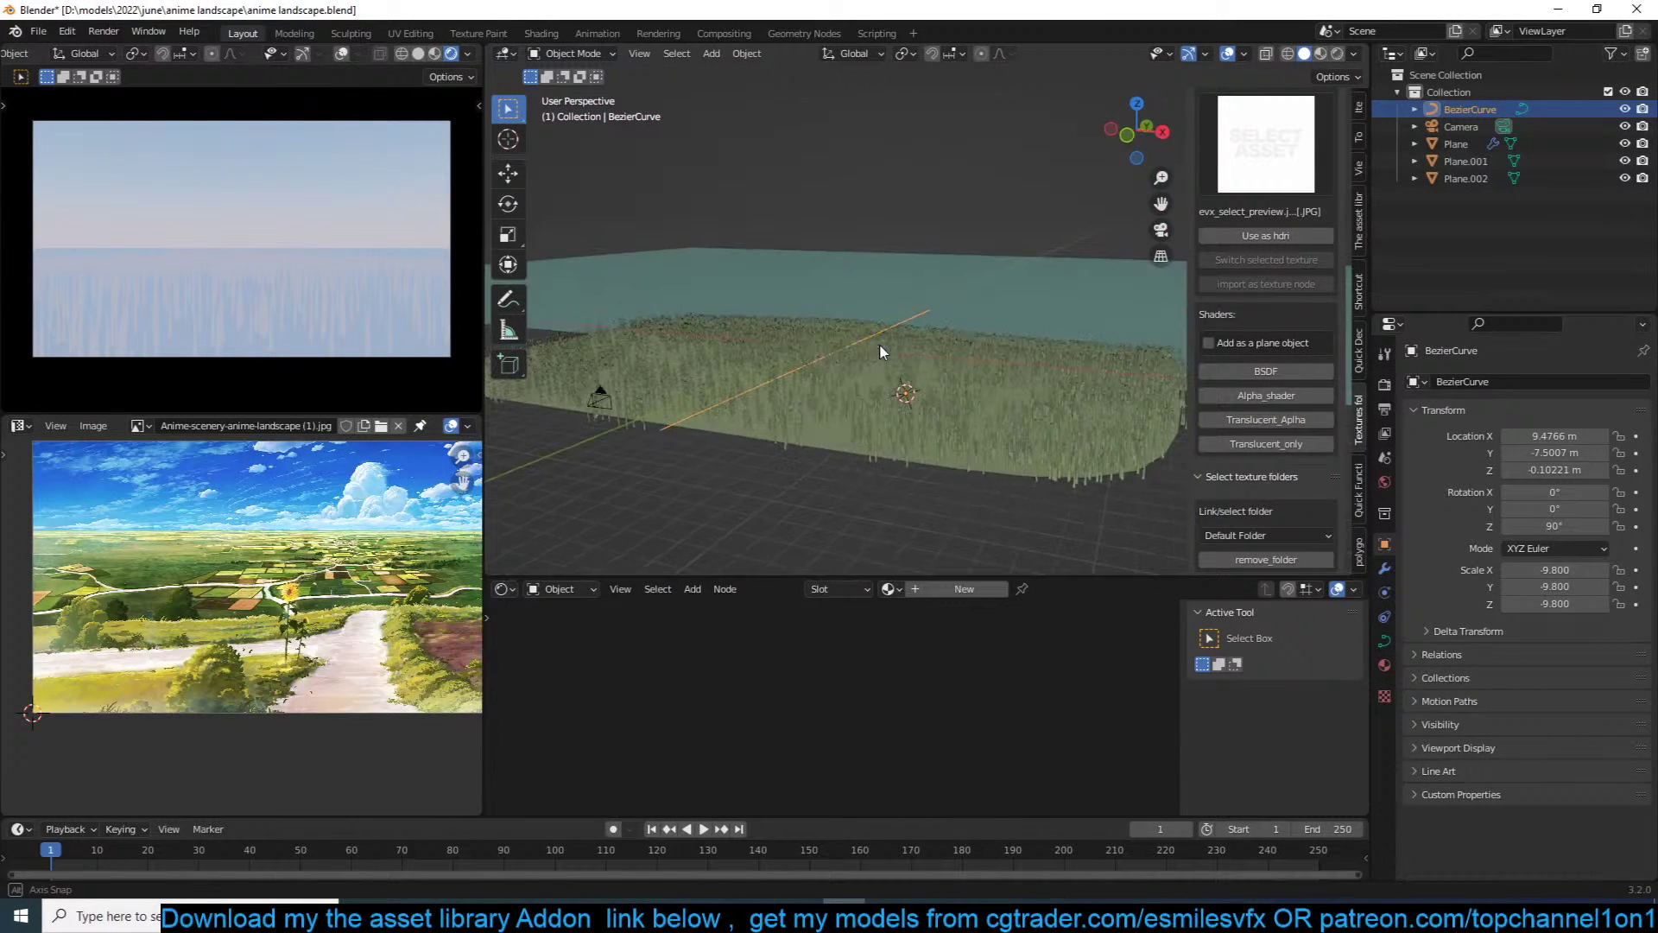
click(1384, 640)
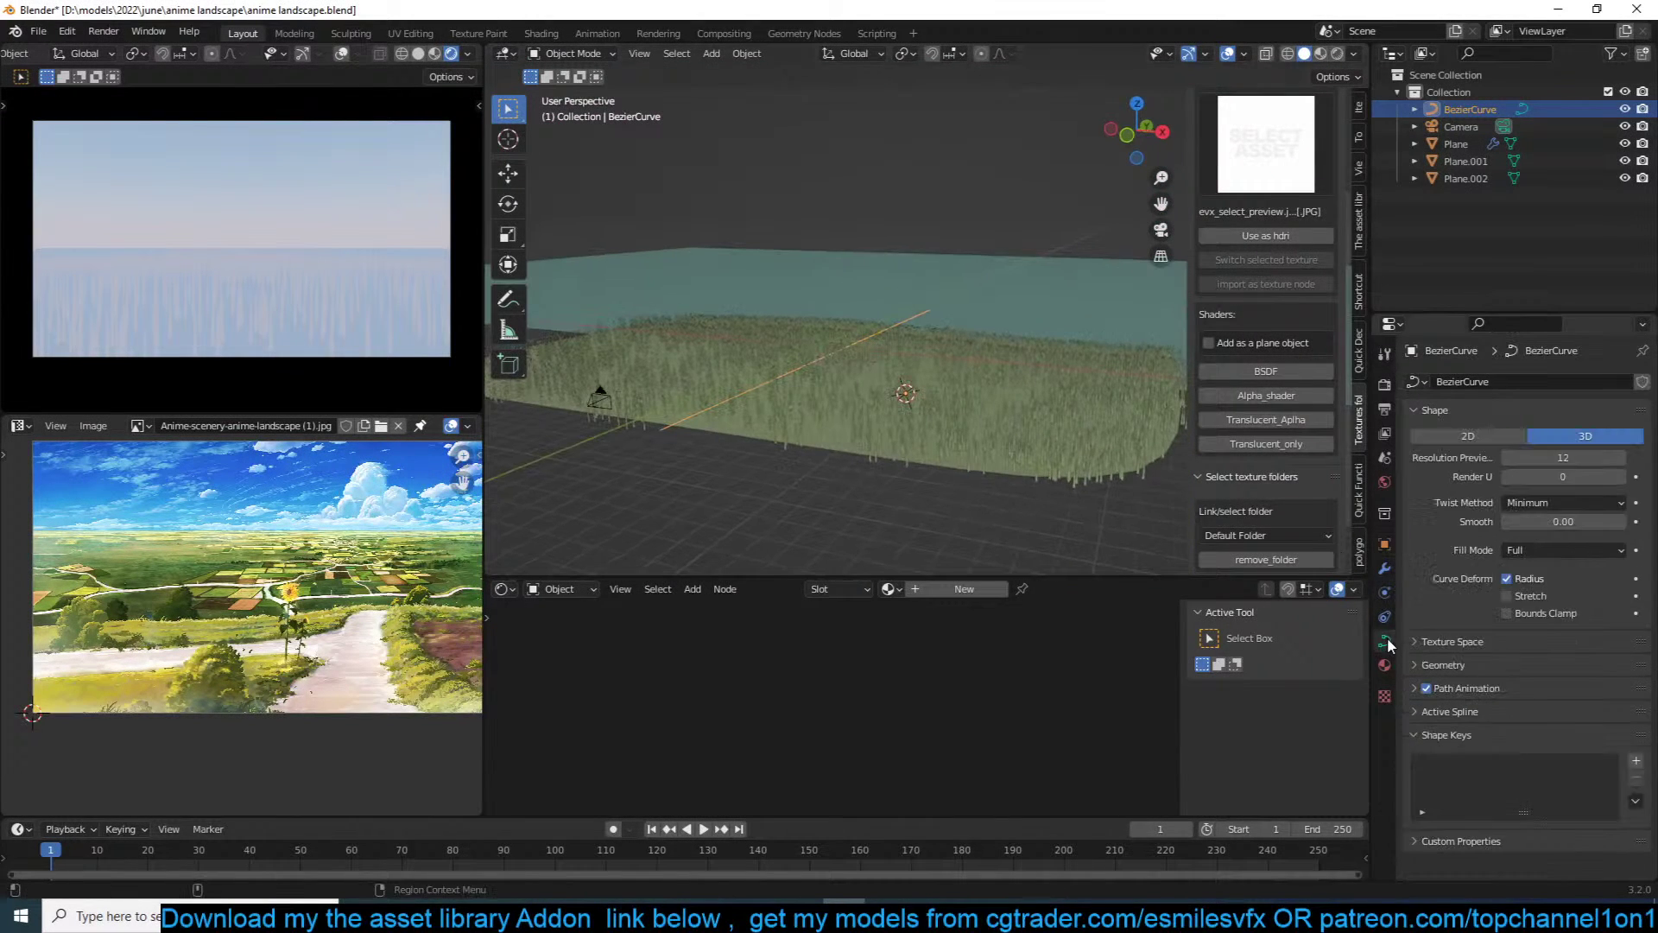
click(1456, 666)
scroll(1463, 636, down, 4)
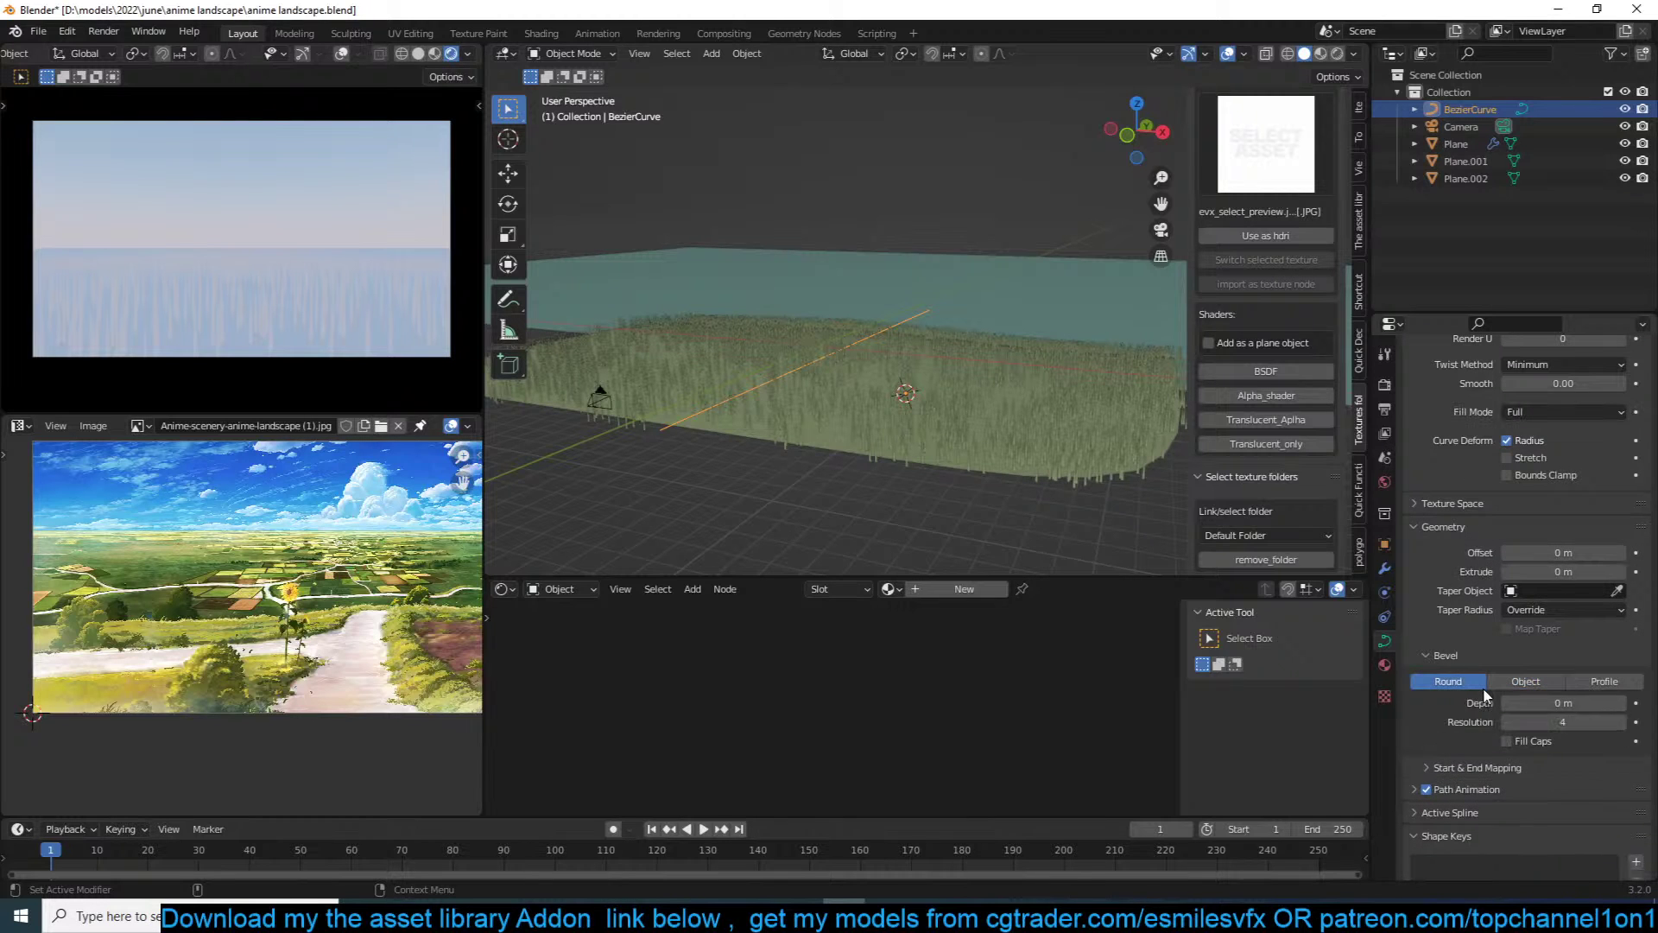
mouse_move(1561, 706)
mouse_down()
mouse_move(1623, 706)
mouse_move(1546, 706)
mouse_move(1580, 703)
mouse_up()
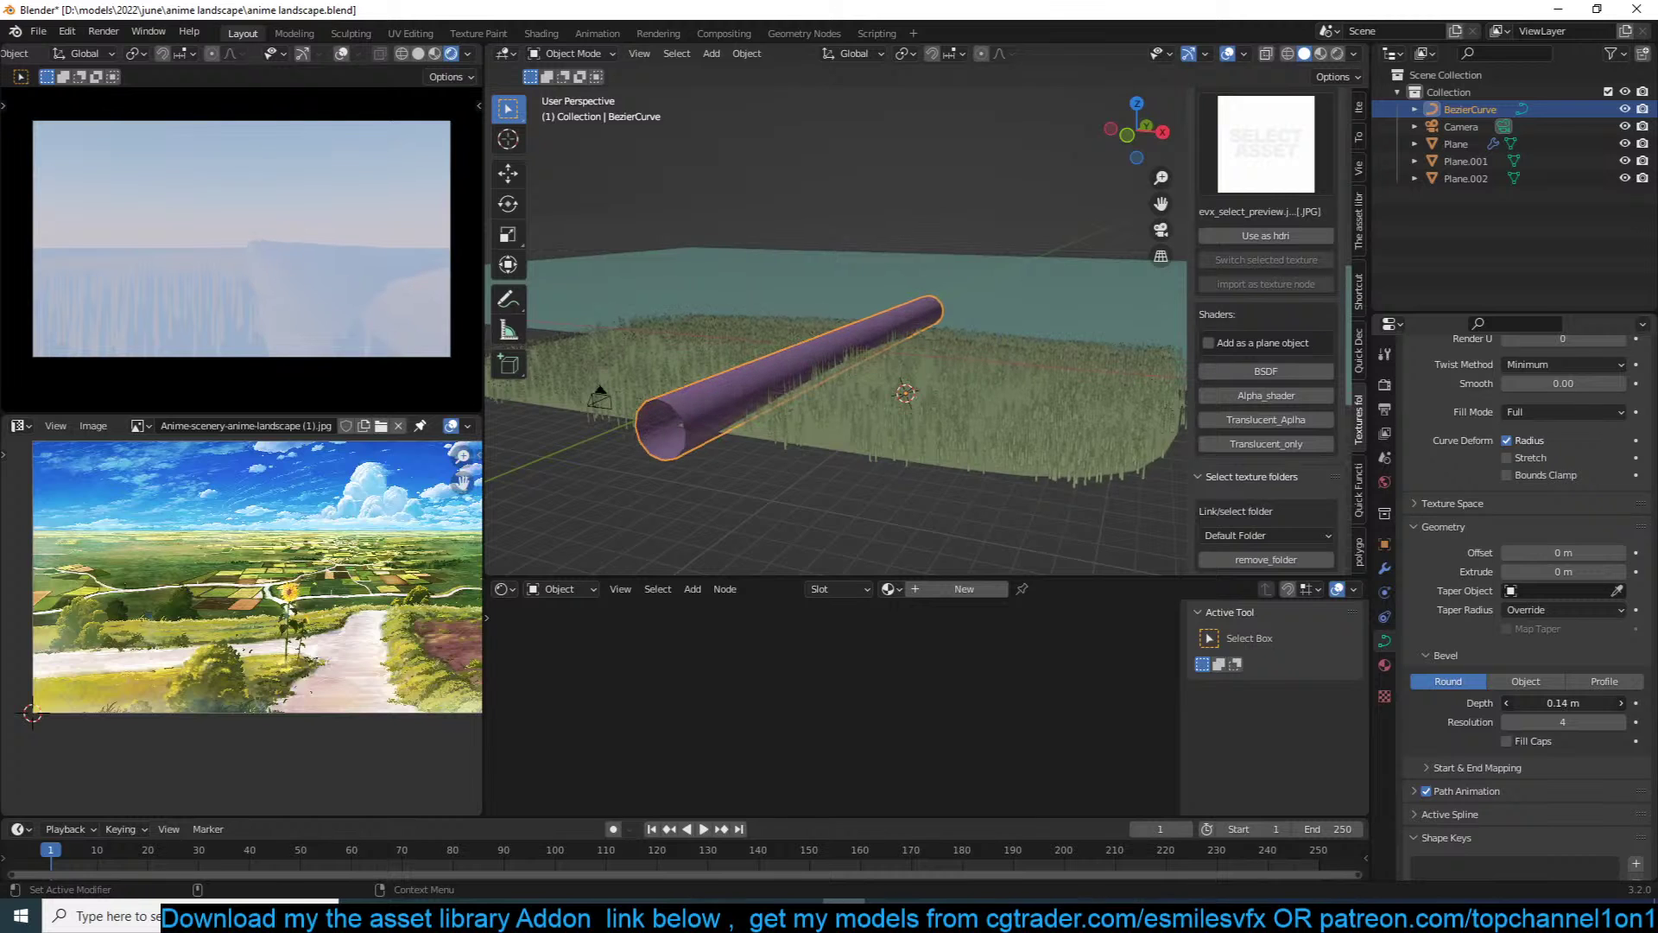
Step: Raise the tube along Z to a height of about 0.86 m
middle_drag(962, 416, 1016, 428)
key(g)
key(z)
click(973, 426)
Step: Add a vertex group named path to the ground plane
middle_drag(885, 417, 920, 453)
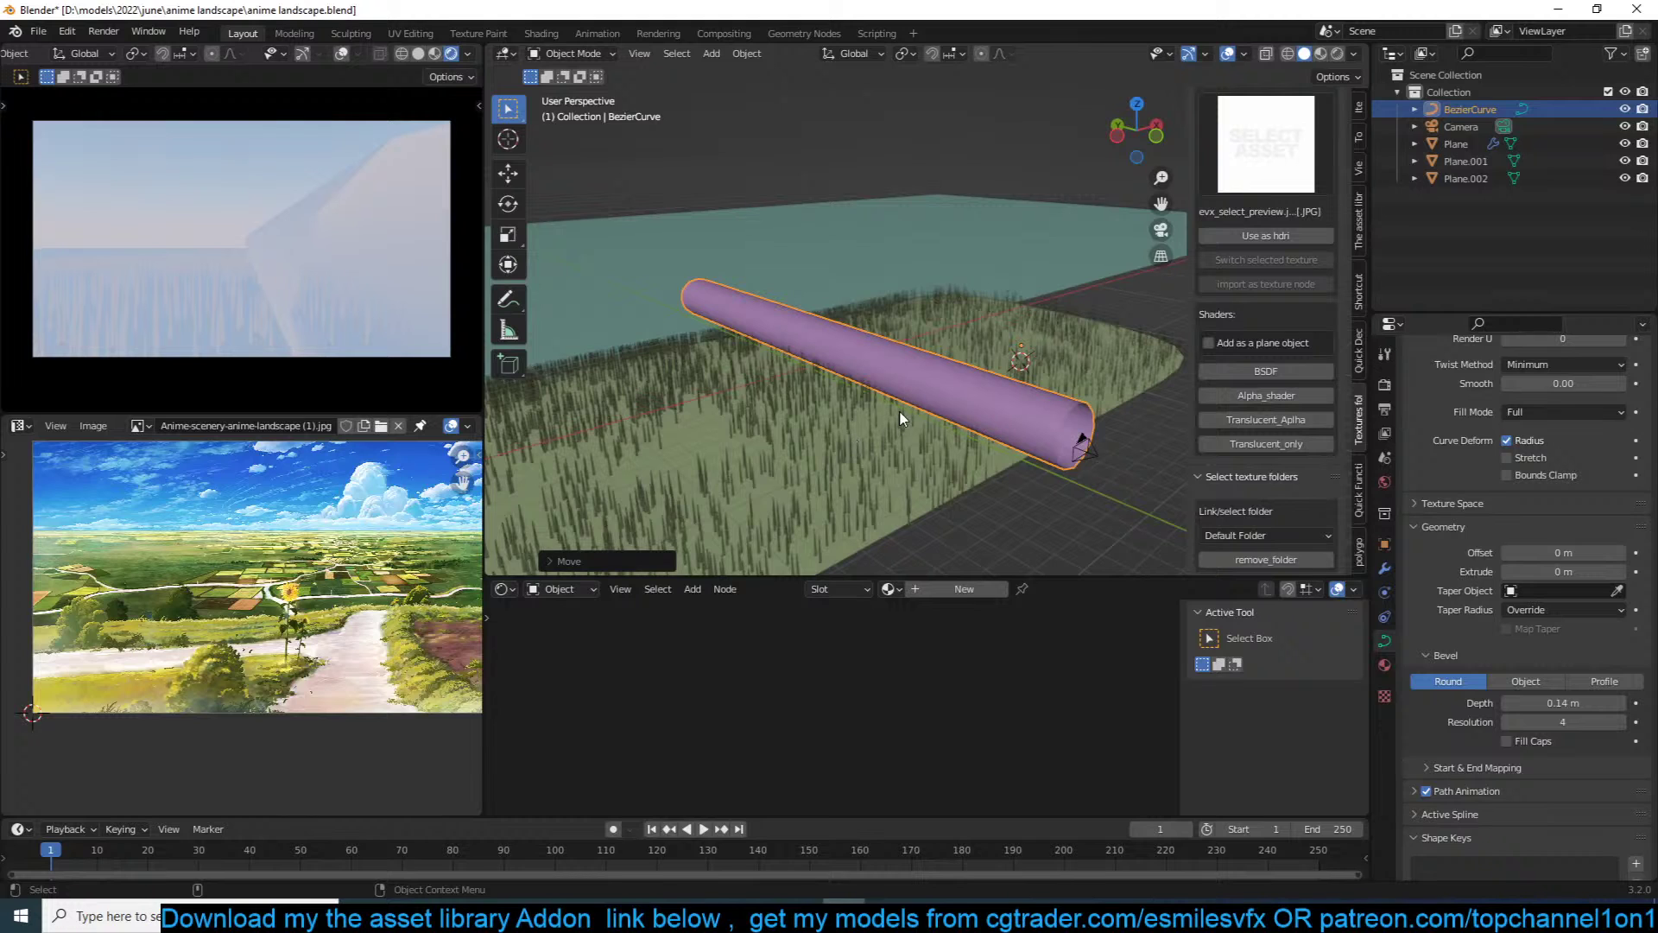
click(1016, 363)
click(1384, 593)
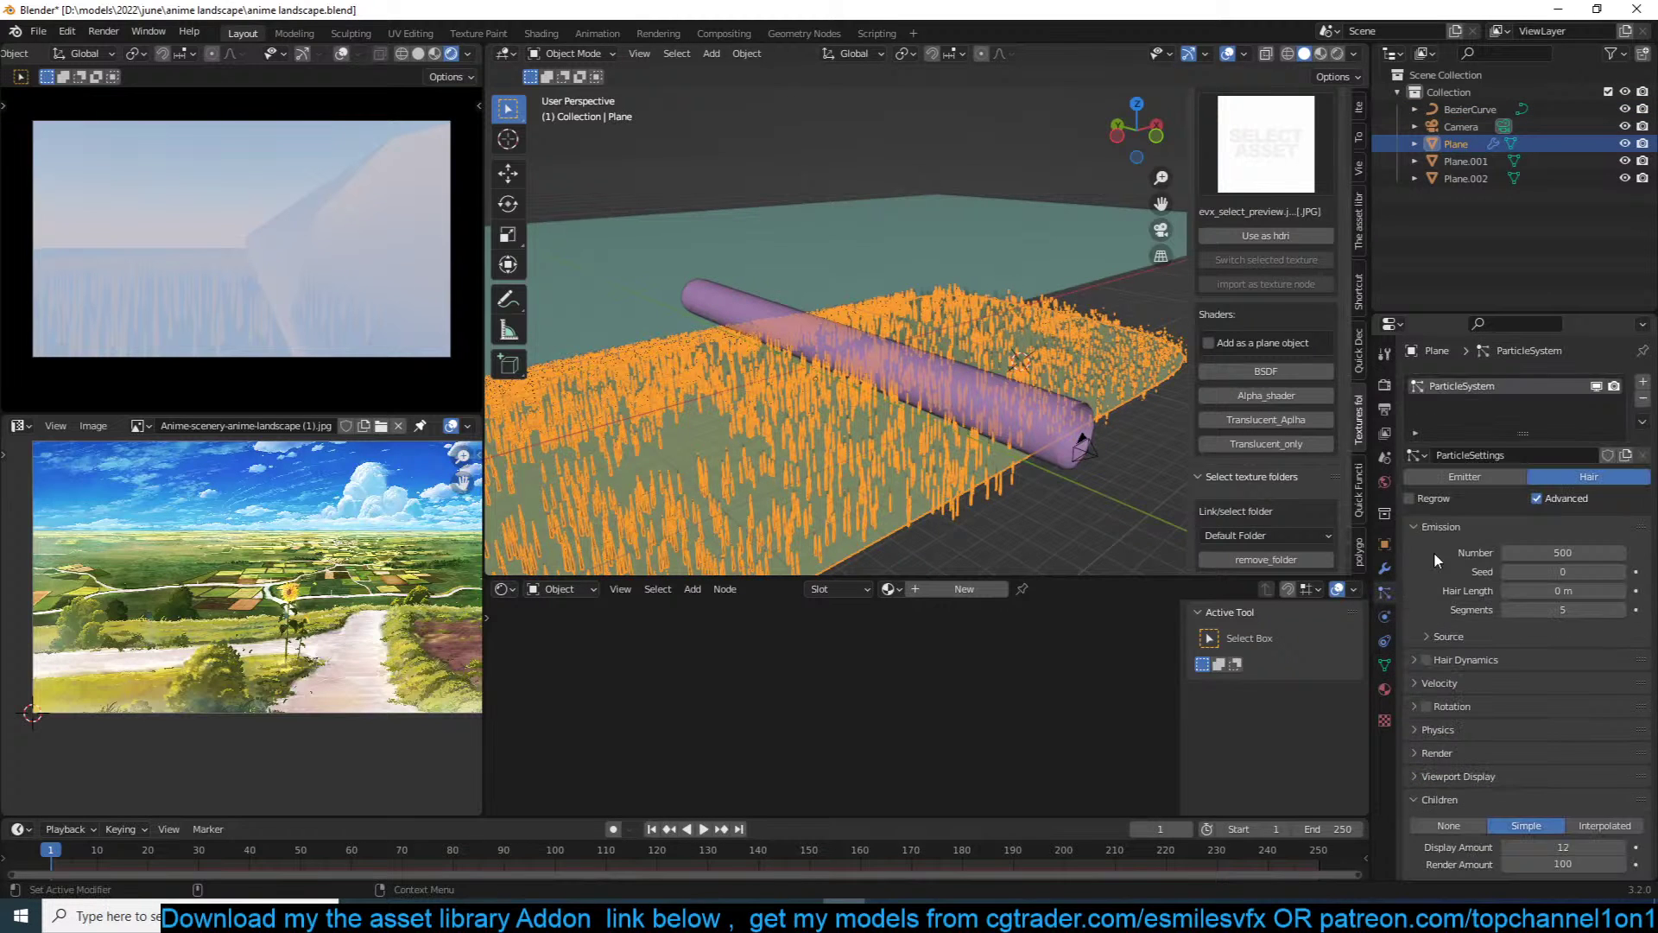
click(1384, 641)
click(1384, 665)
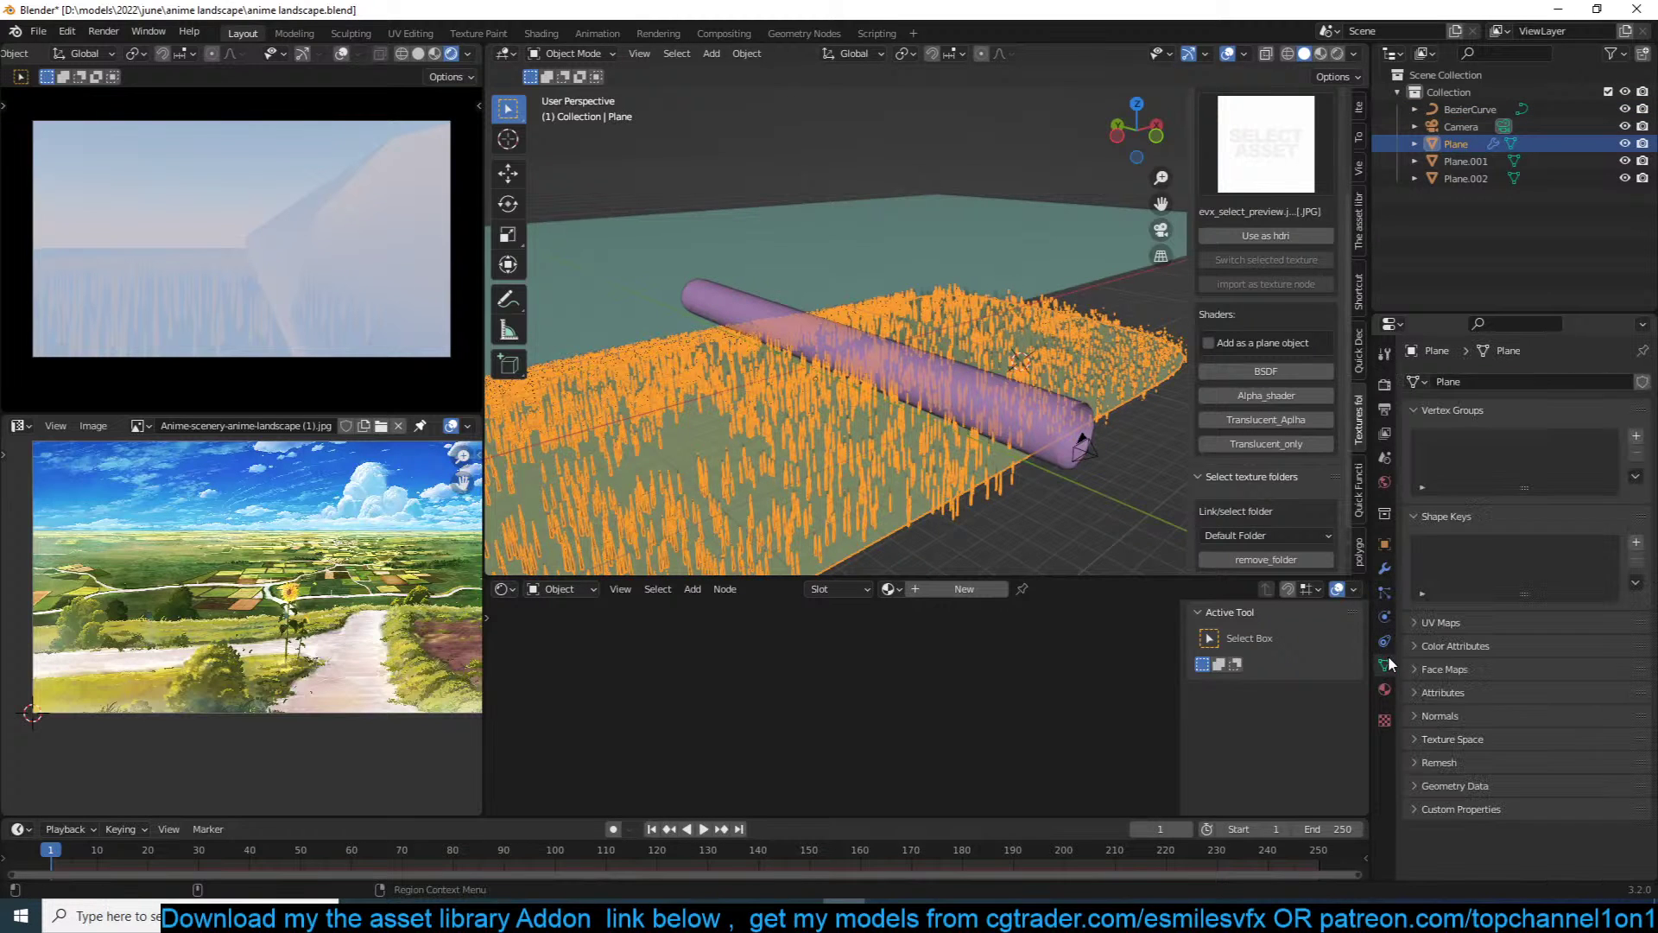
click(1636, 437)
text(path)
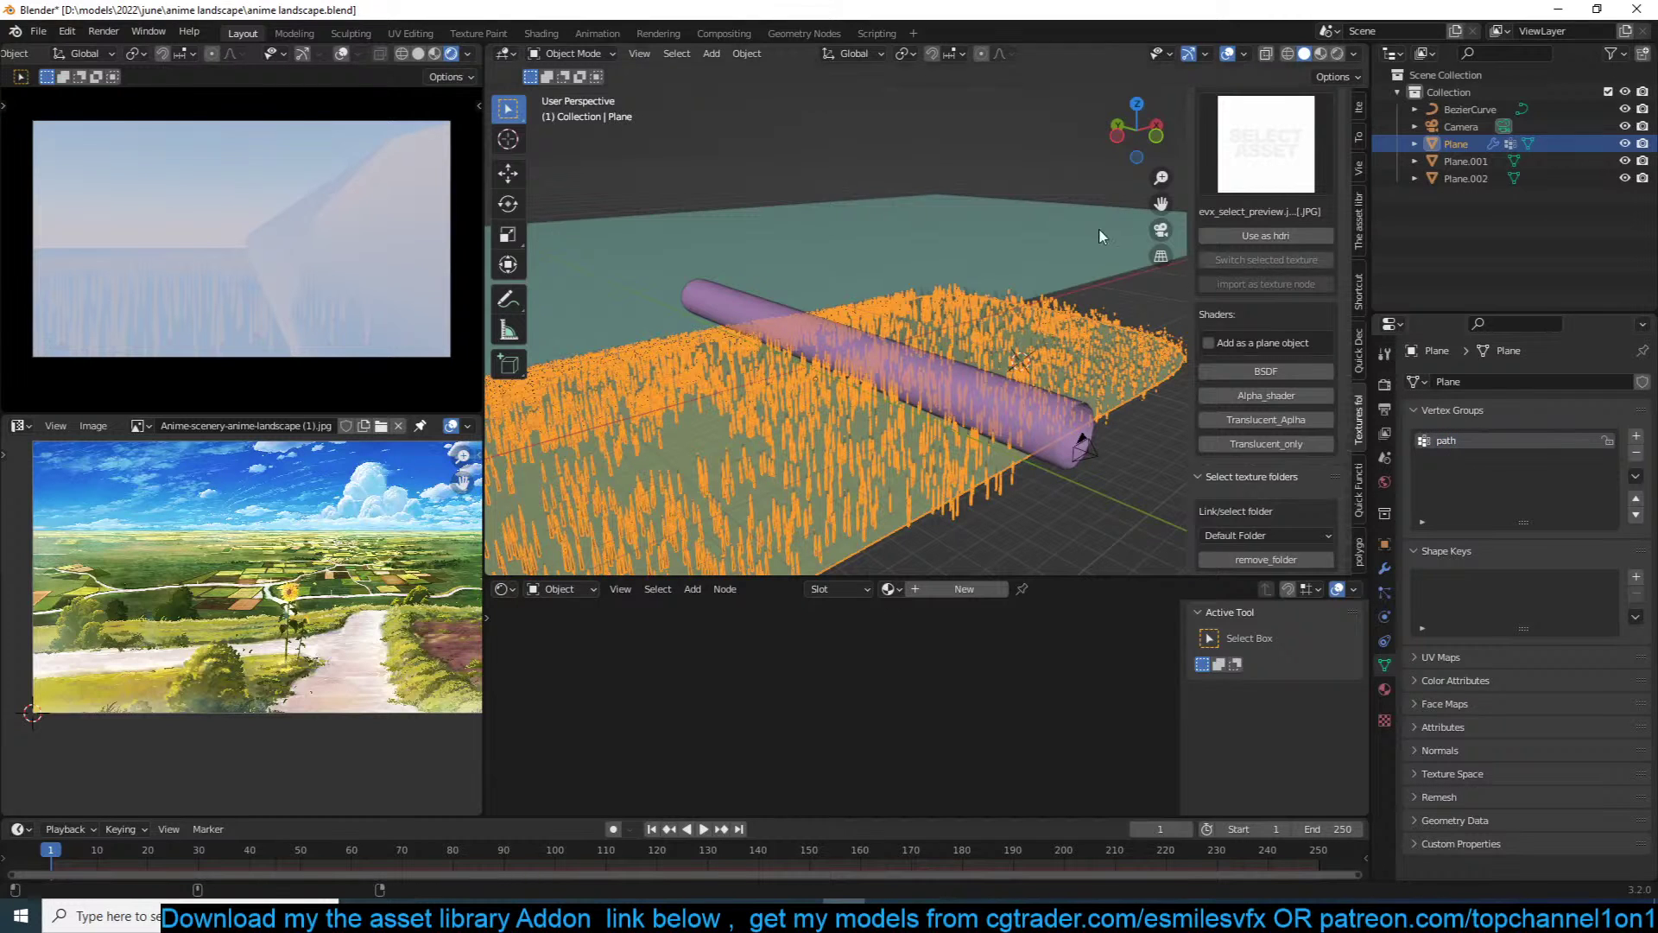
Step: Add a Vertex Weight Proximity modifier to the ground plane with BezierCurve as its target object
click(1383, 568)
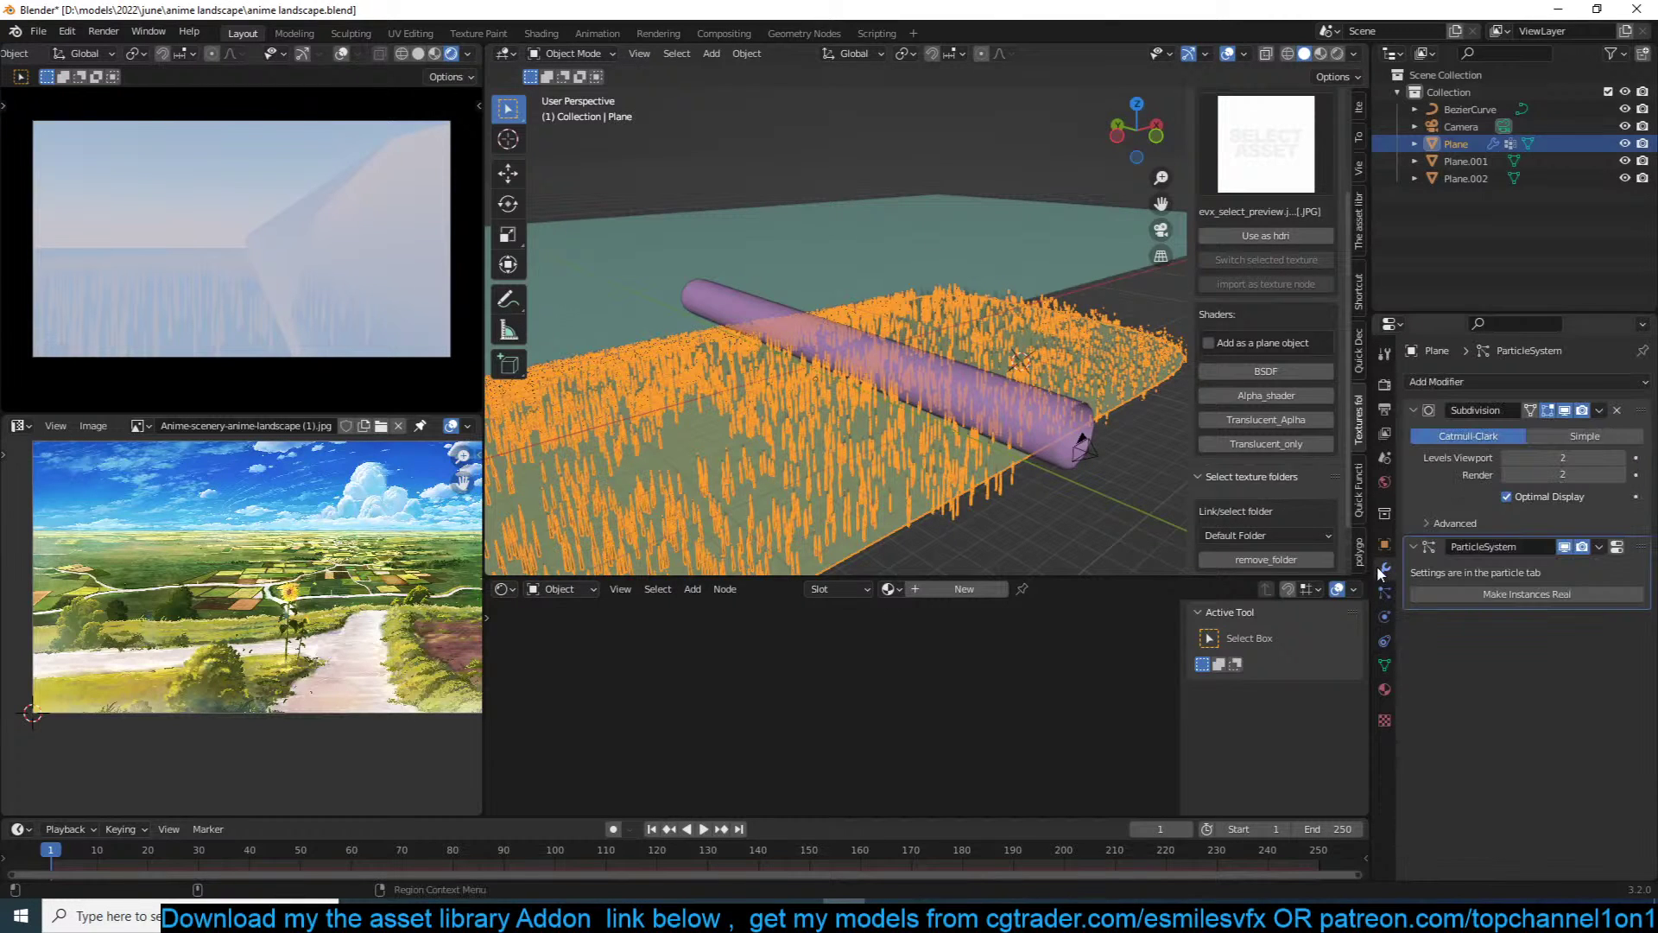
click(1513, 382)
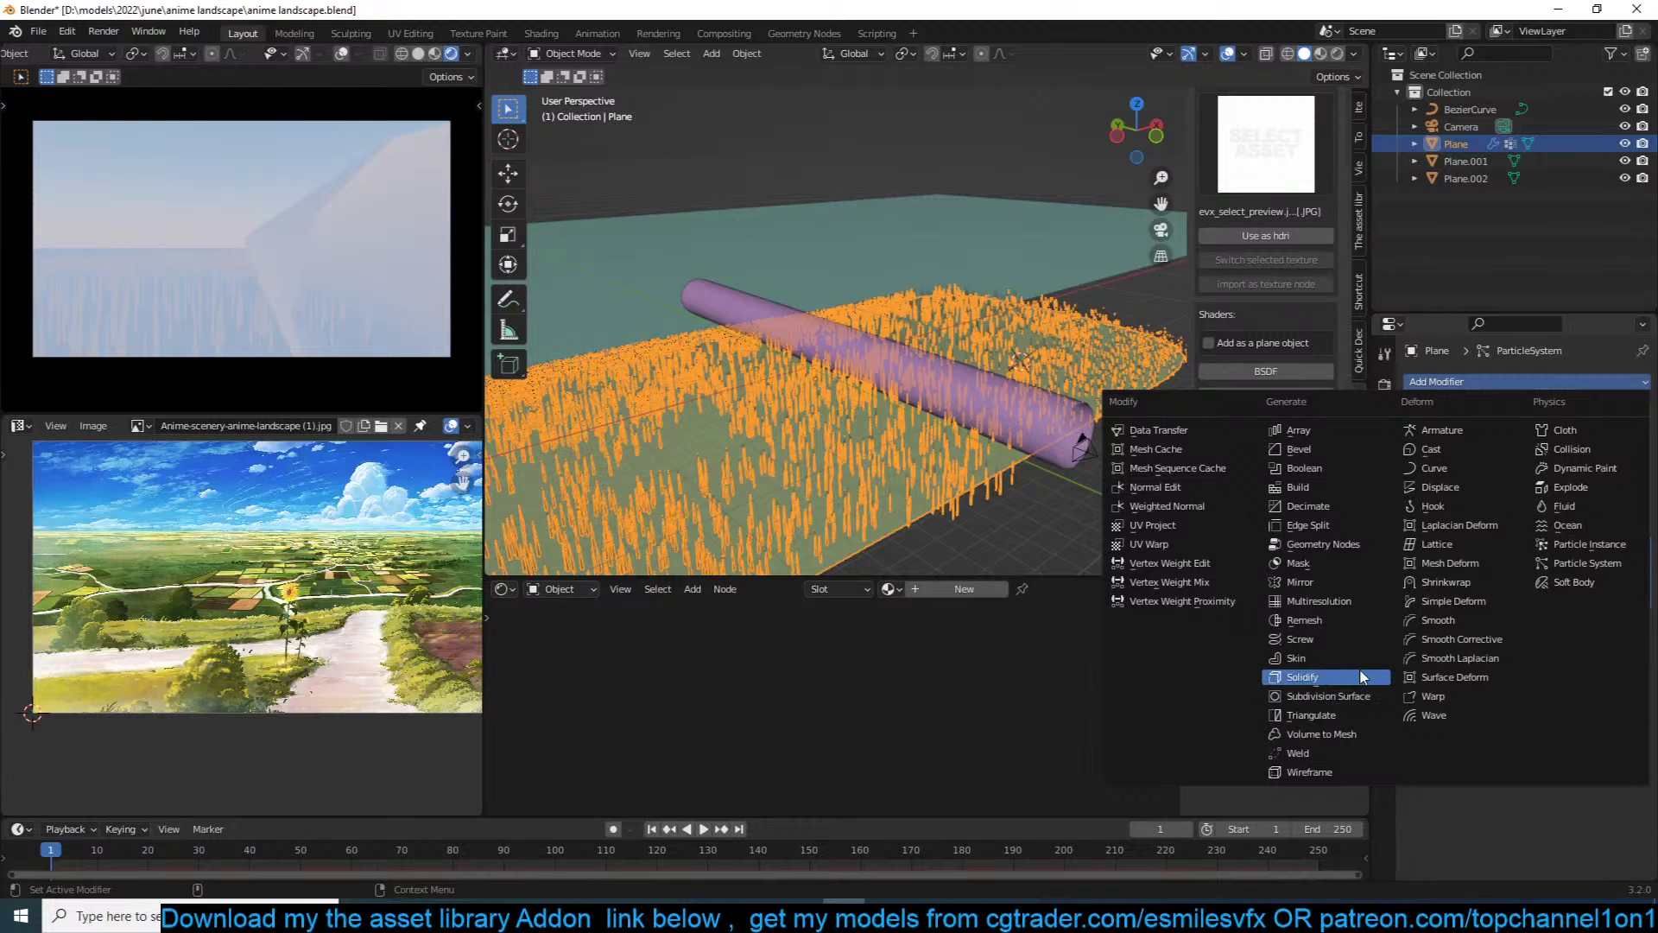
click(1193, 602)
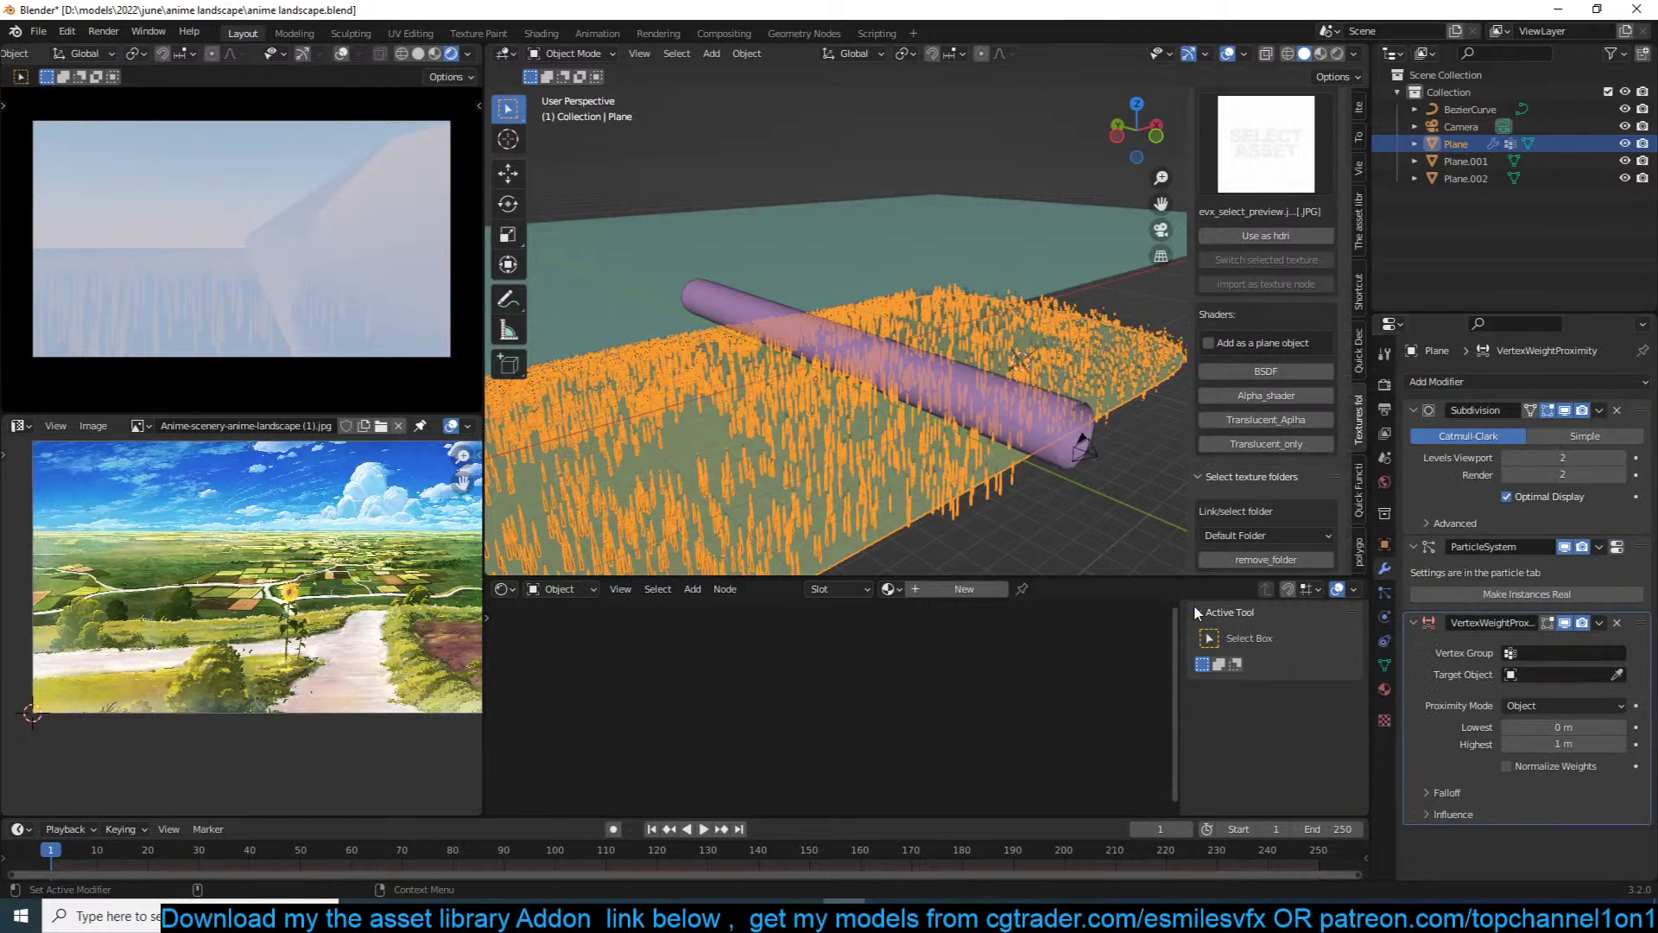
click(1416, 410)
click(1616, 562)
click(739, 312)
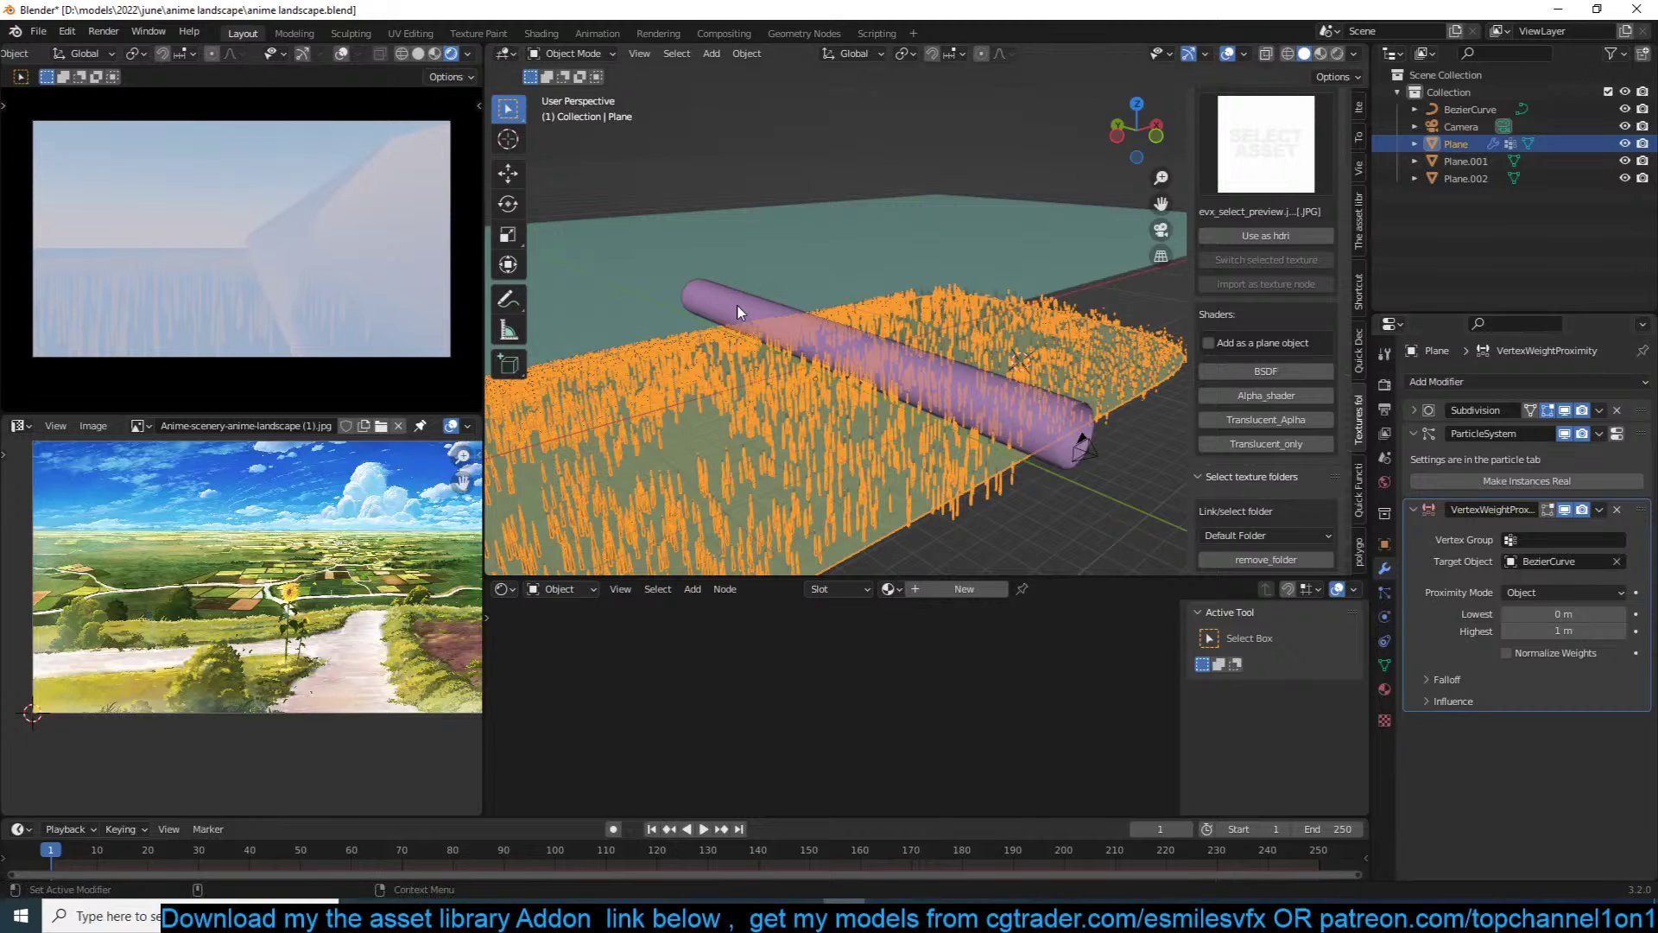
Step: Display the curve tube as Wire in the viewport and deselect it
click(1068, 455)
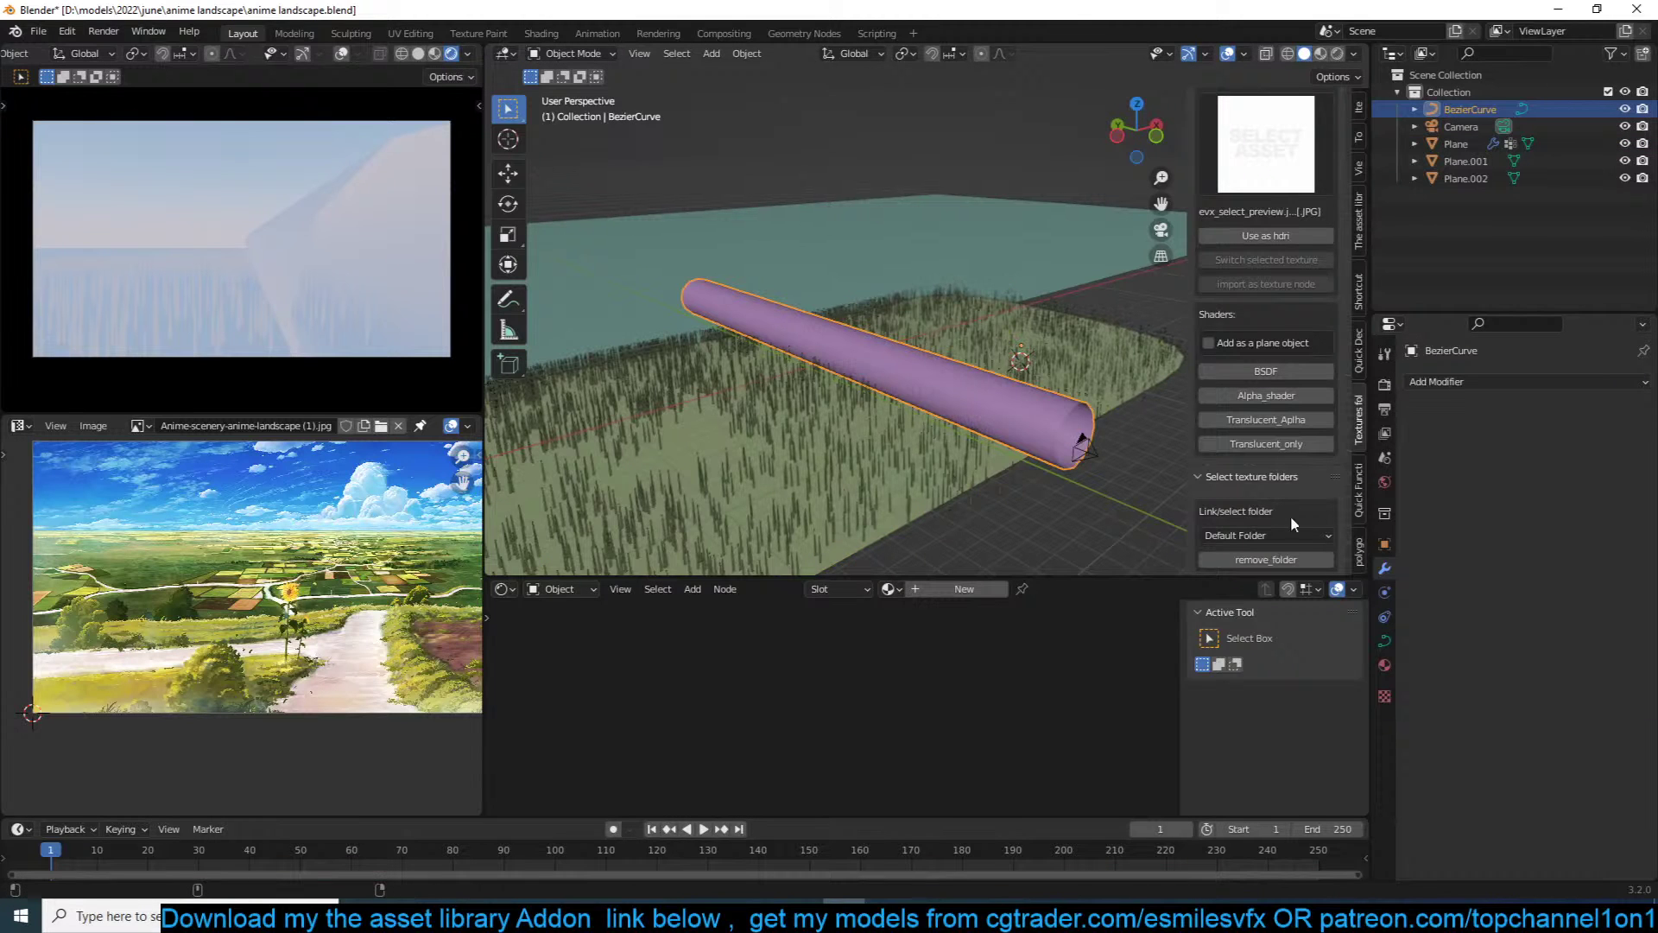
click(1386, 639)
scroll(1453, 718, down, 3)
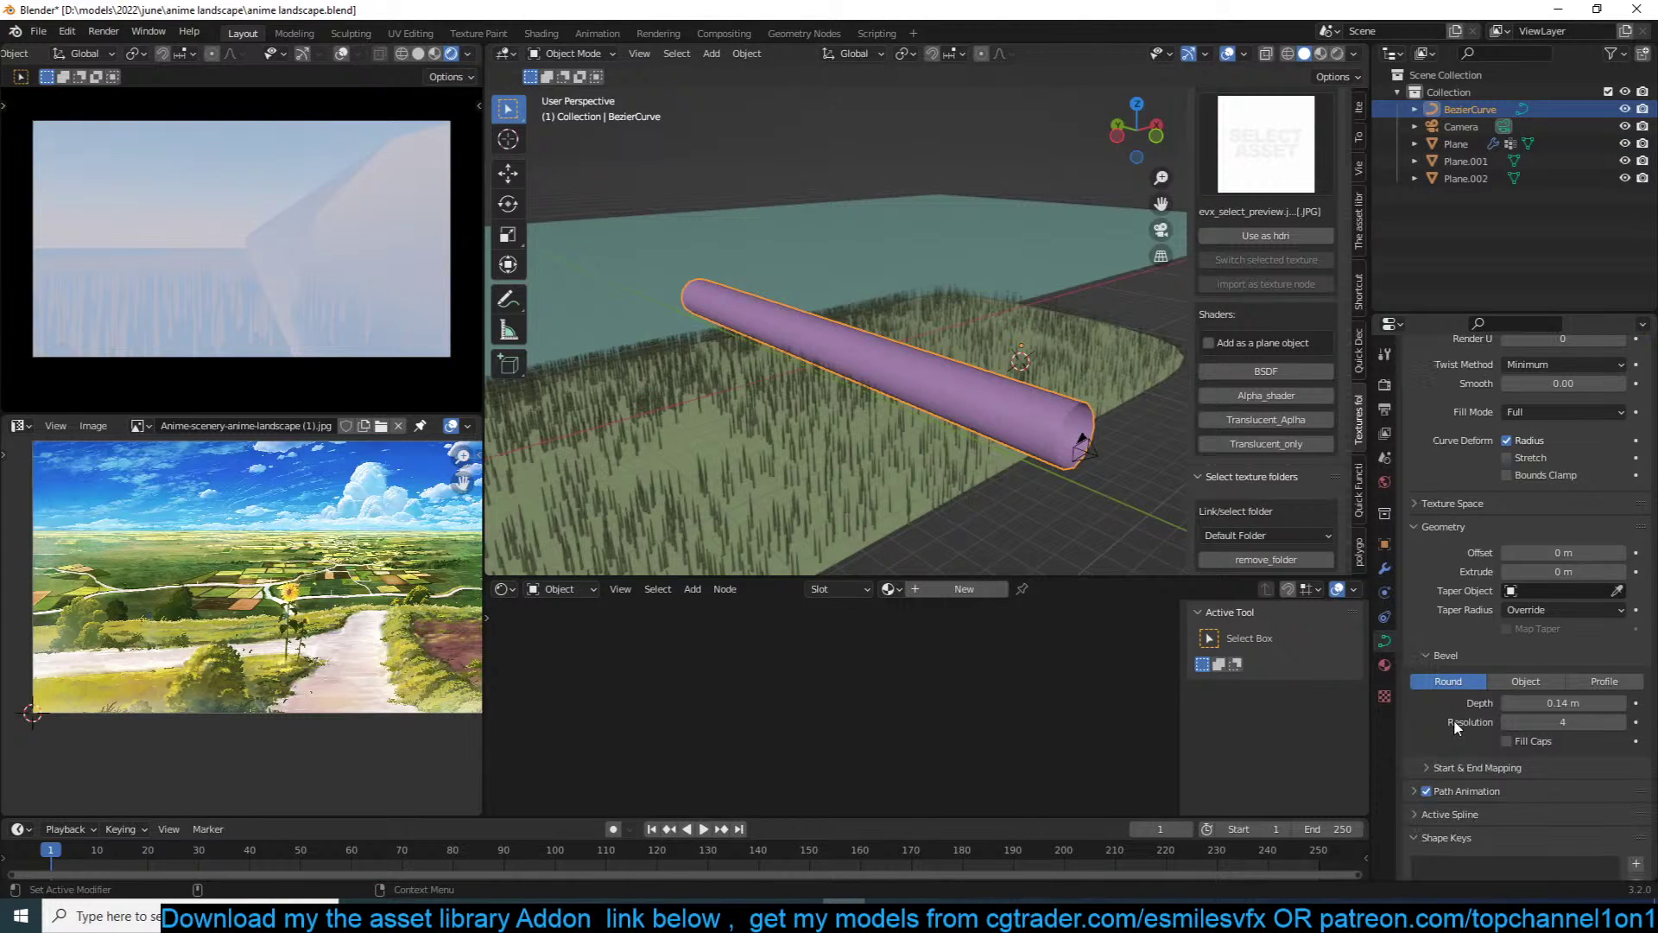
click(1384, 544)
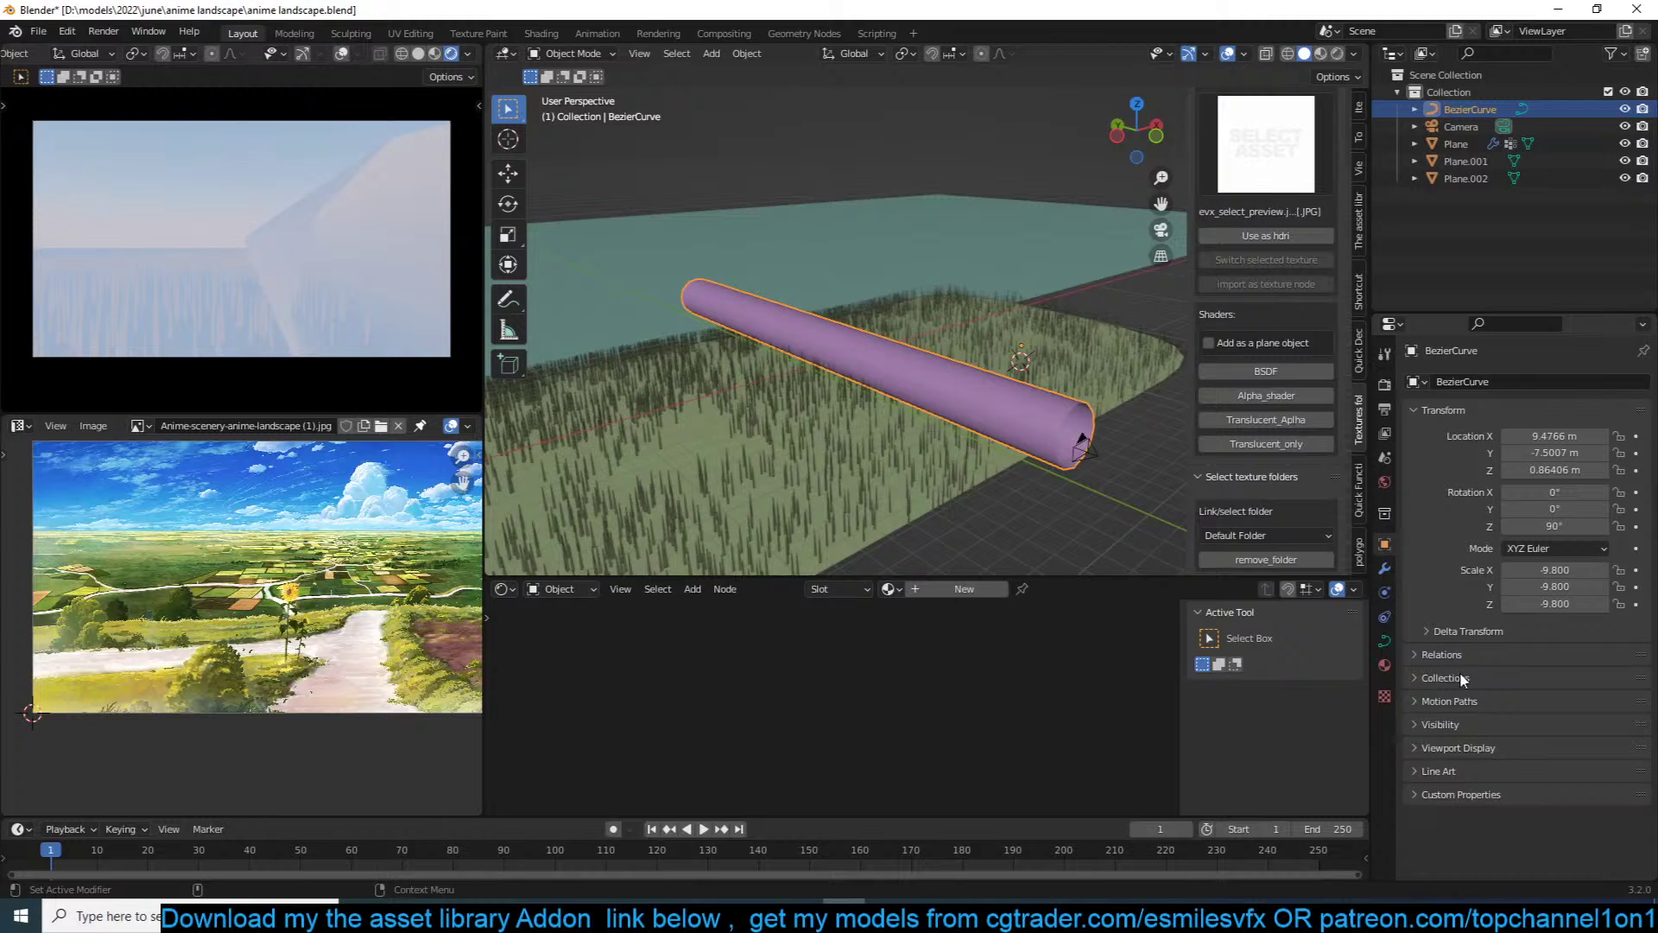
click(1463, 751)
scroll(1474, 765, down, 3)
click(1537, 794)
click(1539, 763)
key(alt+a)
middle_drag(868, 409, 823, 412)
scroll(823, 412, up, 3)
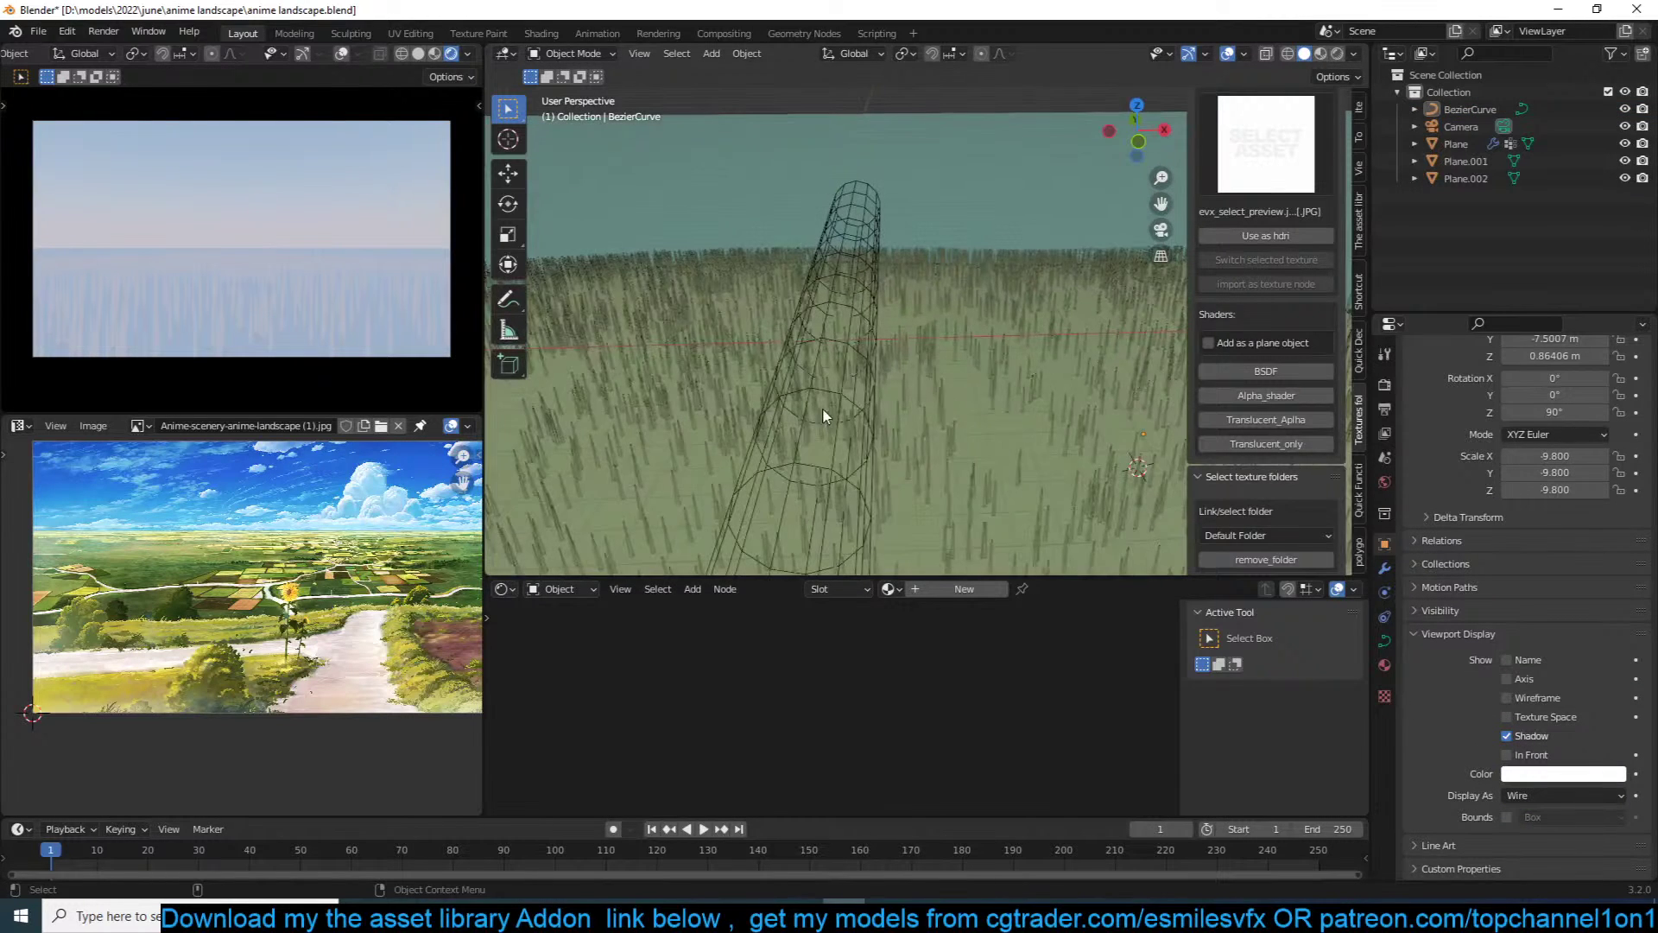
Step: Switch the ground plane to Weight Paint mode
click(988, 372)
middle_drag(988, 378, 941, 372)
click(573, 54)
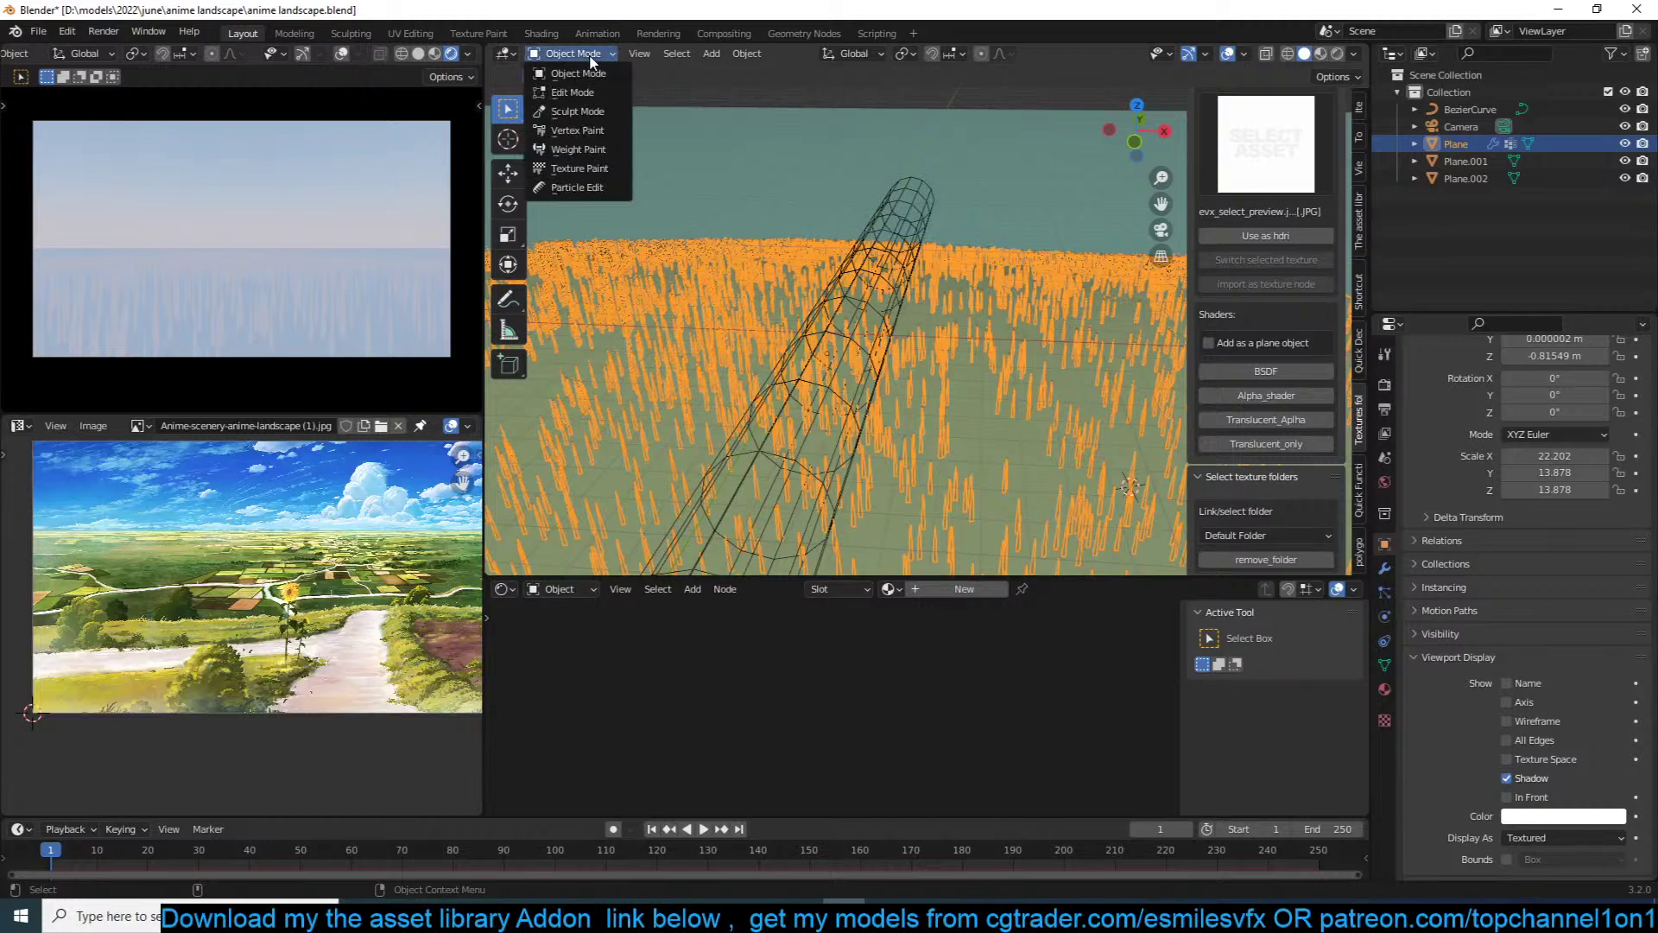
click(591, 149)
Step: Assign all of the ground plane's vertices to the path group at weight 1.000 and return to Weight Paint mode
key(Tab)
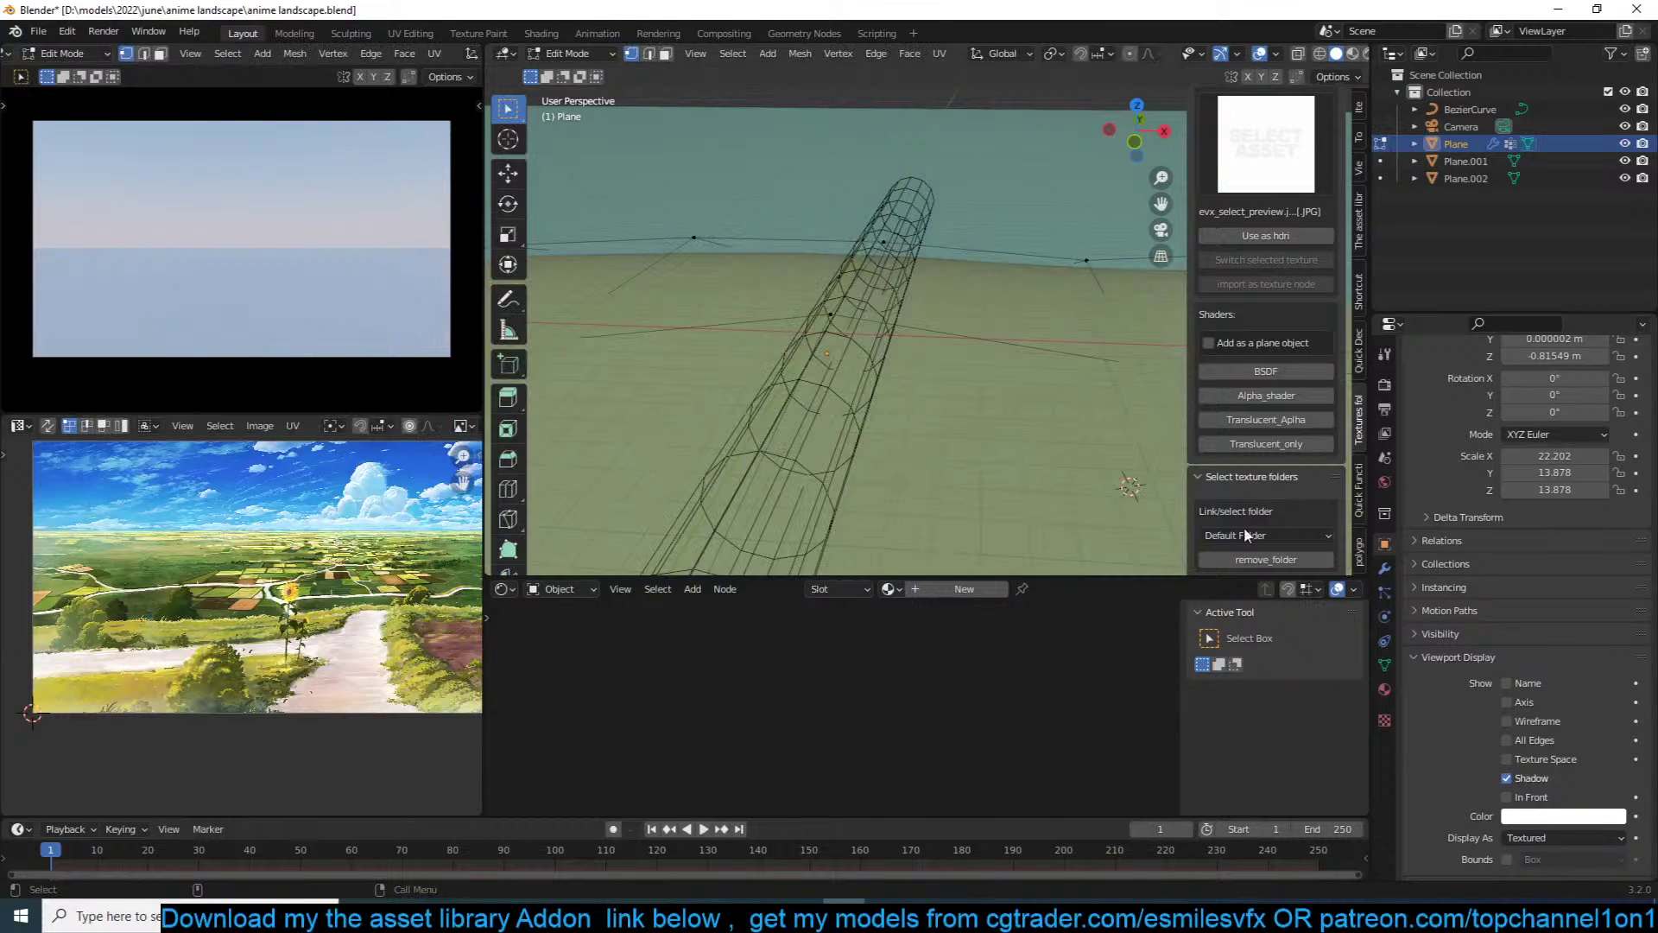
key(a)
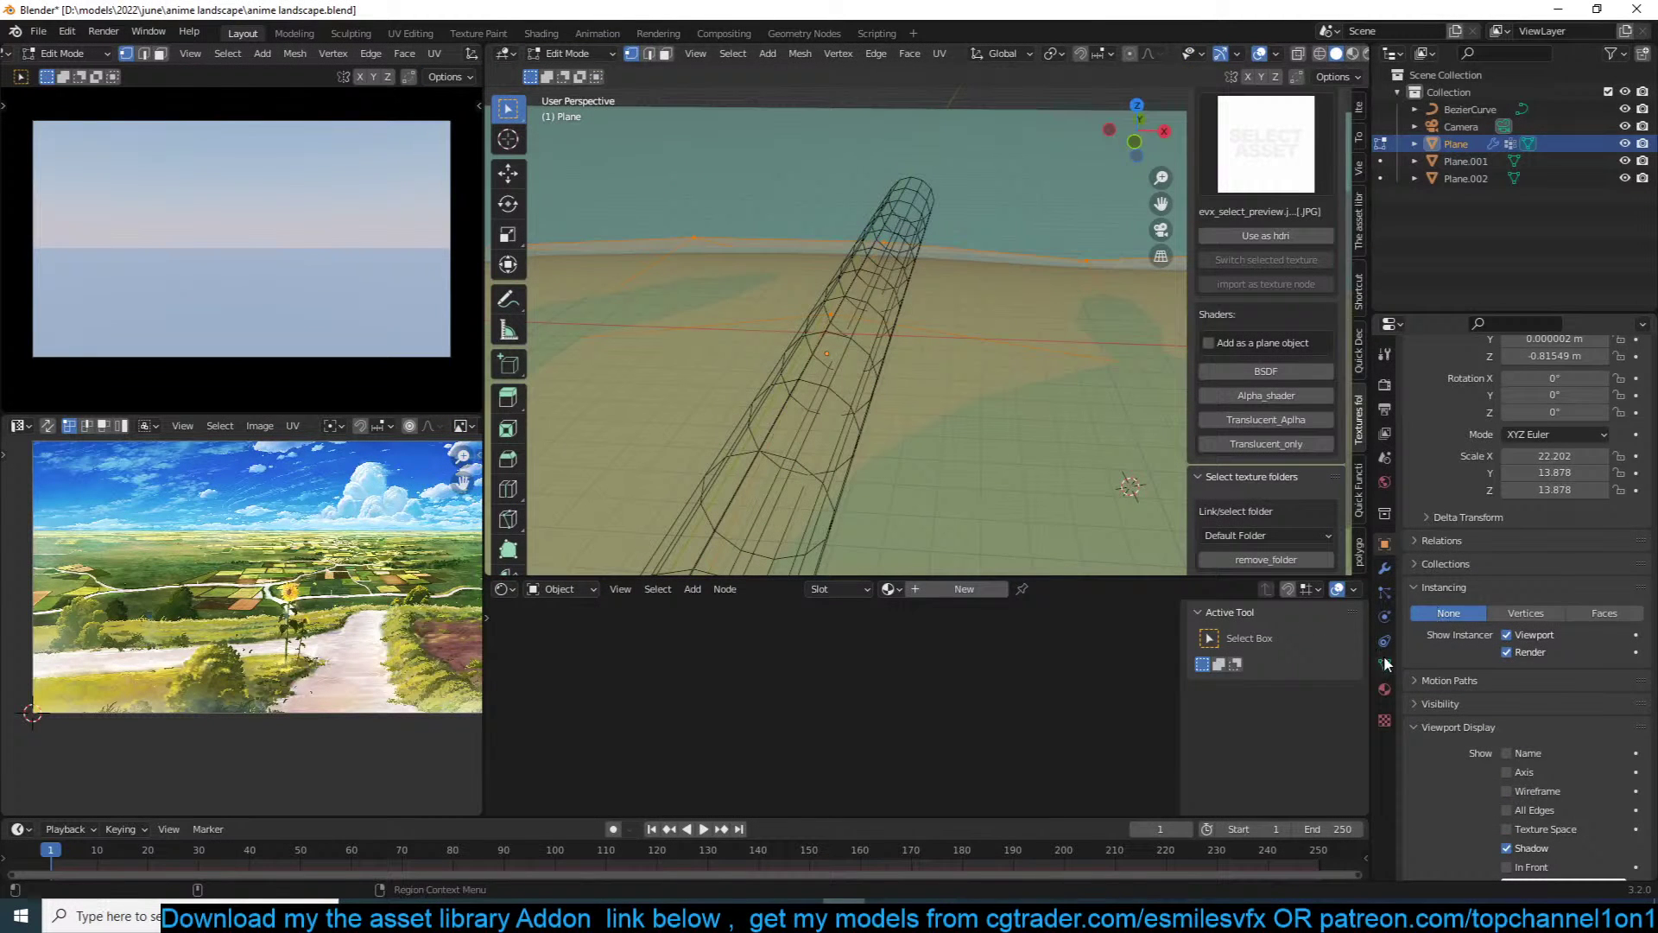
click(603, 55)
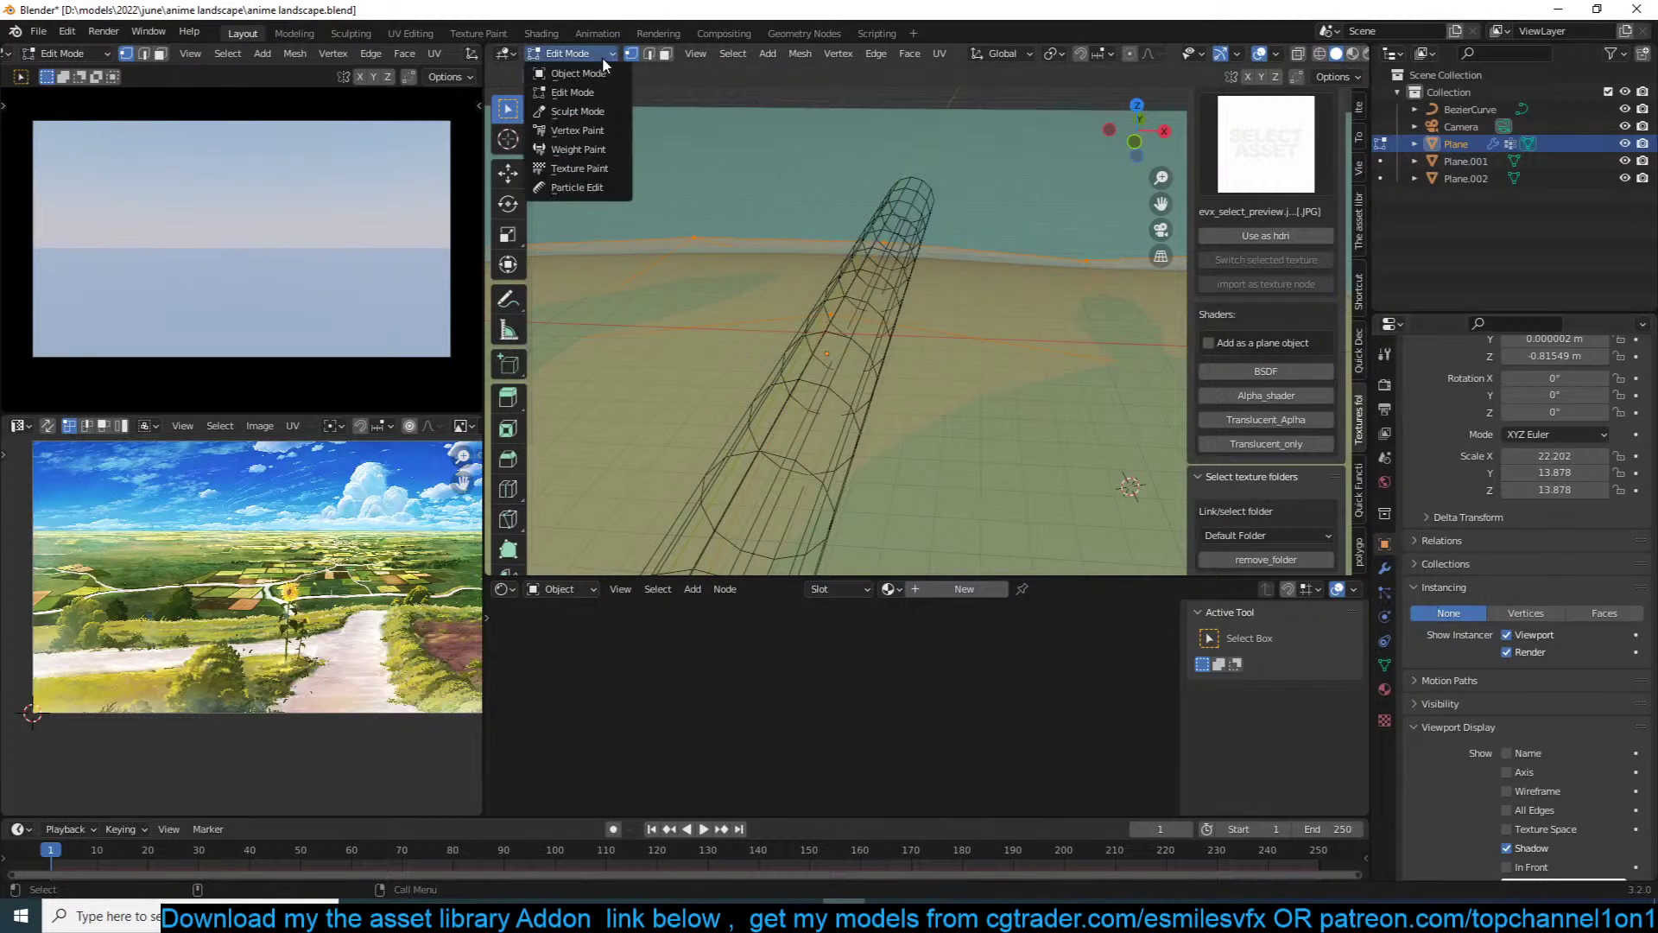
click(574, 150)
click(1384, 664)
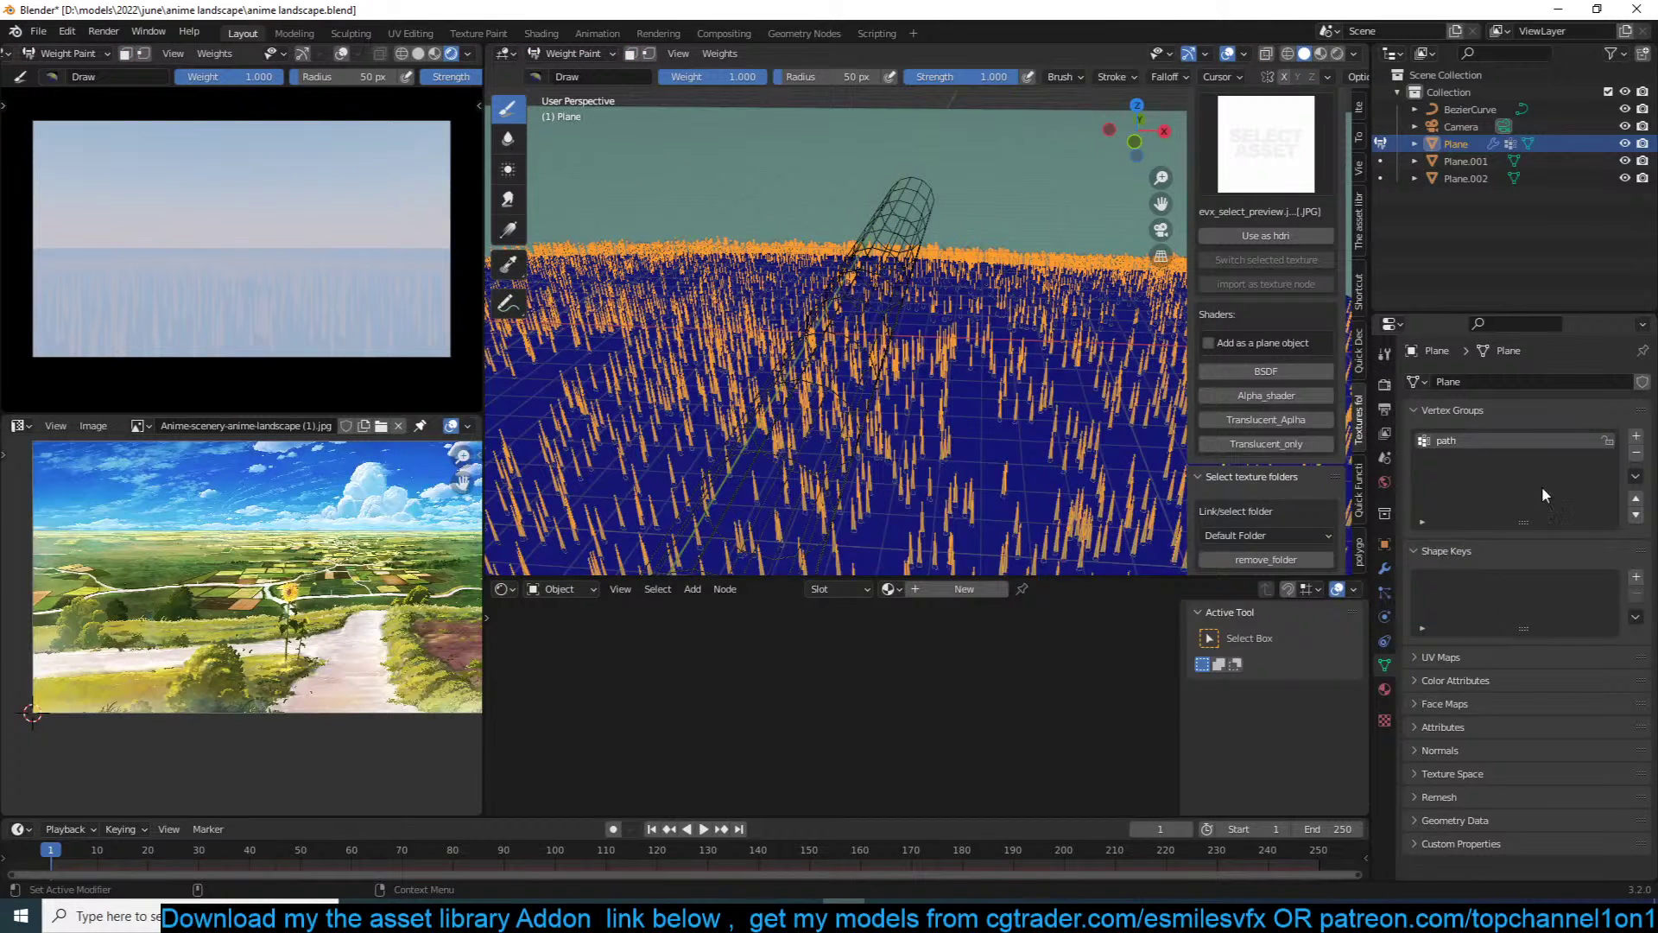
key(Tab)
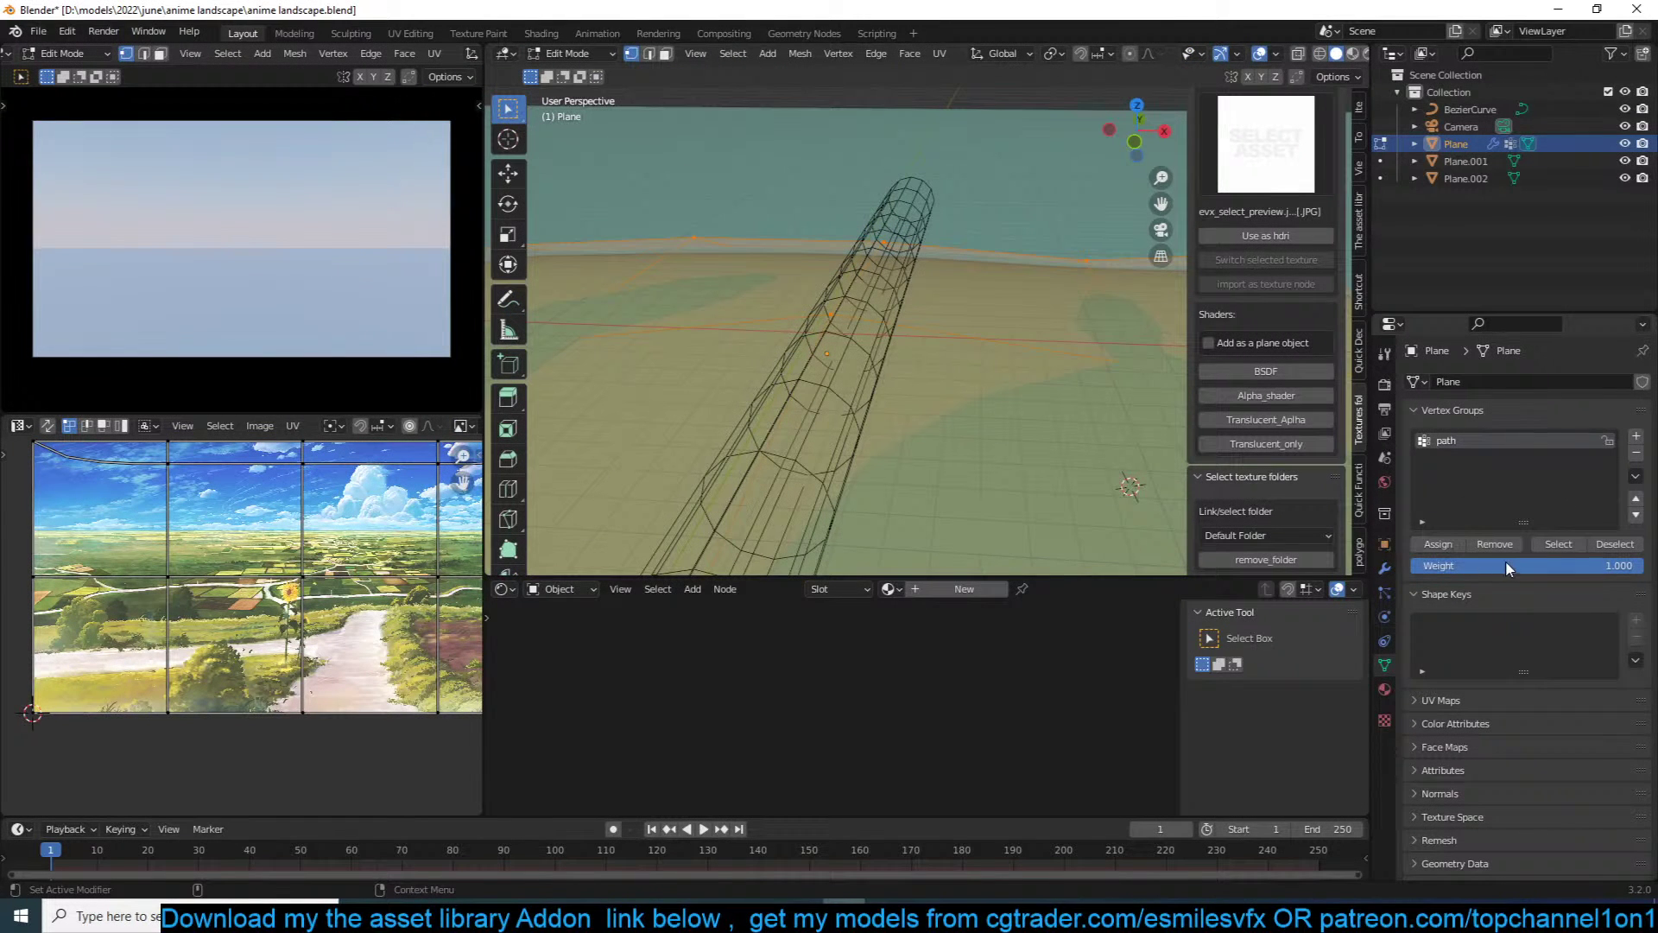
click(1451, 556)
key(Tab)
click(573, 53)
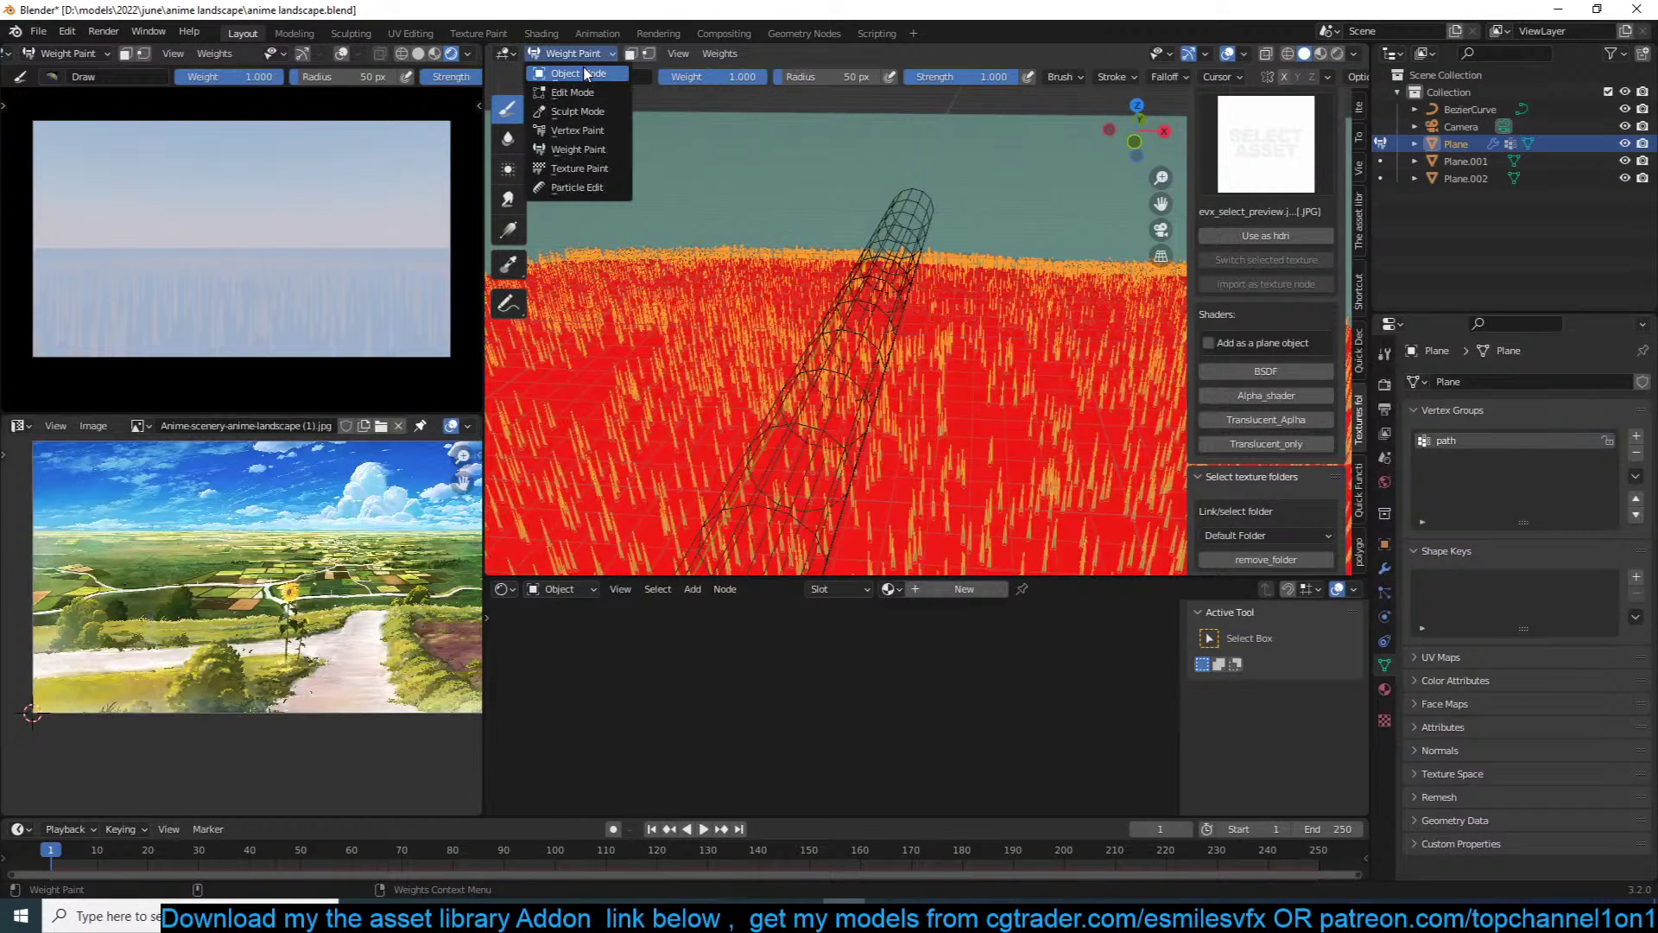
Step: Set the Vertex Weight Proximity modifier's vertex group to path and its proximity mode to Geometry
click(1384, 567)
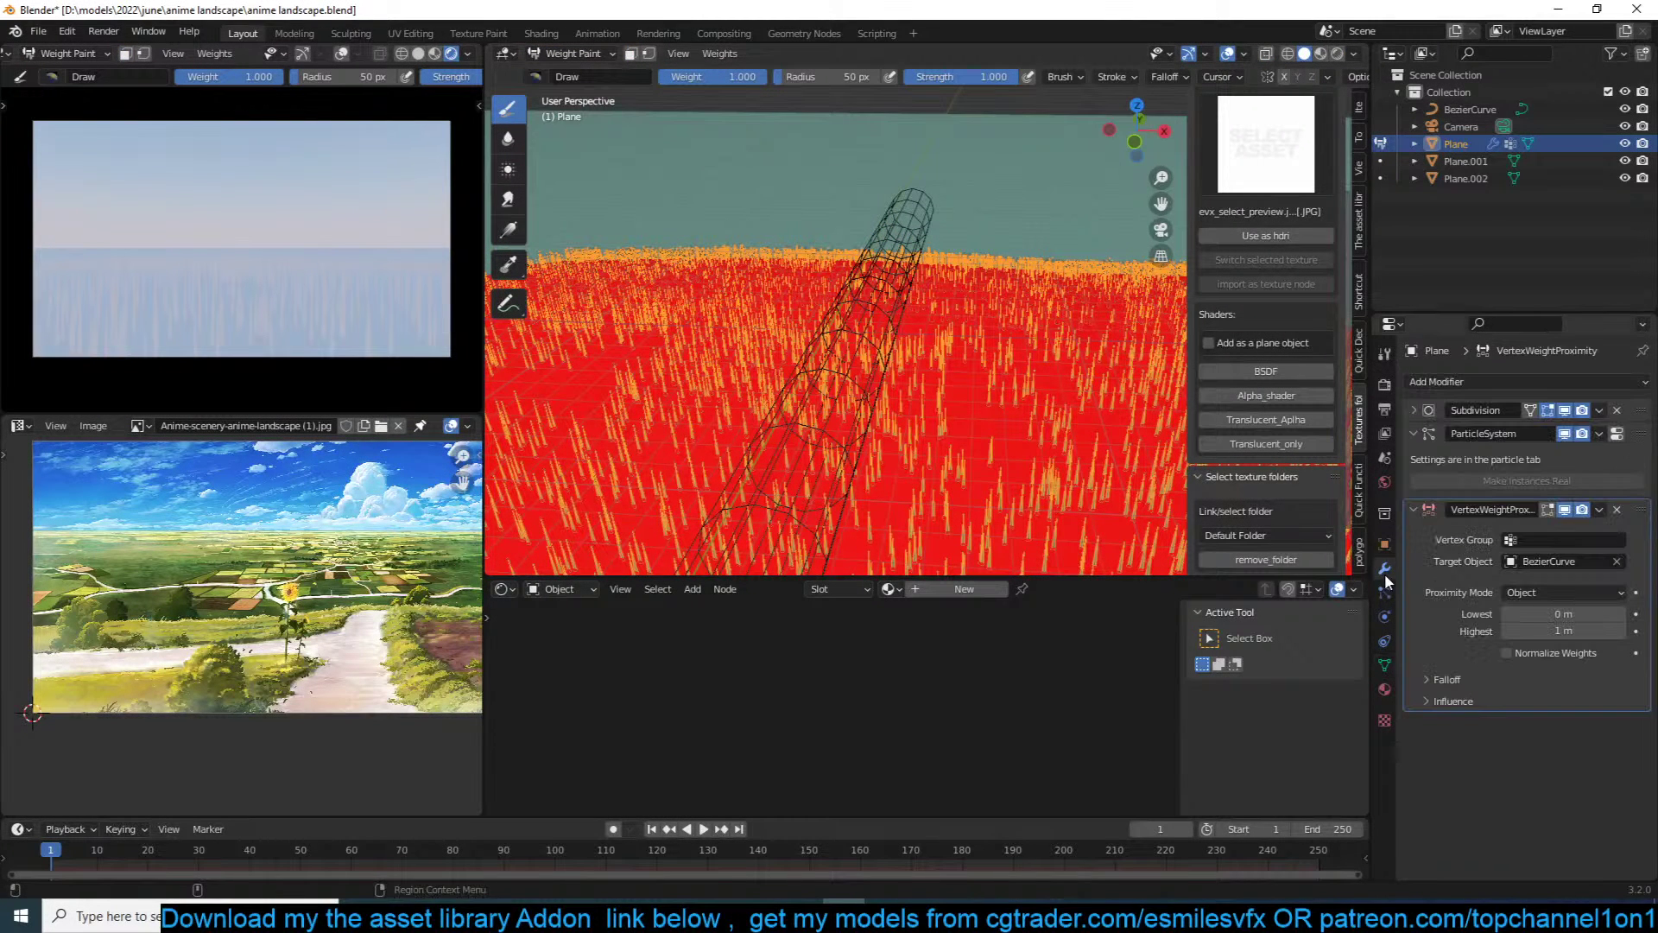
click(1528, 541)
click(1524, 567)
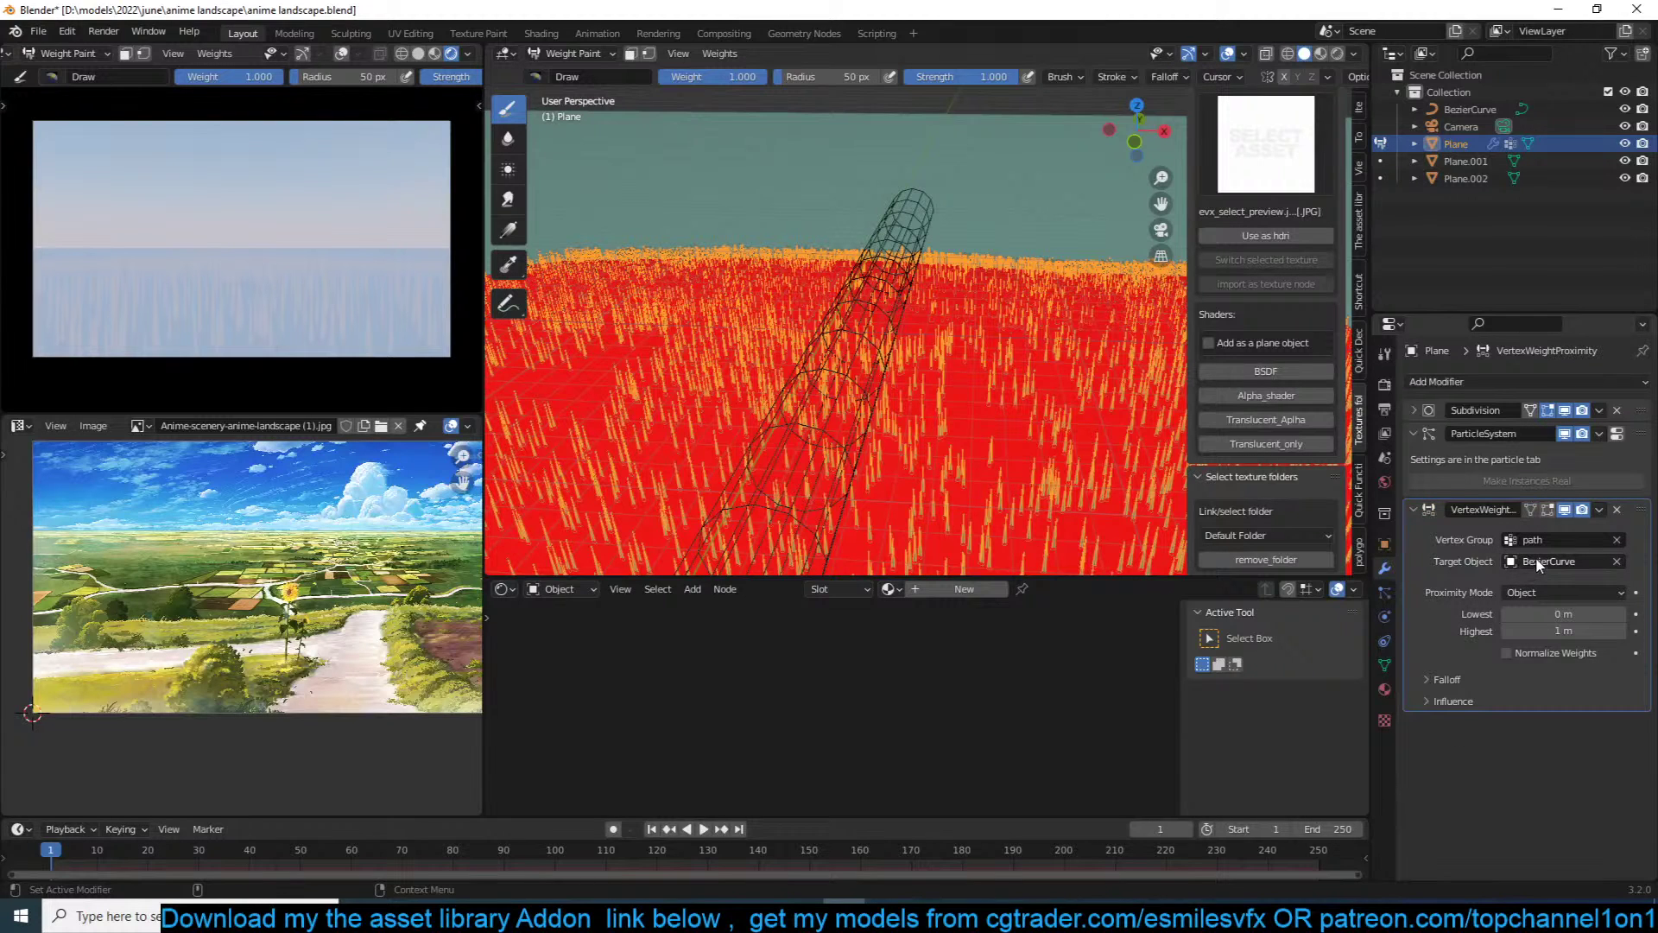
click(1530, 593)
click(1530, 632)
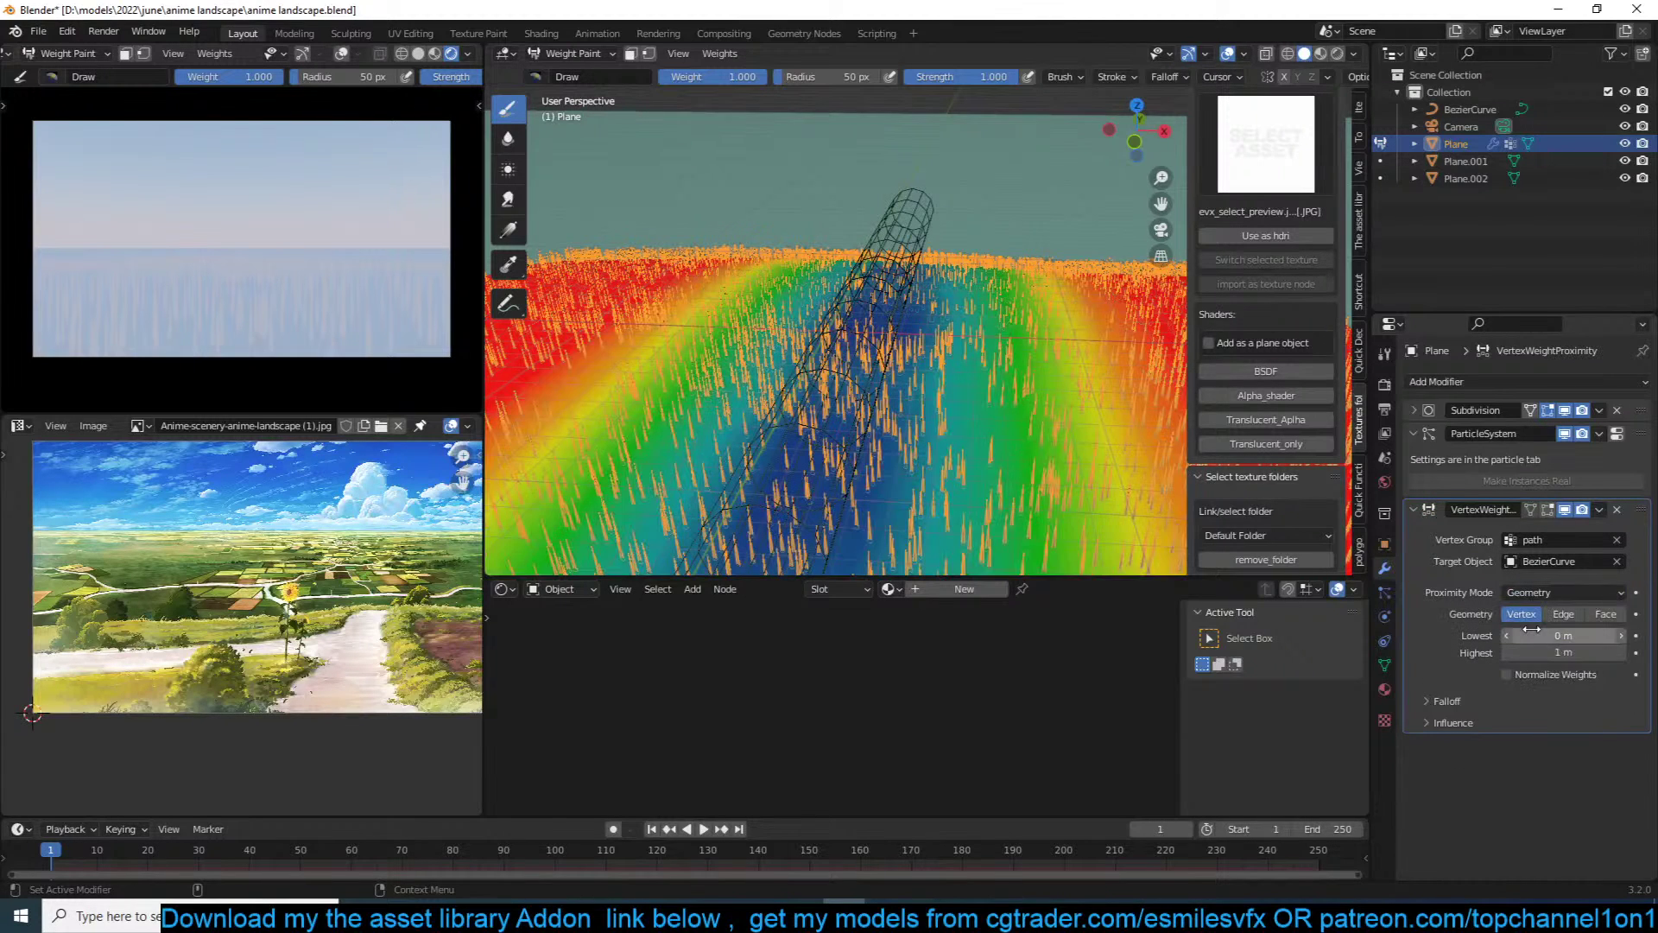
Step: Return the ground plane to Object Mode and subdivide the Bezier curve in Edit Mode
scroll(826, 335, down, 3)
mouse_move(825, 335)
middle_down()
mouse_move(730, 363)
mouse_move(833, 338)
mouse_move(984, 375)
mouse_move(864, 373)
middle_up()
click(582, 51)
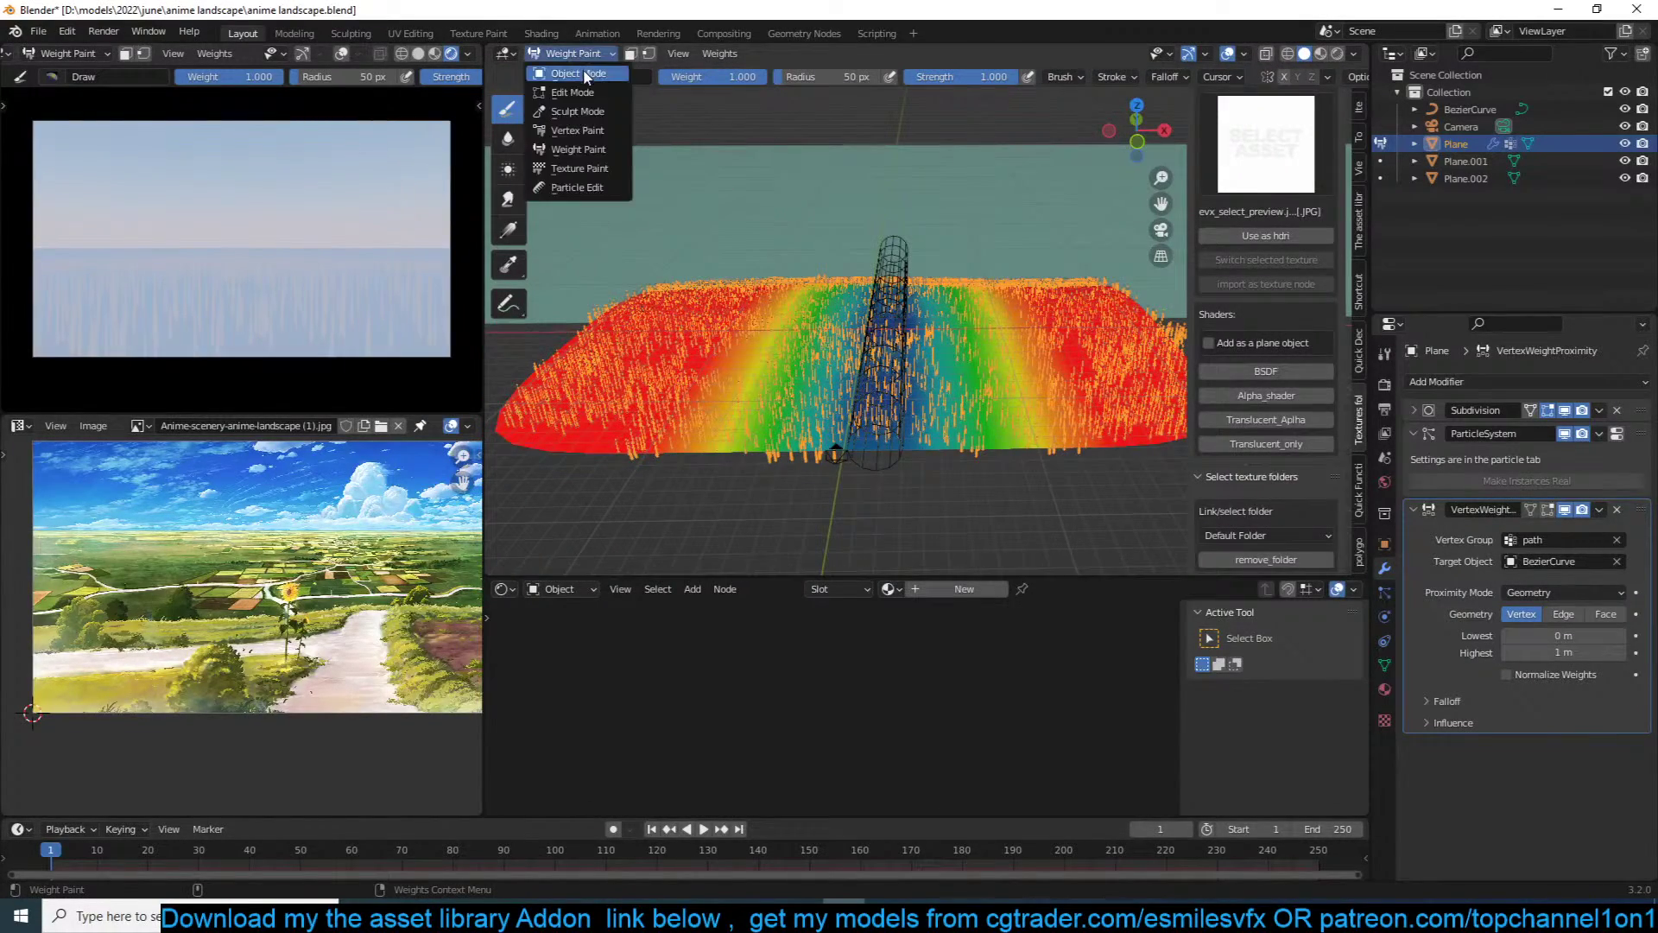
click(583, 69)
middle_drag(789, 275, 864, 346)
click(896, 368)
key(Tab)
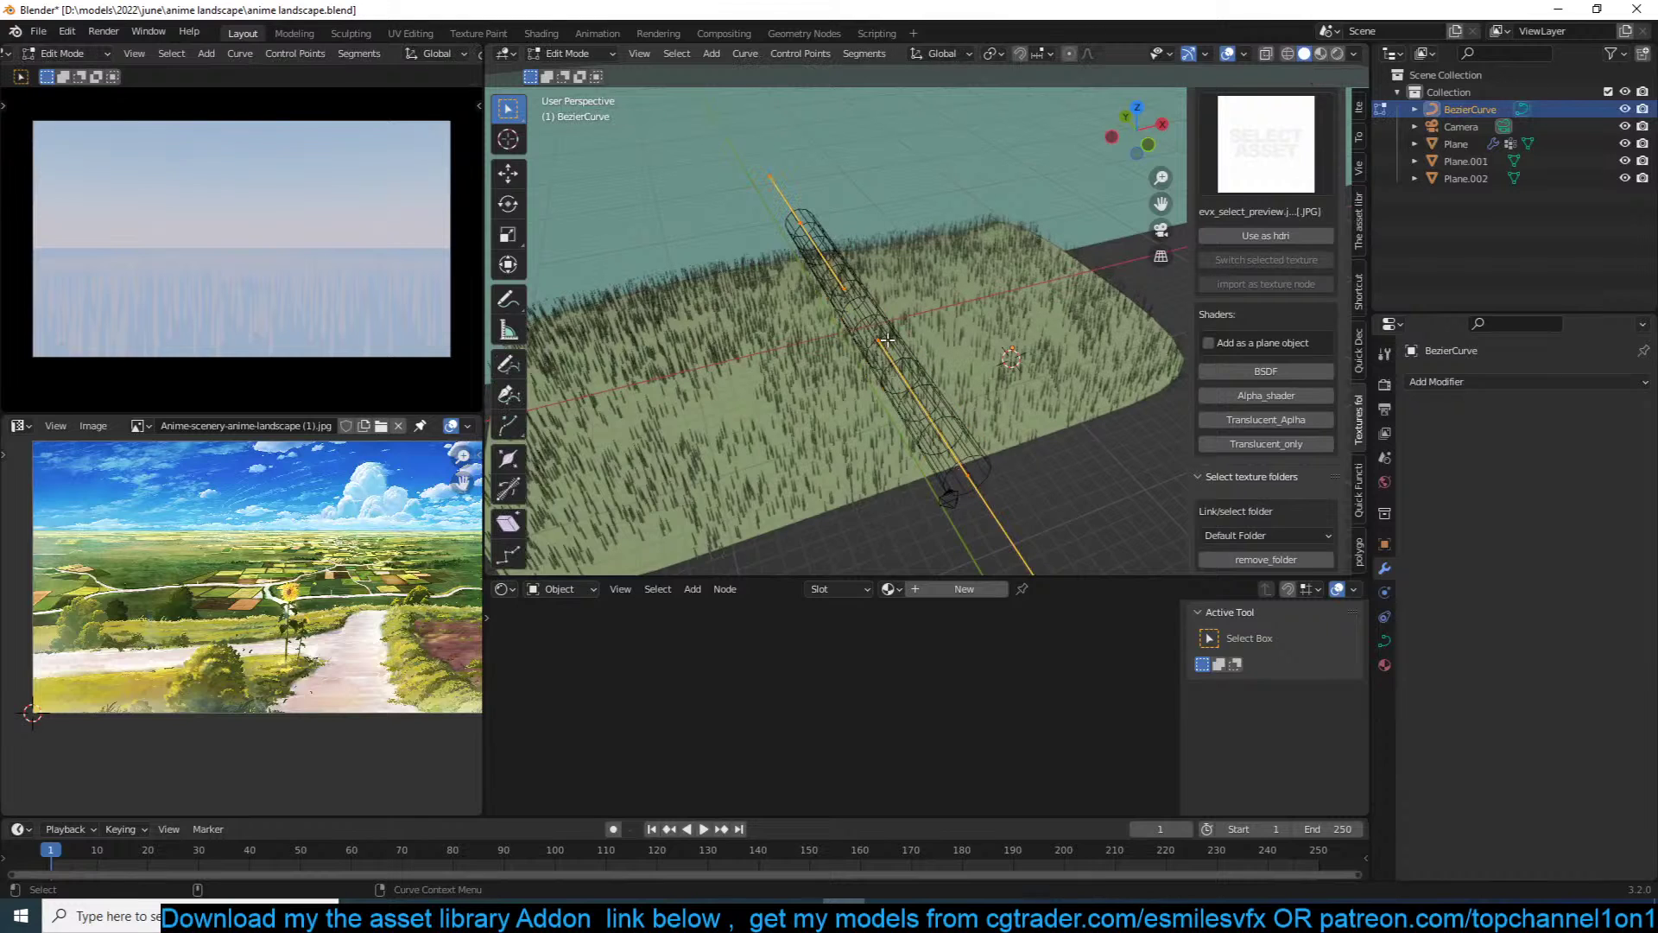
right_click(888, 339)
click(889, 325)
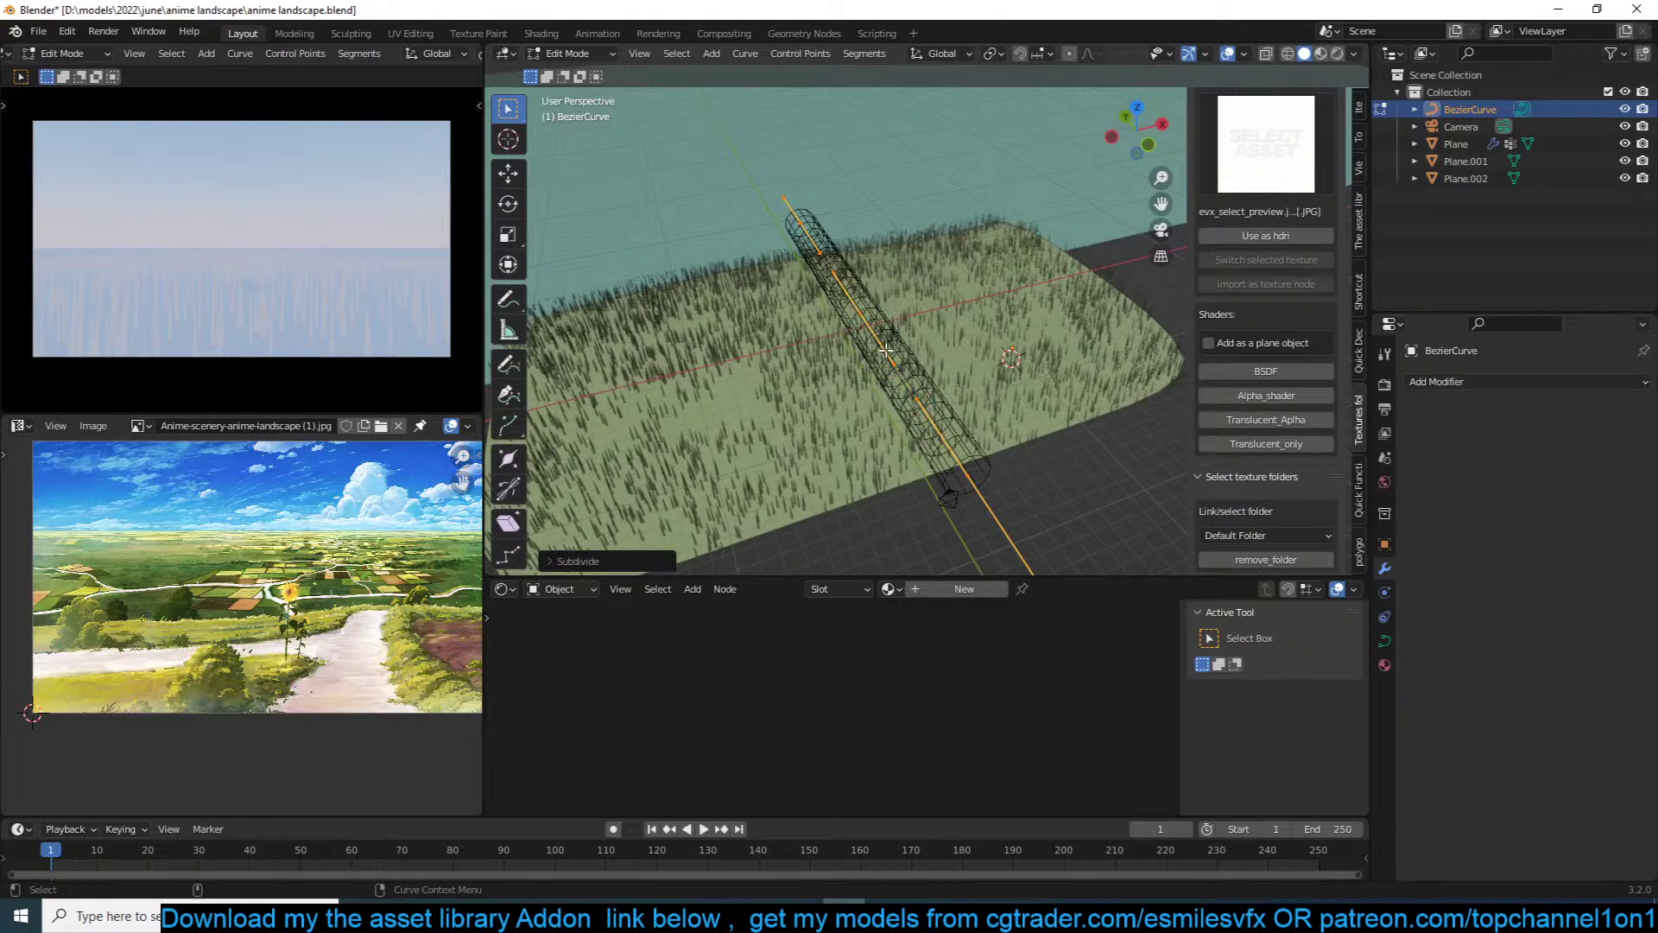
Step: Move the curve's middle sideways so the tube bends across the grass, and return to Object Mode
click(508, 173)
drag(855, 302, 1026, 287)
key(Tab)
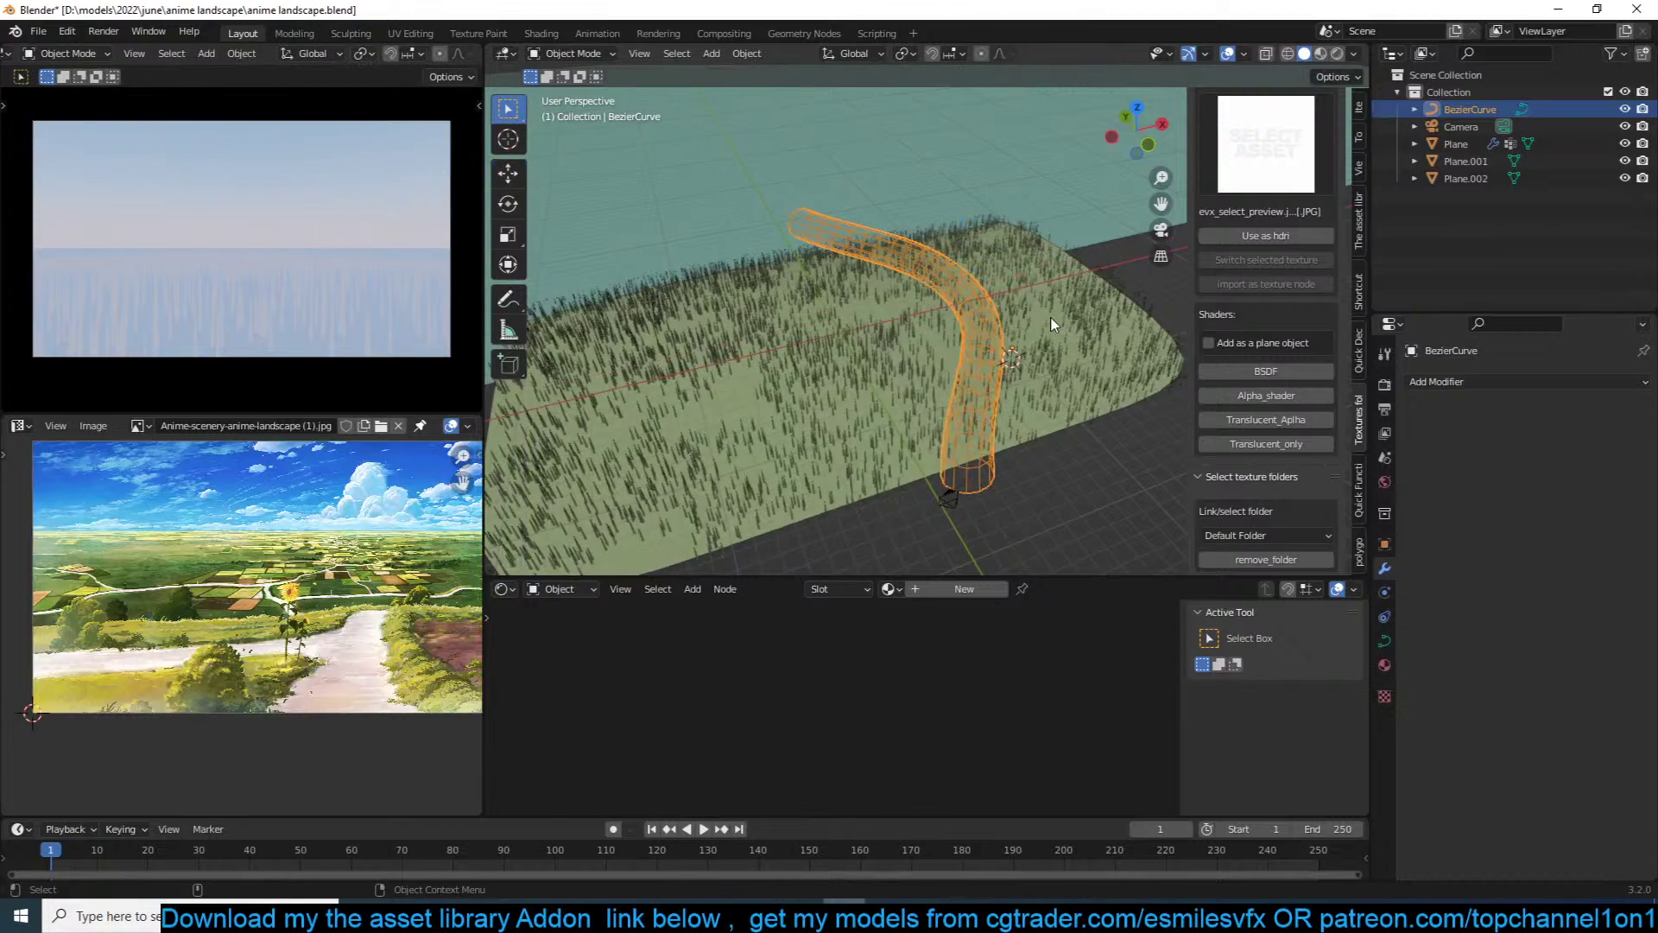
Step: Select the ground plane and put it in Weight Paint mode to check the weights along the bent curve
click(1053, 327)
click(573, 53)
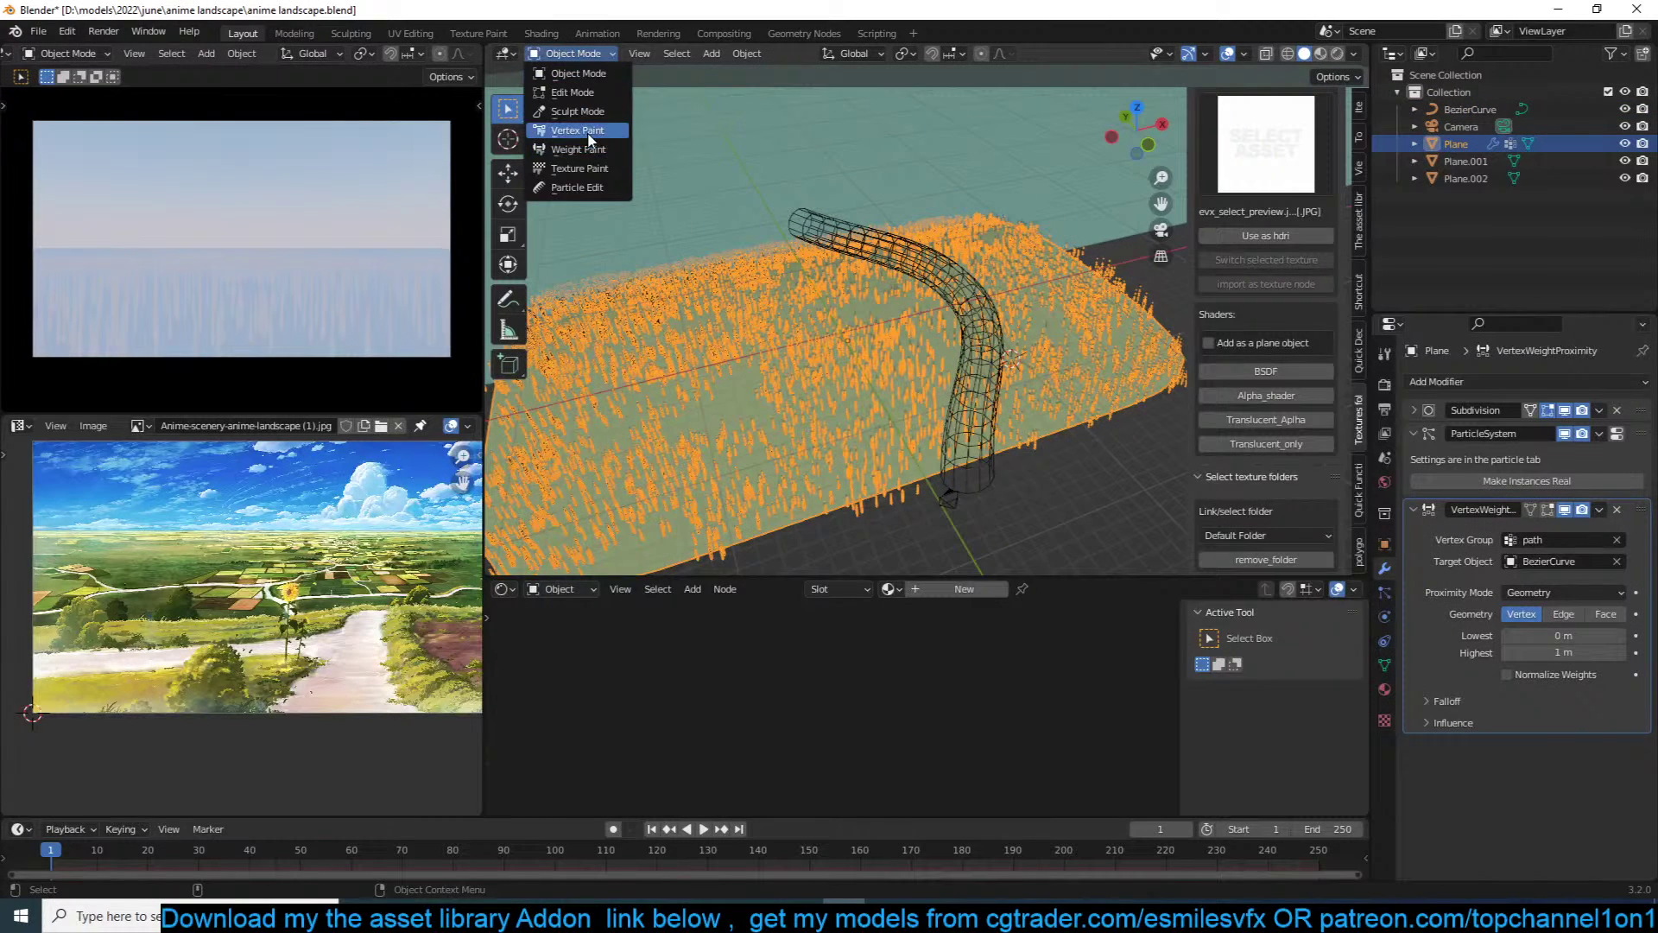
click(581, 148)
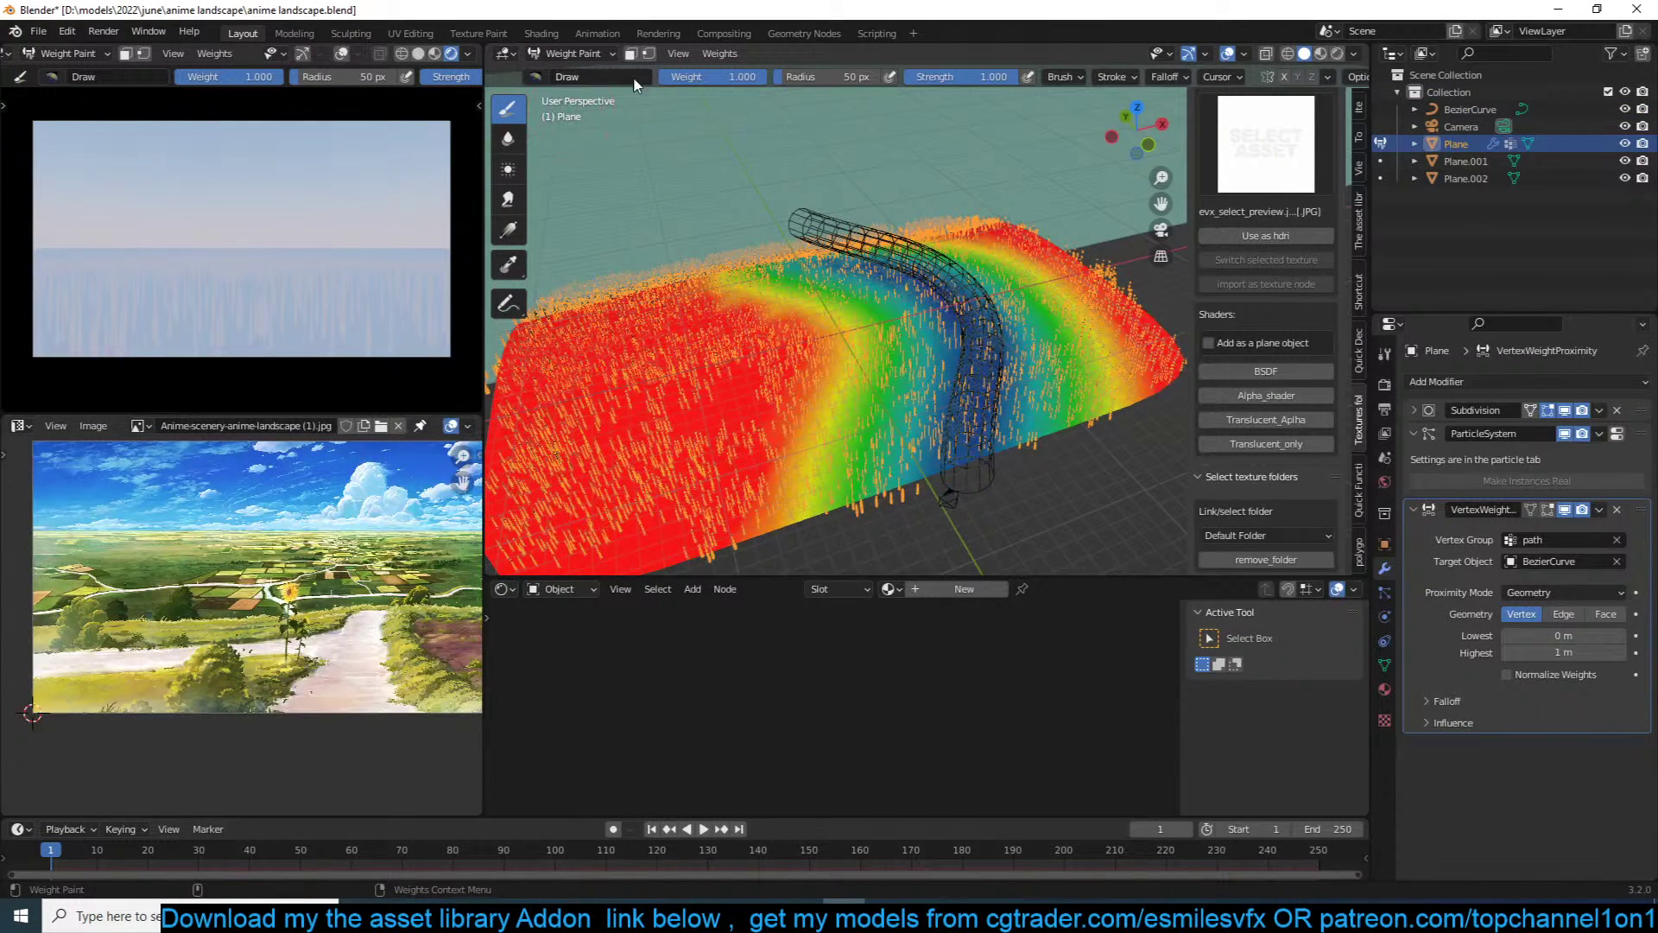
Step: Assign the path vertex group to the Density of the ground plane's particle system
click(1383, 639)
click(1385, 592)
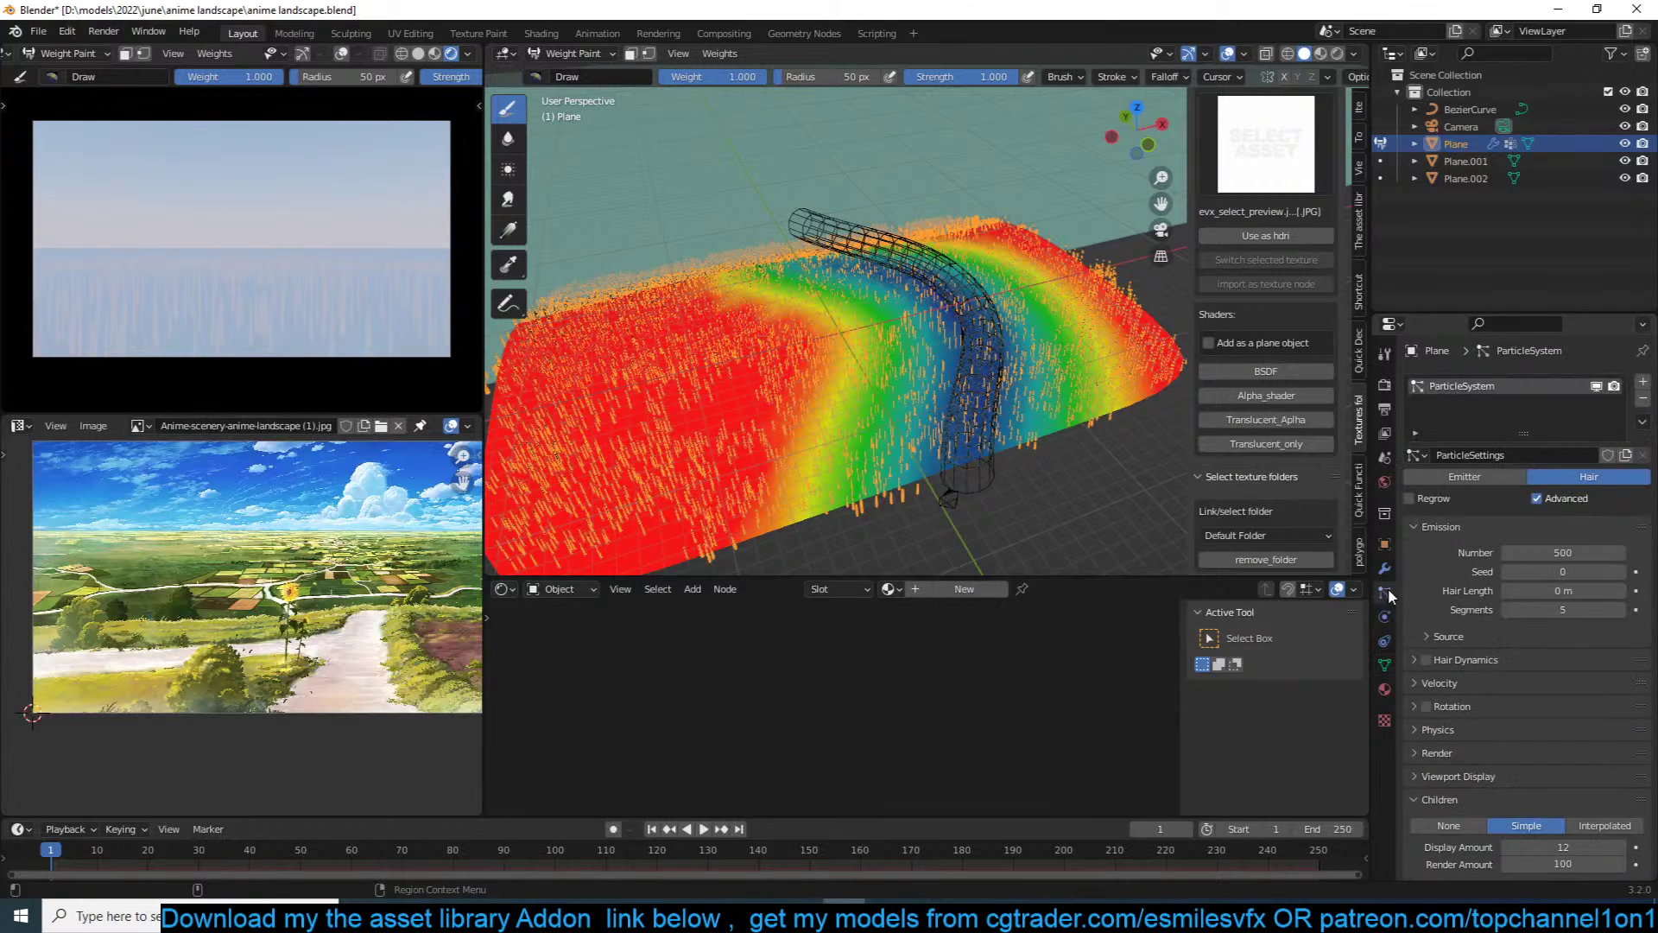
scroll(1489, 700, down, 5)
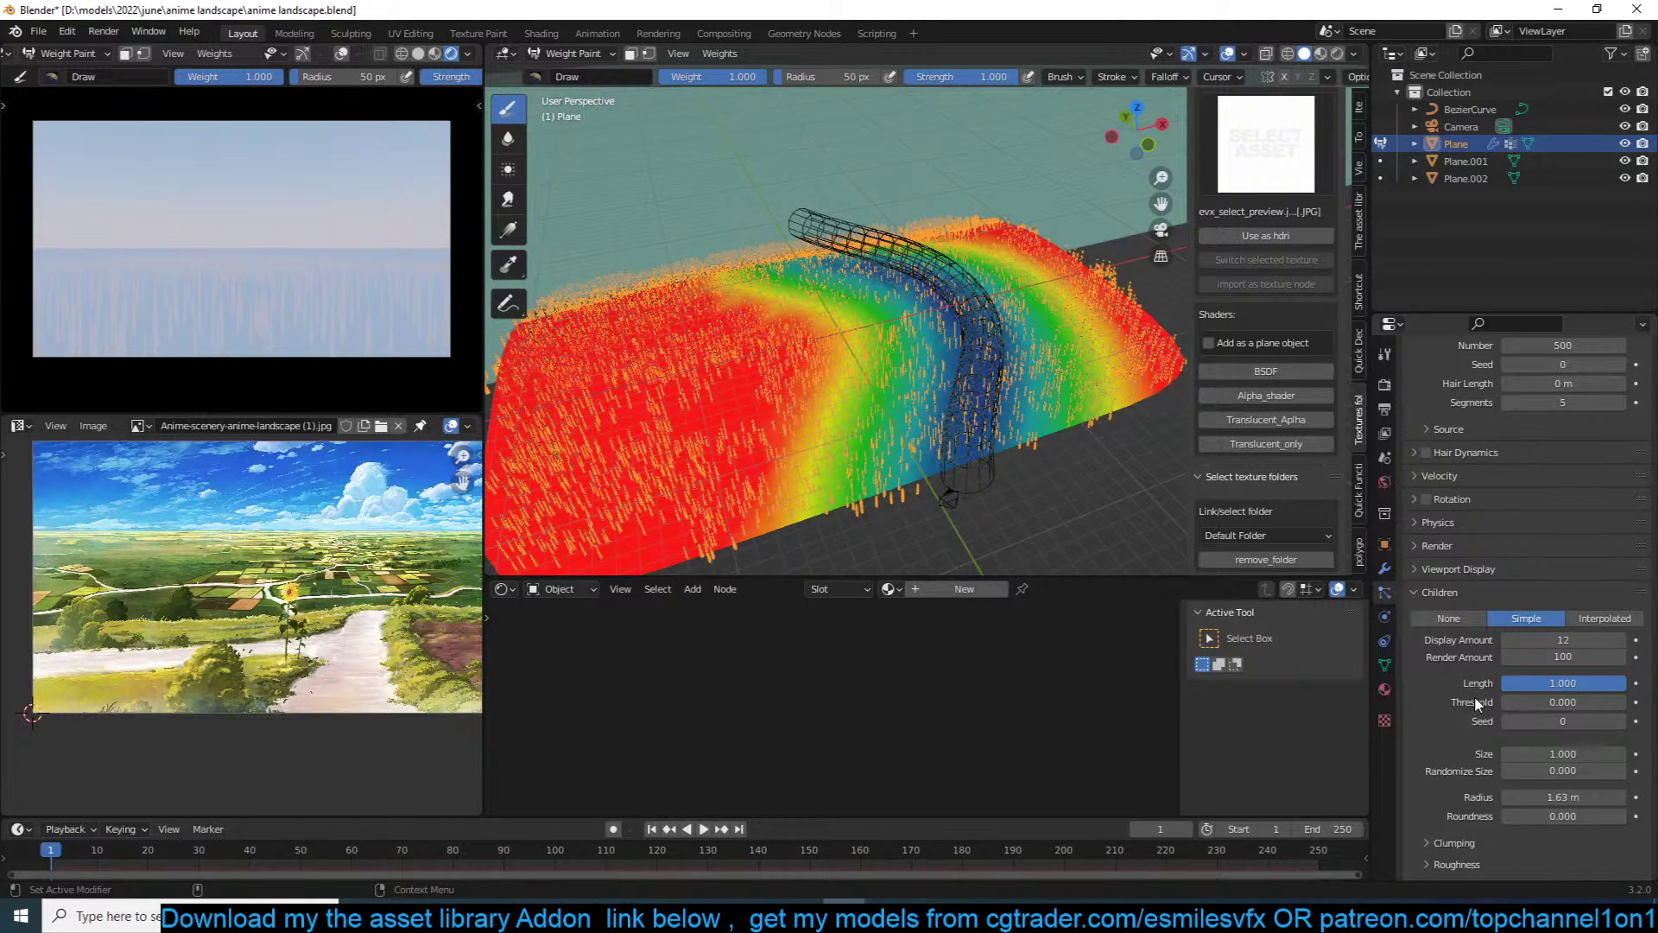
click(1460, 589)
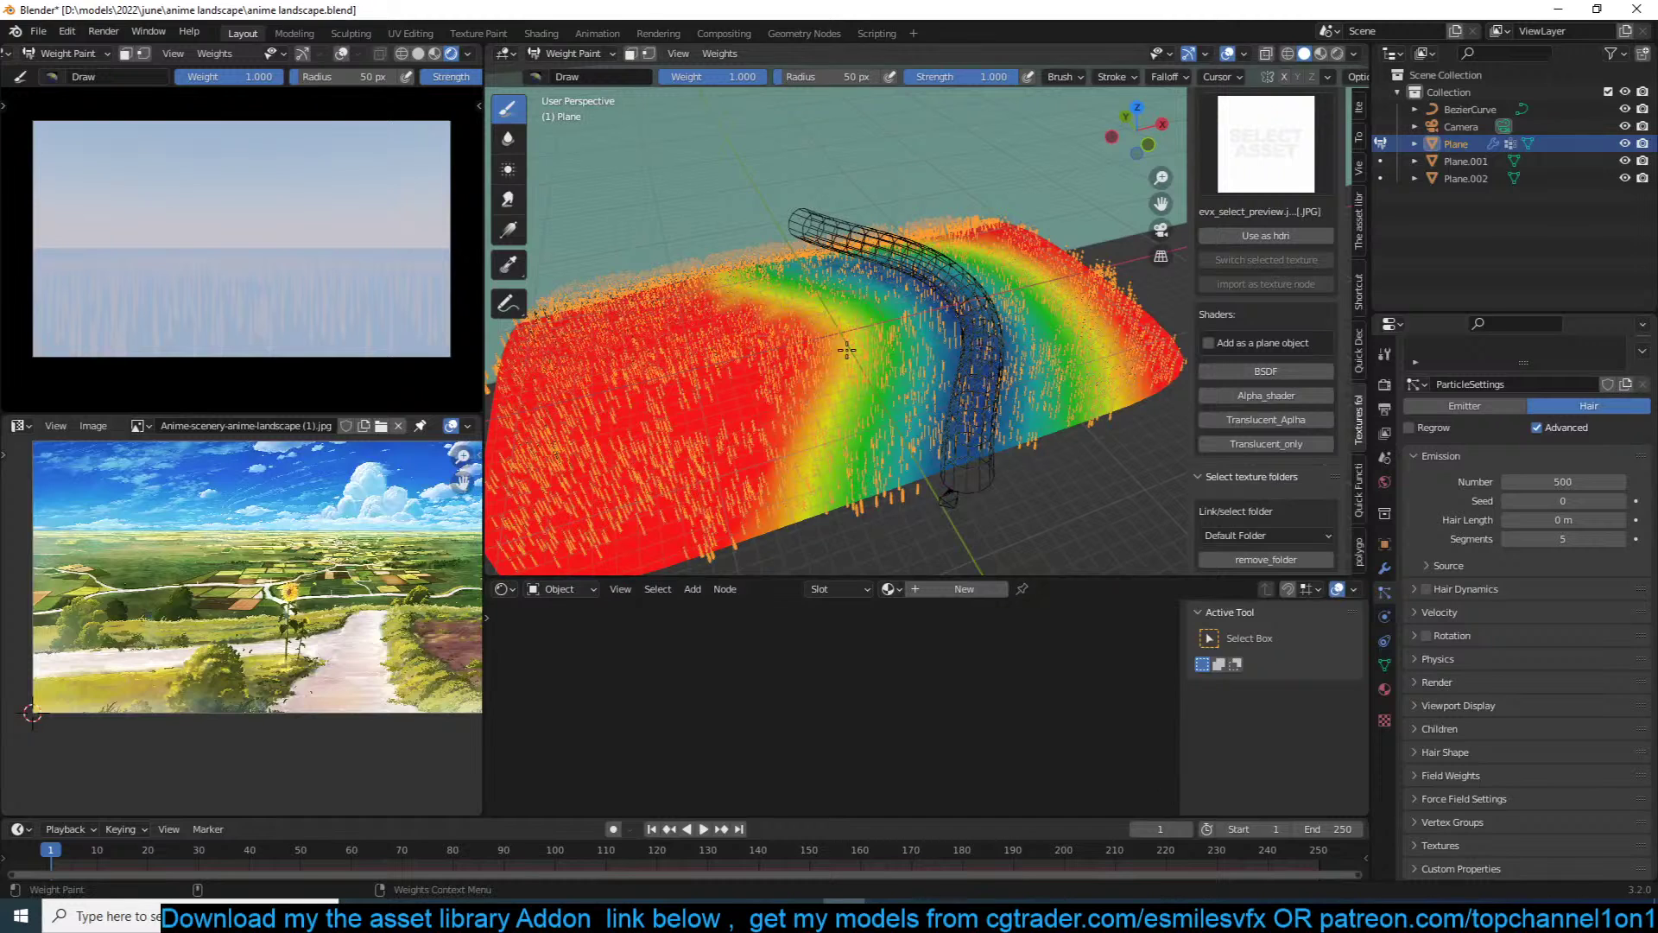
click(1468, 820)
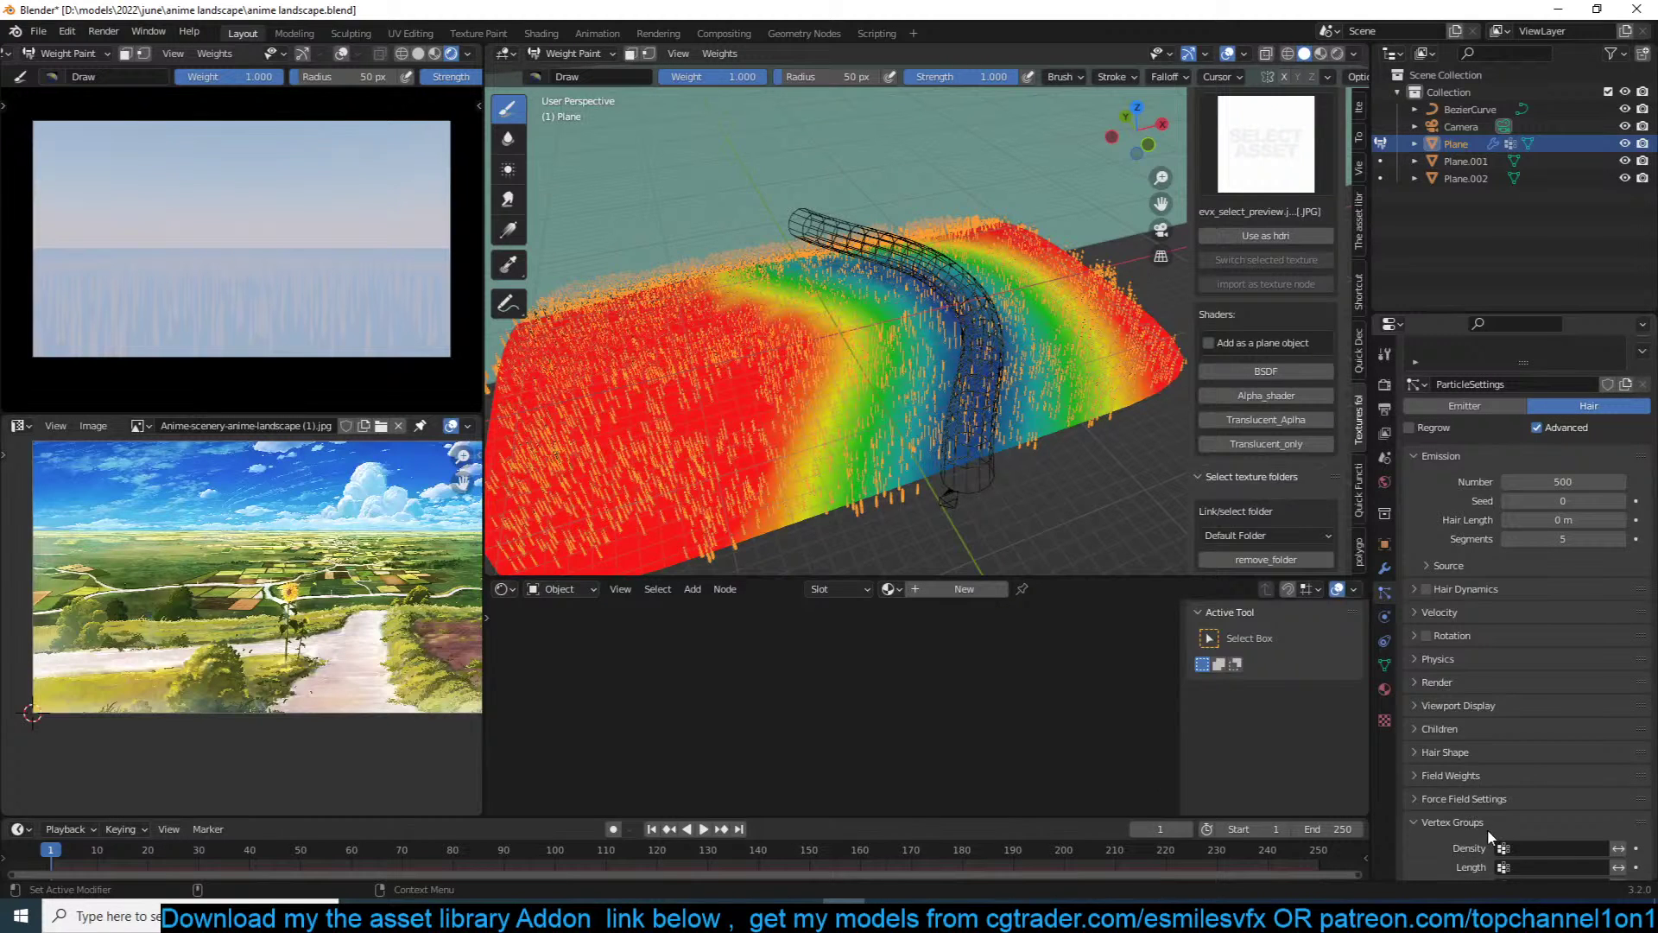
scroll(1487, 829, down, 2)
click(1553, 779)
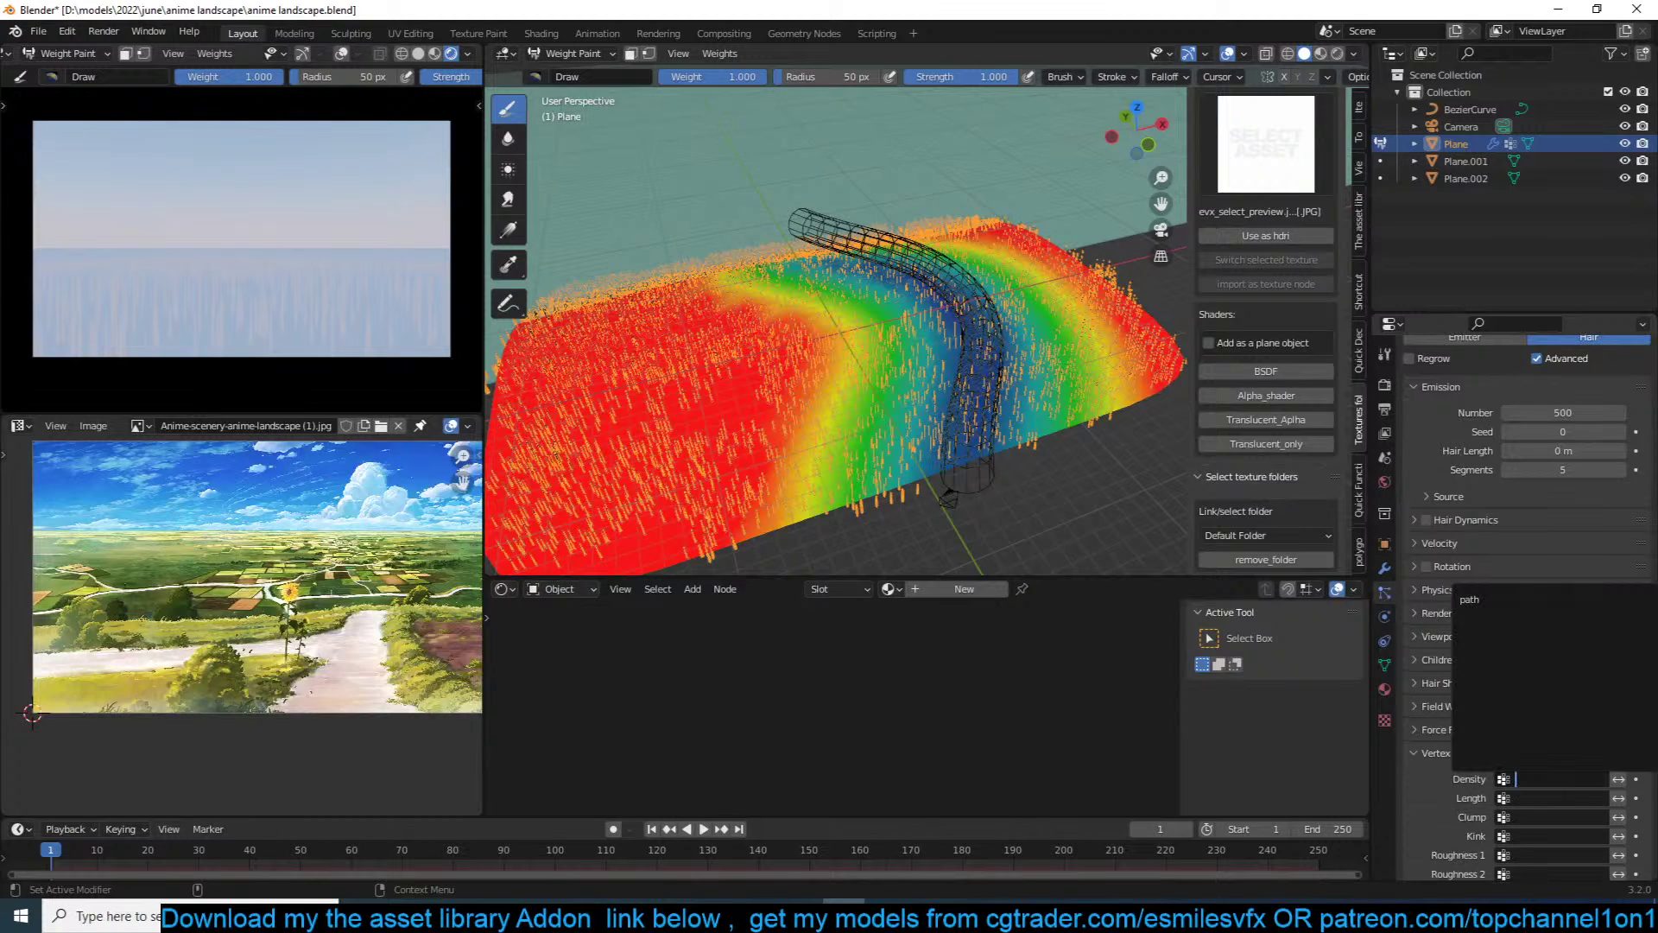
click(1550, 600)
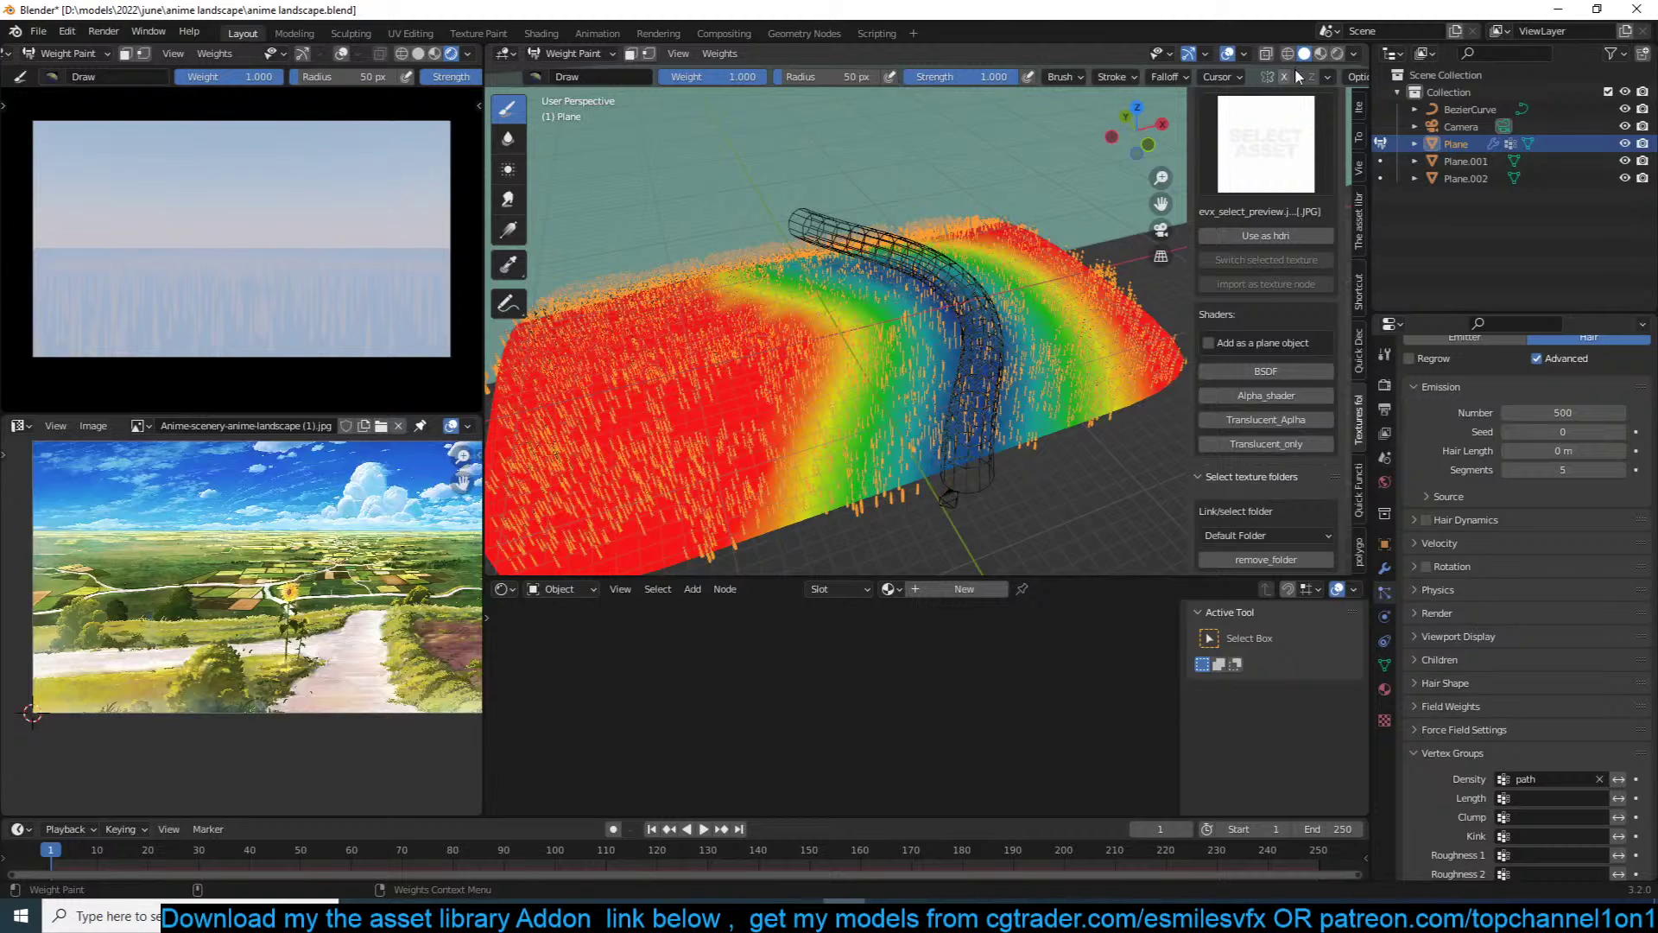
Step: Hide the viewport overlays and use the path vertex group for the particle system's Length instead of Density
click(1227, 54)
scroll(1041, 398, up, 3)
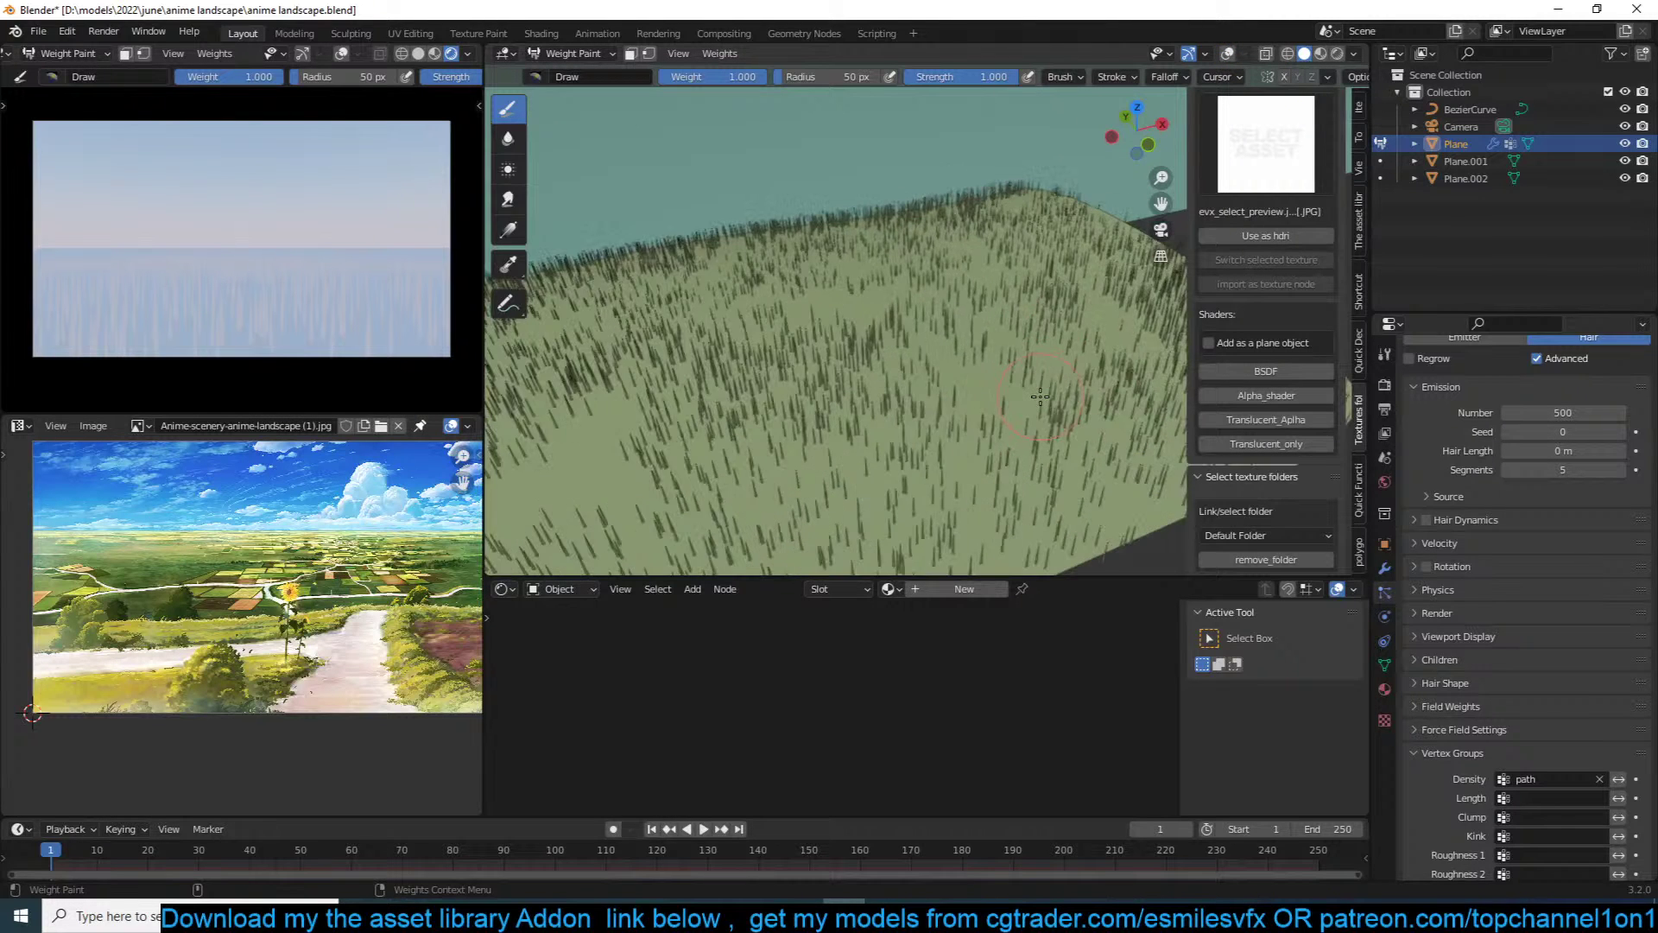
scroll(1040, 397, up, 2)
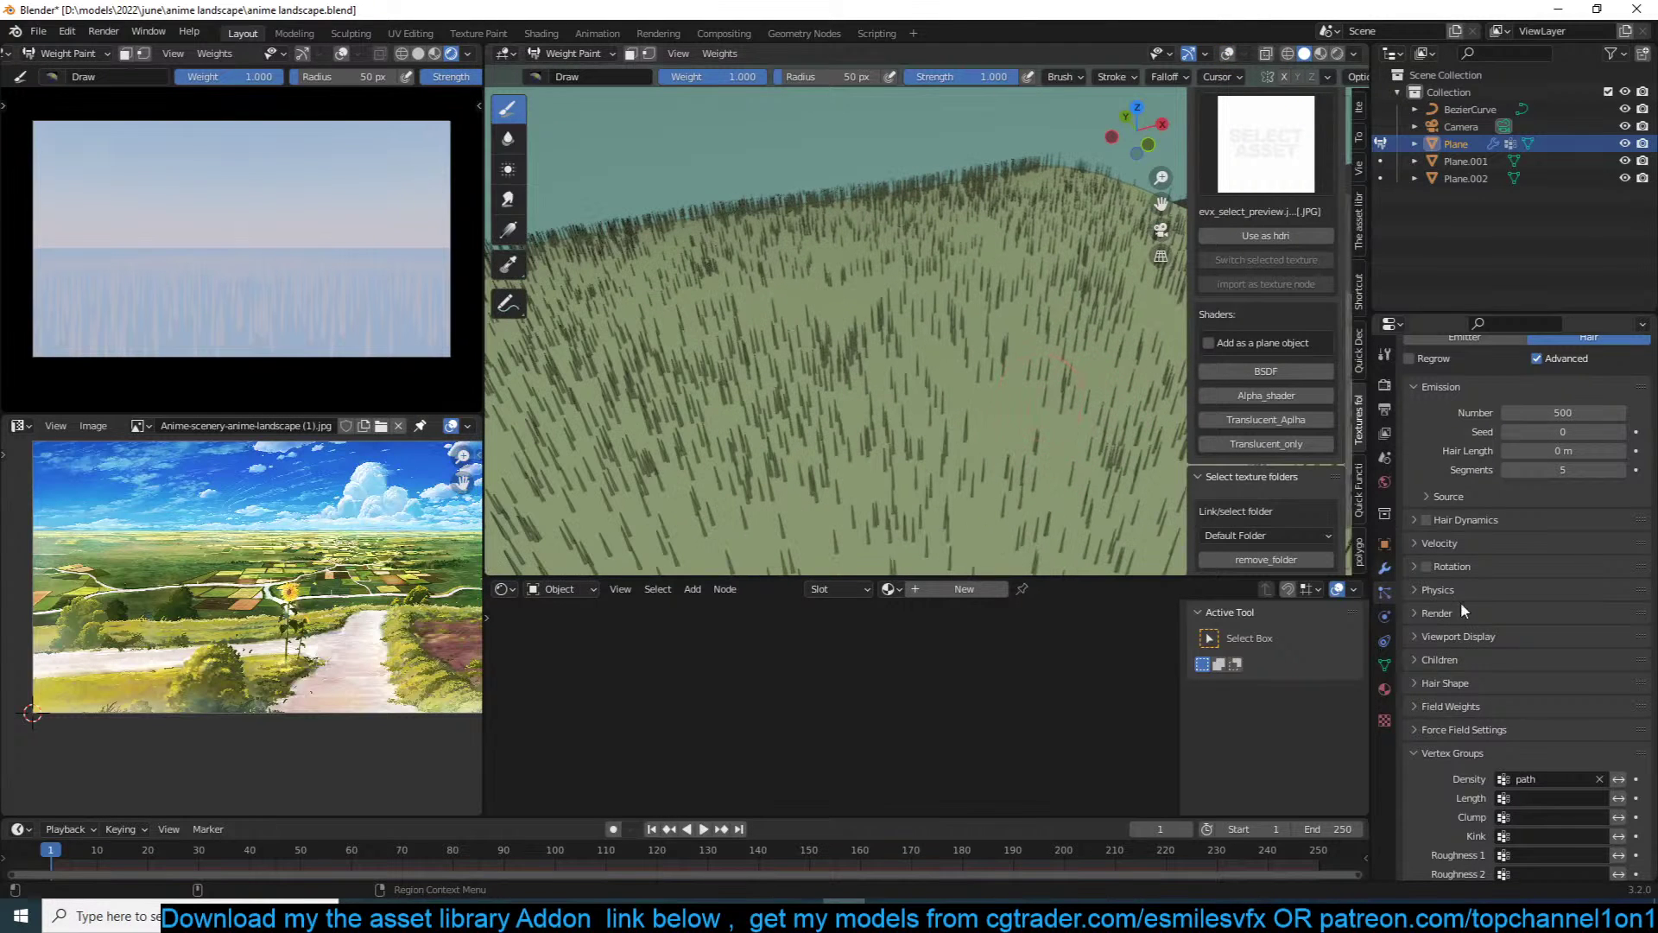
click(1588, 797)
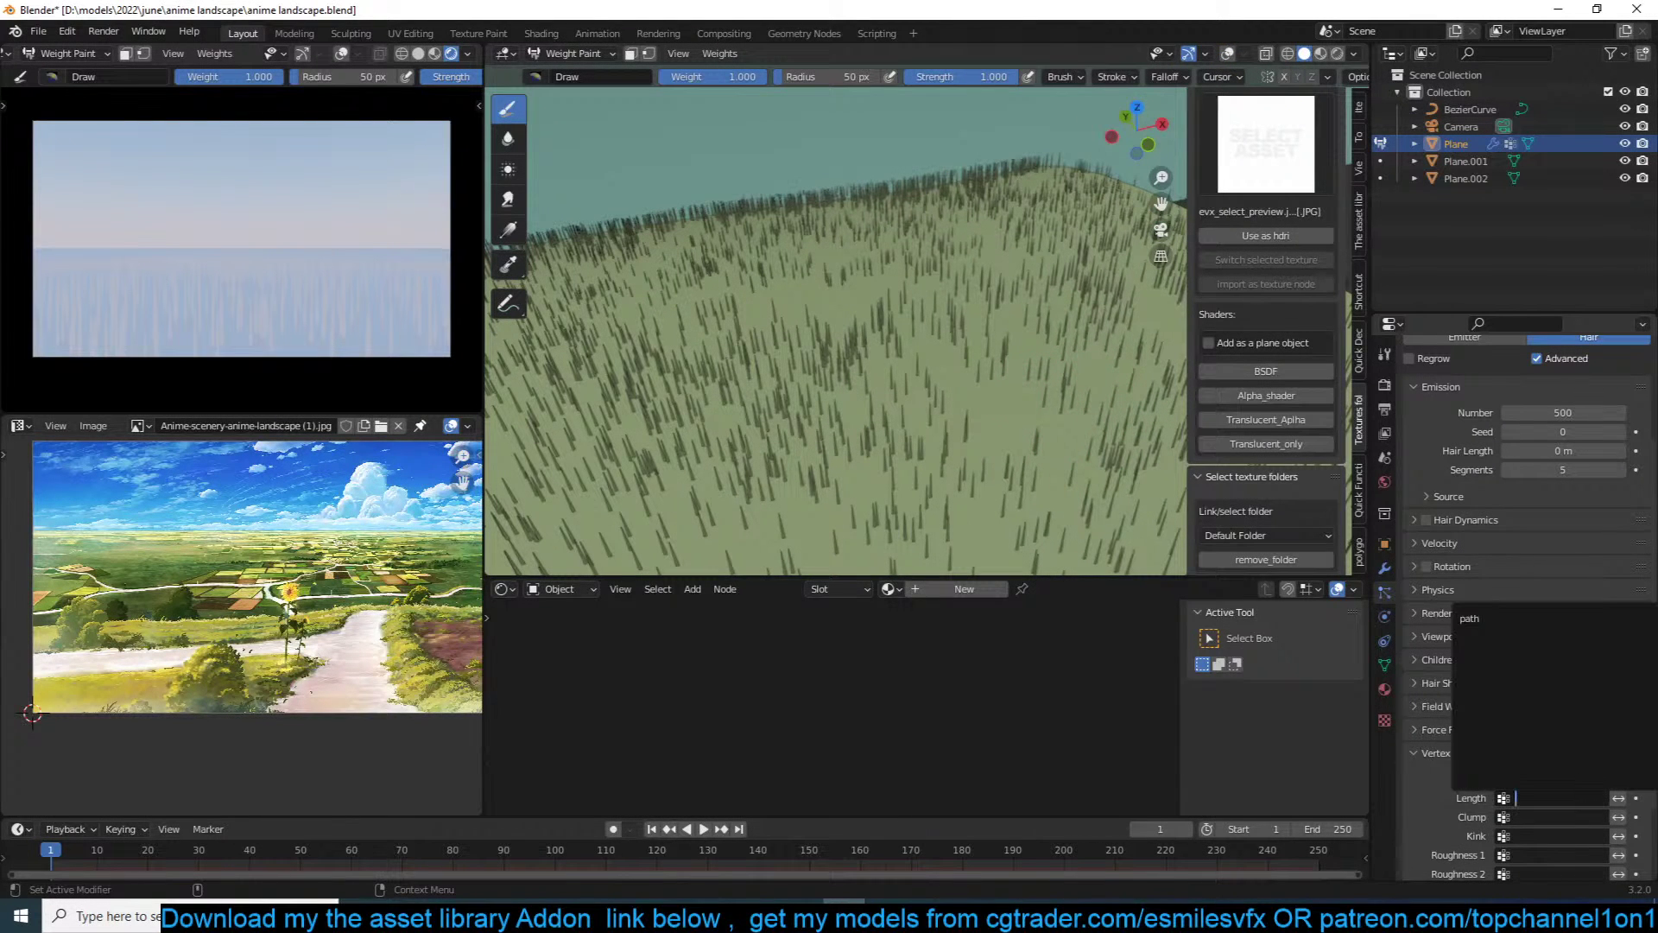
click(1548, 617)
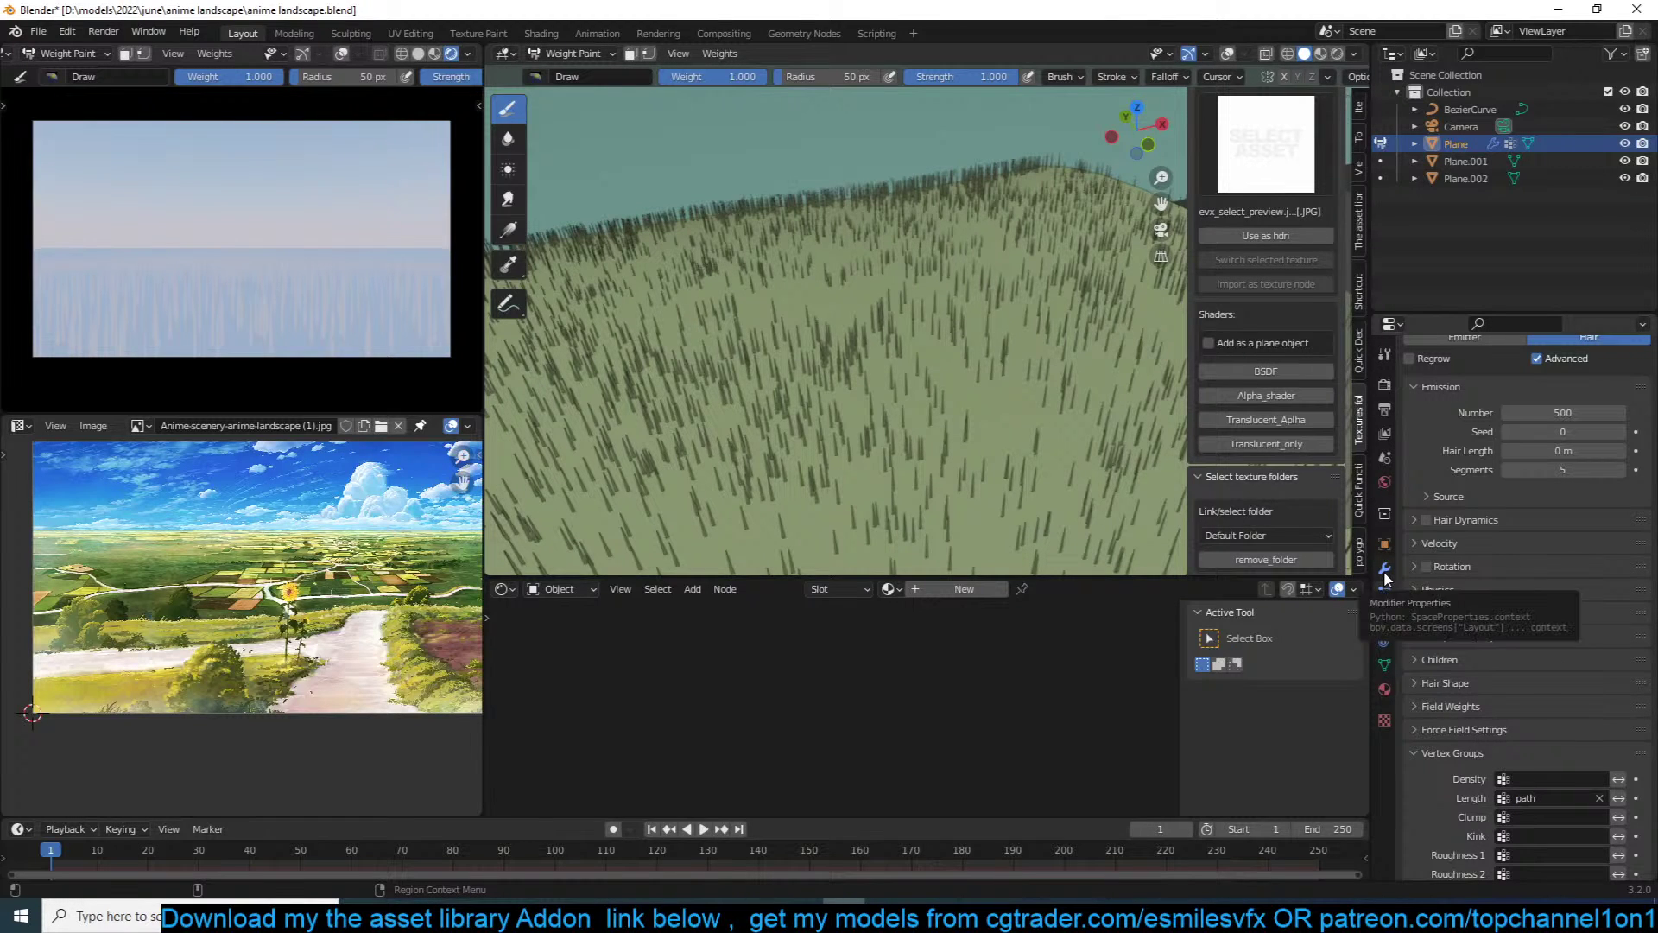
scroll(1452, 613, up, 4)
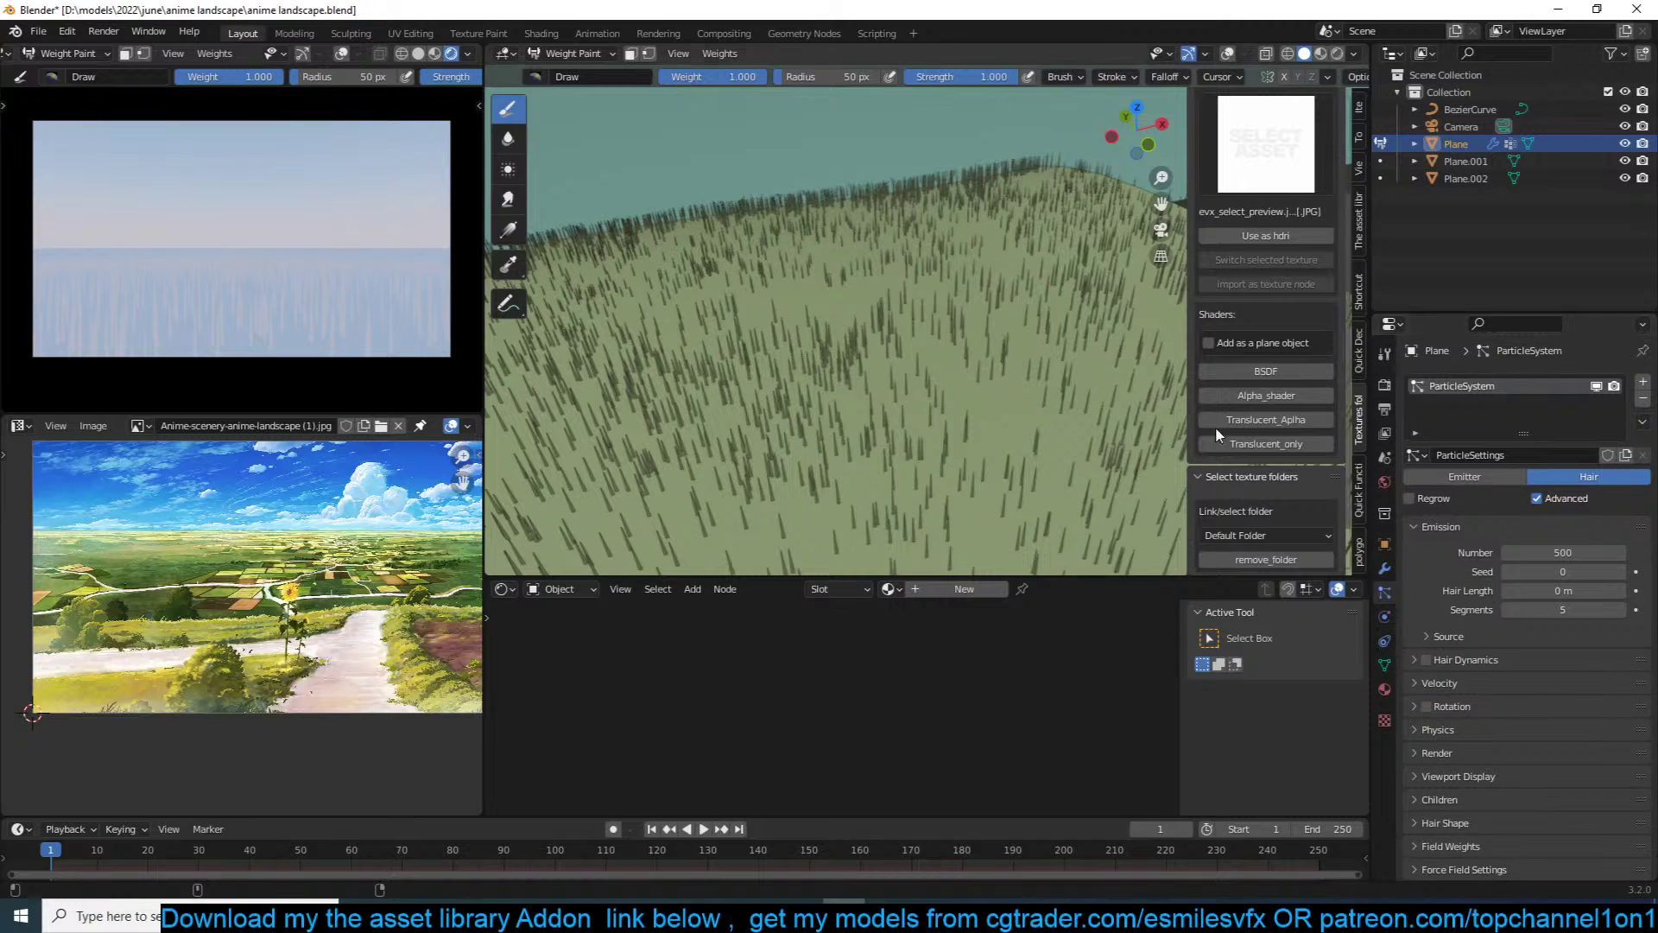
Step: Return to Object Mode and move the Vertex Weight Proximity modifier above the ParticleSystem modifier in the ground plane's stack
click(596, 54)
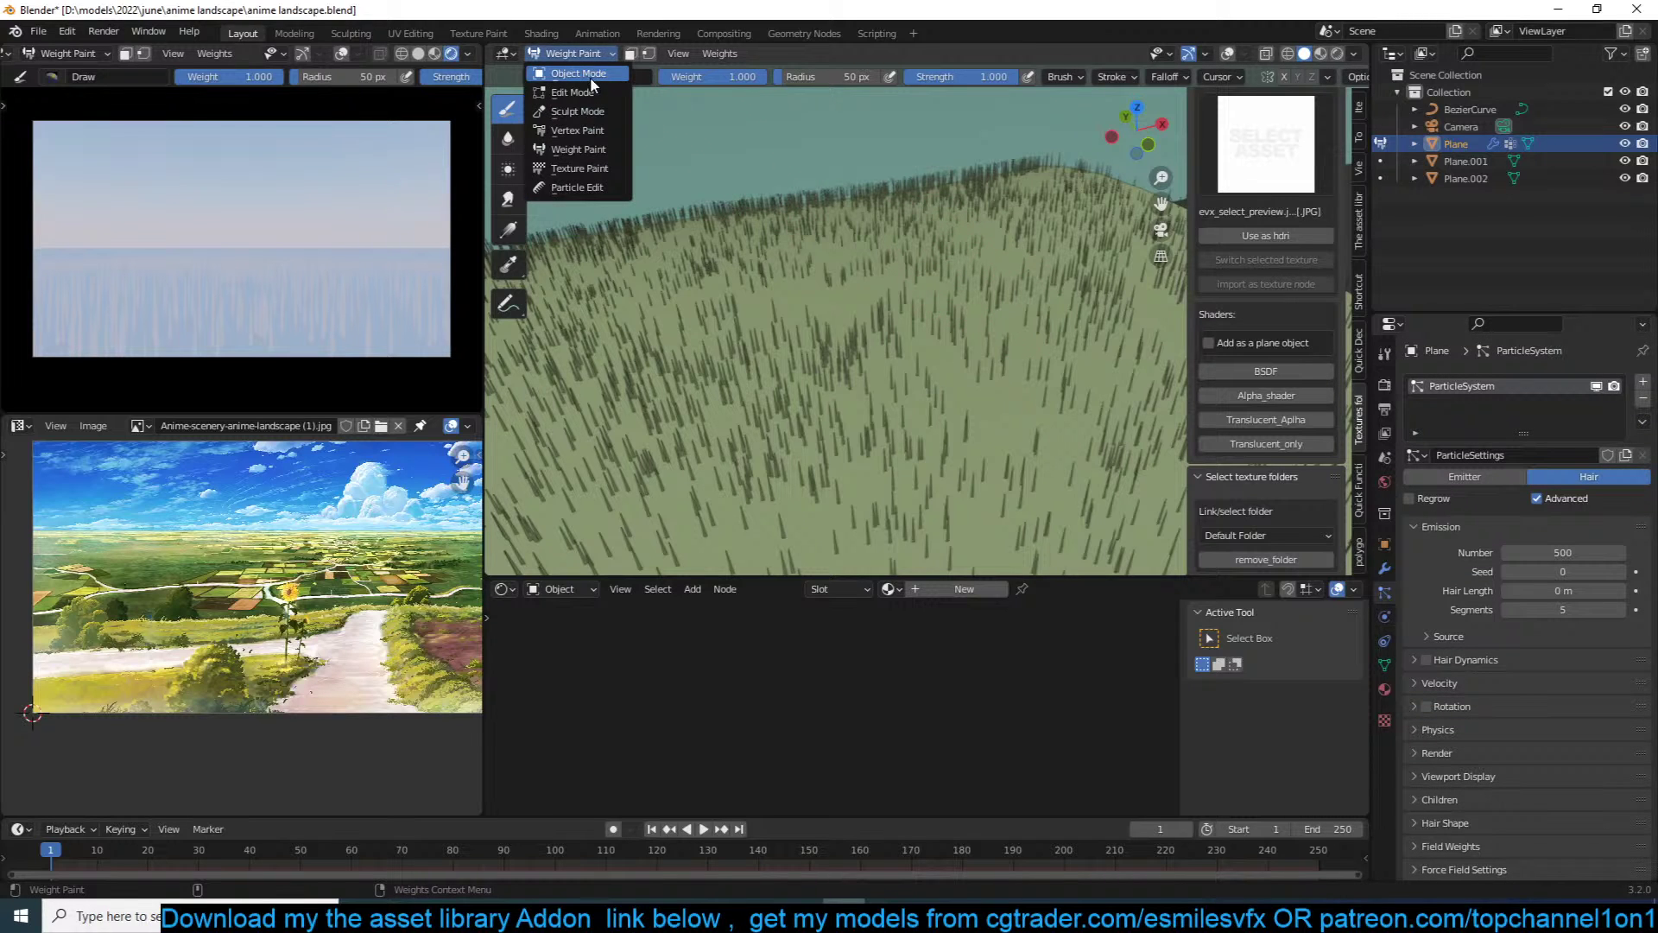
click(594, 73)
middle_drag(907, 358, 866, 358)
click(1384, 569)
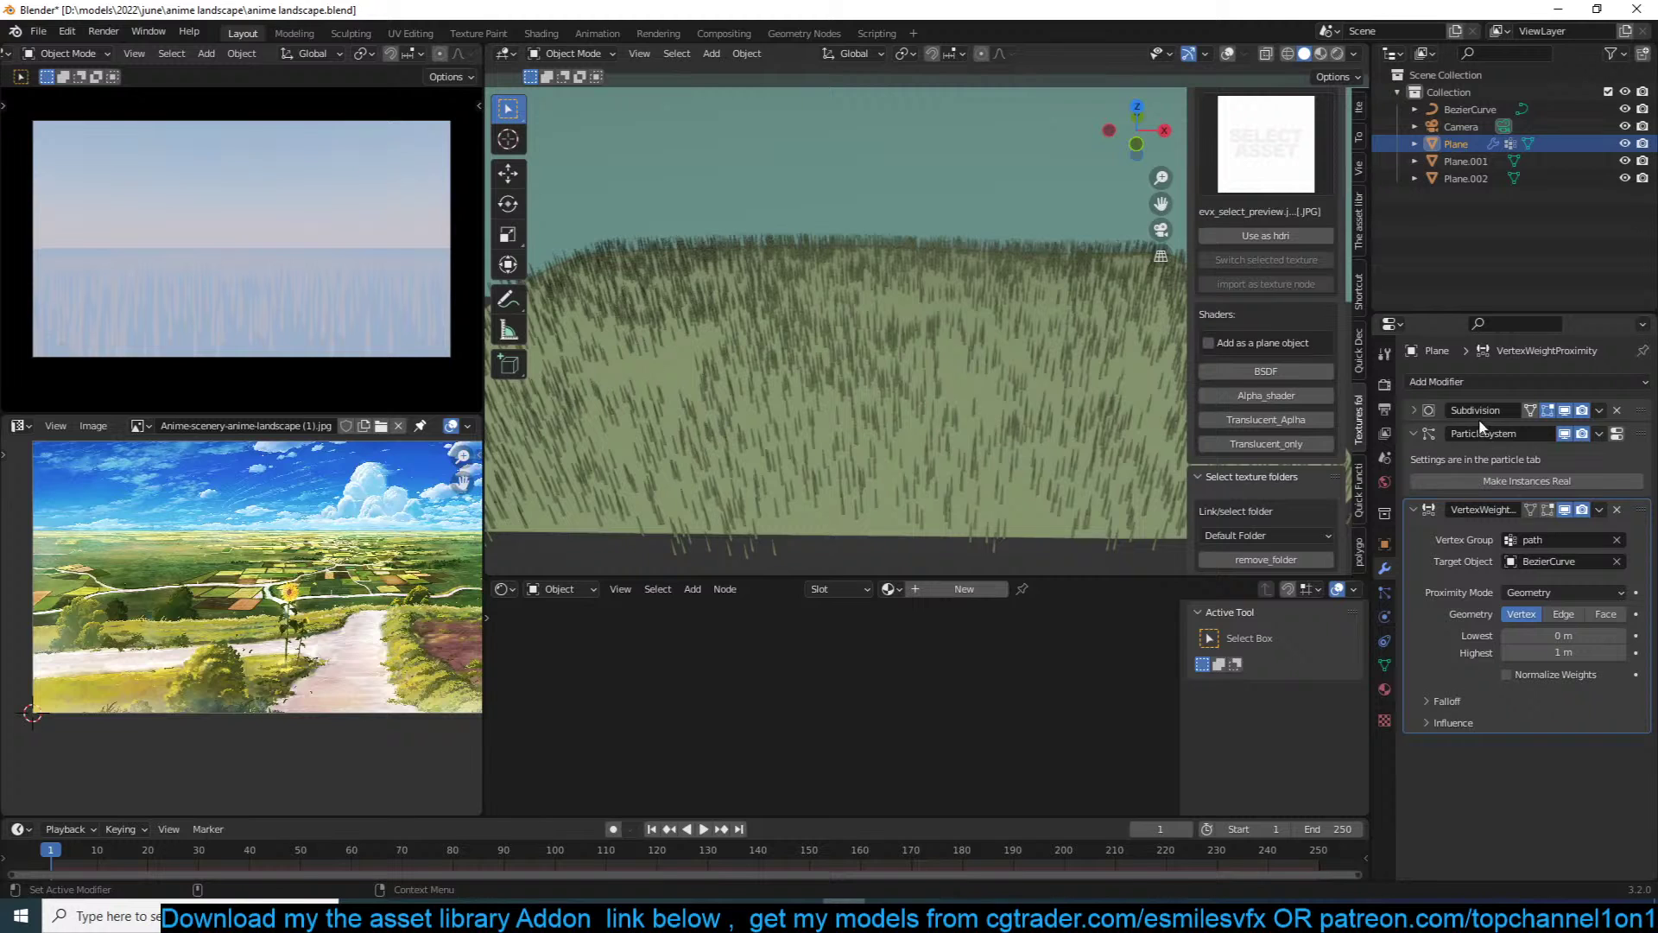
drag(1641, 509, 1641, 433)
middle_drag(993, 345, 1030, 434)
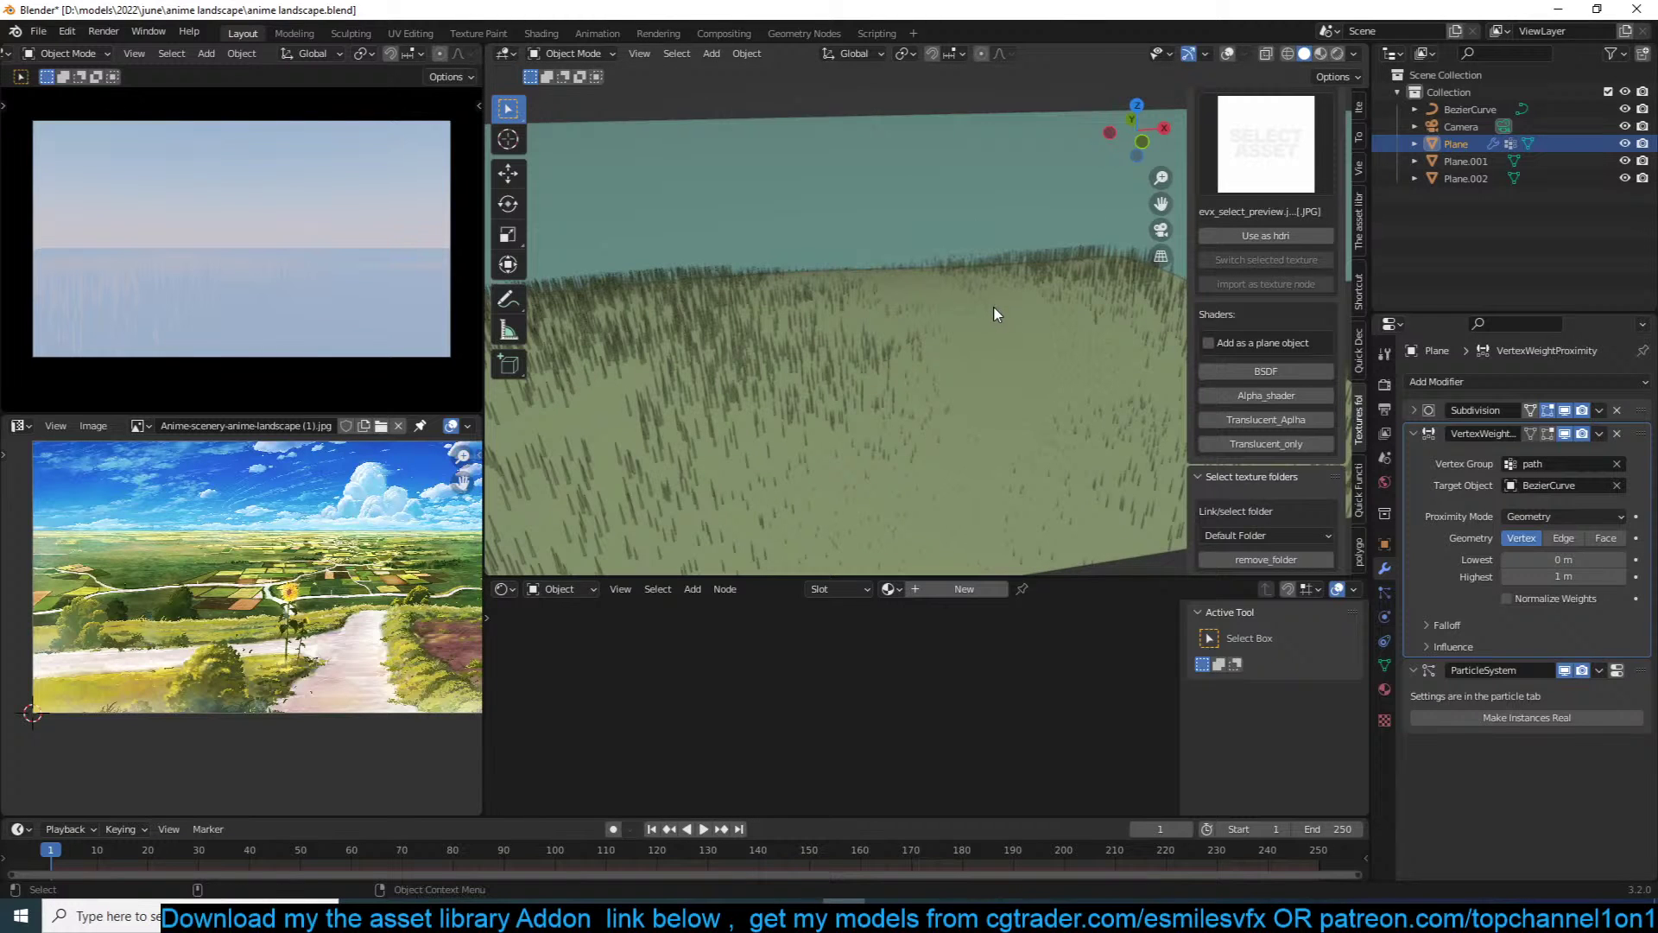
middle_drag(1002, 303, 1036, 298)
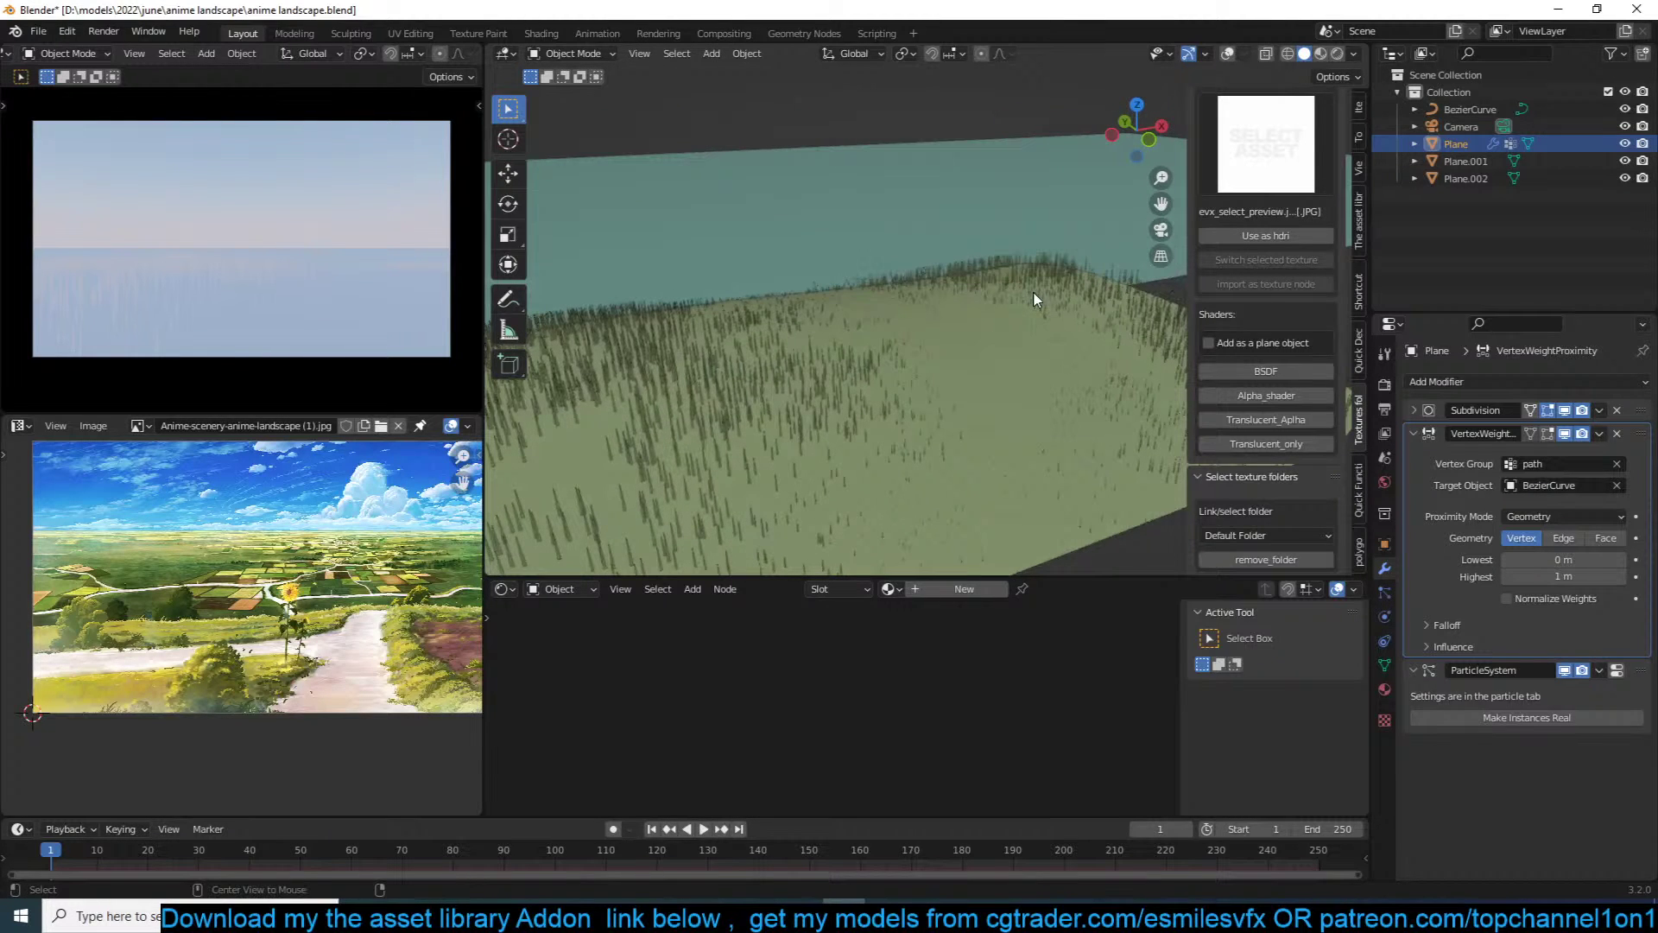
Step: Show the viewport overlays again and set the ground plane's proximity modifier to Lowest 0.02 m and Highest 0.8 m
click(1468, 108)
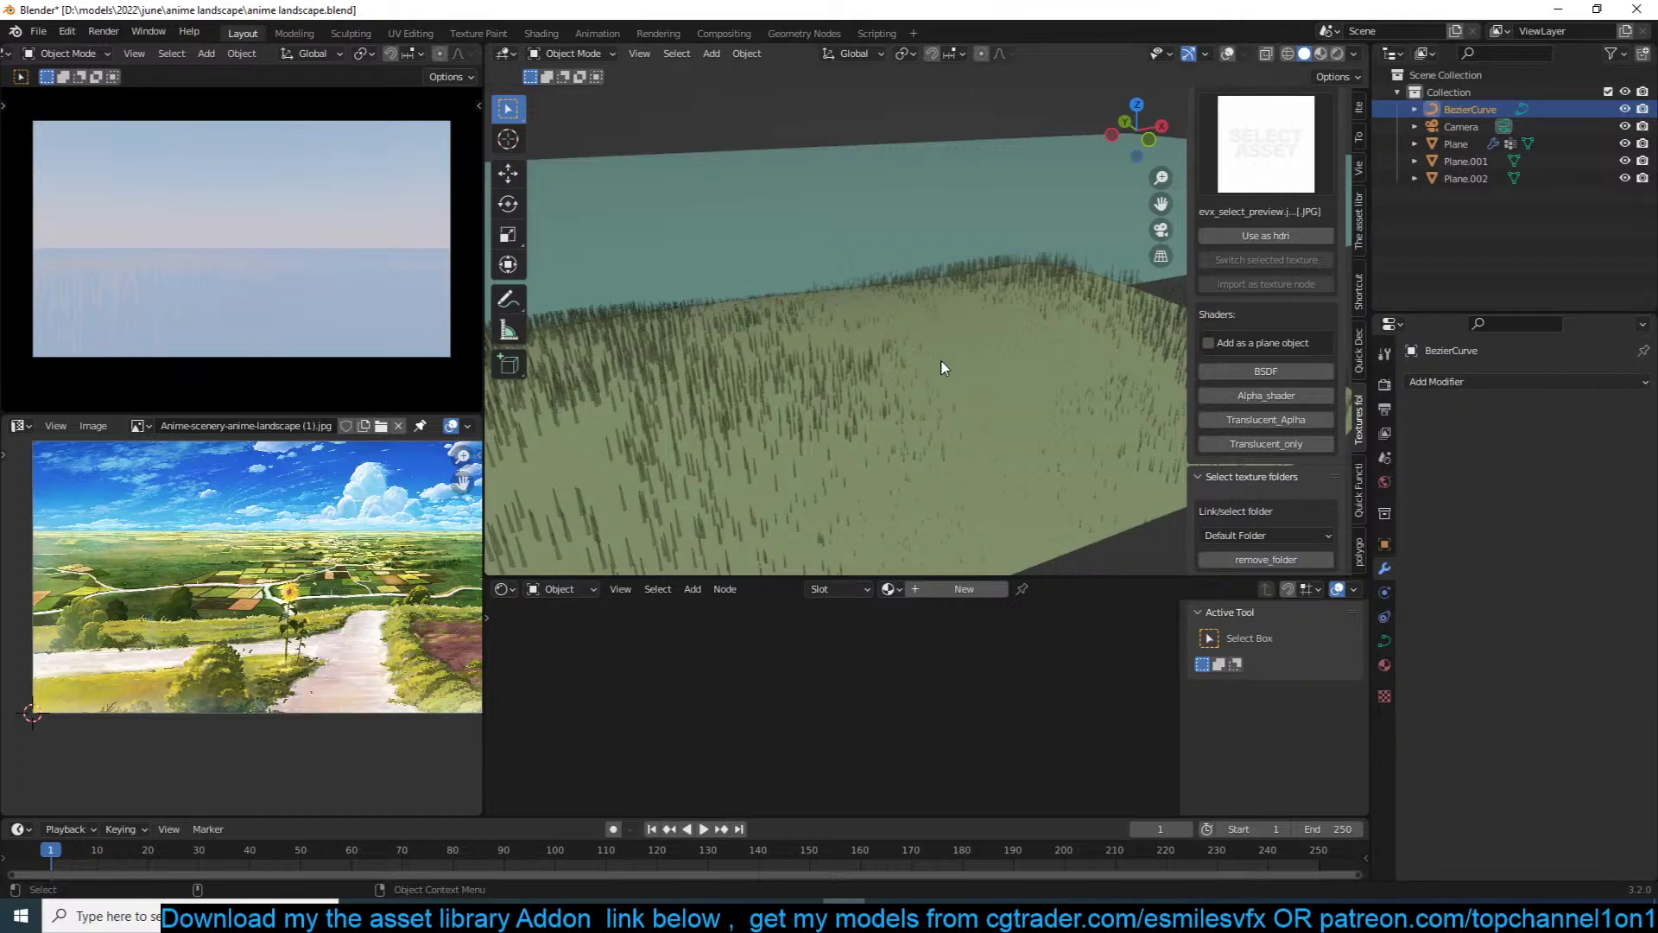
scroll(942, 361, down, 5)
key(shift+alt+z)
mouse_move(941, 361)
middle_down()
mouse_move(743, 363)
mouse_move(922, 415)
mouse_move(993, 413)
mouse_move(955, 381)
middle_up()
click(955, 381)
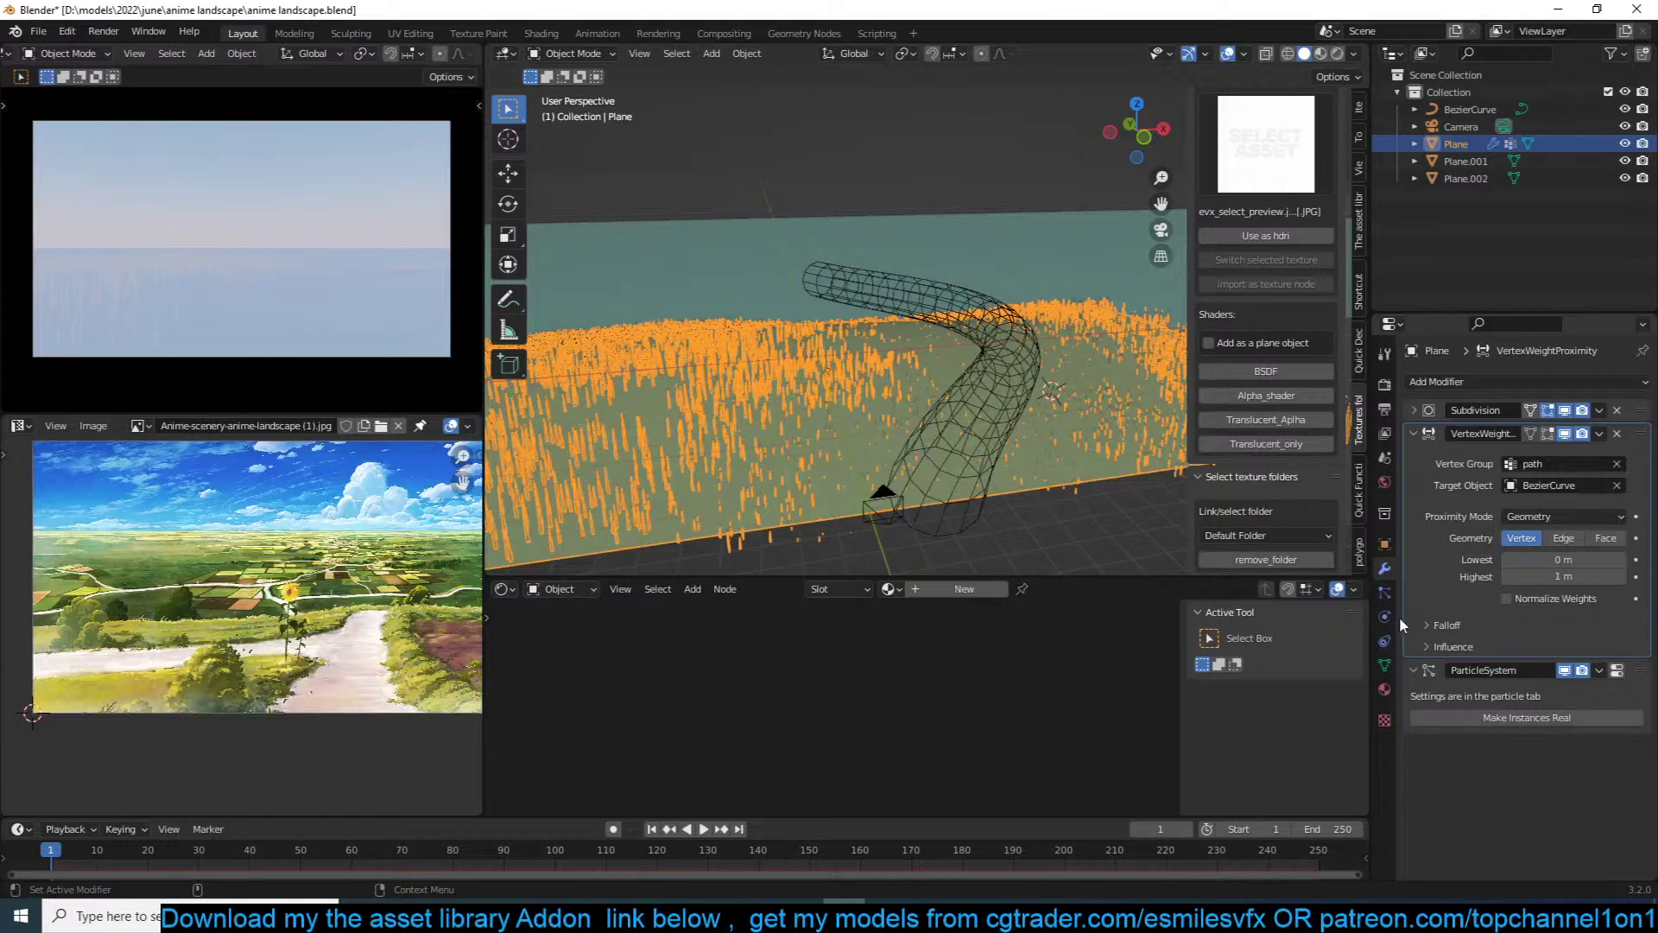
mouse_move(1564, 573)
mouse_down()
mouse_move(1542, 574)
mouse_move(1593, 559)
mouse_move(1574, 559)
mouse_up()
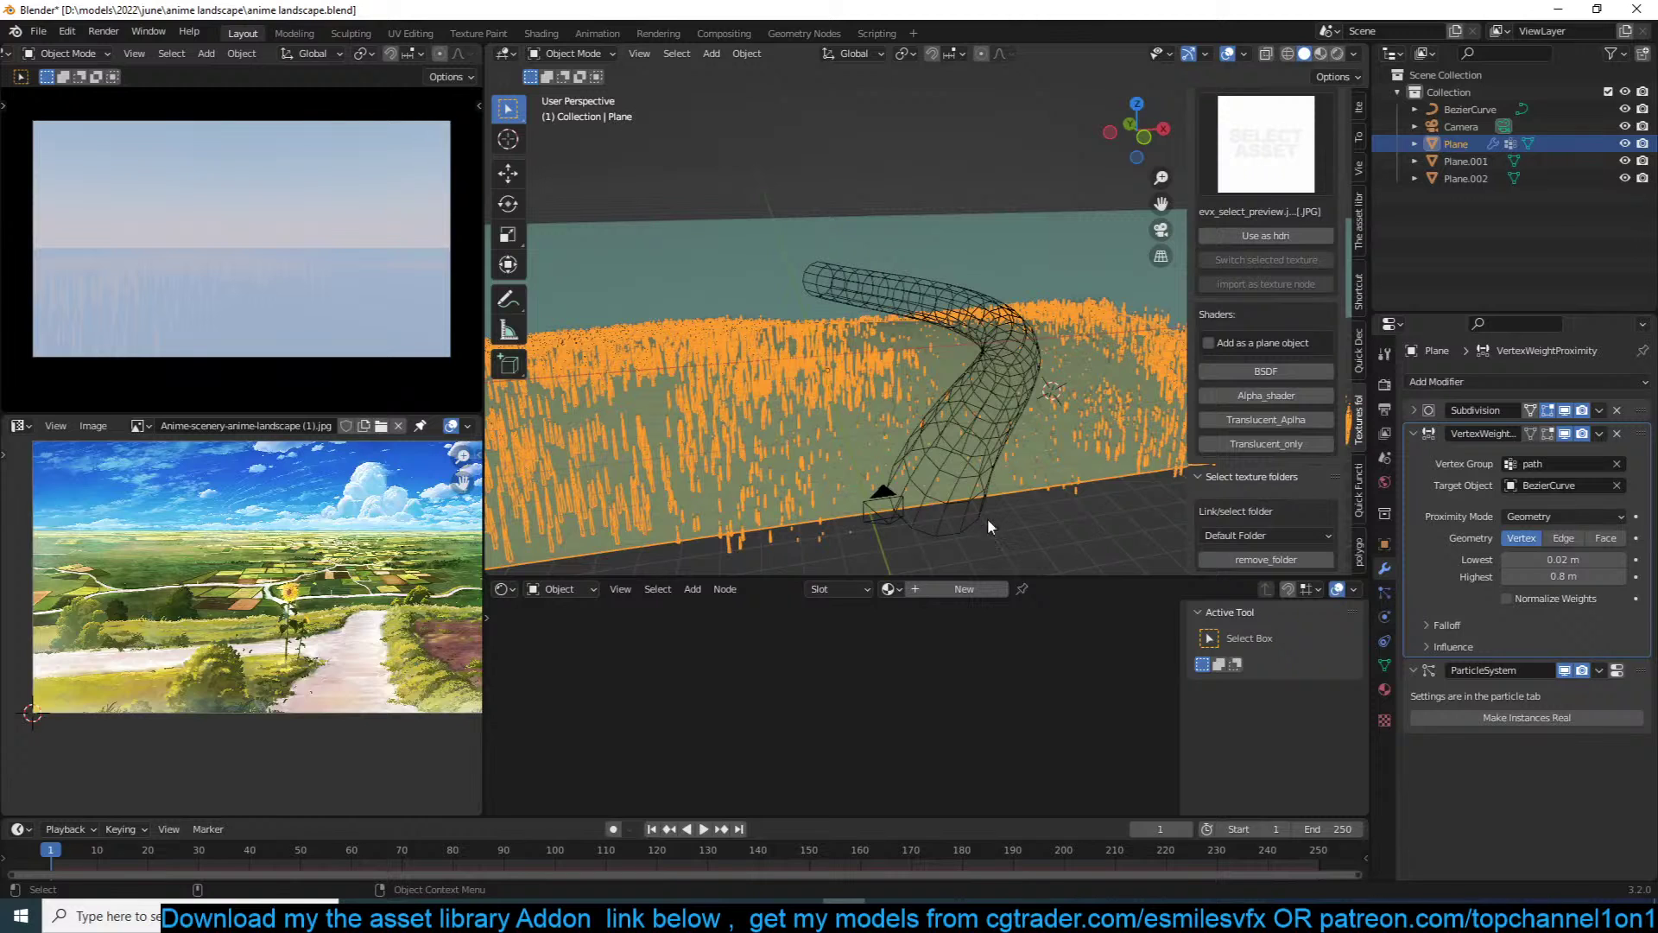
Step: Try the Sharp and Sphere falloff types on the proximity modifier and settle on Median Step
click(1421, 621)
click(1520, 651)
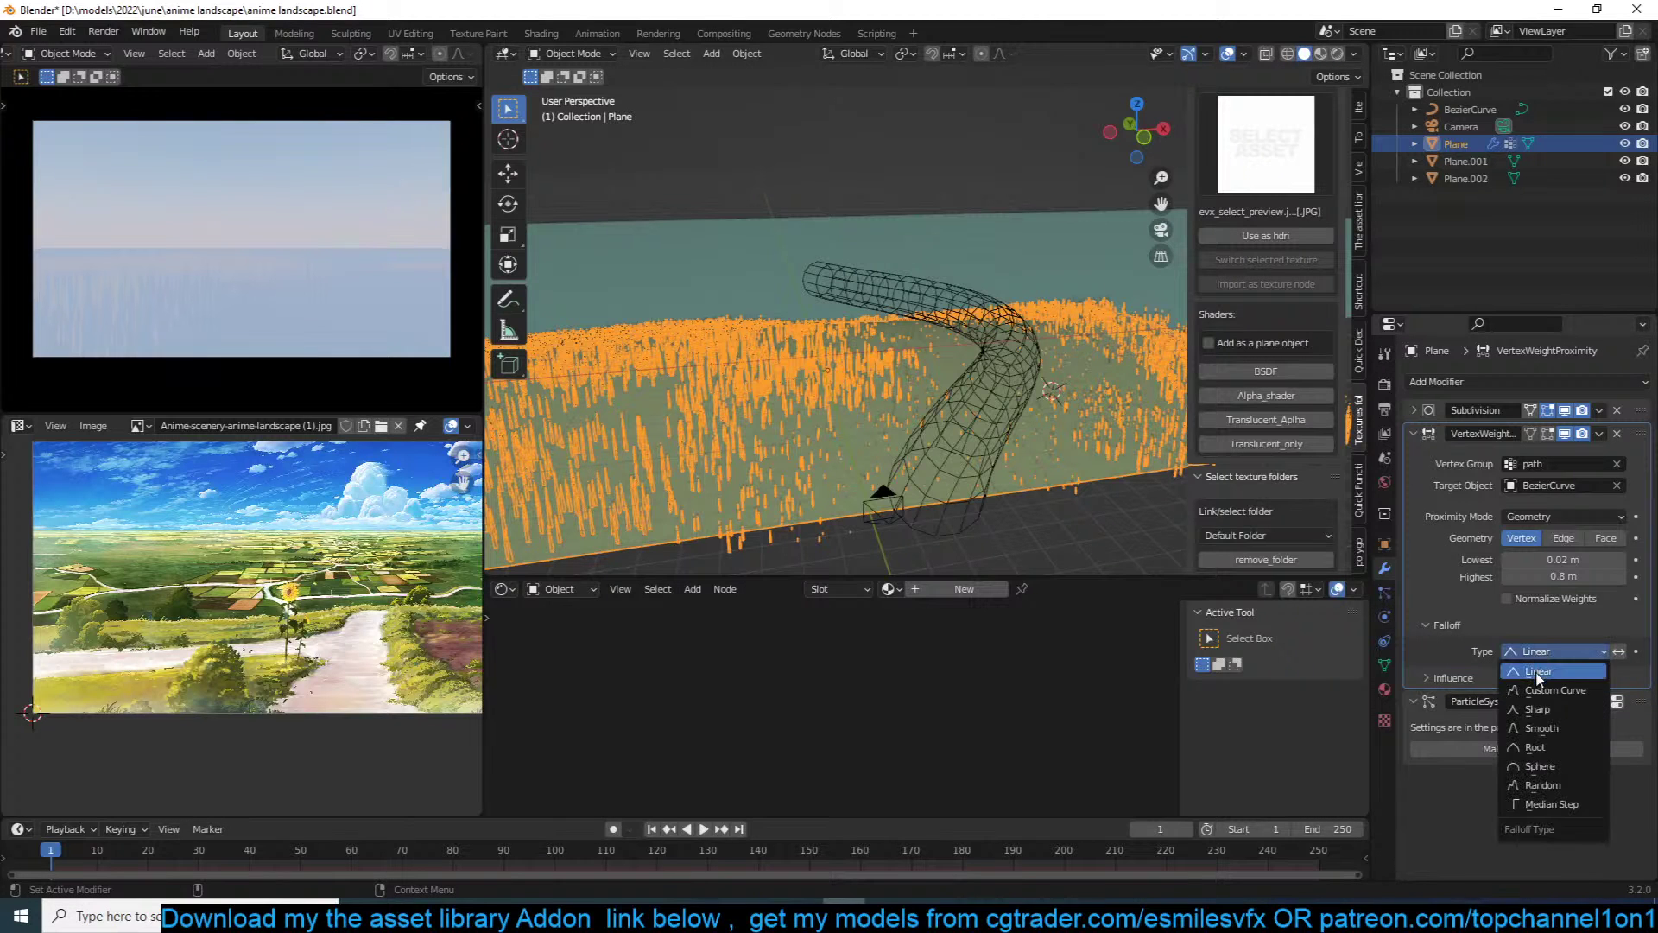
click(1533, 708)
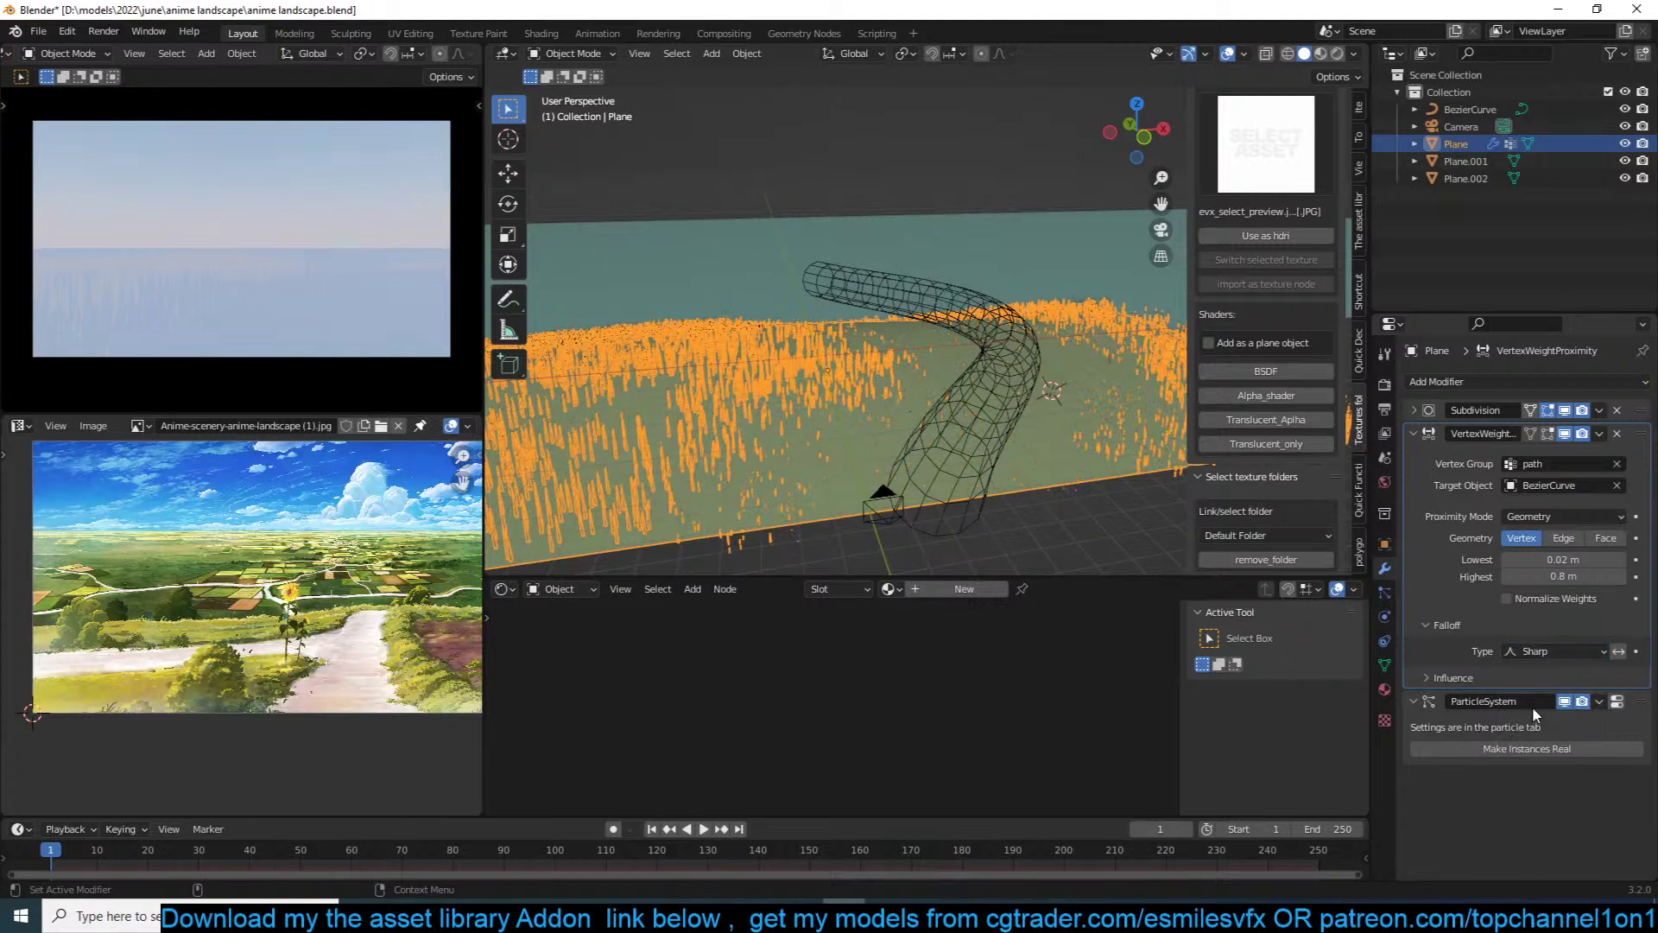
click(1551, 656)
click(1552, 748)
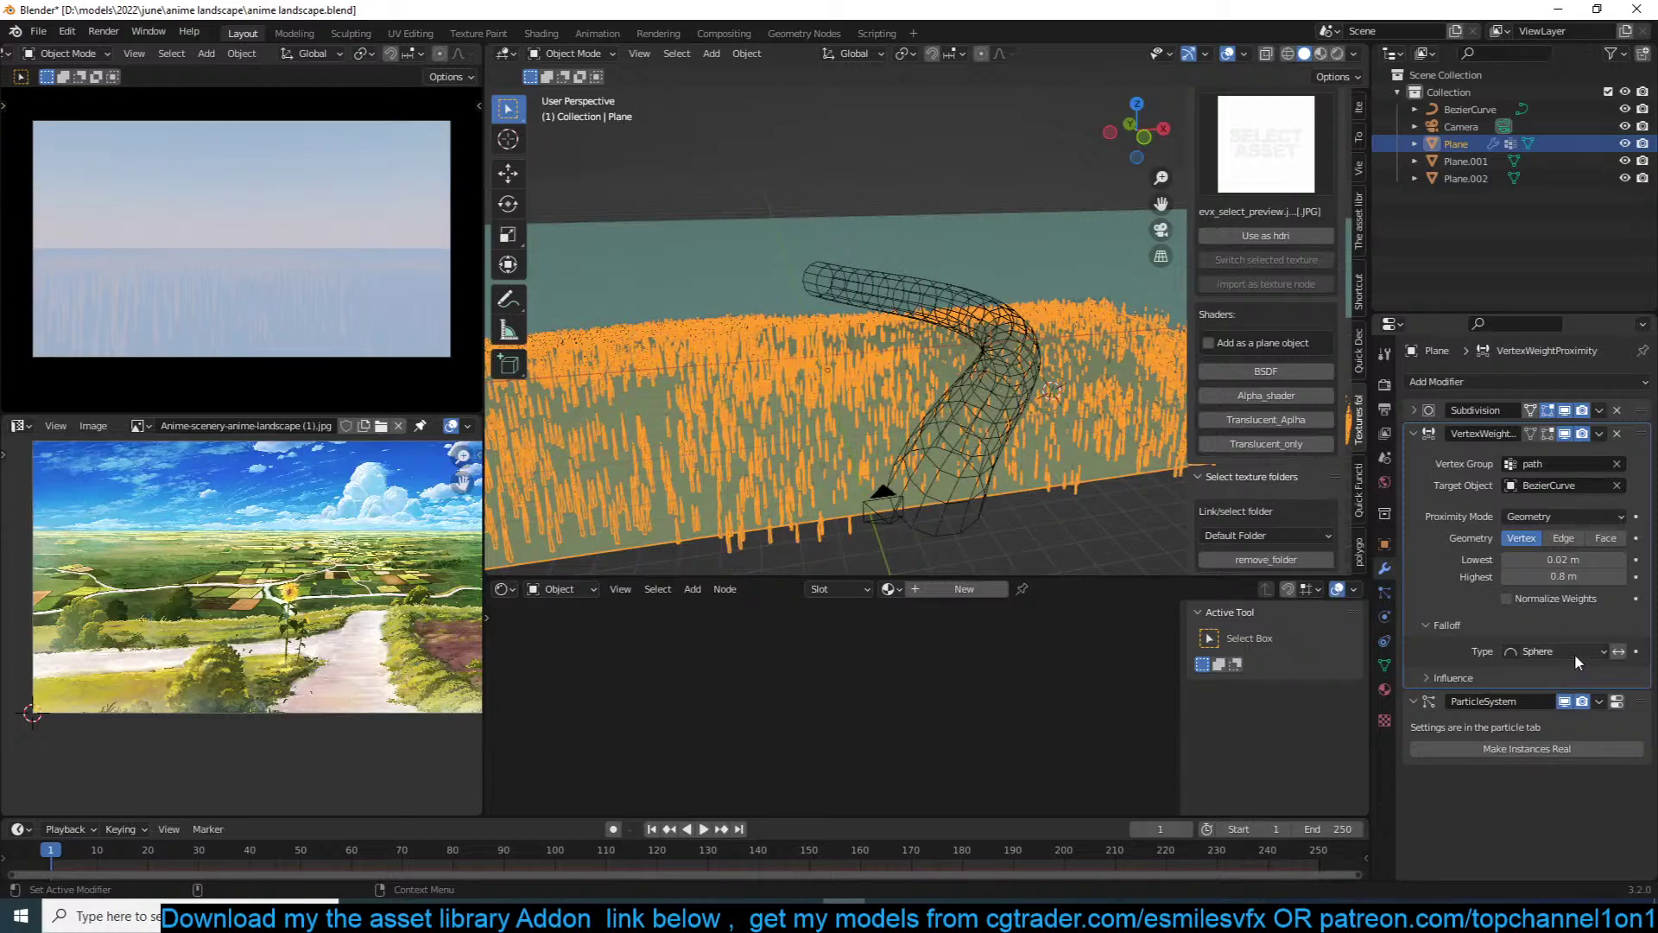
click(1573, 656)
click(1520, 805)
Step: Switch the viewport to Material Preview shading and create a new material on the ground plane
mouse_move(915, 406)
middle_down()
mouse_move(848, 370)
mouse_move(933, 333)
mouse_move(1140, 377)
mouse_move(842, 333)
middle_up()
click(1321, 55)
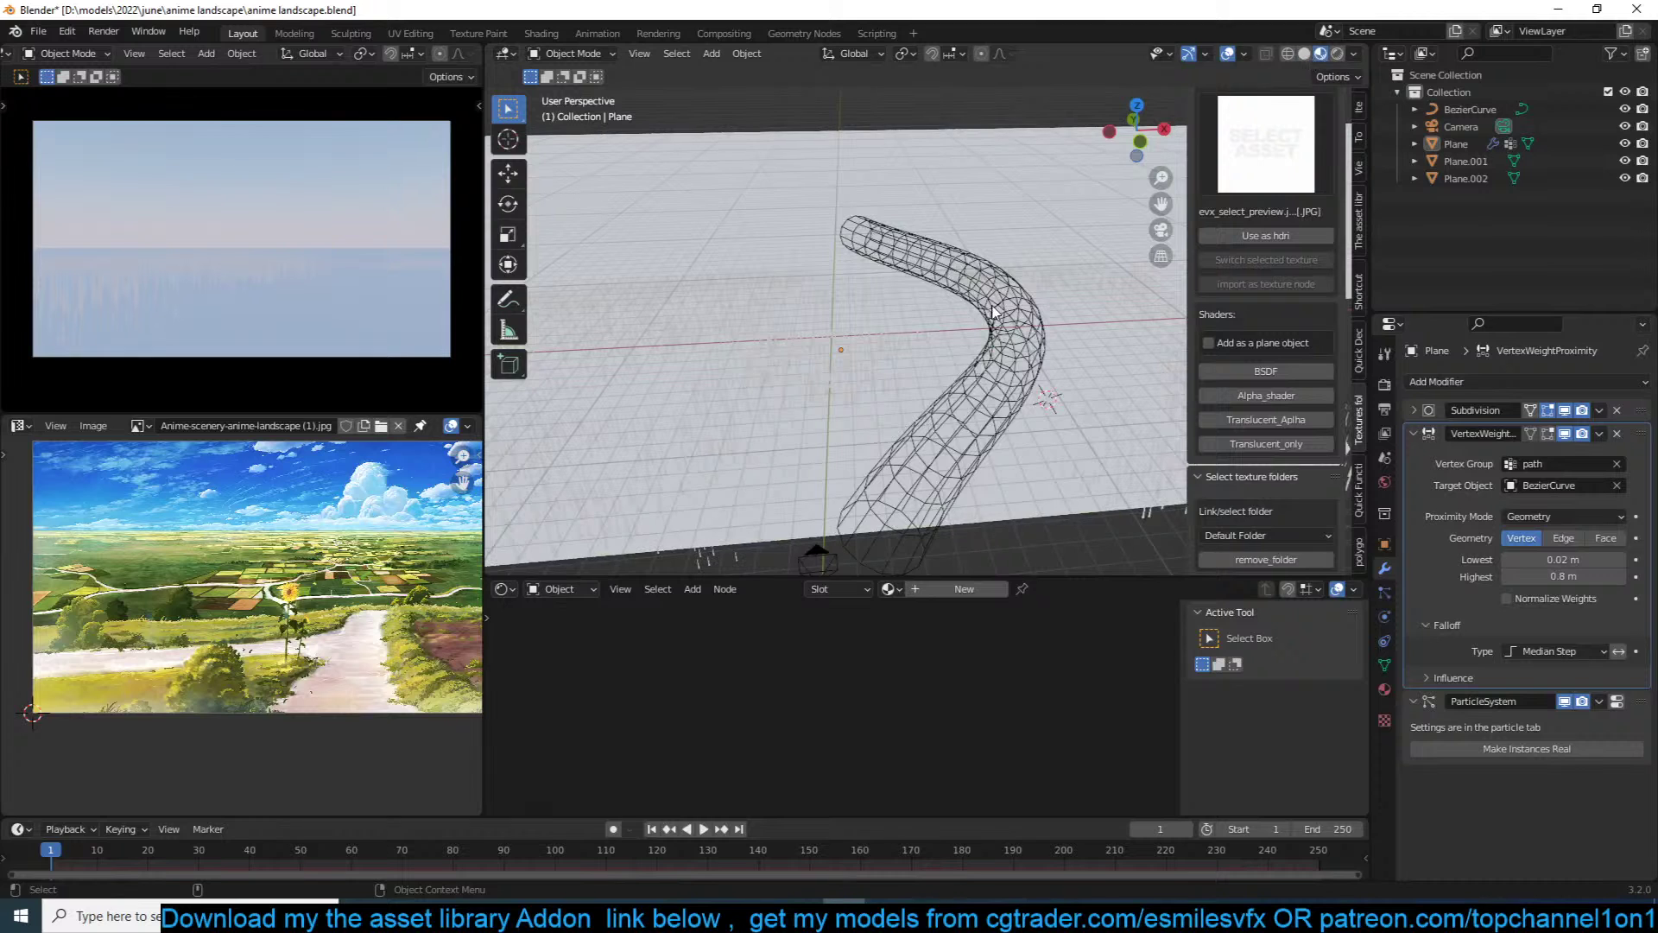
middle_drag(1000, 307, 1043, 322)
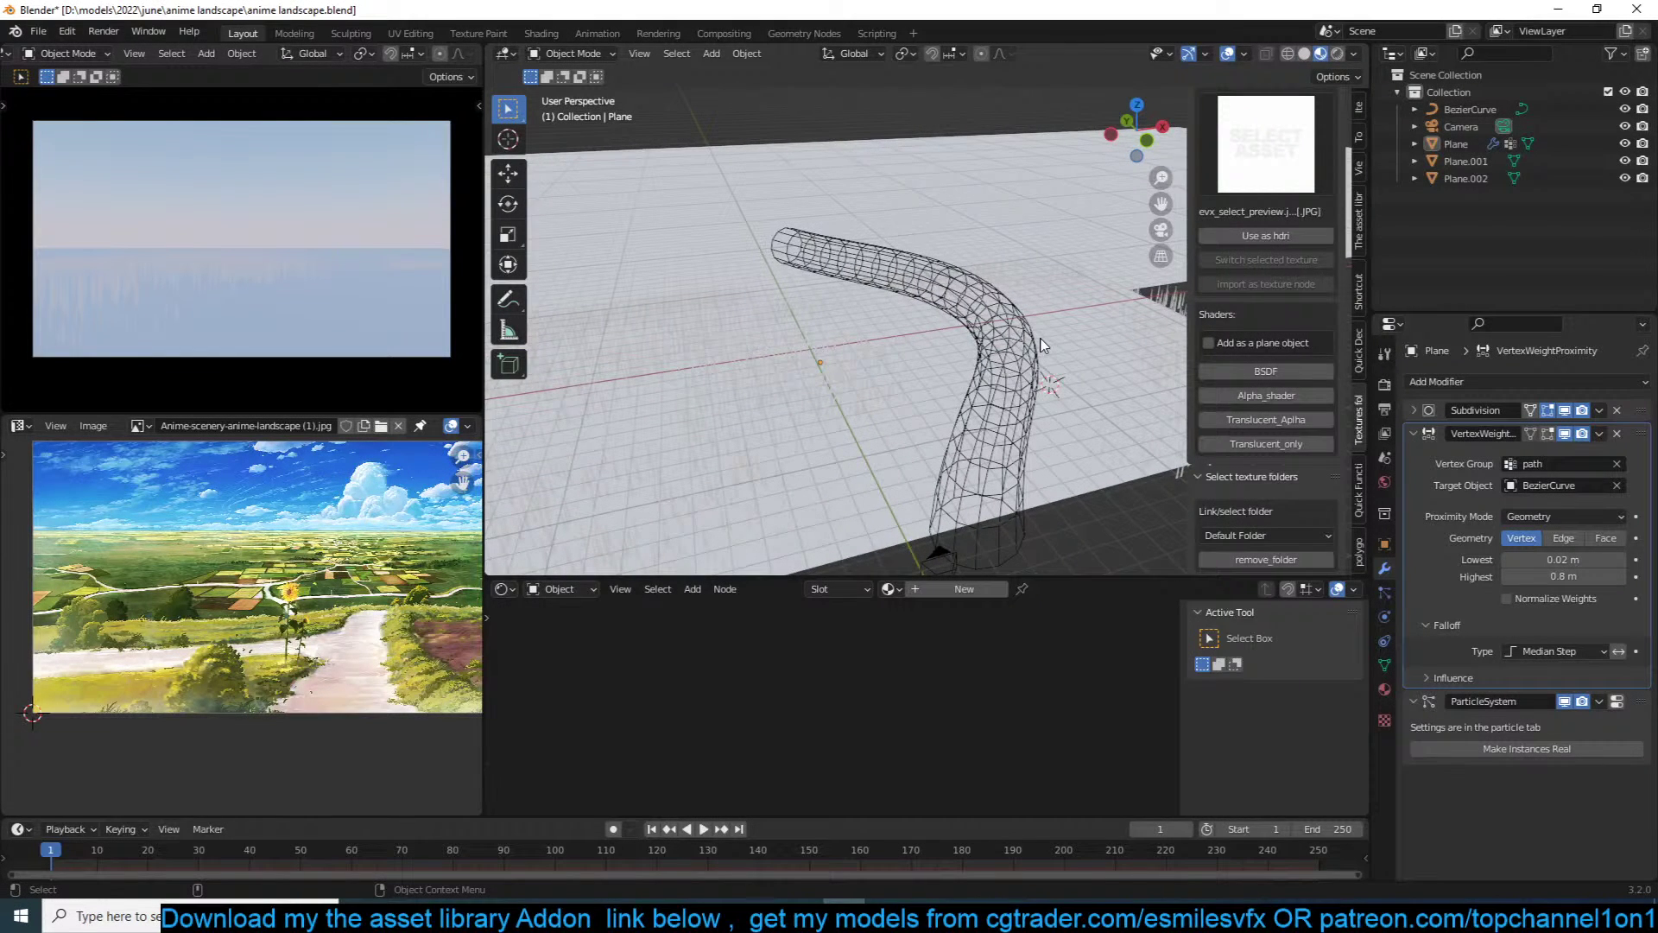
scroll(1042, 344, up, 2)
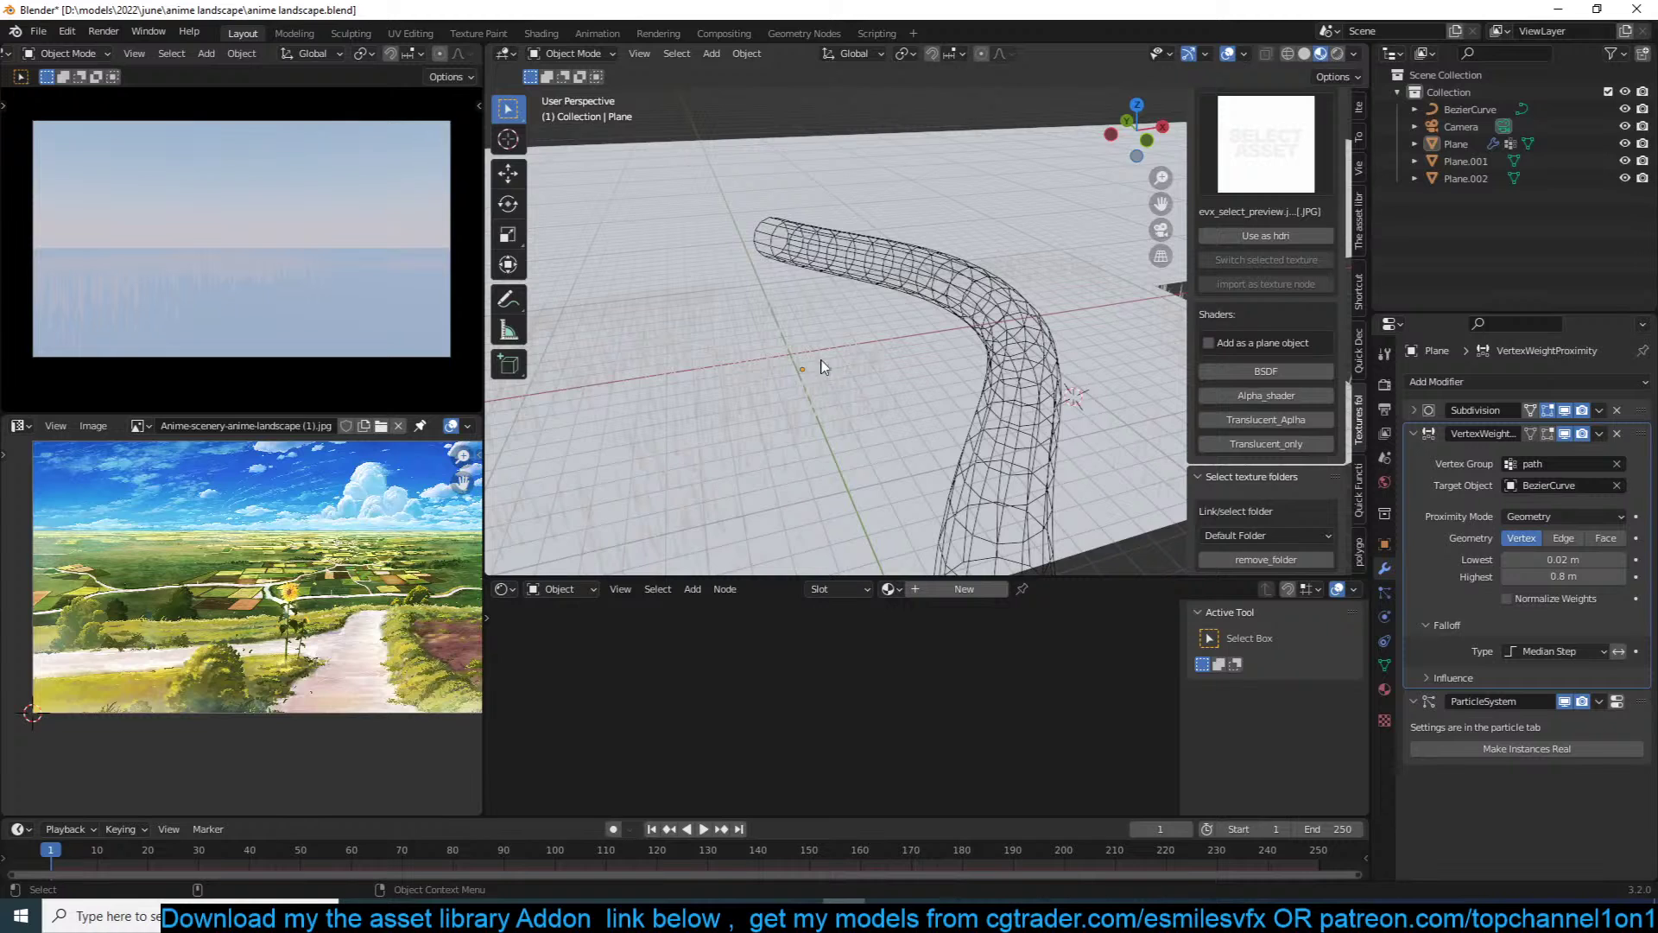
click(822, 392)
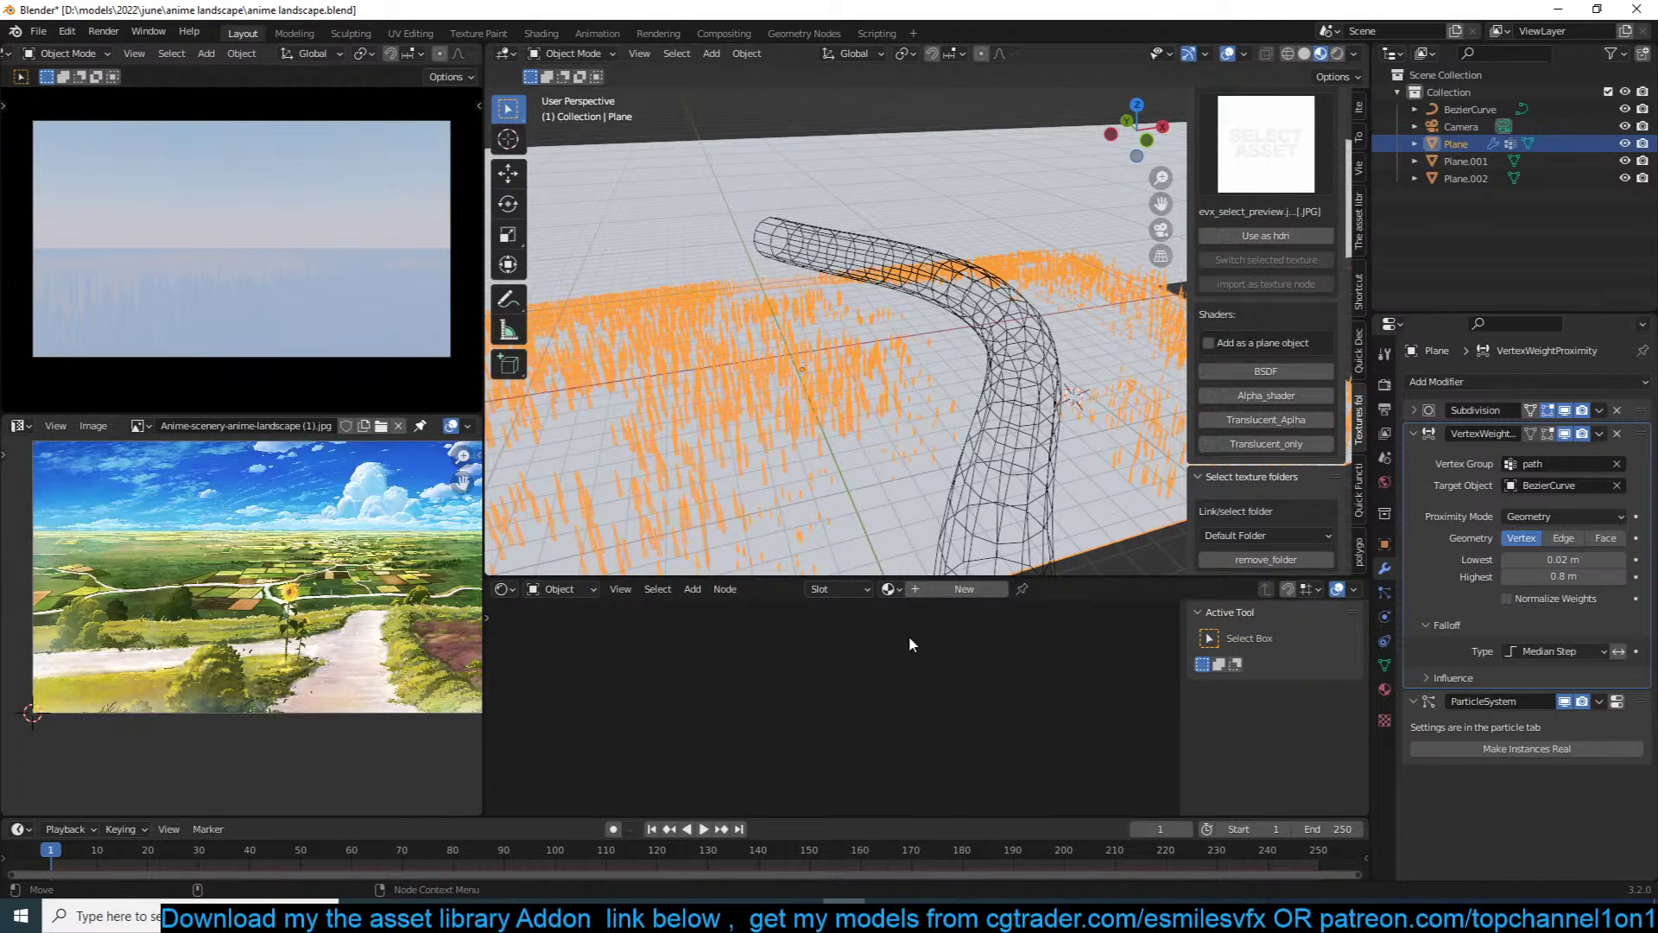
click(964, 589)
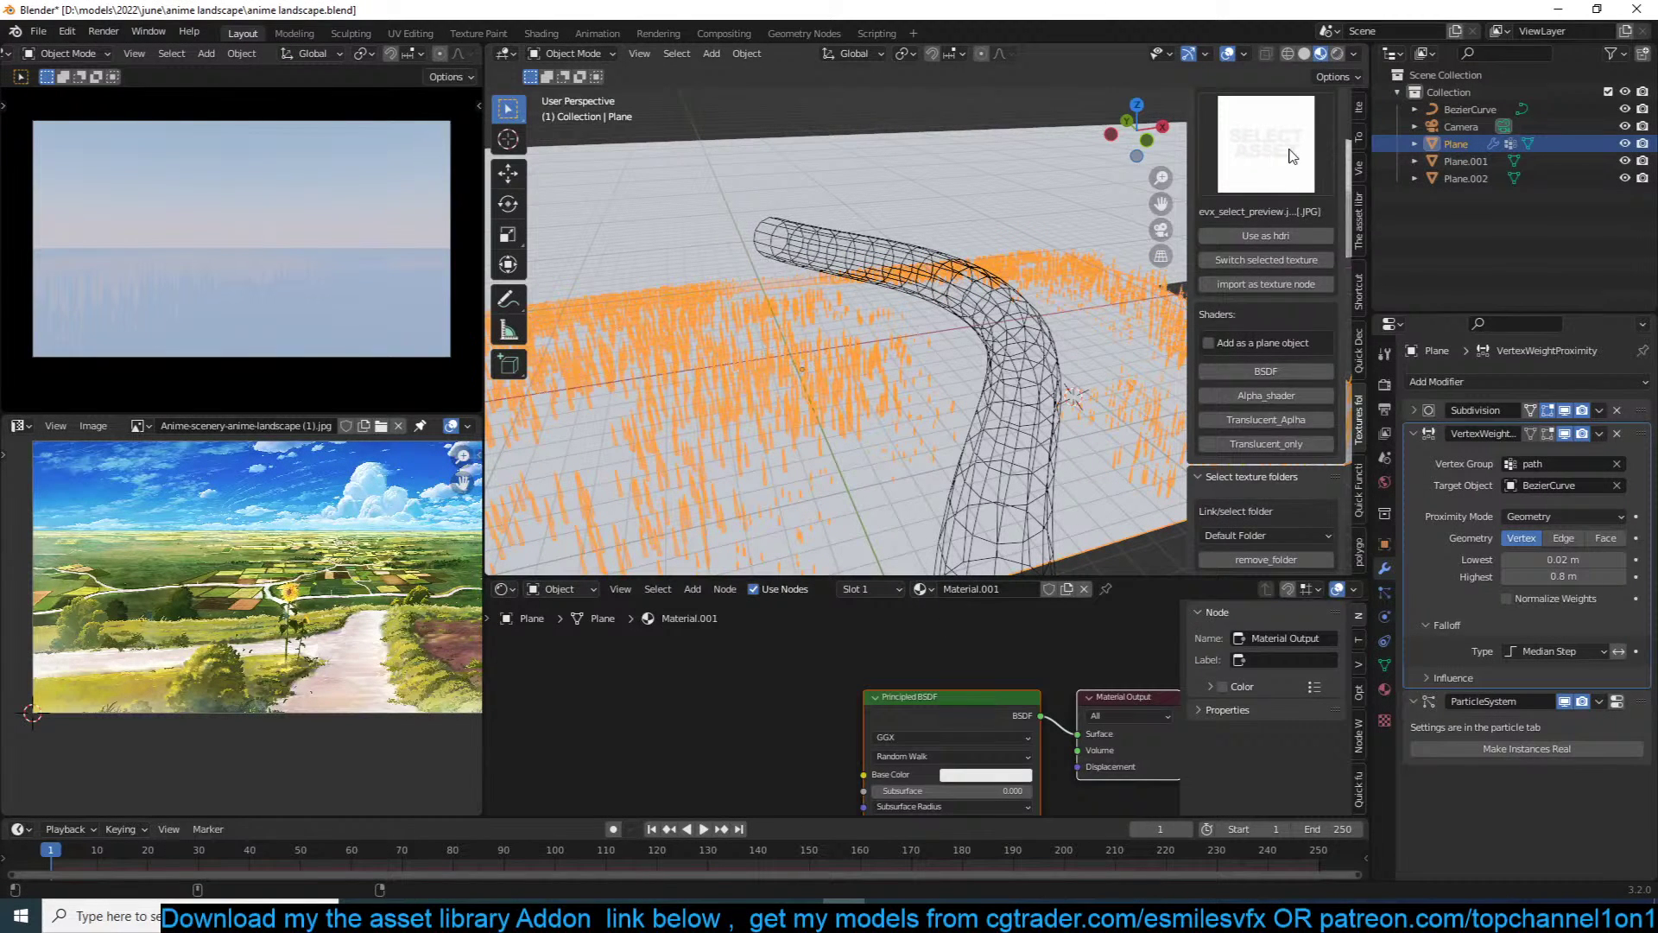
Step: Search all texture folders for "grass" in the Texture Folders add-on
scroll(1289, 147, up, 3)
scroll(1288, 147, up, 1)
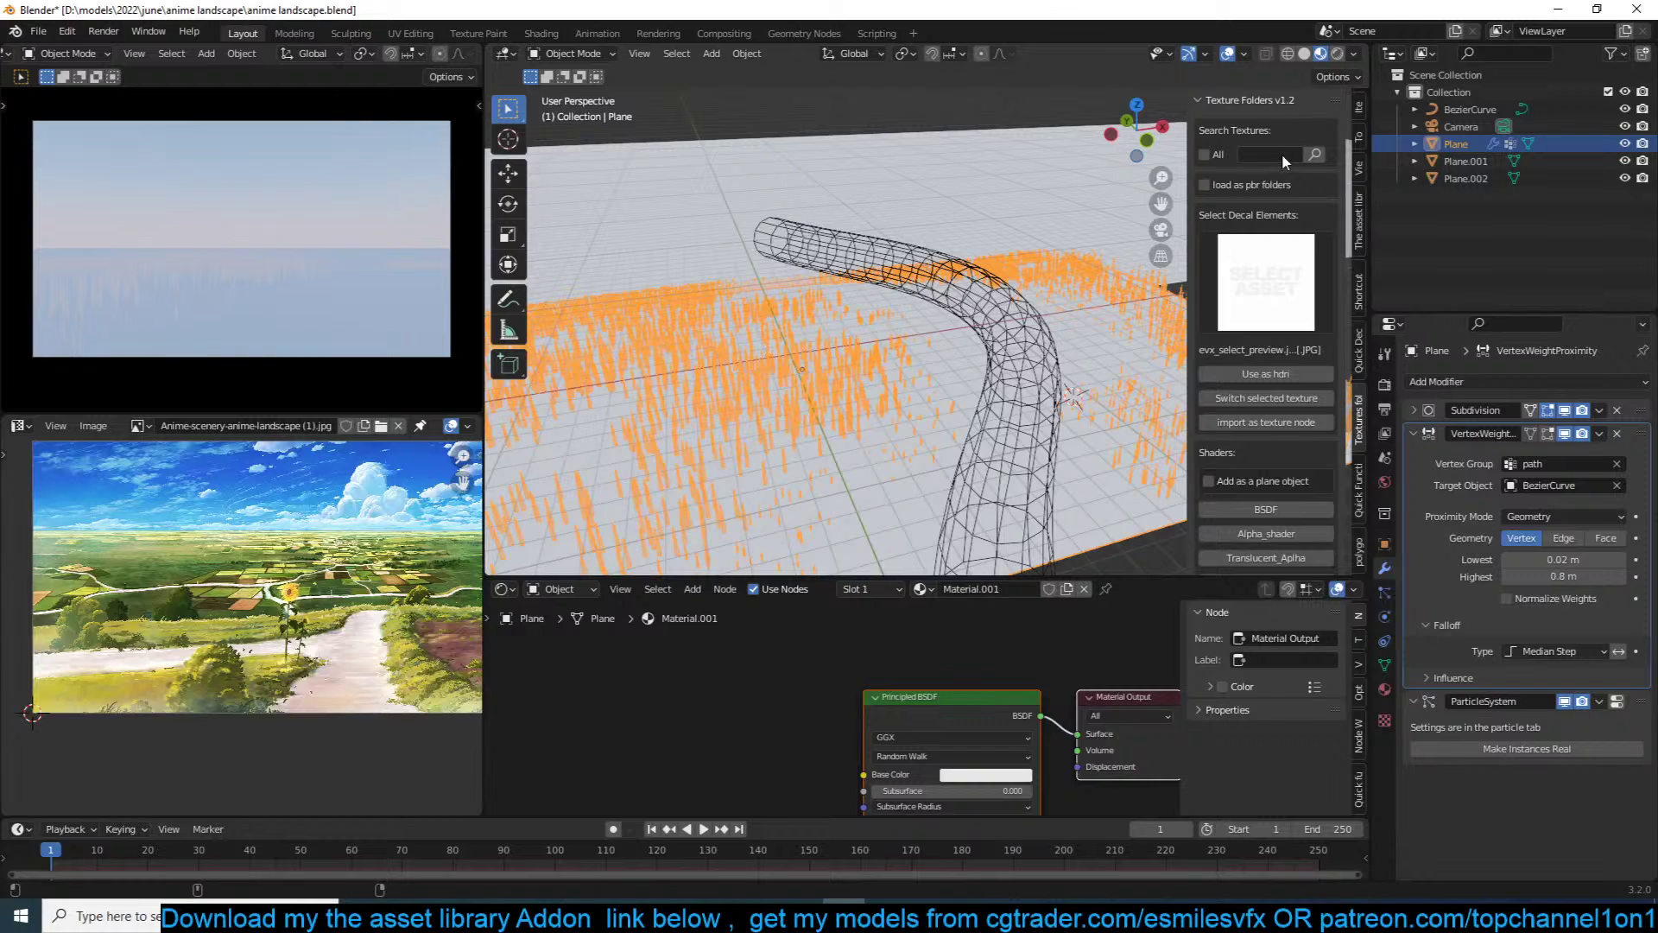
click(1229, 162)
text(grass)
key(Return)
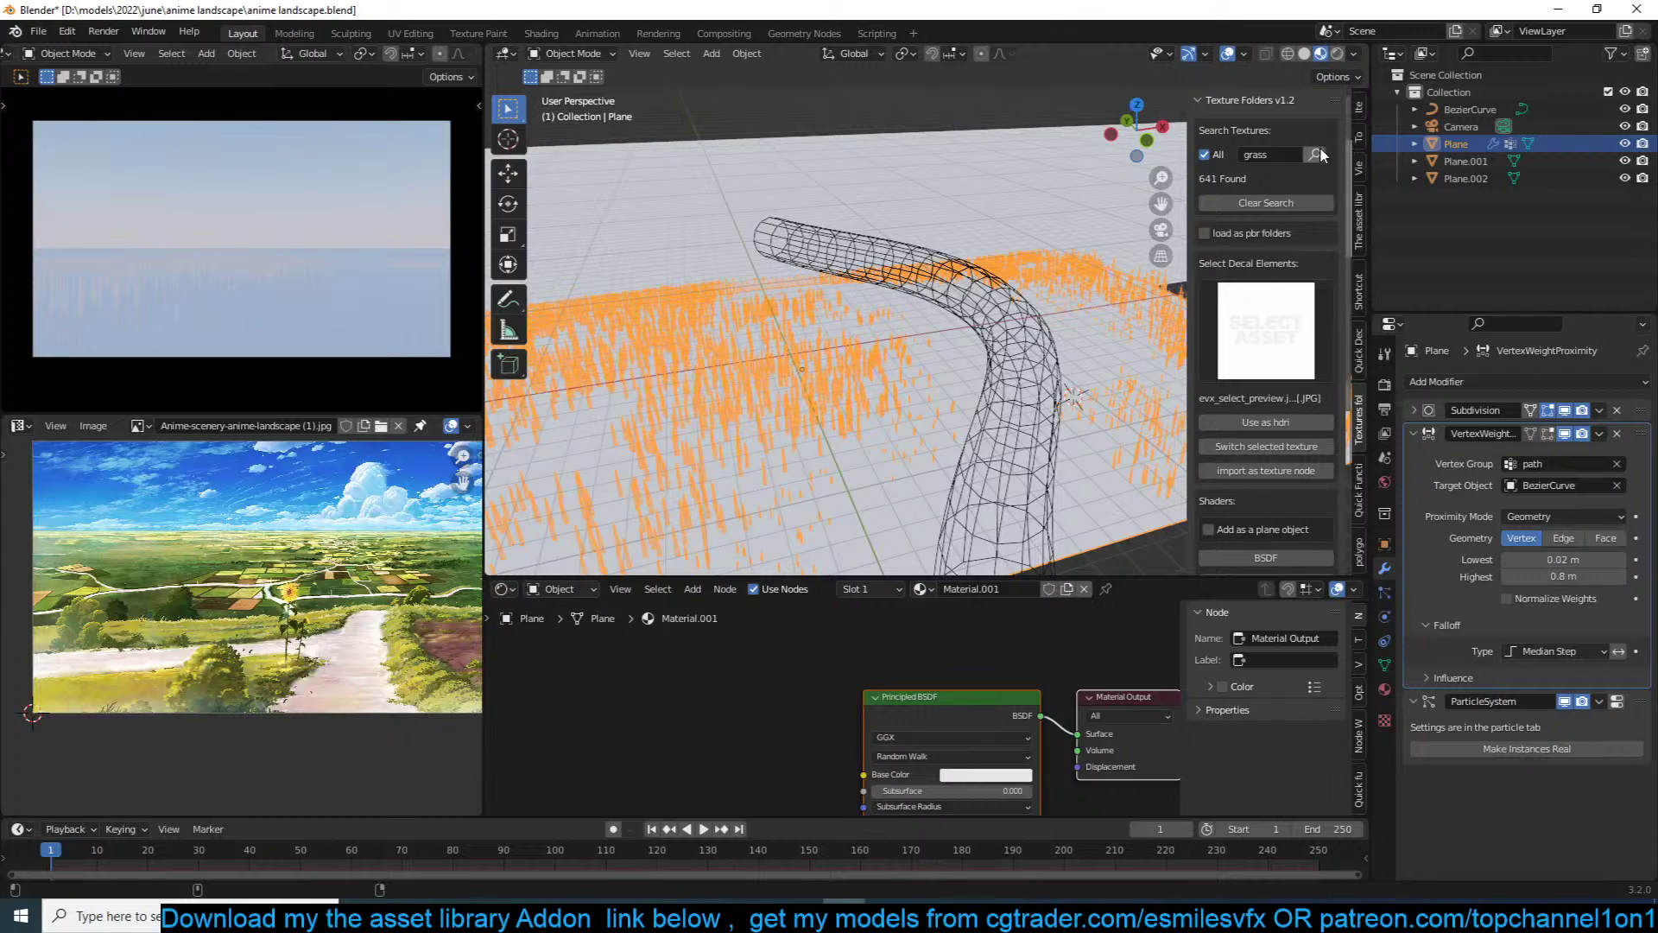
Step: Load the texture results as PBR folders and choose the aerial_grass_rock texture
click(1252, 287)
click(1210, 227)
click(1263, 294)
click(1300, 421)
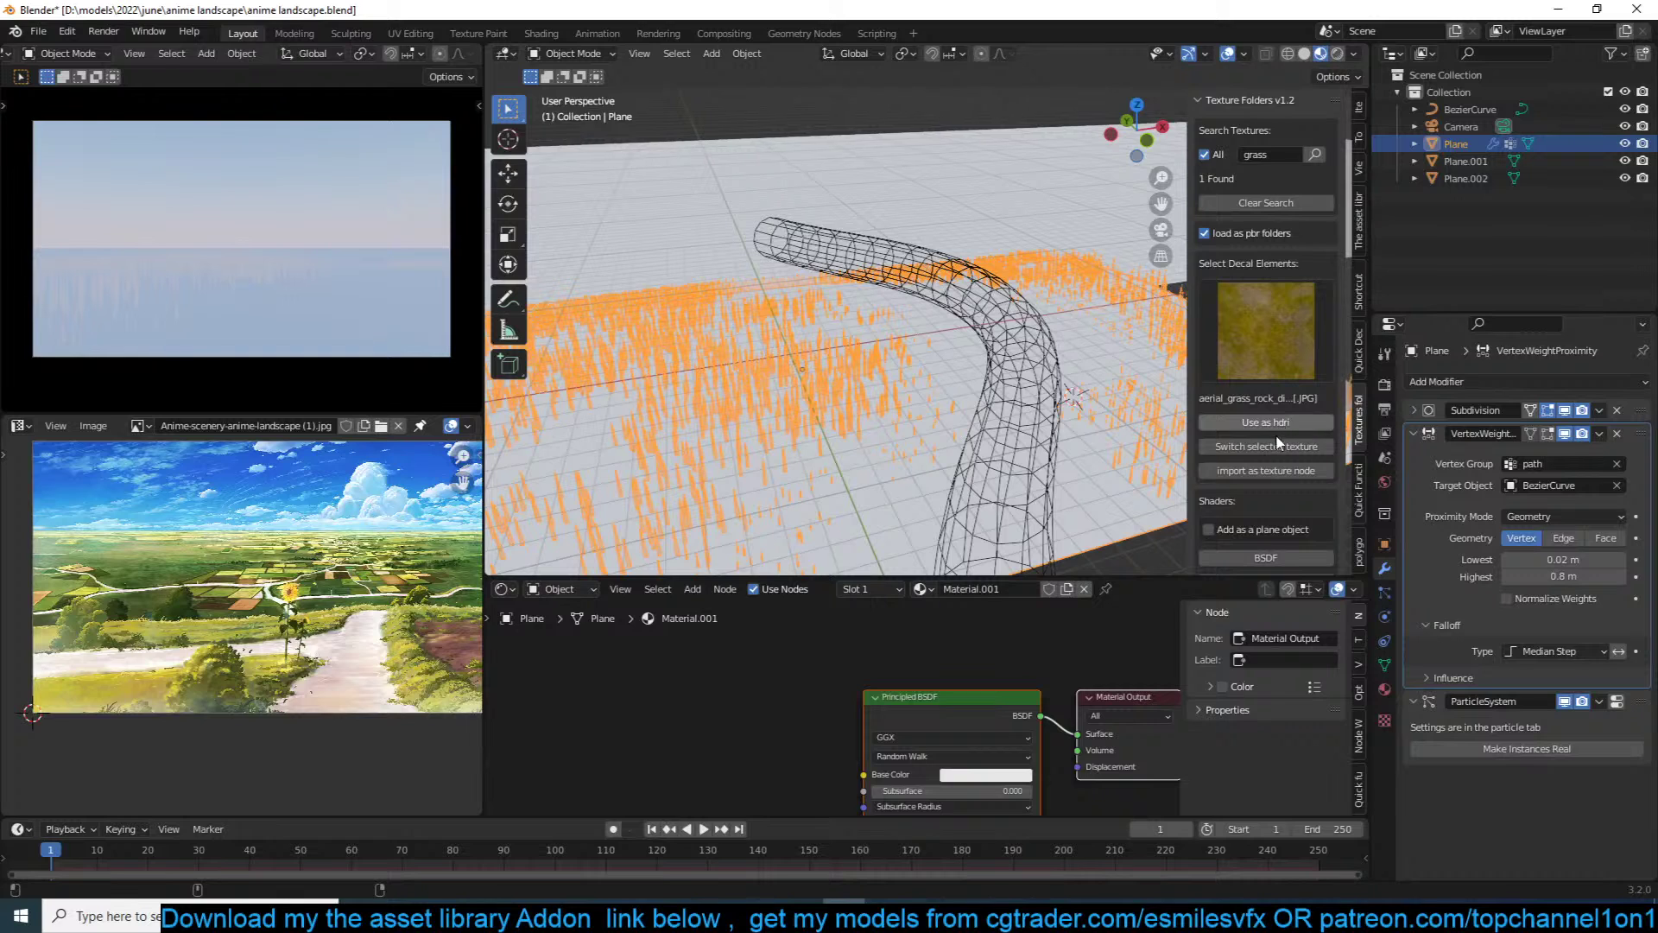
Step: Apply the aerial_grass_rock texture to the ground plane as a BSDF shader and look over its node setup
scroll(1259, 475, down, 4)
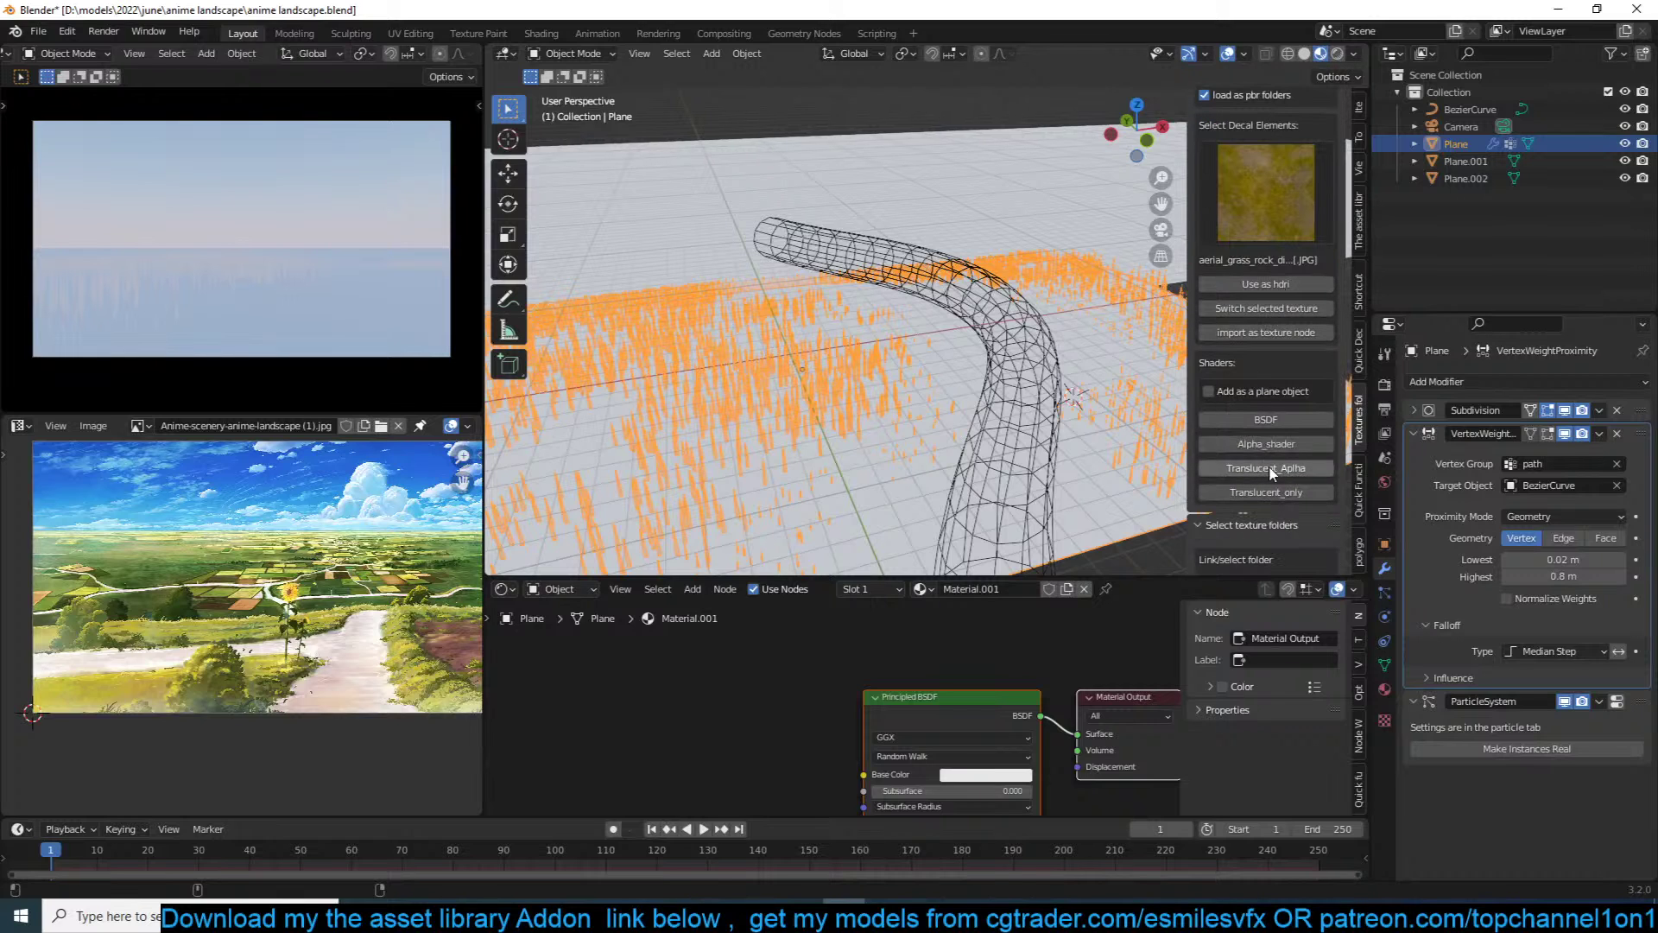
click(1285, 420)
scroll(898, 729, down, 5)
middle_drag(899, 723, 1000, 660)
scroll(998, 650, down, 1)
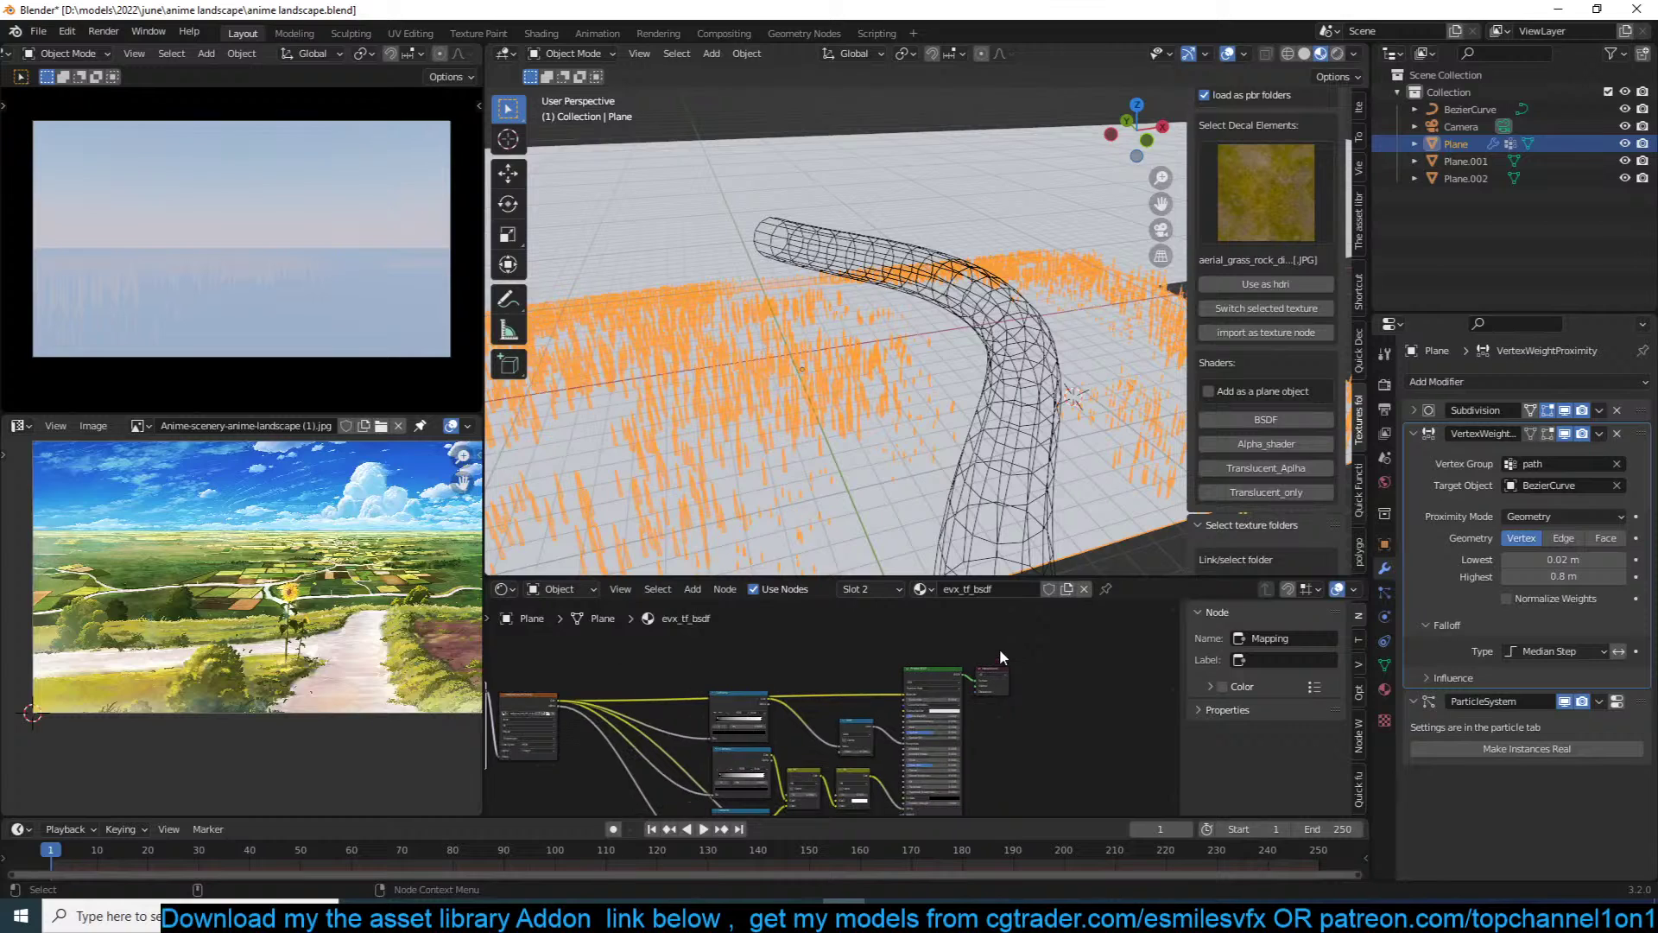
scroll(893, 644, down, 1)
middle_drag(947, 683, 1019, 637)
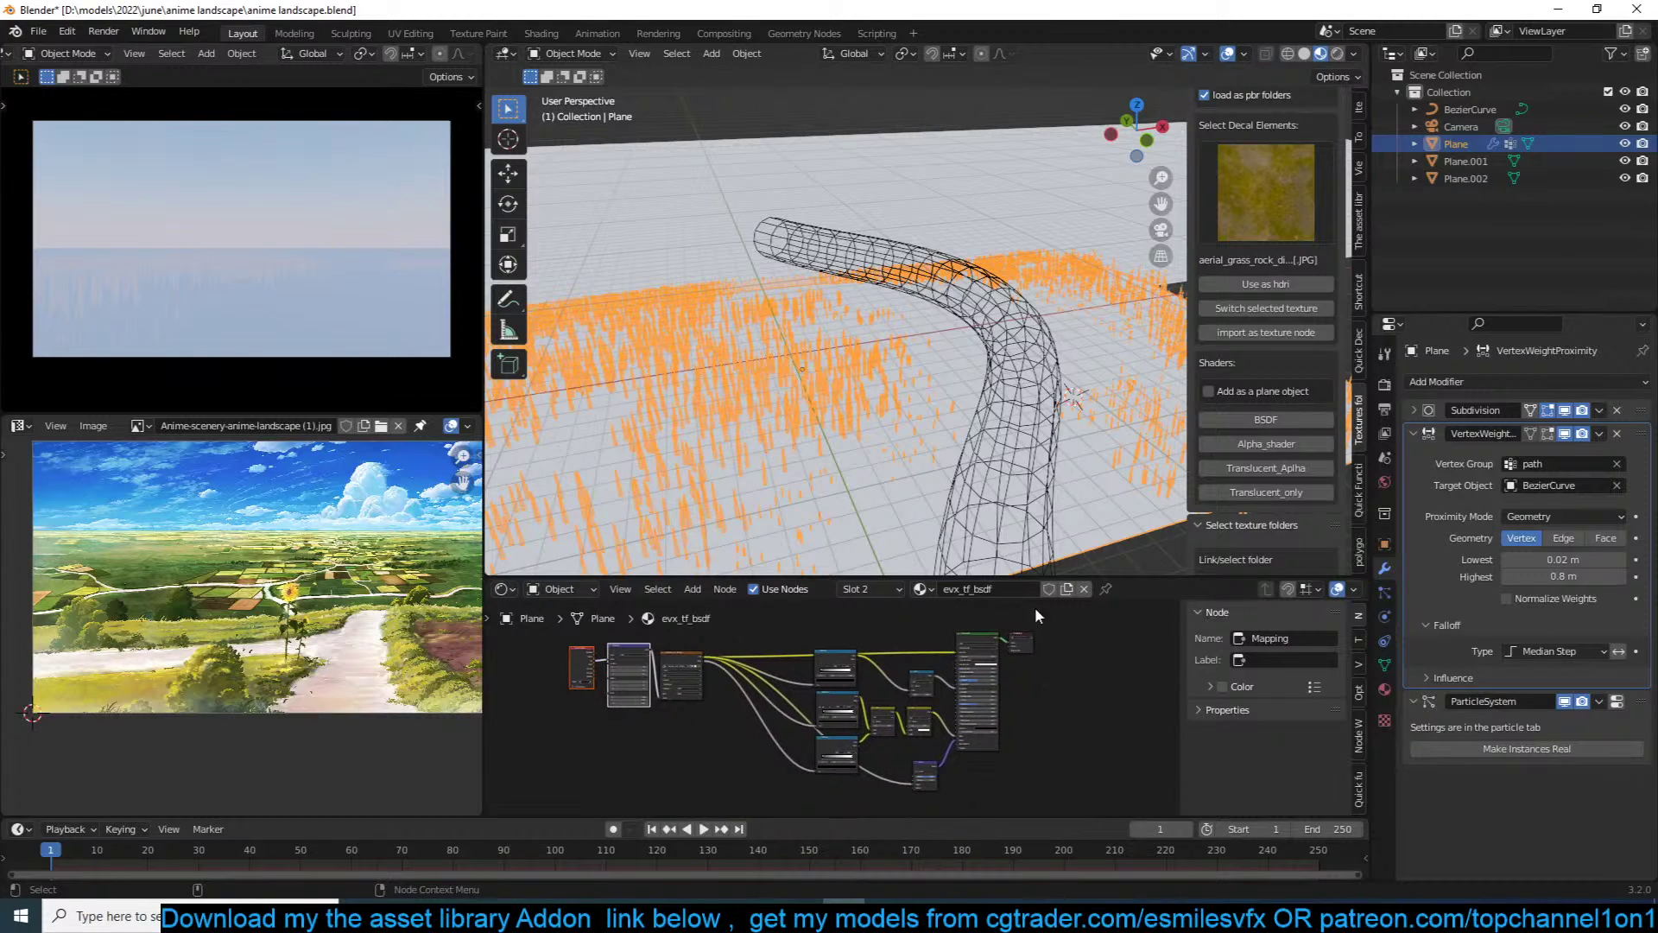
mouse_move(1072, 522)
middle_down()
mouse_move(1081, 498)
mouse_move(995, 498)
mouse_move(1063, 525)
middle_up()
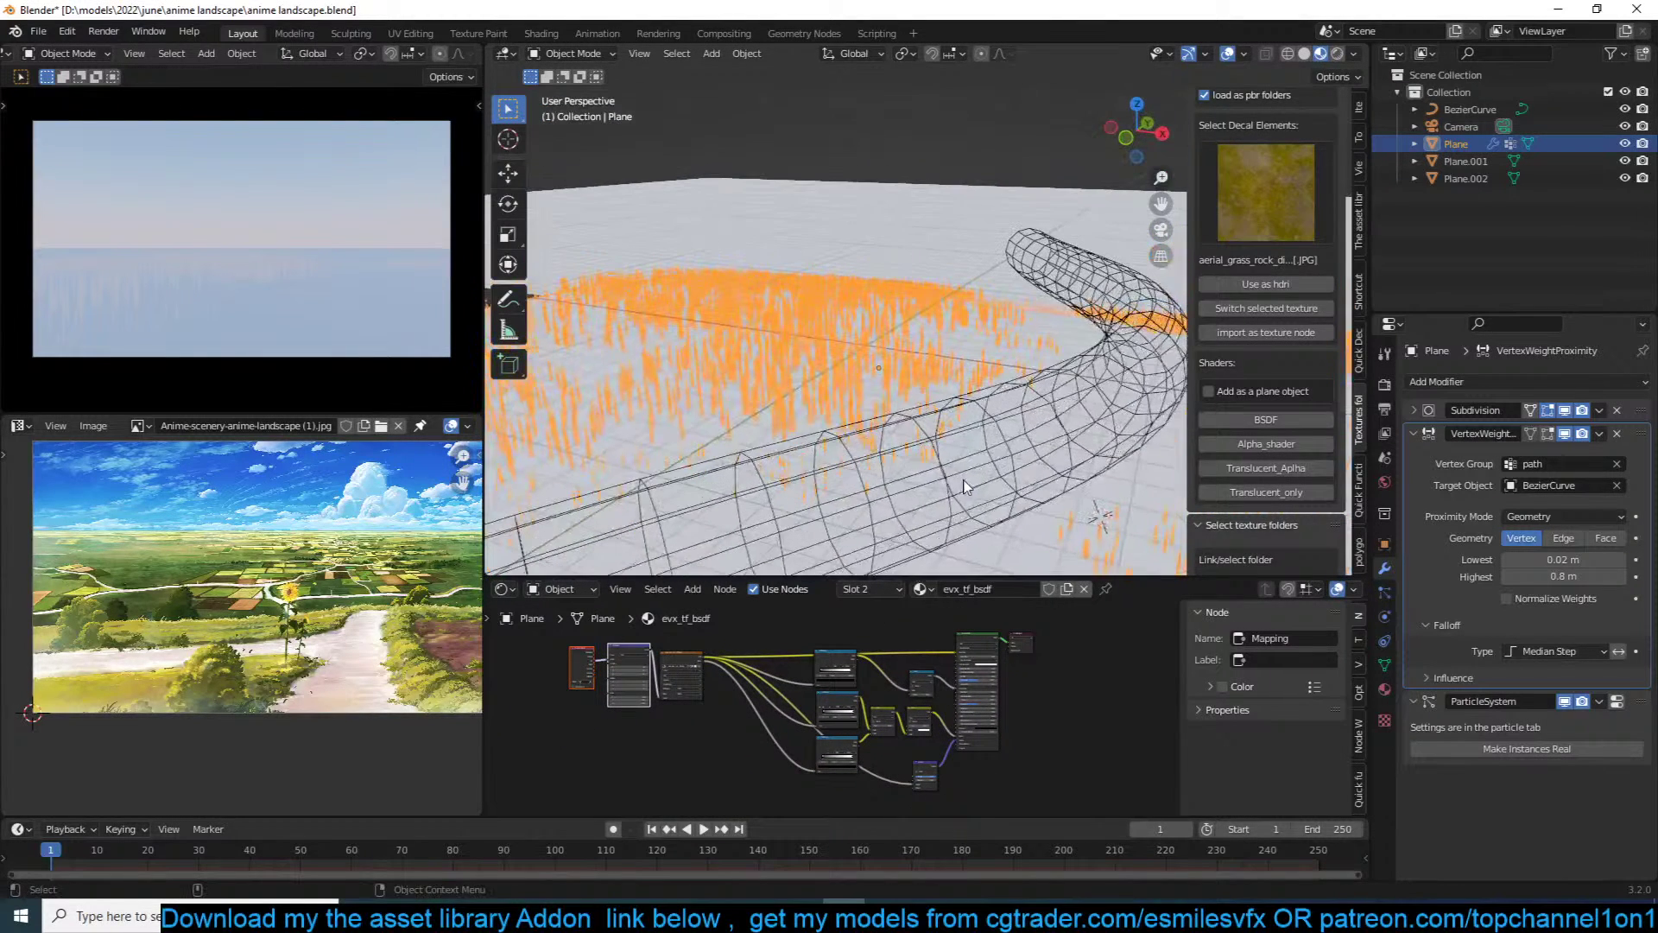
scroll(1002, 485, down, 2)
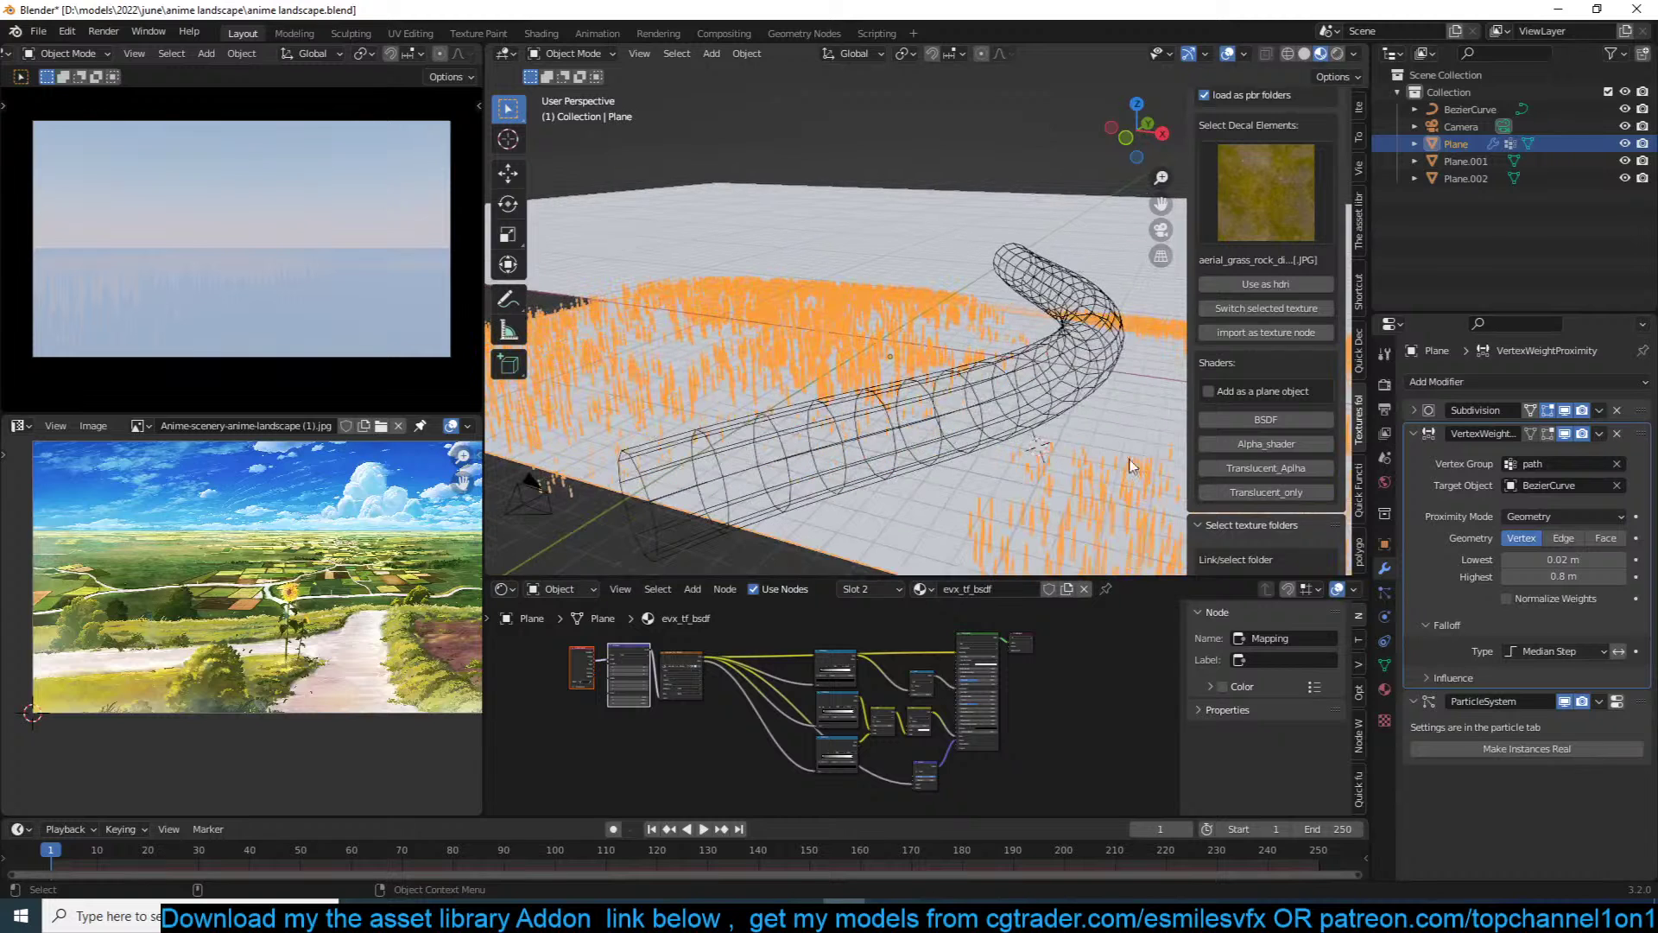
Step: Remove the blank Material.001 slot from the ground plane so only evx_tf_bsdf remains
click(1383, 688)
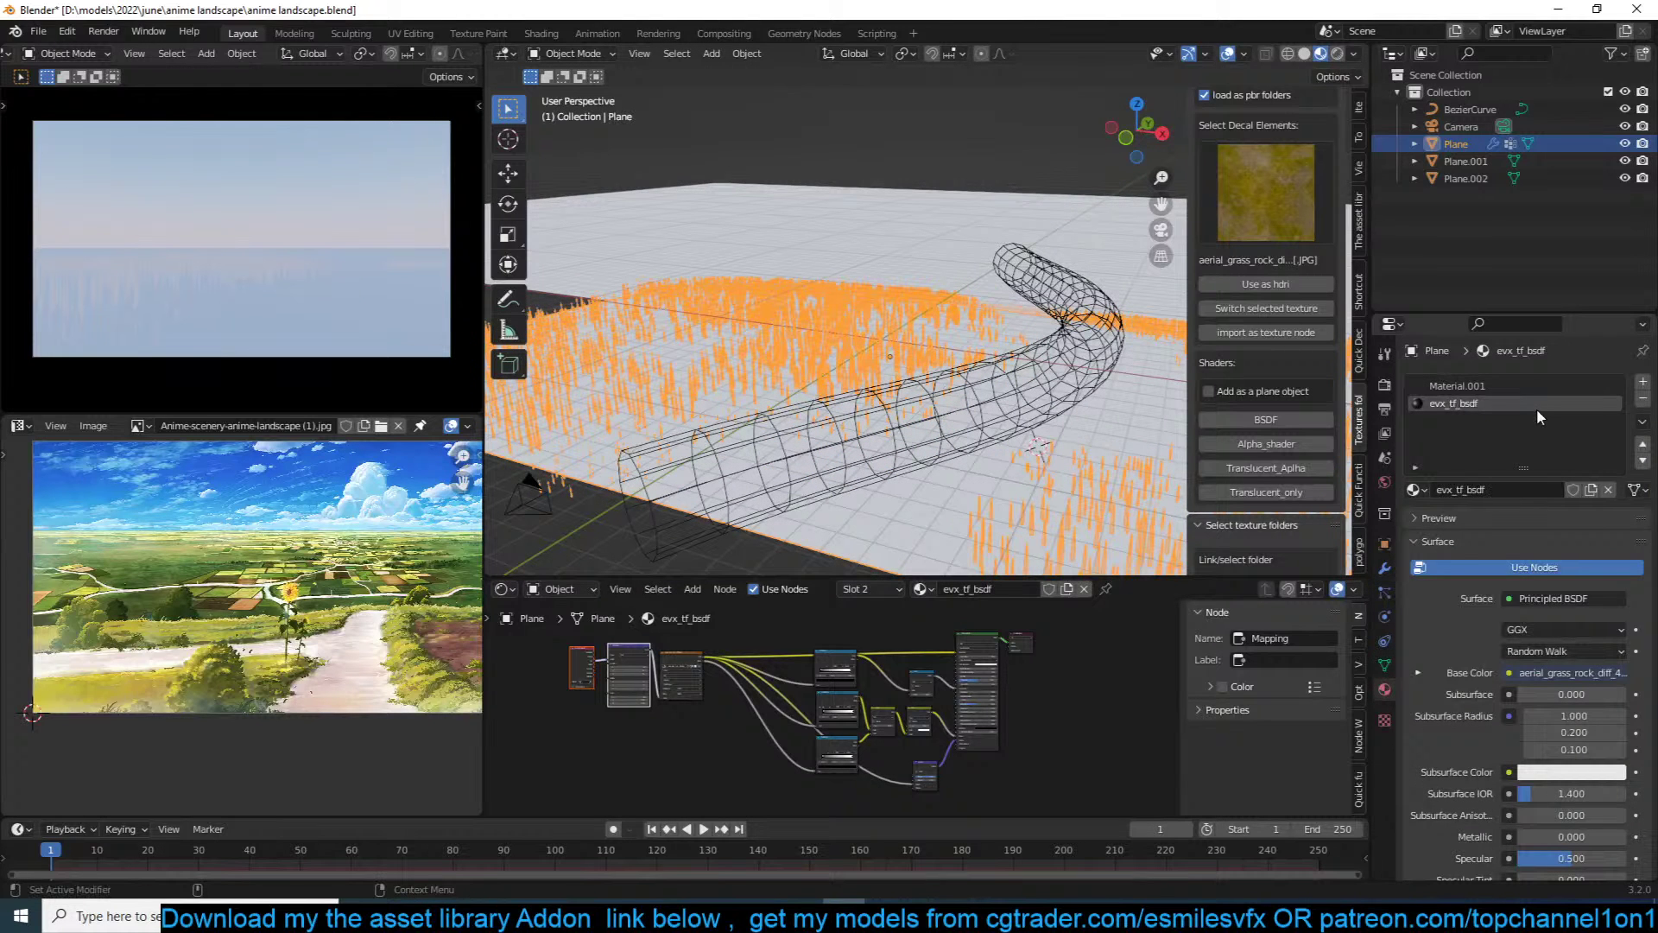
click(1530, 385)
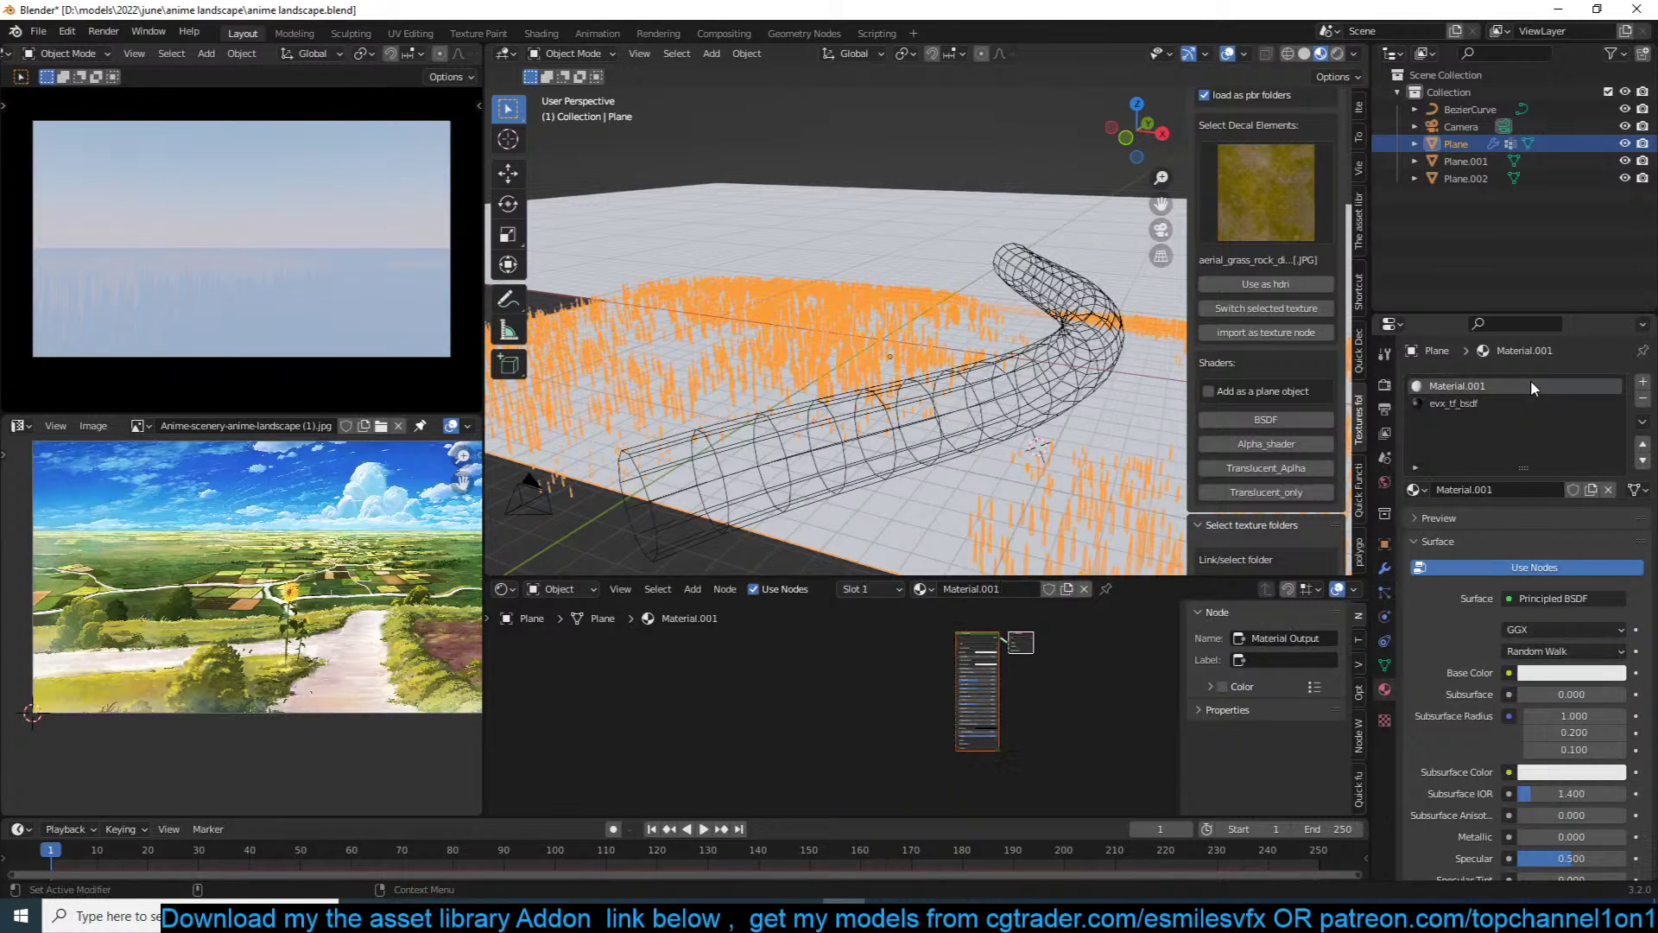
click(1642, 399)
key(alt+a)
middle_drag(760, 287, 863, 310)
Step: Set the Bump node's strength to 0.2 in the ground material
scroll(928, 777, up, 5)
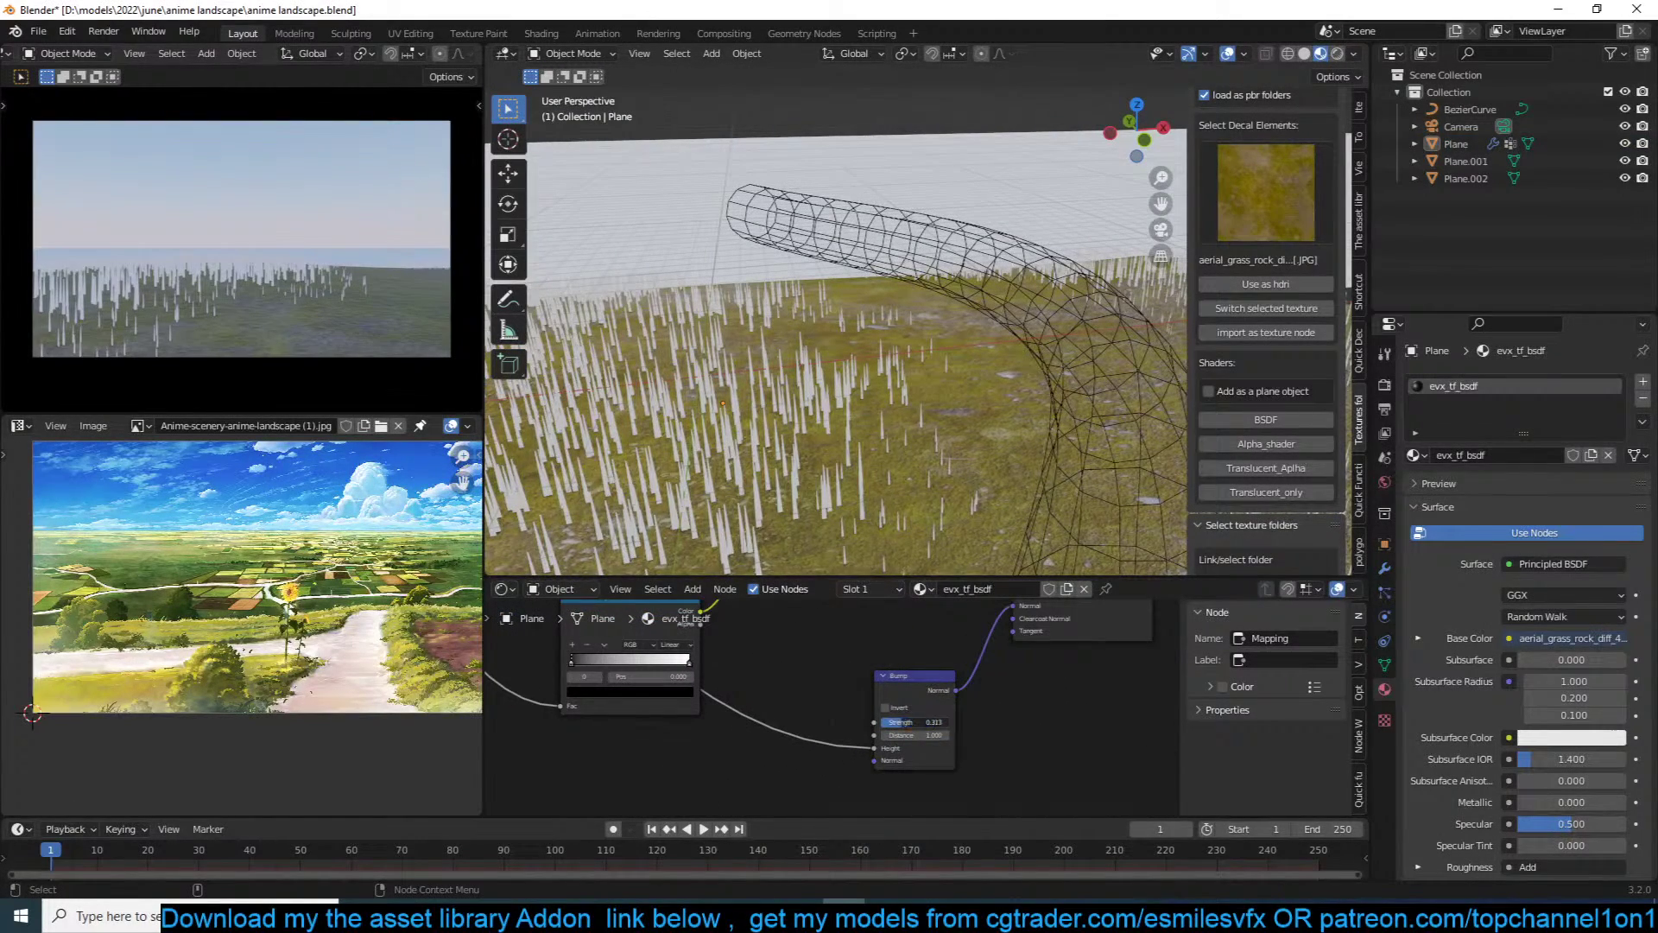
drag(895, 722, 900, 723)
scroll(1034, 337, down, 3)
middle_drag(1033, 336, 950, 355)
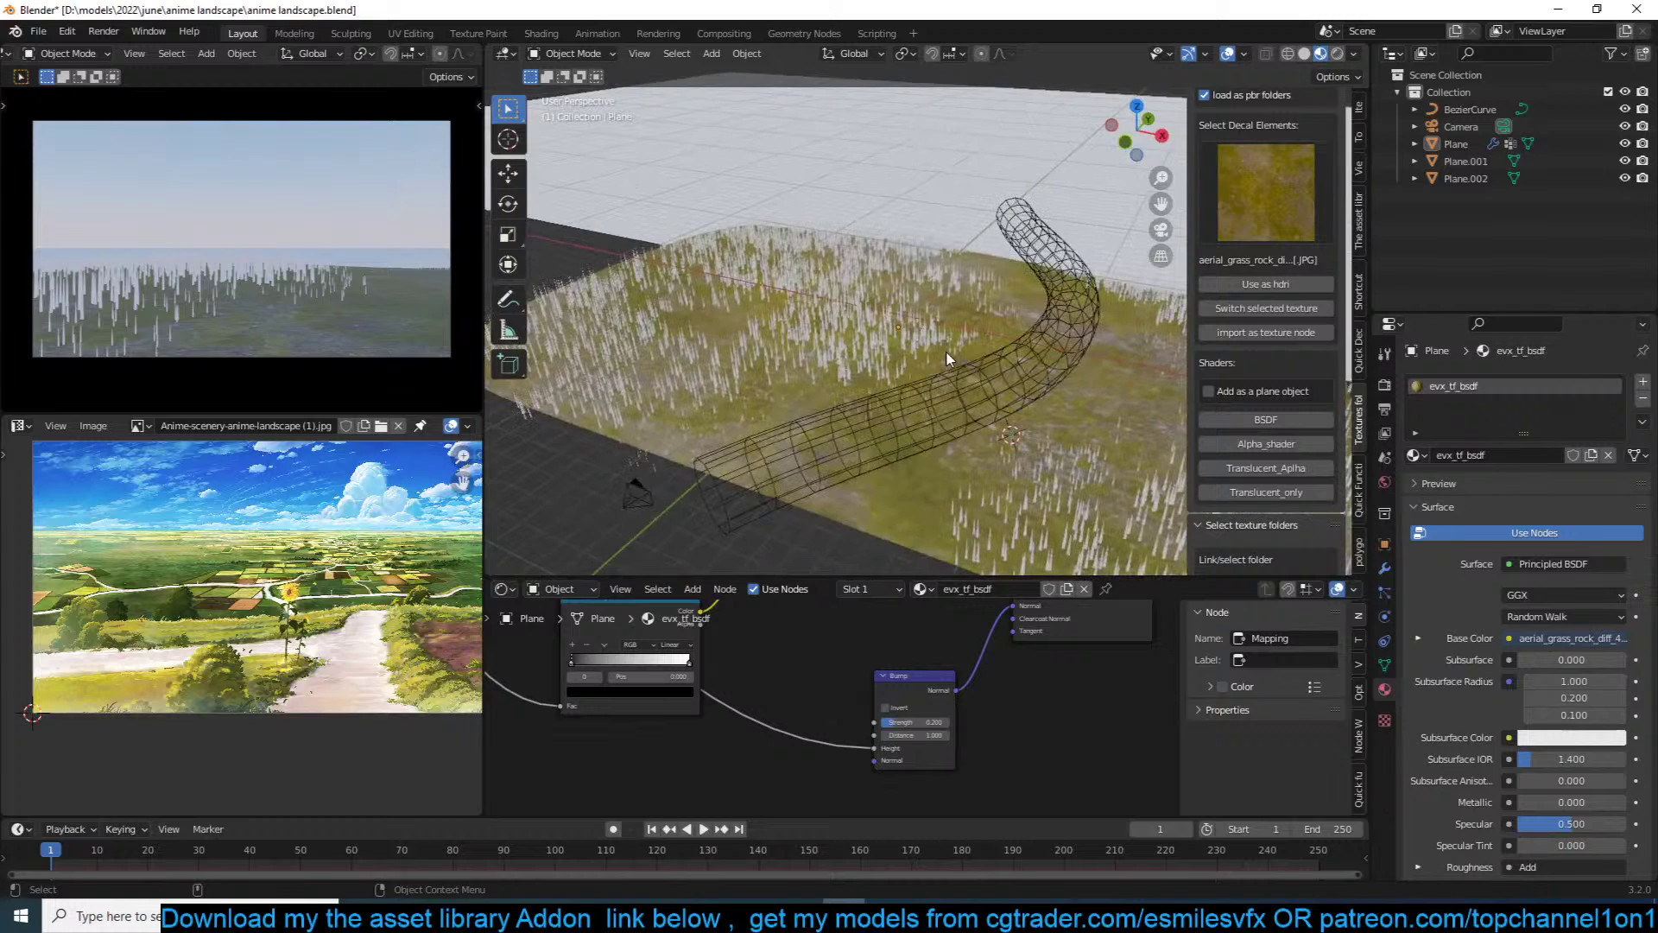
Step: Review the shader and import options for the grass texture in the Texture Folders add-on
click(953, 323)
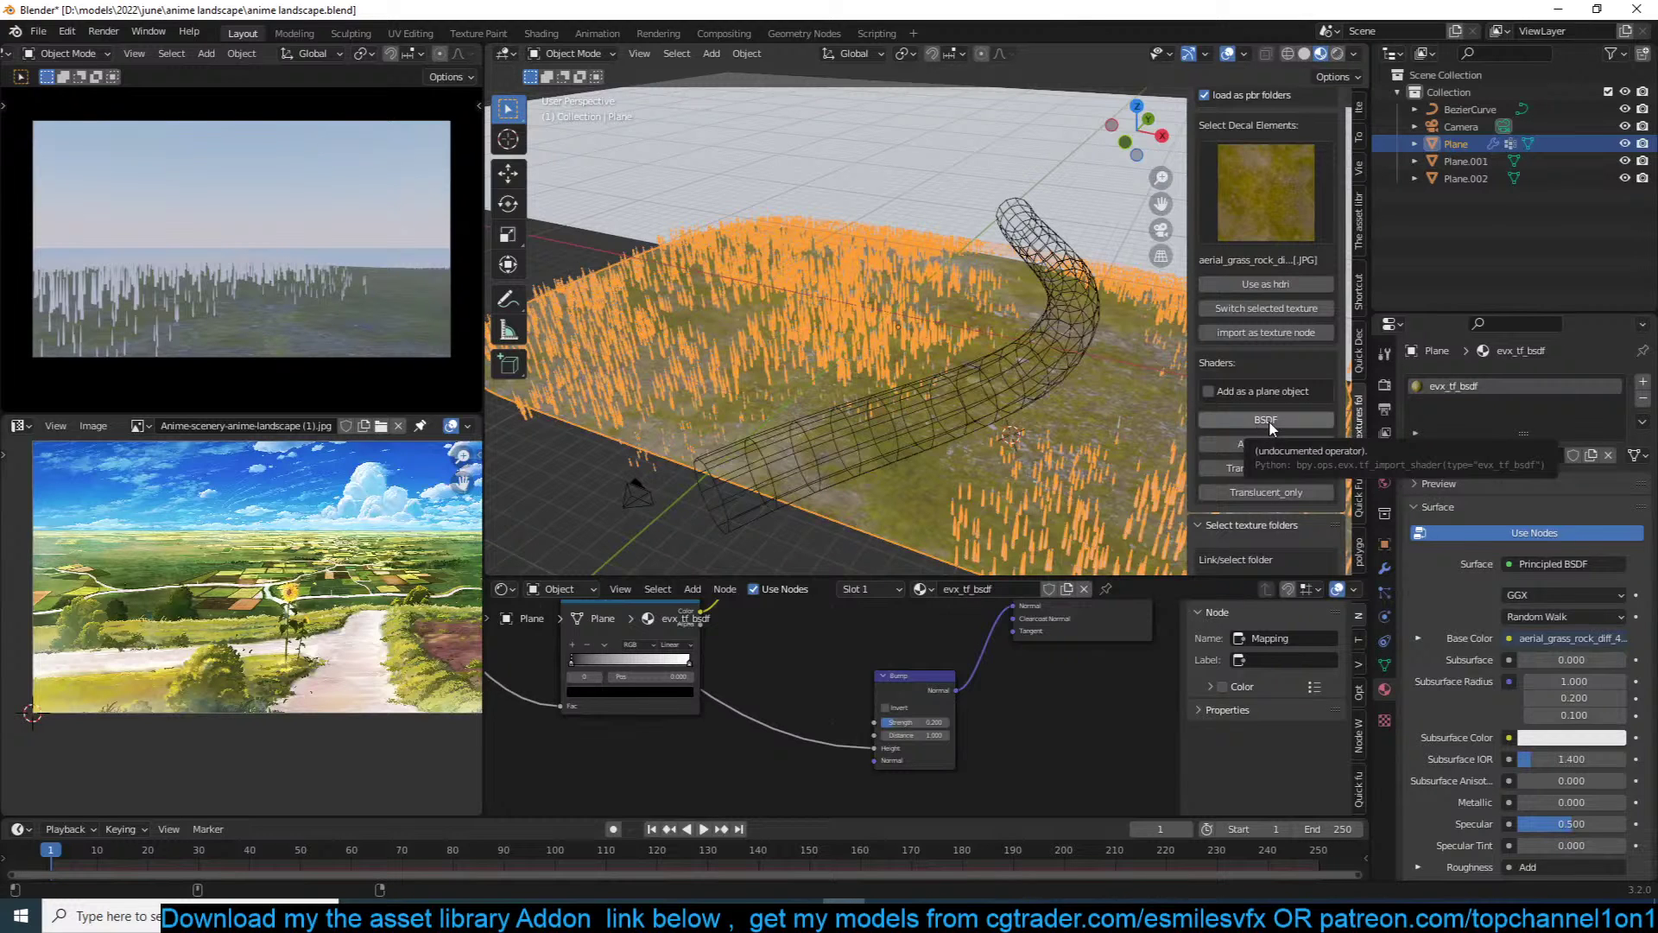
scroll(1164, 466, up, 1)
scroll(1245, 465, up, 4)
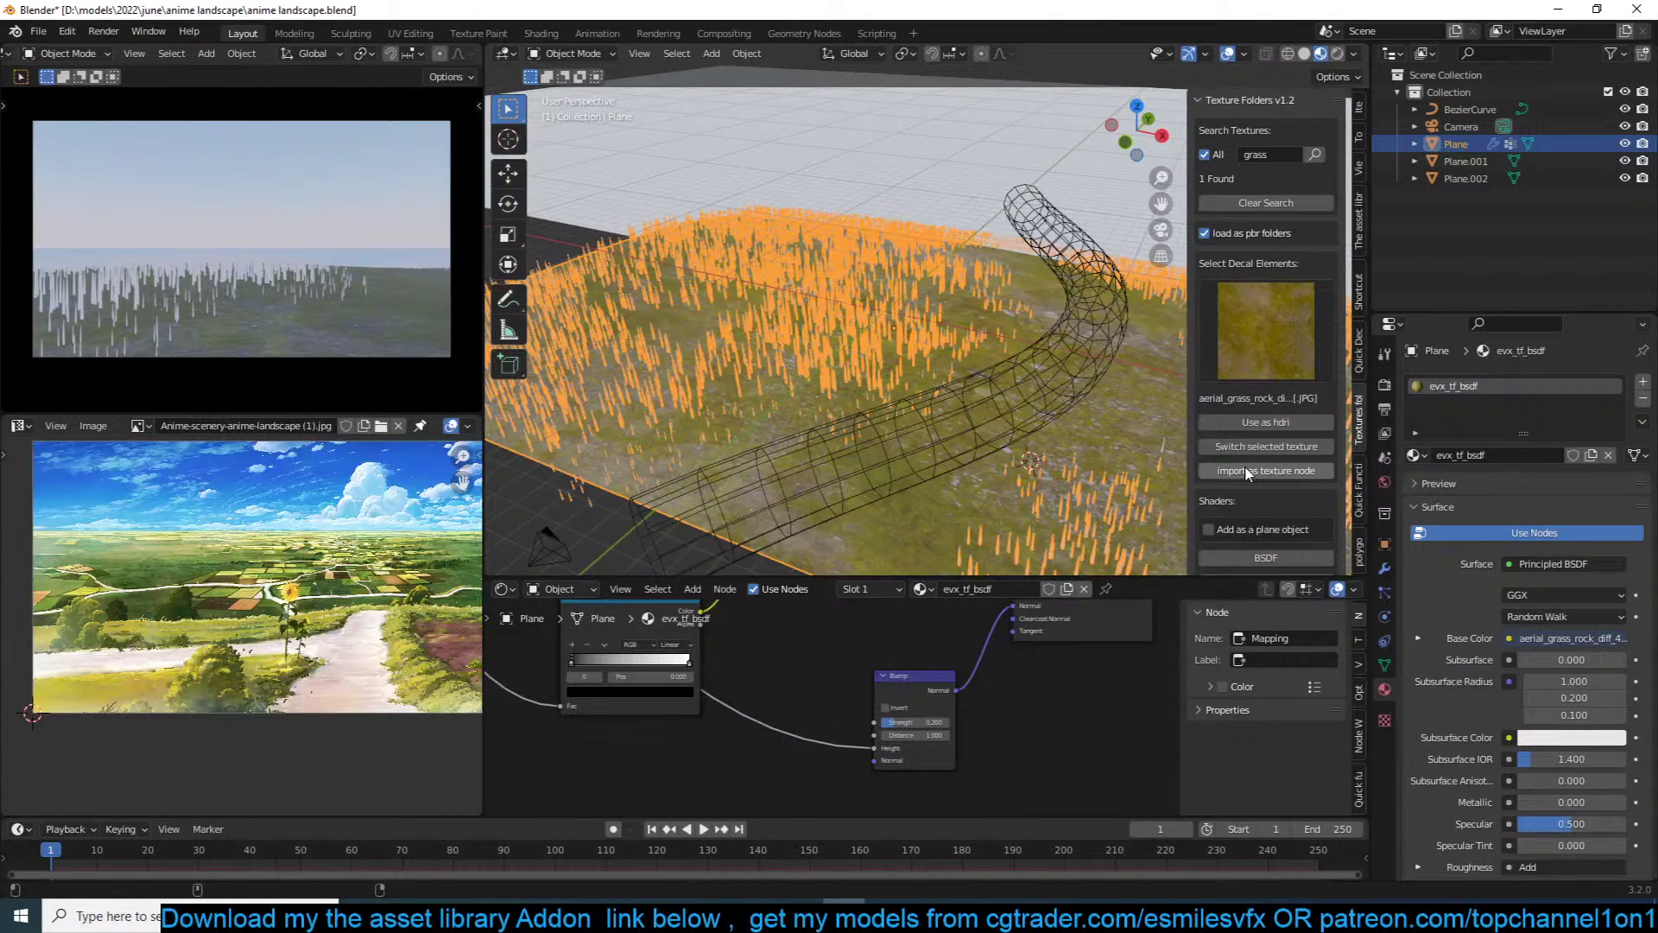
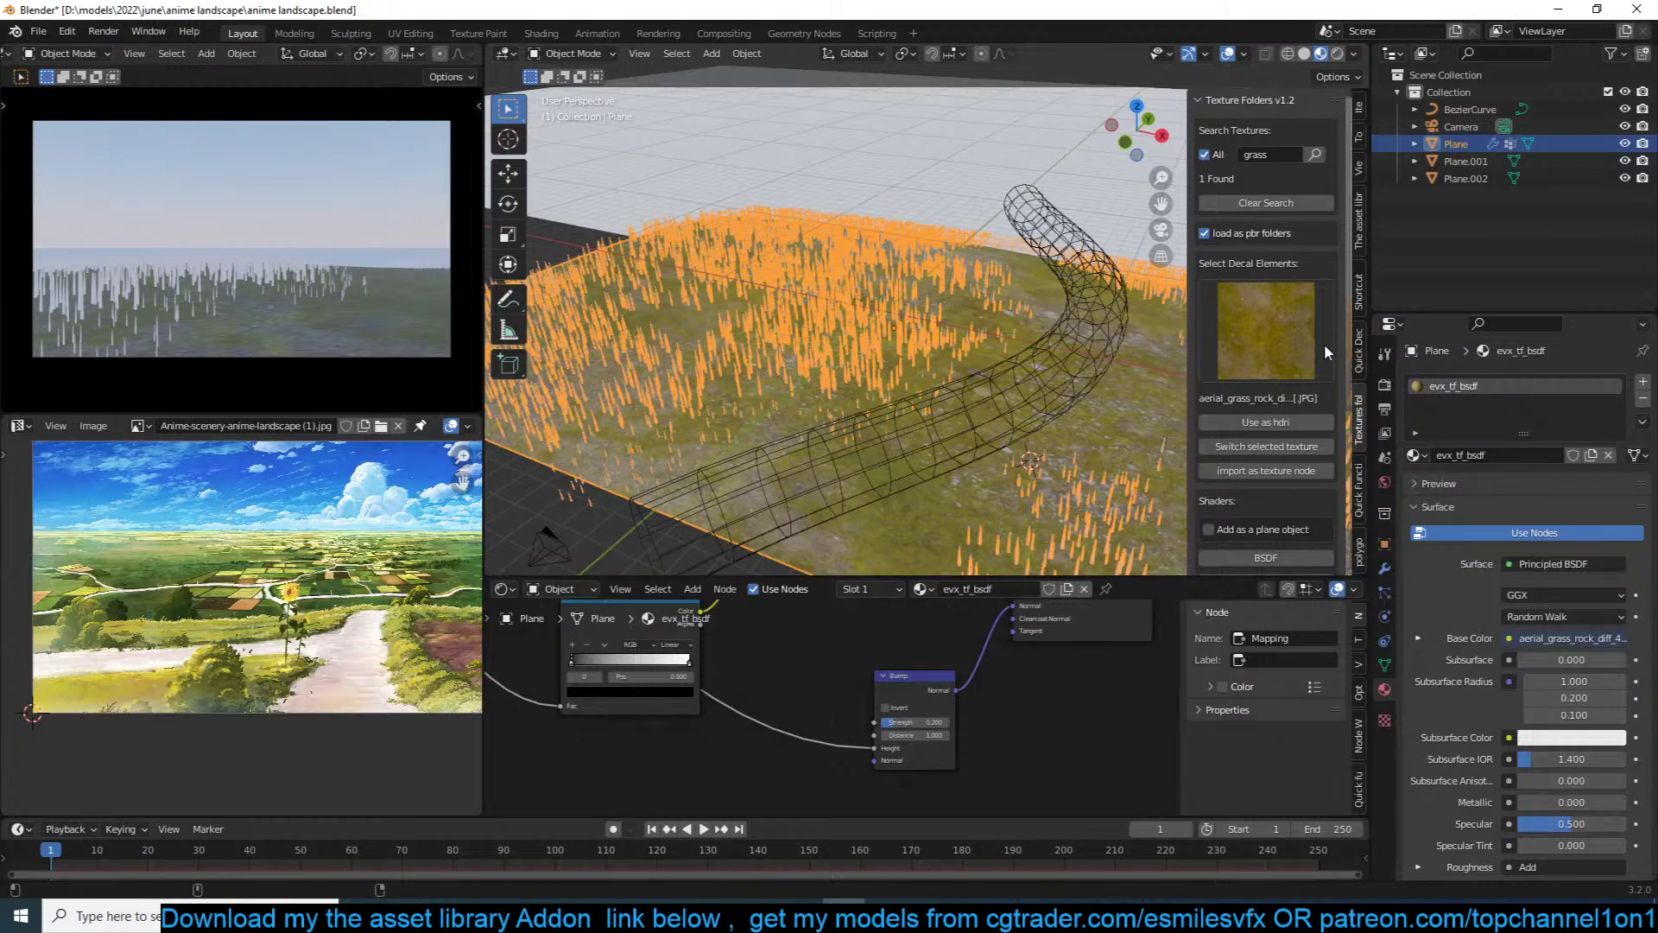
key(alt+a)
middle_drag(1069, 315, 1106, 313)
click(1030, 332)
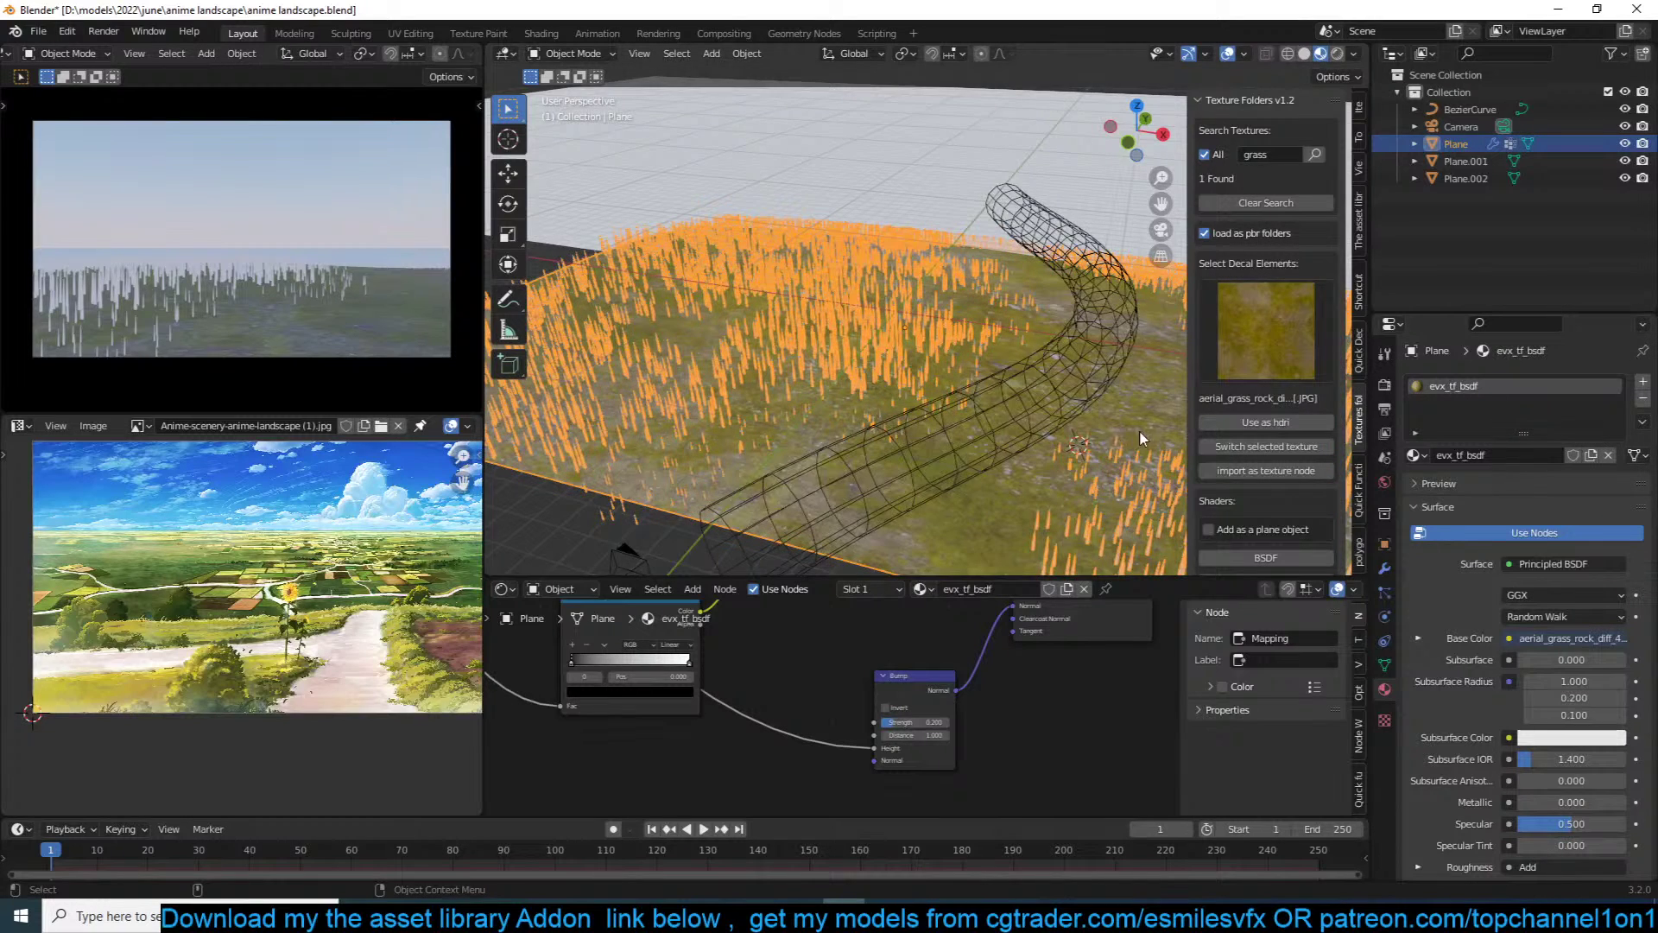
Step: Move the grass blade object Plane.002 out past the edge of the ground plane
scroll(1138, 432, down, 3)
shift+middle_drag(1138, 432, 1018, 460)
click(1448, 164)
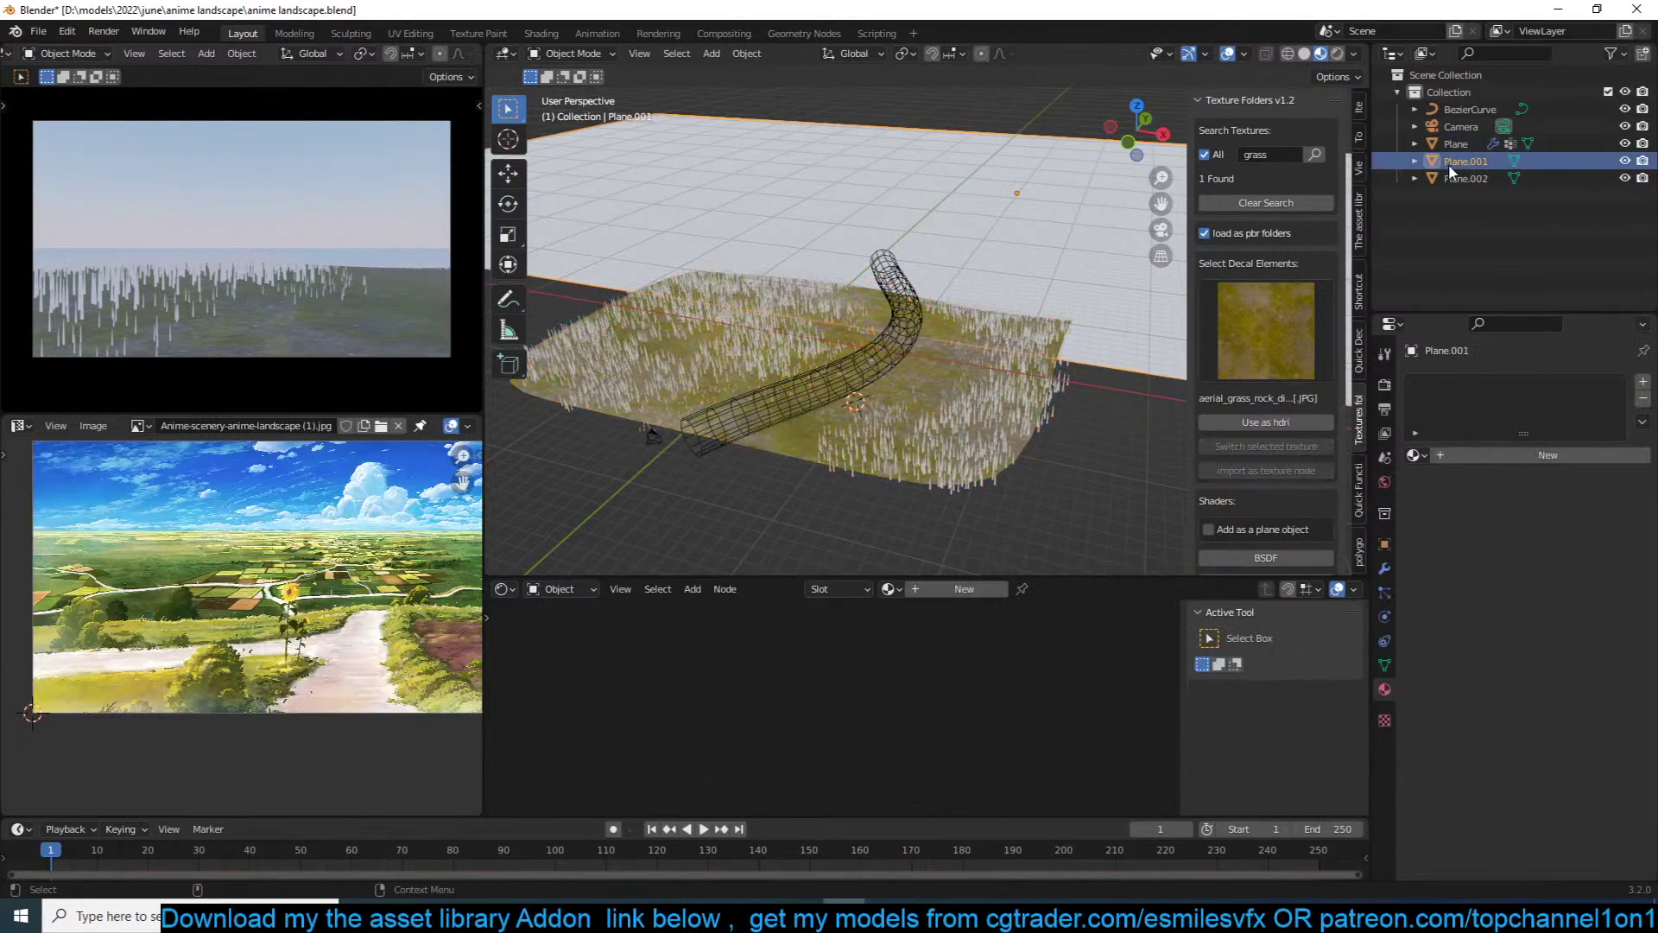
click(1454, 177)
key(g)
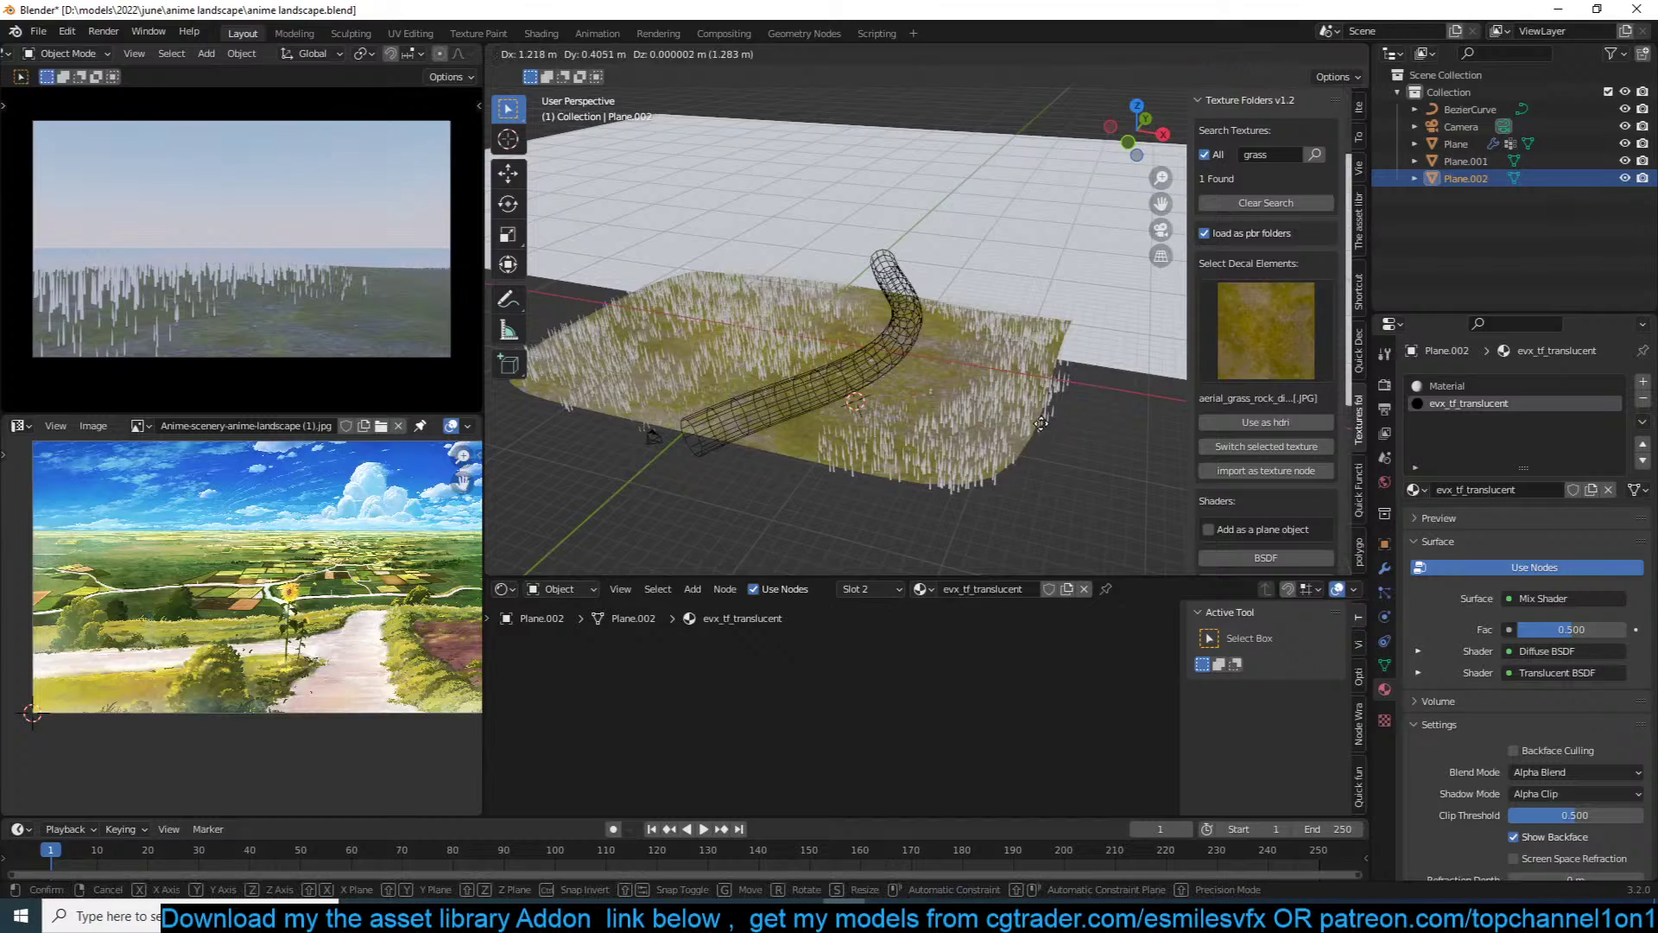
click(1125, 425)
Step: Remove the Material slot from the grass blade, keeping only evx_tf_translucent, and check the grass close up
click(1468, 387)
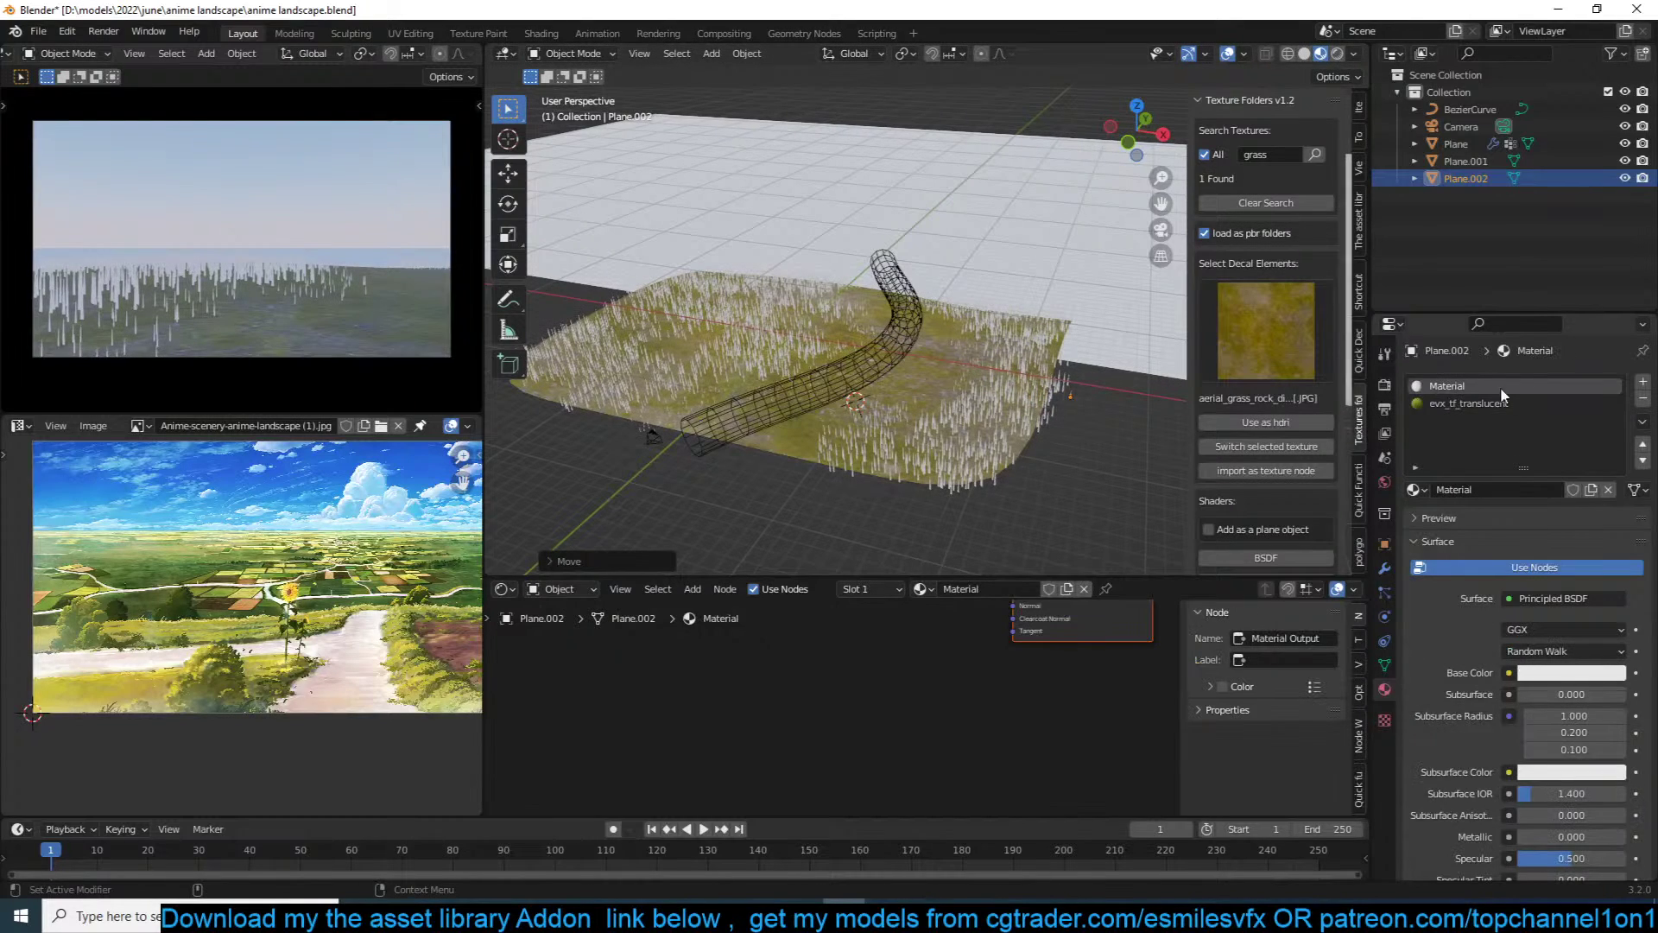
click(1643, 398)
scroll(878, 463, up, 4)
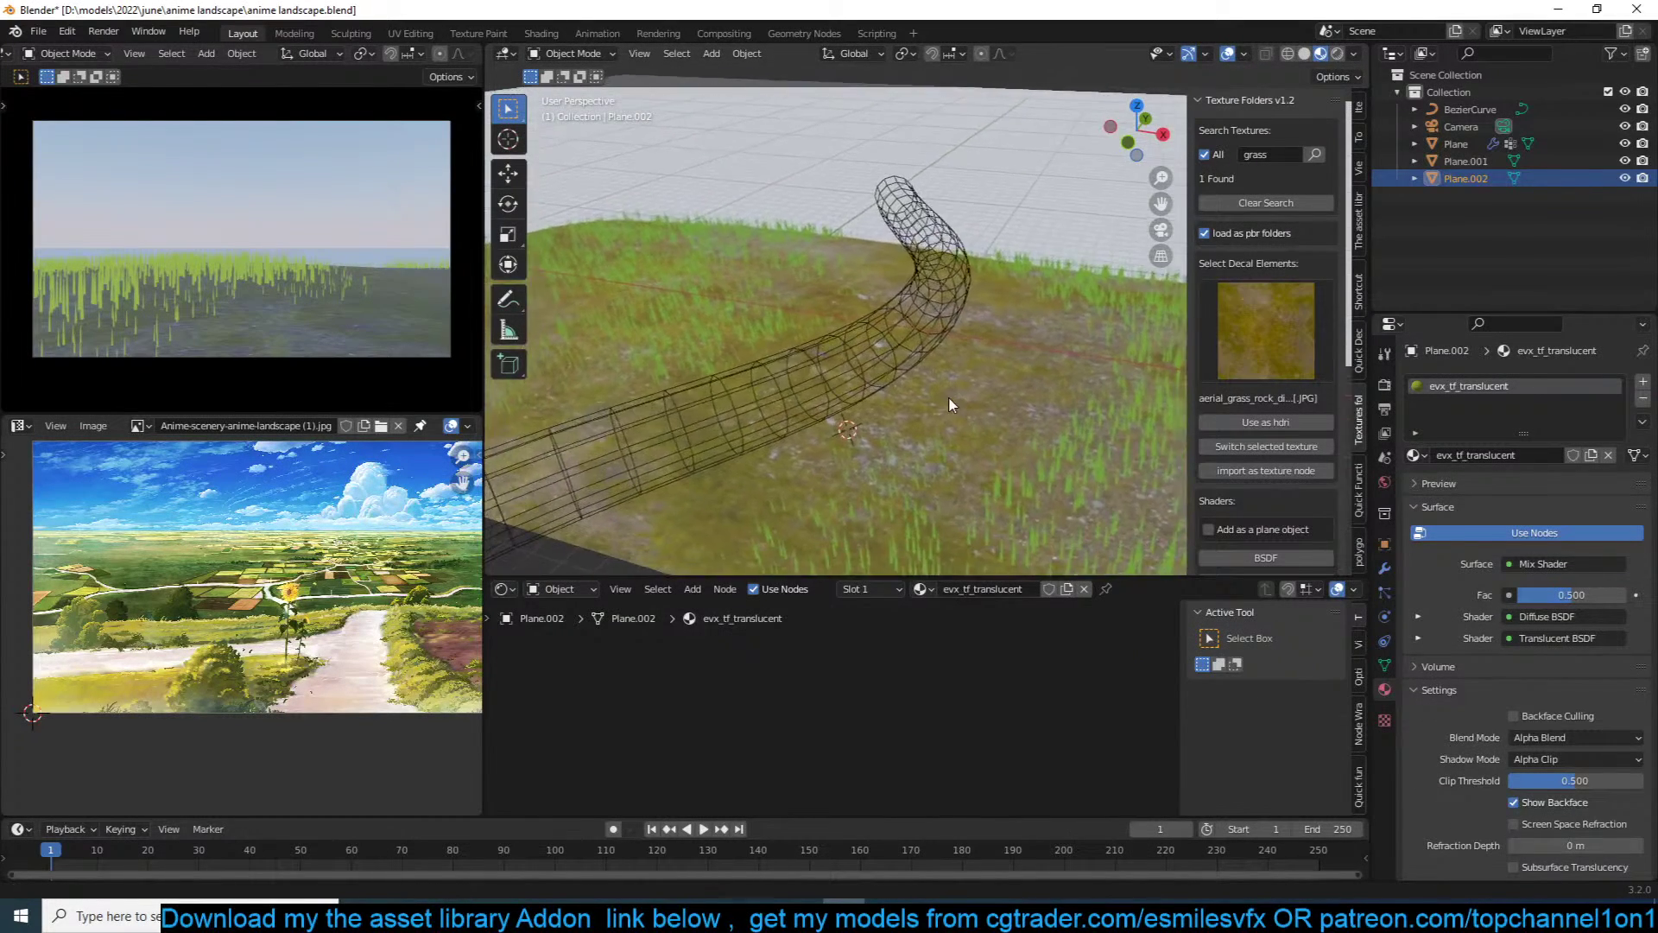
scroll(942, 408, up, 3)
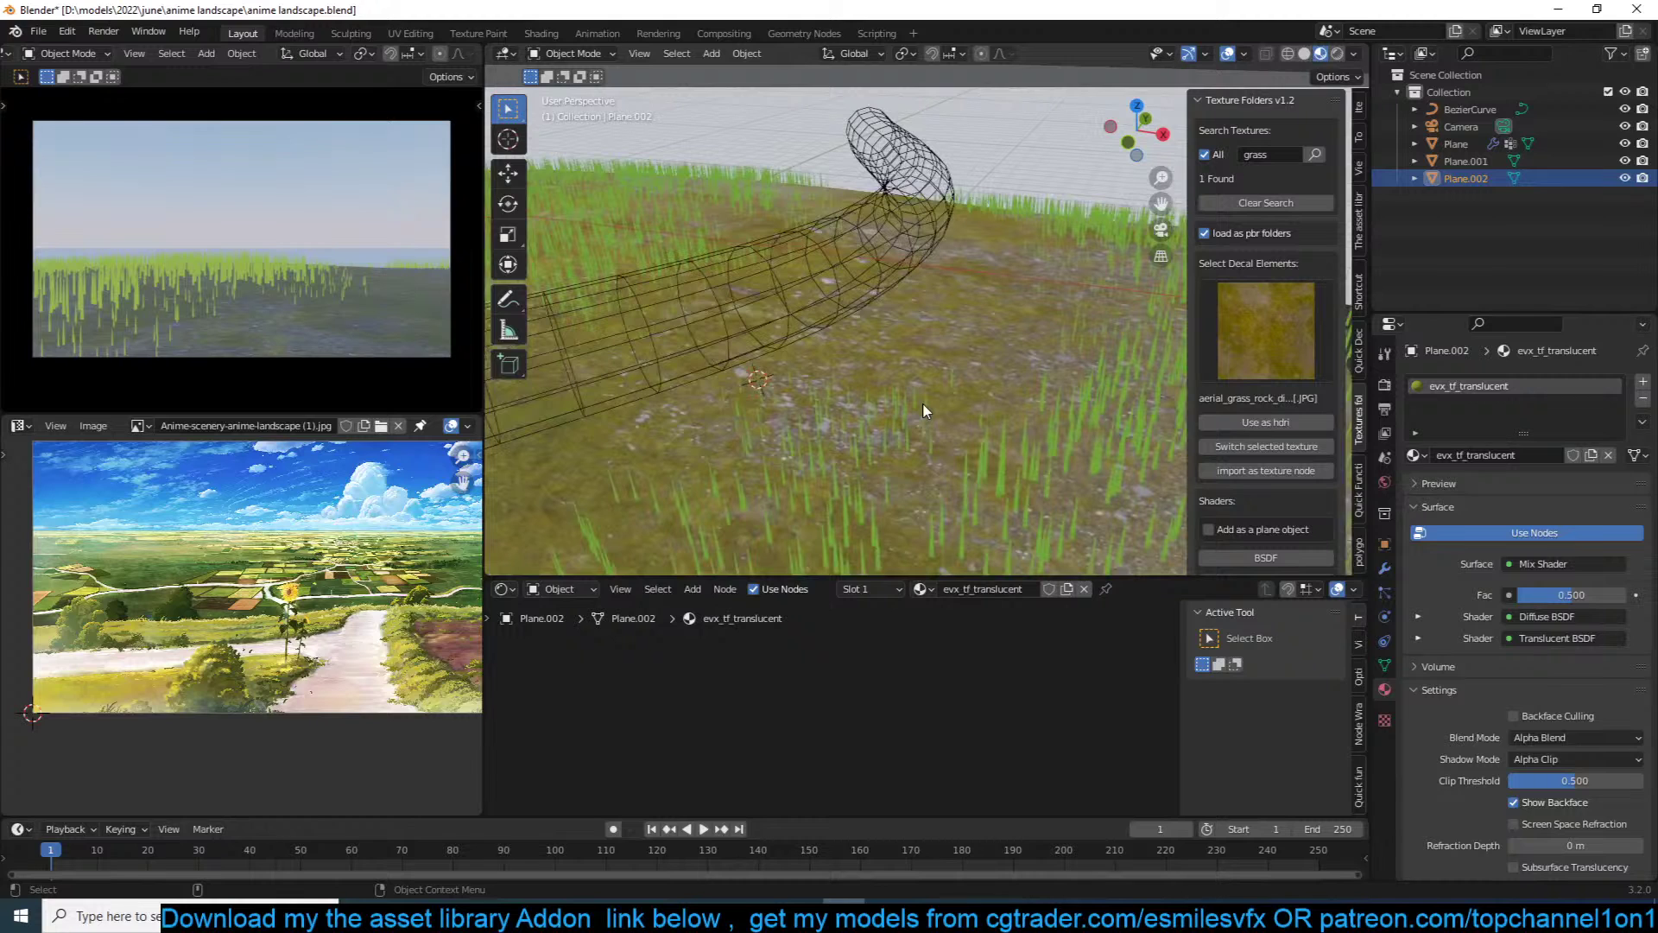
Step: Switch the render engine to Cycles and set its device to GPU Compute
click(1385, 384)
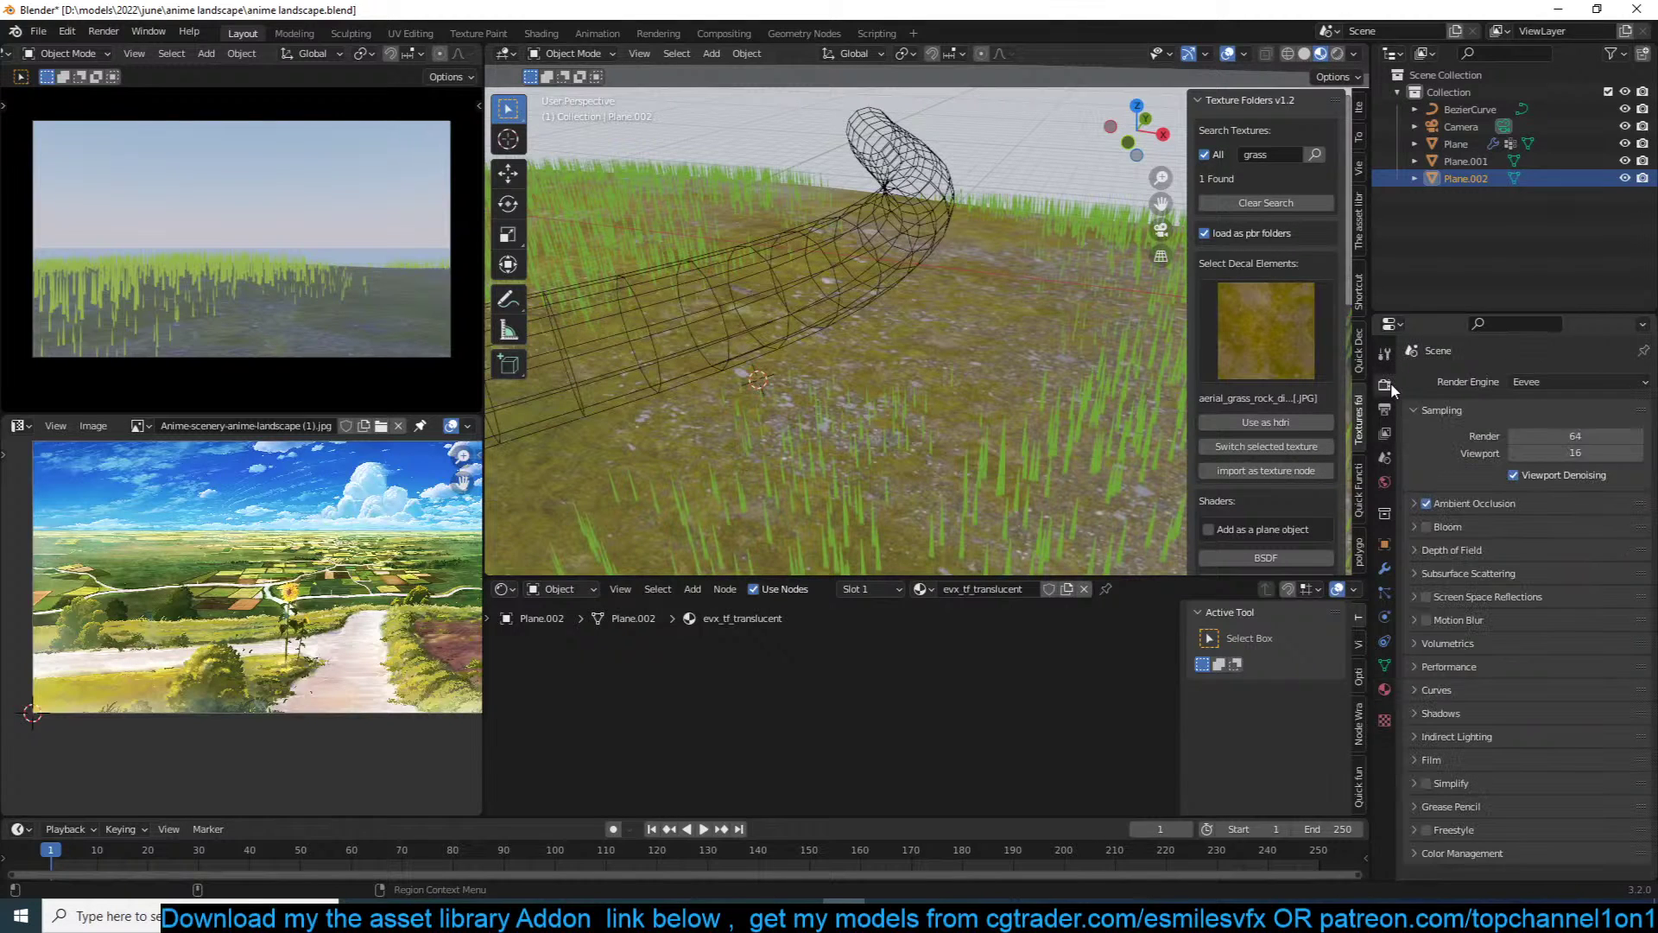
click(1575, 380)
click(1541, 442)
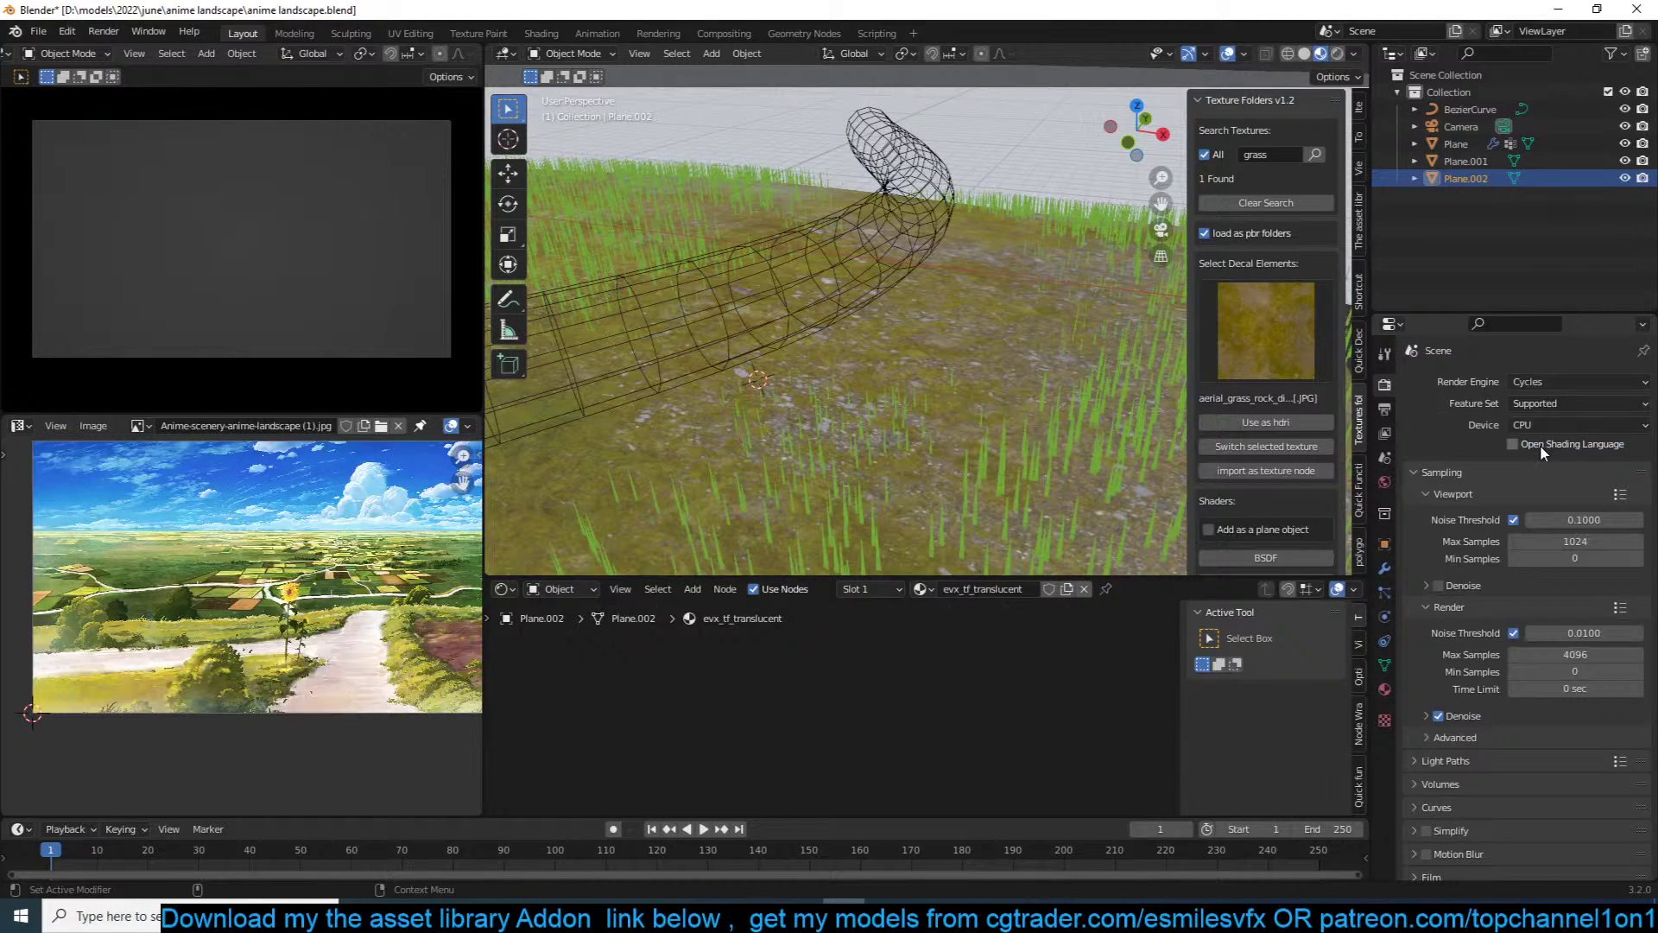
click(1521, 427)
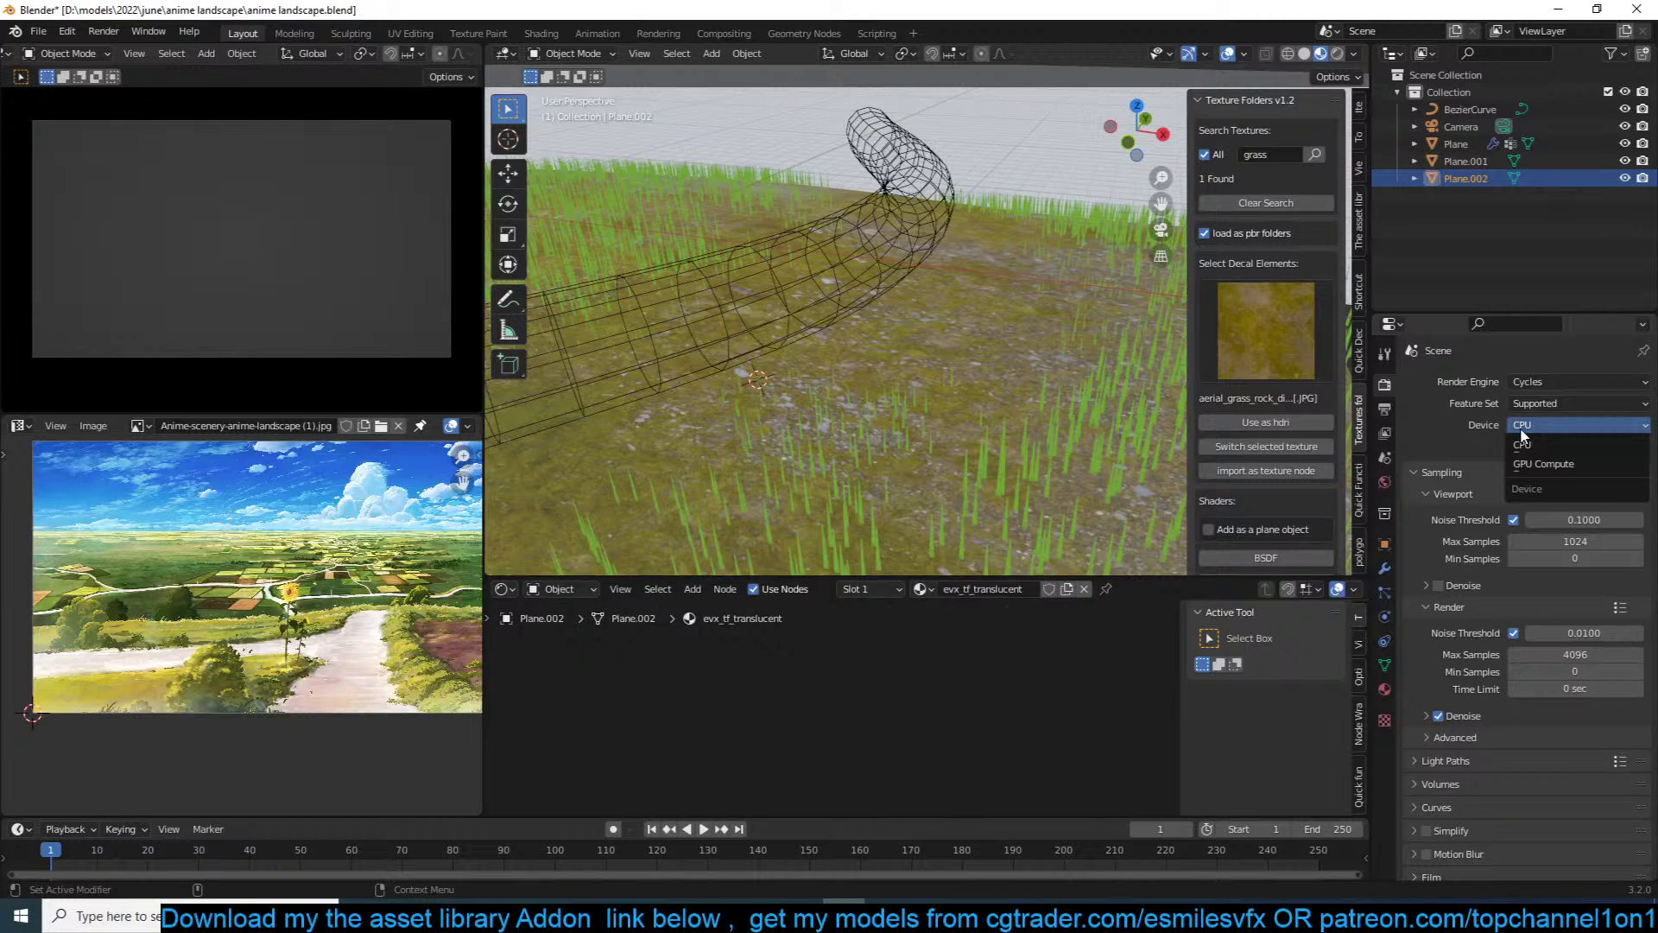
click(1543, 464)
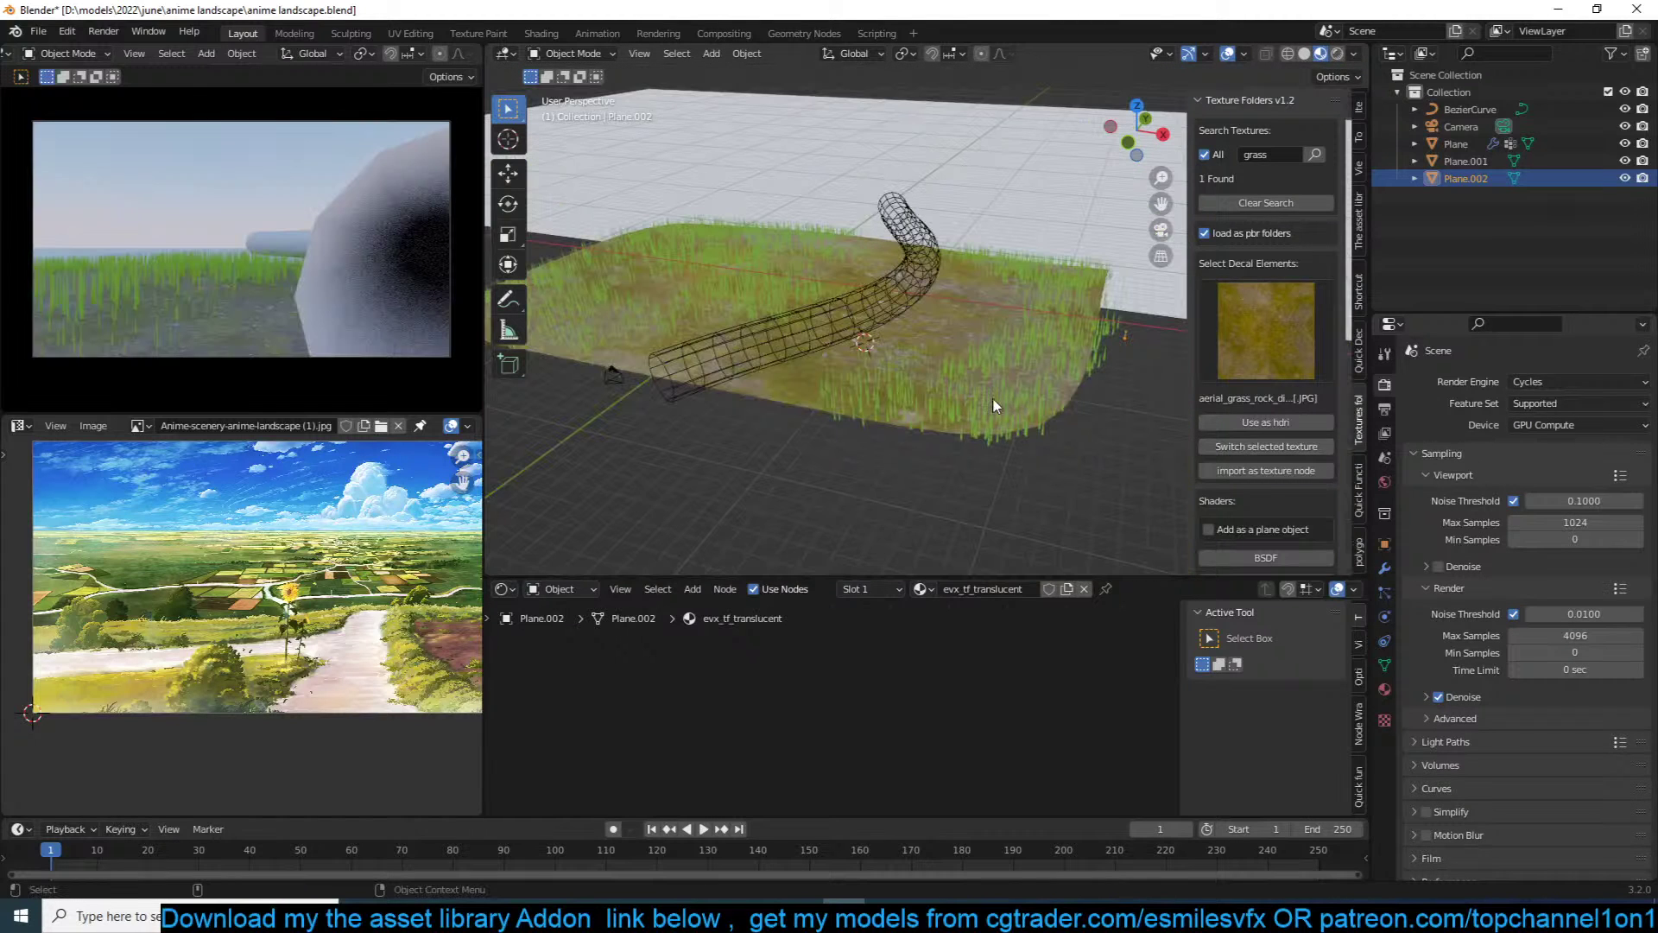
Step: Collapse the Vertex Weight Proximity settings in the ground plane's modifier stack
click(996, 398)
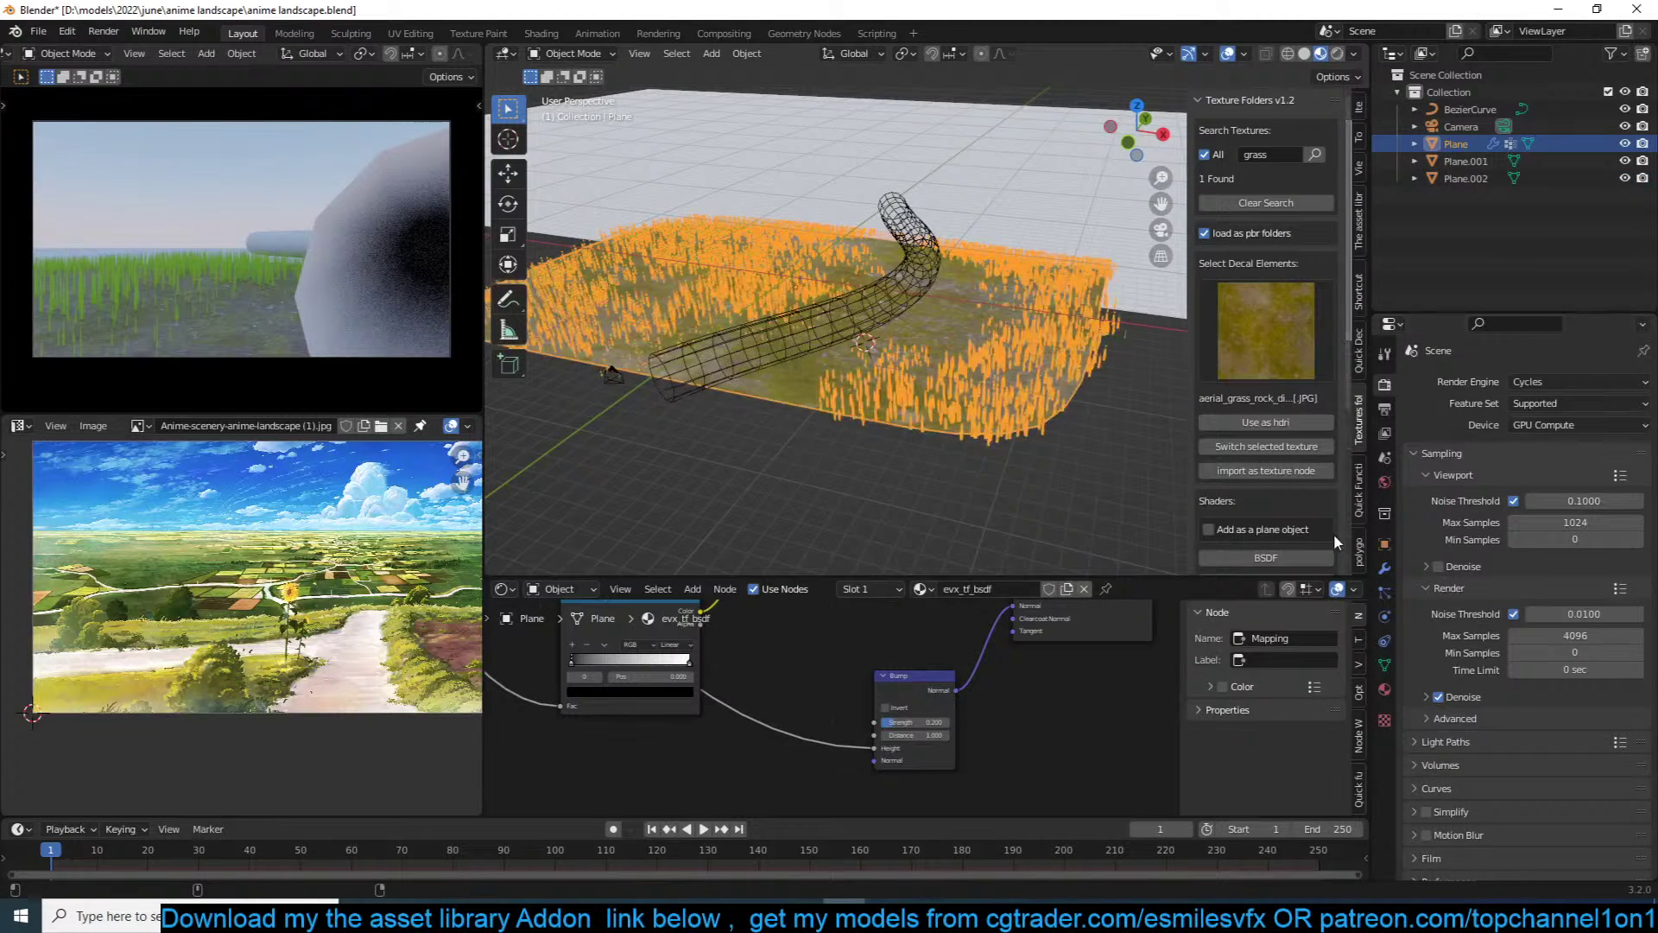
click(1385, 568)
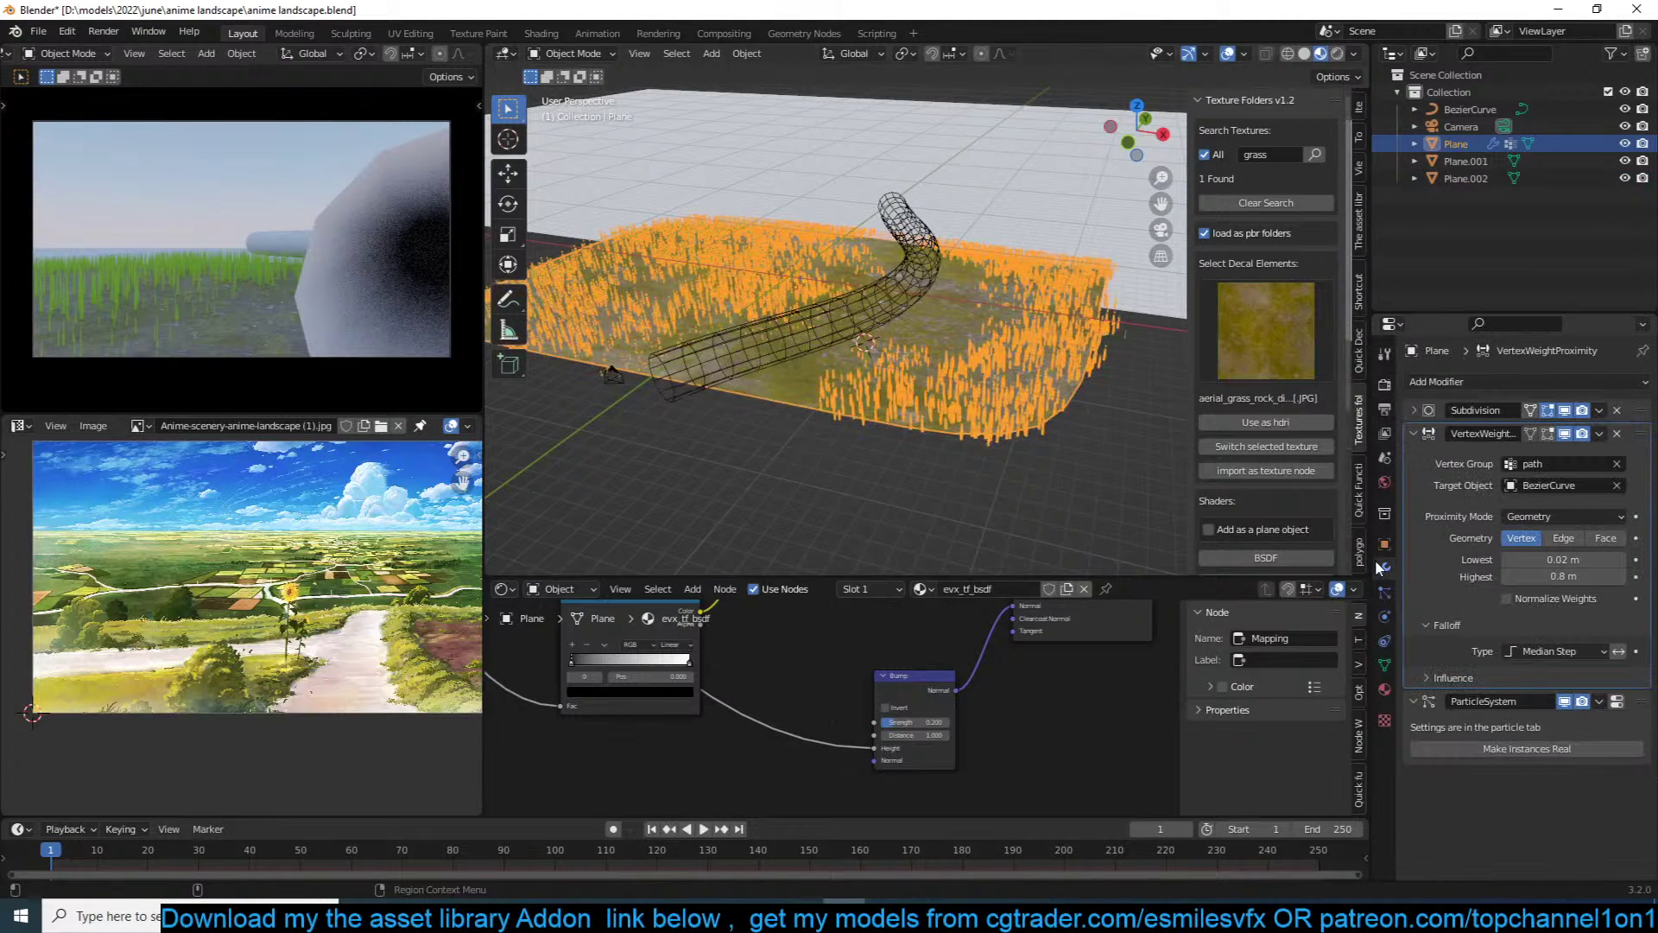
click(1412, 434)
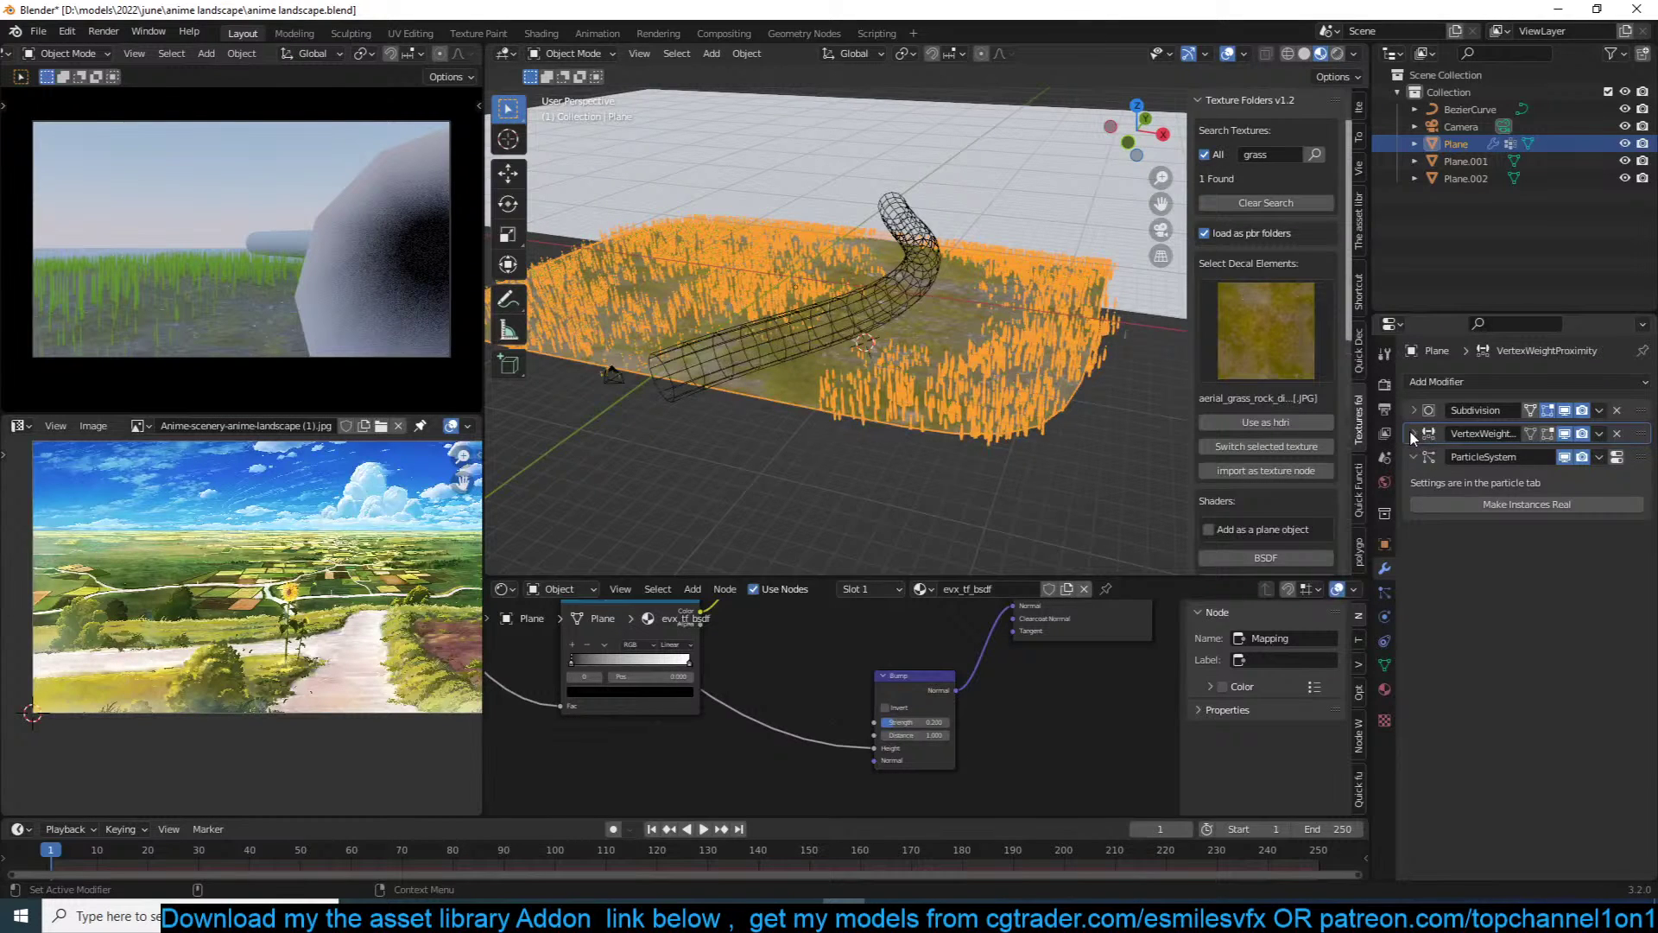
Step: Hide the path curve from rendering by disabling its Camera, Diffuse, Glossy, Transmission, Volume Scatter and Shadow ray visibility
click(732, 354)
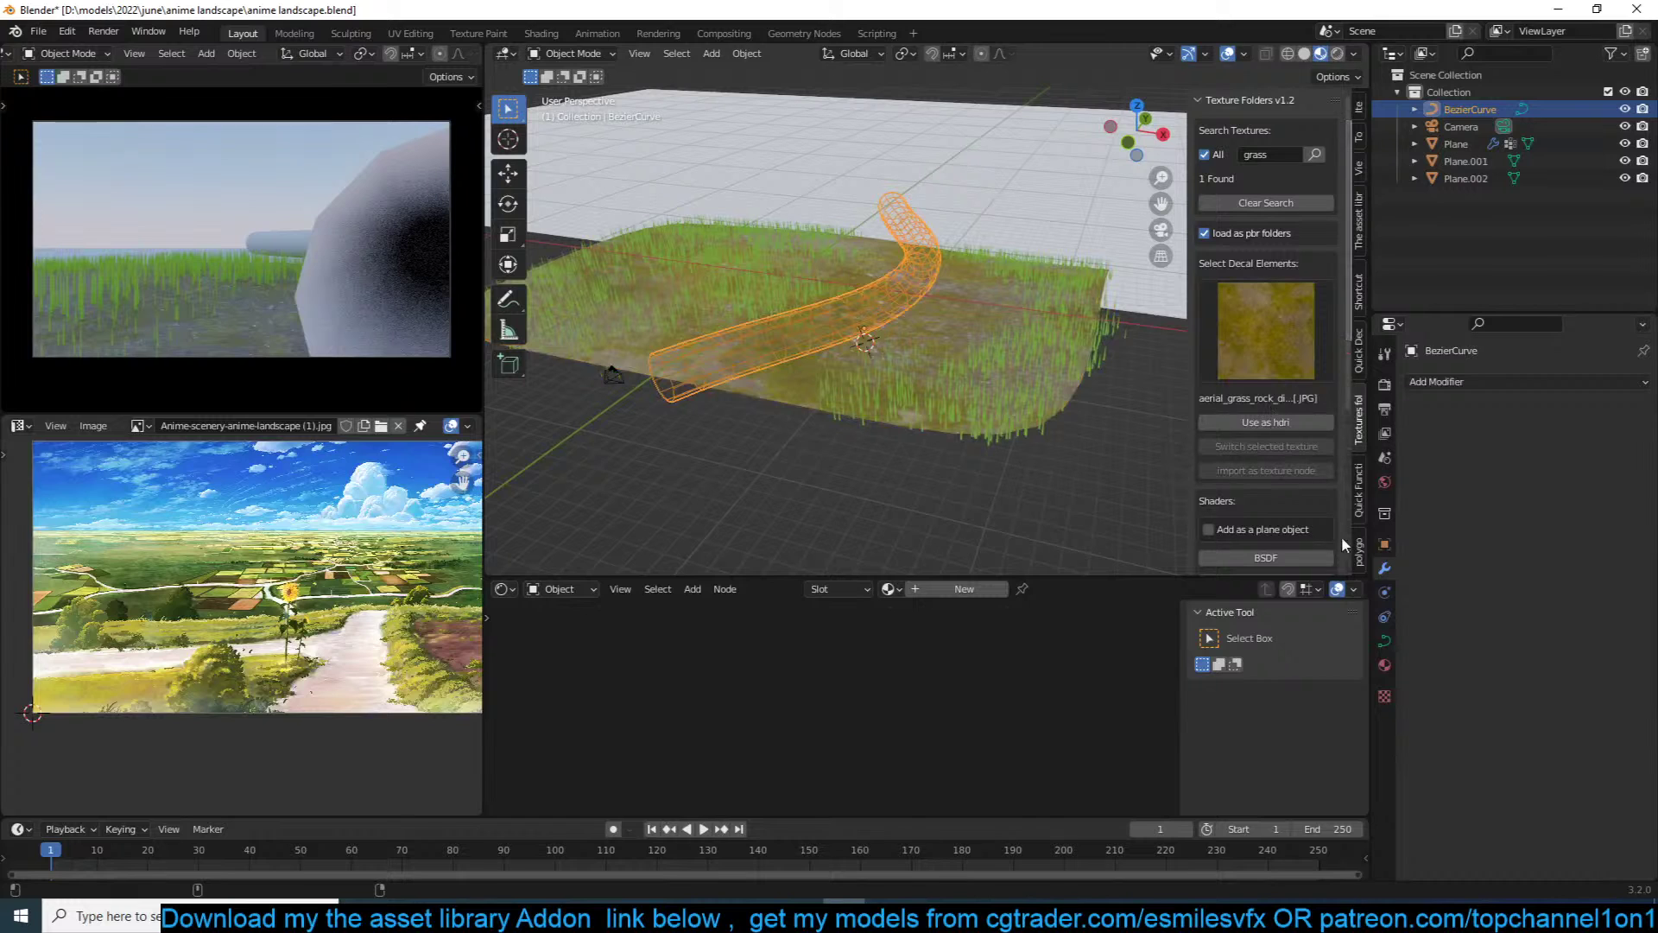
click(1384, 544)
scroll(1520, 605, down, 5)
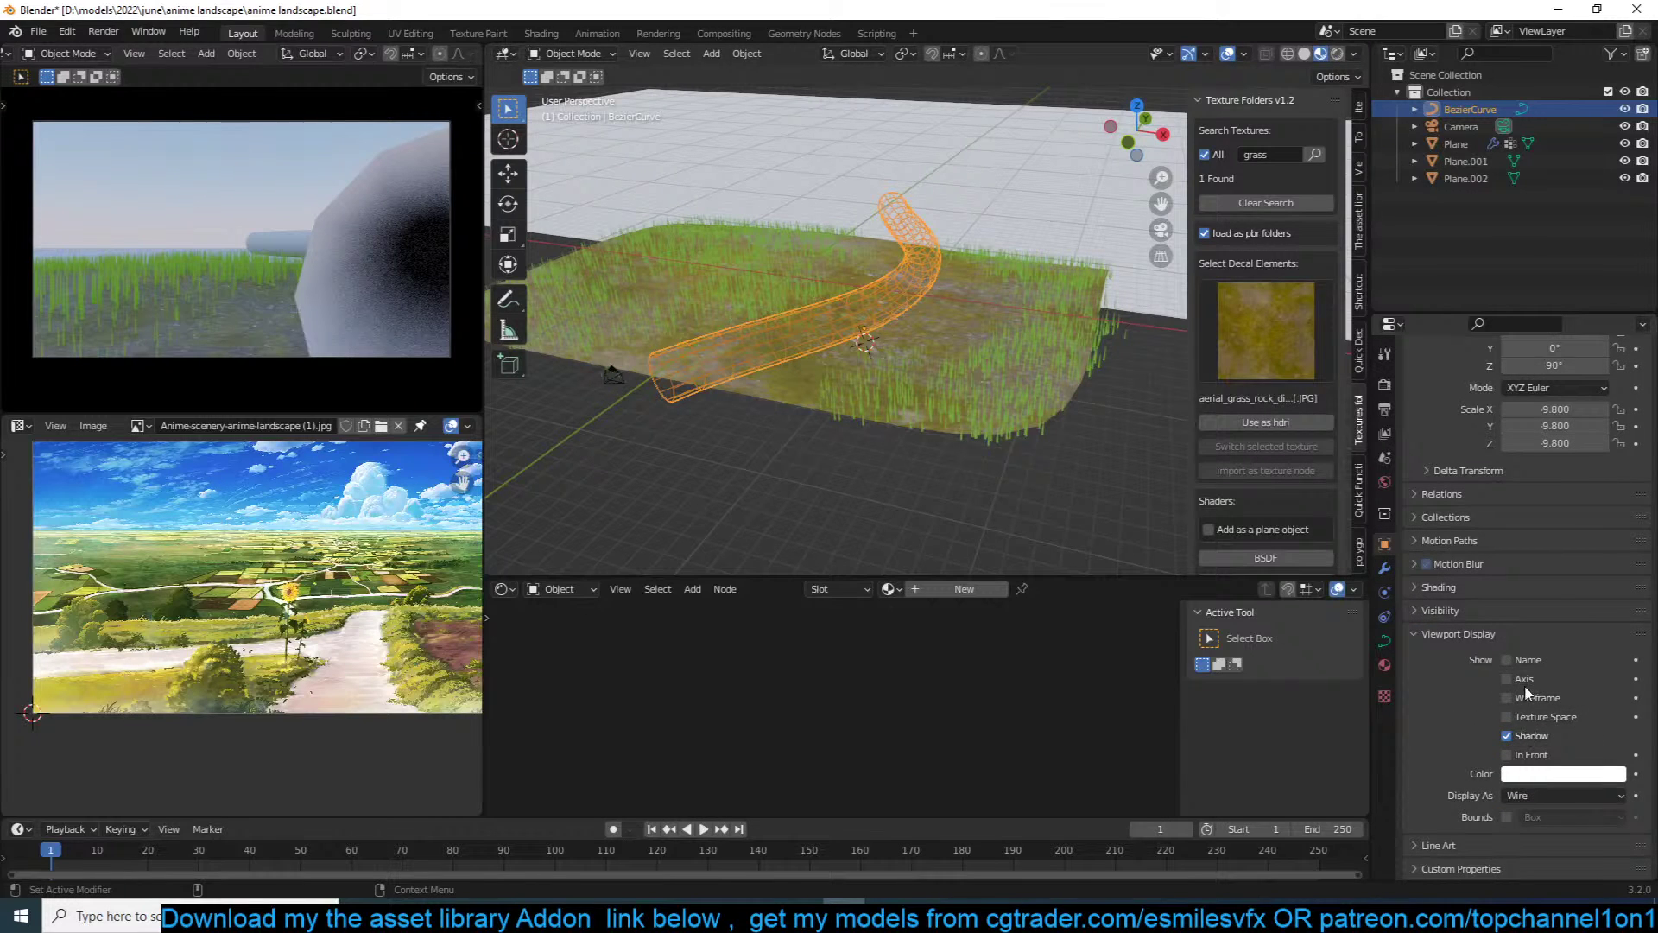
click(1438, 611)
scroll(1516, 669, down, 3)
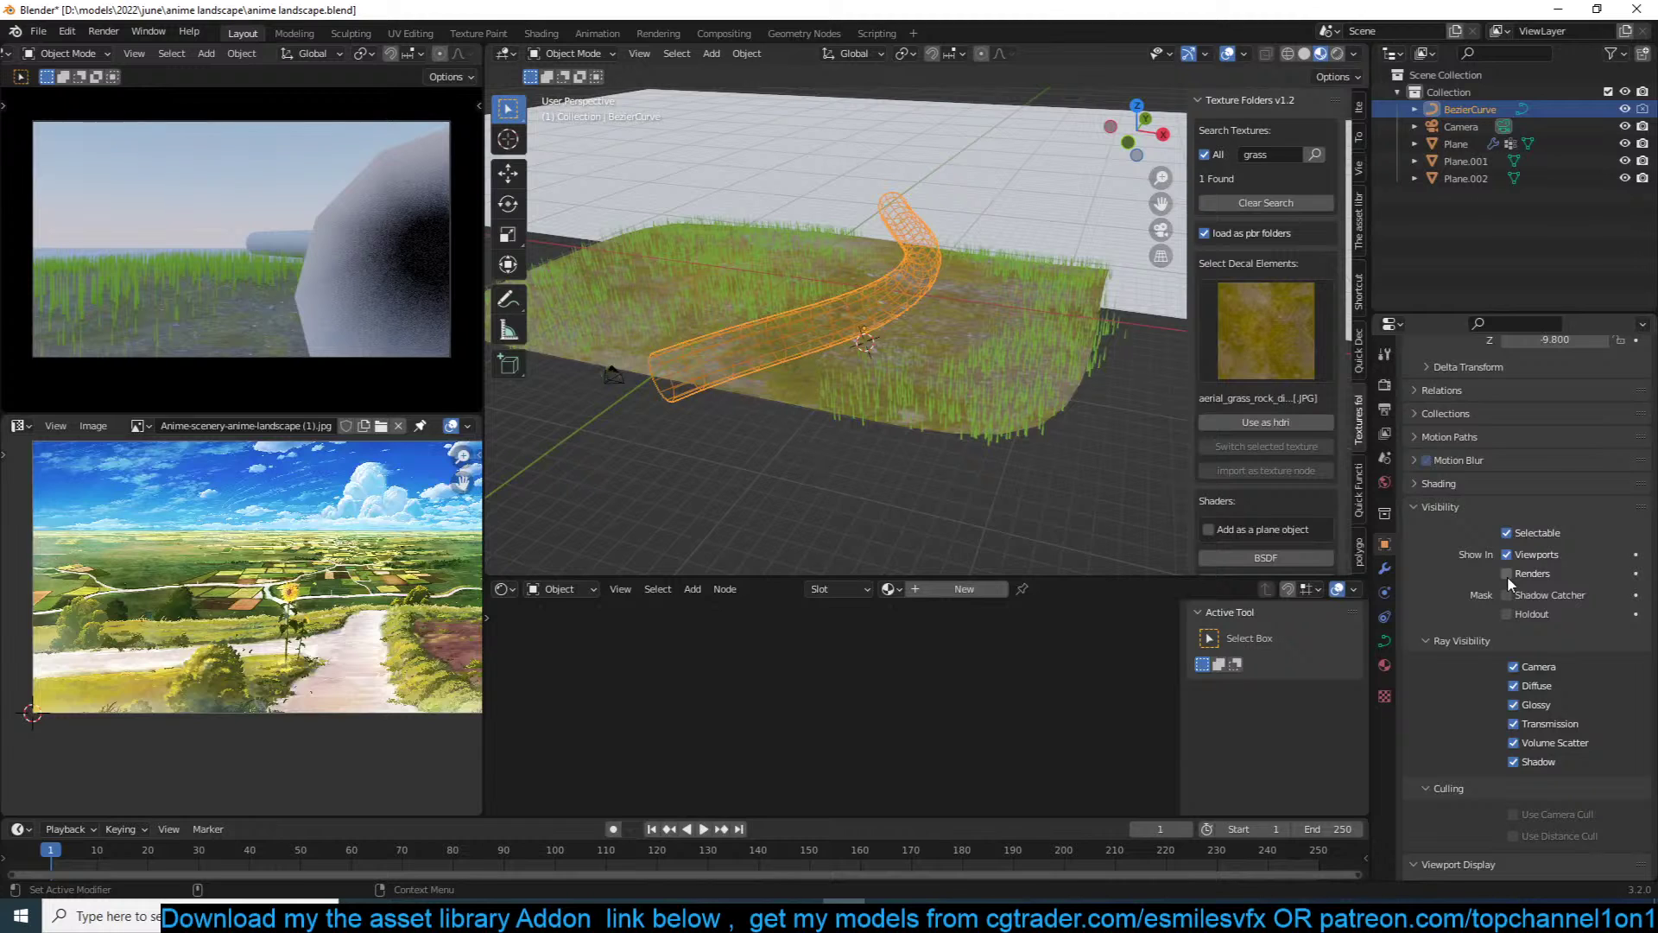
click(1521, 558)
click(1521, 559)
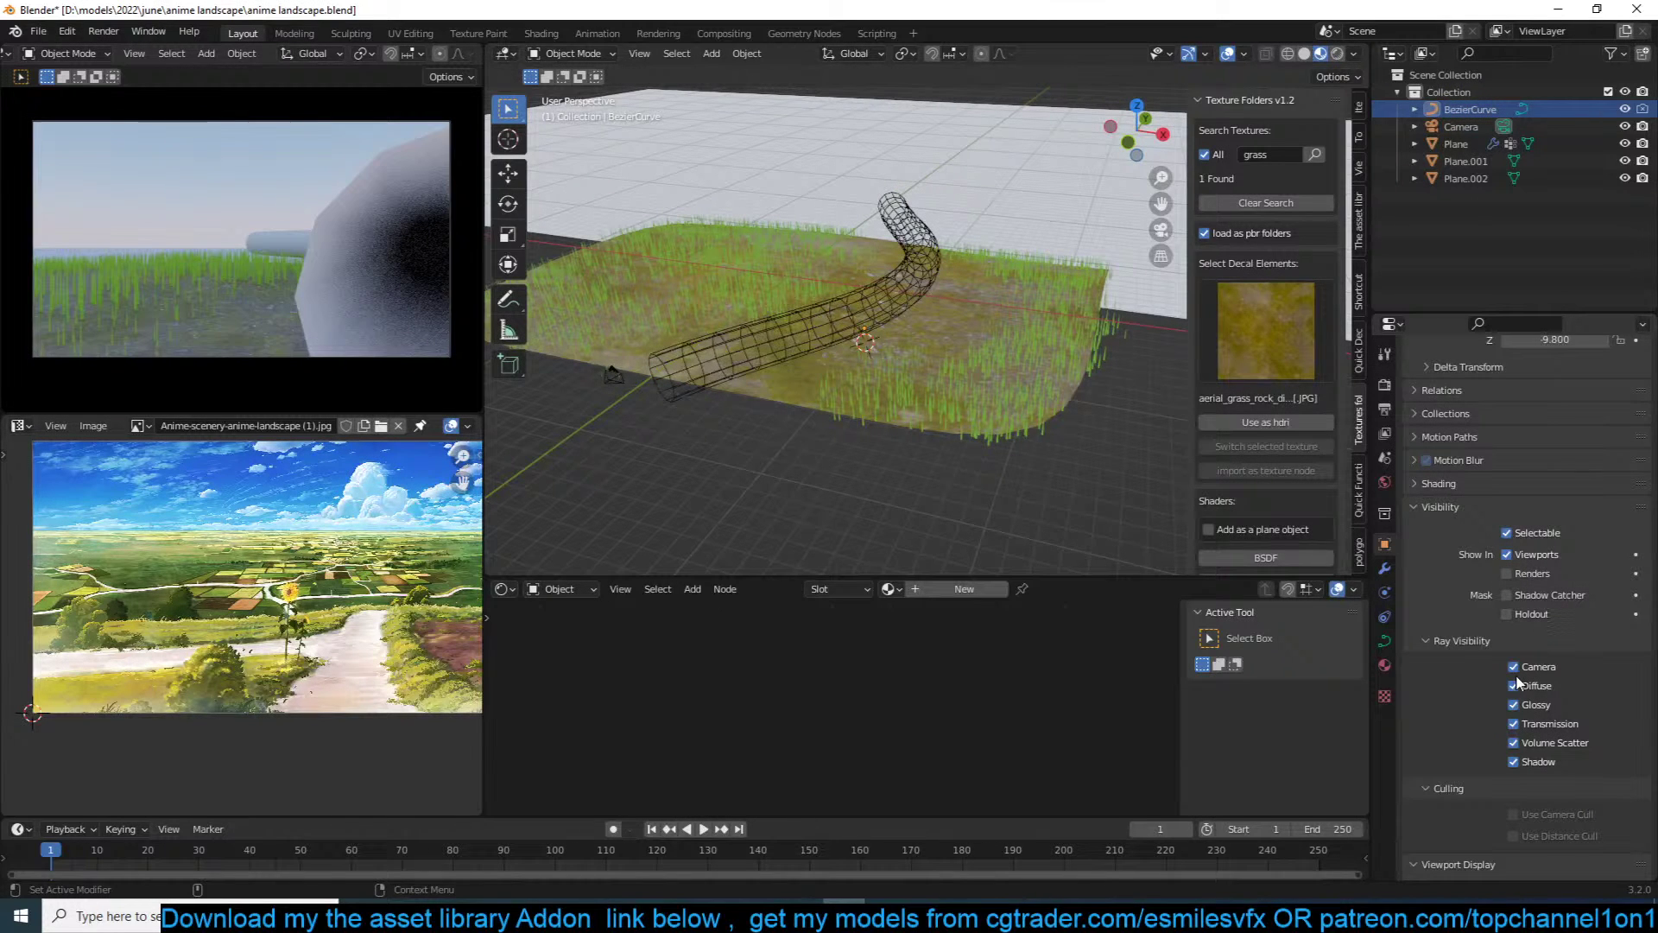
click(1513, 761)
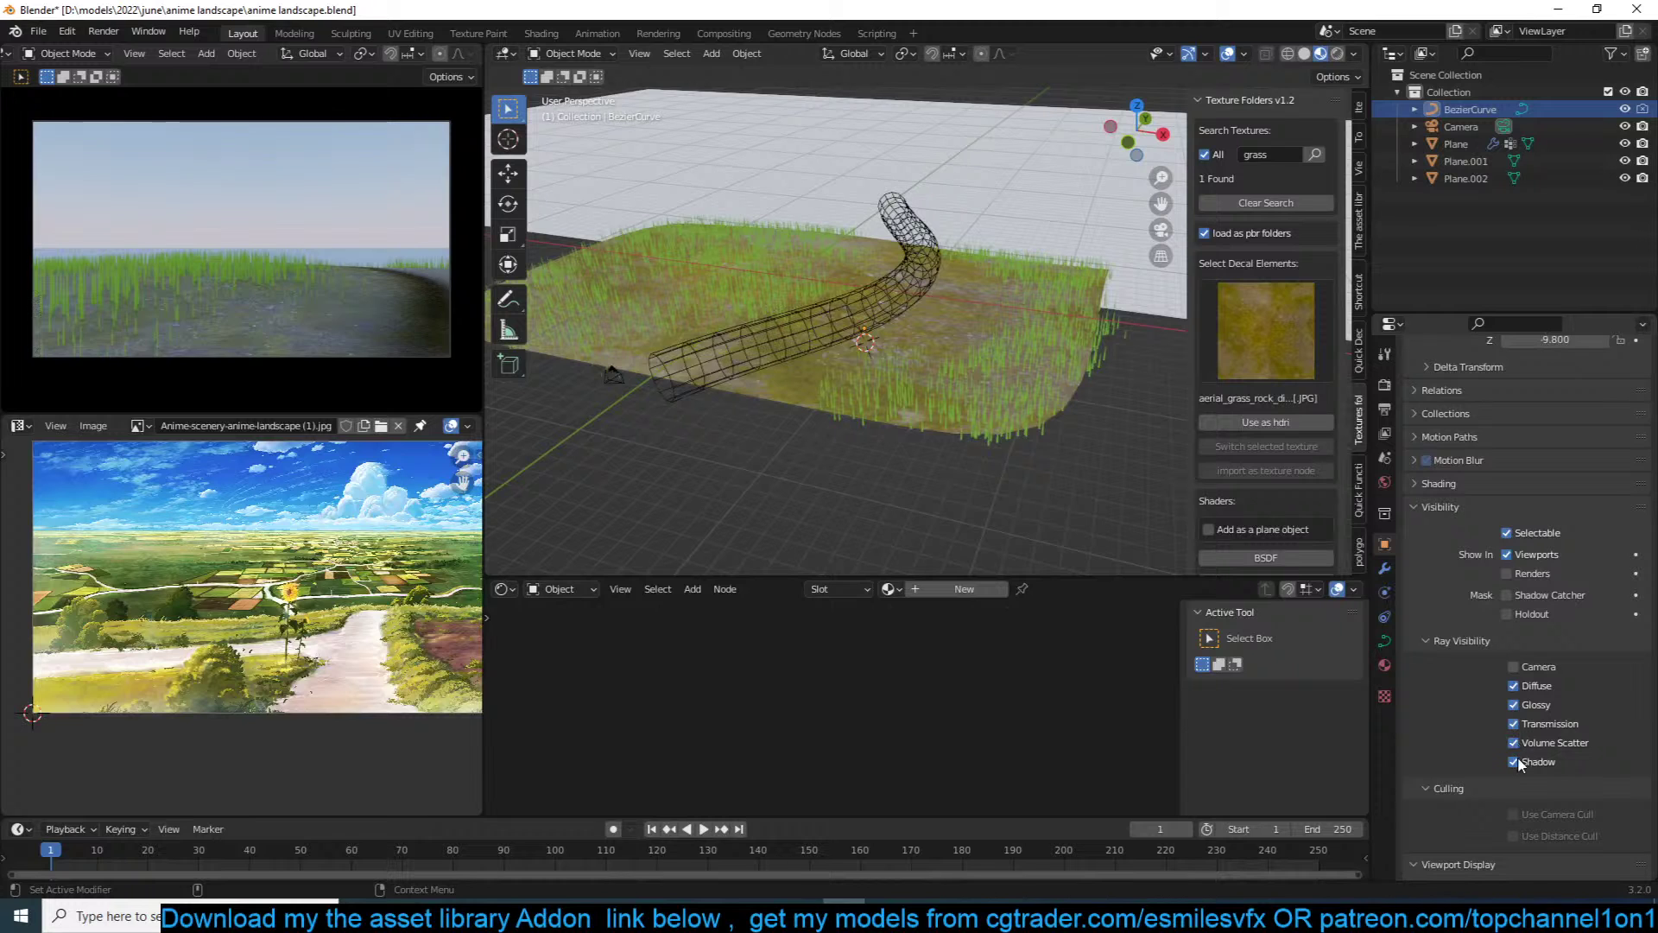
drag(1514, 686, 1513, 744)
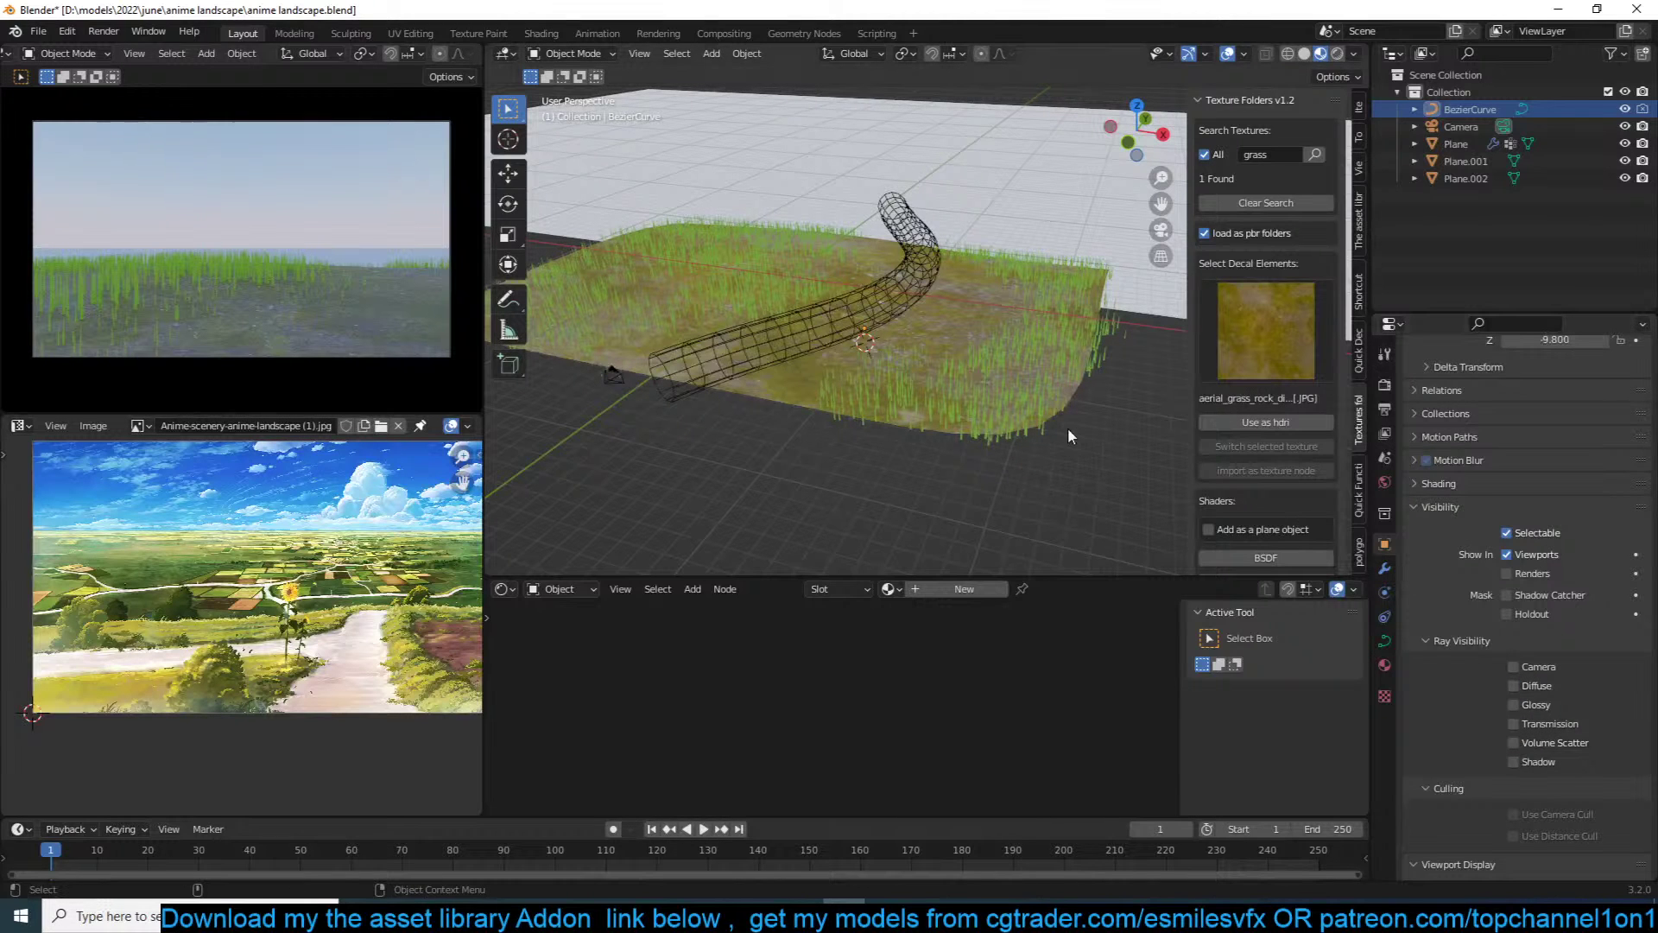
Step: Select the ground plane and examine the grass blades along its edge up close
click(976, 419)
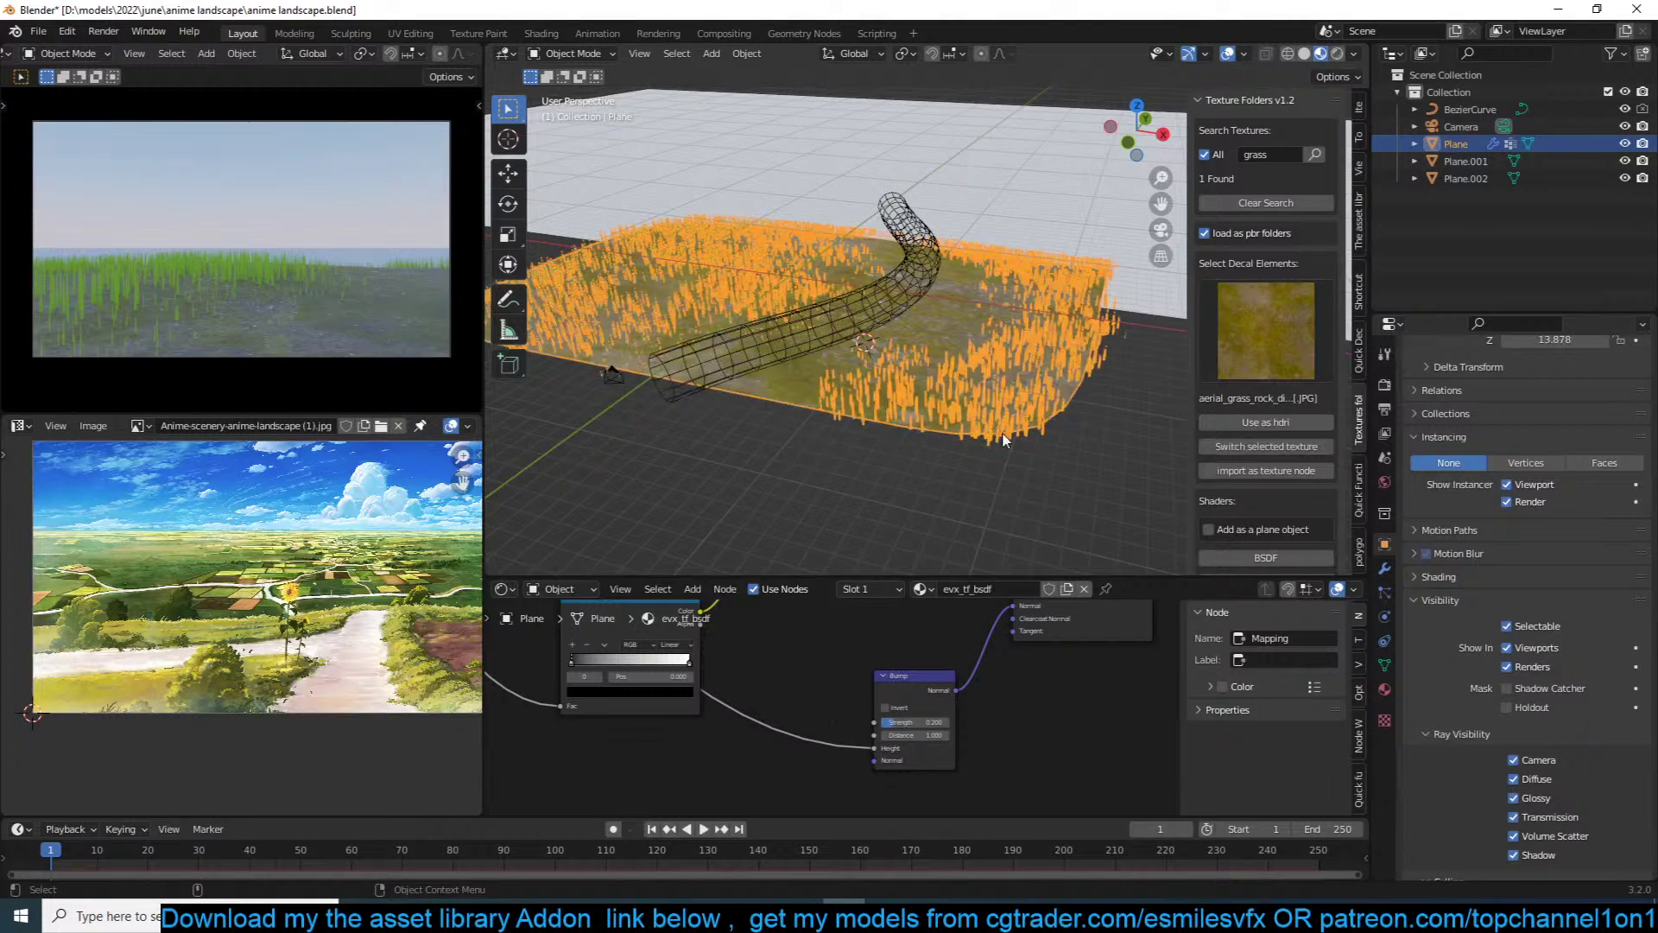
scroll(1063, 449, up, 3)
key(alt+a)
shift+middle_drag(1114, 455, 836, 397)
scroll(929, 429, up, 3)
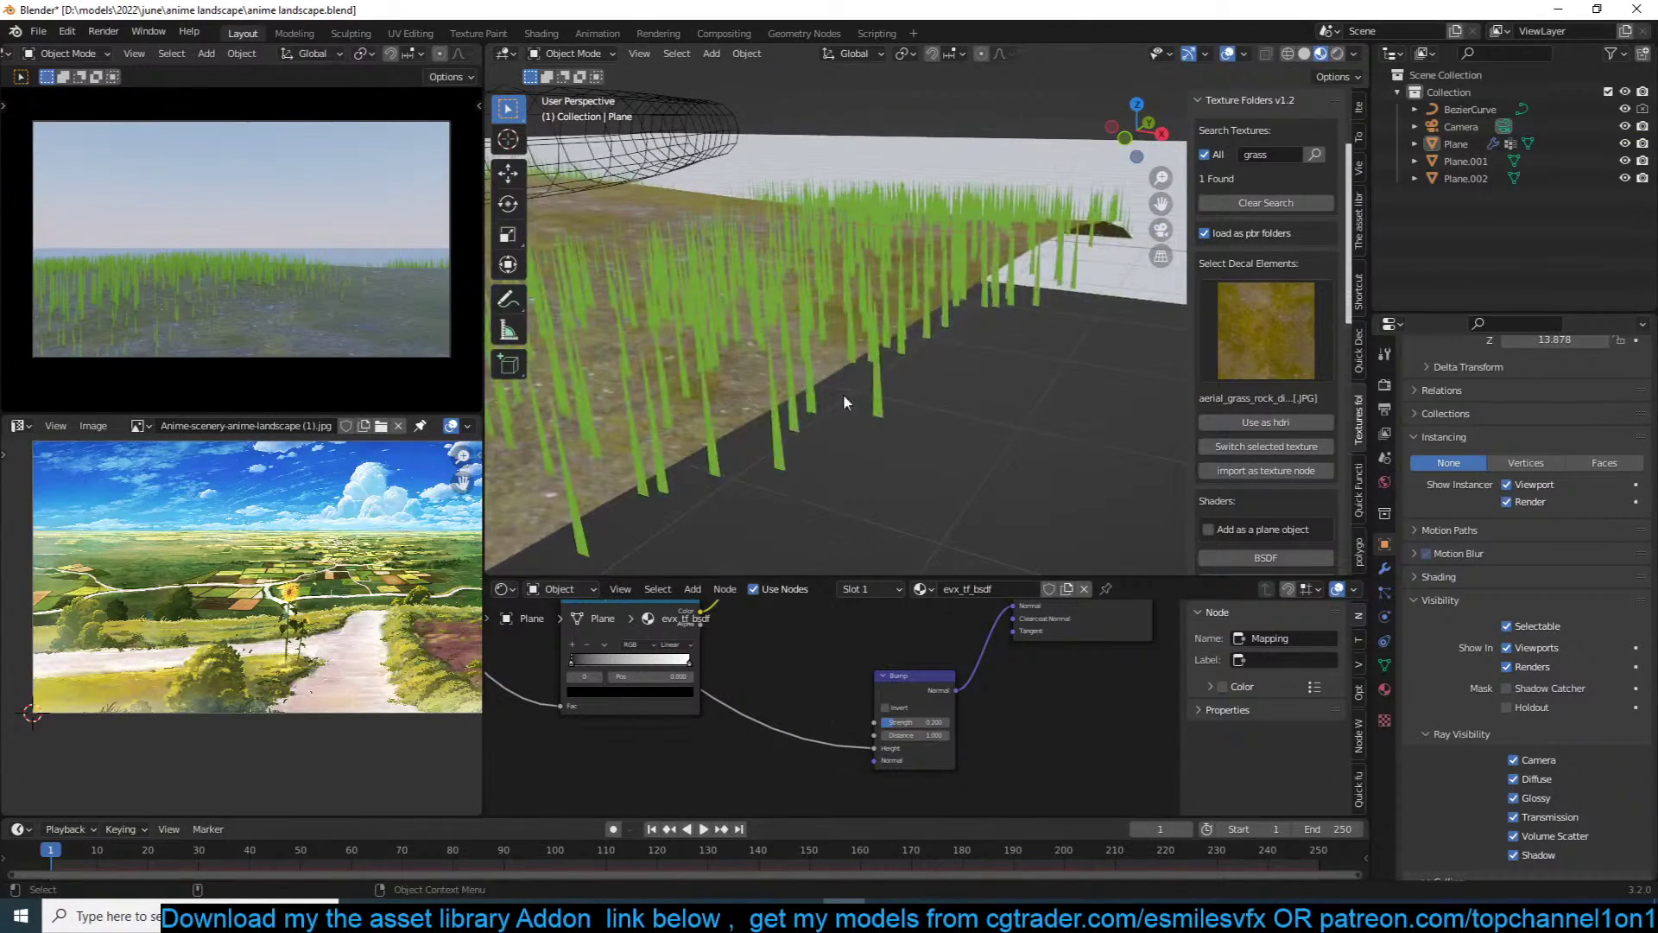
middle_drag(968, 392, 1076, 459)
scroll(991, 399, down, 6)
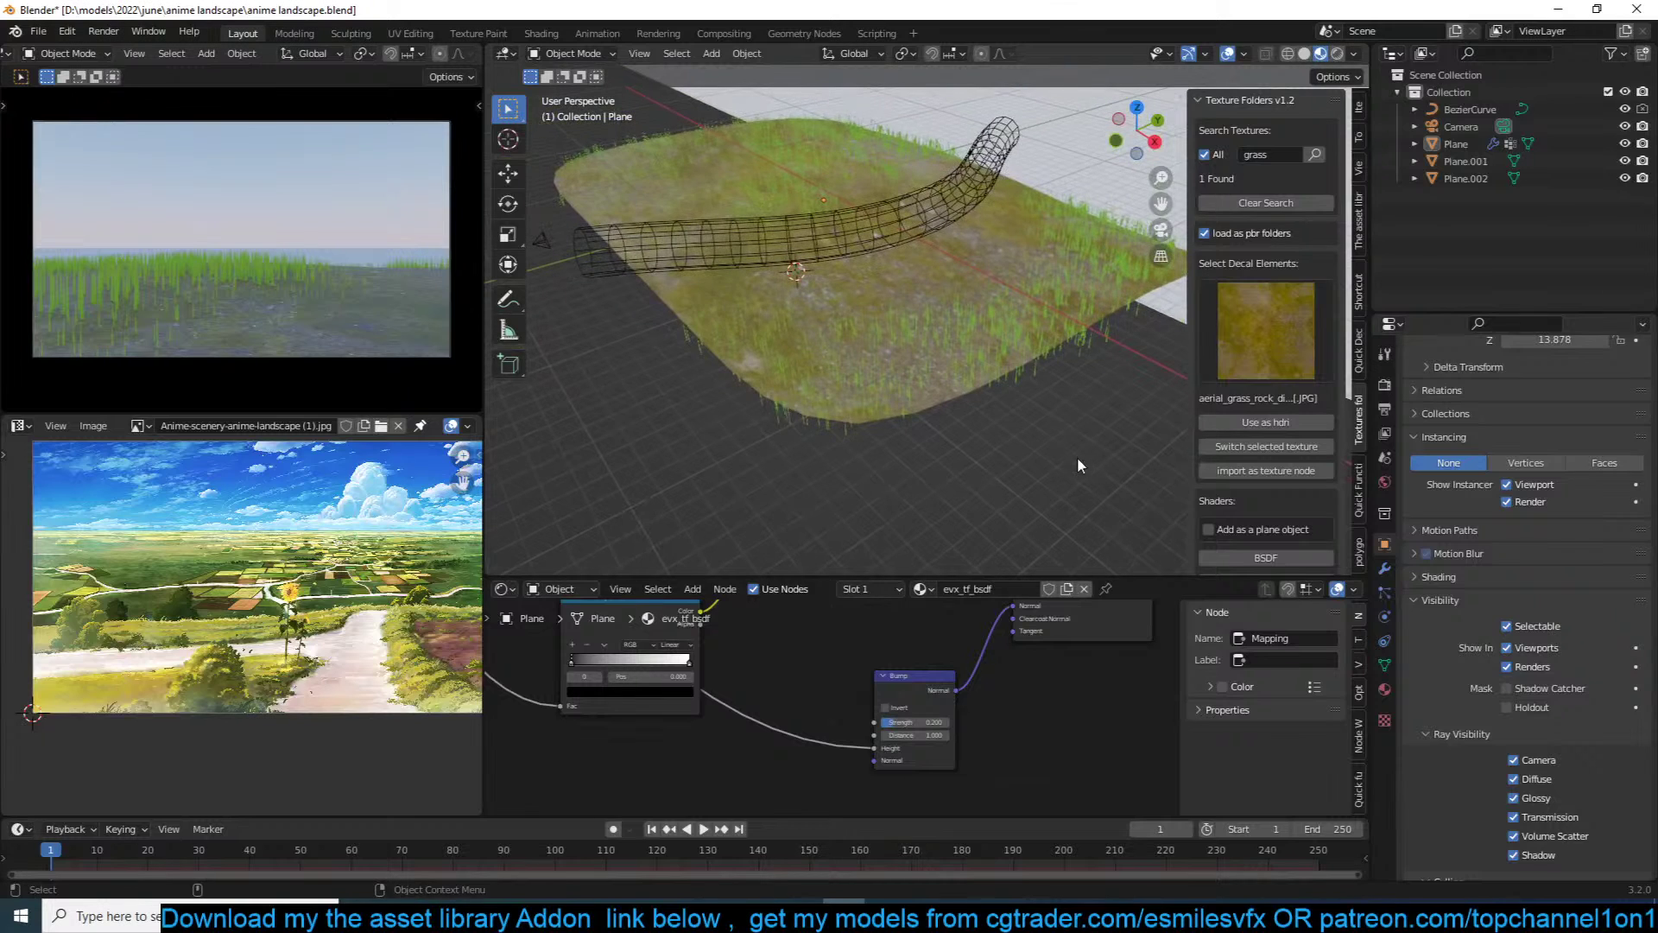
Step: Change the ground plane's grass particle system to render as Path instead of Object, and check the resulting strands
click(1384, 567)
click(1384, 591)
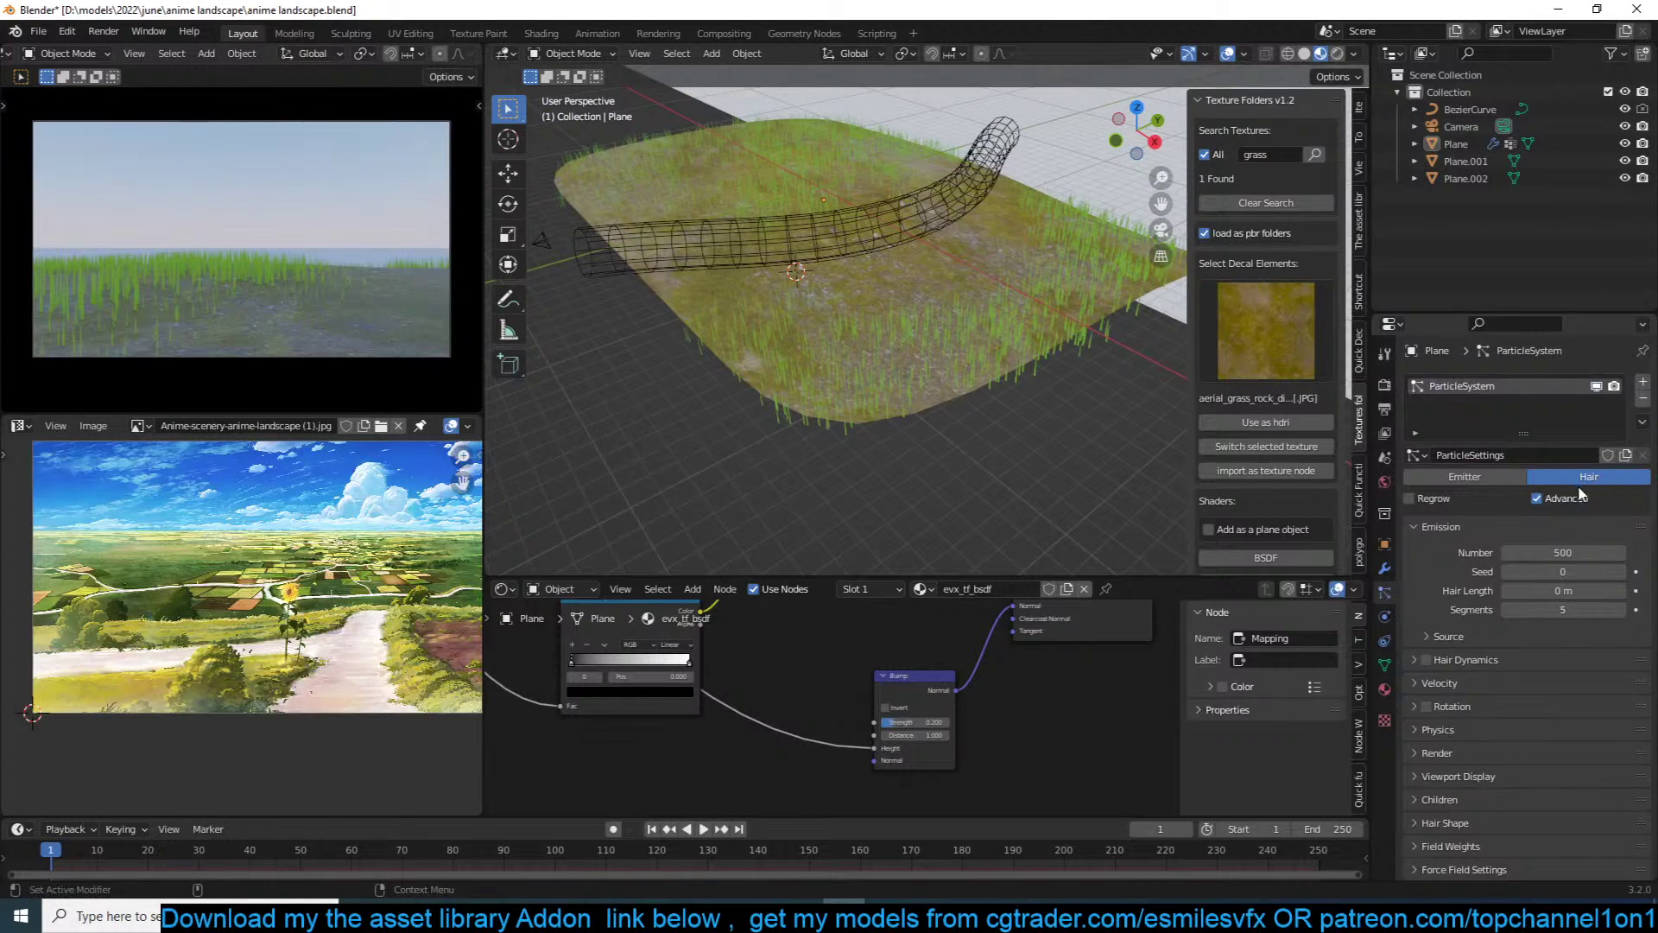
scroll(1507, 596, down, 6)
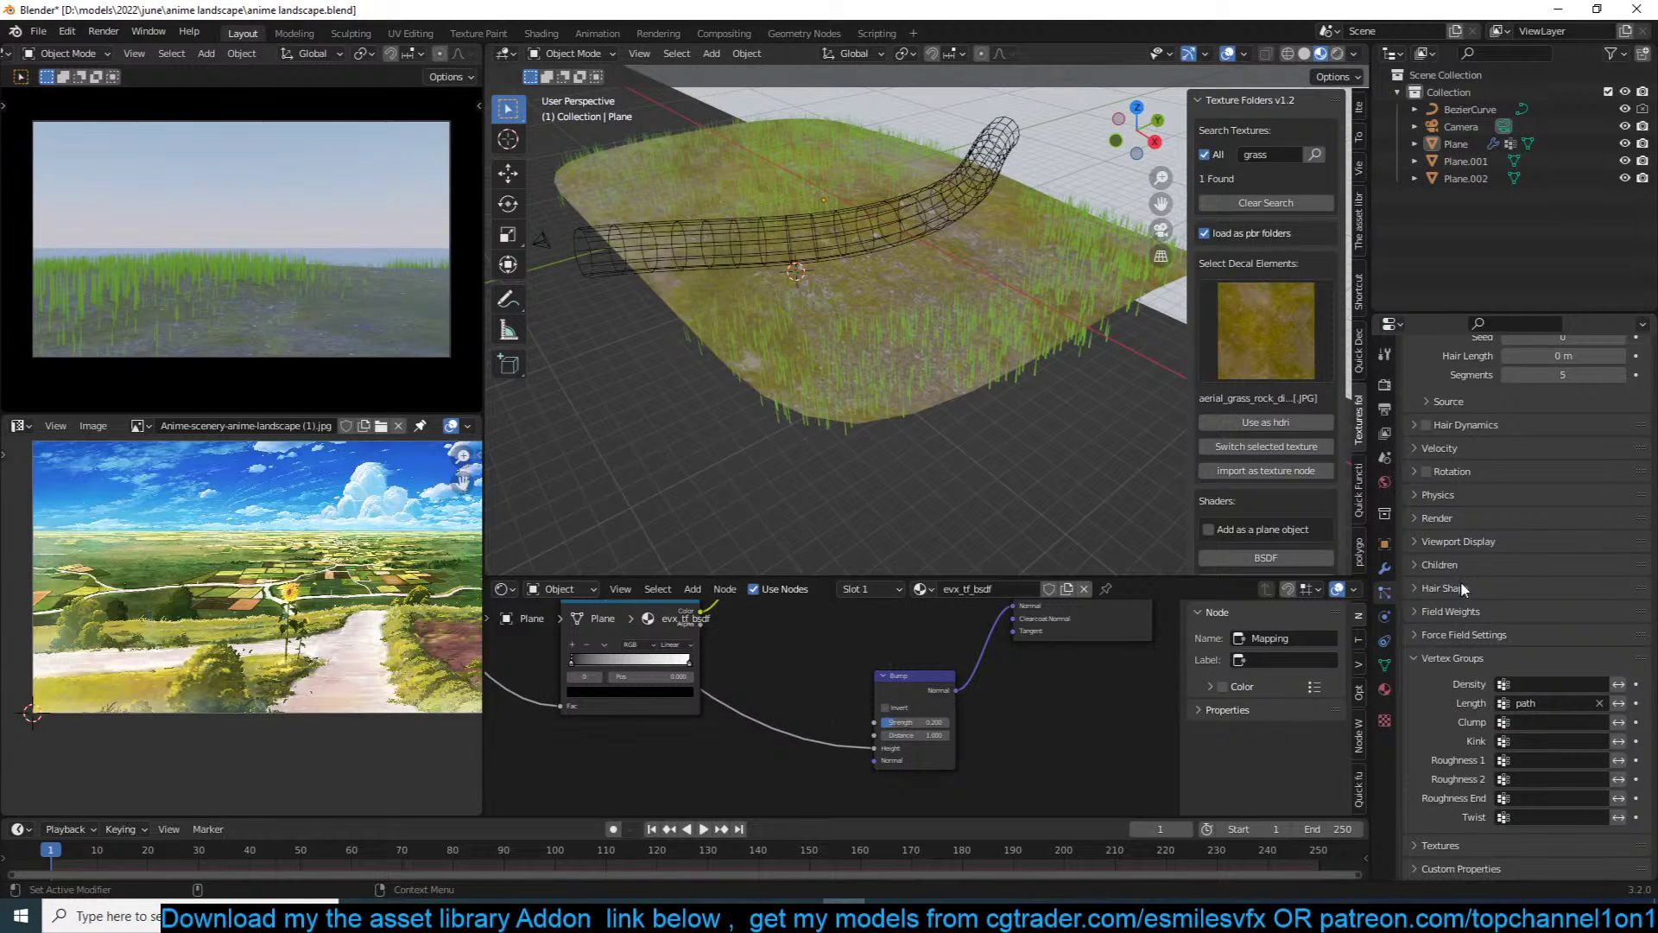
click(1465, 494)
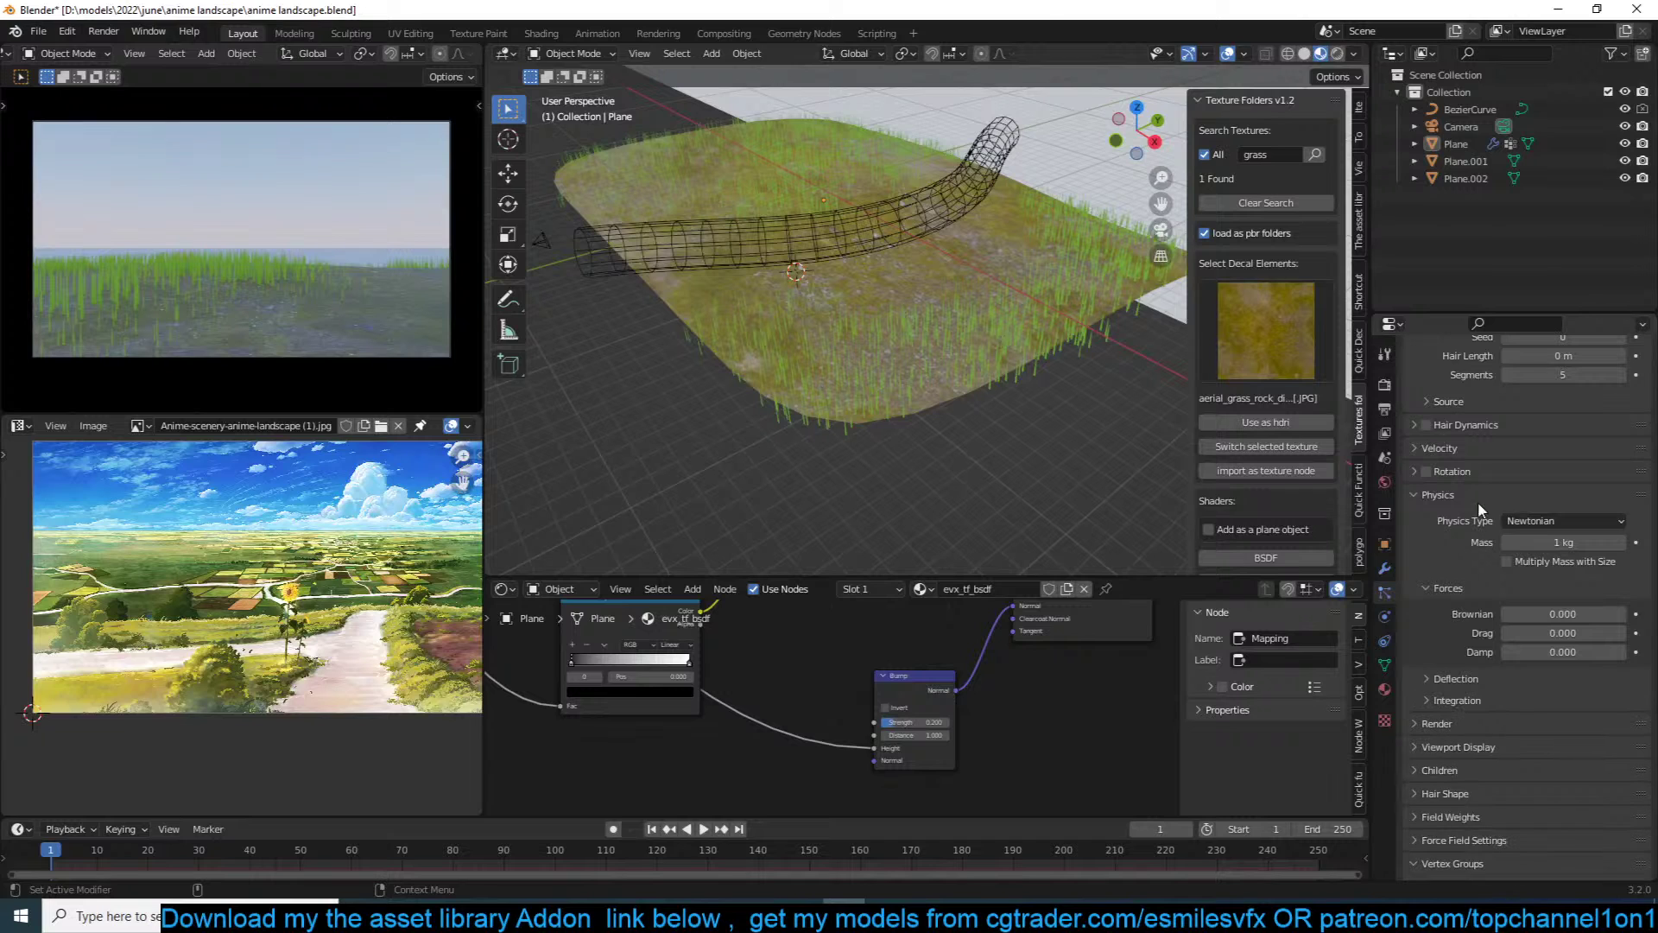
click(1448, 494)
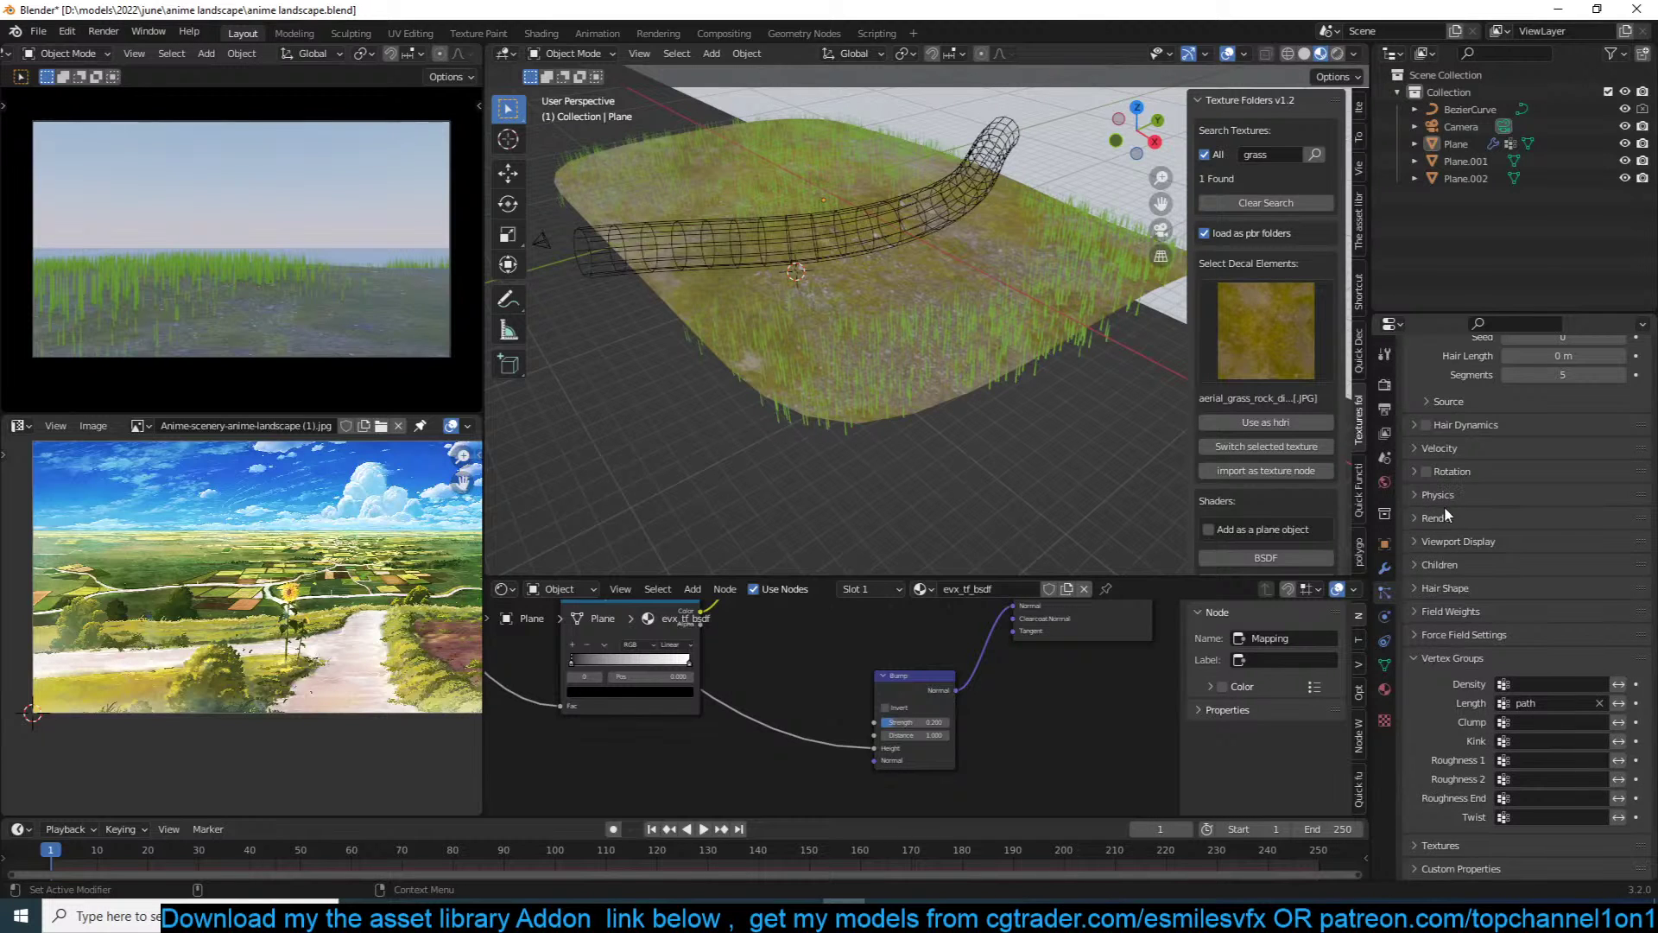
click(1459, 518)
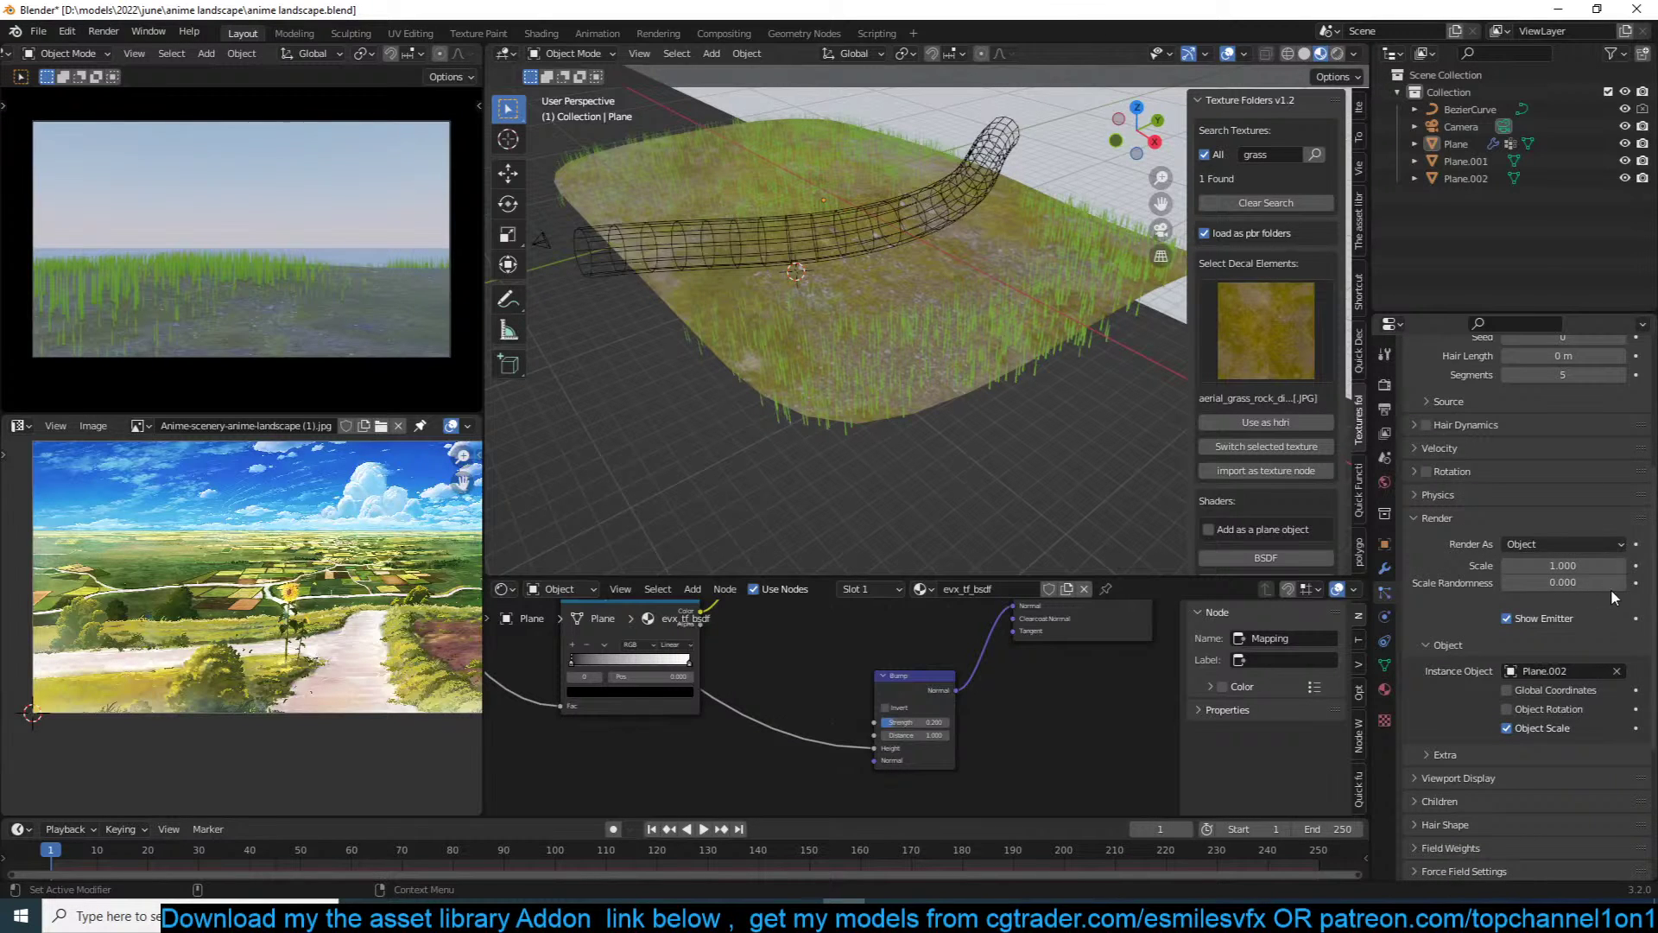
click(1608, 544)
click(1587, 584)
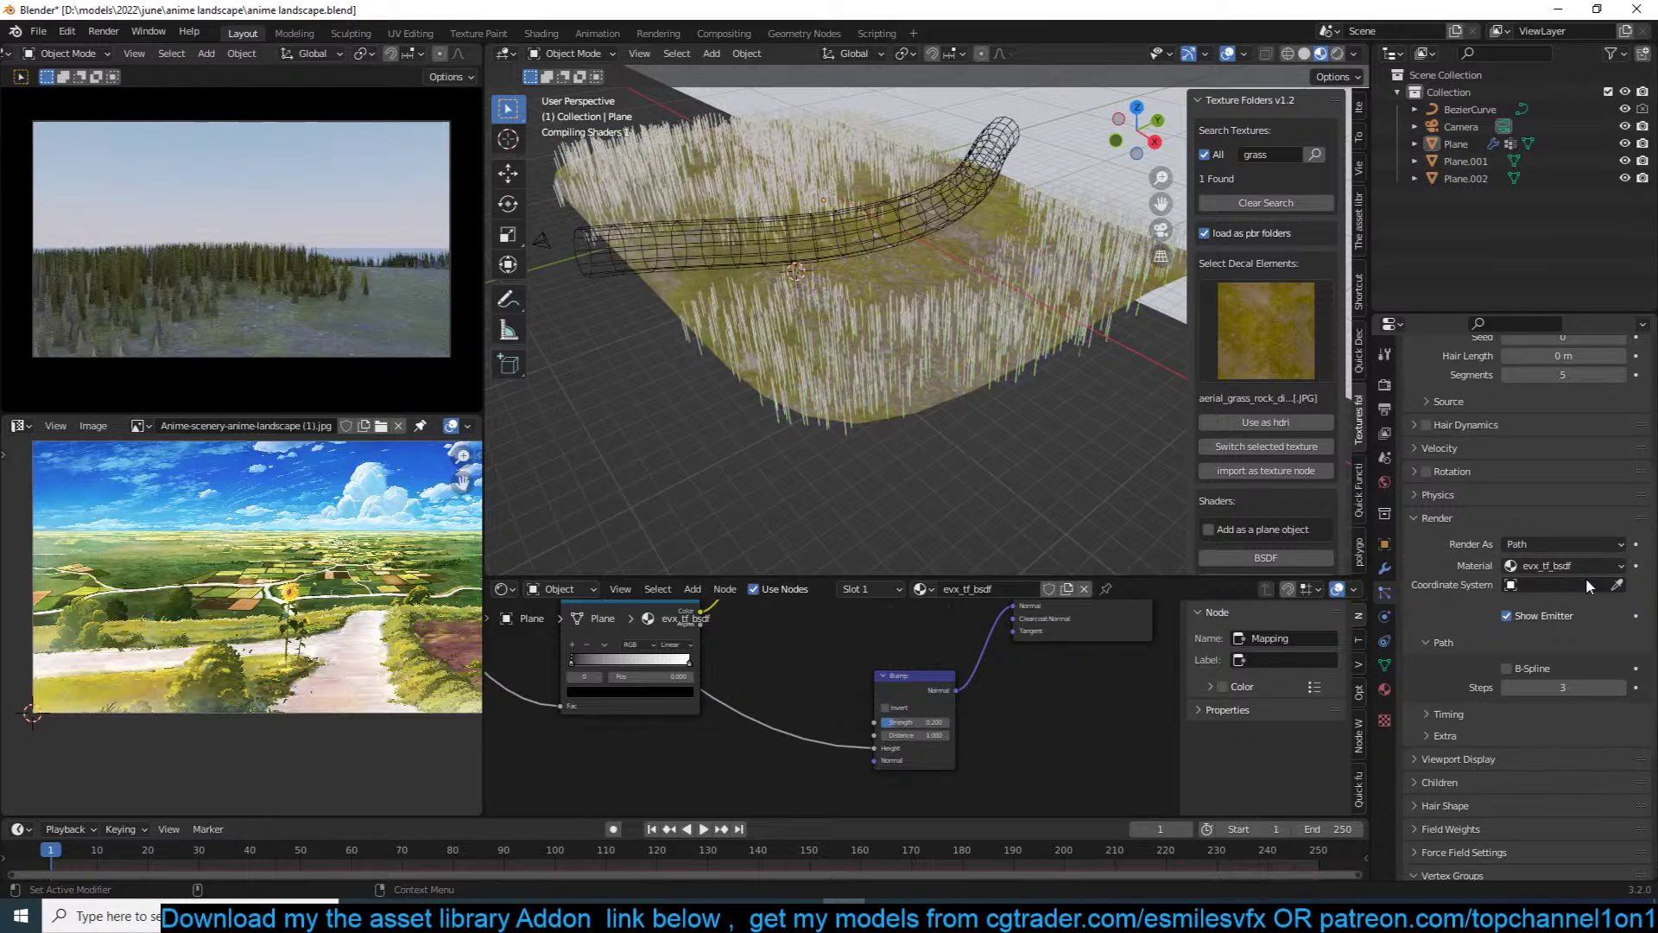
middle_drag(1047, 463, 789, 458)
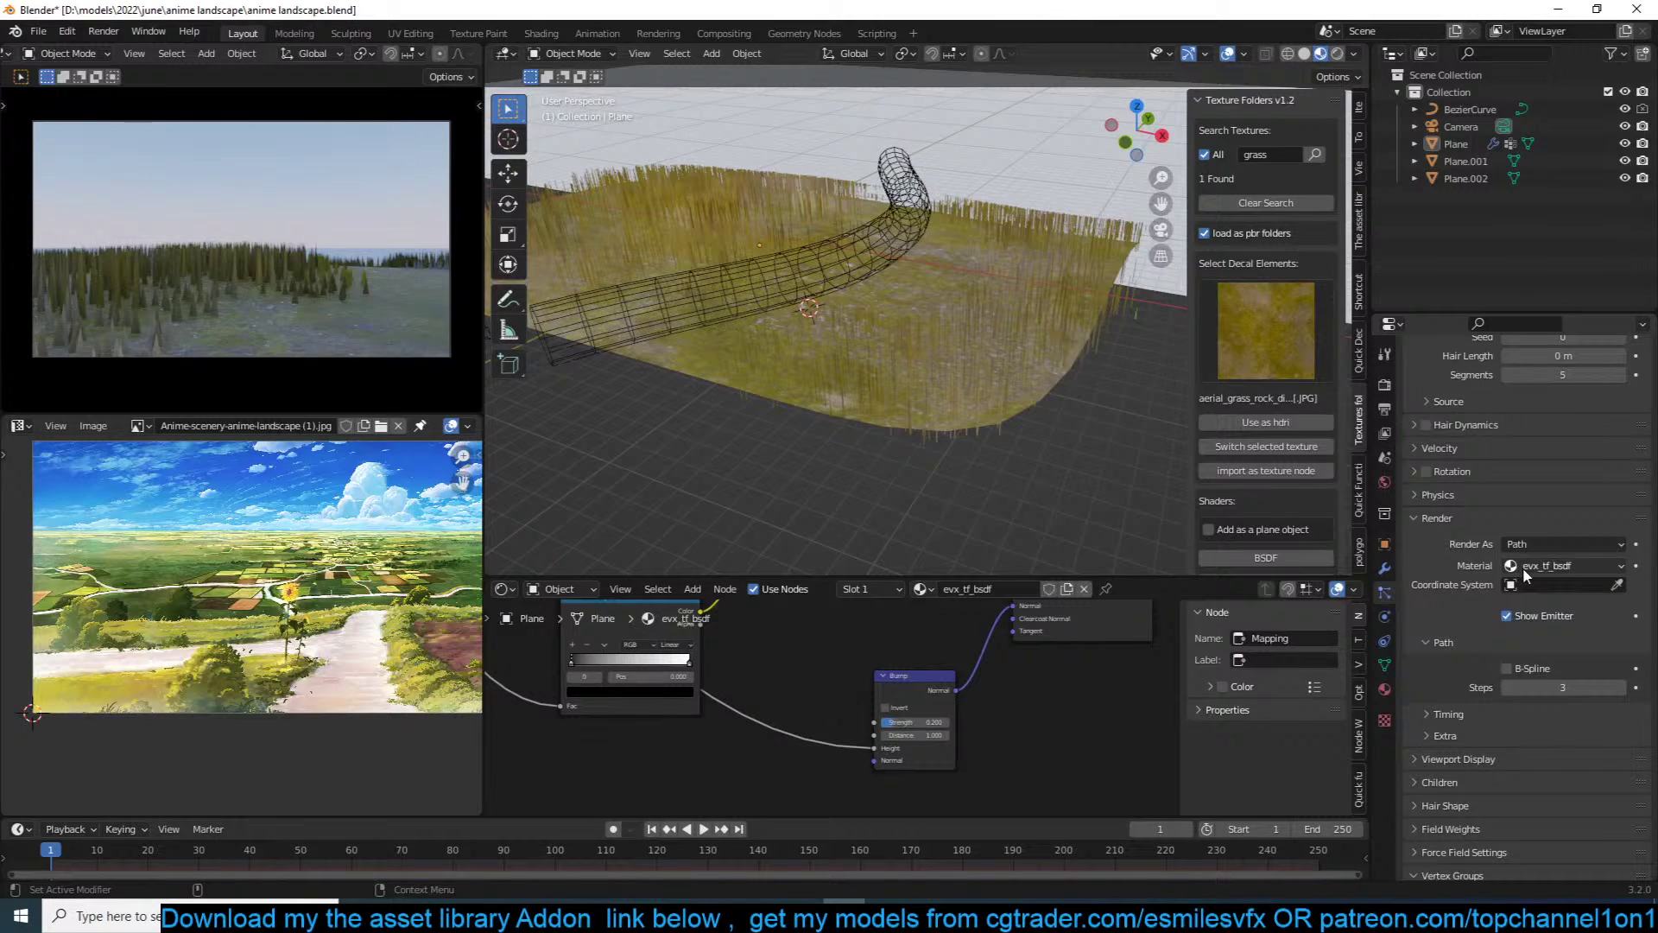
middle_drag(903, 444, 1013, 411)
Step: Add a second material slot to the ground plane and assign the existing evx_tf_translucent material to it
click(1241, 473)
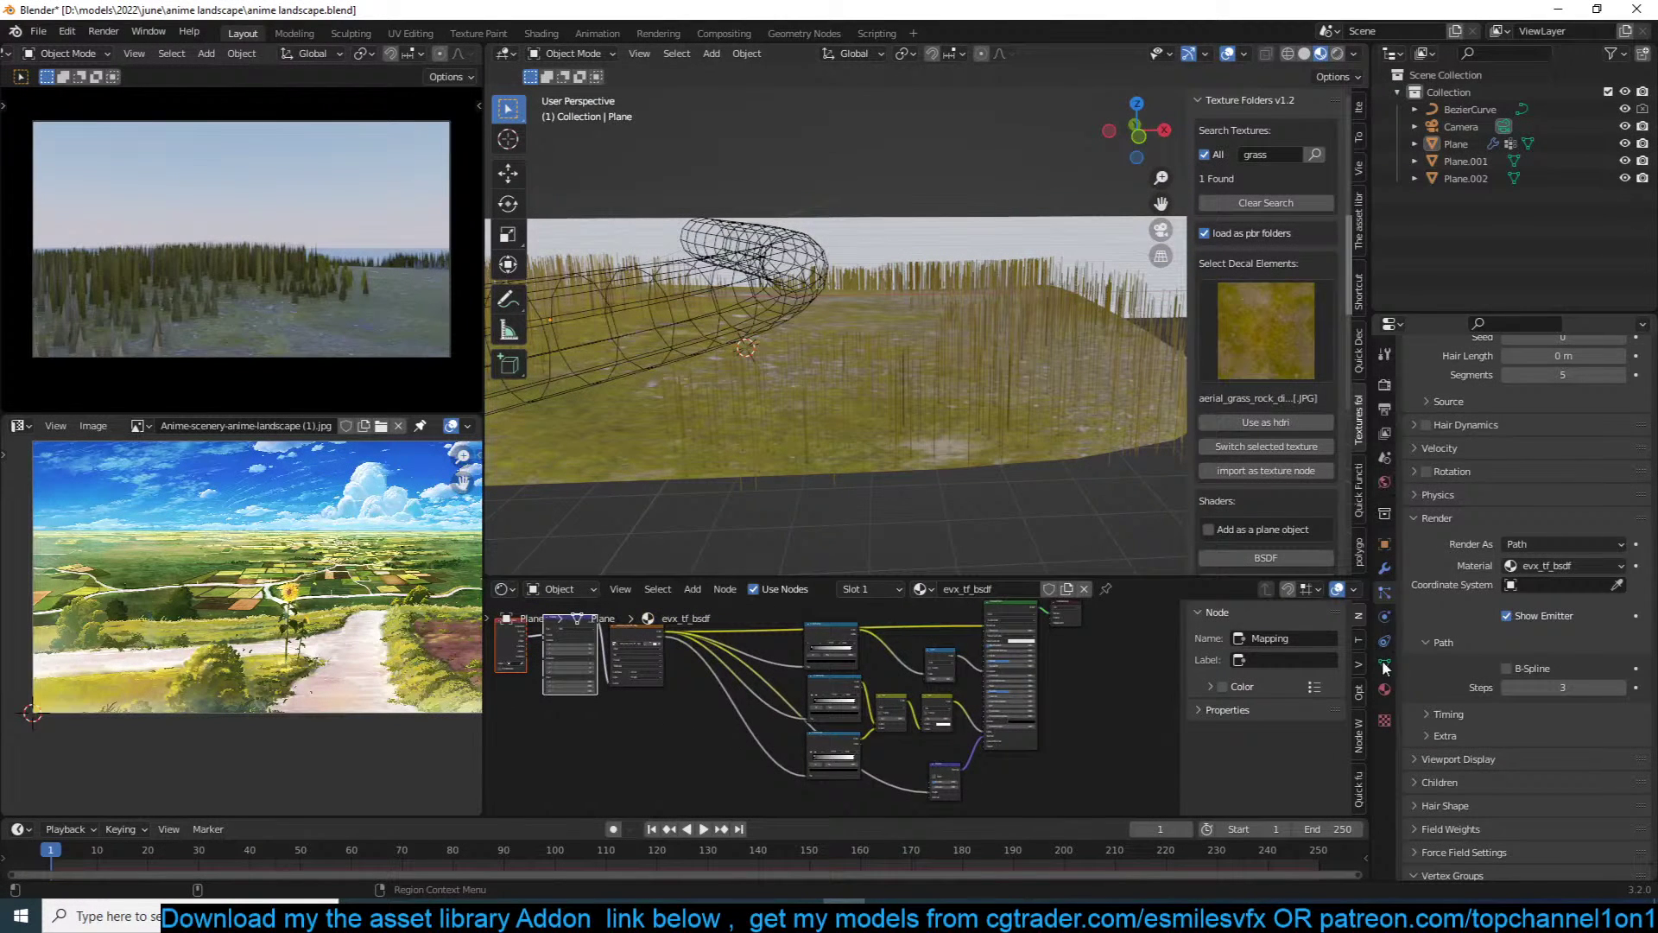
click(1384, 688)
scroll(1447, 544, up, 5)
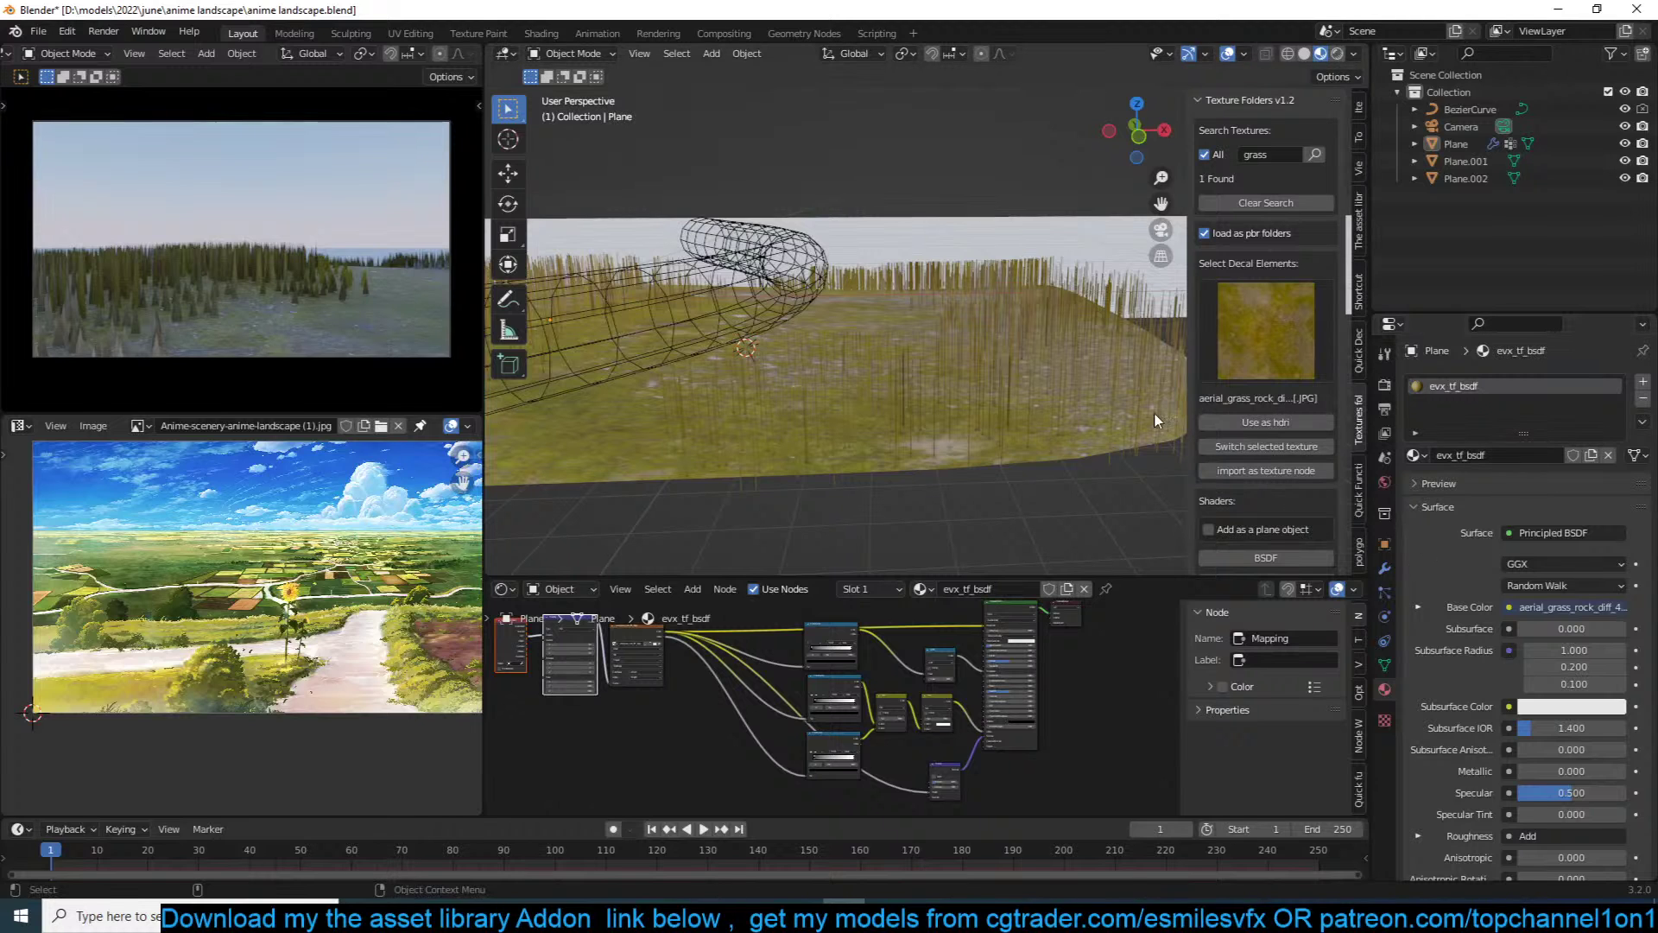
click(1643, 381)
click(1414, 482)
click(1462, 525)
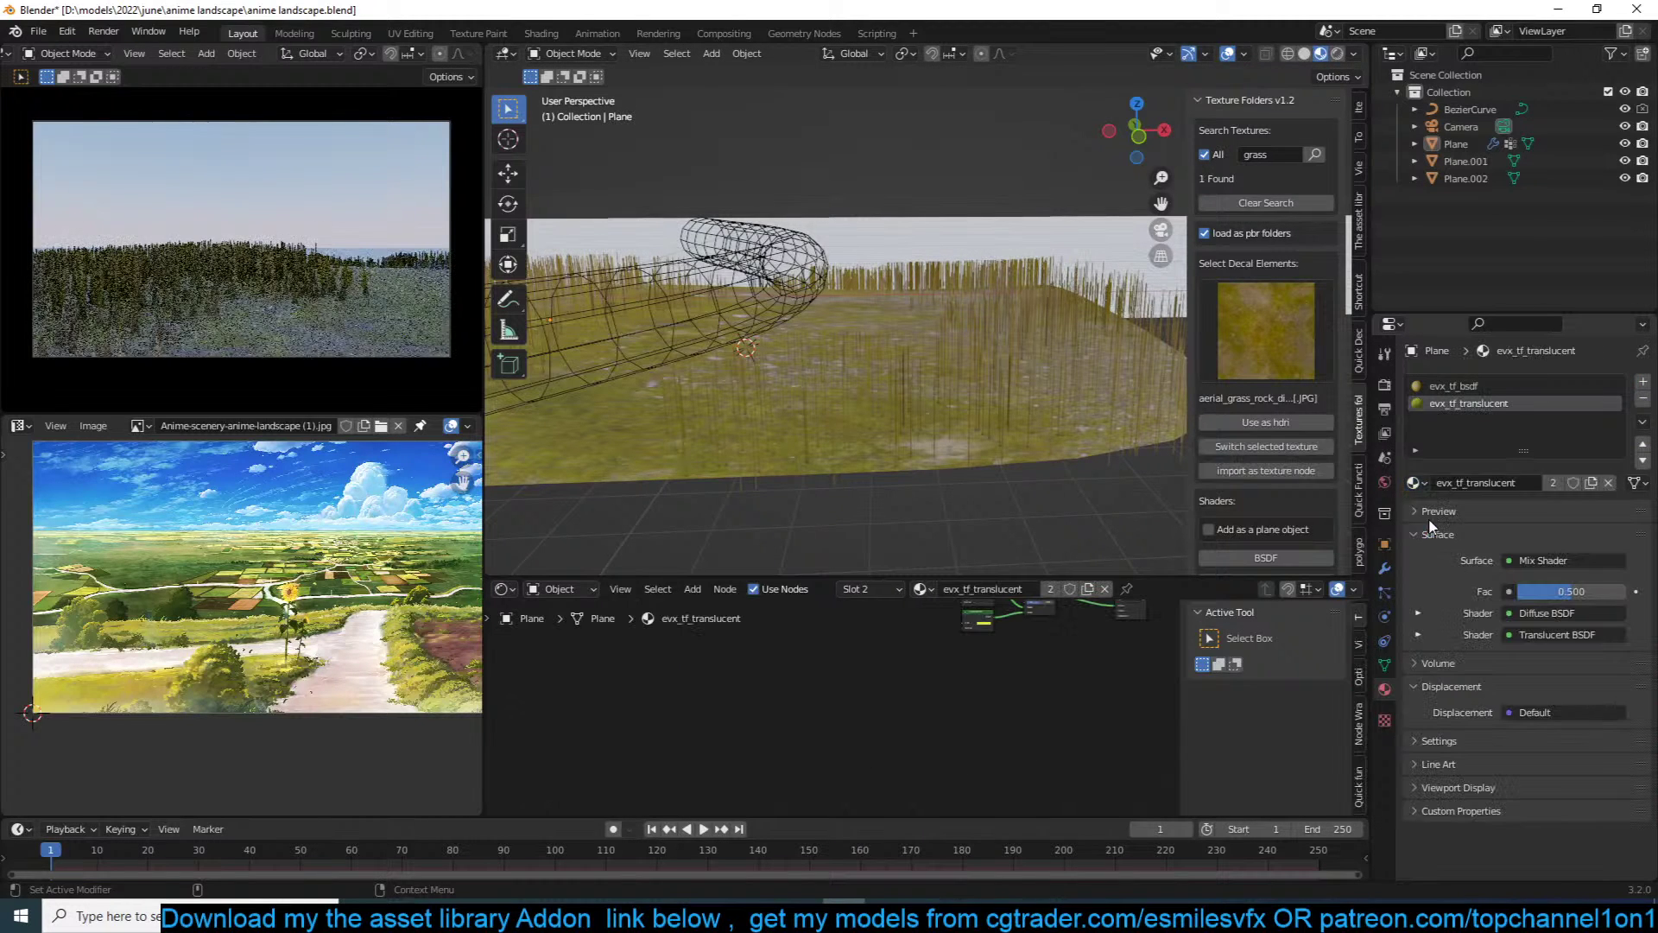
Step: Set the grass particles' render material to evx_tf_translucent, save the file and inspect the green grass around the path
click(1384, 568)
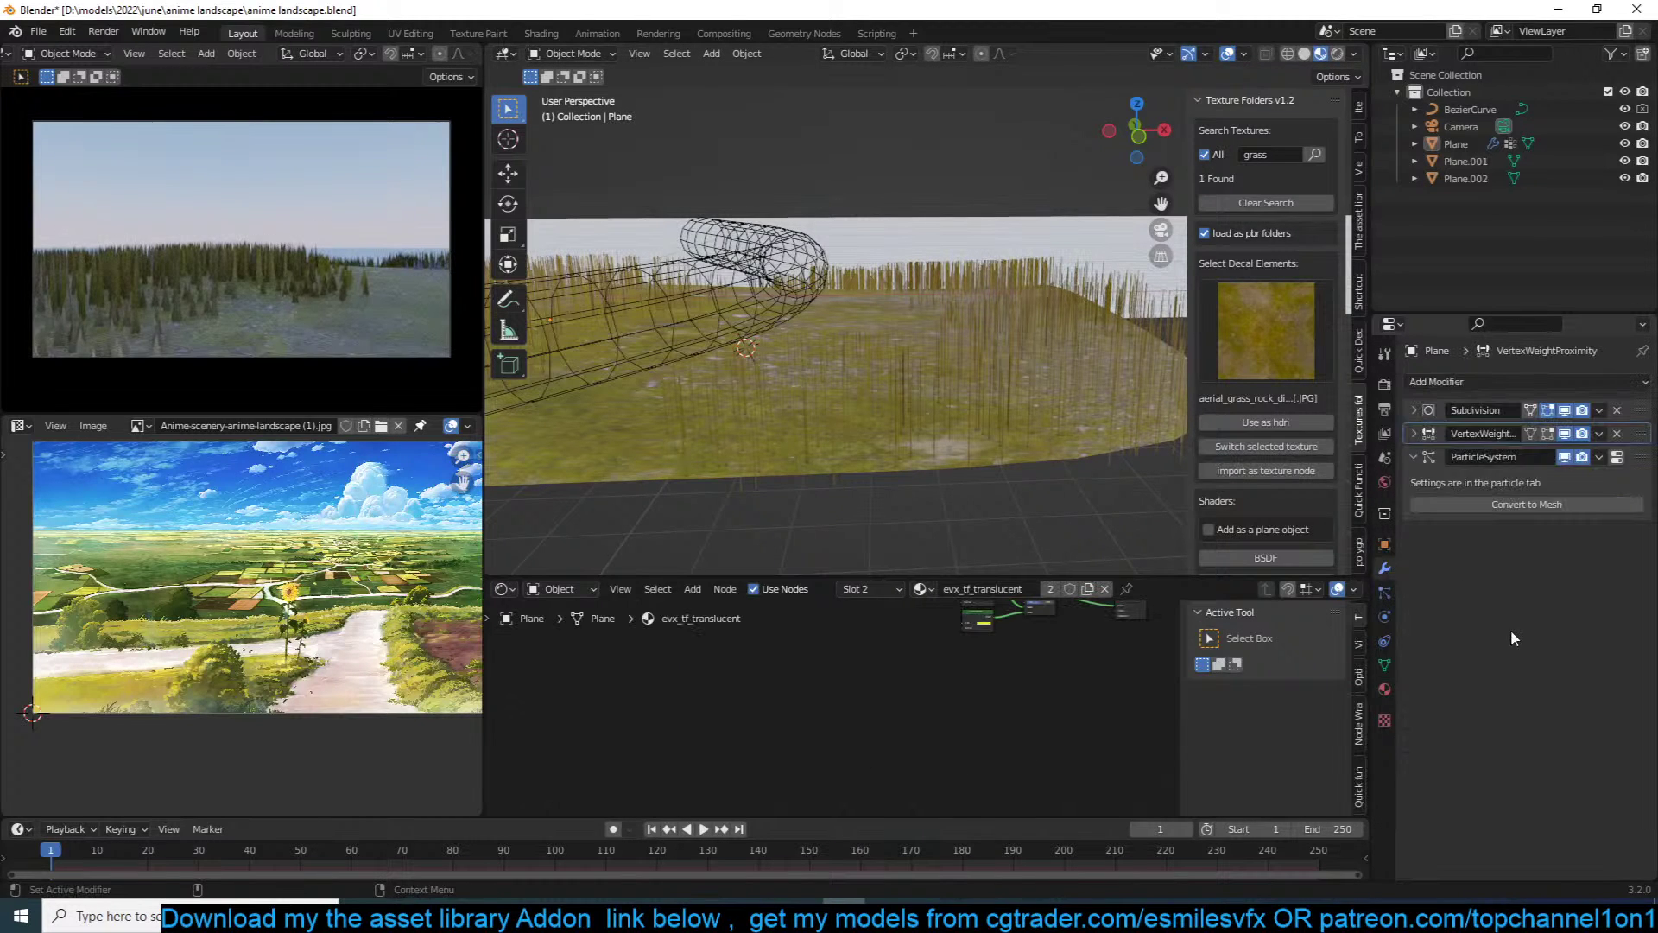
click(1617, 462)
scroll(1501, 734, down, 5)
click(1563, 593)
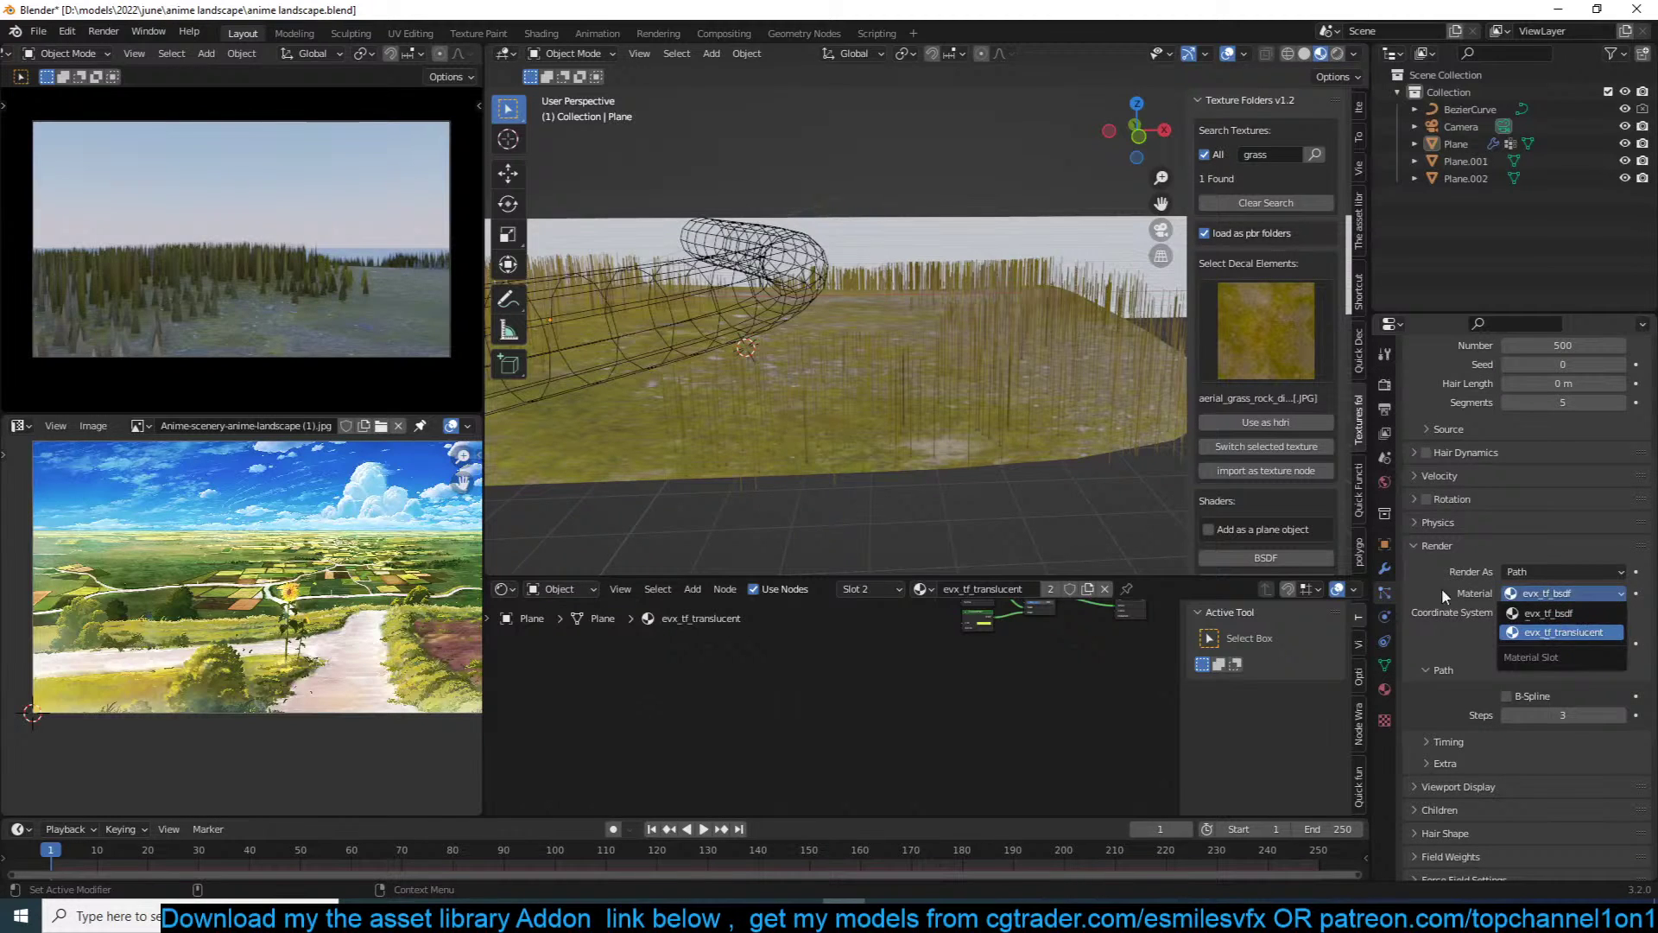
click(1563, 631)
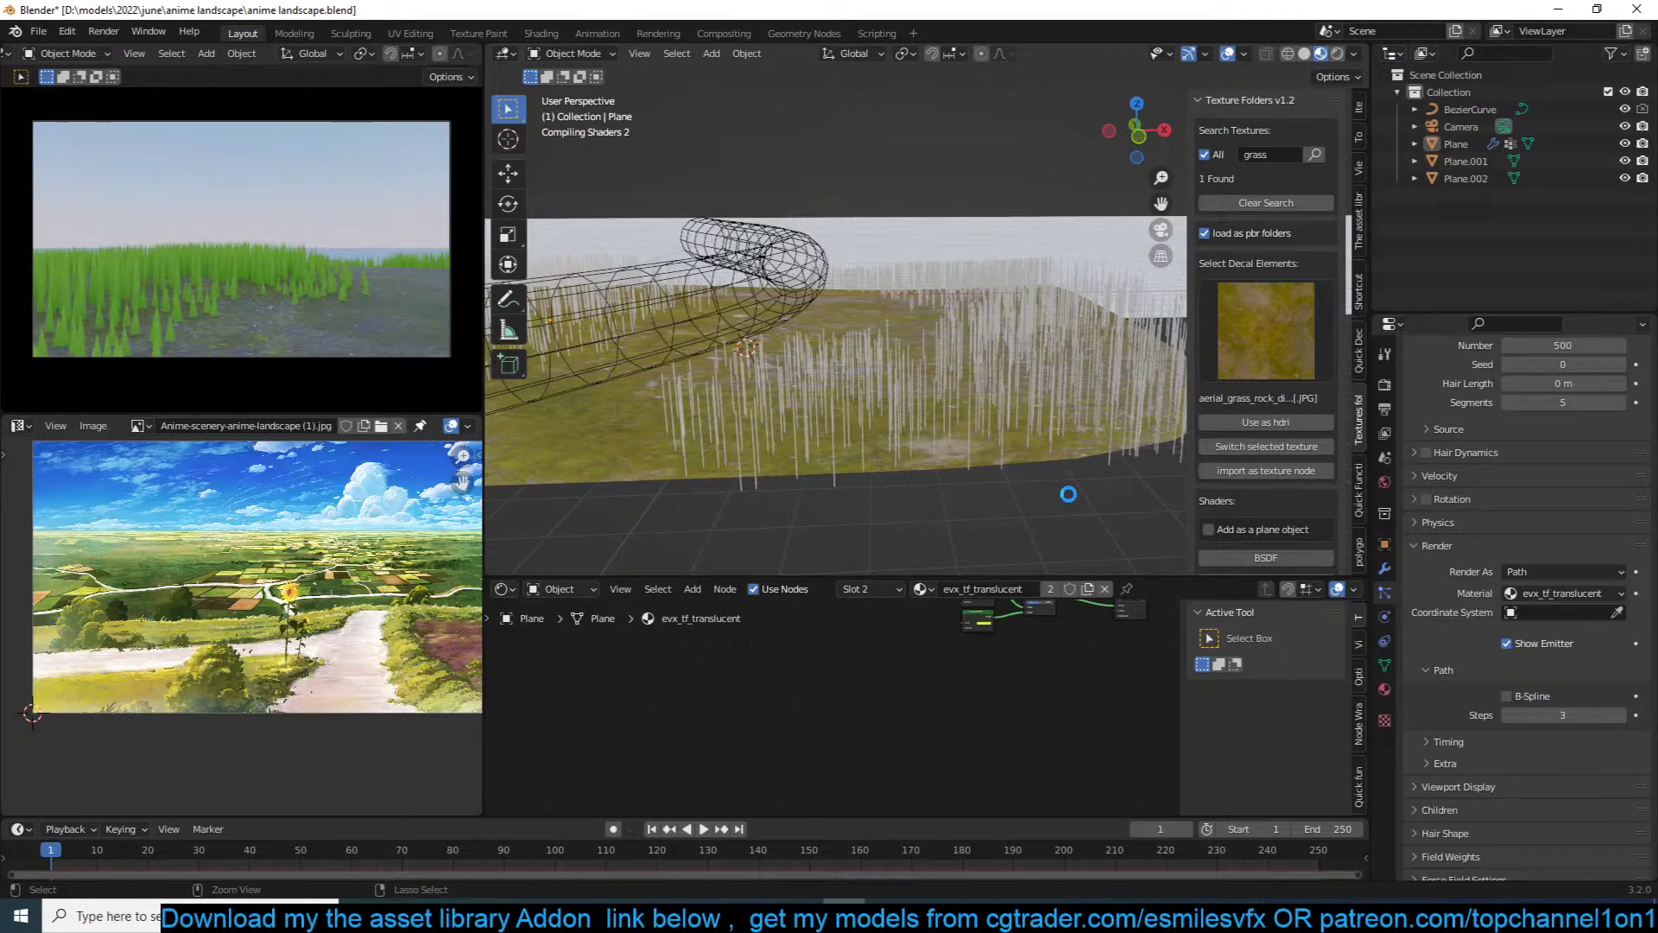
key(ctrl+s)
middle_drag(1055, 500, 1022, 438)
scroll(982, 420, down, 3)
scroll(1021, 438, up, 2)
scroll(876, 335, up, 5)
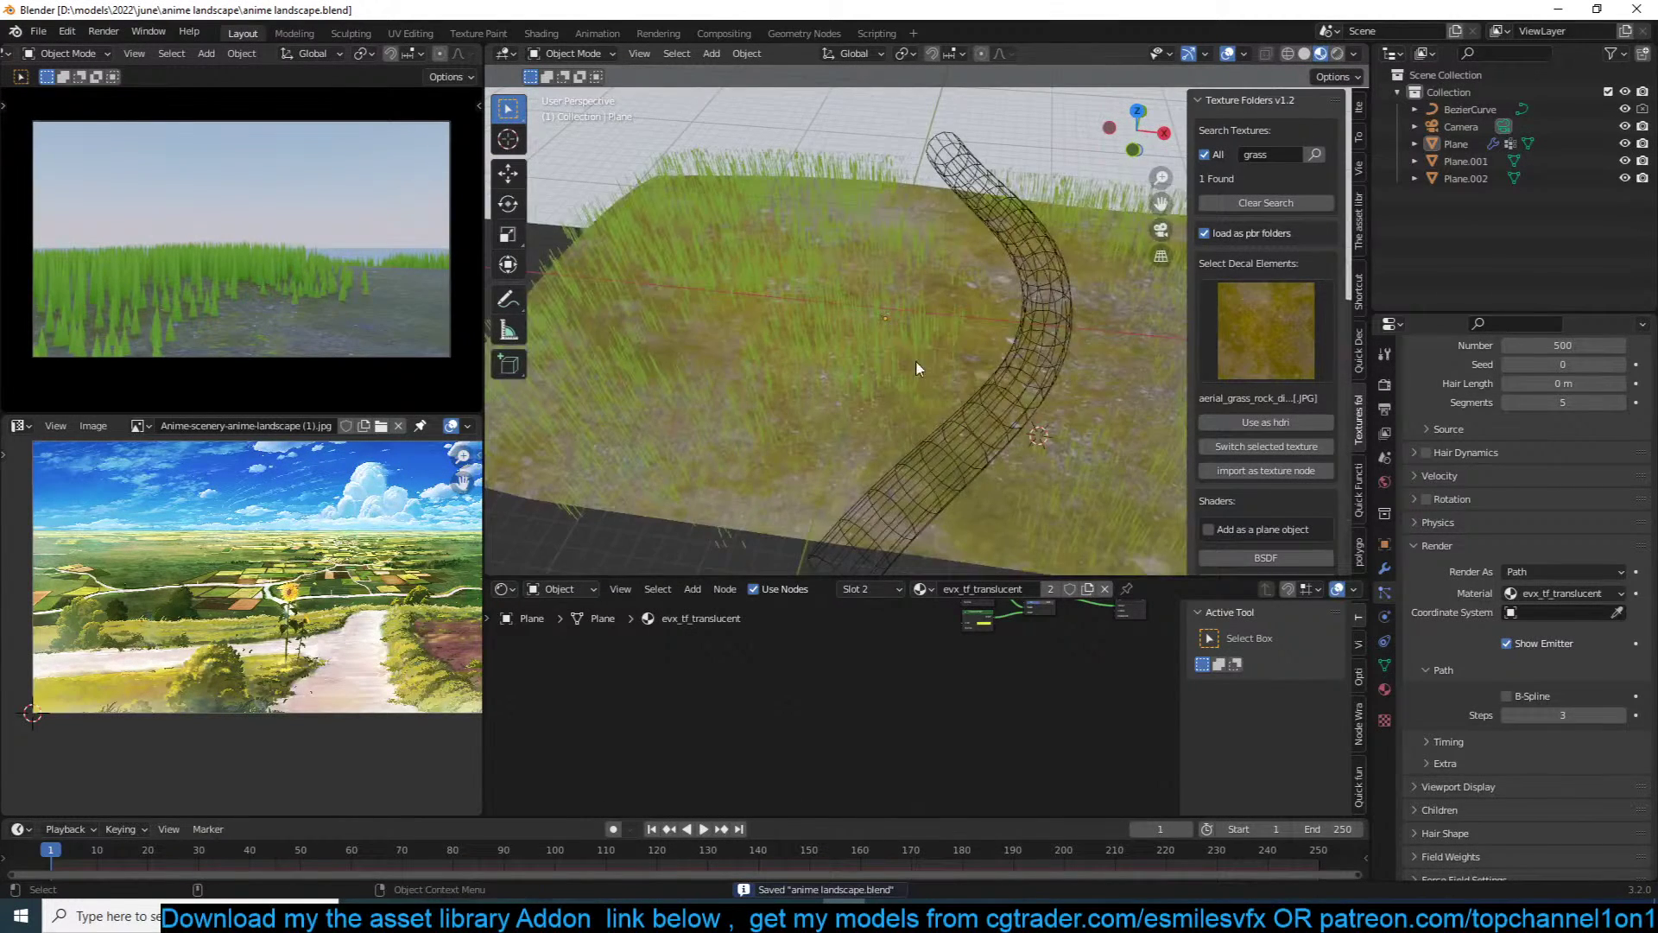
scroll(917, 363, down, 5)
Step: In side view, tilt the camera to about 83.2° on X and move it to about Y -17.15 m, Z 3.38 m
click(882, 403)
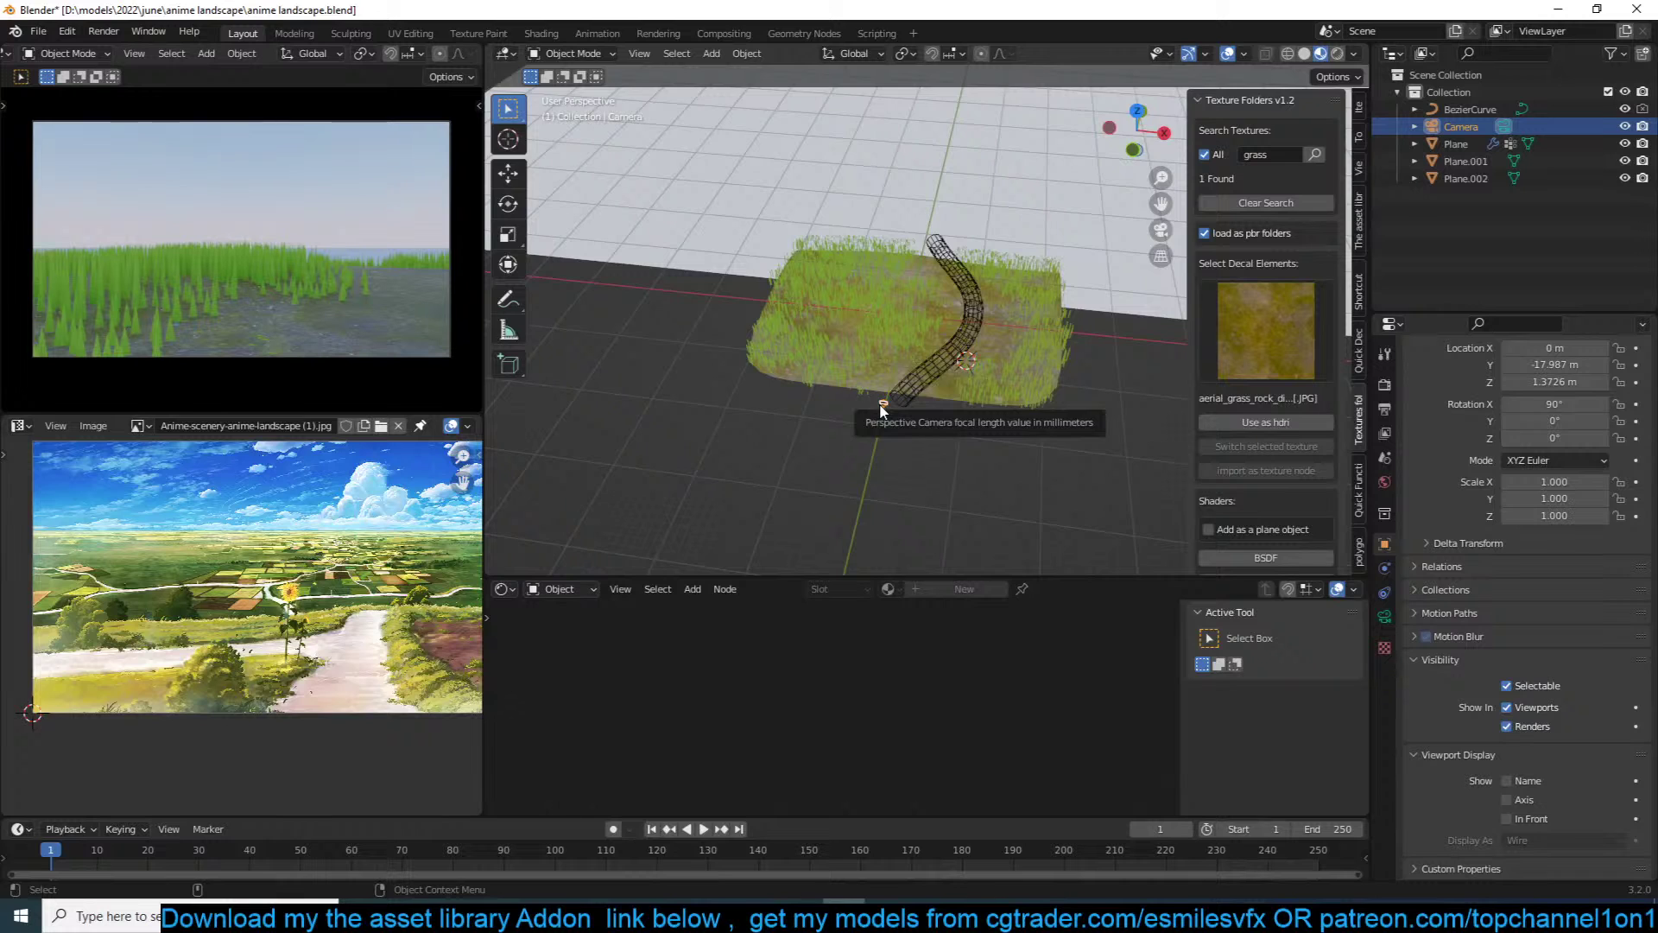
key(KP_3)
scroll(879, 402, up, 2)
key(shift+z)
key(r)
click(915, 417)
key(g)
click(862, 377)
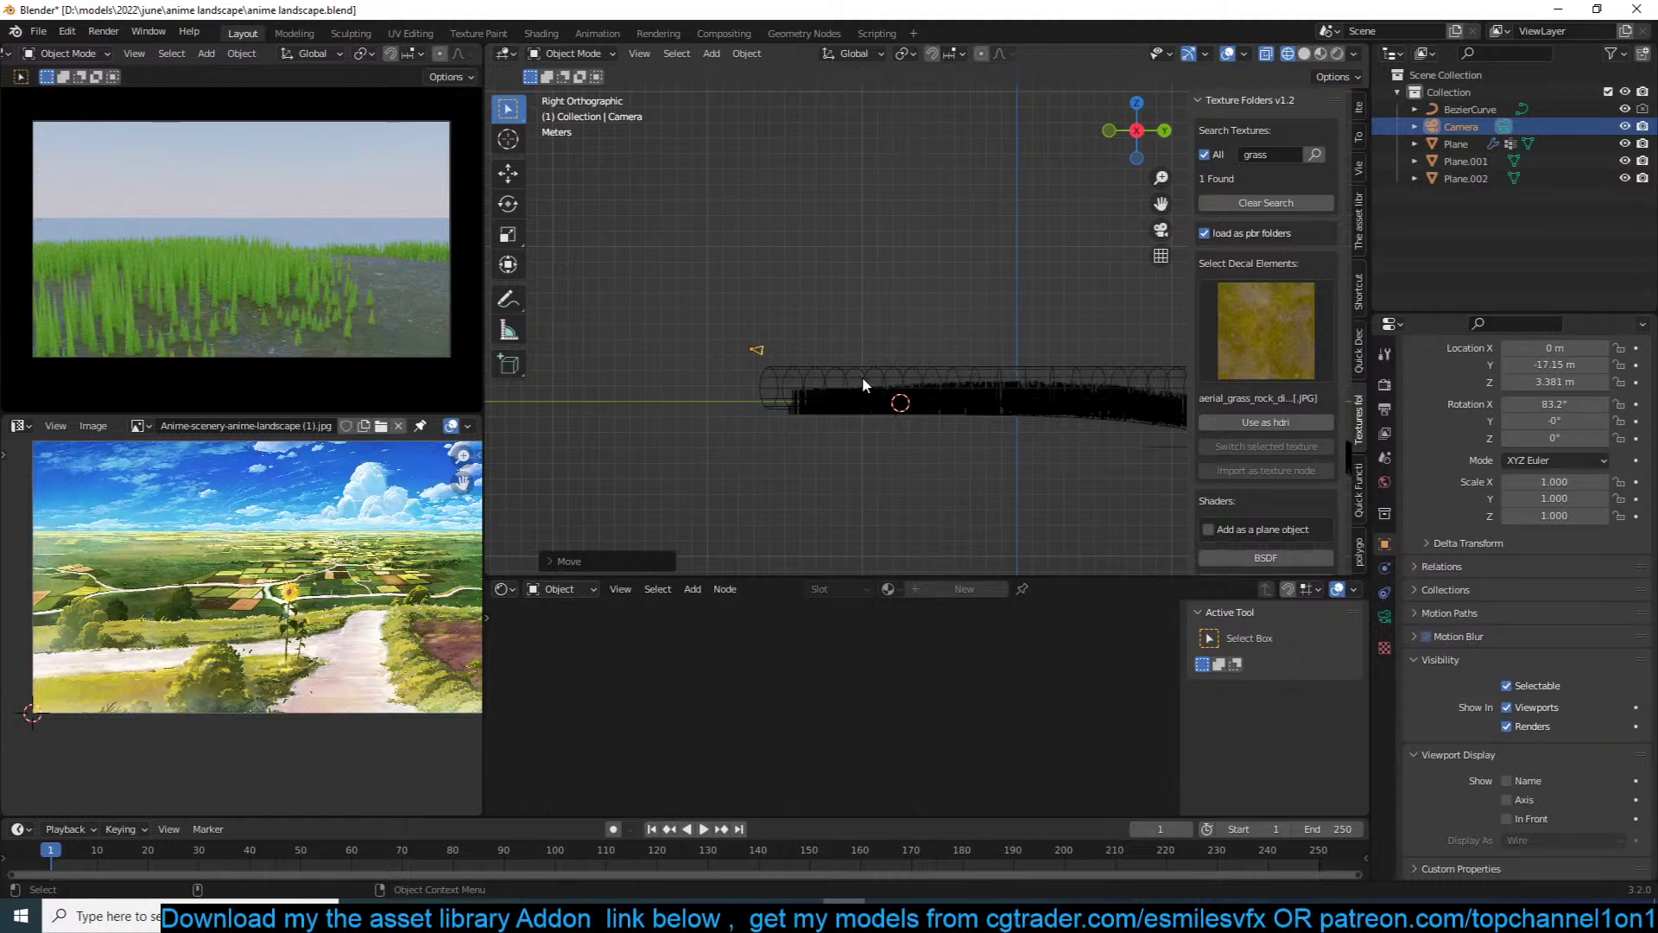
Step: In top view, move the camera to about X 6.71 m, Y -19 m so it faces along the path
key(KP_7)
scroll(861, 375, down, 3)
key(g)
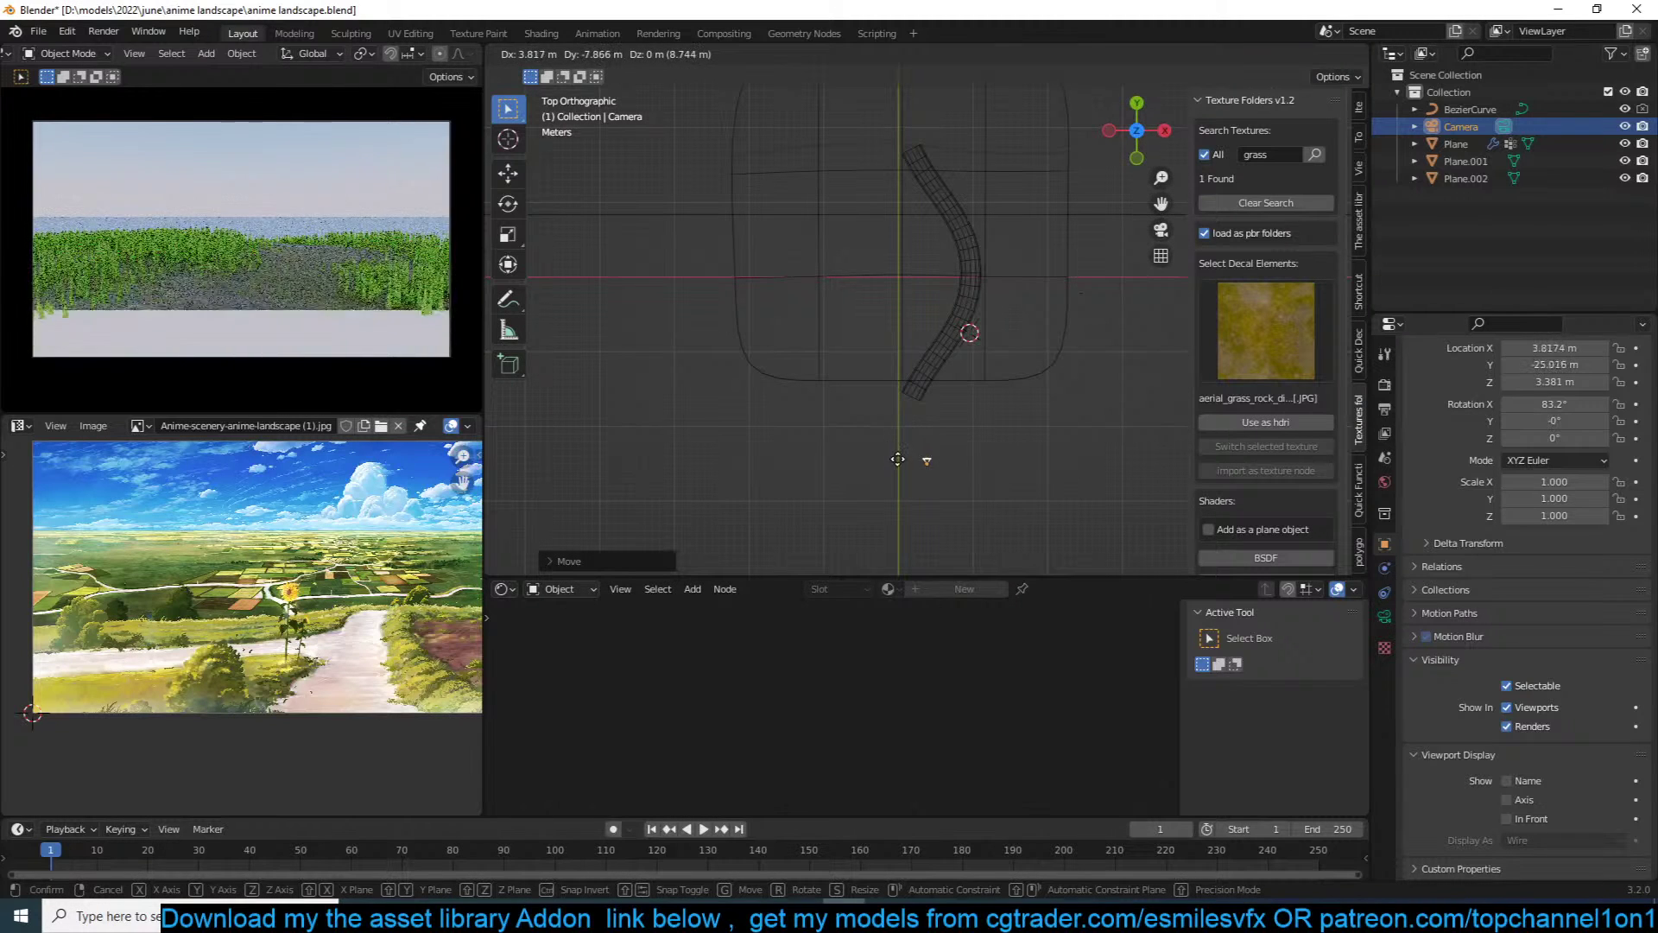
click(897, 423)
scroll(878, 367, down, 2)
Step: In side view, refine the camera's height, distance and tilt so it looks further down onto the path
key(KP_3)
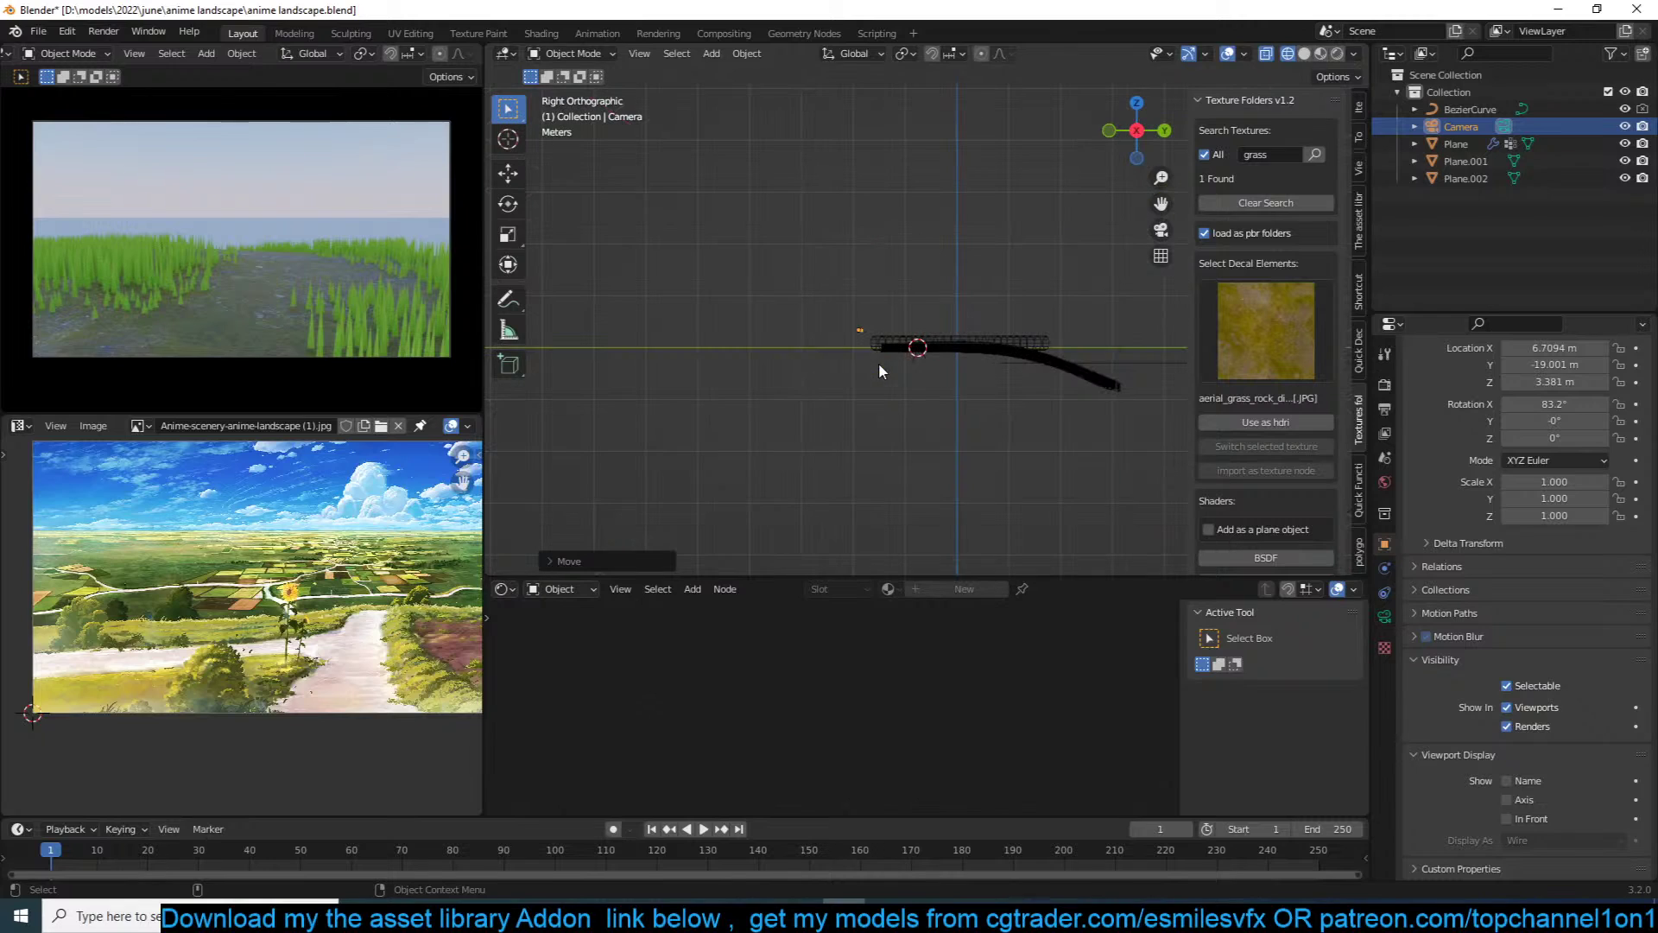
key(g)
click(912, 339)
key(r)
click(925, 340)
key(g)
click(924, 350)
mouse_move(924, 351)
middle_down()
mouse_move(1013, 418)
mouse_move(1108, 381)
middle_up()
click(1039, 391)
key(shift+z)
key(Tab)
key(a)
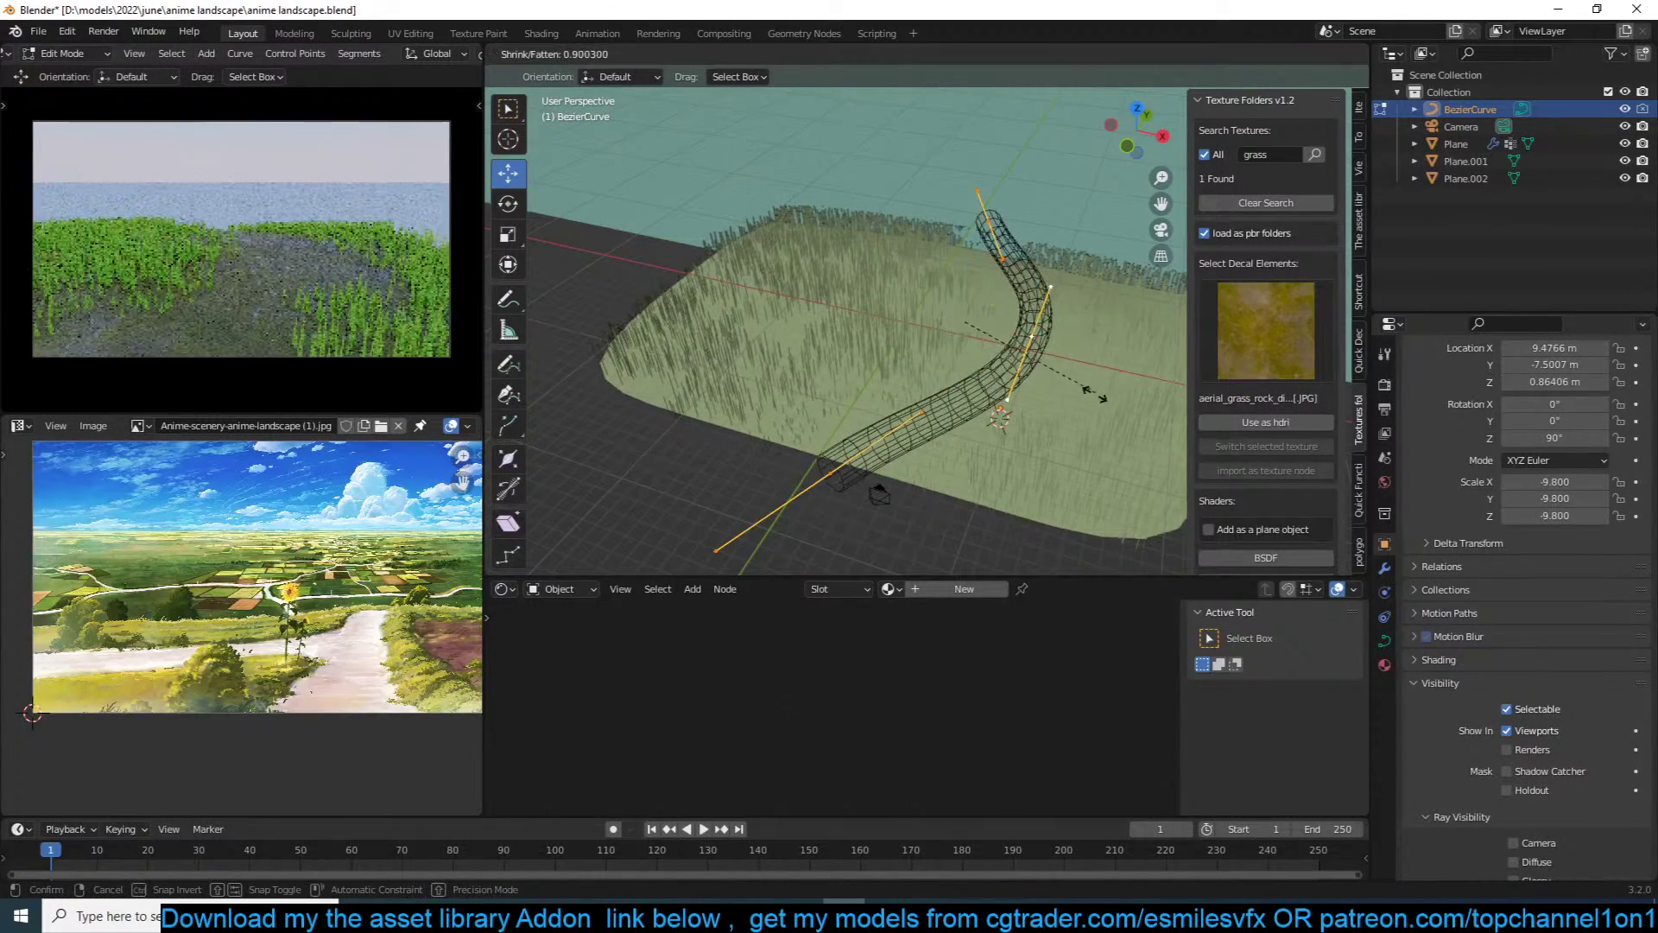
key(Tab)
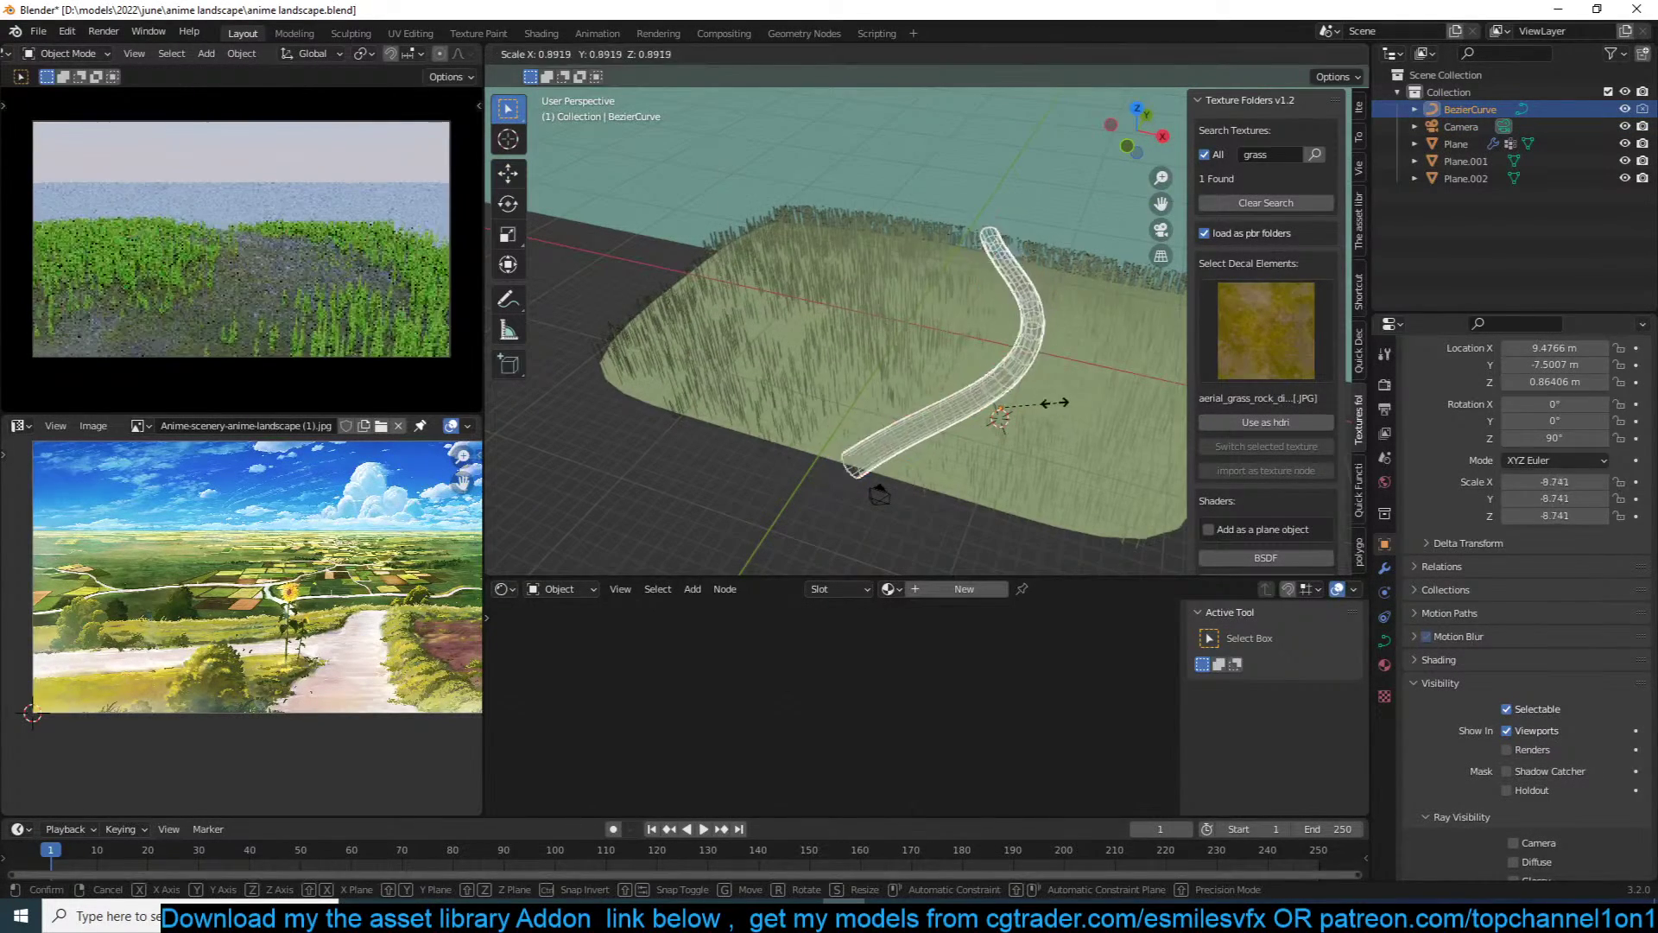
Step: In the ground plane's Vertex Weight Proximity modifier, set Highest to 0.62 m and the falloff type to Linear
click(1165, 456)
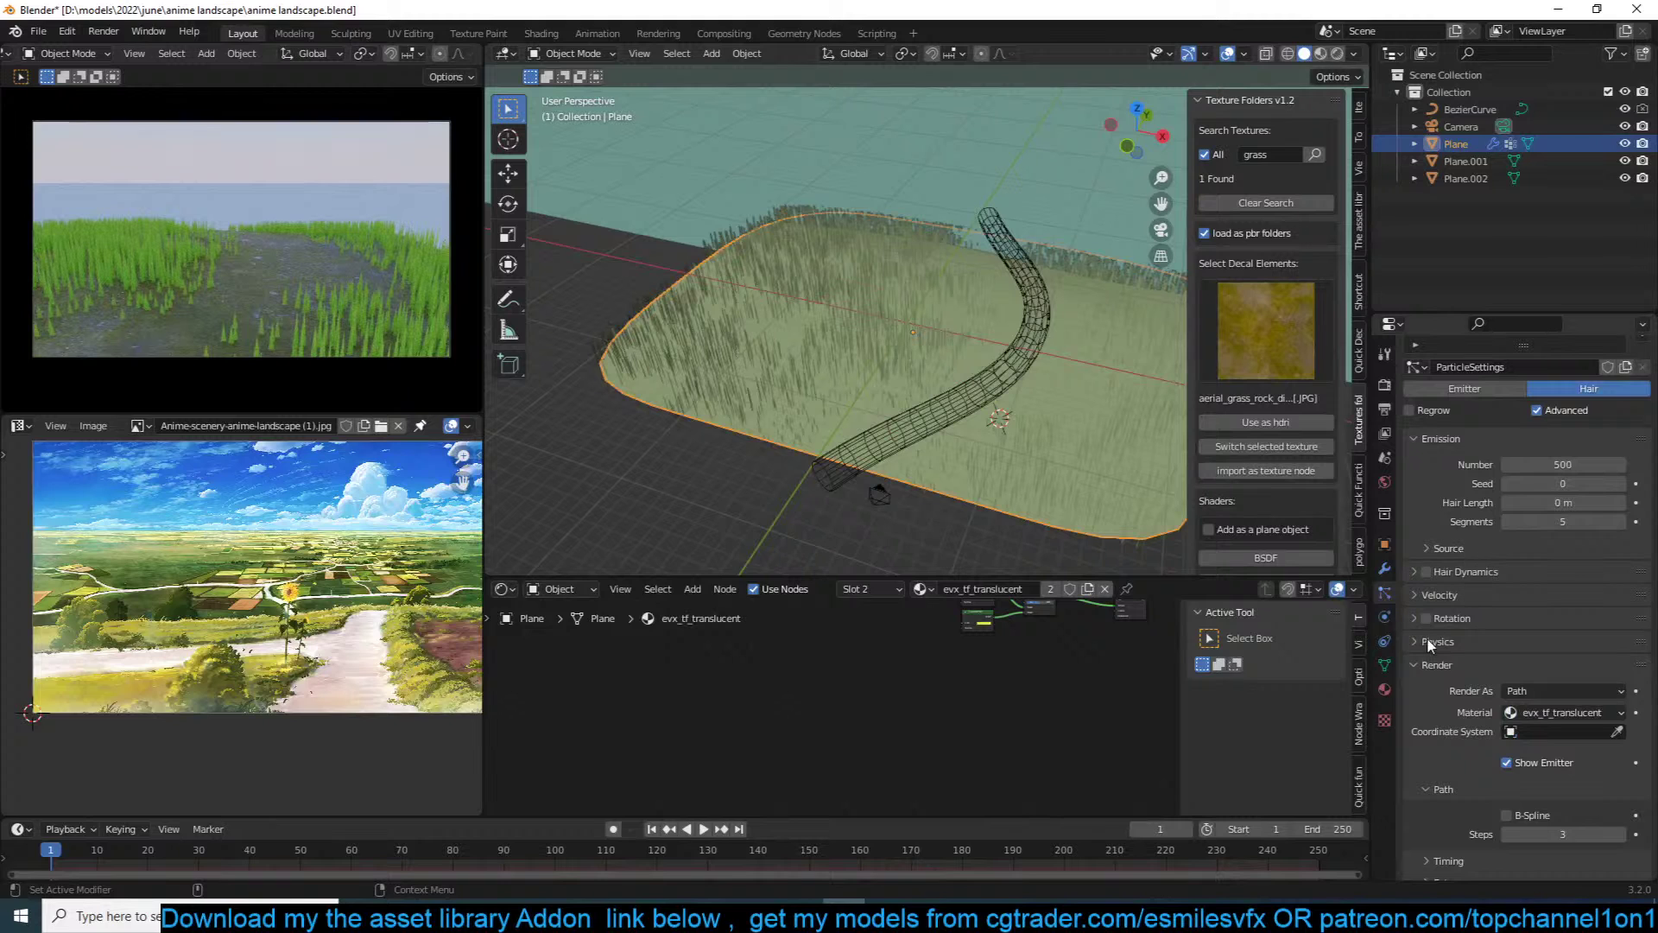
click(1384, 568)
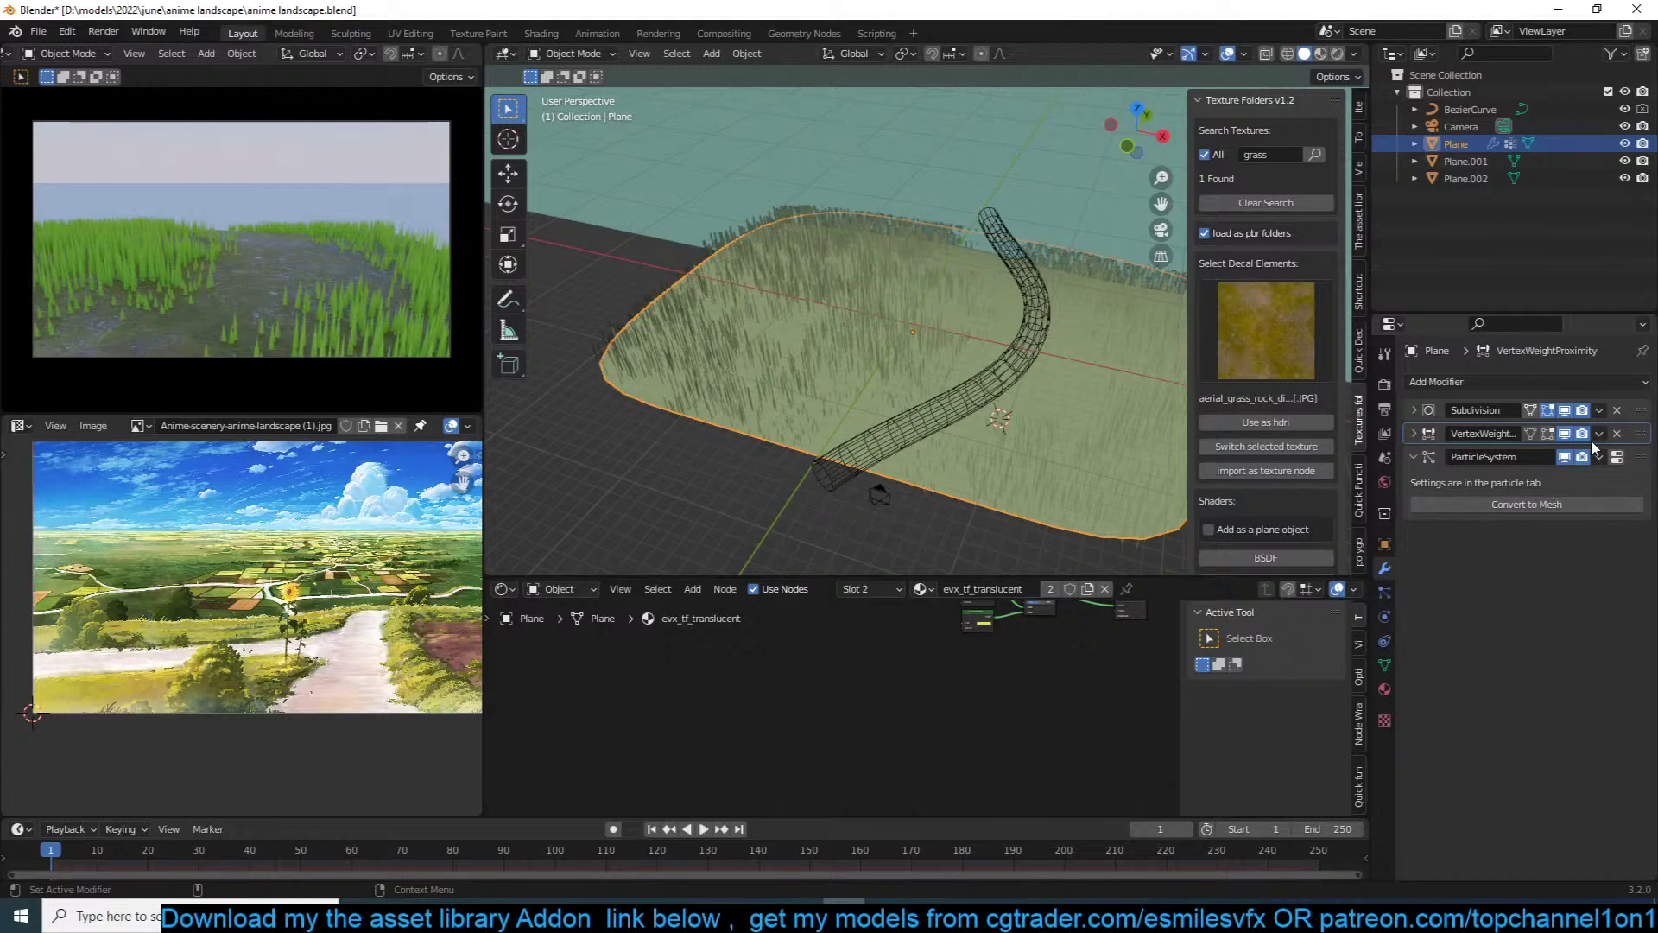
click(1414, 433)
mouse_move(1572, 560)
mouse_down()
mouse_move(1586, 559)
mouse_move(1548, 576)
mouse_up()
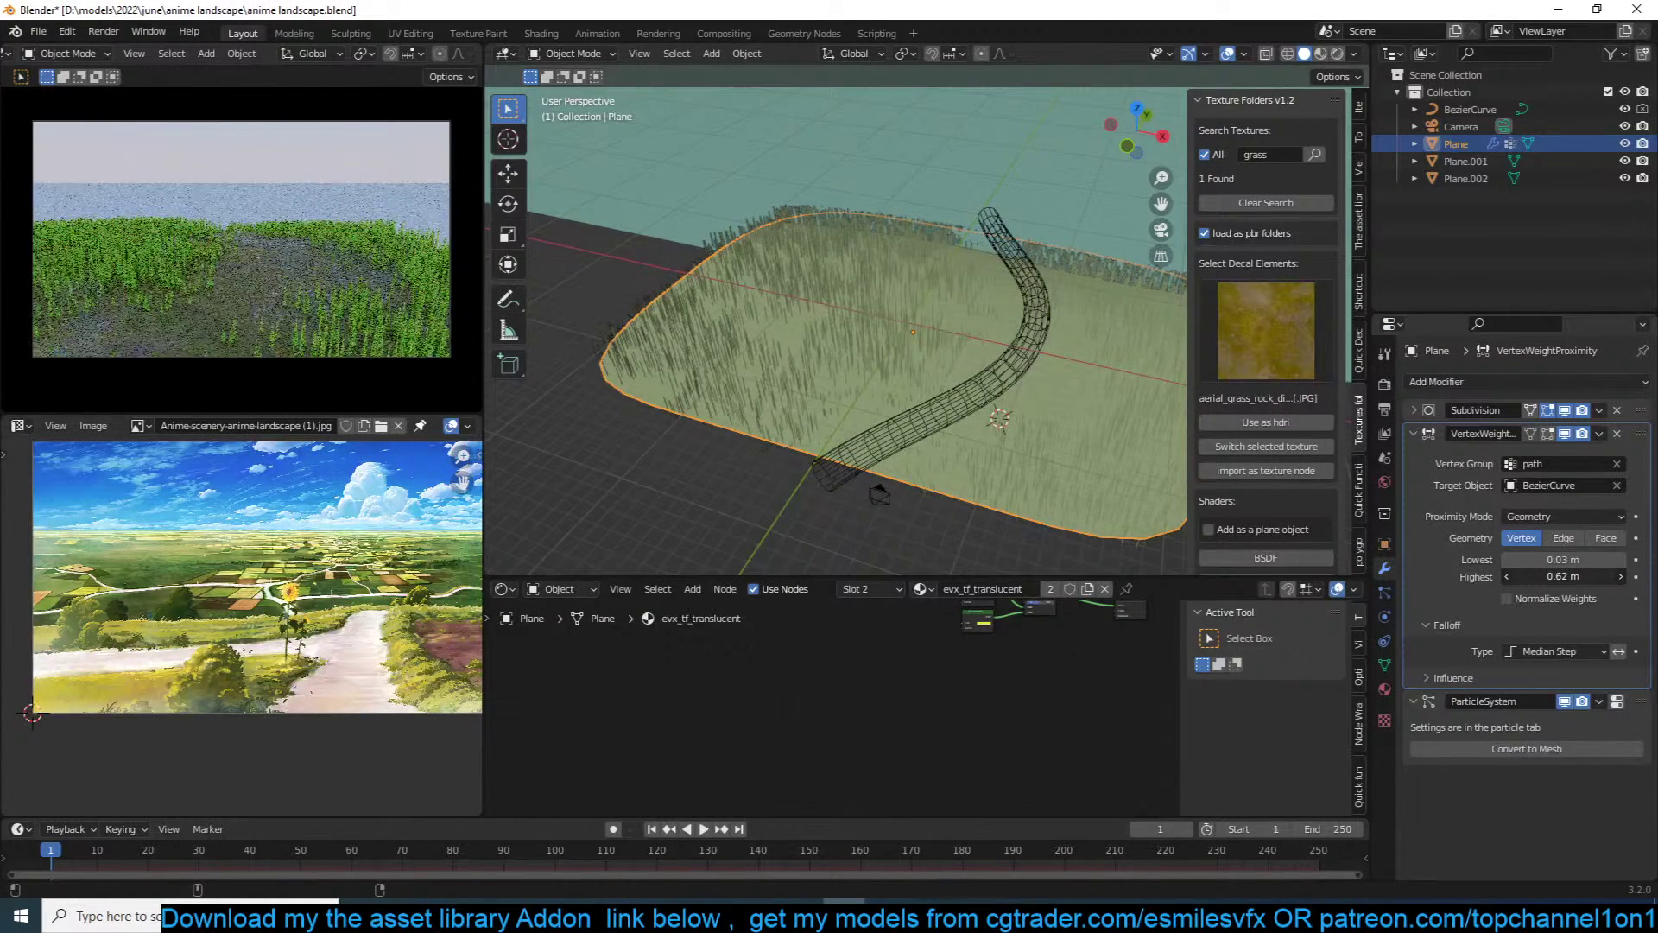
click(1541, 651)
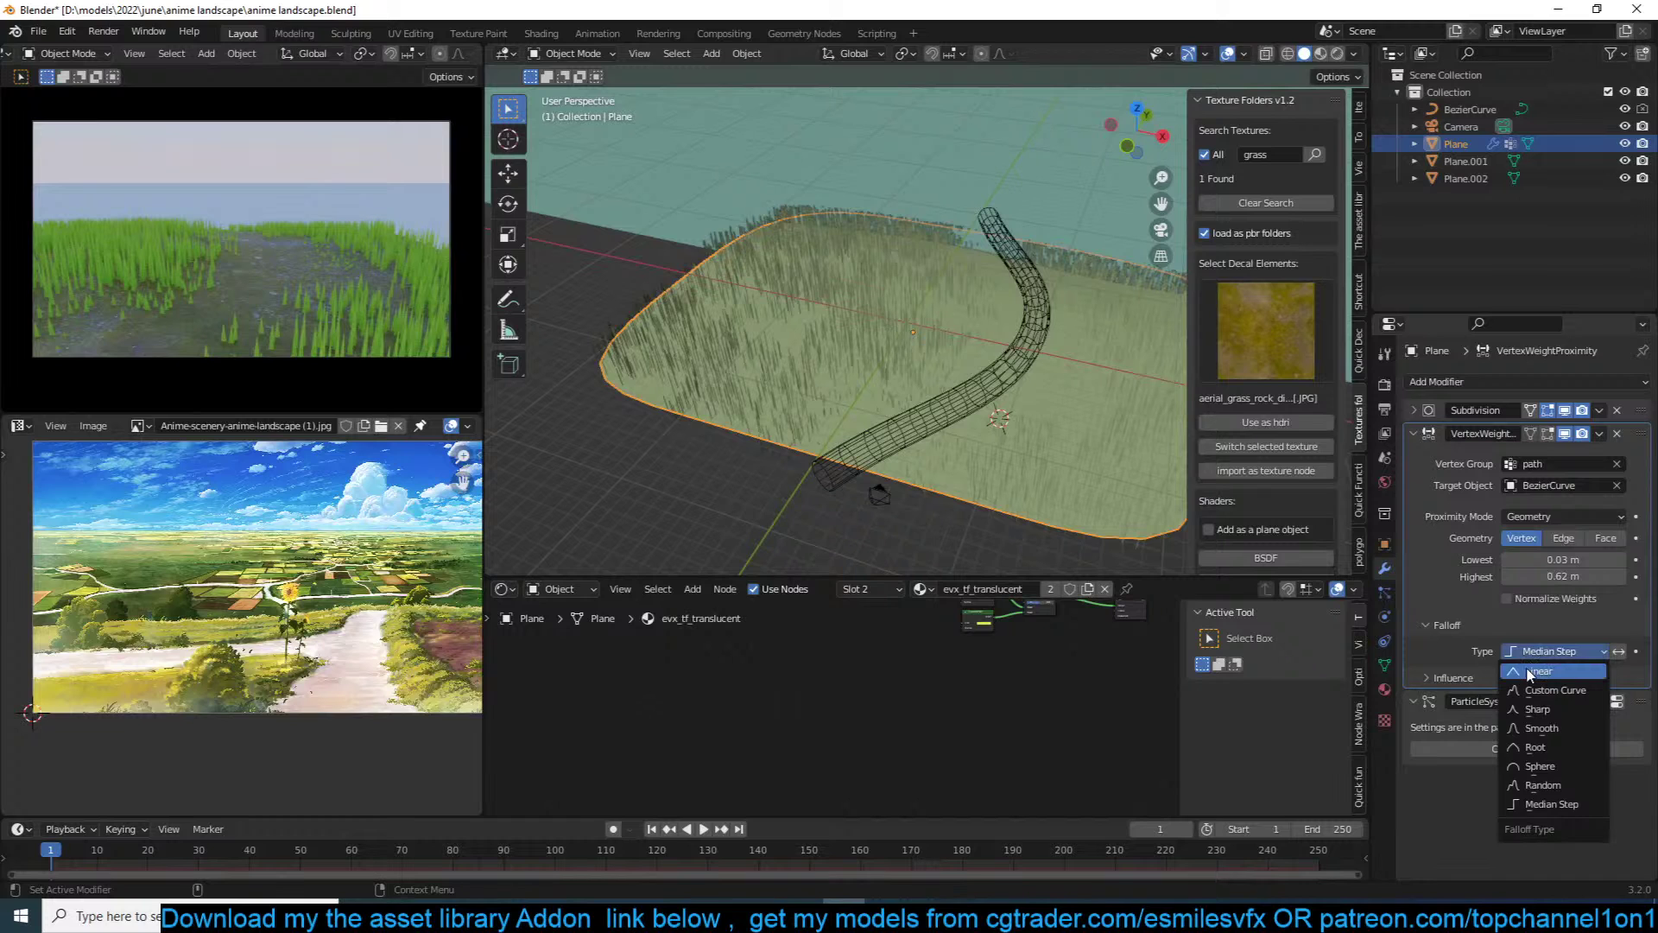
click(1529, 672)
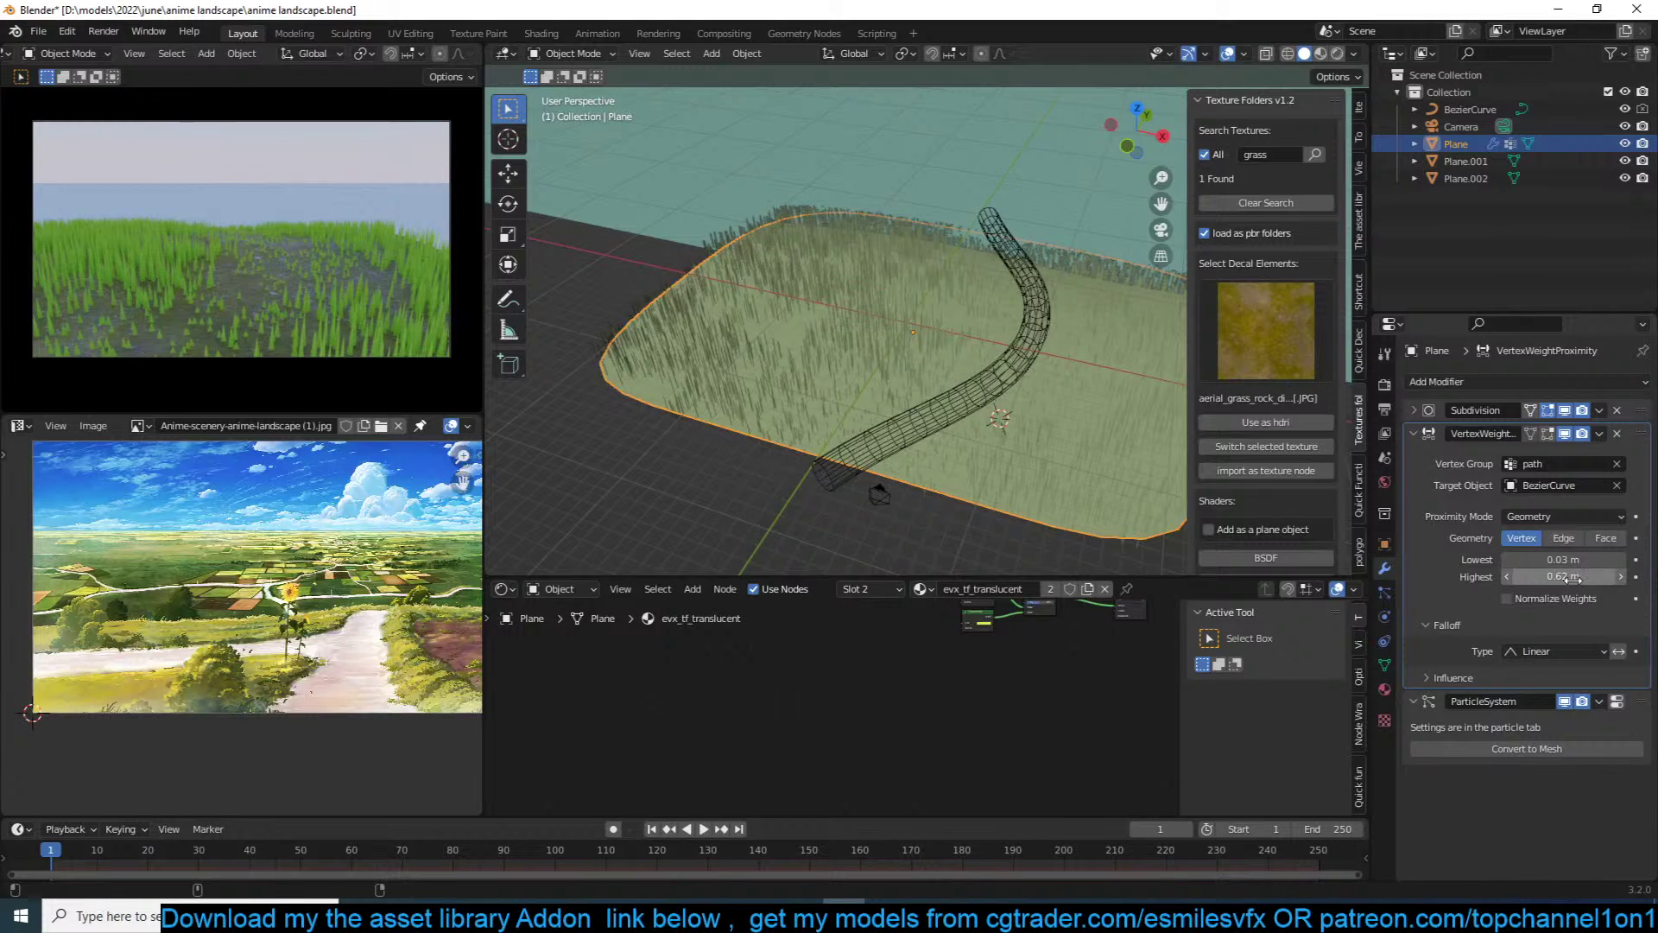
Step: Thin the grass strands by changing their hair root diameter, trying 0.1 m and settling on 0.2 m
click(1384, 591)
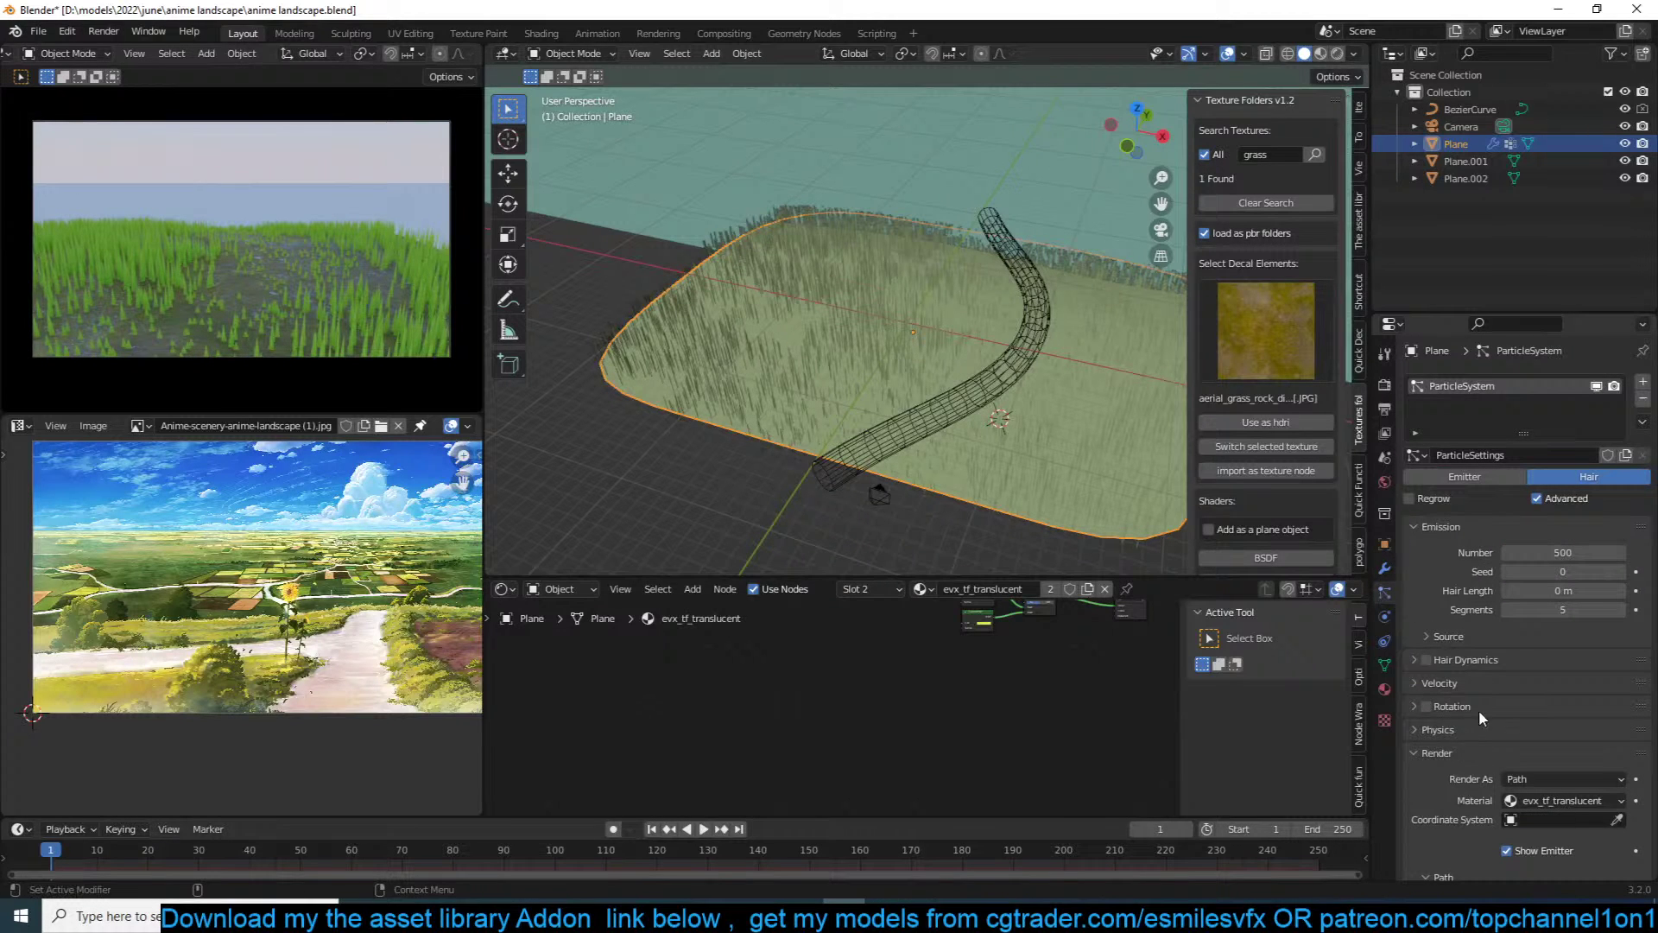
scroll(1500, 629, down, 3)
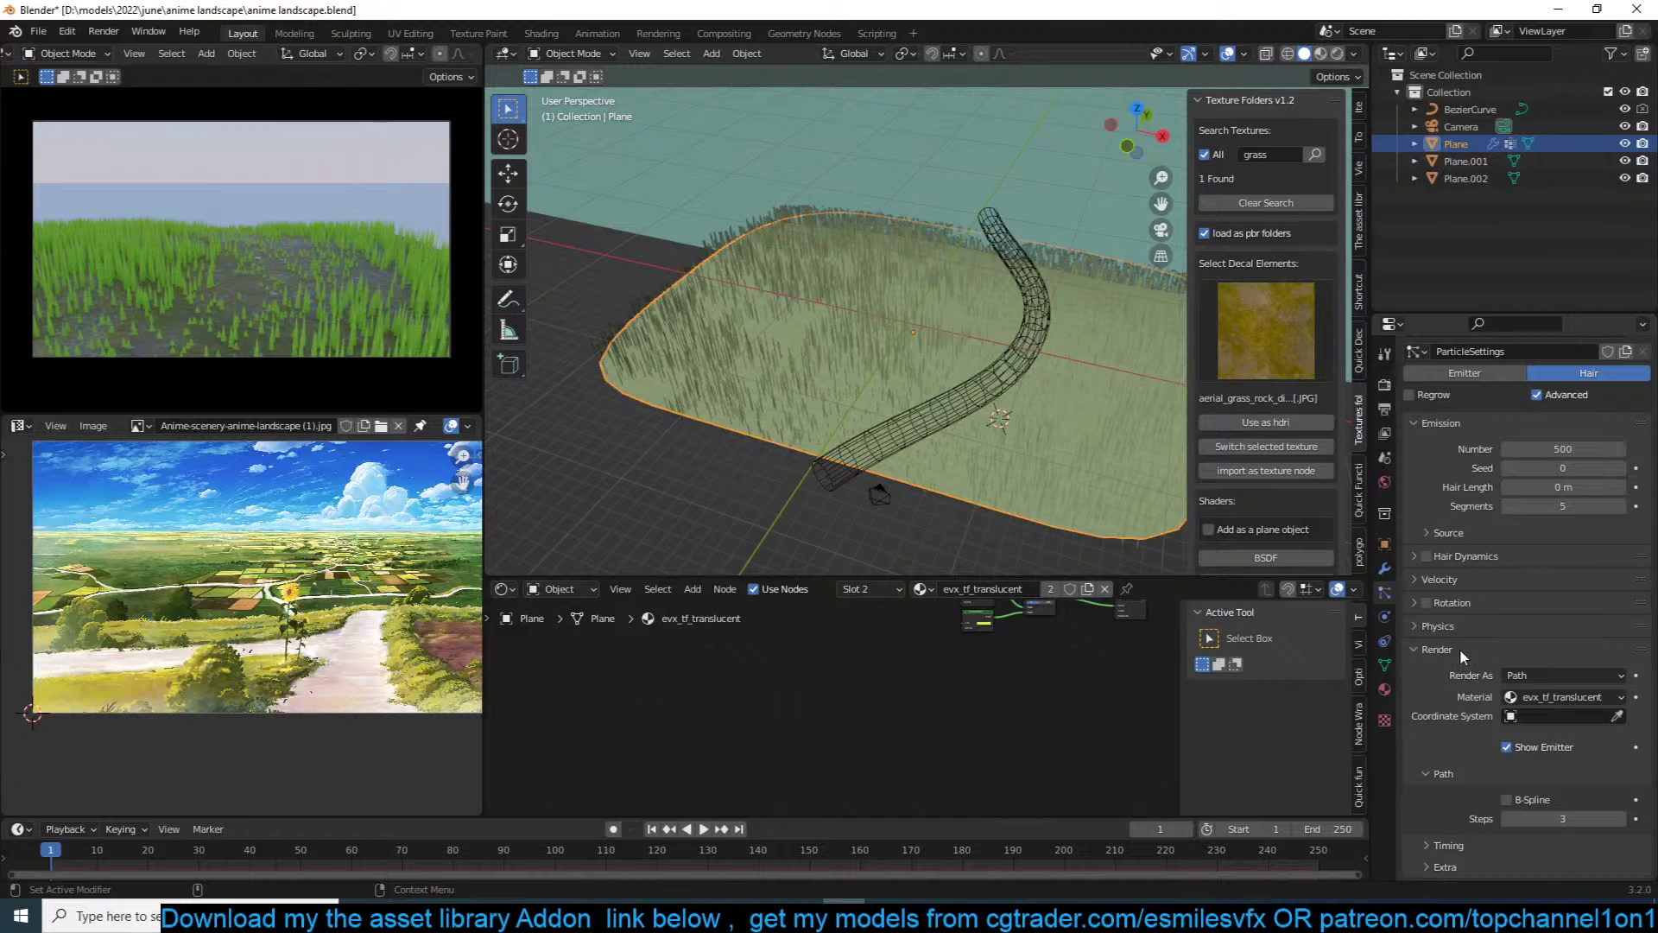
click(1436, 650)
click(1447, 719)
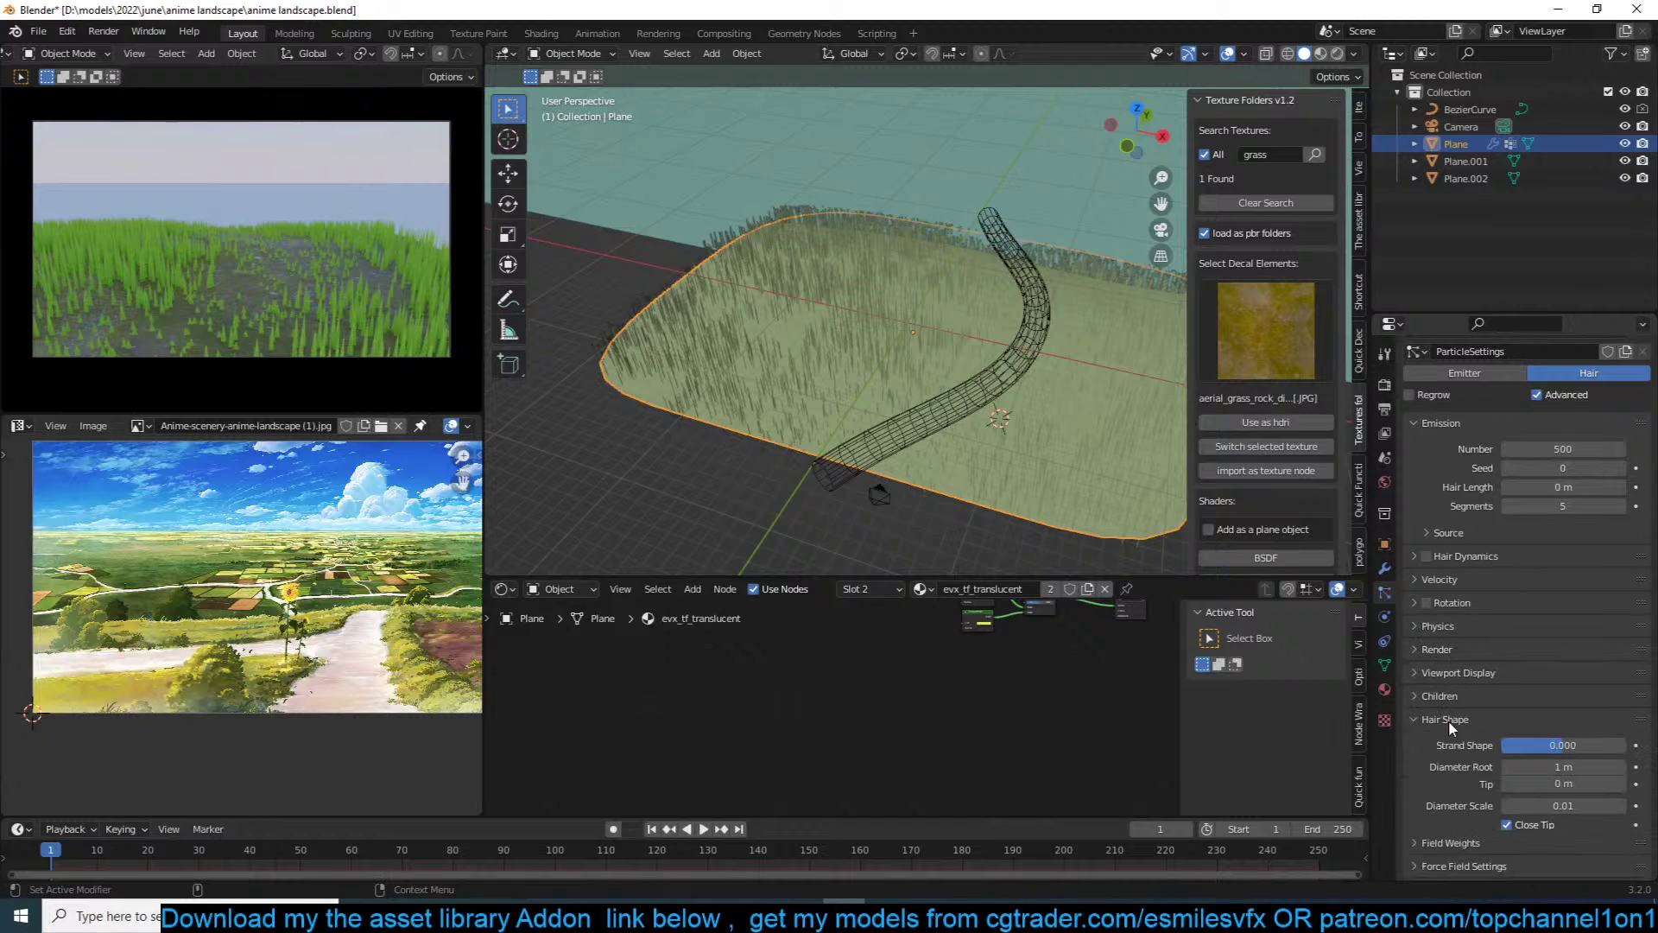
click(1558, 767)
text(.1)
key(Return)
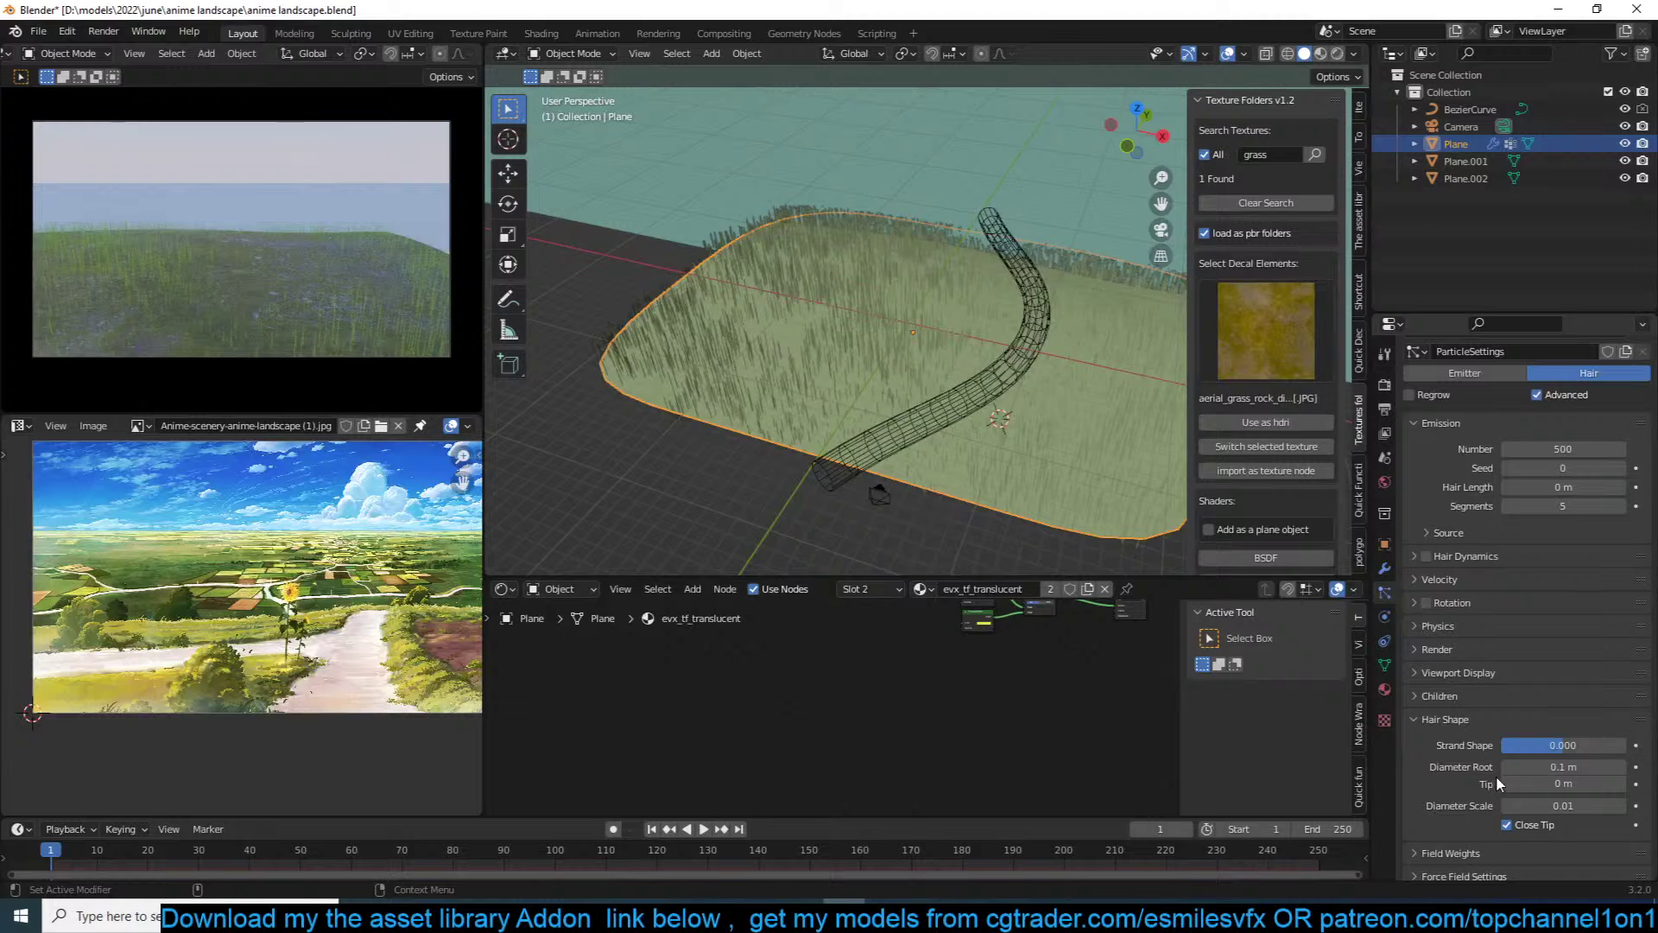
click(1566, 767)
text(.2)
key(Return)
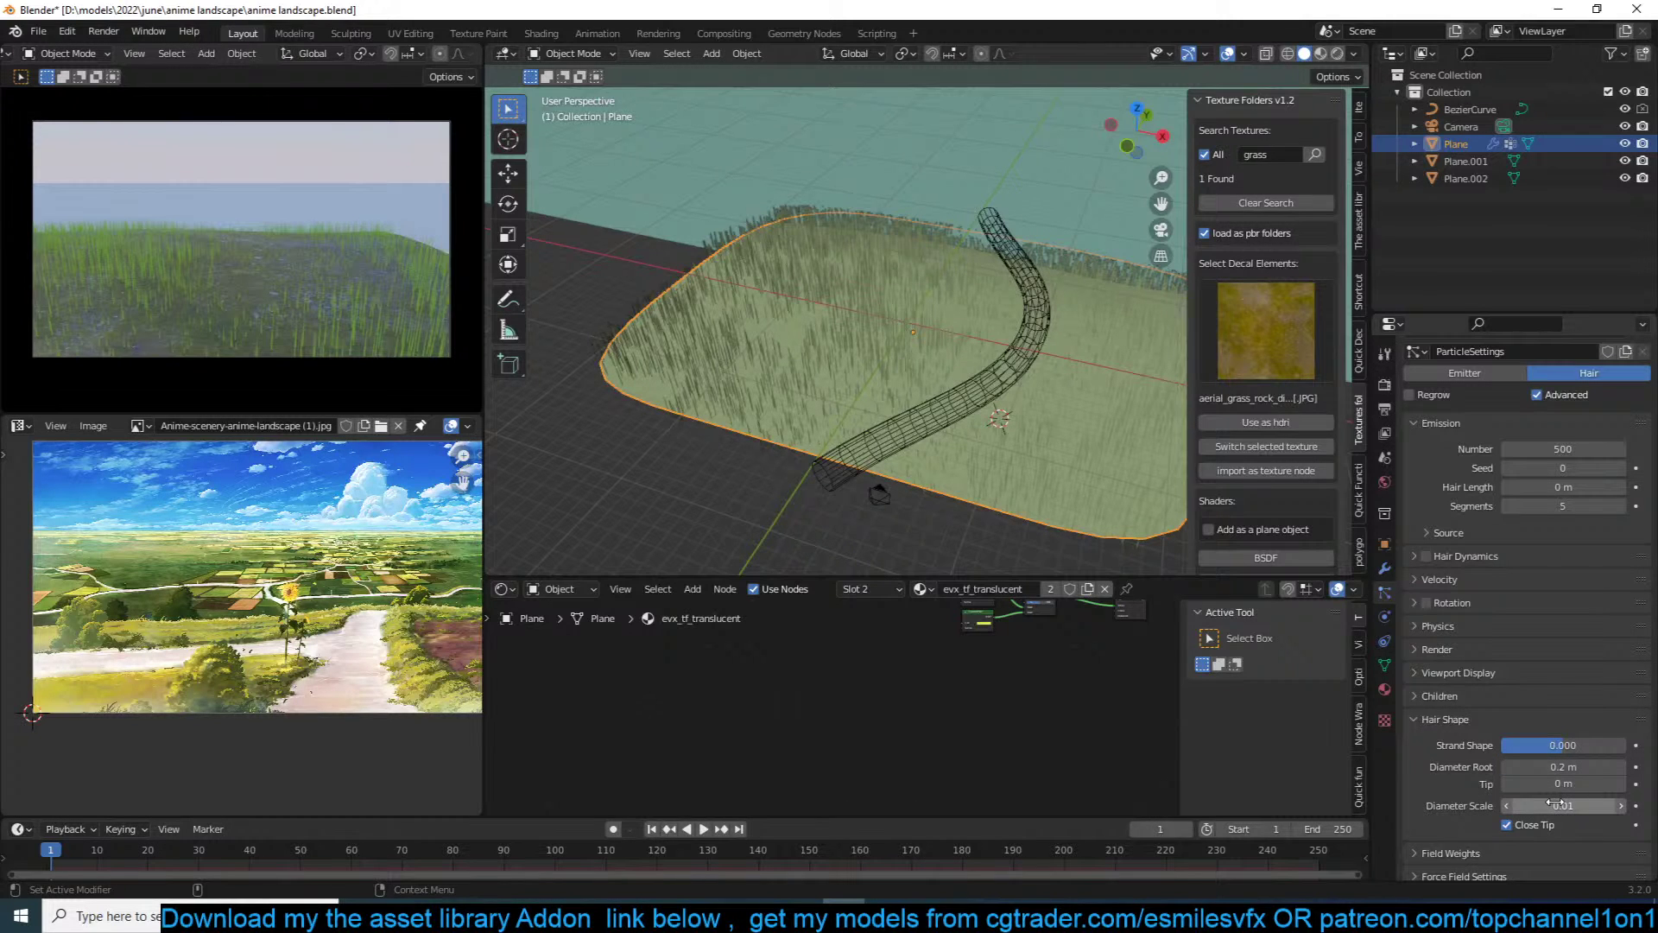
Step: Set the Mix Shader factor of the translucent grass material to 0.225
scroll(969, 729, up, 6)
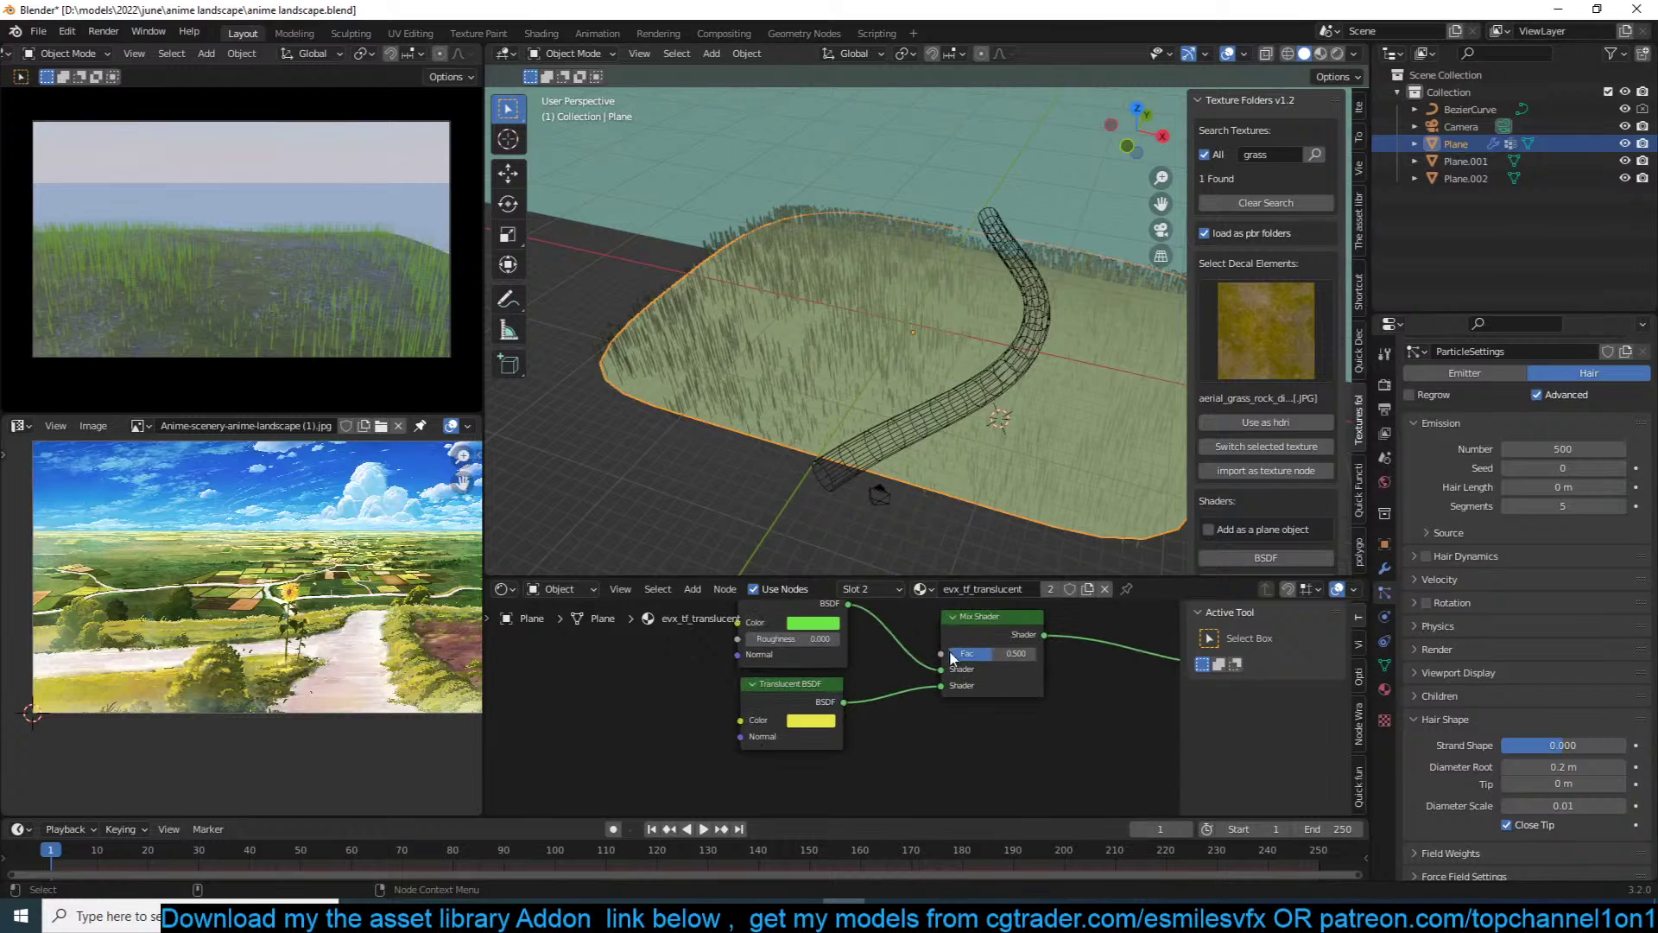
drag(984, 654, 969, 654)
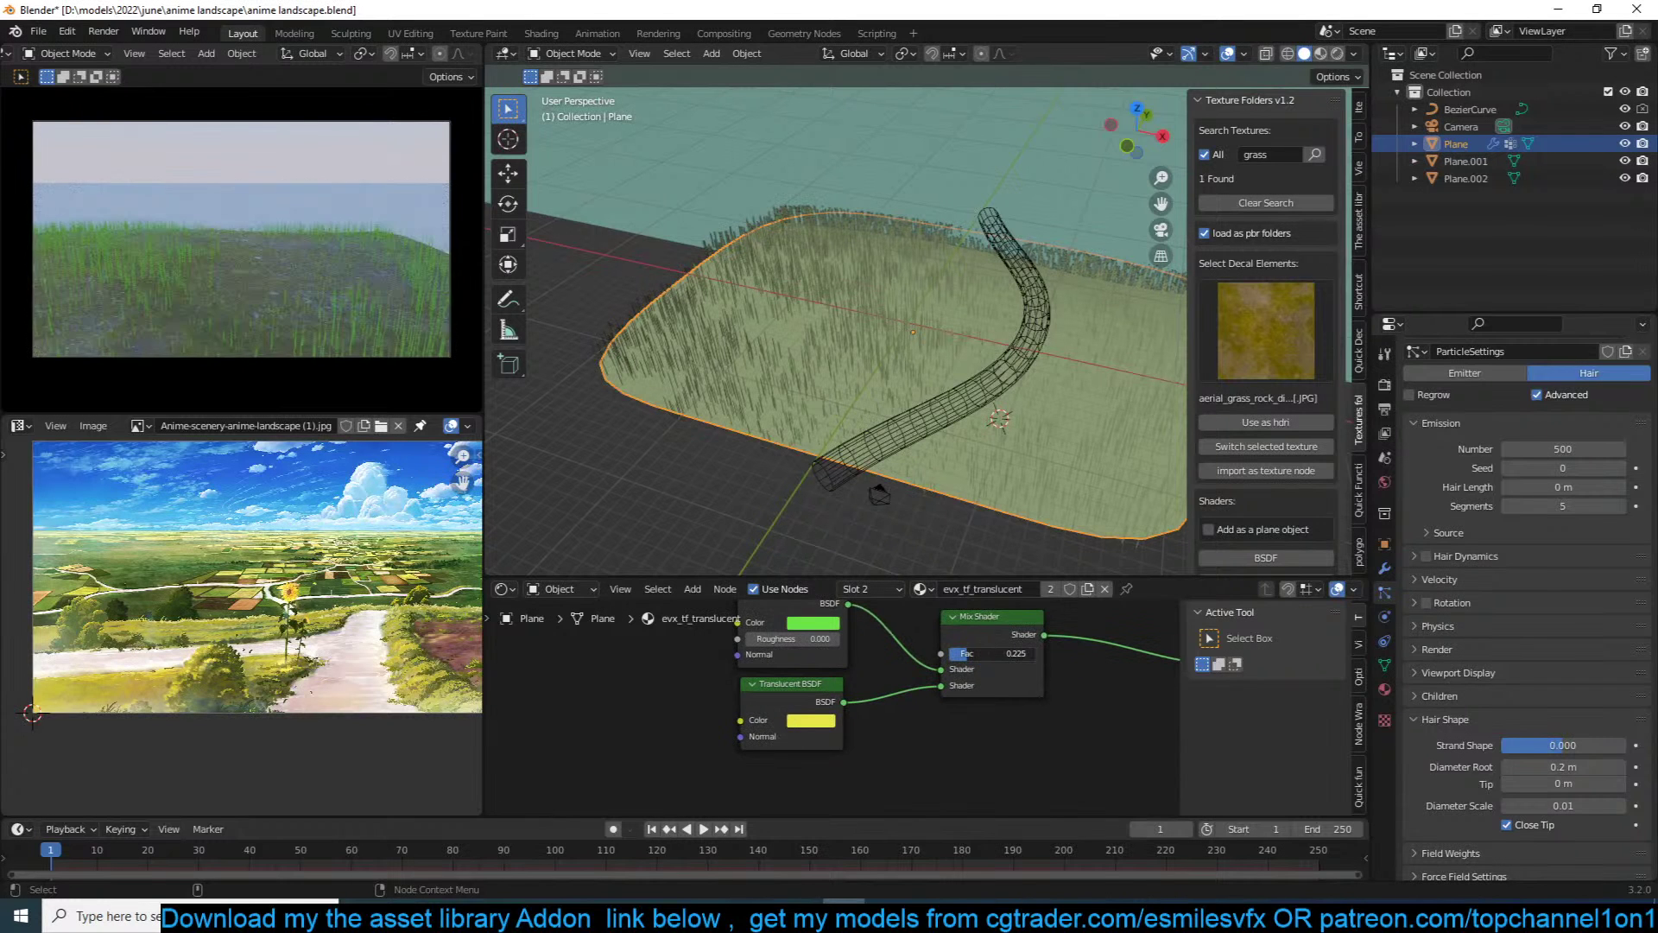
Step: Switch the world's sky texture to Nishita, with strength 0.1, air 0.32 and ozone 7.327
click(1384, 482)
click(1598, 511)
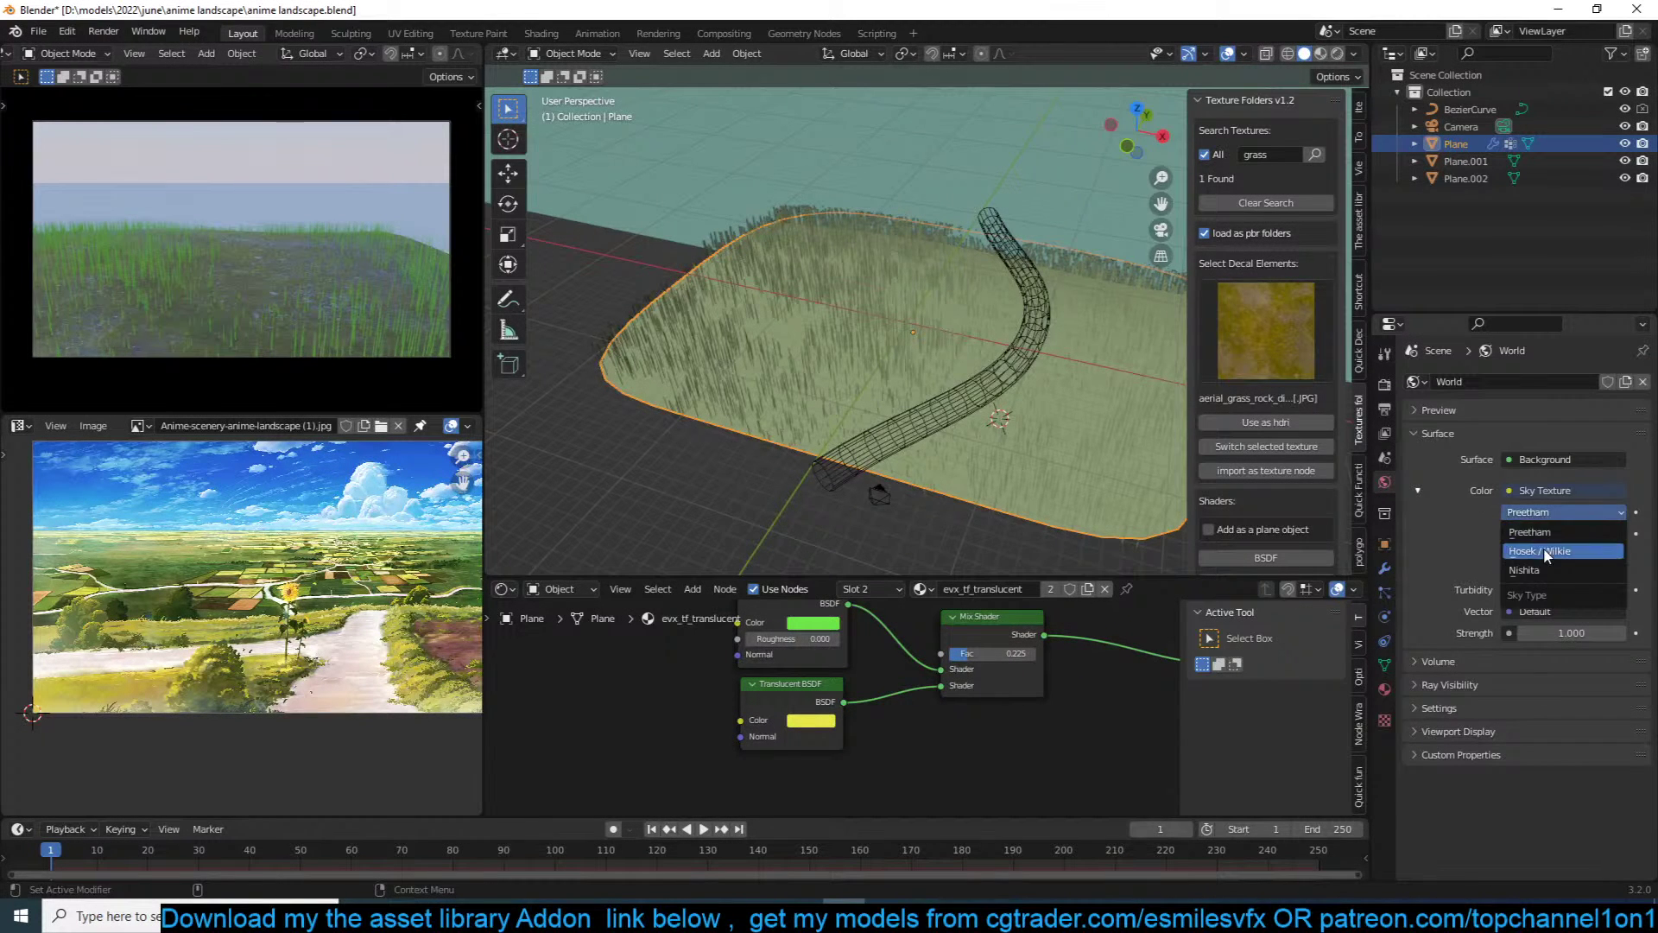
click(1554, 531)
click(1559, 512)
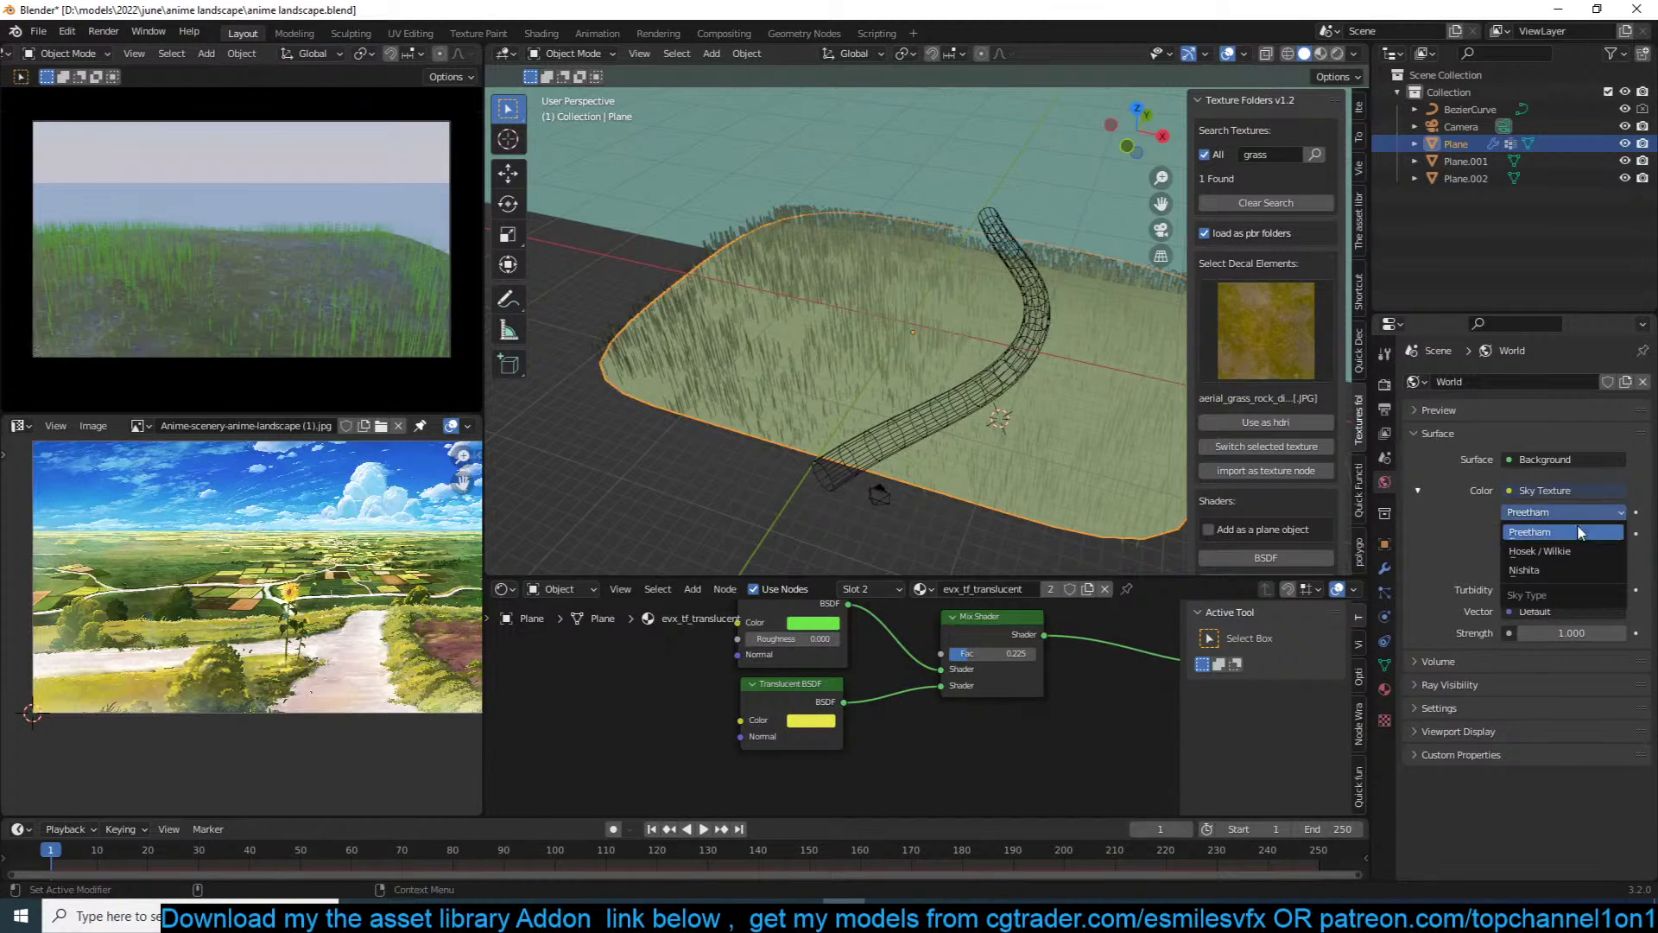
click(1525, 570)
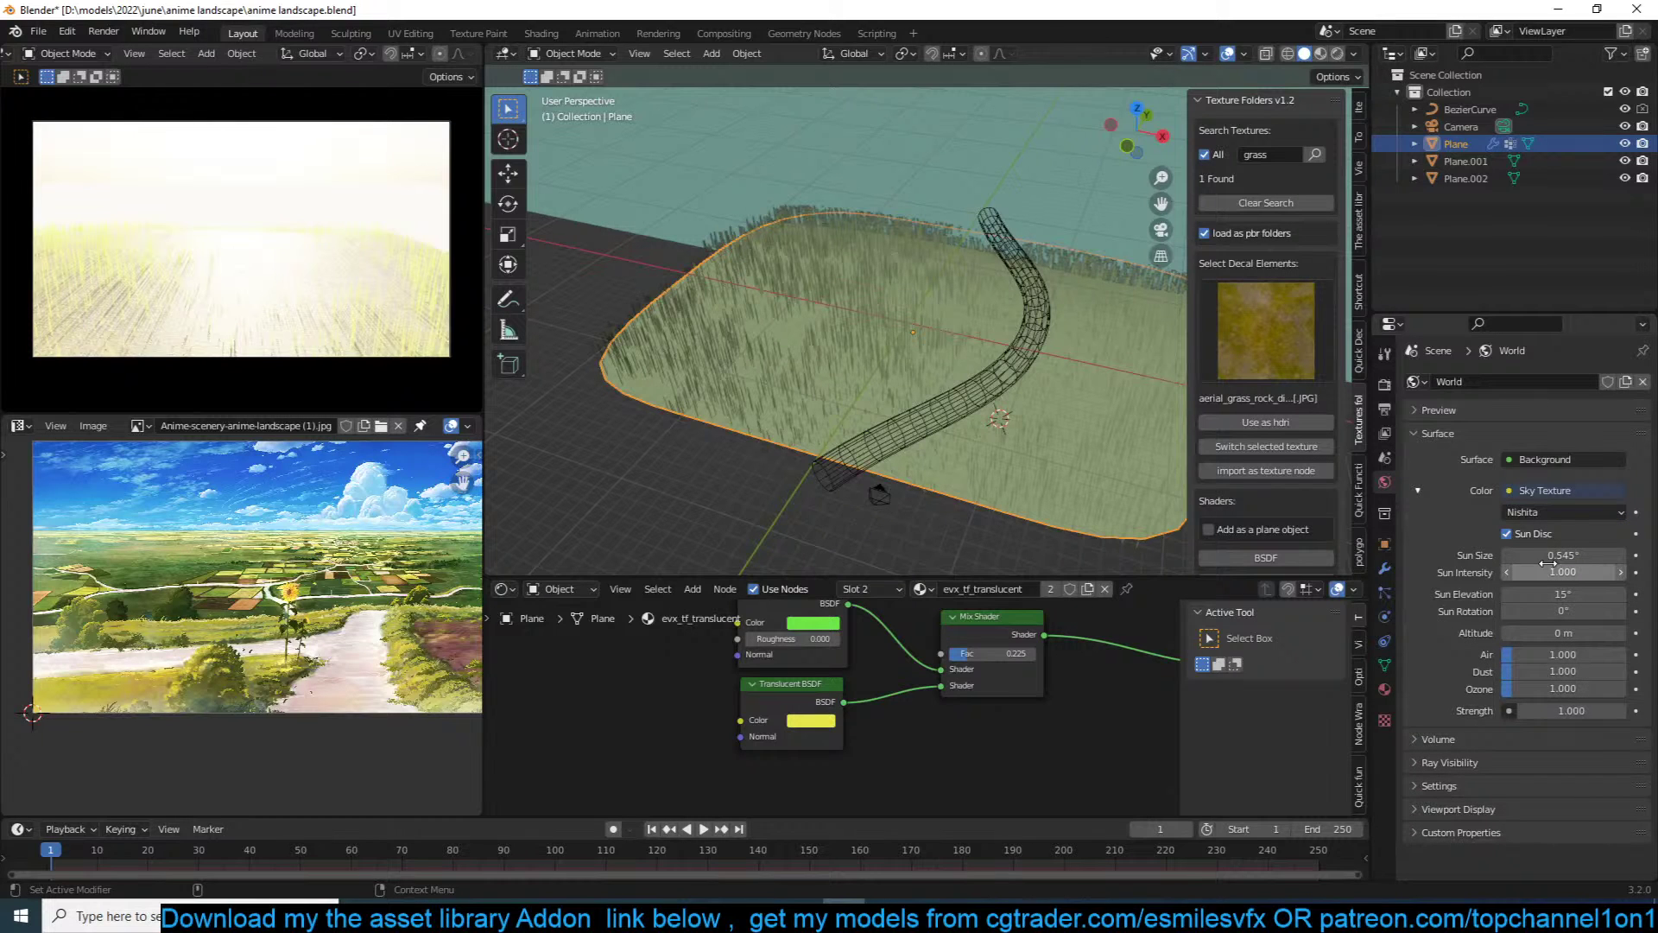
click(1548, 570)
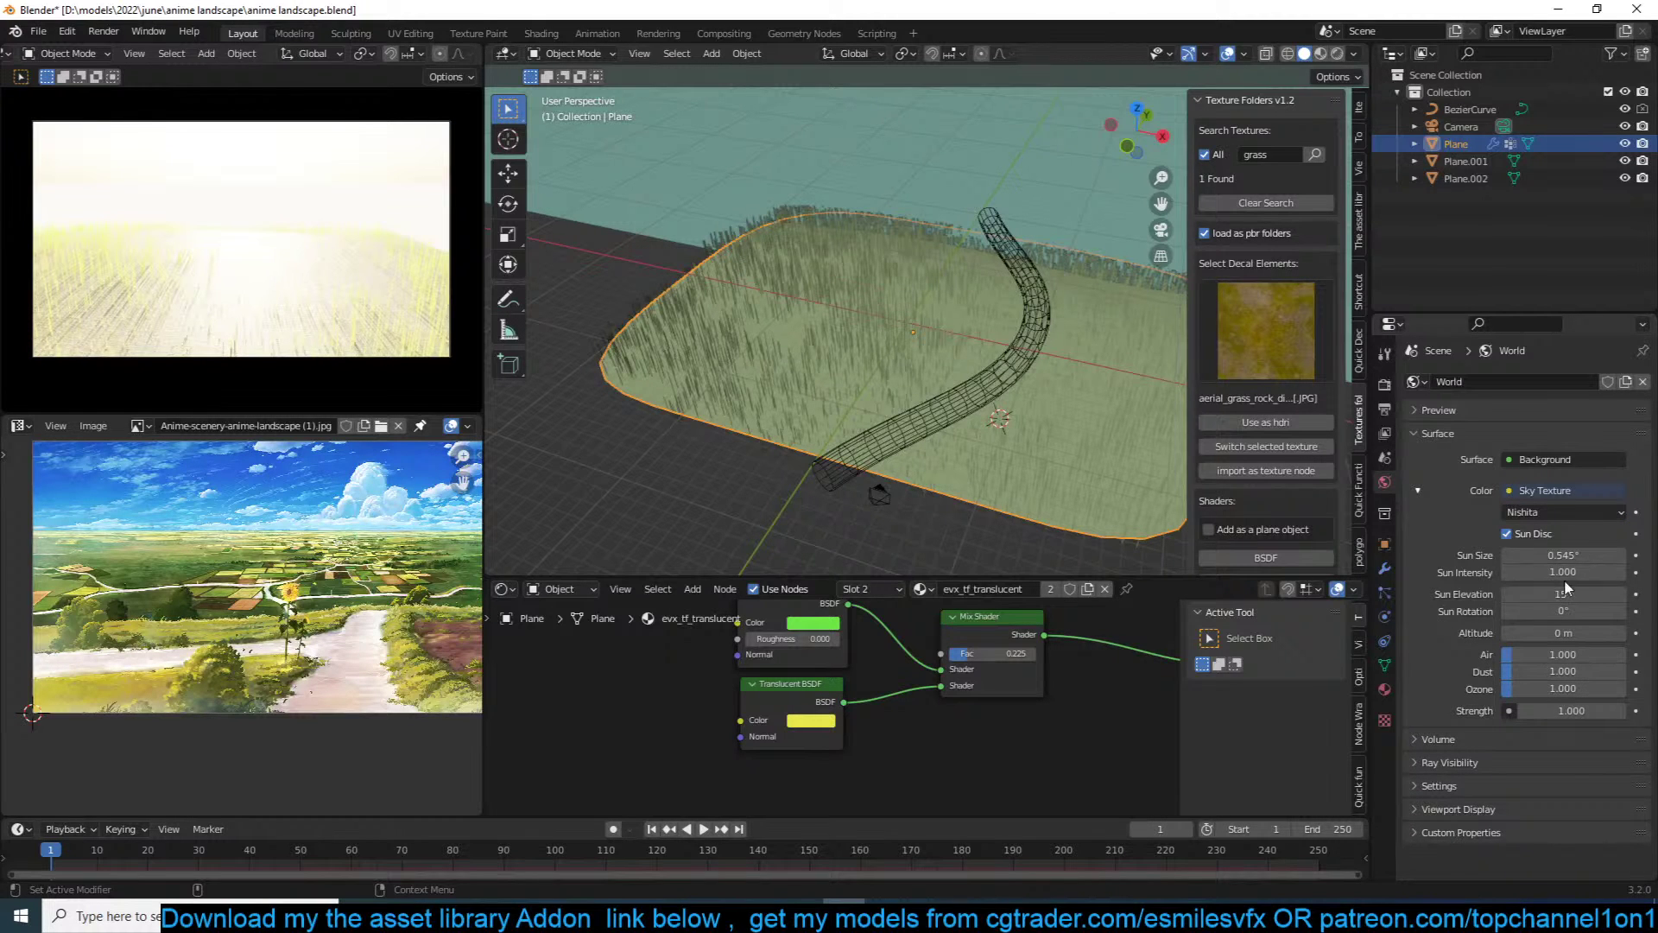
click(1559, 710)
text(1)
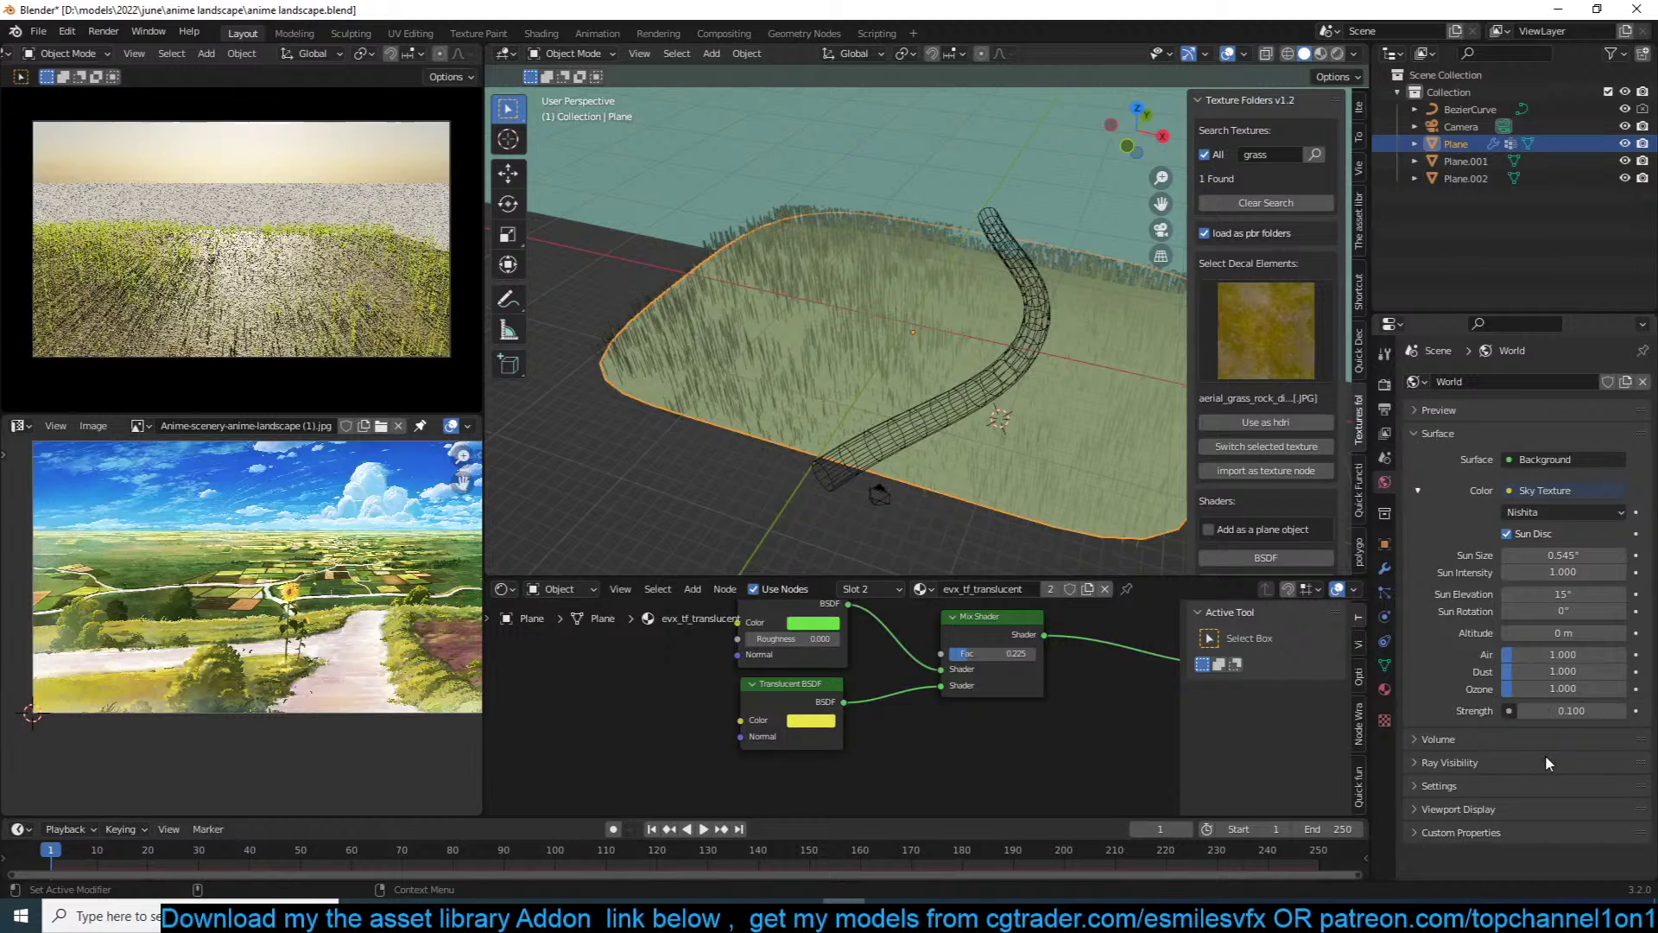
mouse_move(1529, 684)
mouse_down()
mouse_move(1592, 686)
mouse_move(1509, 658)
mouse_up()
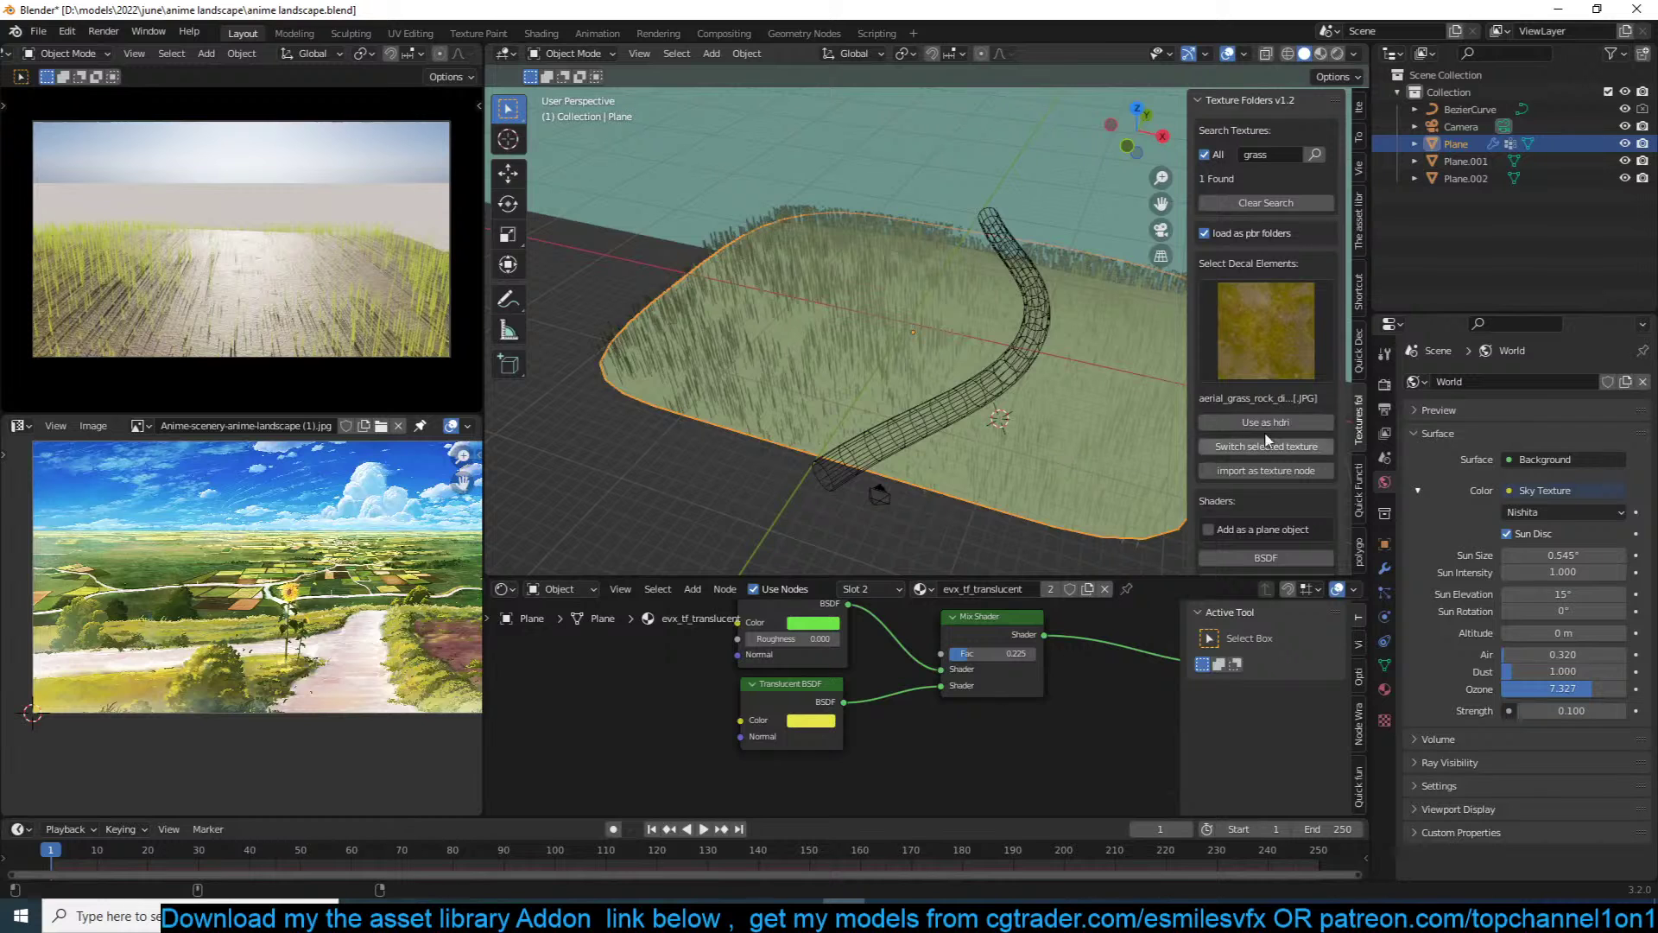
Step: Increase the grass particle system's hair number to 1000 and set the hair diameter scale to 0.02
click(1385, 591)
double_click(1524, 553)
text(1000)
key(Return)
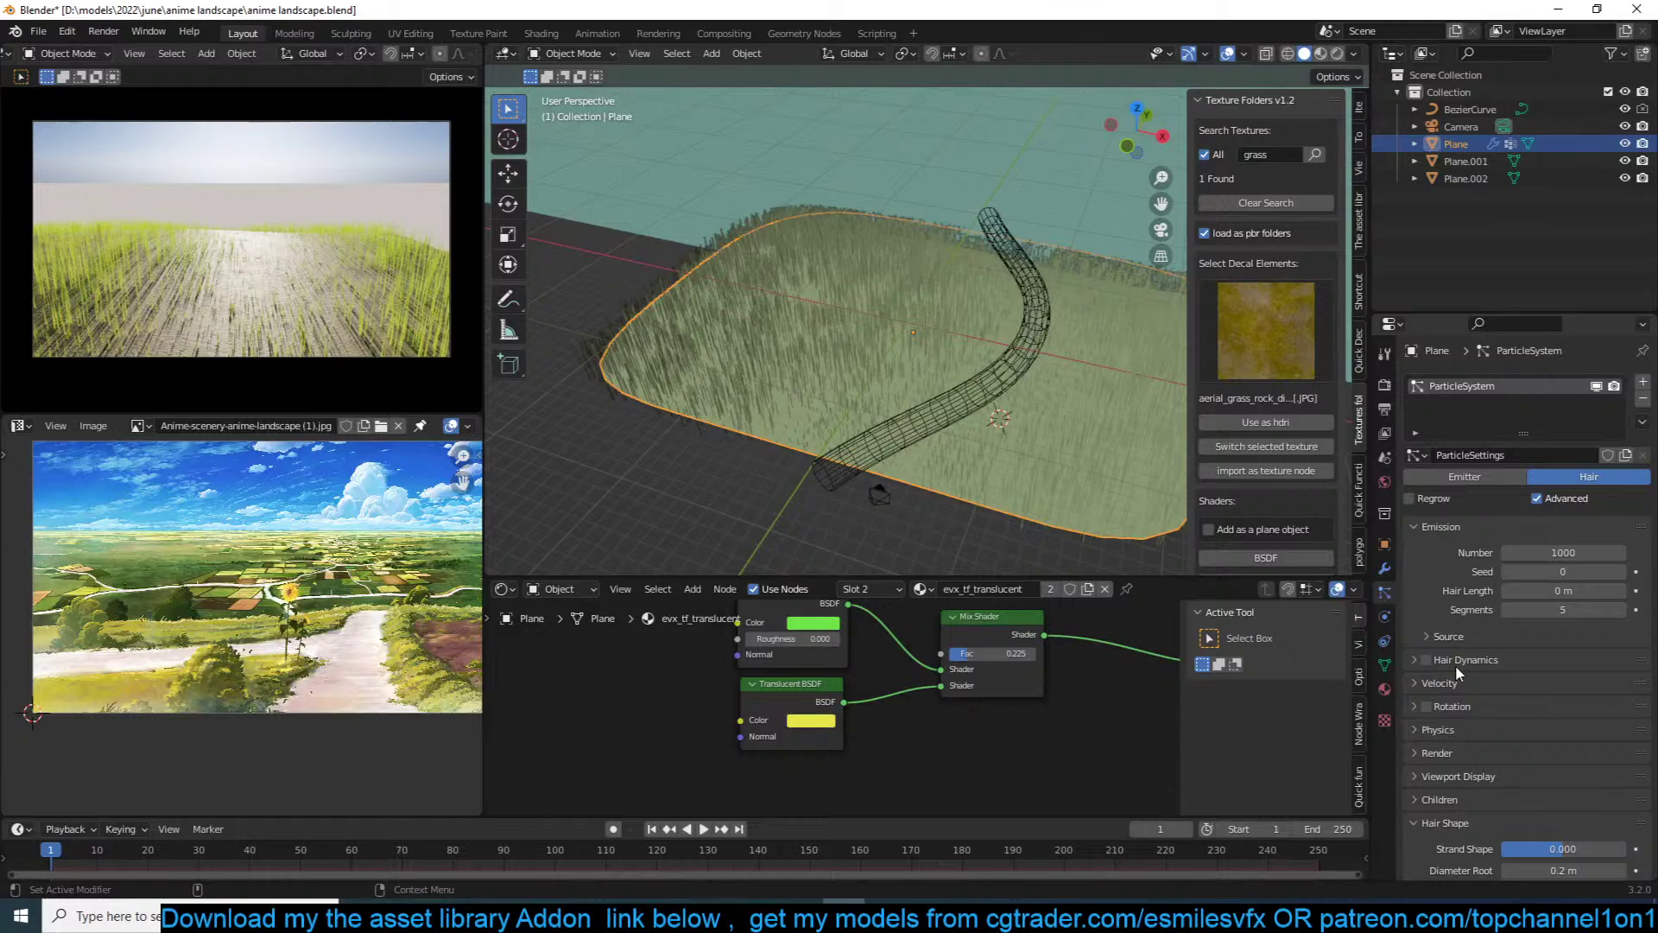
scroll(1481, 716, down, 4)
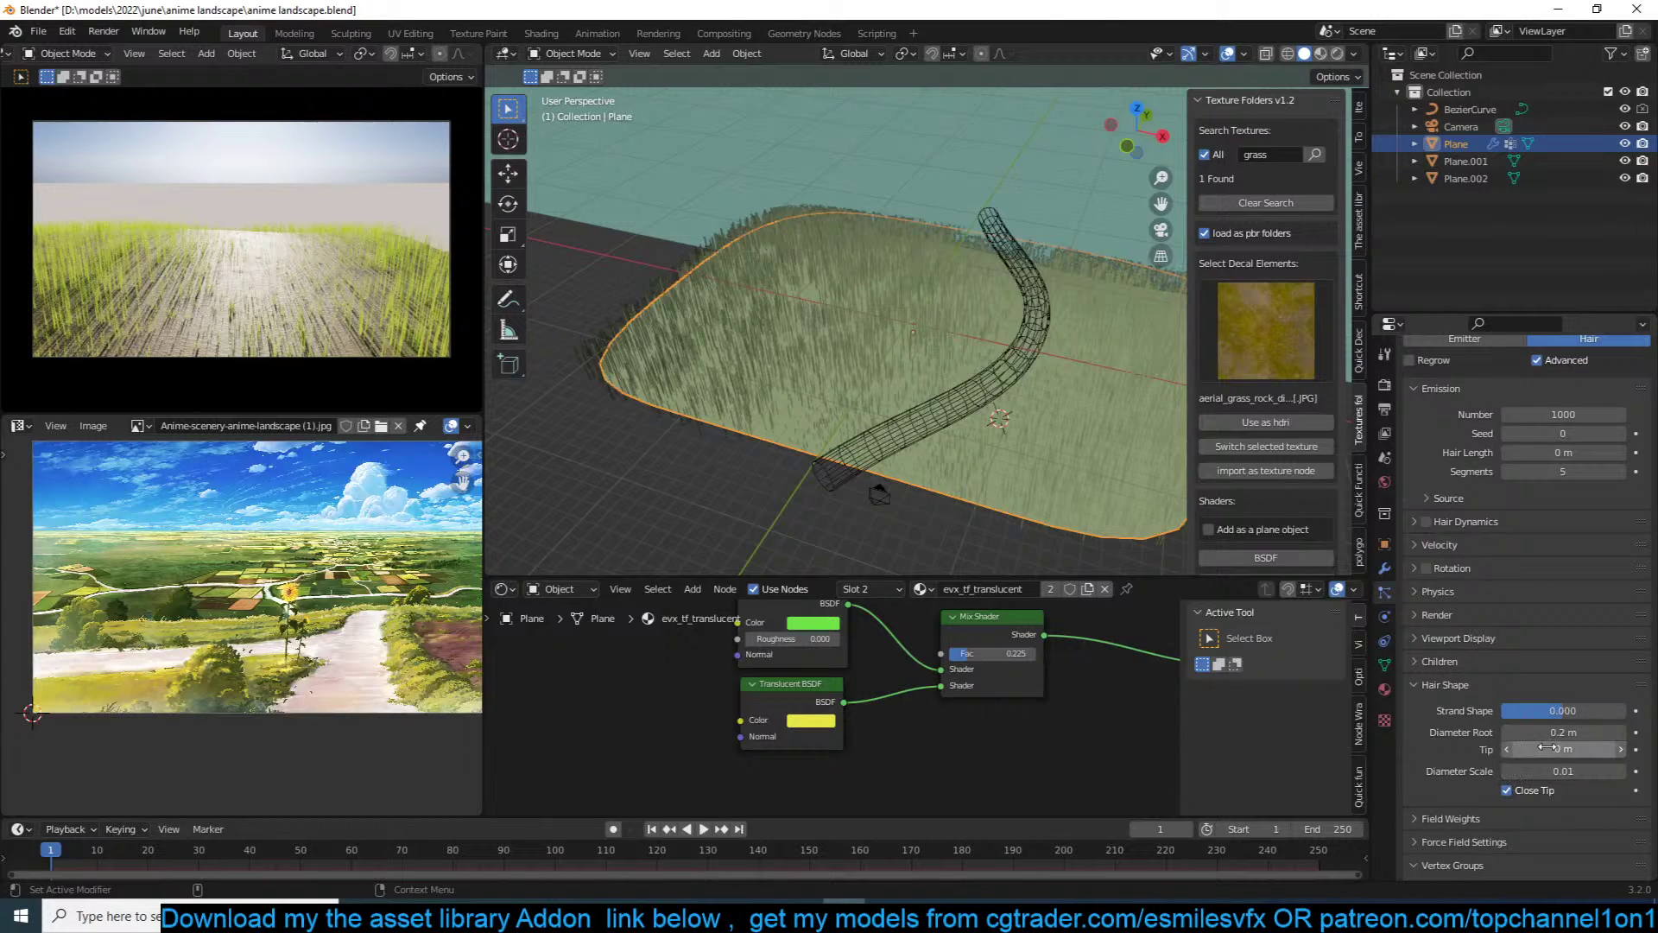
drag(1558, 771, 1533, 764)
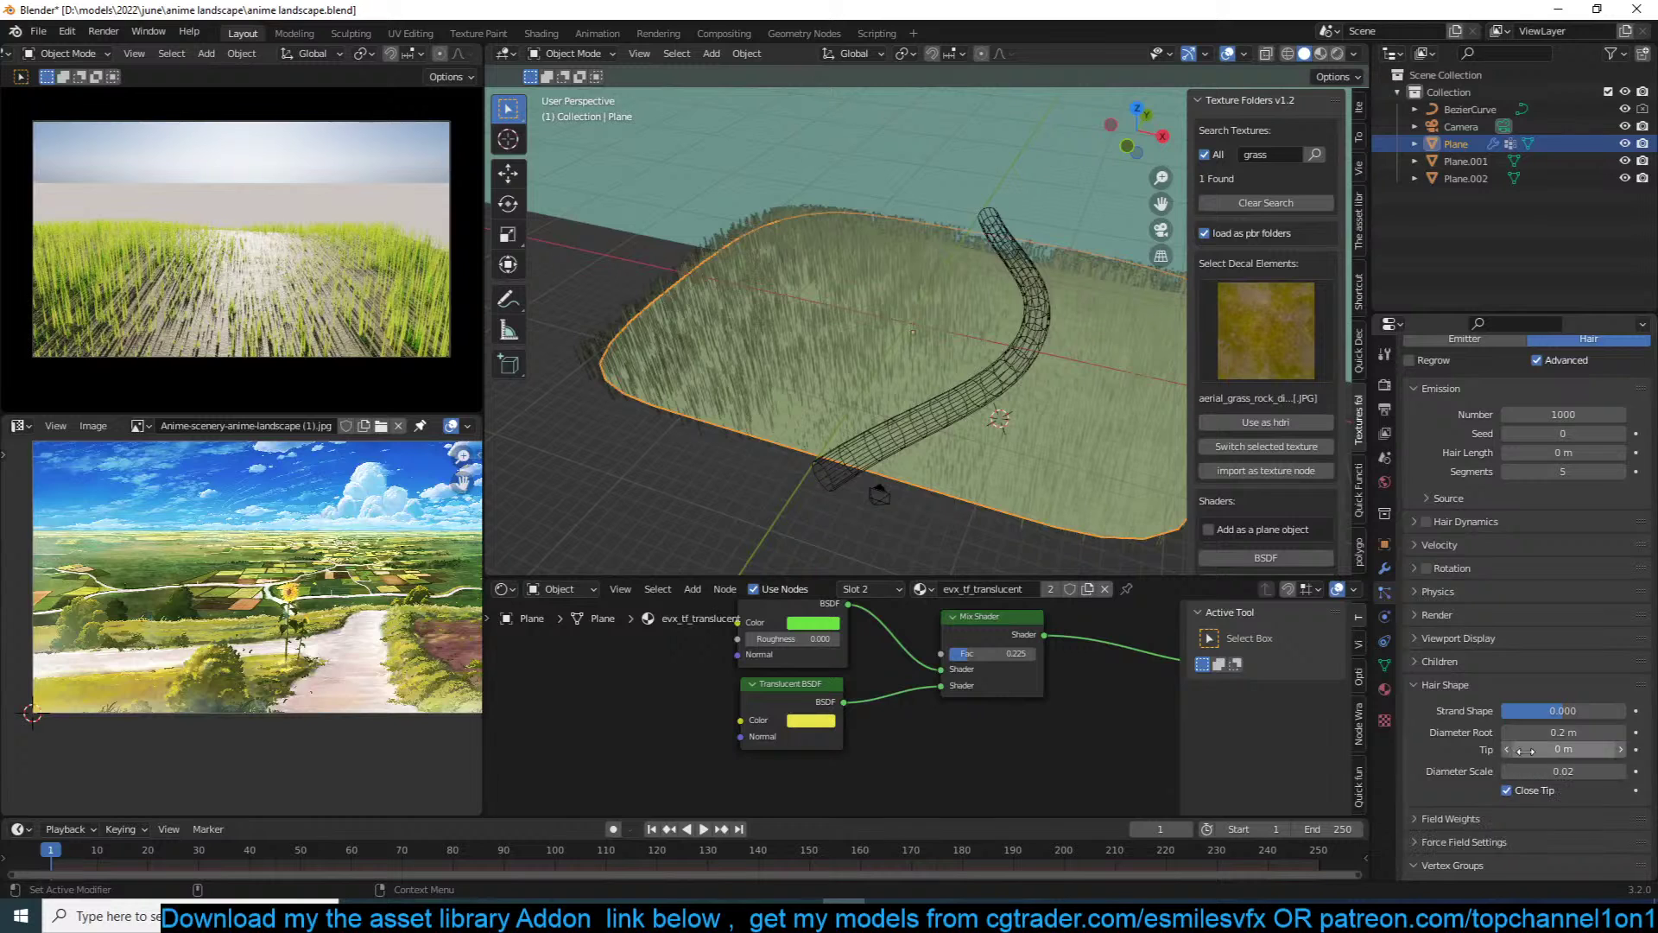
Step: Roughen the grass's child hairs, trying uniform roughness values of 0.1 and 0.01 and settling on 0.05
click(1436, 683)
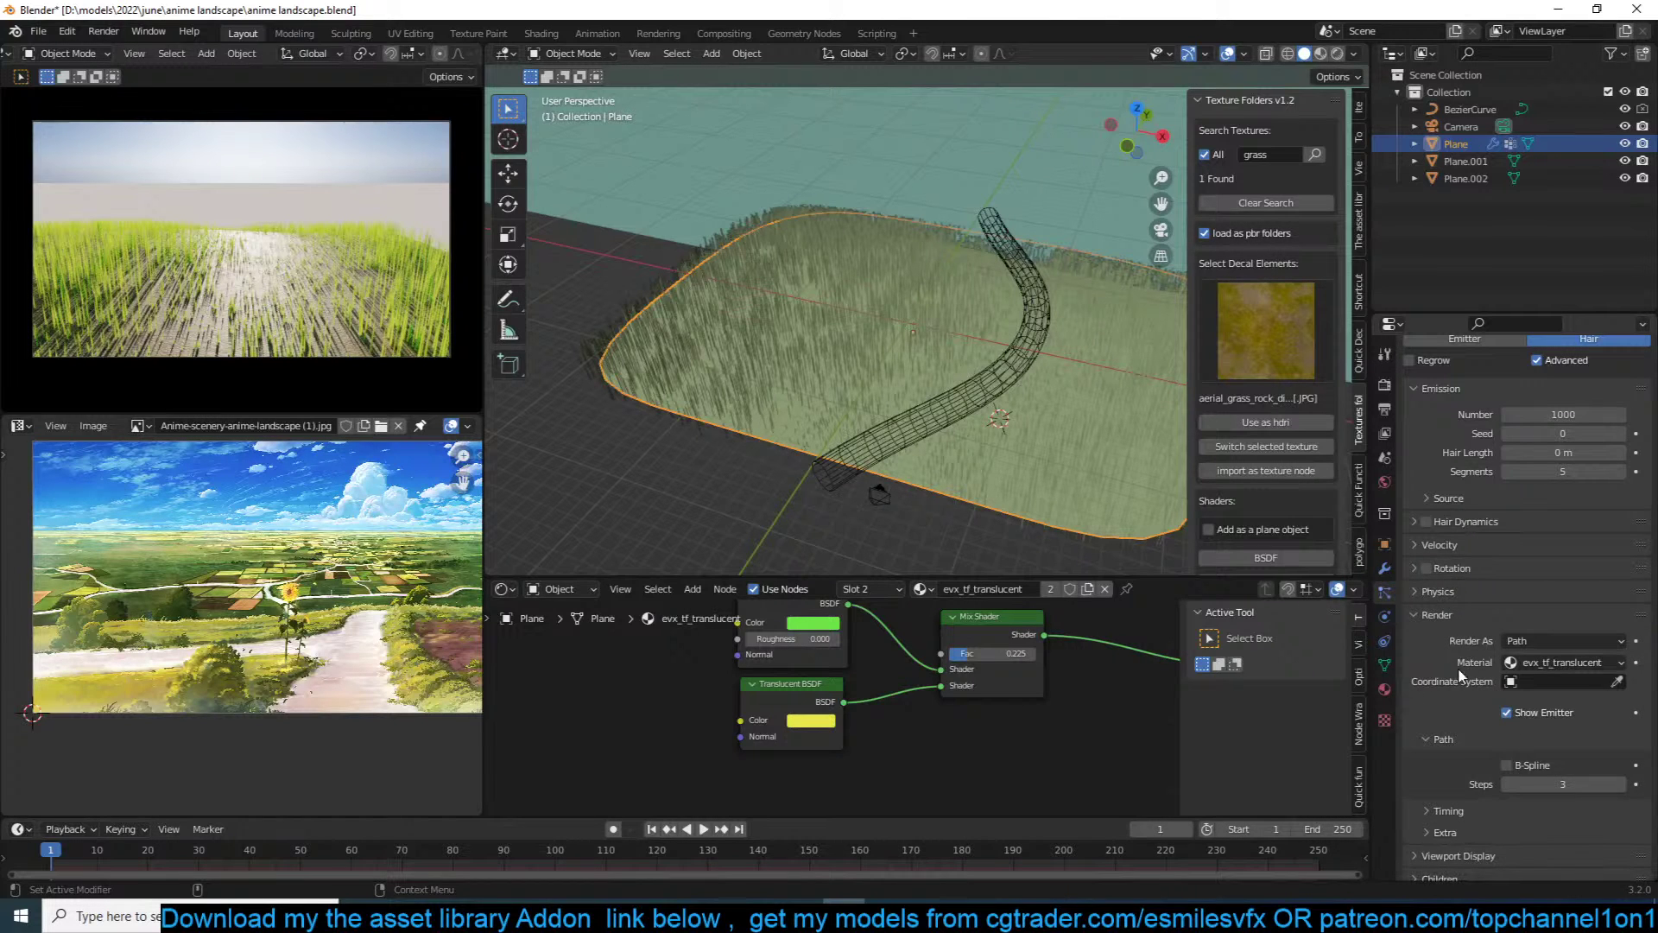
click(1451, 684)
click(1451, 682)
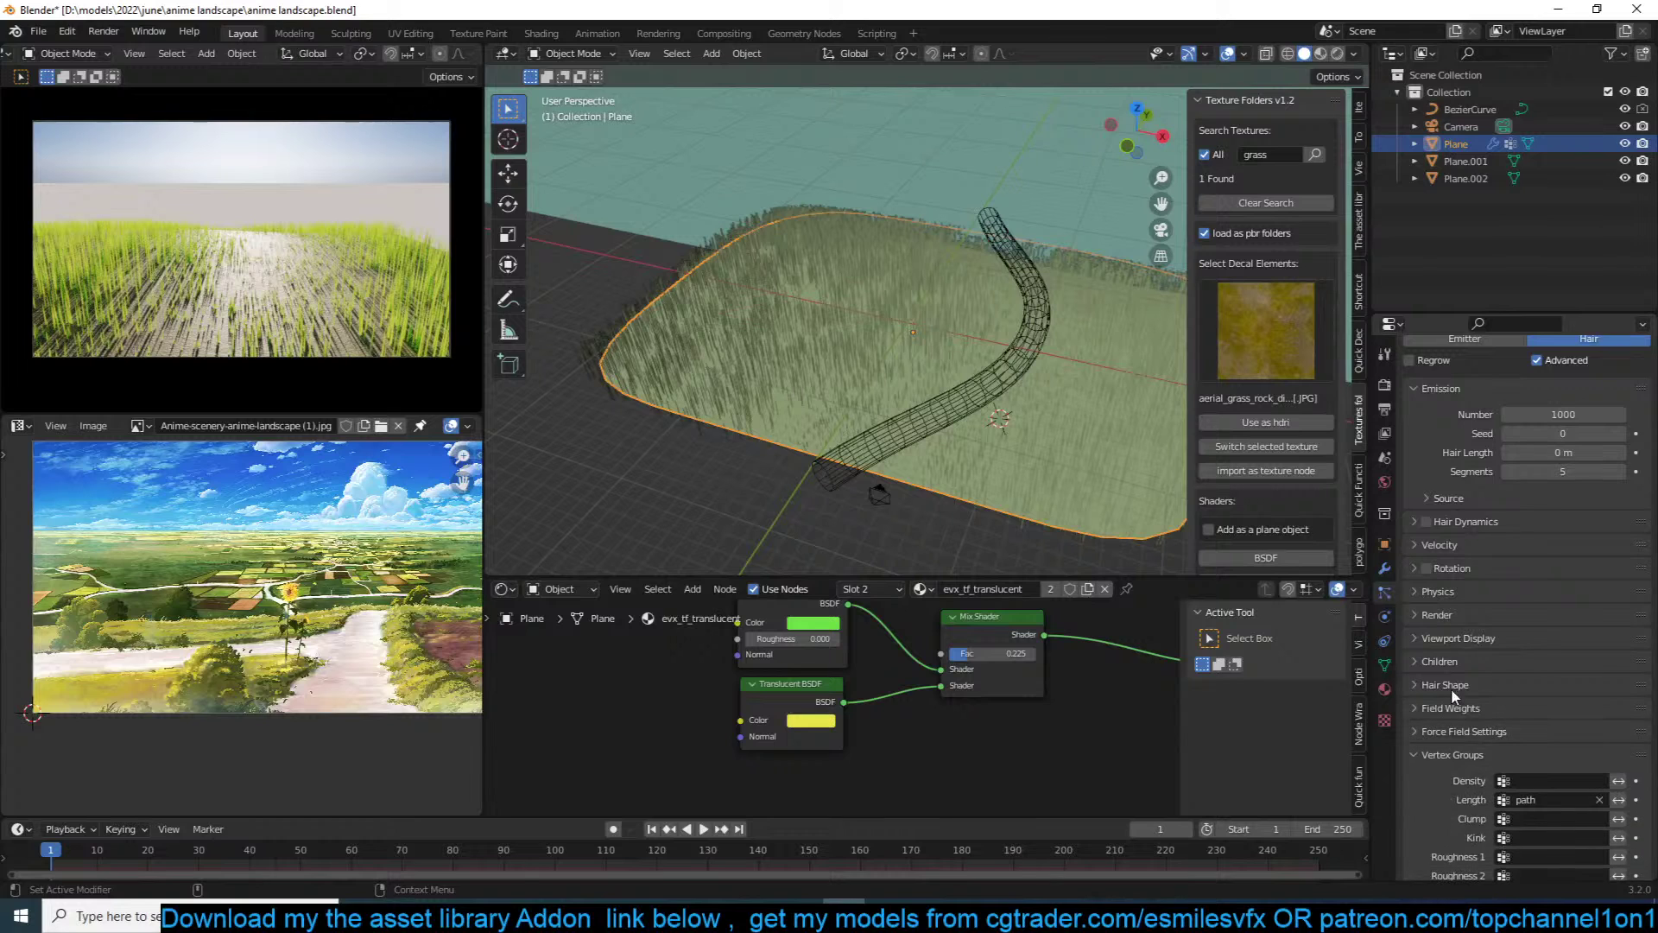
click(1453, 753)
click(1473, 707)
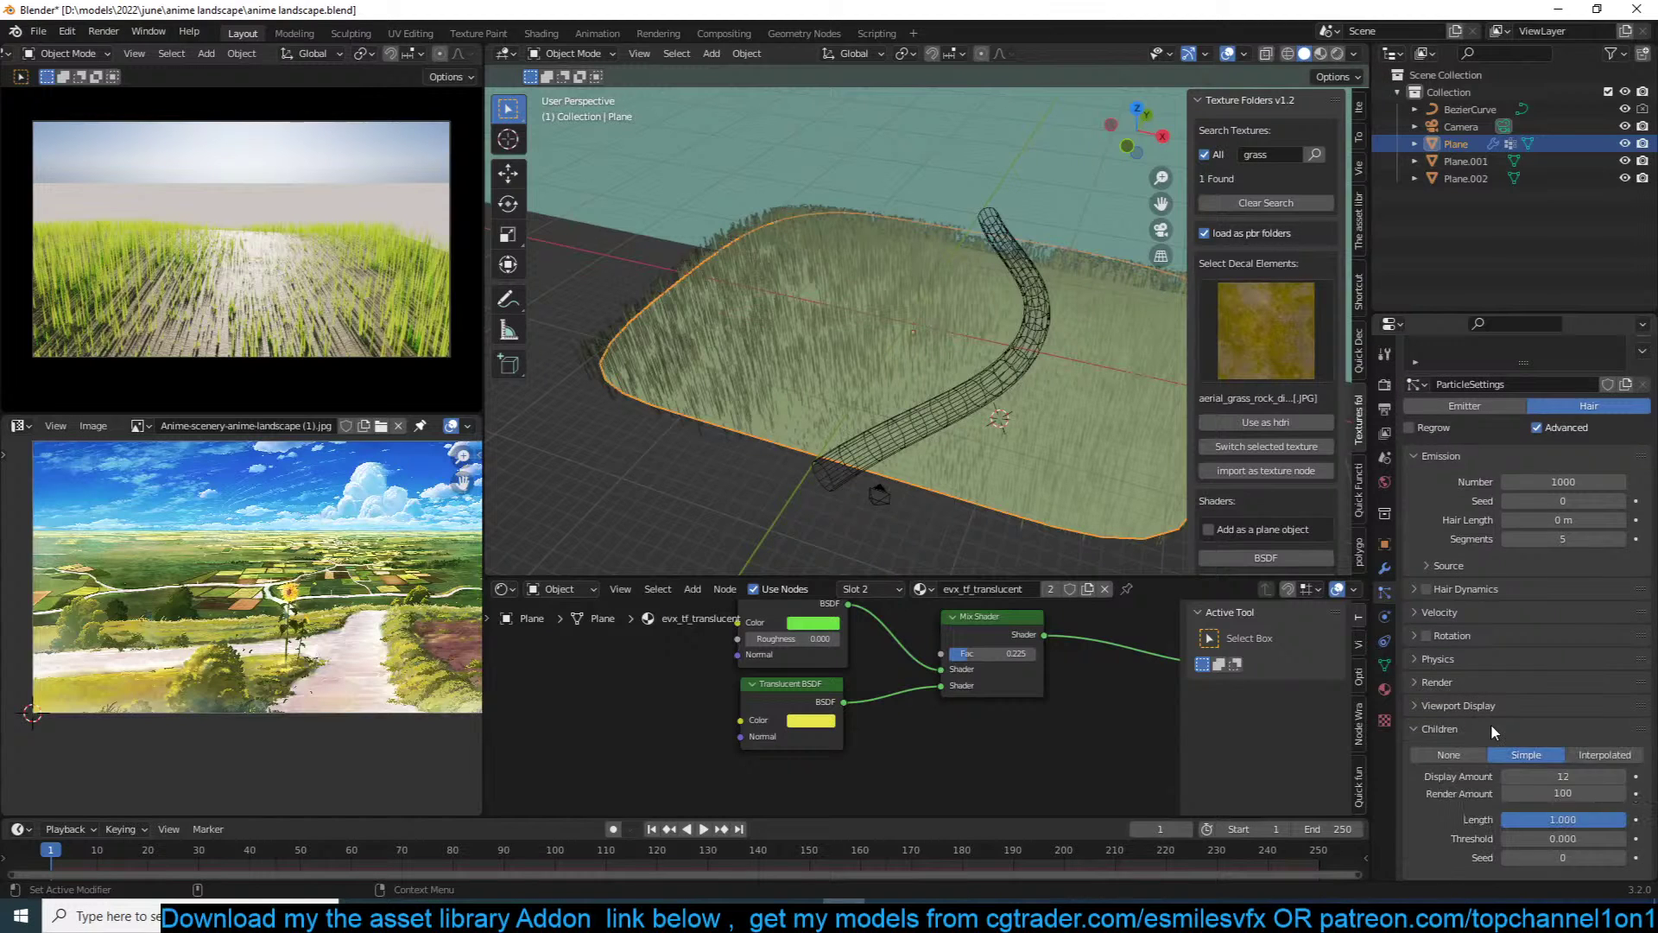
scroll(1490, 724, down, 5)
click(1457, 707)
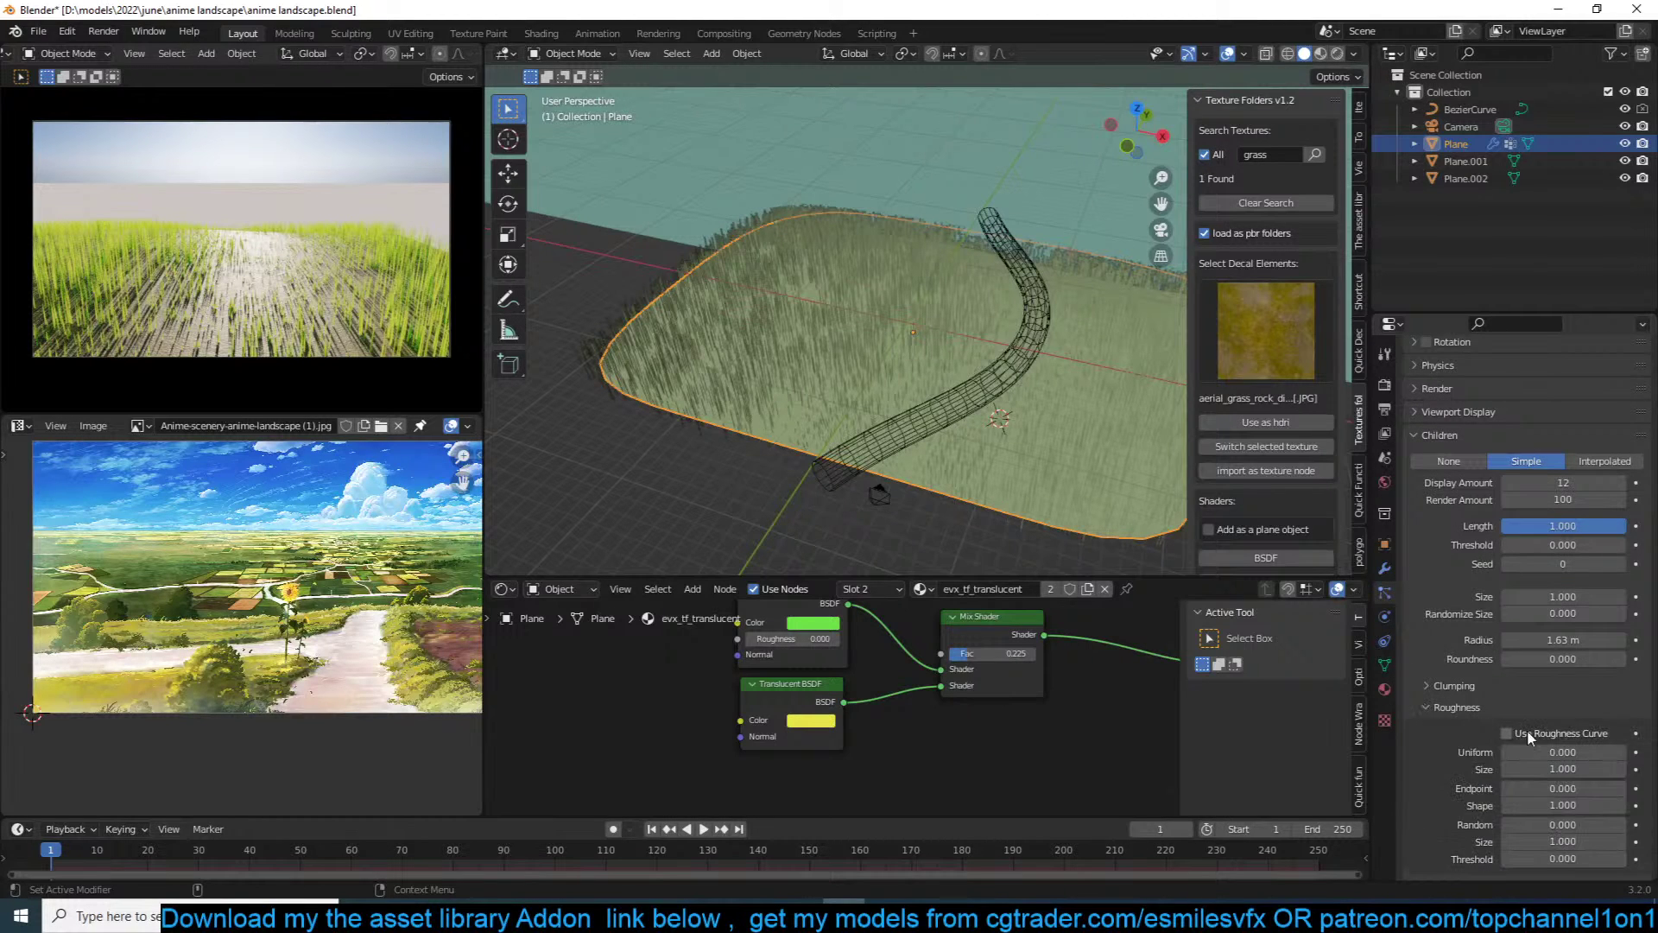
click(1569, 752)
key(BackSpace)
text(.10)
key(Return)
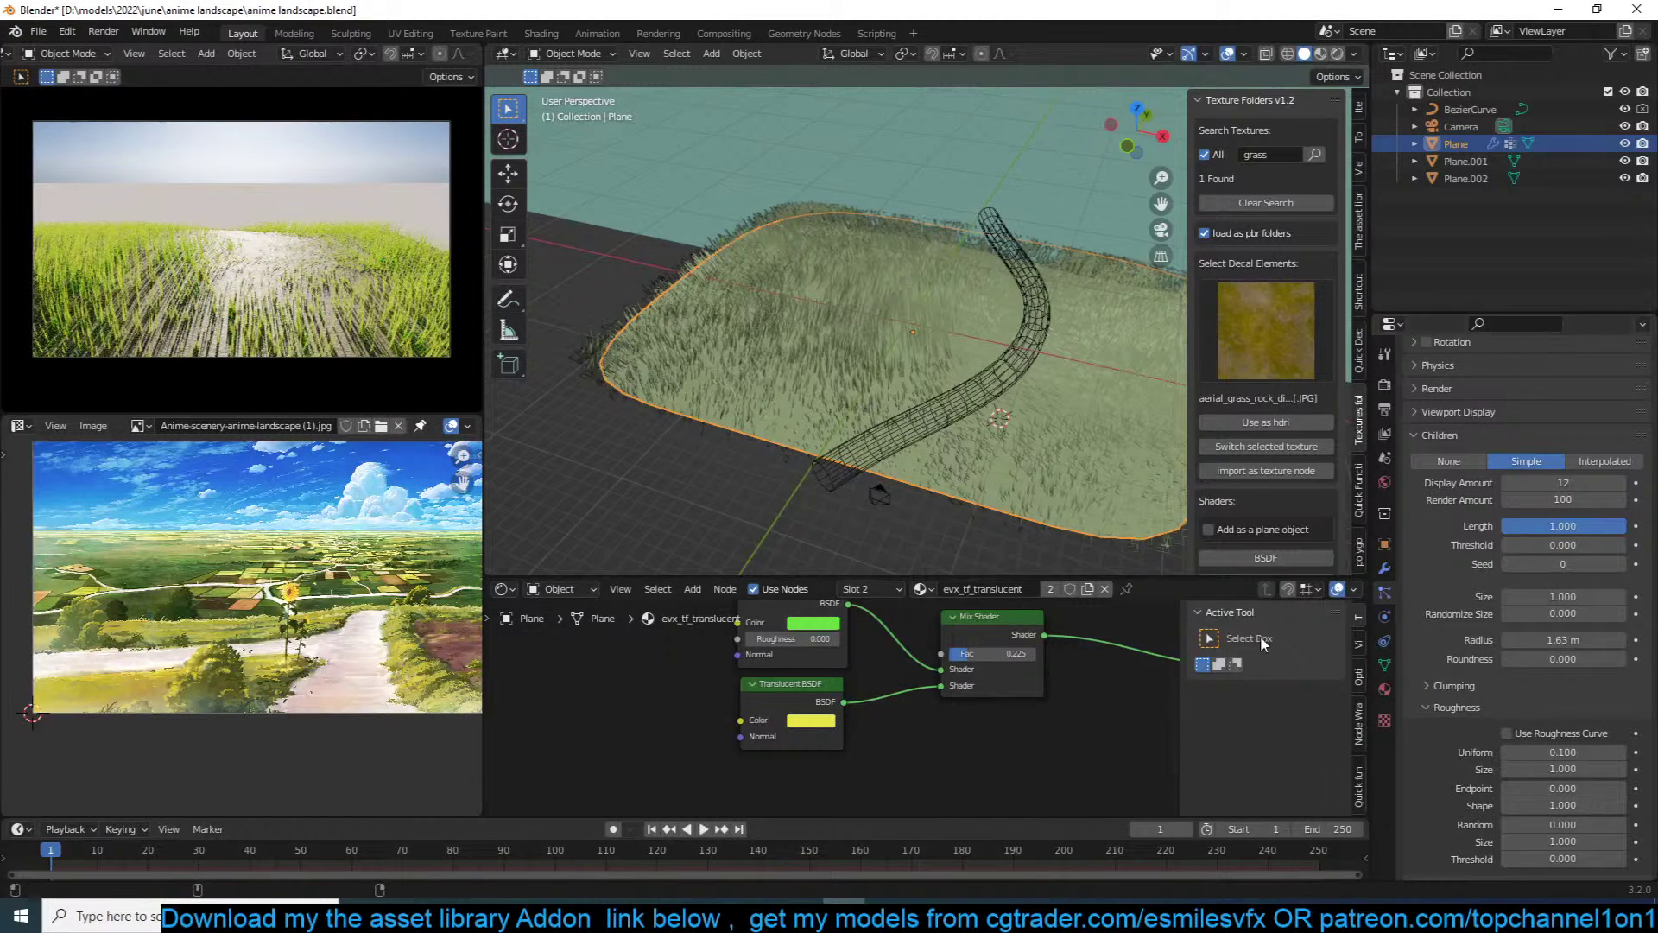
click(1551, 752)
key(BackSpace)
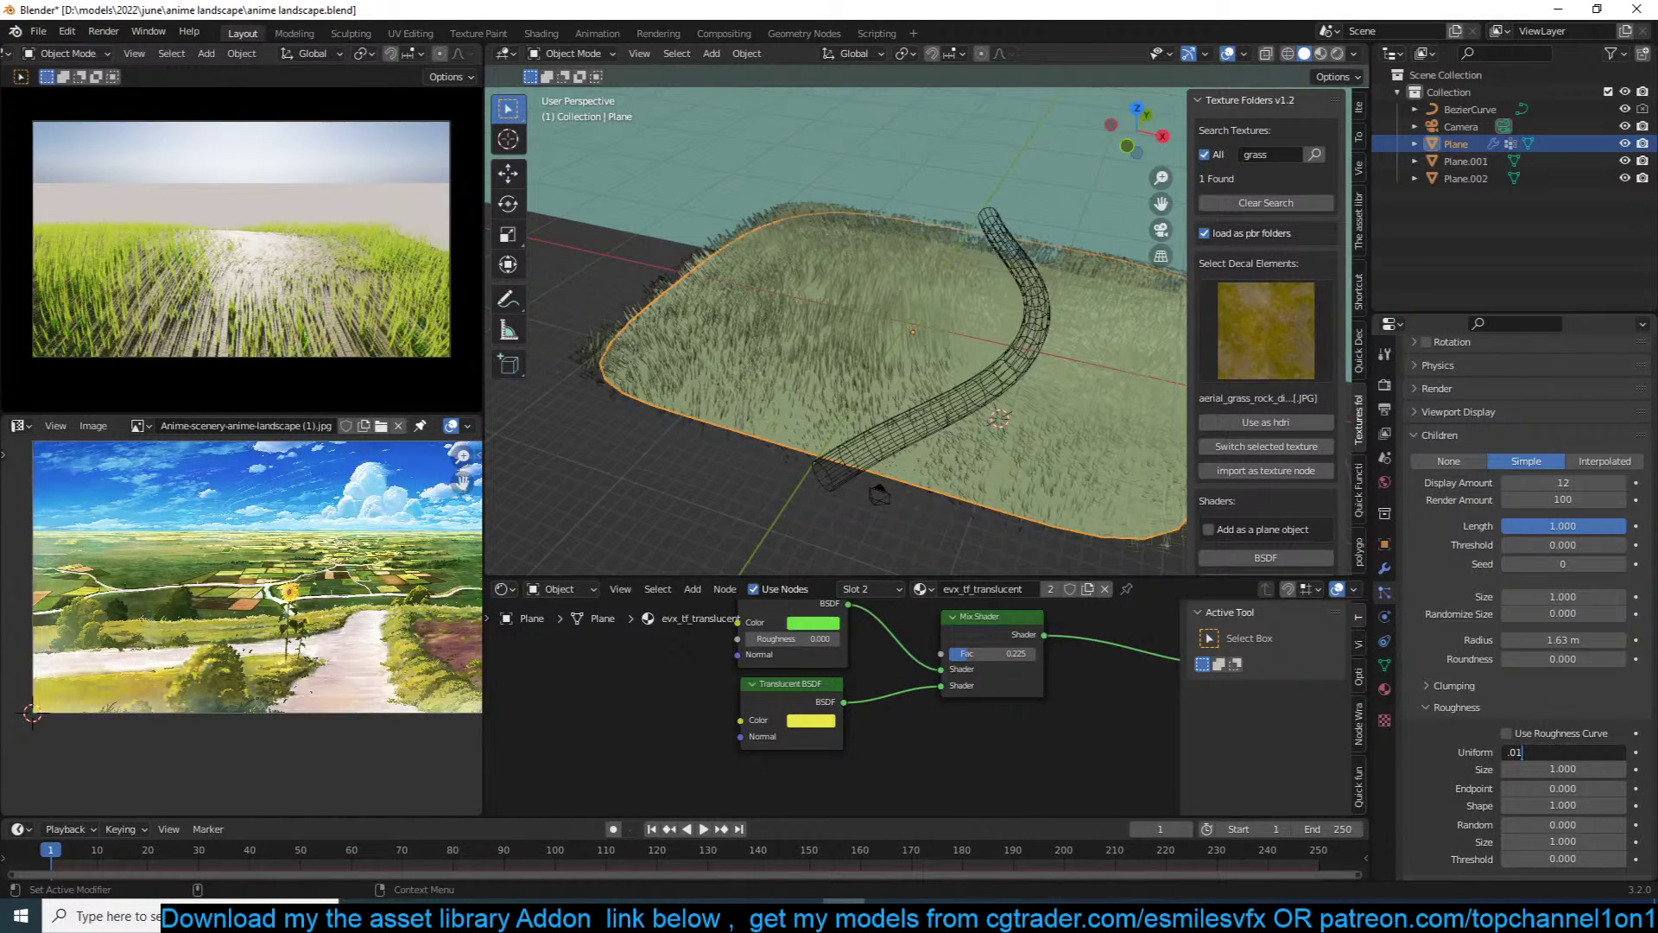
text(.01)
key(Return)
click(1564, 752)
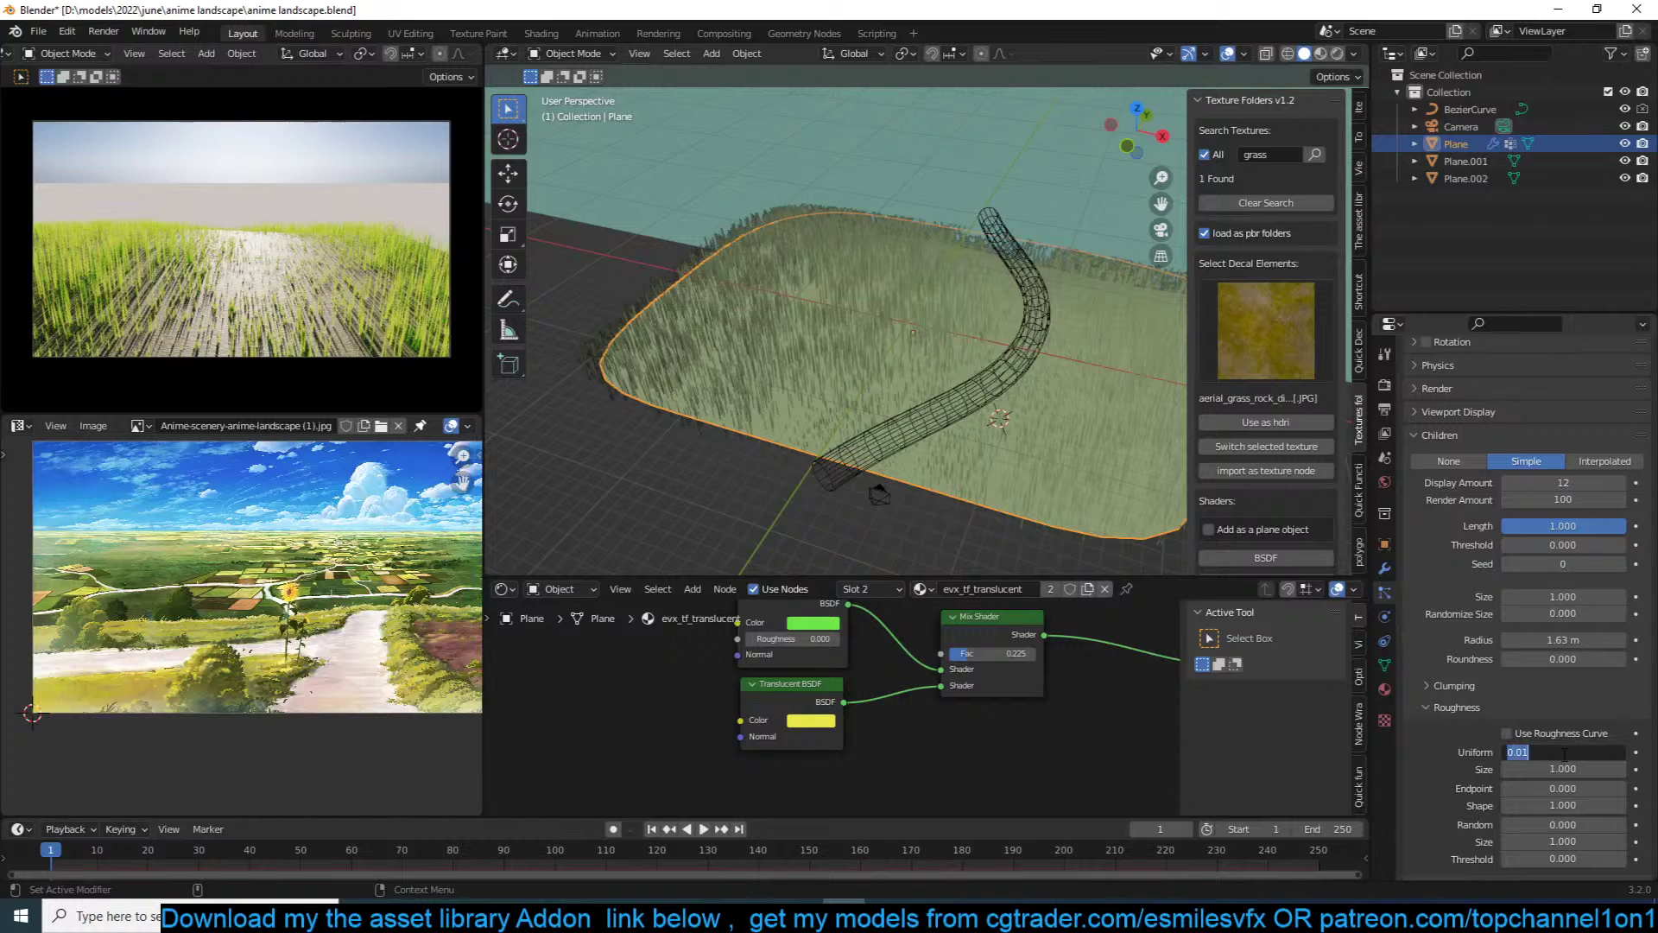
key(Return)
Step: Set the child hairs' uniform roughness size to 2 and their display amount to 50
click(1504, 769)
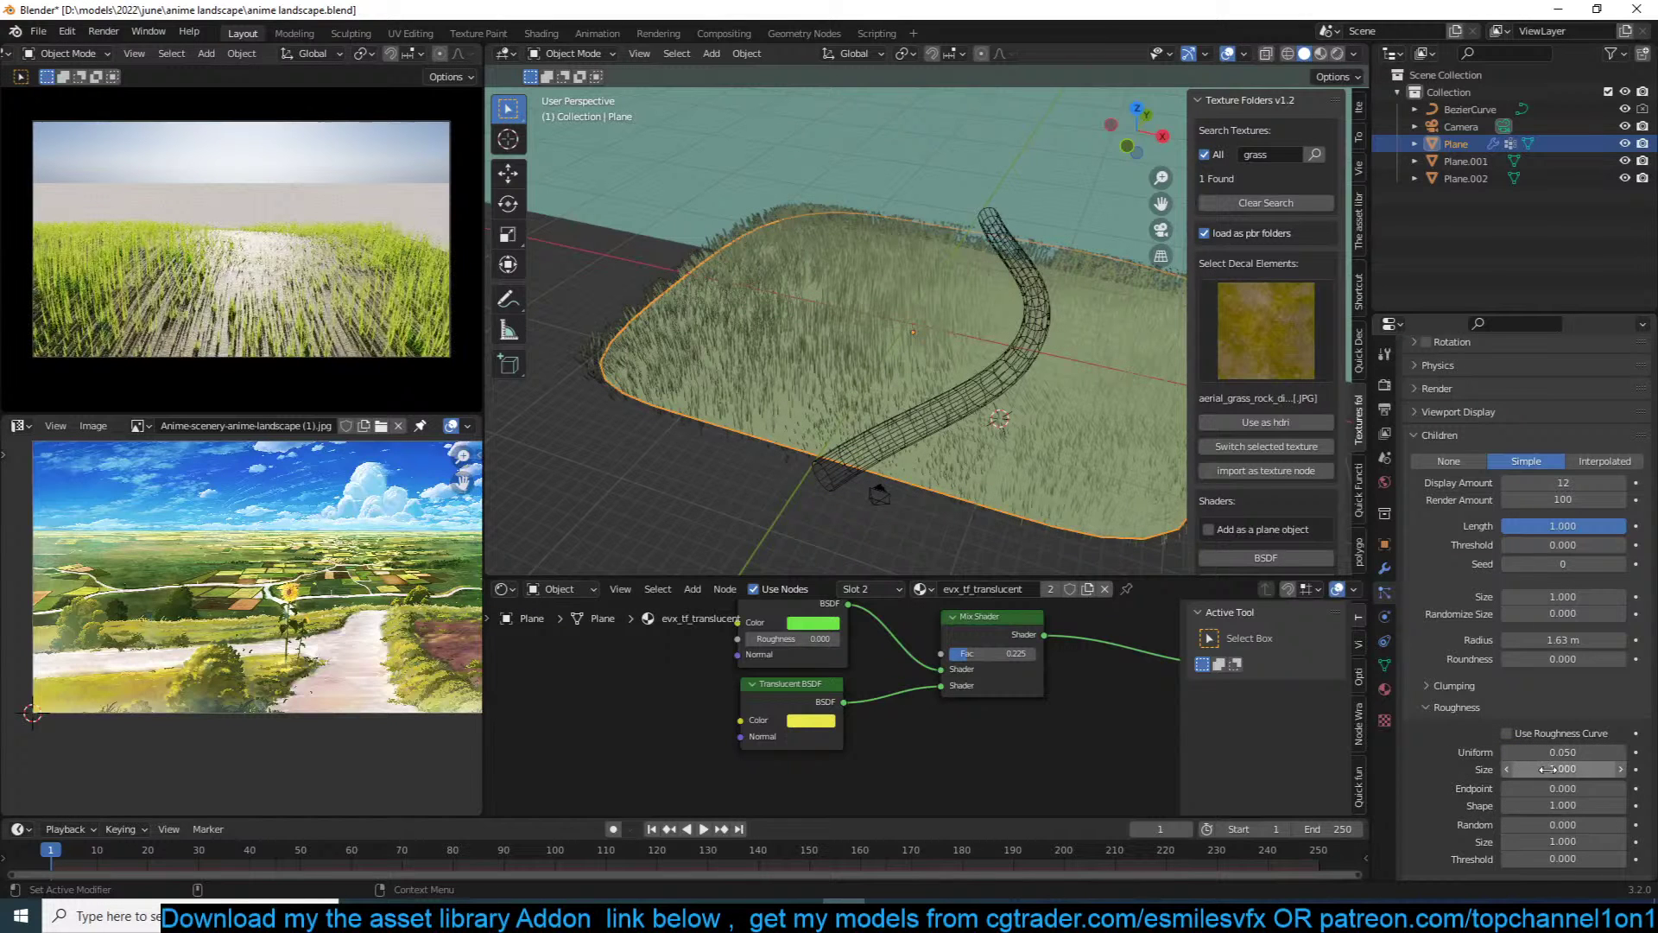
text(2)
key(Return)
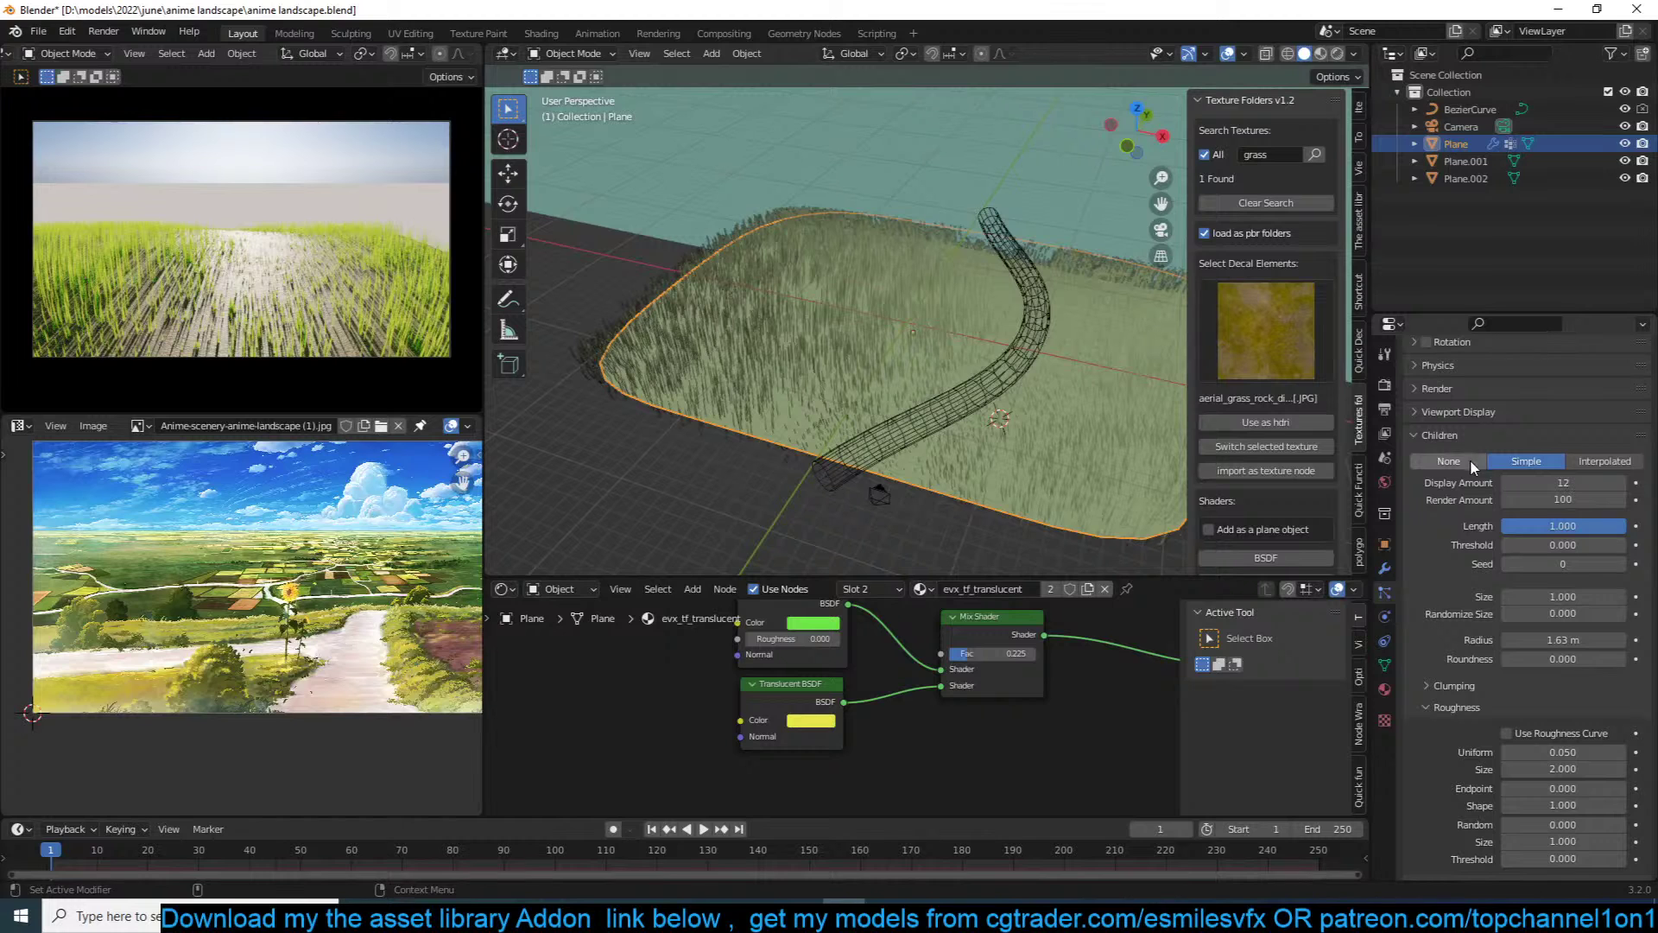
click(1585, 480)
text(50)
key(Return)
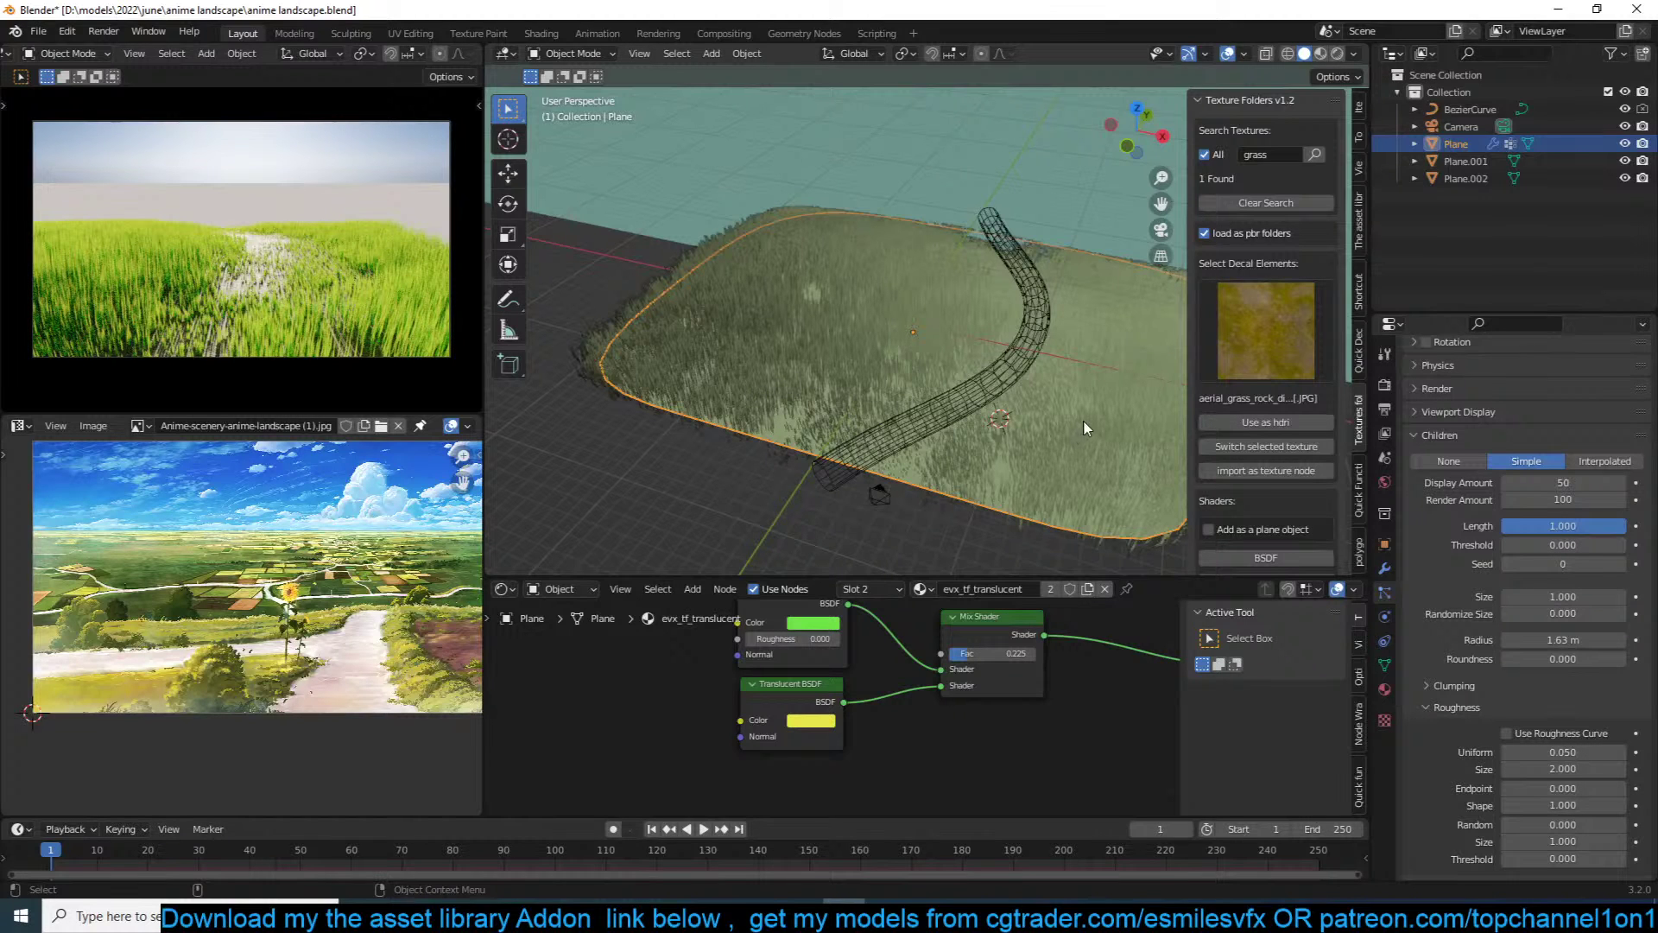
Step: Change the ground plane's Vertex Weight Proximity falloff type to Median Step
click(1385, 568)
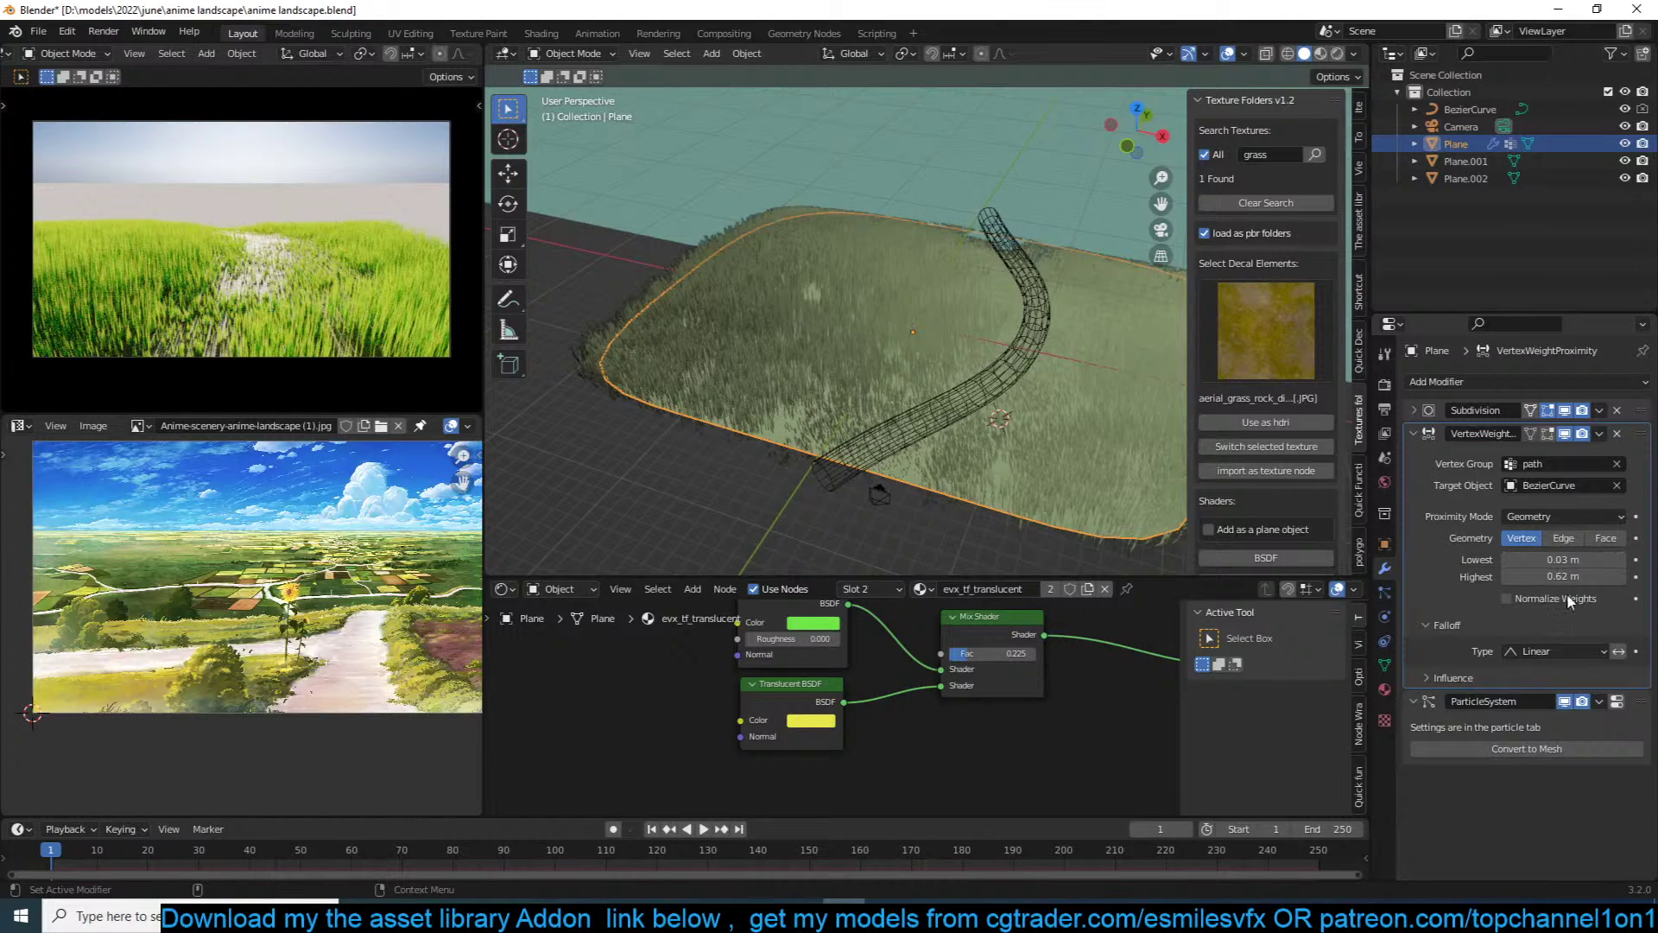
click(1552, 649)
click(1521, 805)
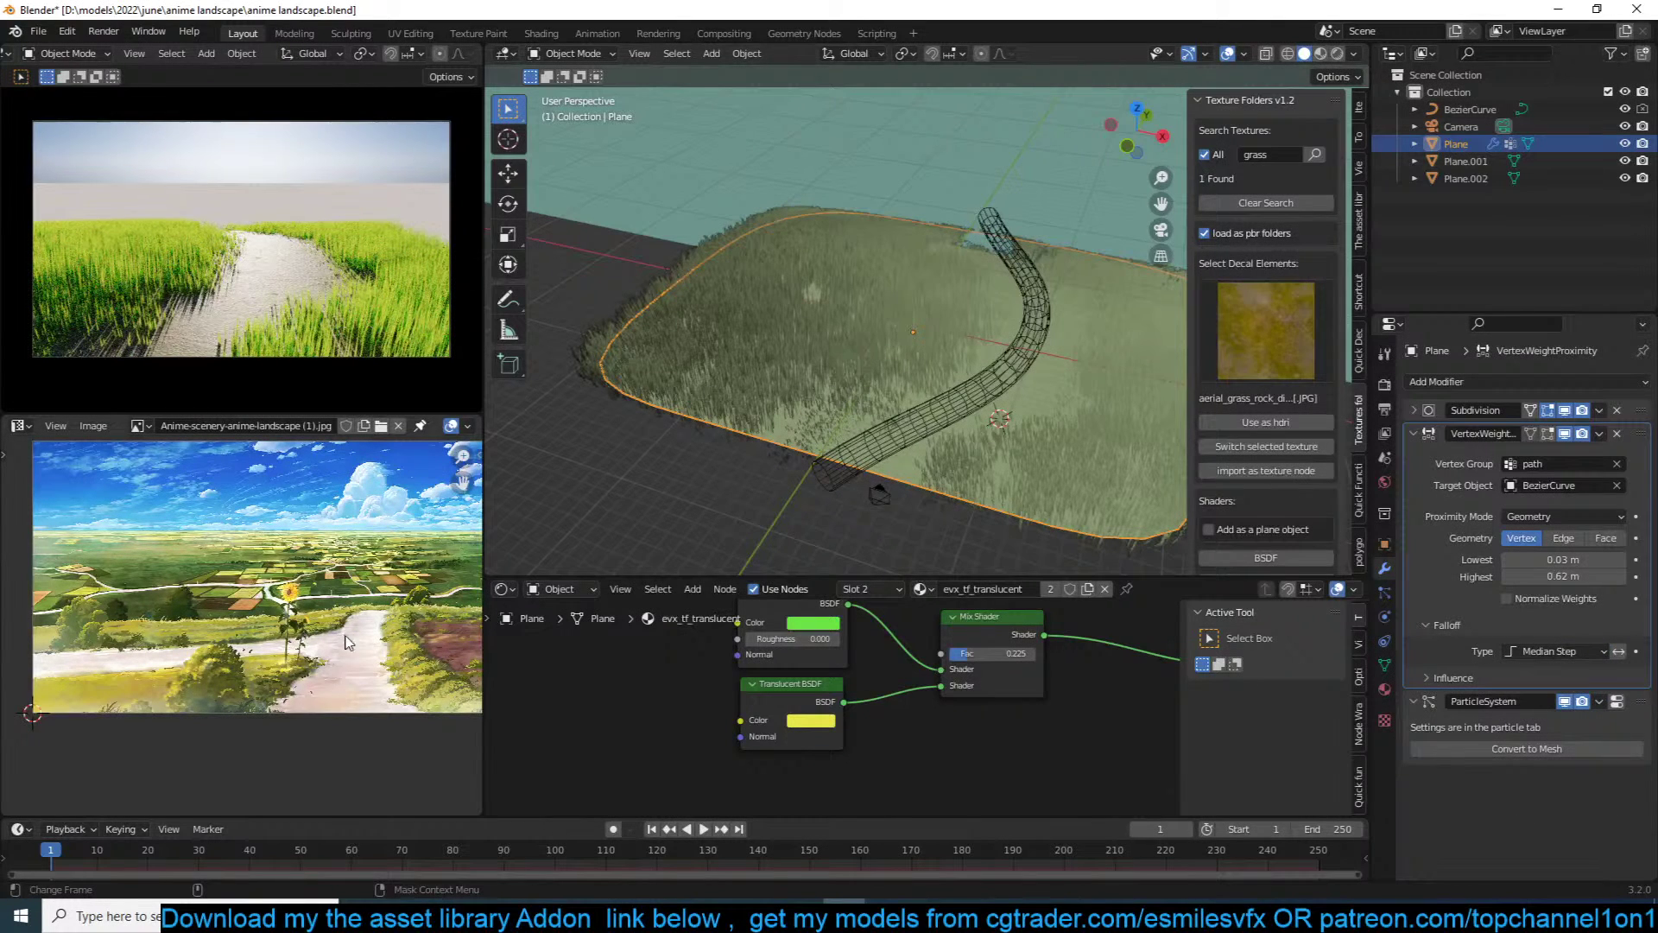
Step: In top view, draw a side branch onto the surface in the path curve, from the bend to the field's opposite edge
middle_drag(820, 380, 988, 320)
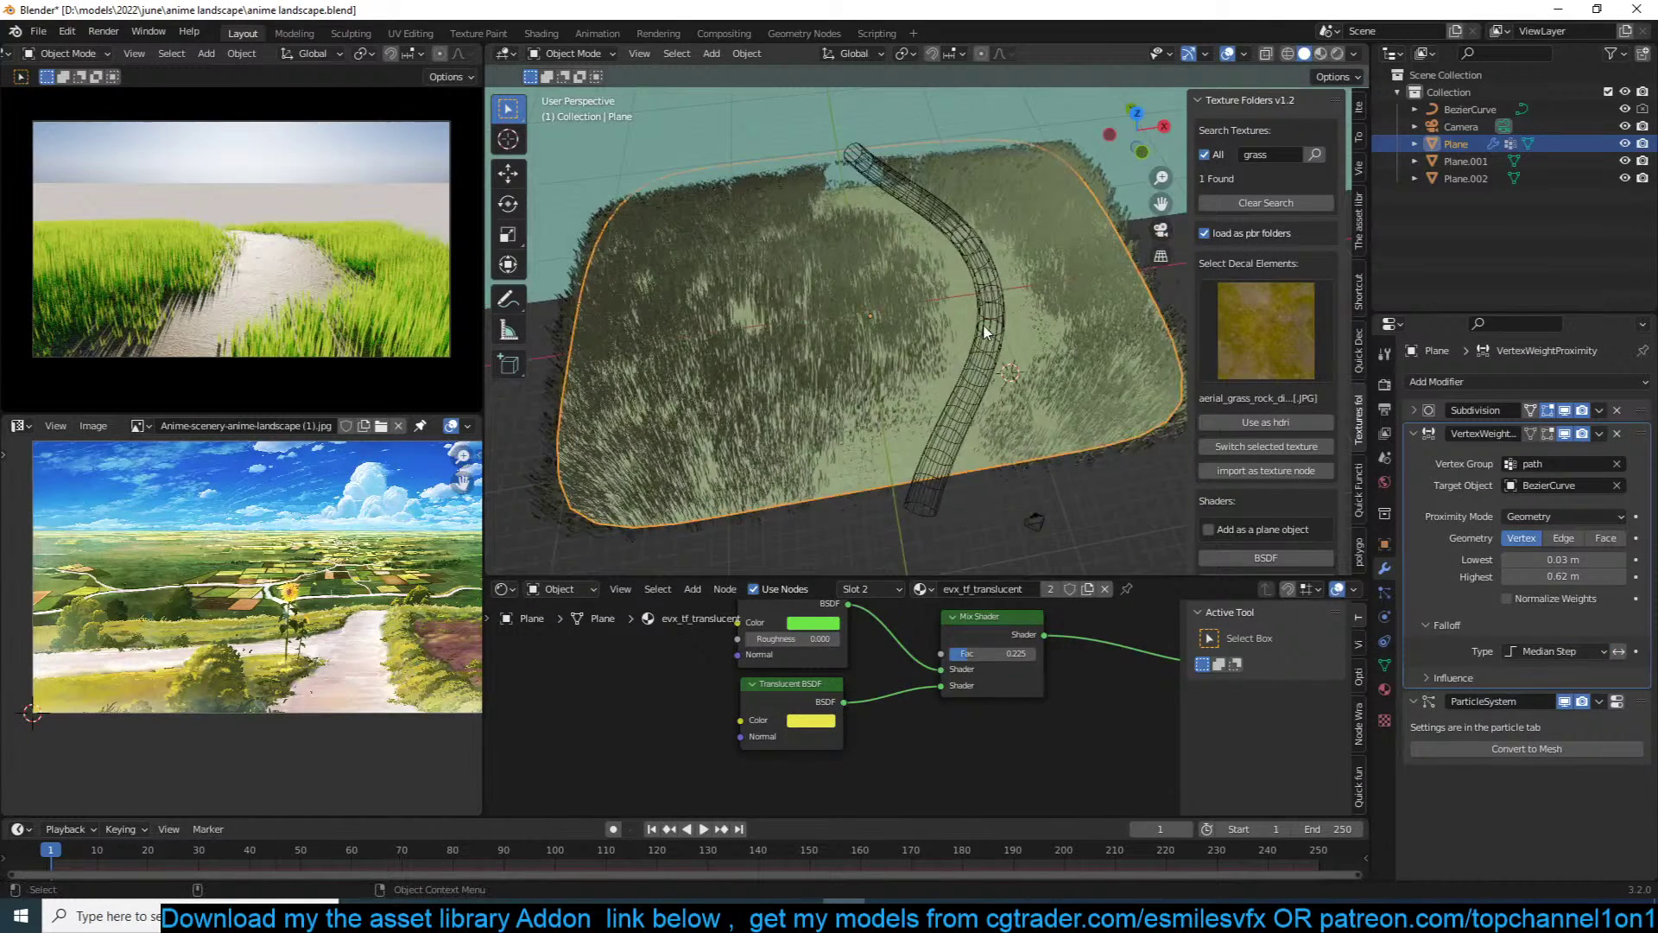
click(991, 325)
key(KP_7)
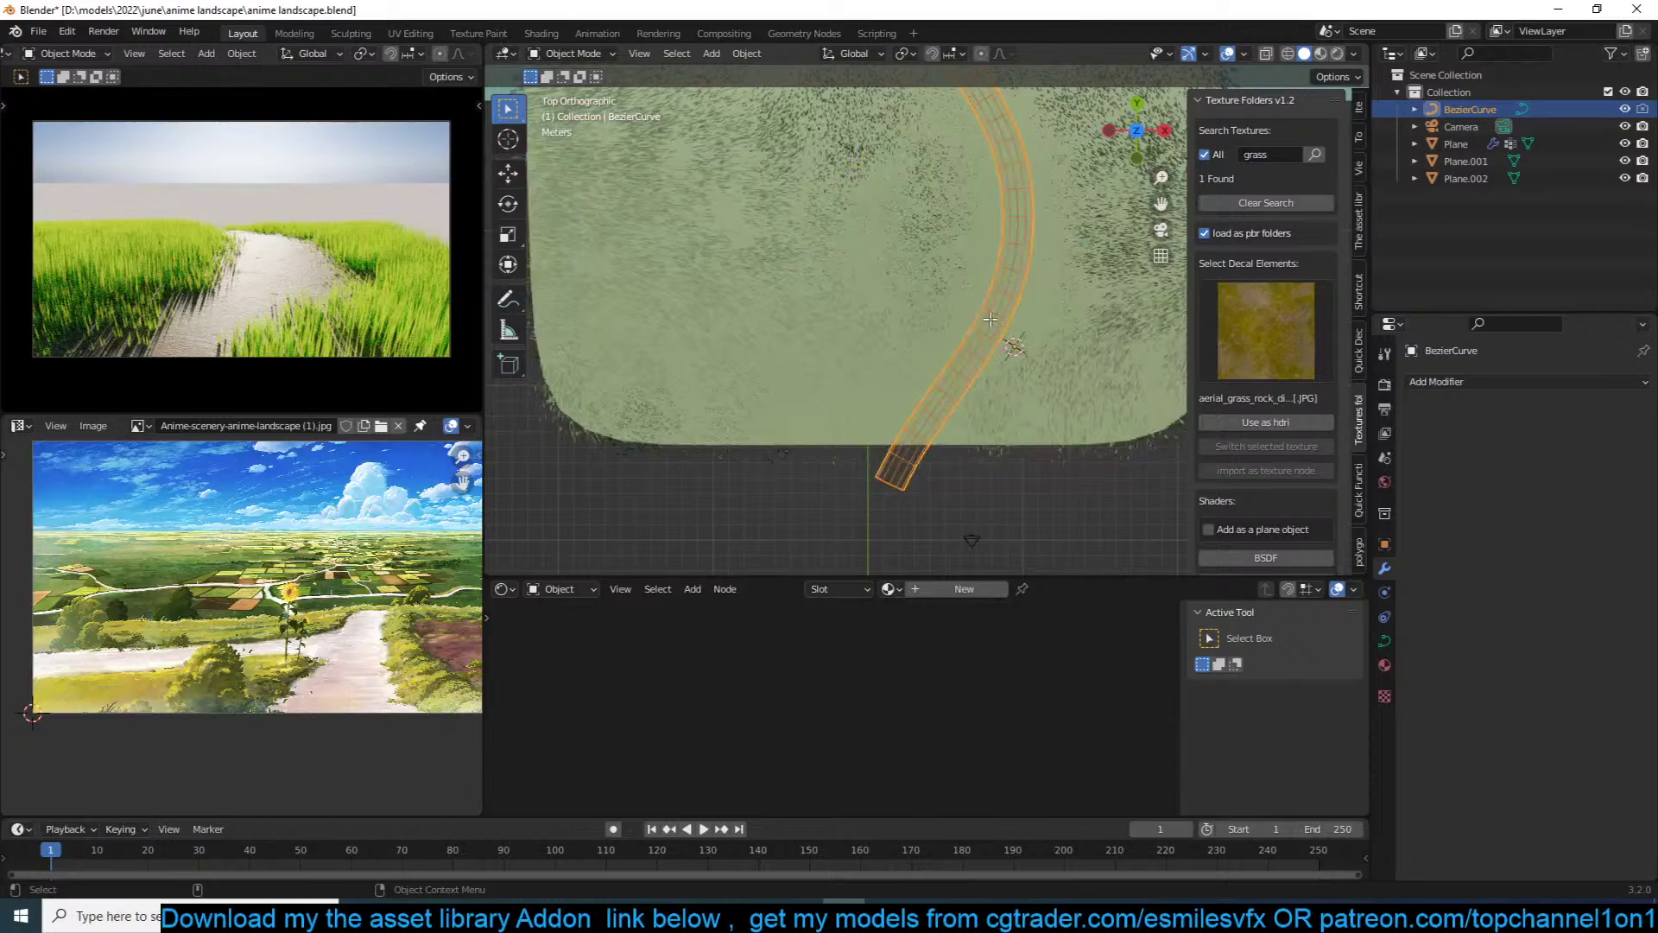
key(Tab)
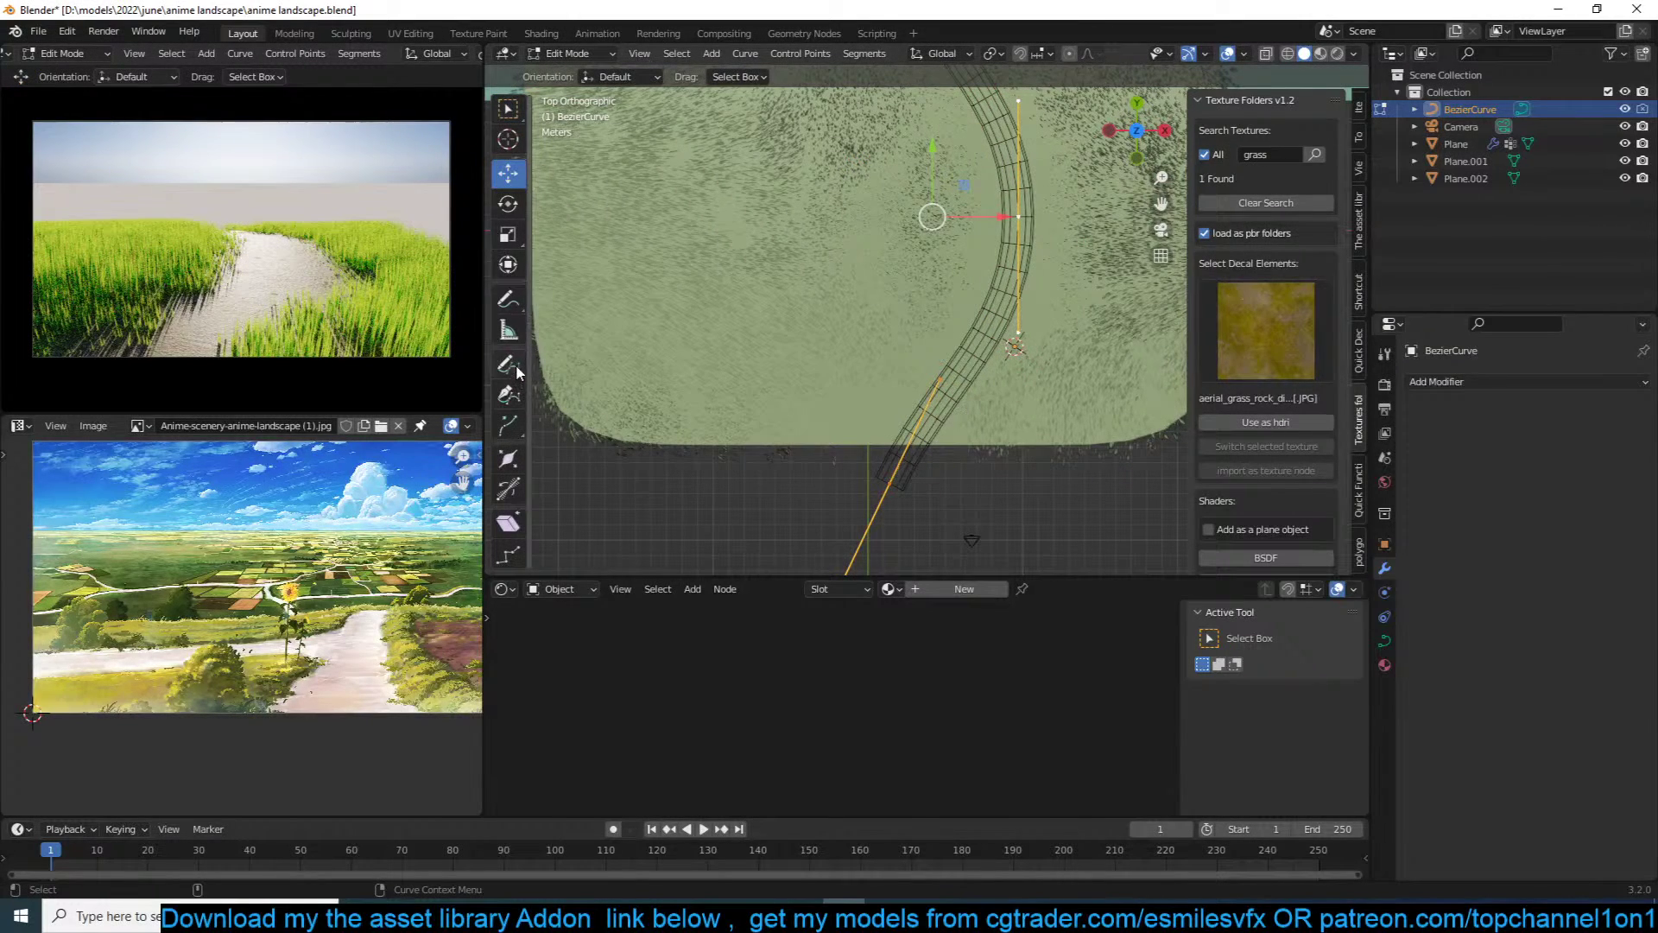
click(515, 367)
mouse_move(709, 264)
shift+middle_down()
mouse_move(846, 395)
mouse_move(771, 378)
shift+middle_up()
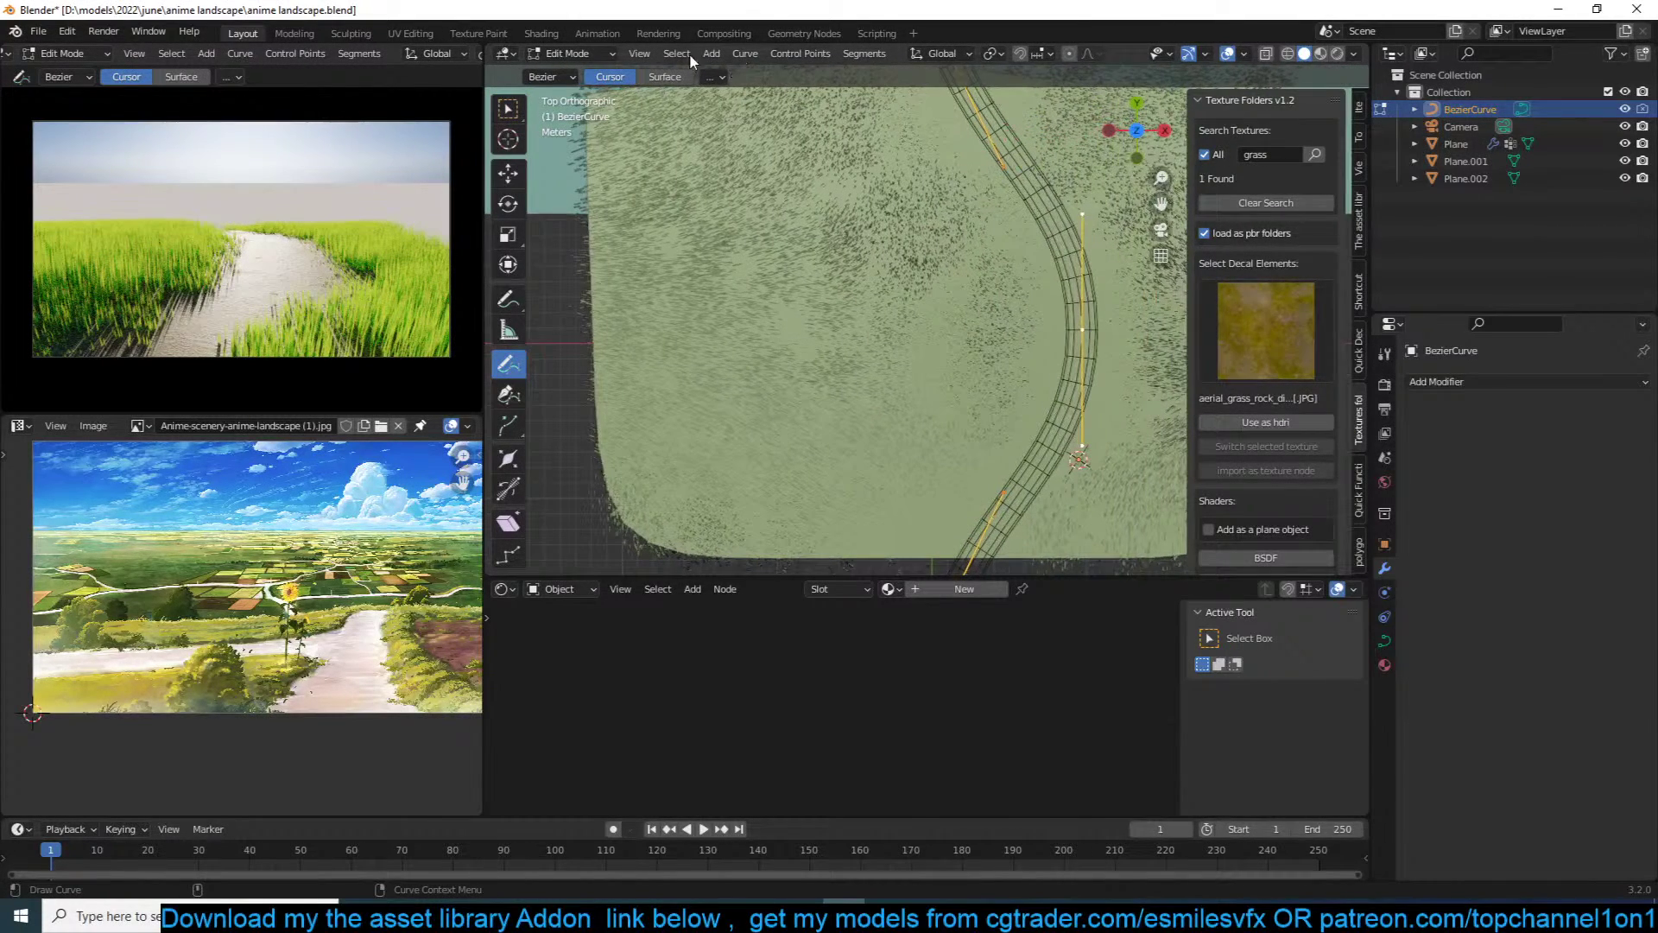
click(665, 77)
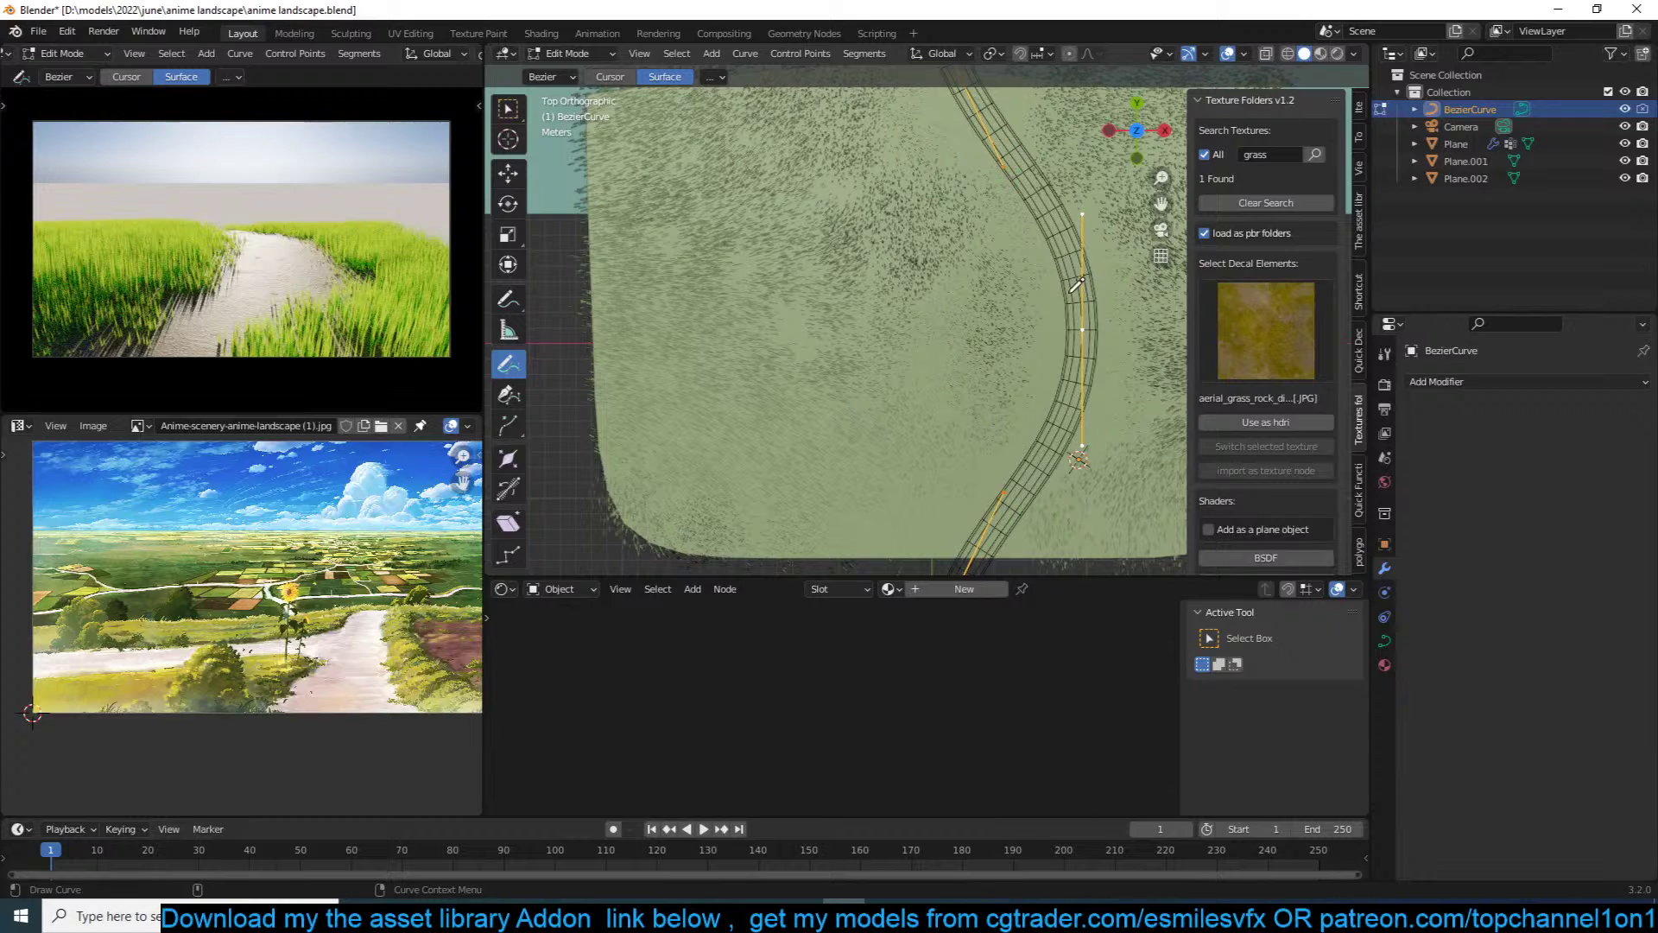
drag(1075, 272, 618, 308)
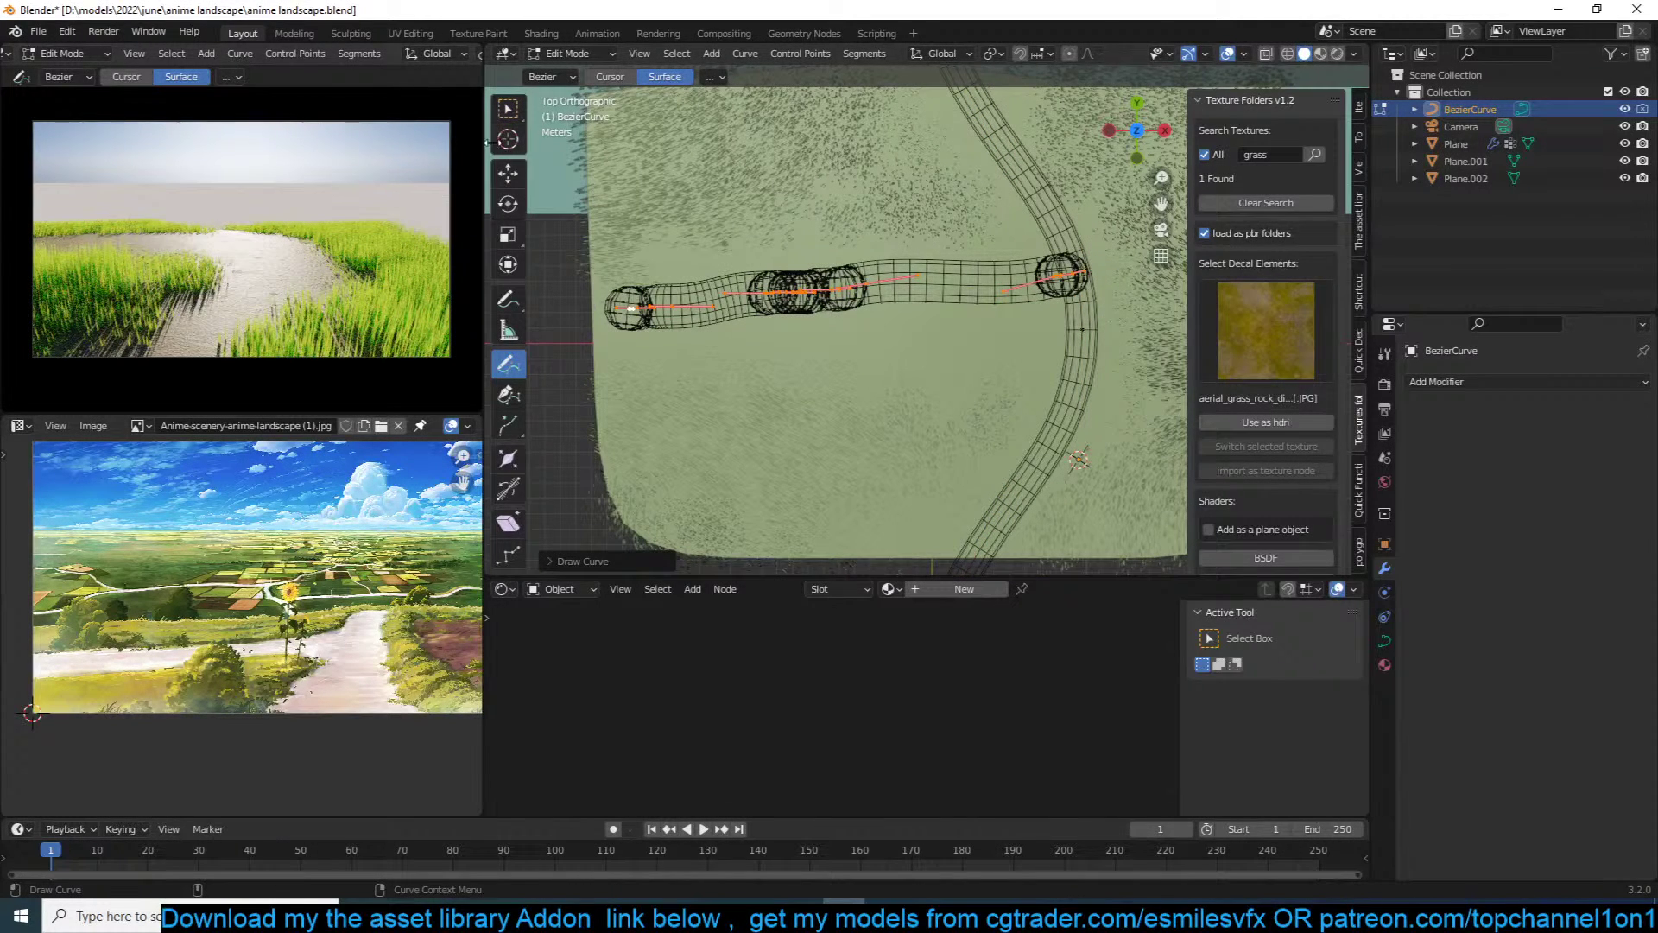
key(Tab)
Step: Deselect the branched path curve and save the file
middle_drag(864, 346, 800, 267)
click(790, 267)
middle_drag(929, 264, 831, 273)
middle_drag(1166, 288, 823, 279)
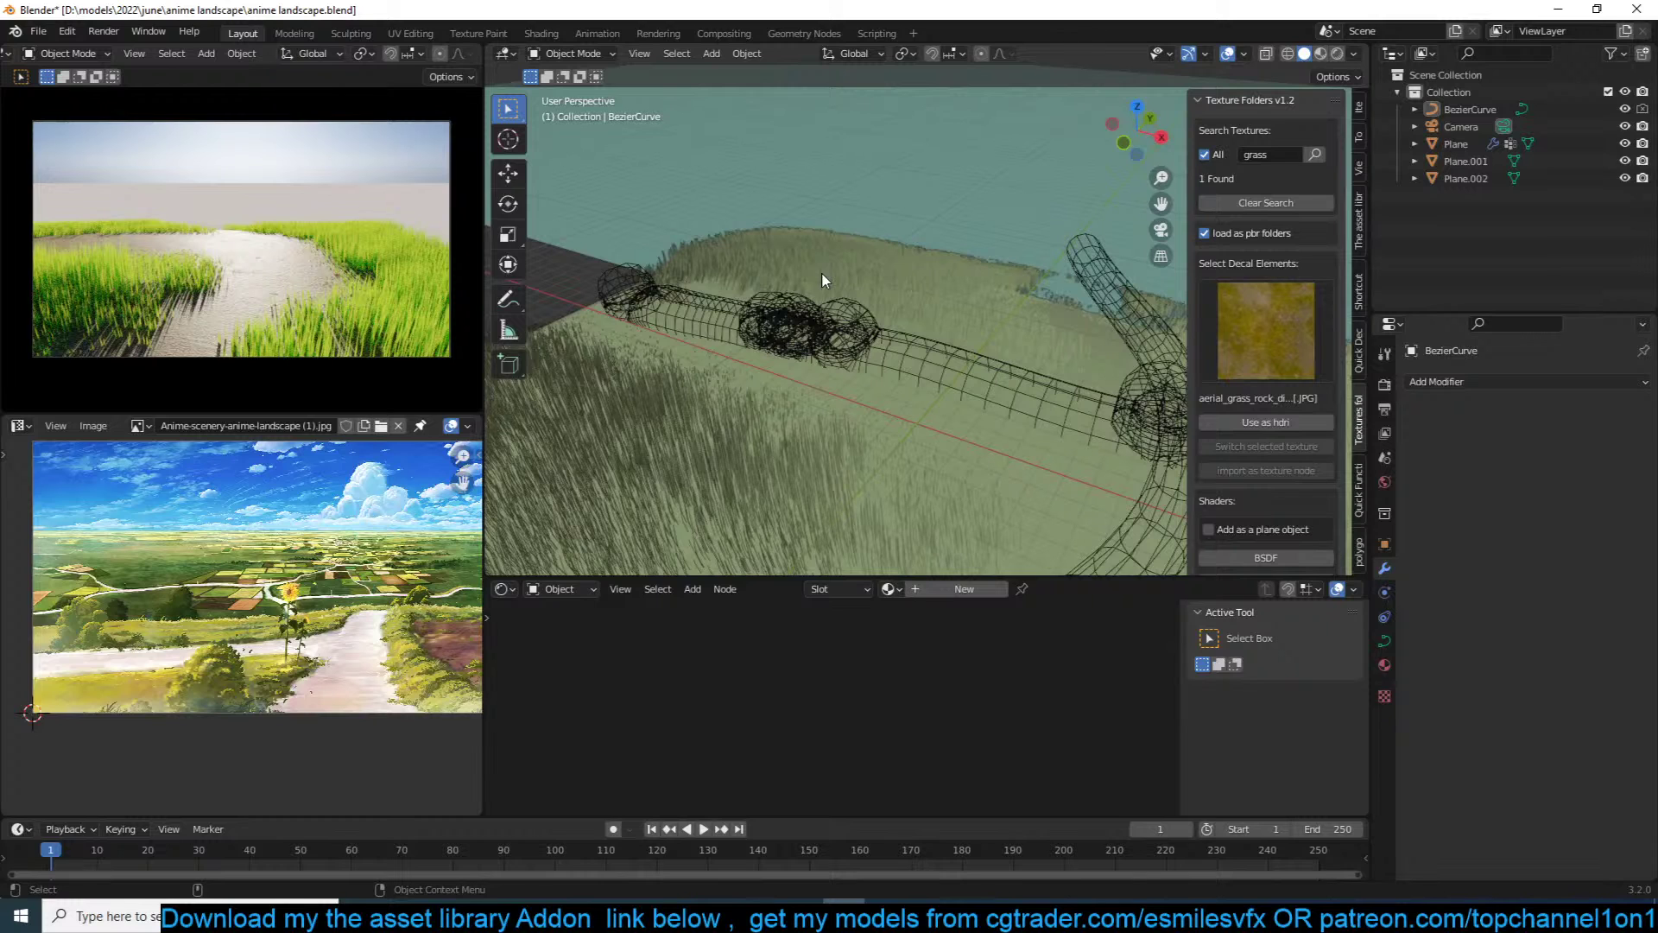
scroll(450, 64, down, 5)
key(ctrl+s)
Step: Add a new mesh plane and move it above the far edge of the grass field
shift+middle_drag(1003, 300, 689, 282)
scroll(876, 310, down, 4)
key(z)
click(858, 283)
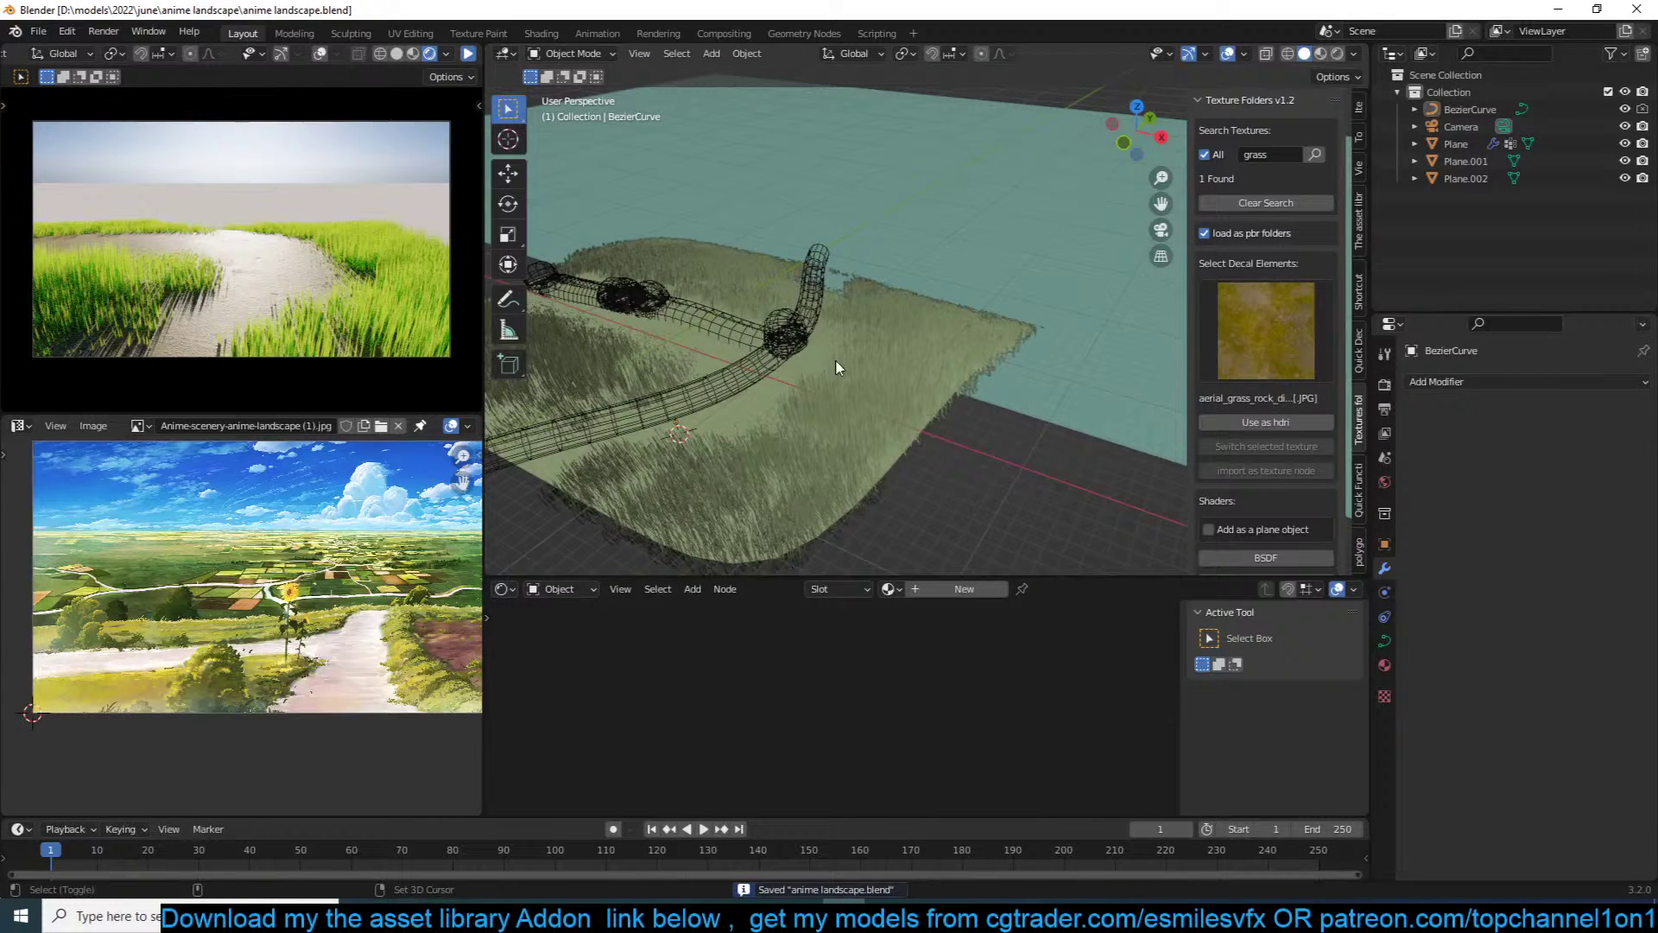
key(shift+a)
mouse_move(943, 397)
click(1040, 404)
key(g)
click(1071, 306)
click(1321, 53)
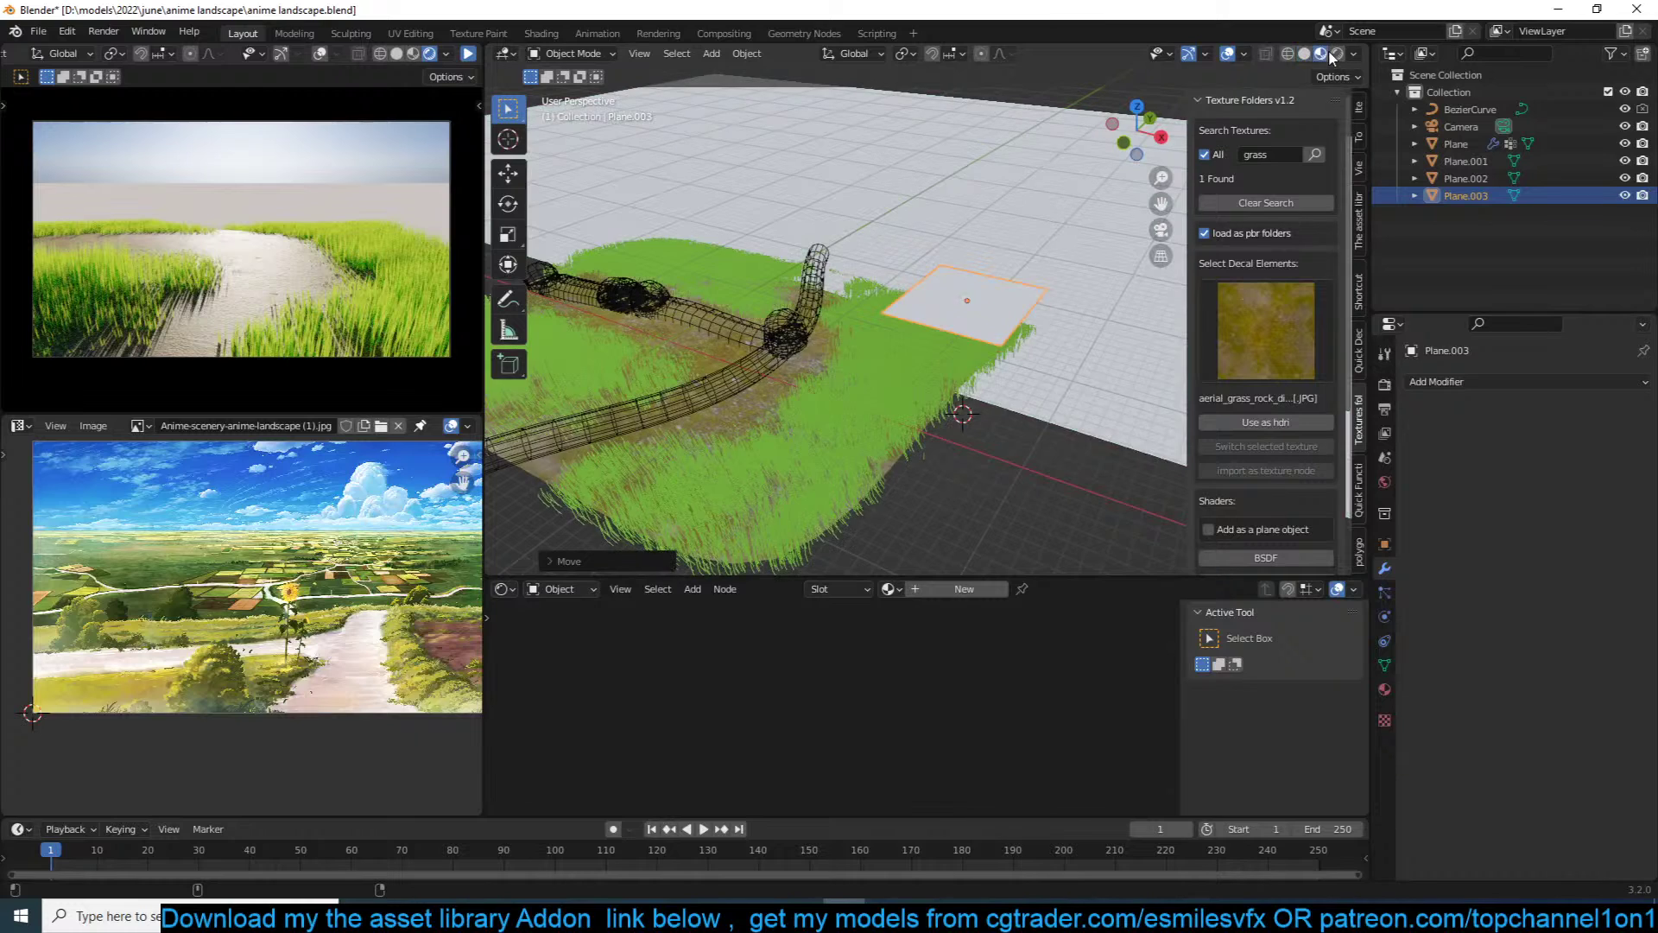
scroll(988, 291, up, 2)
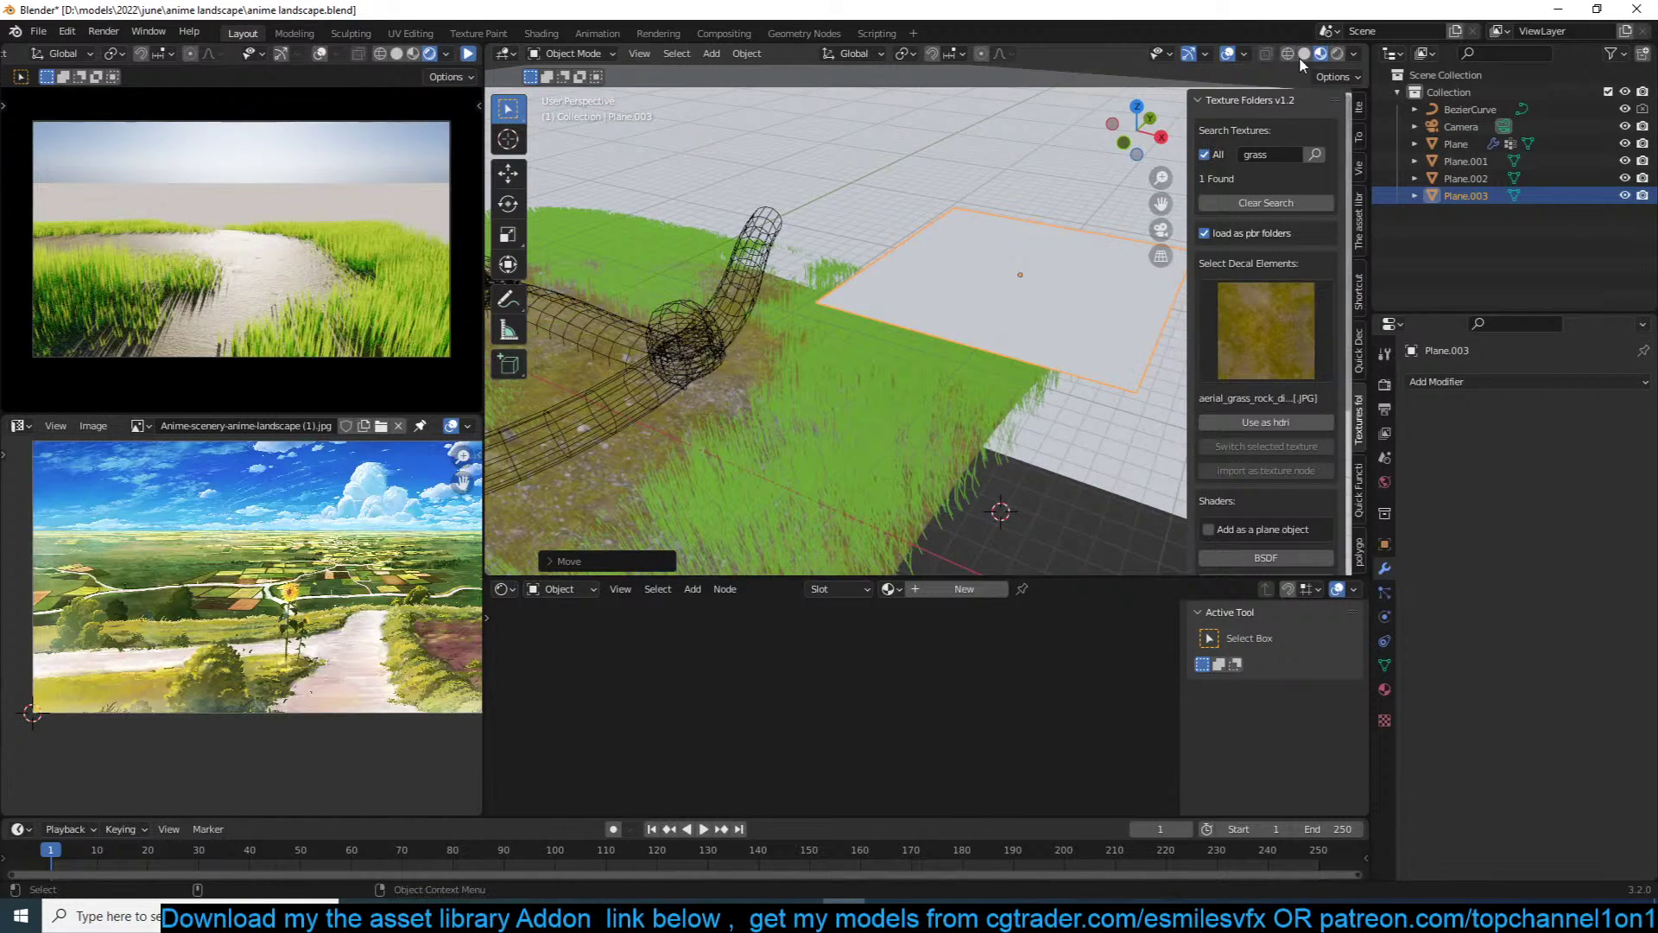
click(1304, 53)
Step: Isolate the new plane in local view and subdivide its mesh twice in Edit Mode
key(KP_Divide)
key(Tab)
right_click(966, 215)
click(967, 213)
right_click(972, 217)
click(979, 222)
key(Tab)
middle_drag(979, 222, 851, 320)
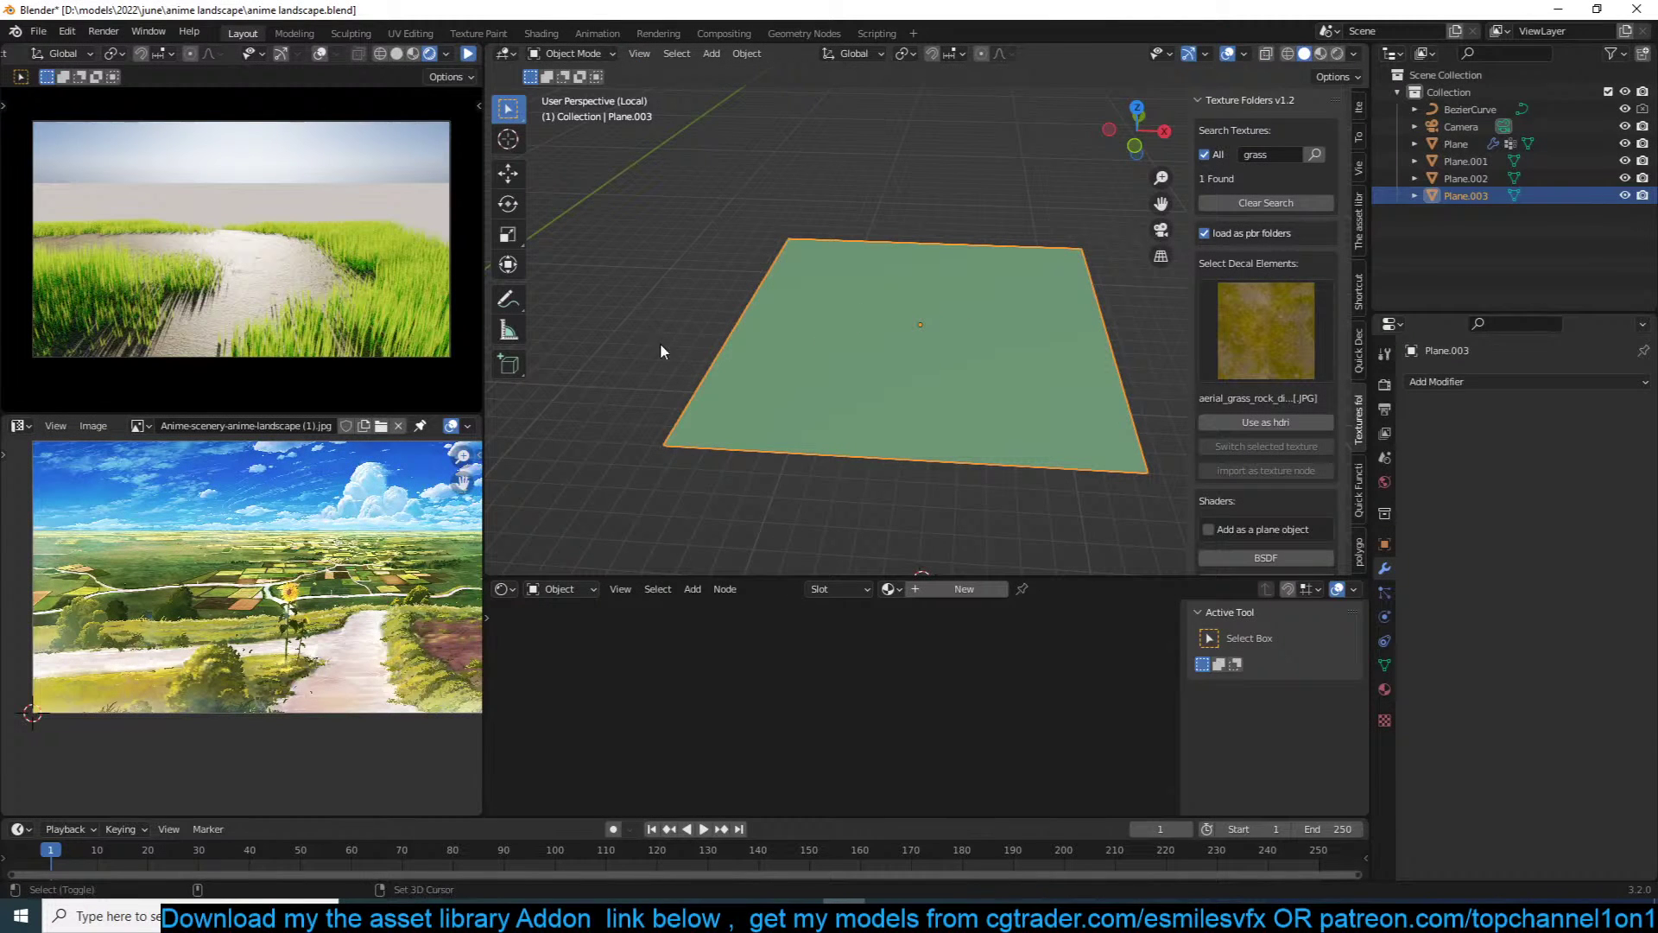
Step: Add a mesh cube at the 3D cursor, scale it down and raise it to sit above the plane
key(shift+a)
mouse_move(765, 345)
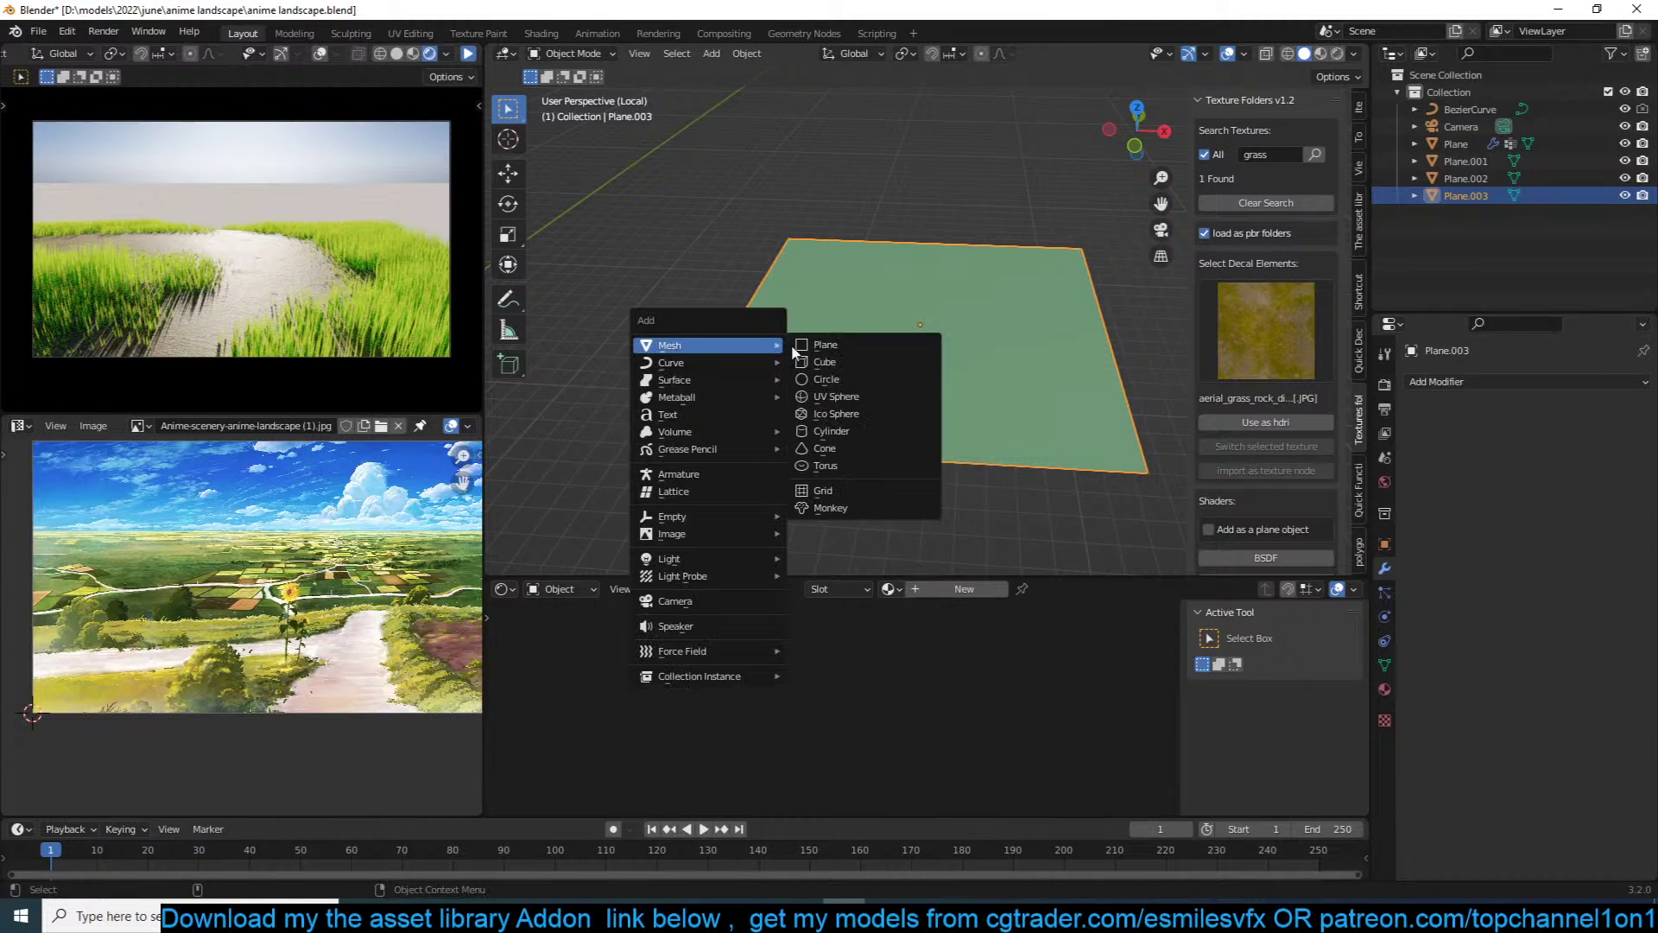
click(841, 361)
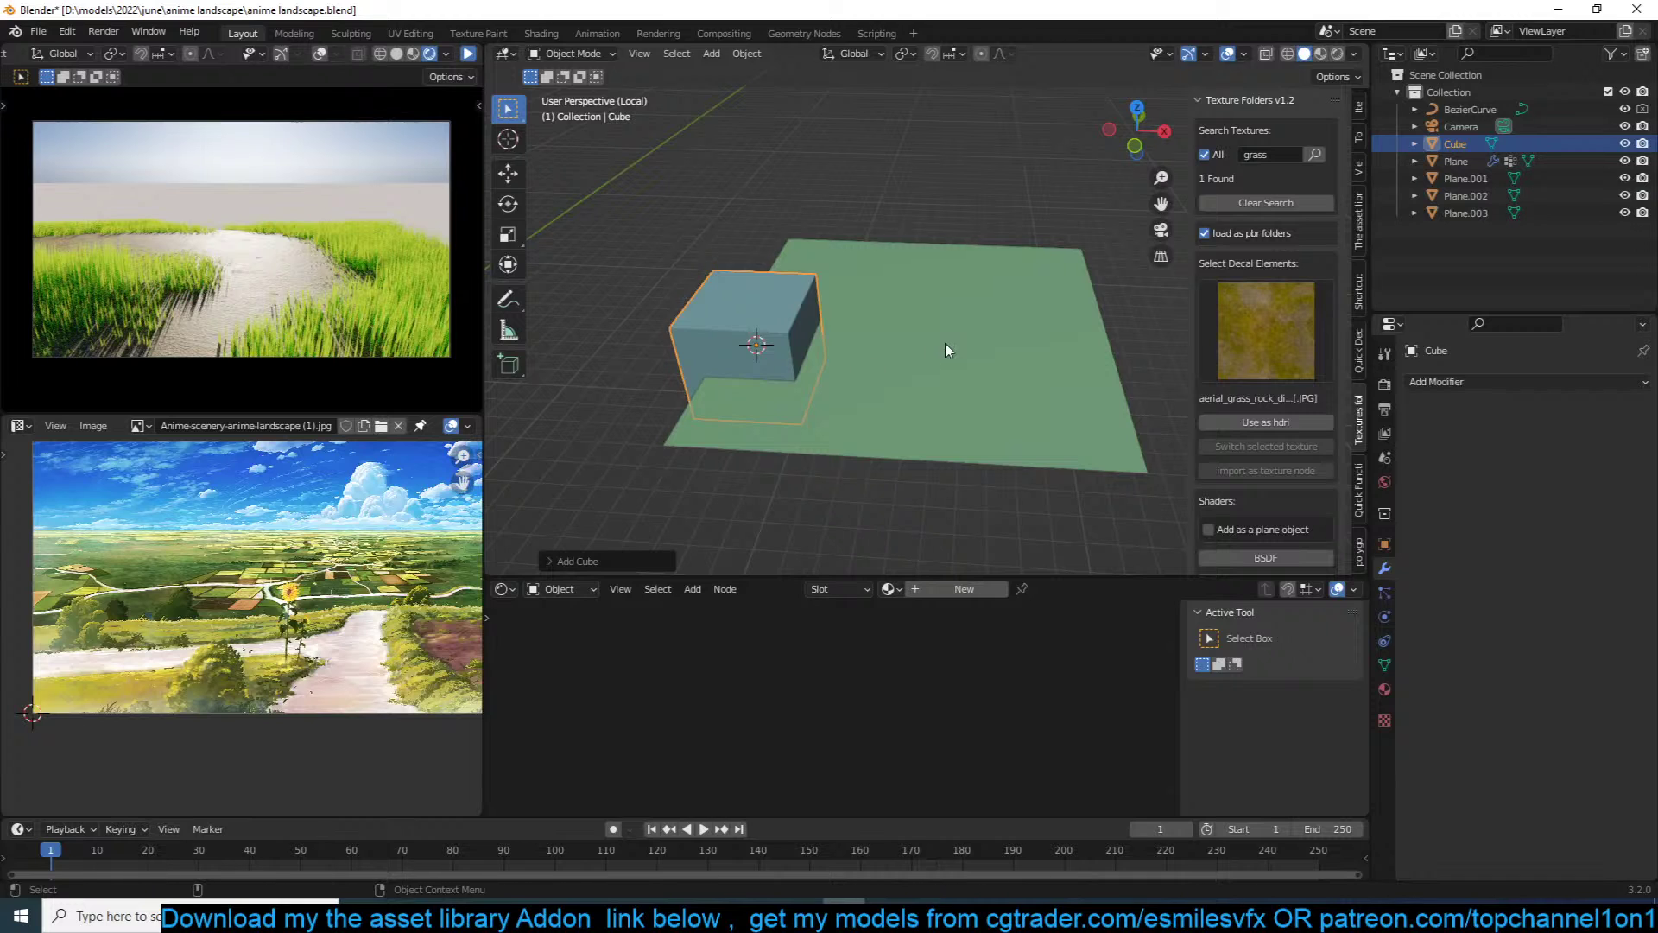
key(s)
click(836, 342)
key(g)
key(z)
click(834, 339)
Step: Taper the cube into a pyramid by scaling its top face down to a point in Edit Mode
key(Tab)
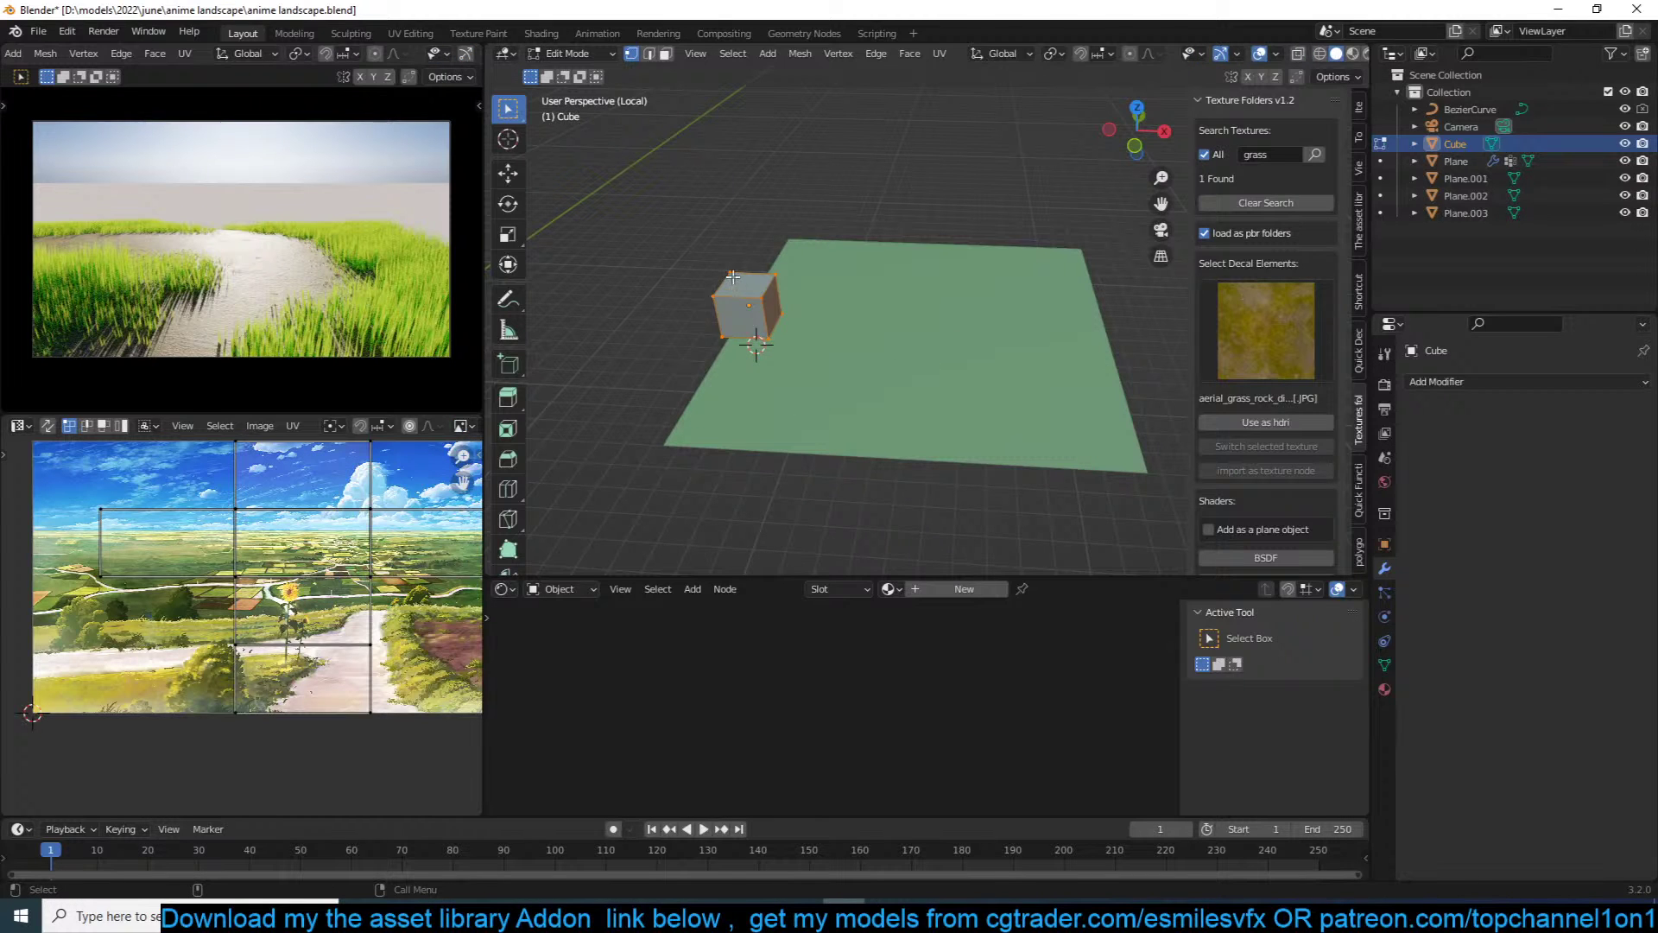
click(753, 324)
key(s)
click(743, 285)
key(Tab)
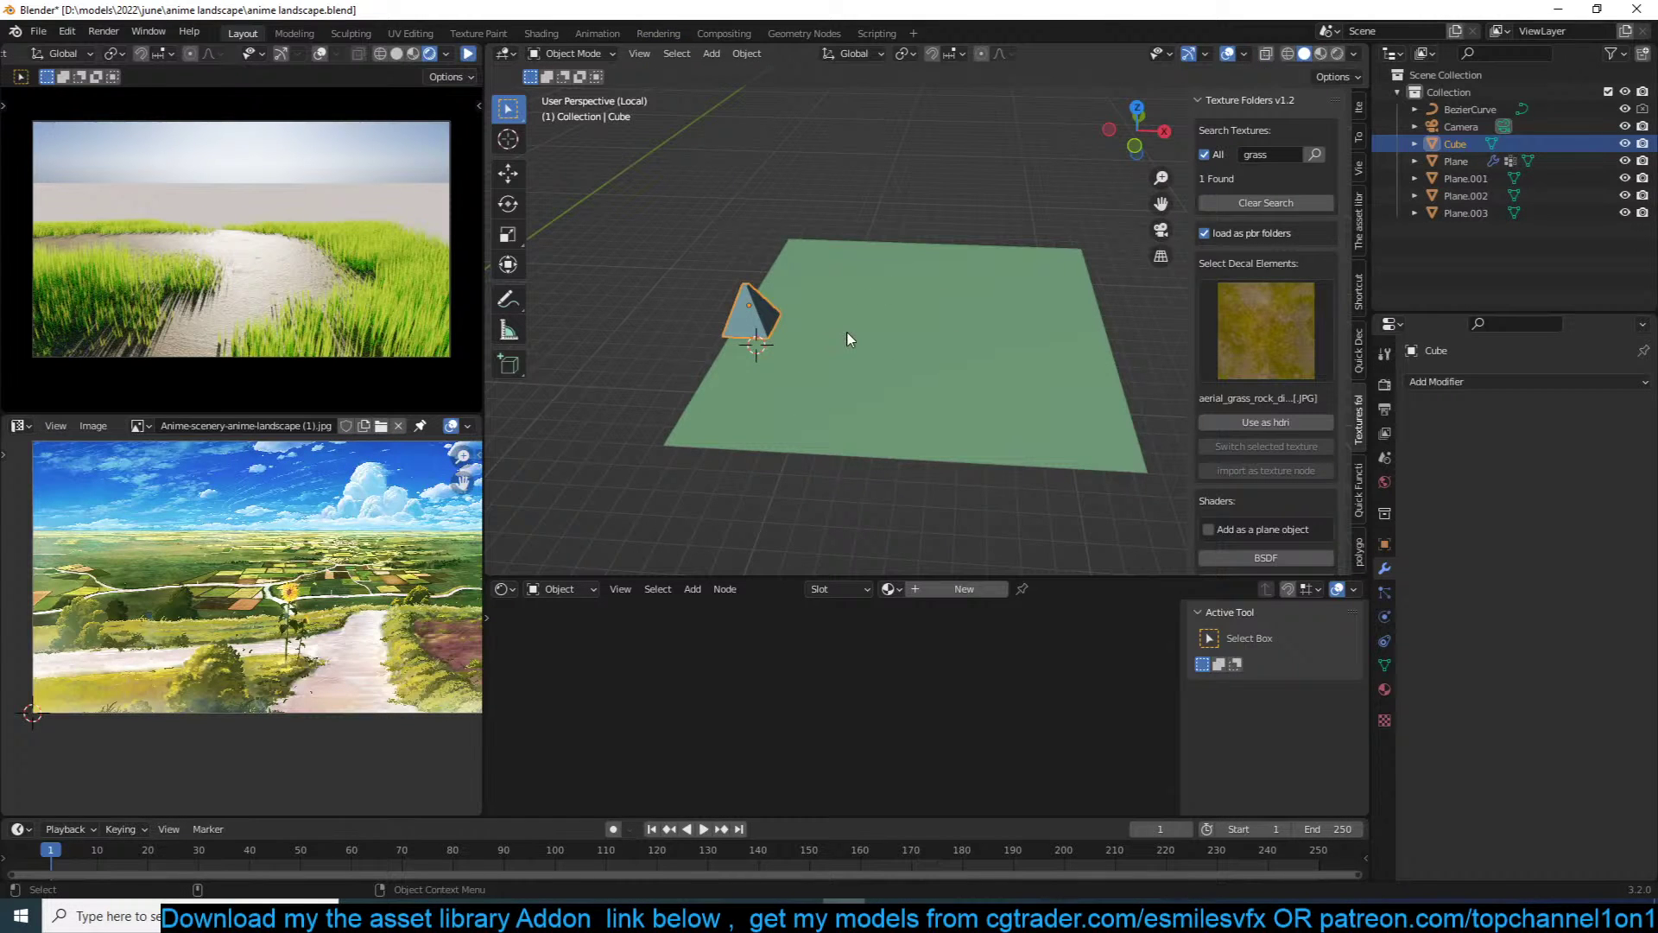
Step: Move the plane away from the pyramid and add a Hair particle system to it
click(847, 333)
key(g)
click(889, 354)
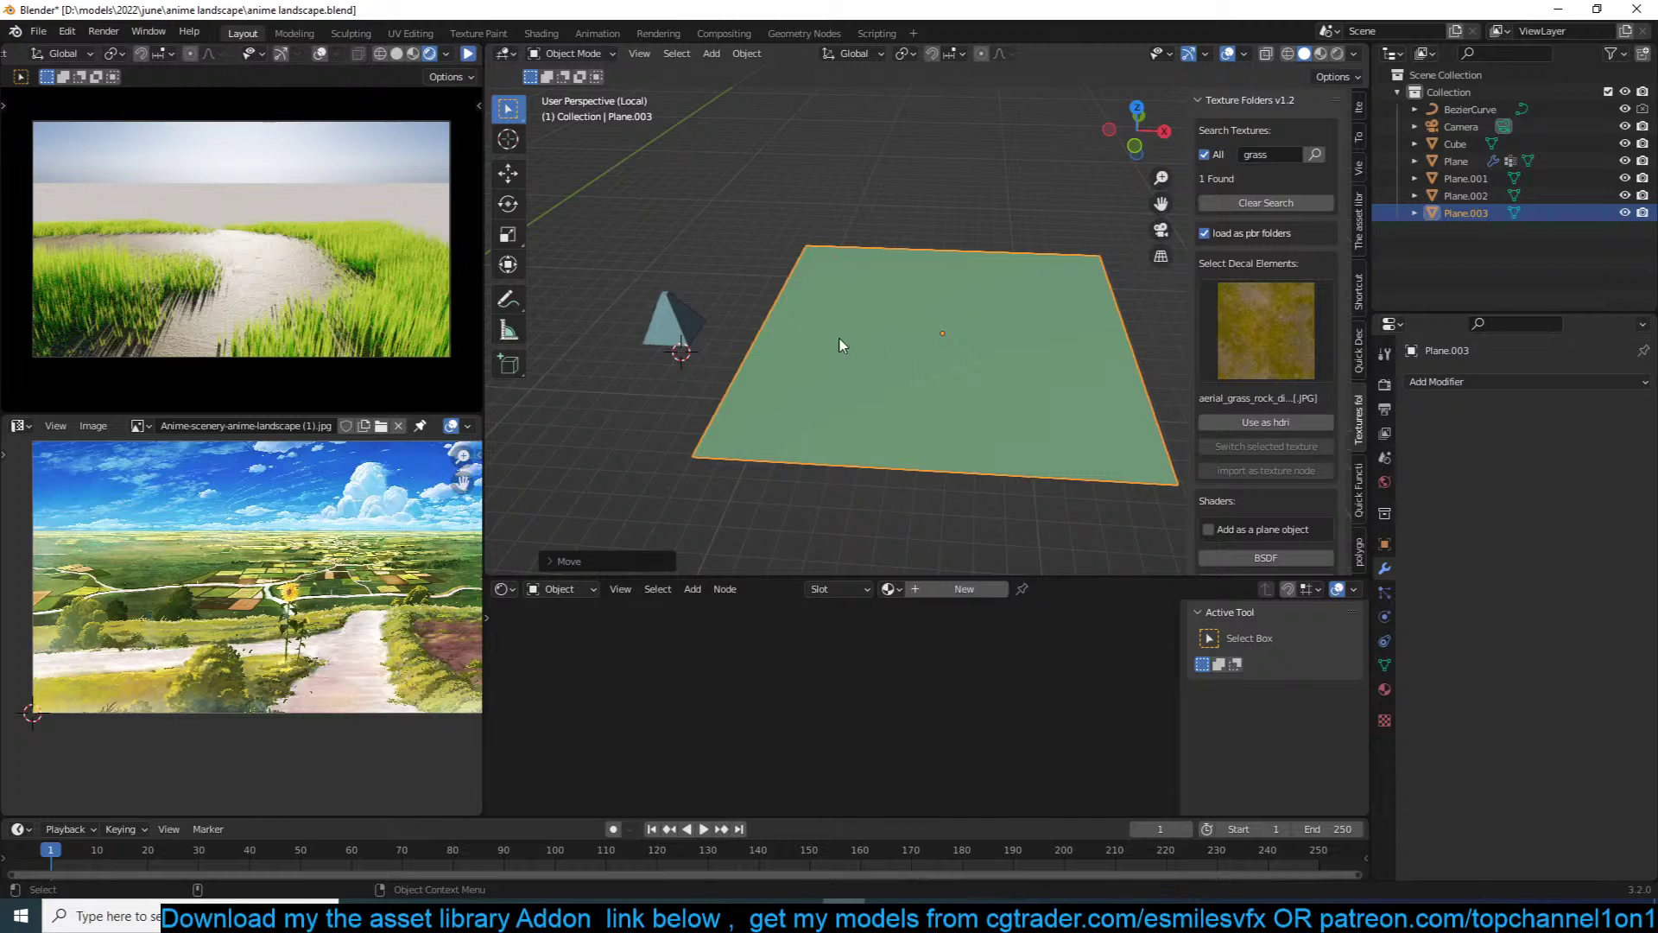
middle_drag(844, 348, 771, 330)
click(1384, 593)
click(1641, 382)
click(1588, 476)
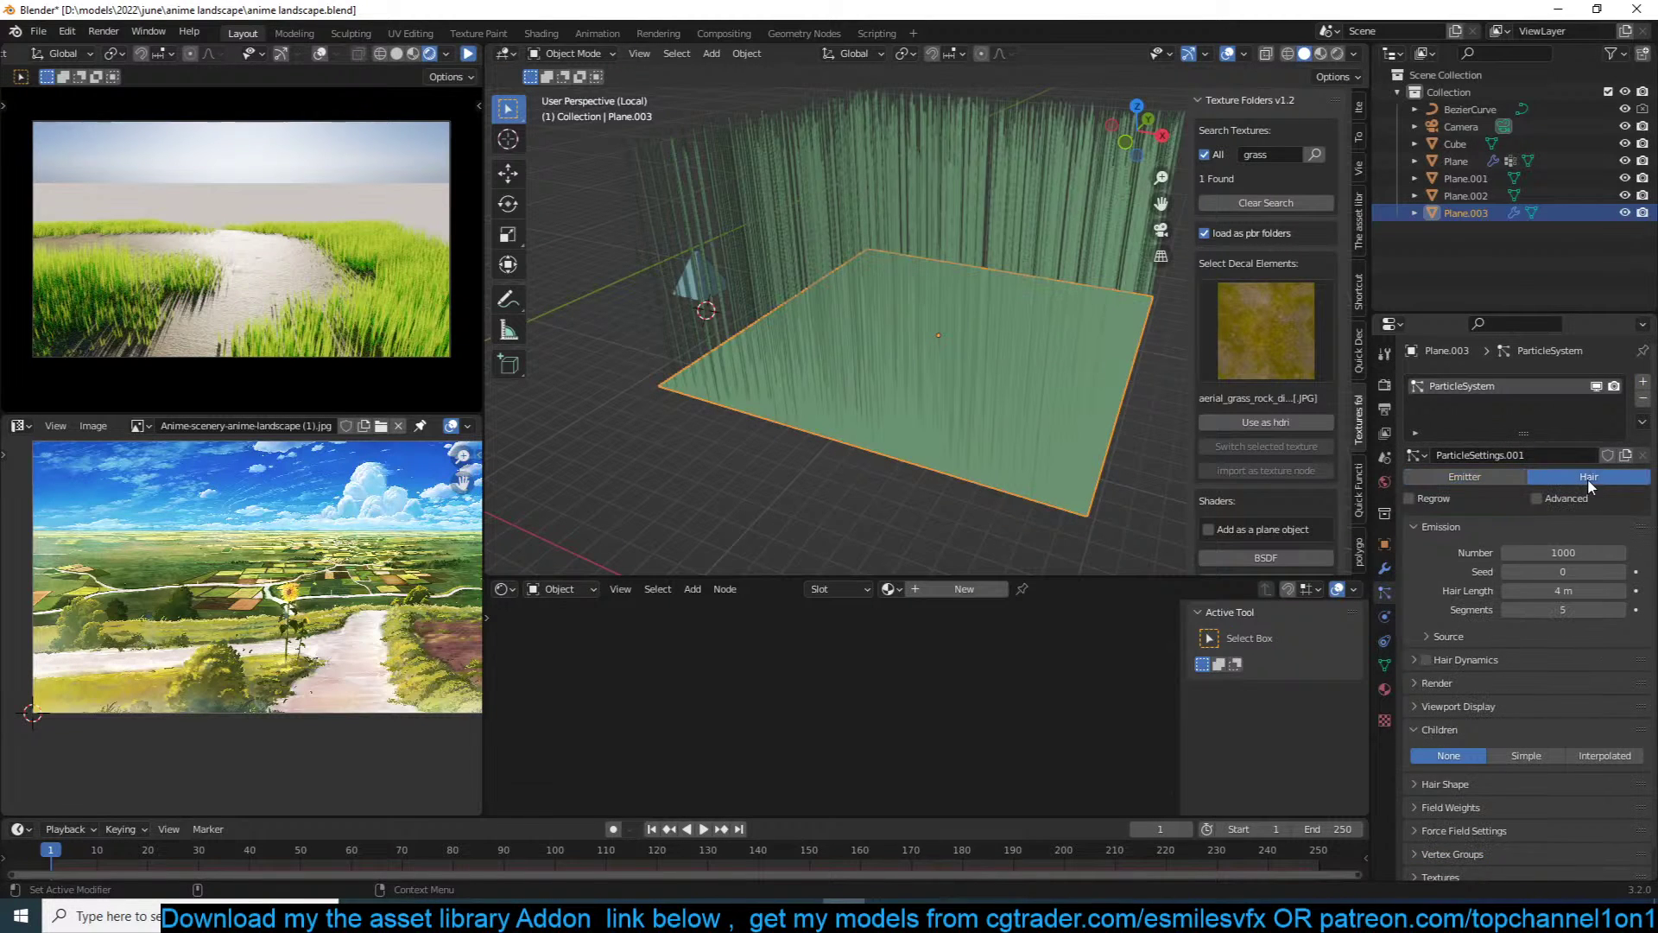
Step: Add a vertex group to the plane and weight-paint a U-shaped strip into it at weight 1.000
middle_drag(1068, 377, 1188, 403)
click(1385, 665)
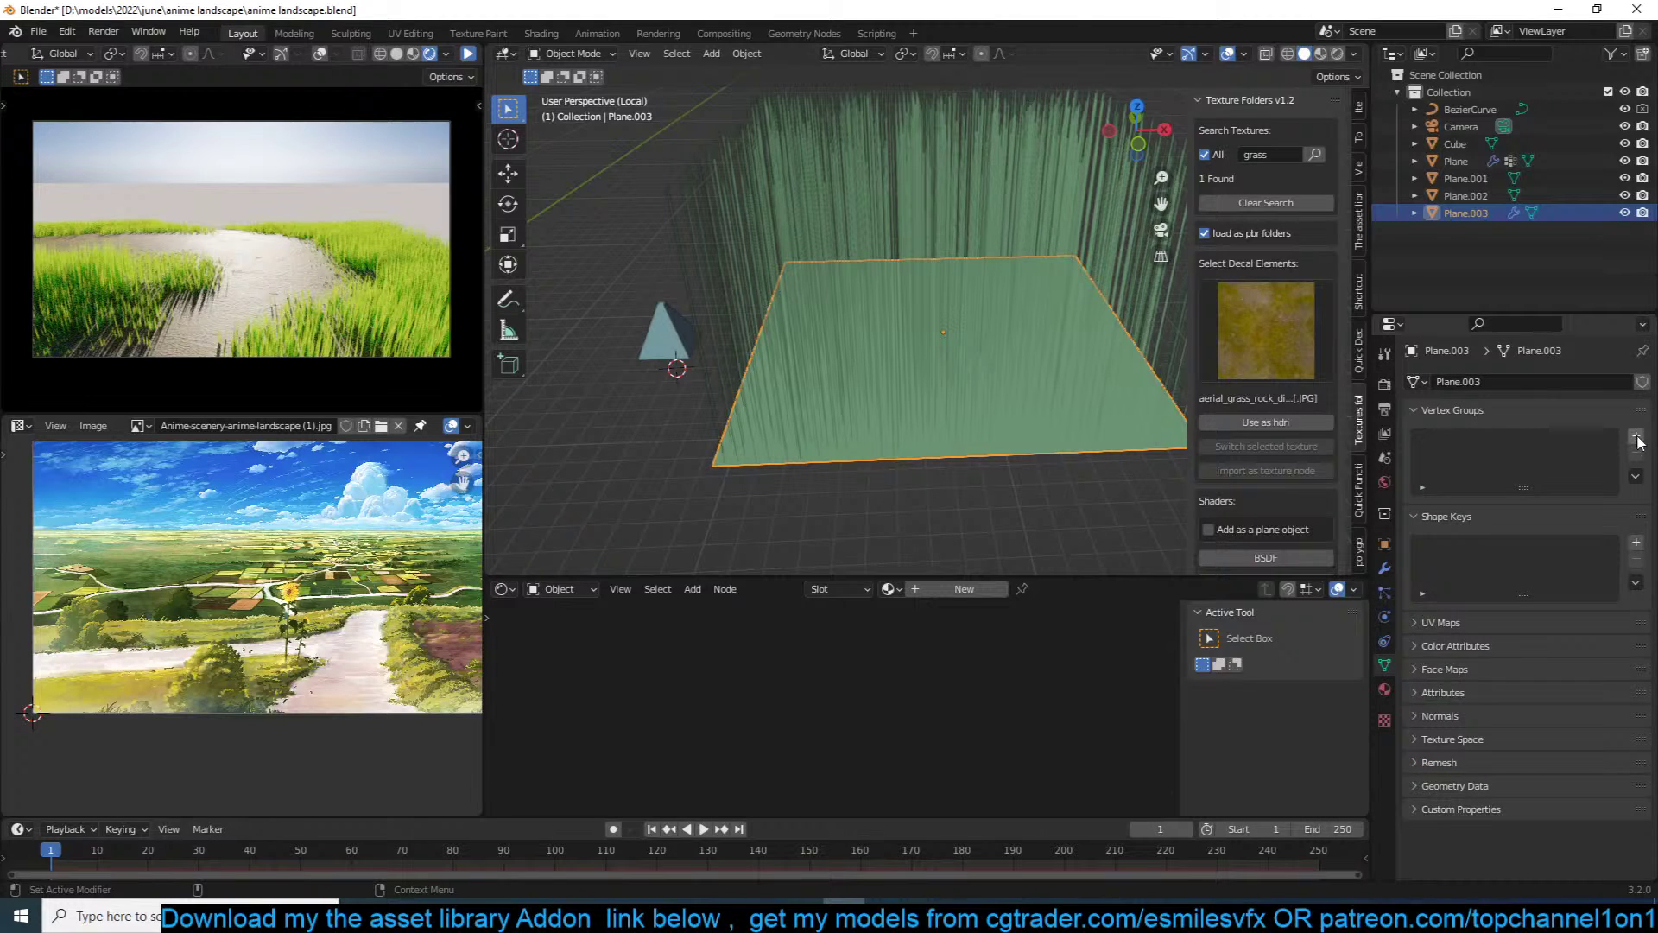
click(572, 54)
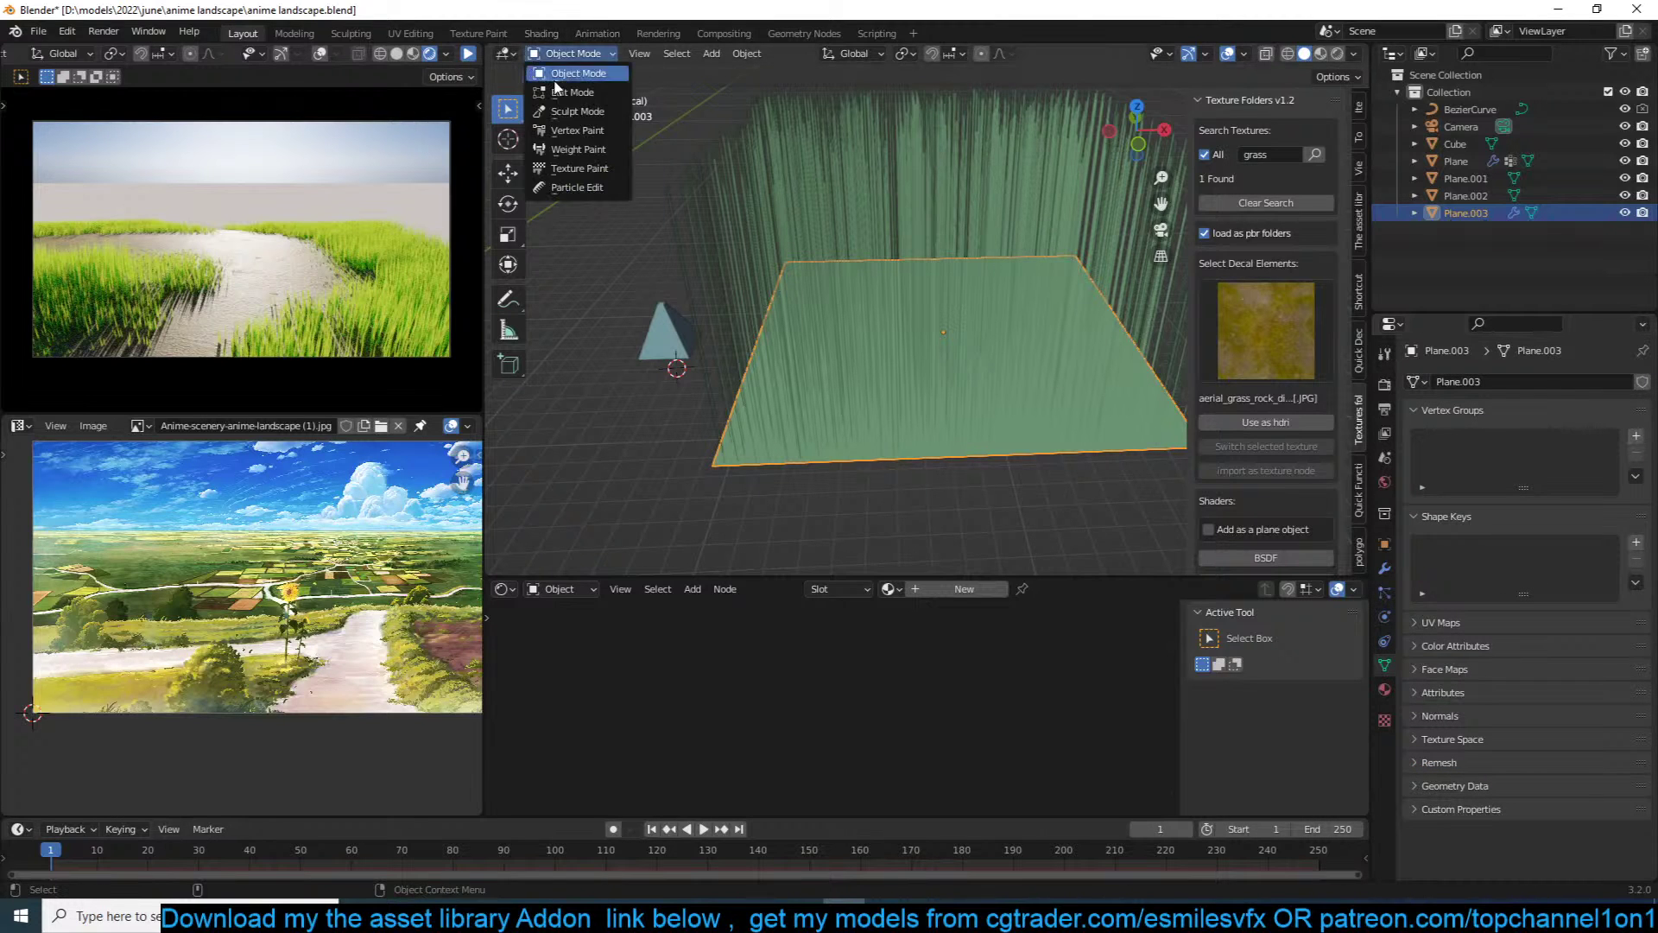
click(578, 149)
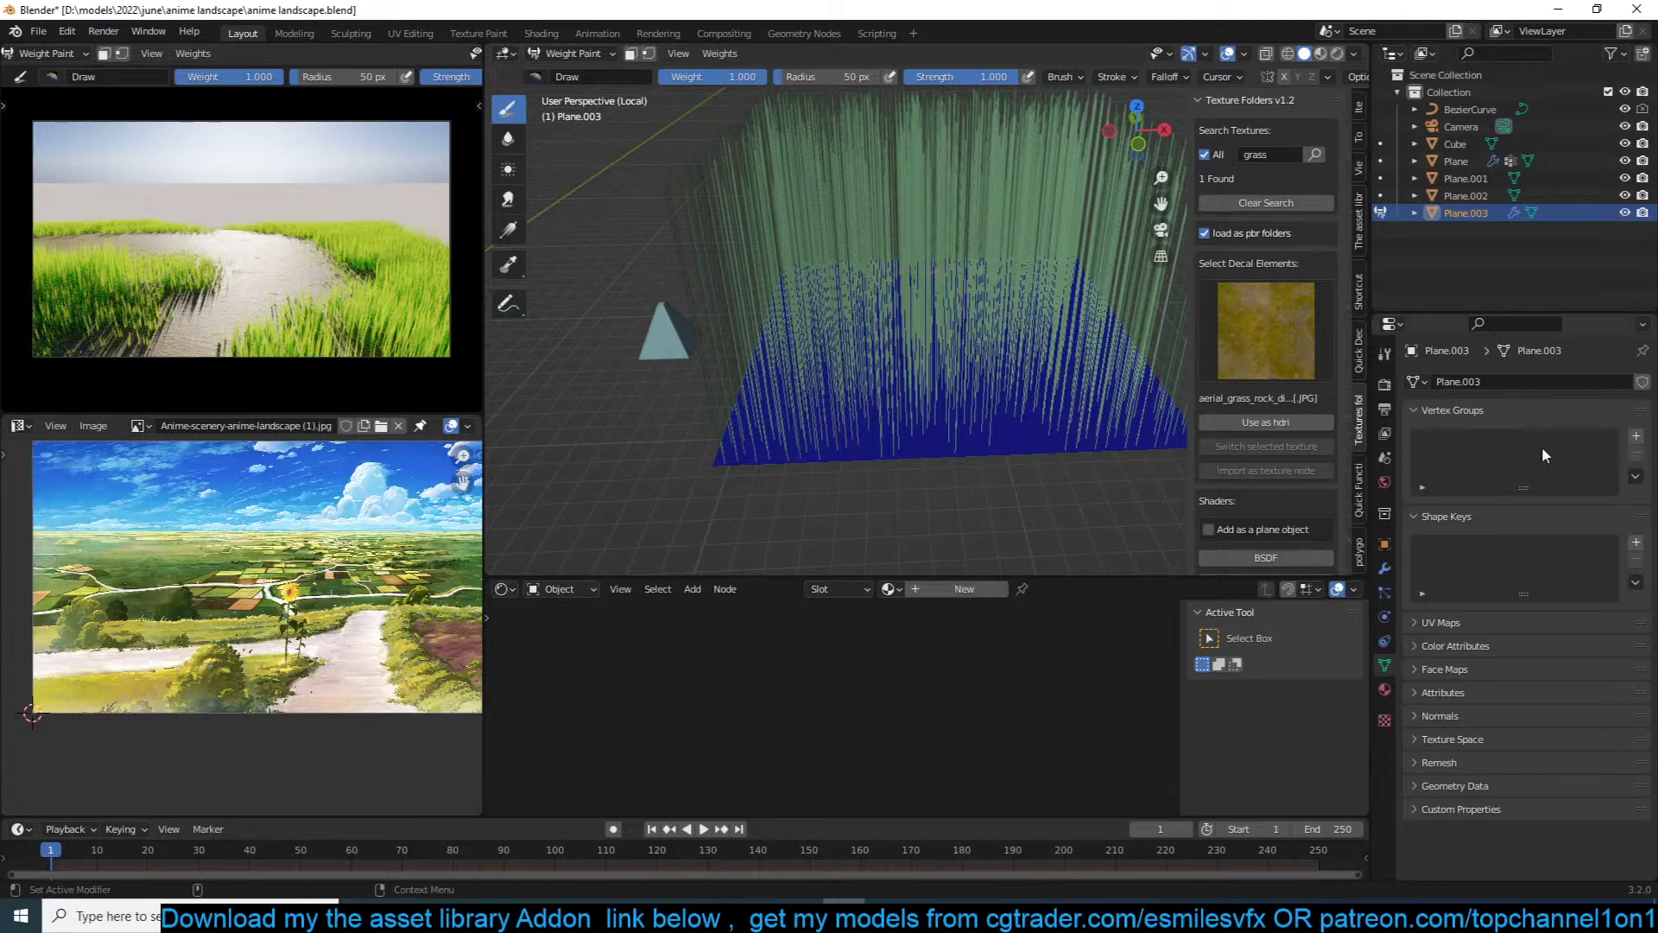
click(1634, 436)
mouse_move(898, 269)
mouse_down()
mouse_move(829, 313)
mouse_move(1041, 399)
mouse_move(1028, 301)
mouse_move(842, 389)
mouse_move(804, 333)
mouse_move(992, 367)
mouse_up()
middle_drag(875, 393, 1008, 360)
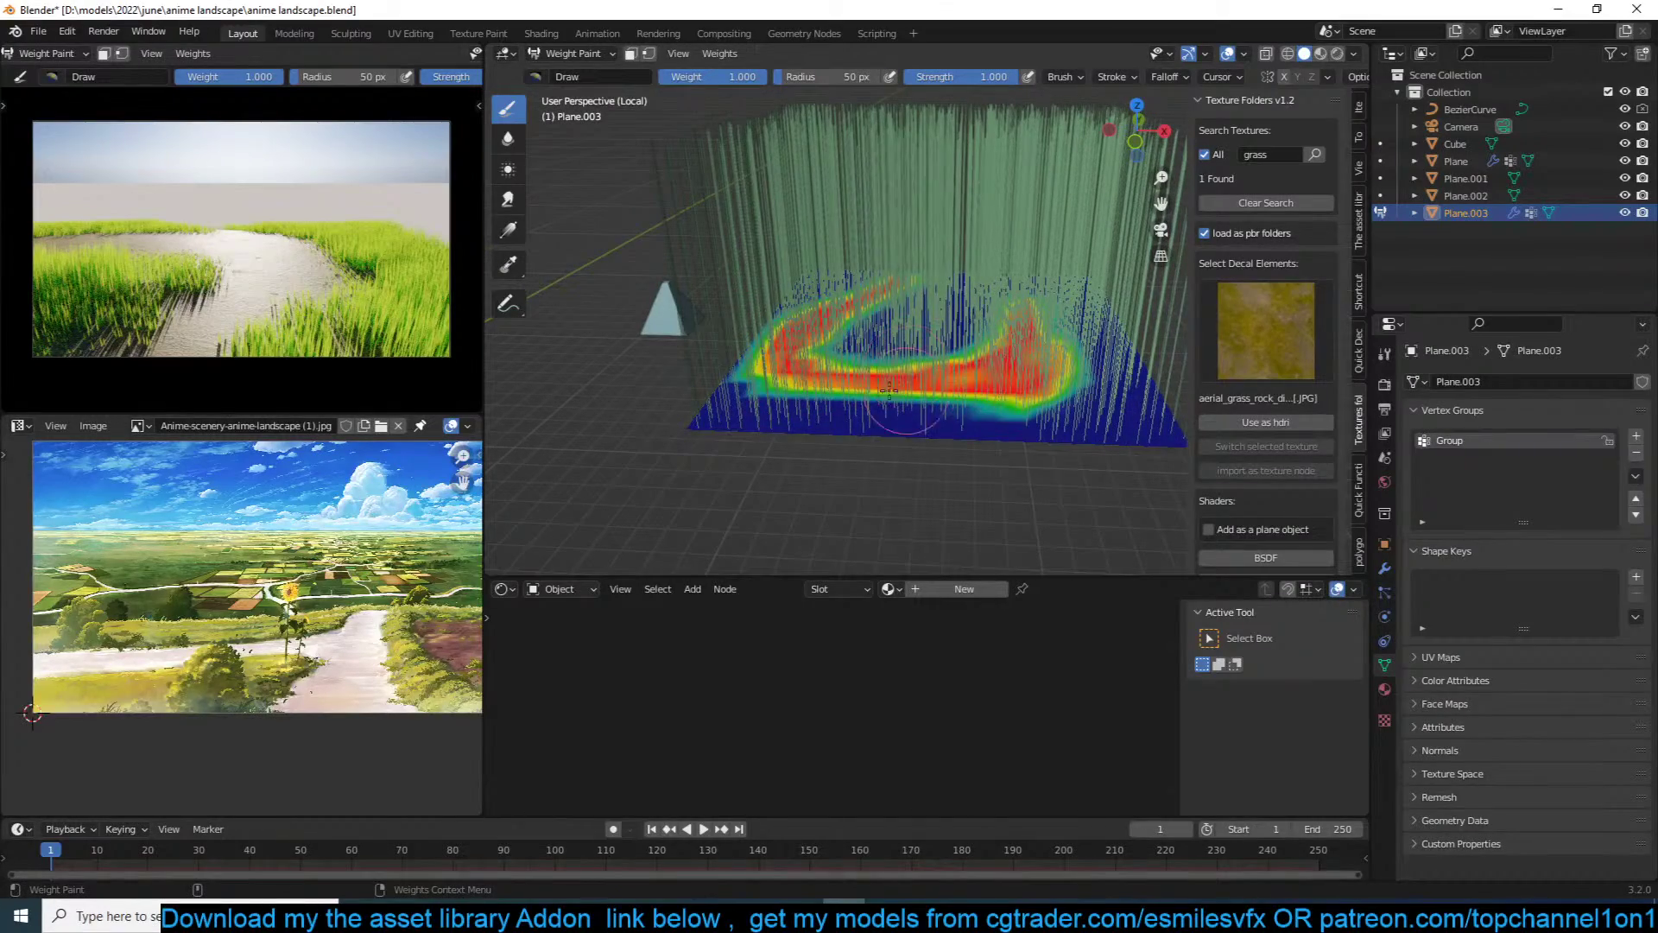
scroll(872, 385, up, 5)
mouse_move(892, 387)
middle_down()
mouse_move(974, 383)
mouse_move(912, 393)
middle_up()
scroll(950, 375, down, 2)
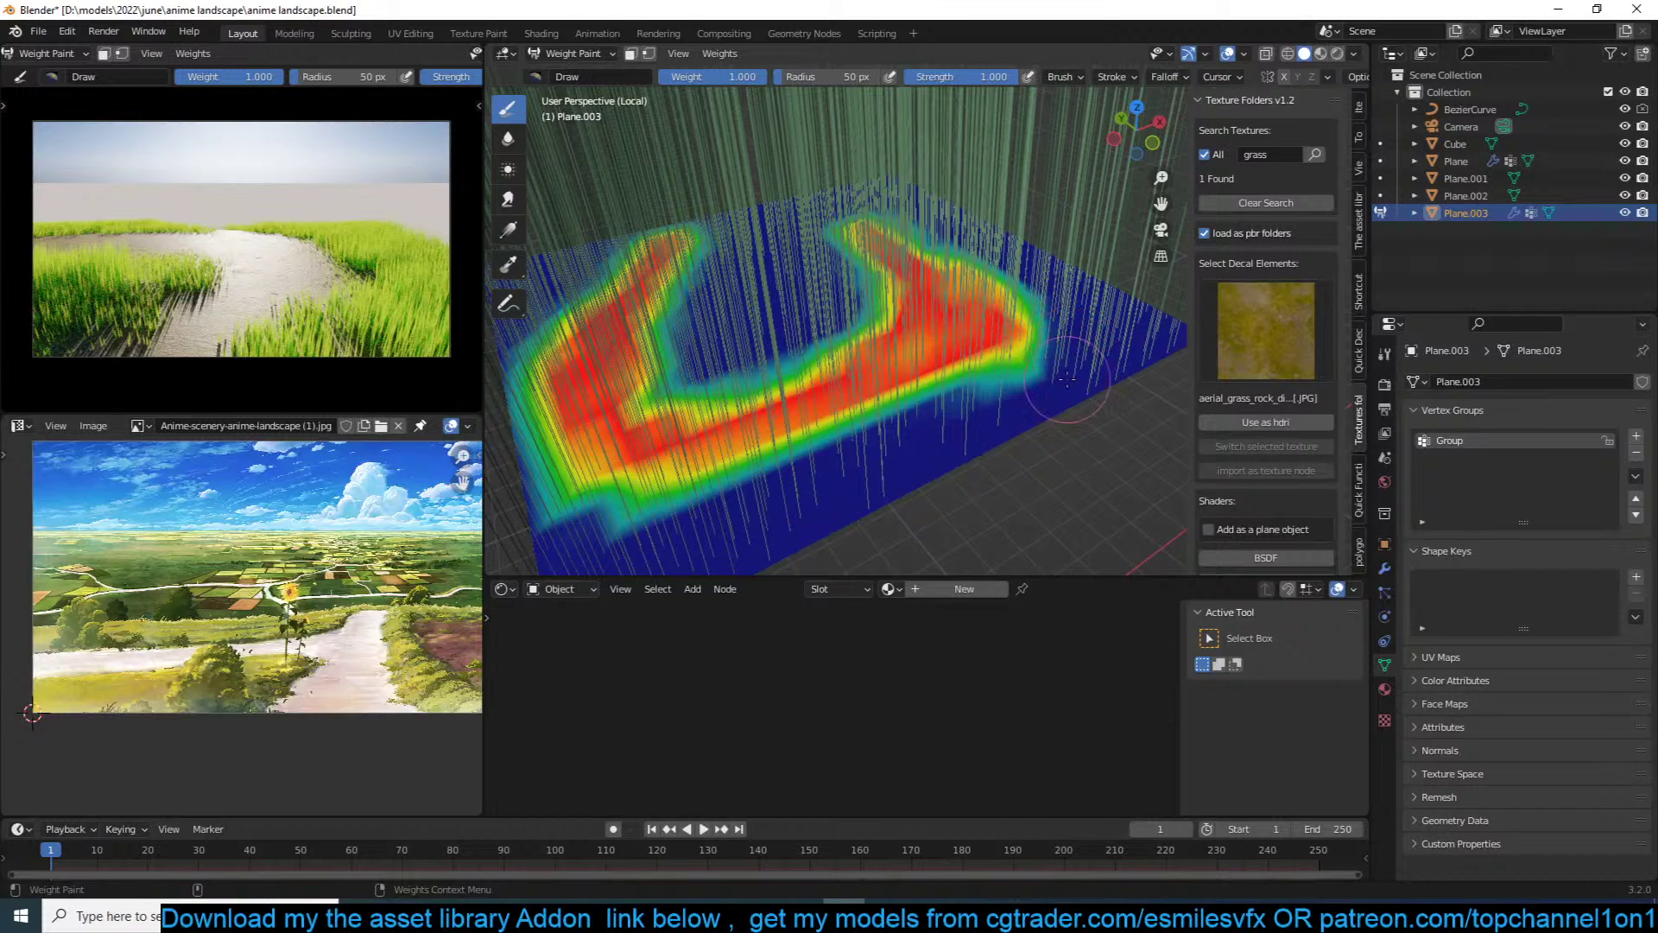
middle_drag(1071, 354, 991, 362)
Step: Return to Object Mode and assign the painted vertex group, Group, to the hair particles' Density
click(570, 54)
click(562, 57)
click(562, 54)
click(572, 72)
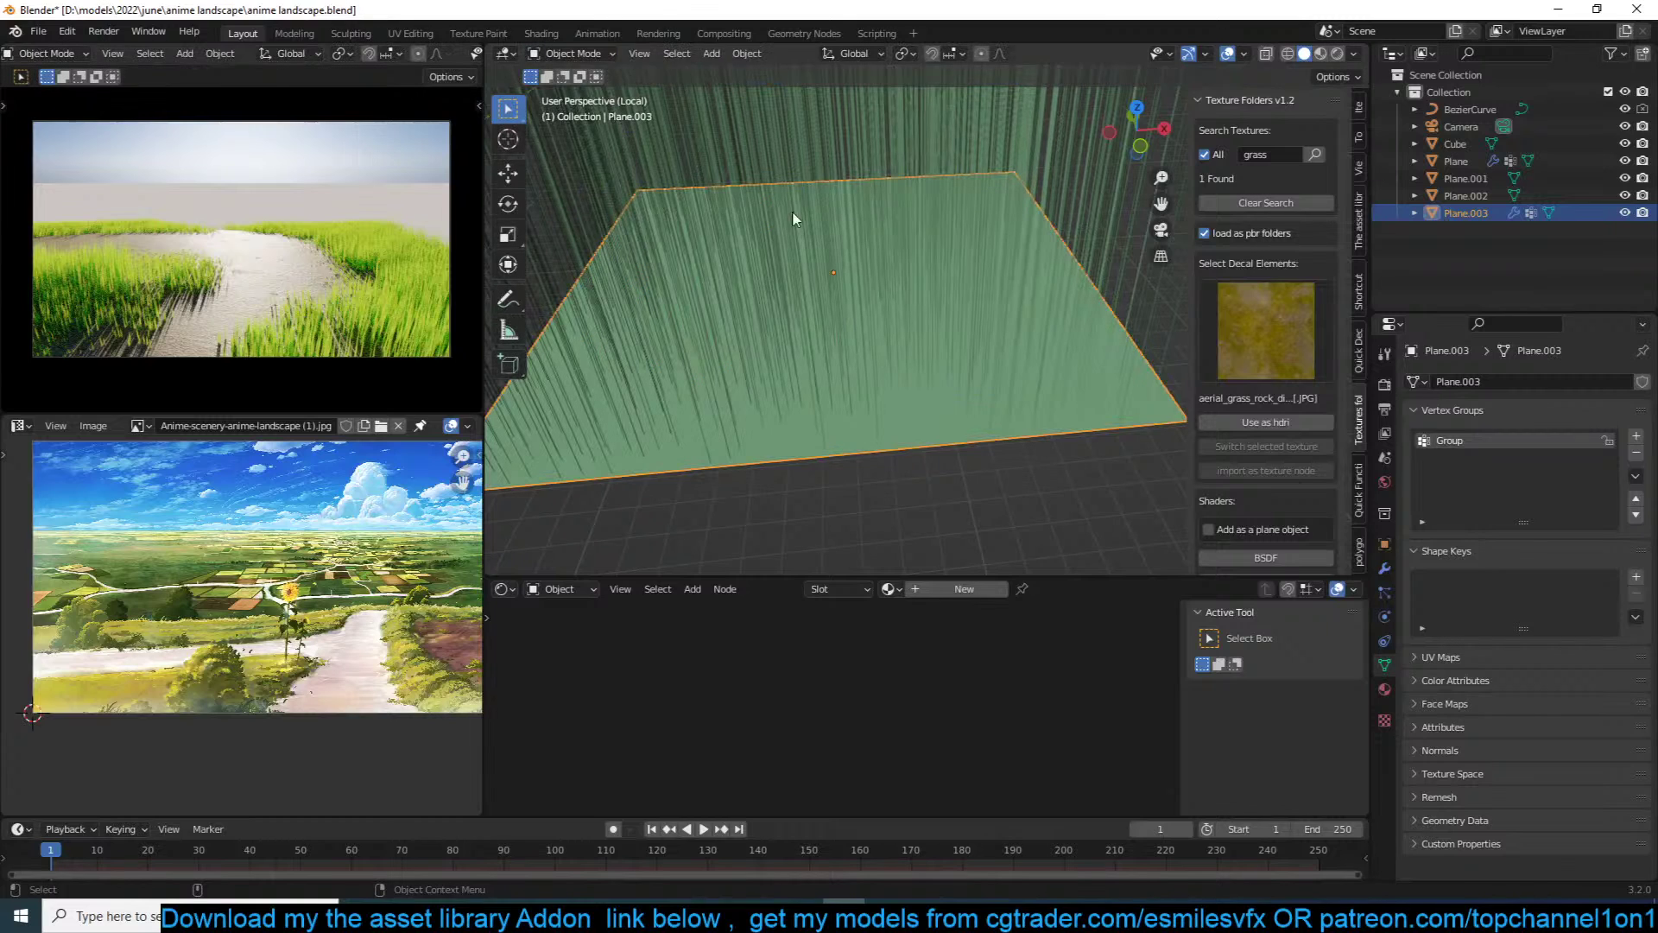
click(1384, 594)
scroll(1537, 750, down, 3)
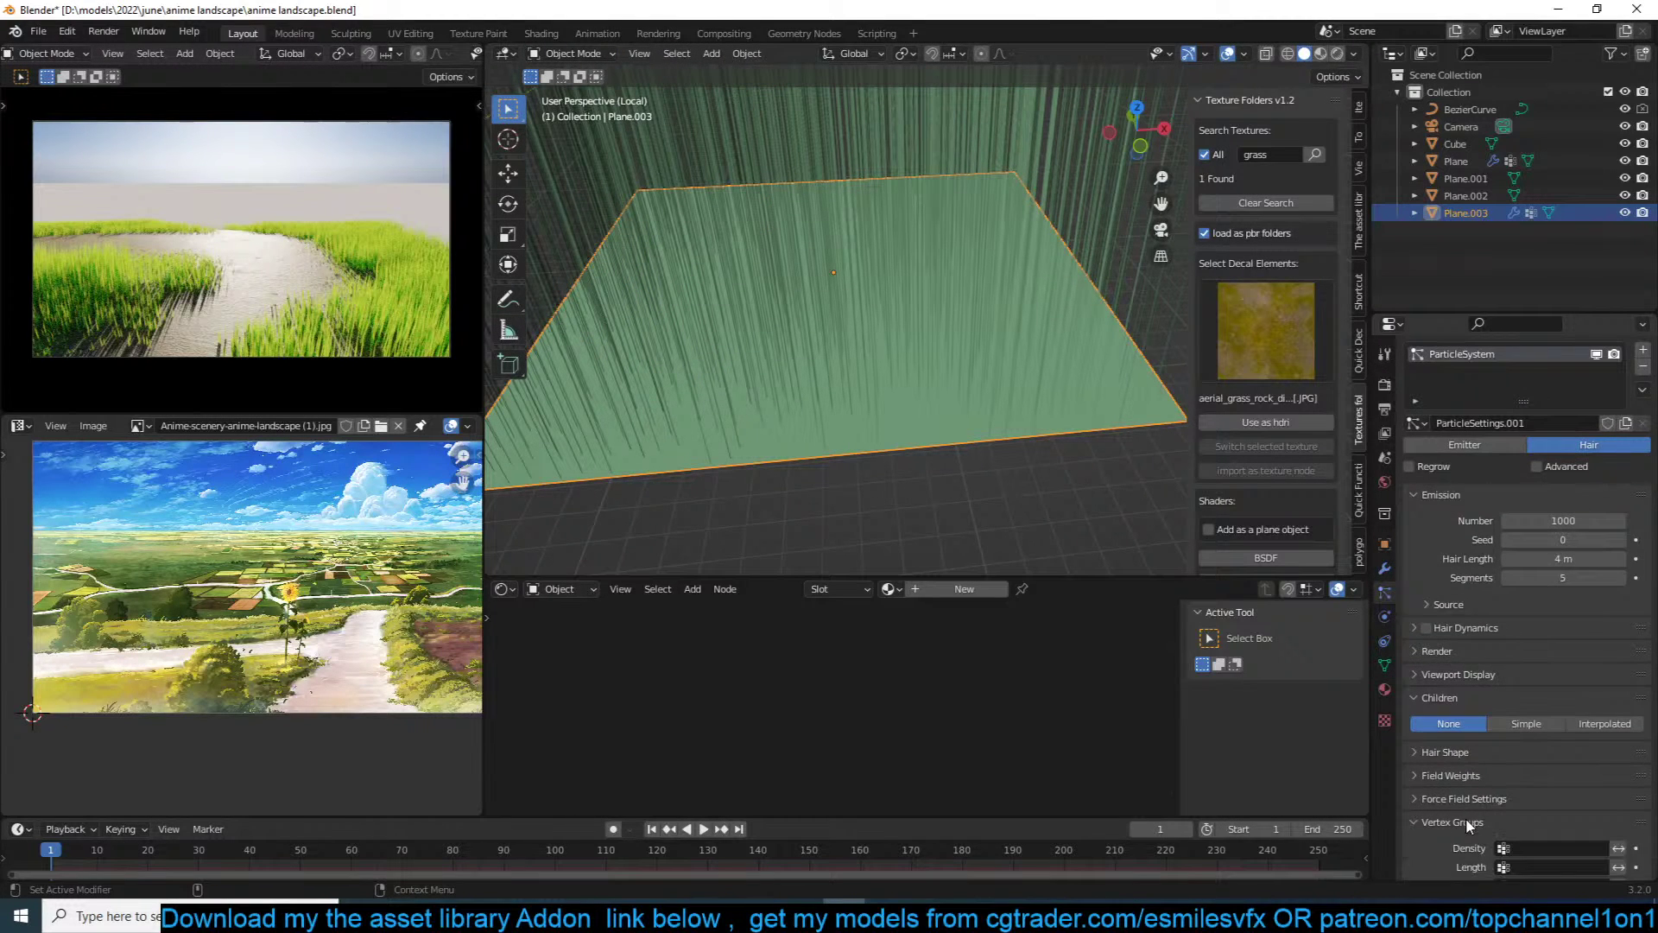
scroll(1476, 817, down, 3)
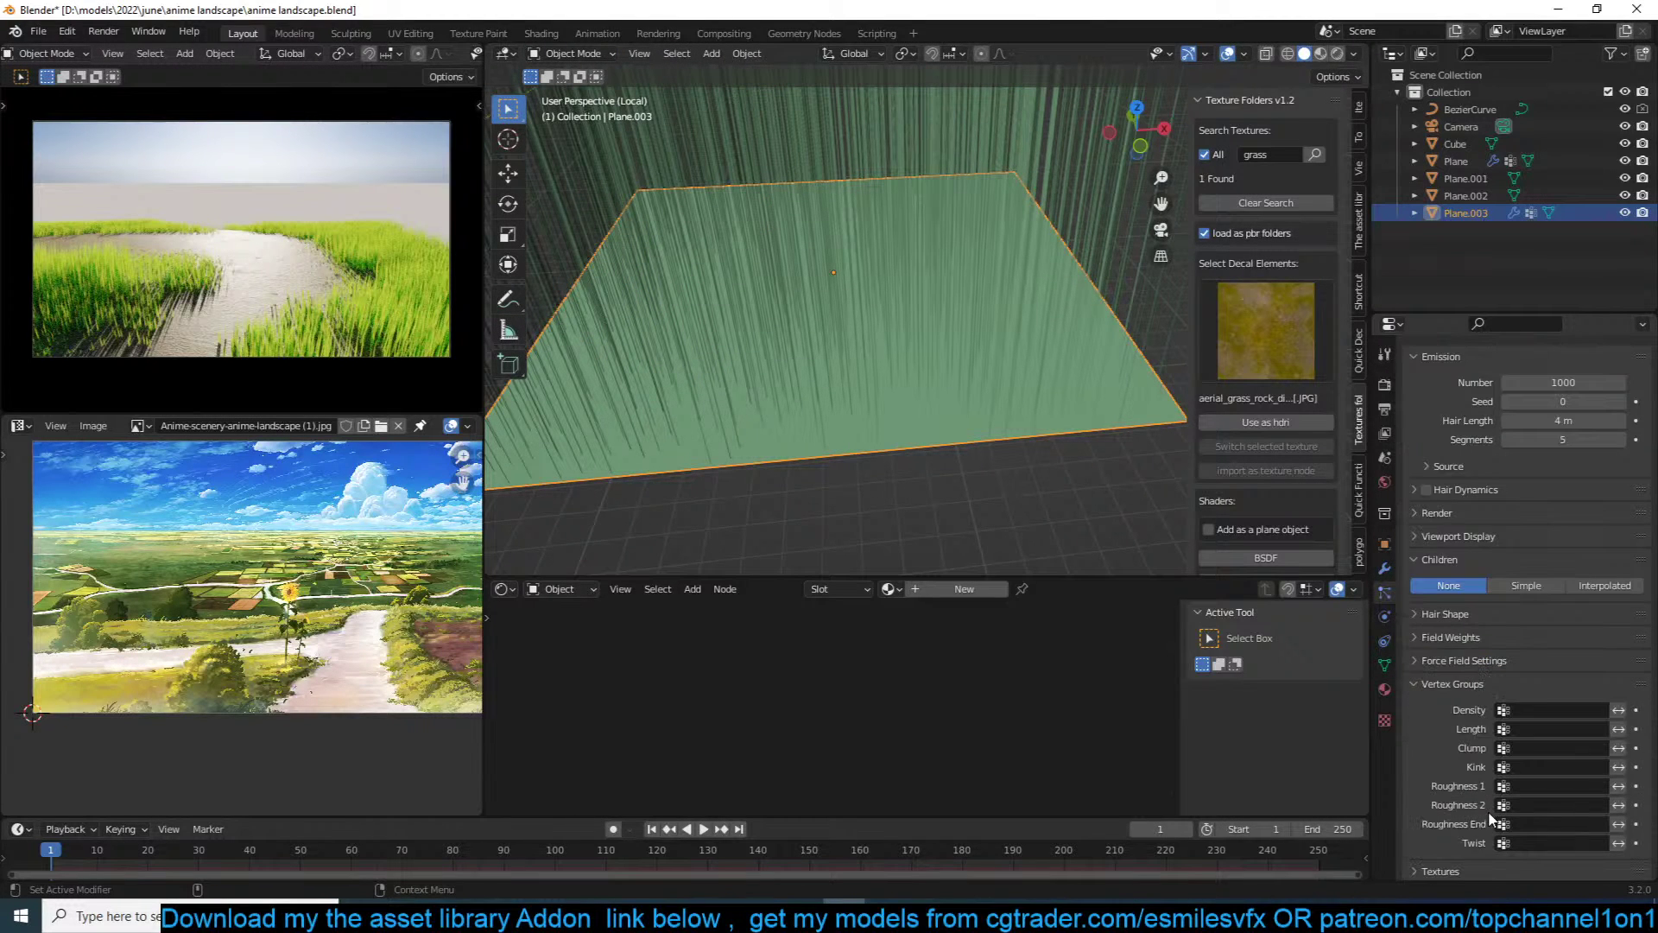
click(1512, 710)
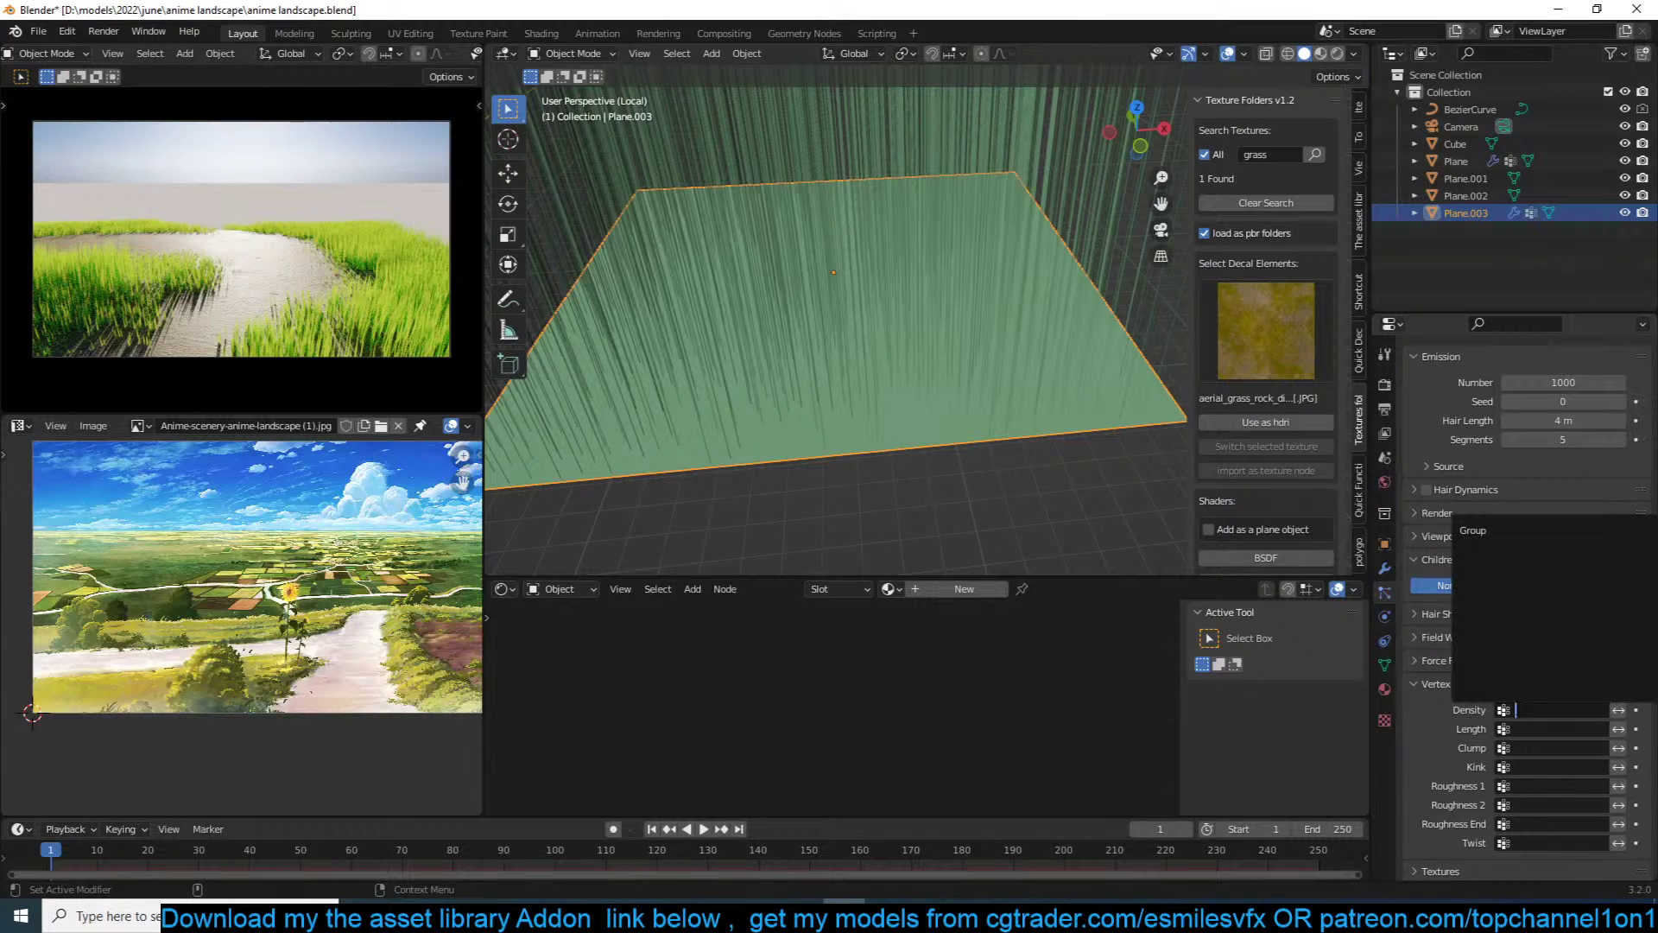
click(1473, 530)
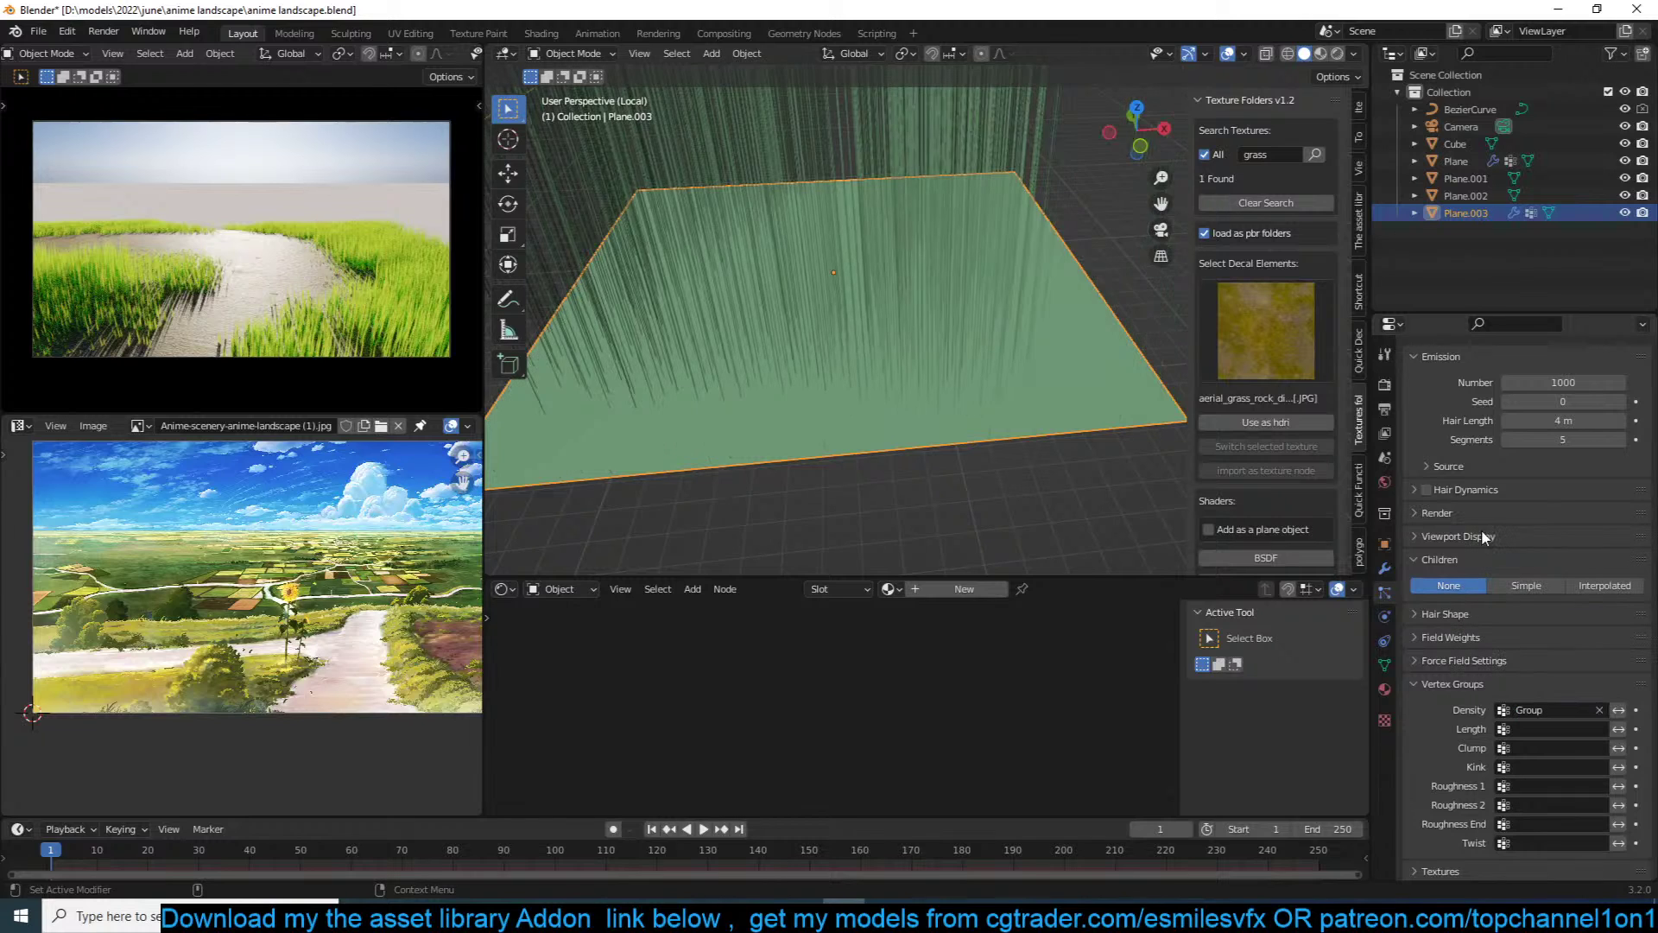
Step: Go back to Weight Paint mode and extend the painted strip across the plane's far side
scroll(833, 303, down, 4)
click(573, 53)
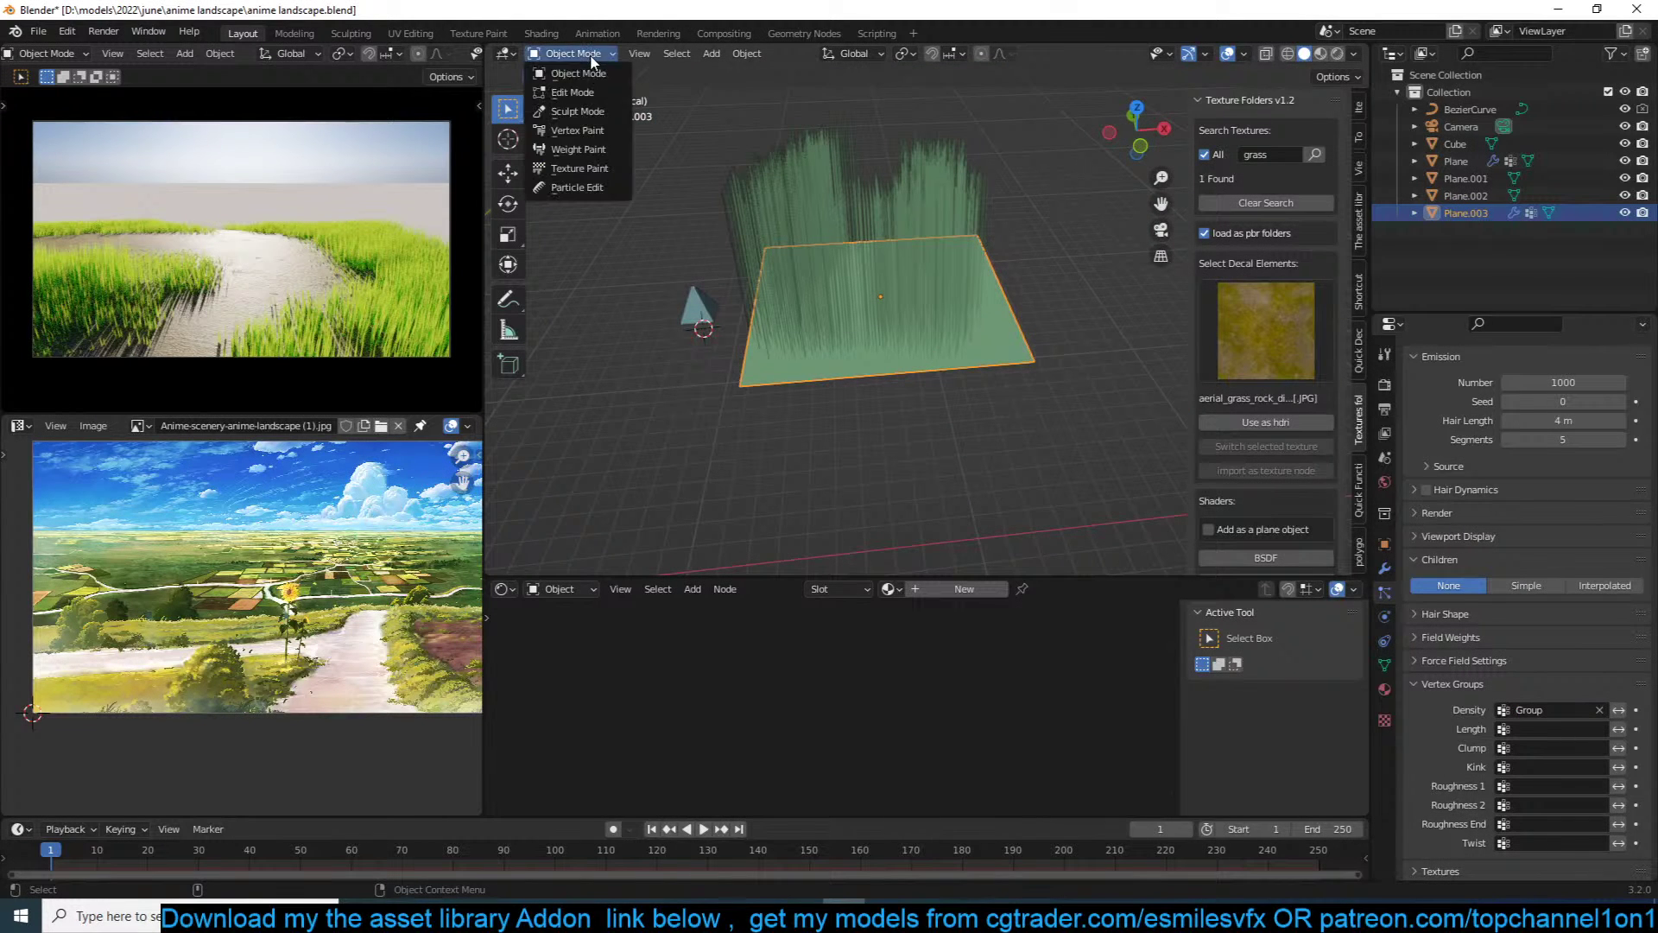
click(579, 149)
mouse_move(777, 328)
middle_down()
mouse_move(833, 362)
mouse_move(1085, 405)
mouse_move(1157, 346)
middle_up()
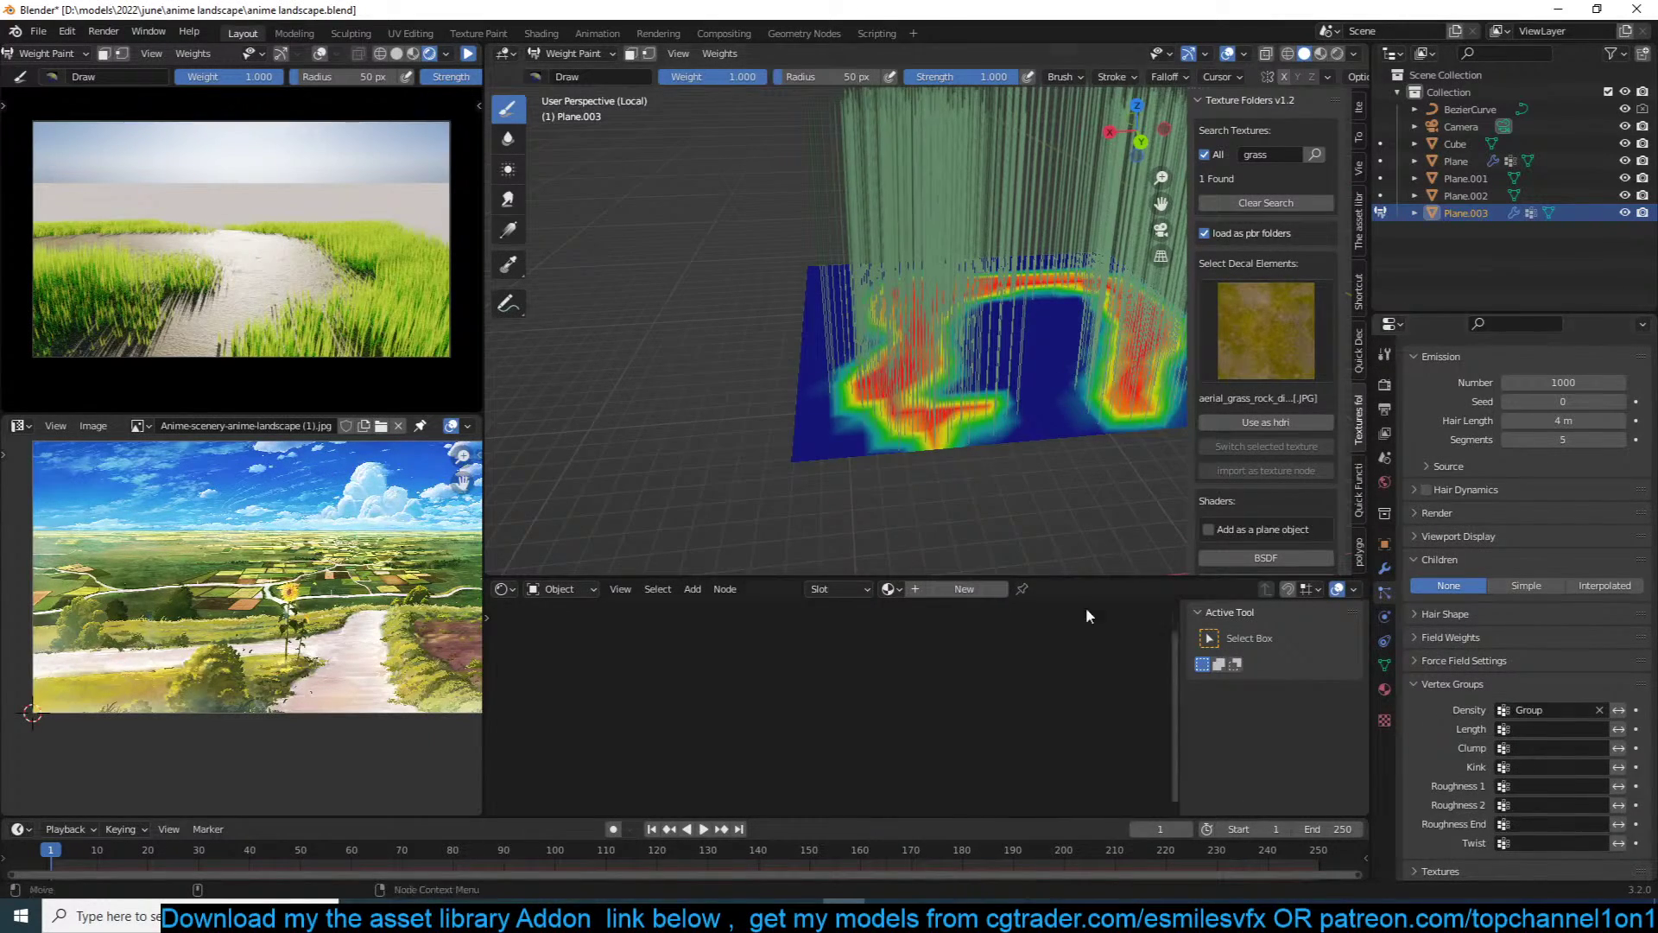
scroll(899, 494, down, 3)
middle_drag(911, 495, 1036, 478)
scroll(1036, 478, up, 2)
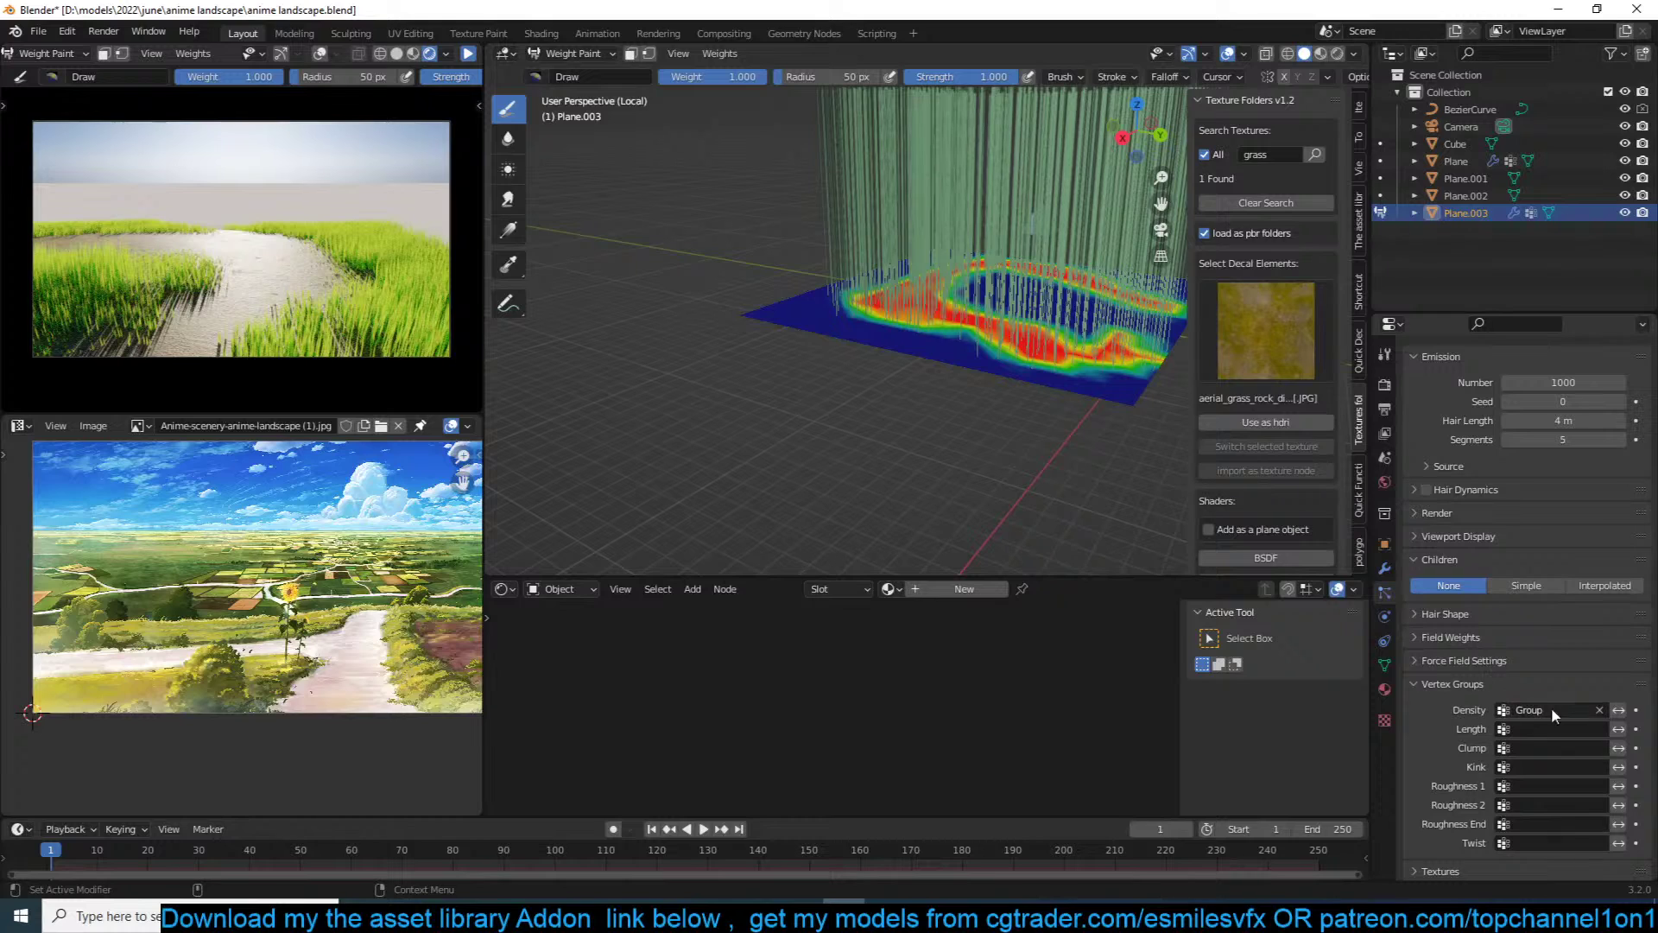
Step: Clear the Density vertex group, assign Group to Length instead, and paint more weight toward the plane's near corner
click(1599, 709)
click(1554, 709)
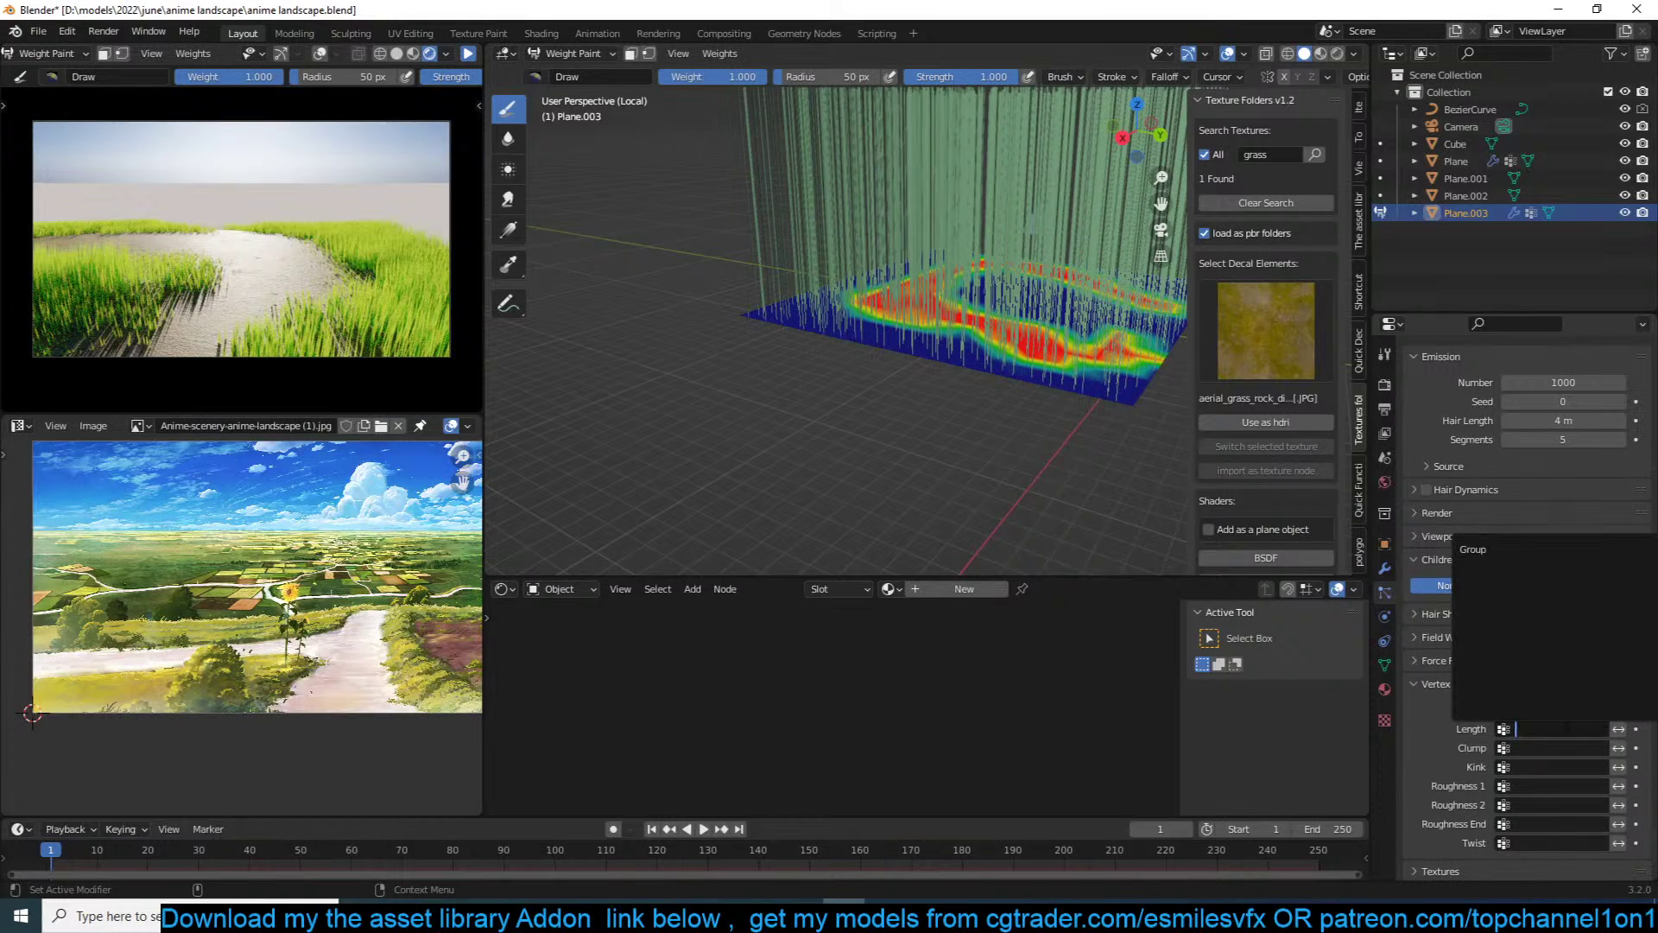
click(1516, 550)
mouse_move(843, 296)
middle_down()
mouse_move(898, 252)
mouse_move(953, 242)
mouse_move(842, 354)
mouse_move(898, 367)
middle_up()
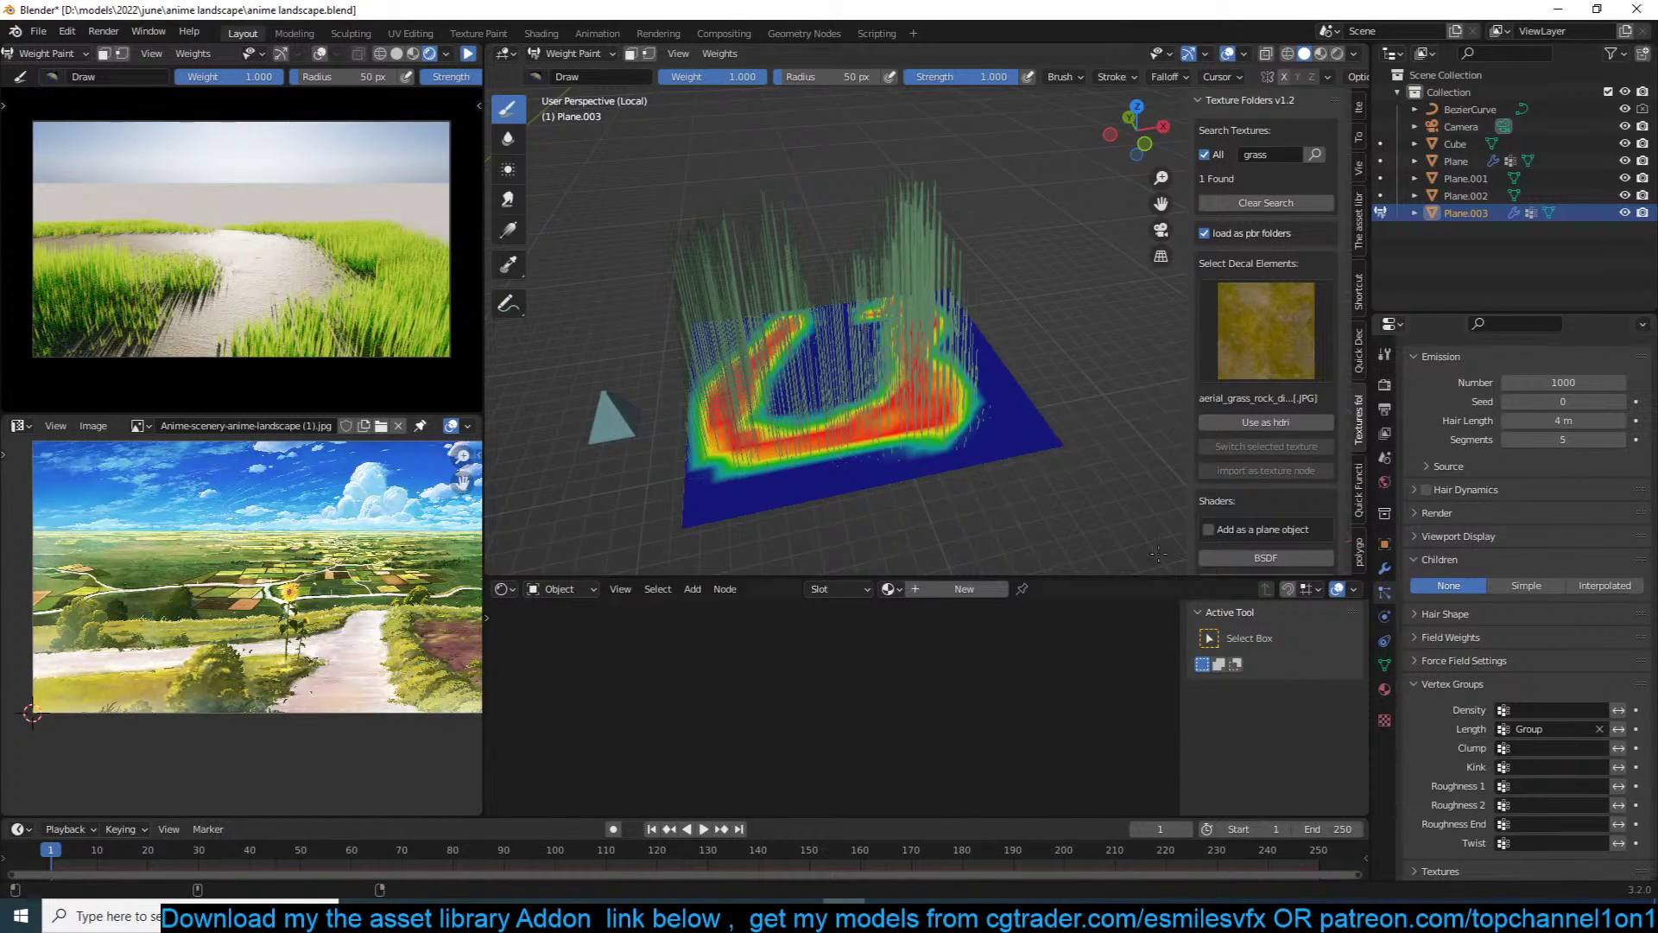
middle_drag(946, 432, 924, 425)
mouse_move(902, 425)
mouse_down()
mouse_move(1004, 443)
mouse_move(986, 431)
mouse_up()
middle_drag(986, 431, 1049, 425)
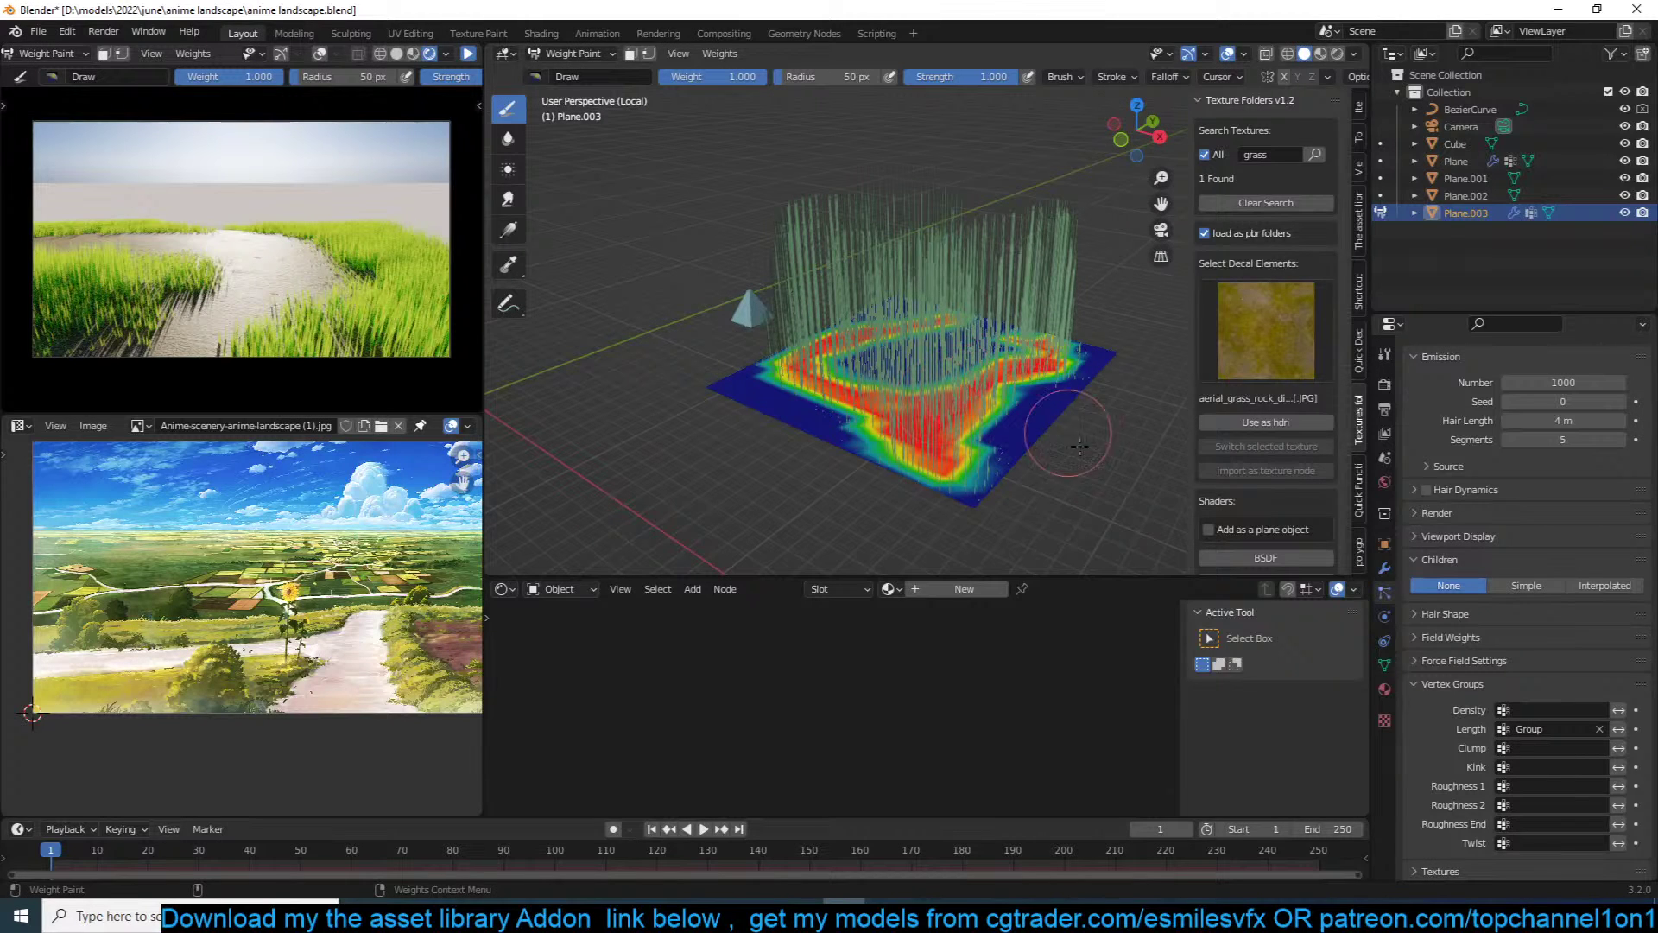
Step: In Object Mode, delete the weight-painted plane and exit local view to bring back the full scene
click(572, 54)
click(574, 73)
key(x)
click(1071, 341)
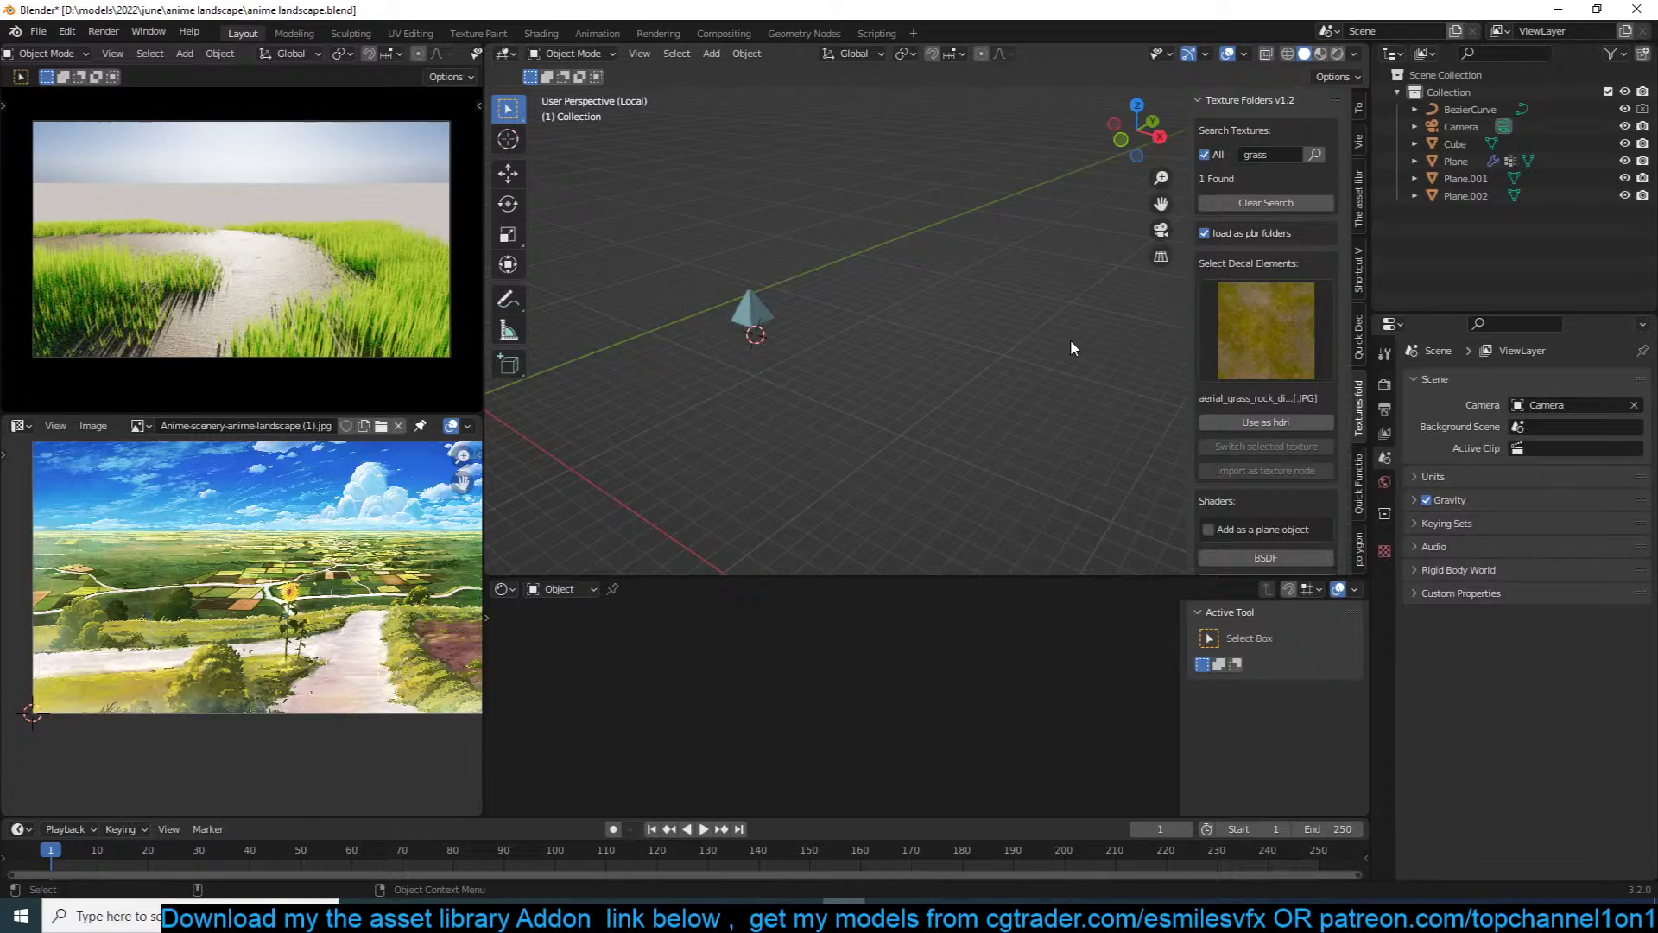
key(KP_Divide)
scroll(863, 354, down, 3)
middle_drag(799, 362, 902, 358)
middle_drag(1090, 205, 1002, 414)
click(1074, 442)
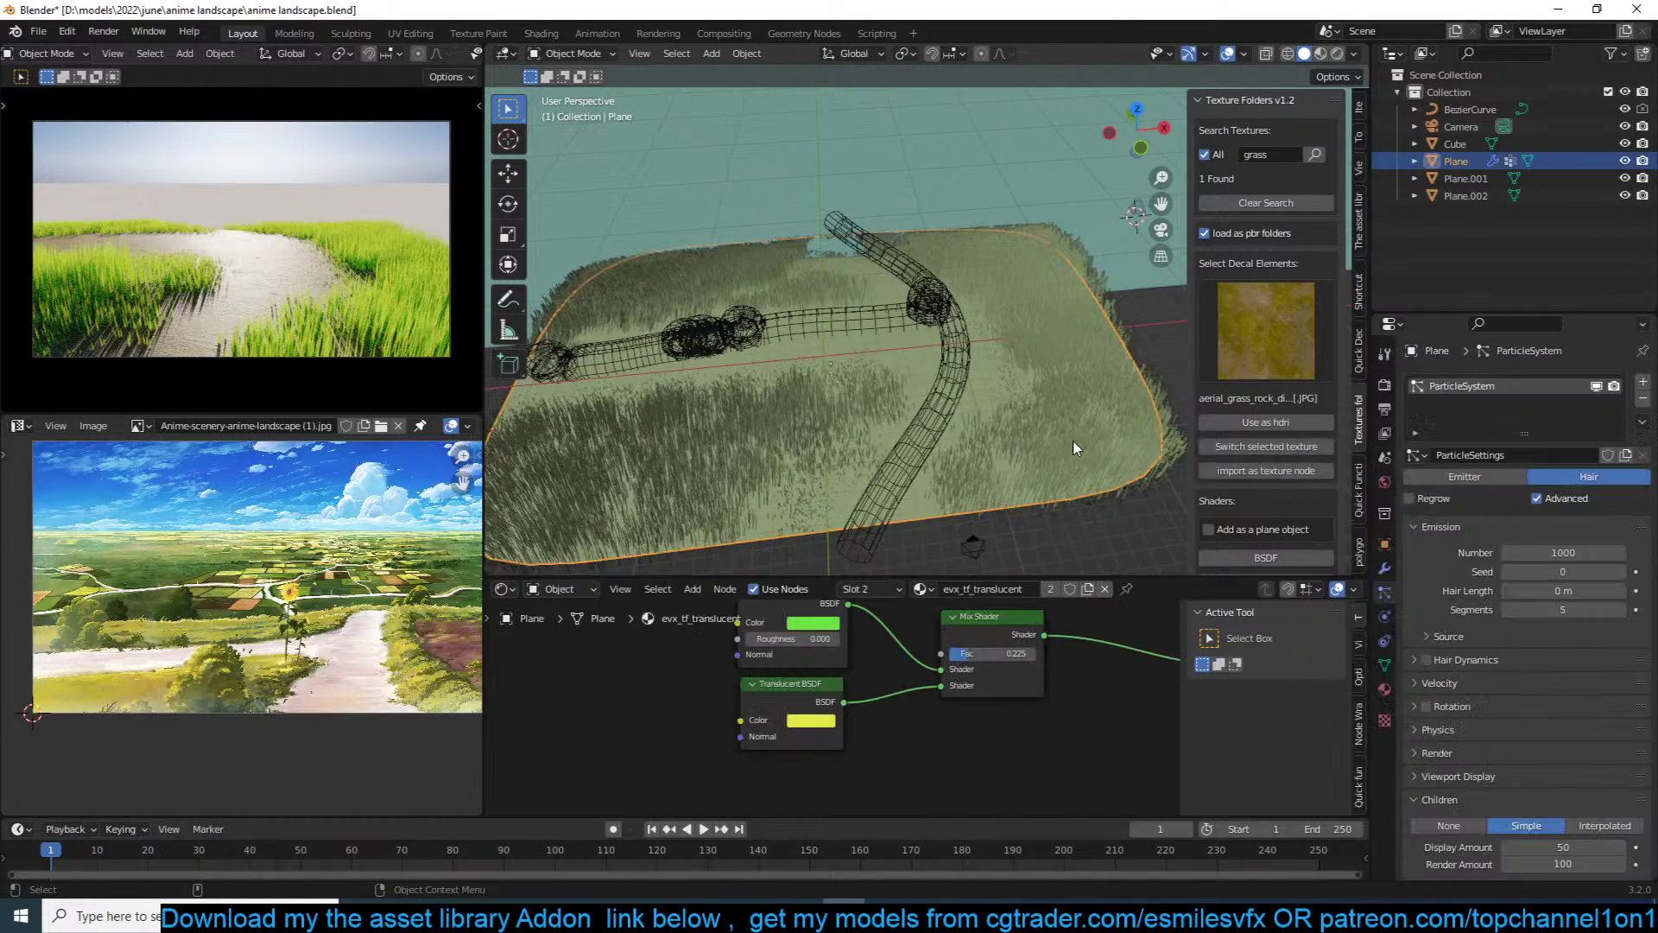
click(944, 390)
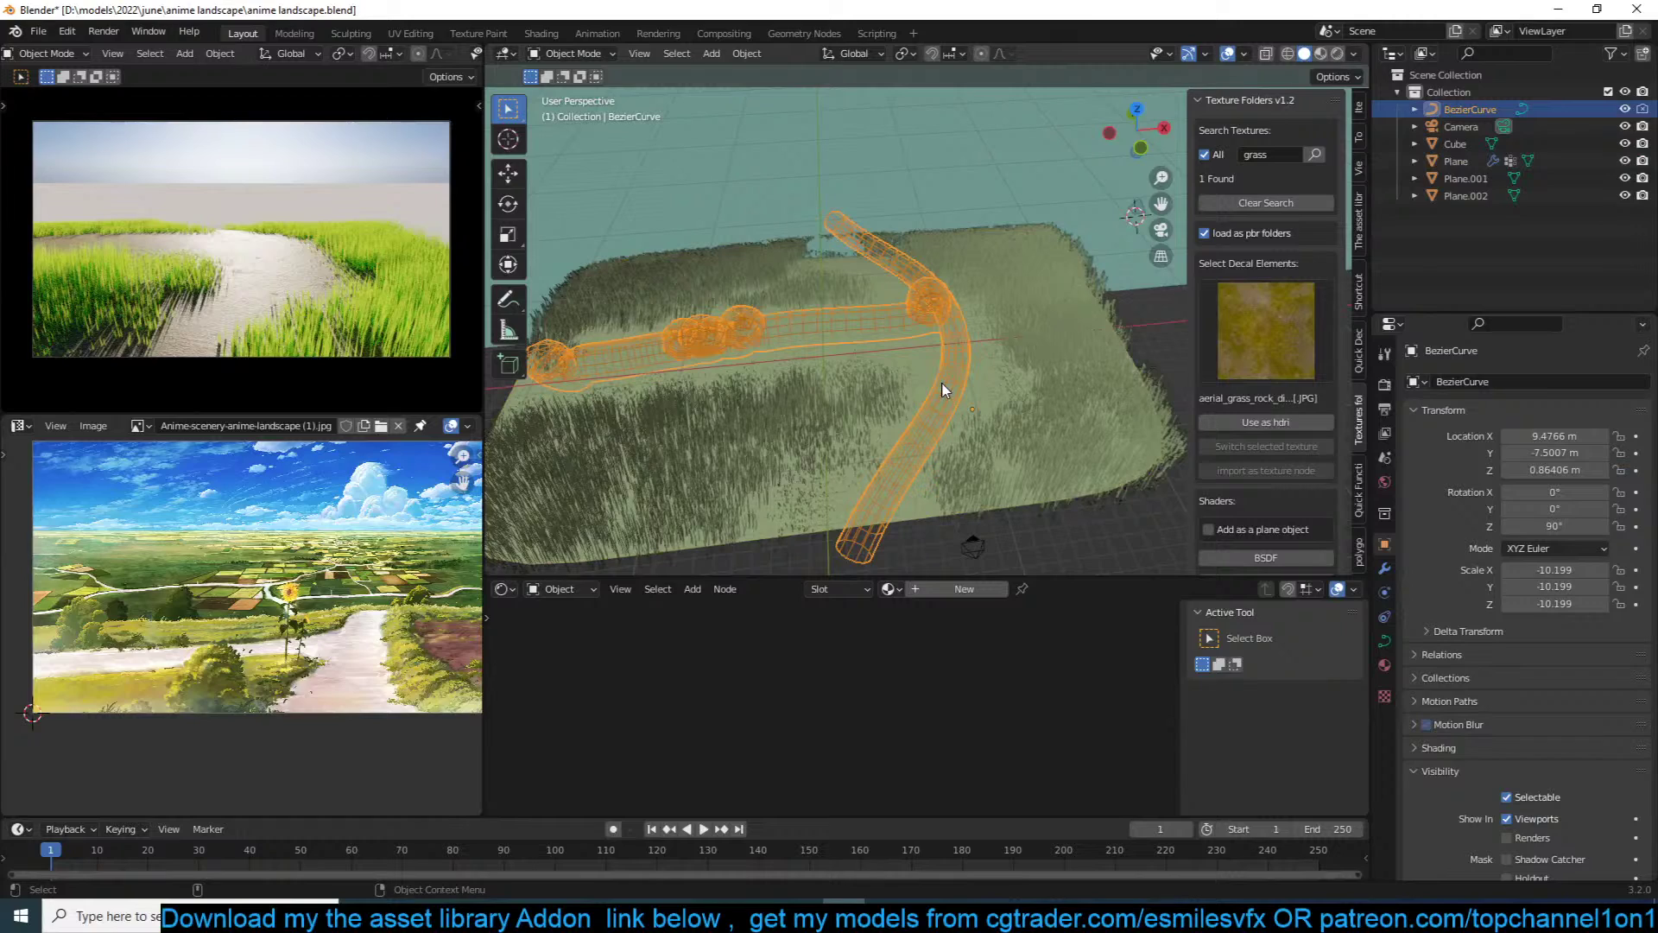
key(Tab)
key(g)
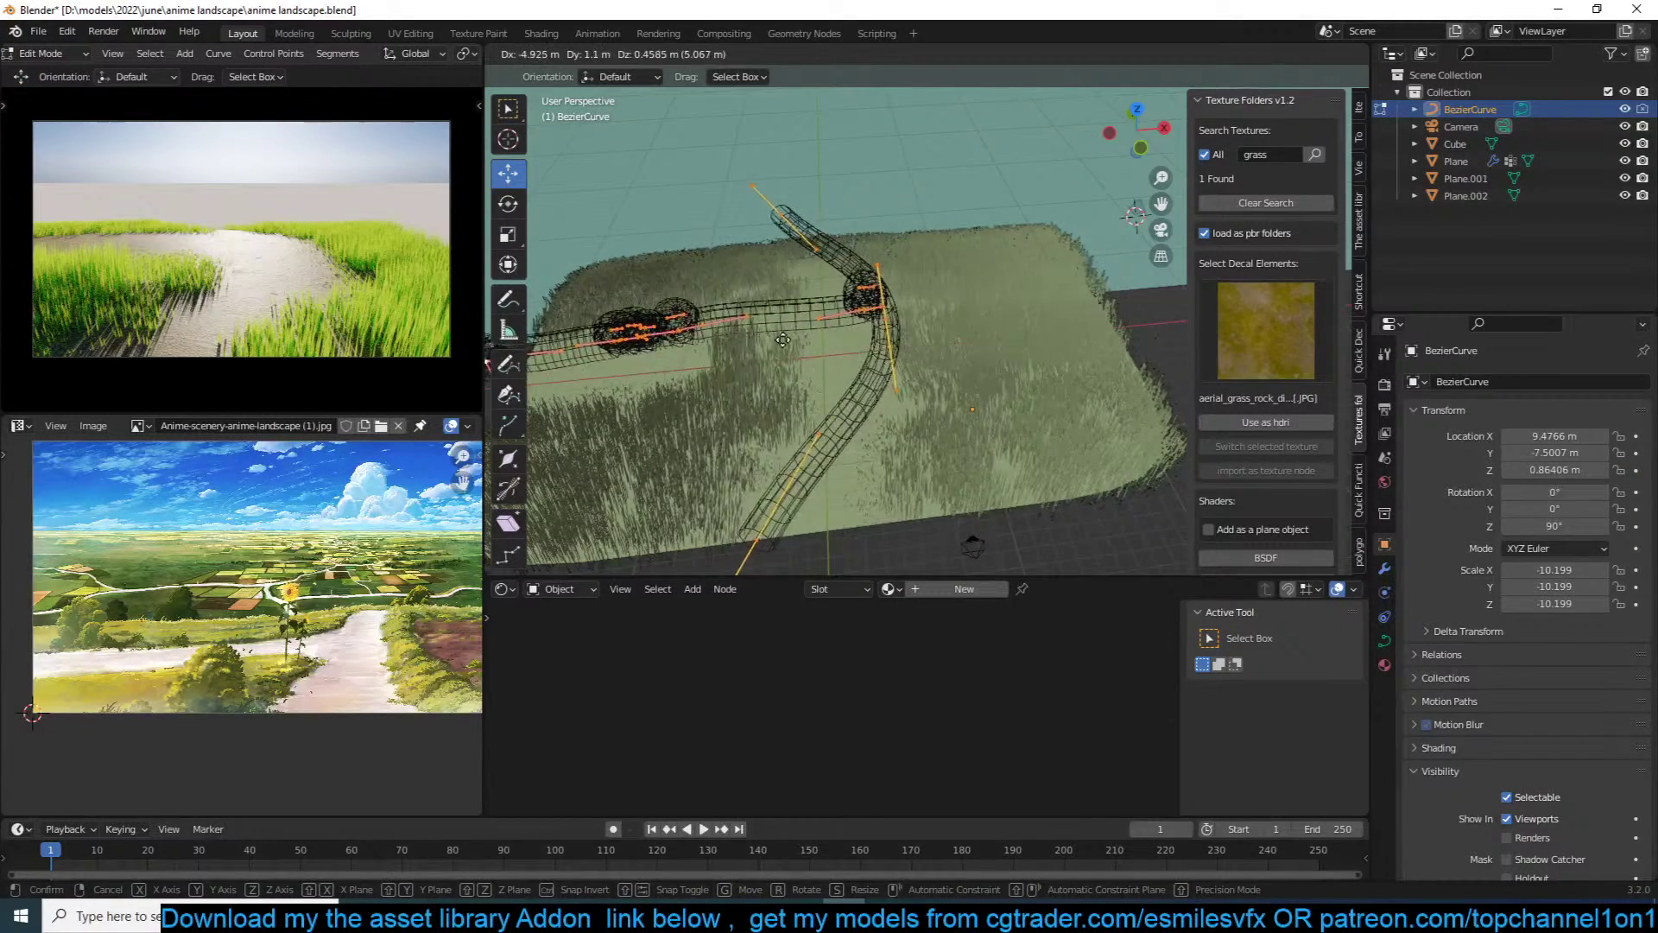
click(907, 302)
key(Tab)
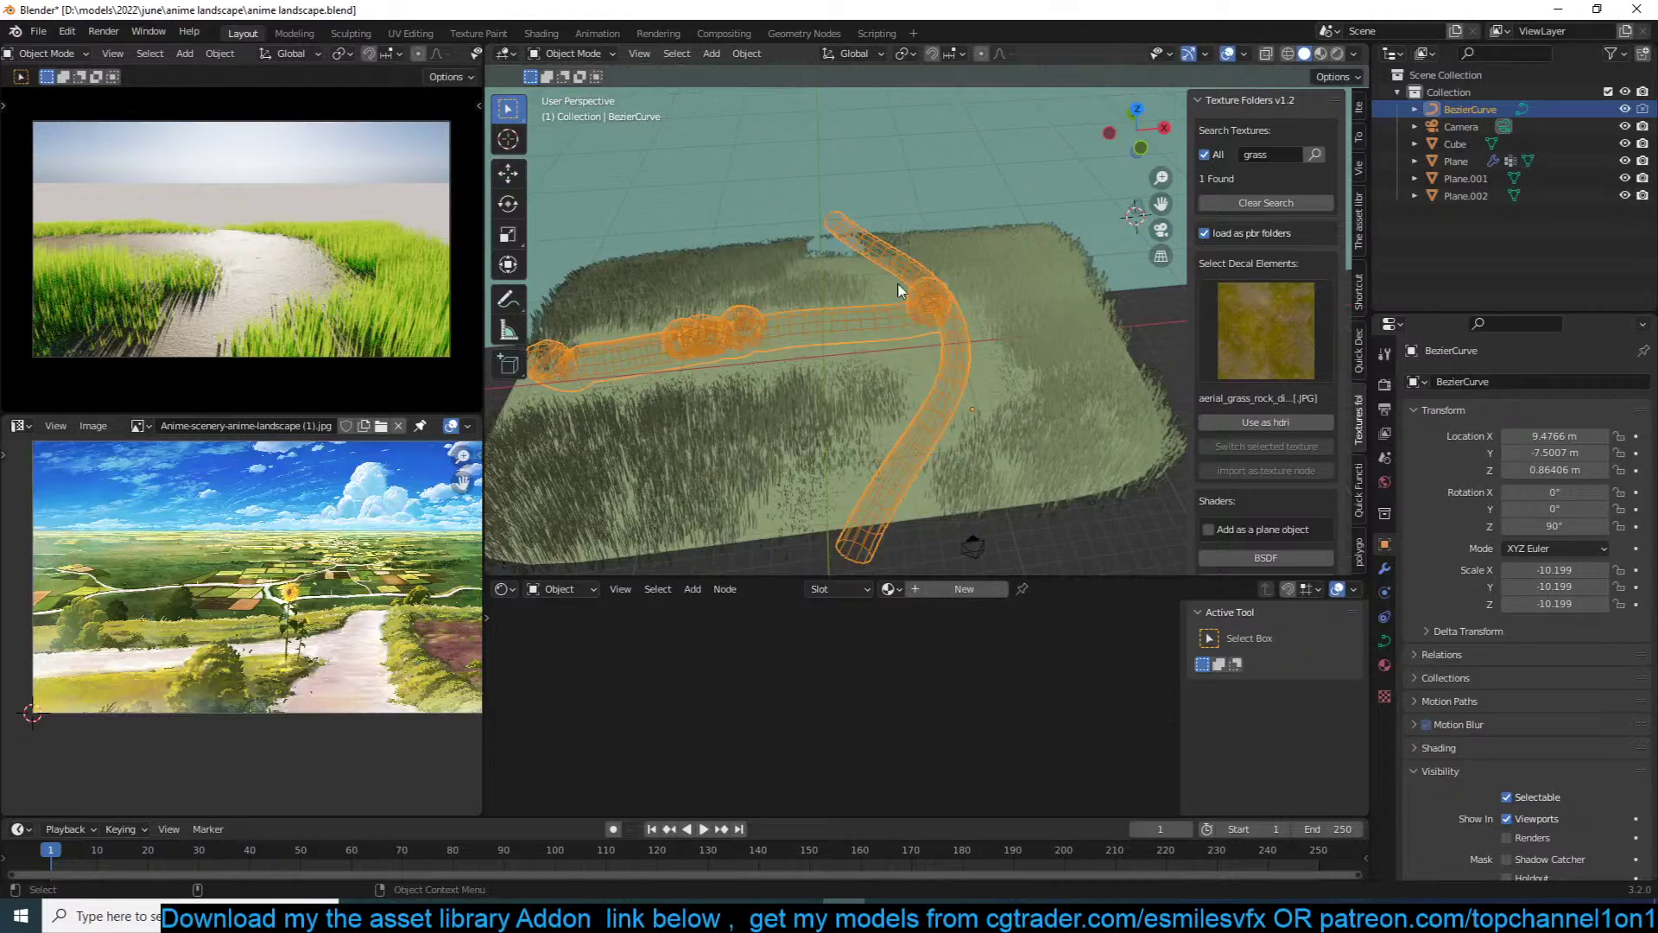
Step: Dissolve the surplus control points clustered midway along the path curve's side branch, undoing the last excess dissolve
scroll(813, 316, up, 4)
key(Tab)
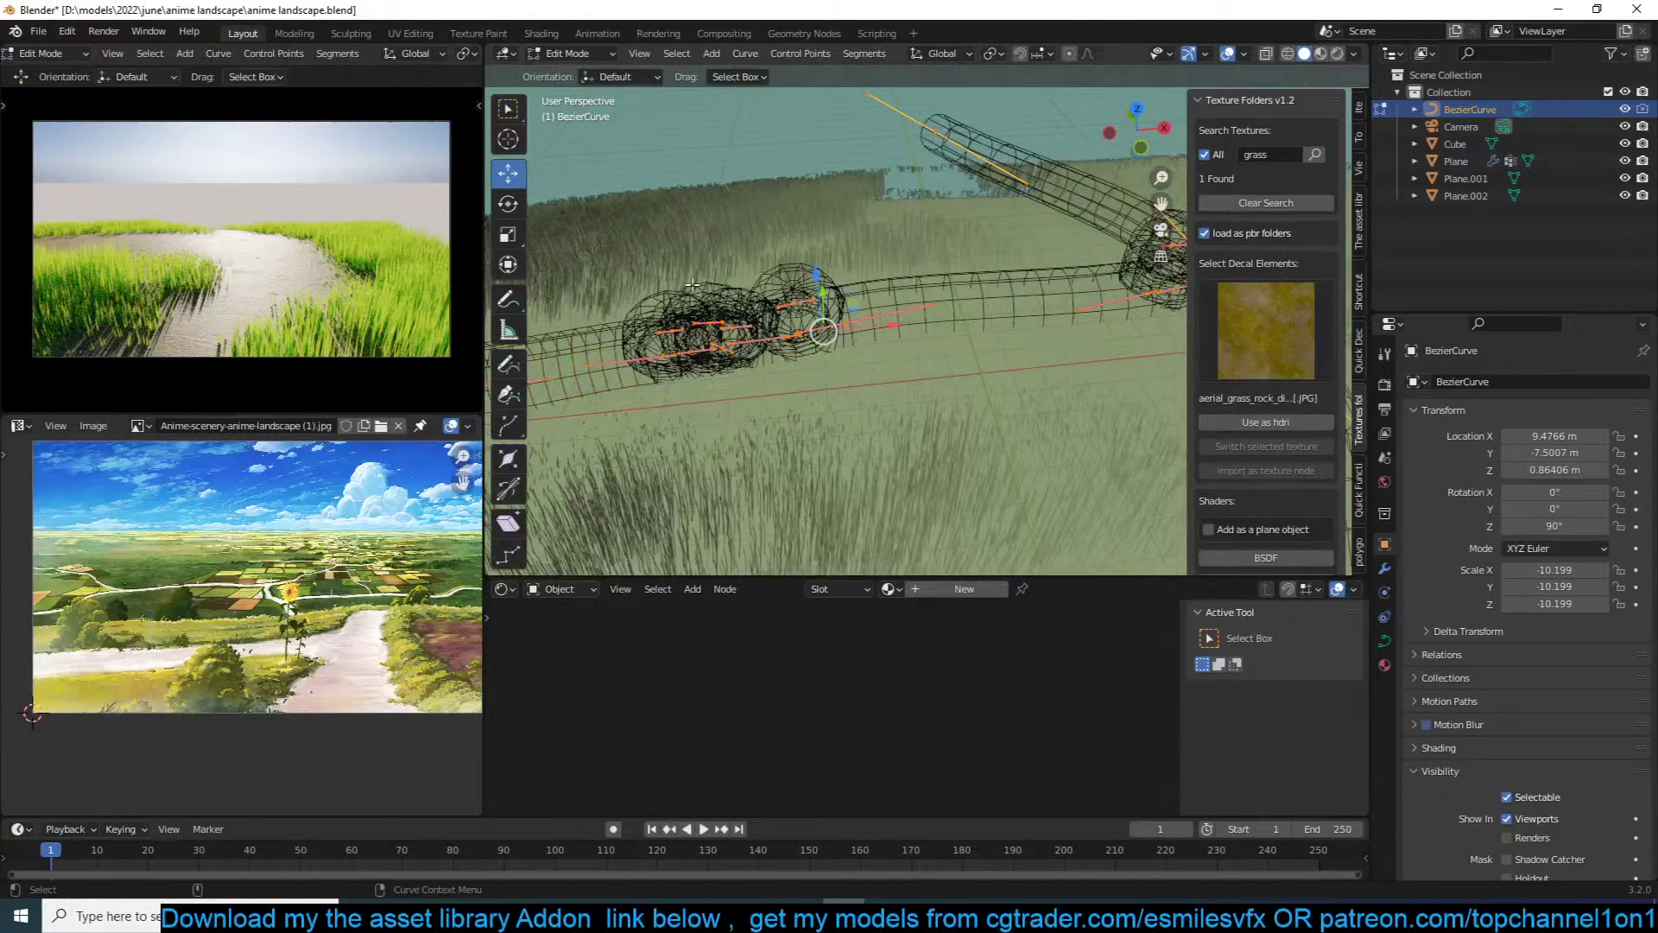
key(ctrl+x)
scroll(807, 364, down, 3)
drag(647, 302, 716, 369)
key(ctrl+x)
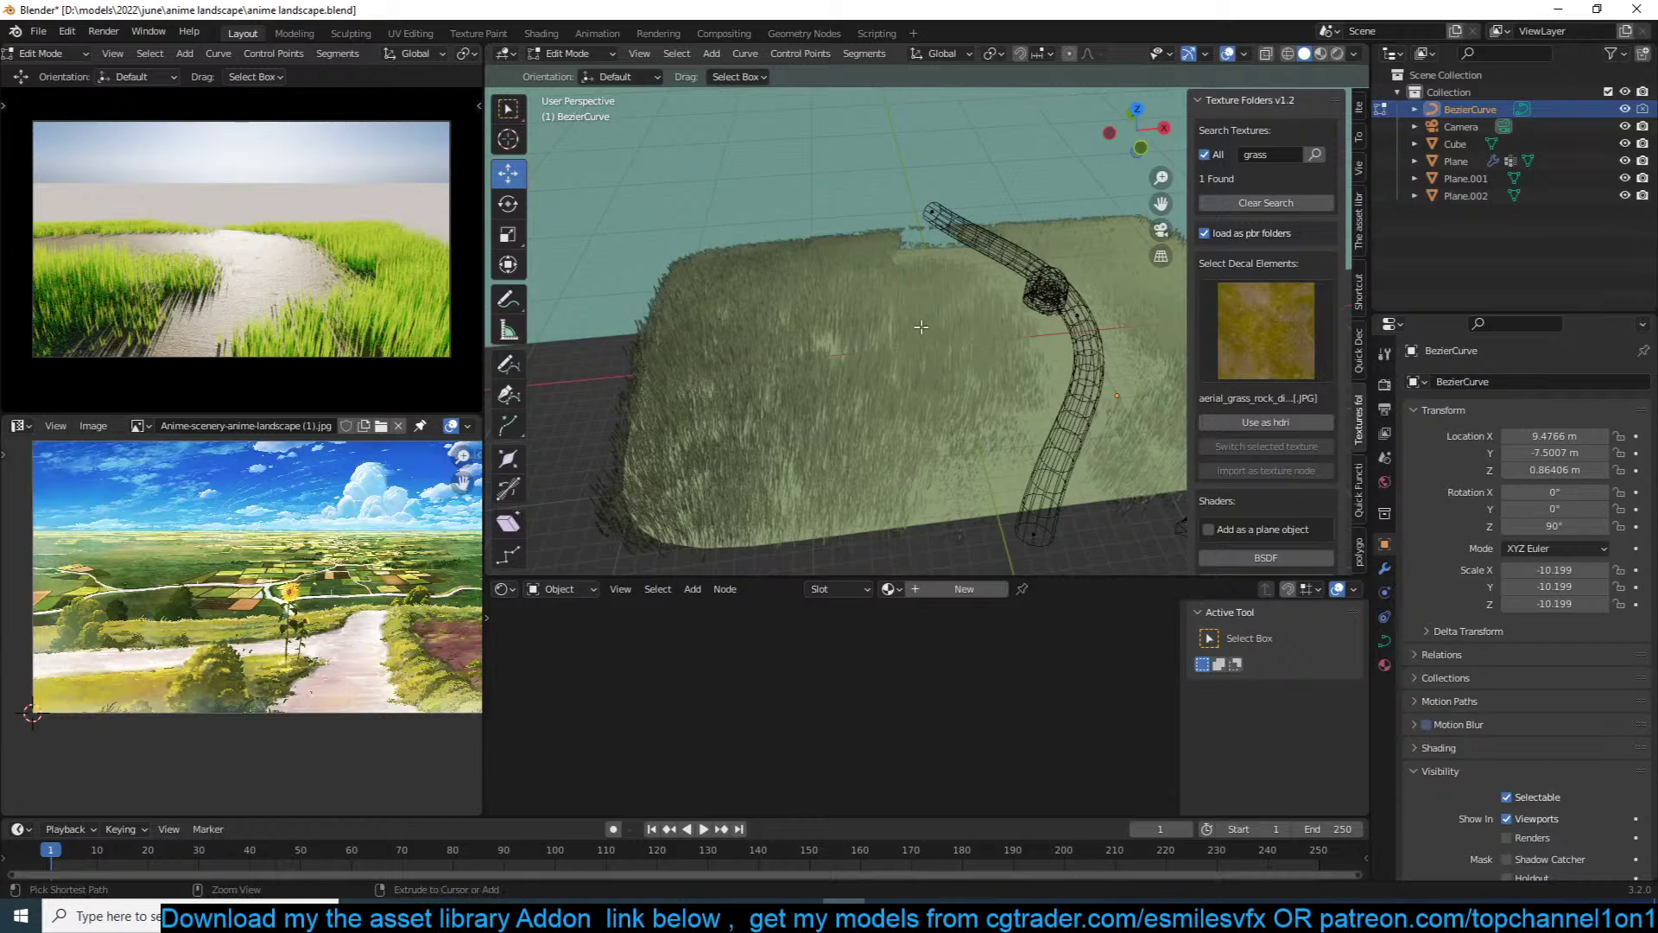
key(ctrl+z)
Step: Dissolve the extra control points where the side branch meets the main path, and deselect the curve in Object Mode
drag(1036, 256, 1090, 323)
scroll(1090, 317, up, 2)
shift+middle_drag(1089, 317, 796, 369)
scroll(796, 369, up, 1)
key(ctrl+x)
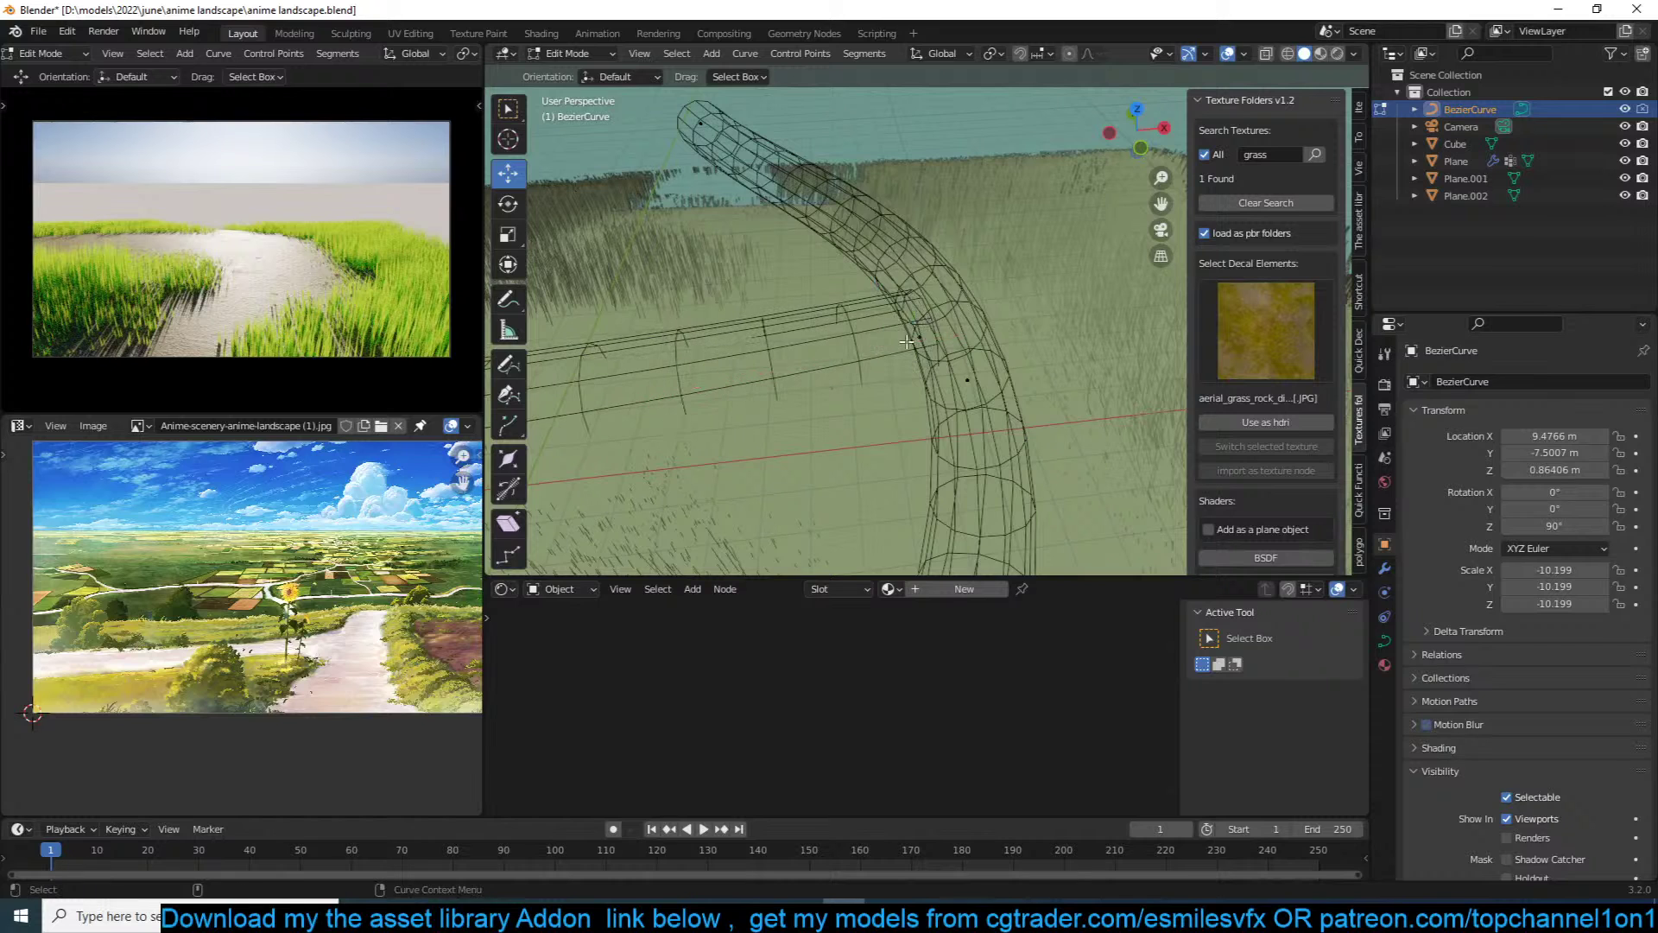
key(Tab)
scroll(819, 388, down, 4)
scroll(817, 382, down, 3)
key(alt+a)
middle_drag(817, 381, 908, 416)
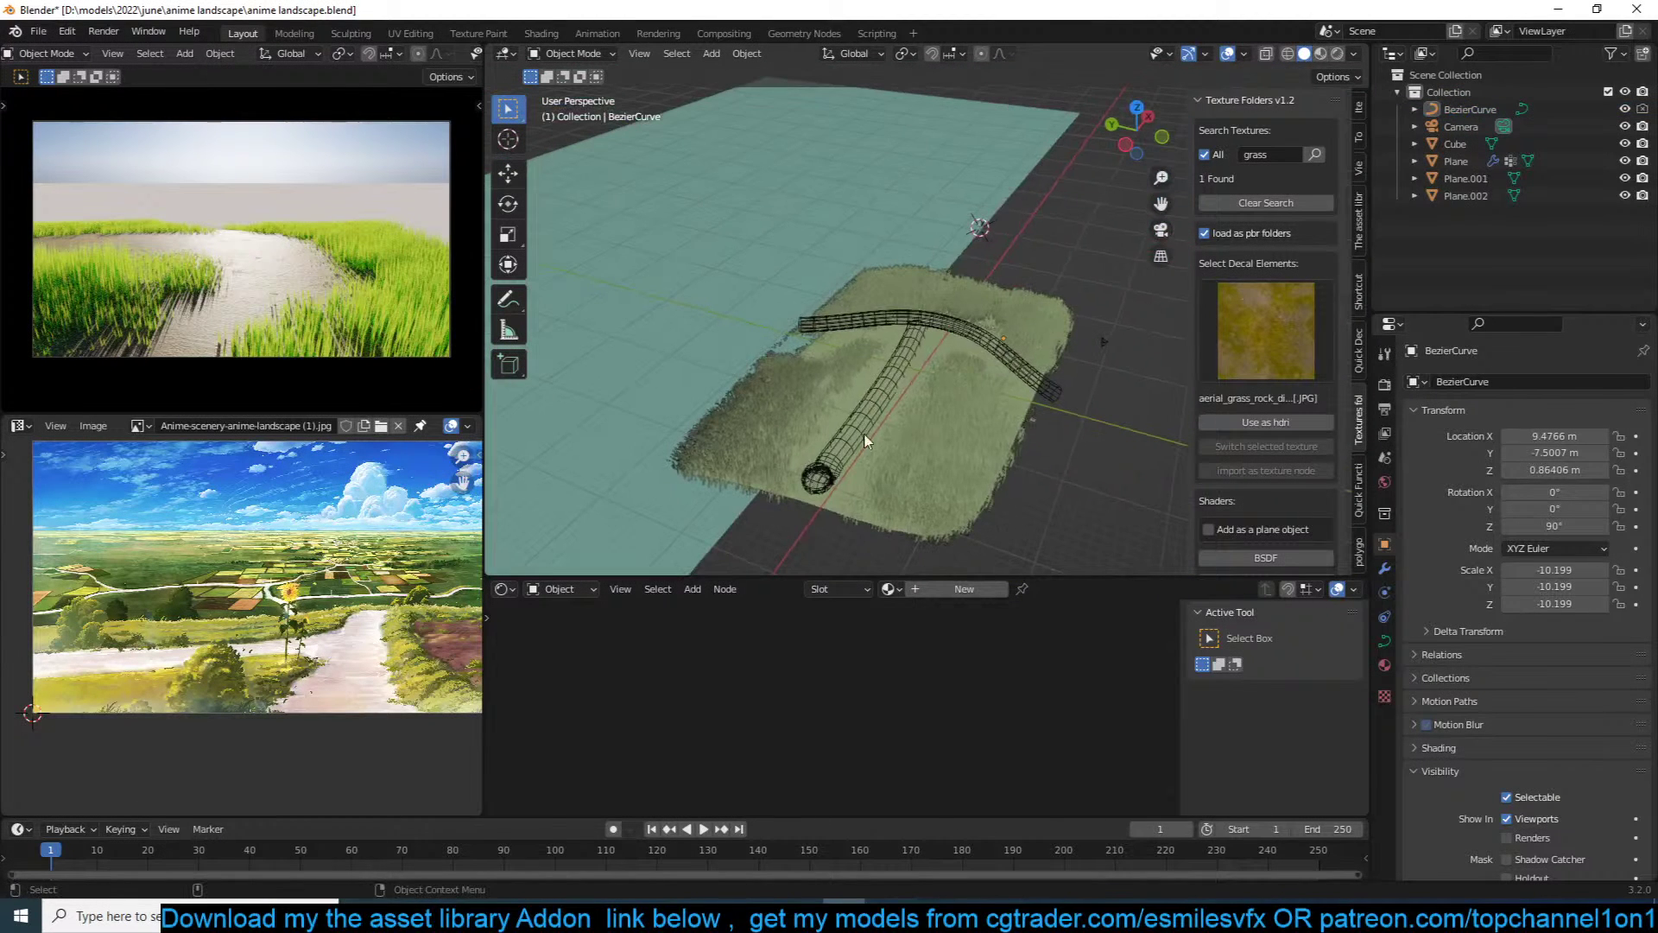
Step: Clean up the surplus control points at the side branch's outer end, undoing an unwanted deletion
click(834, 474)
key(Tab)
click(815, 477)
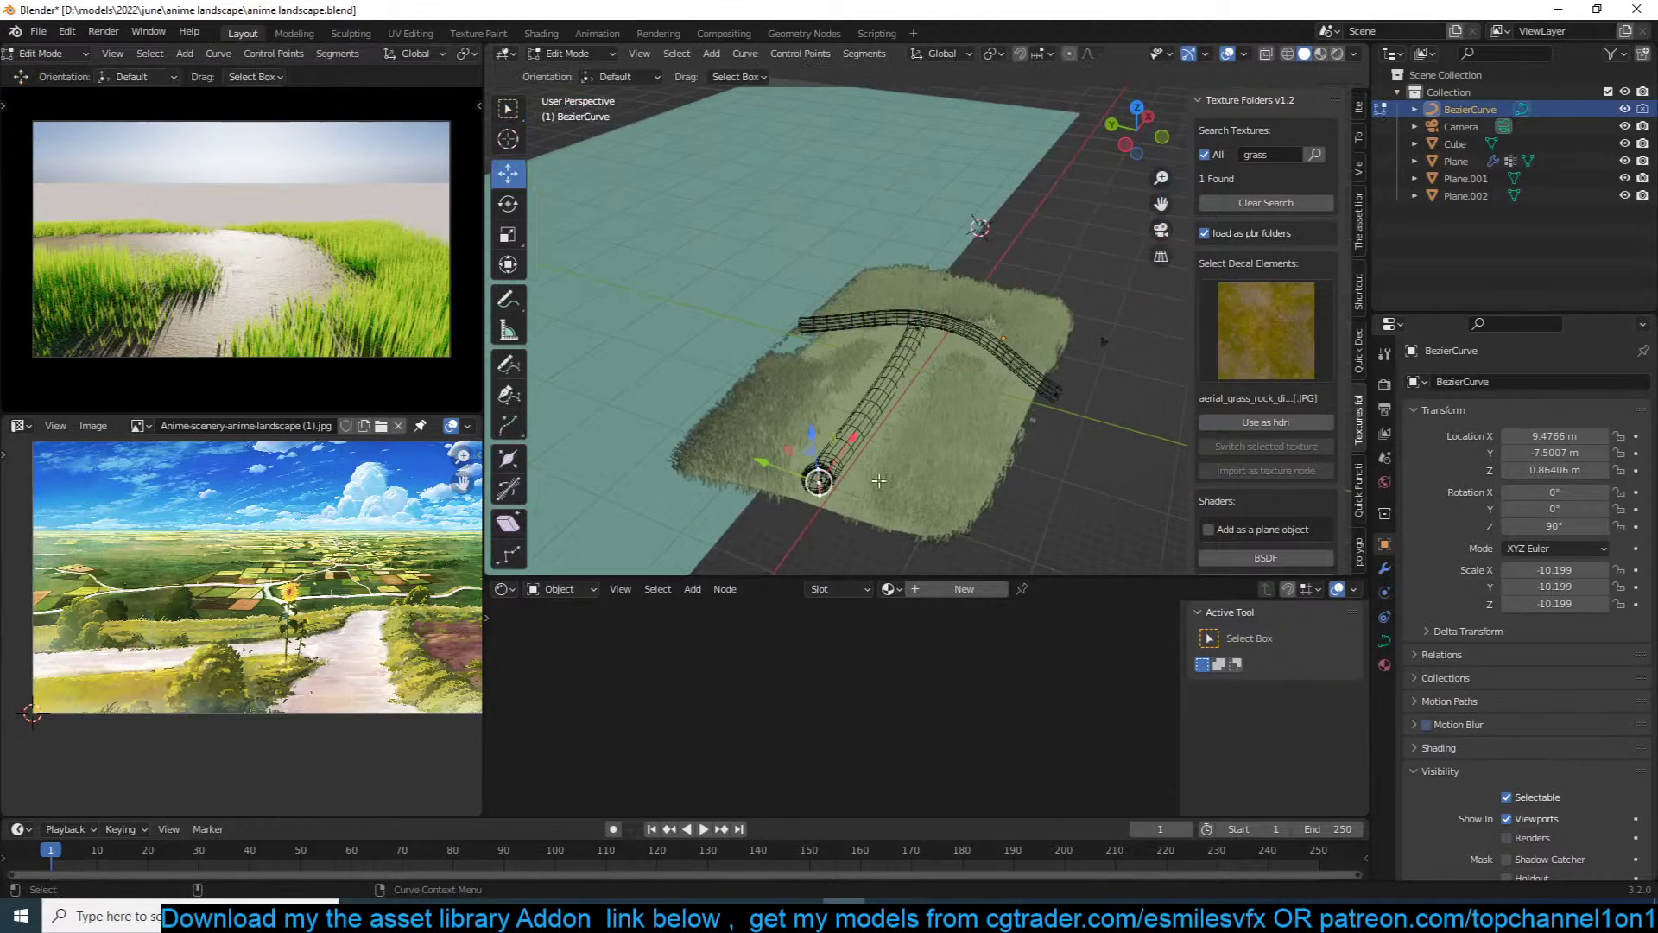
key(x)
click(834, 464)
key(ctrl+z)
click(819, 487)
key(Tab)
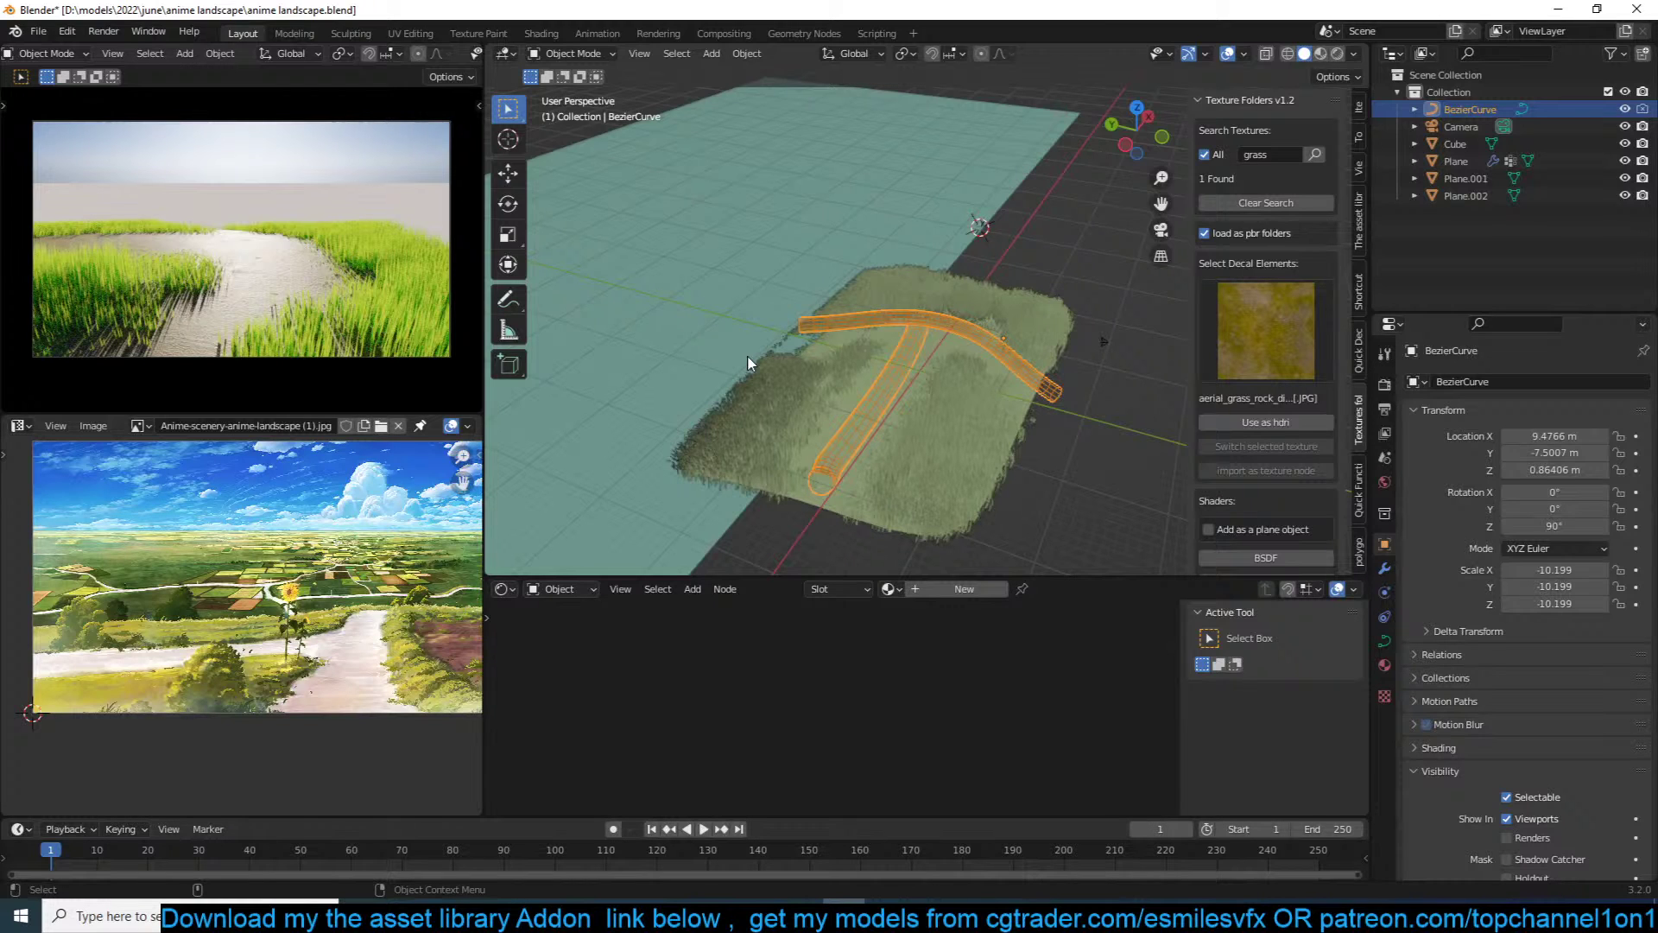
Step: Save the landscape file and deselect the cleaned-up path curve
scroll(748, 363, down, 3)
key(ctrl+s)
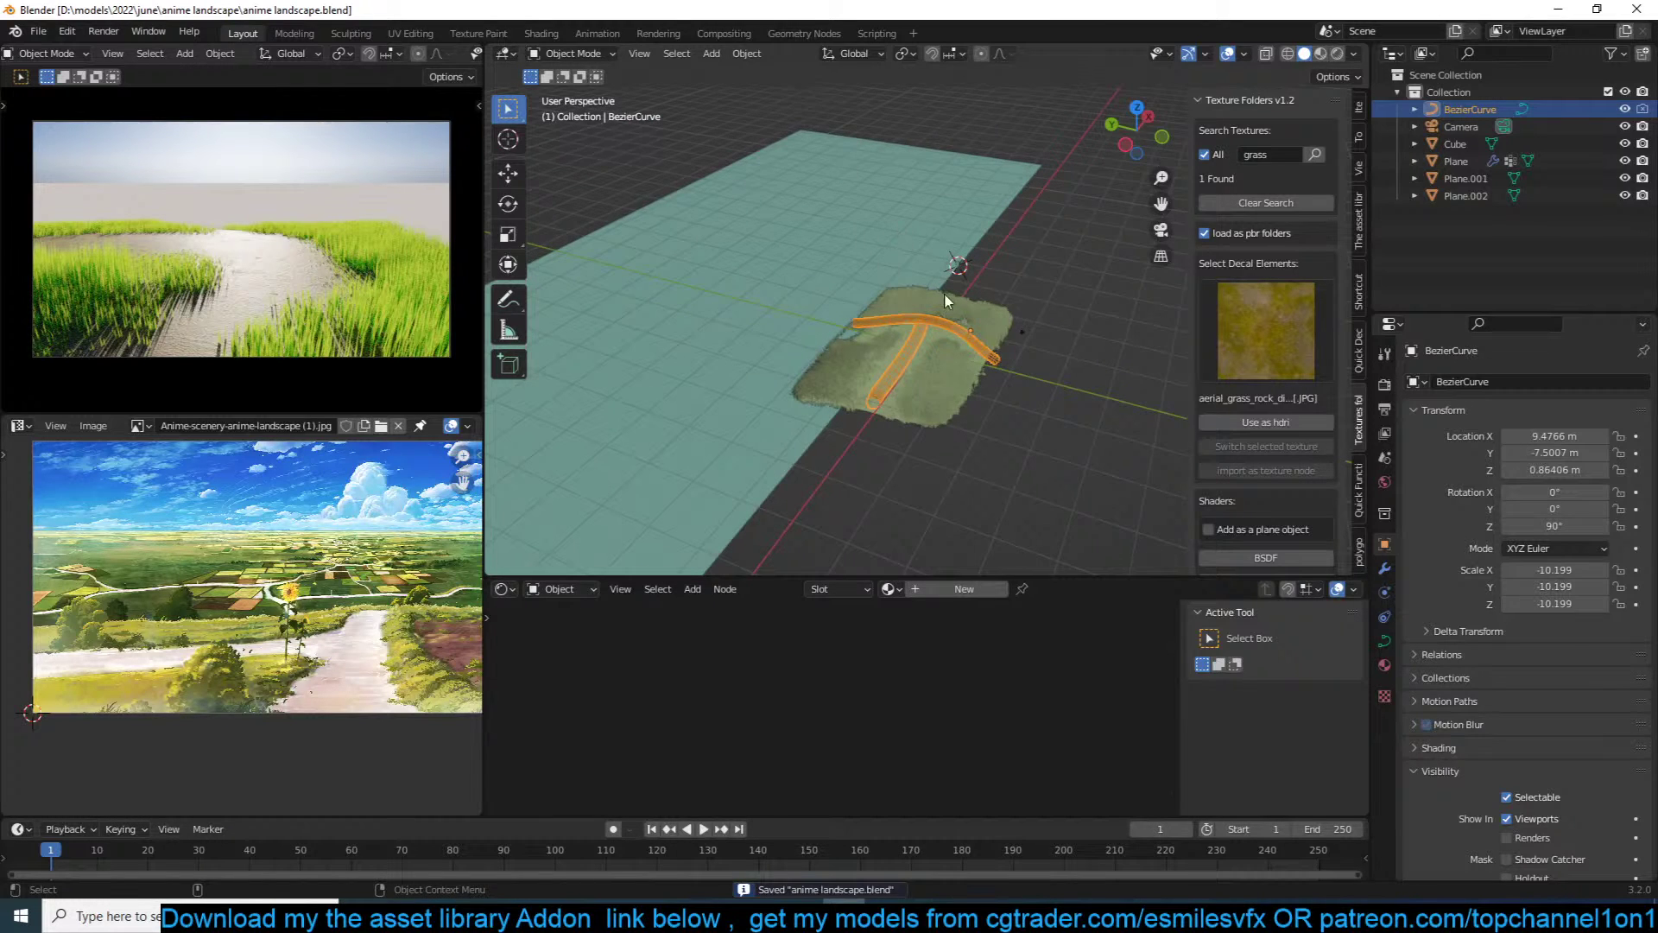
scroll(963, 330, up, 1)
key(alt+a)
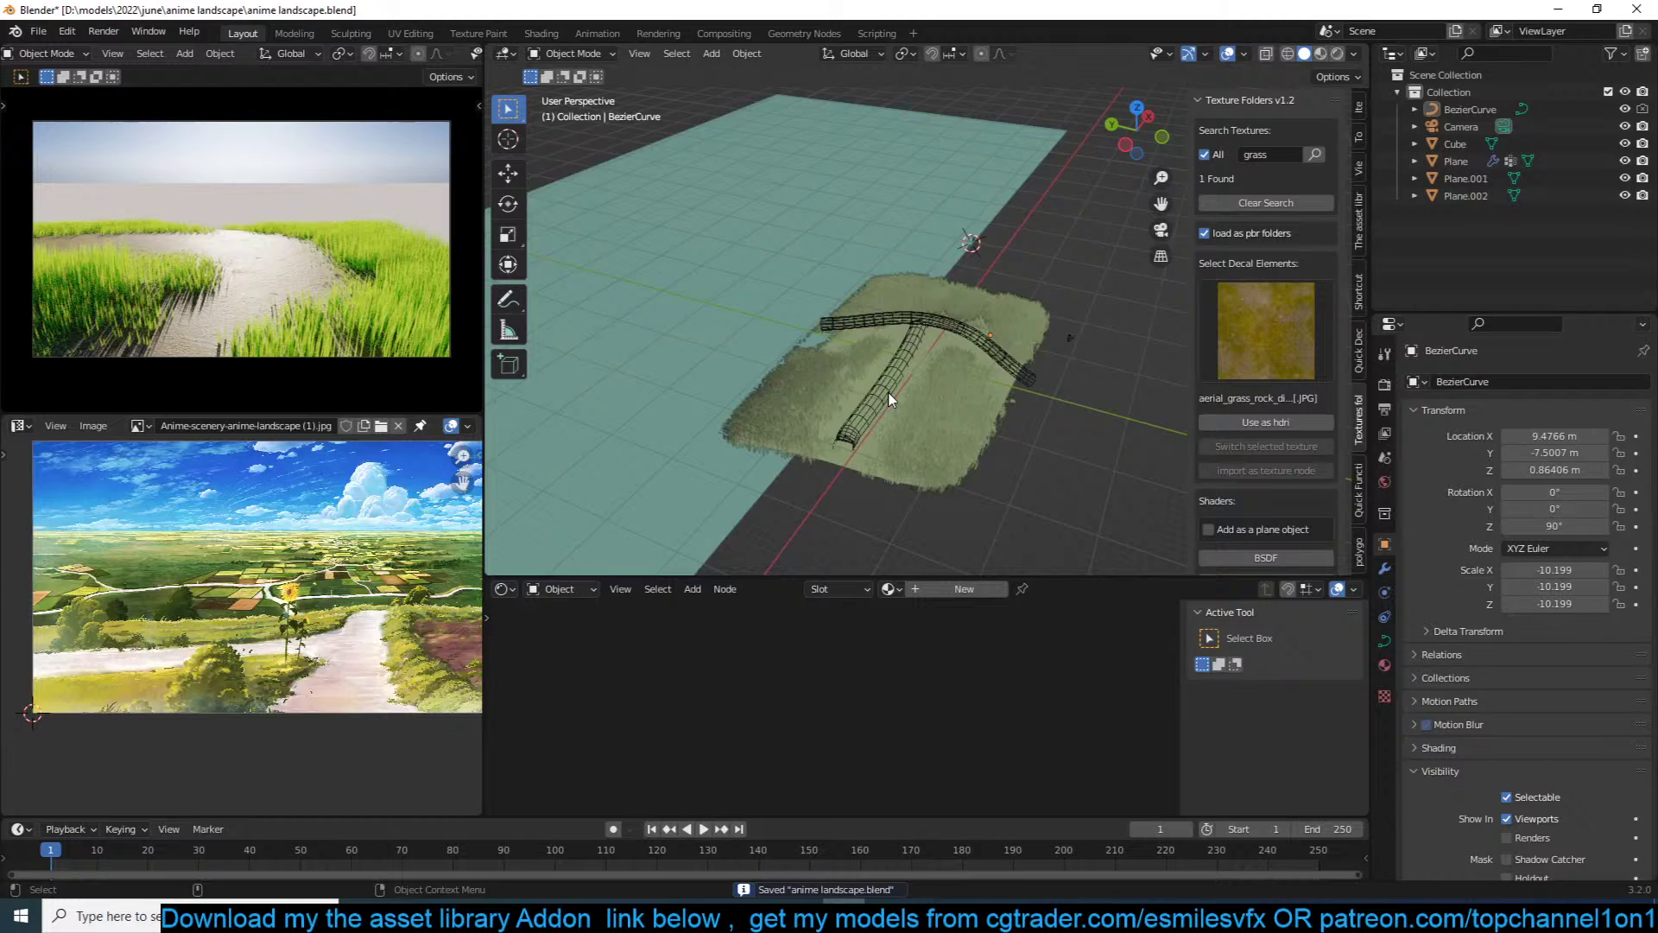
Step: Examine the cleaned-up path curve on the grass from several angles and compare its layout with the reference image
middle_drag(892, 386, 822, 362)
scroll(822, 363, up, 4)
scroll(822, 363, down, 2)
scroll(822, 362, up, 2)
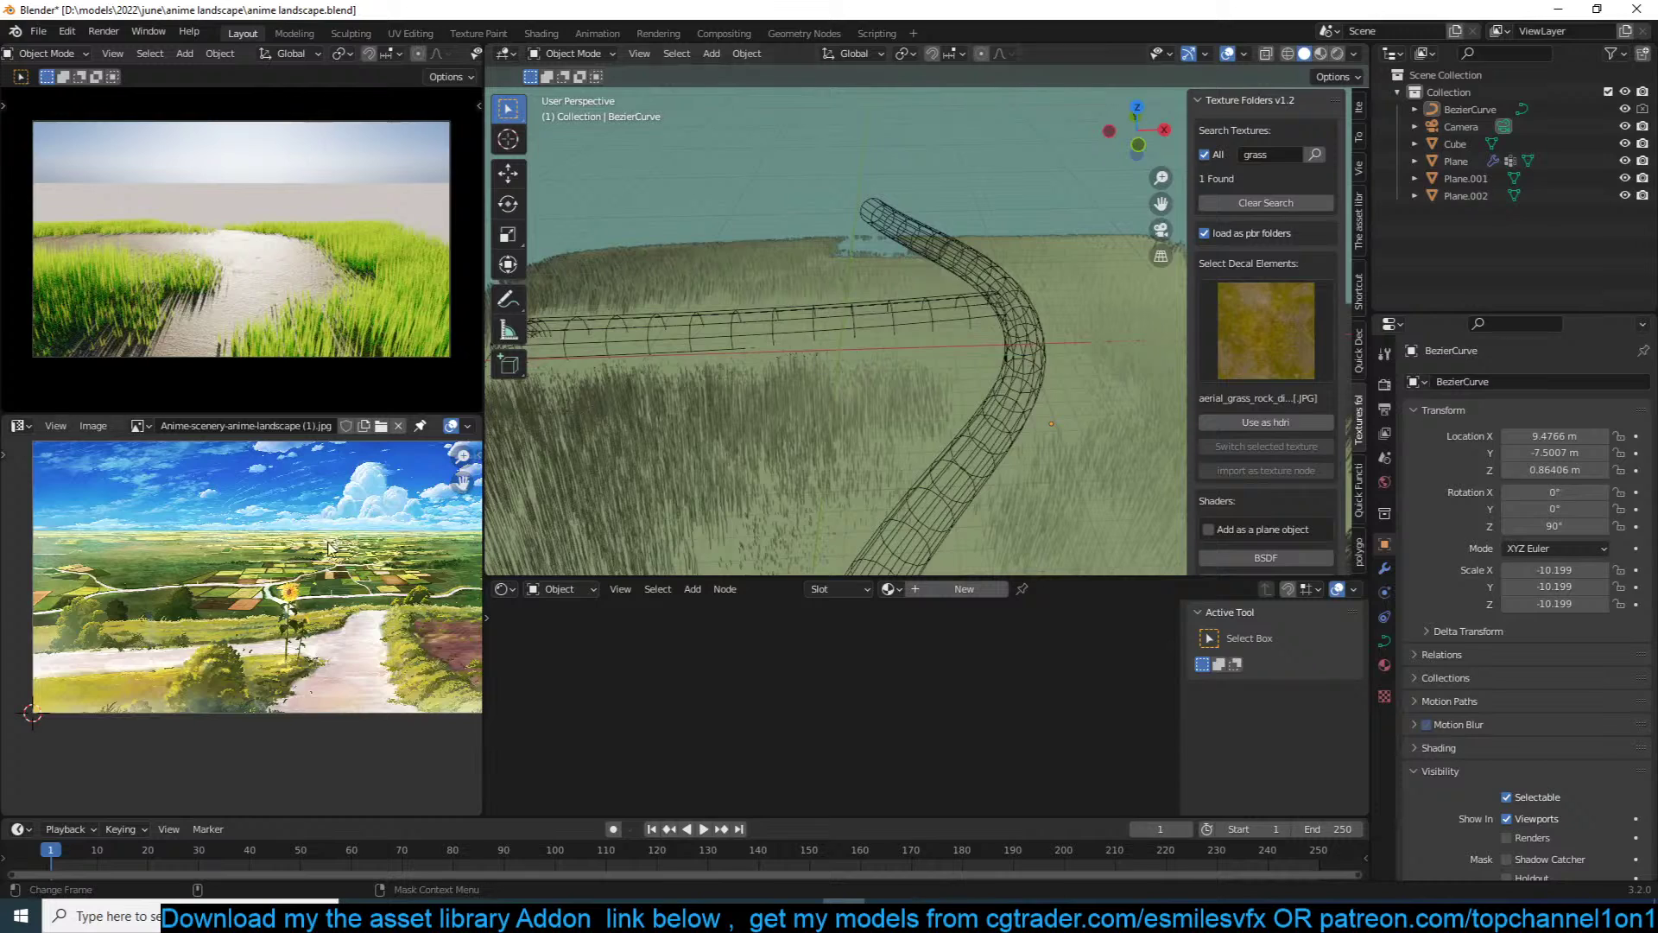
scroll(984, 451, down, 4)
middle_drag(984, 451, 814, 422)
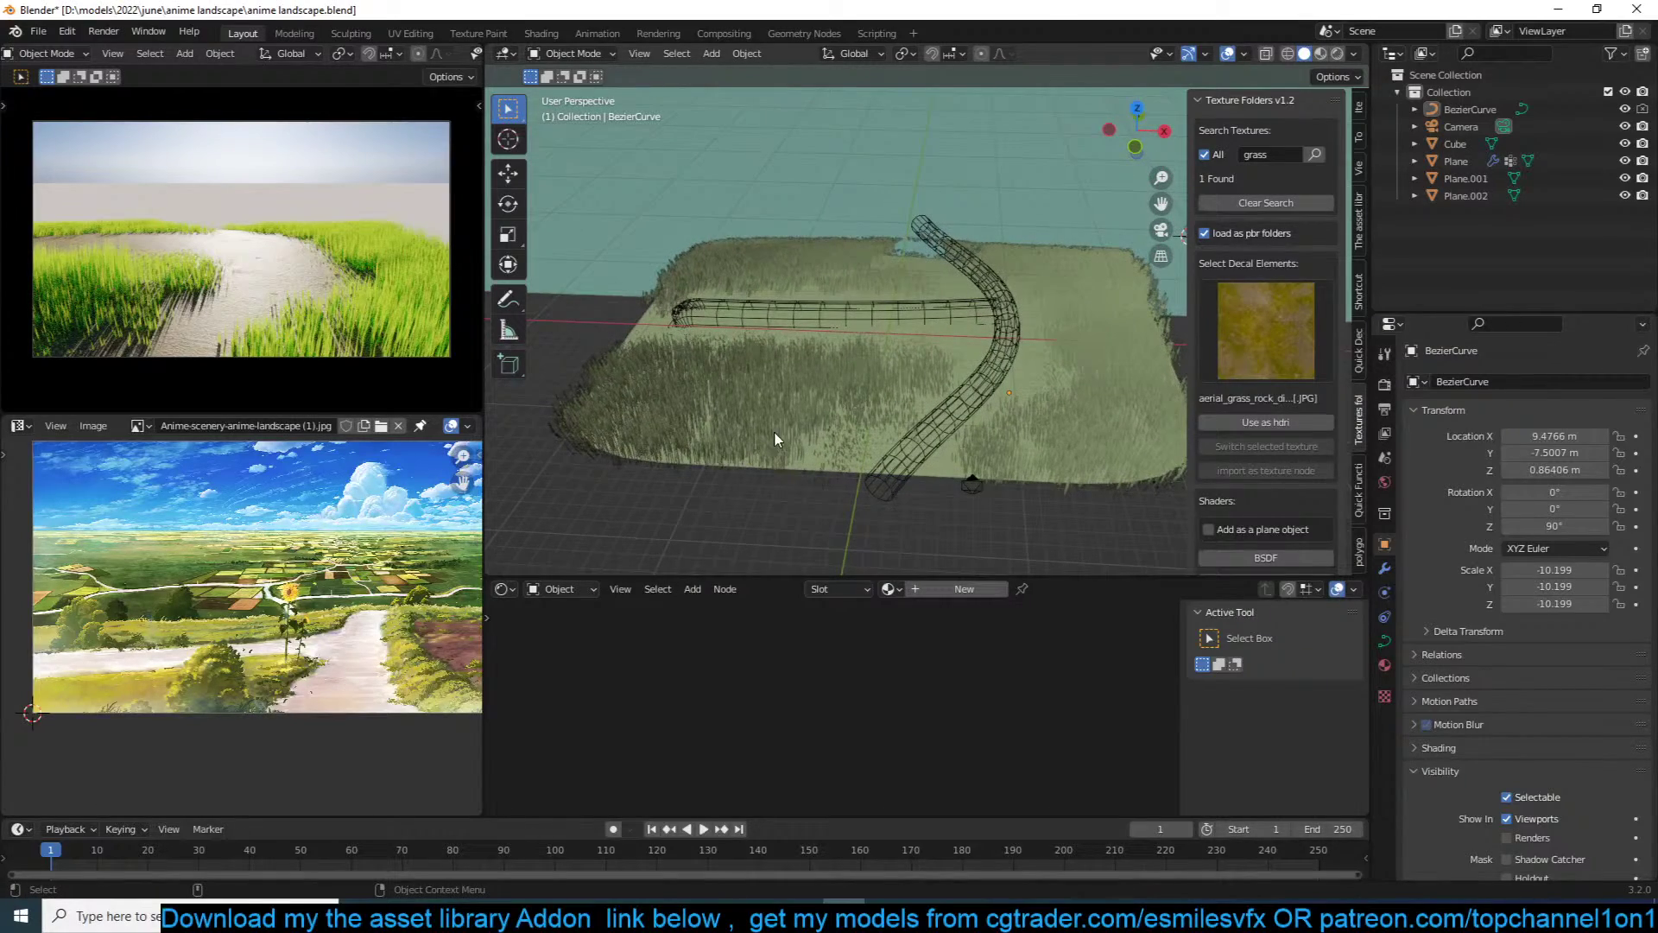
scroll(944, 344, up, 3)
middle_drag(945, 345, 979, 334)
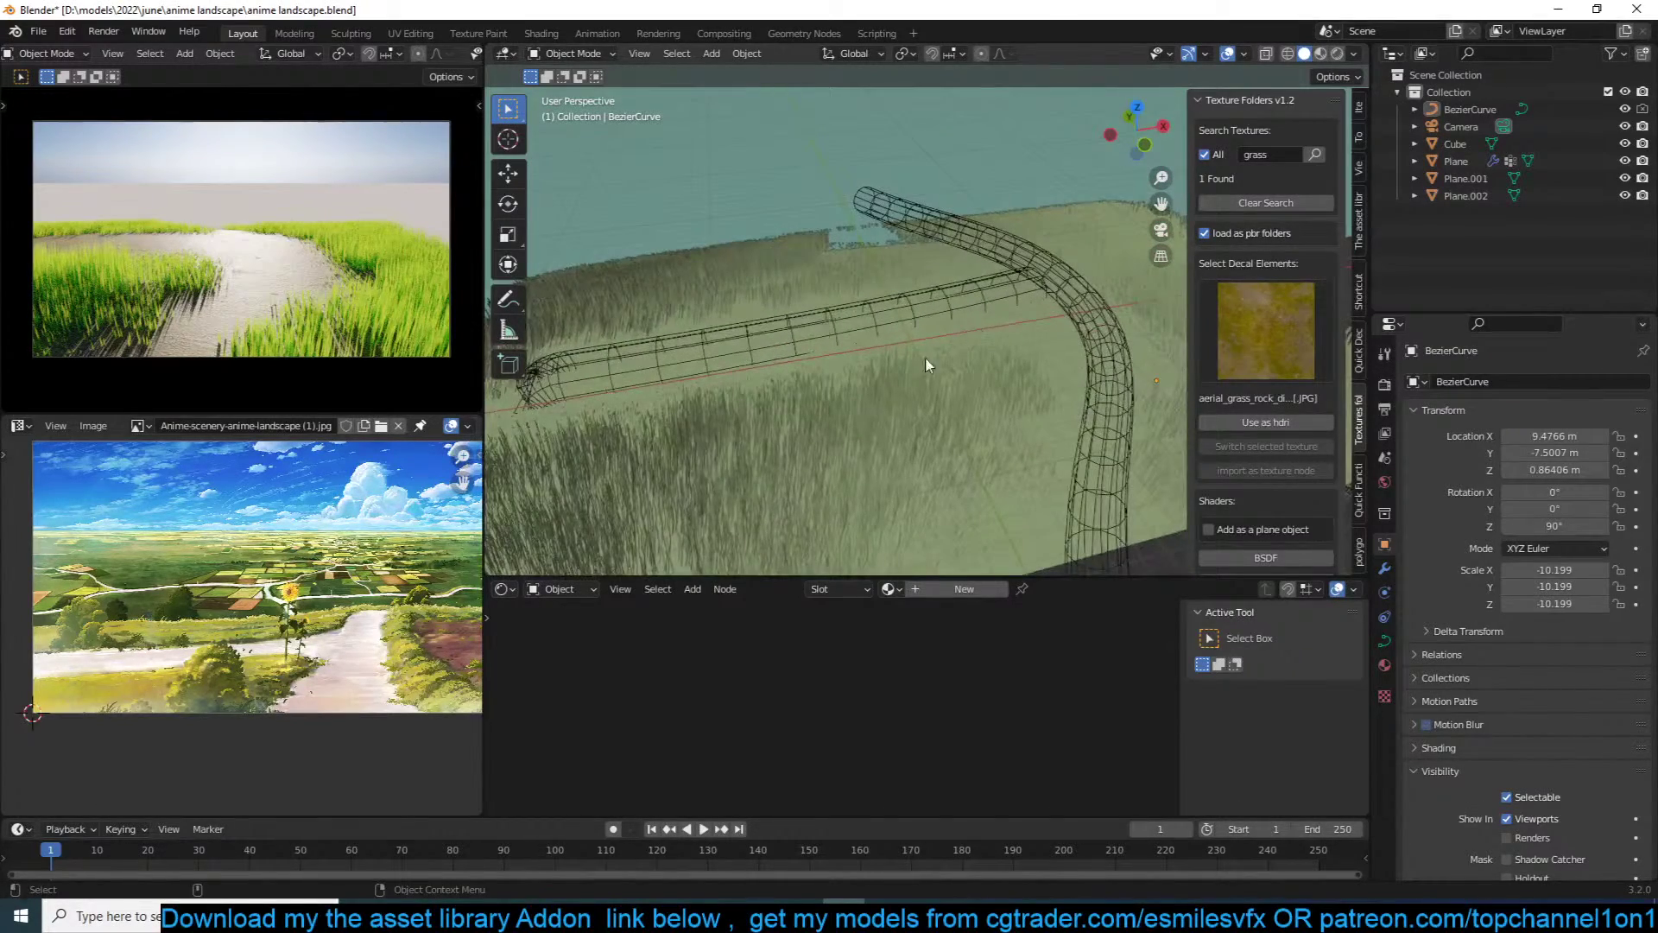
middle_drag(754, 458, 982, 388)
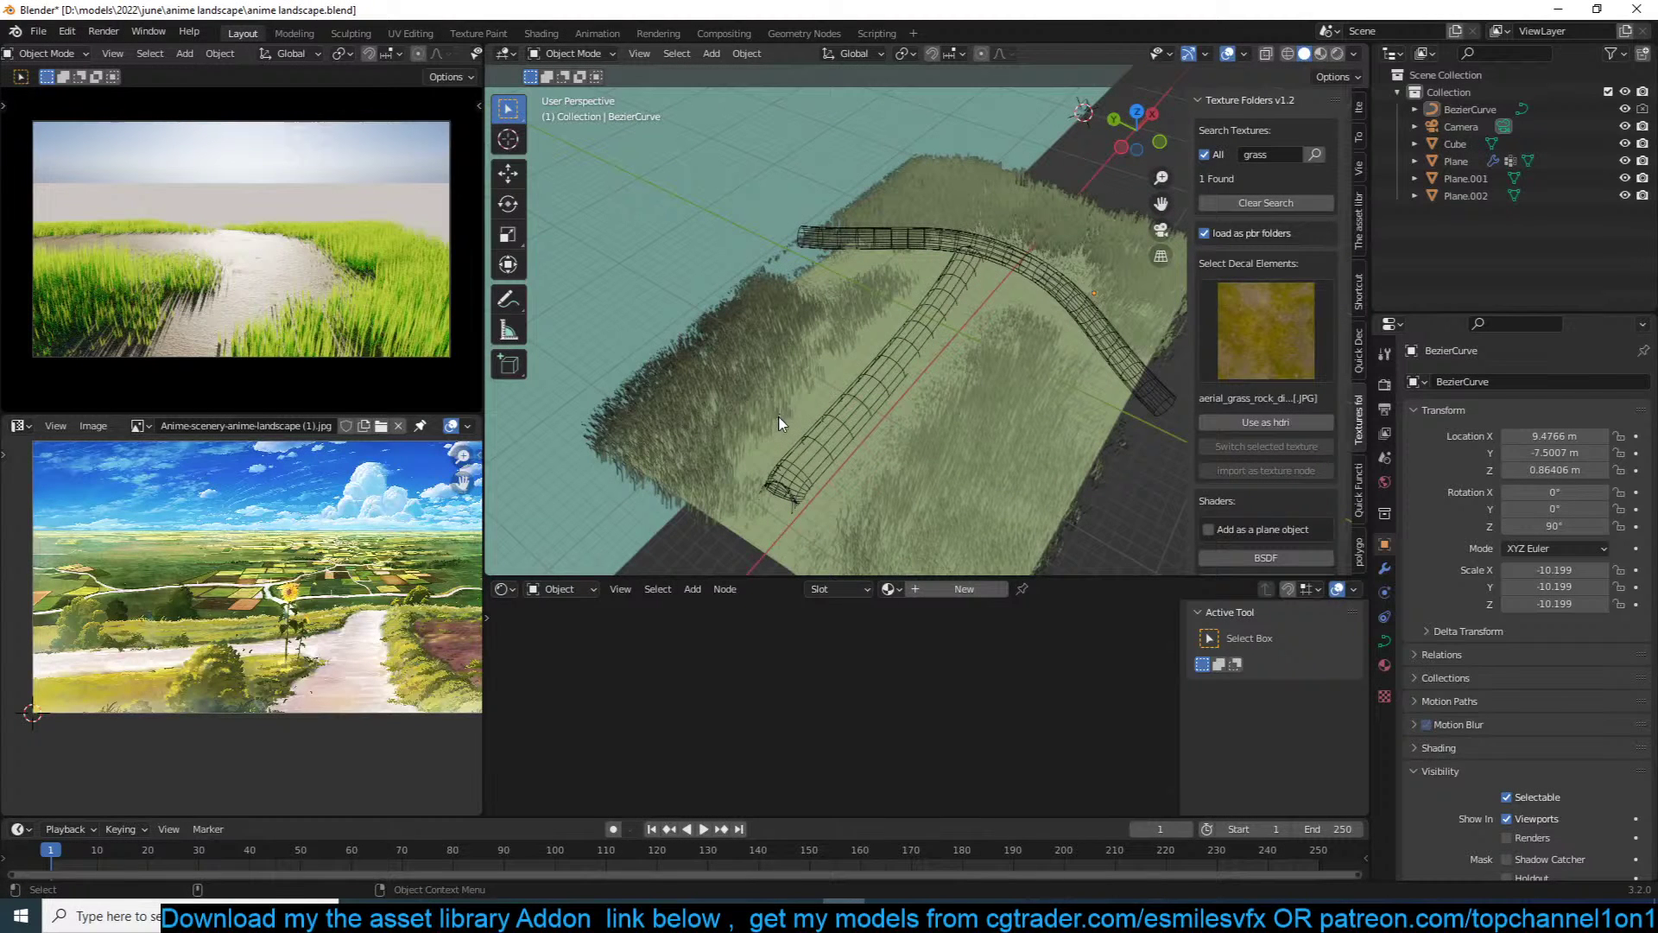
middle_drag(276, 648, 302, 627)
scroll(881, 324, down, 3)
click(962, 392)
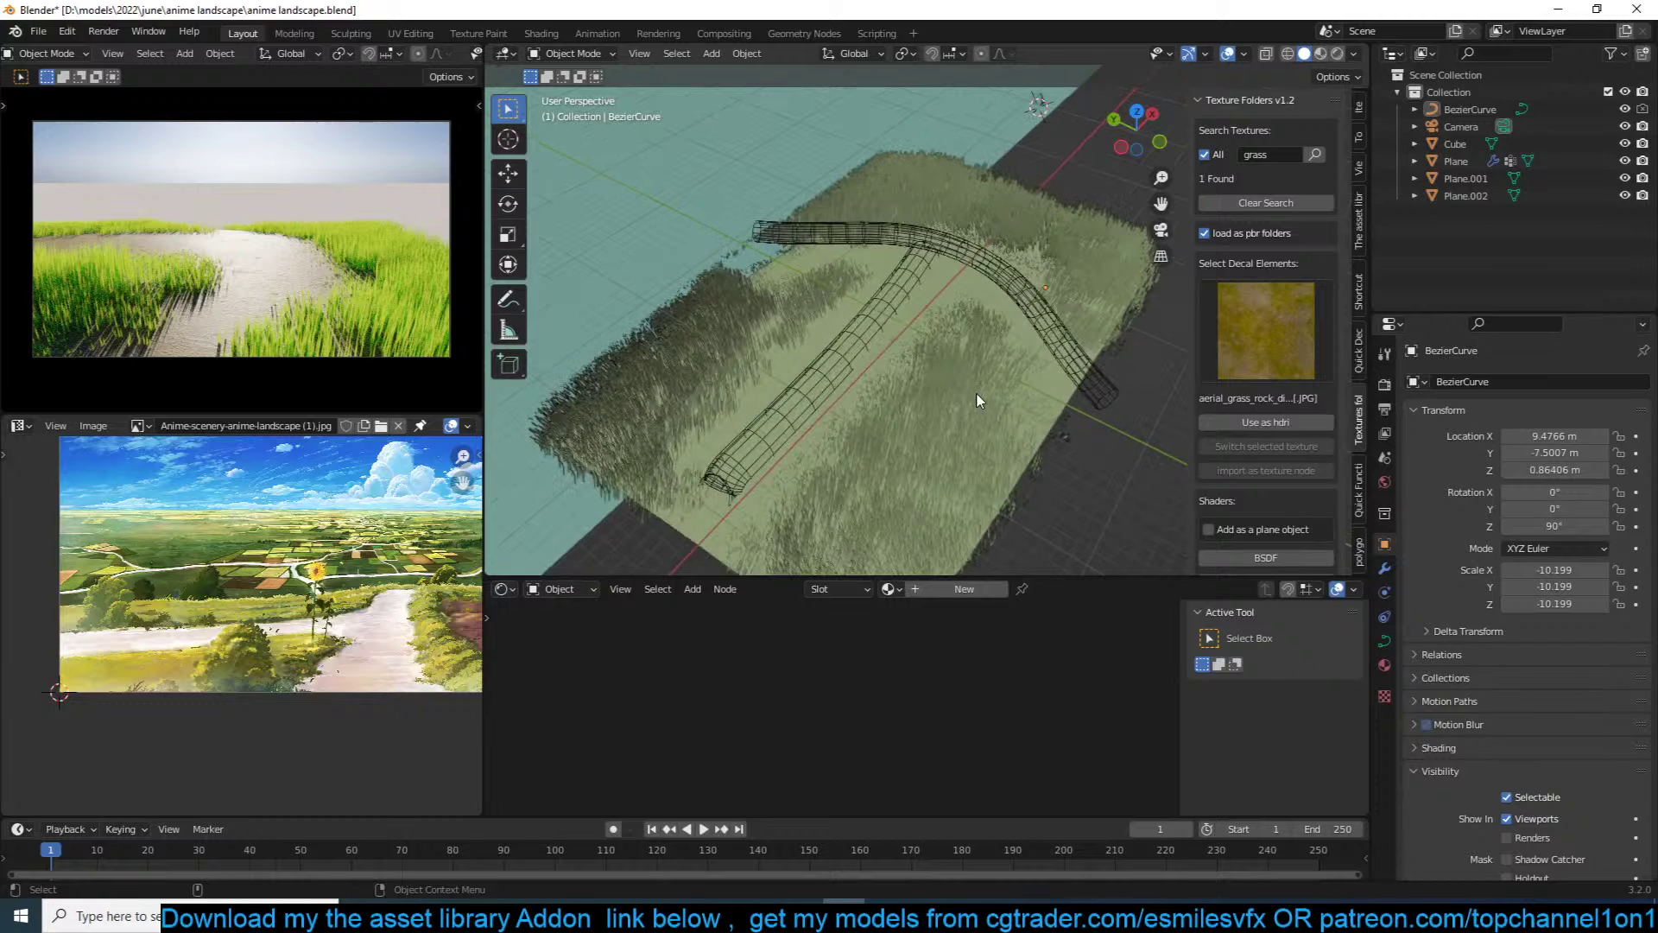
key(Tab)
key(u)
click(931, 368)
key(Tab)
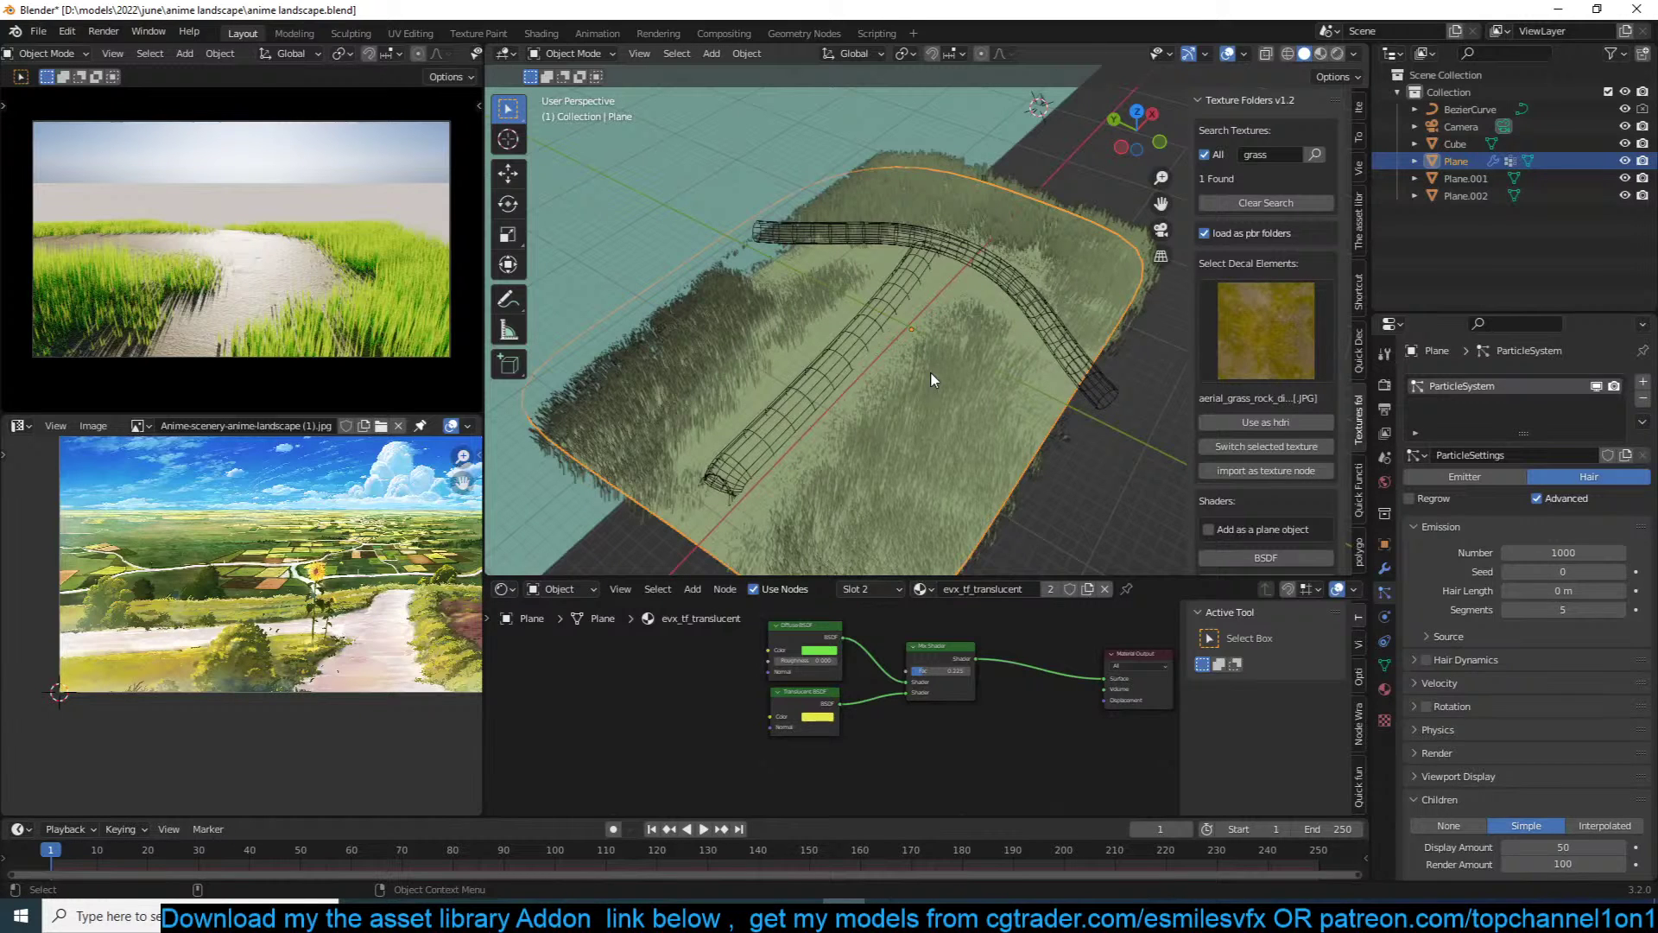
Step: Try to shift the path curve along X and to reposition the control point at its near end
click(973, 277)
middle_drag(972, 267, 948, 309)
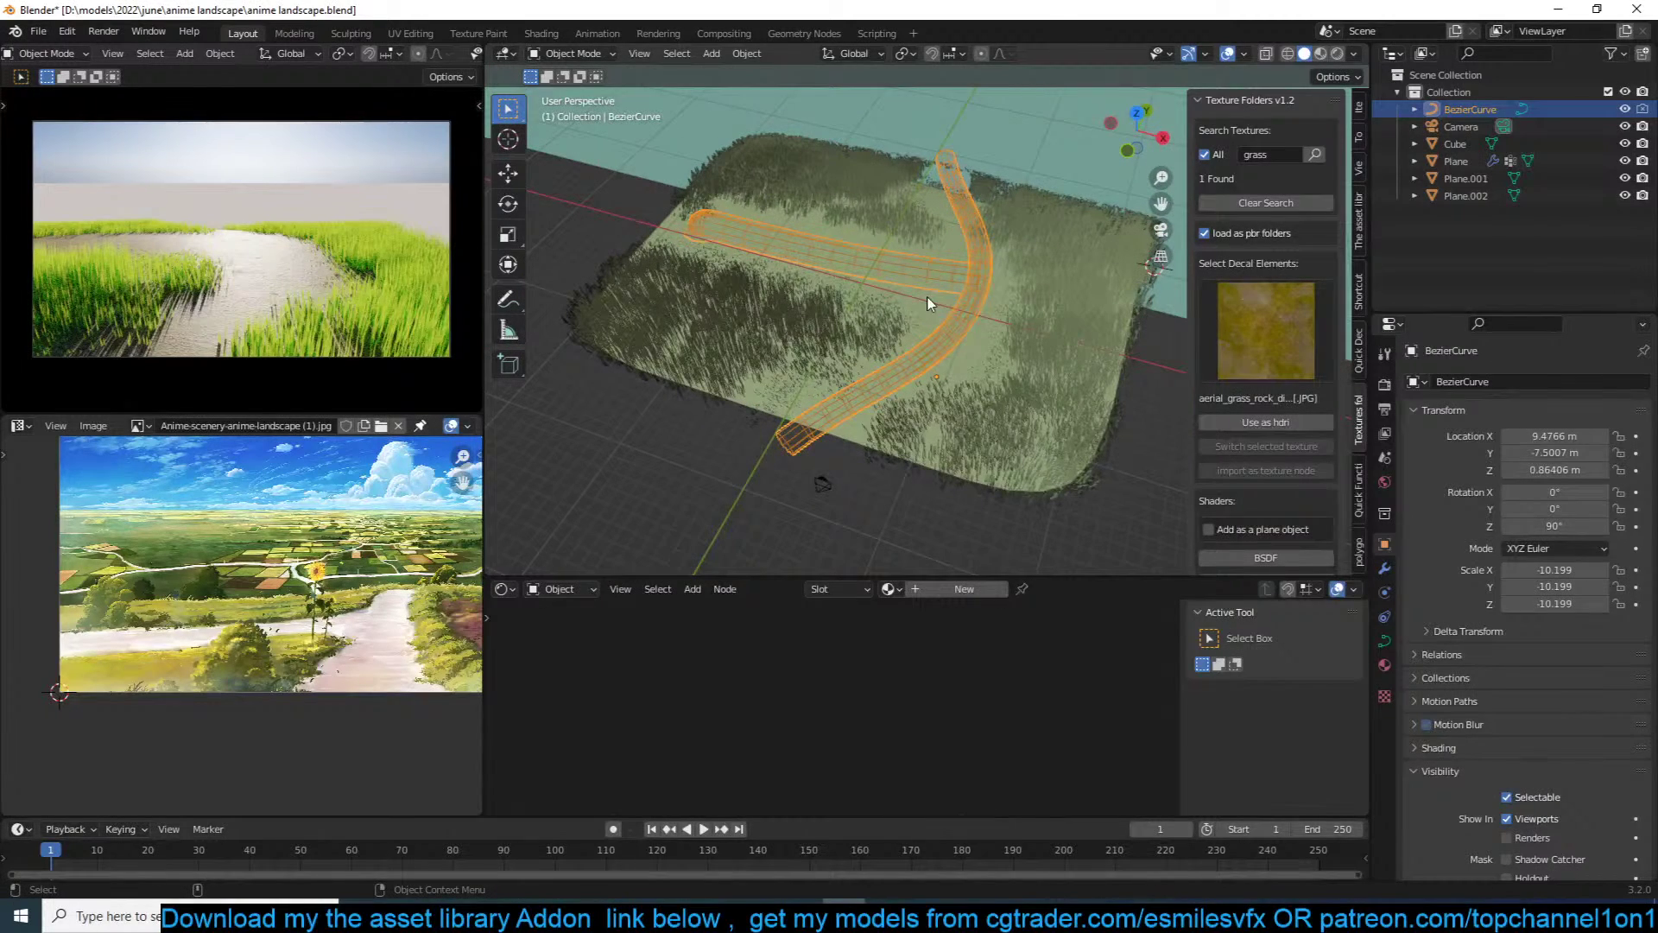
key(g)
key(x)
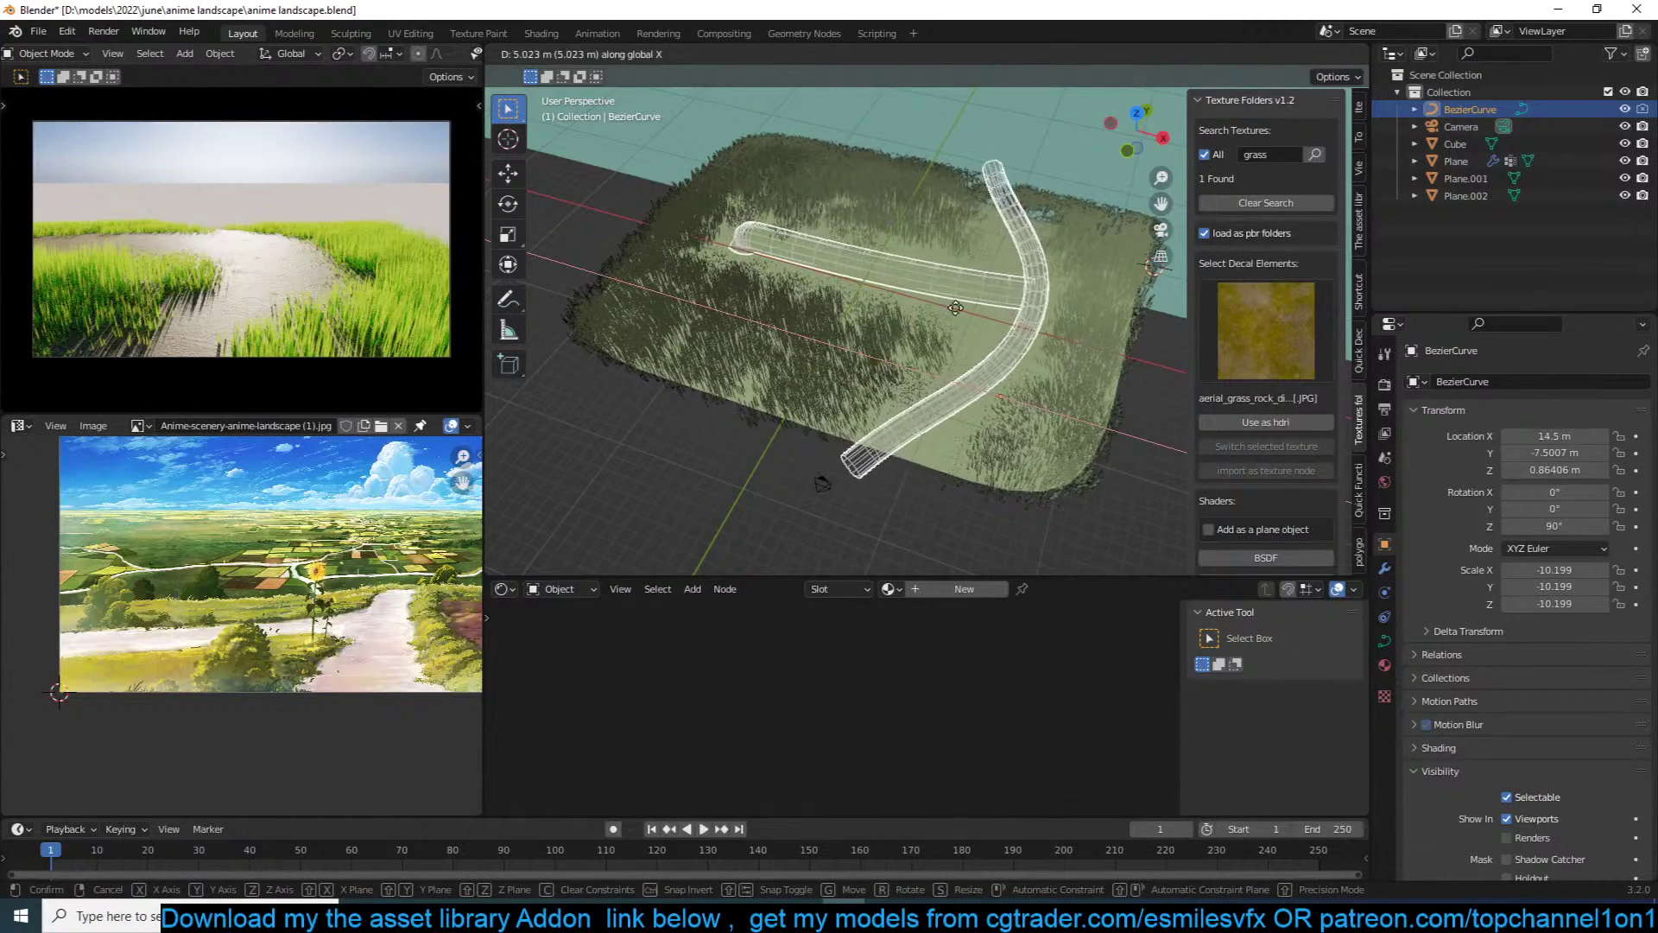
key(Escape)
key(Tab)
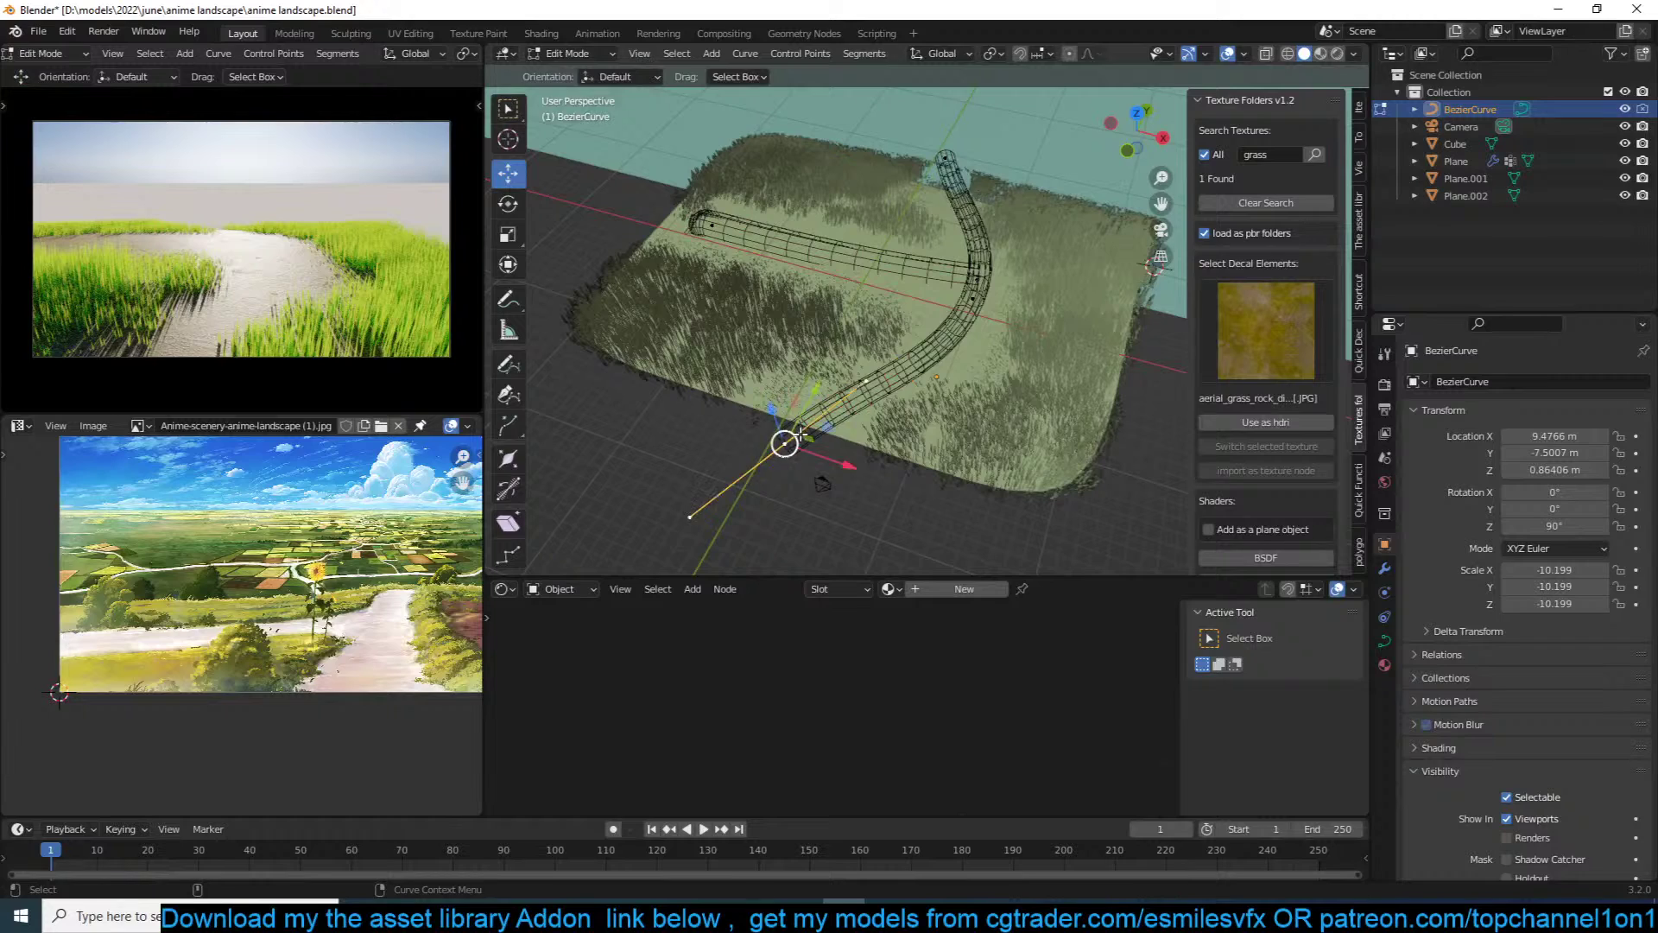
key(g)
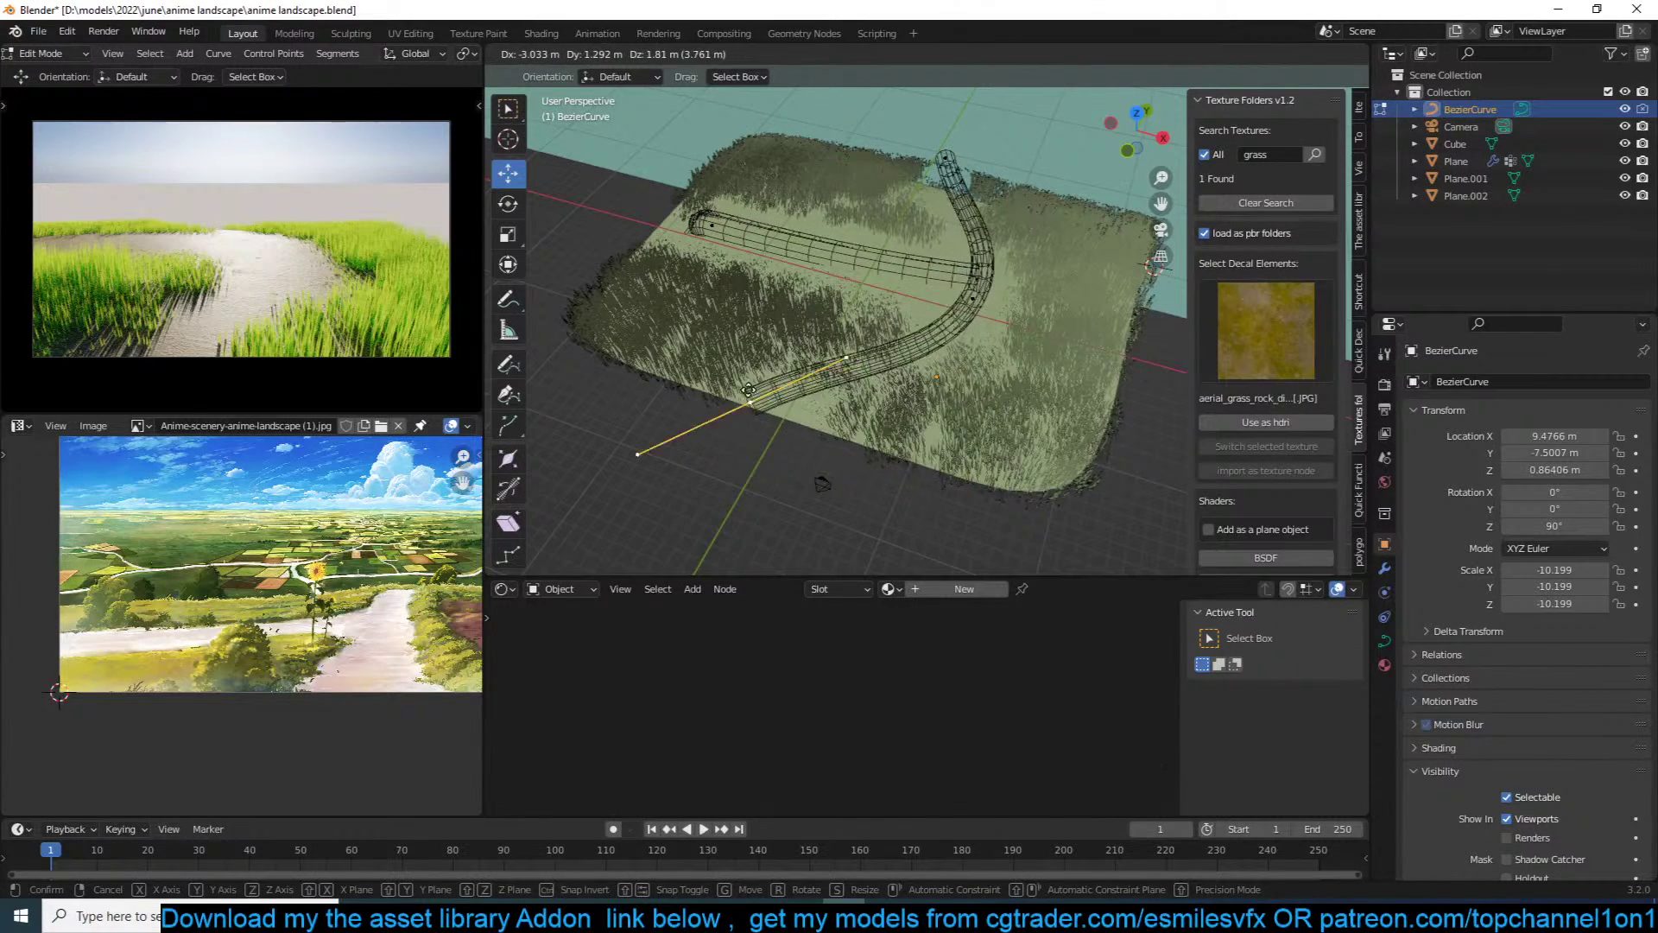
click(760, 427)
key(Tab)
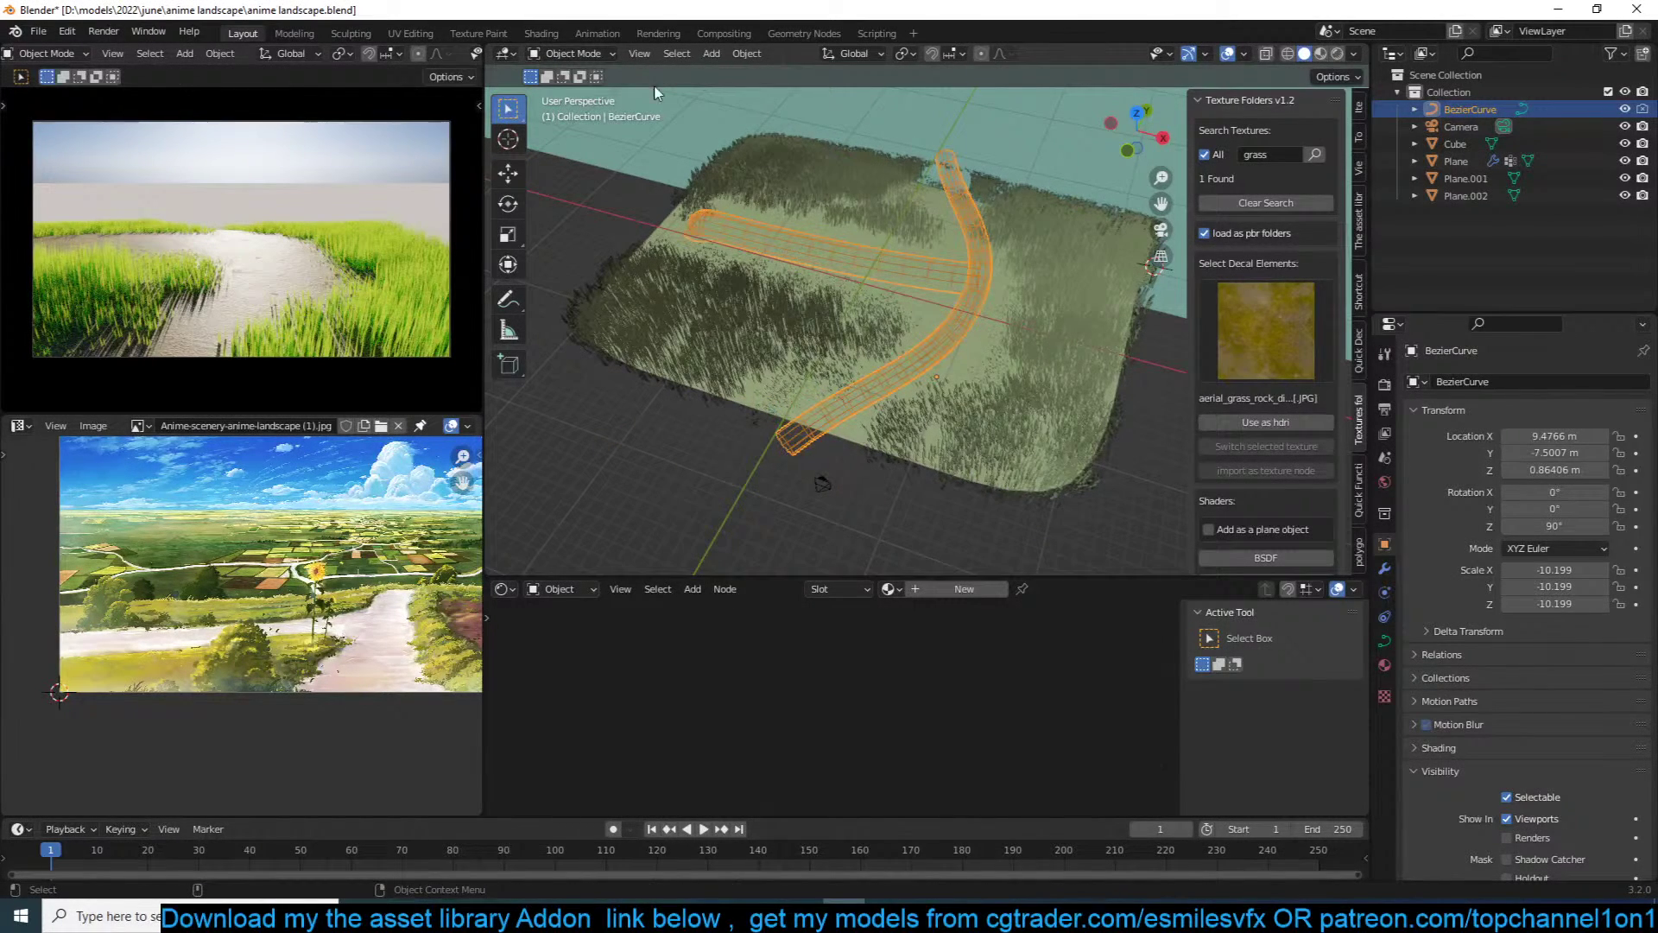
Step: Deselect the path curve in Object Mode and save the landscape file
middle_drag(988, 388, 1040, 351)
key(alt+a)
scroll(1038, 368, up, 4)
key(ctrl+s)
middle_drag(925, 406, 871, 337)
Step: From the camera view, apply the aerial_grass_rock texture to the large background ground plane as a BSDF material, pause the render preview and save
click(1383, 567)
key(KP_0)
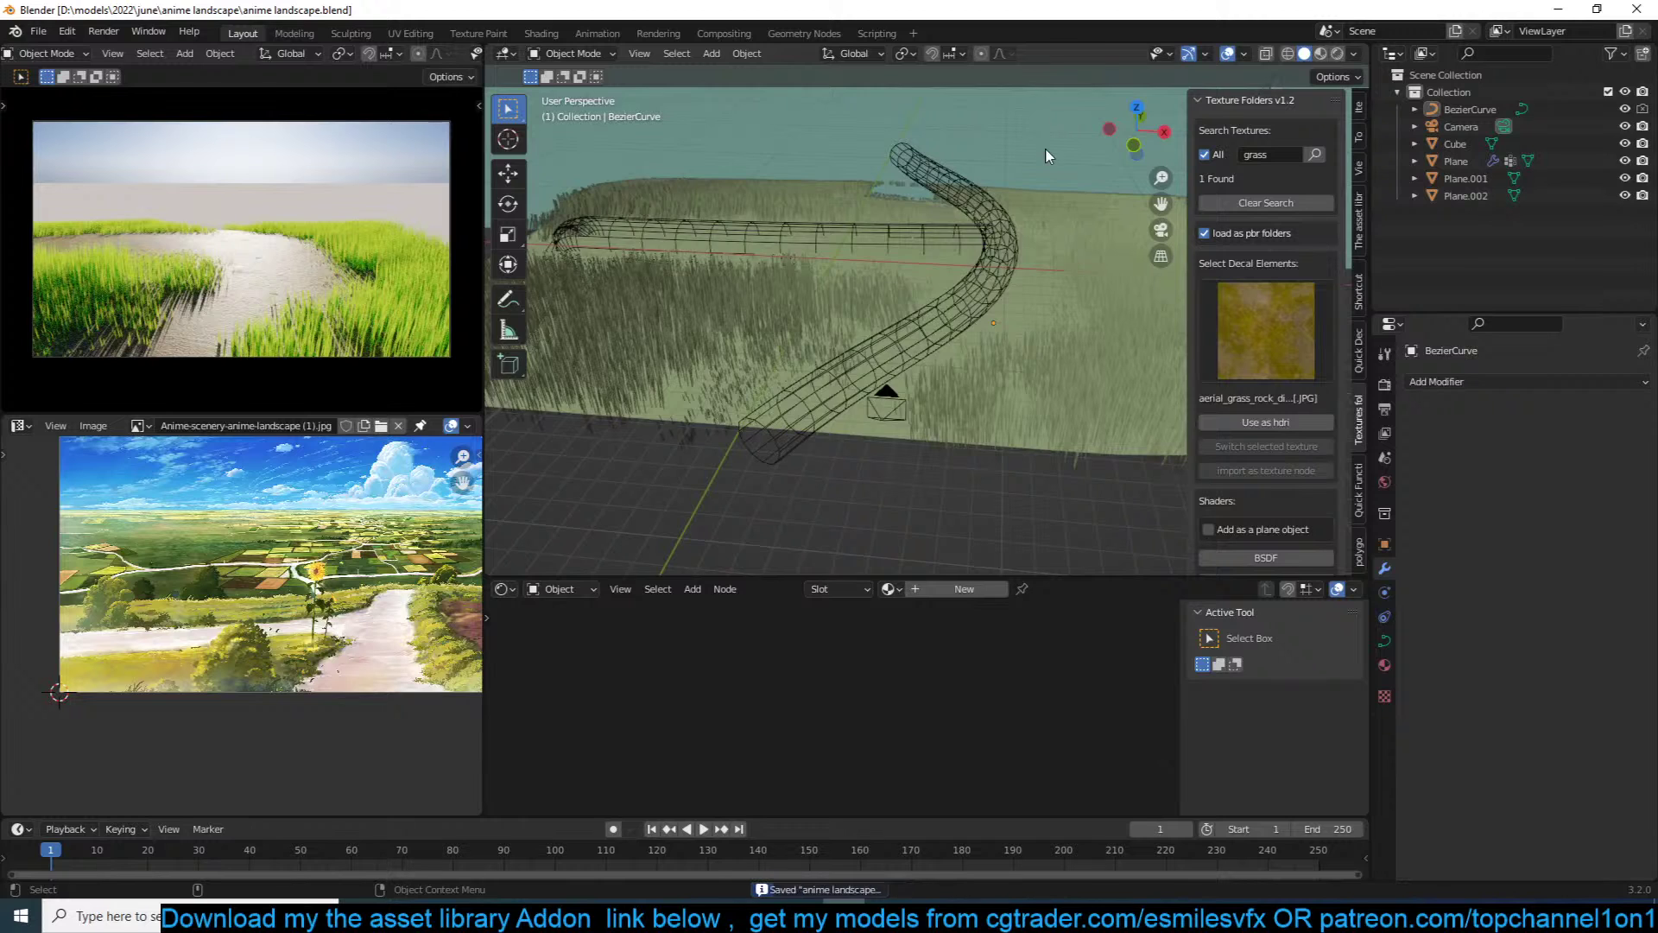
scroll(1029, 216, up, 2)
click(1028, 242)
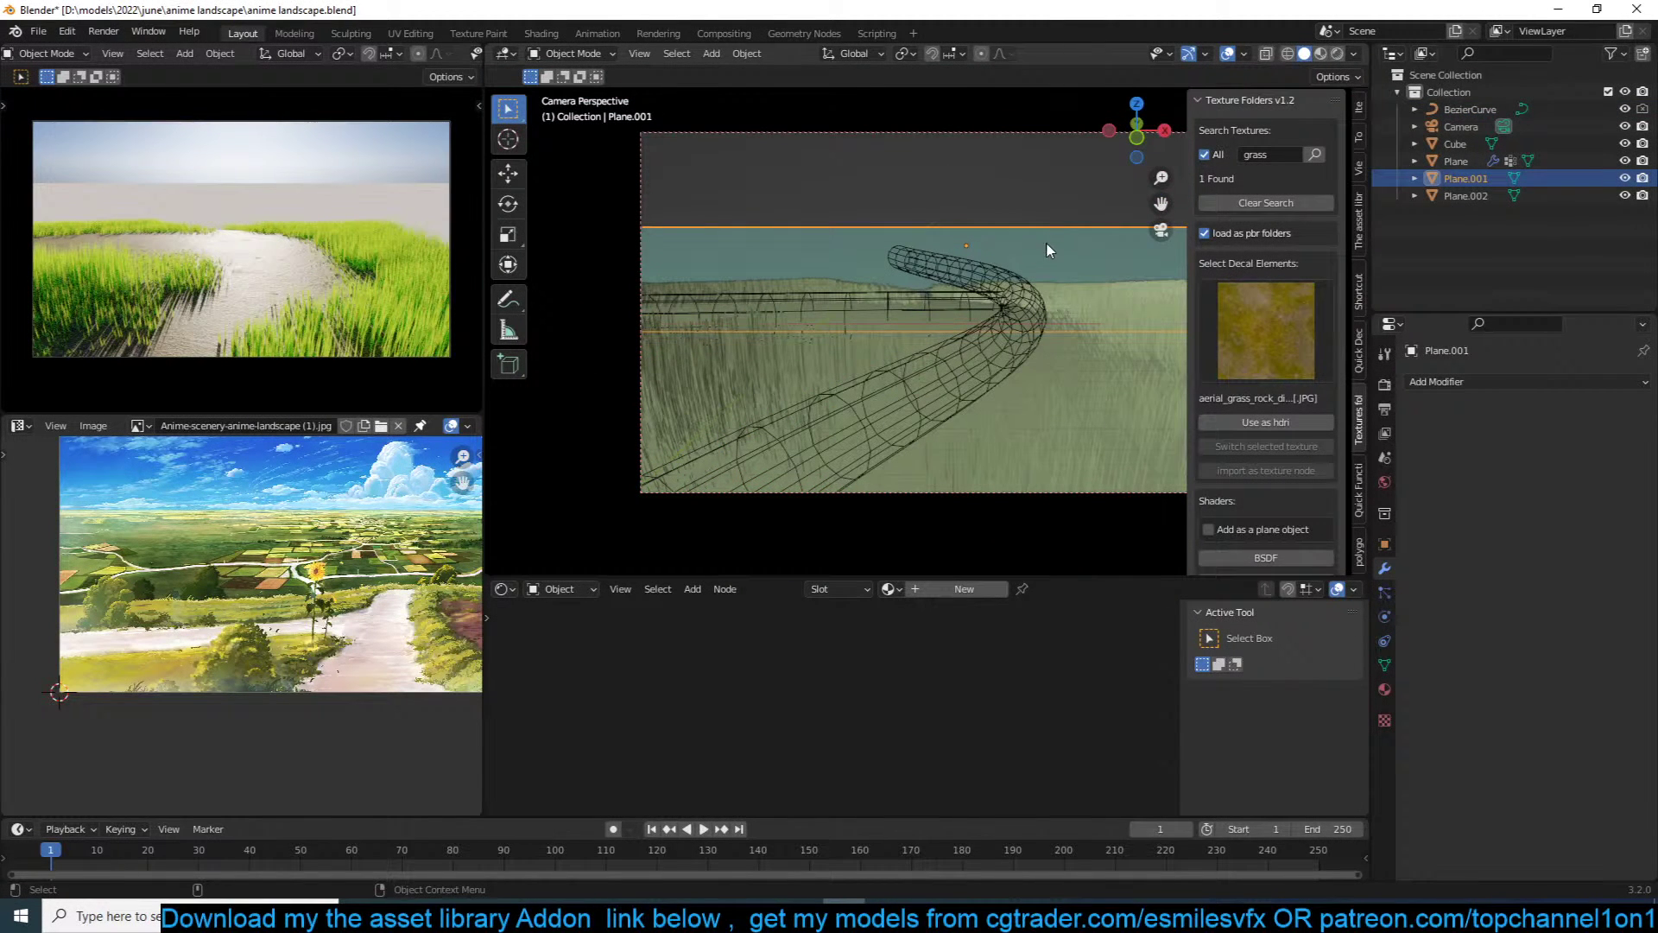
scroll(1261, 426, down, 4)
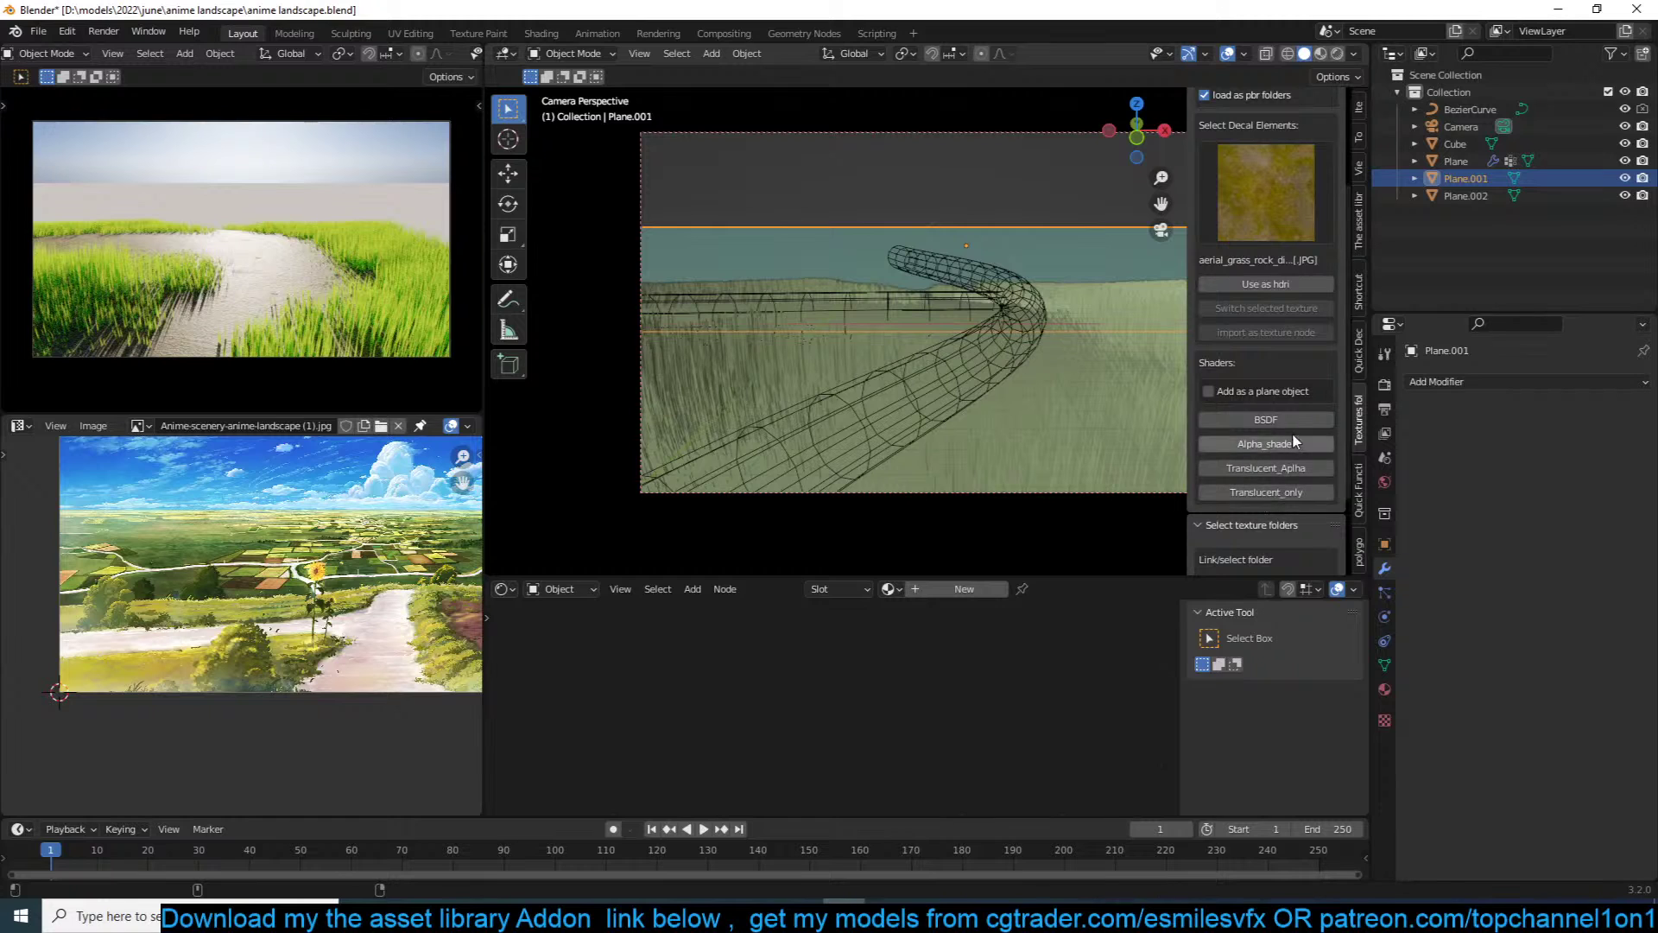
click(1296, 420)
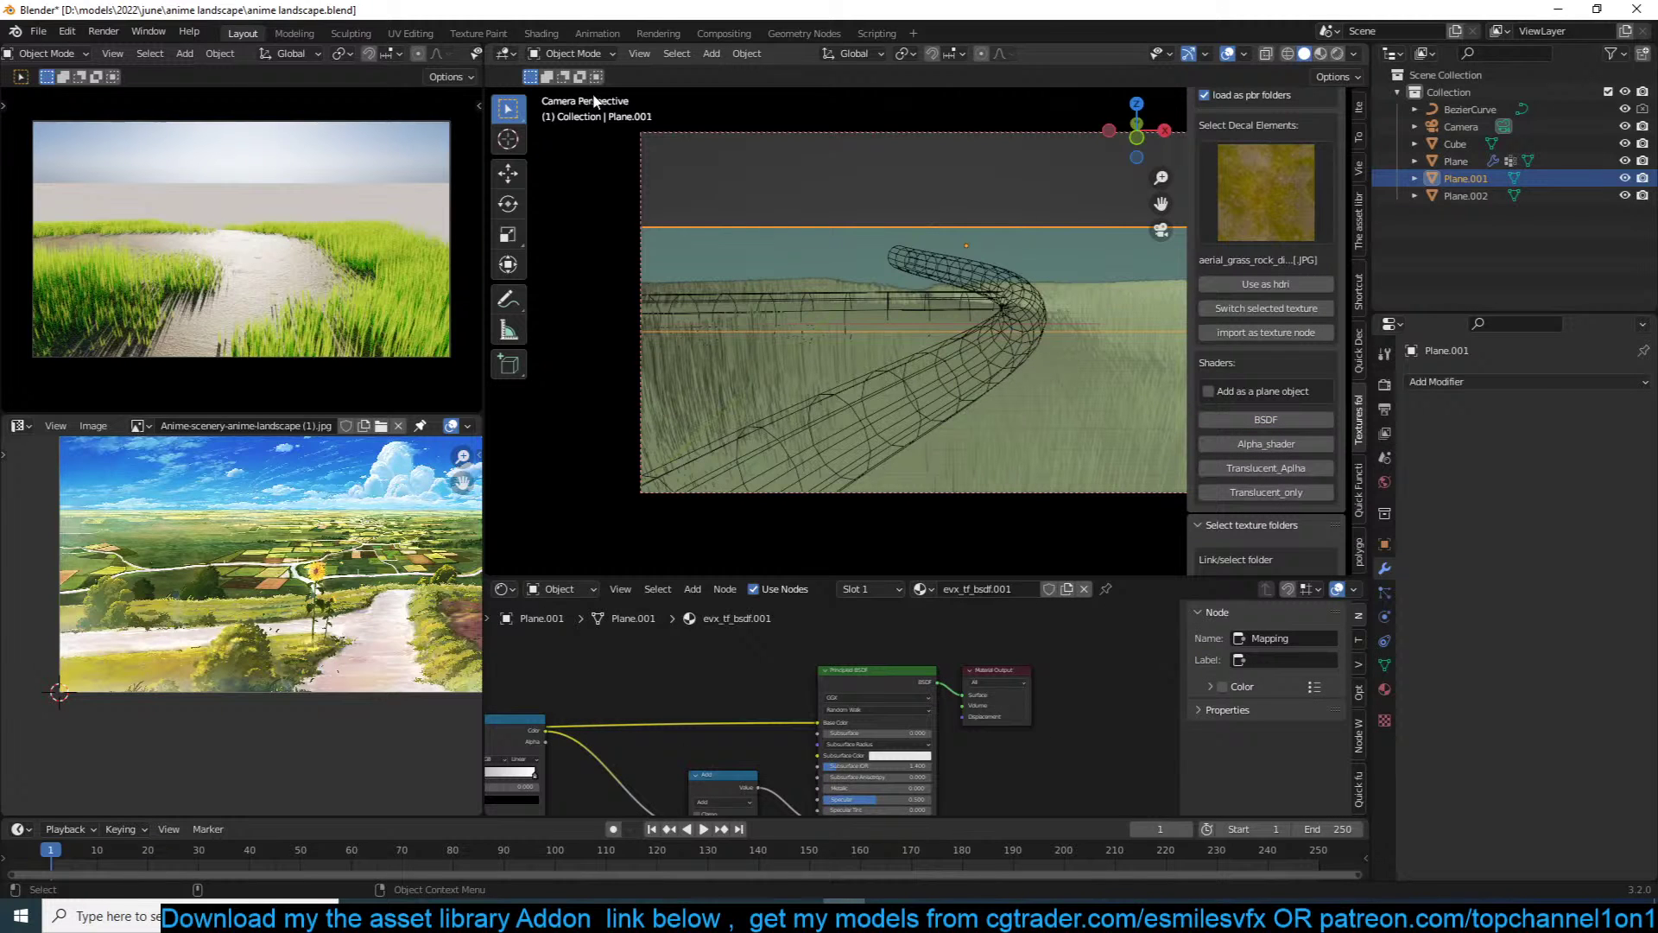
scroll(473, 54, down, 6)
click(469, 53)
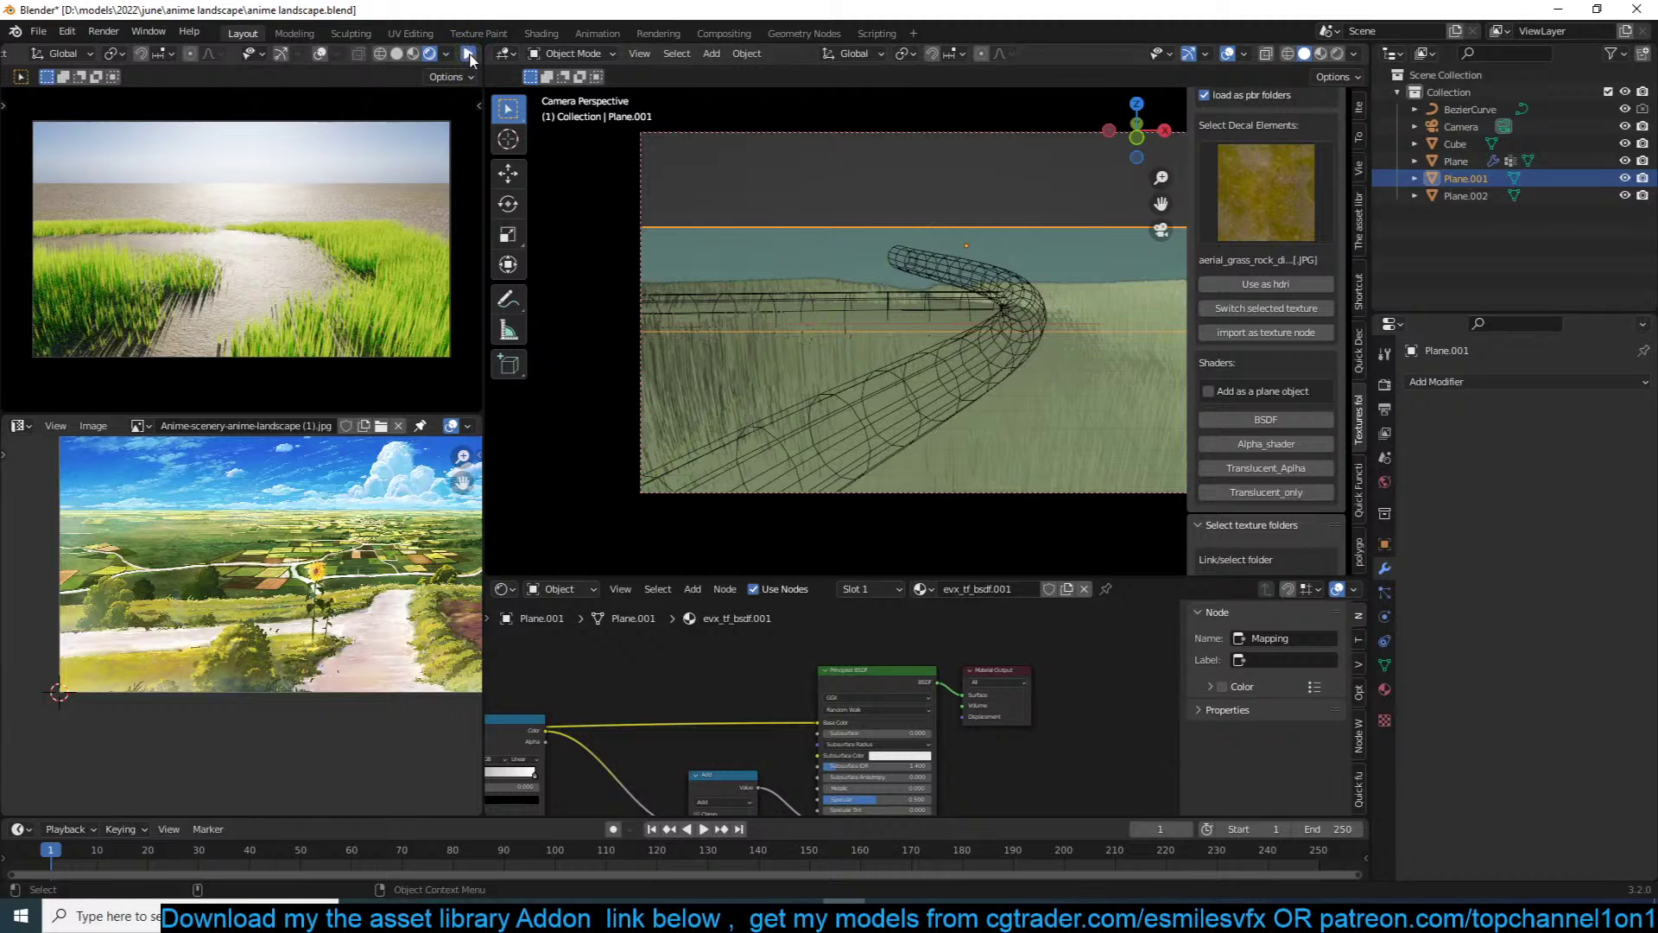
key(ctrl+s)
Step: Stretch the grass plane slightly along X, shift it into place within the camera view, and save the file
click(969, 383)
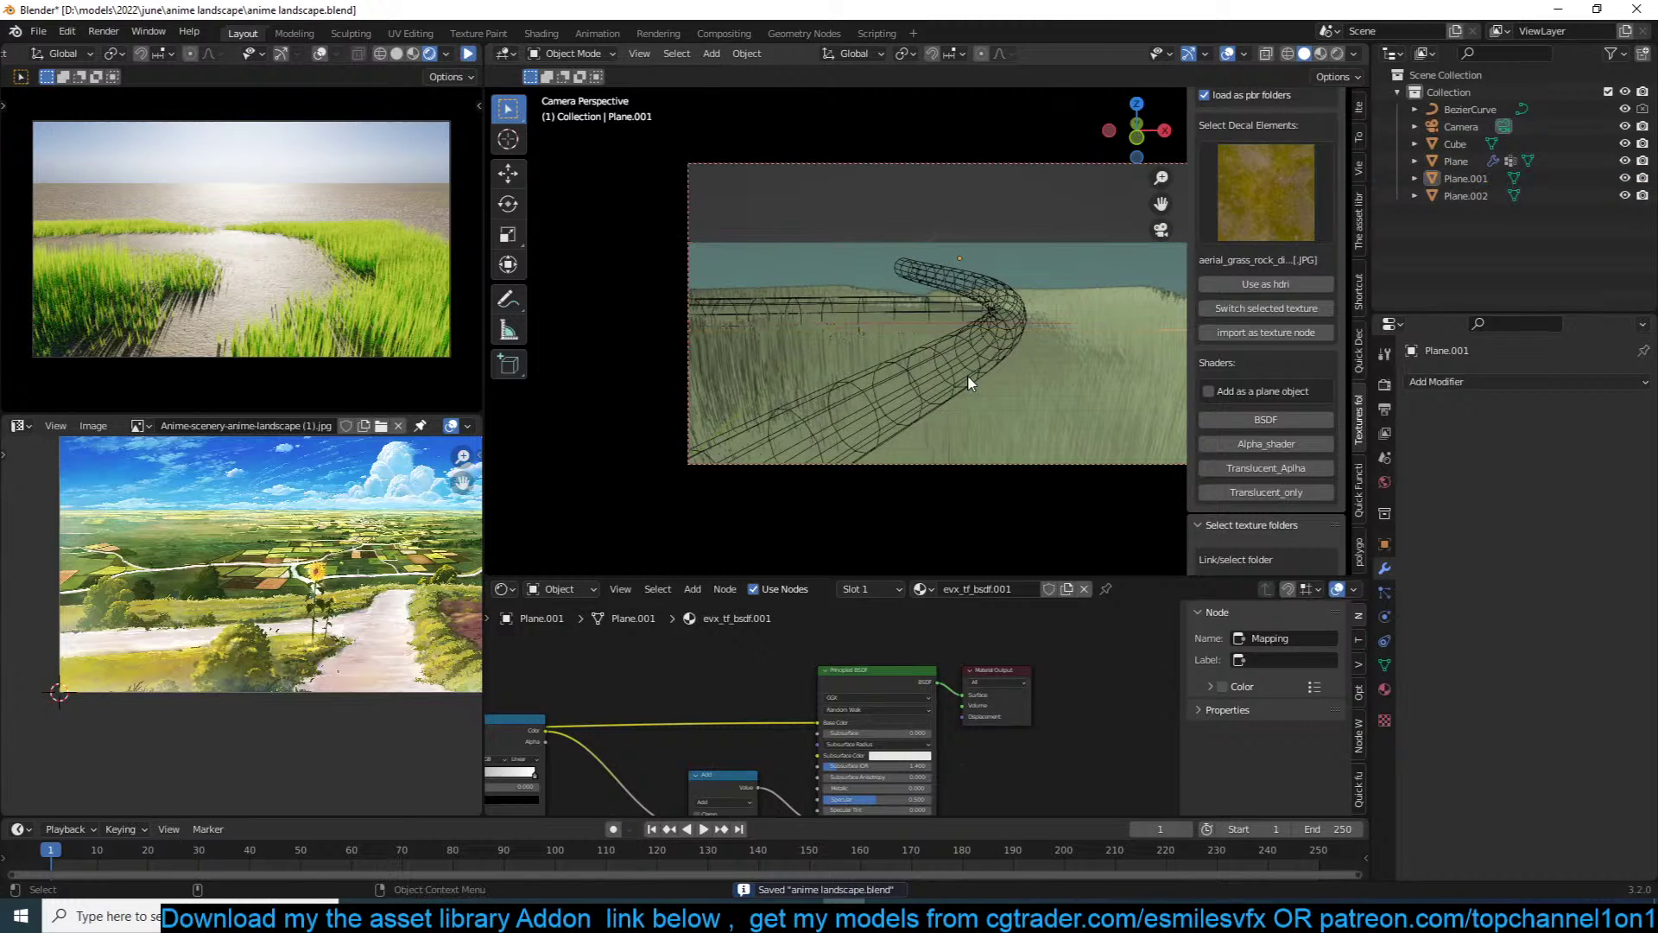
scroll(1084, 352, down, 4)
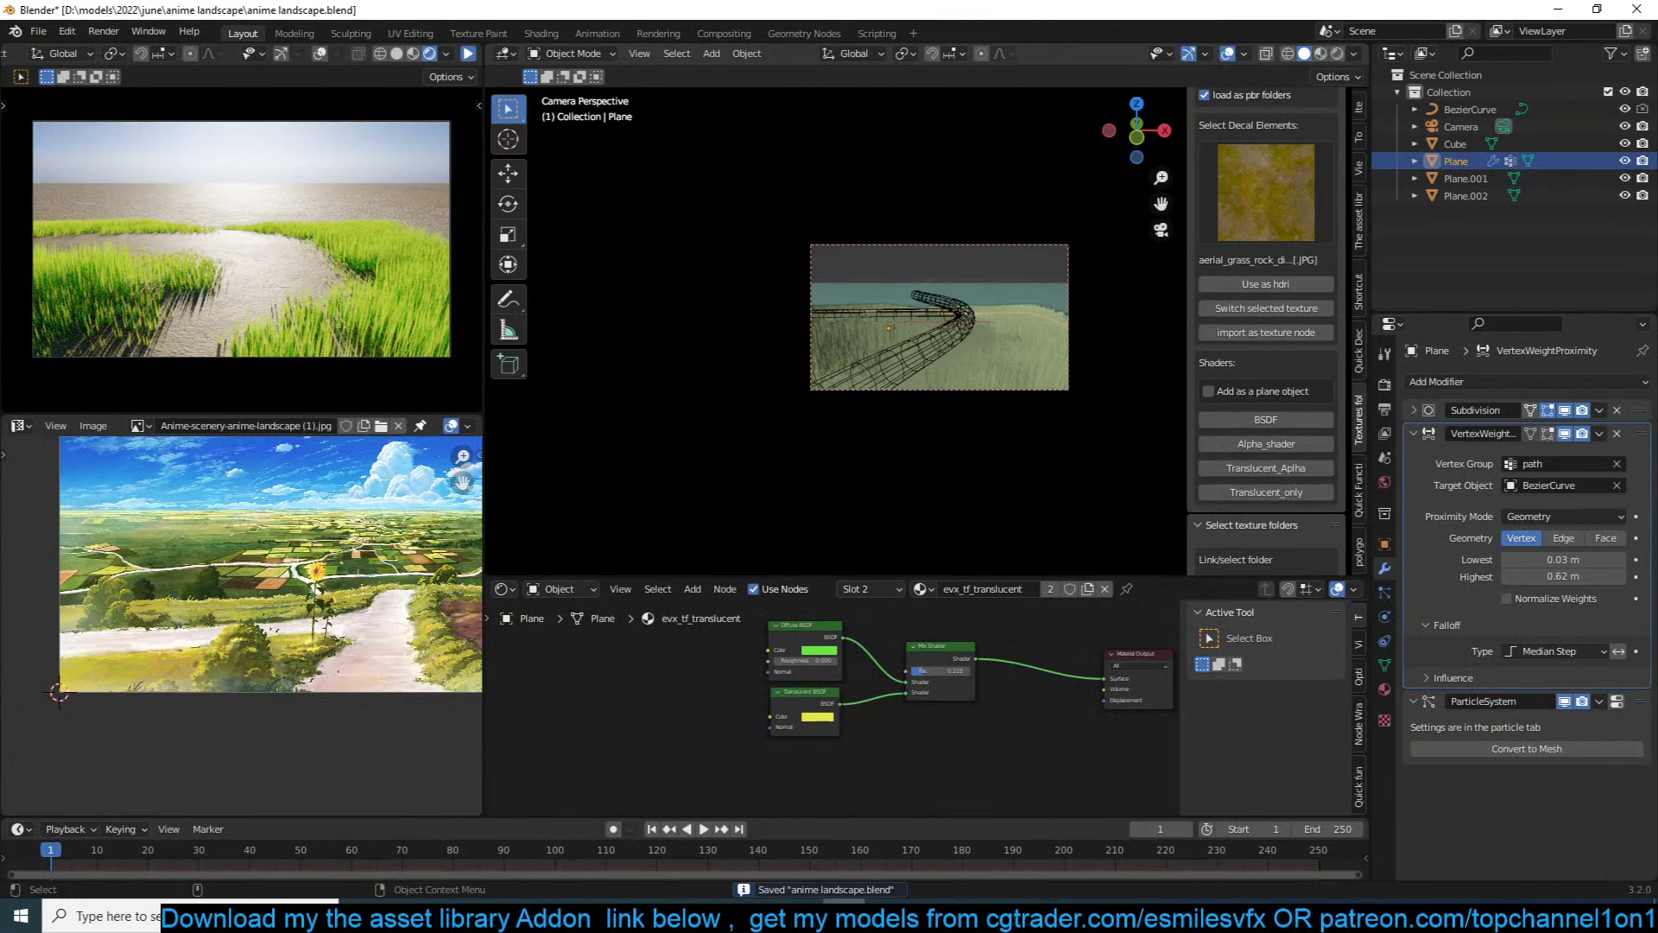
key(s)
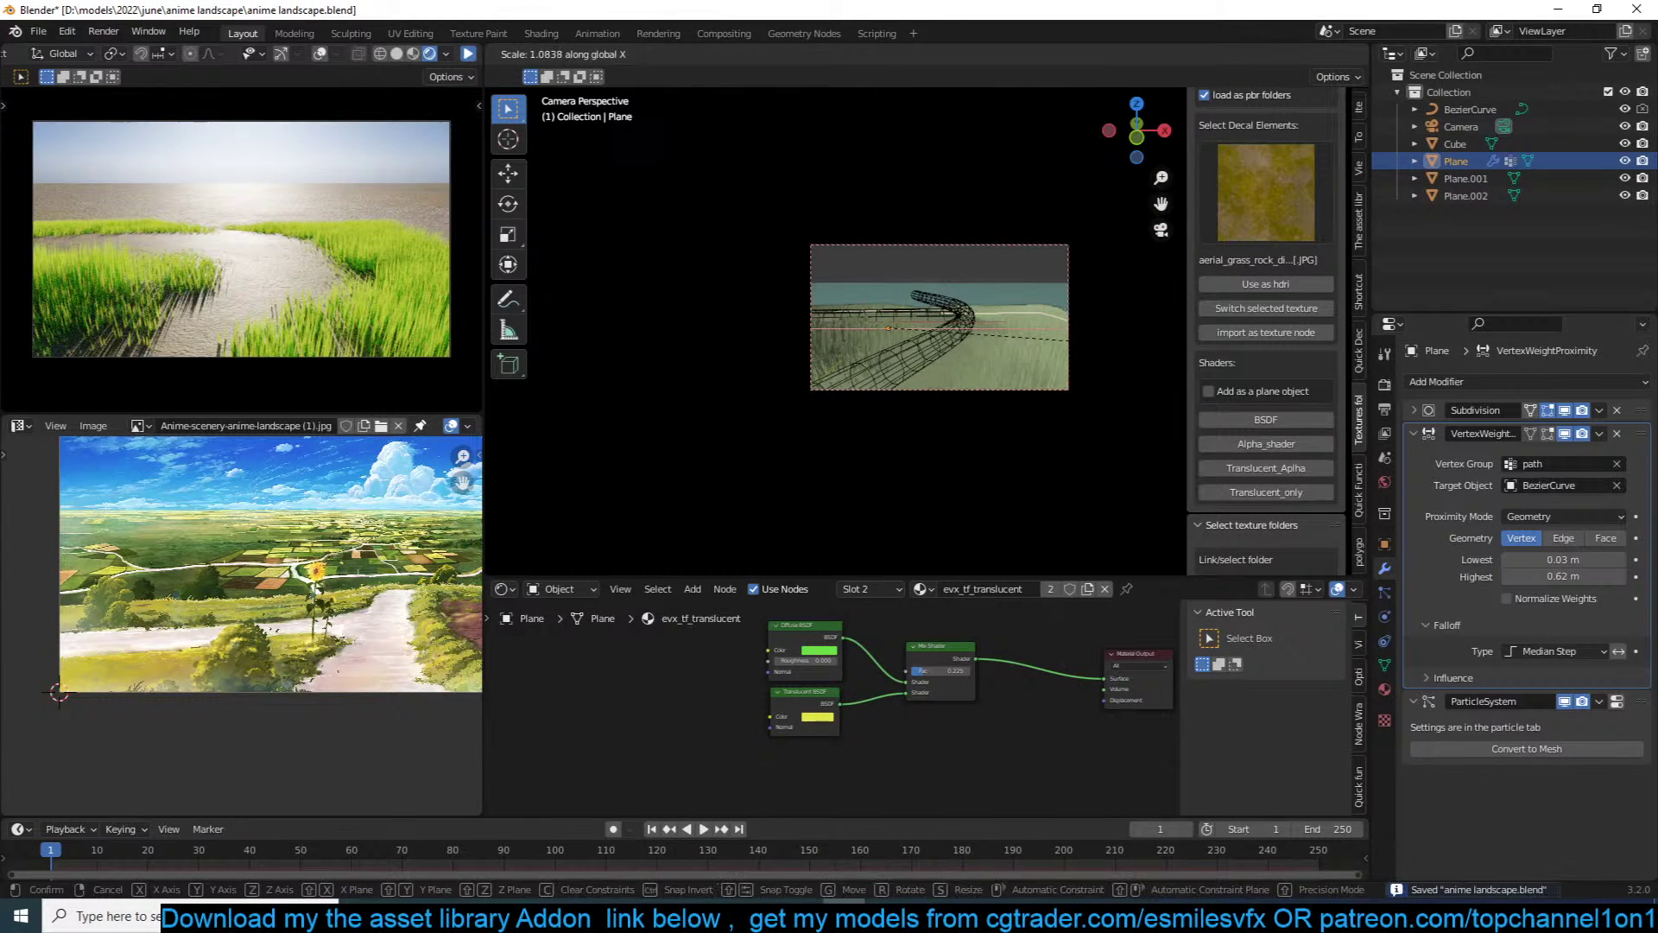
click(1091, 340)
scroll(1091, 340, up, 2)
key(g)
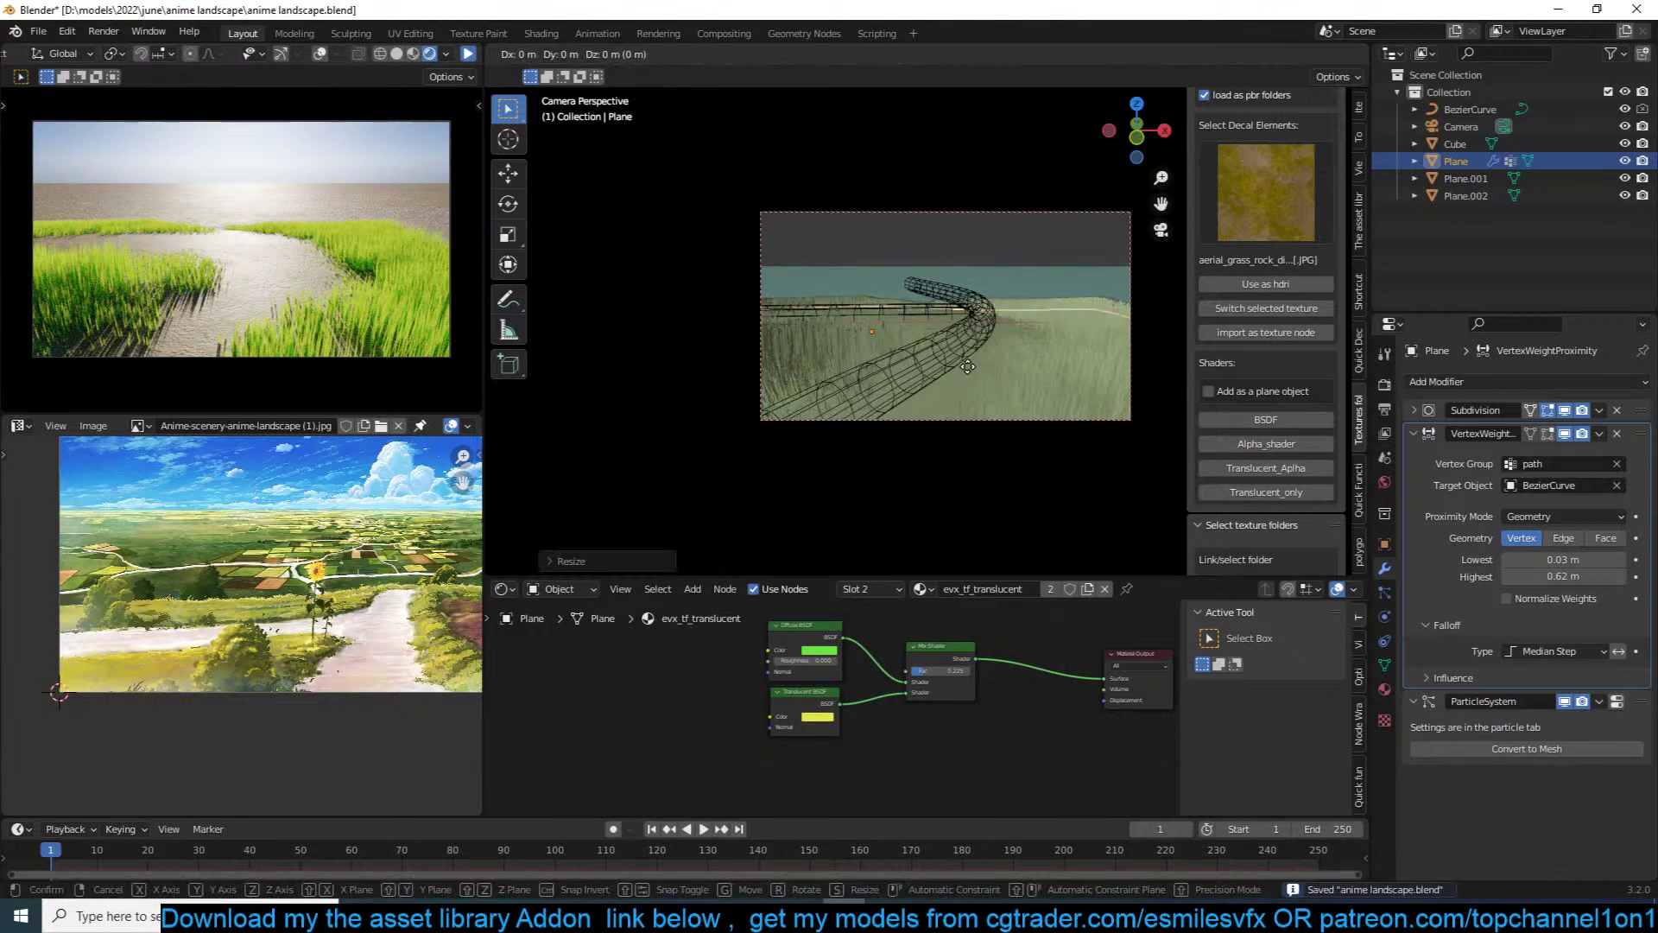
click(967, 366)
key(ctrl+s)
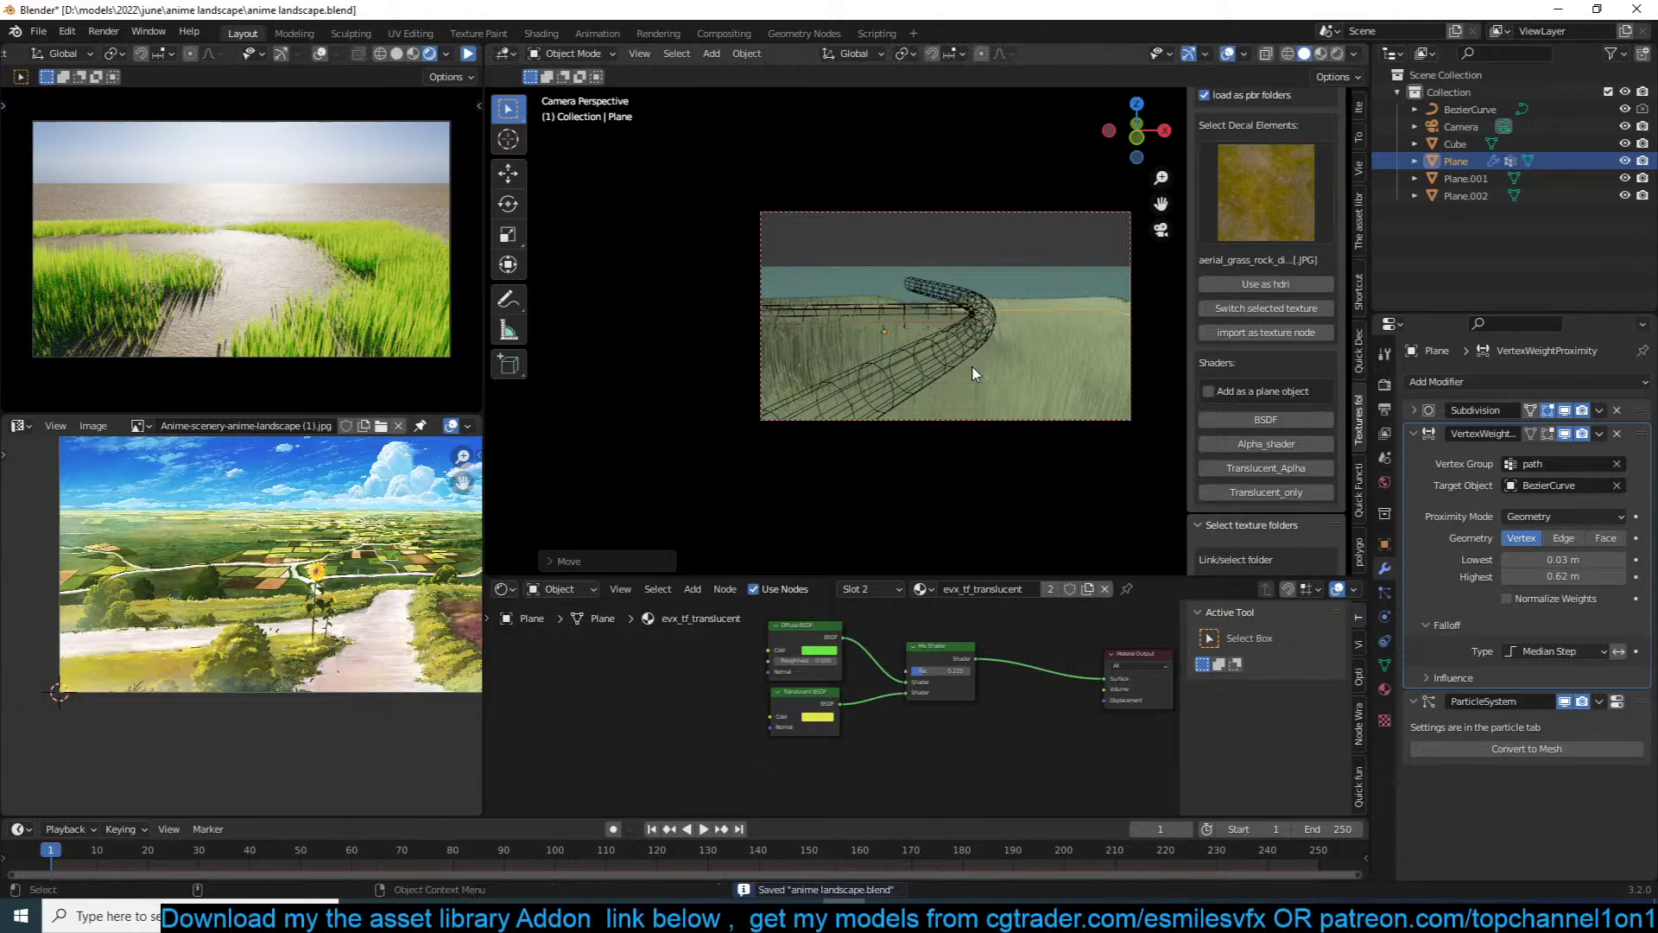
Step: Shorten the grass by setting the hair particles' Object Aligned Z velocity to 0.228 m/s
scroll(950, 346, up, 2)
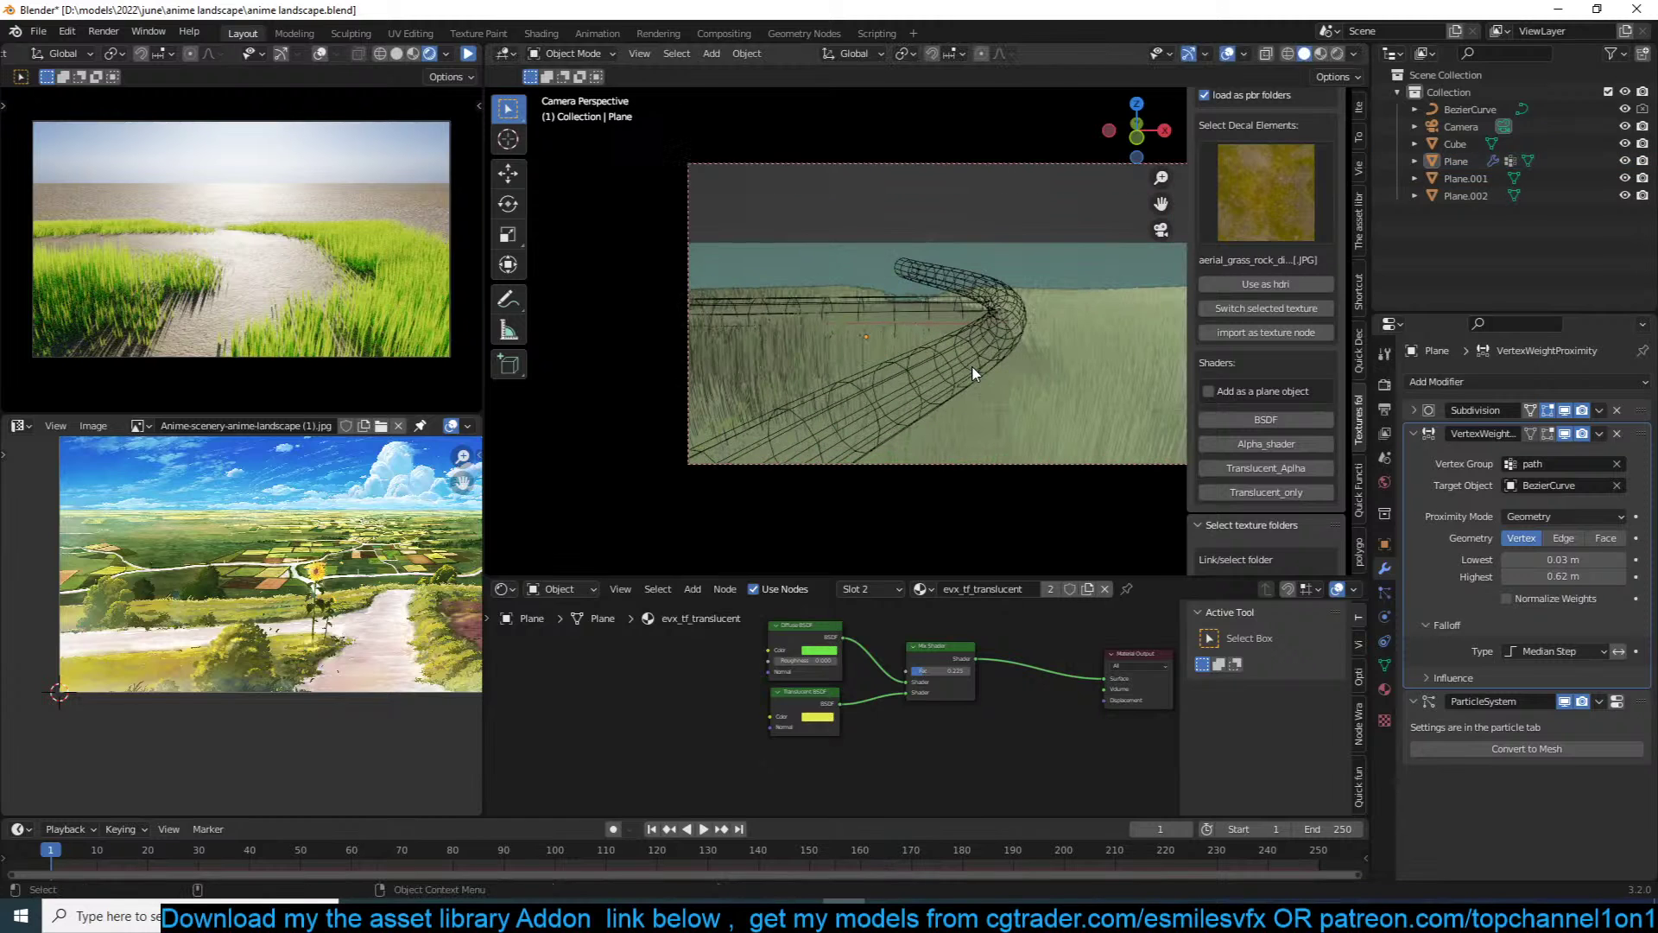
click(1386, 592)
scroll(1483, 697, down, 3)
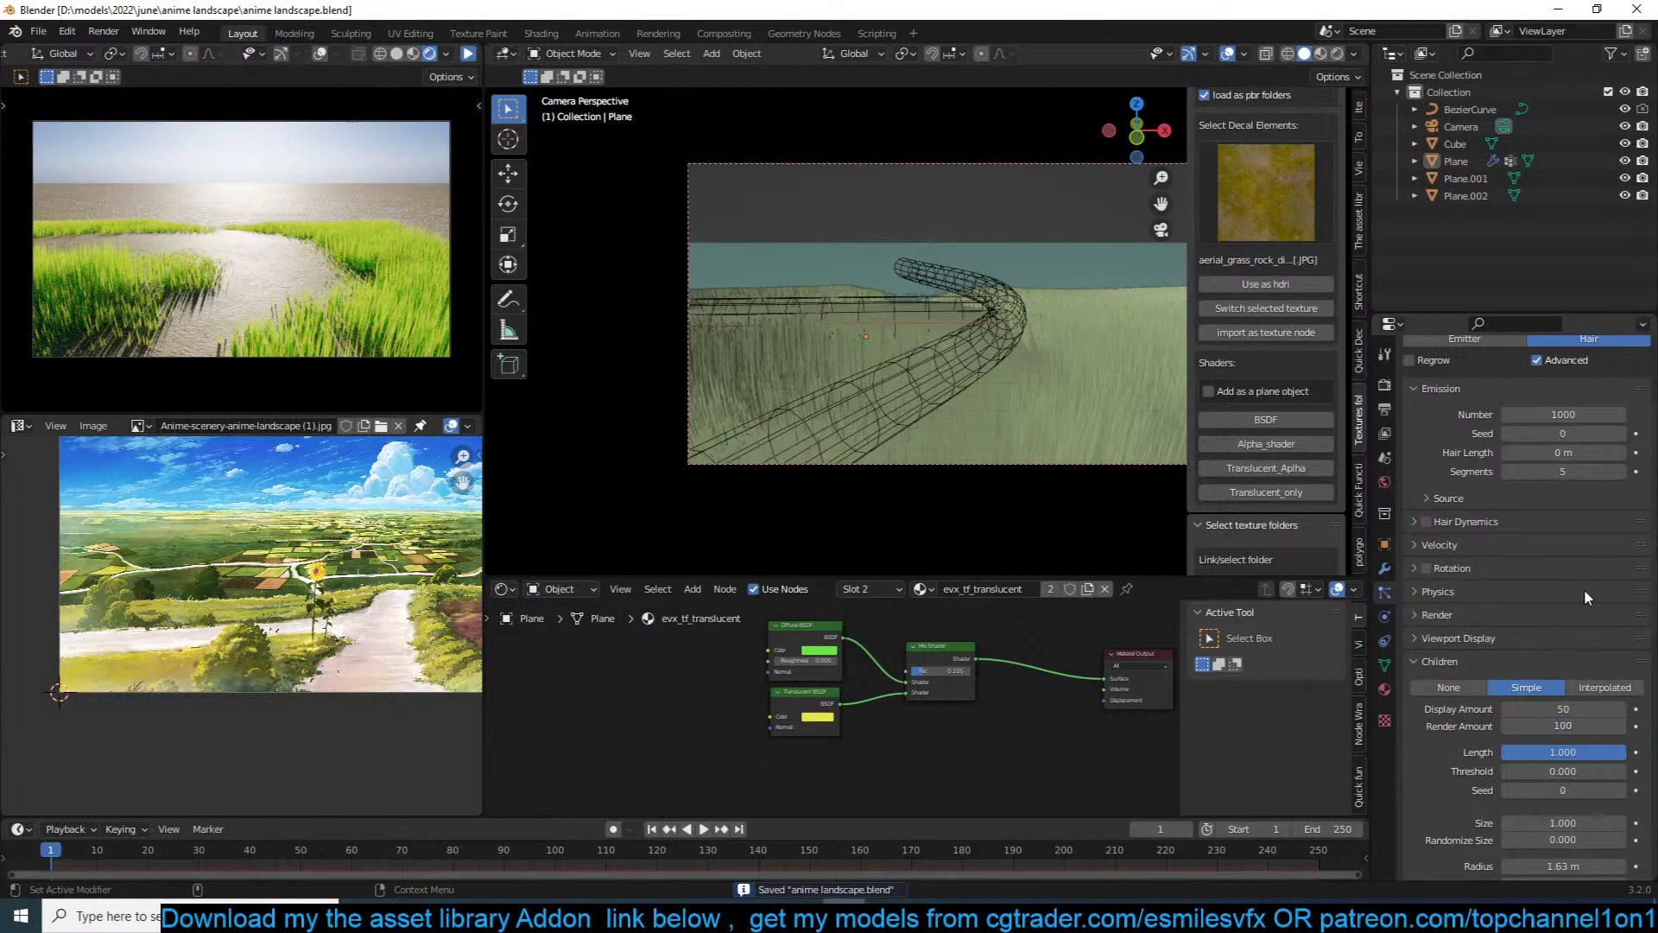
click(1459, 551)
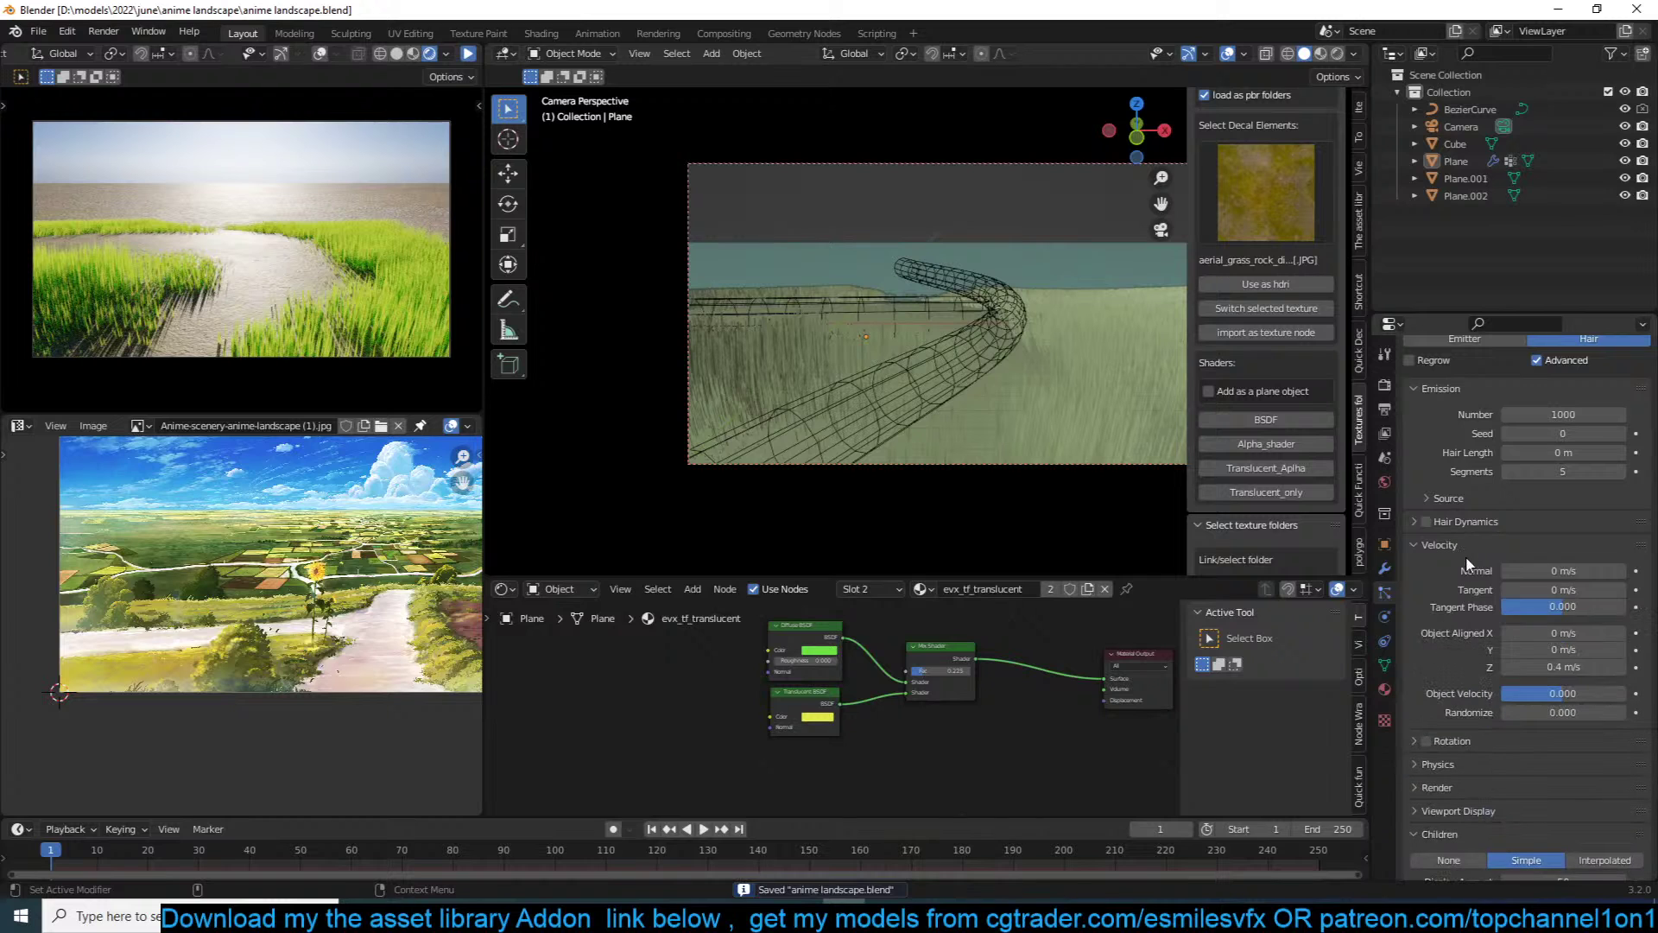
drag(1564, 666, 1533, 667)
Step: Set the grass hair's Diameter Scale to 0.06, save the file and resume the render preview
scroll(1470, 630, down, 4)
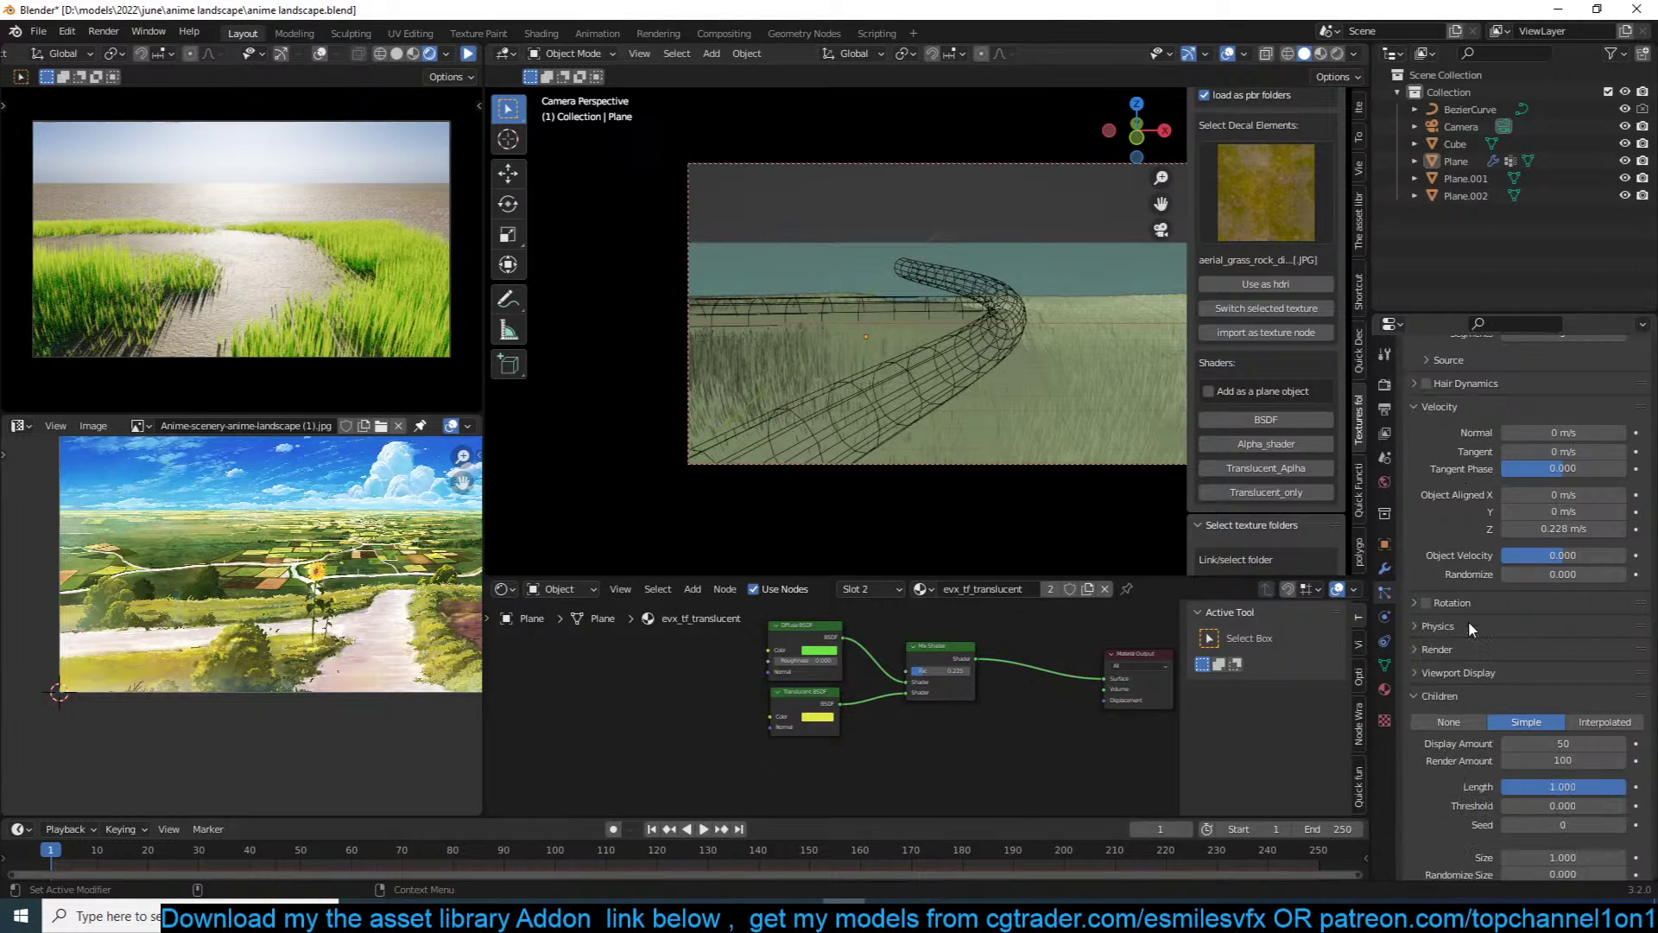
click(1447, 696)
scroll(1454, 721, down, 1)
click(1485, 688)
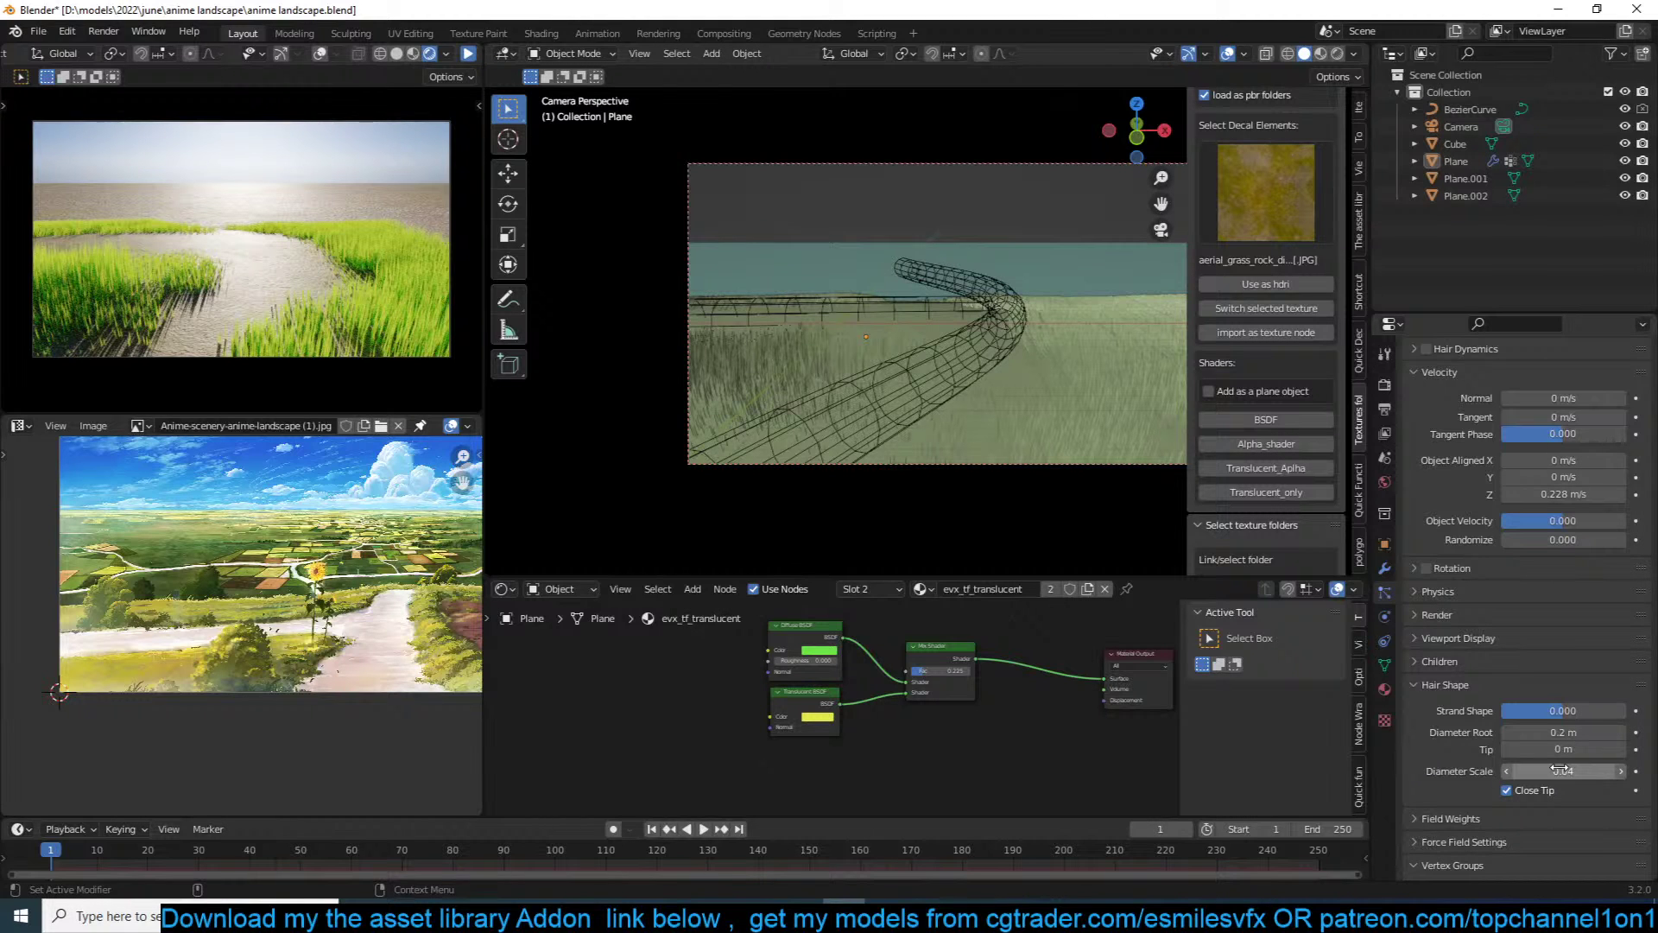
drag(1557, 769, 1568, 768)
key(ctrl+s)
click(467, 53)
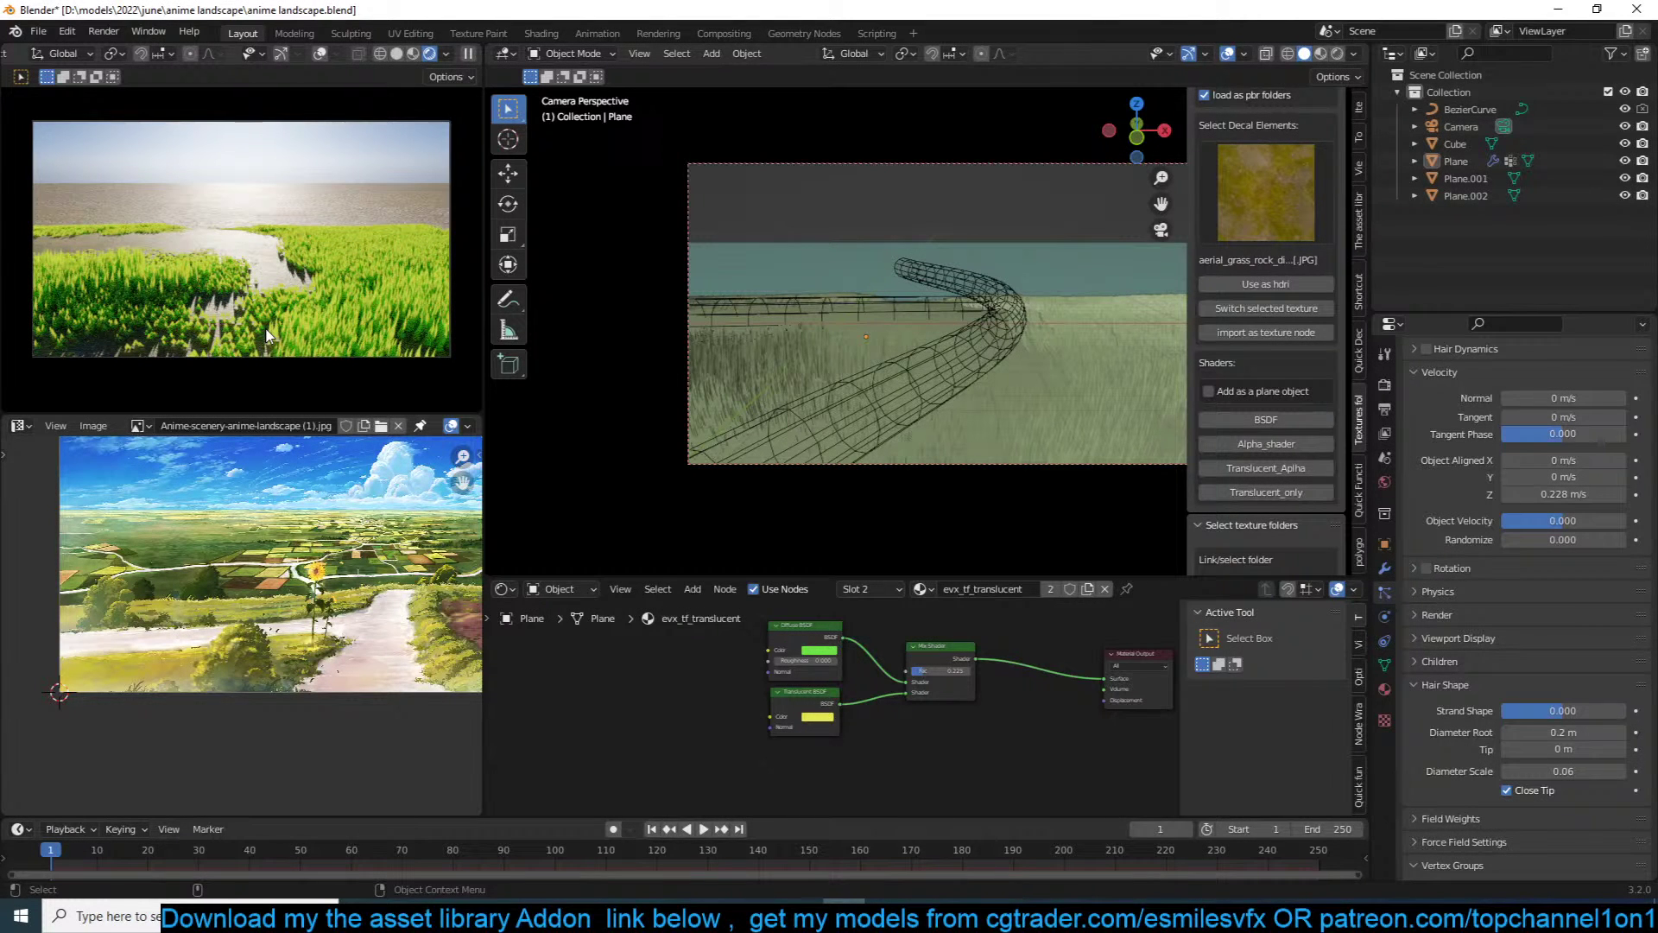
Step: Set the grass hair's Diameter Root to 0.1 m
click(1577, 732)
key(BackSpace)
text(.1)
key(Return)
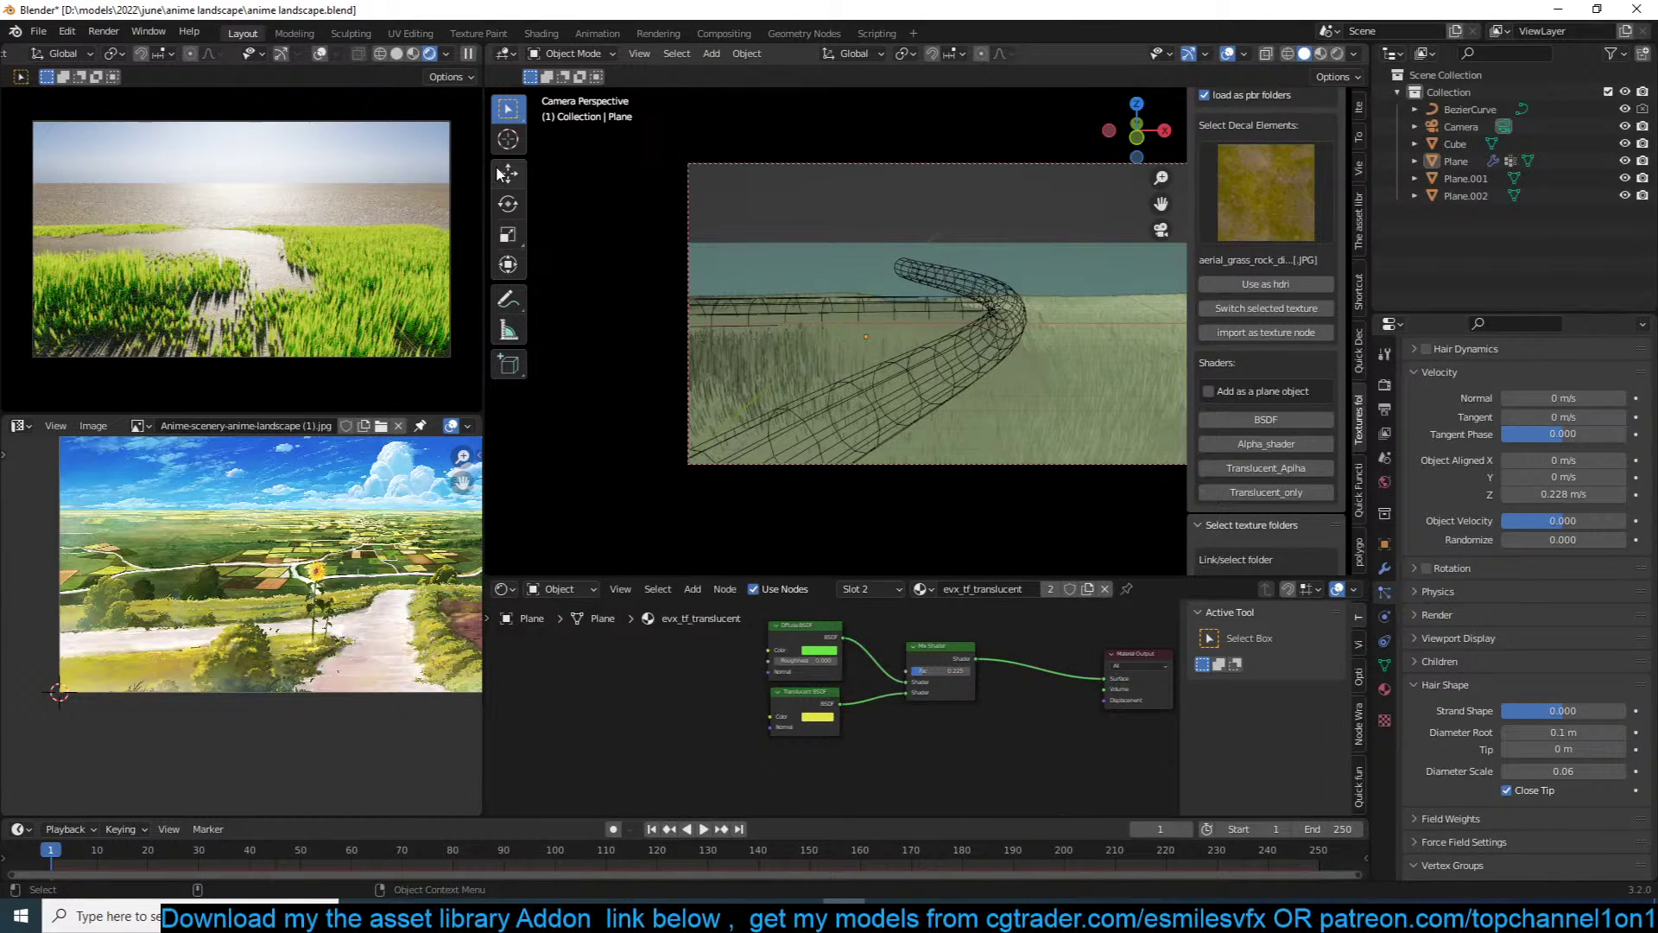
Step: Shift the grass material's Translucent BSDF color to a yellow-green and save the file
scroll(909, 686, up, 2)
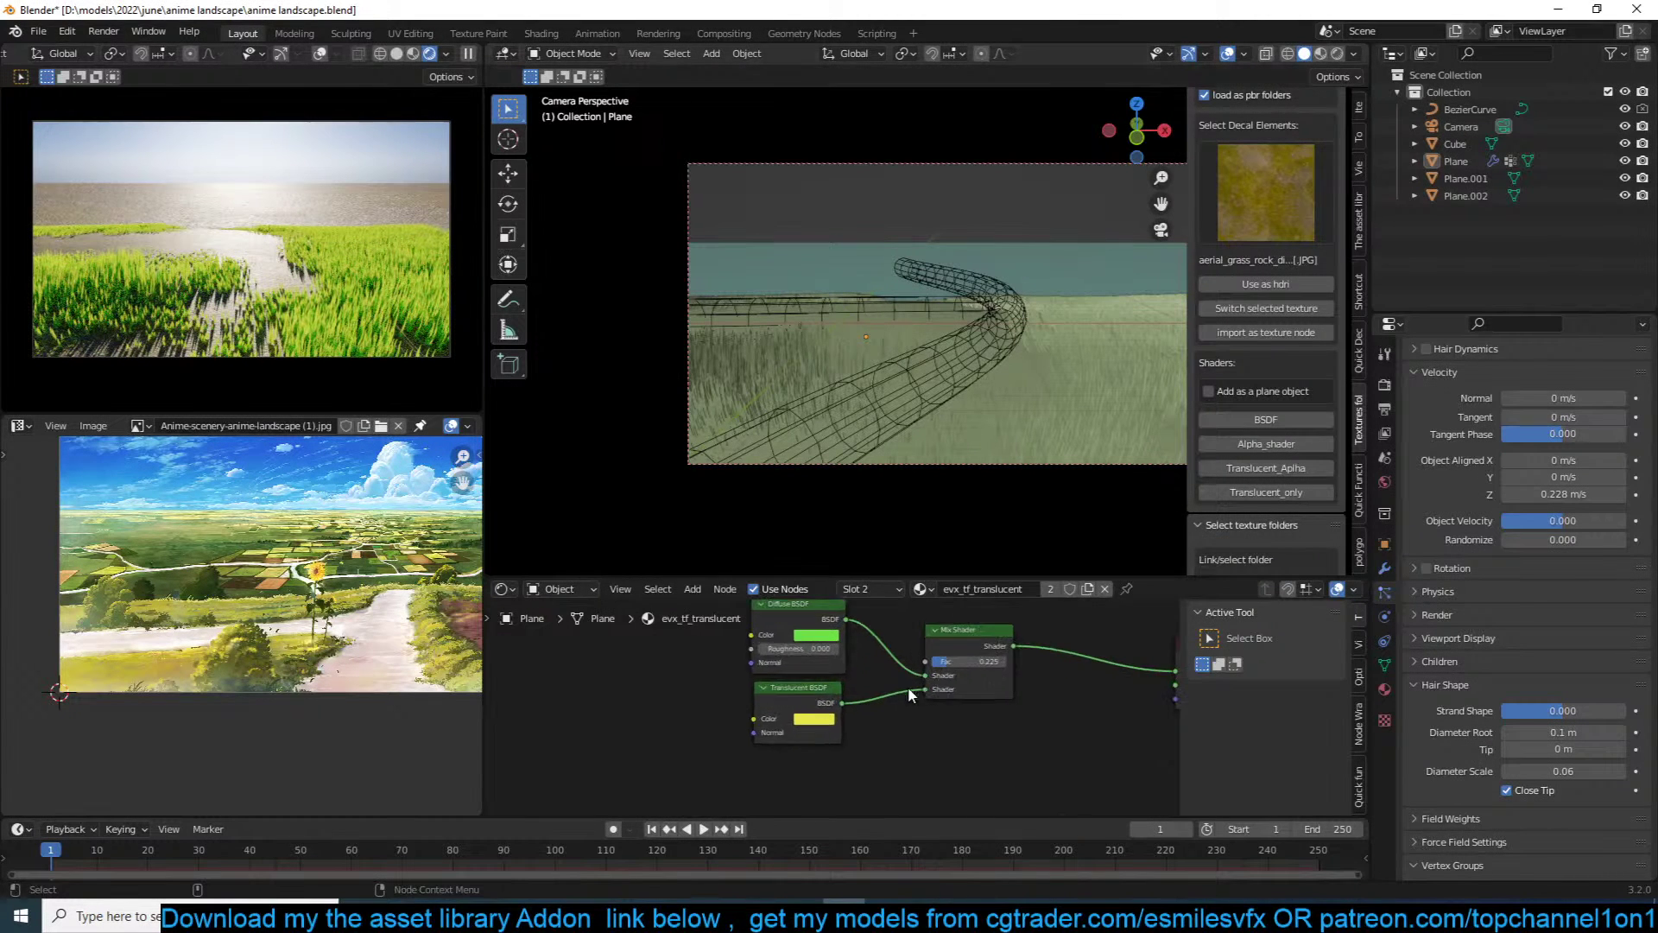
click(816, 719)
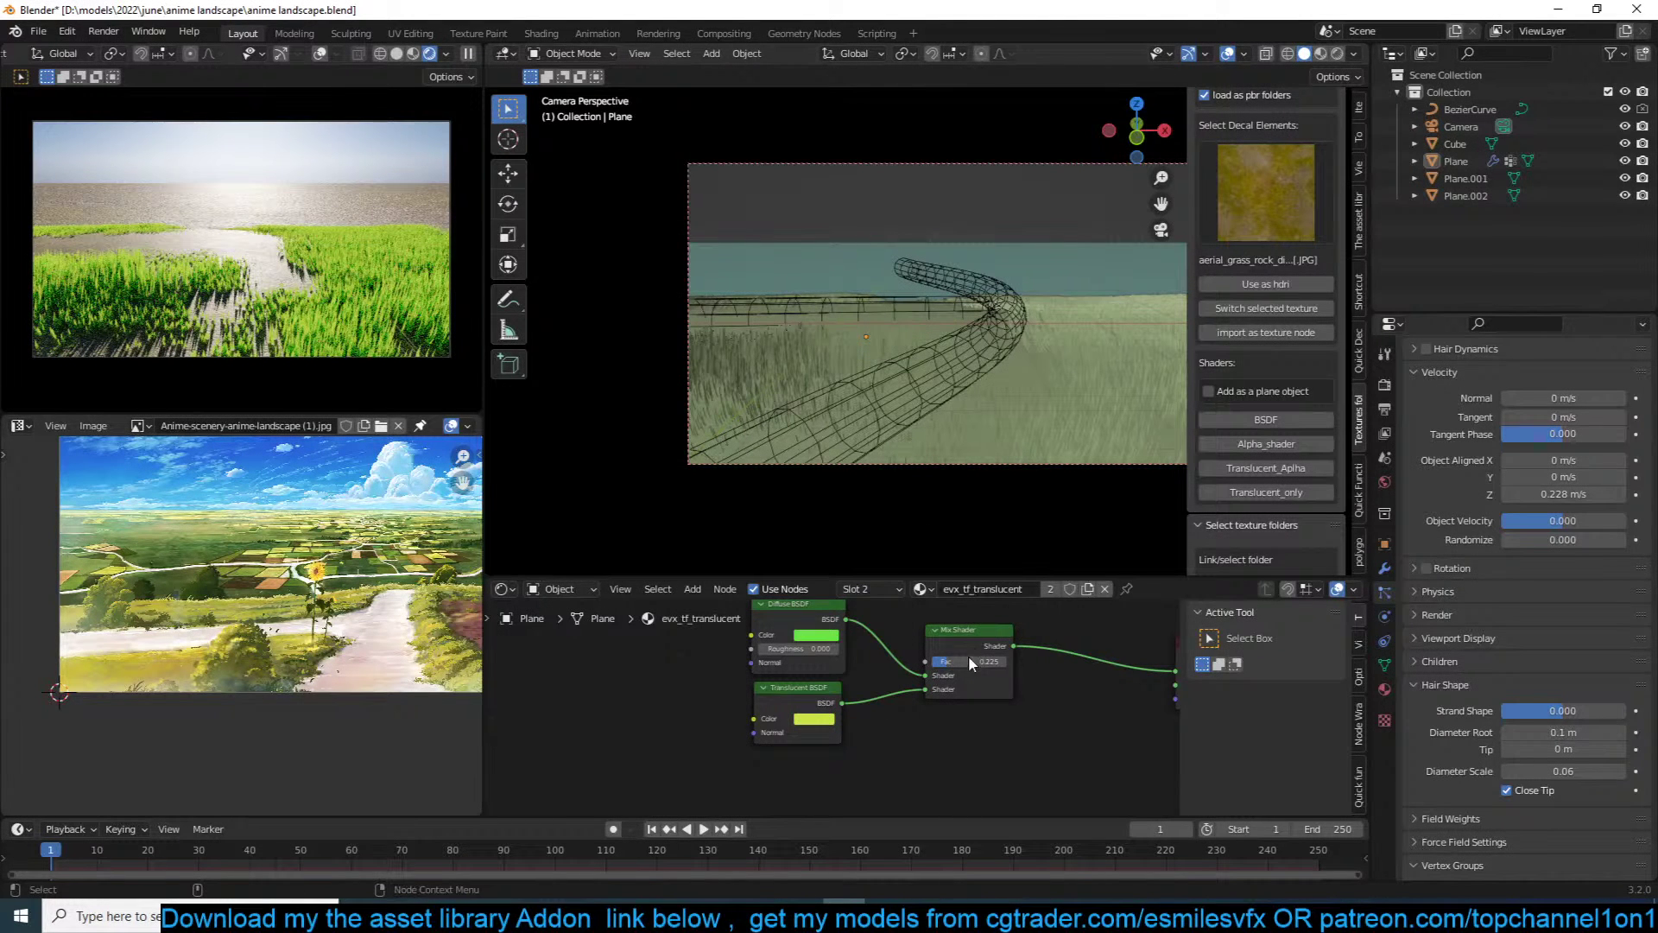
scroll(852, 674, down, 2)
key(ctrl+s)
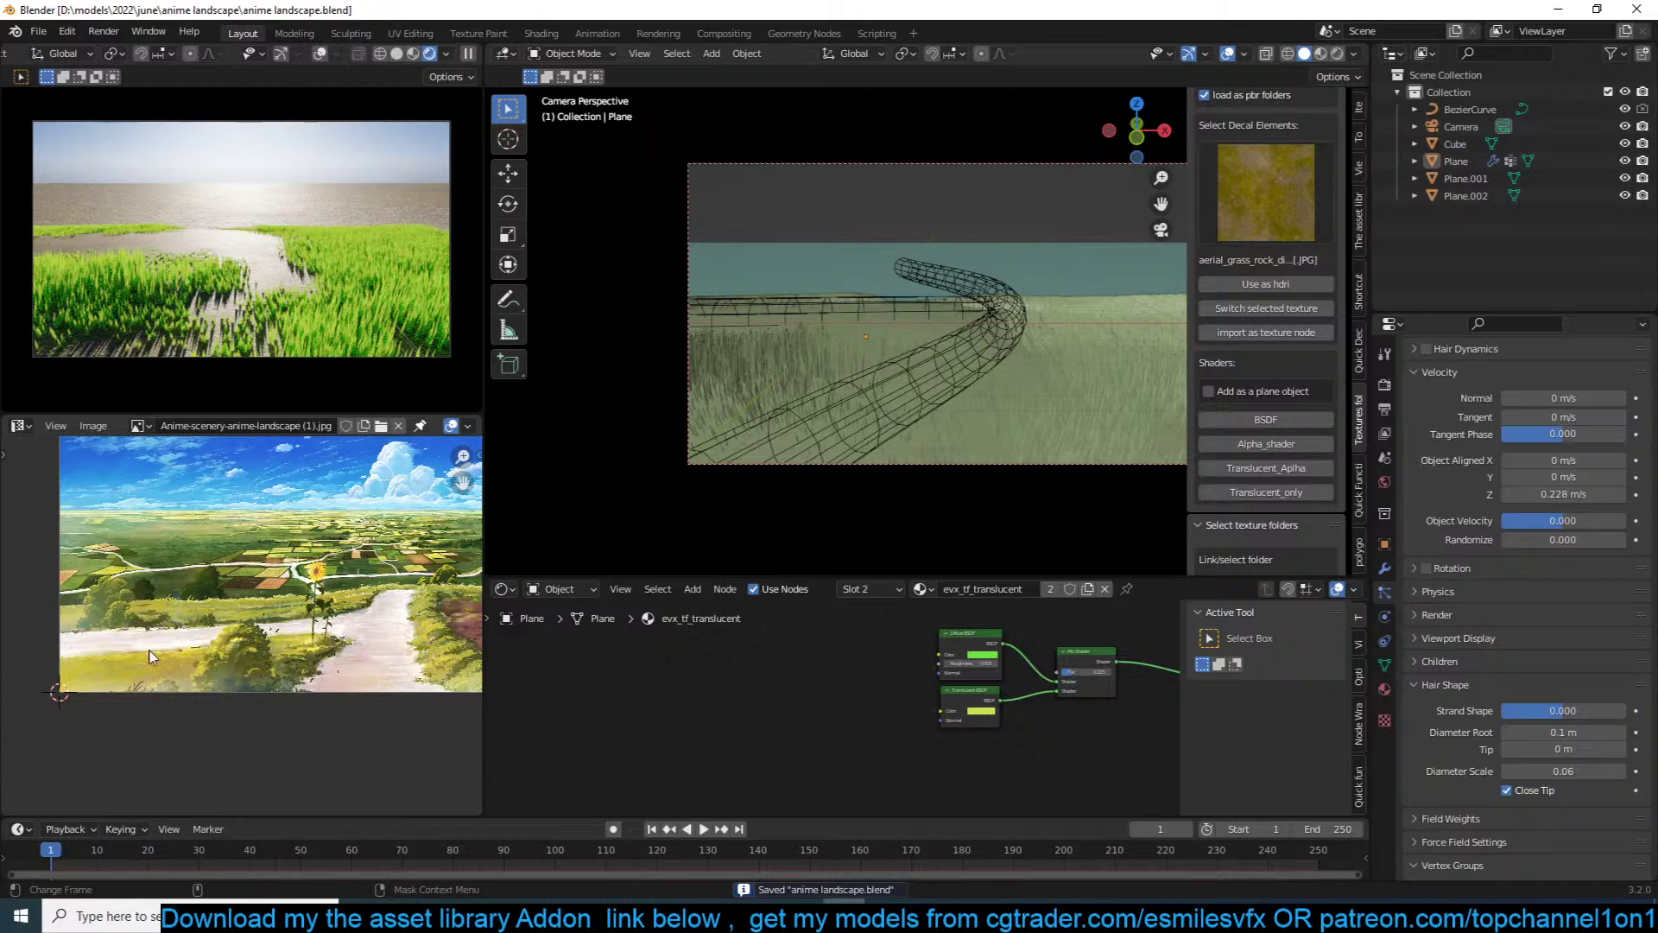
Step: Add a Noise Texture node and a color Mix node beside the shaders of the grass material
scroll(675, 626, up, 2)
key(shift+a)
mouse_move(595, 708)
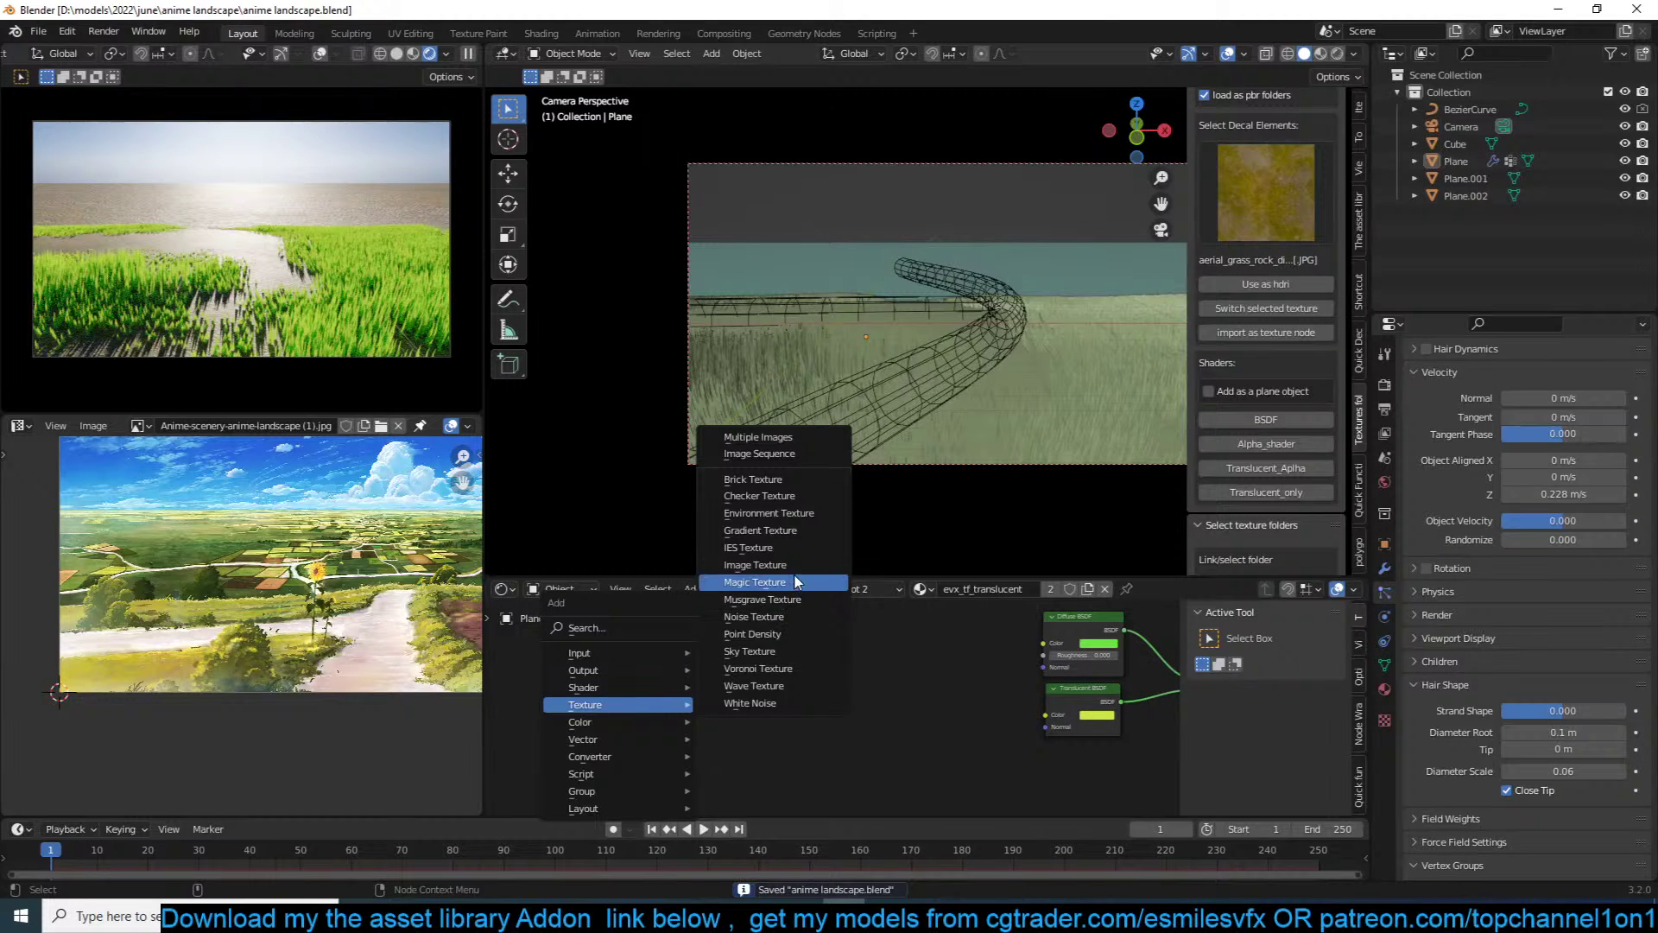
click(752, 574)
click(627, 675)
key(shift+a)
mouse_move(722, 688)
click(866, 771)
click(912, 682)
Step: Connect the Noise Texture's Color output to the Mix node's Color2 input
drag(718, 699, 874, 704)
click(934, 715)
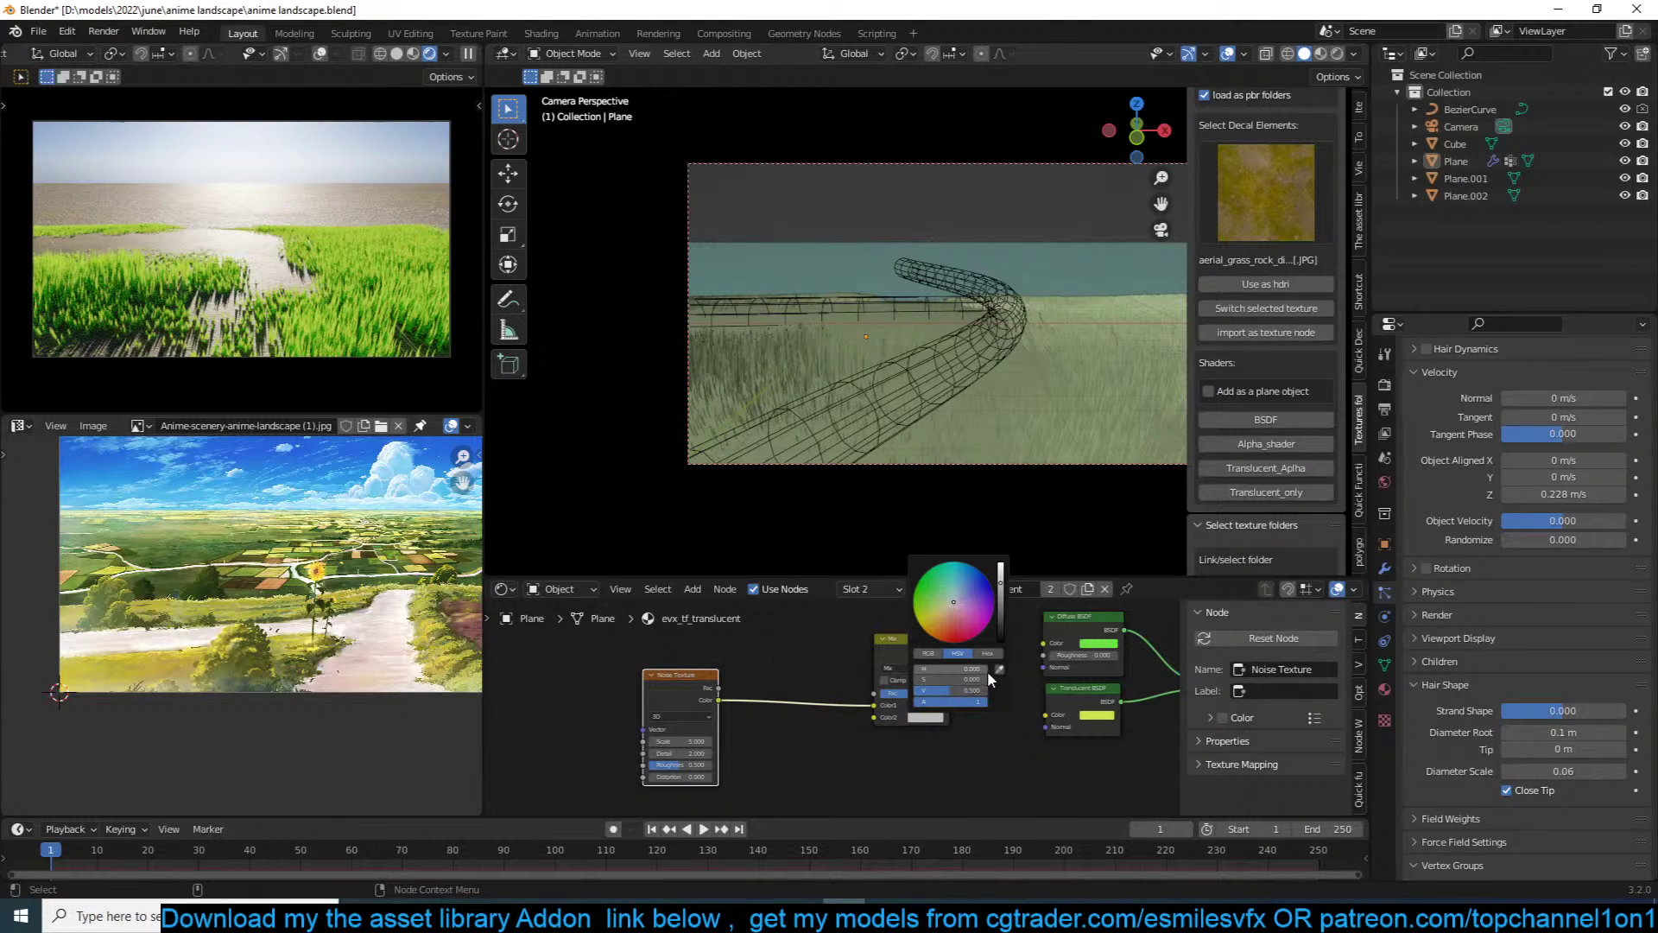
drag(876, 708, 881, 717)
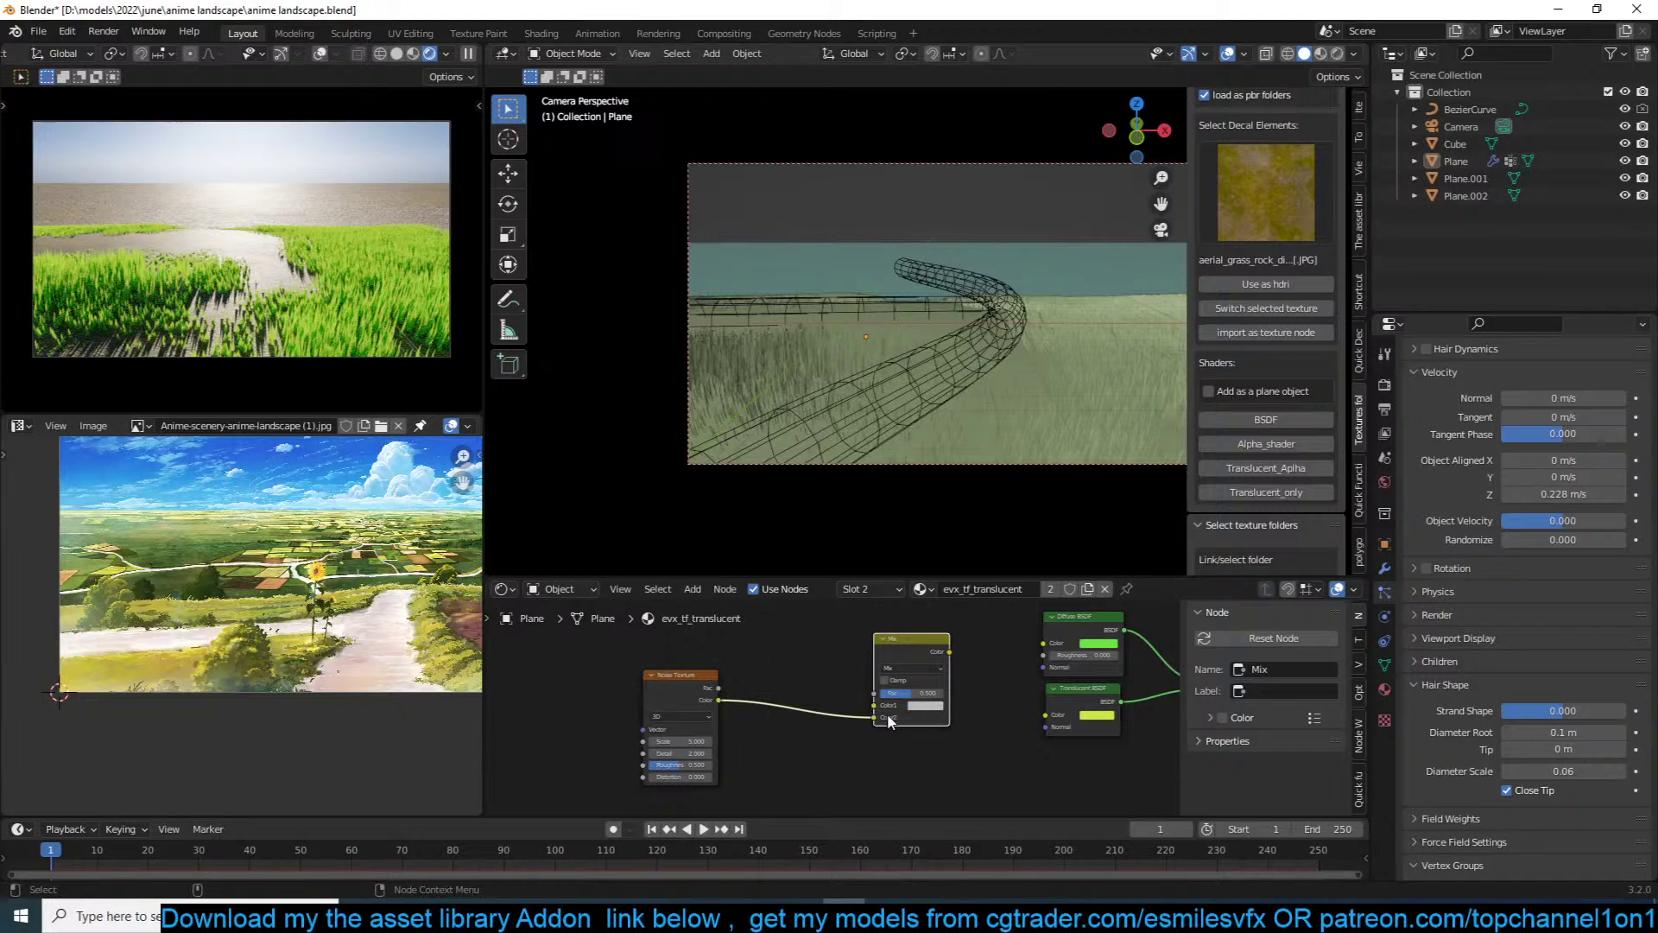
Step: Sample the Diffuse BSDF's green into the Mix node's Color1, connect the Mix output to the Diffuse BSDF color, and save the file
click(931, 705)
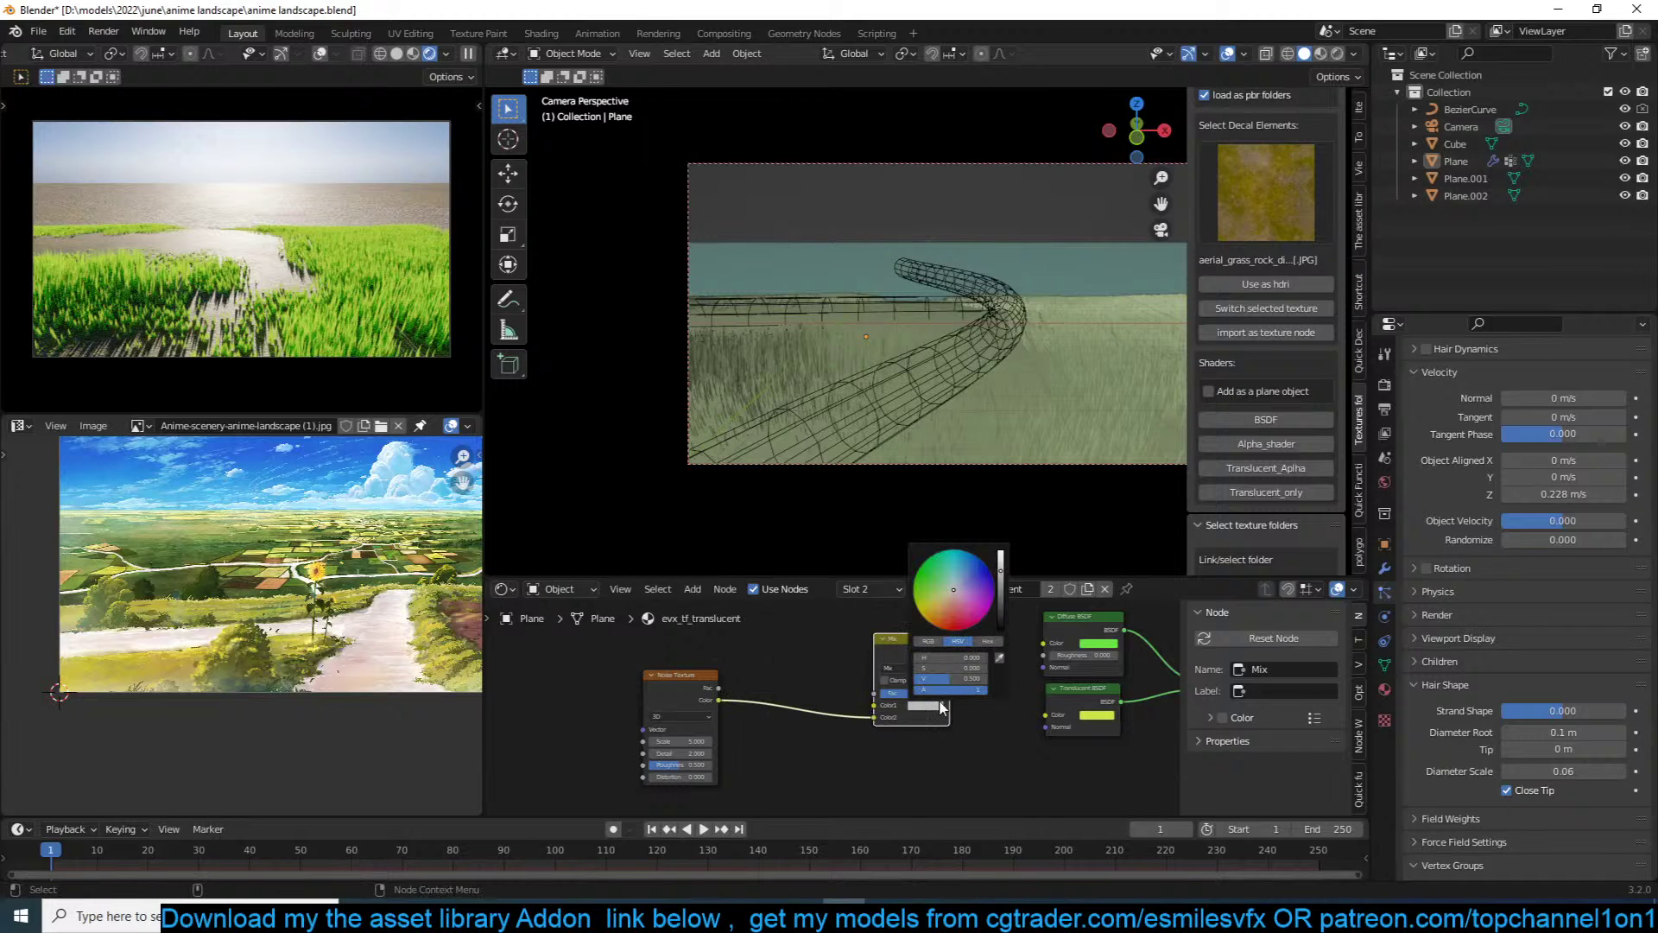
click(1000, 658)
click(1095, 643)
drag(950, 653, 1045, 646)
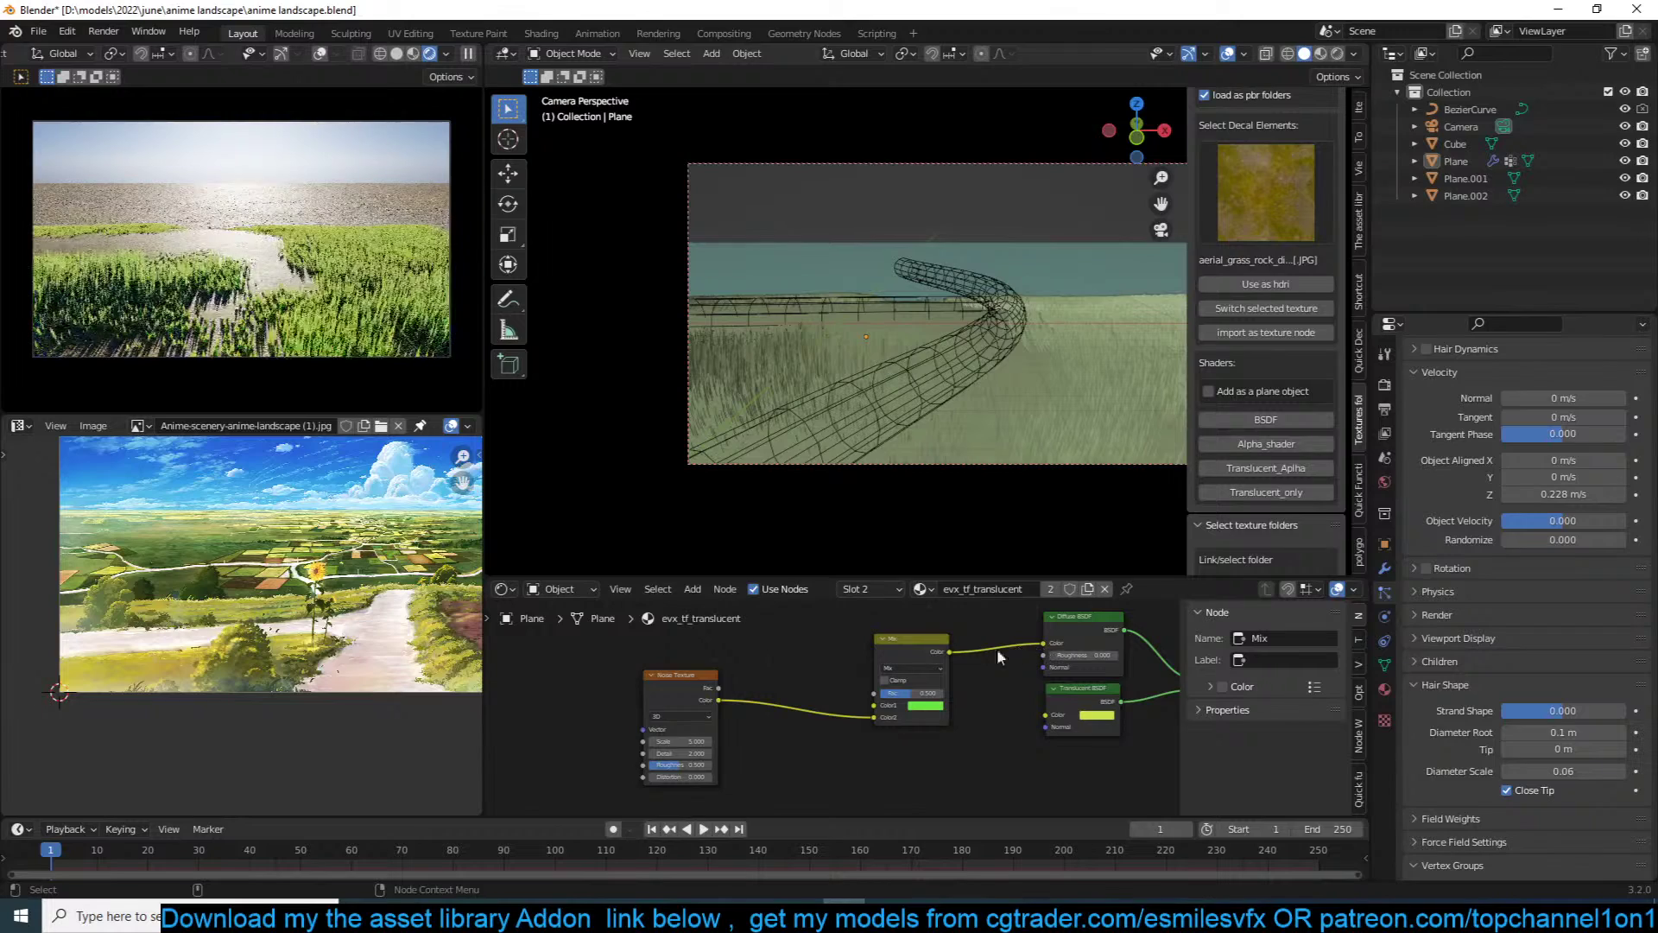
key(ctrl+s)
Step: Add Mapping and Texture Coordinate nodes feeding the Noise Texture's Vector input
click(670, 680)
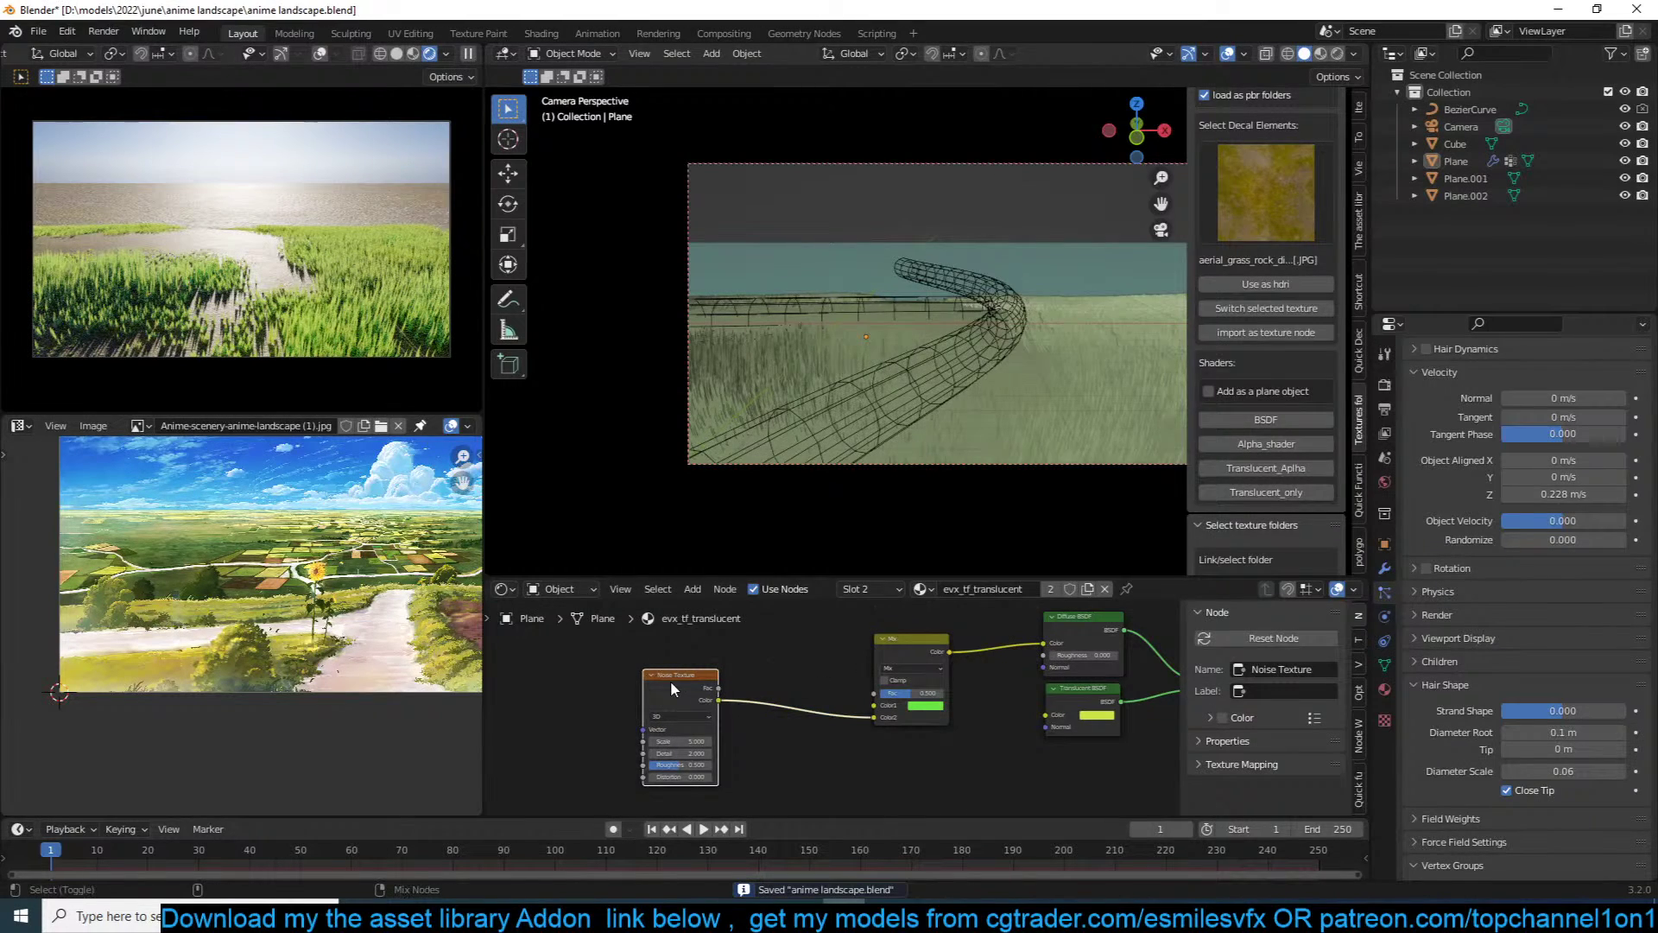
key(ctrl+shift+t)
click(1180, 669)
key(ctrl+t)
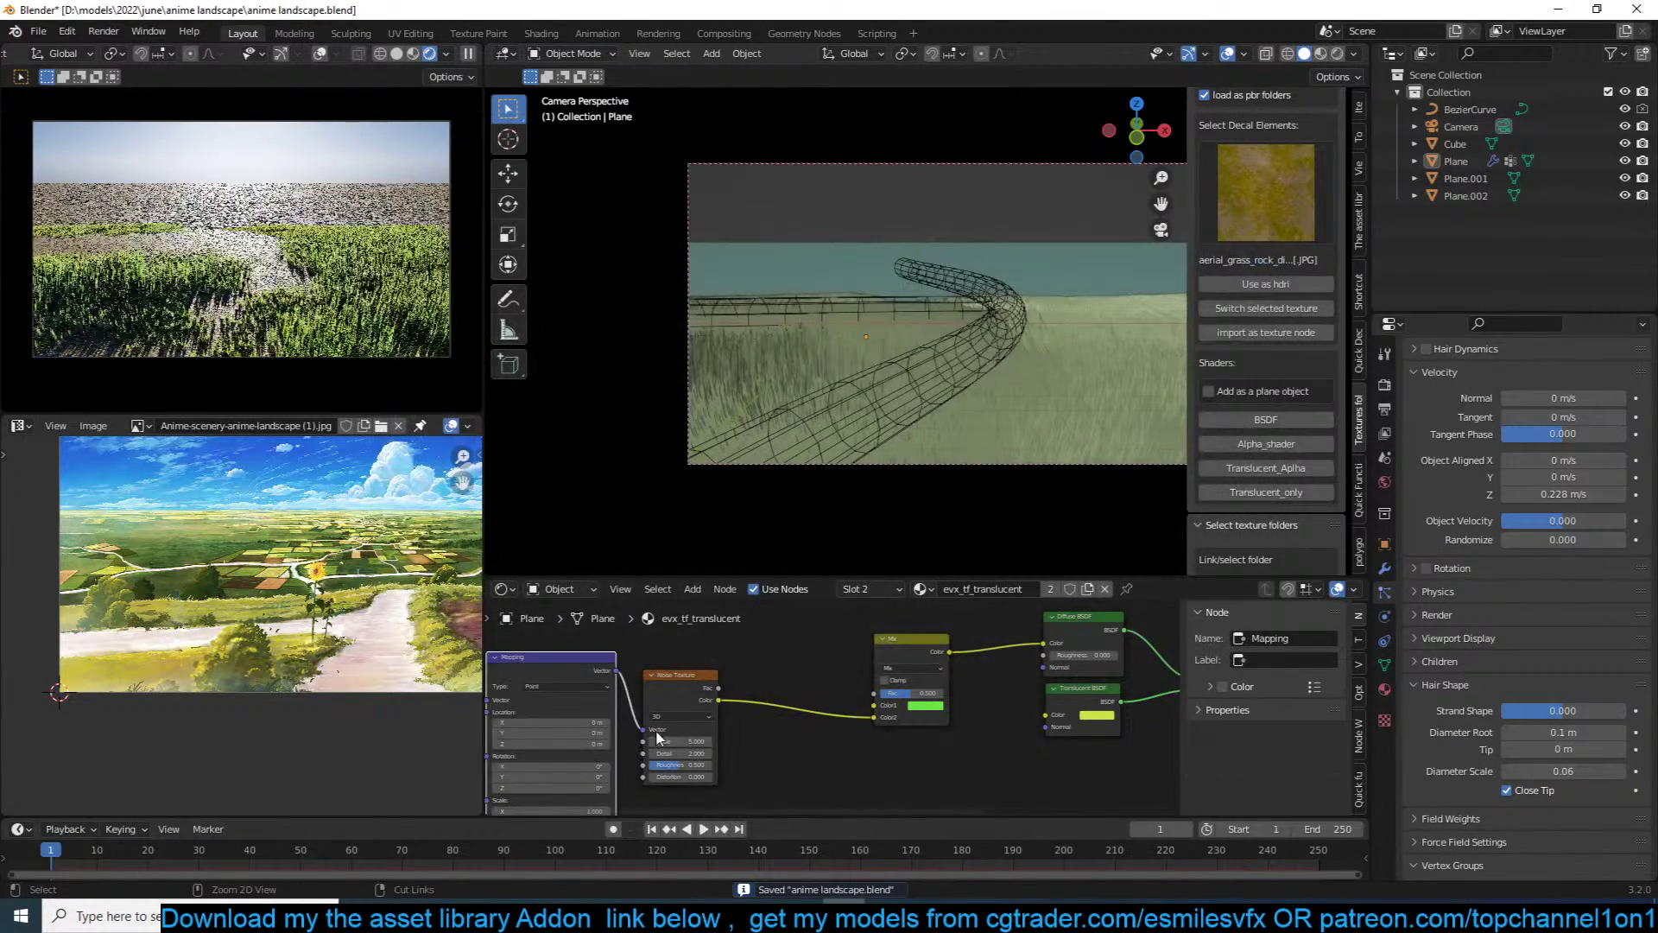
key(ctrl+shift+t)
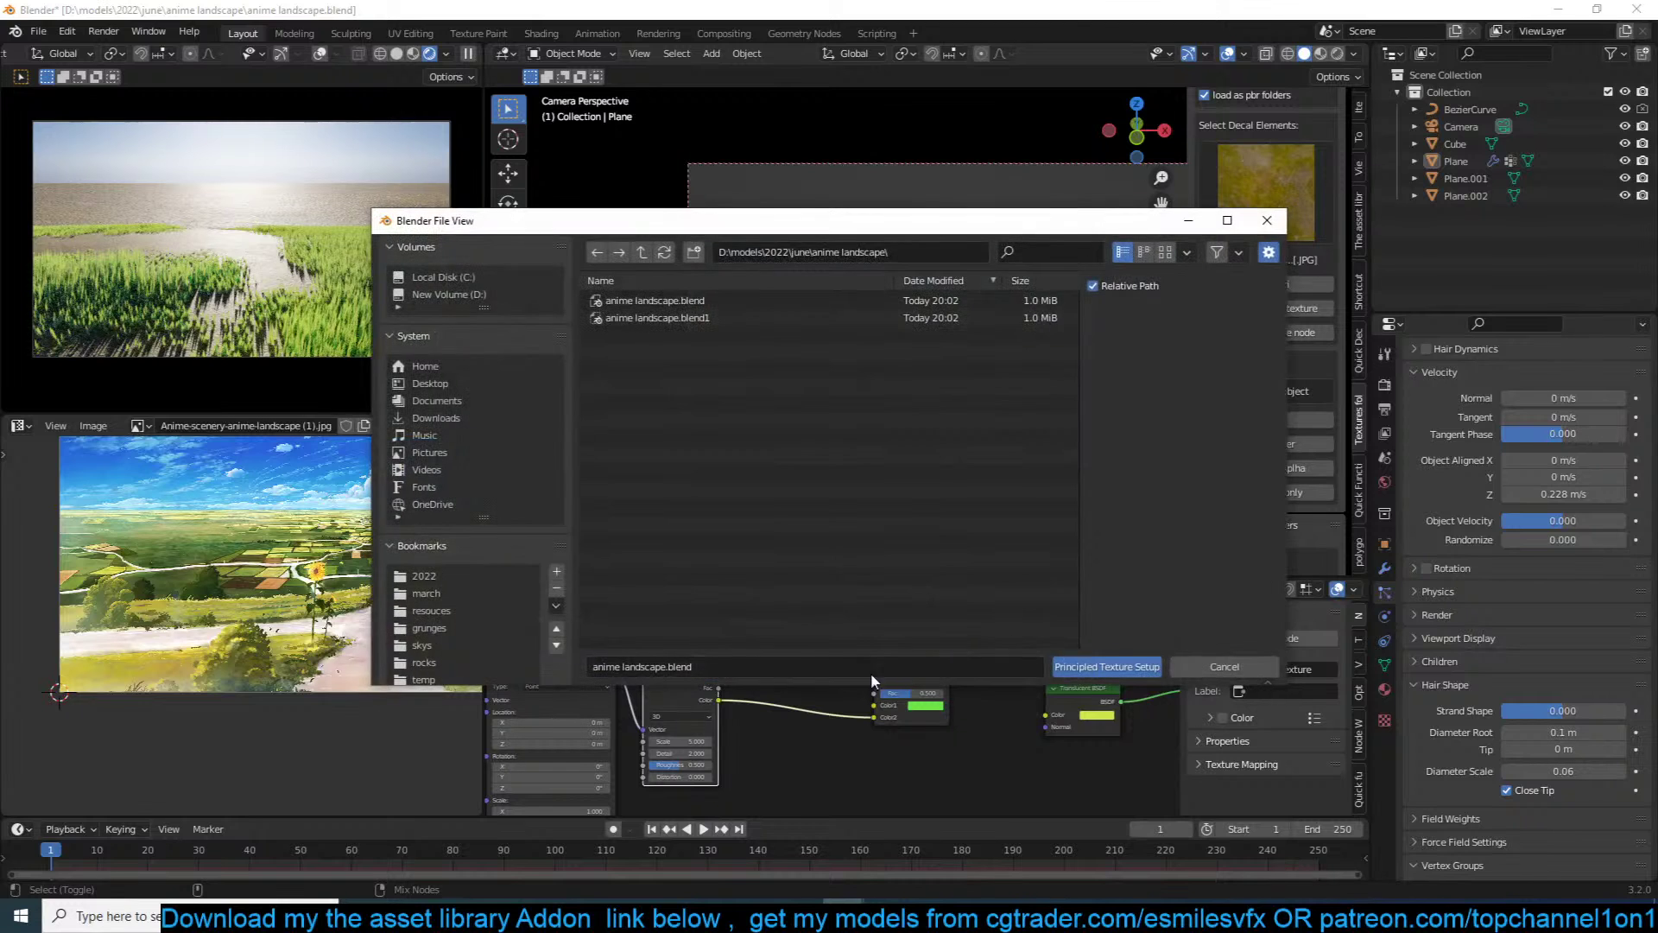
click(1176, 667)
key(ctrl+shift+t)
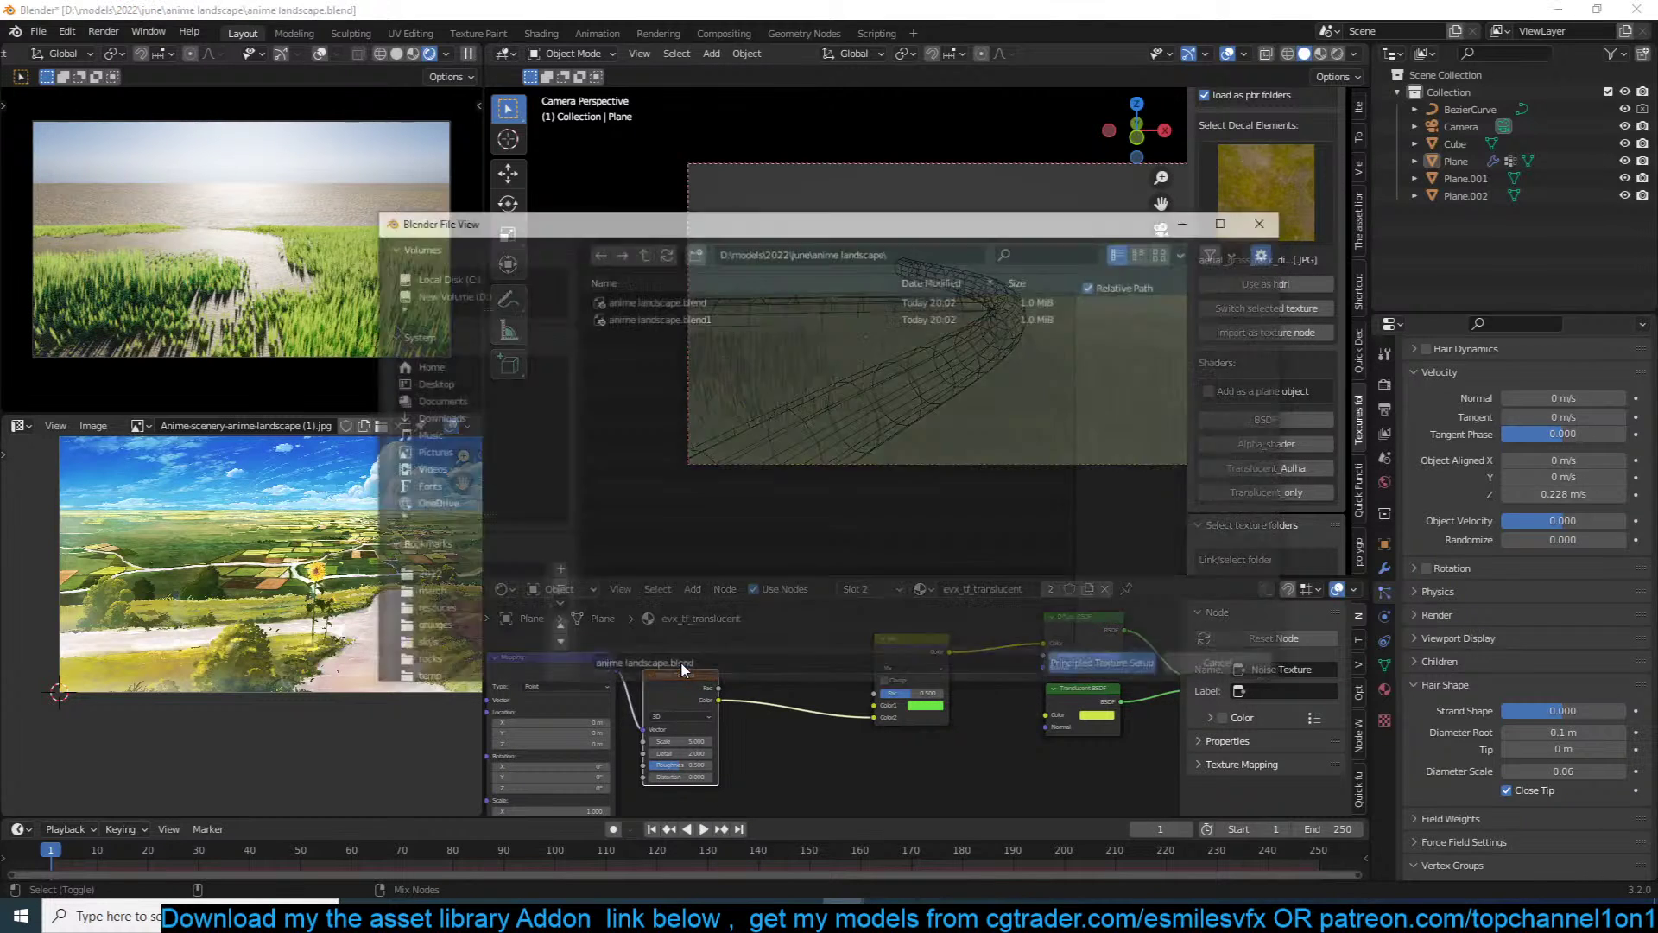
click(1226, 671)
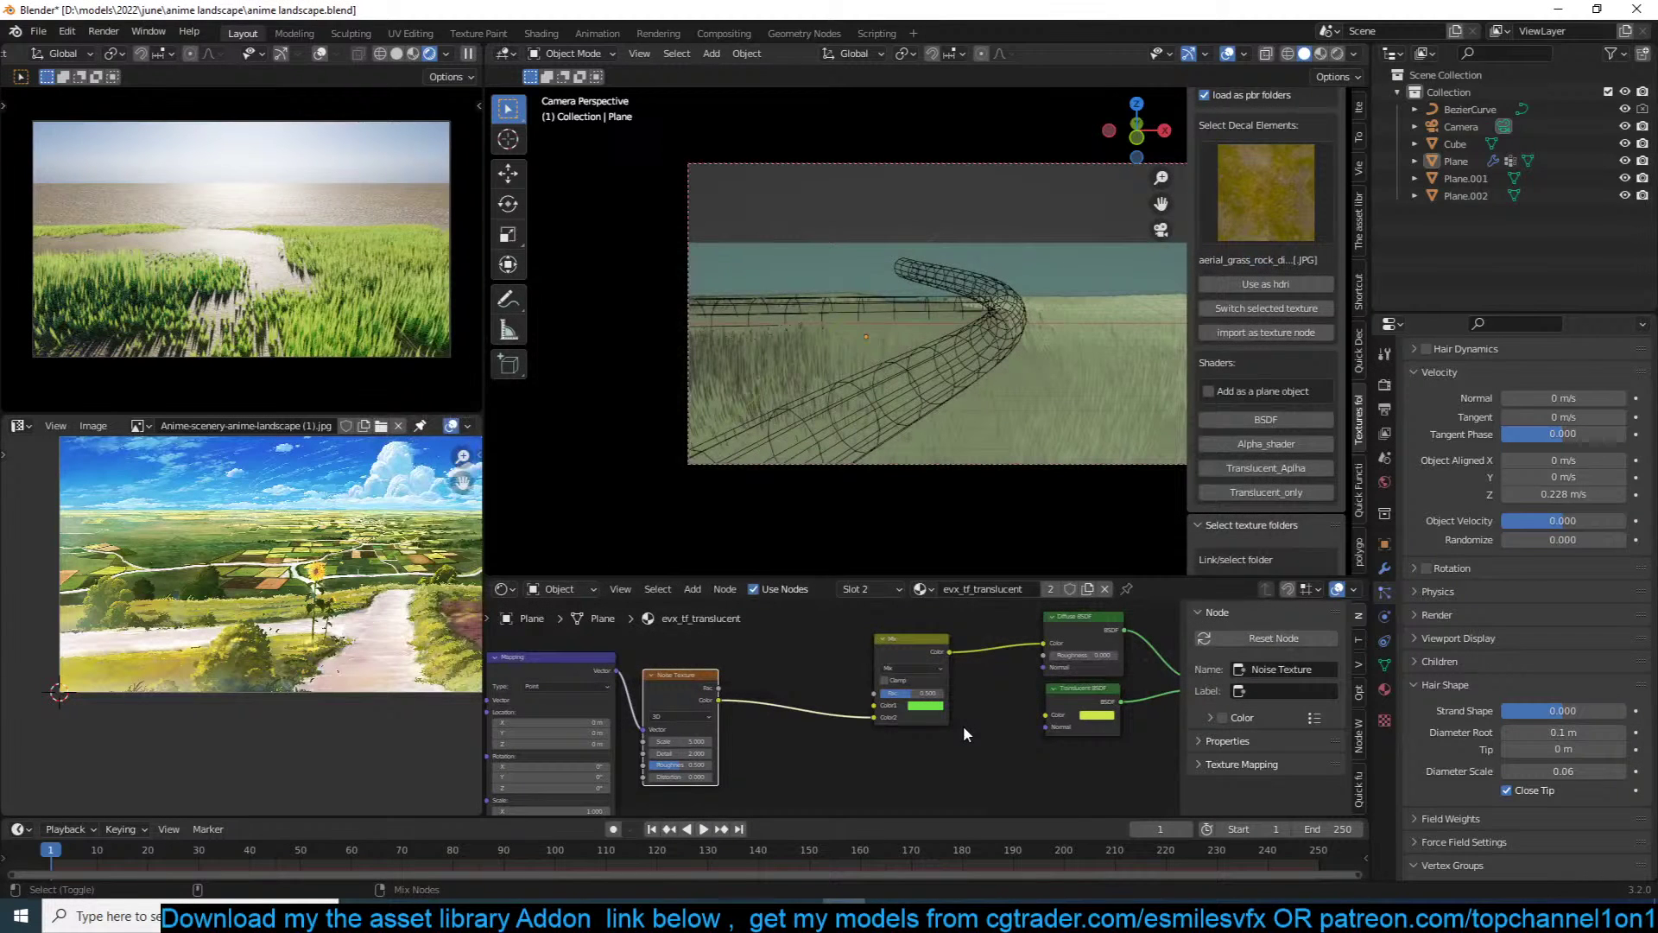
Step: Preview the Noise Texture's output on the grass and insert a ColorRamp node after it
ctrl+shift+click(696, 678)
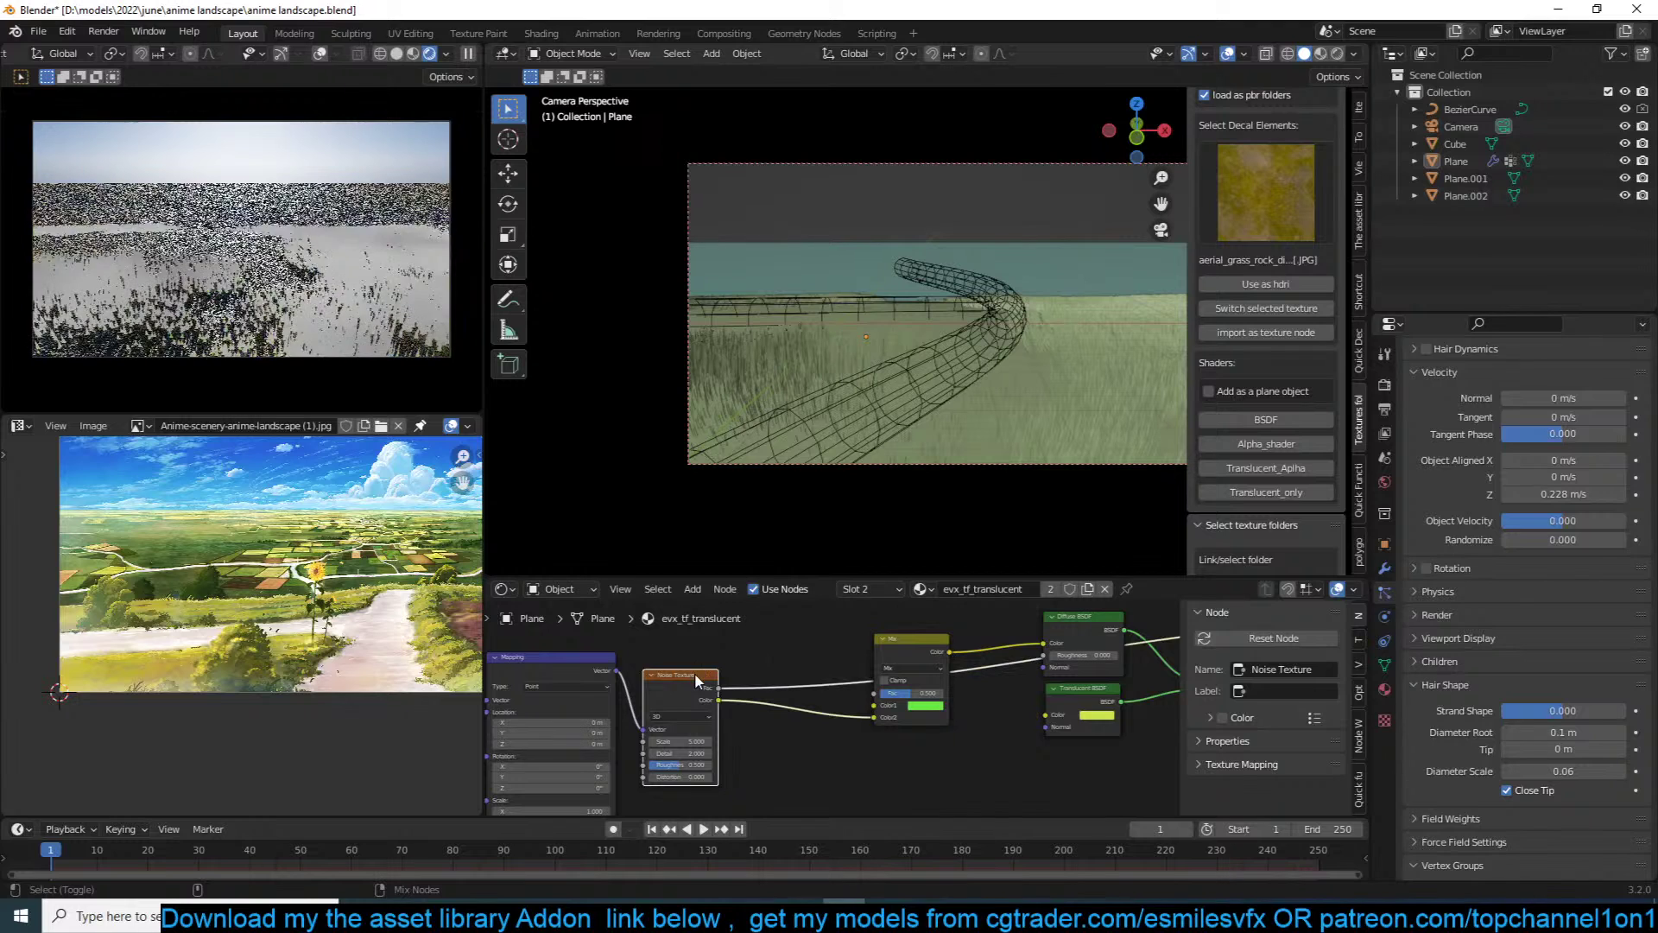
middle_drag(696, 675, 893, 649)
scroll(876, 695, up, 5)
middle_drag(894, 747, 985, 703)
drag(1013, 670, 1029, 670)
scroll(1013, 670, down, 3)
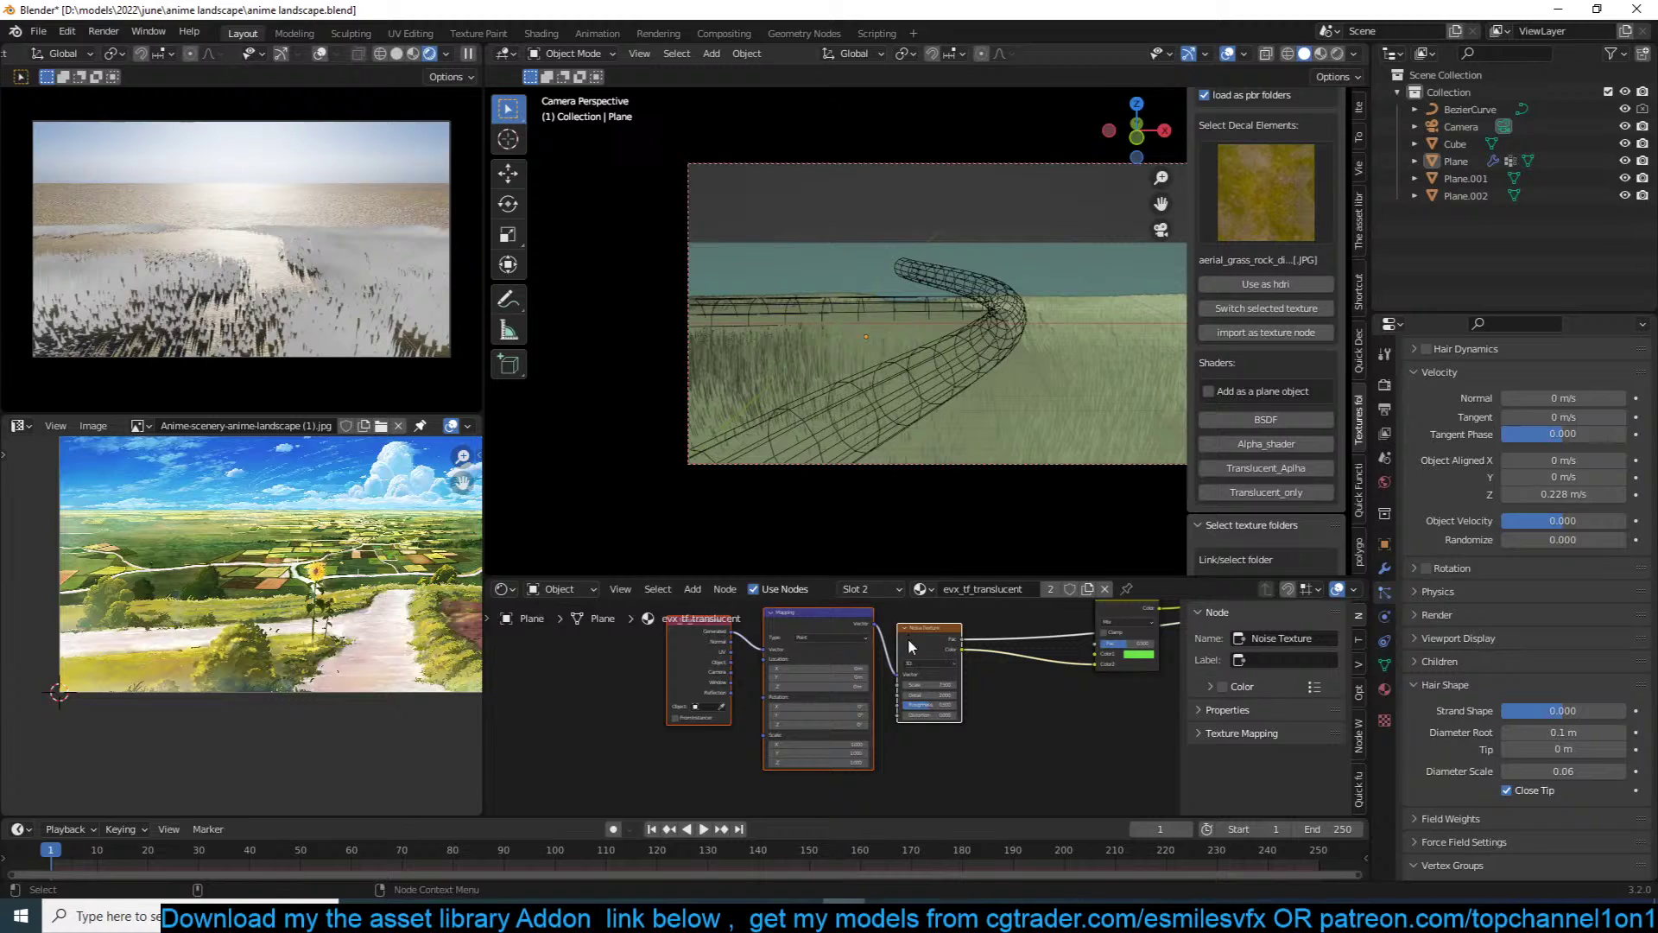
middle_drag(918, 634, 782, 678)
key(shift+a)
mouse_move(816, 684)
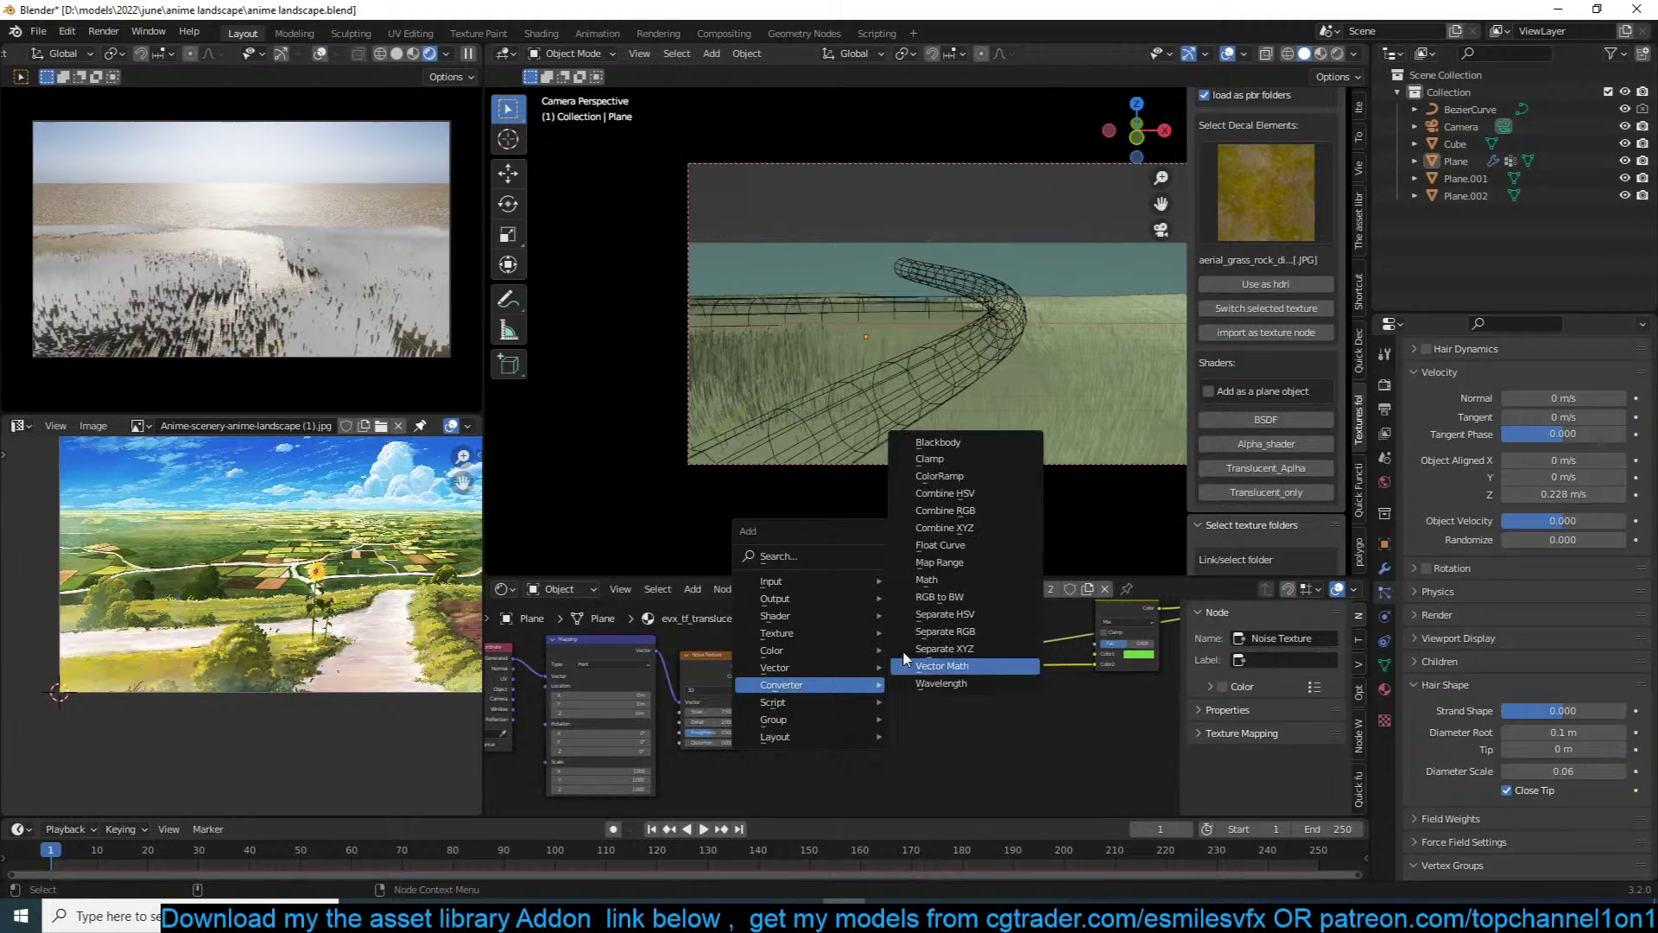
click(940, 476)
click(887, 676)
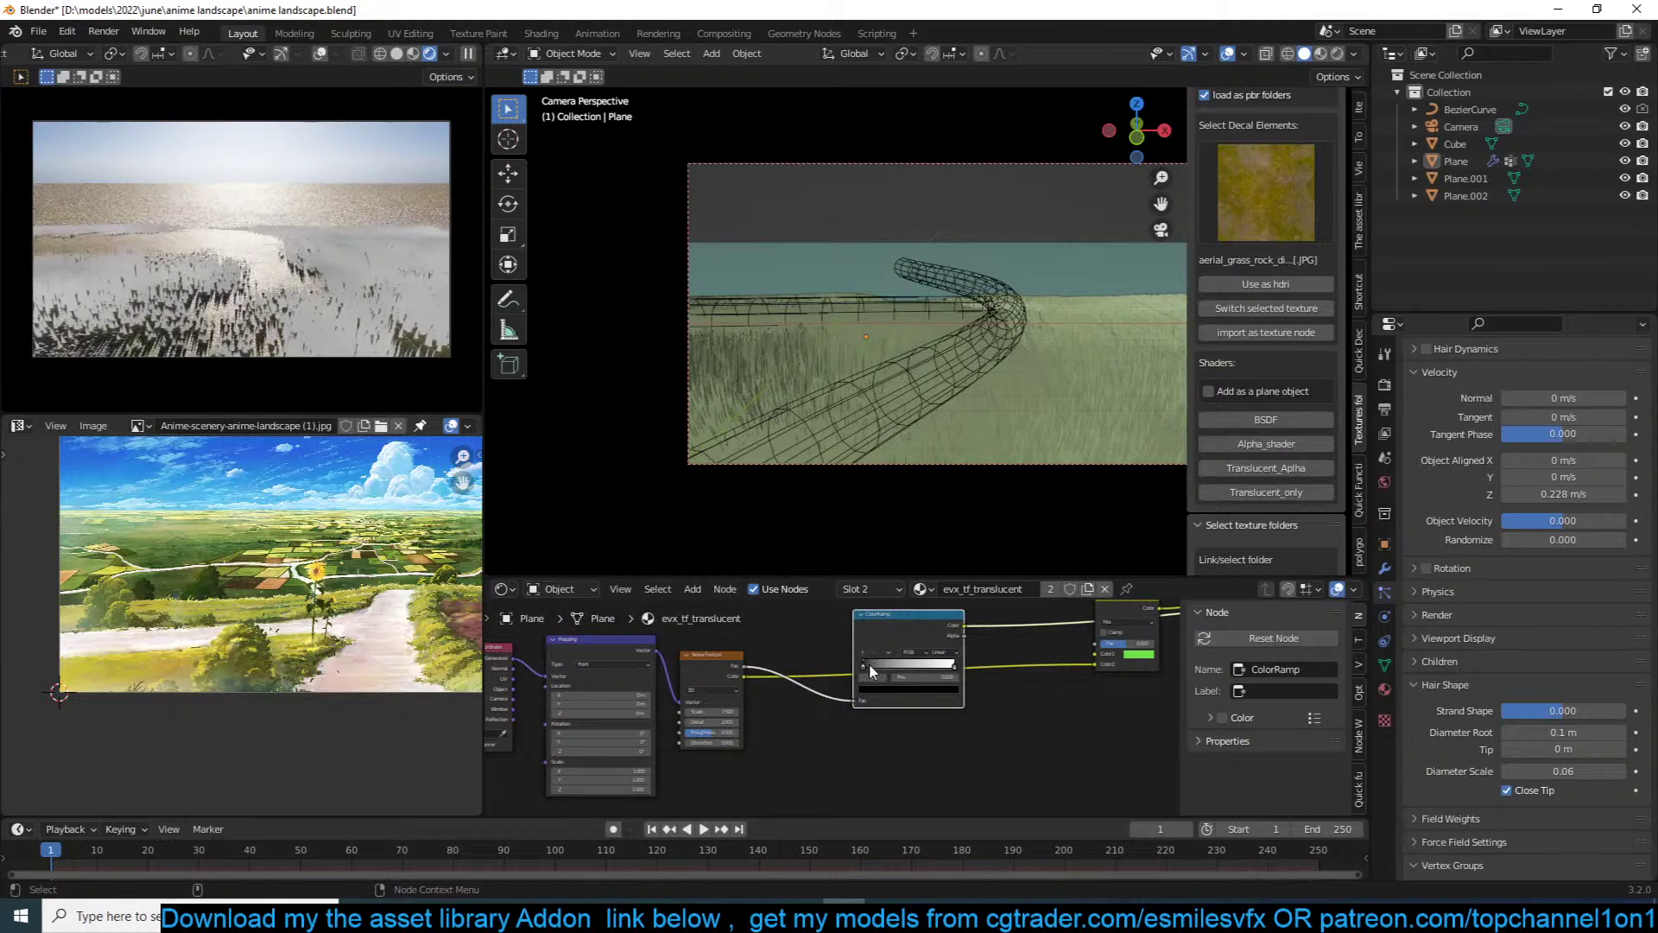
Step: Move the ColorRamp's black stop to 0.359 and connect its Color output to the Mix node's Color2
drag(886, 669, 1095, 664)
middle_drag(1074, 664, 860, 726)
drag(883, 716, 860, 716)
Step: Send the Mix Shader back to the material output in place of the texture preview and save the file
middle_drag(917, 703, 703, 696)
ctrl+shift+click(976, 665)
key(ctrl+s)
Step: Set the color Mix node's factor to 0.608, lower the Mix Shader's factor, and save the file
scroll(704, 701, up, 2)
drag(709, 706, 759, 705)
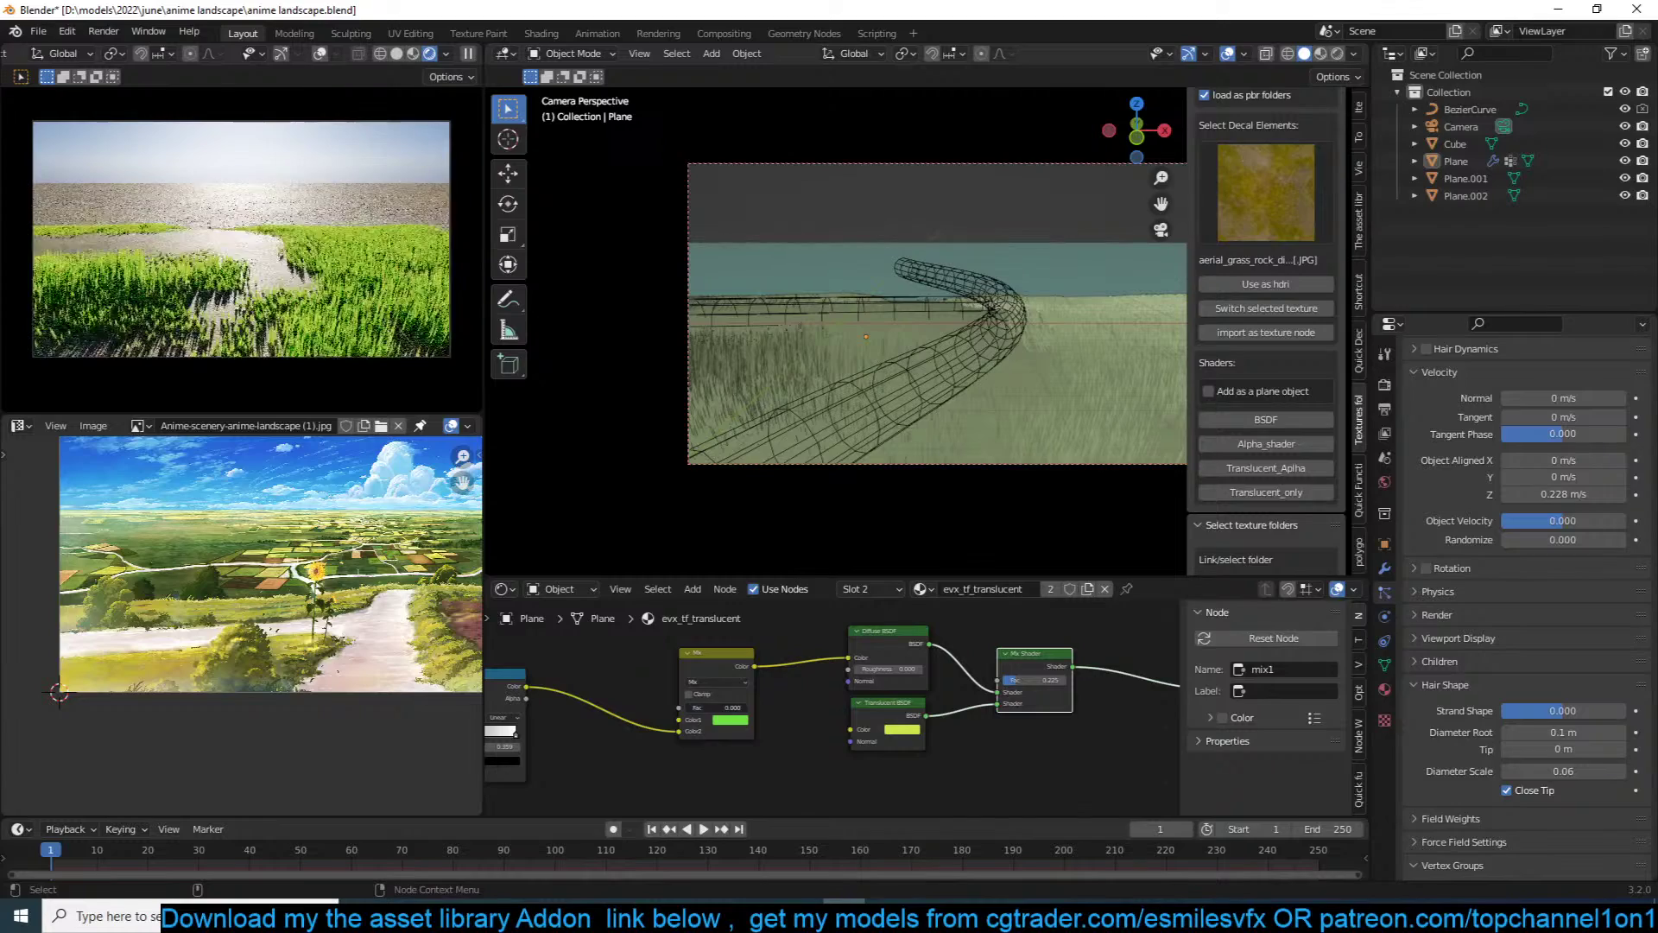
drag(736, 708, 710, 707)
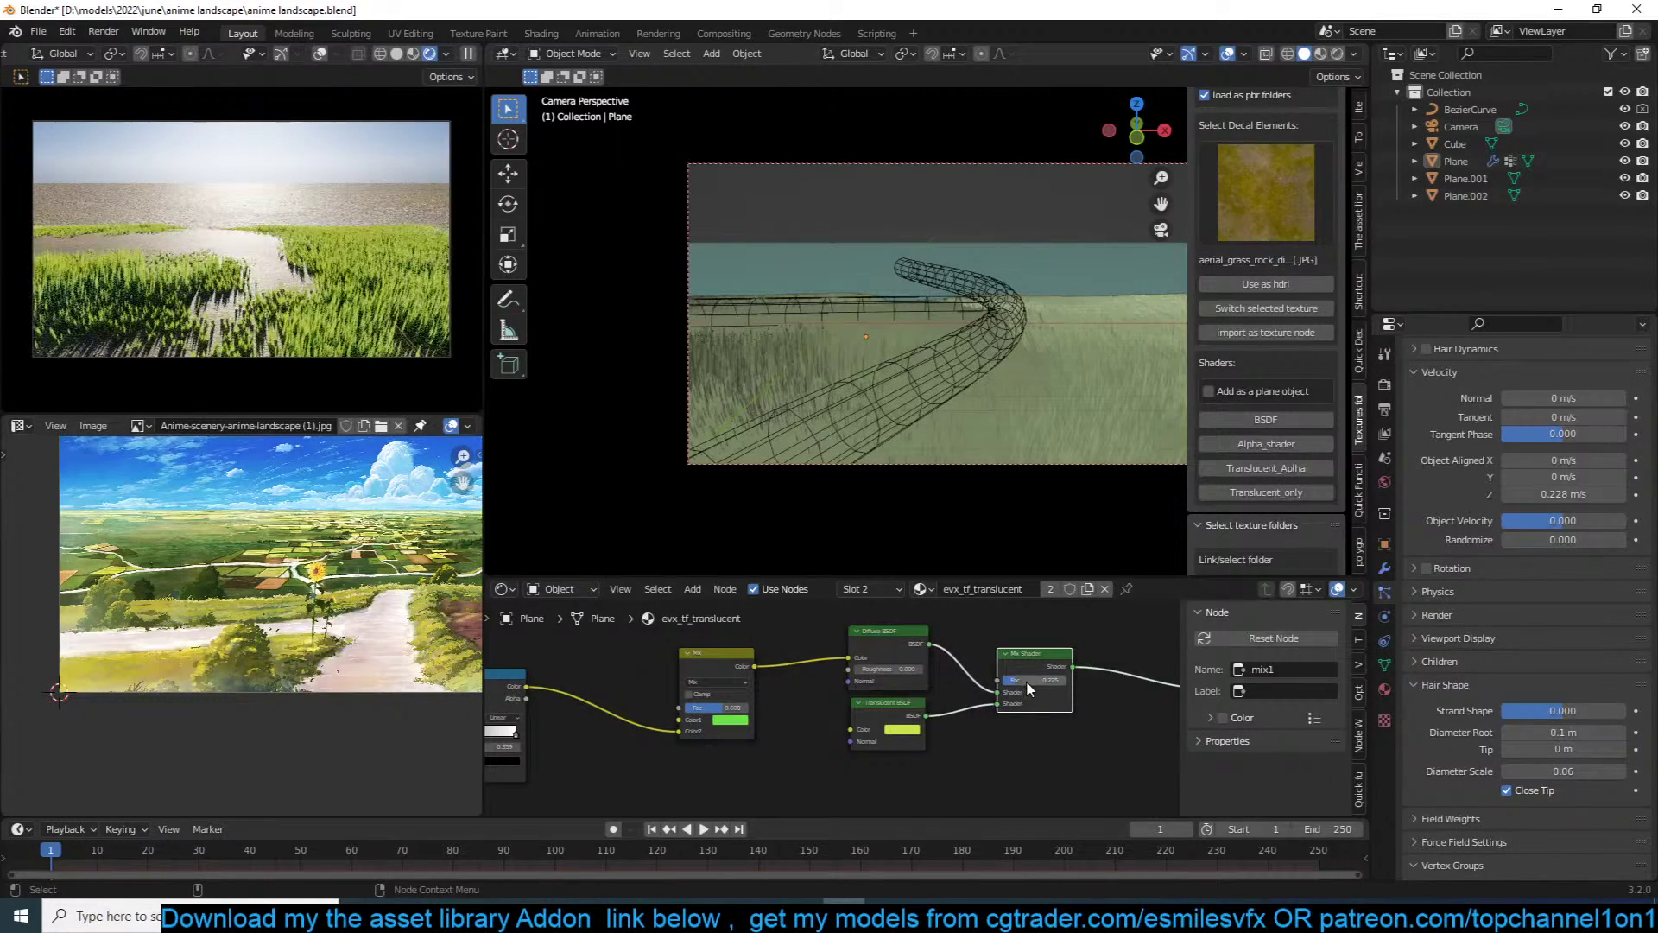
drag(1022, 679, 1013, 679)
click(888, 770)
key(ctrl+s)
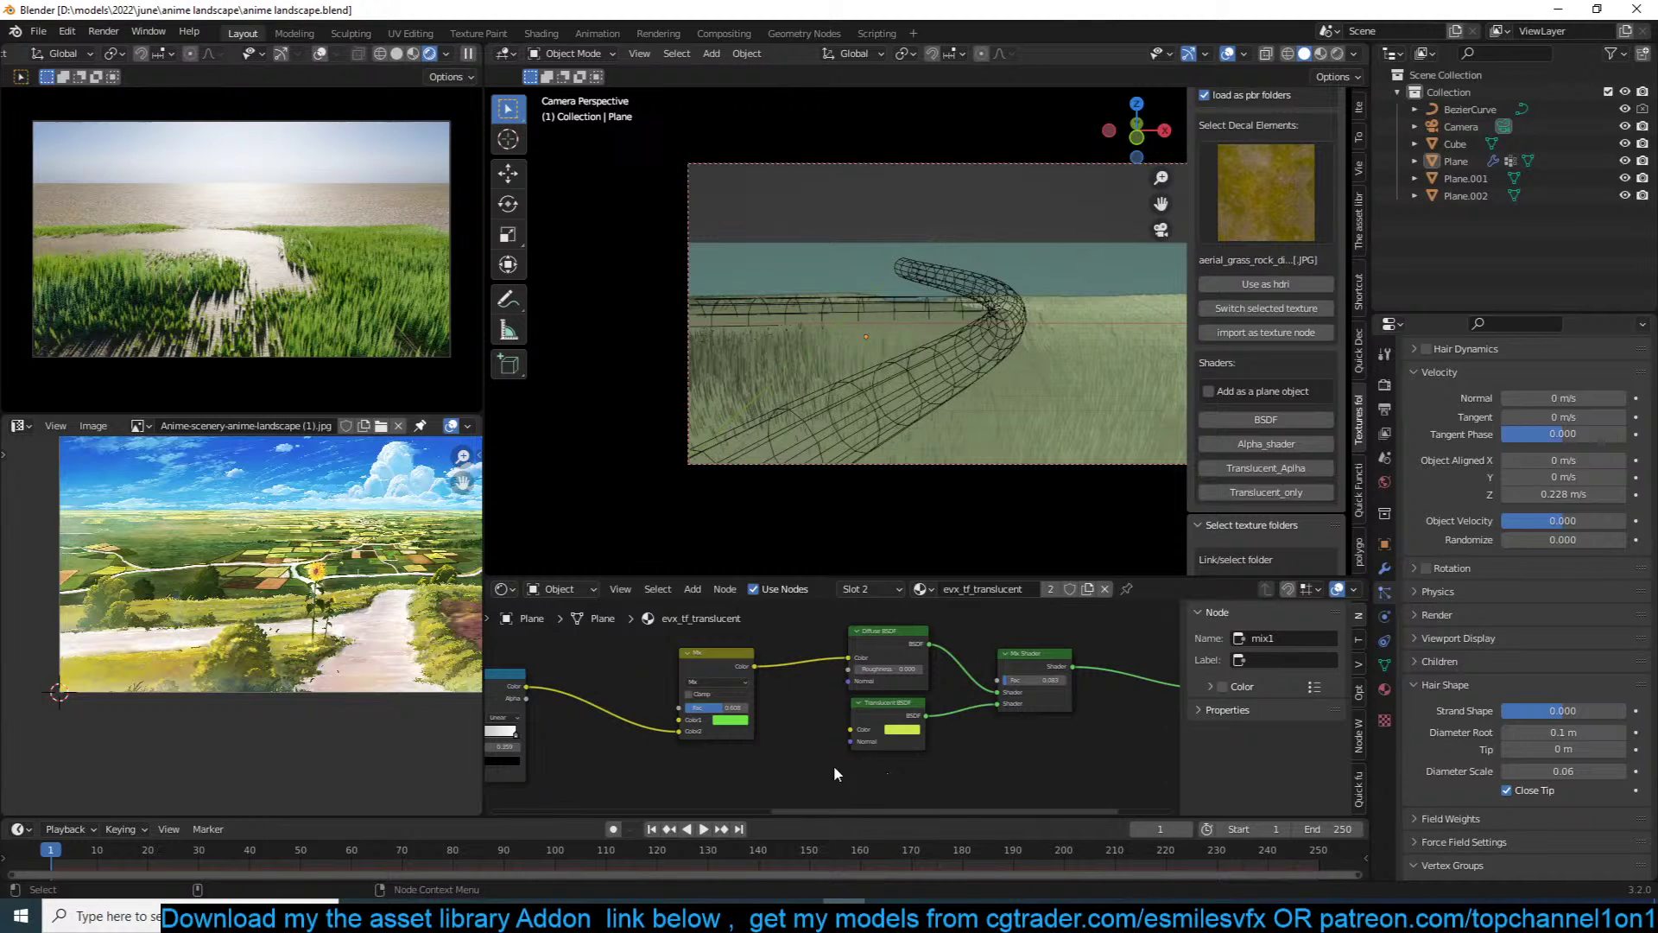
Step: Save the file and shift the Mix node's Color1 to a lighter yellow-green
scroll(717, 721, up, 2)
key(ctrl+s)
middle_drag(717, 722, 913, 712)
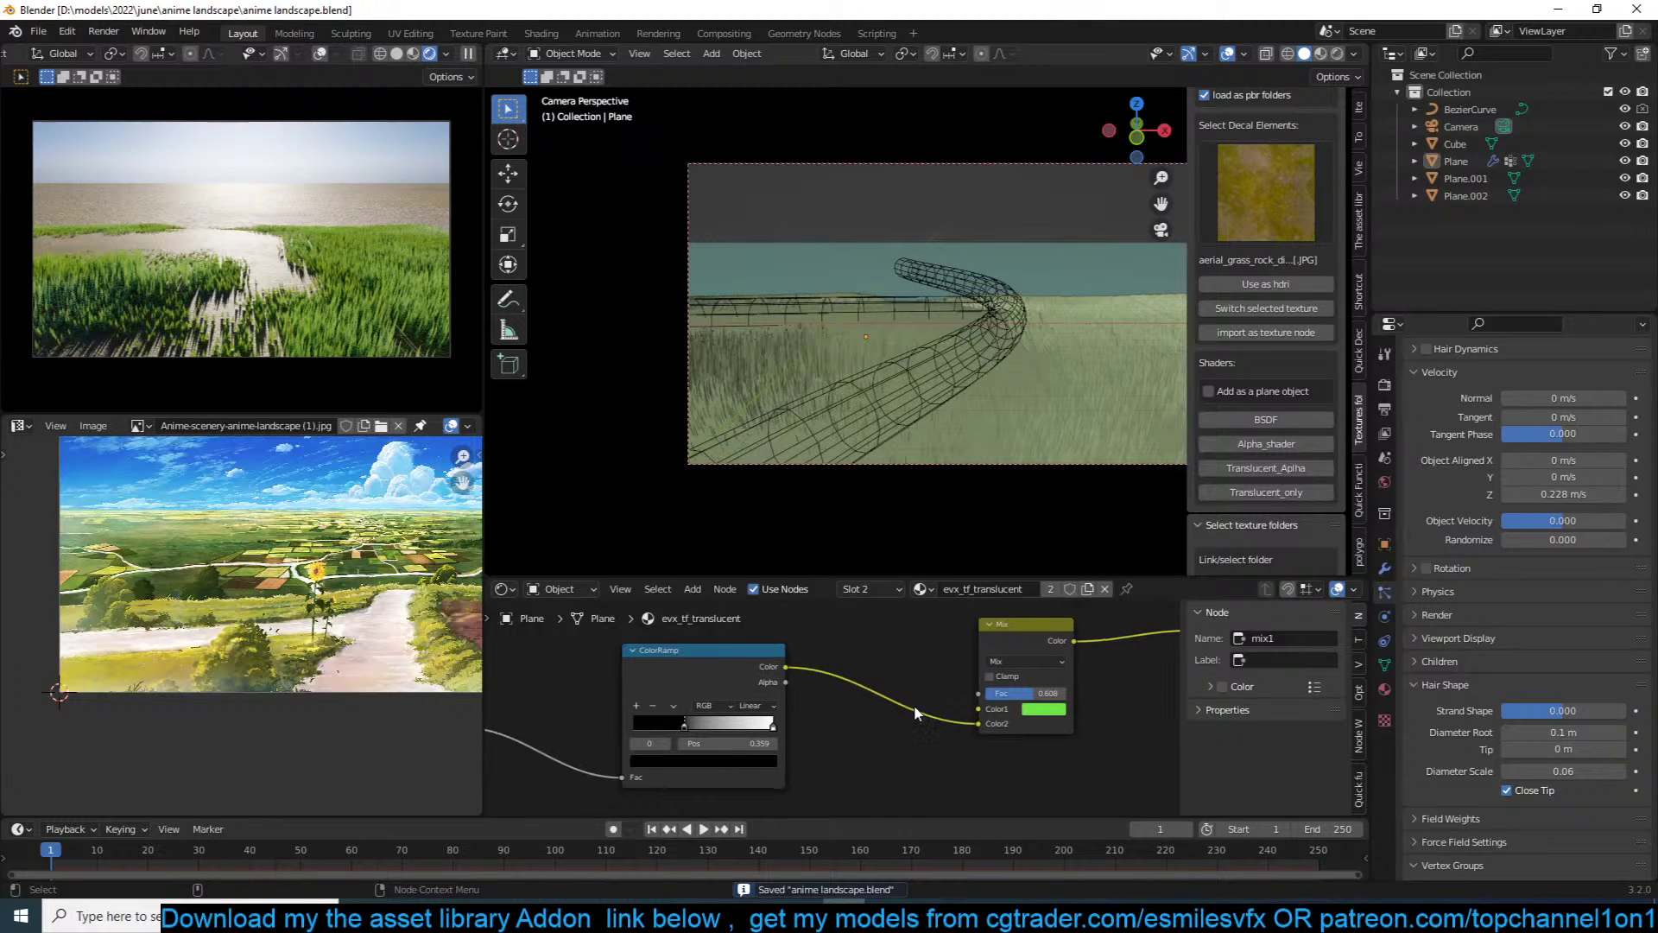
click(1062, 710)
drag(1054, 562, 1048, 565)
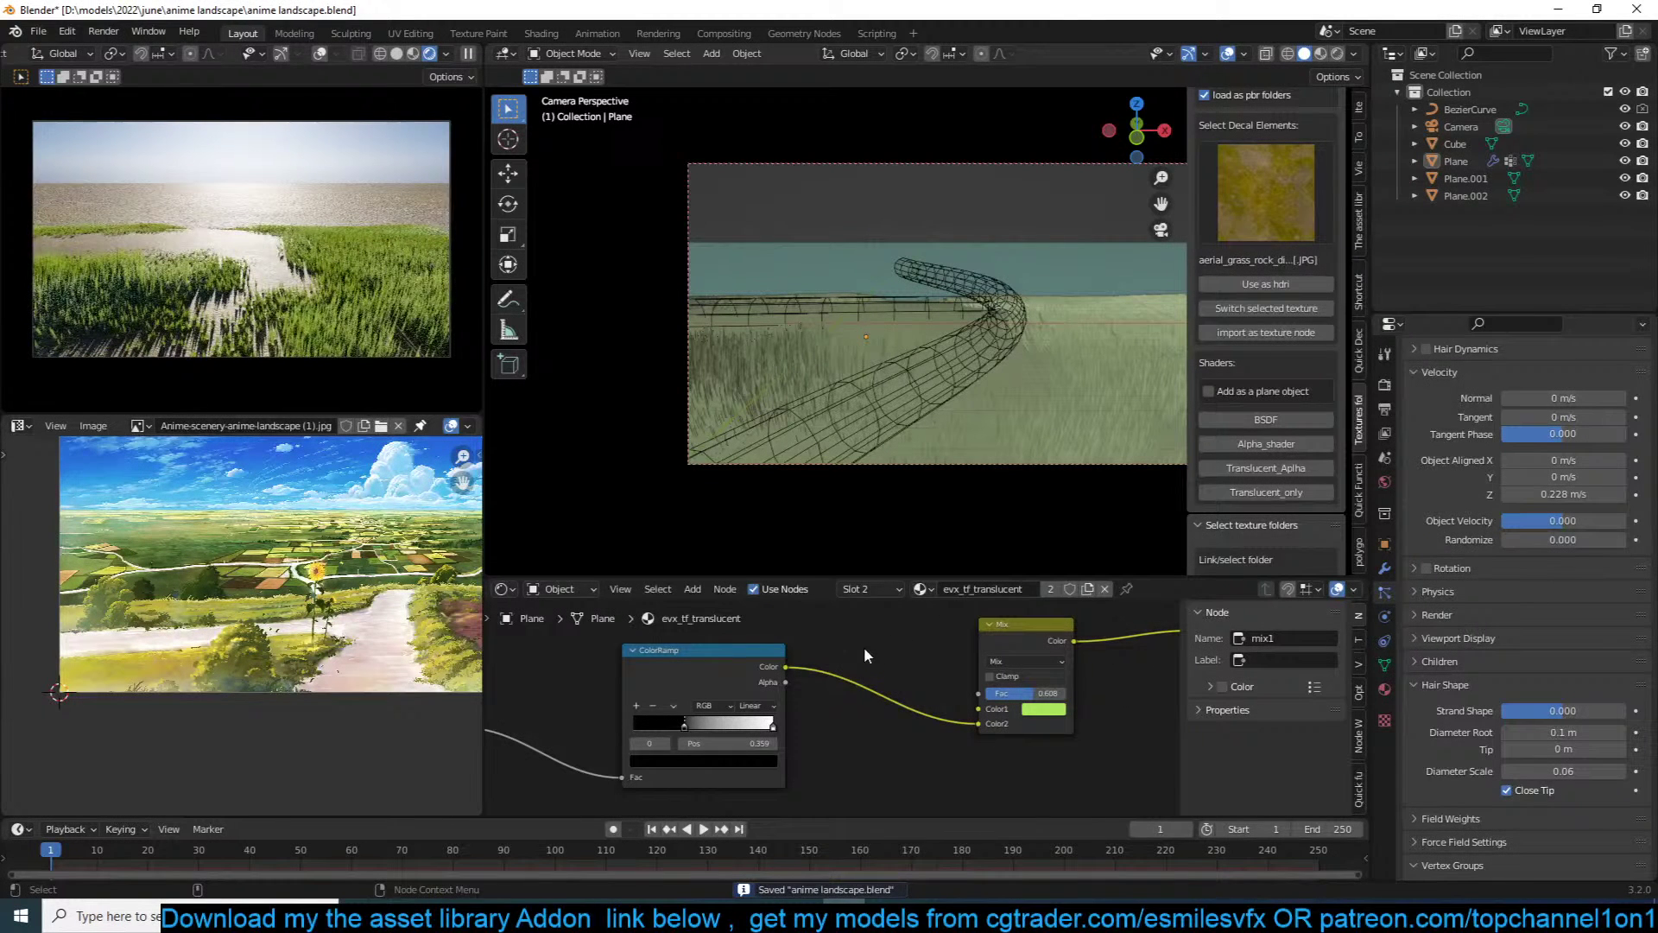
middle_drag(921, 691, 783, 663)
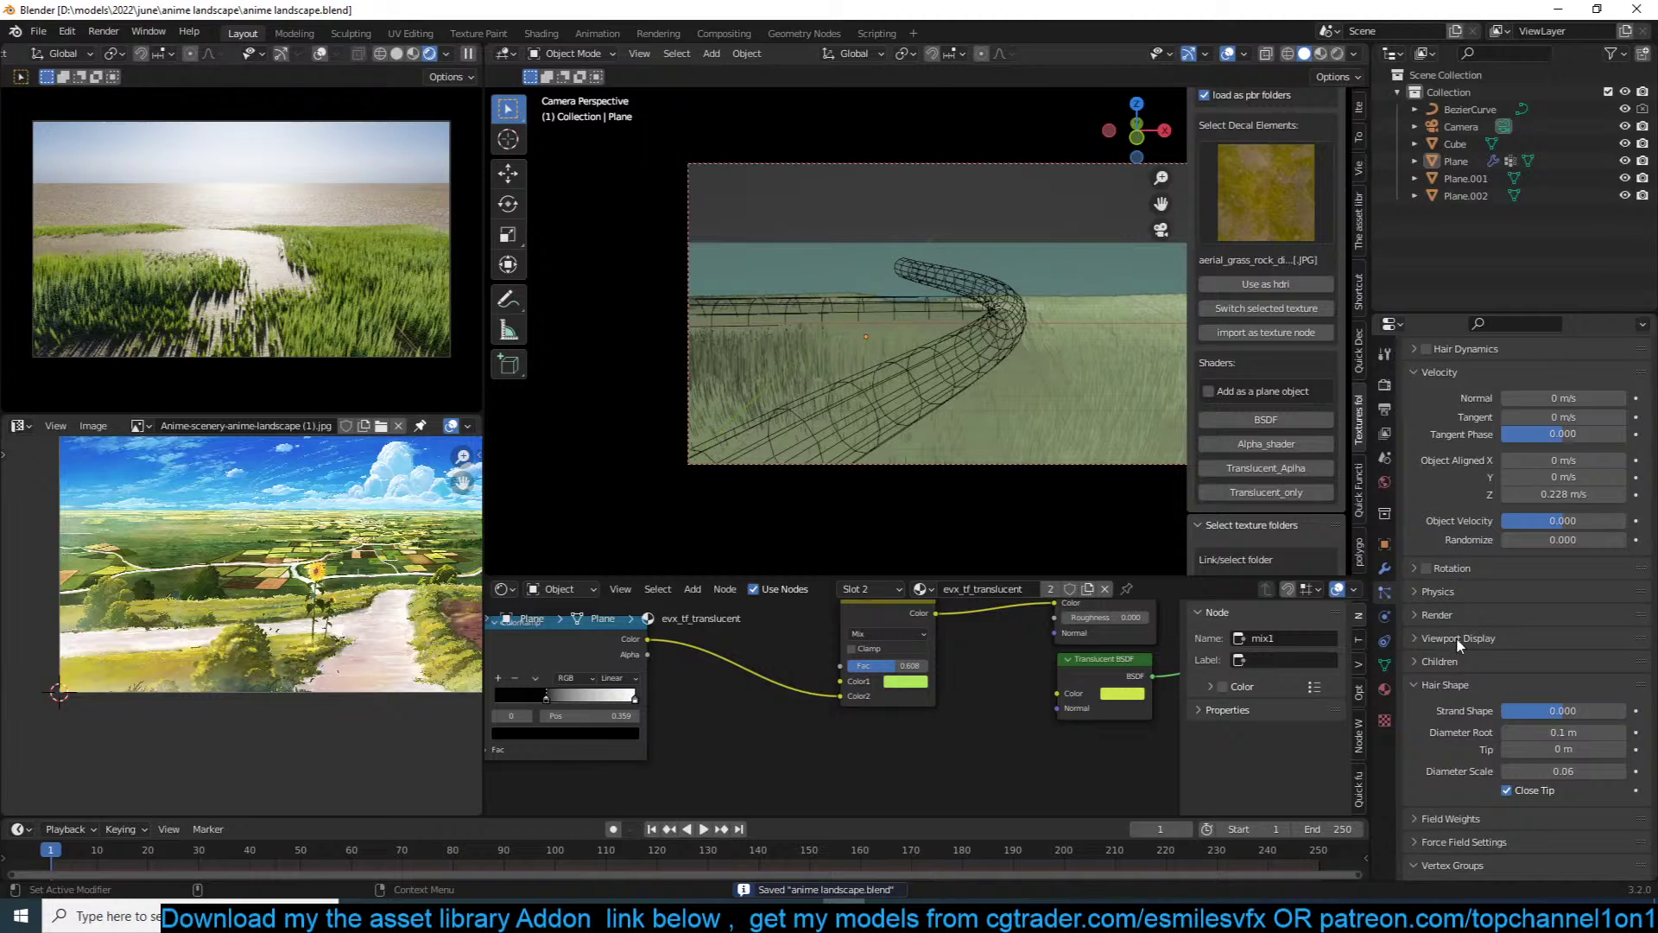
Step: Collapse the Hair Shape and Vertex Groups sections in the grass particle settings
click(1459, 684)
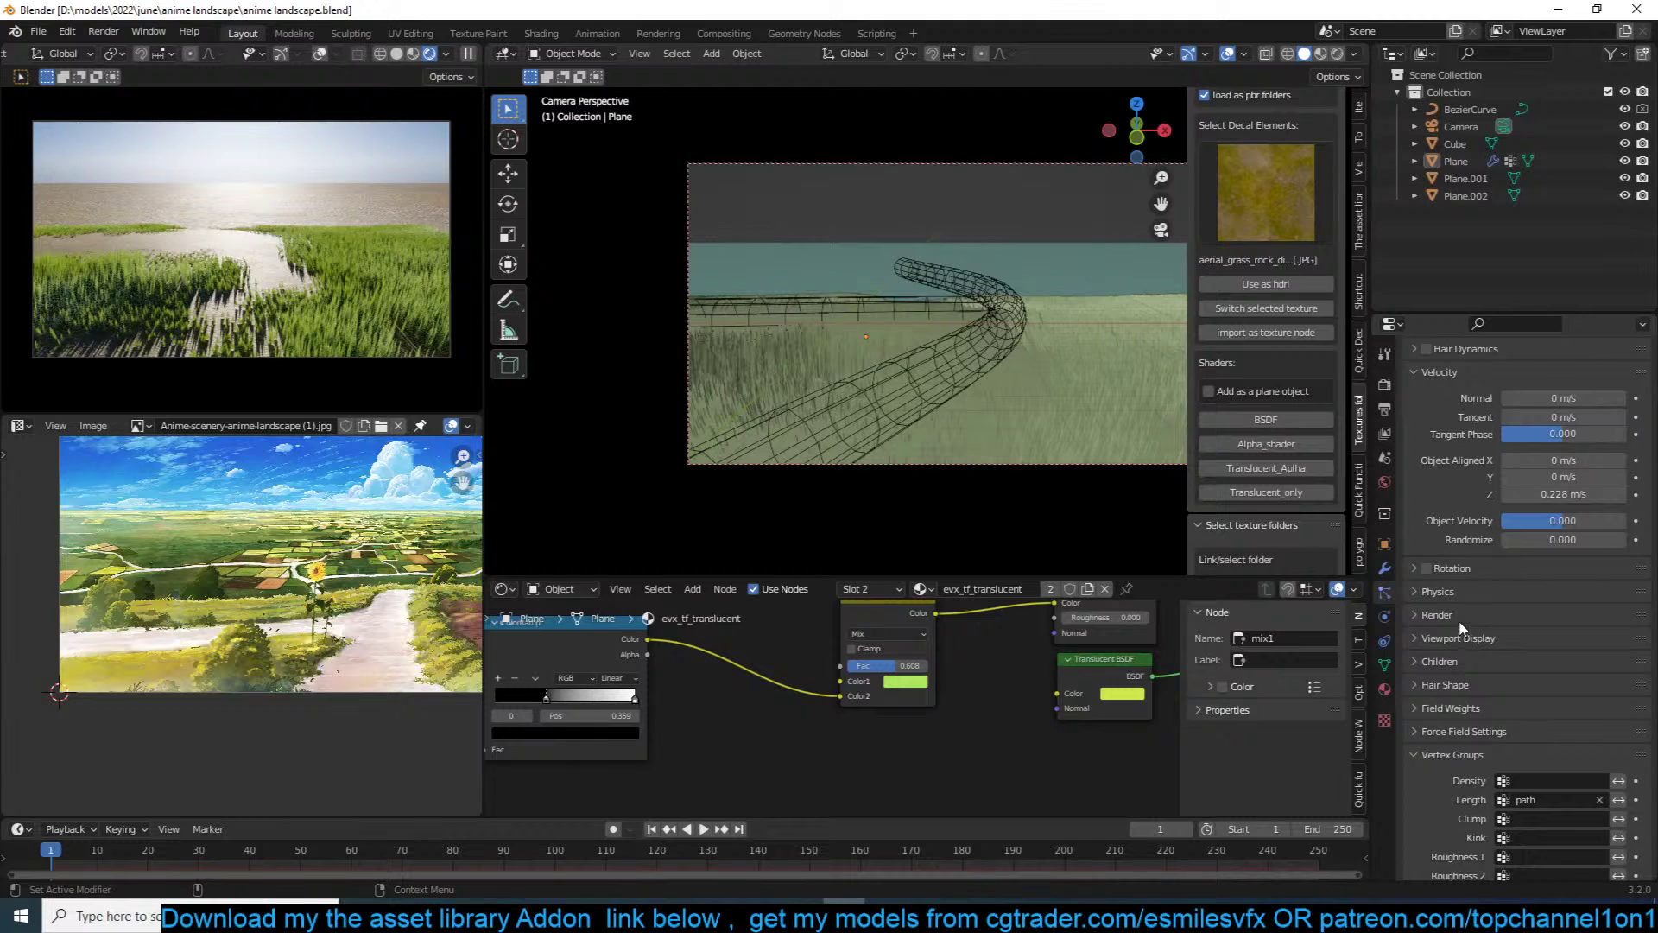
scroll(1537, 536, up, 4)
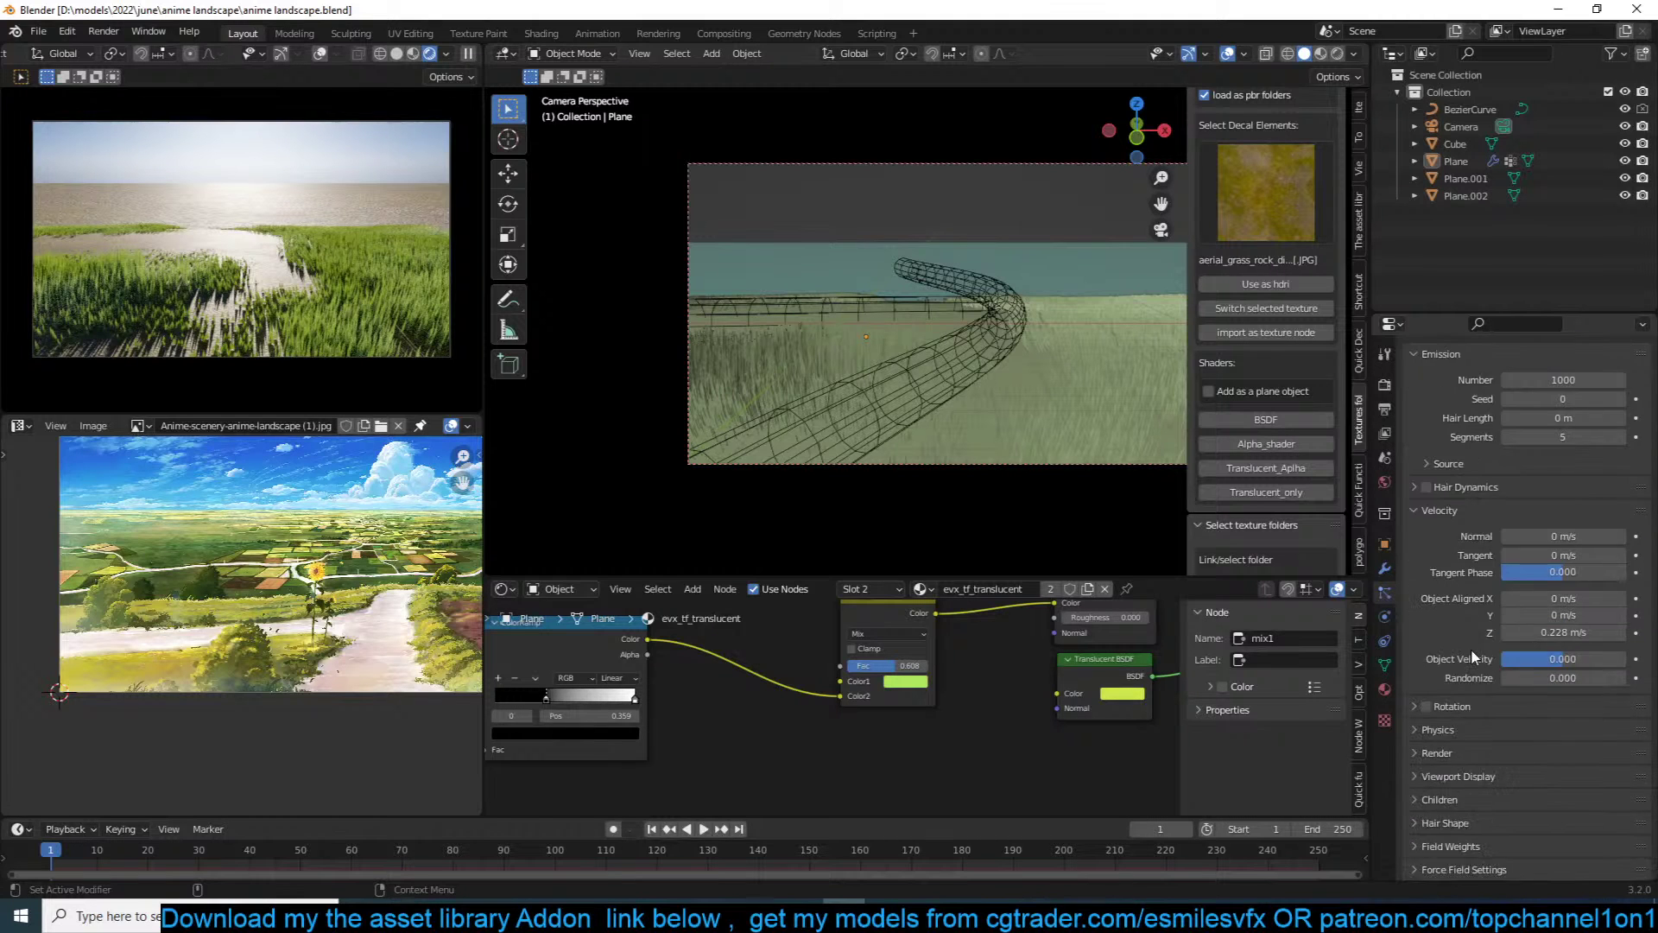
scroll(1473, 658, down, 3)
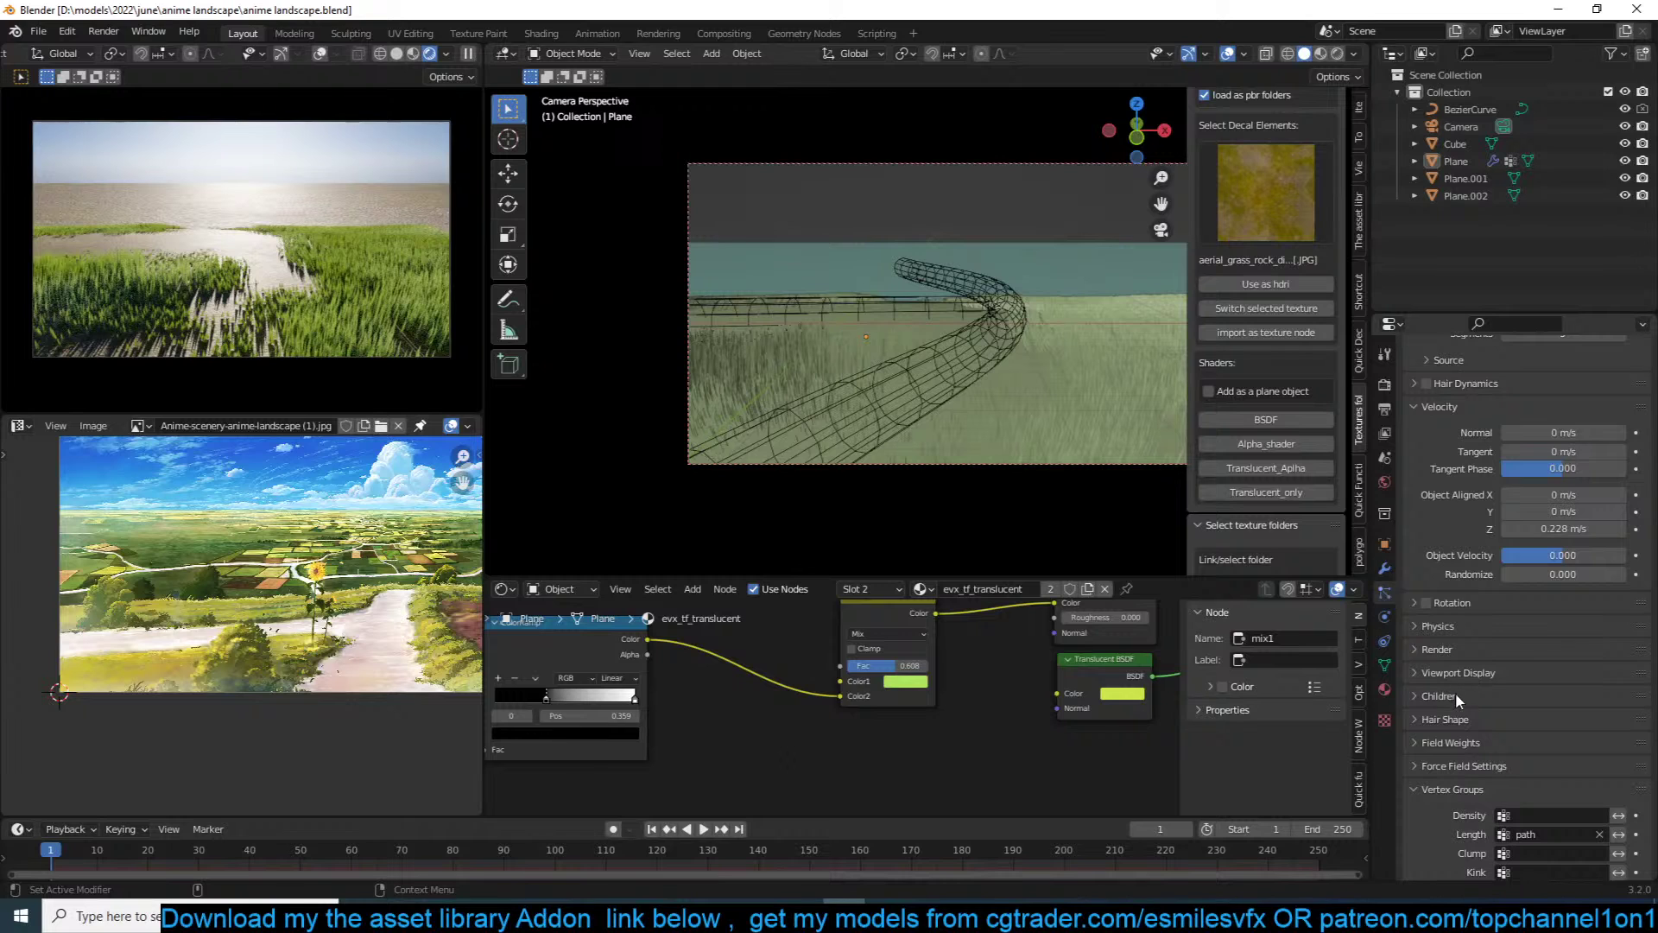
click(1459, 791)
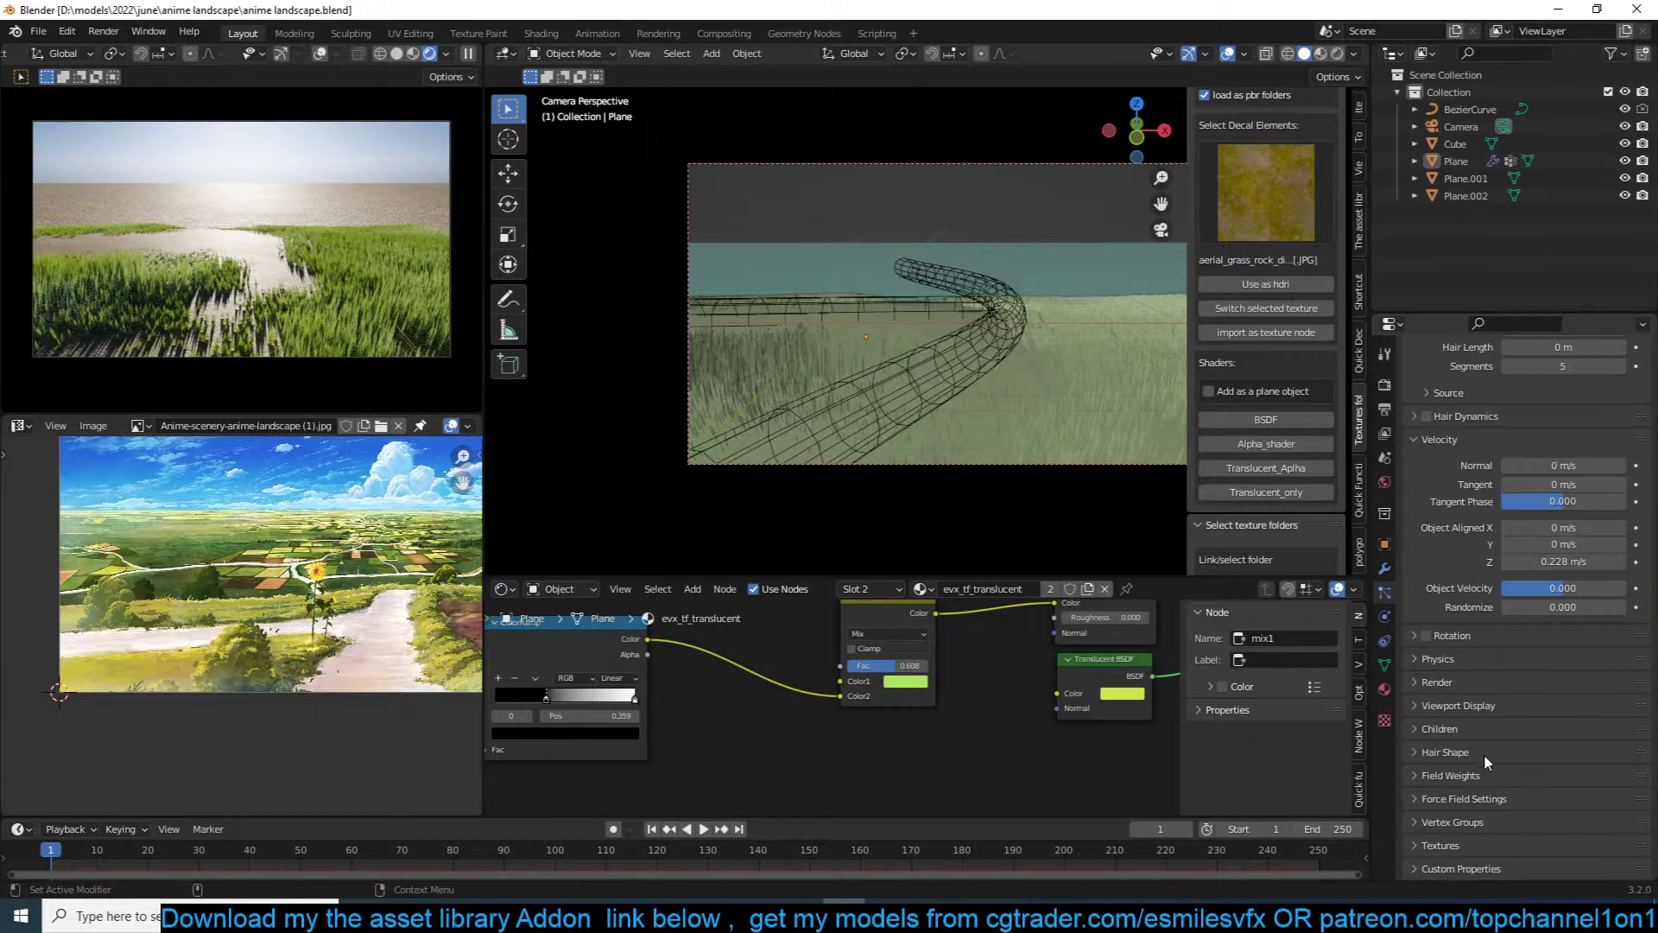
Step: Try a Brownian force of 1 on the plane's grass particles, settling on 0.1
click(1468, 659)
click(1574, 778)
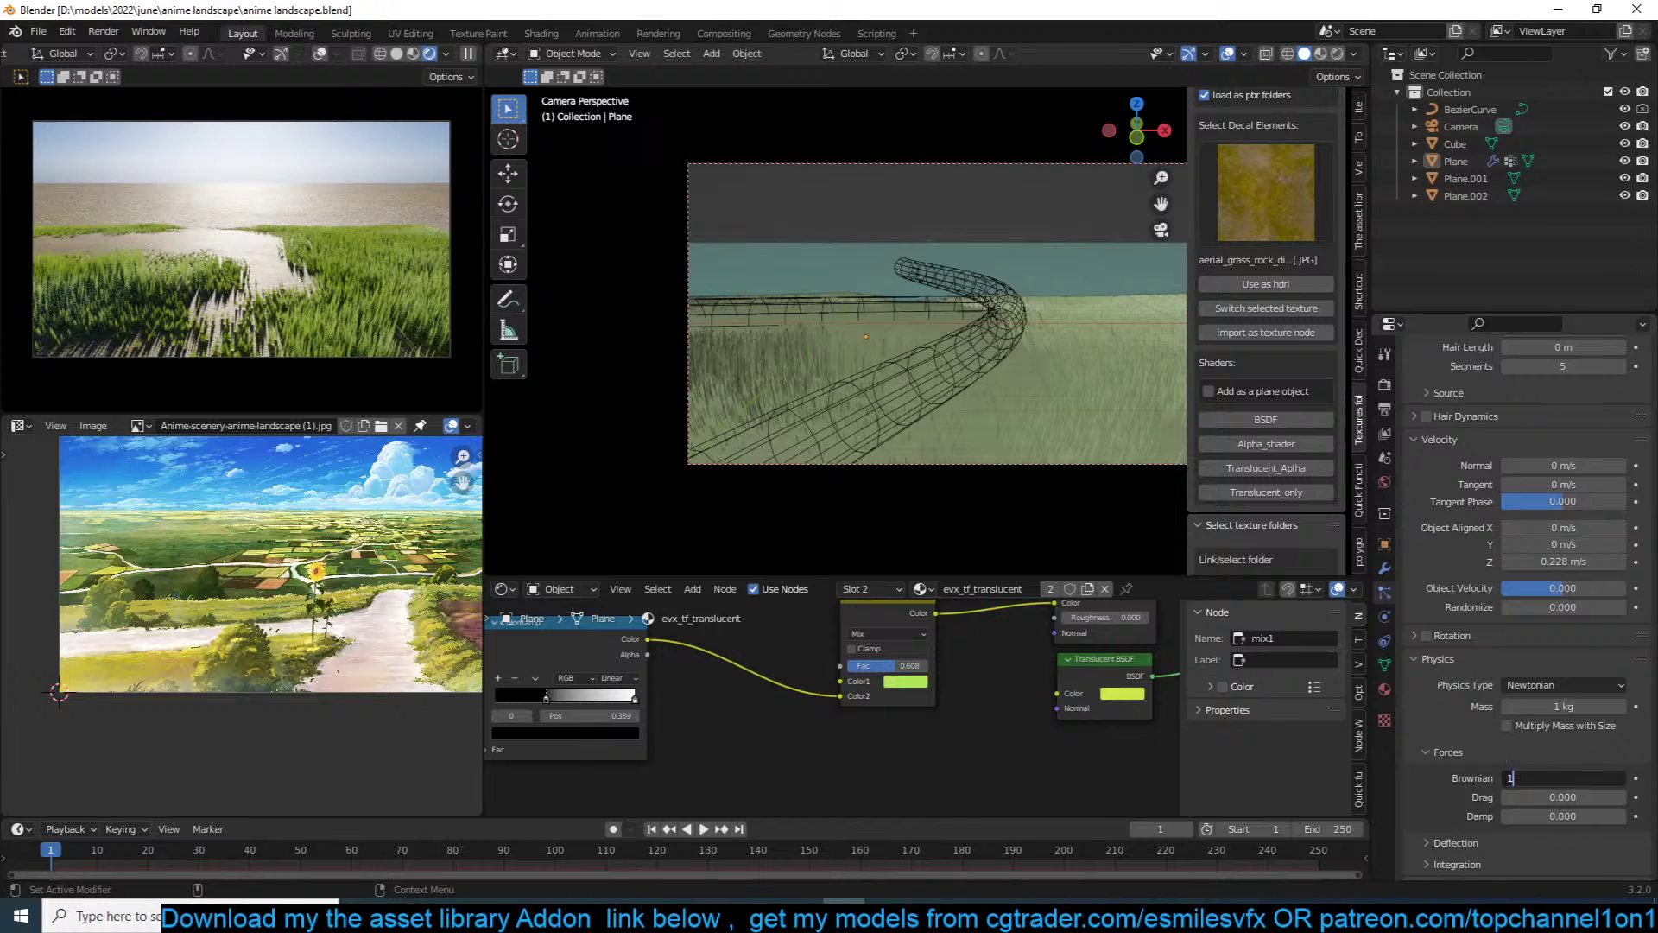
key(Return)
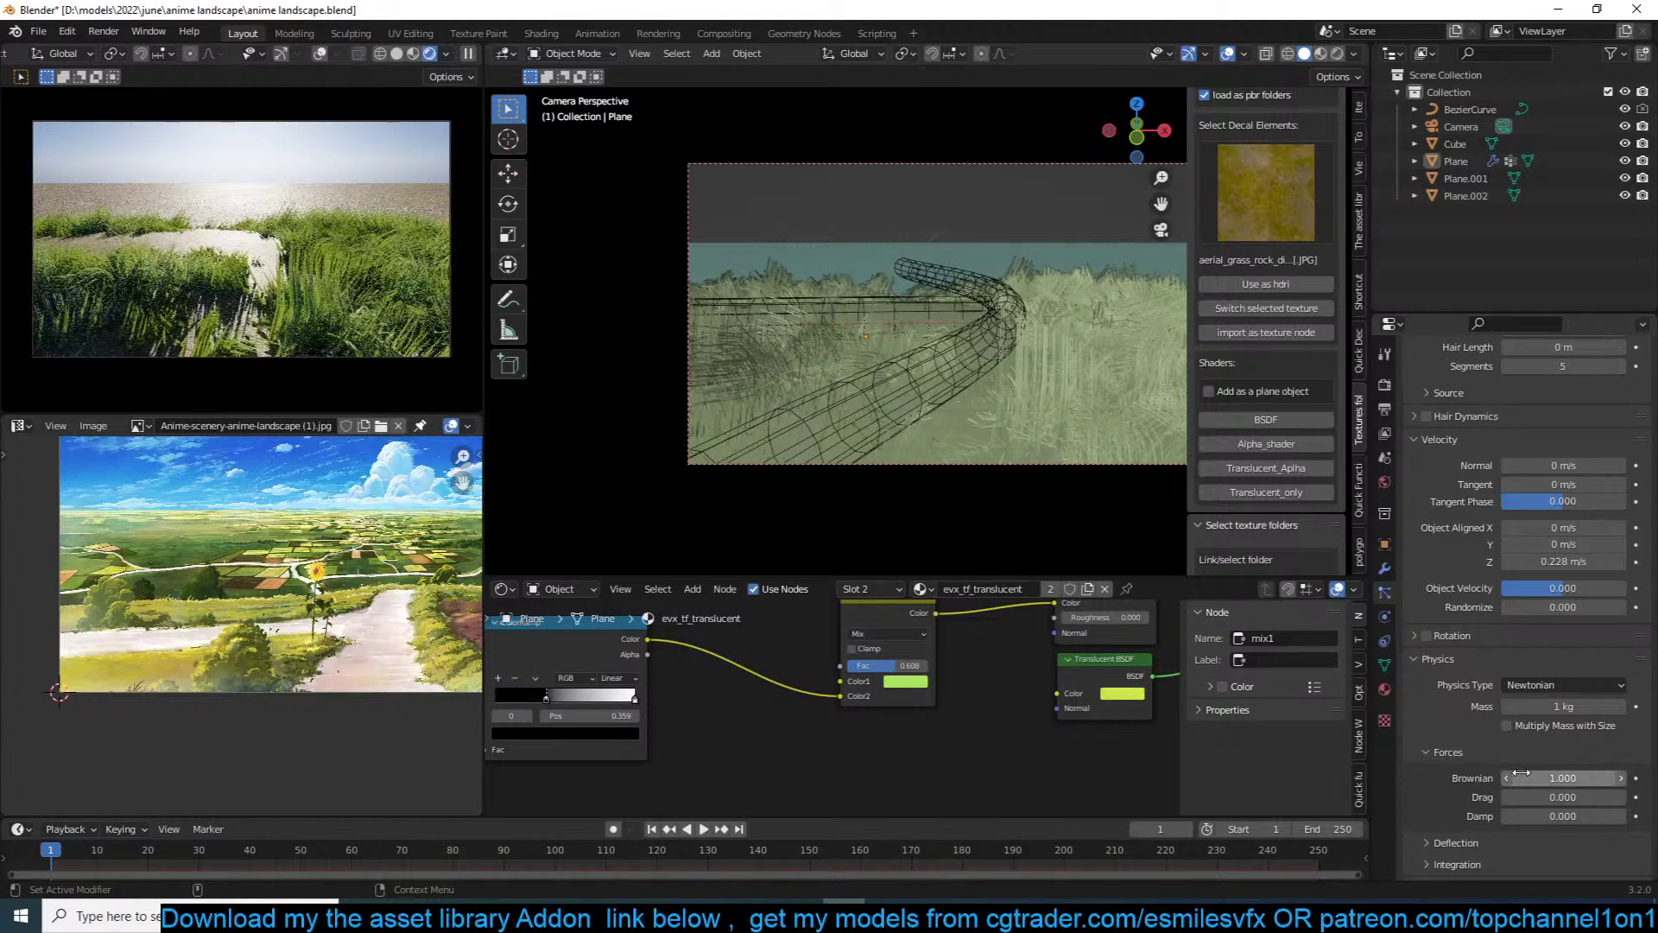
click(1557, 777)
text(0.1)
key(Return)
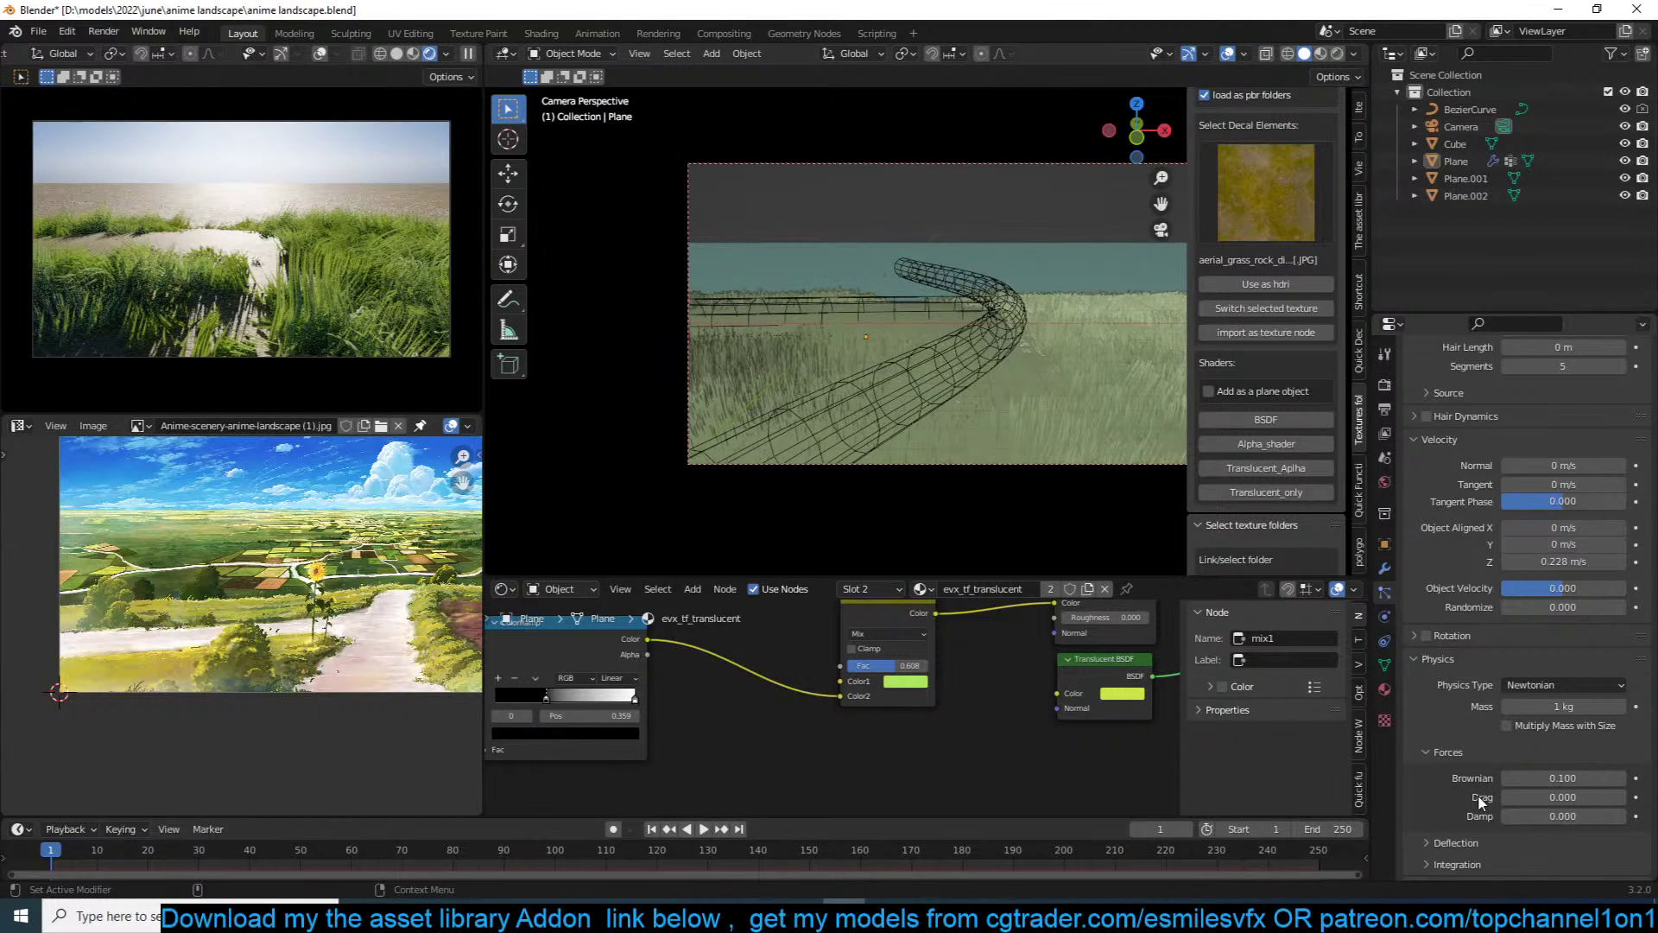
Step: Test Brownian forces of 0.2 and 1 on the grass particles and return the value to 0.1
click(1550, 780)
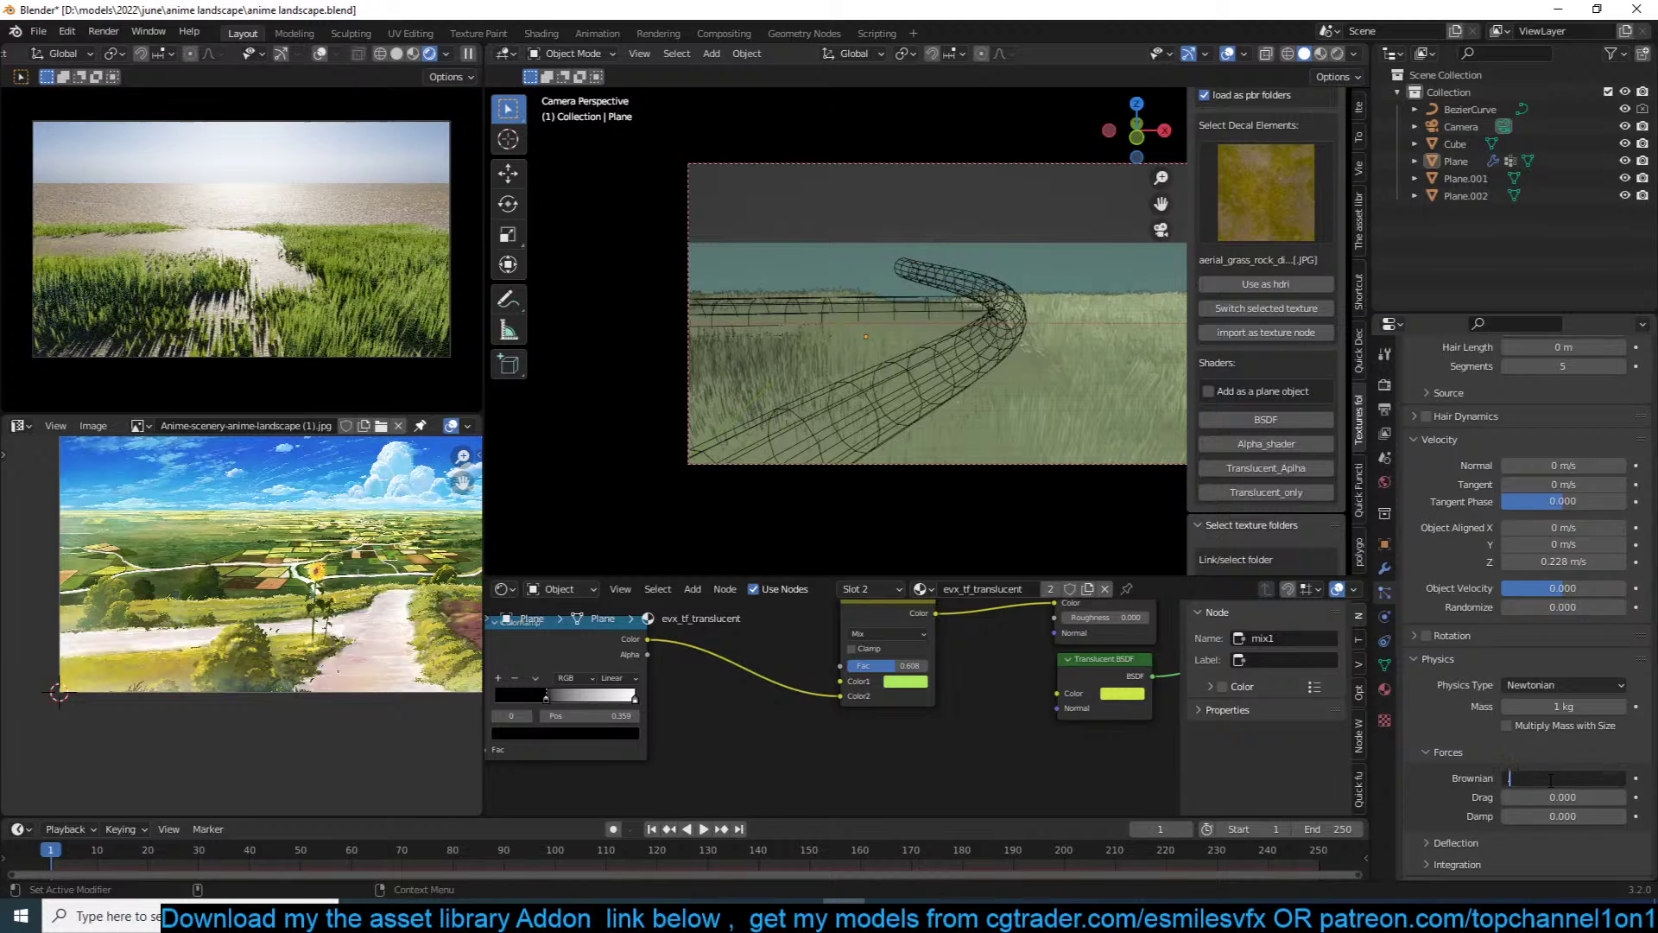
text(.2)
key(Return)
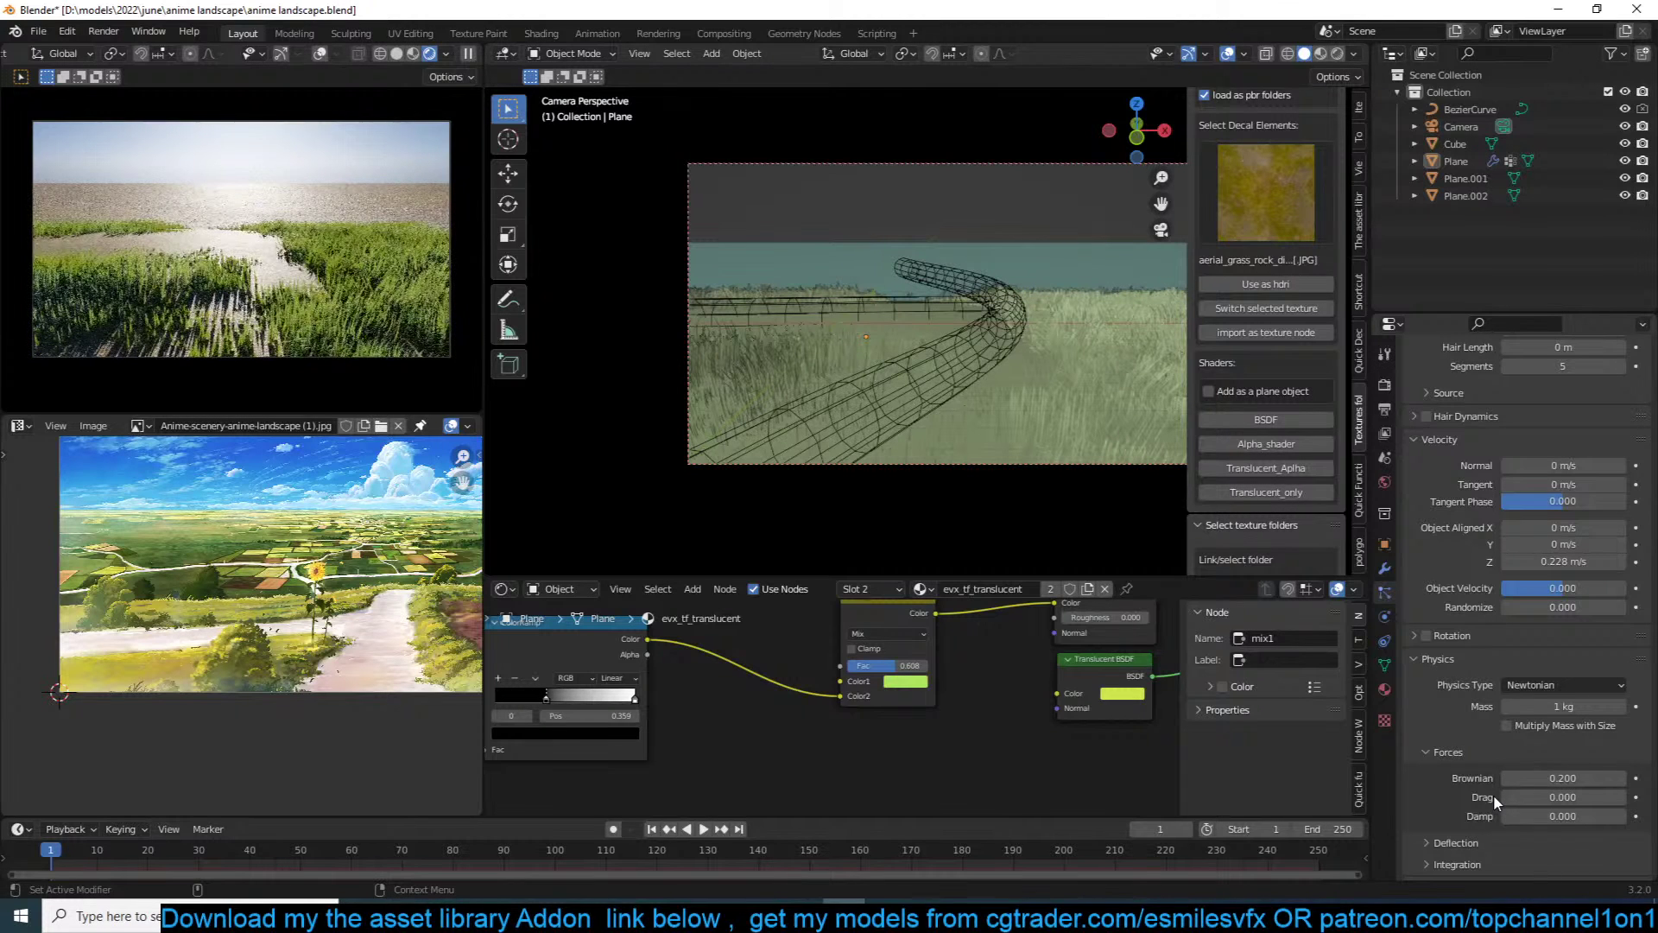
click(1563, 778)
text(1)
key(Return)
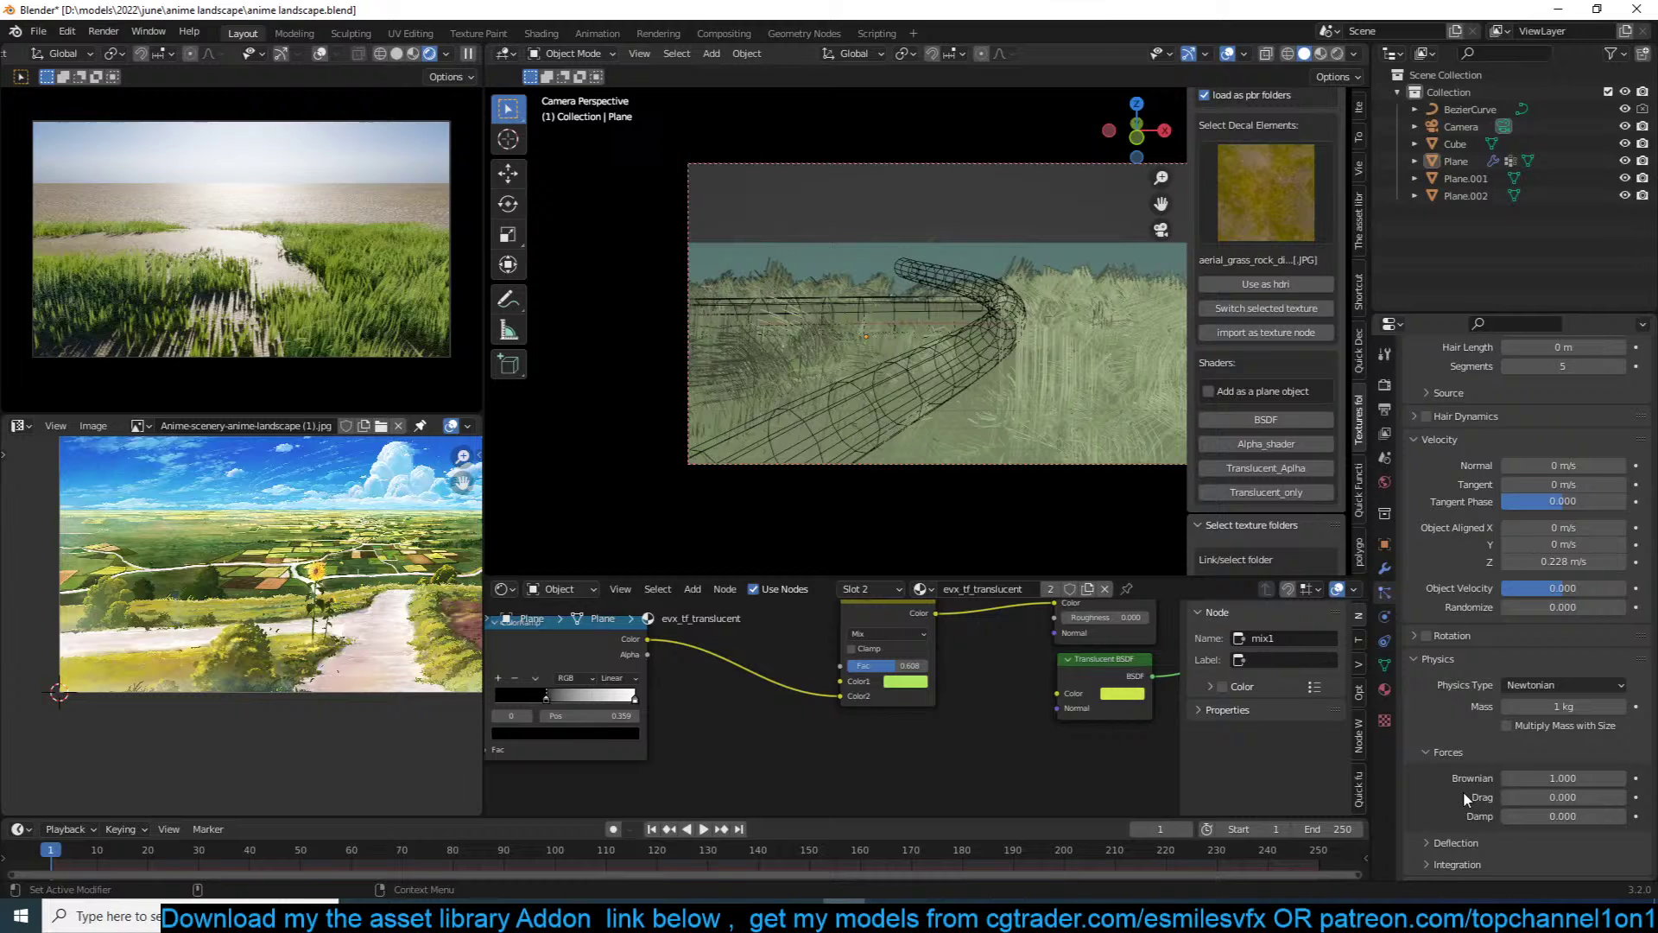
click(1553, 778)
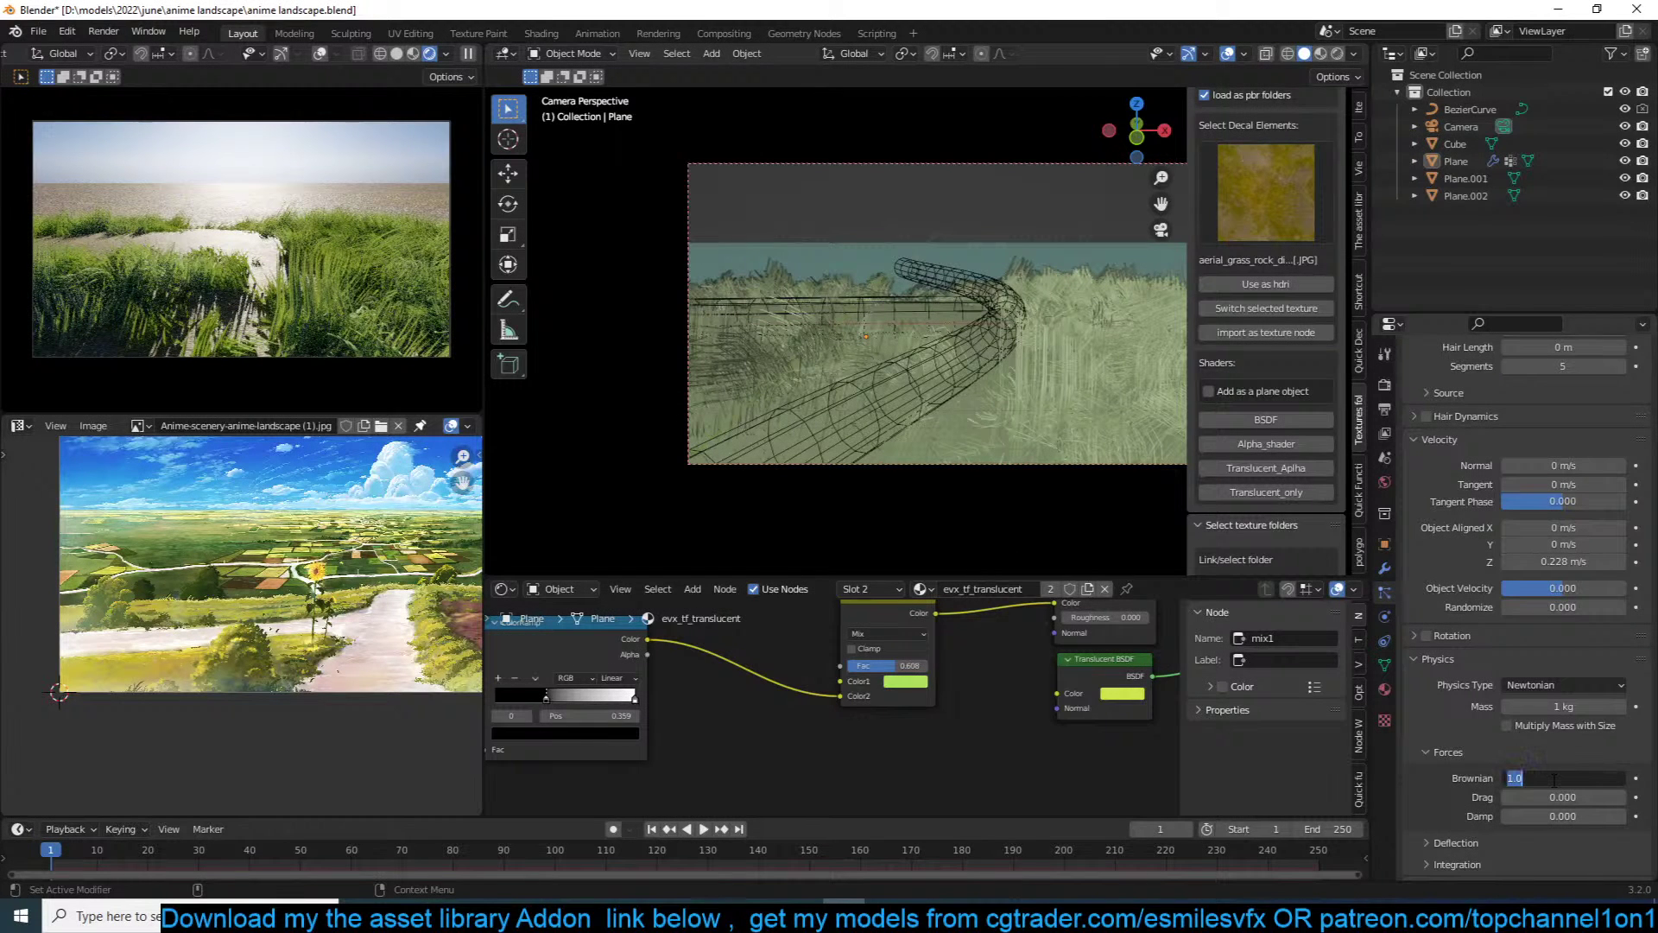
key(Return)
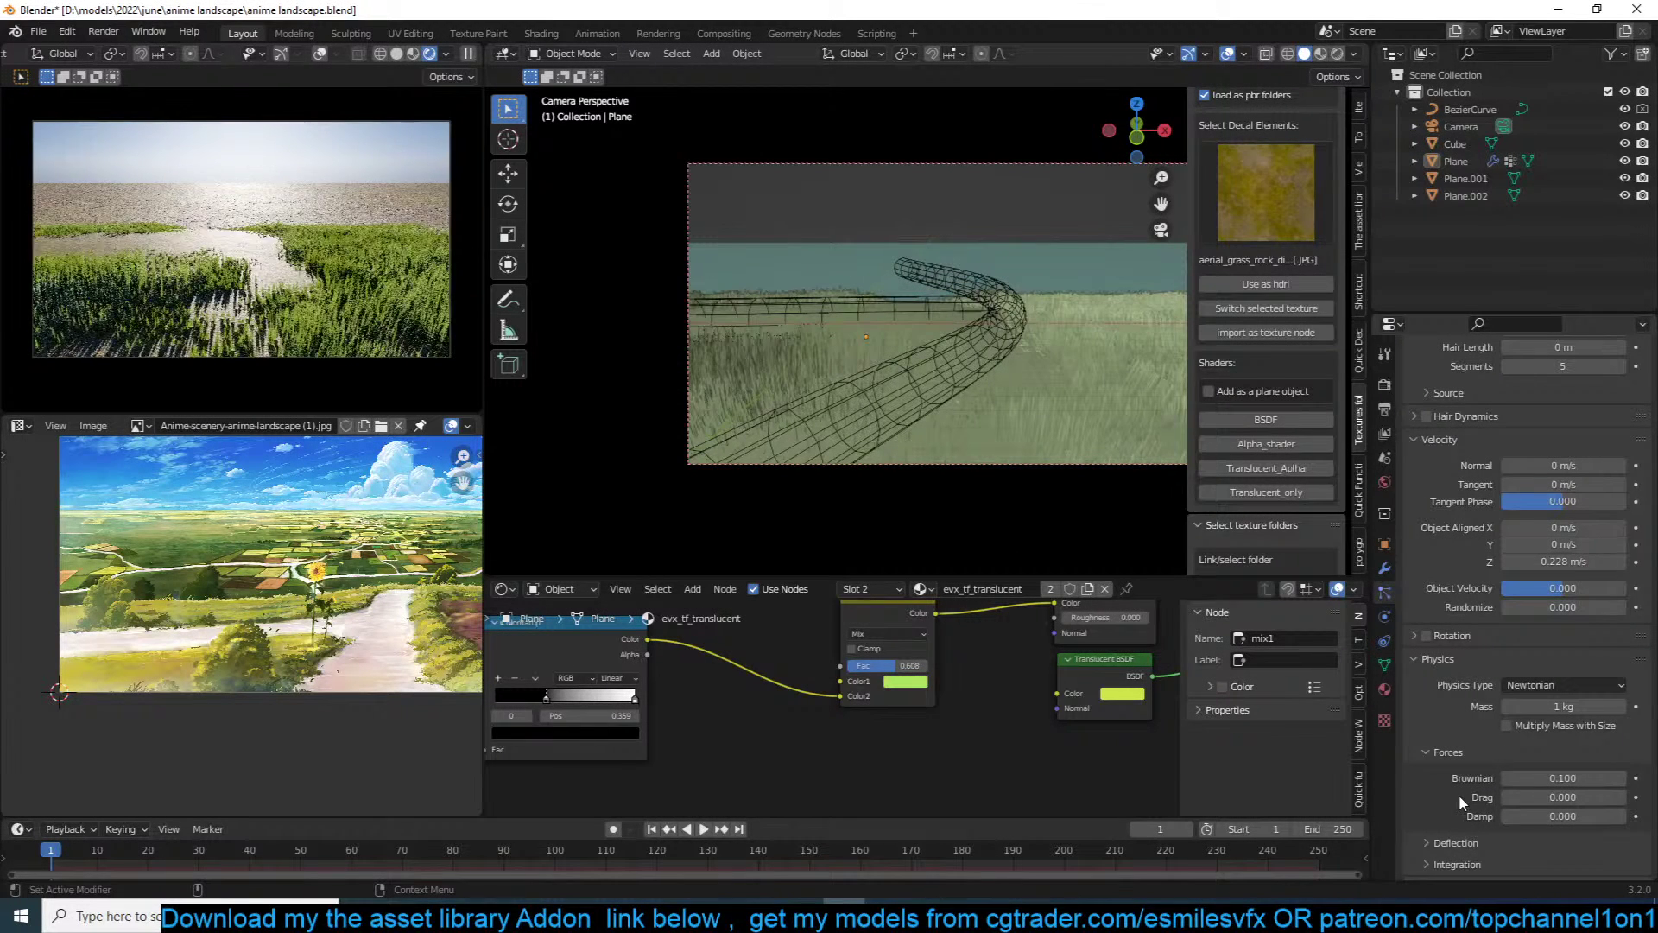
Step: Lower the mix1 node's factor in the translucent grass material to about 0.208 and save the file
drag(903, 669, 868, 666)
key(ctrl+s)
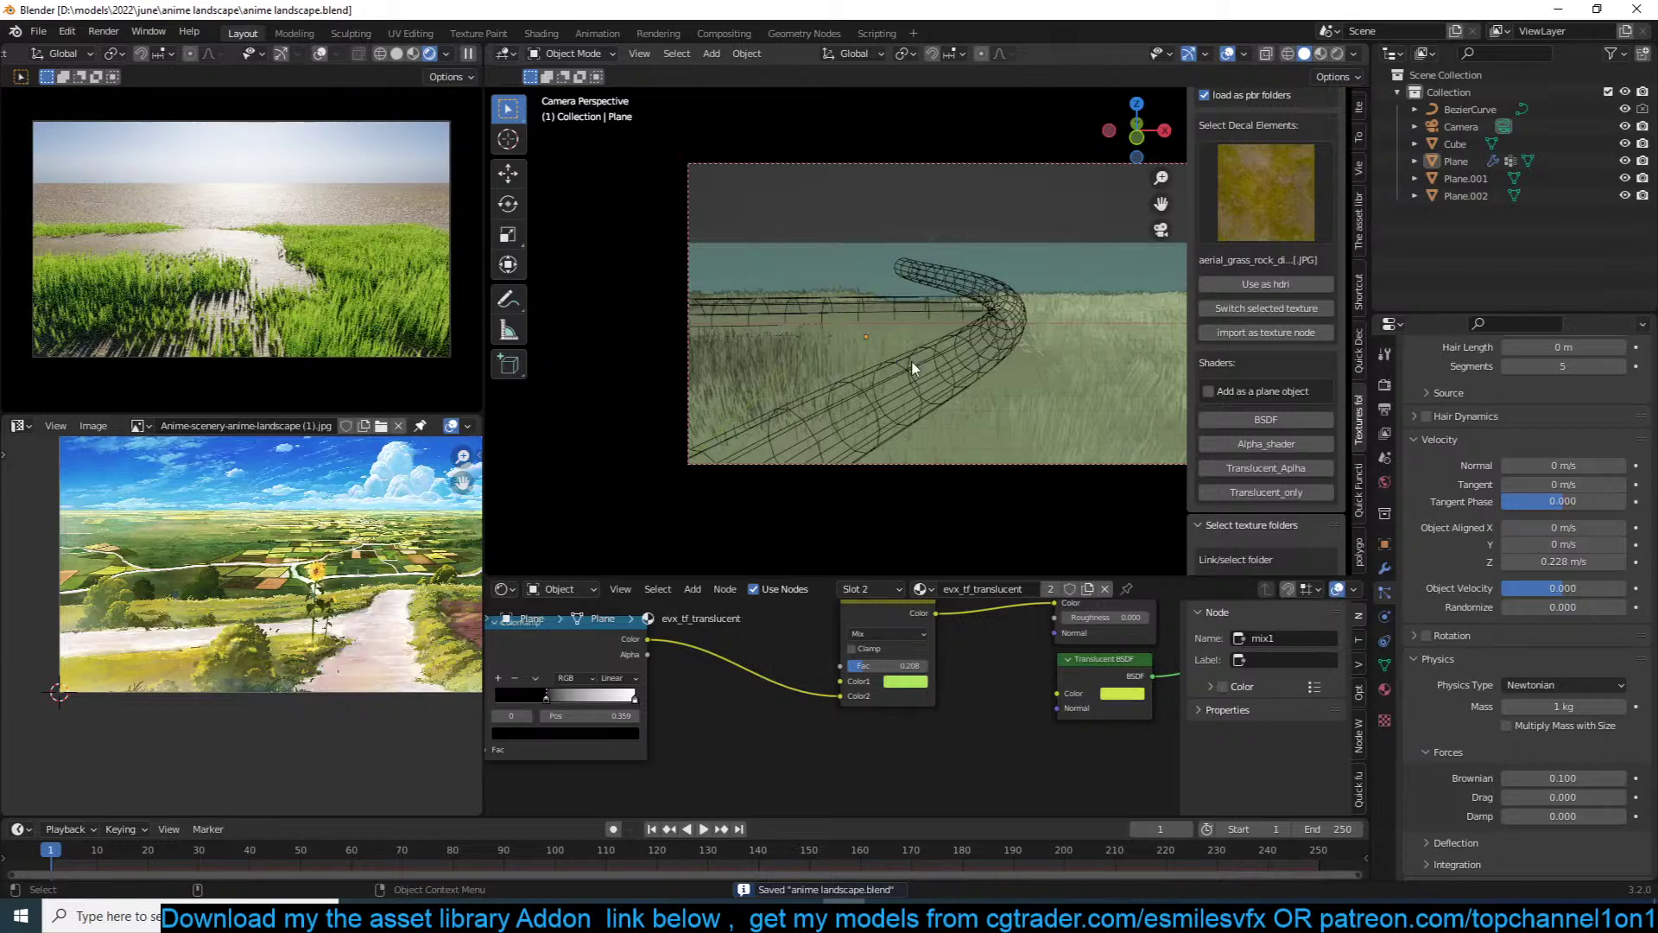
Step: Move the Bezier curve that defines the path slightly along the global Z axis
scroll(900, 370, down, 2)
click(956, 358)
key(g)
key(z)
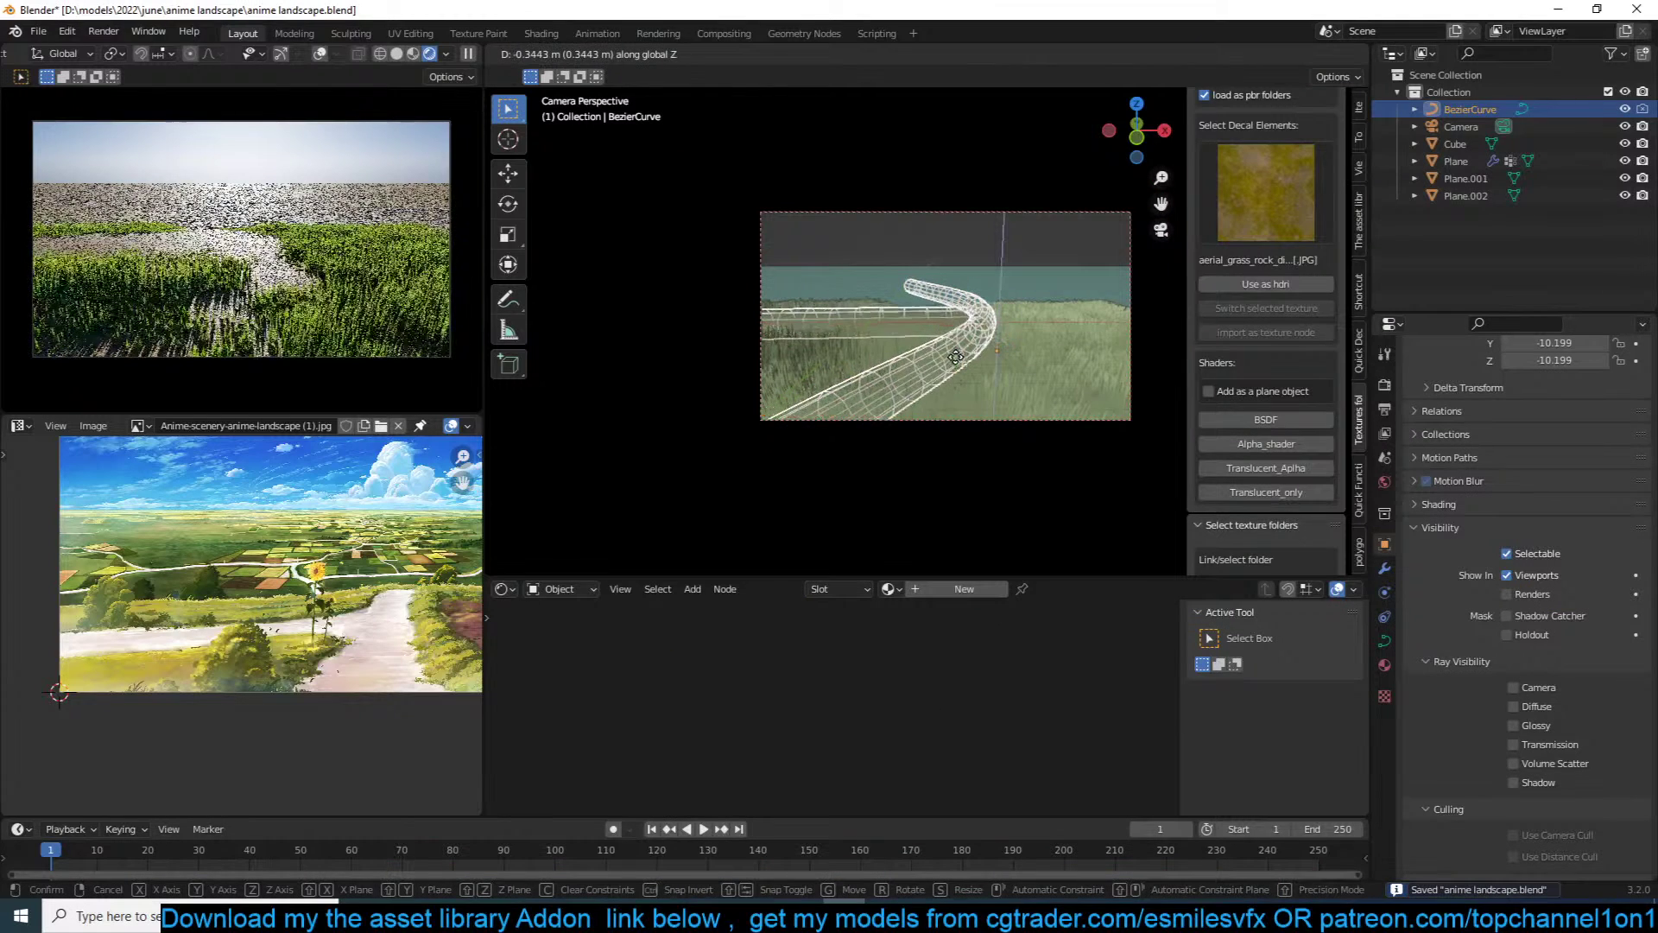
click(964, 358)
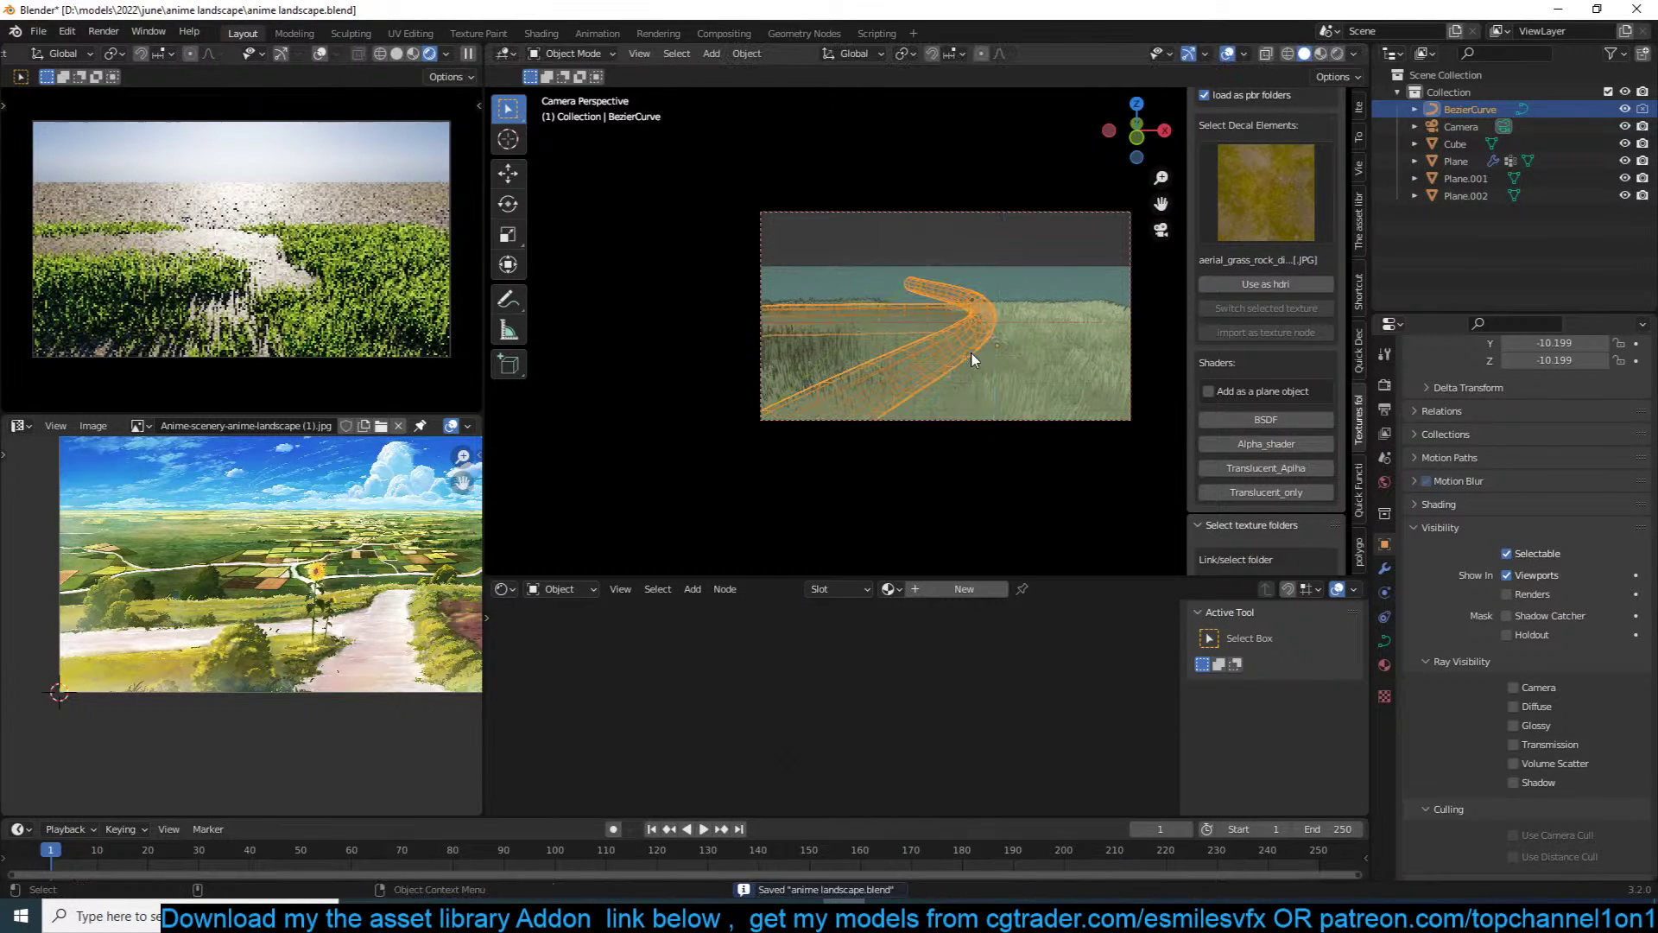
Step: Try different Highest distances in the grass plane's VertexWeightProximity modifier, settling on 0.5 m
click(1044, 358)
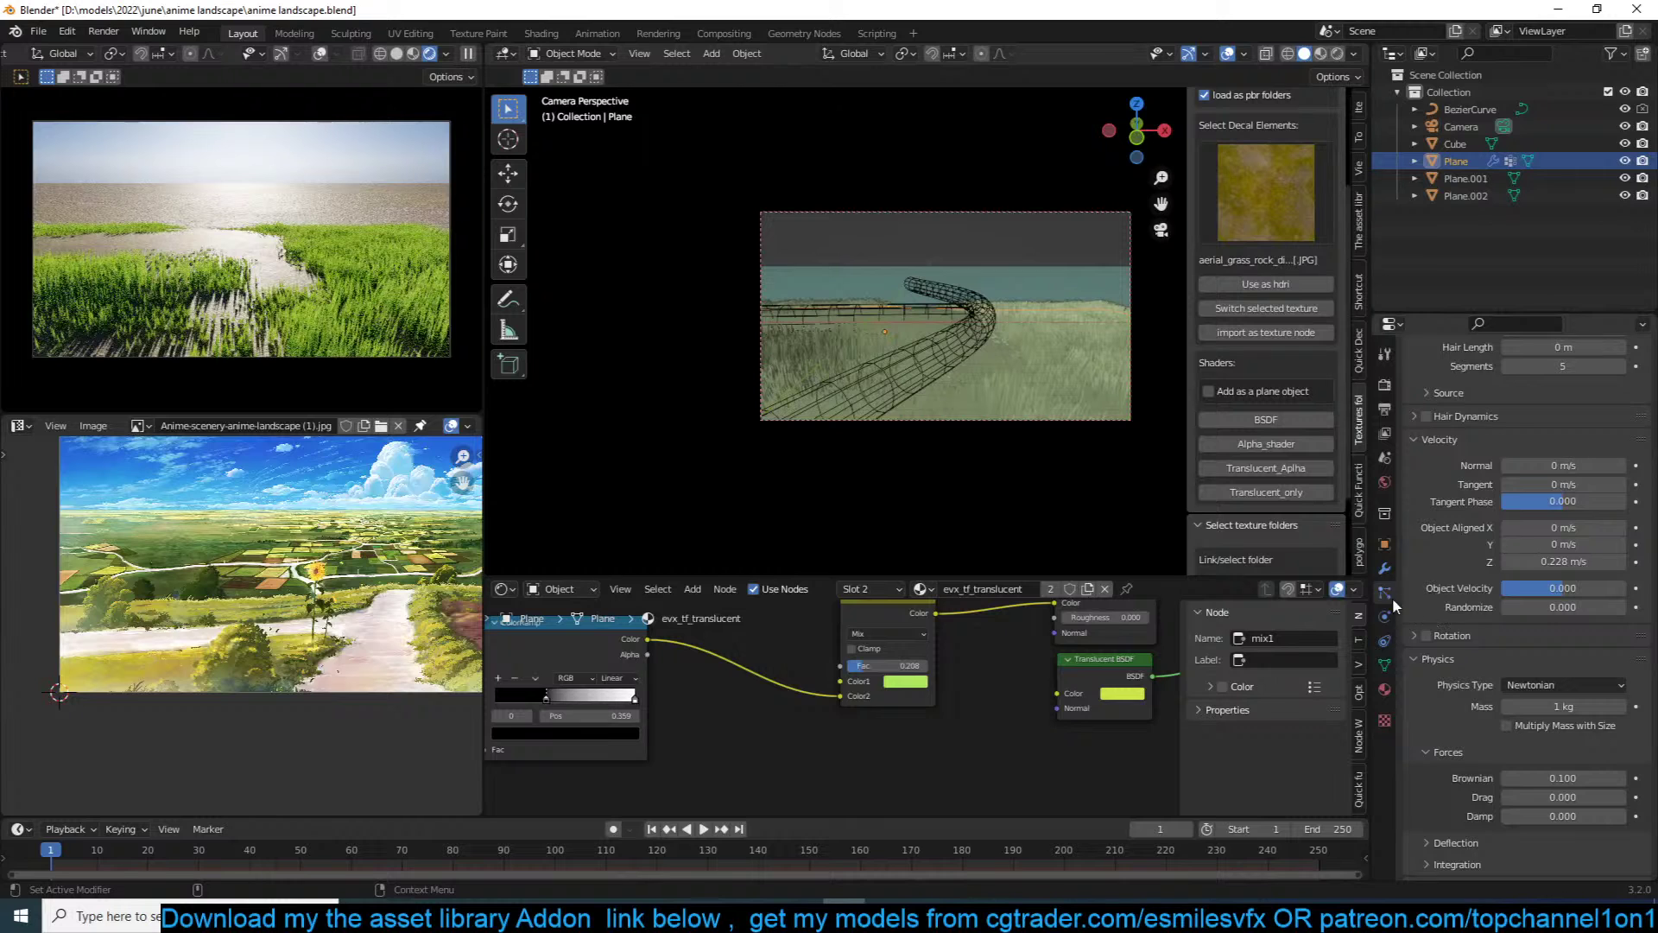
click(1384, 568)
mouse_move(1564, 560)
mouse_down()
mouse_move(1546, 559)
mouse_move(1596, 576)
mouse_move(1566, 576)
mouse_up()
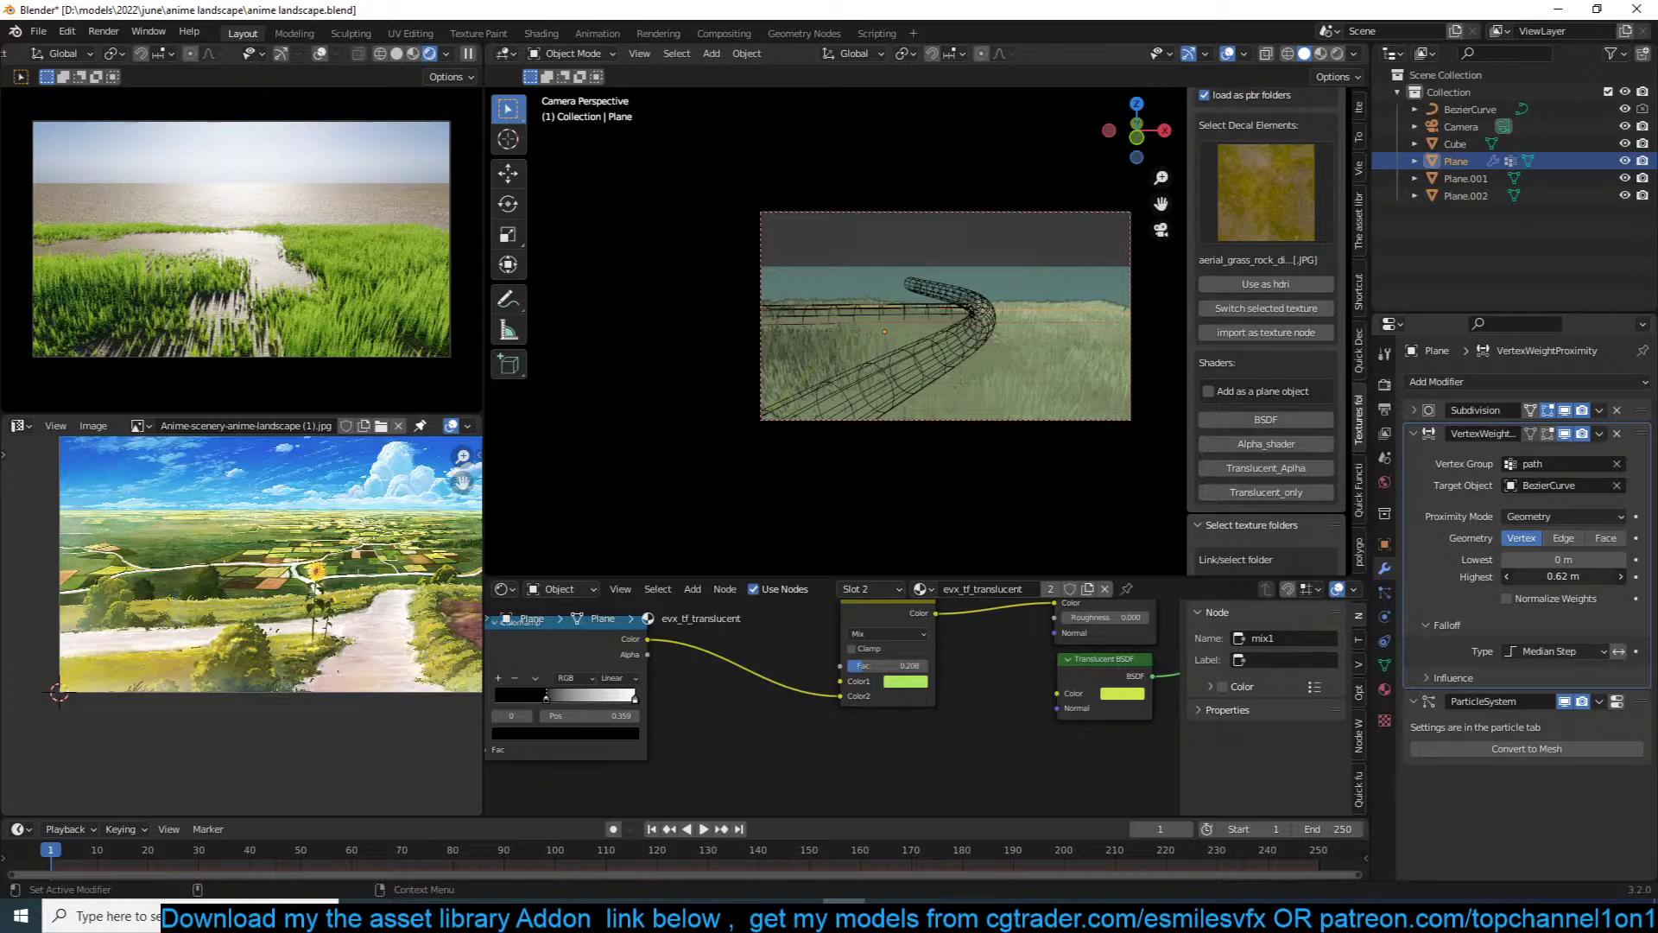
mouse_move(1563, 576)
mouse_down()
mouse_move(1577, 576)
mouse_move(1561, 576)
mouse_up()
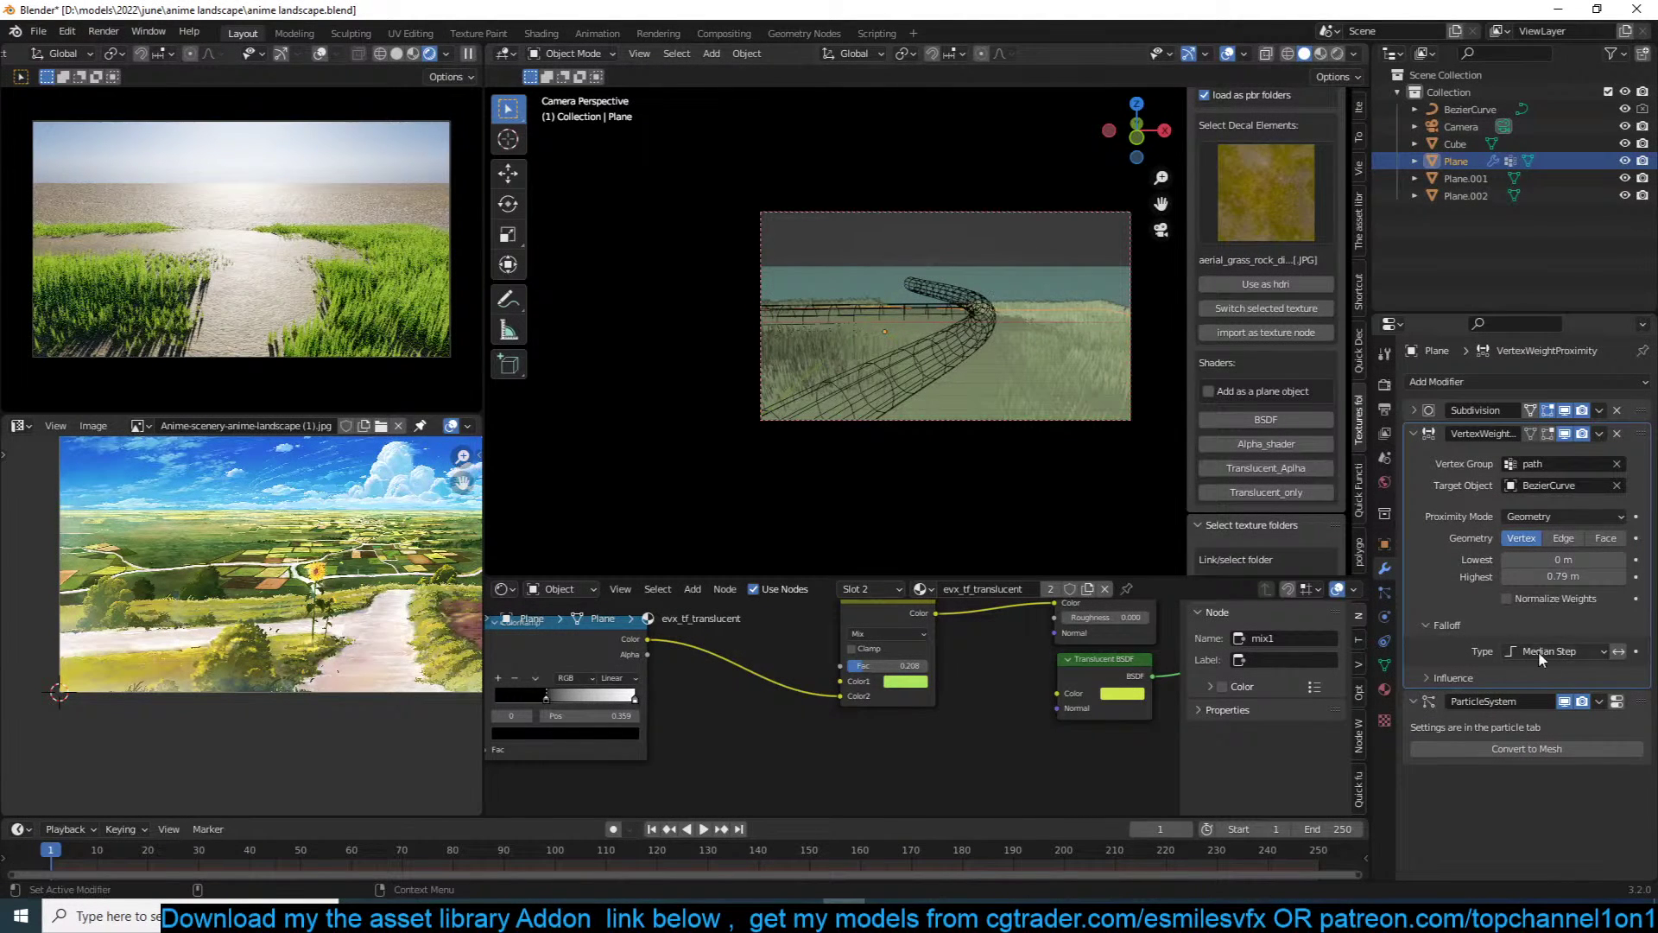
click(1571, 576)
key(BackSpace)
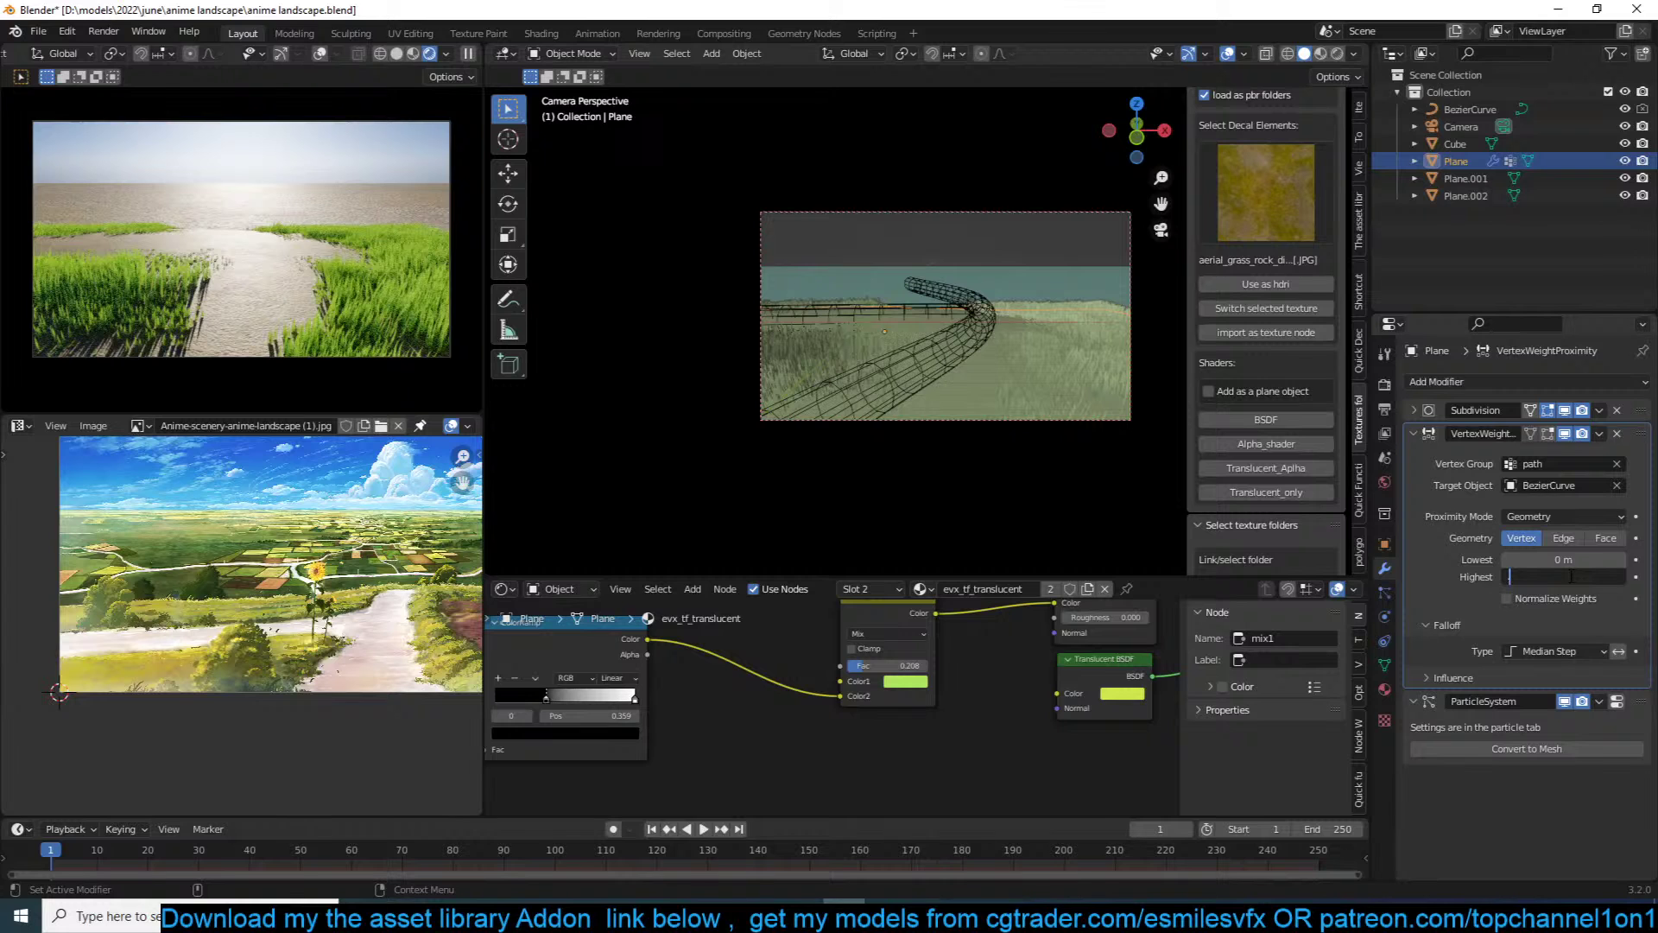
text(.5)
key(Return)
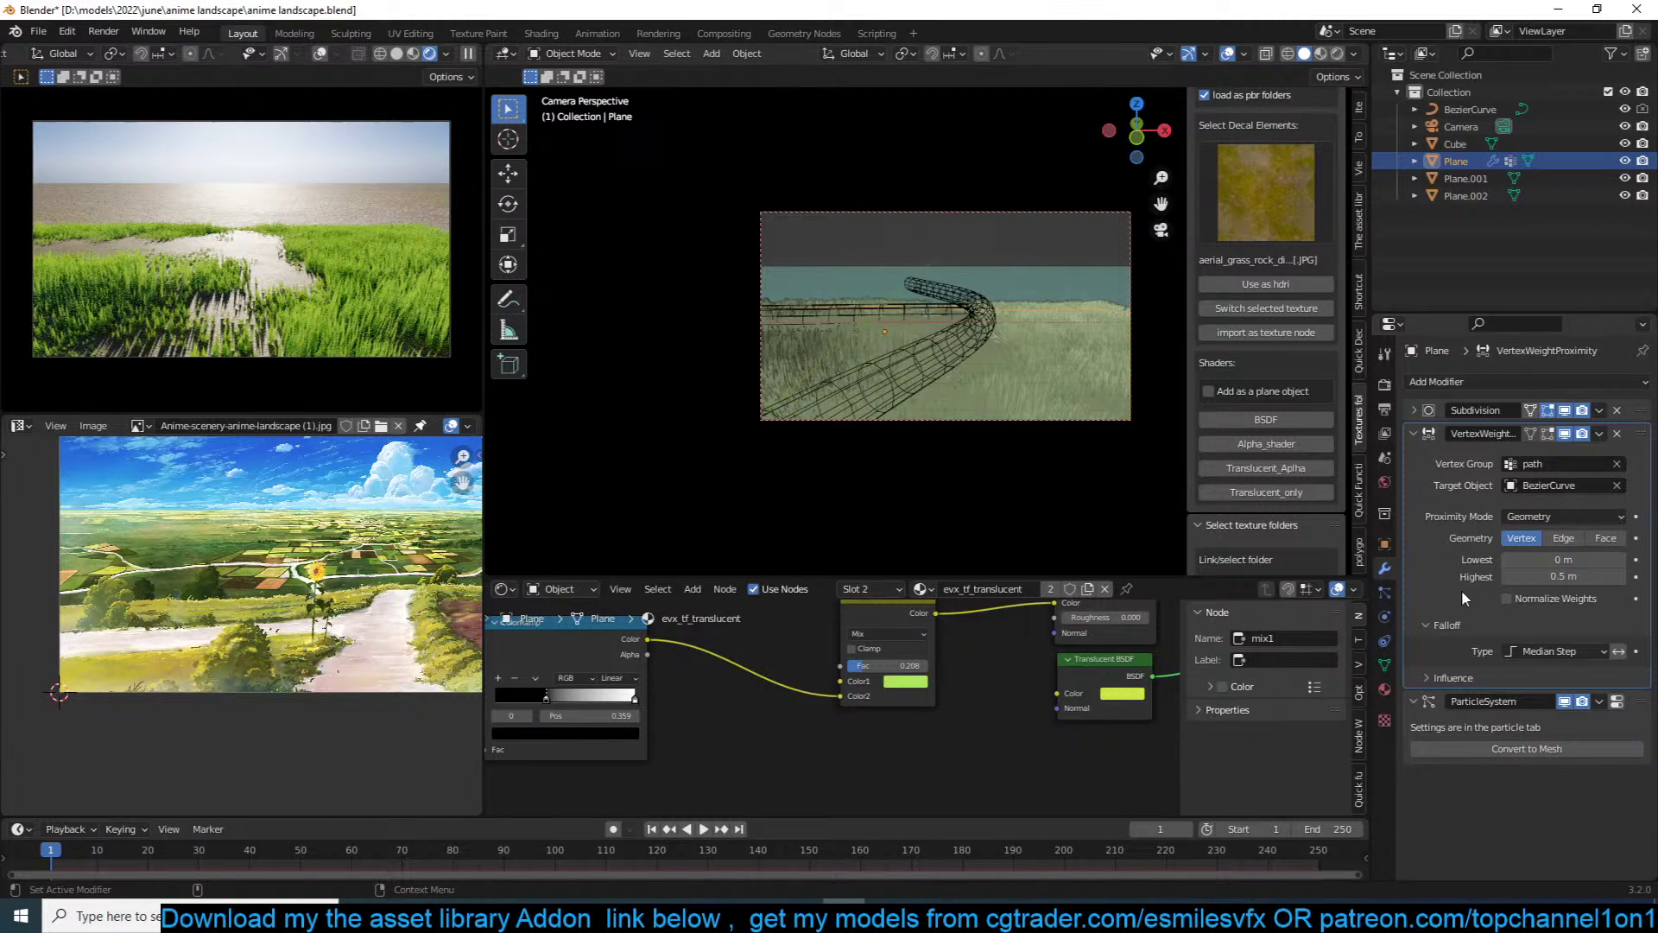
Step: Try the Random falloff type in the proximity modifier, return it to Median Step and save the file
click(1531, 649)
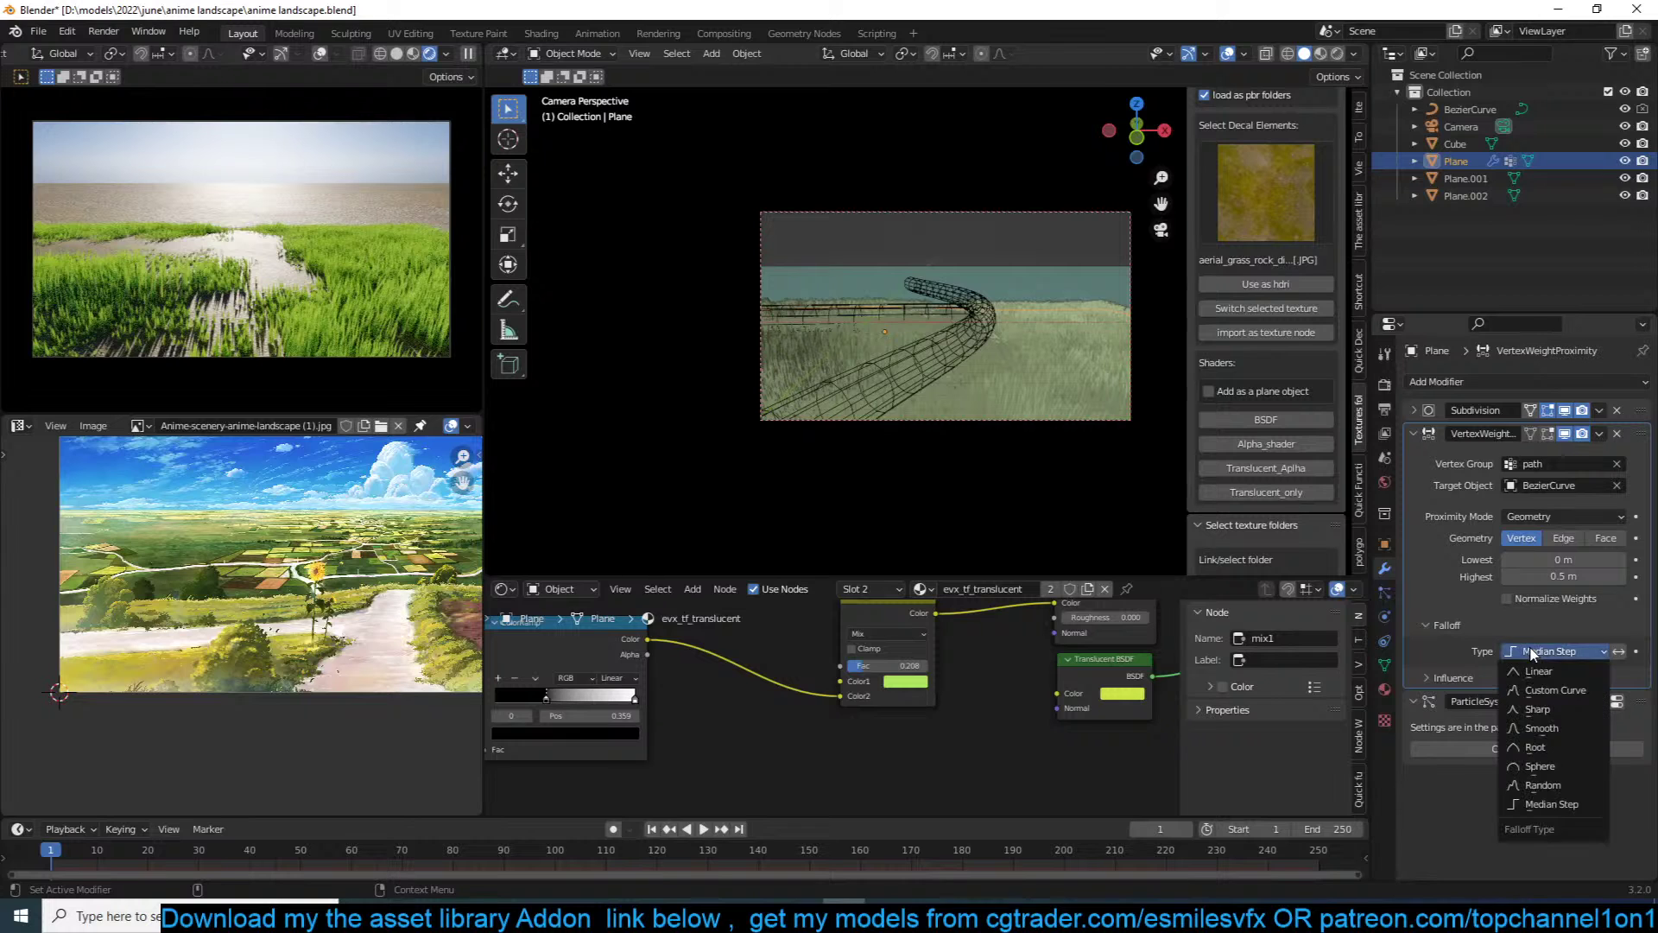
click(1540, 785)
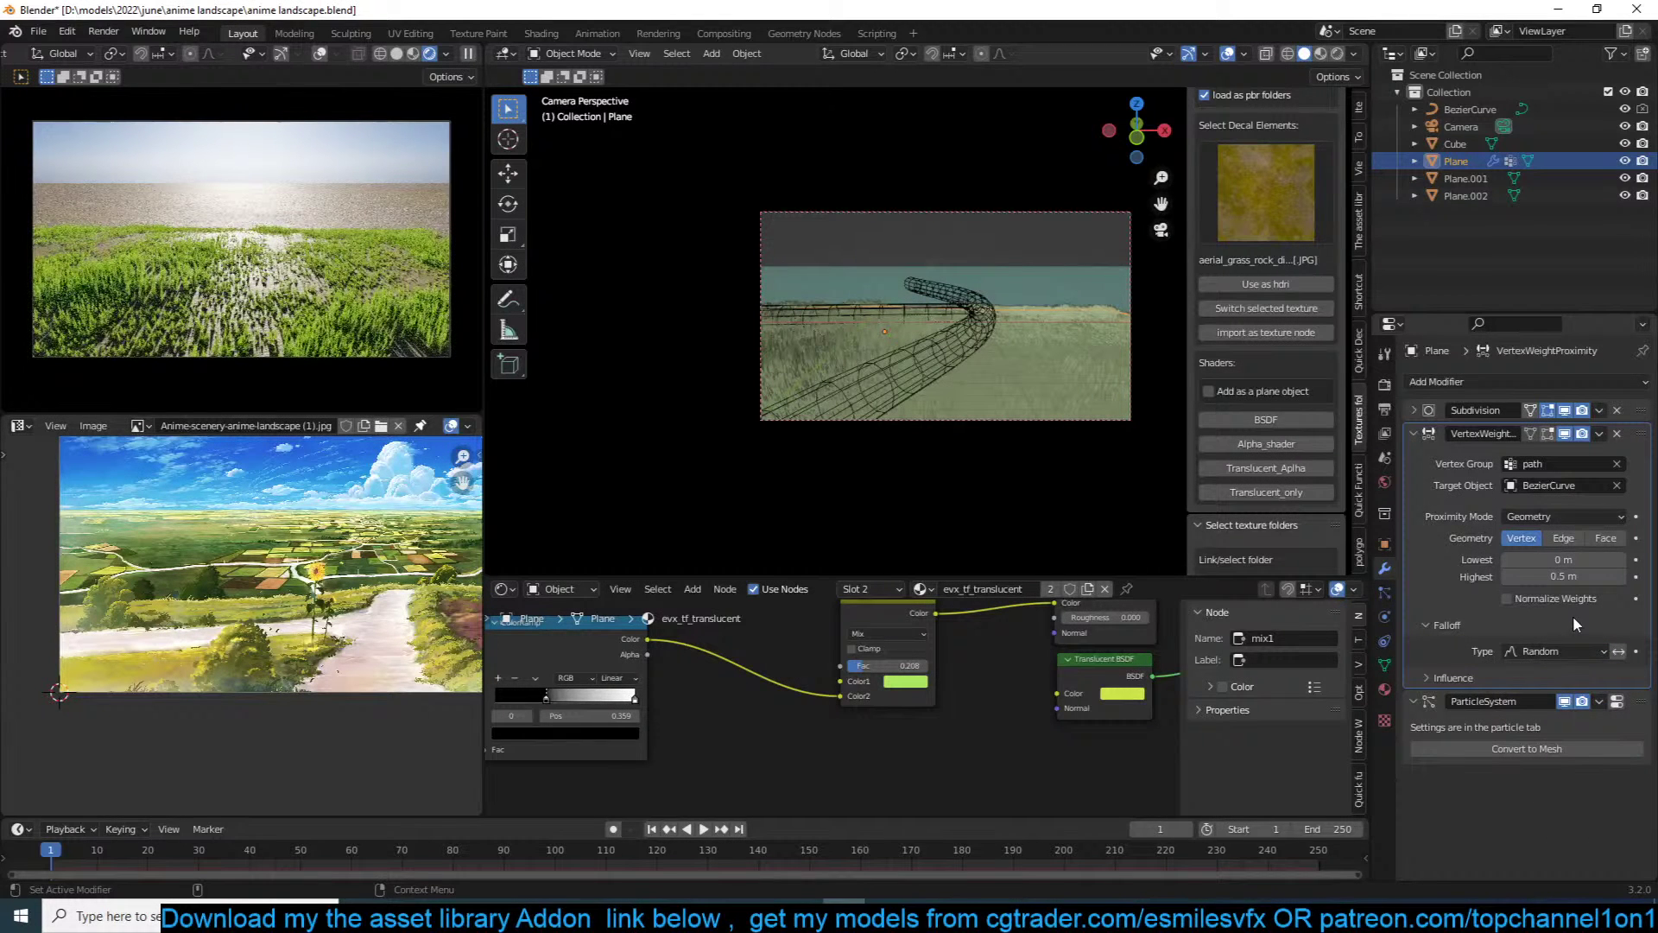
click(1549, 652)
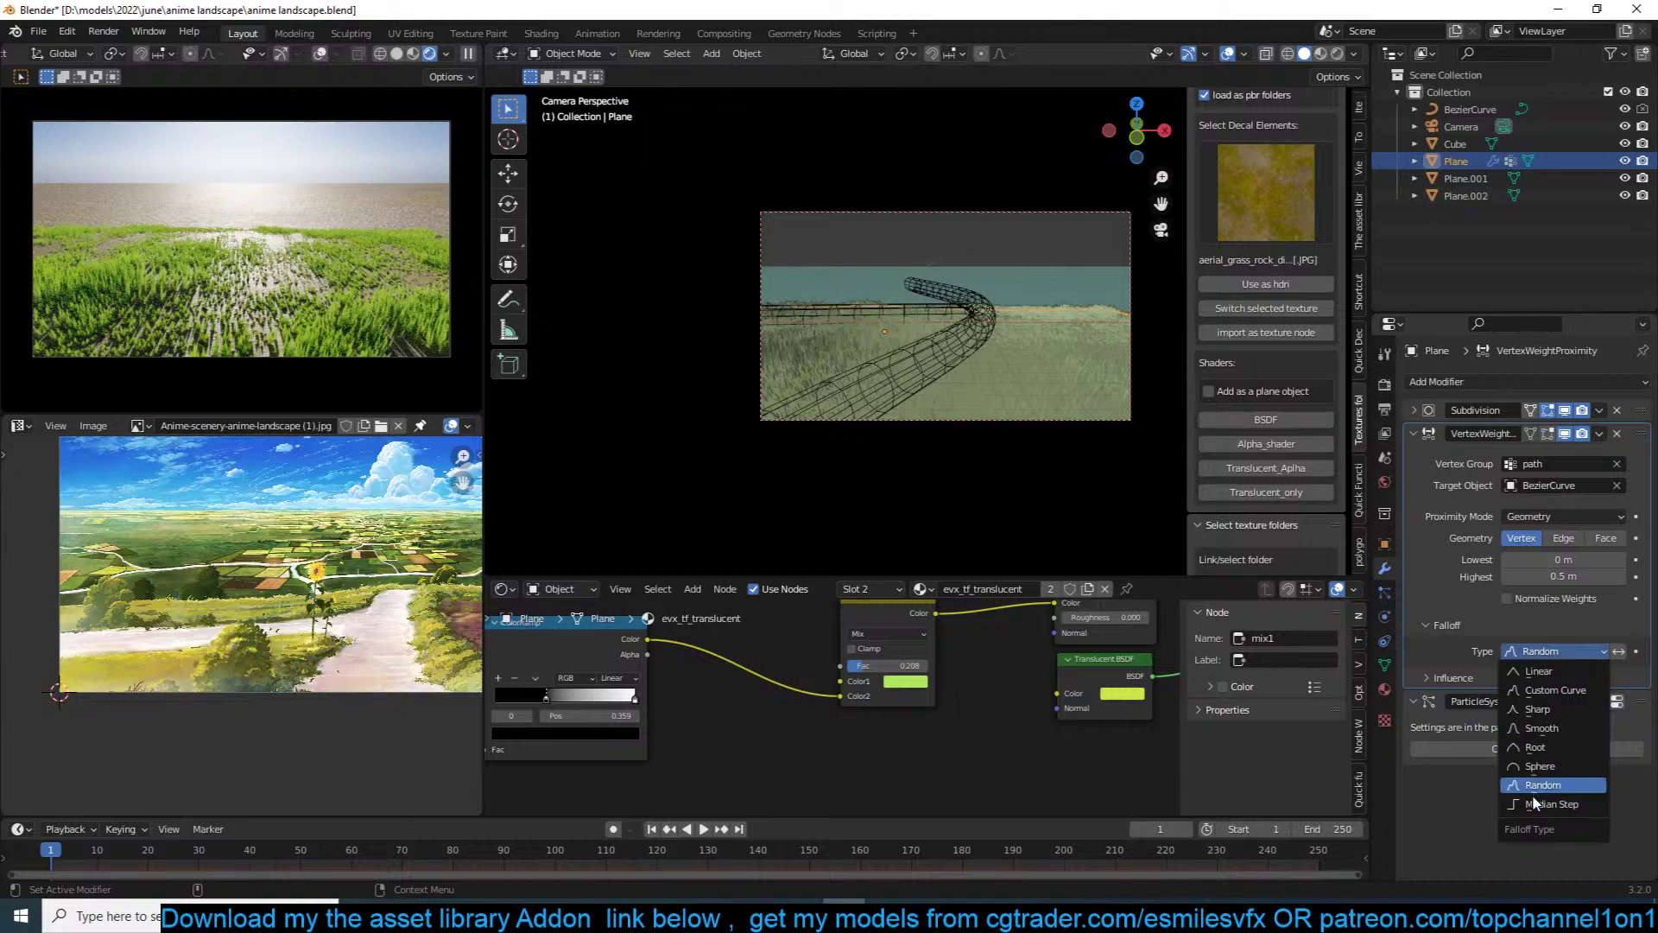
click(1532, 808)
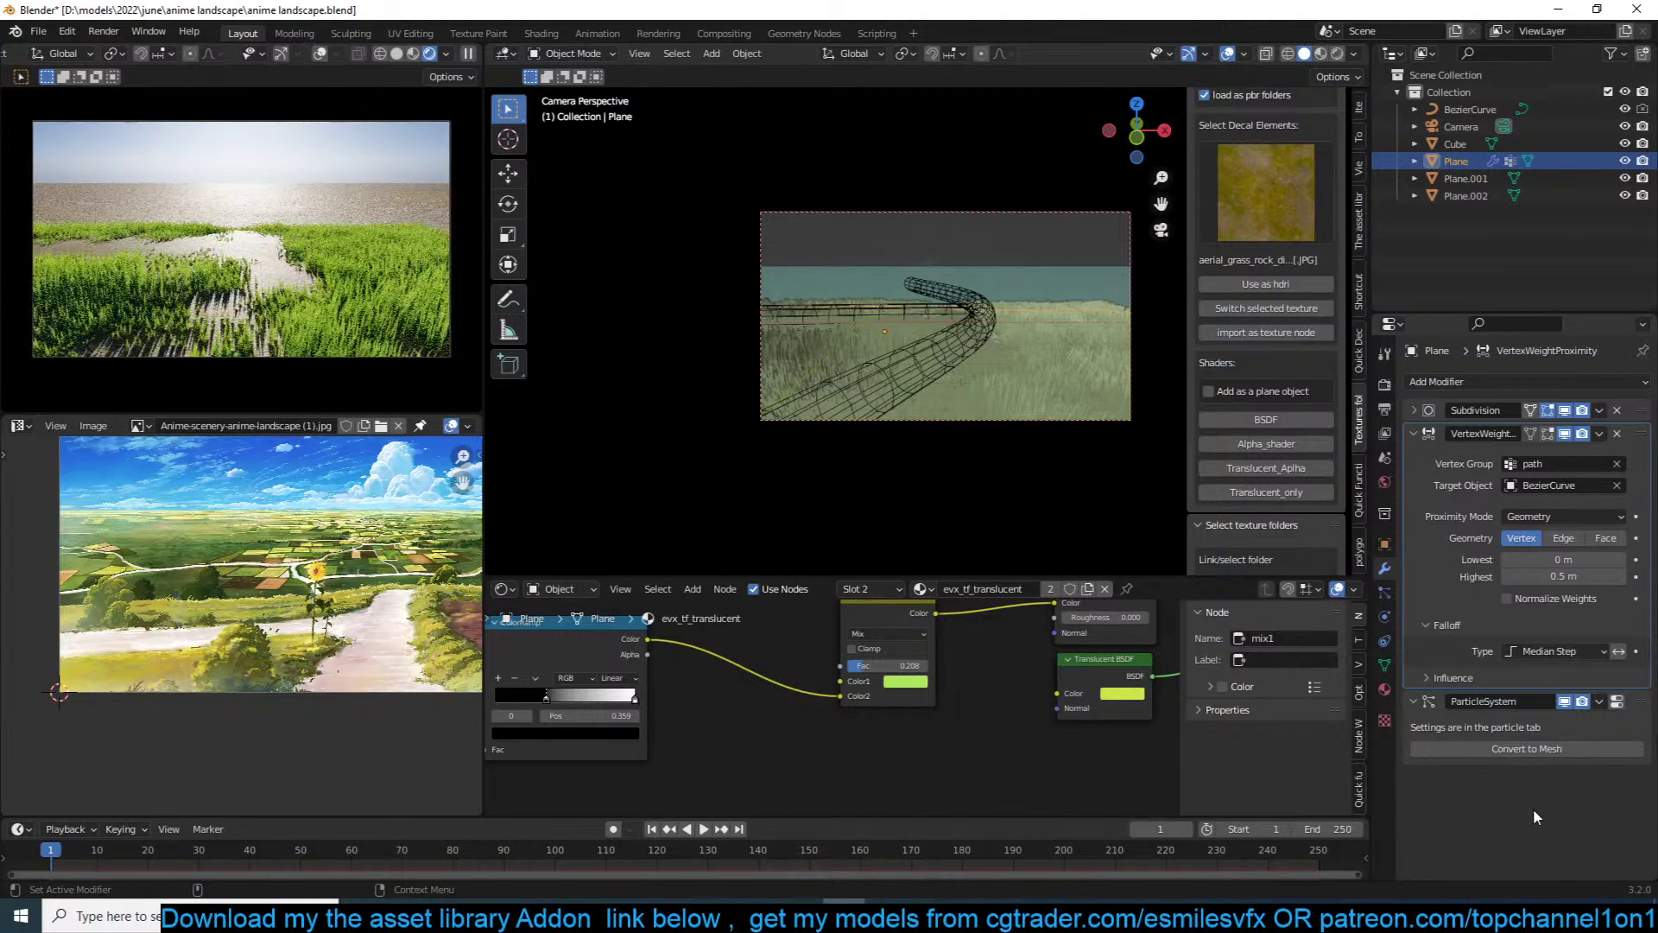
key(ctrl+s)
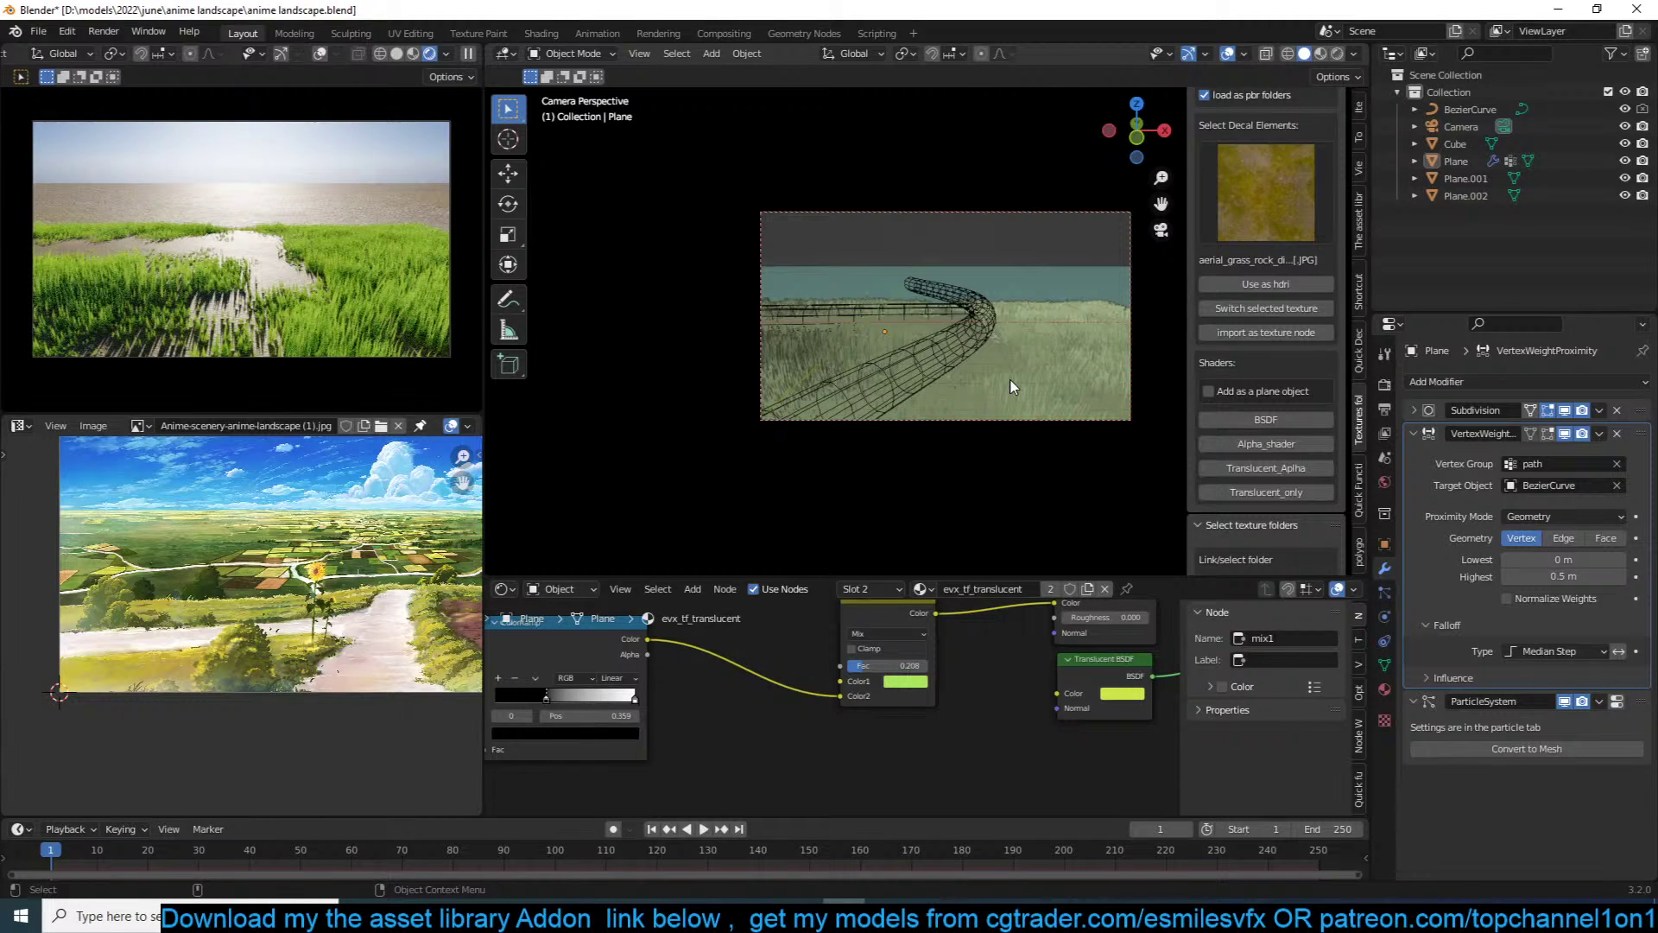
Step: Examine the distant fields, paths and foreground vegetation in the anime landscape reference image
scroll(190, 590, up, 5)
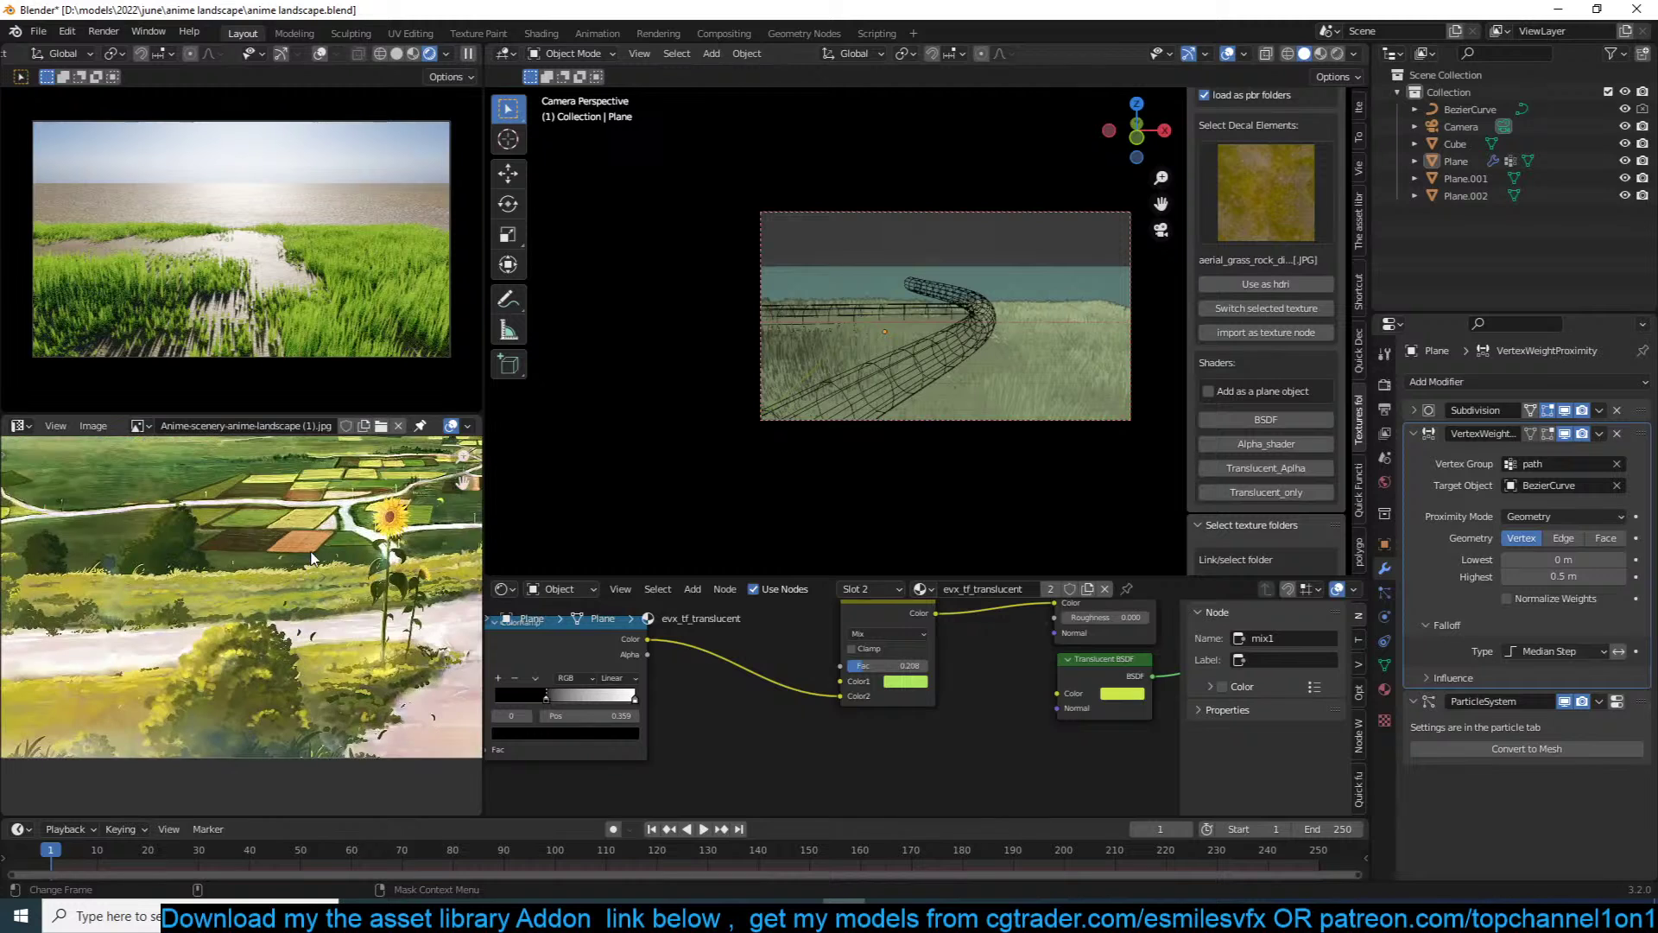
middle_drag(192, 577, 190, 590)
scroll(190, 590, down, 3)
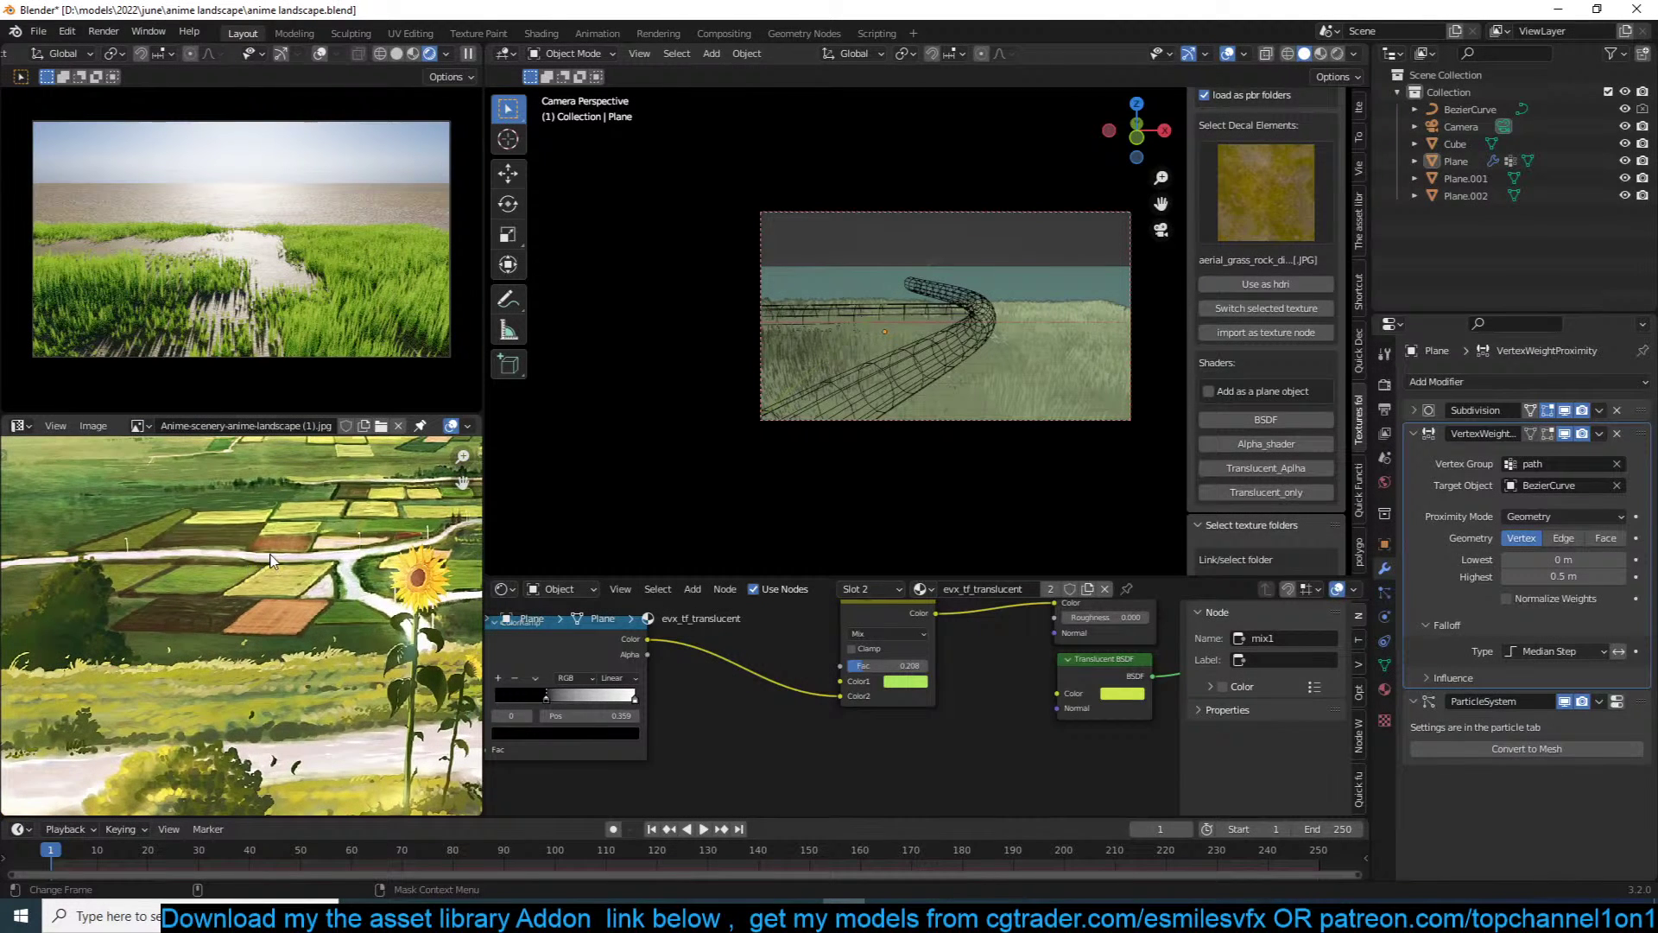
scroll(270, 563, down, 5)
middle_drag(266, 591, 231, 592)
scroll(259, 596, up, 2)
scroll(281, 591, up, 2)
scroll(234, 608, down, 4)
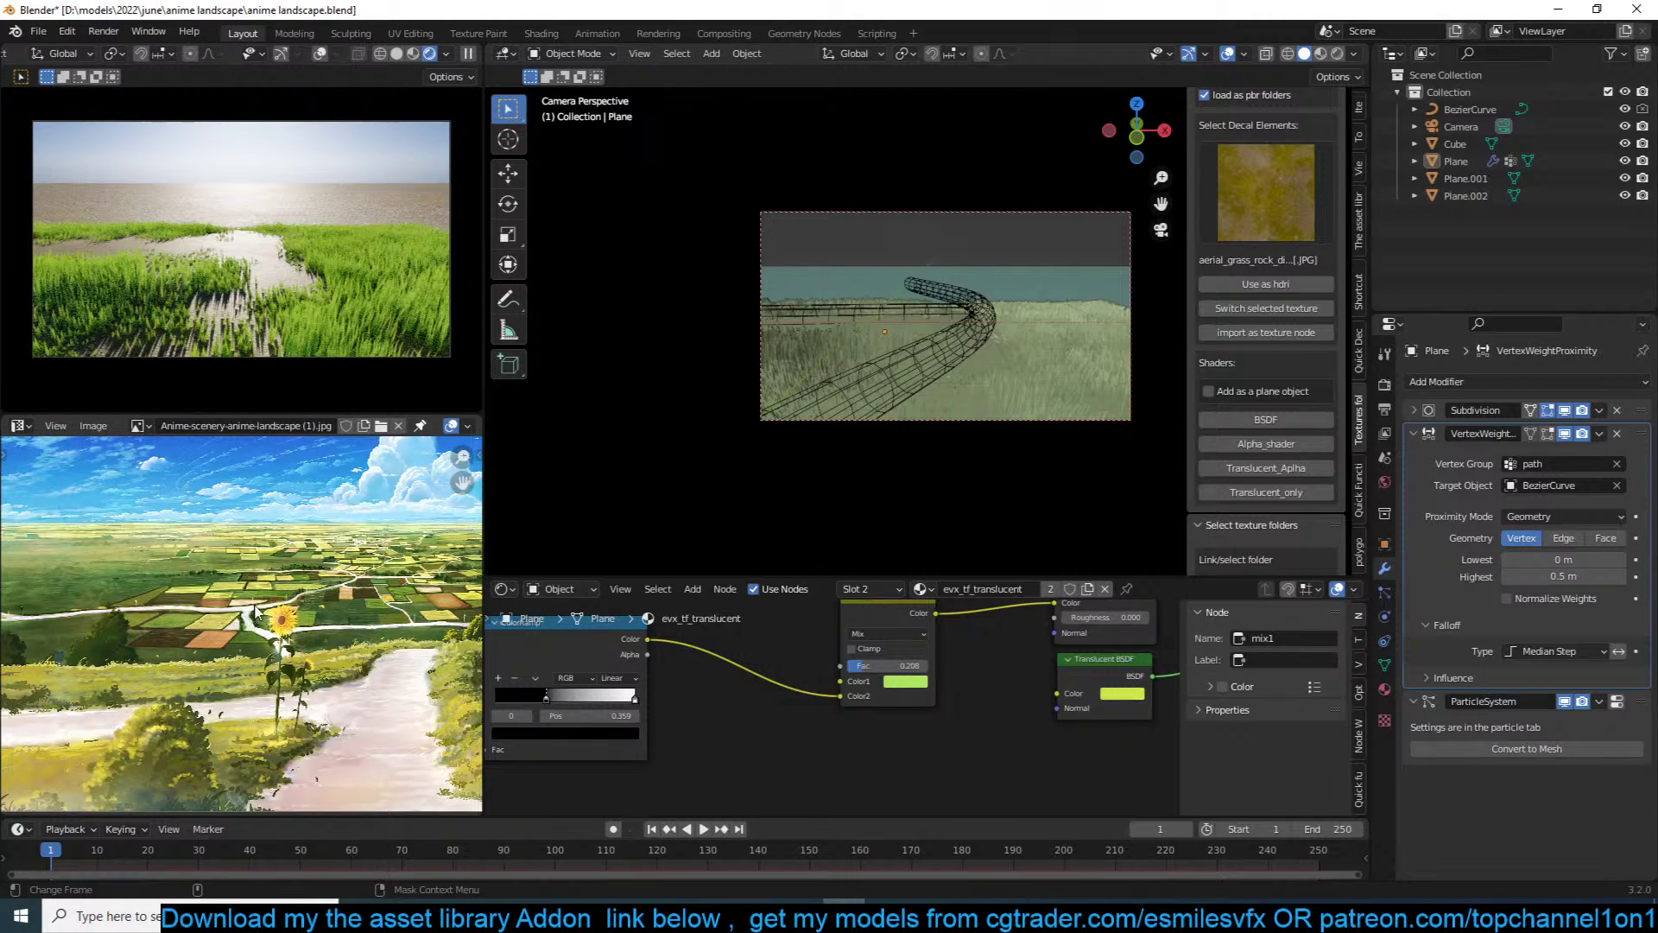
scroll(257, 610, down, 1)
Step: Search the texture library for grass without PBR folders and apply the found image to Plane.001 as a BSDF material
click(1012, 301)
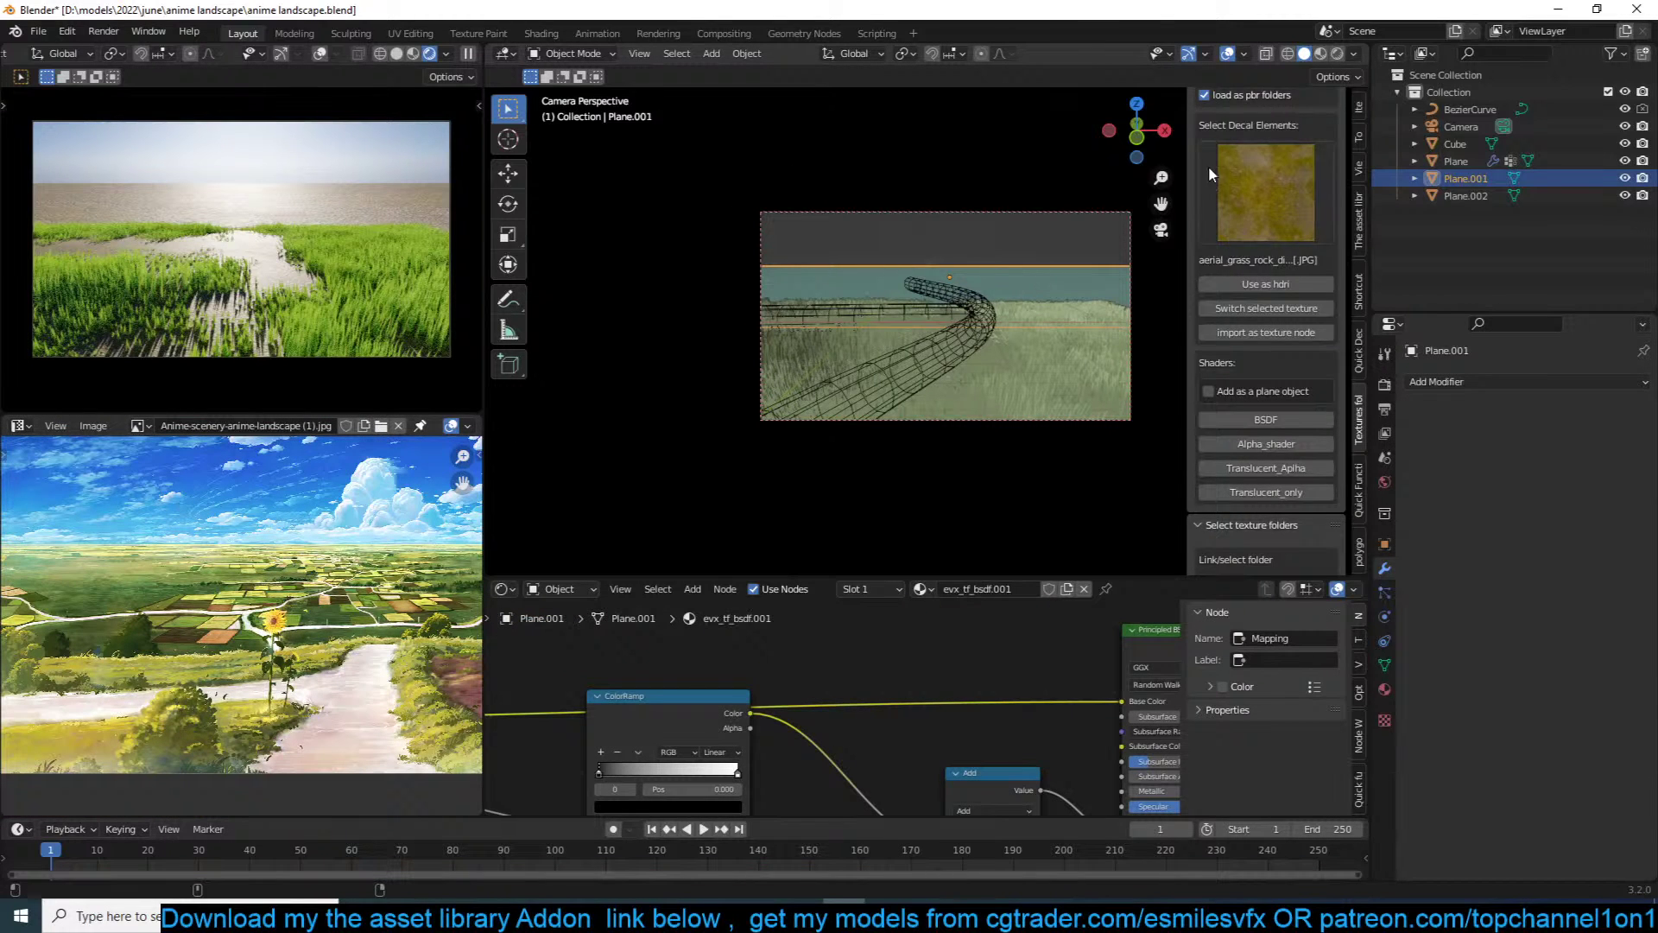
scroll(1209, 173, up, 4)
click(1308, 159)
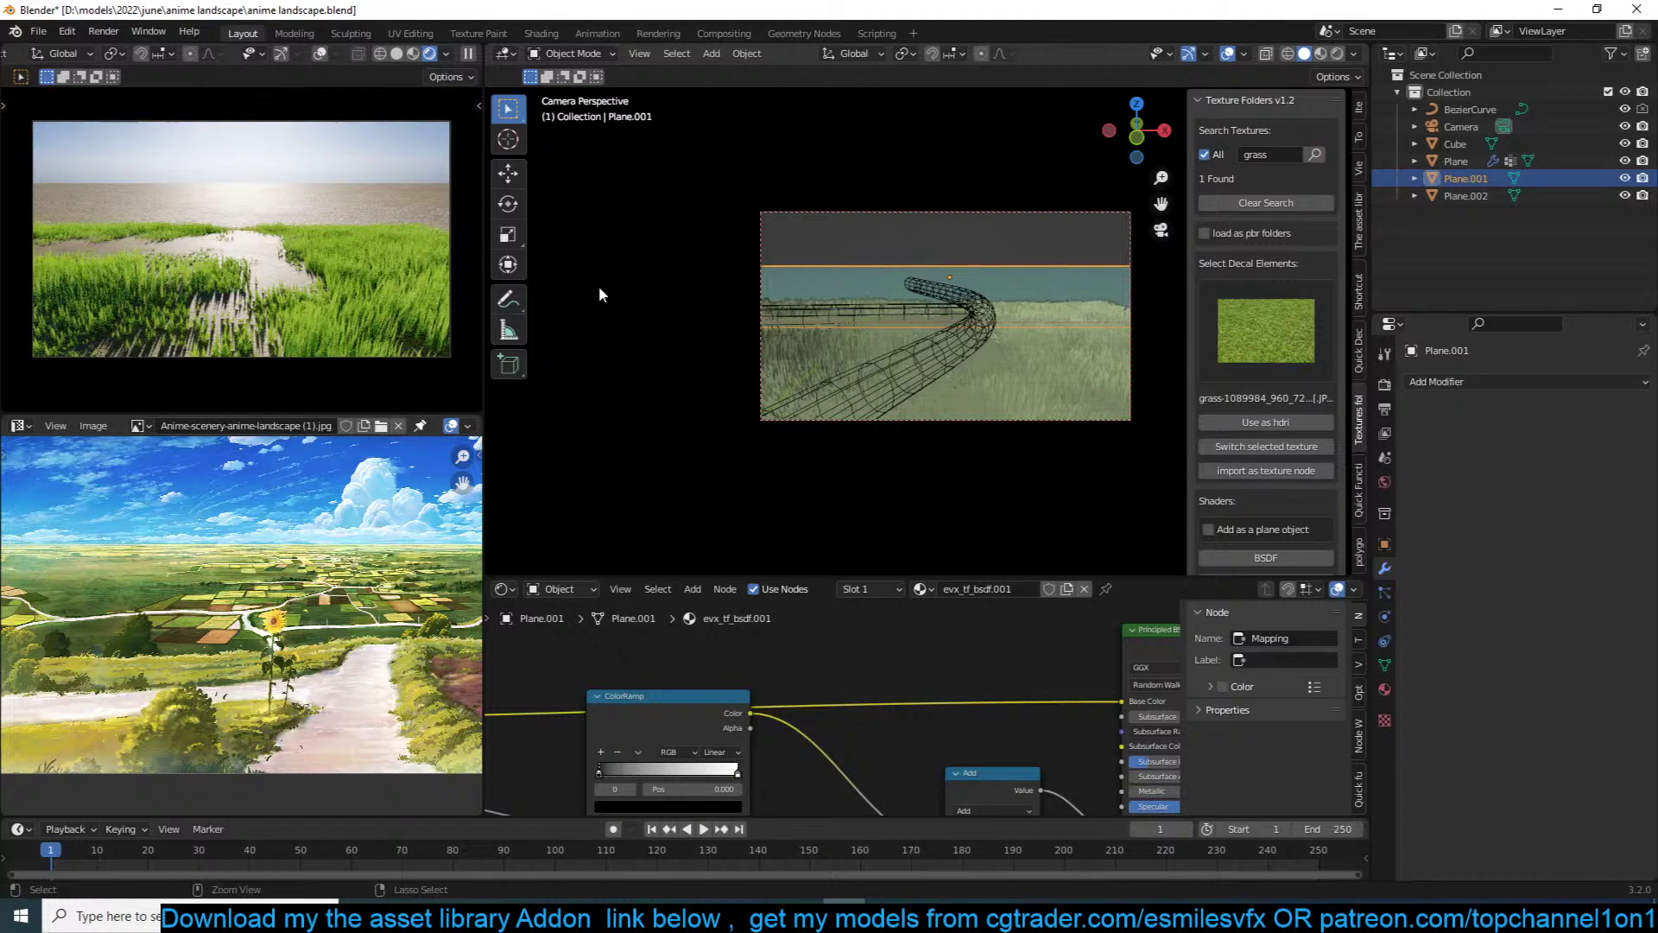
key(ctrl+s)
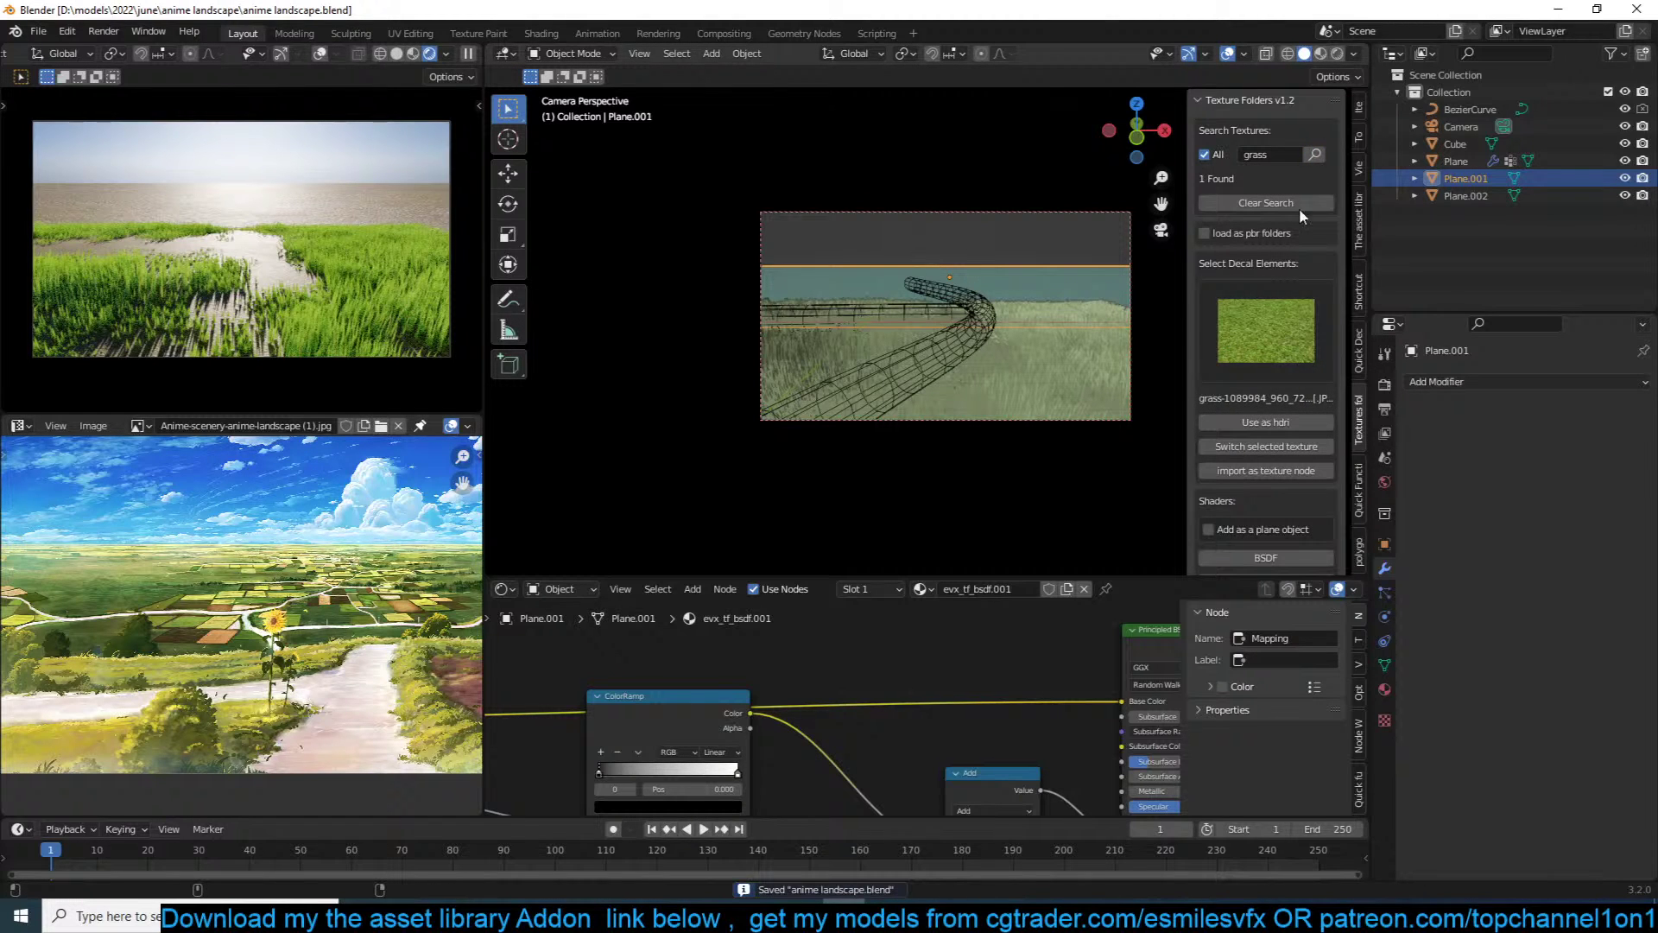
scroll(1269, 432, down, 4)
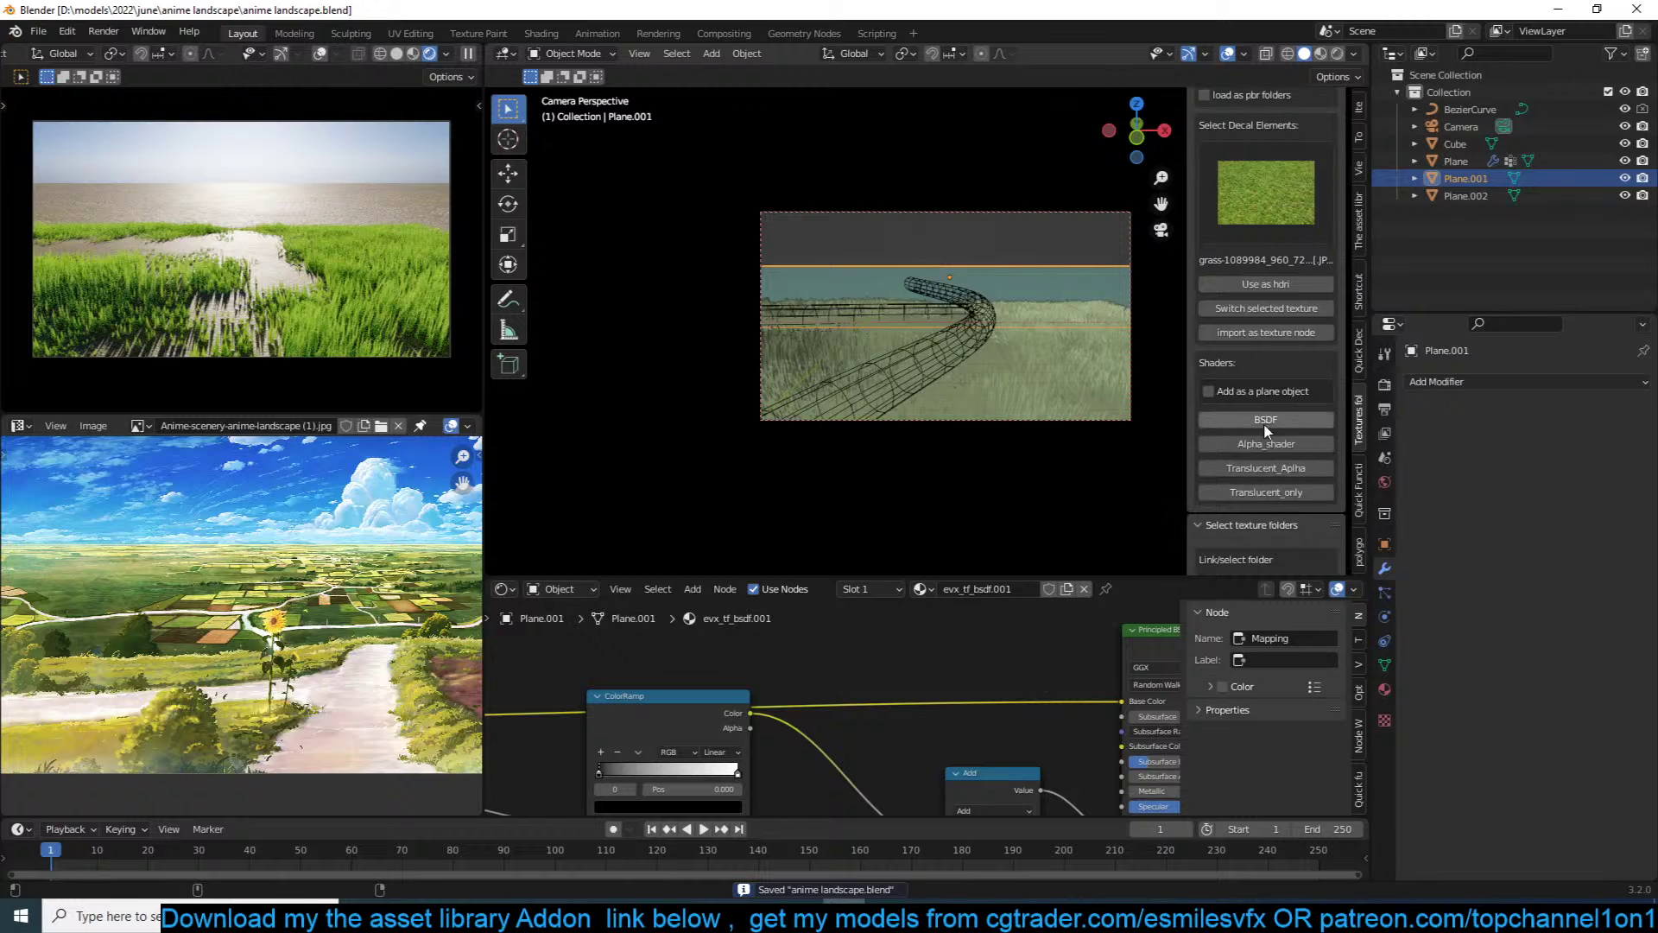
click(1273, 421)
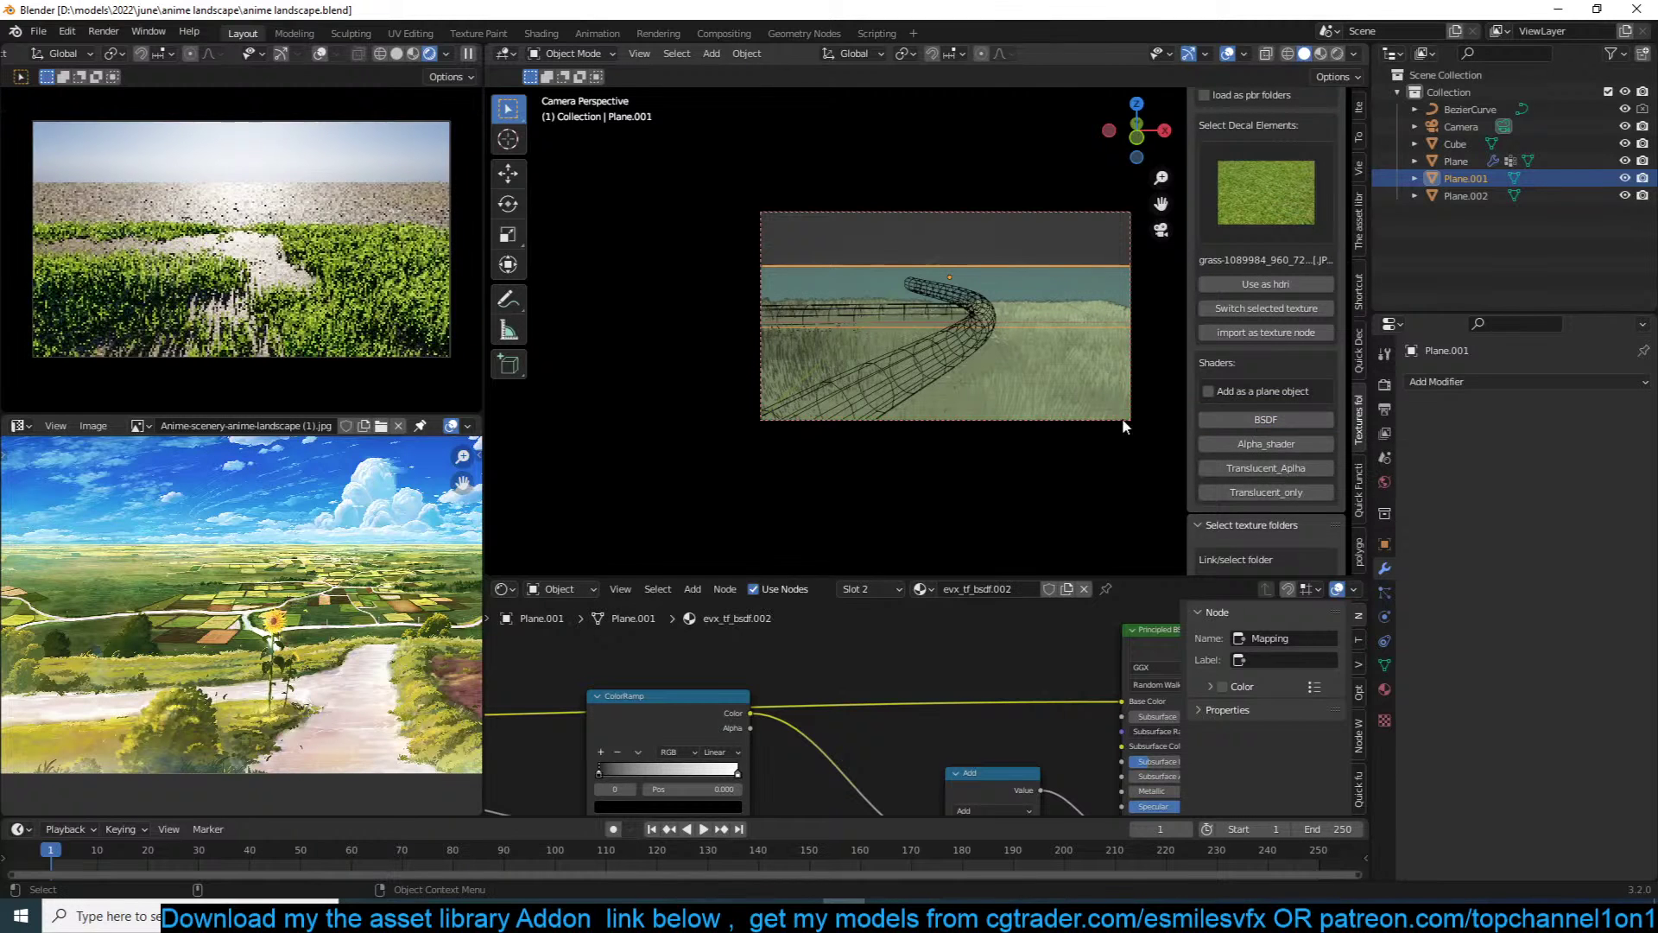
Step: Remove the old evx_tf_bsdf.001 material slot from Plane.001, keeping evx_tf_bsdf.002
scroll(920, 391, down, 2)
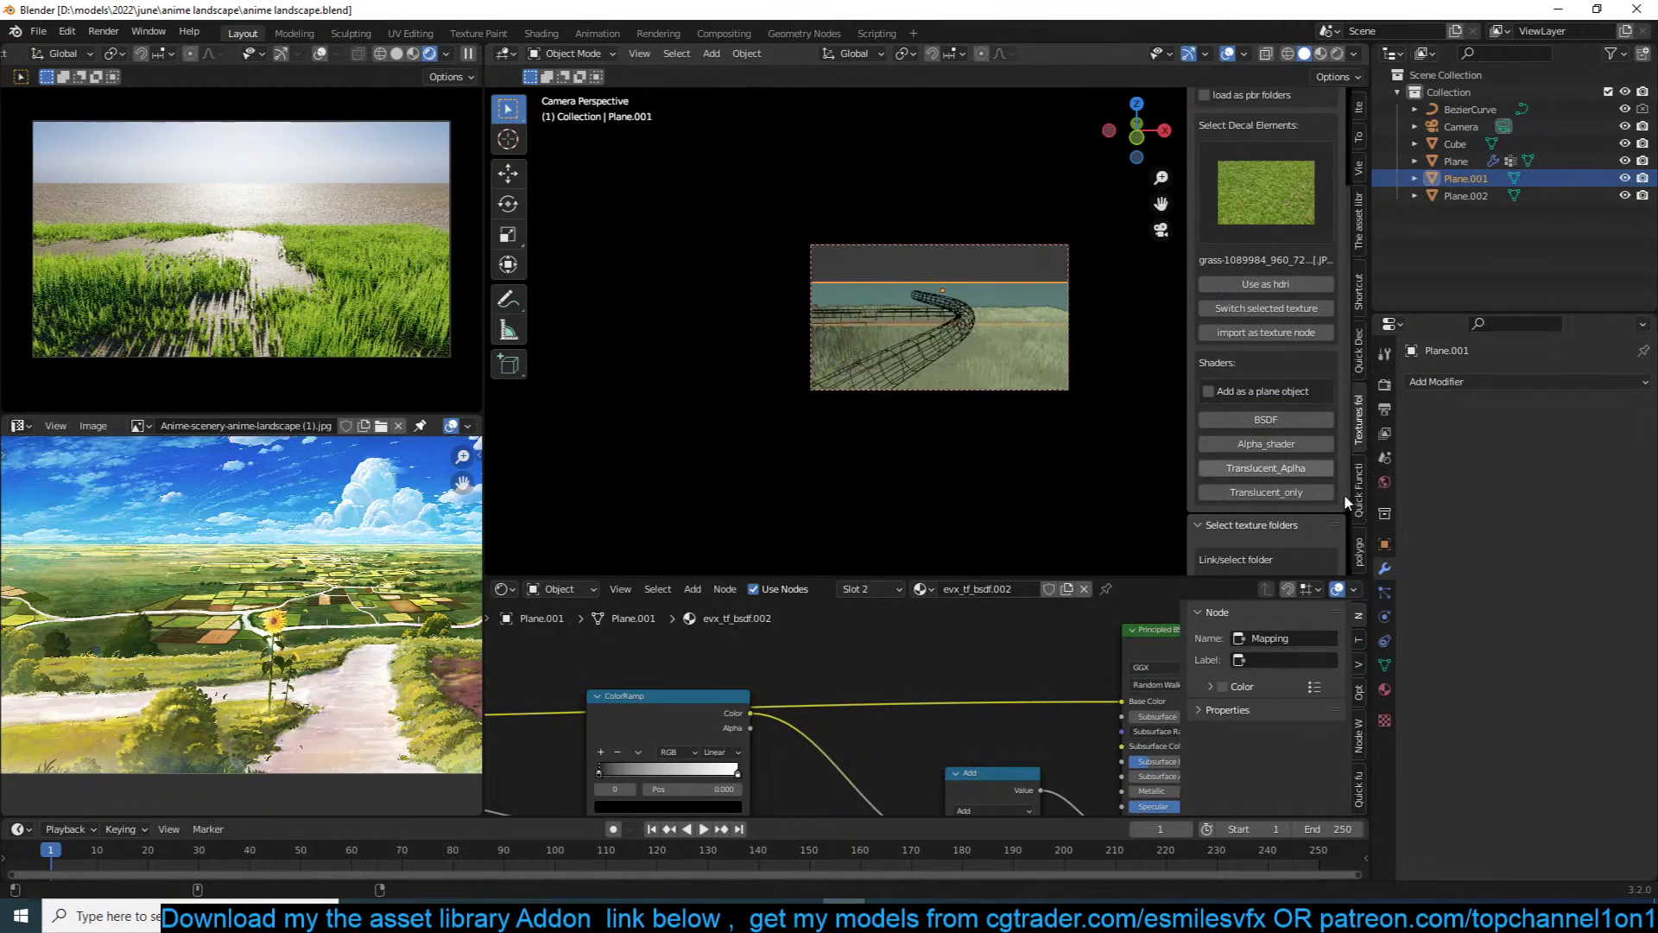
click(1384, 688)
click(1642, 399)
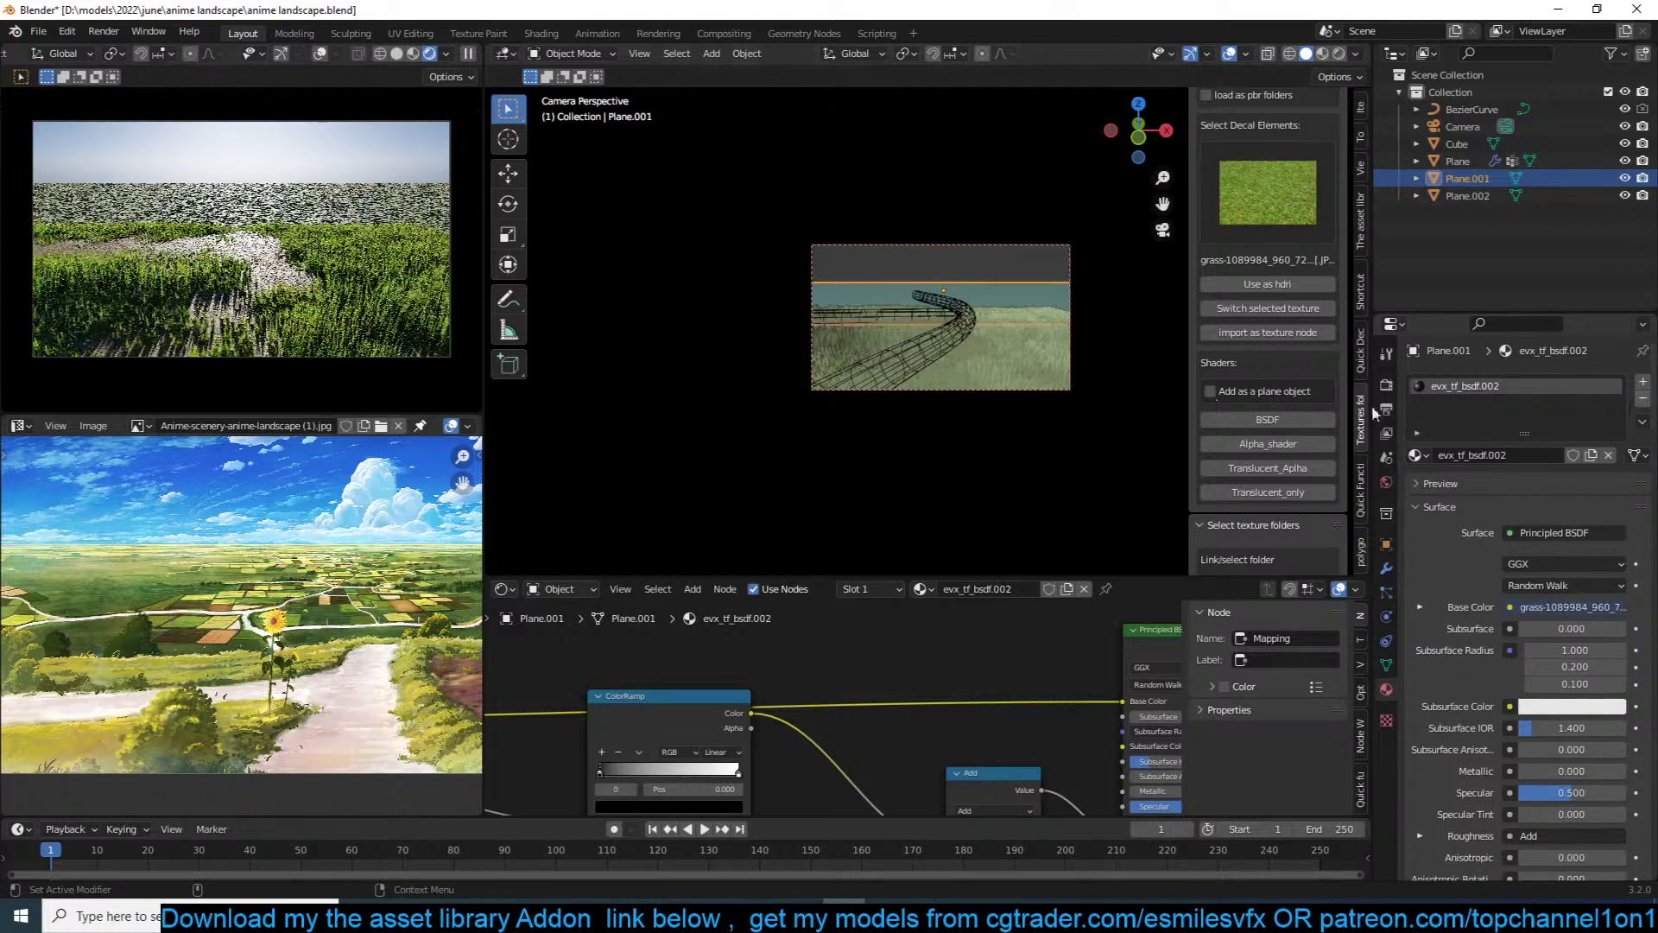
Step: Reduce the Bump node's strength in Plane.001's grass material and save the file
scroll(822, 730, down, 4)
middle_drag(790, 758, 827, 607)
middle_drag(946, 795, 956, 607)
drag(1039, 658, 992, 657)
scroll(734, 490, up, 3)
key(ctrl+s)
Step: Inspect the large background ground plane outside the camera view and compare it with the full reference image
middle_drag(1104, 445, 1055, 520)
scroll(1056, 520, down, 6)
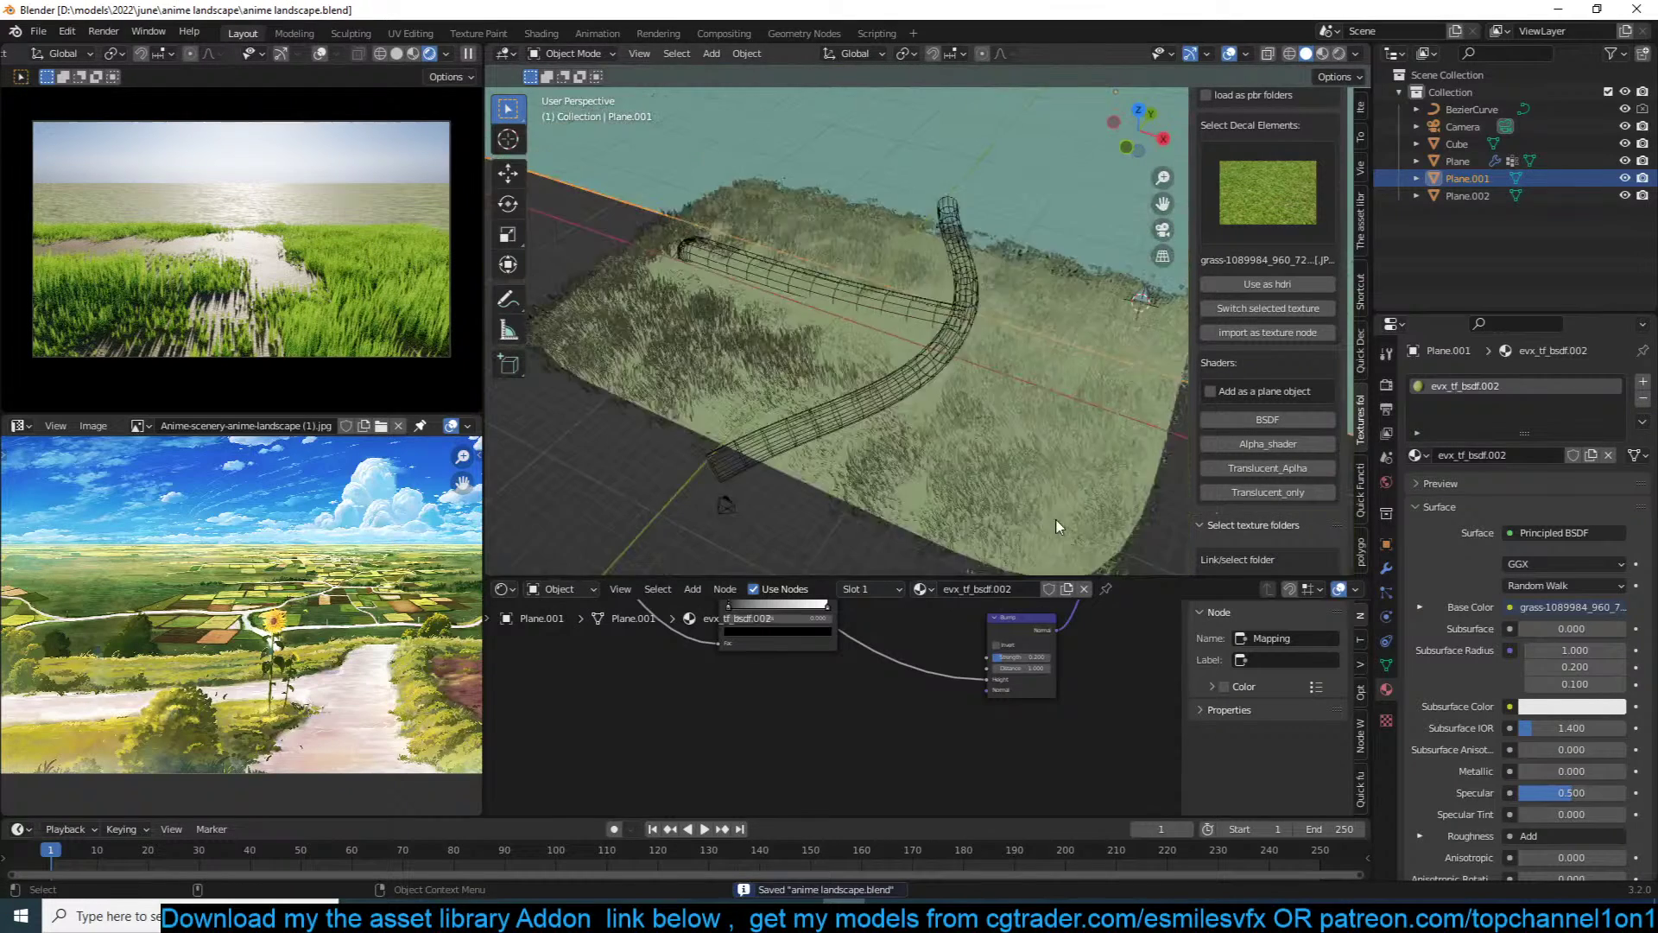
shift+middle_drag(1100, 254, 874, 432)
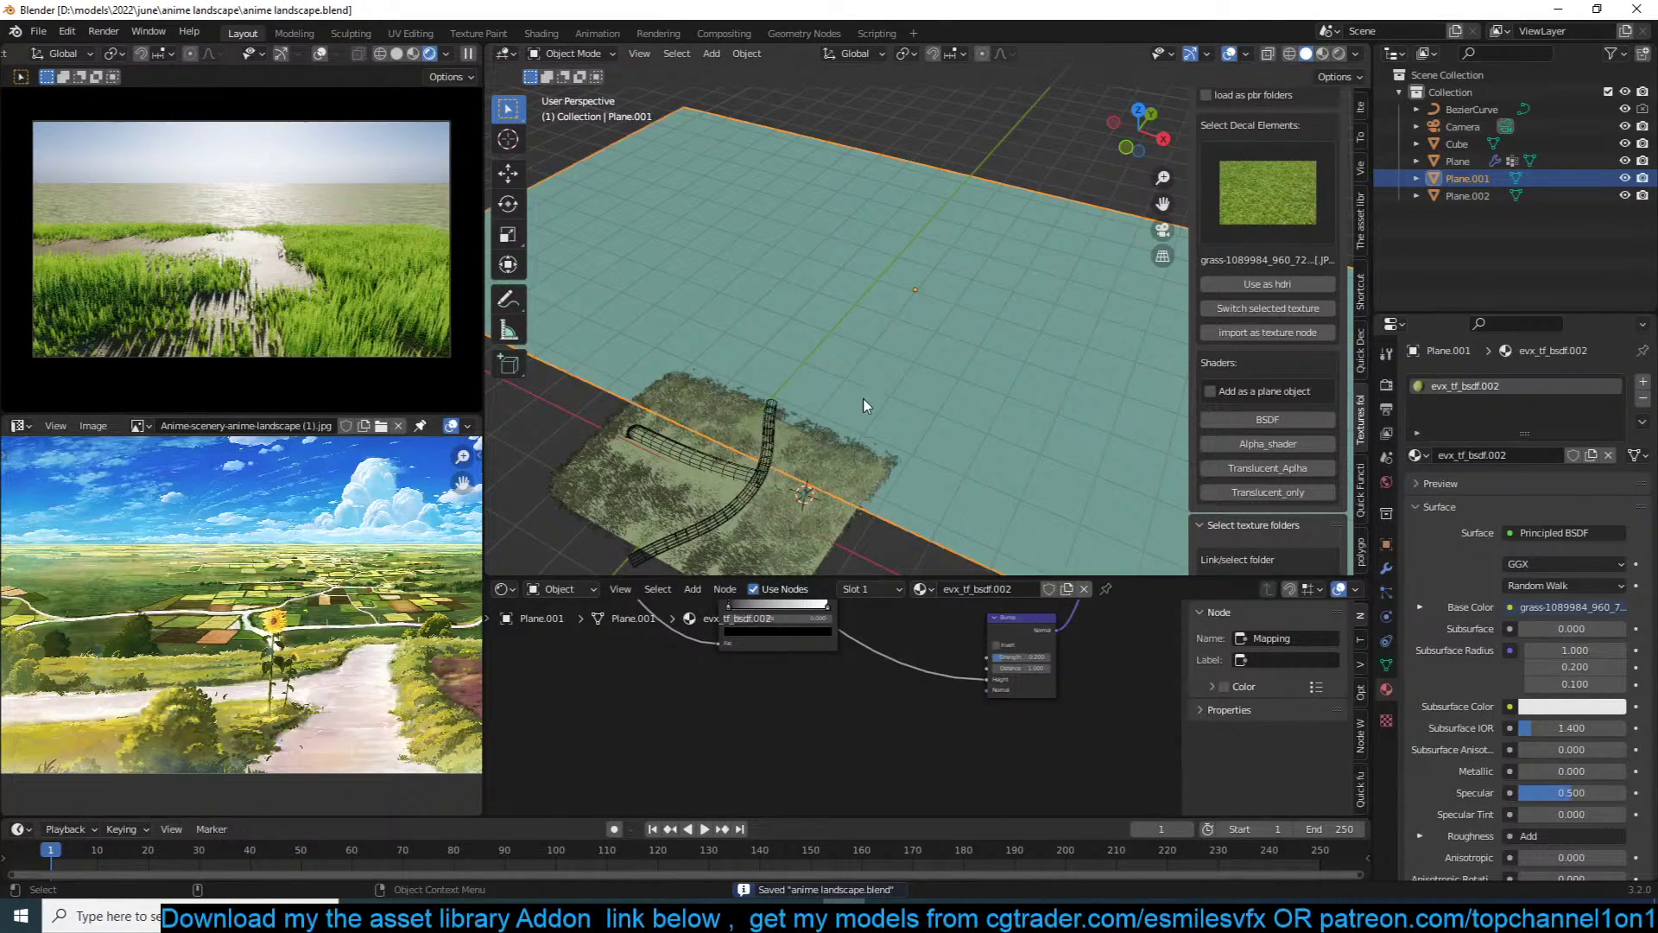
scroll(170, 691, down, 2)
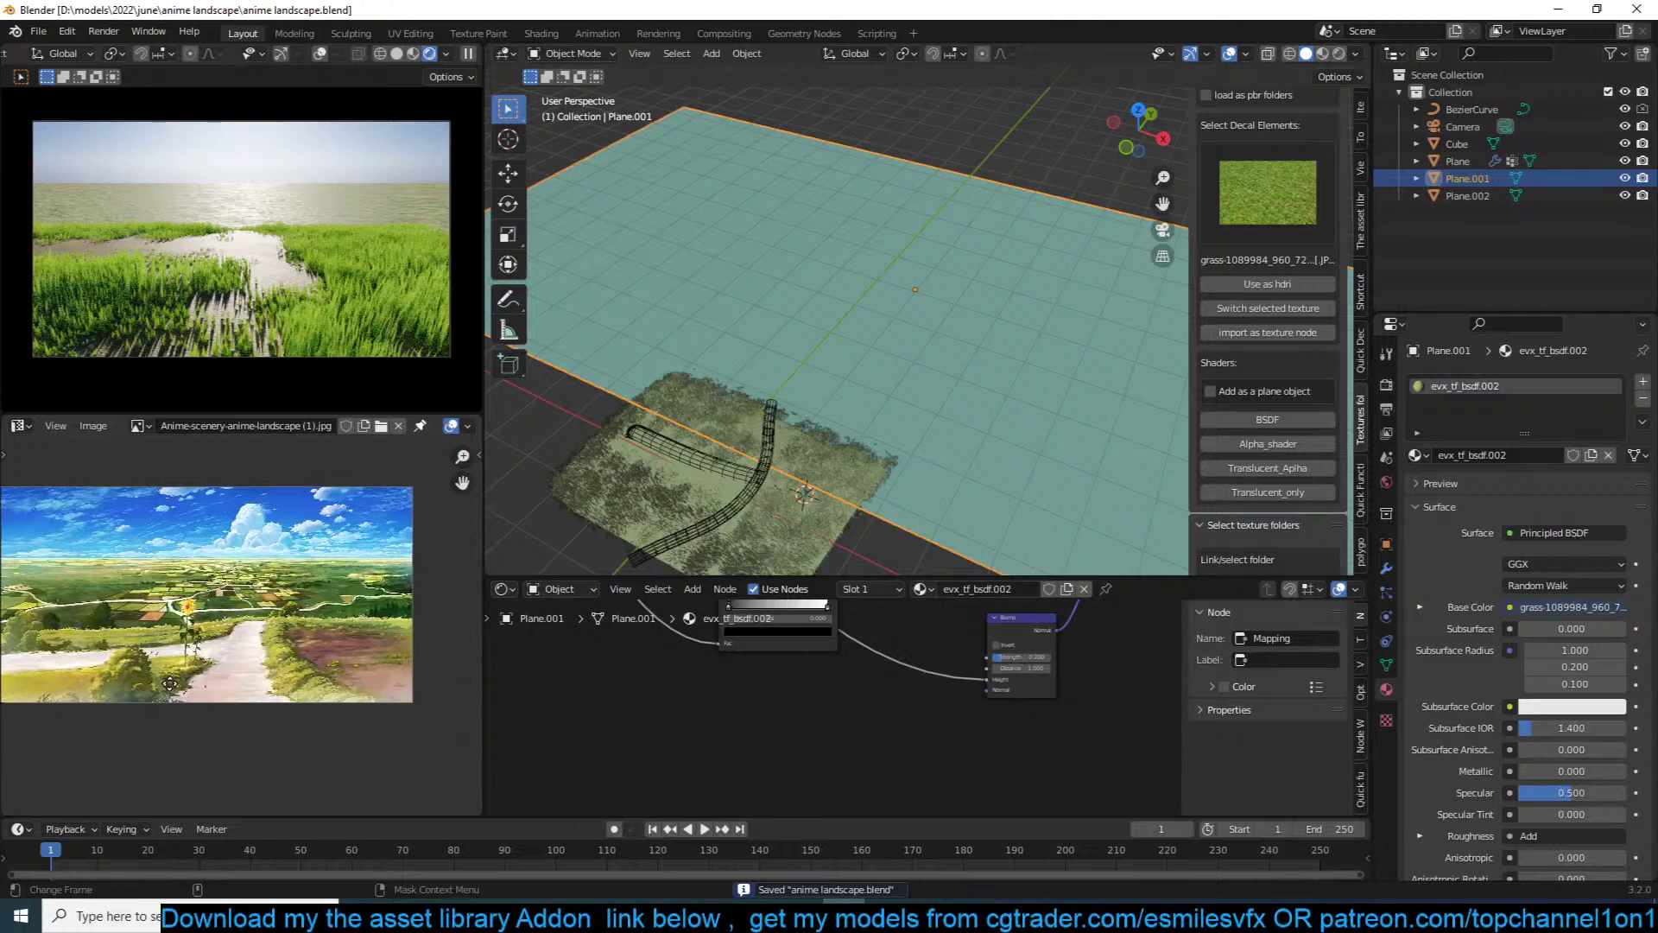
middle_drag(170, 691, 194, 677)
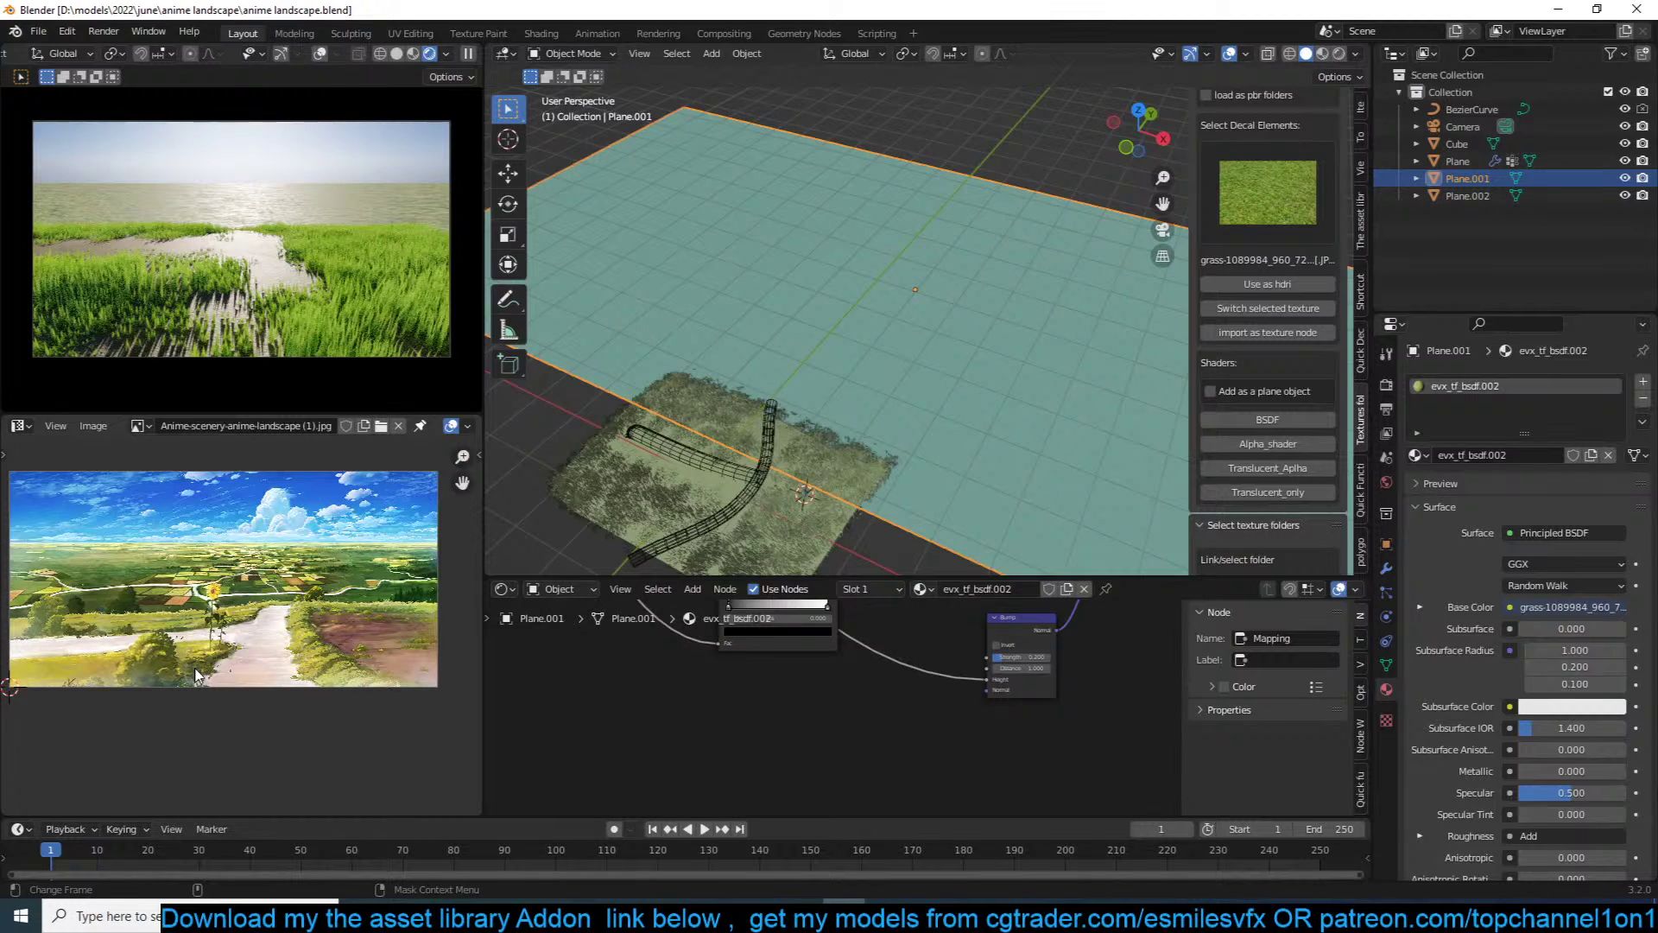
Step: Edit the BezierCurve path guide and lower its raised end control point along Z toward the grass
shift+middle_drag(686, 436, 959, 251)
scroll(853, 298, up, 3)
shift+middle_drag(894, 560, 796, 206)
click(960, 423)
click(795, 205)
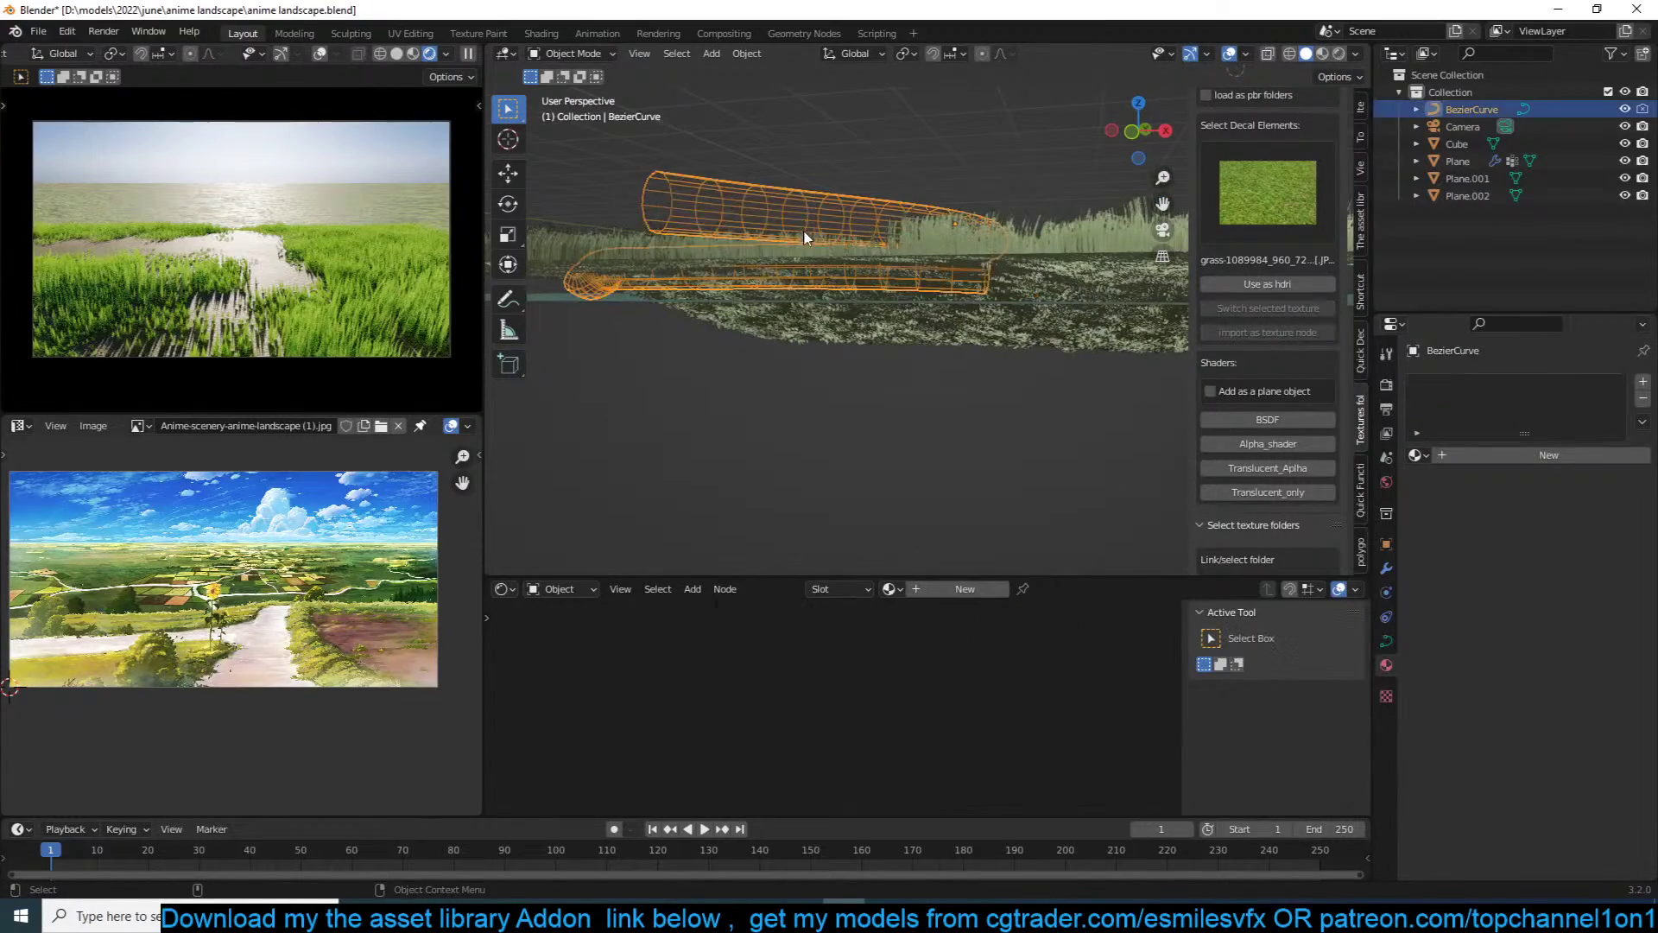
key(Tab)
drag(657, 156, 659, 198)
middle_drag(753, 190, 762, 210)
Step: Lower the control point at the bend of the path curve by about 0.26 m
click(941, 271)
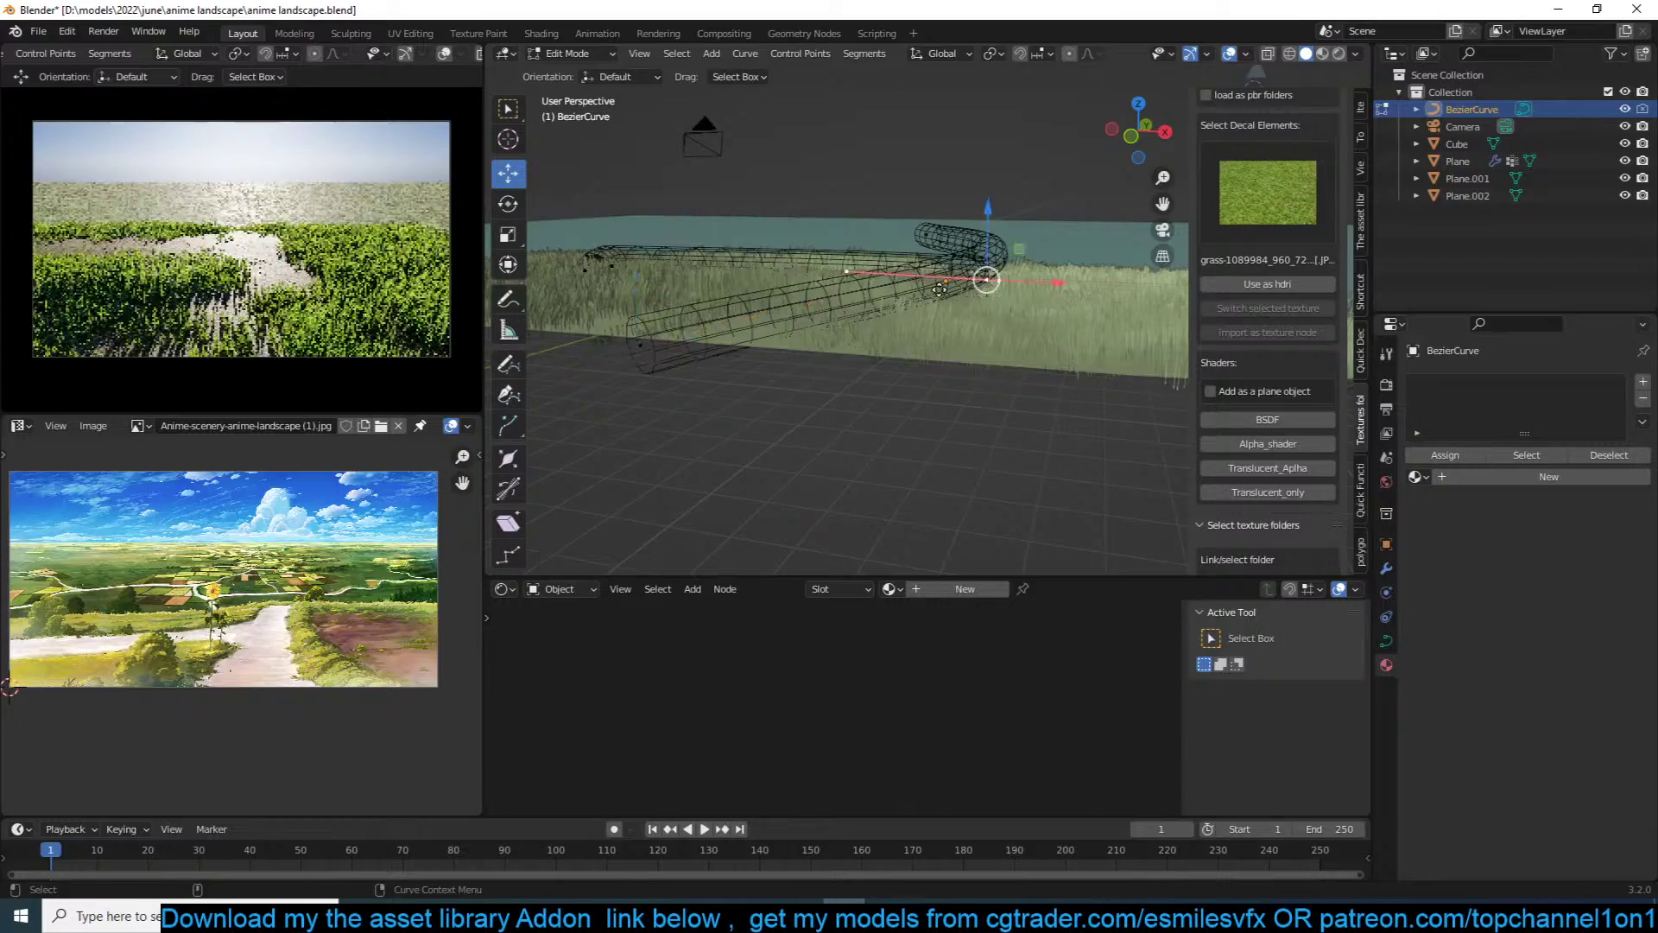
key(g)
click(942, 285)
middle_drag(941, 285, 1009, 281)
key(a)
right_click(1085, 303)
click(1085, 302)
click(1019, 304)
key(g)
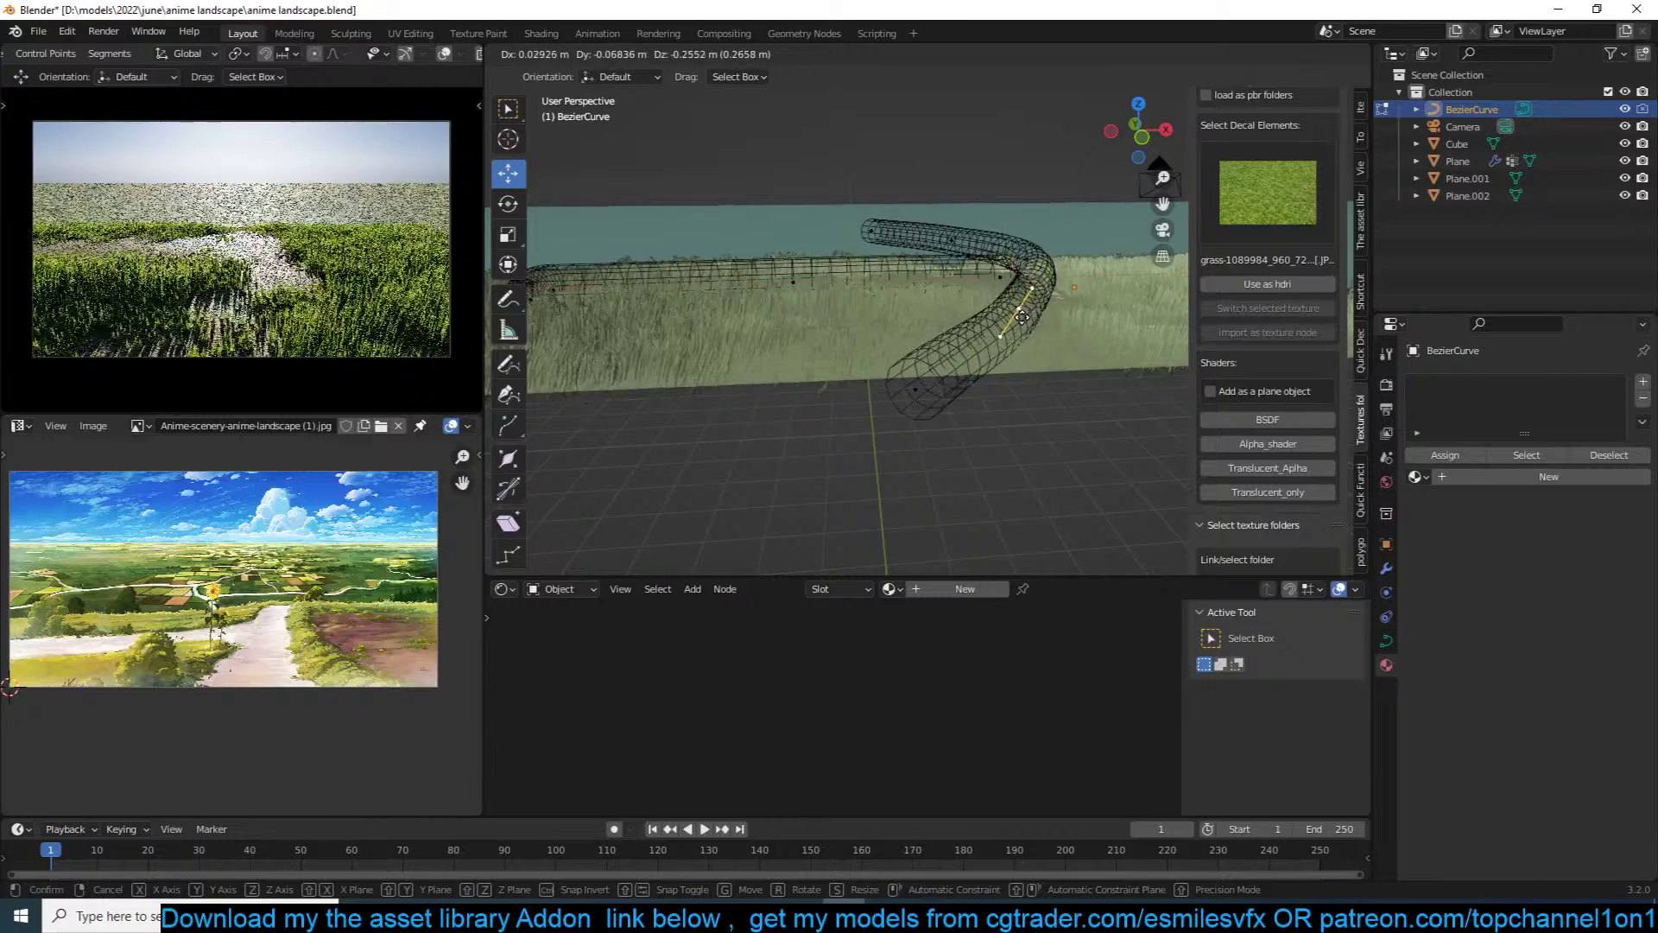
click(1022, 323)
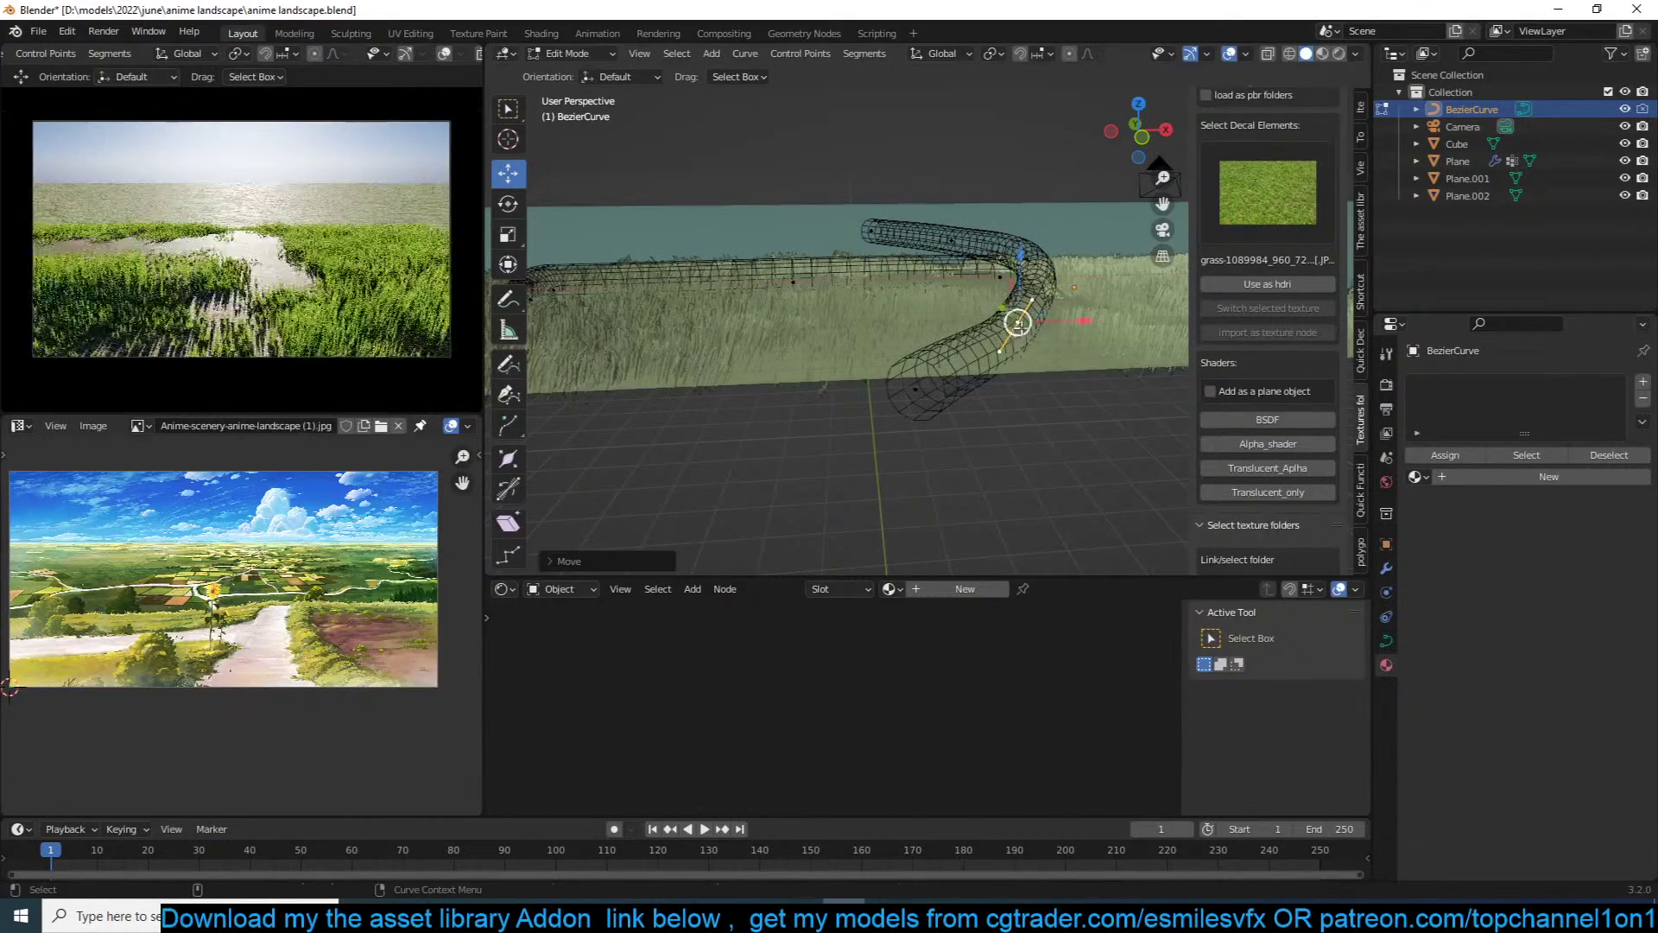
Step: Move the control point at the near end of the path curve, leave curve editing and save the file
click(900, 382)
key(g)
click(1008, 303)
key(Tab)
middle_drag(1024, 288, 985, 270)
key(alt+a)
key(ctrl+s)
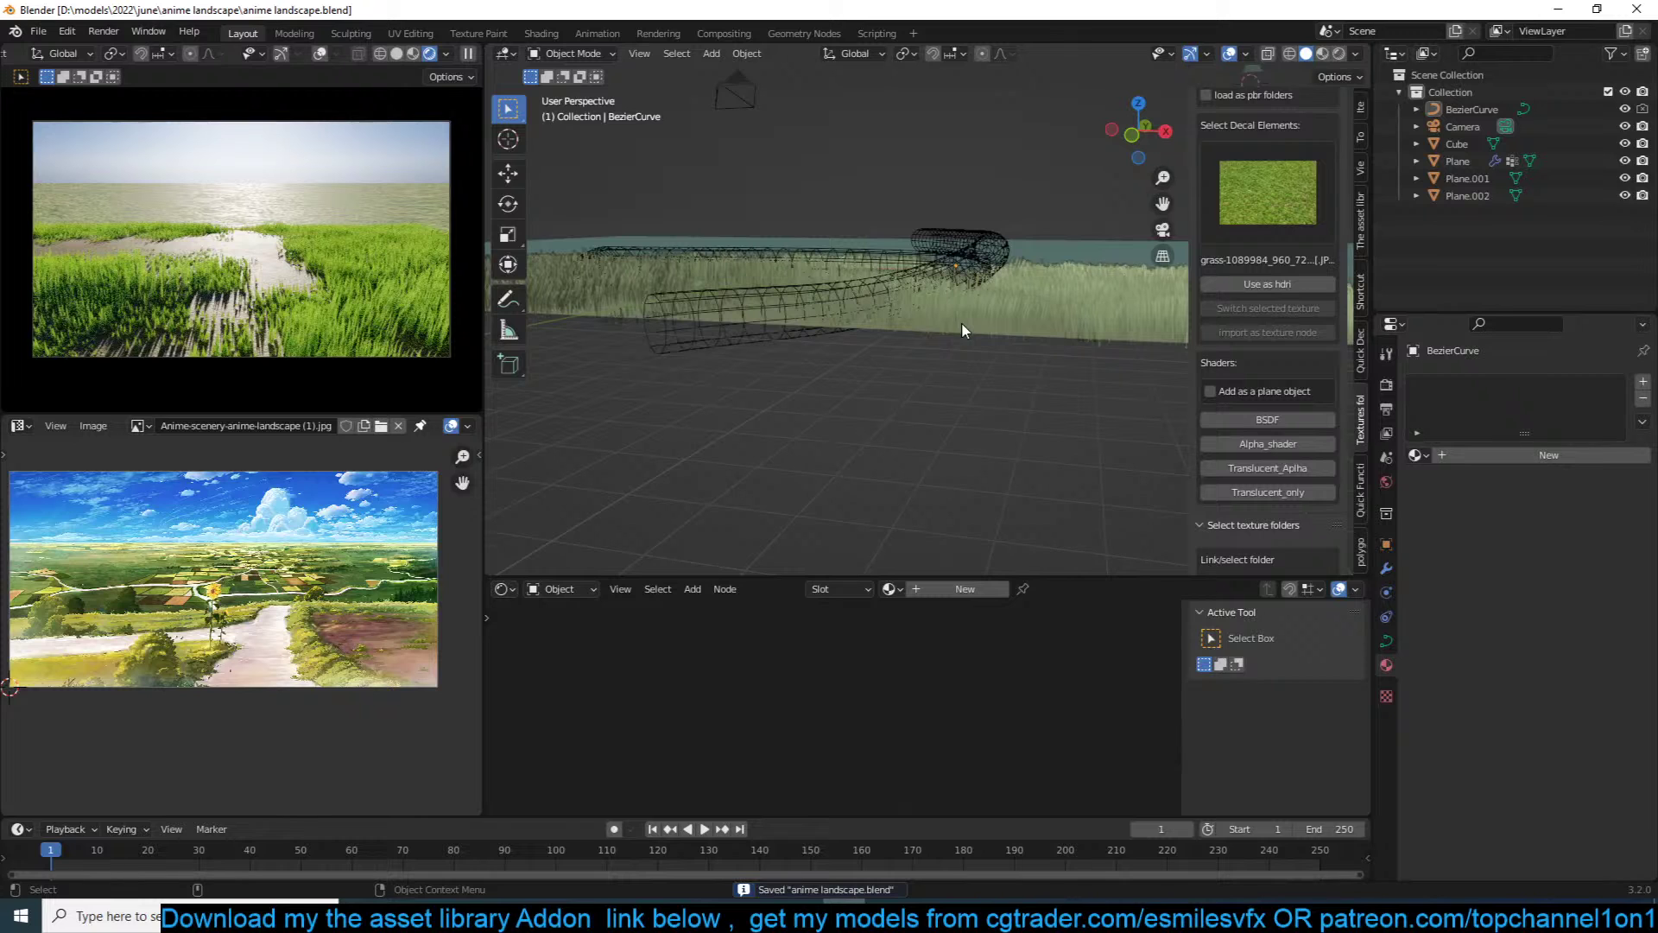
Step: Try a Highest distance of 1.1 m in the grass plane's Vertex Weight Proximity modifier, and reset it to 0.5 m
key(KP_0)
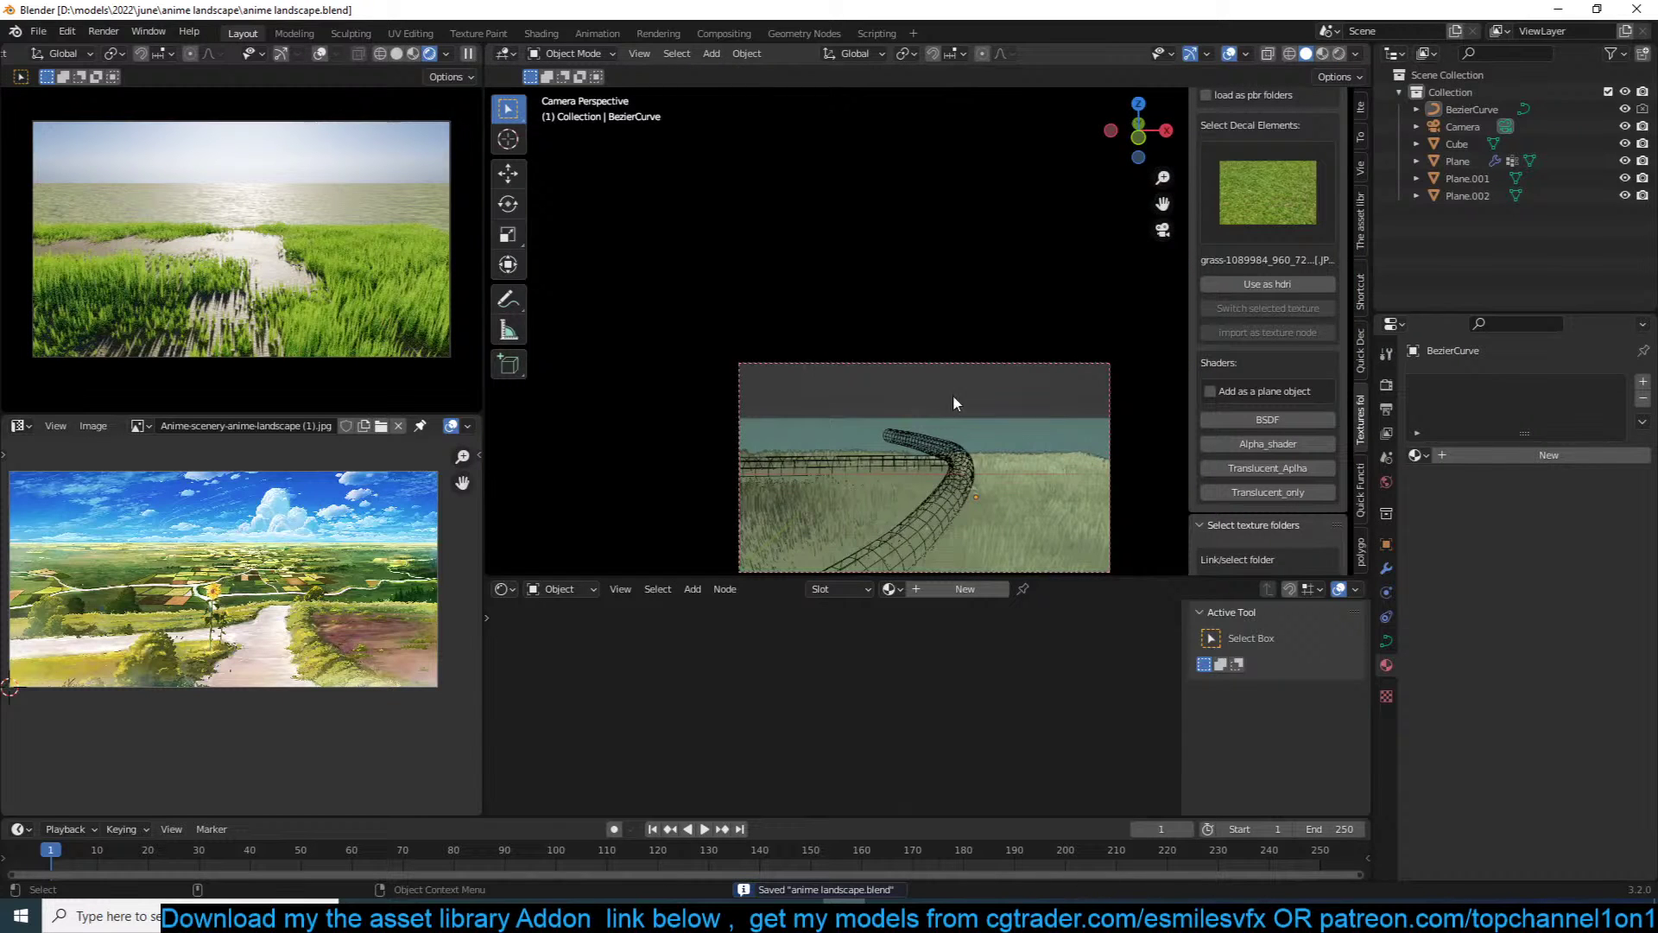
scroll(913, 272, up, 3)
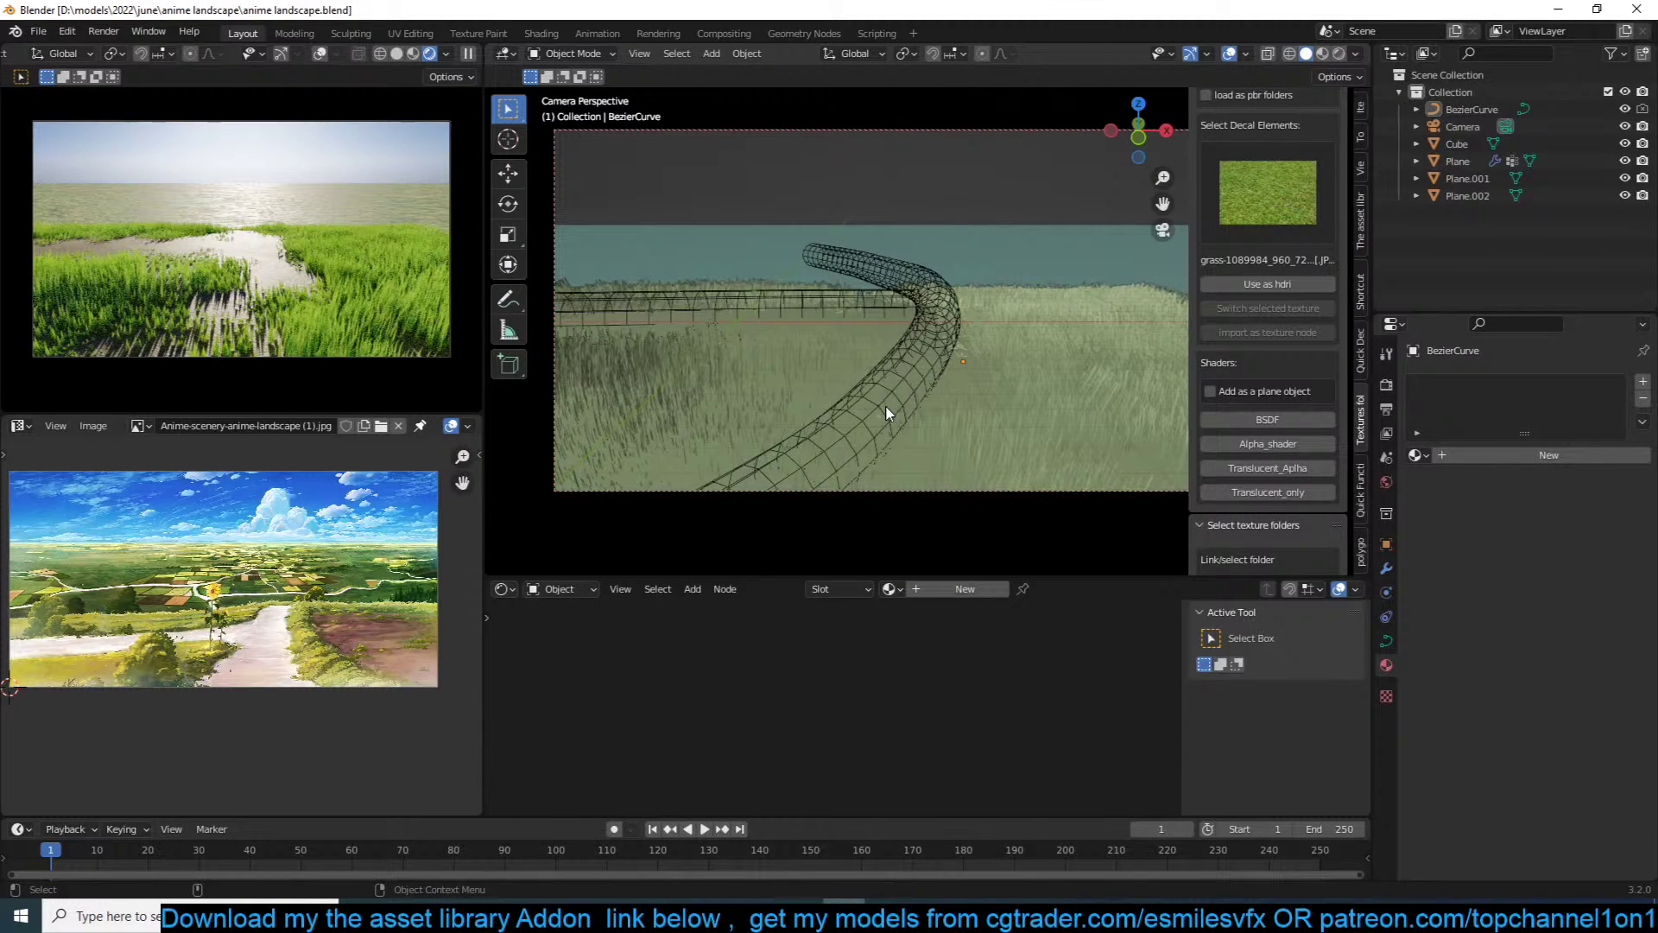
click(1011, 369)
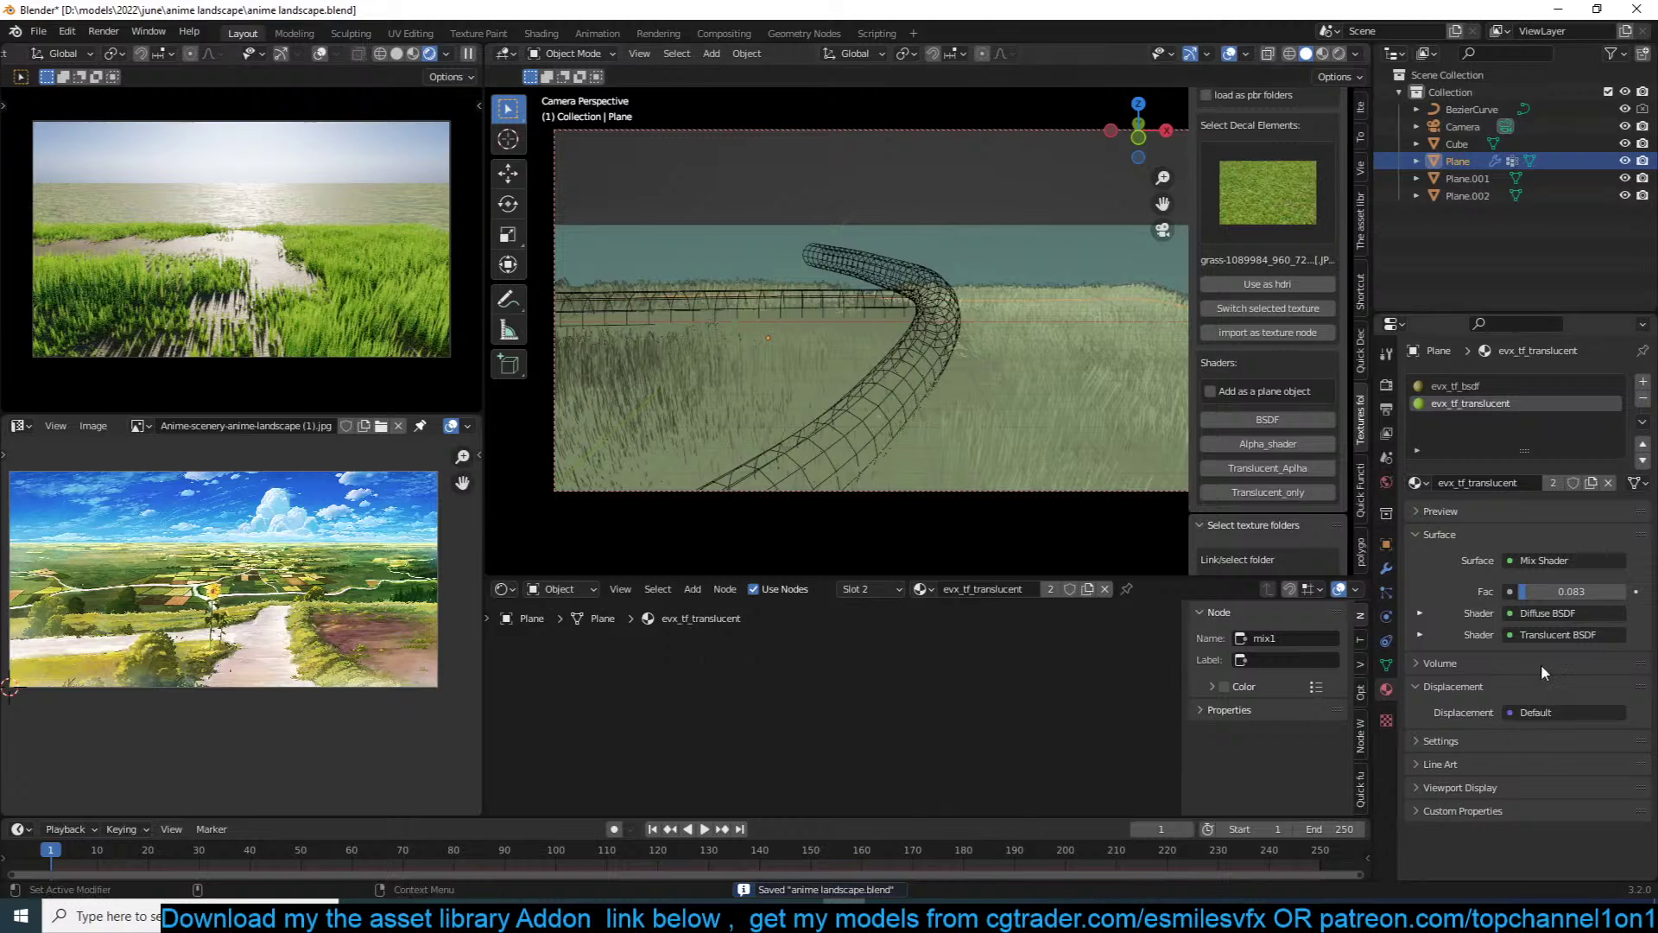
click(1386, 568)
click(1439, 677)
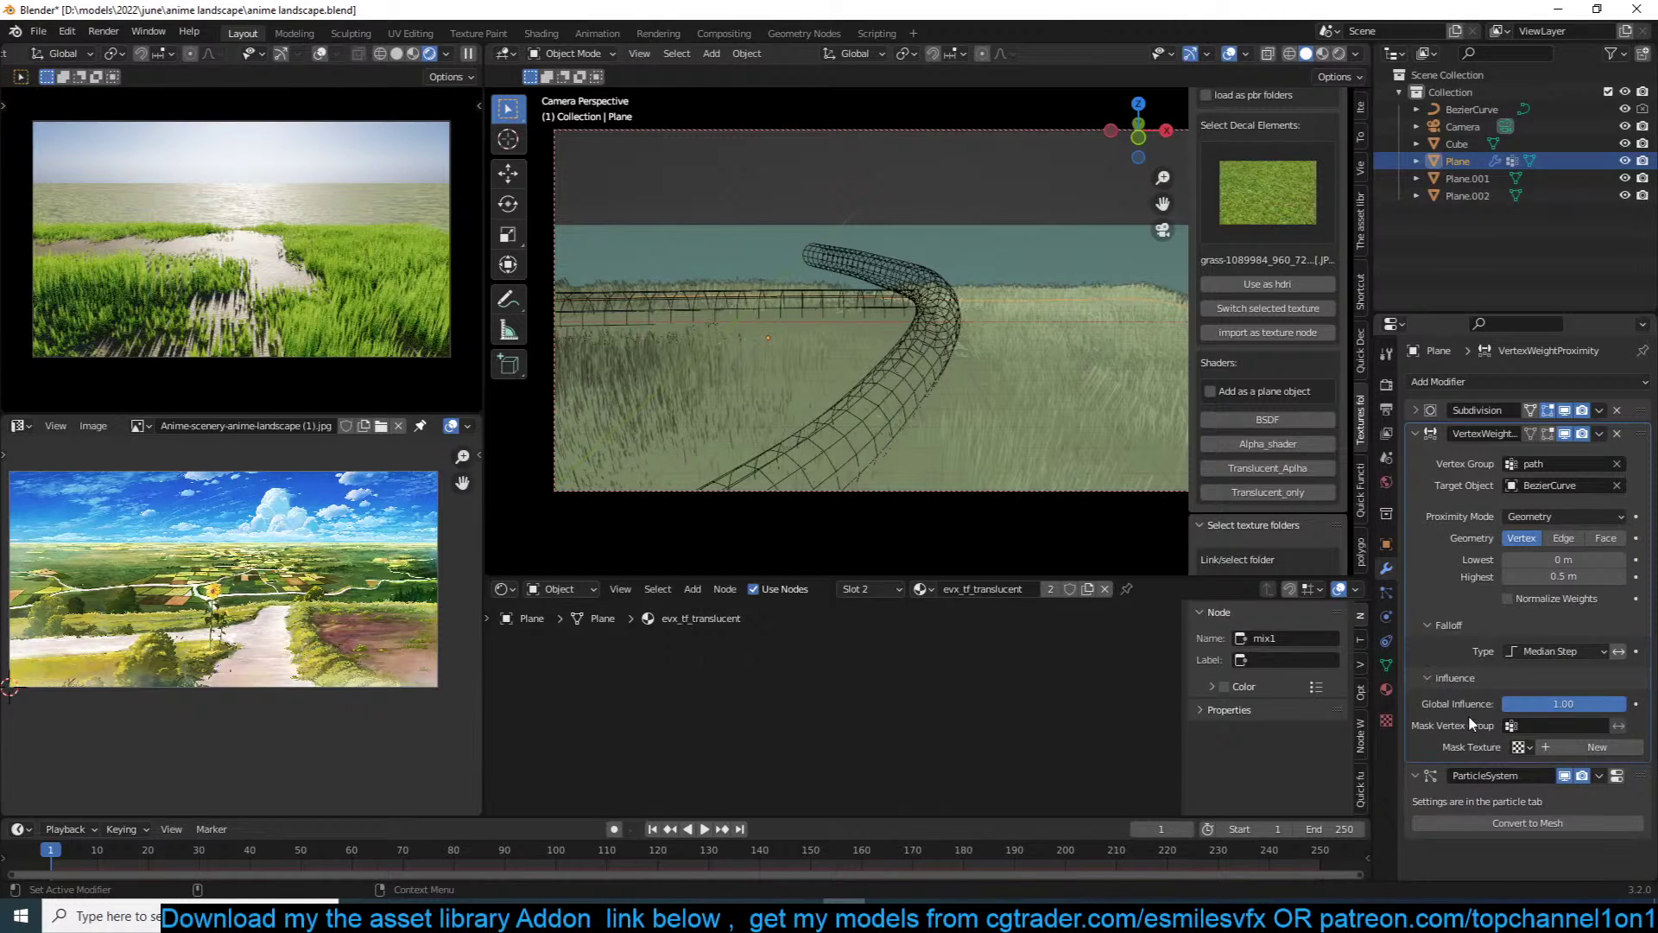
mouse_move(1622, 703)
mouse_down()
mouse_move(1555, 703)
mouse_move(1625, 703)
mouse_up()
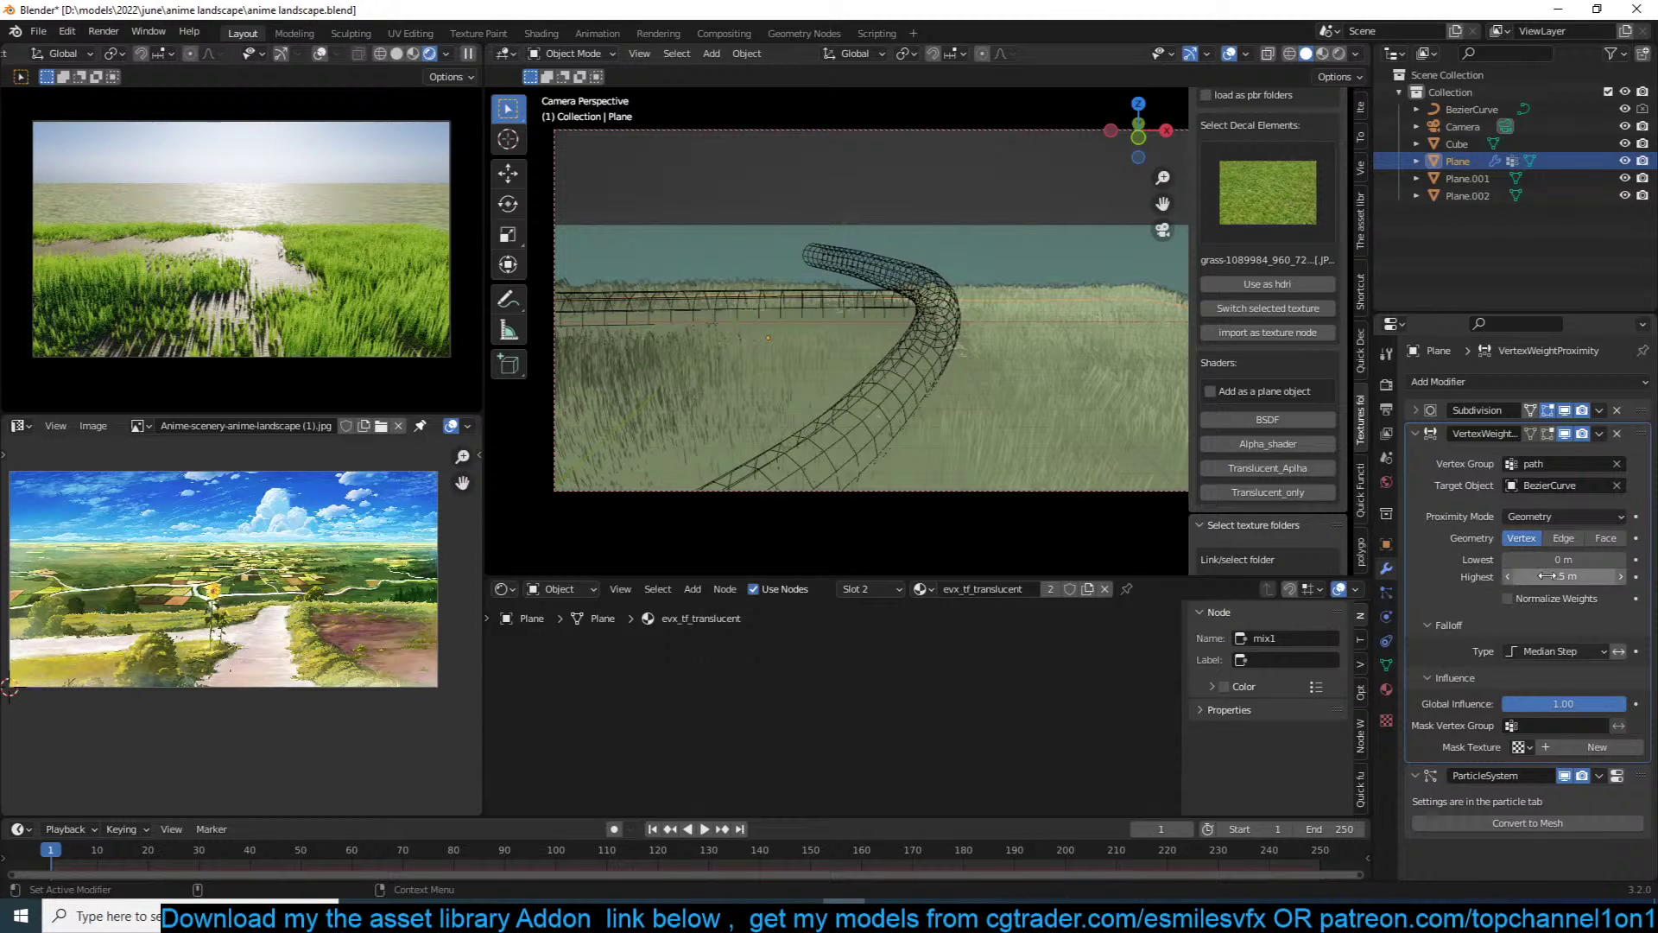
drag(1563, 576, 1606, 576)
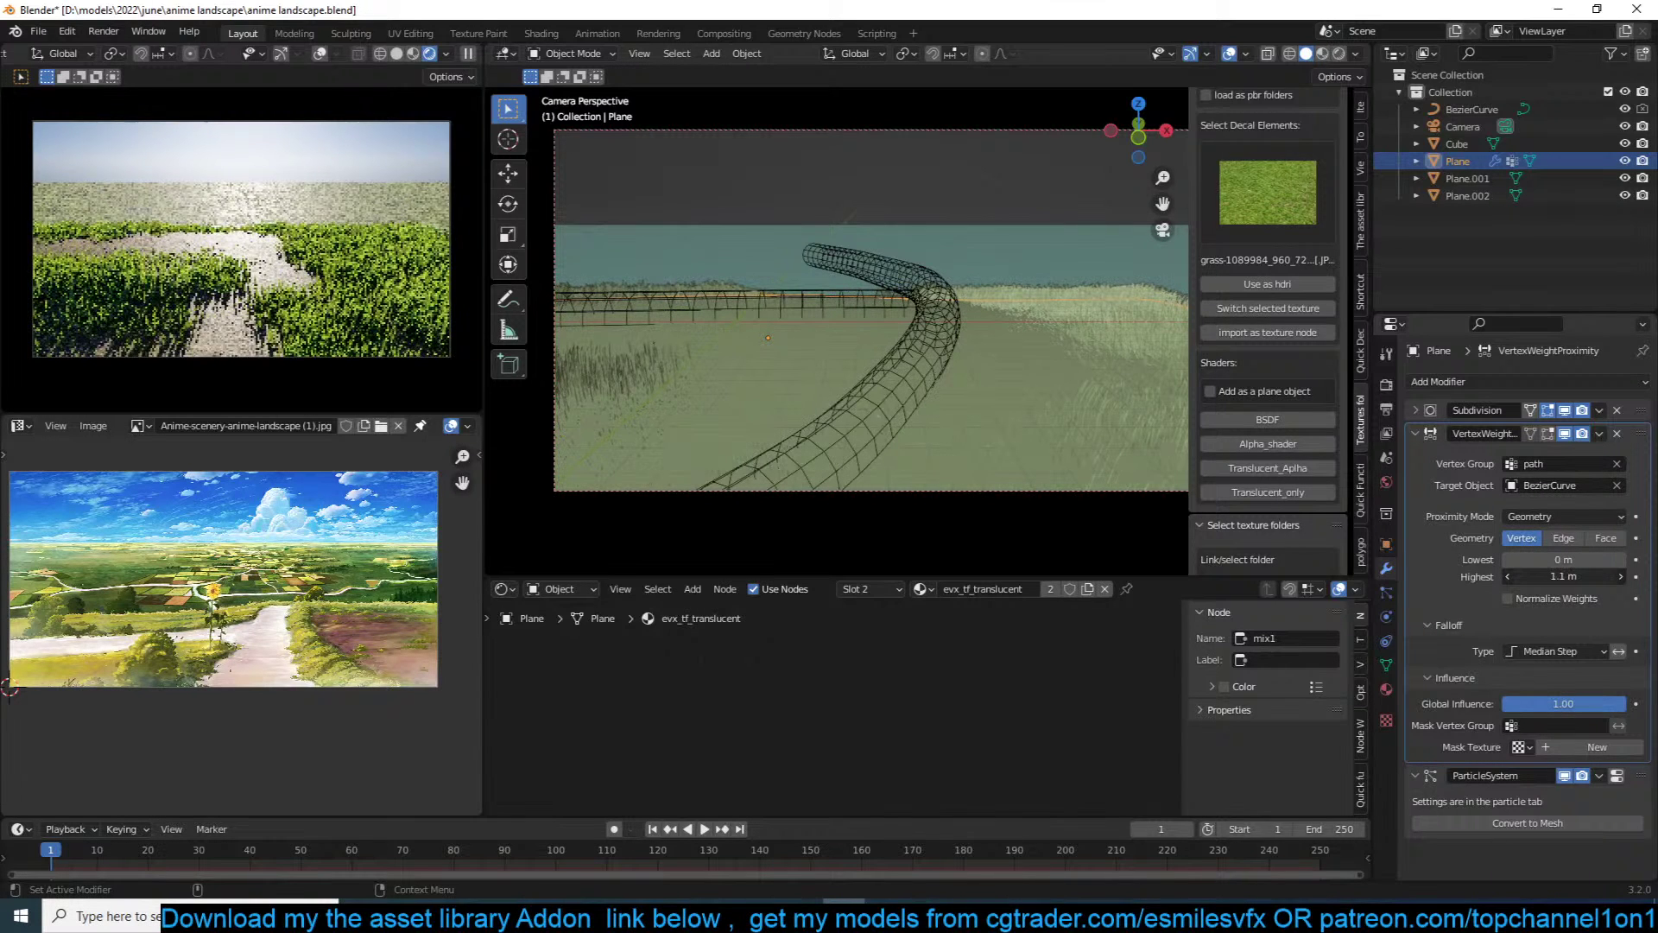
click(1565, 576)
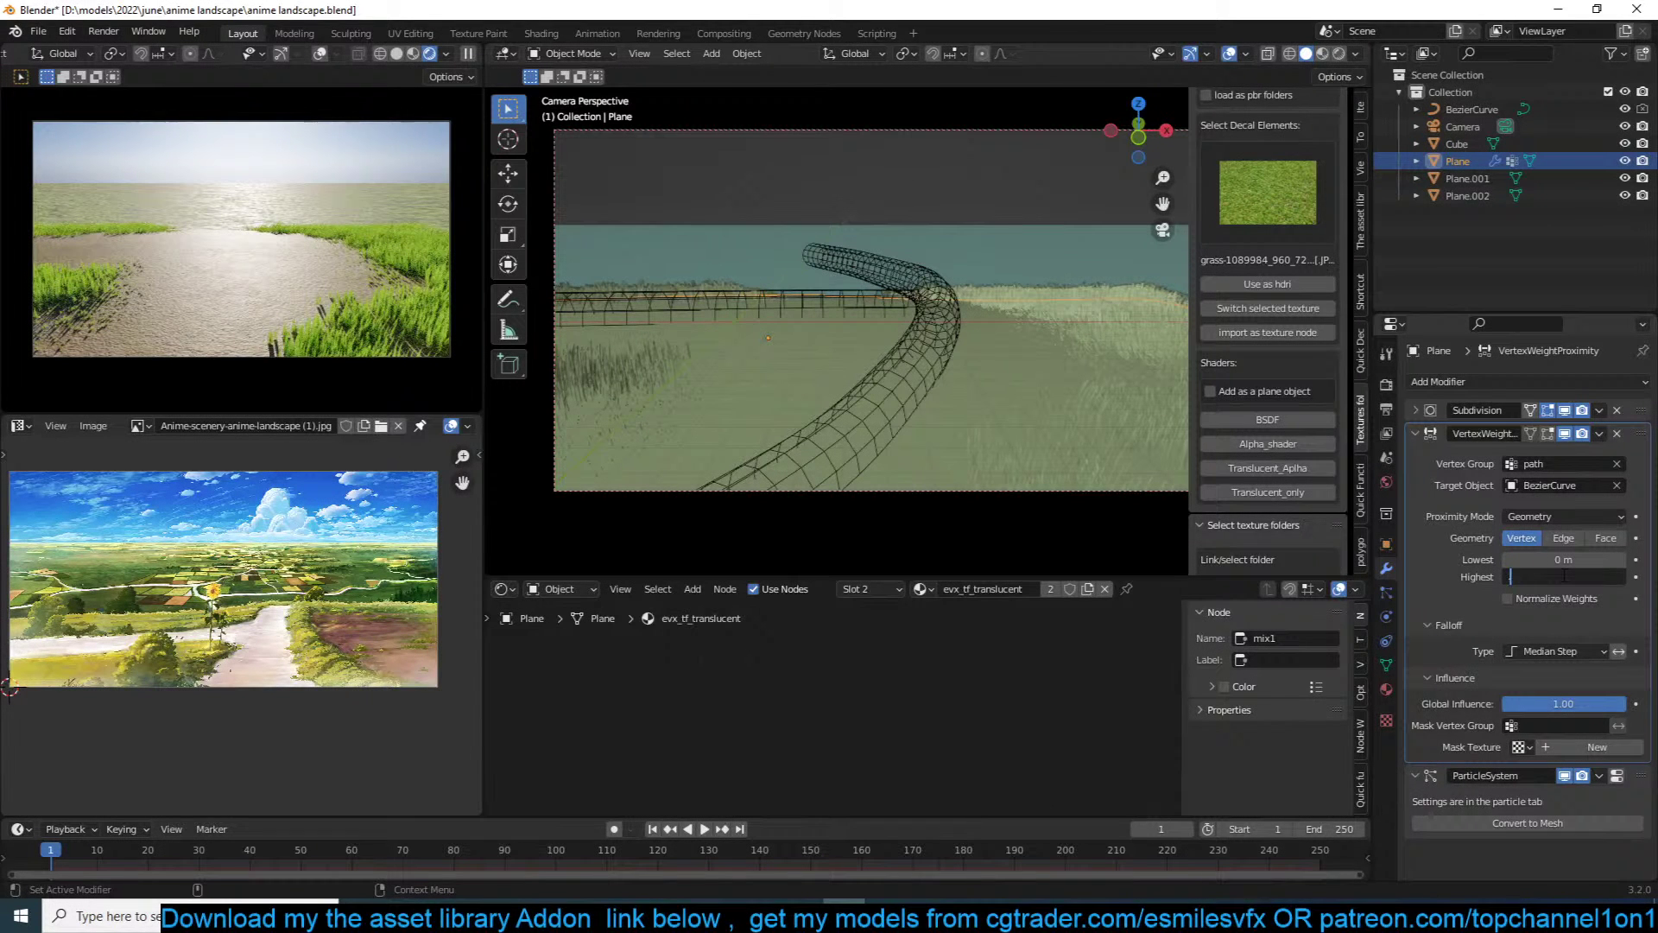
text(.5)
key(Return)
Step: Set the Highest distance of the grass plane's Vertex Weight Proximity modifier to 0.8 m
click(1565, 576)
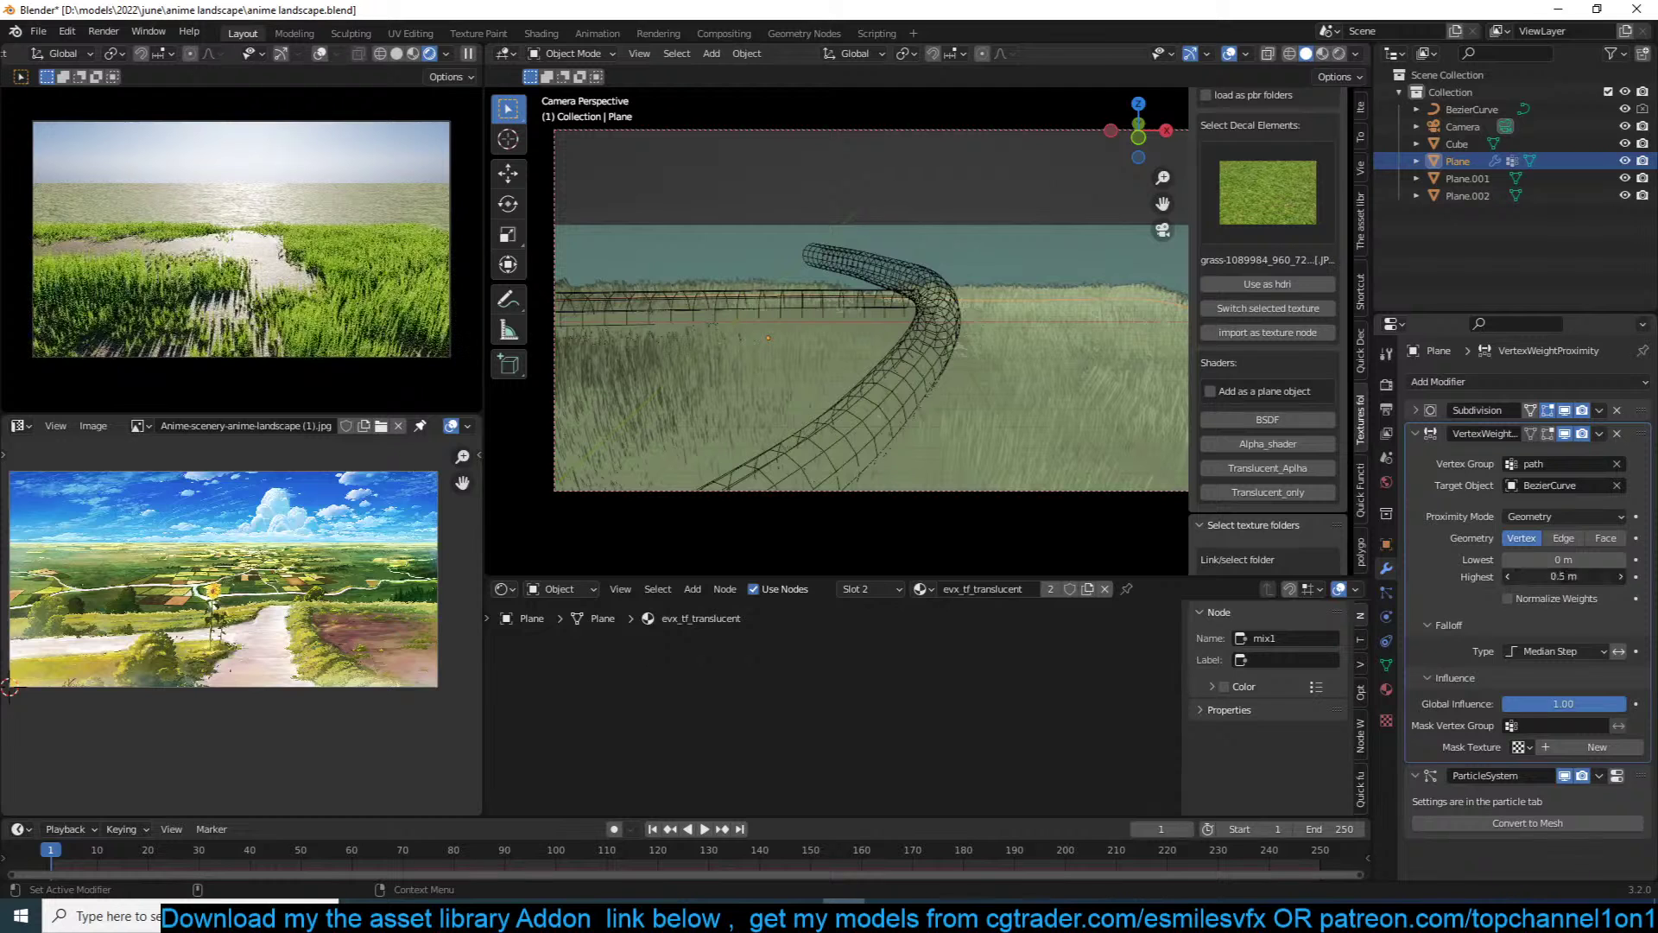
key(BackSpace)
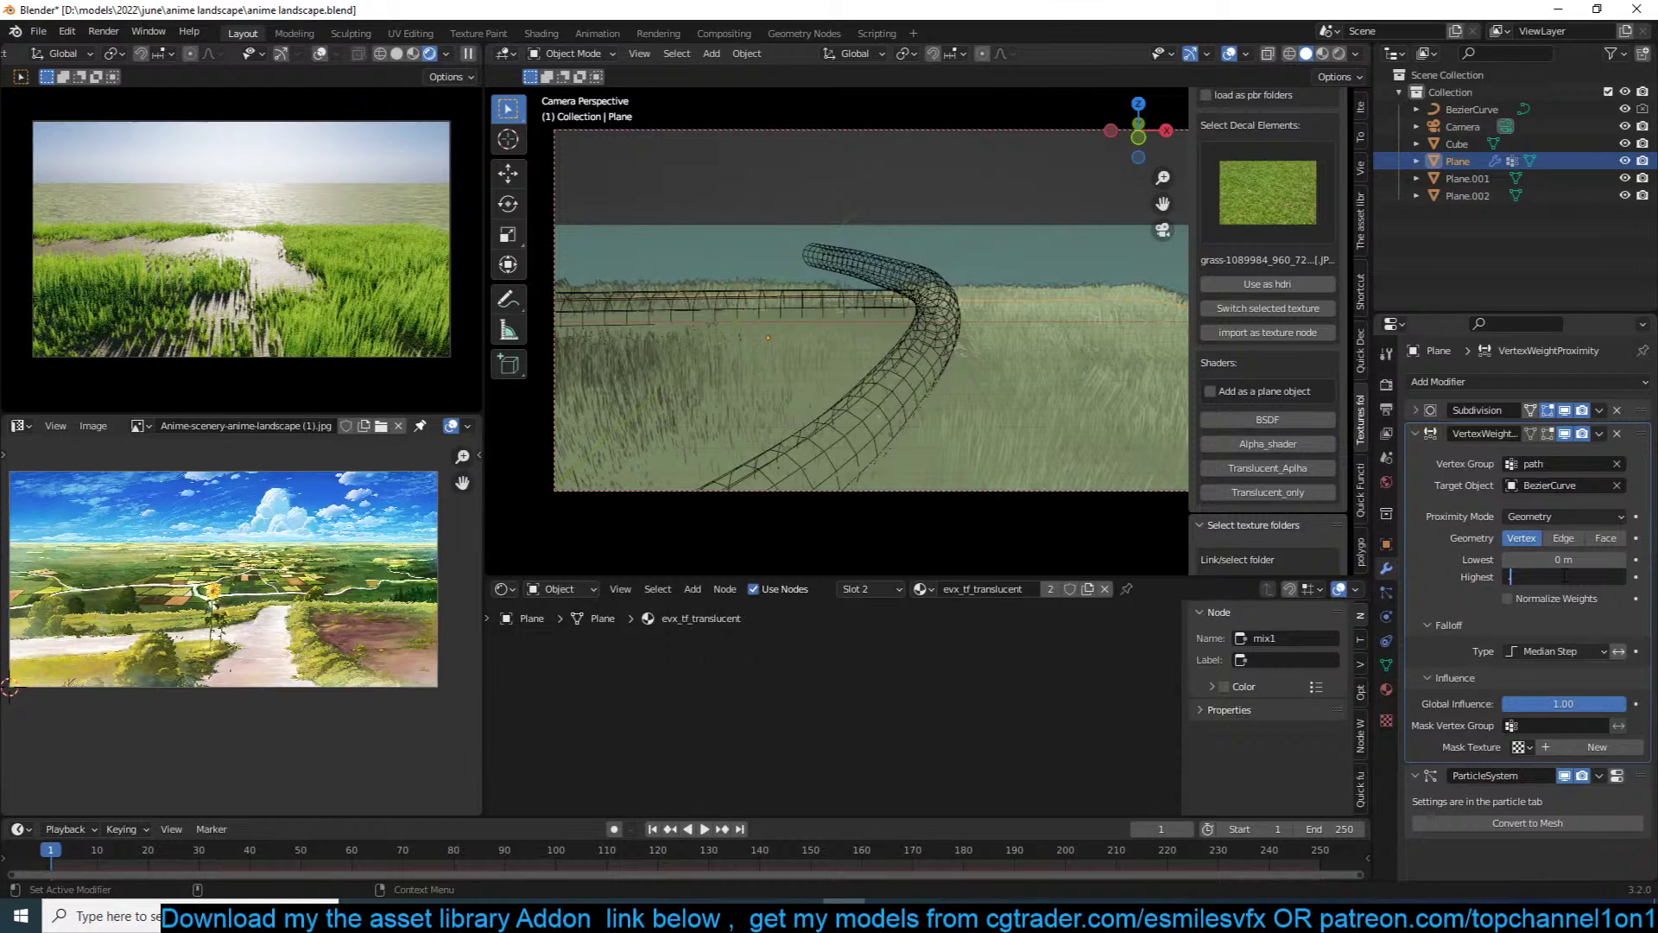
text(.8)
key(Return)
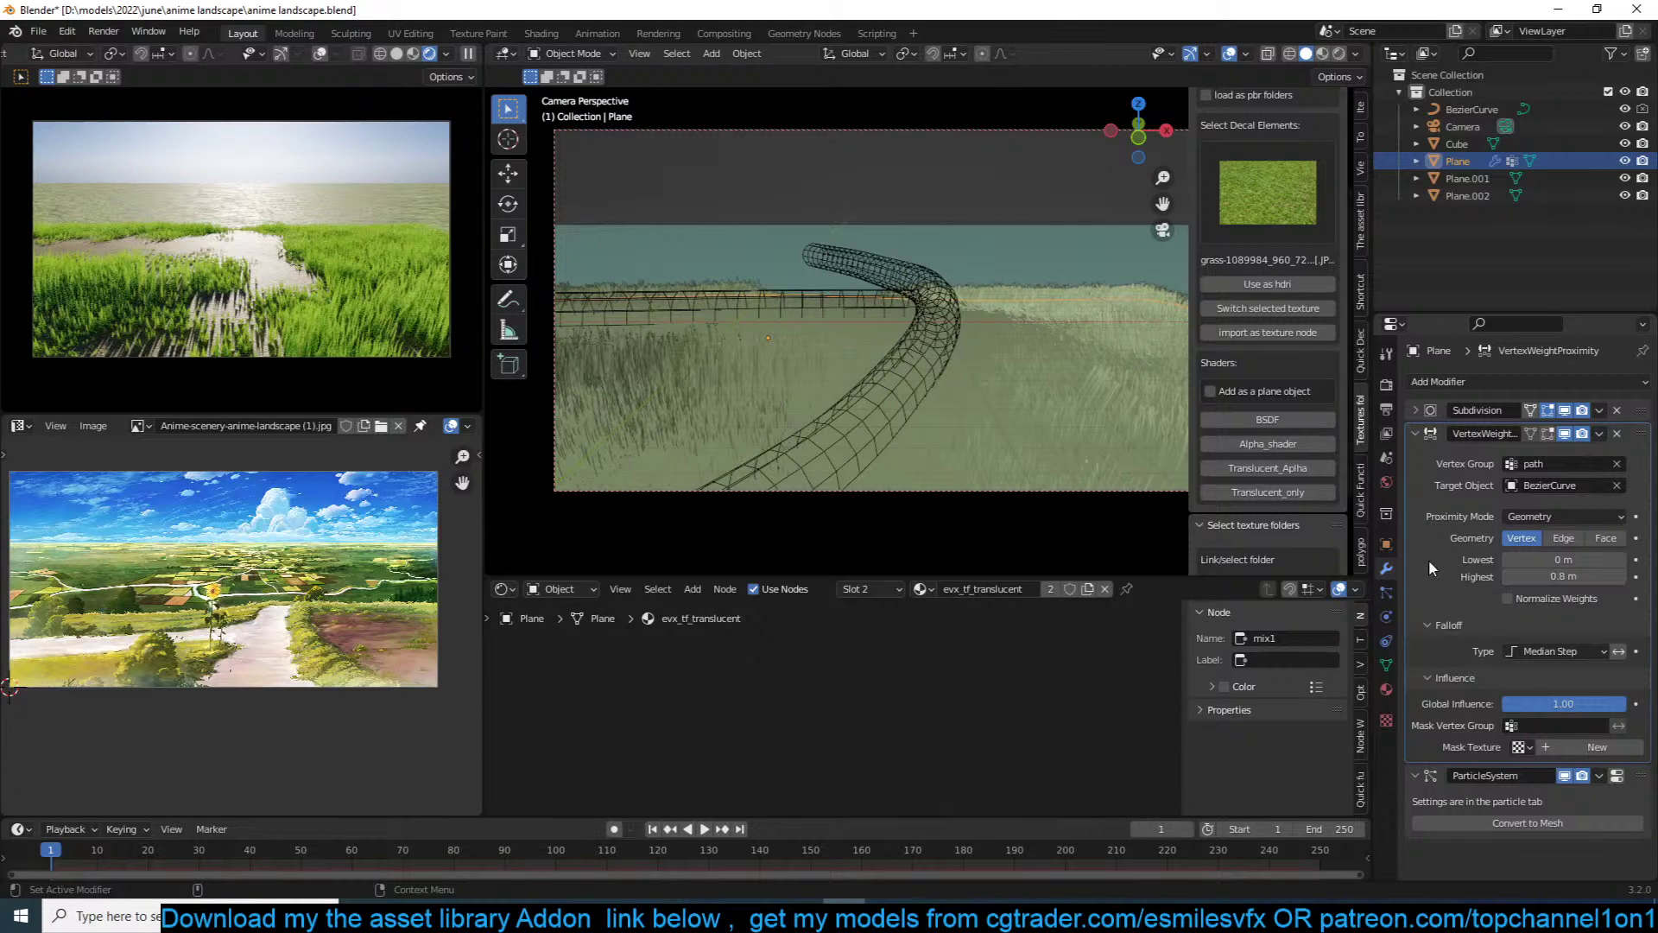
Step: Set the Radius of the grass particle system's simple children to 0.5 m
click(1387, 593)
scroll(1534, 799, down, 10)
scroll(1532, 794, down, 1)
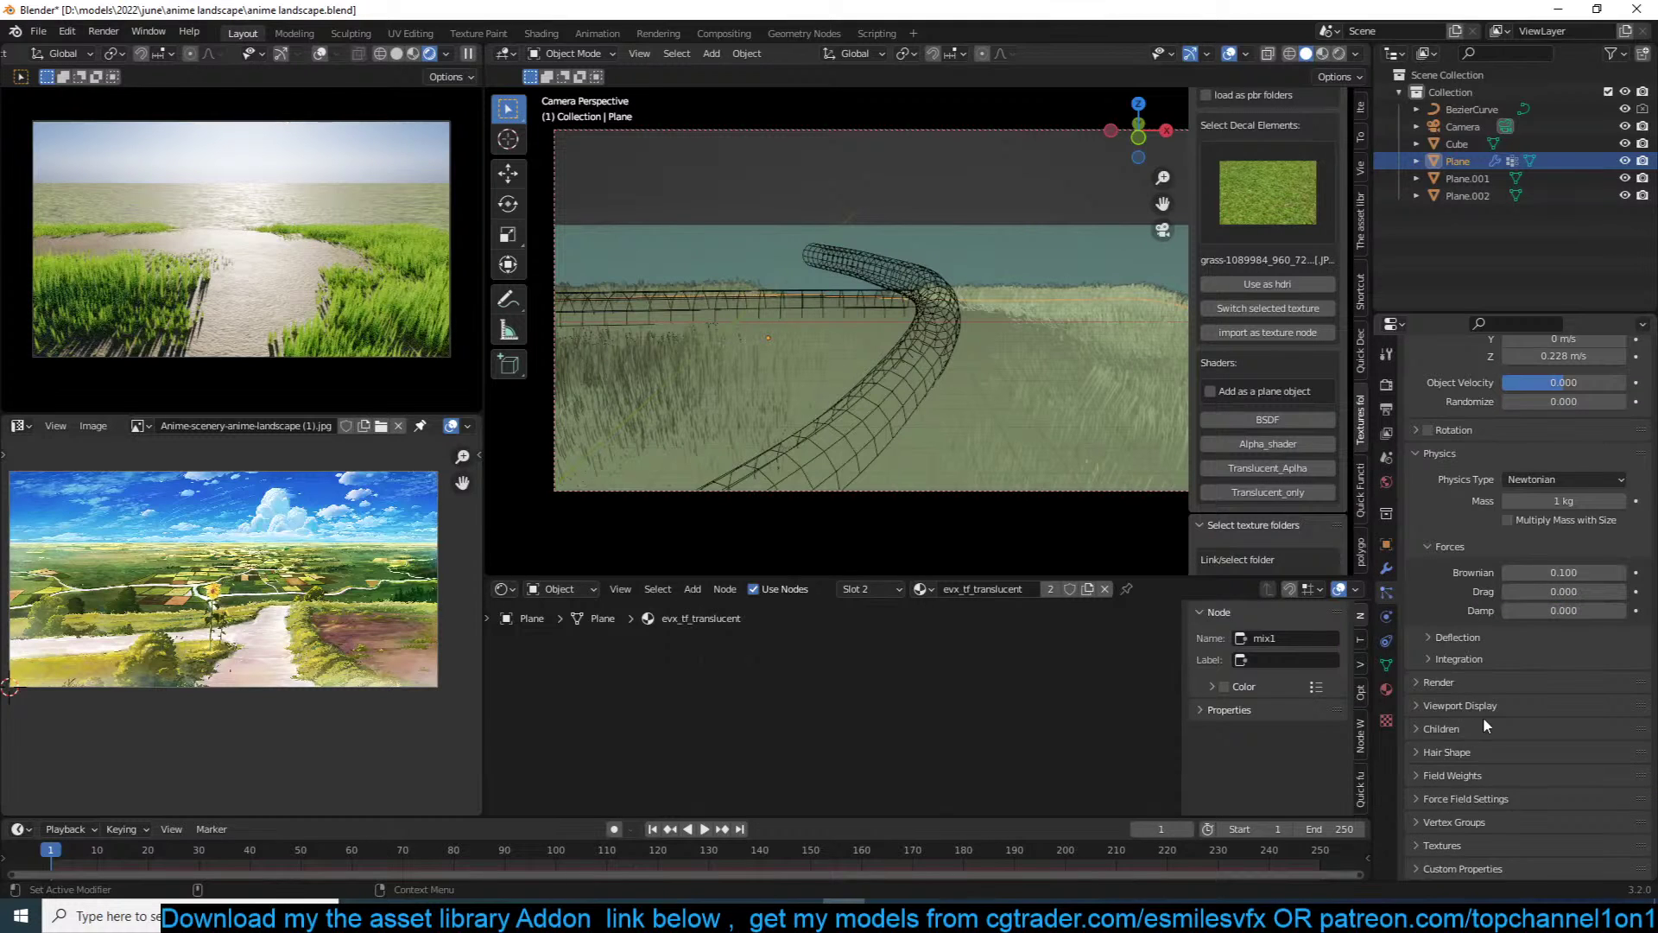
click(1482, 728)
scroll(1579, 794, down, 3)
scroll(1560, 824, down, 3)
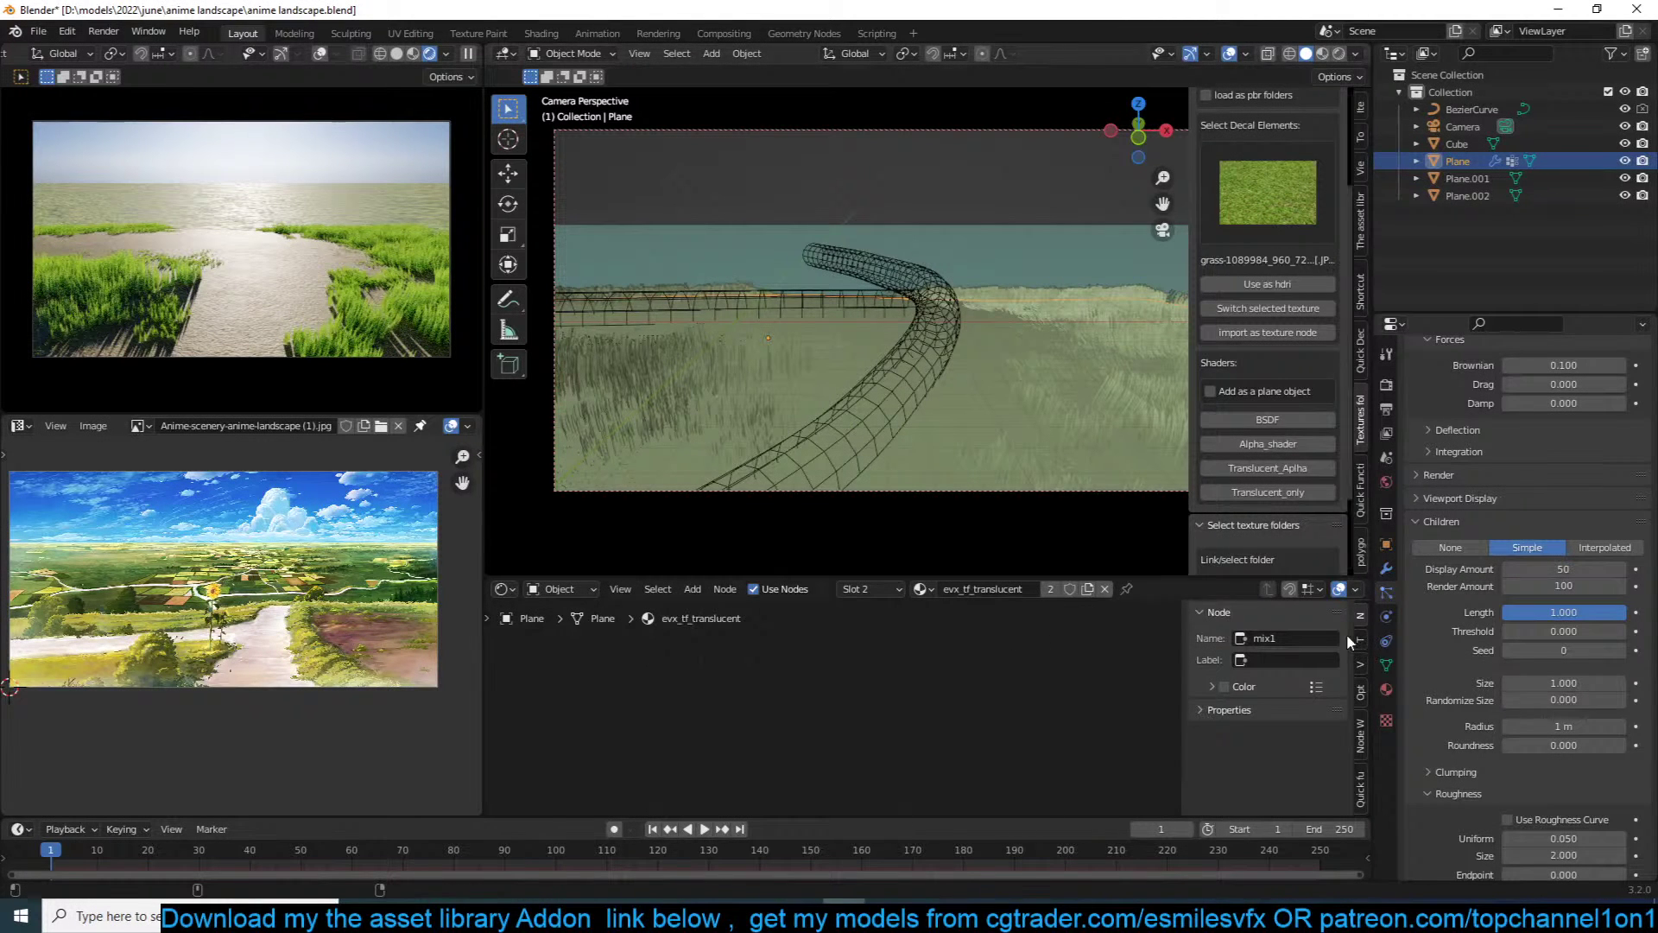
click(1573, 720)
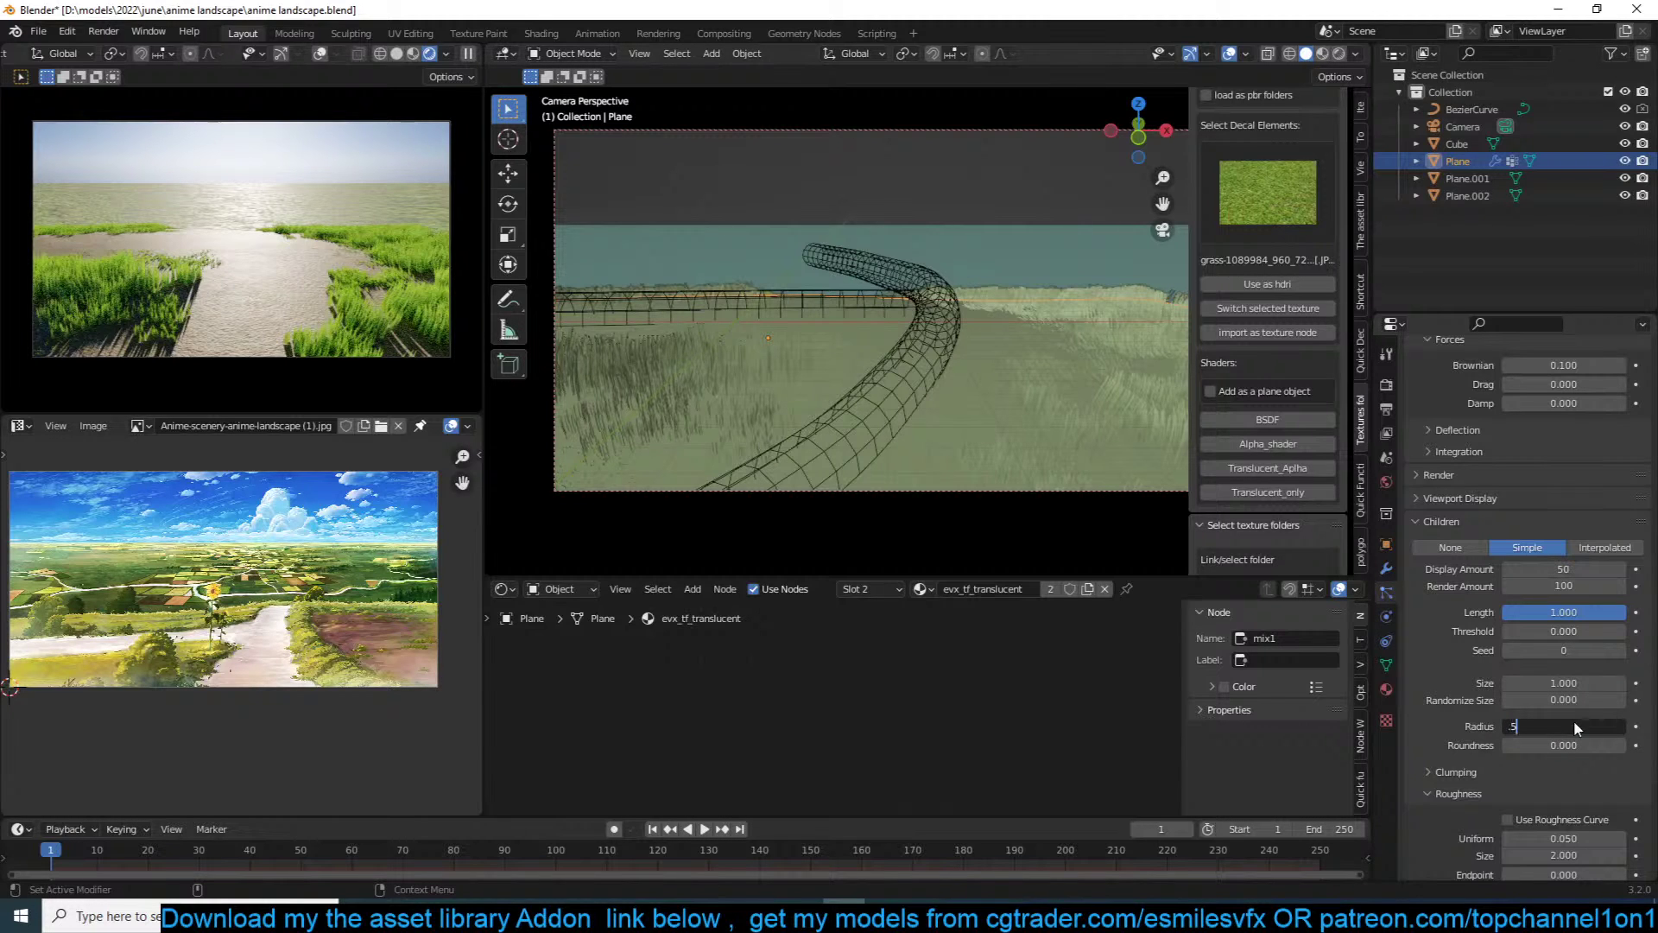
text(.5)
key(Return)
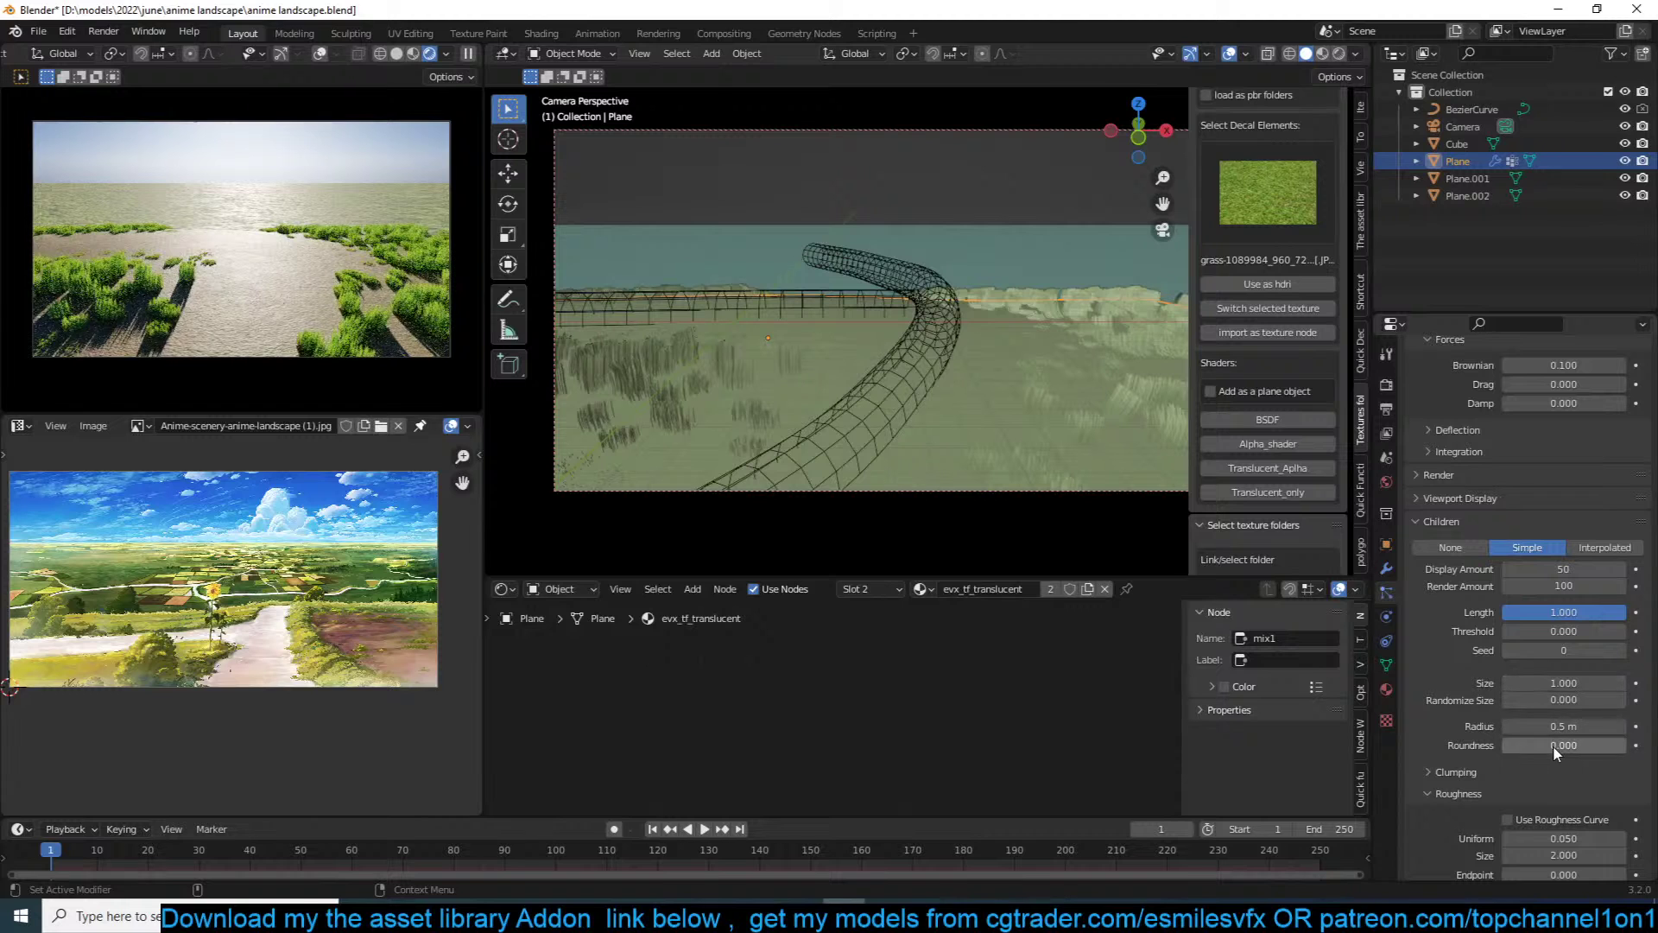
Step: Set the Radius of the grass particle children back to 1 m and save the file
click(1554, 725)
text(1)
key(Return)
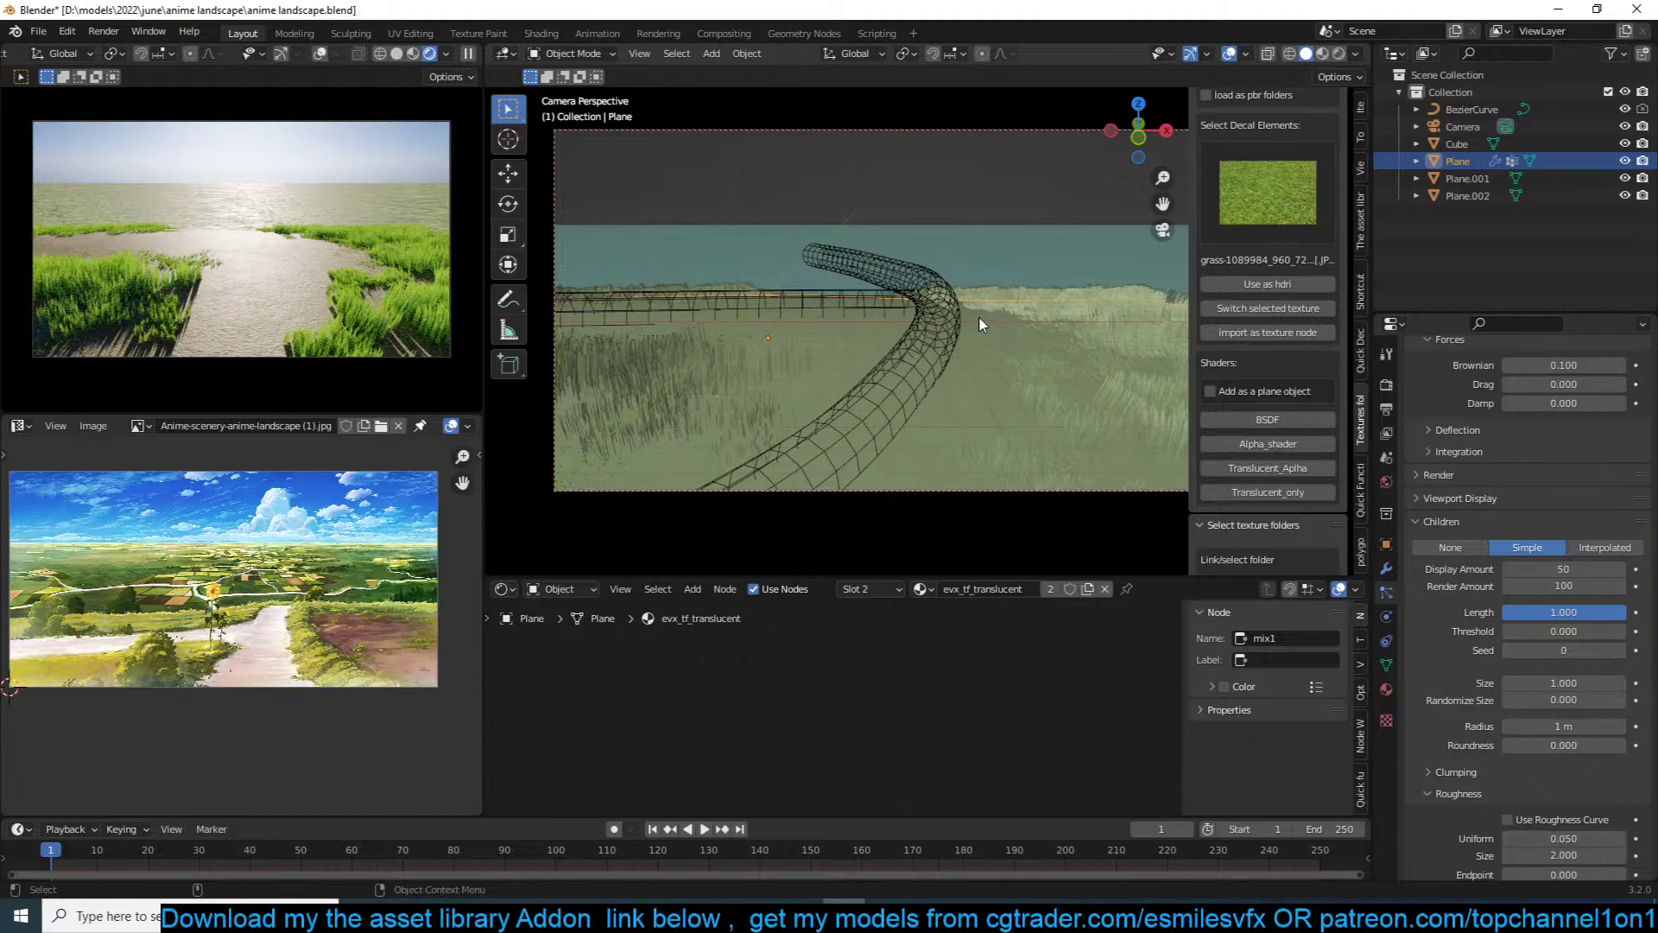
key(ctrl+s)
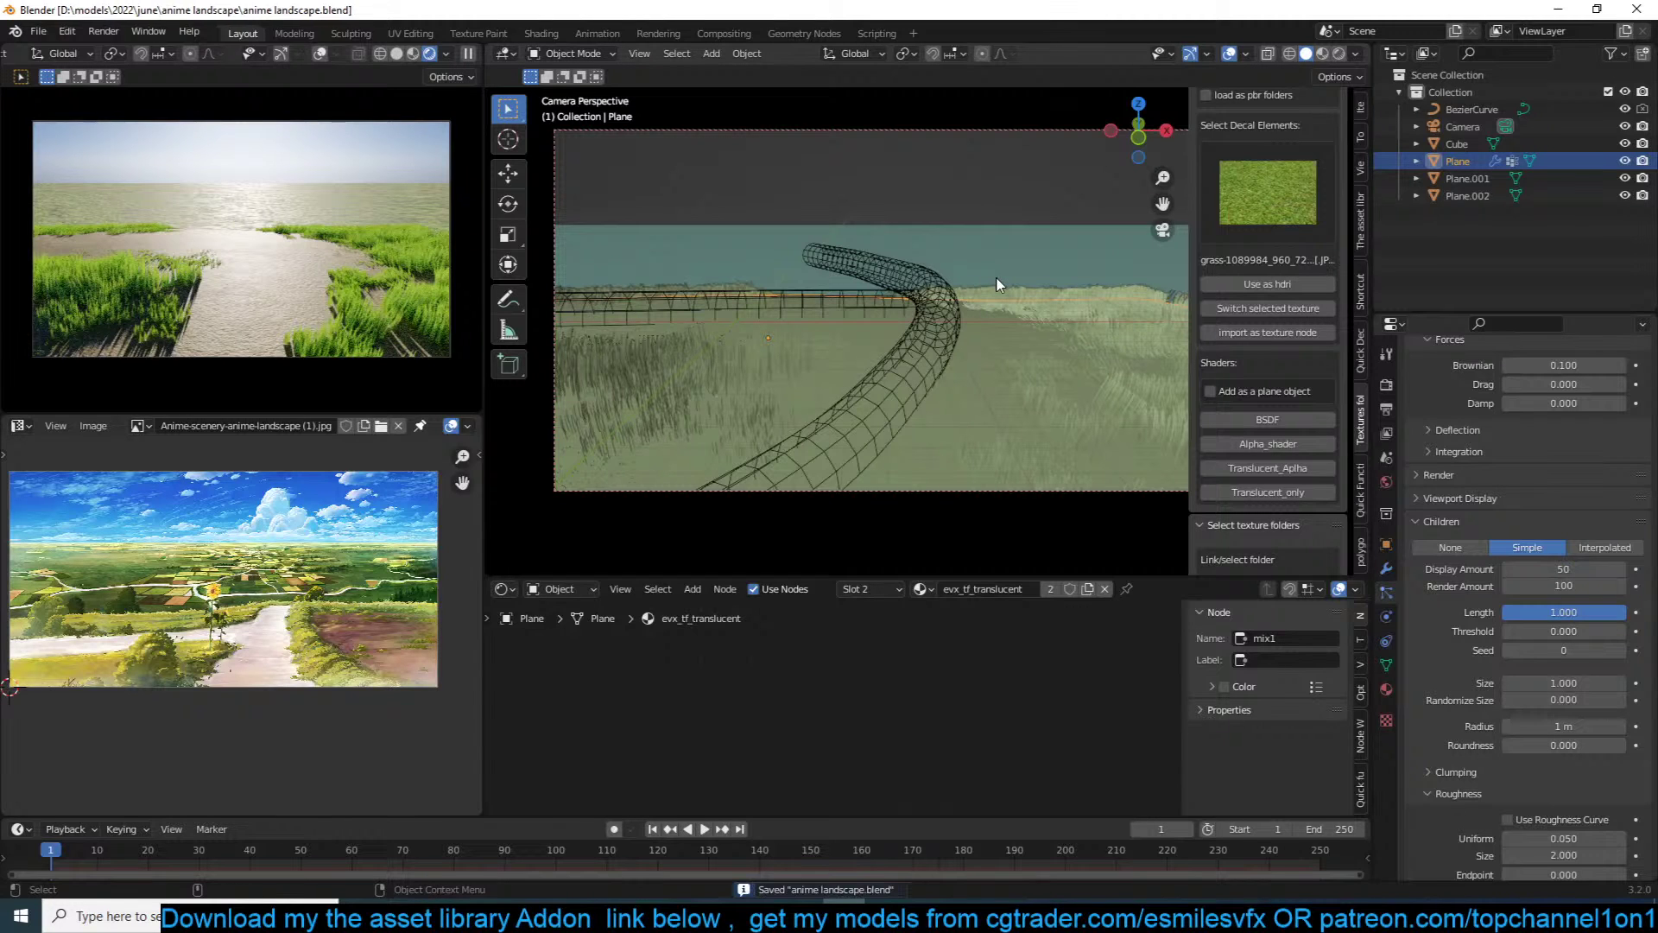
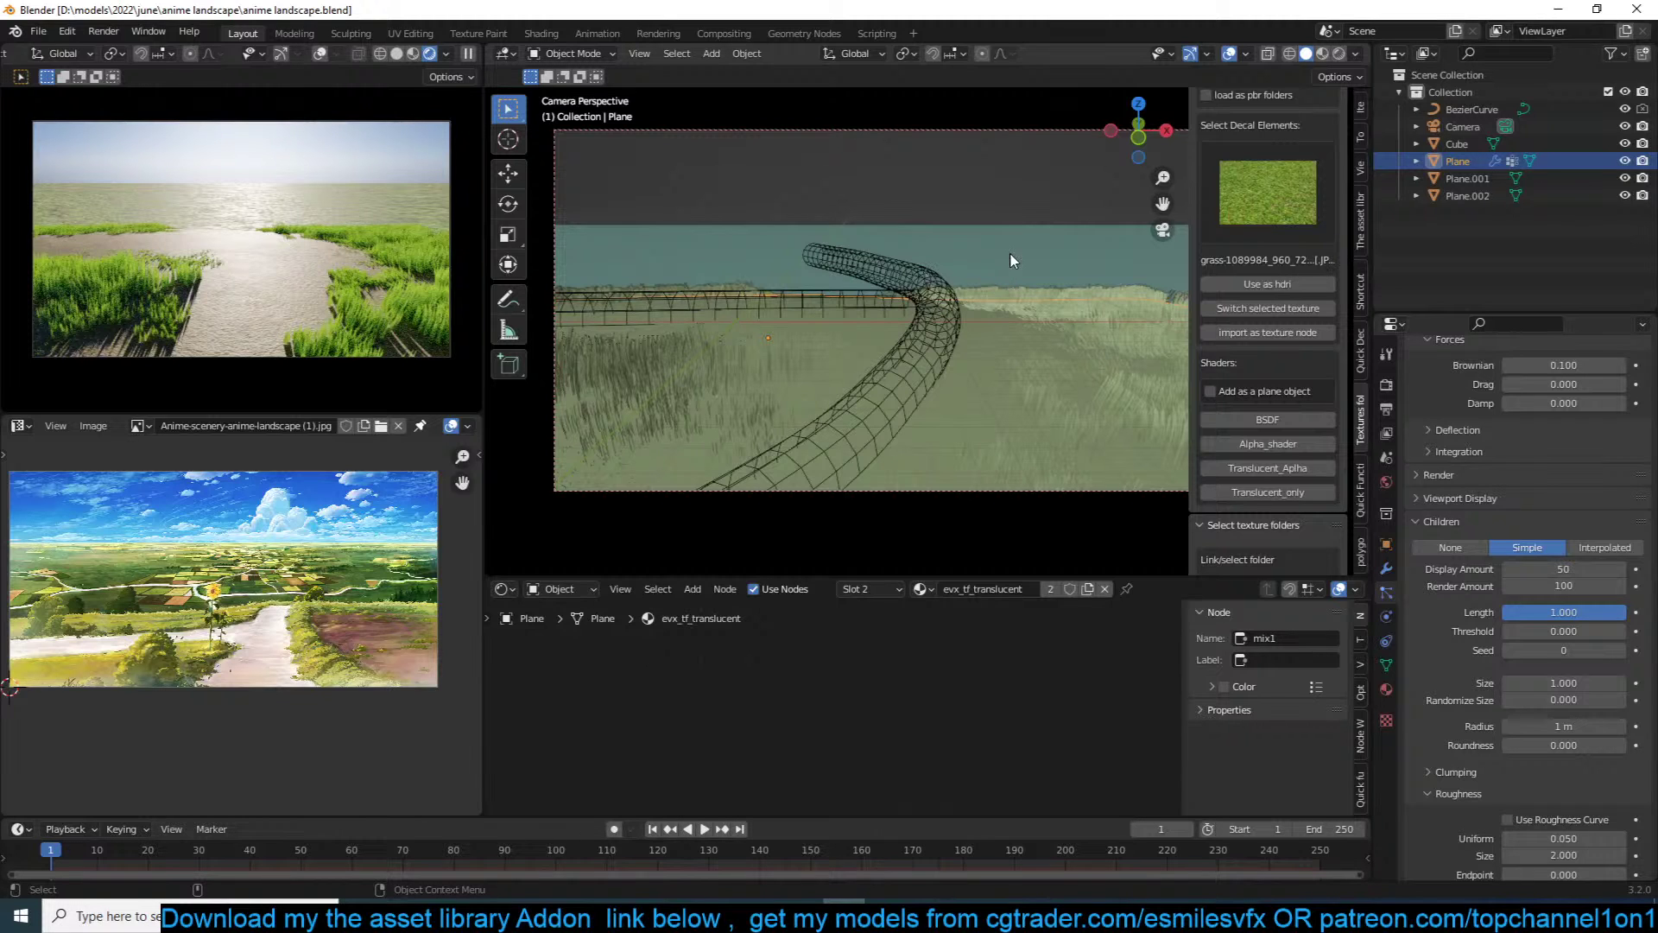
Step: Edit the path curve and lower two of its control points along Z closer to the ground
click(908, 285)
middle_drag(925, 259, 759, 289)
key(Tab)
middle_drag(1102, 302, 1097, 259)
click(1105, 248)
drag(1112, 203, 1110, 266)
click(977, 272)
drag(979, 203, 978, 218)
key(Tab)
middle_drag(953, 272, 953, 346)
click(1043, 325)
click(953, 346)
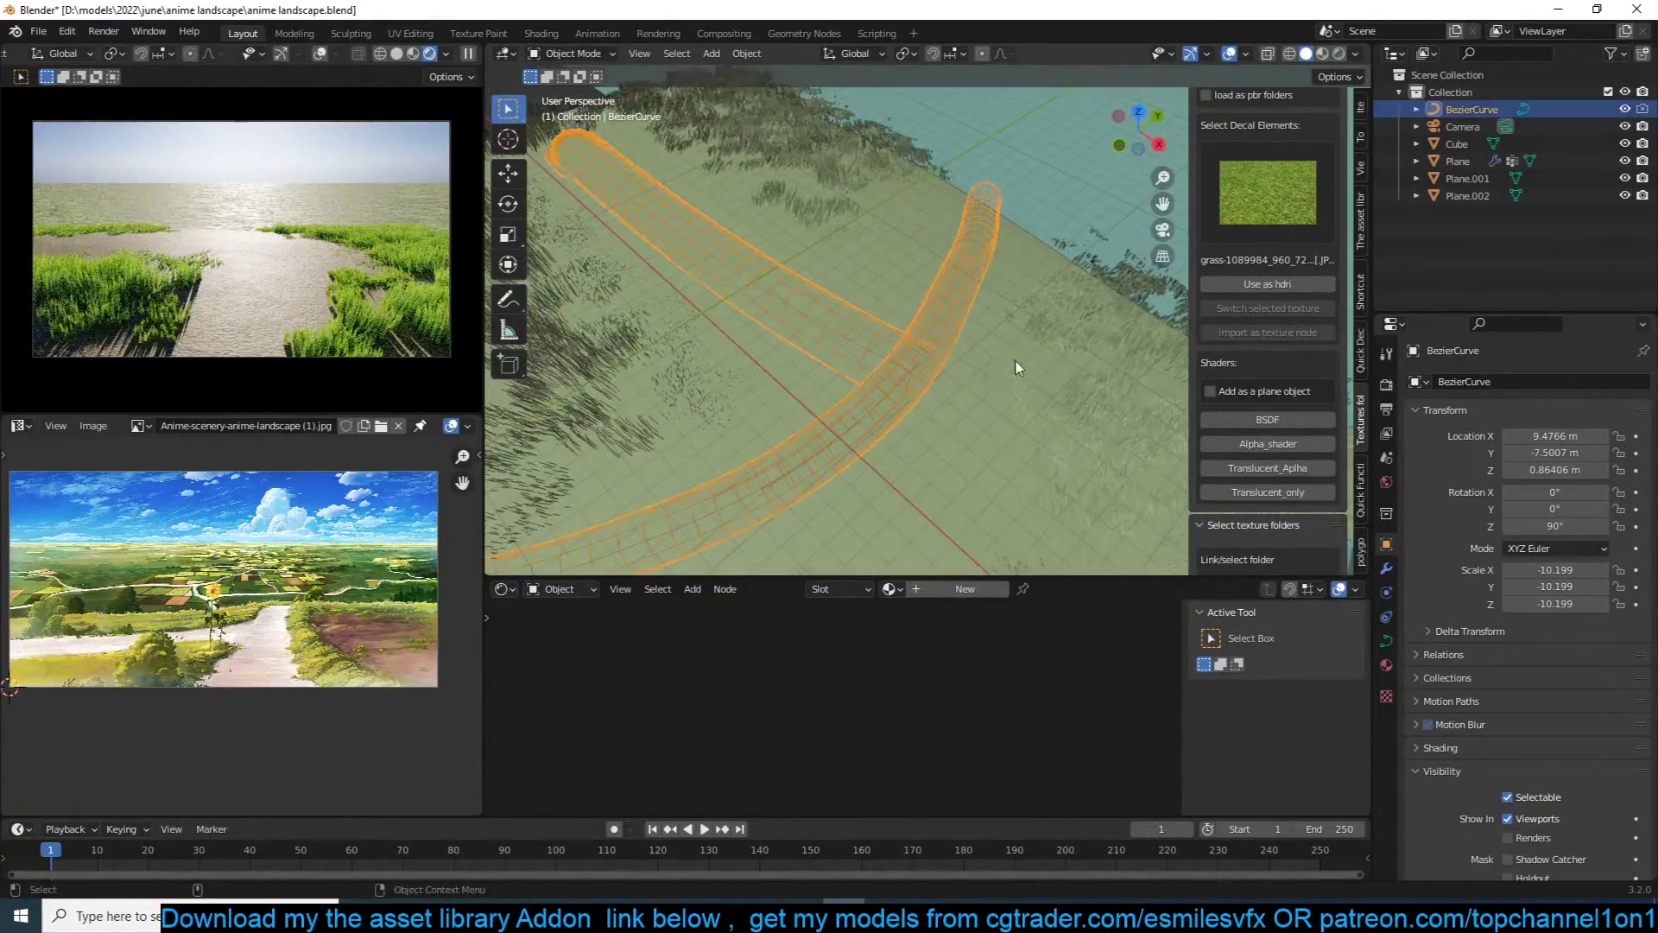
click(1387, 592)
click(1387, 640)
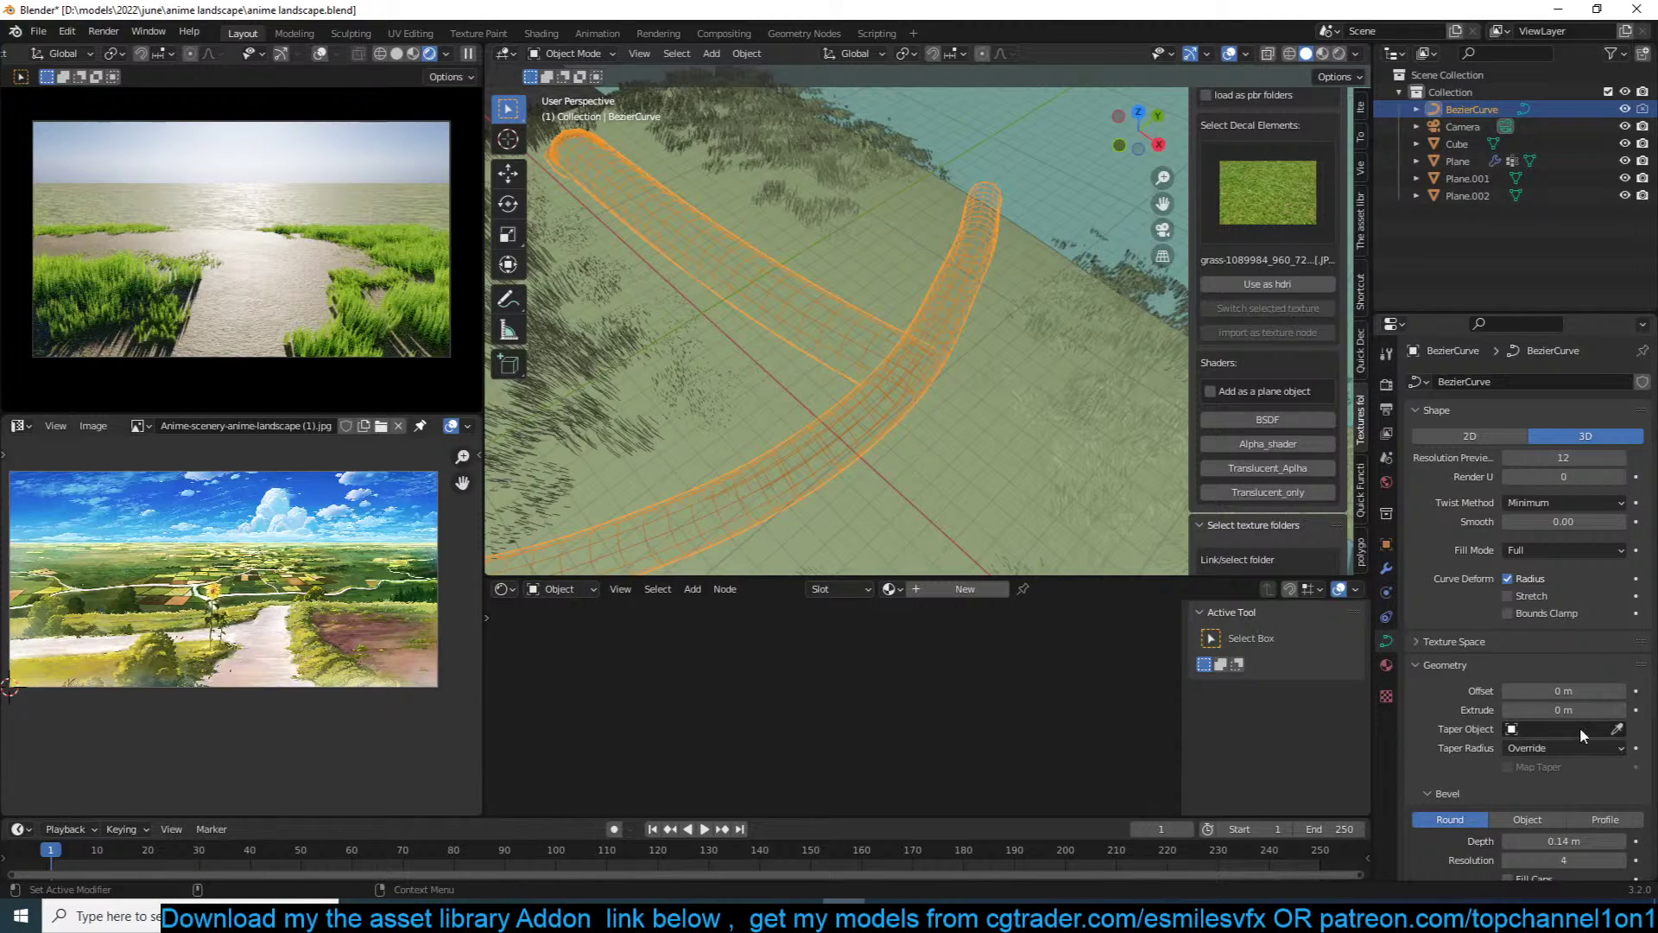
scroll(1563, 691, down, 2)
Step: Set the Highest distance of the grass plane's Vertex Weight Proximity modifier to 0.62 m and save the file
click(1387, 569)
click(1085, 426)
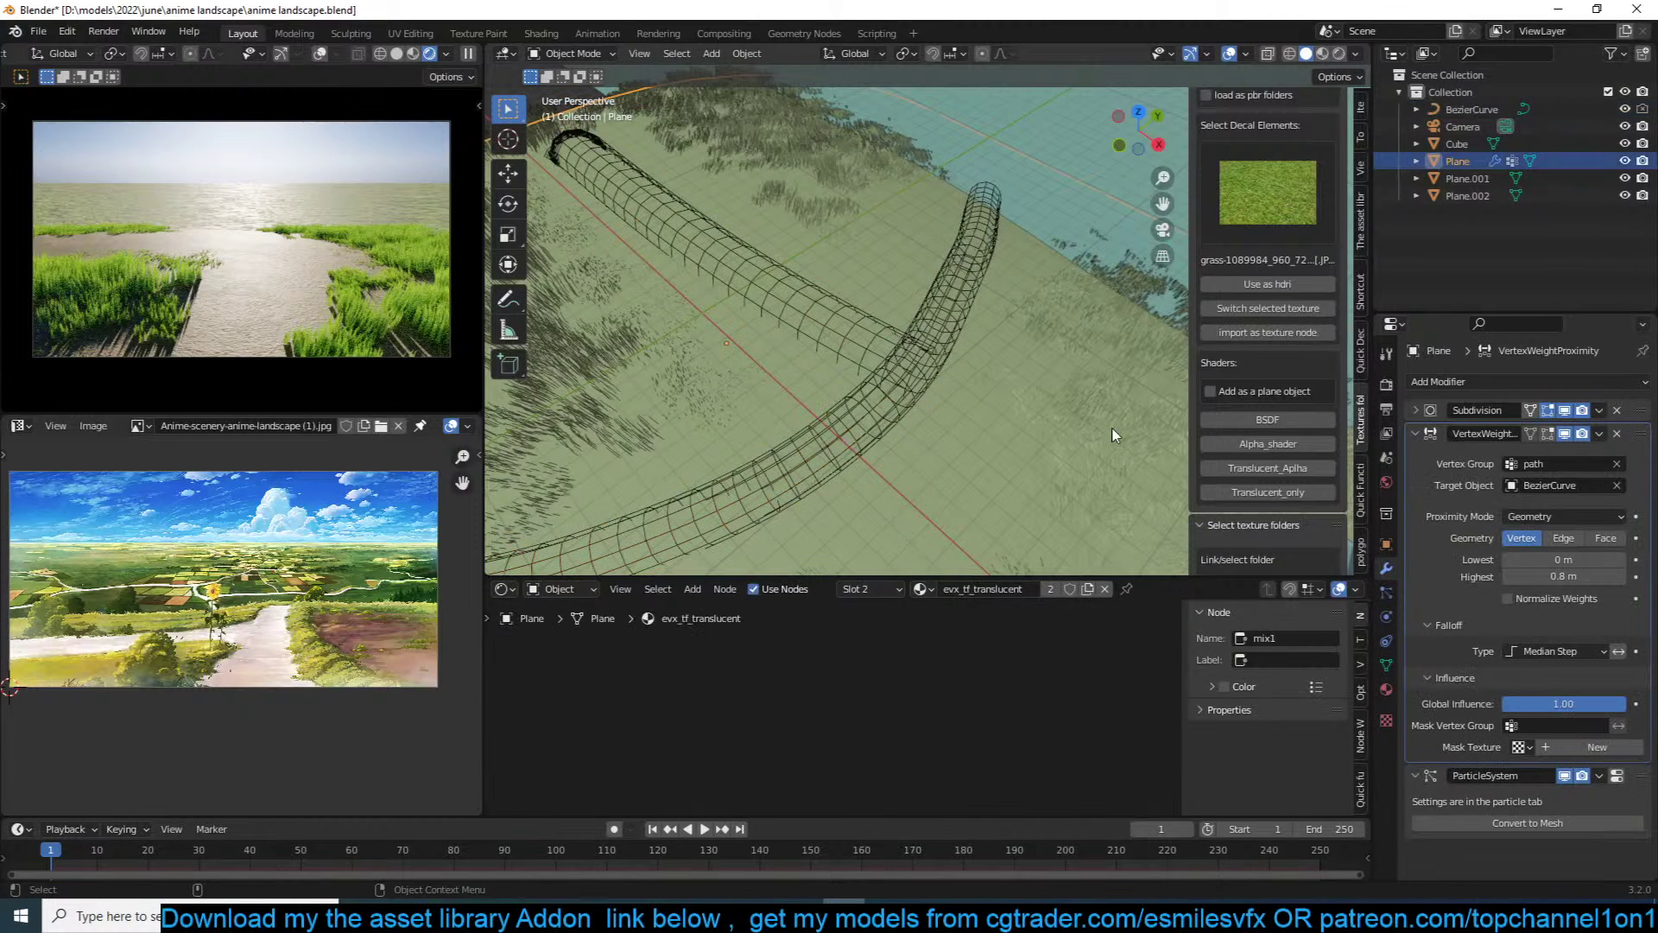
mouse_move(1563, 576)
mouse_down()
mouse_move(1533, 576)
mouse_move(1557, 576)
mouse_up()
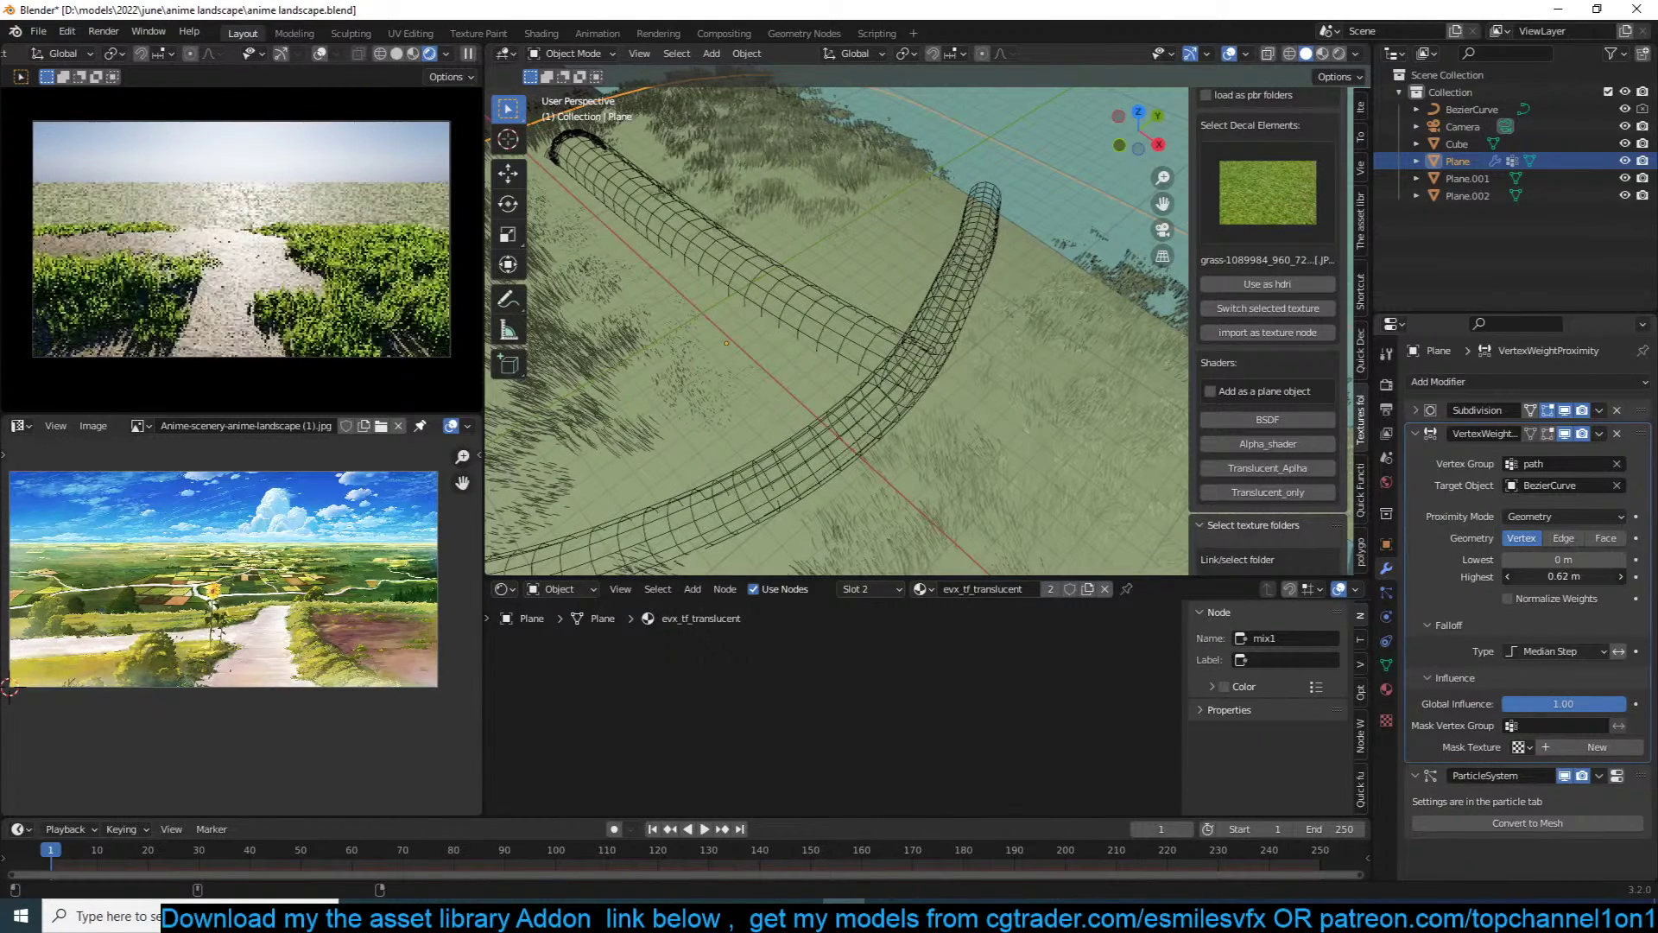
scroll(991, 402, down, 1)
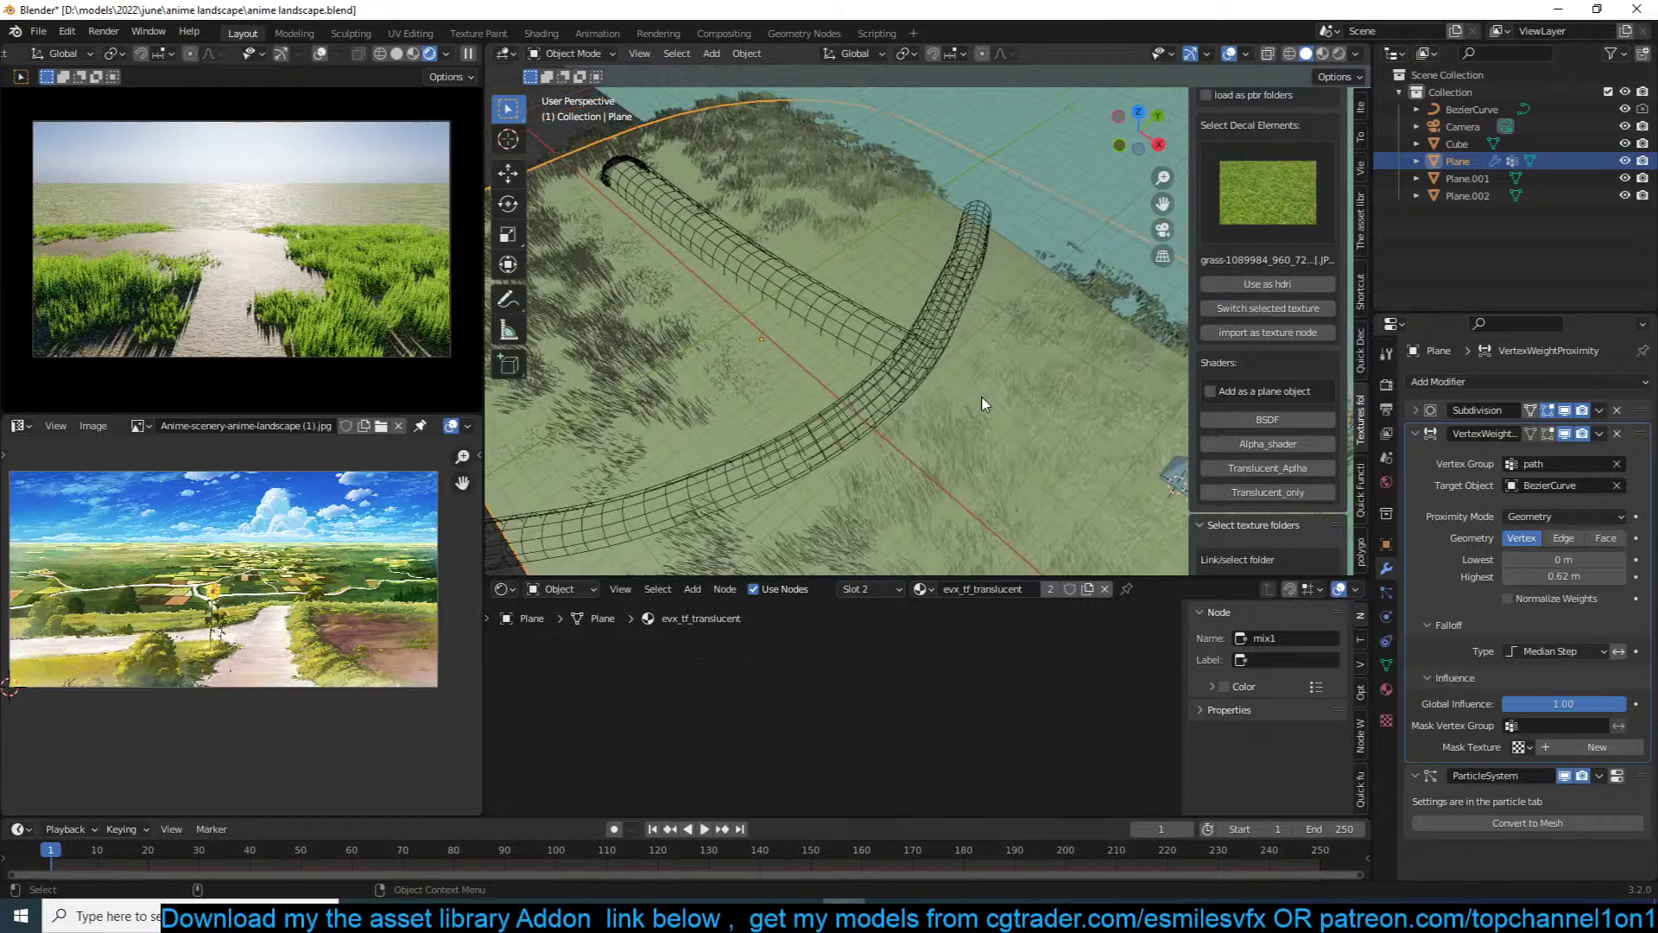
middle_drag(991, 402, 1000, 393)
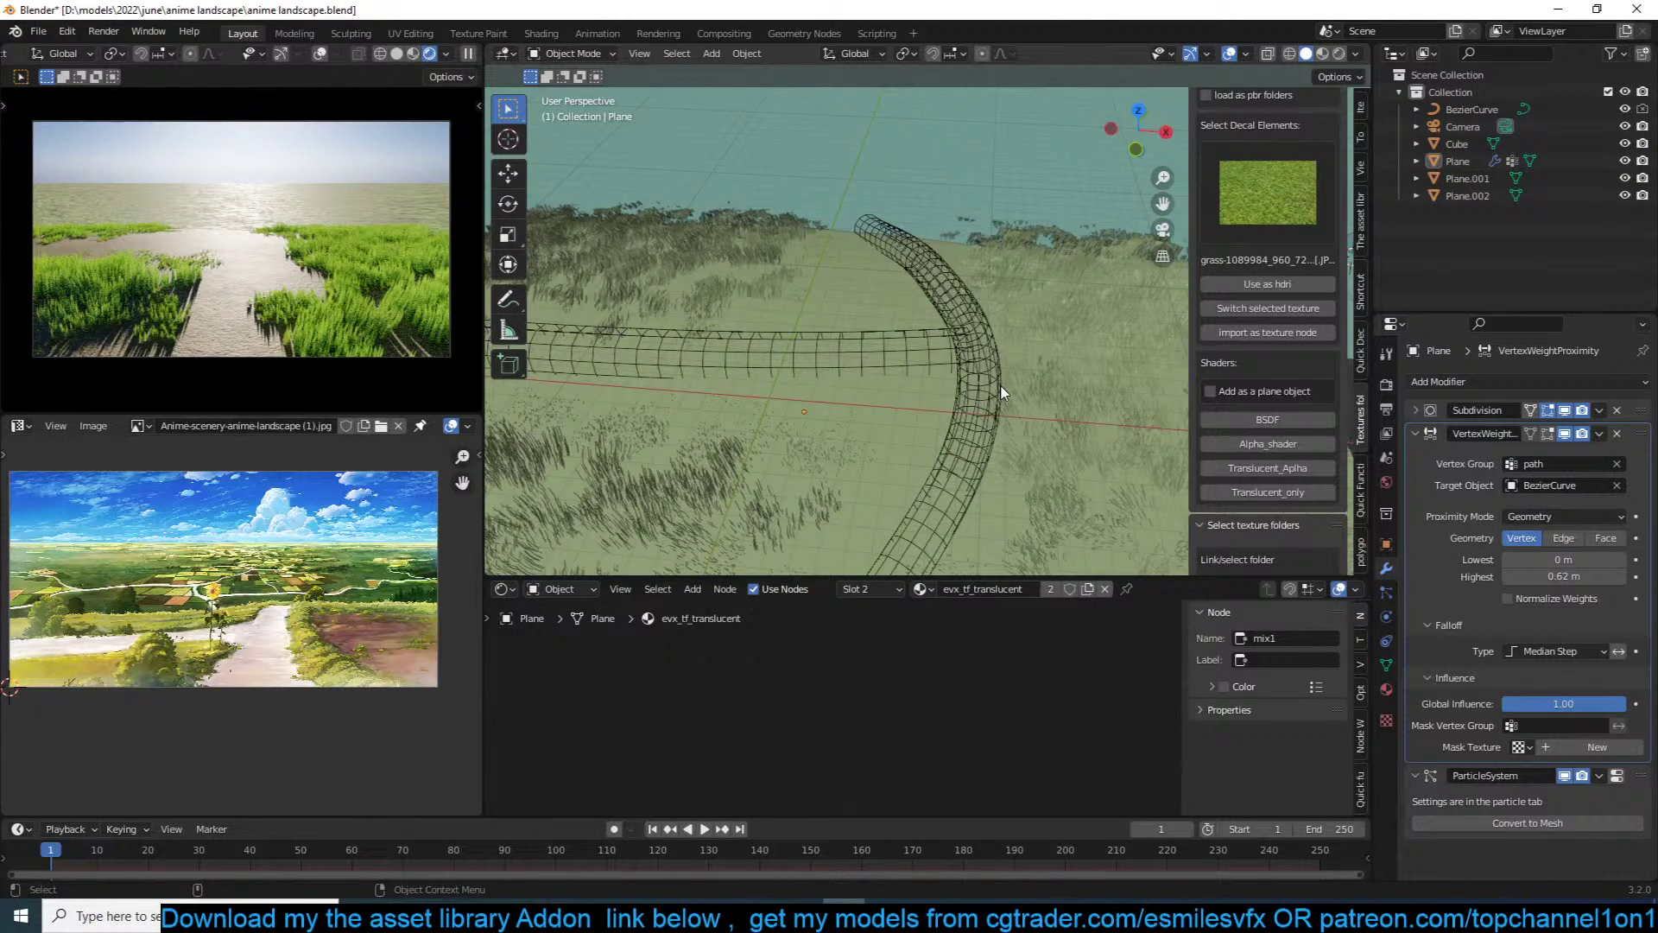
key(ctrl+s)
Step: Edit the path curve and lower the selected control point along Z by about 0.29 m
middle_drag(992, 386, 800, 222)
click(808, 227)
key(Tab)
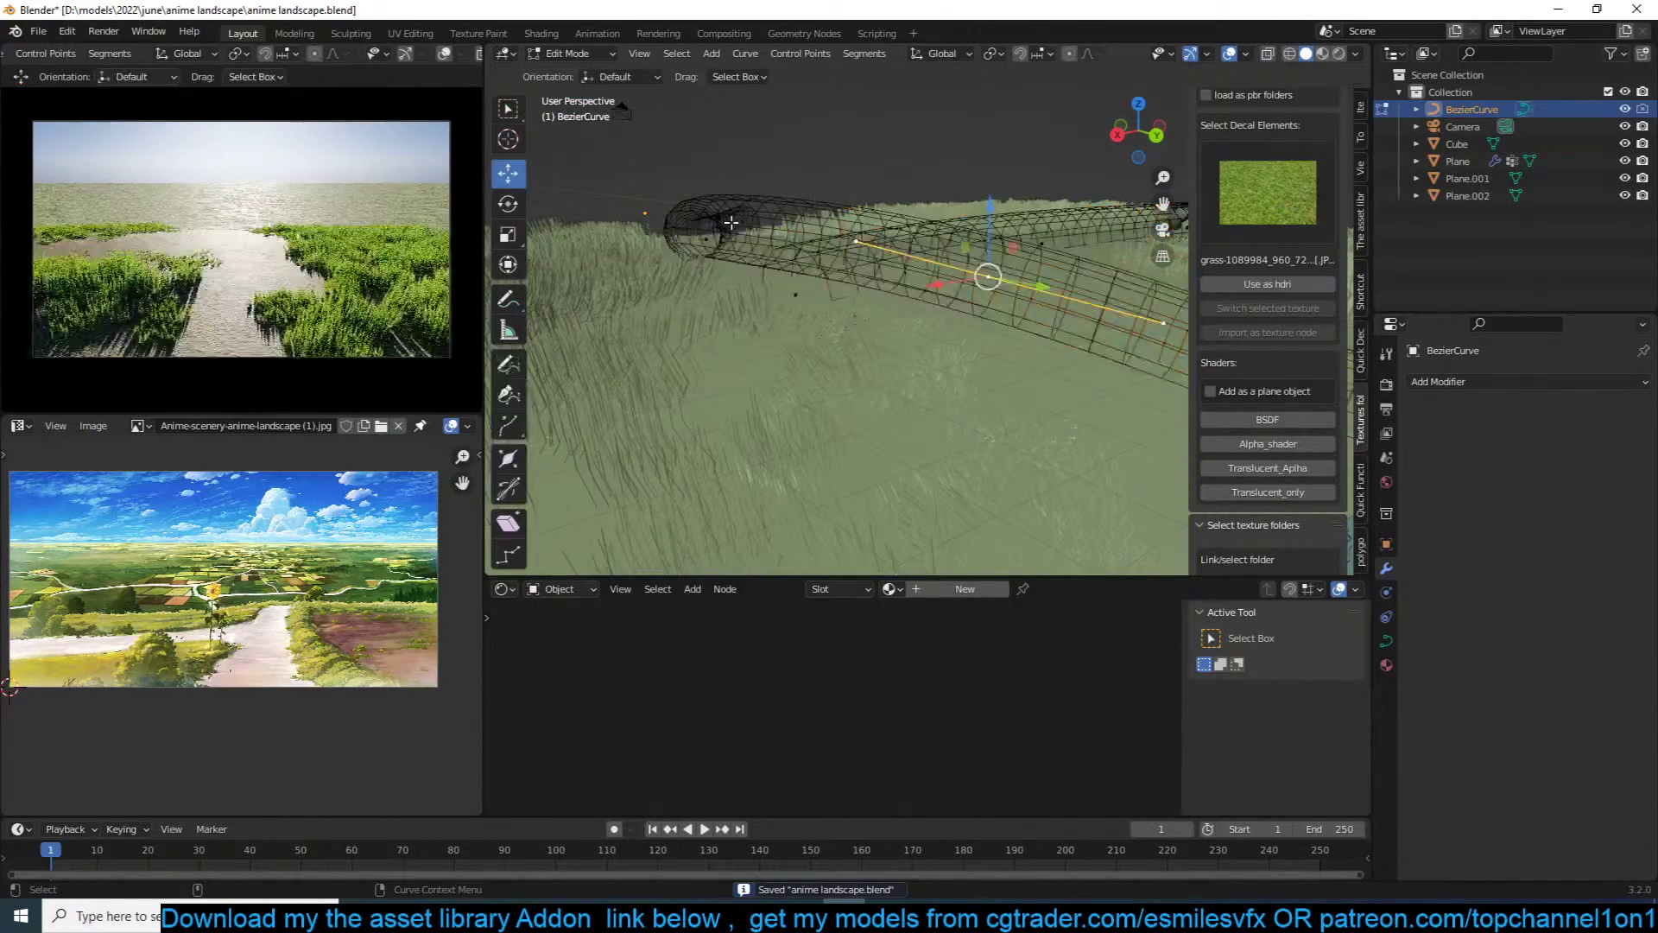
key(g)
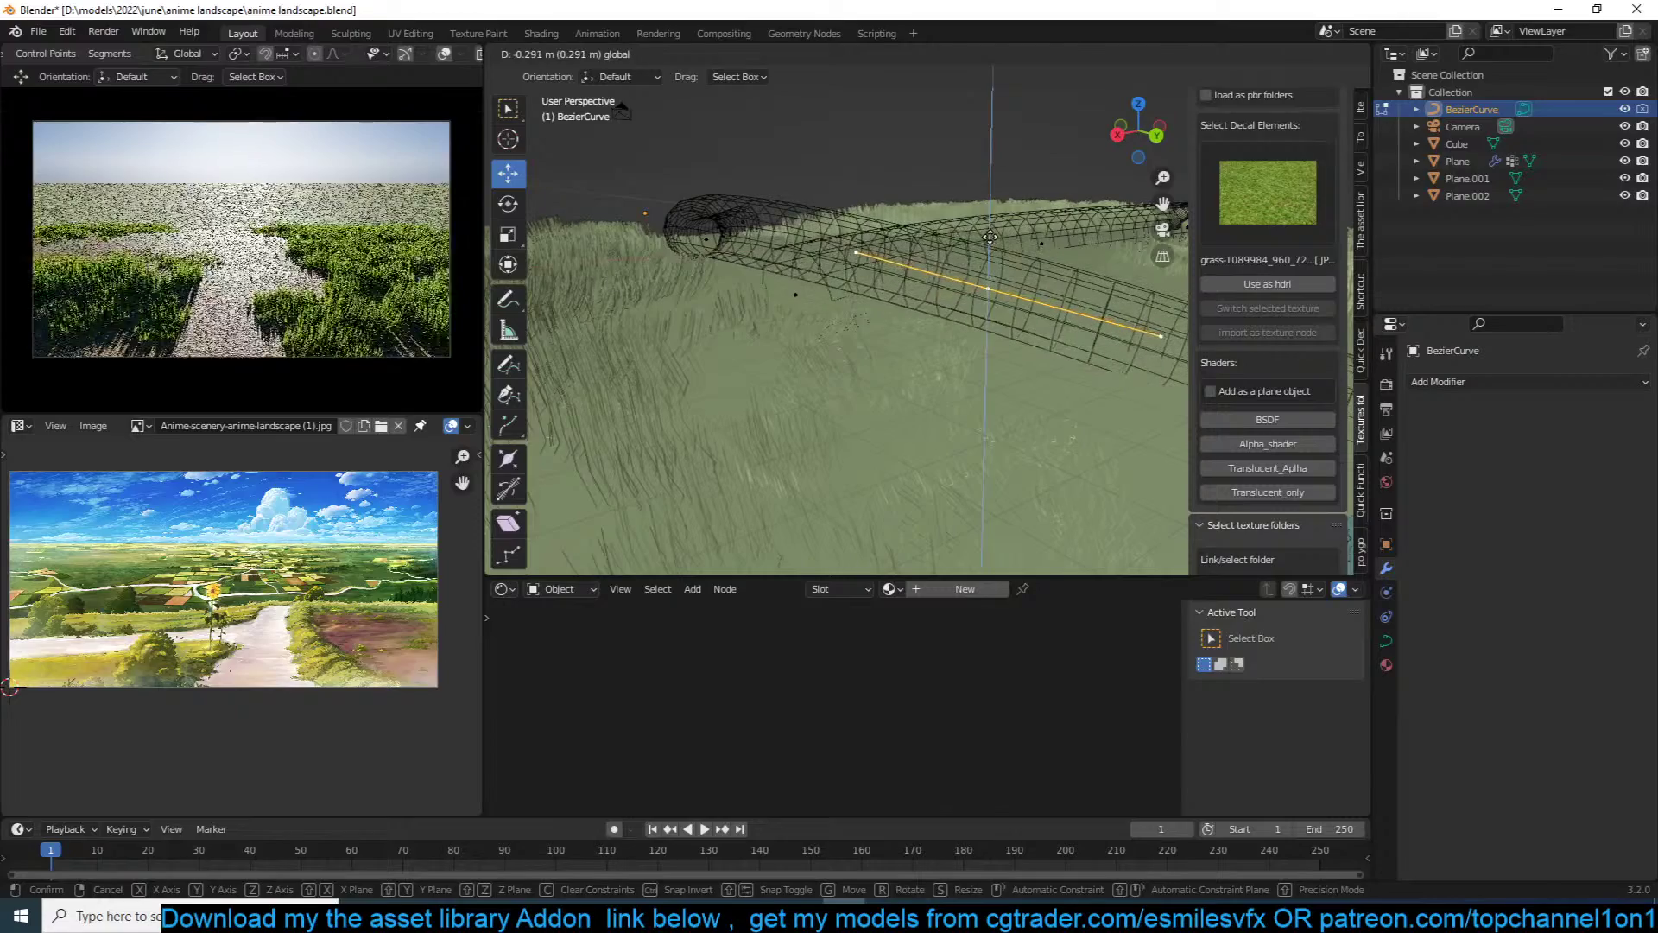
click(708, 240)
Step: Raise two further control points of the path curve along Z, by about 0.45 m and 0.04 m
middle_drag(708, 240, 803, 263)
key(g)
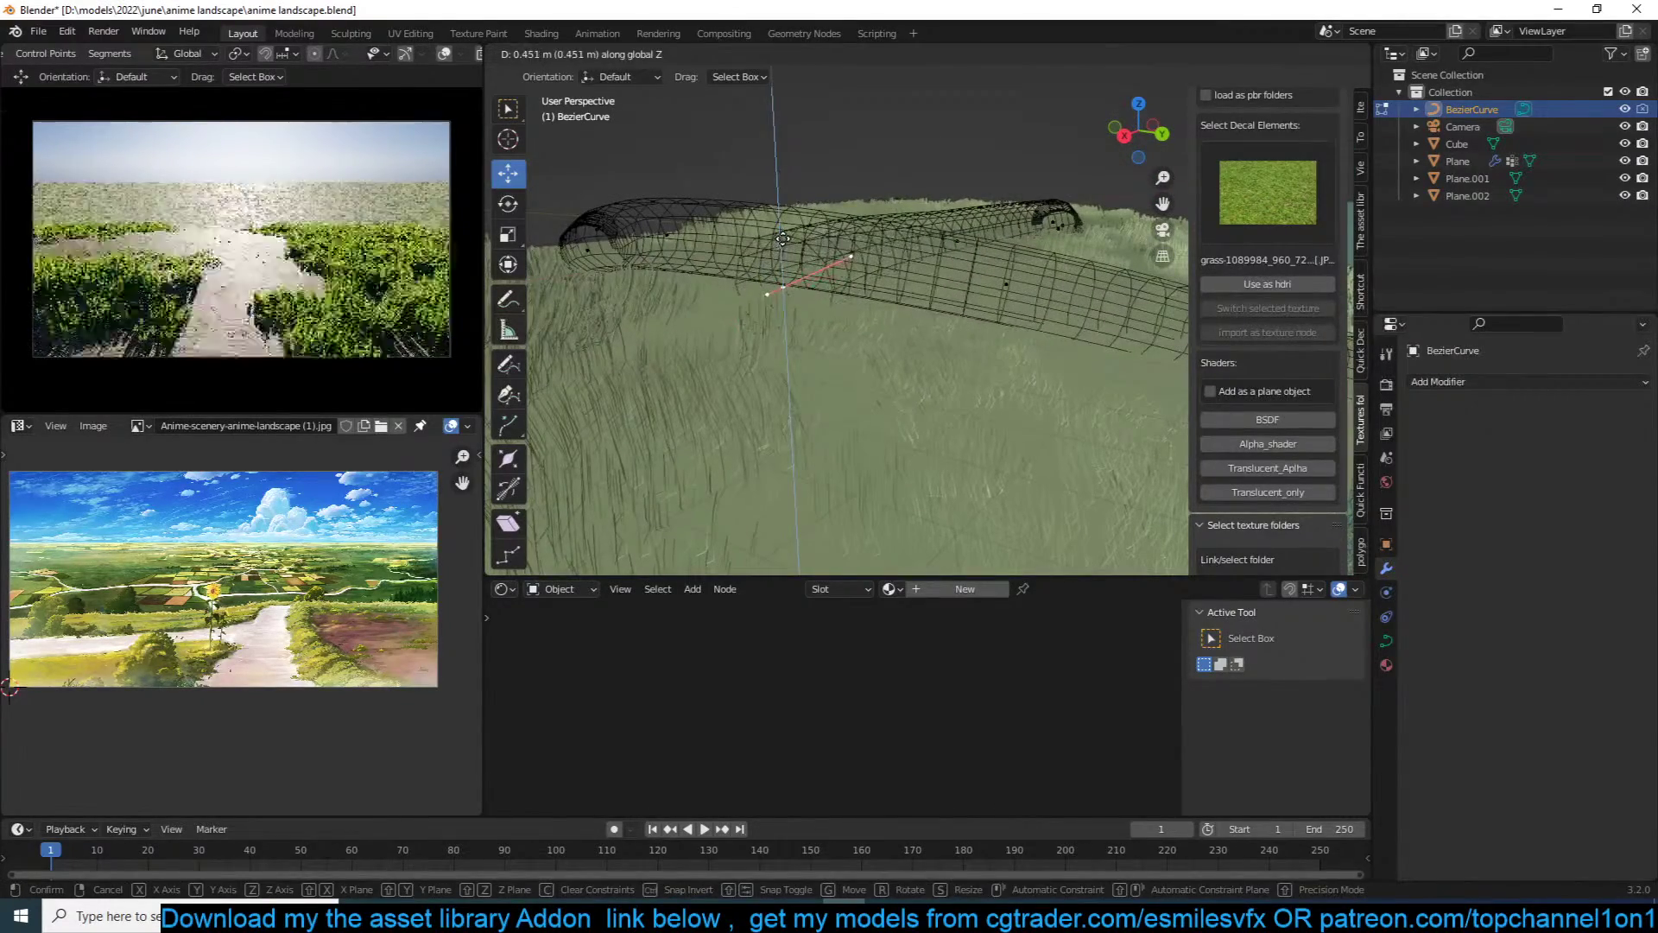
click(947, 246)
key(g)
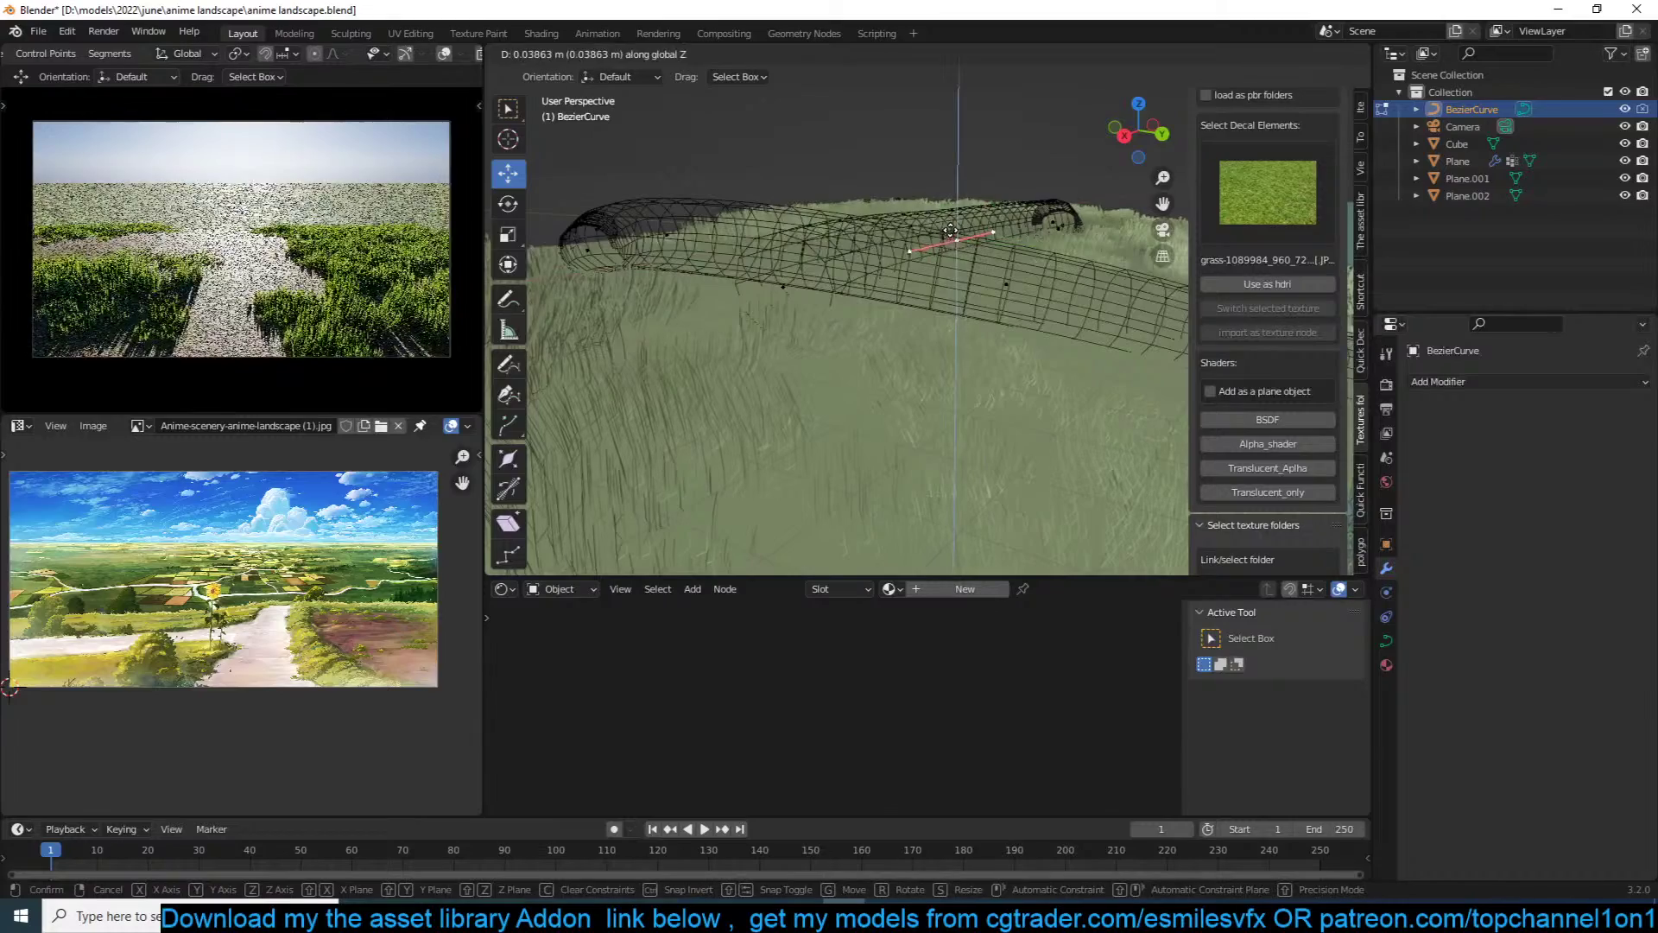
click(858, 231)
Step: Lower one control point of the path curve along Z by about 0.15 m and adjust another's height along Z
click(666, 225)
key(g)
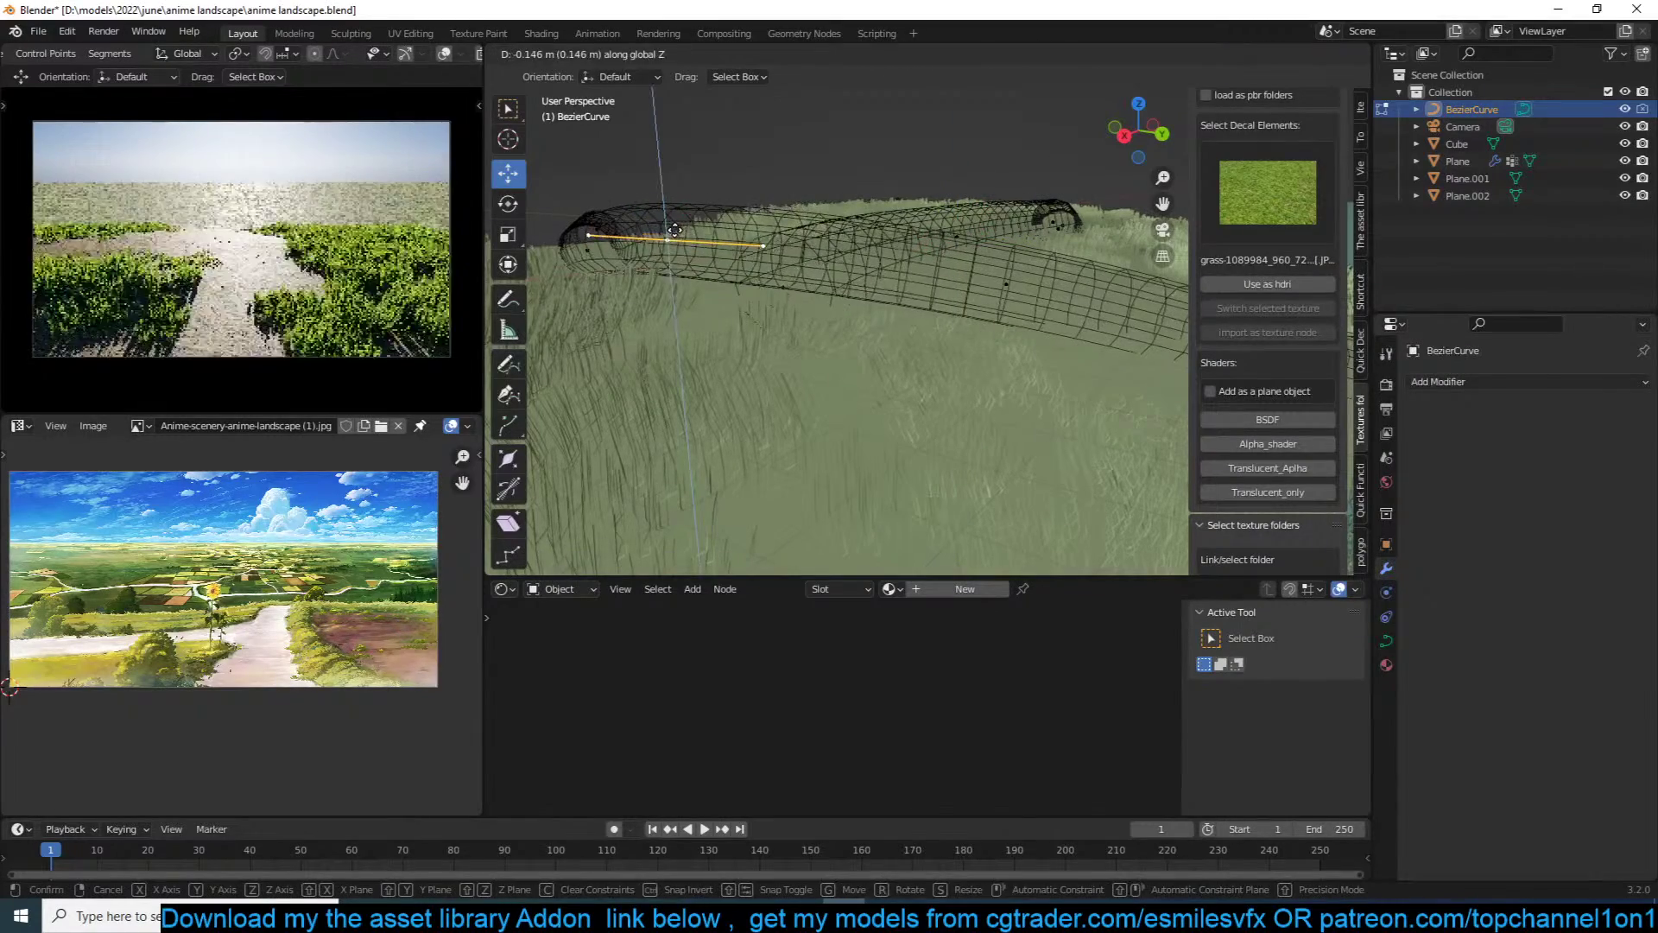
click(778, 246)
click(1007, 294)
key(g)
key(z)
click(1022, 289)
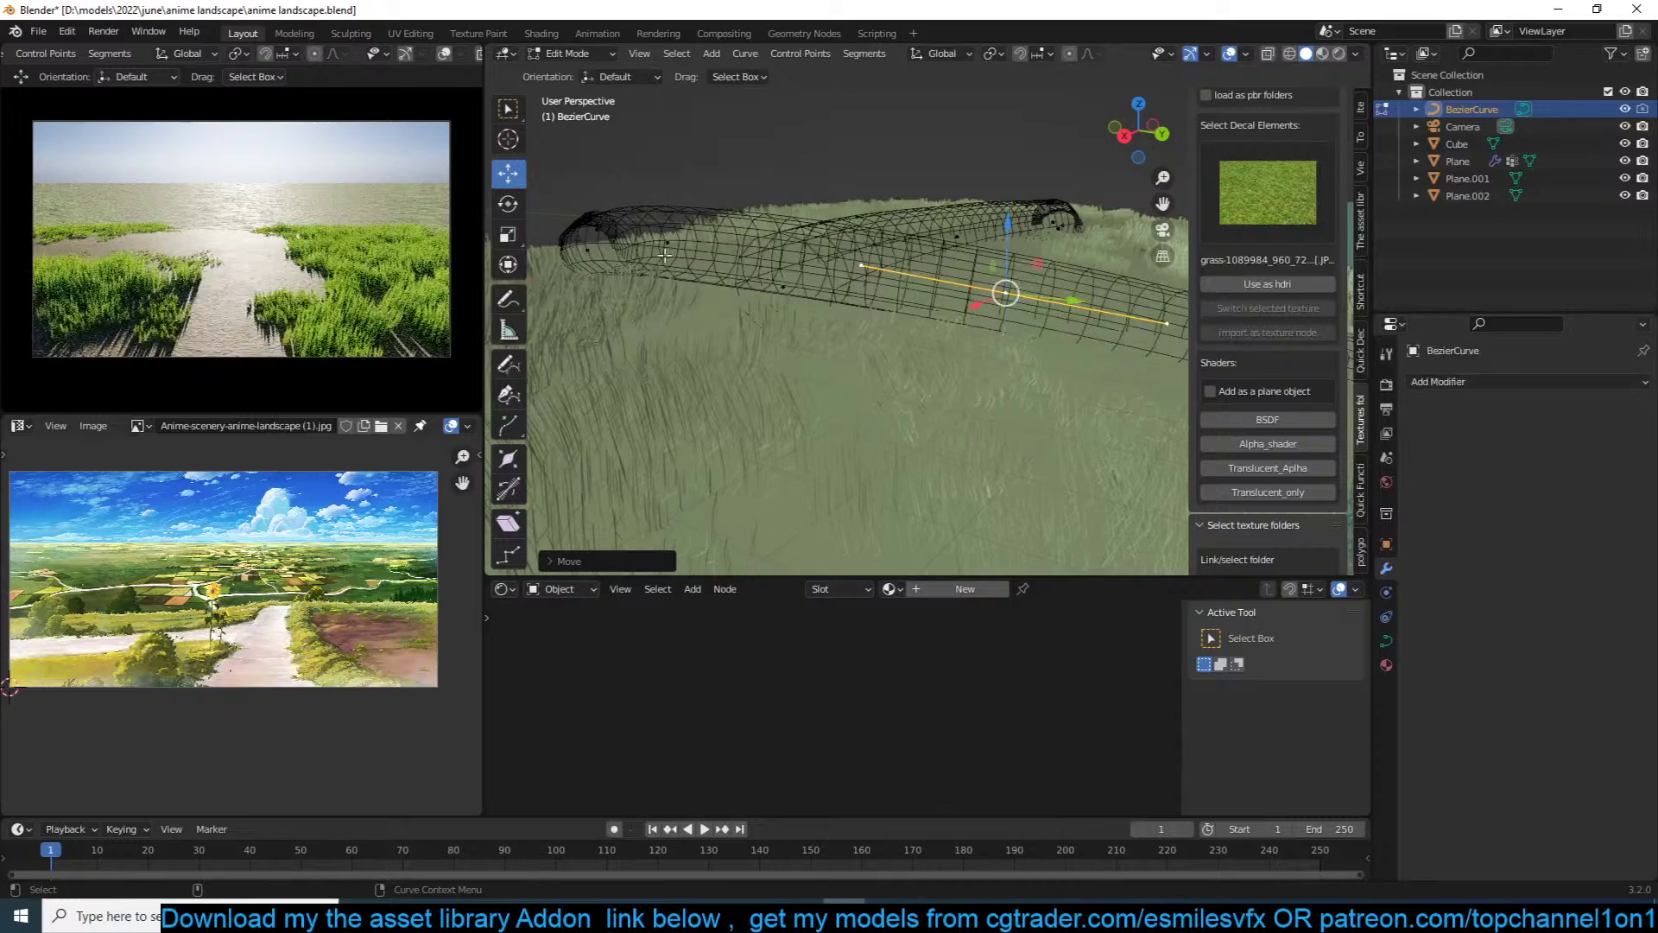
Step: Lower the control point near the far left end of the path curve along Z, finish editing and save the file
click(590, 232)
click(667, 242)
key(g)
key(z)
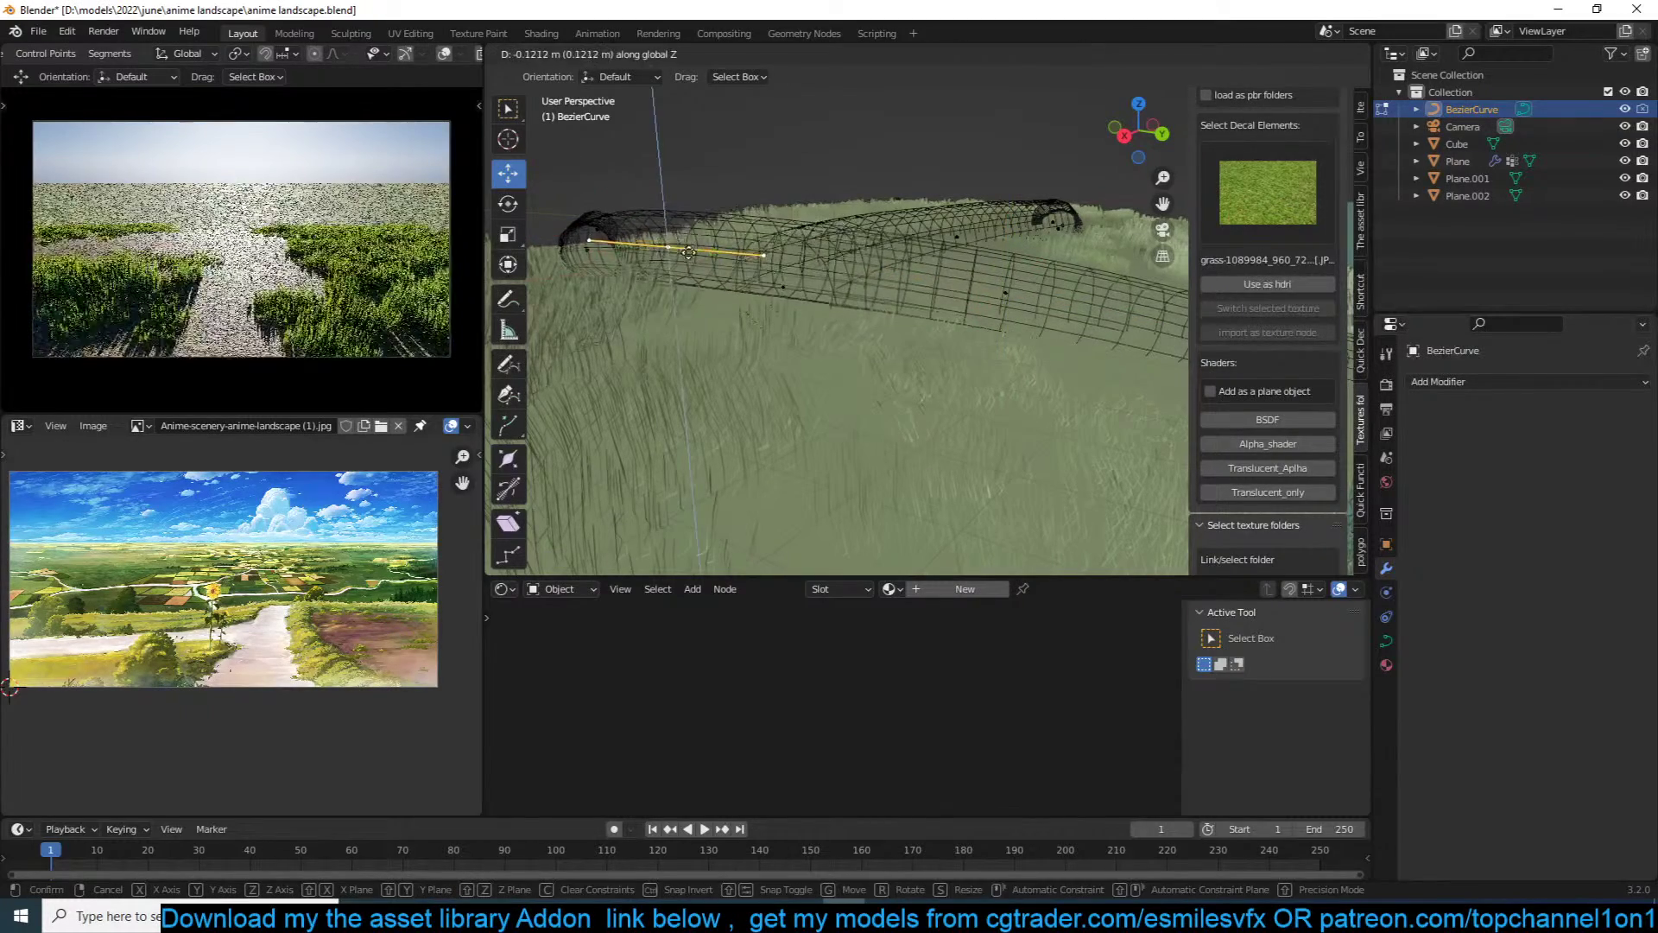
click(691, 258)
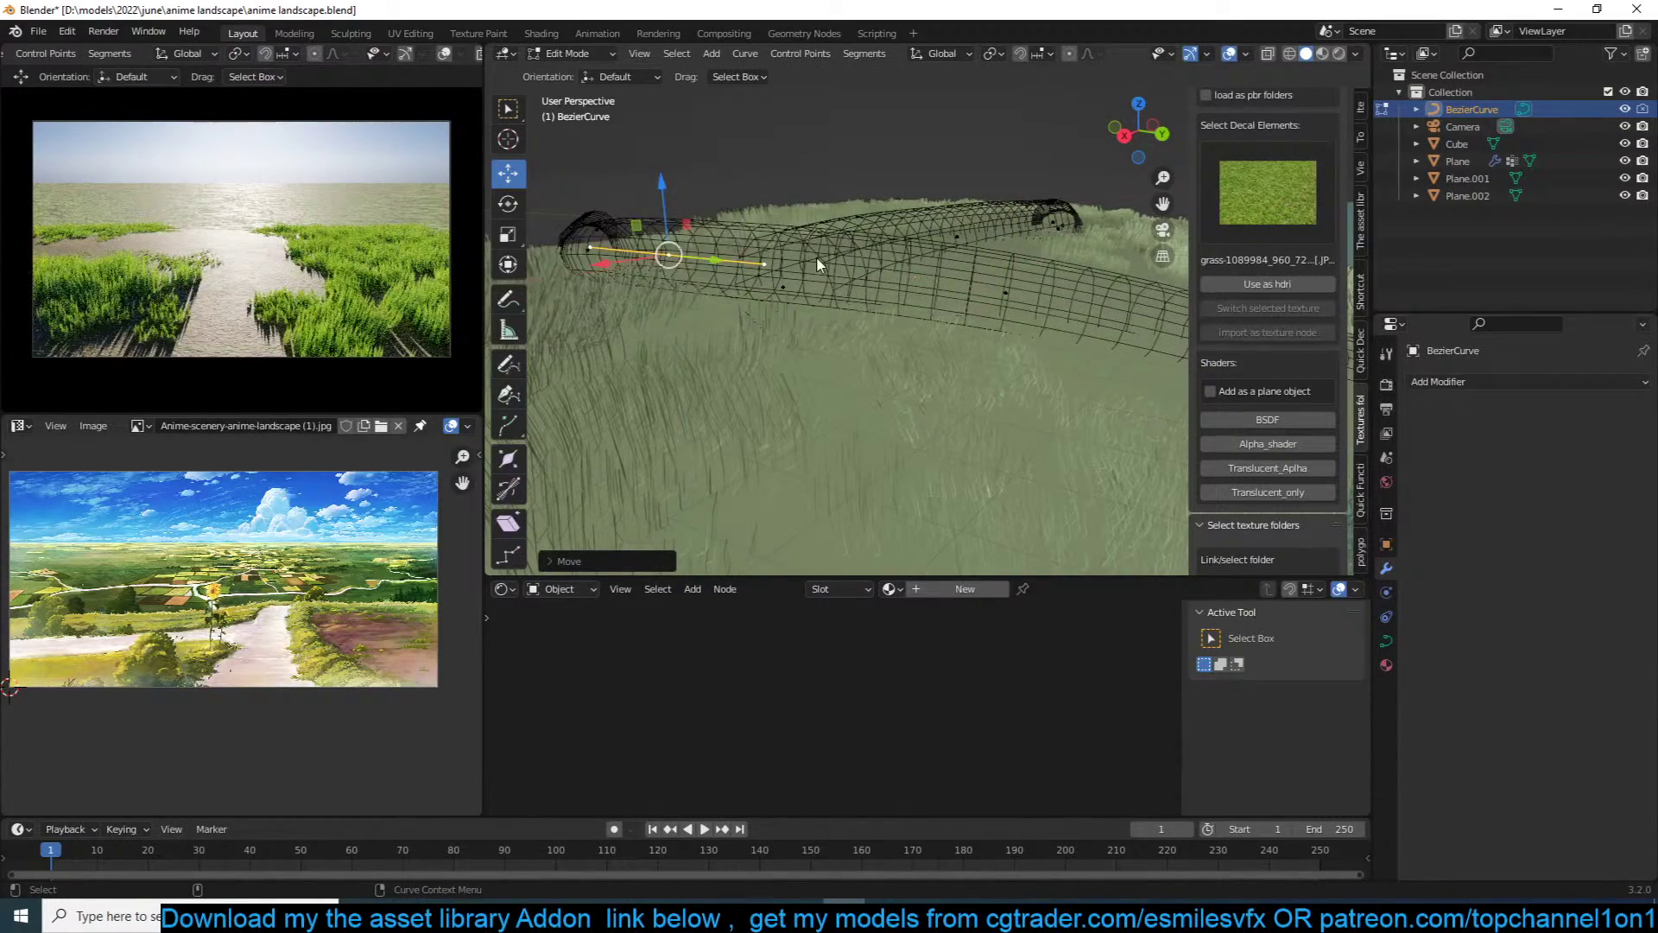
key(Tab)
key(alt+a)
middle_drag(817, 257, 907, 303)
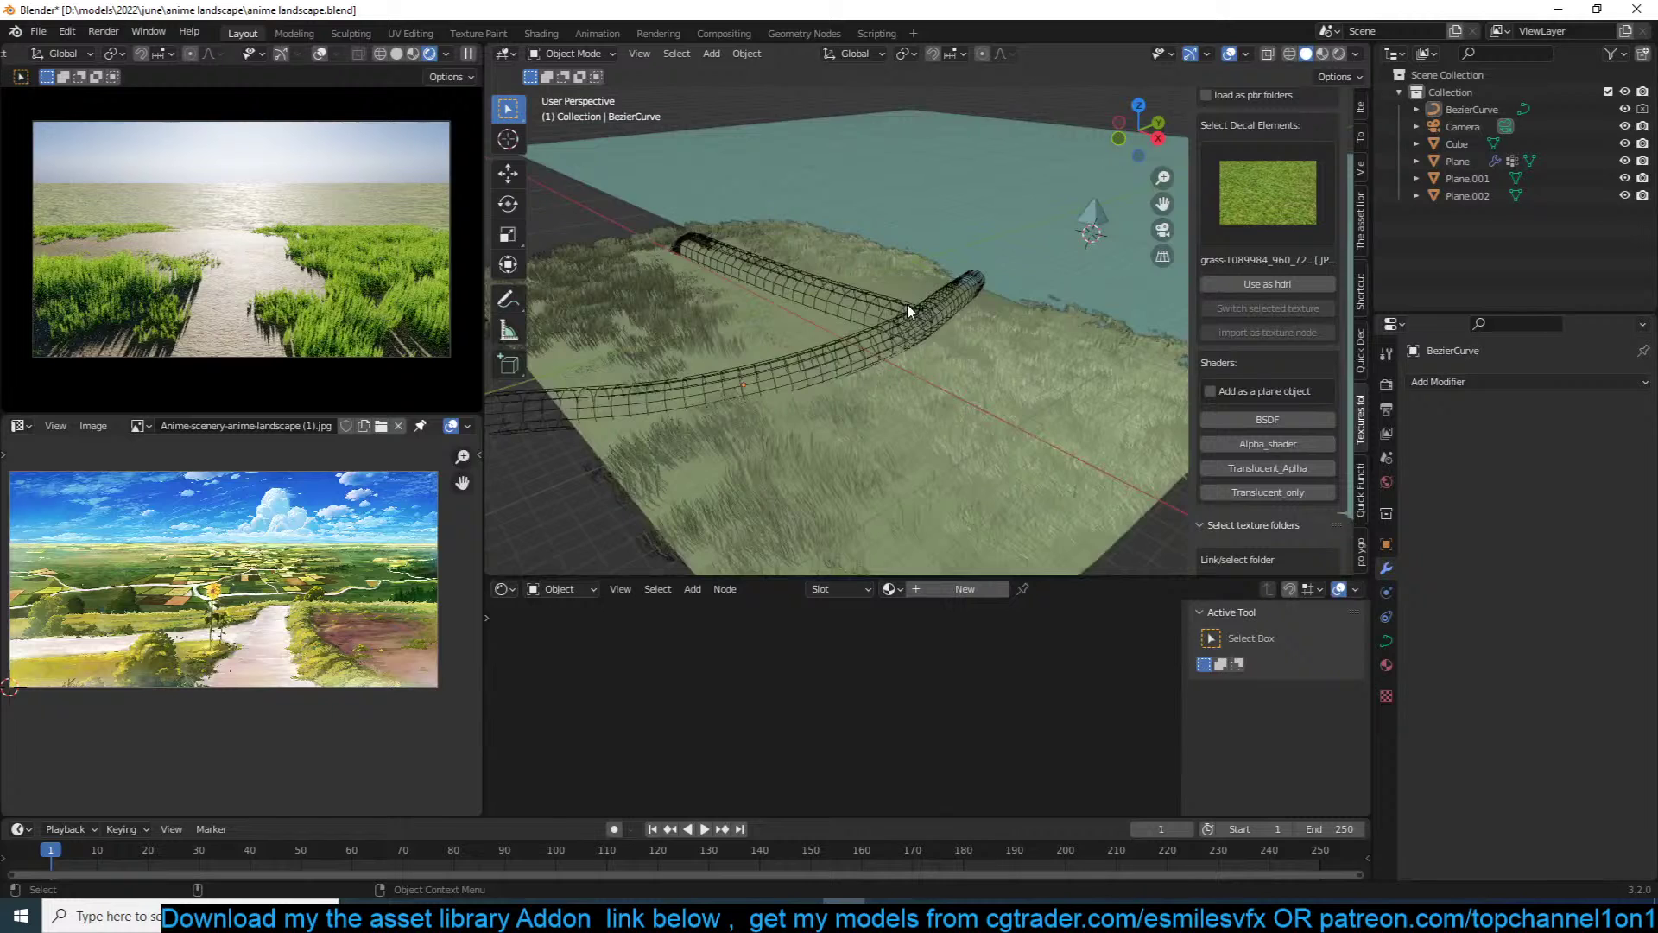
key(KP_0)
key(ctrl+s)
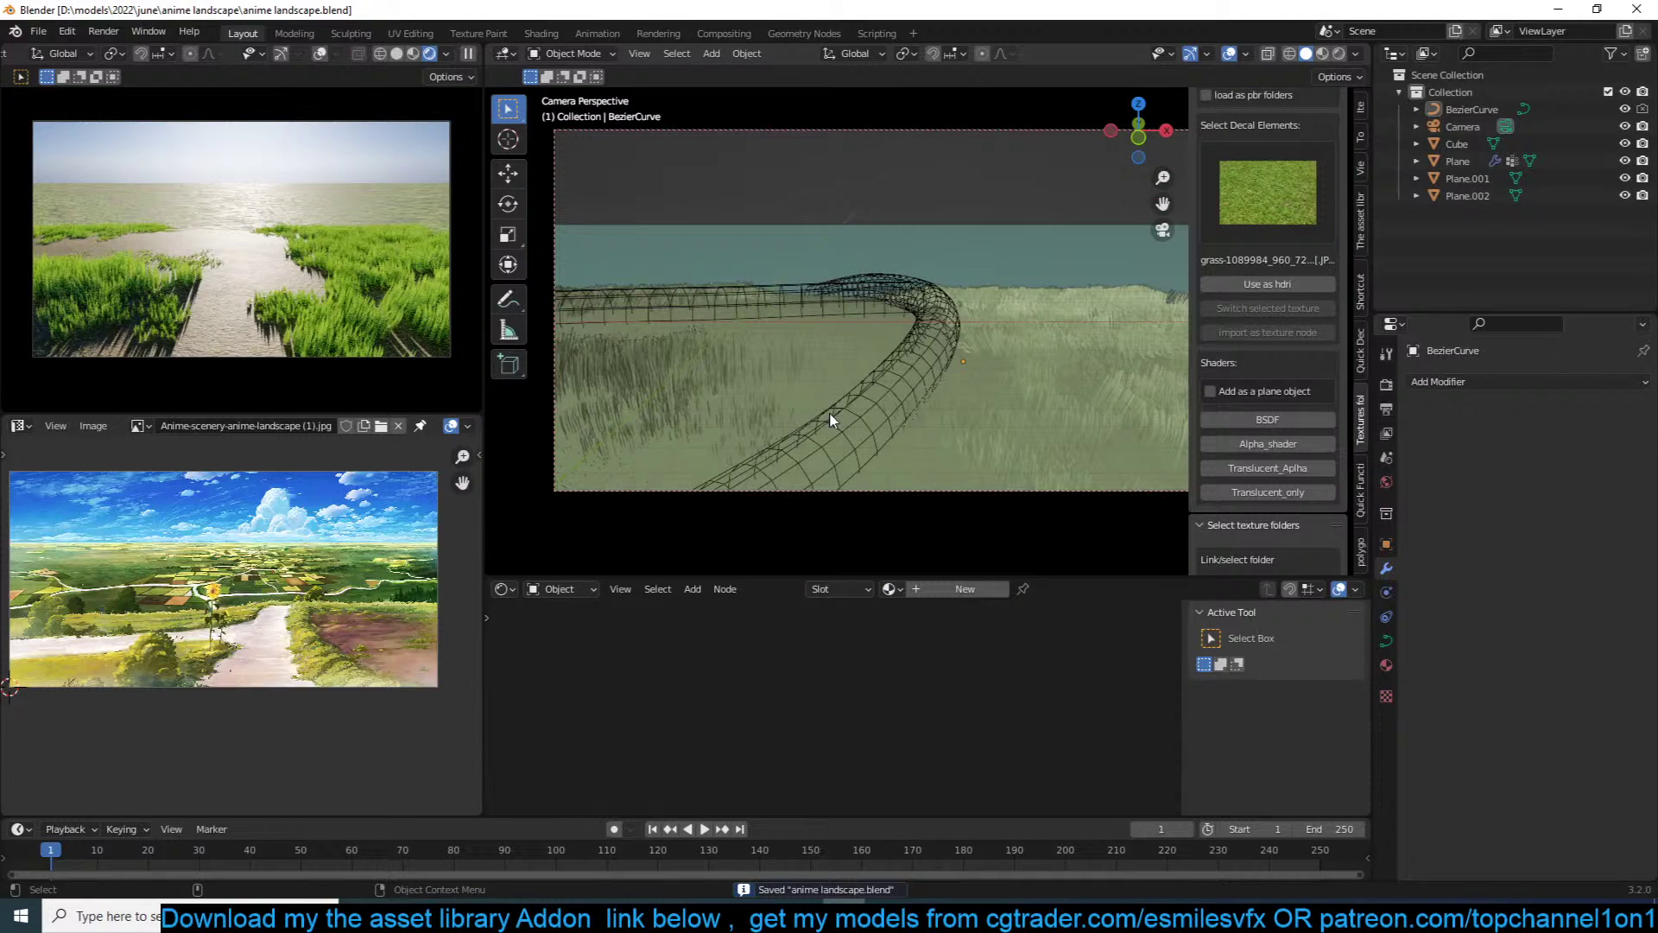
click(1000, 387)
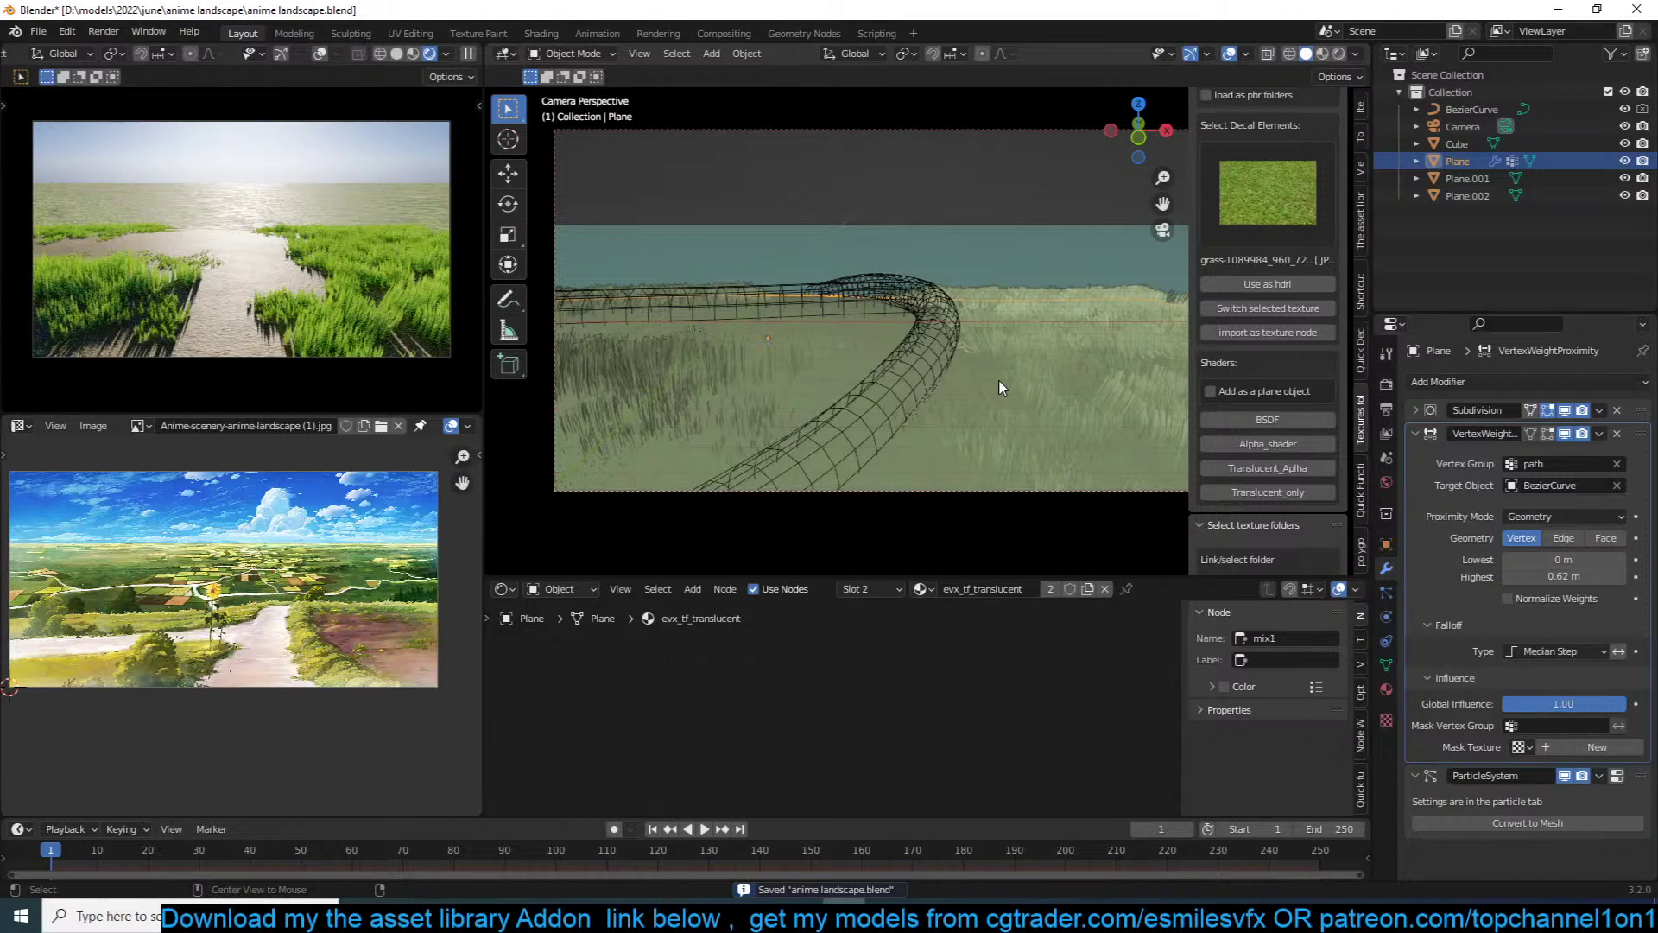
key(alt+a)
click(1046, 245)
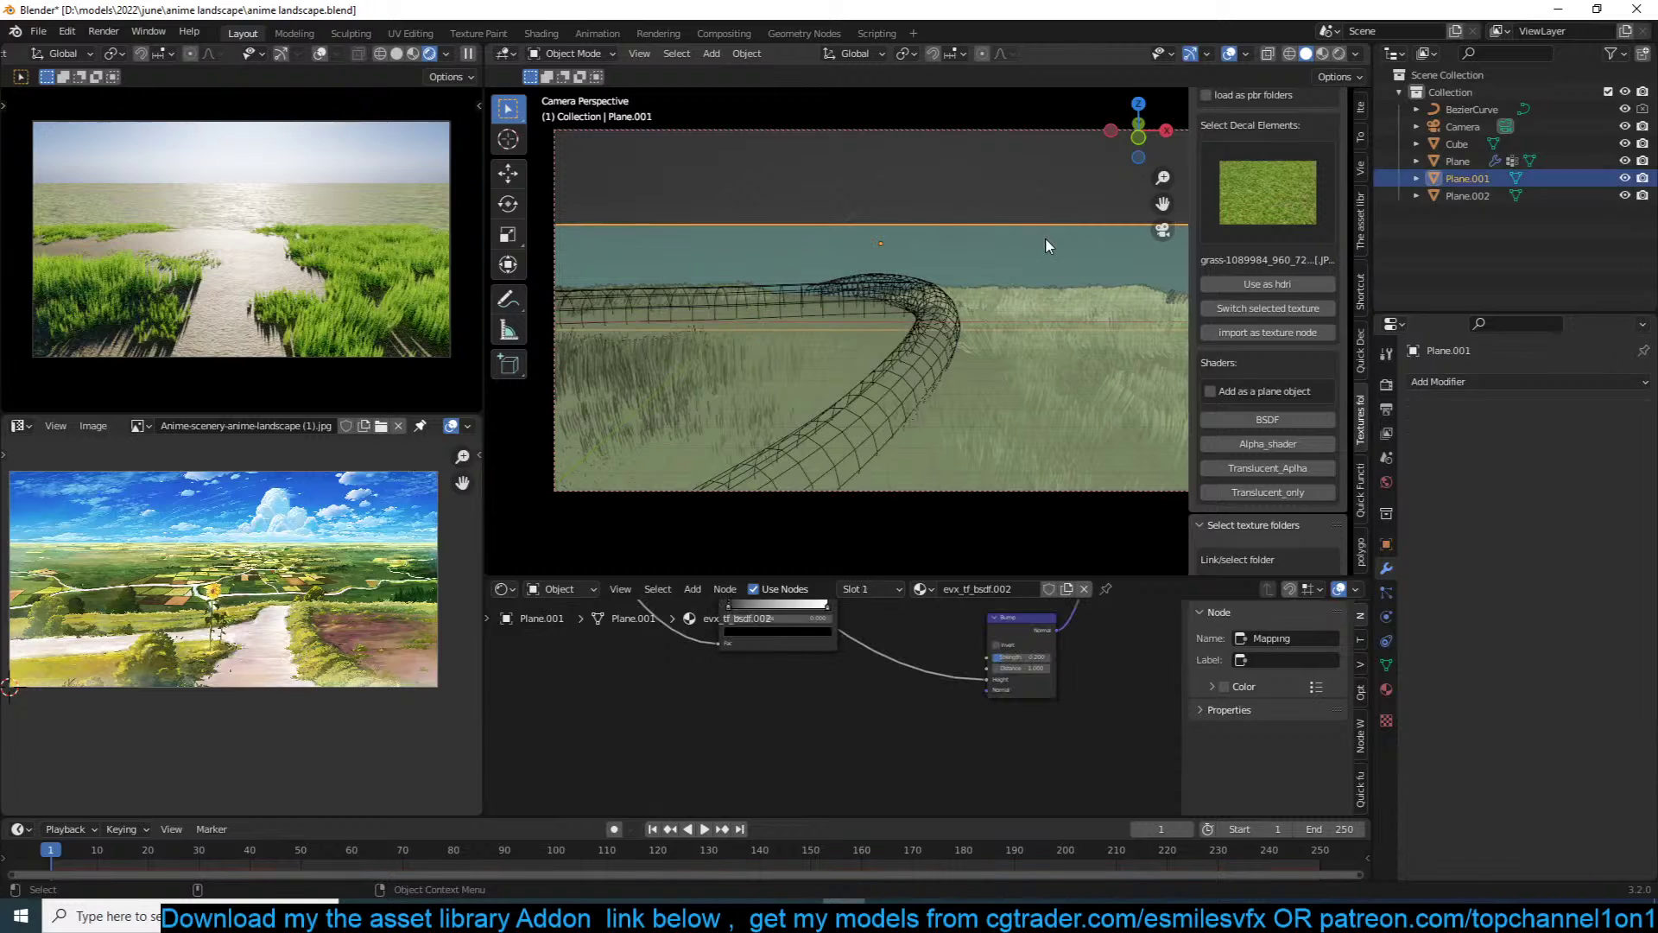
key(ctrl+s)
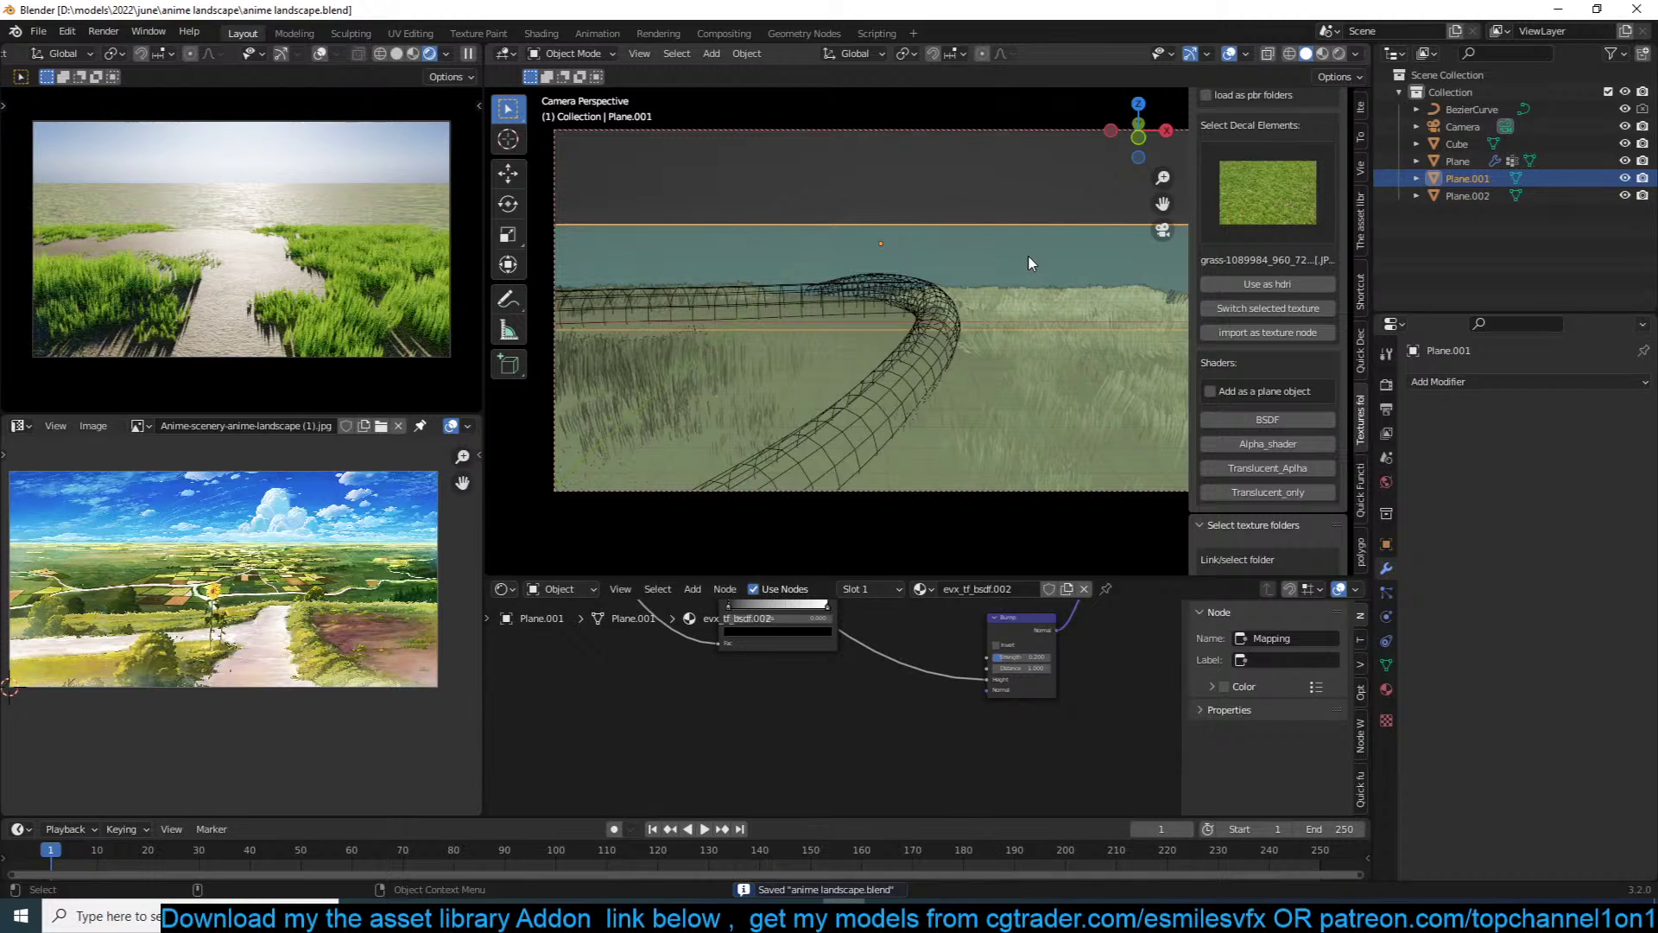
key(alt+a)
middle_drag(1027, 263, 859, 318)
scroll(915, 283, down, 5)
scroll(858, 318, up, 5)
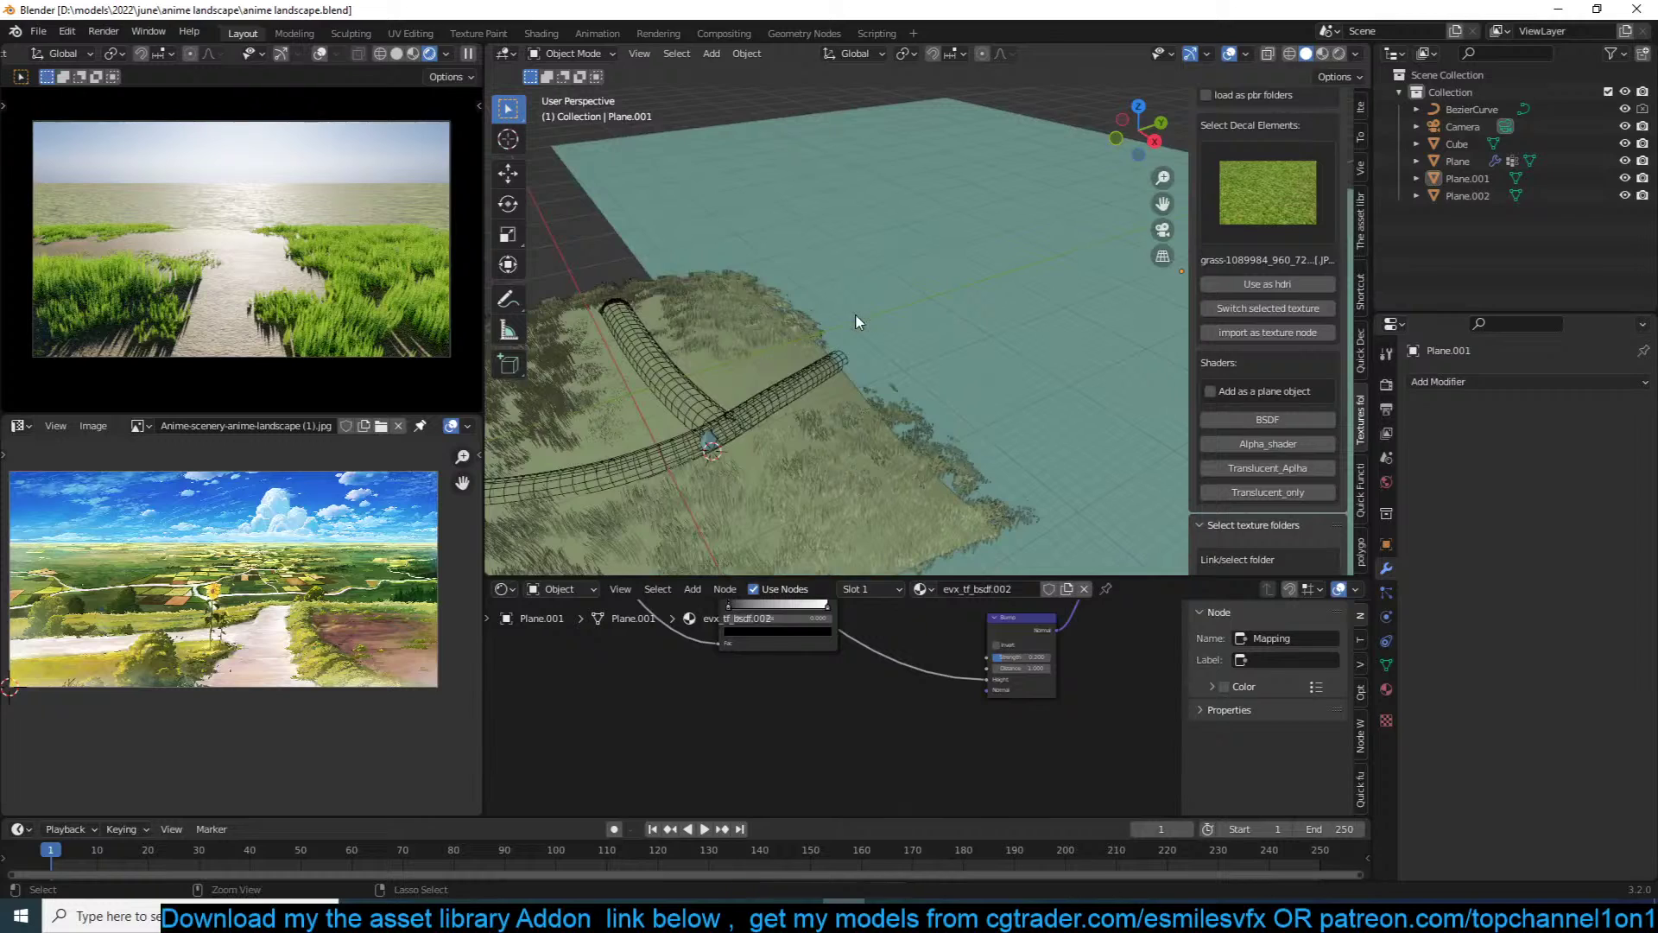
Step: Rescale the large background plane Plane.001 along X and enlarge it uniformly by a factor of about 1.3
click(981, 308)
mouse_move(981, 308)
middle_down()
mouse_move(1036, 267)
mouse_move(987, 288)
middle_up()
scroll(987, 288, down, 4)
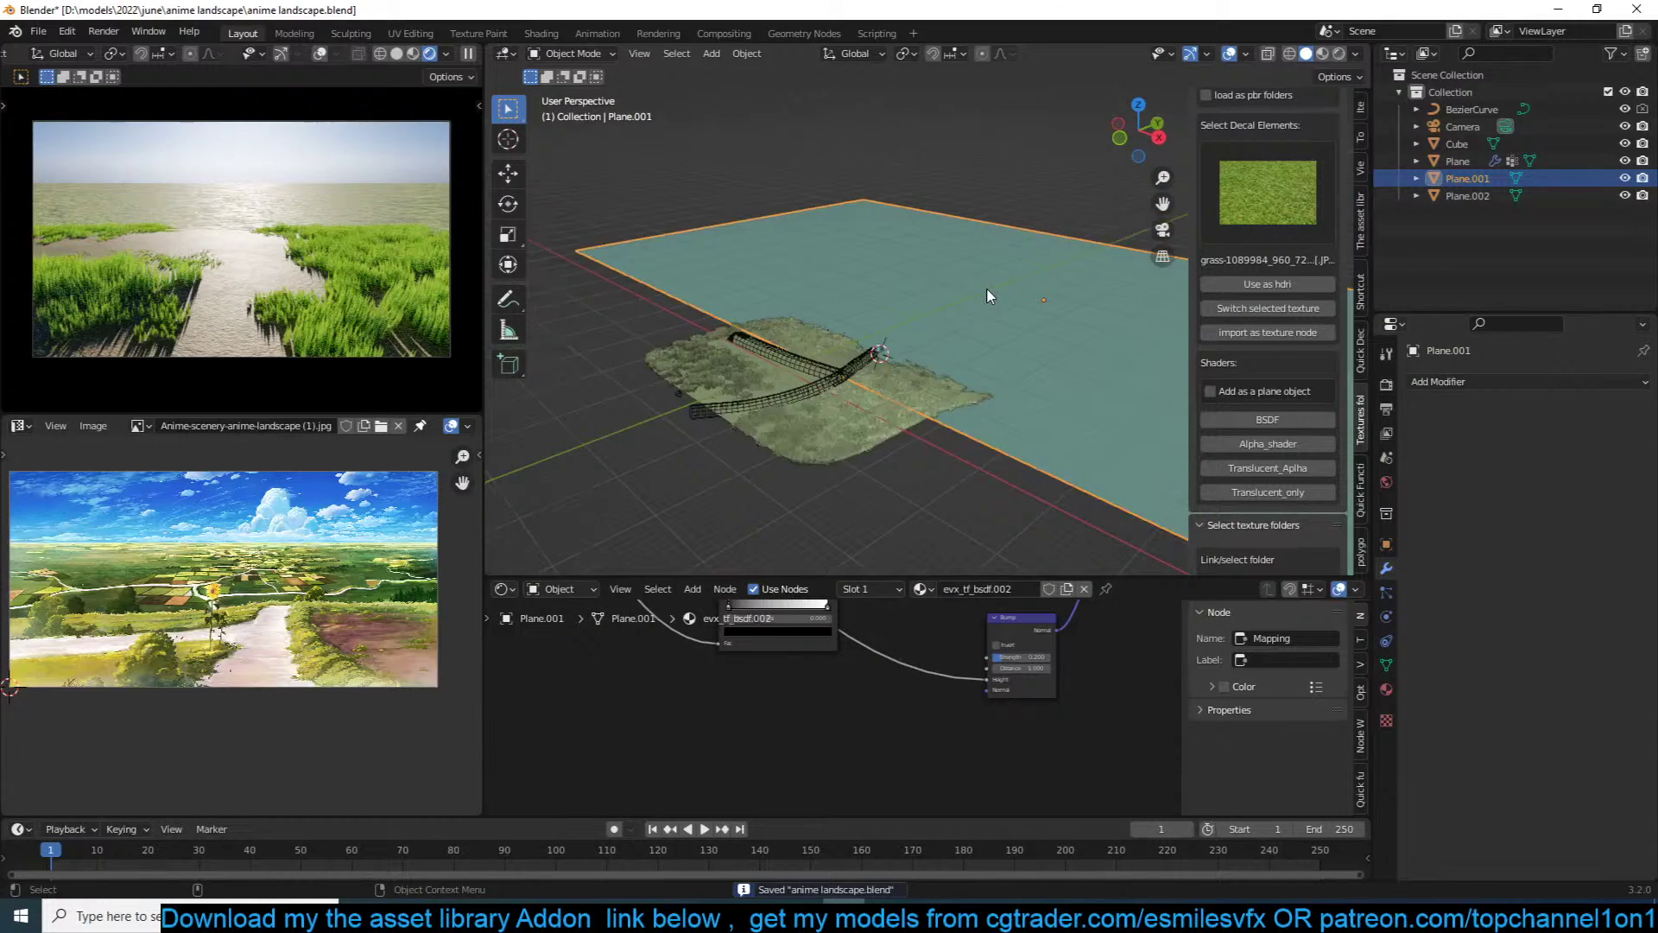
key(KP_0)
key(s)
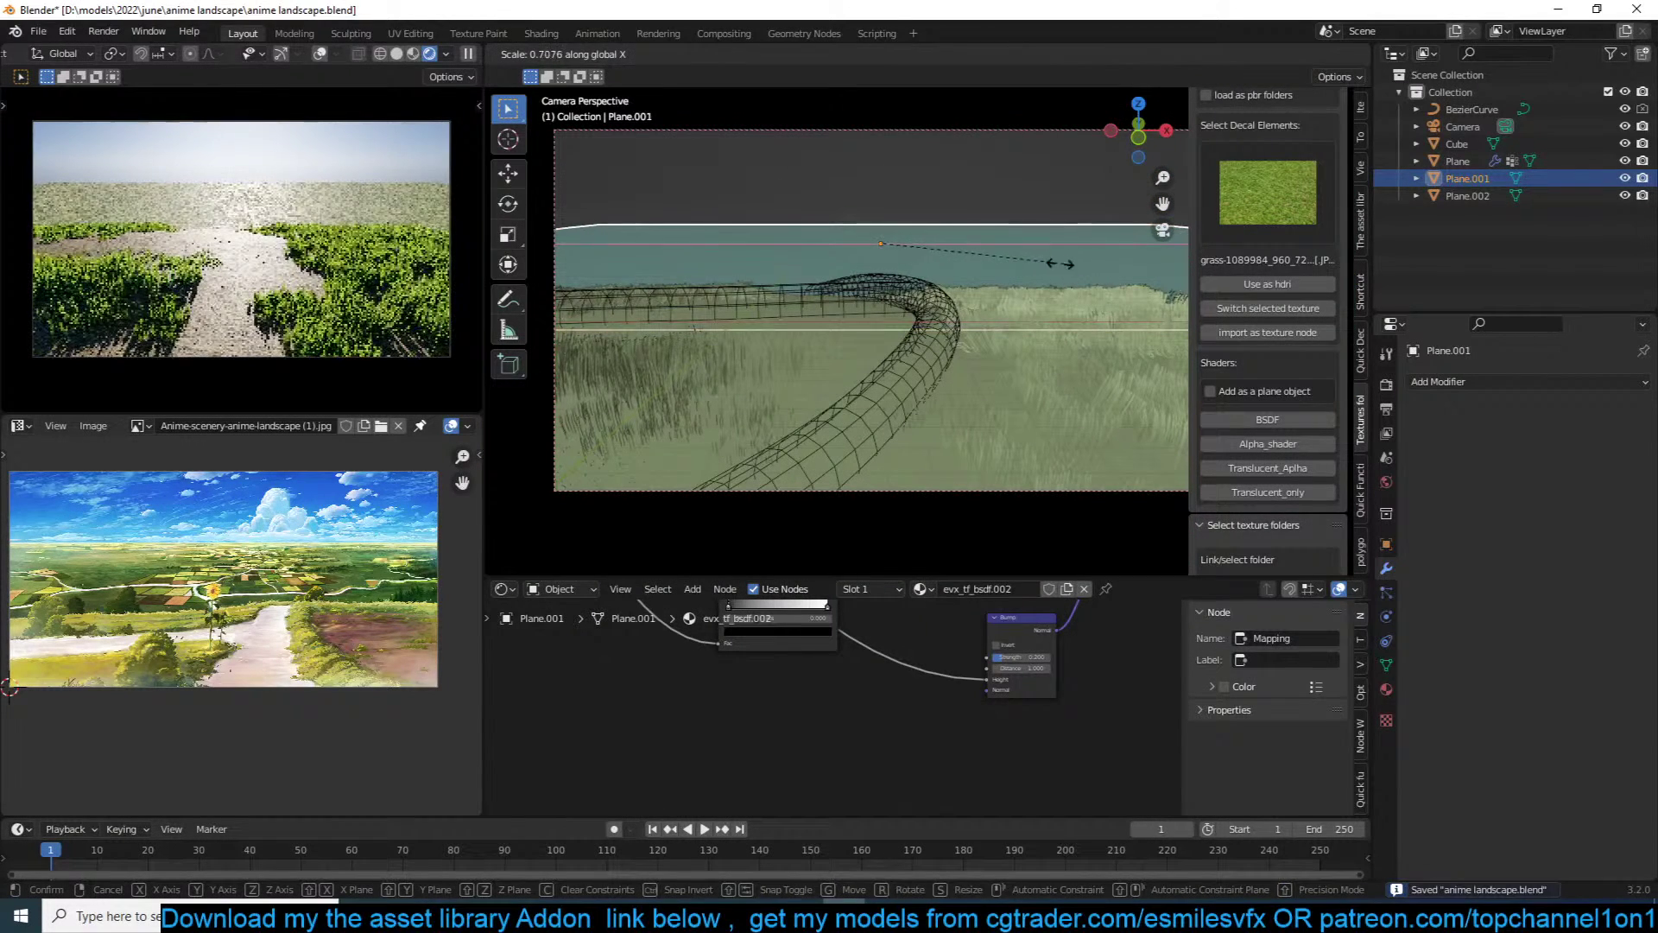
click(1045, 276)
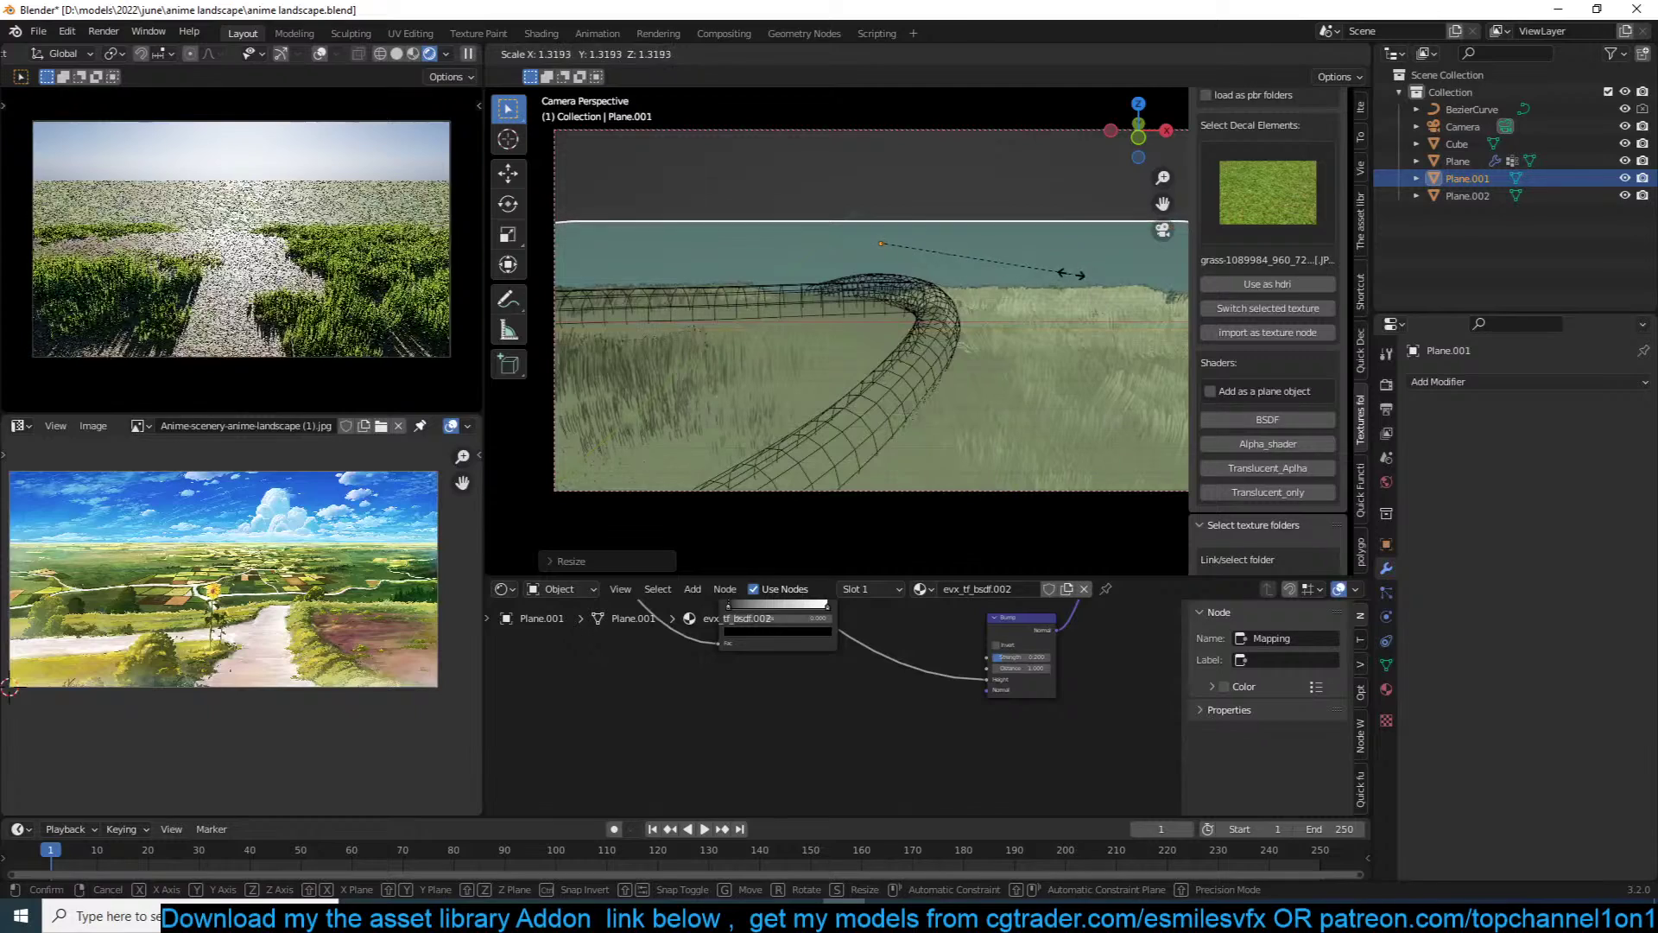
Step: Reposition Plane.001 behind the grass plane from the top view and save the file
key(KP_7)
scroll(1033, 437, down, 4)
key(g)
click(1024, 378)
key(ctrl+s)
middle_drag(1047, 350, 972, 188)
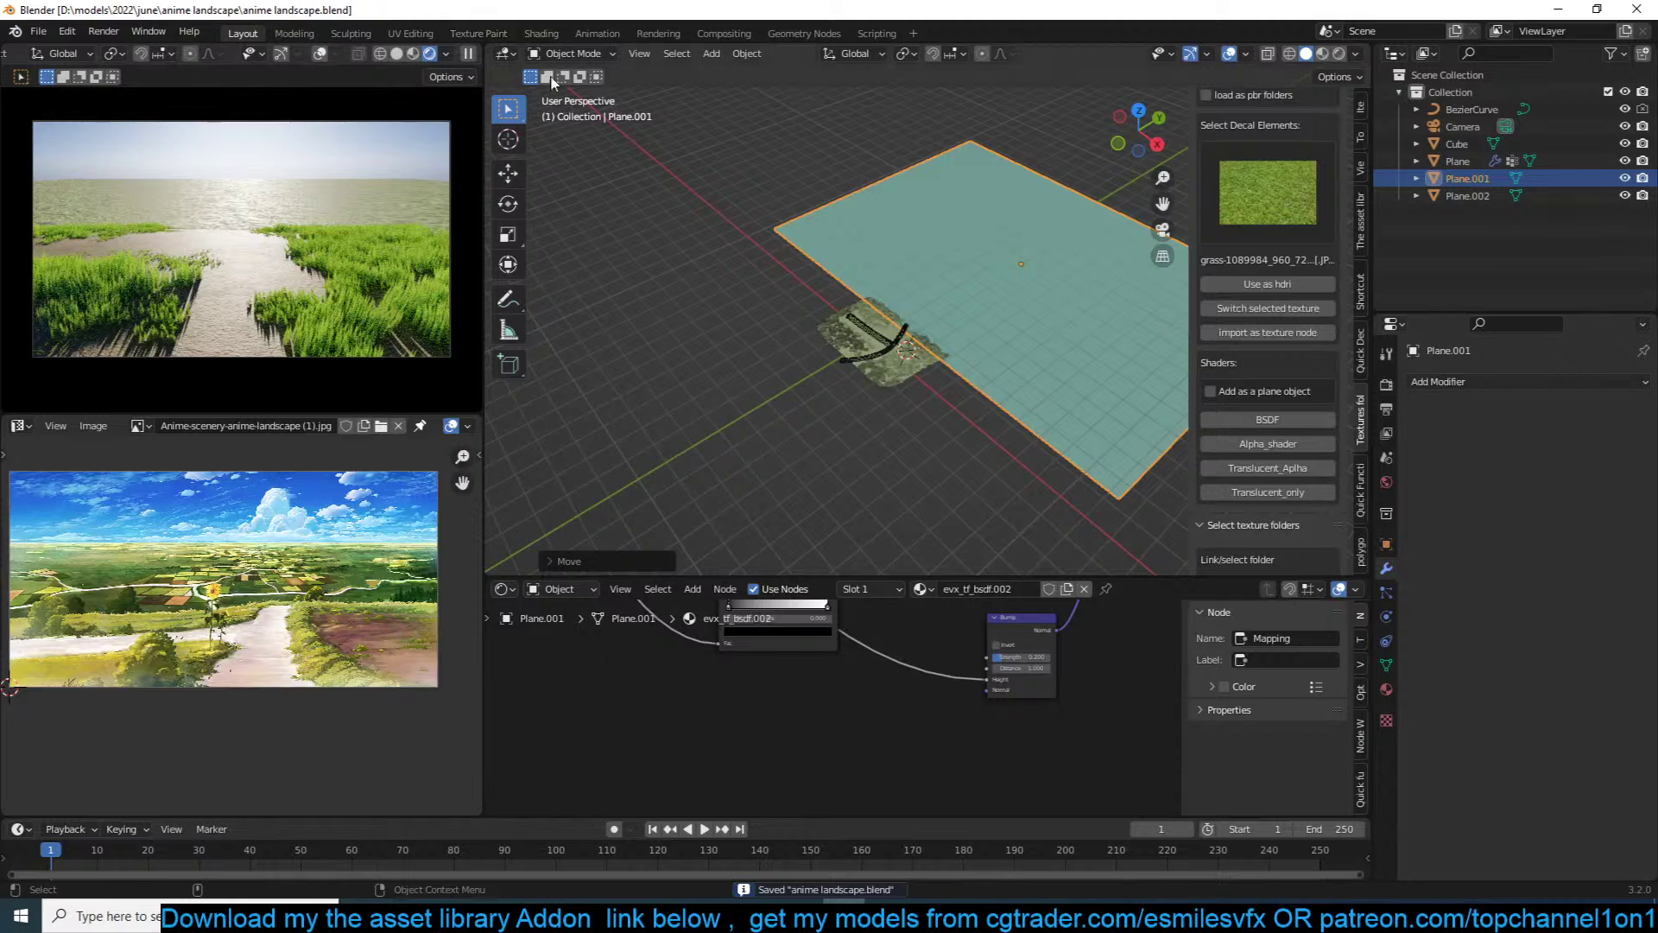
Step: Edit Plane.001 and add loop cuts across it in both directions
key(Tab)
key(ctrl+r)
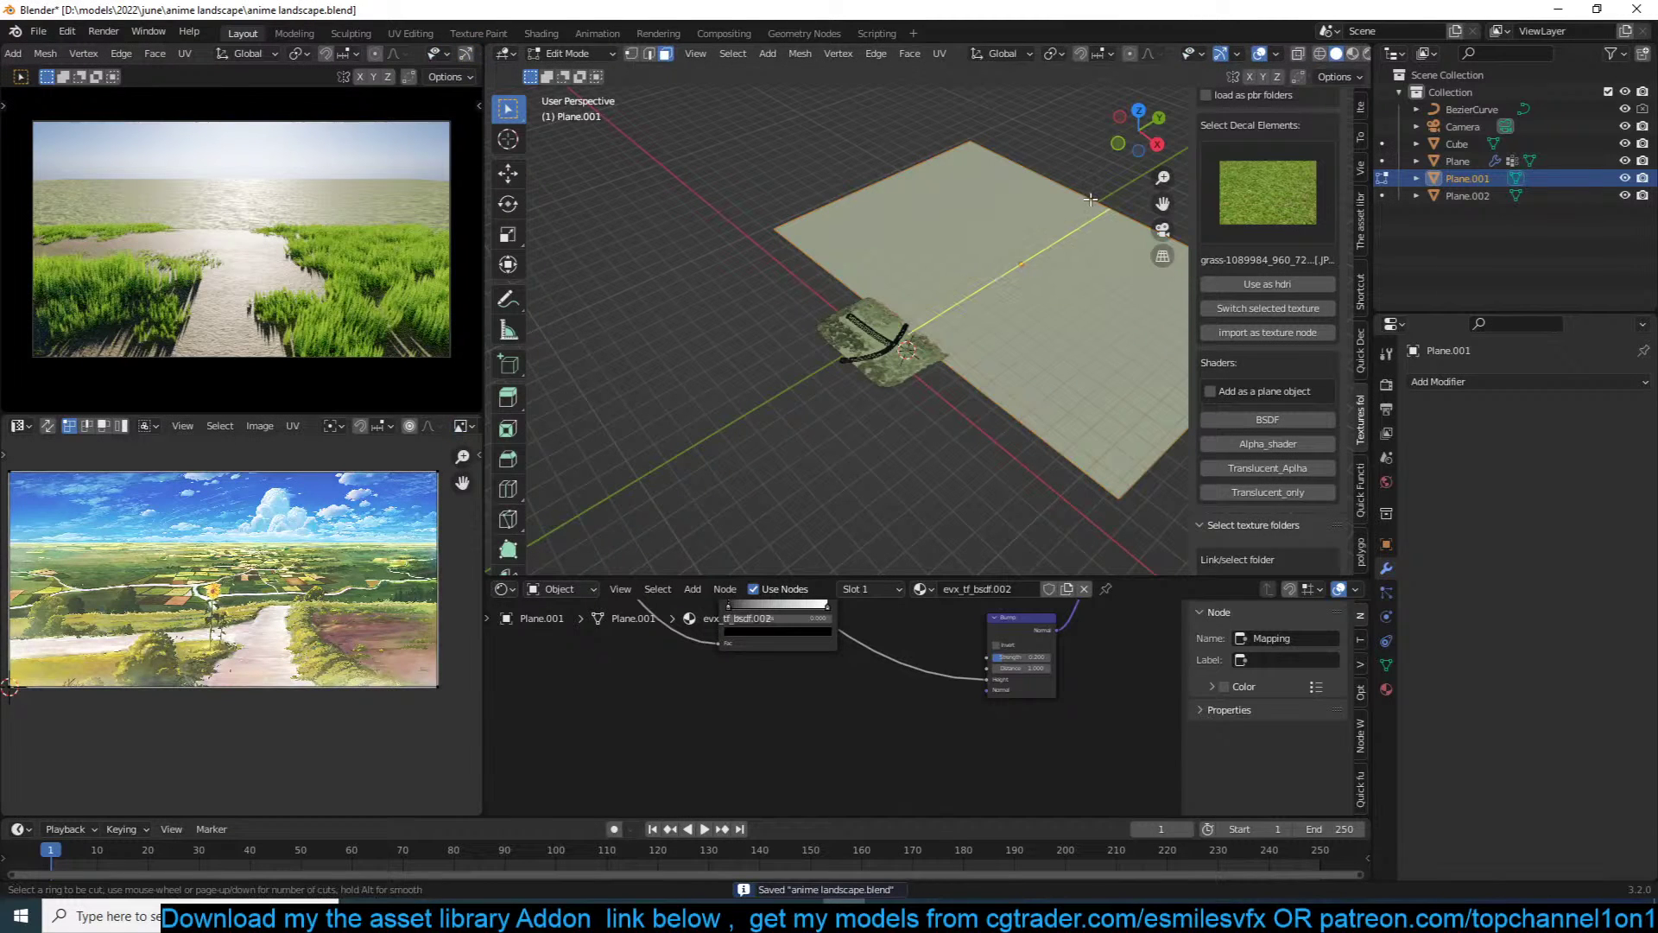
click(1091, 198)
key(ctrl+r)
click(925, 161)
click(925, 161)
key(ctrl+r)
click(972, 214)
click(973, 214)
Step: Subdivide the whole Plane.001 mesh, switch to vertex selection and clear the selection
key(a)
right_click(983, 252)
click(989, 257)
key(1)
key(alt+a)
Step: Raise a row of middle vertices of Plane.001 about 2.6 m along Z using proportional editing with a size of about 129 m
middle_drag(1038, 226, 970, 256)
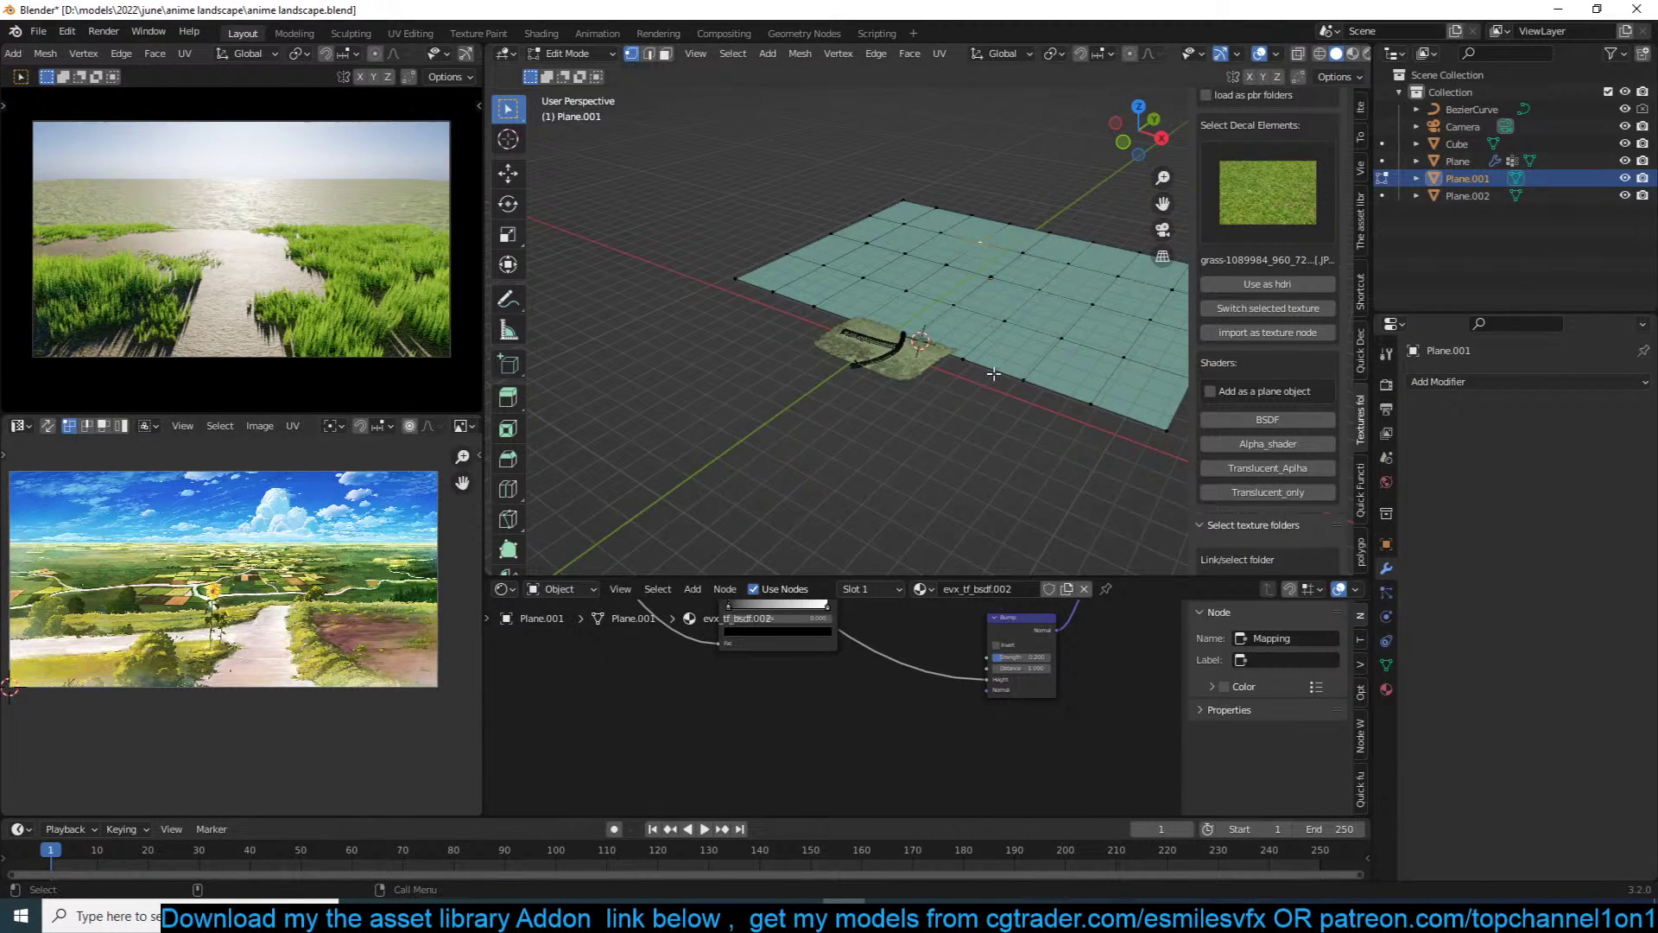
shift+click(1100, 304)
ctrl+click(948, 266)
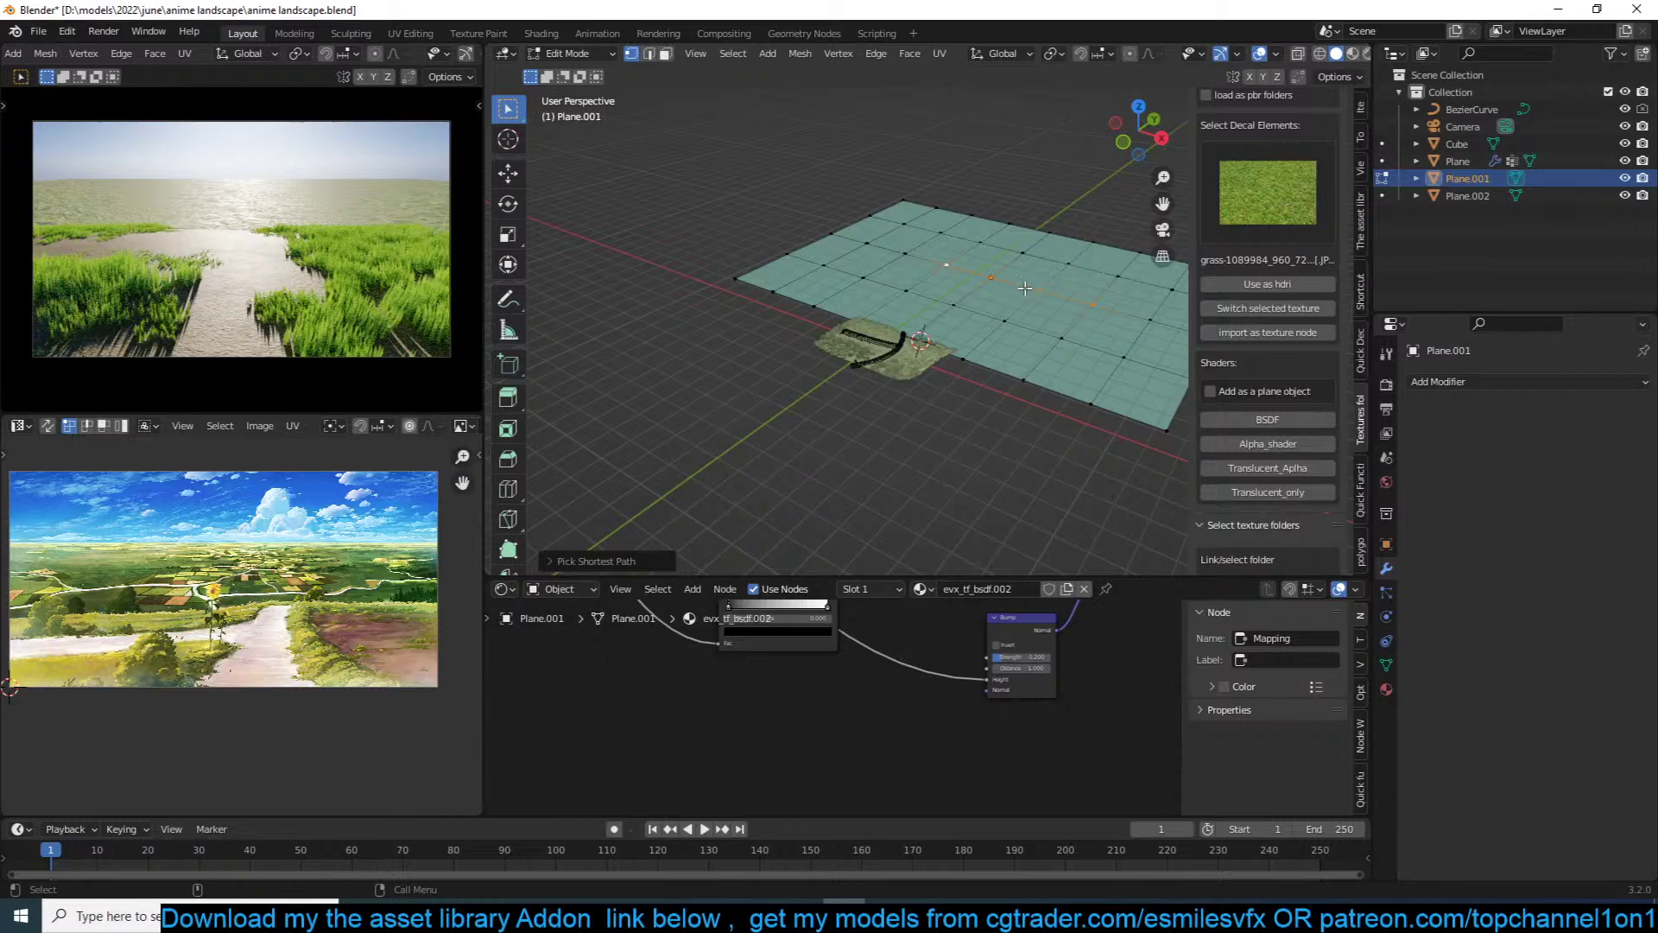
key(o)
key(g)
key(z)
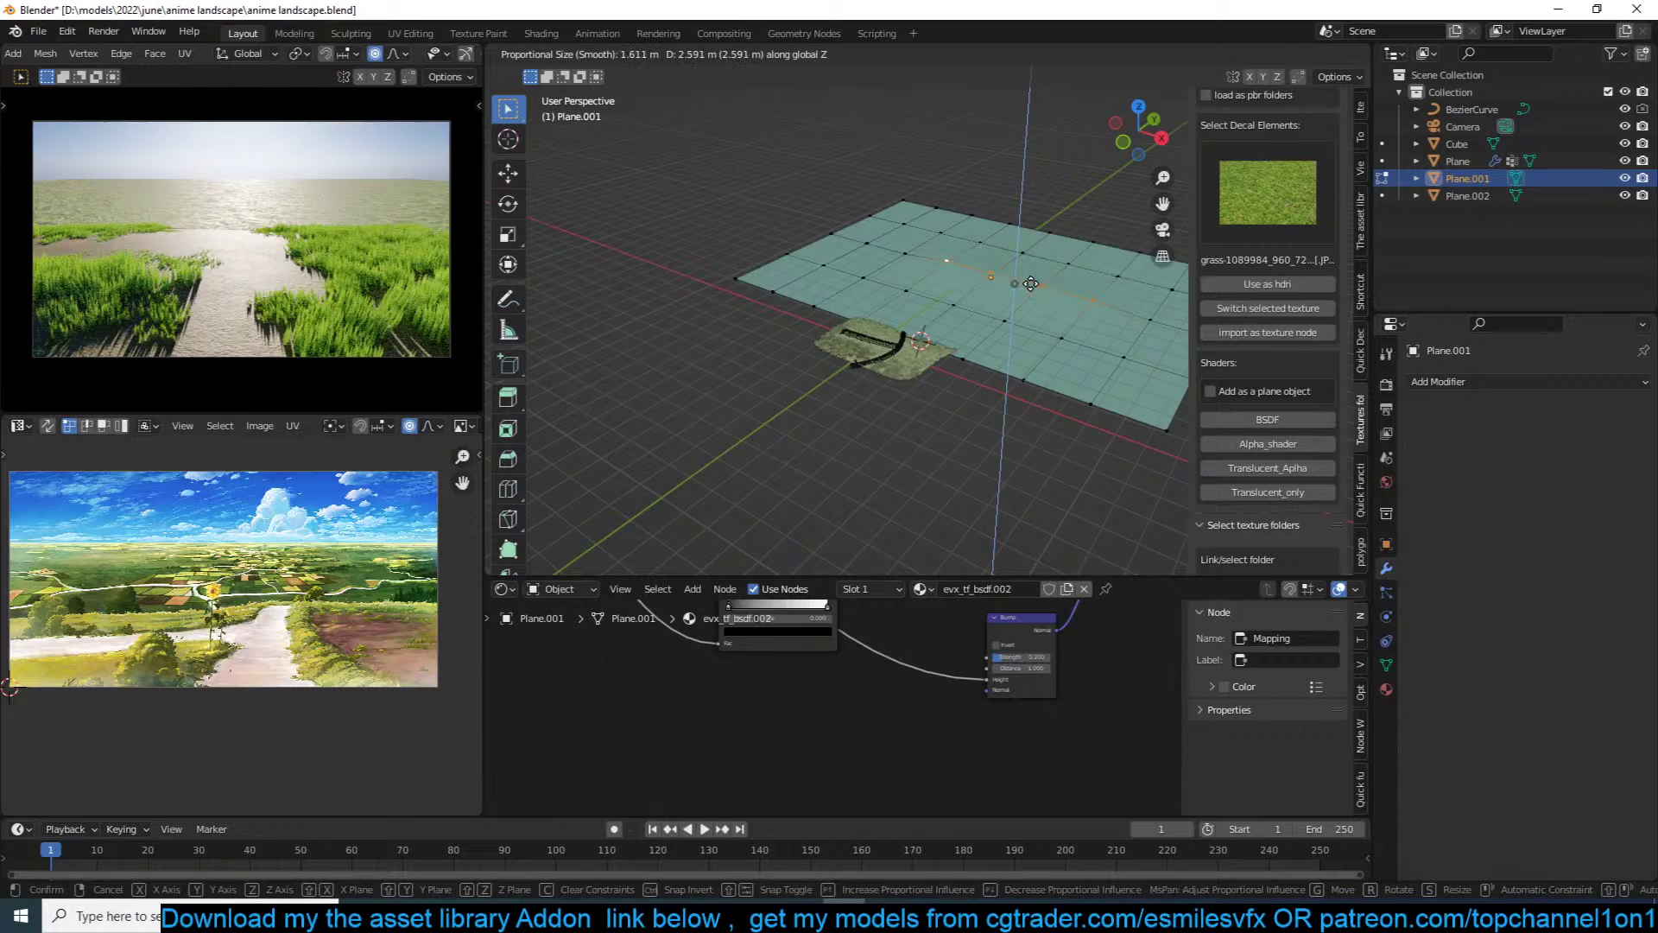
scroll(1030, 284, down, 20)
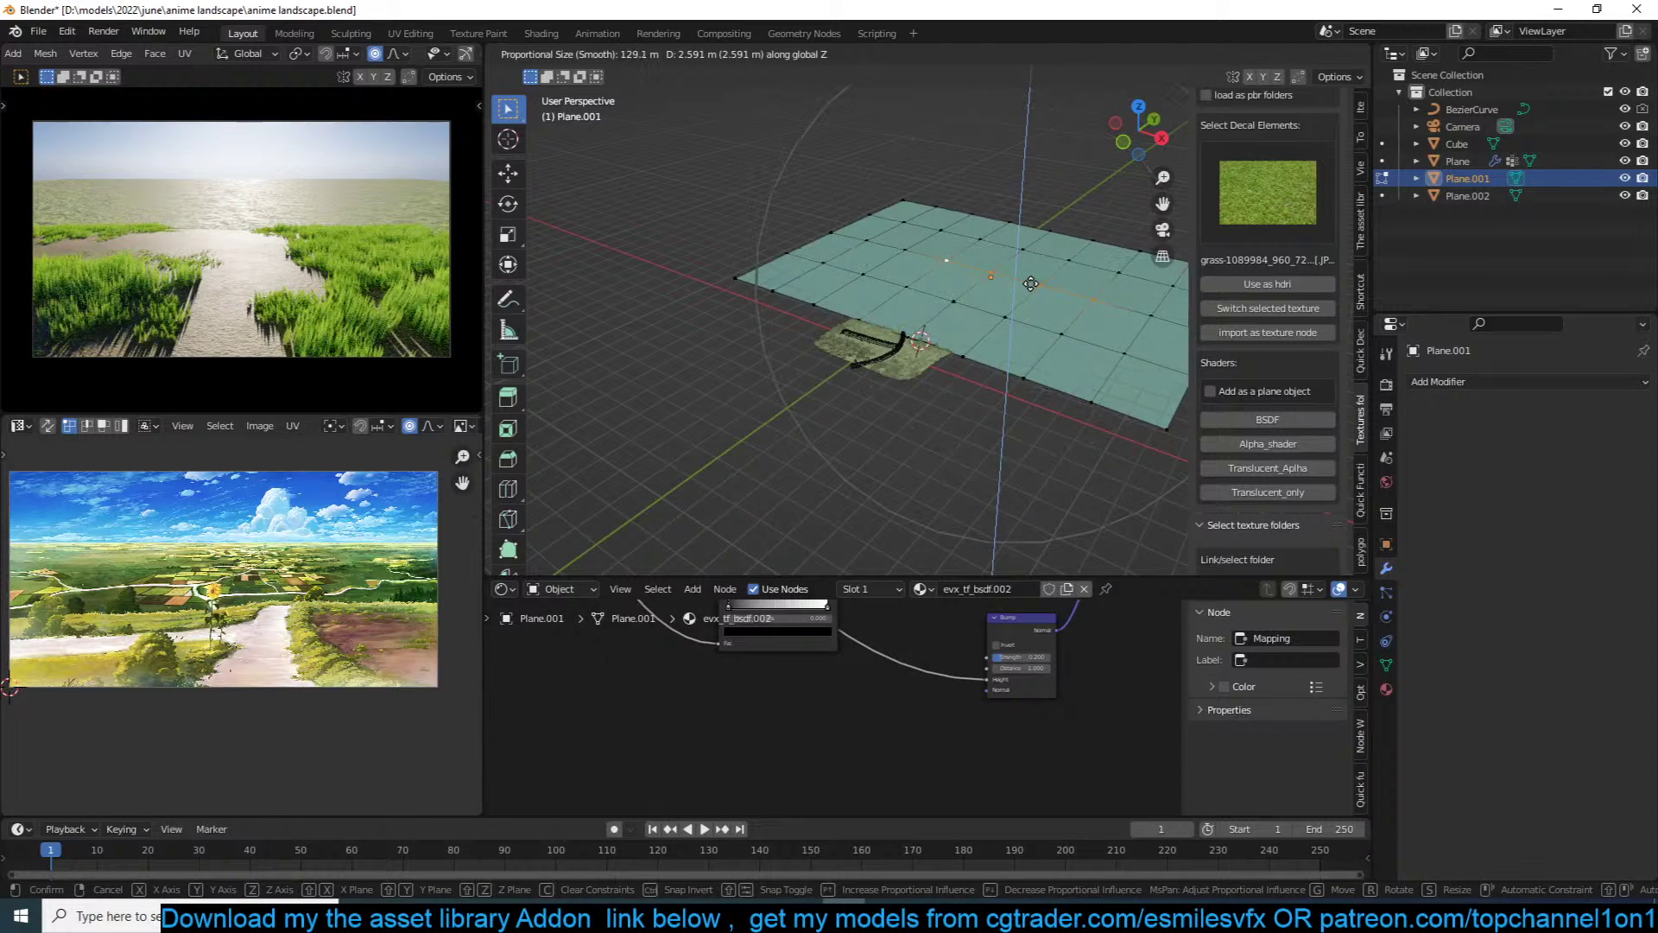
click(1031, 284)
Step: Leave mesh editing, apply smooth shading to Plane.001 and save the file
key(Tab)
right_click(1035, 387)
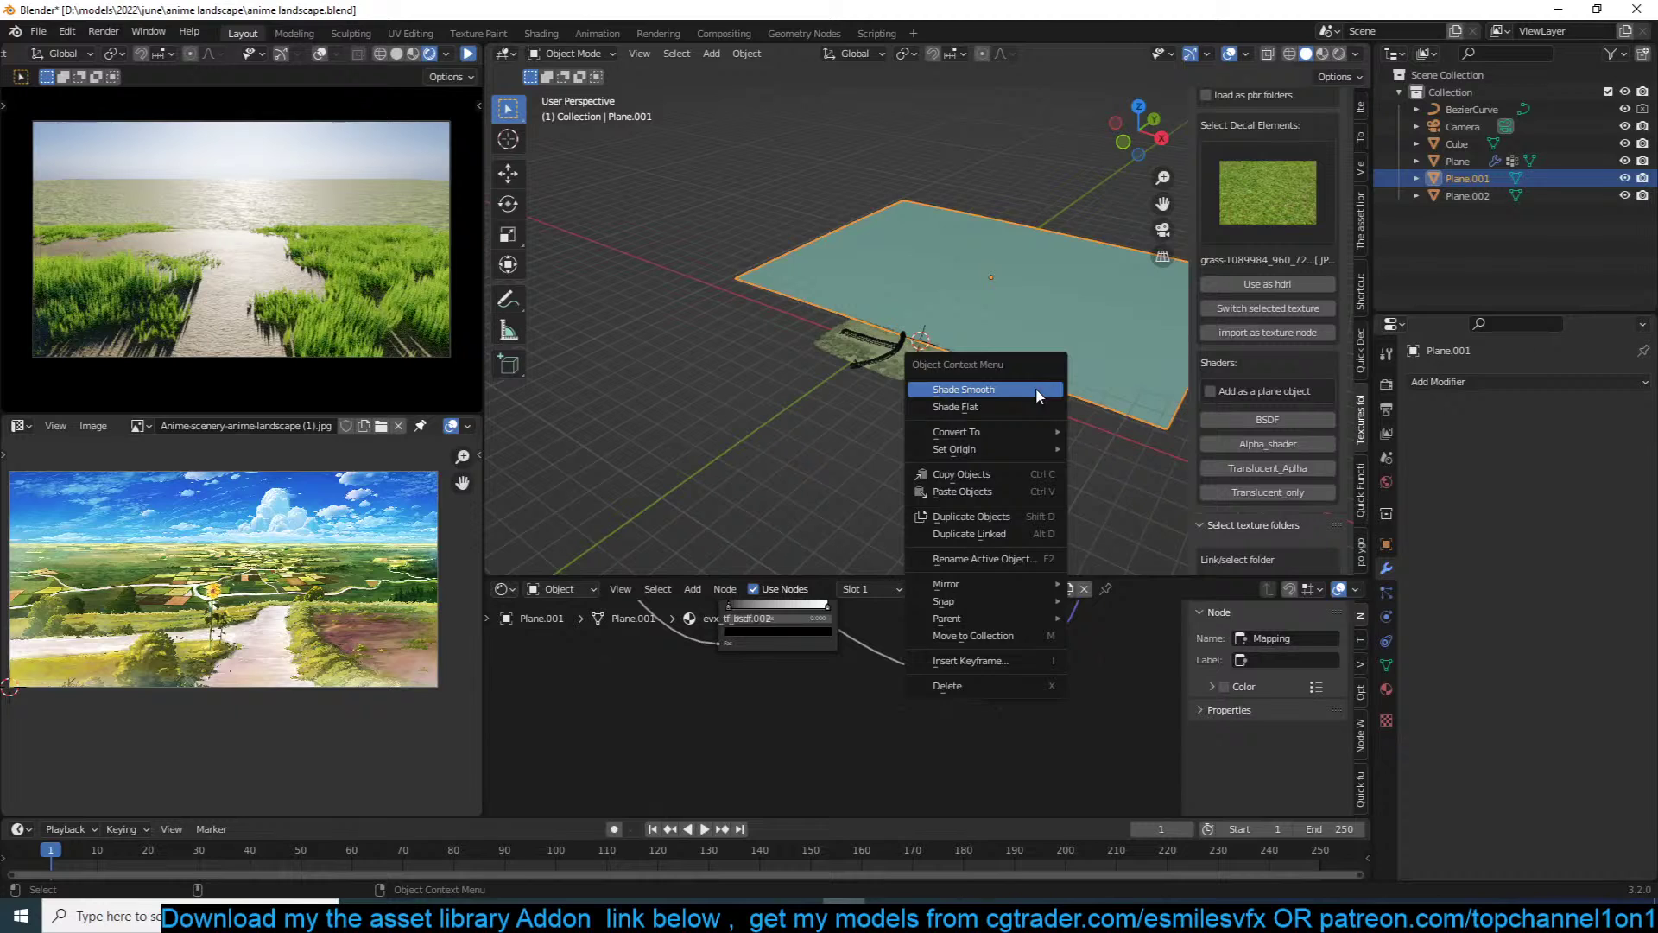
click(1035, 387)
click(1004, 404)
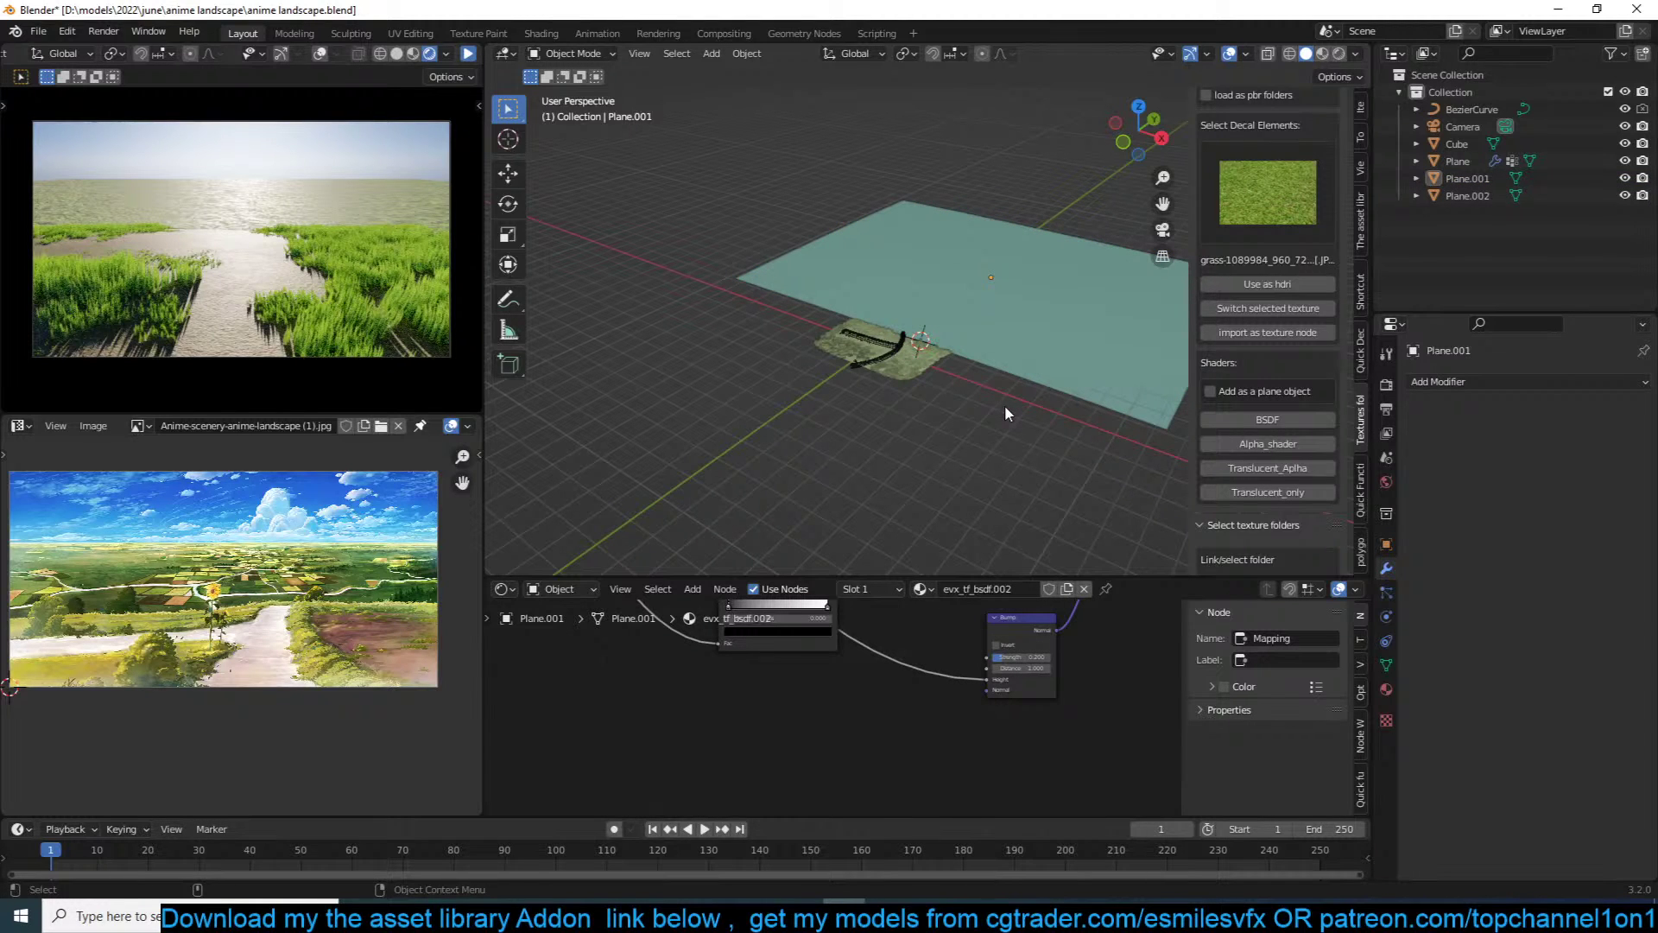
key(ctrl+s)
Step: Refresh the rendered camera preview and examine the distant field patches in the reference image
middle_drag(1004, 406, 993, 356)
scroll(993, 356, up, 4)
key(KP_0)
click(469, 53)
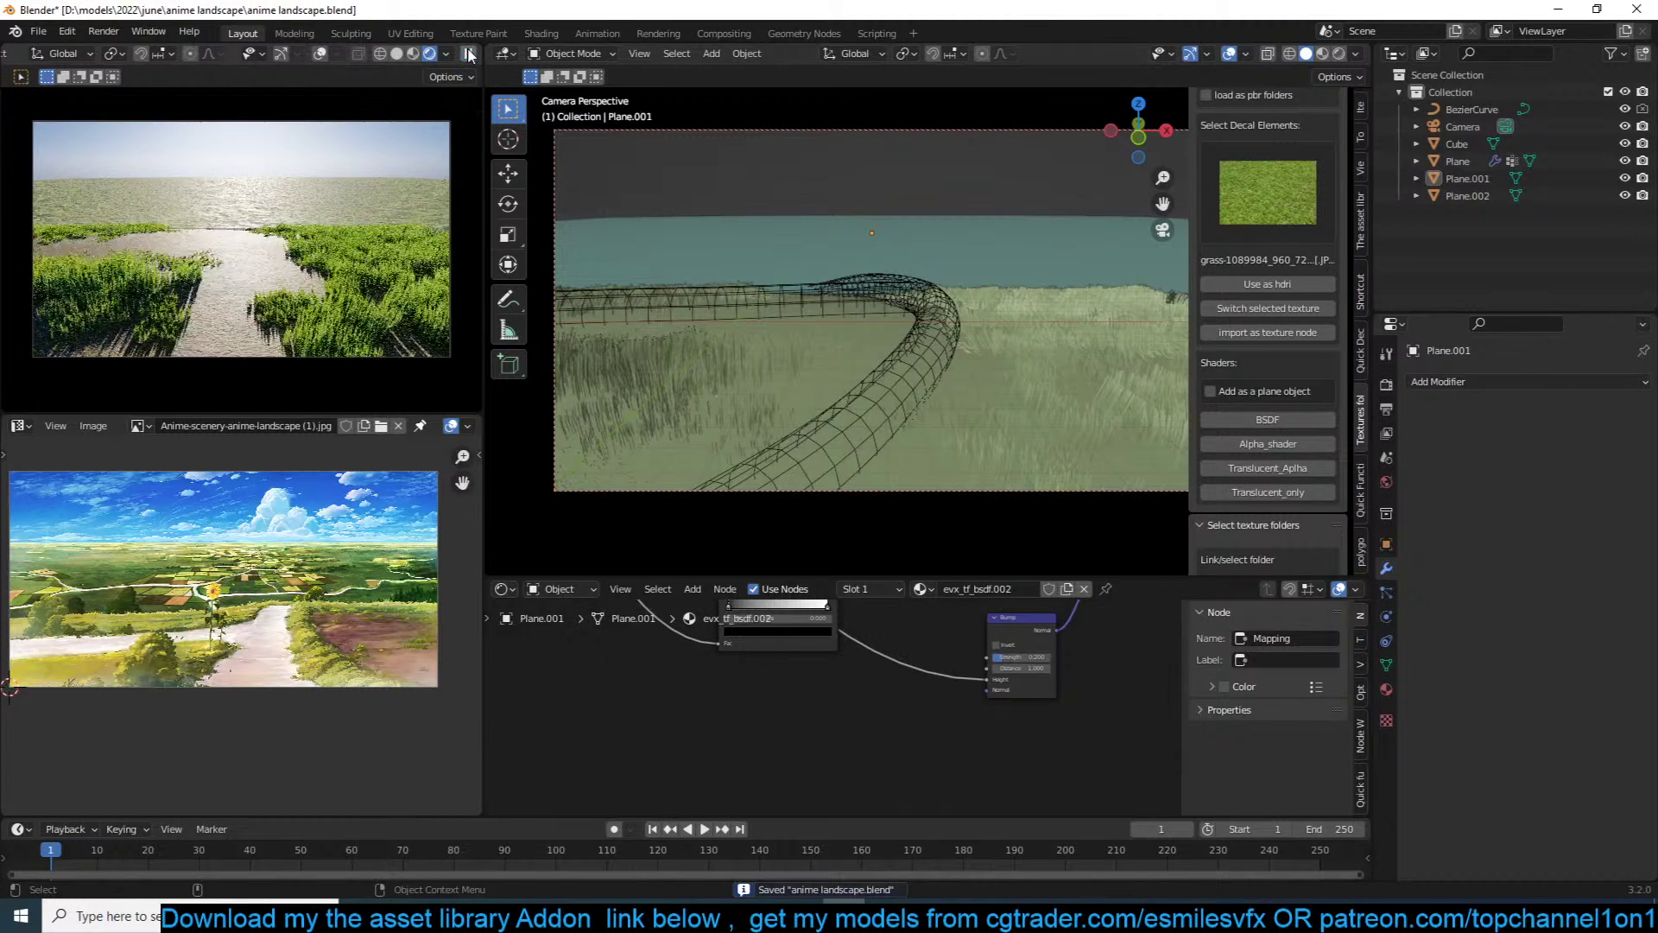
scroll(228, 643, up, 4)
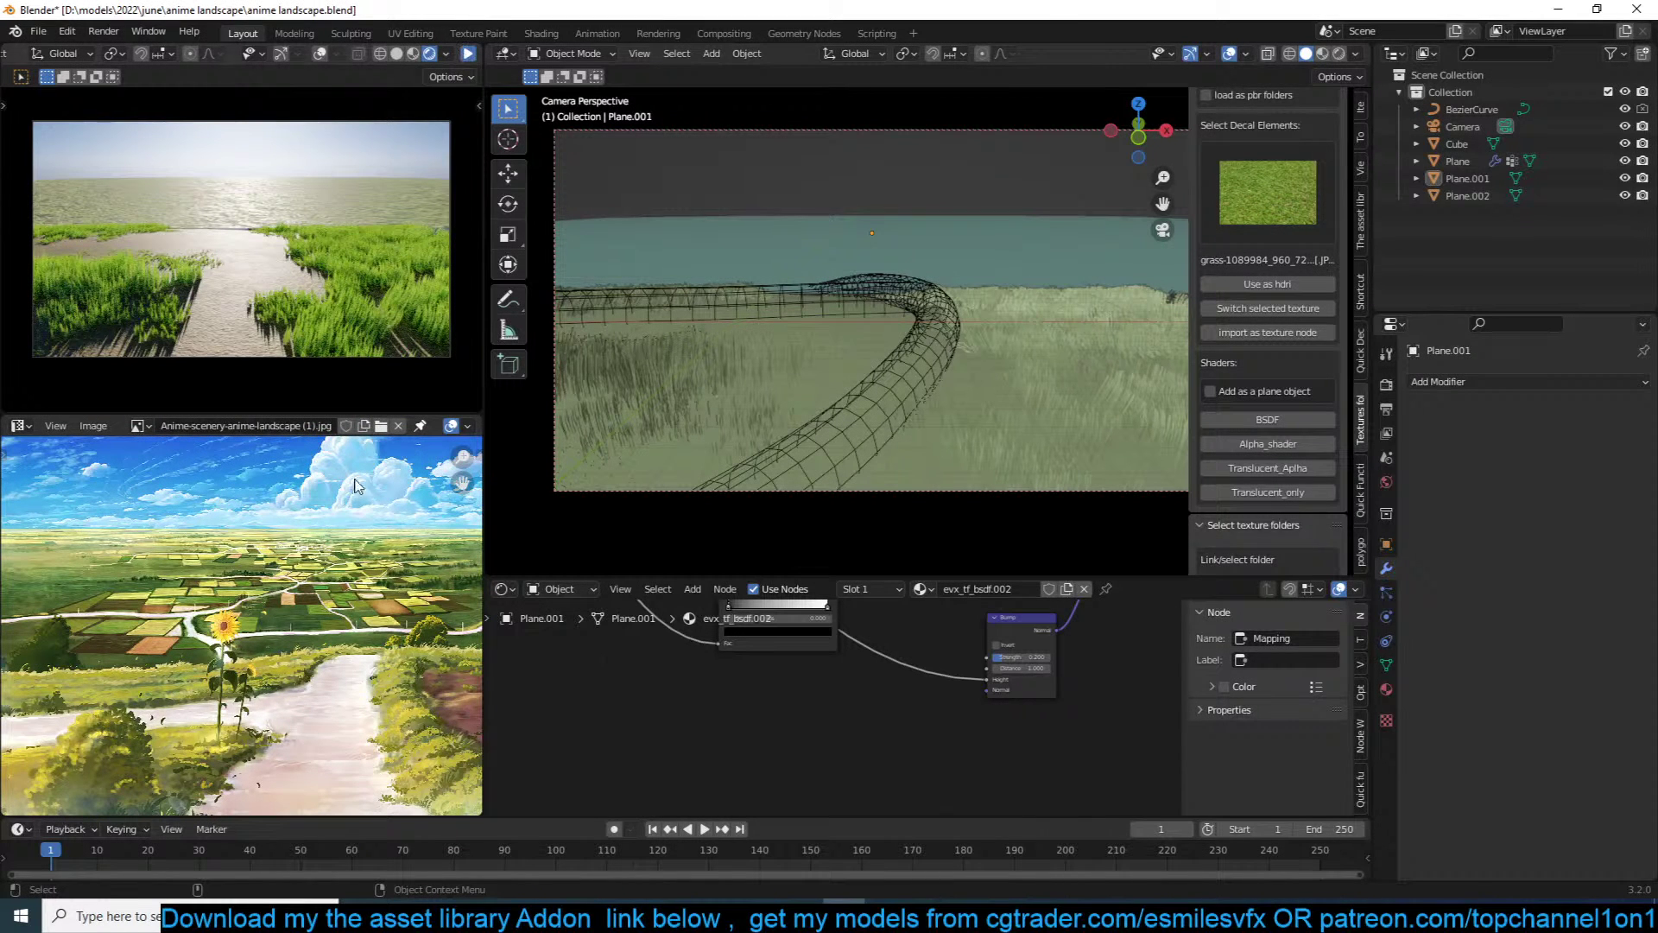
scroll(303, 725, down, 1)
scroll(795, 494, down, 2)
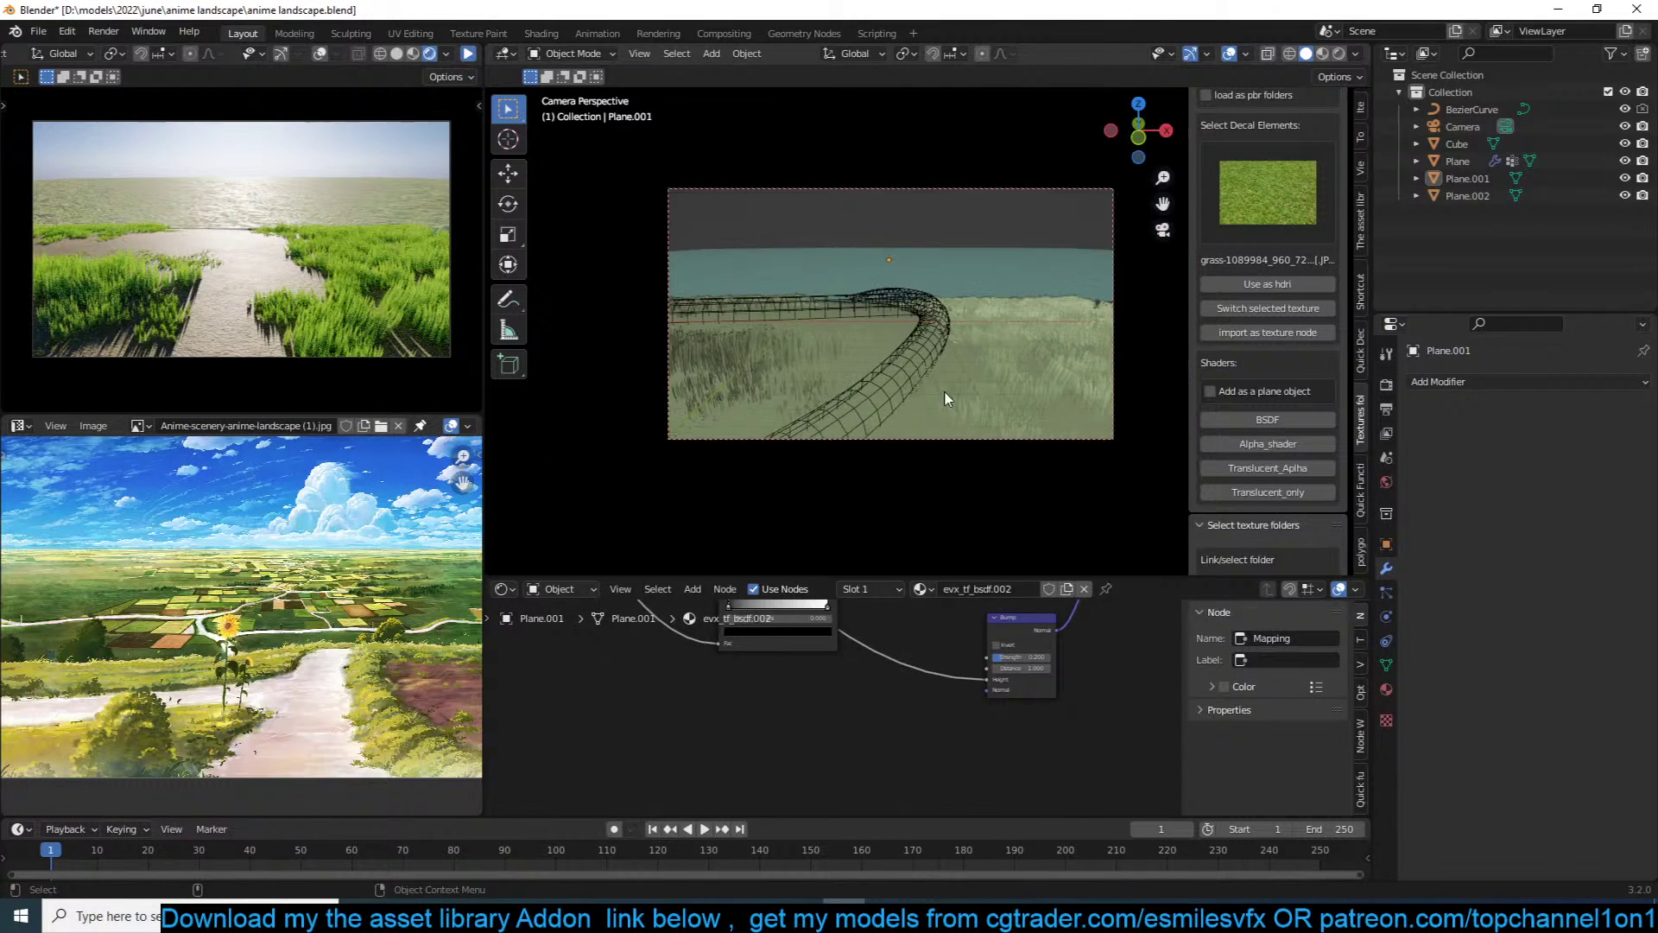
click(993, 383)
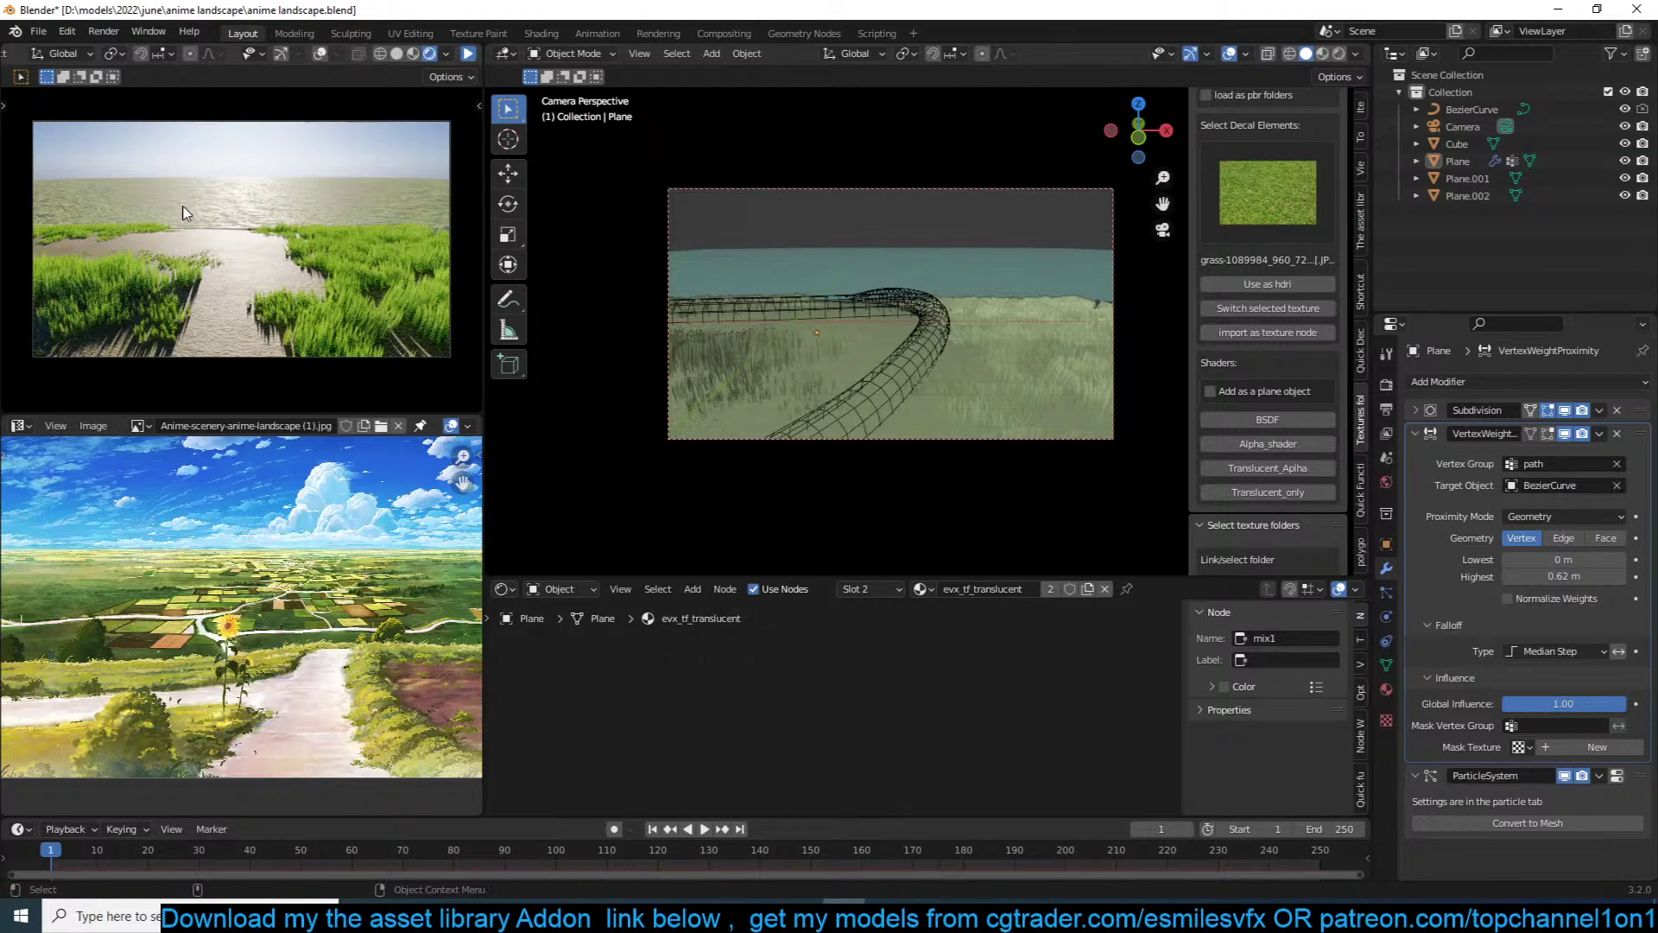
scroll(253, 637, up, 4)
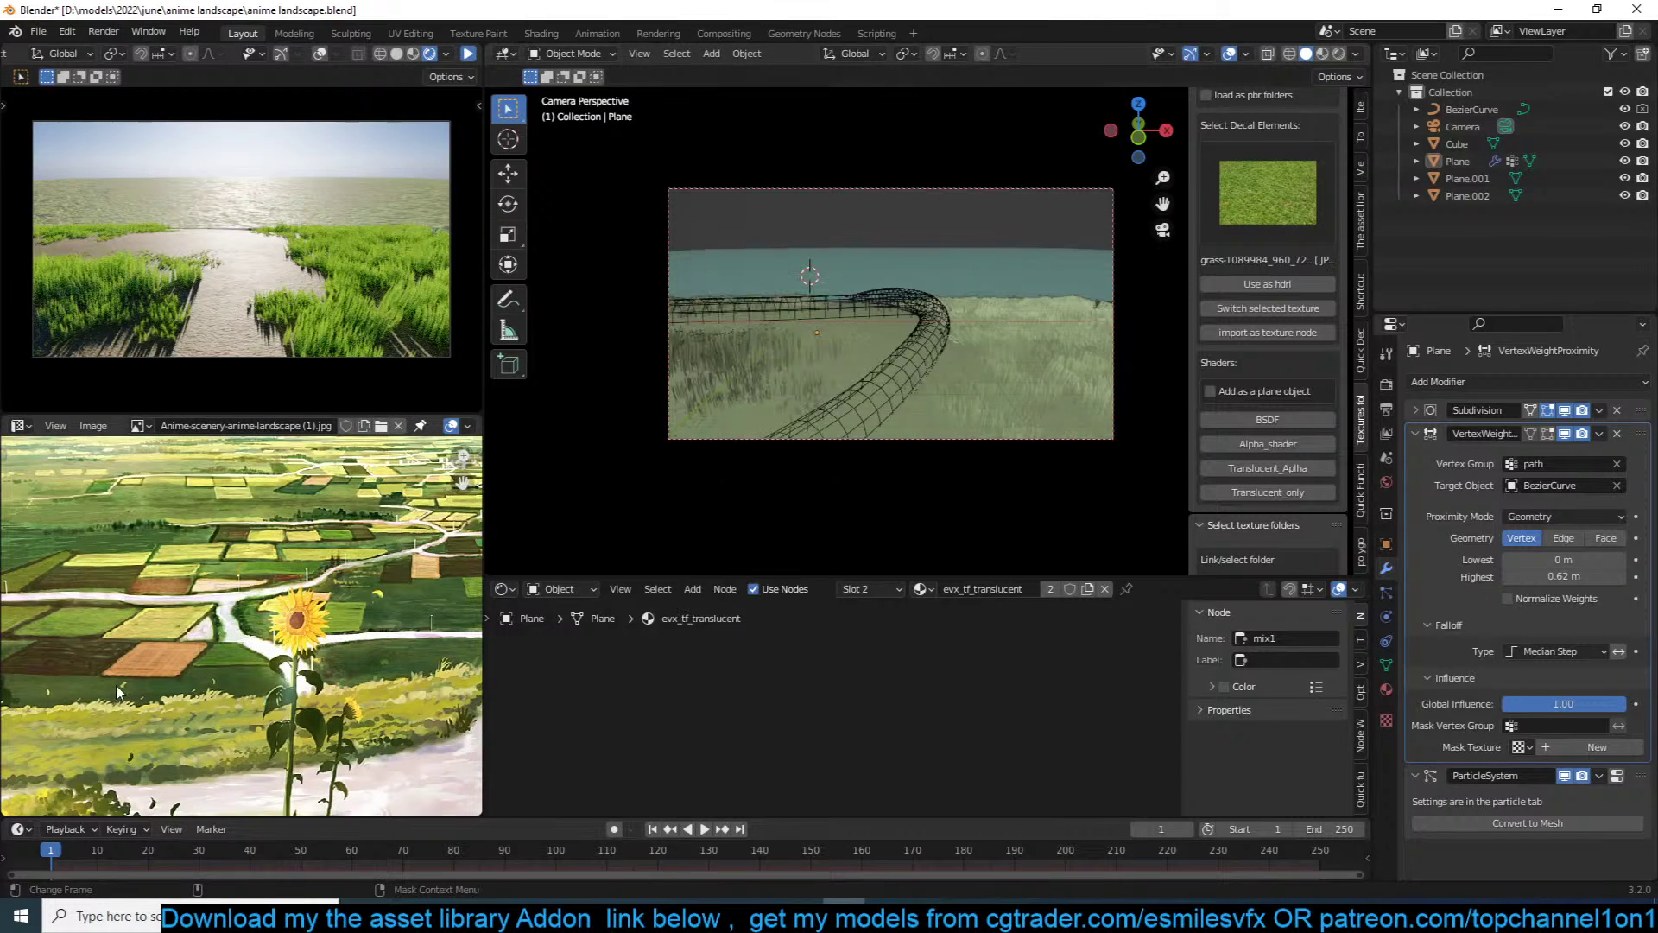
Step: Add a new plane at the 3D cursor on the background surface and scale it up as a field patch
key(shift+a)
click(922, 280)
key(s)
click(982, 299)
key(KP_Decimal)
middle_drag(1000, 326, 914, 370)
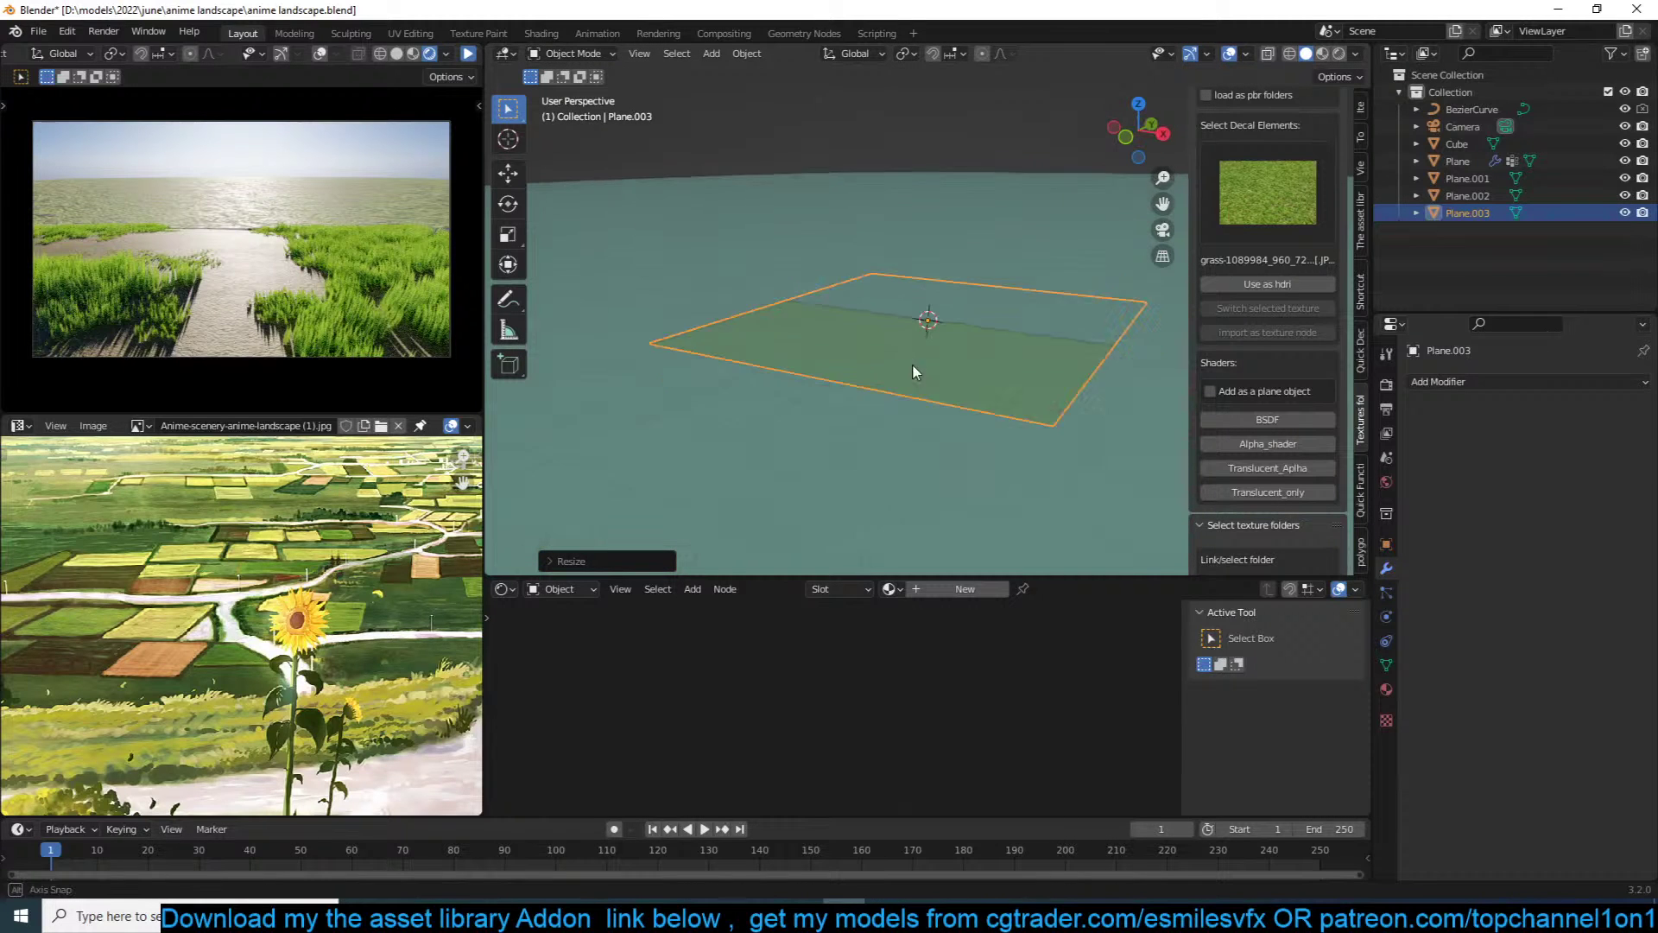
Step: Rotate the field patch, raise it clear of the background surface and save the file
key(r)
click(1079, 395)
key(g)
click(1085, 401)
key(ctrl+s)
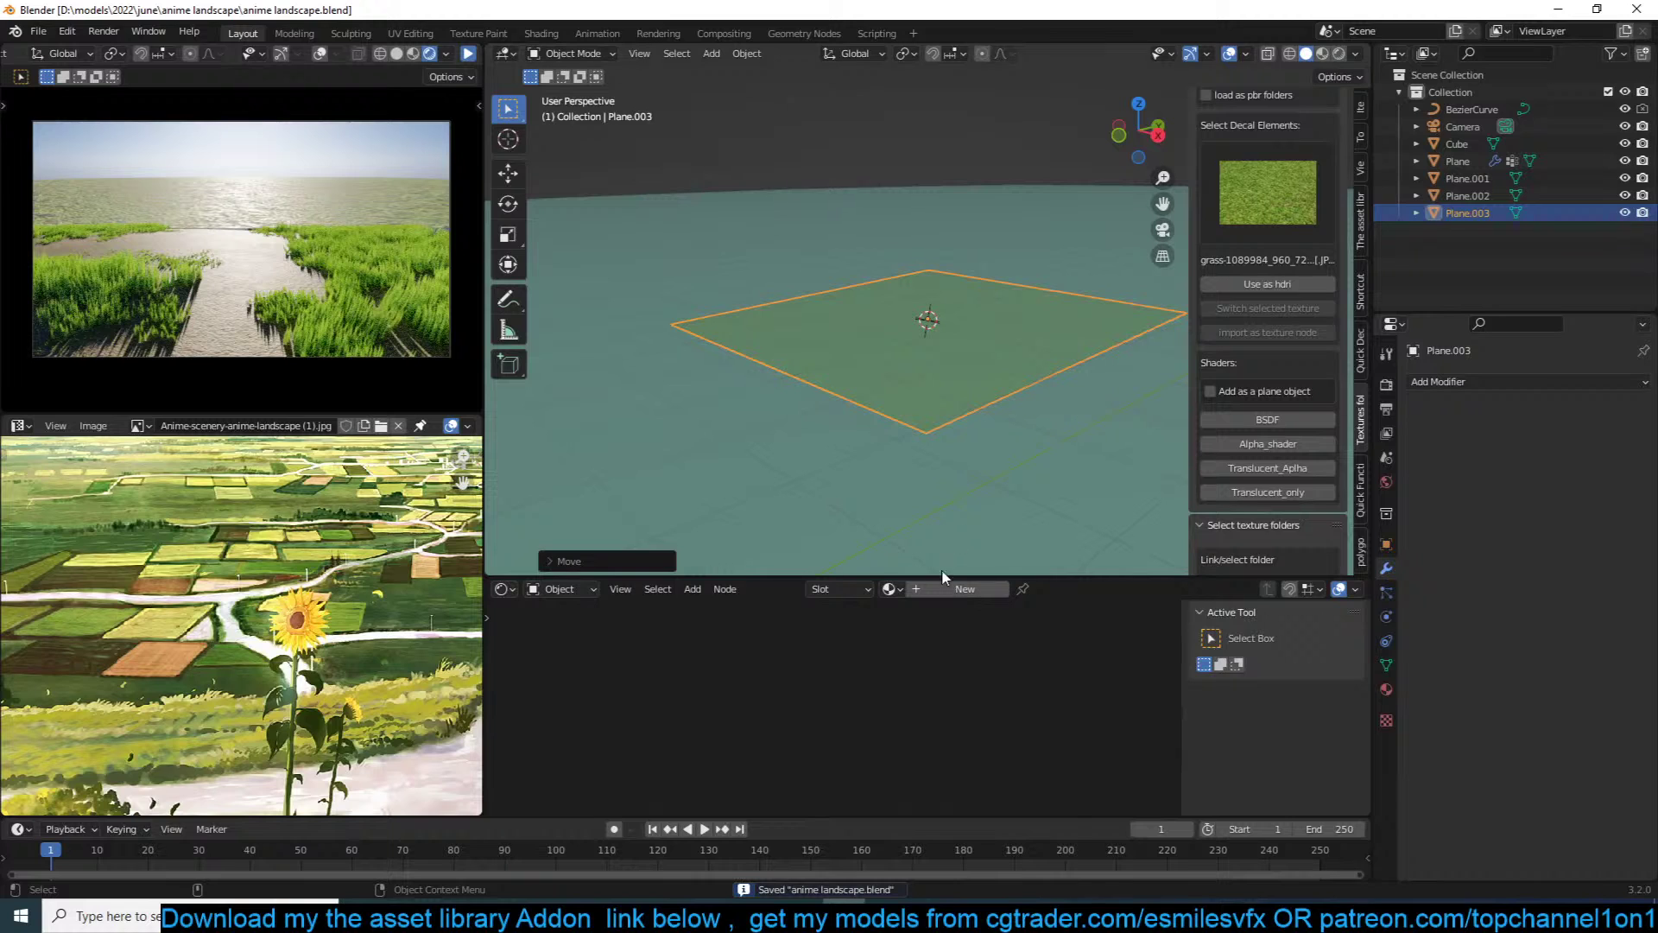
Step: Create a new material for the field patch and sample its Base Color from the orange field in the reference image
click(966, 593)
key(Home)
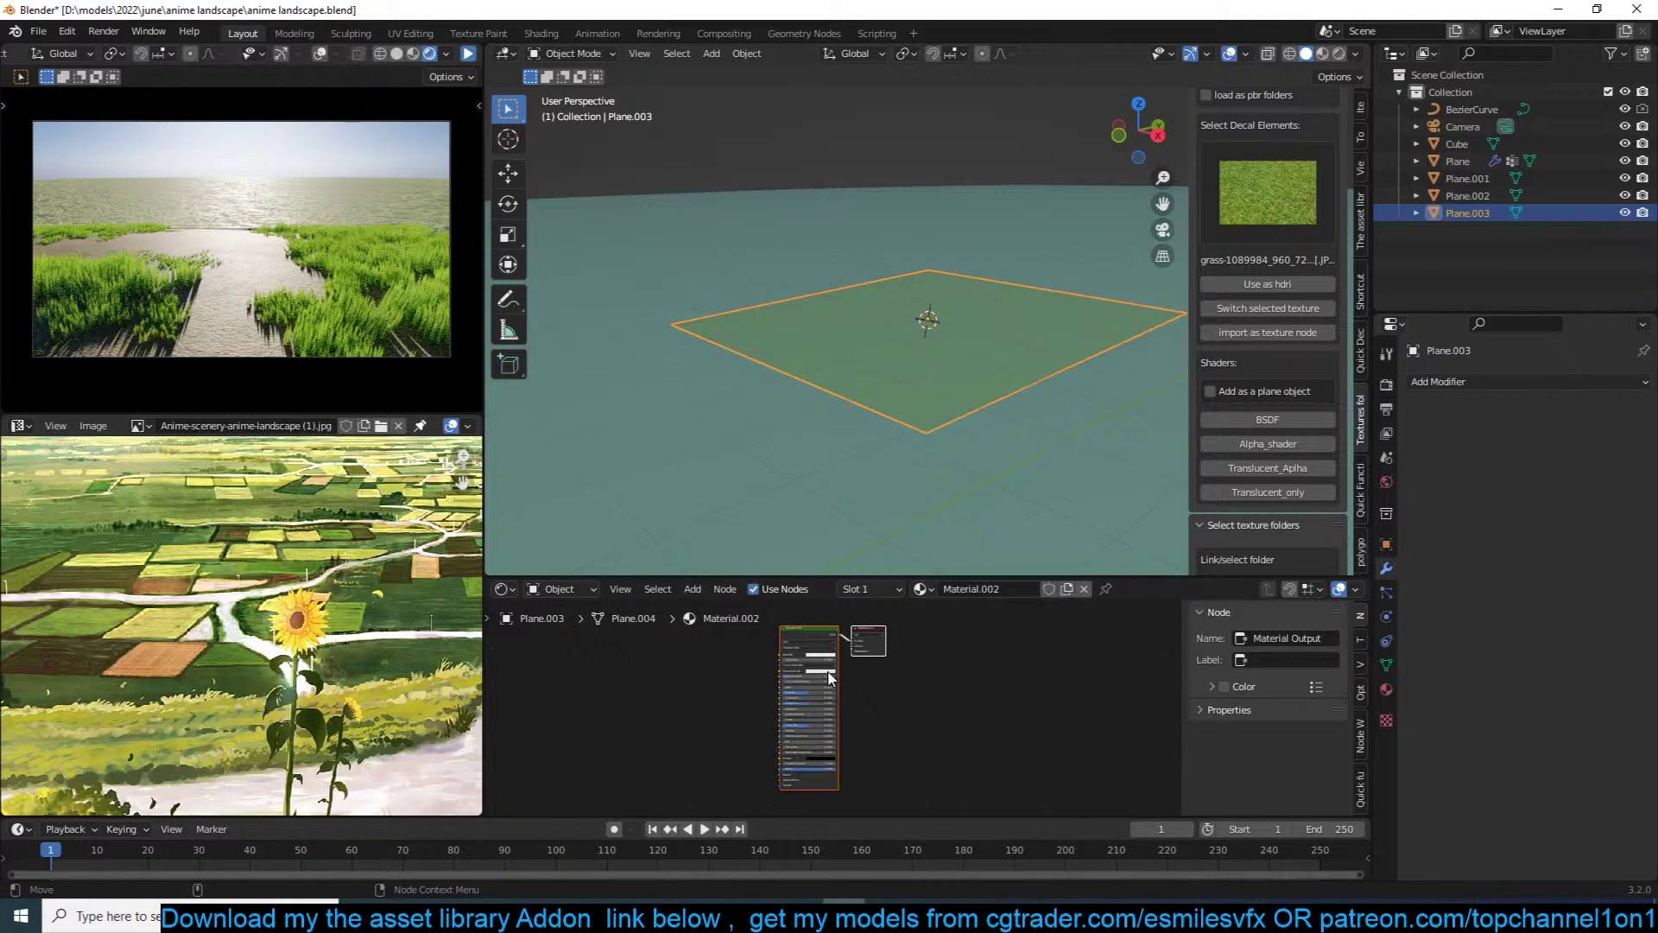
scroll(984, 667, up, 5)
click(892, 673)
click(887, 671)
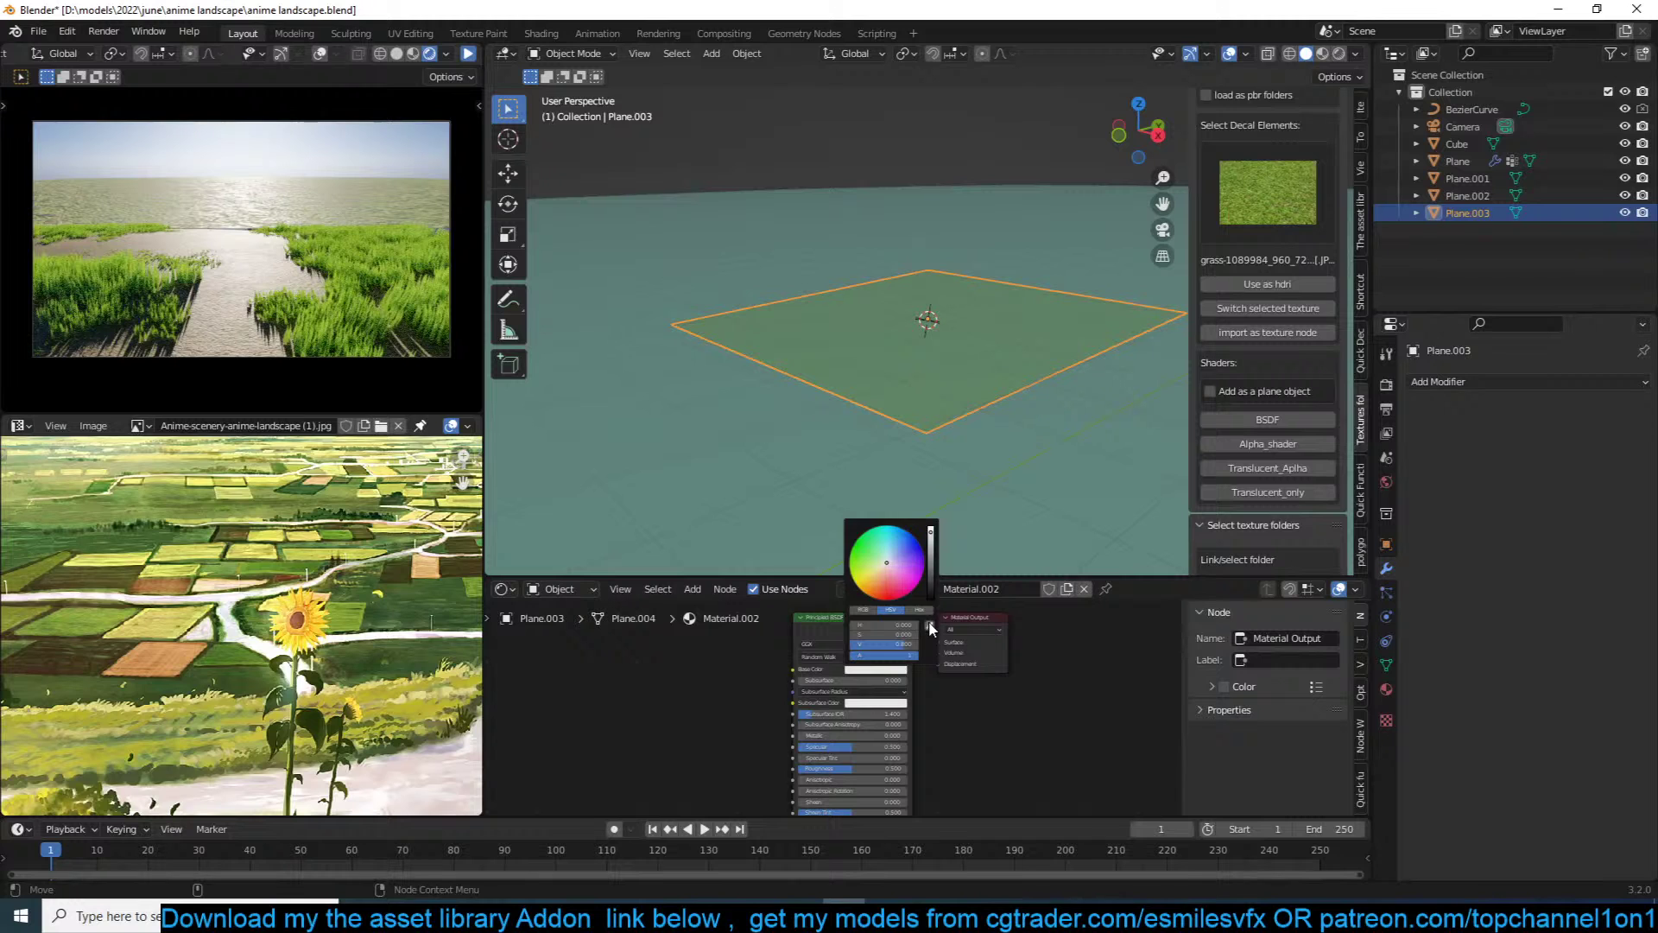
click(170, 655)
Step: Rescale the field patch and refresh the rendered preview to check it from the camera view
key(s)
click(1018, 387)
key(KP_0)
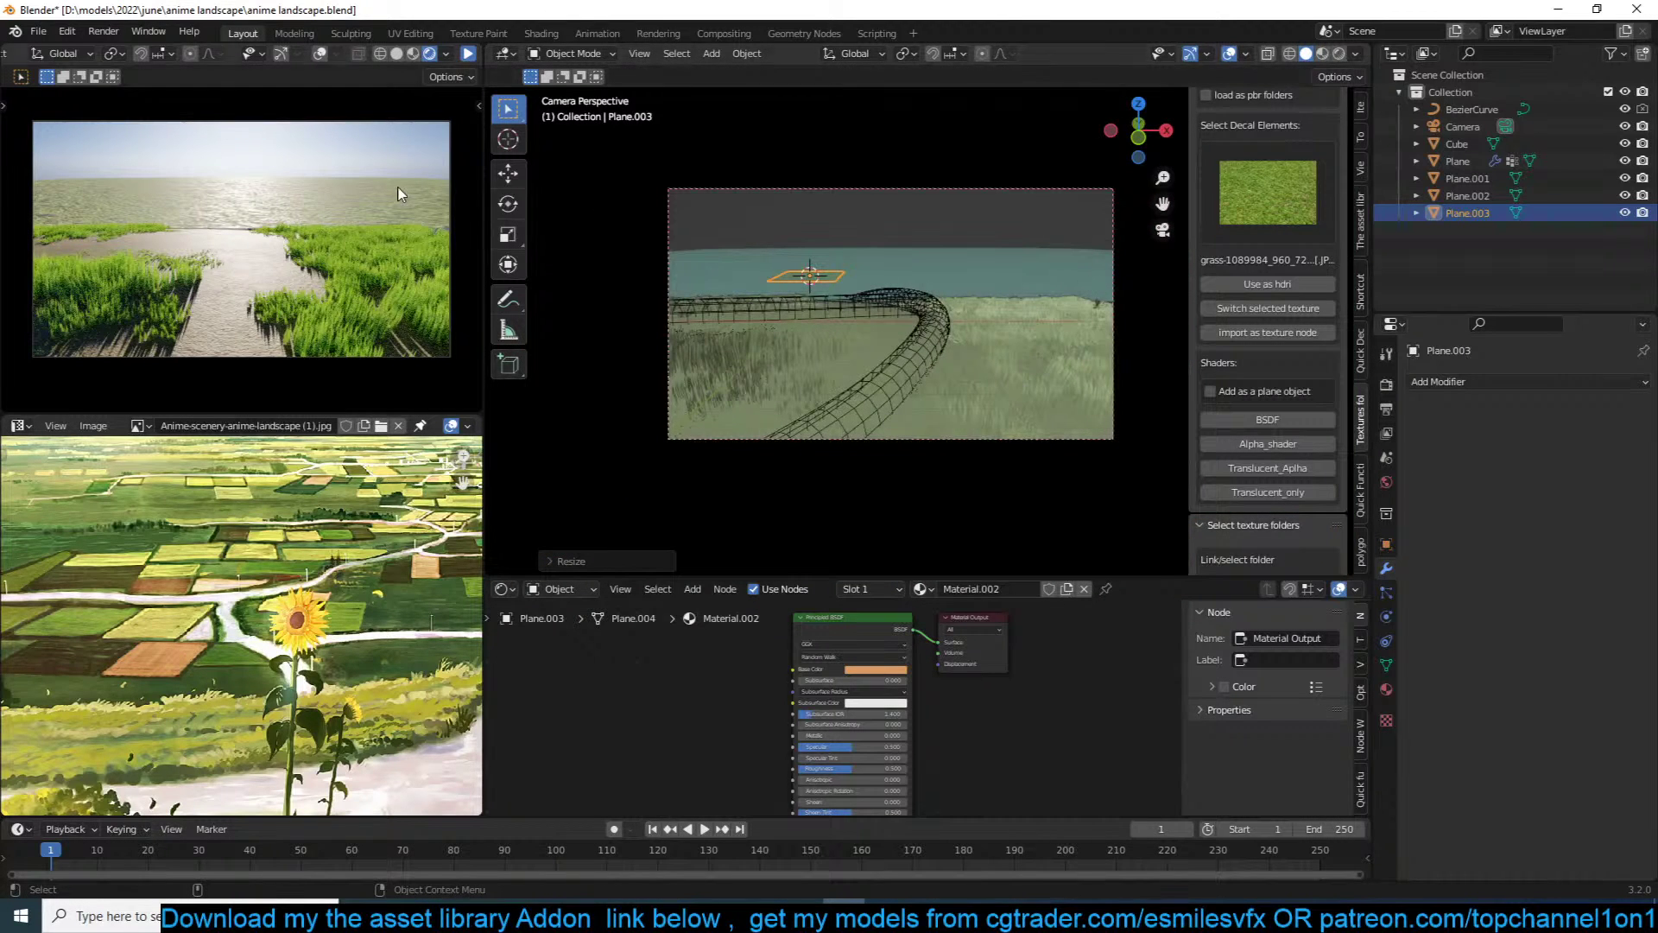
click(467, 55)
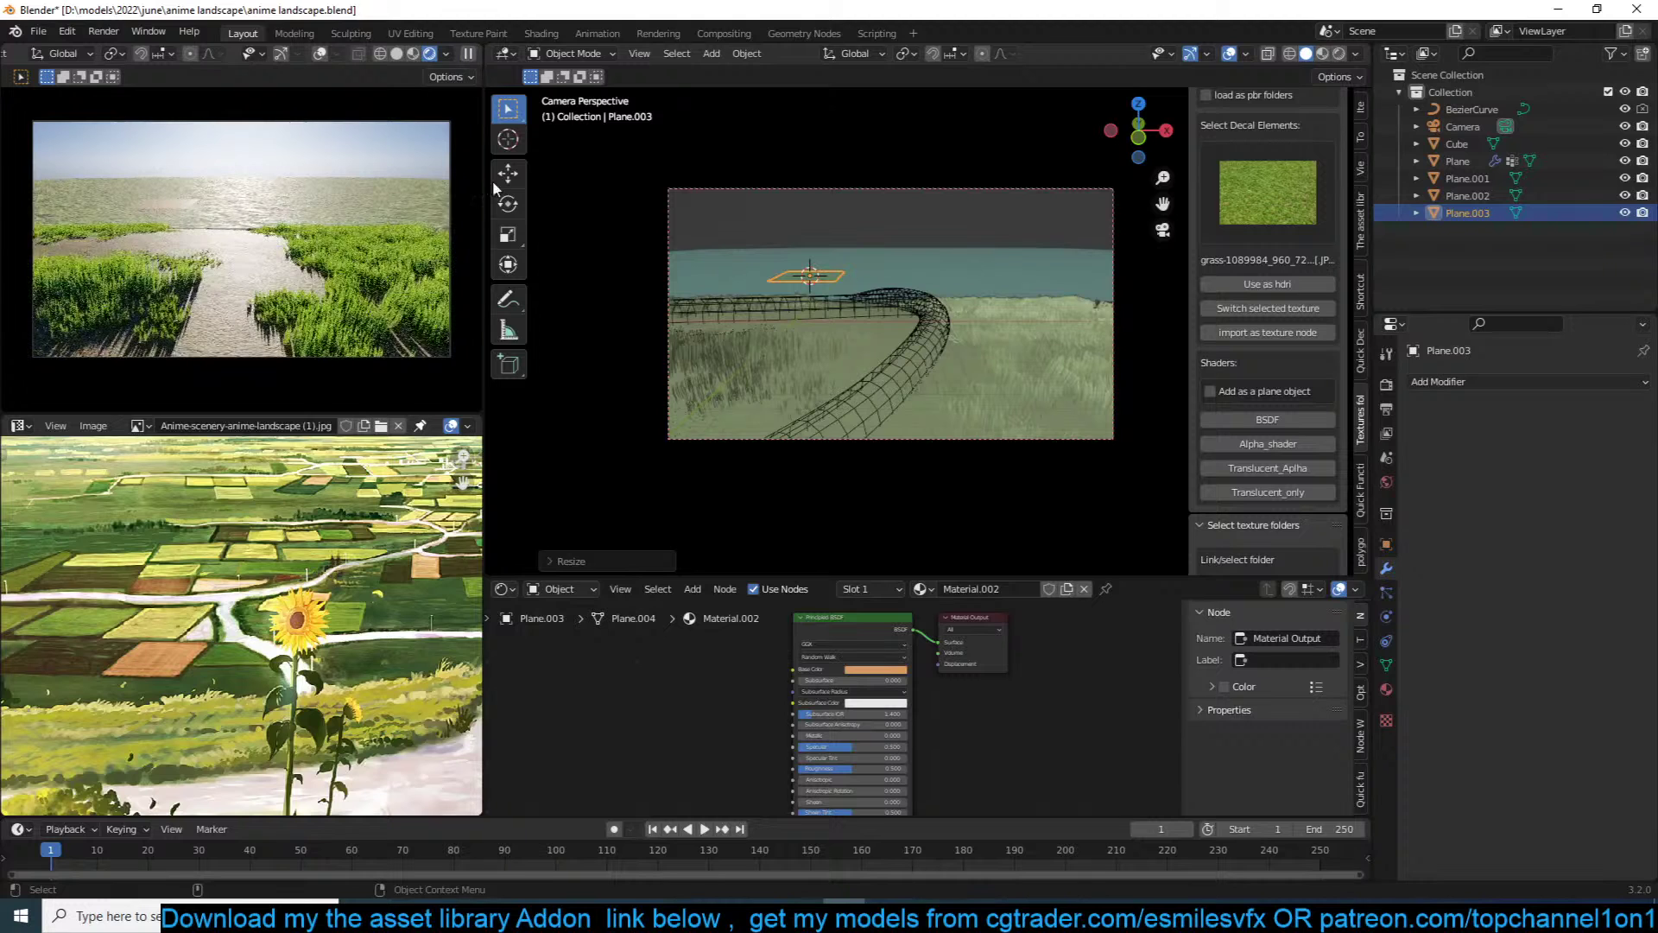
Step: Add a Noise Texture node to the field patch's material, beside the Principled BSDF node
scroll(732, 681, up, 6)
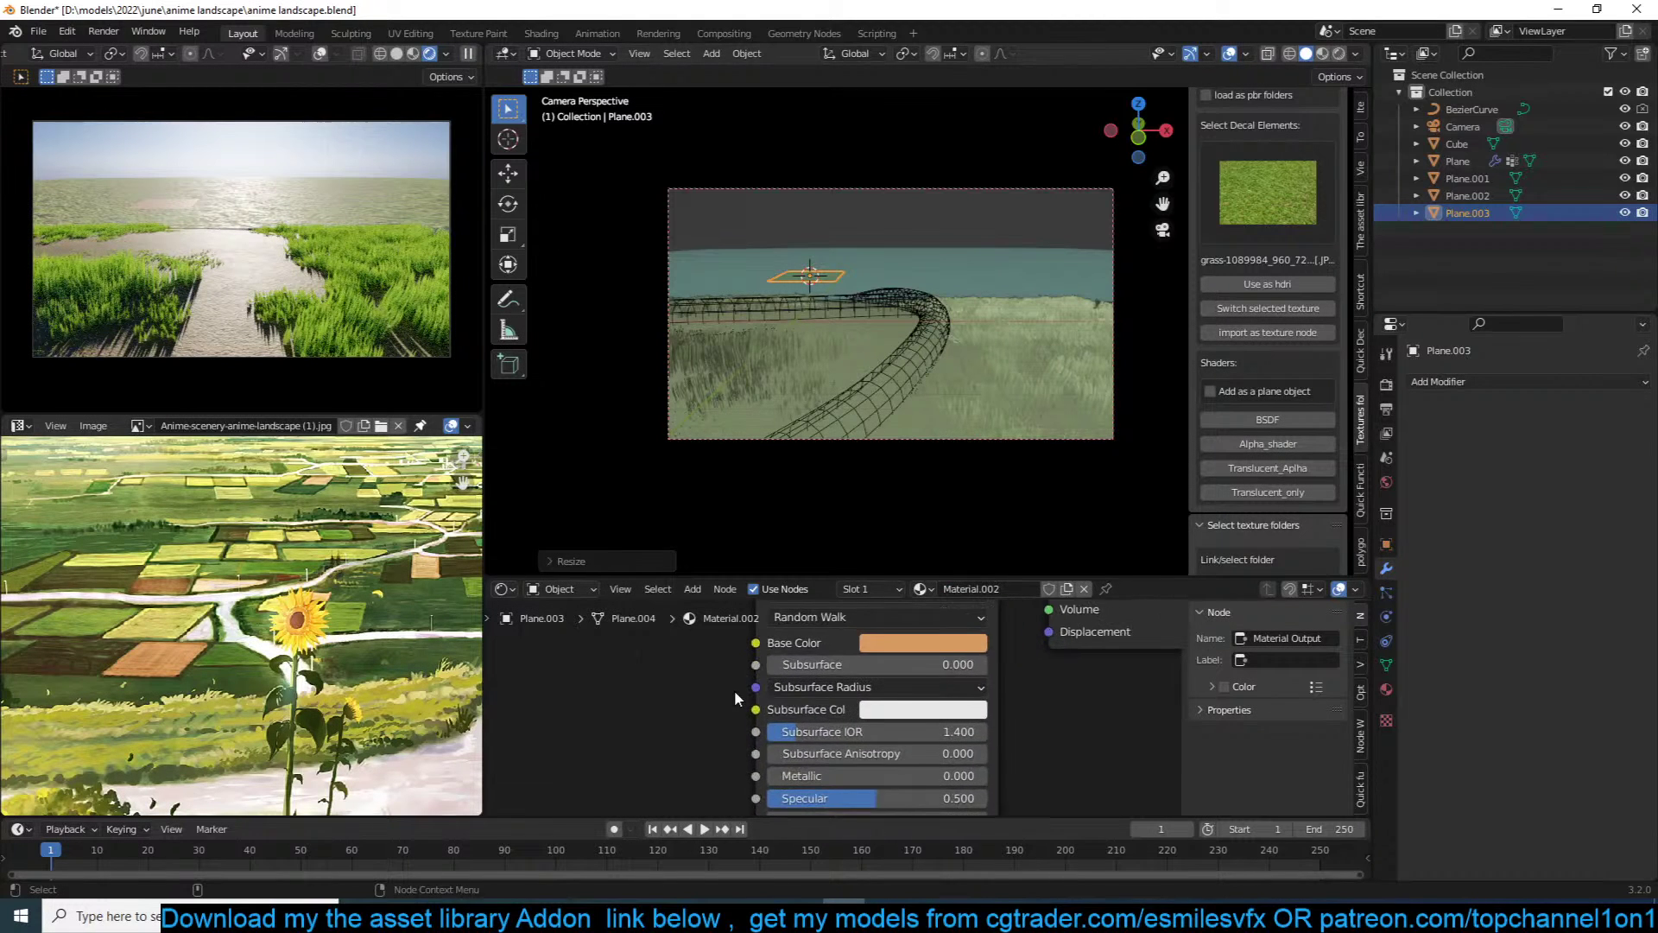
scroll(937, 661, down, 2)
key(shift+a)
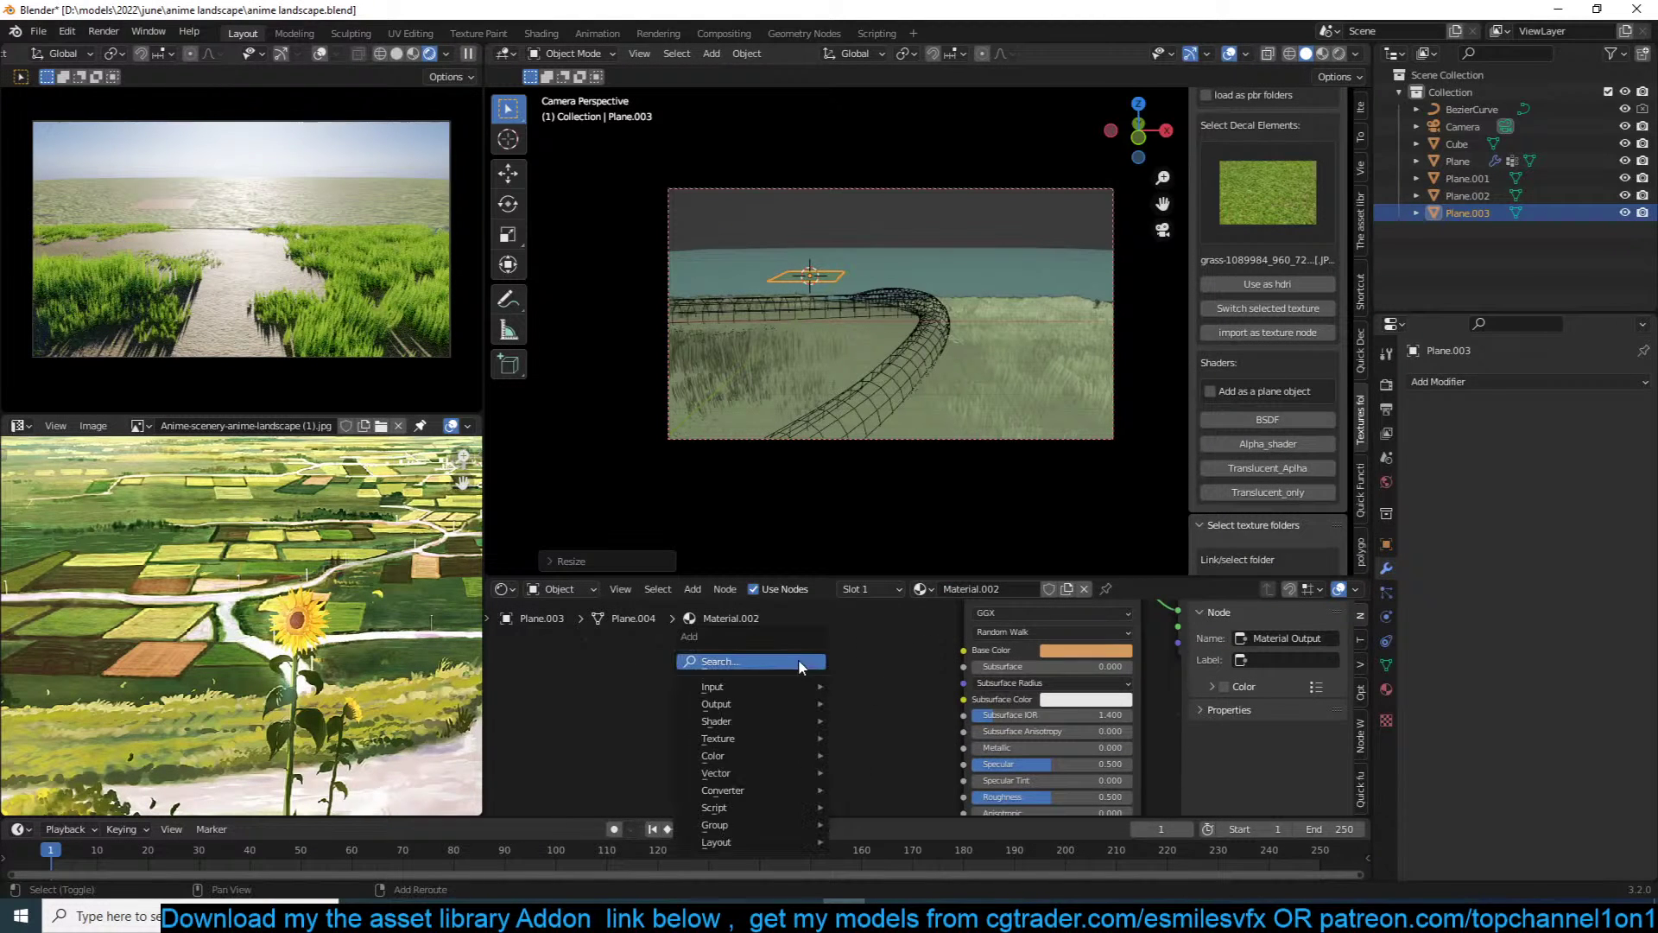
mouse_move(748, 739)
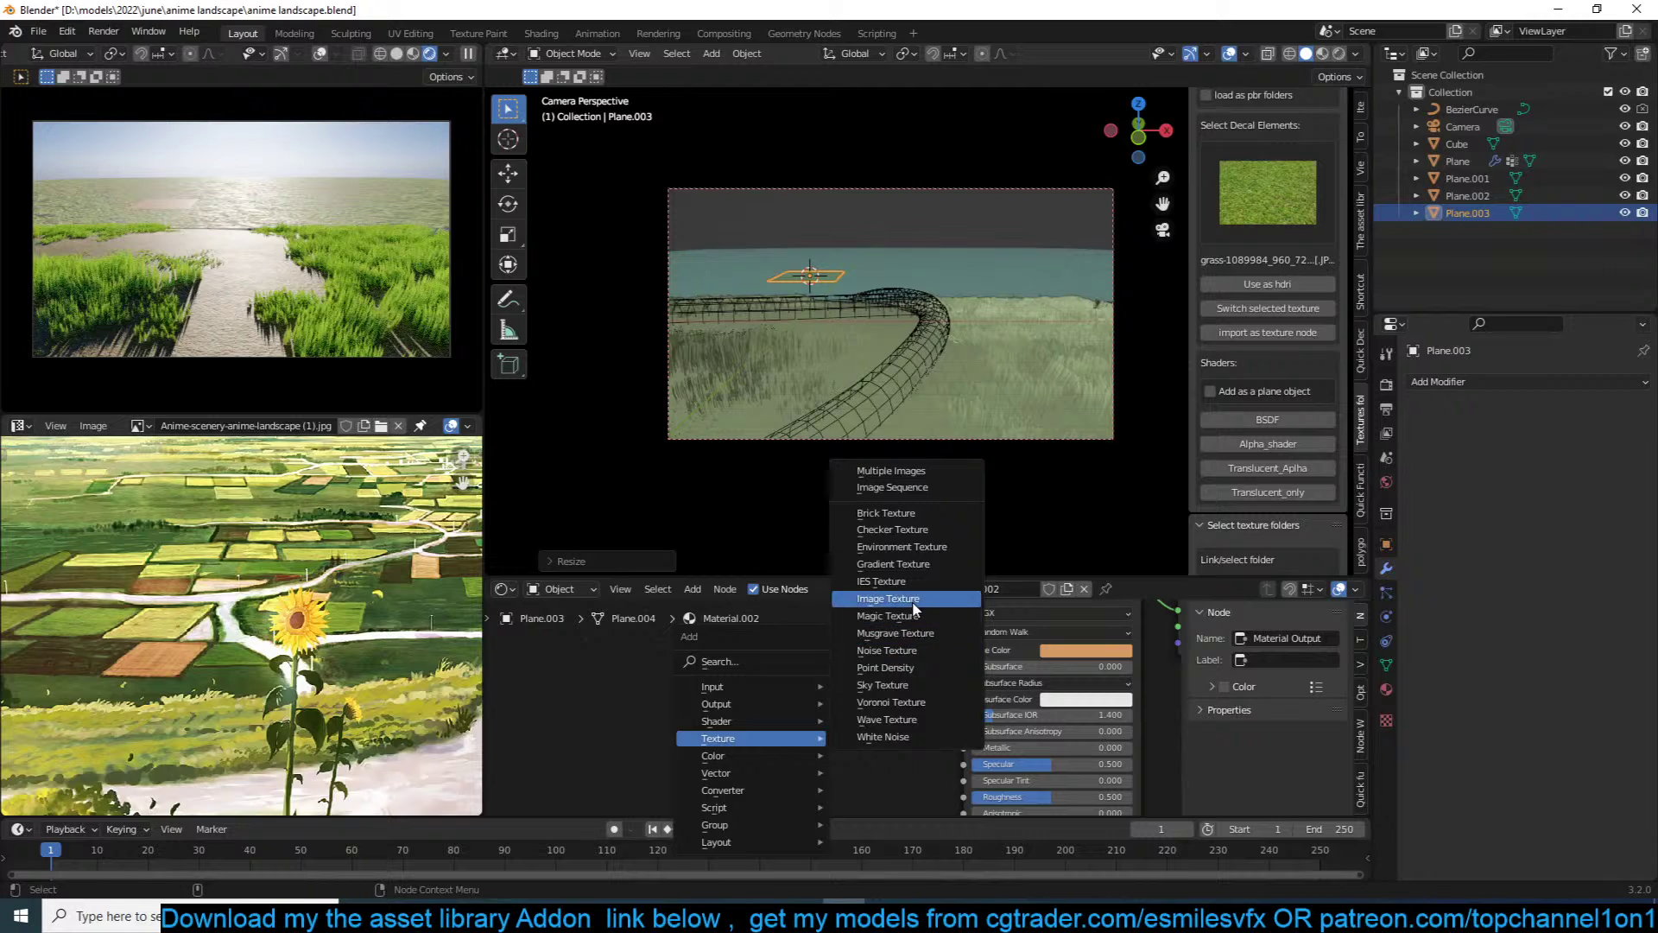
click(890, 651)
Step: Add a Musgrave Texture node and place it before the Noise Texture node
scroll(641, 645, down, 2)
key(shift+a)
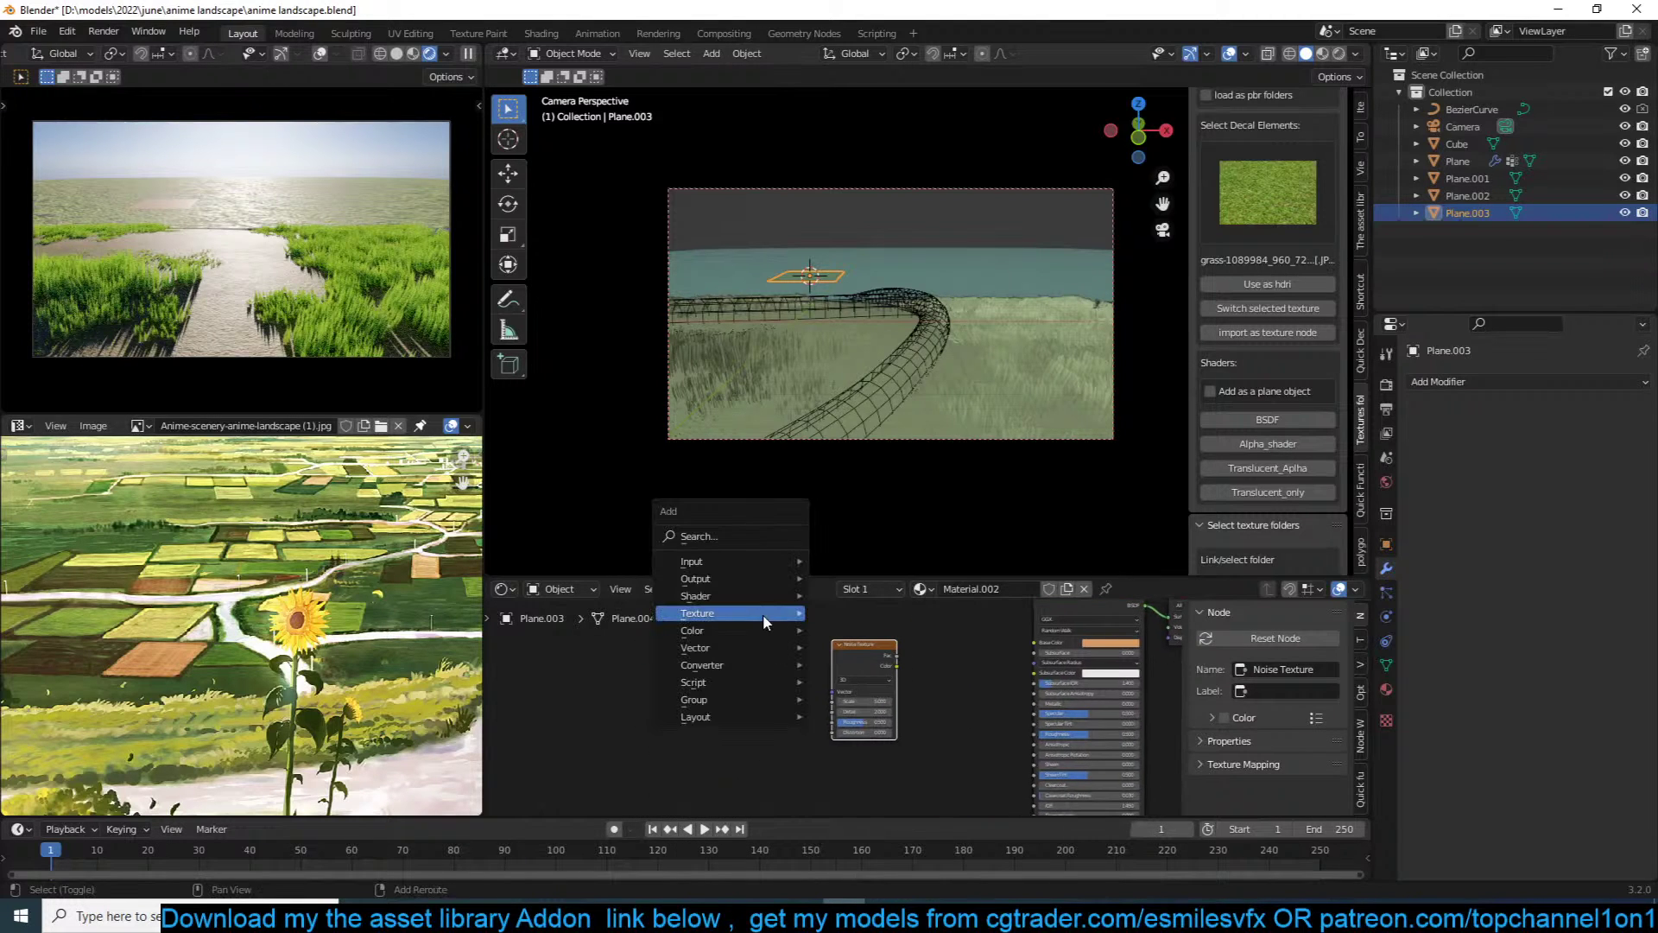
mouse_move(763, 614)
click(941, 542)
click(678, 681)
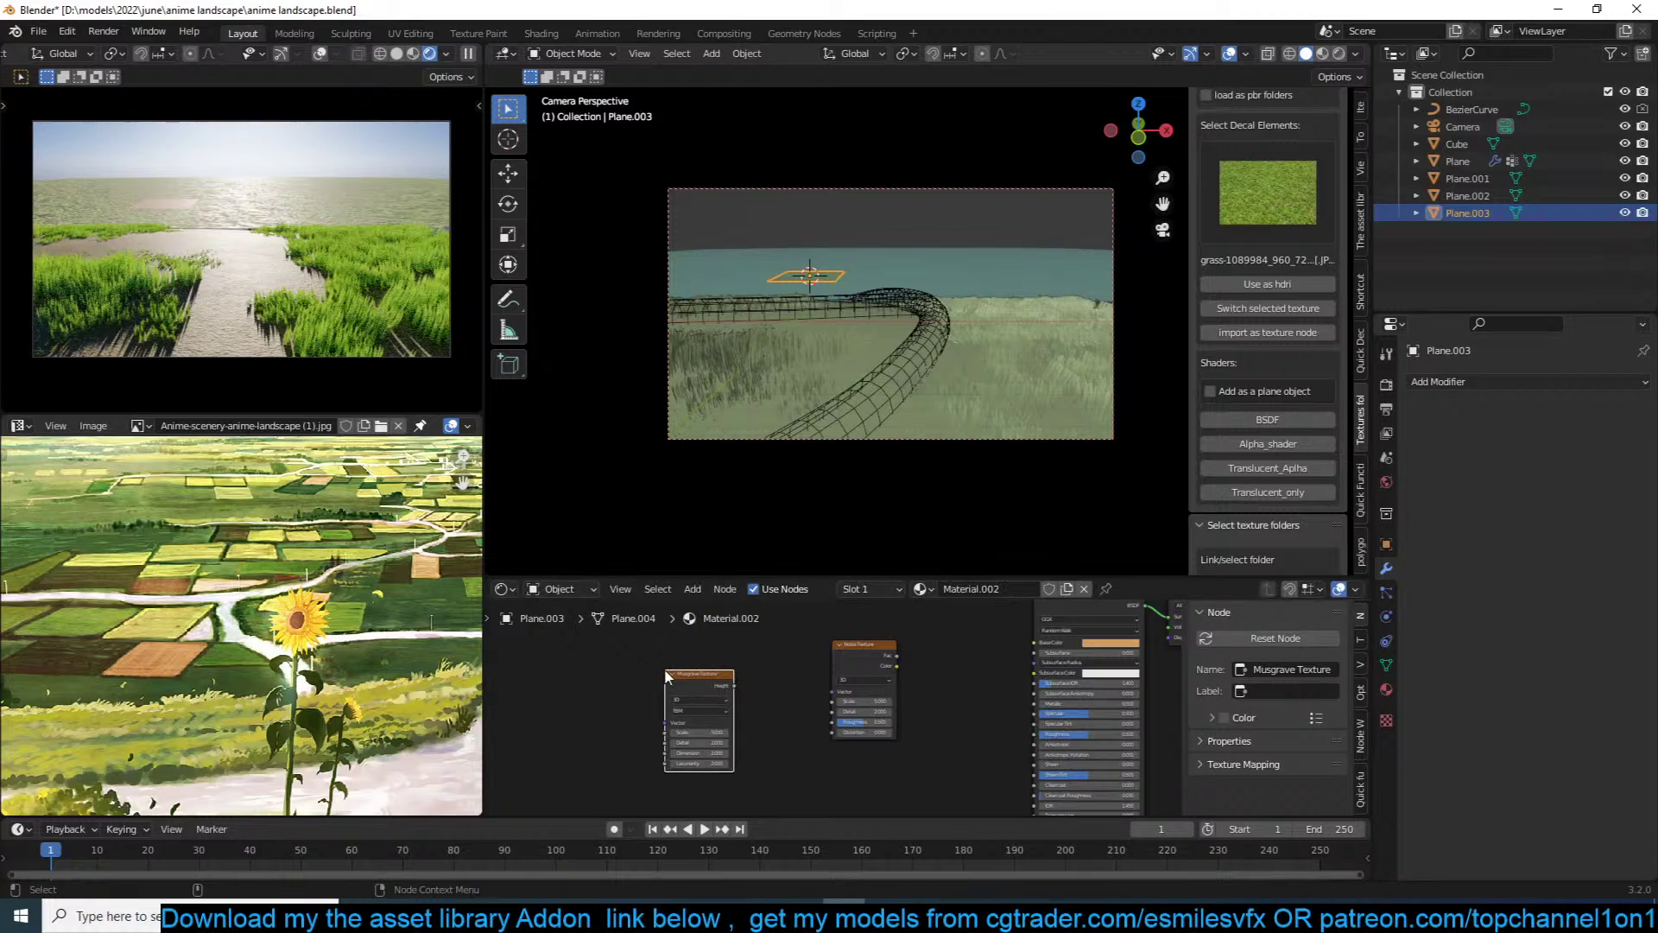
Step: Replace the Musgrave Texture node with a Voronoi Texture node and set its distance metric to Manhattan
key(x)
key(shift+a)
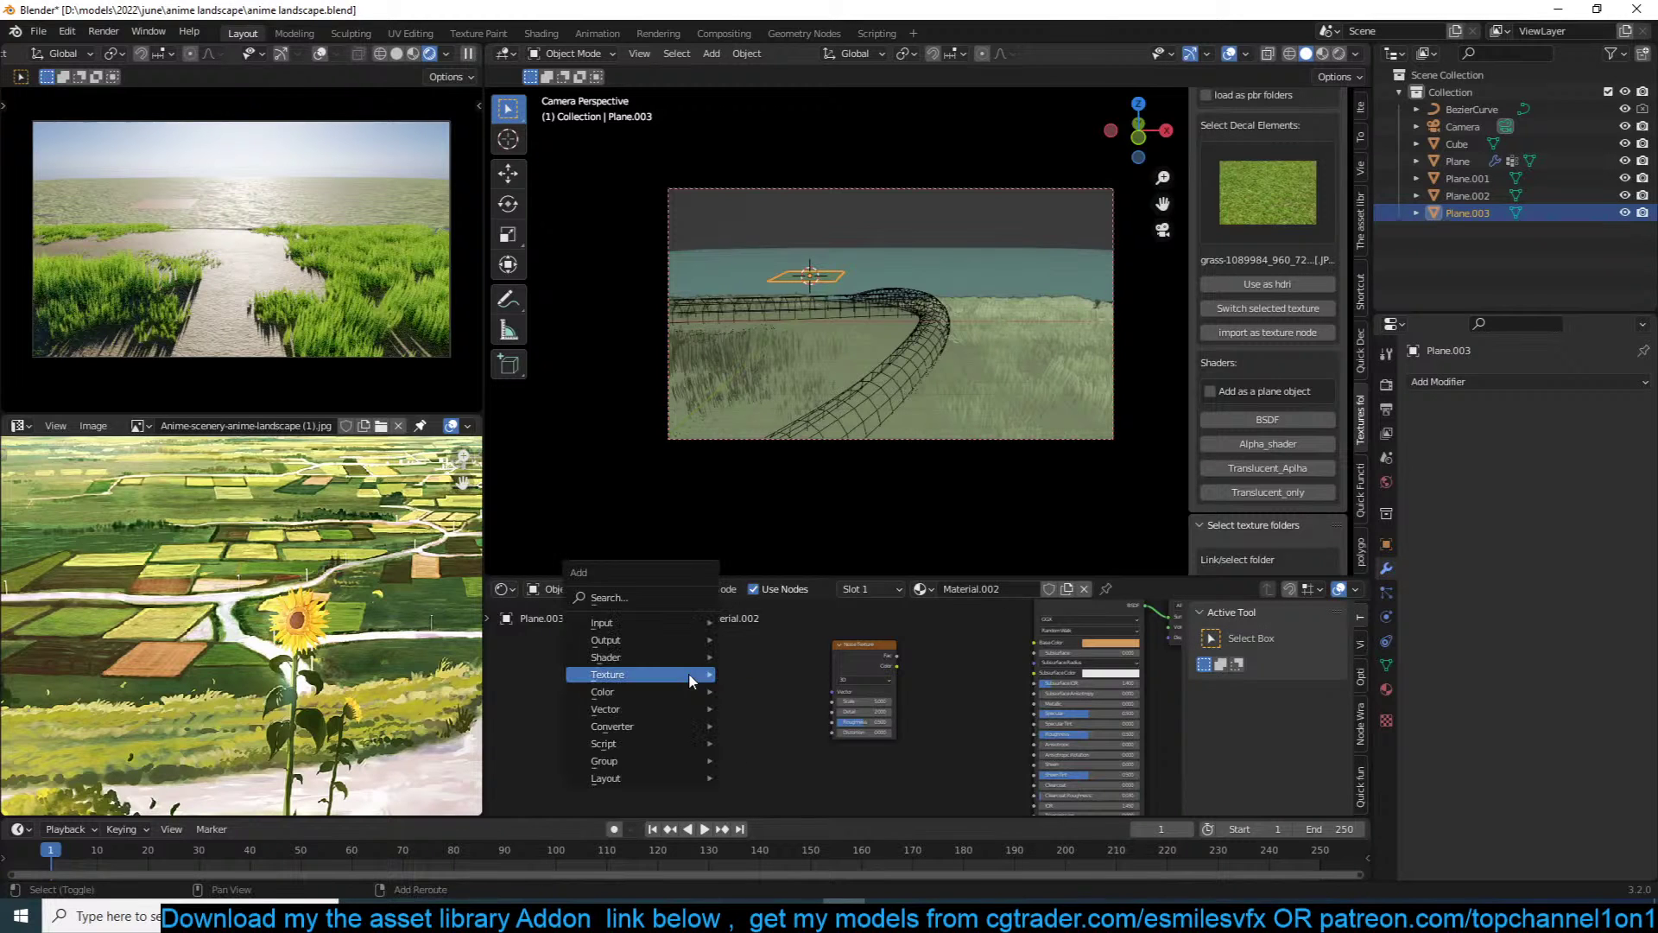
mouse_move(689, 676)
click(800, 640)
click(677, 713)
scroll(676, 713, up, 4)
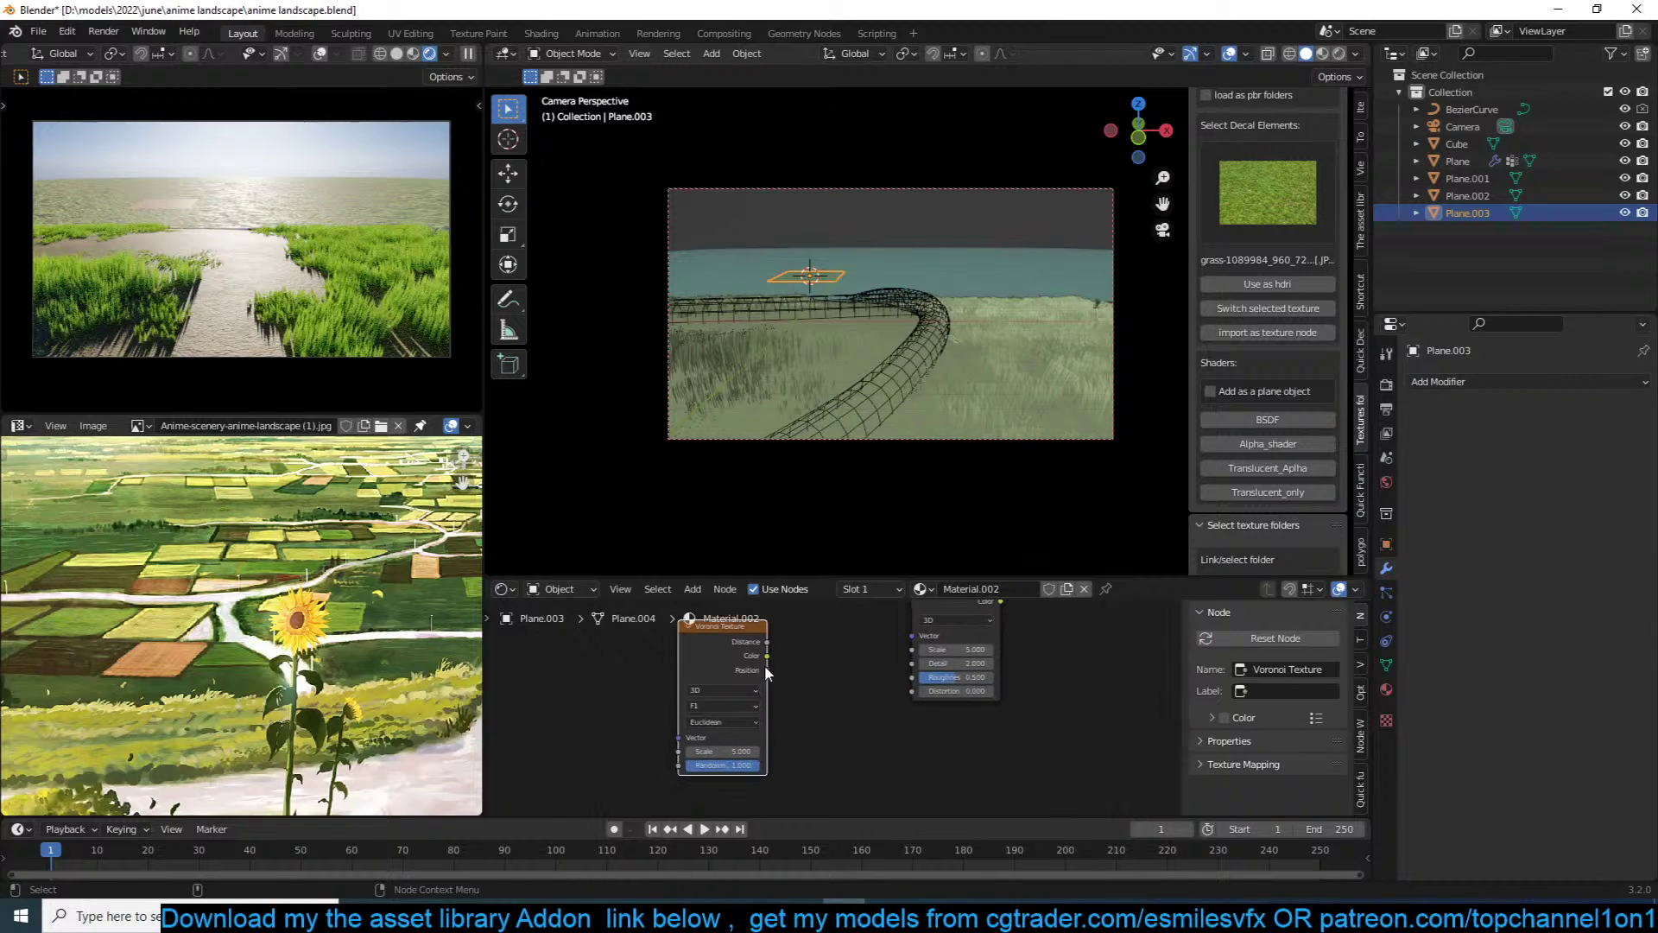
click(682, 723)
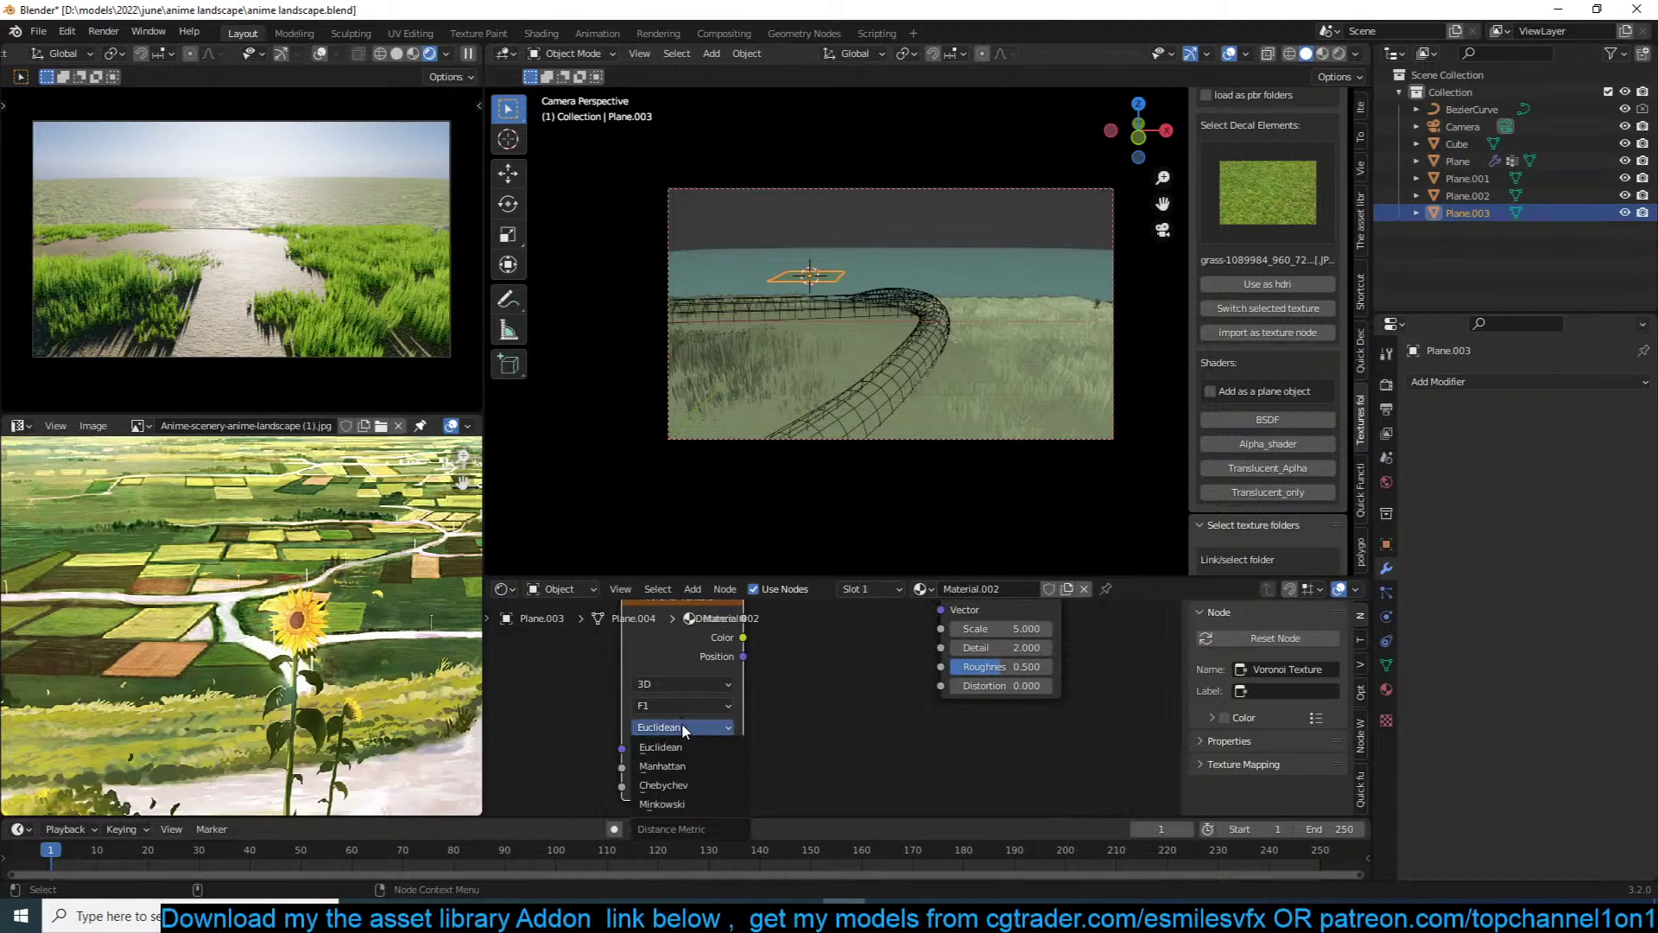
click(662, 766)
scroll(788, 670, down, 5)
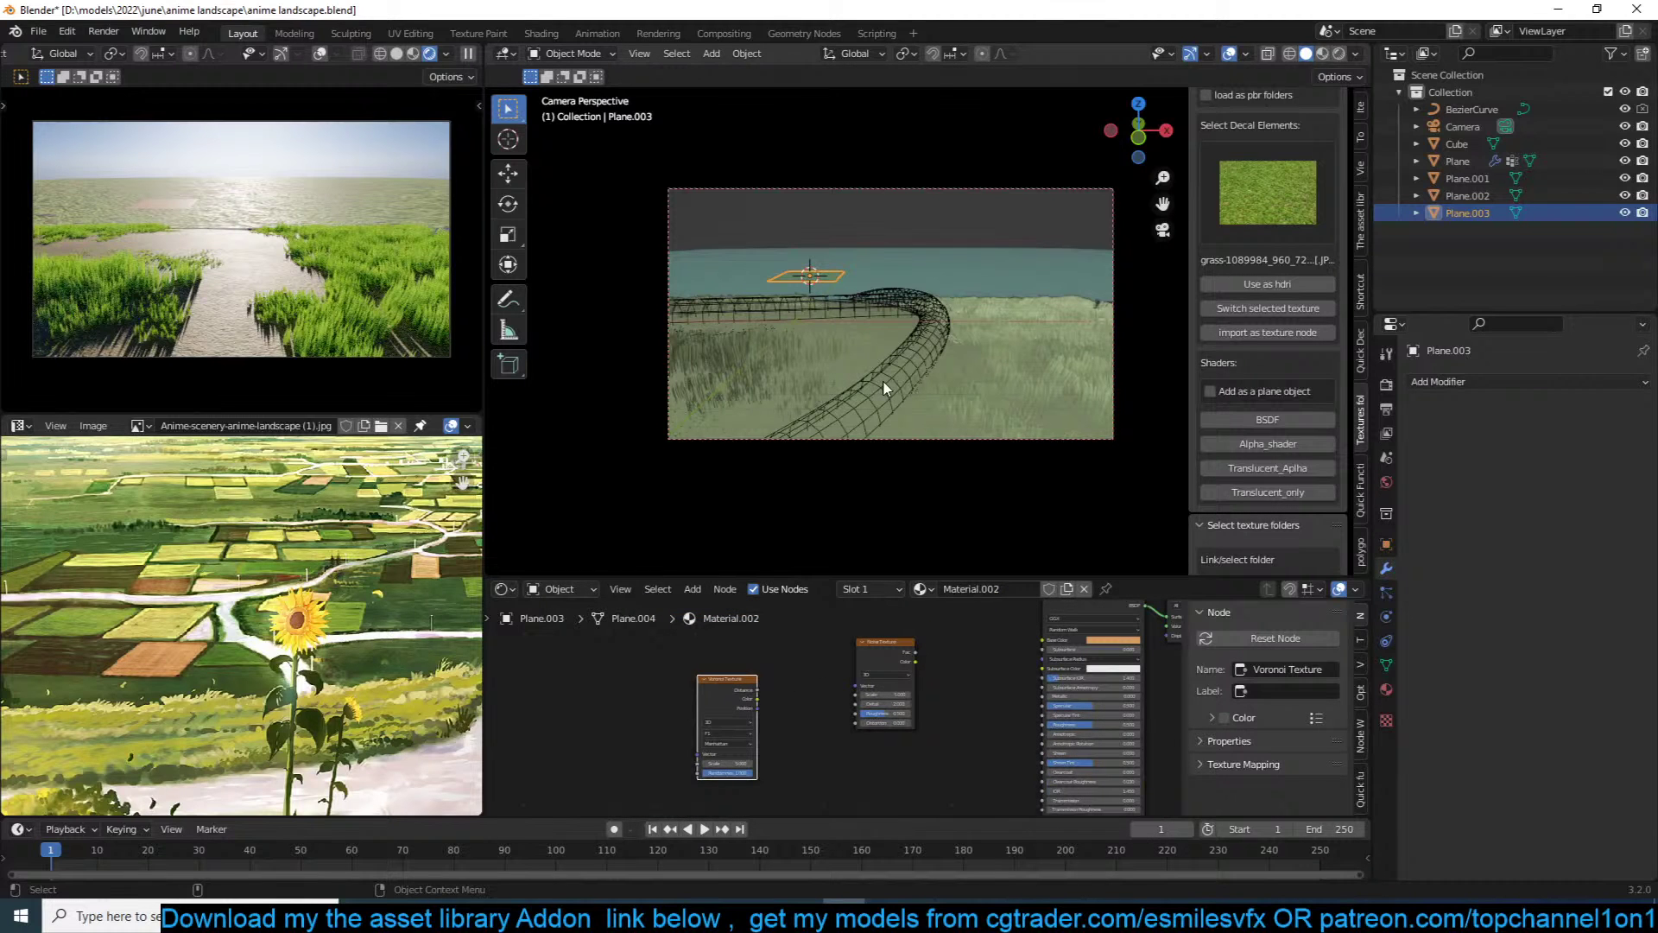
key(KP_Divide)
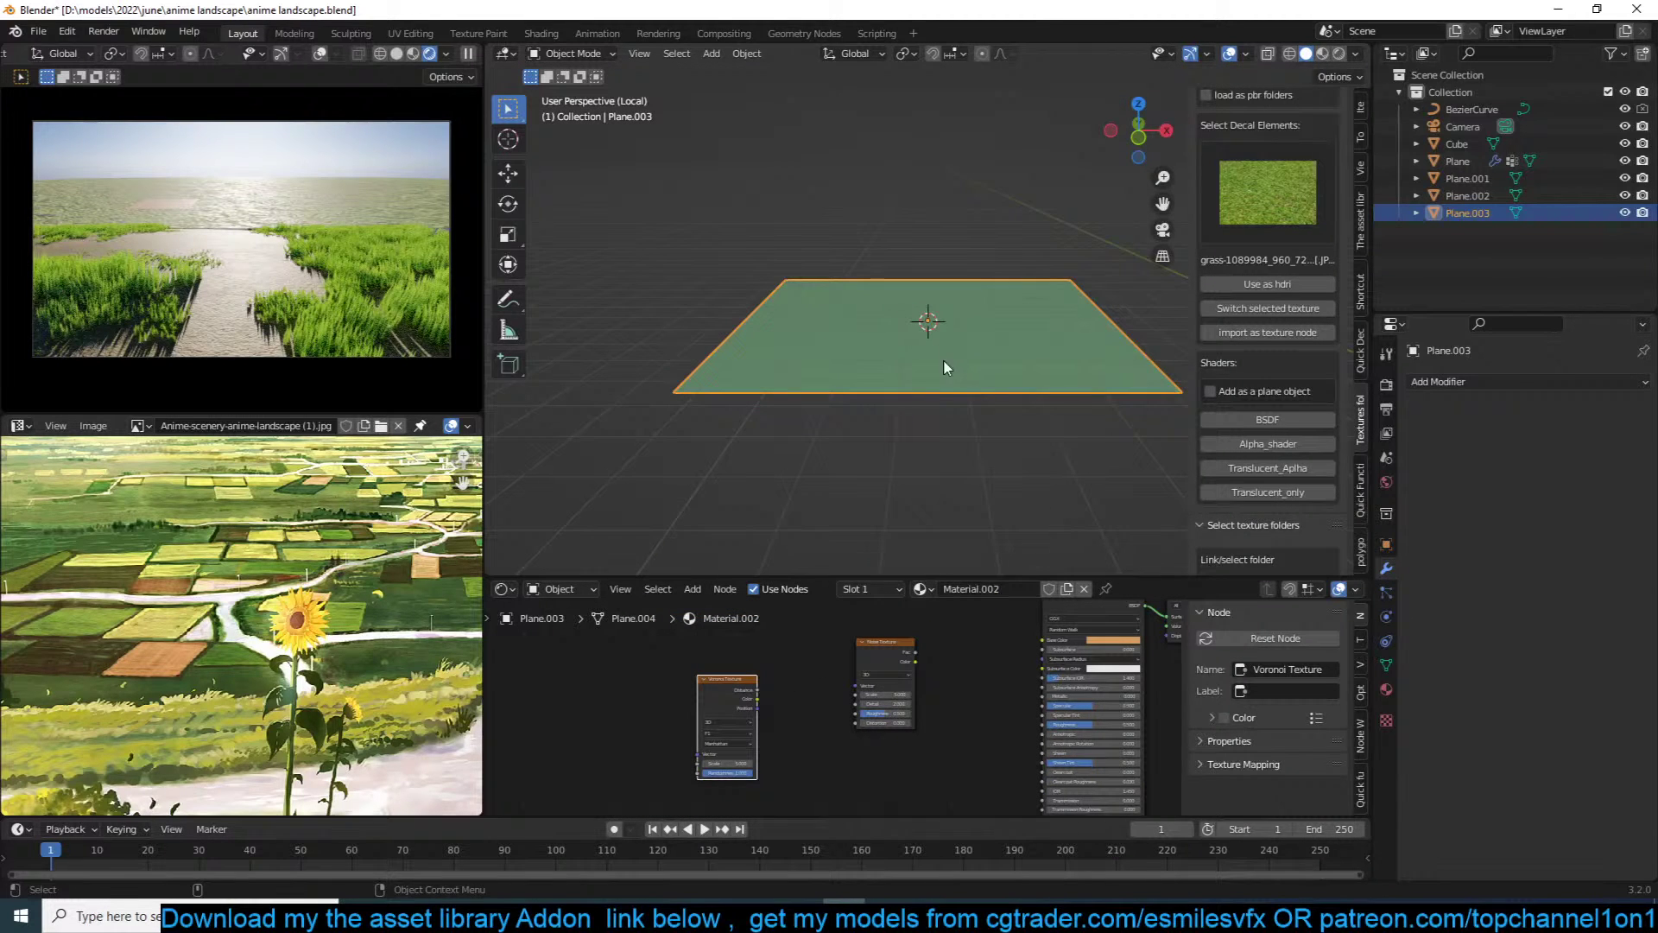
middle_drag(947, 366, 907, 399)
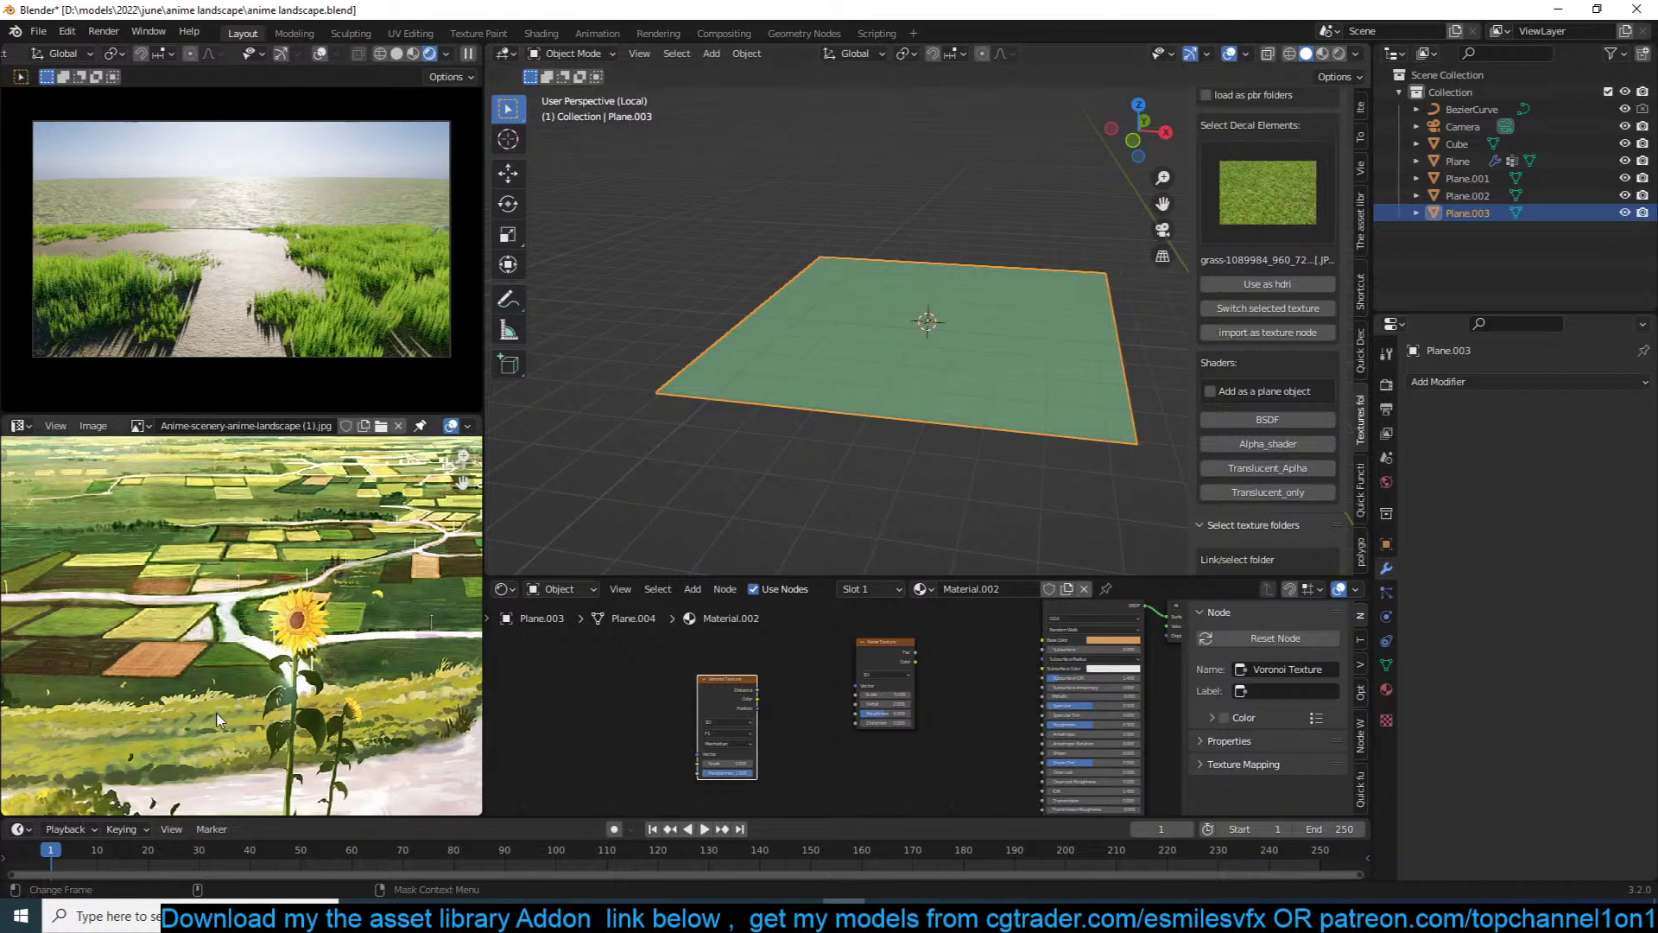
scroll(212, 716, down, 4)
scroll(862, 369, down, 3)
scroll(930, 368, up, 3)
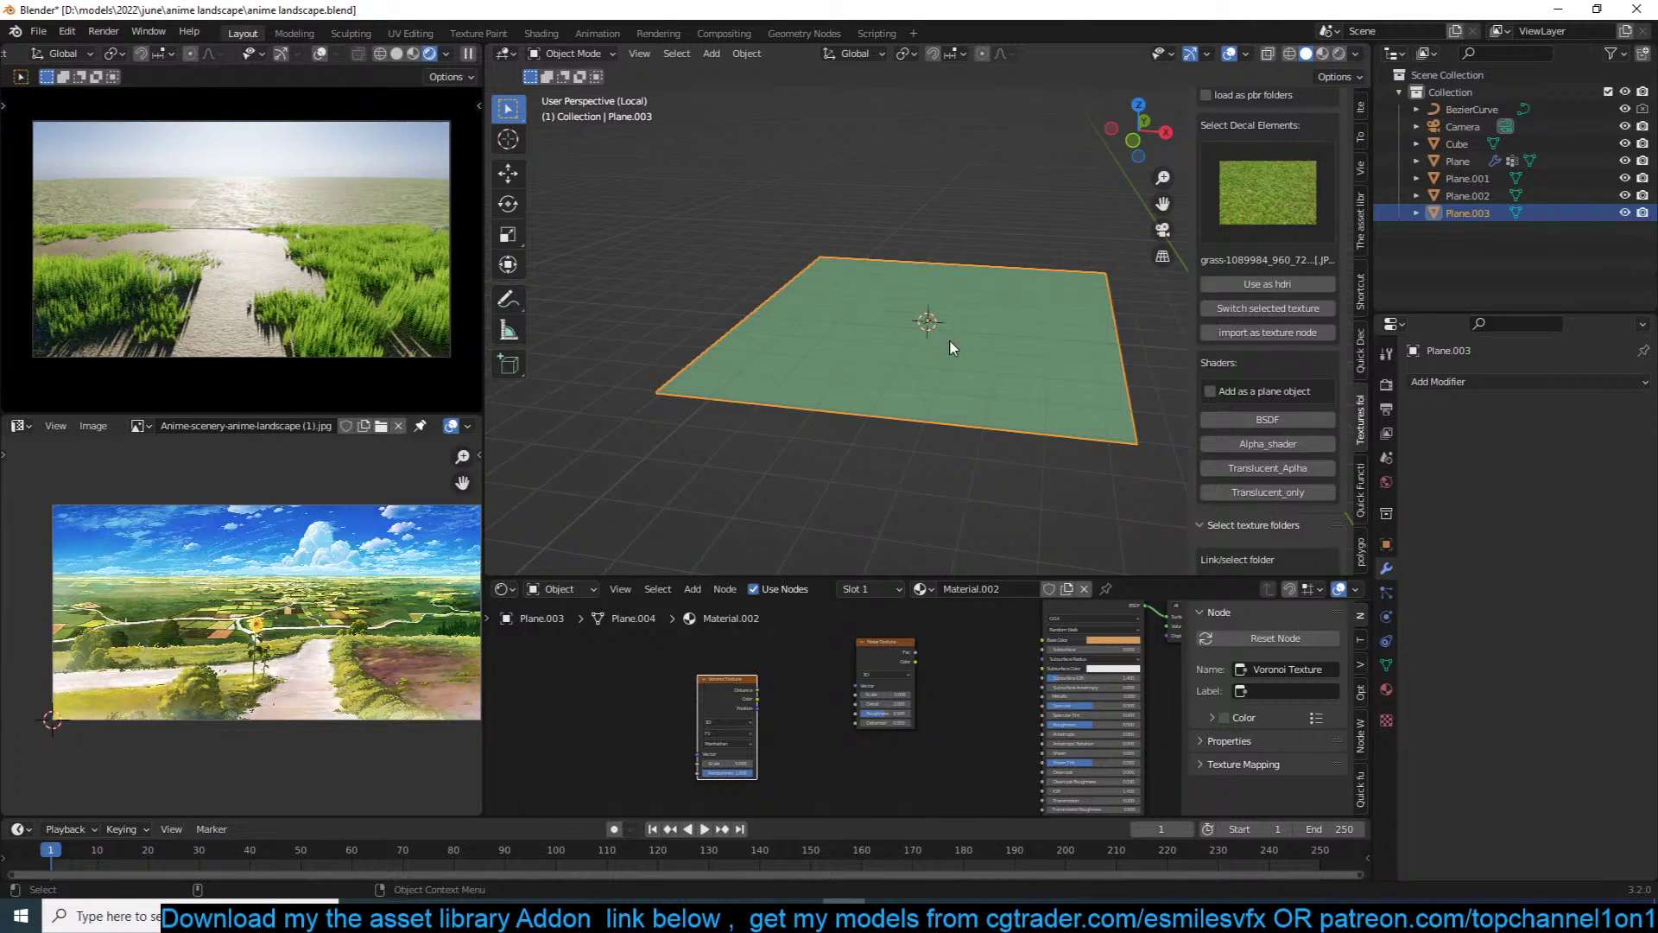
Step: Scale up the ground plane's mesh and widen it along X with proportional editing
key(KP_0)
click(1004, 335)
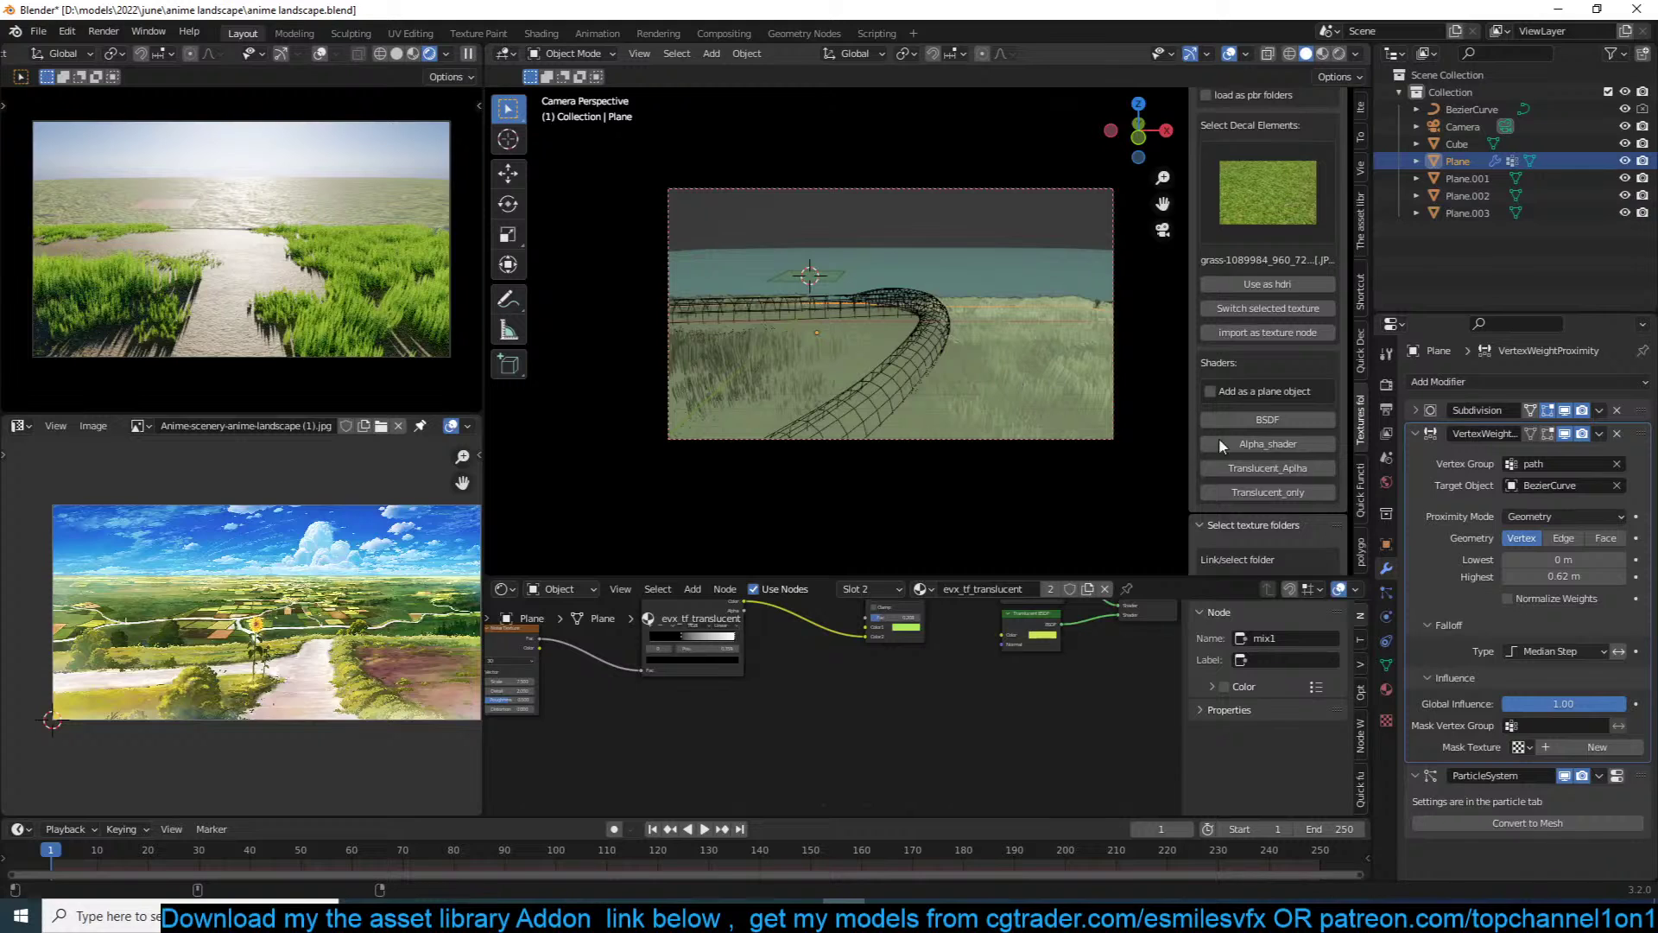
click(1415, 434)
key(Tab)
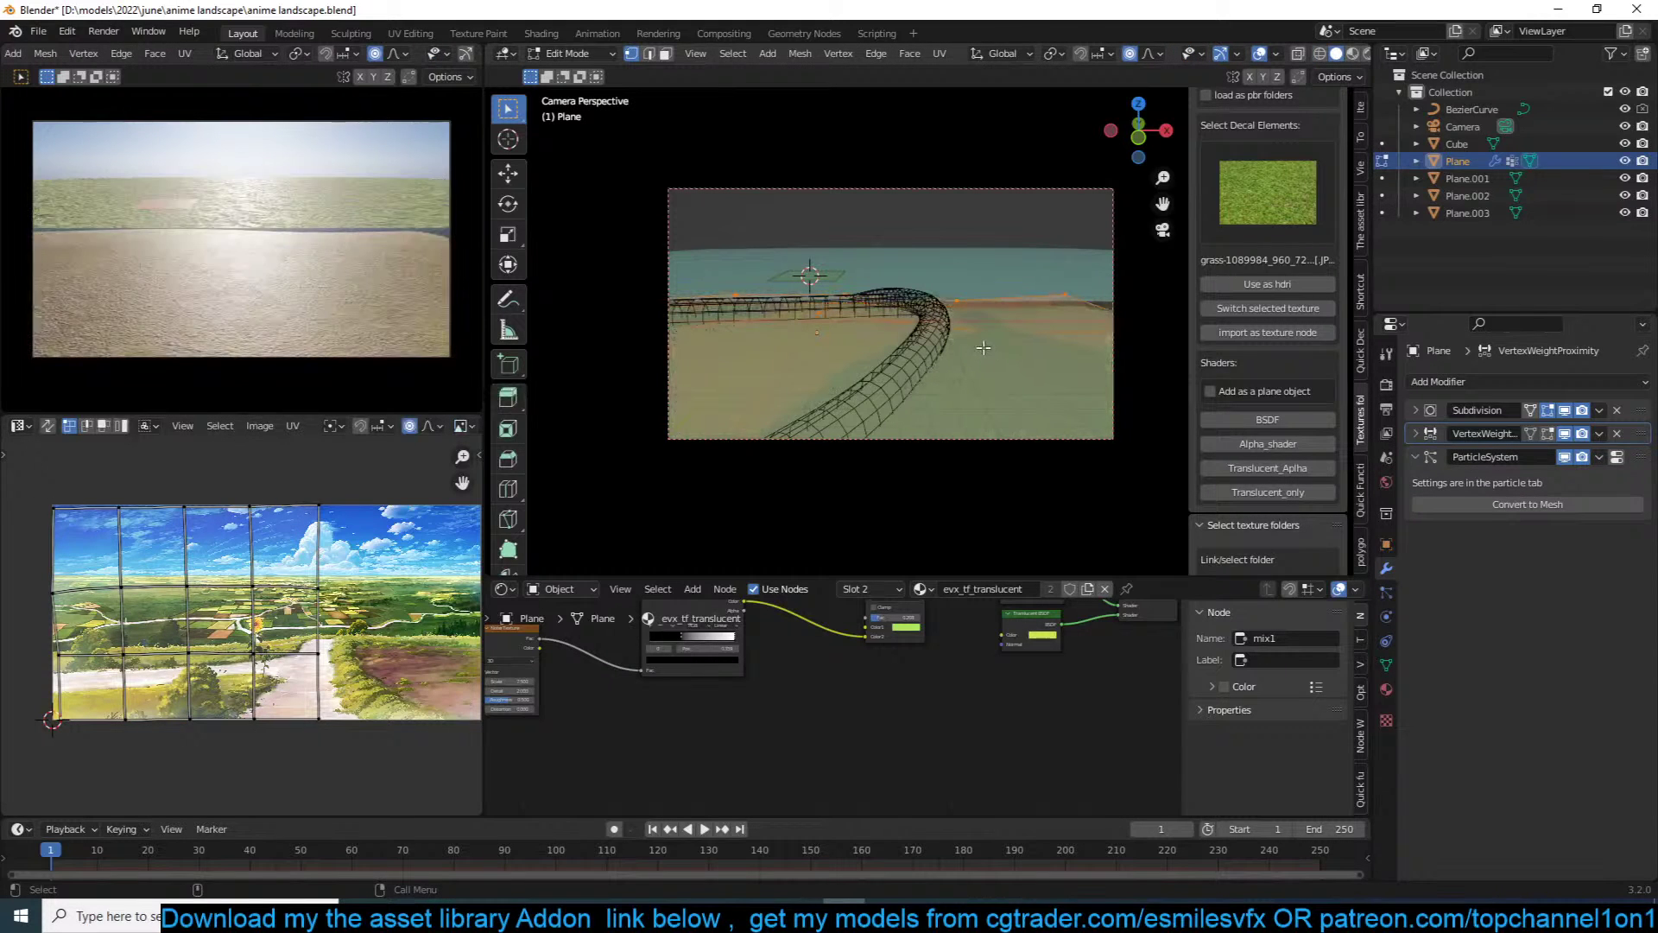
key(s)
click(1045, 332)
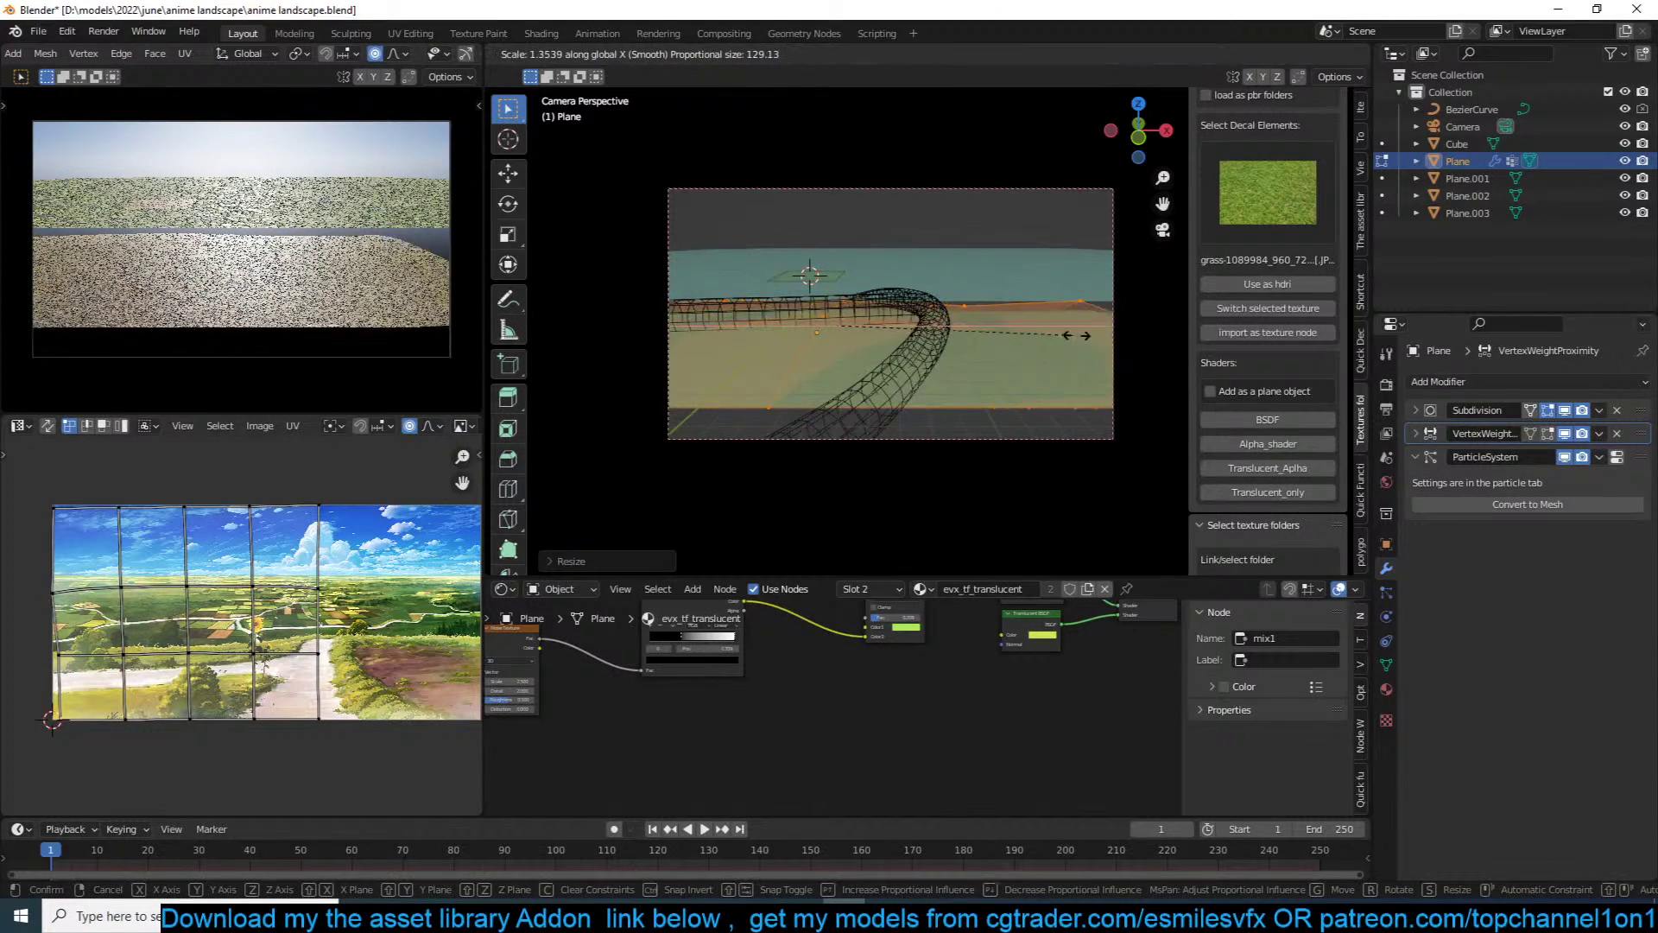
middle_drag(1097, 332, 941, 380)
key(s)
key(x)
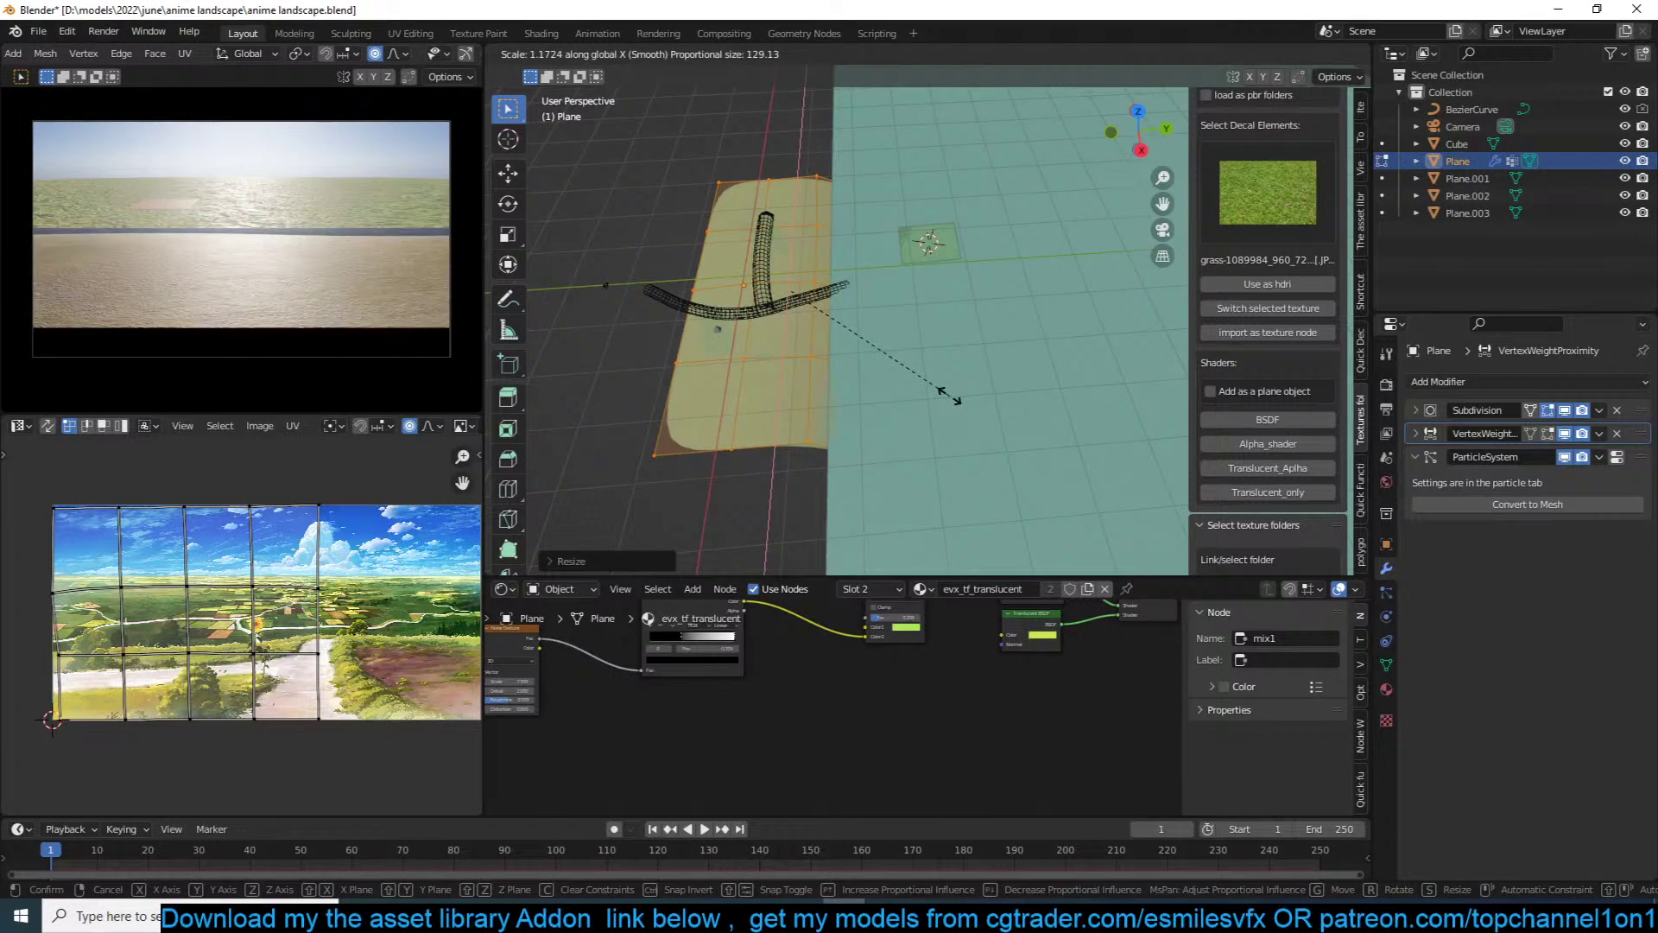
click(950, 396)
Step: Shift the ground mesh slightly with proportional editing, leave Edit Mode and return to the camera view
shift+middle_drag(803, 388, 1047, 363)
scroll(1047, 363, up, 4)
click(1066, 231)
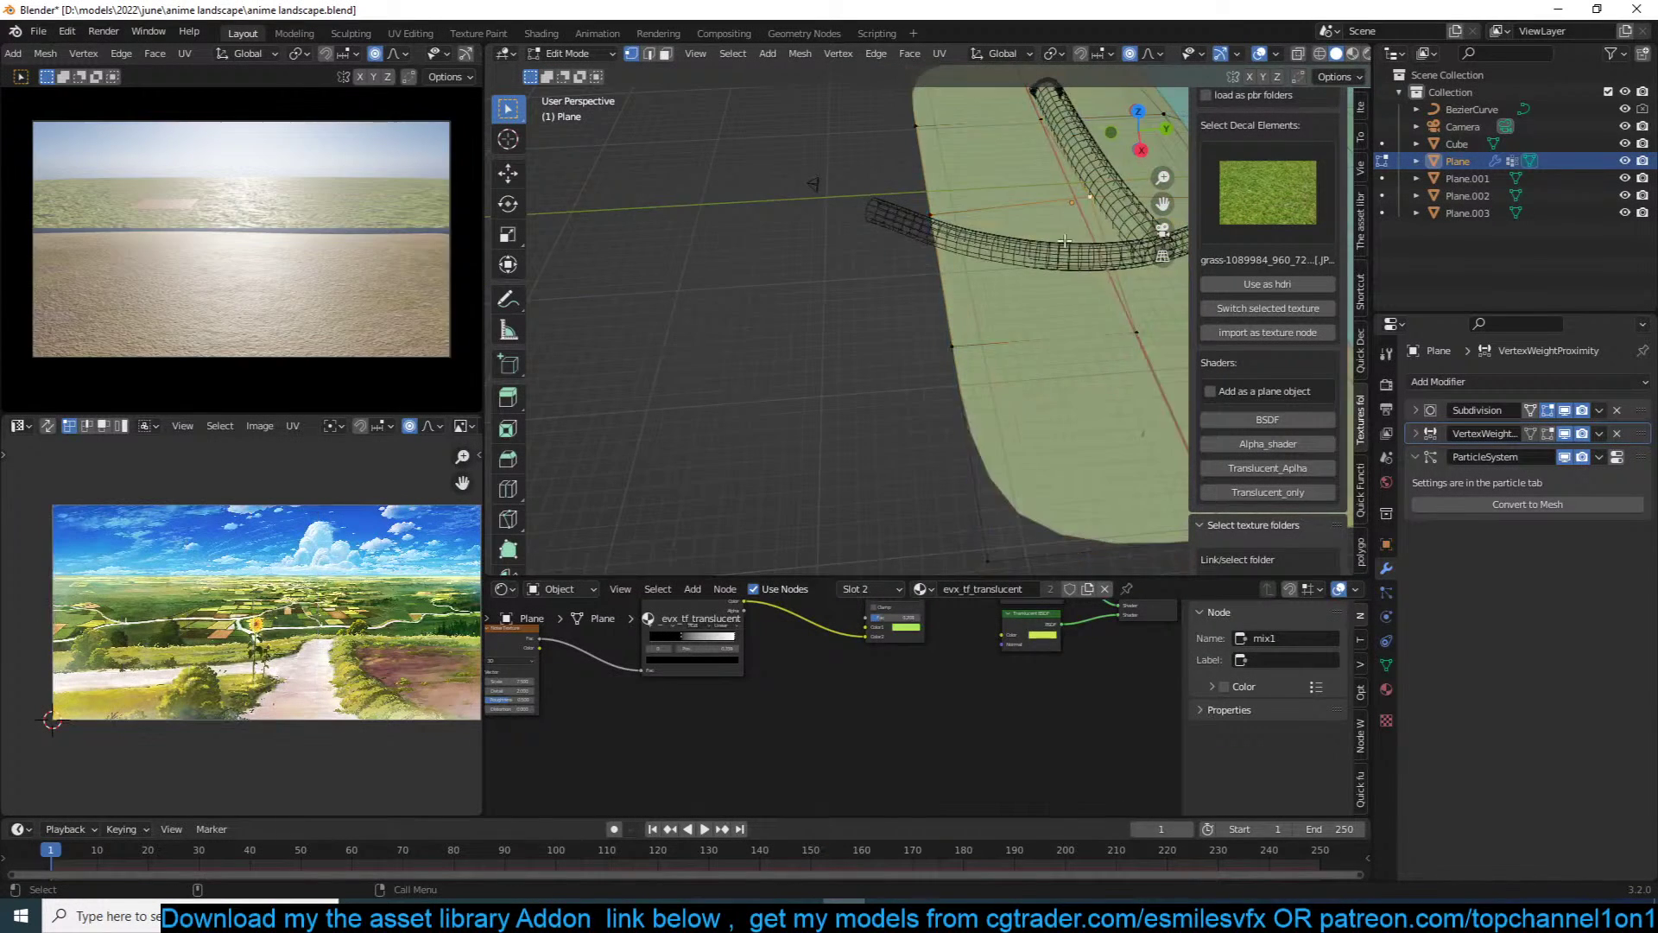
shift+middle_drag(1064, 182, 976, 298)
key(g)
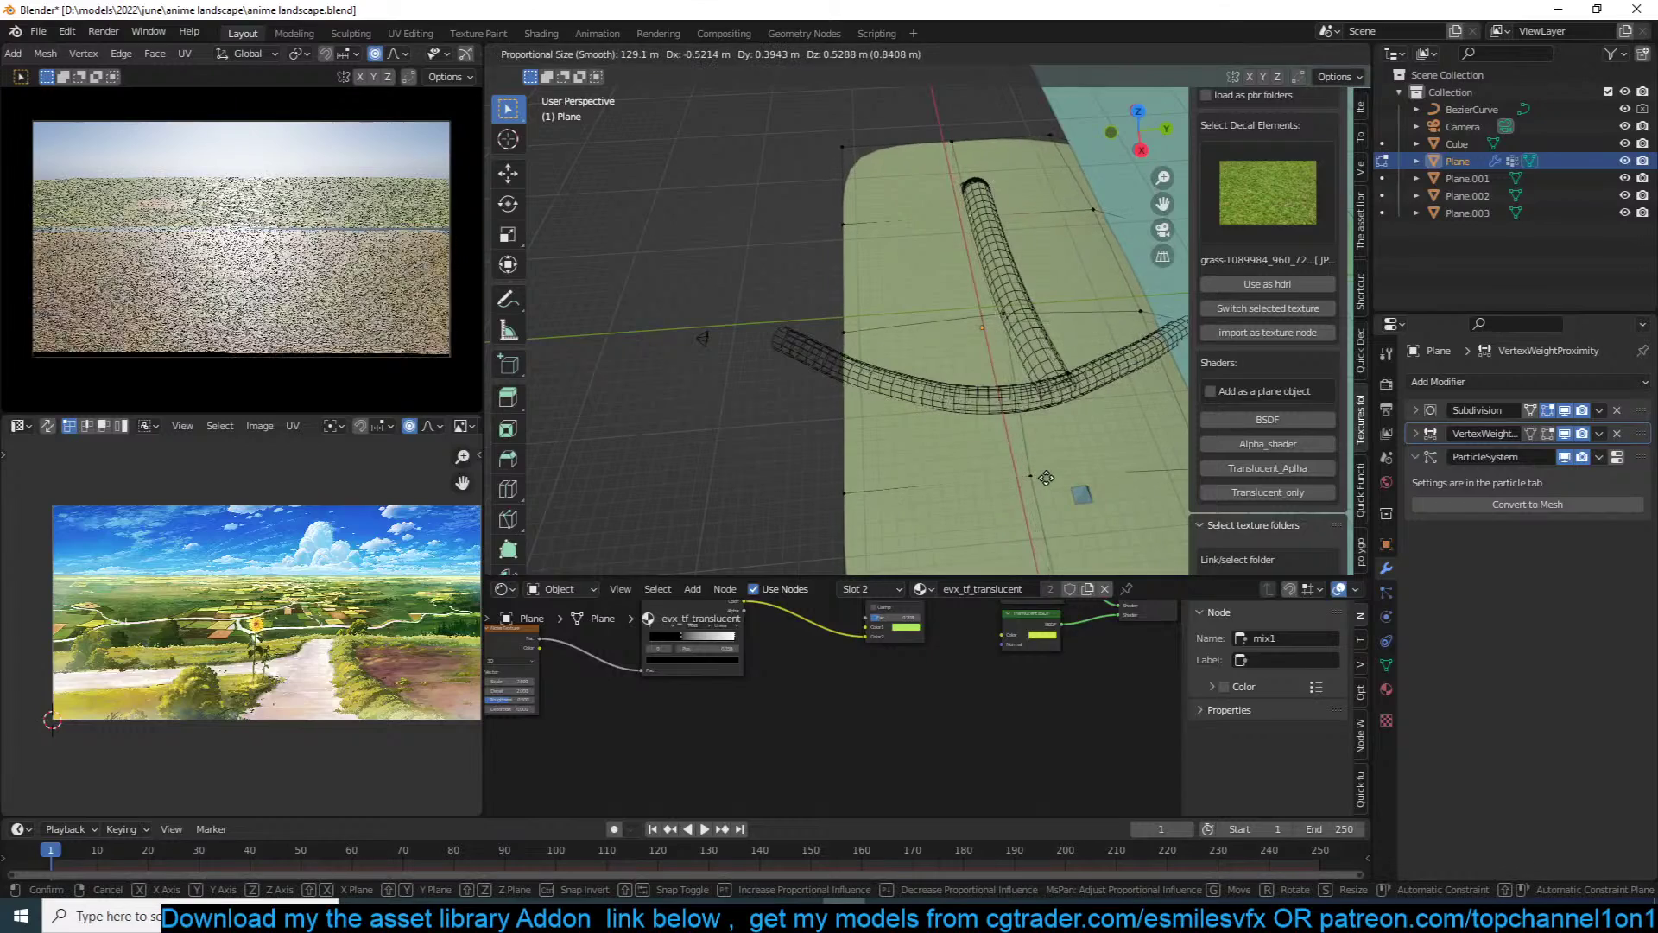
click(1006, 466)
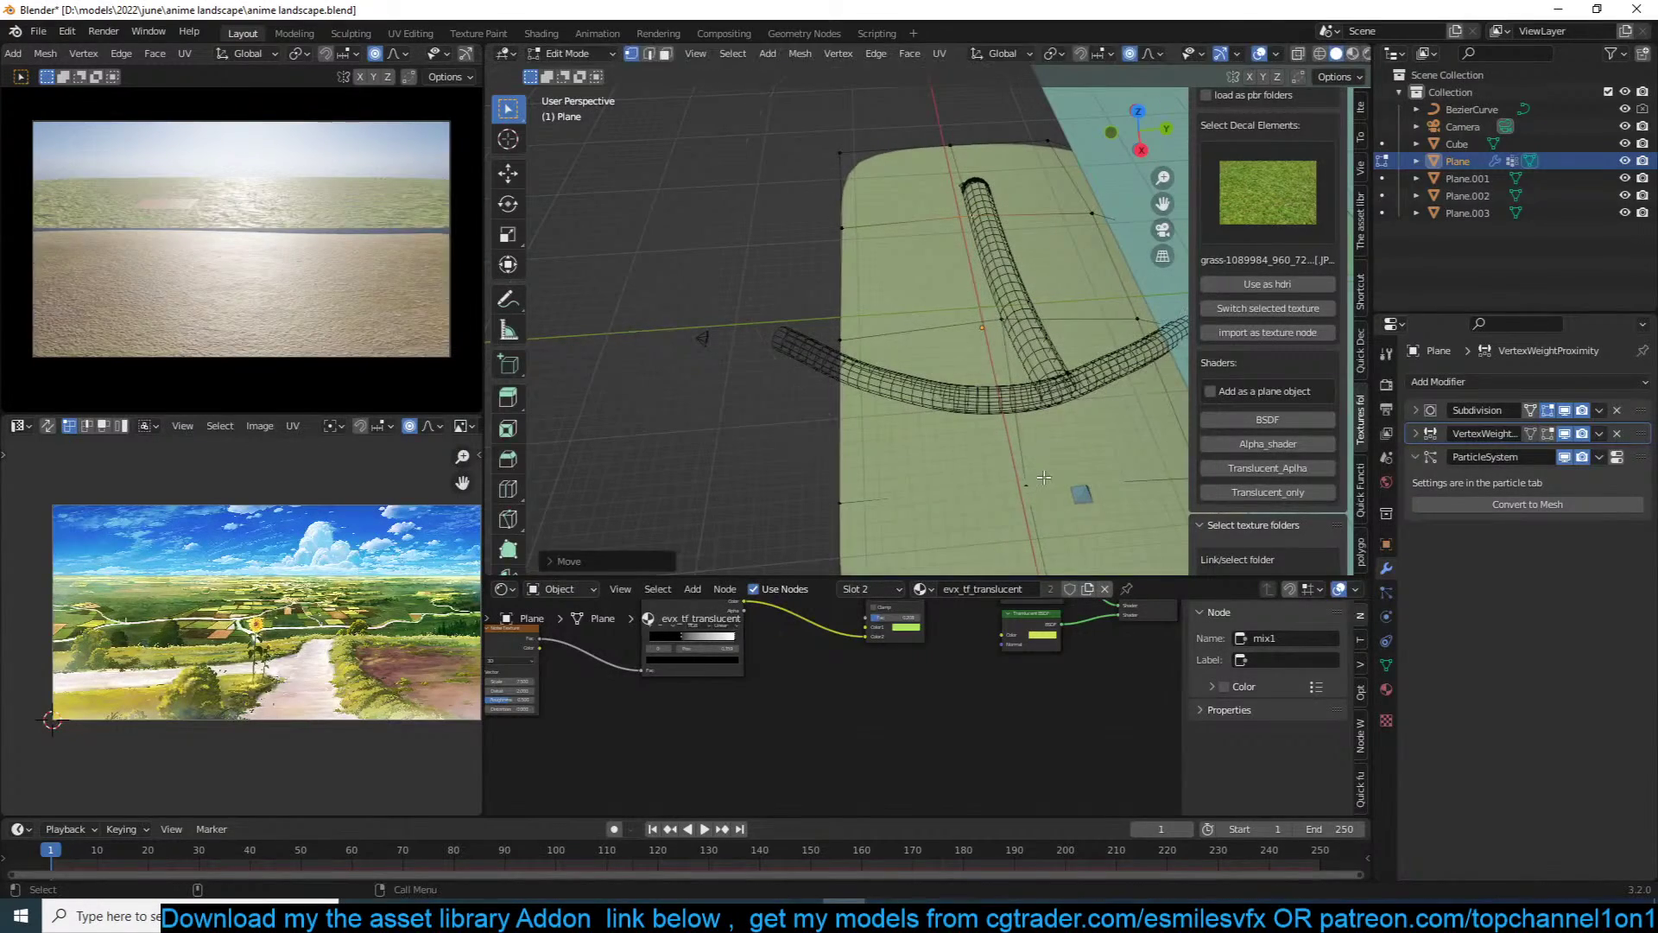
key(Tab)
key(KP_0)
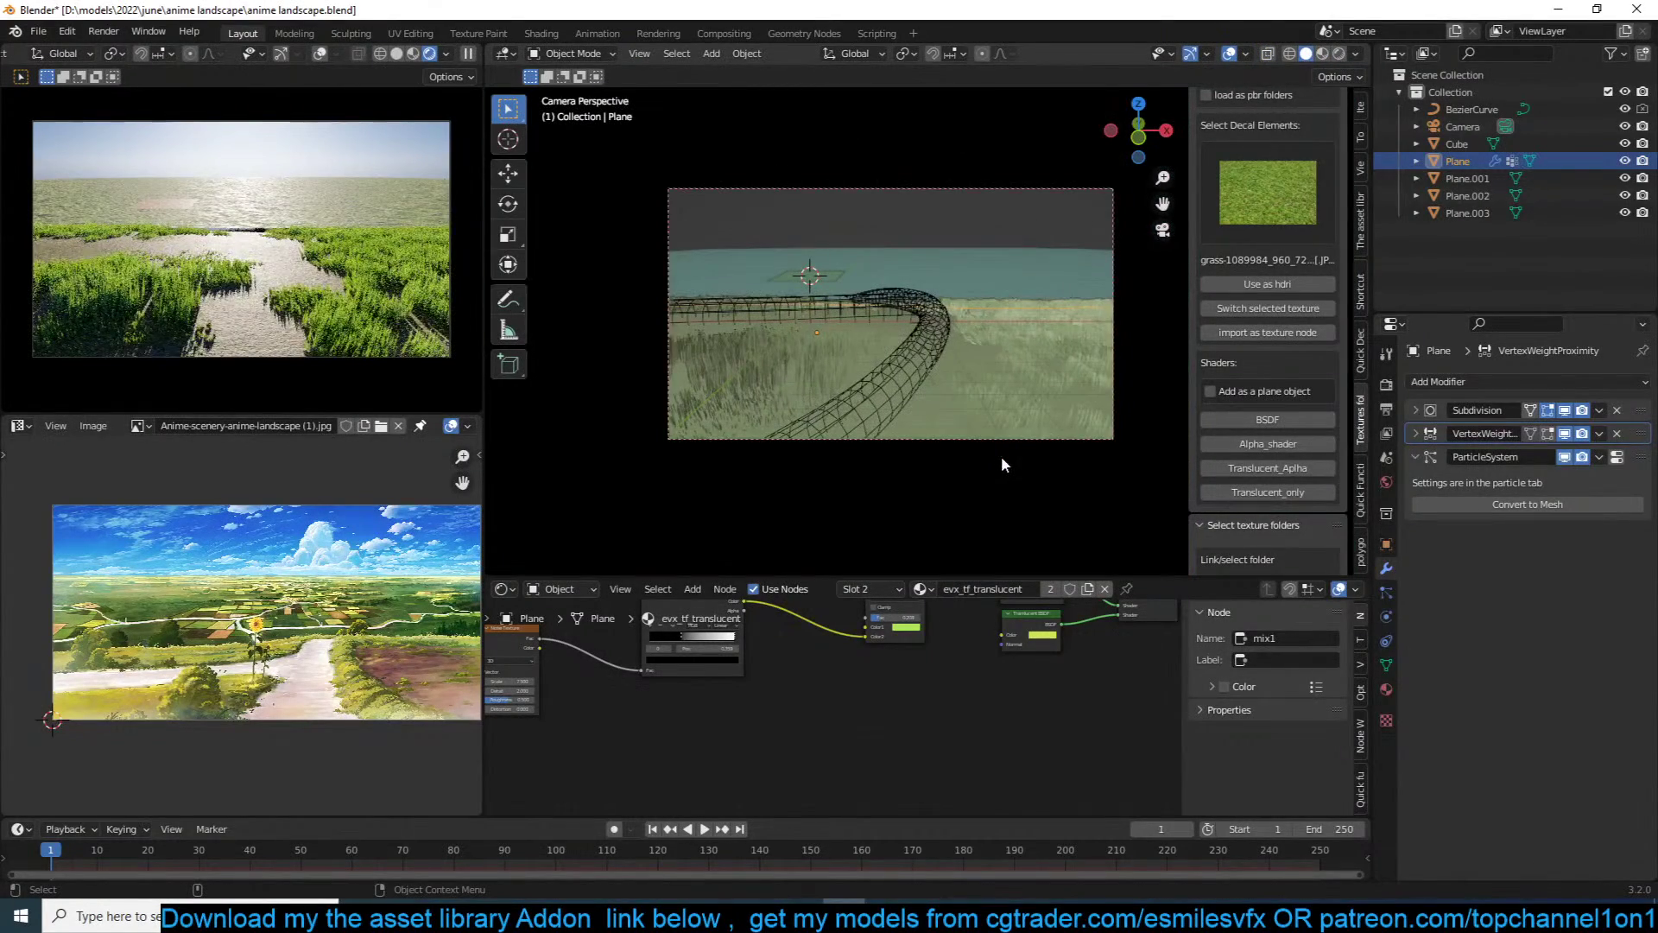
Step: Save the file and move the distant hill plane slightly downward
click(1024, 376)
key(ctrl+s)
key(g)
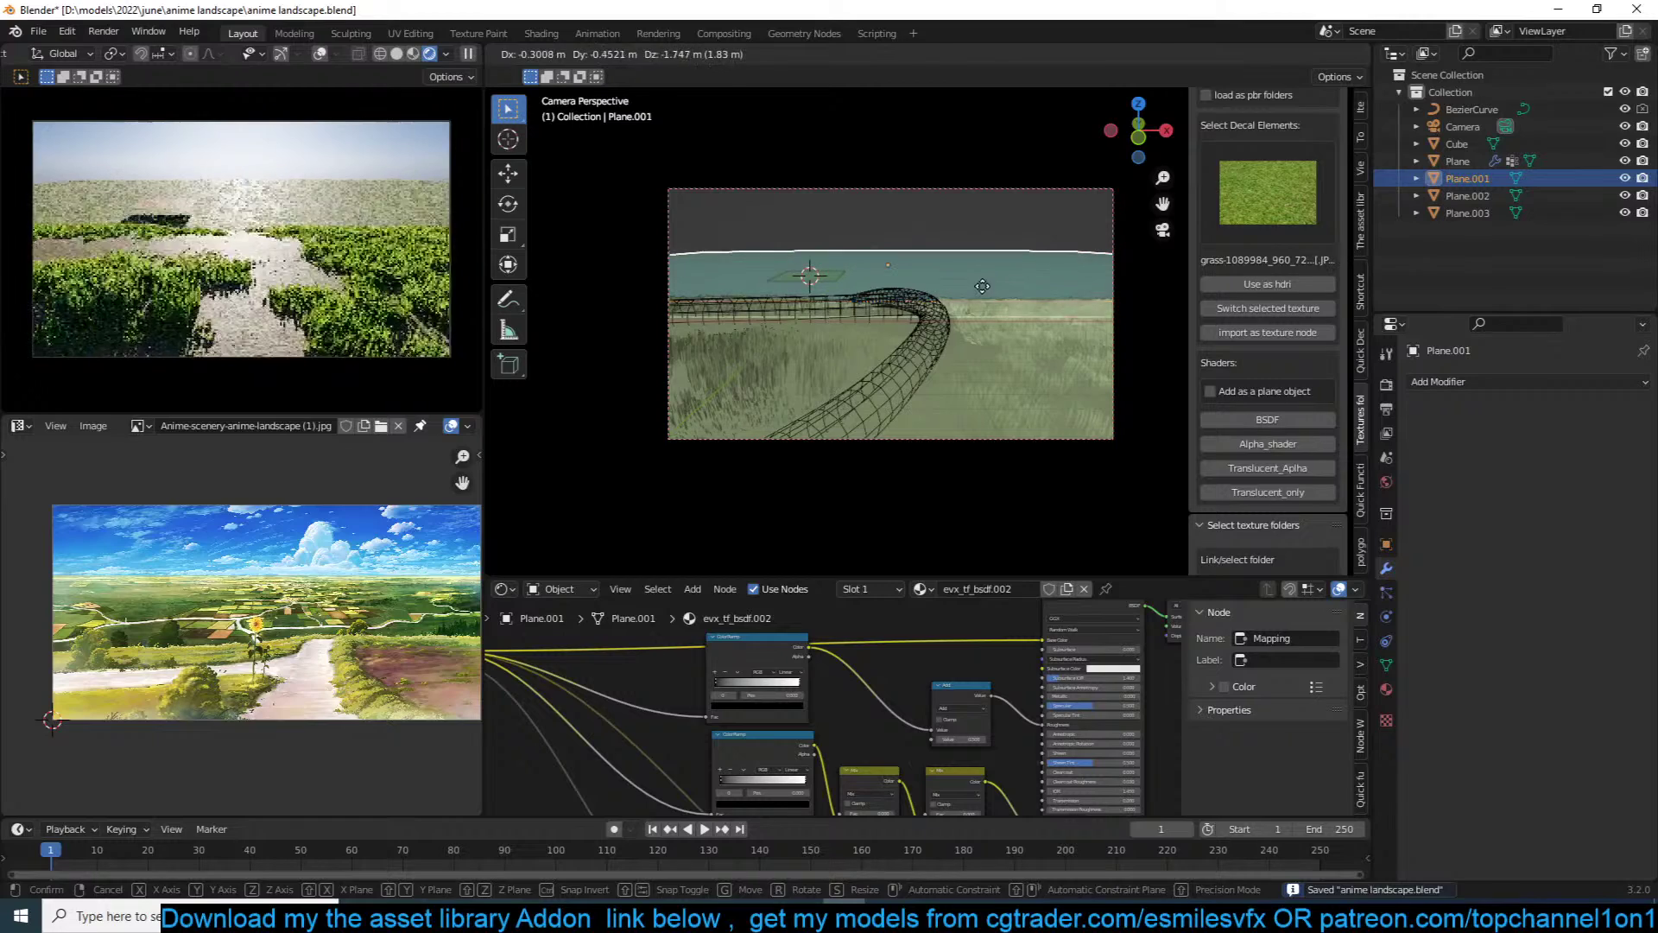
click(985, 292)
Step: Lower the field patch along Z until it lies just above the hill plane, and save the file
click(812, 276)
key(KP_Decimal)
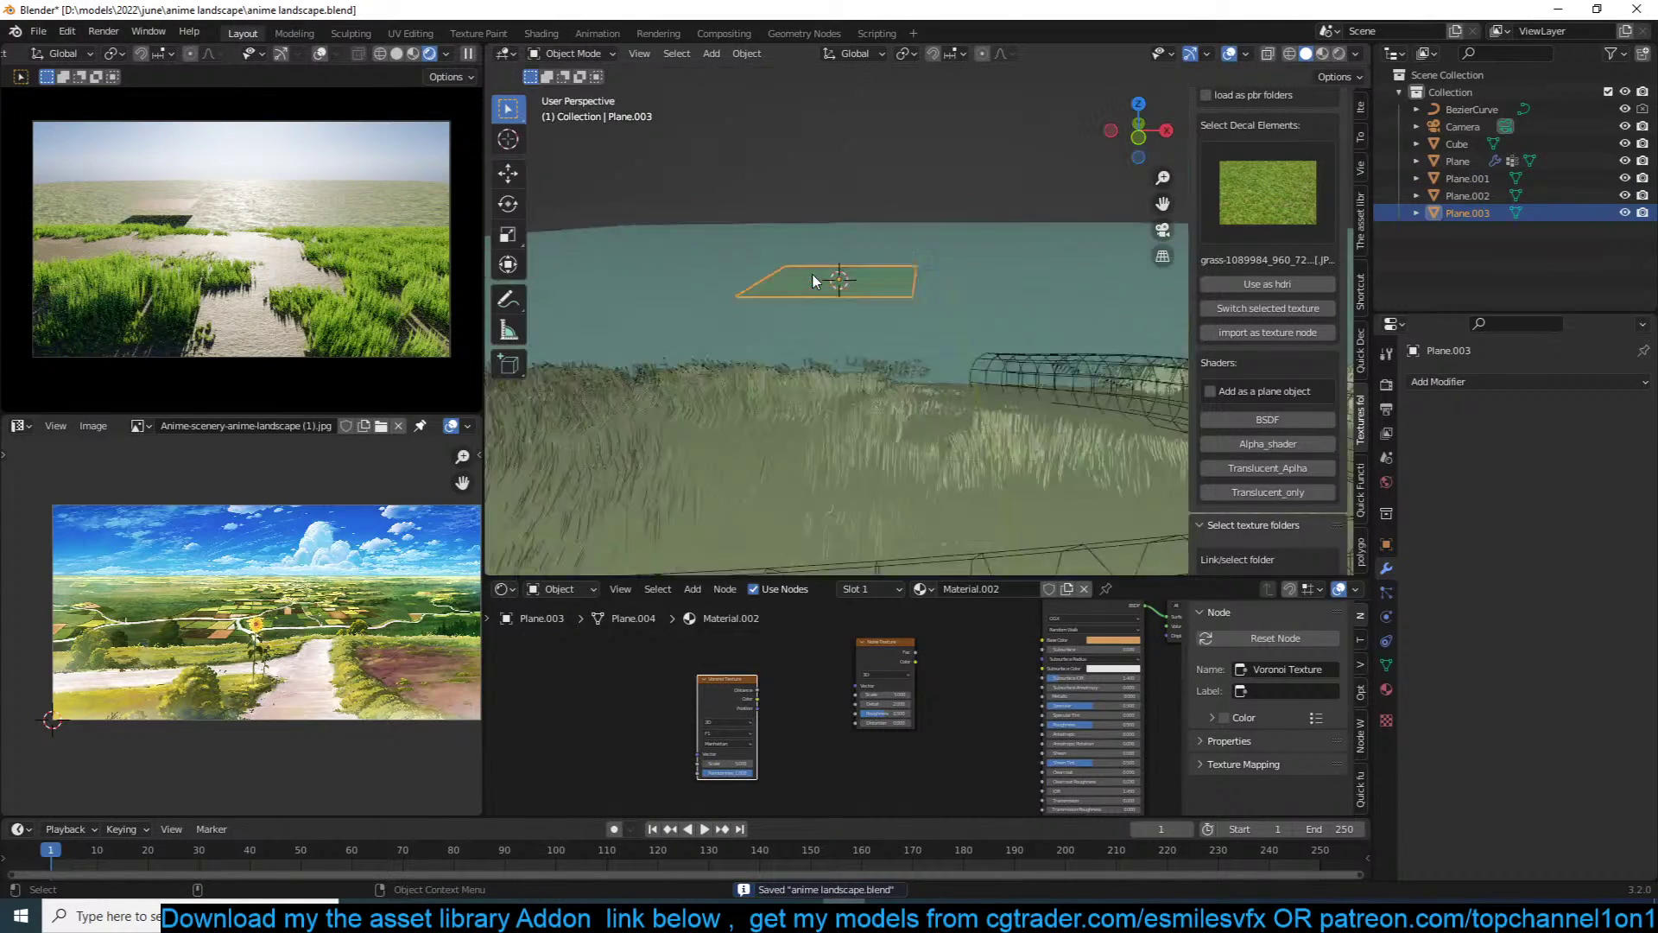
key(g)
key(z)
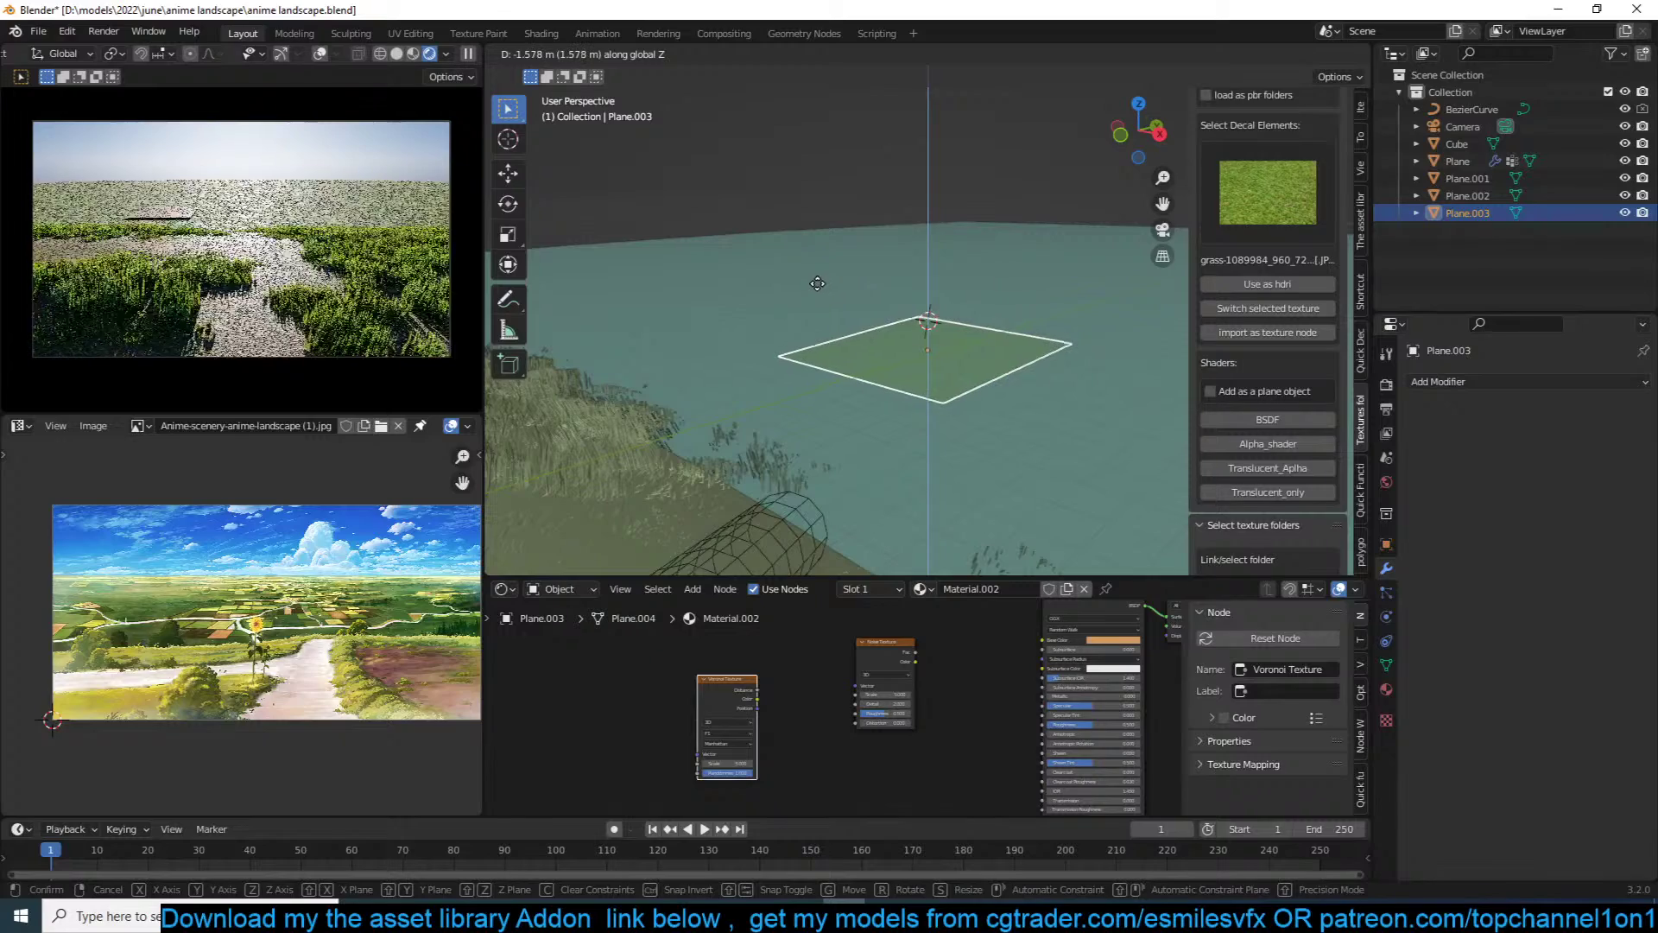
click(818, 294)
scroll(191, 656, up, 5)
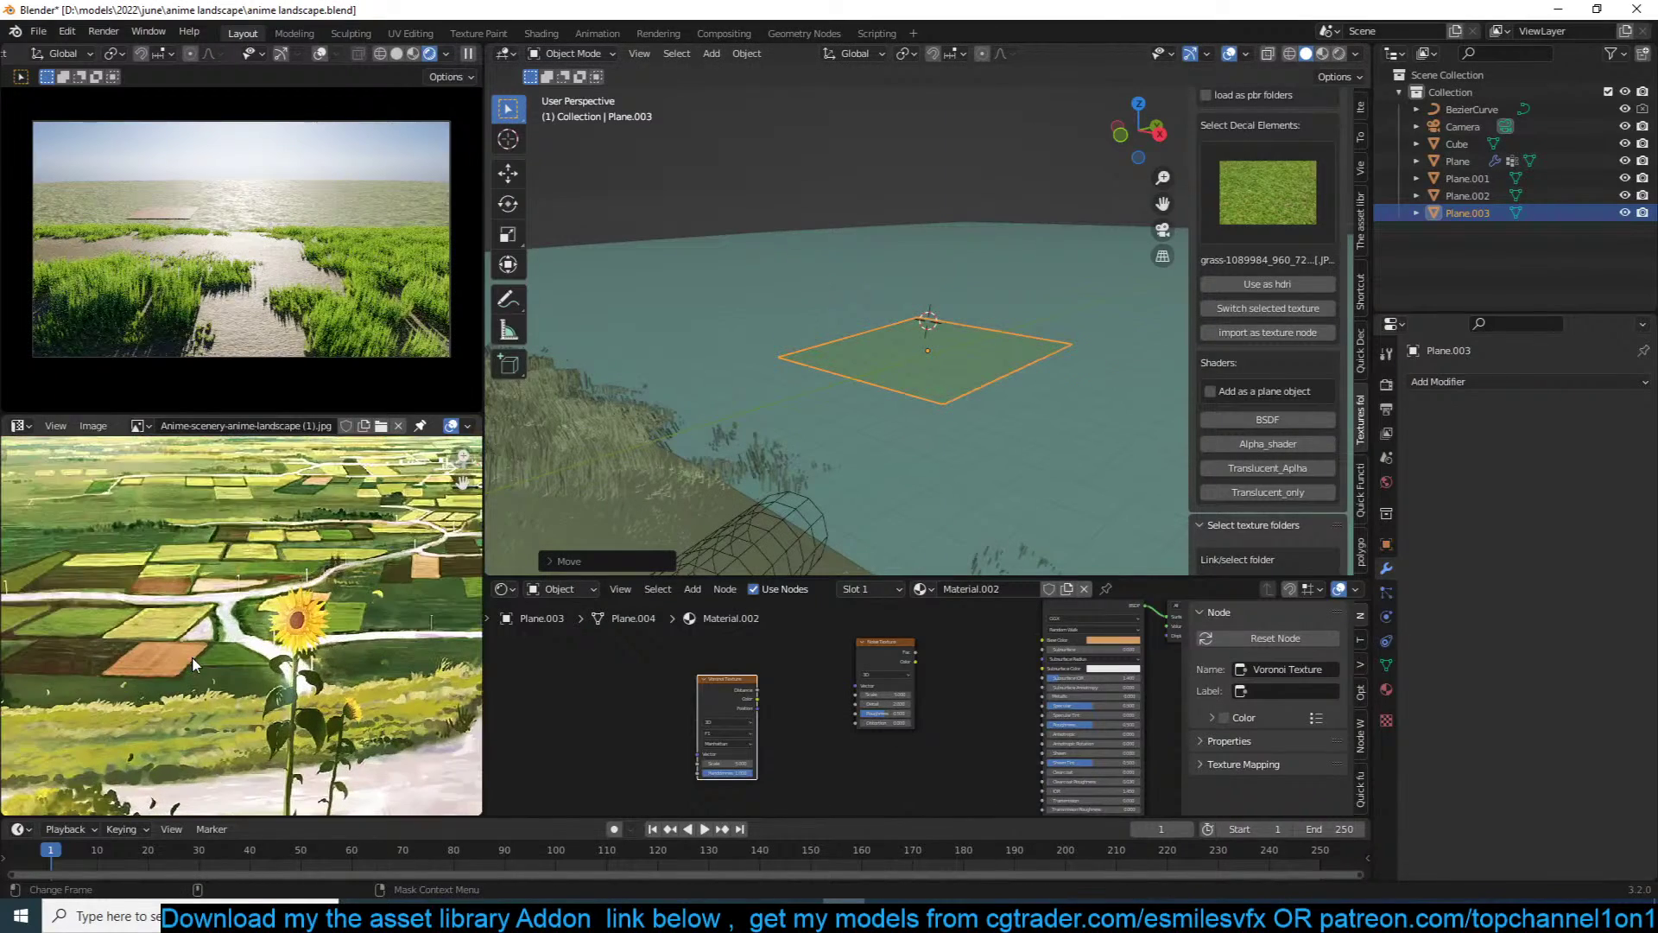
key(g)
key(z)
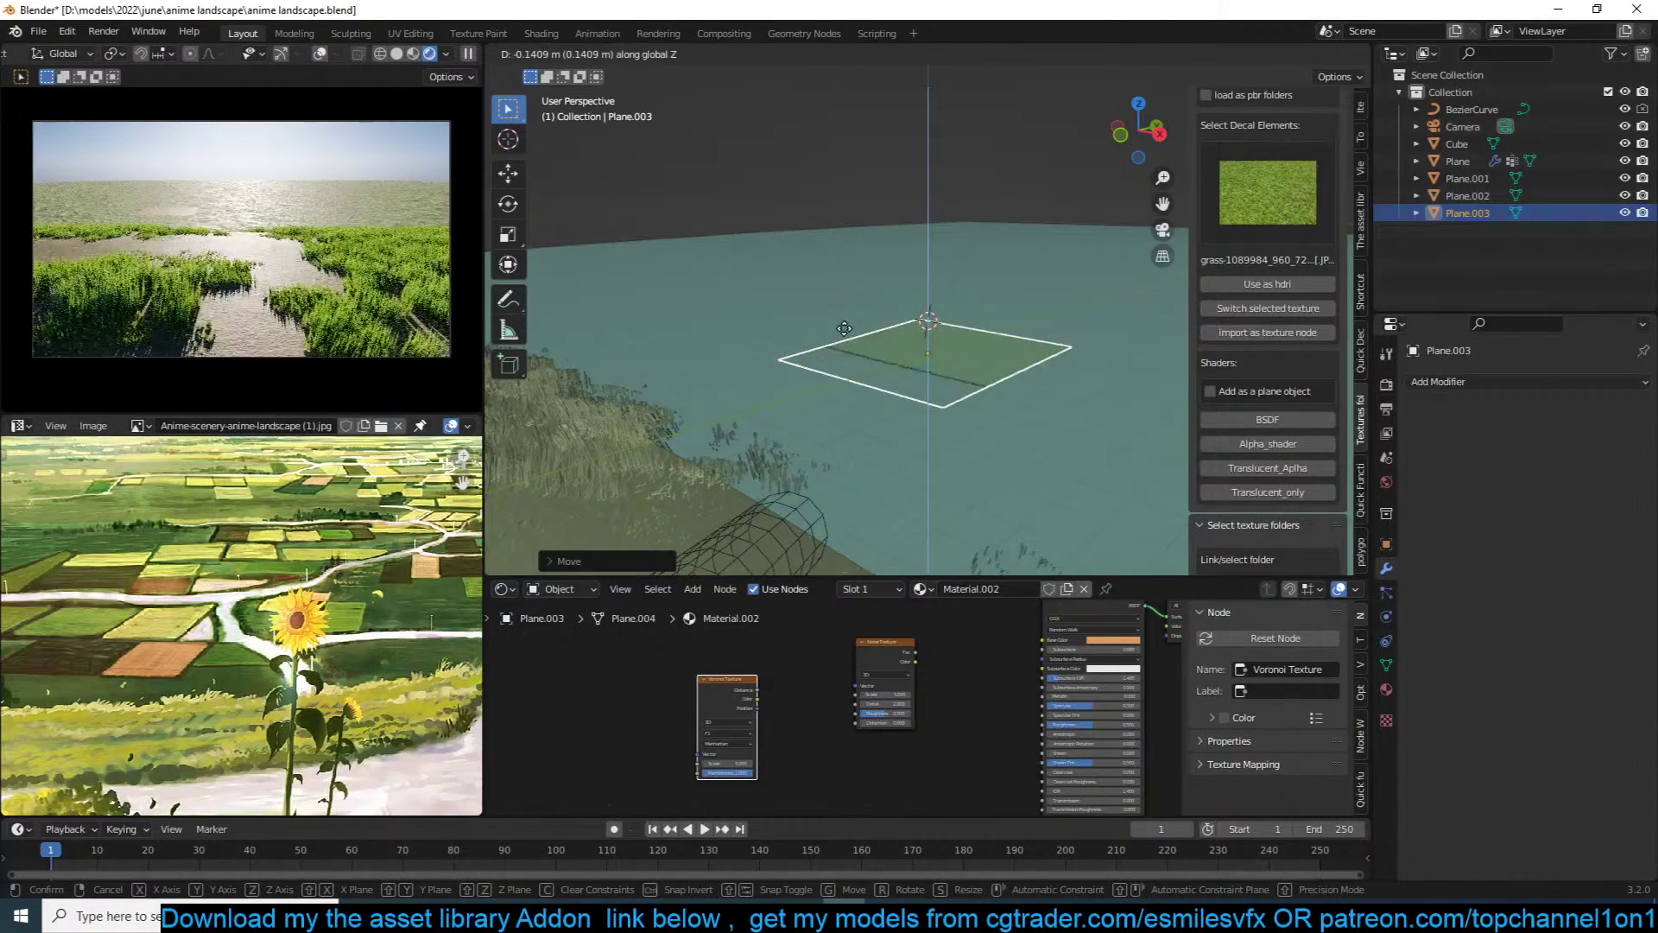
click(846, 324)
key(ctrl+s)
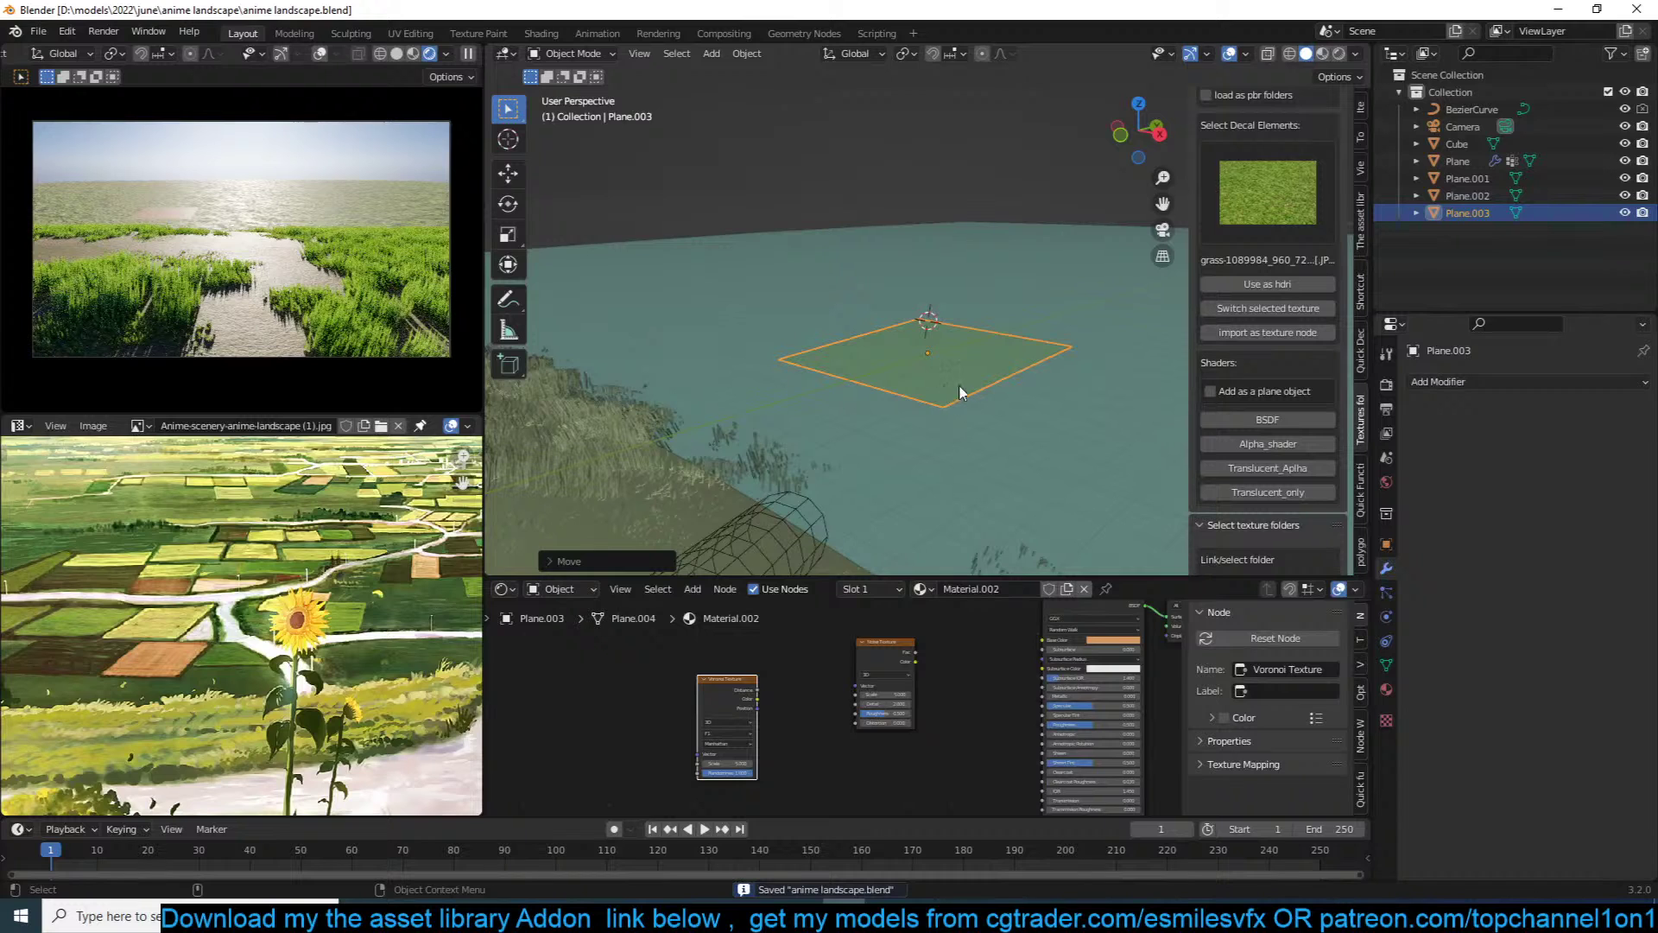
Step: Pause the rendered preview, isolate the field patch in local view and show it in Material Preview shading
scroll(924, 766, down, 2)
scroll(954, 704, up, 1)
click(469, 54)
key(KP_Divide)
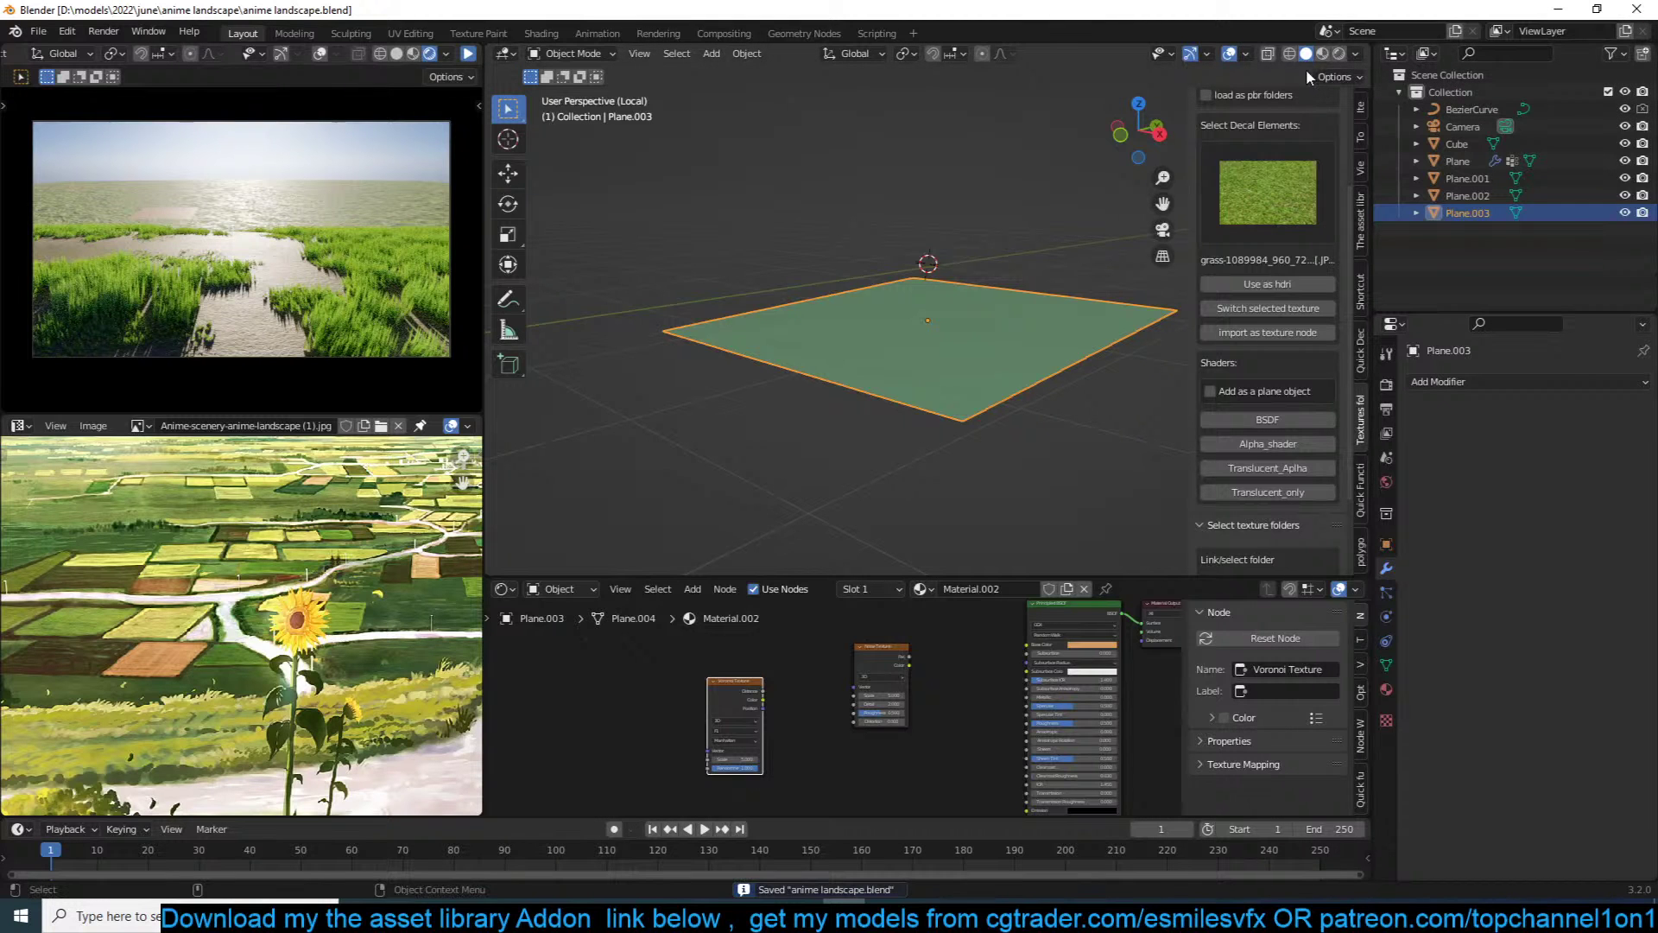
key(Tab)
scroll(1046, 265, up, 5)
right_click(1079, 199)
key(Tab)
scroll(808, 698, down, 2)
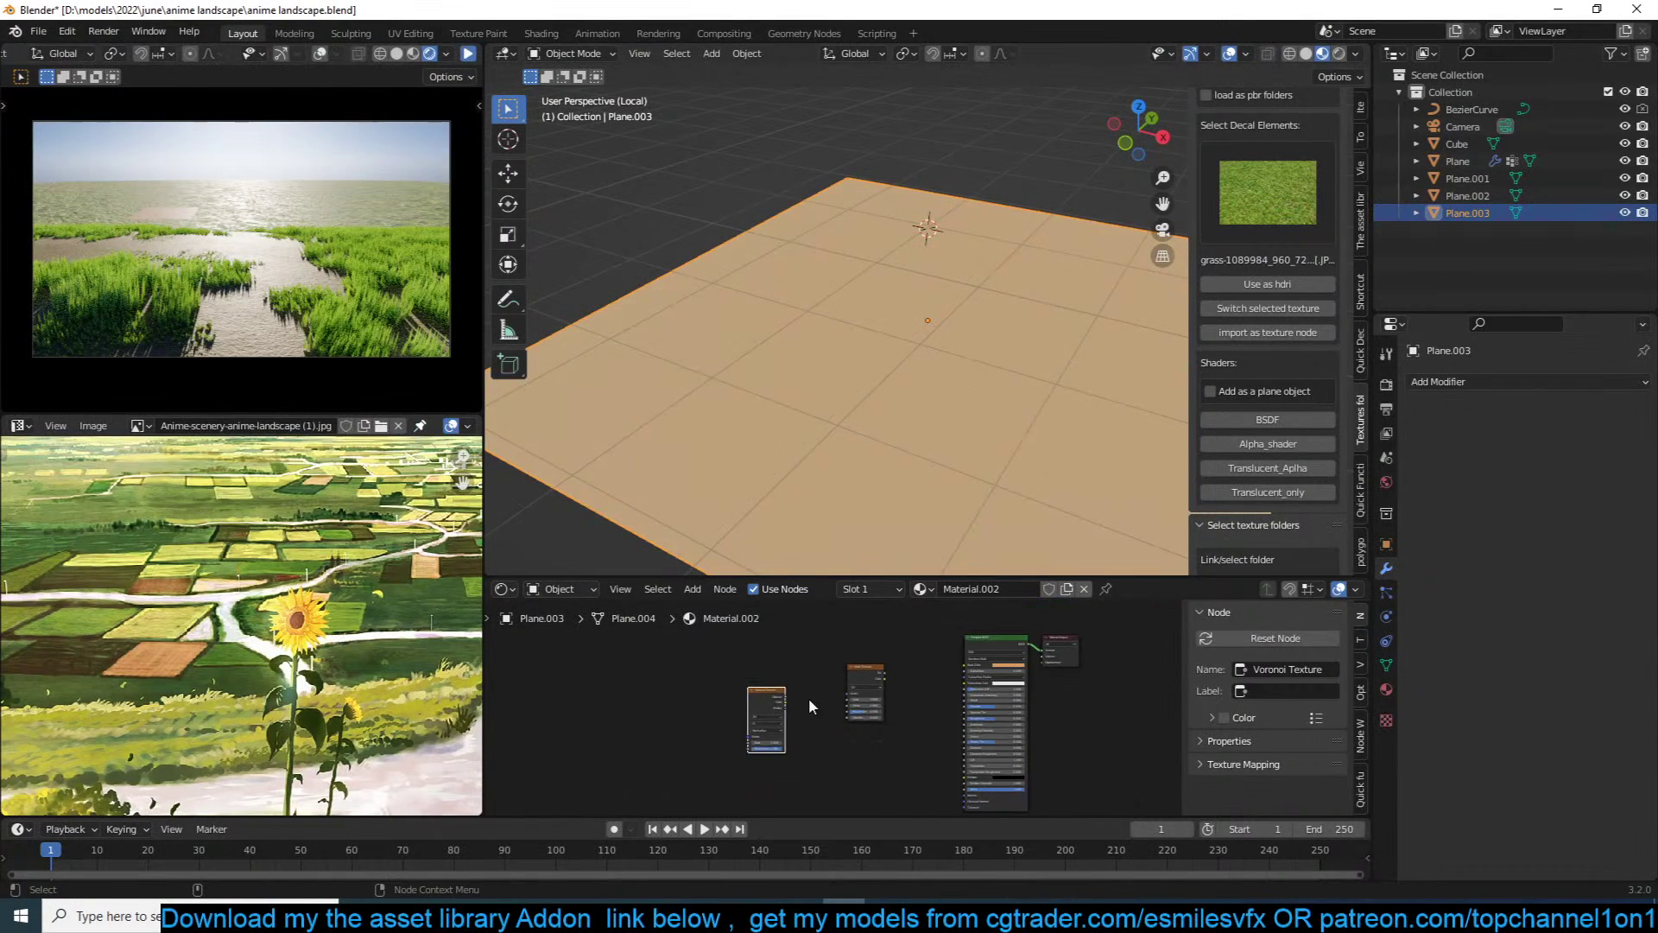
key(Tab)
right_click(1014, 231)
key(Tab)
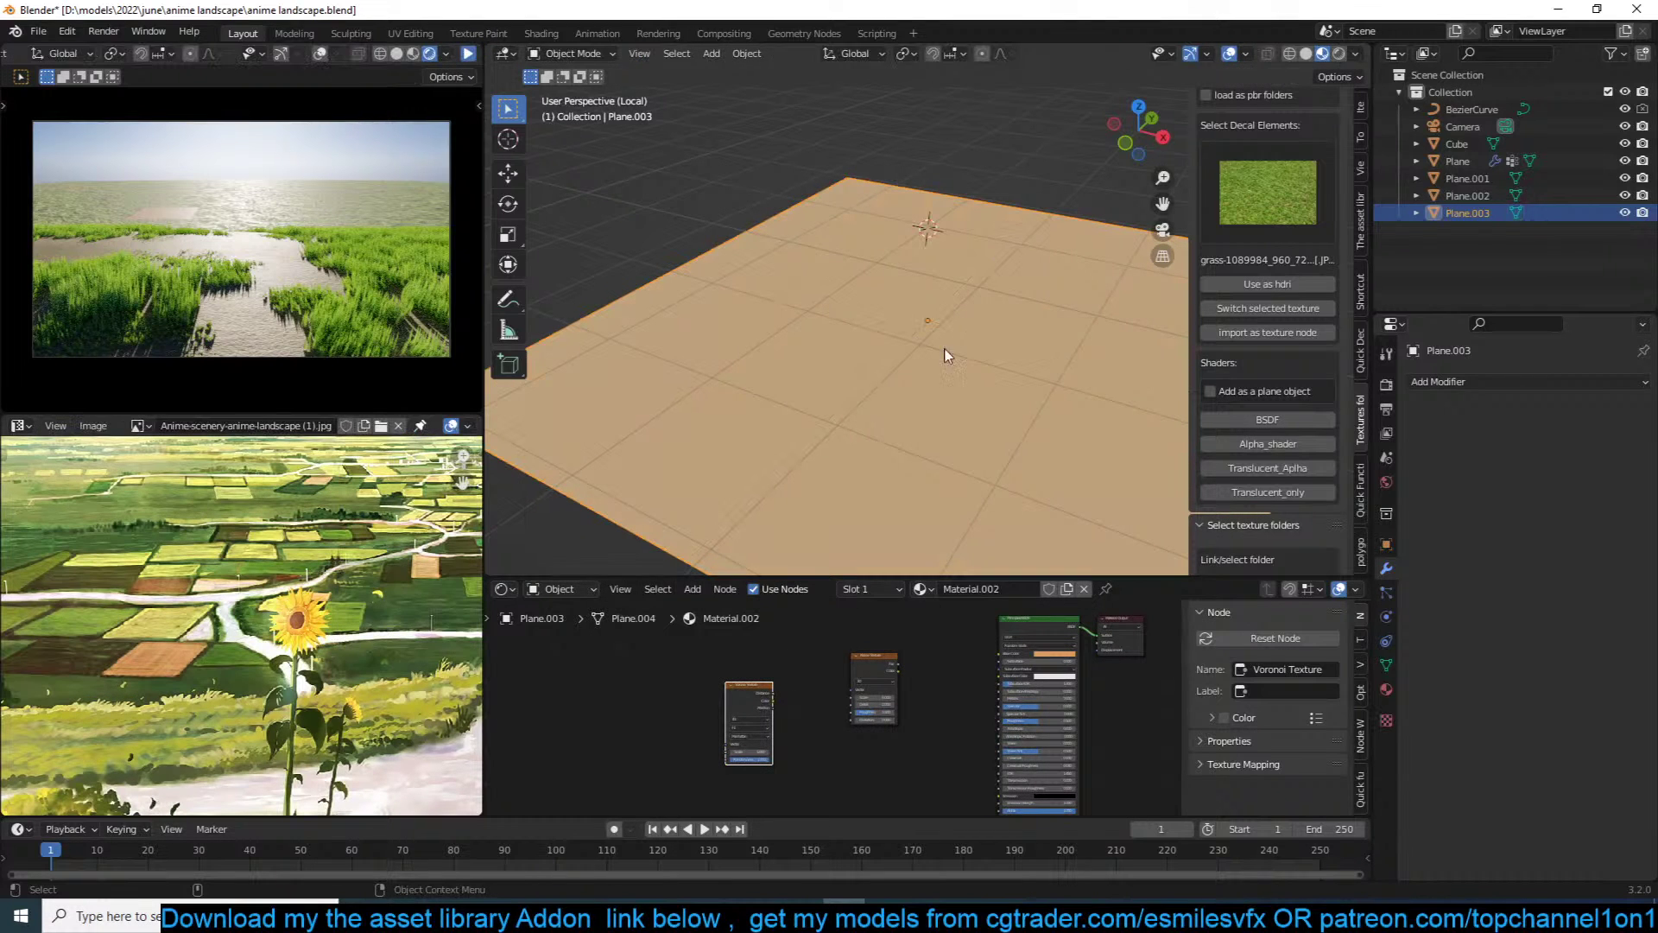
Step: Preview the Noise Texture on the field patch and combine it with the Voronoi Texture through a Mix node
scroll(815, 671, up, 2)
ctrl+shift+click(886, 687)
drag(886, 687, 650, 653)
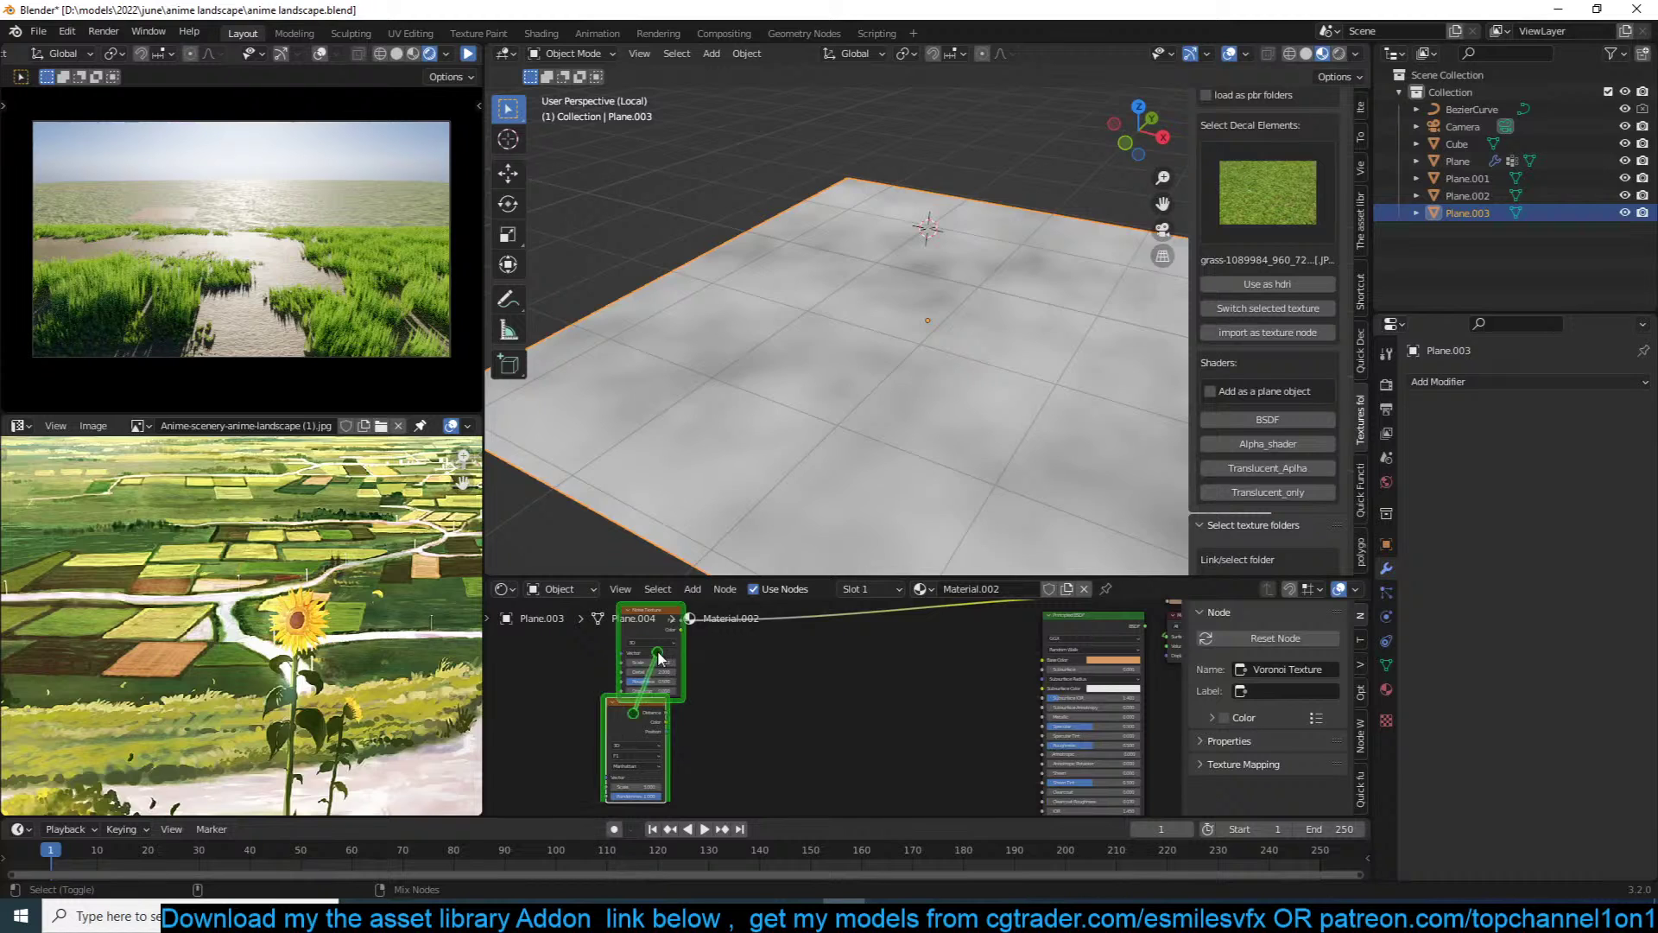
alt+right_drag(656, 657, 682, 676)
drag(621, 716, 634, 717)
click(710, 674)
drag(724, 672, 781, 663)
Step: Try the Chebychev distance metric on the Voronoi Texture with a scale of 4.3
scroll(834, 707, up, 4)
scroll(729, 691, up, 2)
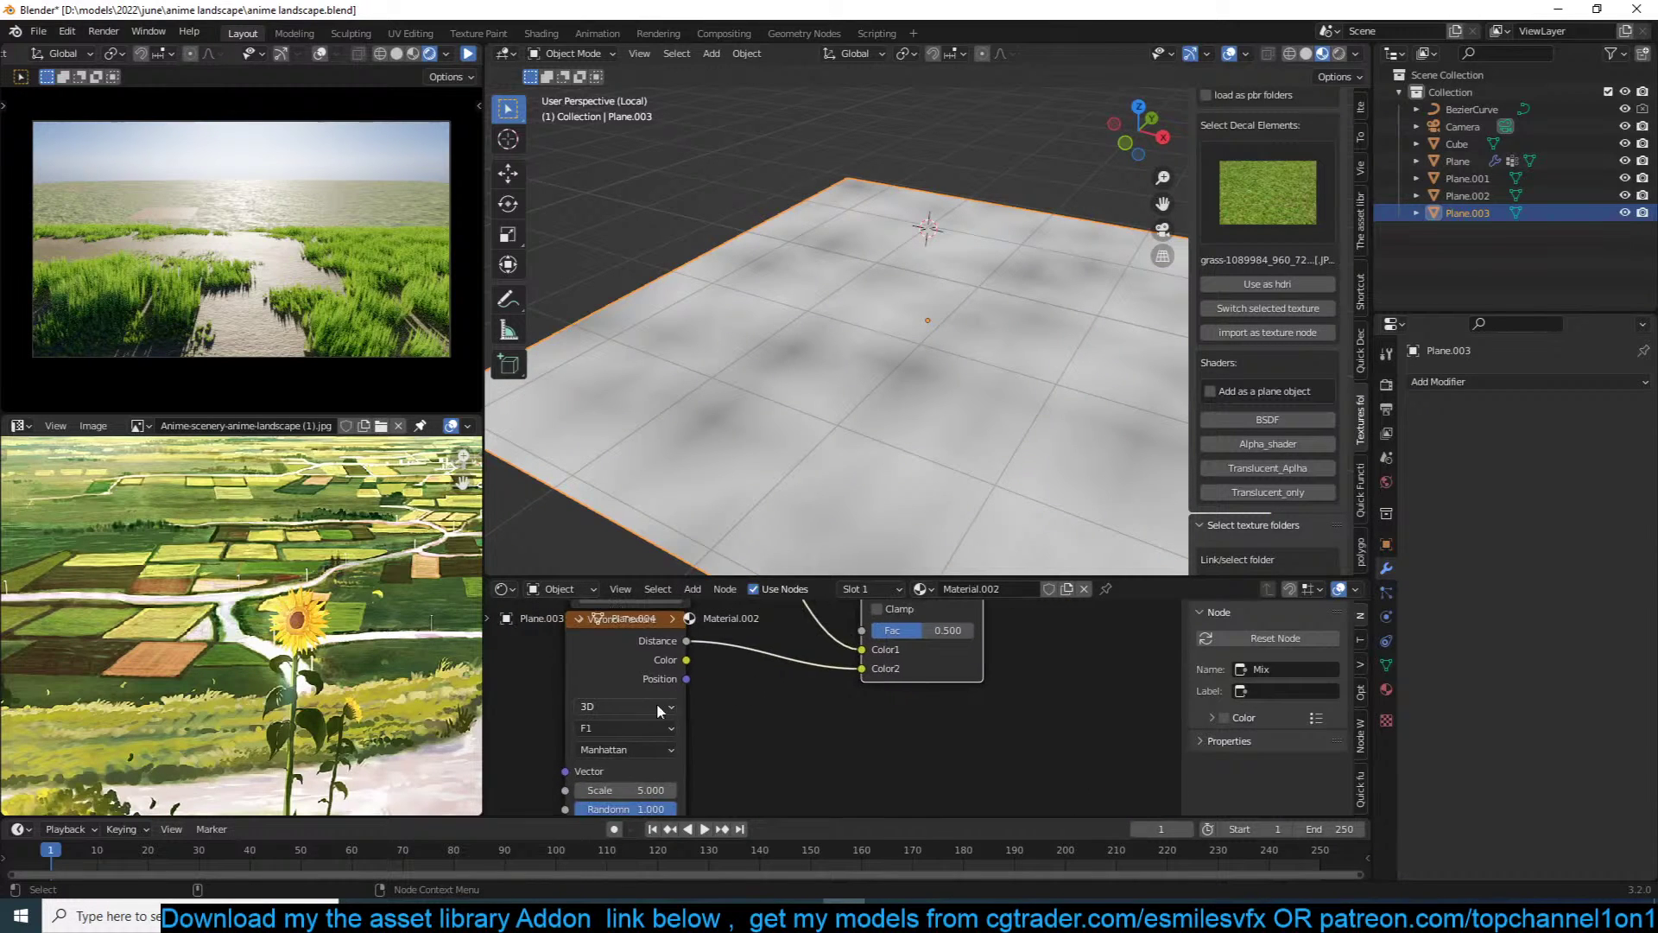
middle_drag(639, 753, 683, 715)
click(672, 722)
click(674, 717)
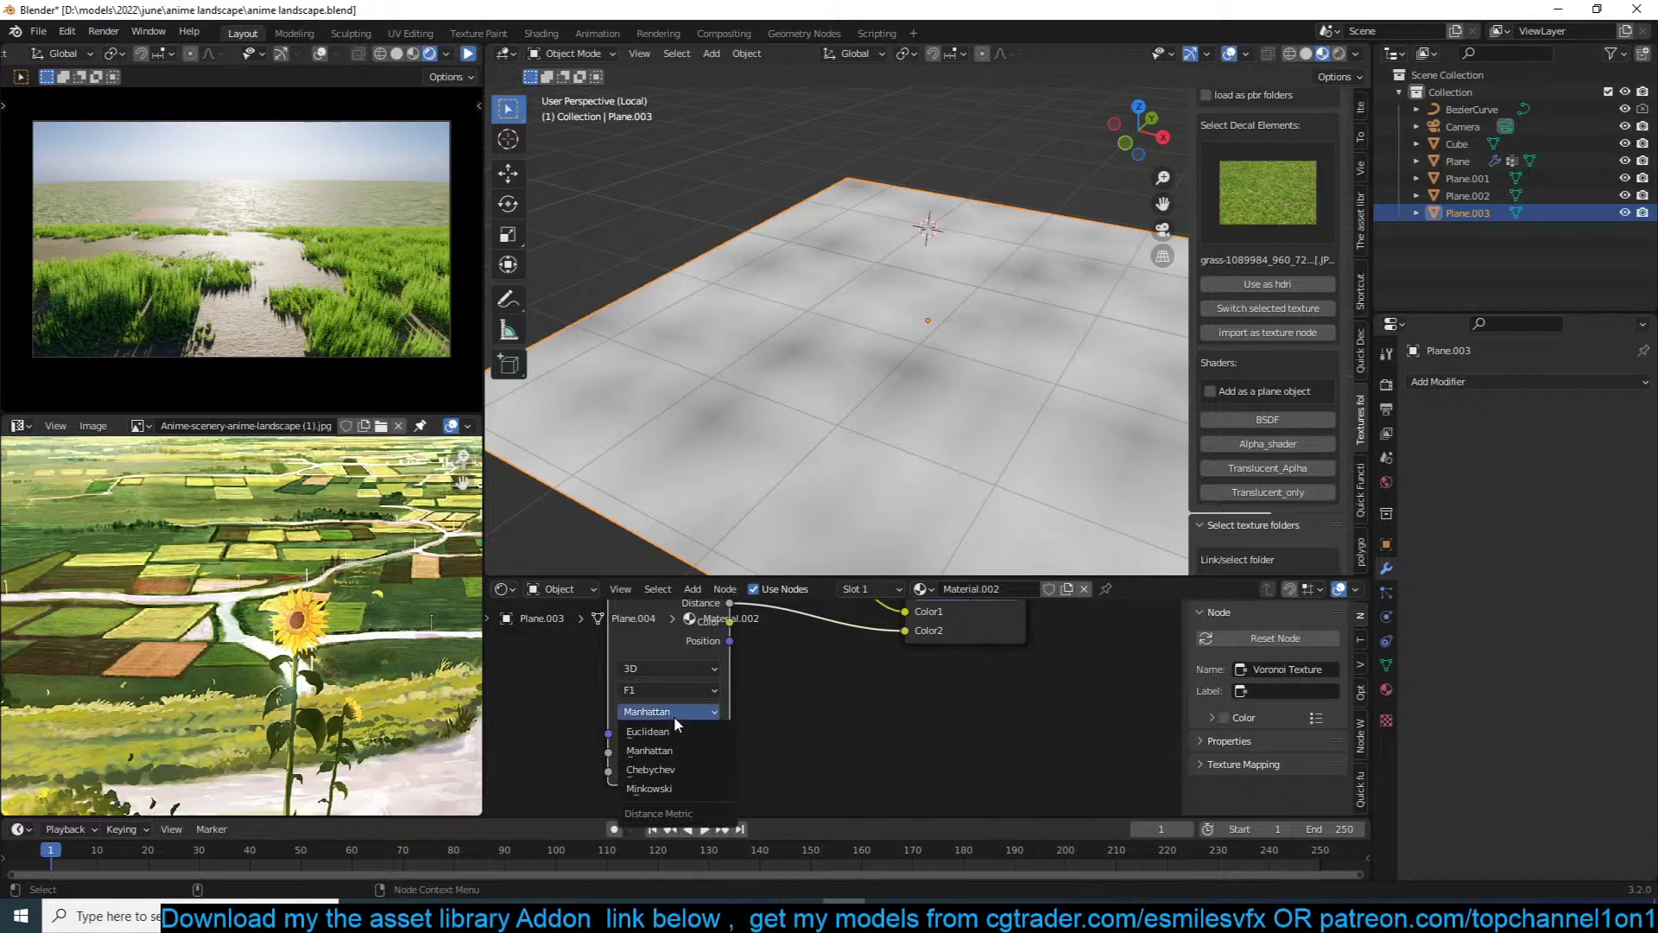
click(661, 769)
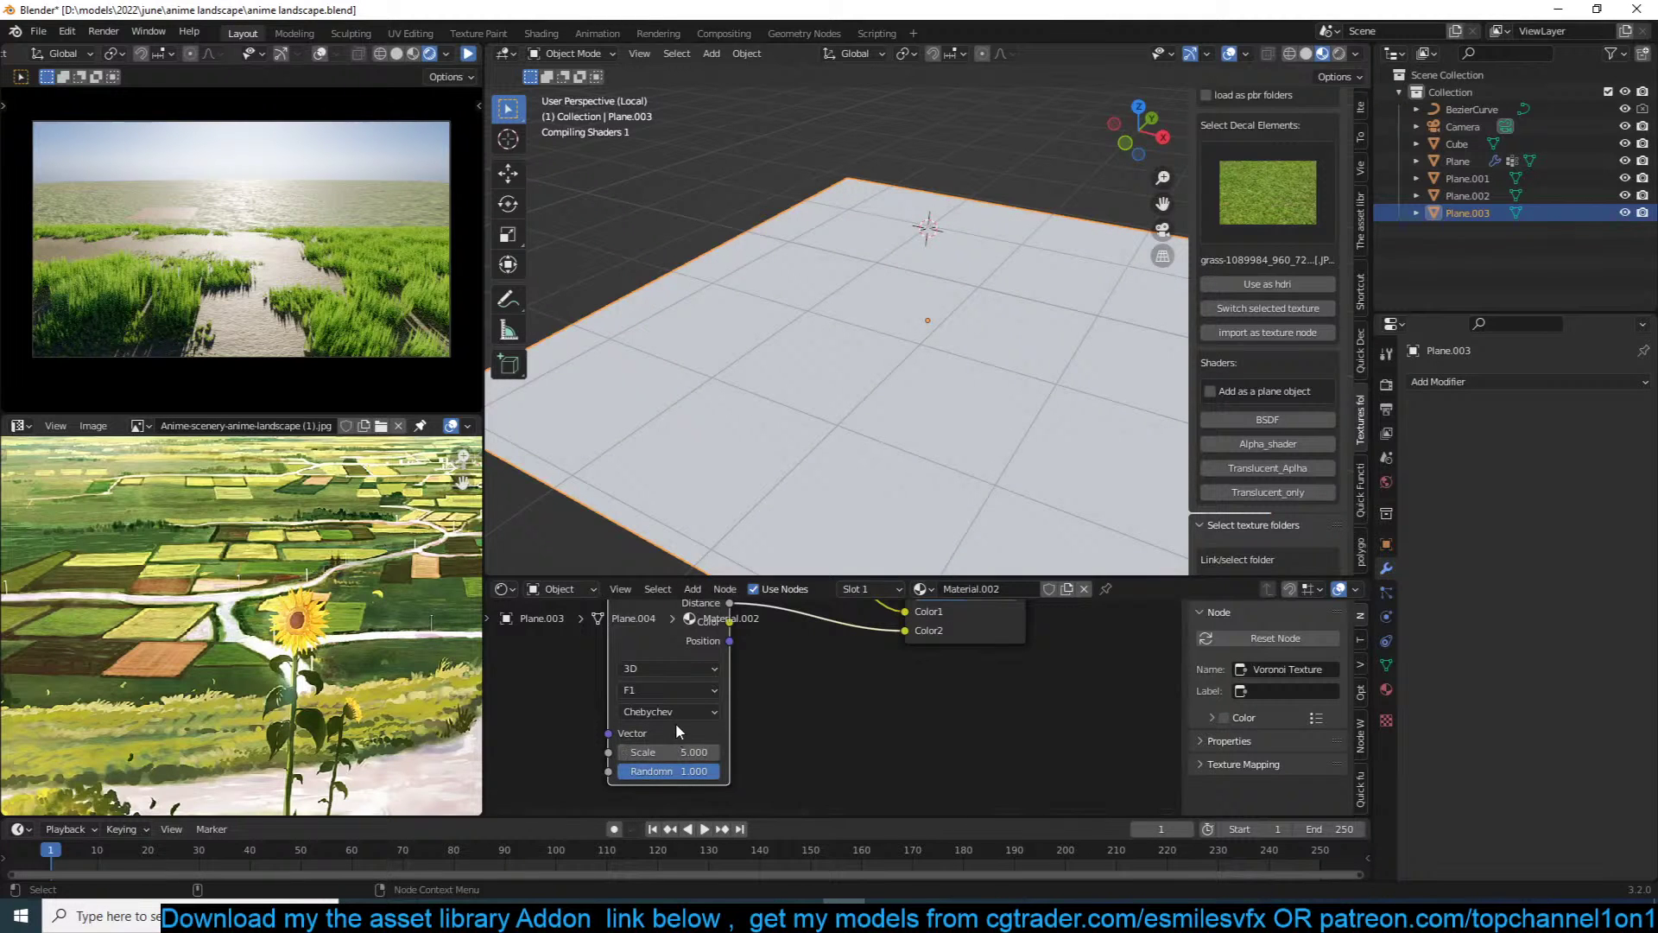
drag(668, 756, 661, 756)
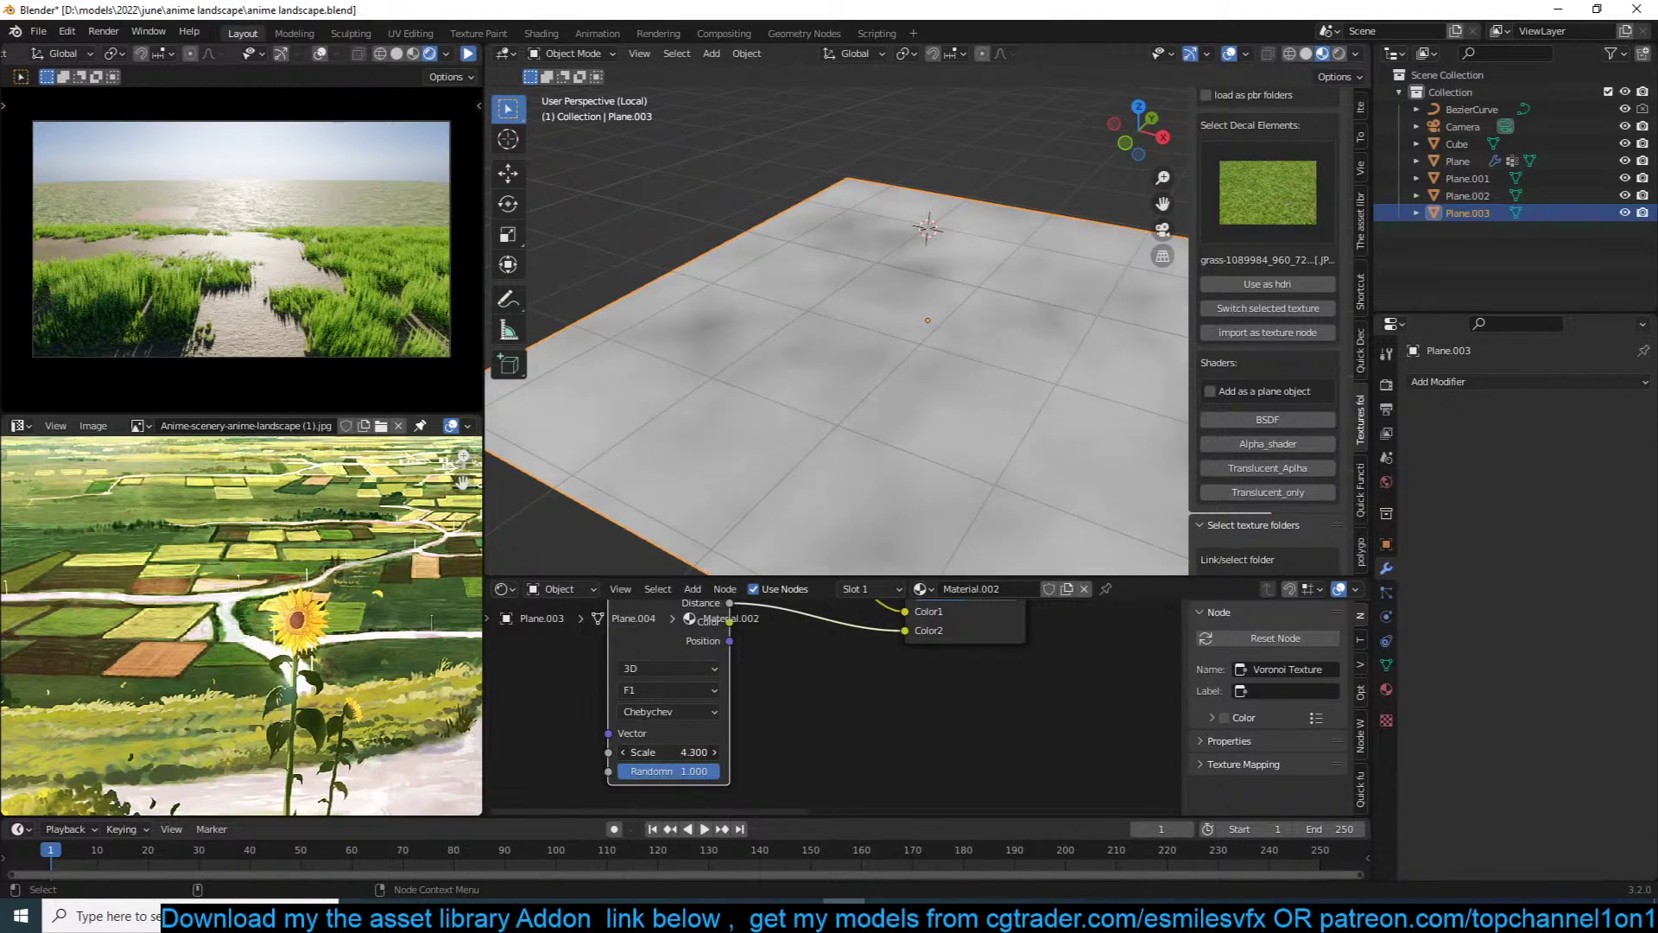
Step: Set the Voronoi Texture's distance metric to Manhattan and its scale to 7.7
click(688, 710)
click(667, 751)
drag(670, 753, 790, 752)
Step: Insert a ColorRamp between the Voronoi Texture and the Mix node and move its black stop to position 0.609
key(shift+a)
mouse_move(630, 717)
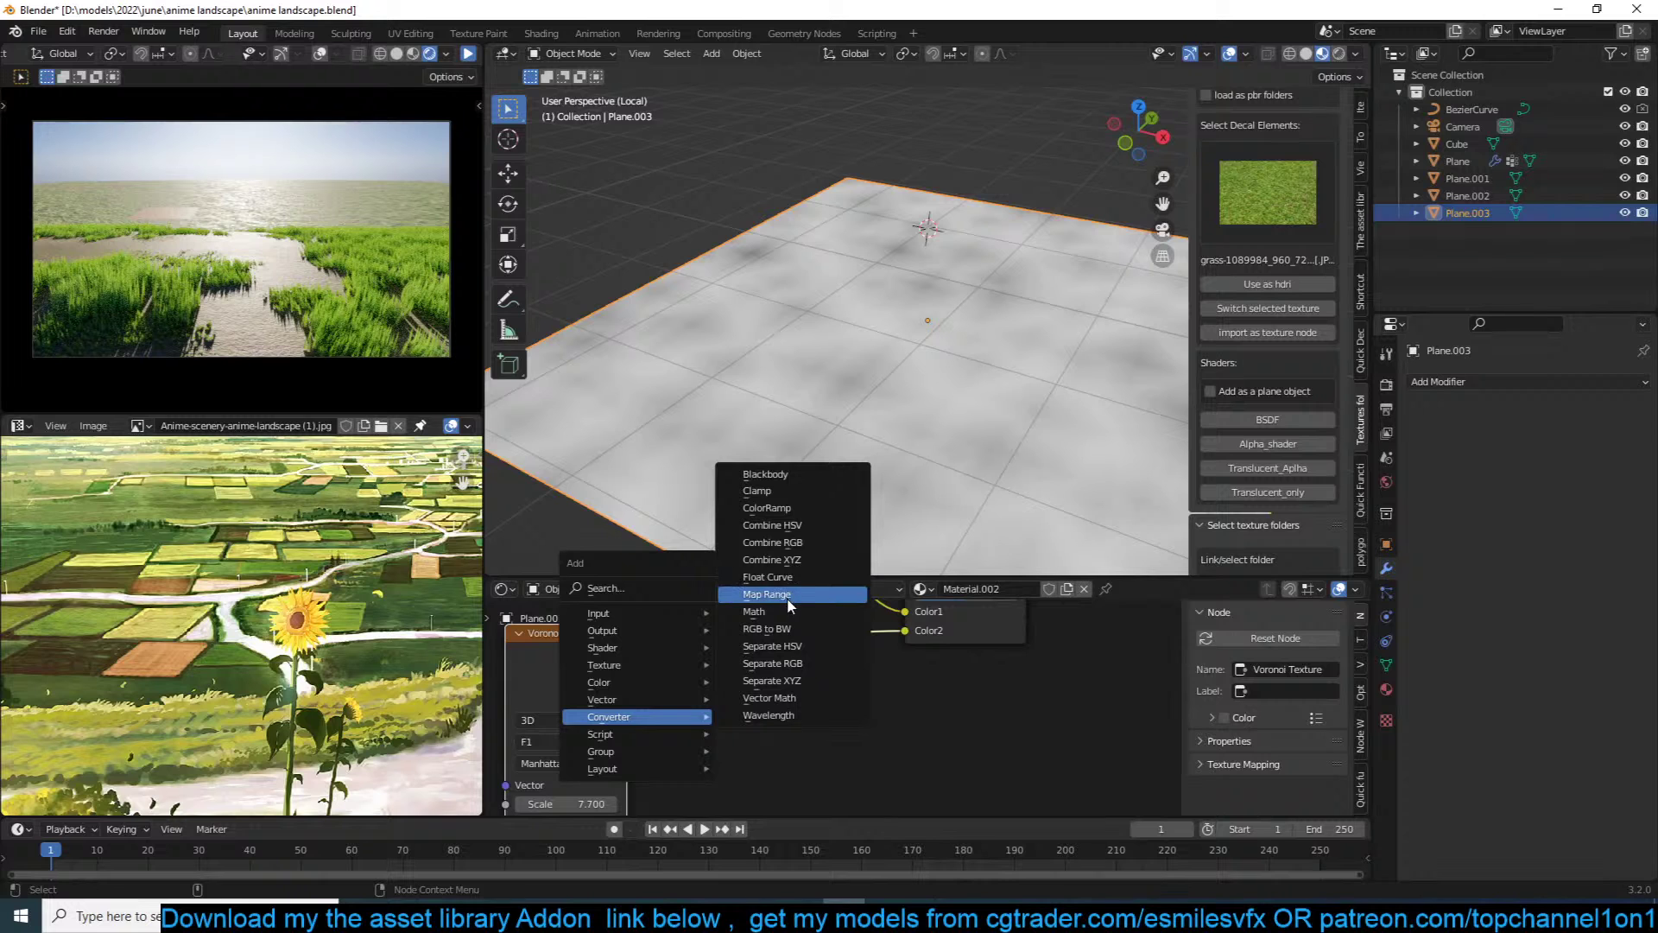
drag(748, 607, 674, 644)
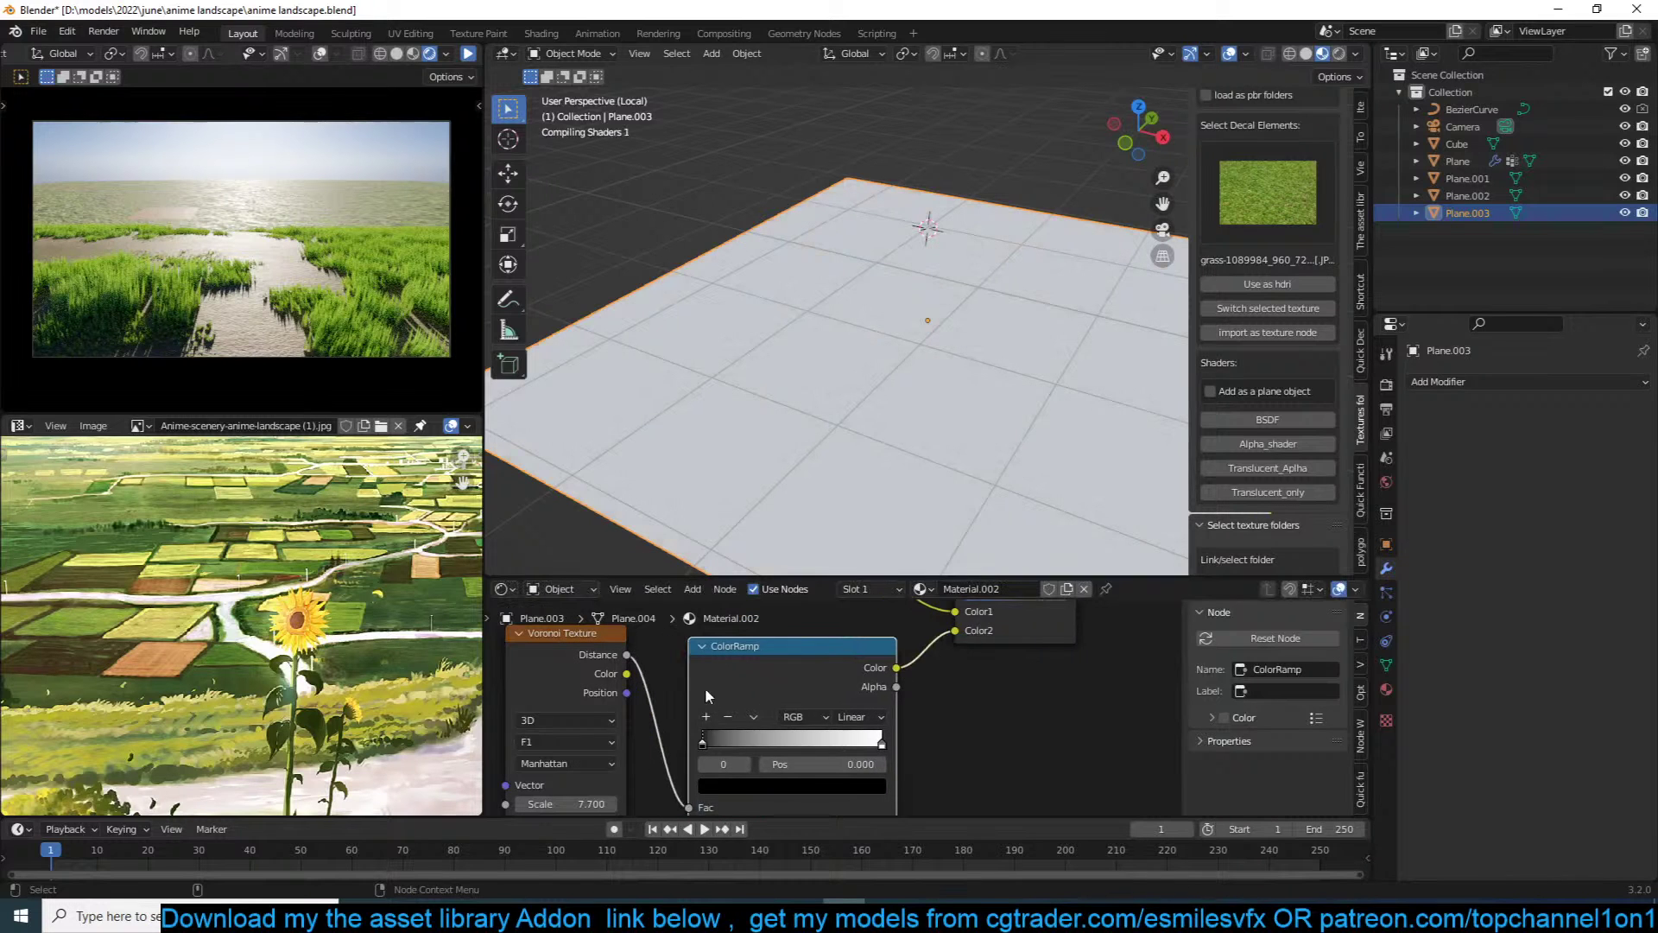
drag(768, 737, 818, 739)
Step: Set the Voronoi Texture's feature to F2, fine-tune its scale and move the ColorRamp's black stop close to the white one
middle_drag(567, 734, 676, 696)
click(675, 701)
click(670, 724)
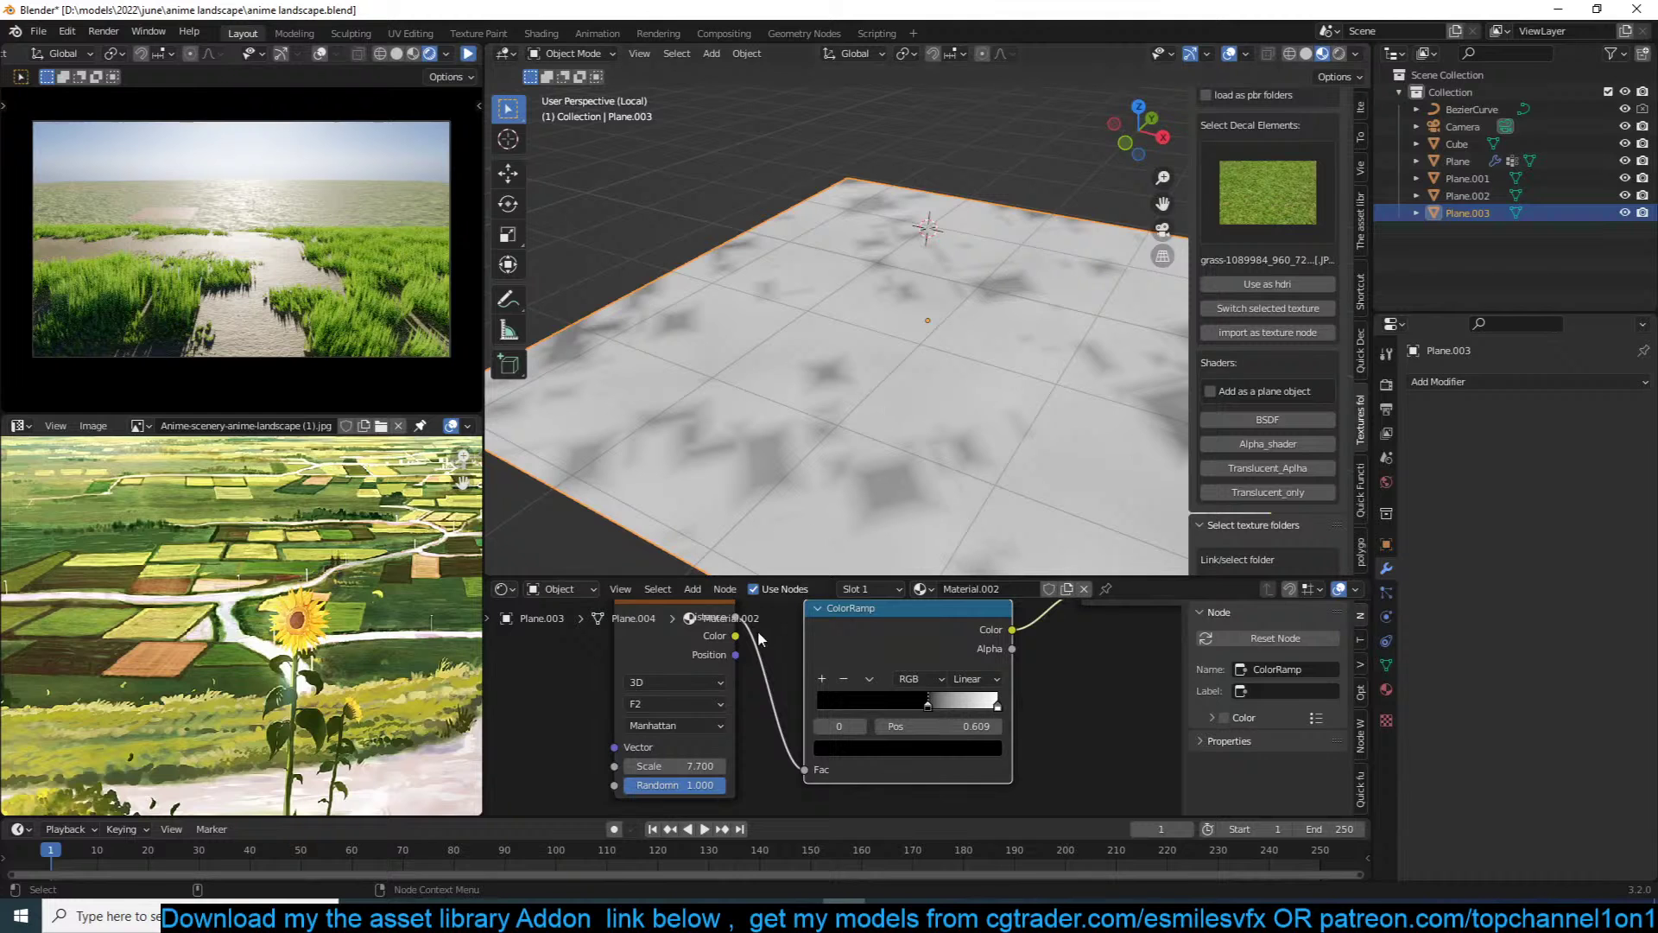
mouse_move(669, 766)
mouse_down()
mouse_move(640, 766)
mouse_move(669, 766)
mouse_up()
drag(930, 705, 986, 701)
Step: Select the texture, ColorRamp and Mix nodes together, clear the selection and save the file
scroll(979, 691, down, 4)
click(953, 643)
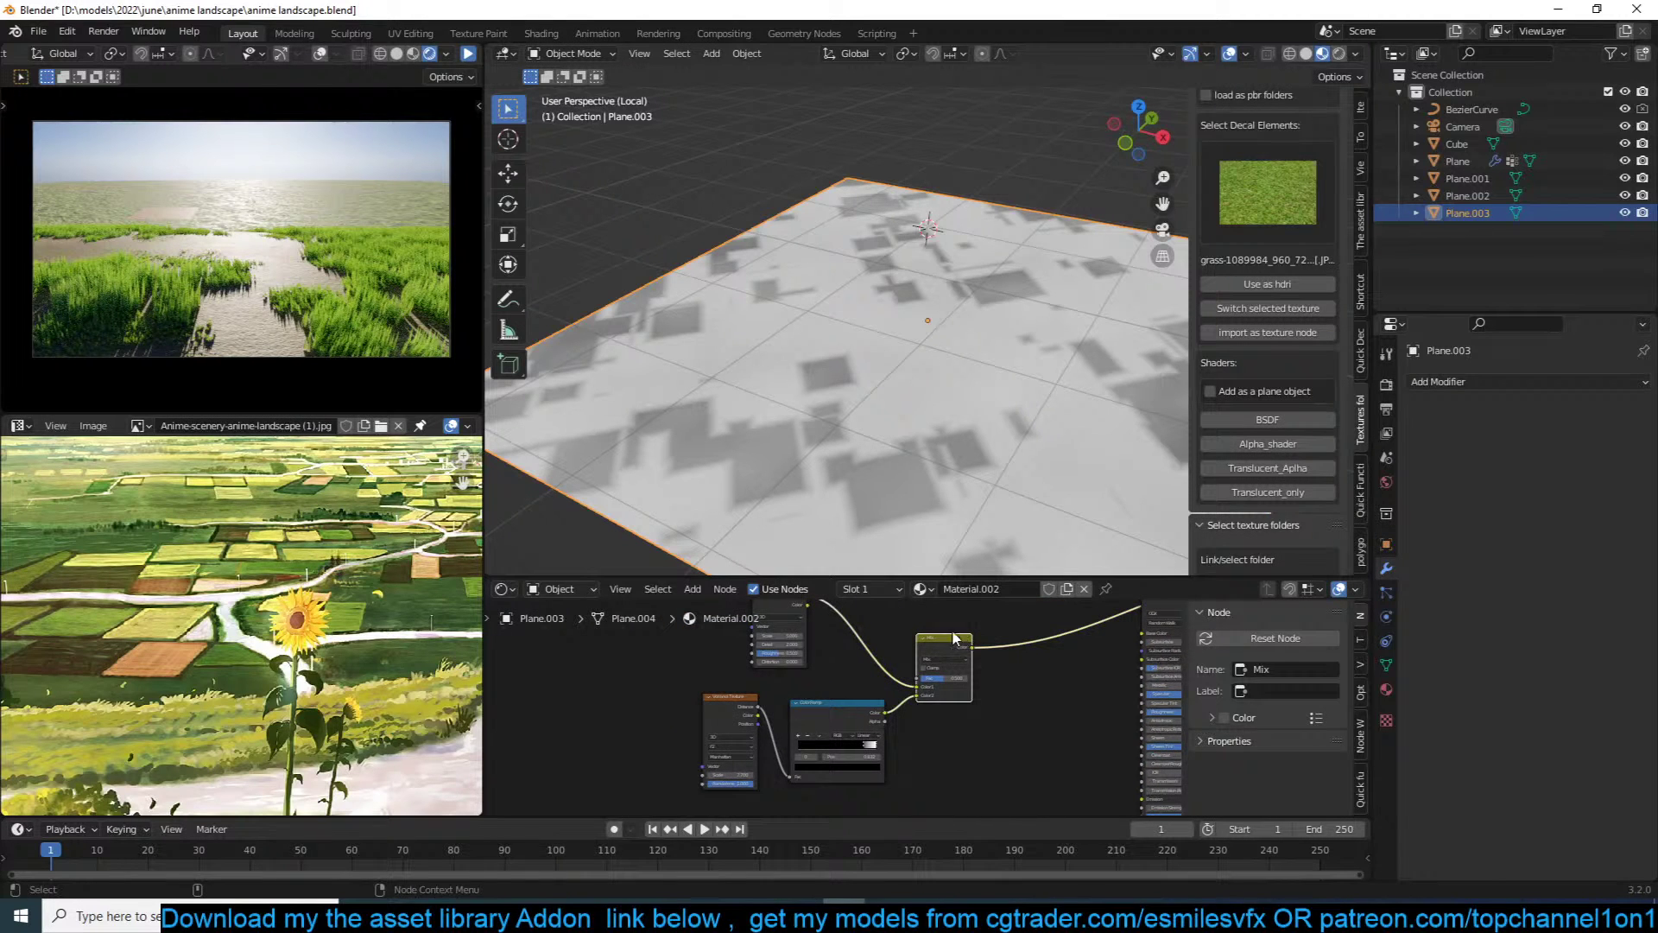
scroll(953, 640, down, 3)
drag(956, 612, 670, 704)
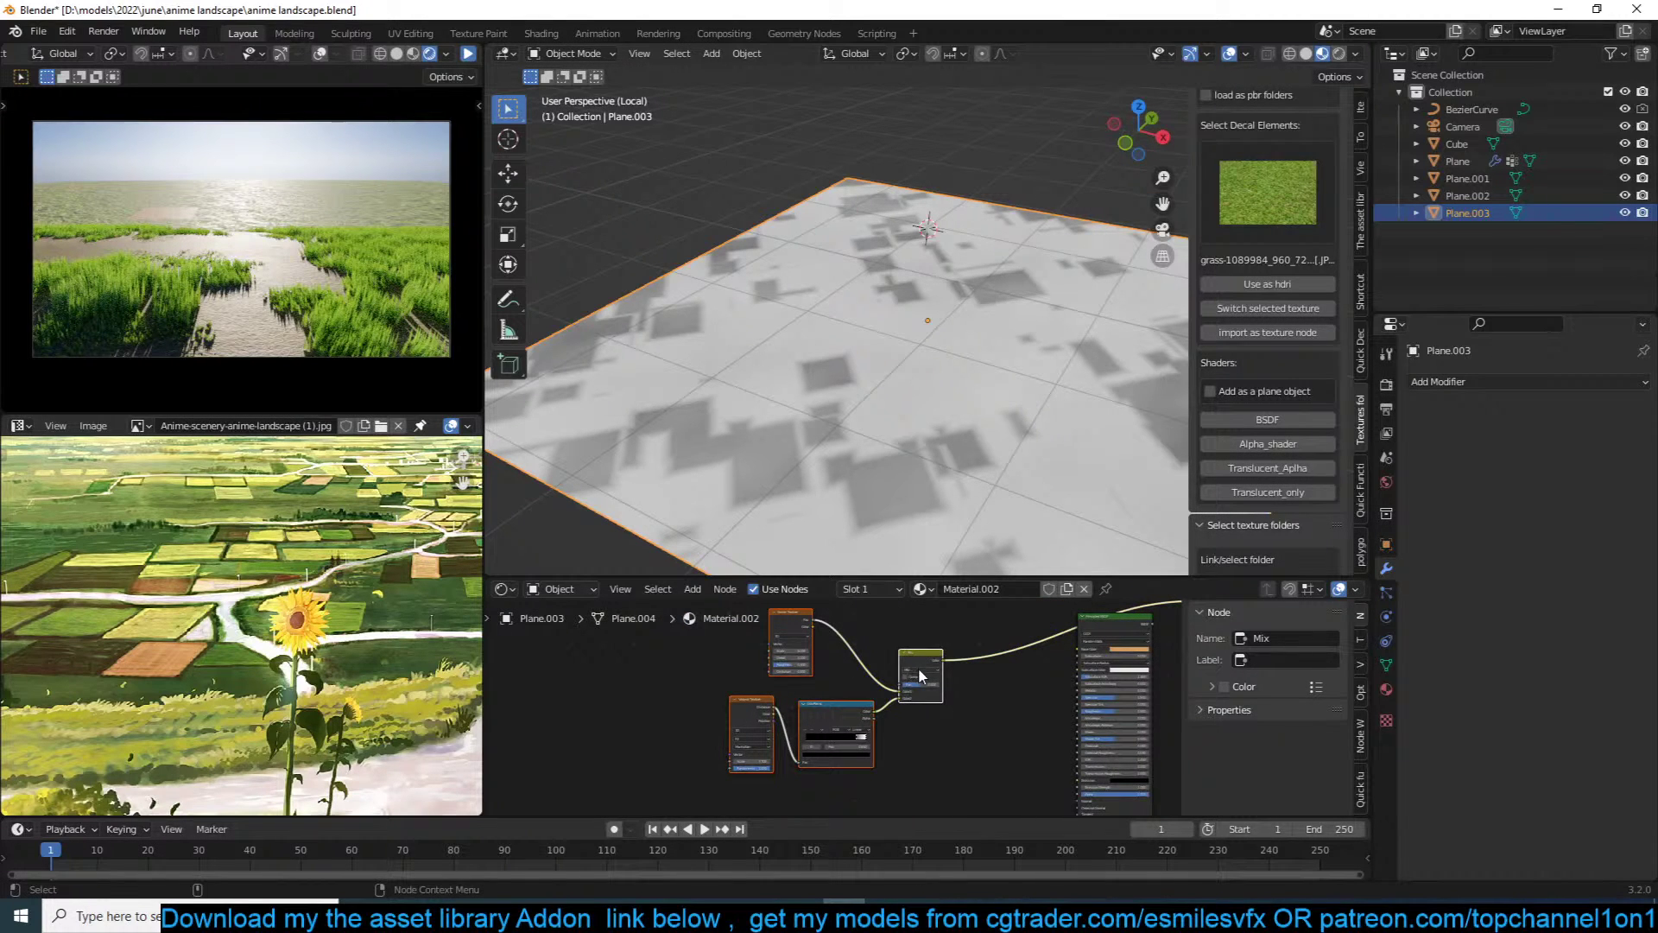
click(946, 635)
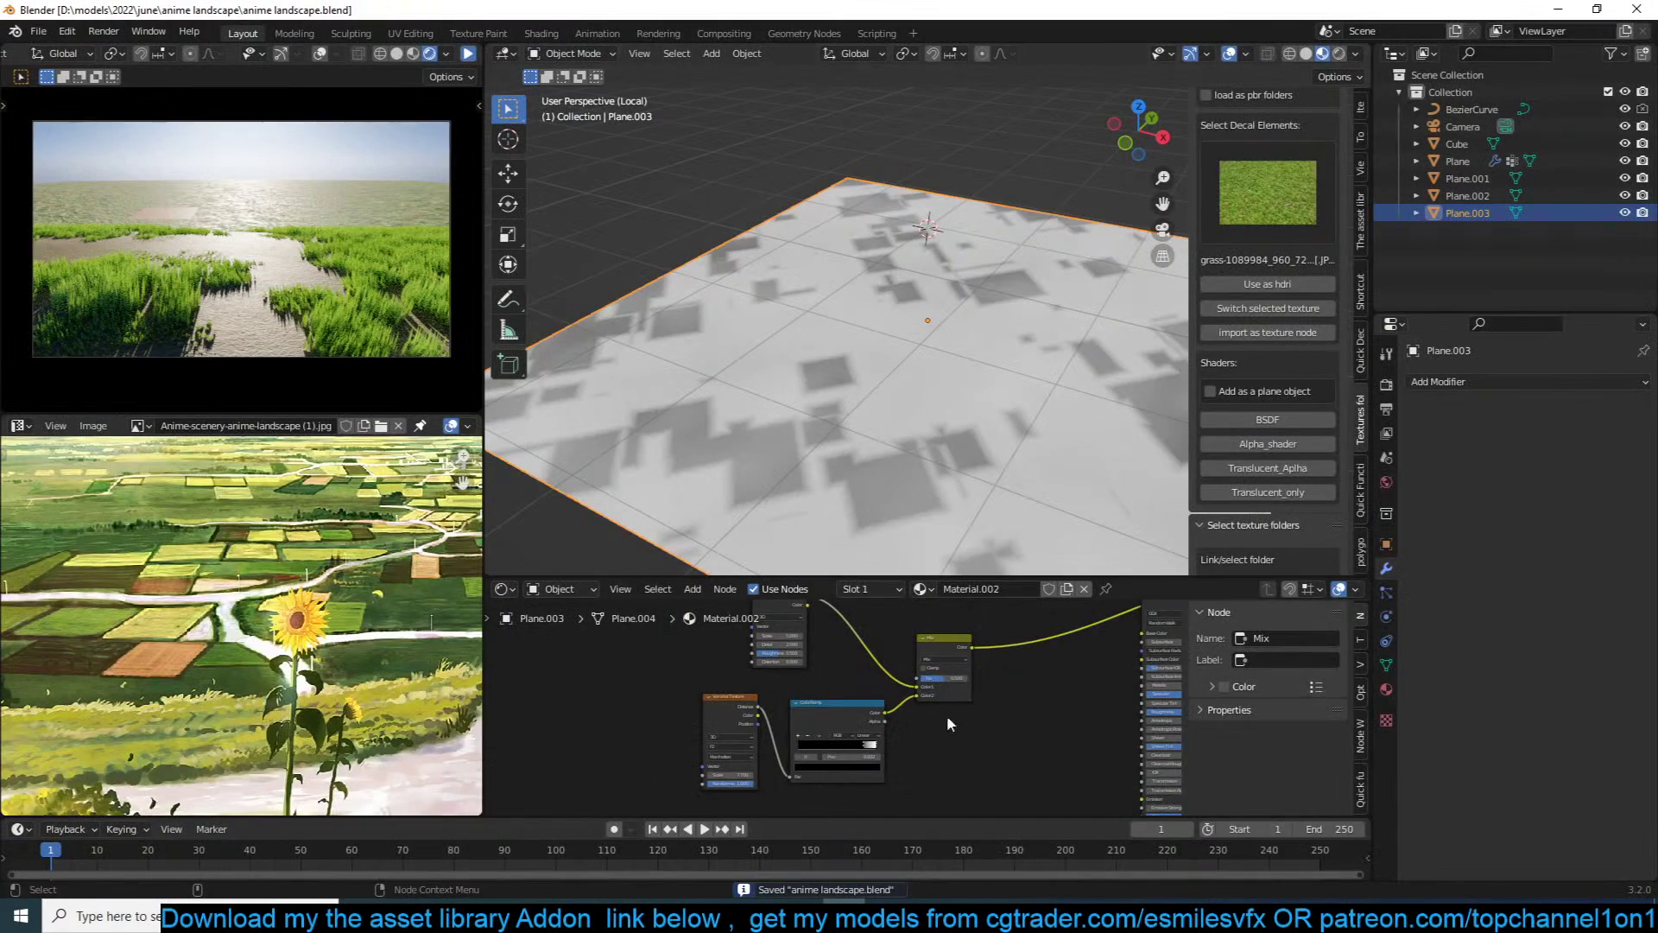
Step: Move the texture, ColorRamp and Mix nodes together away from the Principled BSDF and save the file
scroll(992, 688, down, 3)
drag(968, 741, 741, 648)
drag(919, 652, 810, 656)
click(890, 630)
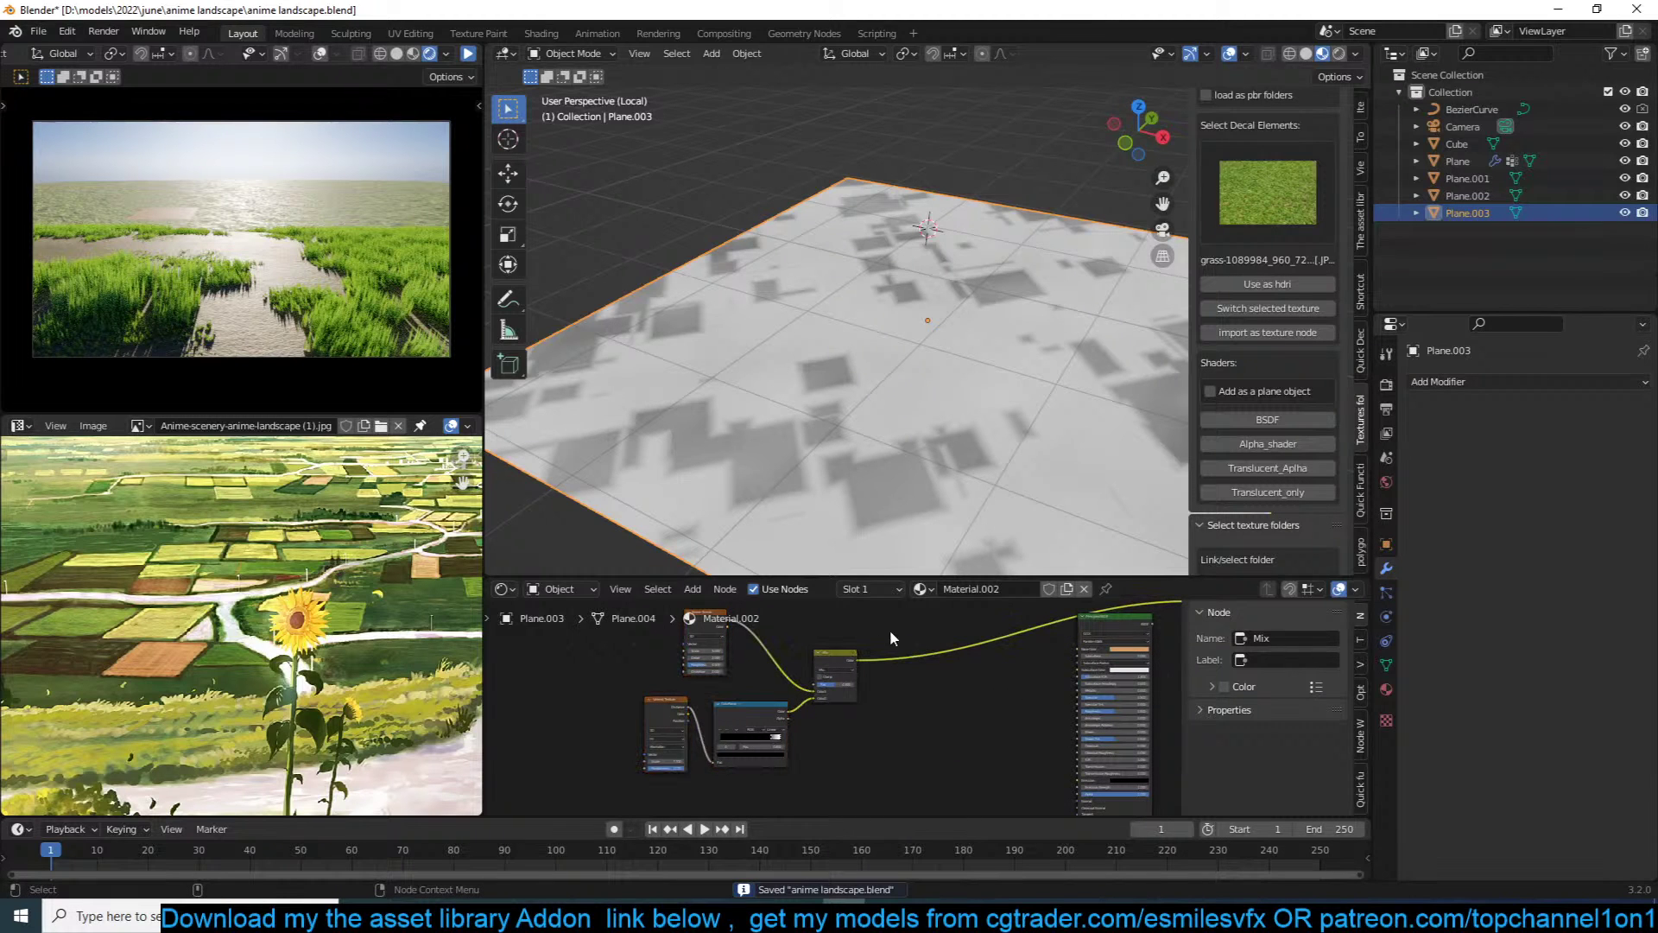
key(ctrl+s)
Step: Insert a new ColorRamp node on the Mix node's color output link
scroll(890, 629, up, 4)
middle_drag(868, 660, 725, 670)
scroll(879, 634, up, 1)
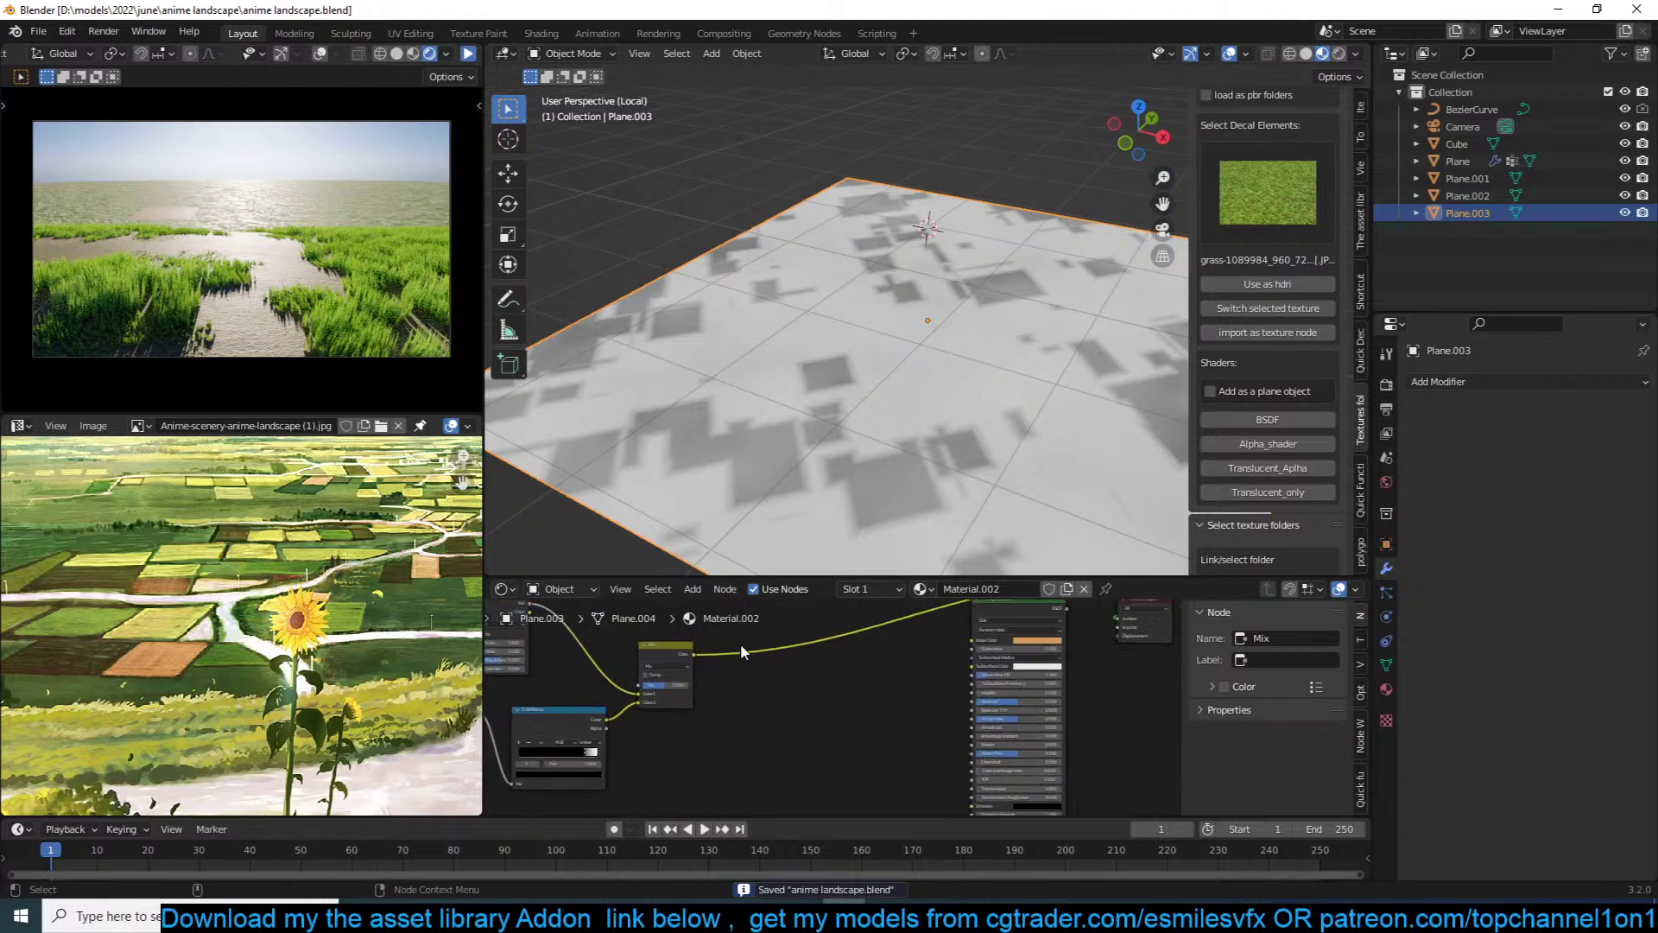
key(shift+a)
mouse_move(723, 643)
click(825, 440)
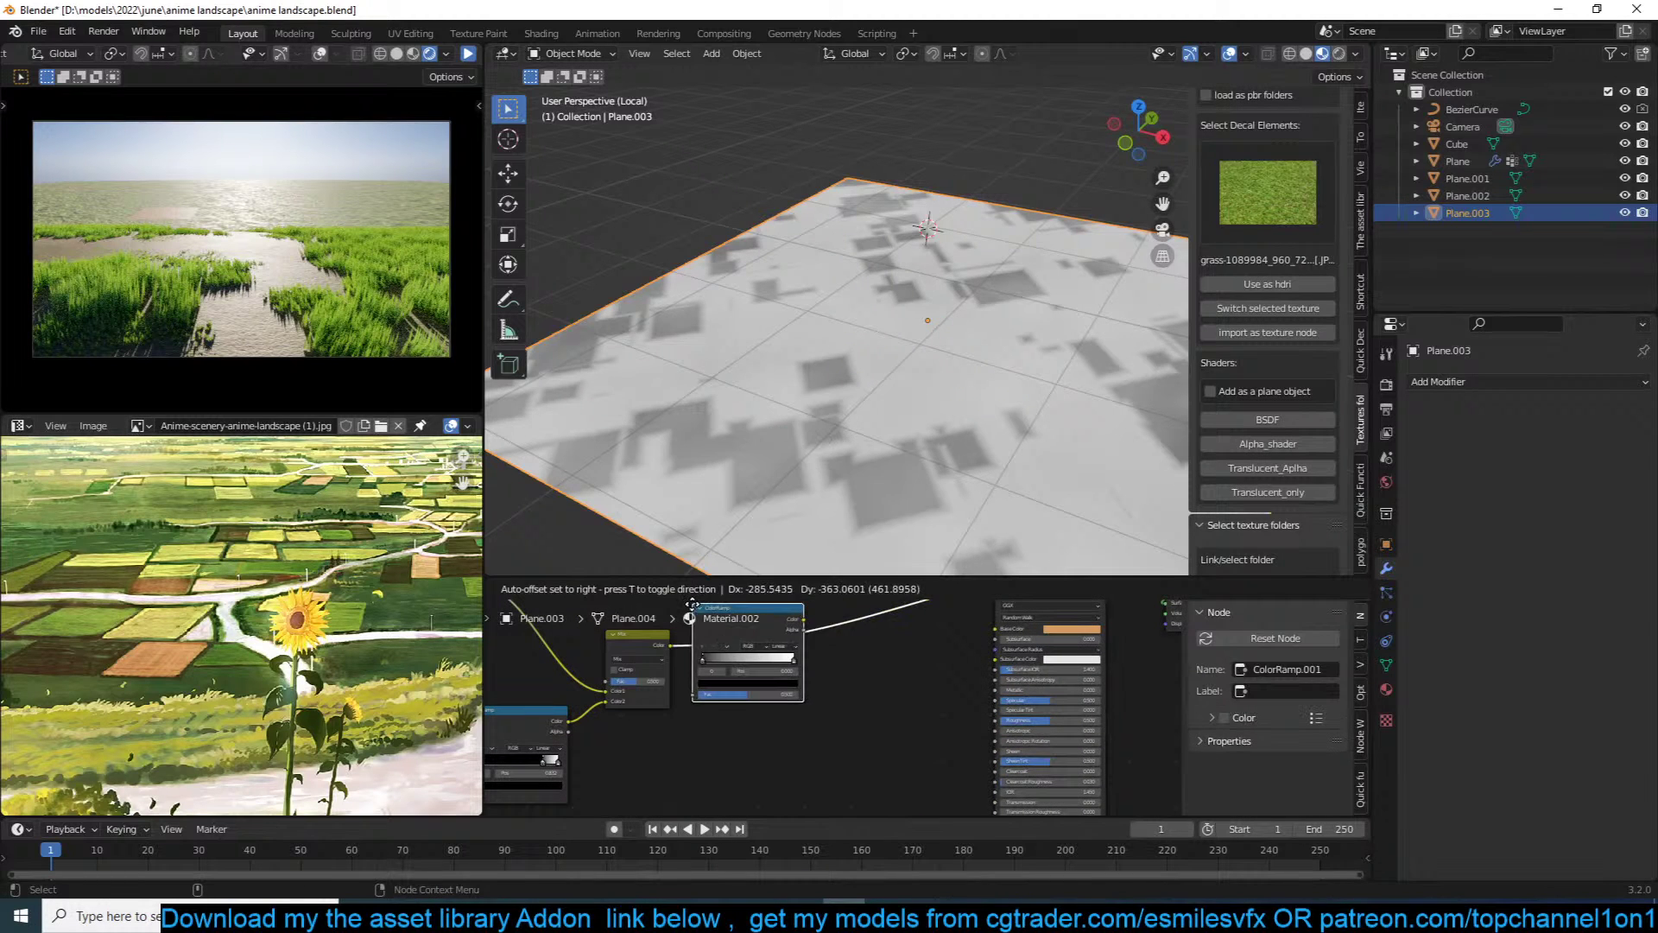
click(723, 636)
scroll(724, 639, up, 4)
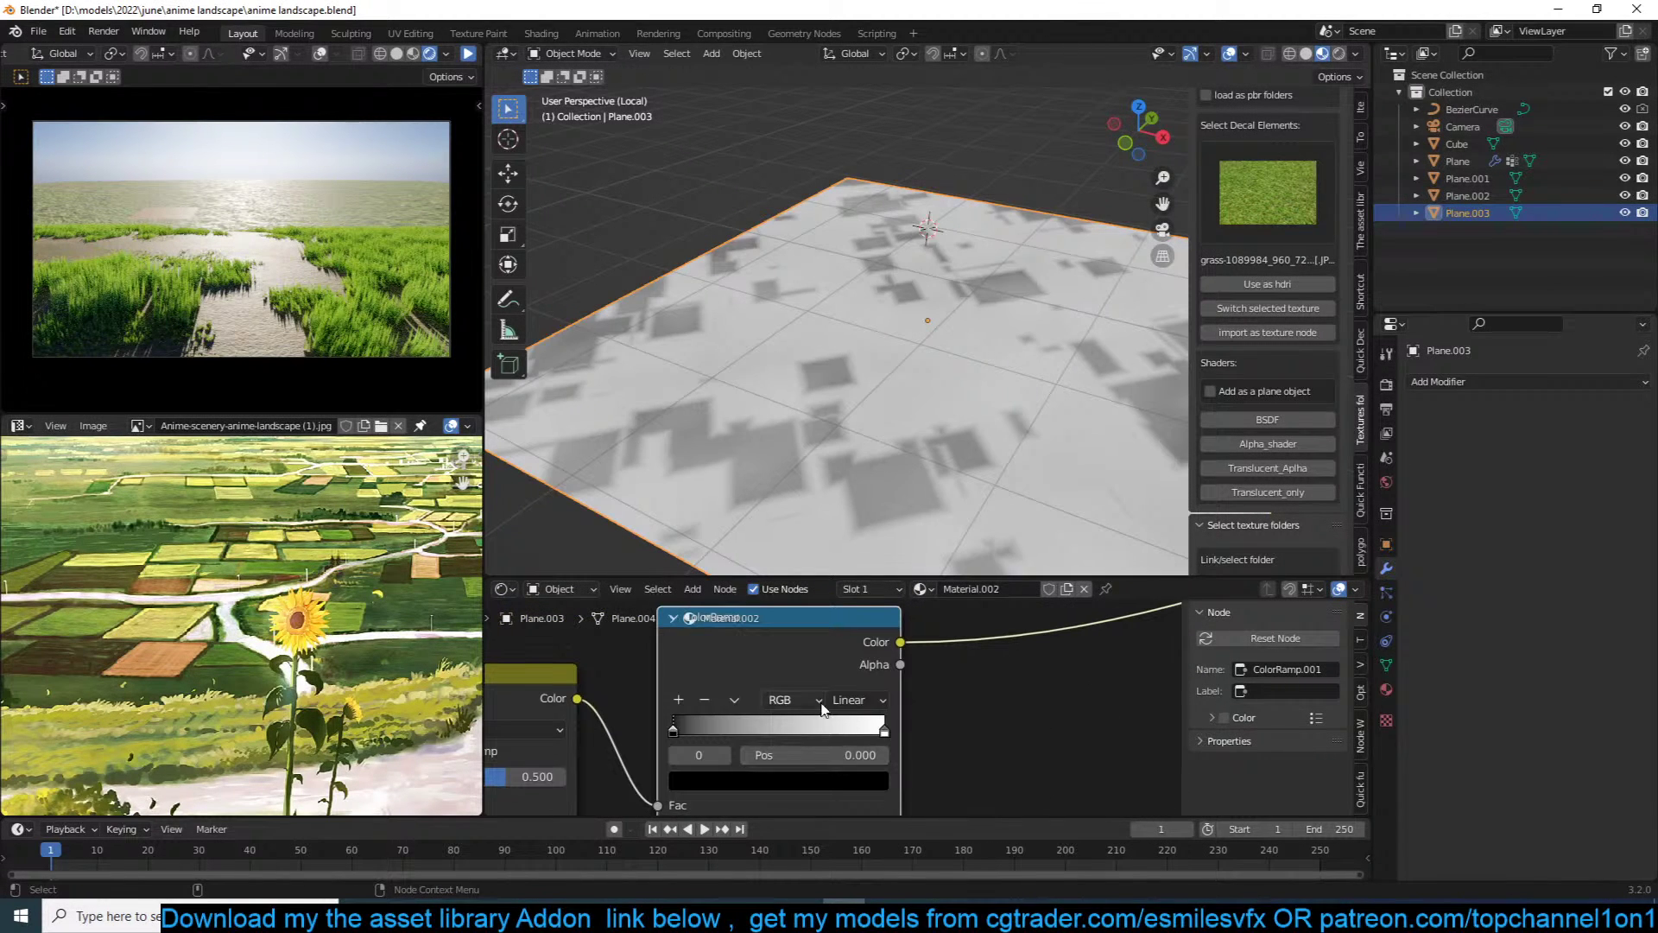
Step: Set the new ColorRamp's white stop to a light green
click(883, 732)
click(863, 781)
drag(755, 564, 709, 578)
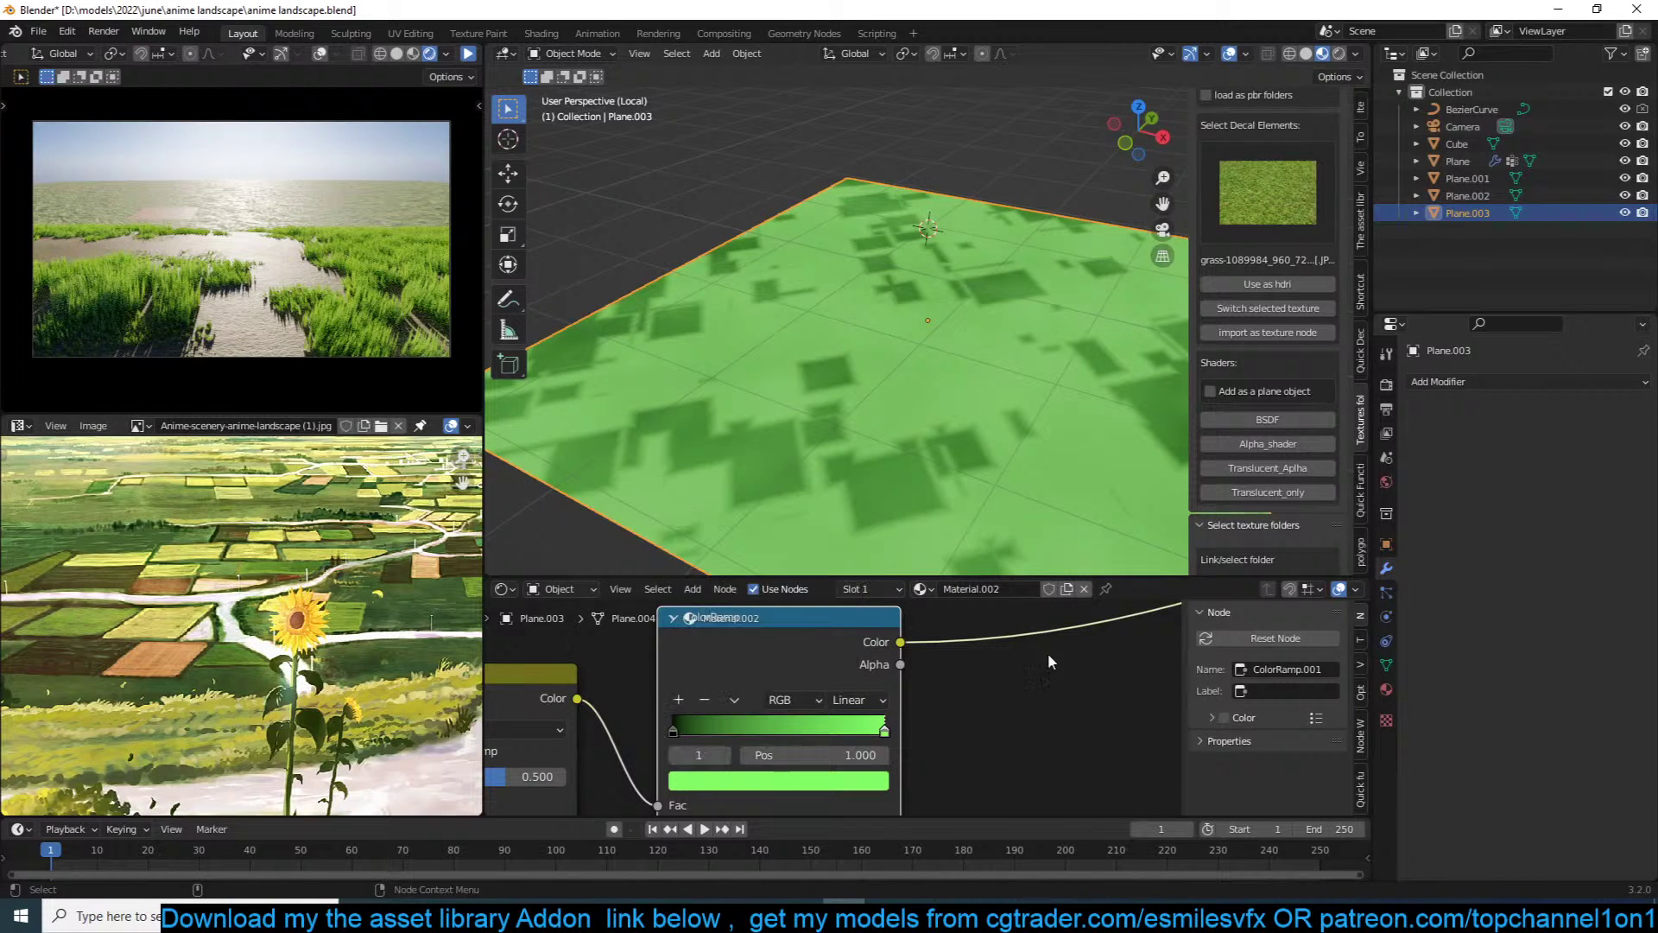
Step: Add a middle stop at position 0.500 to the ColorRamp and color it orange-brown
click(674, 700)
click(768, 780)
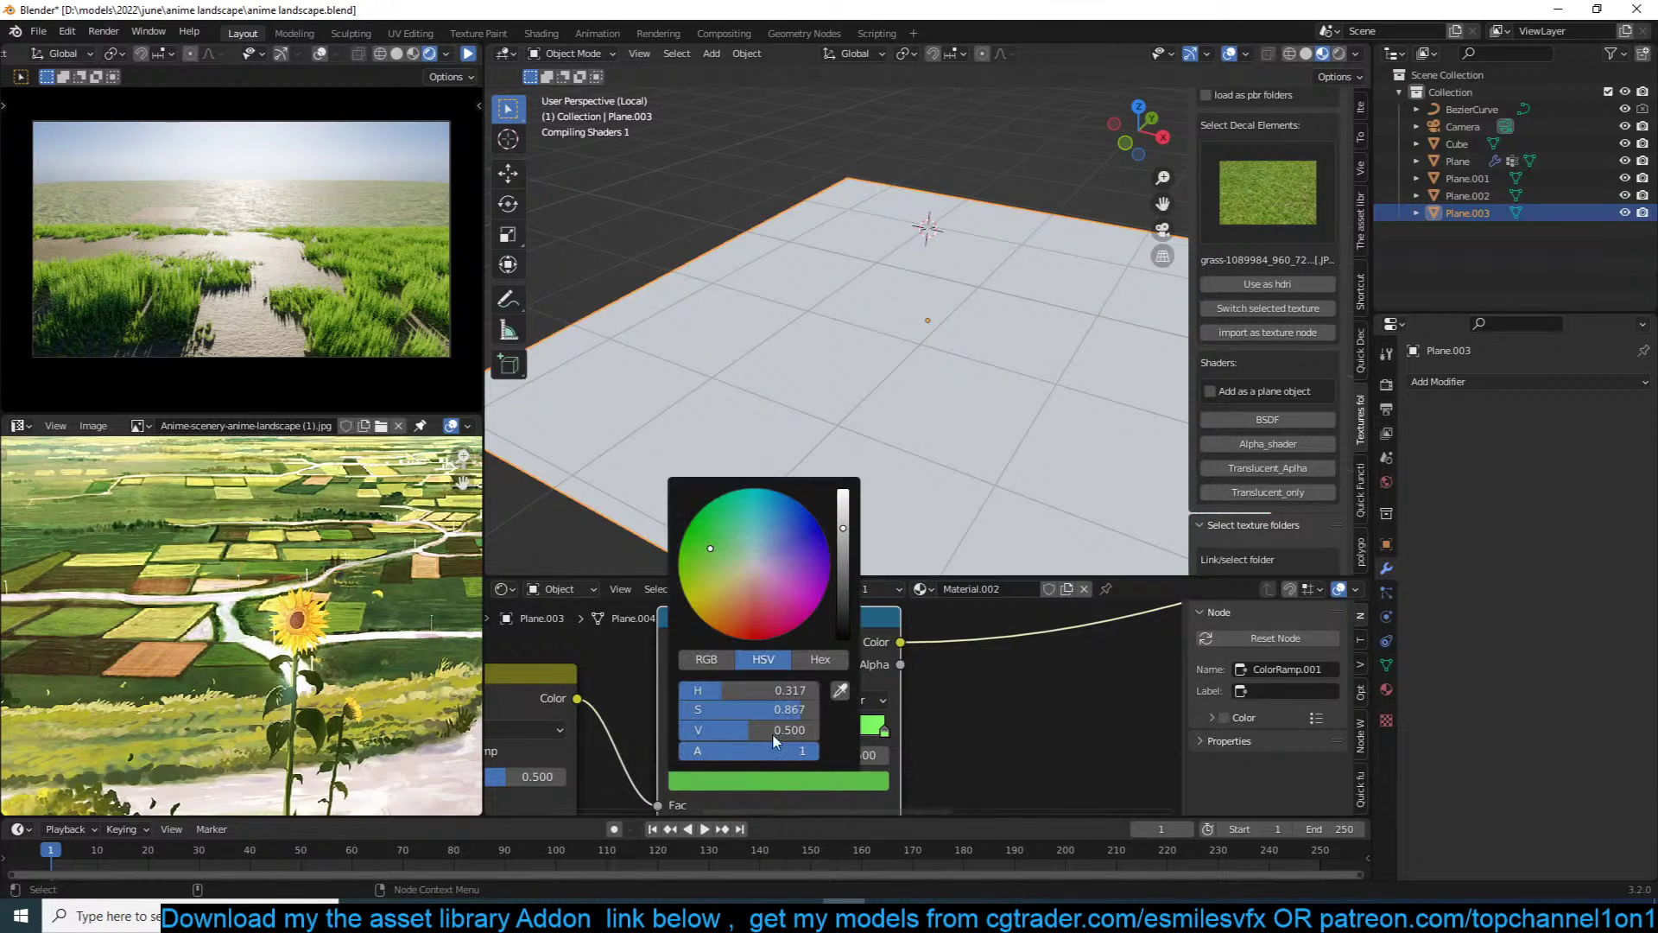
drag(710, 548, 732, 609)
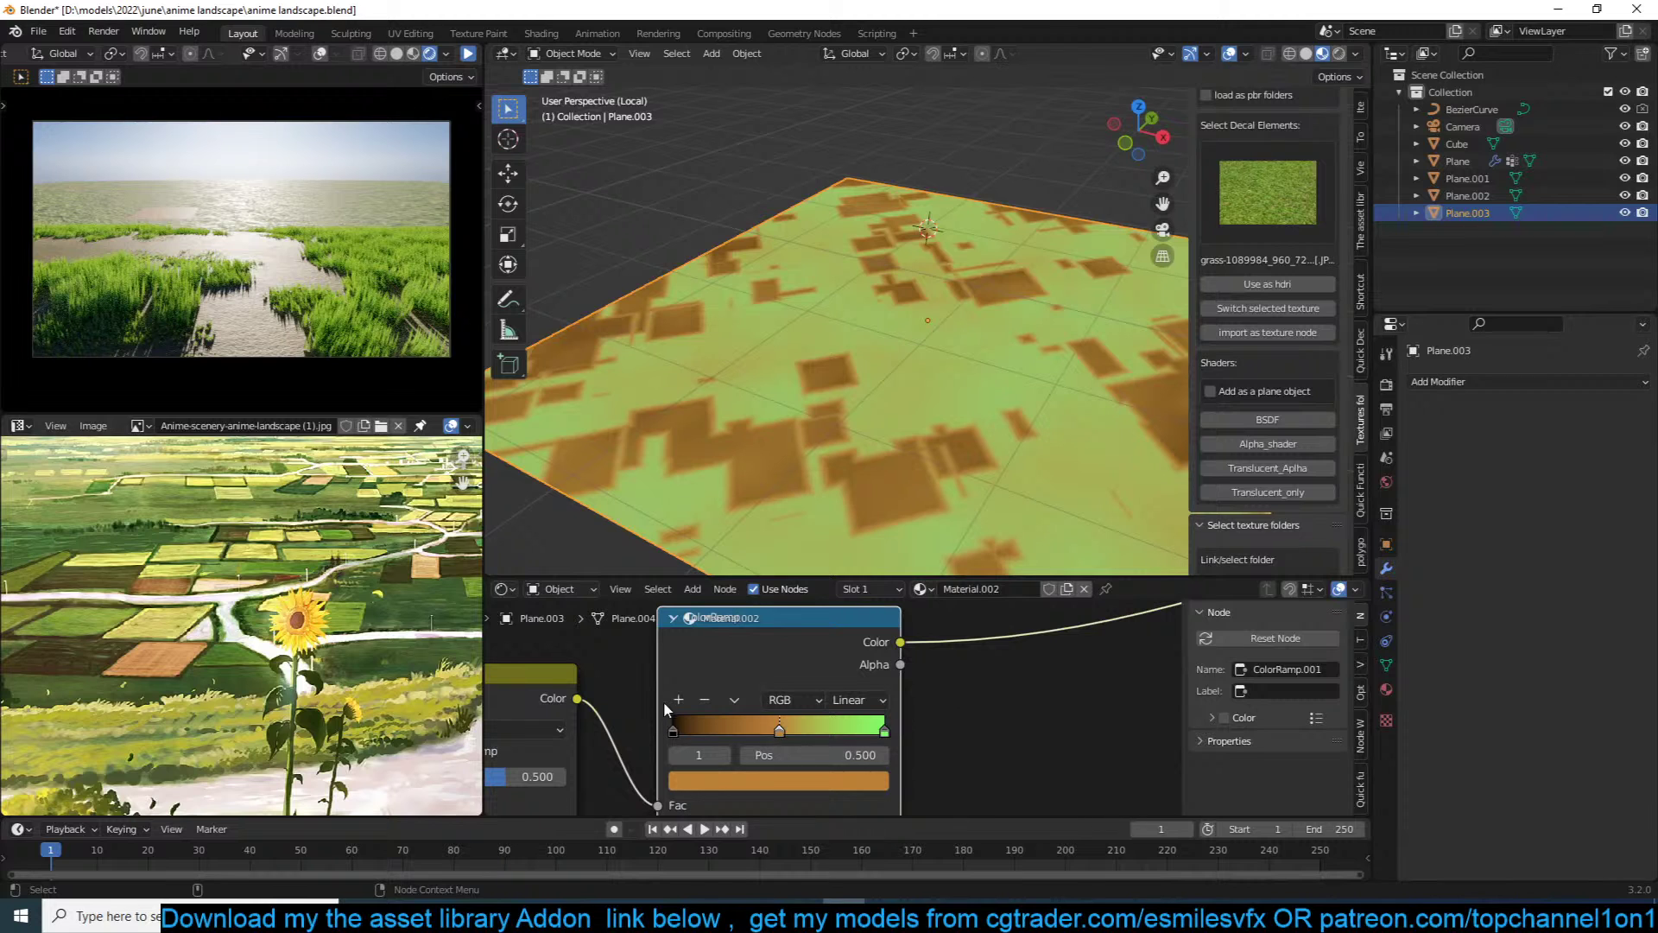
Step: Recolor the ColorRamp's end stop at position 1.000 to a light orange-brown
click(884, 731)
click(778, 780)
click(732, 602)
click(843, 526)
click(1028, 656)
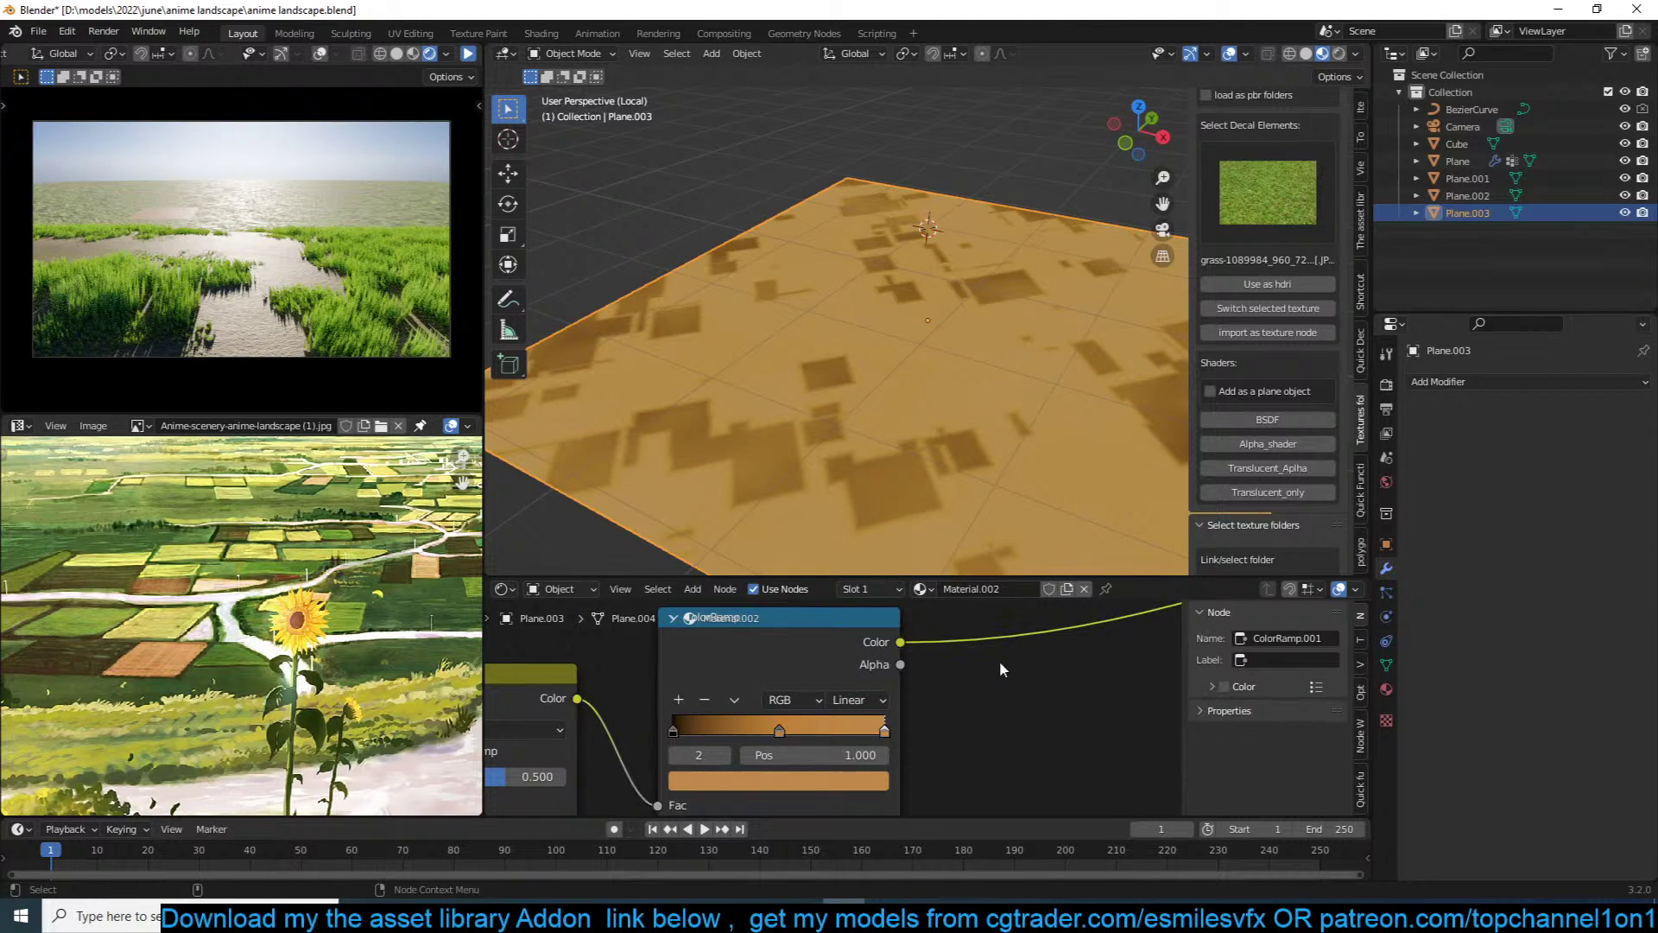
Step: Lower the Mix node's factor so the Voronoi's dark square patches fade out
scroll(1026, 654, down, 10)
scroll(622, 701, up, 3)
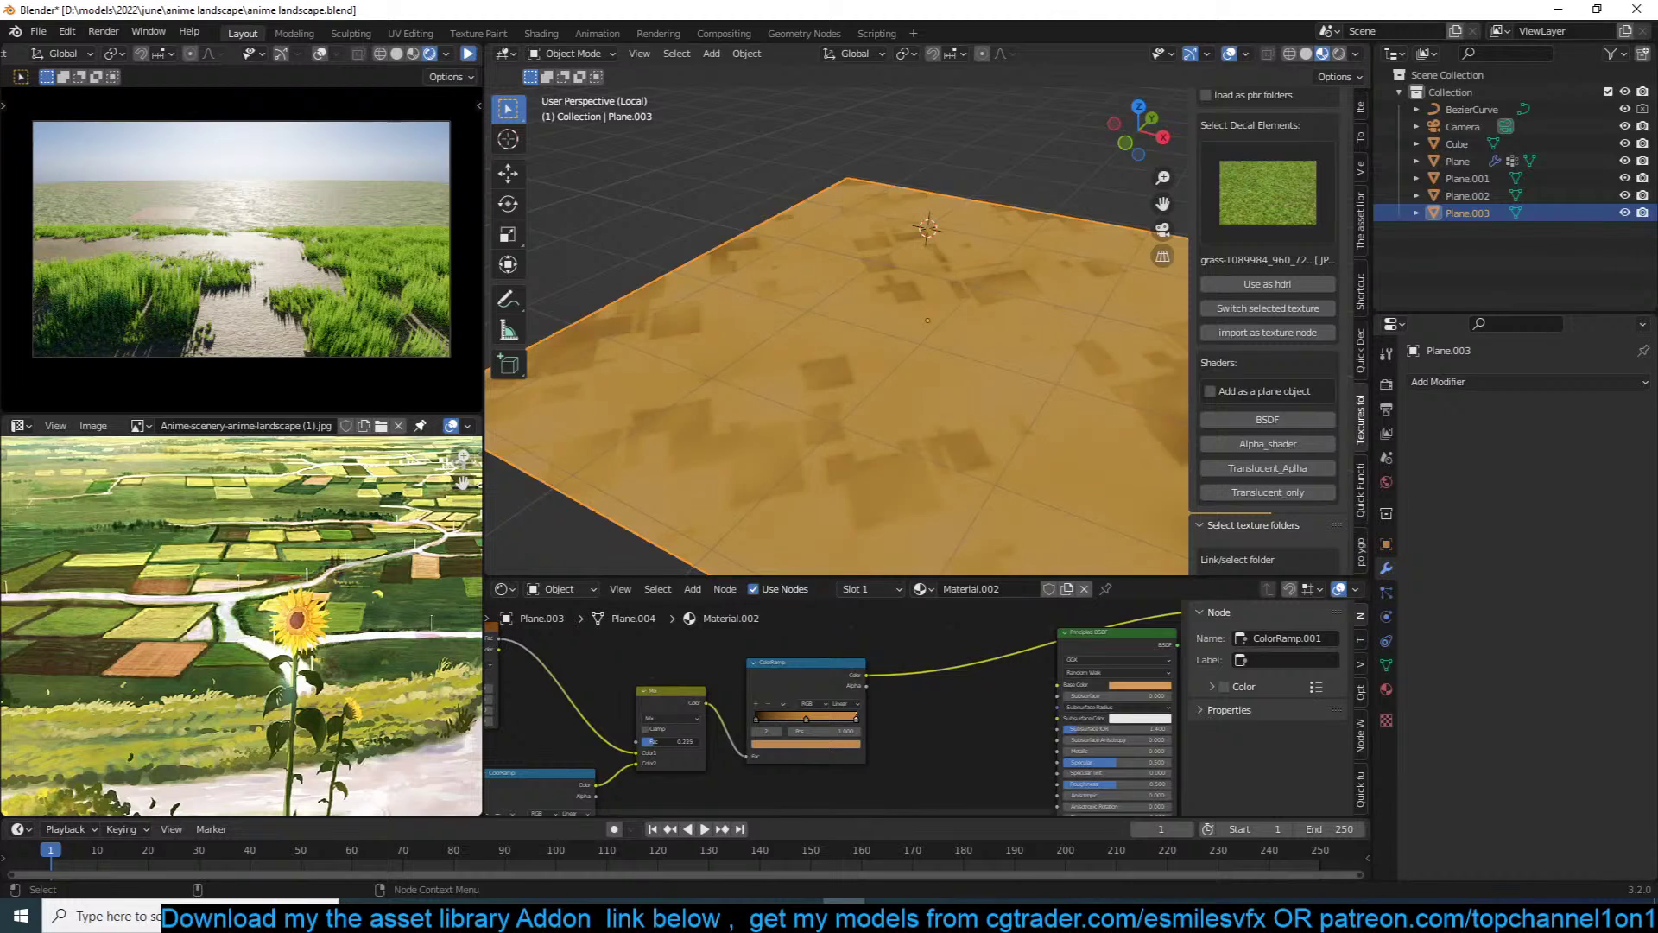
drag(650, 741, 652, 741)
scroll(647, 742, down, 5)
middle_drag(711, 785, 841, 746)
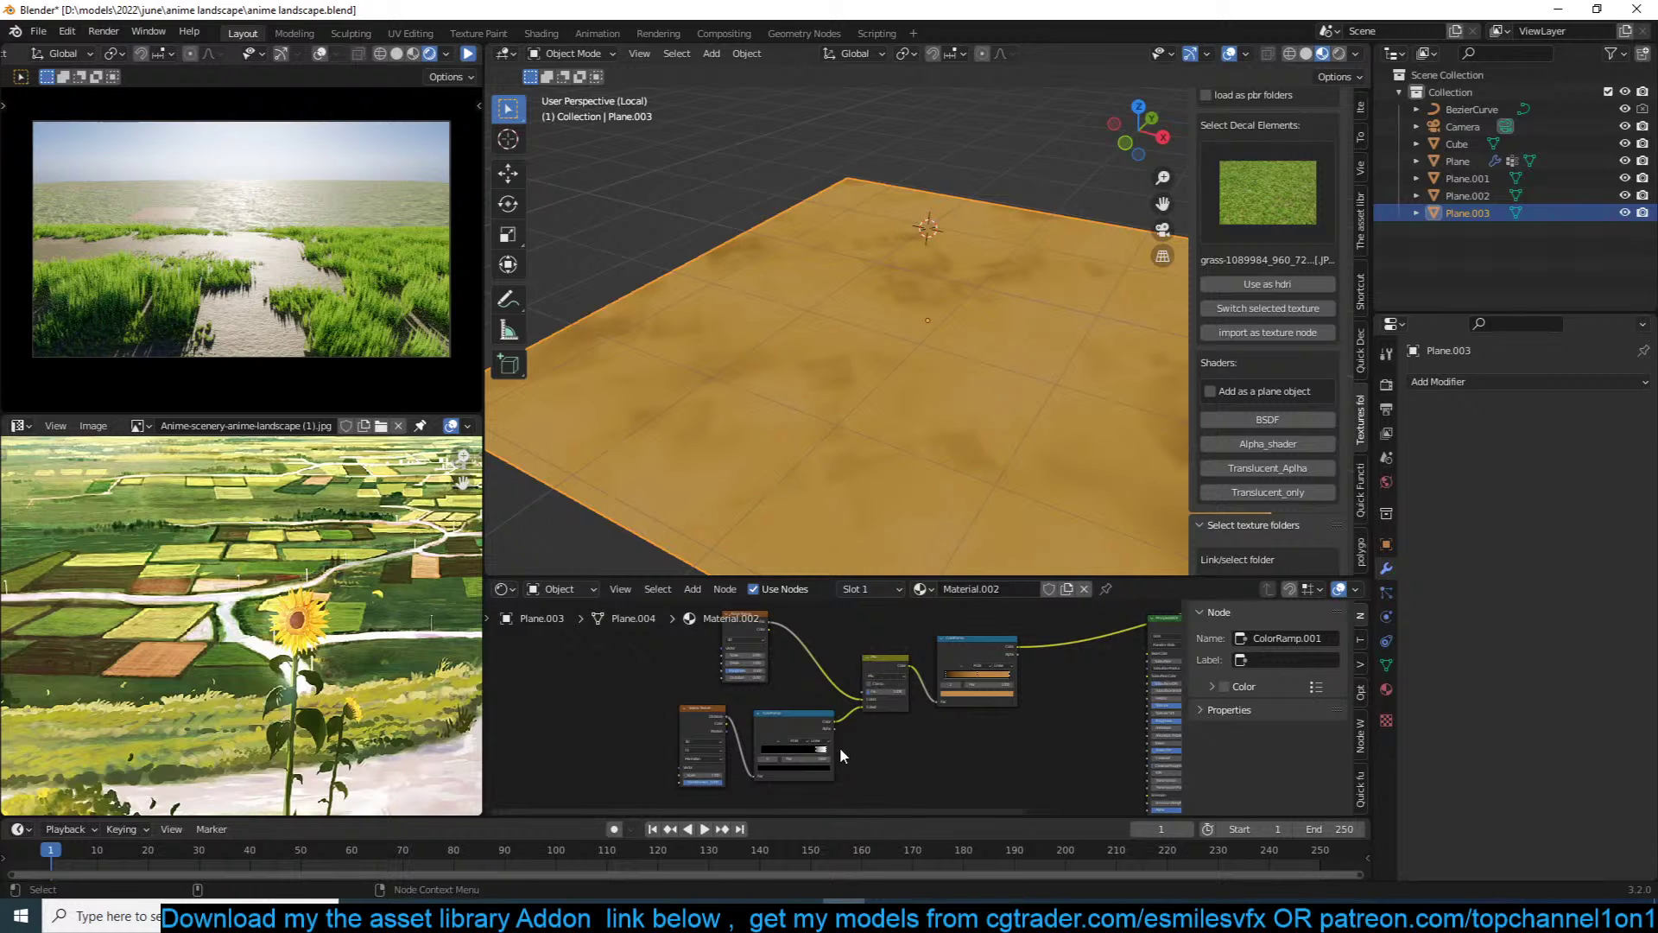
Step: Move the Voronoi Texture and its ColorRamp together further away from the Mix node
drag(838, 734, 721, 735)
key(g)
click(670, 744)
Step: Deselect the plane, look through the camera and save the file
scroll(945, 395, down, 2)
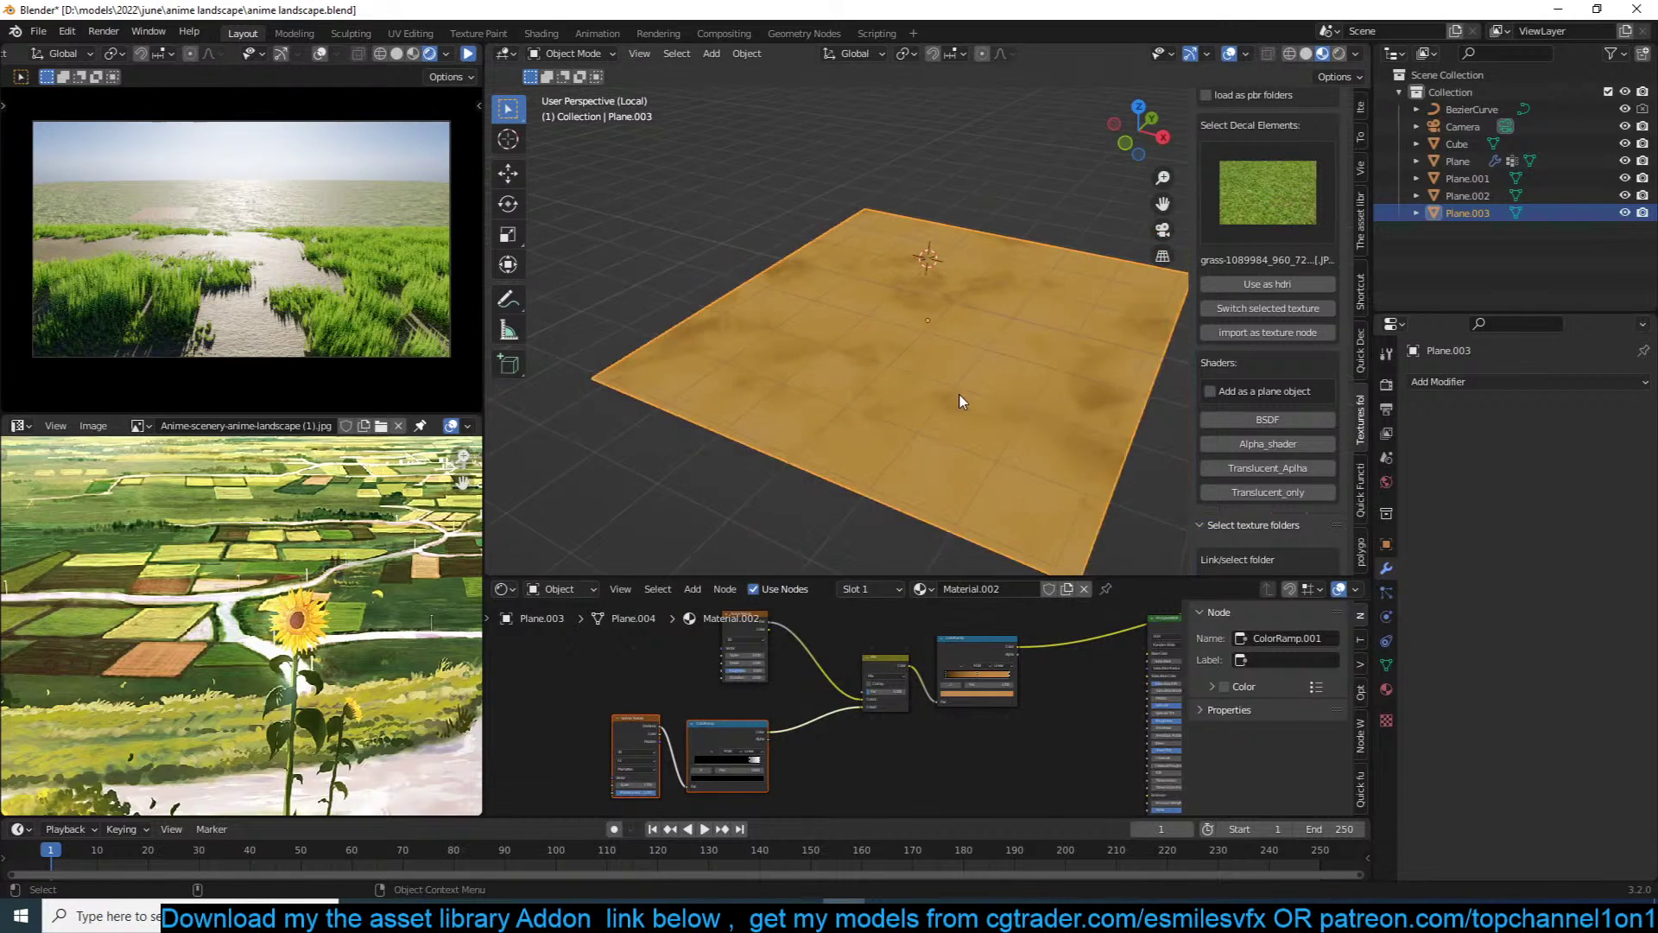
middle_drag(945, 396, 1040, 400)
key(alt+a)
key(KP_0)
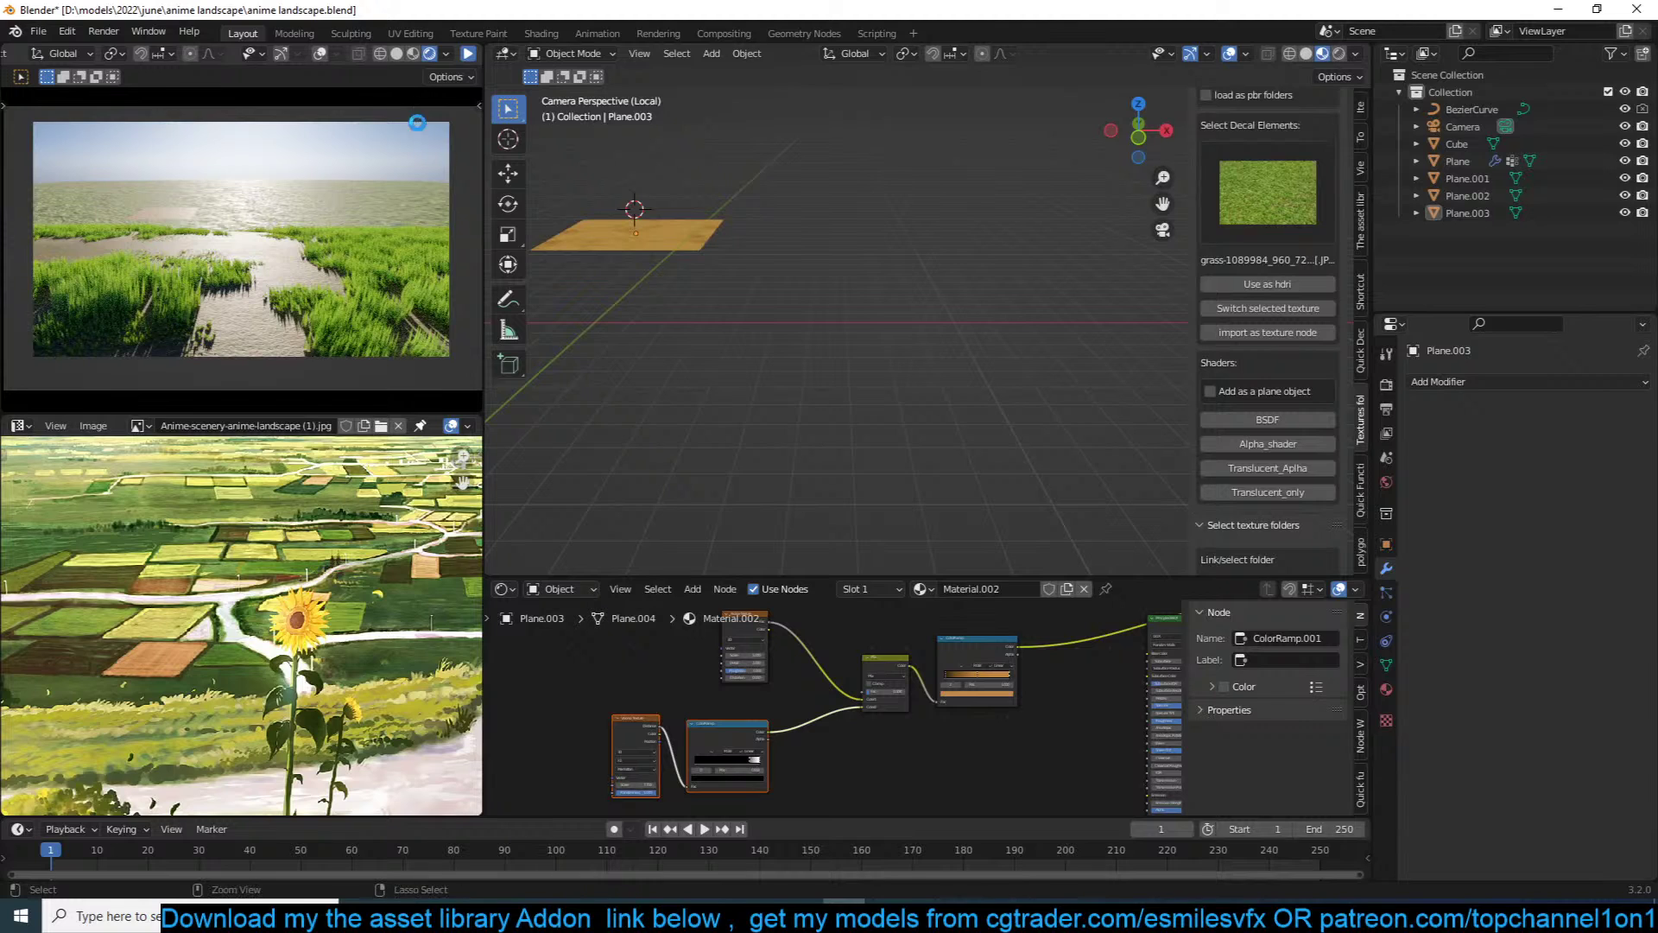
key(ctrl+s)
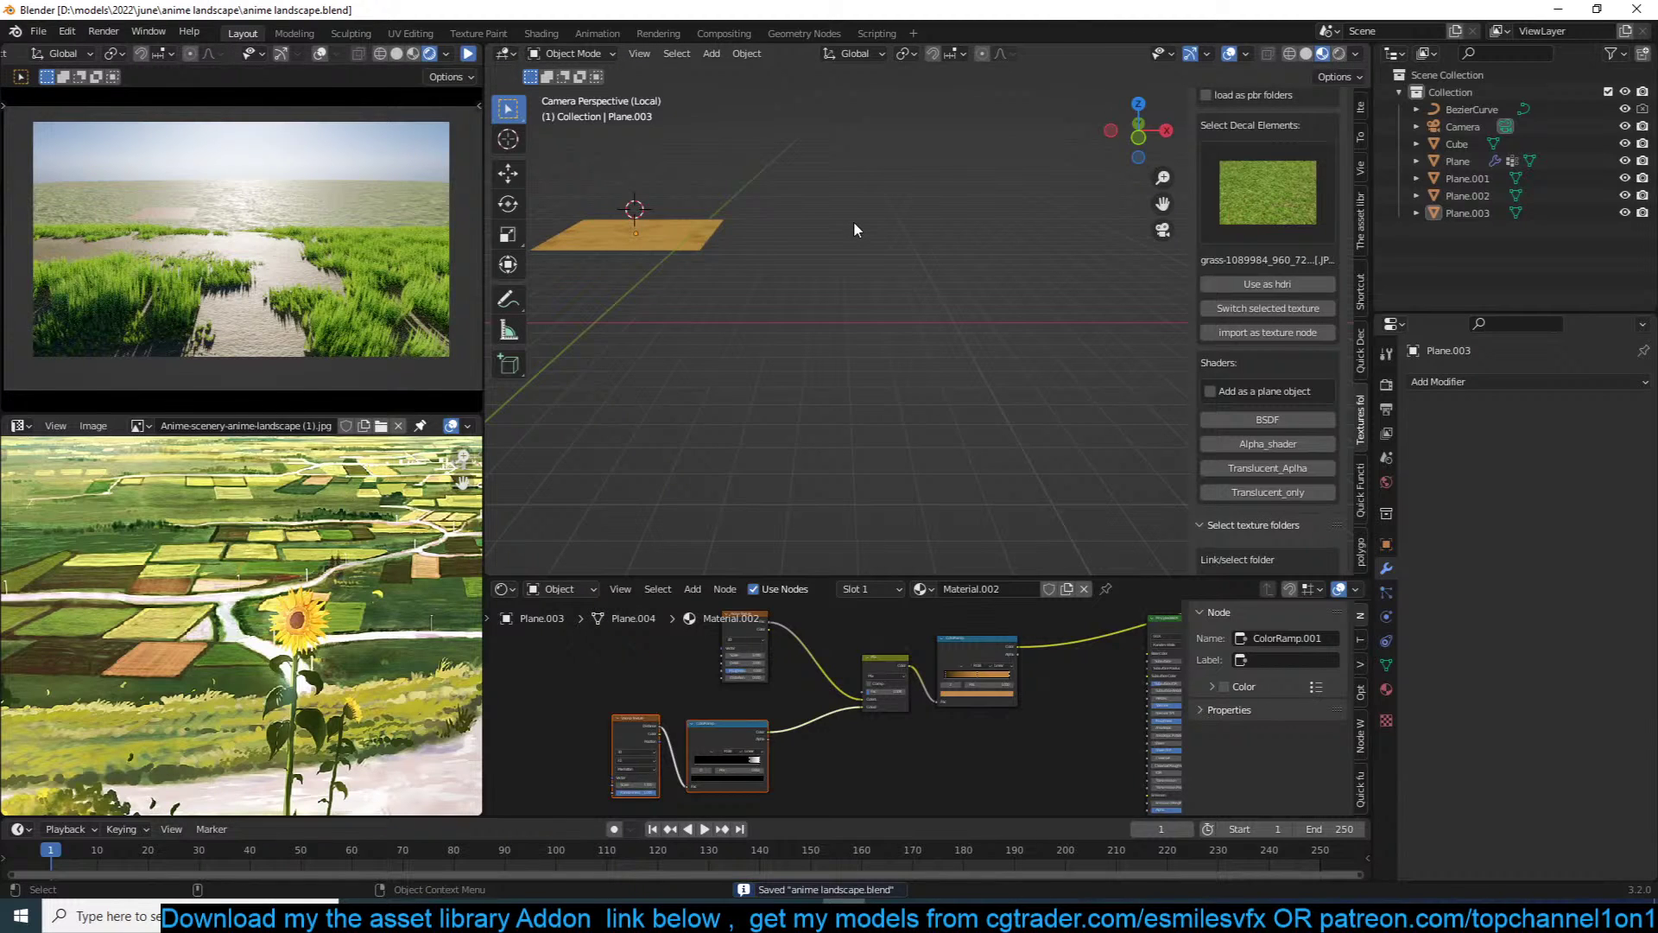
Step: Leave local view, select the large distant grass plane and set its Mapping node's scale values to 10
key(KP_Divide)
click(938, 272)
scroll(938, 271, down, 3)
middle_drag(937, 271, 898, 354)
middle_drag(717, 791, 912, 776)
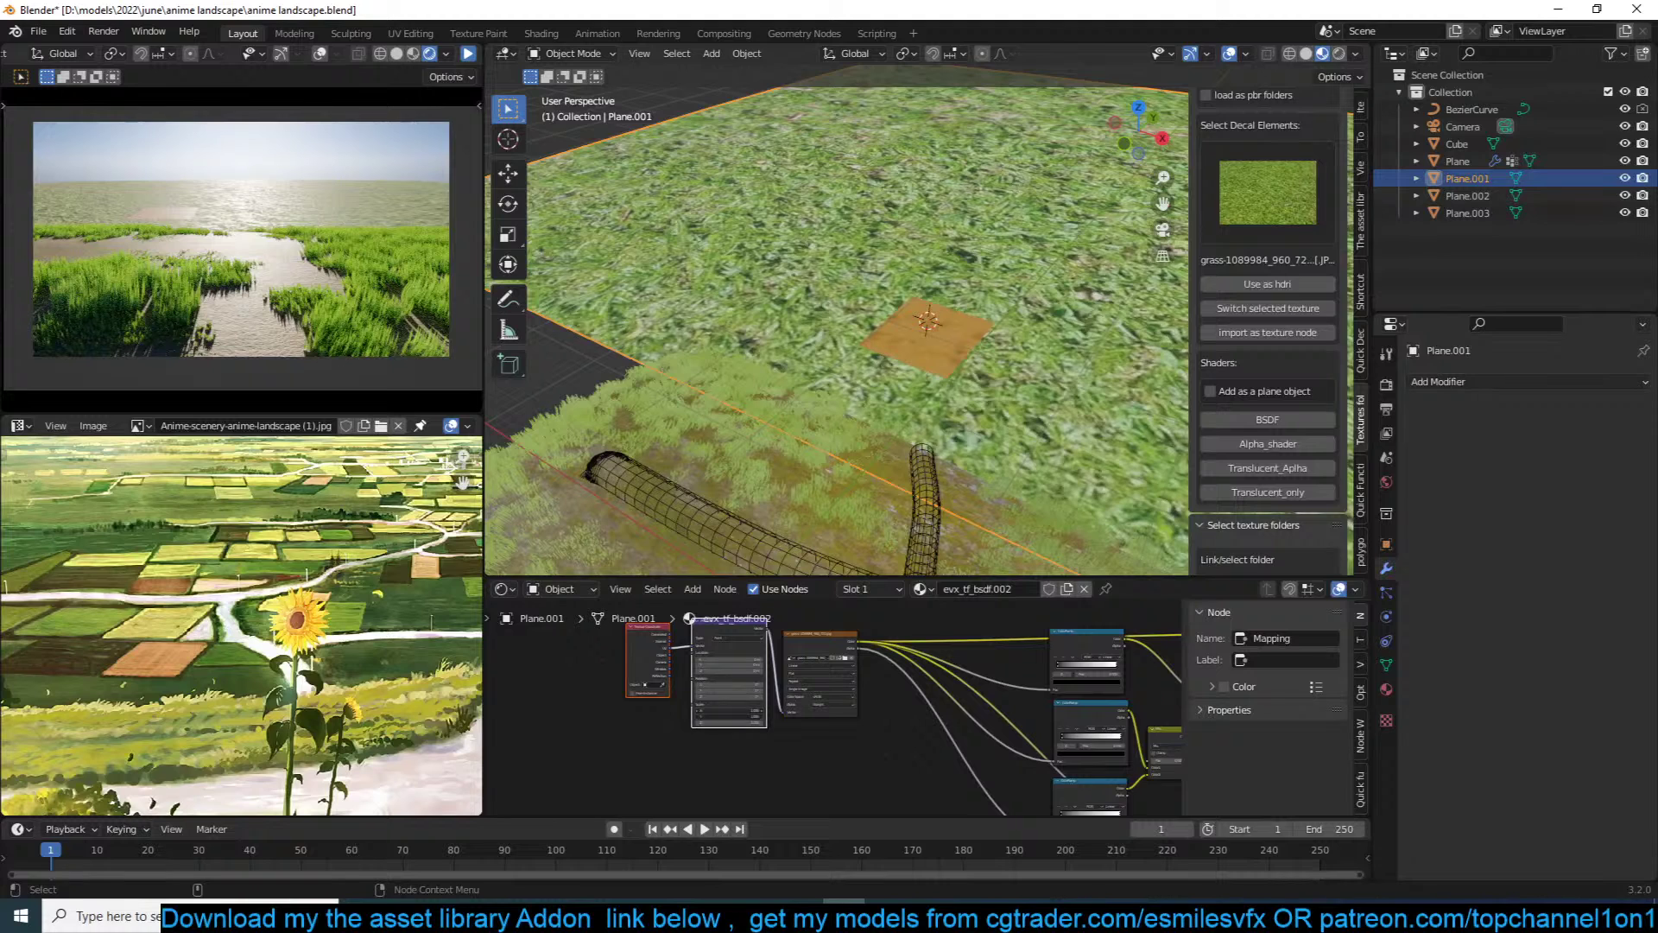
drag(730, 710, 730, 722)
text(10)
key(Return)
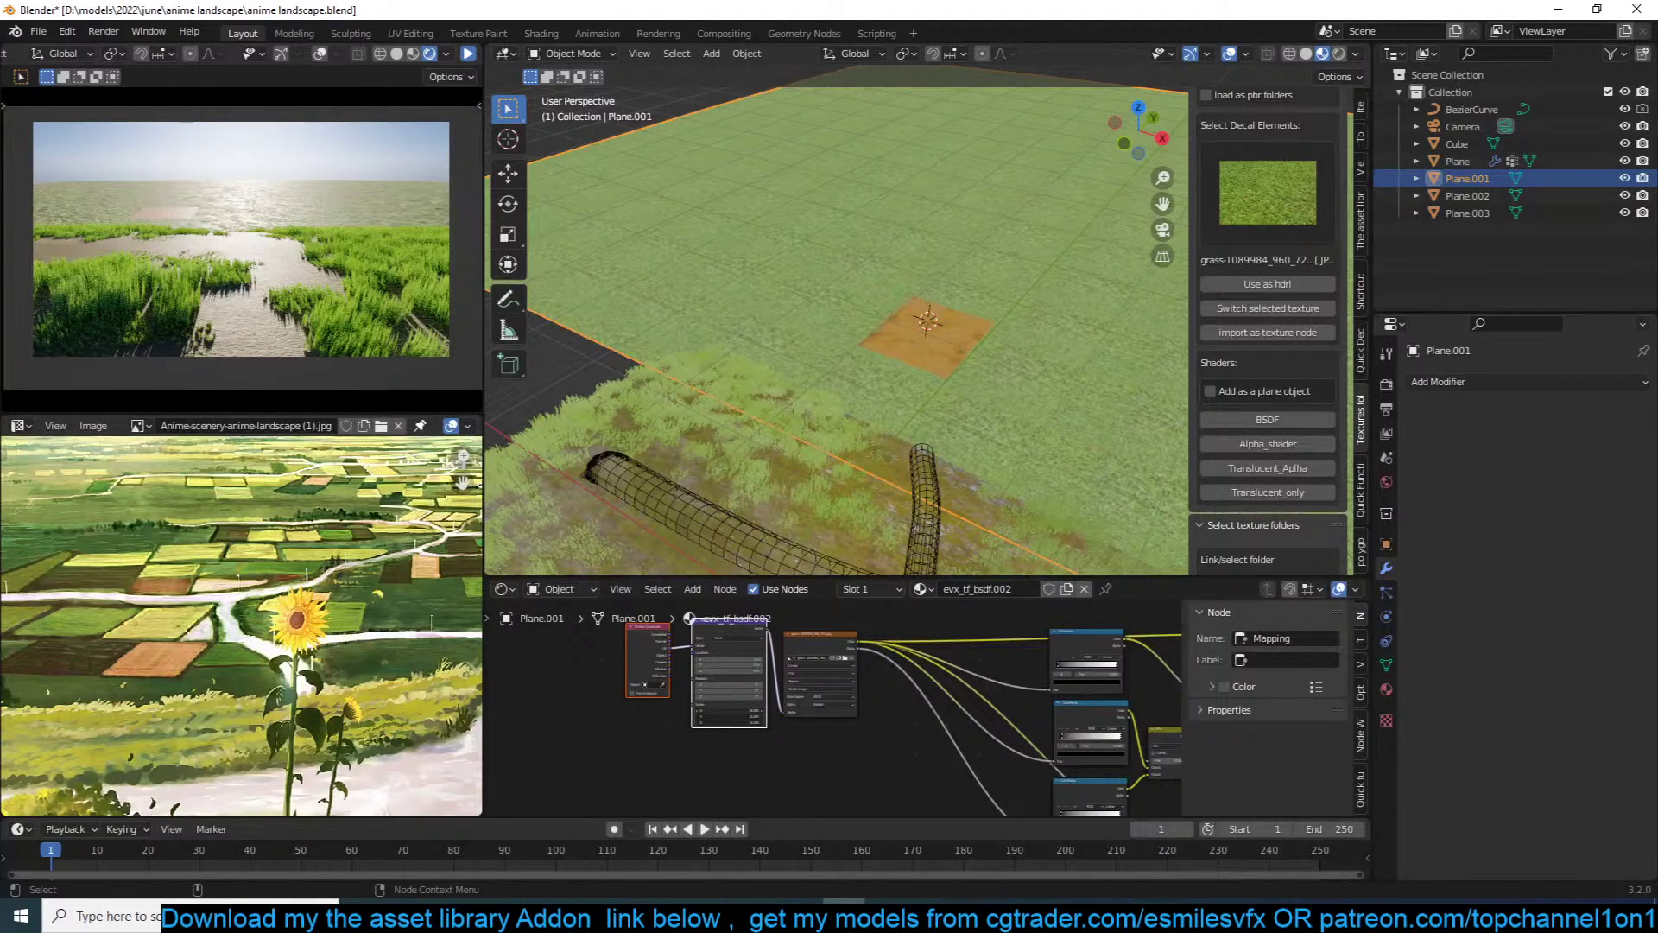
Step: Return to the camera view with nothing selected and resume the rendered viewport preview
middle_drag(945, 738, 708, 724)
click(982, 752)
right_click(982, 751)
click(956, 335)
key(KP_0)
key(alt+a)
click(471, 54)
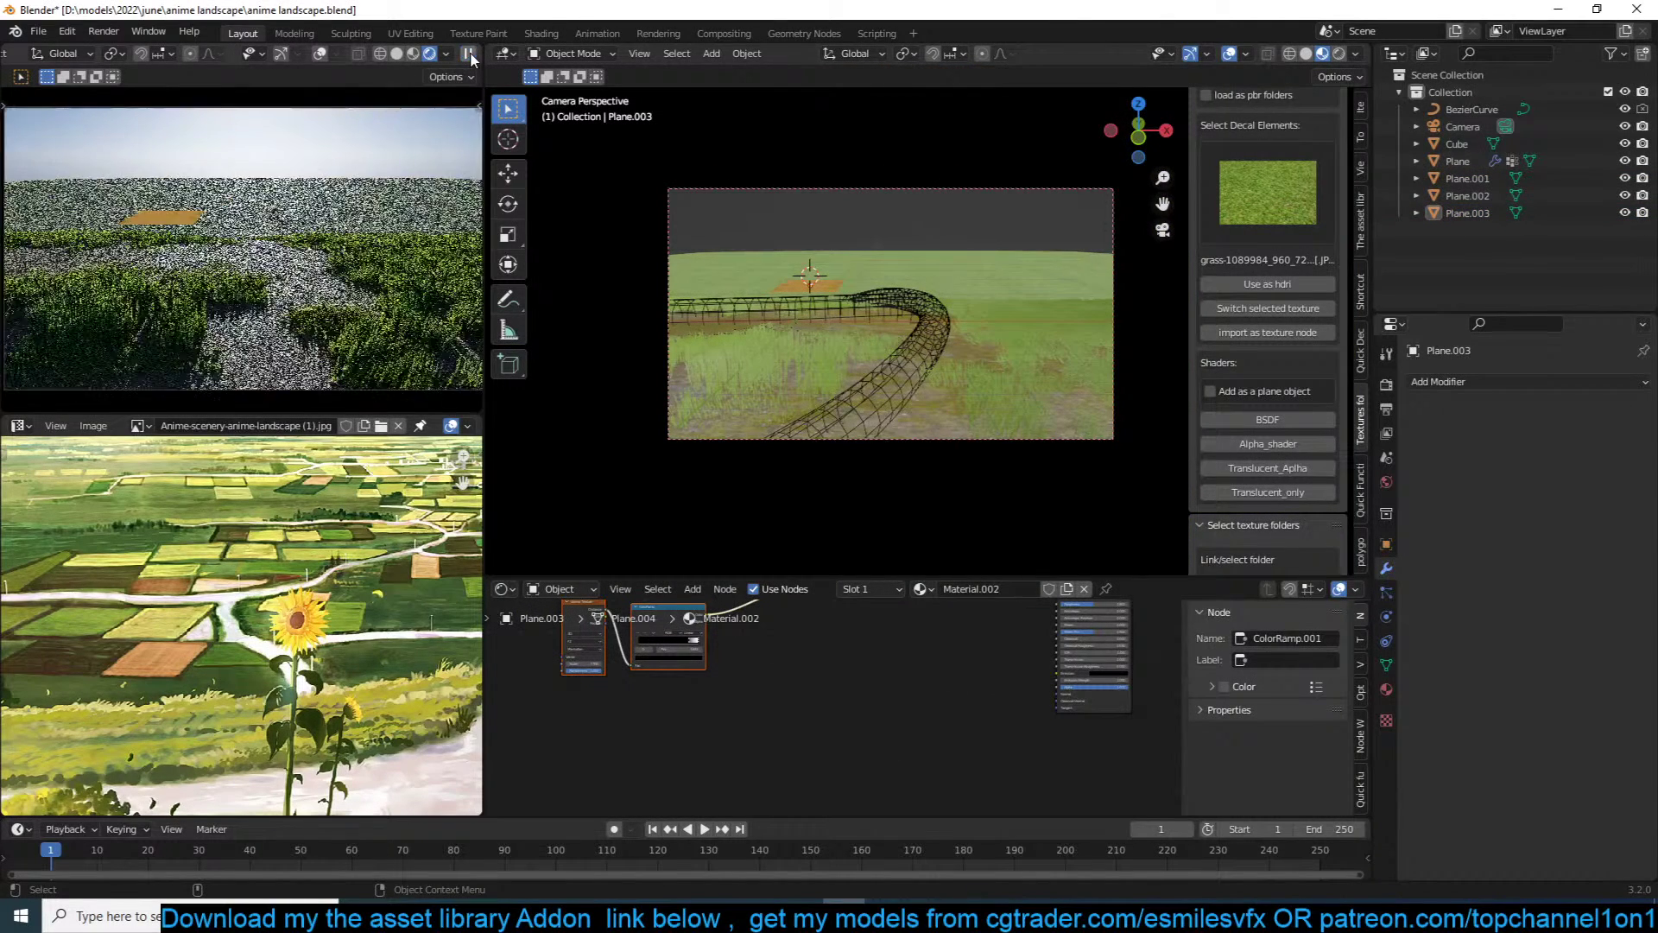
Step: Connect the brown plane's final ColorRamp to the Principled BSDF's Base Color, link the shader to the Material Output and save
click(809, 287)
key(Home)
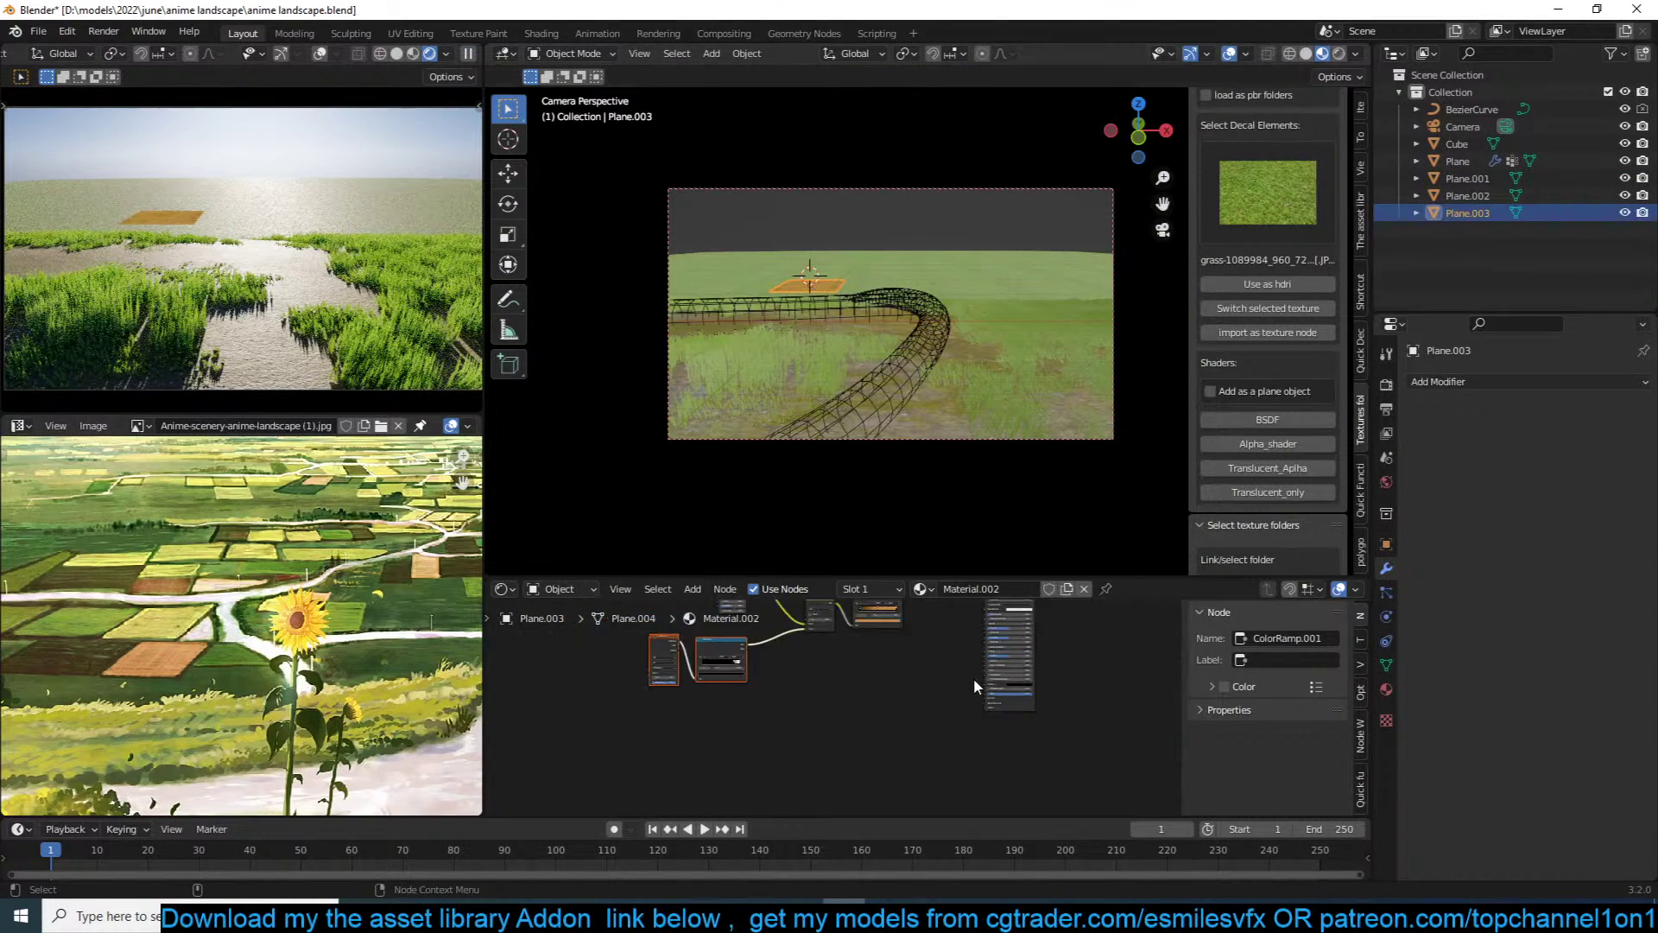
scroll(906, 670, up, 2)
drag(809, 656, 940, 662)
ctrl+shift+click(984, 635)
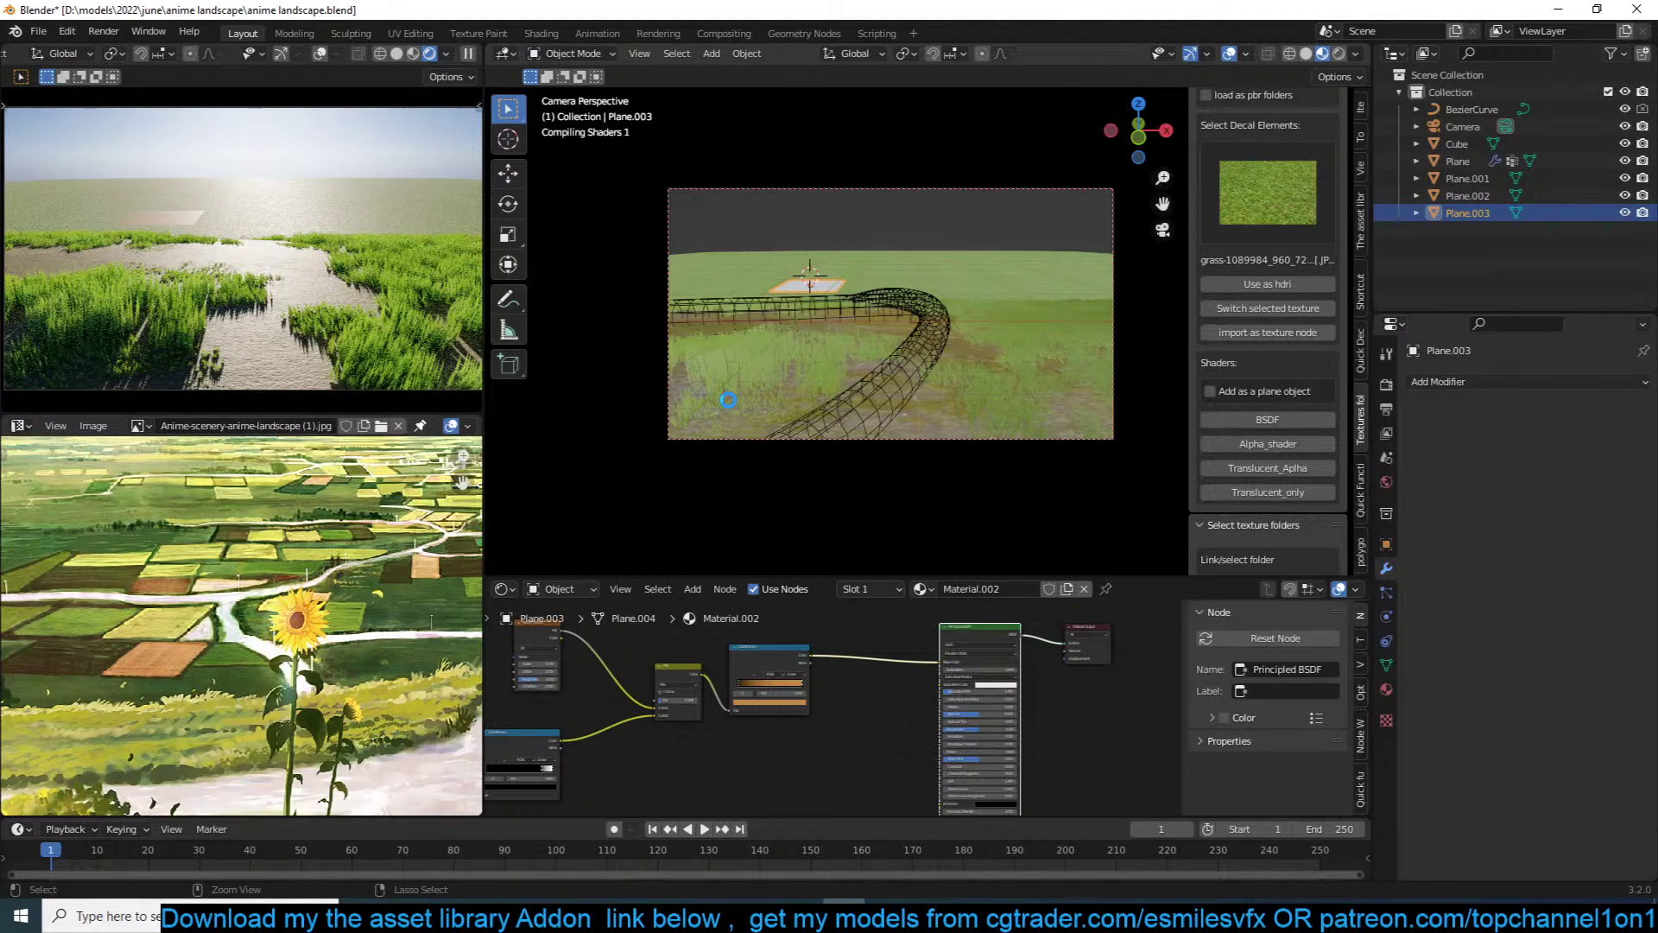
key(ctrl+s)
Step: Shift the black stop of the brown ColorRamp inward to strengthen the dark soil patches and save the file
scroll(814, 421, up, 2)
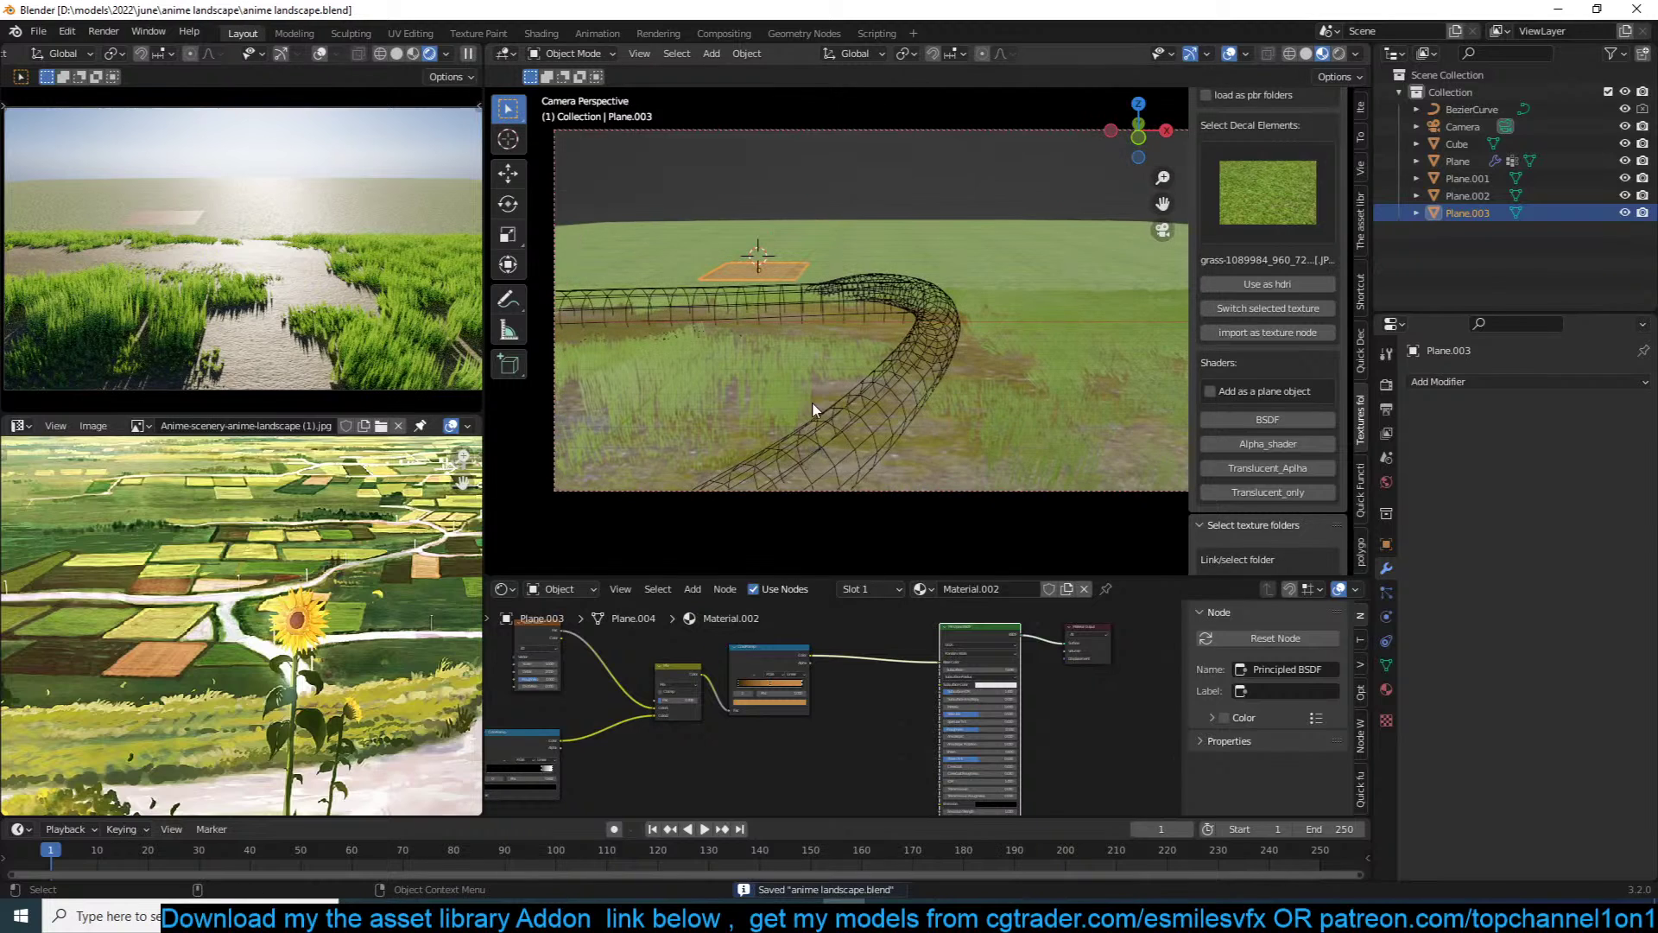
scroll(716, 345, up, 8)
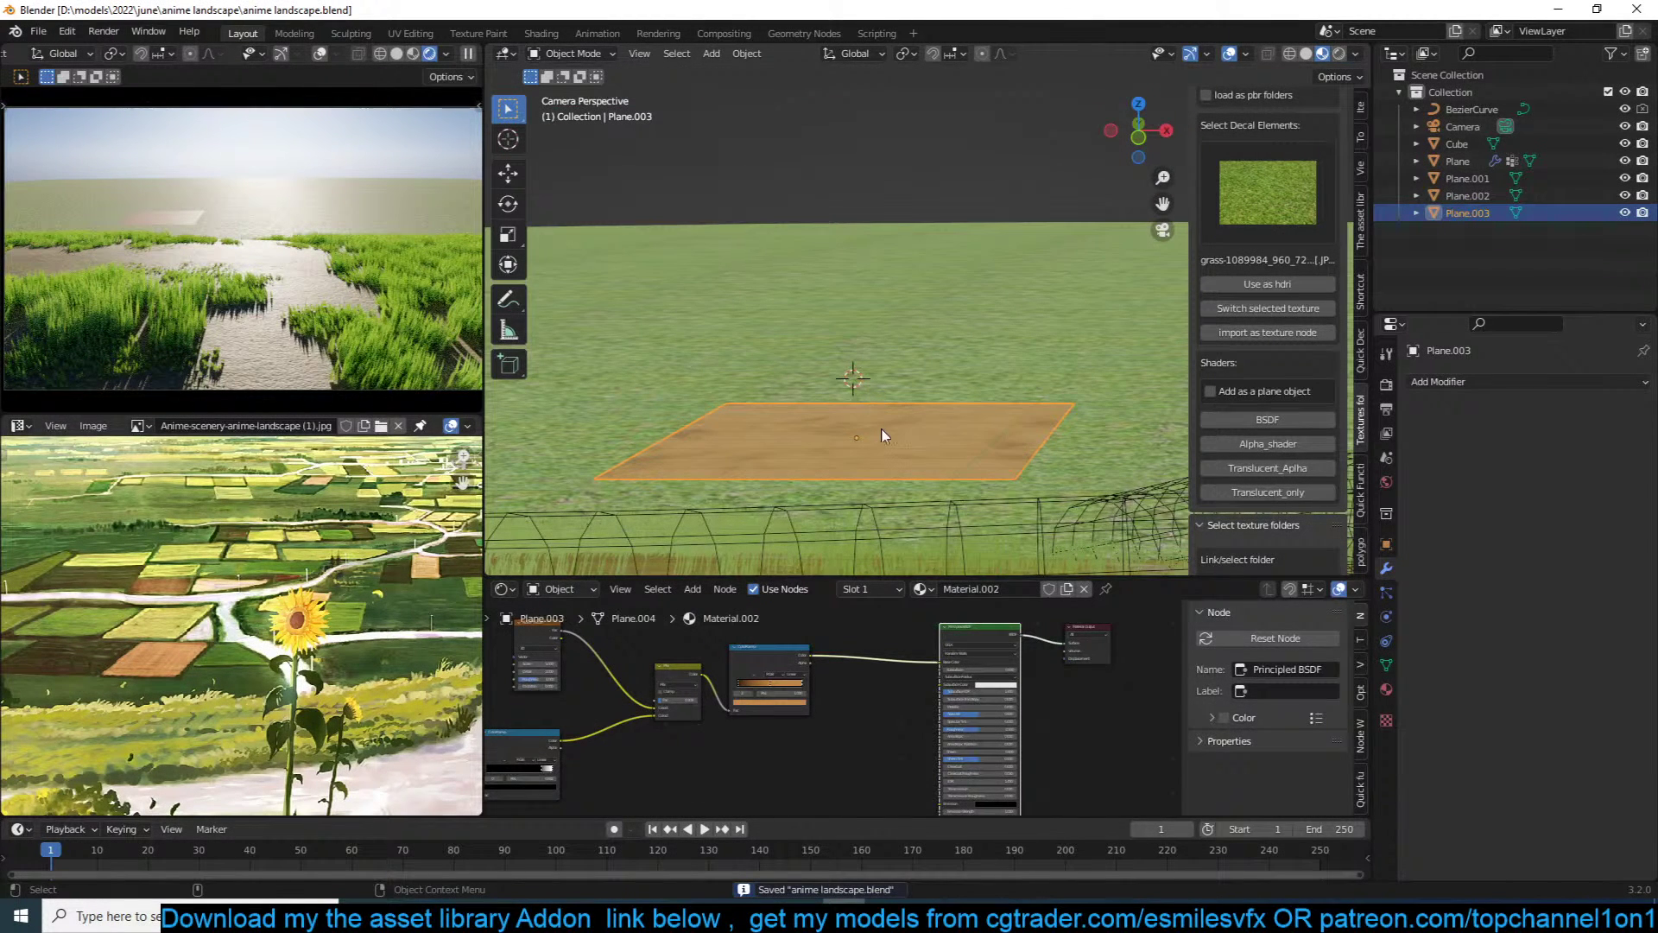
scroll(829, 695, up, 2)
drag(708, 671, 746, 678)
click(725, 678)
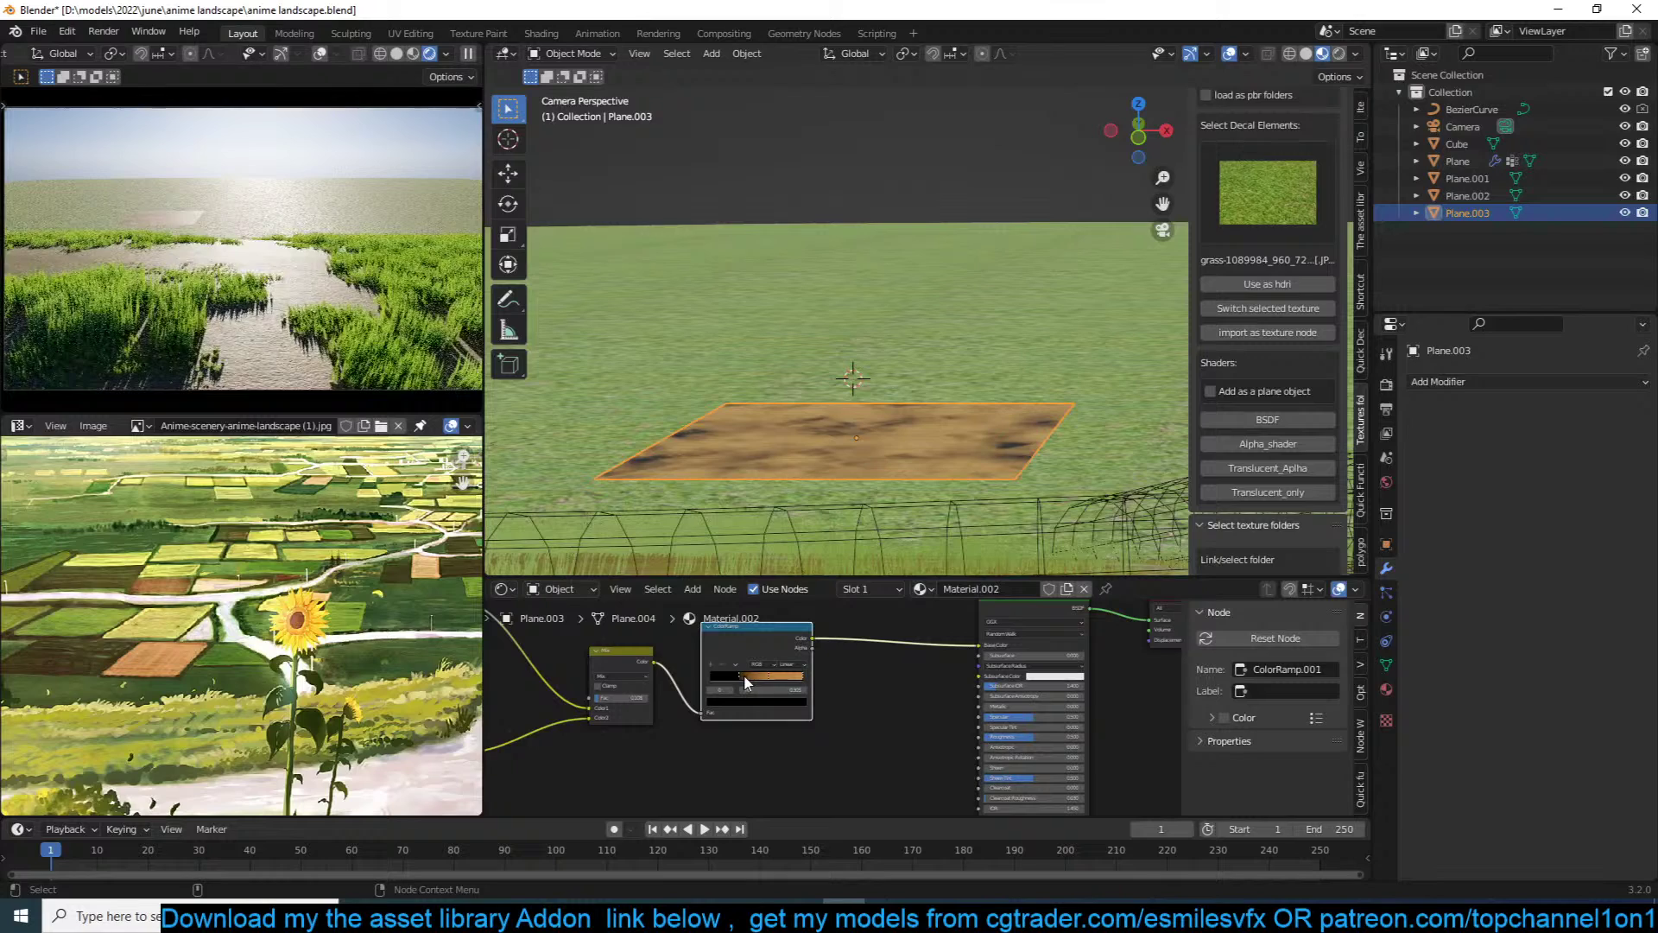
scroll(709, 749, down, 2)
key(ctrl+s)
Step: Add another ColorRamp node above the existing texture nodes
scroll(700, 742, down, 4)
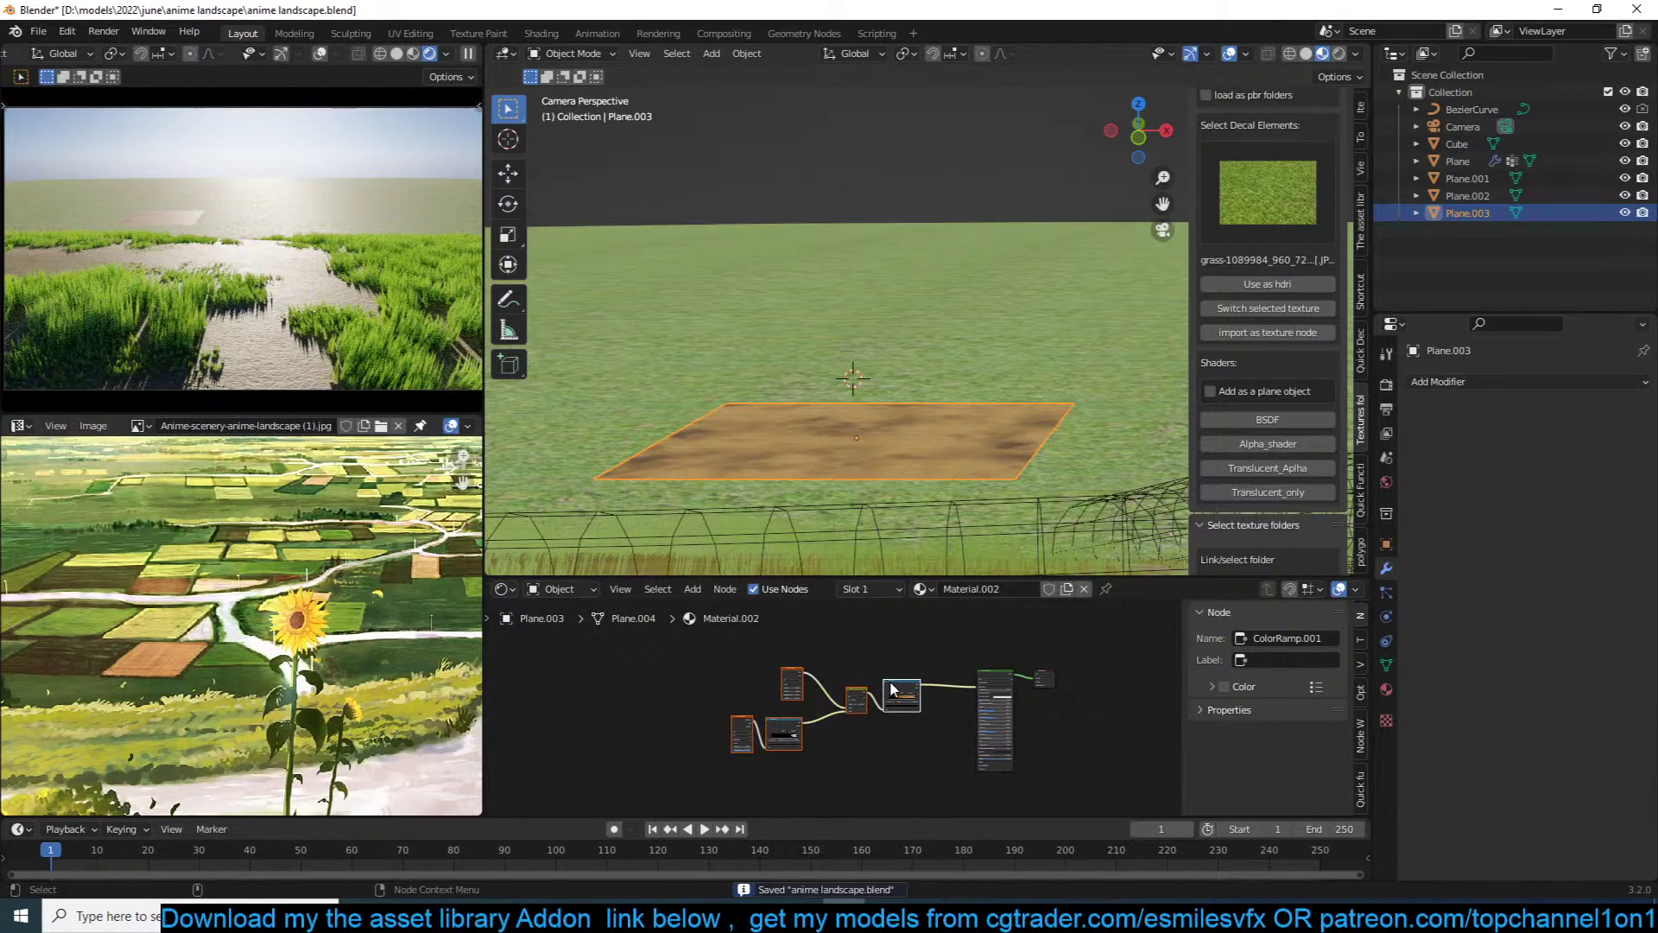
scroll(769, 695, up, 3)
key(shift+a)
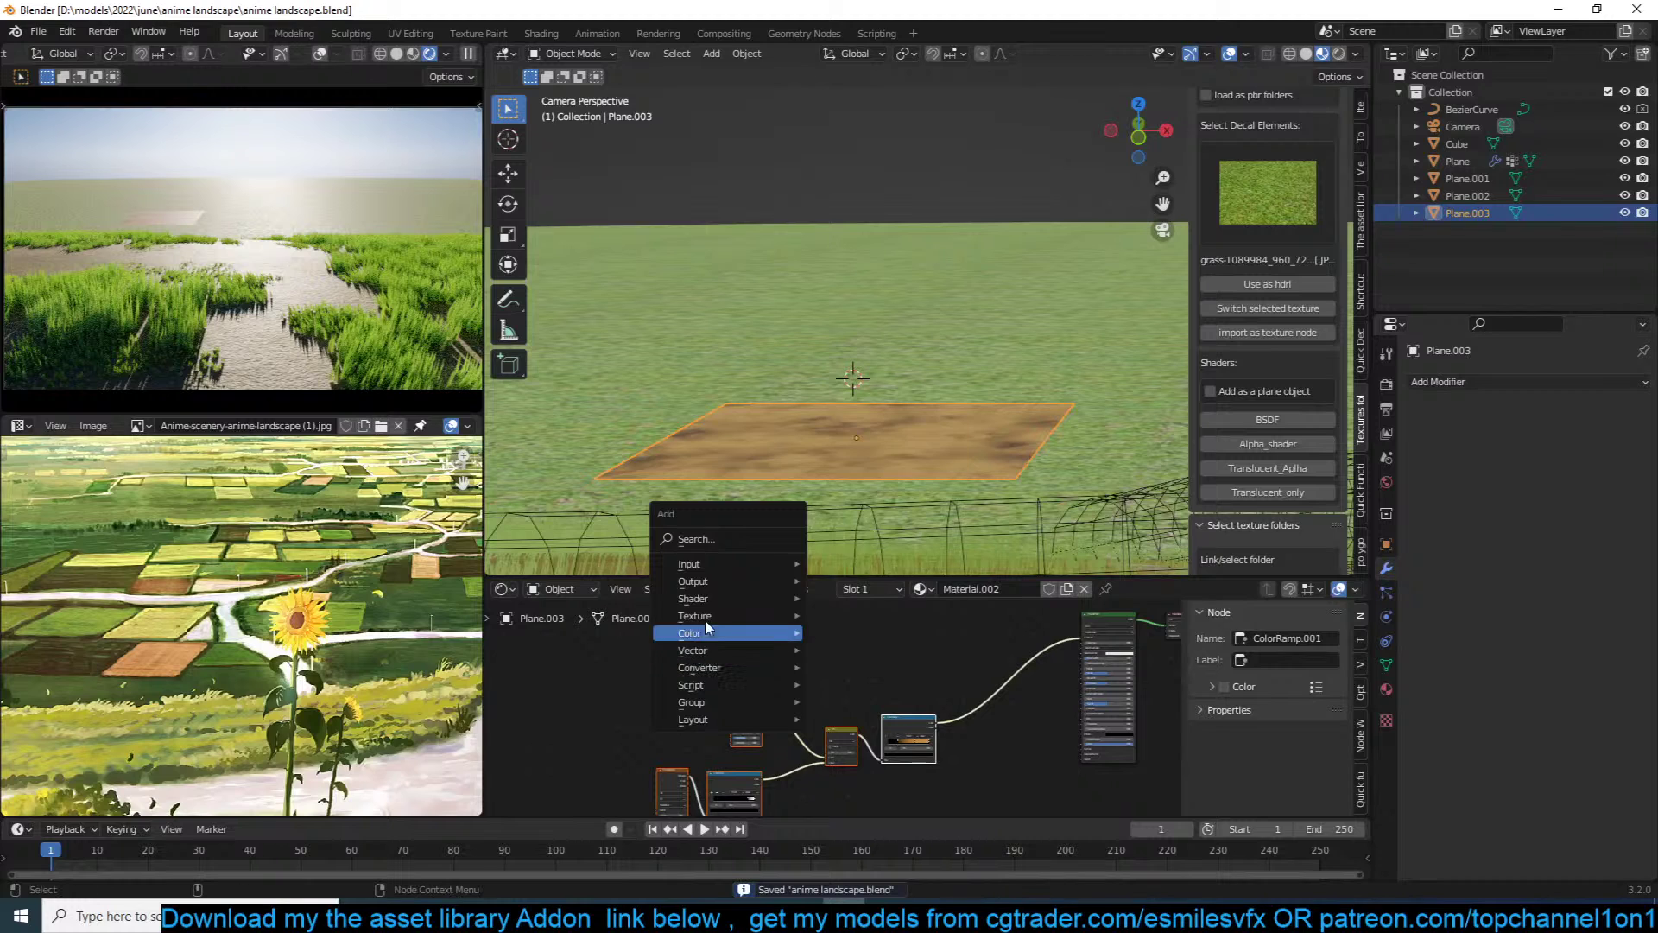
click(731, 542)
text(colo)
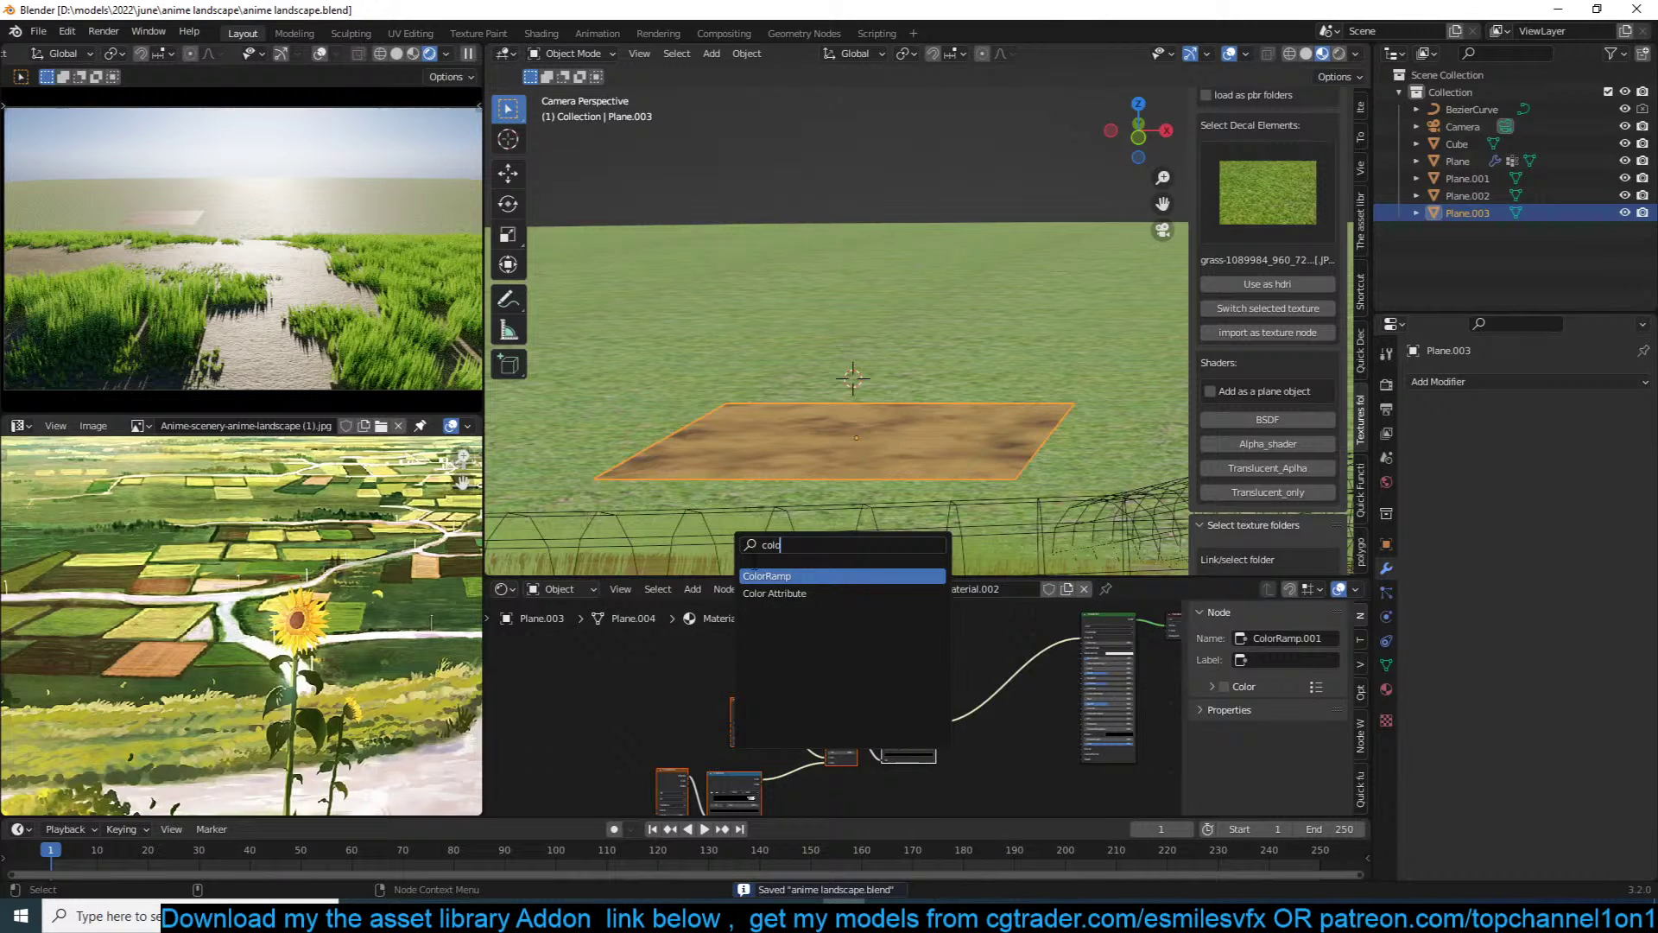
key(Return)
click(845, 644)
Step: Add an Object Info node beside the new ColorRamp and save the file
key(shift+a)
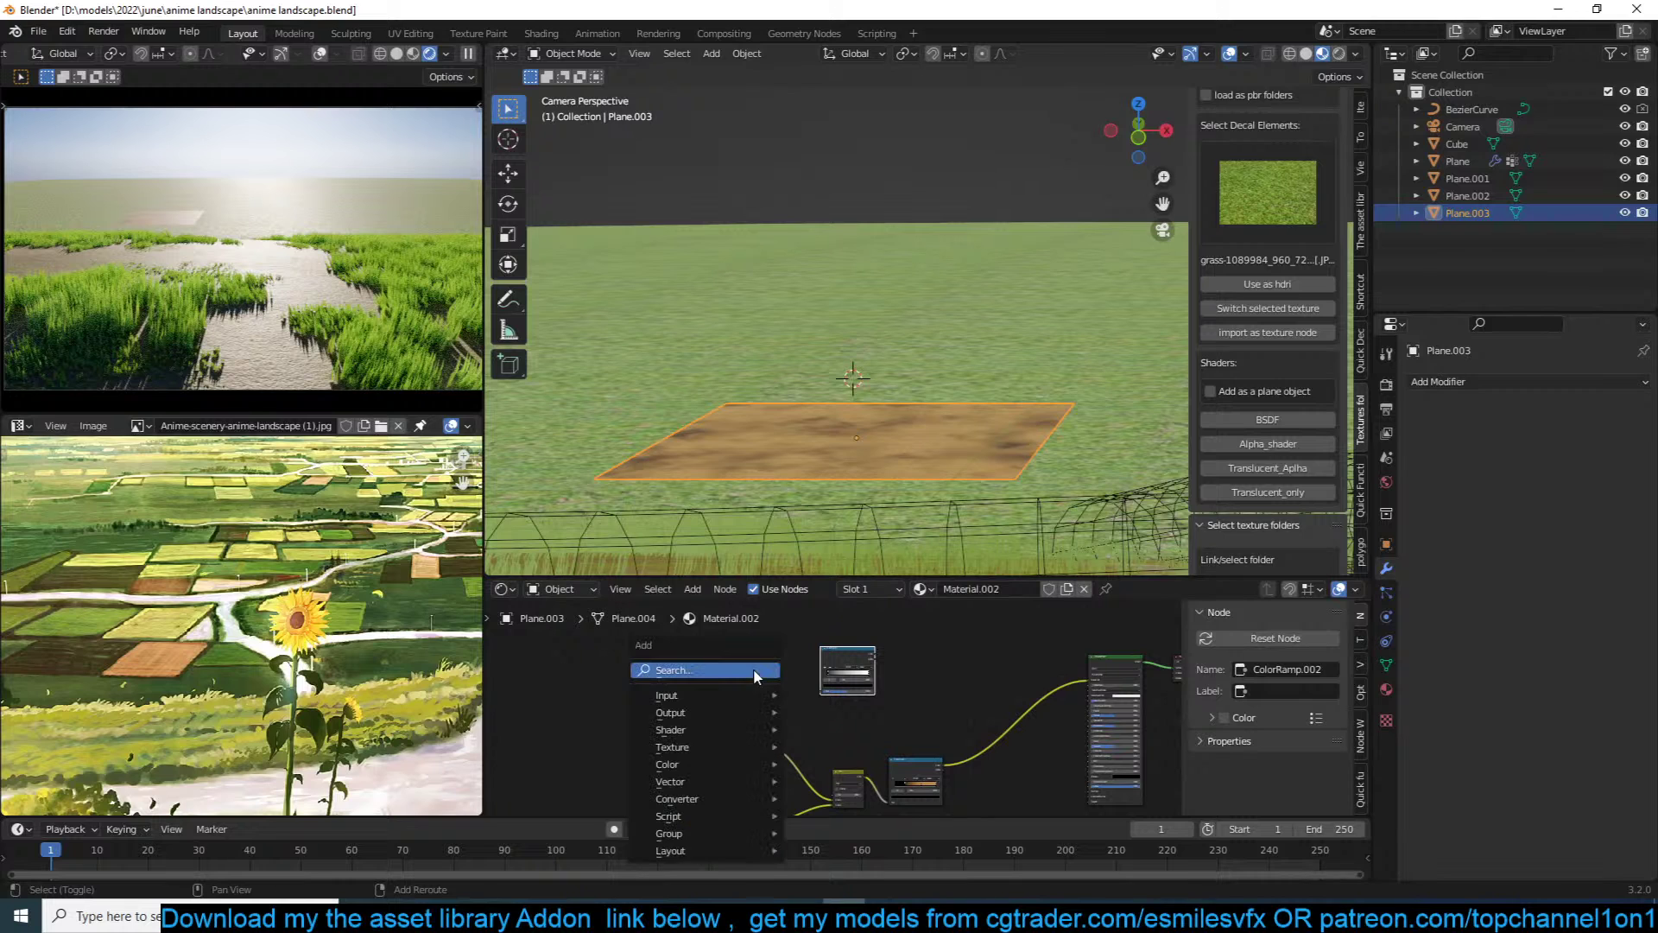
mouse_move(714, 722)
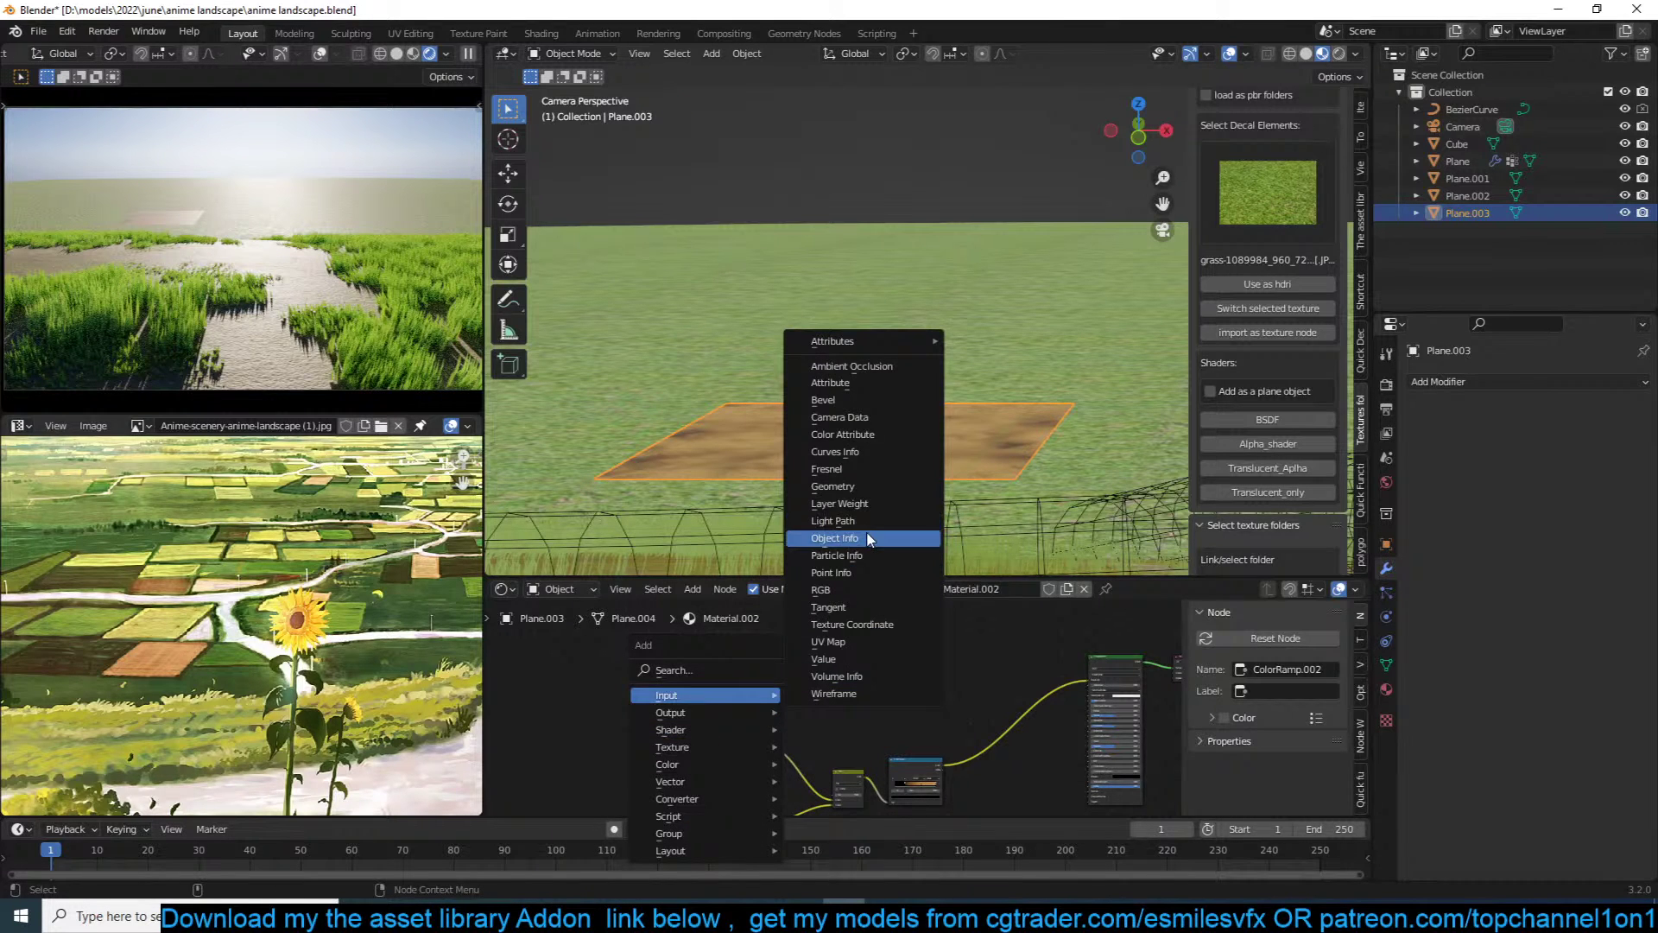
click(863, 538)
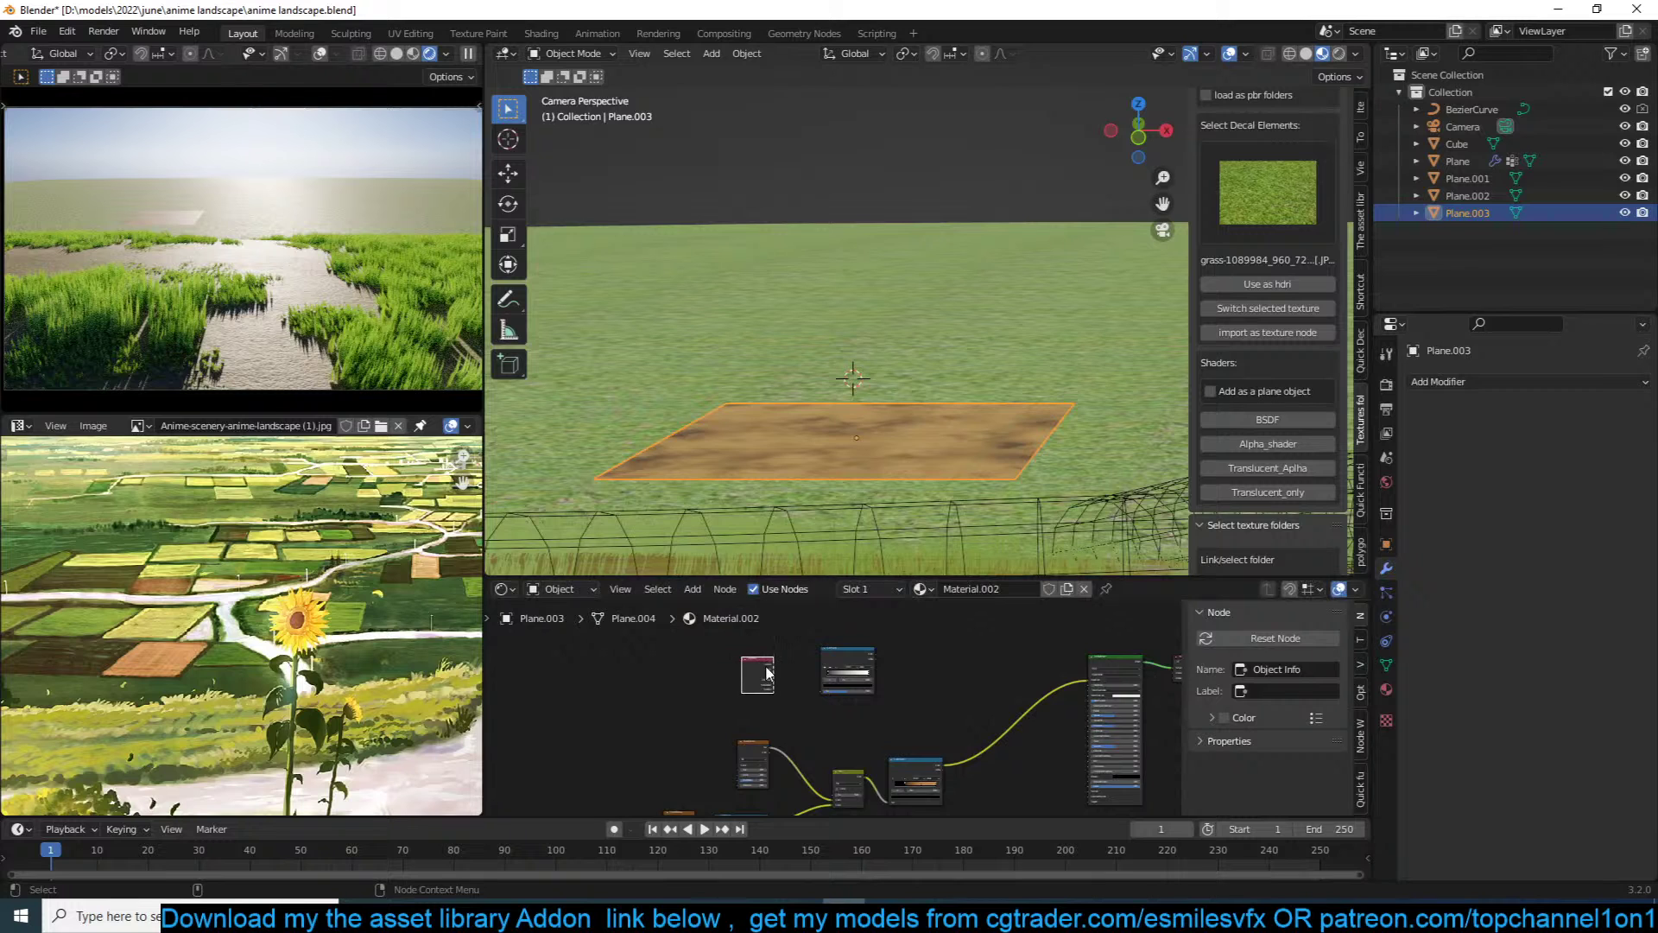
click(760, 678)
key(ctrl+s)
Step: Connect the Object Info's Random output to the new ColorRamp's Fac and set the ramp's interpolation to Constant
scroll(725, 699, up, 3)
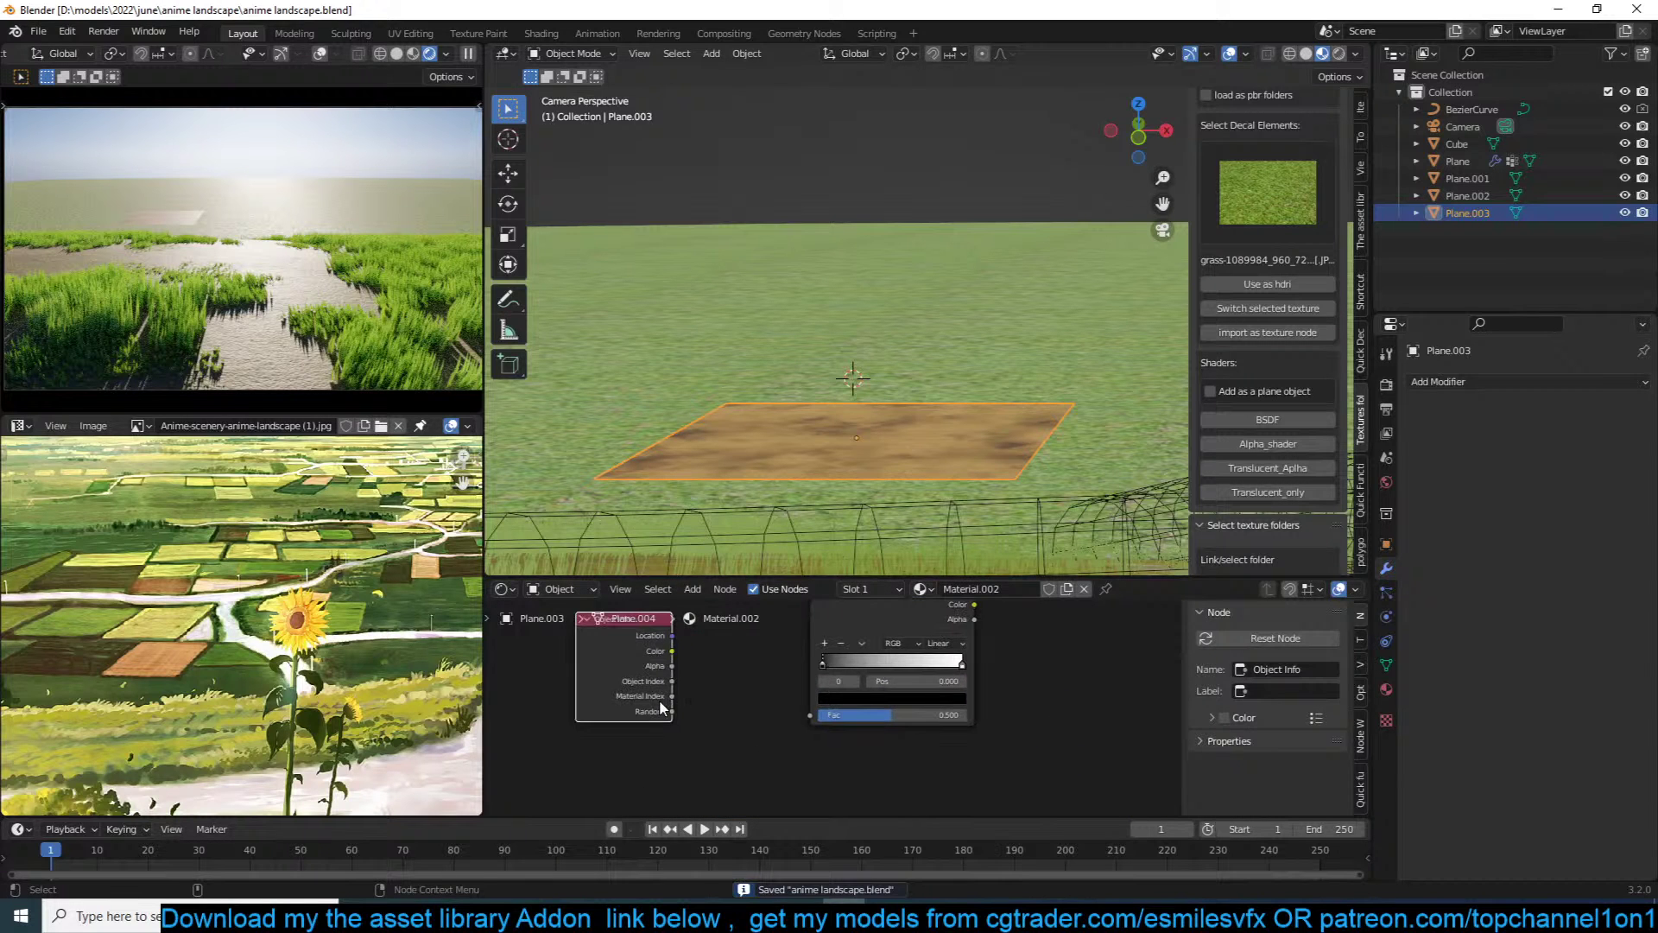
drag(718, 706, 809, 714)
drag(885, 613, 859, 670)
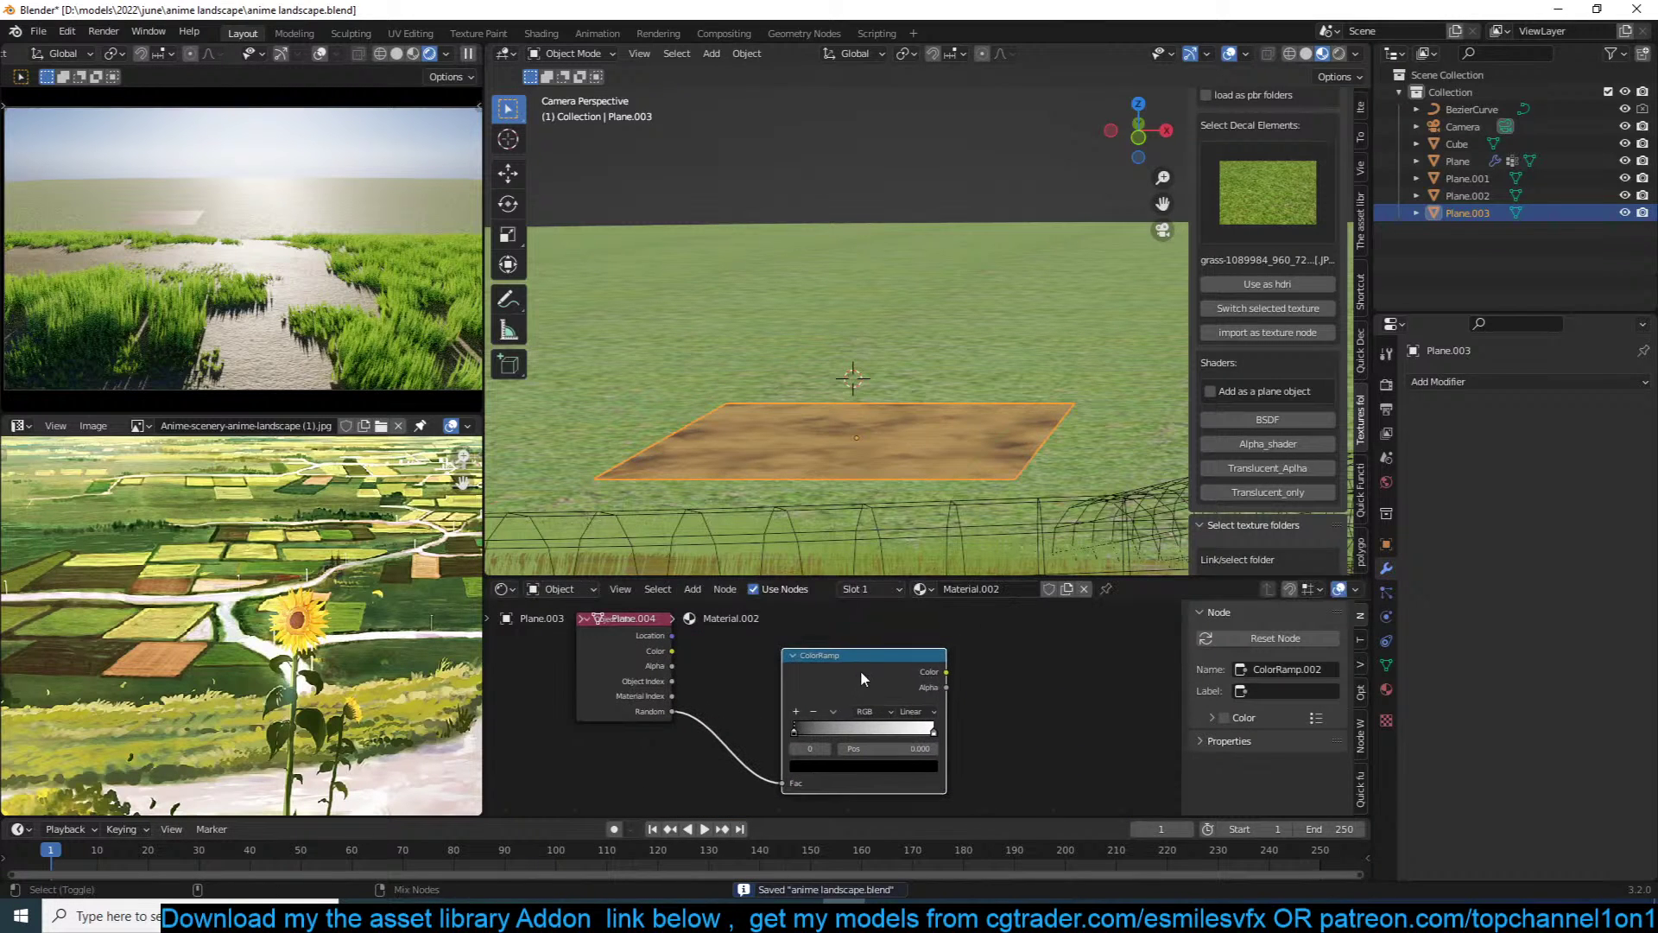
scroll(860, 708, up, 2)
click(945, 712)
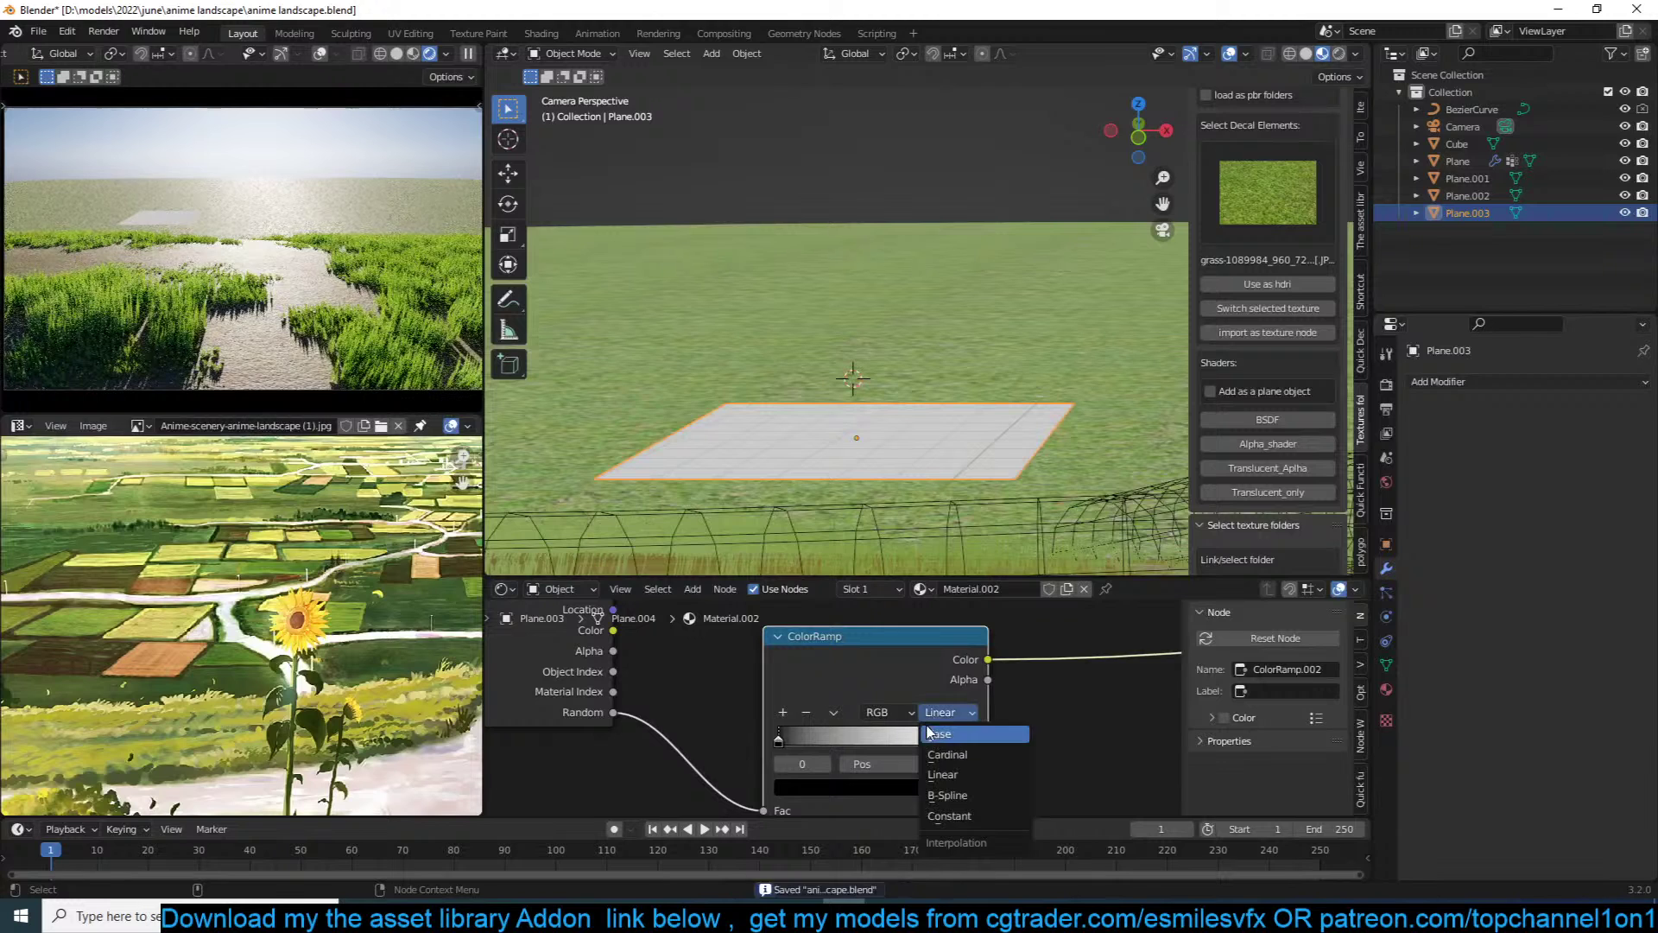
click(950, 816)
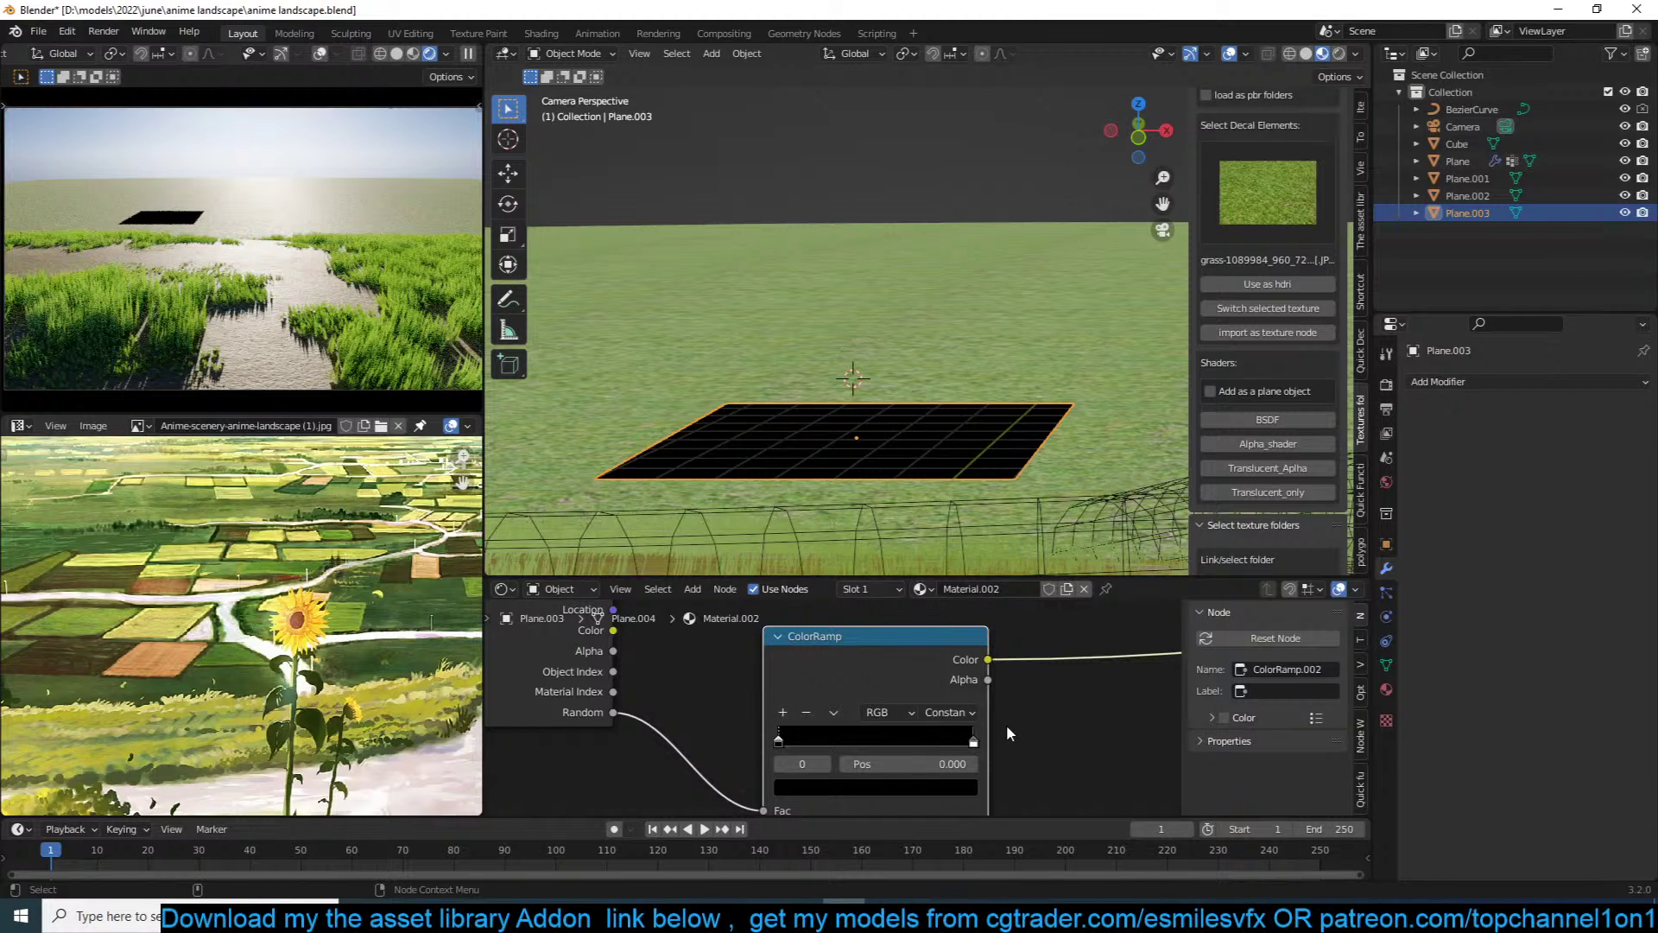
Step: Add a ColorRamp stop at position 0.750 and sample the first stop's color from the orange-brown field in the reference image
scroll(1009, 710, up, 3)
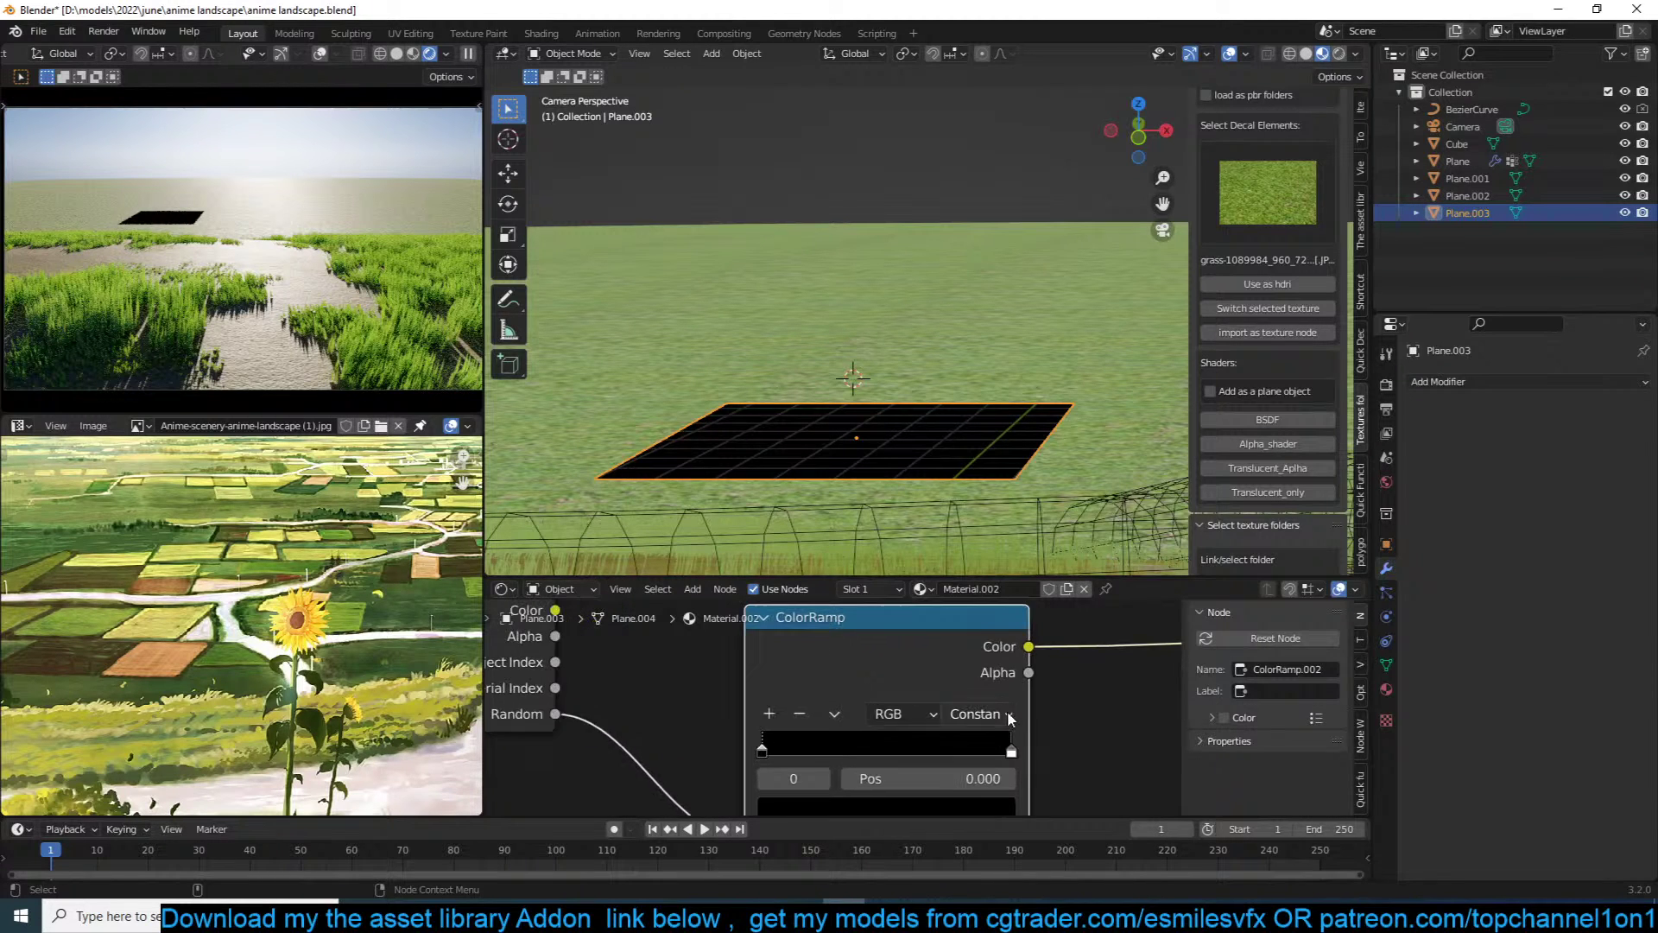
drag(1087, 715, 1026, 713)
click(850, 681)
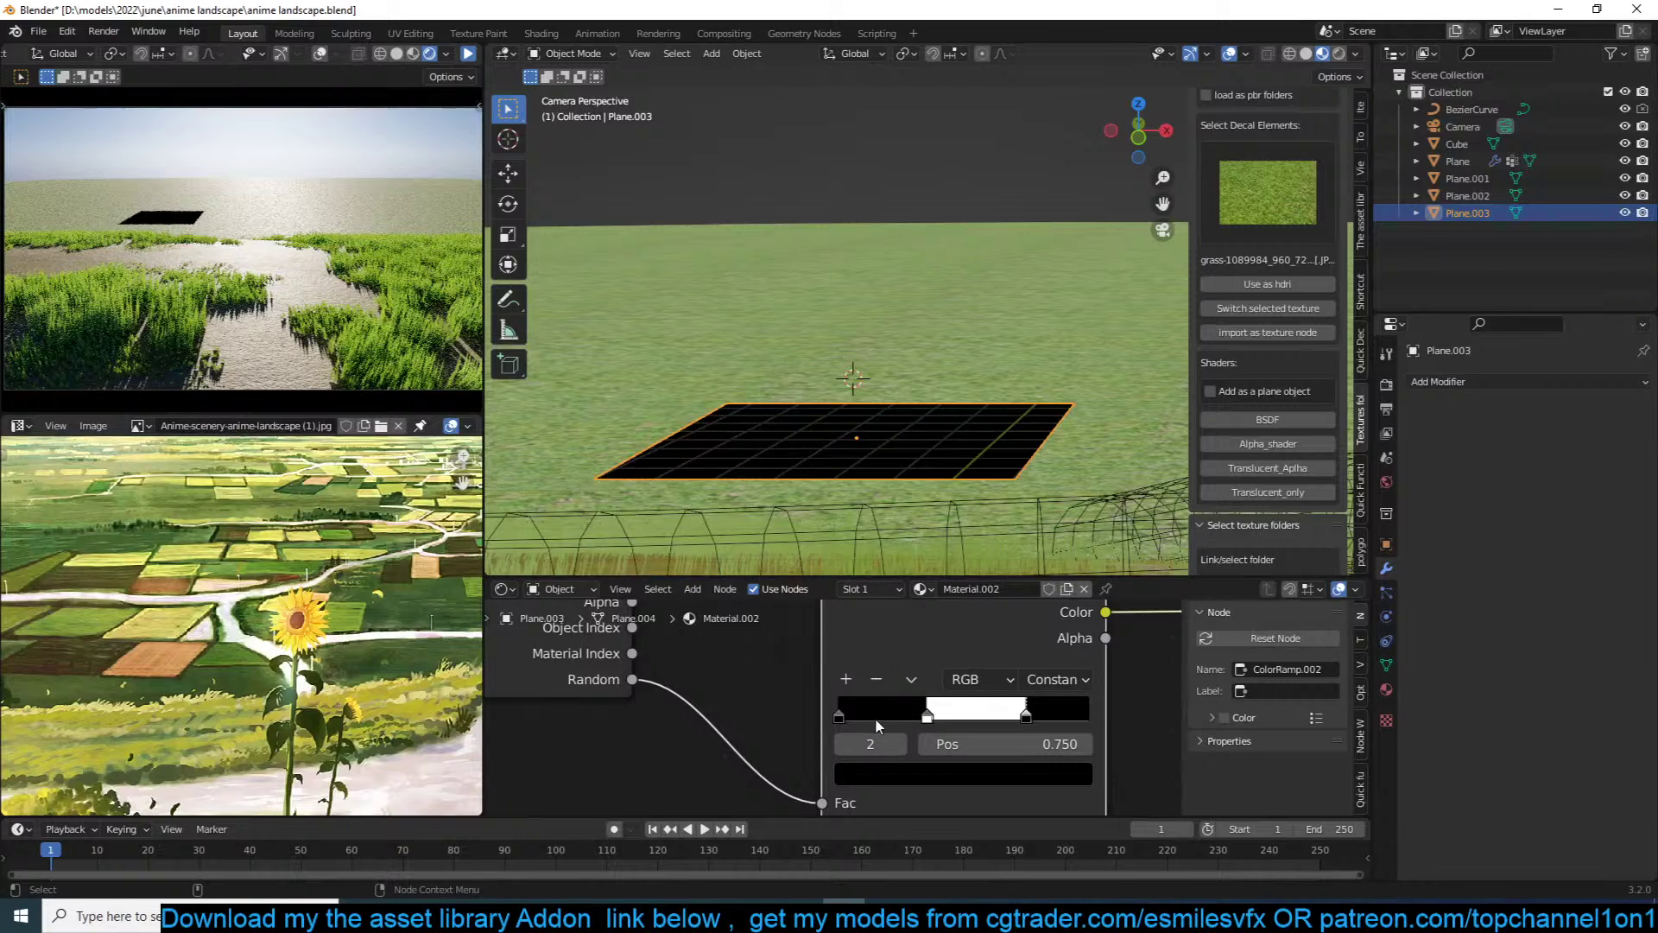
click(915, 772)
click(1039, 686)
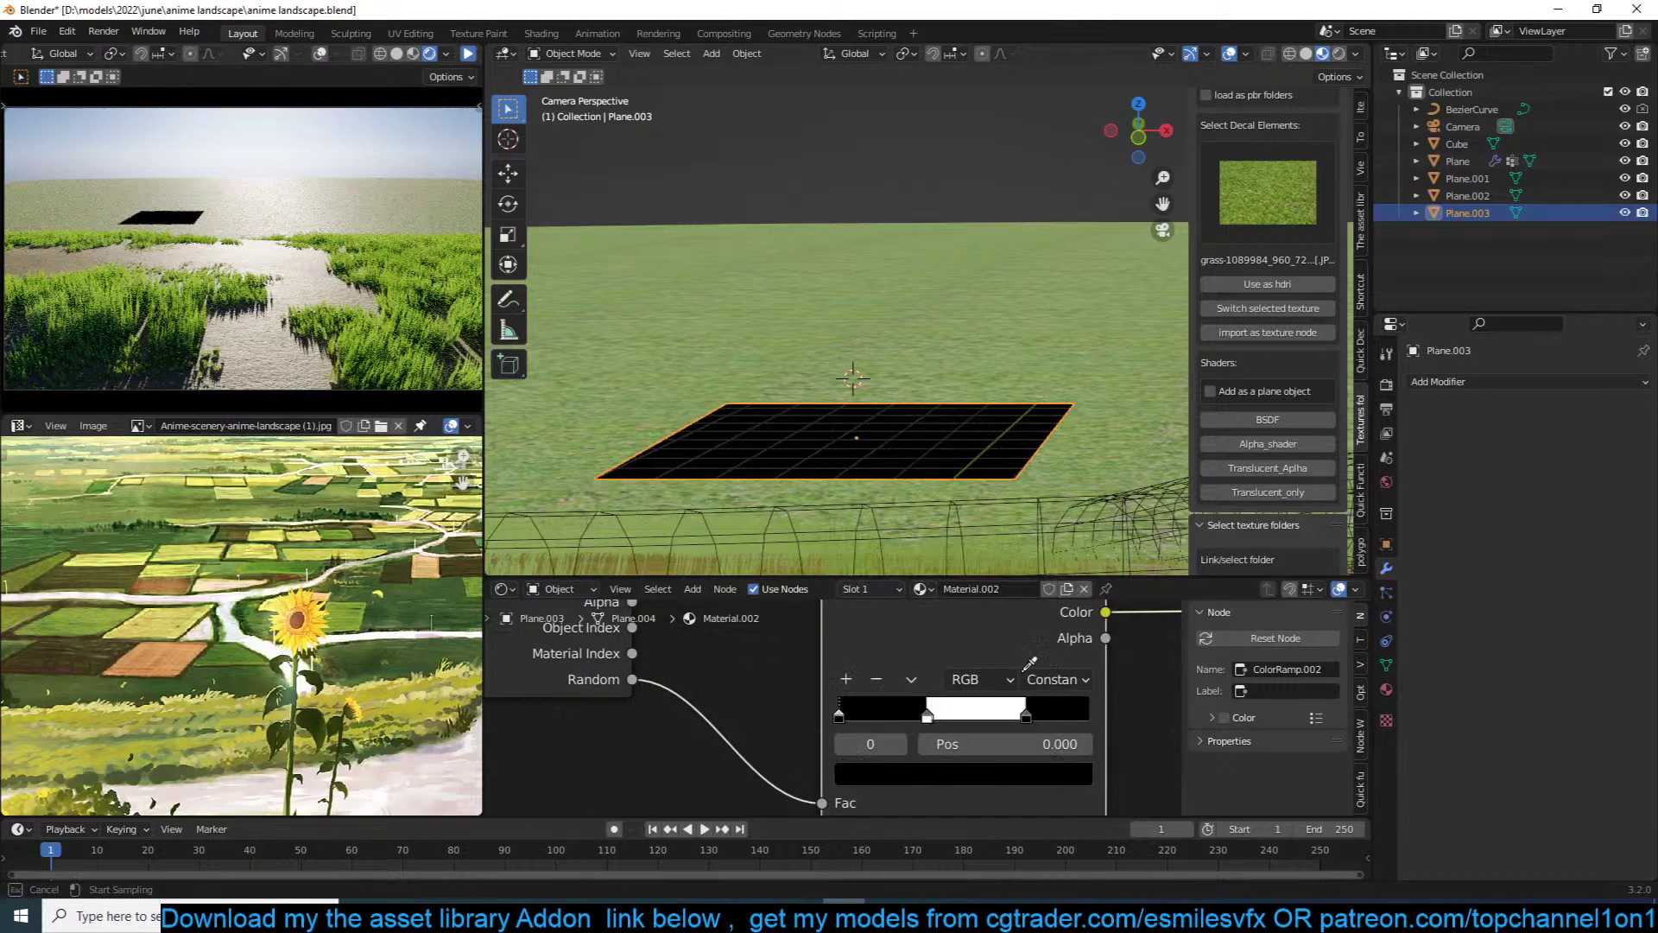
click(185, 648)
Step: Move the second ColorRamp stop to position 0.186 and sample its color from the dark brown area of the reference image
drag(926, 715, 886, 715)
click(898, 773)
click(1034, 666)
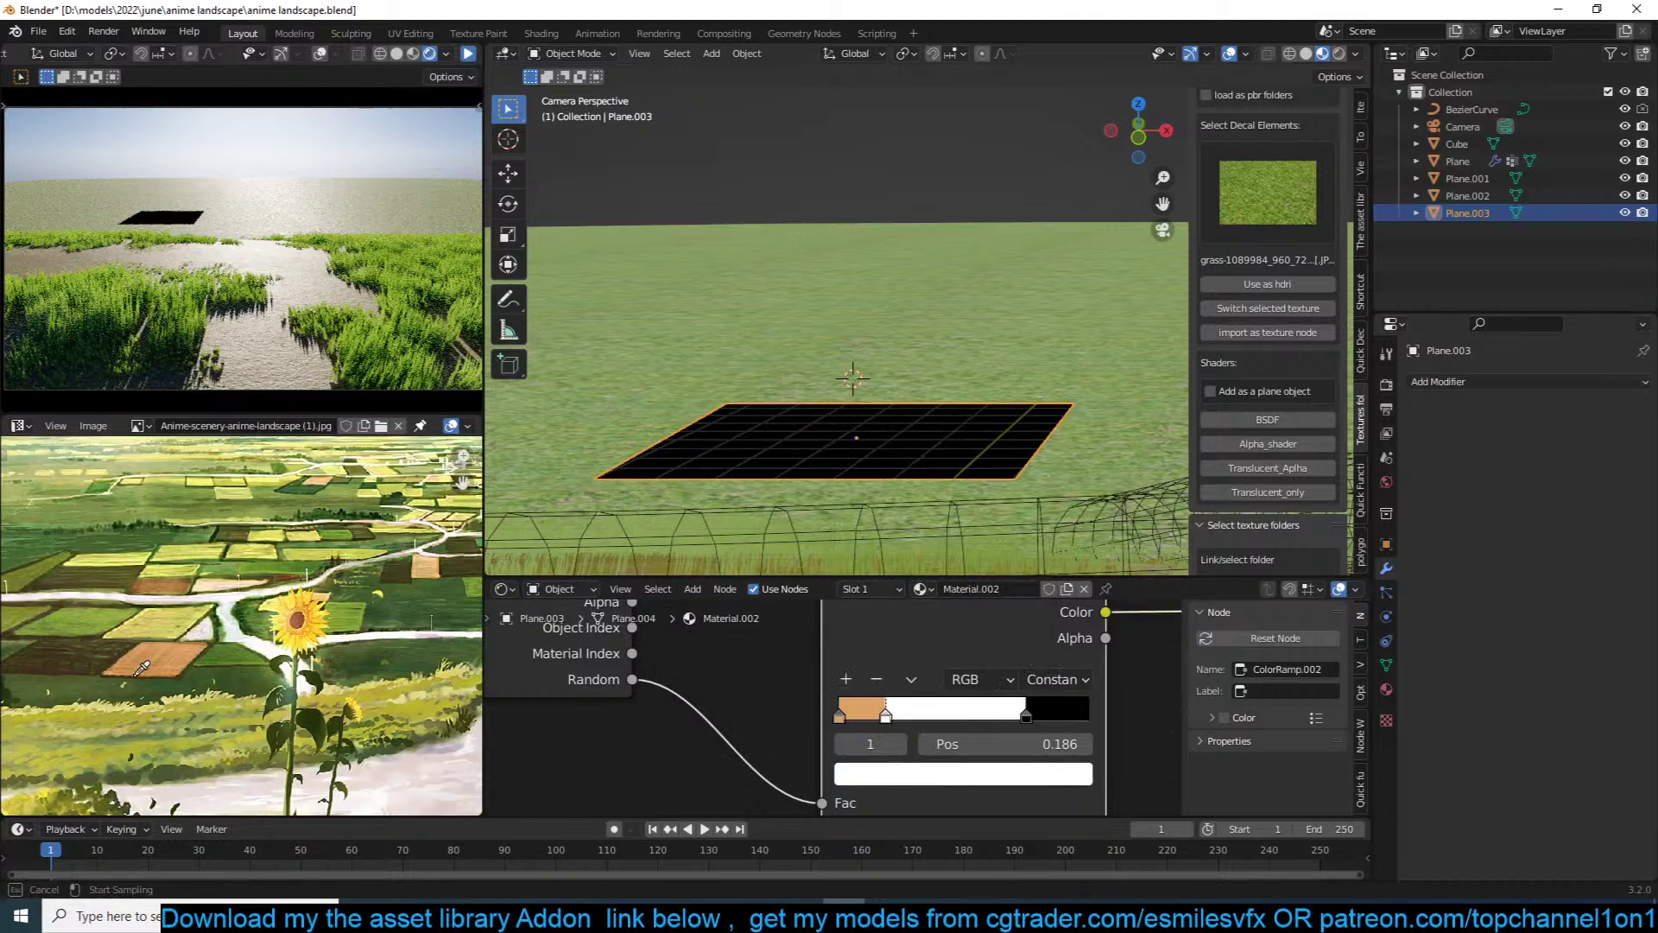
click(278, 691)
Step: Move the third ColorRamp stop to position 0.523 and sample its color from the yellow-green field near the sunflower in the reference
drag(1007, 710, 950, 710)
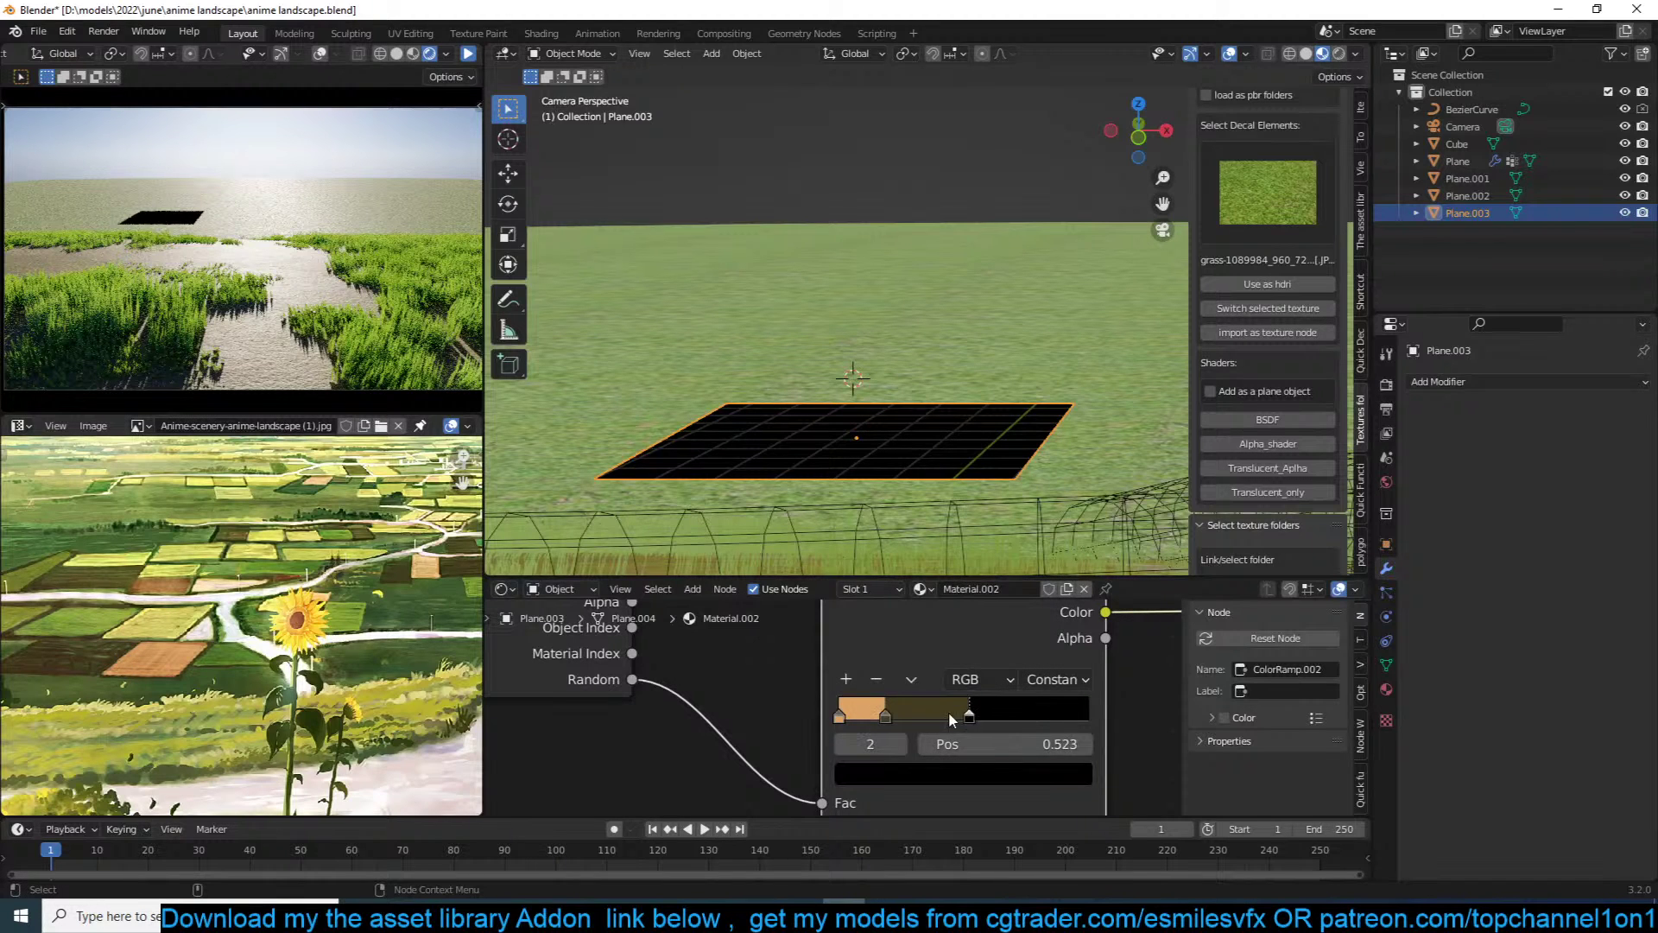
click(956, 773)
click(1035, 667)
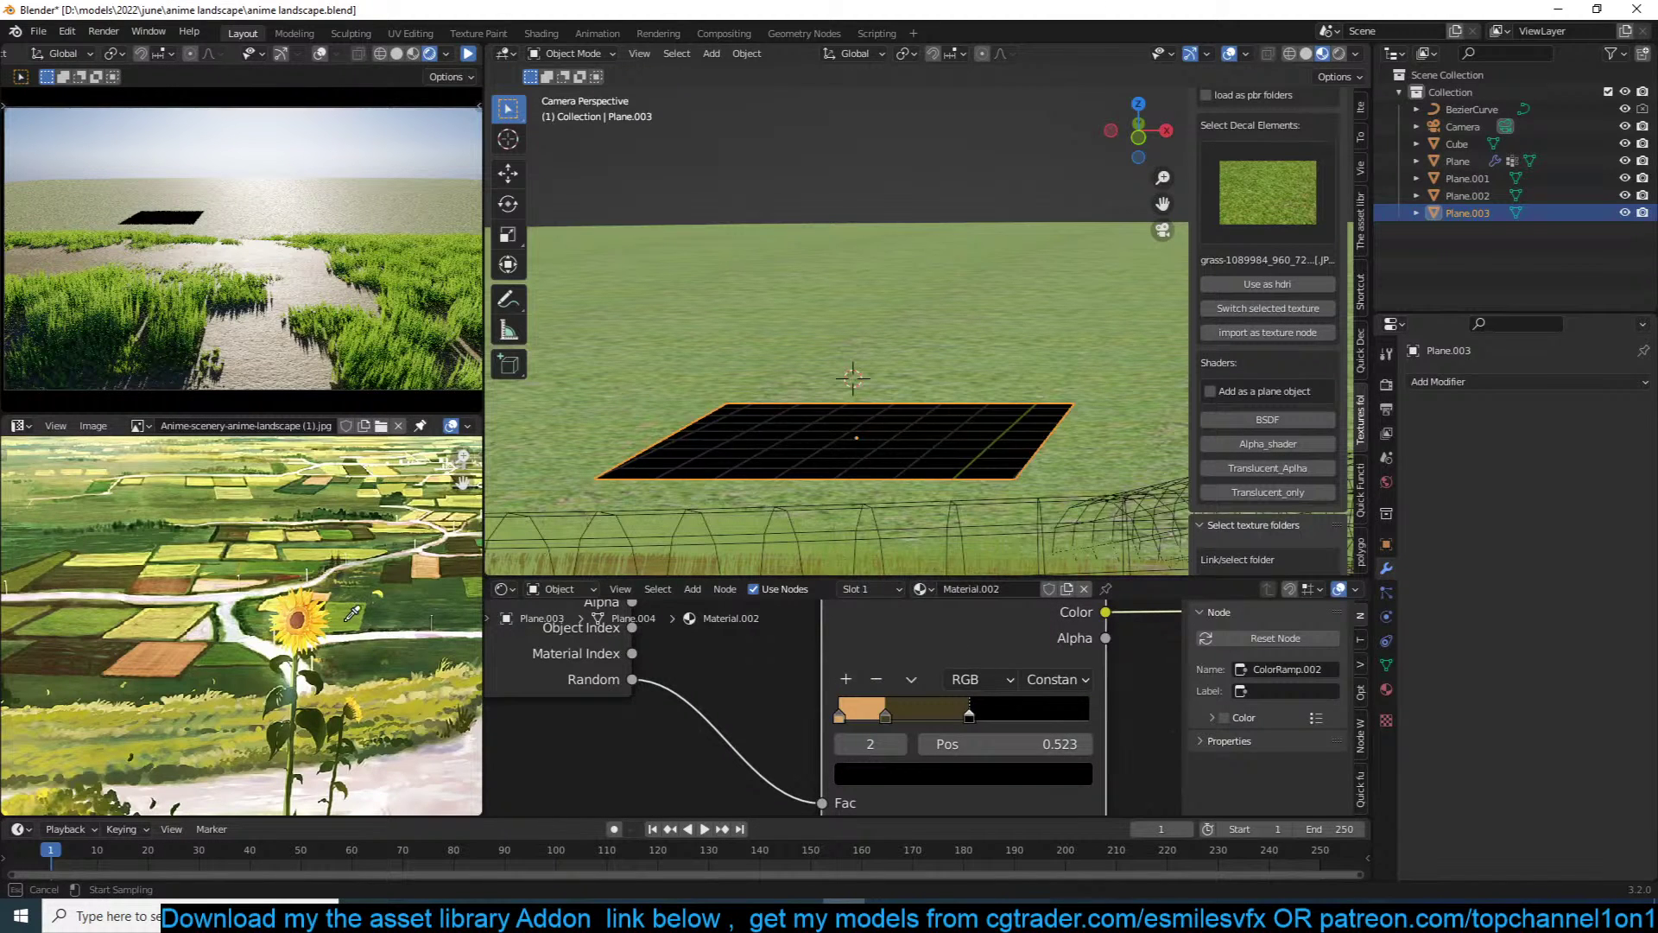
click(351, 613)
Step: Add a ColorRamp stop at position 0.741 and sample its green from the distant fields in the reference image
click(847, 679)
drag(928, 715, 1007, 713)
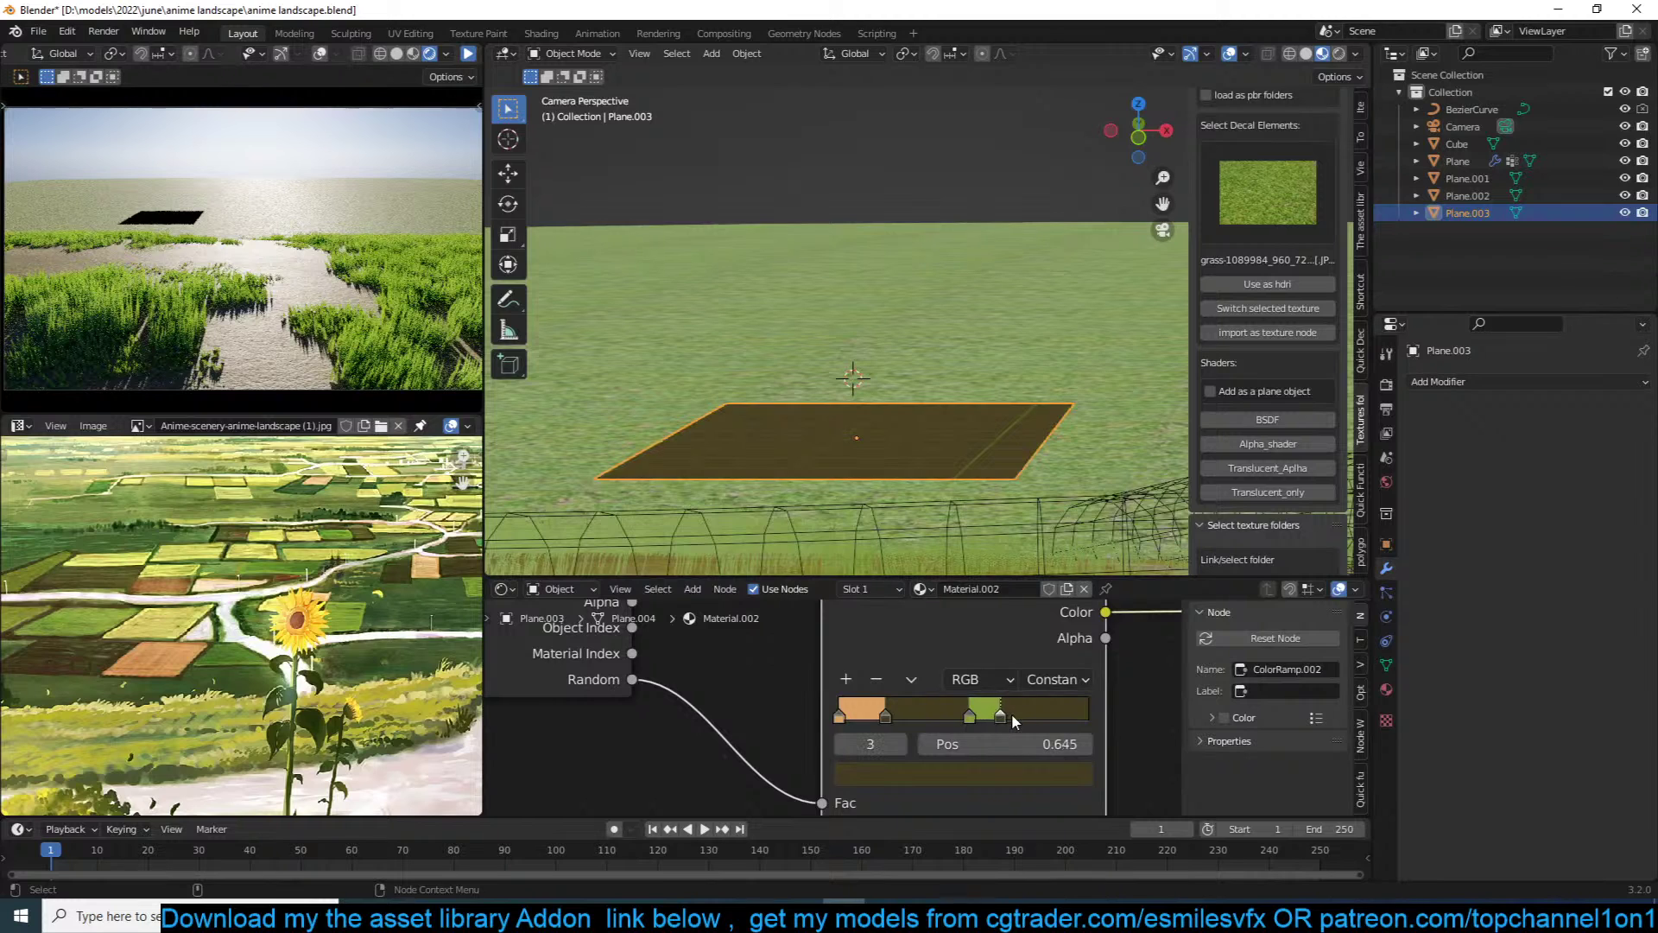
click(1031, 774)
click(1040, 672)
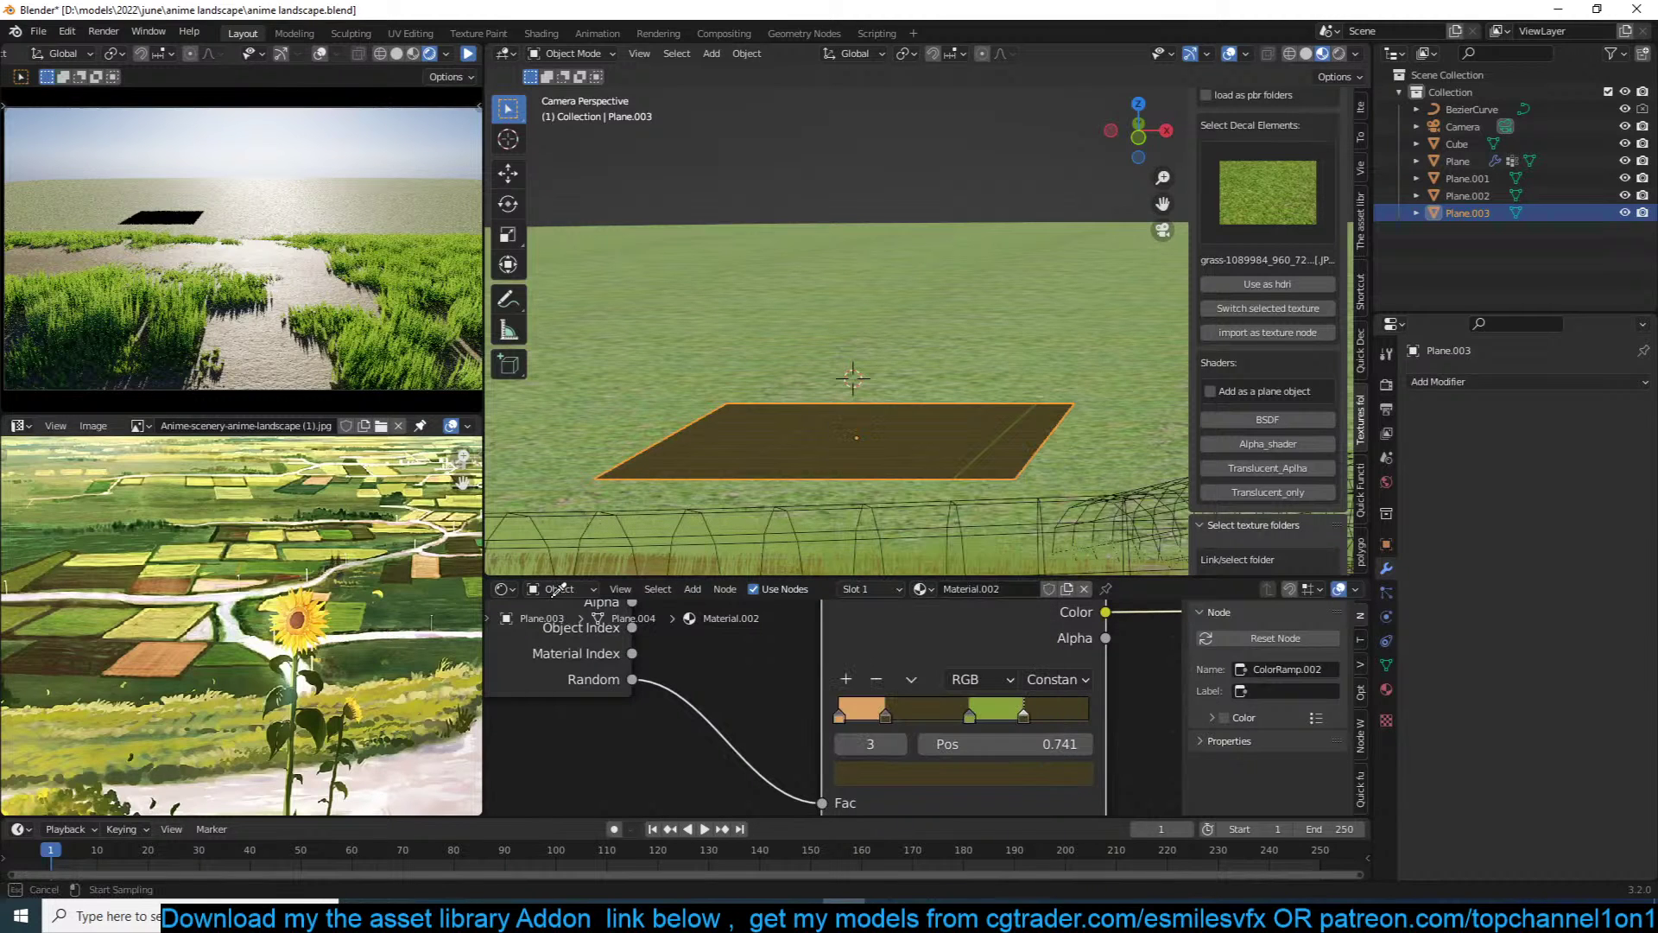
click(208, 501)
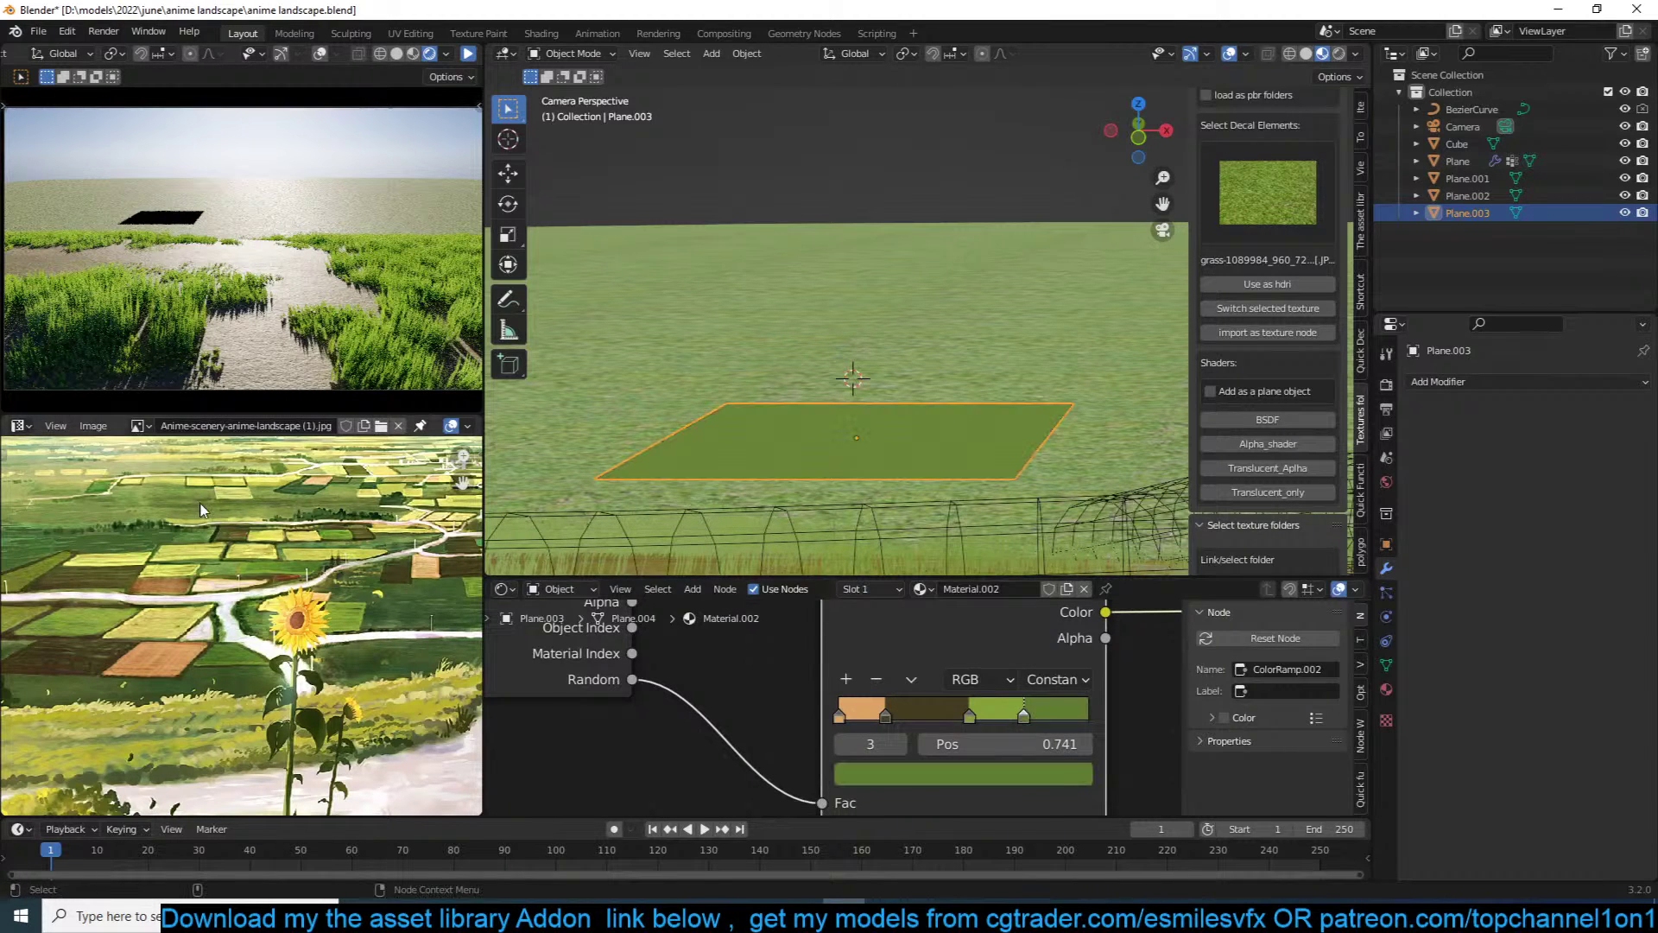
Step: Shift the yellow-green stop to position 0.423 and save the file
drag(987, 715, 962, 716)
scroll(988, 716, down, 5)
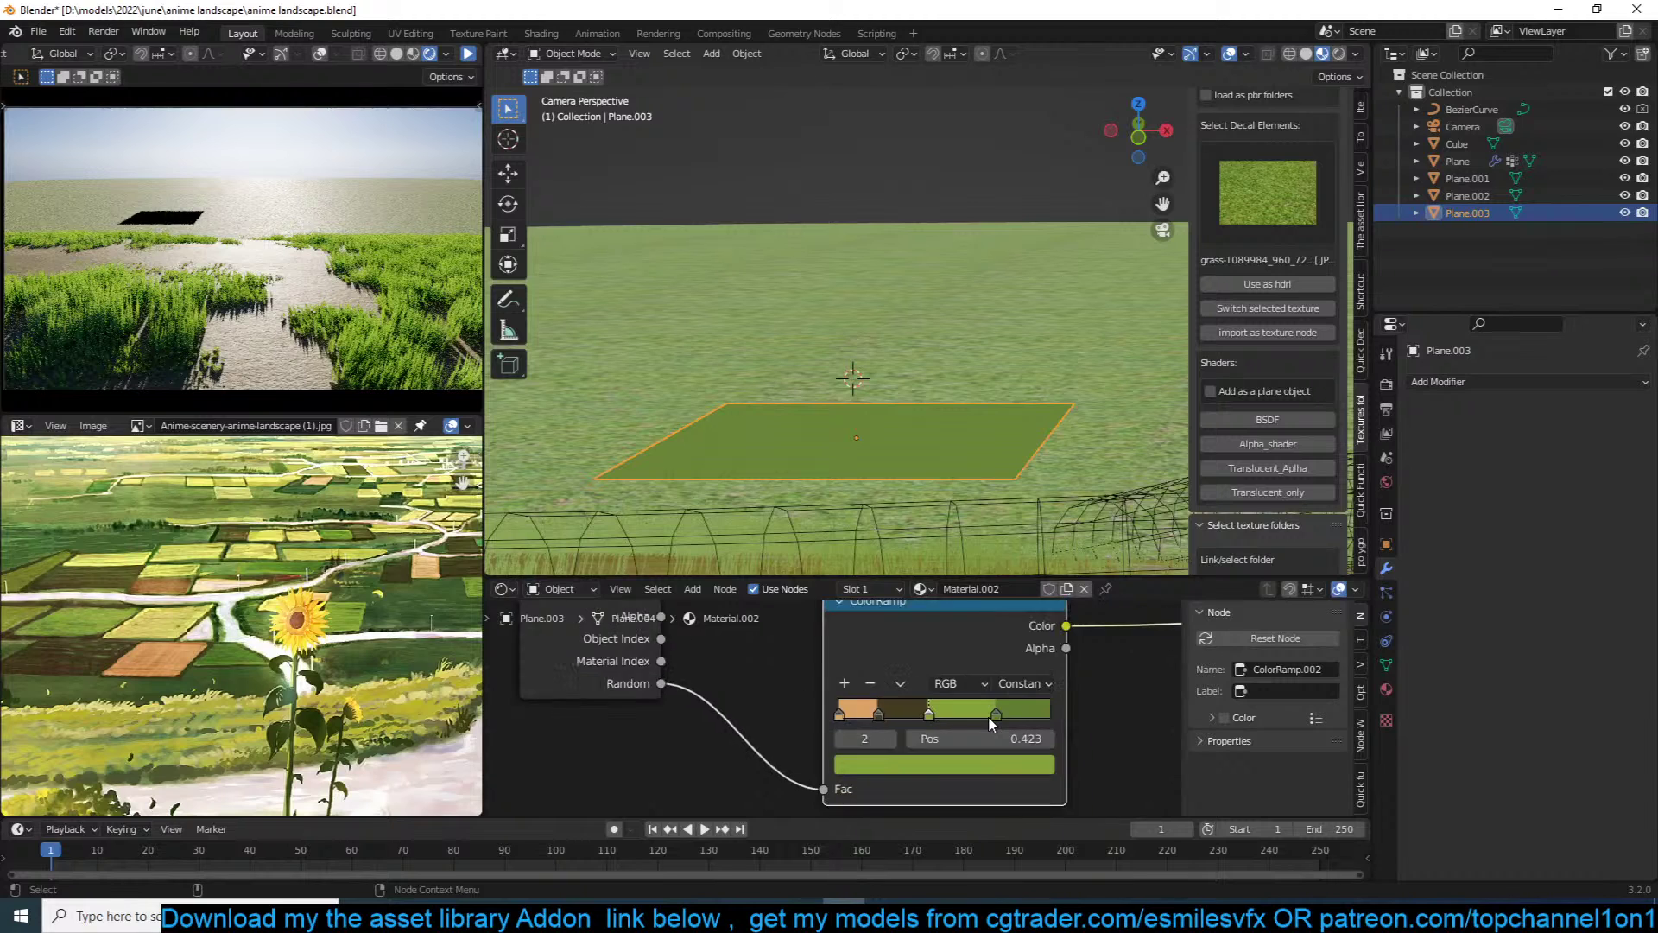
key(ctrl+s)
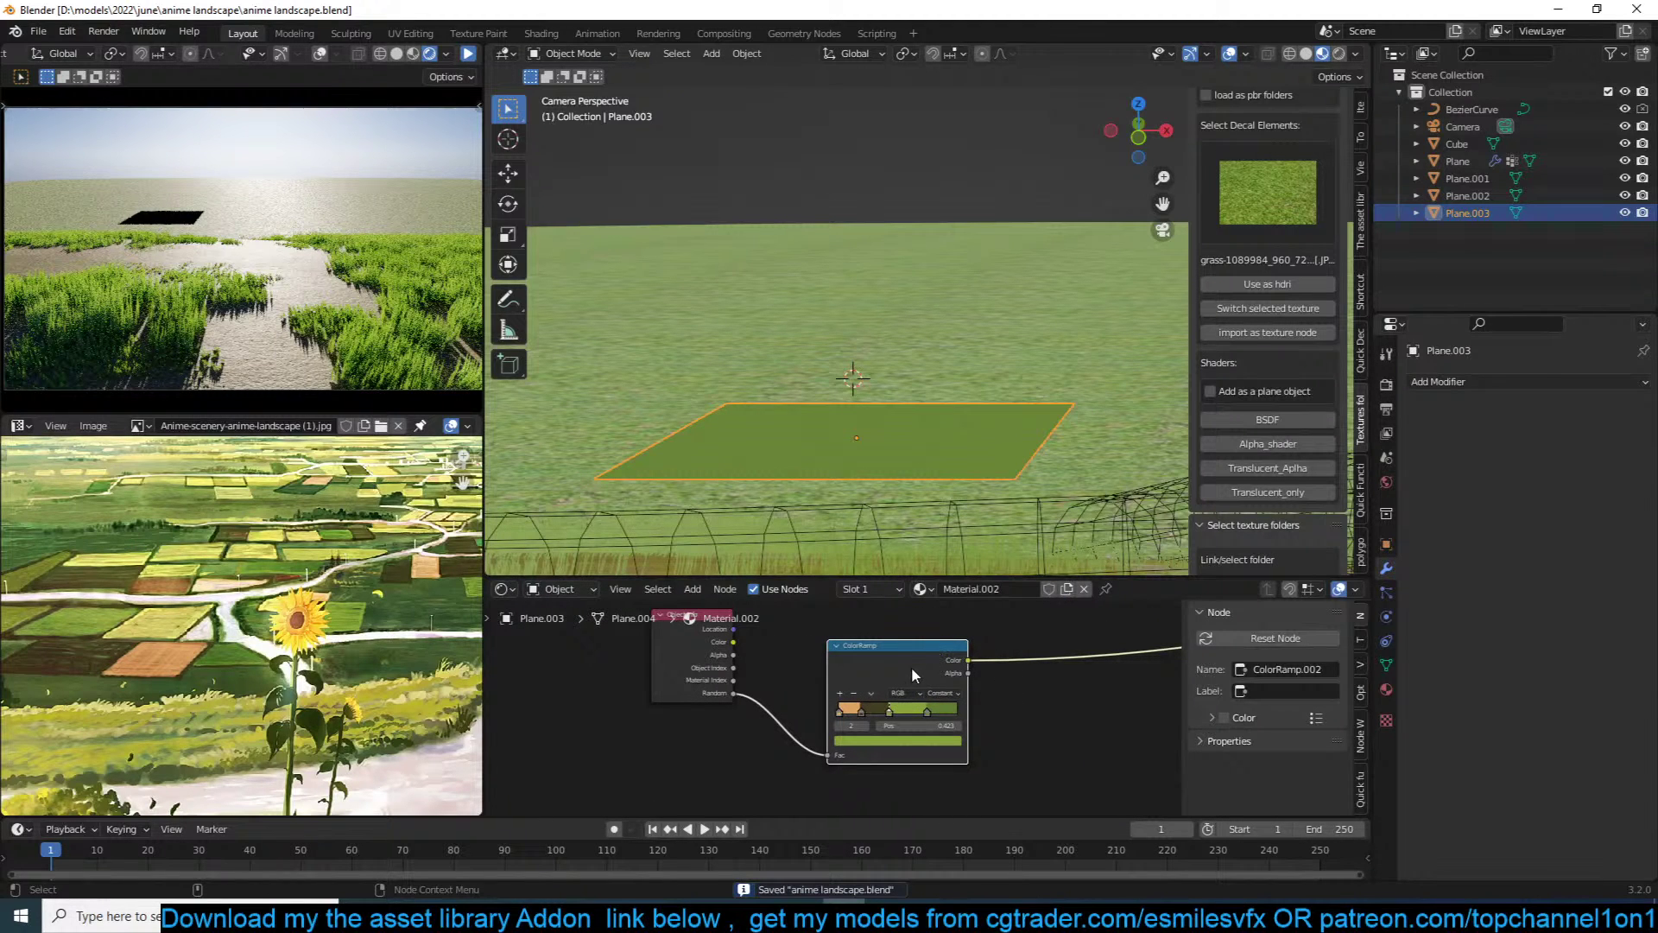
Step: Reposition the lower noise ColorRamp node to make room before the Principled BSDF and save the file
scroll(912, 696, down, 2)
scroll(983, 550, down, 2)
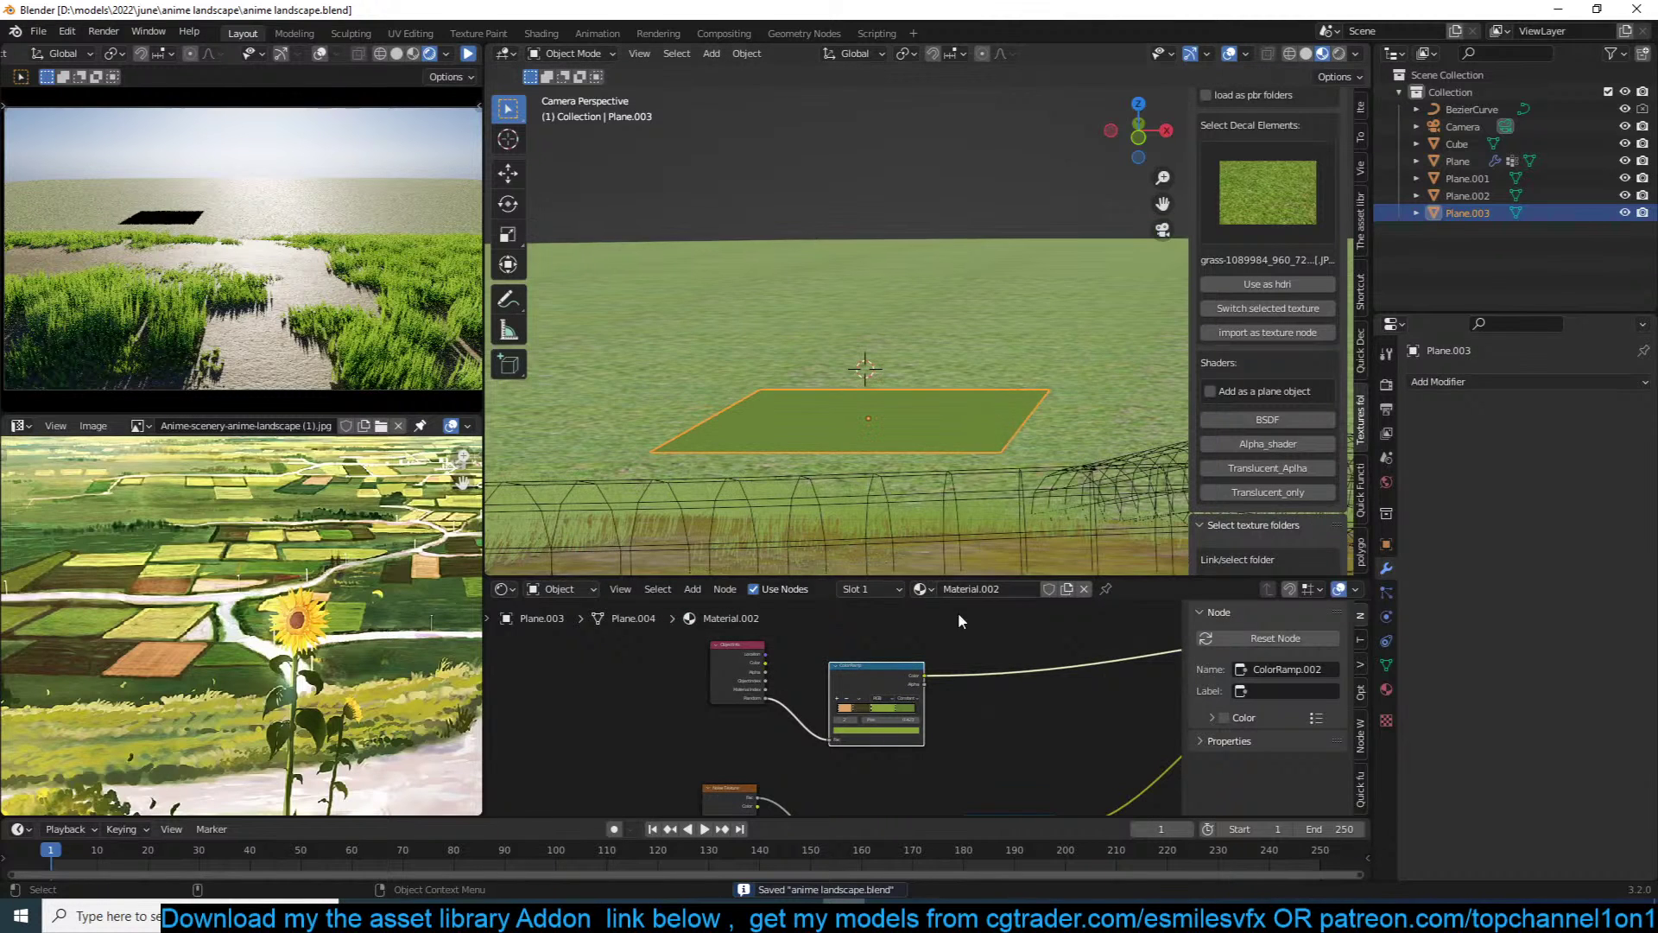
scroll(950, 713, down, 2)
middle_drag(939, 672, 815, 717)
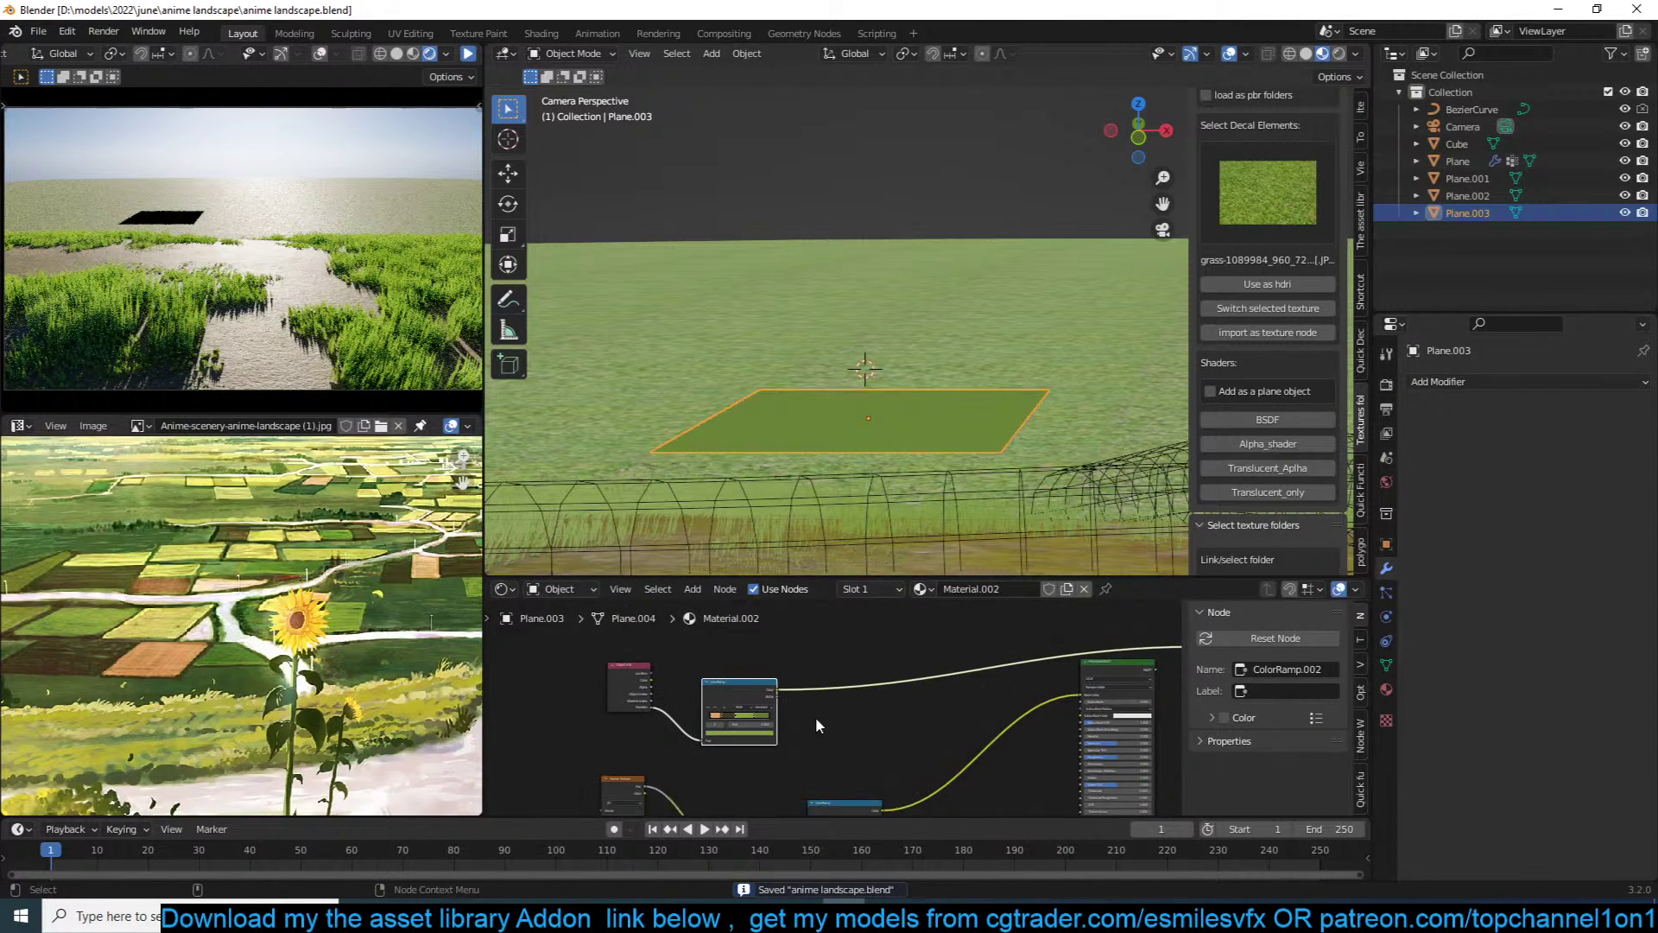
middle_drag(852, 791, 862, 755)
drag(842, 778, 879, 747)
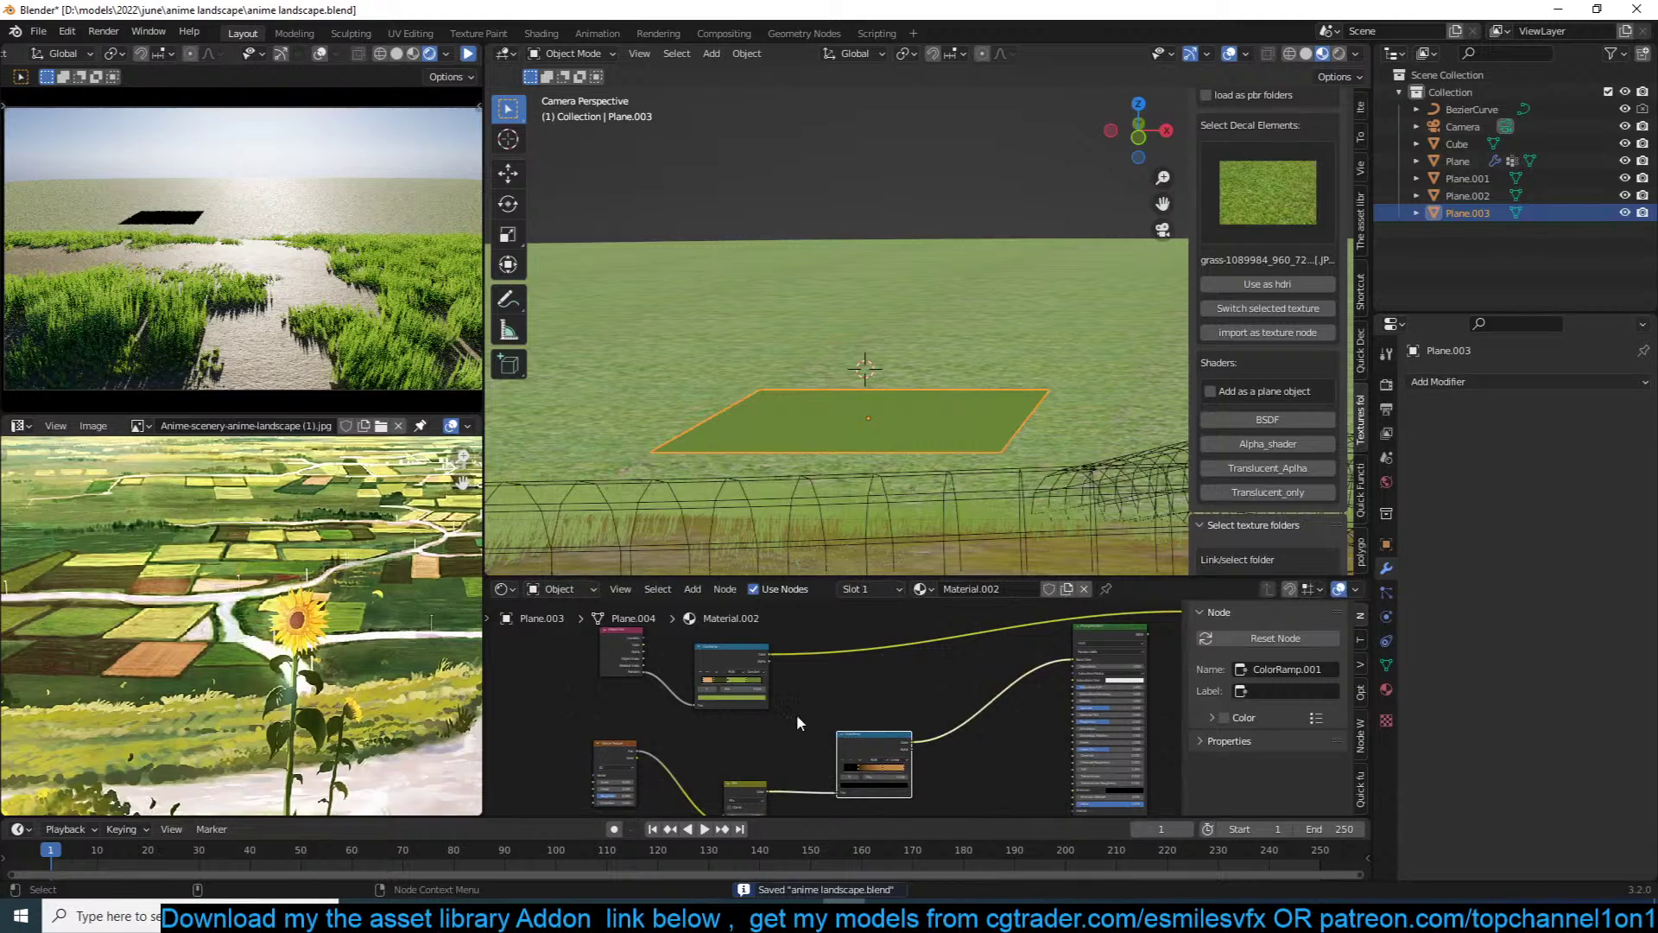
middle_drag(796, 714, 871, 722)
scroll(877, 704, up, 2)
key(ctrl+s)
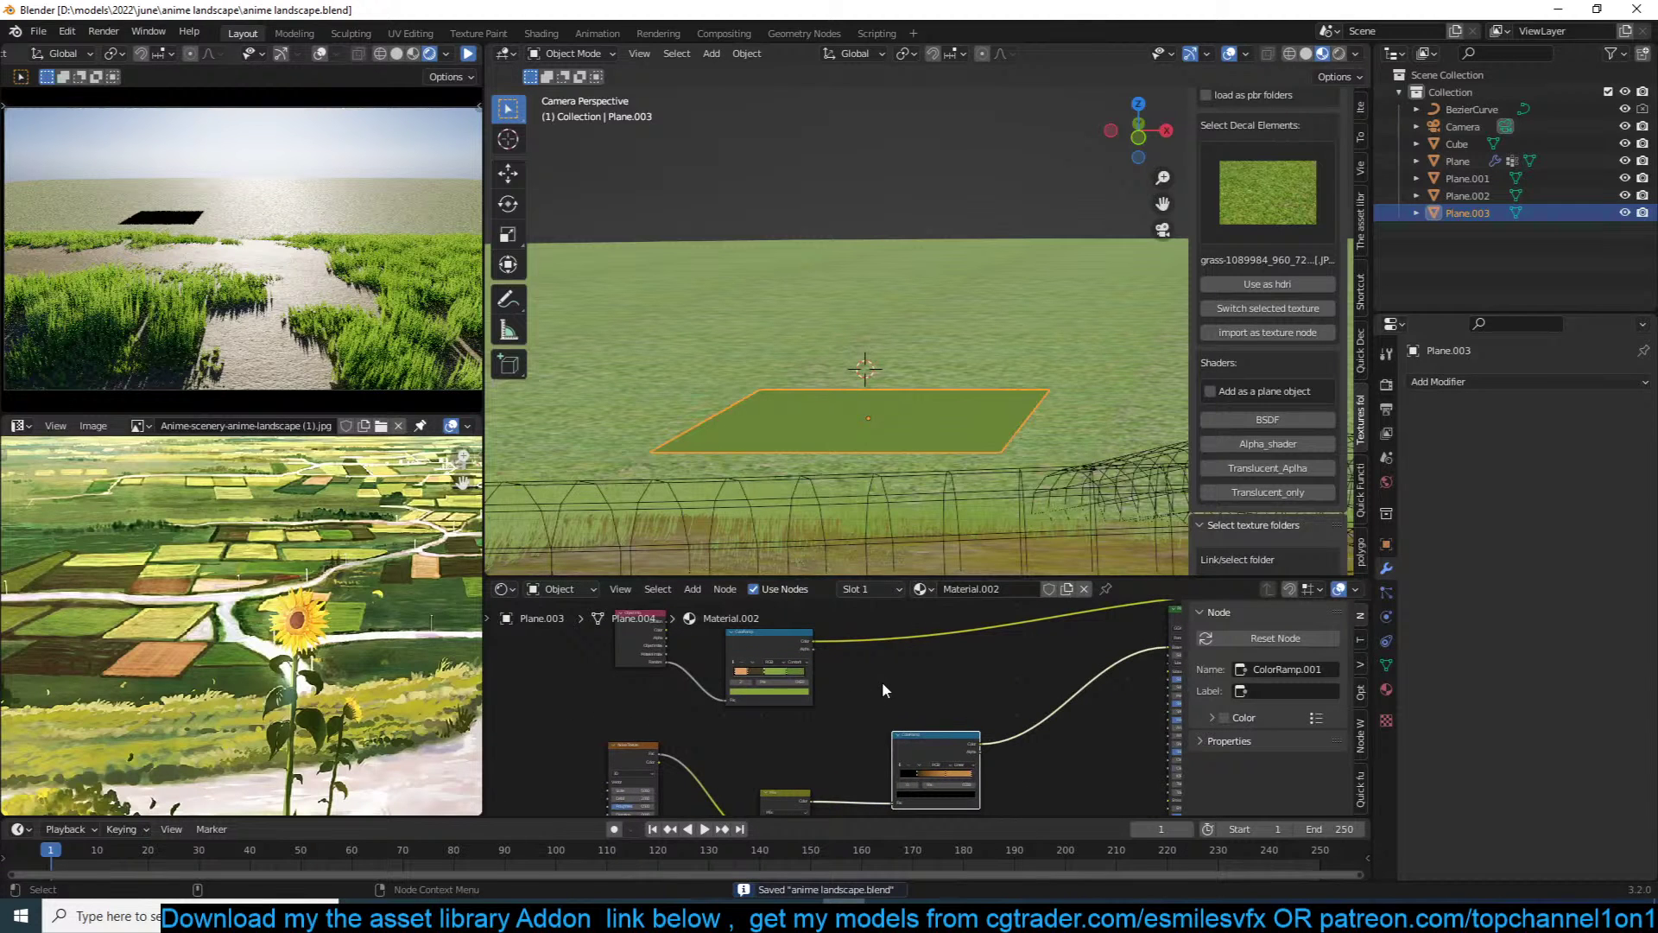
drag(945, 735, 883, 735)
Step: Insert a MixRGB node between the lower ColorRamp and the Principled BSDF, and connect the random-color ramp to its Color2
key(shift+a)
mouse_move(882, 732)
click(1054, 784)
click(1071, 696)
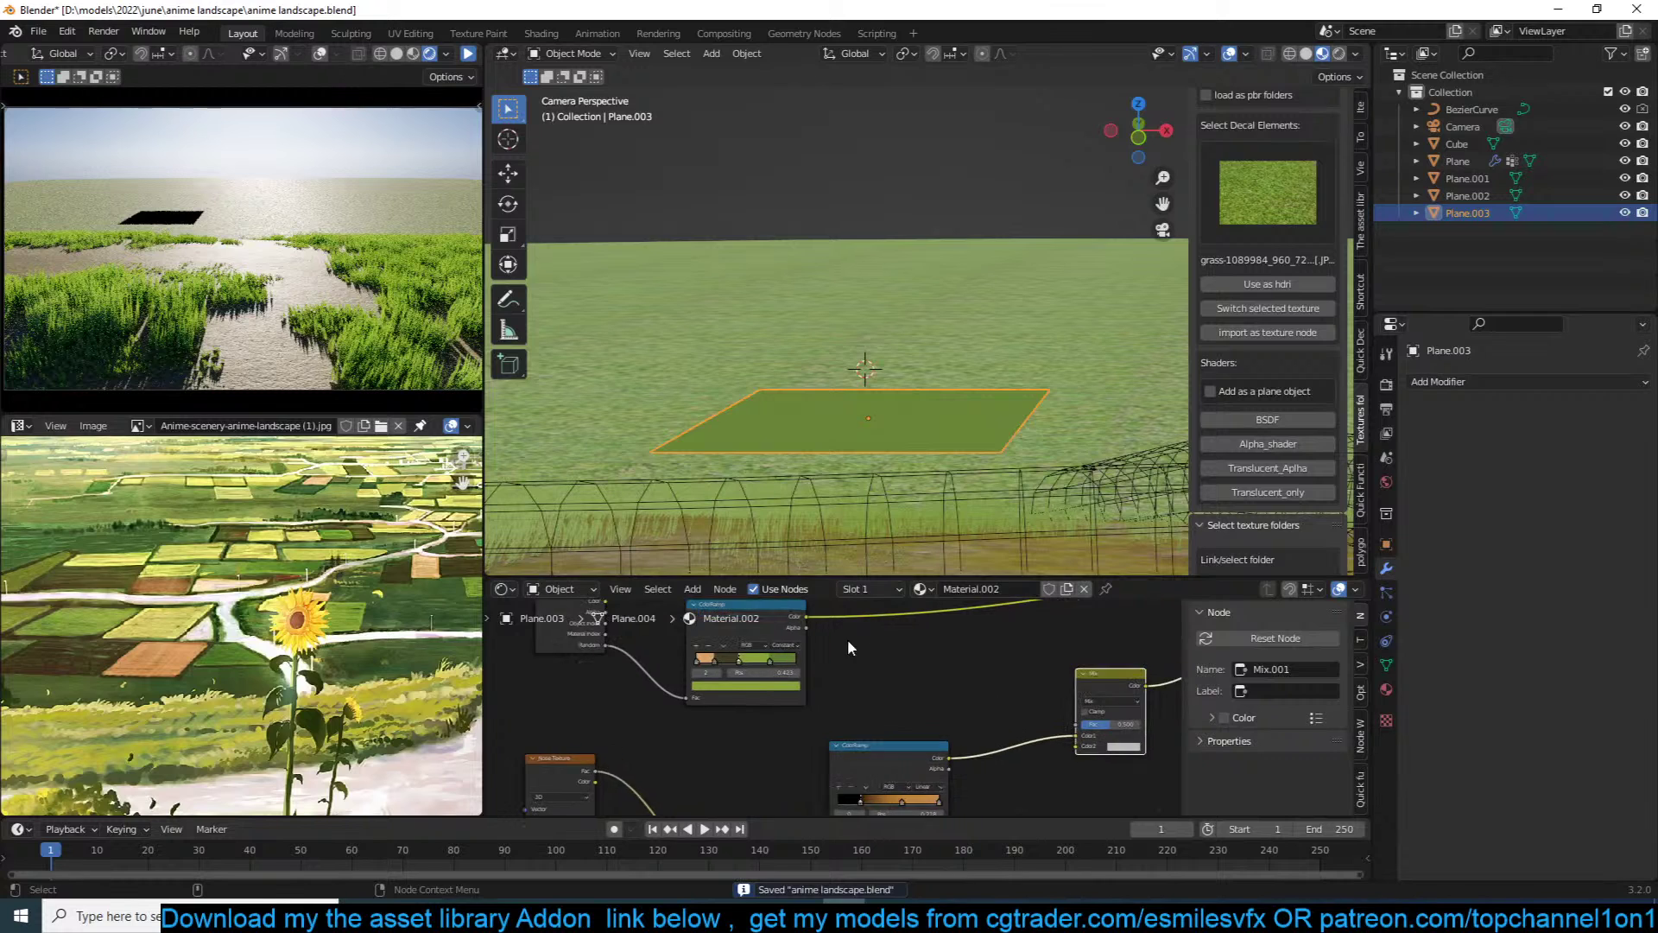
middle_drag(848, 639, 718, 660)
drag(701, 646, 969, 773)
Step: Set the mix node's blending mode to Color and its Fac to 1.000
scroll(997, 734, up, 2)
middle_drag(1064, 709, 900, 694)
click(900, 698)
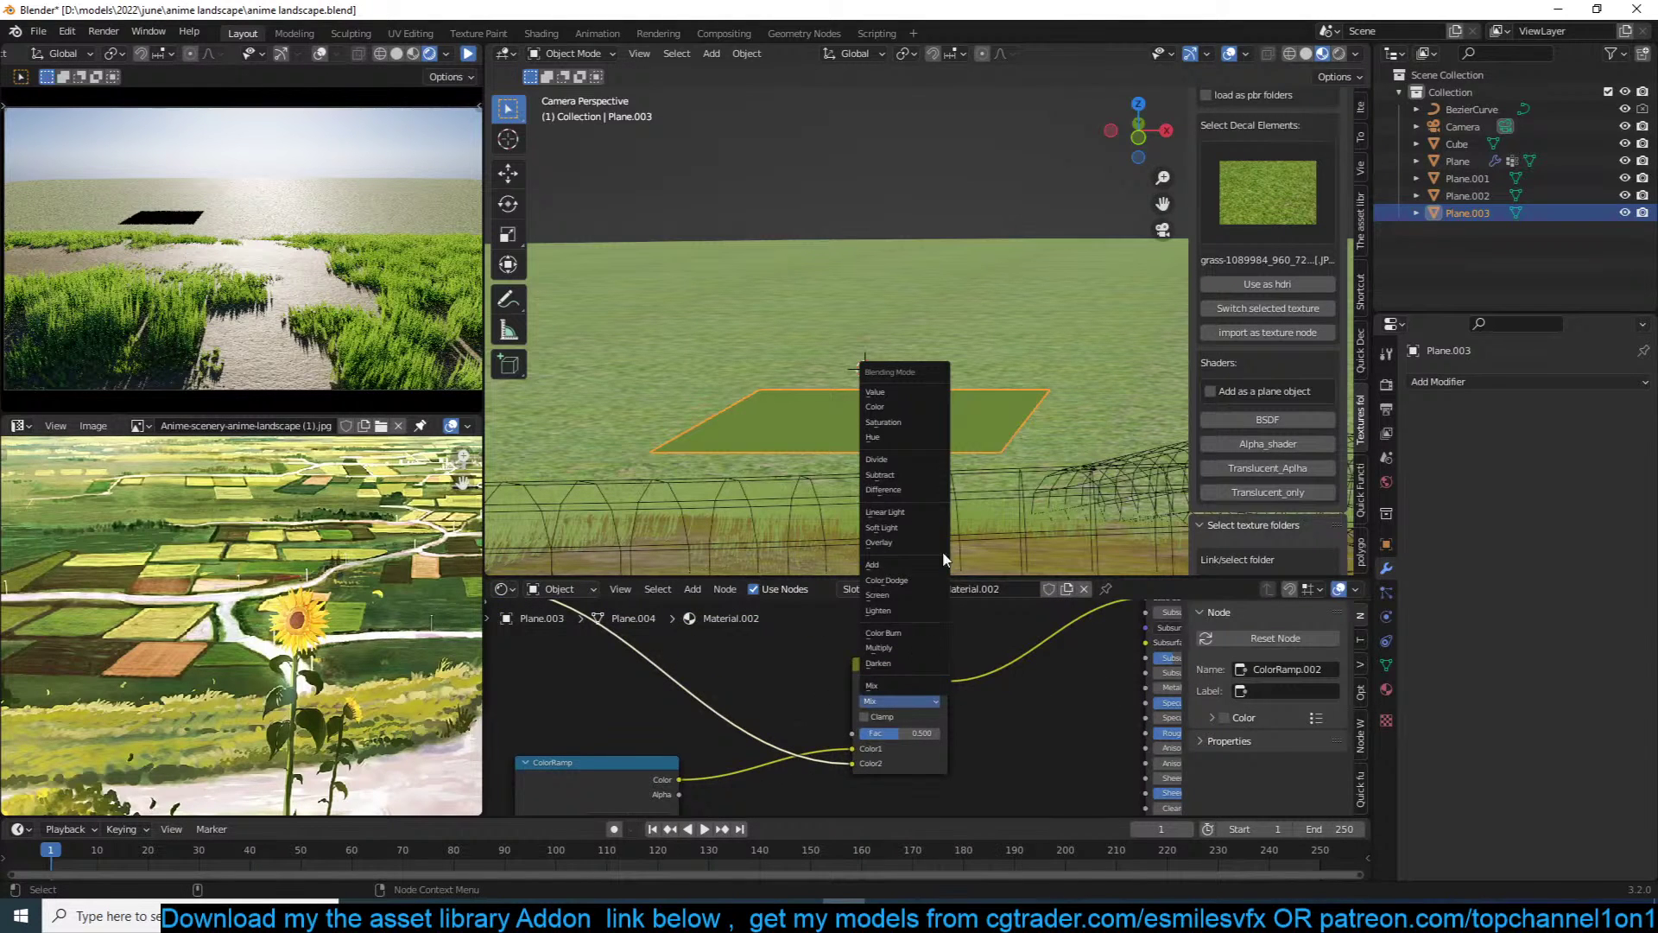
click(918, 408)
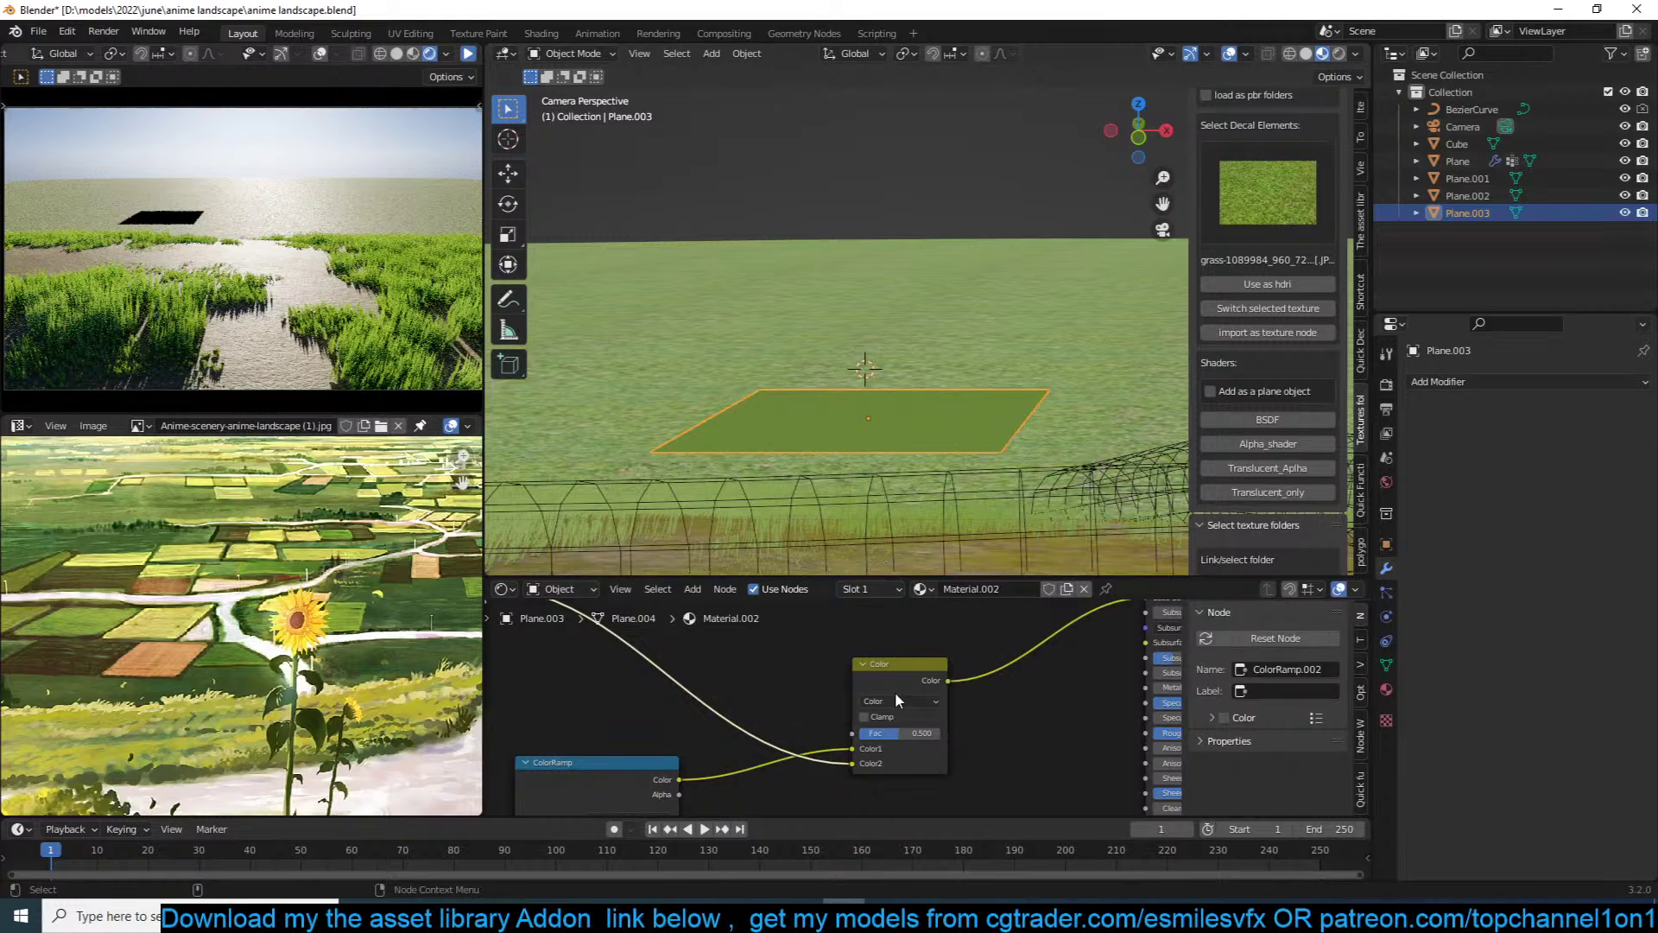
mouse_move(902, 733)
mouse_down()
mouse_move(860, 732)
mouse_move(891, 732)
mouse_up()
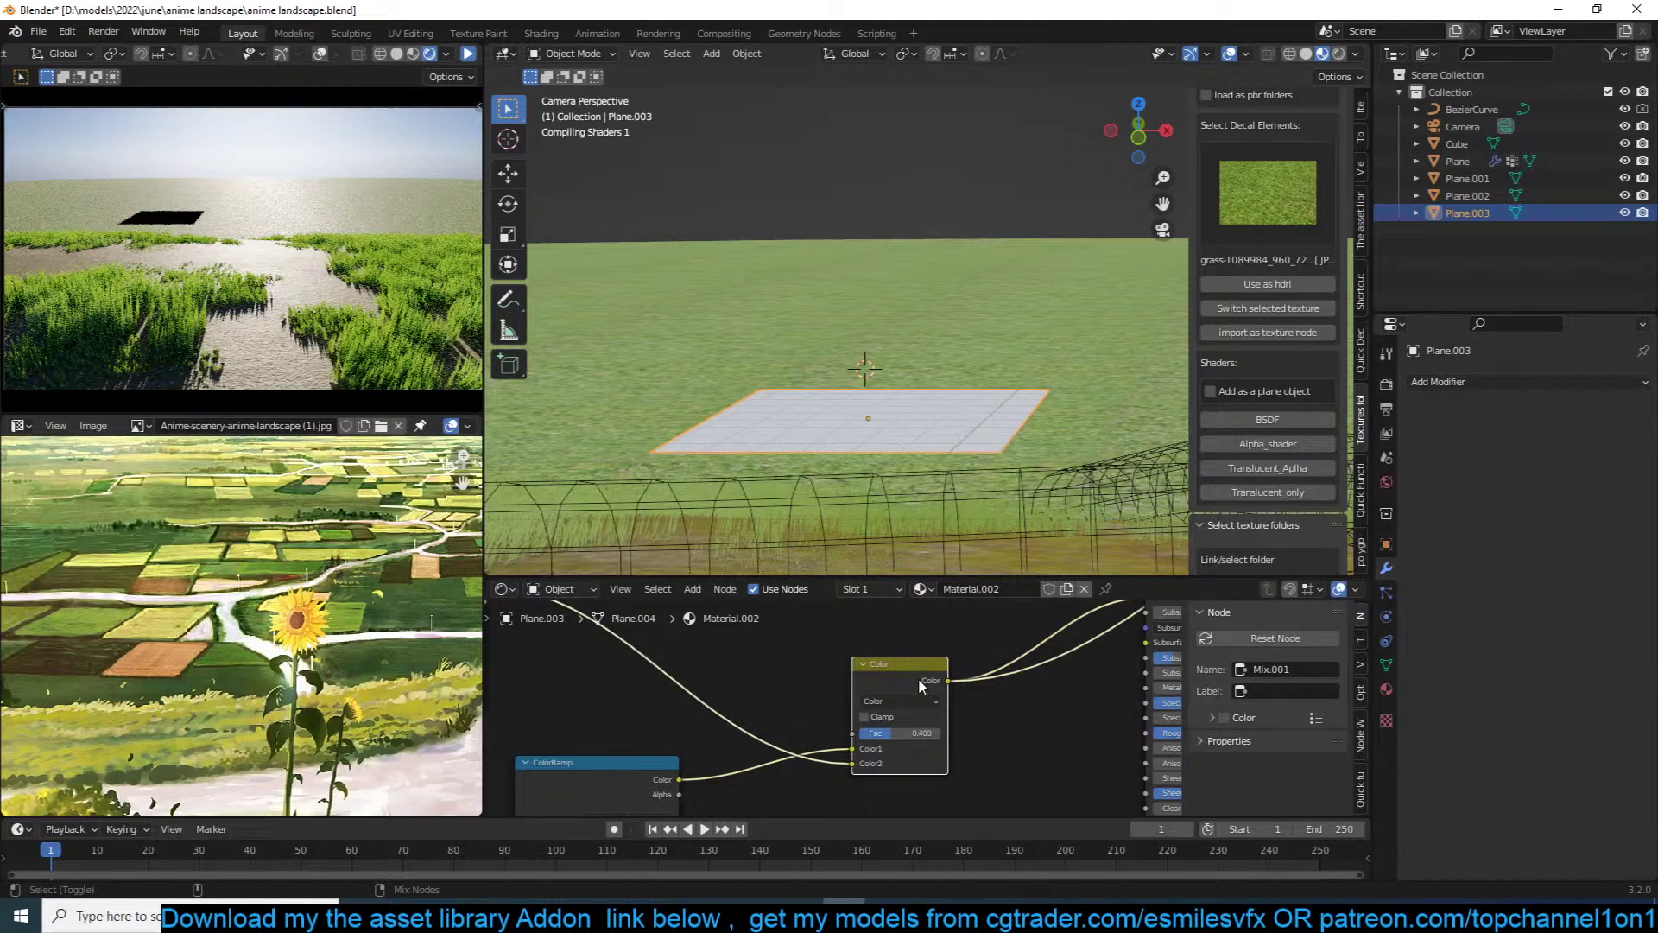
drag(887, 729, 882, 732)
drag(879, 733, 940, 733)
Step: Add another stop near the end of the random-color ramp and give it a pale pink color
middle_drag(771, 689, 1080, 771)
click(642, 707)
drag(714, 732, 736, 732)
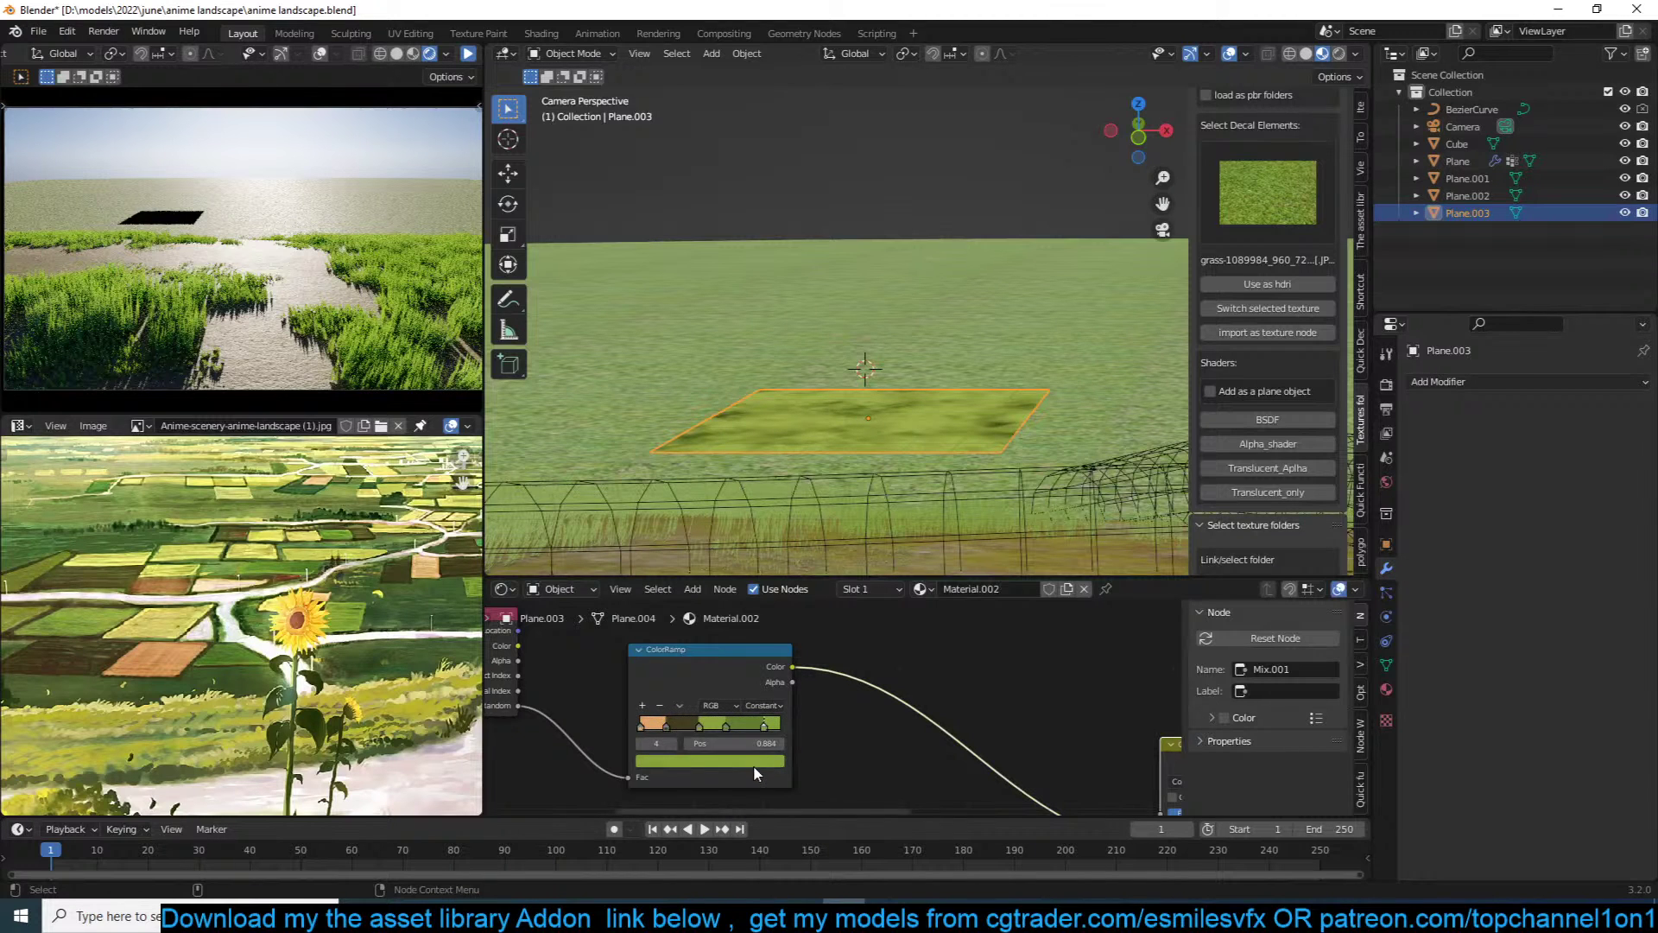
click(753, 761)
drag(753, 589, 753, 566)
click(698, 619)
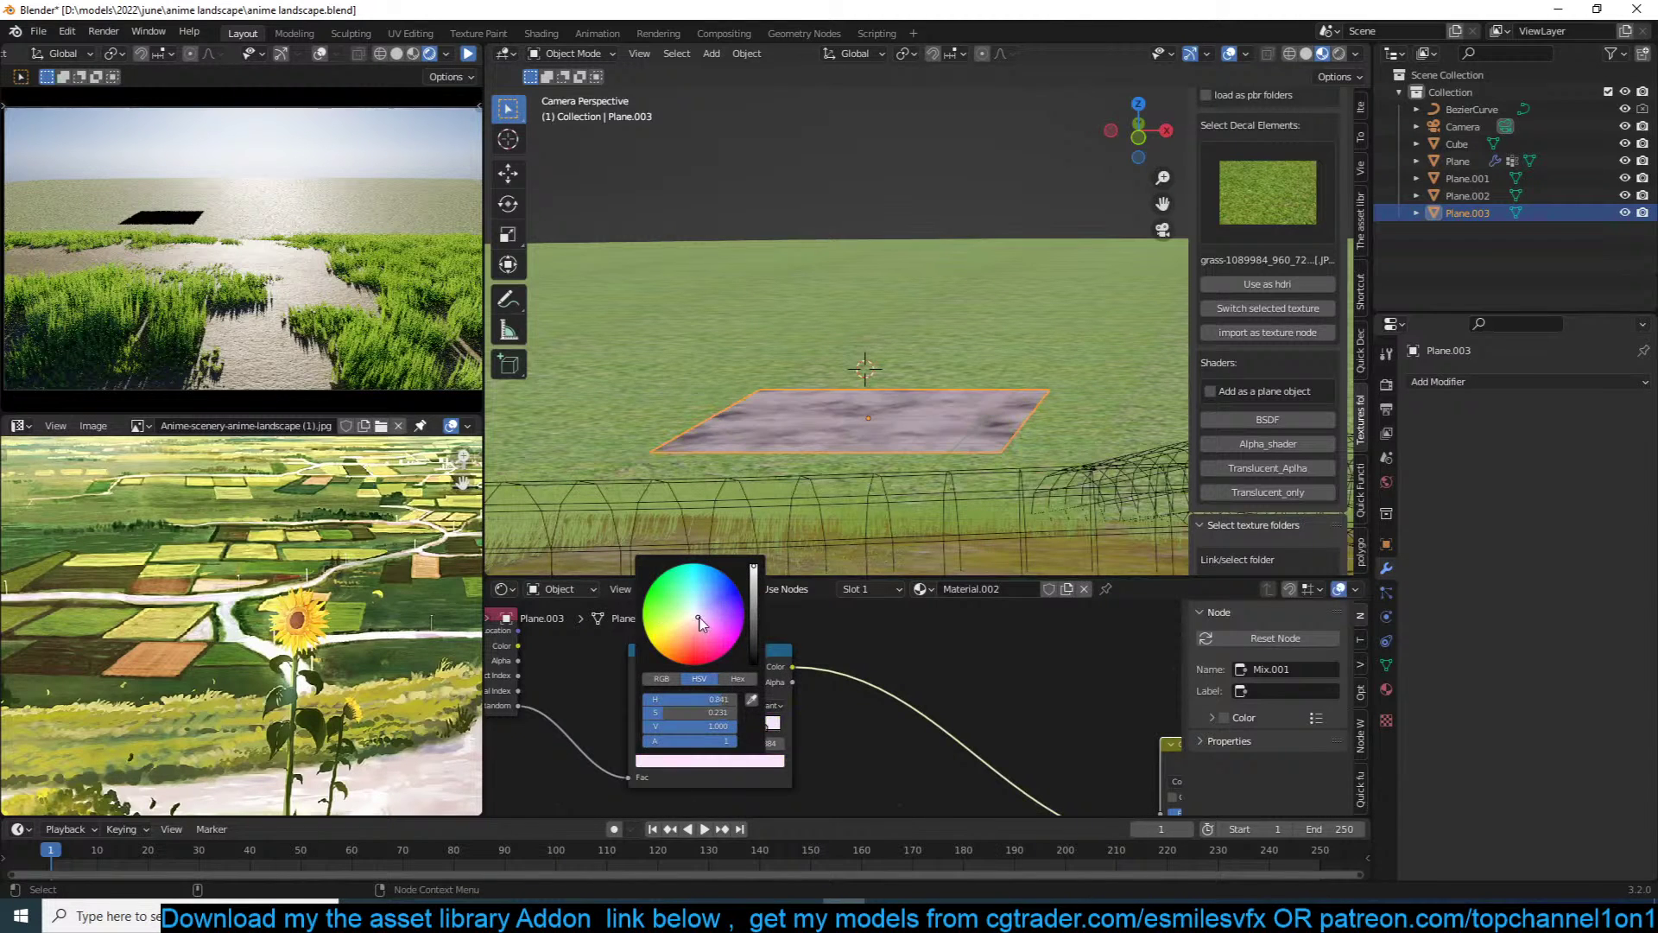
Step: Darken the ramp's last stop to black and save the file
scroll(847, 700, down, 4)
middle_drag(1039, 693, 979, 659)
scroll(864, 669, up, 1)
mouse_move(1081, 755)
mouse_down()
mouse_move(1047, 756)
mouse_move(1097, 756)
mouse_up()
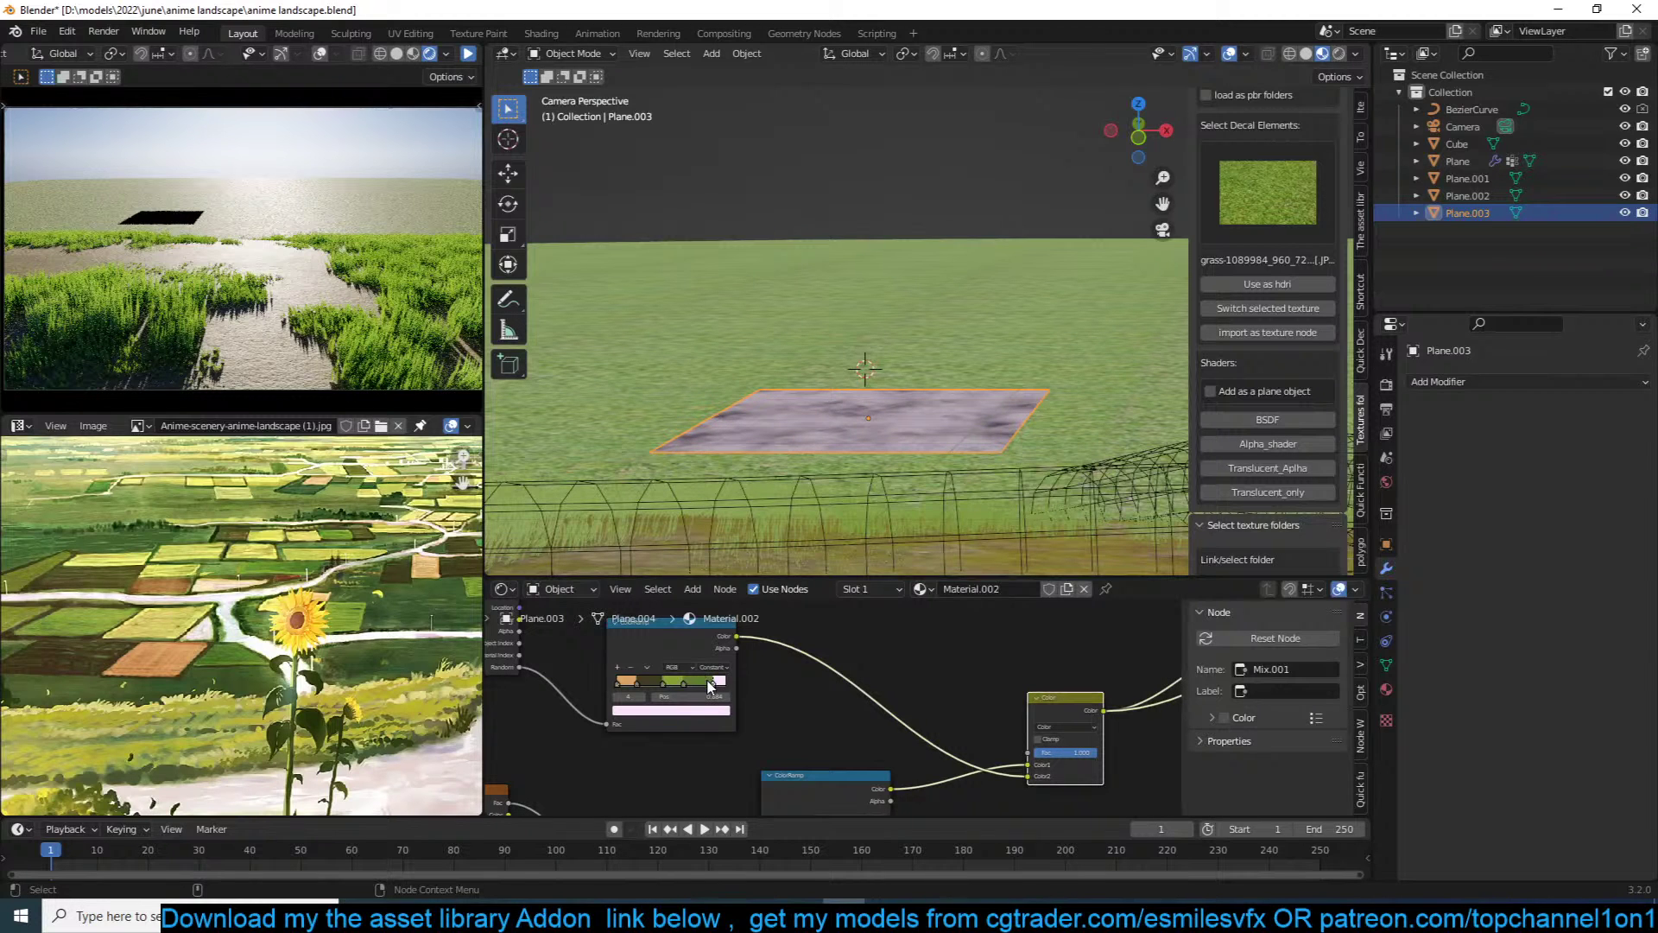
click(671, 710)
drag(706, 580, 706, 641)
middle_drag(1001, 717, 829, 705)
key(ctrl+s)
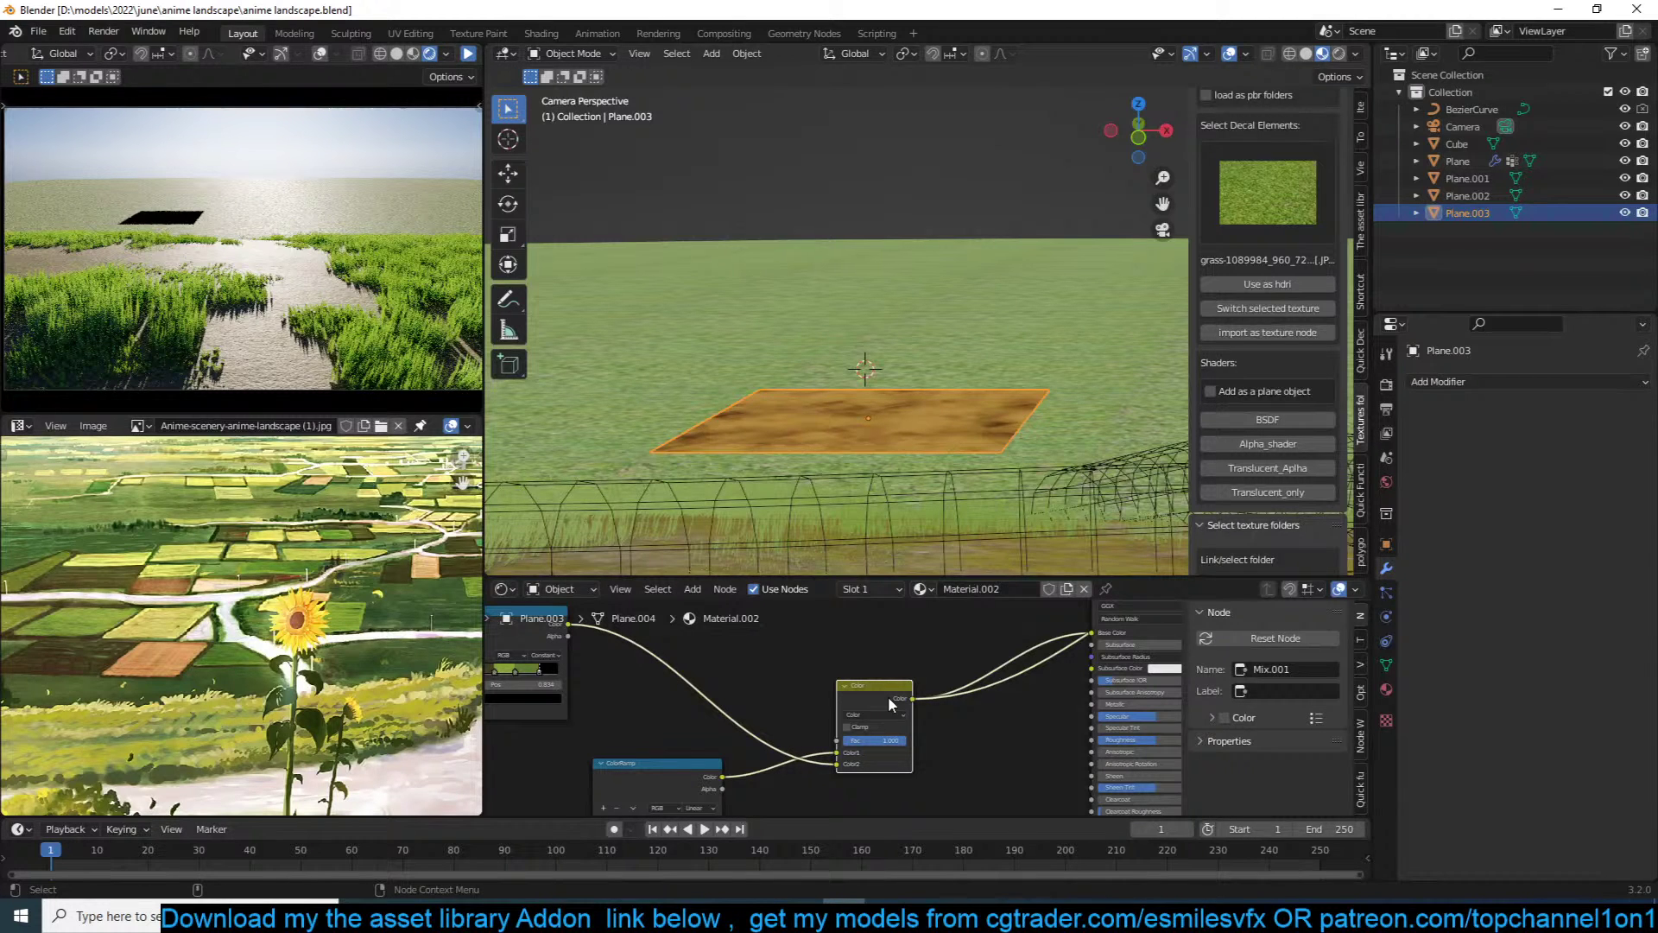
Step: Reposition the Principled BSDF node and route its output to the Material Output's Surface
key(ctrl+s)
middle_drag(943, 665, 777, 727)
drag(1014, 648, 969, 655)
ctrl+shift+click(961, 656)
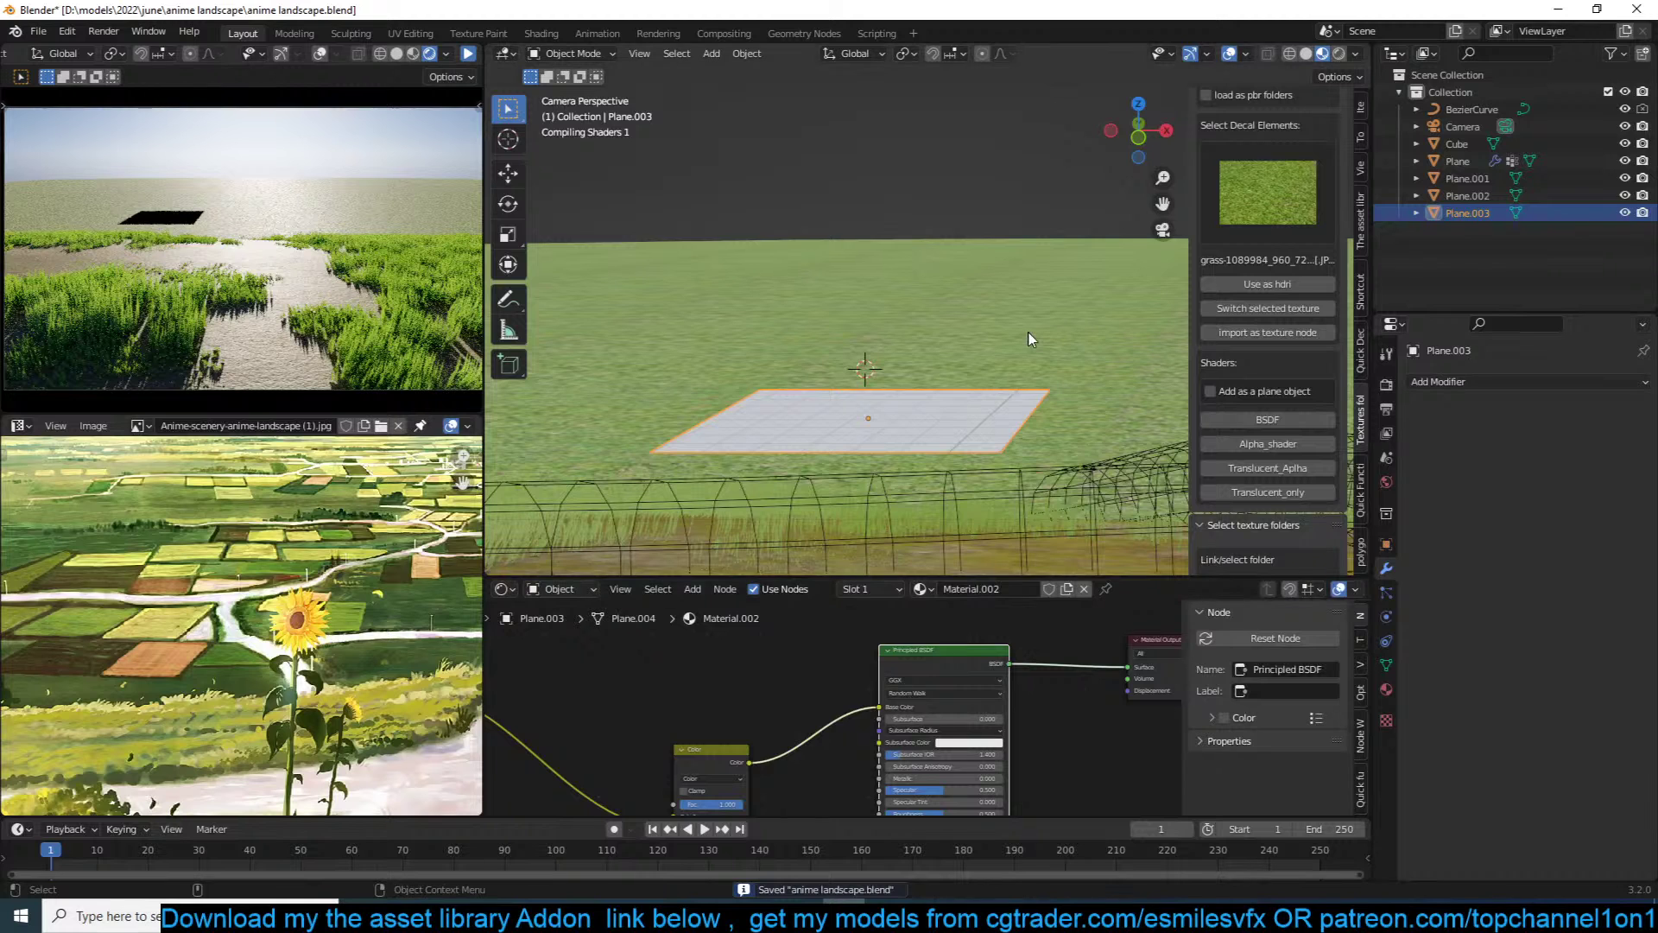
Step: Duplicate the field plane in top view and place the copy beside the original in the negative X direction
scroll(965, 376, down, 1)
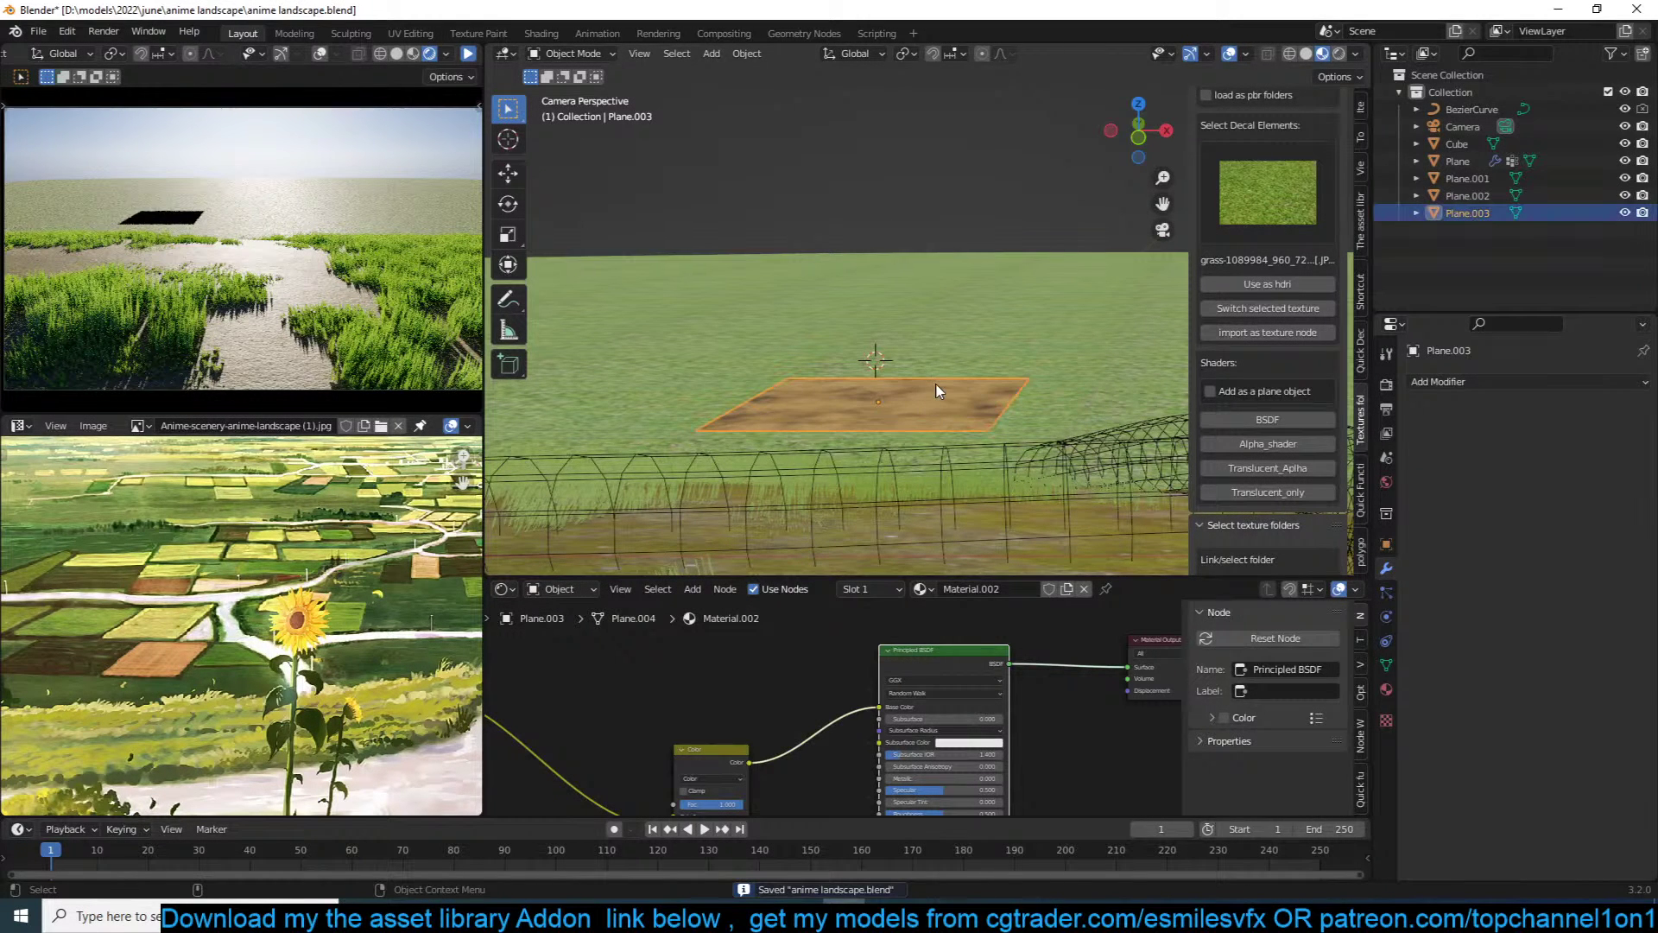
key(KP_7)
scroll(936, 385, down, 4)
scroll(1016, 350, up, 5)
shift+middle_drag(937, 385, 997, 367)
key(shift+d)
click(874, 356)
Step: Stretch the duplicate plane along X, move it along X beside the original, and check both from the camera
key(s)
key(x)
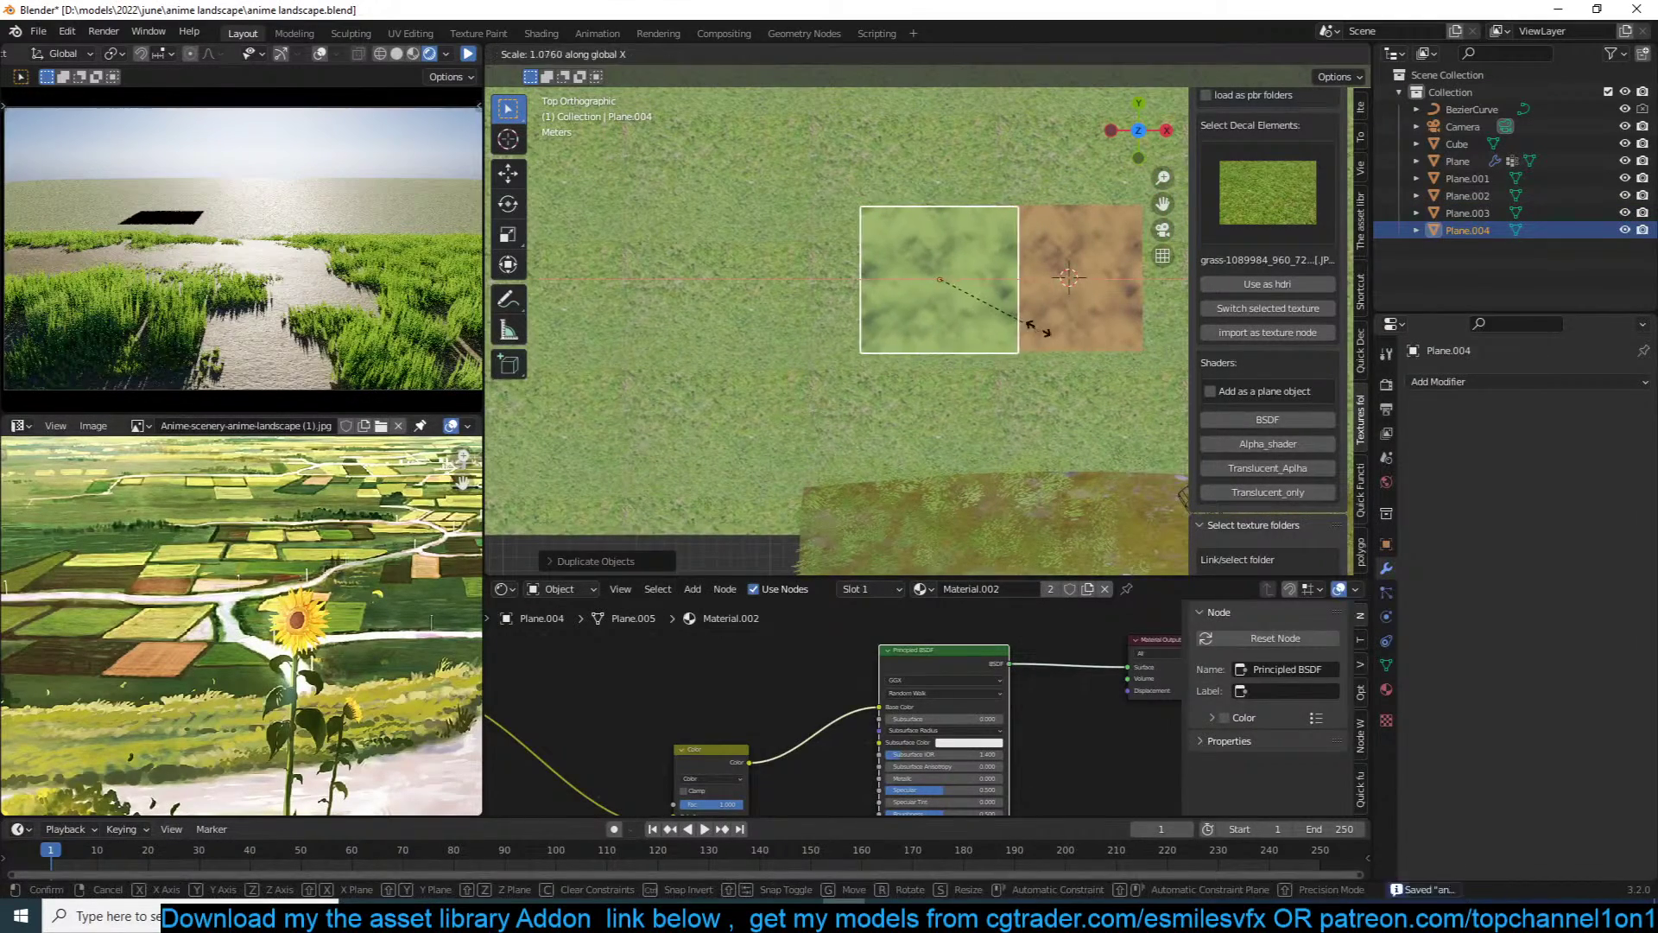
click(1078, 324)
key(g)
key(x)
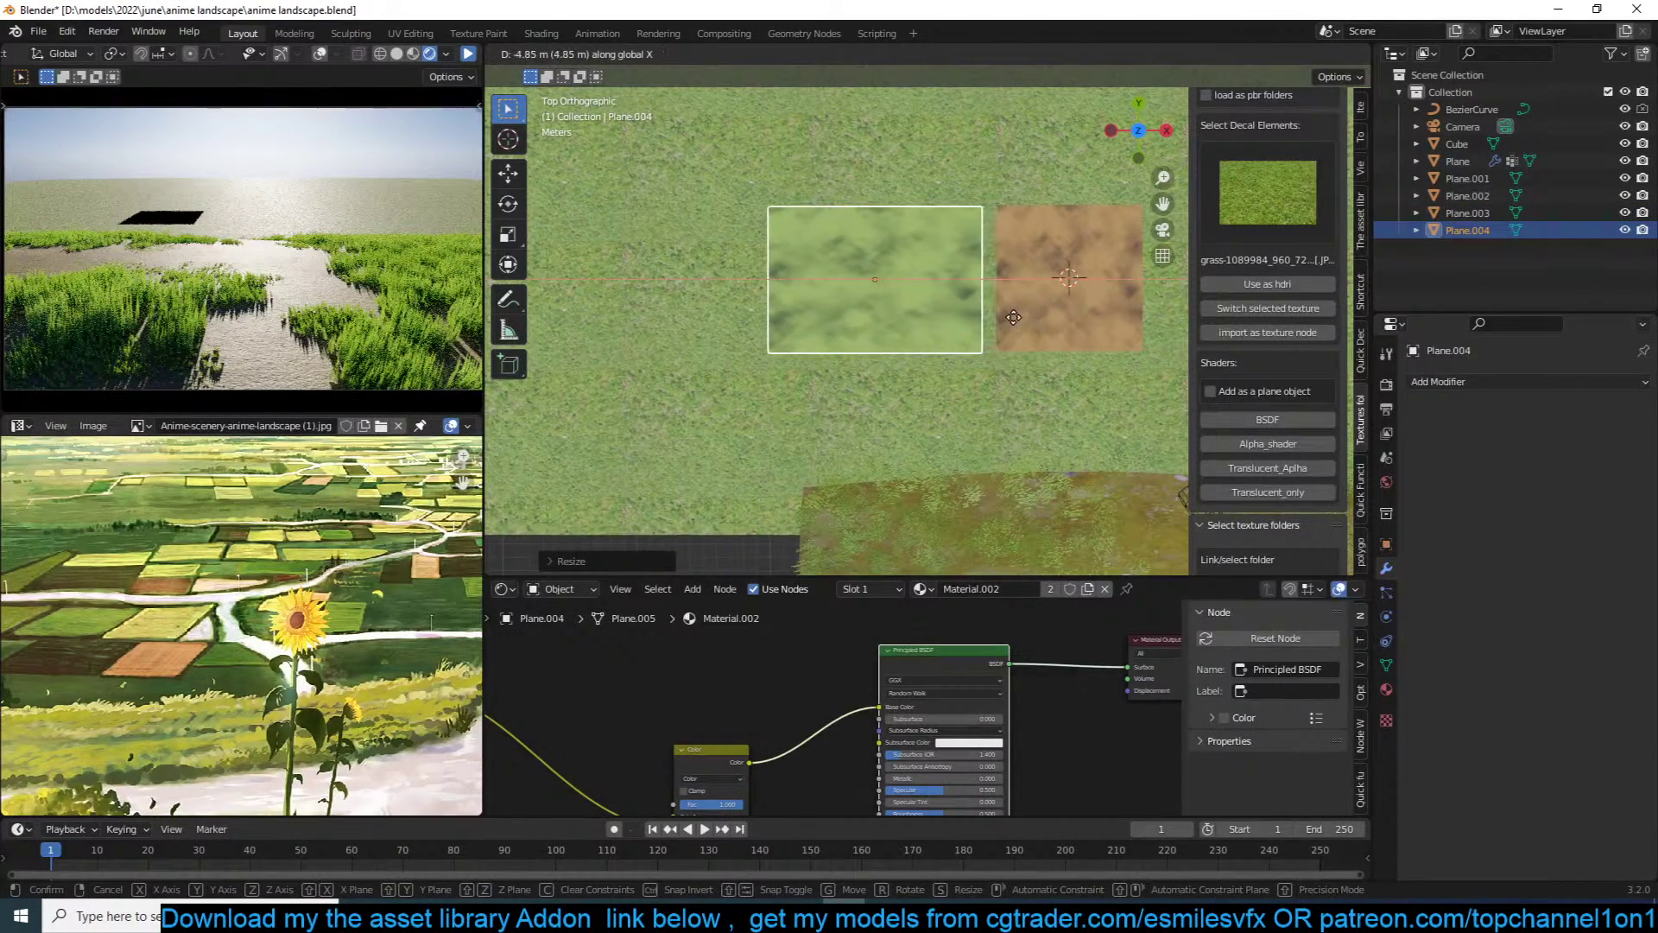
click(1025, 326)
key(alt+a)
middle_drag(997, 313, 934, 235)
key(KP_0)
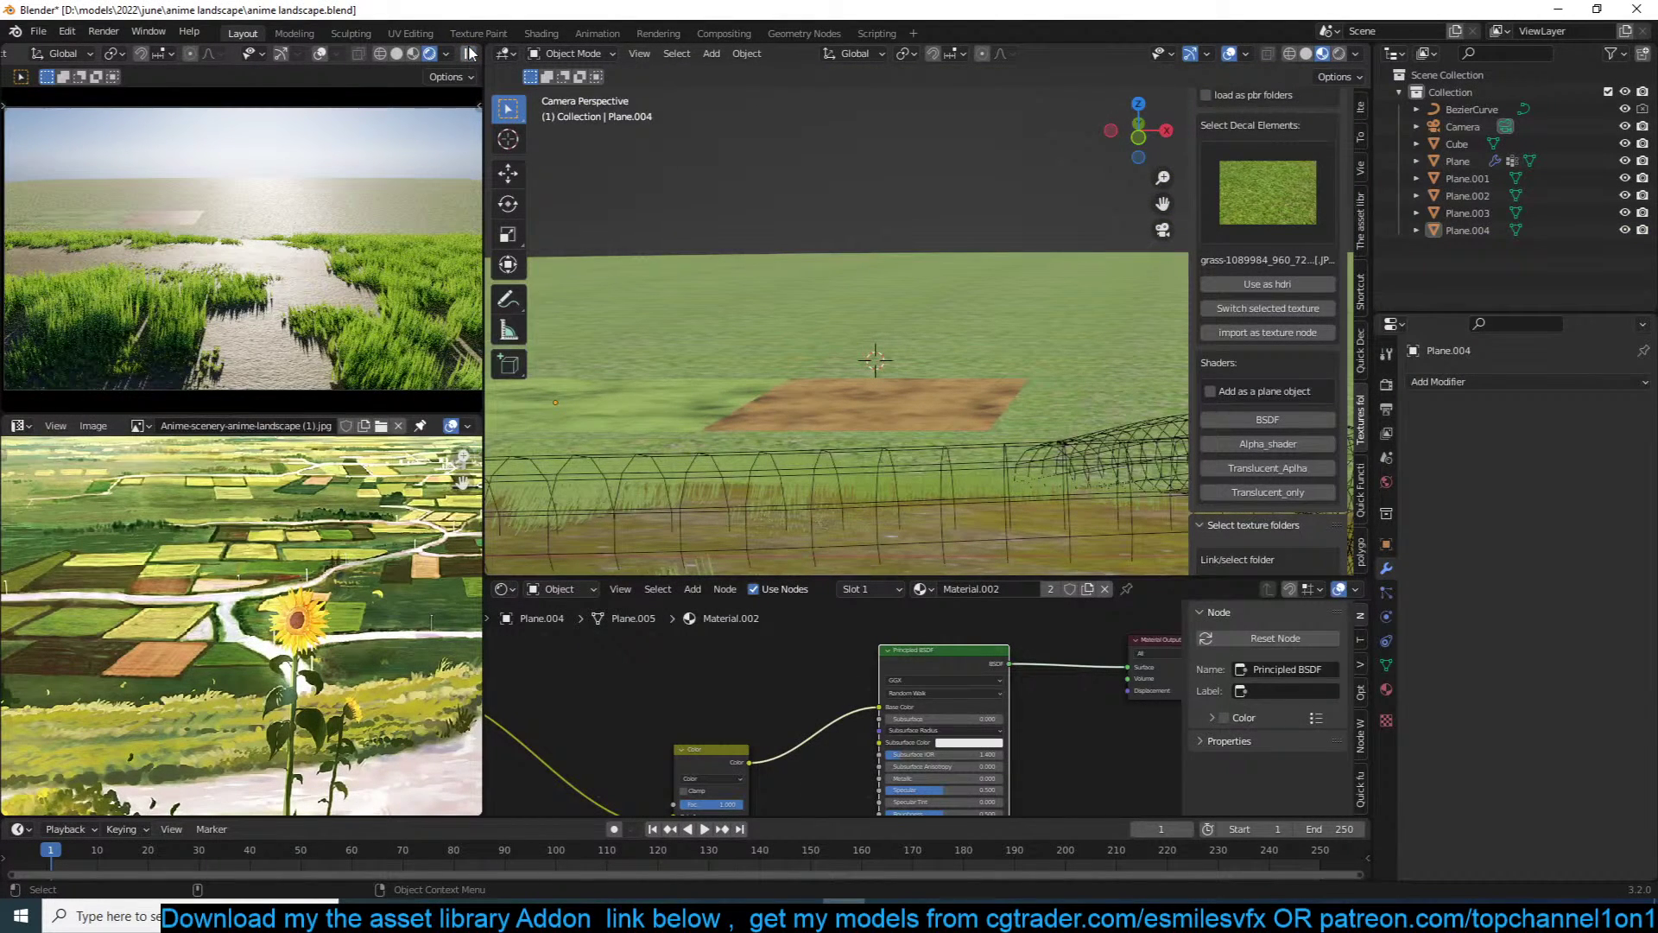
Step: Delete the duplicated plane and reselect the original brown field plane
click(986, 397)
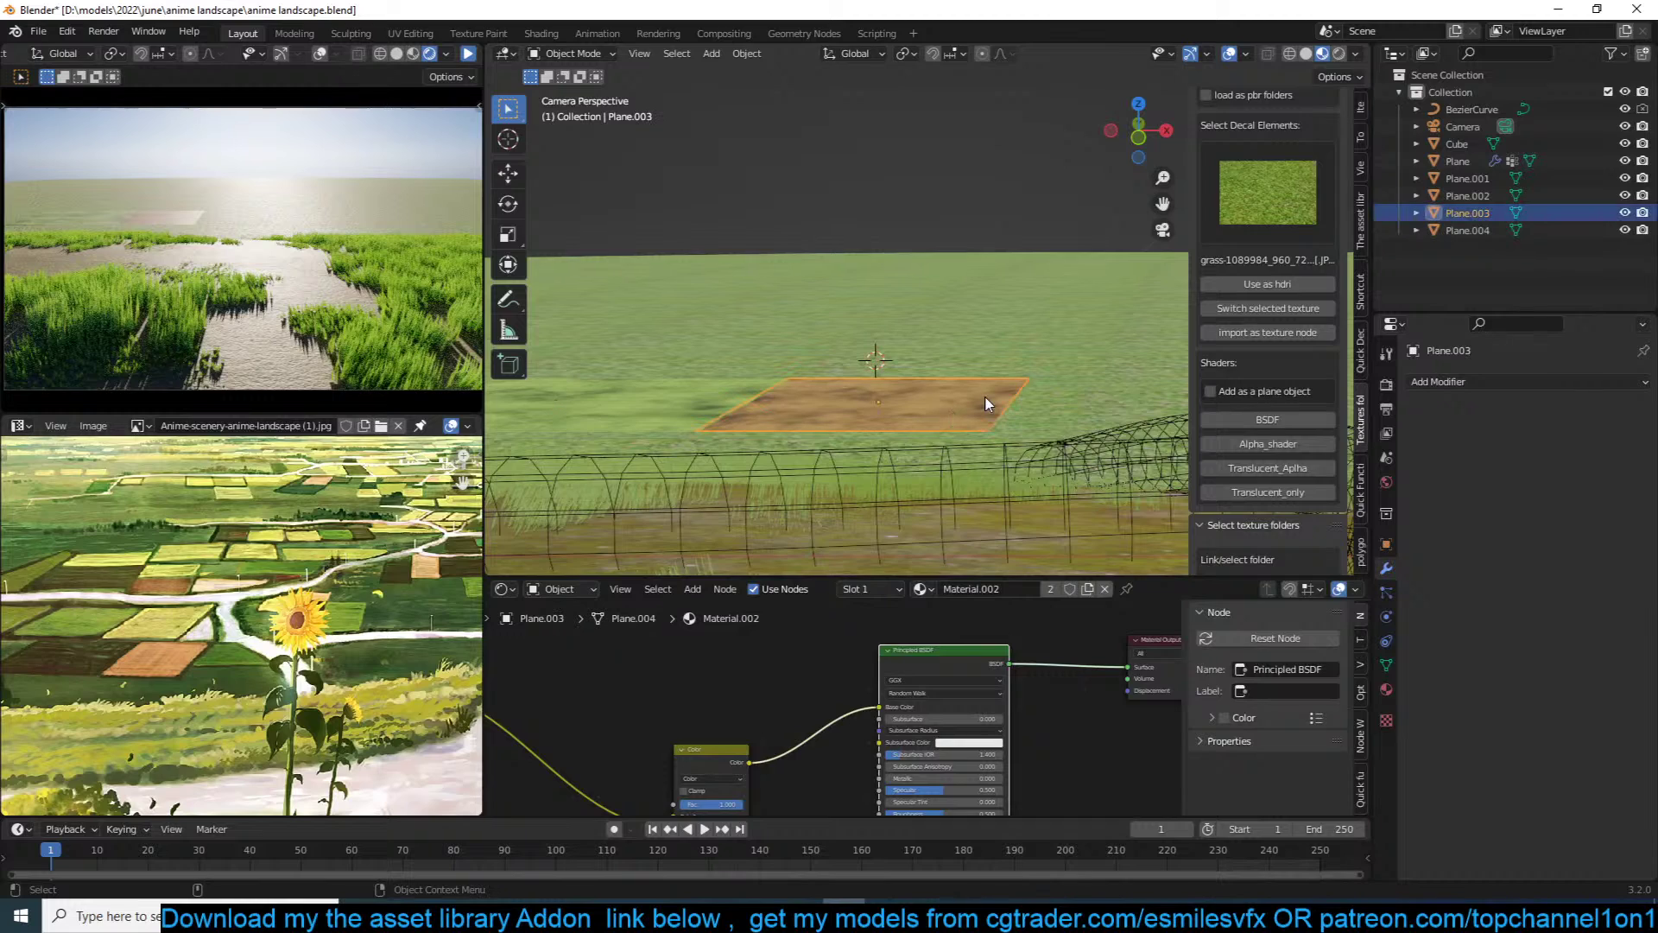
click(728, 397)
key(Delete)
click(774, 402)
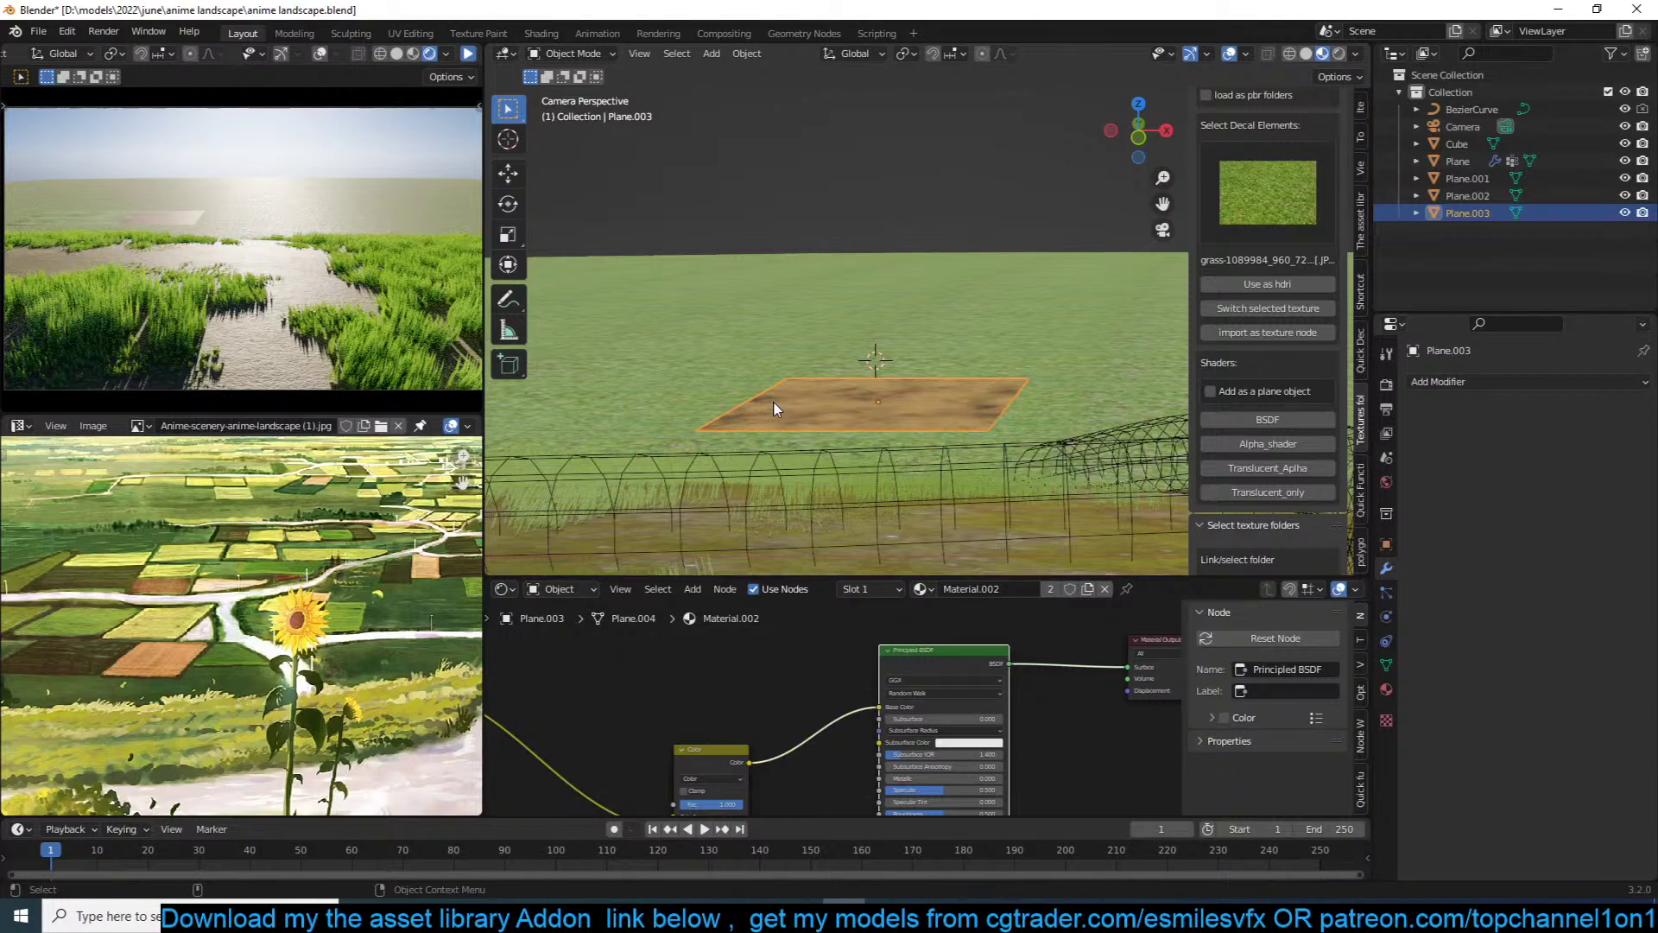
Step: Edit the field plane's mesh from the top view and add a cube at its positive-X edge
key(KP_7)
key(Tab)
key(KP_Decimal)
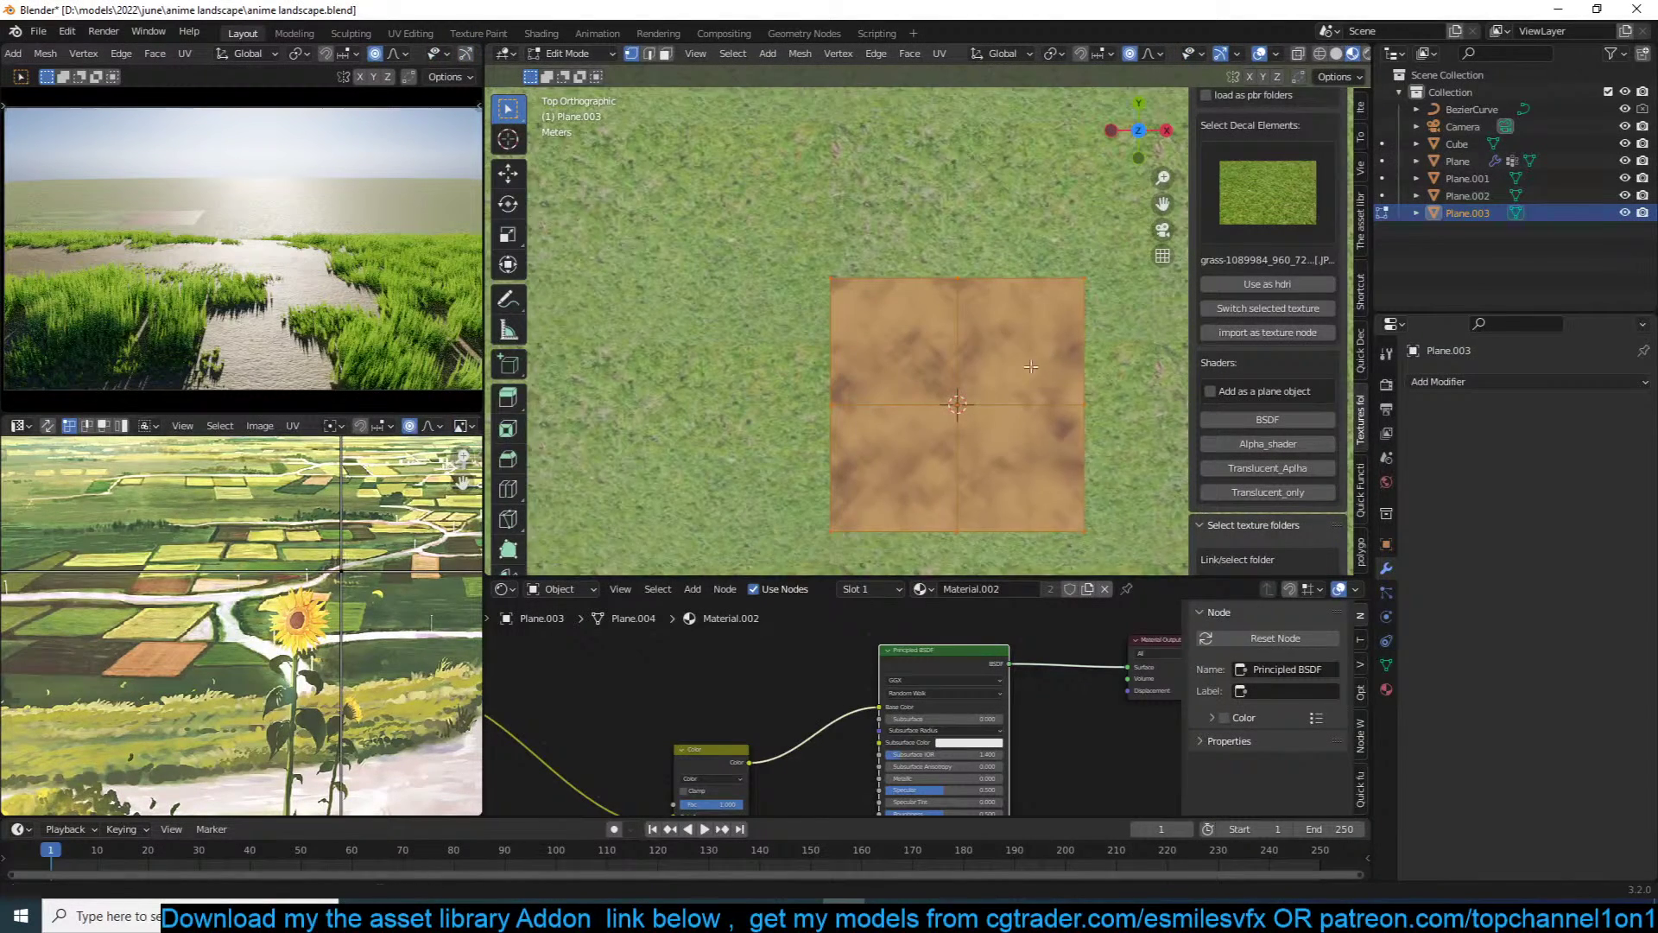
key(shift+a)
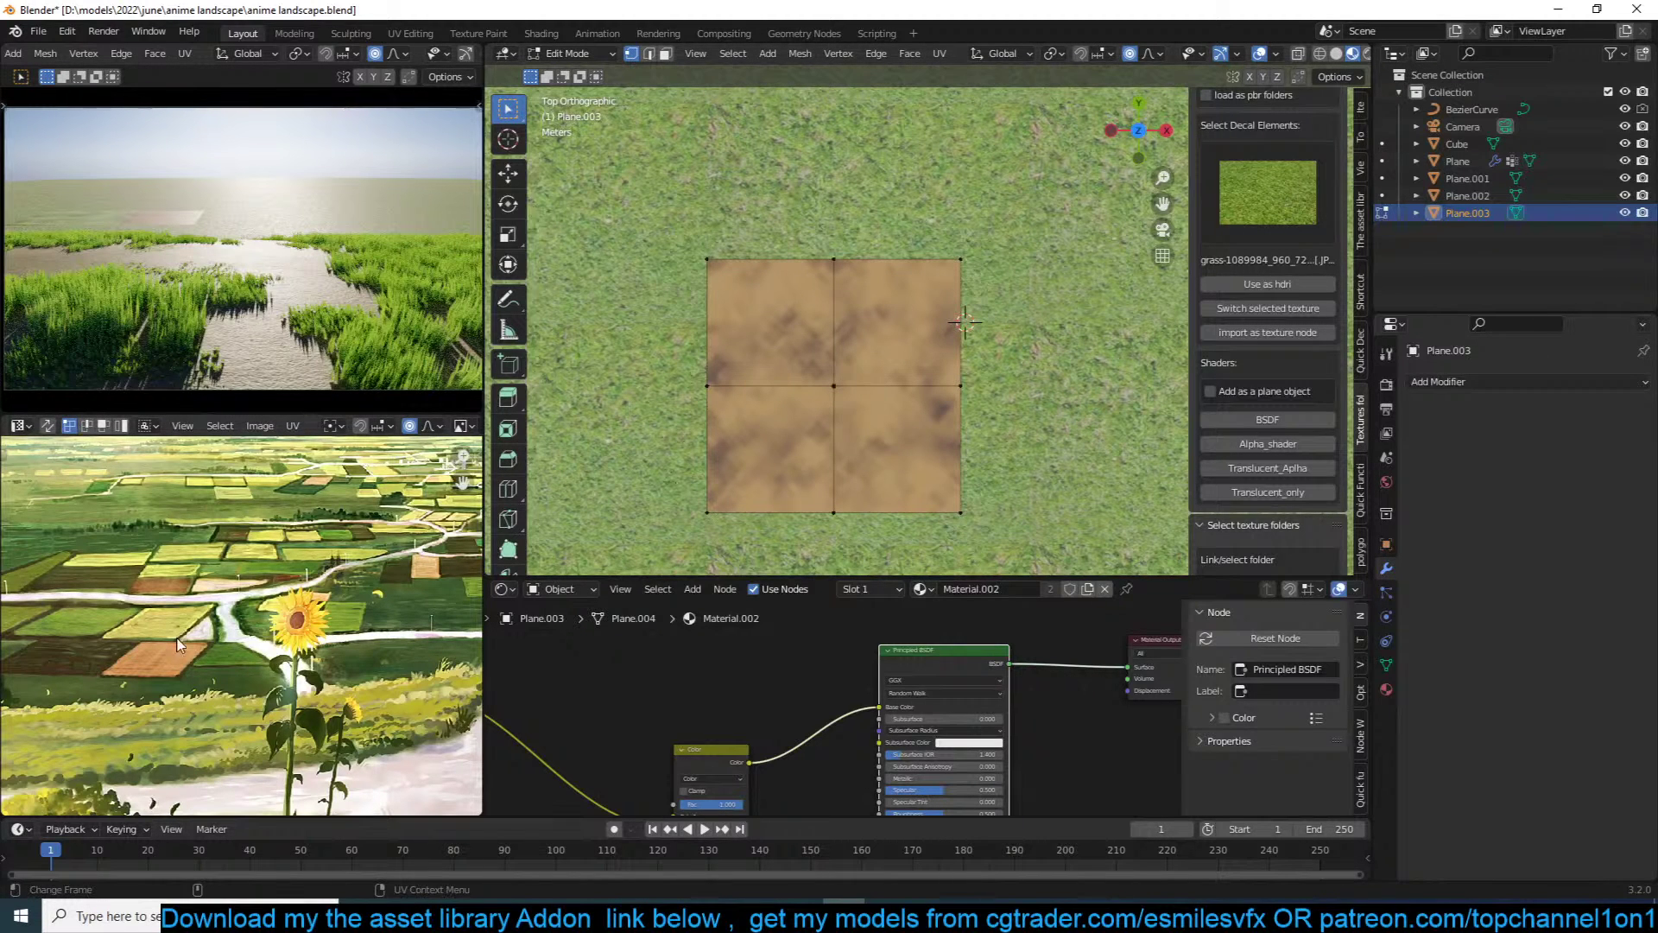
key(shift+a)
click(868, 423)
key(Tab)
key(Tab)
key(s)
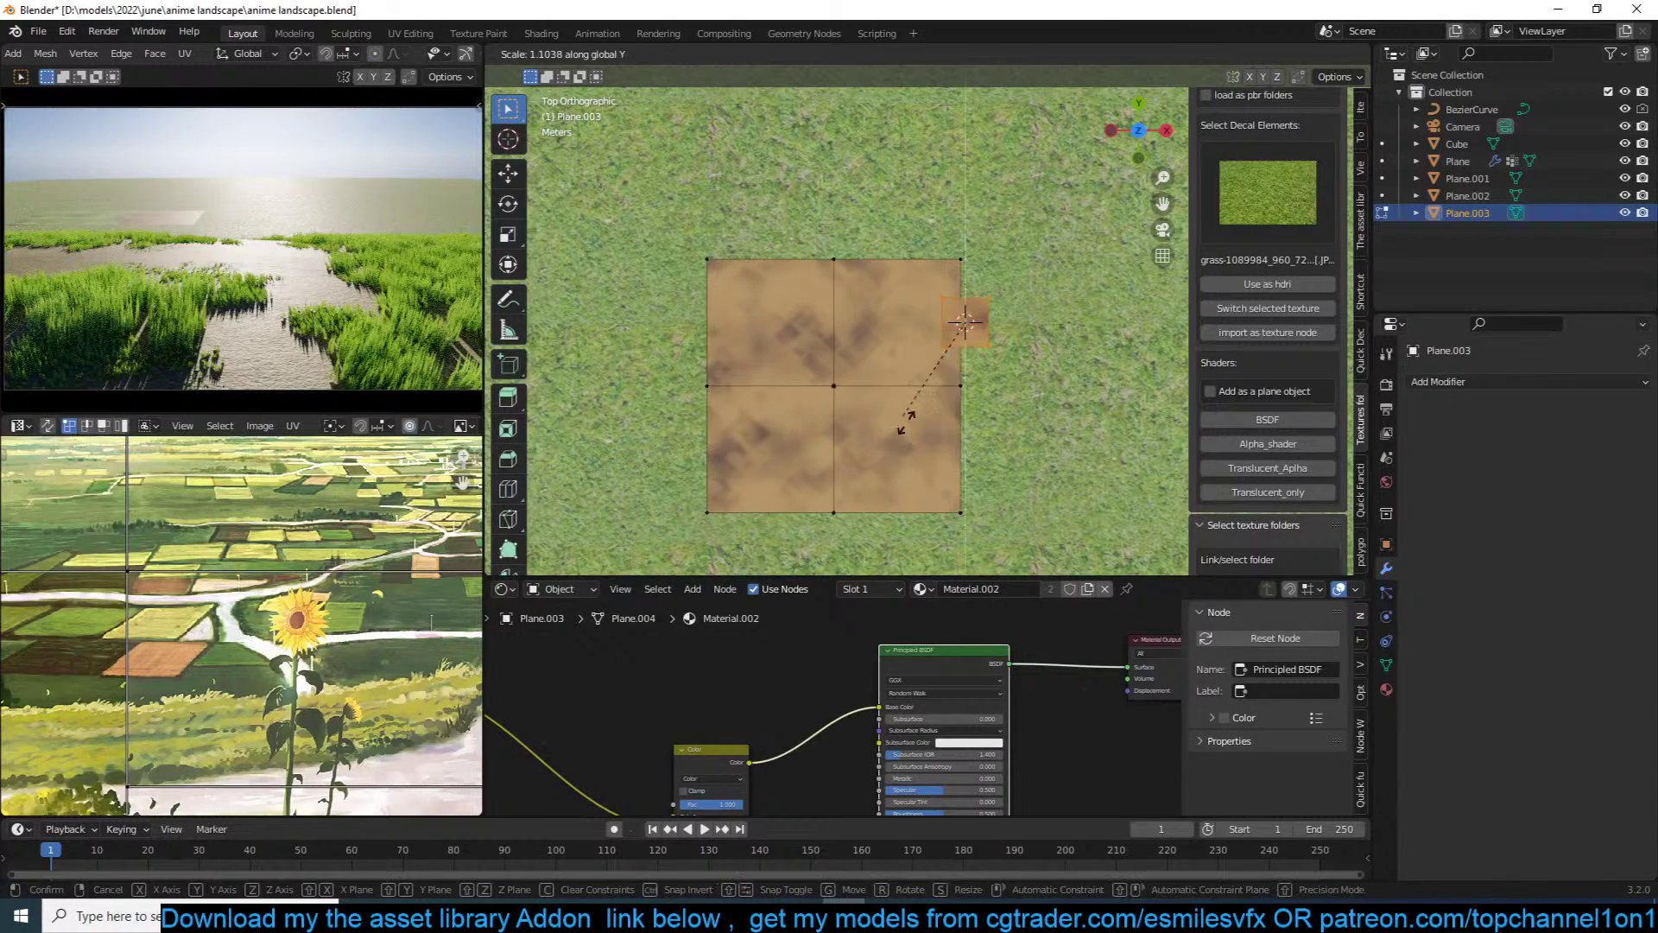
key(y)
key(Escape)
Step: Resize the new cube uniformly at the field plane's edge
scroll(1053, 348, down, 3)
key(Tab)
middle_drag(1054, 348, 974, 157)
scroll(975, 174, up, 5)
key(s)
click(1081, 205)
key(KP_7)
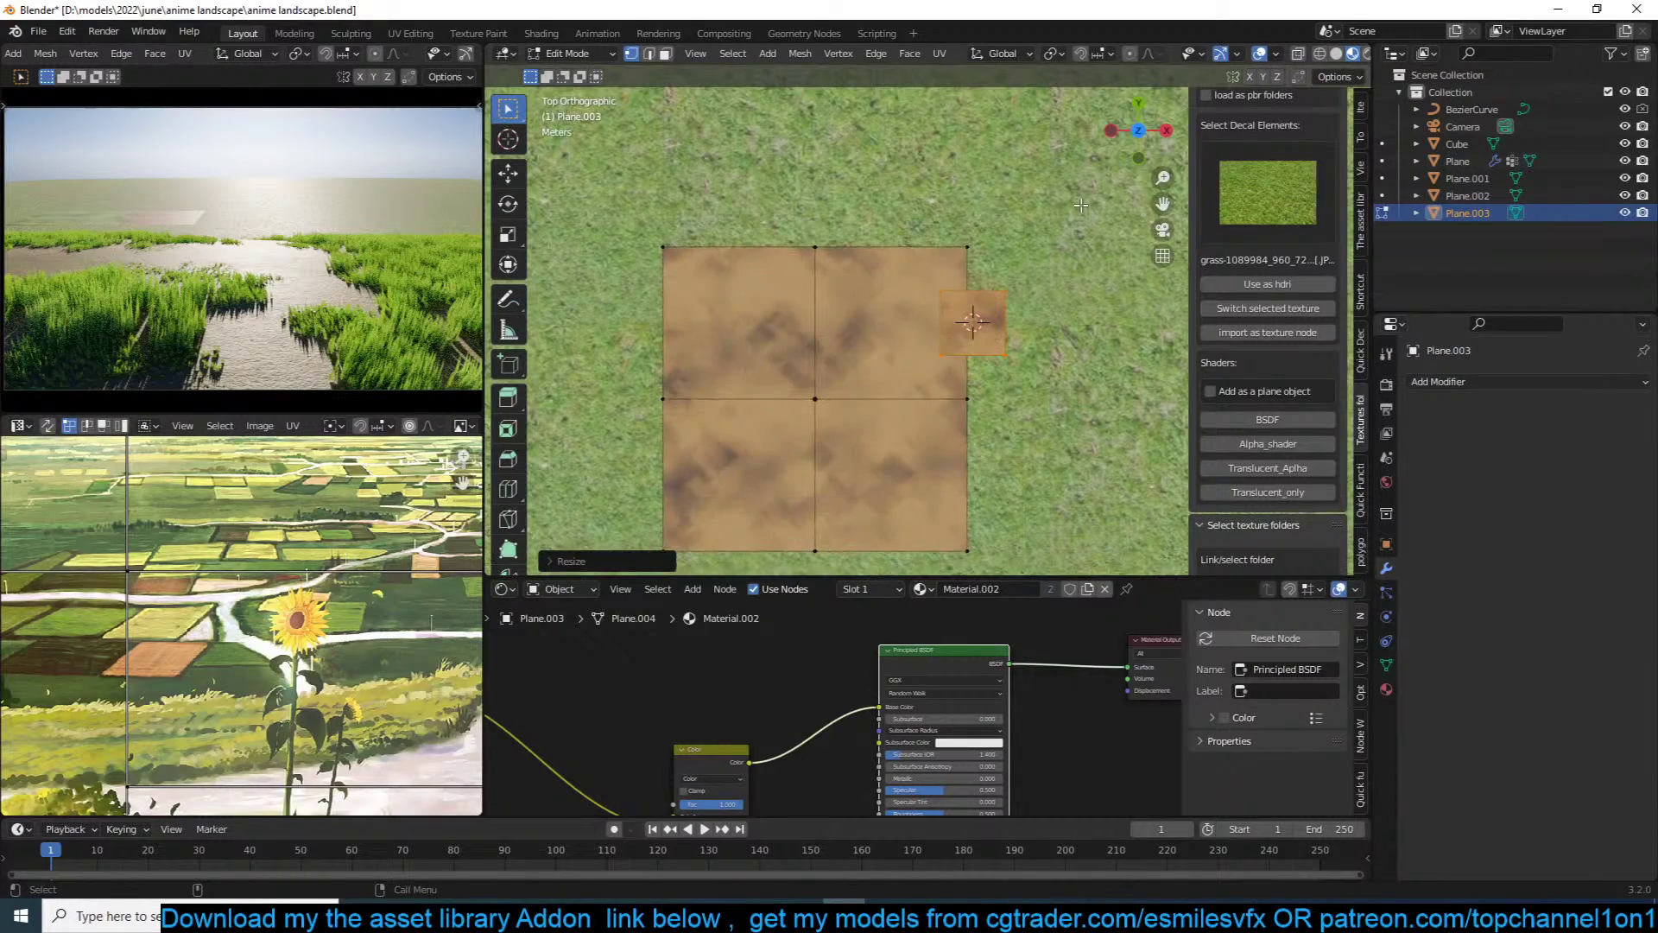
Step: Stretch the cube along Y and move it in negative Y along the field's edge
key(s)
key(y)
click(1218, 671)
key(g)
key(y)
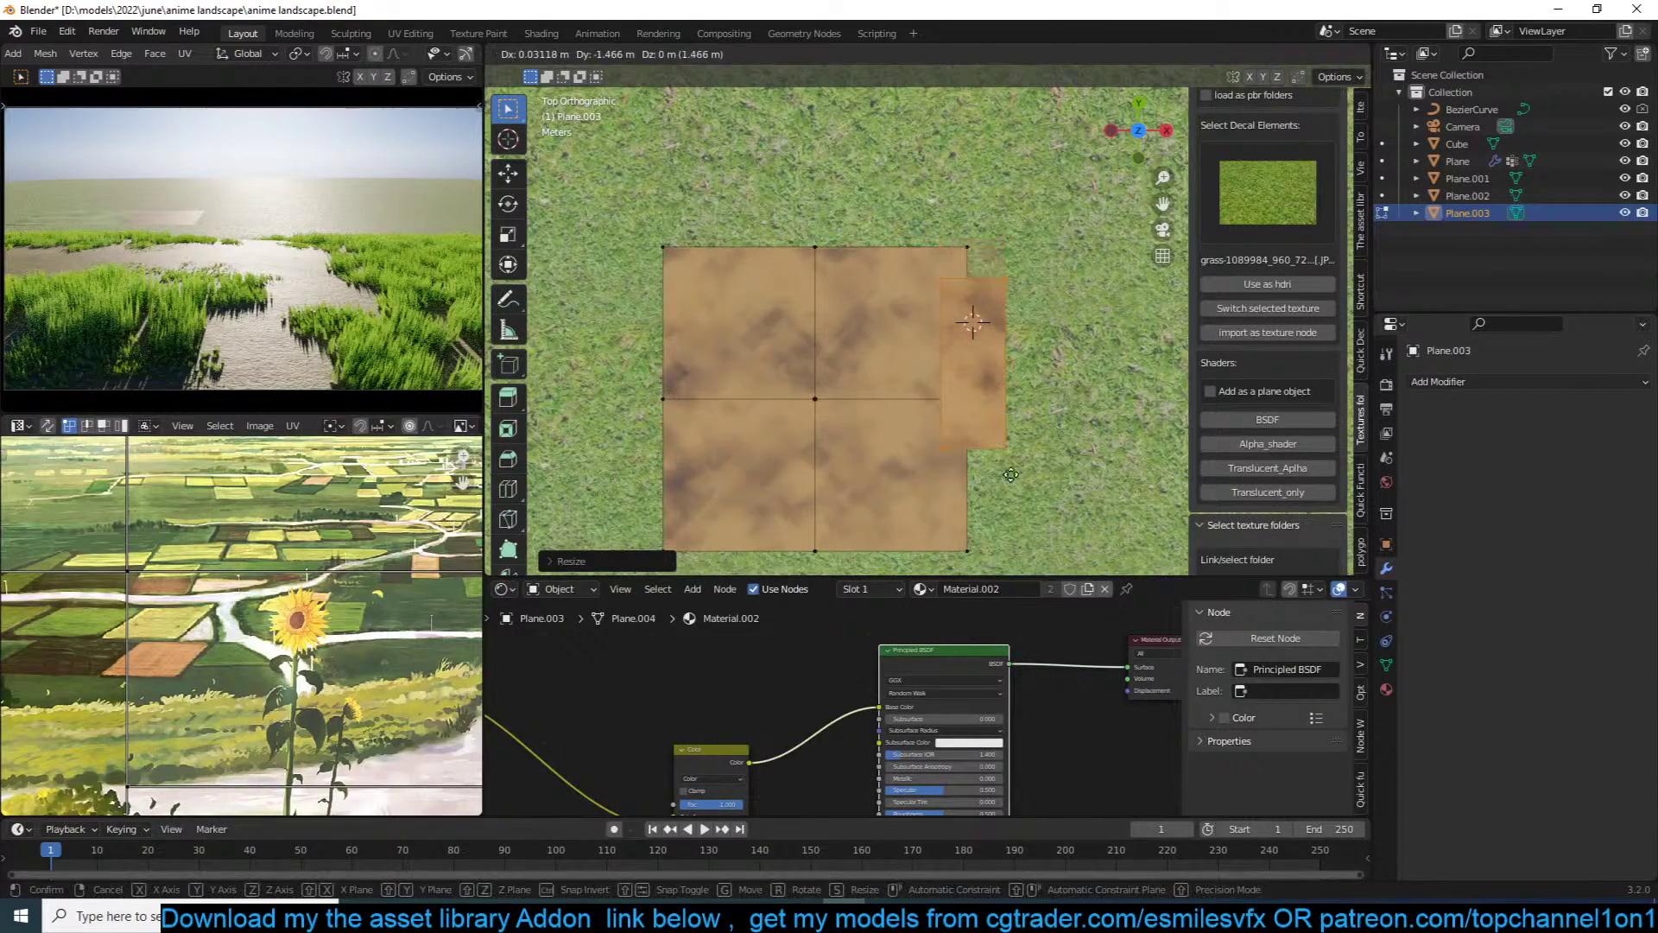
click(1025, 488)
Step: Narrow the box along X and lengthen it along Y into a thin border strip spanning the field's whole edge
key(s)
click(1044, 506)
key(s)
key(x)
click(1003, 414)
key(s)
key(y)
click(1031, 522)
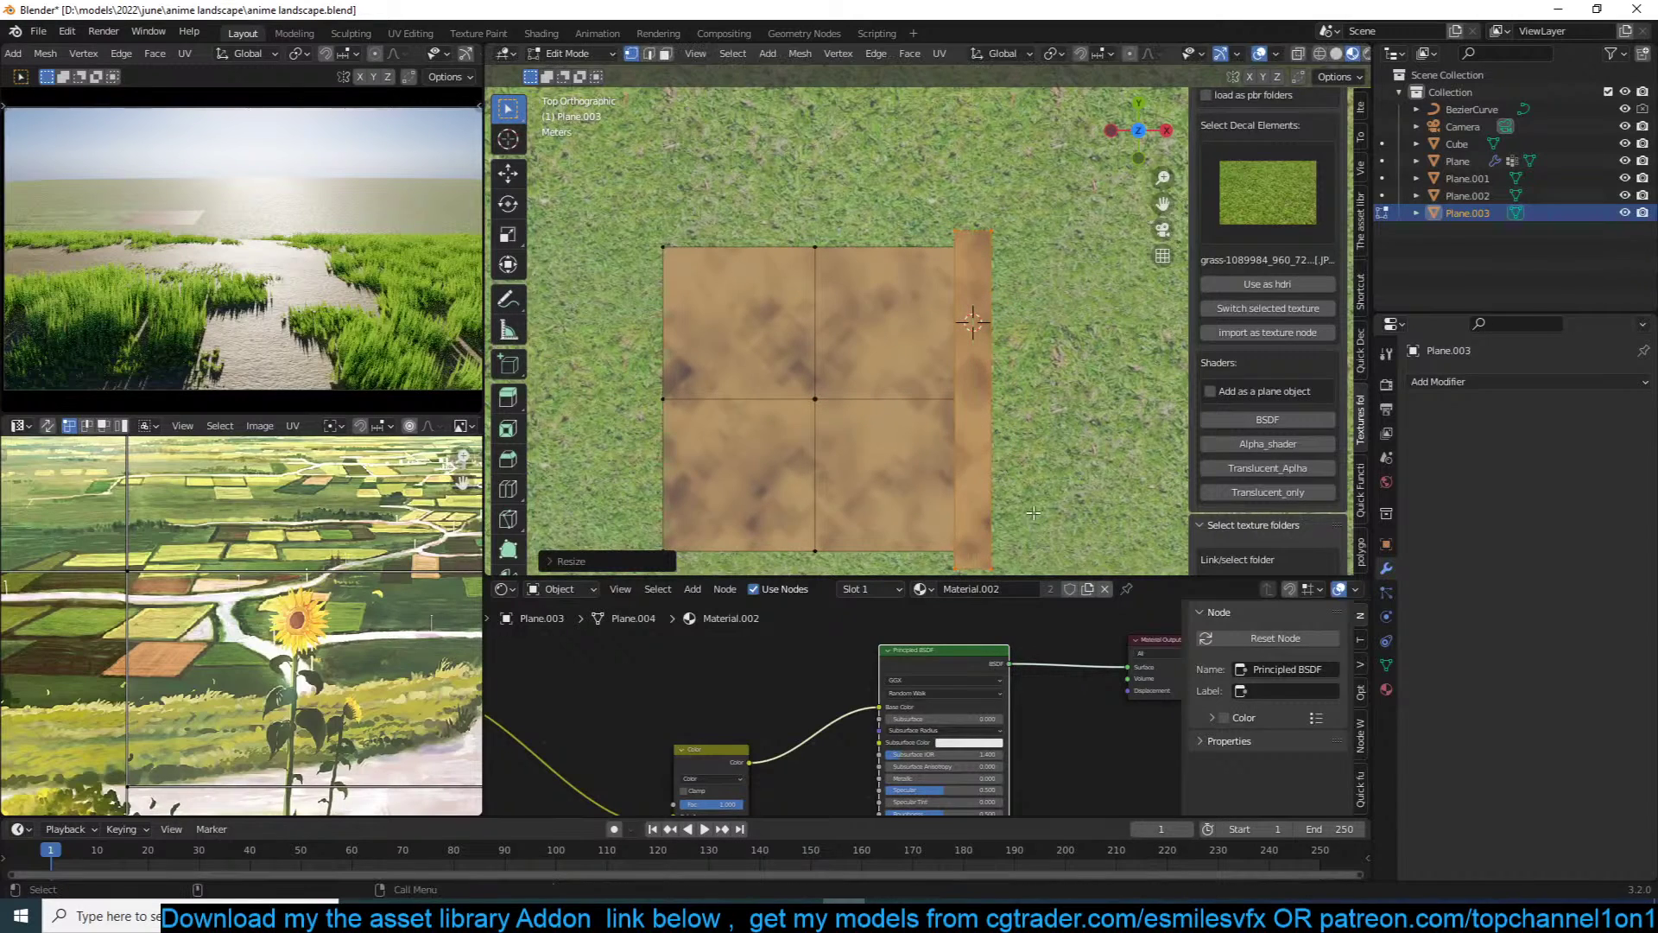
scroll(1034, 471, down, 1)
key(s)
click(1067, 436)
Step: Add several evenly spaced loop cuts along the length of the border strip
middle_drag(1072, 436, 896, 383)
key(ctrl+r)
scroll(896, 383, up, 8)
key(Escape)
Step: Select the whole linked border strip and flatten it along Z
key(ctrl+l)
key(s)
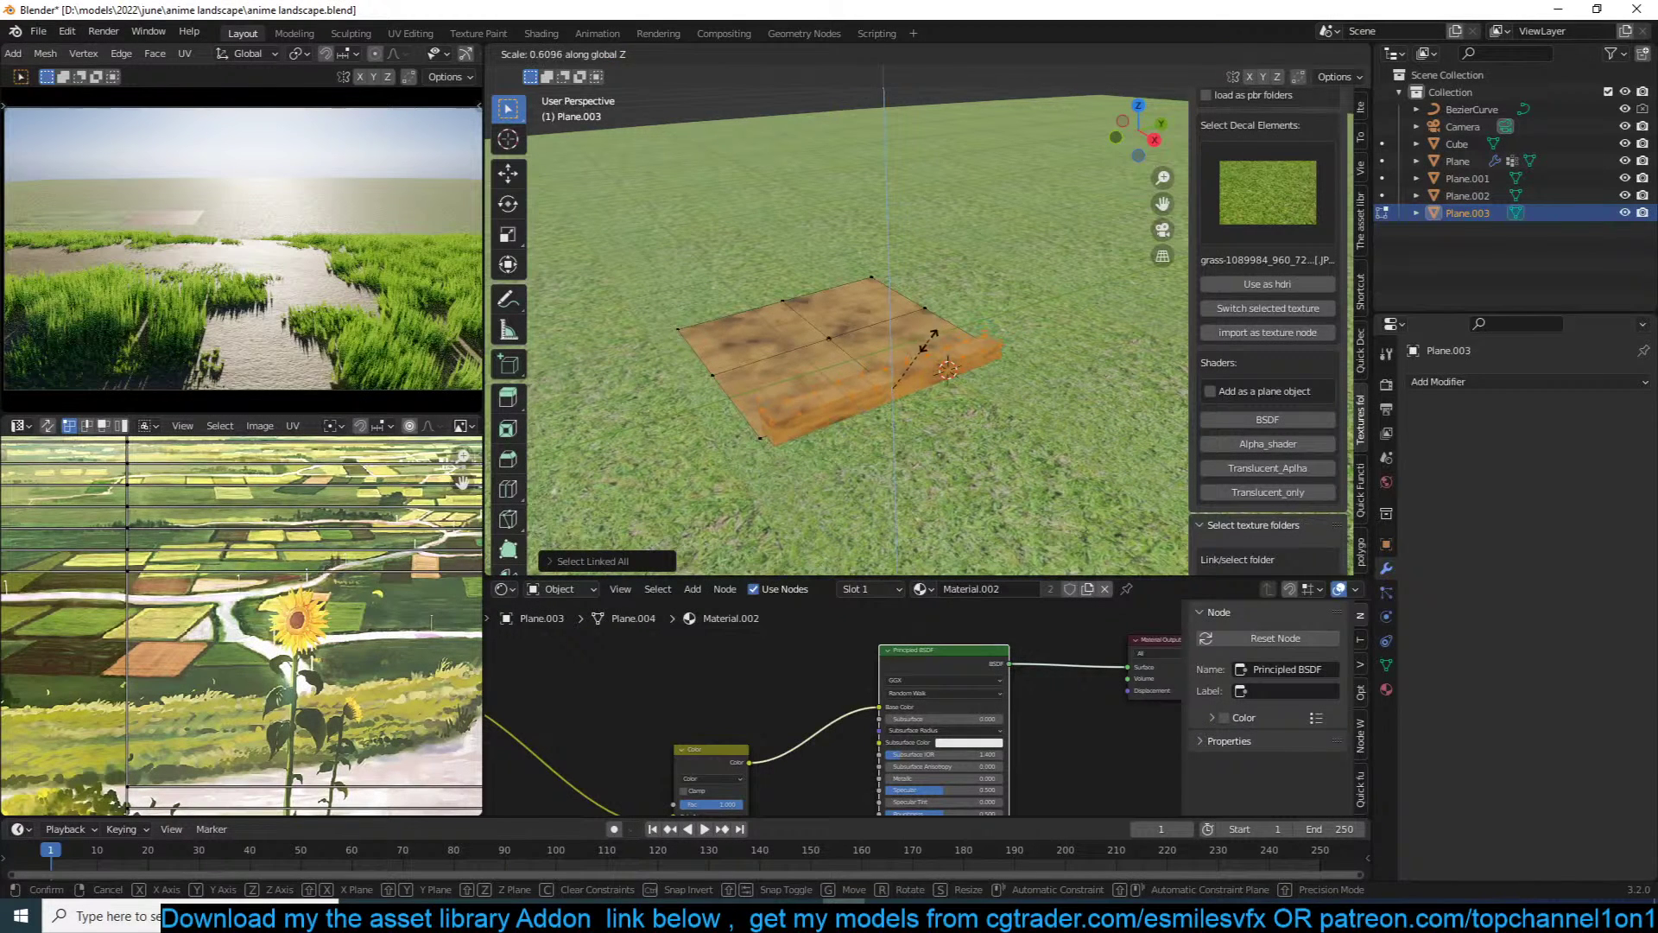
click(927, 365)
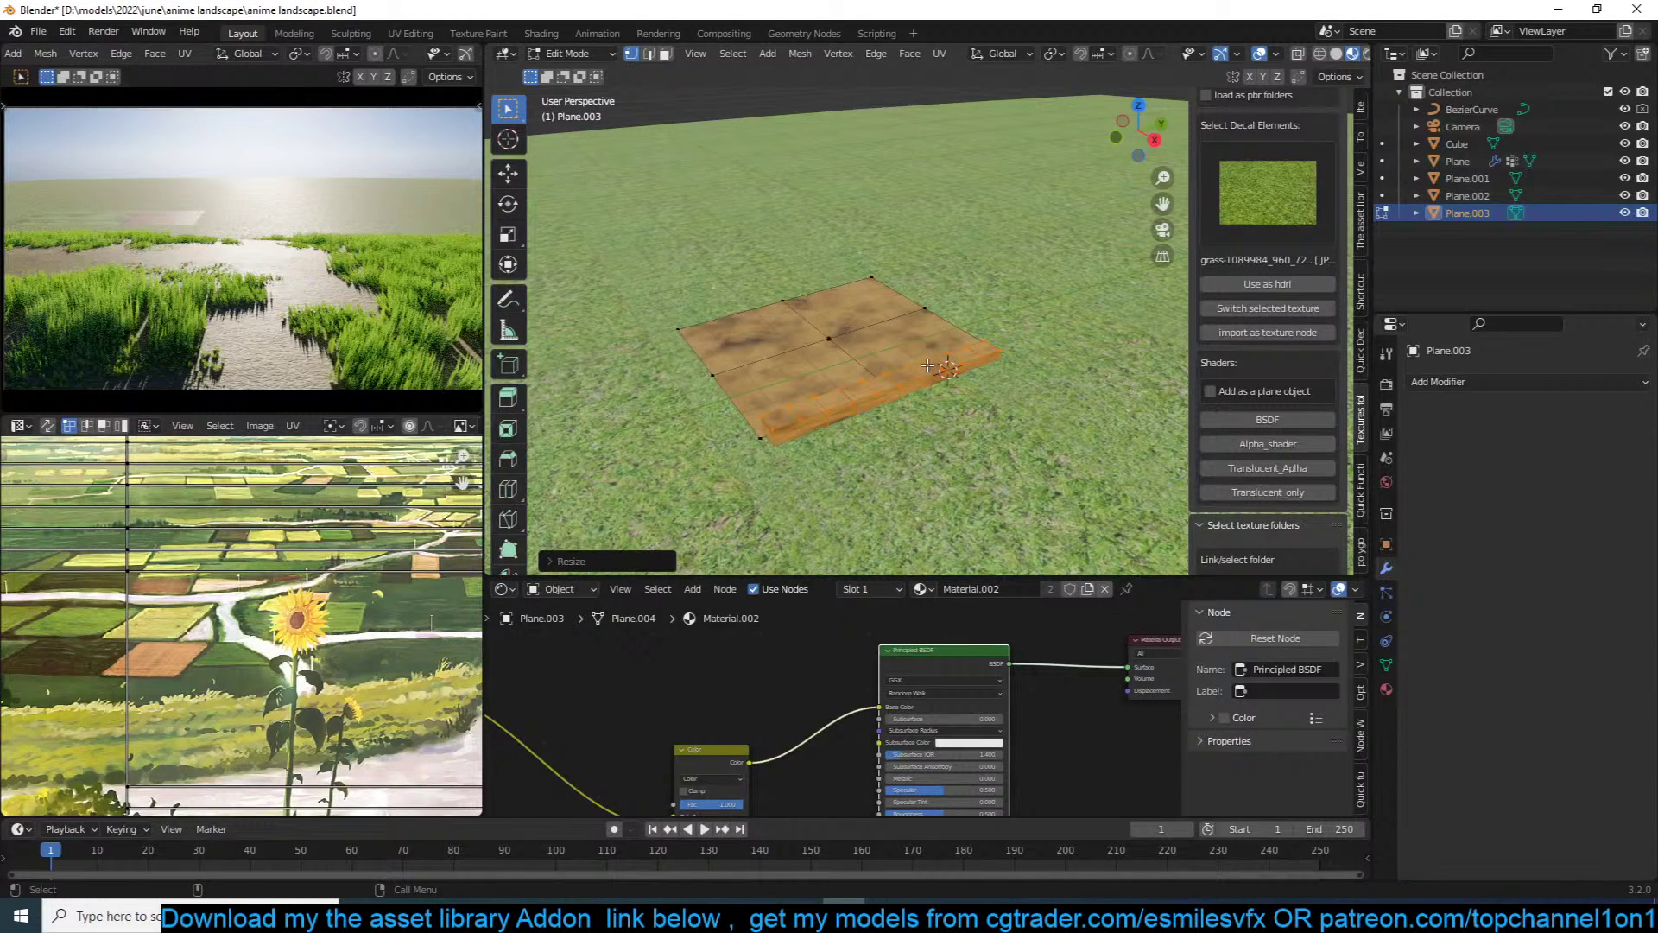
Step: Add a vertex group to the field mesh and assign the selected border strip to it
key(KP_7)
click(1386, 664)
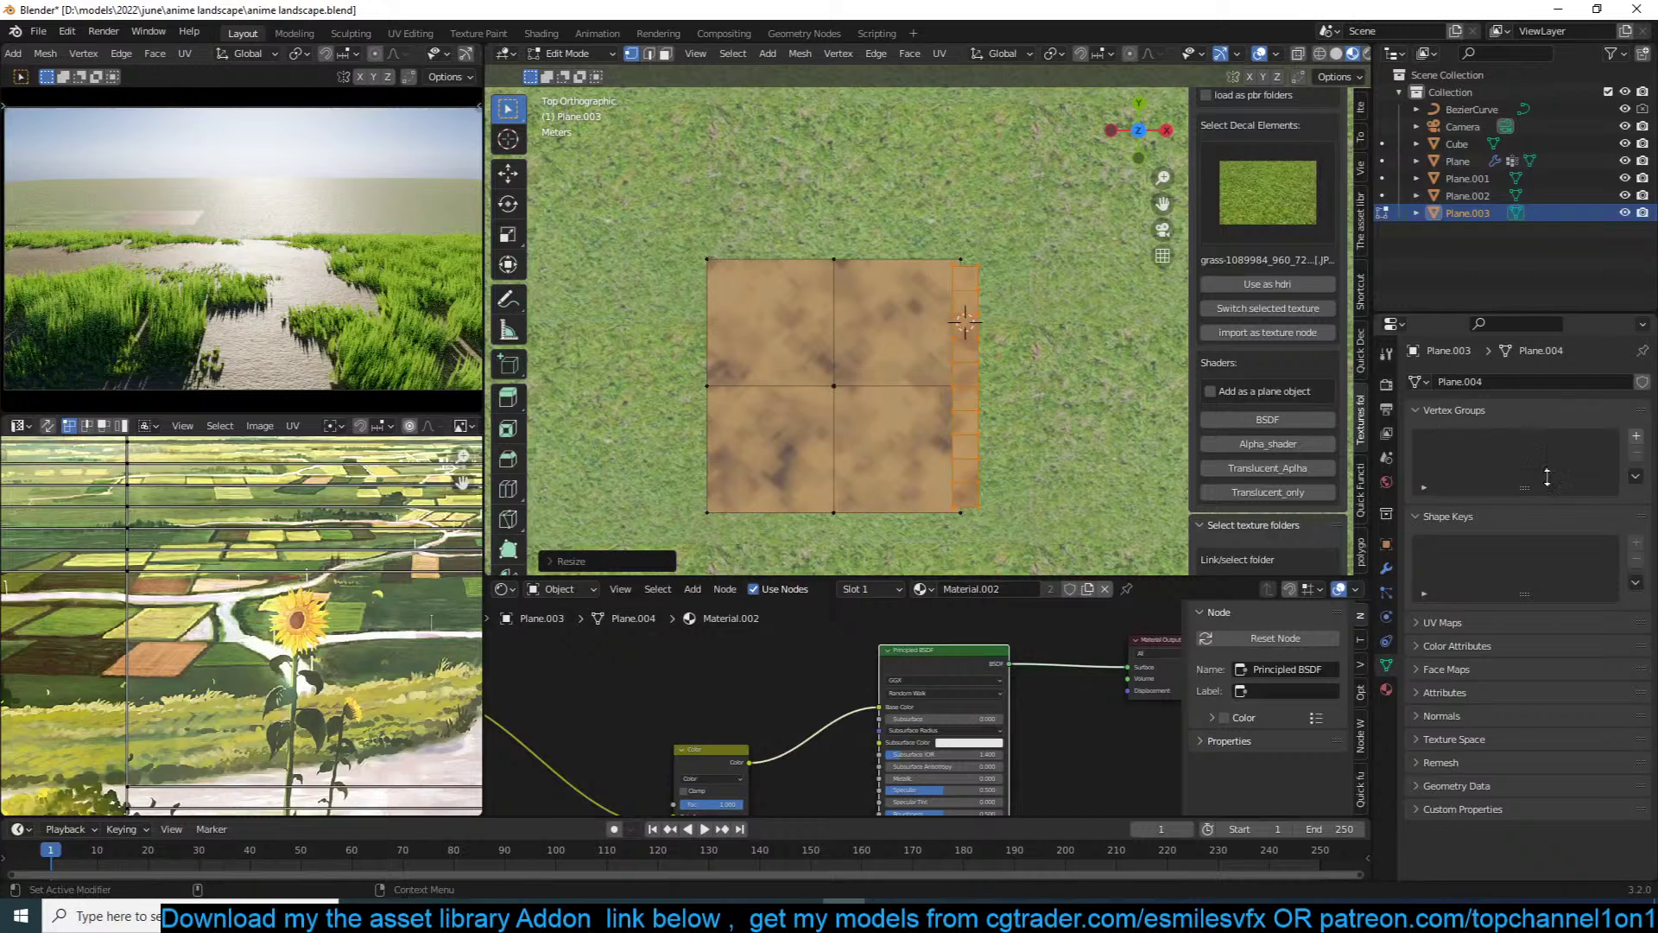
click(1630, 436)
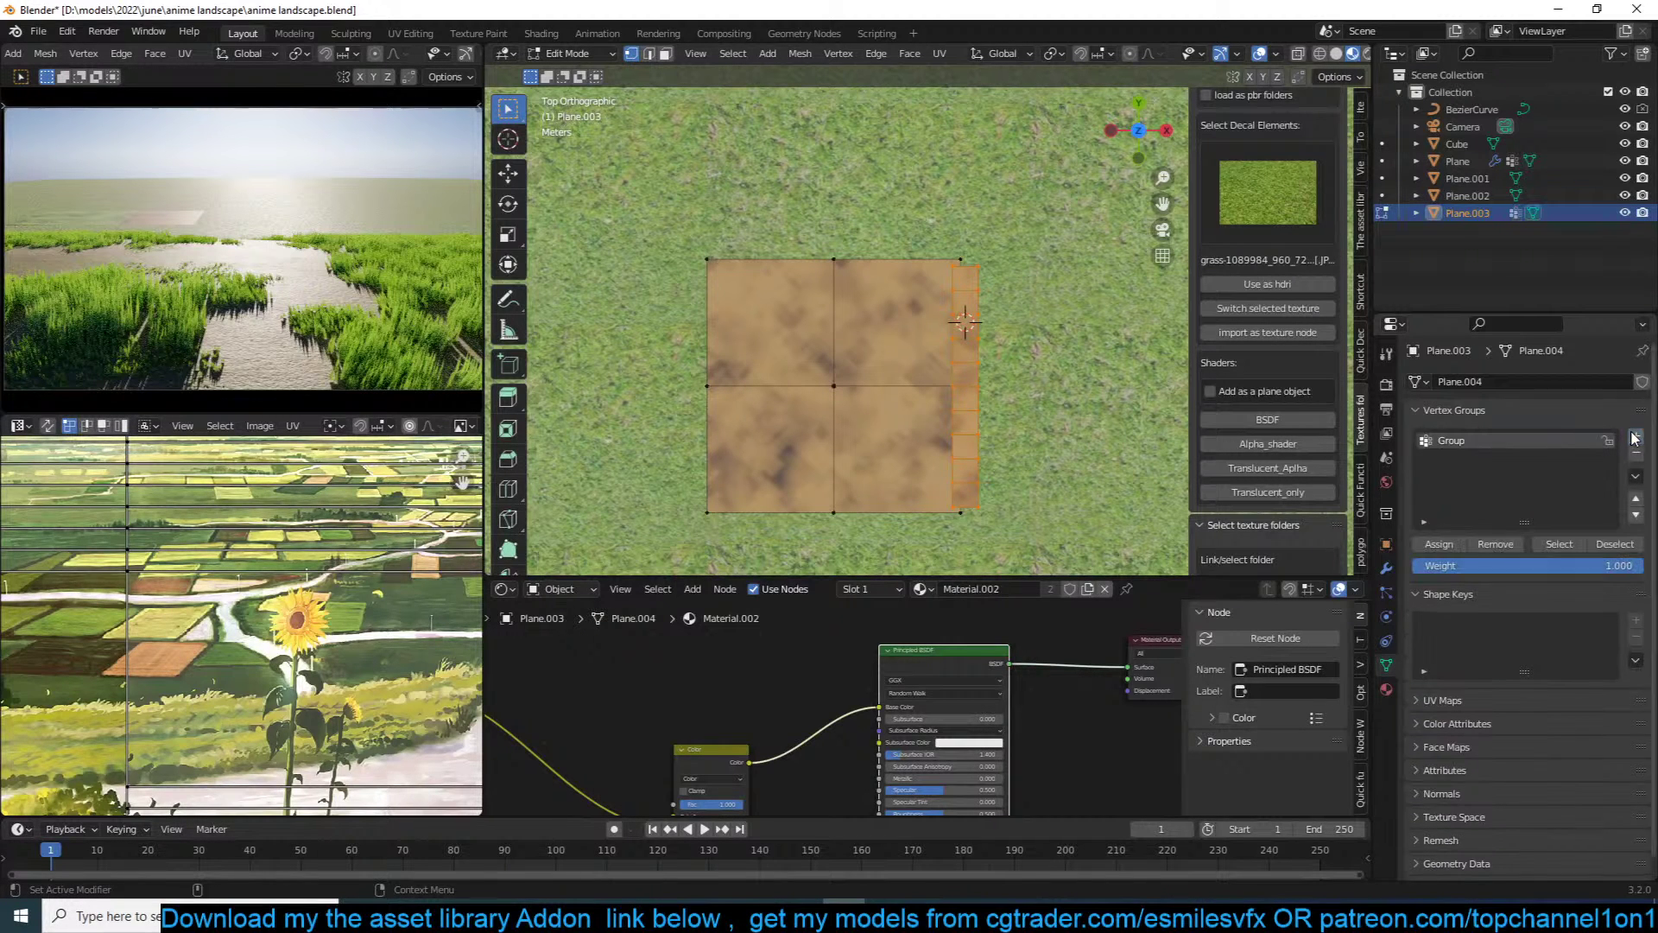
click(1451, 545)
Step: Duplicate the border strip, rotate the copy 90 degrees, and place it along the field's positive Y edge
key(shift+d)
text(r90)
key(Return)
key(g)
click(908, 335)
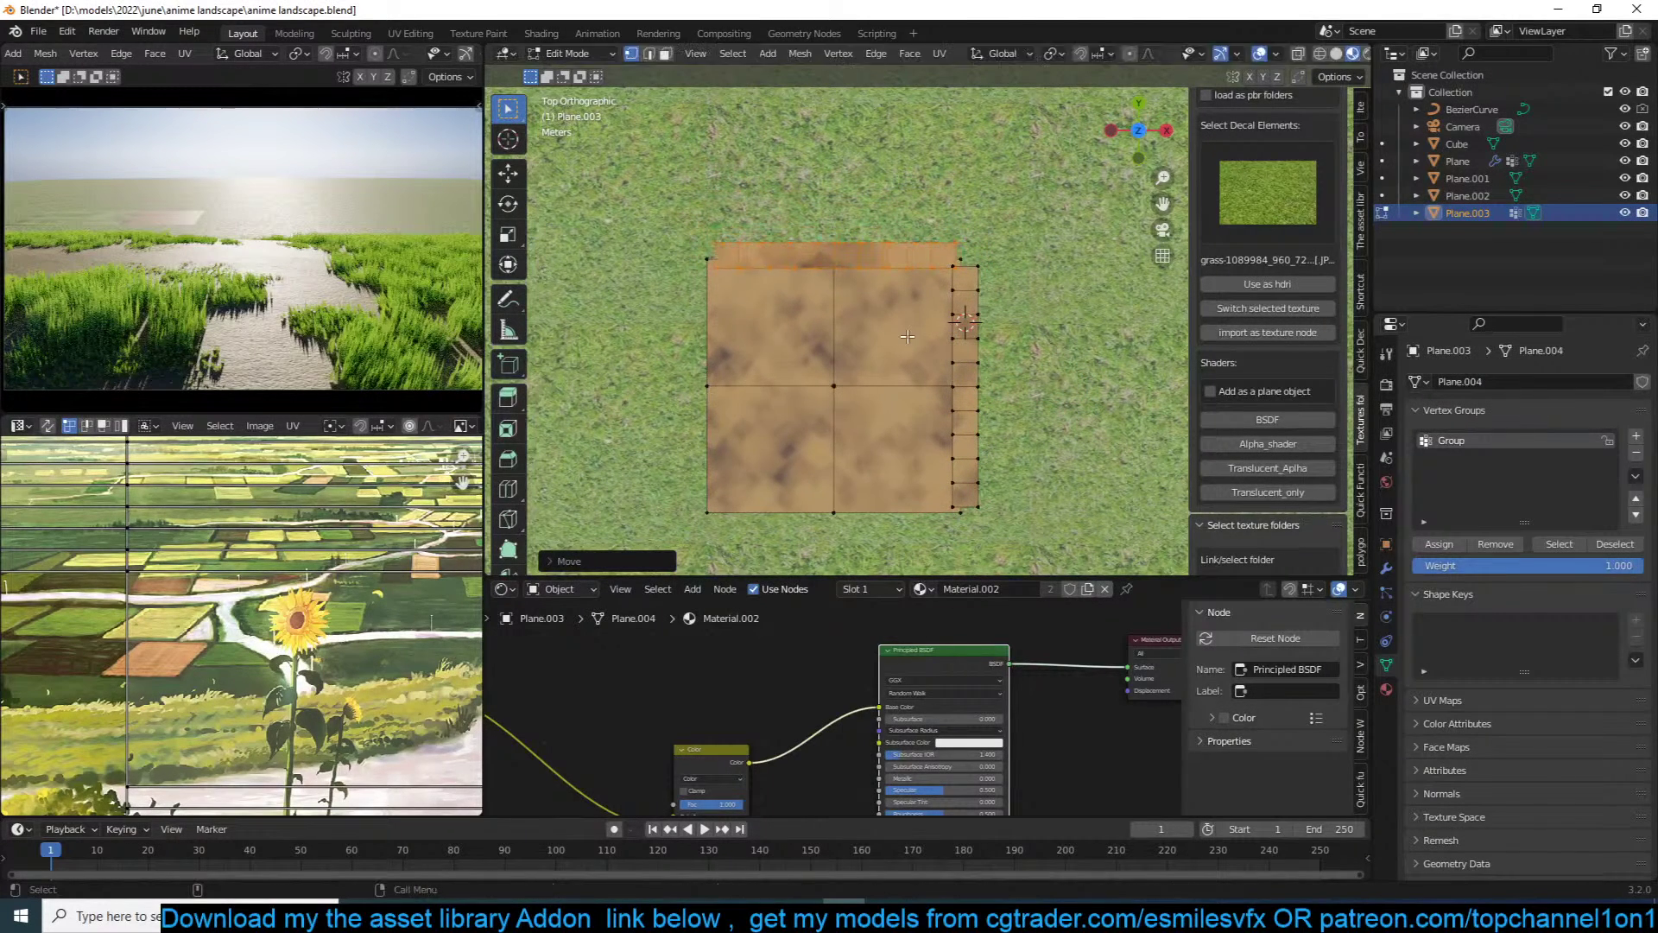
Step: Duplicate the positive Y strip, rotate the copy 90 degrees, and place it along the field's negative X edge
key(shift+d)
text(r90)
key(Return)
key(g)
click(880, 518)
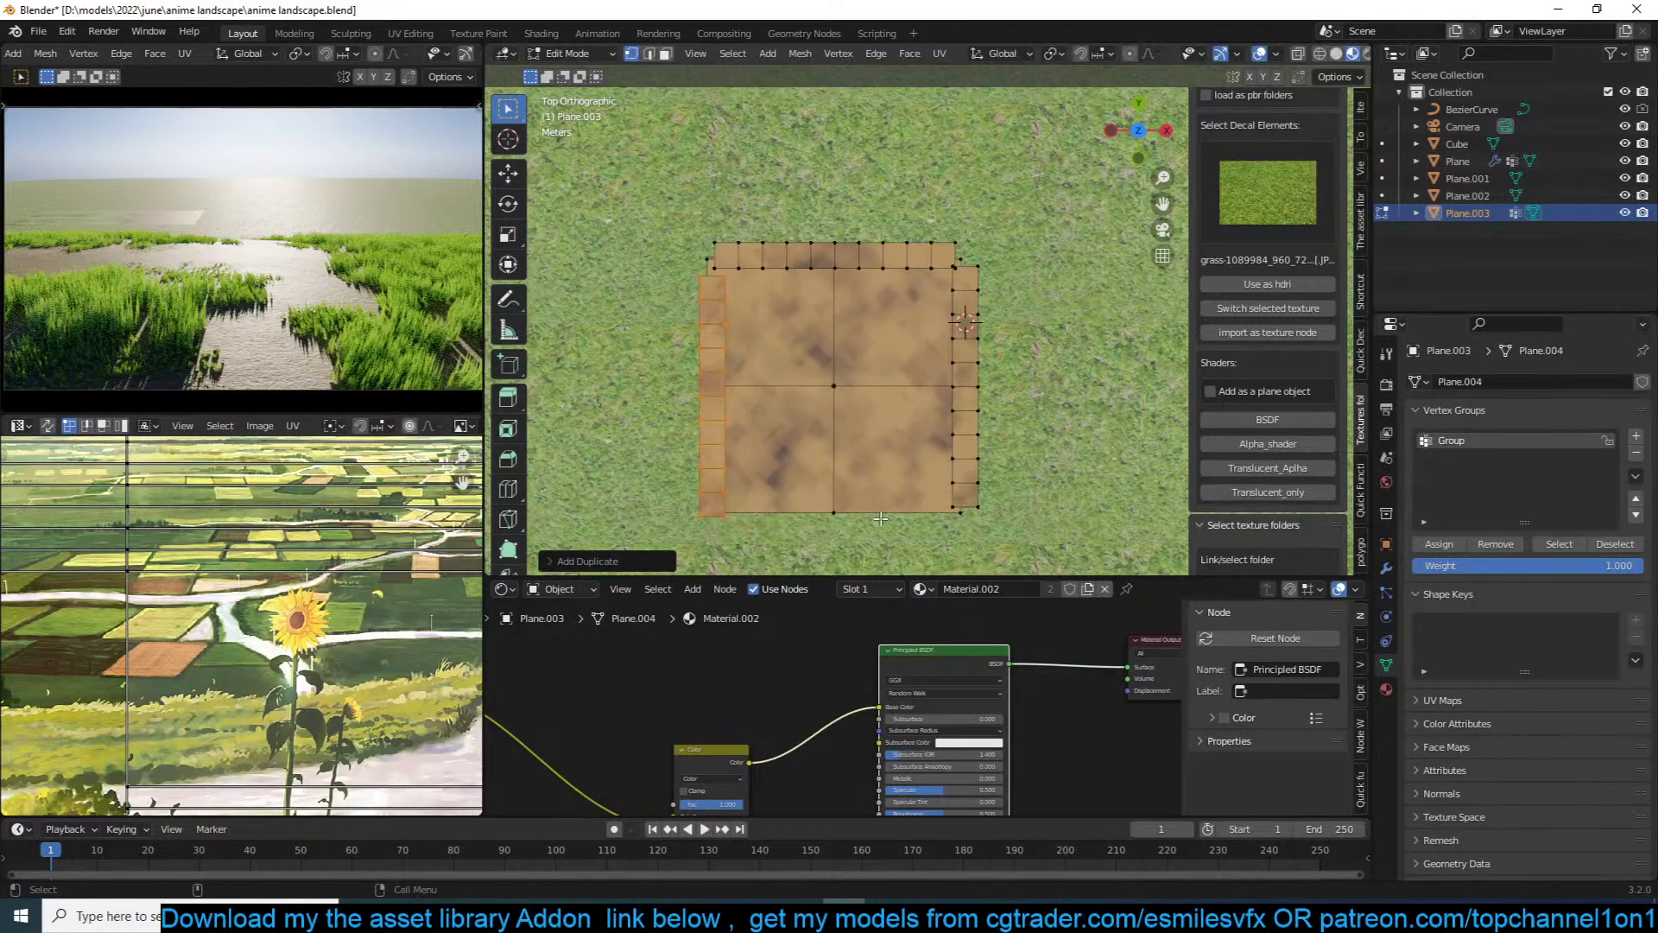
Step: Duplicate the negative X strip, rotate the copy 90 degrees, and place it along the field's negative Y edge
key(shift+d)
text(r90)
key(Return)
key(g)
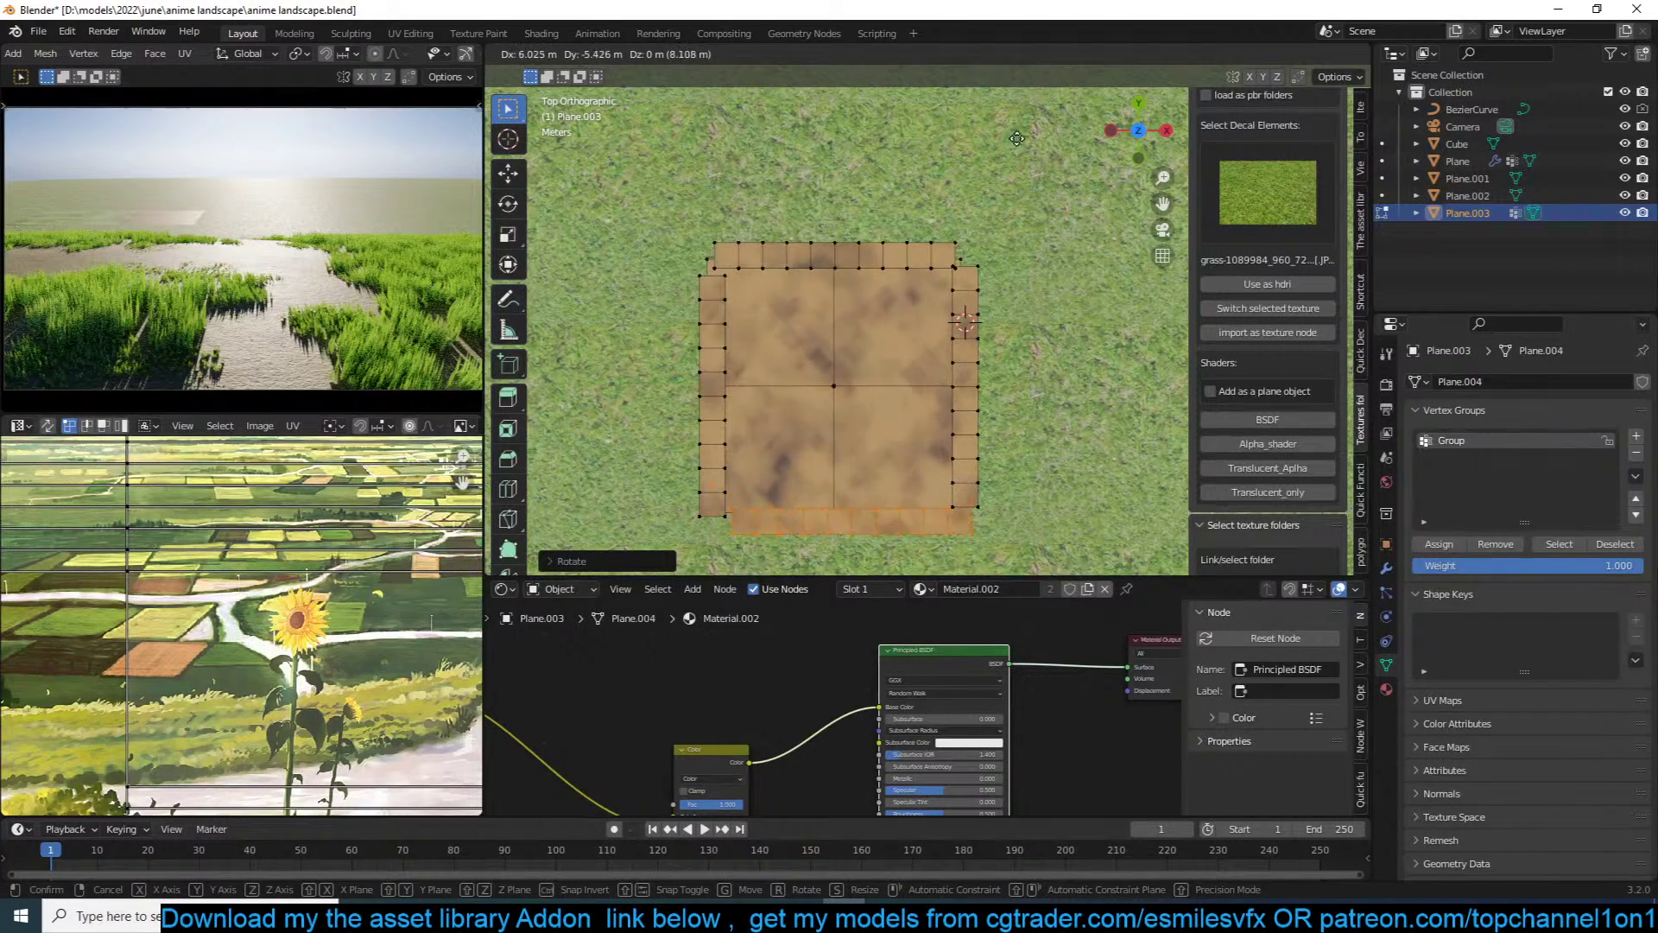
click(1006, 152)
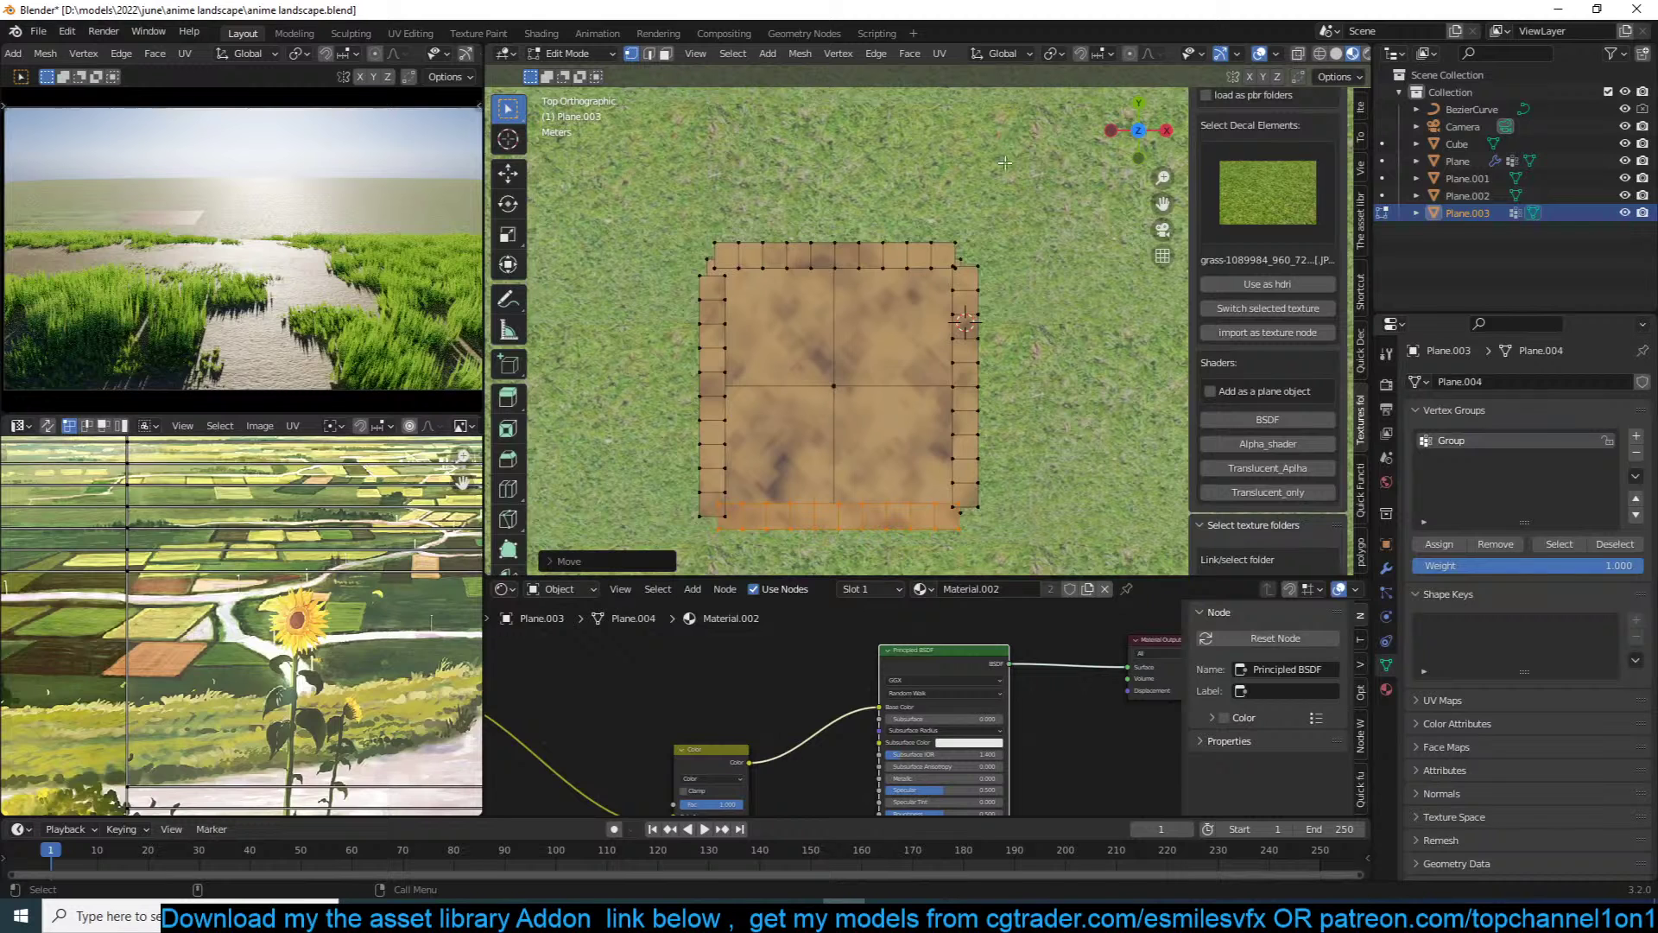
Step: Select all four linked border strips and scale them down uniformly around their Individual Origins
shift+click(954, 244)
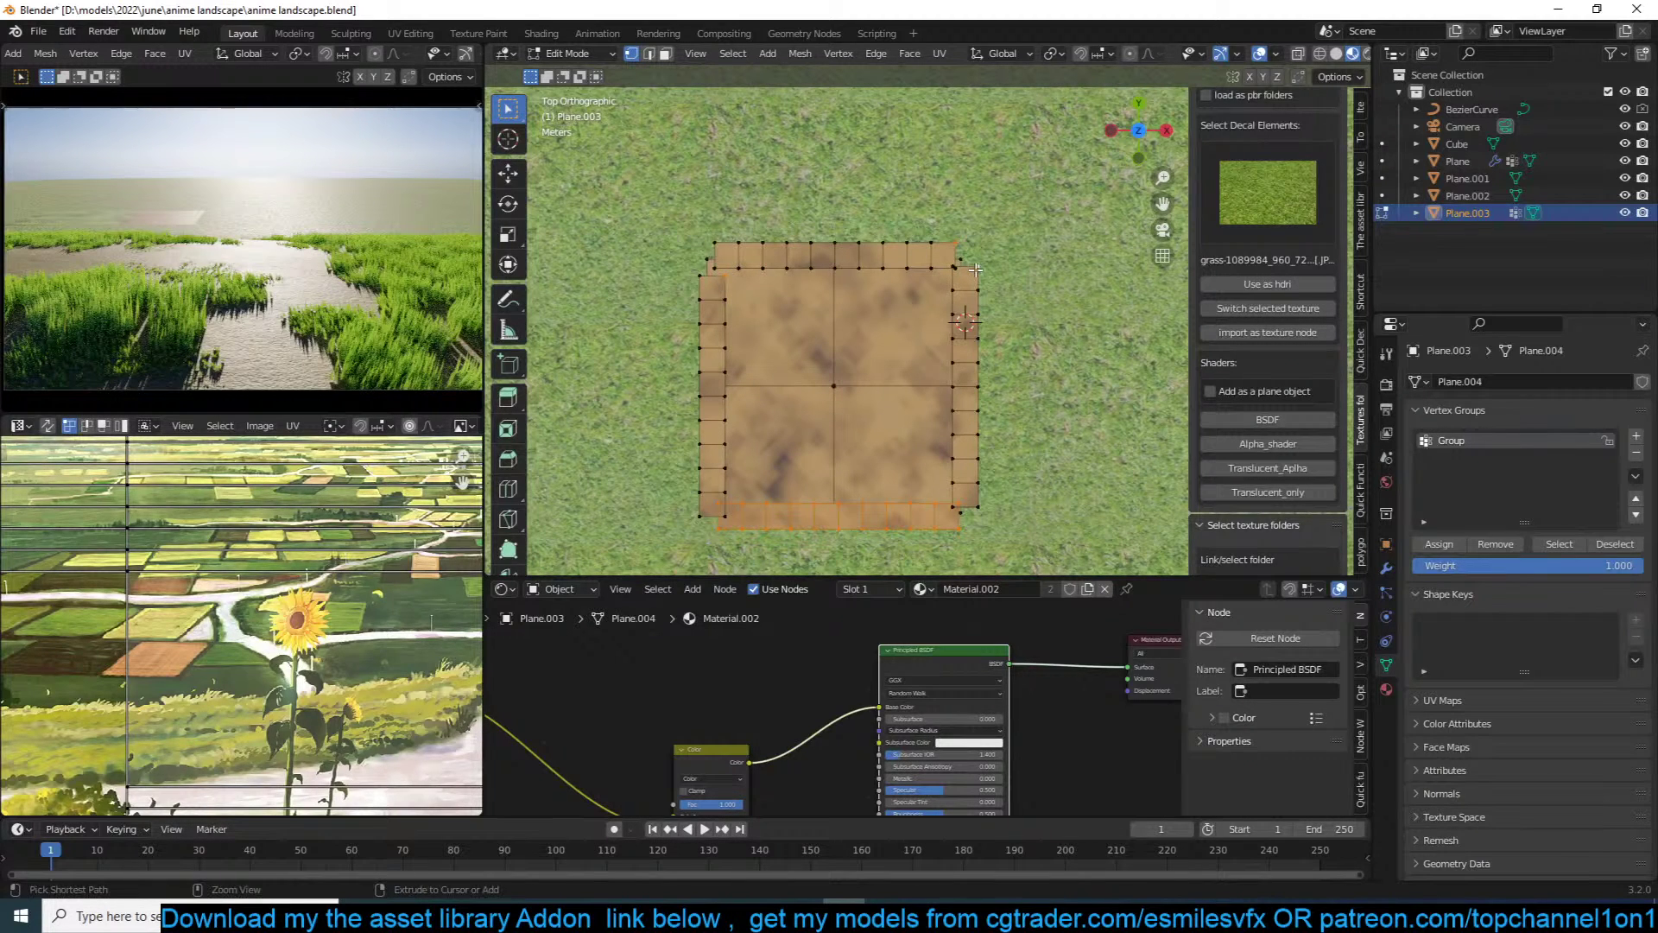
key(ctrl+l)
key(period)
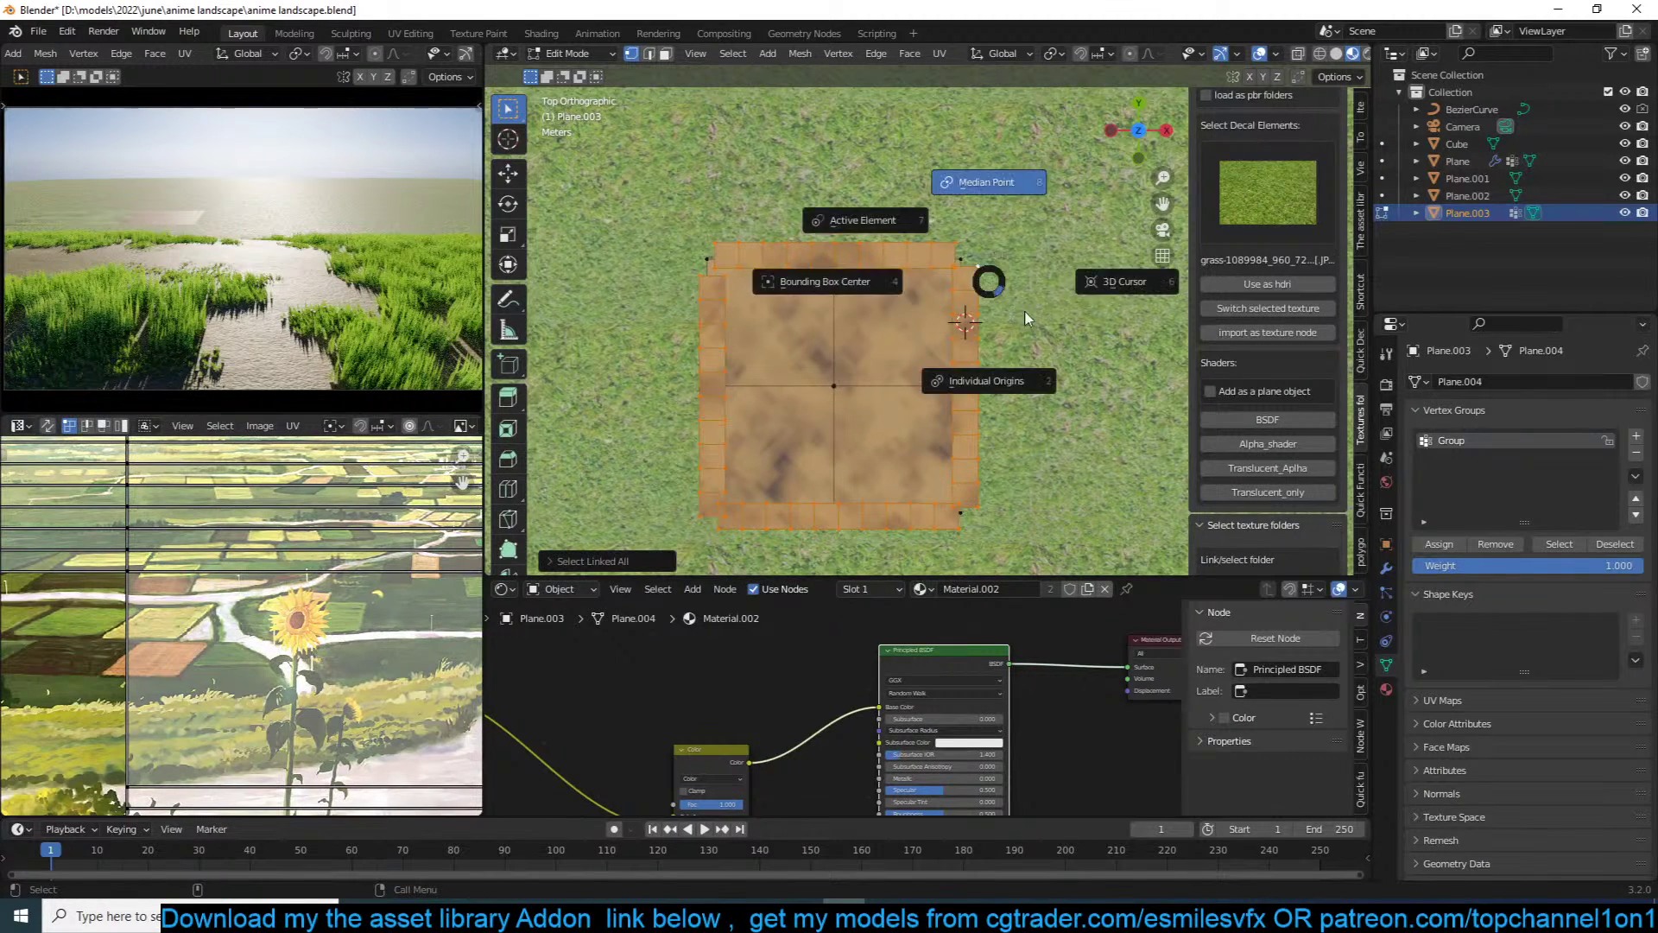
click(993, 384)
middle_drag(1002, 395, 1064, 267)
key(s)
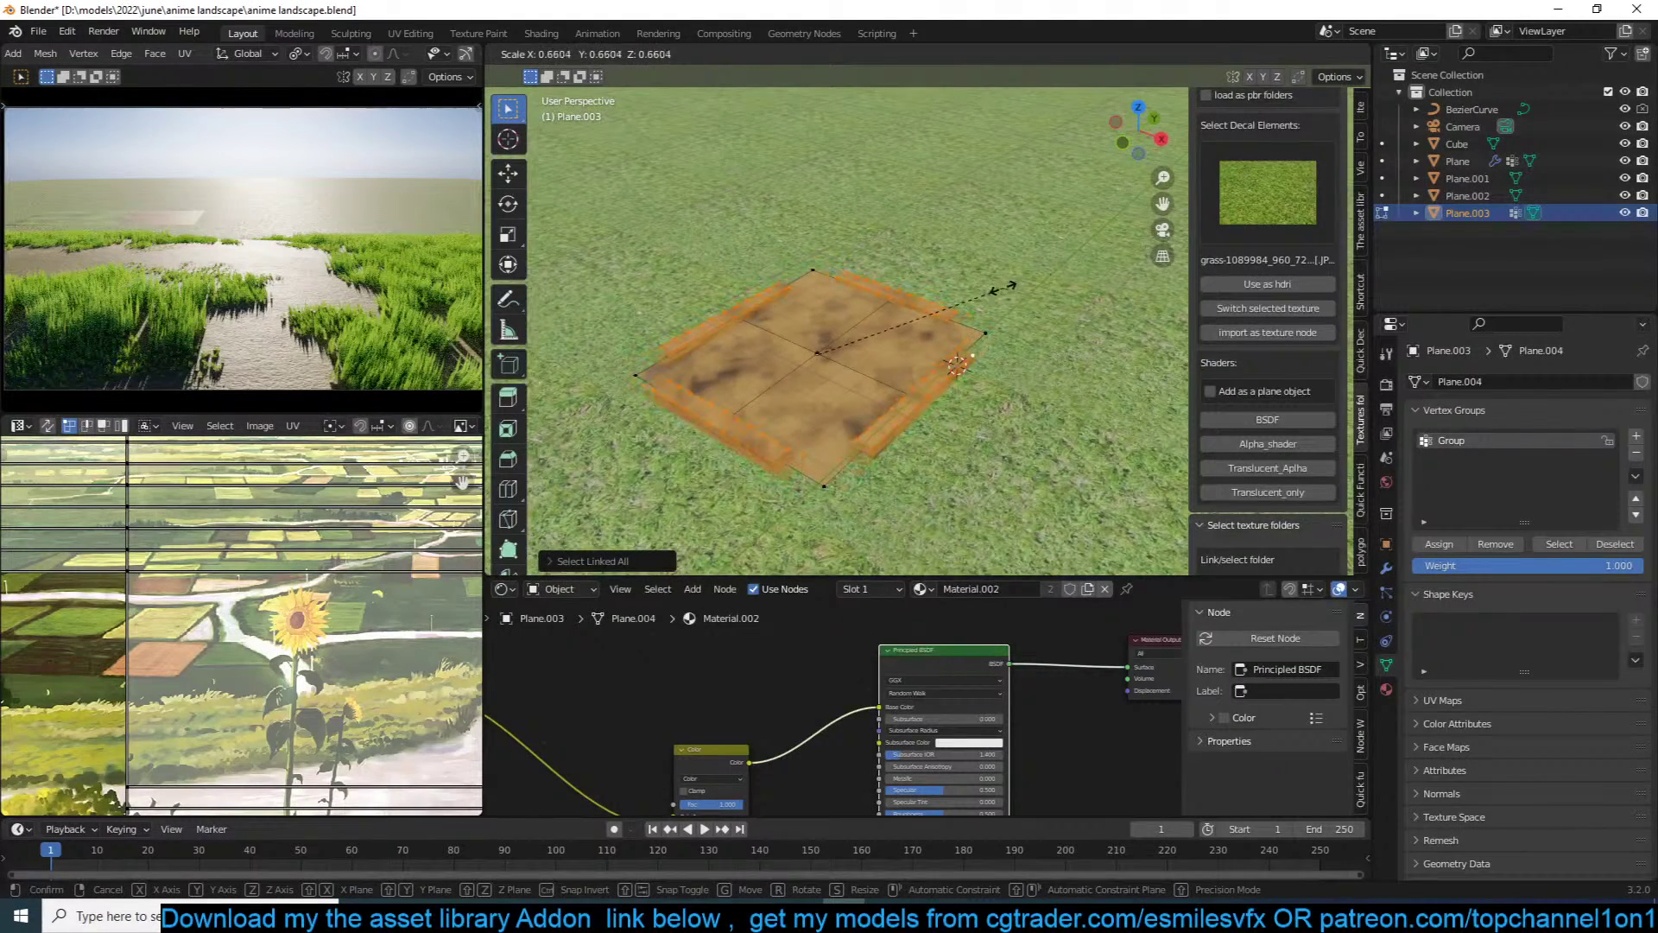
click(994, 286)
Step: Stretch the four border strips along X until those on the two Y edges span the field's full width
key(s)
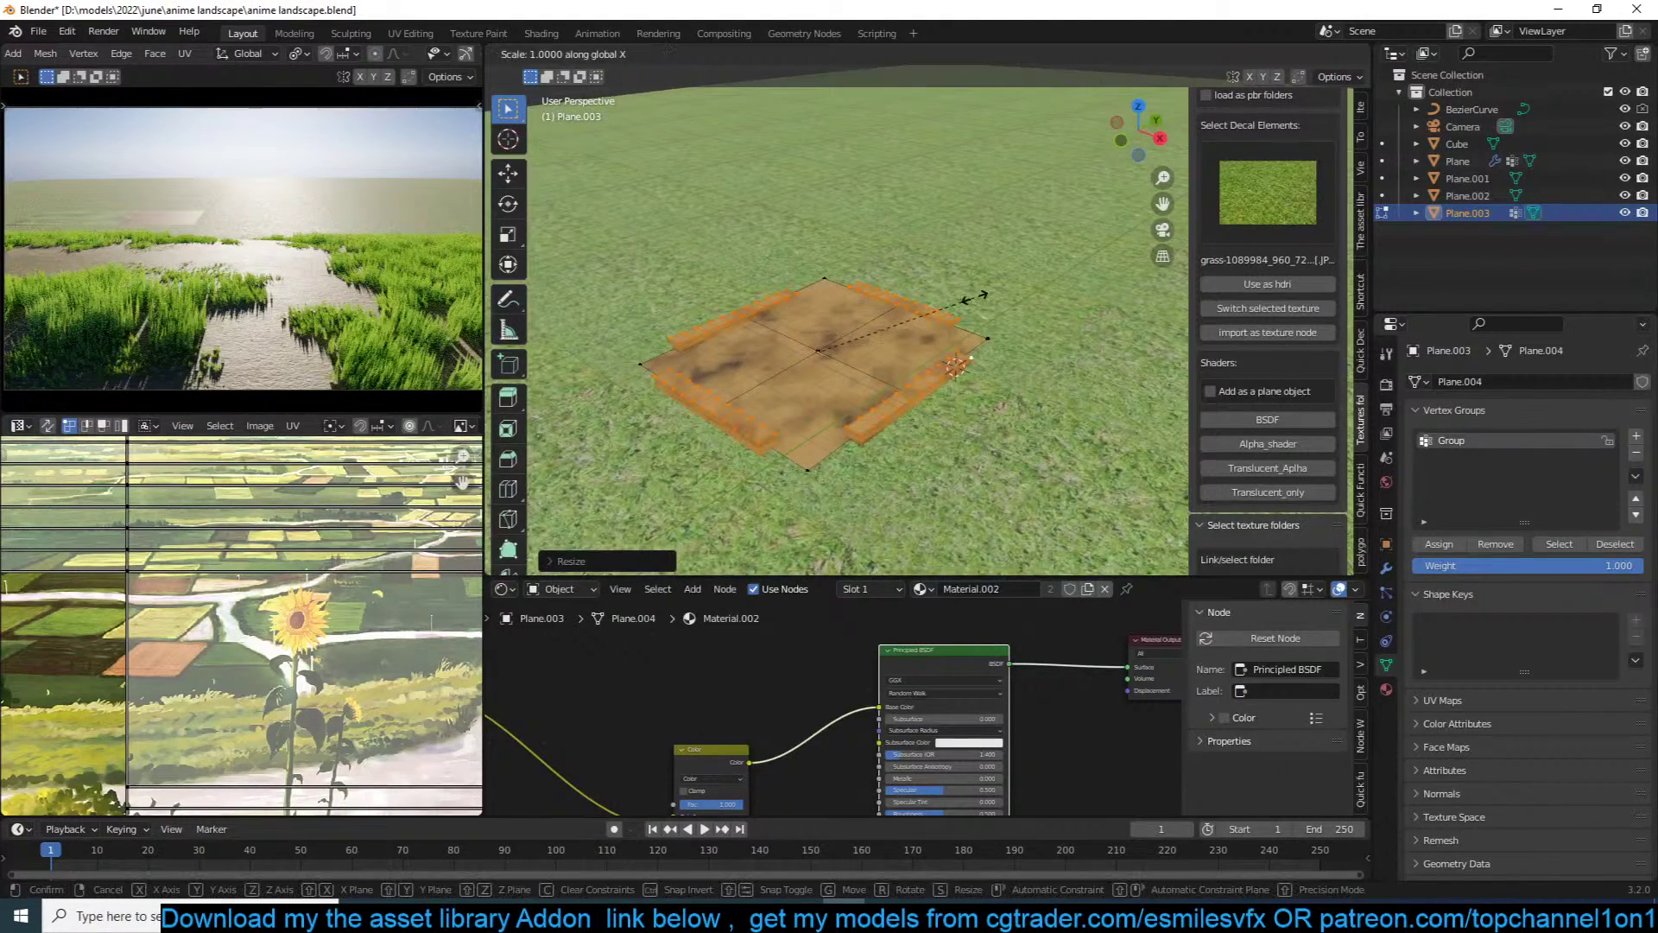
key(x)
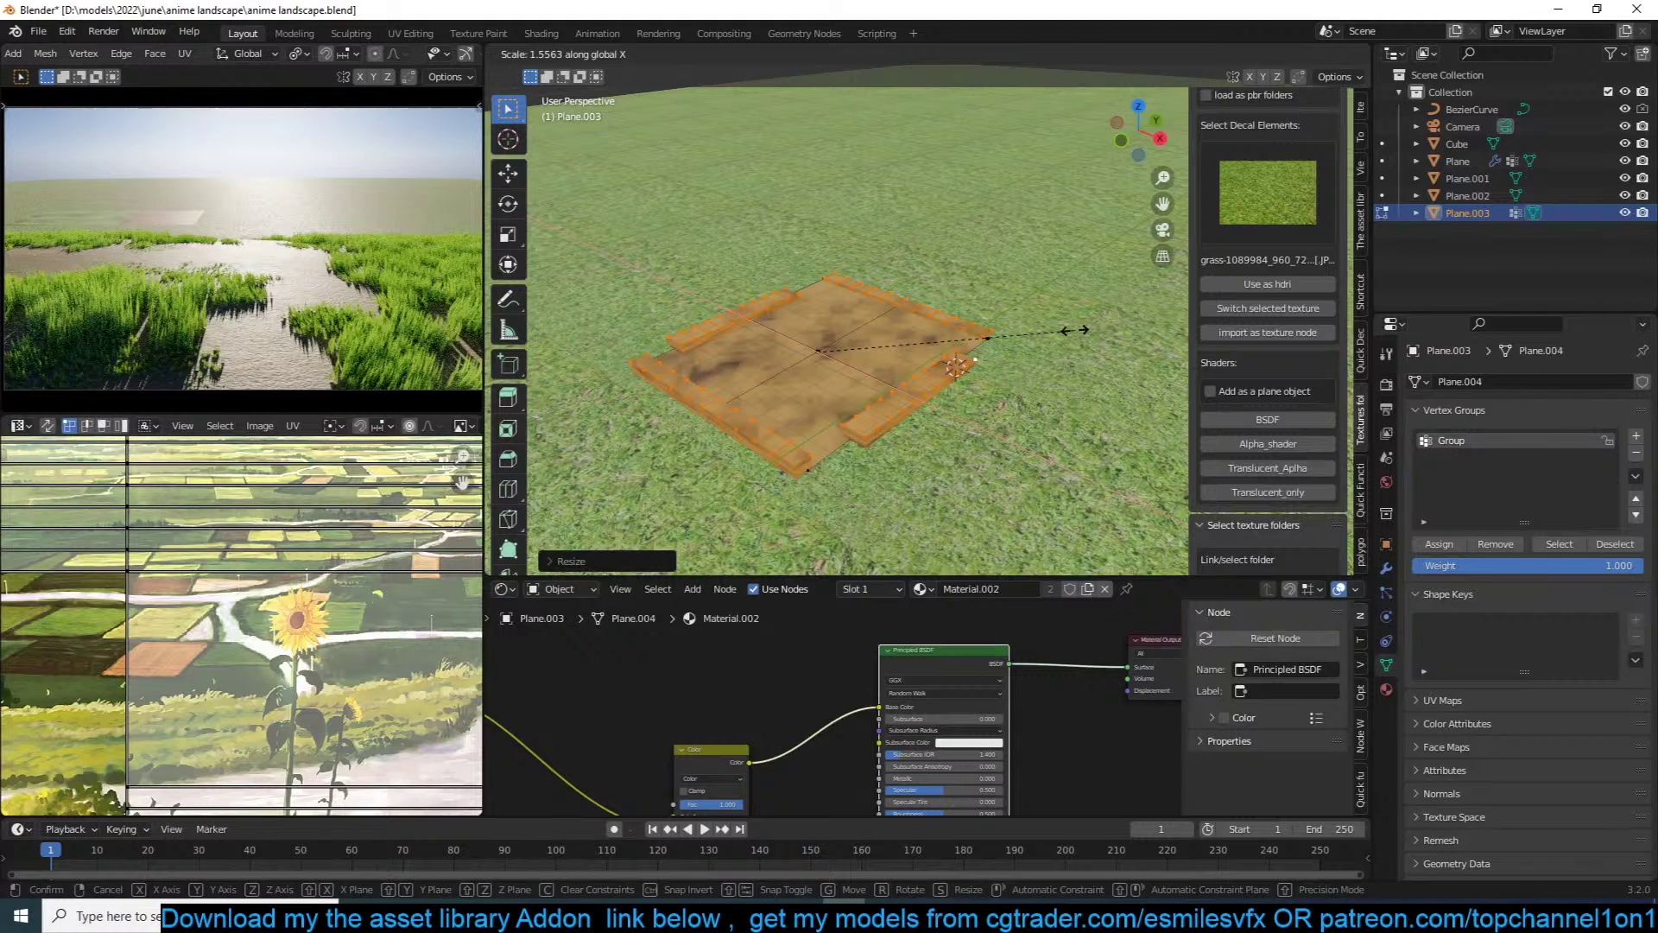
click(1085, 331)
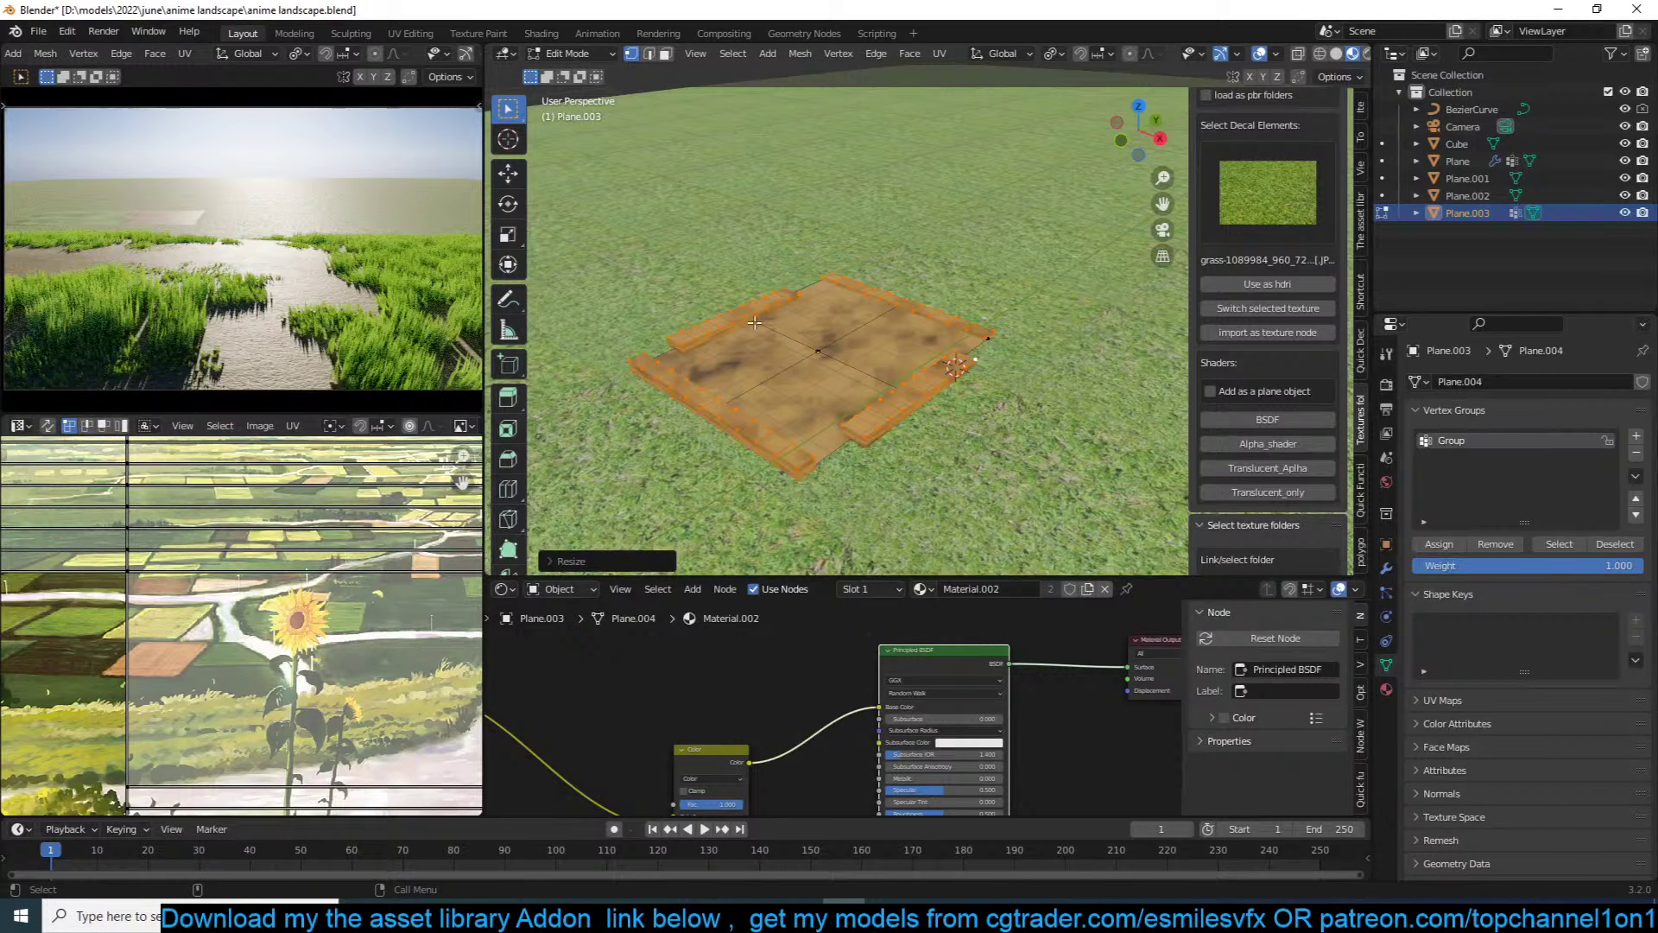
Step: Select only the two strips on the X edges, narrow them along X and lengthen them along Y to close the corners
key(alt+a)
key(ctrl+l)
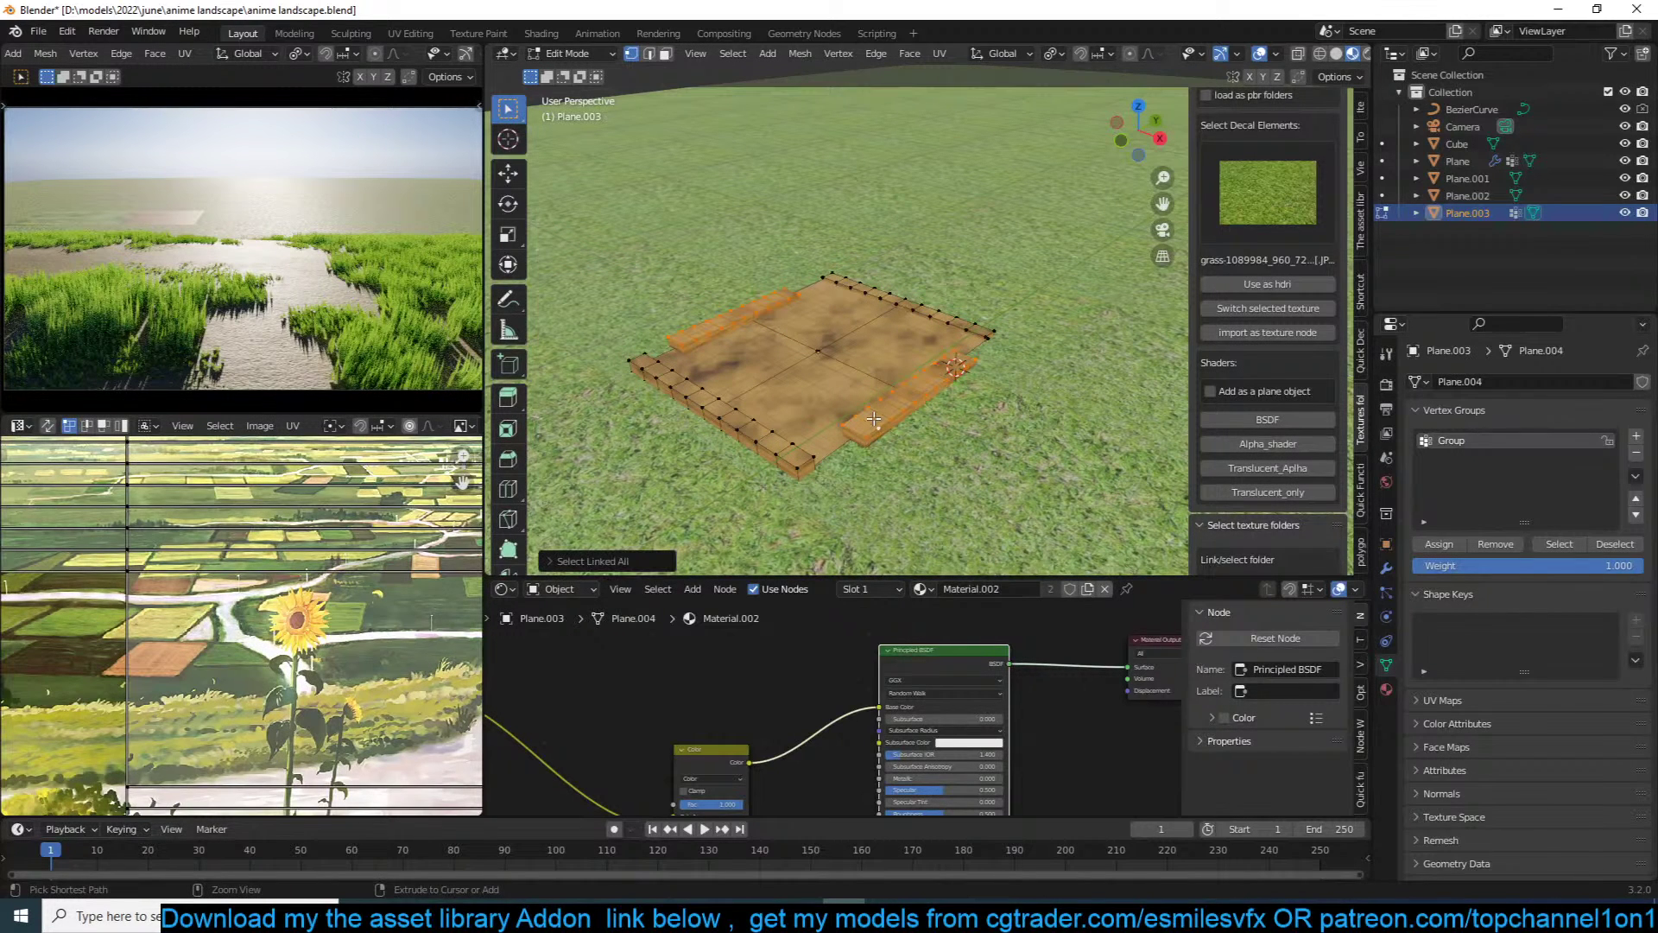
key(s)
key(x)
click(940, 404)
key(s)
key(x)
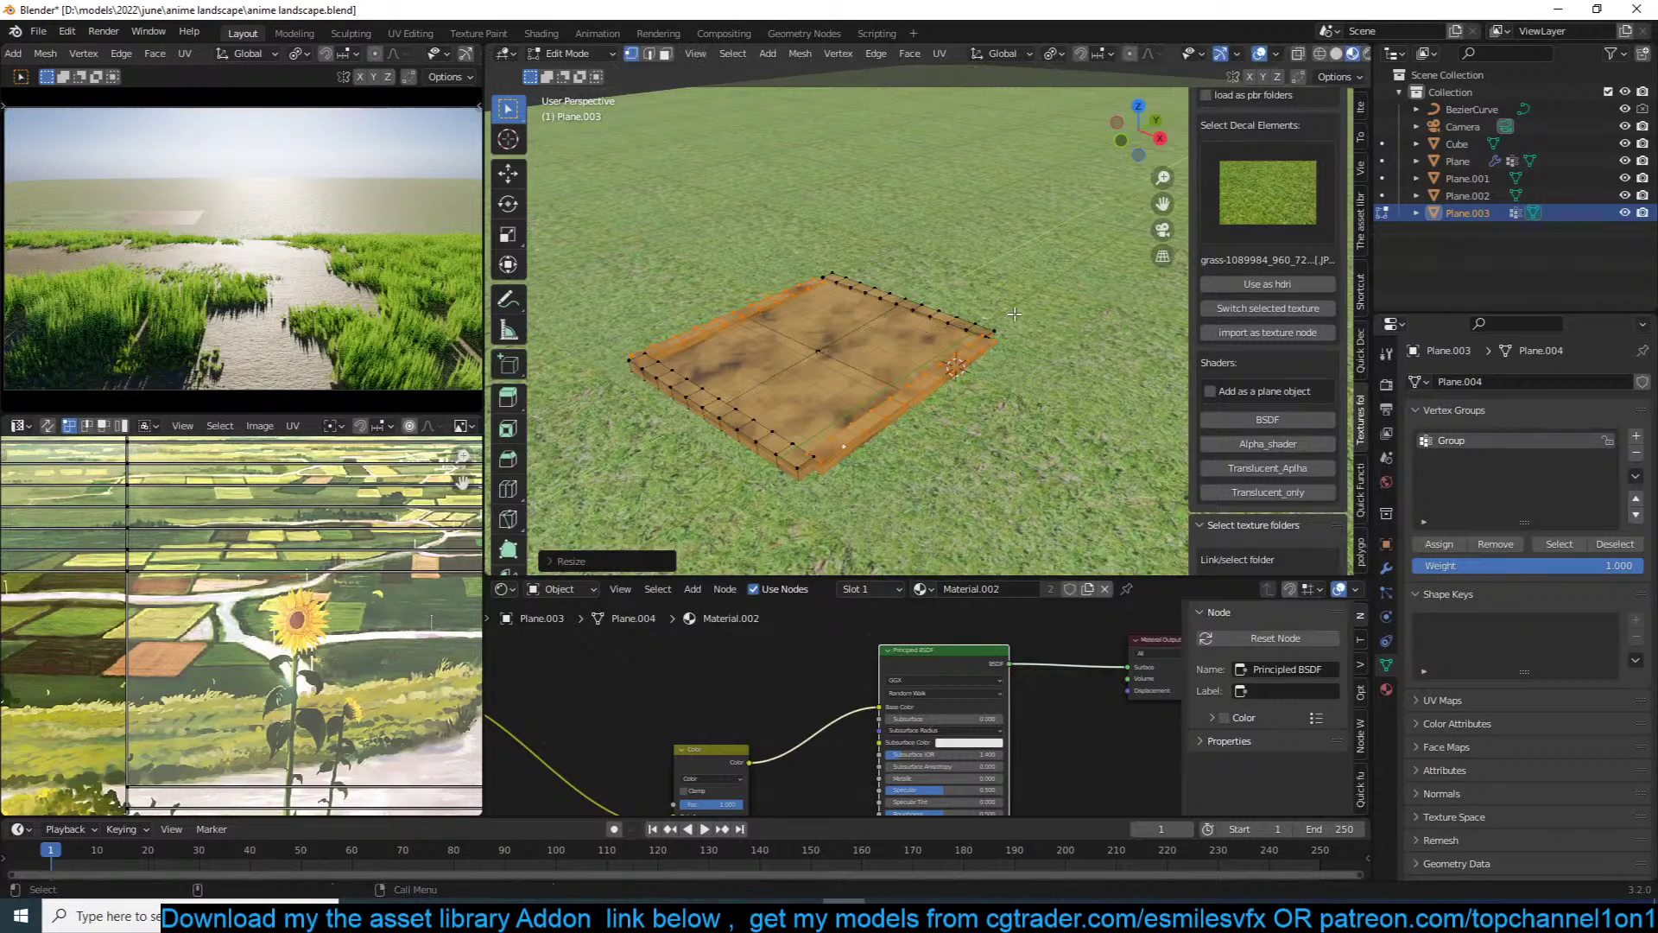
click(939, 342)
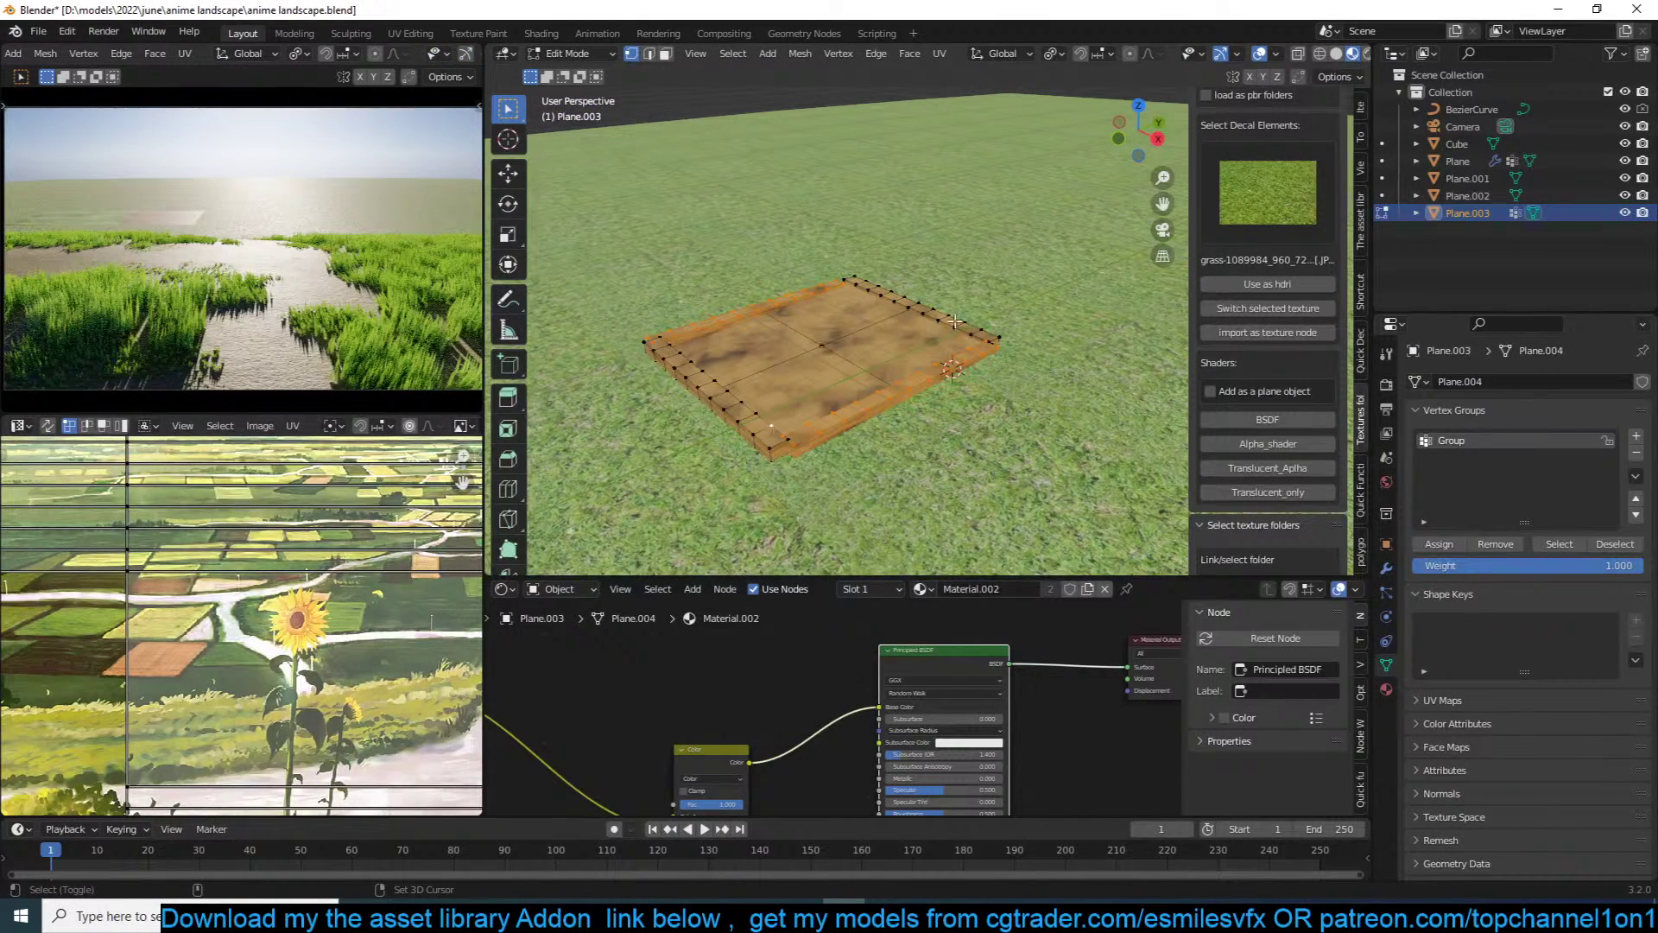
Step: Select all four linked border strips, assign them a new material in a second slot, and darken its base color to grey
key(ctrl+l)
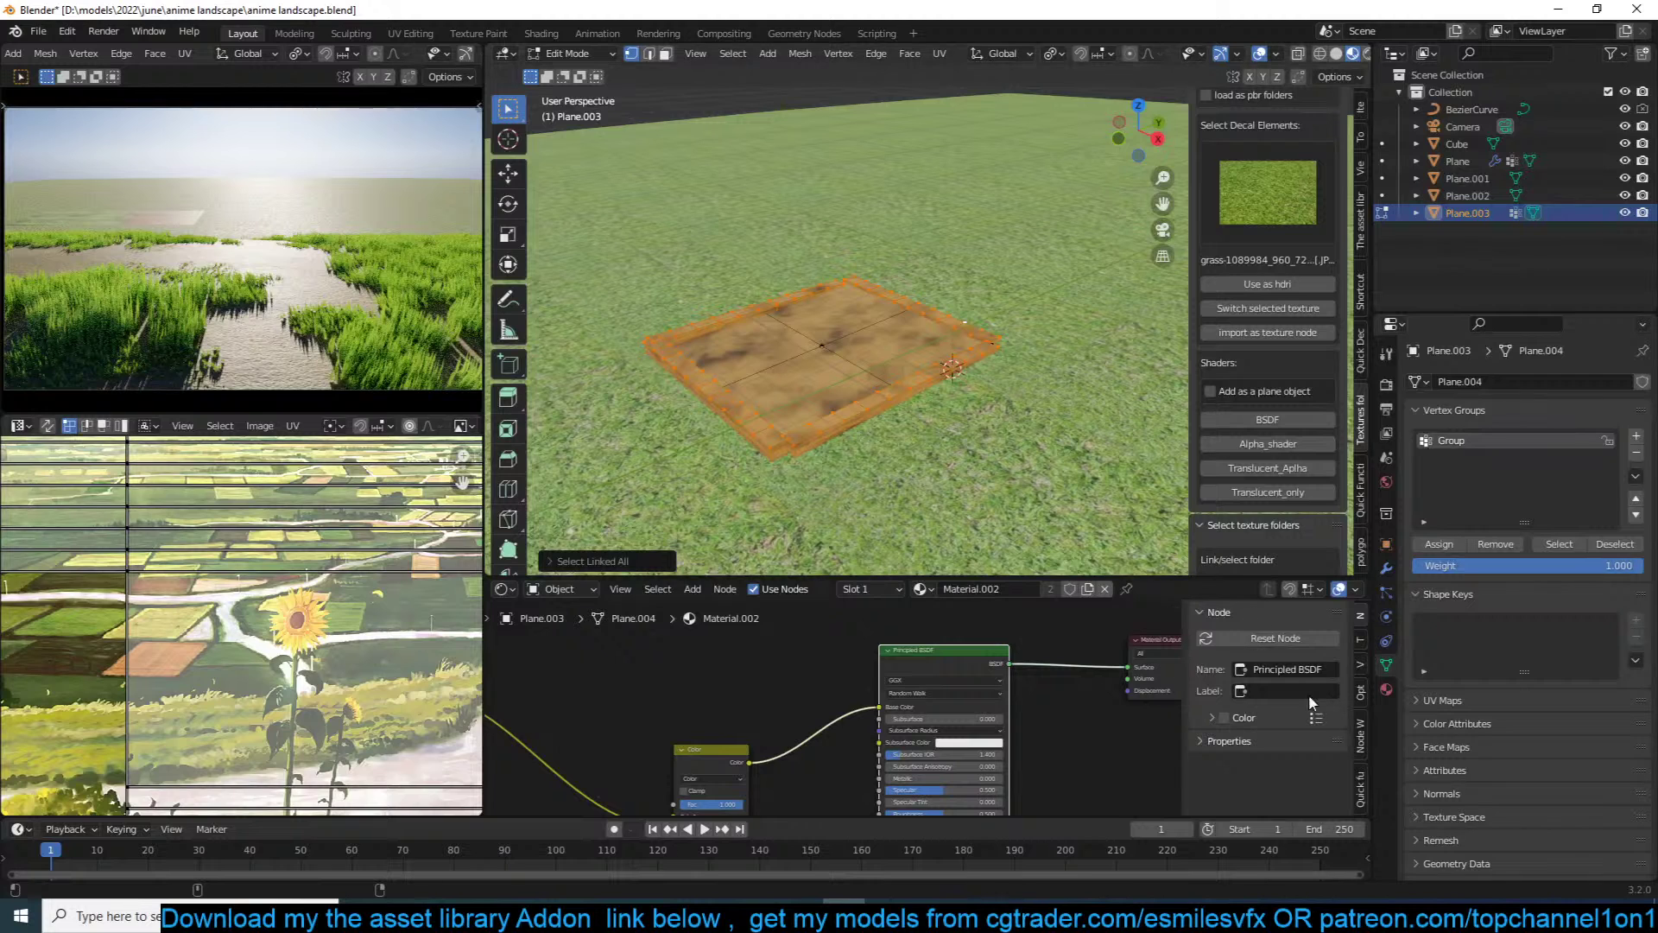
click(1386, 690)
click(1643, 381)
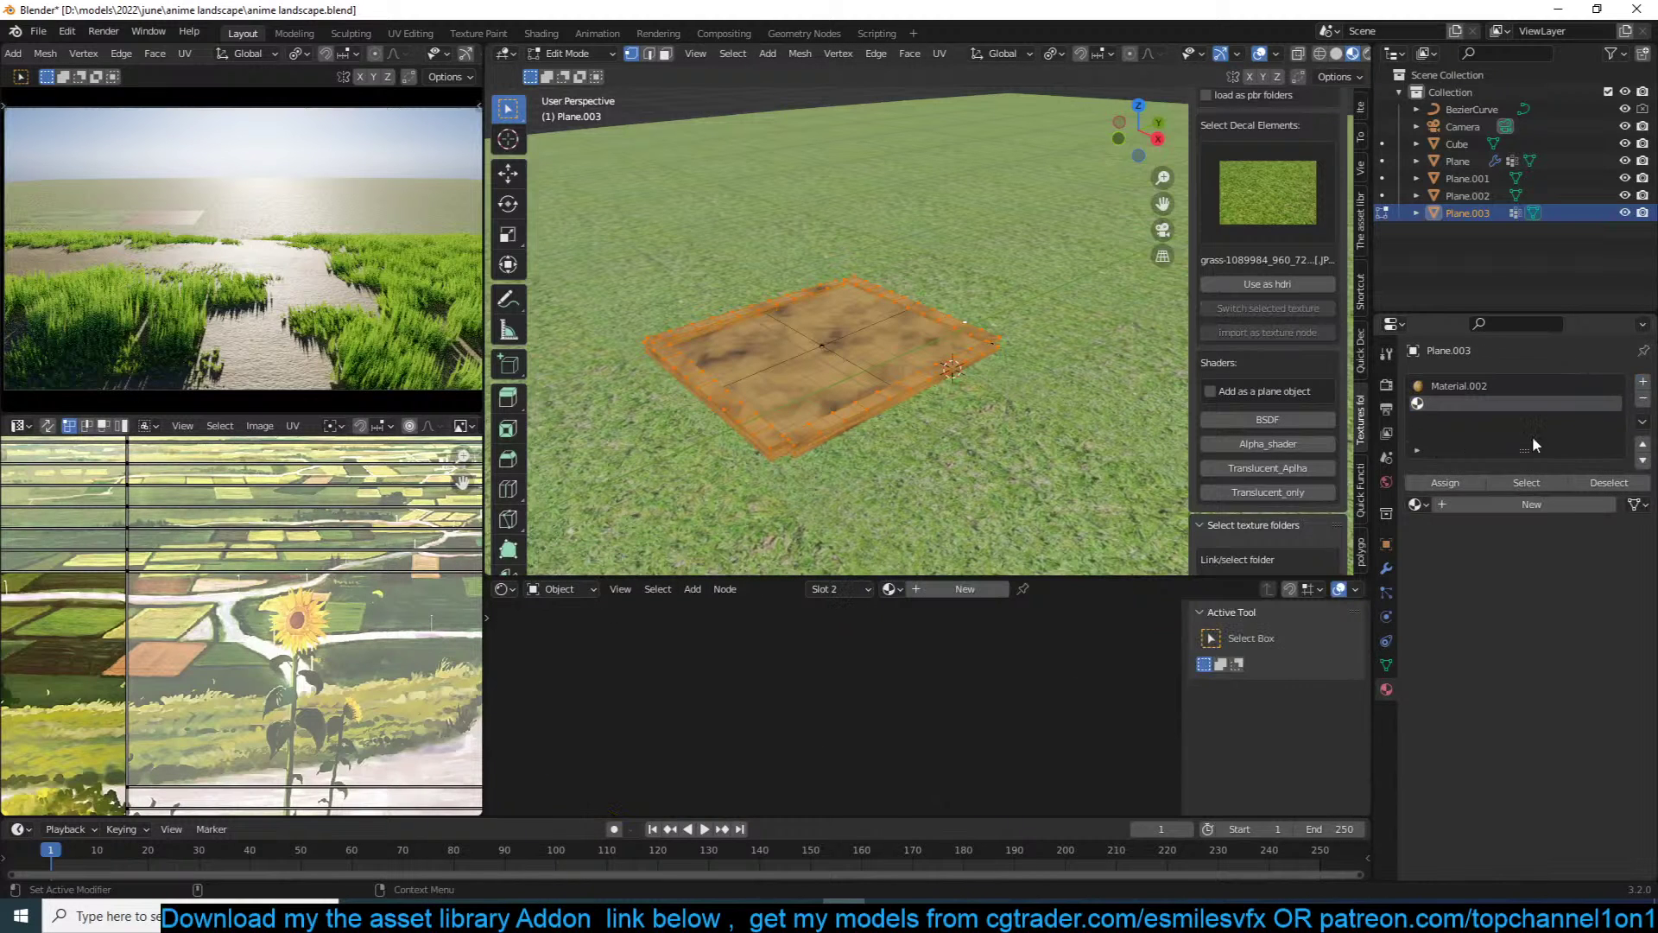
click(1483, 502)
click(1463, 482)
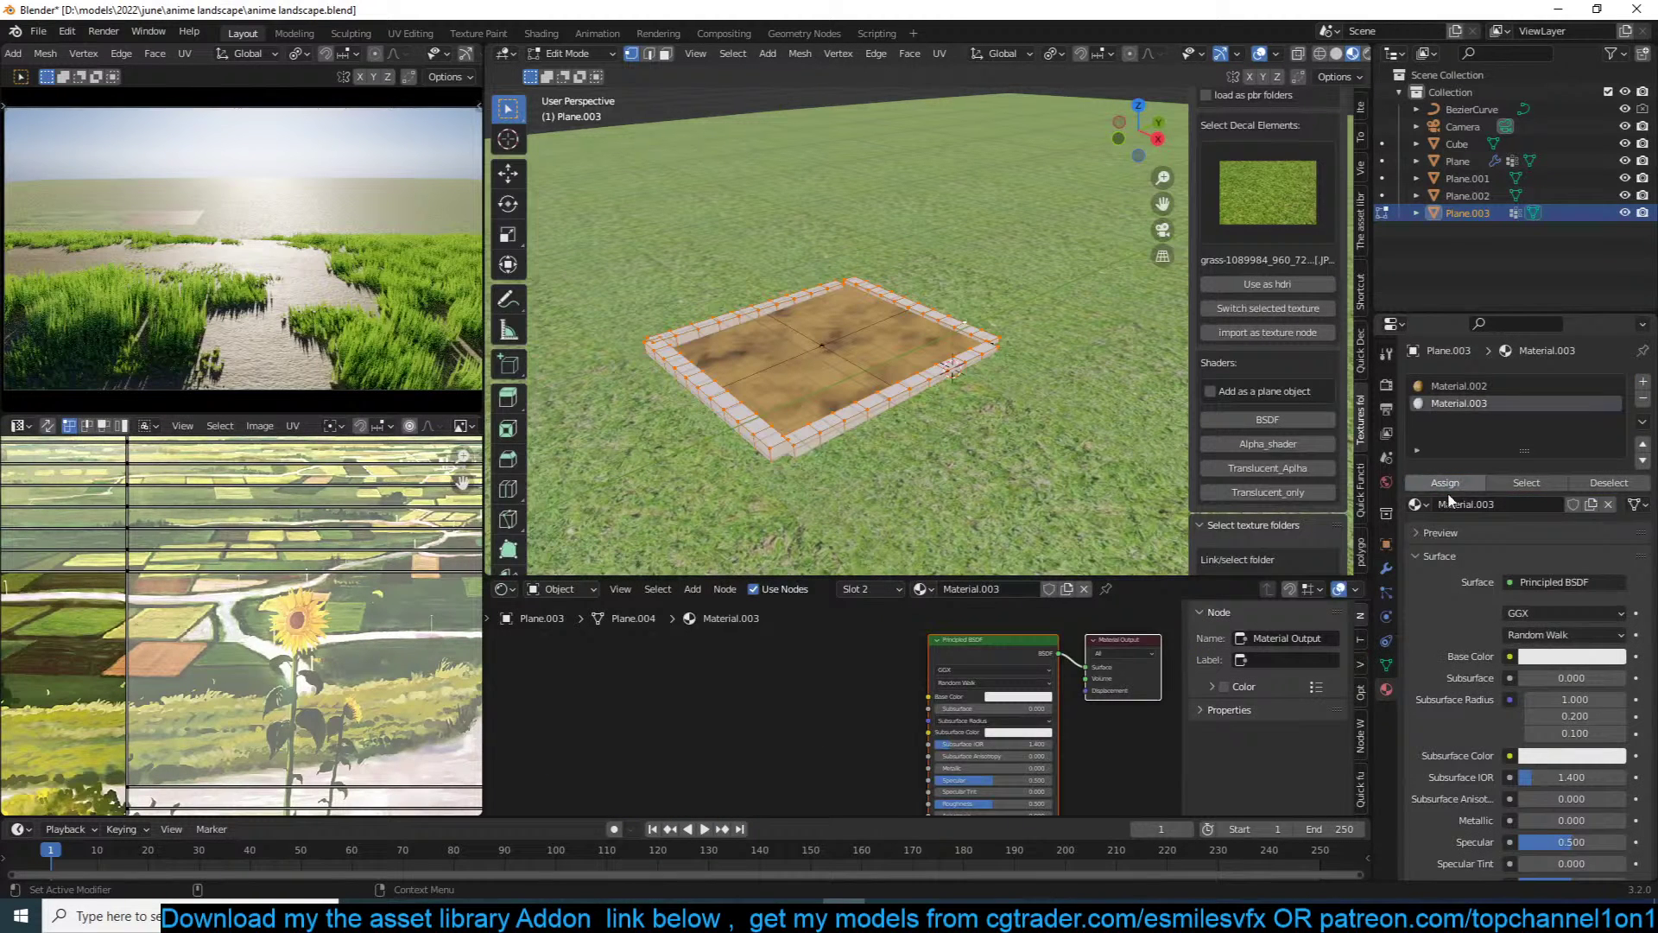
click(1039, 698)
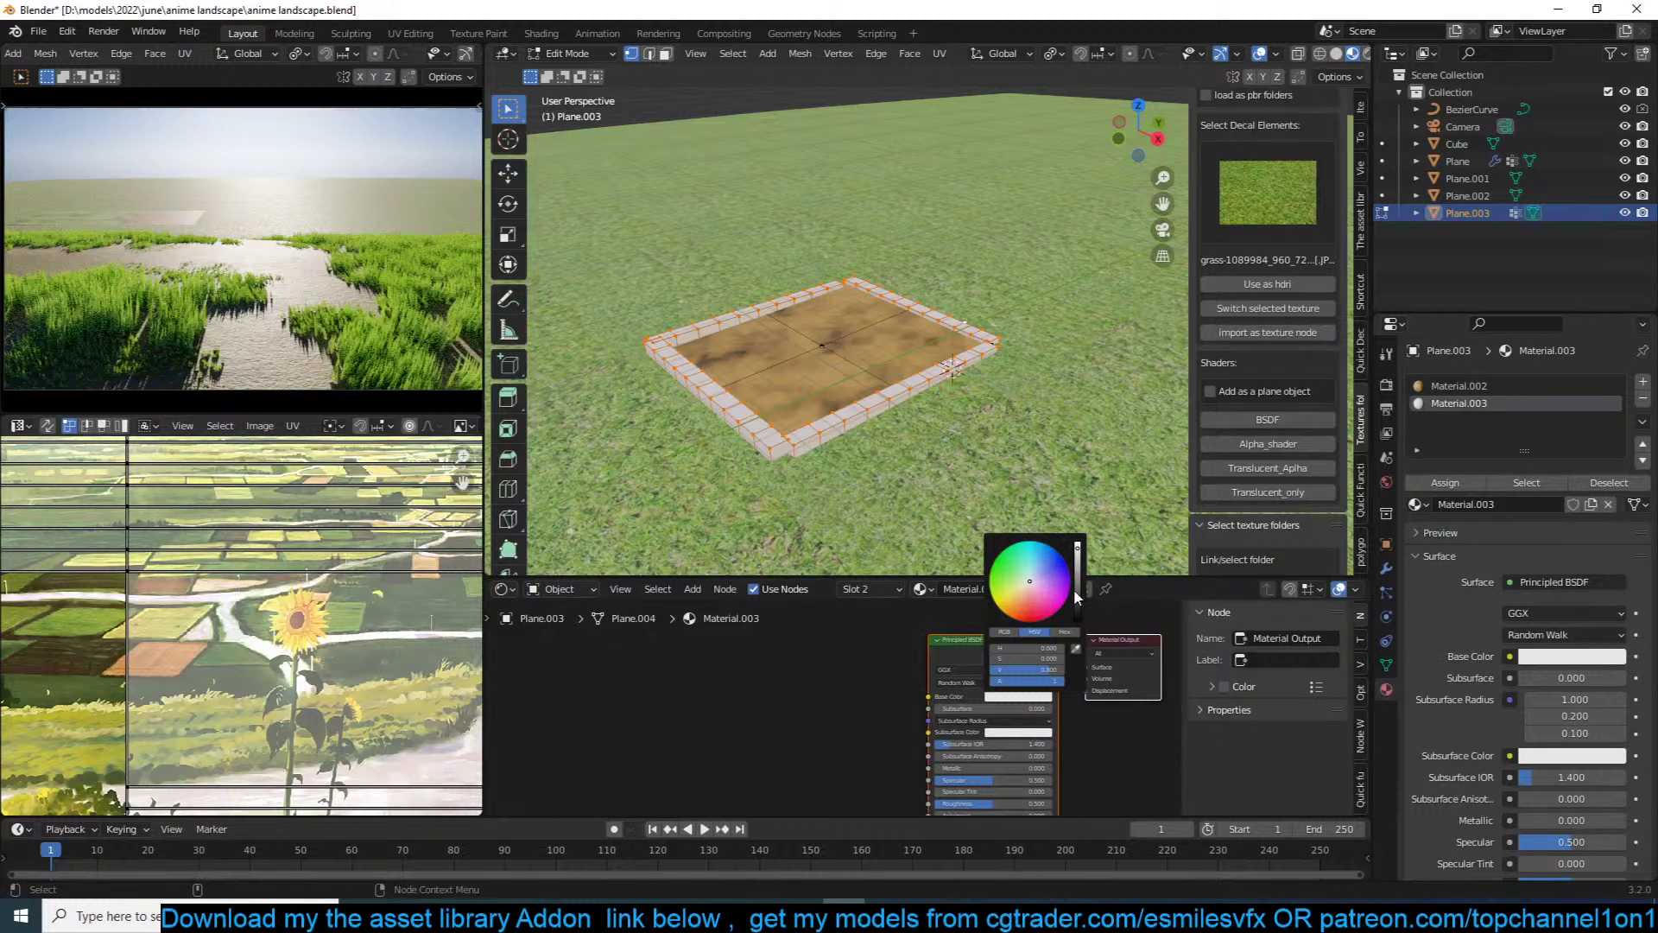
drag(1073, 597, 1081, 600)
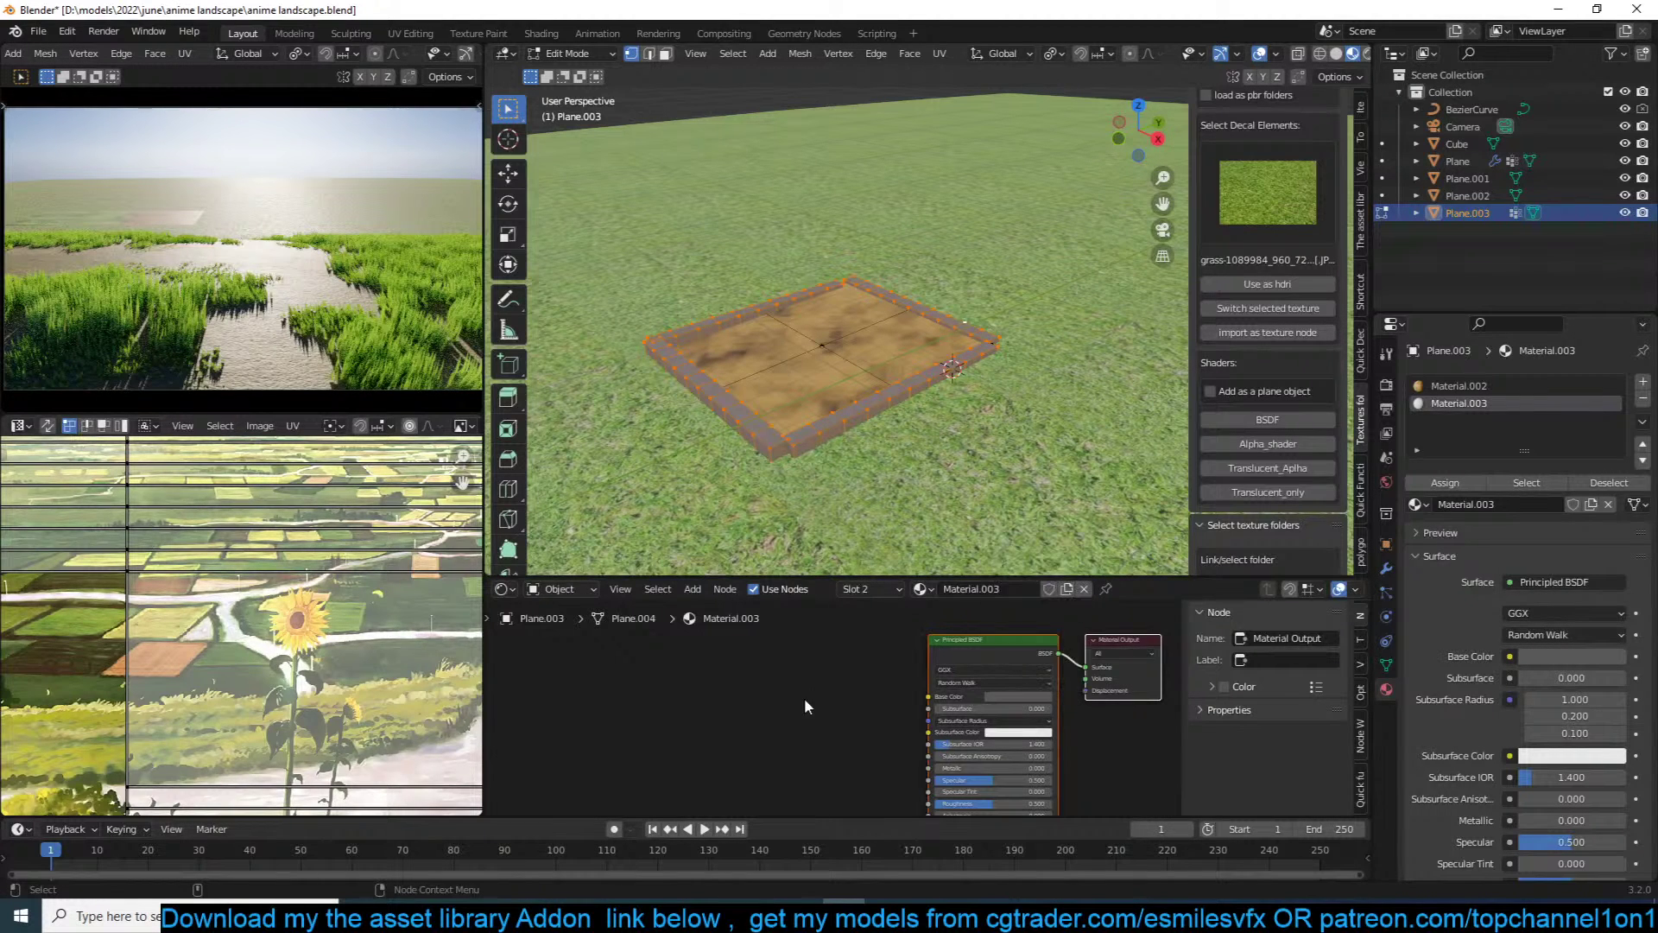
Step: Add Noise Texture and ColorRamp nodes to the border material and feed the noise Fac output into the ramp's Fac
middle_drag(810, 693, 903, 664)
key(shift+a)
mouse_move(810, 691)
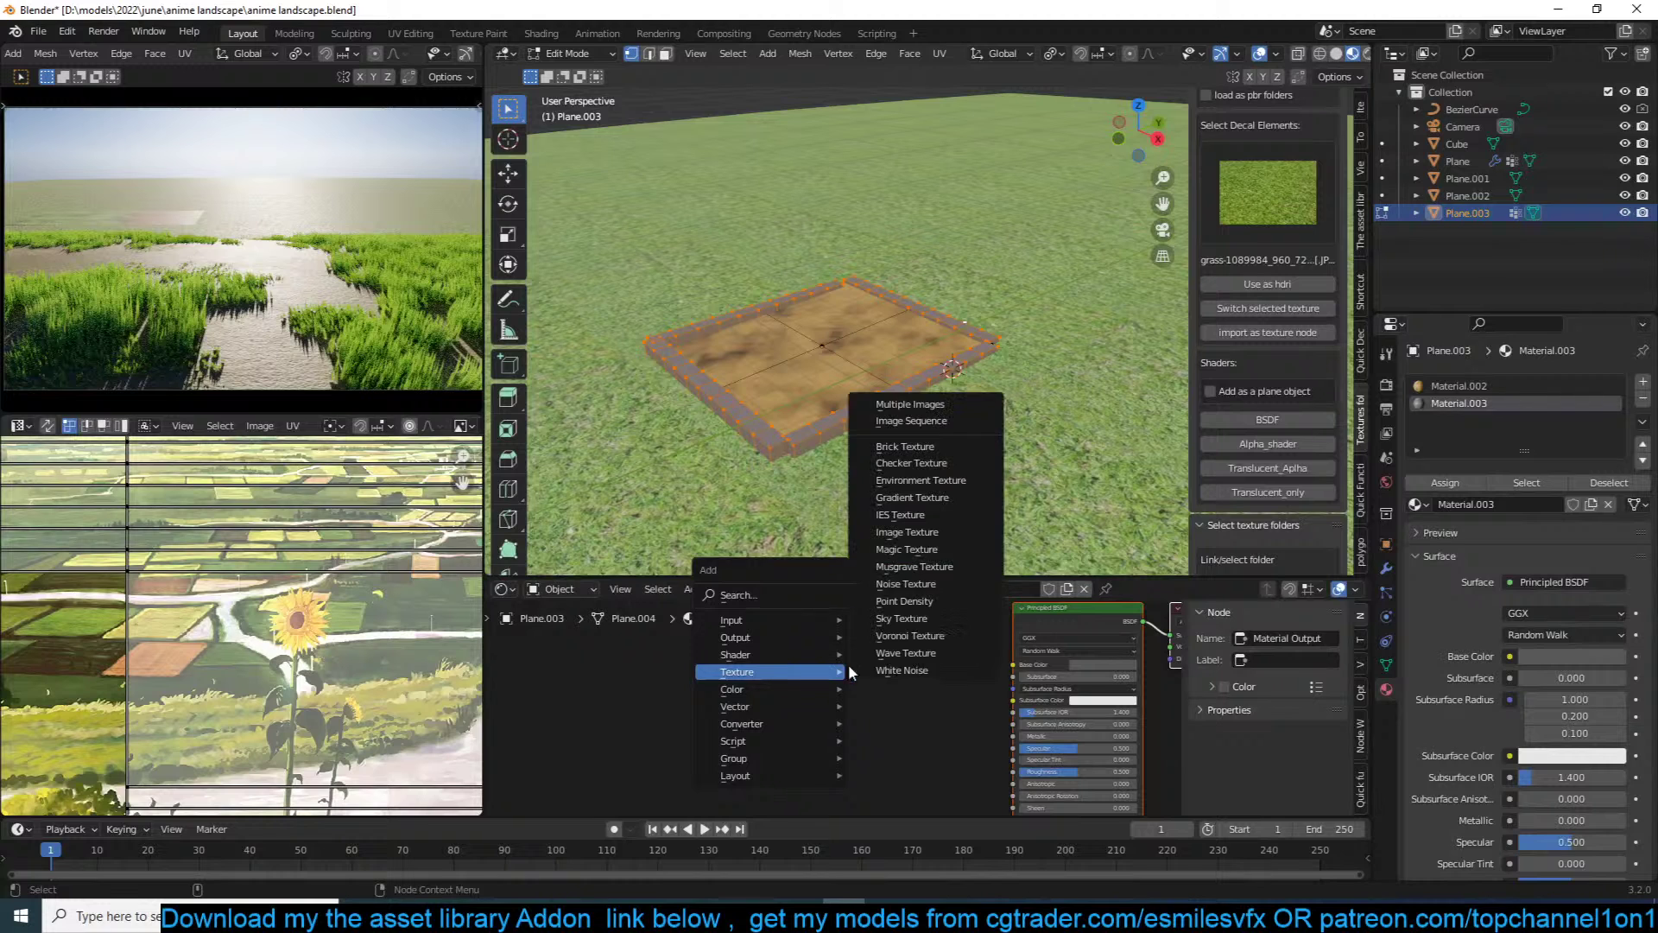
click(941, 585)
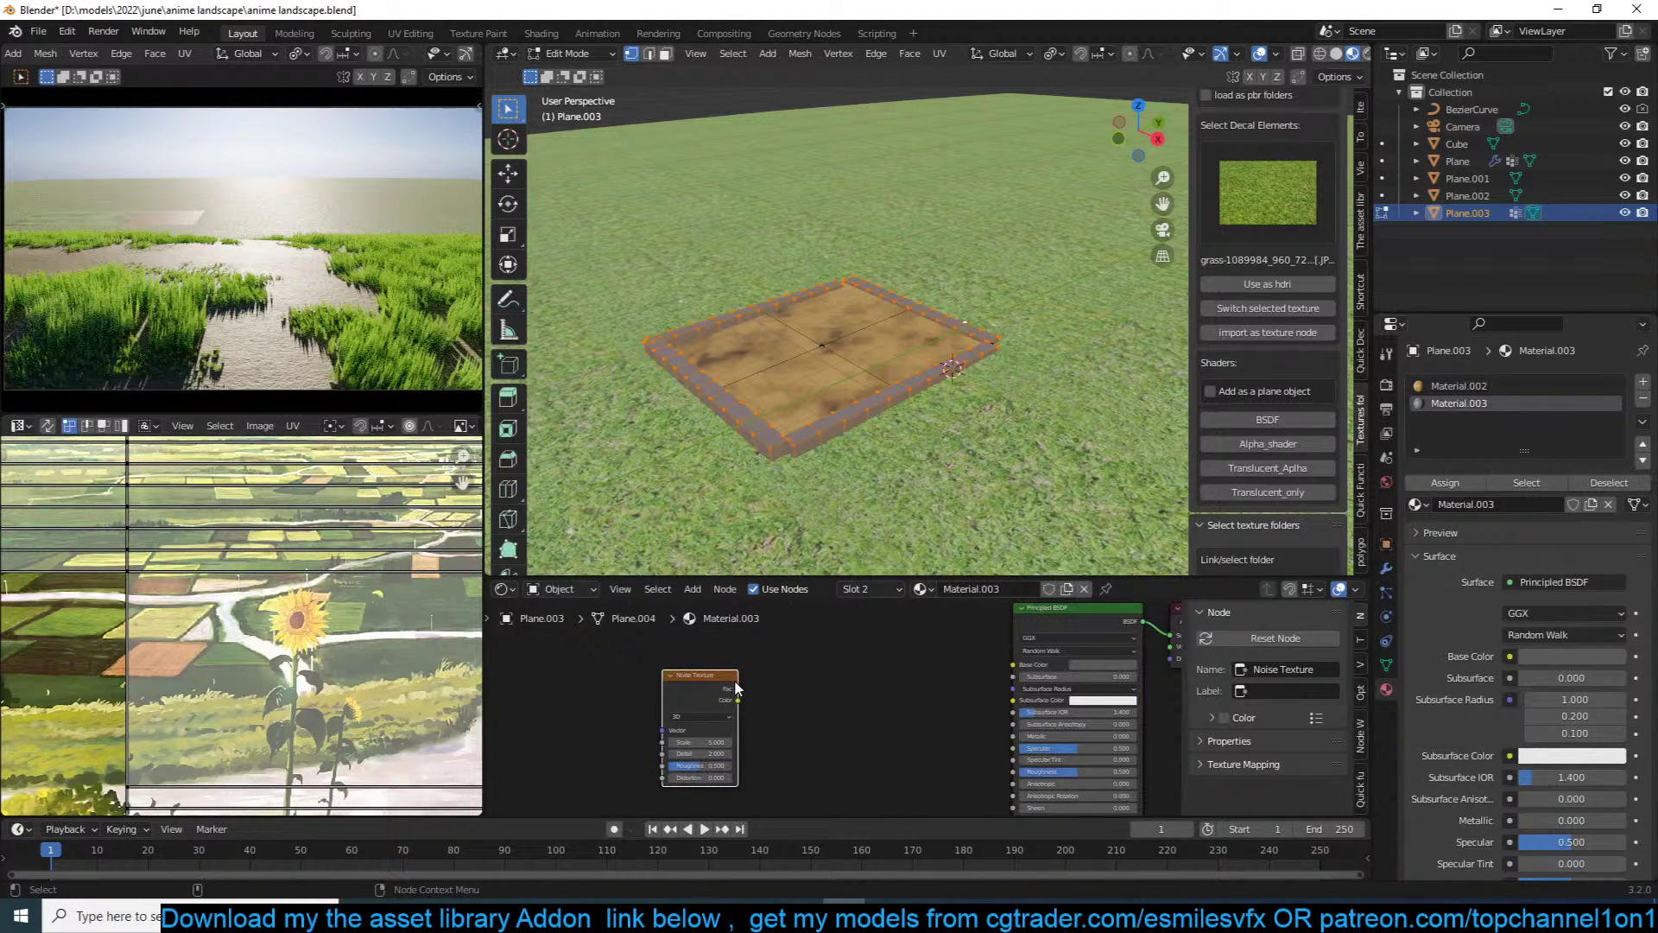
key(shift+a)
mouse_move(734, 735)
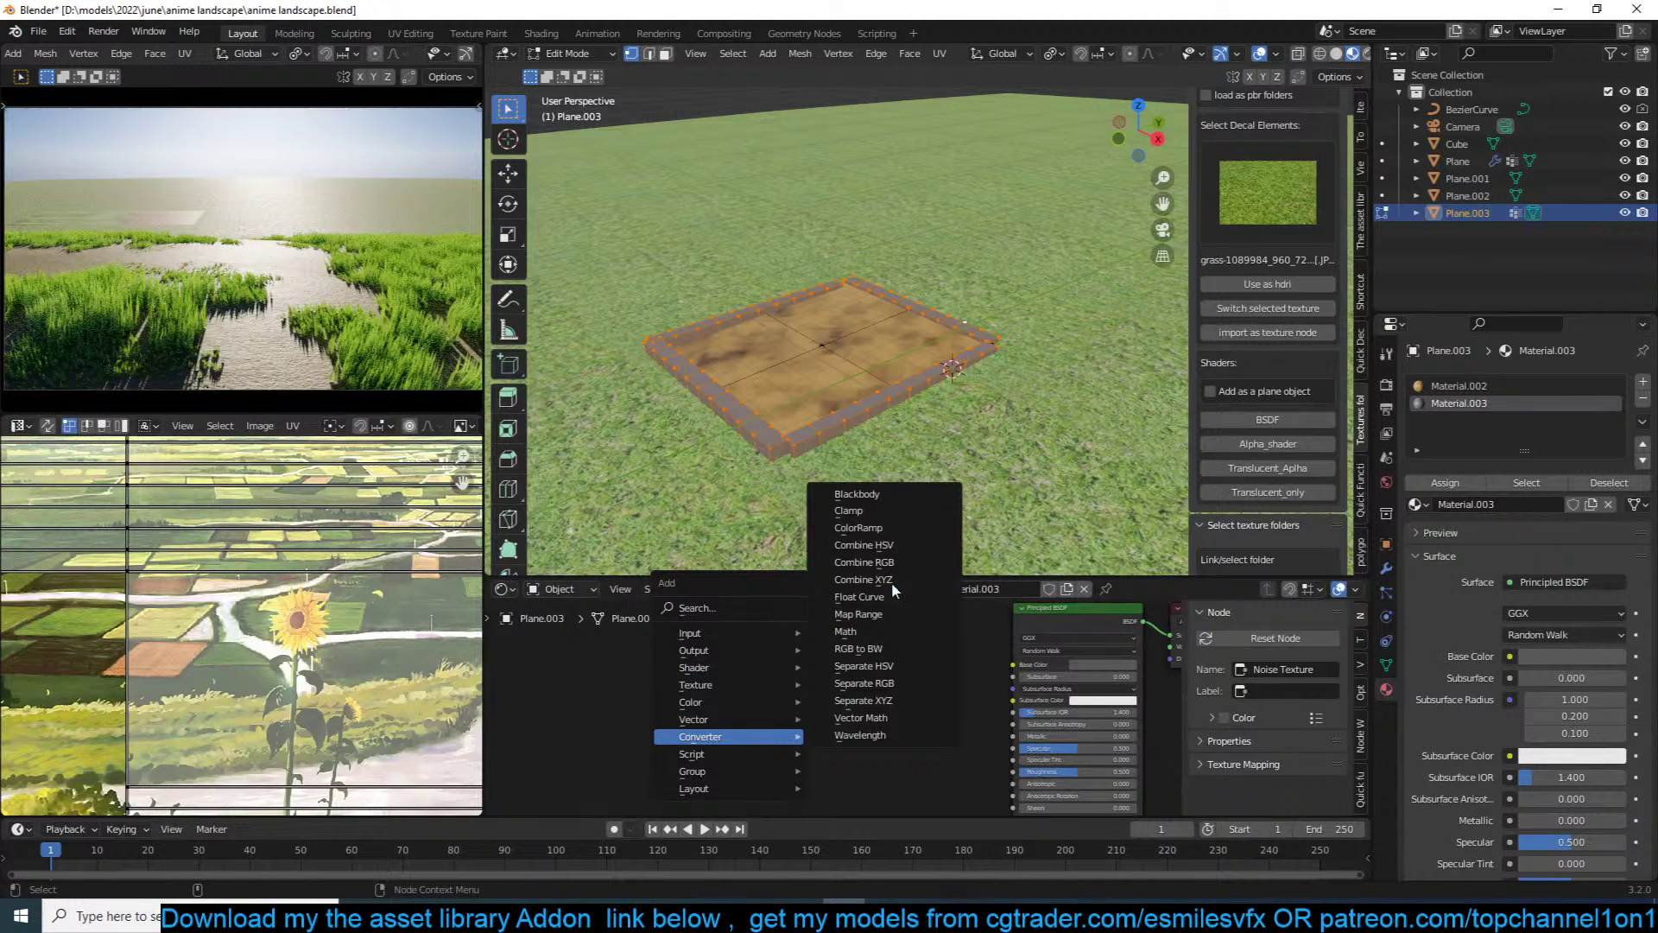
click(893, 527)
click(881, 630)
drag(739, 688, 815, 719)
Step: Color the ramp's end stop light yellow-green and its start stop dark olive green
click(932, 679)
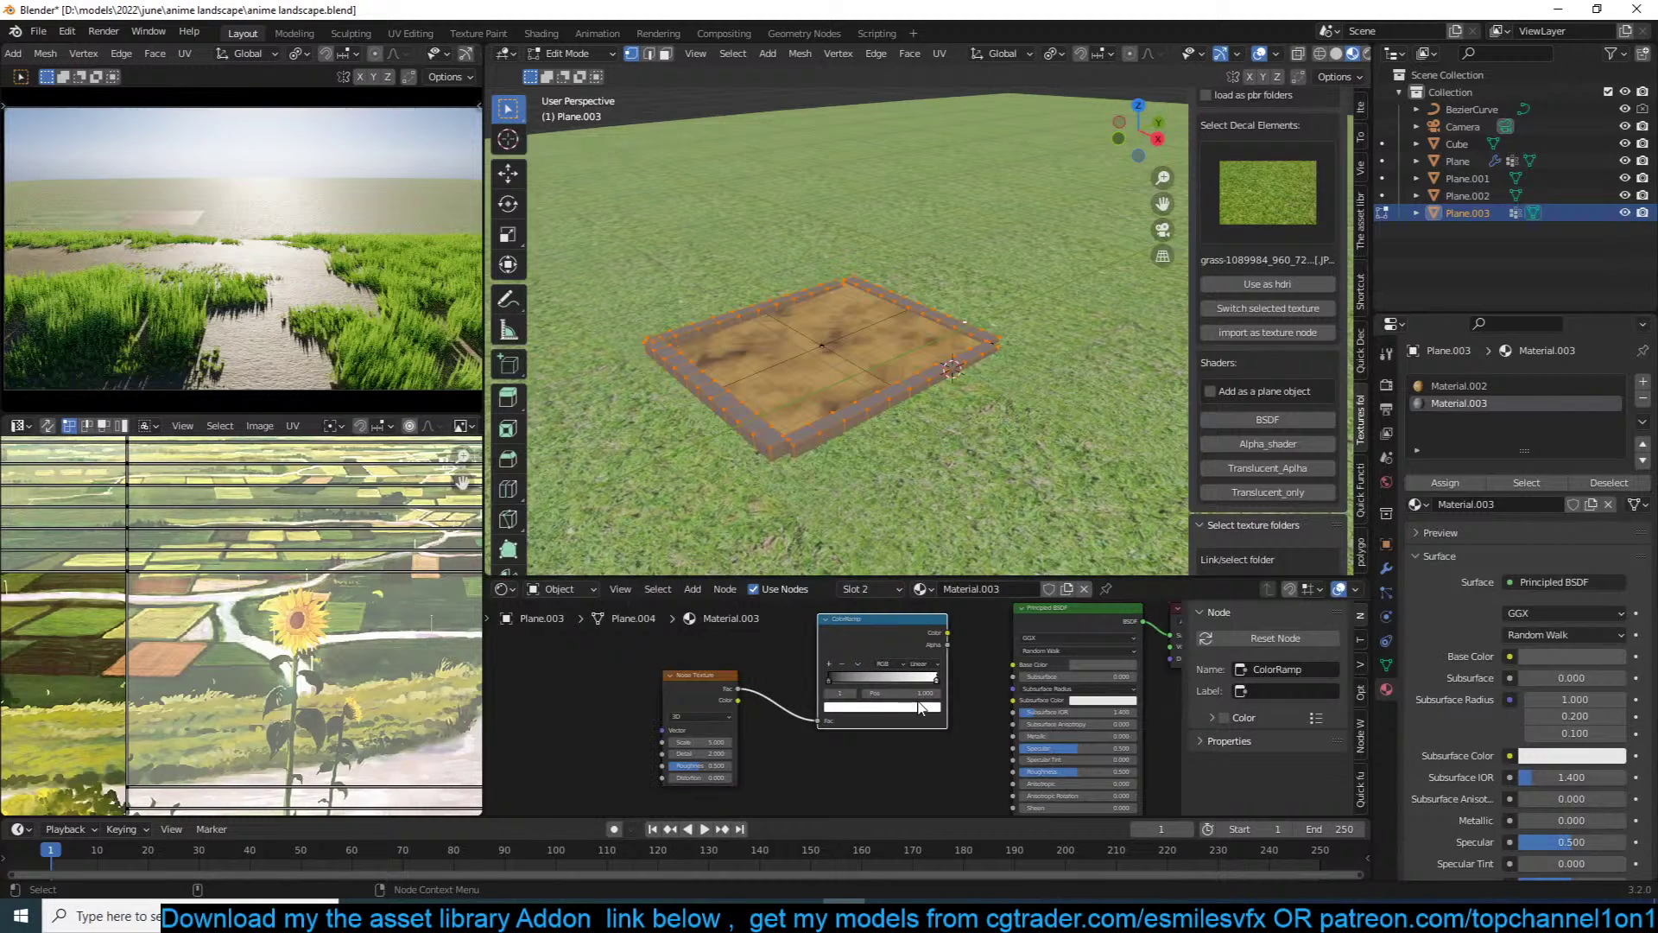
click(903, 708)
click(860, 592)
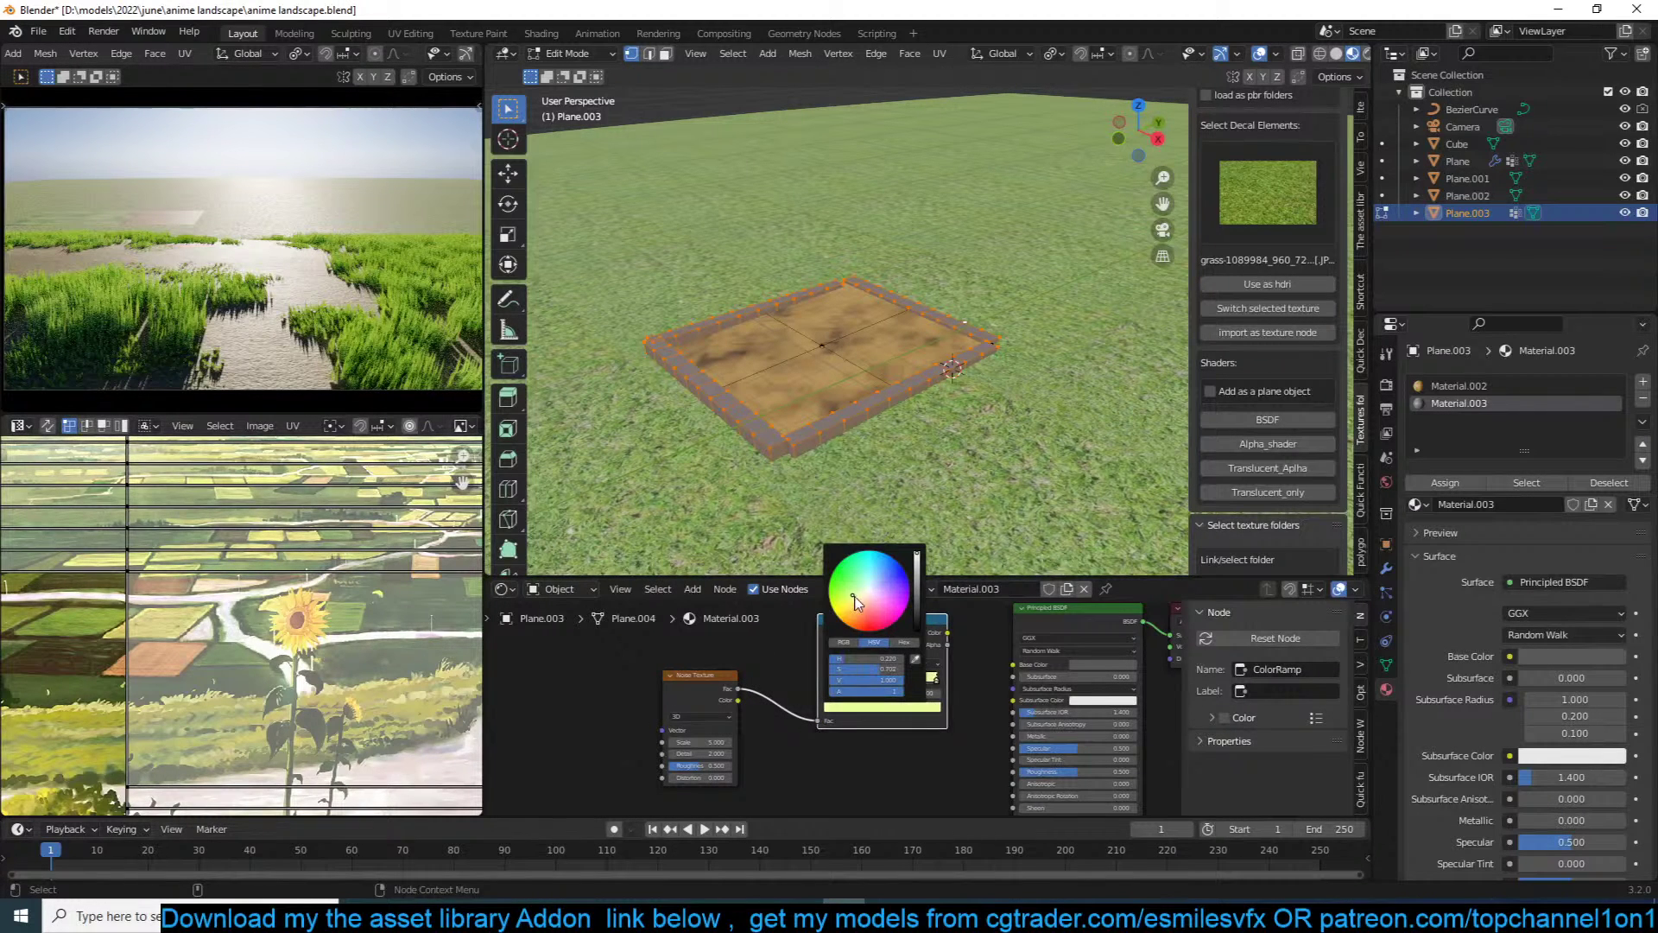
click(829, 677)
click(861, 706)
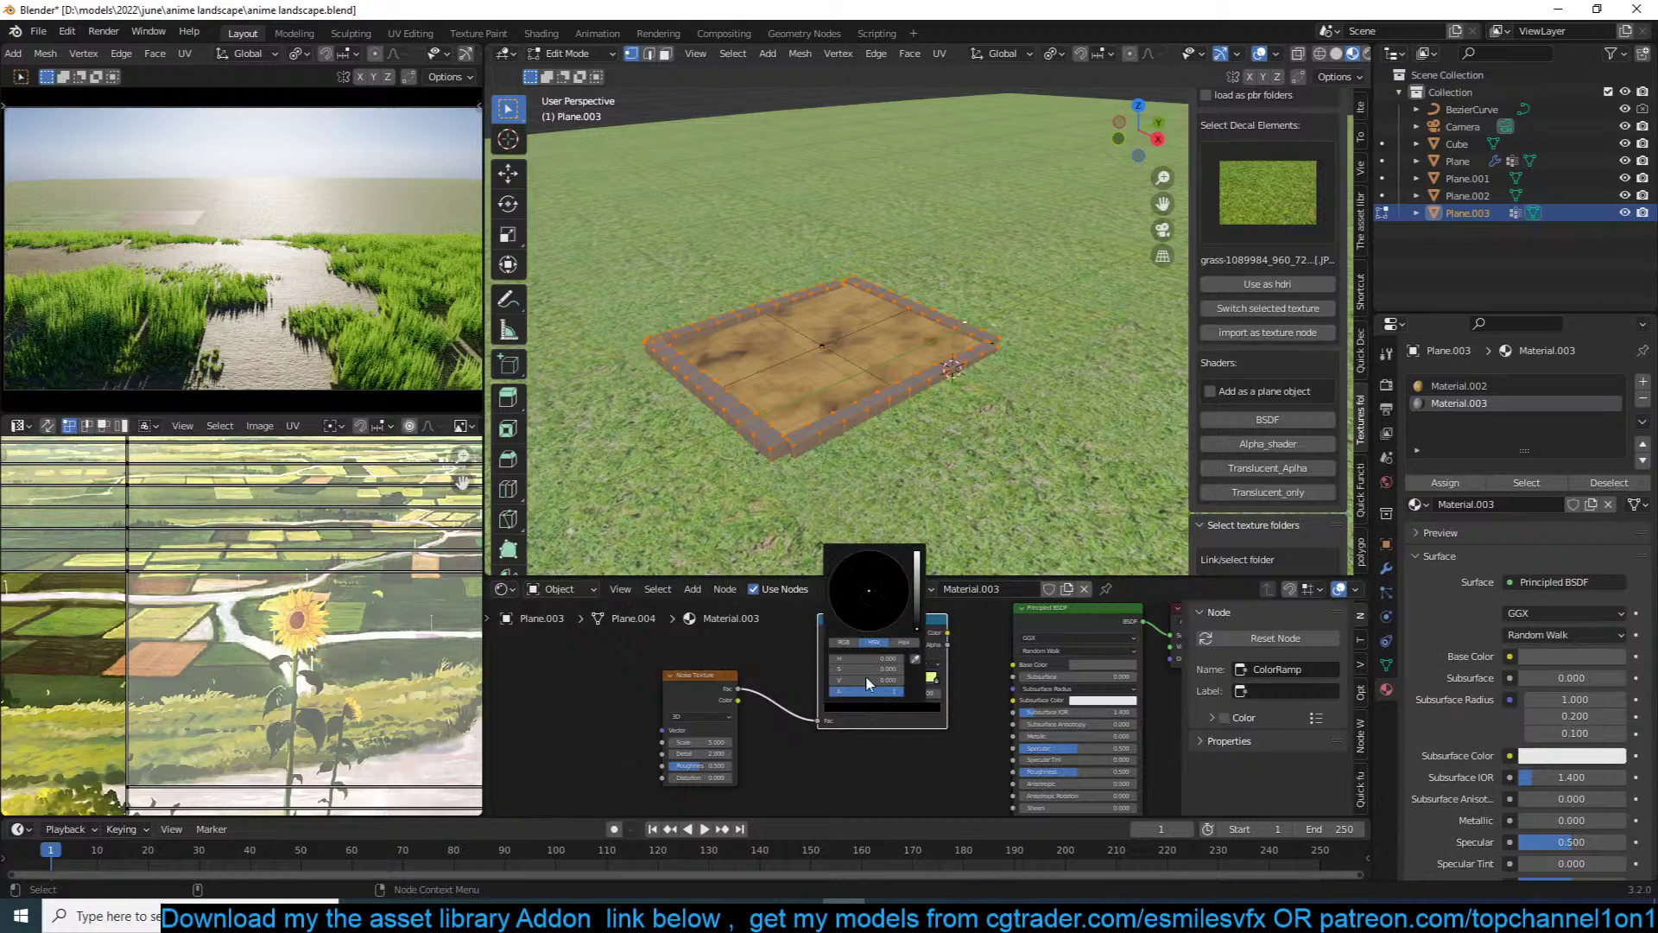
click(916, 579)
drag(835, 594, 756, 662)
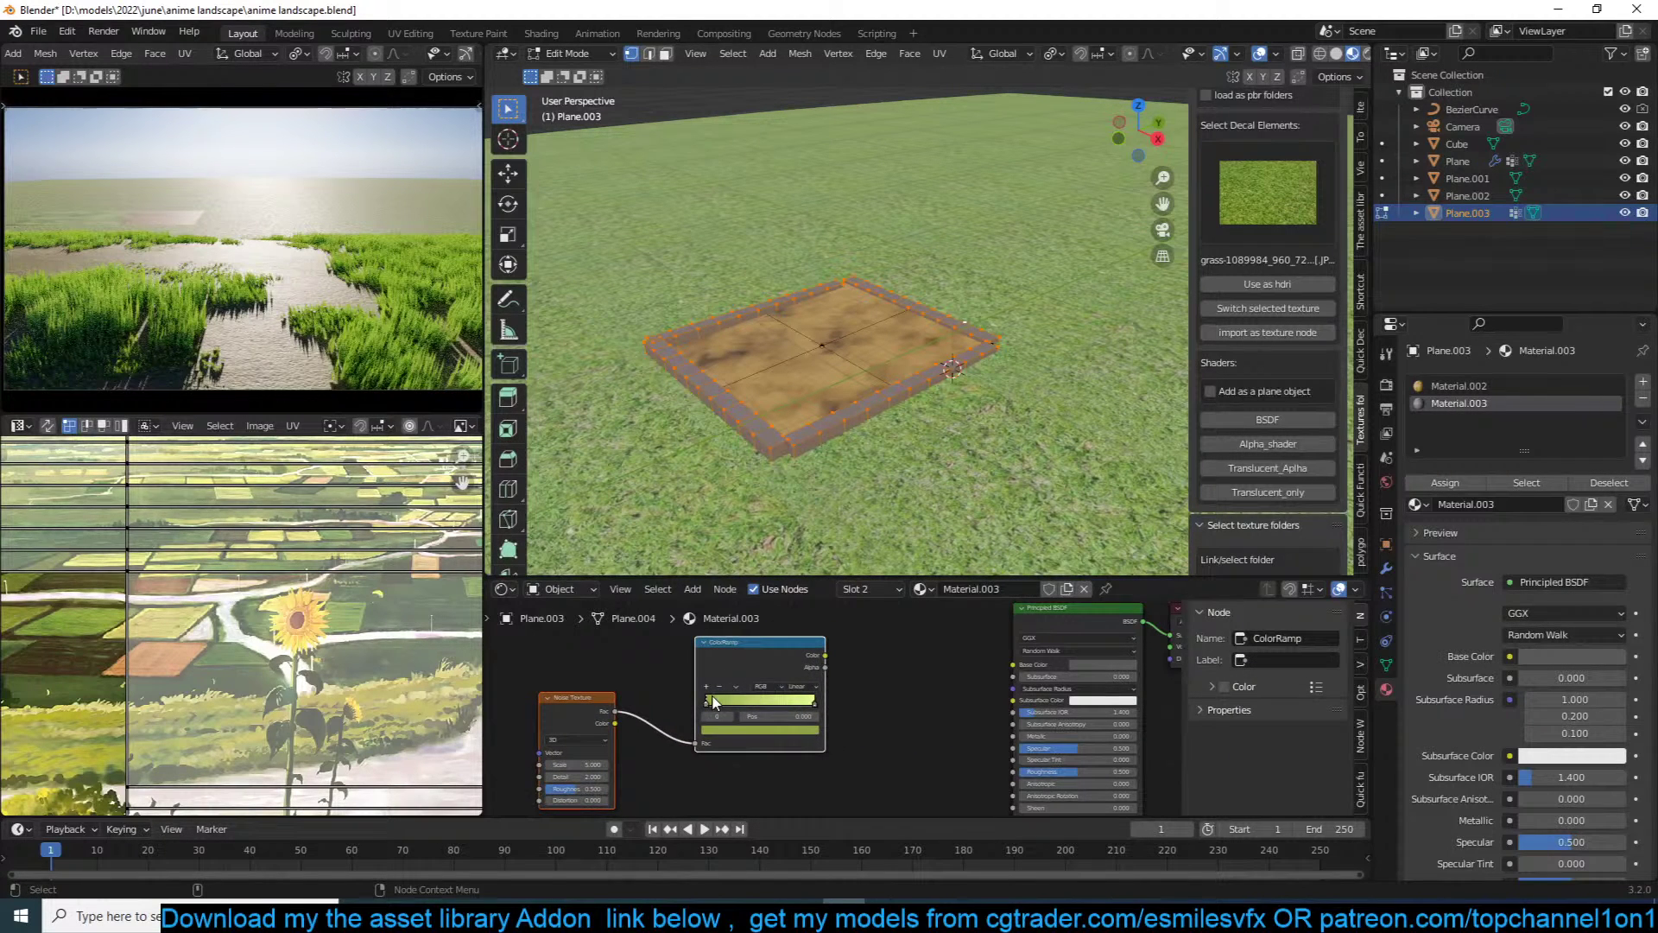
click(733, 731)
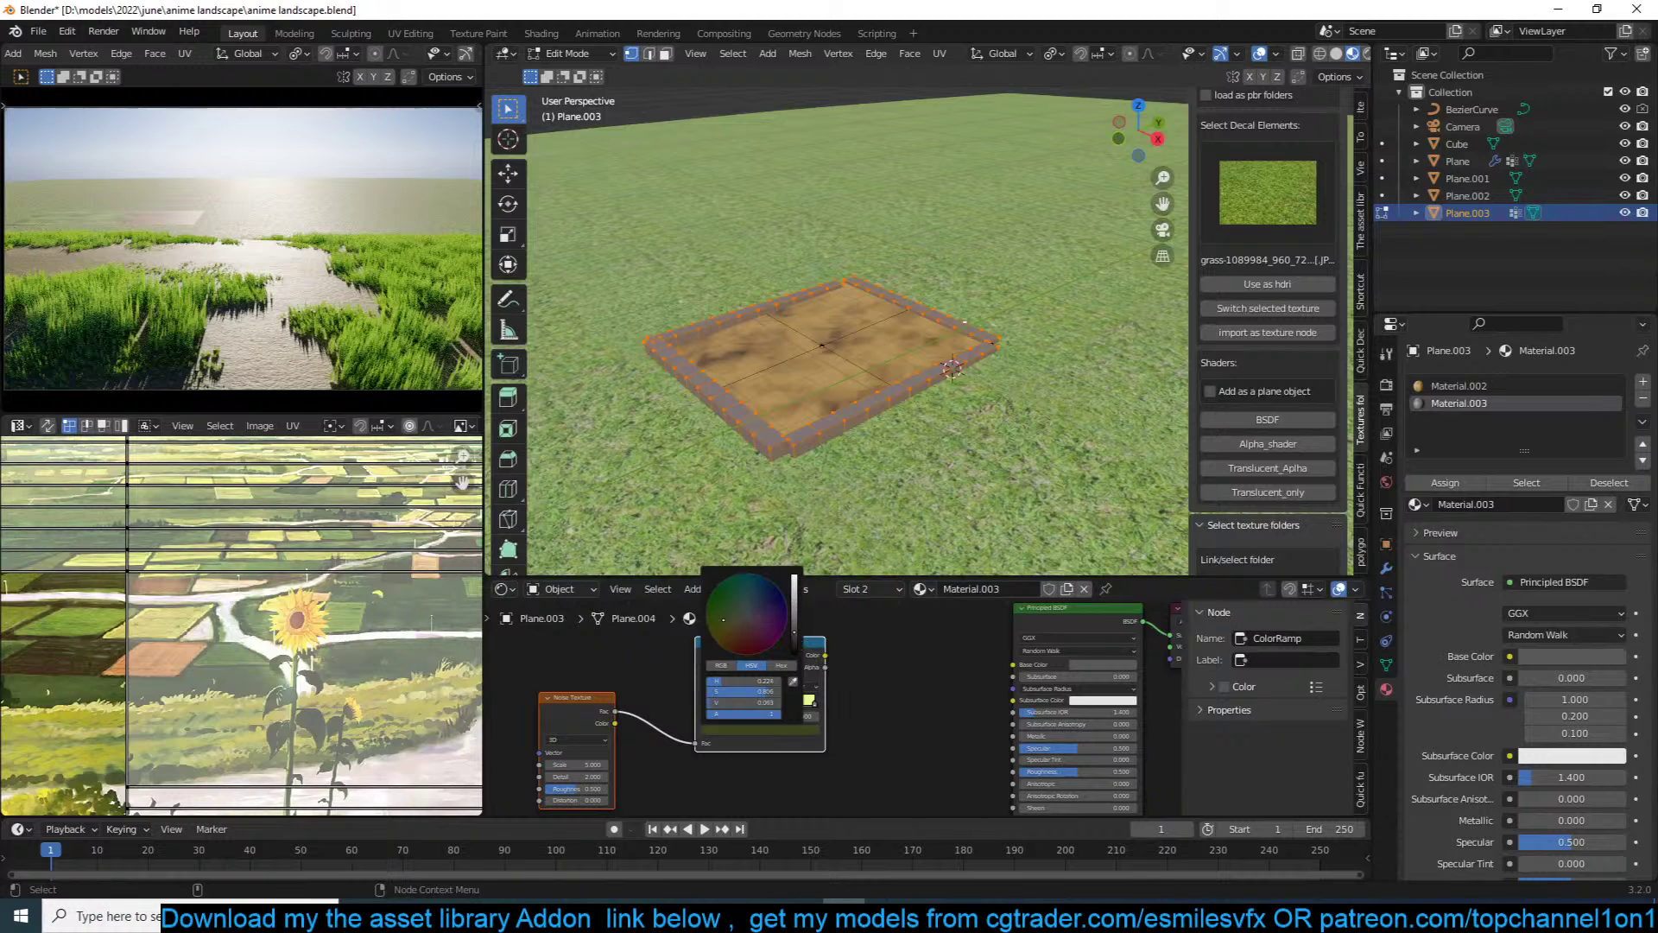
Step: Connect the ColorRamp's Color output to the Principled BSDF's Base Color
key(shift+a)
mouse_move(870, 633)
key(Escape)
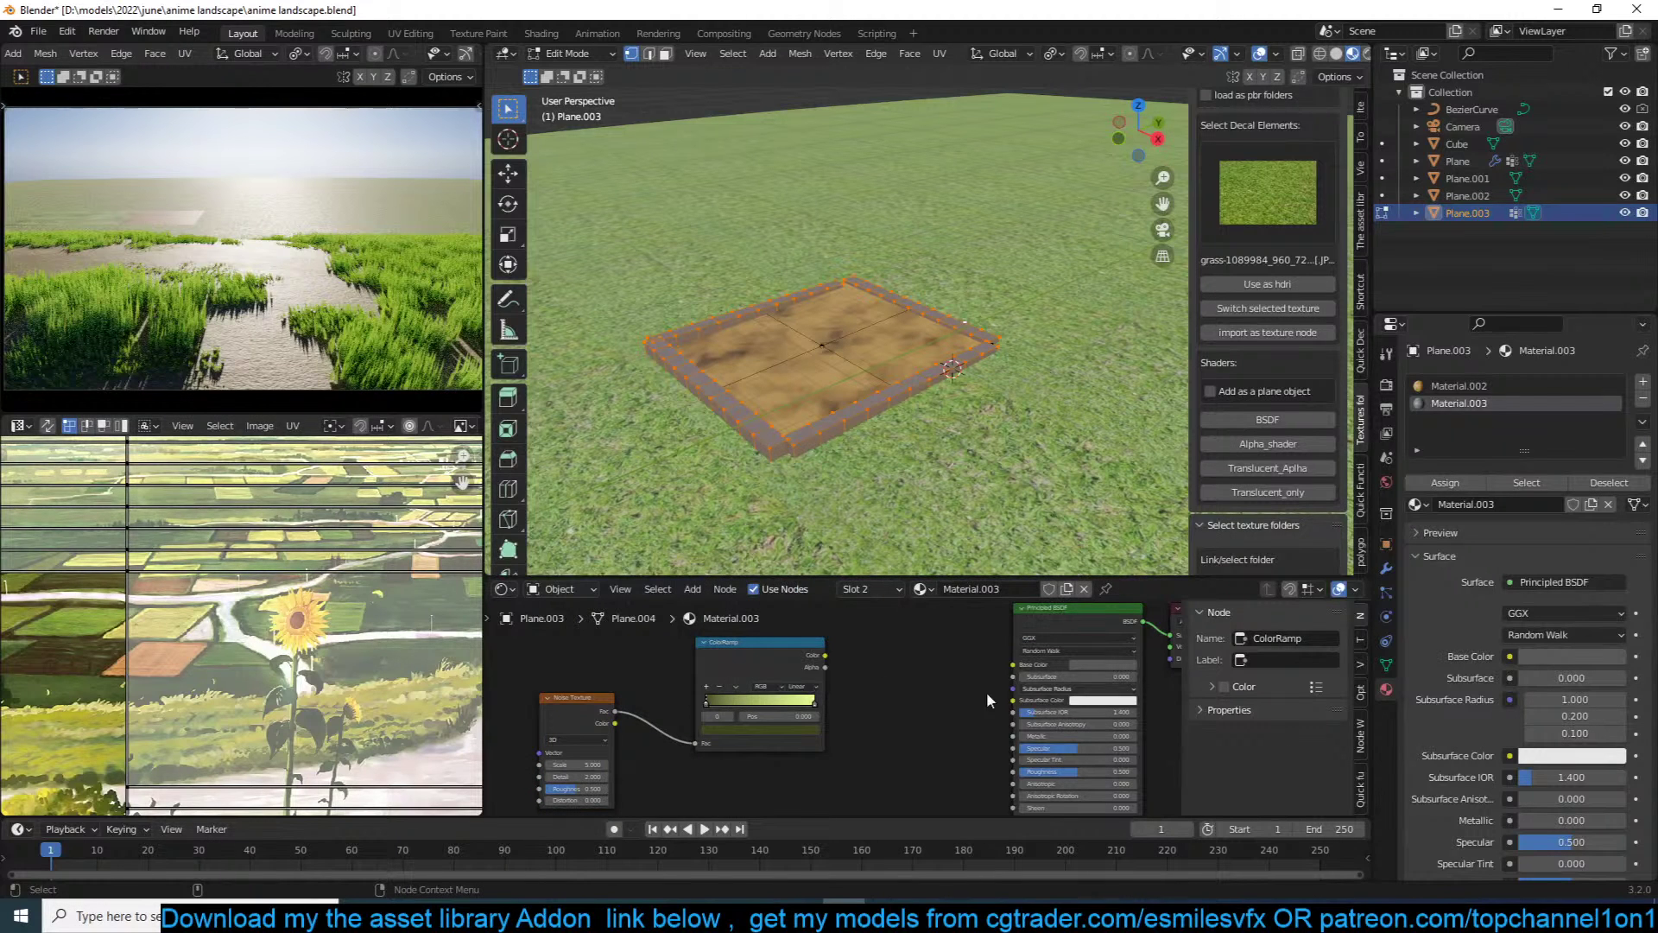
drag(825, 655, 1019, 665)
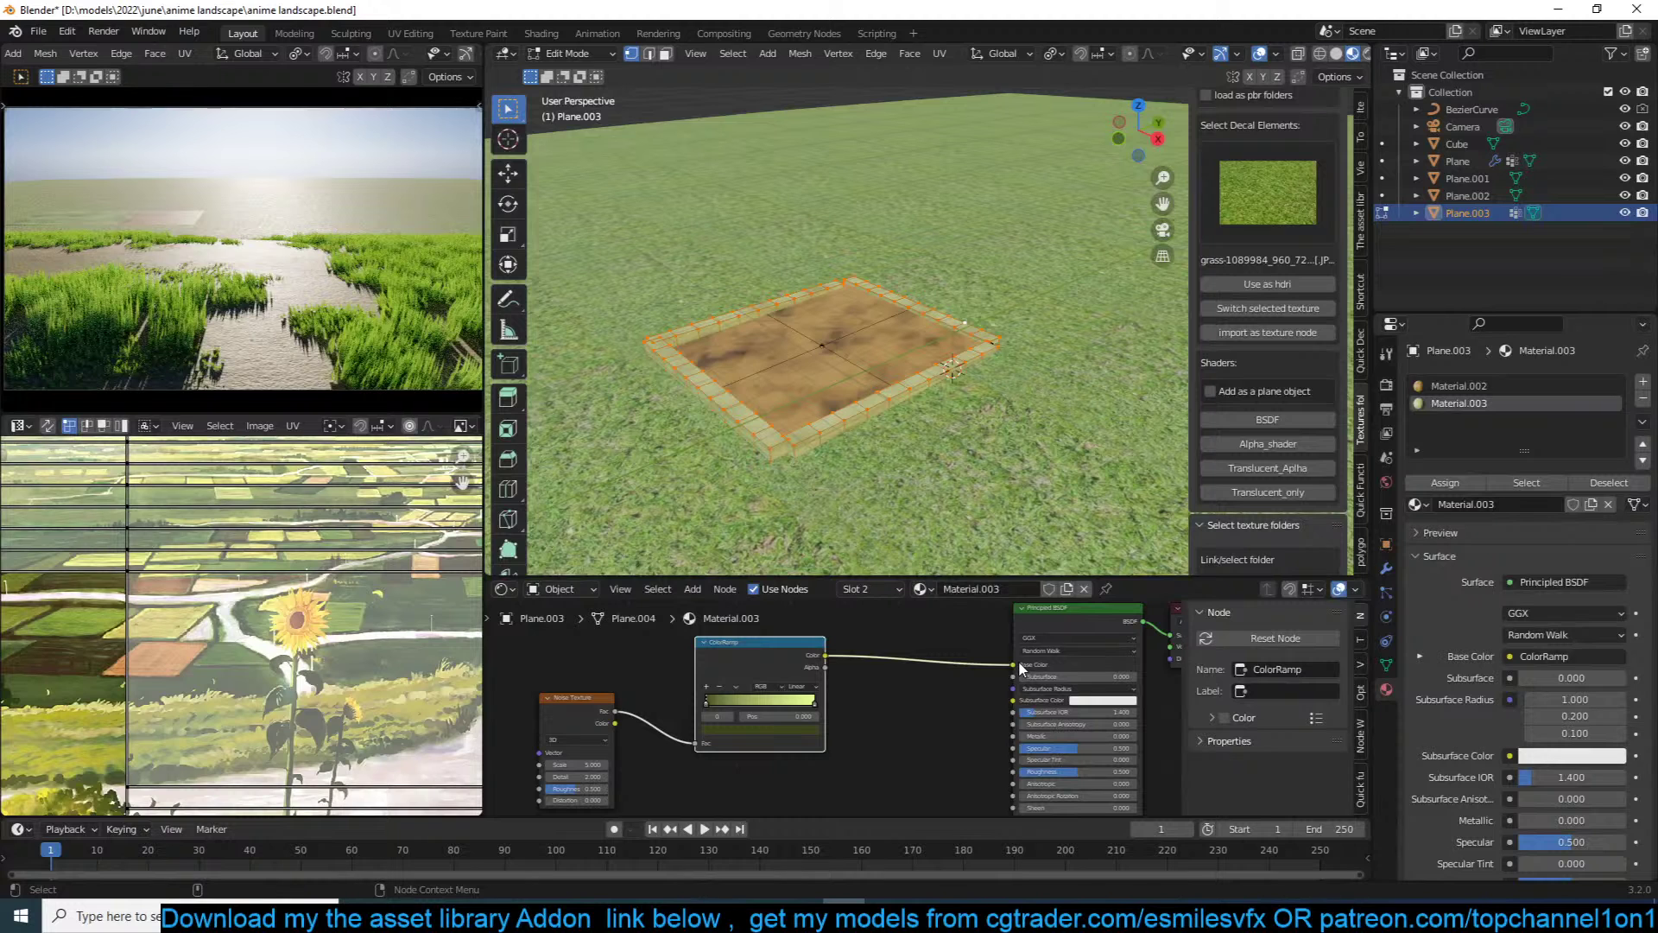
Step: Return to Object Mode and save the file
key(Tab)
middle_drag(873, 411, 1017, 426)
key(ctrl+s)
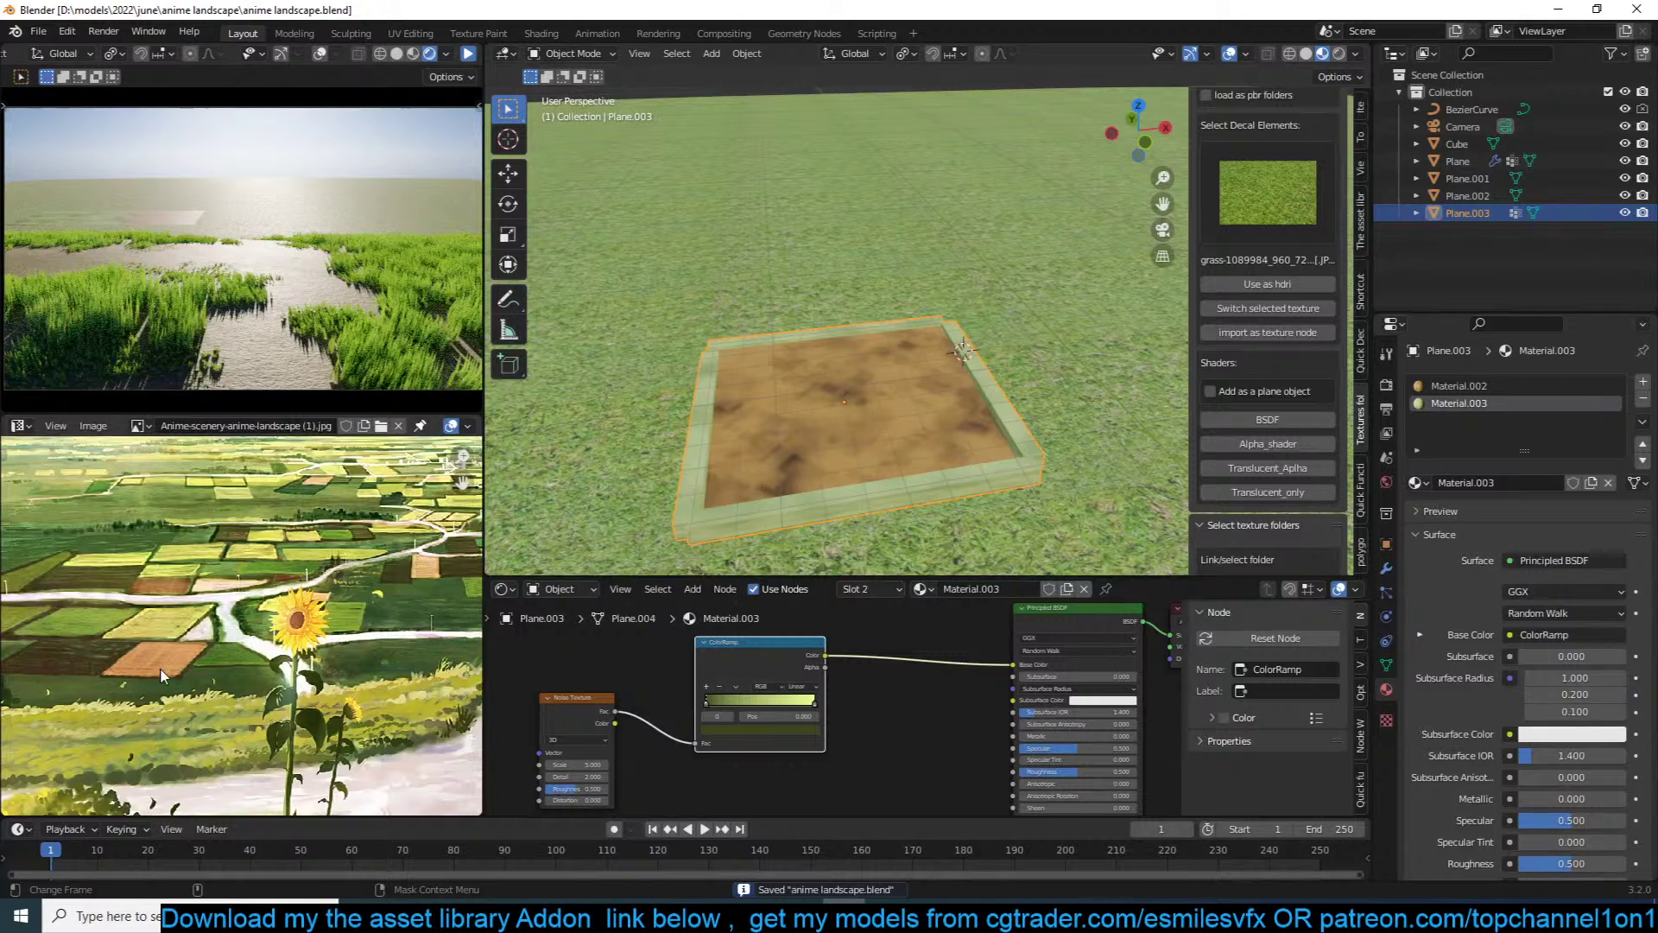
click(1468, 386)
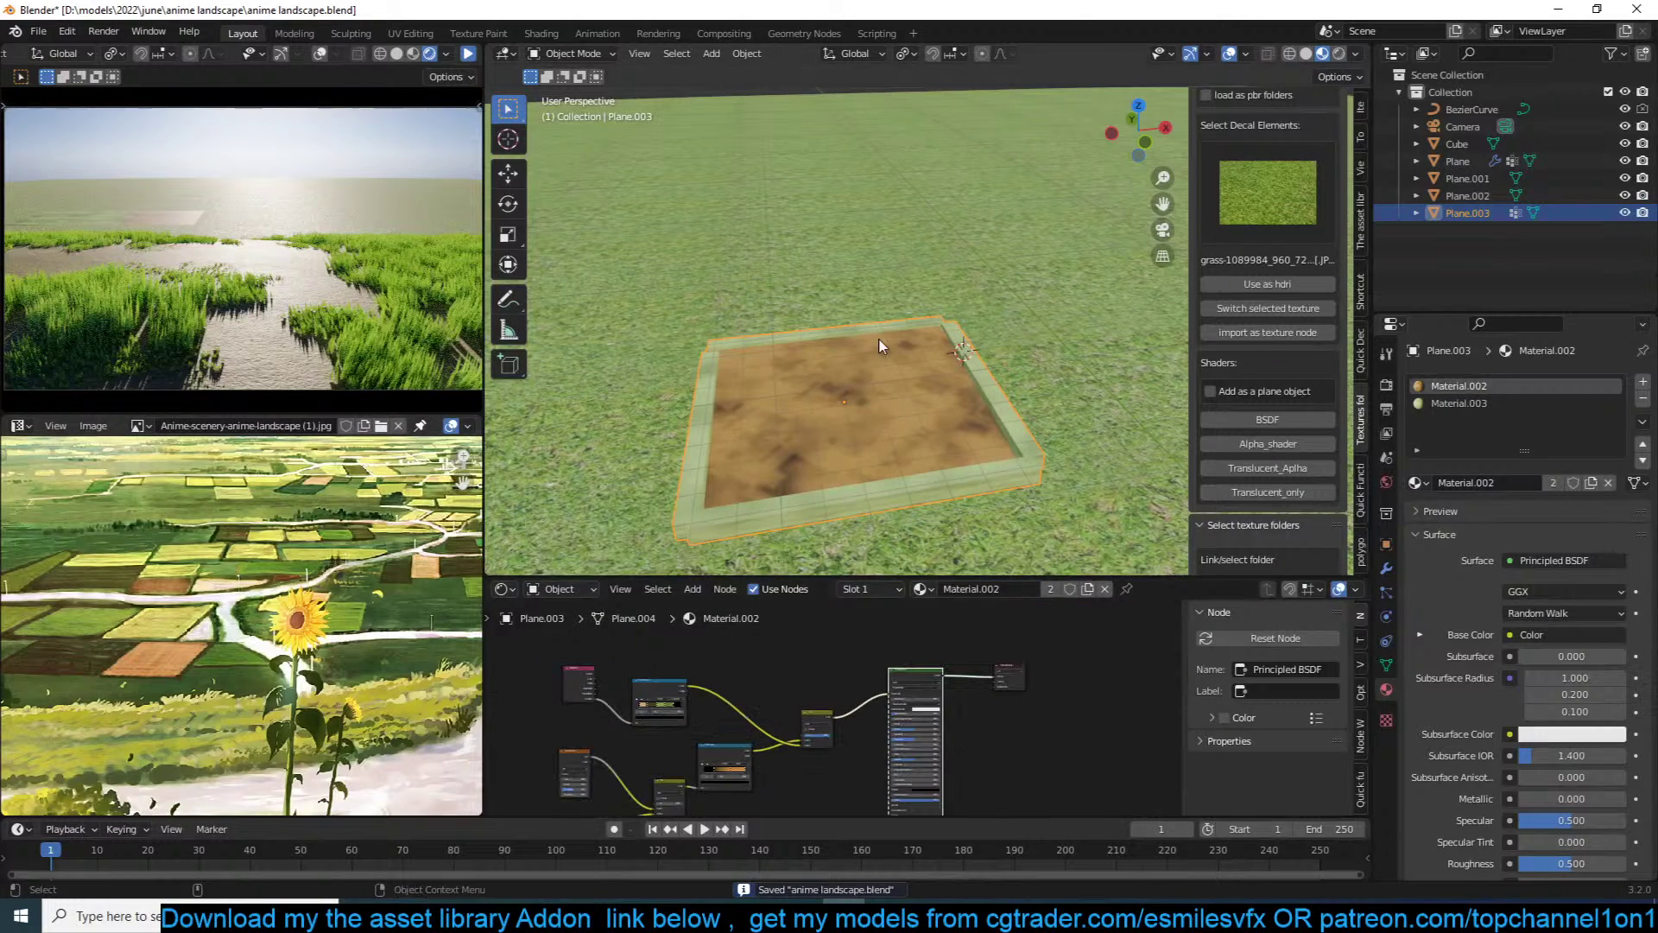
scroll(876, 355, down, 4)
key(ctrl+z)
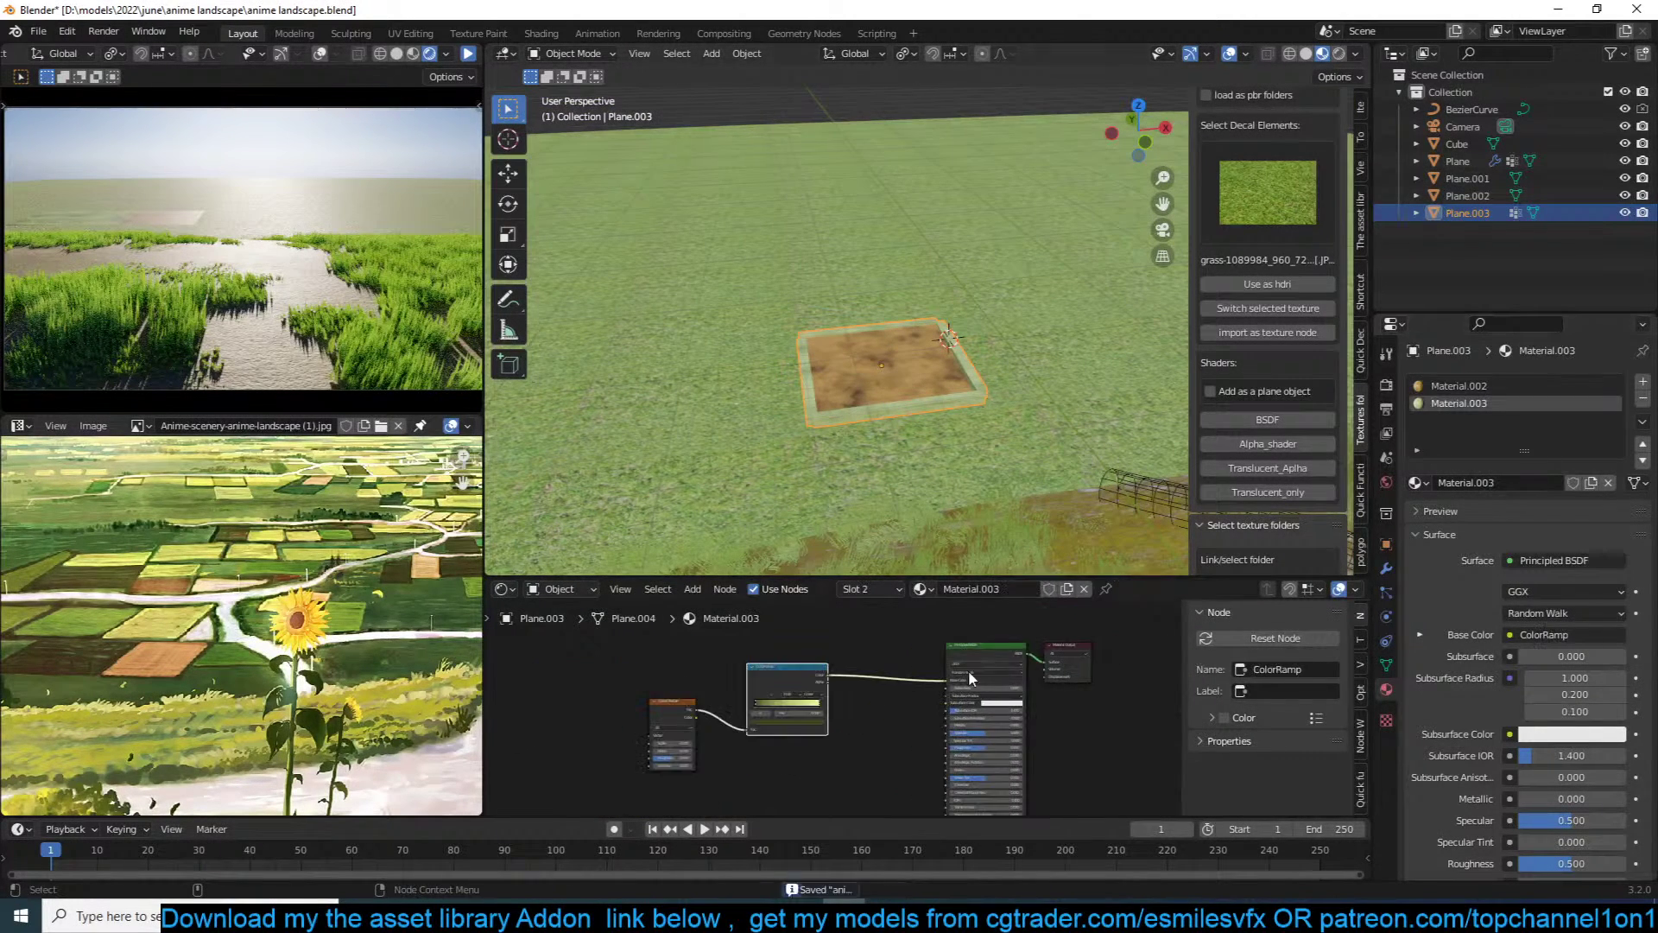
Step: Insert a MixRGB node between the ColorRamp and the Principled BSDF, and set its blending mode to Value
scroll(984, 657, up, 3)
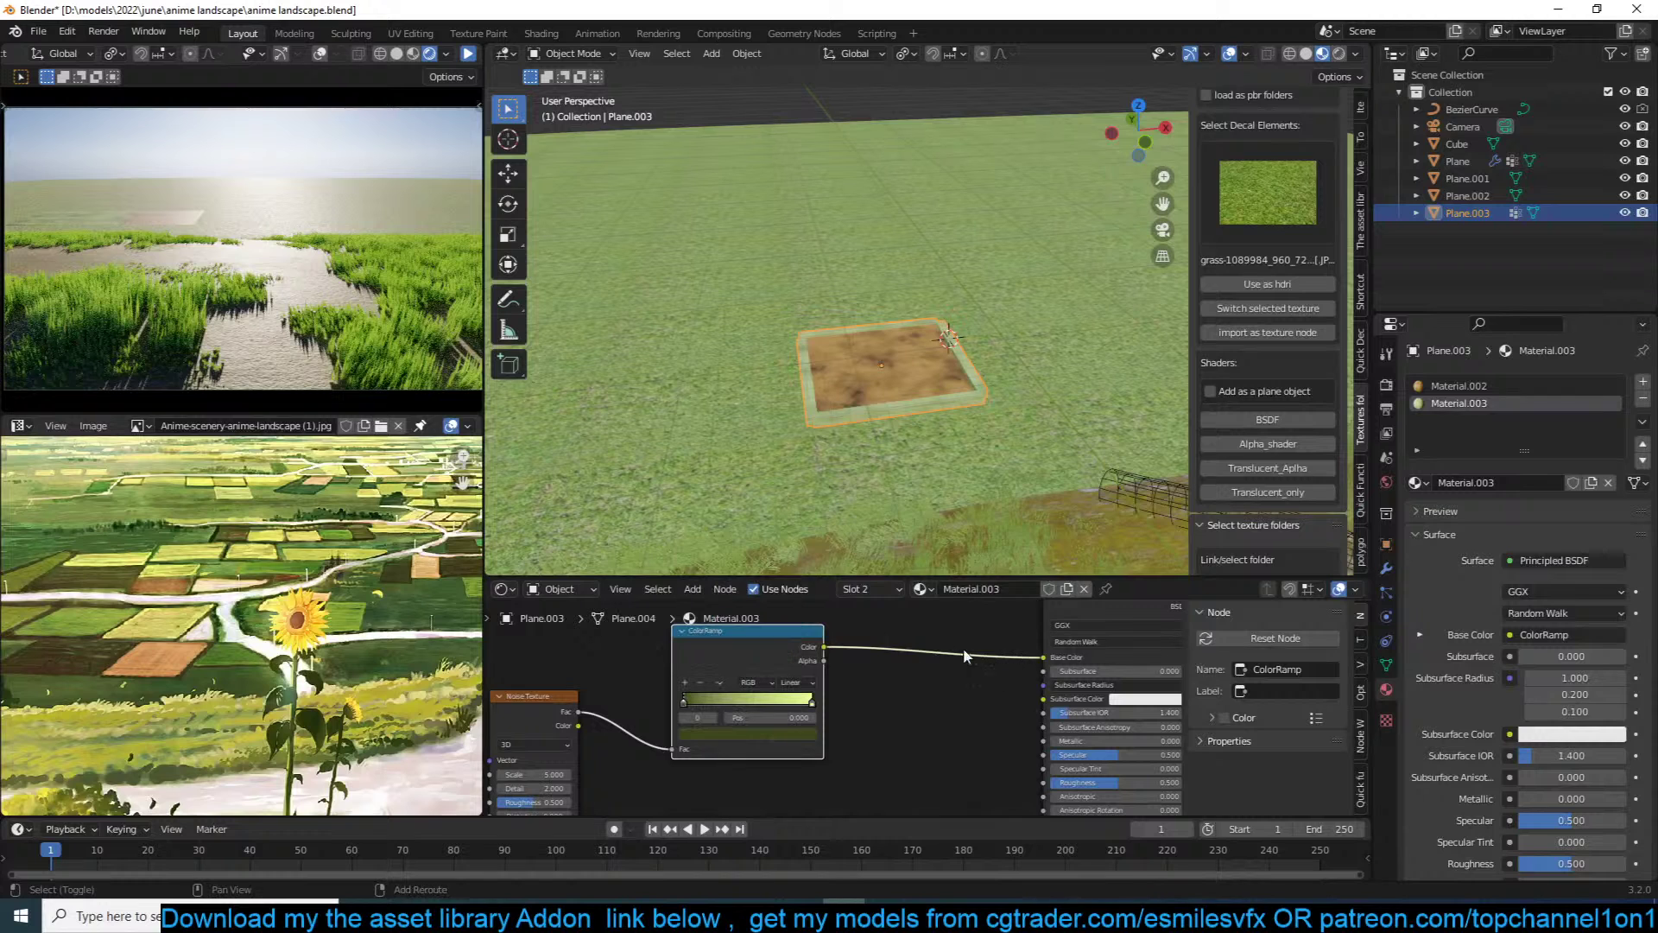
key(shift+a)
mouse_move(913, 618)
click(1041, 700)
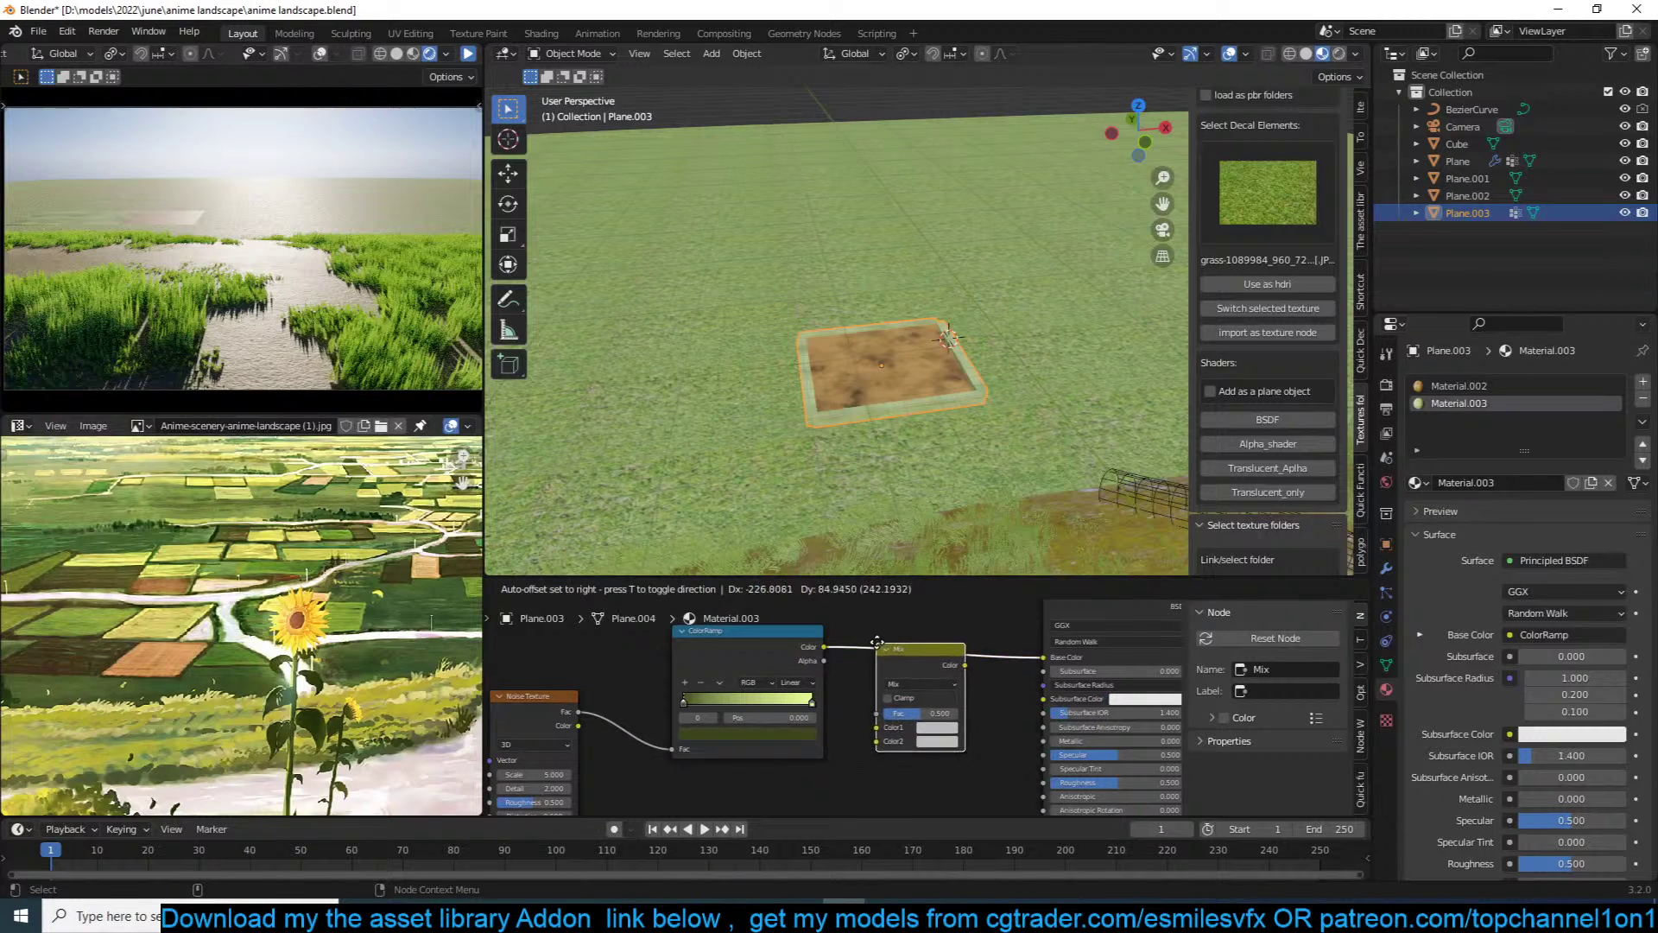
click(876, 644)
click(920, 682)
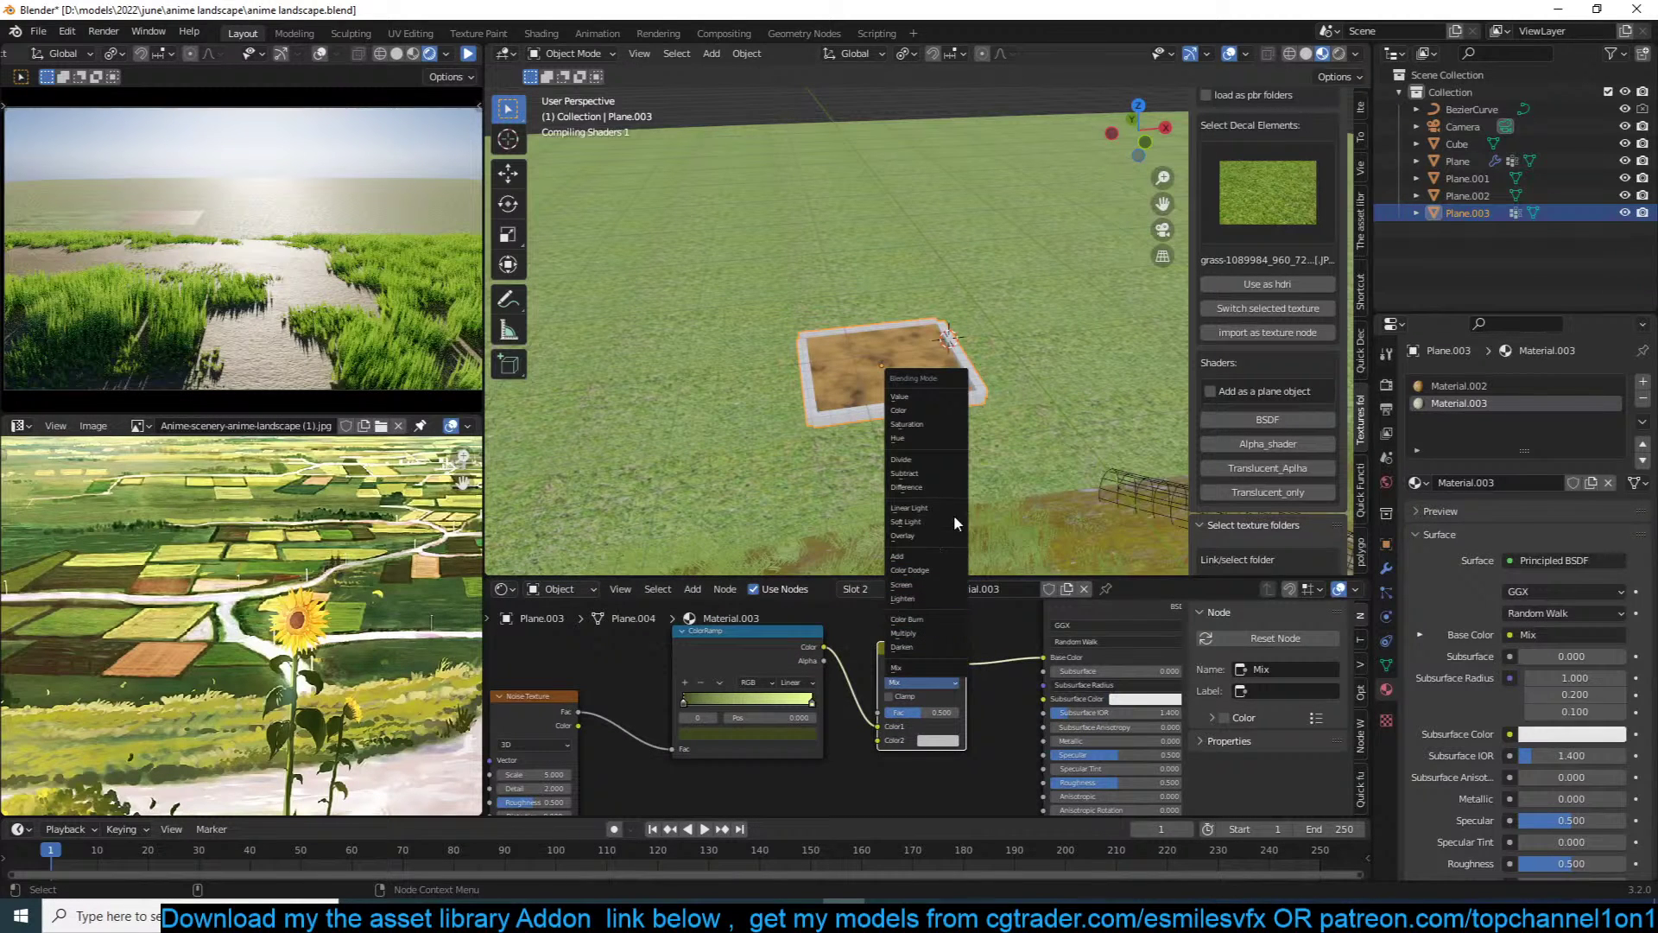
click(945, 397)
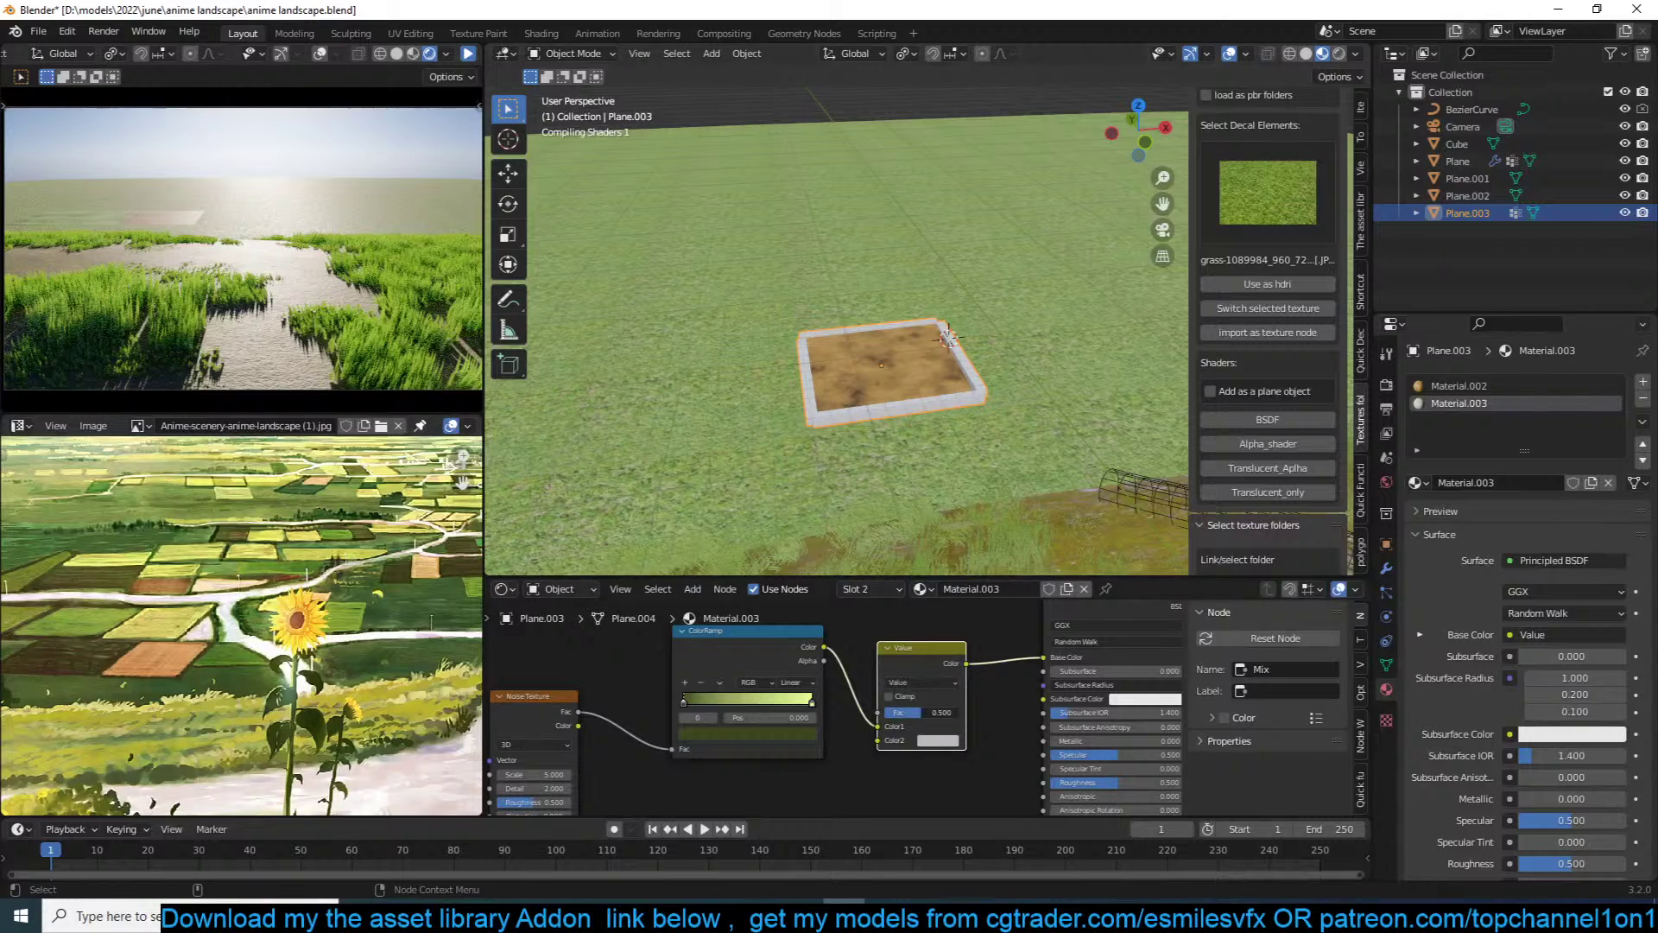
Step: Darken the mix node's second color to near black, raise its factor, and save the file
click(938, 740)
drag(1028, 607, 1027, 646)
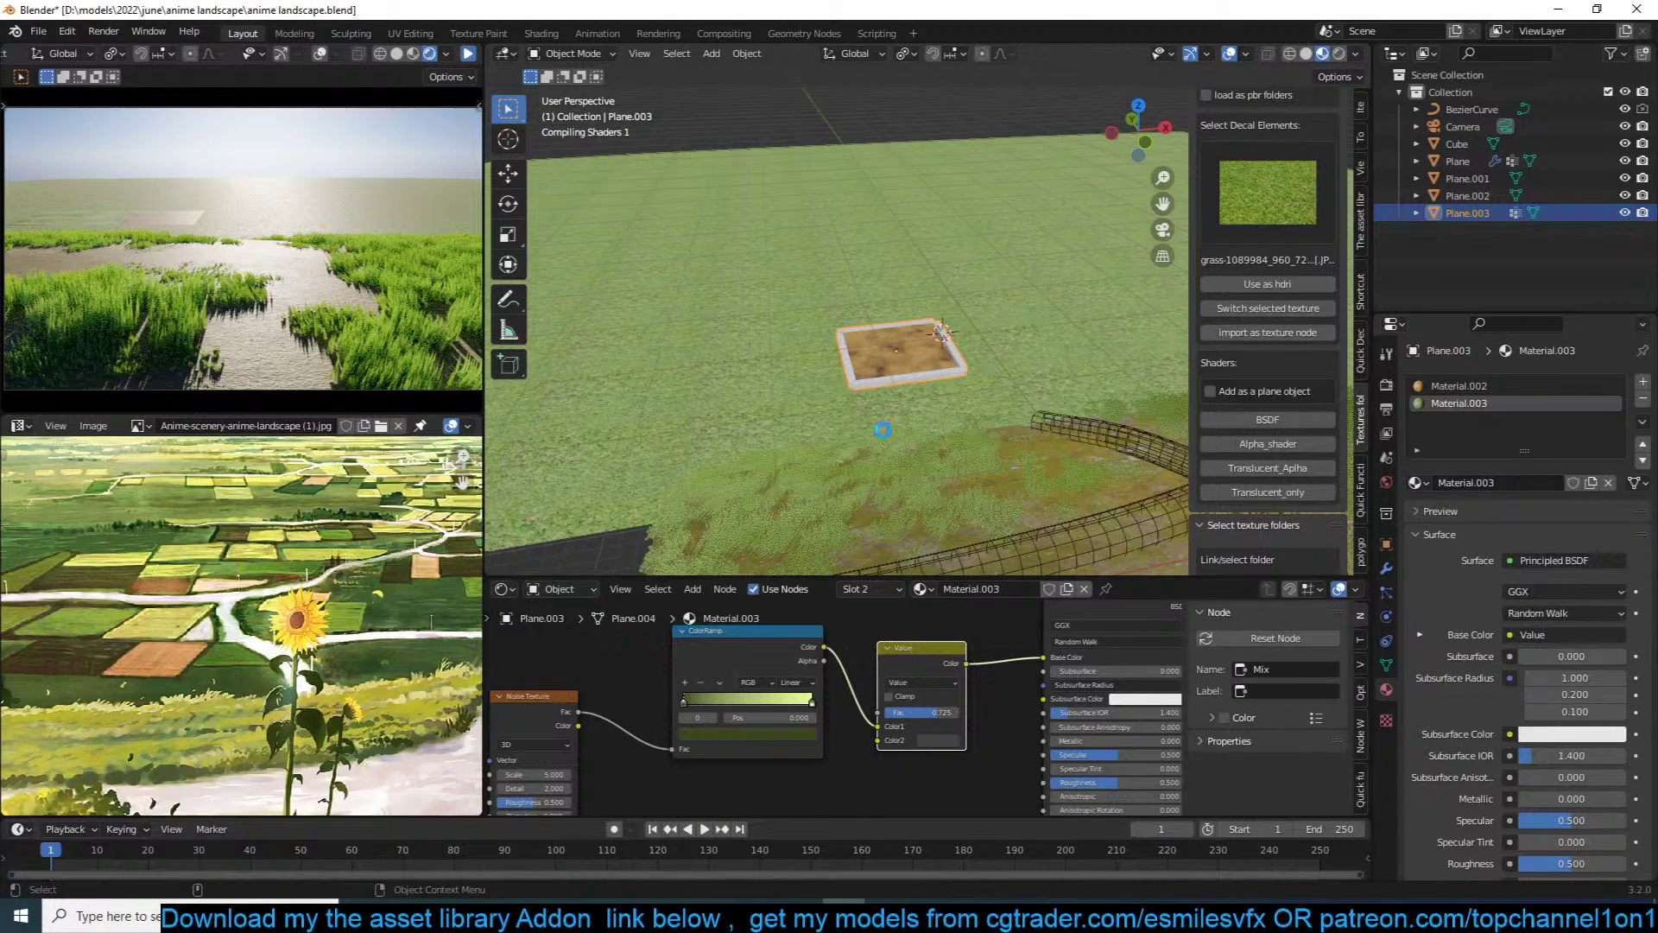
scroll(883, 429, up, 3)
key(ctrl+s)
click(922, 741)
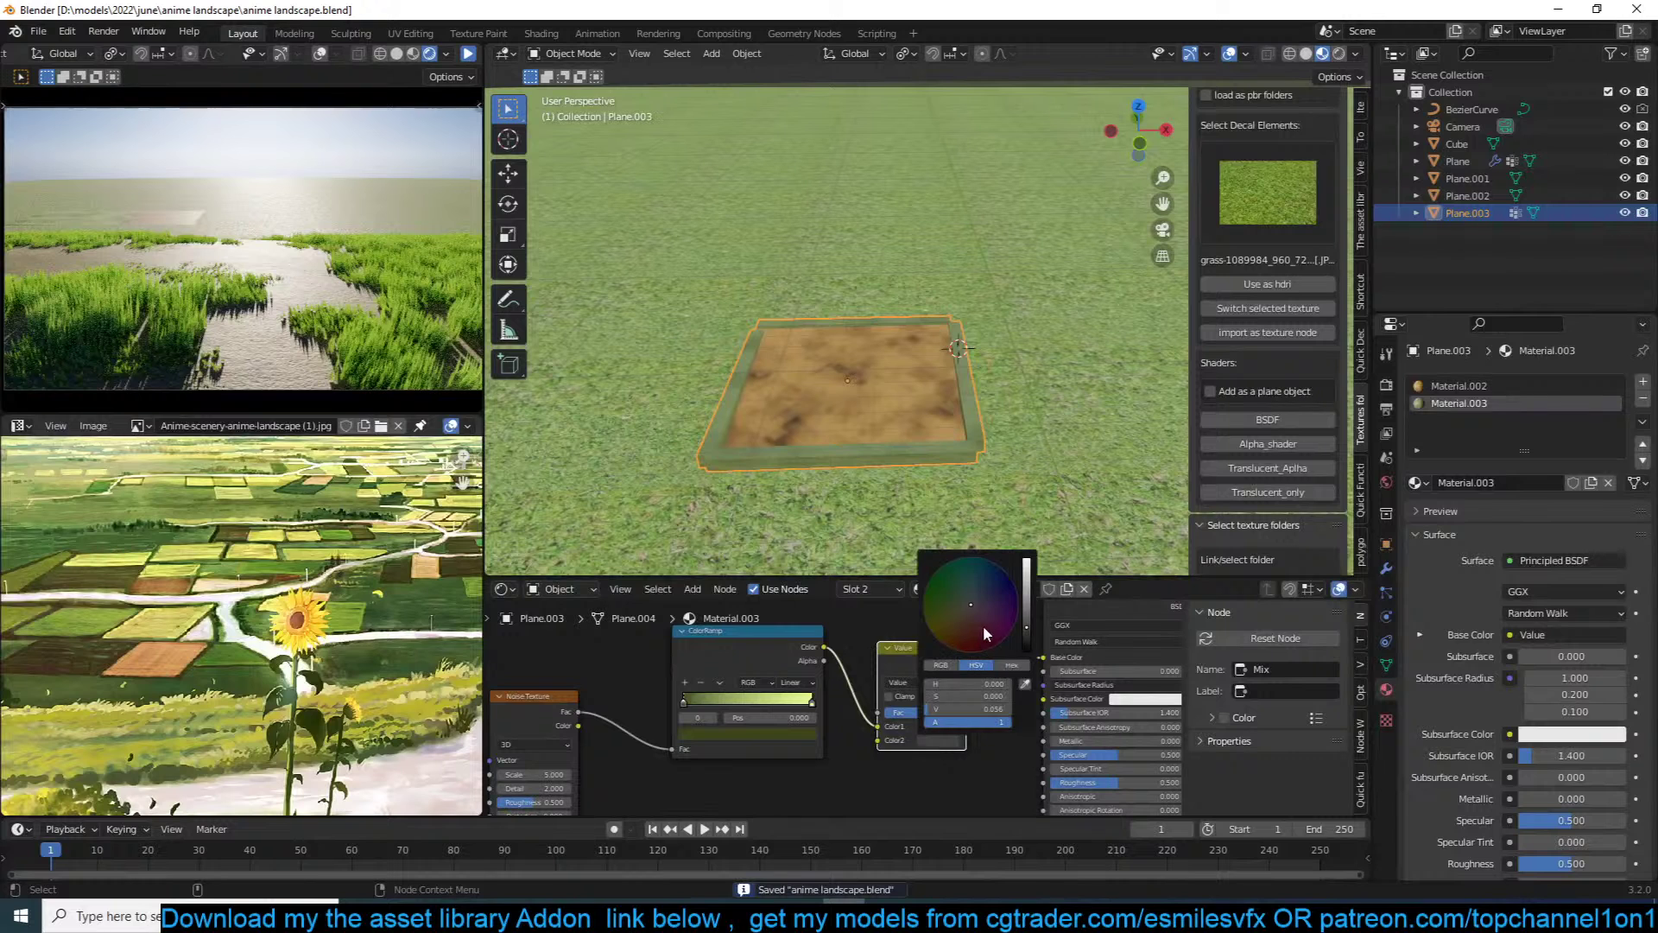
drag(1027, 635, 1028, 649)
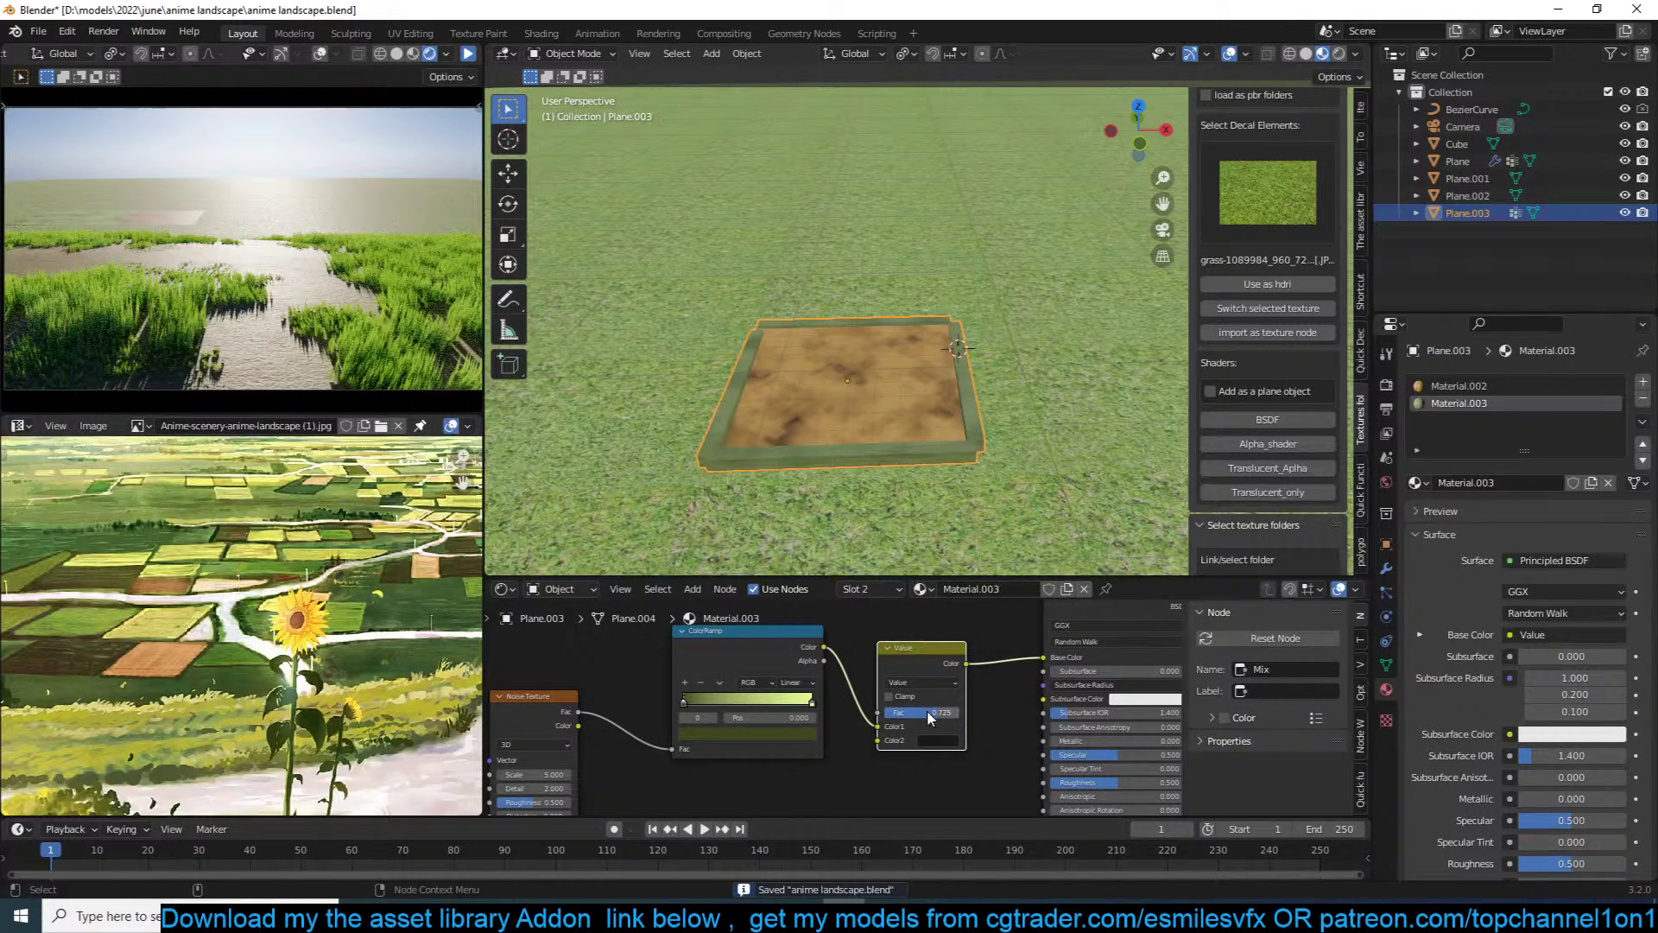
drag(931, 717, 950, 718)
scroll(713, 321, down, 4)
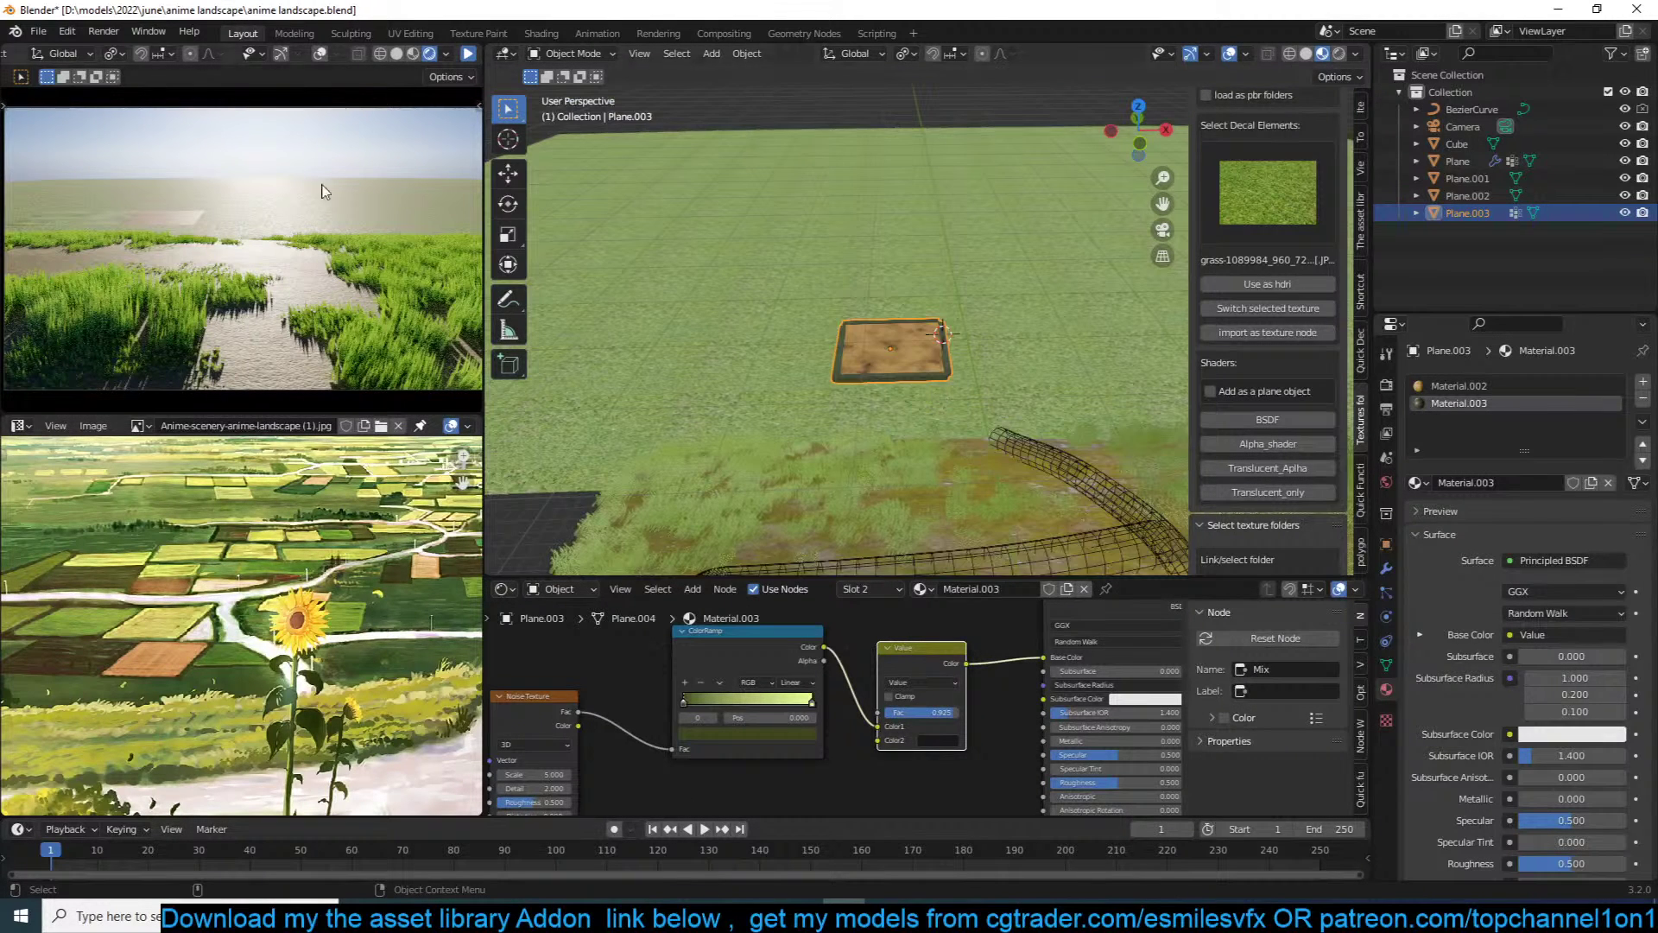
key(ctrl+s)
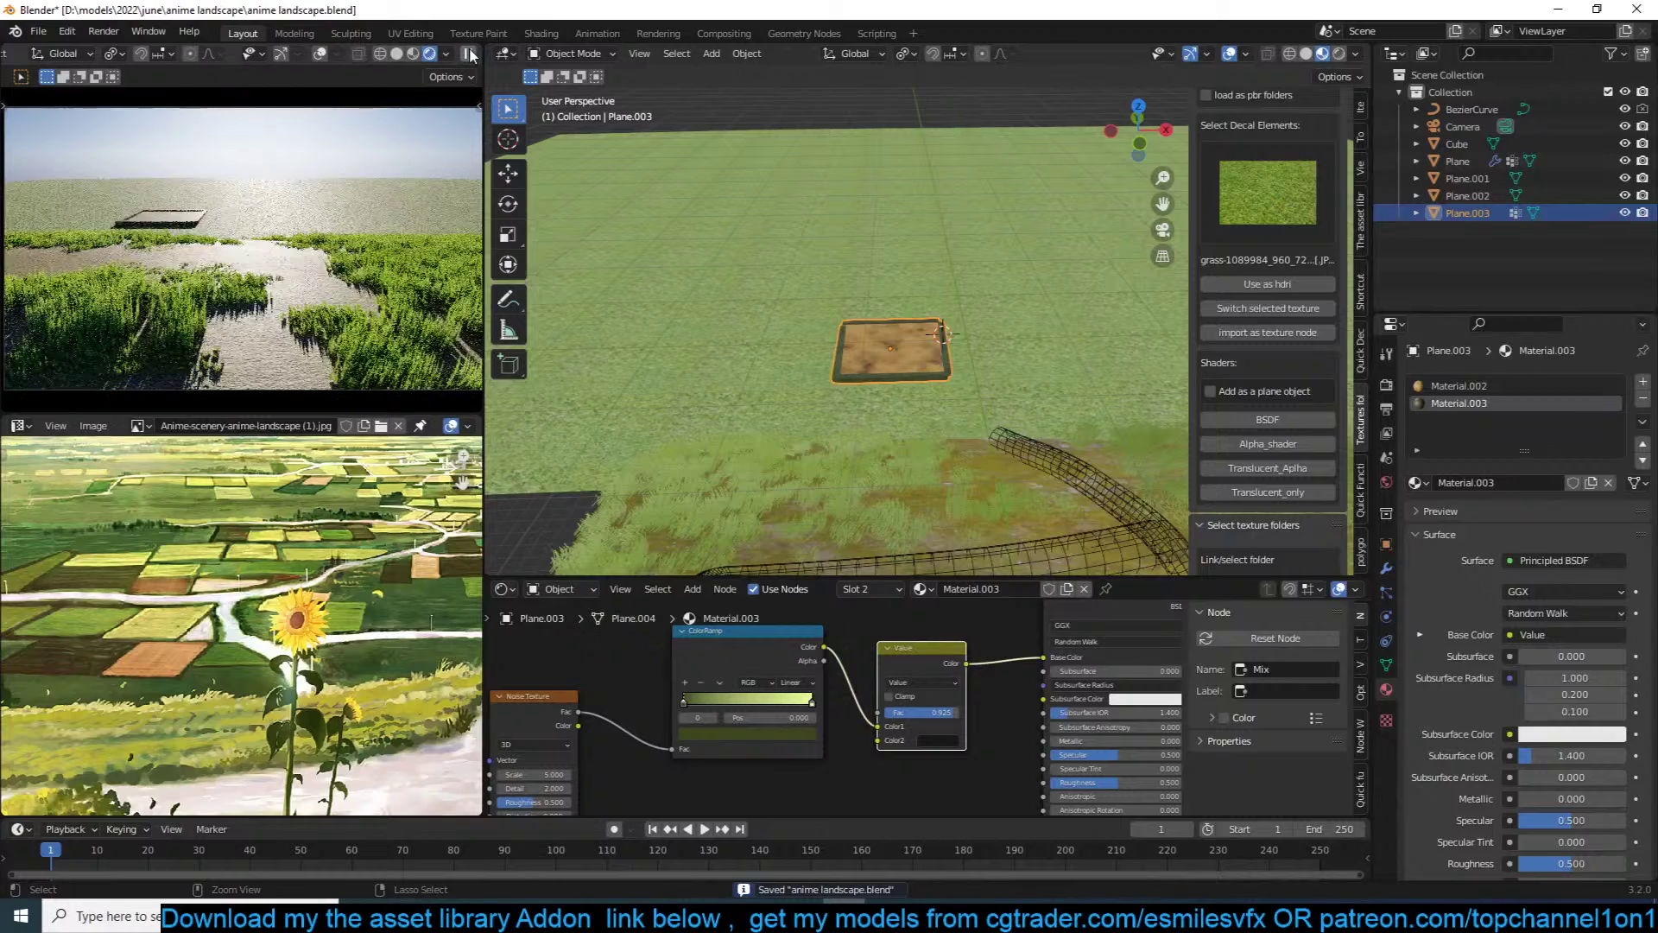
Step: Add a Displace modifier with a new Clouds texture to the field patch
scroll(829, 313, up, 3)
key(Tab)
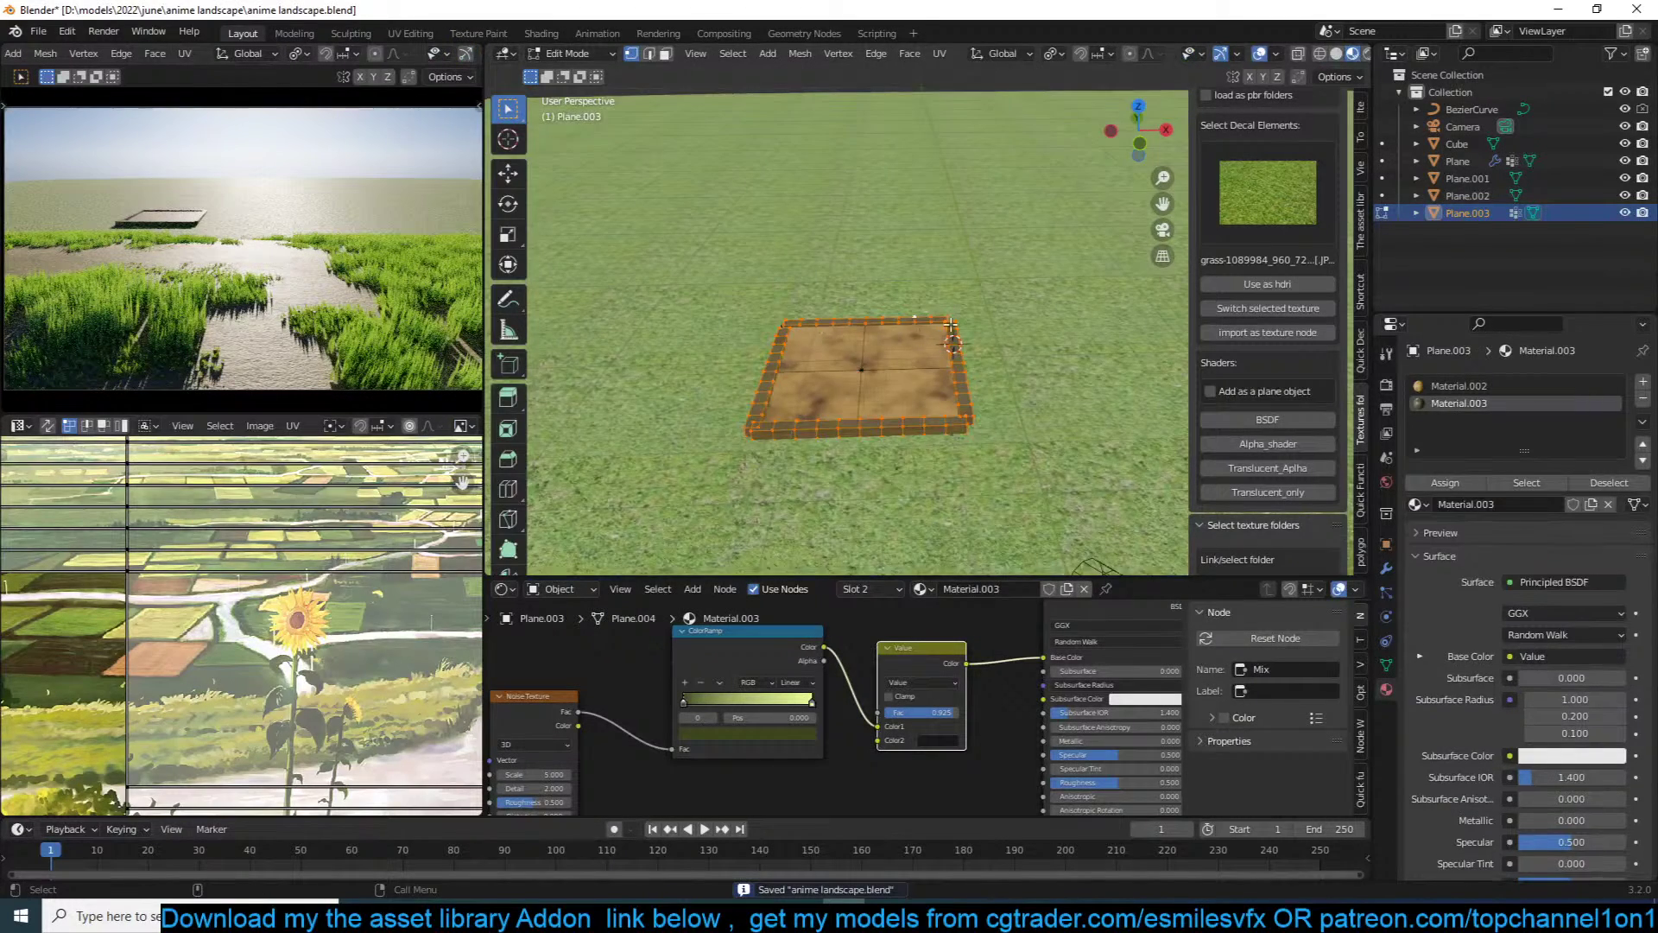
middle_drag(976, 361, 1051, 322)
scroll(1051, 322, up, 3)
click(1388, 569)
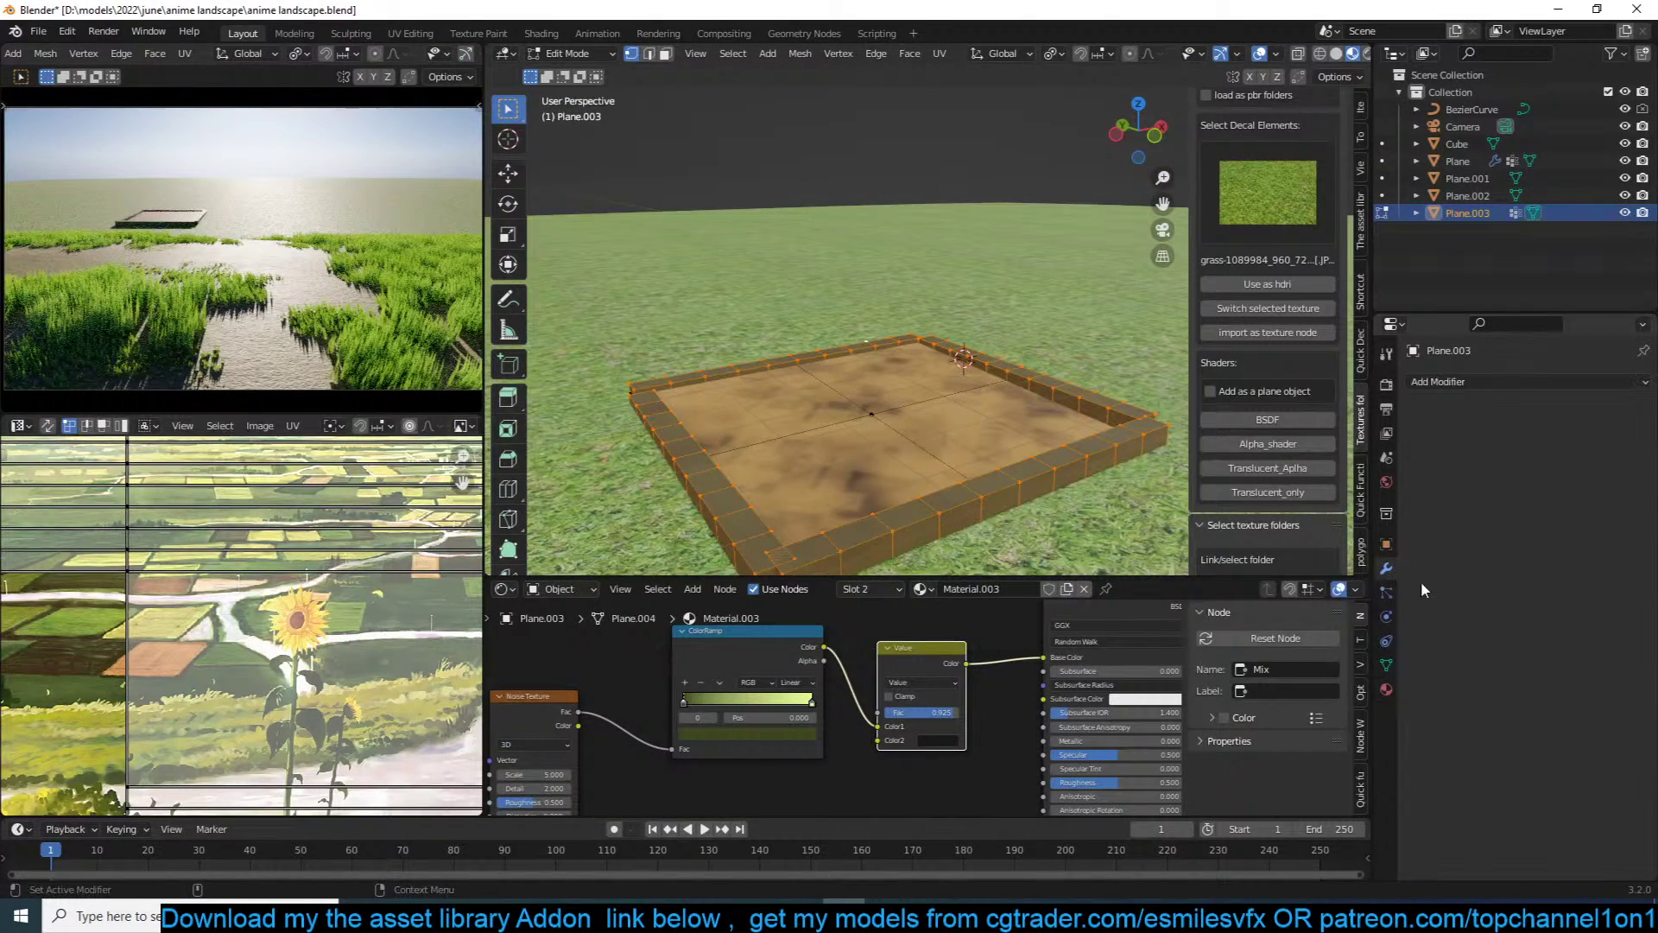
click(1559, 380)
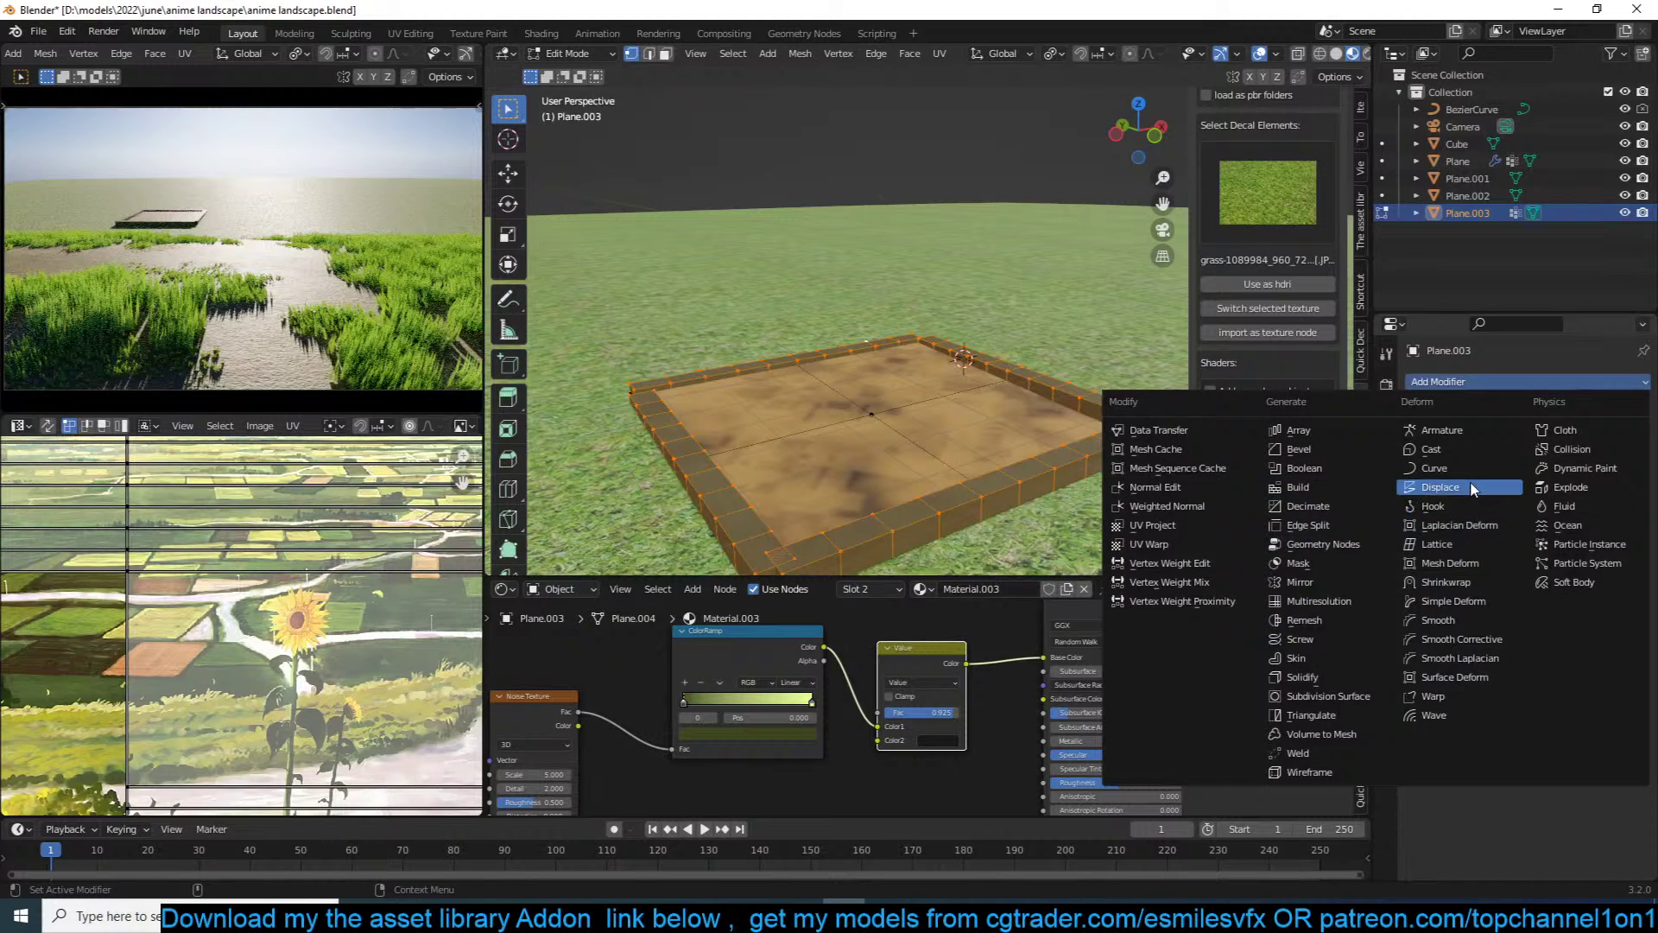
click(1442, 487)
click(1524, 438)
click(1631, 437)
click(1551, 434)
click(1517, 480)
key(Tab)
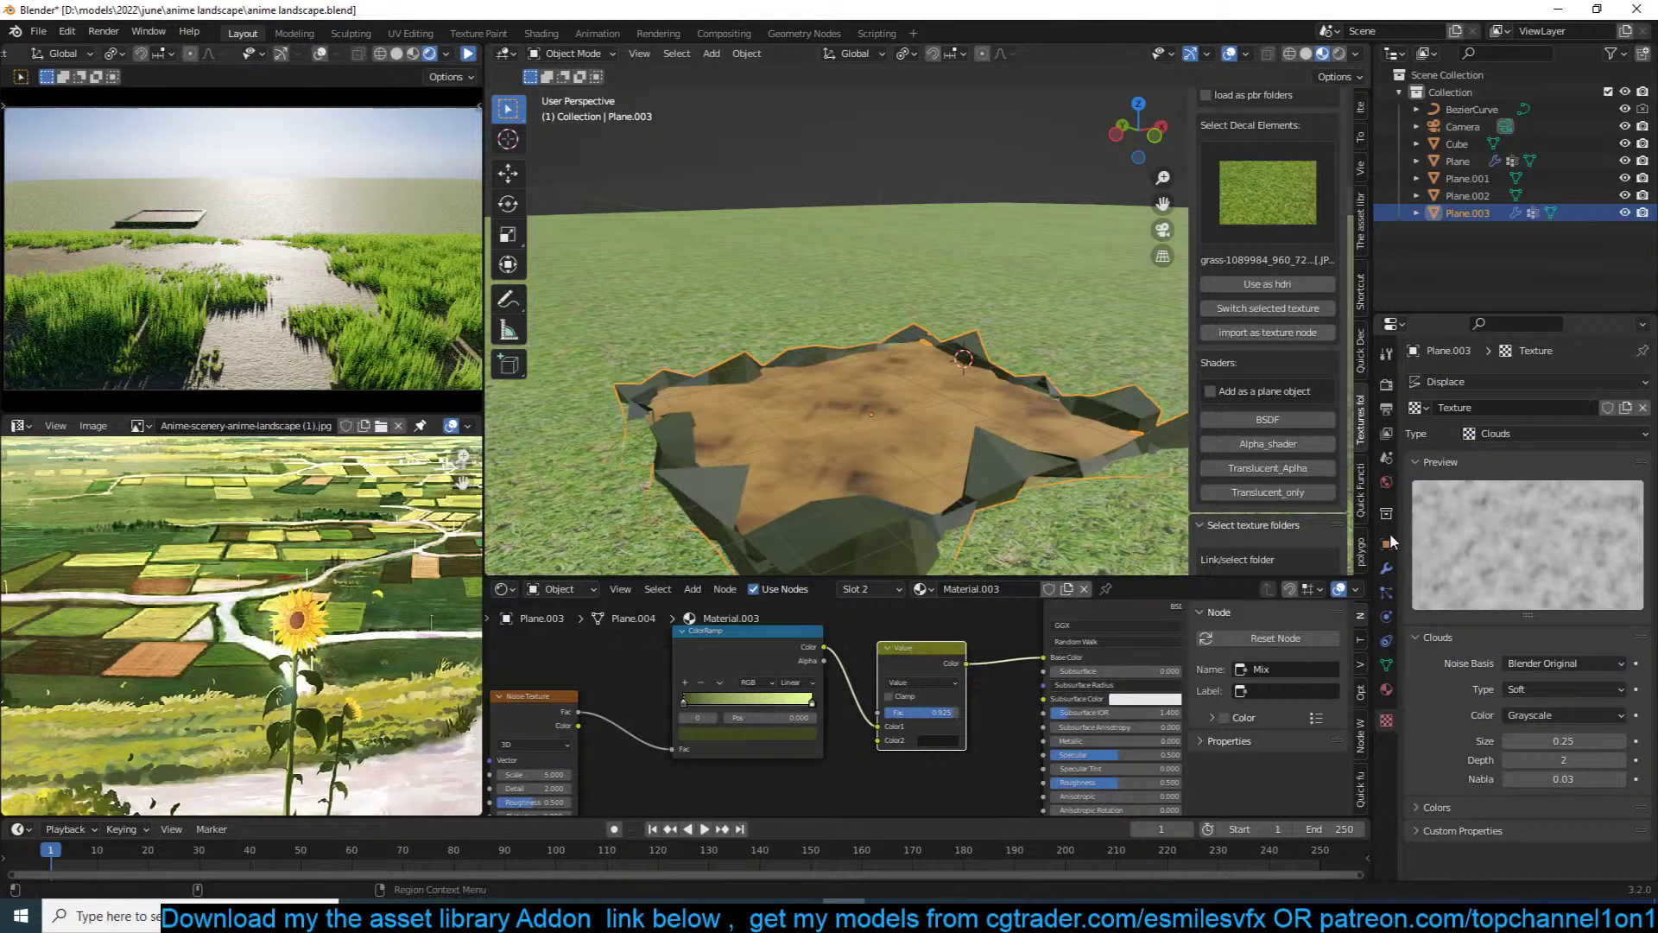
Step: Limit the Displace modifier to the vertex group Group and set its strength to 0.320
click(1387, 569)
click(1541, 558)
click(1525, 586)
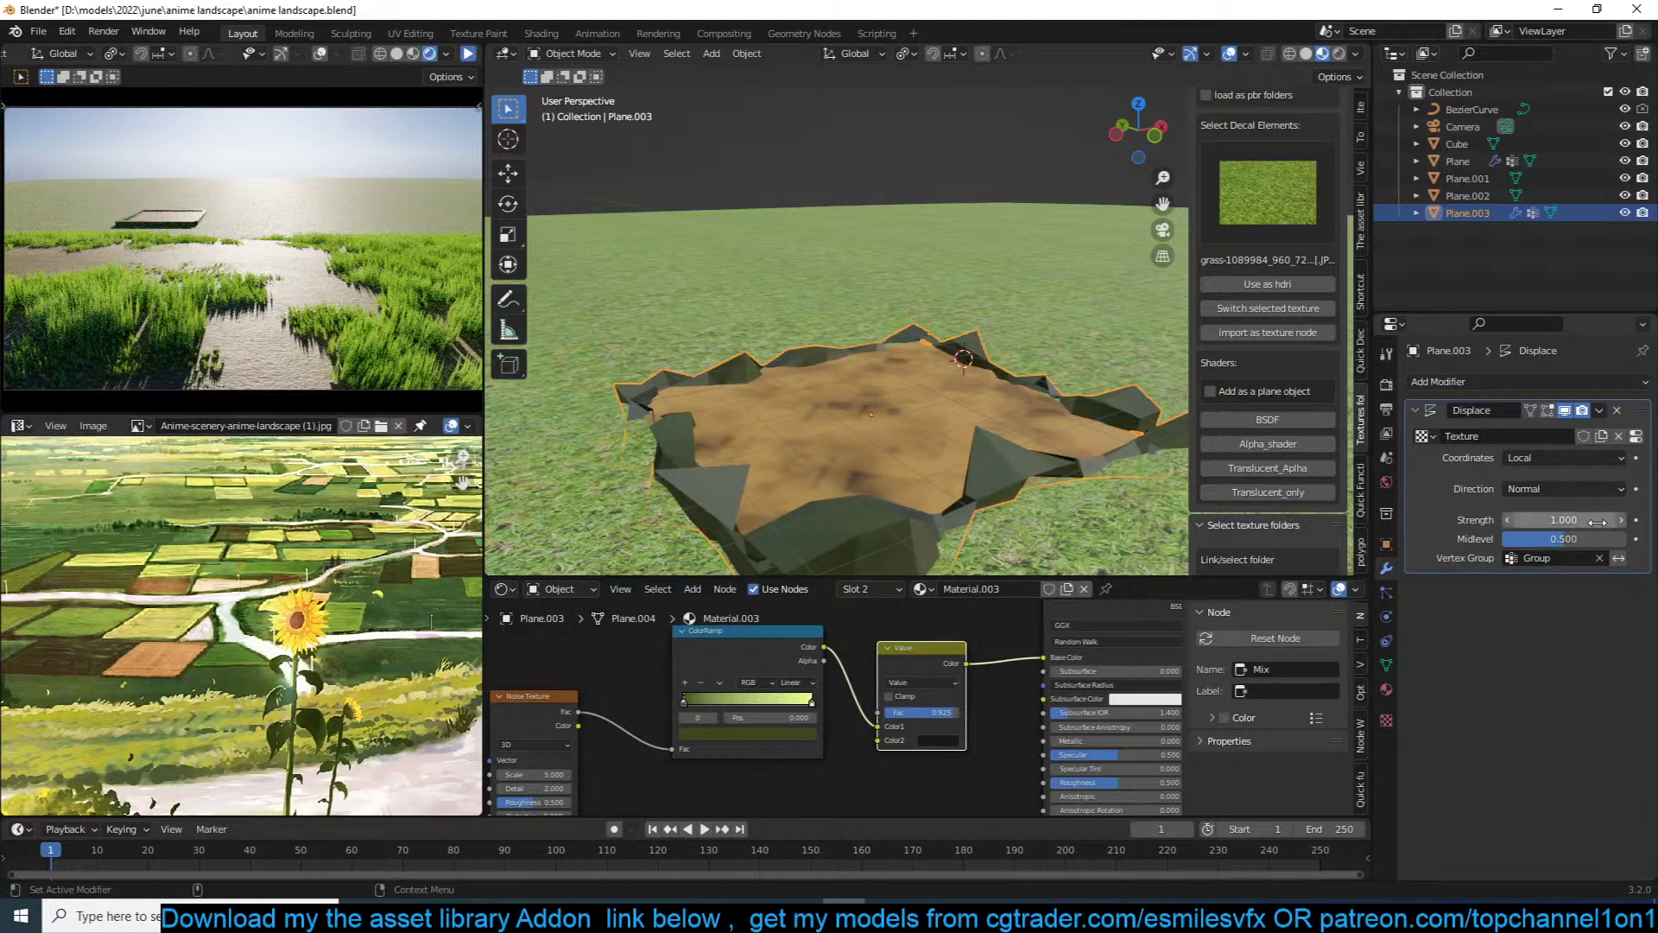
drag(1590, 520, 1507, 520)
Step: Shade the field patch smooth and raise the border material's roughness to 0.741
right_click(747, 355)
click(746, 355)
middle_drag(992, 374, 885, 388)
scroll(884, 394, down, 5)
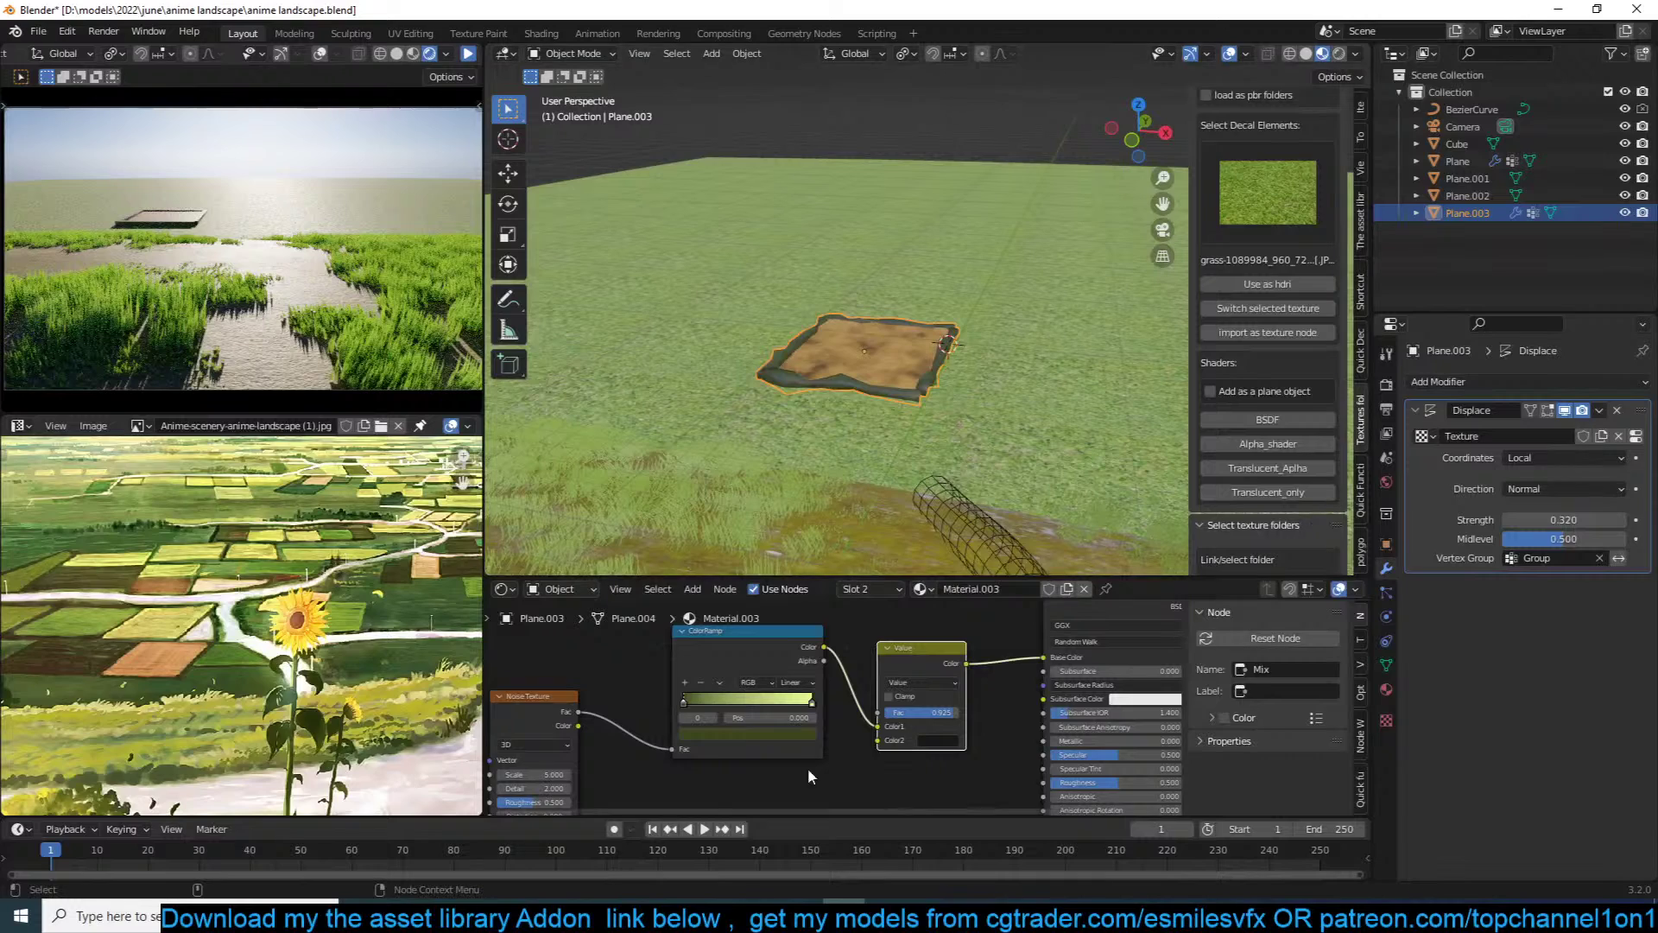
middle_drag(1032, 726, 967, 712)
drag(1079, 769, 1087, 770)
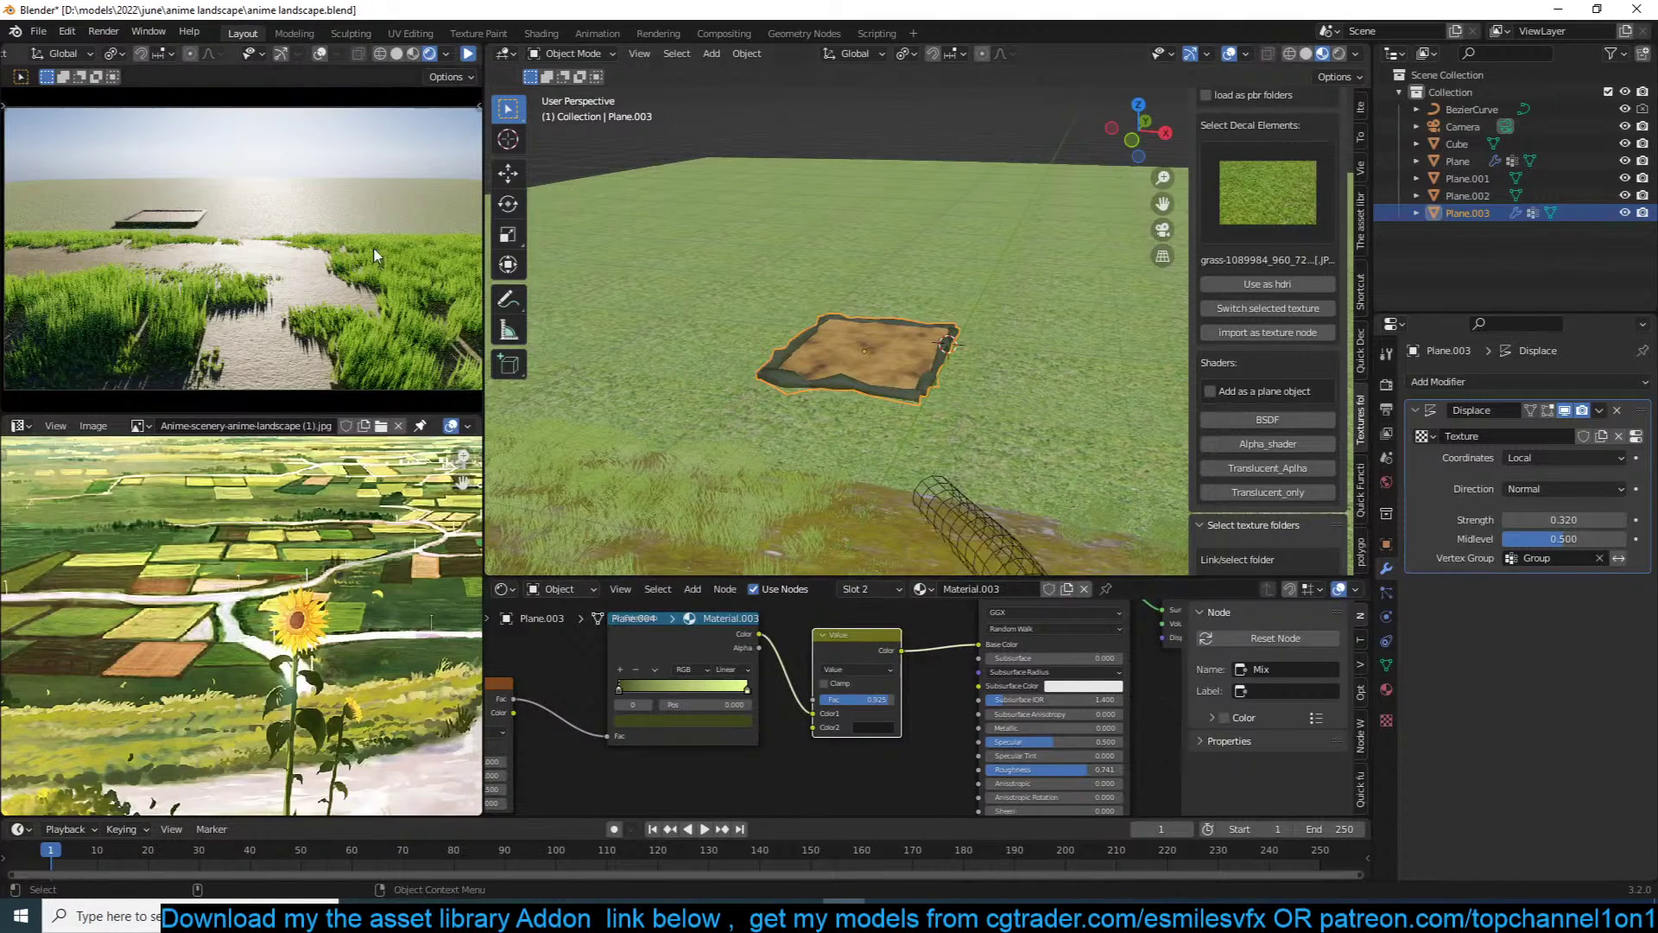
Step: Scale the field patch up slightly and raise it along Z so its soil surface sits above the grass
click(471, 53)
key(g)
key(z)
click(969, 259)
key(s)
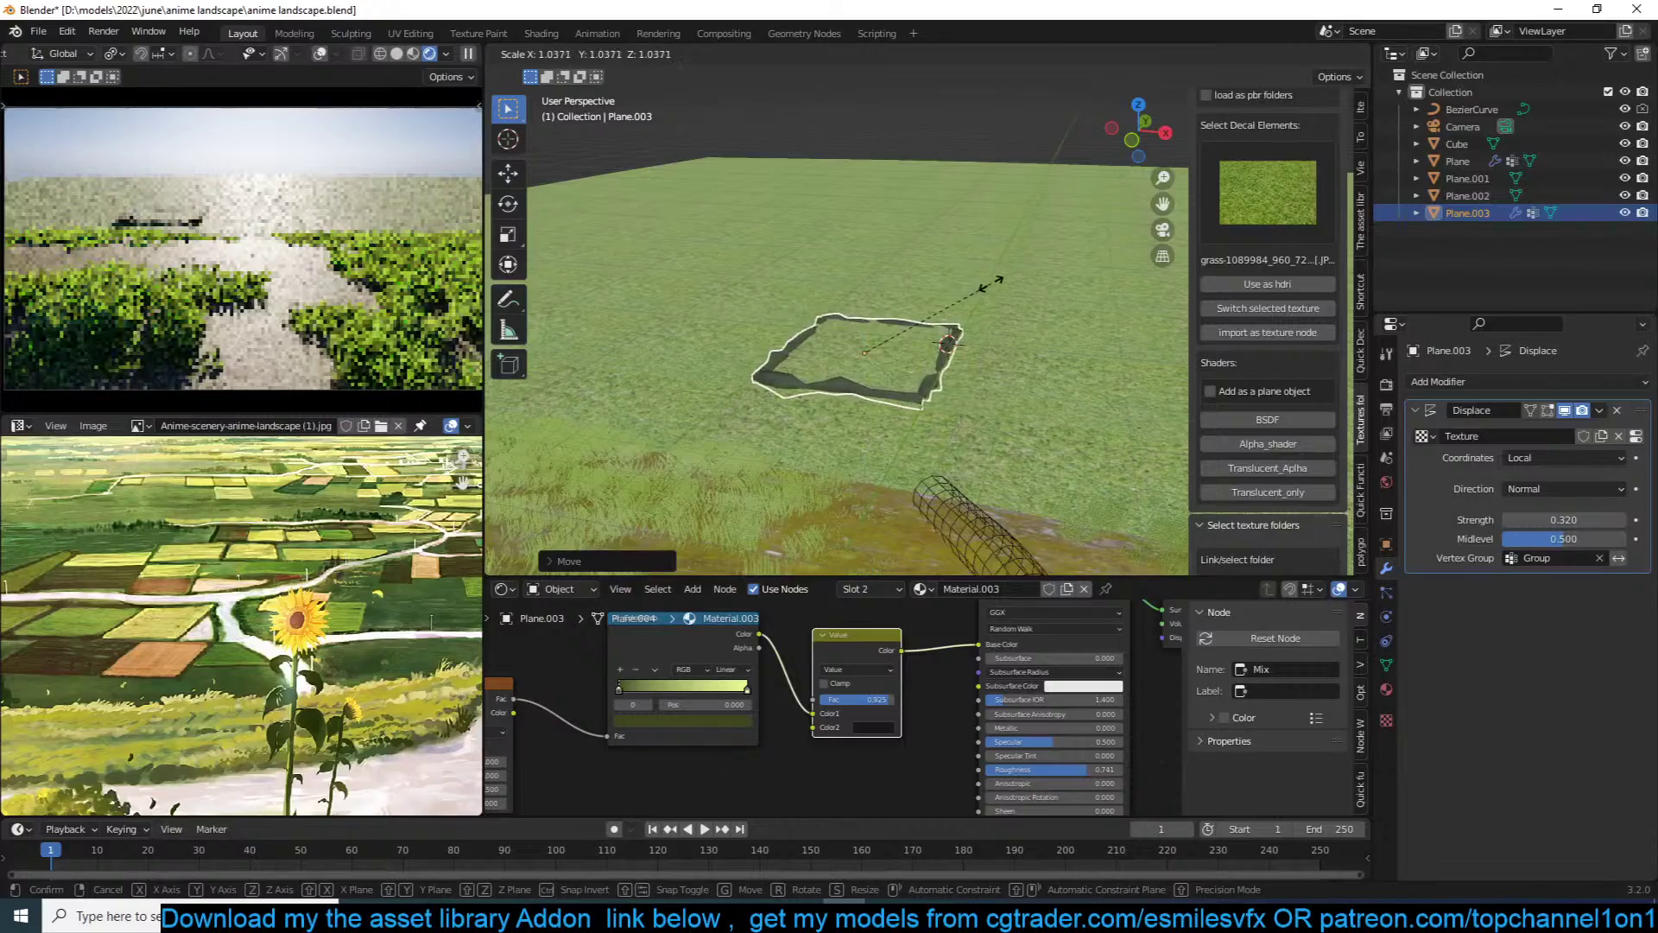
click(1006, 277)
key(g)
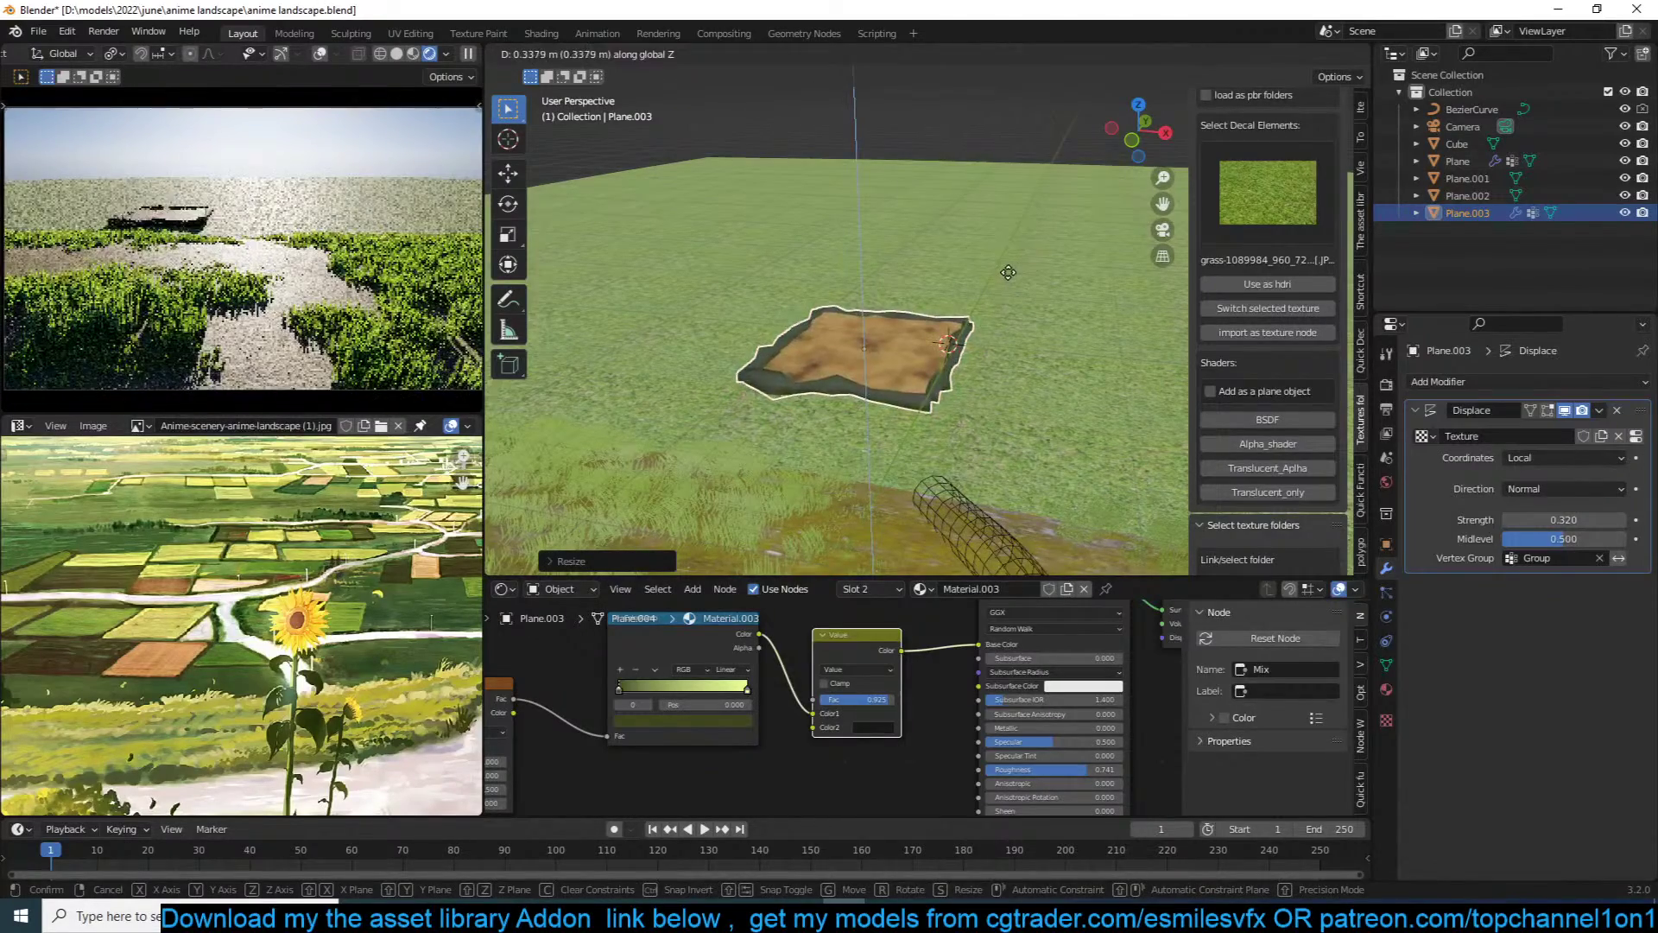
click(1006, 277)
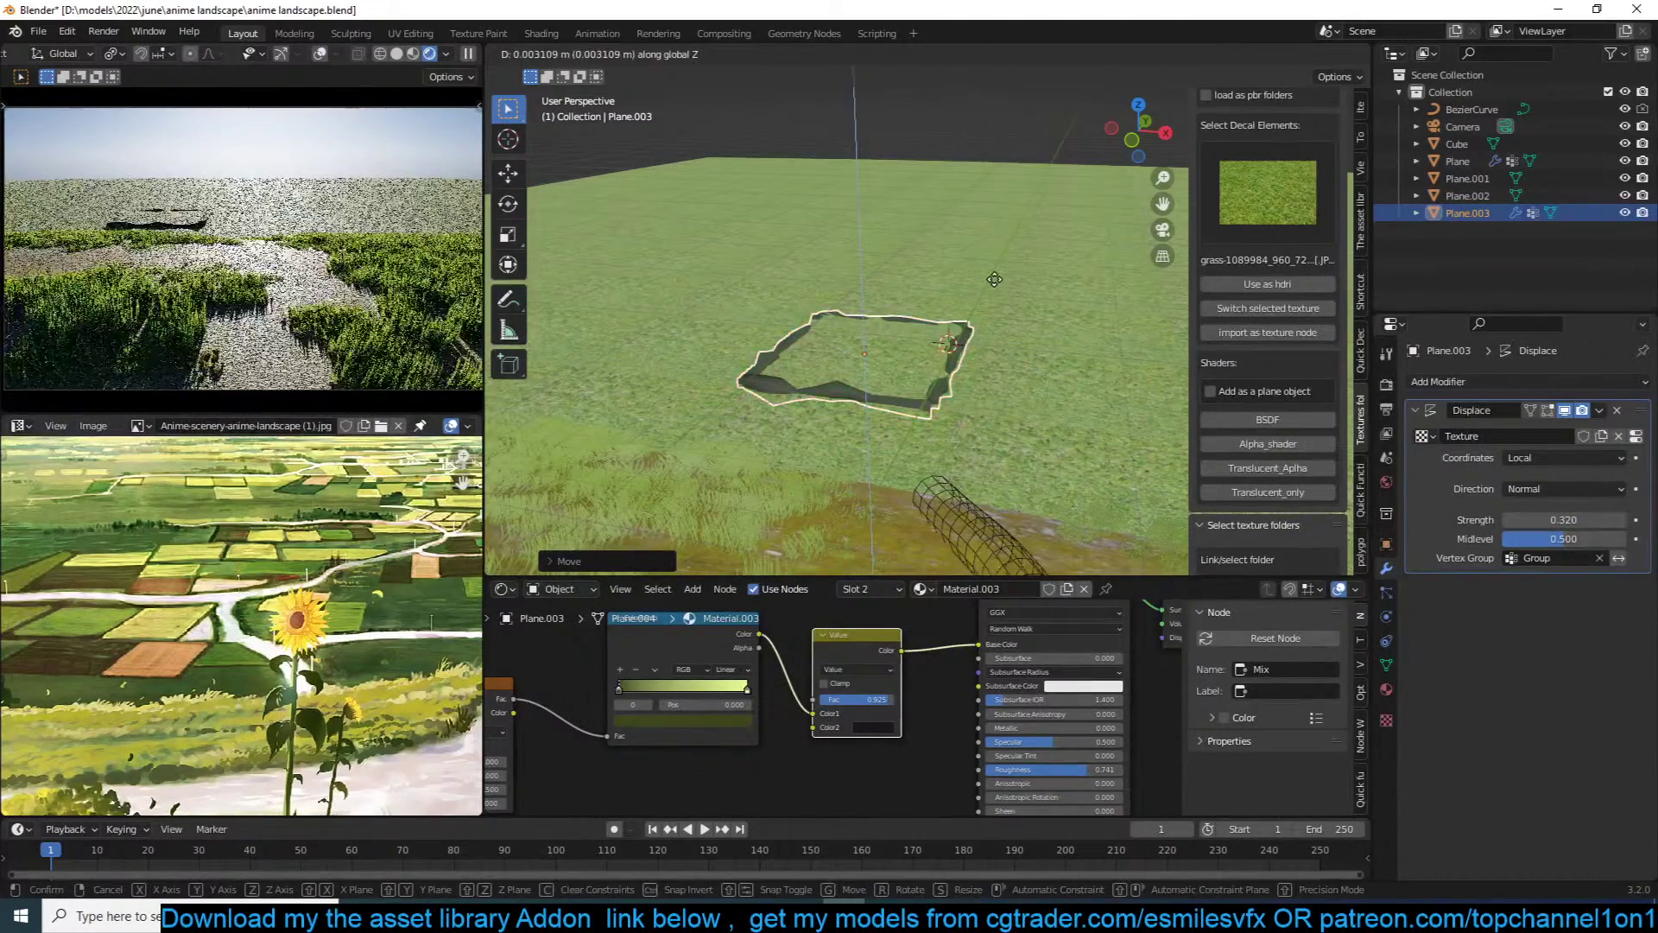
scroll(389, 518, down, 8)
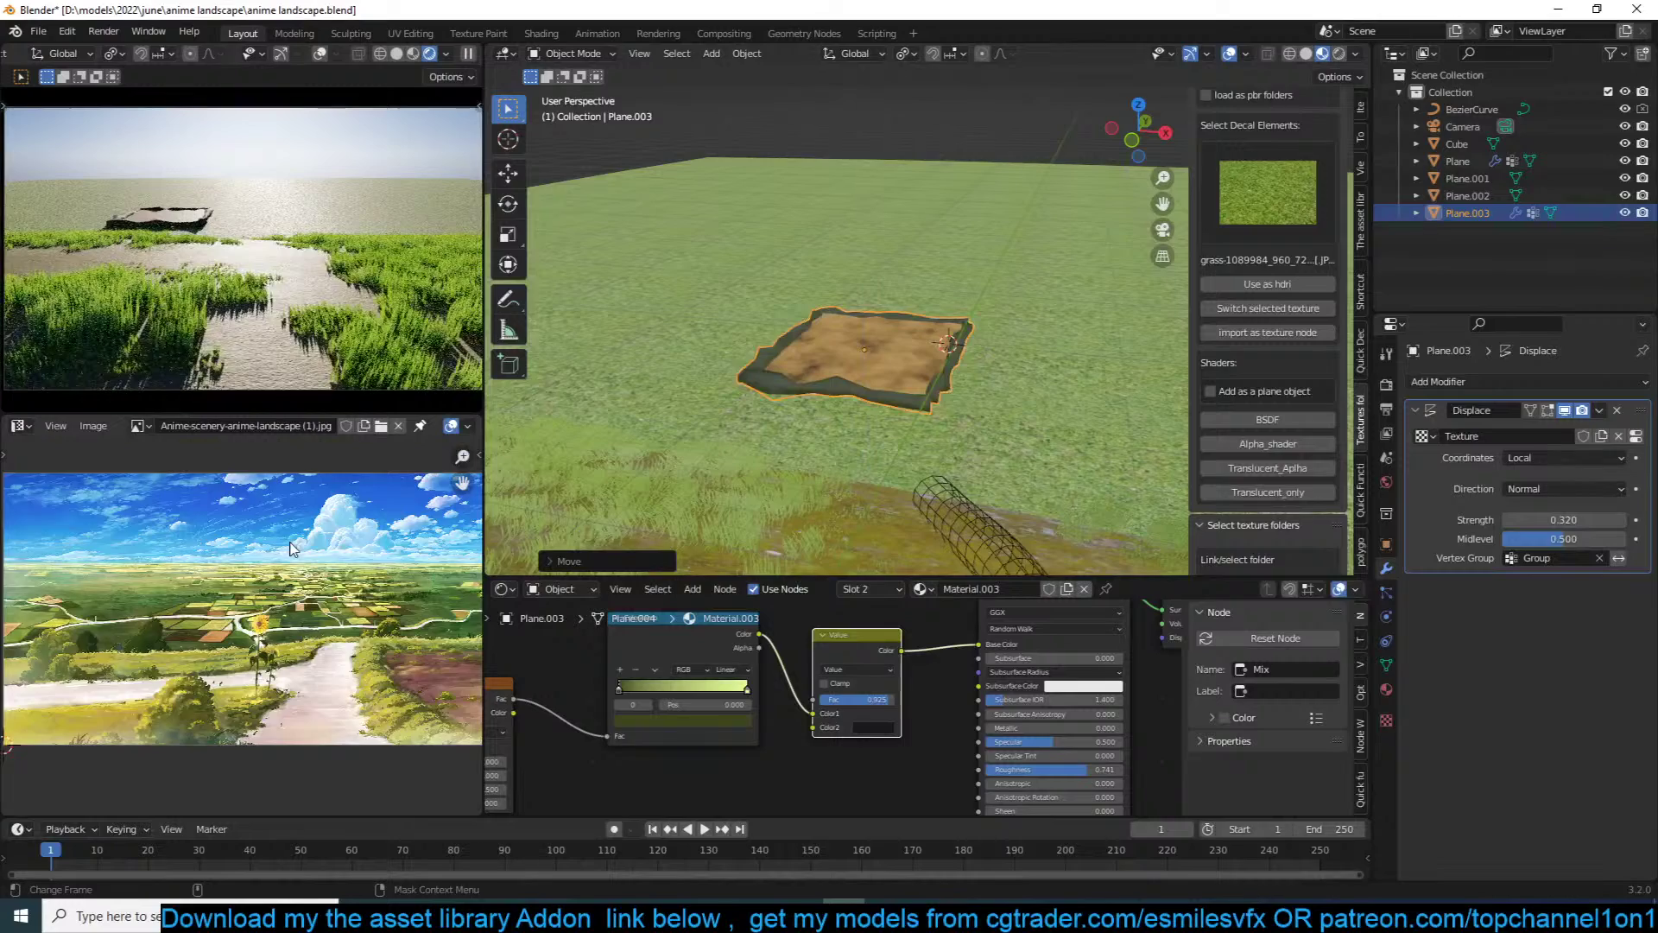
Step: Move the field patch farther back along Y and raise it about 0.67 m along Z
scroll(377, 314, down, 2)
shift+middle_drag(1071, 344, 992, 403)
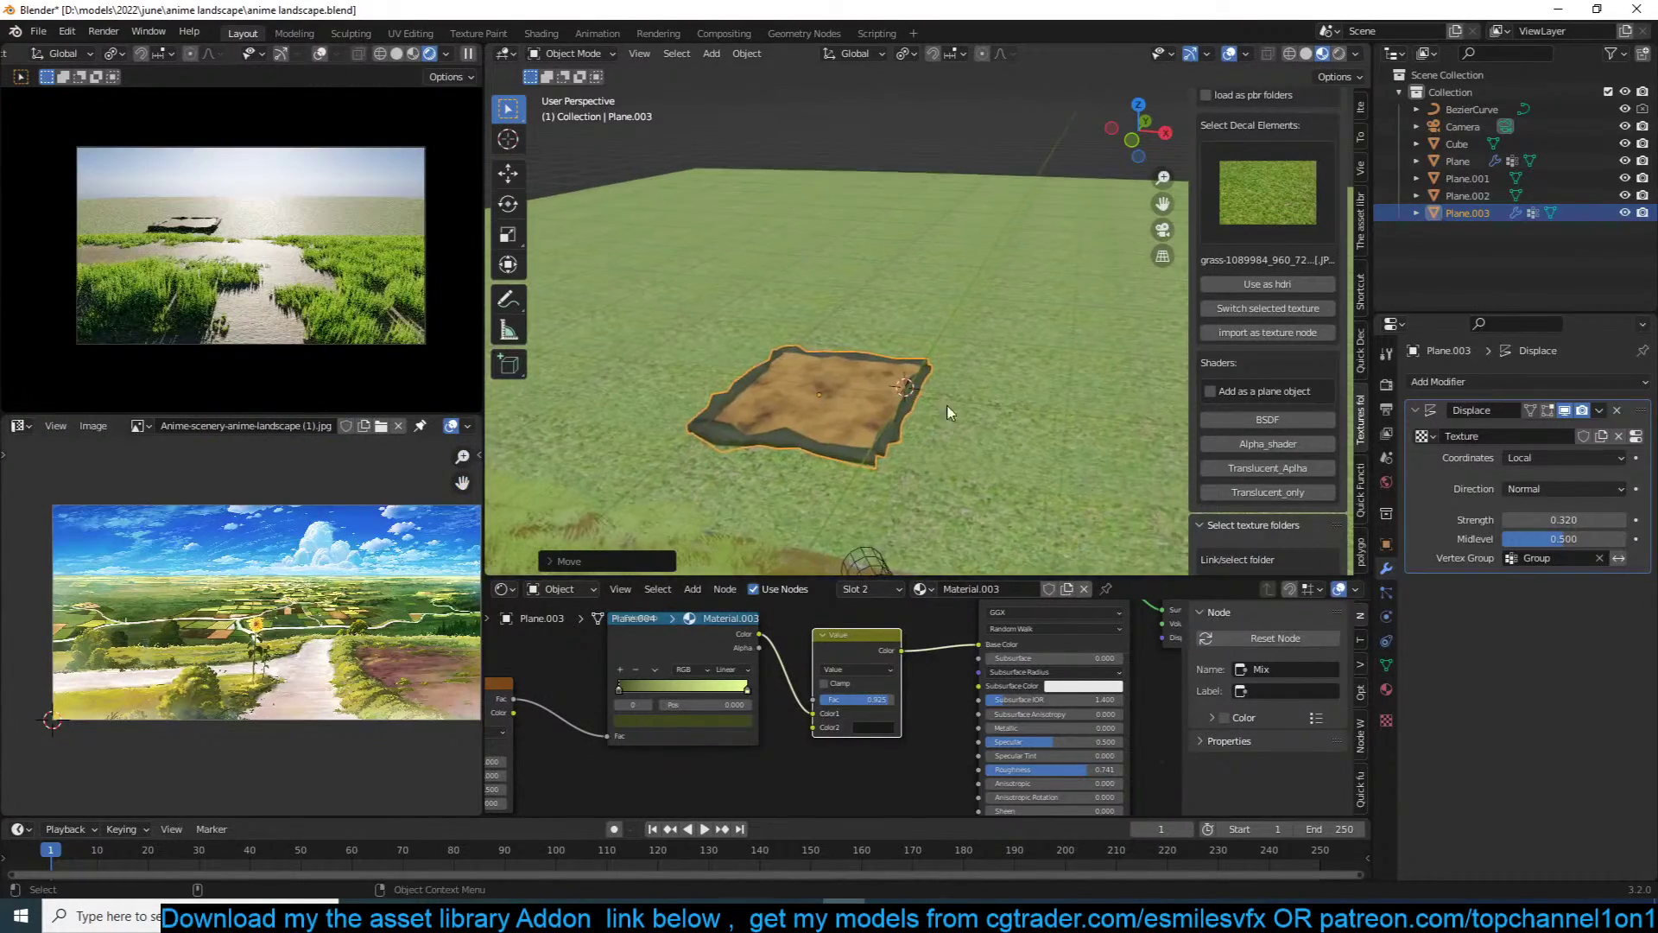
scroll(984, 405, down, 1)
key(g)
key(z)
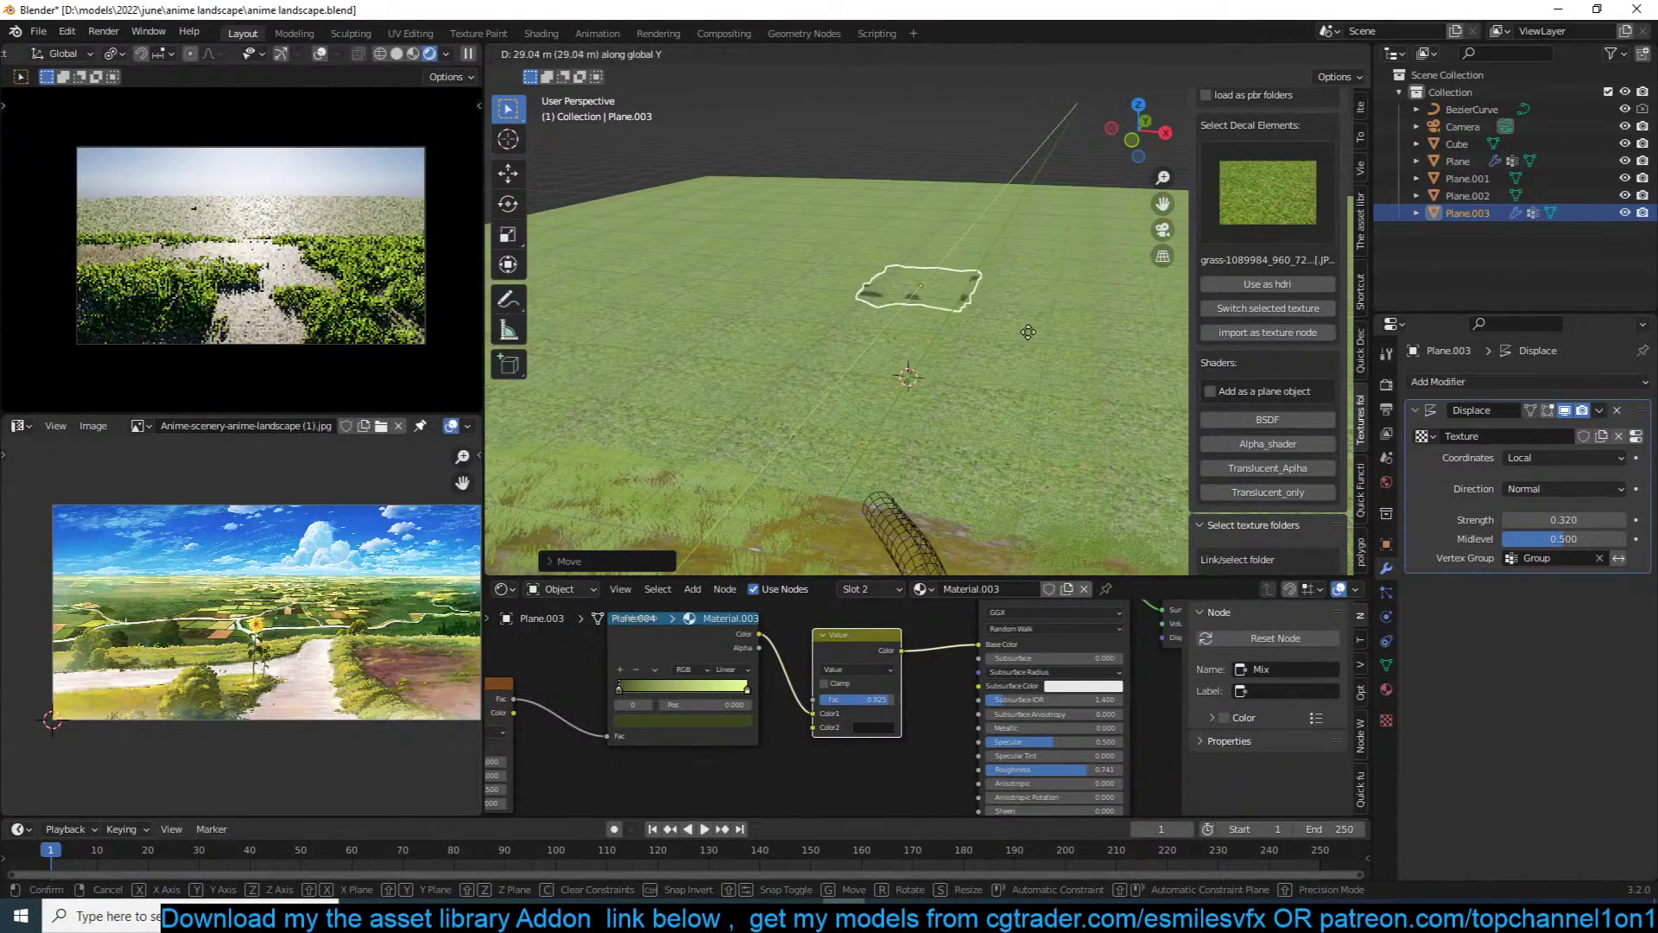
click(1023, 340)
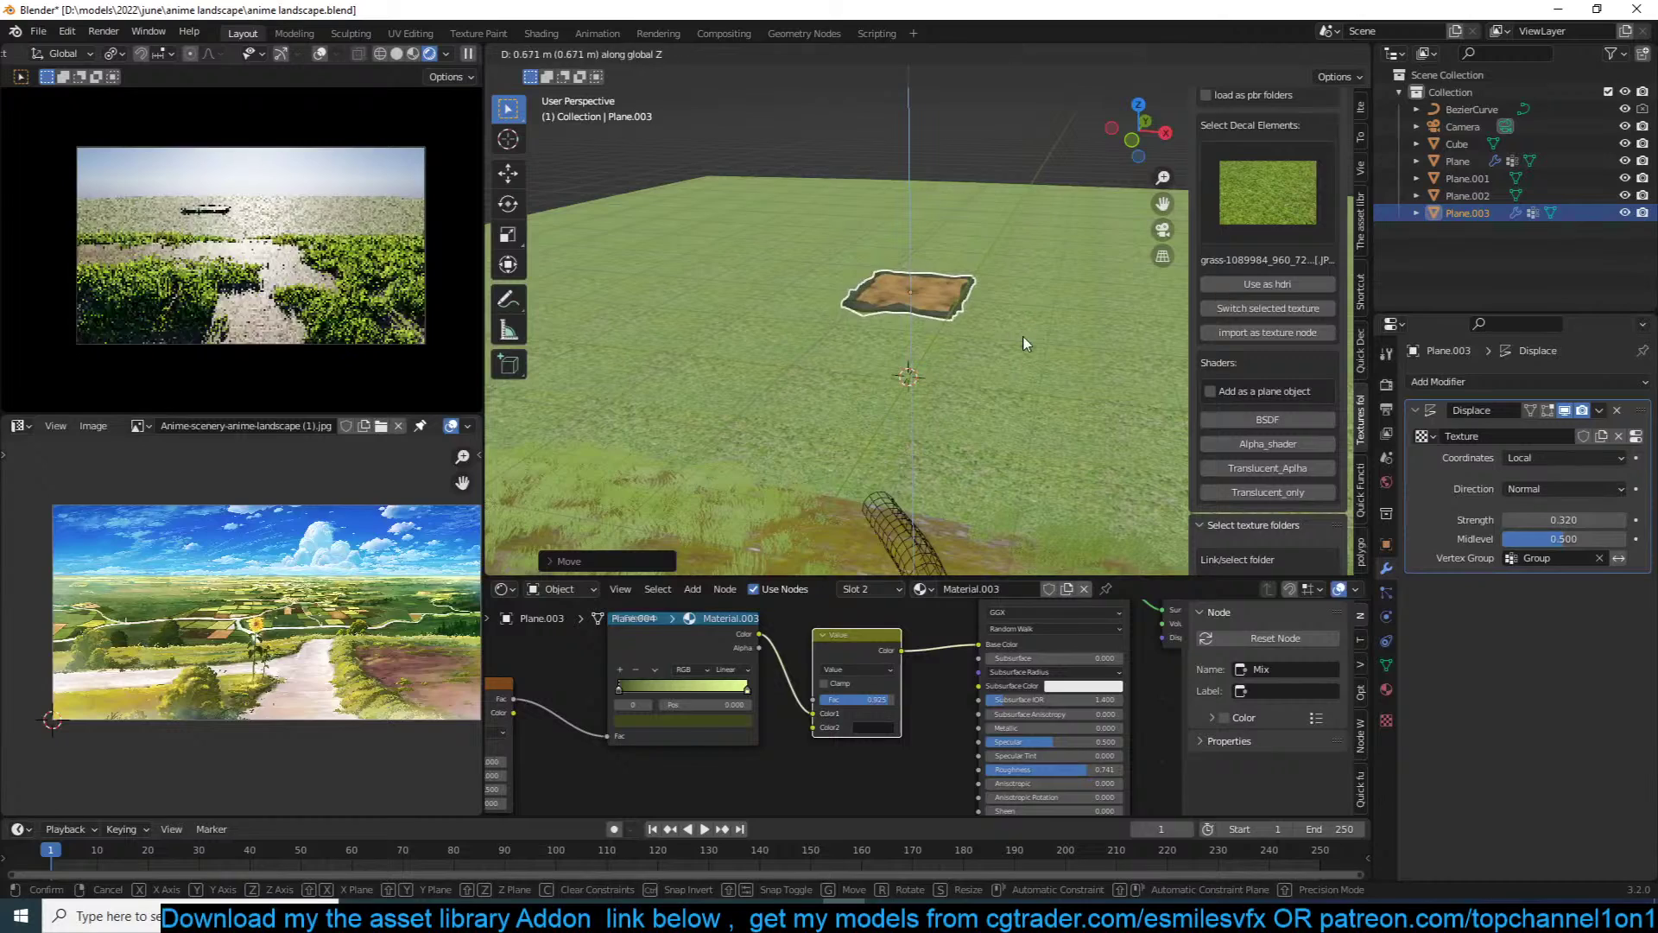
Step: From the top view, duplicate the field patch twice, placing one copy beside it and another below that copy
key(KP_7)
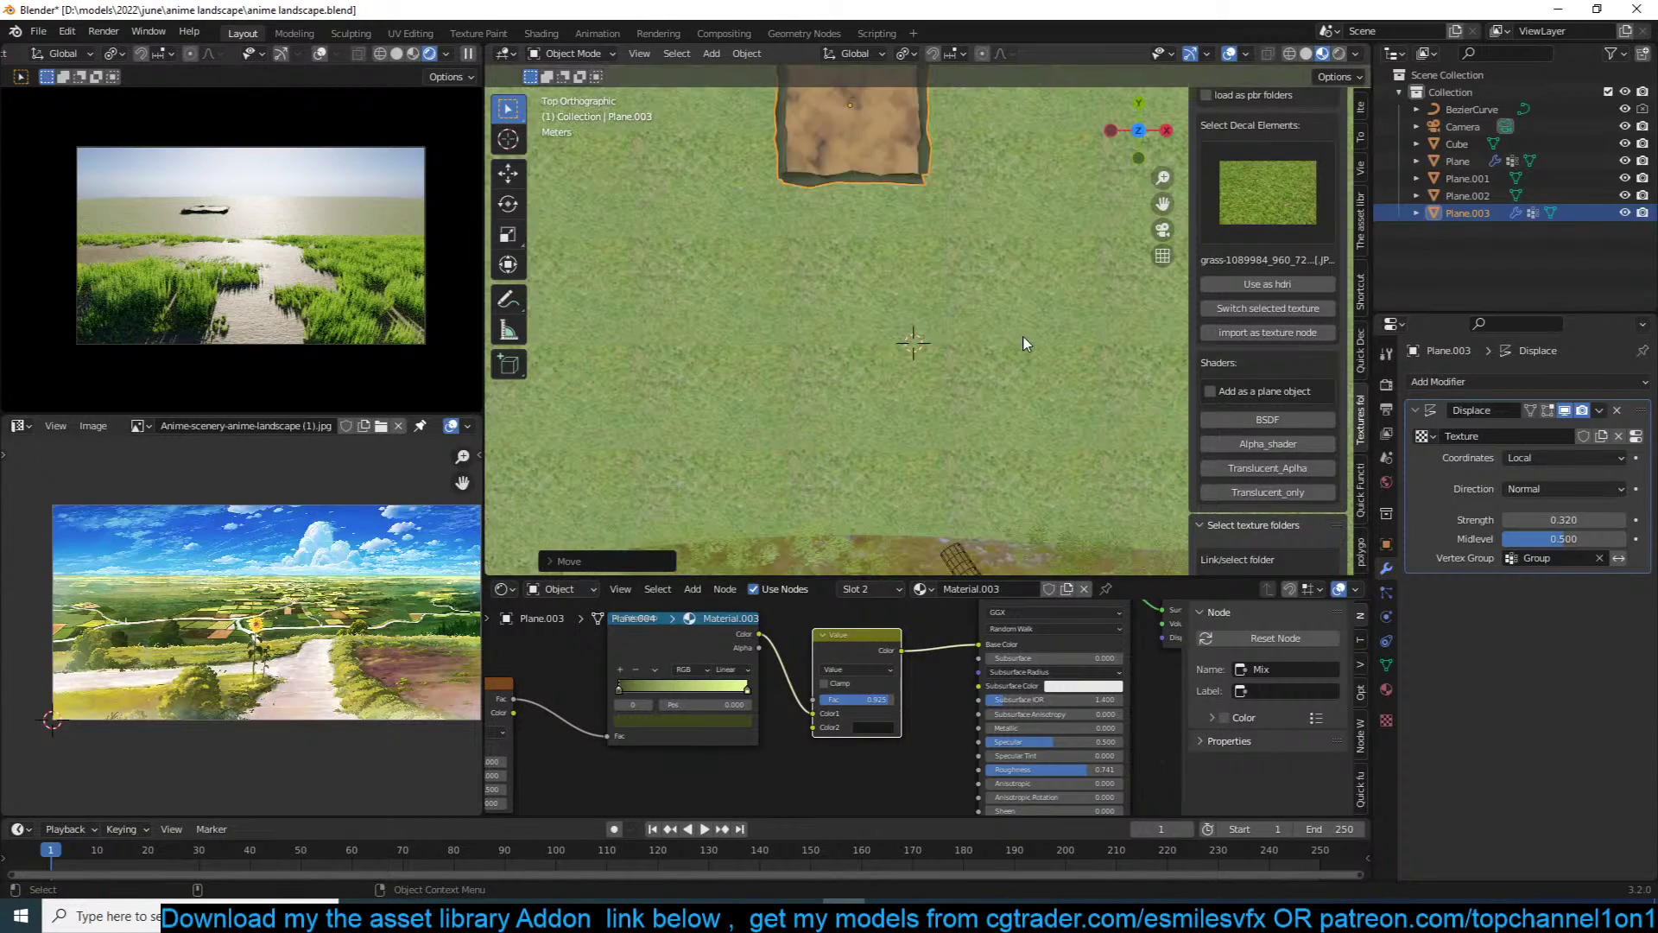
scroll(1023, 343, down, 2)
key(shift+d)
click(955, 251)
key(shift+d)
click(959, 343)
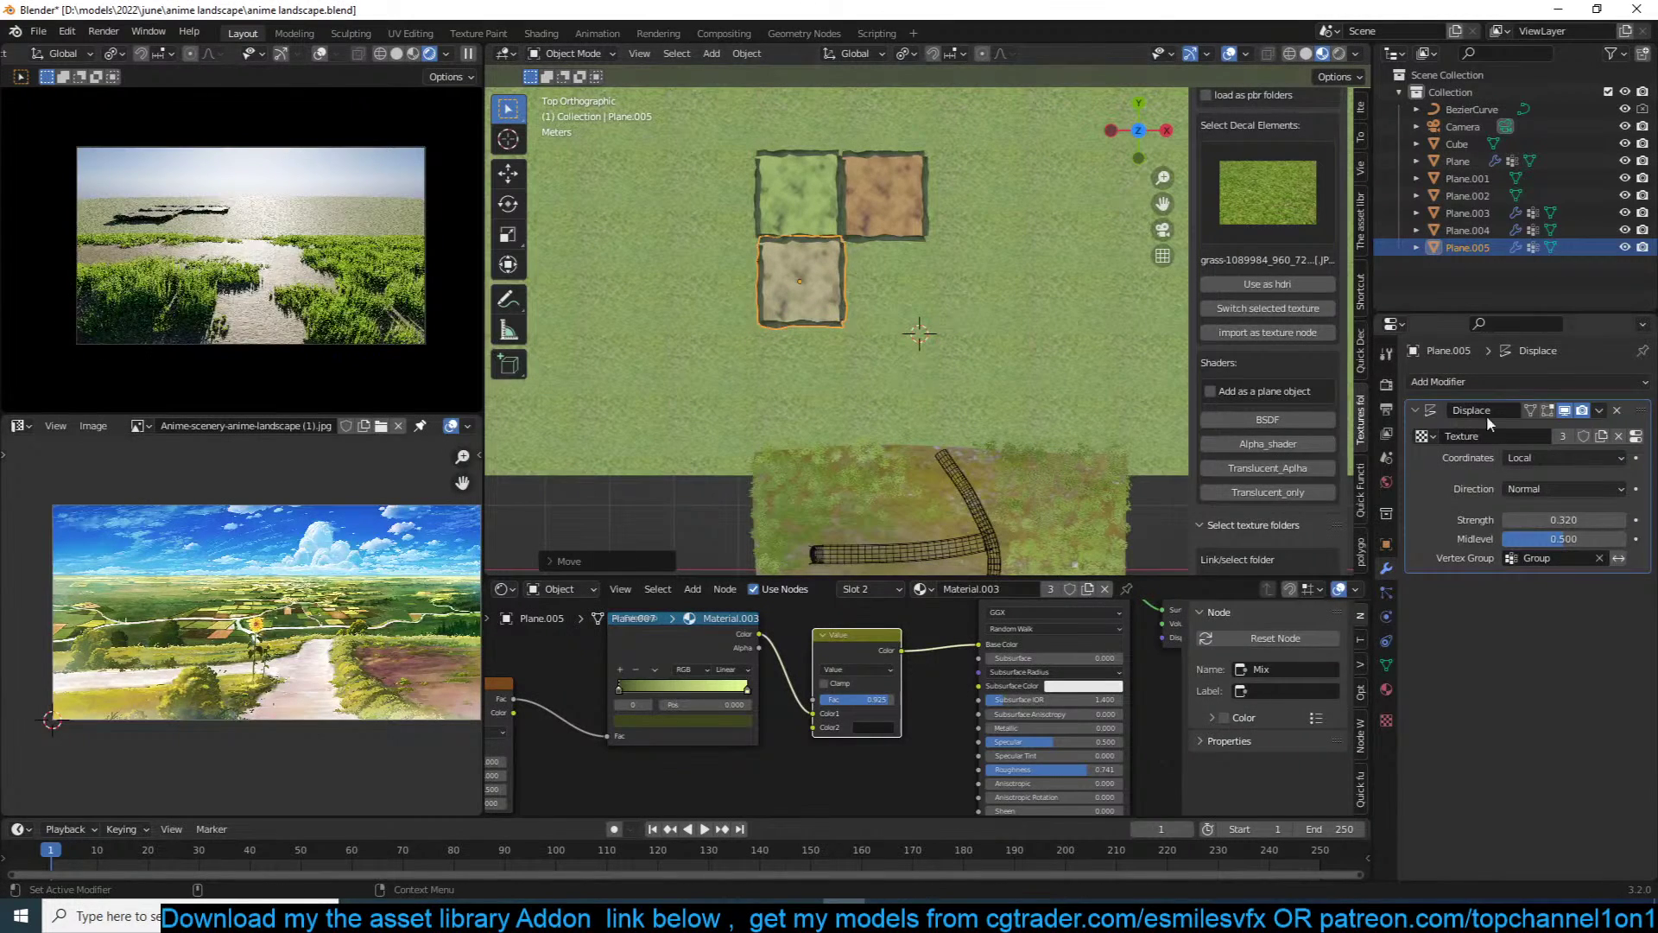
Step: Add a Shrinkwrap modifier to the lowest field patch with the ground plane Plane.001 as target
click(1501, 381)
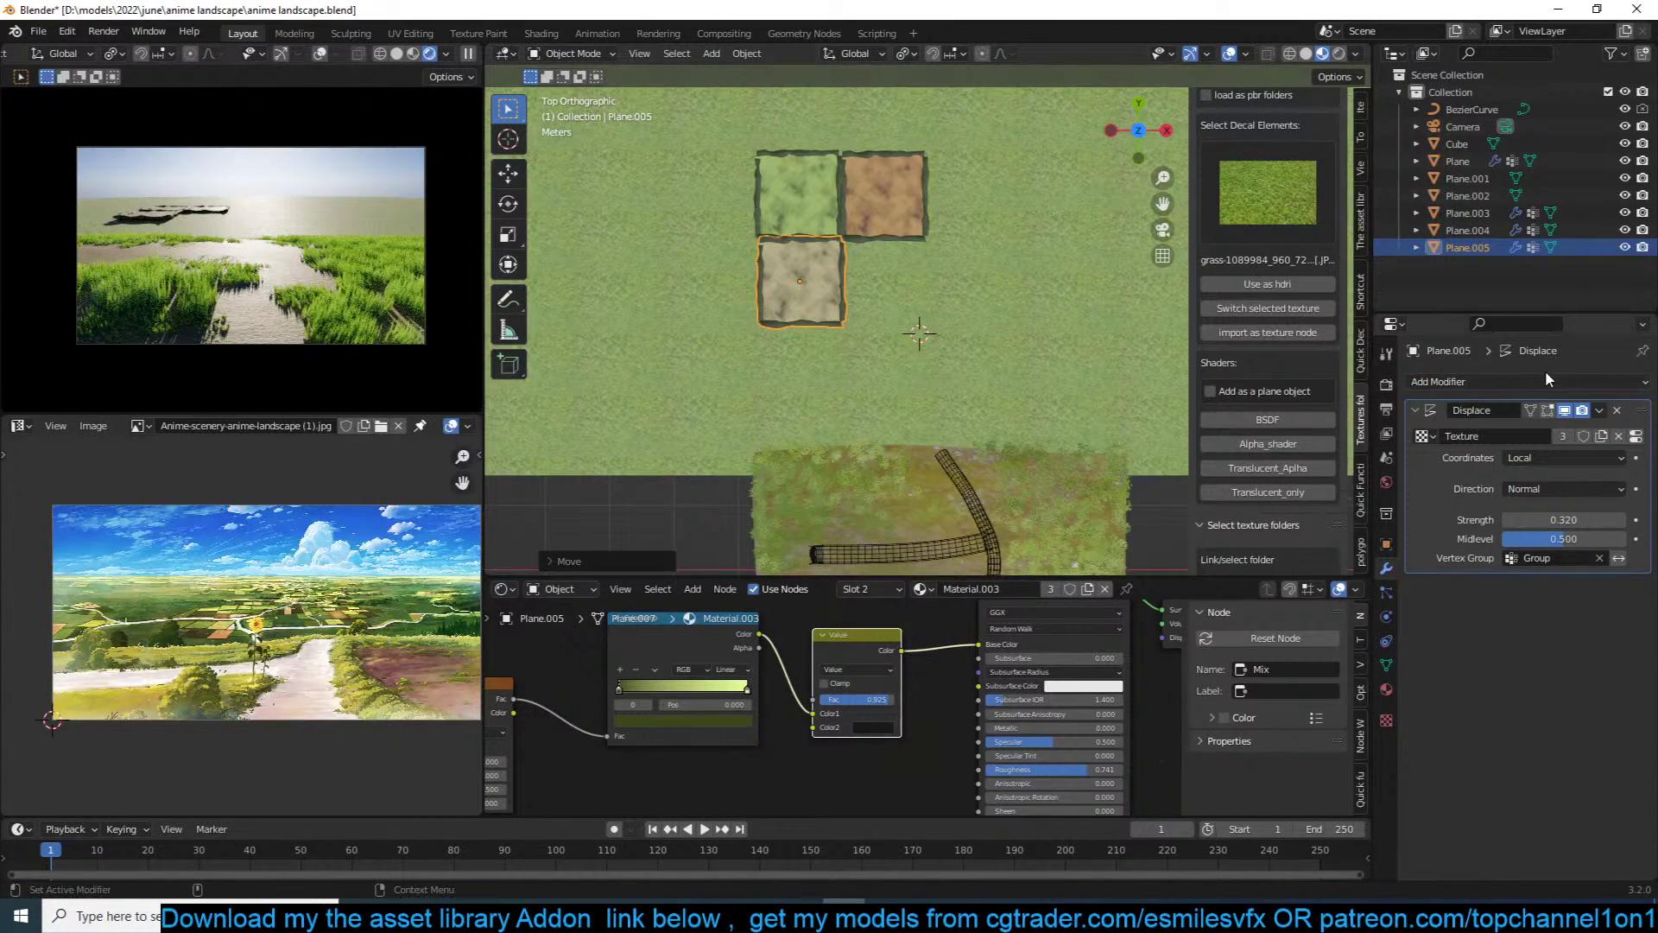
click(1546, 376)
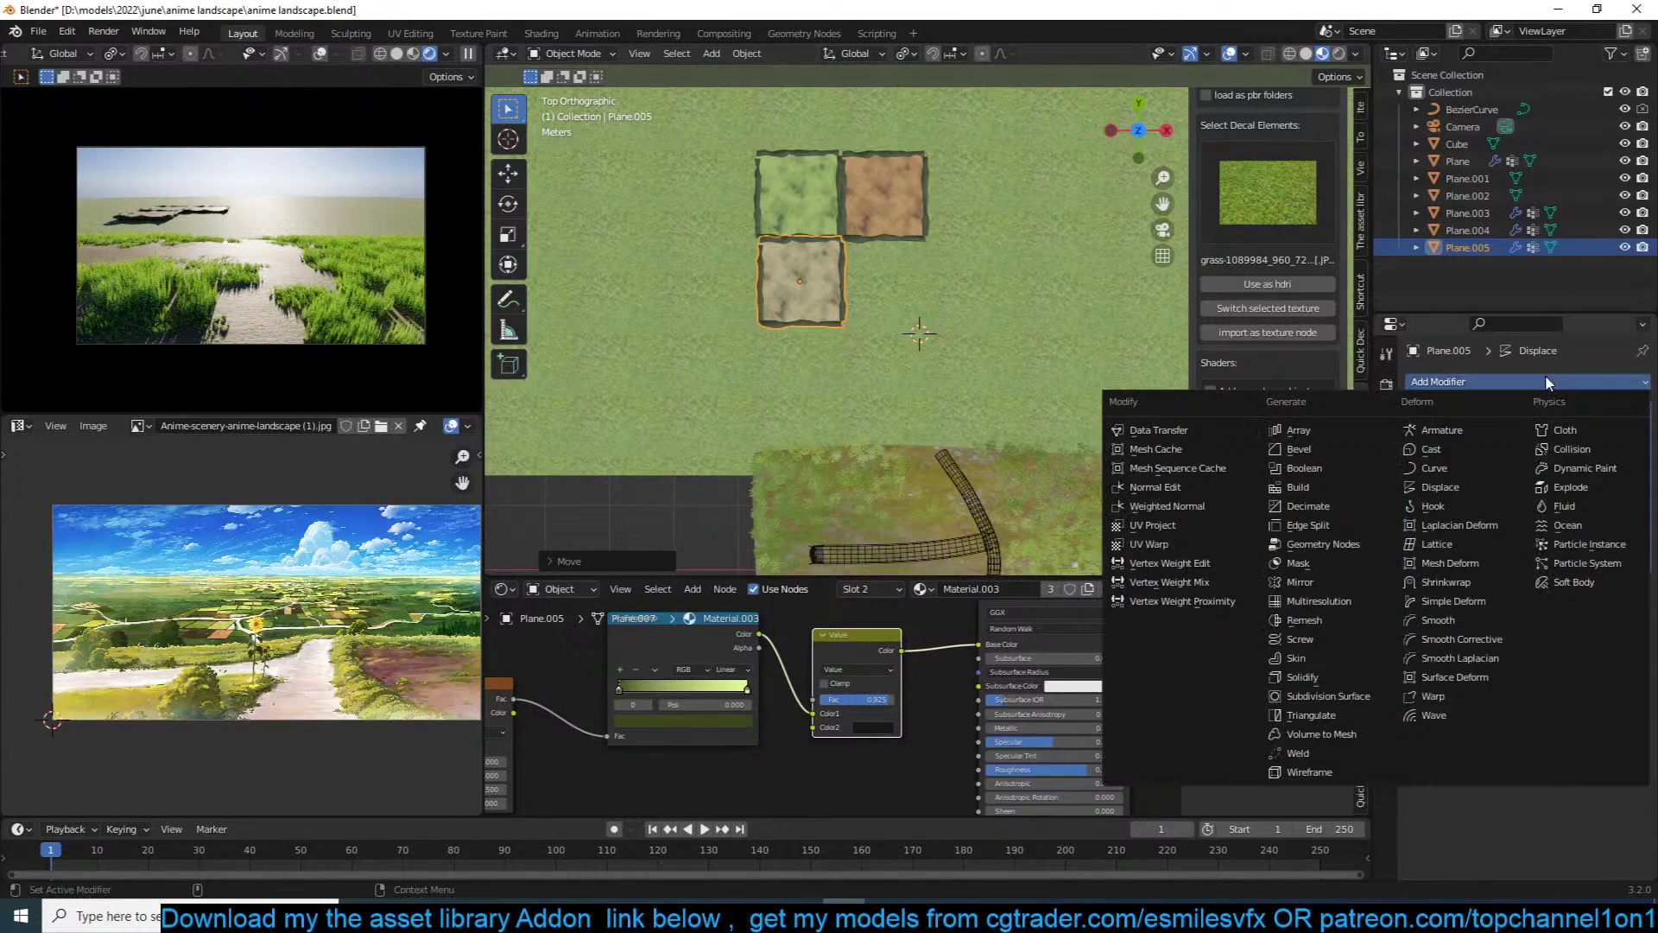
click(1445, 583)
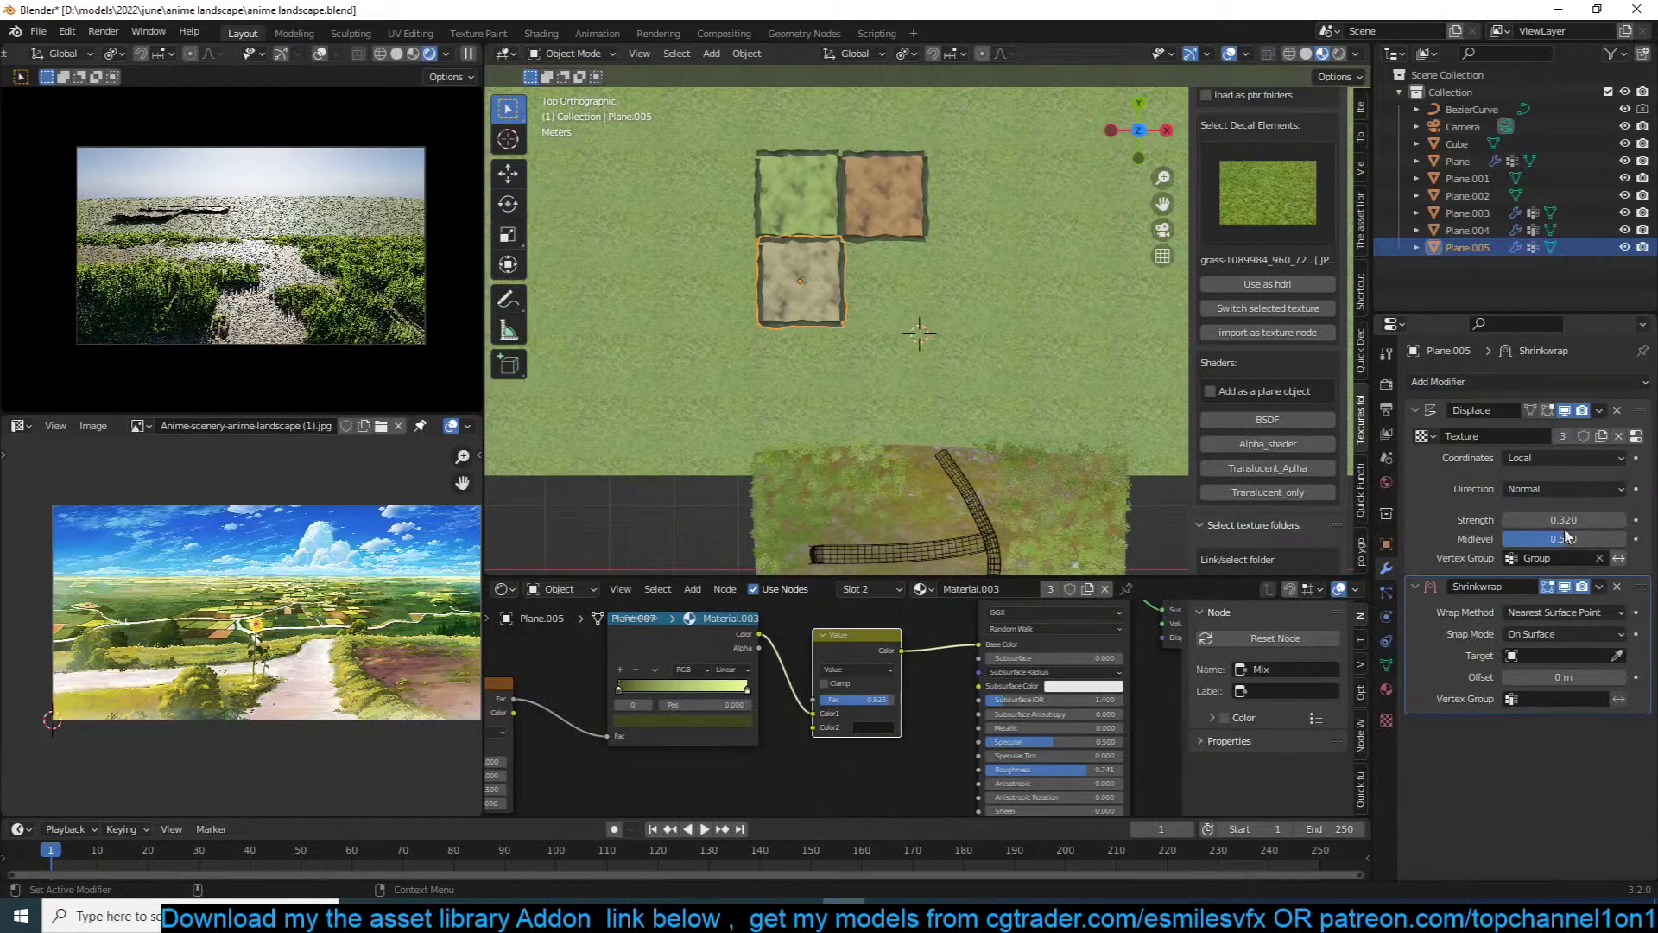
click(961, 361)
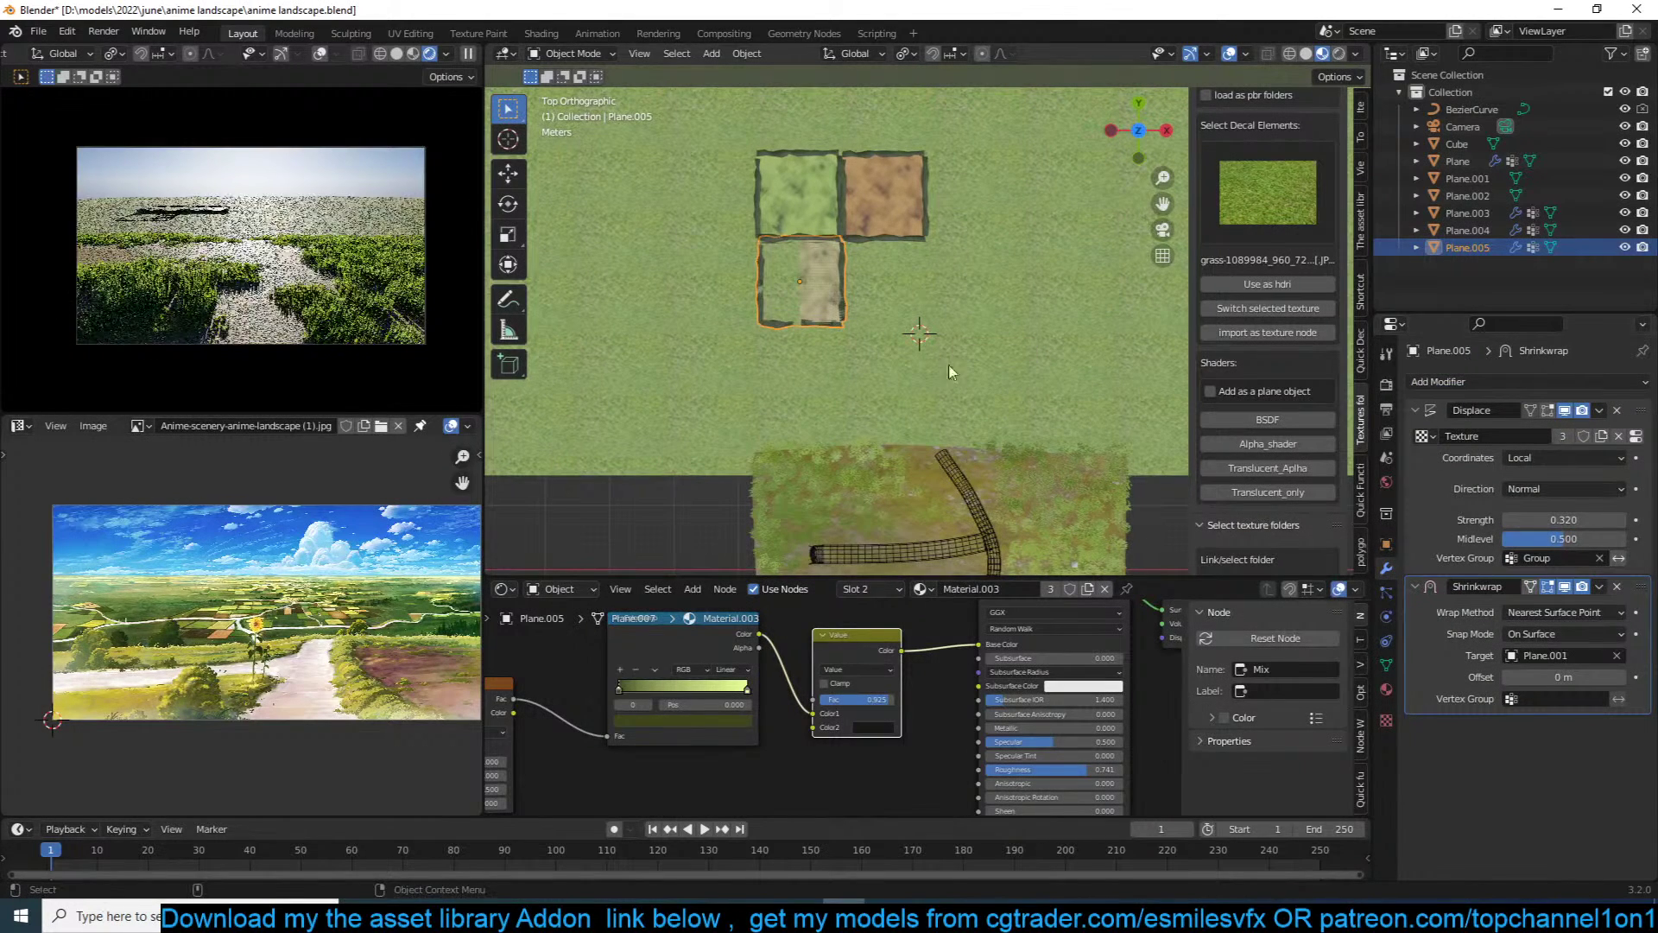
Step: Delete the two upper field patches, keeping only the one with the Shrinkwrap modifier
click(802, 164)
shift+click(881, 177)
key(x)
click(864, 174)
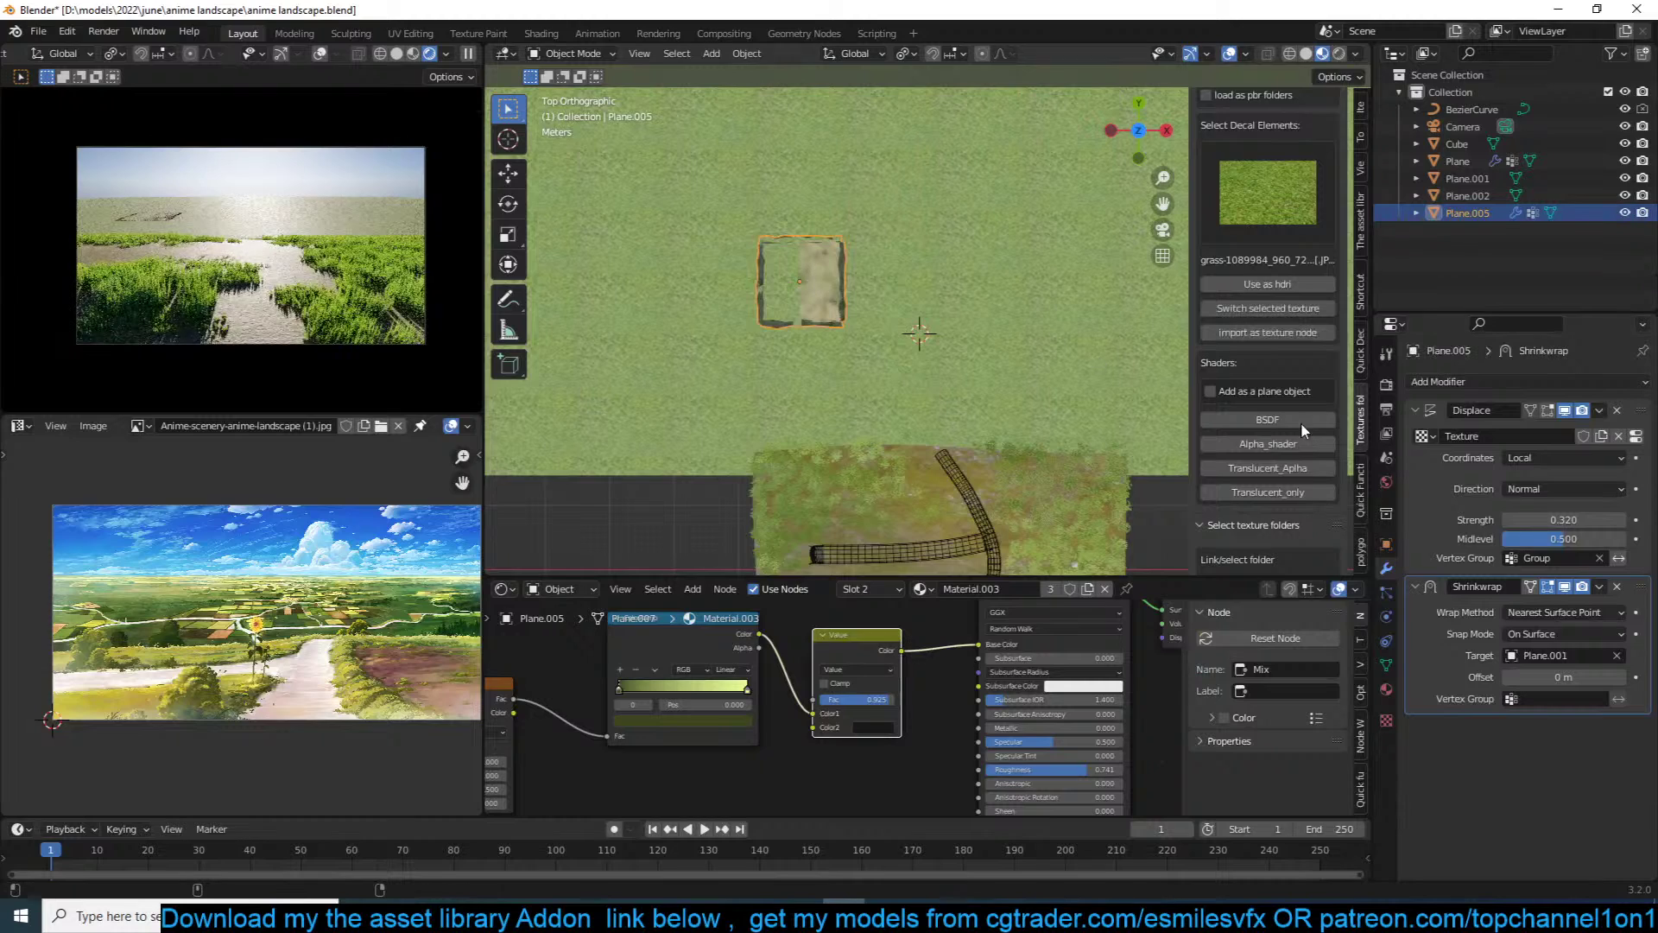
Step: Set the Shrinkwrap offset to 0.002 m and move the modifier above Displace in the stack
drag(1564, 677, 1567, 677)
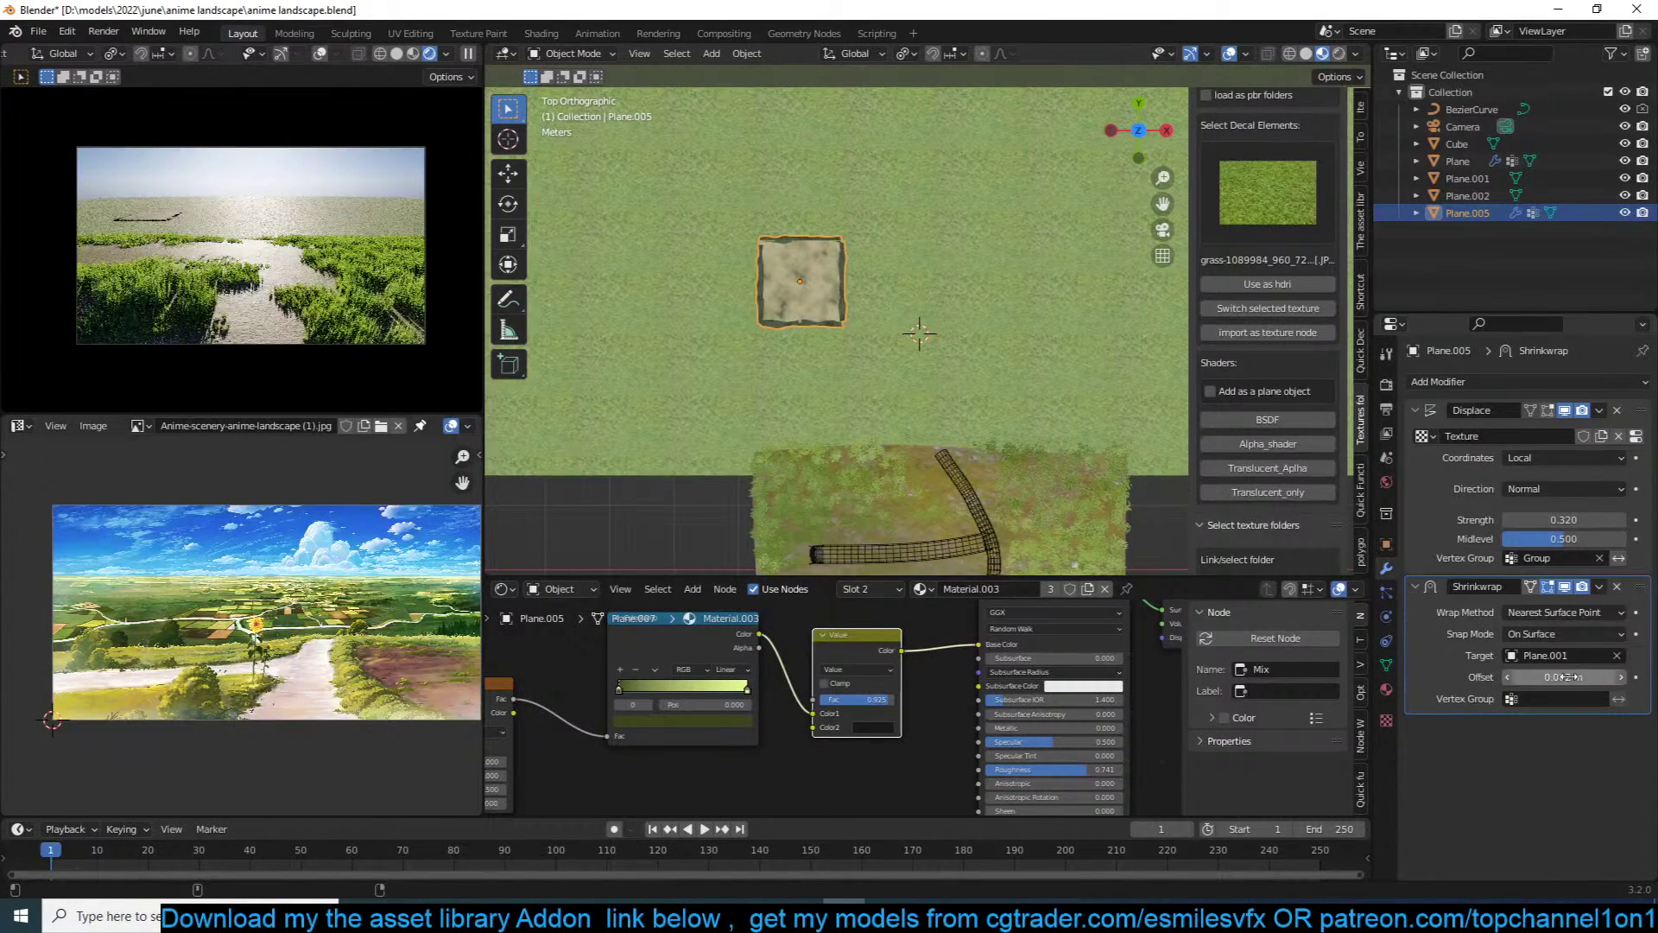
drag(1640, 586, 1639, 385)
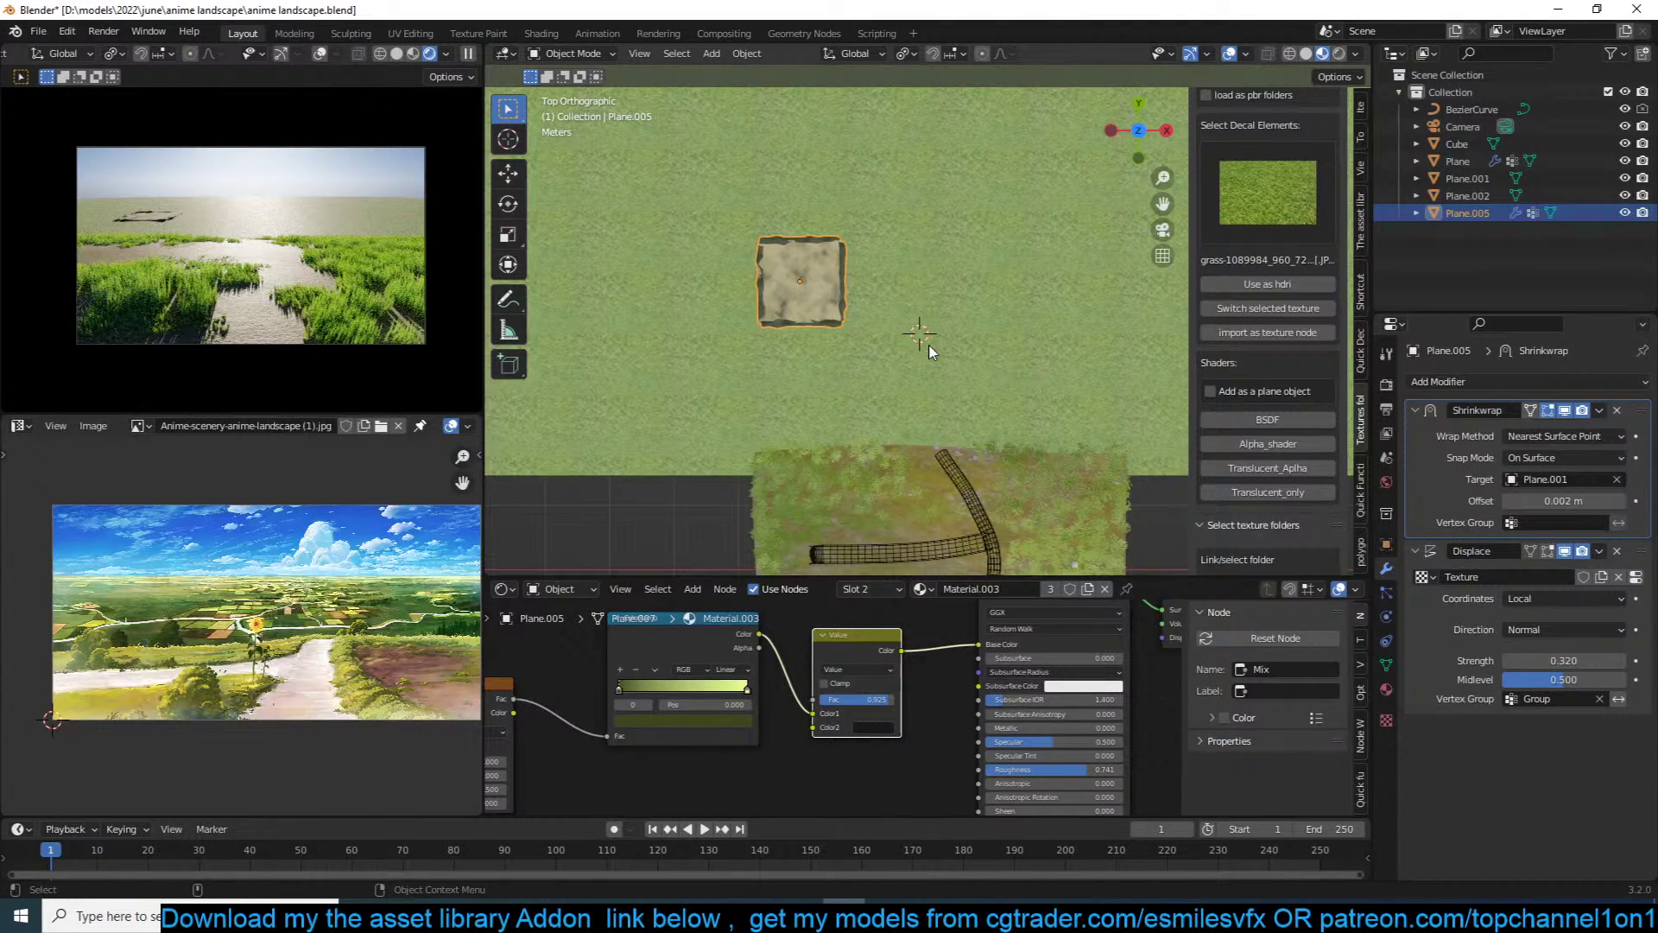
Step: Duplicate the field patch directly beside the original and stretch the copy along X
key(shift+d)
click(925, 305)
key(s)
key(x)
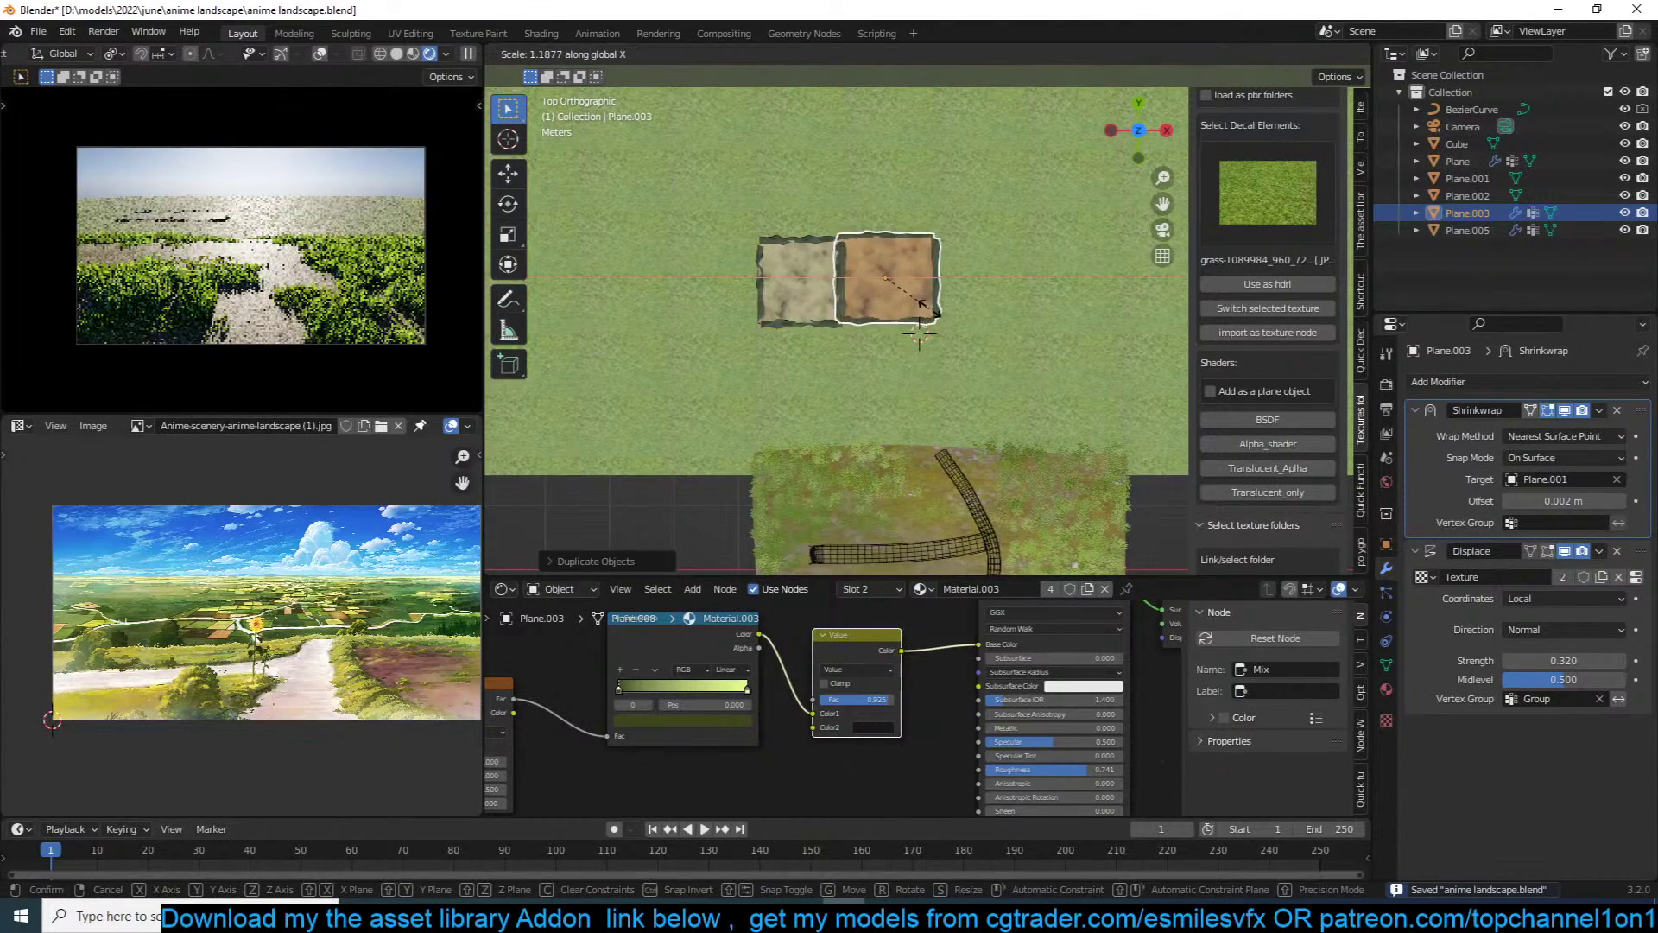
click(950, 309)
Step: Duplicate the widened field patch and place the copy below the original patch
key(shift+d)
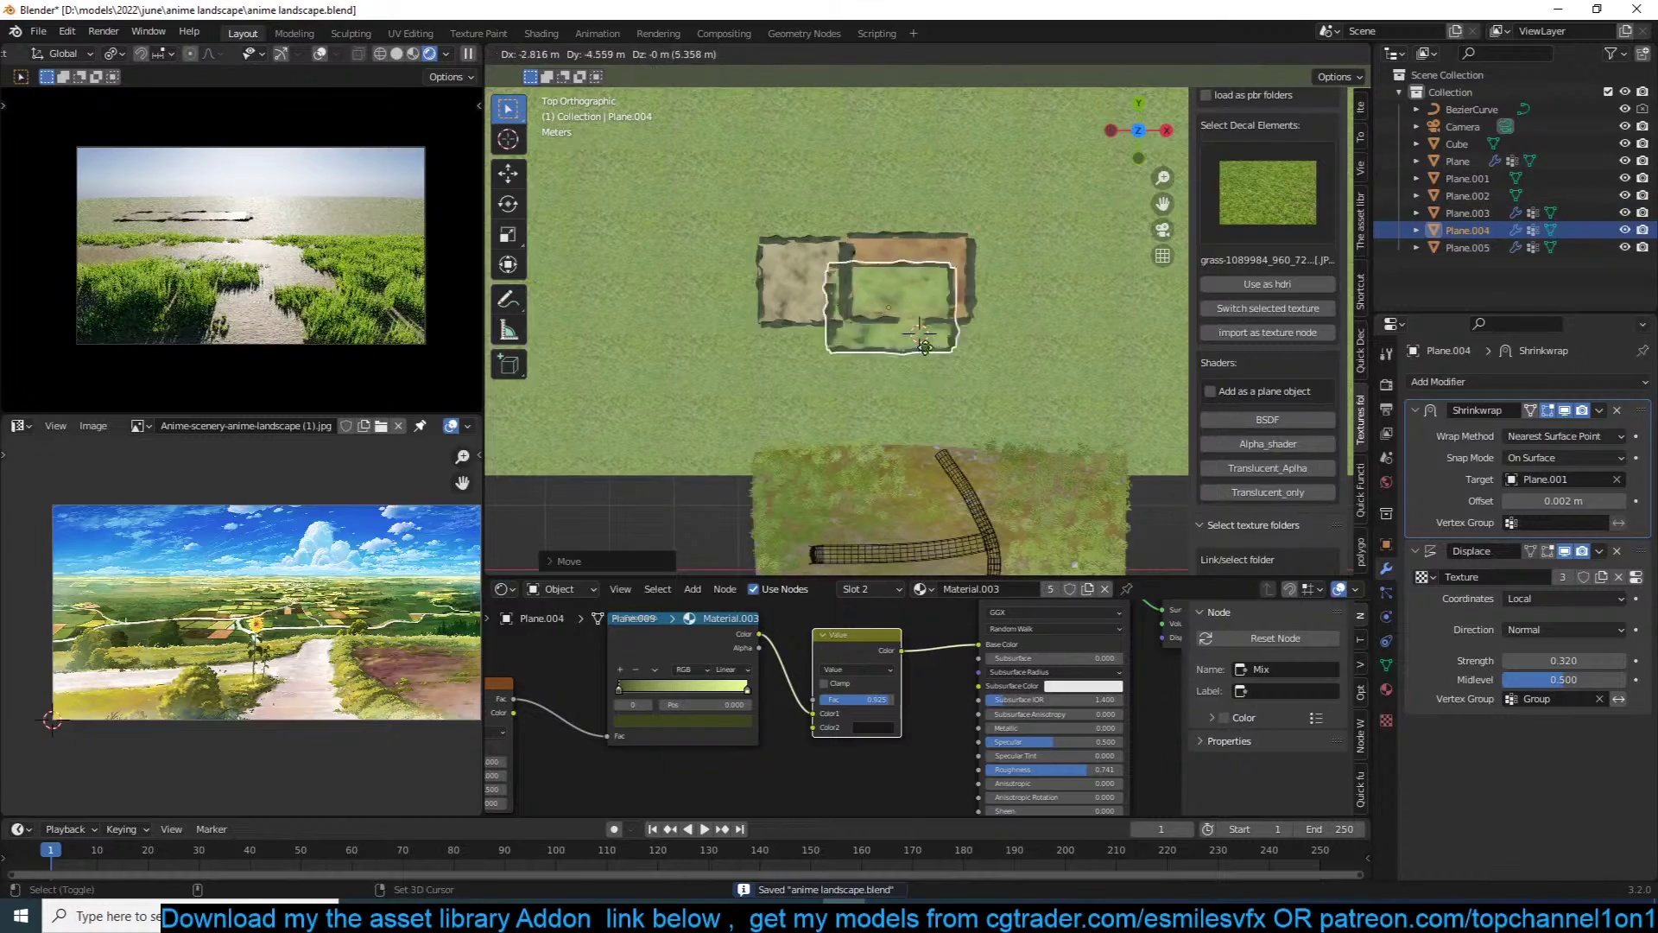
click(848, 405)
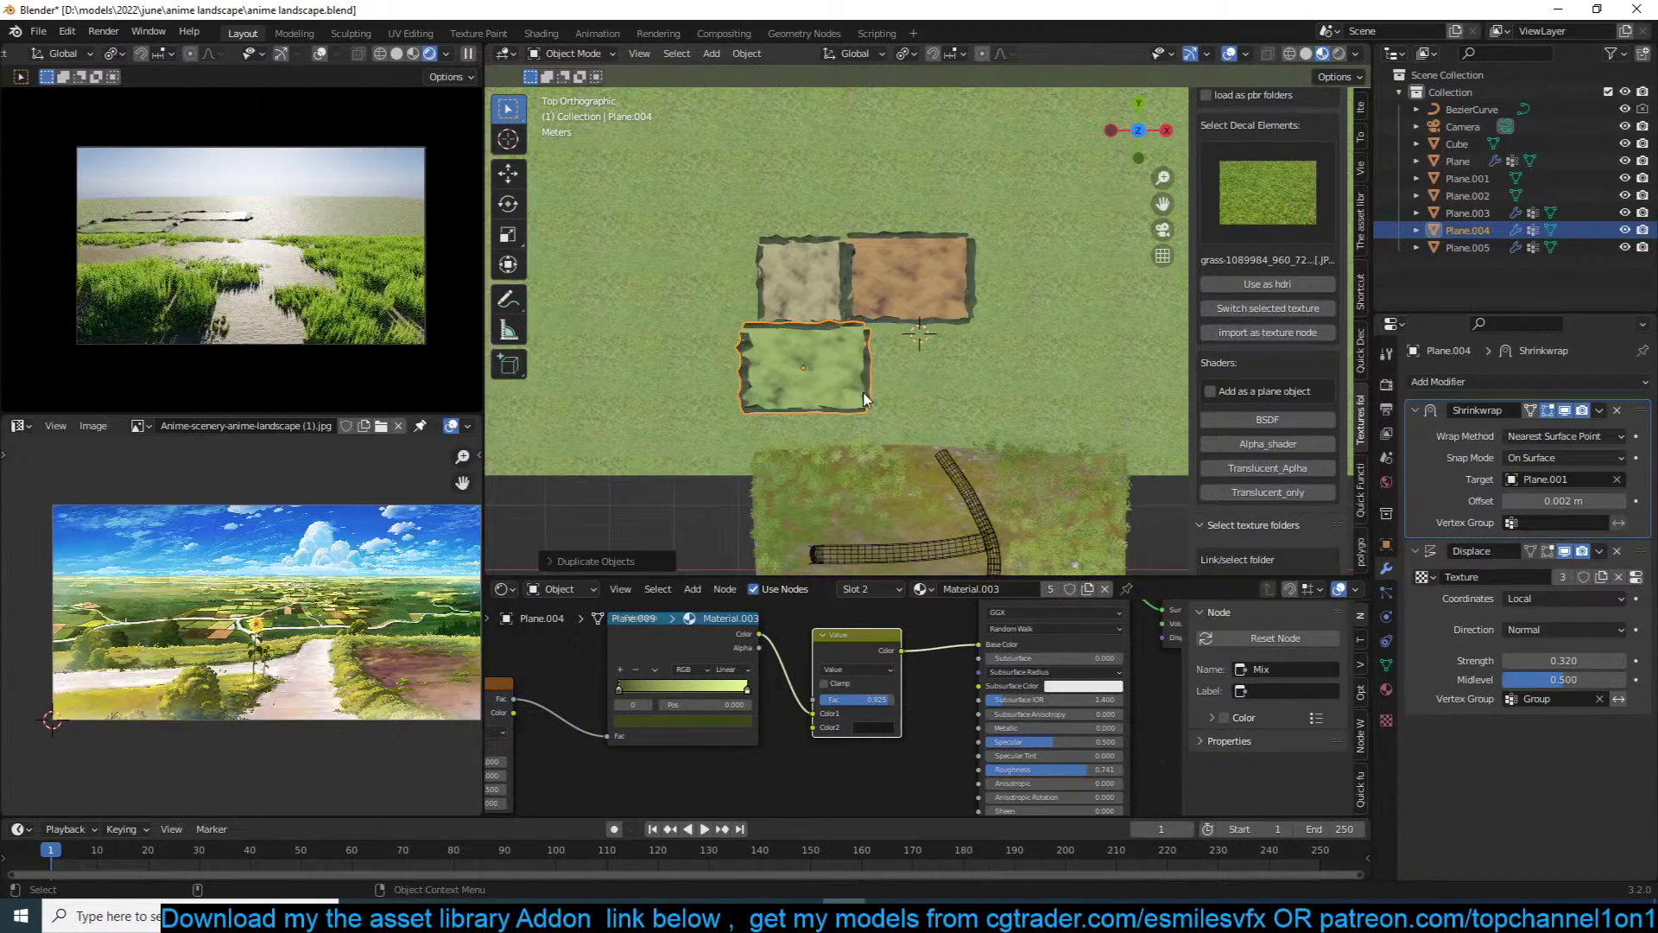
Step: Duplicate the lower green field patch directly beside itself and place another copy above the upper row
key(shift+d)
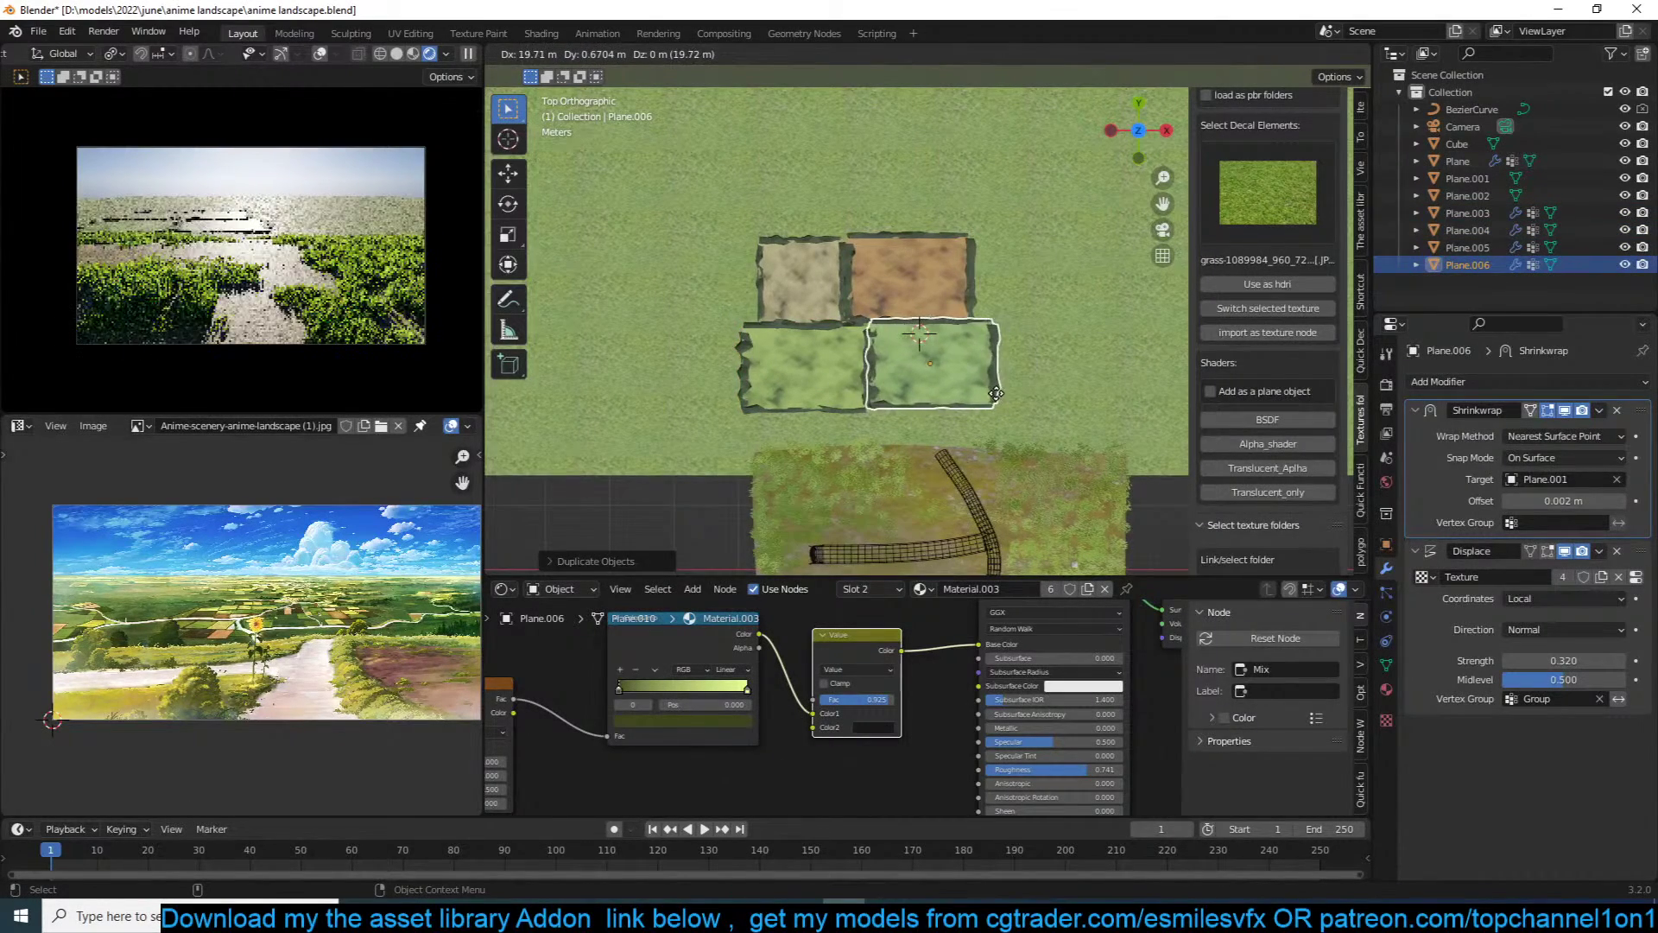
click(995, 393)
scroll(1022, 393, down, 1)
key(shift+d)
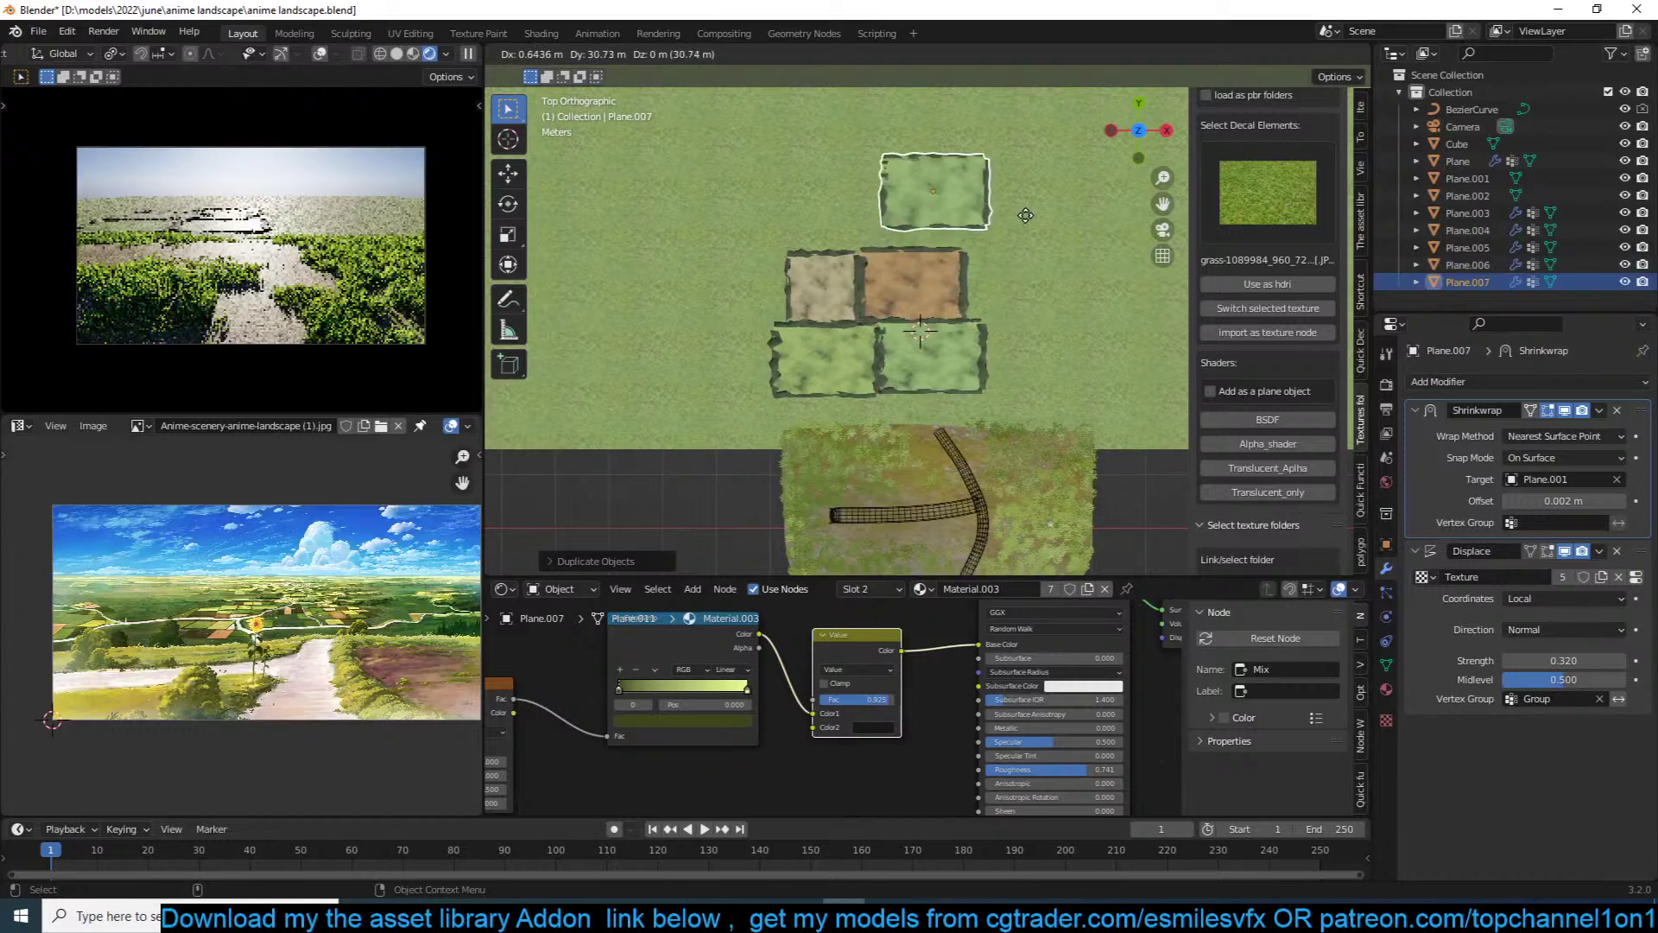
click(952, 243)
scroll(995, 339, down, 3)
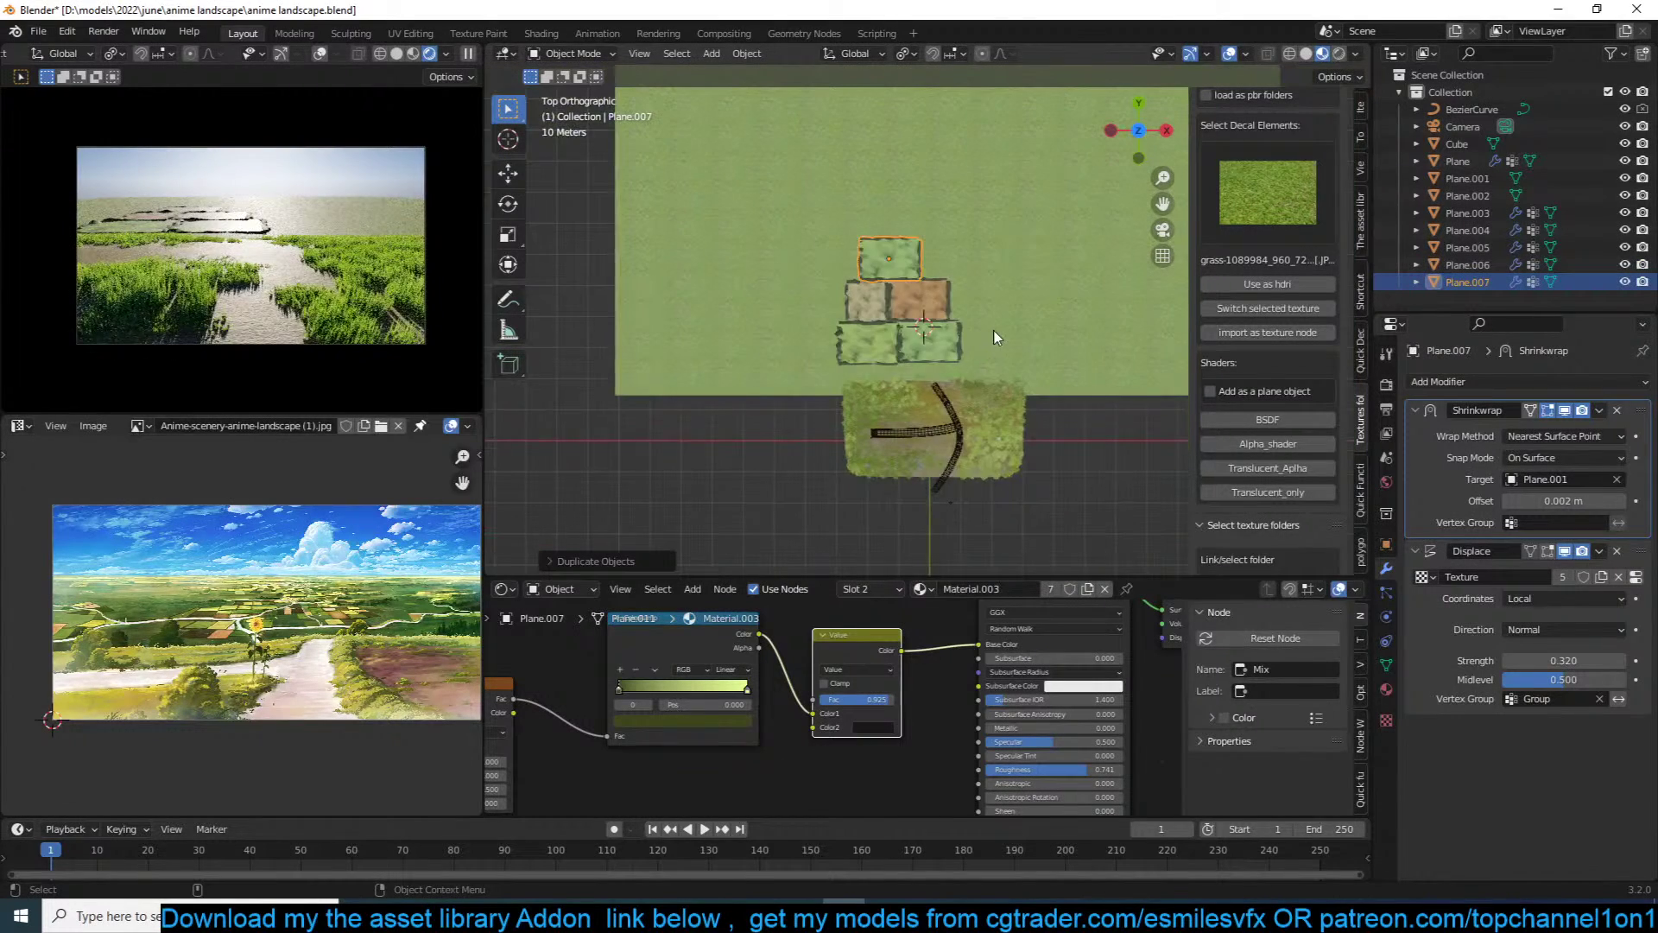
Step: Duplicate the topmost field patch beside itself, scale the copy down slightly, and save the file
key(shift+d)
click(1061, 337)
key(s)
click(1064, 304)
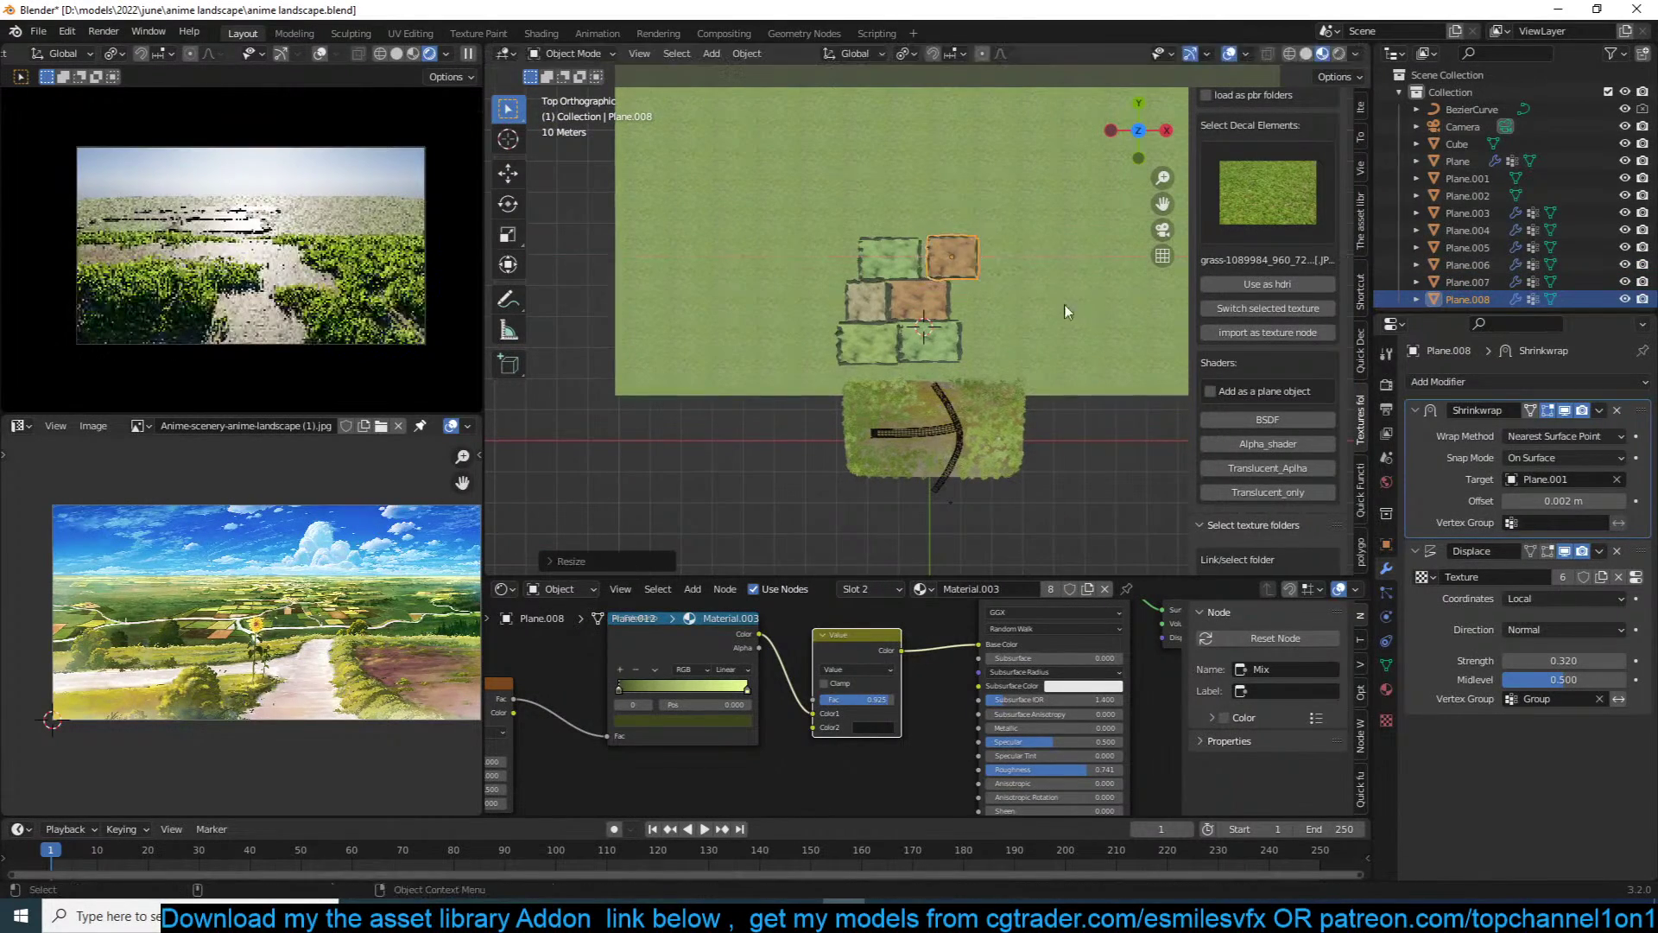
click(1030, 335)
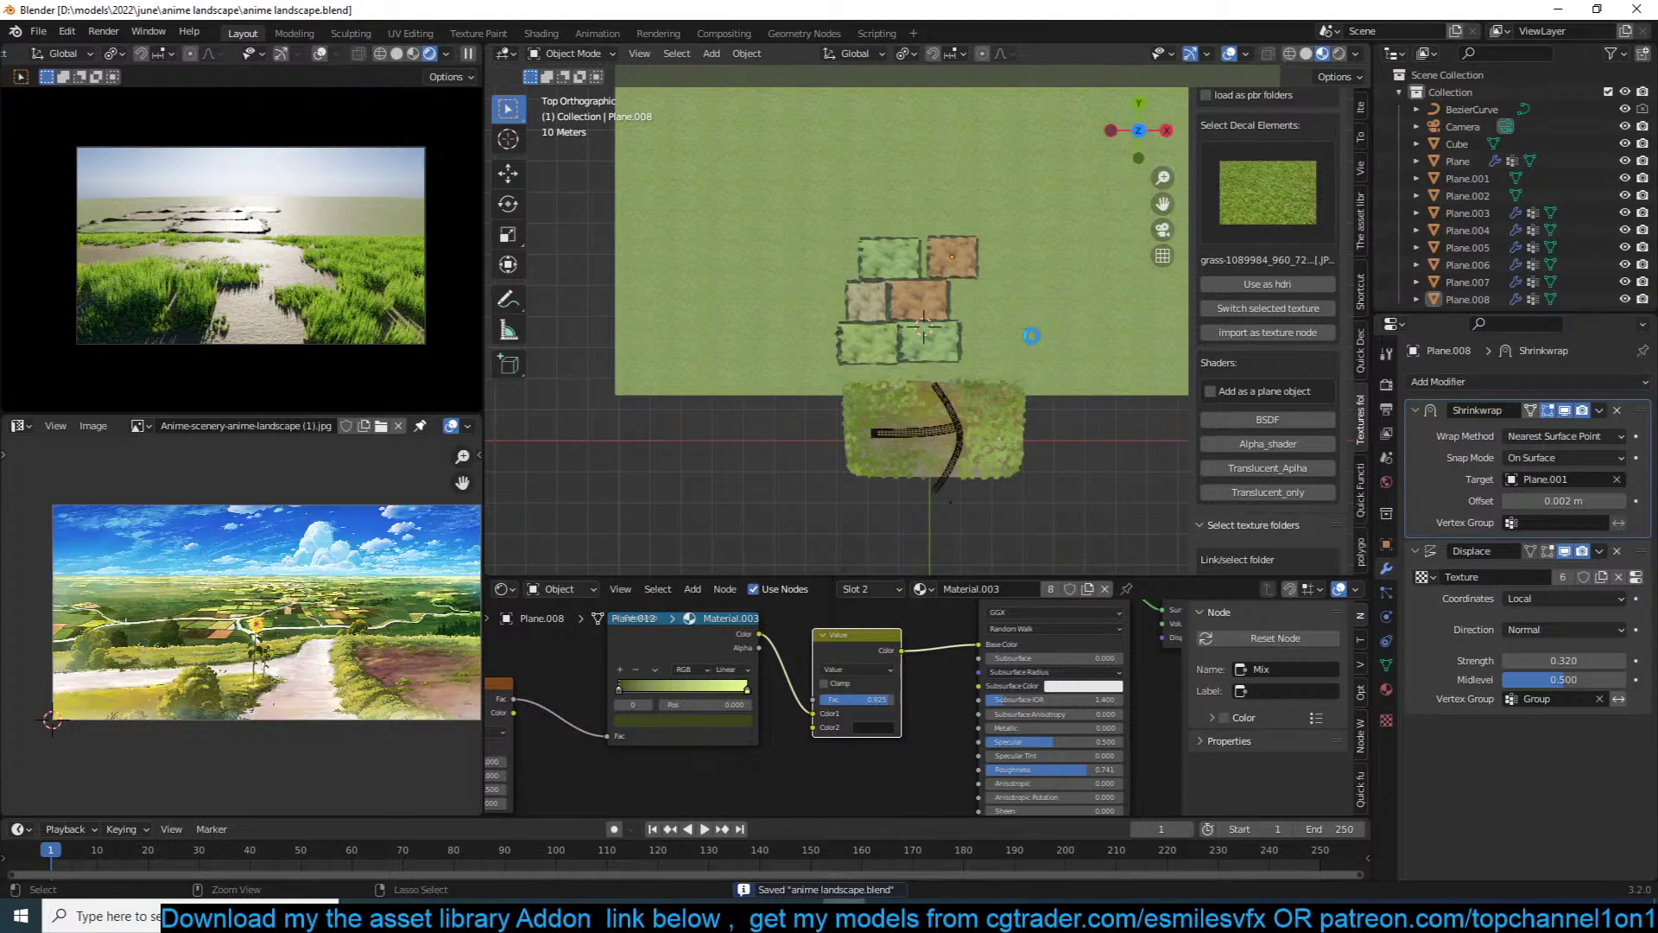
Step: Set the world Sky Texture's Air to 0.594 and Dust to 1.479, and save the file
click(1385, 481)
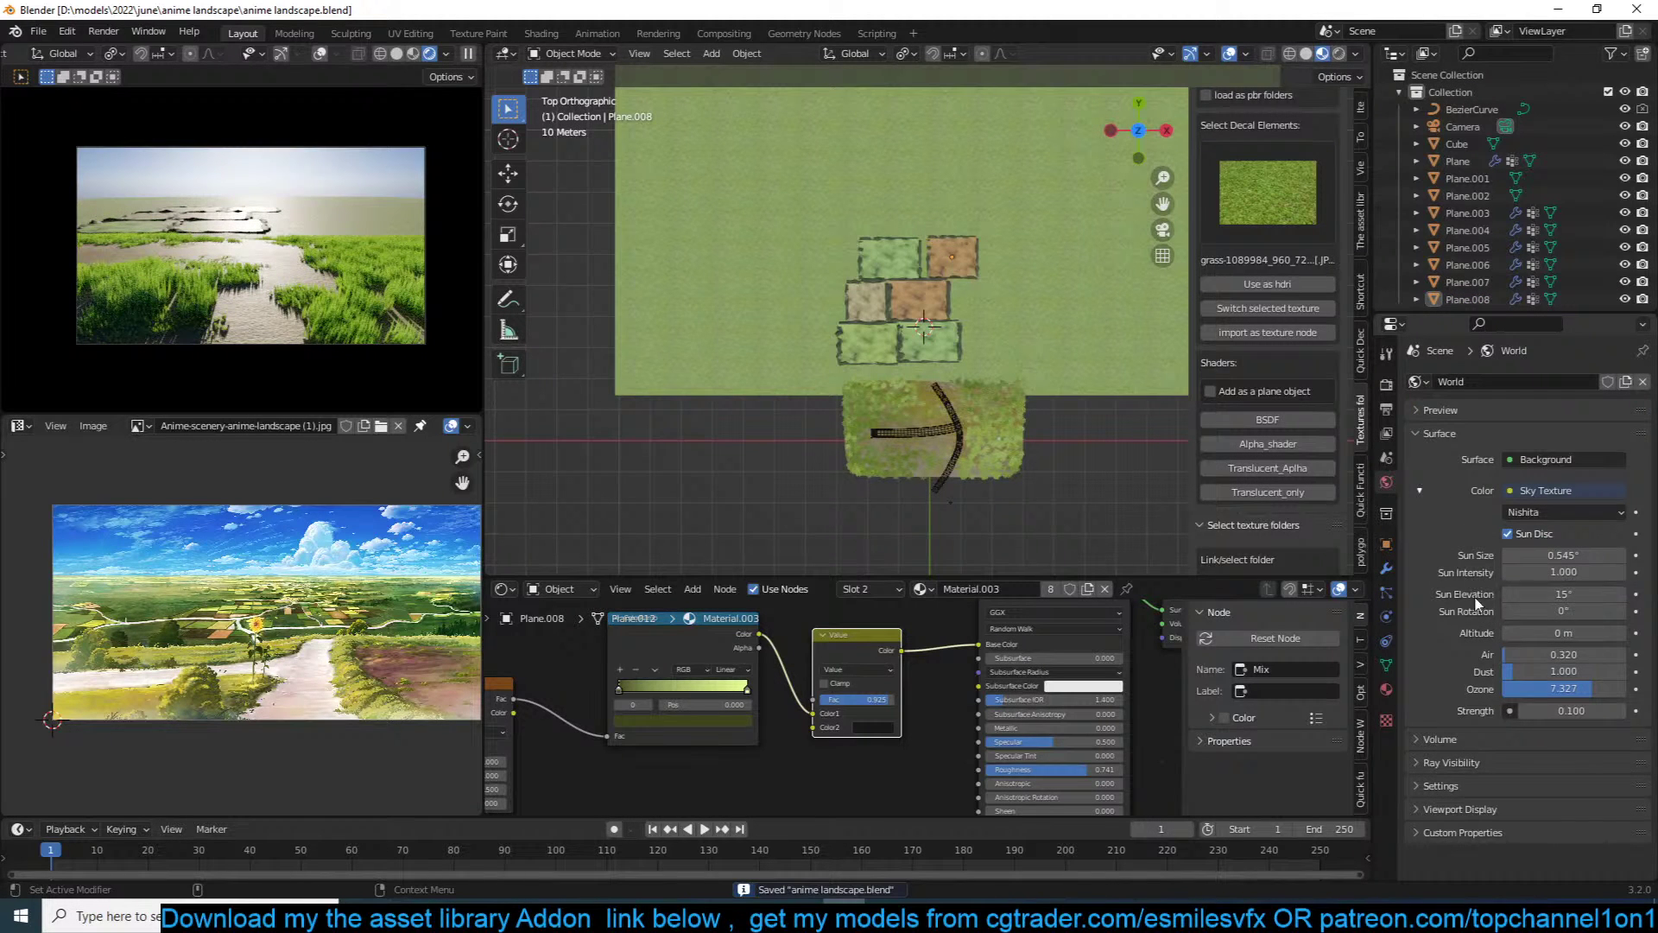
drag(1520, 671, 1523, 655)
click(1005, 384)
key(ctrl+s)
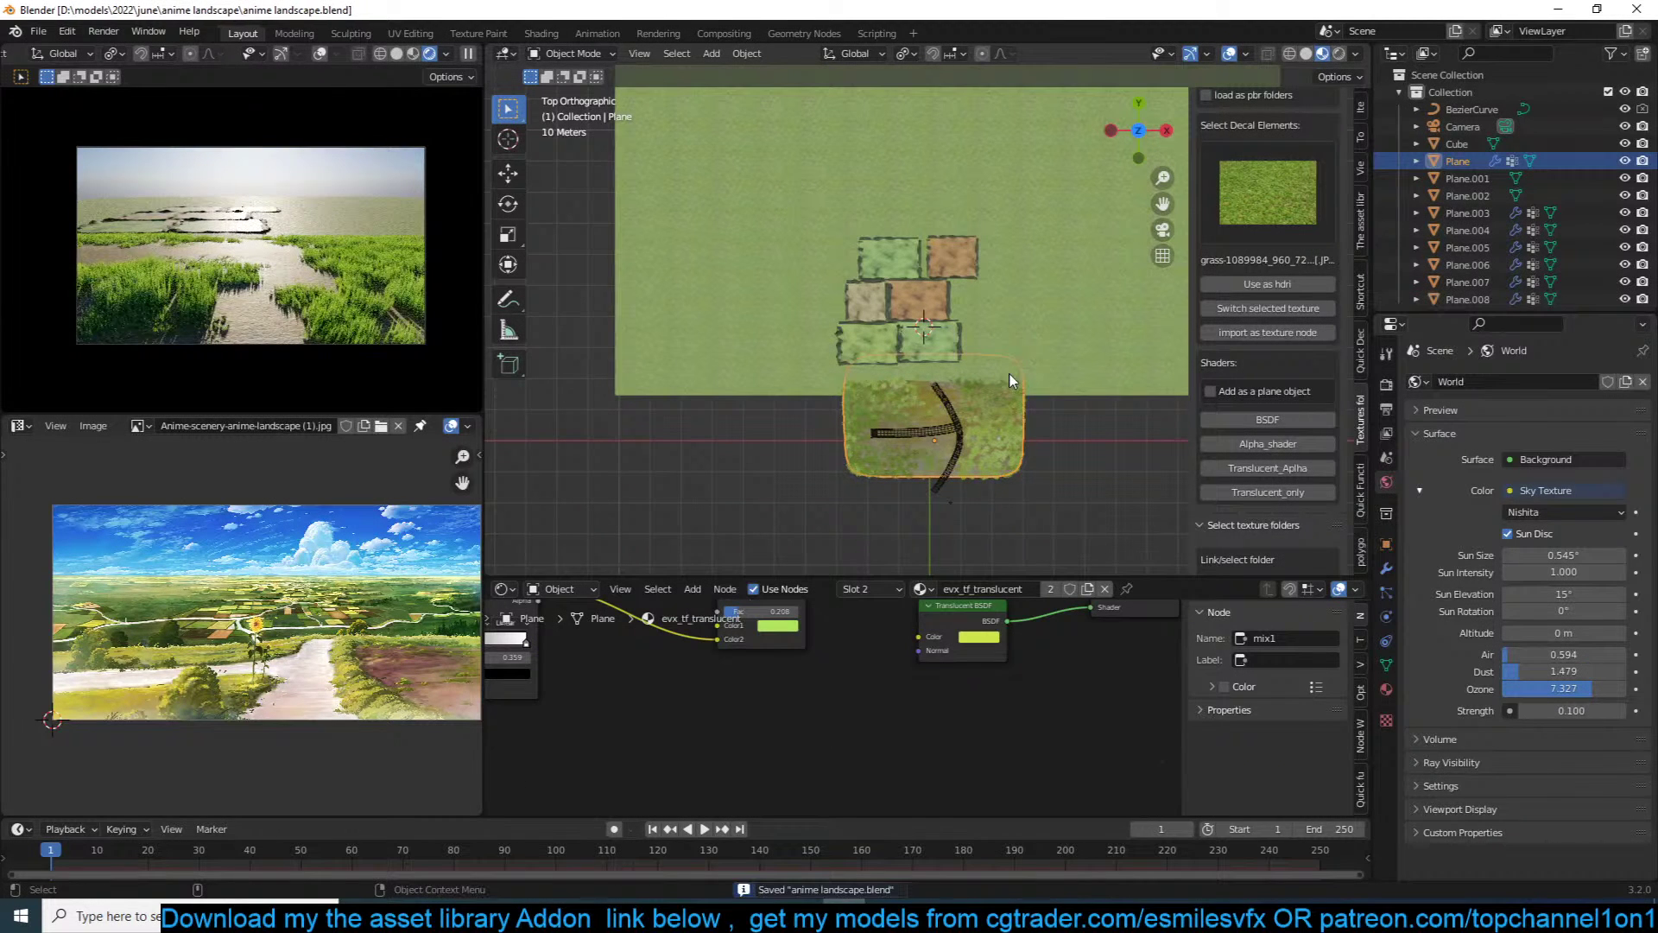
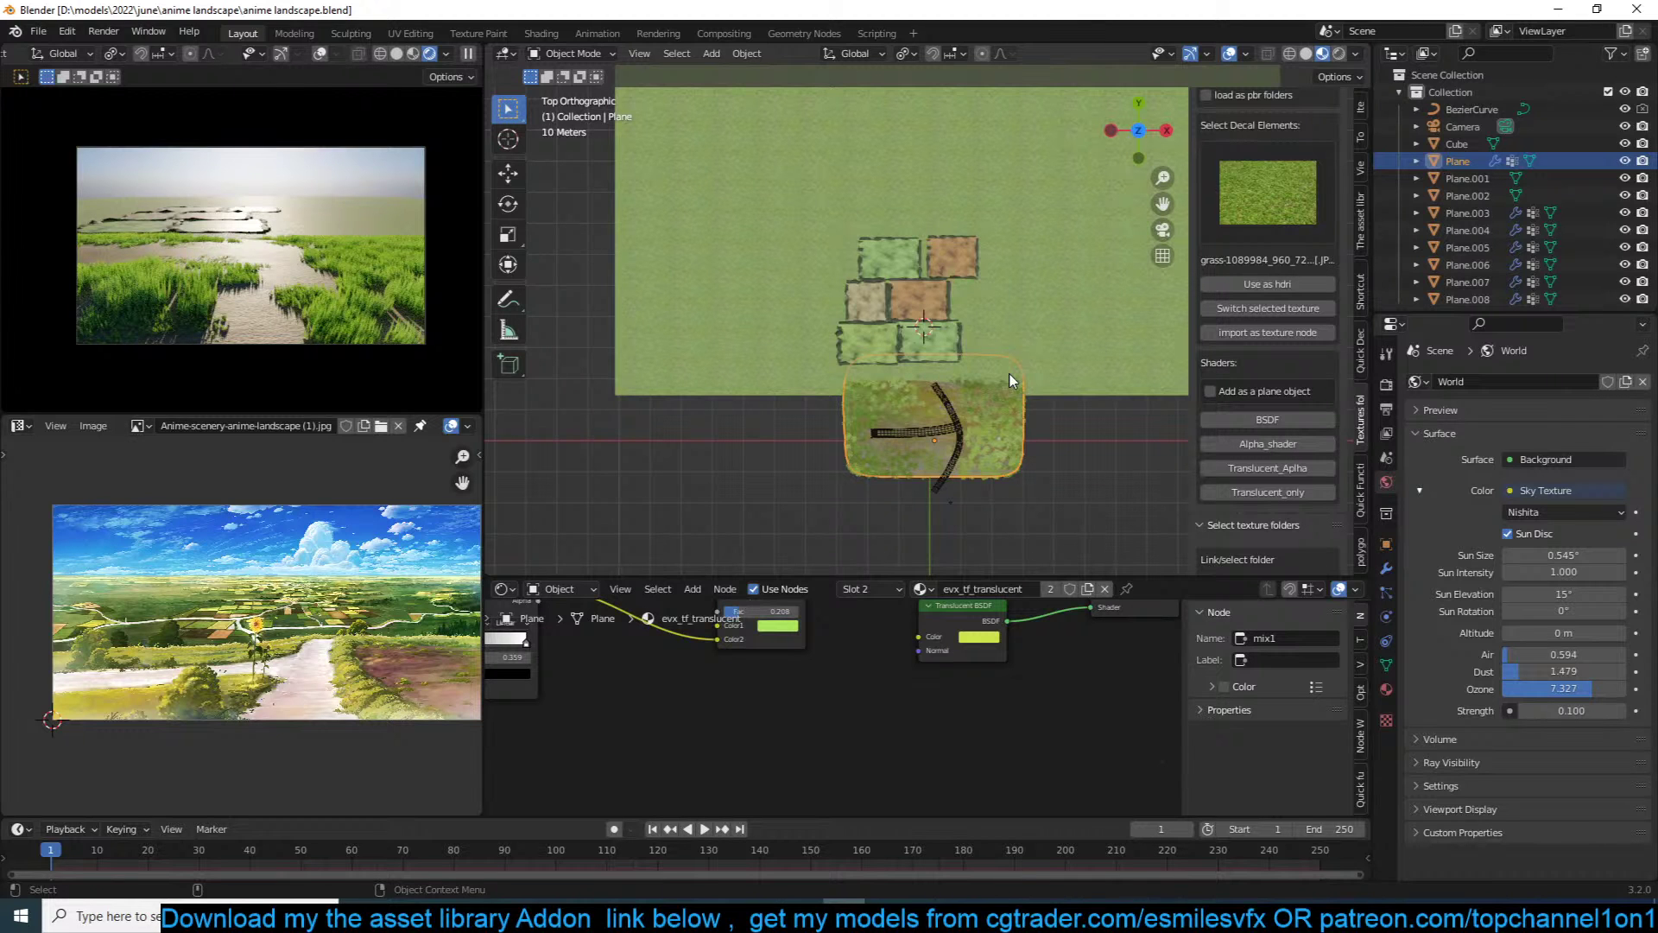
Step: Examine the foreground terrain, the wireframe path and the field patches from several angles
middle_drag(915, 402, 963, 392)
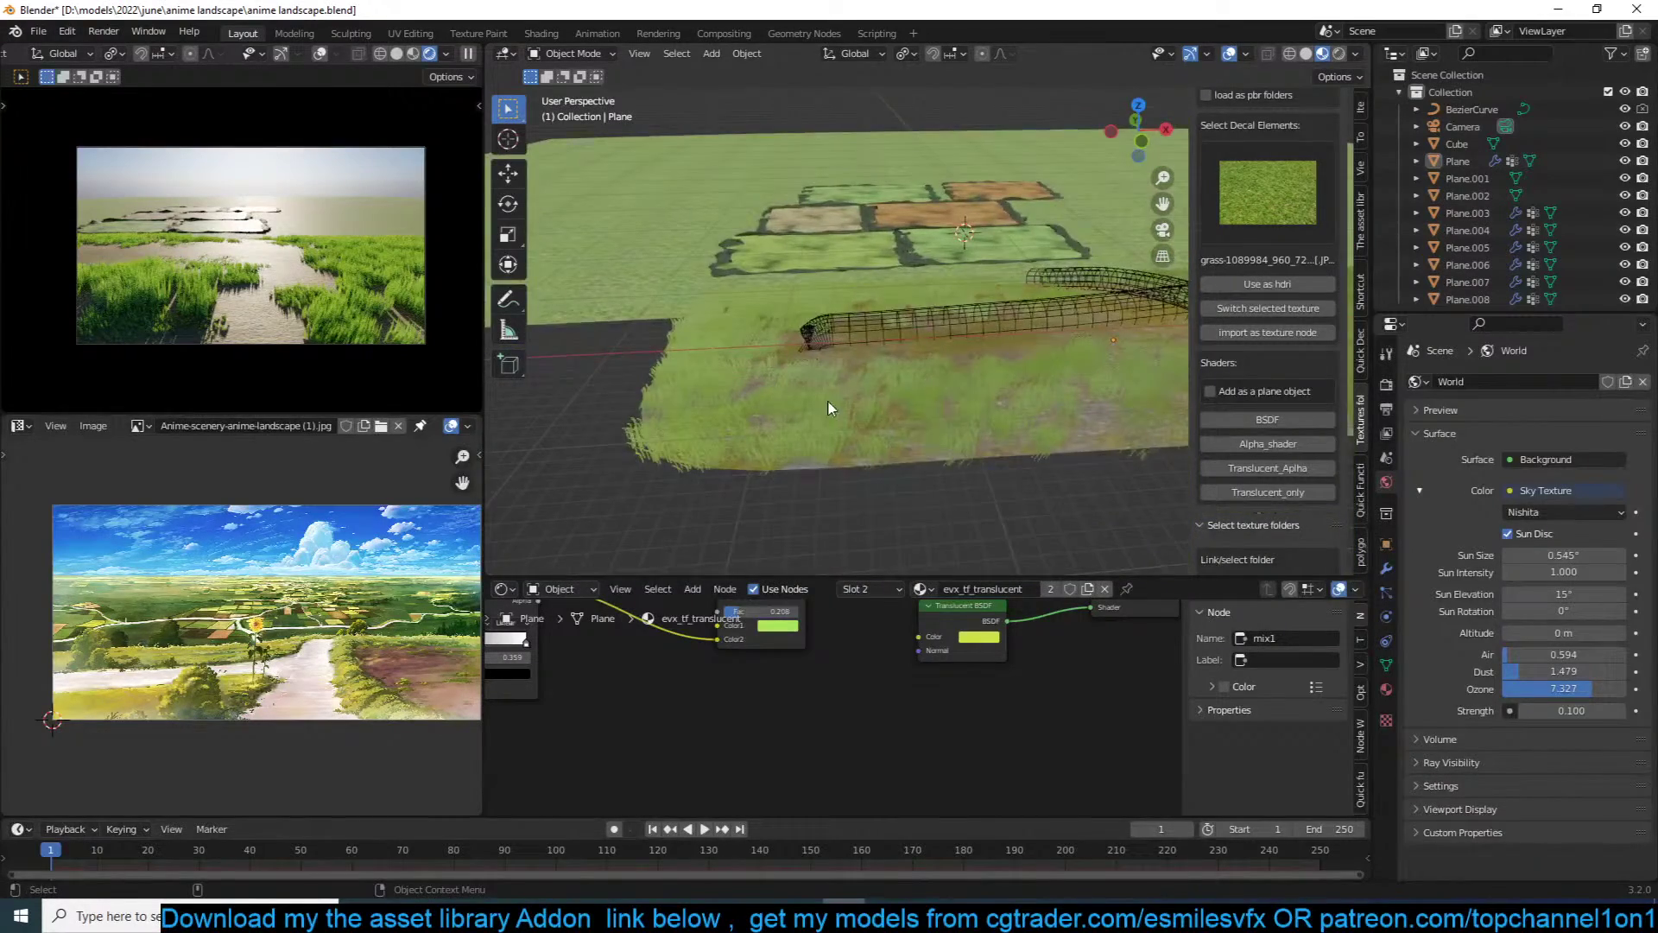
middle_drag(831, 408, 705, 370)
click(728, 303)
middle_drag(728, 303, 679, 294)
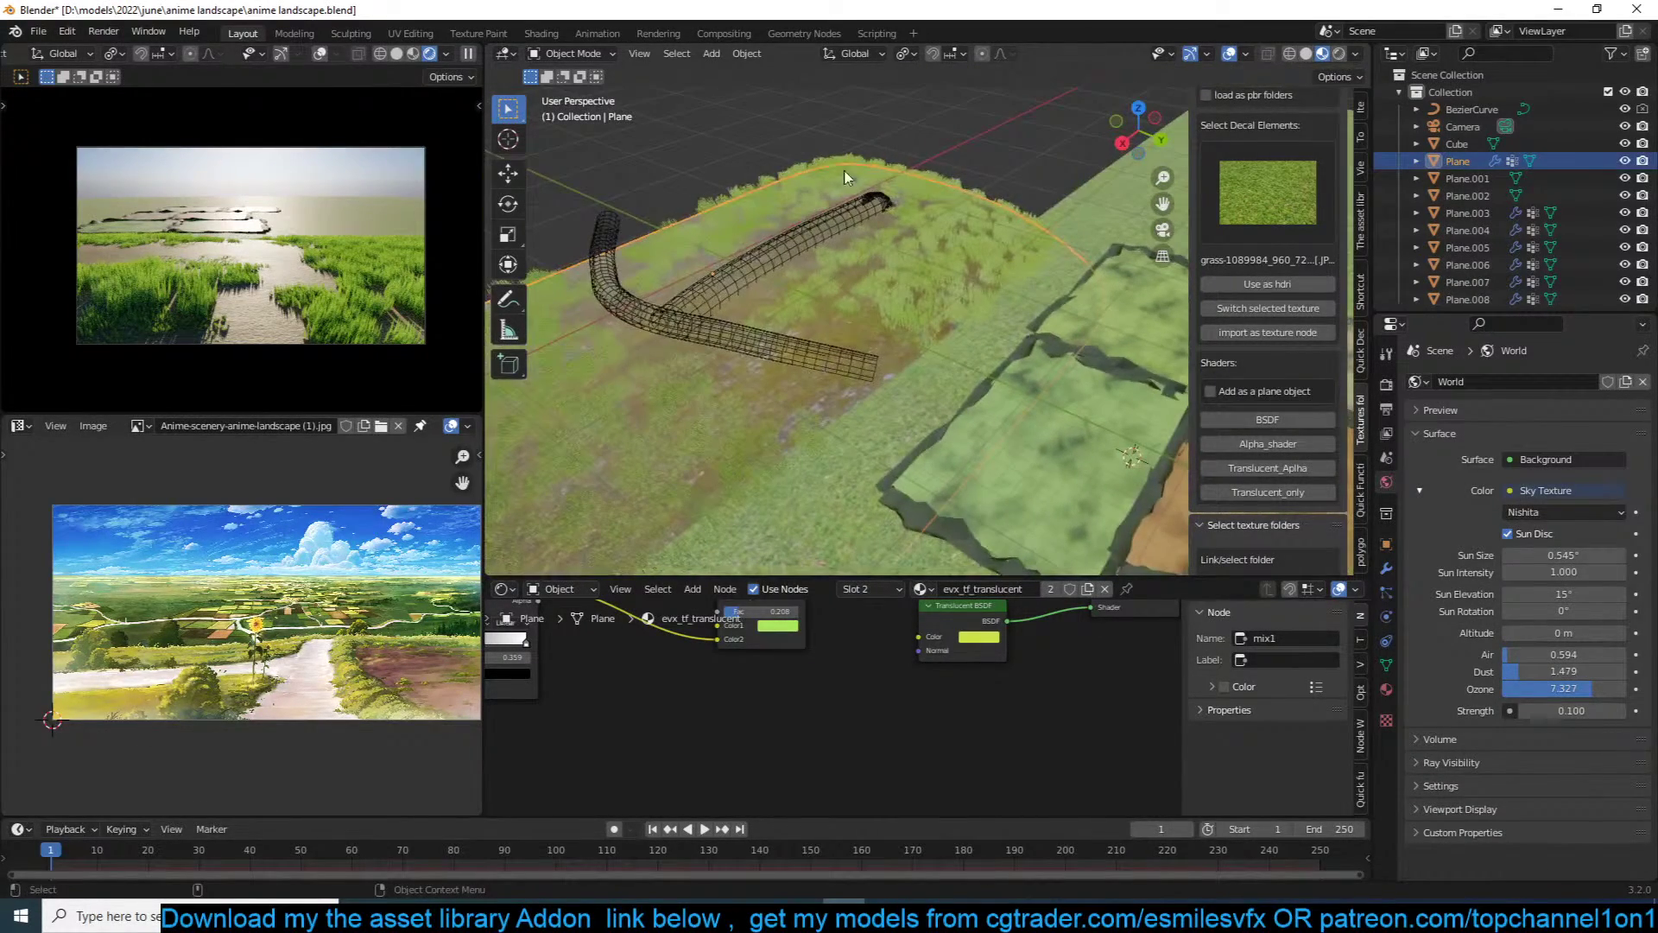
middle_drag(848, 316, 1111, 242)
key(alt+a)
middle_drag(911, 258, 760, 264)
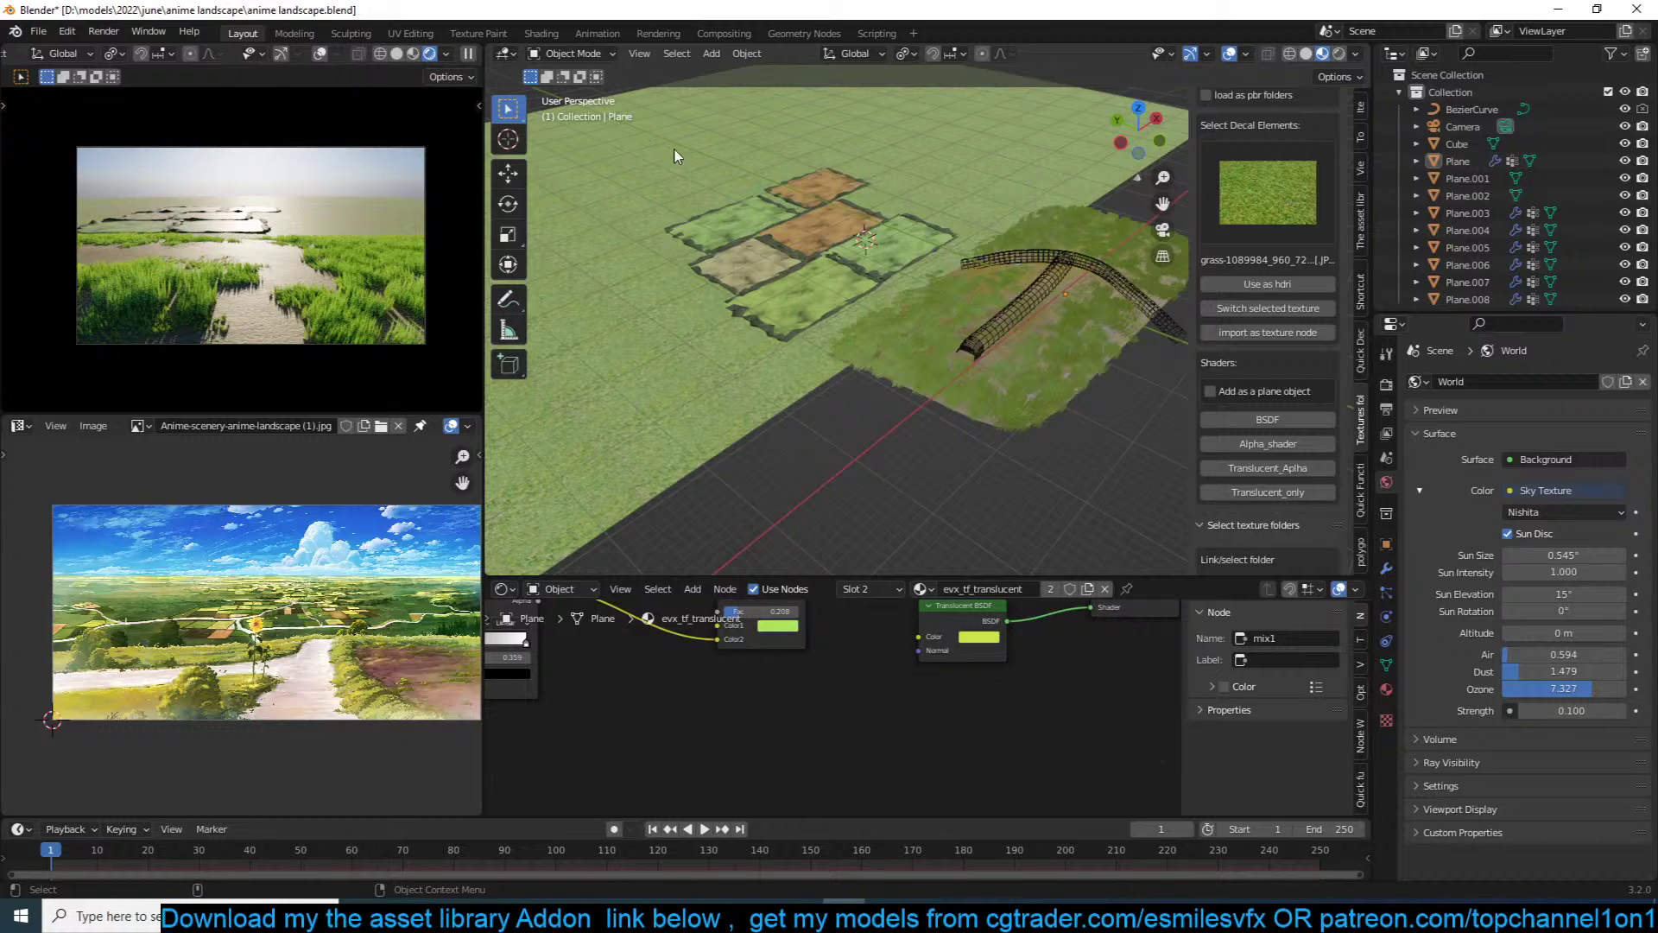
Step: Select all six field patches, change the pivot point, and narrow the group along X
click(818, 196)
shift+click(743, 228)
shift+click(763, 263)
shift+click(819, 235)
shift+click(874, 252)
shift+click(826, 288)
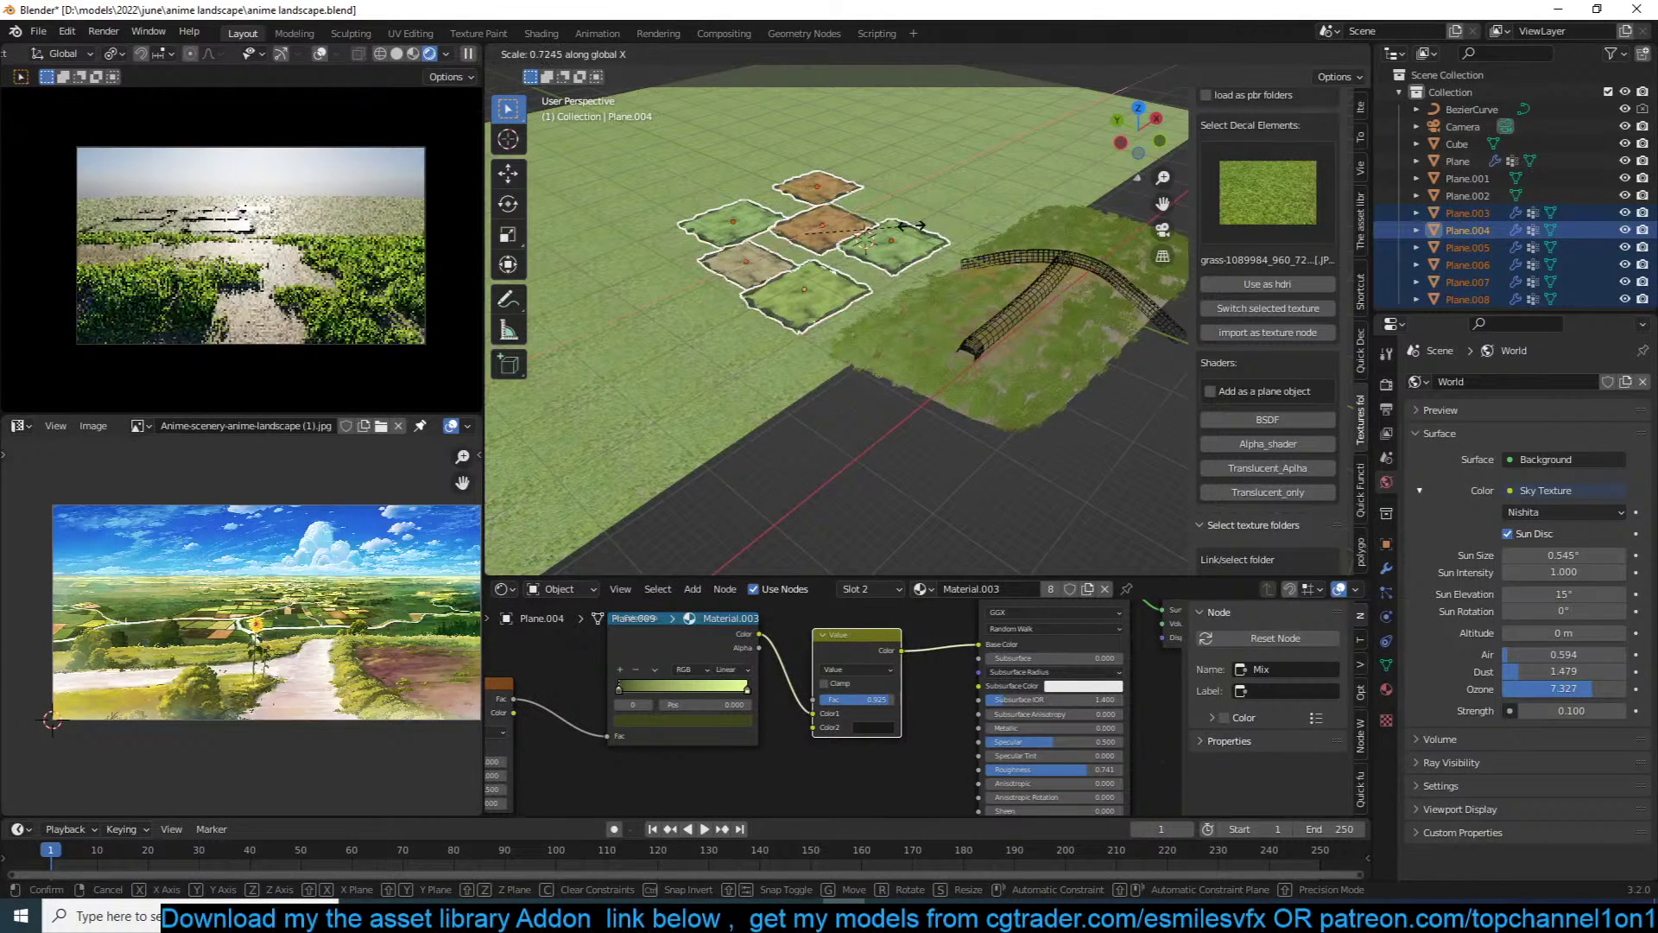
key(period)
click(944, 315)
key(s)
key(x)
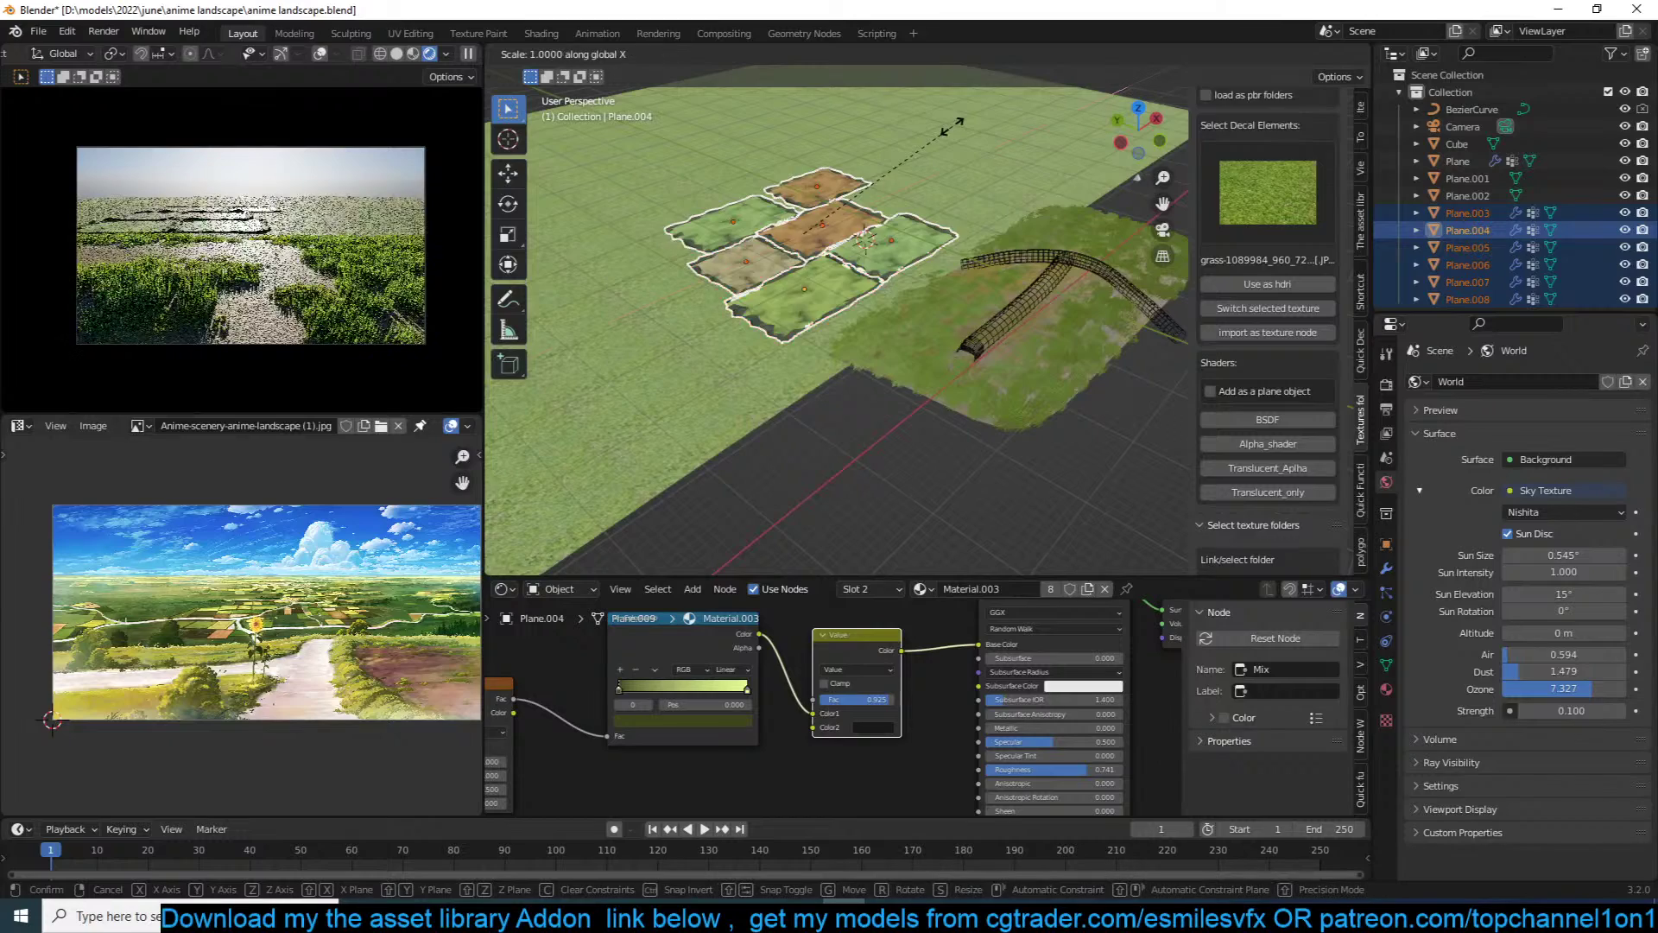
click(892, 161)
Step: Move the selected group of field patches farther back on the ground plane in top view
key(KP_7)
scroll(894, 167, down, 7)
key(g)
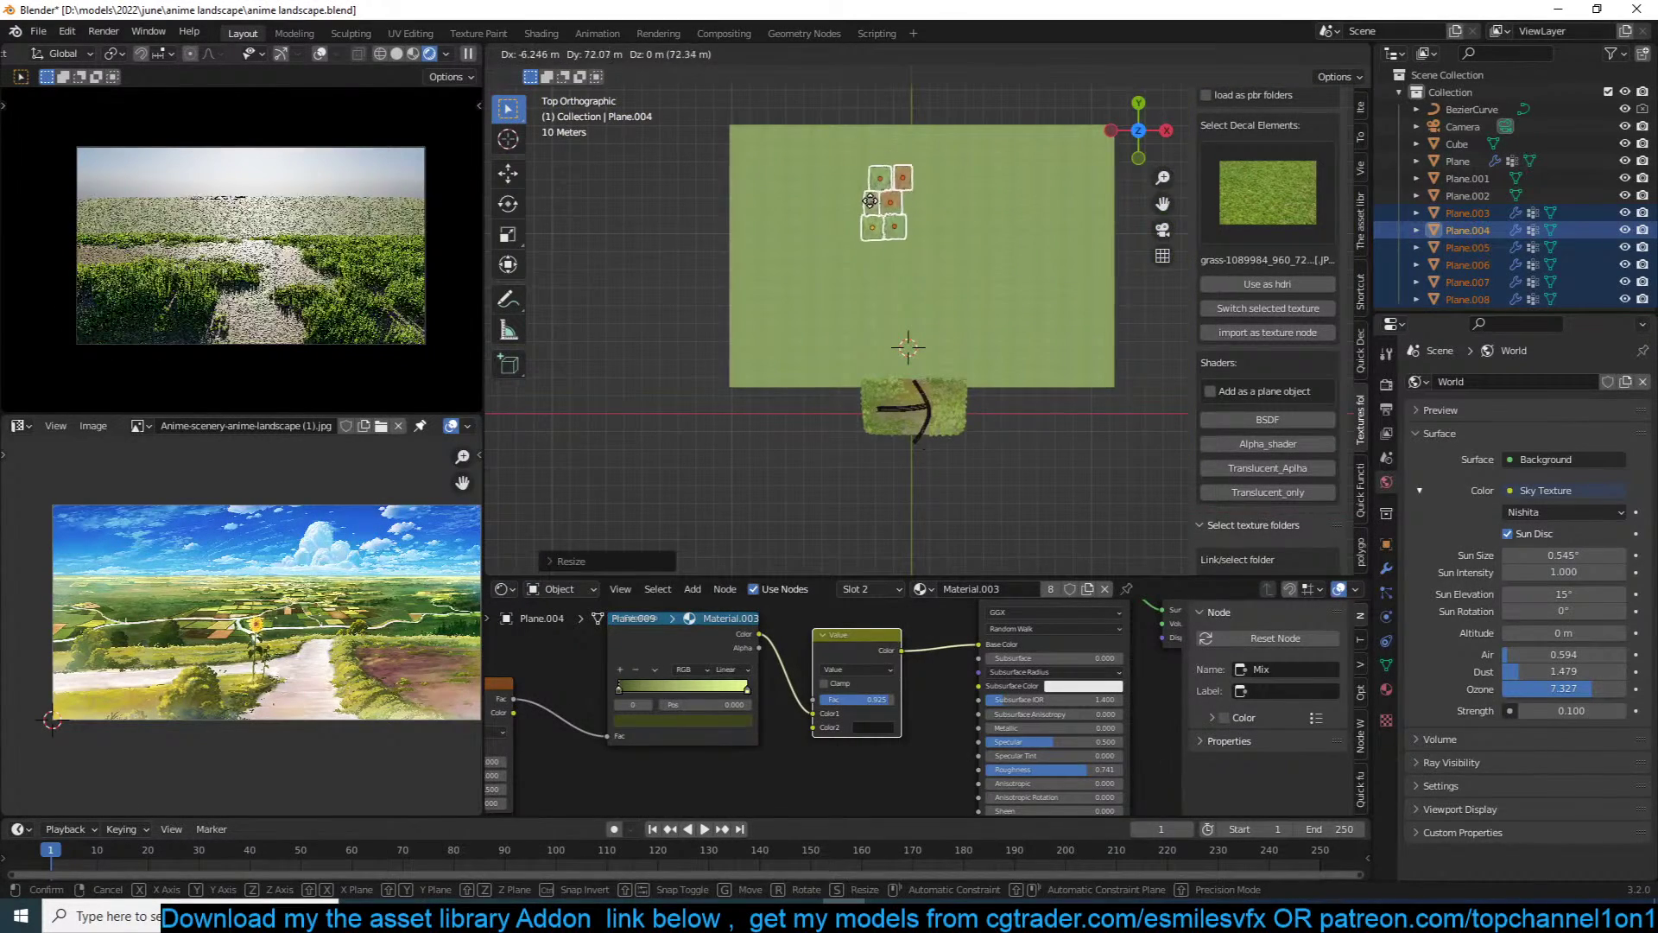
click(859, 243)
Step: Scale the large ground plane up to about 1.33 times and shift it back behind the foreground terrain
click(997, 240)
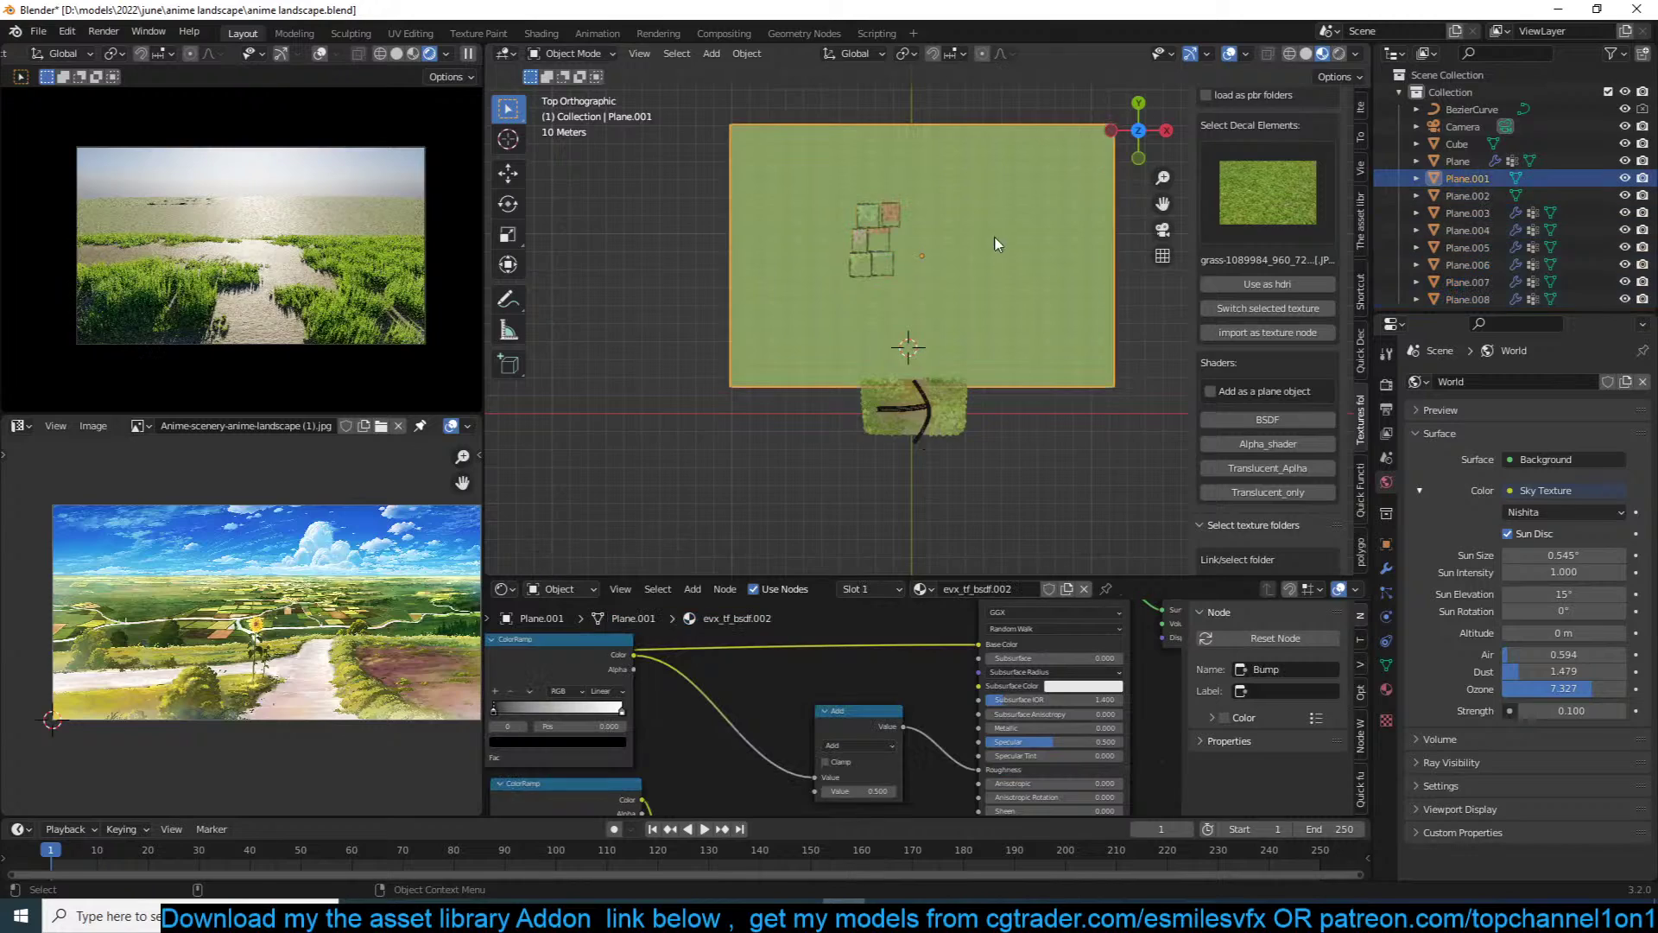
key(s)
click(1002, 318)
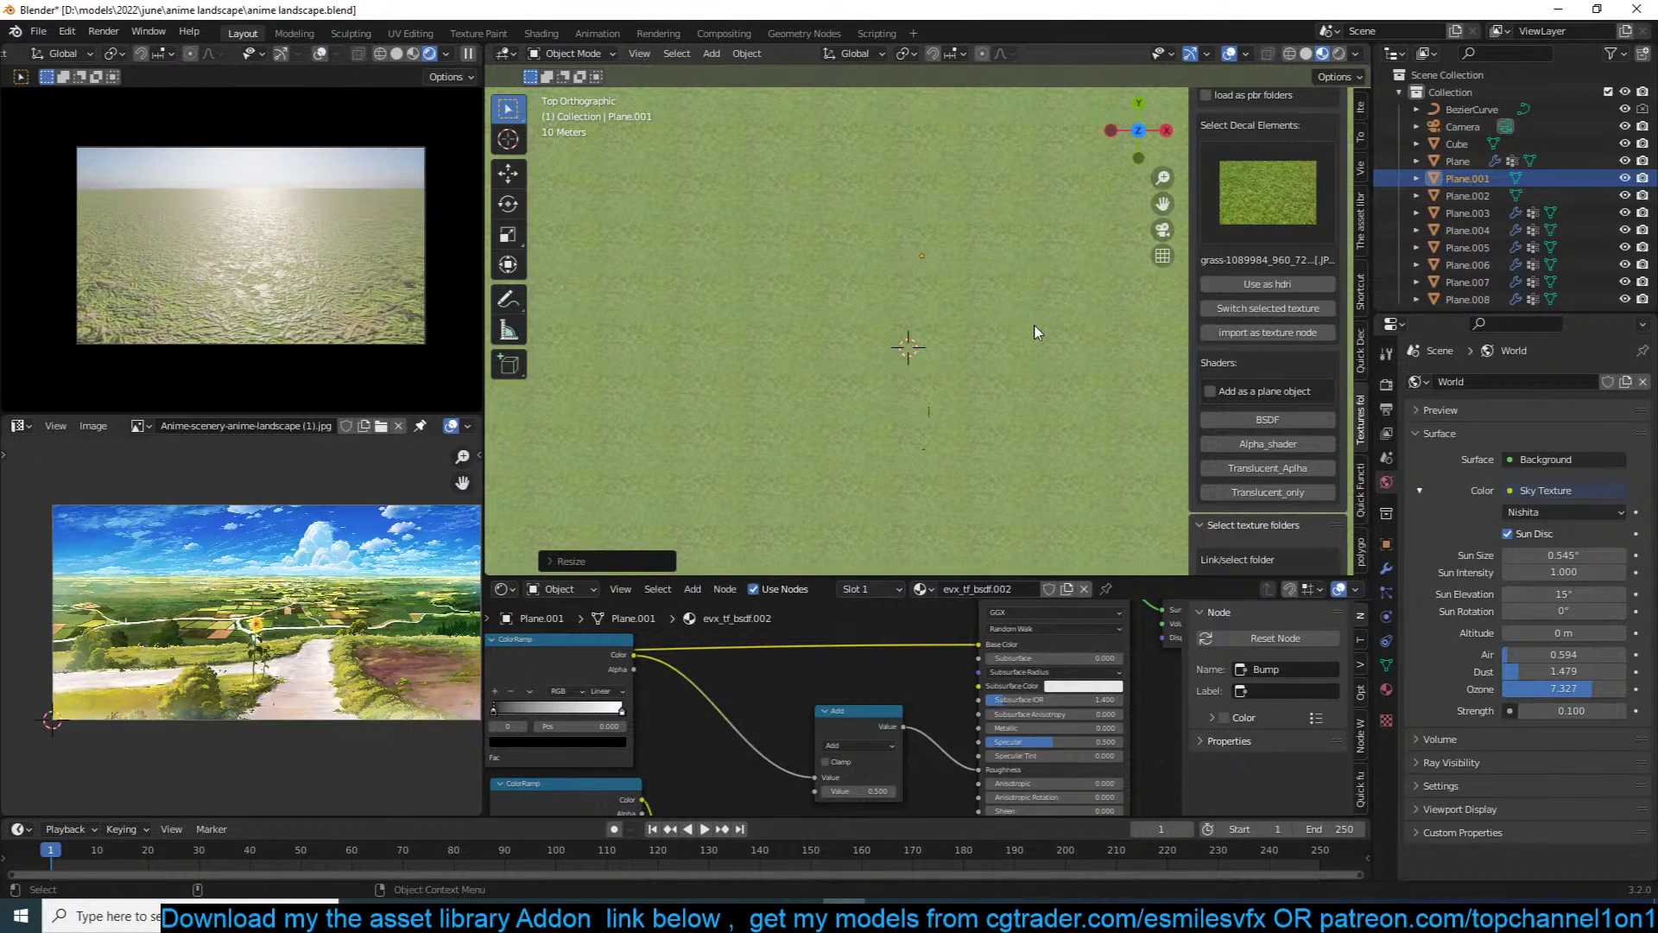
key(ctrl+z)
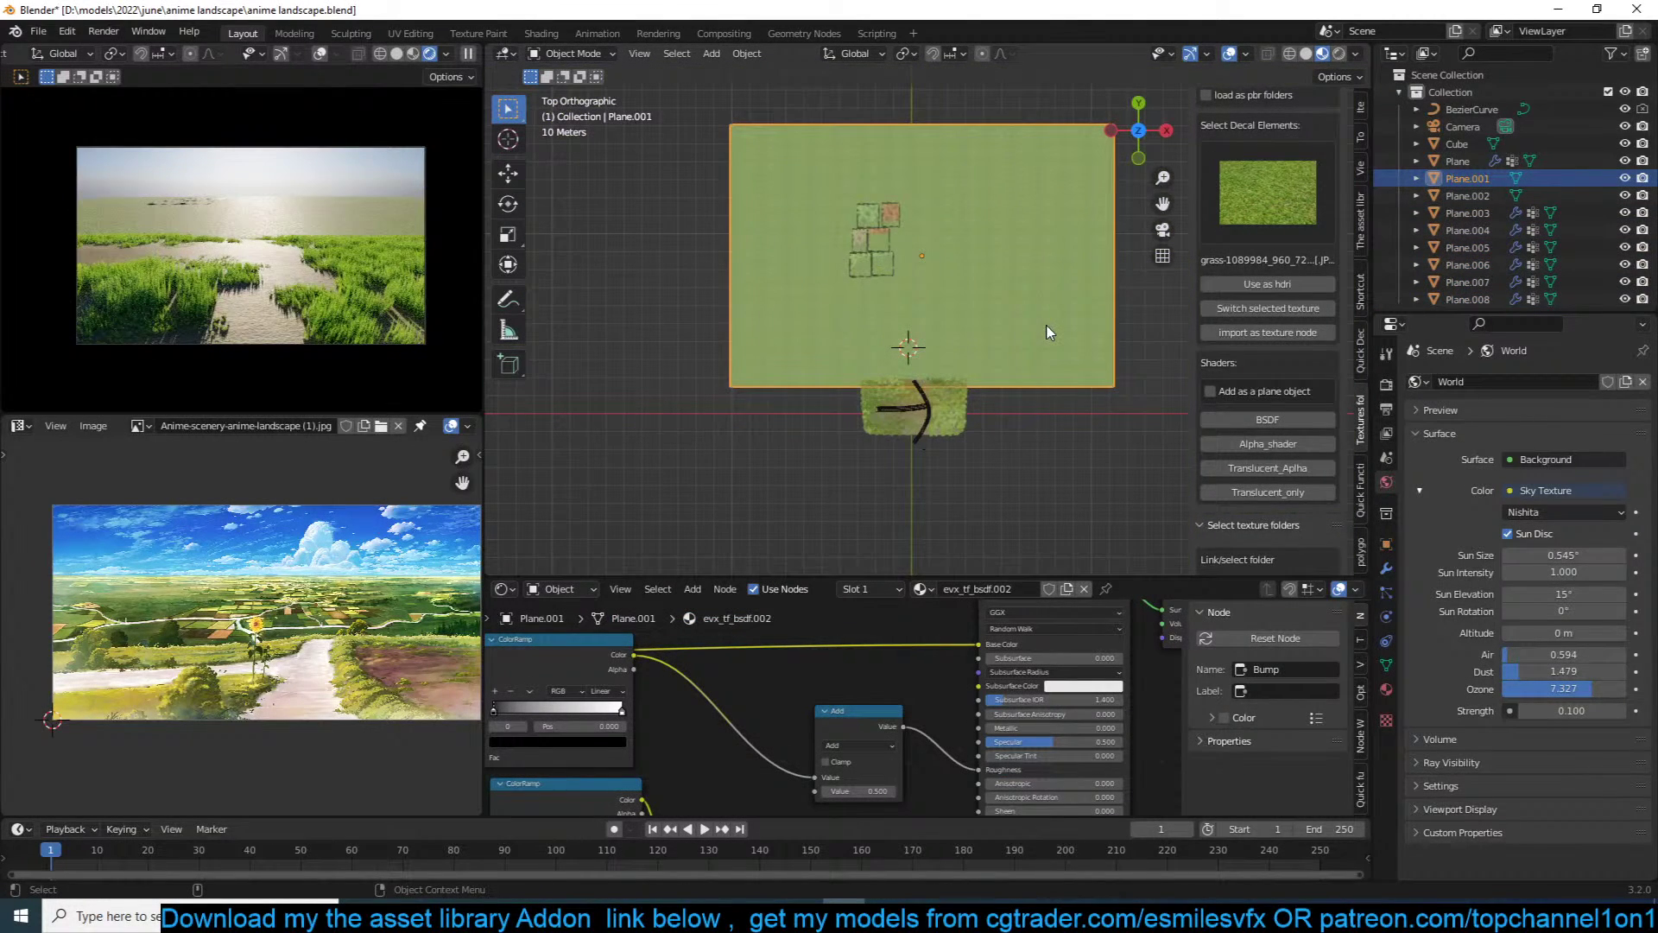
key(s)
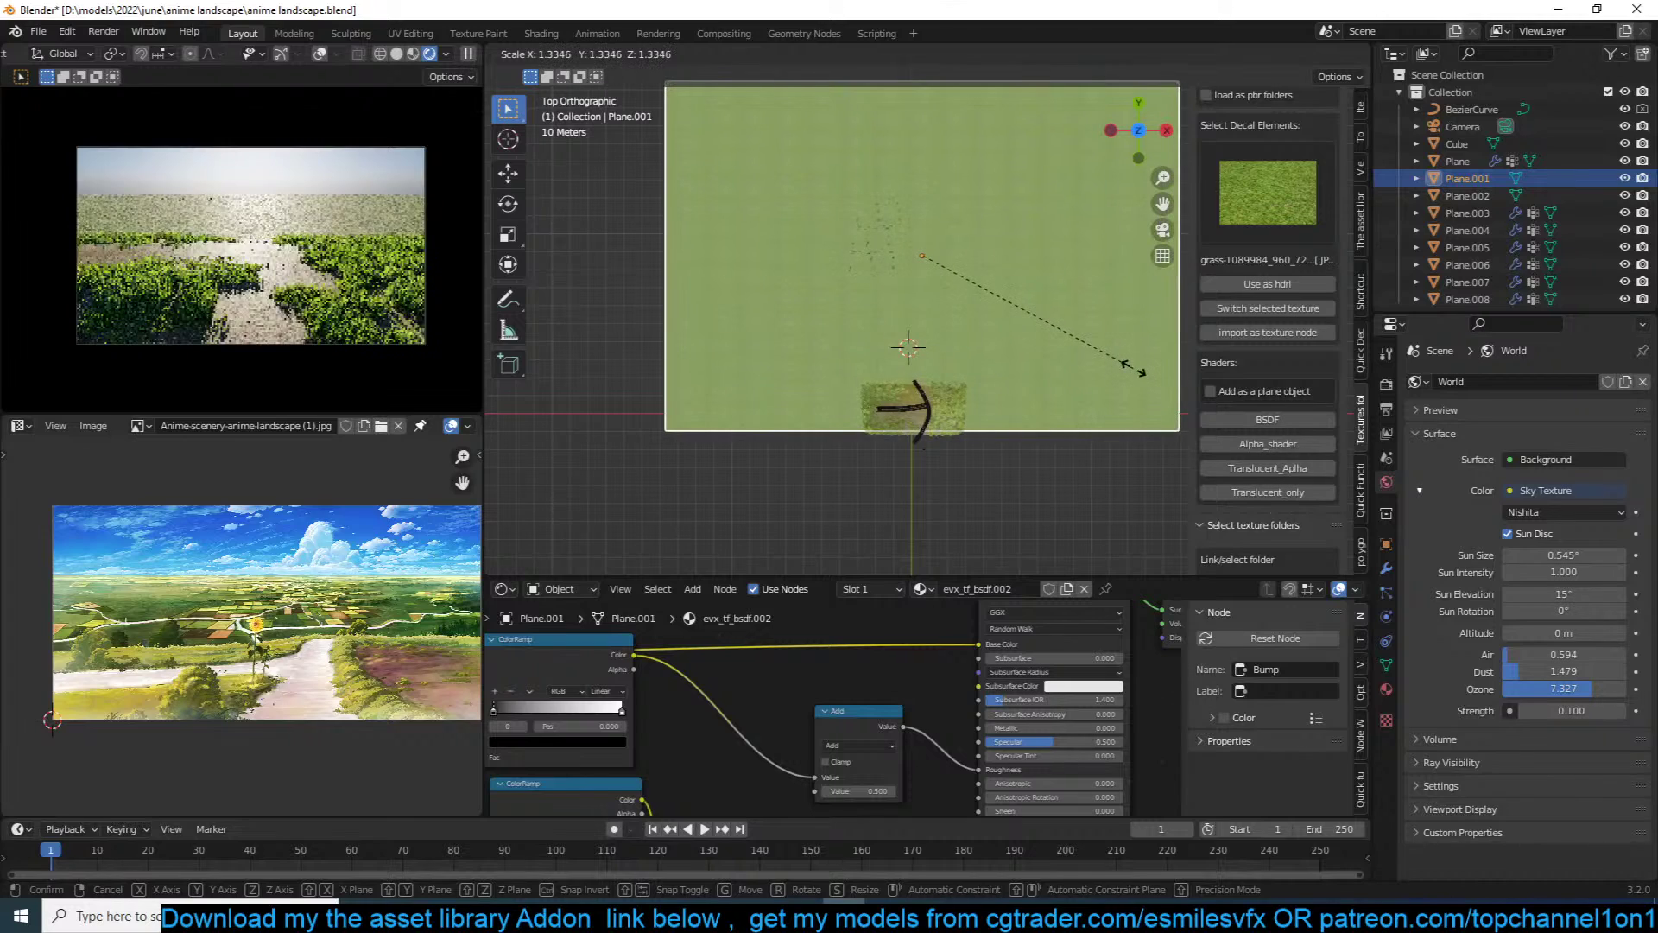
click(1132, 369)
key(g)
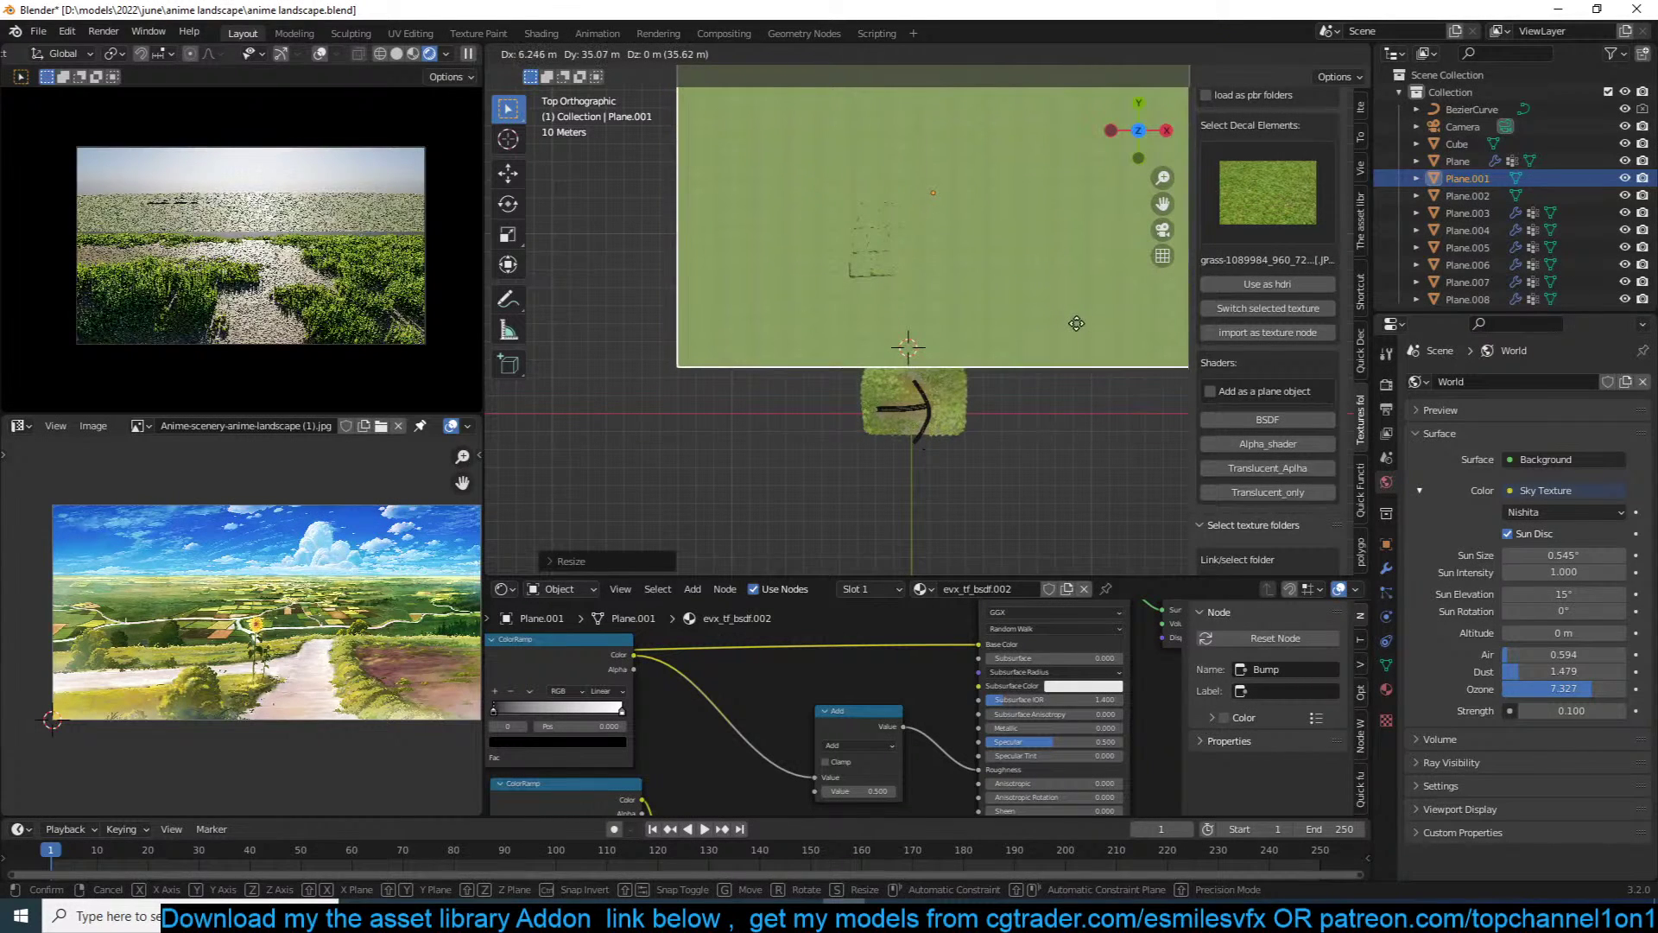
click(1077, 324)
Step: Apply the ground plane's object transform, nudge it forward against the foreground terrain, and save the file
key(ctrl+a)
click(1028, 359)
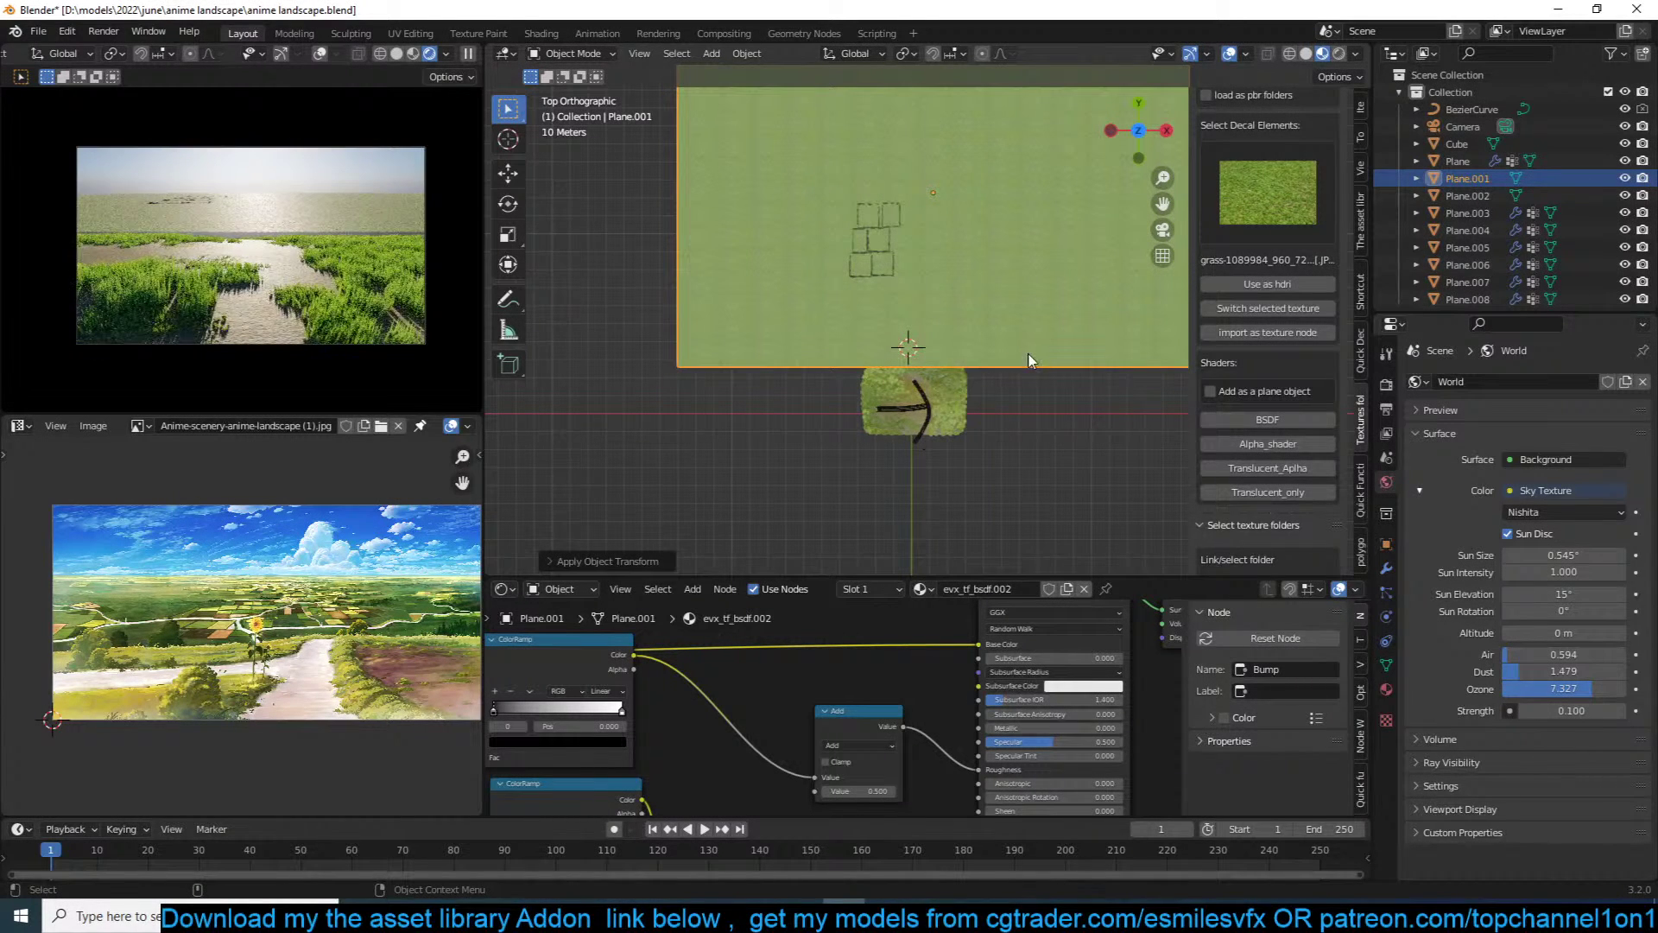
key(g)
click(1032, 374)
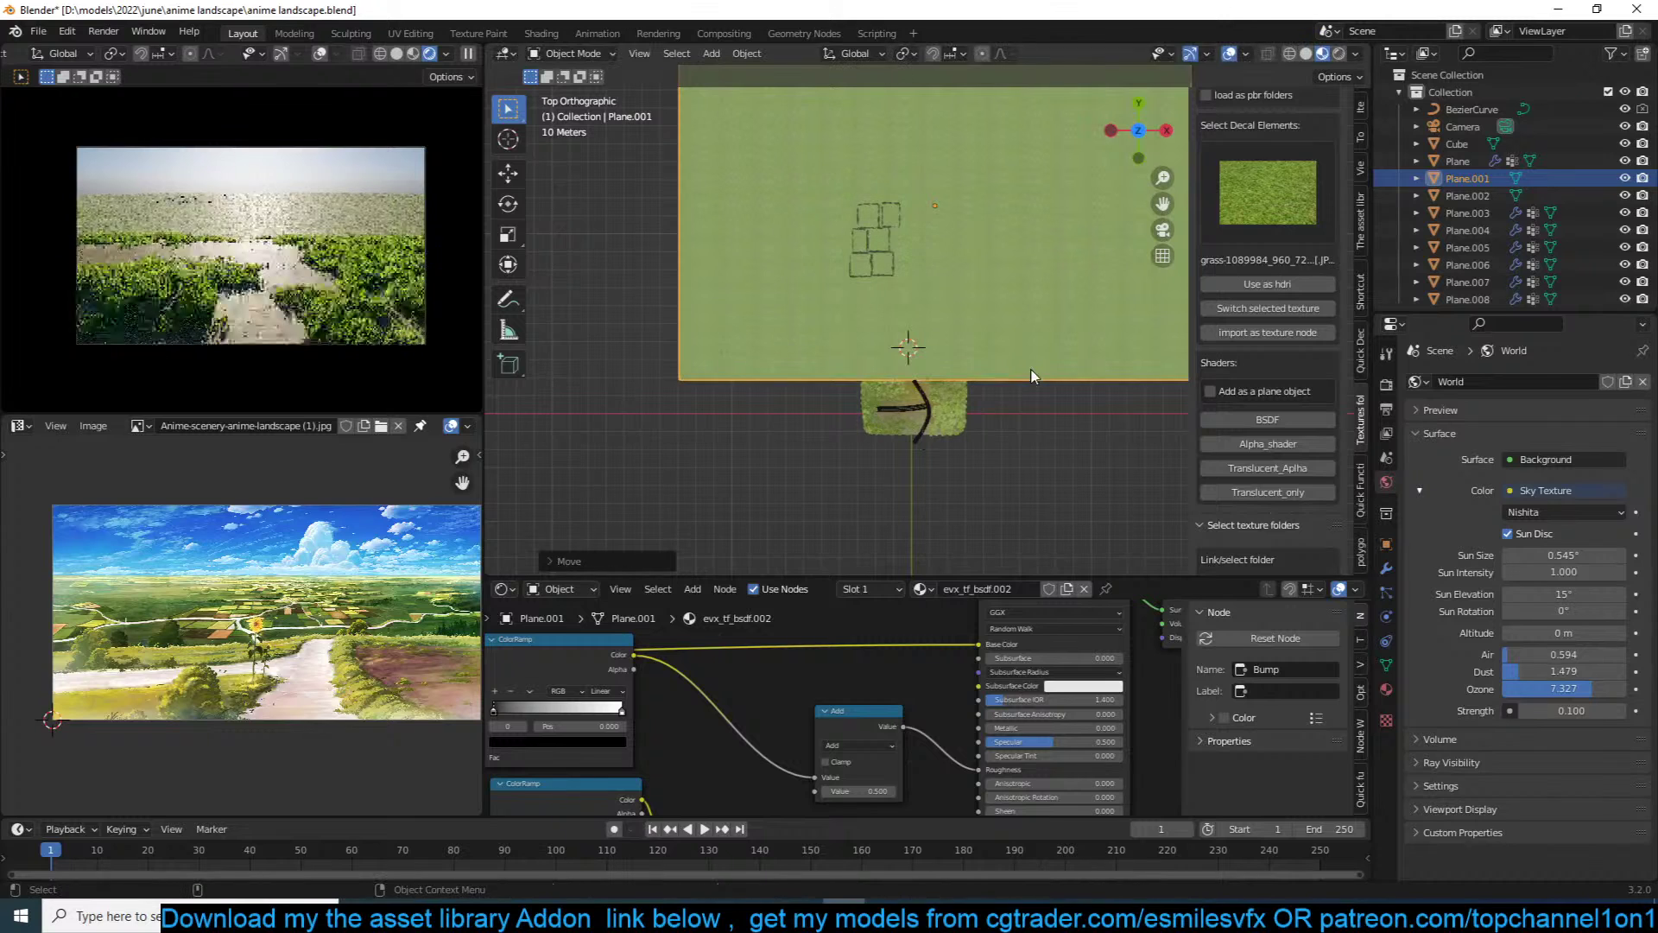
click(1024, 395)
scroll(944, 376, up, 1)
key(ctrl+s)
Step: Insert an RGB Curves node before the Base Color of the ground plane's material
click(976, 360)
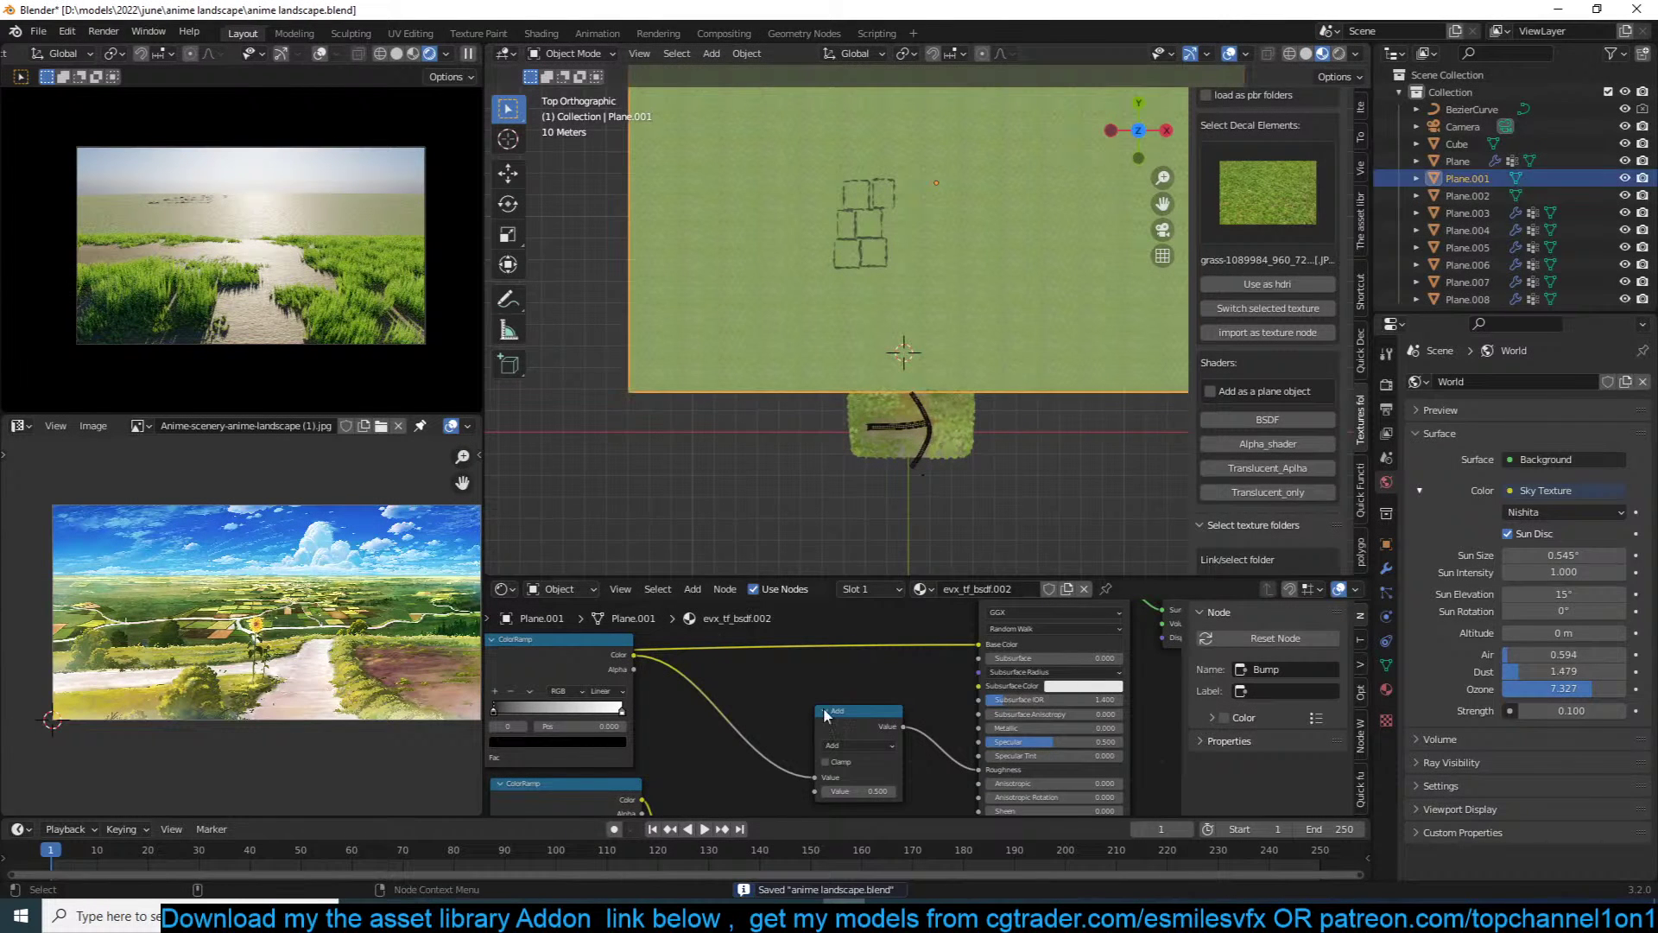
scroll(857, 689, down, 2)
middle_drag(857, 689, 908, 725)
click(668, 703)
key(shift+a)
mouse_move(690, 675)
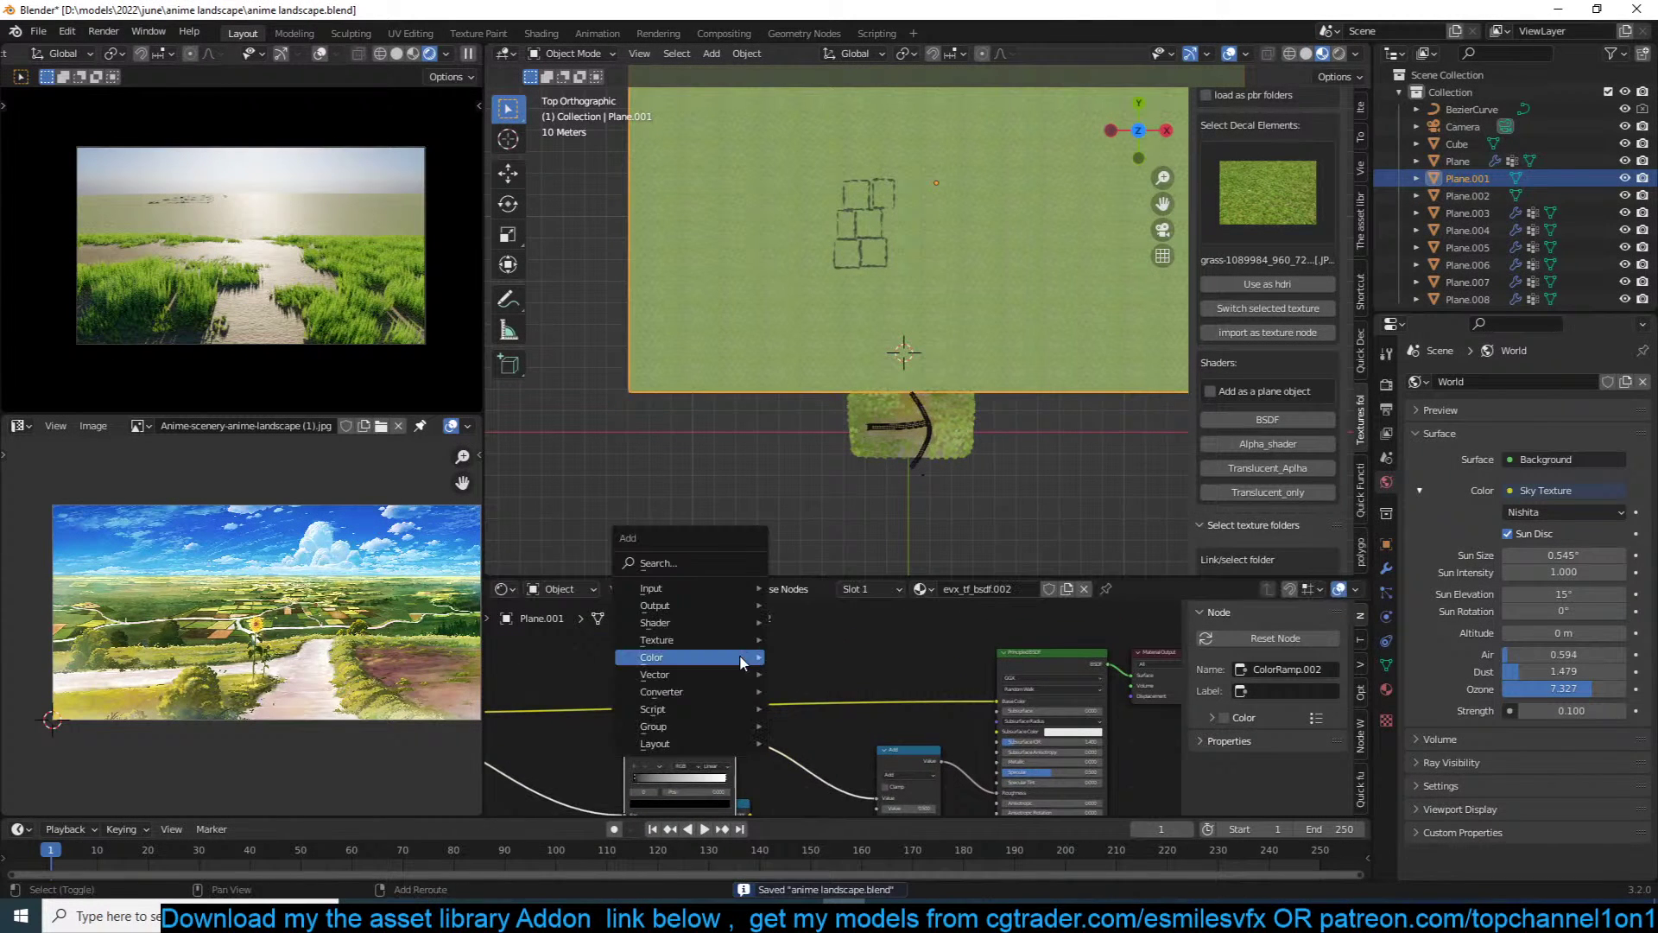
mouse_move(712, 622)
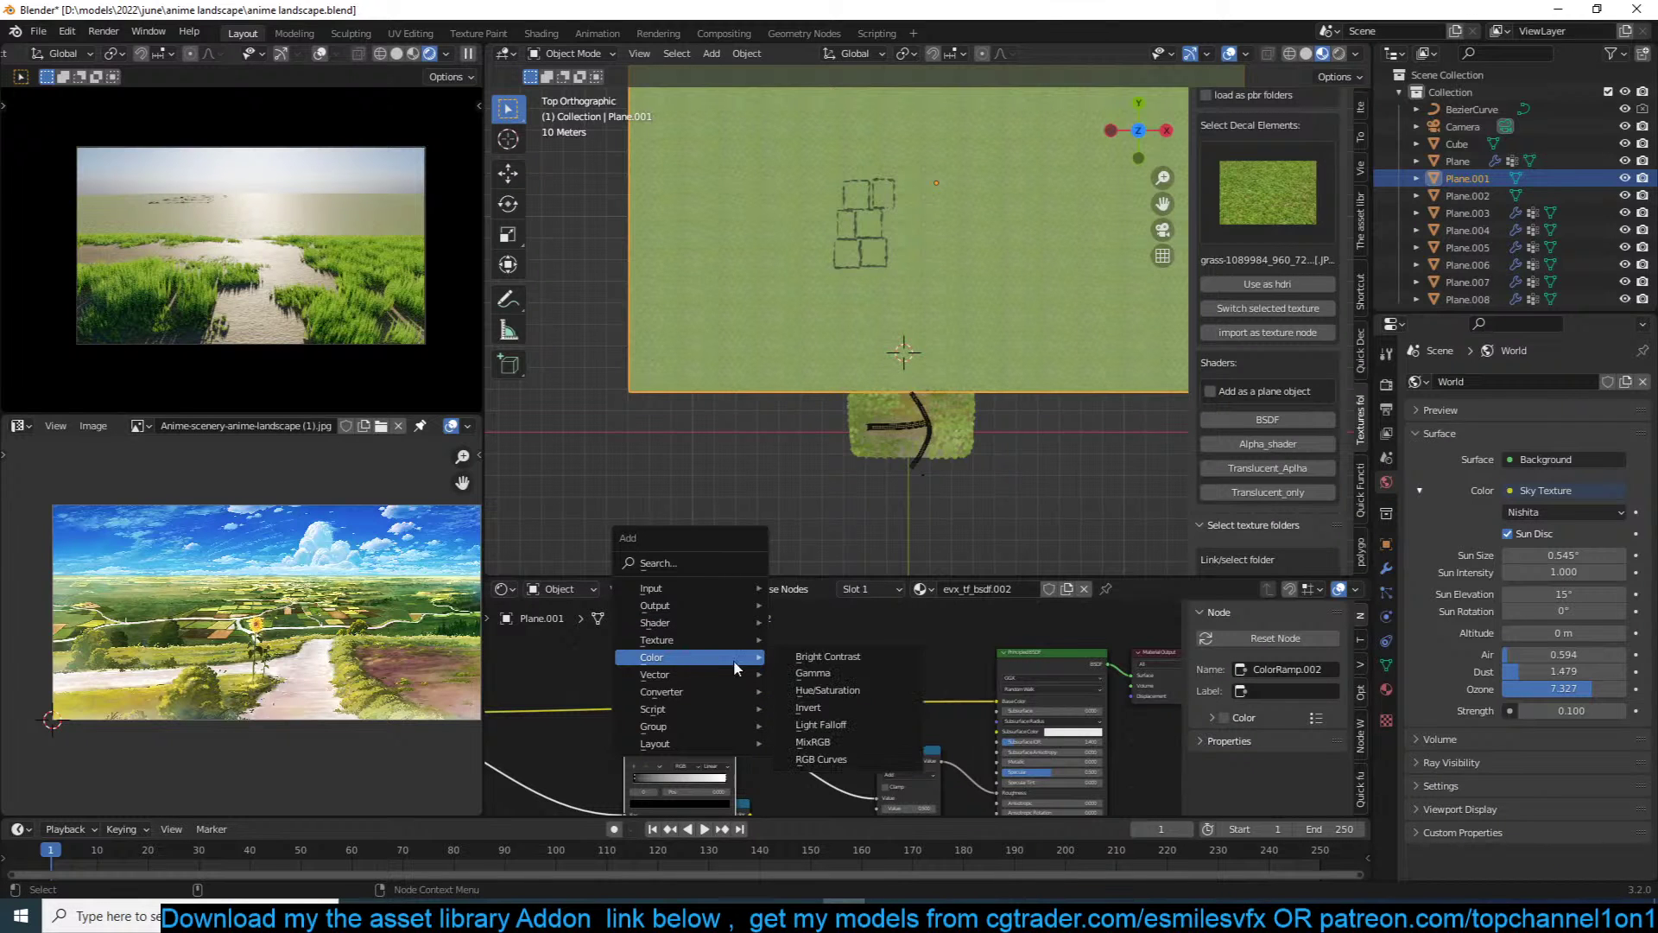
click(825, 762)
click(872, 706)
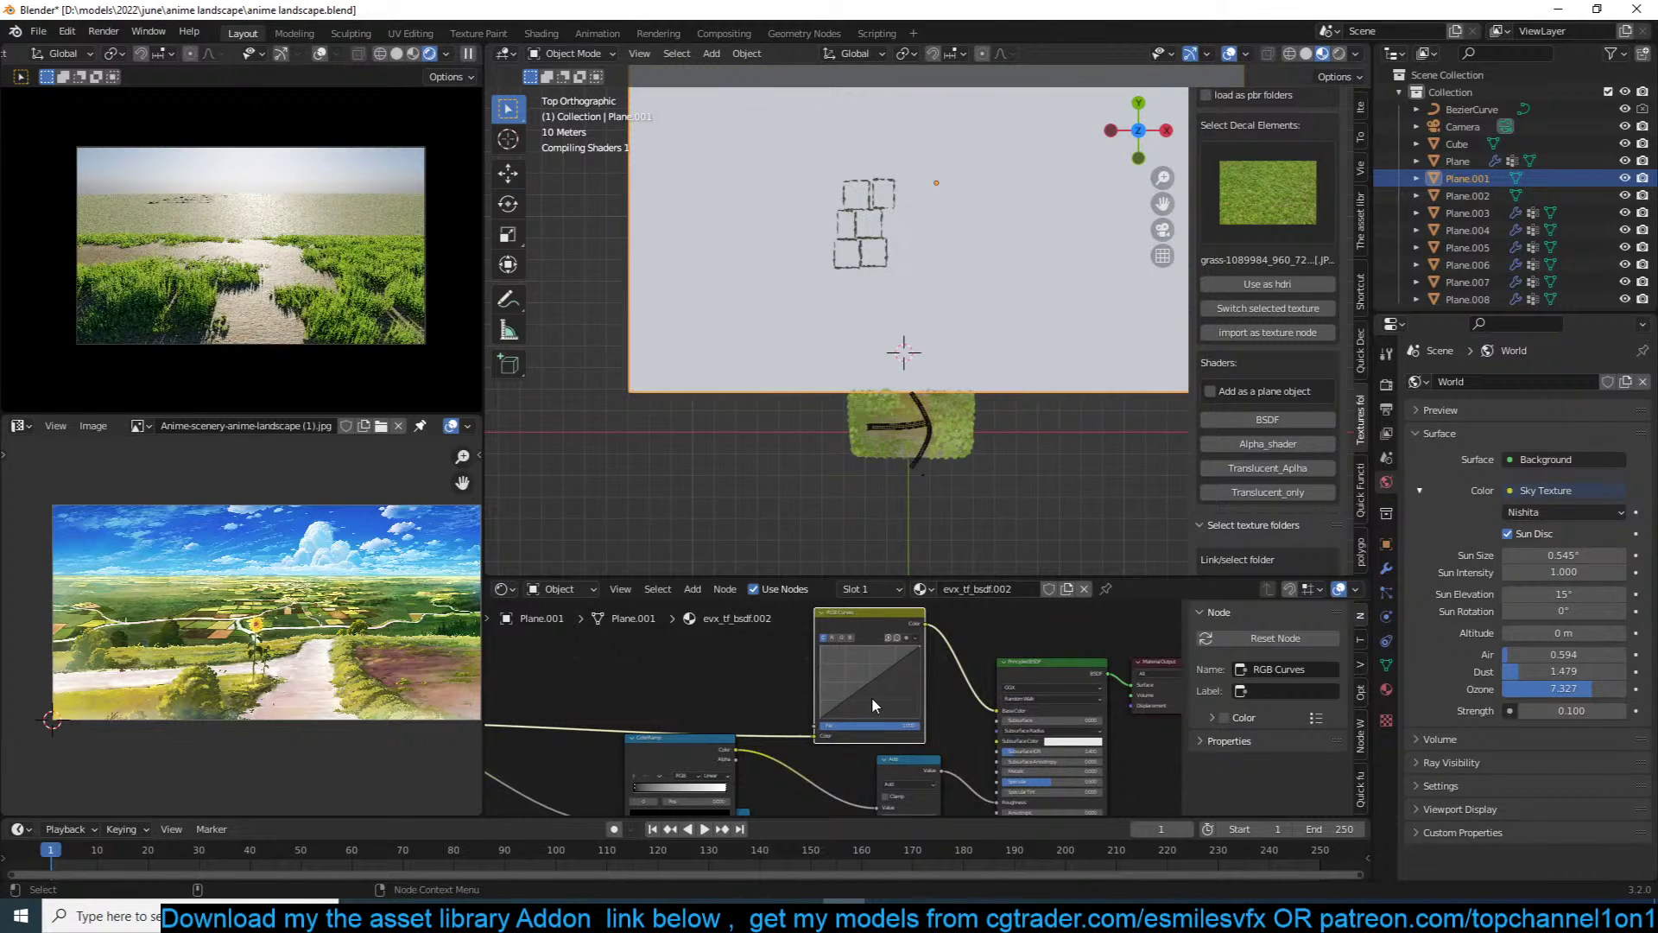
Step: Adjust the RGB curve of the ground material, leaving its control point near 0.49, 0.47
drag(889, 660, 907, 698)
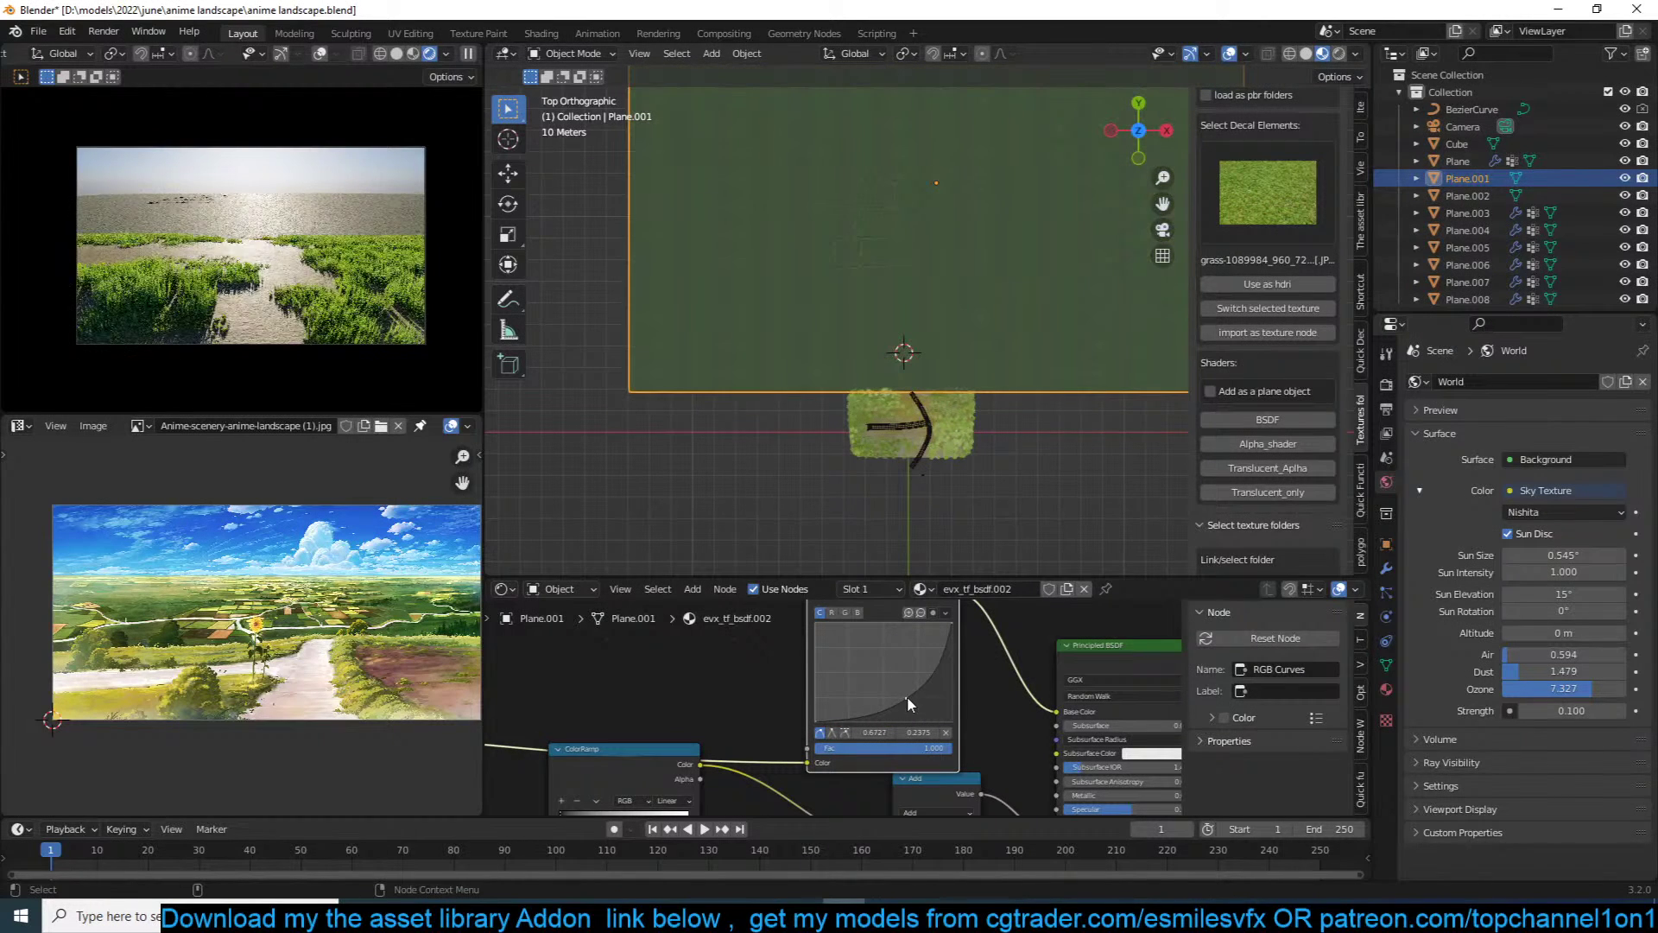
middle_drag(1007, 466, 1013, 339)
click(1013, 340)
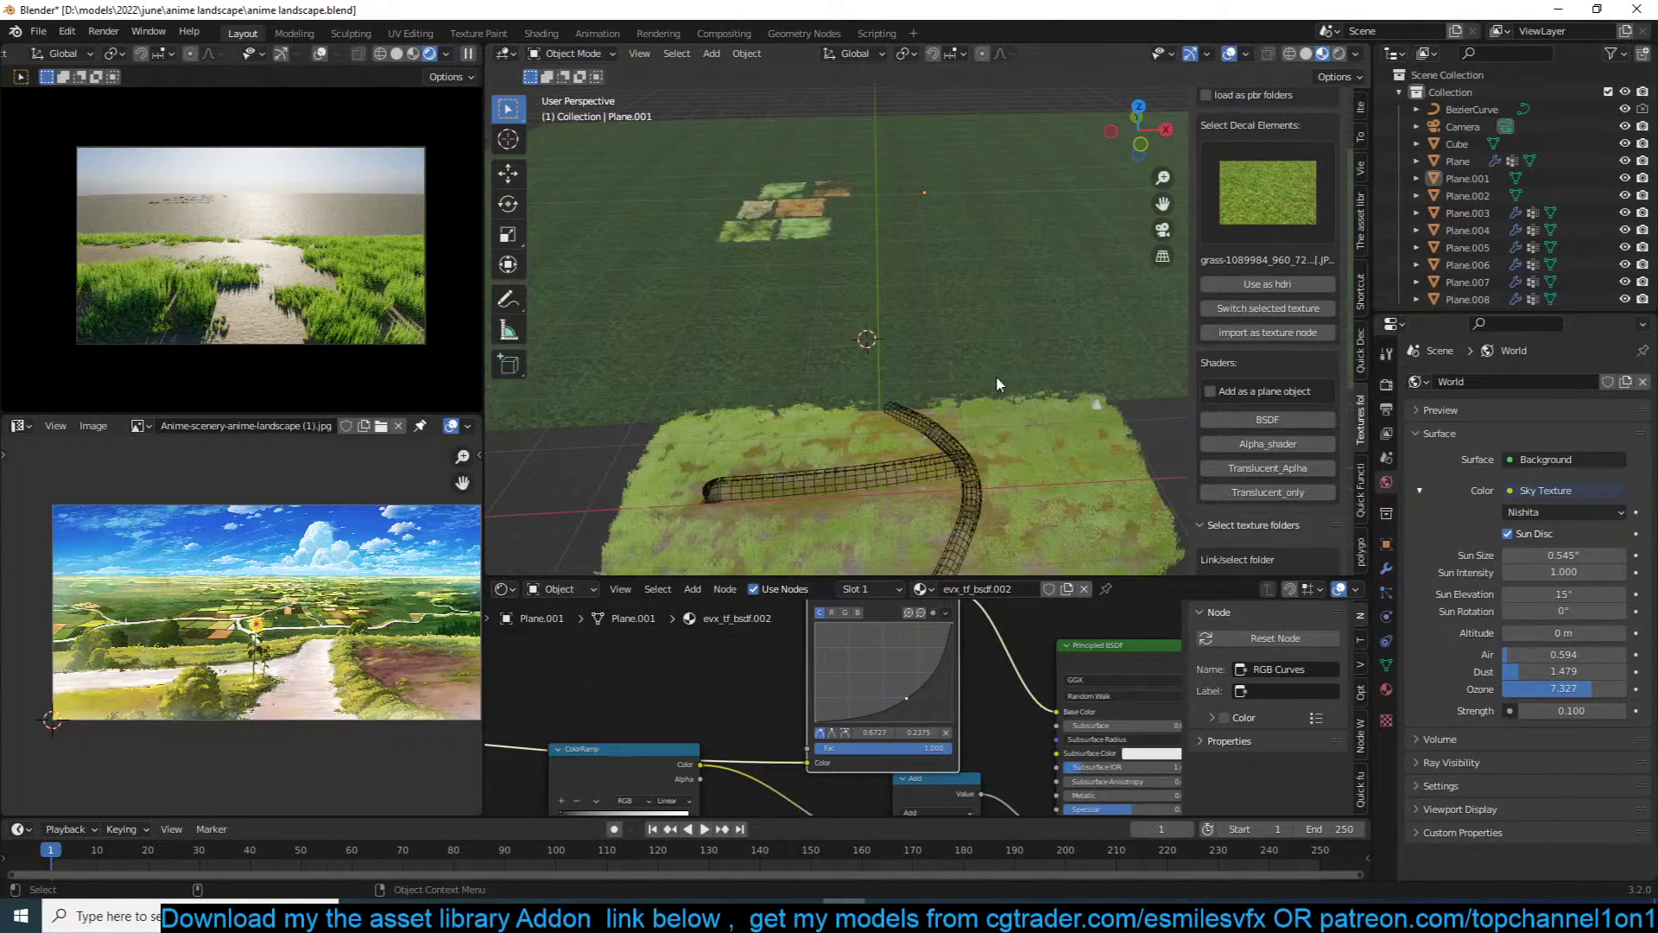
middle_drag(991, 739, 915, 682)
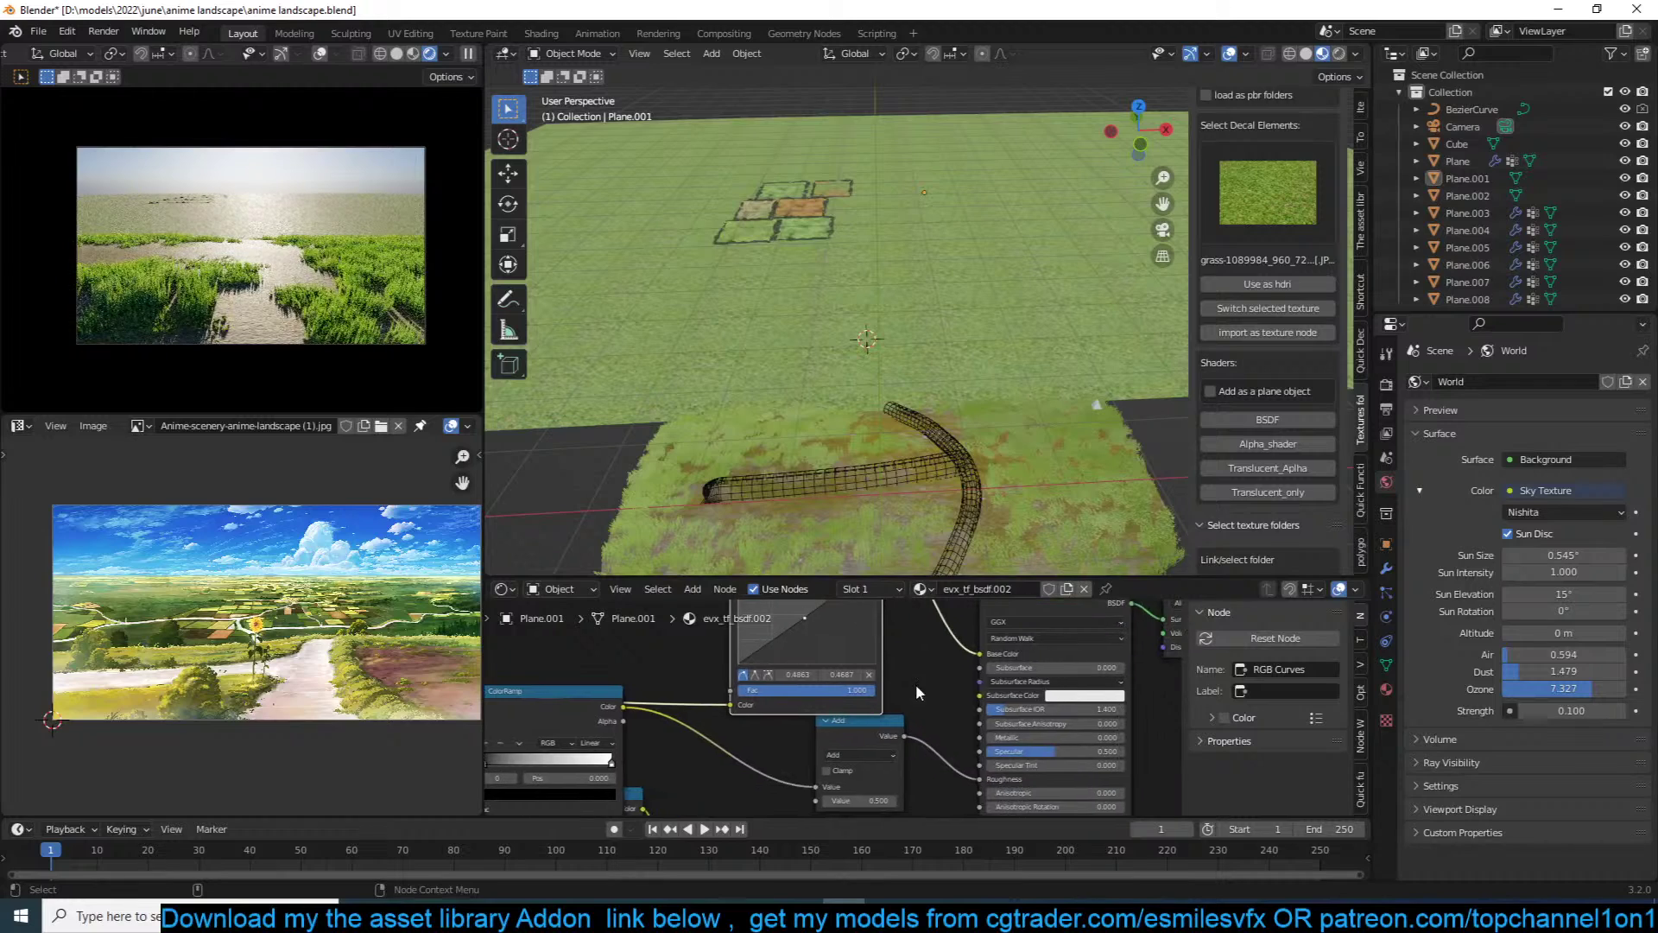
Step: Raise the Value of the Add node feeding Roughness to about 0.68 and save the file
middle_drag(1039, 718, 981, 701)
mouse_move(812, 780)
mouse_down()
mouse_move(864, 780)
mouse_move(810, 779)
mouse_up()
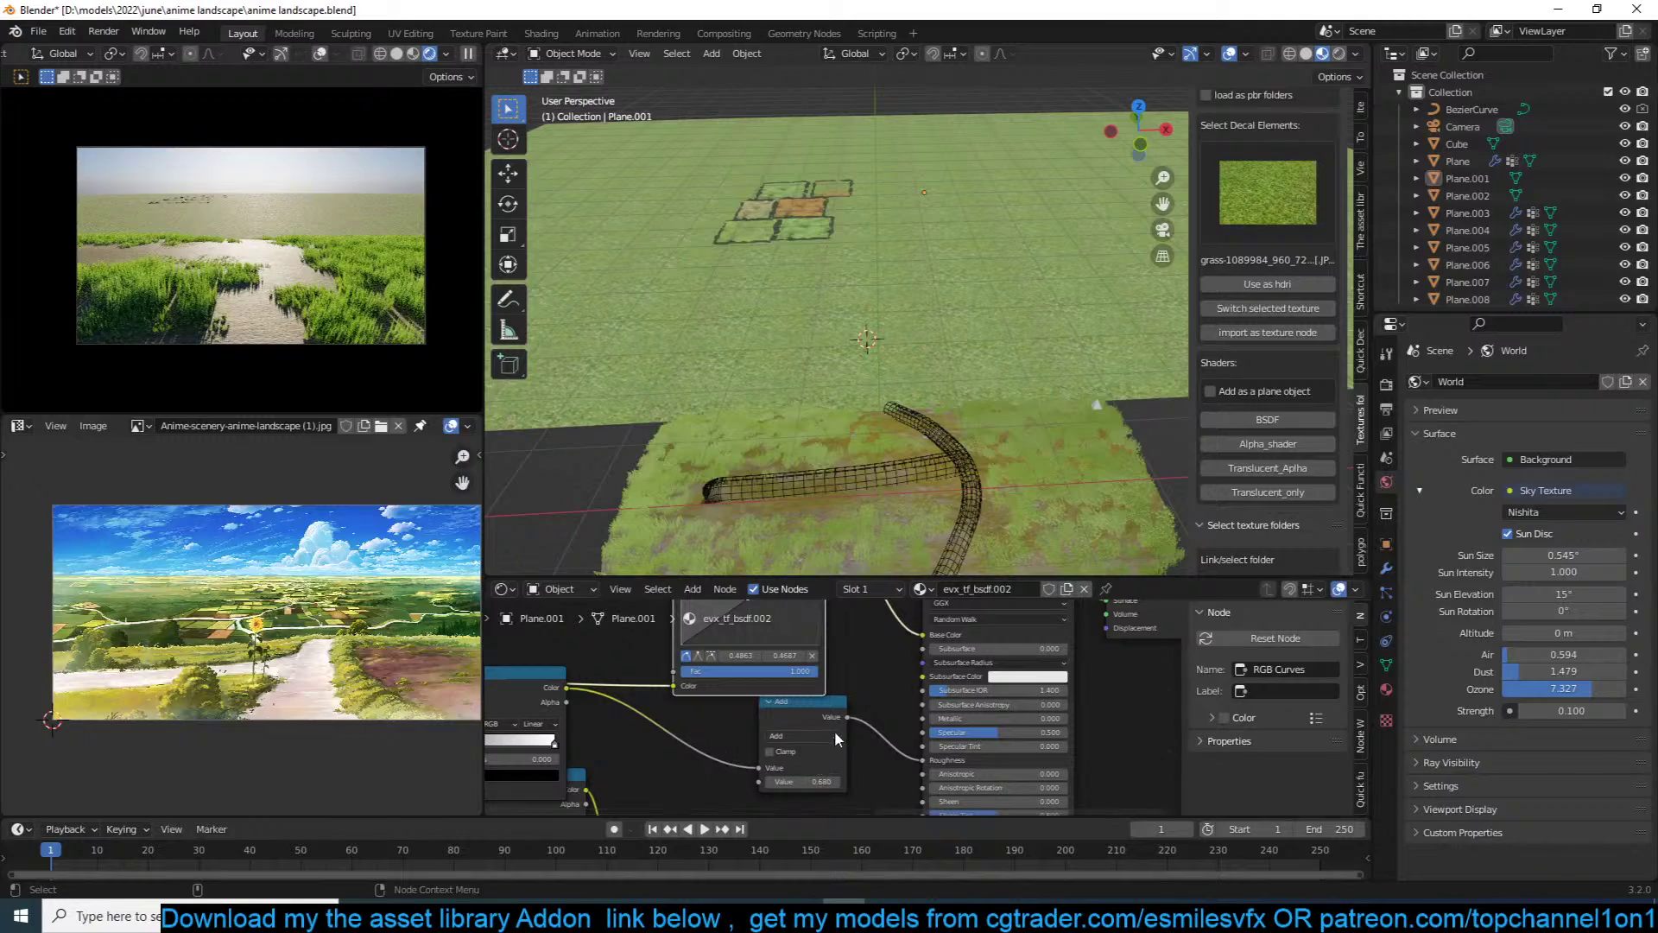
key(ctrl+s)
Step: Duplicate the nearest green field patch and place the copy in front of the group
scroll(909, 425, up, 3)
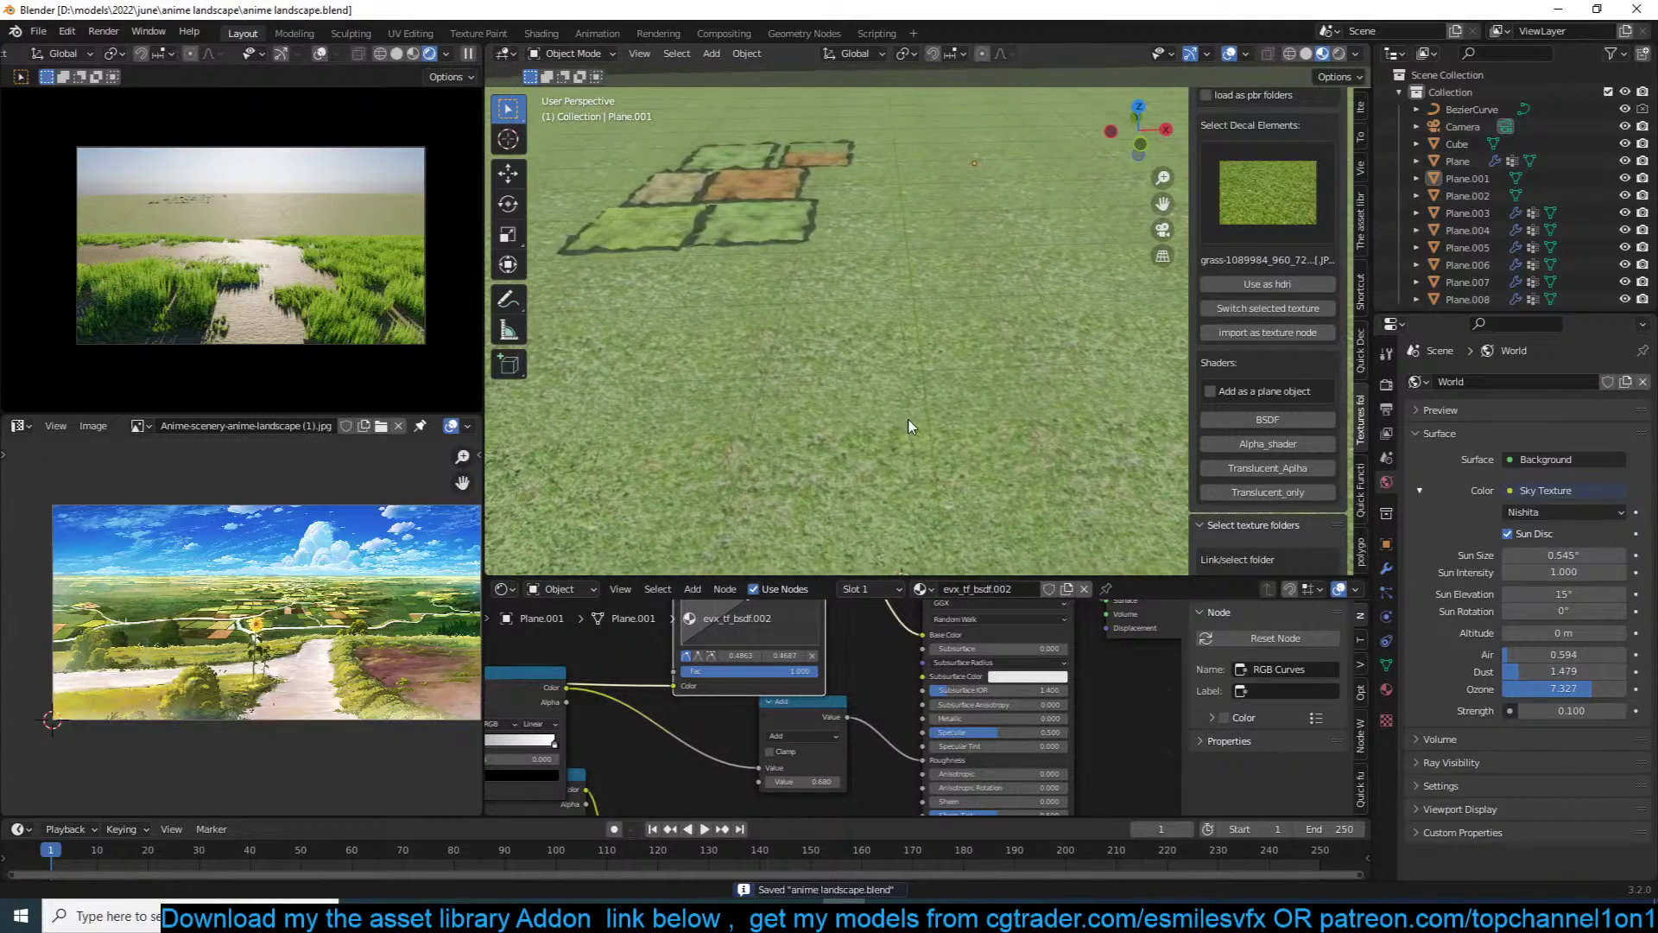
click(800, 207)
middle_drag(800, 207, 970, 276)
key(KP_7)
scroll(970, 276, down, 3)
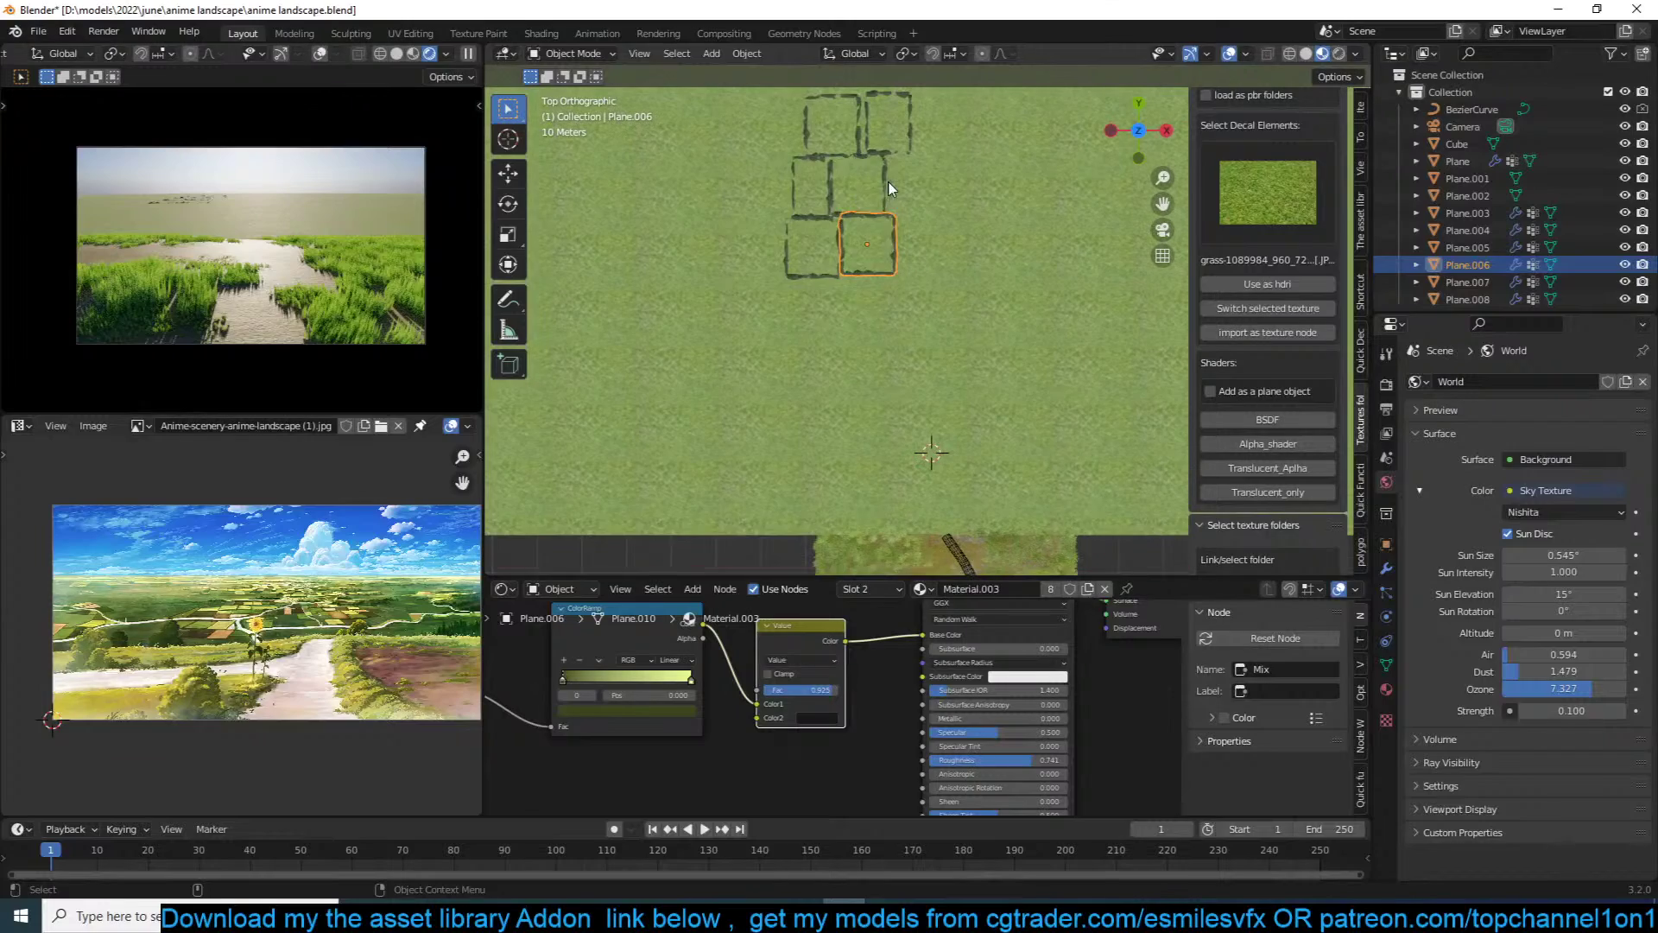
key(shift+d)
click(881, 333)
Step: Resize the new field patch along X and Y and reposition it in front of the other patches
key(s)
key(x)
click(915, 324)
key(s)
key(y)
click(868, 354)
key(g)
click(927, 343)
Step: Select the large new field patch and move its Displace modifier above Shrinkwrap in the stack
click(956, 304)
middle_drag(956, 303, 945, 278)
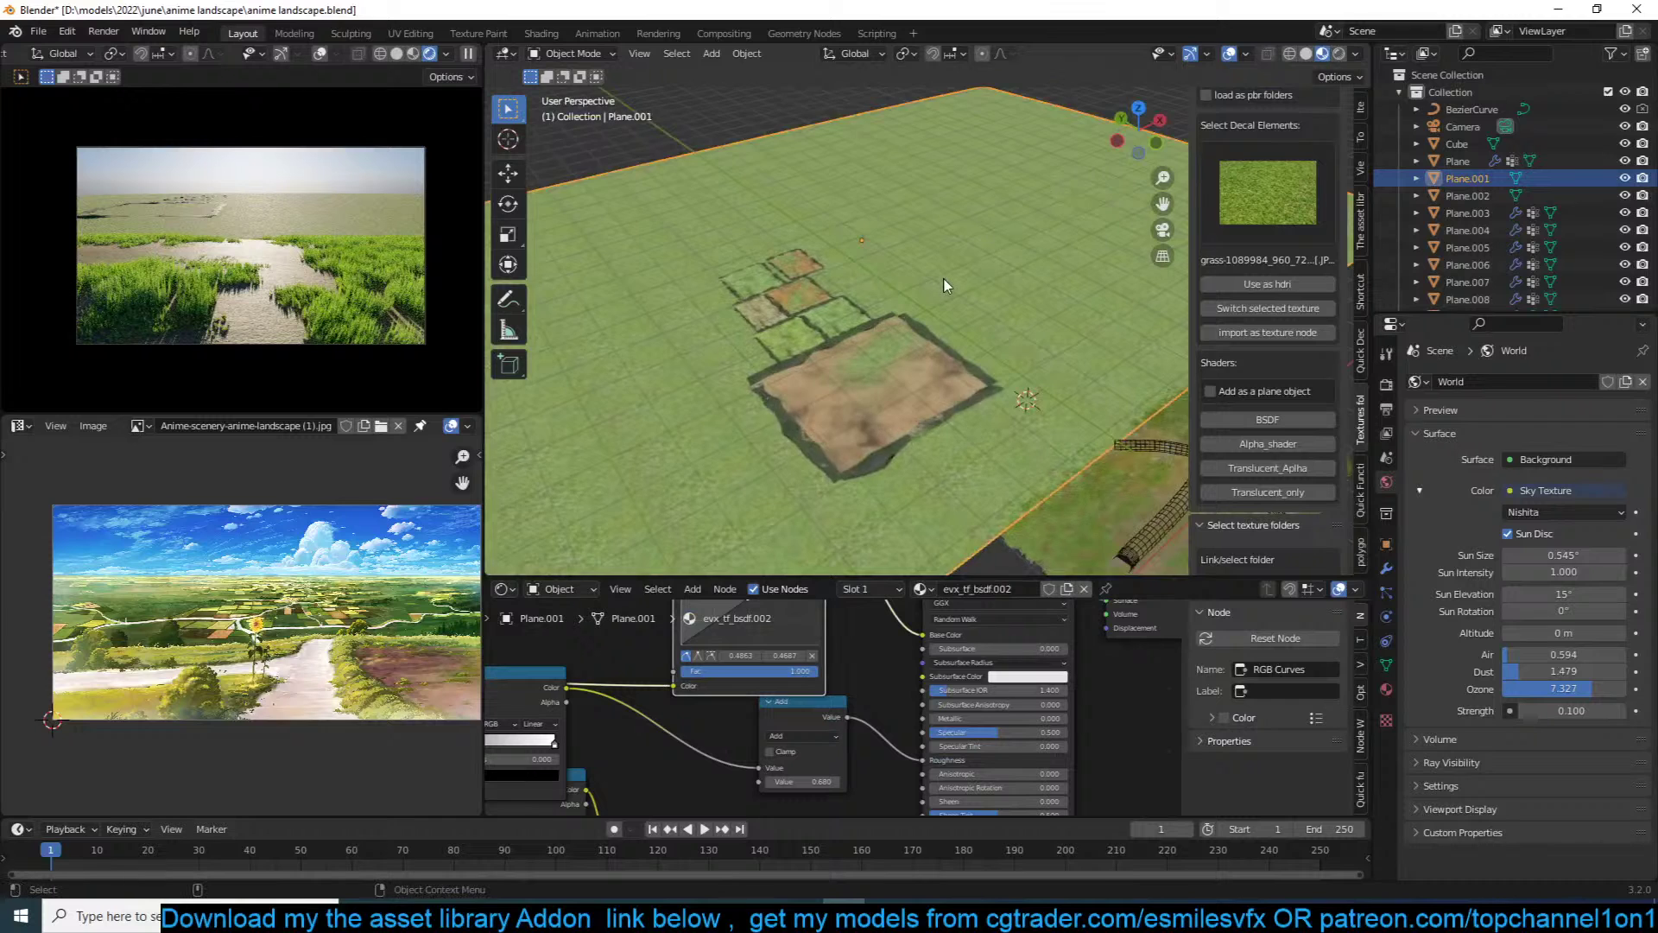
scroll(943, 282, up, 2)
click(909, 389)
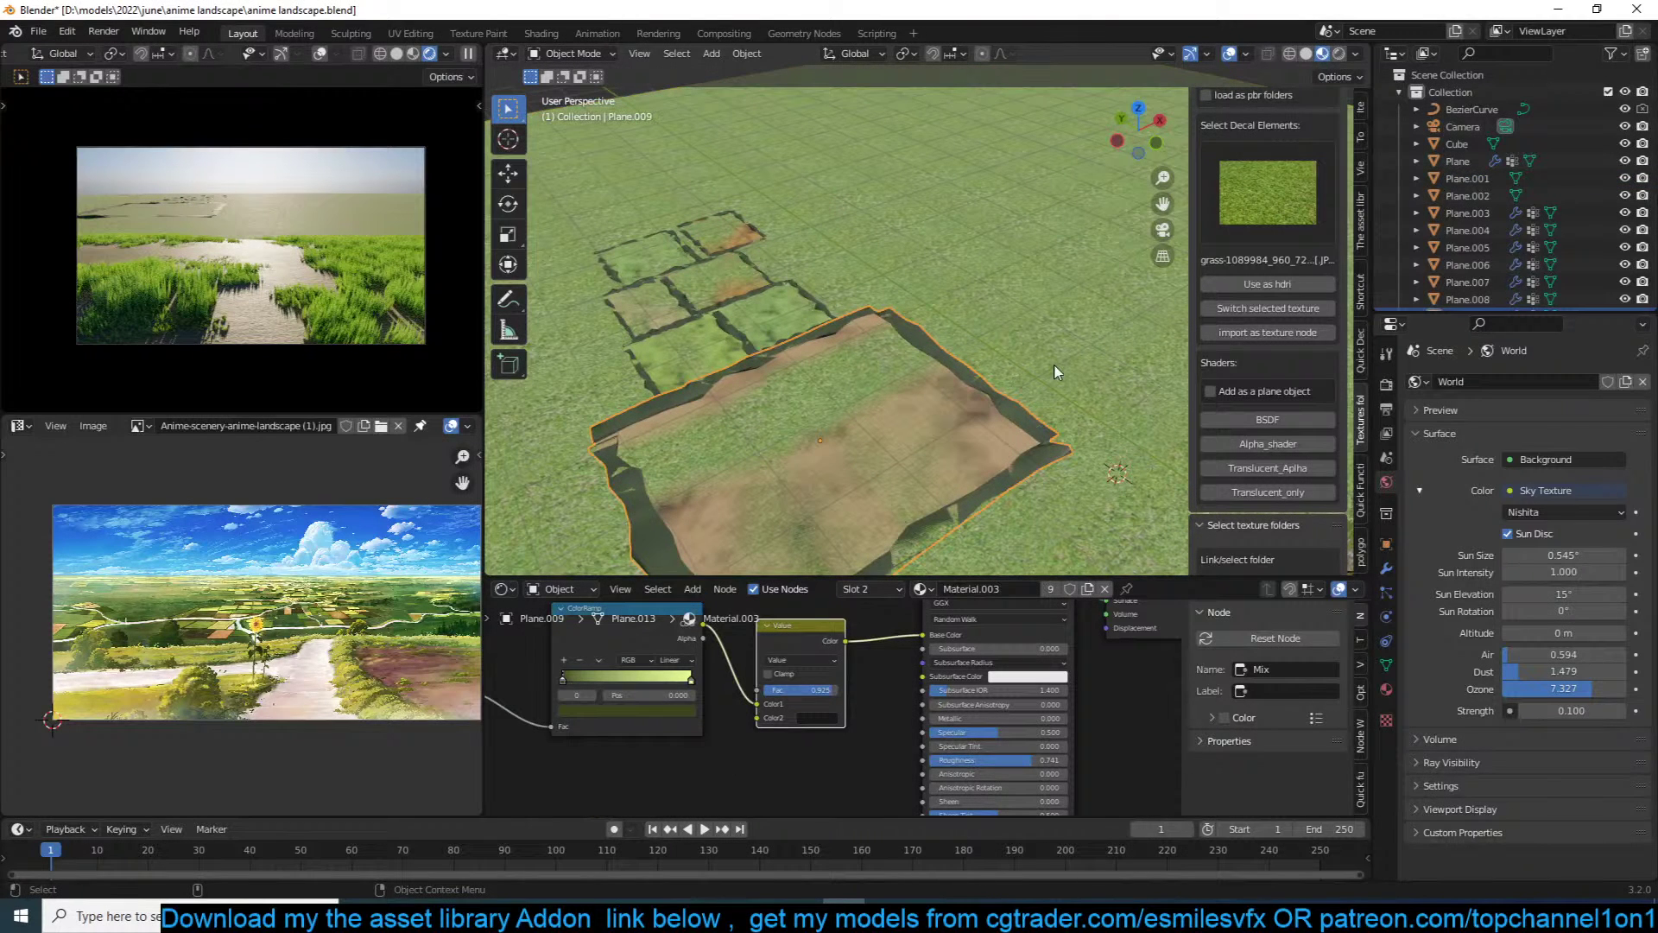
click(1386, 570)
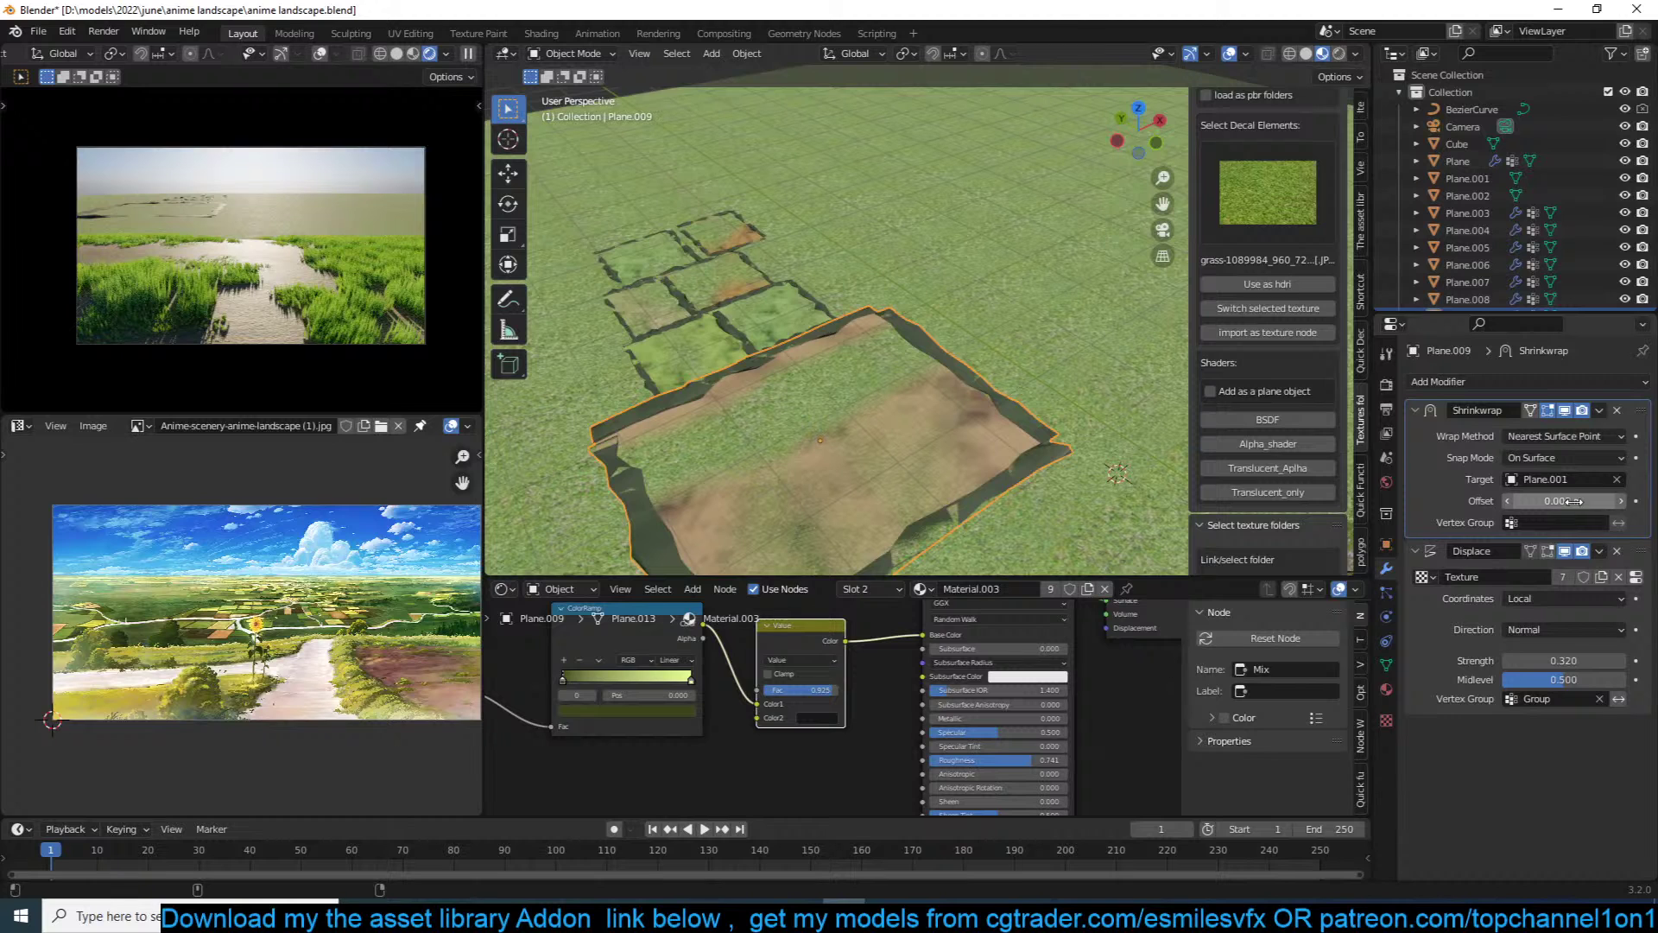
drag(1637, 562, 1624, 402)
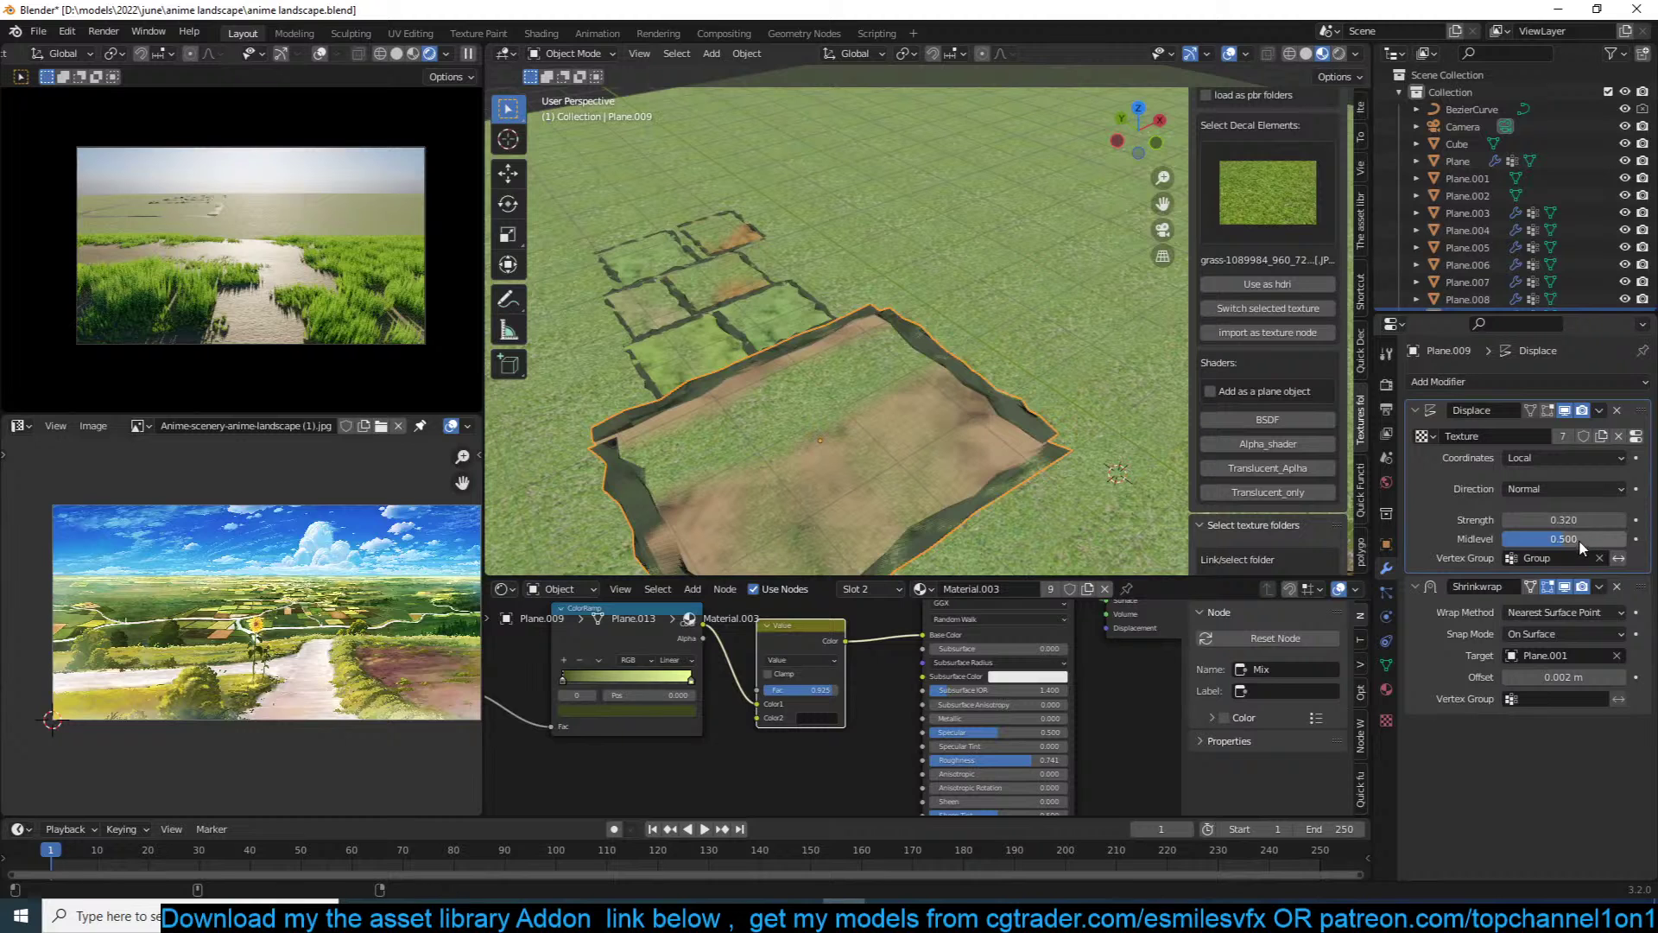
Step: Try limiting the new patch's Shrinkwrap to the inverted vertex group Group and shifting the patch along Z
click(1550, 698)
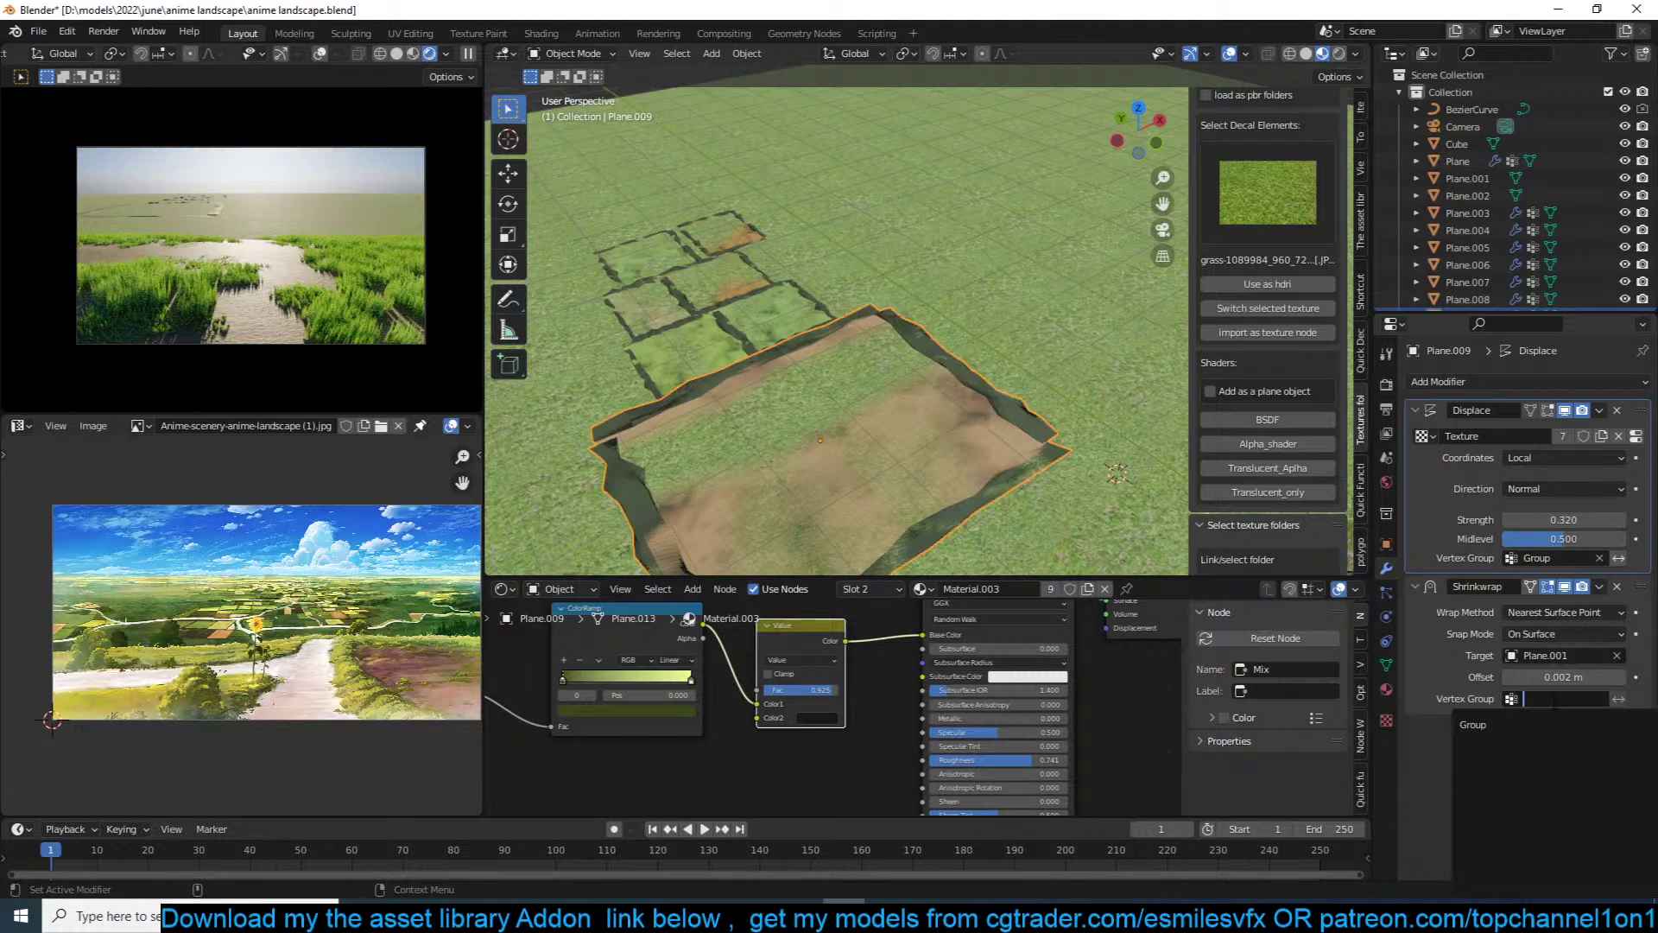
click(1530, 725)
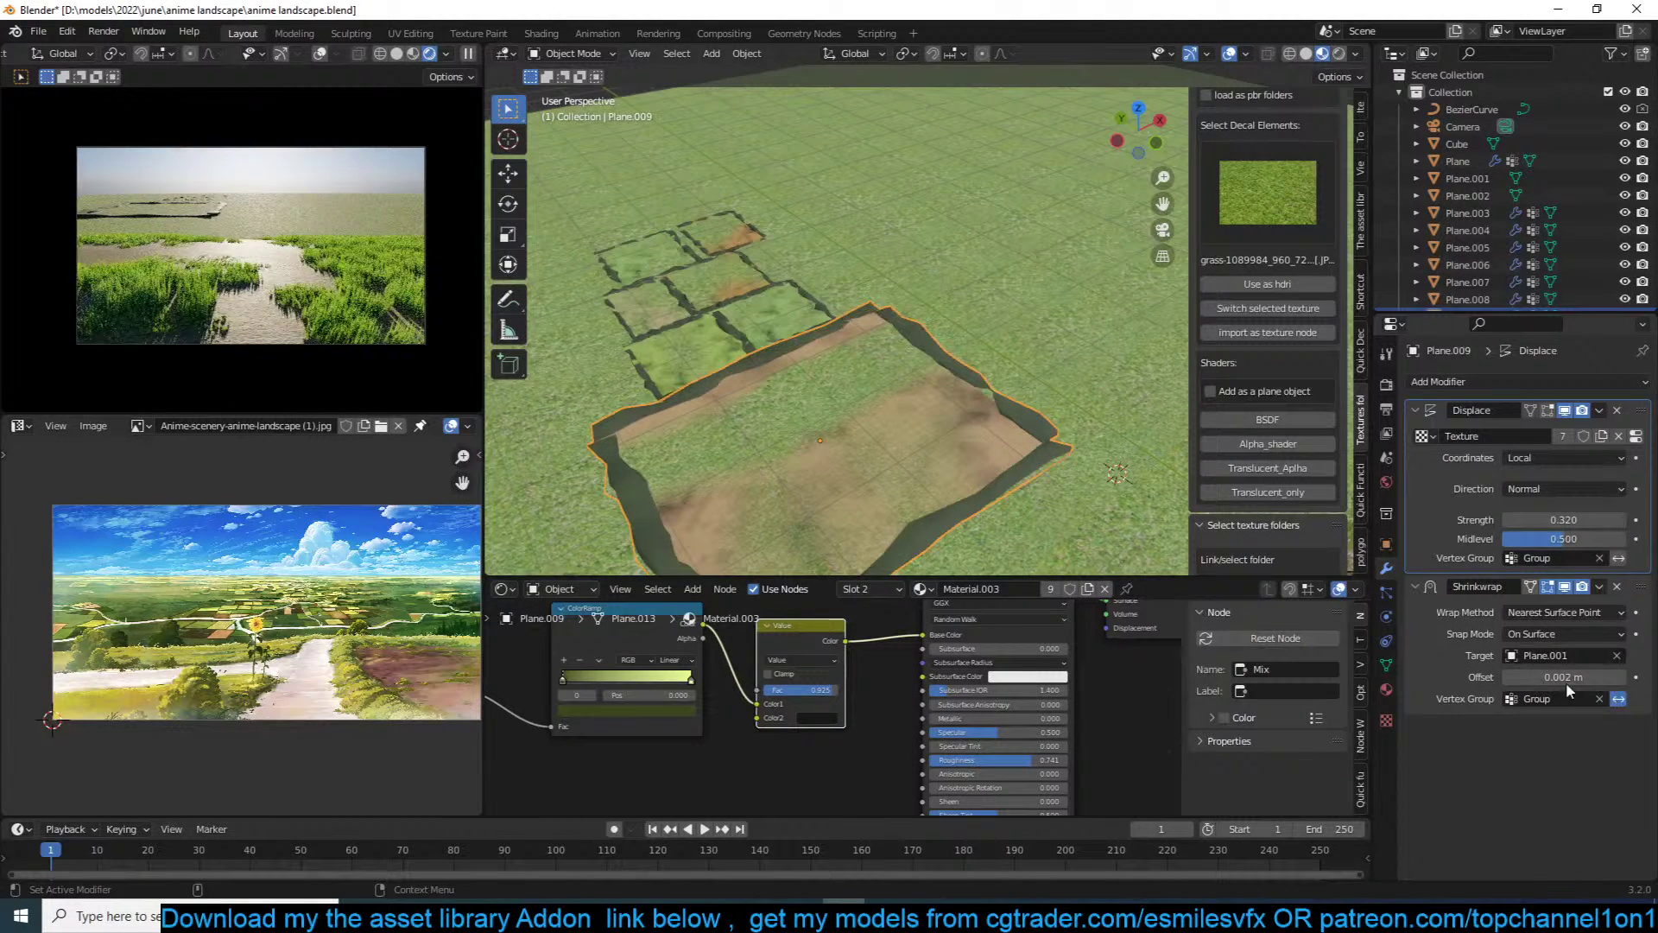
mouse_move(1563, 677)
mouse_down()
mouse_move(1546, 677)
mouse_move(1568, 677)
mouse_up()
drag(1564, 677, 1555, 677)
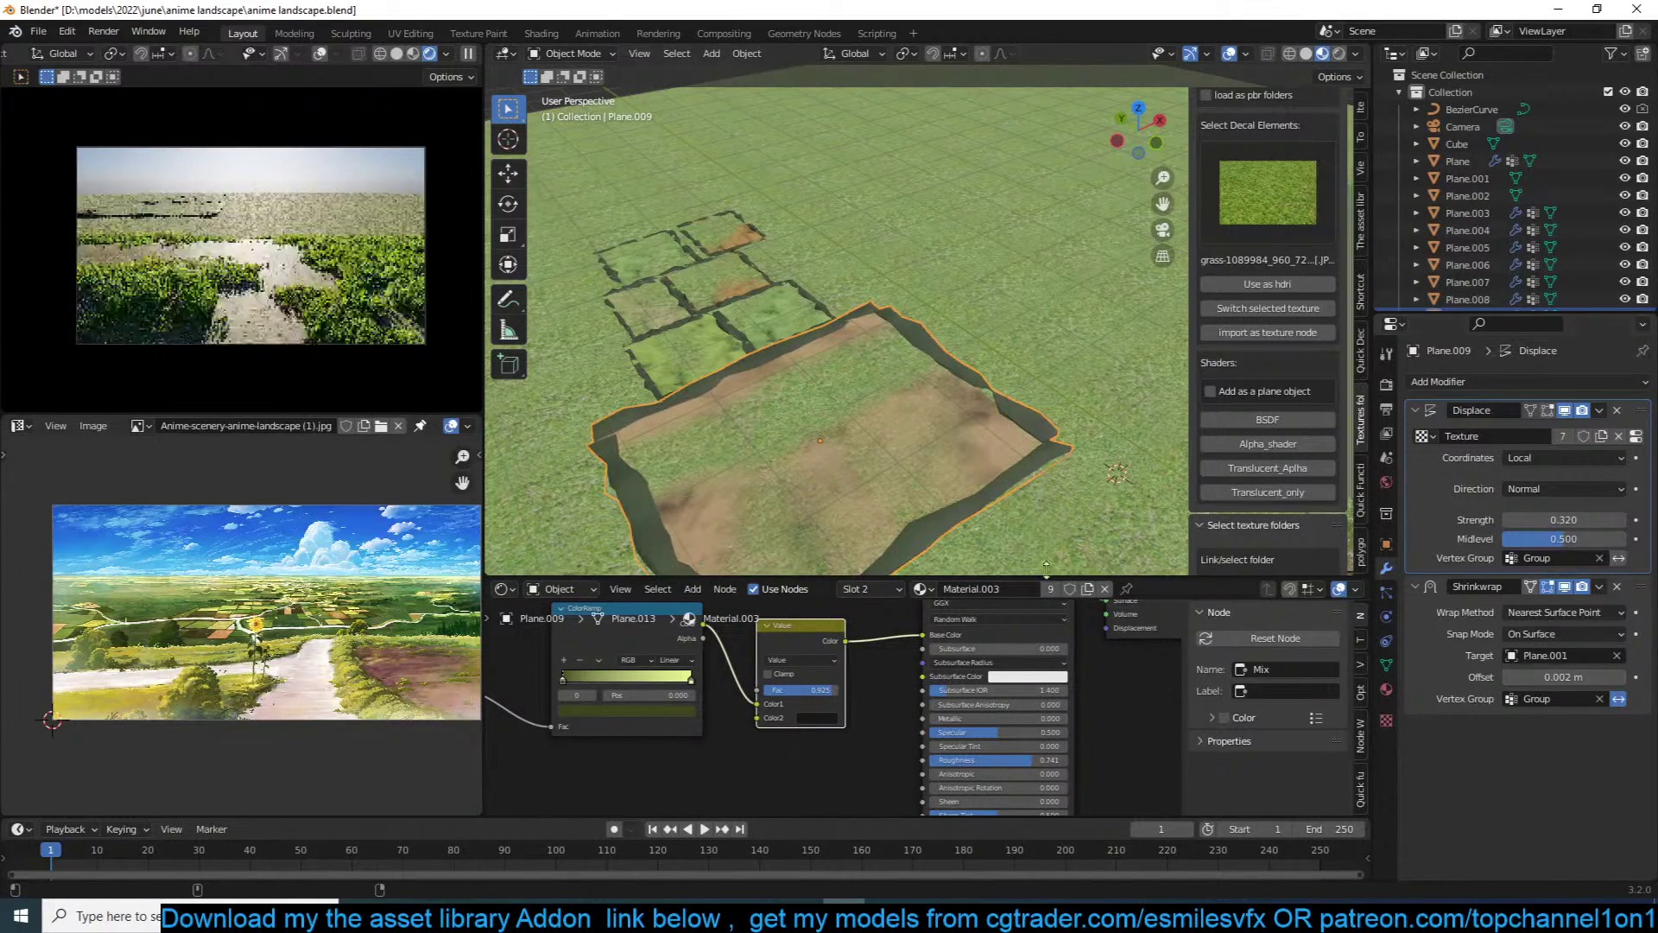
key(g)
key(z)
click(863, 498)
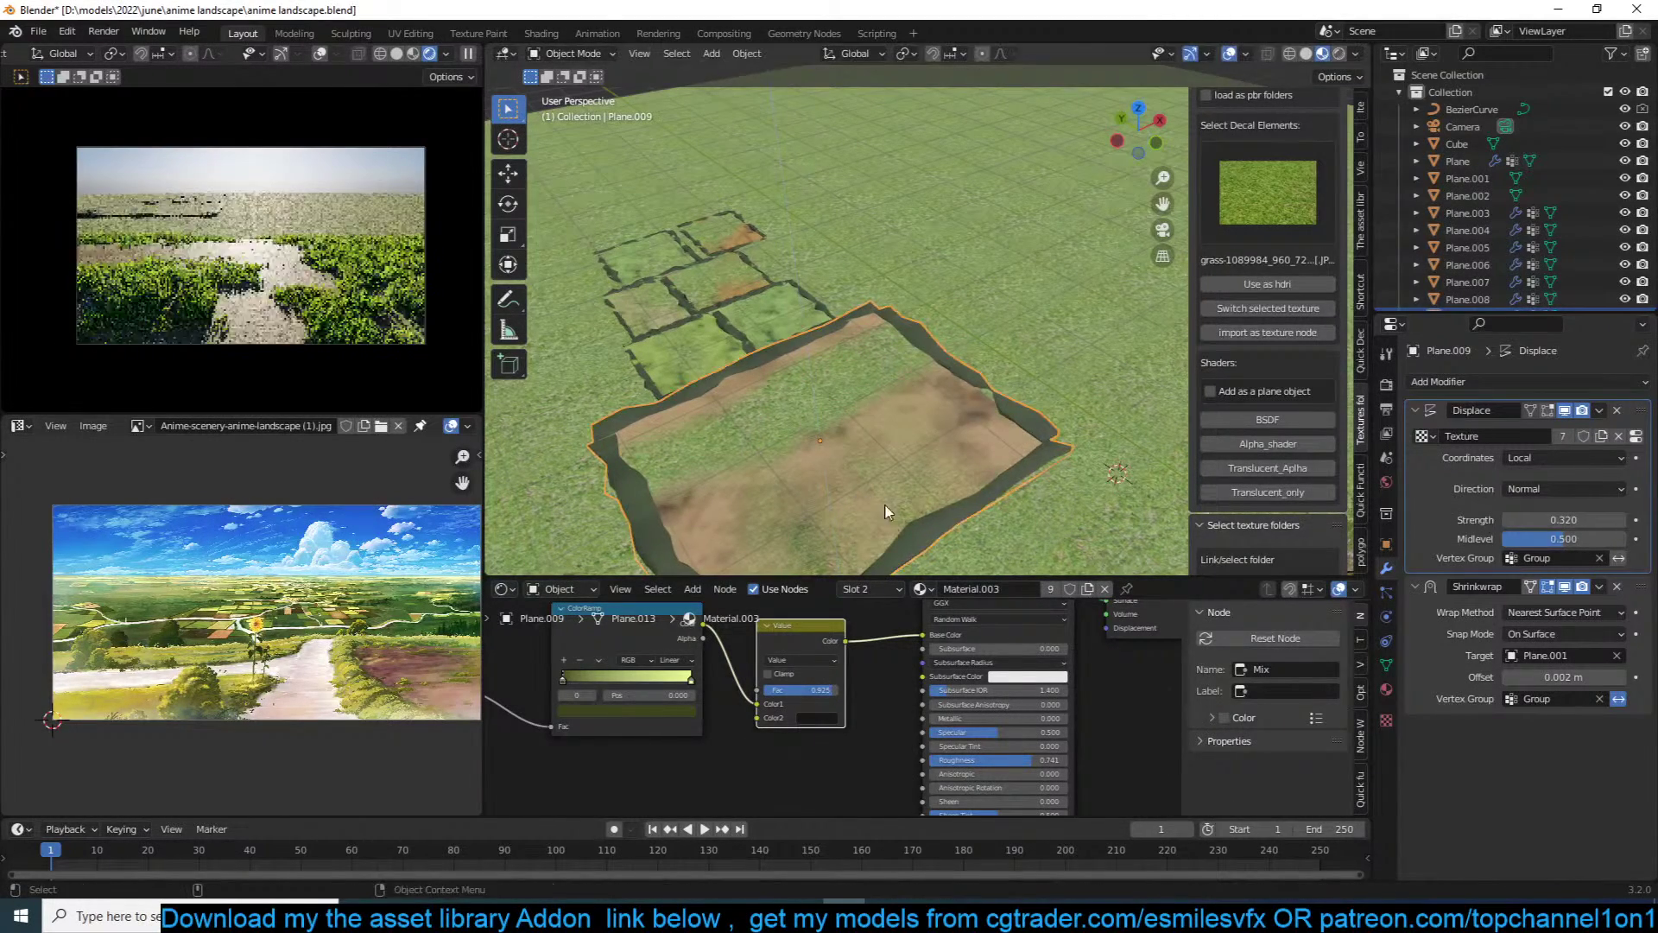
Step: Try the Project wrap method on the patch's Shrinkwrap with a limit of about 0.1 m
click(1598, 612)
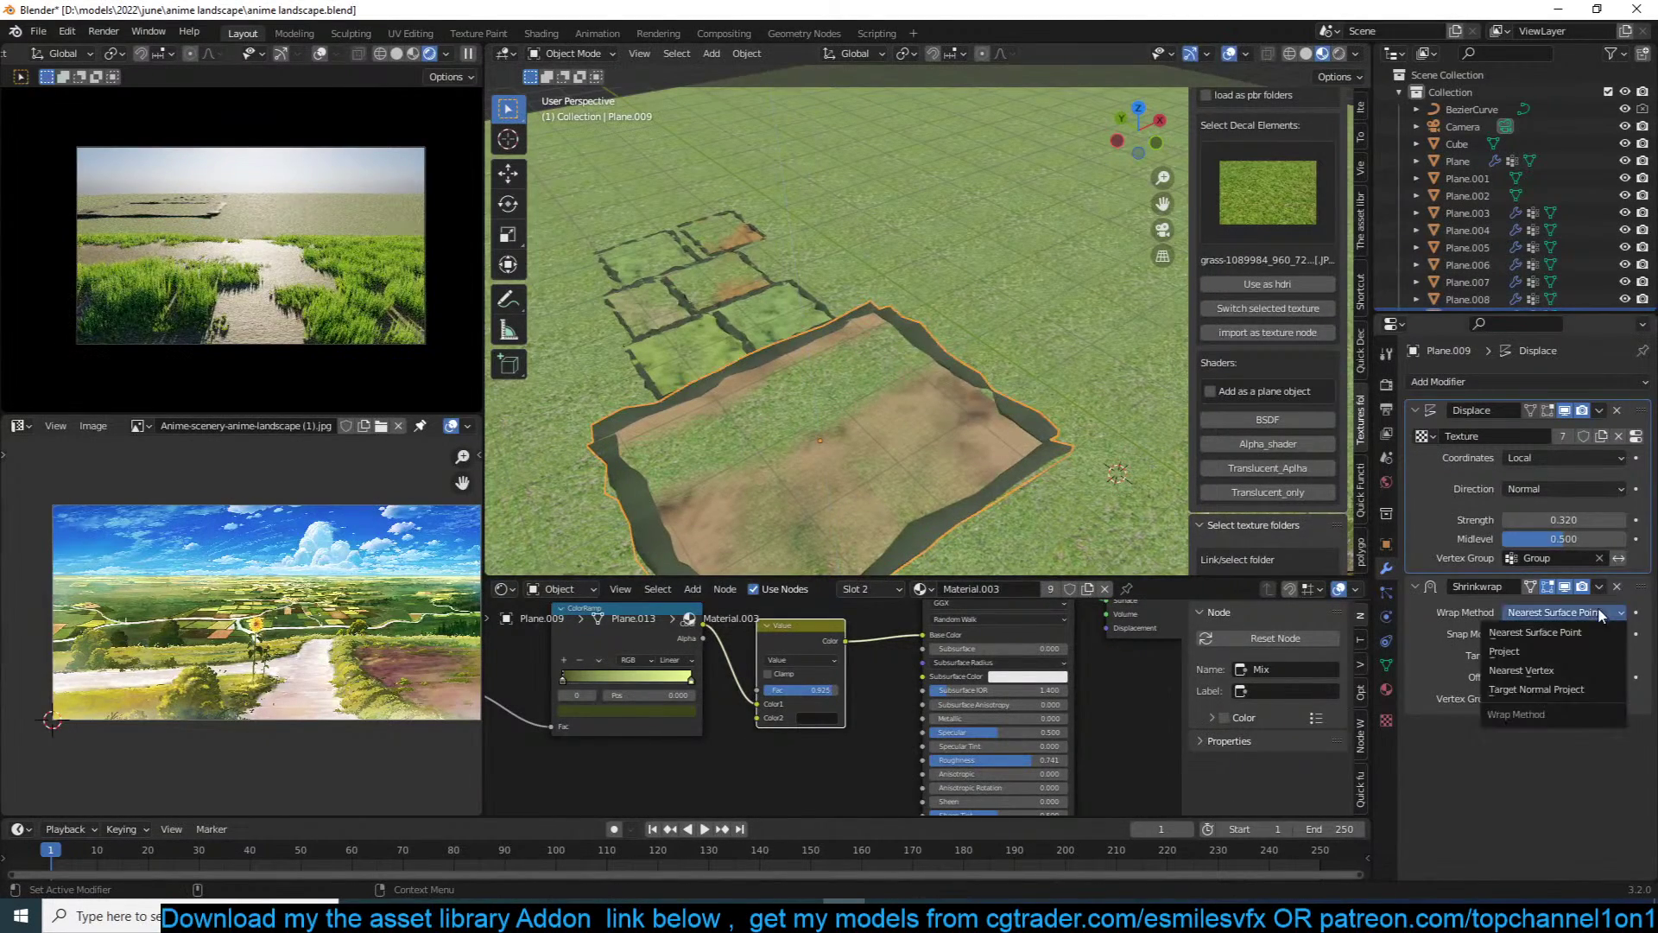
click(1540, 648)
drag(1540, 655, 1553, 655)
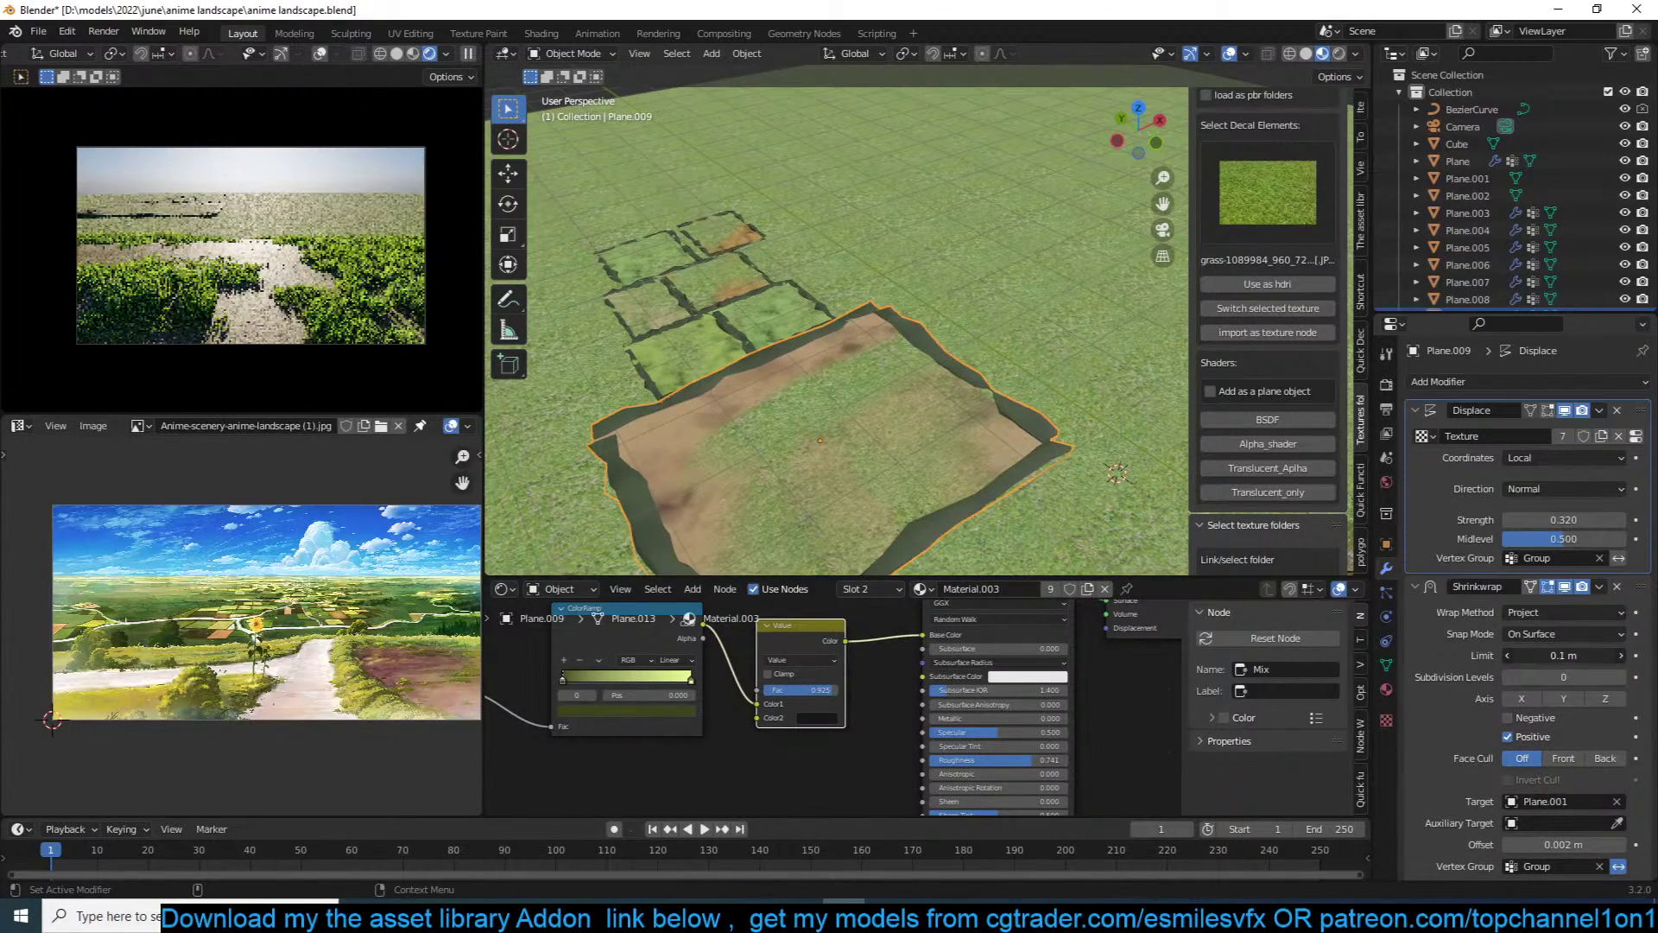
Step: Remove the Shrinkwrap modifier from the large patch and raise the patch along Z above the grass
click(1617, 587)
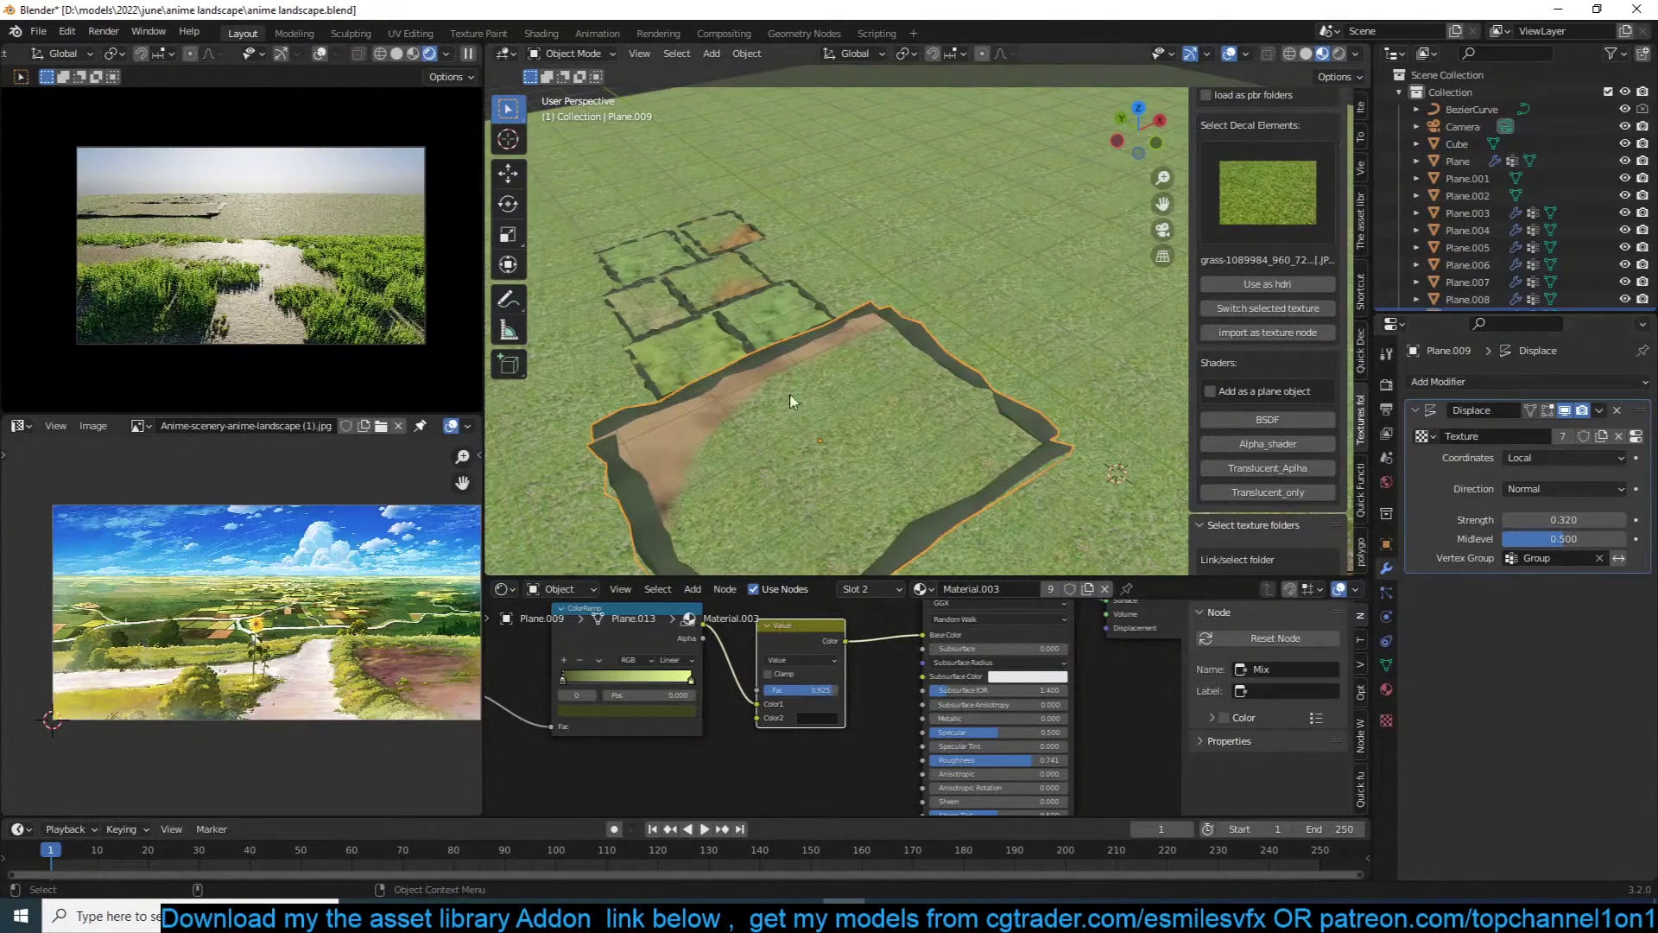
key(g)
key(z)
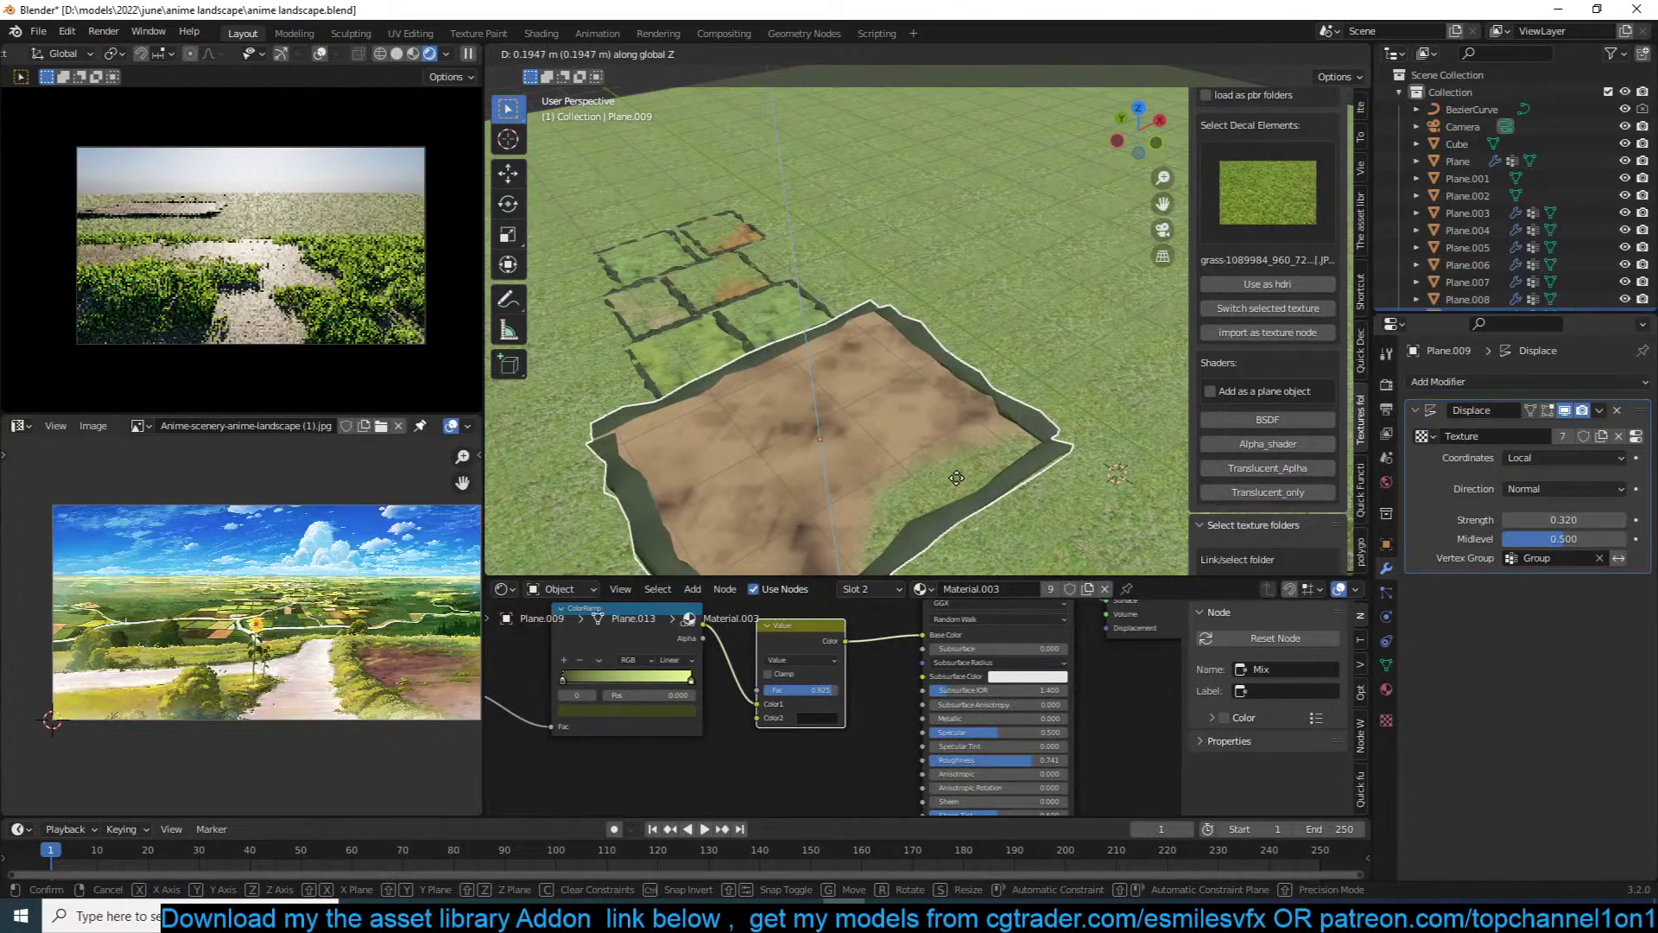
click(933, 435)
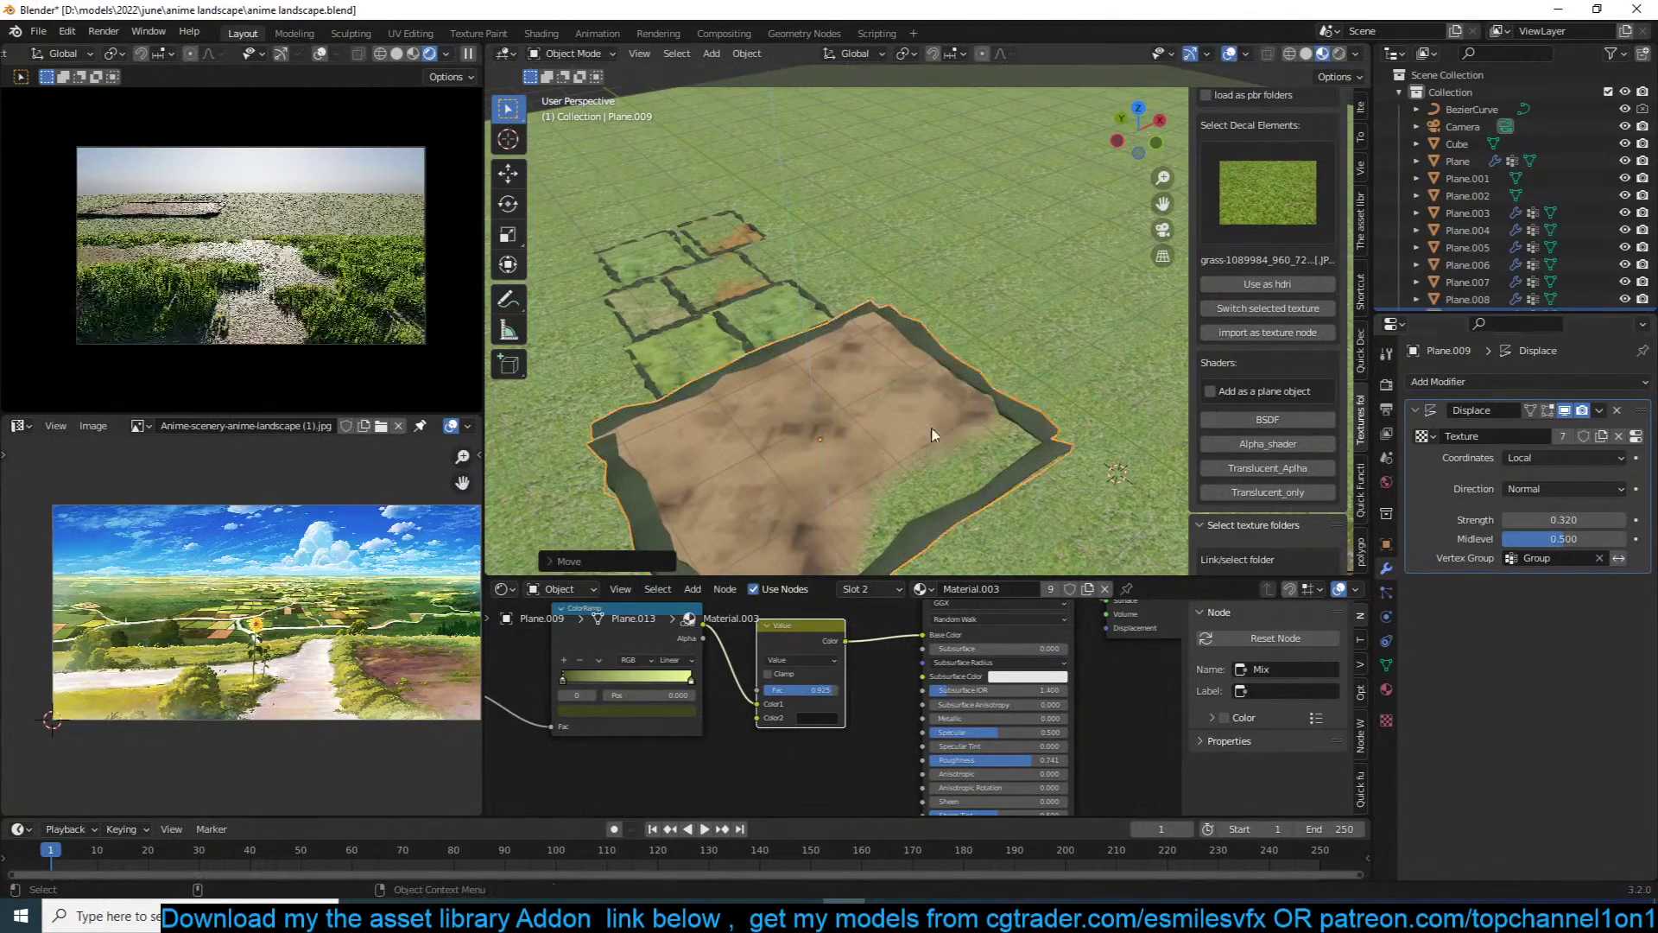
Step: Hide the ground plane, delete the six small field patches behind the large one, and unhide the ground
click(795, 322)
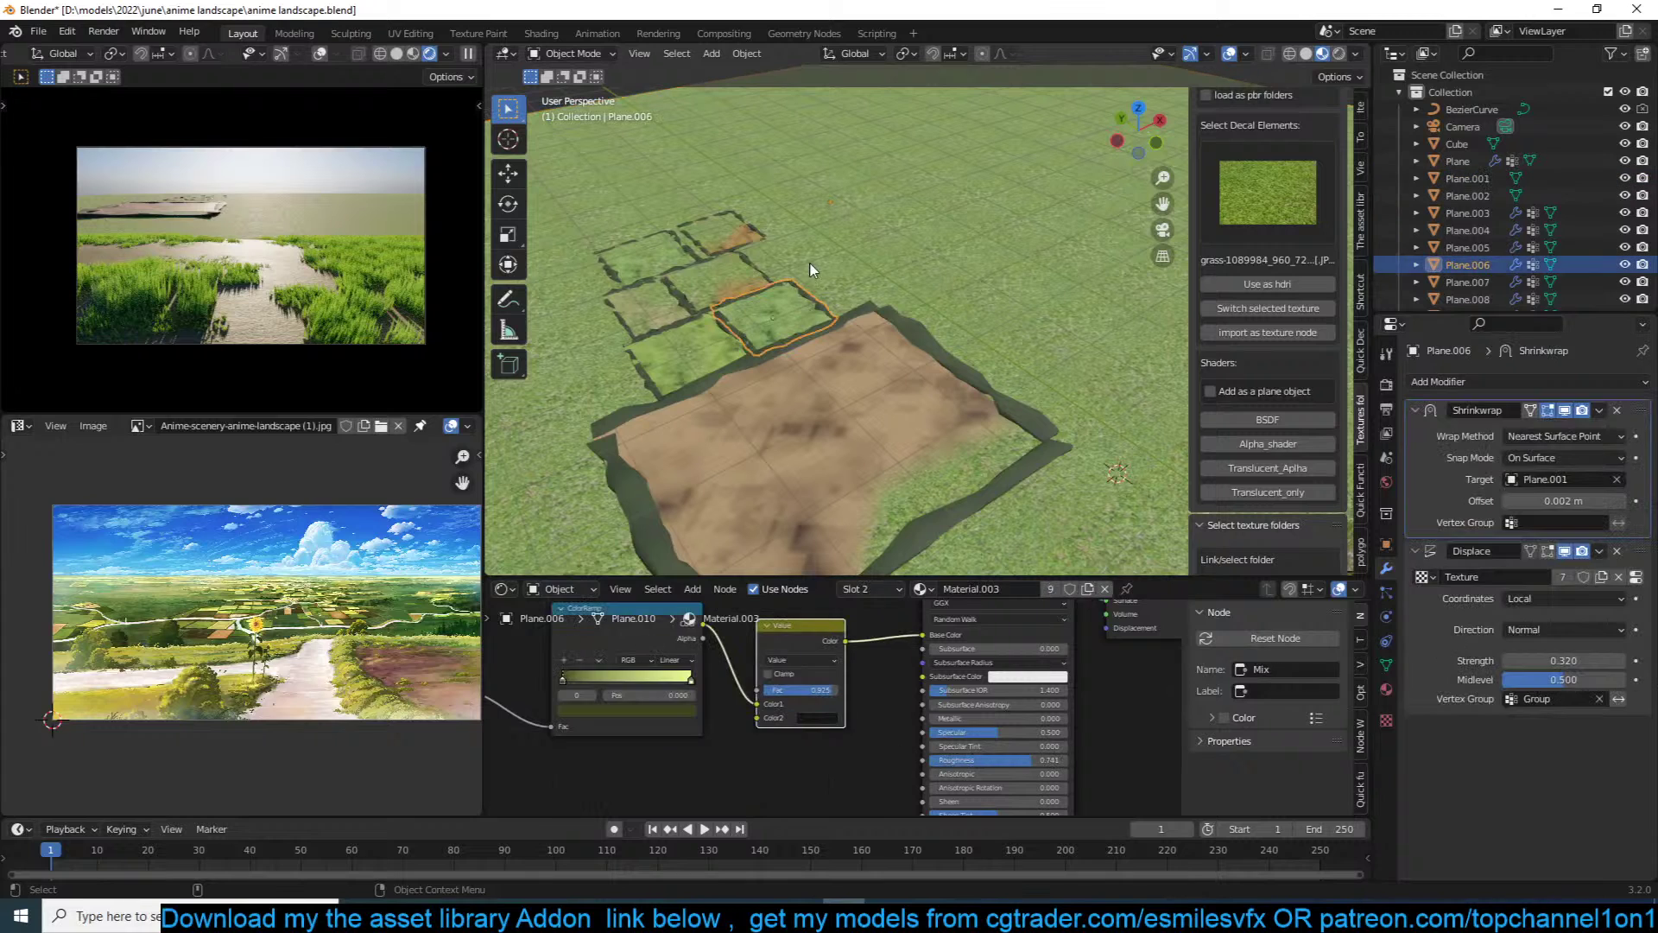
click(876, 249)
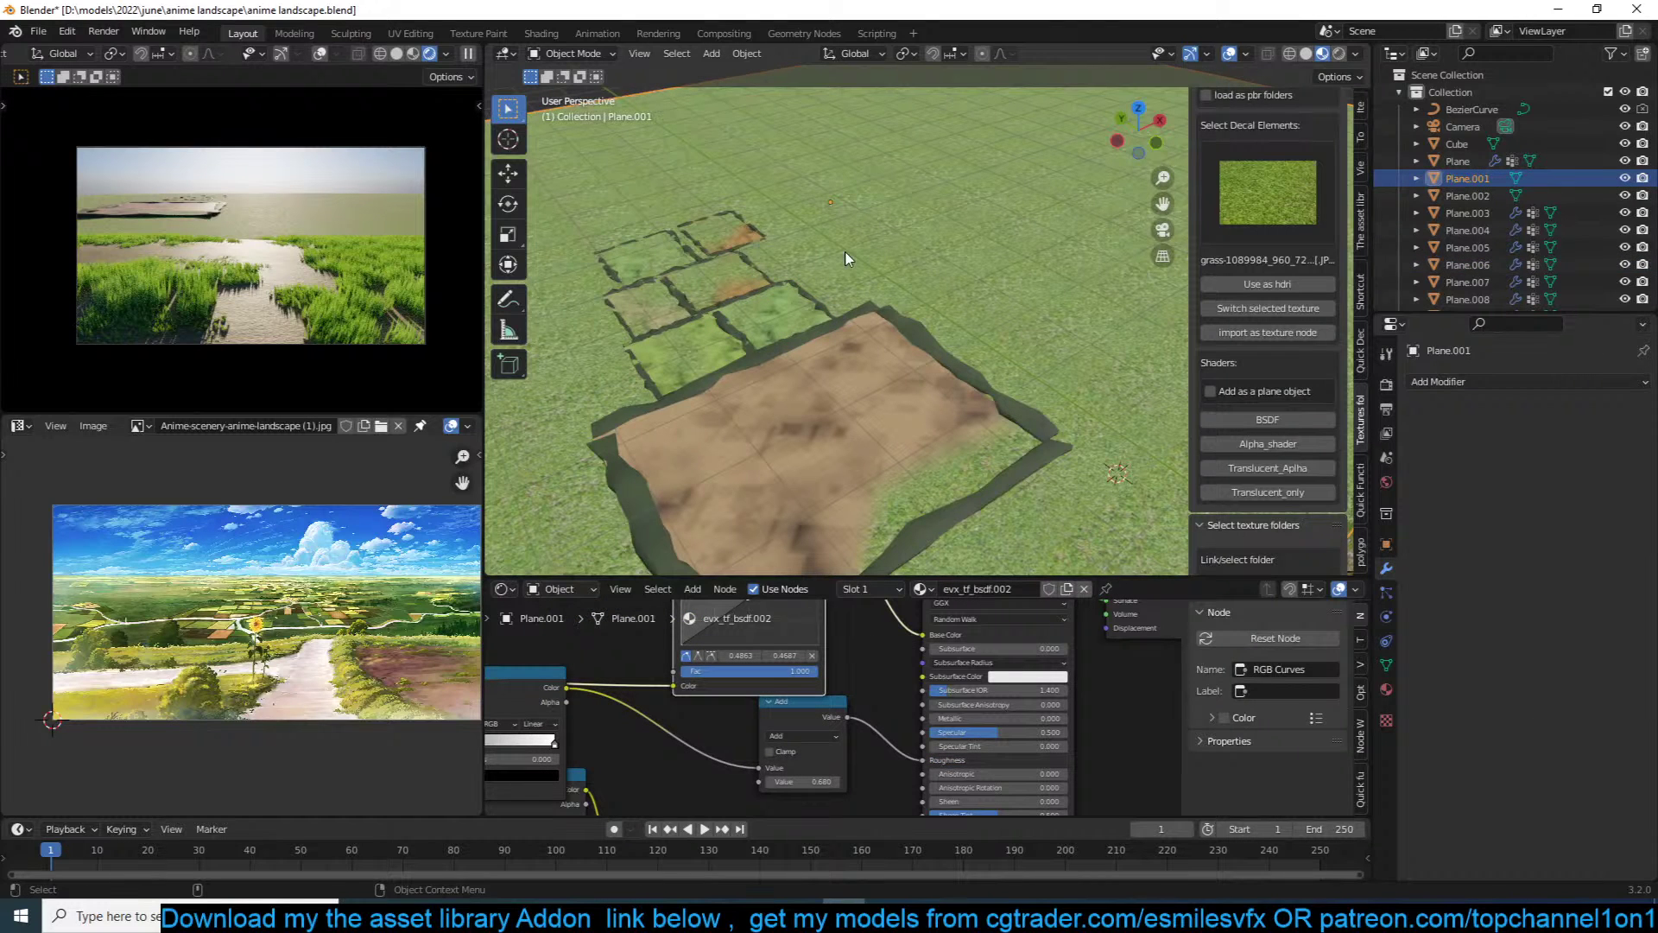
key(h)
drag(644, 207, 748, 317)
key(Delete)
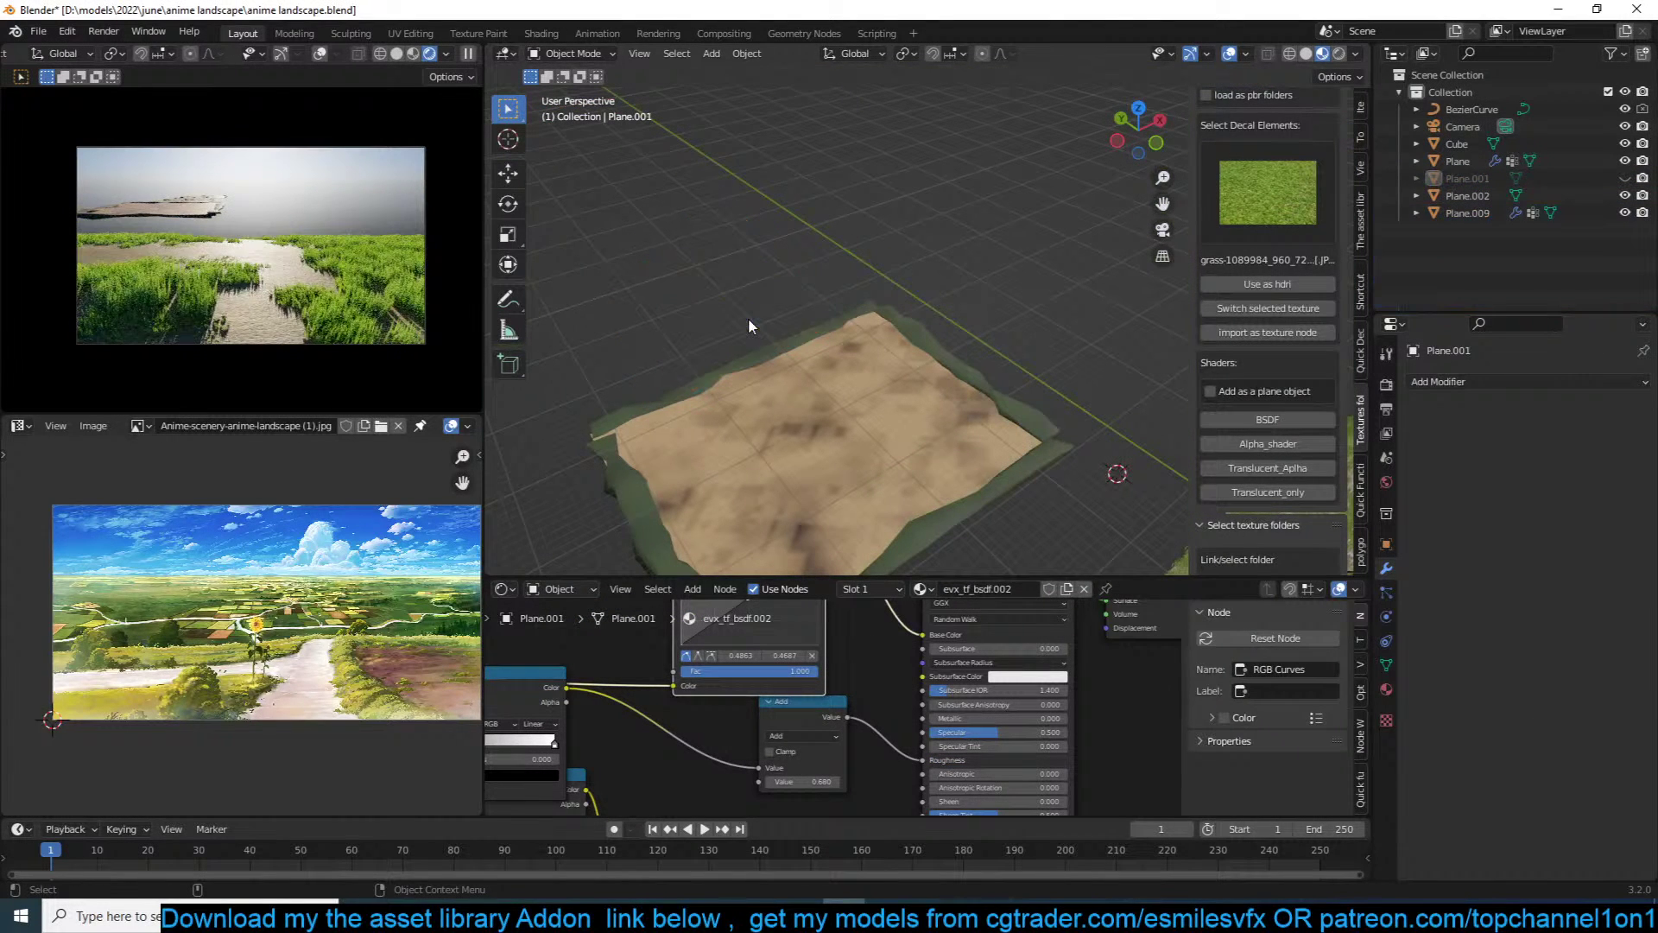
click(870, 381)
key(alt+h)
key(alt+a)
Step: From the top view, duplicate the large brown patch and place a scaled-down copy beside it
click(898, 409)
key(KP_7)
scroll(899, 399, down, 5)
key(shift+d)
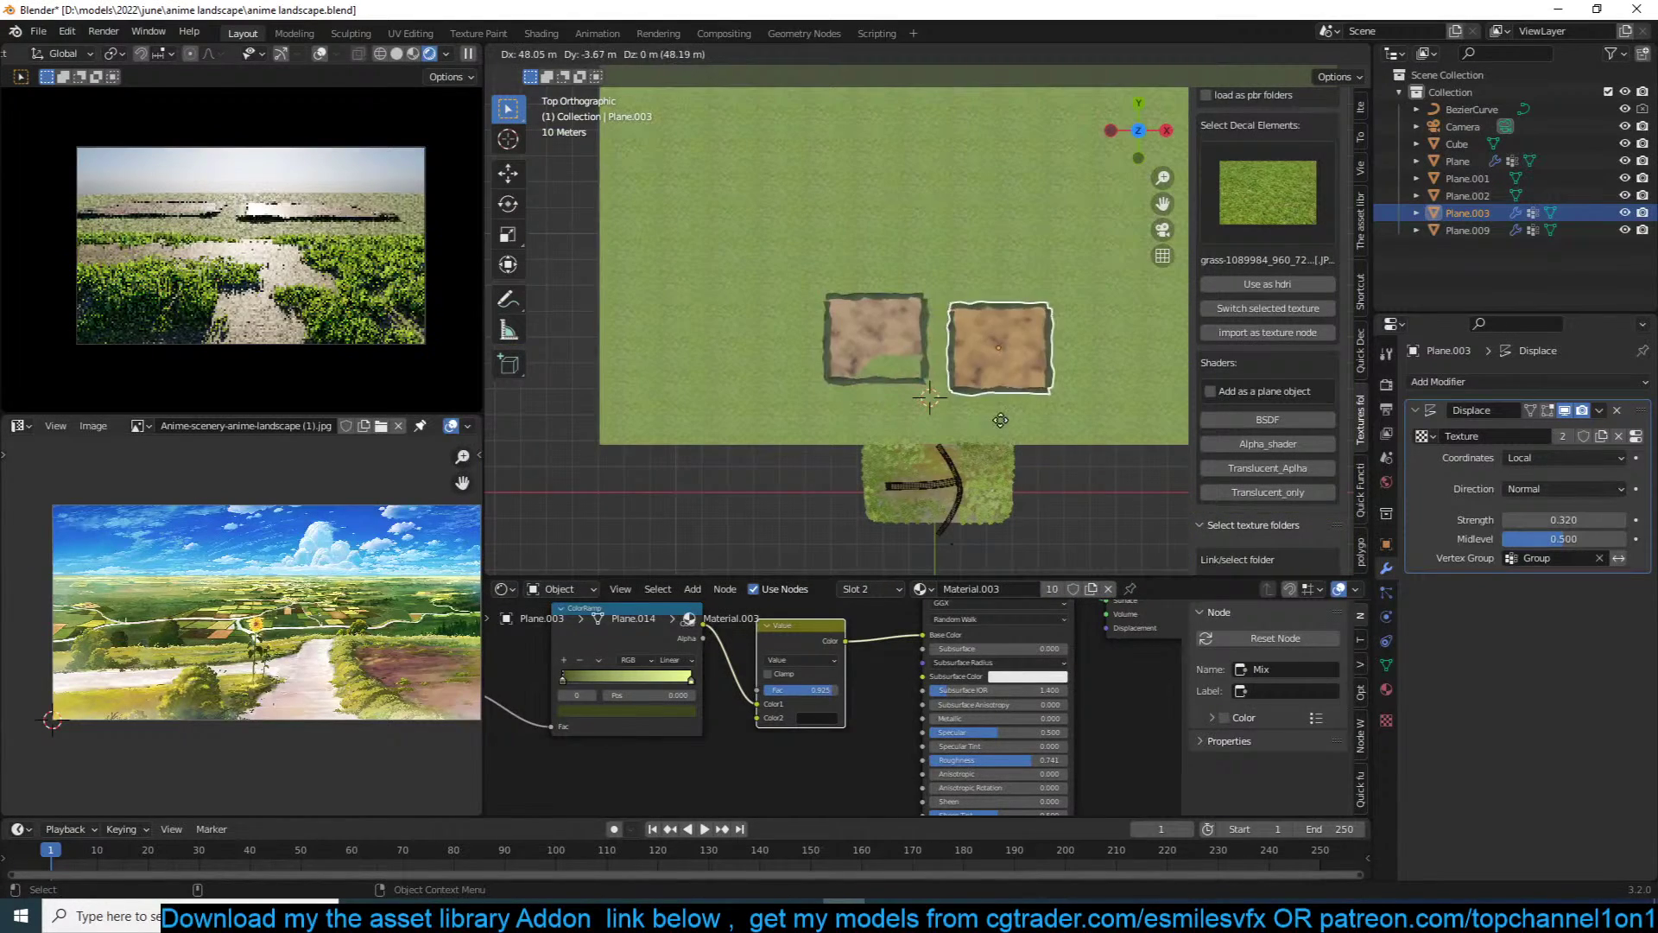
click(969, 416)
key(s)
click(982, 397)
key(g)
click(979, 404)
scroll(981, 406, up, 2)
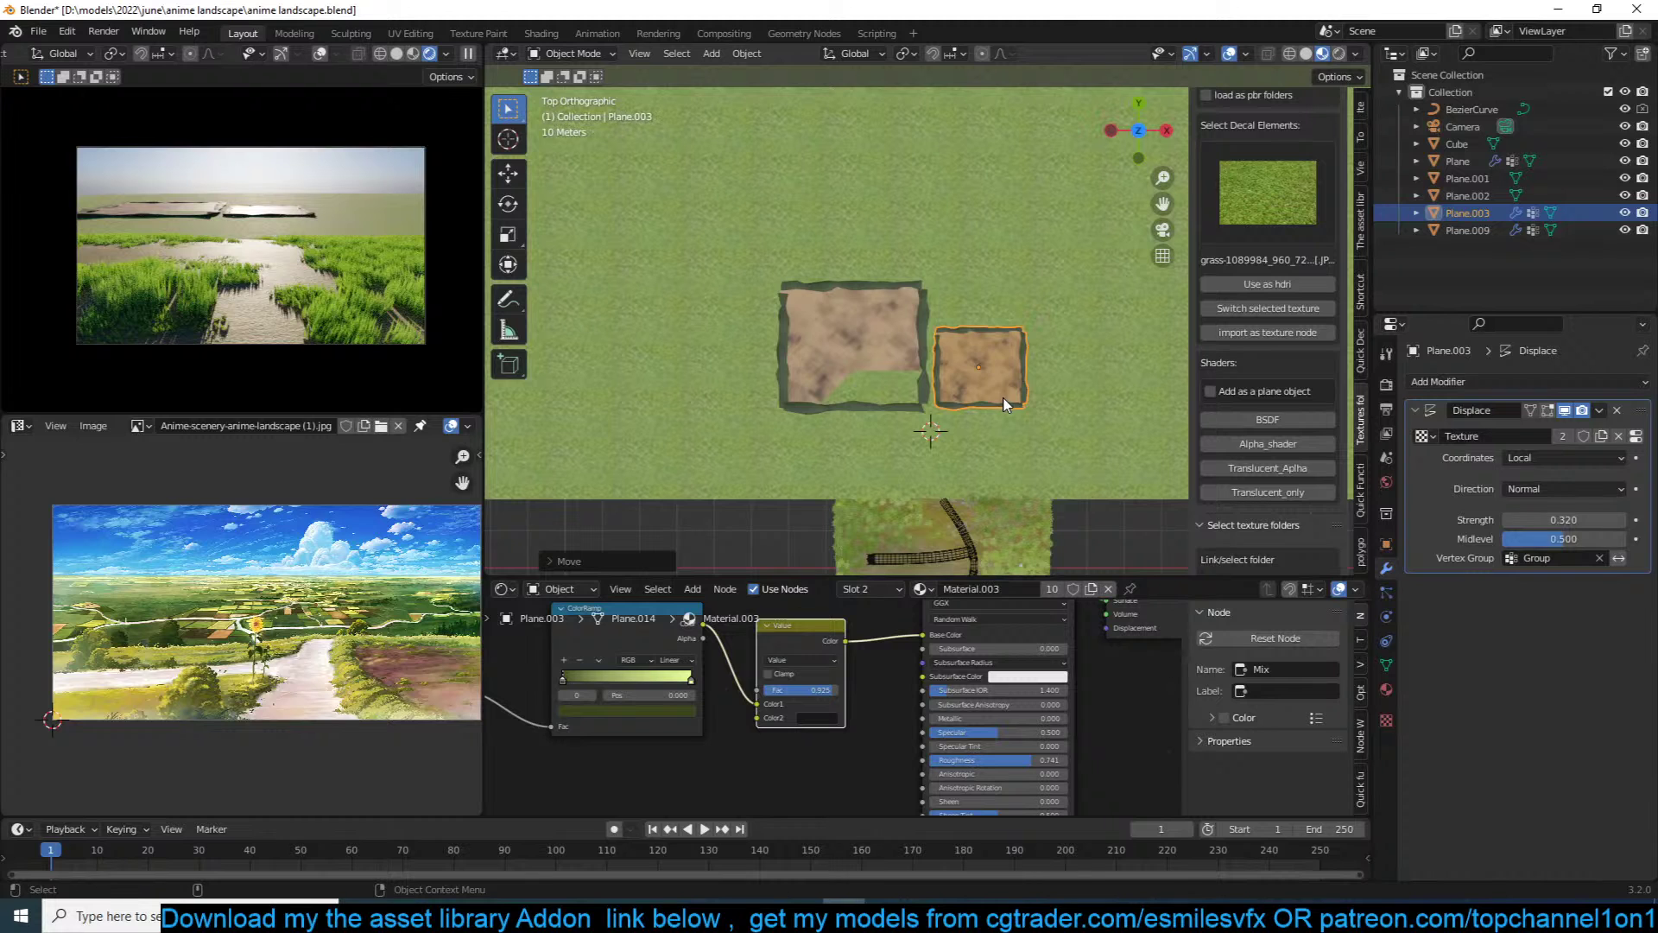
Step: Scale down both brown patches and move the copy diagonally against the upper corner of the first
click(1386, 482)
click(915, 358)
key(s)
click(903, 337)
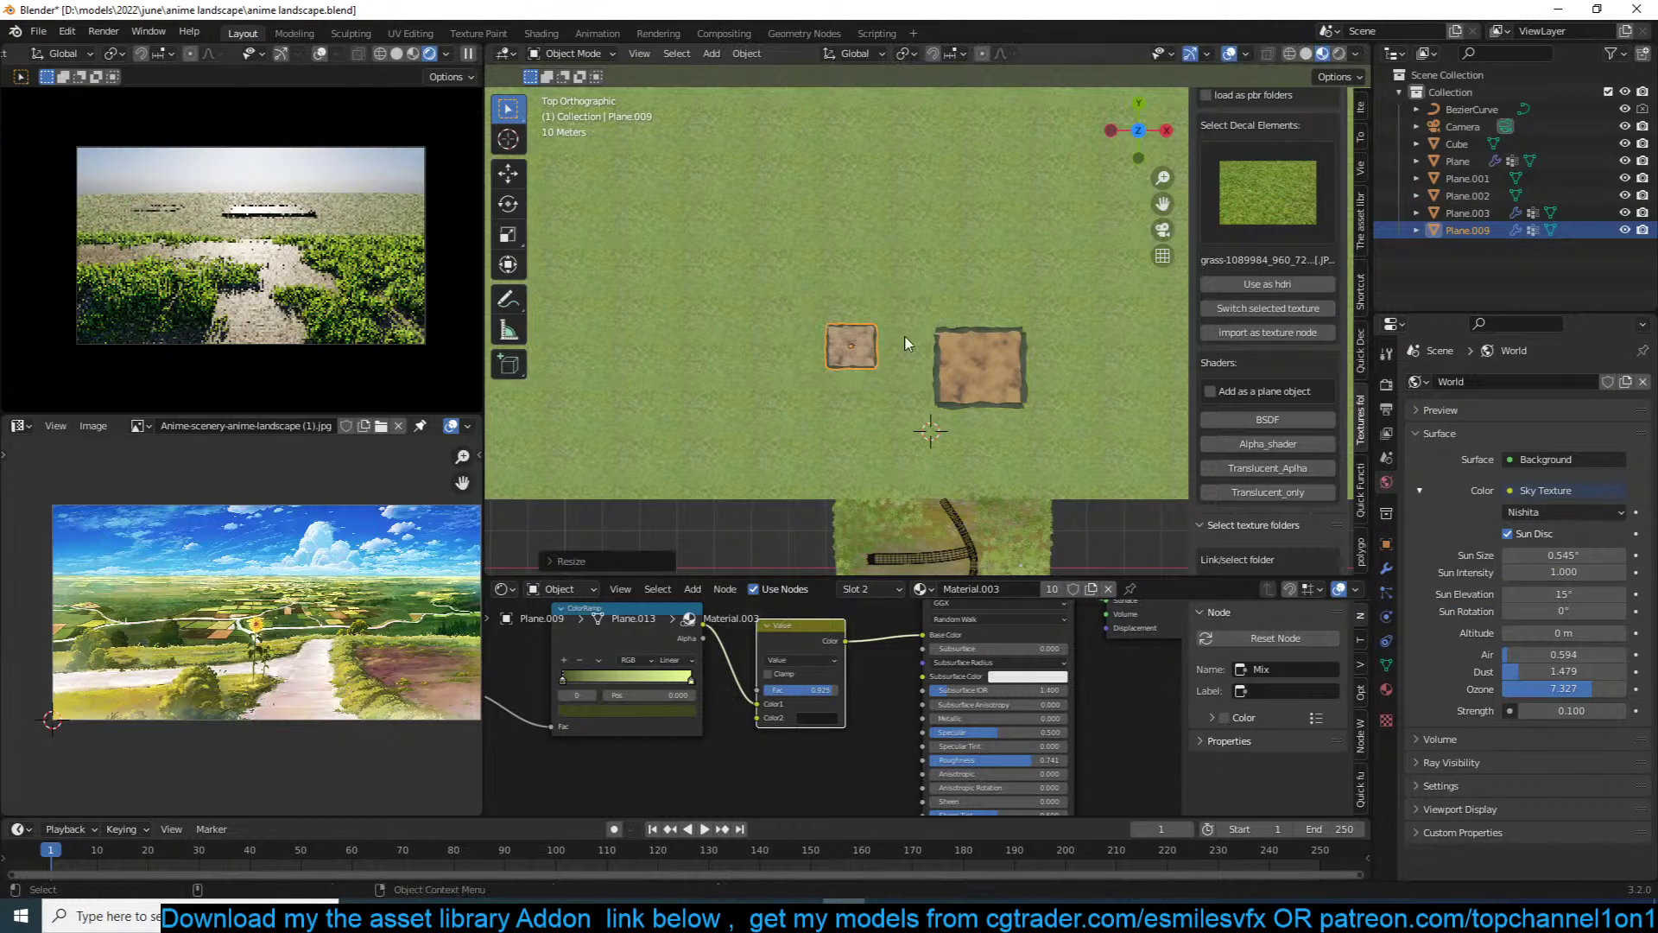
click(980, 367)
key(s)
click(1059, 365)
key(g)
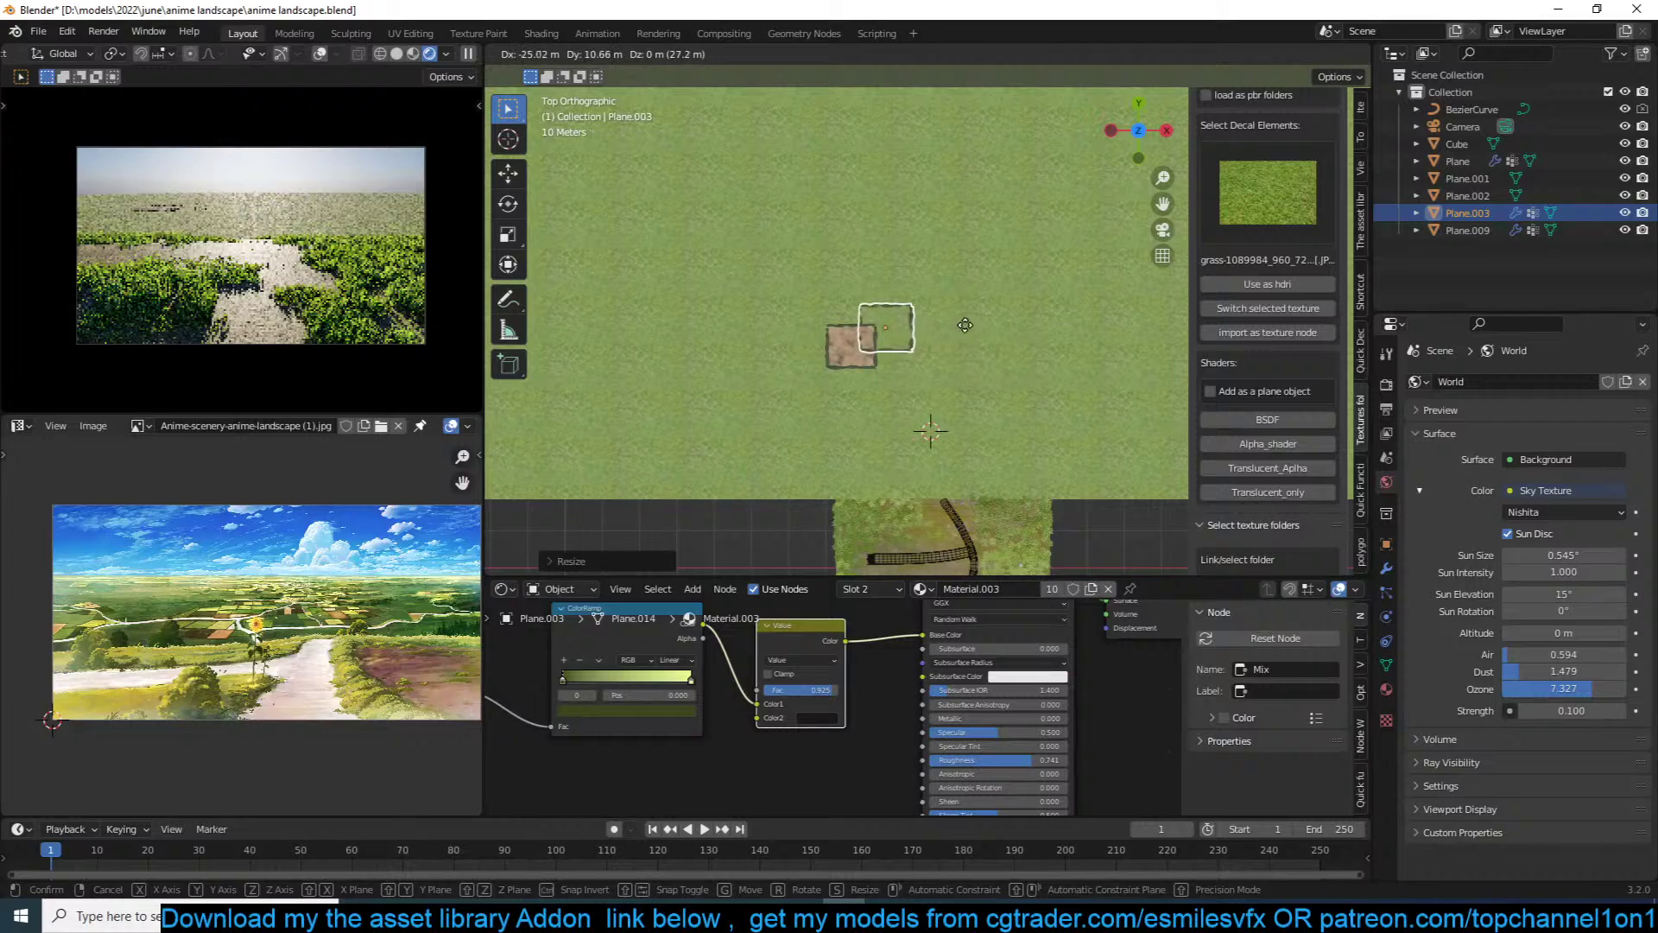
click(980, 328)
Step: Raise the copied patch along Z above the ground and save the file
middle_drag(980, 327, 1019, 325)
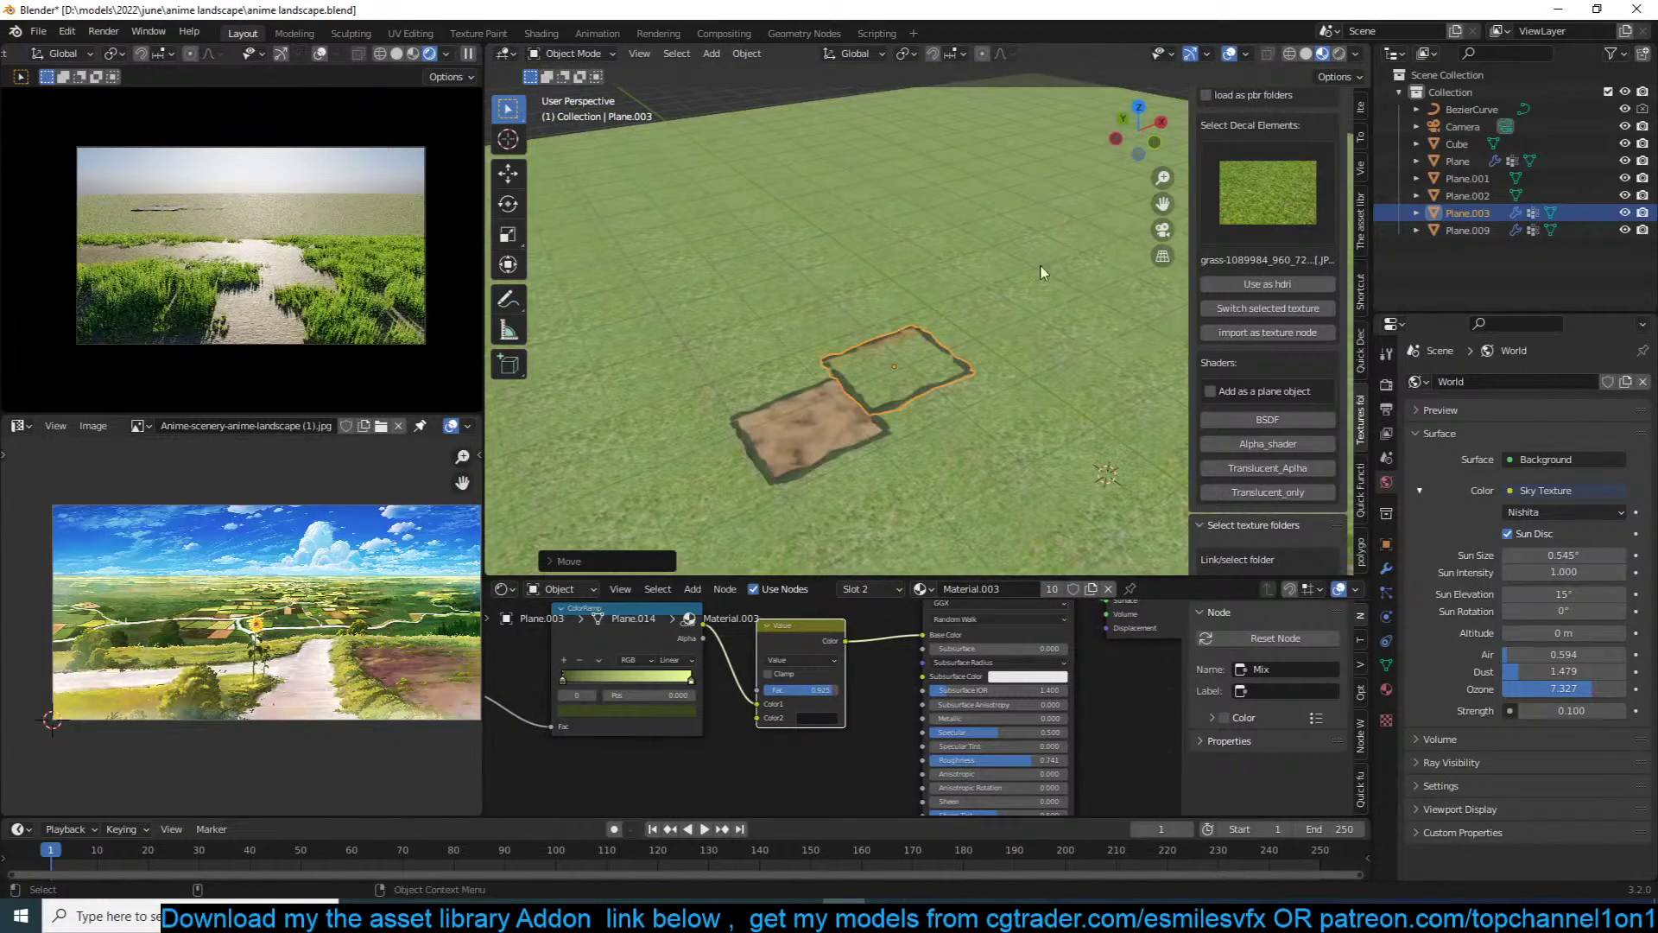
key(g)
key(z)
click(1023, 327)
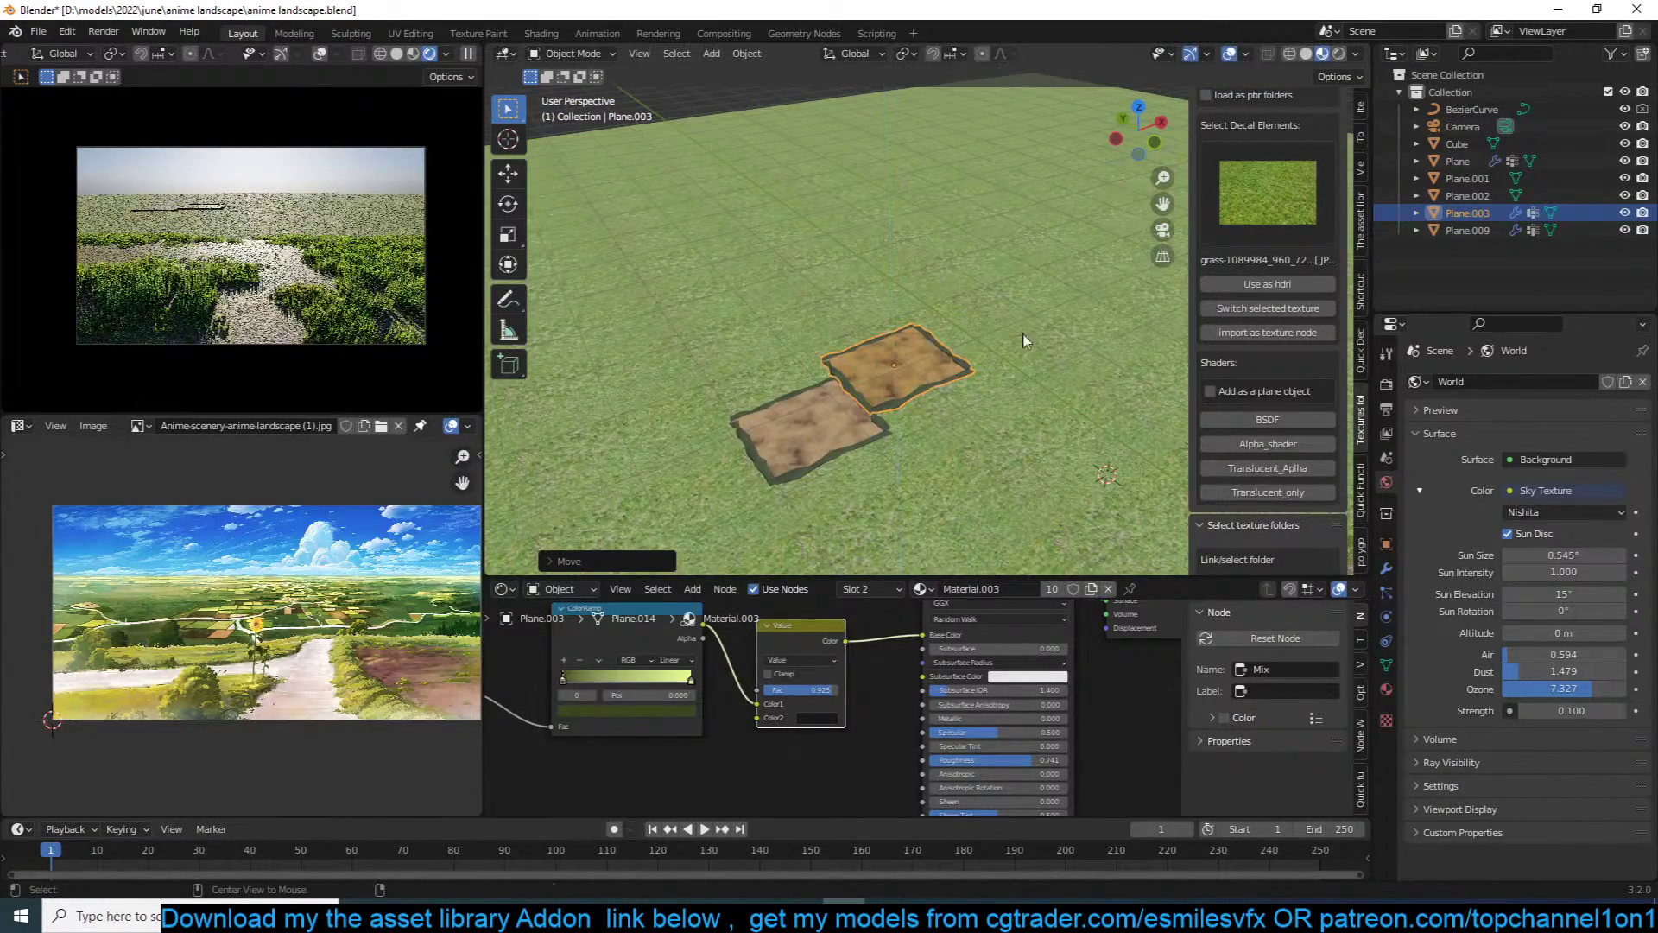
key(ctrl+s)
Step: Set the world sky texture's Sun Rotation to 45°
click(1386, 569)
click(1386, 641)
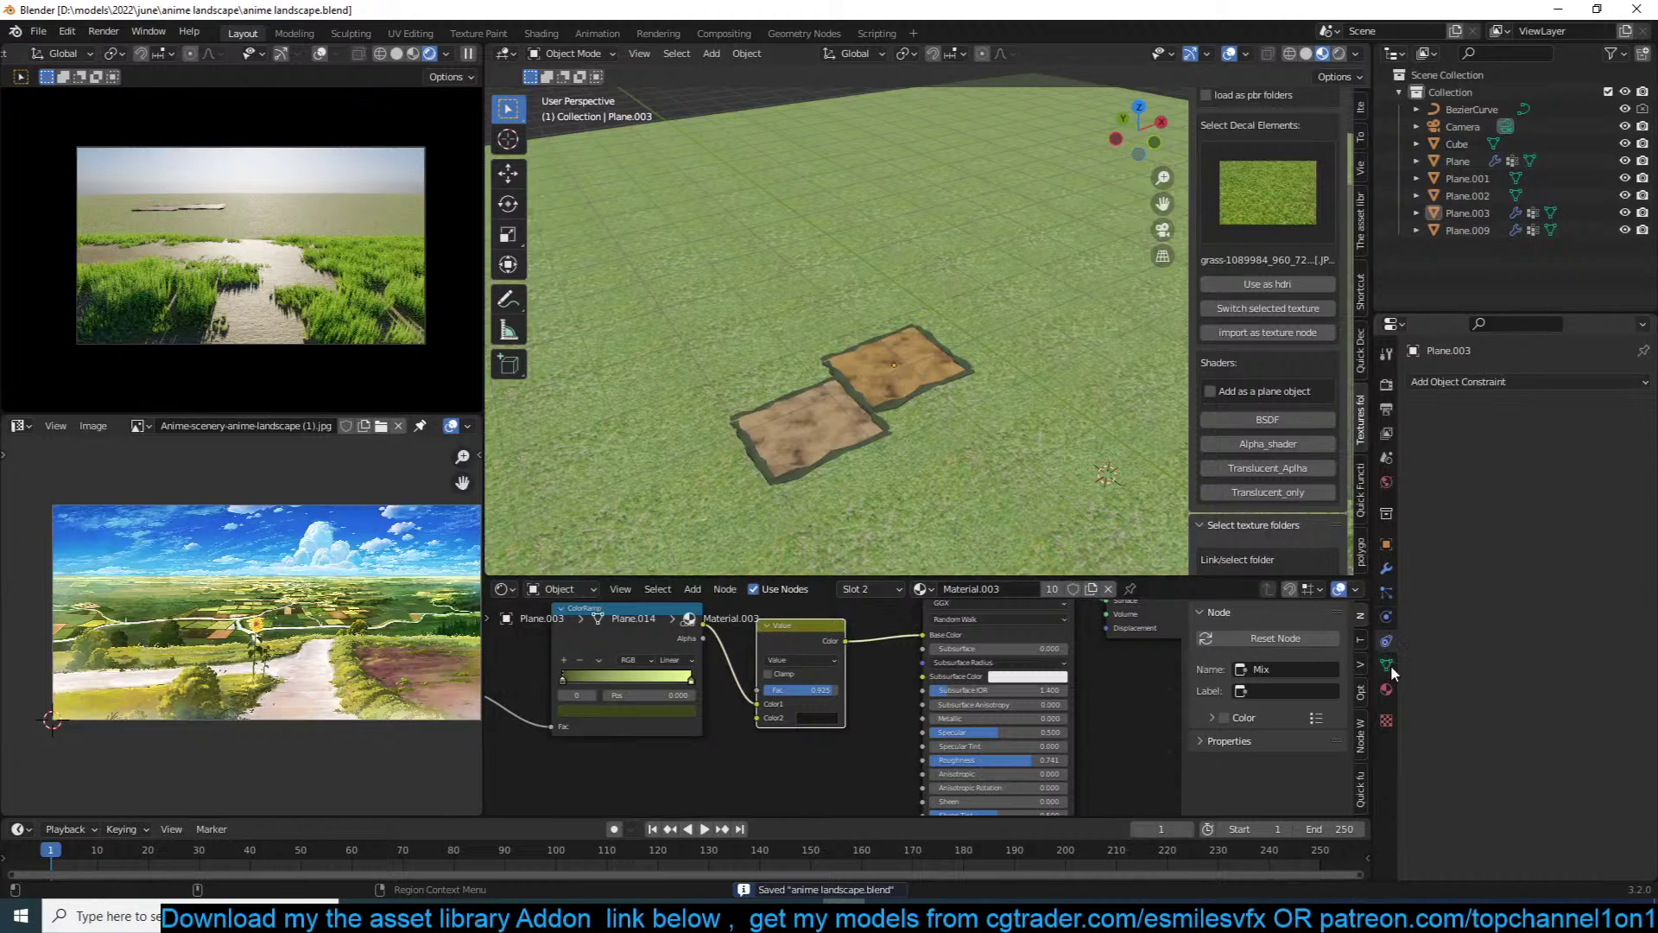
click(1386, 690)
click(1387, 482)
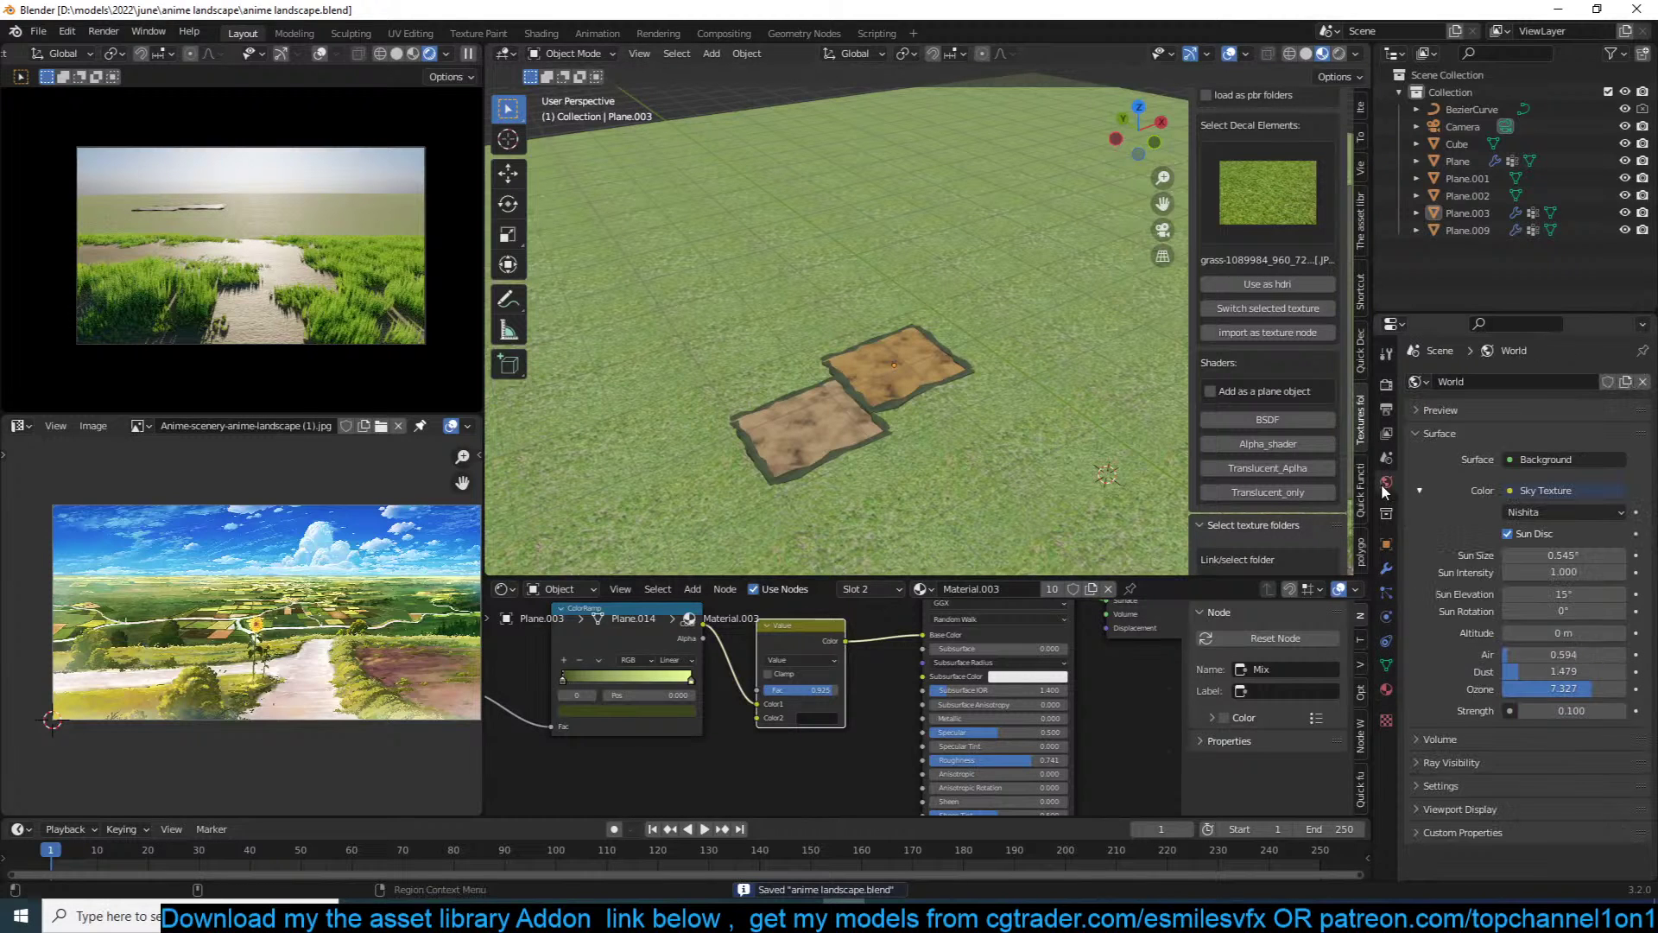
click(1552, 610)
text(45)
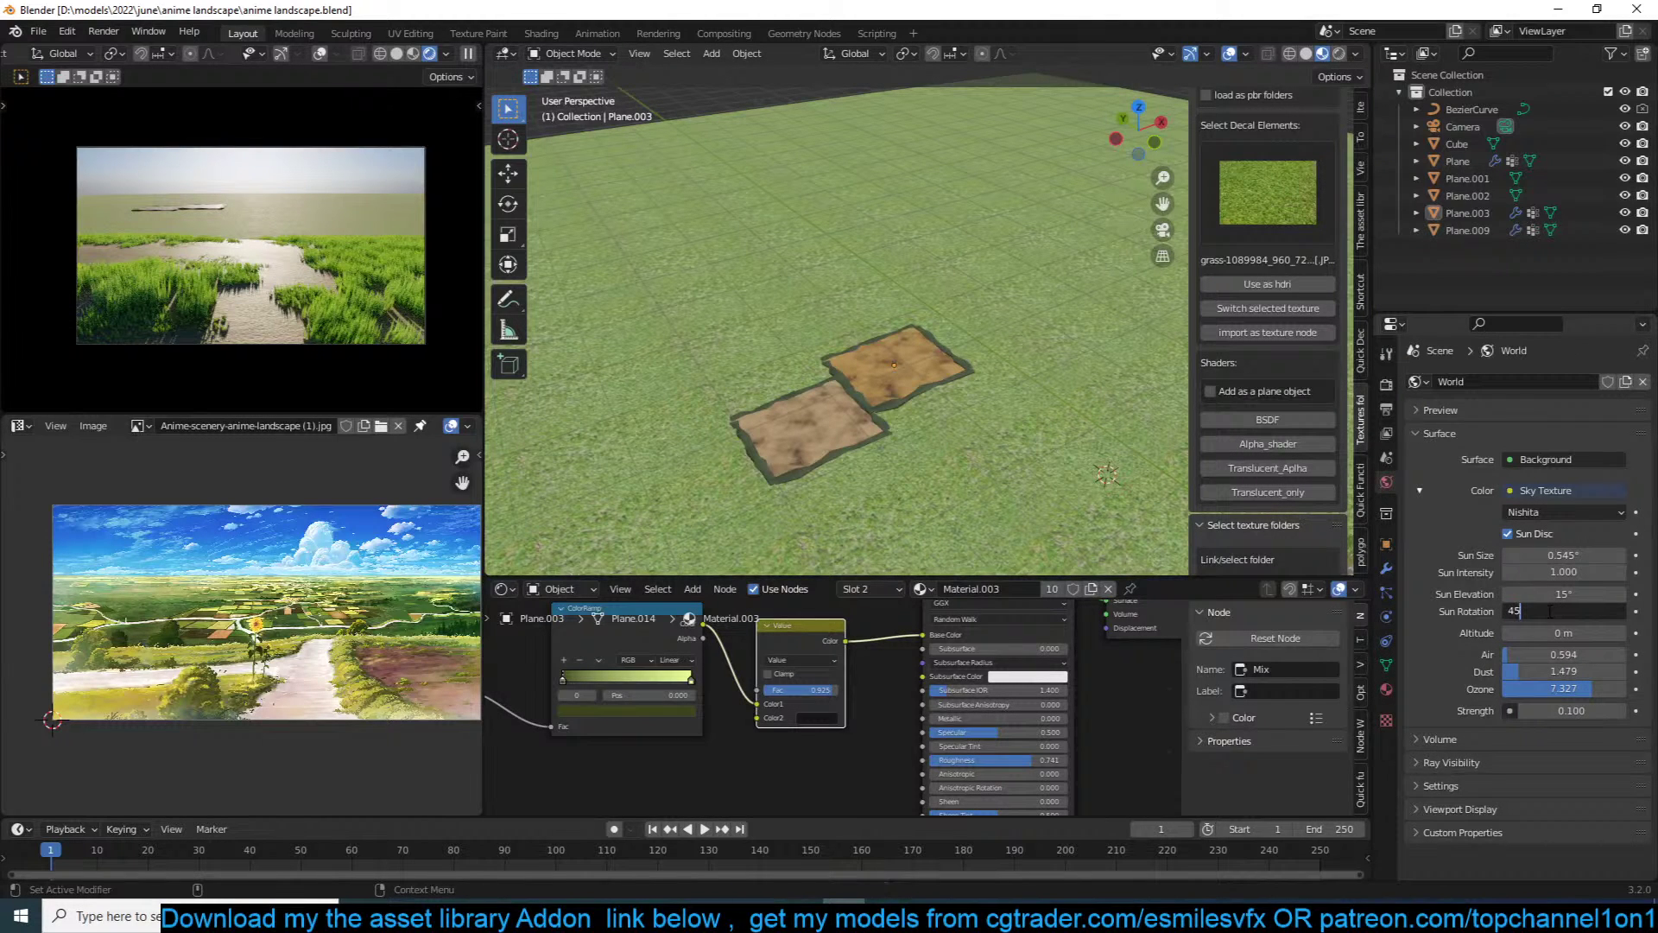
text(5)
key(BackSpace)
key(Return)
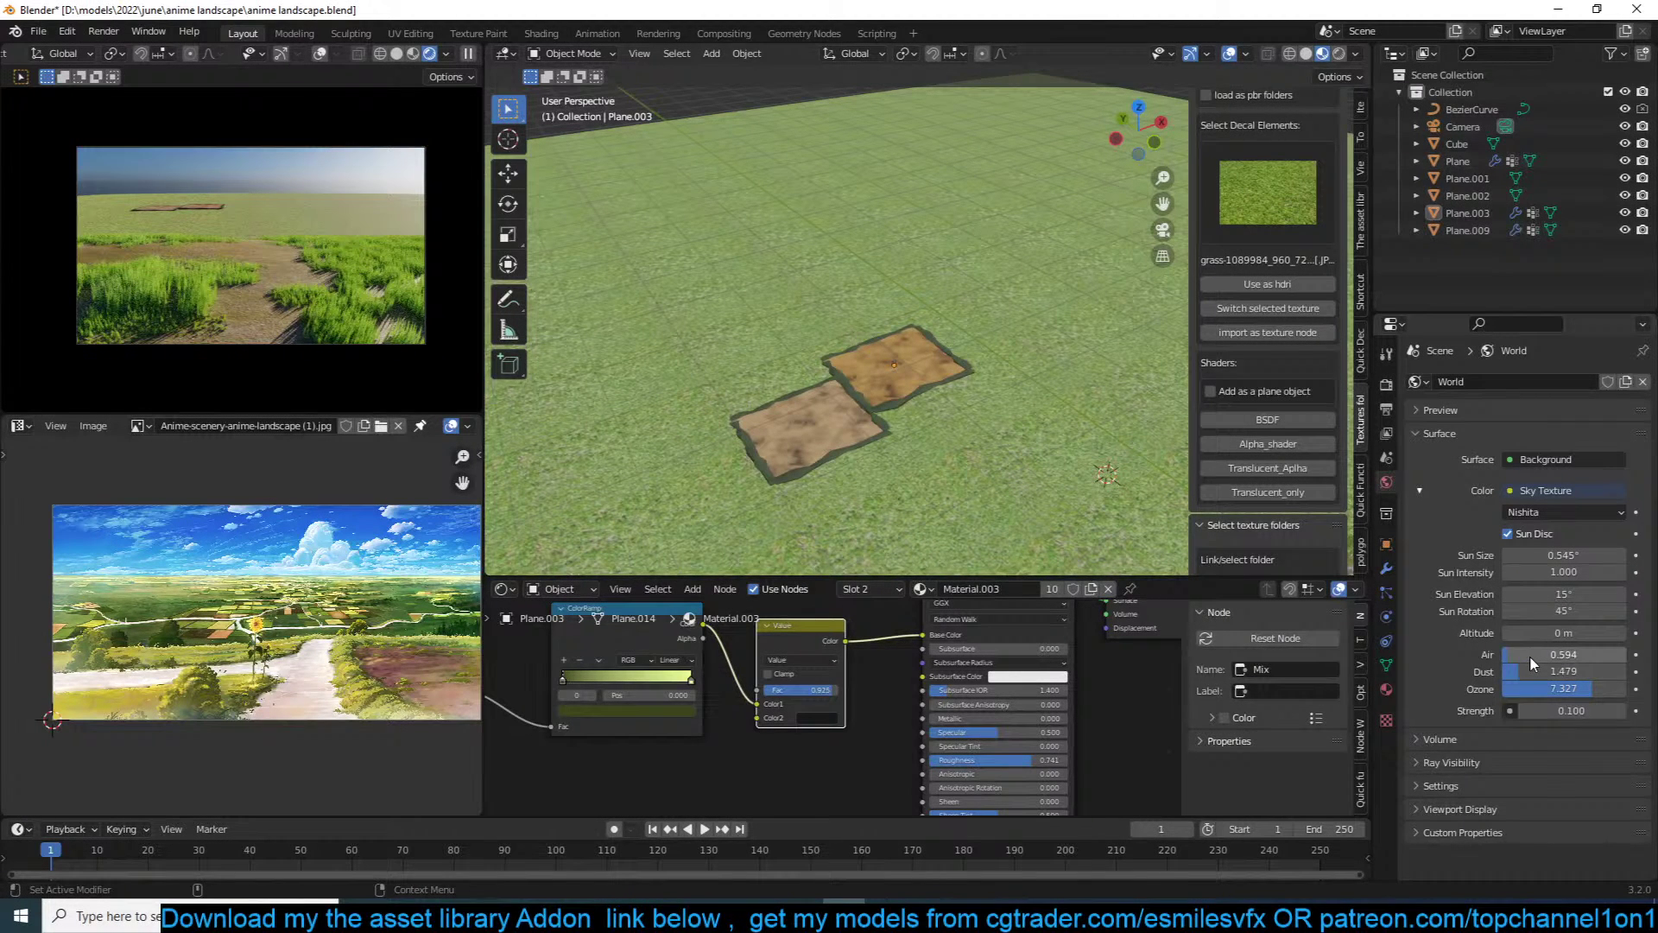
Step: Set the sky texture's Sun Rotation to 10° and its Strength to 0.05, and save the file
click(1551, 606)
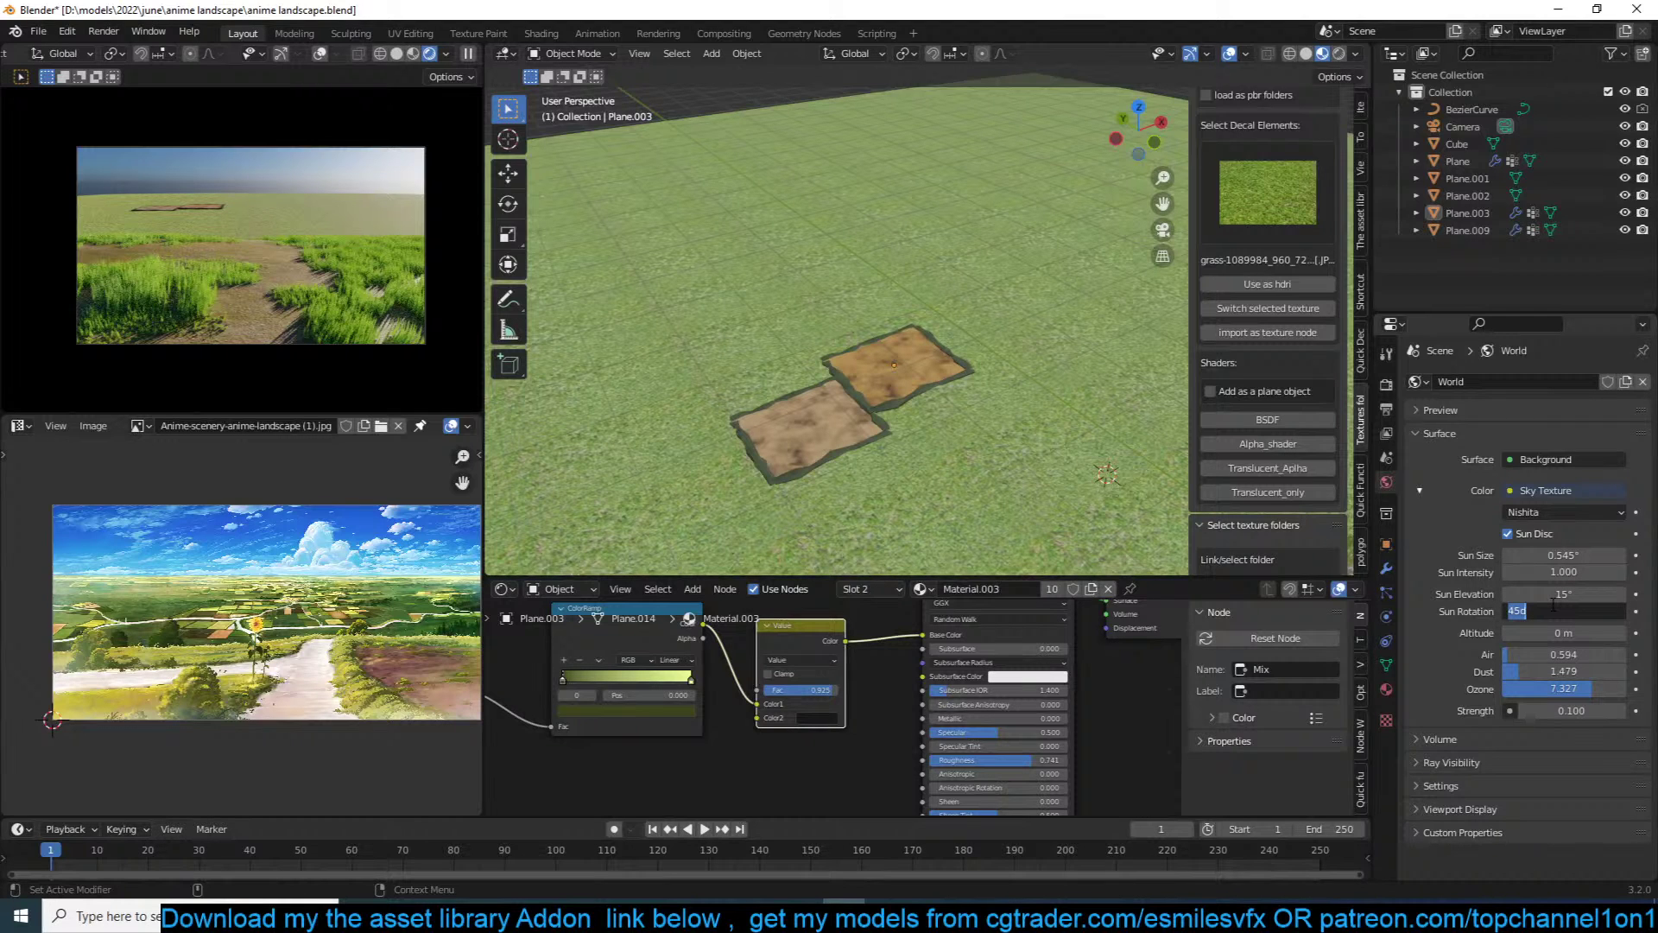
text(10)
key(Return)
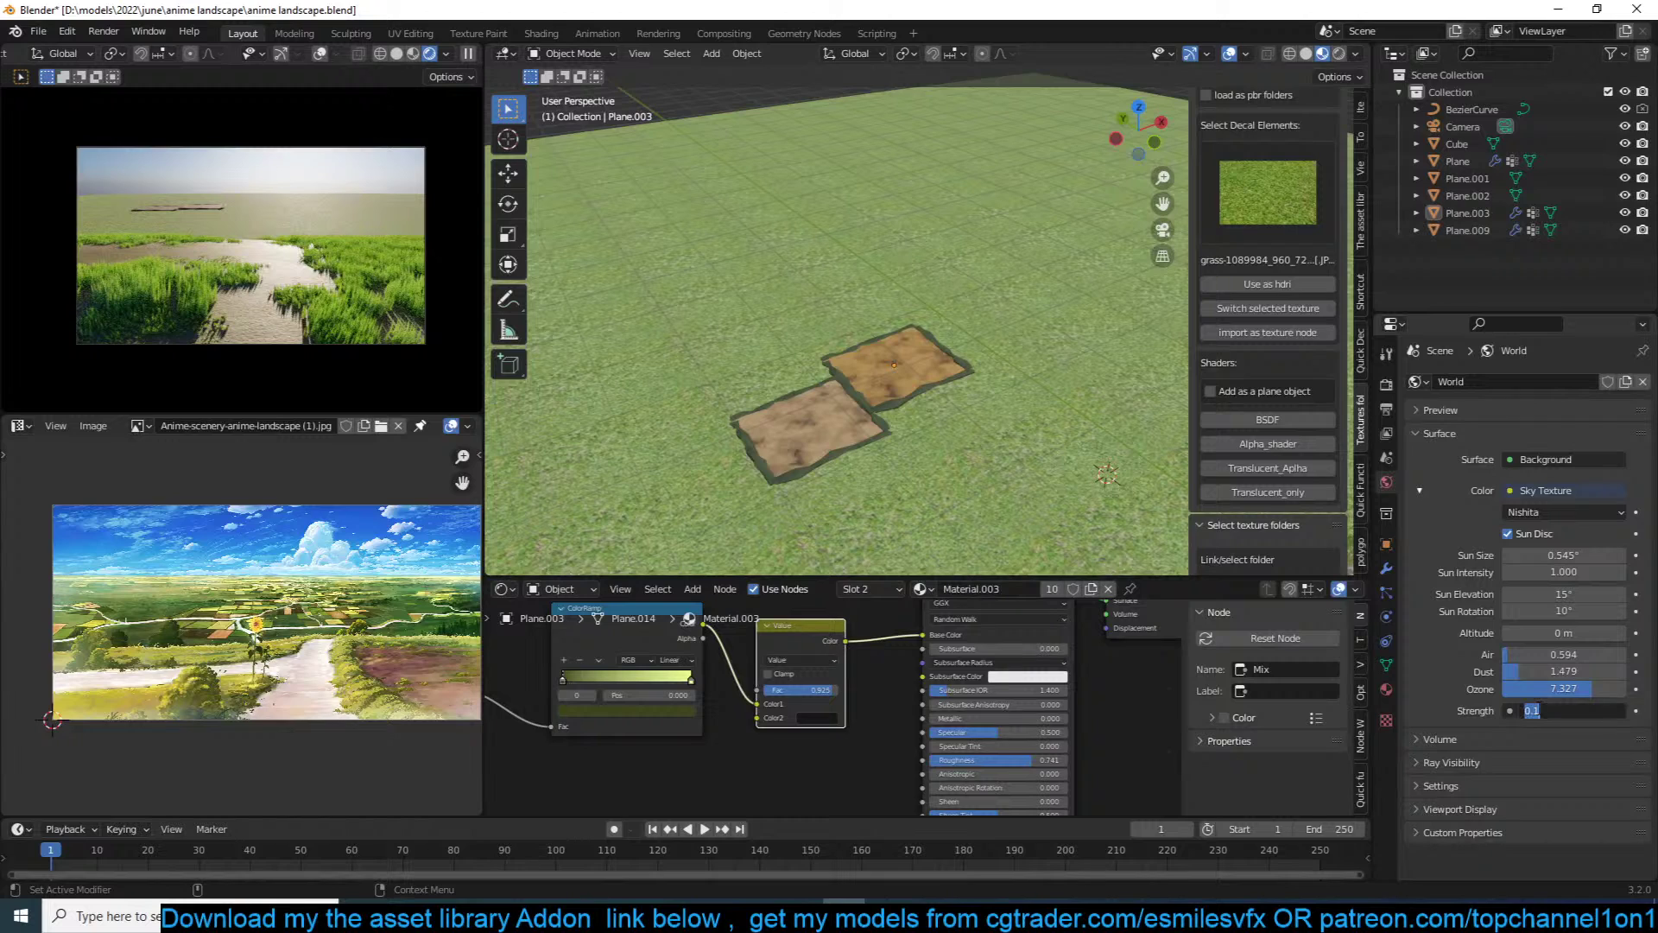
text(.05)
key(Return)
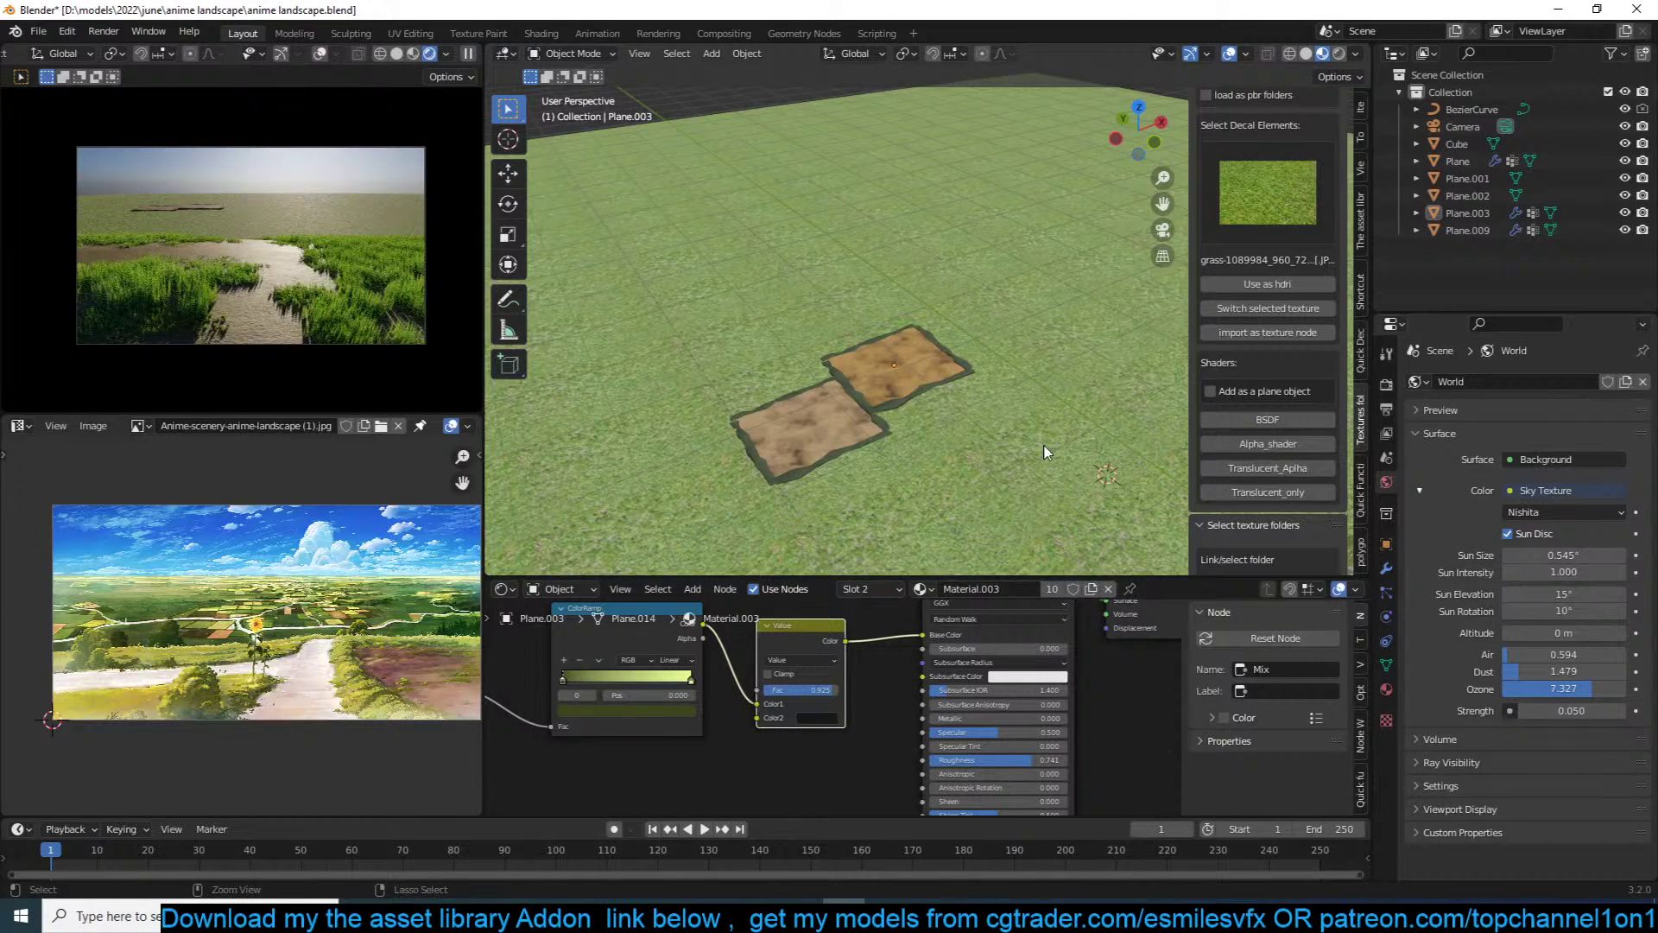
key(ctrl+s)
Step: Select the ground plane and delete superfluous nodes from its grass material evx_tf_bsdf.002
middle_drag(1044, 446, 976, 429)
scroll(976, 429, up, 4)
scroll(1016, 376, down, 4)
click(1031, 367)
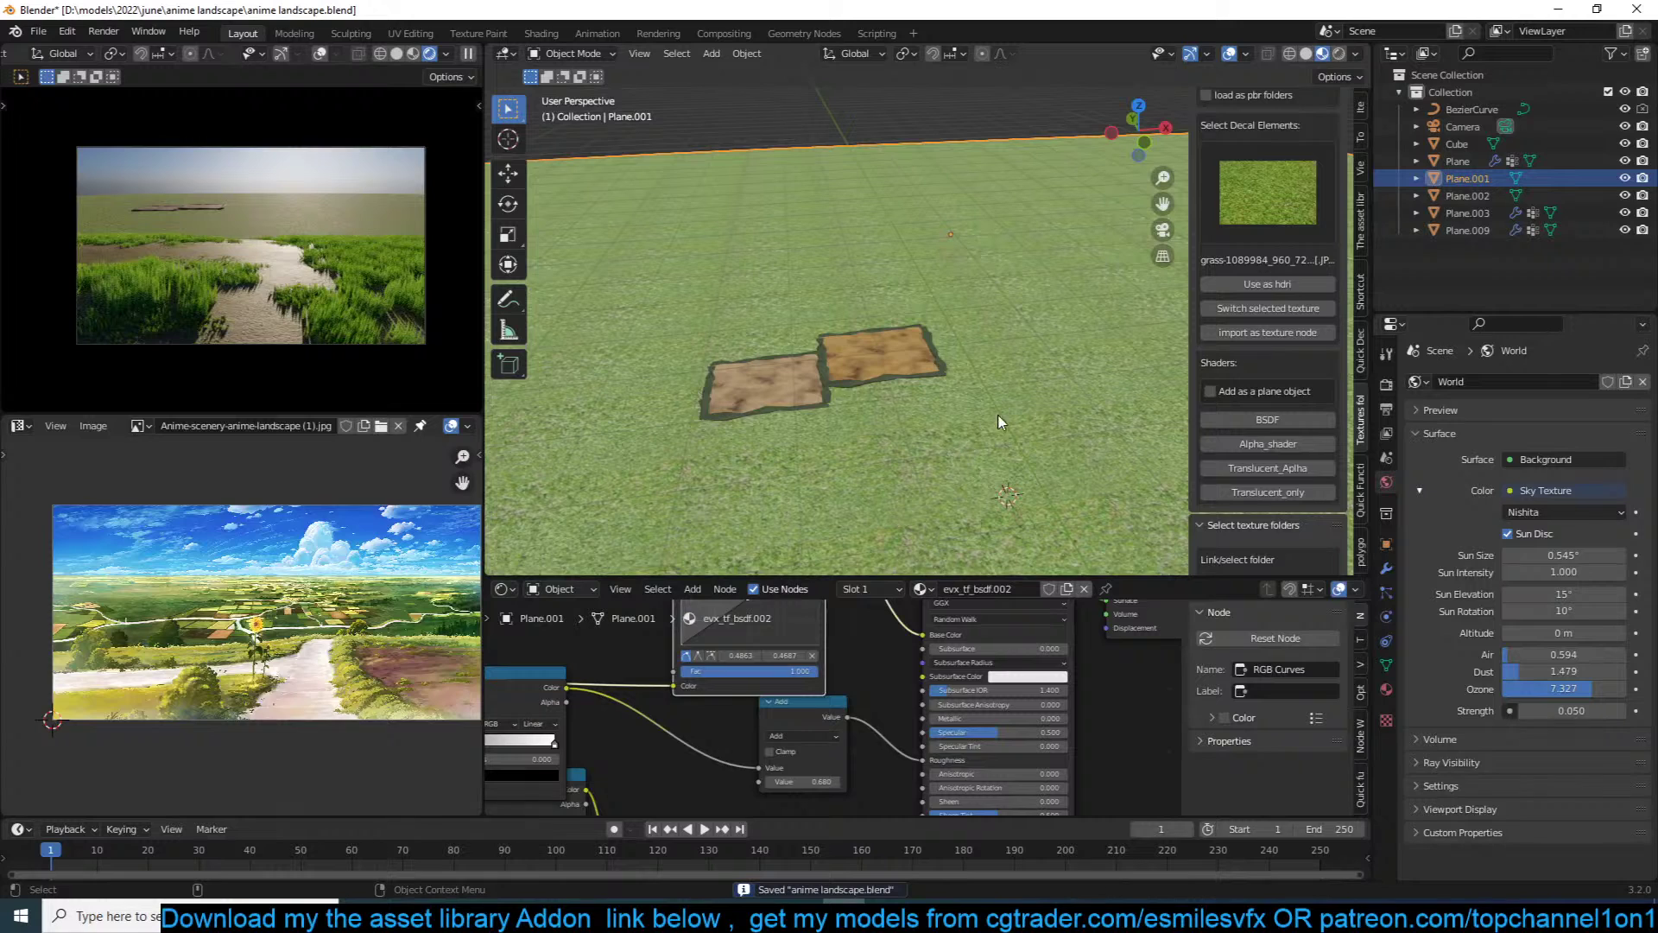
scroll(837, 701, down, 9)
middle_drag(882, 700, 845, 701)
scroll(851, 696, up, 2)
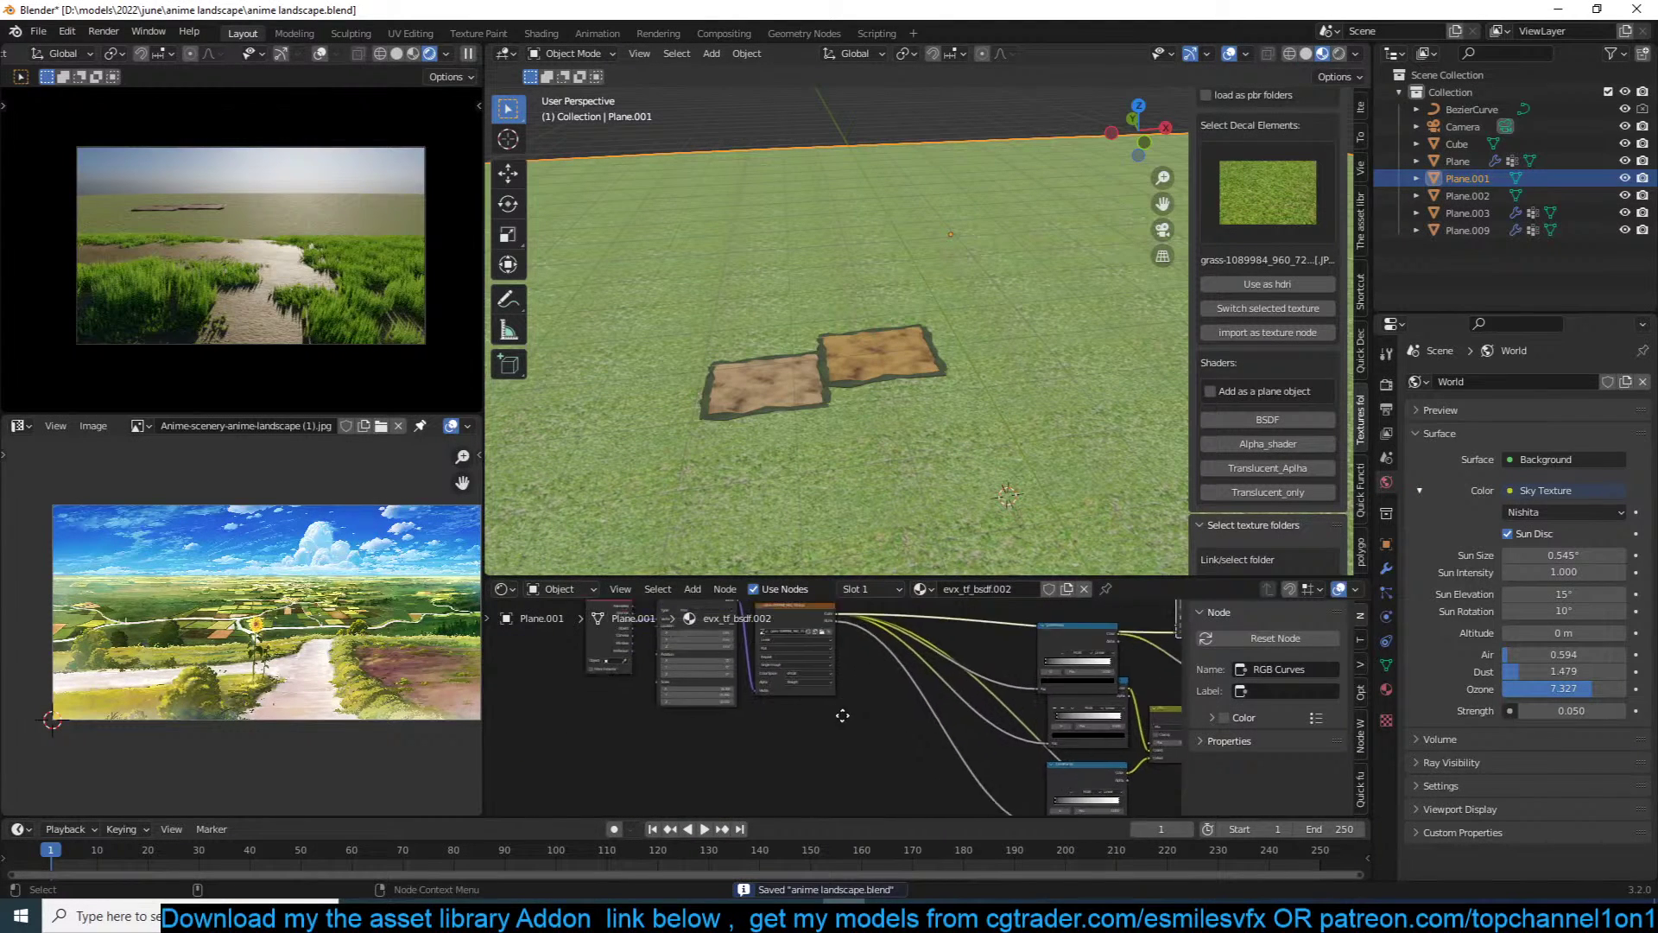
scroll(694, 744, up, 3)
shift+drag(724, 731, 635, 731)
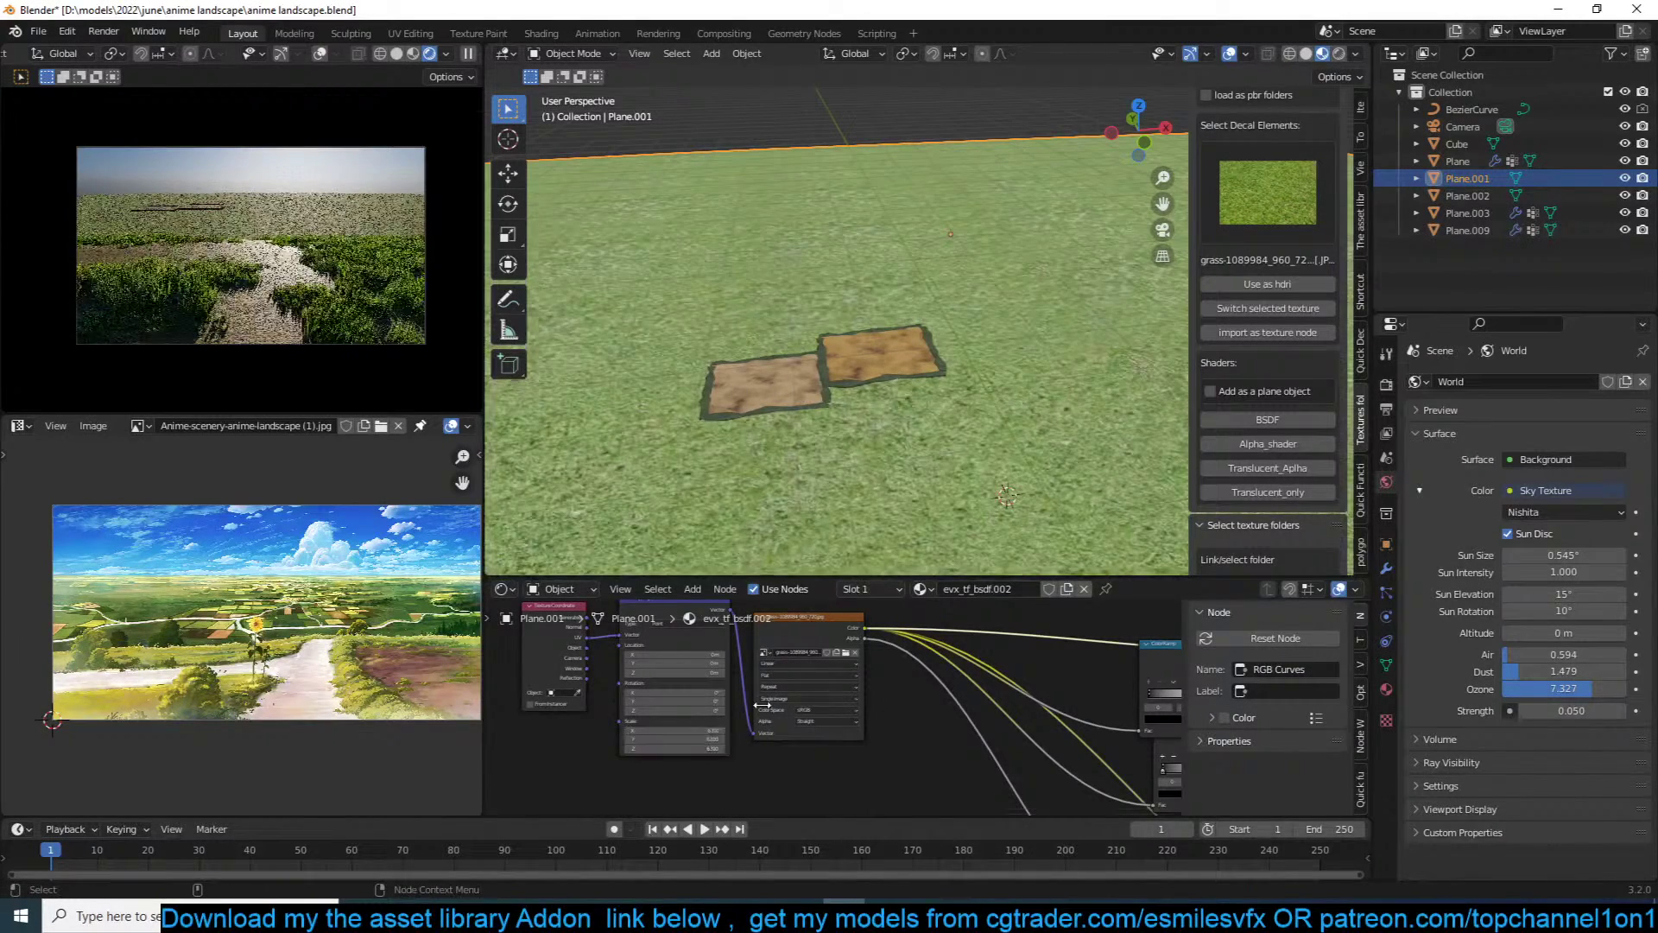
scroll(724, 719, down, 4)
drag(902, 651, 625, 739)
drag(806, 677, 670, 728)
scroll(720, 698, up, 5)
middle_drag(1030, 728, 909, 697)
click(793, 696)
click(936, 721)
key(Delete)
Step: Delete the ground material's remaining two Mix nodes together with the color ramps feeding them
scroll(909, 697, up, 3)
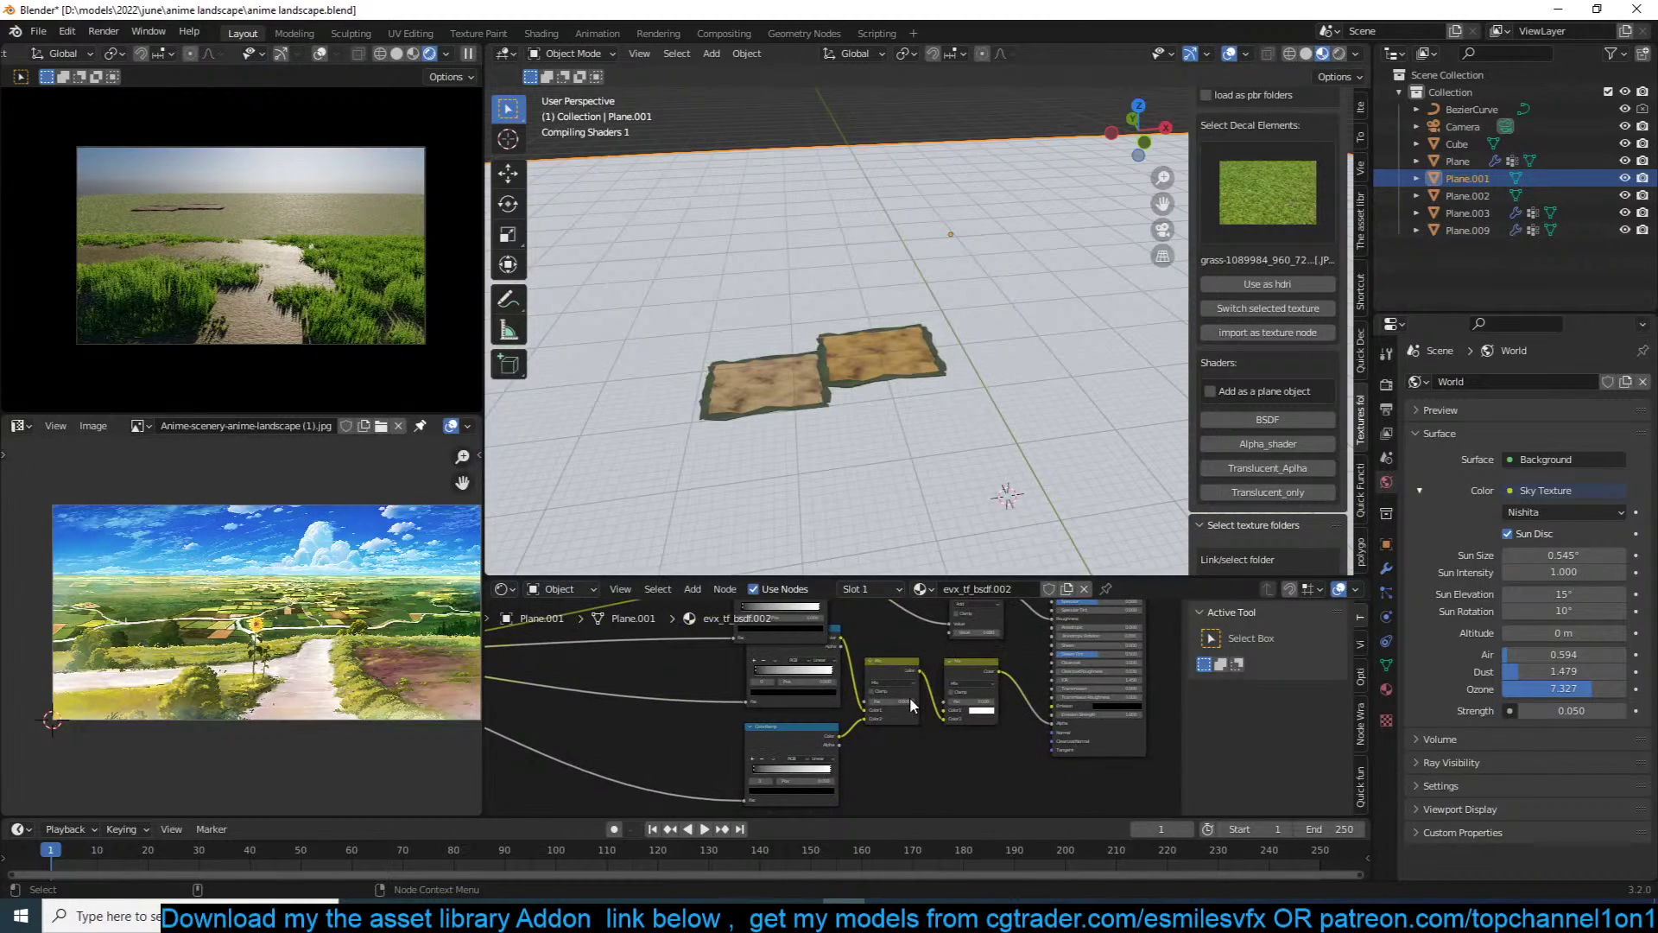
drag(1022, 652, 779, 796)
key(Delete)
Step: Move the color ramp that feeds the roughness Add node lower in the graph and save the file
middle_drag(830, 641, 865, 741)
drag(829, 677, 829, 747)
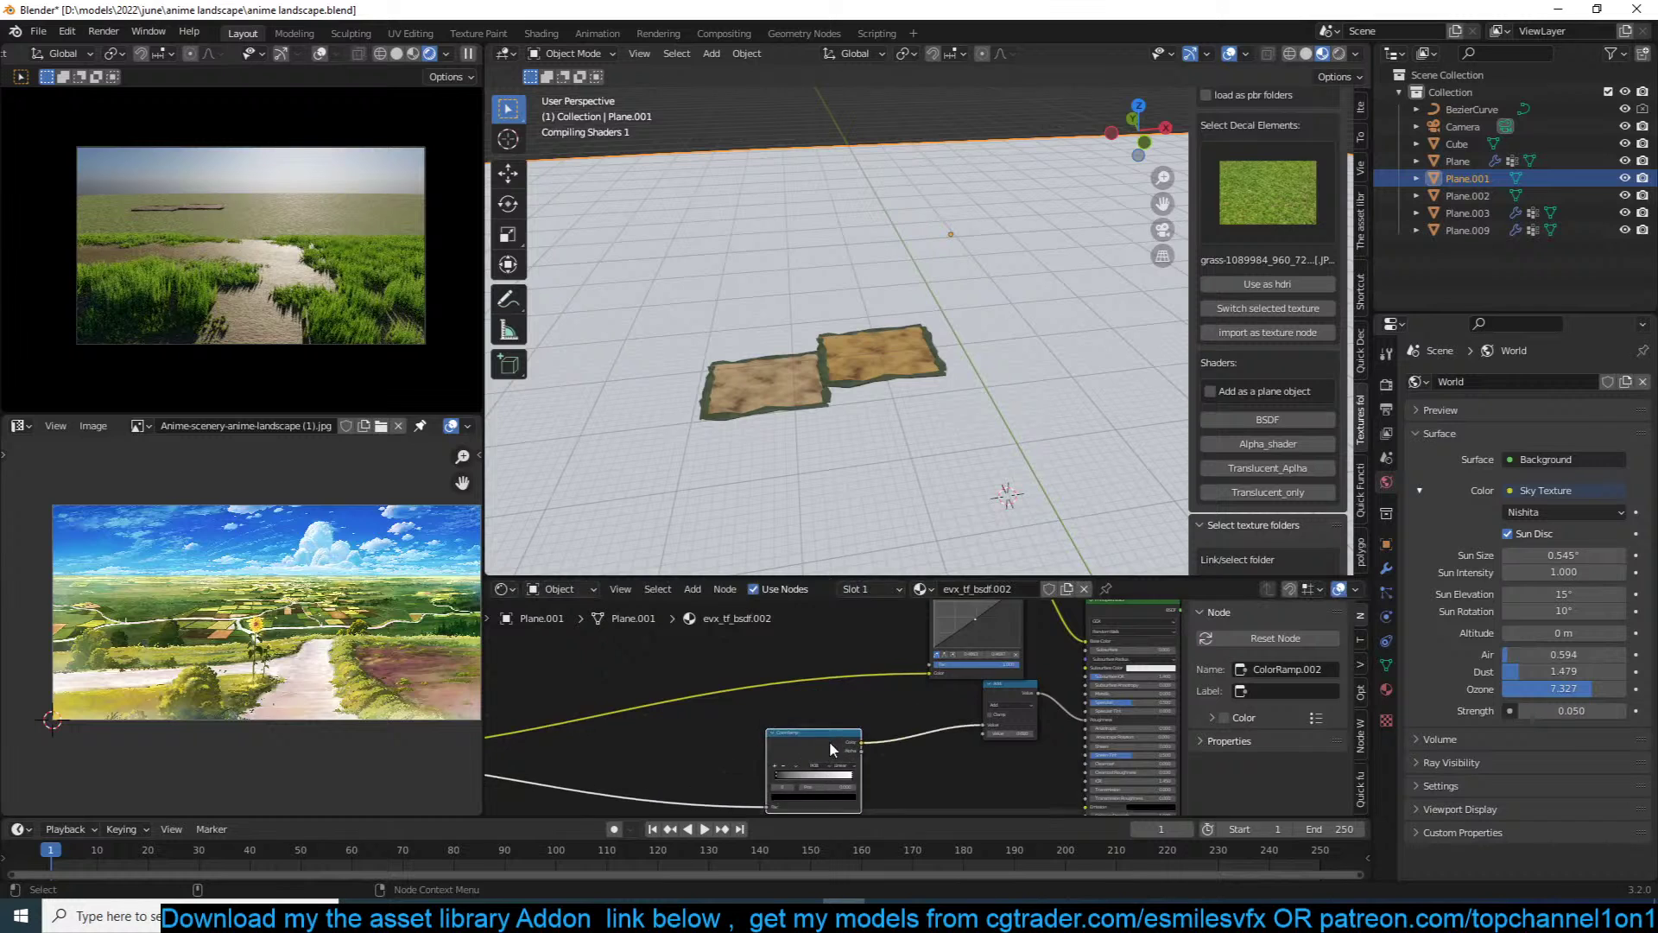
scroll(819, 710, down, 5)
key(ctrl+s)
middle_drag(714, 656, 793, 653)
key(shift+a)
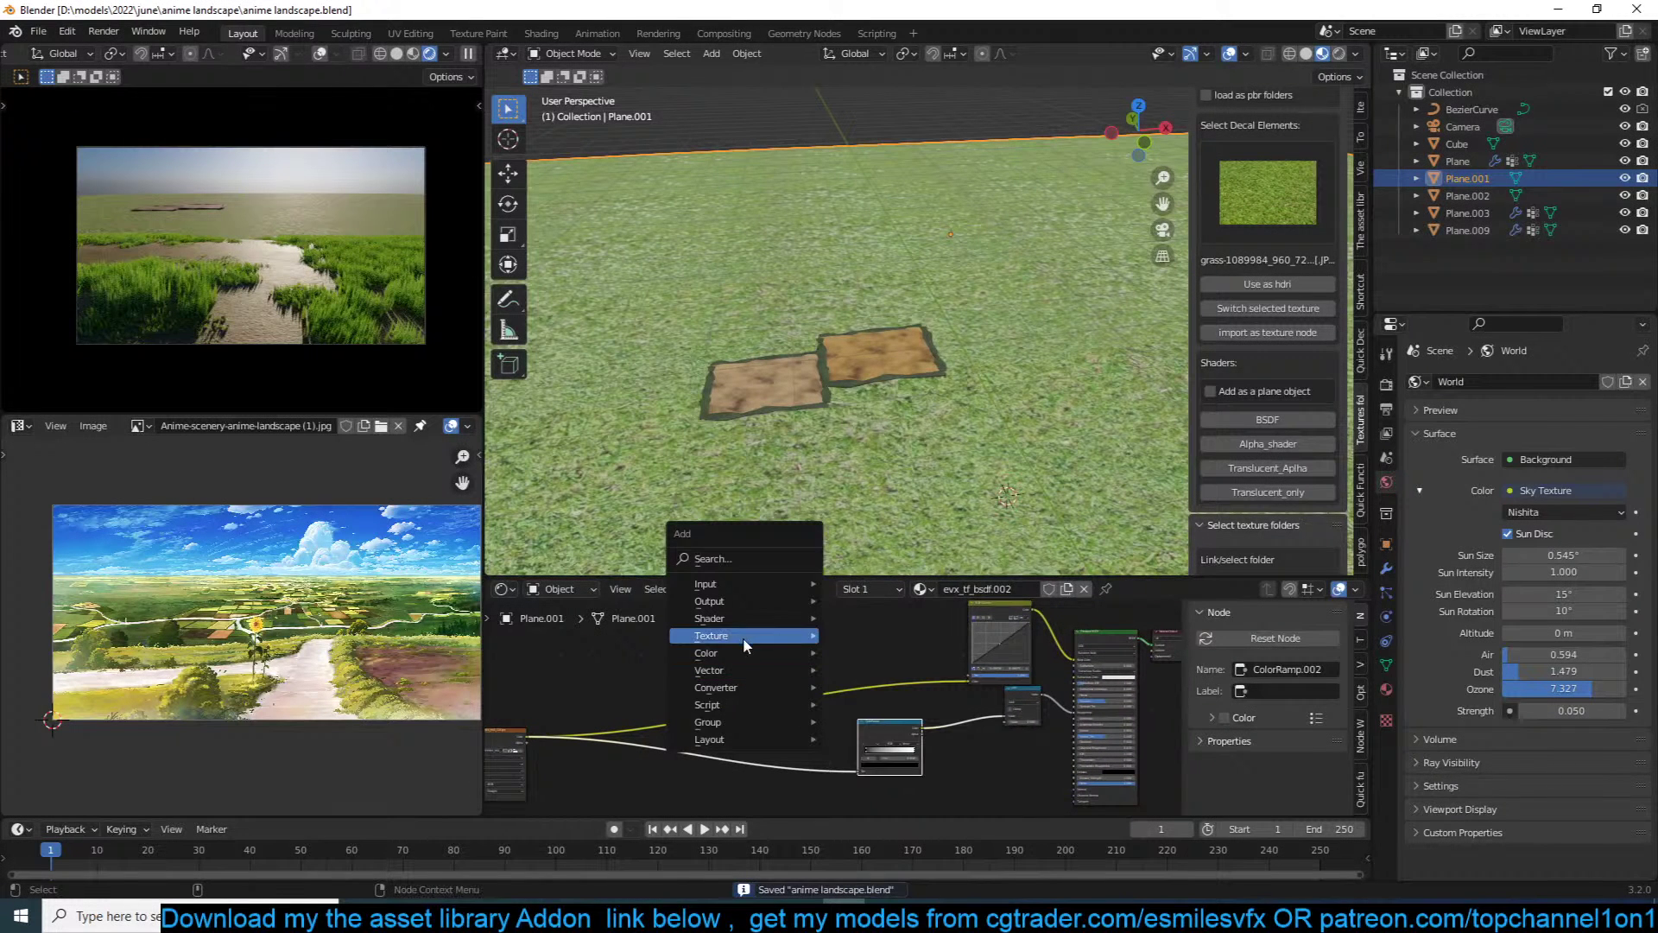
mouse_move(760, 635)
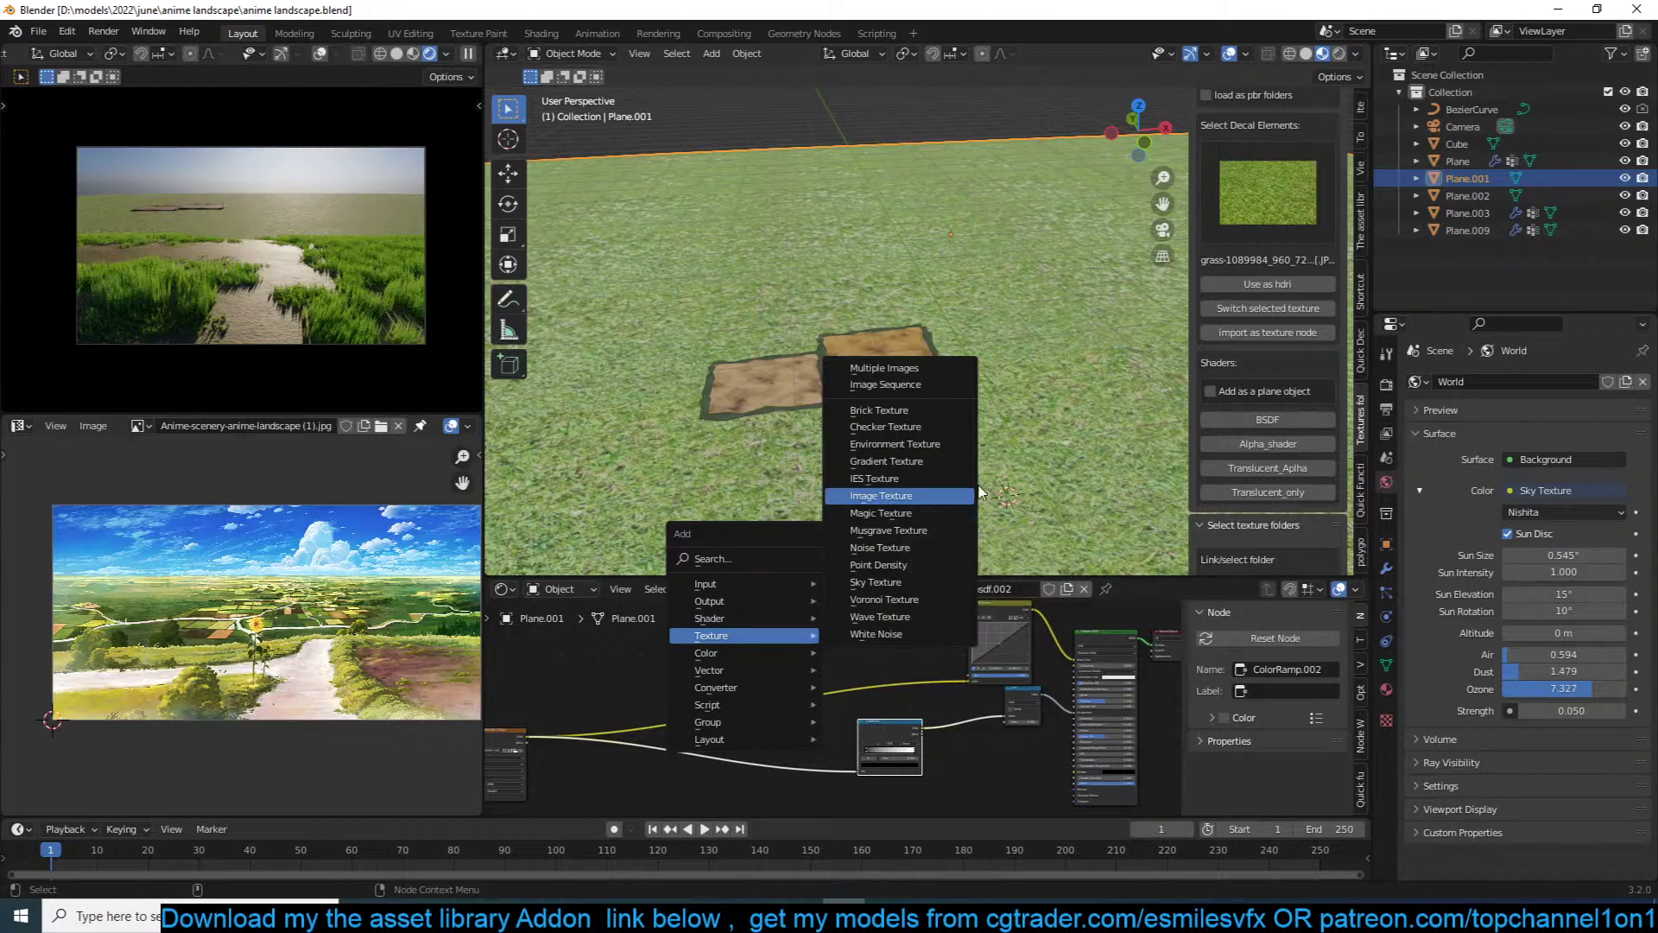
Step: Copy the noise, mix and color ramp nodes from Material.002 on the field patch Plane.003
click(876, 354)
scroll(842, 704, up, 4)
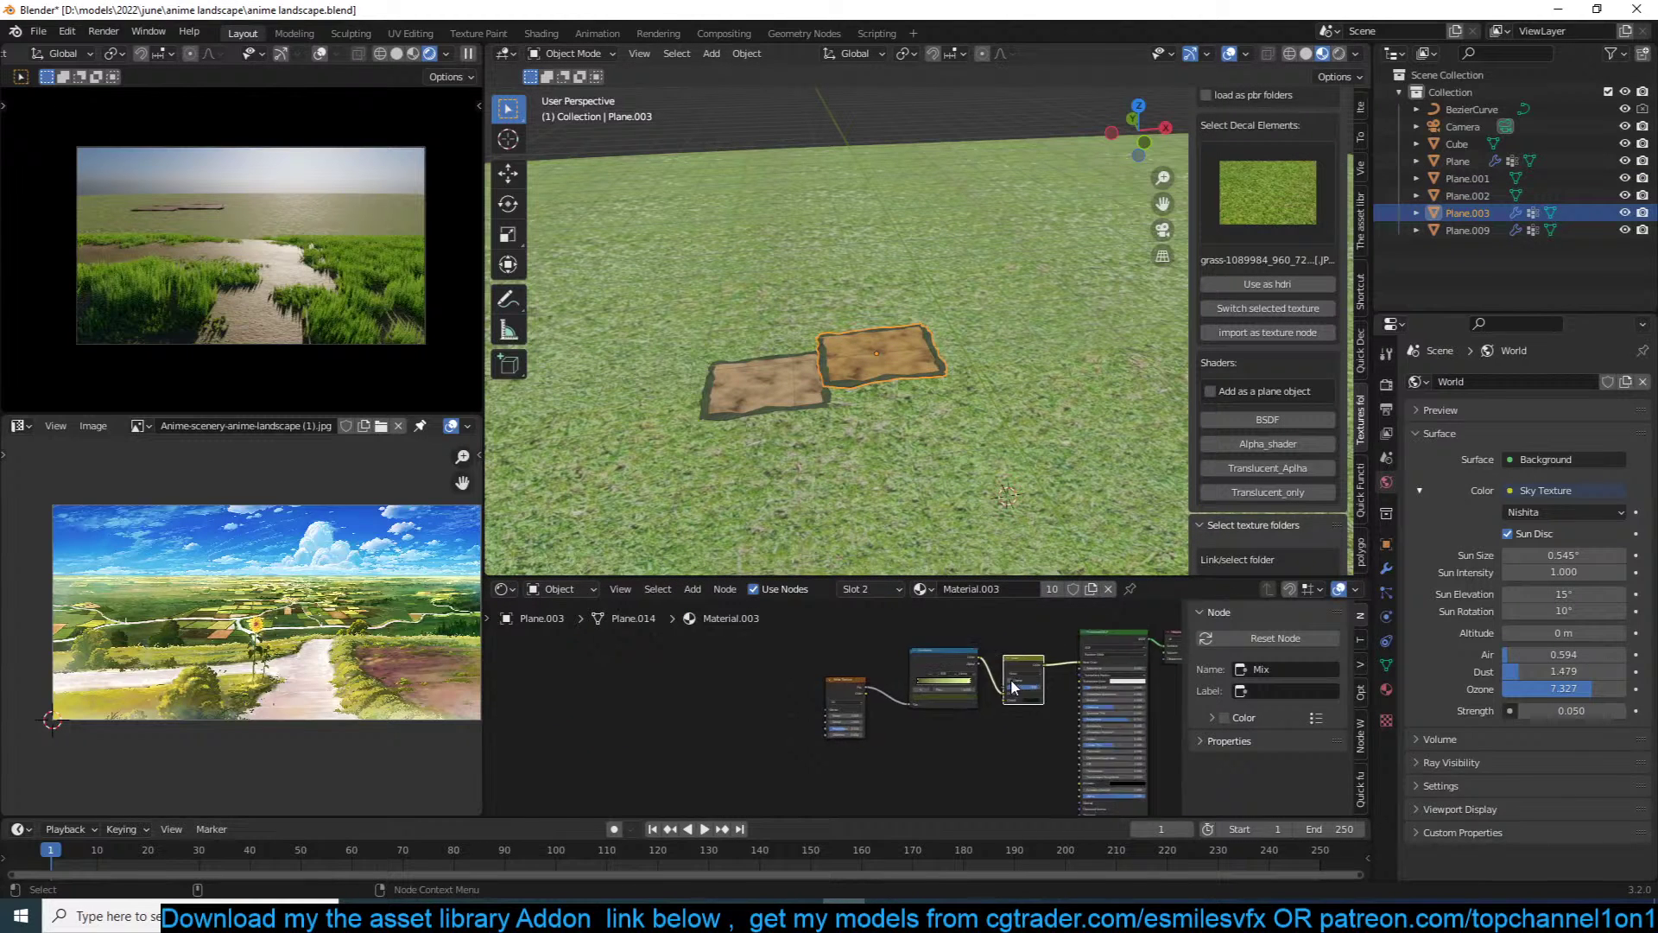
click(1386, 689)
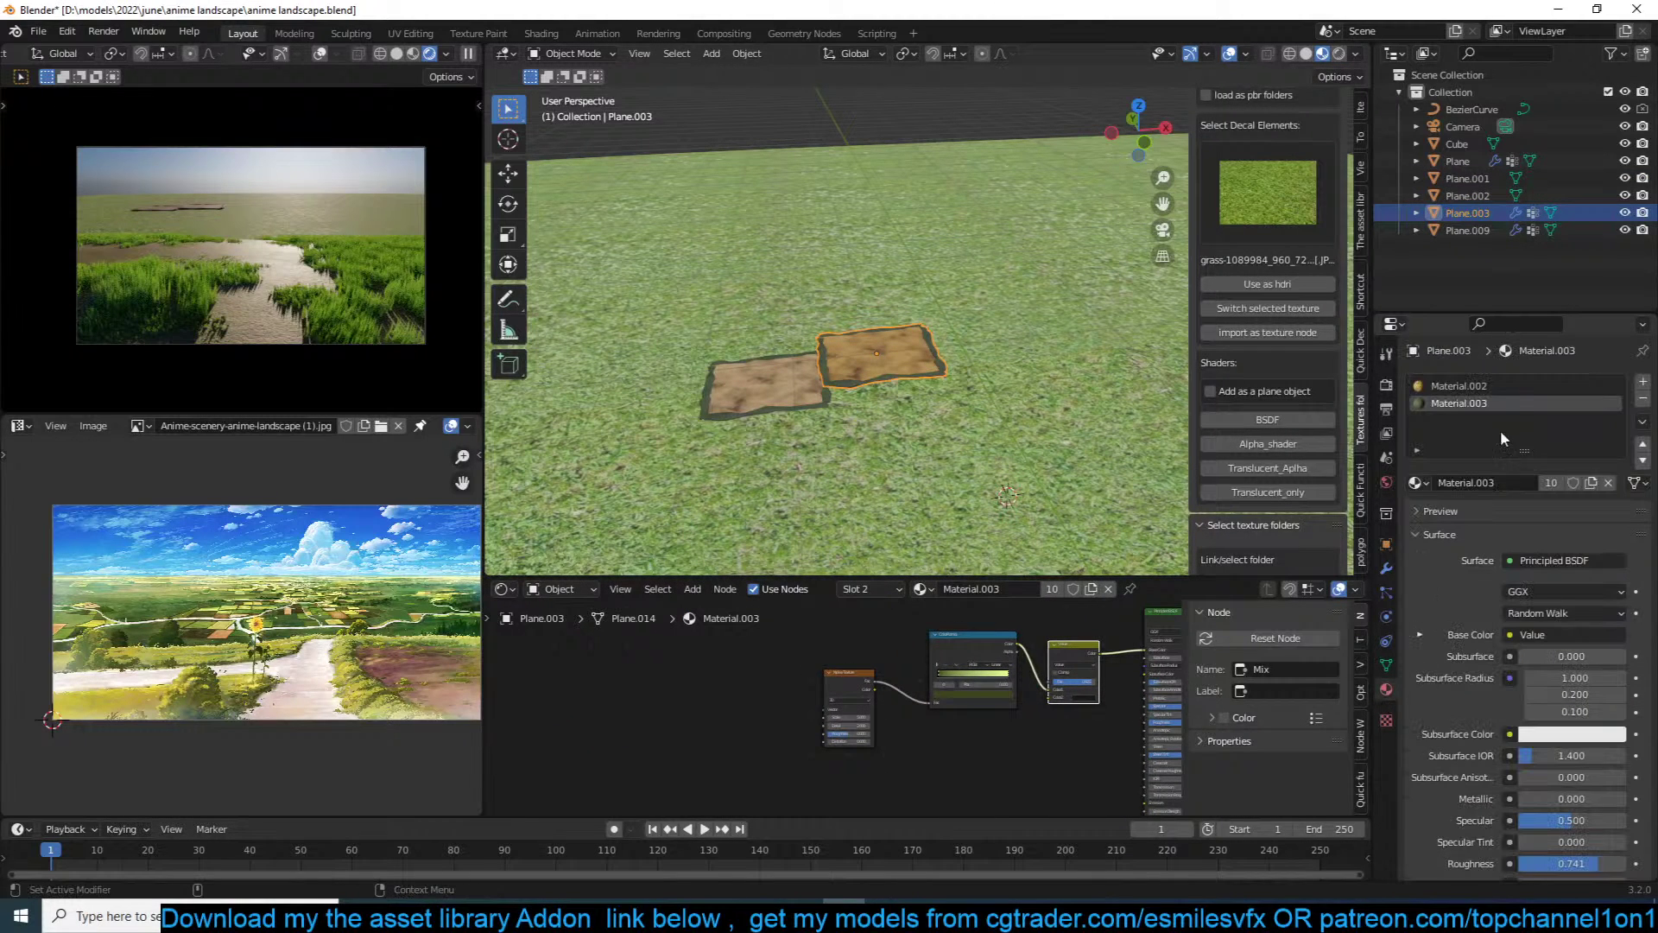
click(1510, 385)
scroll(931, 772, down, 2)
drag(976, 670, 715, 784)
scroll(673, 712, down, 2)
drag(642, 691, 946, 845)
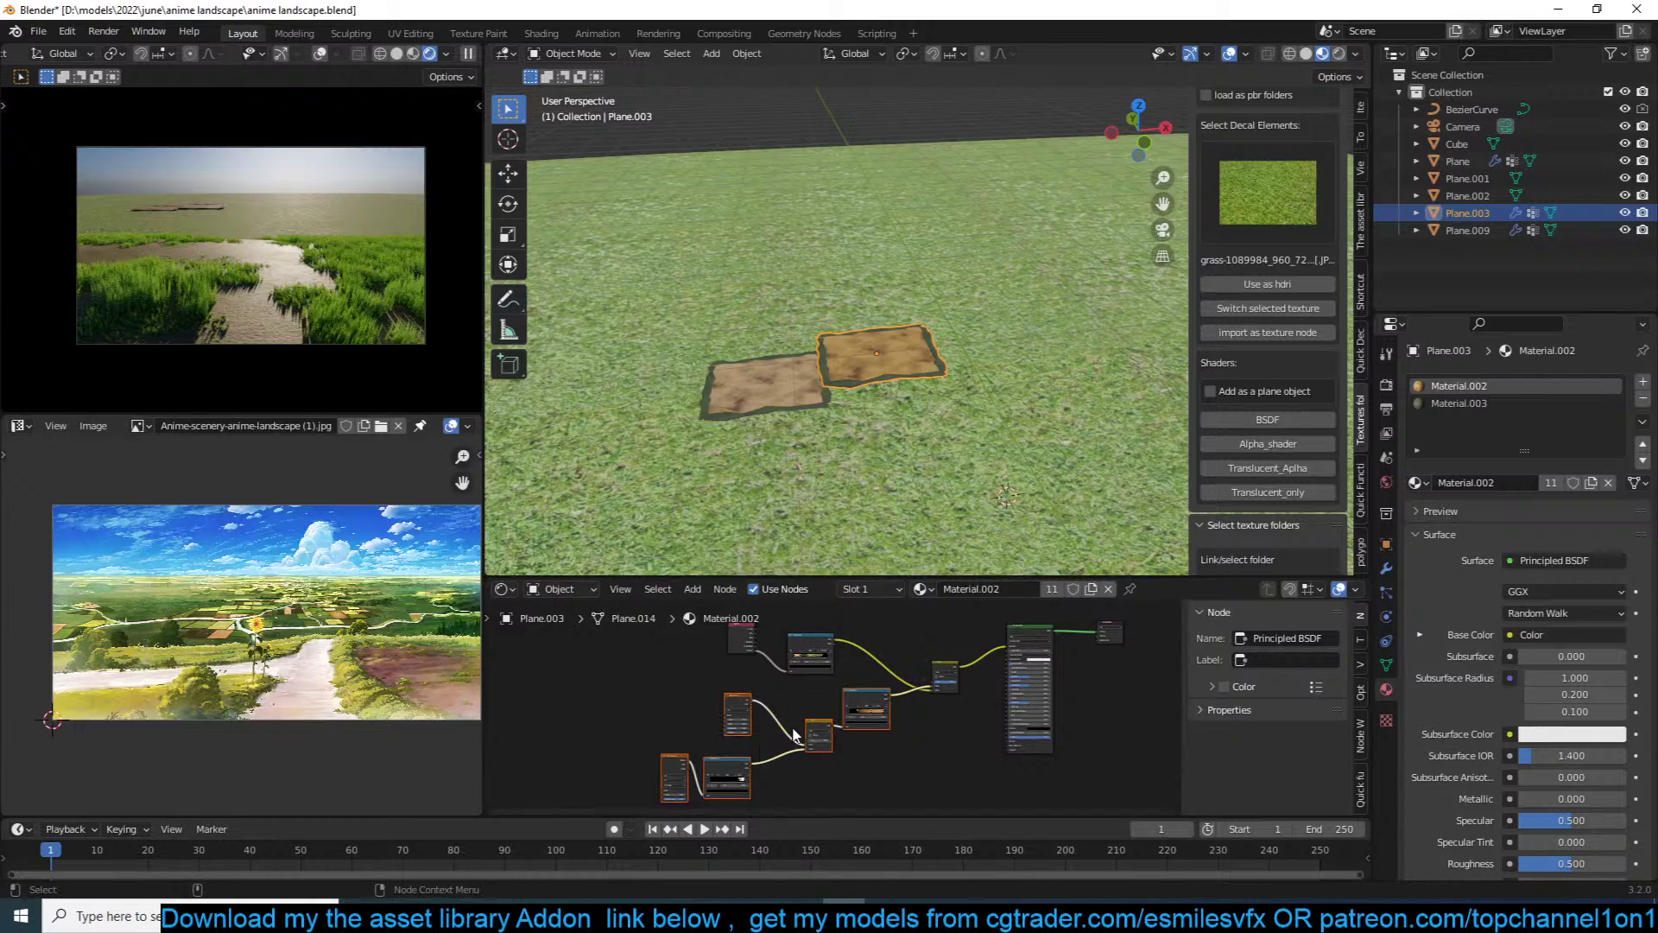
click(859, 701)
key(ctrl+c)
Step: Paste the copied nodes into the ground plane's evx_tf_bsdf.002 material and place them above its existing nodes
click(1155, 397)
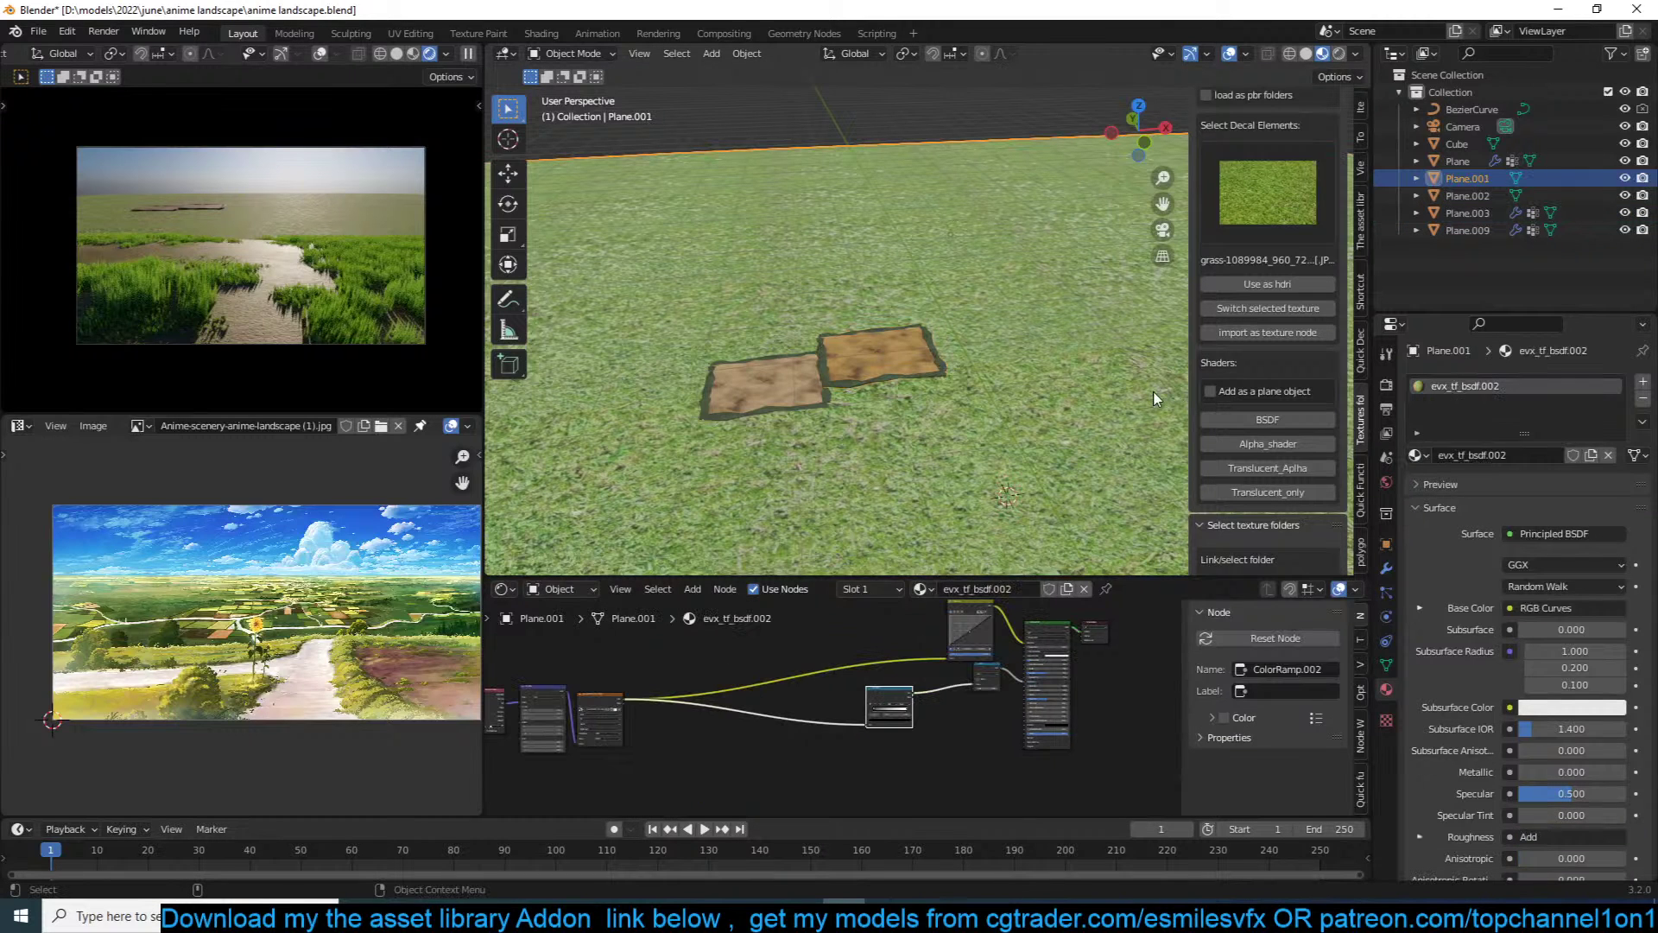
key(ctrl+v)
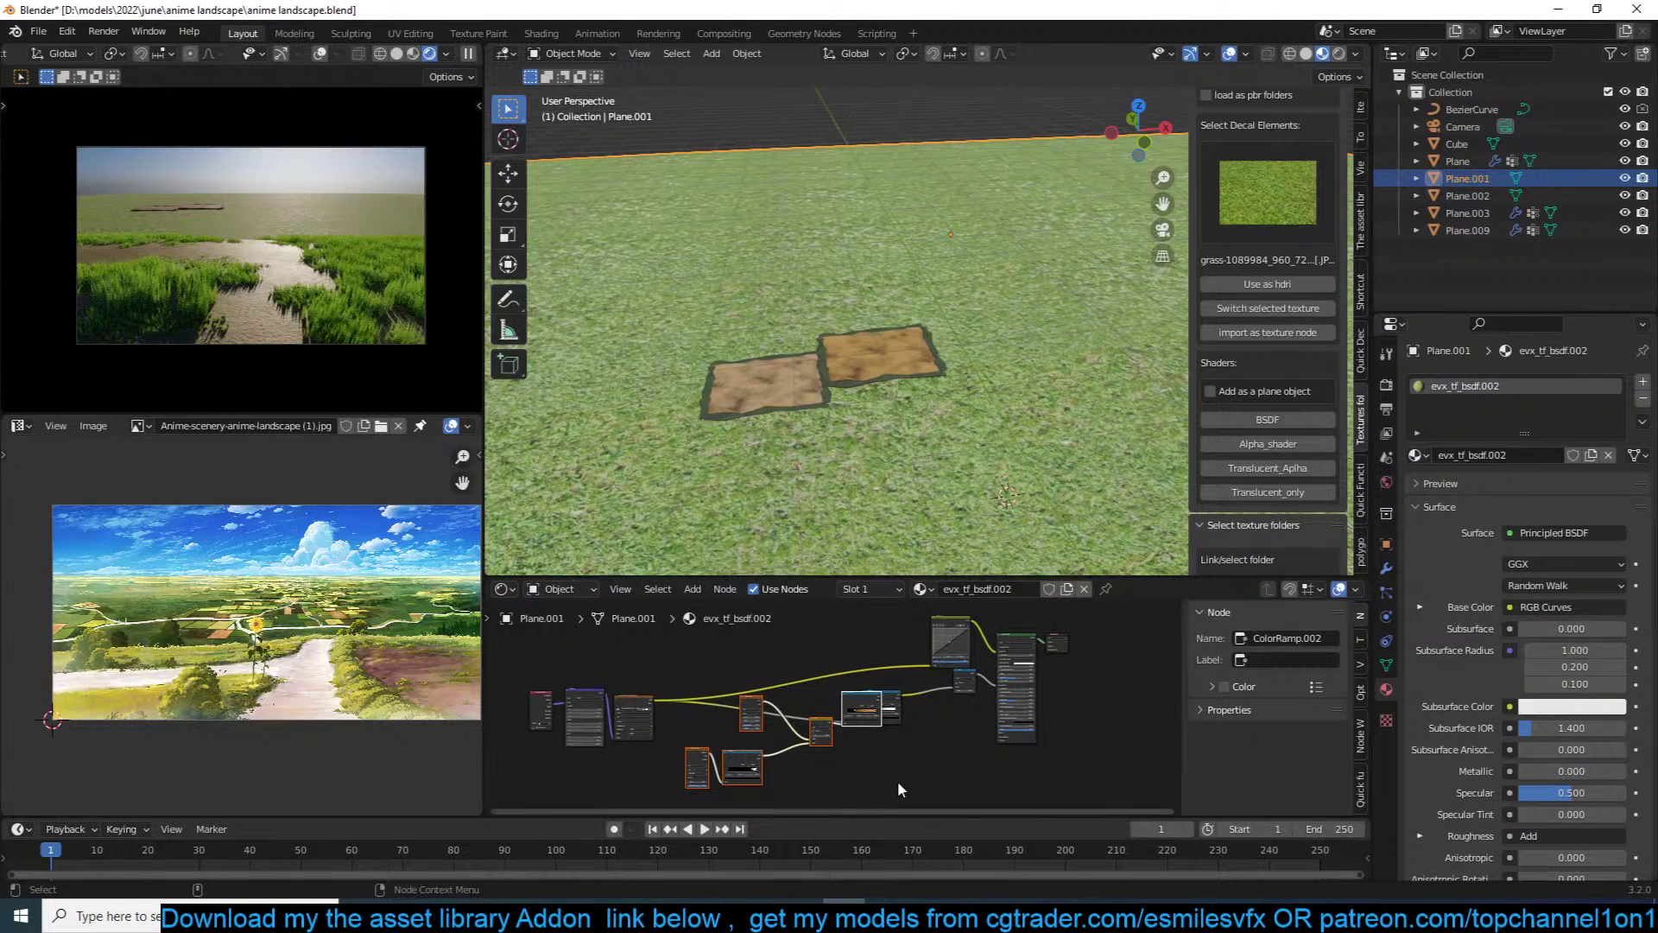
key(g)
click(816, 640)
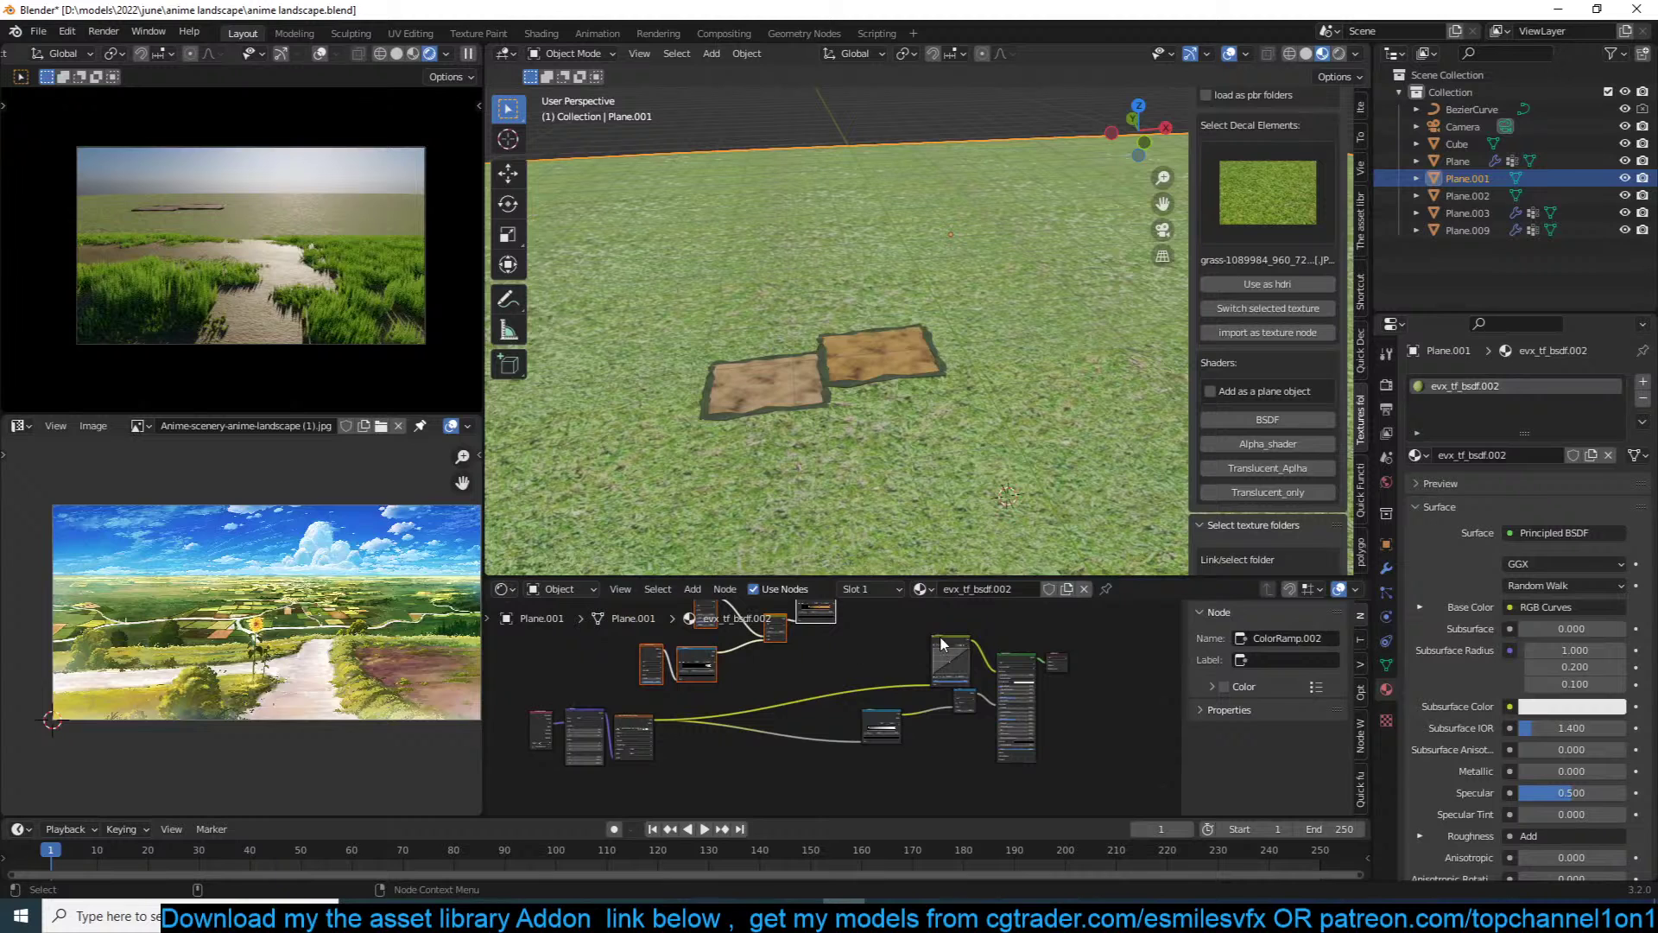
Step: Blend the RGB Curves output with the pasted color ramp through a Mix node feeding the Base Color, and save the file
drag(967, 641, 834, 657)
ctrl+shift+right_drag(834, 655, 817, 613)
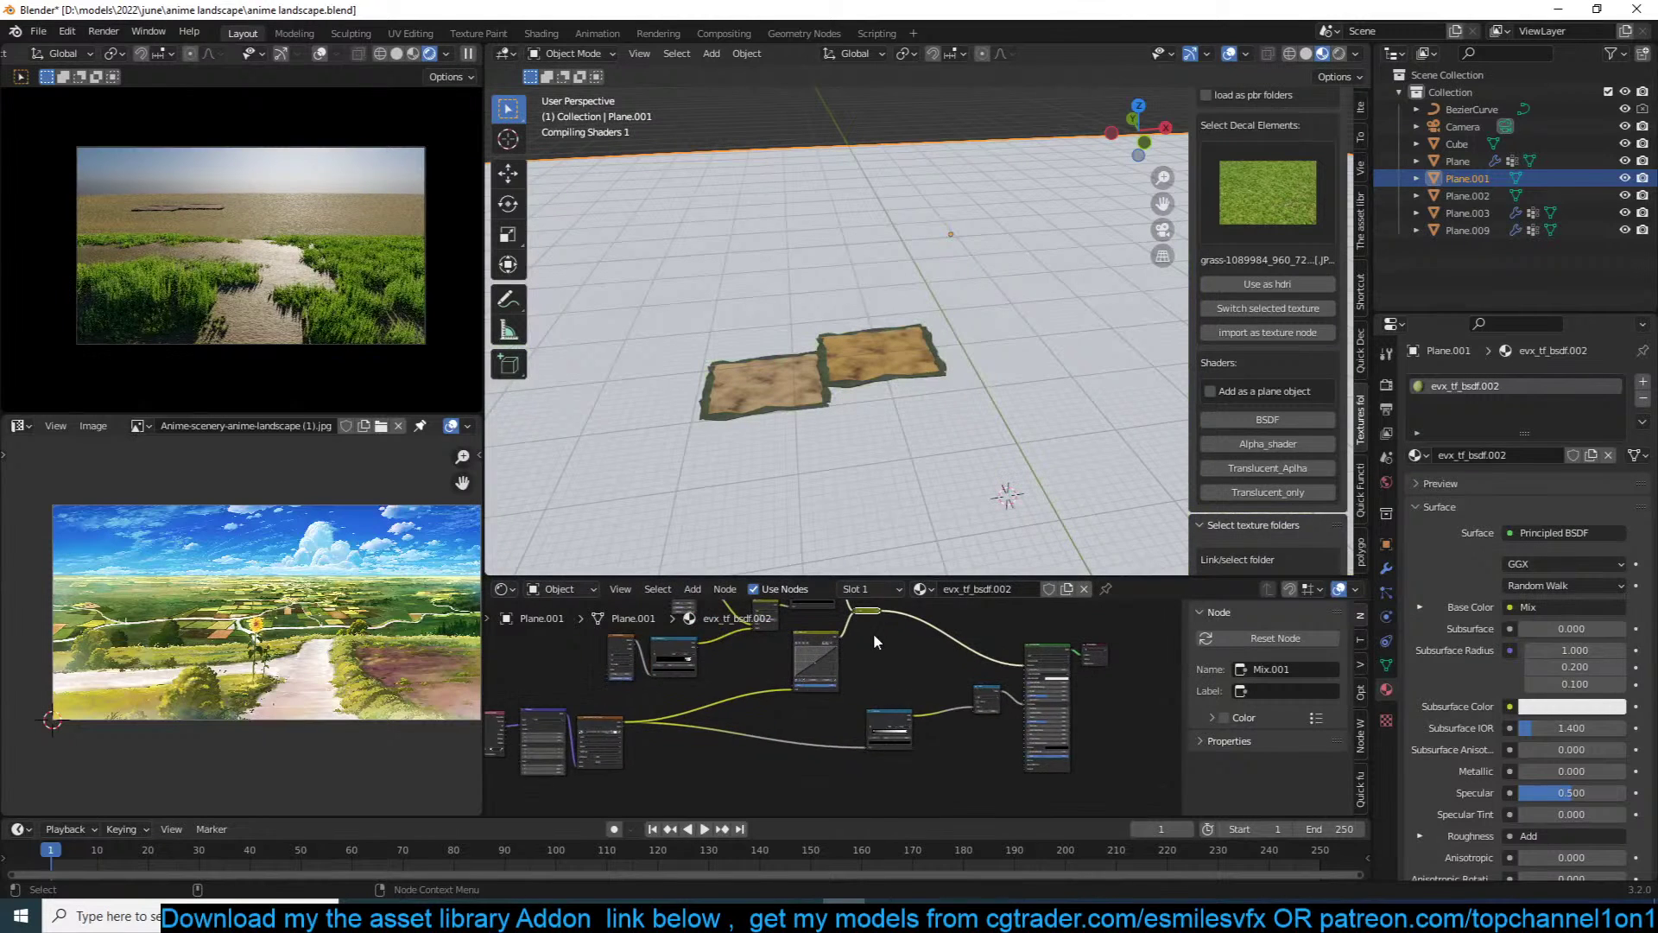
scroll(873, 634, up, 2)
middle_drag(873, 633, 917, 730)
key(h)
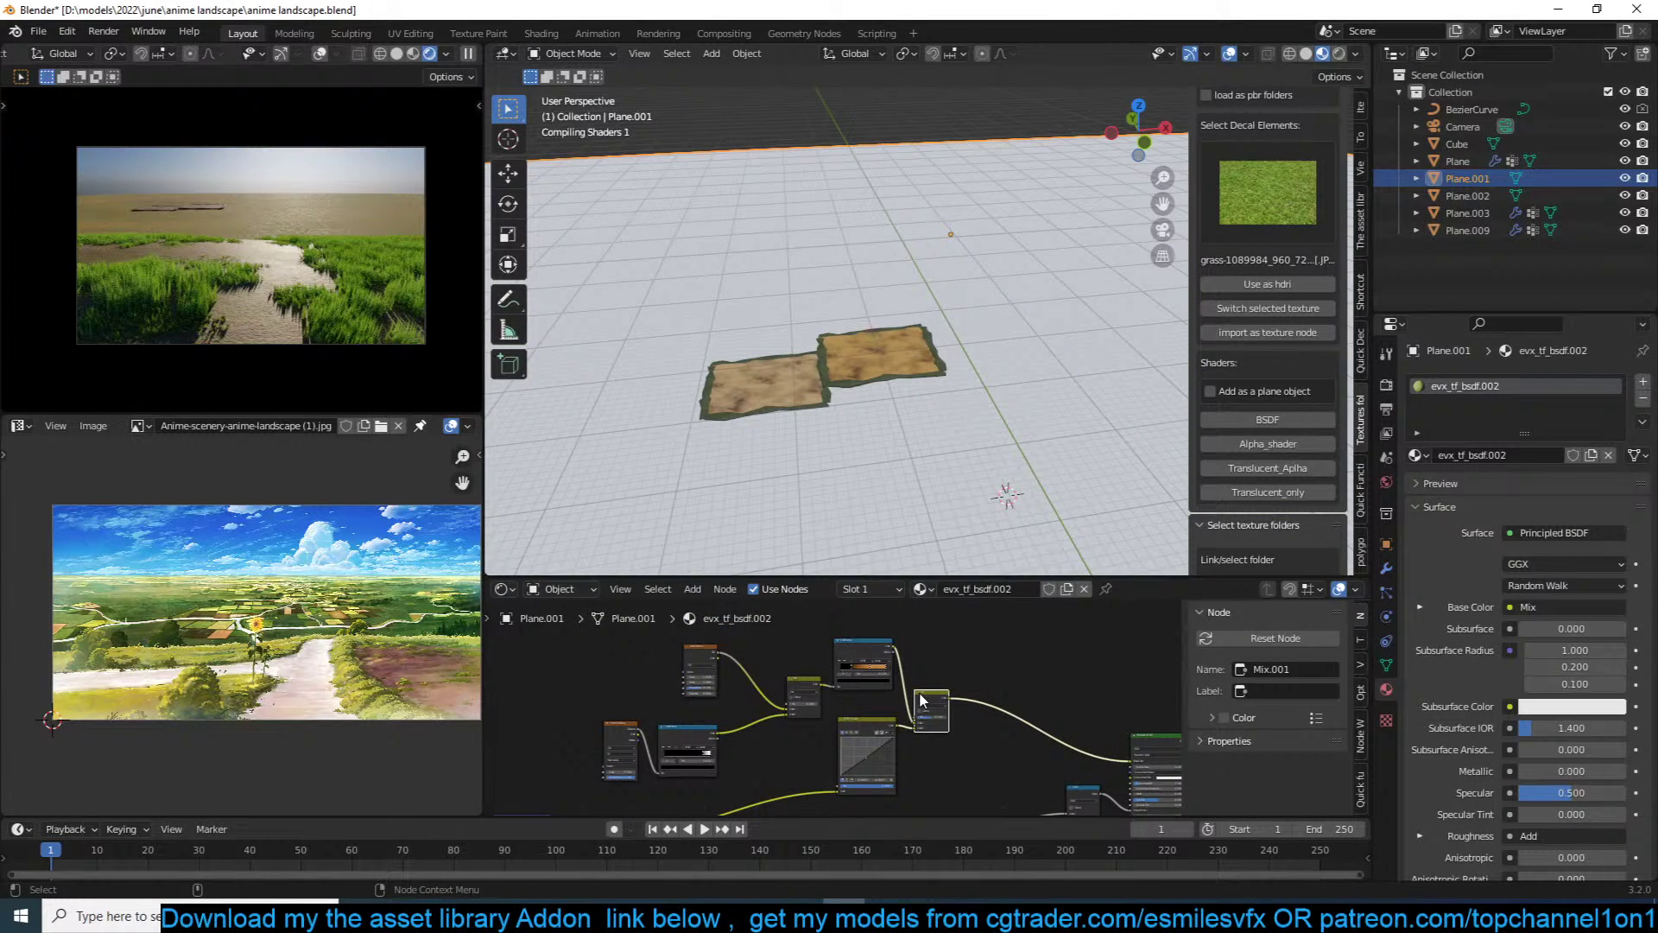
scroll(941, 713, up, 1)
key(ctrl+s)
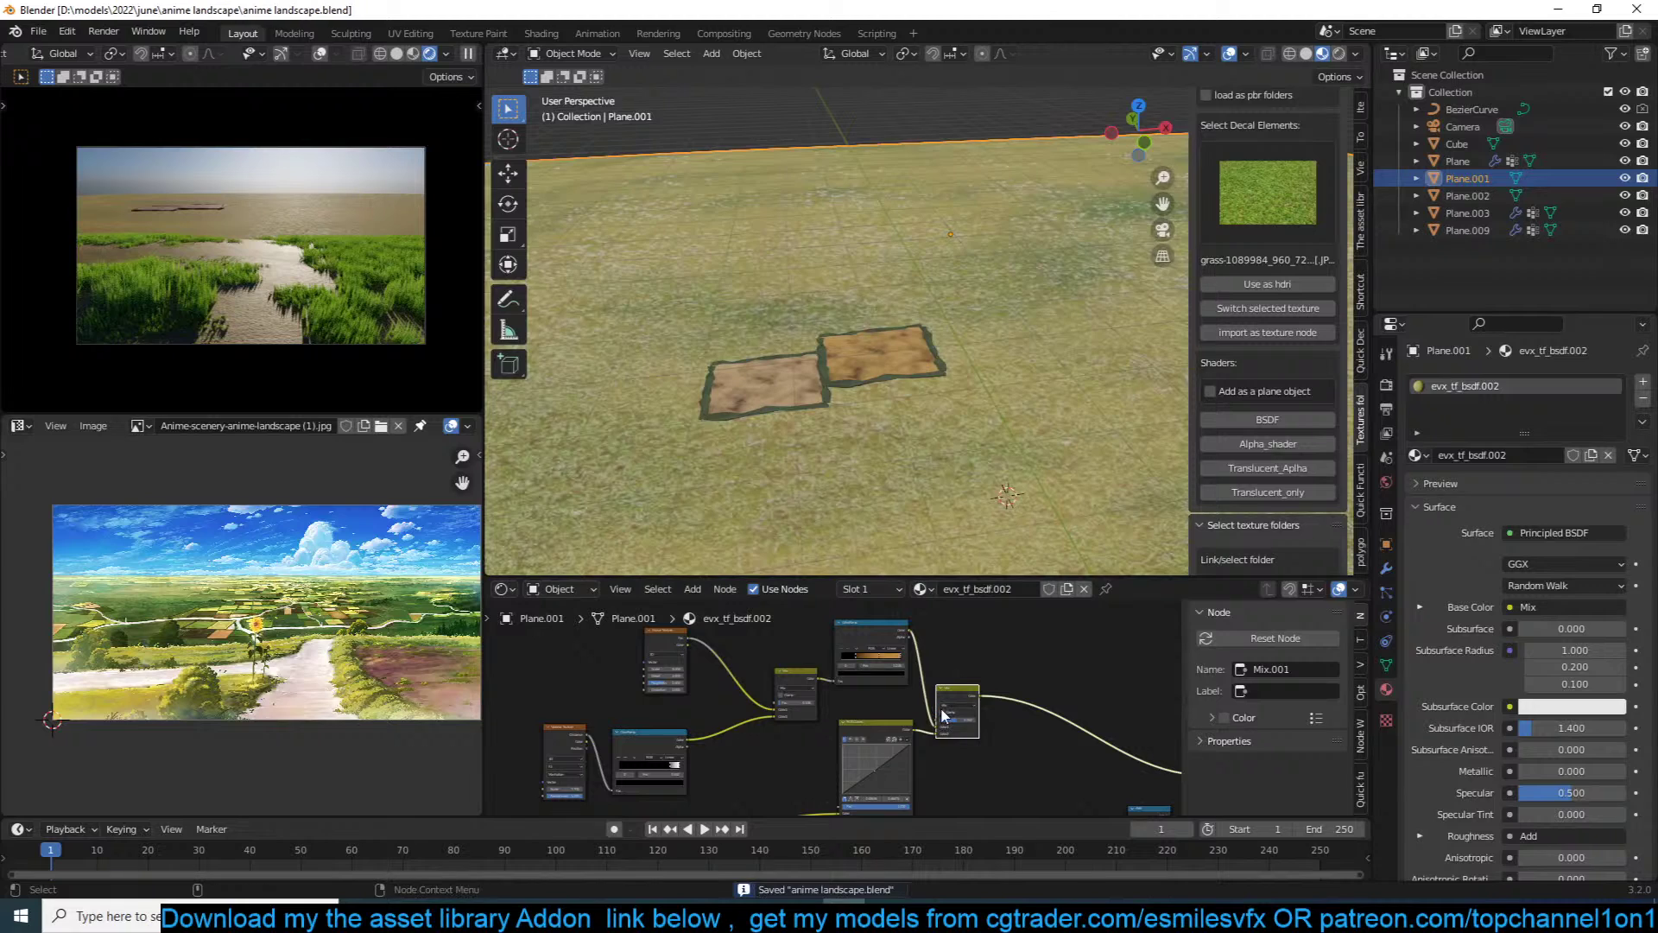
Step: Adjust the new Mix node's factor and change the color ramp's middle stop to bright green
mouse_move(957, 720)
mouse_down()
mouse_move(973, 720)
mouse_move(951, 719)
mouse_up()
scroll(984, 712, up, 1)
middle_drag(719, 686, 726, 720)
scroll(984, 712, up, 4)
click(1002, 698)
click(931, 581)
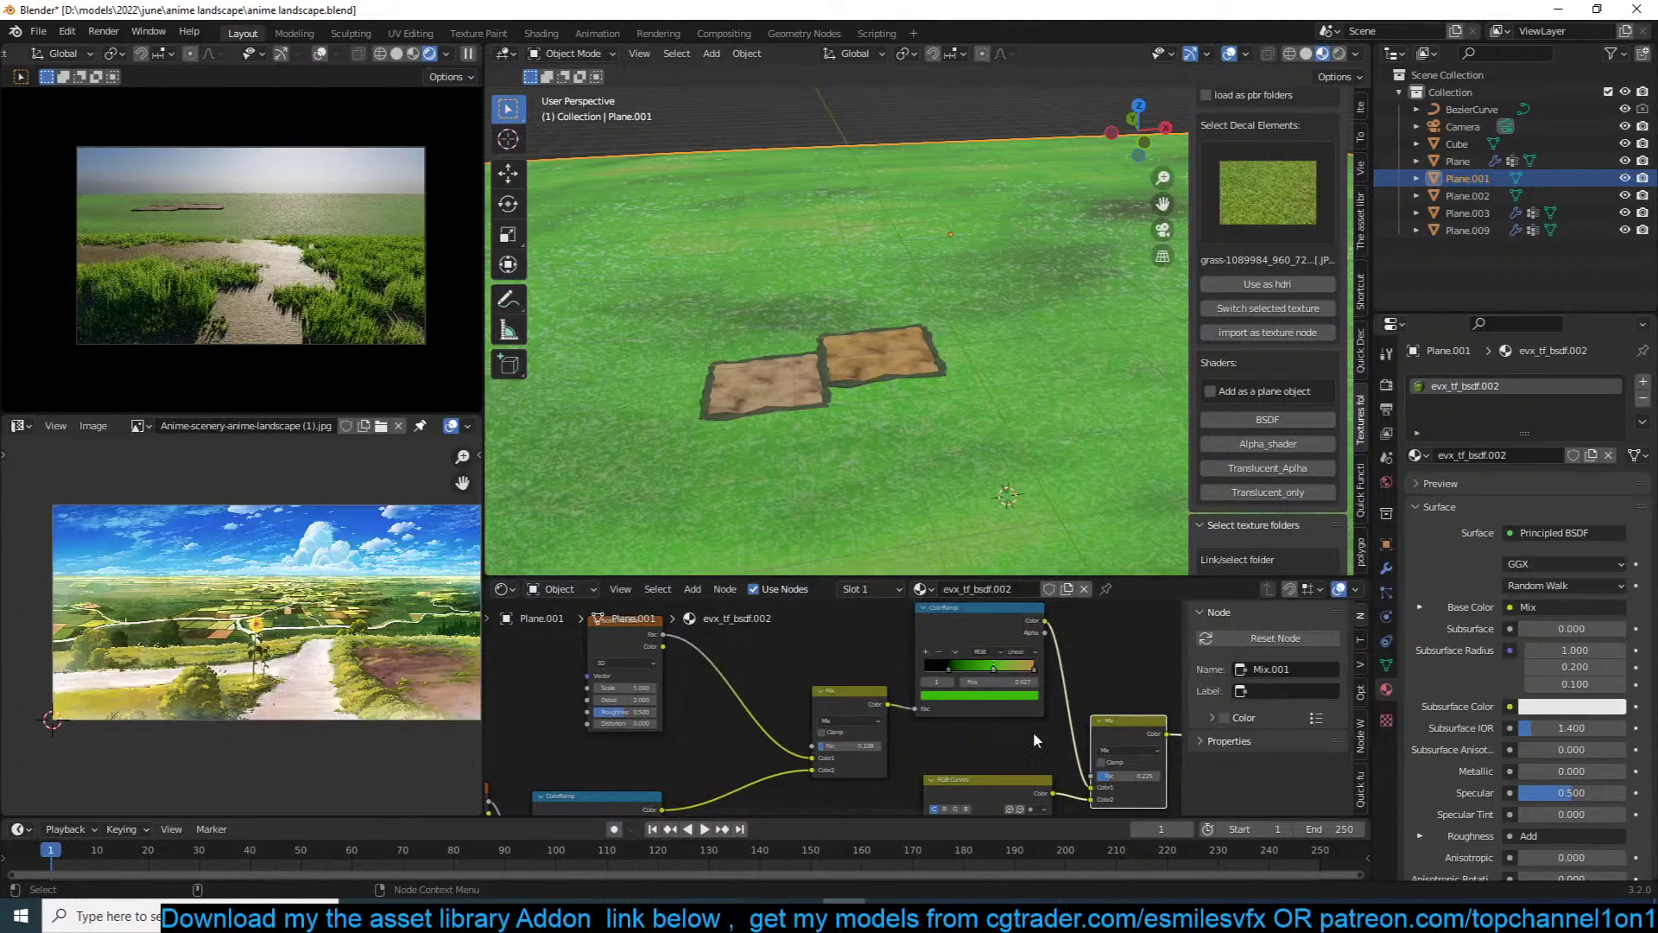
Step: Move the color ramp's black stop to position 0.136, keeping its color black
scroll(1033, 732, up, 2)
middle_drag(1032, 733, 895, 806)
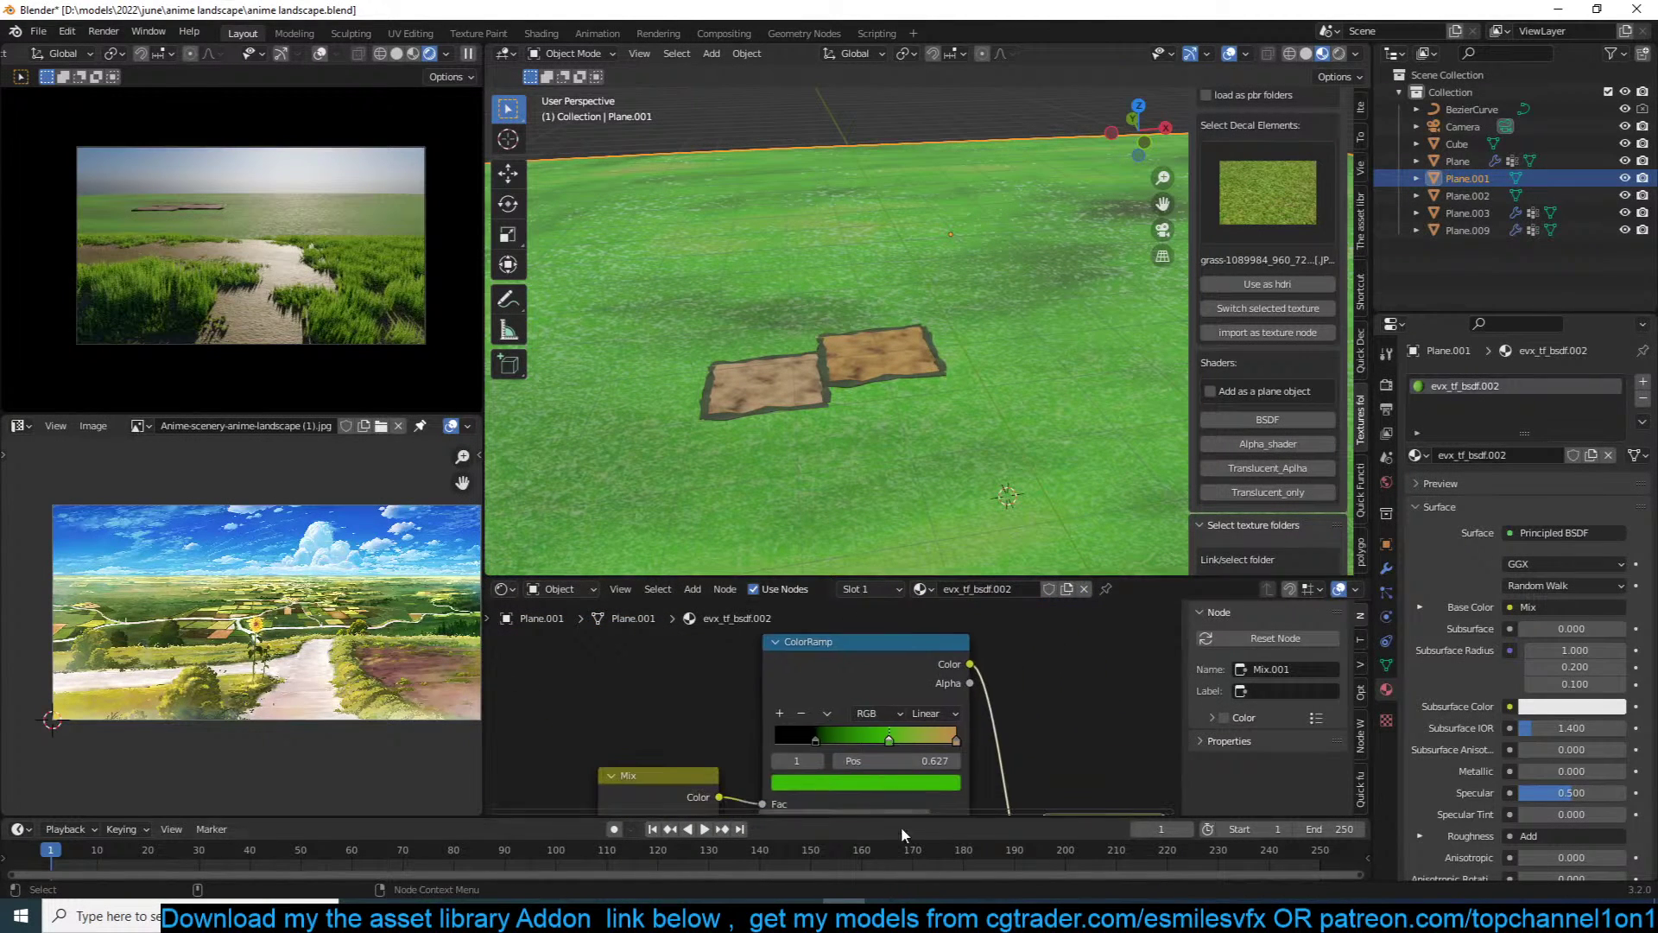
middle_drag(940, 721, 968, 707)
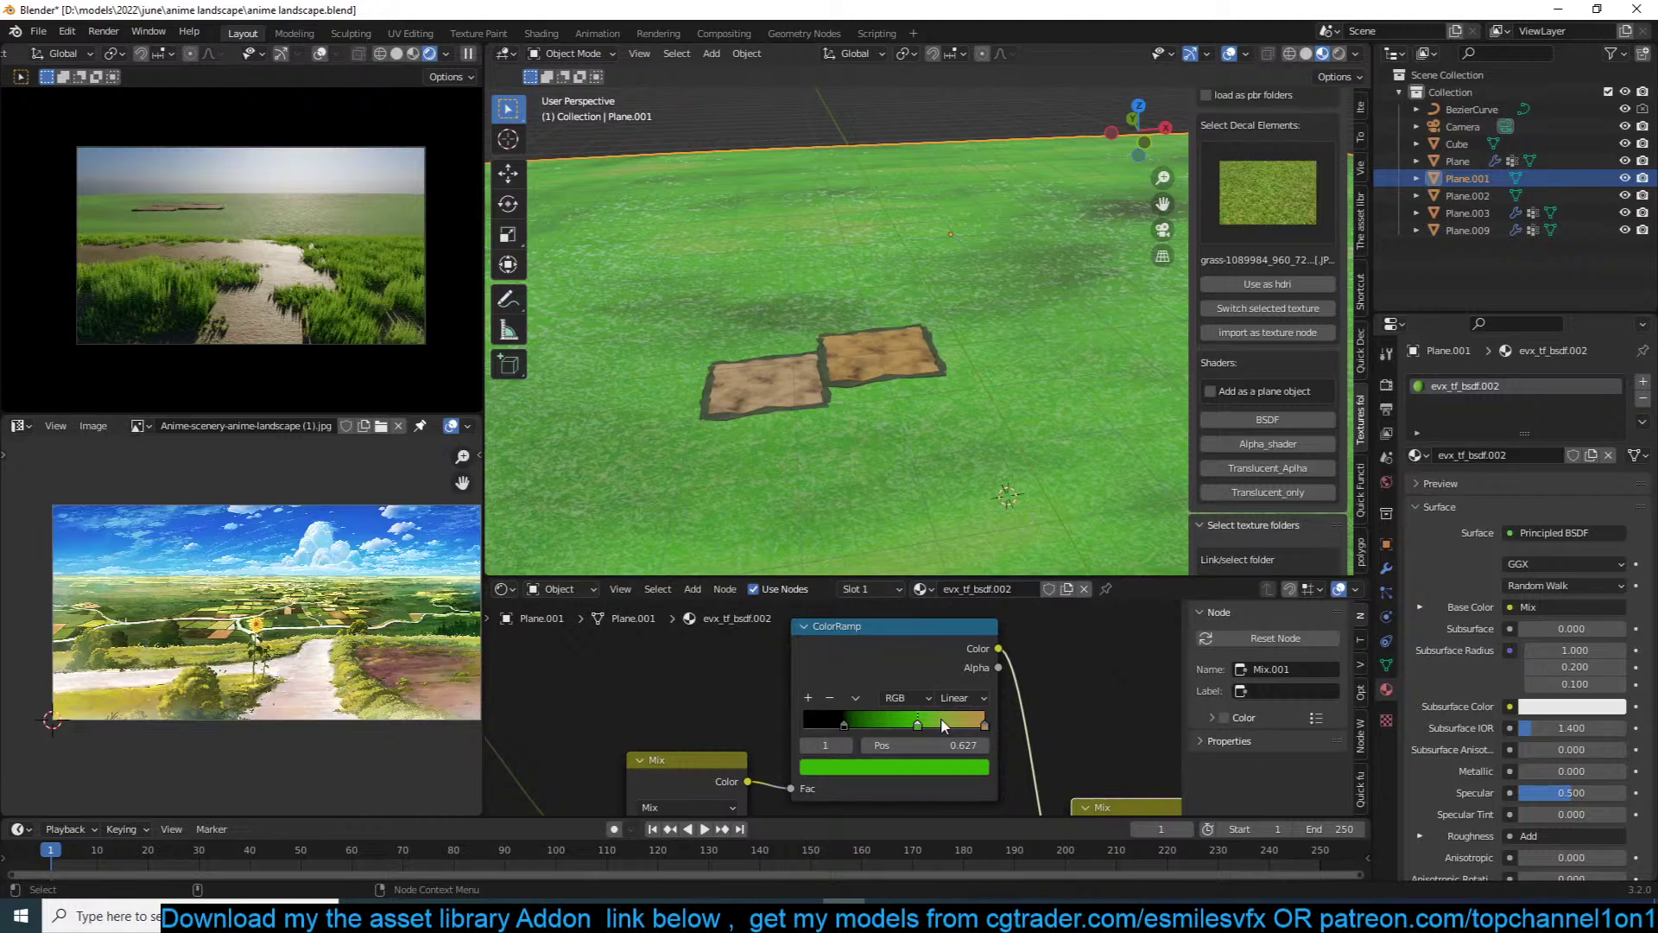
drag(843, 723, 831, 724)
middle_drag(837, 724, 910, 692)
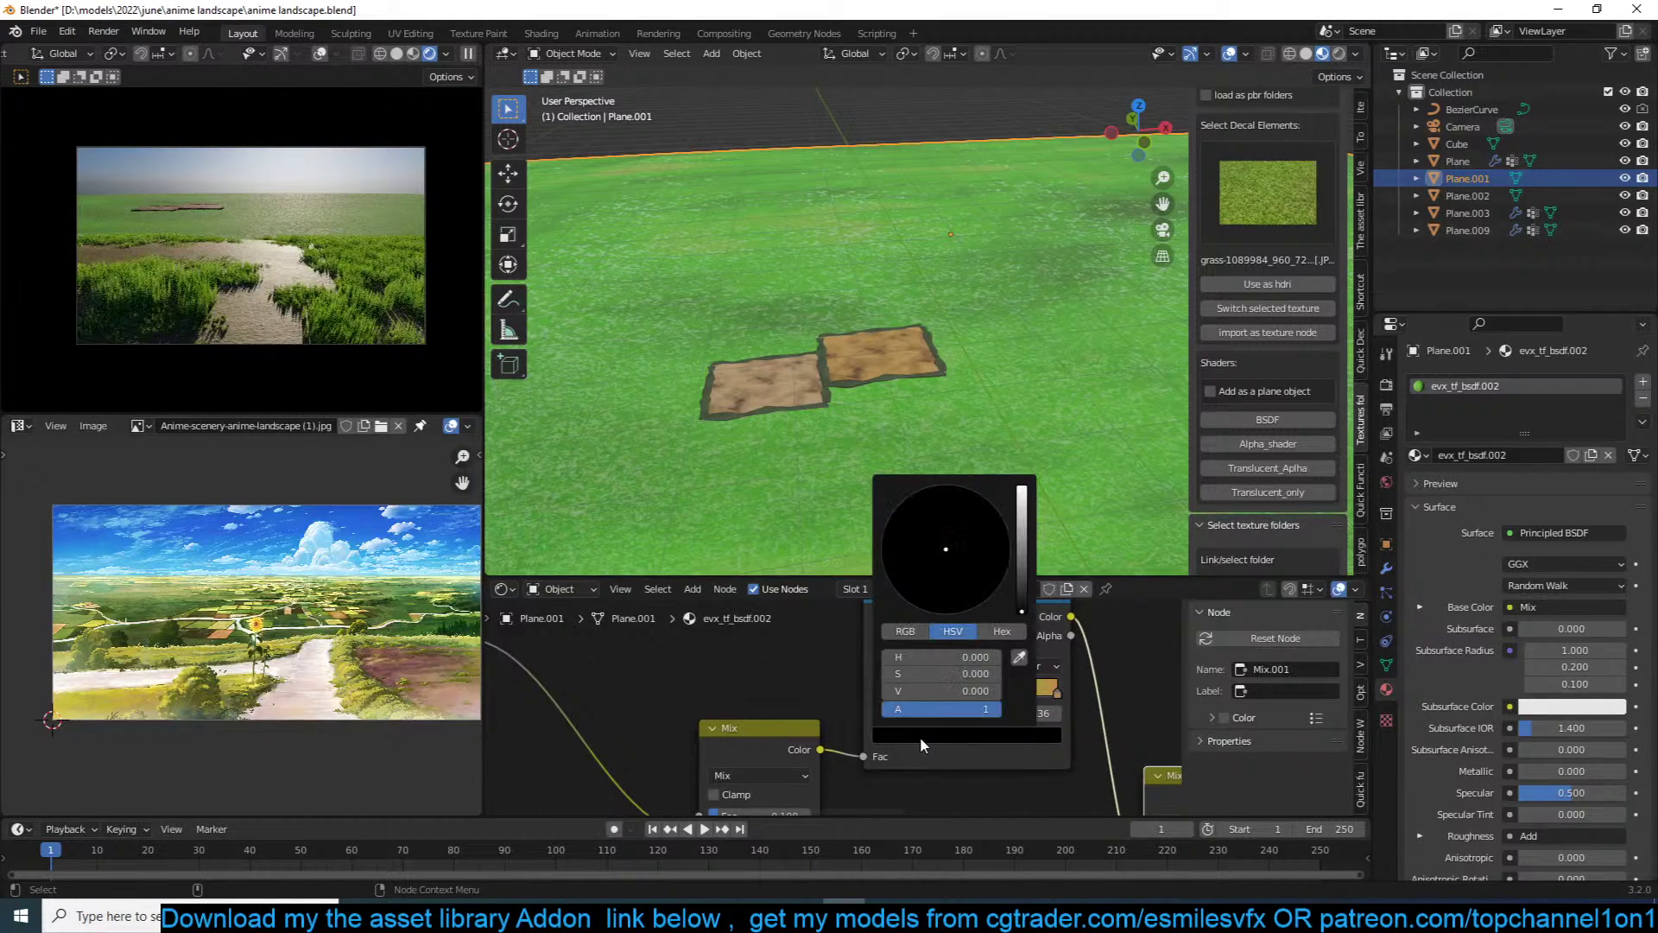
Step: Set the Noise Texture's Scale to 34.6 in the ground material and save the file
middle_drag(618, 708, 754, 735)
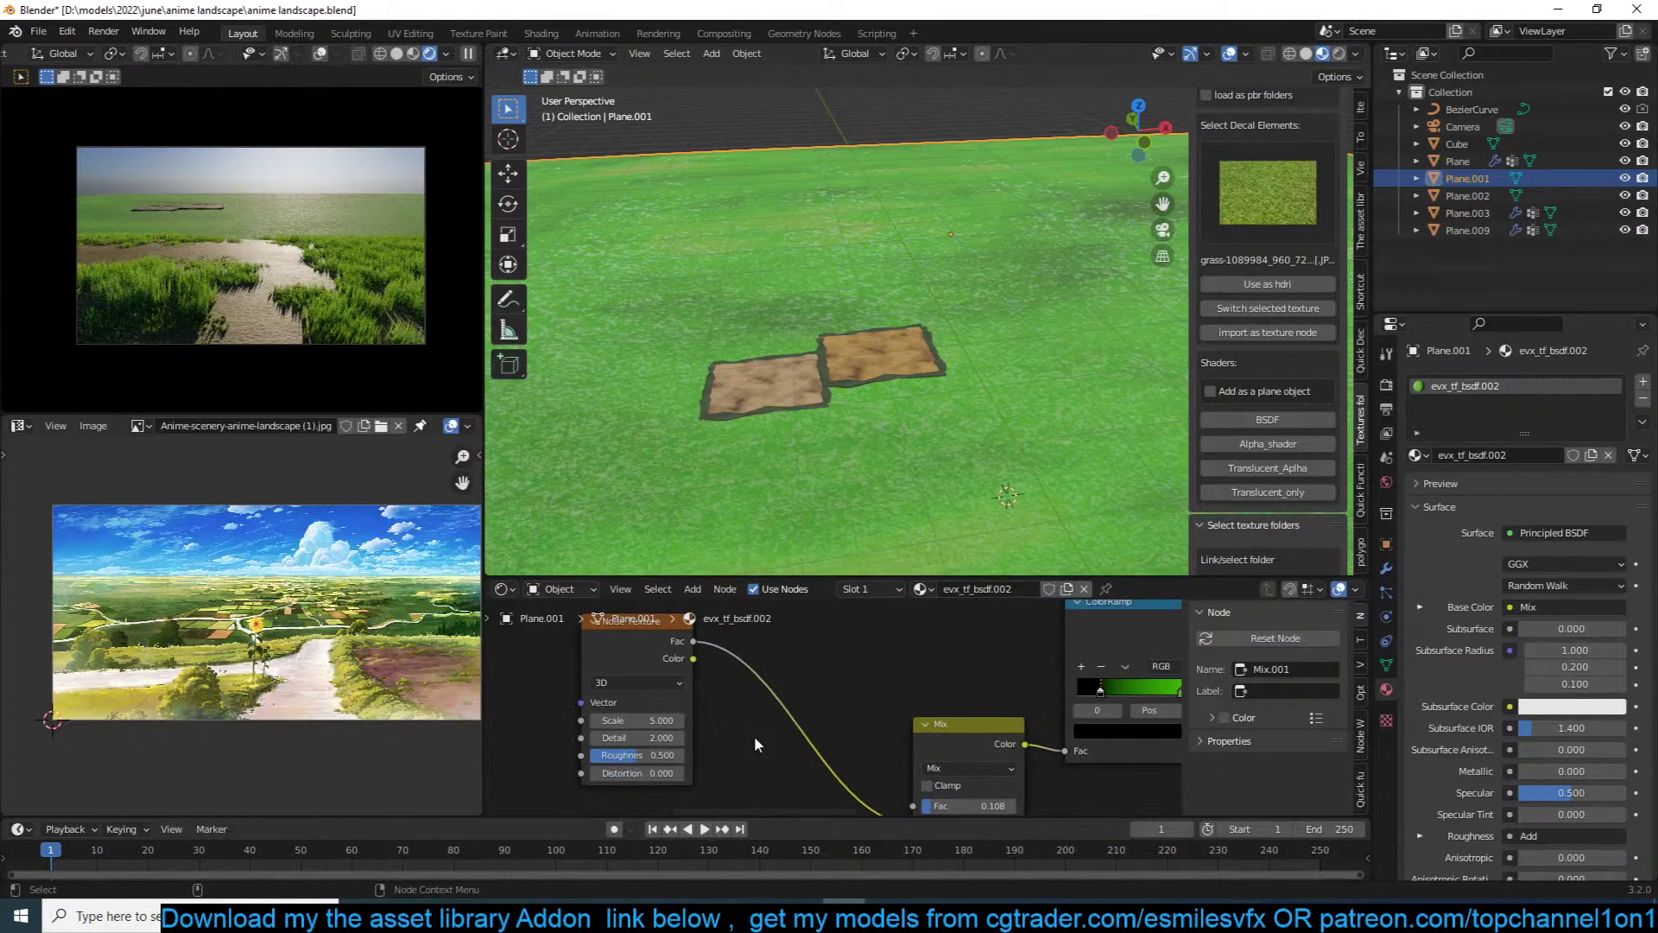
drag(639, 720, 760, 720)
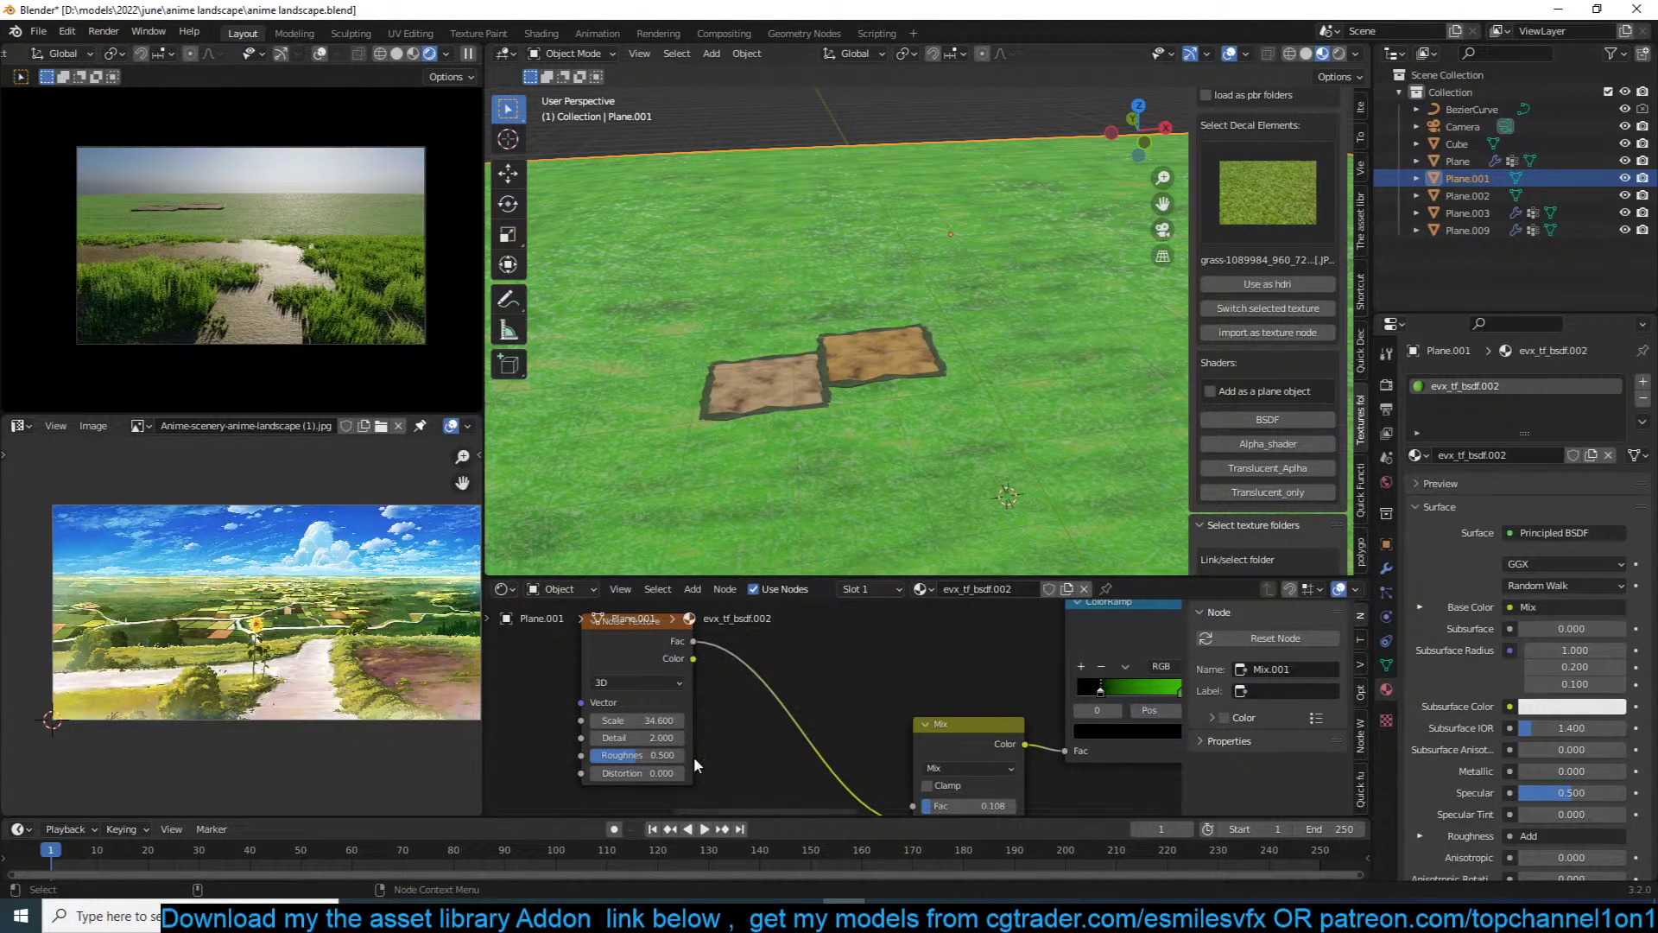
scroll(692, 757, down, 1)
key(ctrl+s)
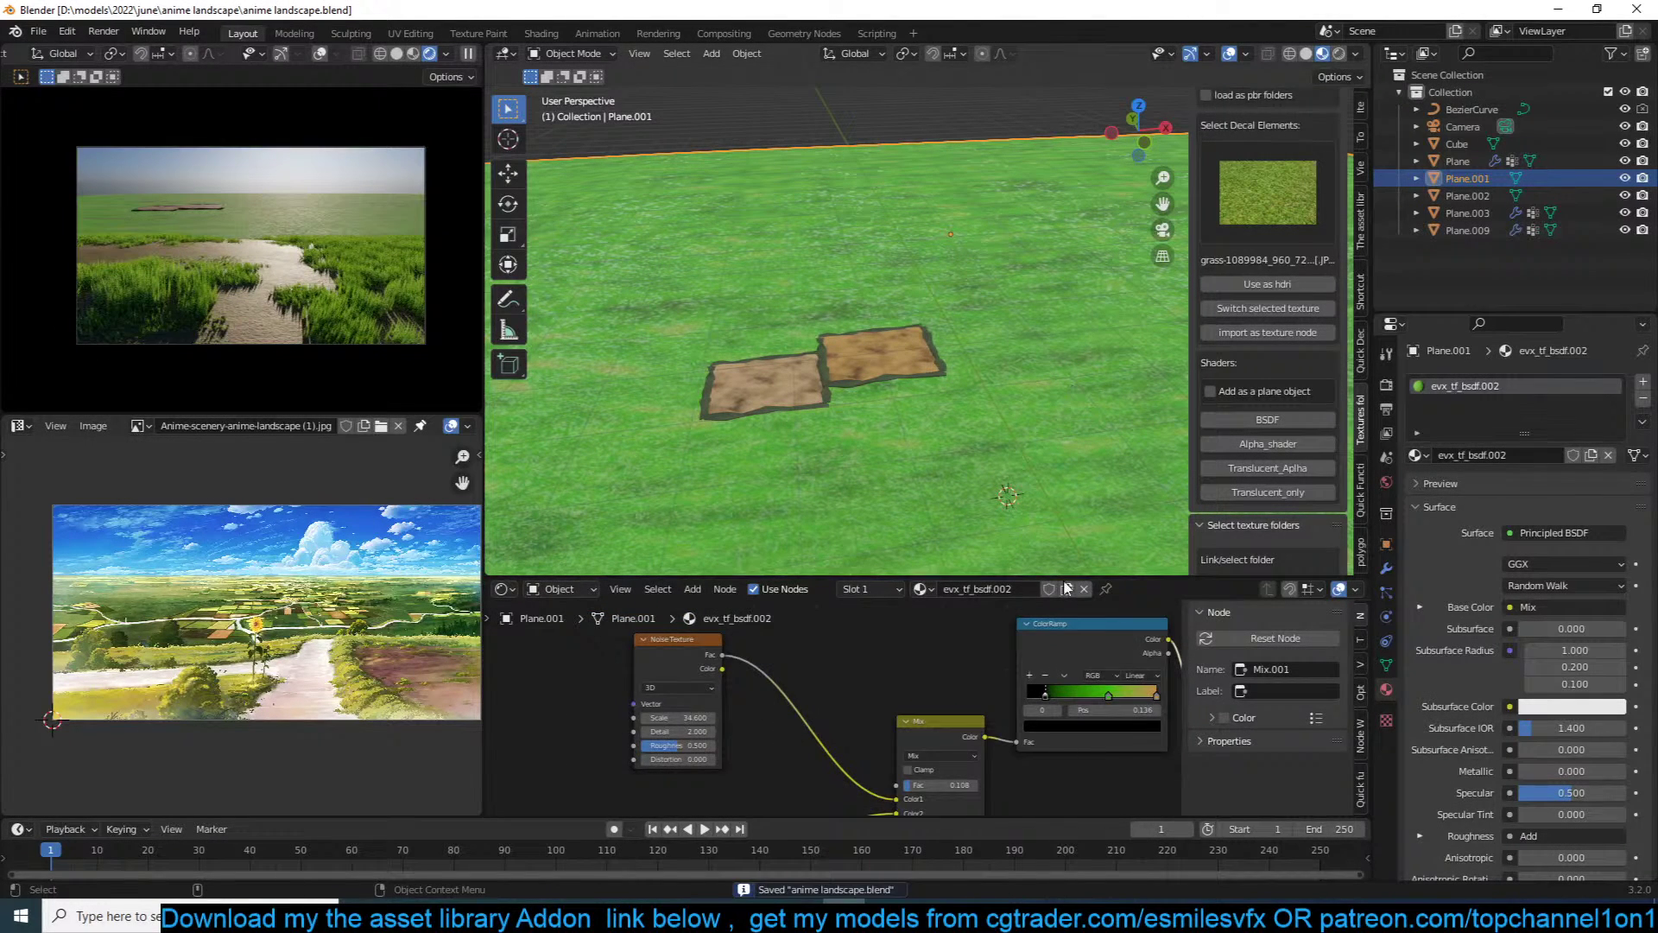
Step: Raise the factor of the Mix node feeding the Base Color to a little above 0.4 and save the file
scroll(1077, 613, down, 2)
middle_drag(1077, 613, 942, 771)
scroll(1035, 686, up, 2)
middle_drag(1035, 685, 946, 670)
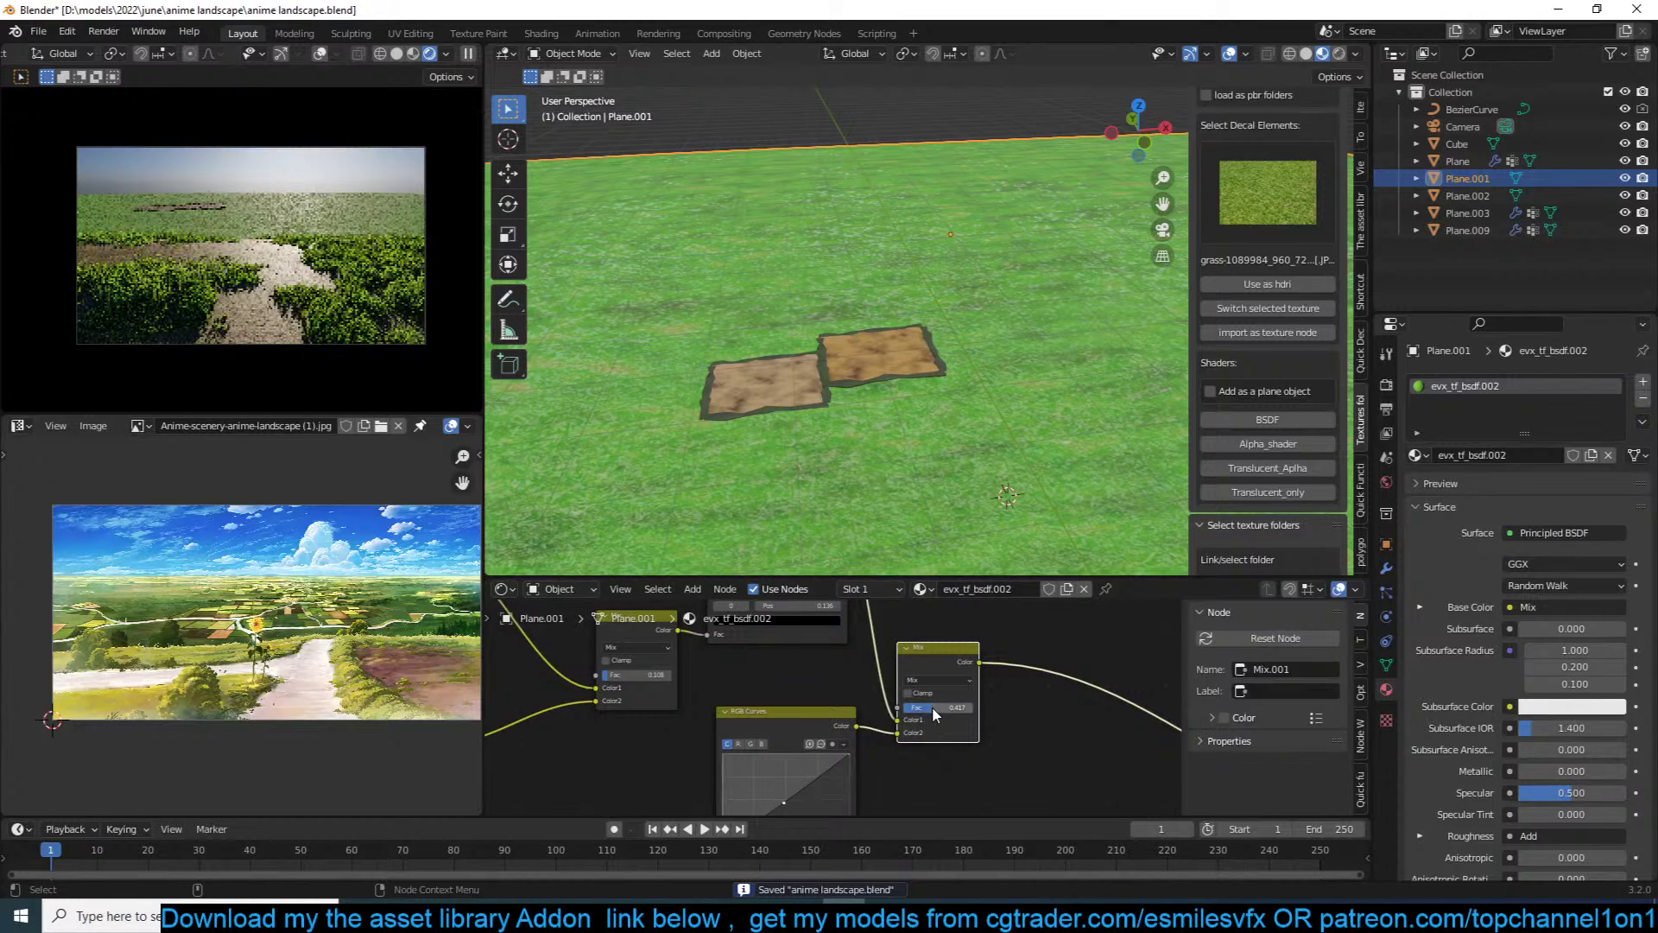
drag(931, 707, 945, 707)
scroll(1295, 329, down, 2)
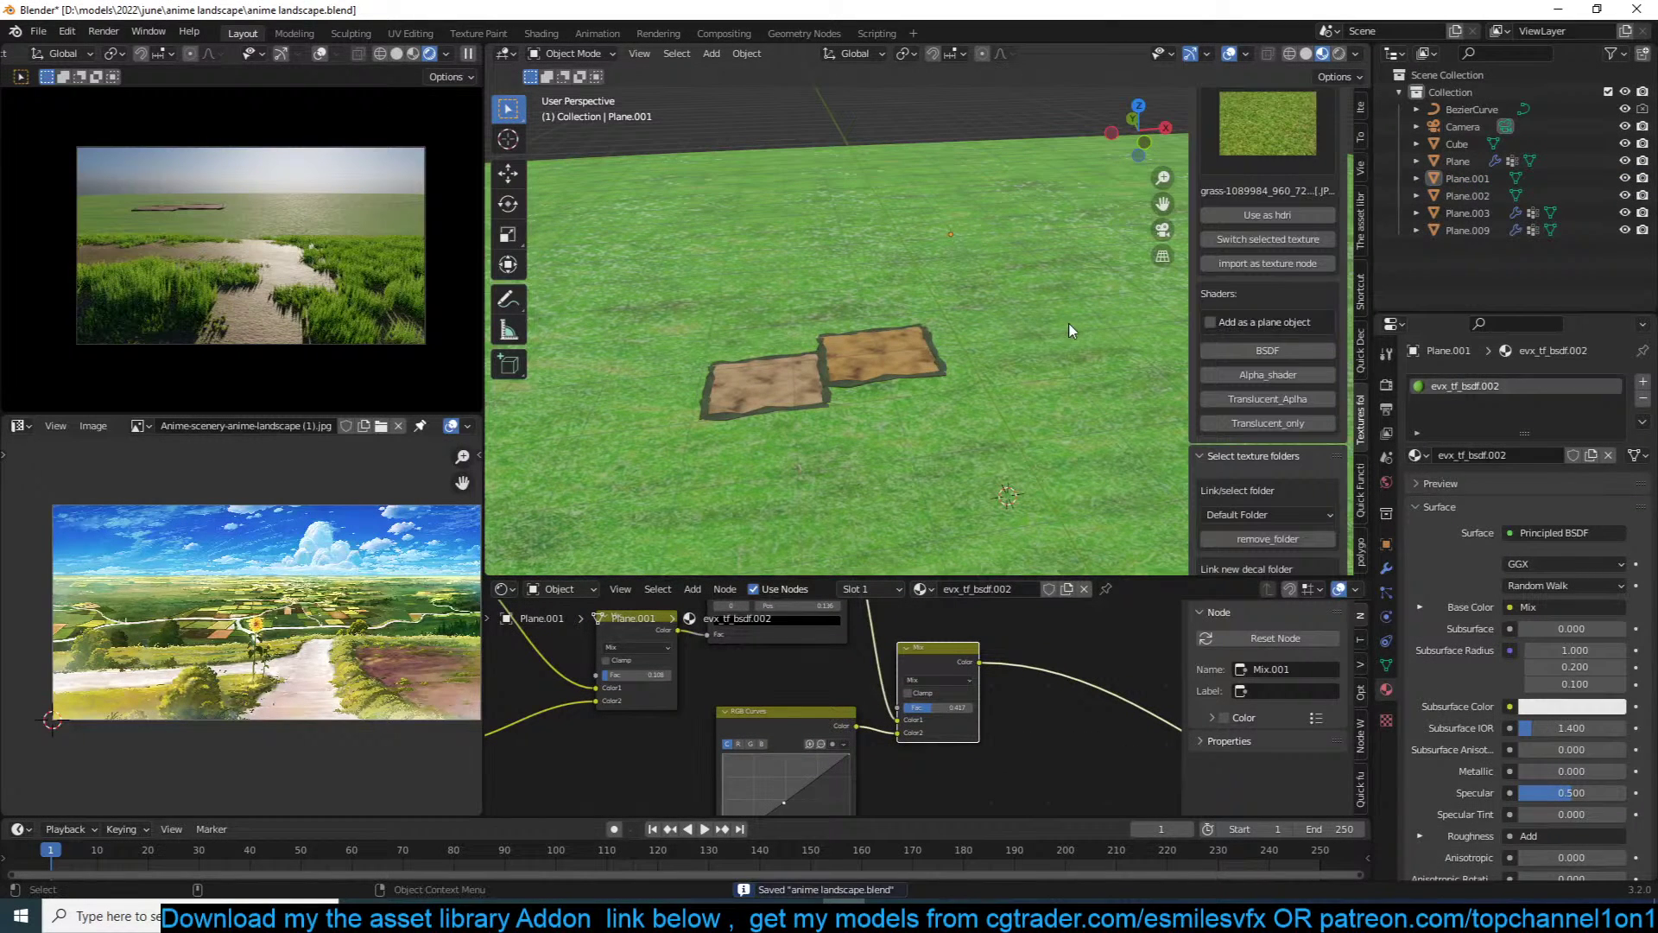
scroll(864, 449, down, 2)
key(ctrl+s)
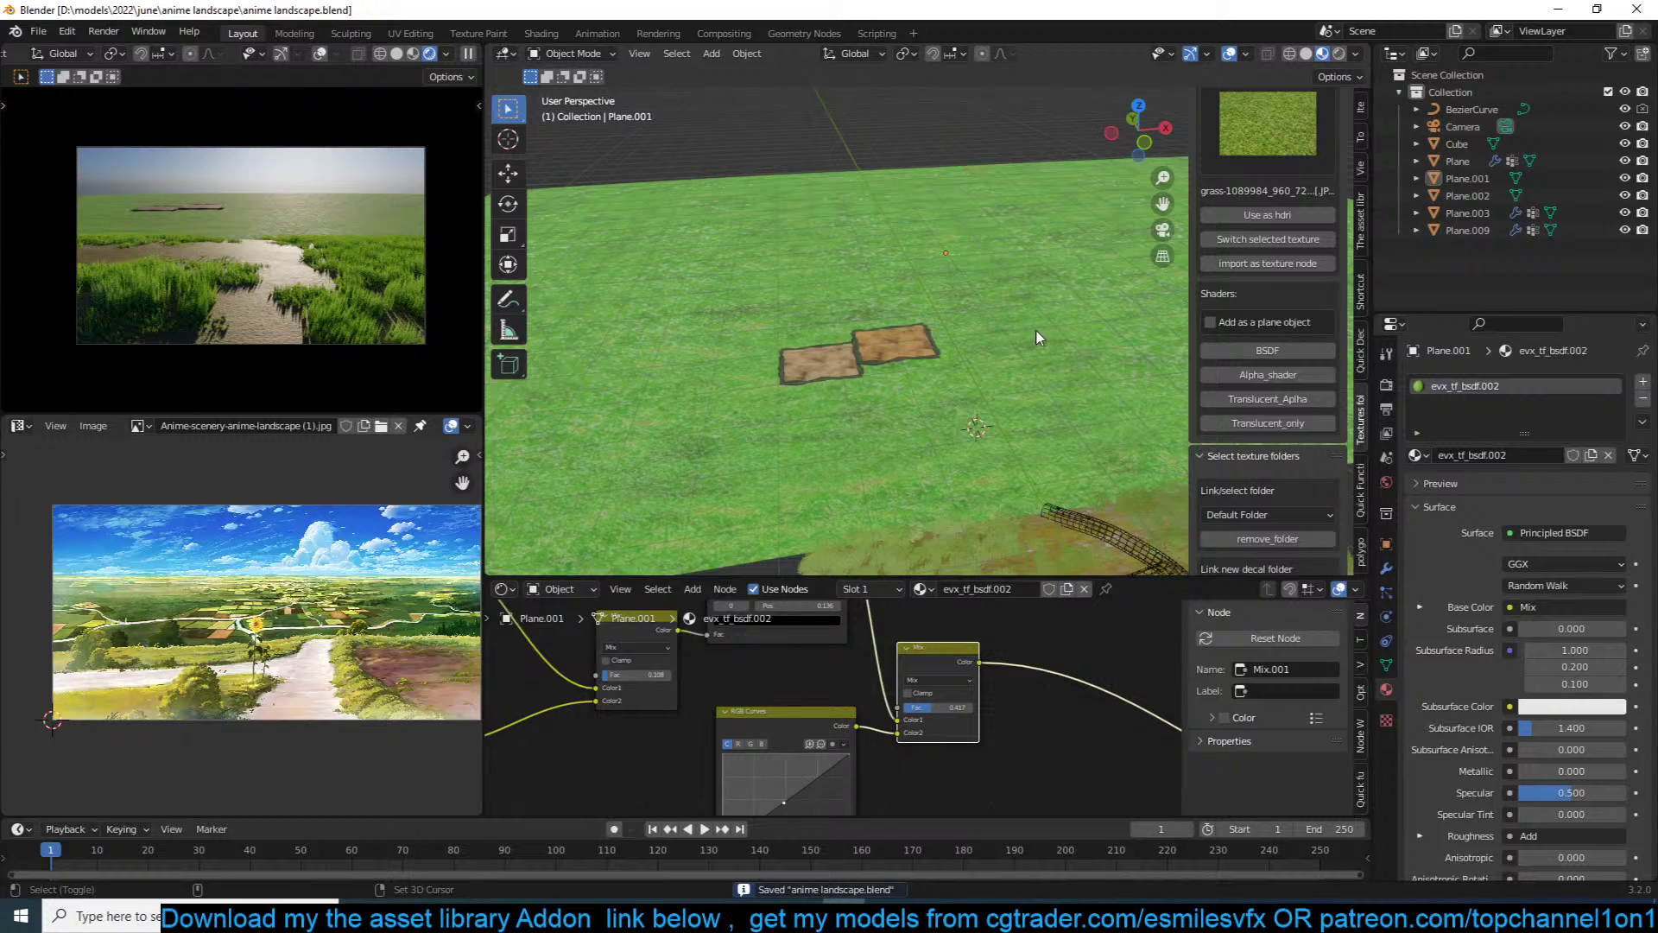
Step: Add a plane on the grass beside the brown field patches and scale it to roughly a patch's size
shift+right_click(1035, 329)
key(shift+a)
click(1083, 333)
key(s)
click(1105, 346)
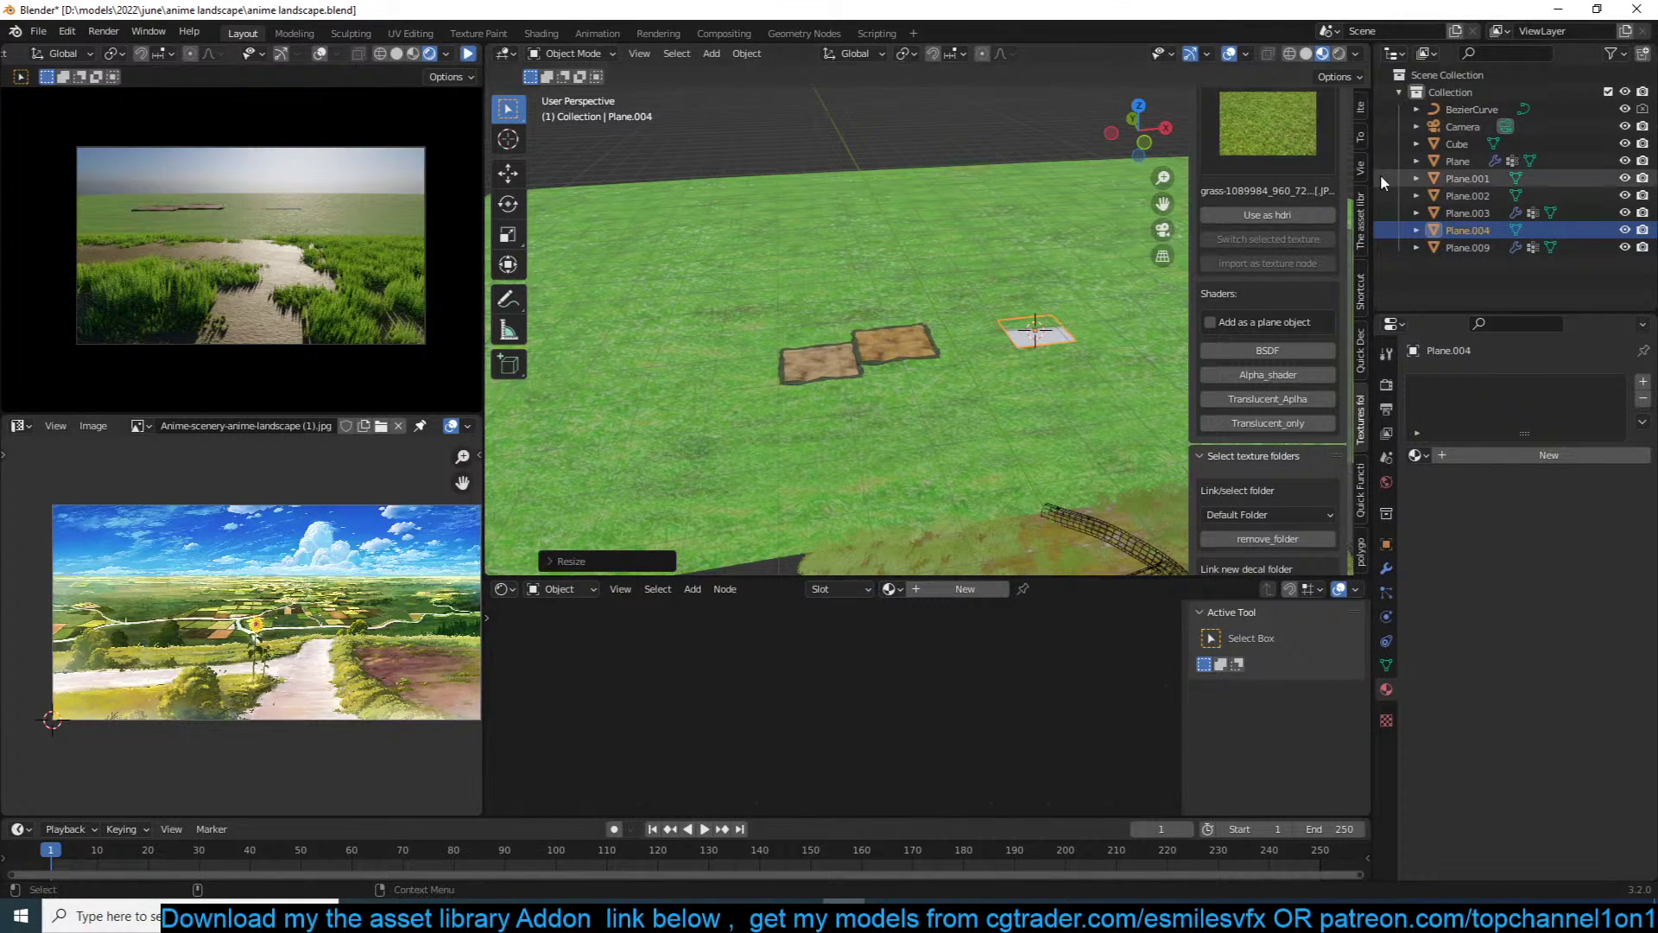
Step: Search the asset library's objects for "tree" and add the conifer tree asset to the scene
click(1361, 220)
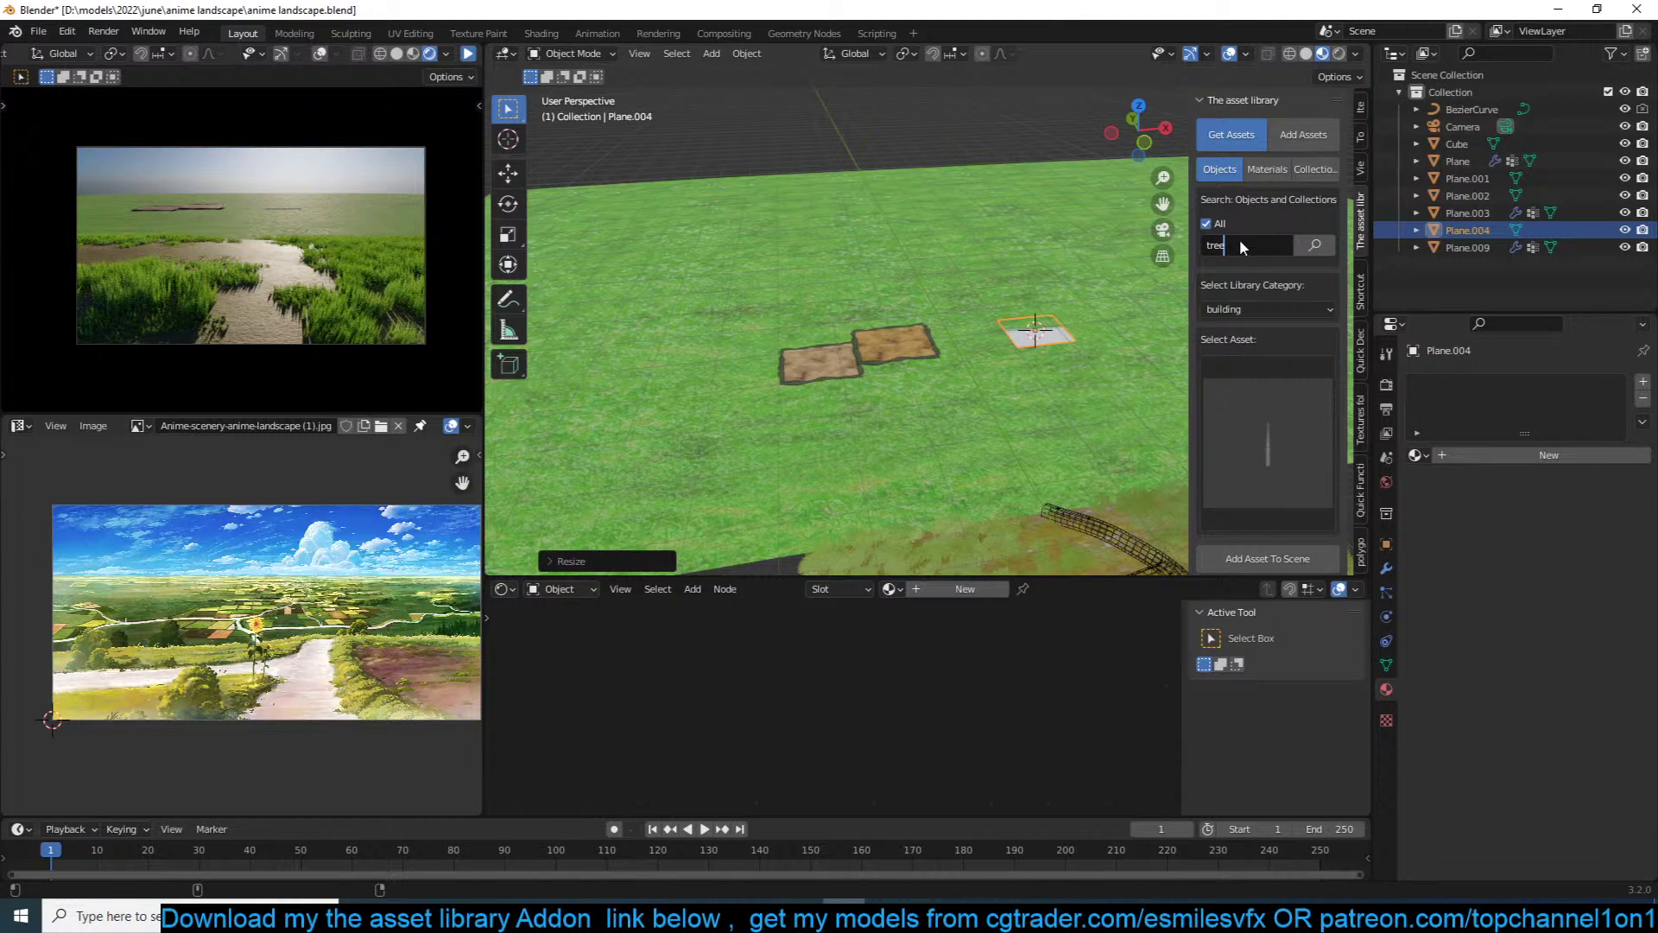
key(Return)
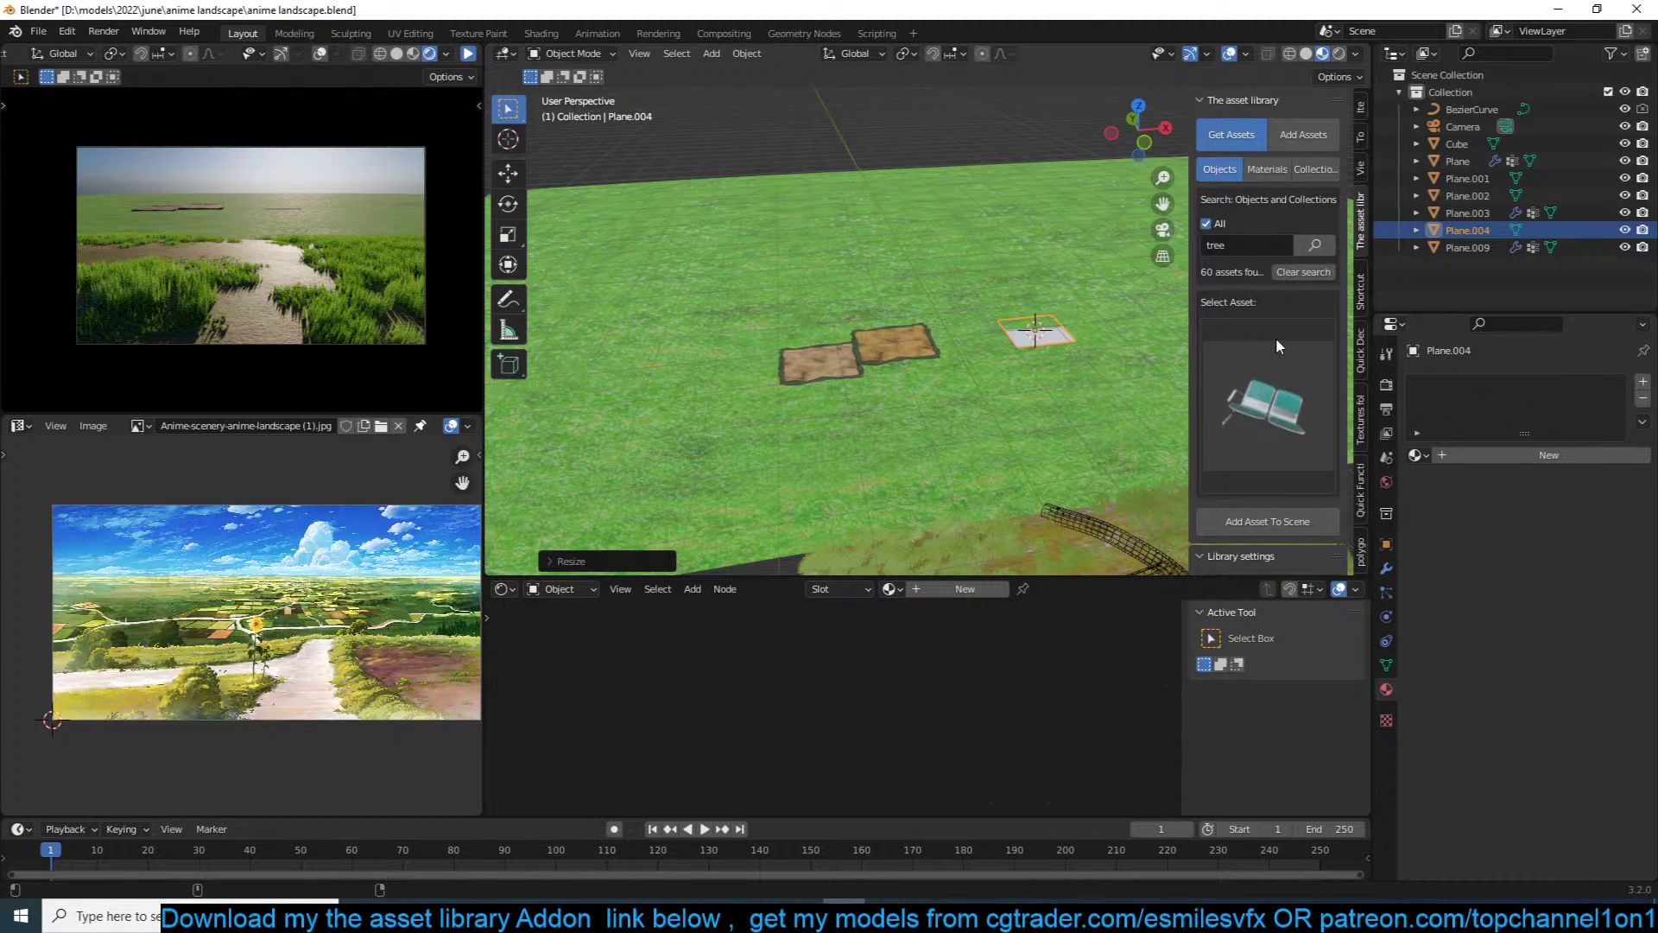
click(1257, 355)
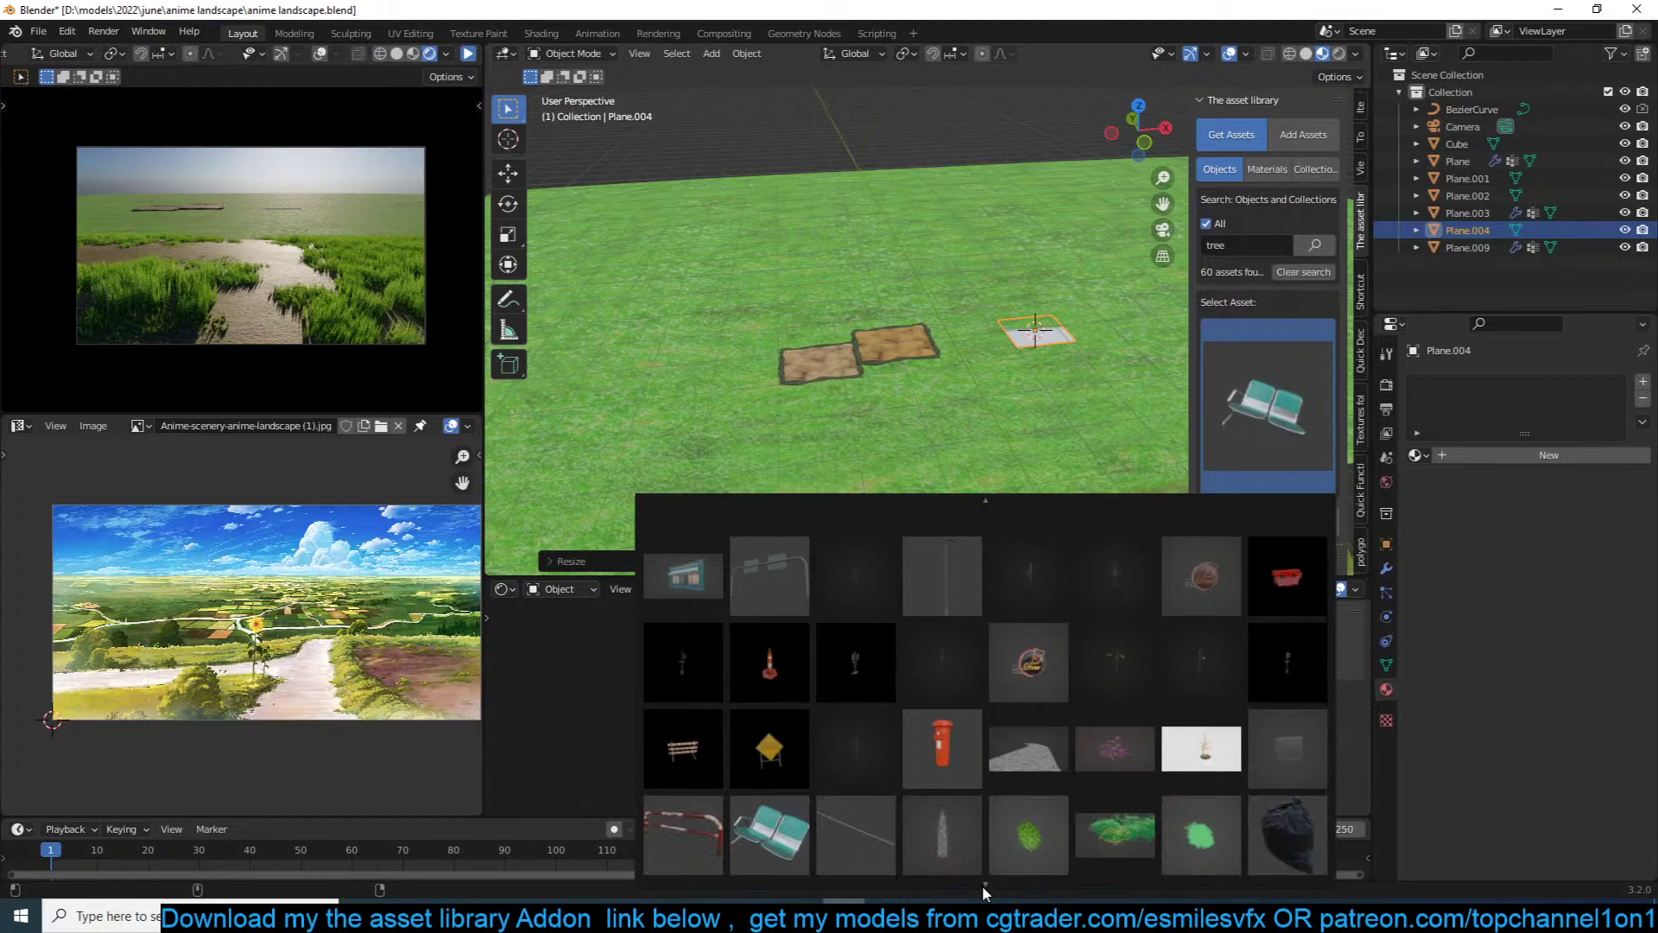
click(1028, 852)
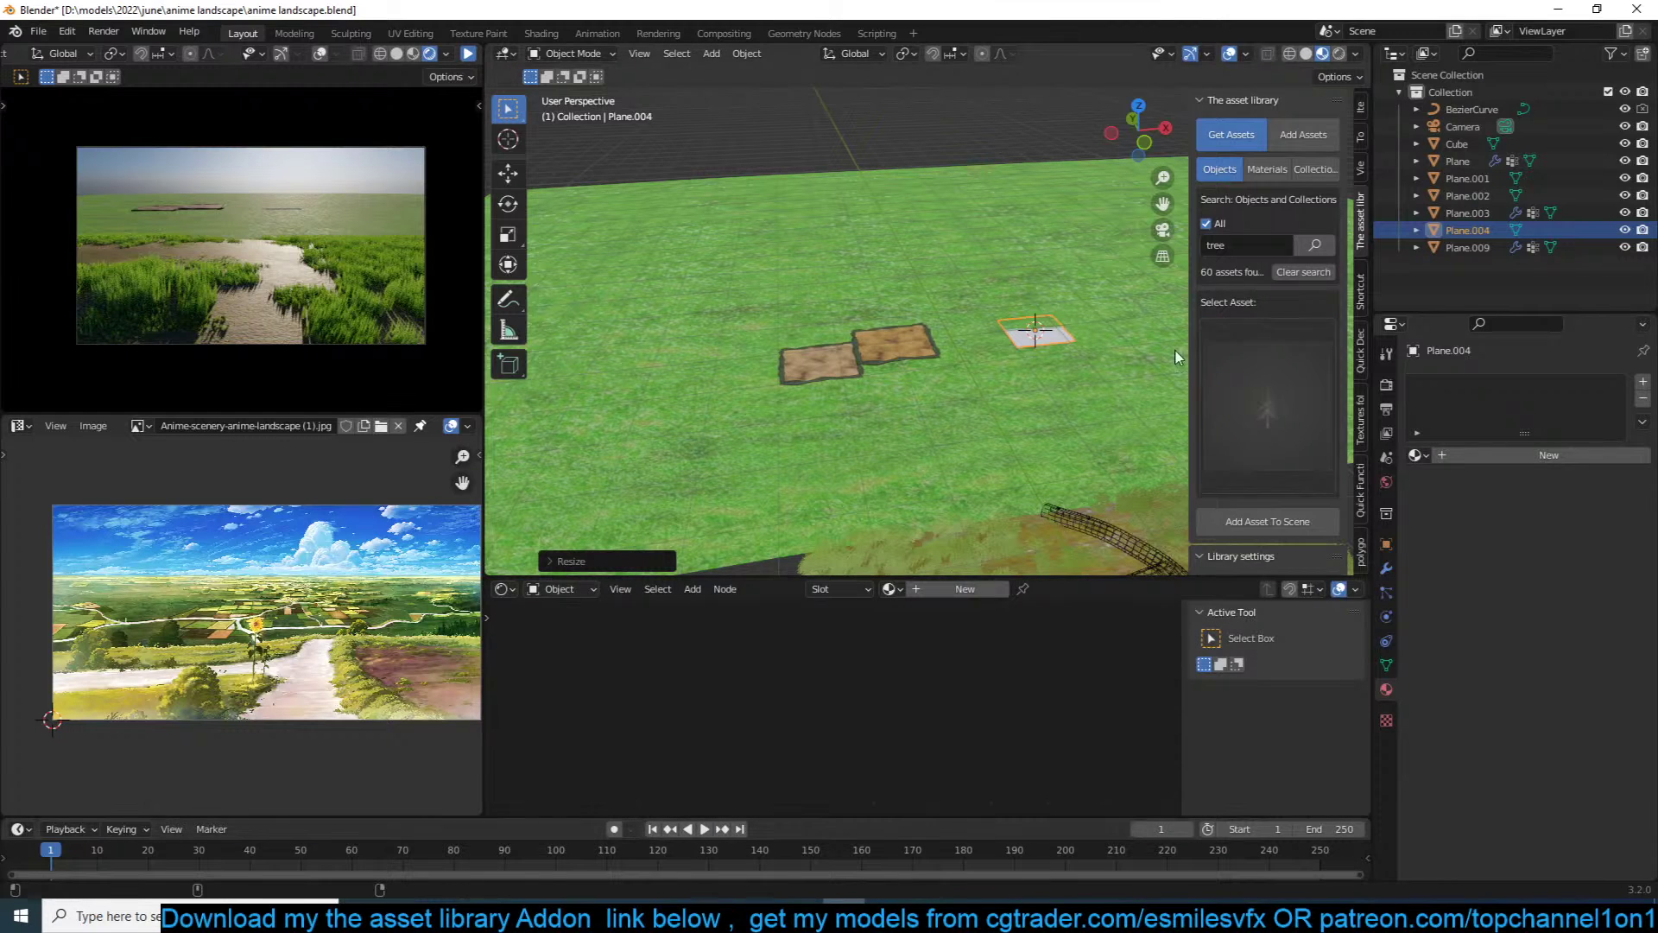
click(1267, 521)
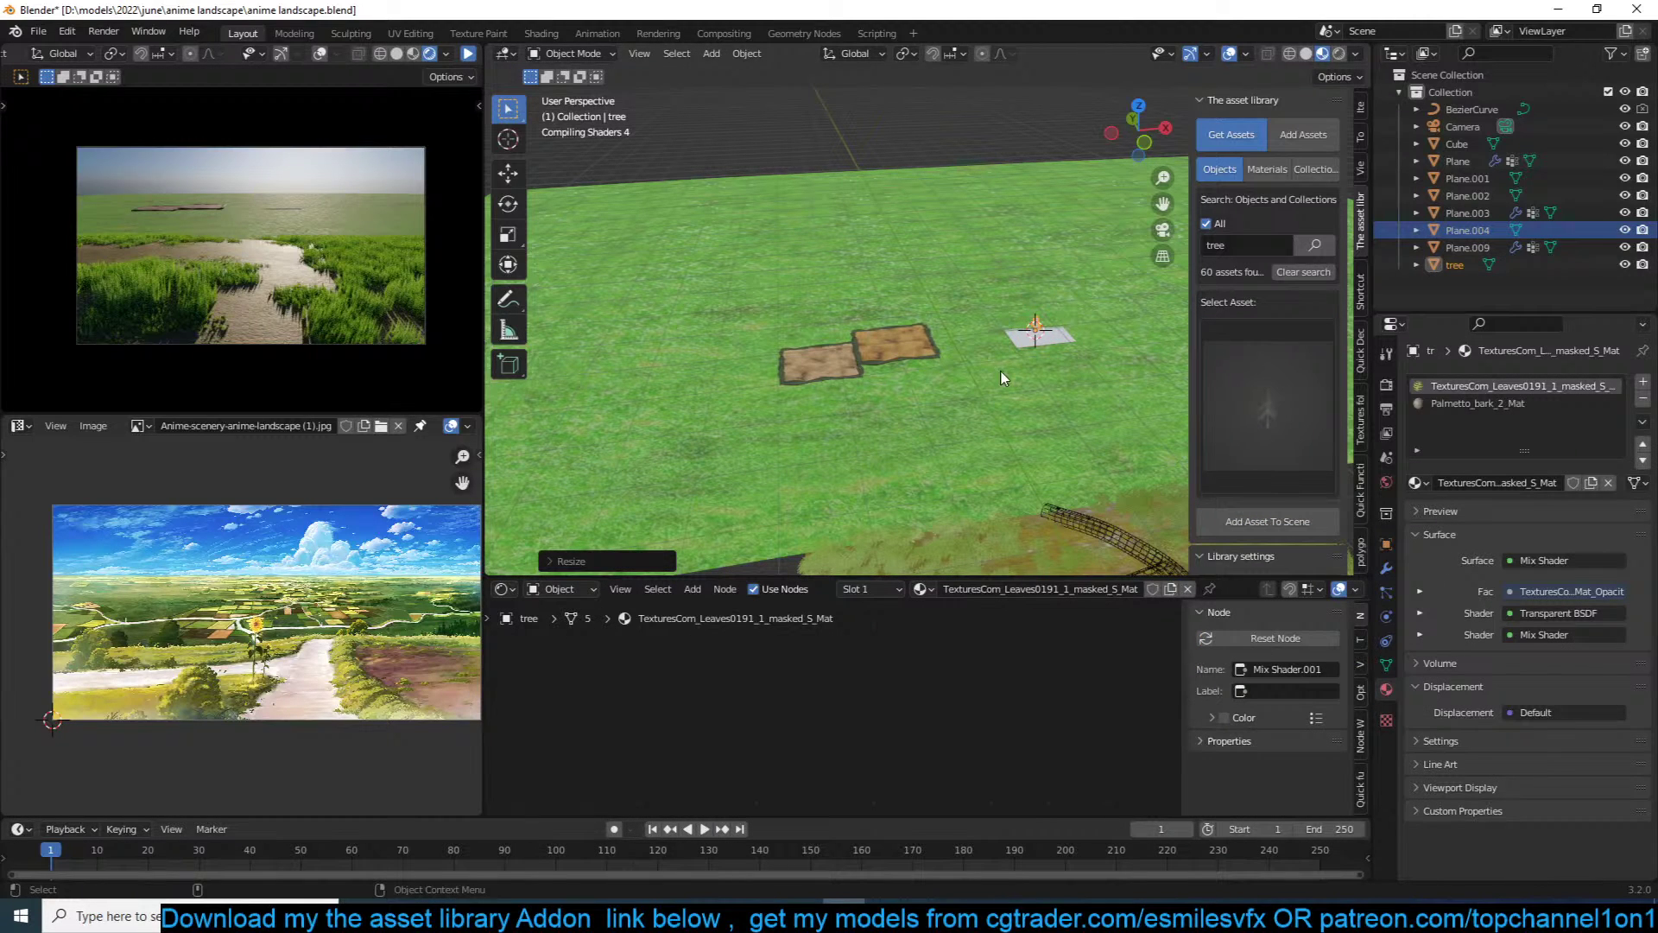
Step: Scale the added tree down slightly
key(KP_Decimal)
scroll(1117, 371, down, 5)
middle_drag(1117, 372, 1014, 434)
scroll(1097, 447, up, 3)
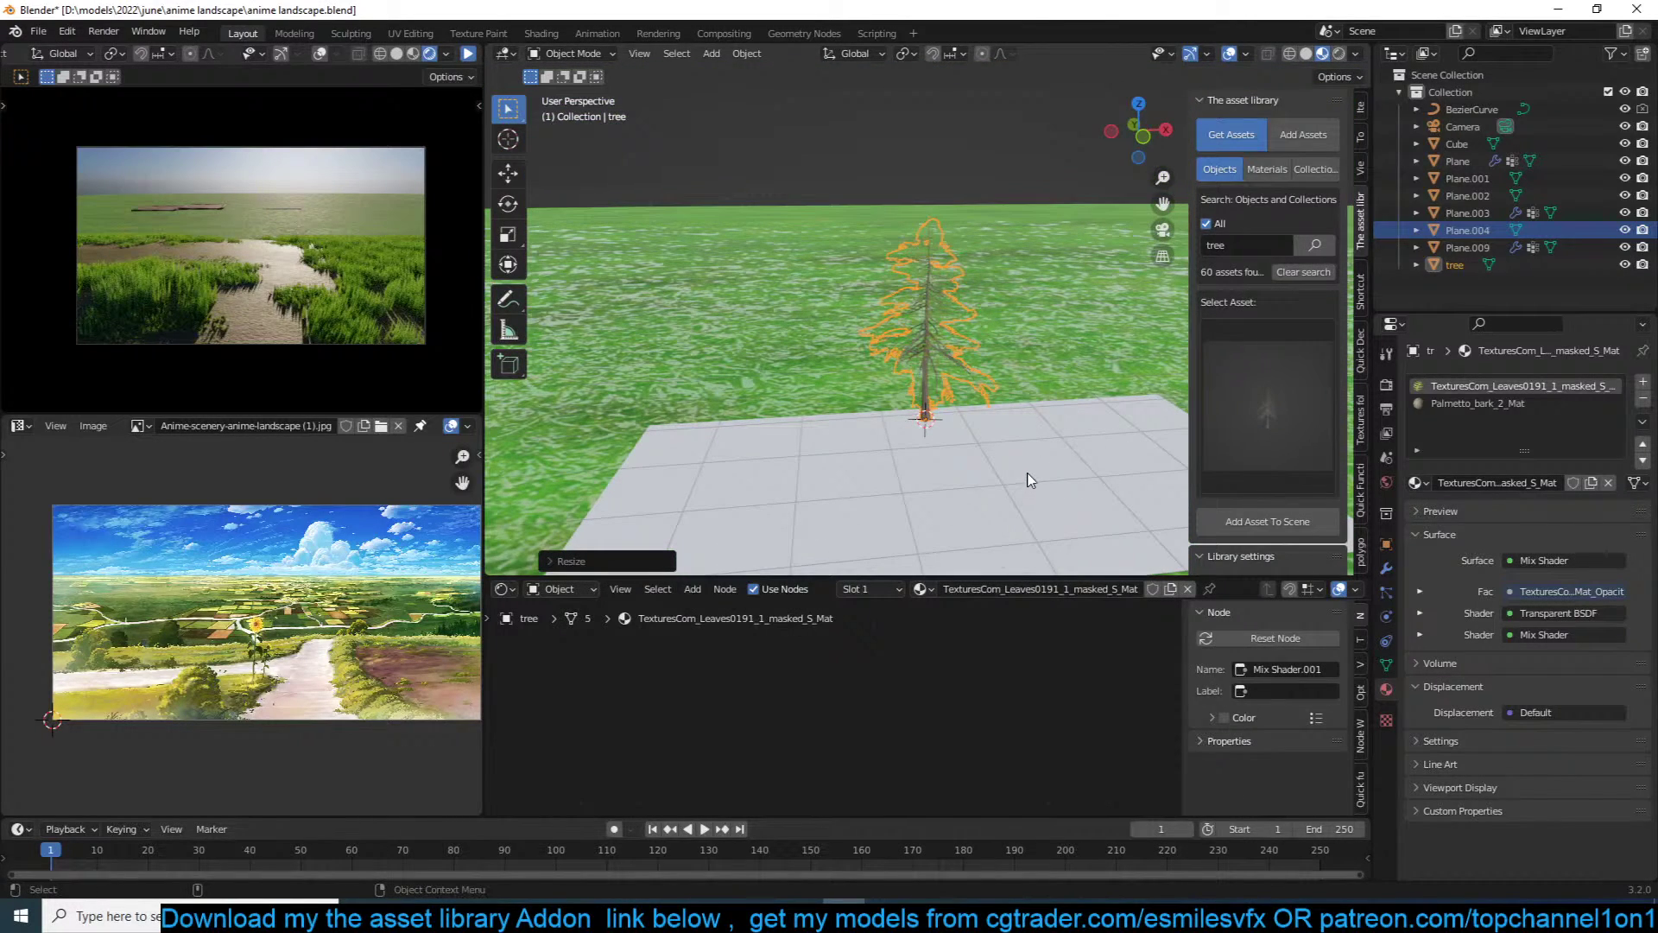
key(s)
click(1048, 406)
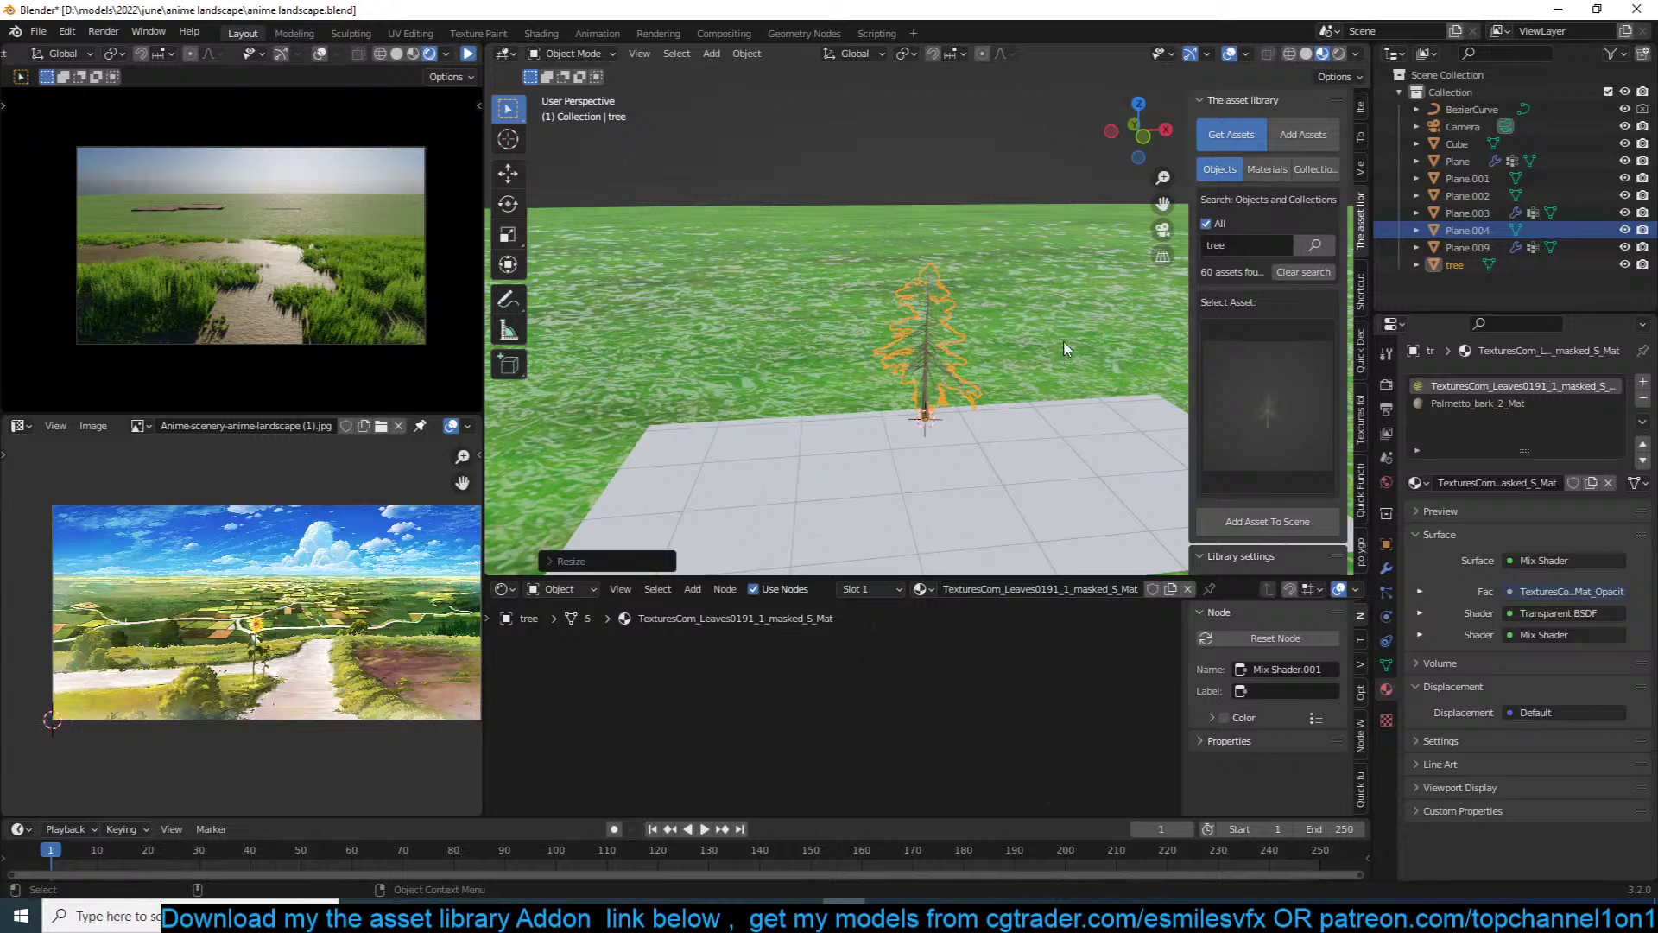
Step: Add a particle system to the new plane, preceded in the modifier stack by a Shrinkwrap targeting the ground plane Plane.001
click(1007, 446)
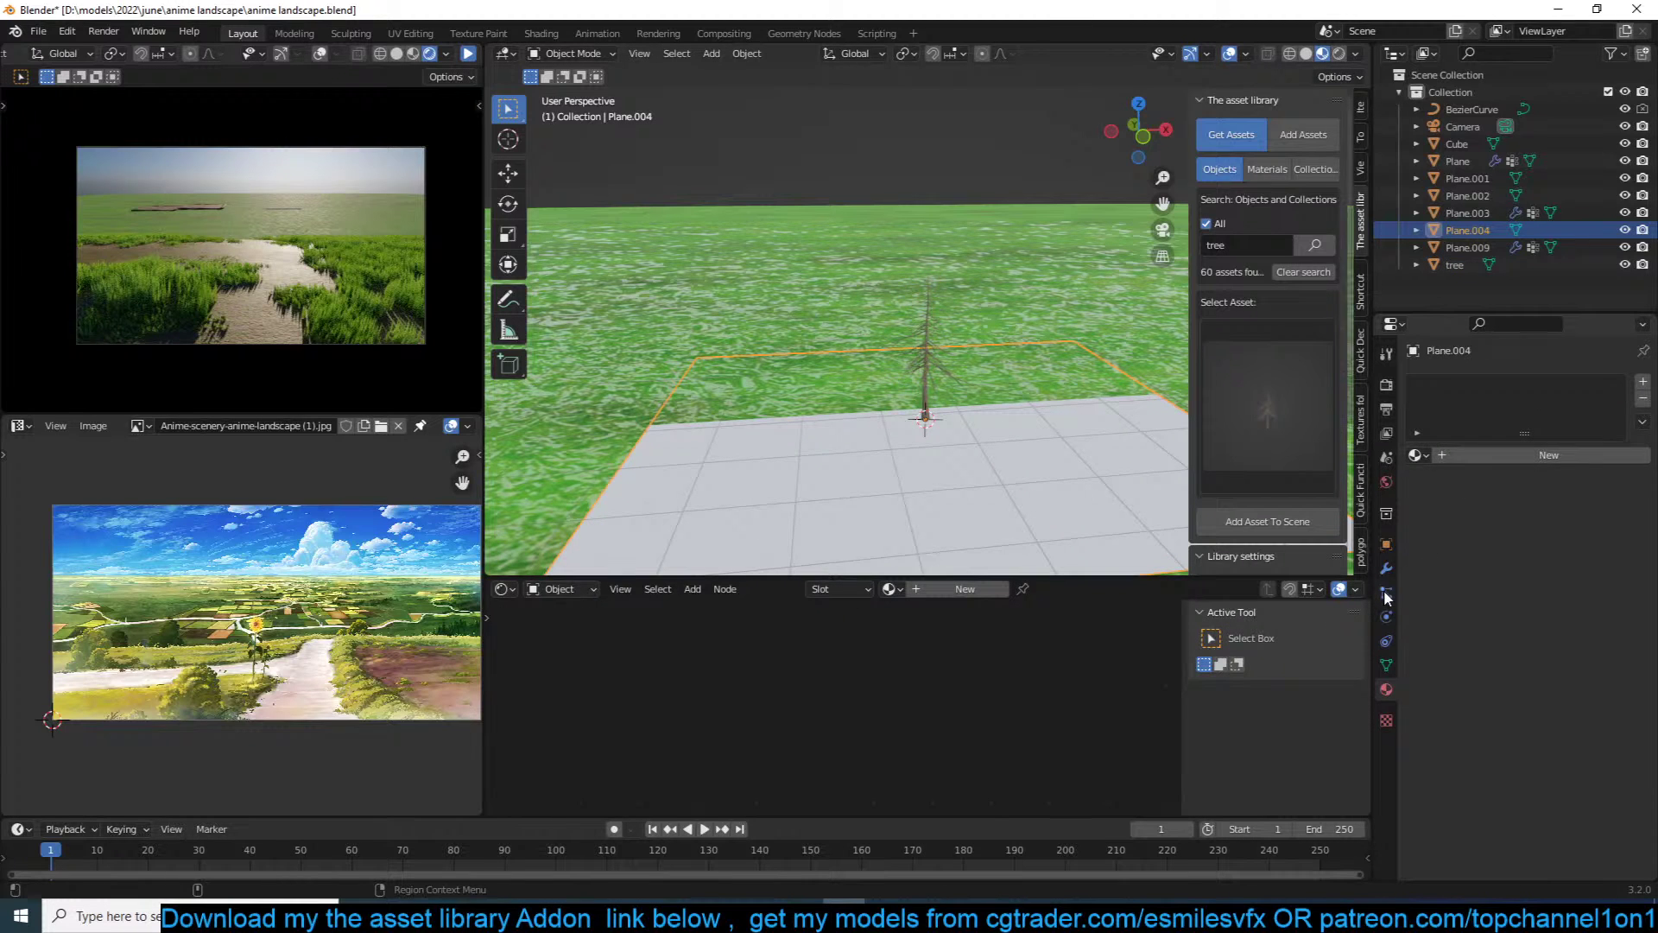
click(1643, 381)
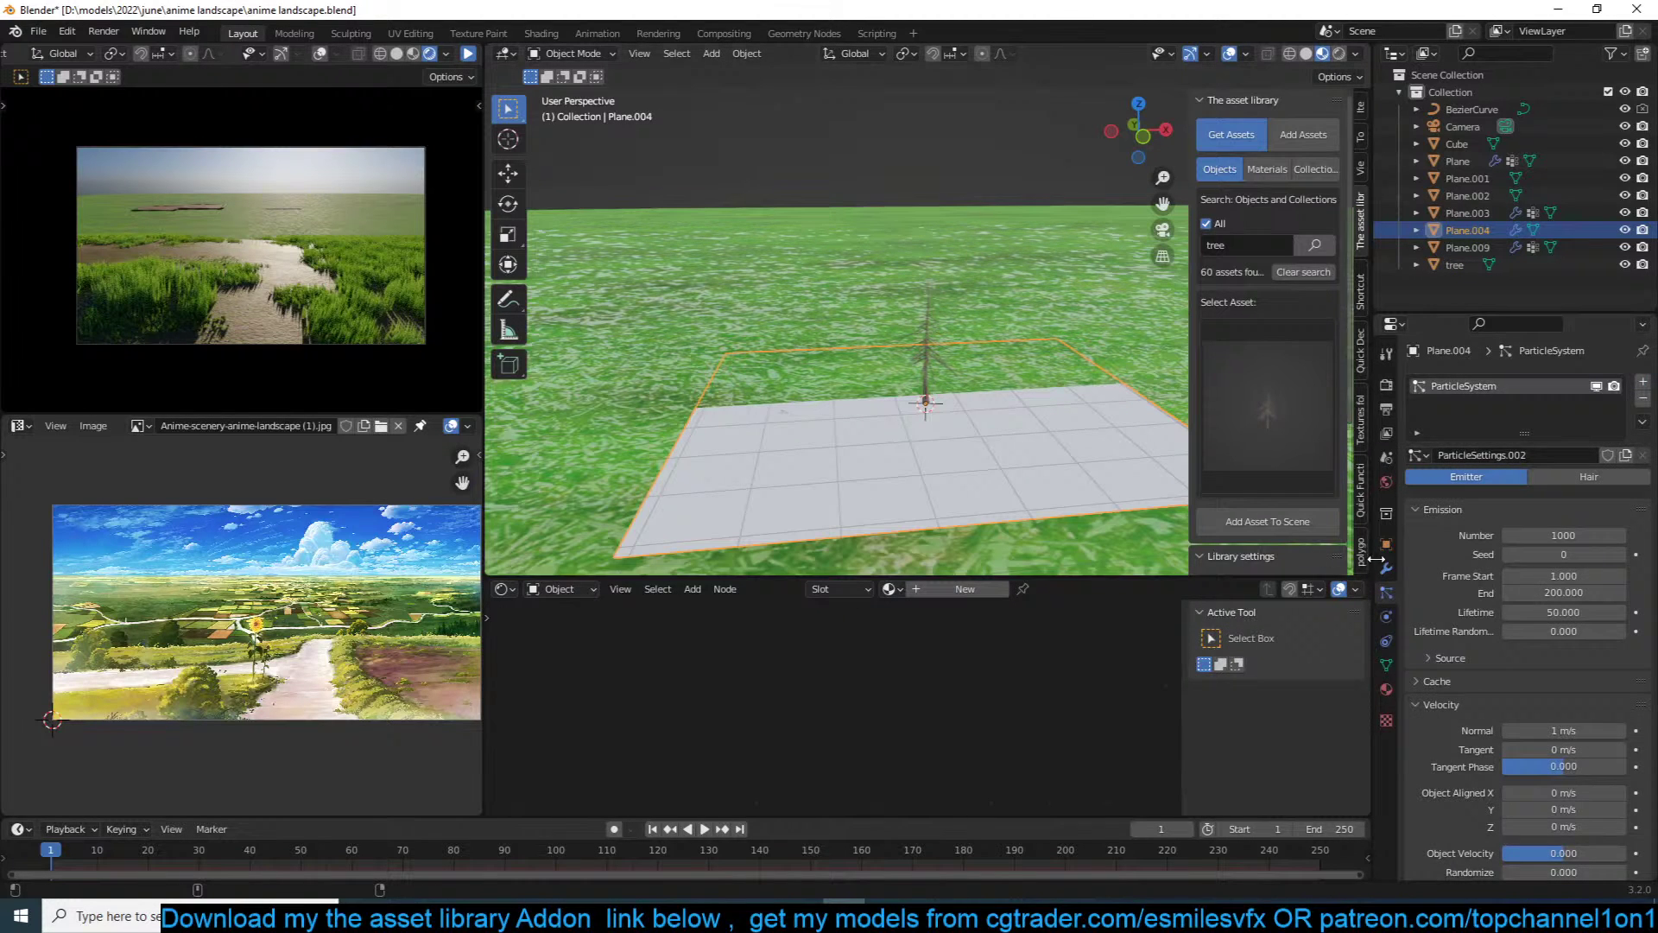
click(1386, 568)
click(1612, 385)
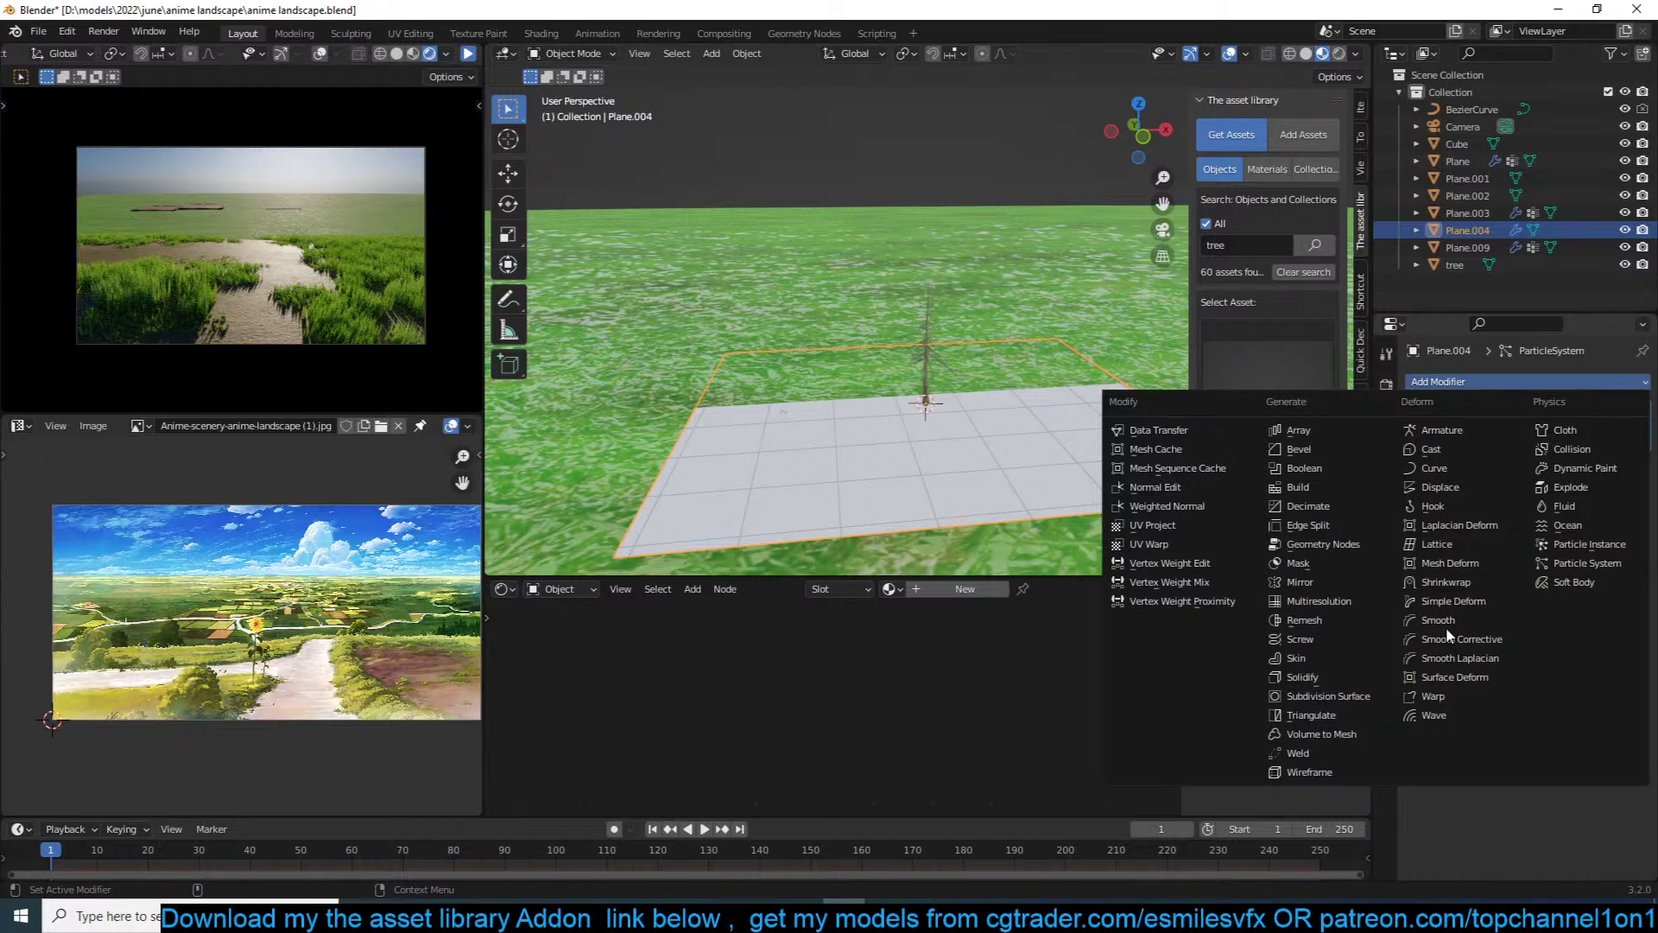
click(1459, 582)
click(1617, 534)
click(898, 296)
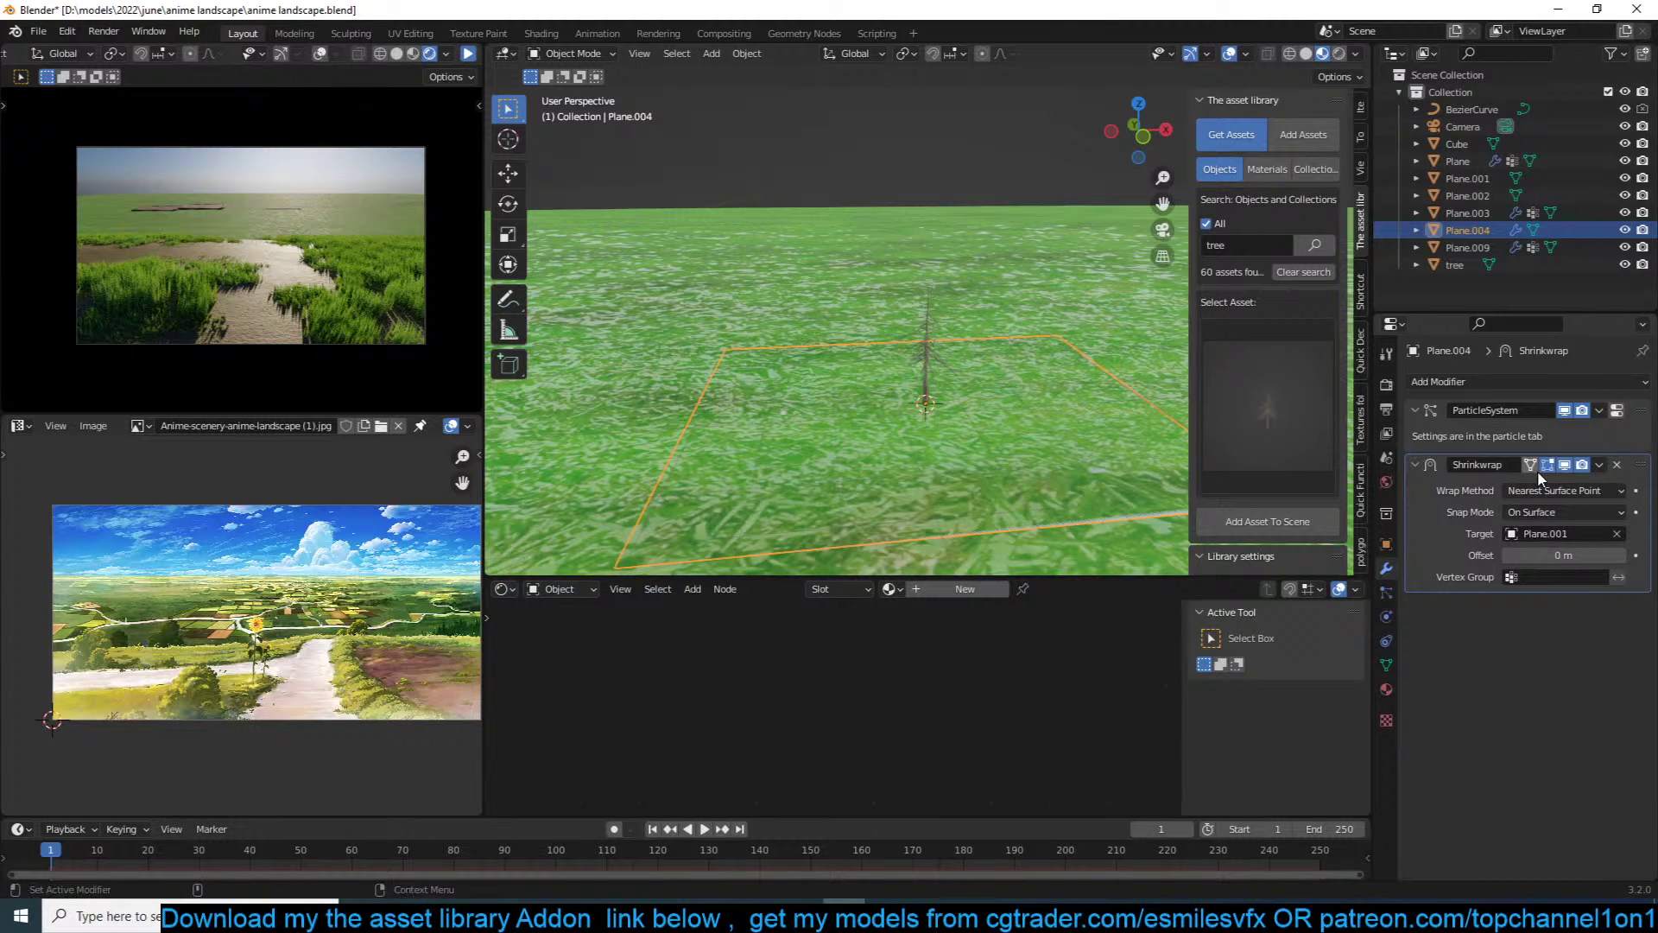
click(1599, 463)
click(1554, 574)
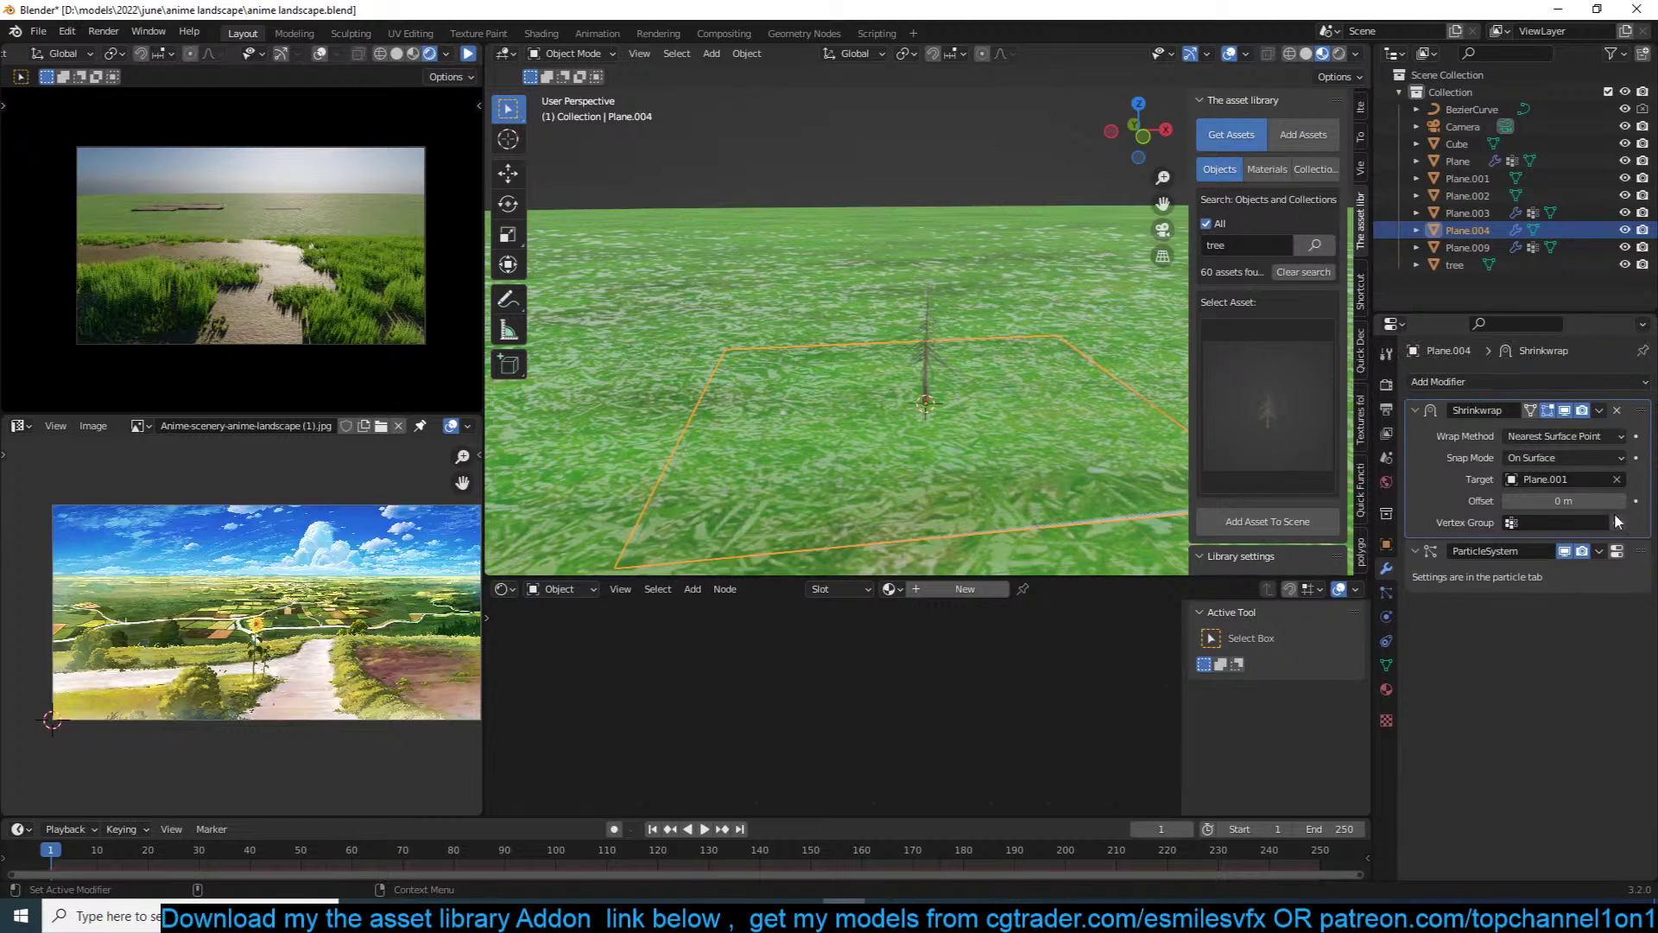
Step: Switch the new plane's particle system to Hair and set its emission Number to 50
click(1616, 552)
click(1606, 479)
double_click(1571, 553)
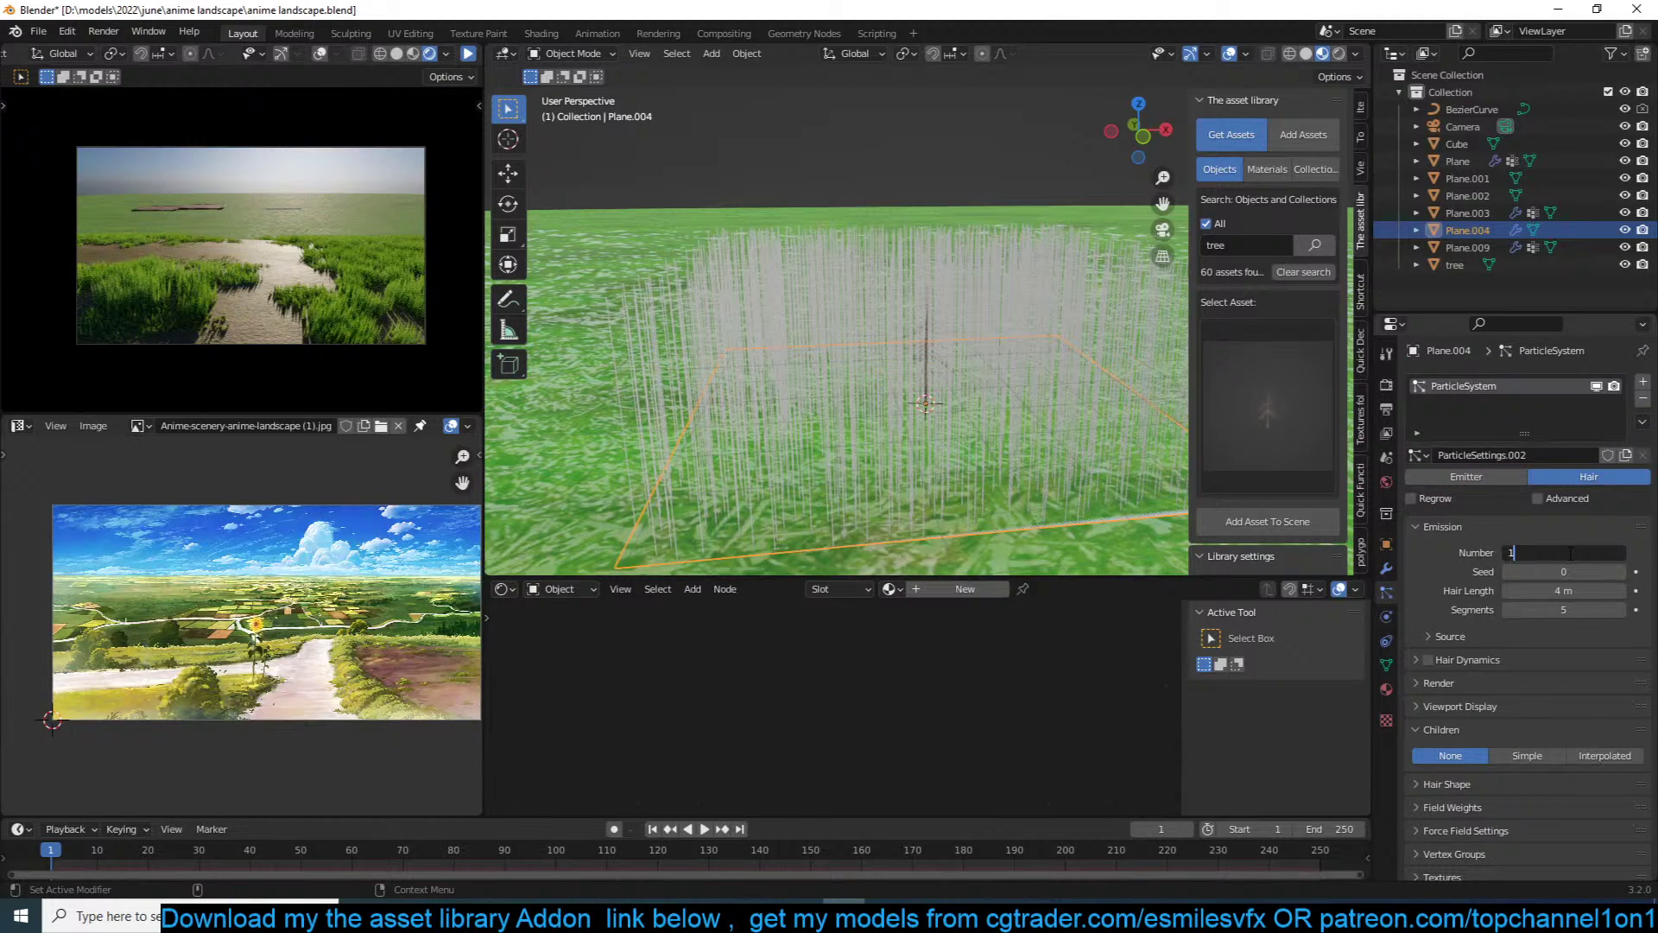
text(50)
key(Return)
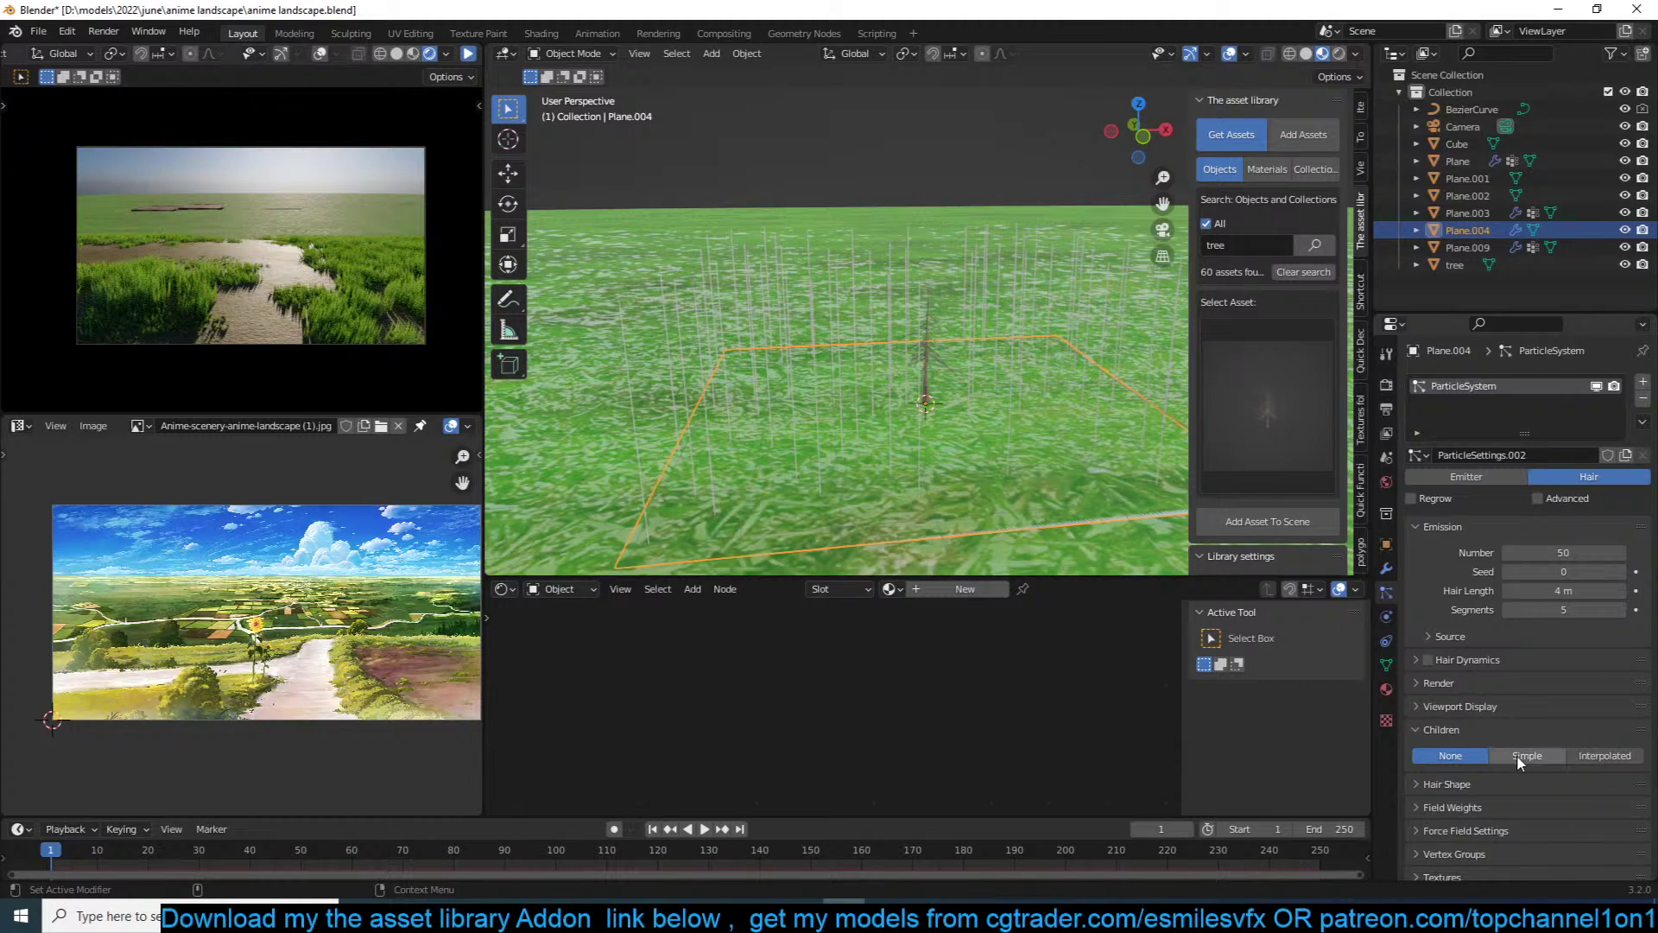
click(1484, 734)
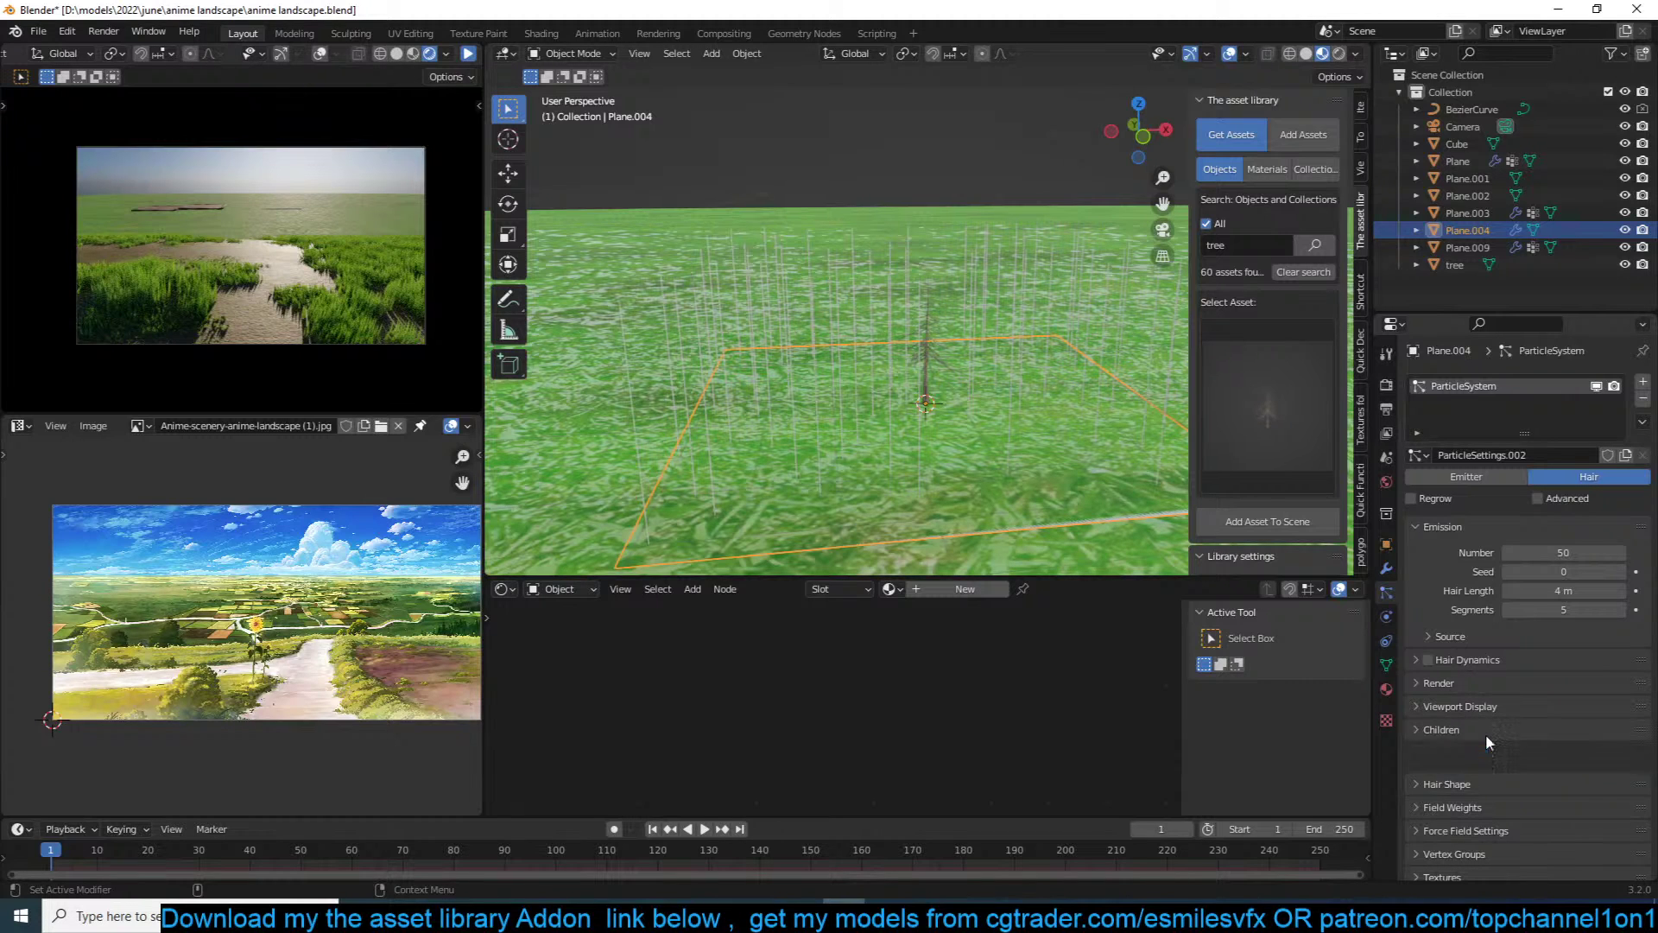
Step: Render the plane's hair particles as objects with the tree as the instance object, and try the Object Rotation option
click(1491, 684)
click(1563, 708)
click(1537, 768)
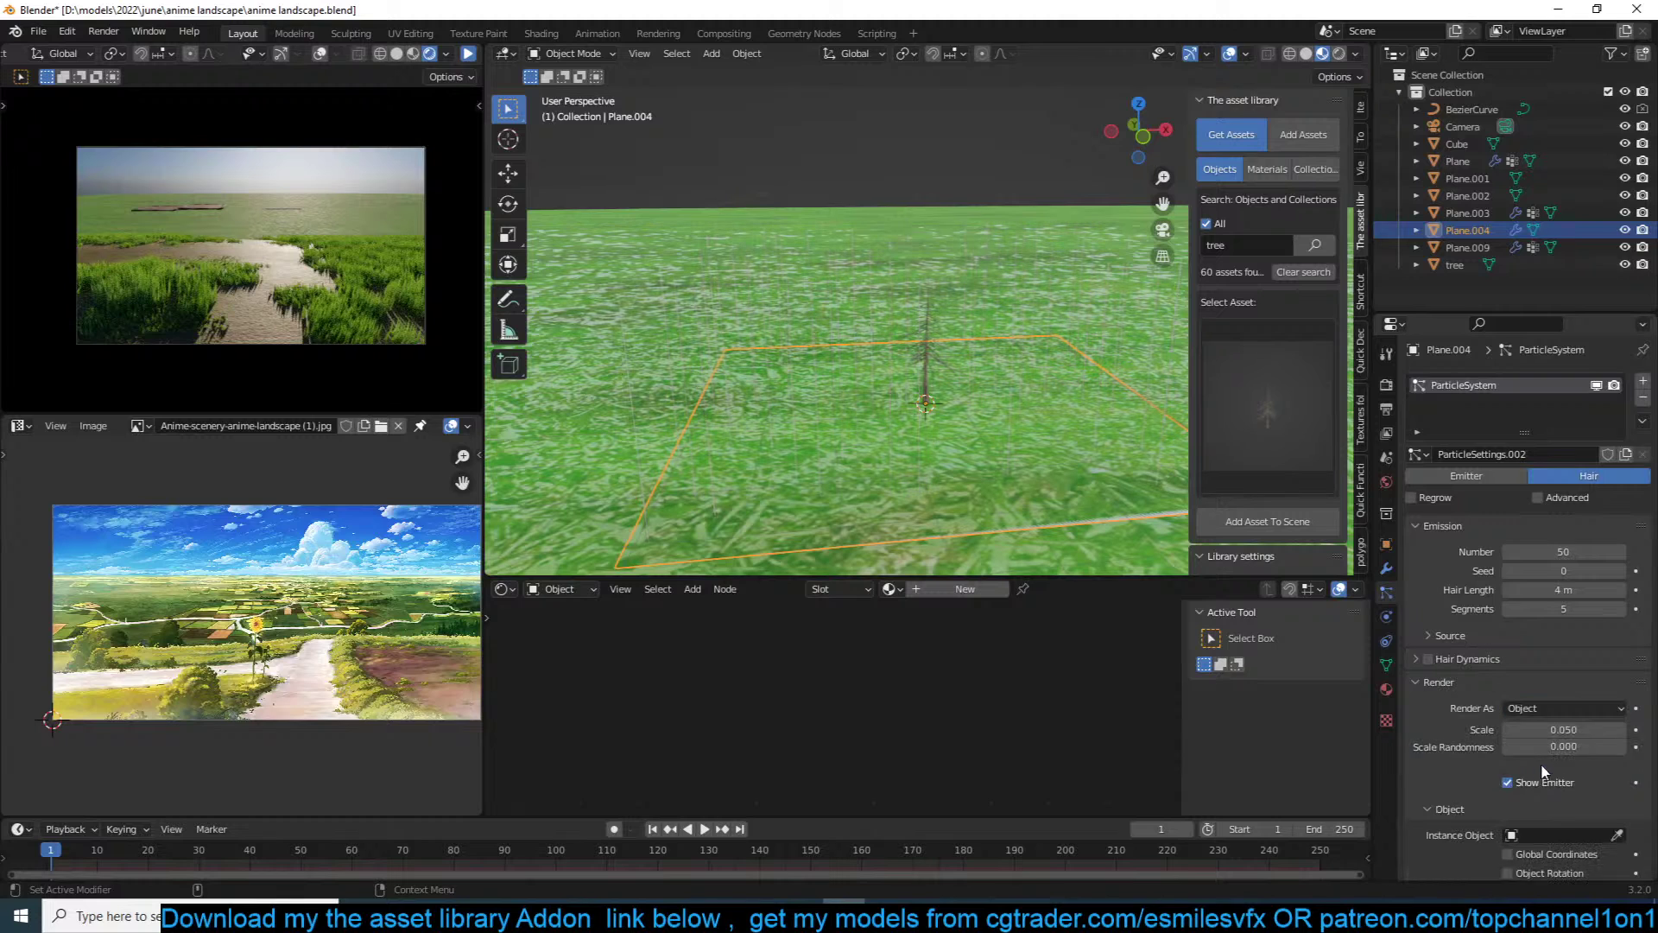
scroll(1538, 773, down, 4)
click(1617, 696)
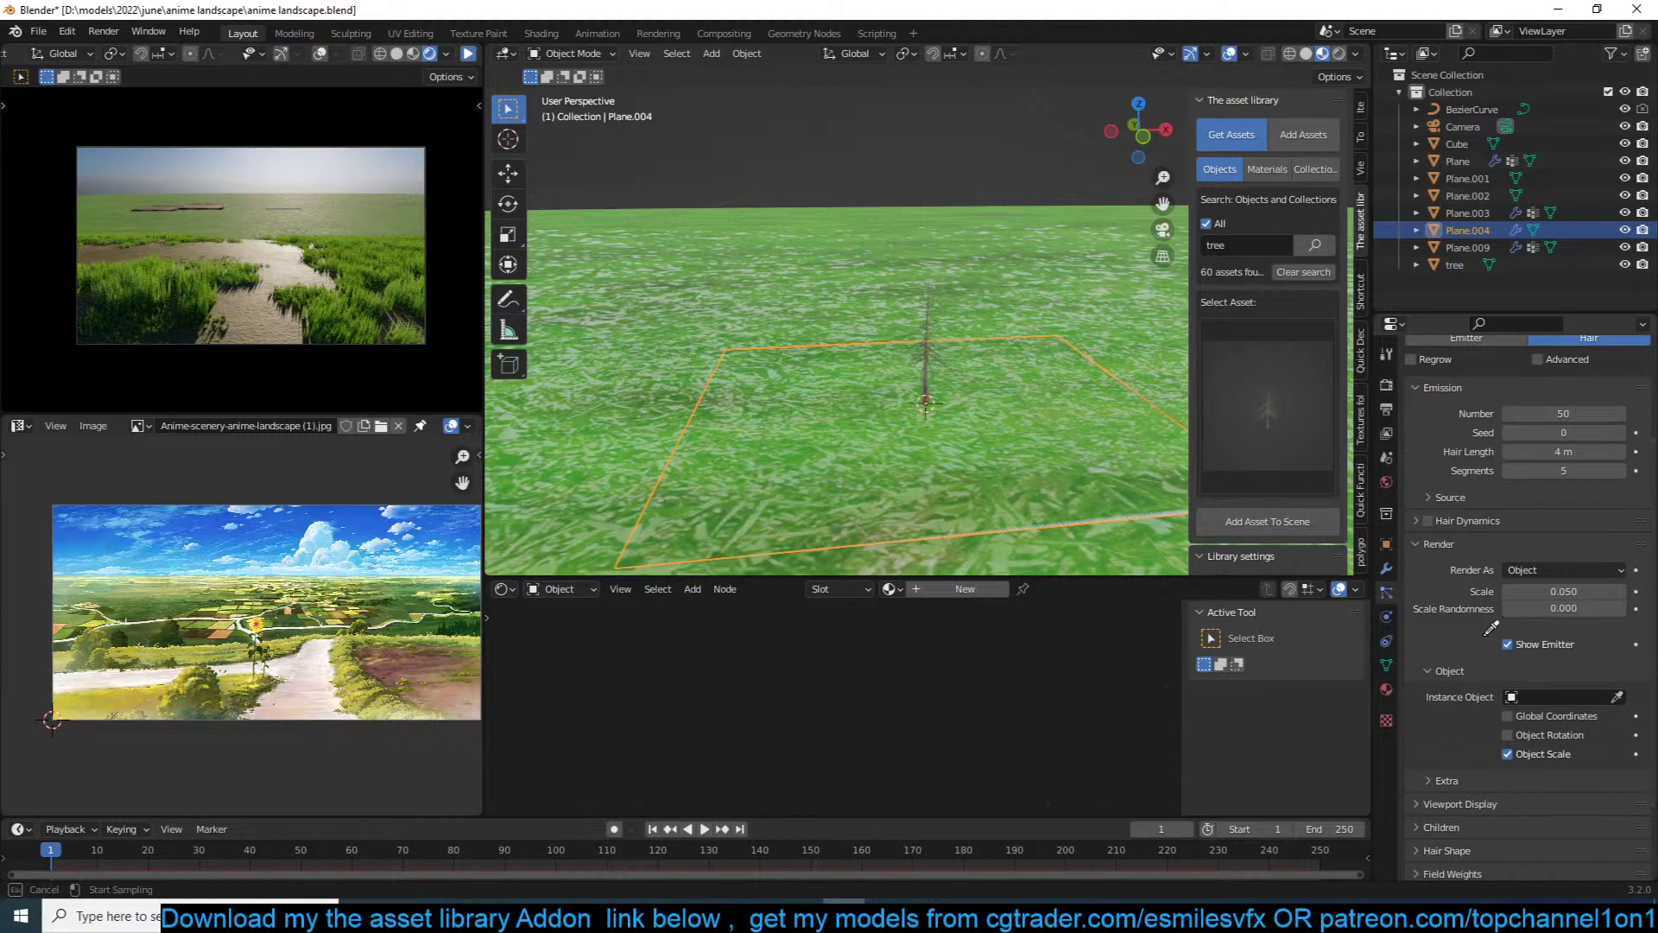
click(927, 341)
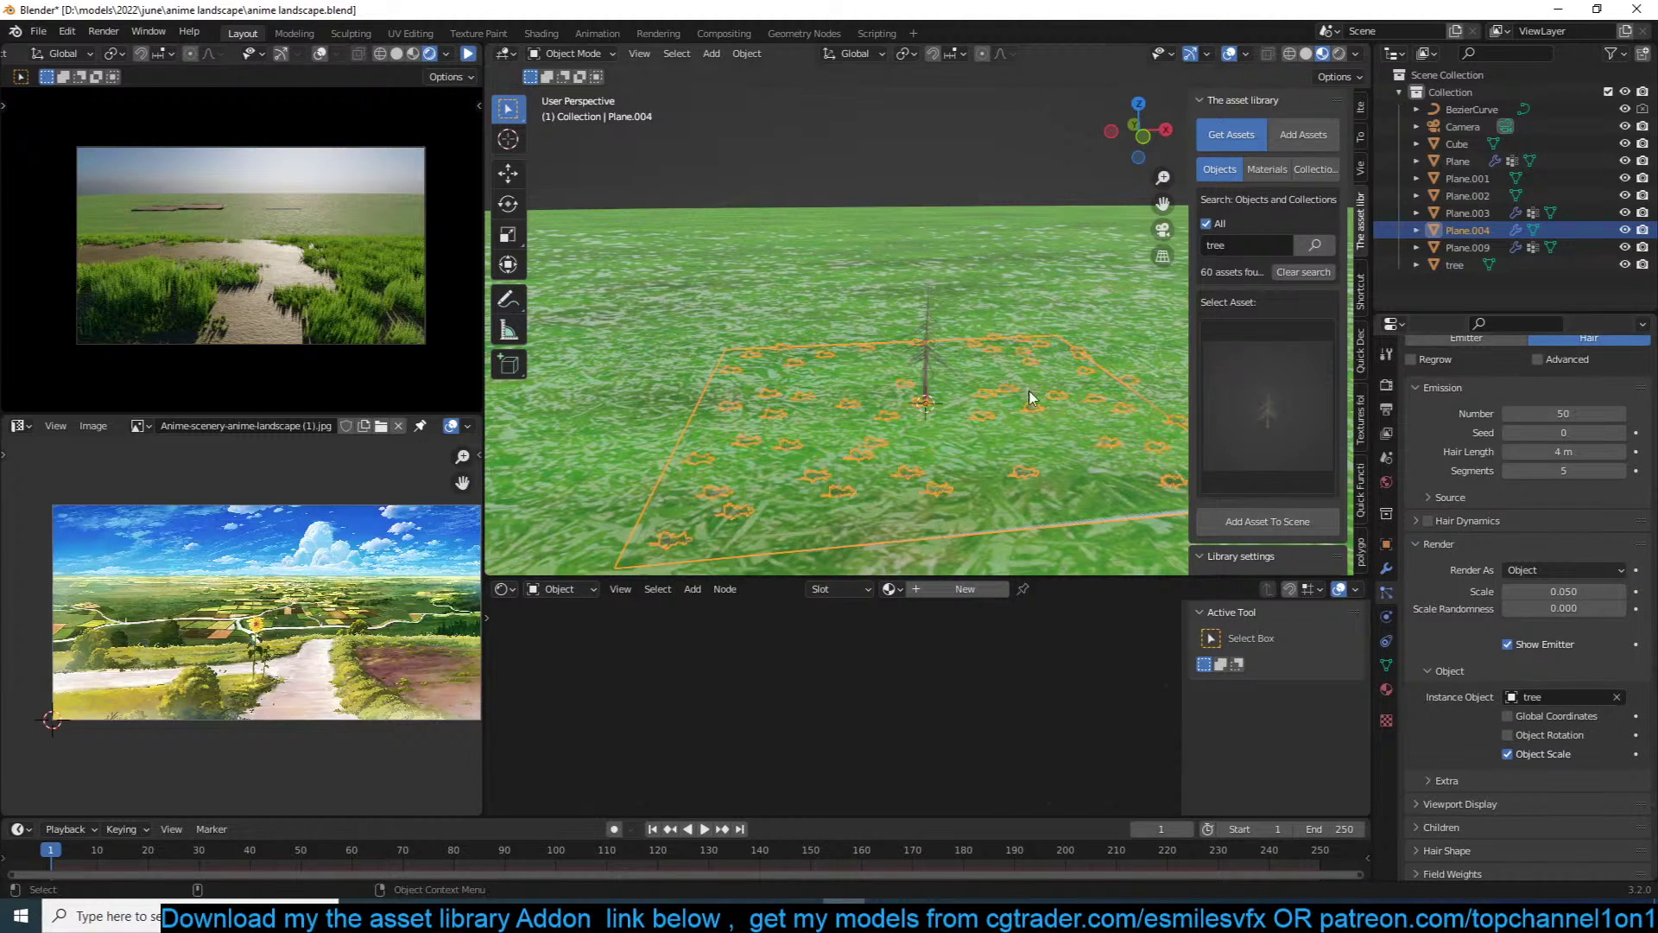
click(1542, 734)
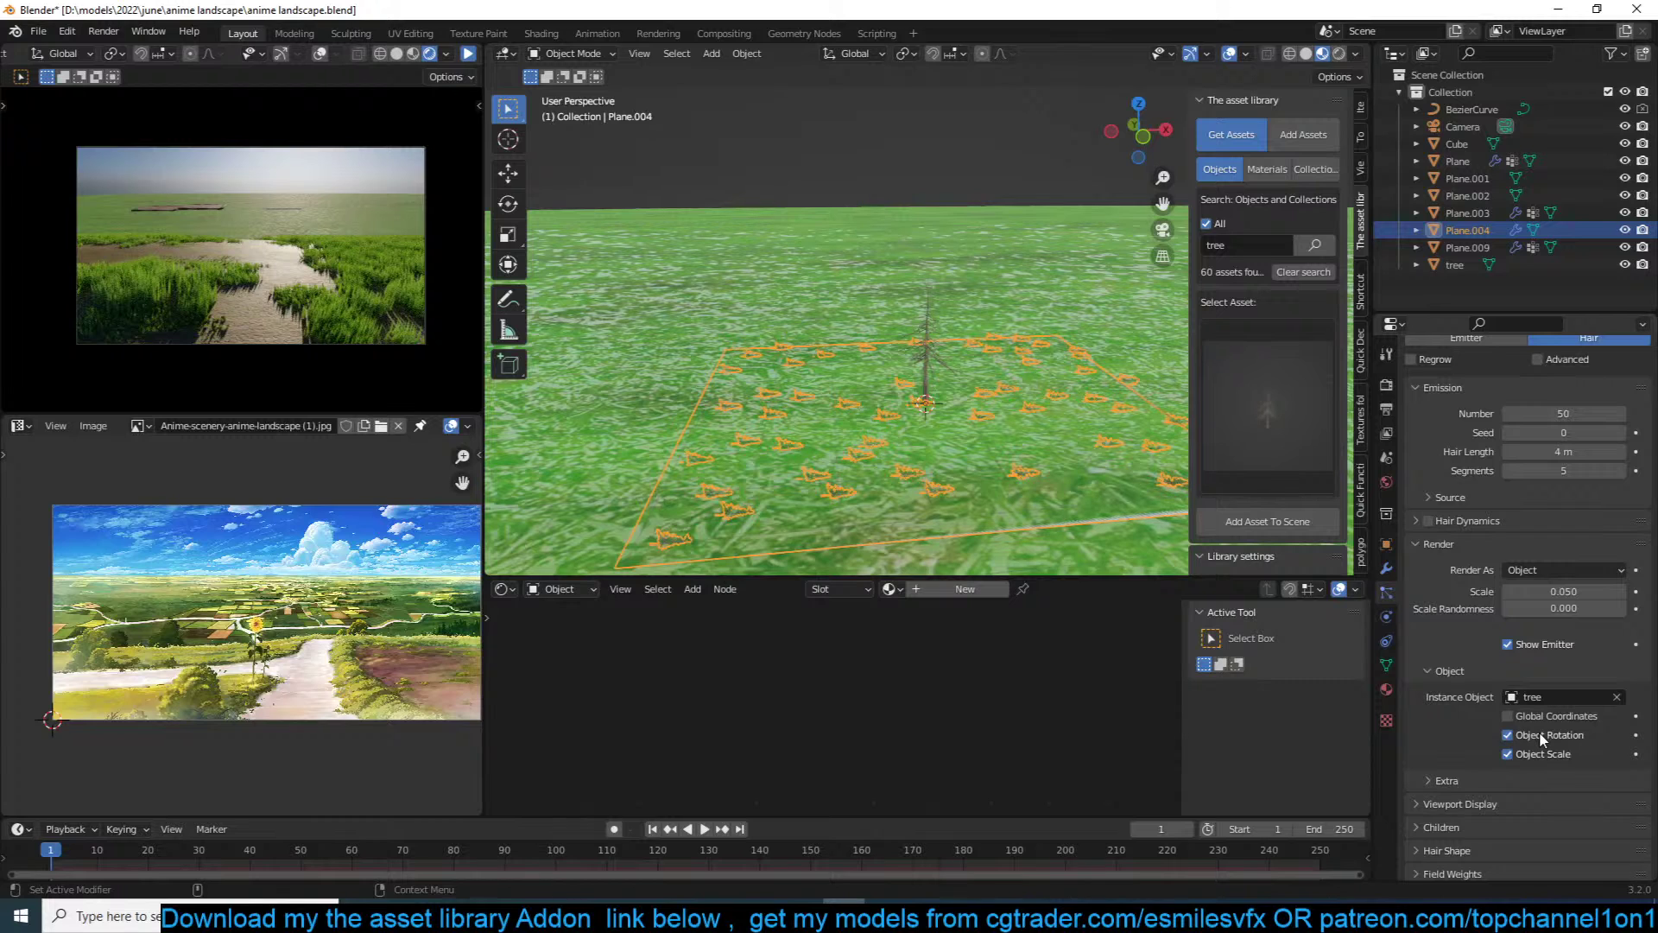
Step: Set the particle system's hair length to 0 m and review its emission source settings
click(1448, 542)
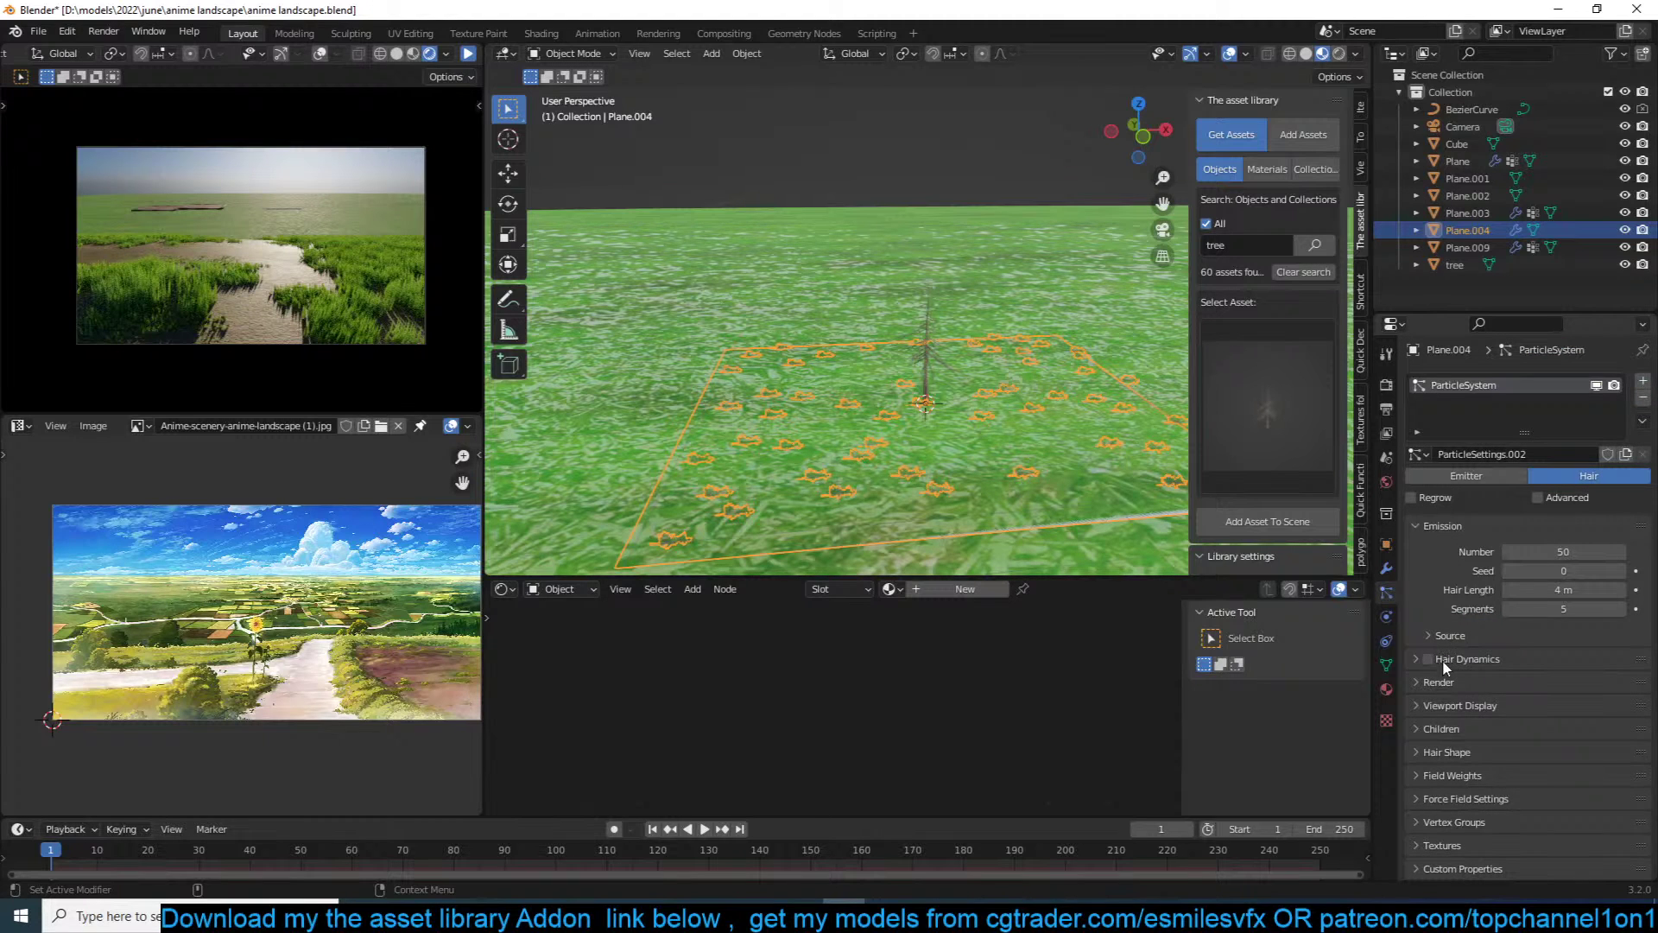
key(BackSpace)
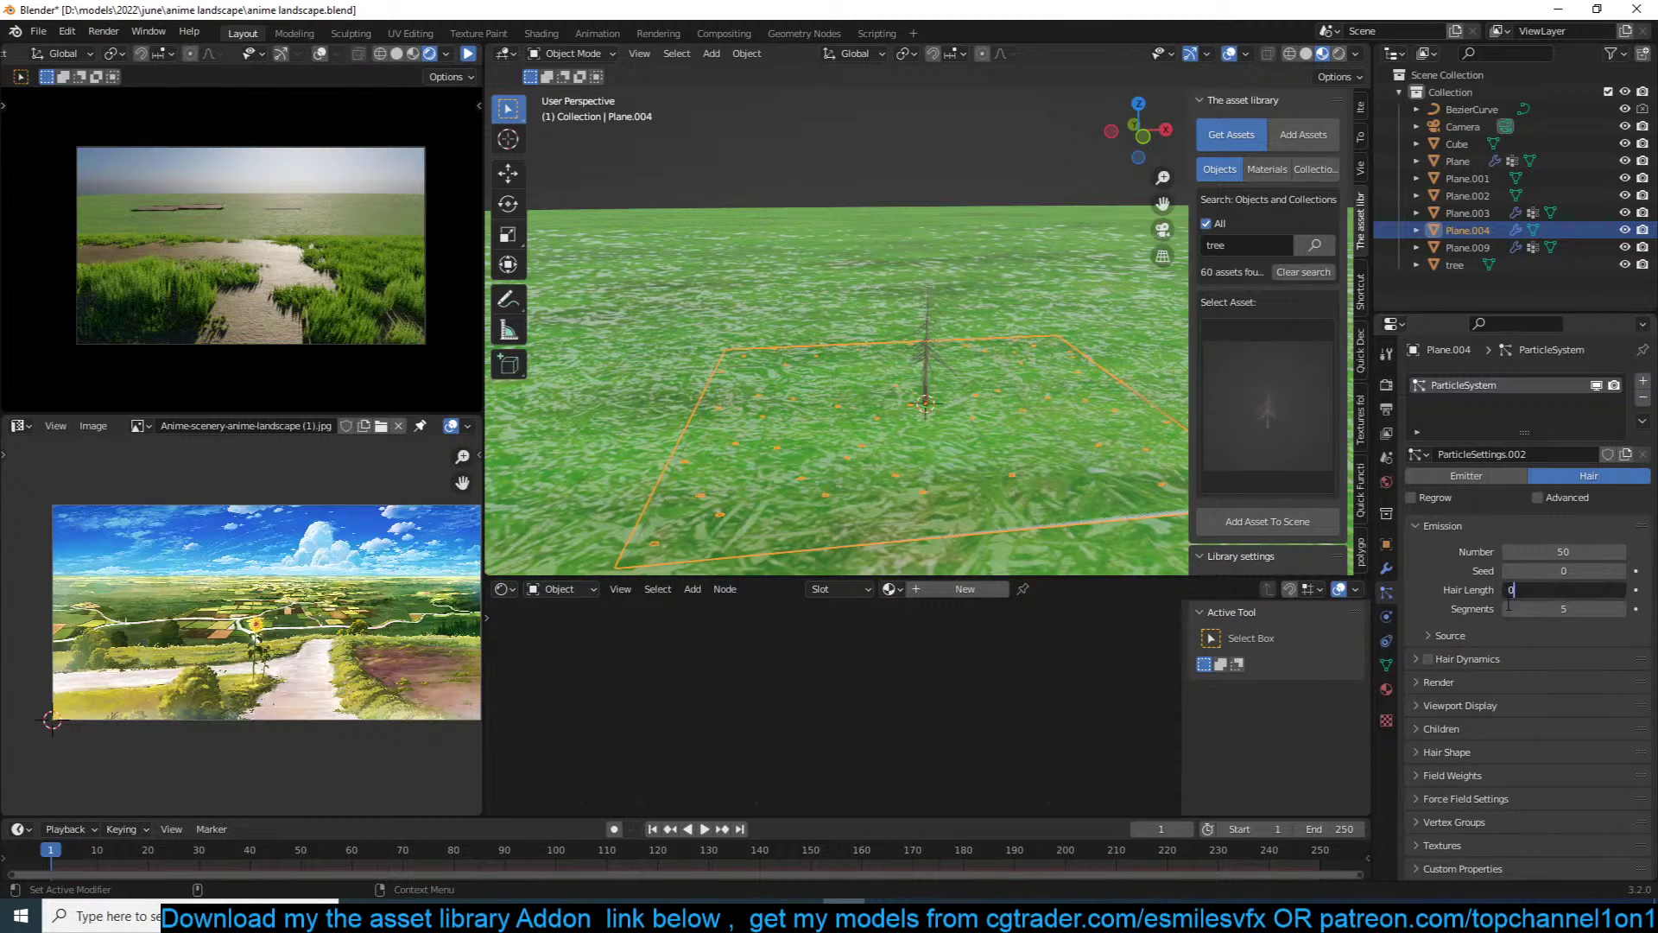
click(1459, 636)
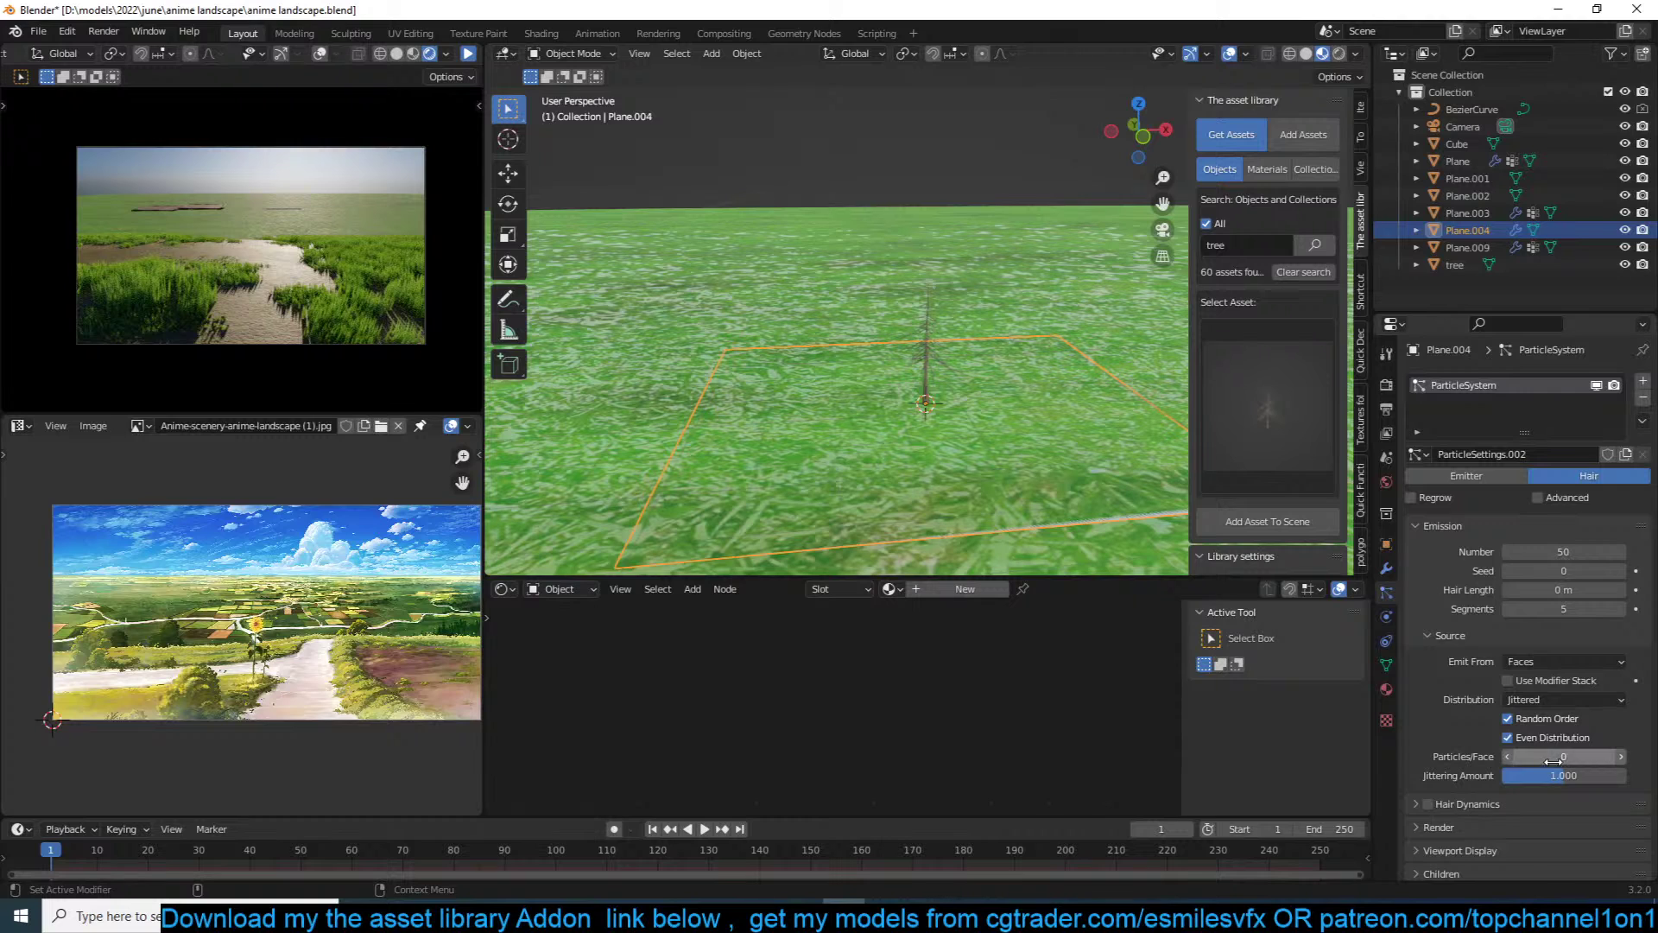
click(1426, 635)
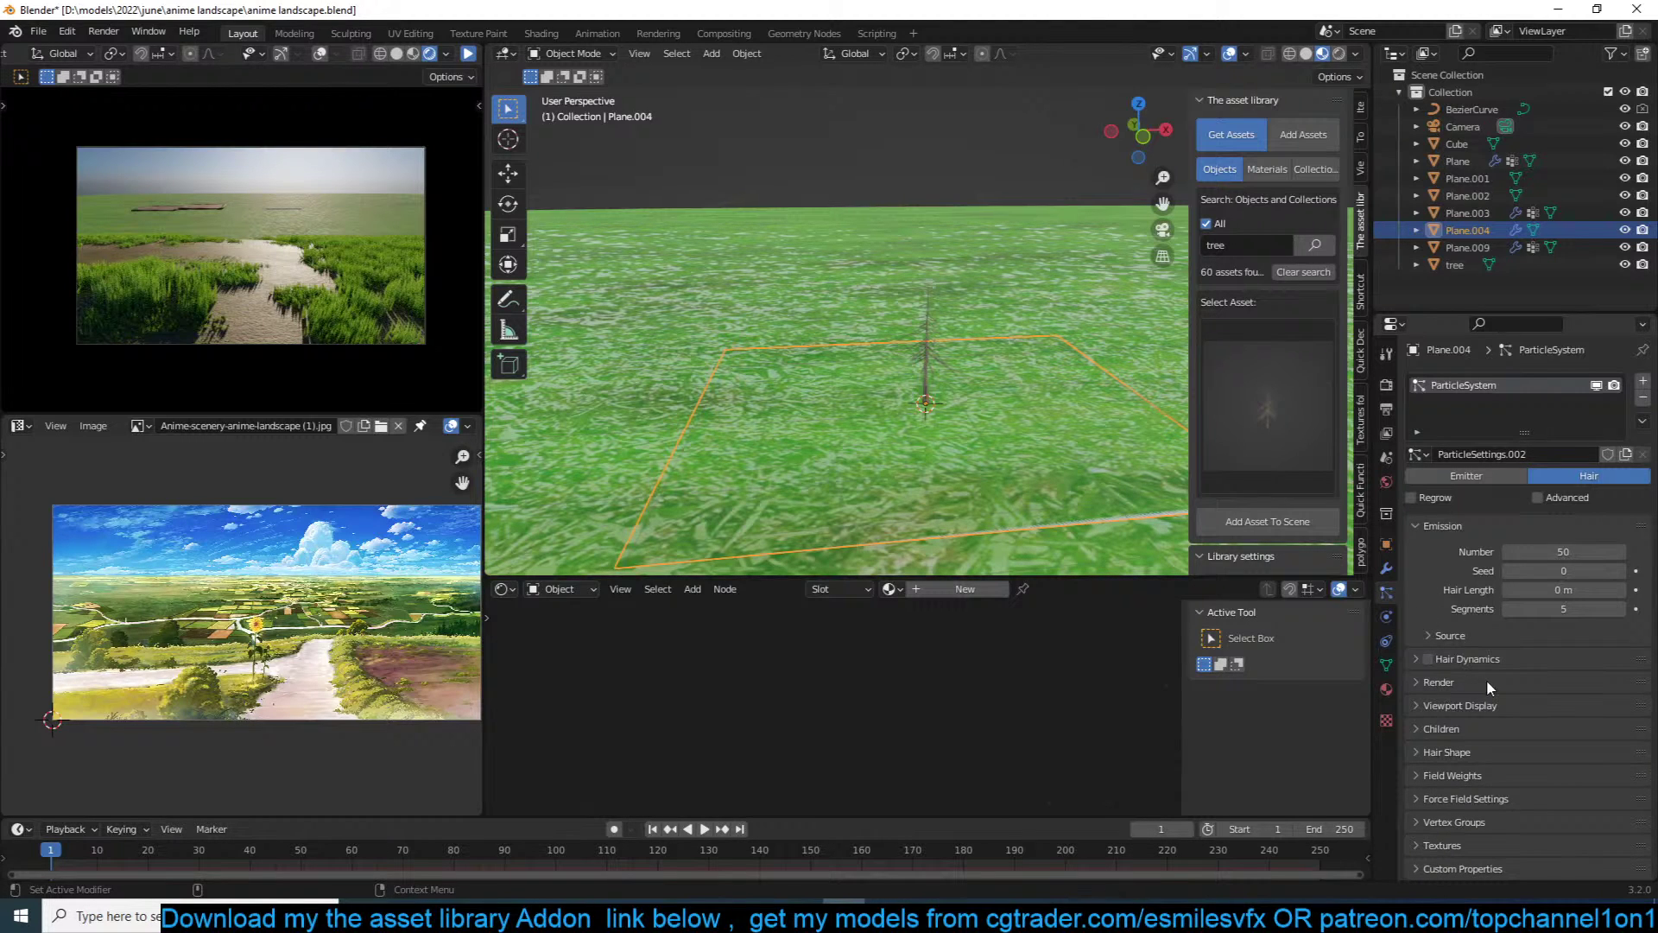
Step: Enable the advanced hair settings and set the object-aligned Z velocity to 1 m/s
click(1578, 496)
scroll(1526, 687, down, 5)
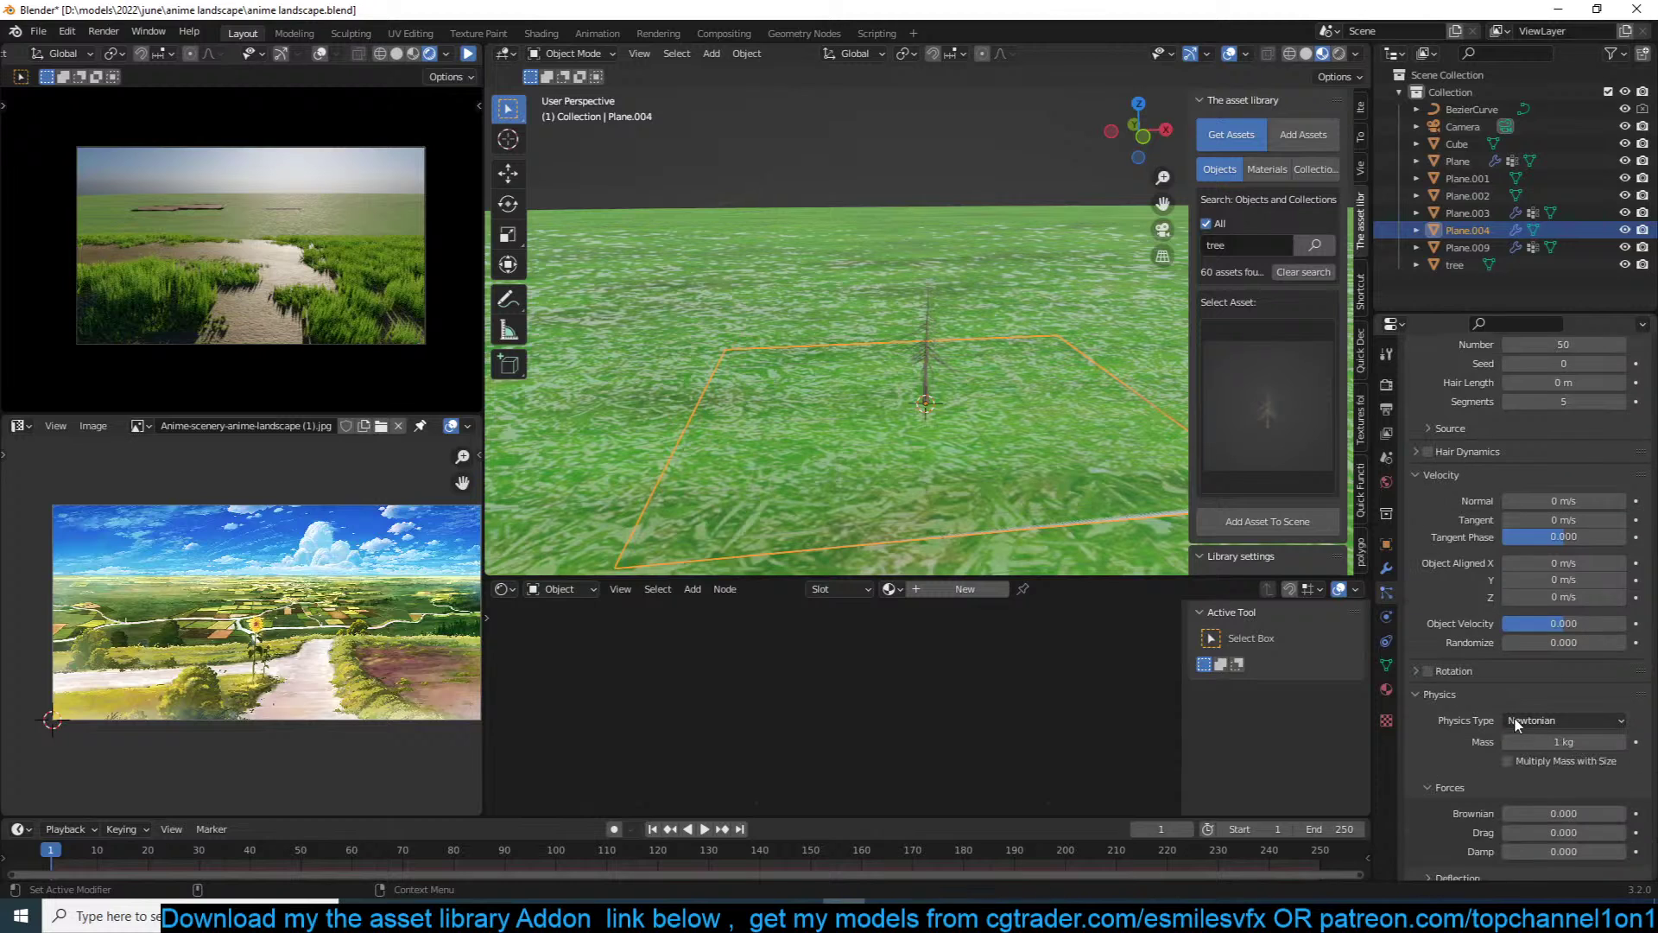
click(1537, 598)
text(1)
key(Return)
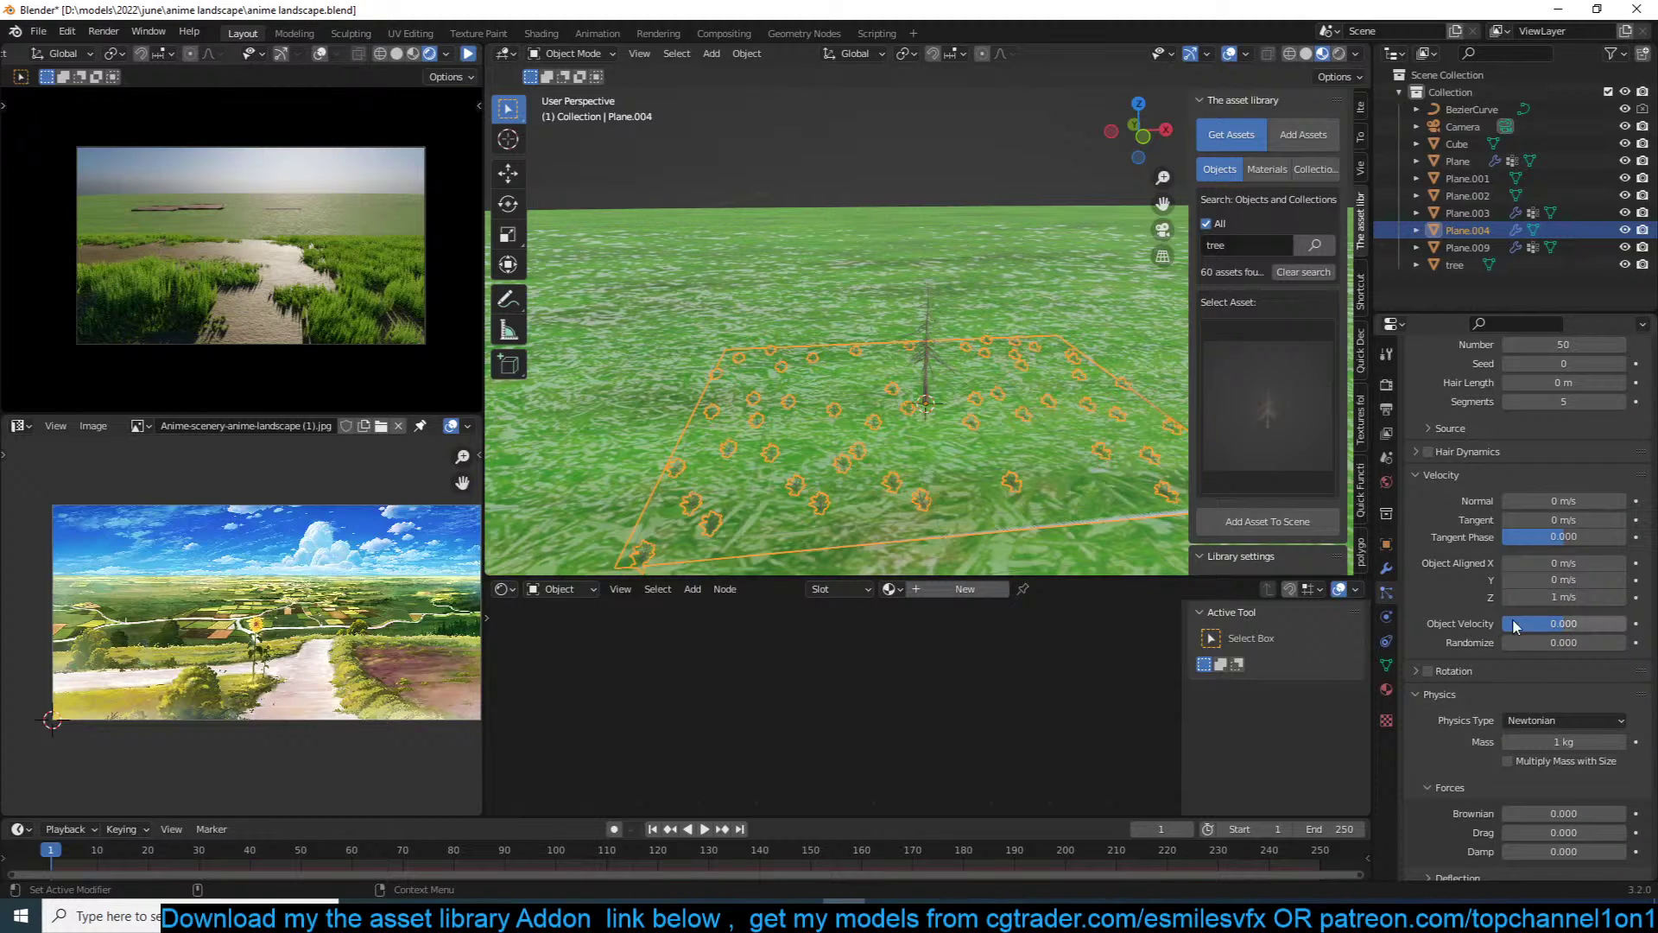
Step: Enable particle rotation with the Normal orientation axis, and try a Randomize value of about 0.26 before resetting it to 0
click(1551, 722)
click(1416, 671)
click(1427, 671)
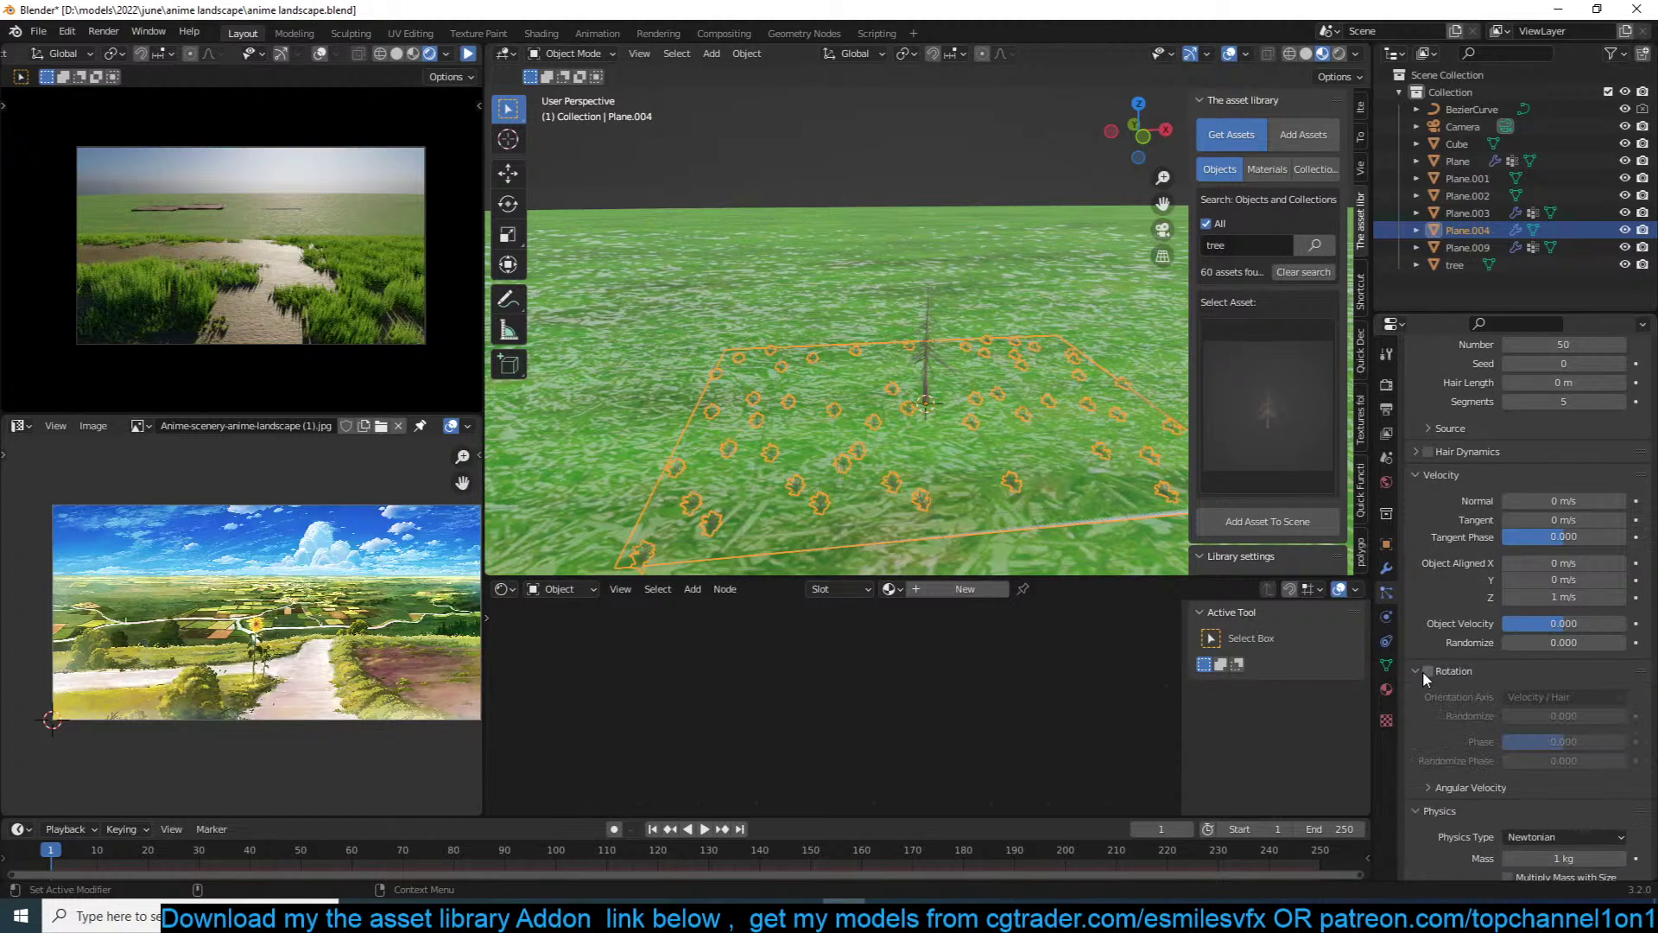
click(1549, 697)
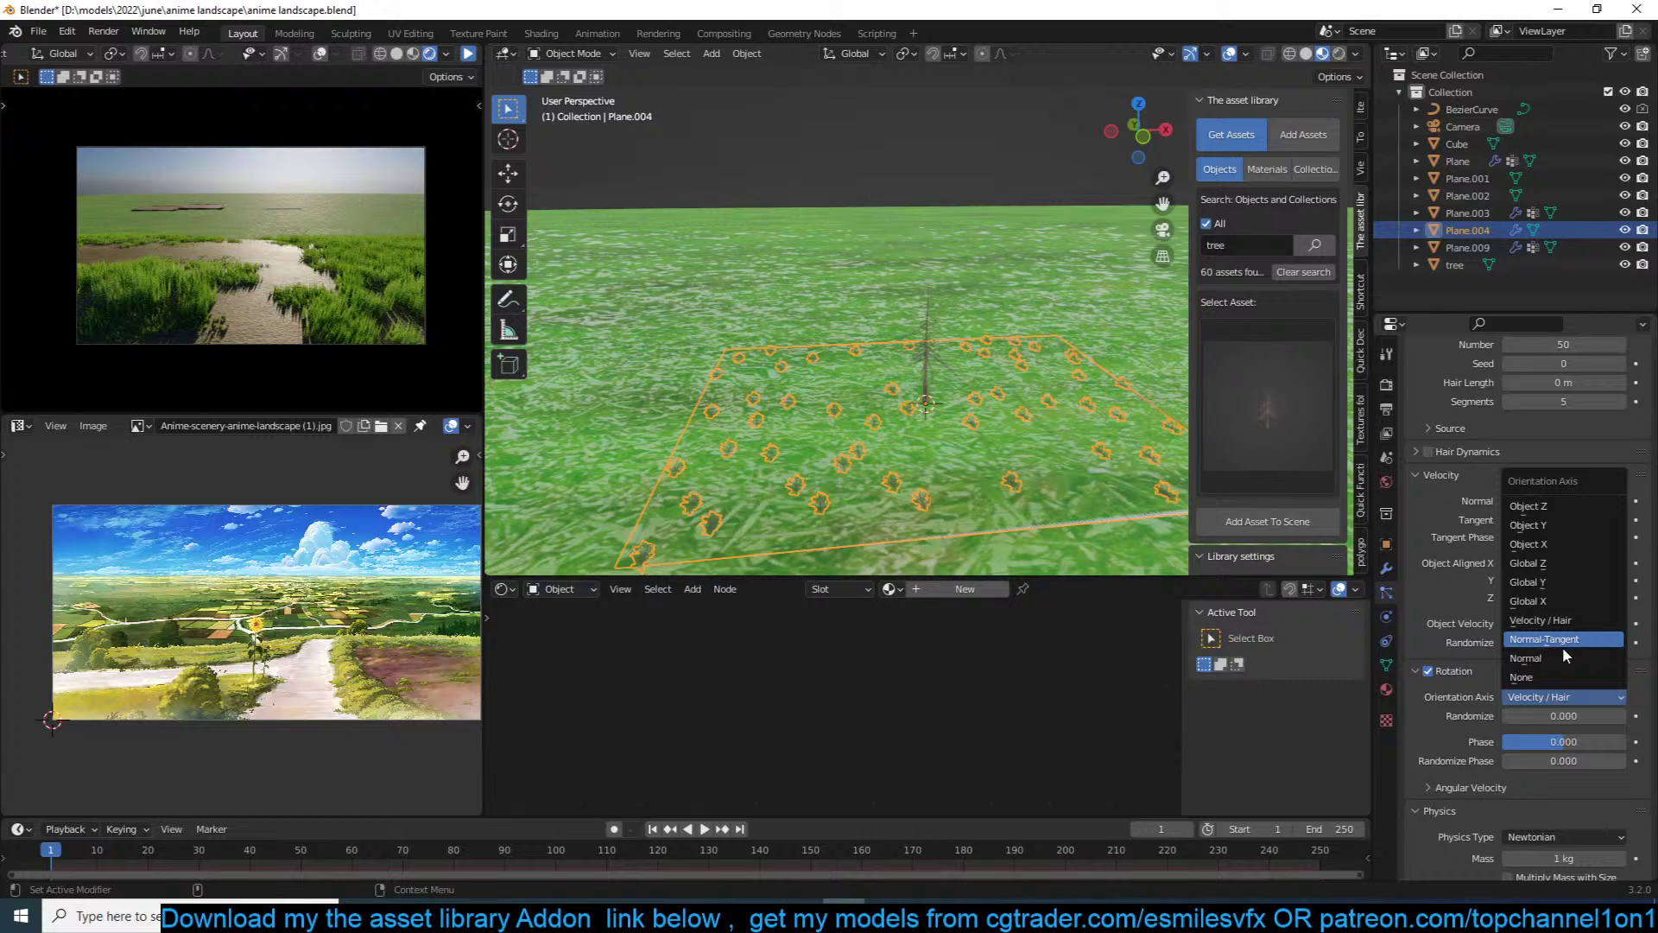
click(1557, 657)
drag(1576, 712, 1606, 713)
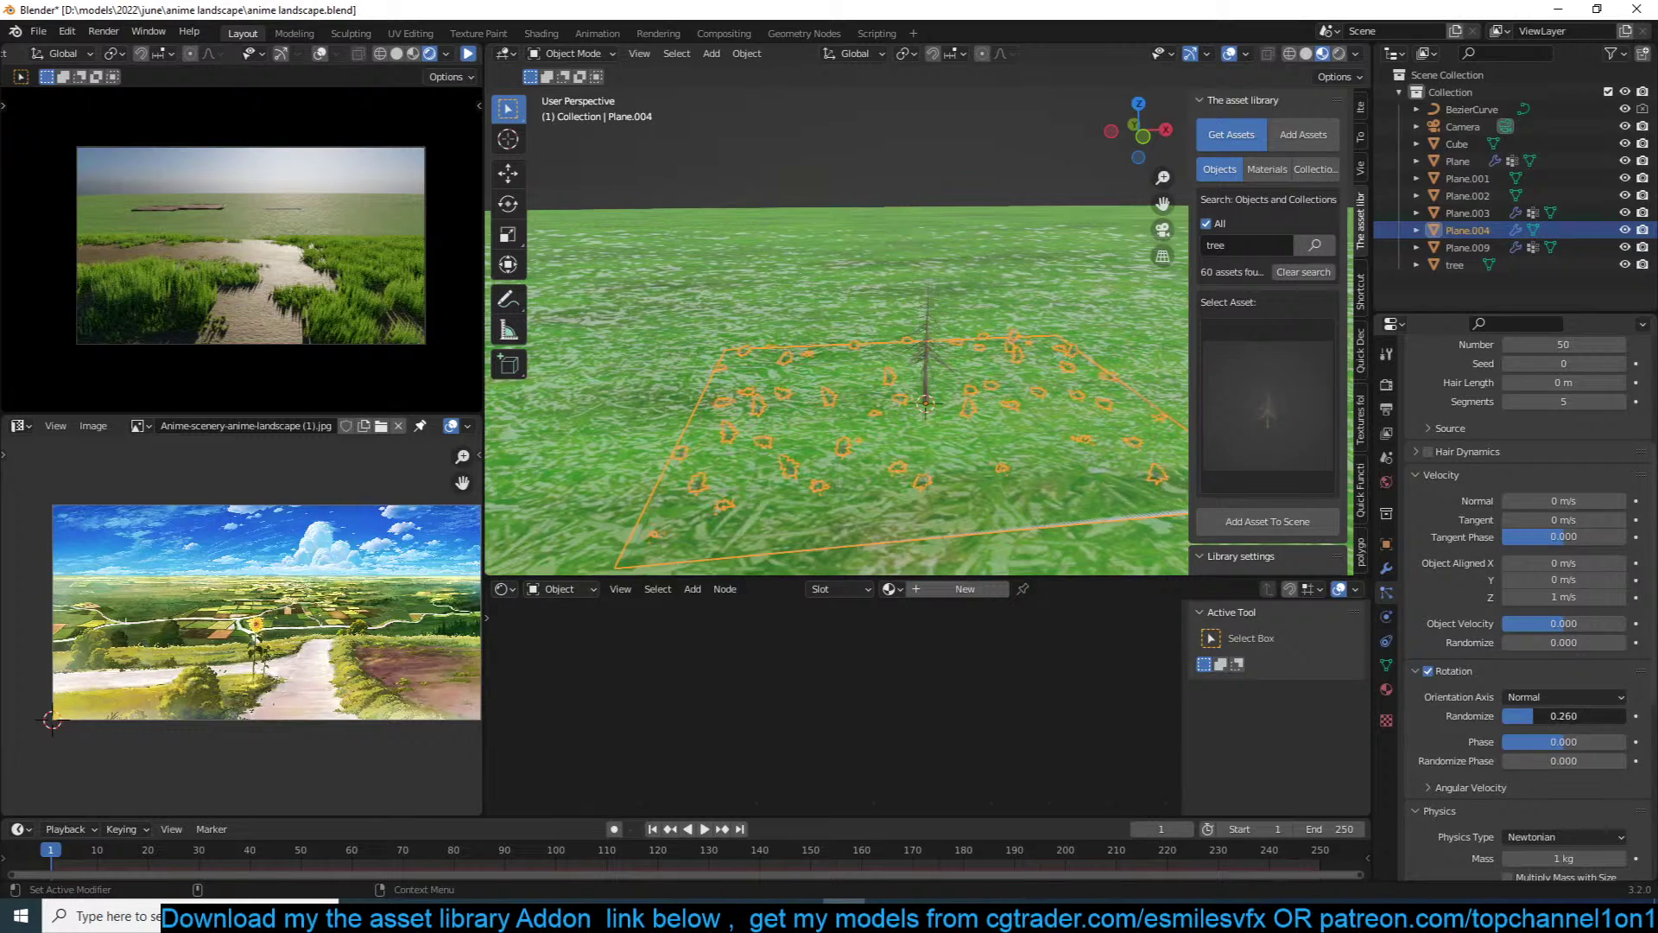
key(Return)
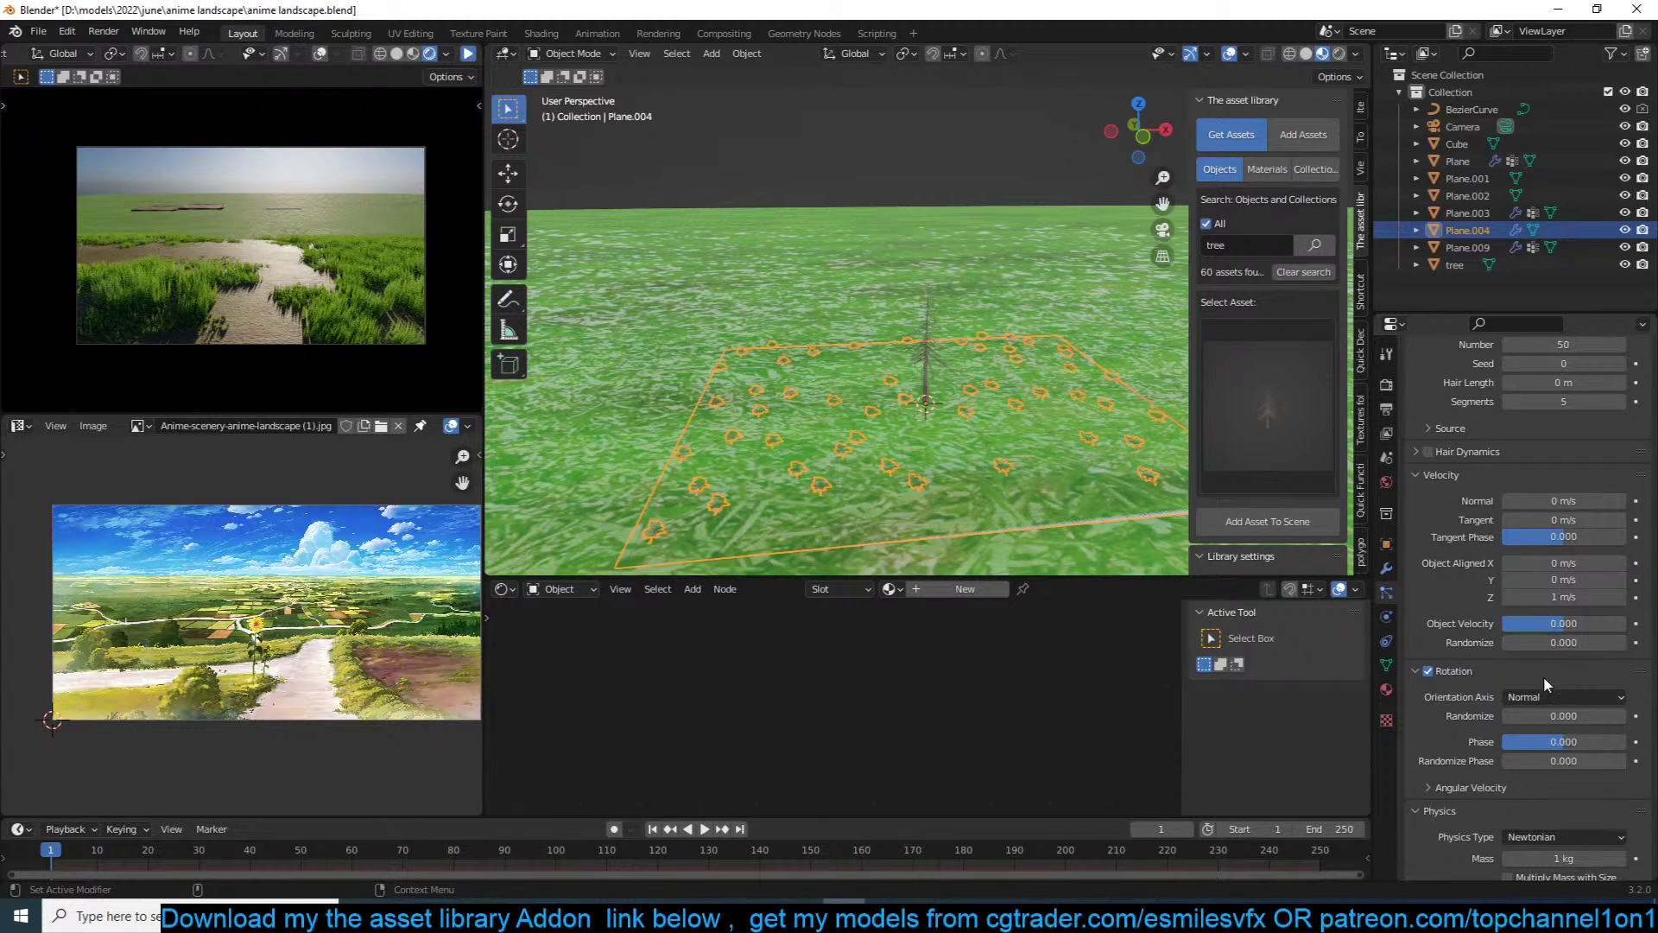
Step: Set the particle rotation's orientation axis to Global X, keeping Randomize at 0
click(1542, 696)
click(1570, 601)
drag(1565, 716, 1507, 717)
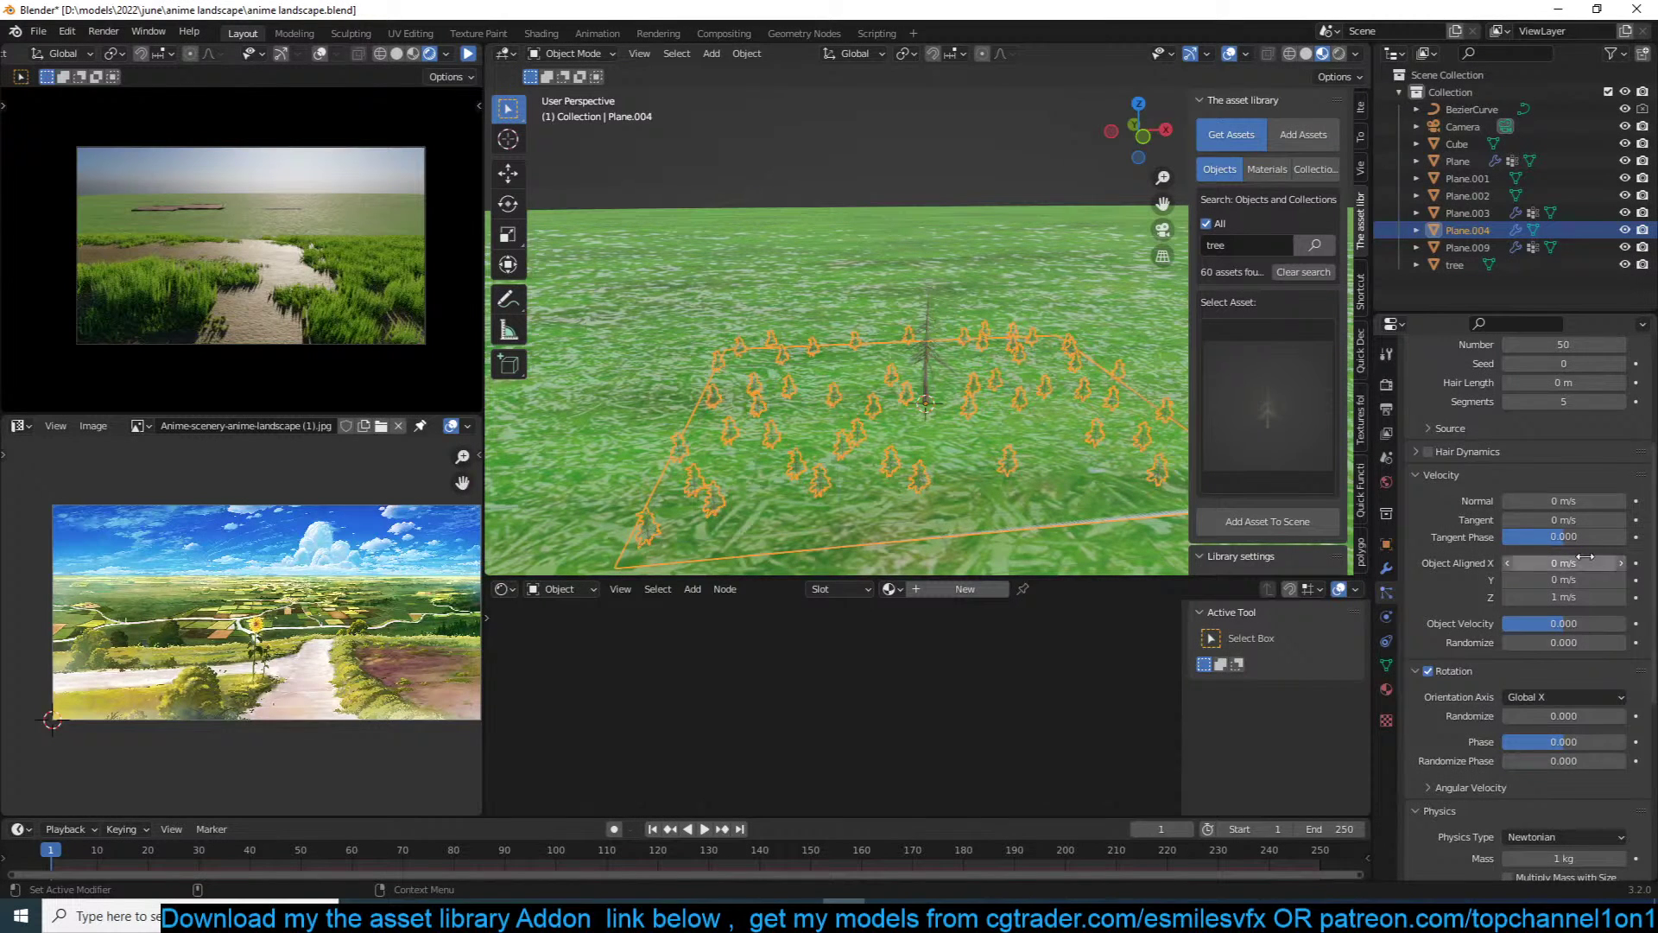
Step: Set the render scale of the tree particles to 0.160
scroll(1556, 704, down, 2)
scroll(1557, 784, down, 7)
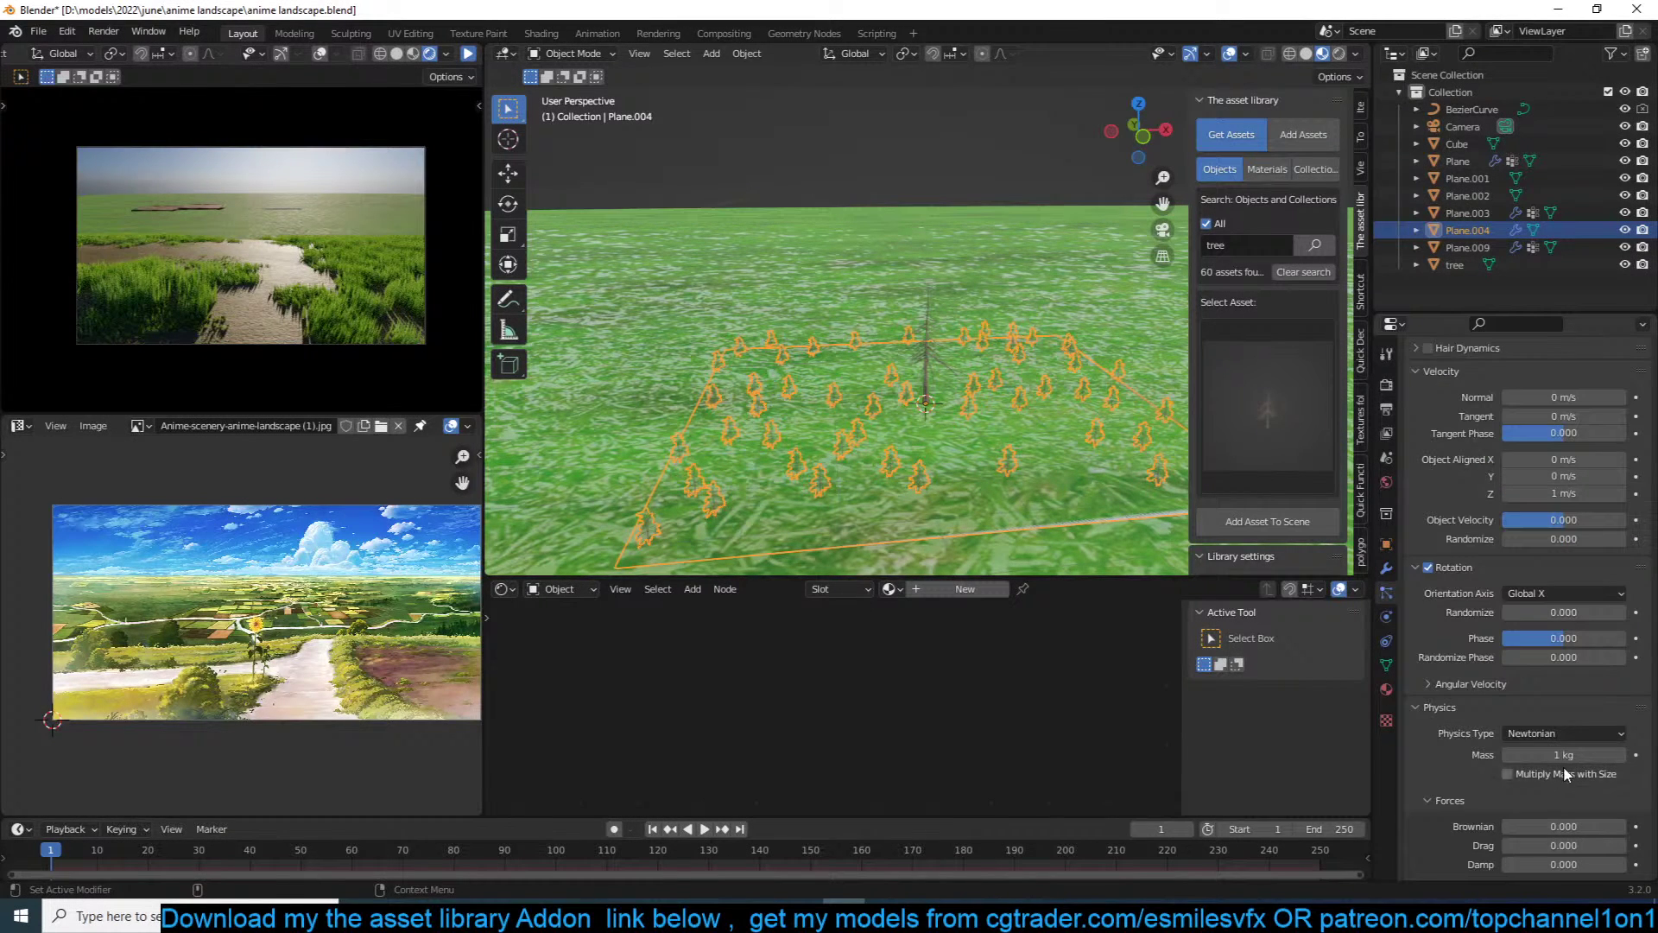
click(1434, 716)
mouse_move(1564, 765)
mouse_down()
mouse_move(1602, 764)
mouse_move(1563, 765)
mouse_up()
scroll(922, 432, down, 2)
Step: From the top view, scale the tree-covered plane down along X into a narrow strip
key(KP_7)
scroll(959, 412, up, 5)
key(s)
key(x)
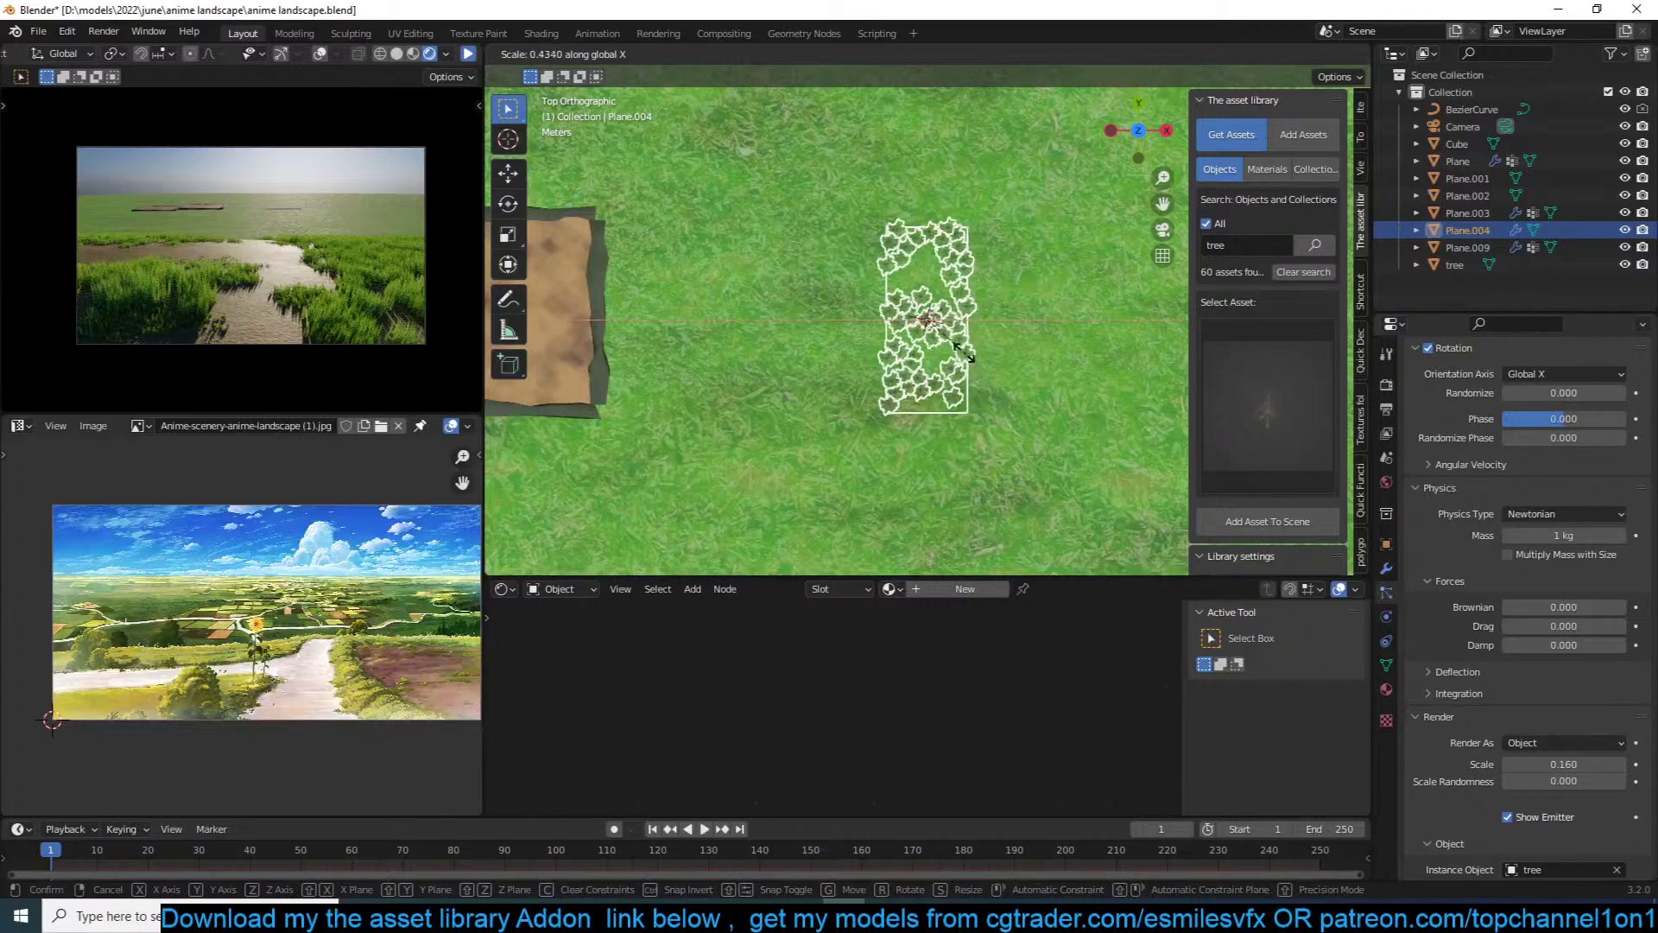
click(951, 344)
Step: Move the tree strip against the brown field's side border, scale it up about 1.4 times and check it from the camera
key(g)
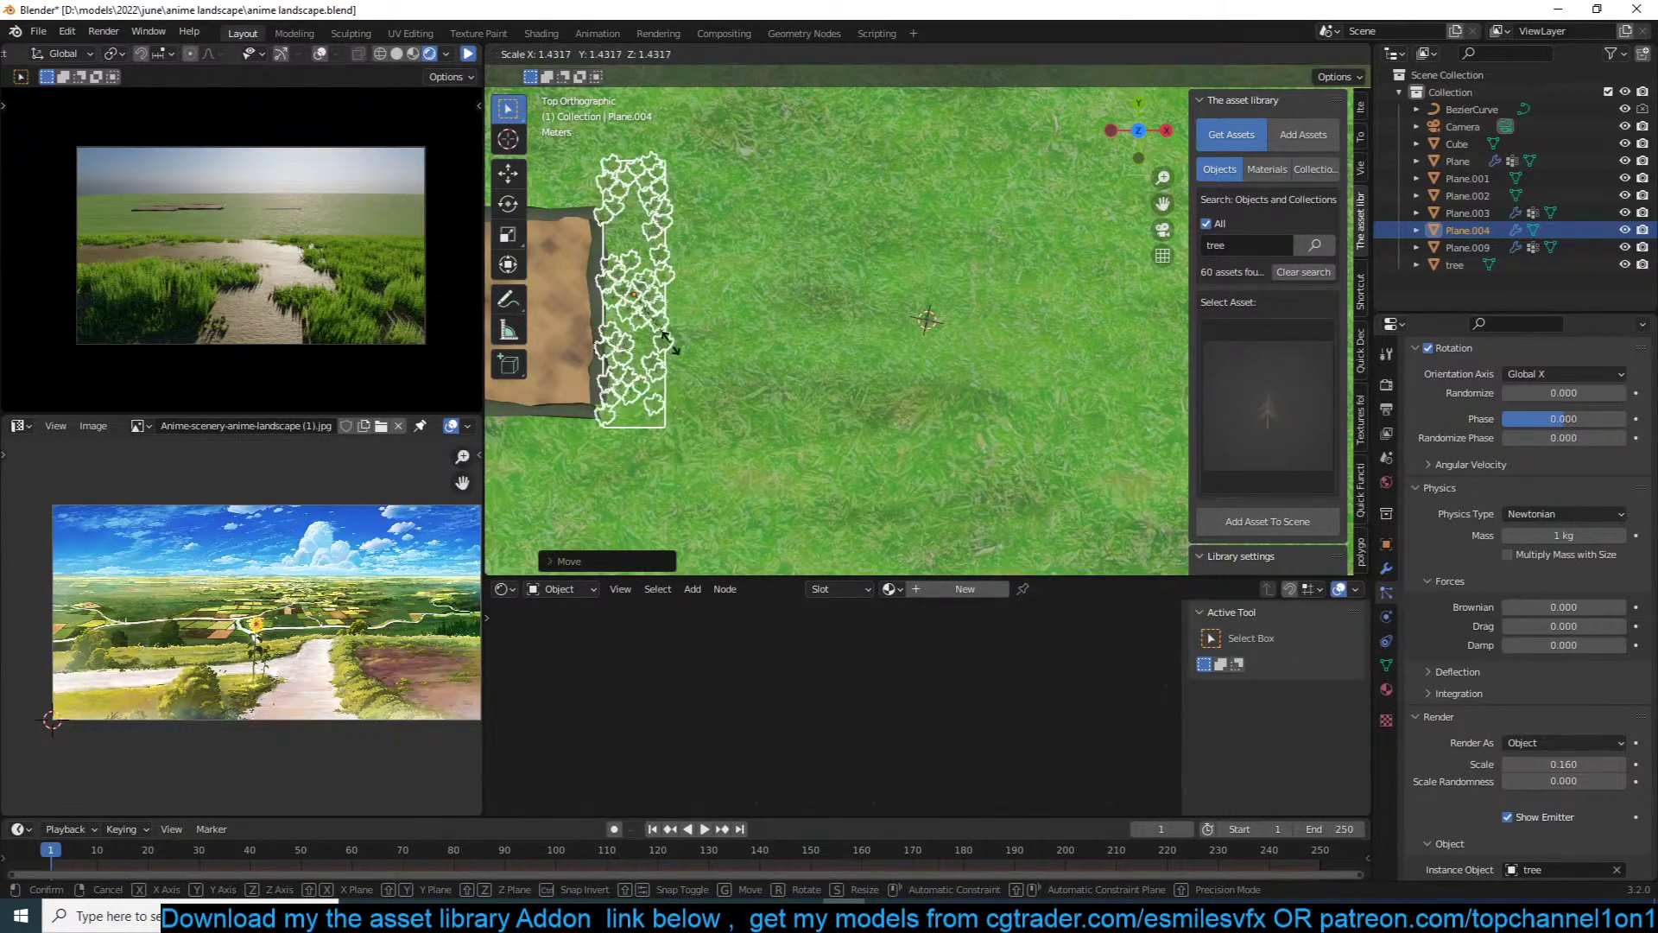
click(677, 347)
click(760, 346)
key(KP_0)
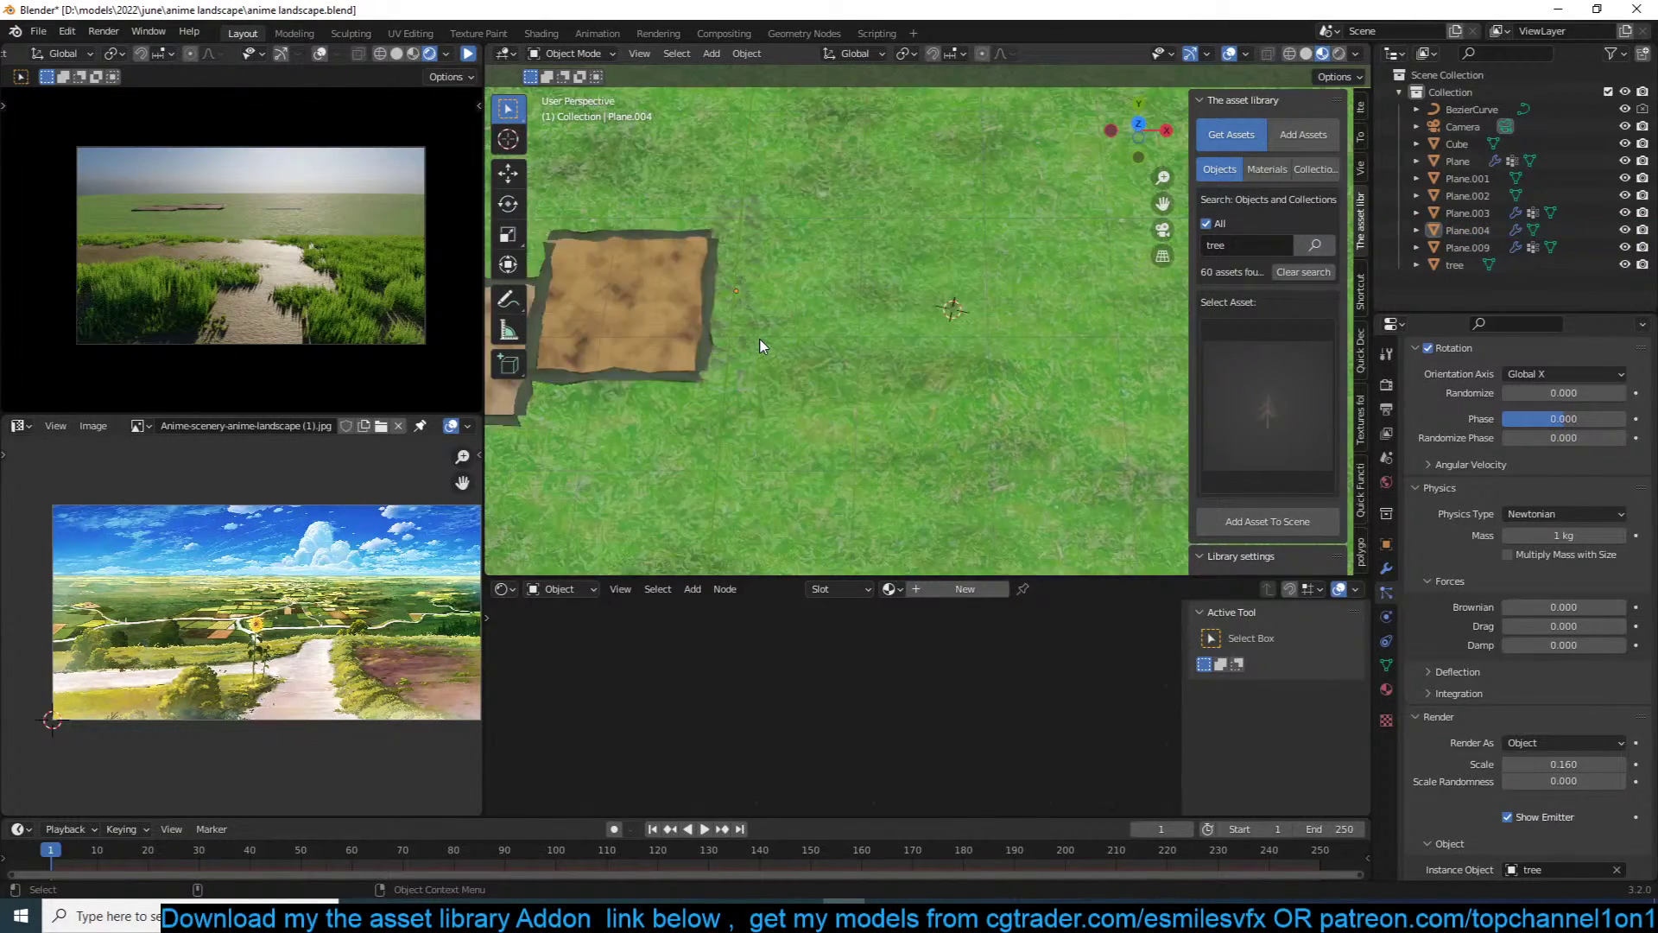
click(941, 322)
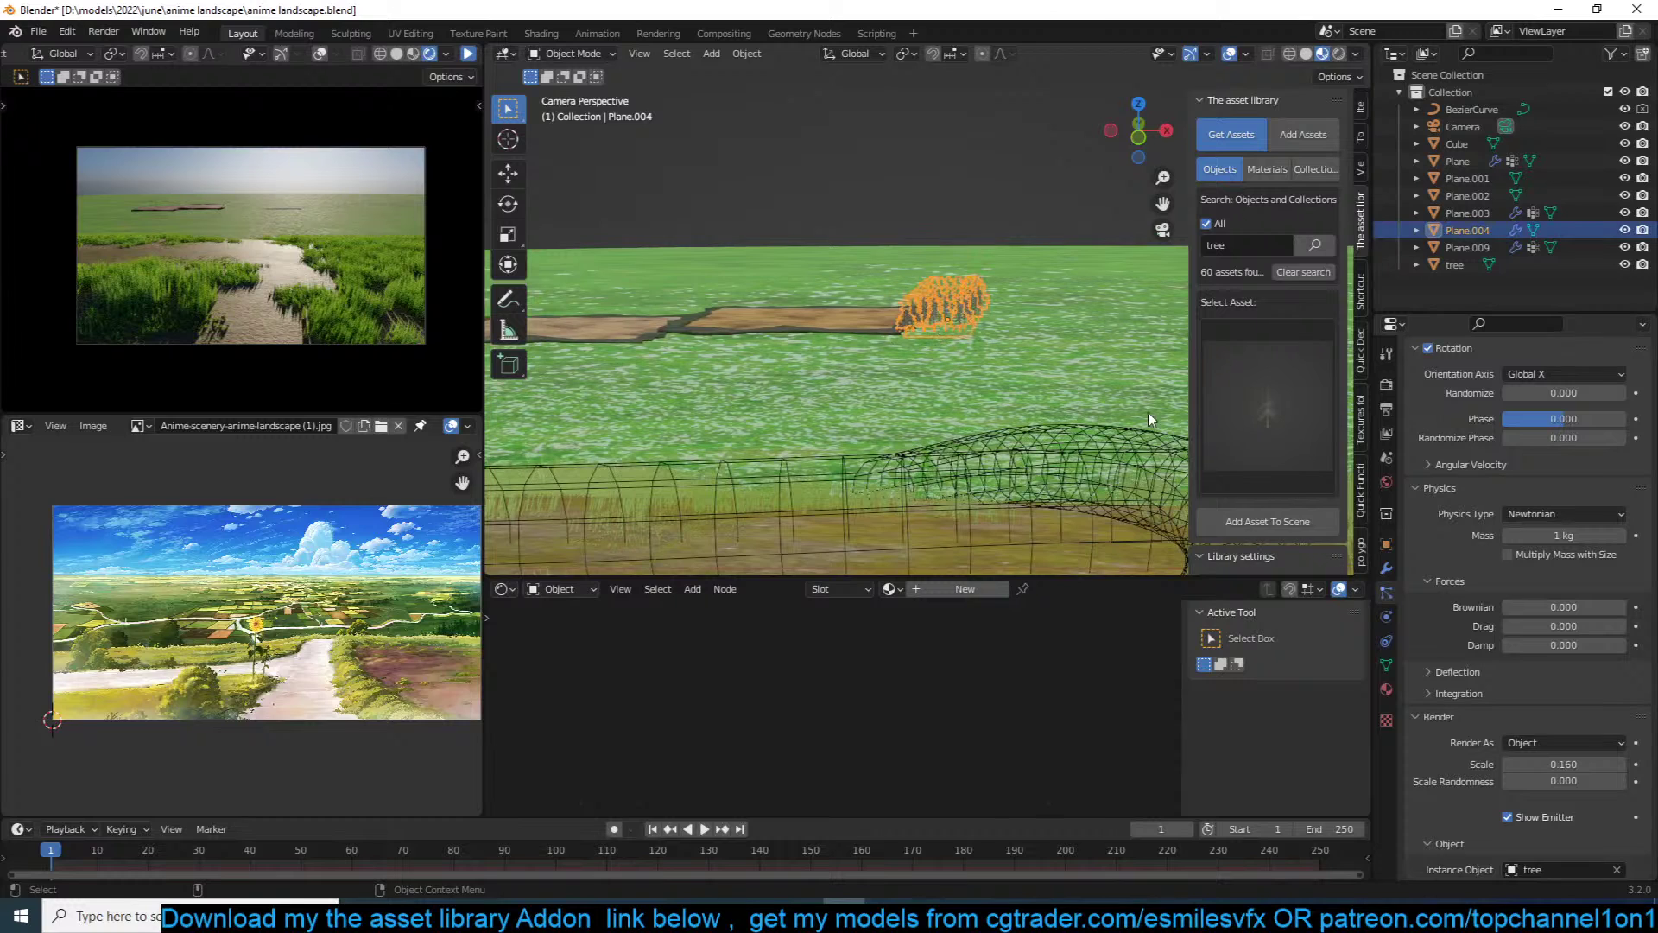
Step: Set the tree particles' Brownian force to 0.230 and change their source distribution to Random
mouse_move(1563, 607)
mouse_down()
mouse_move(1589, 607)
mouse_move(1554, 607)
mouse_up()
scroll(1451, 464, up, 12)
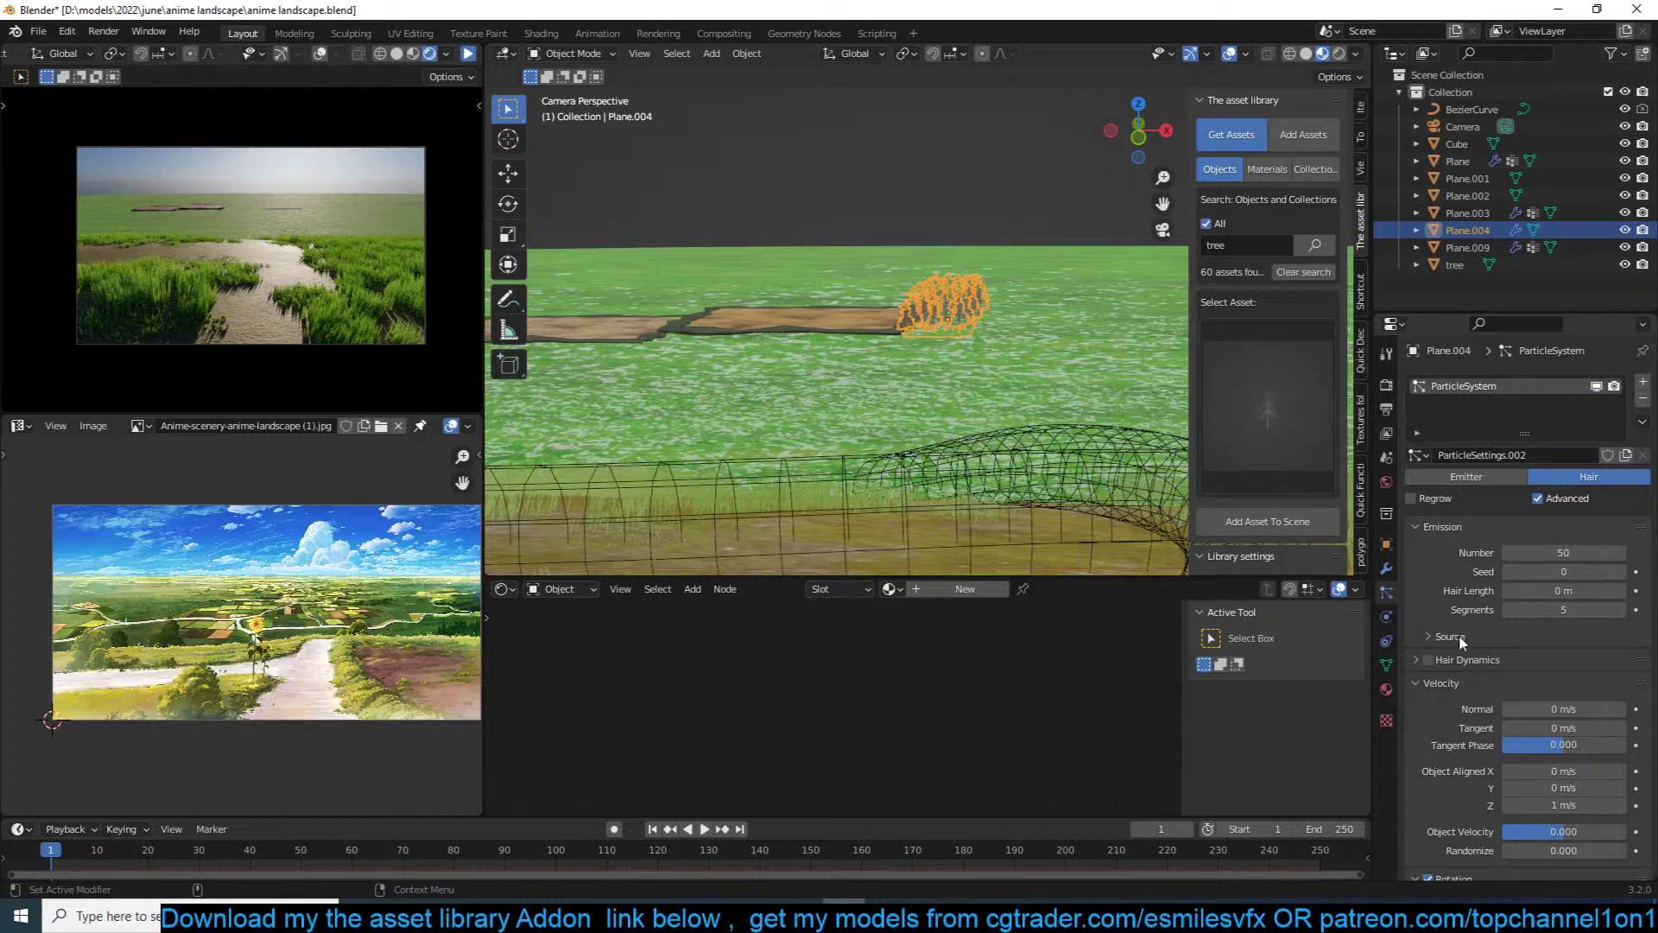
click(1557, 663)
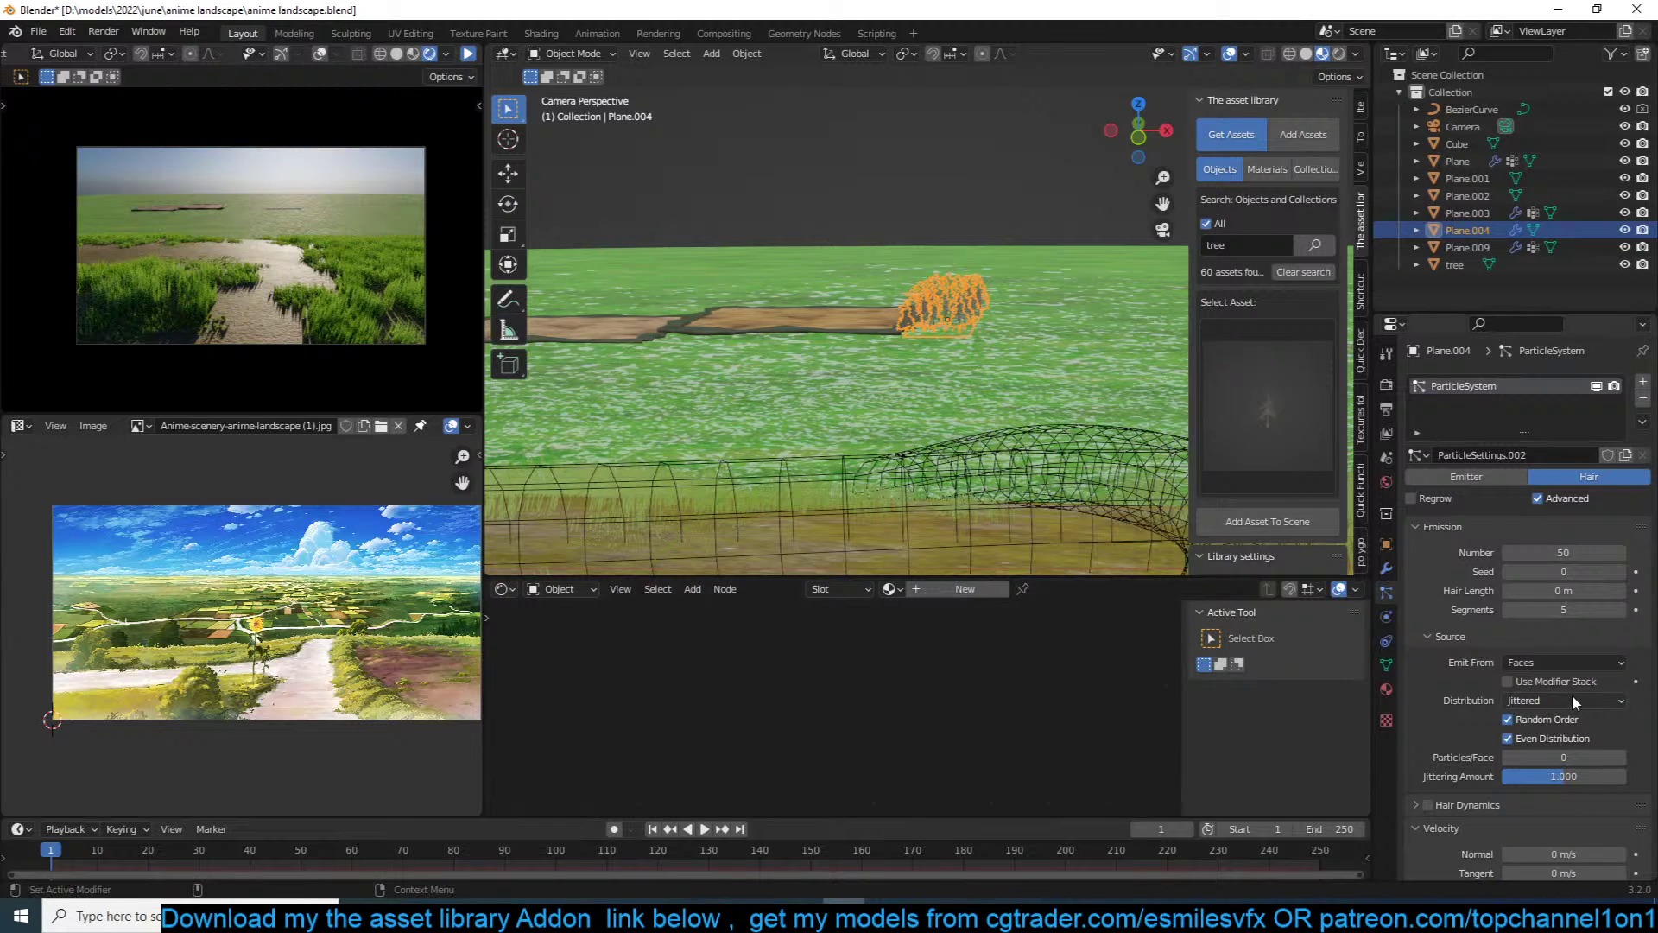
click(1570, 701)
click(1528, 740)
click(982, 307)
scroll(983, 308, up, 4)
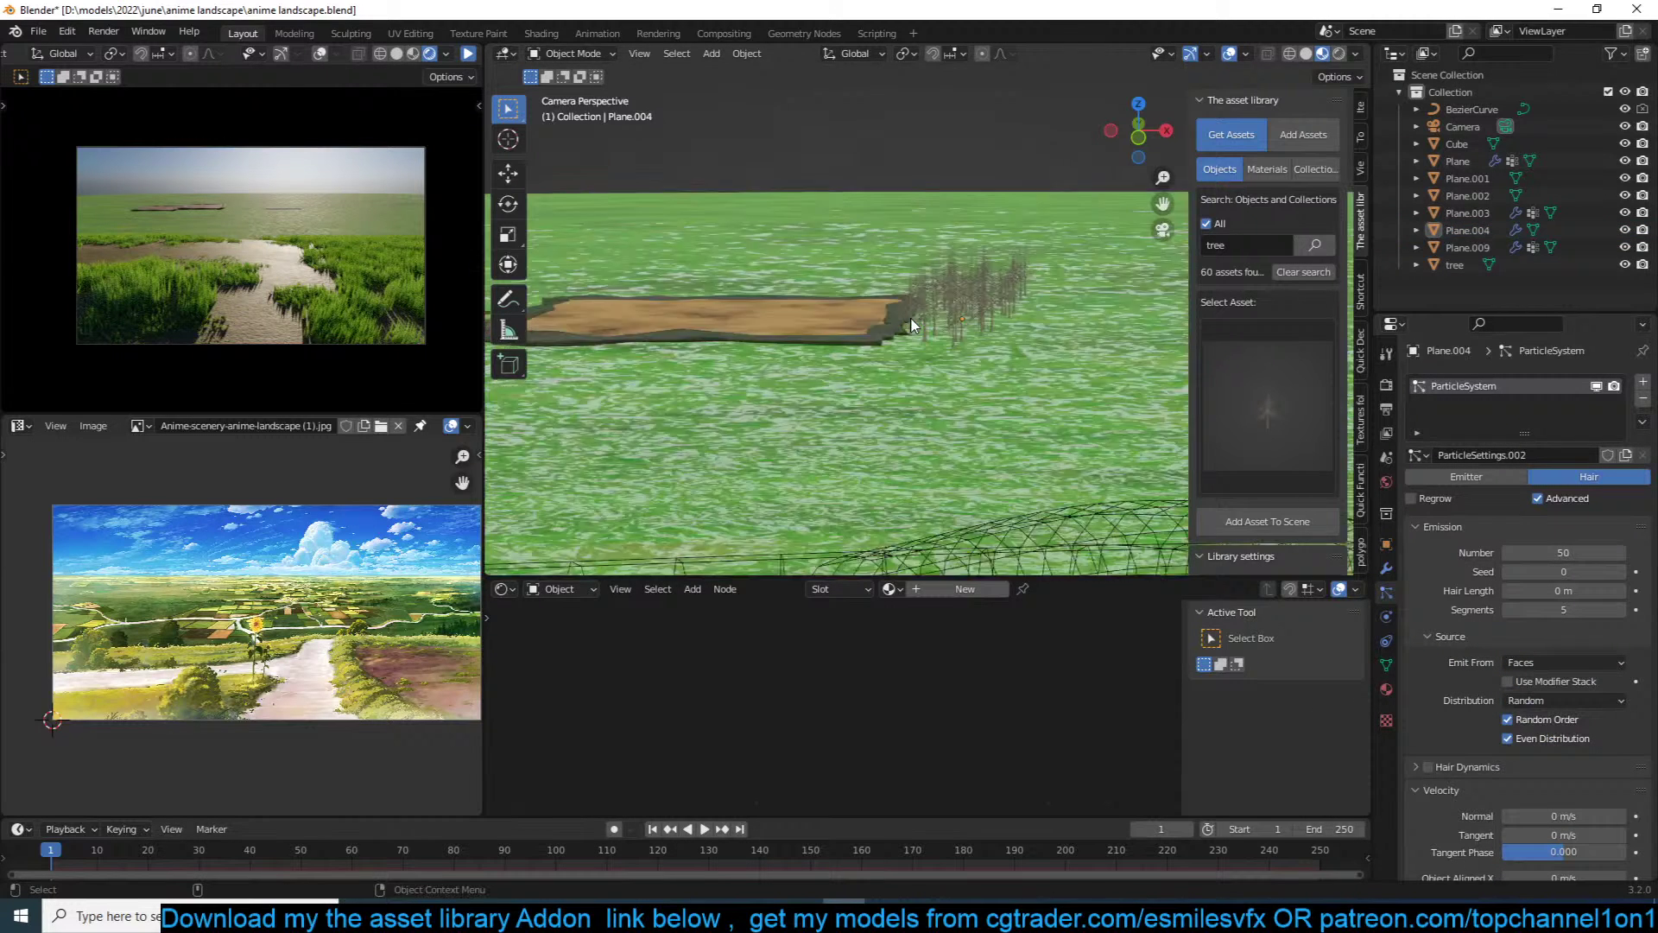
Step: Reduce the tree strip's particle number to 38, save the file and refresh the rendered preview
click(983, 304)
drag(1563, 553, 1533, 552)
key(ctrl+s)
click(467, 54)
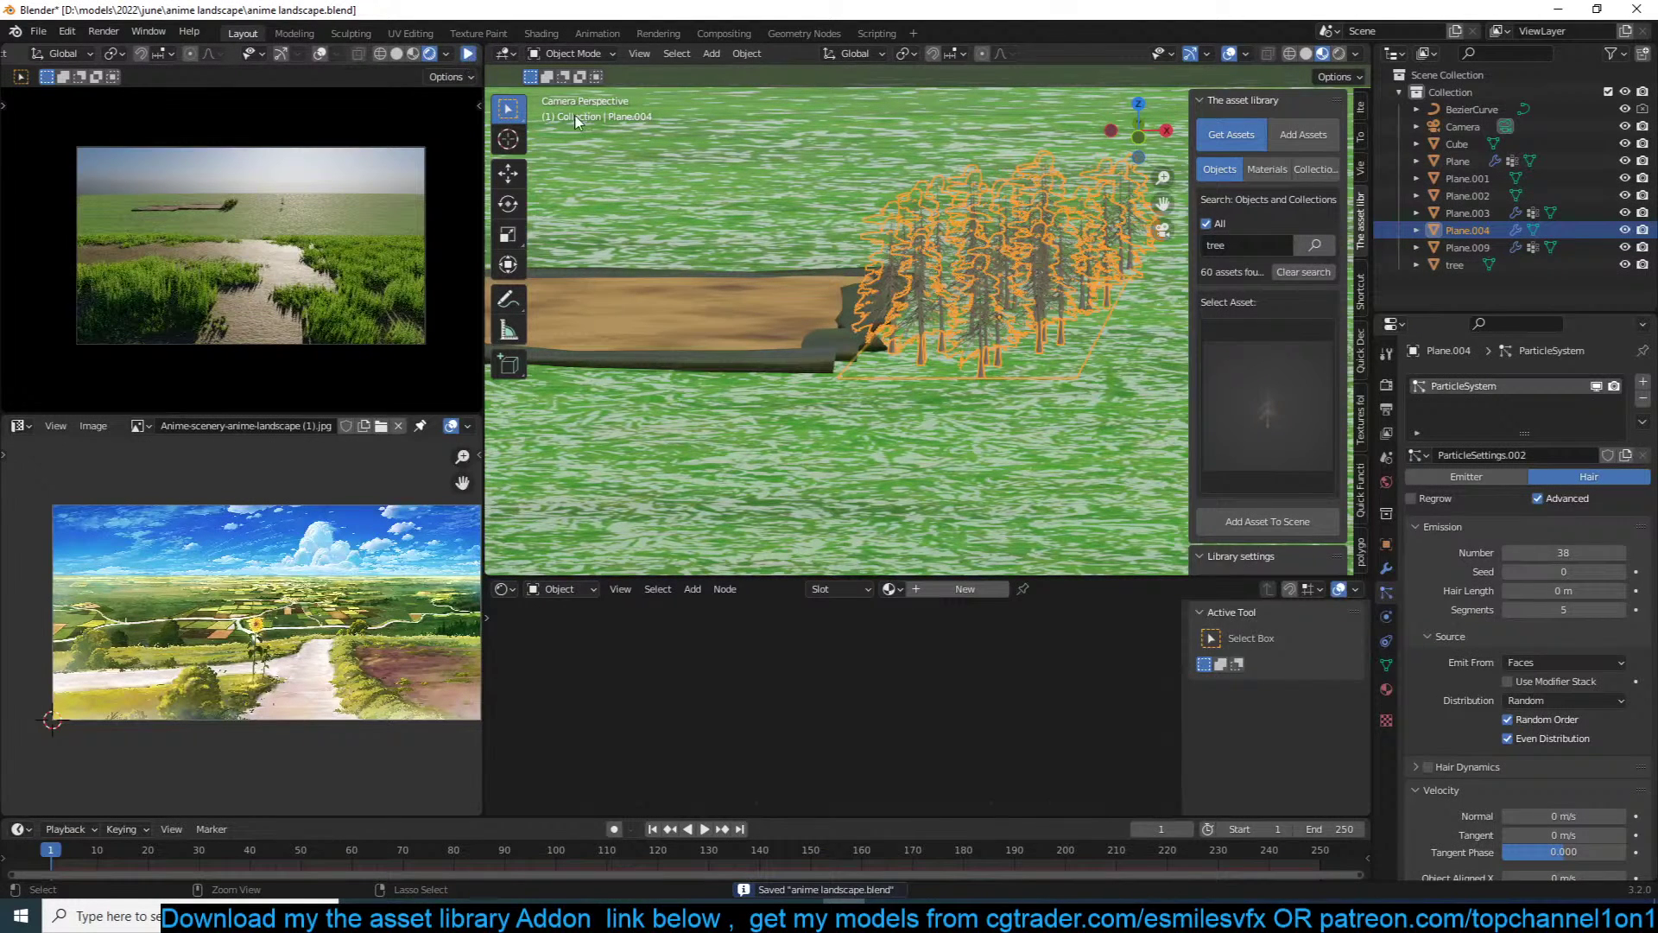
Step: Lengthen the tree strip beside the brown plots along the Y axis
key(KP_7)
key(KP_Decimal)
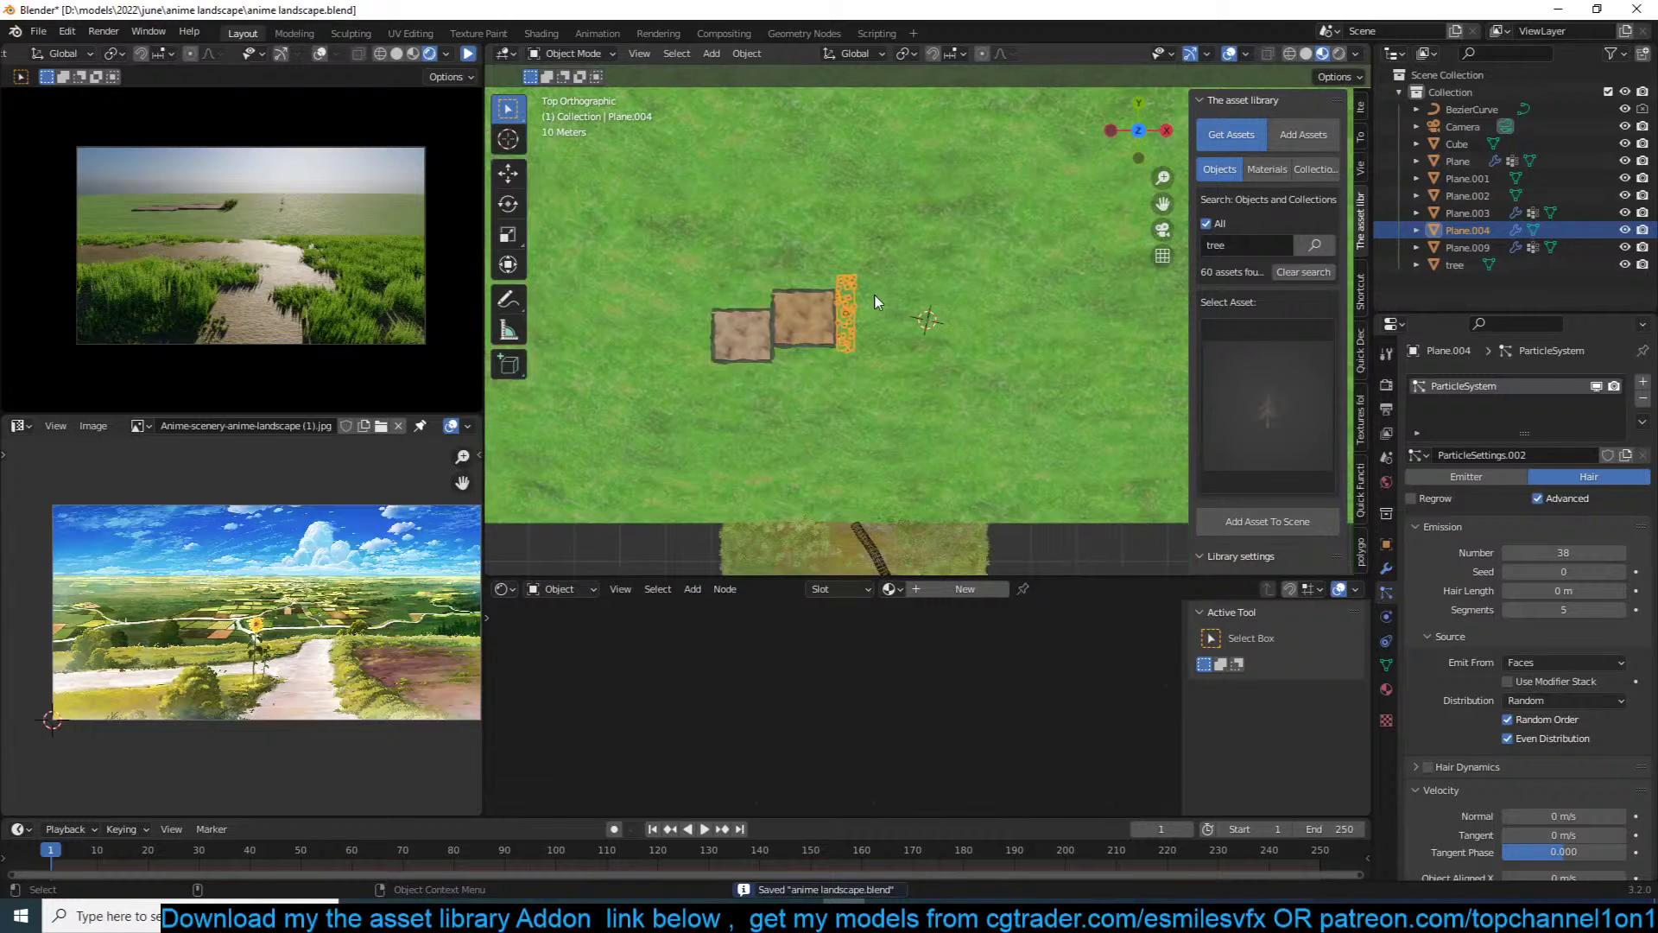
key(s)
key(y)
click(901, 264)
scroll(920, 289, down, 3)
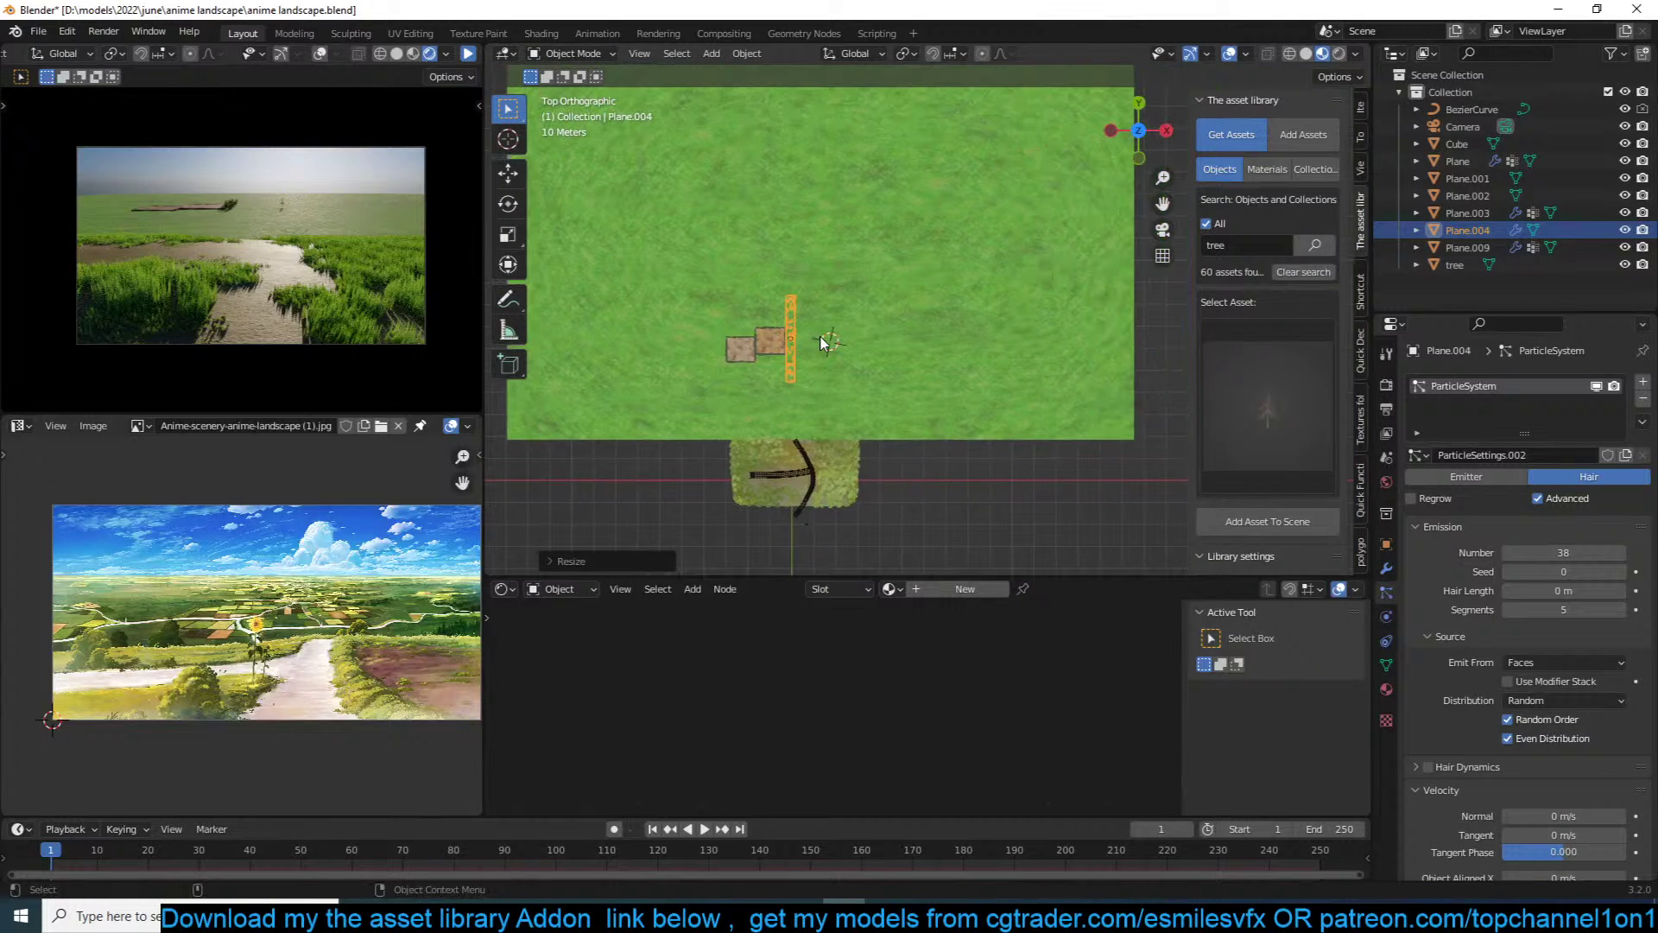
Step: Duplicate the tree strip onto open grass away from the plots, and make a second copy in the same place
key(shift+d)
click(950, 336)
key(r)
right_click(983, 337)
key(shift+d)
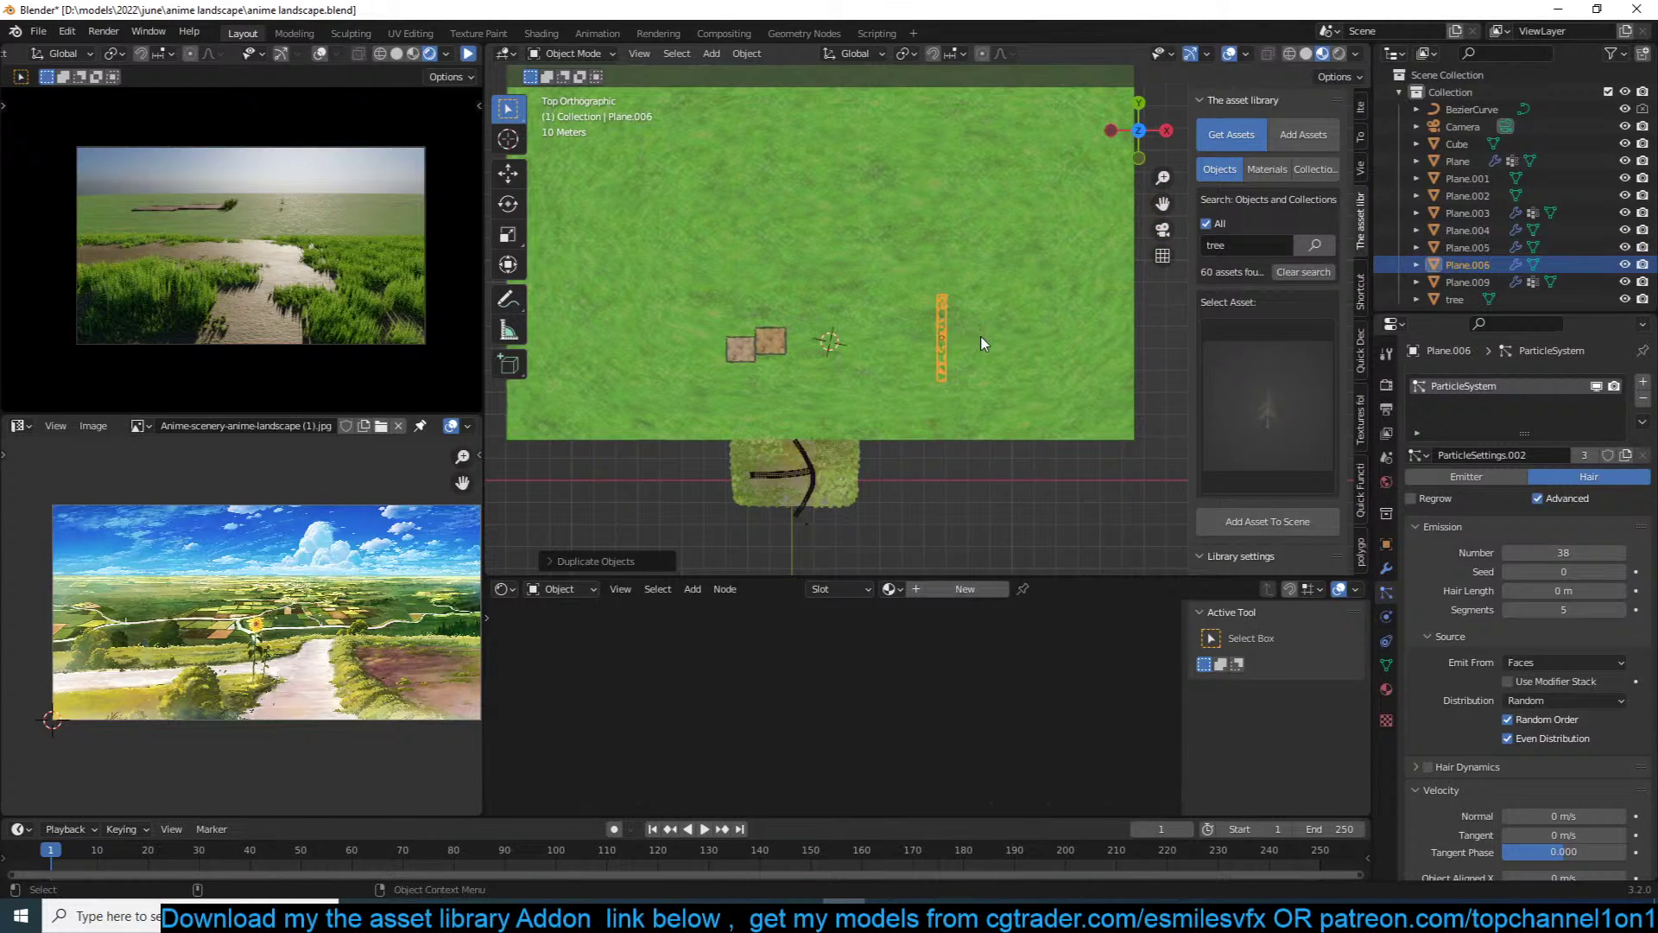
right_click(980, 340)
Step: Rotate the newest tree strip copy by 90 degrees, adjust it to a diagonal angle and reposition it on the grass
text(r90)
click(725, 359)
key(r)
click(1086, 316)
key(g)
click(832, 321)
Step: Duplicate the diagonal tree strip and rotate the copy to slope the opposite way, forming a V with the original
key(shift+d)
click(862, 358)
key(r)
click(883, 459)
Step: Save the file and refresh the rendered camera preview with the new tree strips
middle_drag(1126, 468, 1019, 380)
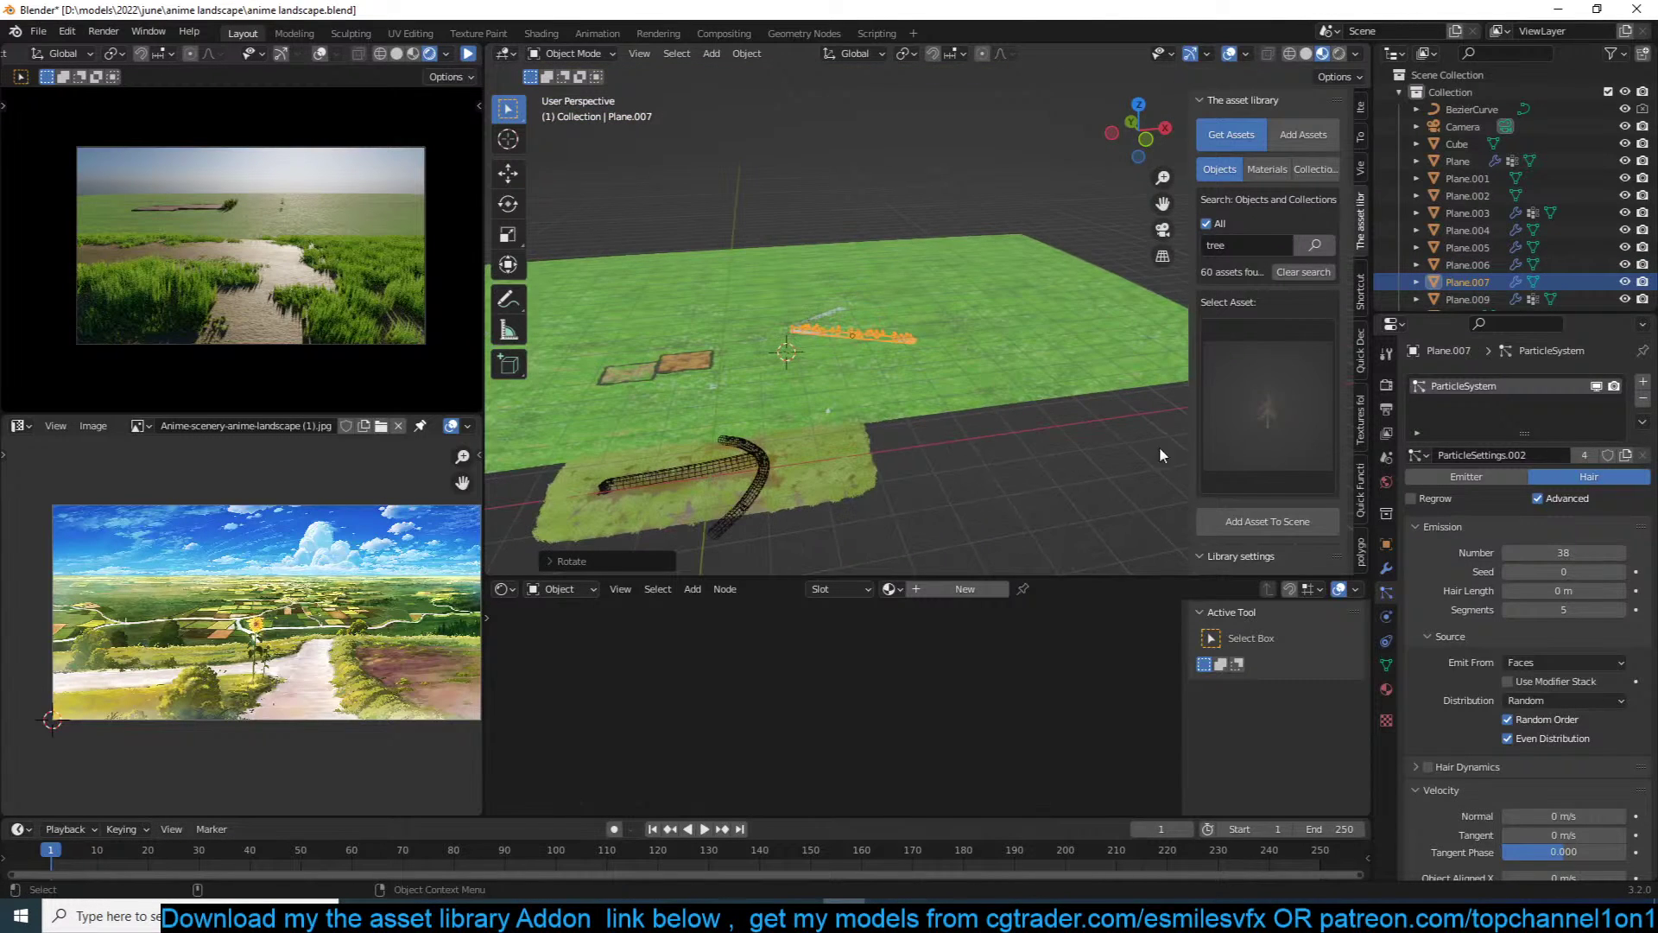
scroll(1496, 776, down, 8)
scroll(1448, 759, down, 6)
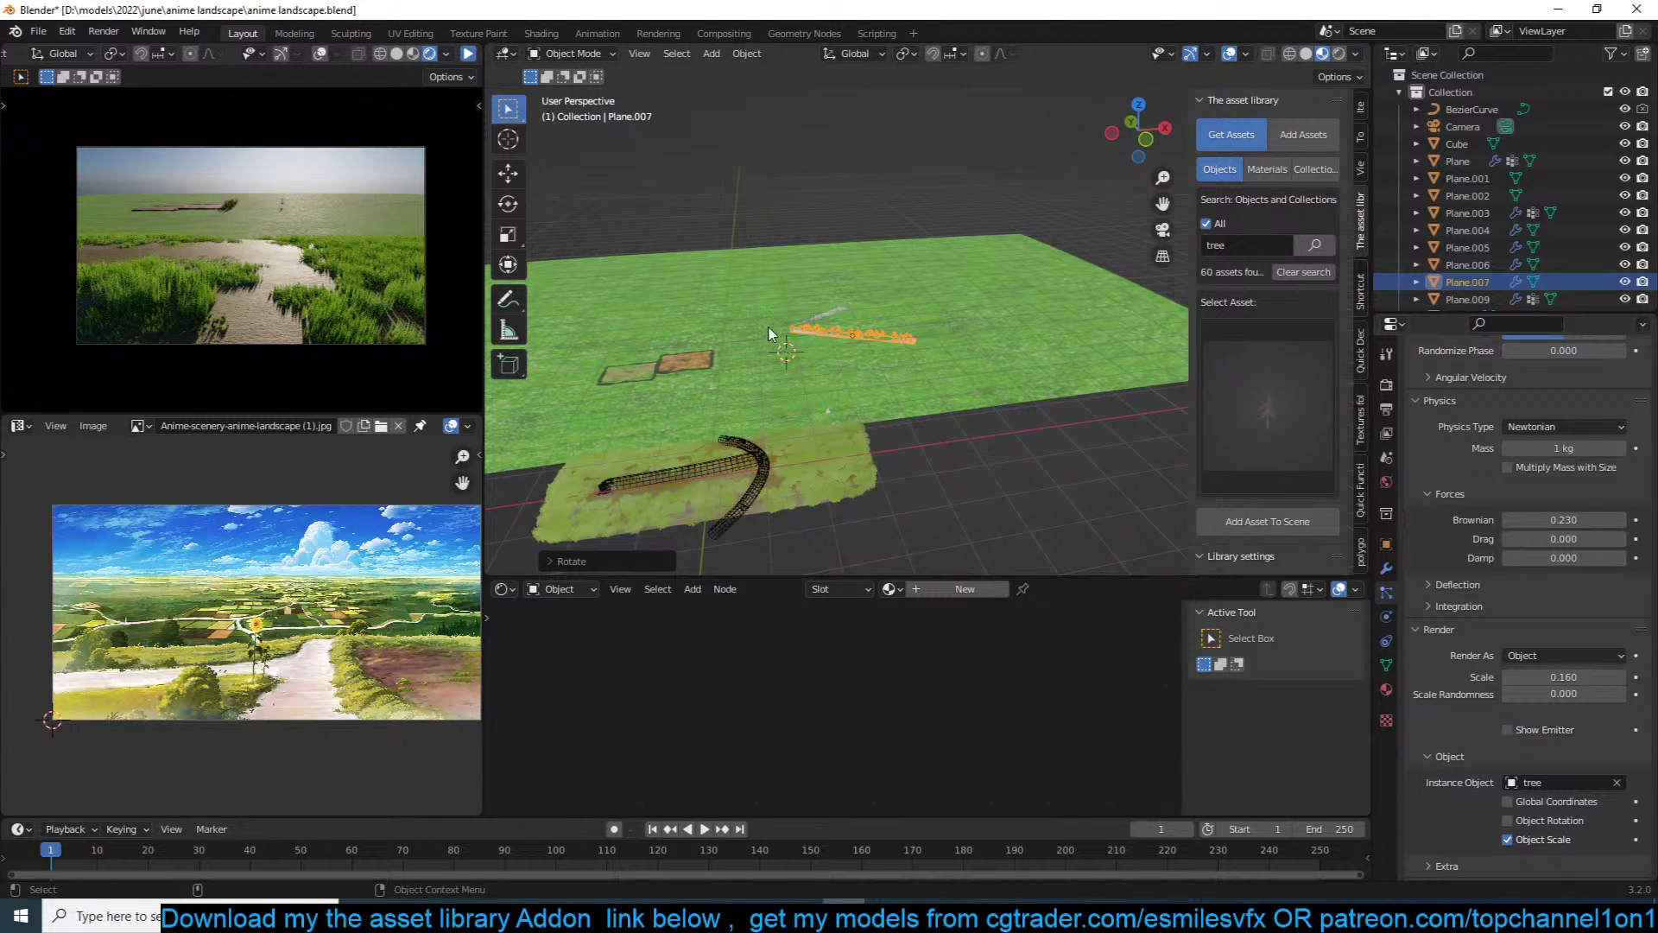
scroll(780, 337, up, 5)
key(ctrl+s)
click(471, 53)
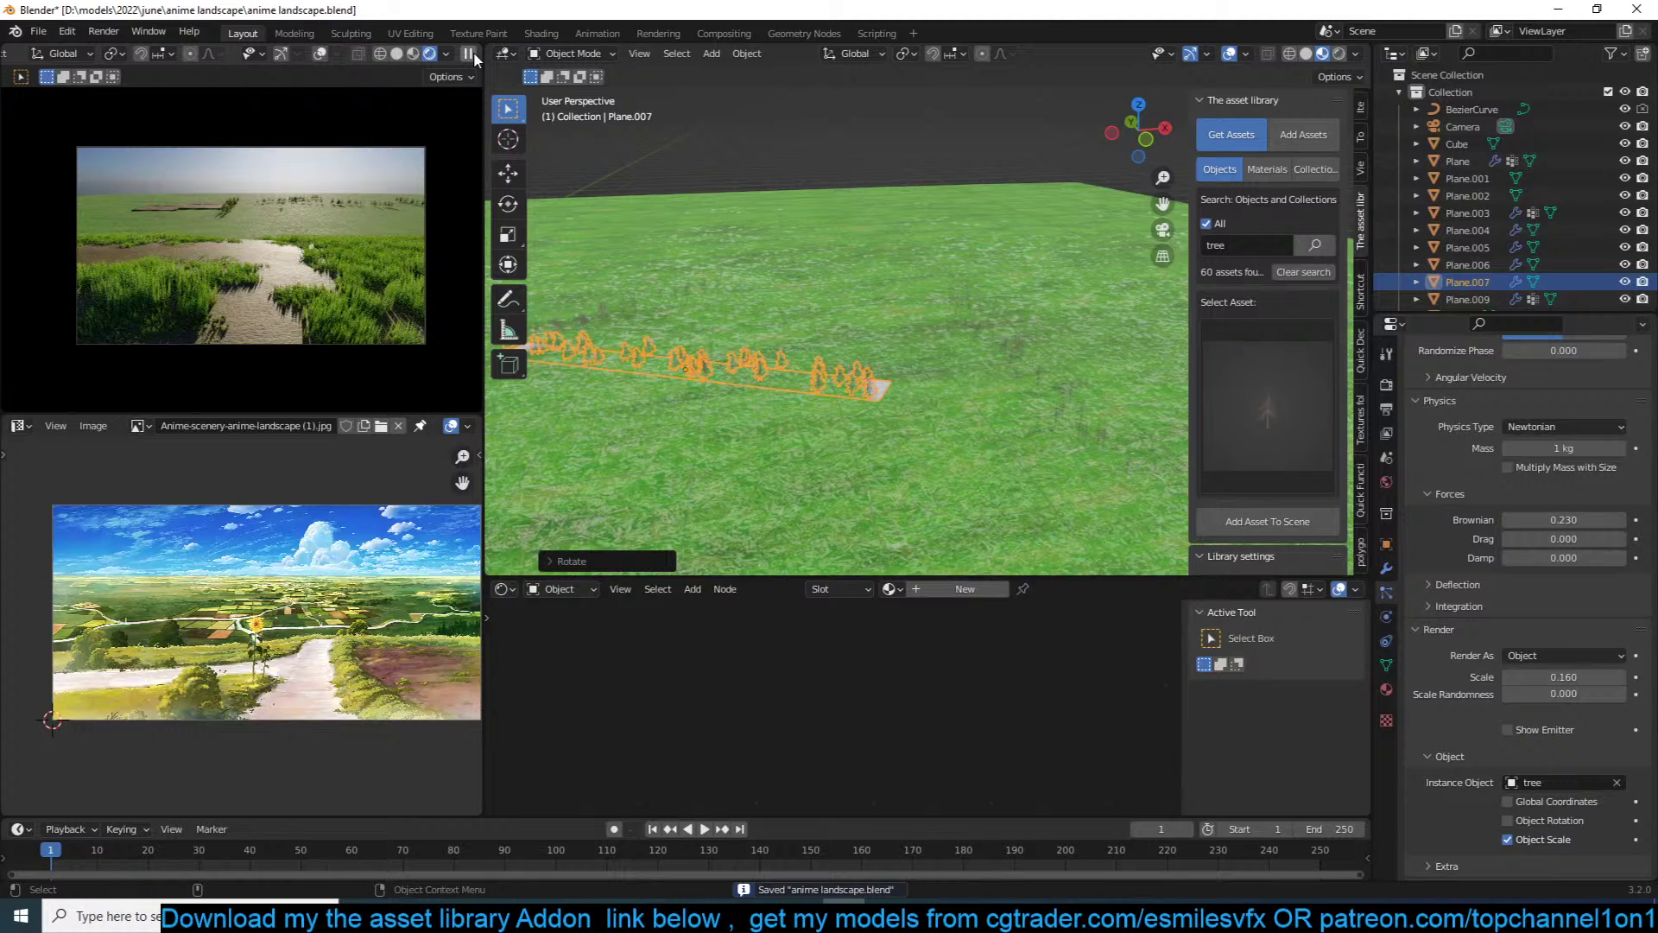
Step: Duplicate the latest tree strip further out on the grass, rotate it nearly horizontal and resize it into a broader patch
middle_drag(795, 305, 753, 373)
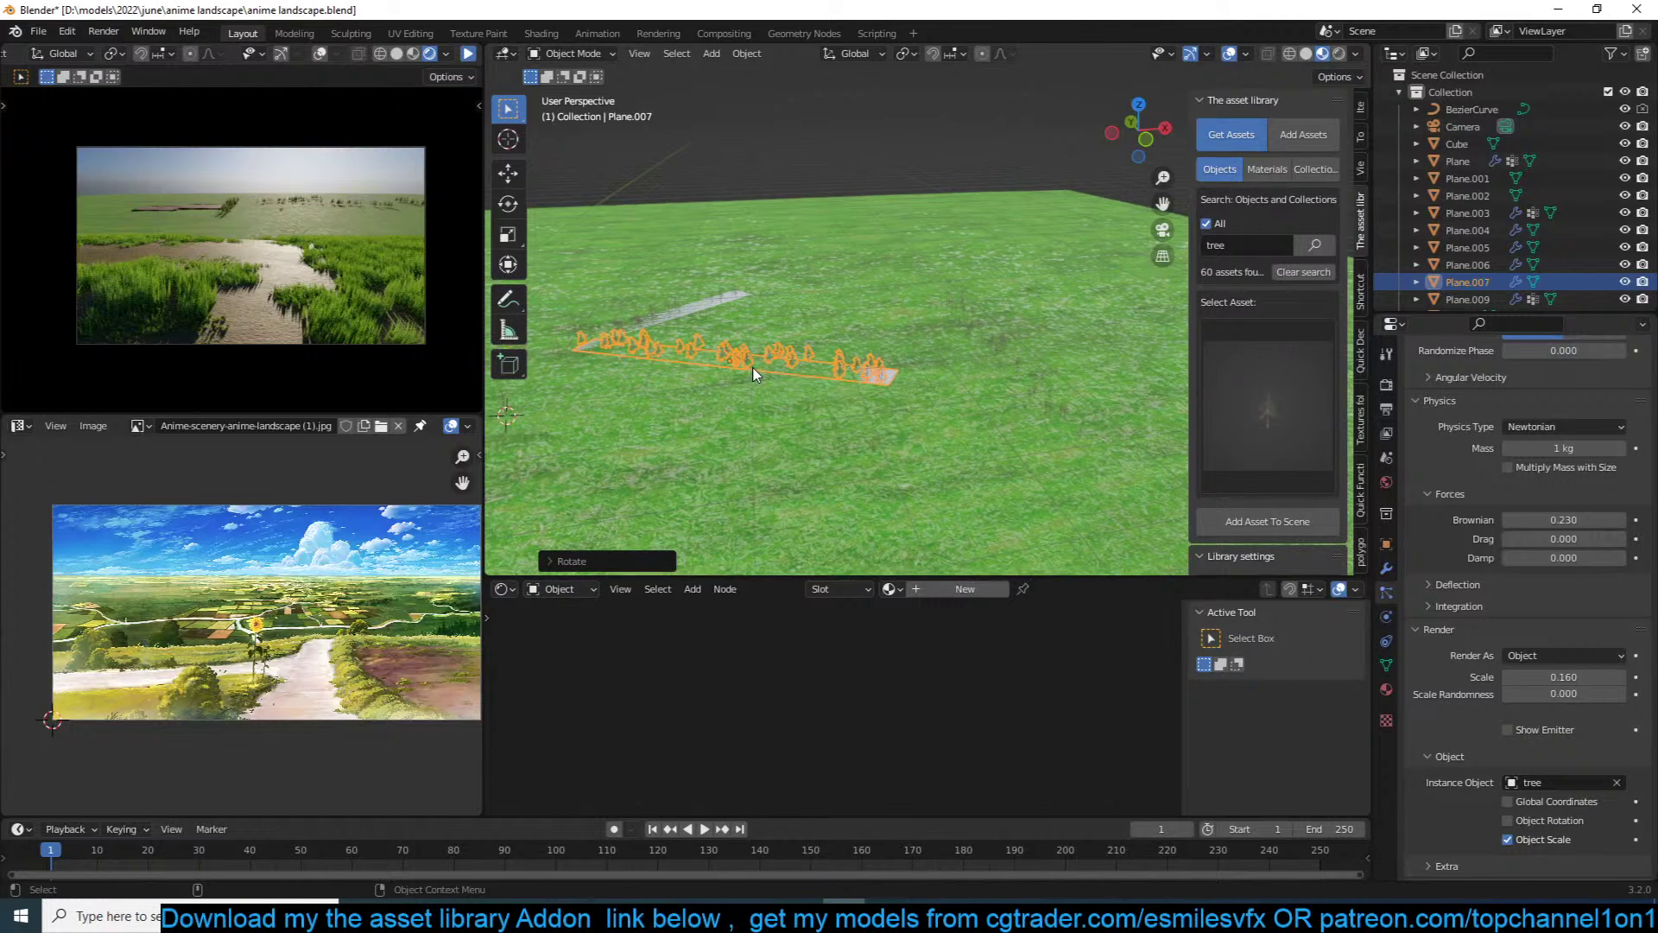
key(KP_7)
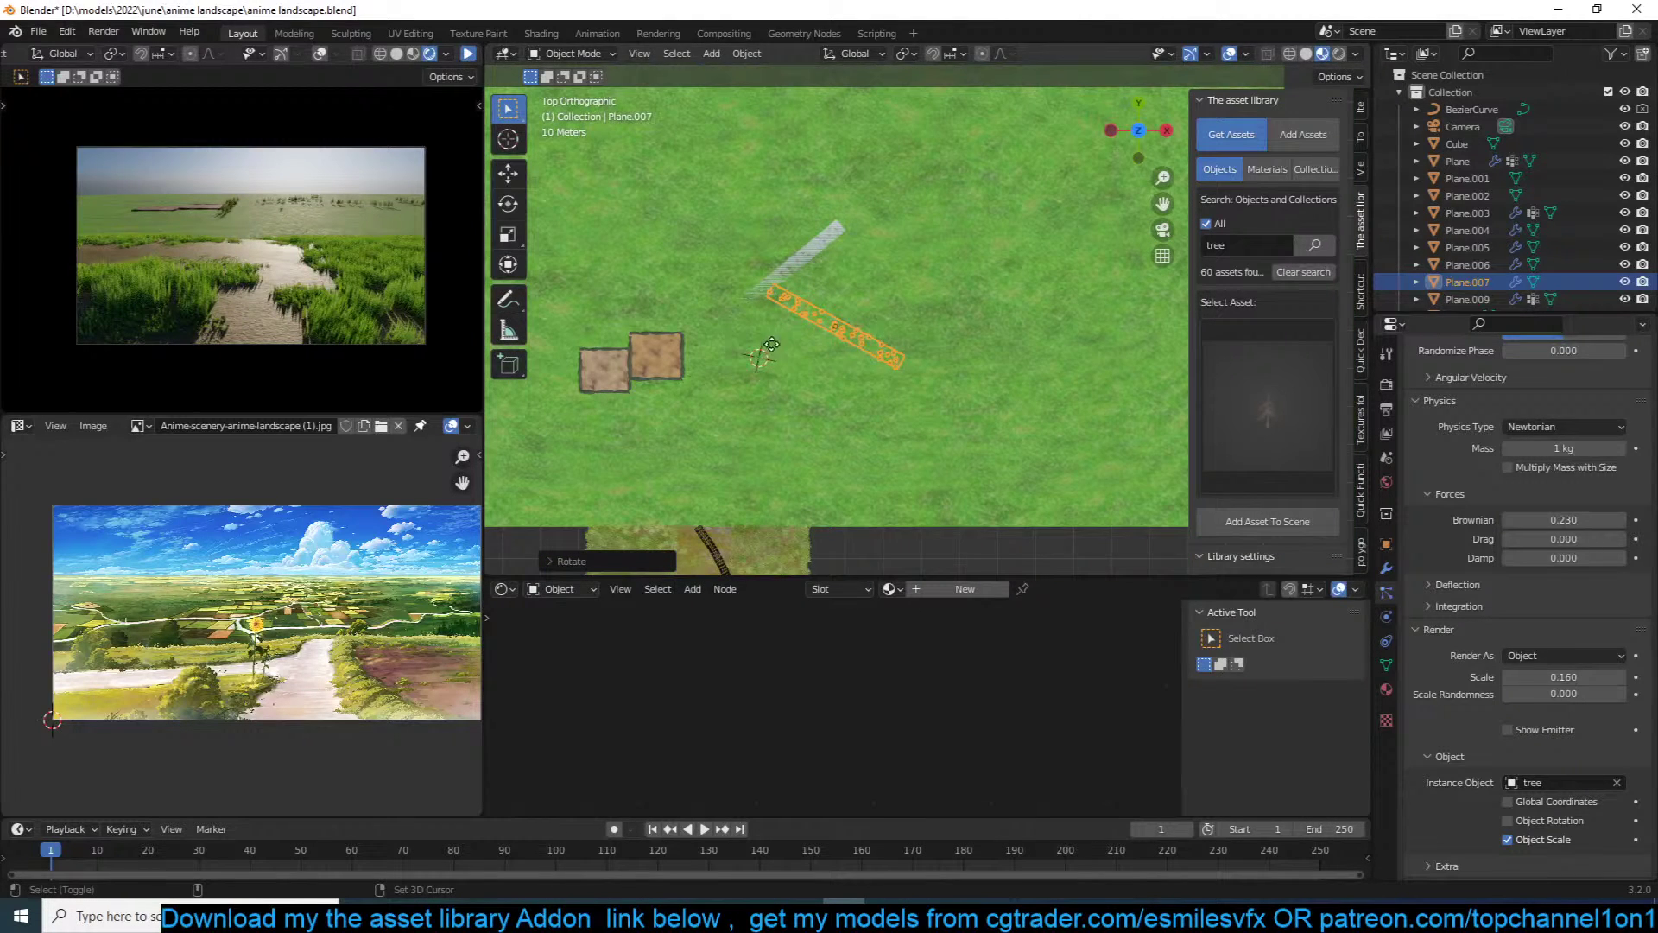
key(shift+d)
click(999, 424)
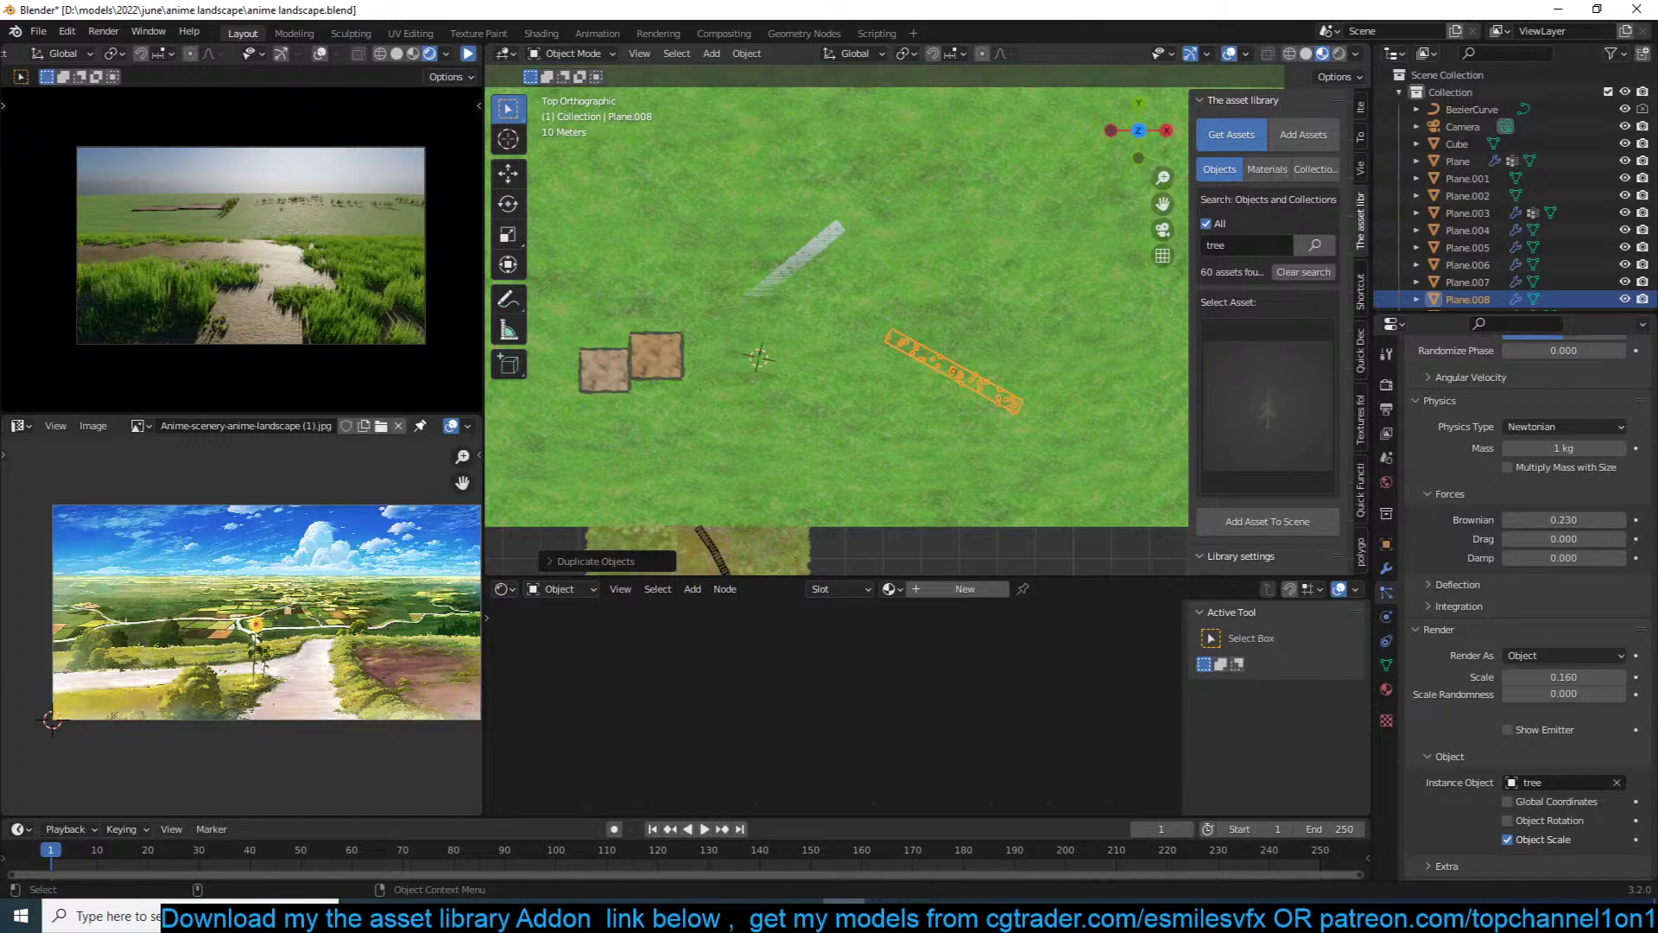
key(s)
click(1019, 416)
key(r)
click(1022, 395)
key(s)
key(x)
click(971, 403)
Step: Duplicate the broad tree patch and snap the copy to the 3D cursor at the foreground ground
shift+middle_drag(866, 463, 996, 373)
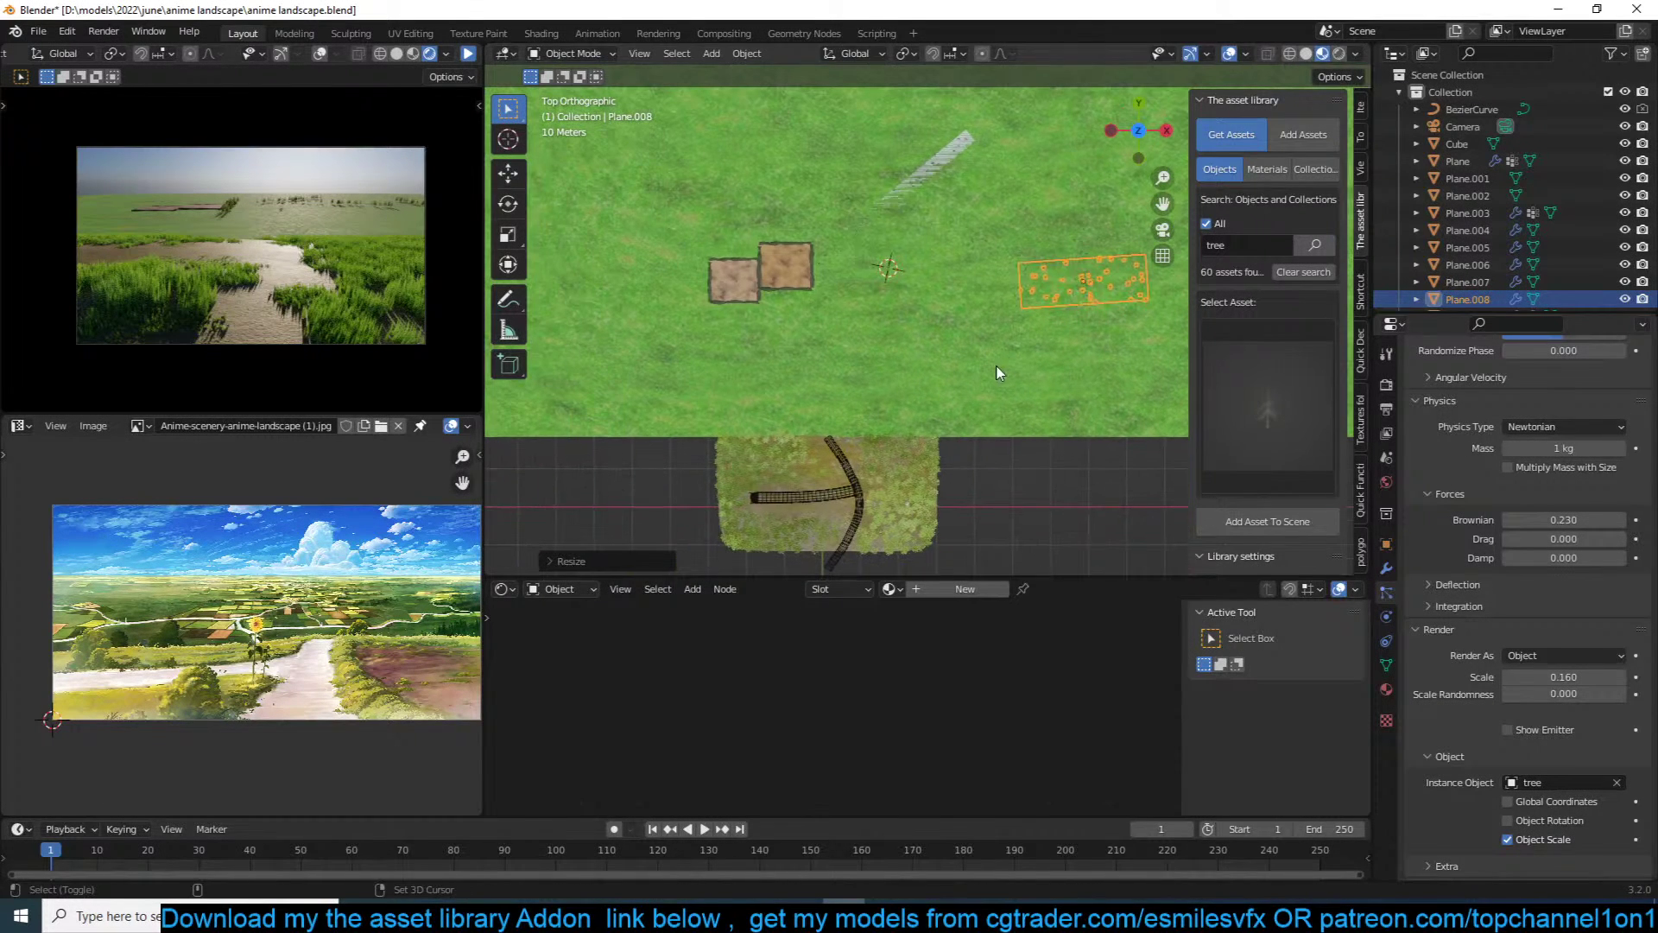
key(shift+s)
click(873, 319)
middle_drag(881, 281, 820, 288)
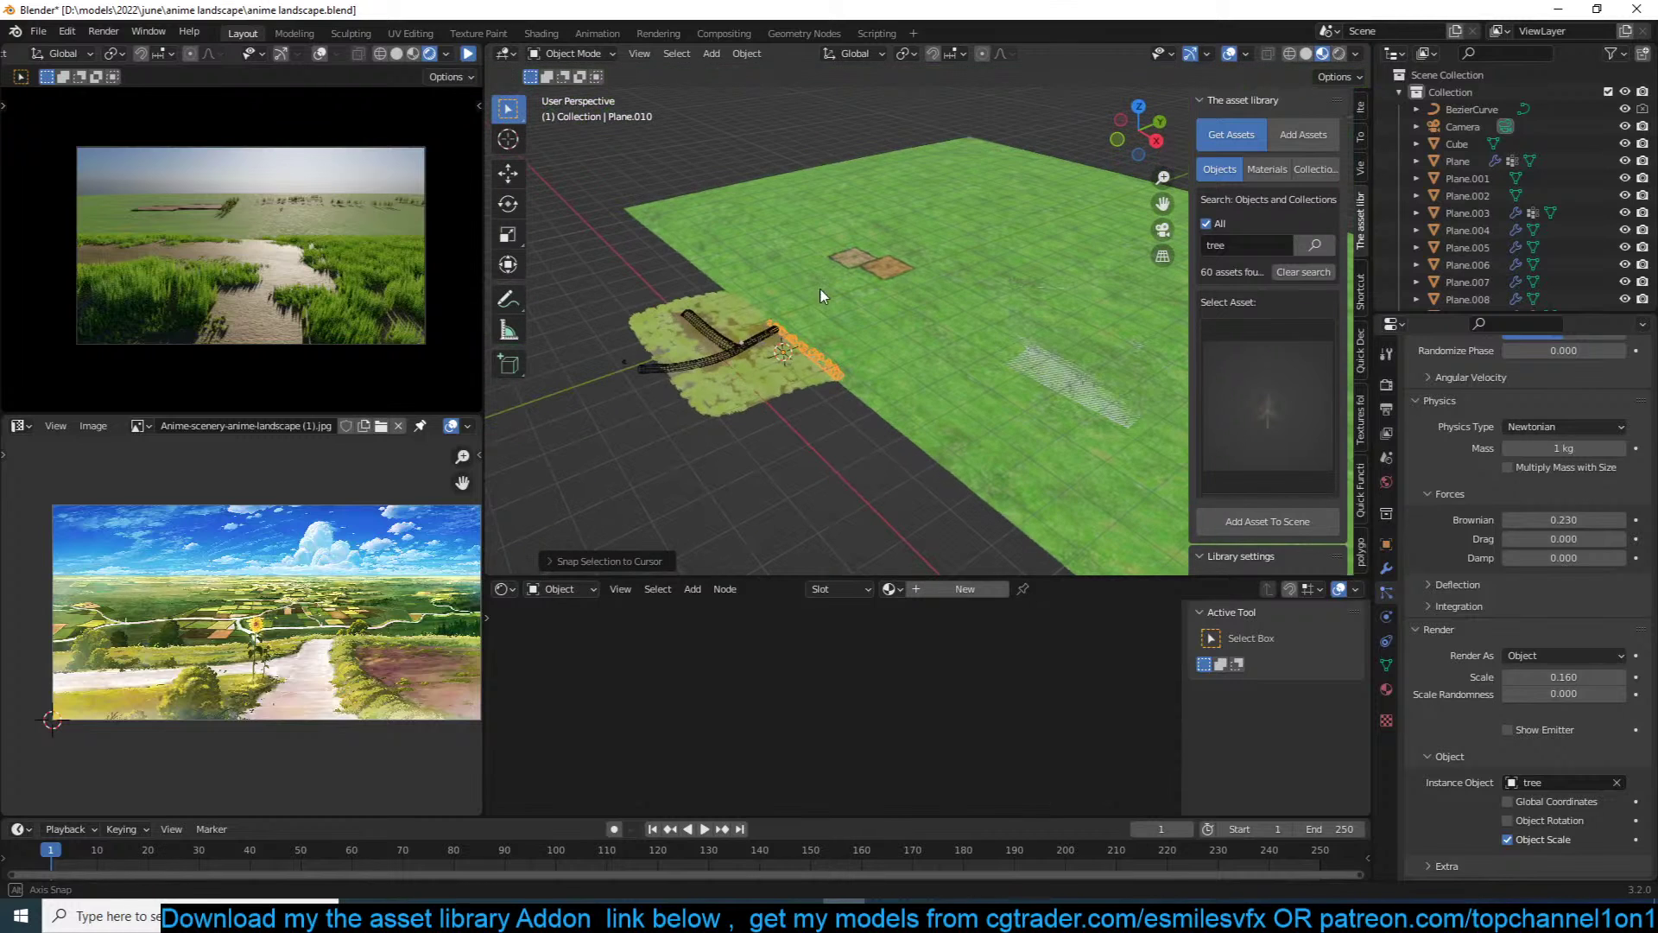
Step: Change the copied patch's Shrinkwrap target to the foreground ground object Plane
click(1386, 567)
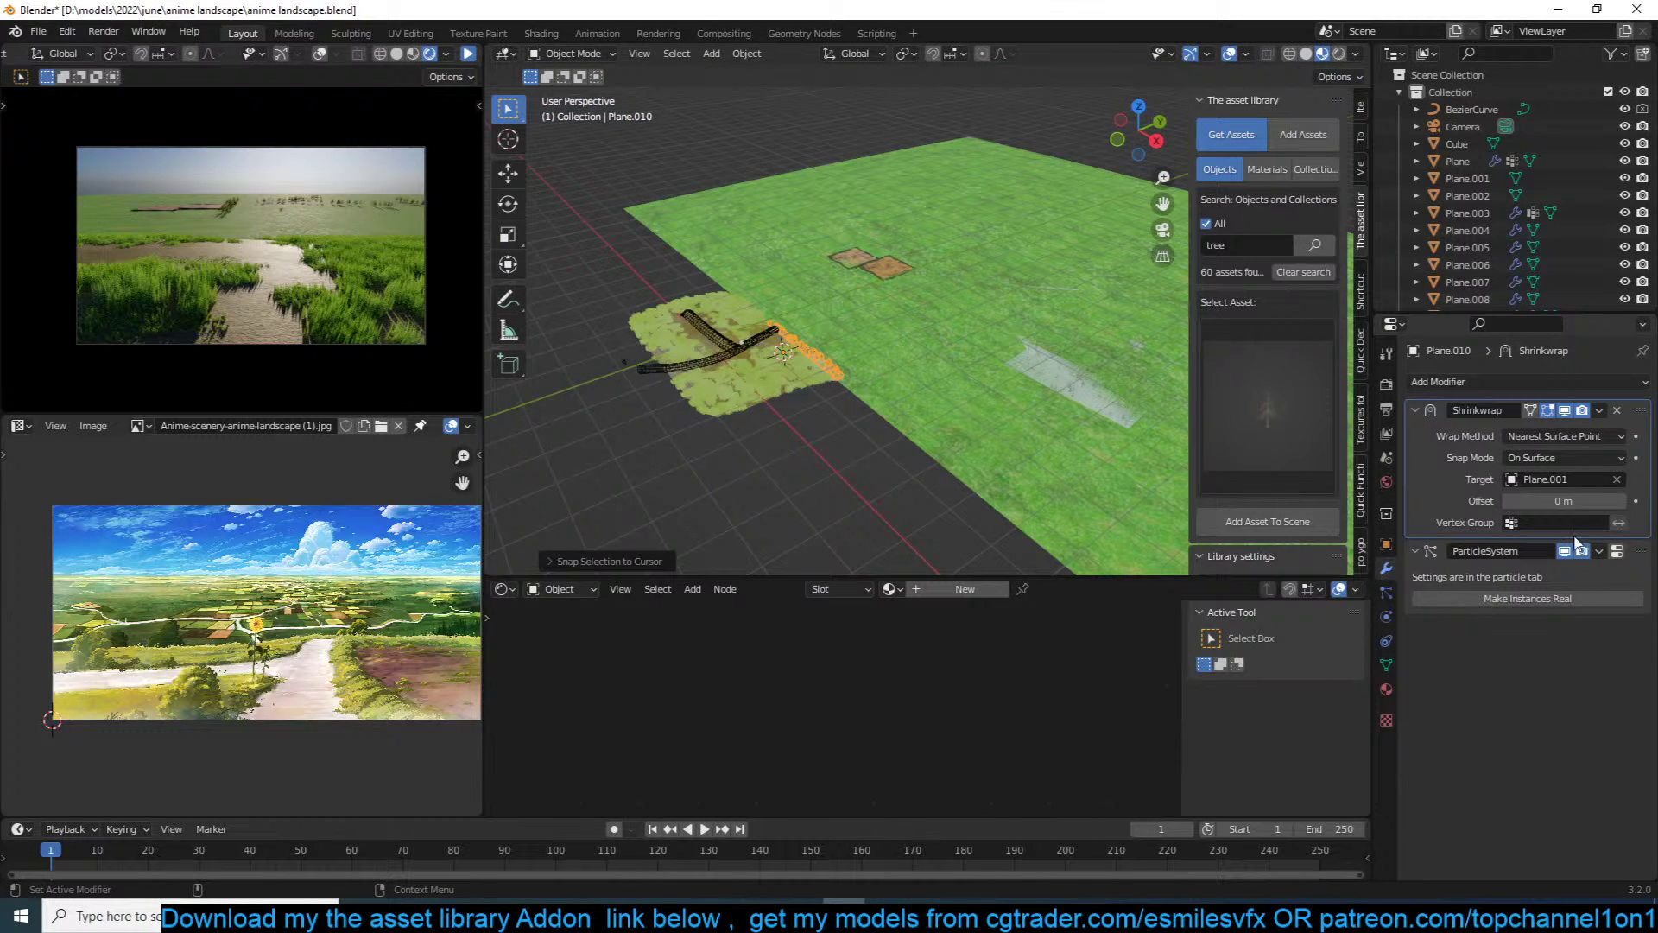
click(1619, 480)
click(1620, 480)
click(753, 392)
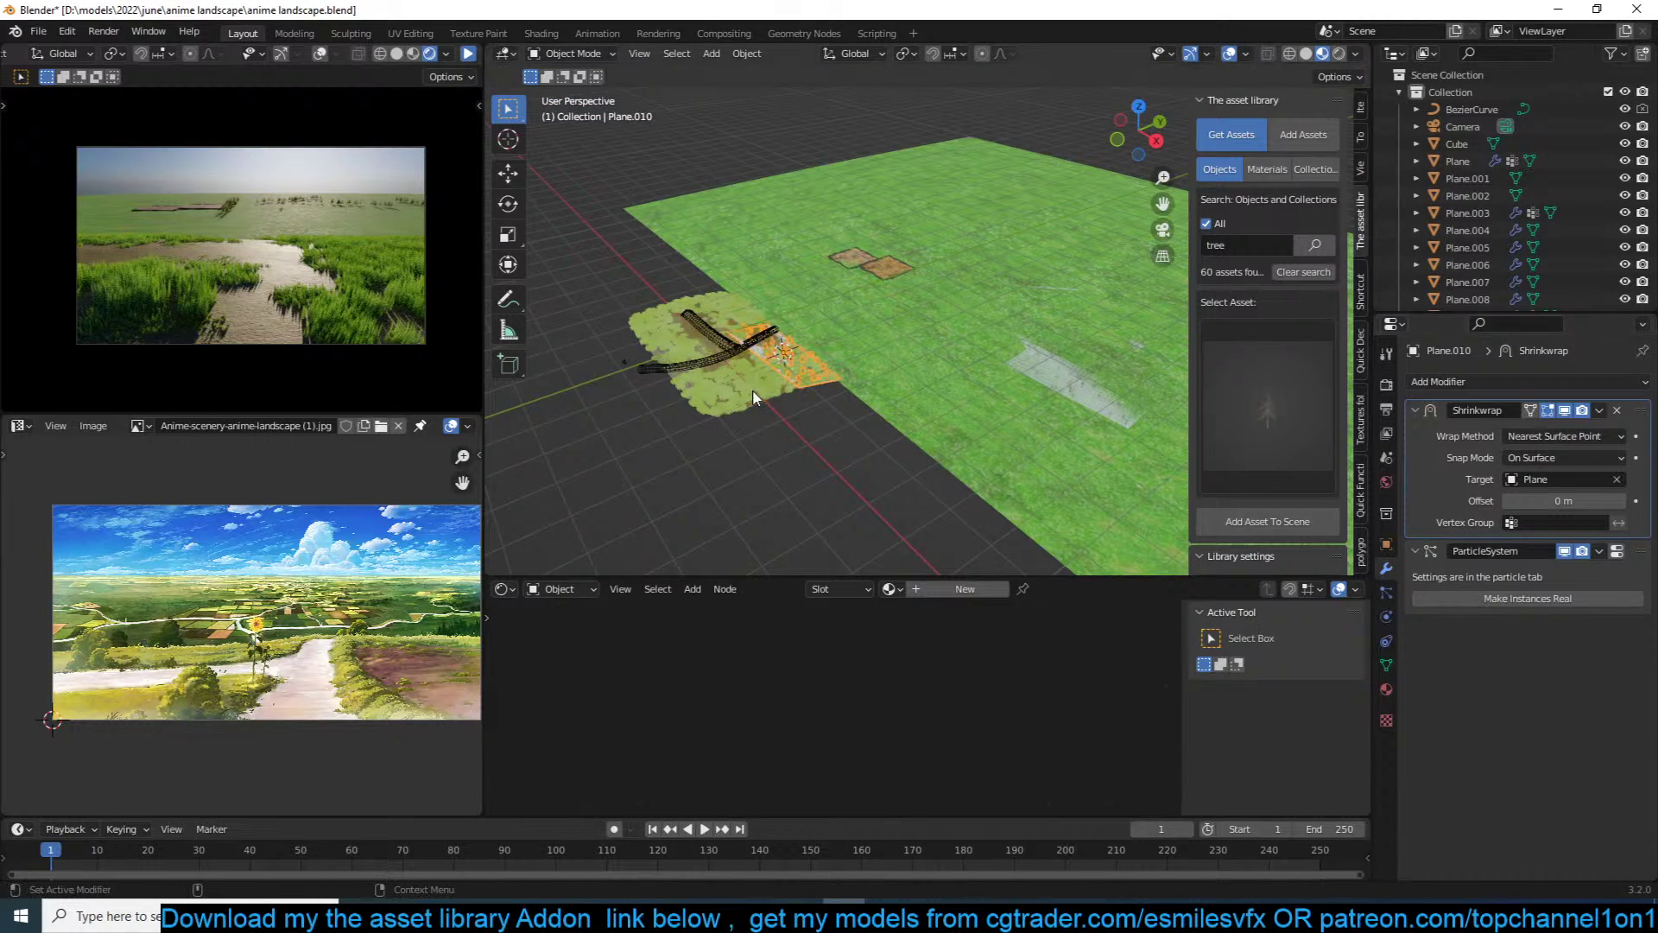
key(KP_0)
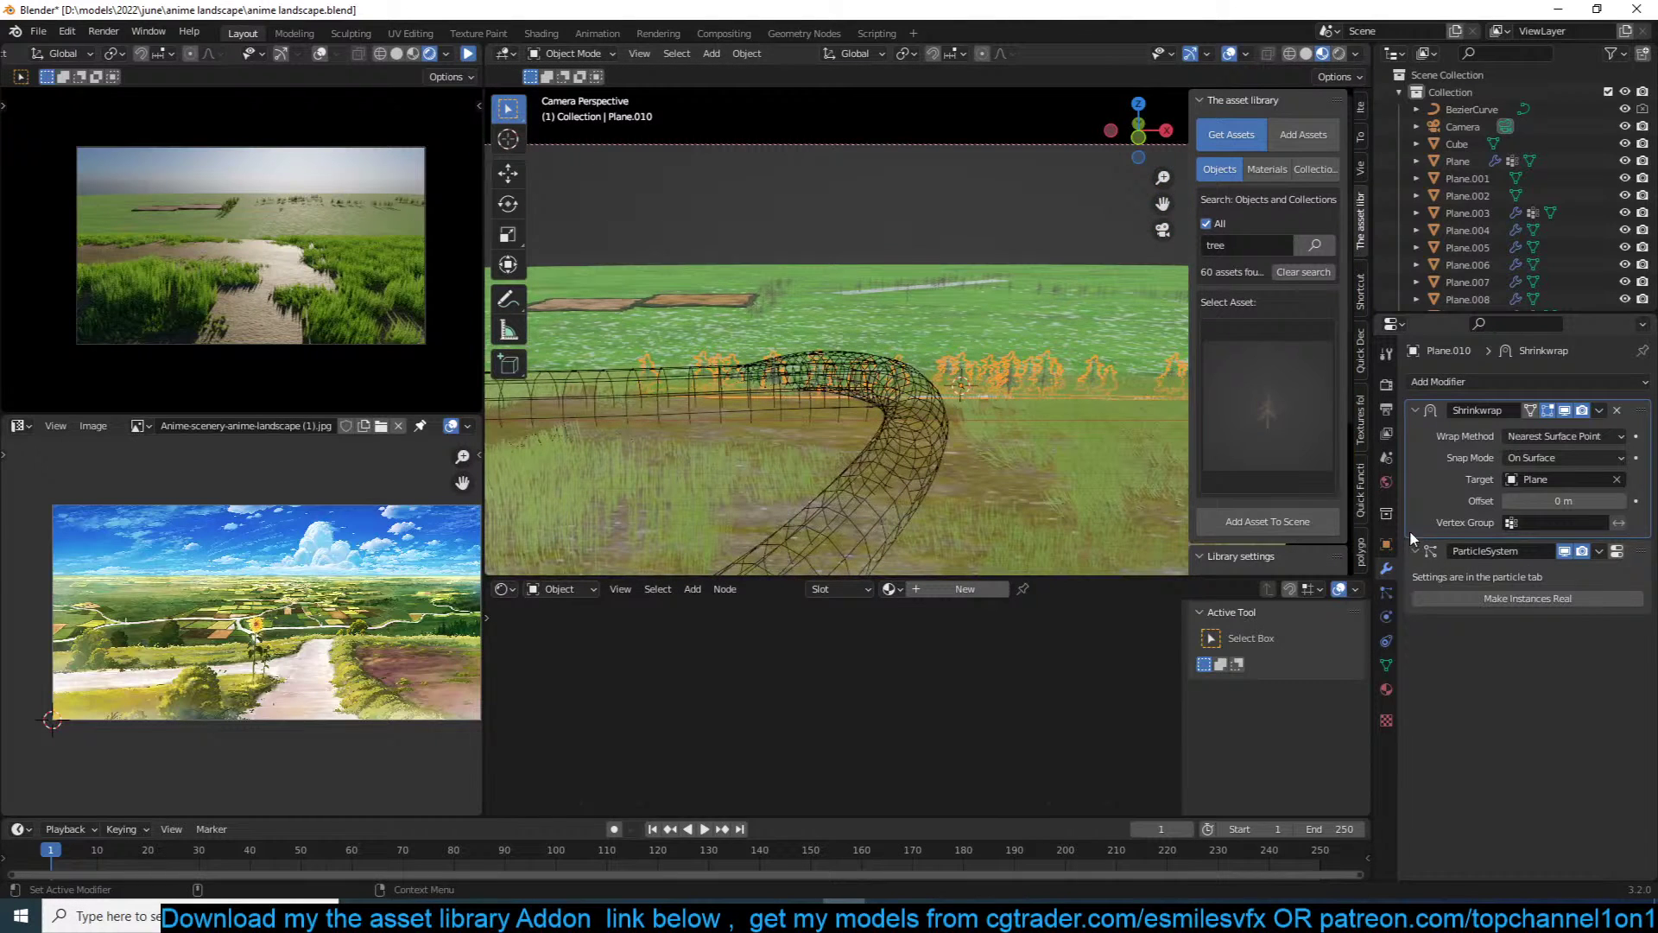
Step: Give the foreground trees their own particle settings and set the object-aligned Z velocity to 3.19 m/s
click(1616, 551)
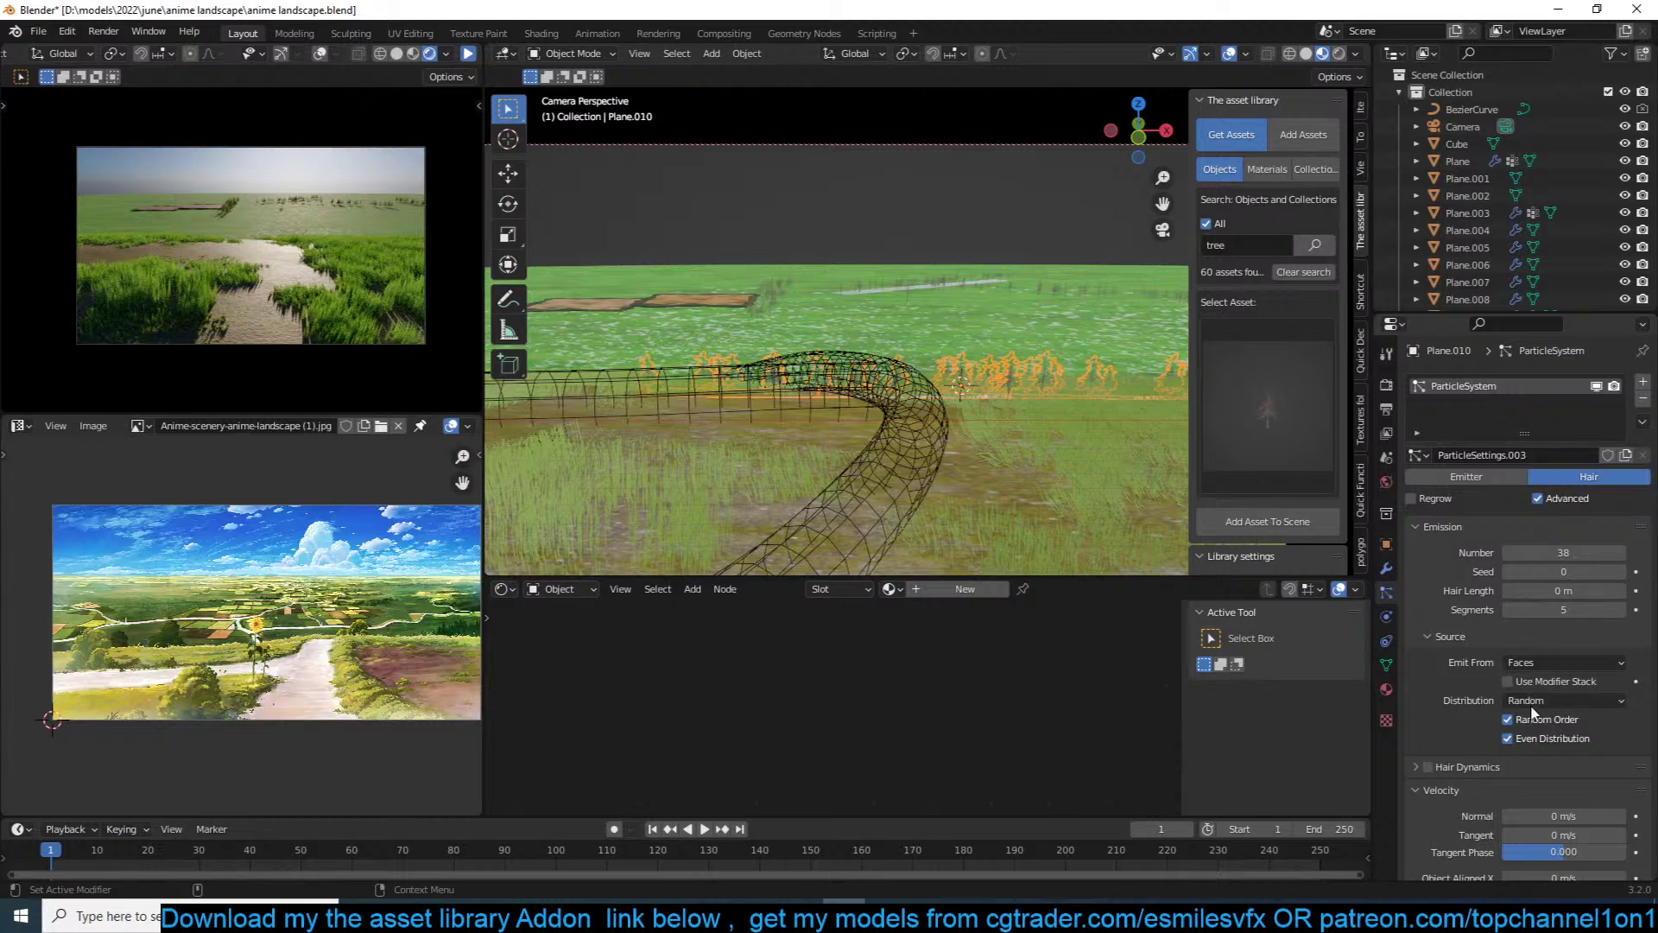
scroll(1541, 654, down, 6)
drag(1564, 636, 1622, 636)
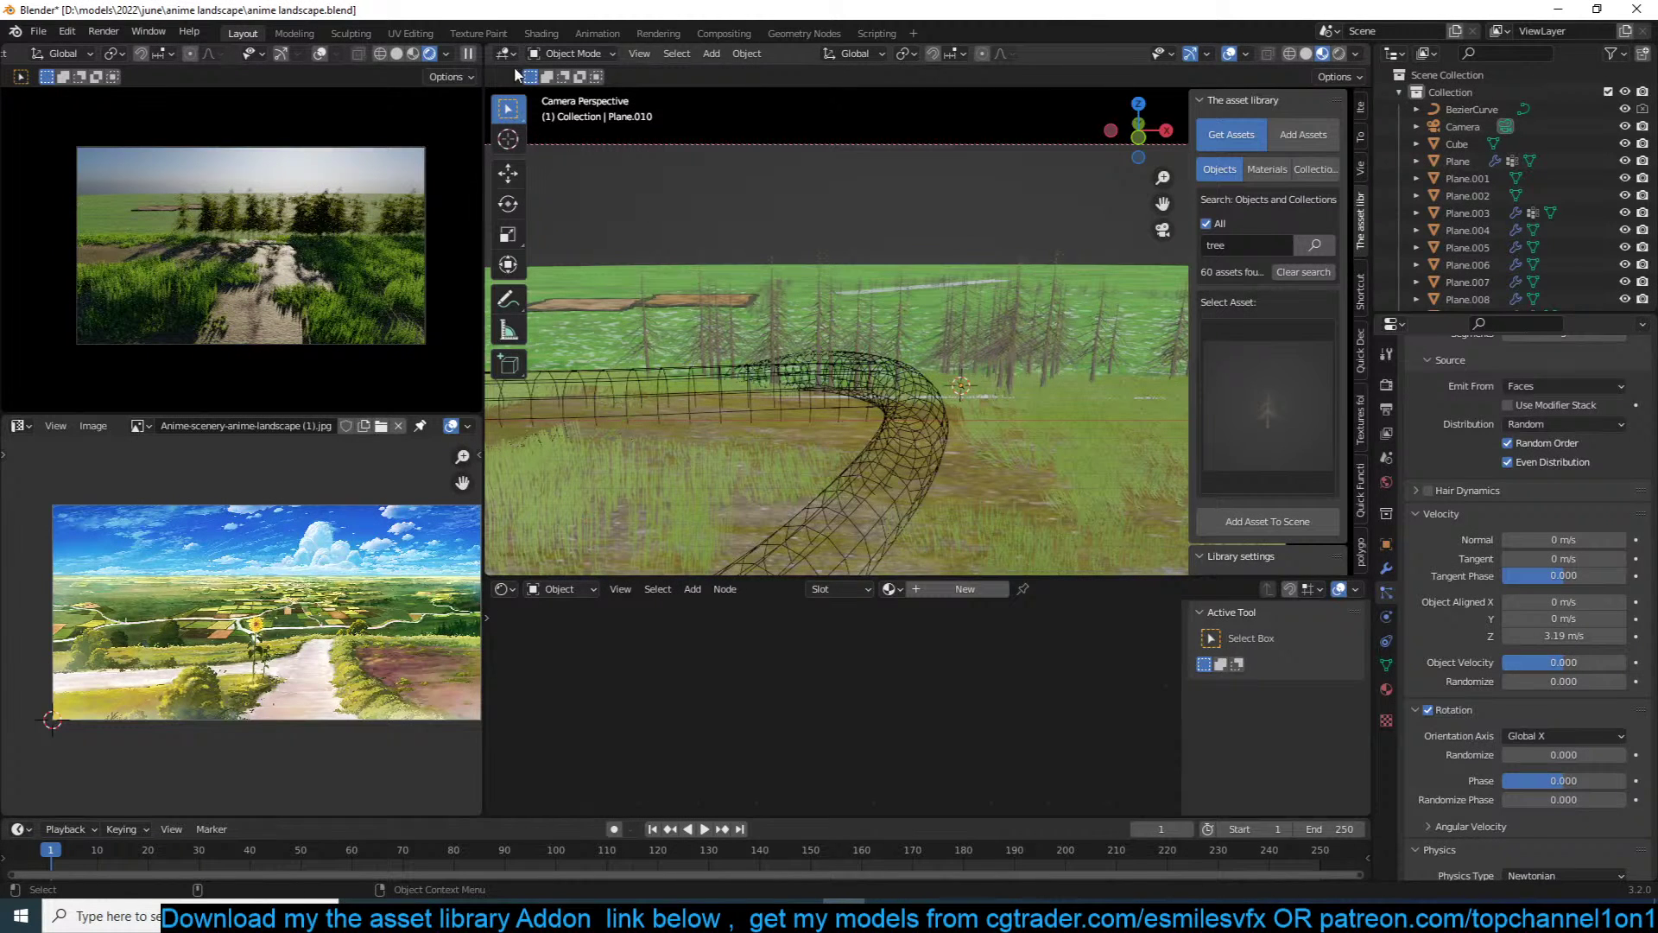
Step: Move the enlarged foreground tree patch to the back edge of the foreground ground, behind the left path branch
click(1026, 320)
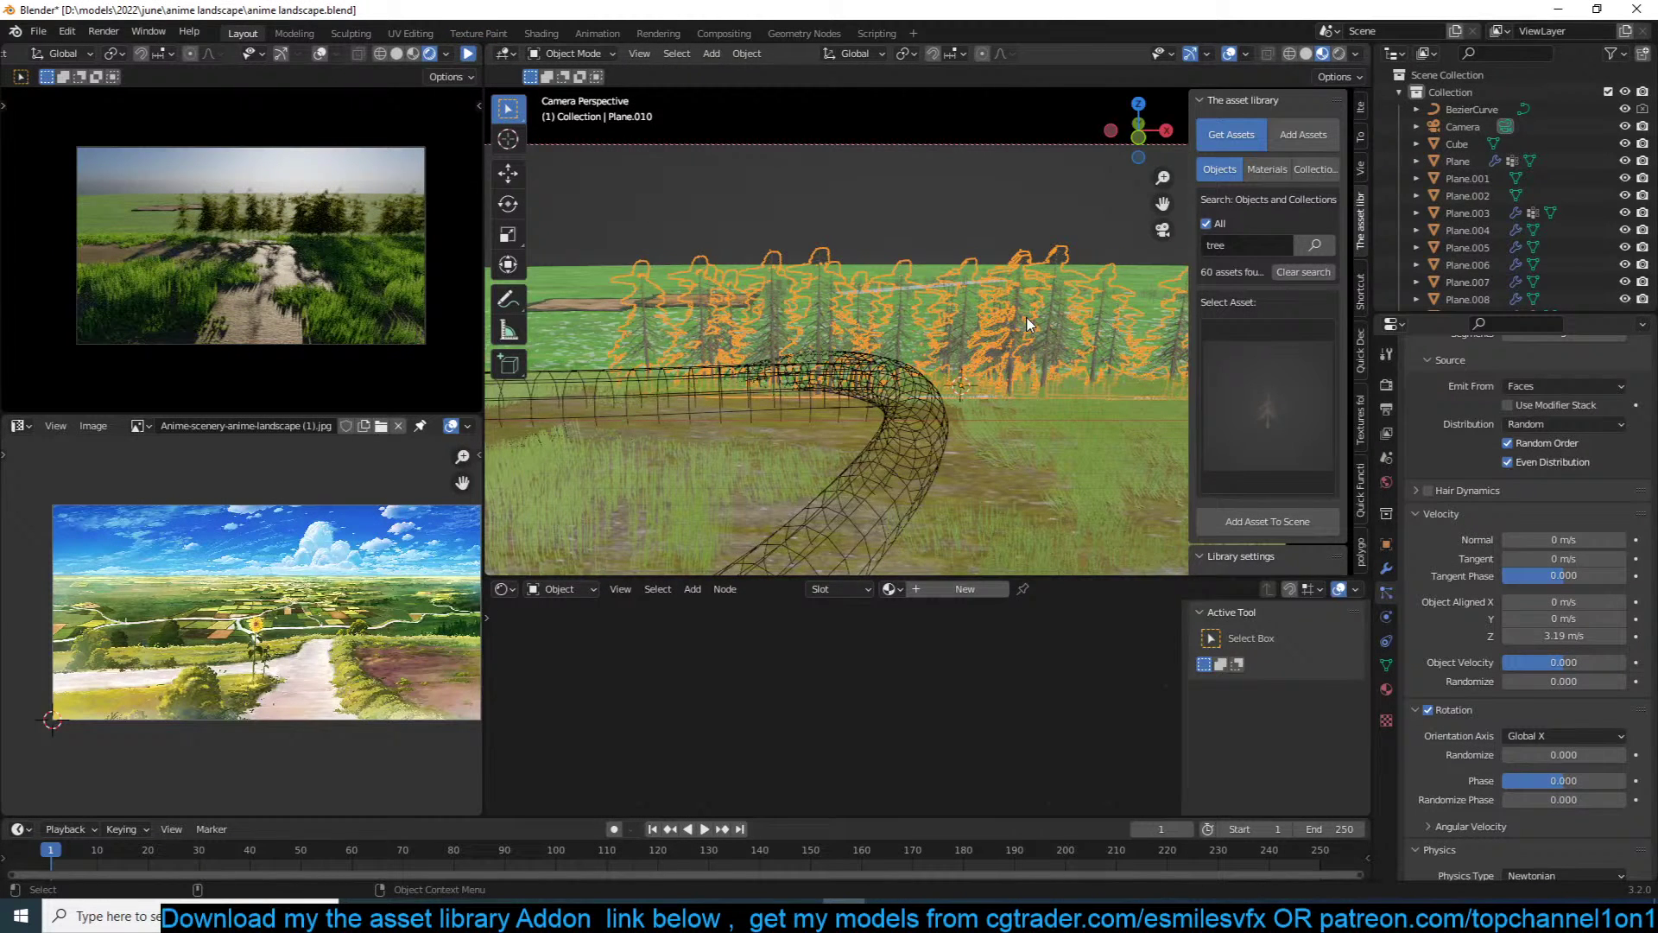
key(KP_7)
scroll(951, 514, up, 3)
key(g)
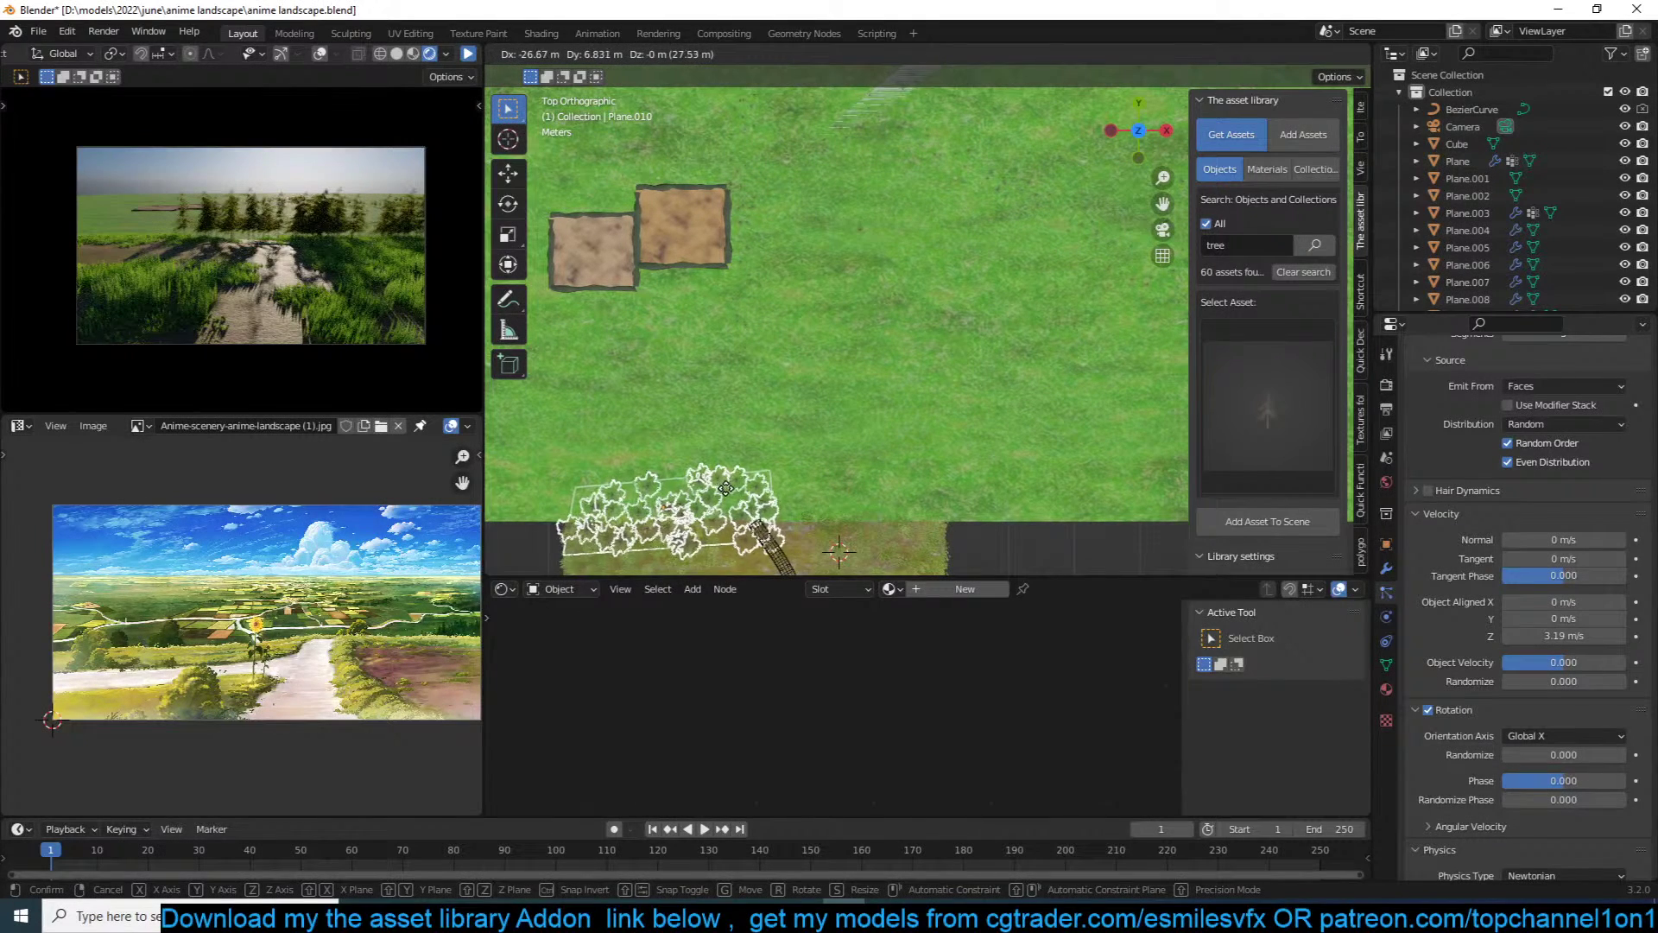
click(730, 499)
Step: Narrow the foreground tree patch along the X axis and adjust its particle number
middle_drag(747, 511, 748, 373)
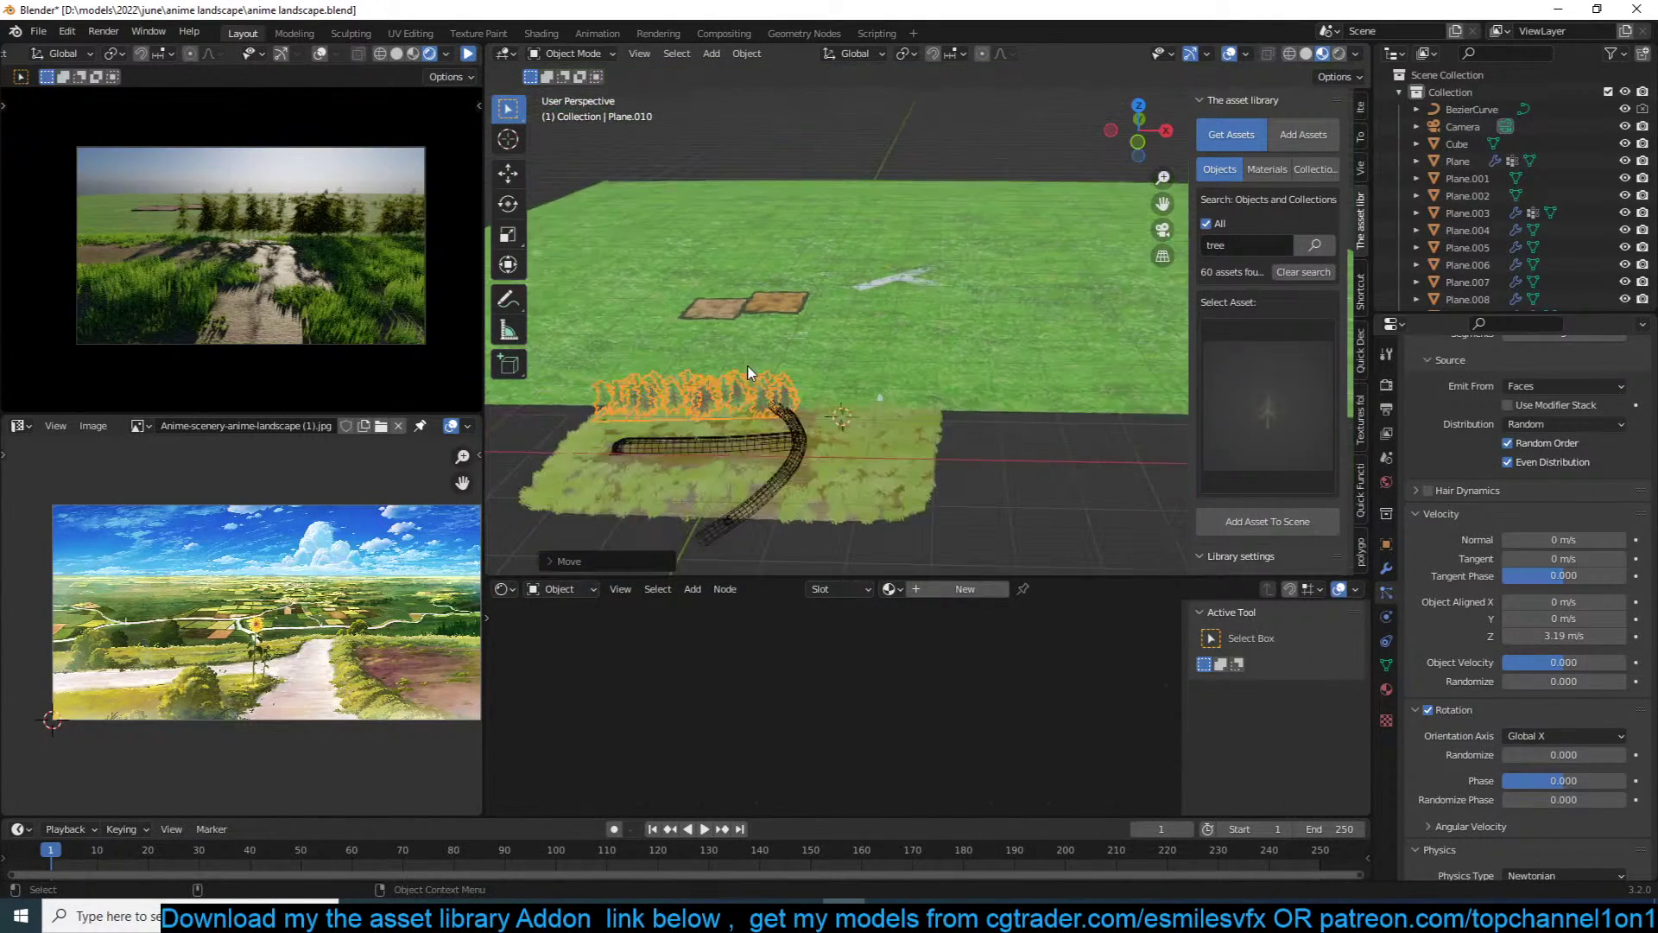
key(s)
key(x)
click(768, 407)
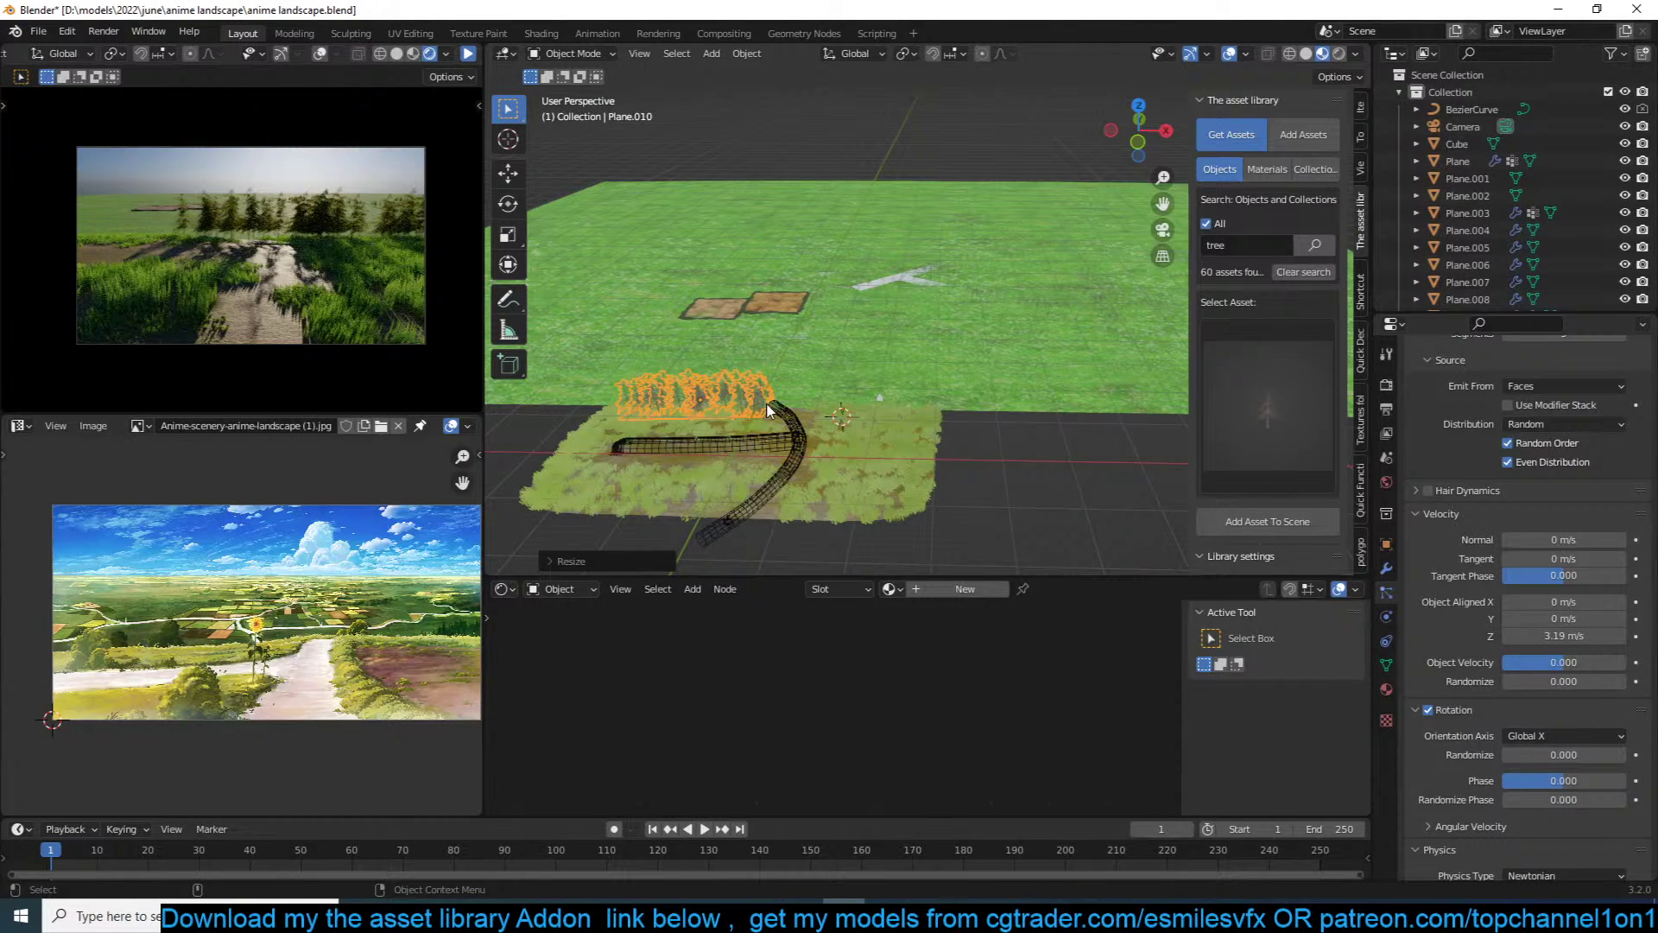
scroll(1565, 494, up, 8)
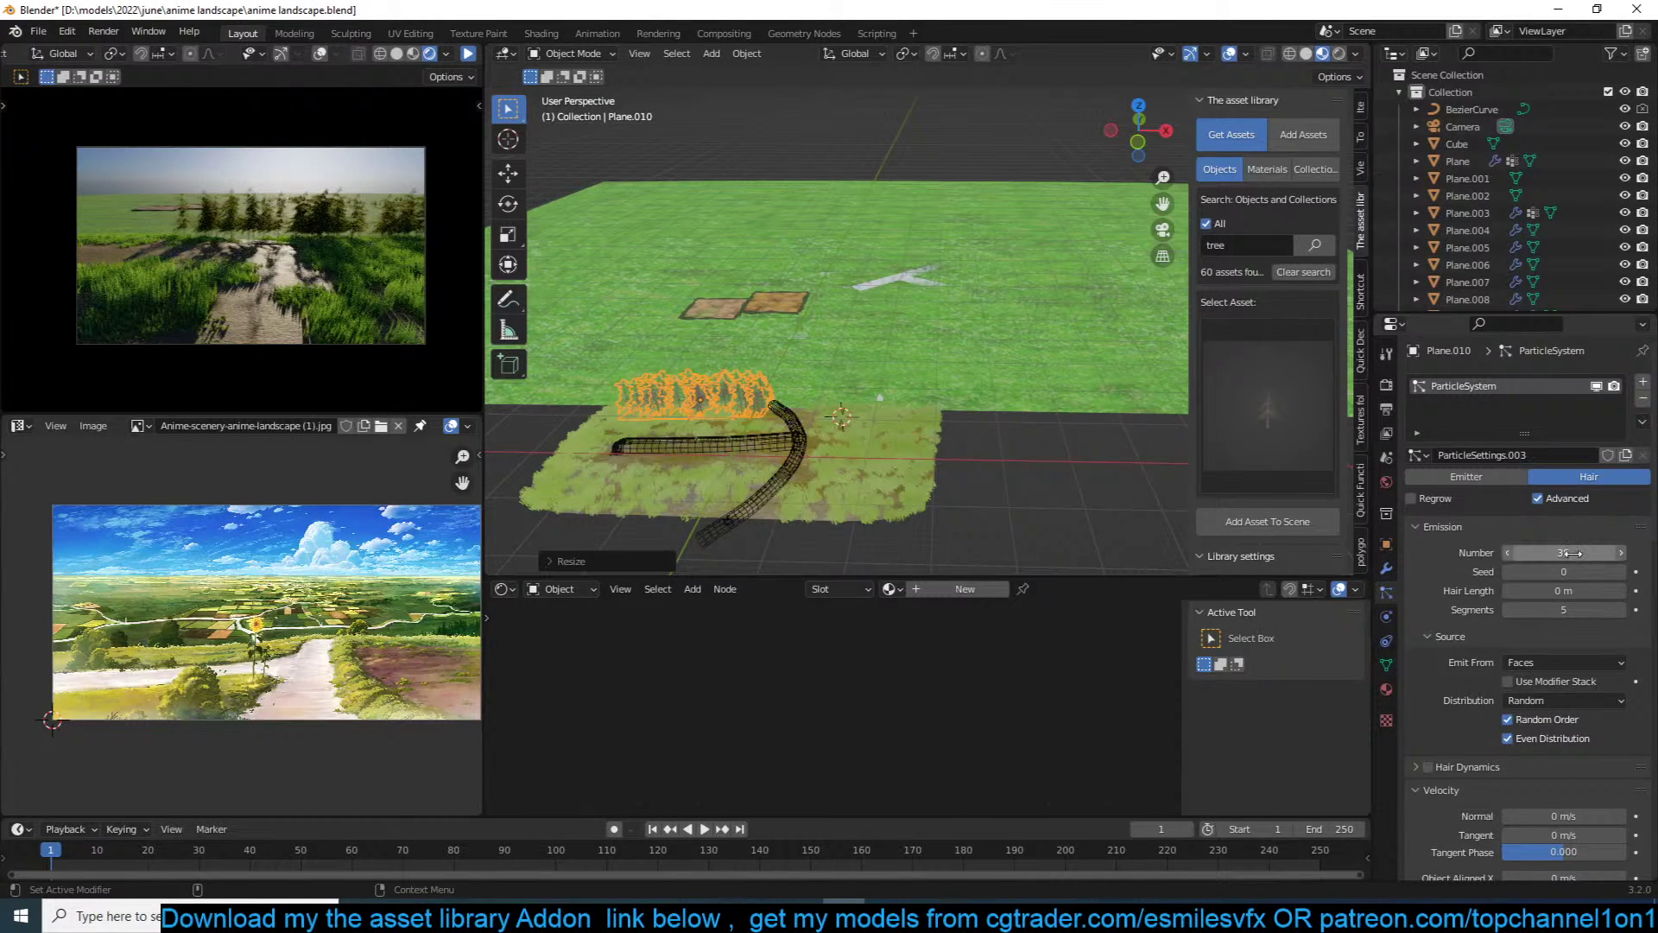
mouse_move(1563, 552)
mouse_down()
mouse_move(1546, 552)
mouse_move(1565, 552)
mouse_up()
Step: Duplicate the diagonal tree strip to another part of the grass field, rotate the copy and save the file
middle_drag(950, 363, 1095, 326)
click(1070, 288)
key(KP_7)
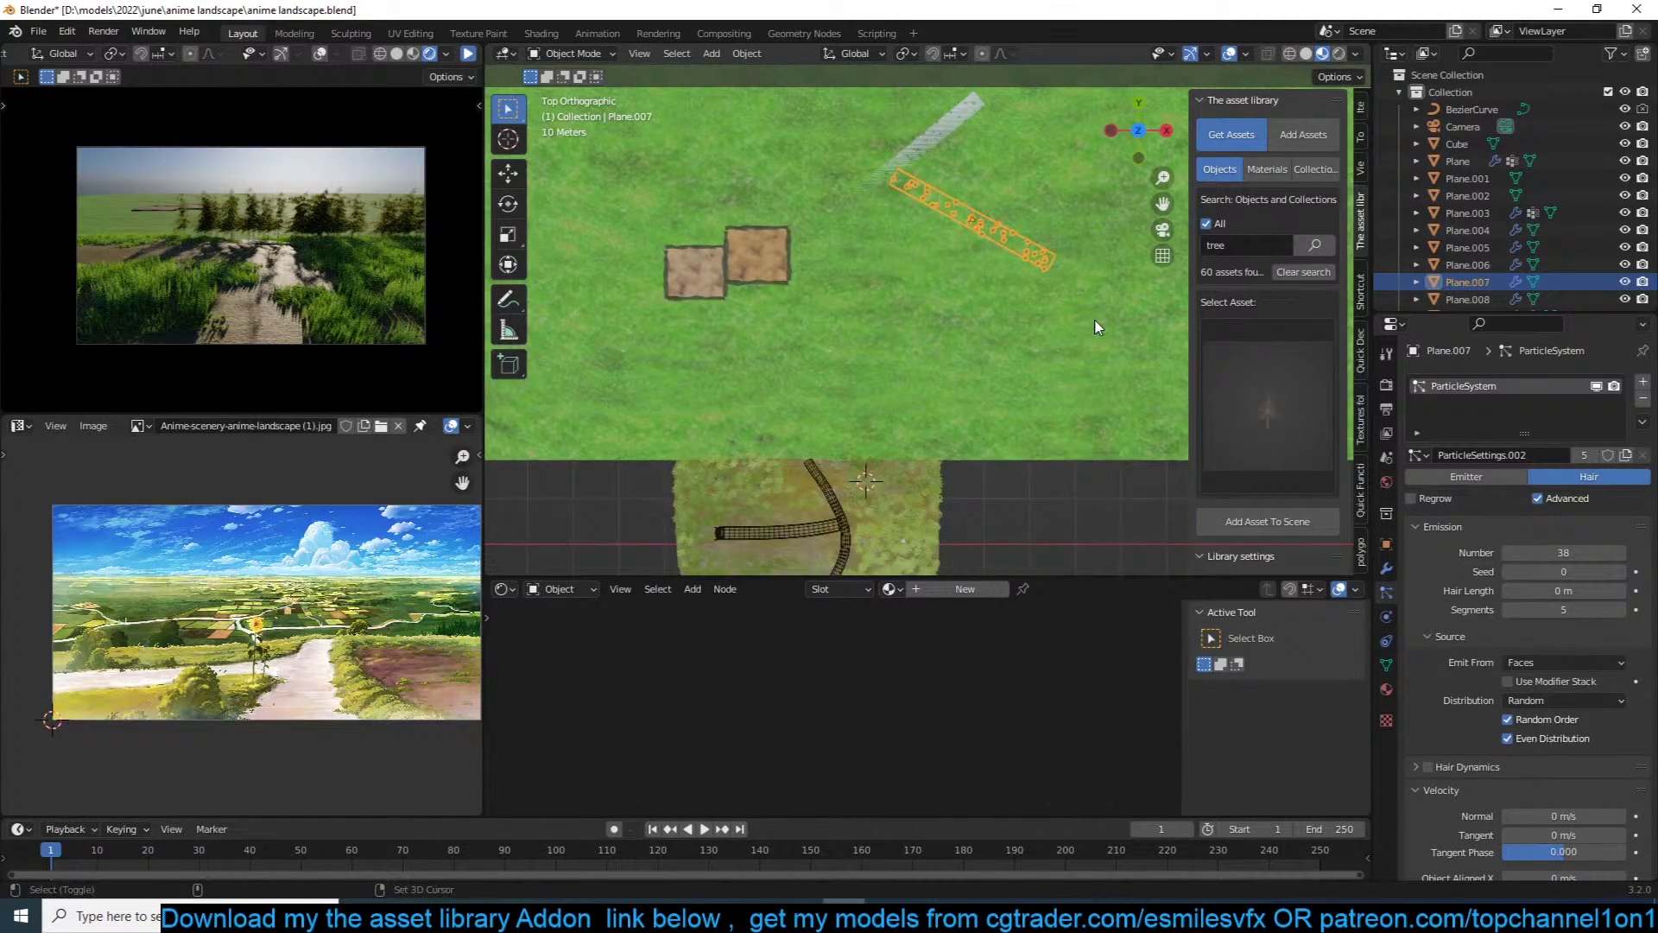
scroll(1094, 320, down, 3)
key(shift+d)
click(853, 291)
key(r)
click(799, 273)
key(ctrl+s)
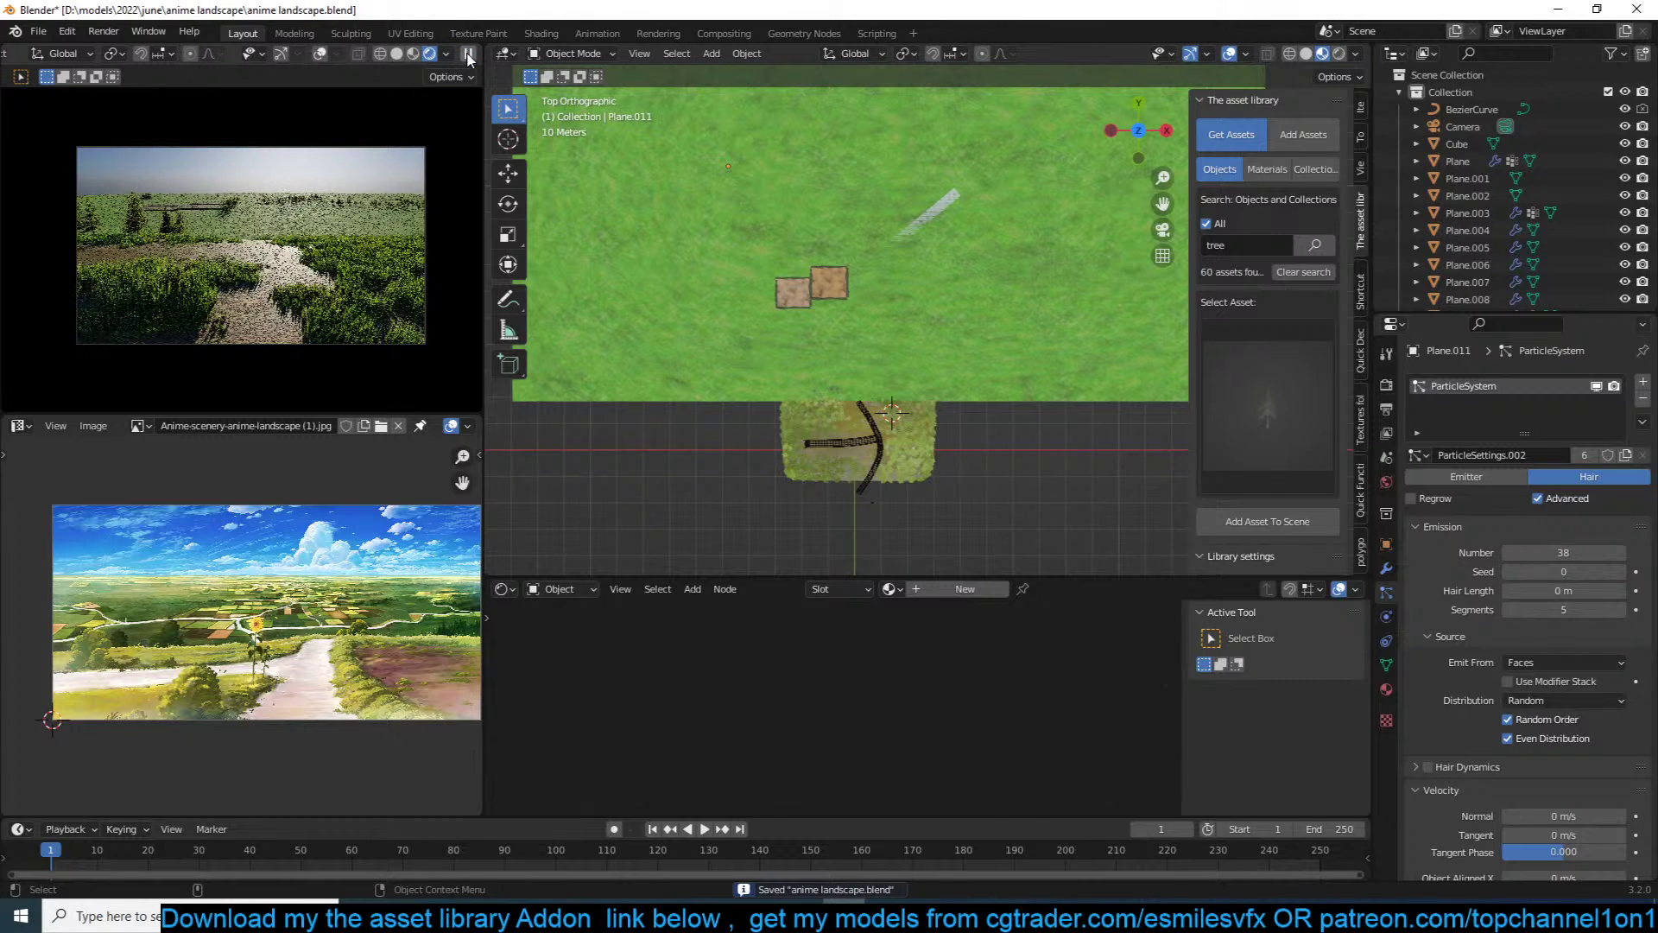
Step: Show the scene in wireframe, duplicate the right brown plot and place the copy directly in front of it
scroll(801, 302, up, 3)
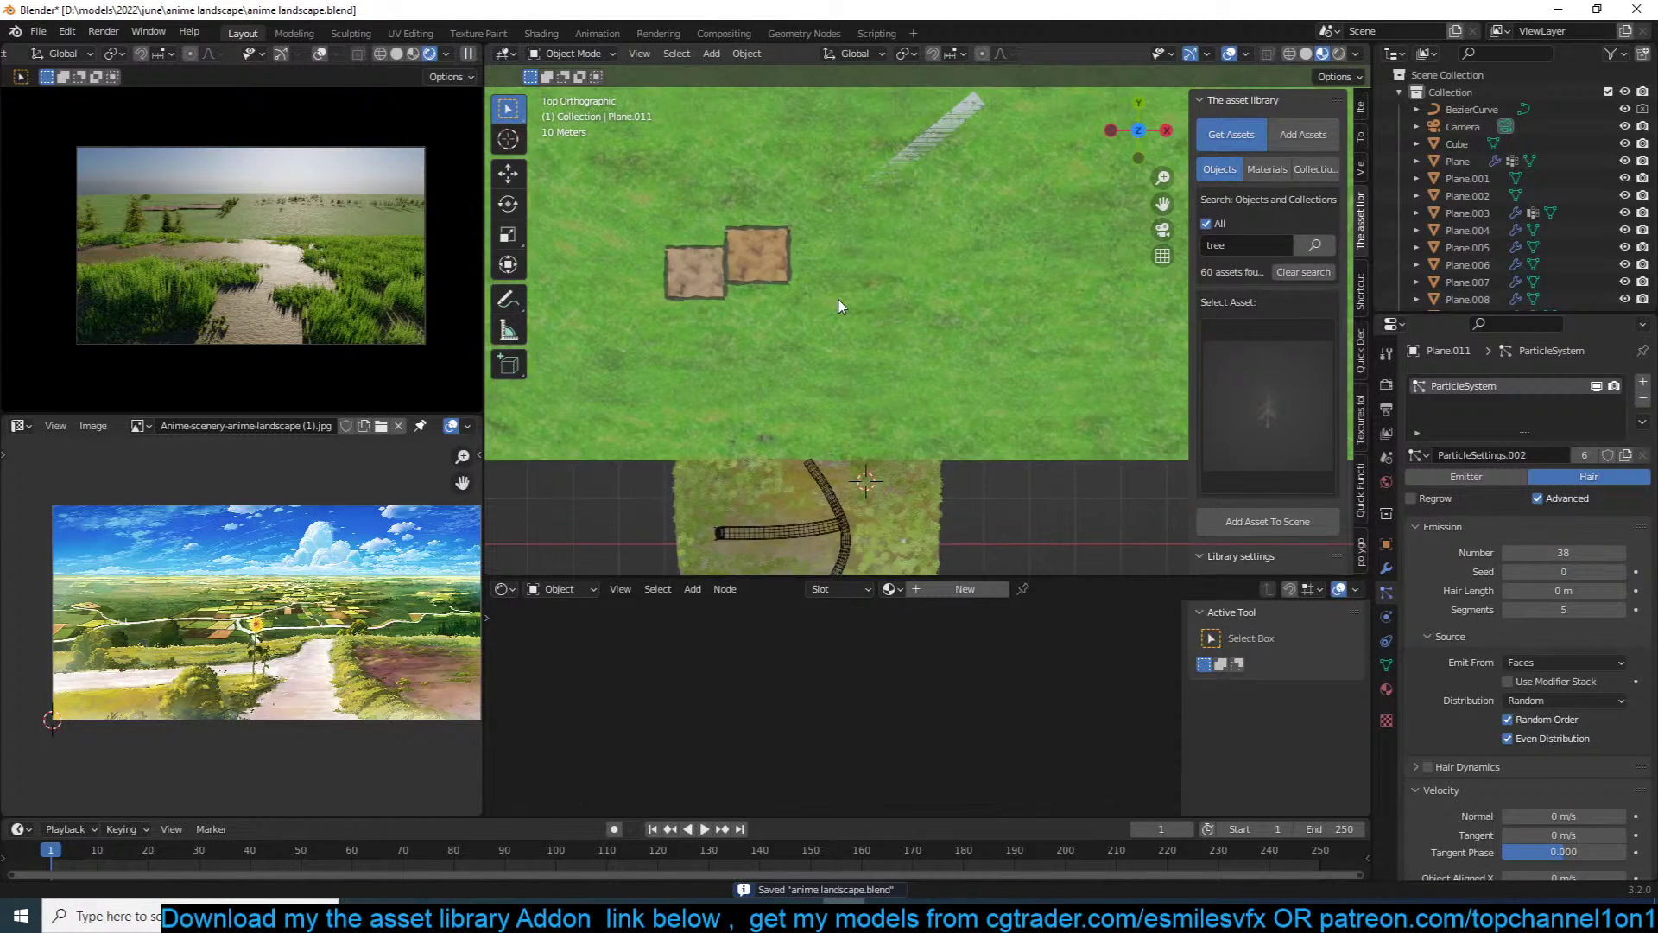
key(z)
click(832, 254)
click(835, 250)
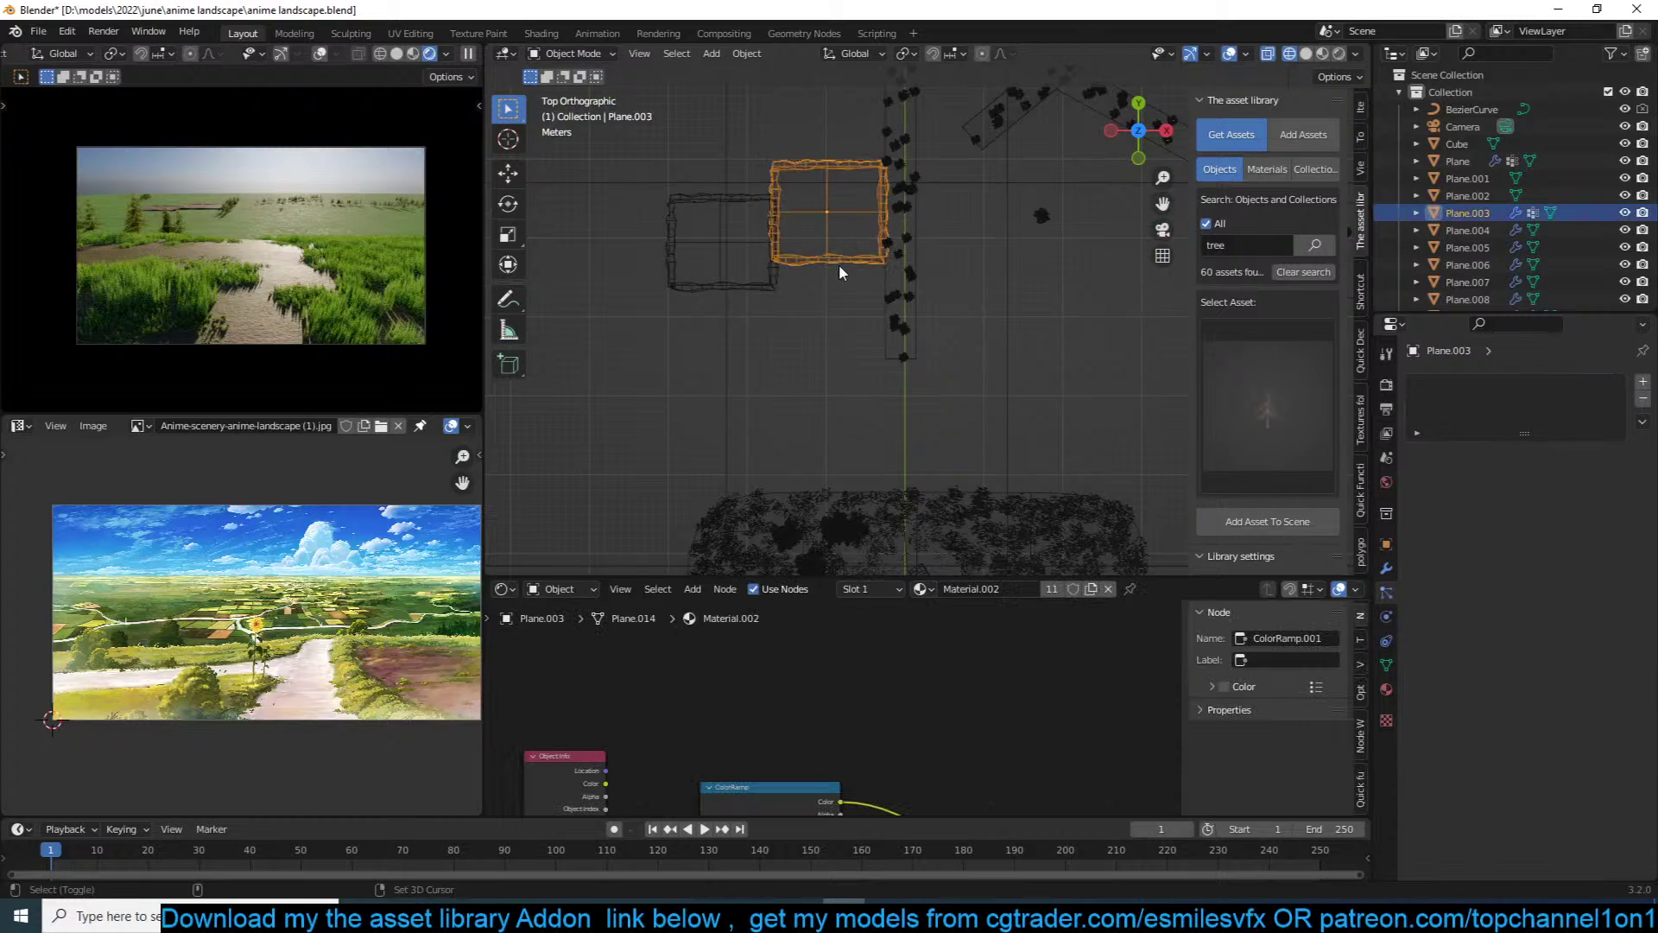
key(shift+d)
click(764, 345)
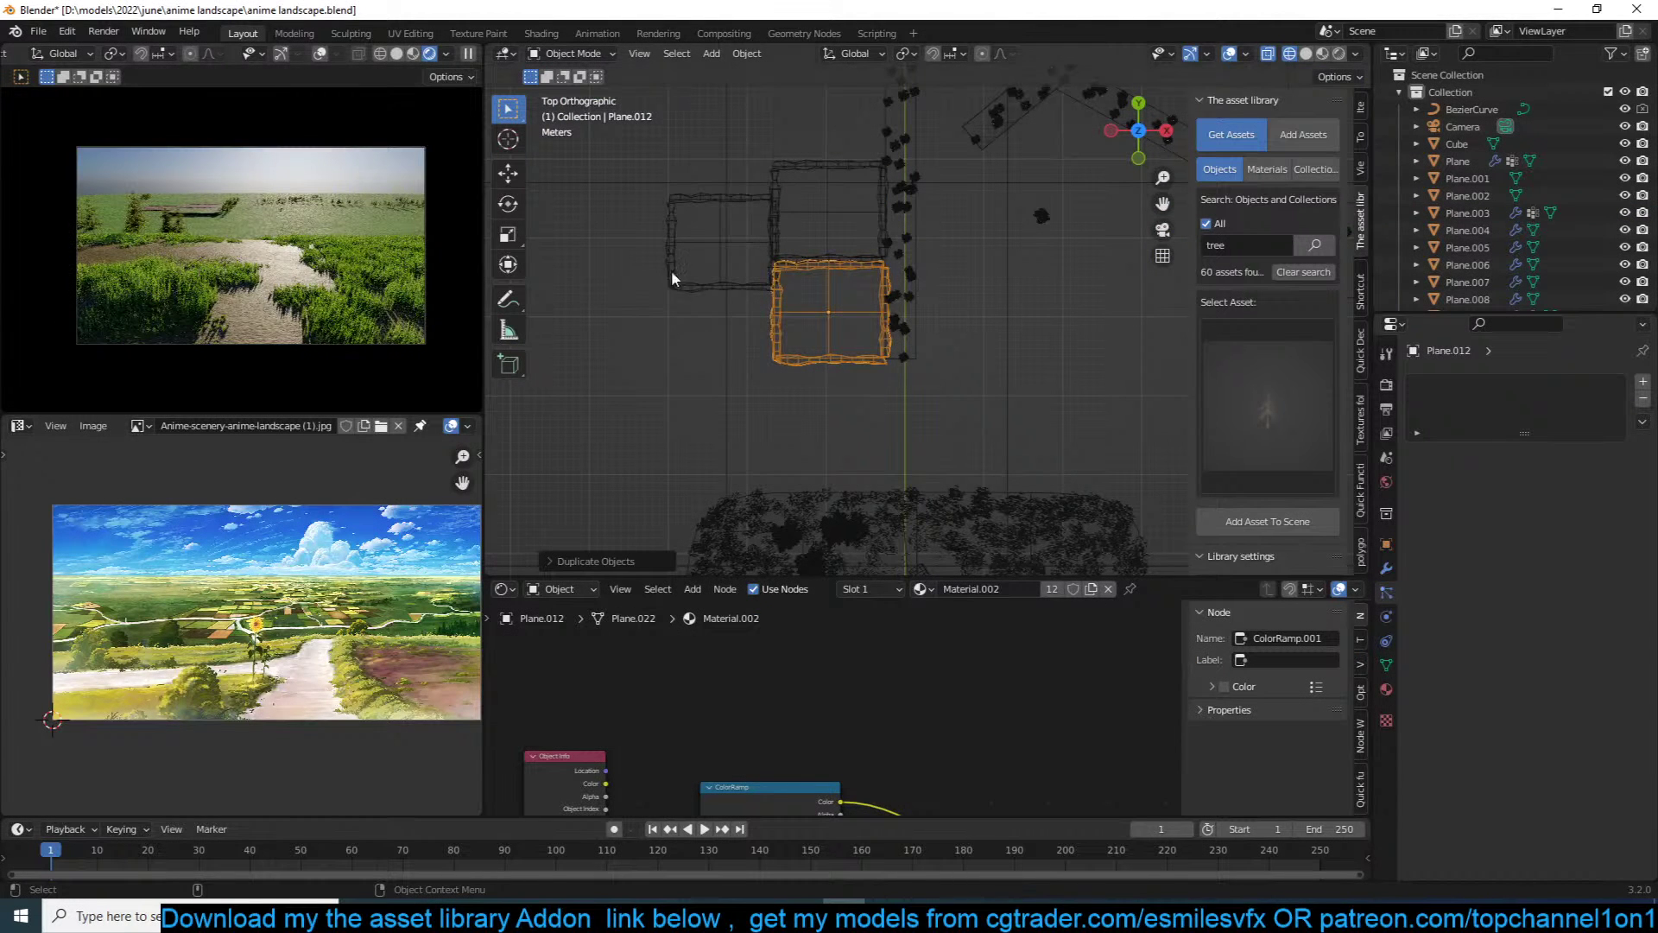
Step: Duplicate the left brown plot, stretch the copy along the X axis and place it in front of the original
click(734, 288)
shift+click(803, 262)
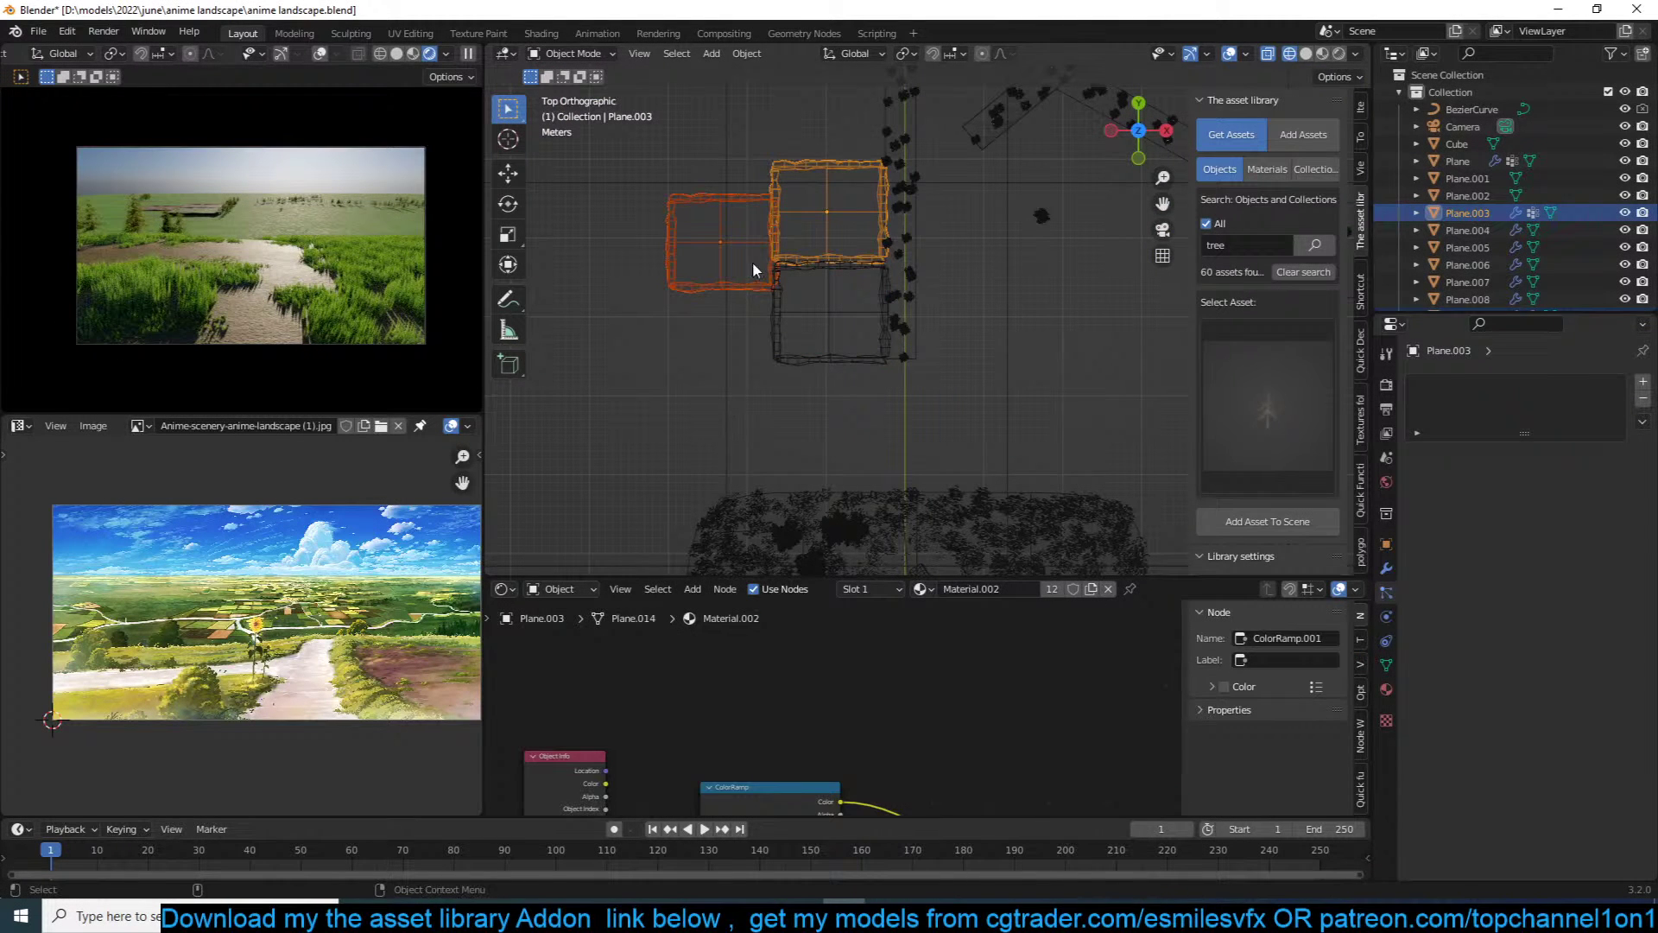
click(748, 290)
key(shift+d)
key(s)
key(x)
click(905, 330)
key(g)
click(853, 330)
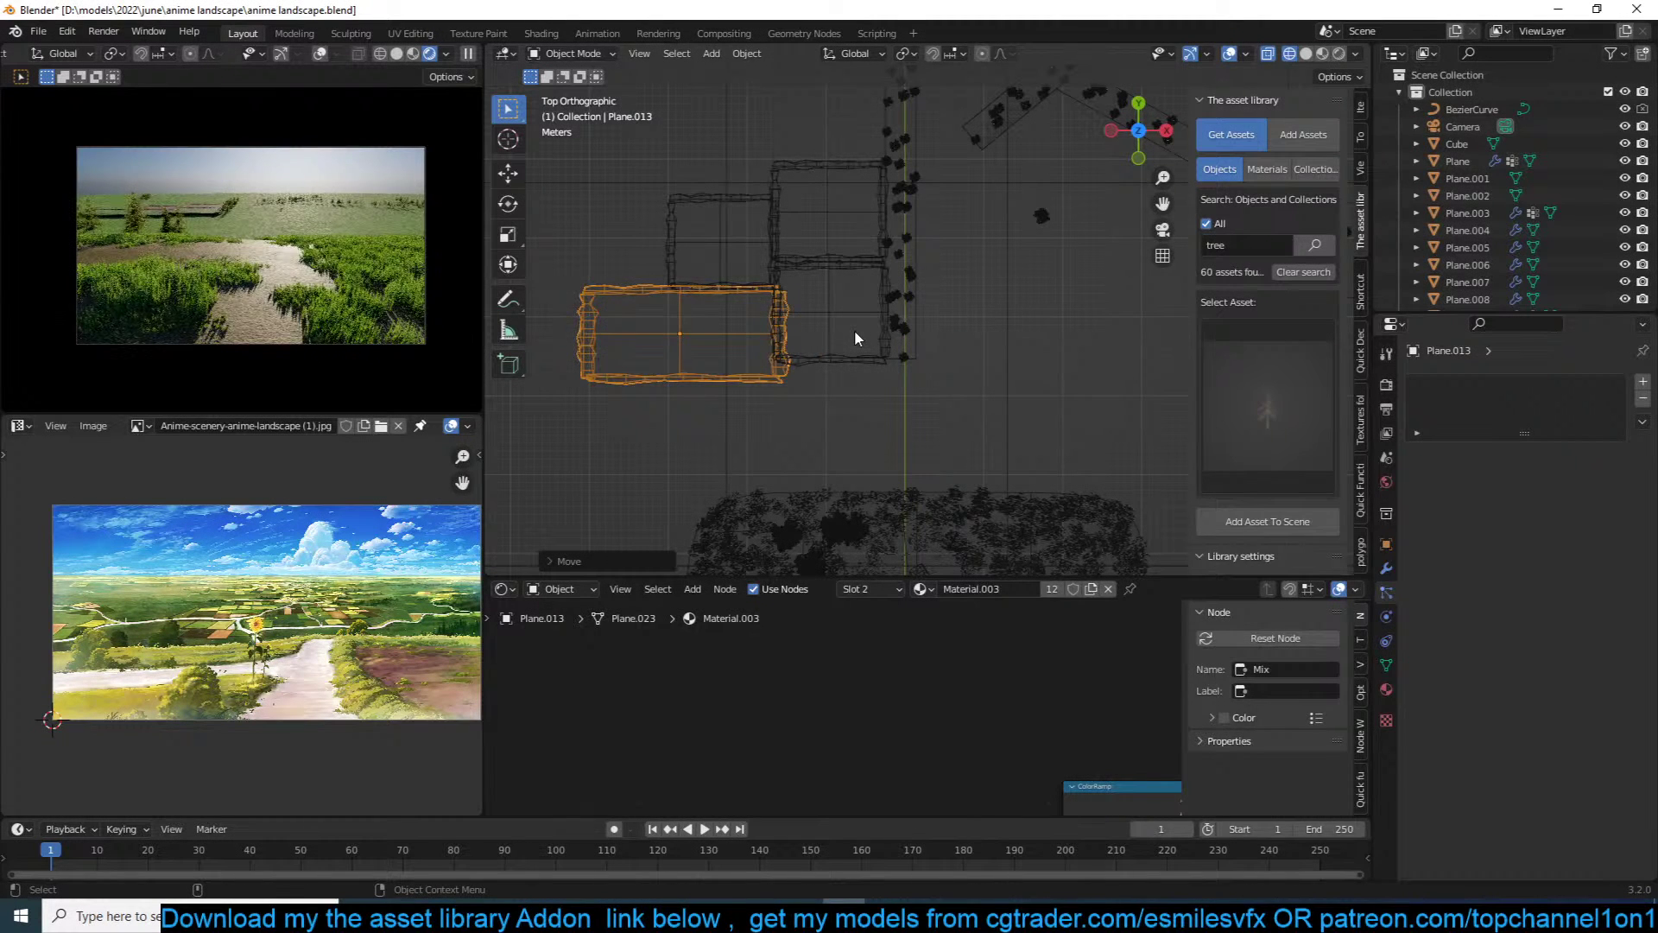
Step: Duplicate the front right plot and place the new copy in front of it, closer to the camera
click(853, 330)
click(826, 353)
key(g)
click(841, 463)
click(922, 396)
Step: Switch the viewport to solid shading and tilt the nearest plot copy about the X axis
mouse_move(922, 395)
middle_down()
mouse_move(788, 325)
mouse_move(965, 319)
mouse_move(920, 225)
mouse_move(885, 313)
middle_up()
key(shift+z)
click(825, 348)
key(KP_1)
key(shift+z)
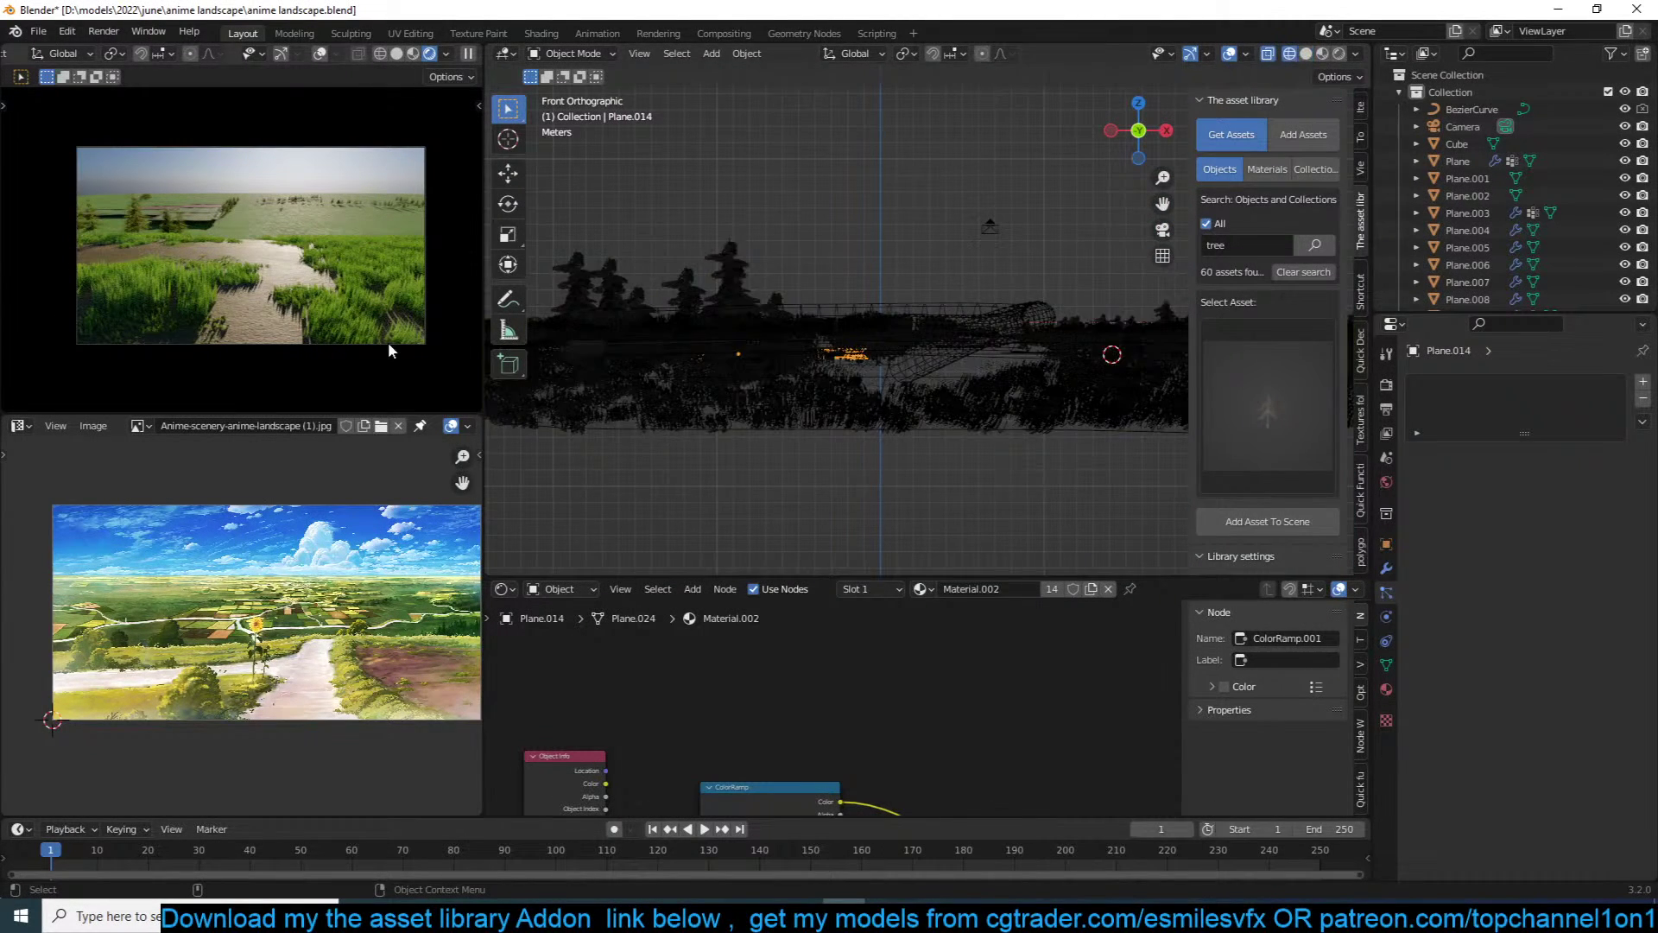
key(z)
click(839, 364)
mouse_move(839, 365)
middle_down()
mouse_move(818, 364)
mouse_move(817, 409)
middle_up()
key(r)
key(x)
click(821, 345)
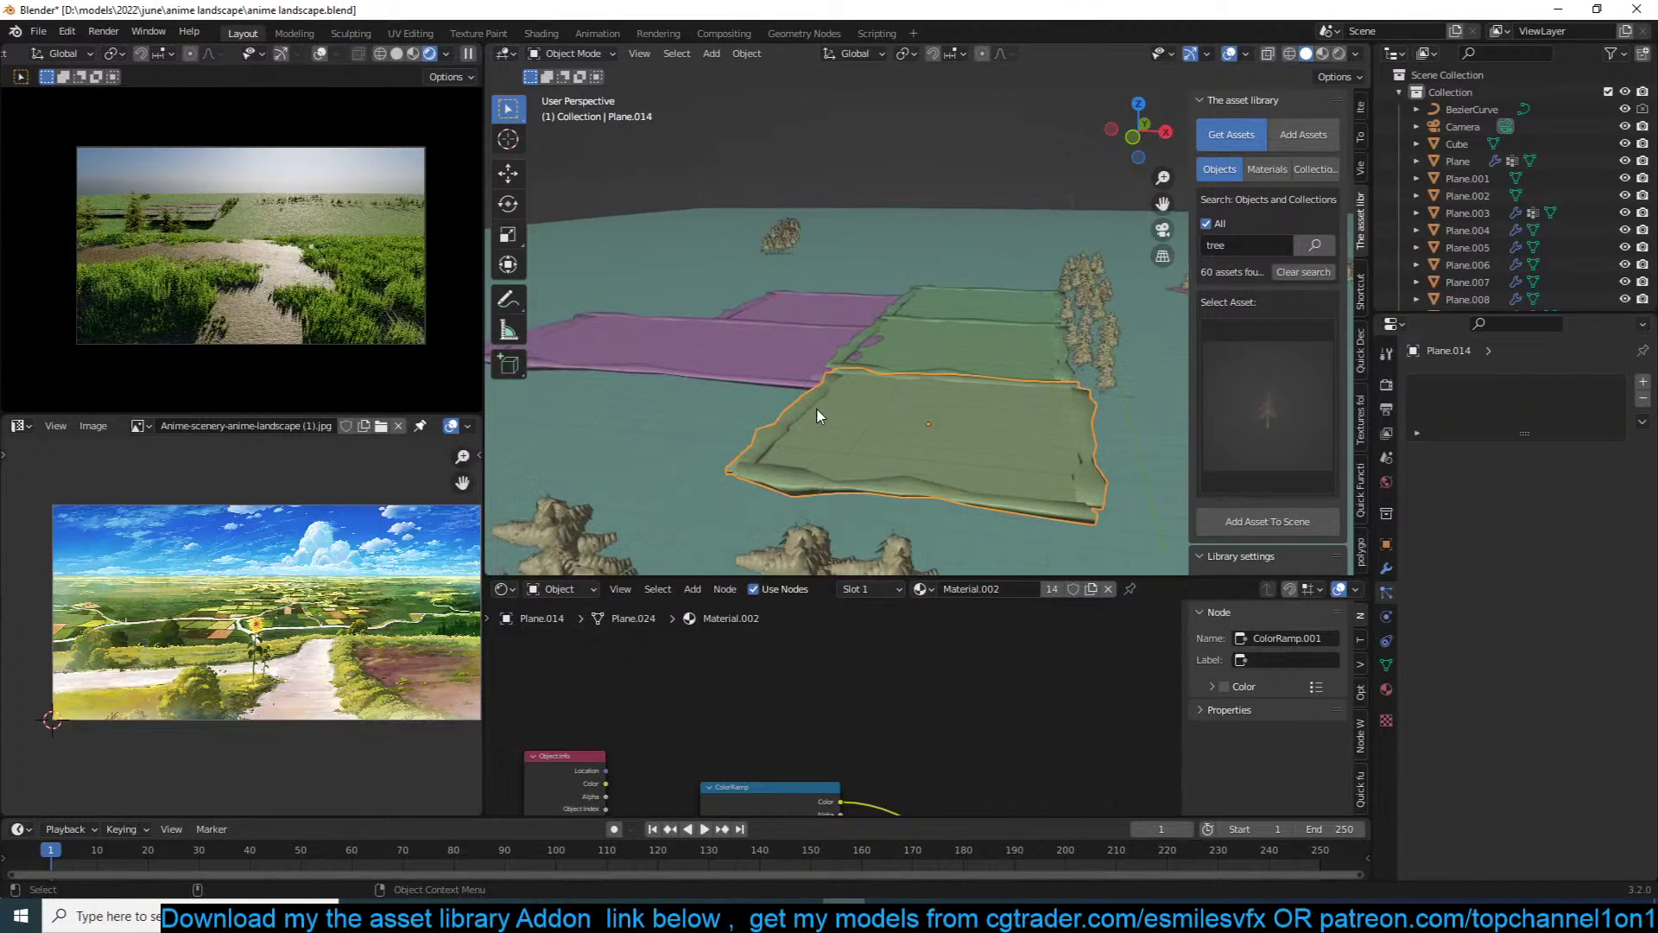
Step: Turn off the viewport shadow display for the front brown plot
click(788, 380)
shift+click(855, 345)
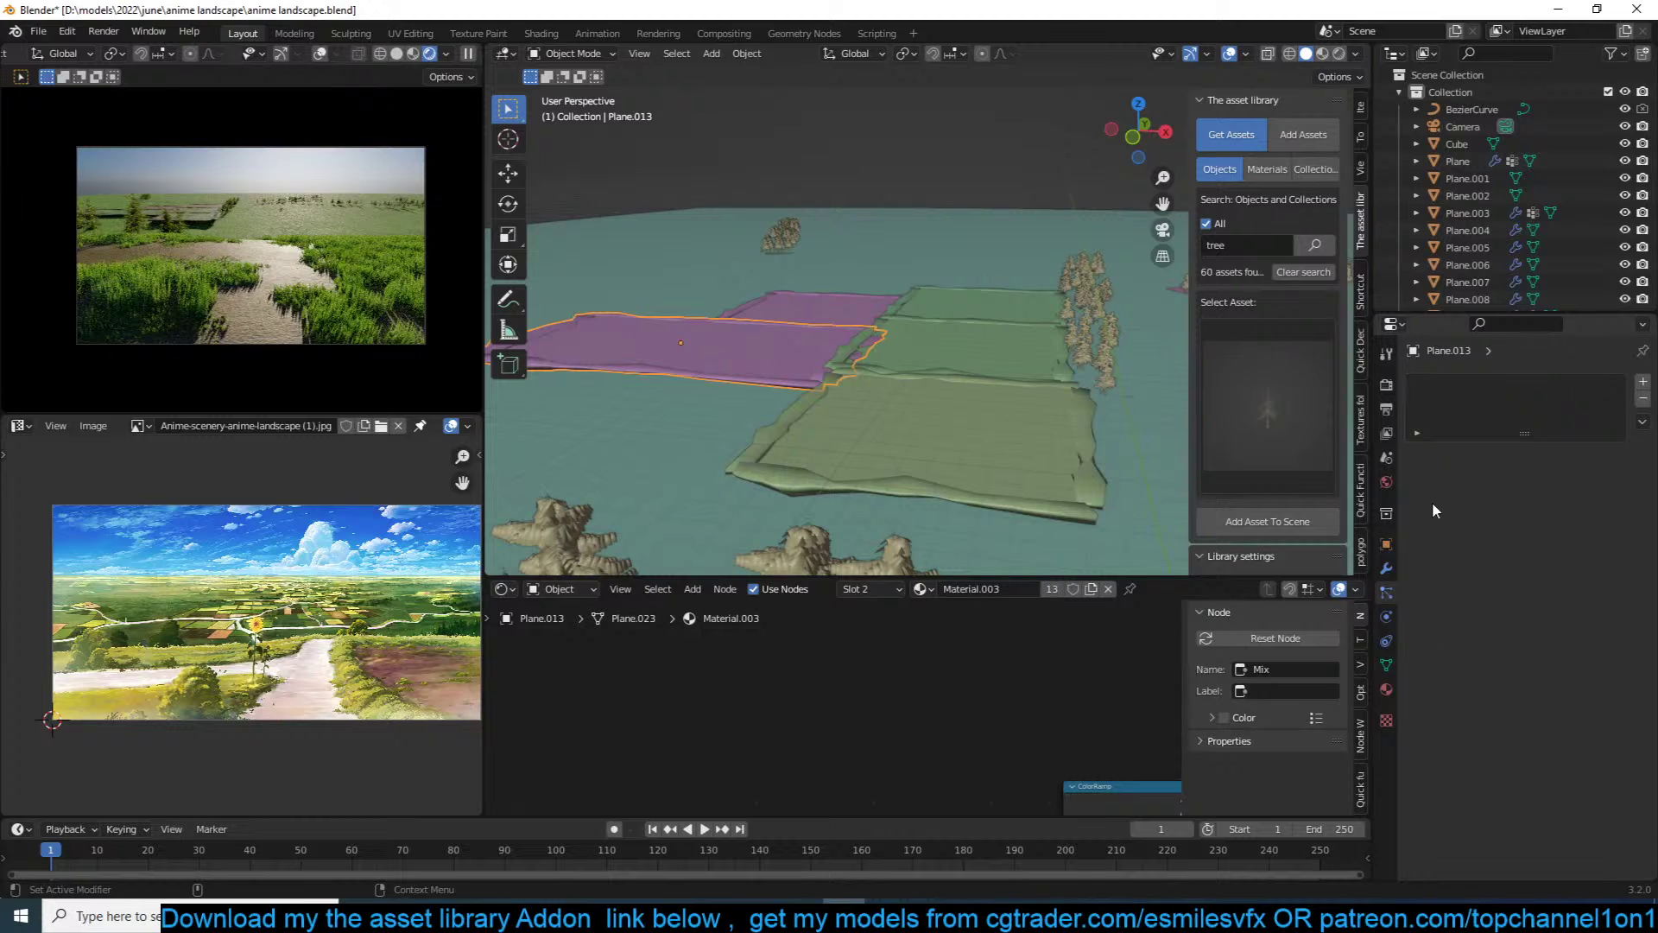
click(1386, 544)
scroll(1481, 755, down, 14)
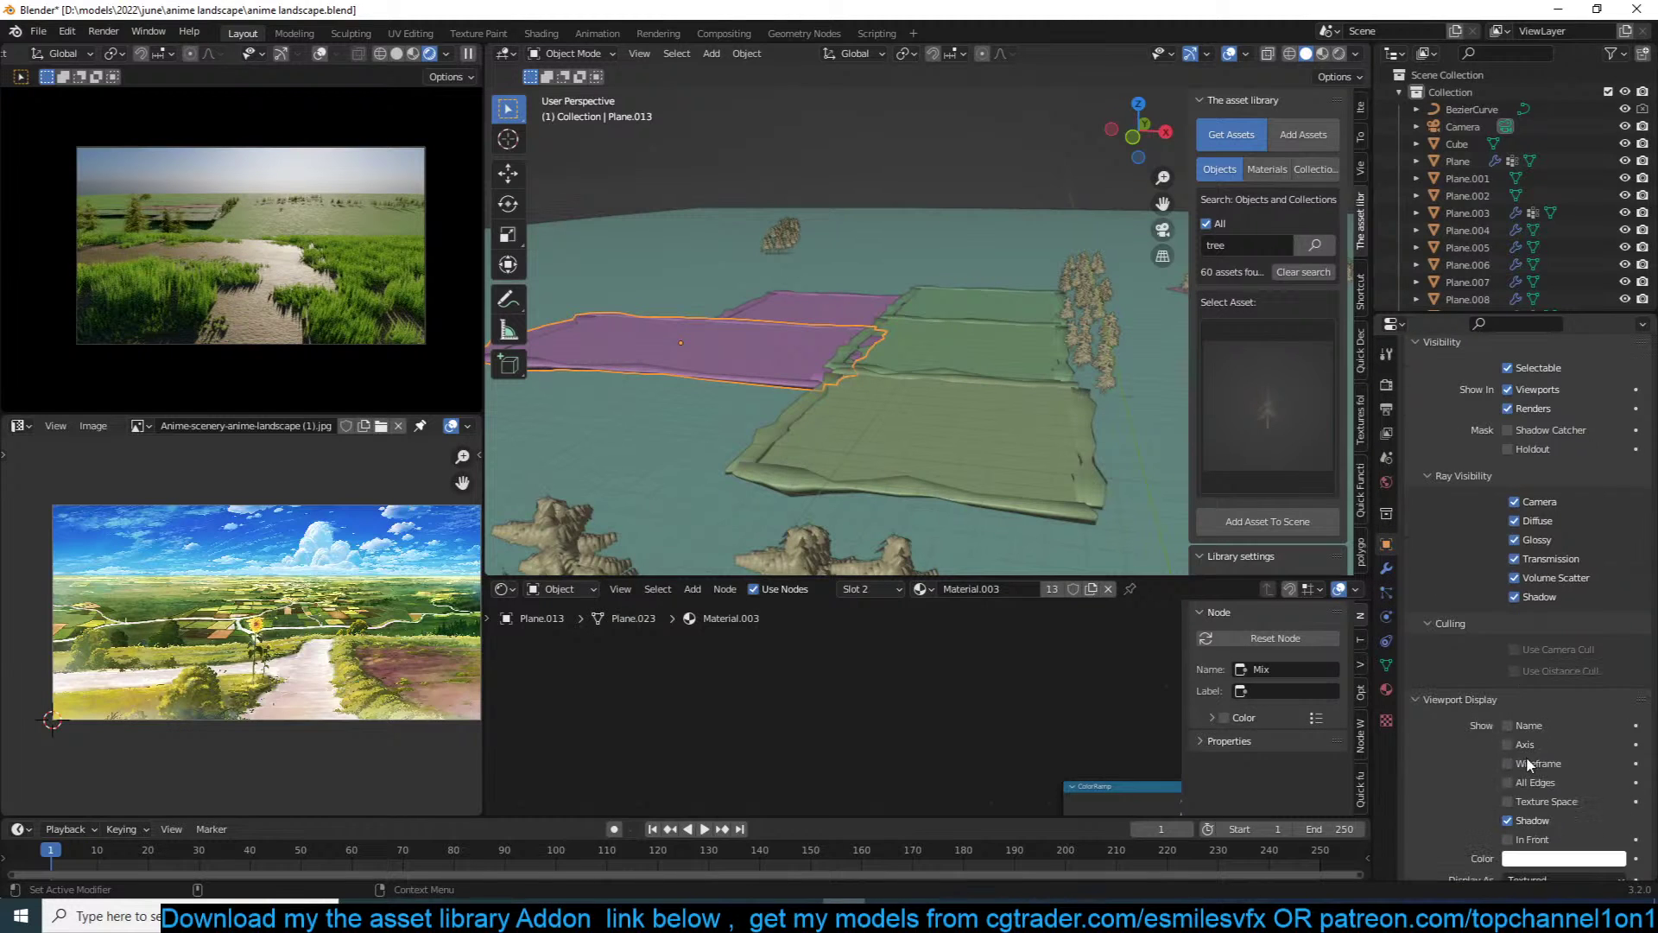
scroll(1528, 717, down, 4)
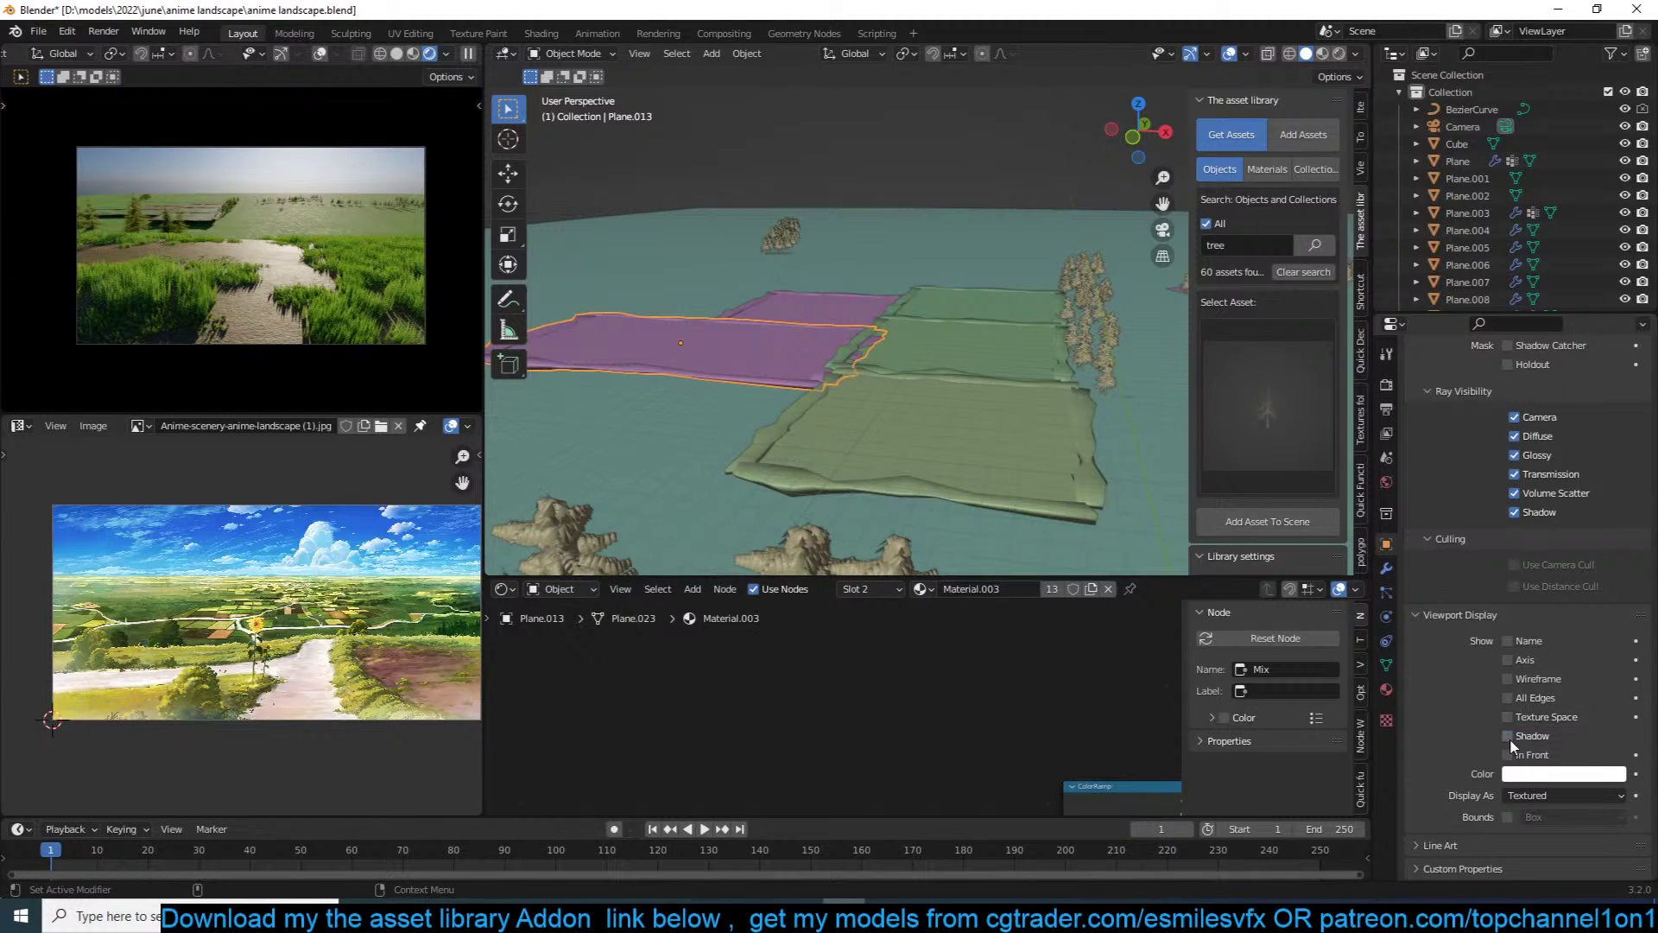
click(1508, 736)
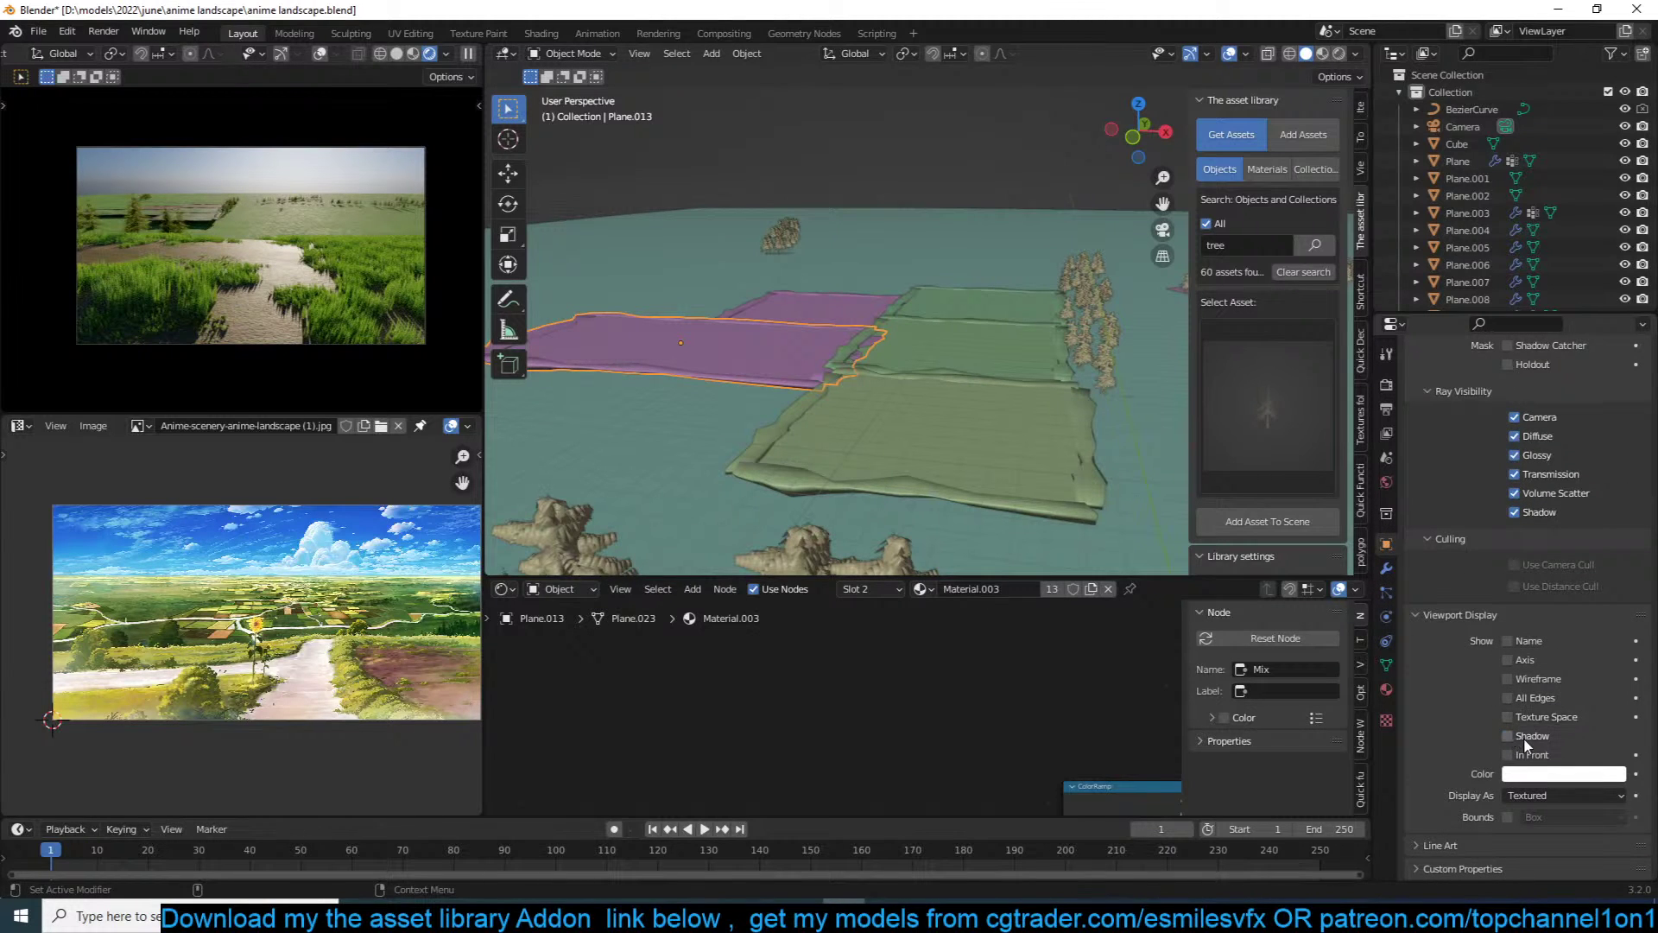
Step: Turn off the viewport shadow display and the ray visibility for shadows on the nearest green plot
click(884, 433)
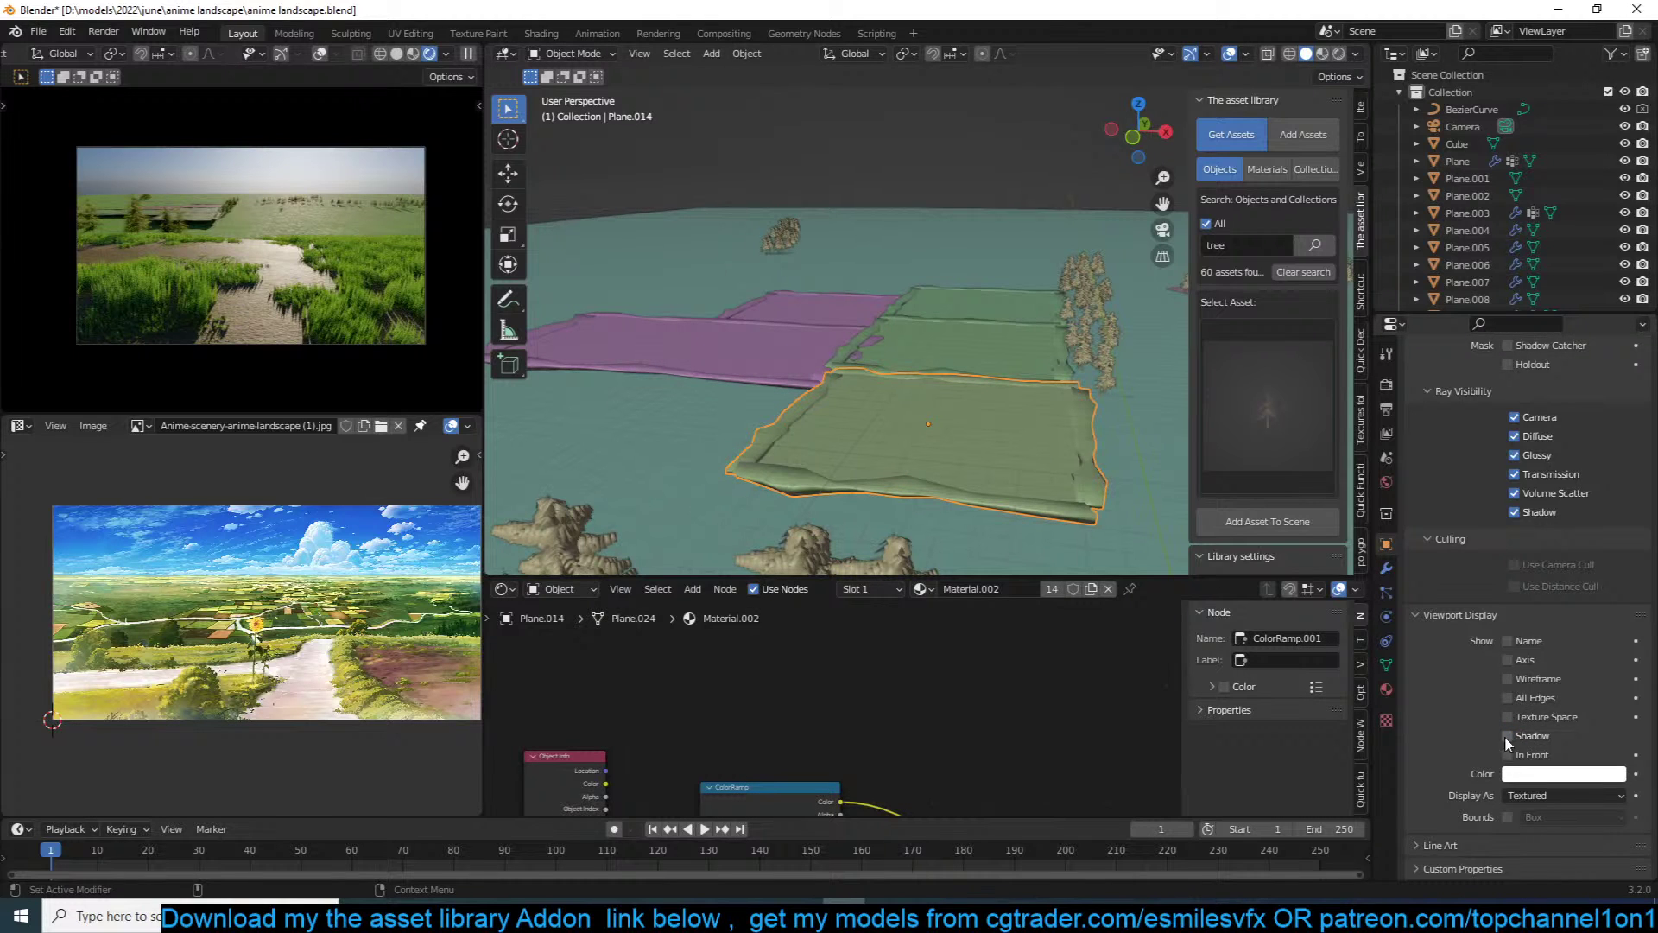
scroll(1501, 735, up, 5)
click(1514, 684)
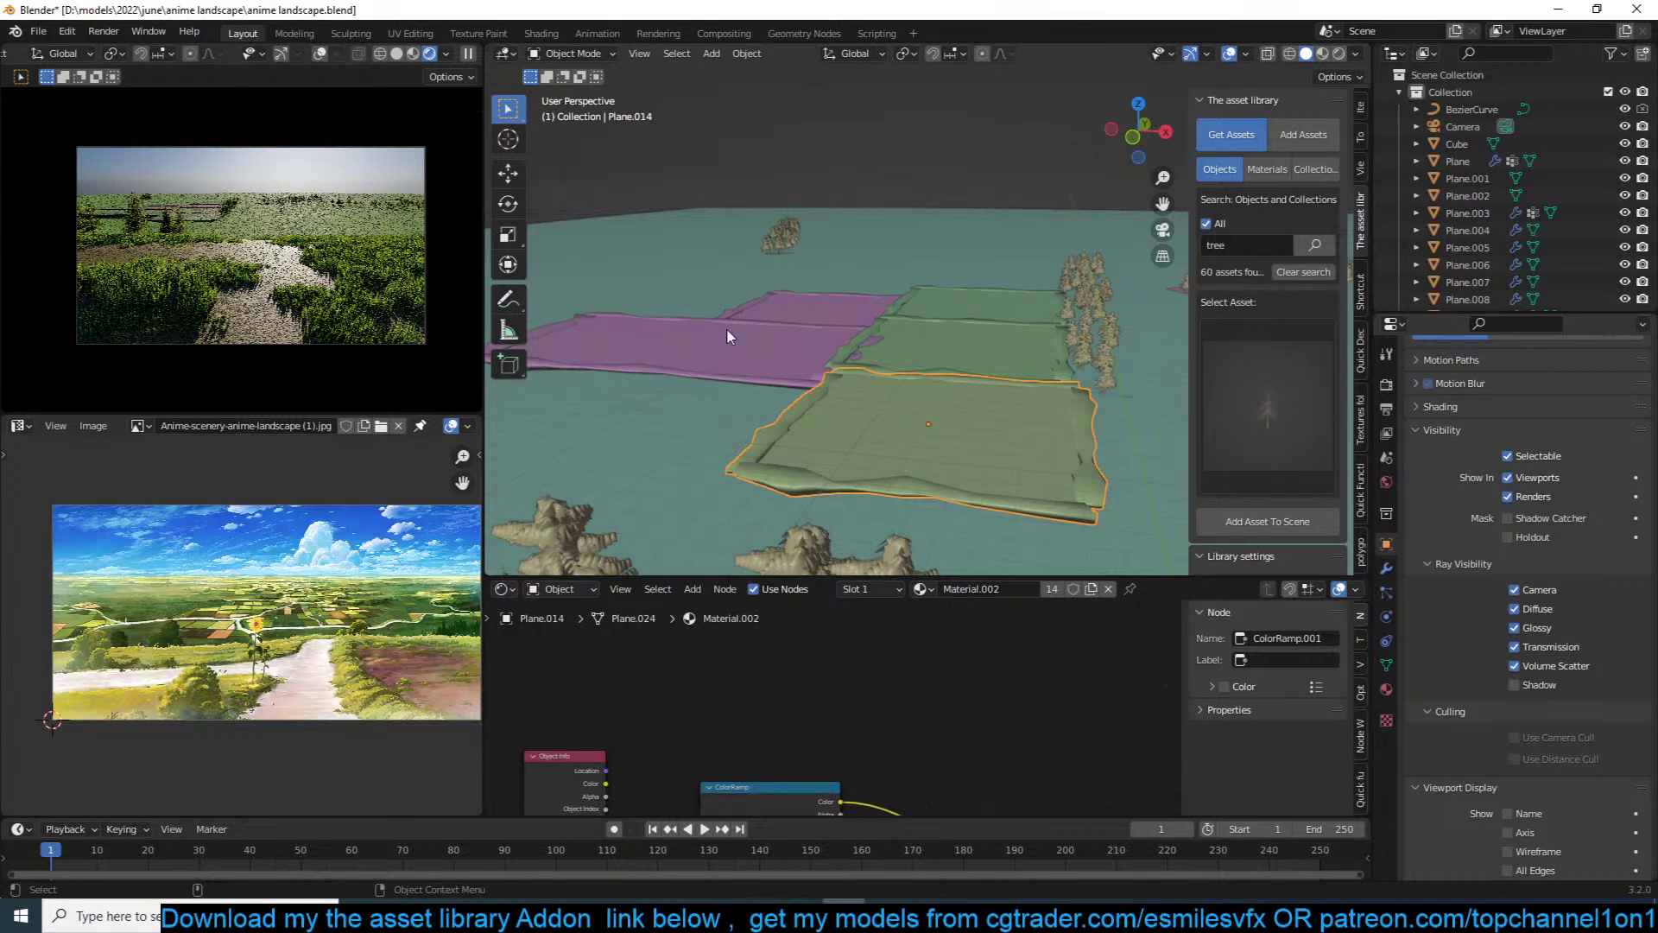
Step: Disable shadow ray visibility on each of the four remaining field plots
click(686, 317)
click(828, 306)
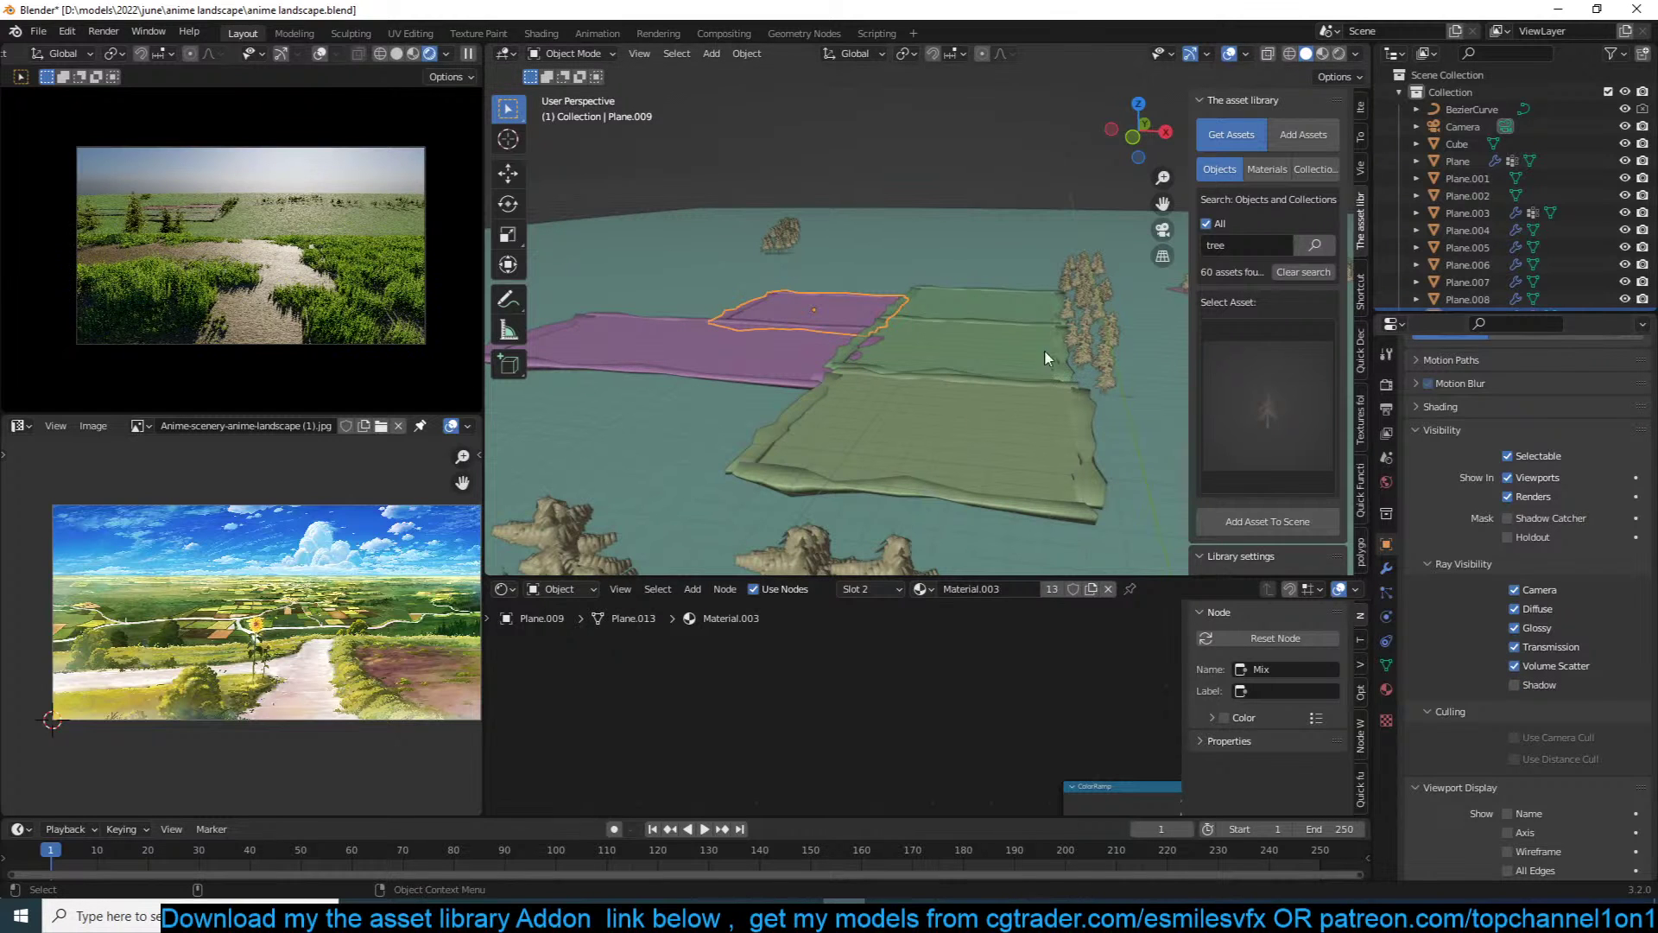
click(1045, 312)
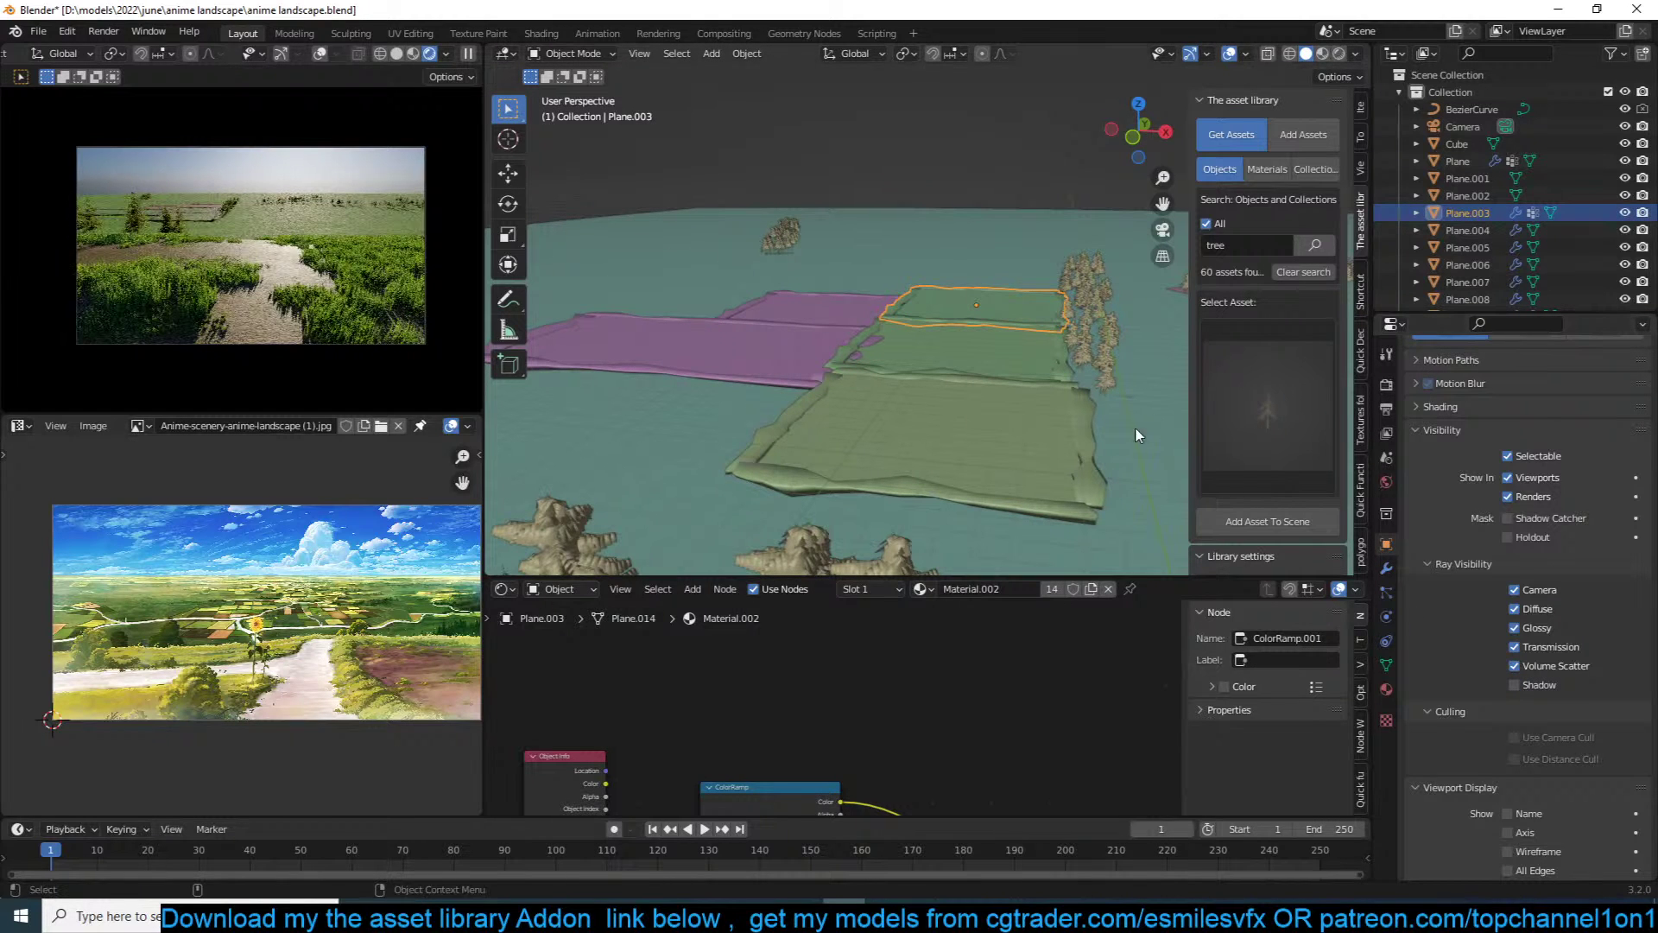
click(980, 352)
click(1520, 688)
Step: Deselect everything, save the file and search the asset library for "fog"
key(alt+a)
scroll(798, 325, down, 2)
key(ctrl+s)
scroll(820, 349, down, 5)
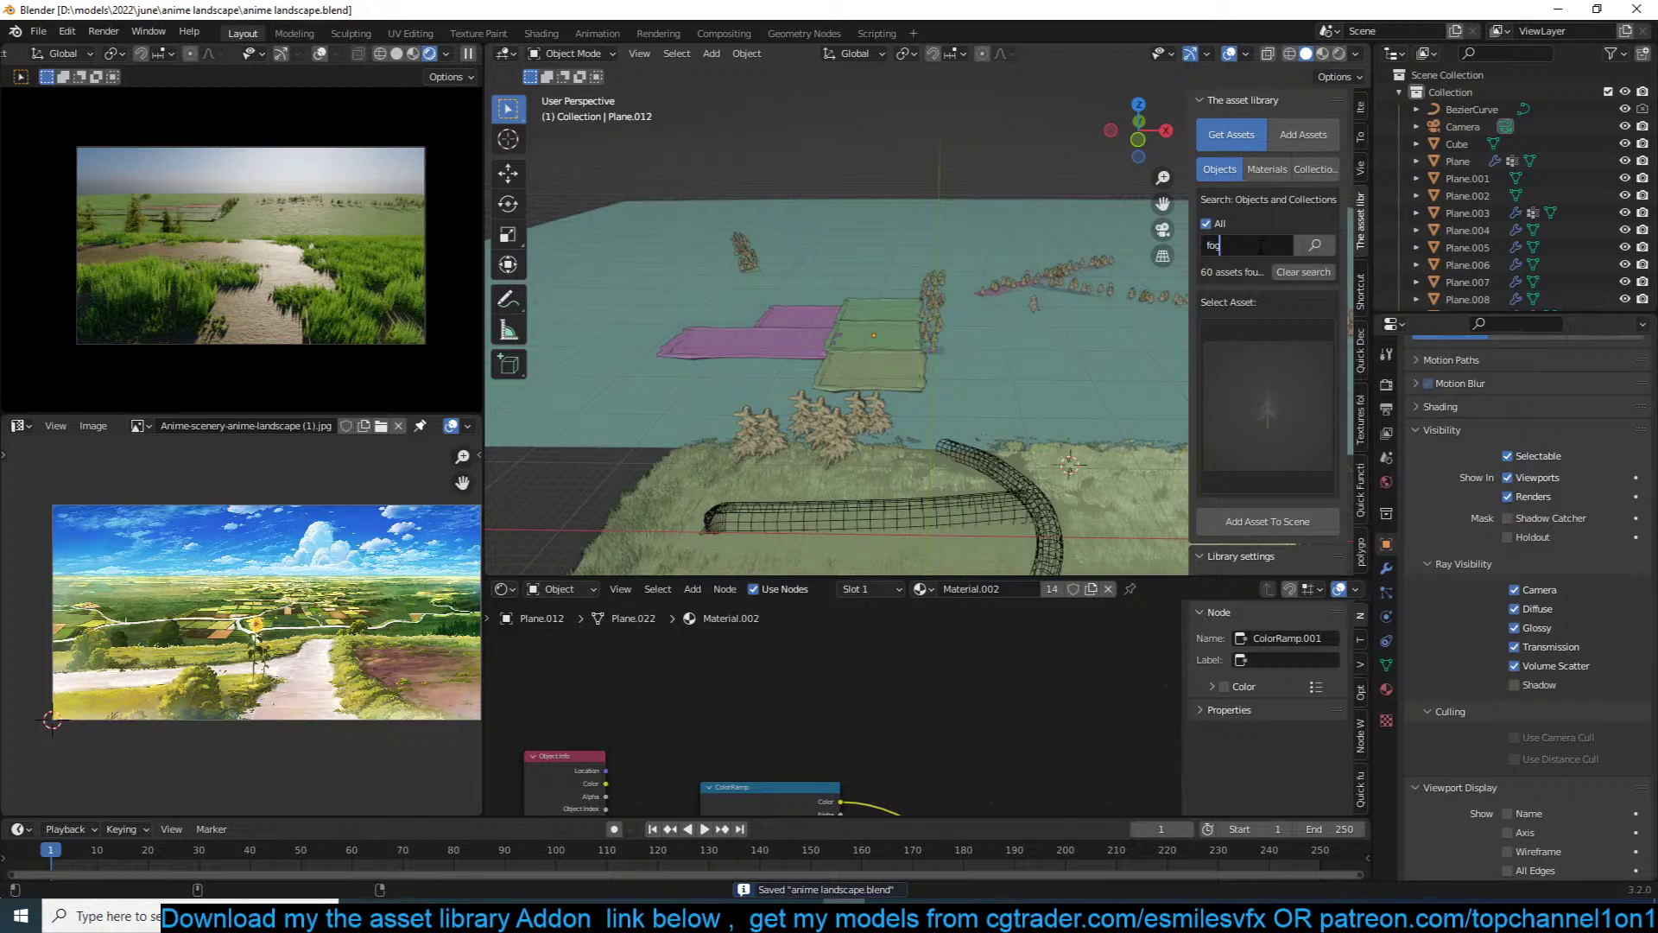
key(Return)
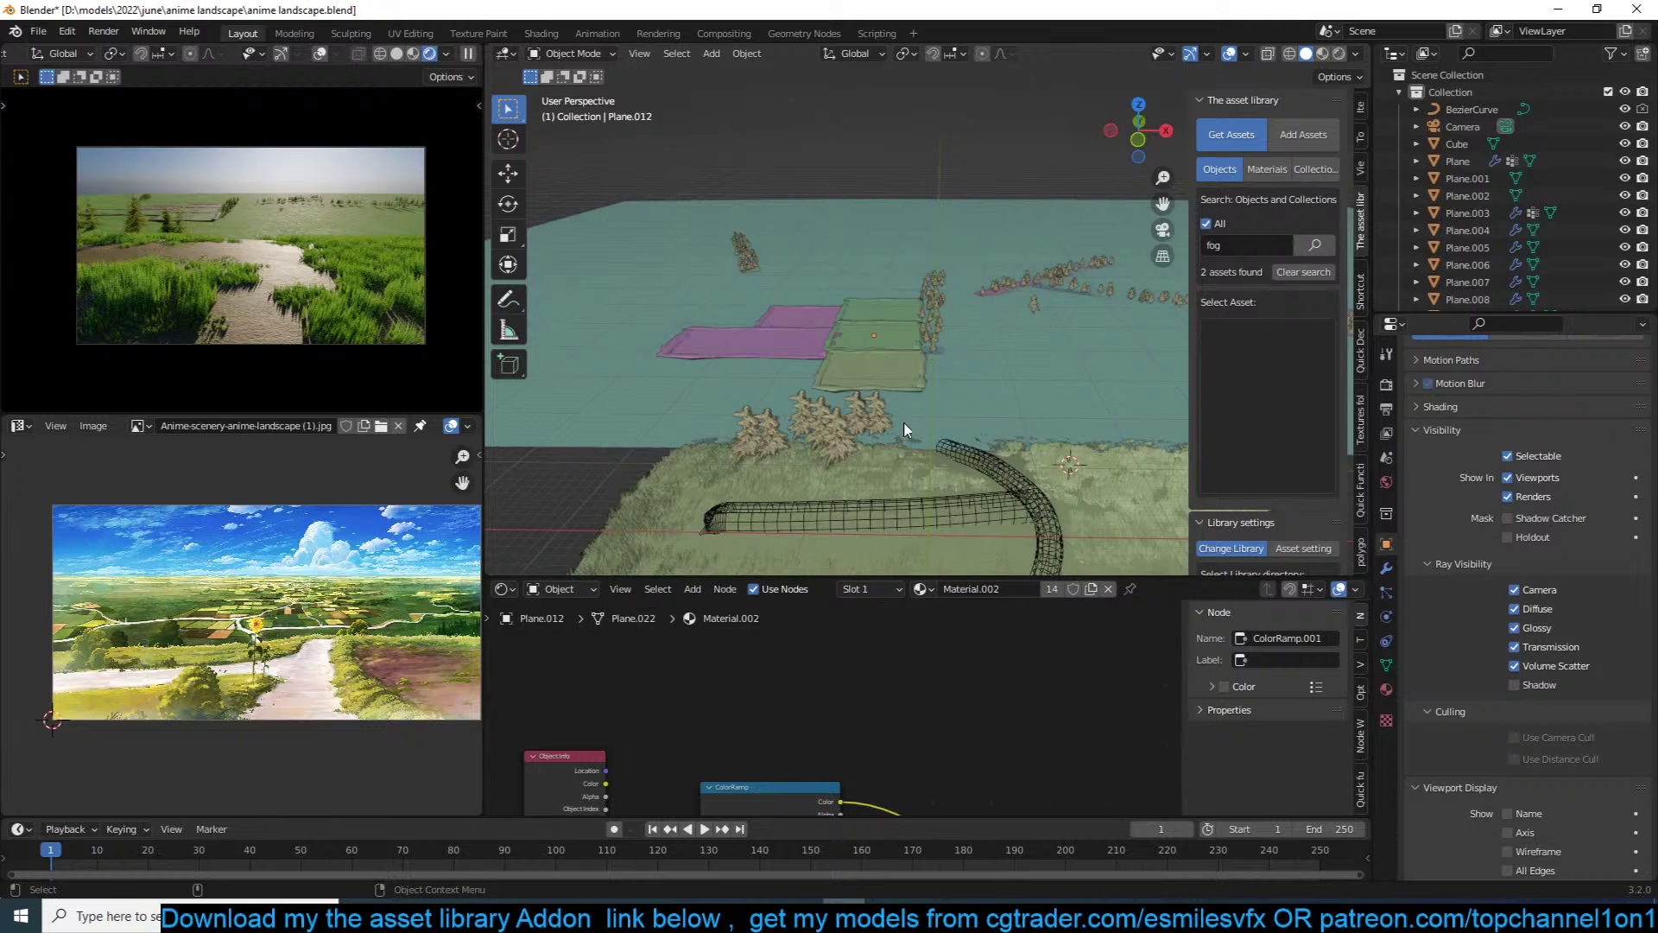
Step: Select the camera and, in the right side view, raise it and pull it back to about Y -29 m, Z 12.6 m
scroll(905, 424, down, 4)
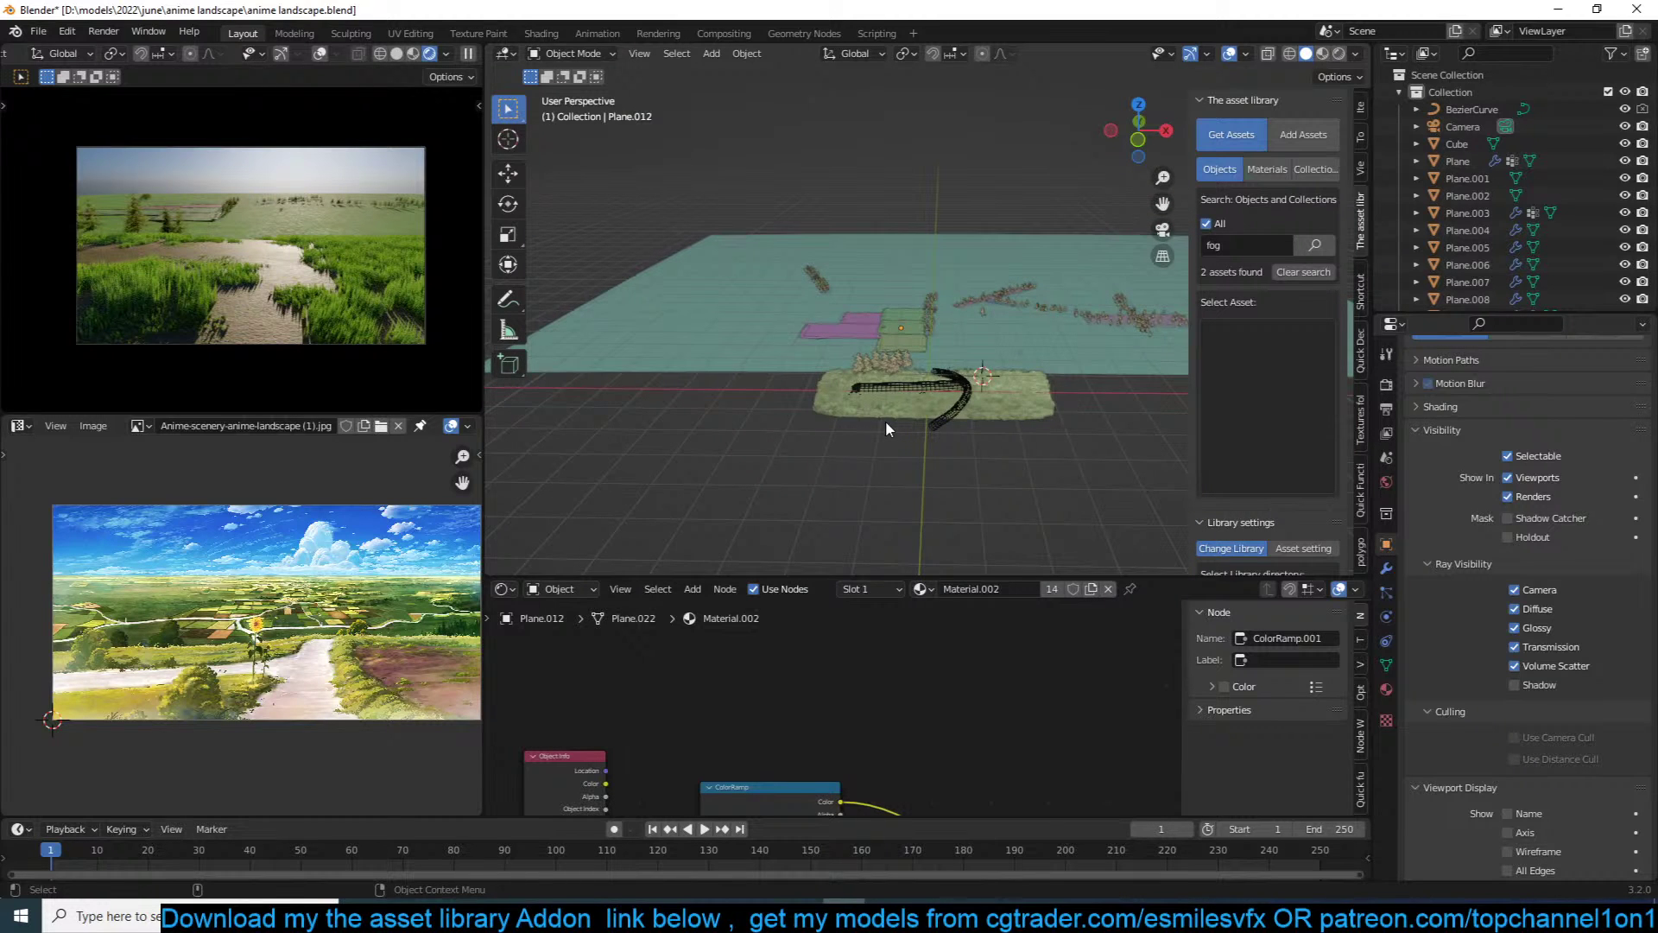
key(KP_0)
click(988, 233)
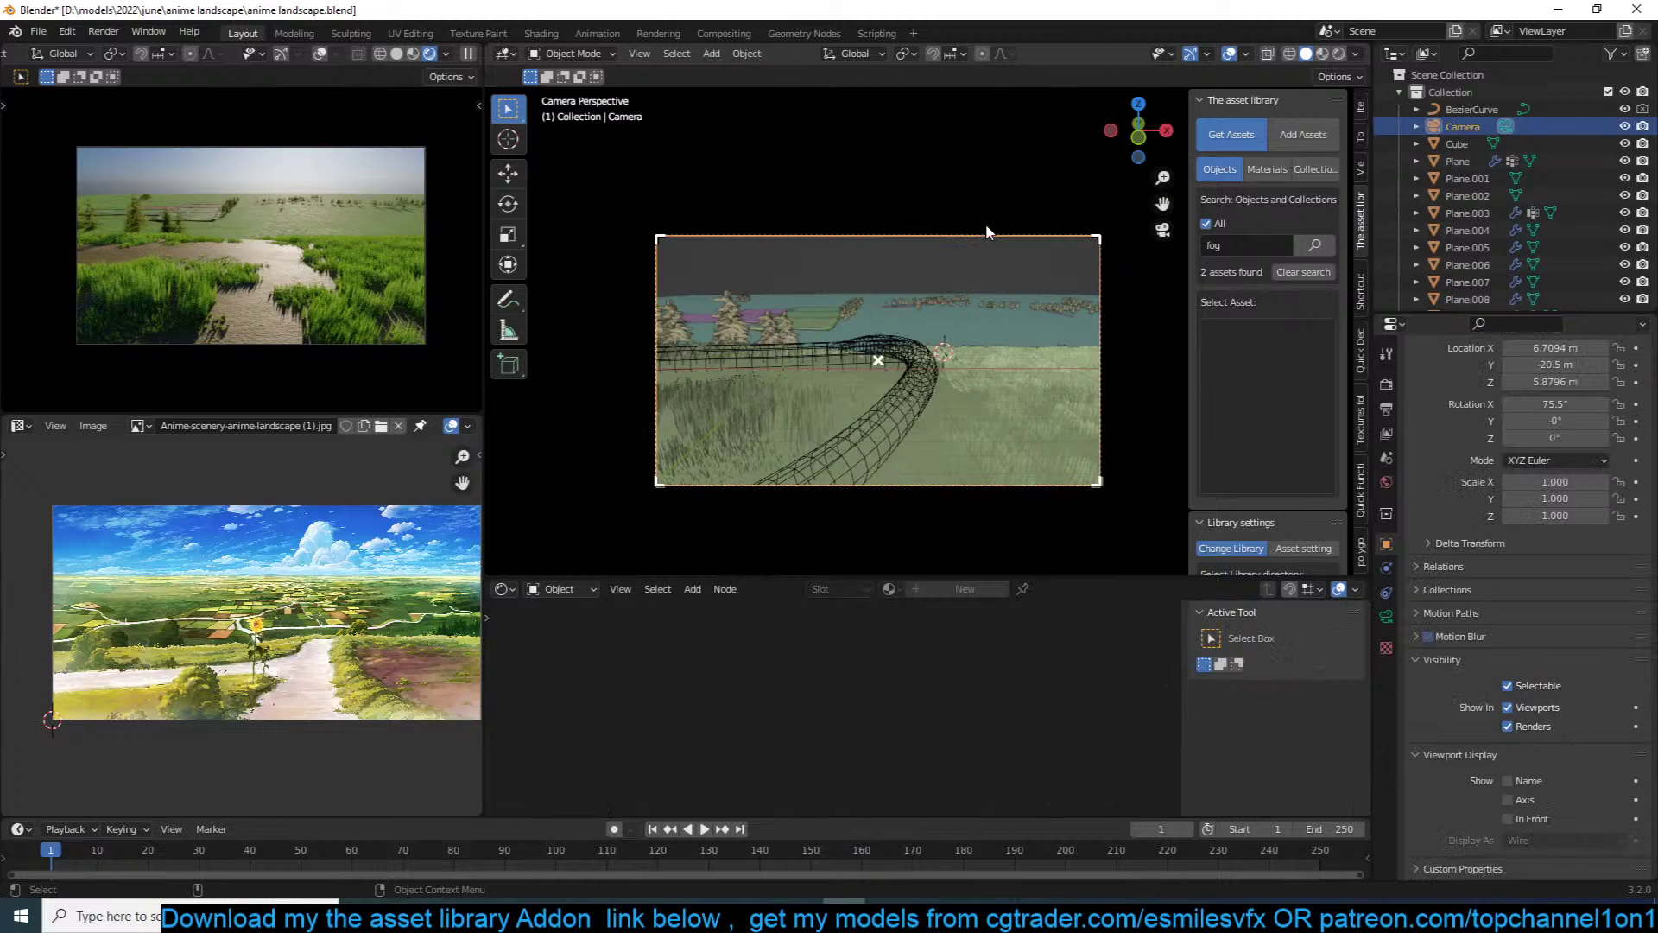
key(KP_3)
scroll(836, 395, up, 2)
key(g)
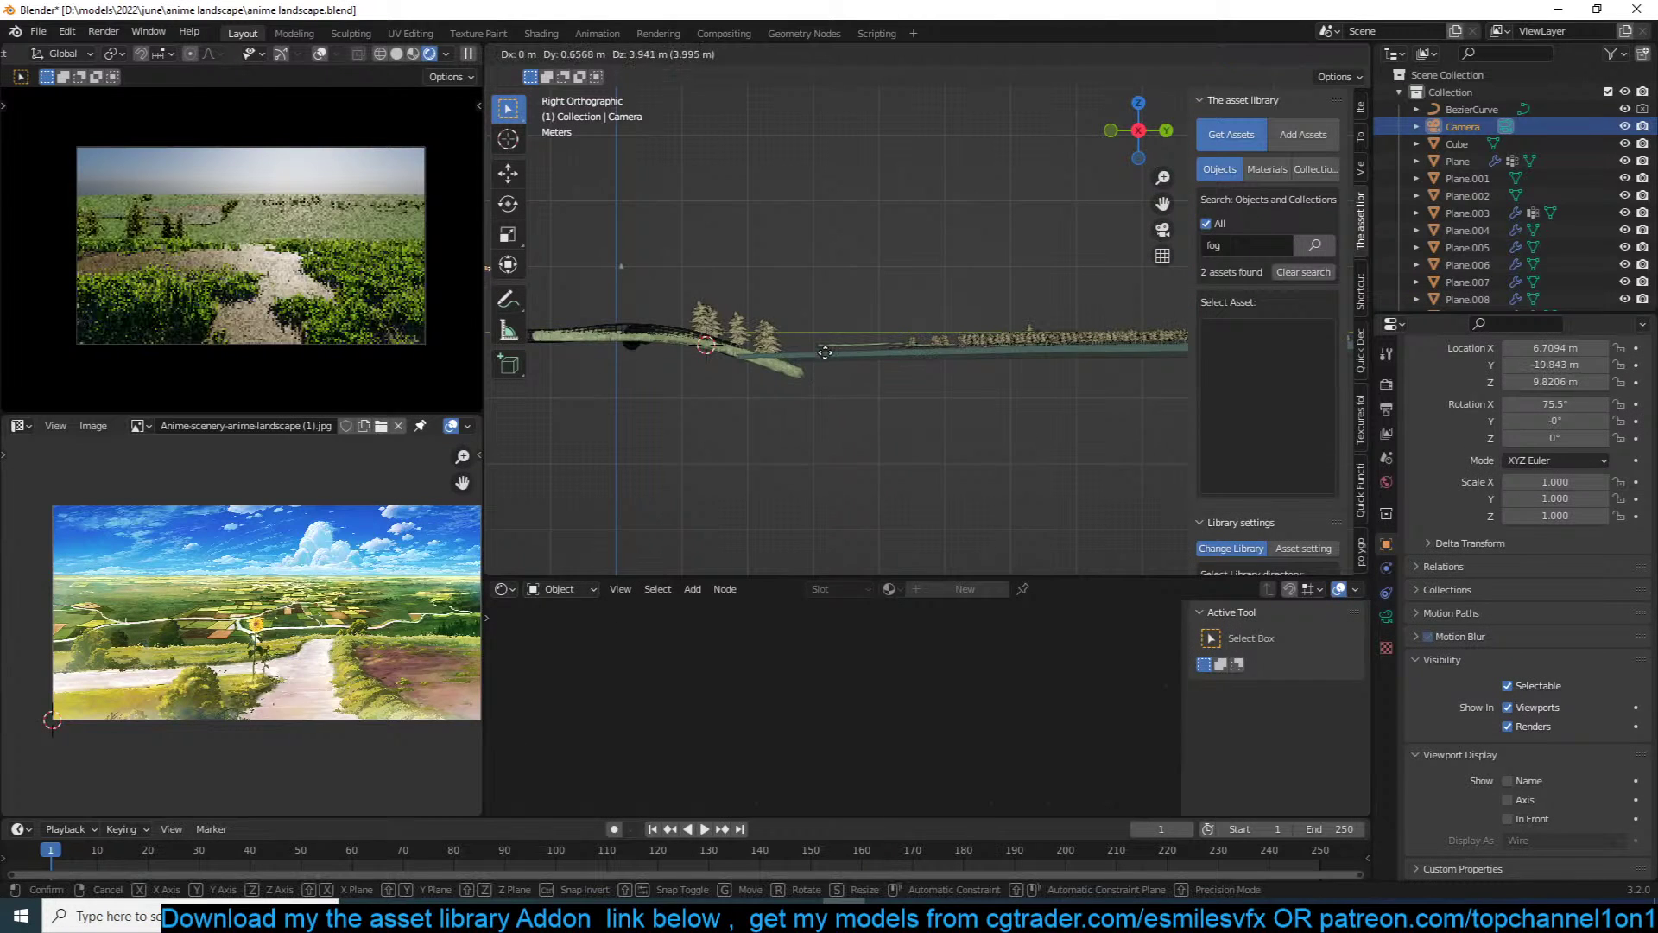
click(827, 324)
key(g)
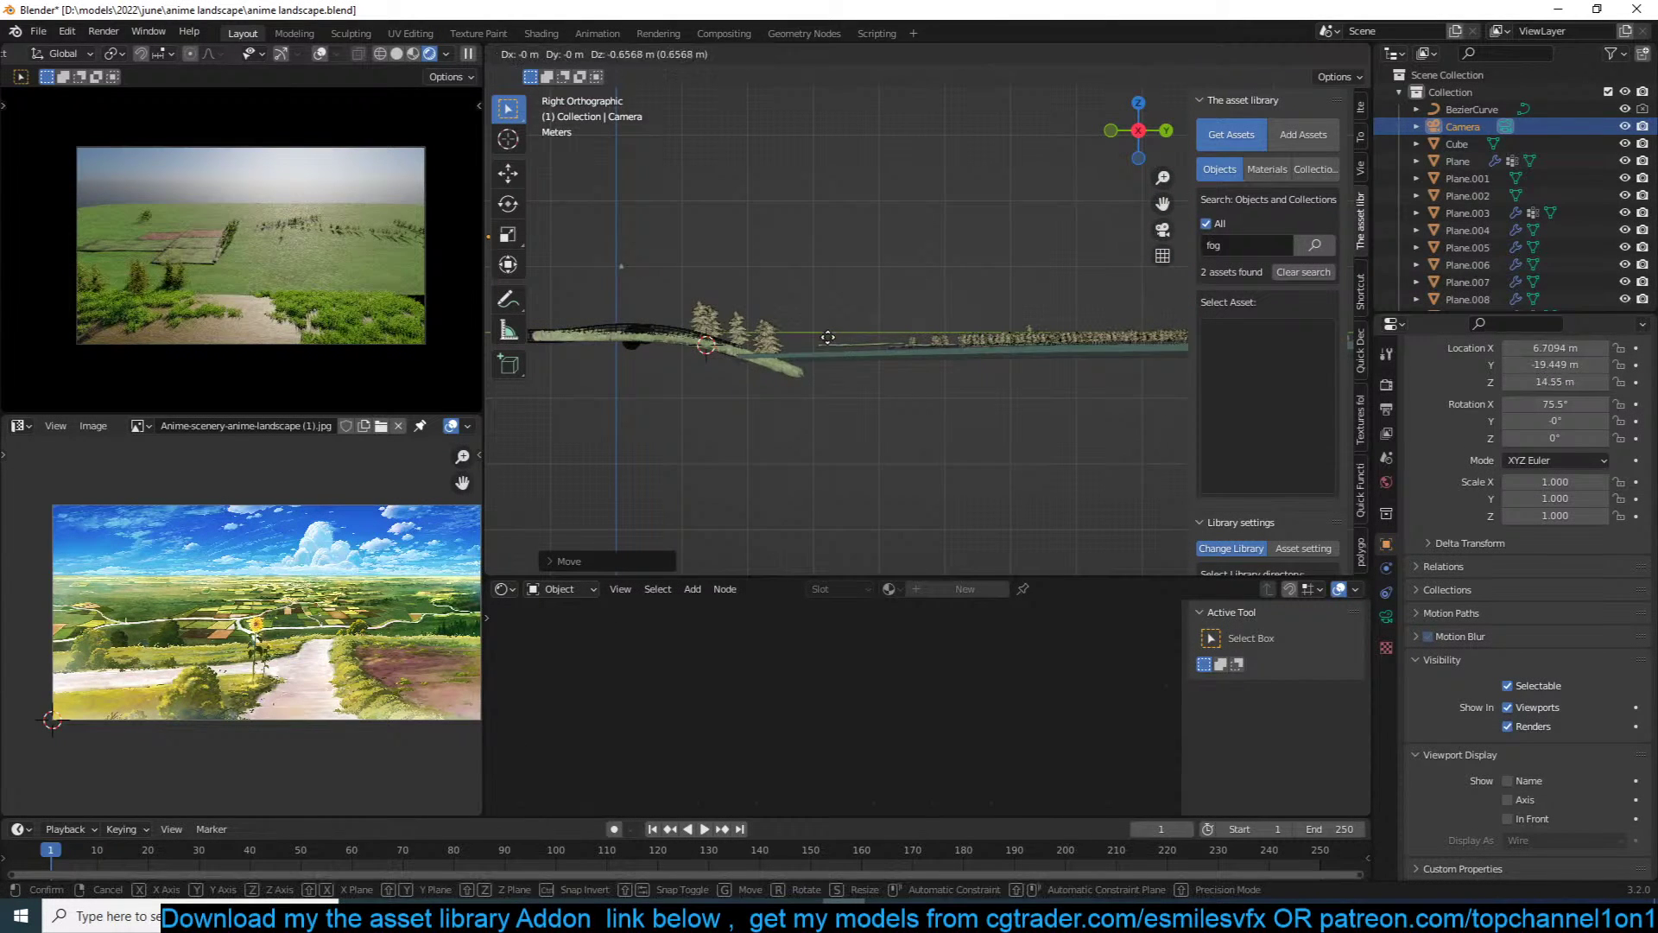
click(760, 345)
Step: Select the two brown plots and the two nearest green plots and lower them about 0.65 m along Z
middle_drag(717, 329, 781, 307)
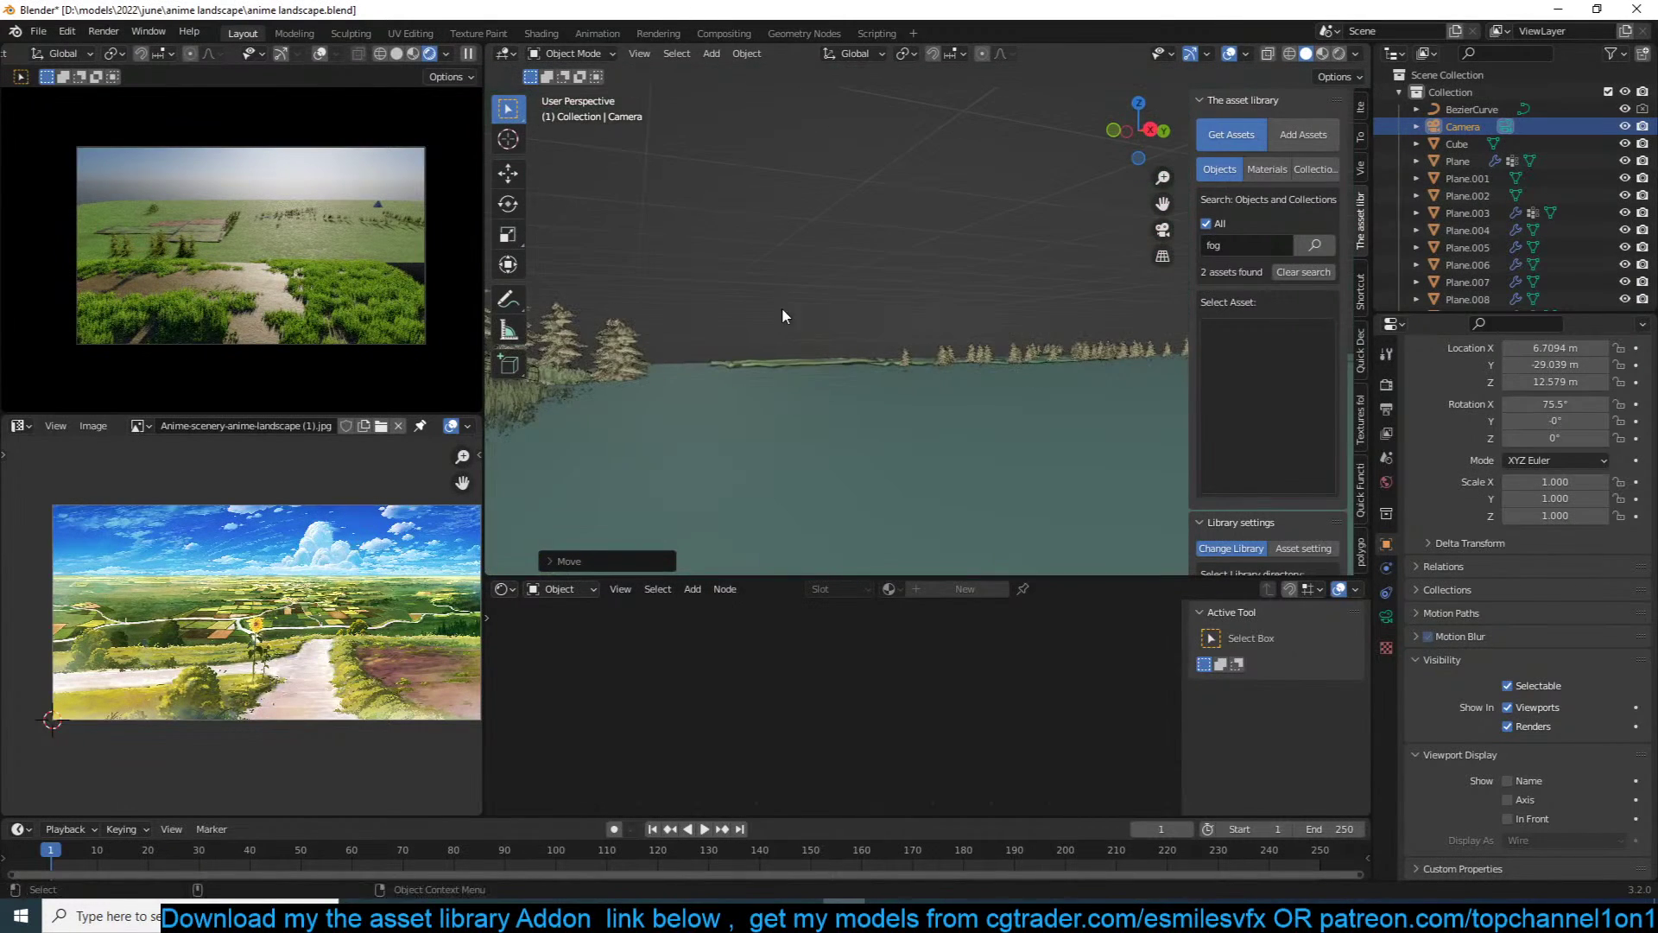
click(812, 354)
middle_drag(844, 381, 874, 359)
shift+click(862, 363)
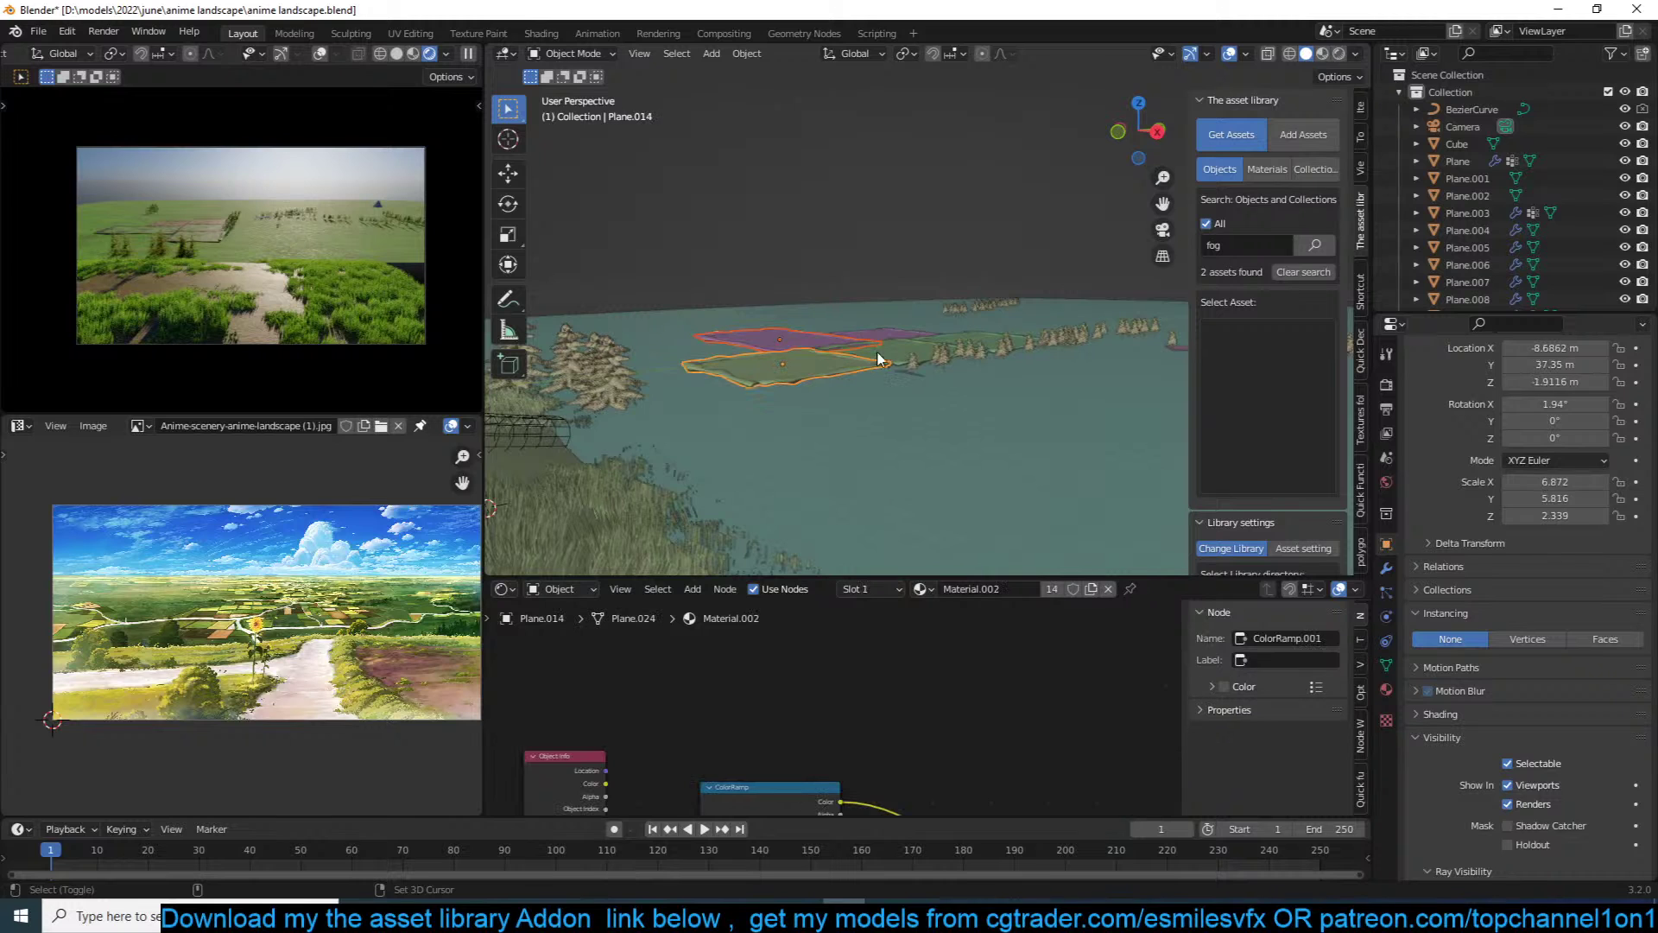
shift+click(890, 335)
scroll(970, 349, up, 2)
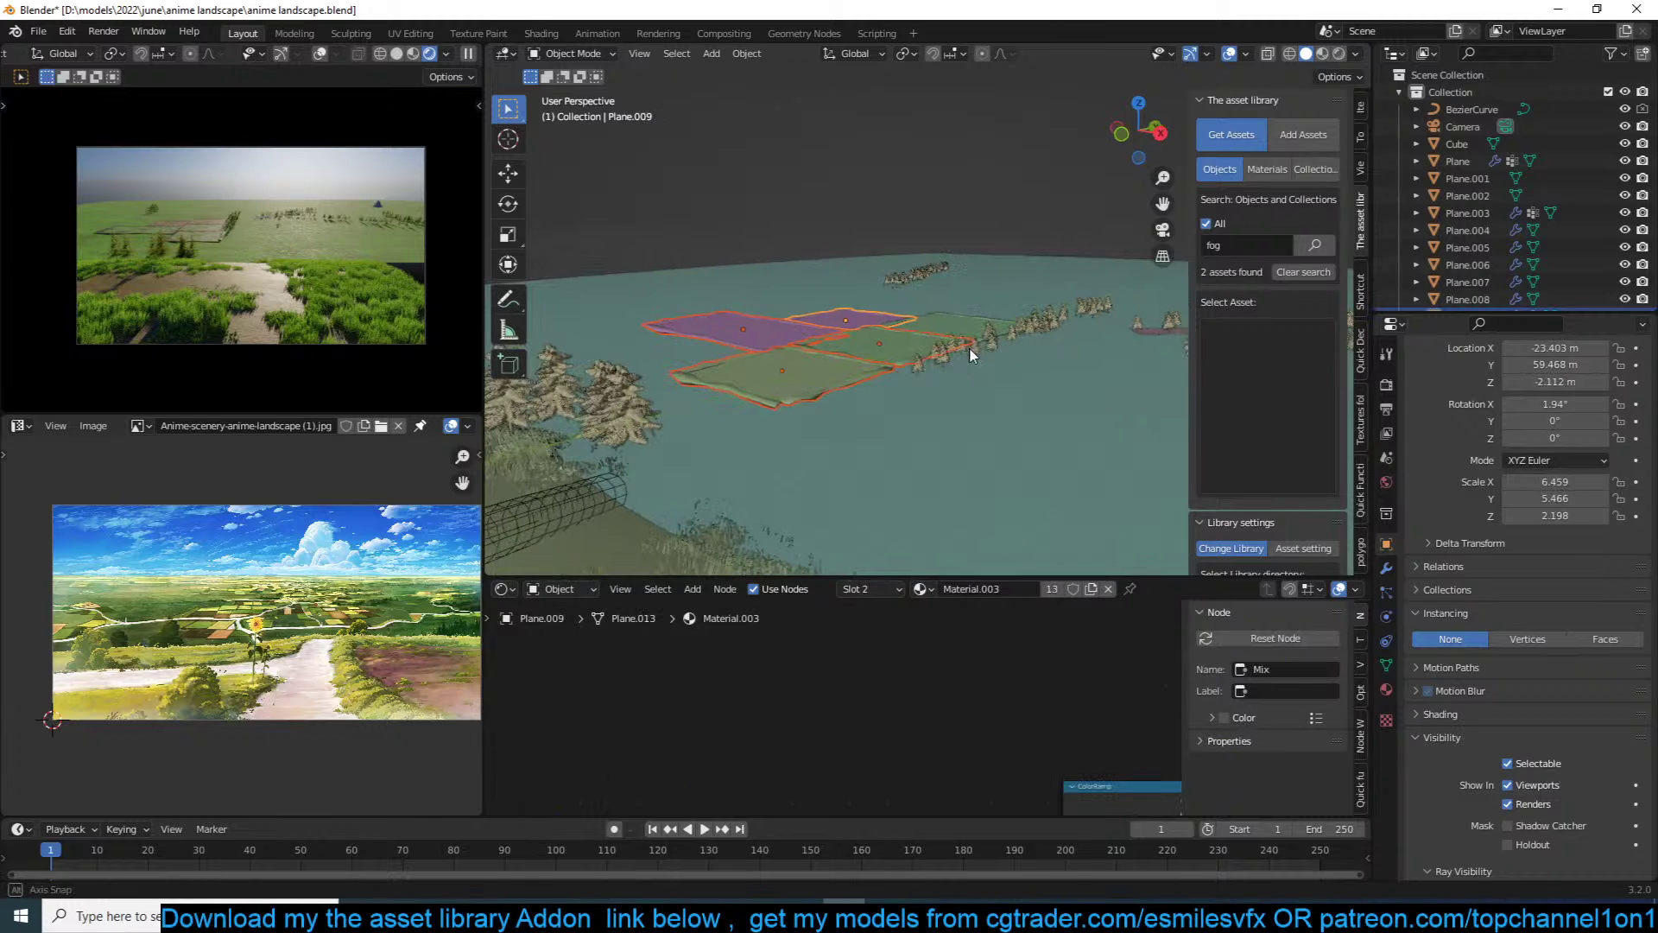
key(g)
key(z)
click(915, 354)
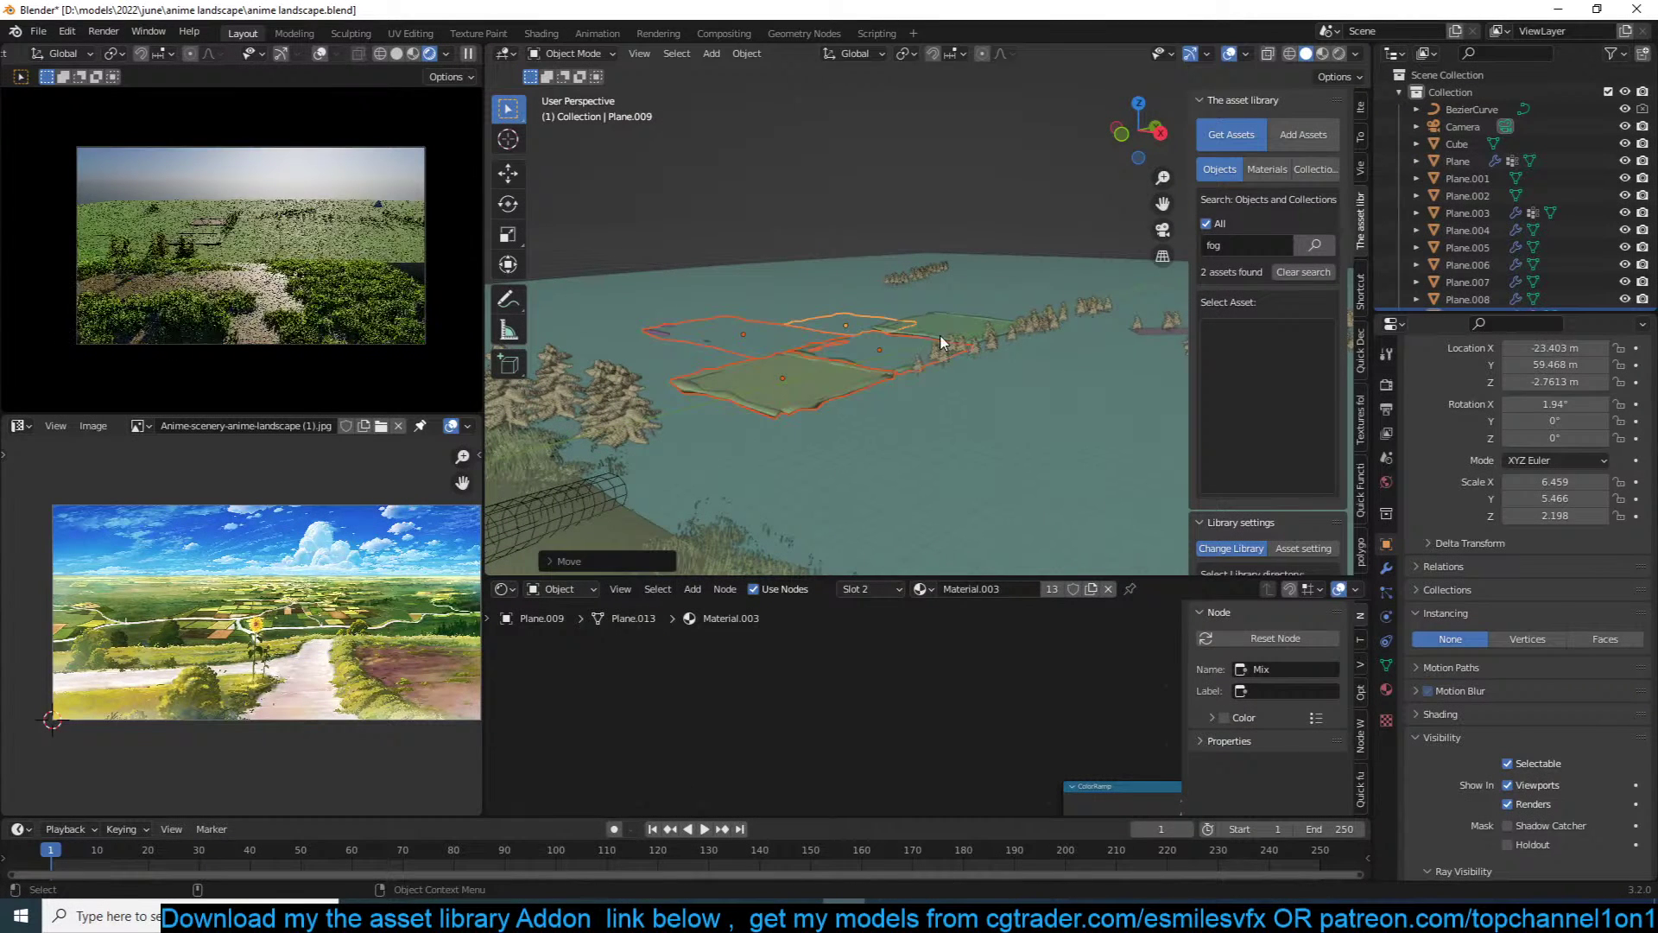
Step: In wireframe shading, reselect the four lowered plots and scale them down together to about 0.65 of their size
shift+click(941, 345)
click(960, 324)
middle_drag(961, 325, 943, 356)
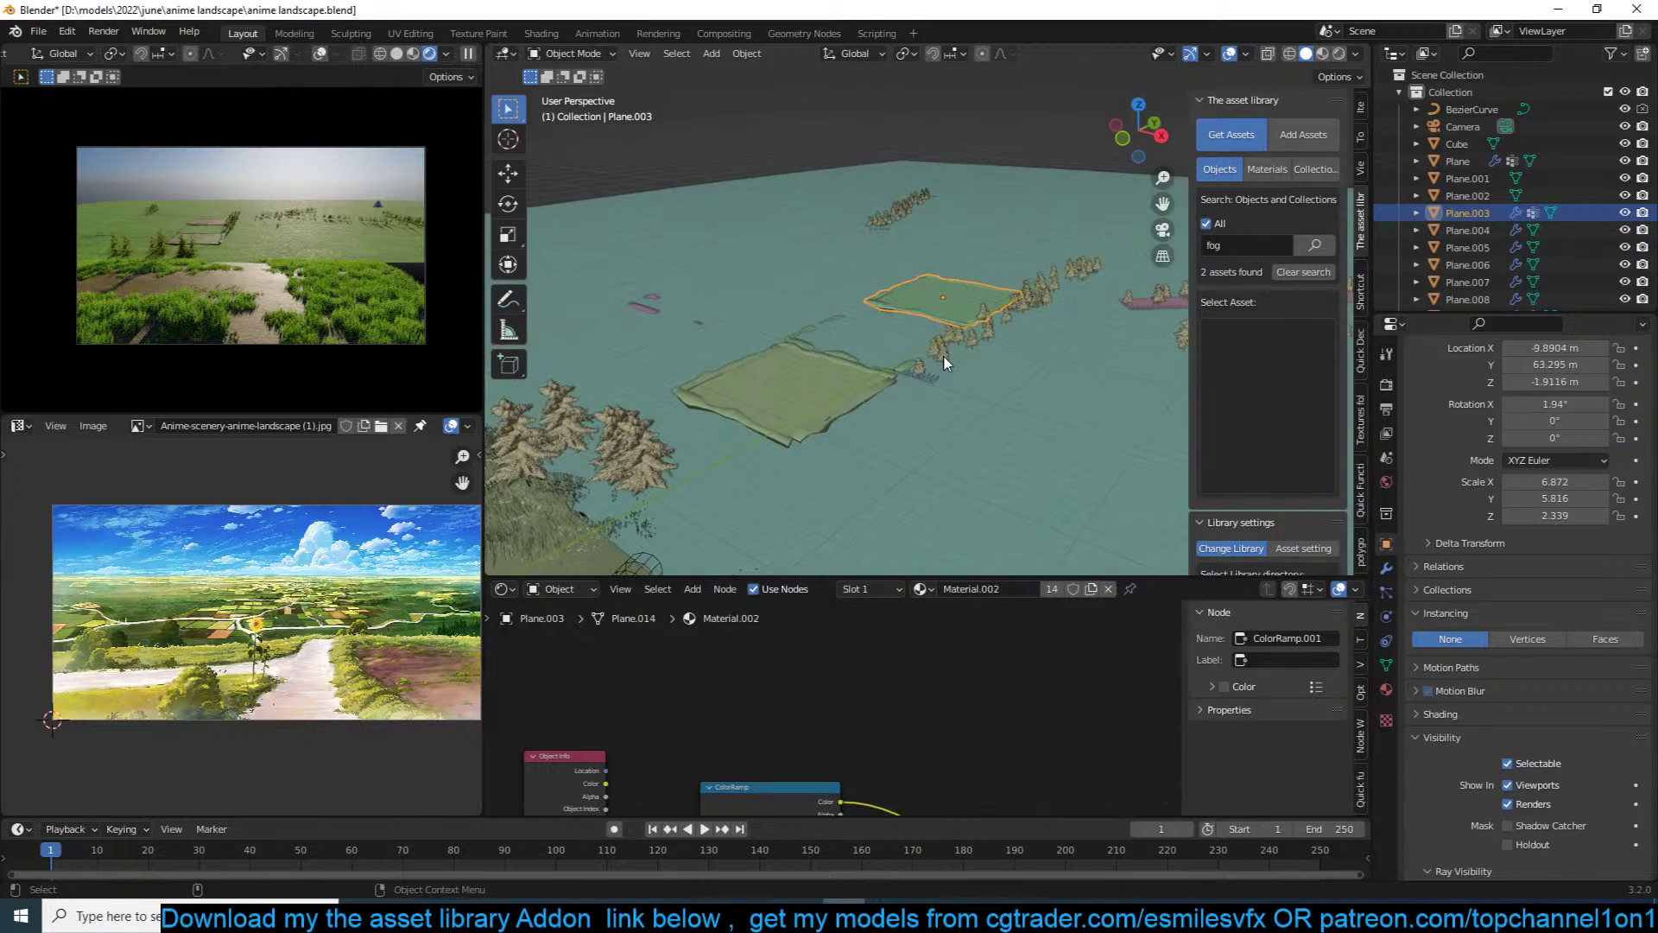
key(z)
click(781, 320)
click(815, 305)
shift+click(815, 303)
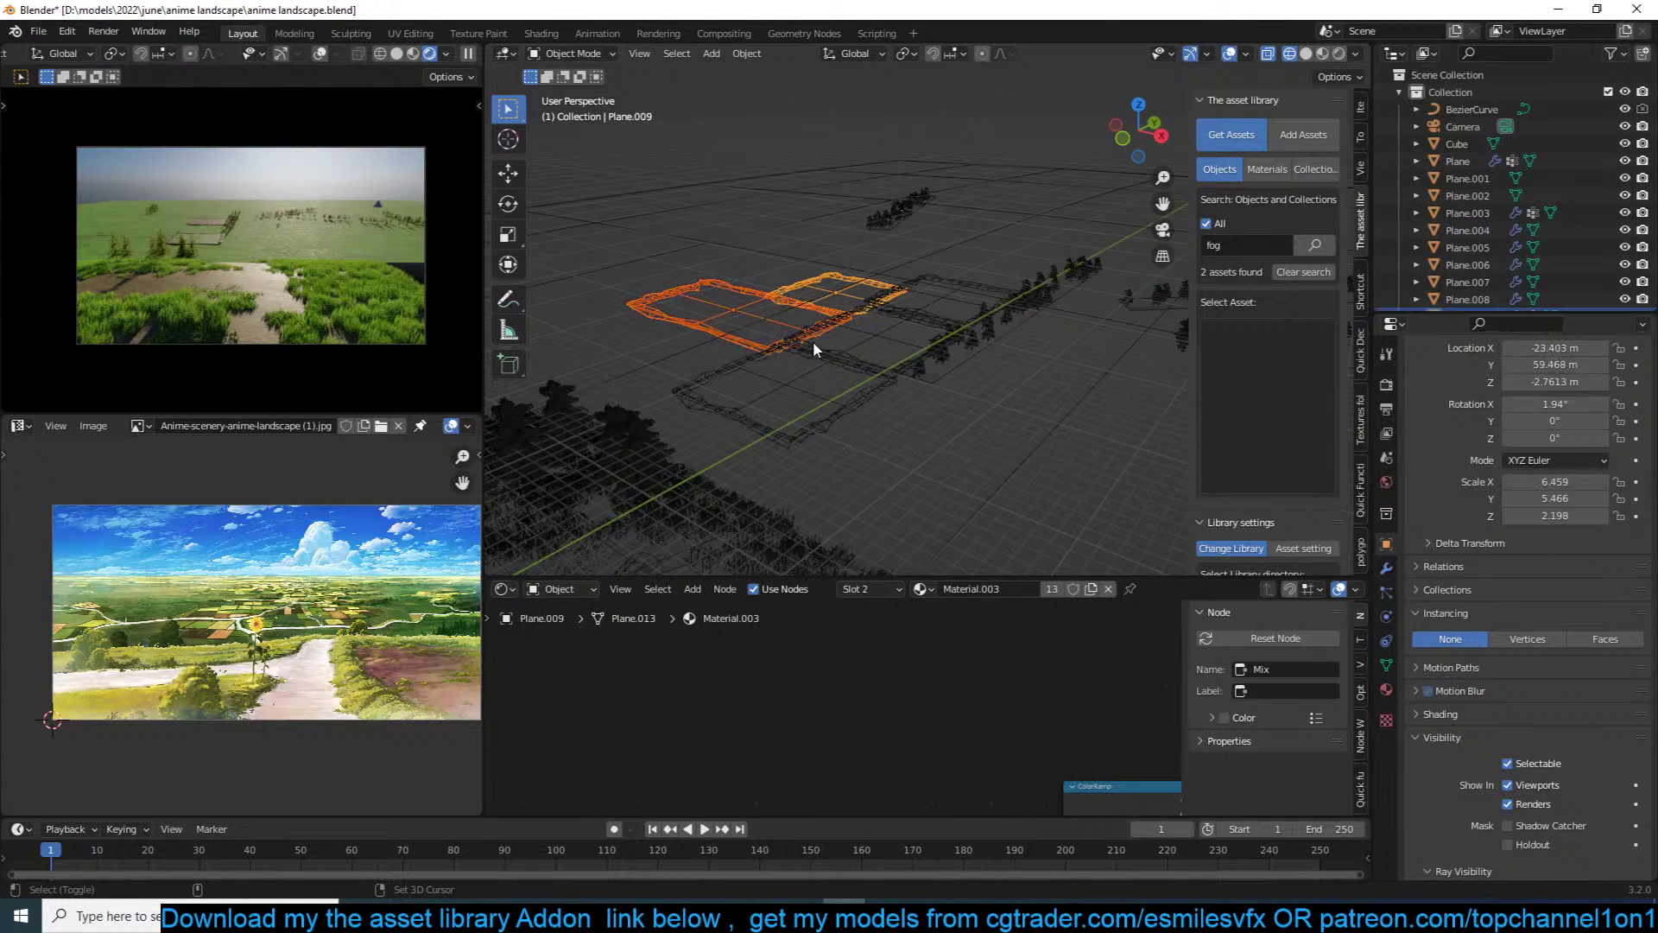
shift+click(822, 348)
shift+click(884, 354)
key(s)
click(919, 361)
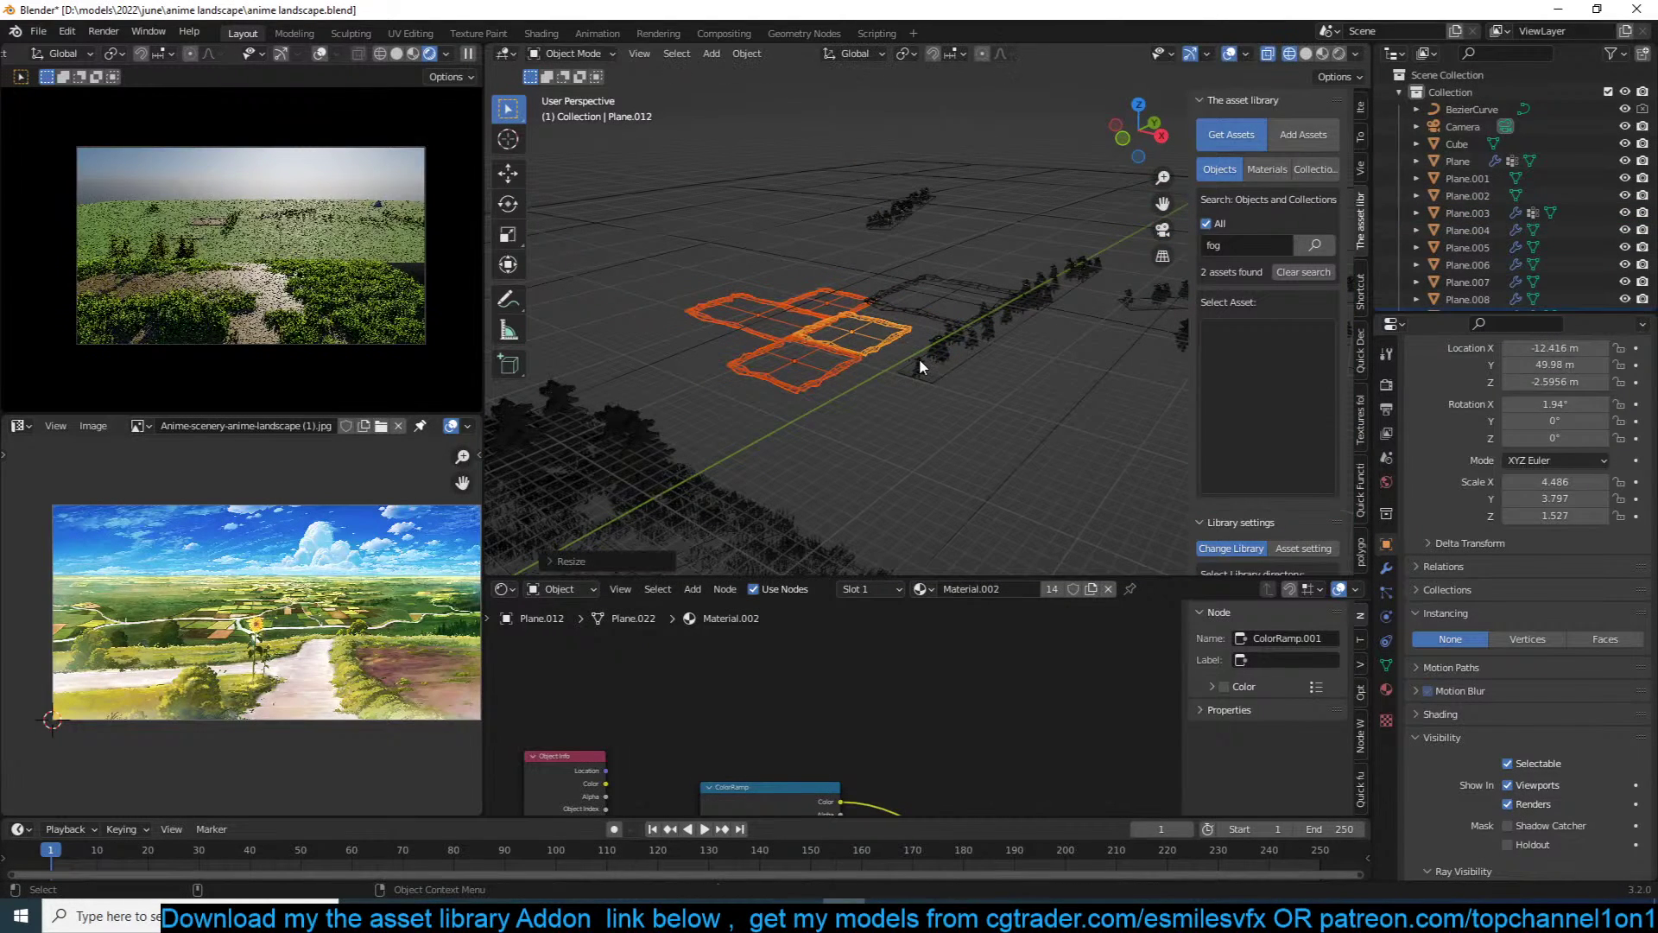
Step: From the top view, move the four shrunken plots against the far green plot and return to solid shading
key(KP_7)
key(g)
click(920, 318)
key(KP_Decimal)
key(z)
click(1036, 319)
Step: Raise the four shrunken plots along Z so they sit above the ground plane
mouse_move(1046, 323)
middle_down()
mouse_move(988, 289)
mouse_move(921, 174)
middle_up()
key(g)
key(z)
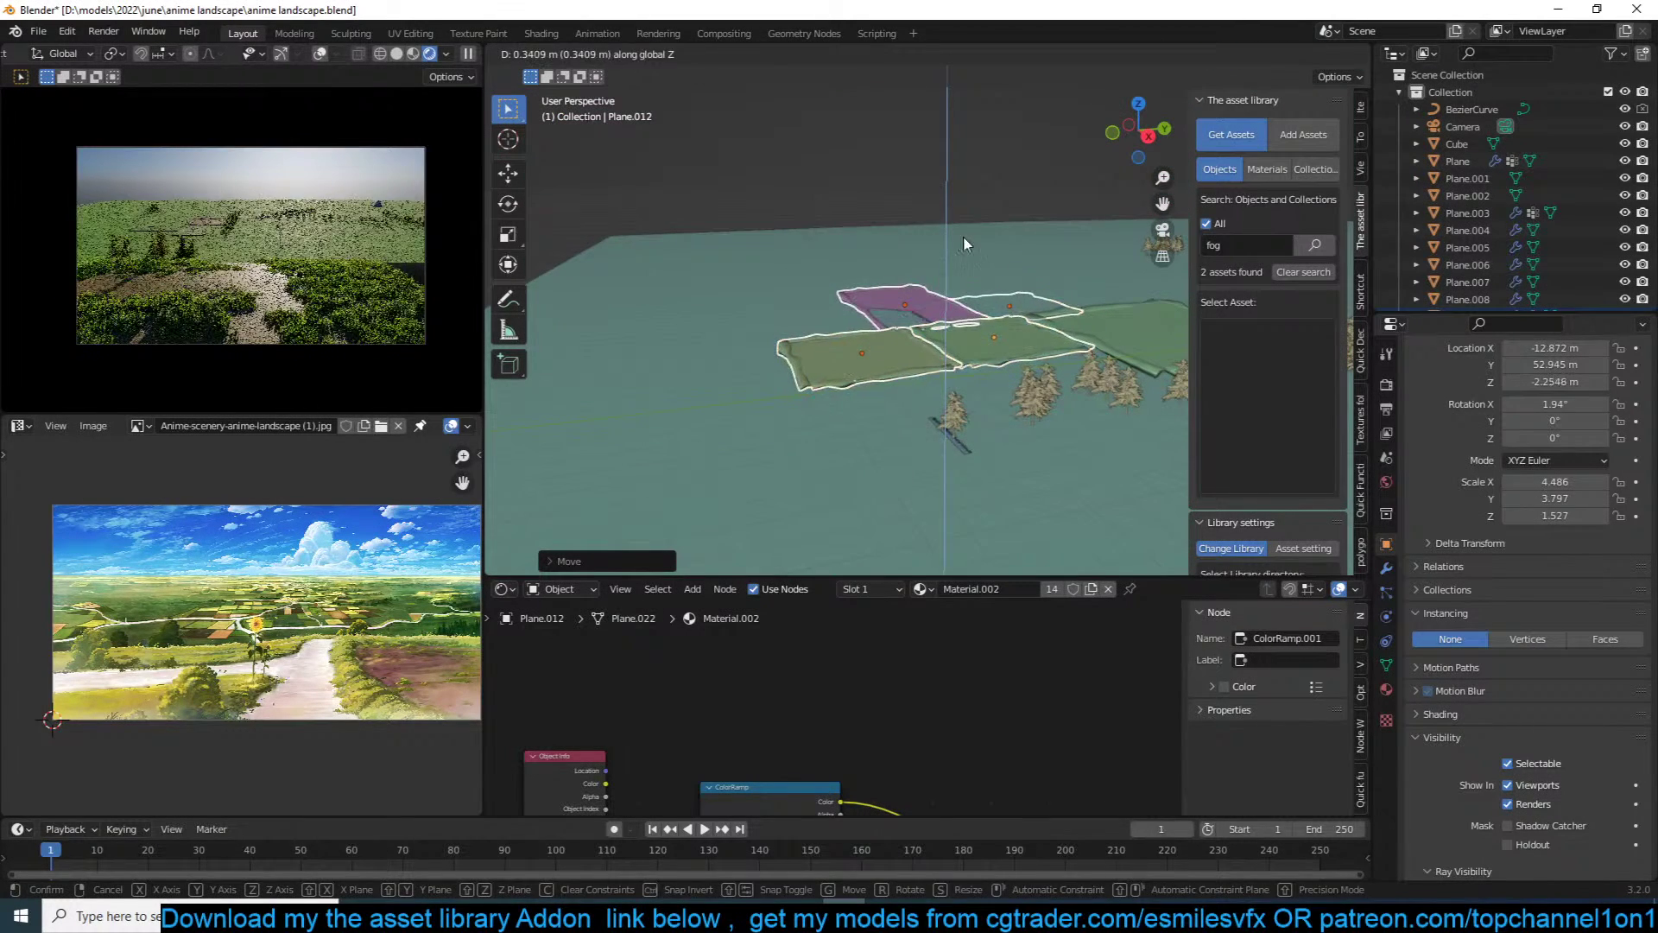
click(961, 228)
click(962, 218)
Step: Raise the front brown plot along Z to about -2.14 m and save the file
middle_drag(967, 292, 986, 320)
click(966, 308)
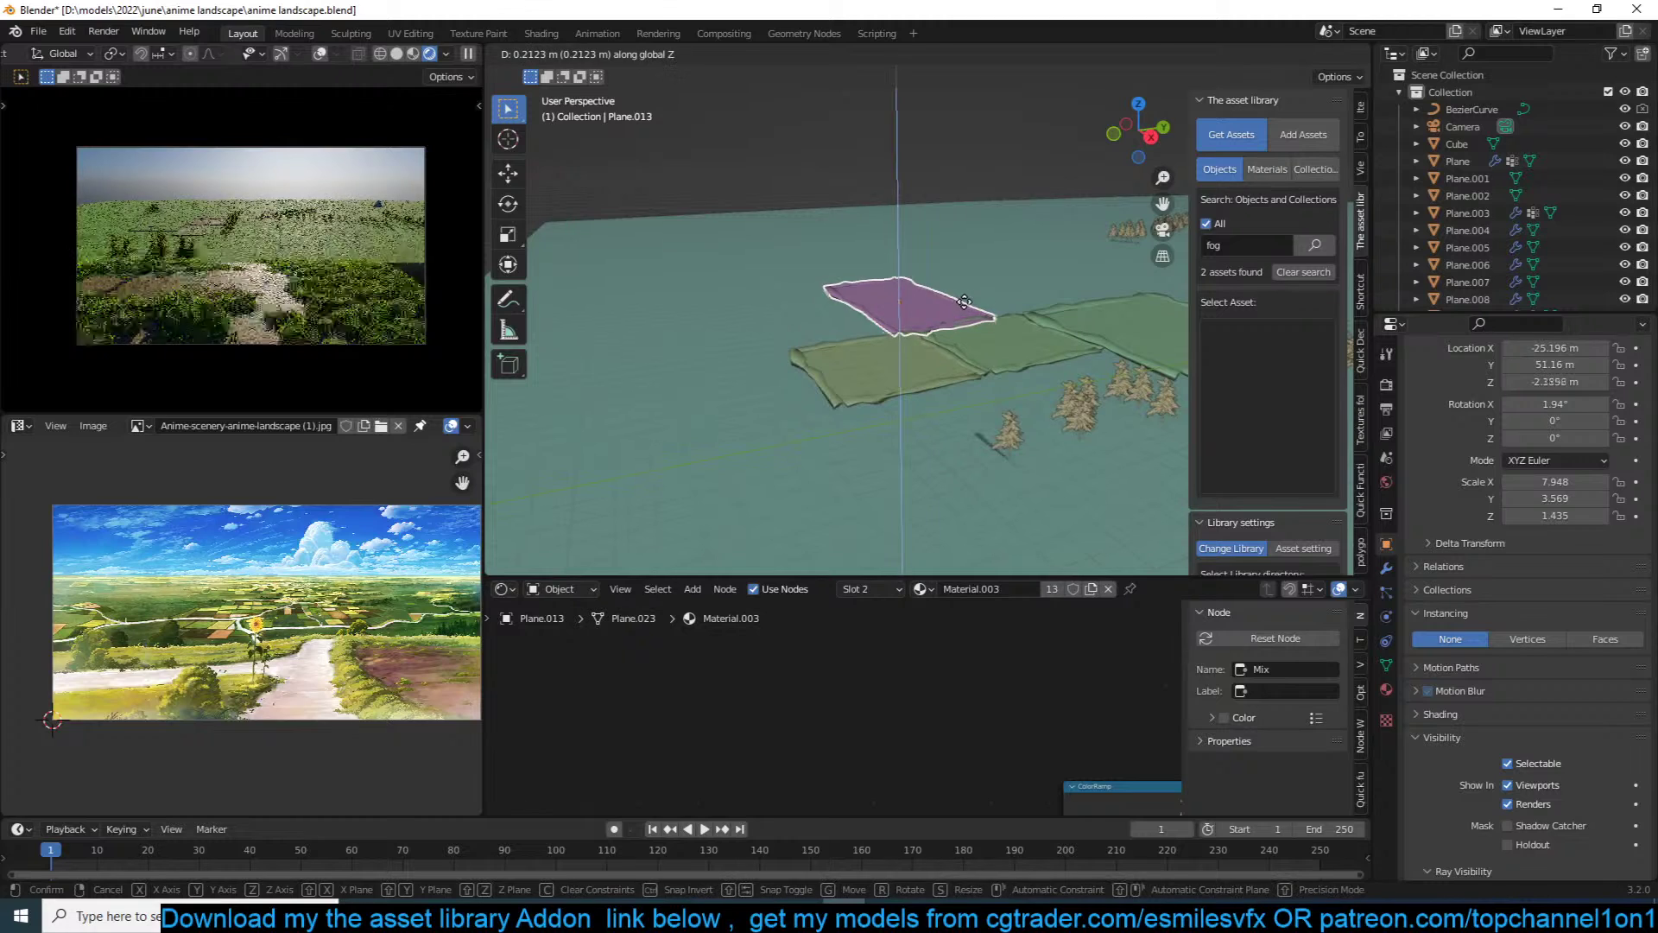
key(ctrl+s)
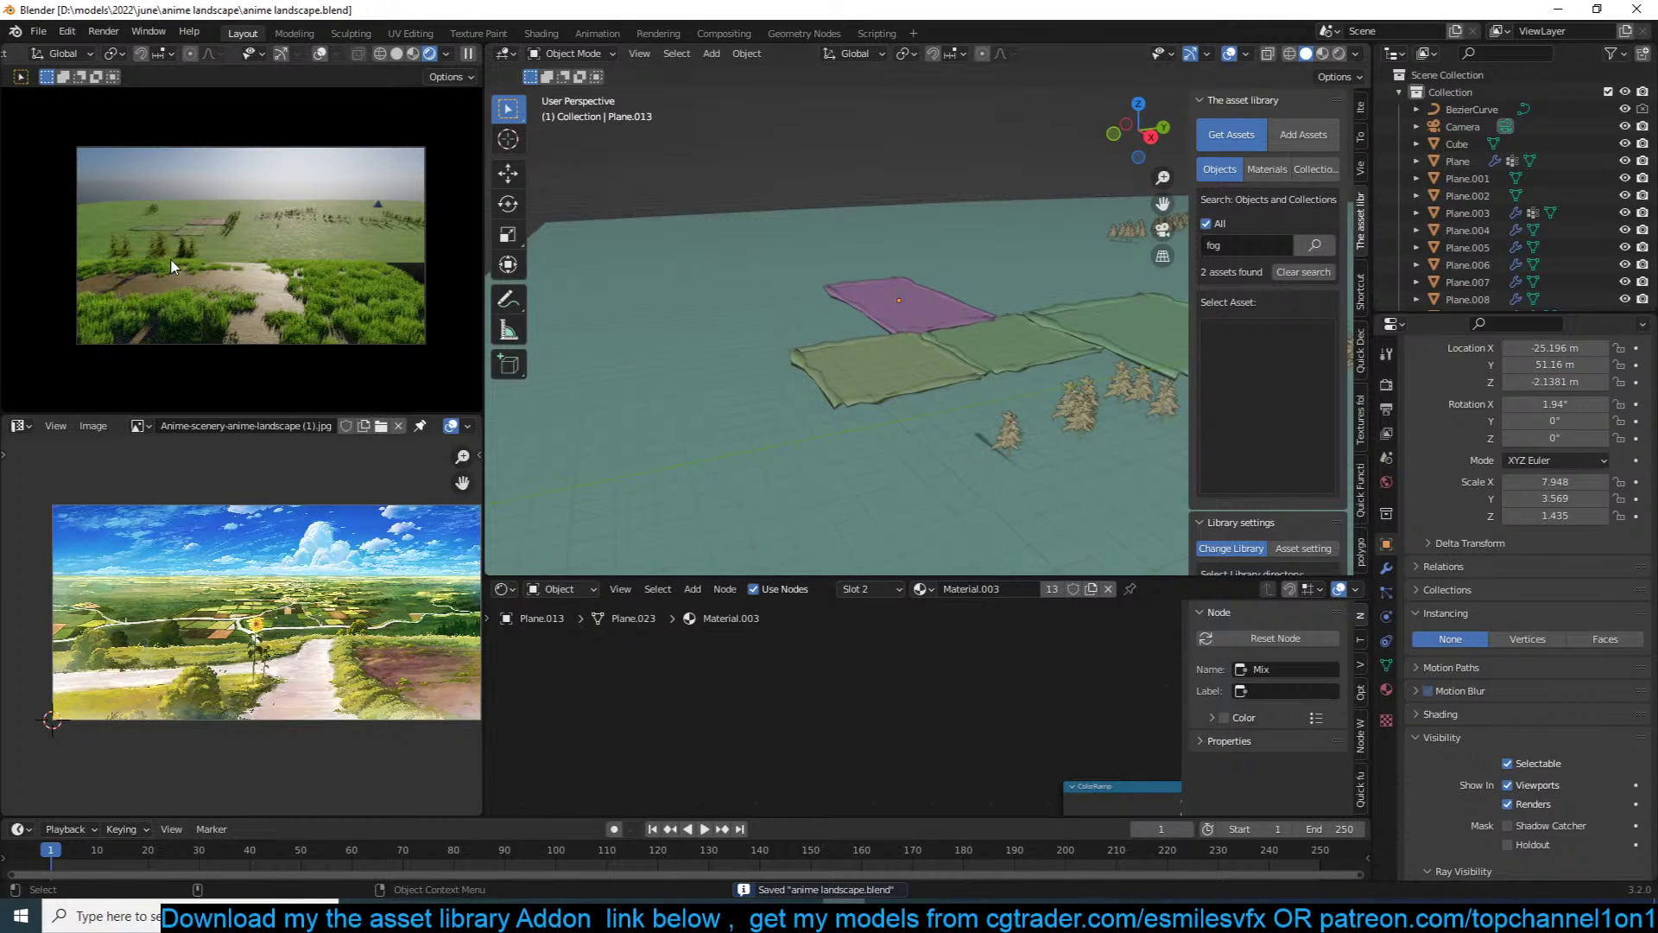
Step: Duplicate the tree strip beside the green plots and place the copy on the opposite side, at about X -18.5 m
scroll(957, 379, down, 4)
middle_drag(960, 381, 981, 458)
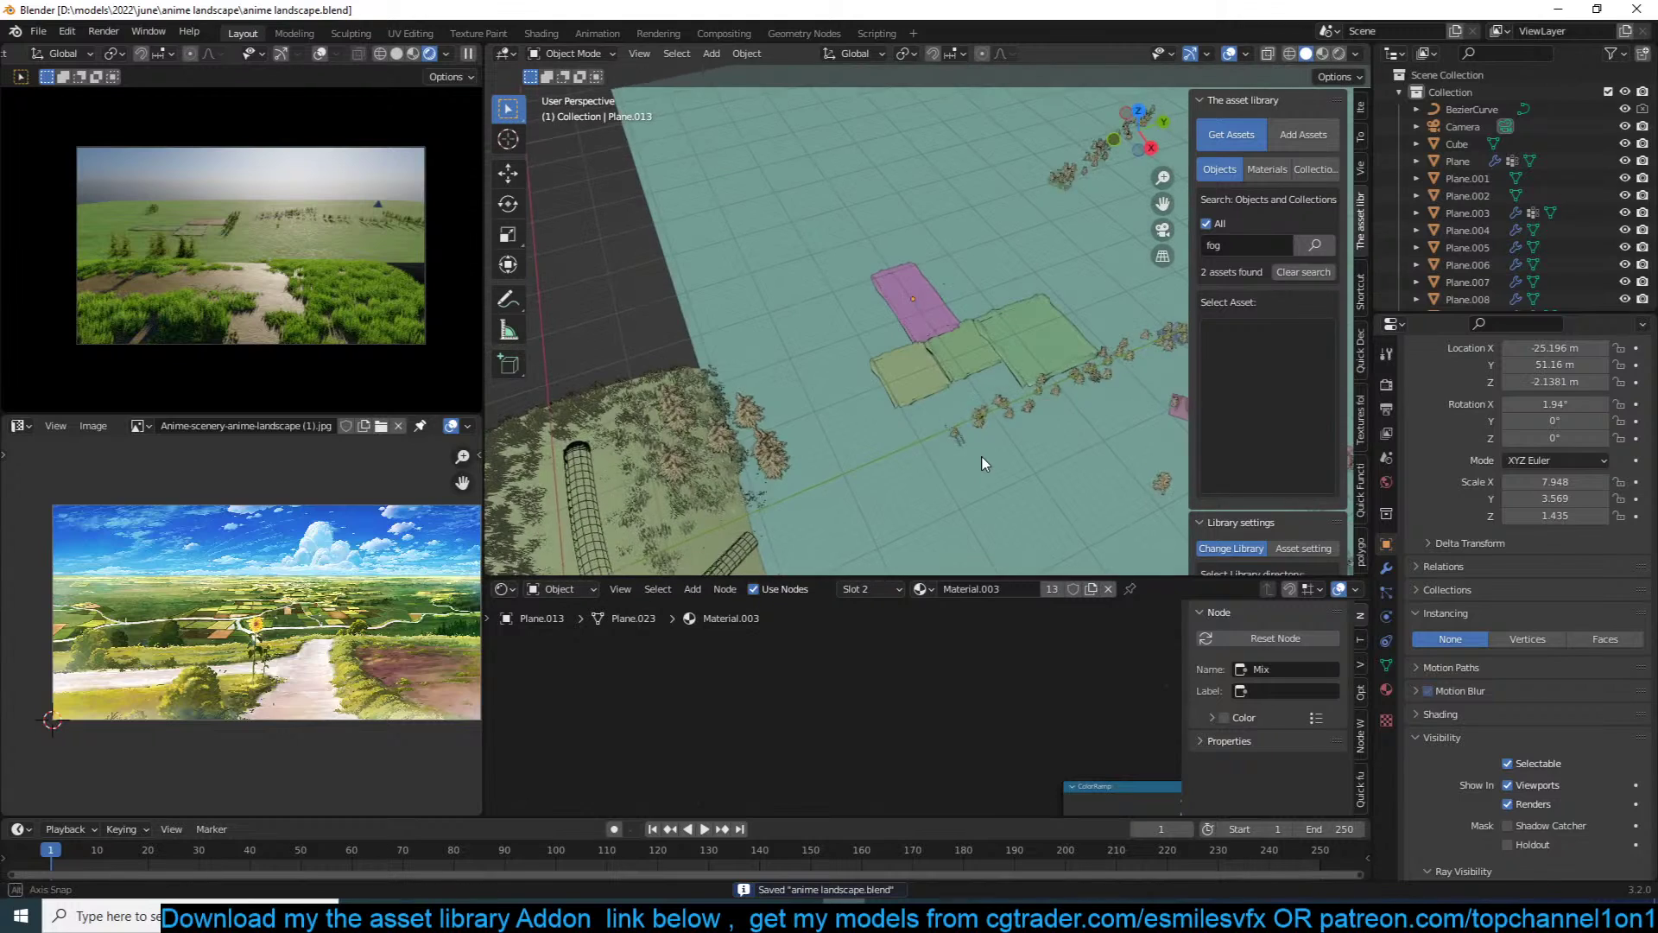
click(982, 432)
click(982, 431)
key(KP_7)
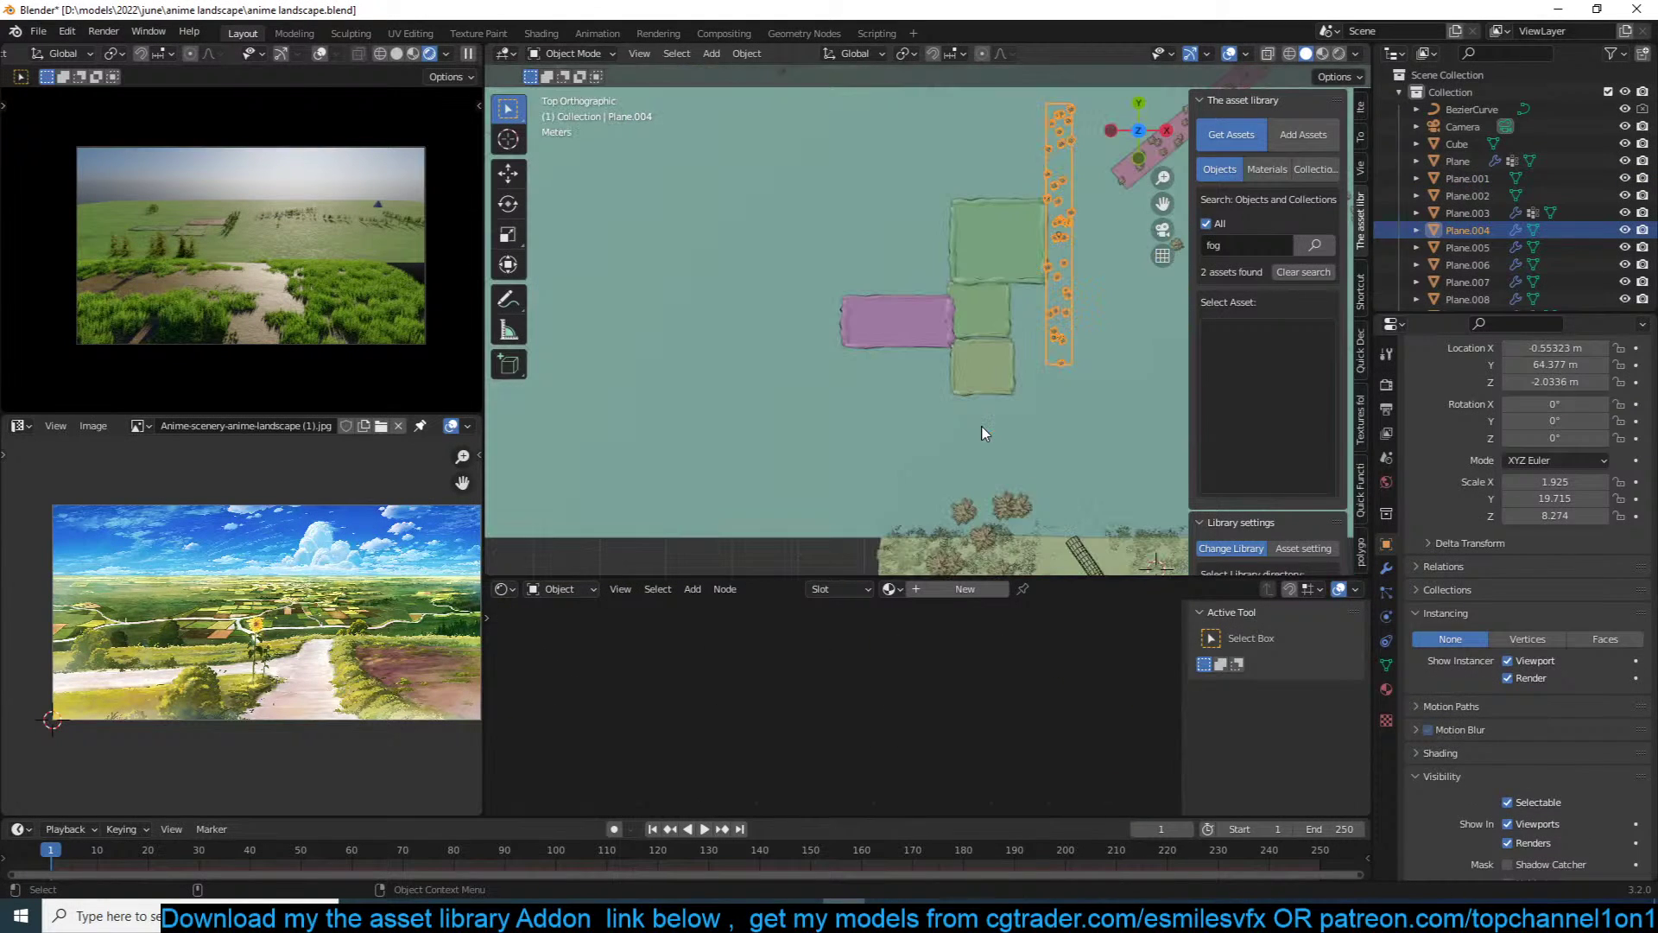
key(g)
click(863, 426)
Step: Resize the copied tree strip to a scale of about 0.8 in X, 8 in Y and 6.4 in Z, then save the file
key(s)
key(y)
click(933, 345)
key(s)
key(x)
click(980, 259)
key(s)
click(992, 271)
scroll(947, 330, up, 3)
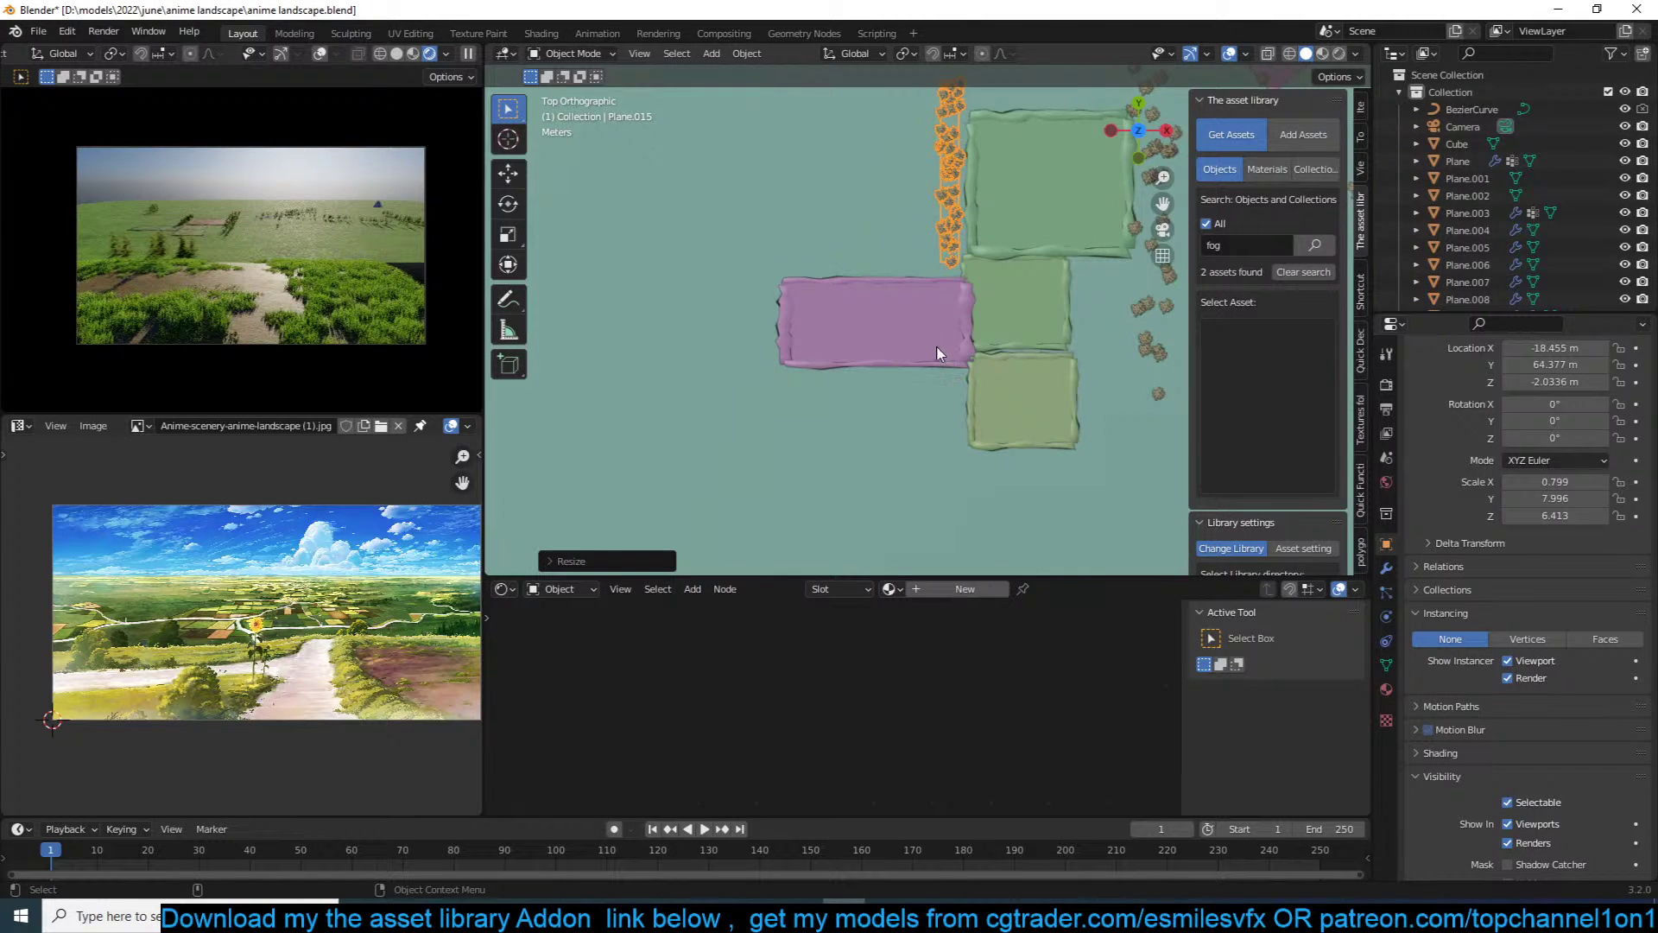
scroll(944, 338, up, 1)
key(ctrl+s)
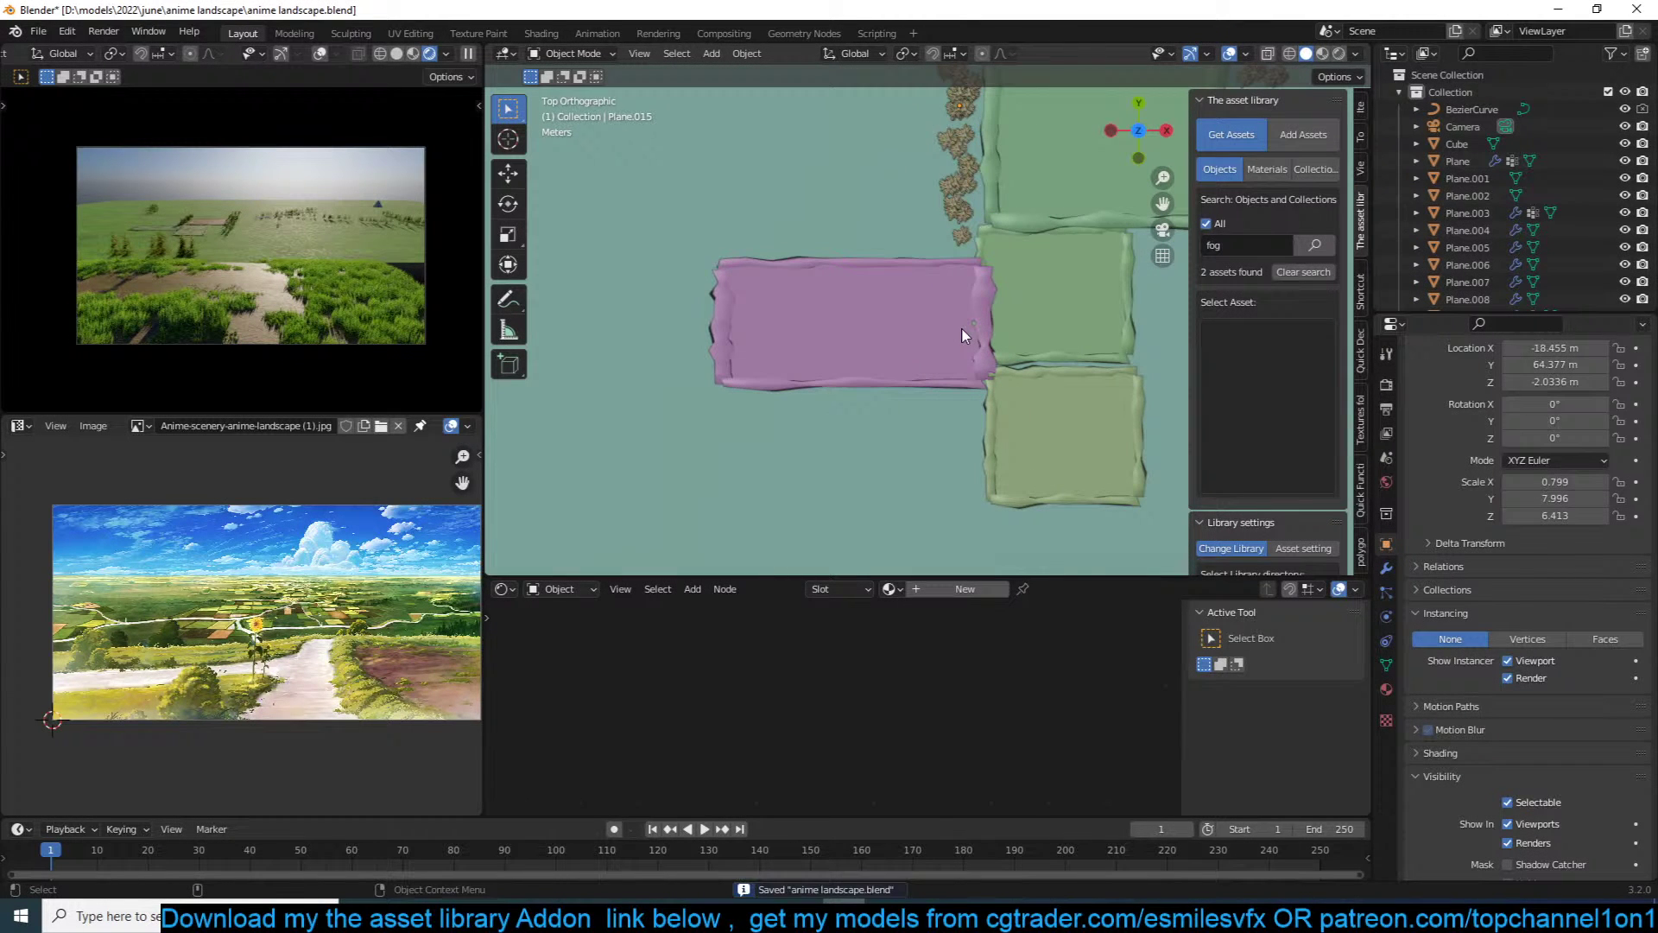
Step: Examine the field patches in the reference image against the top-view layout and save the file
scroll(954, 341, down, 5)
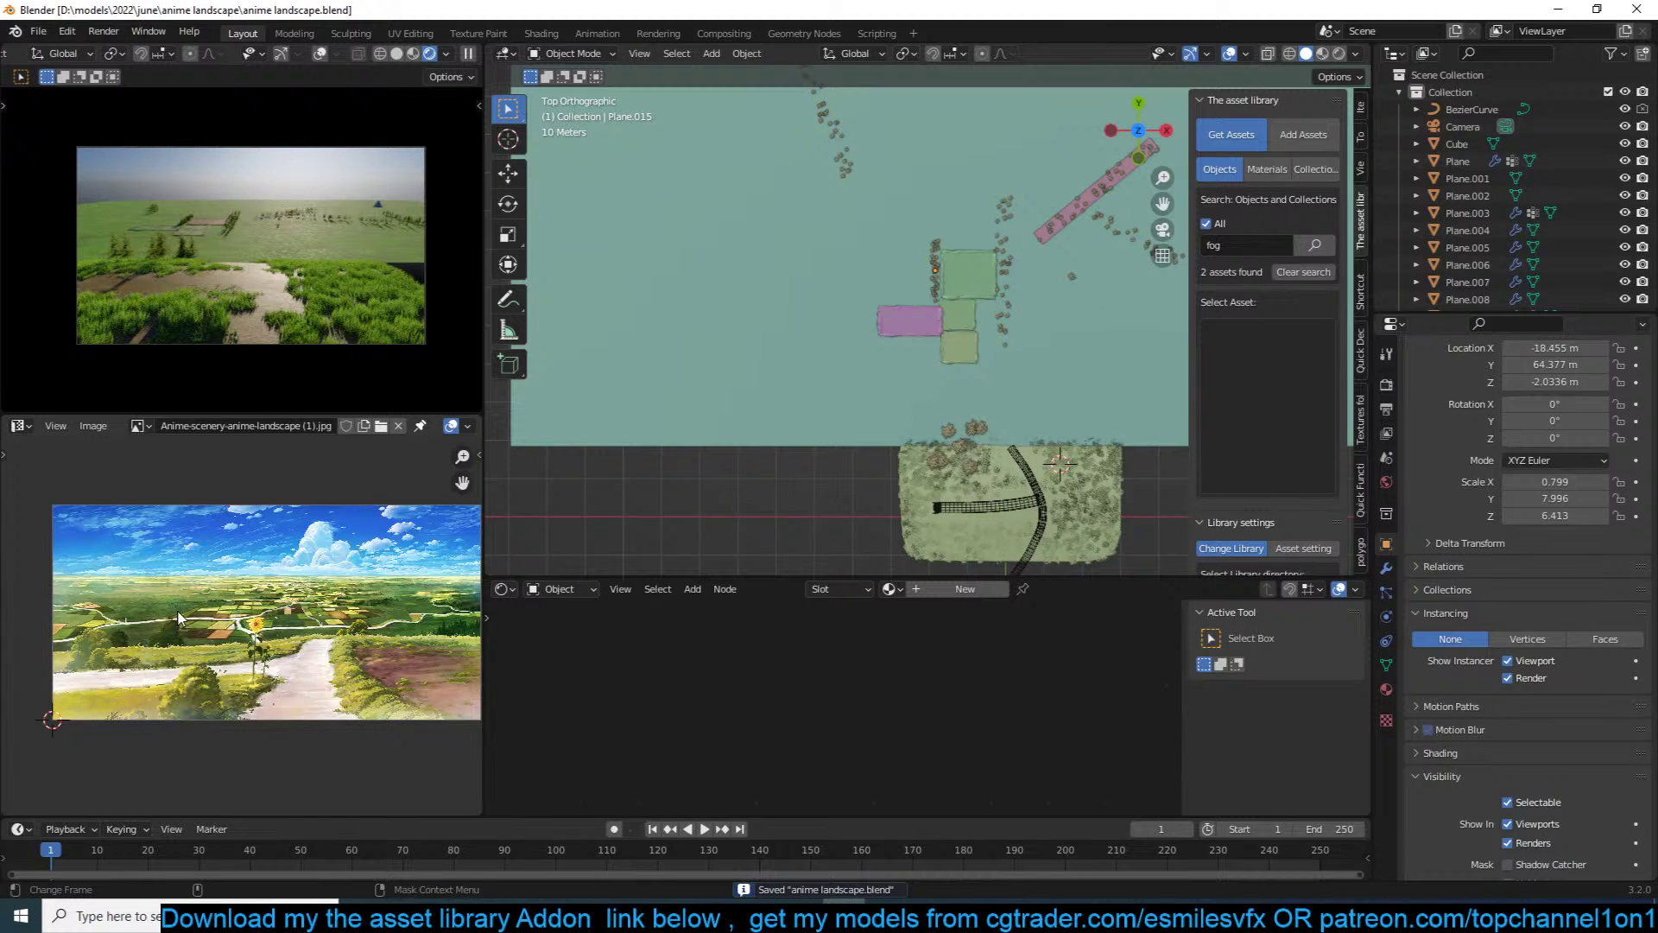
scroll(121, 612, up, 5)
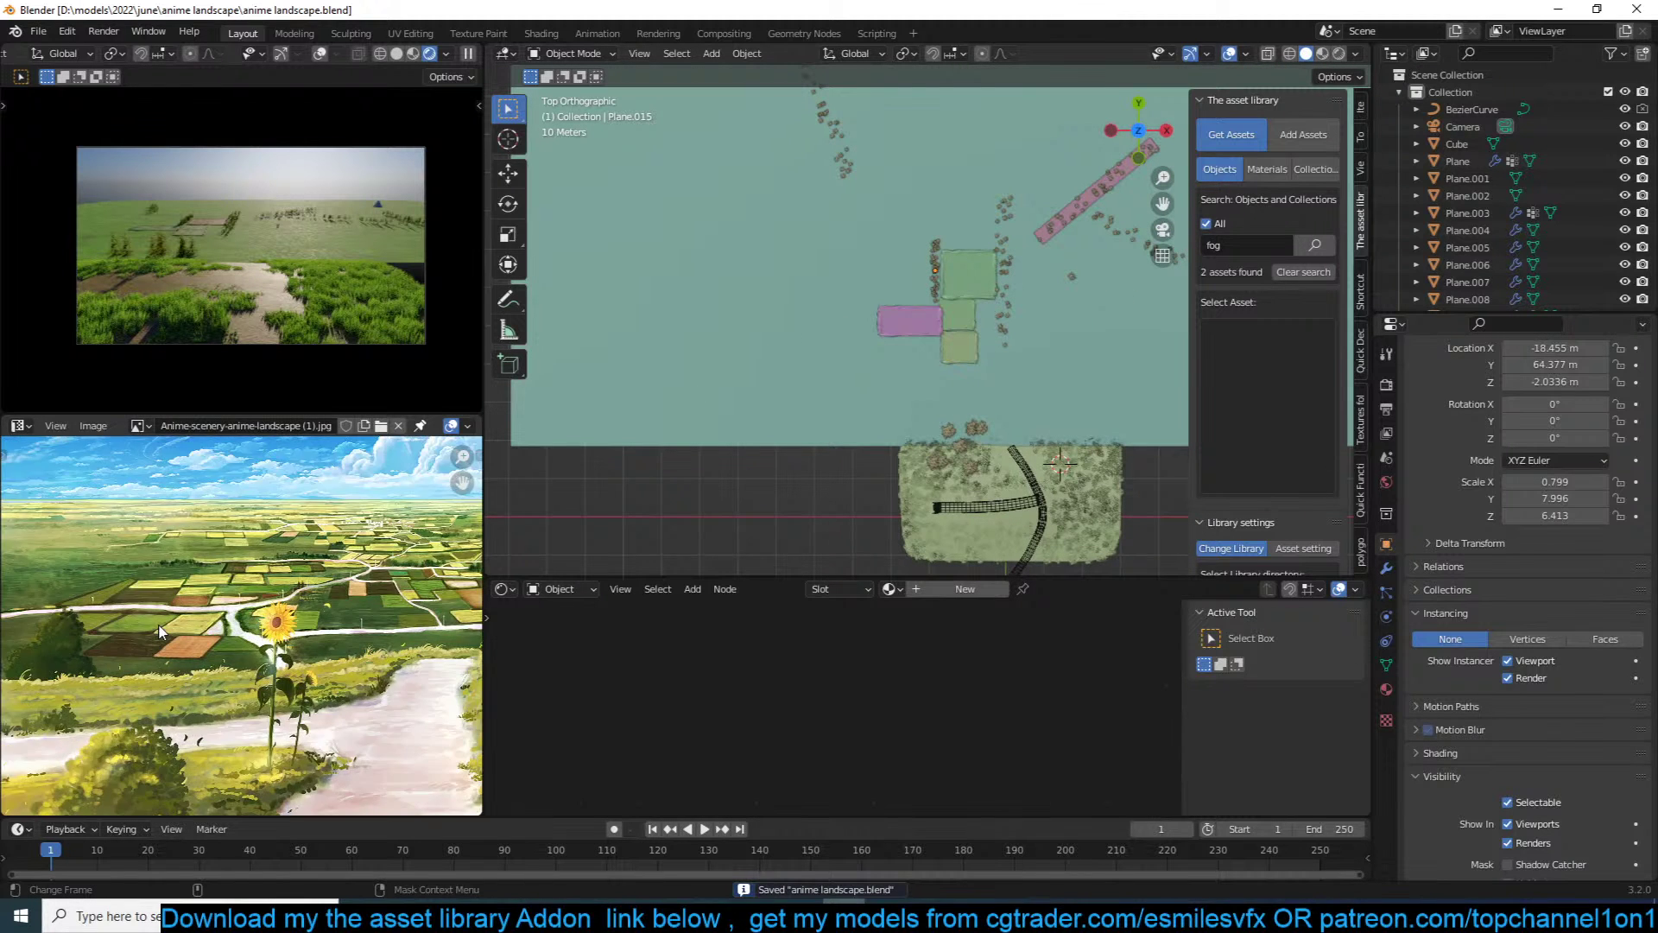
scroll(199, 629, down, 5)
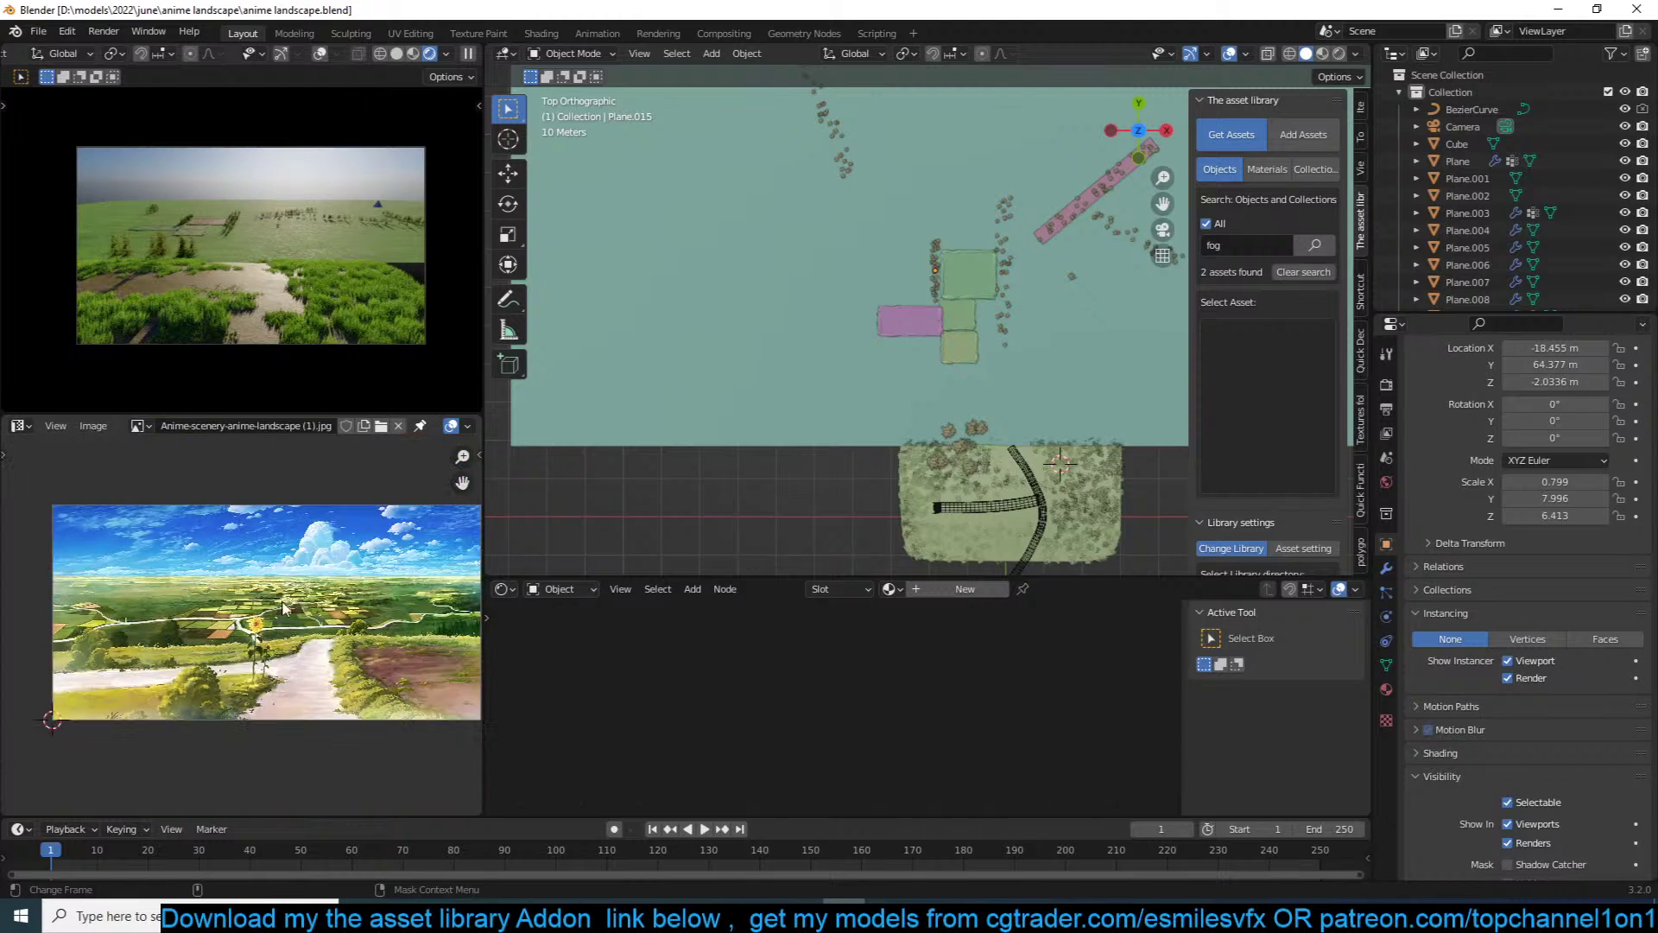
key(ctrl+s)
shift+middle_drag(769, 331, 761, 340)
shift+middle_drag(856, 379, 821, 378)
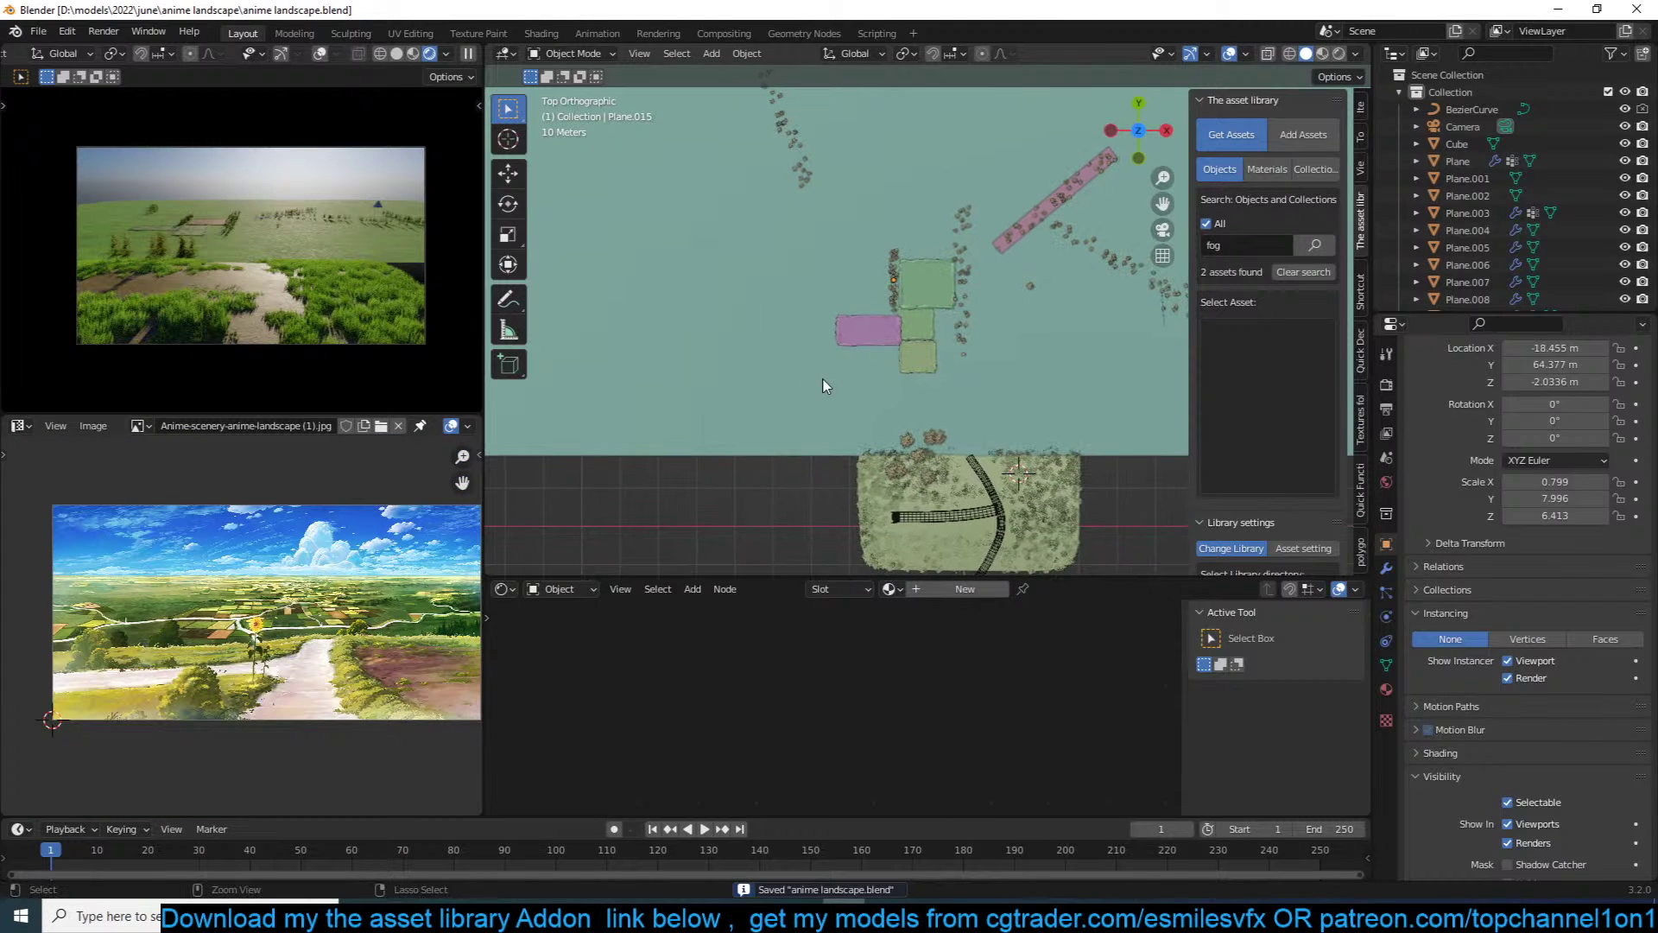
scroll(863, 386, down, 8)
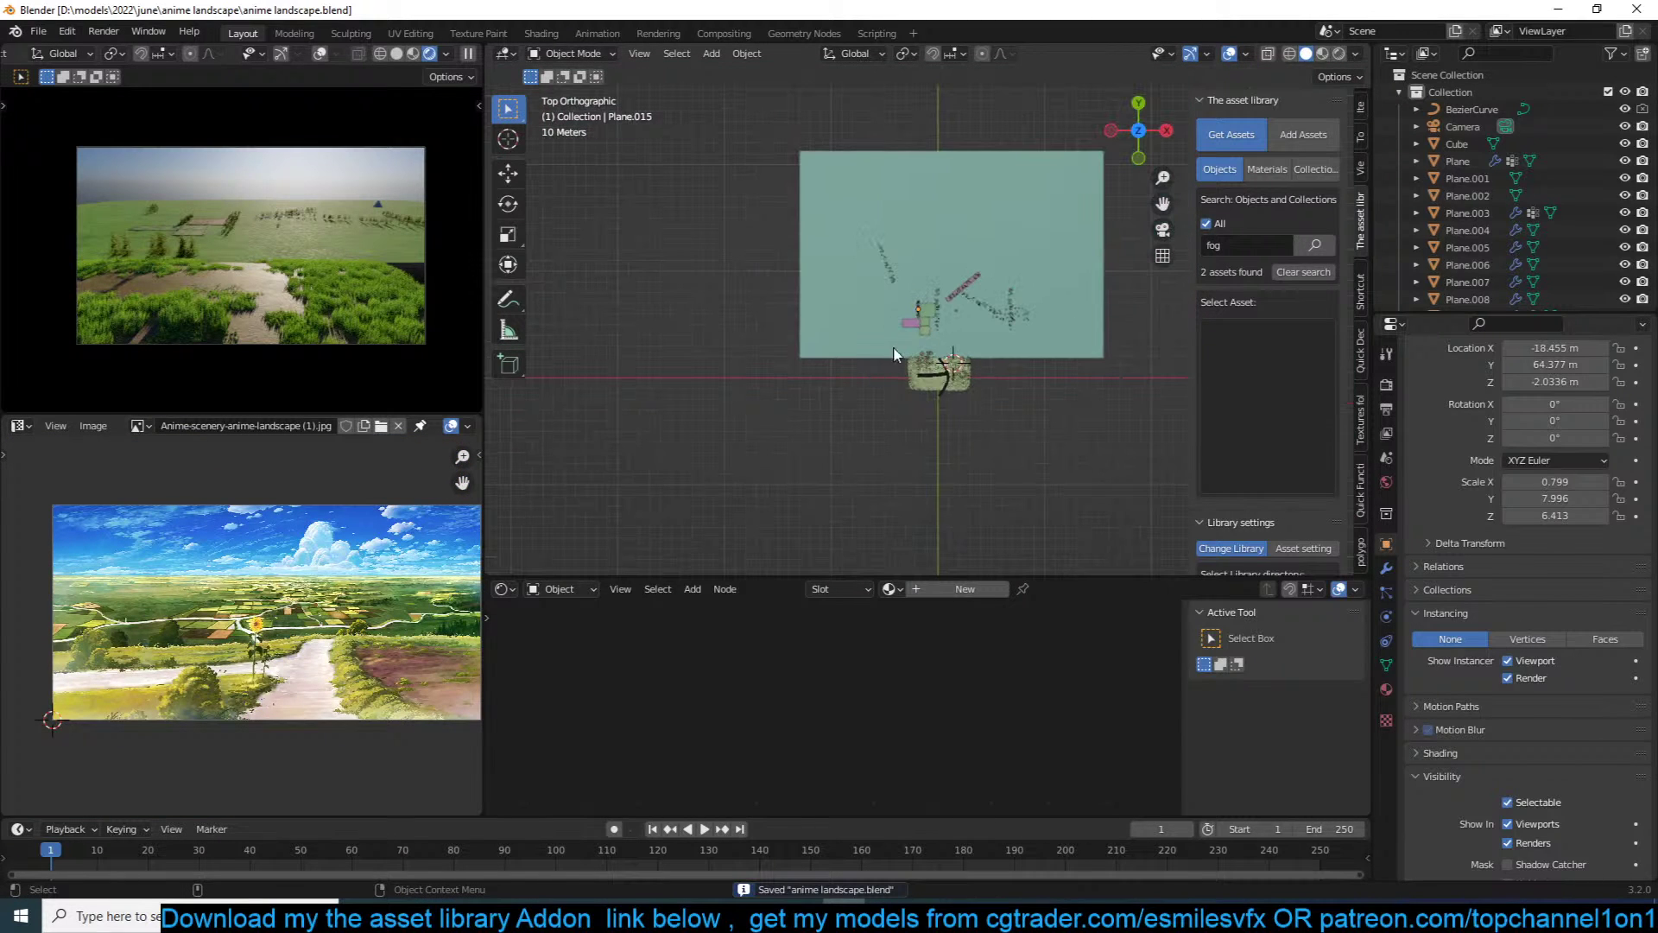
Step: Rearrange the Mix, ColorRamp and curves nodes of the large ground plane's material into a clearer layout, and save the file
click(978, 314)
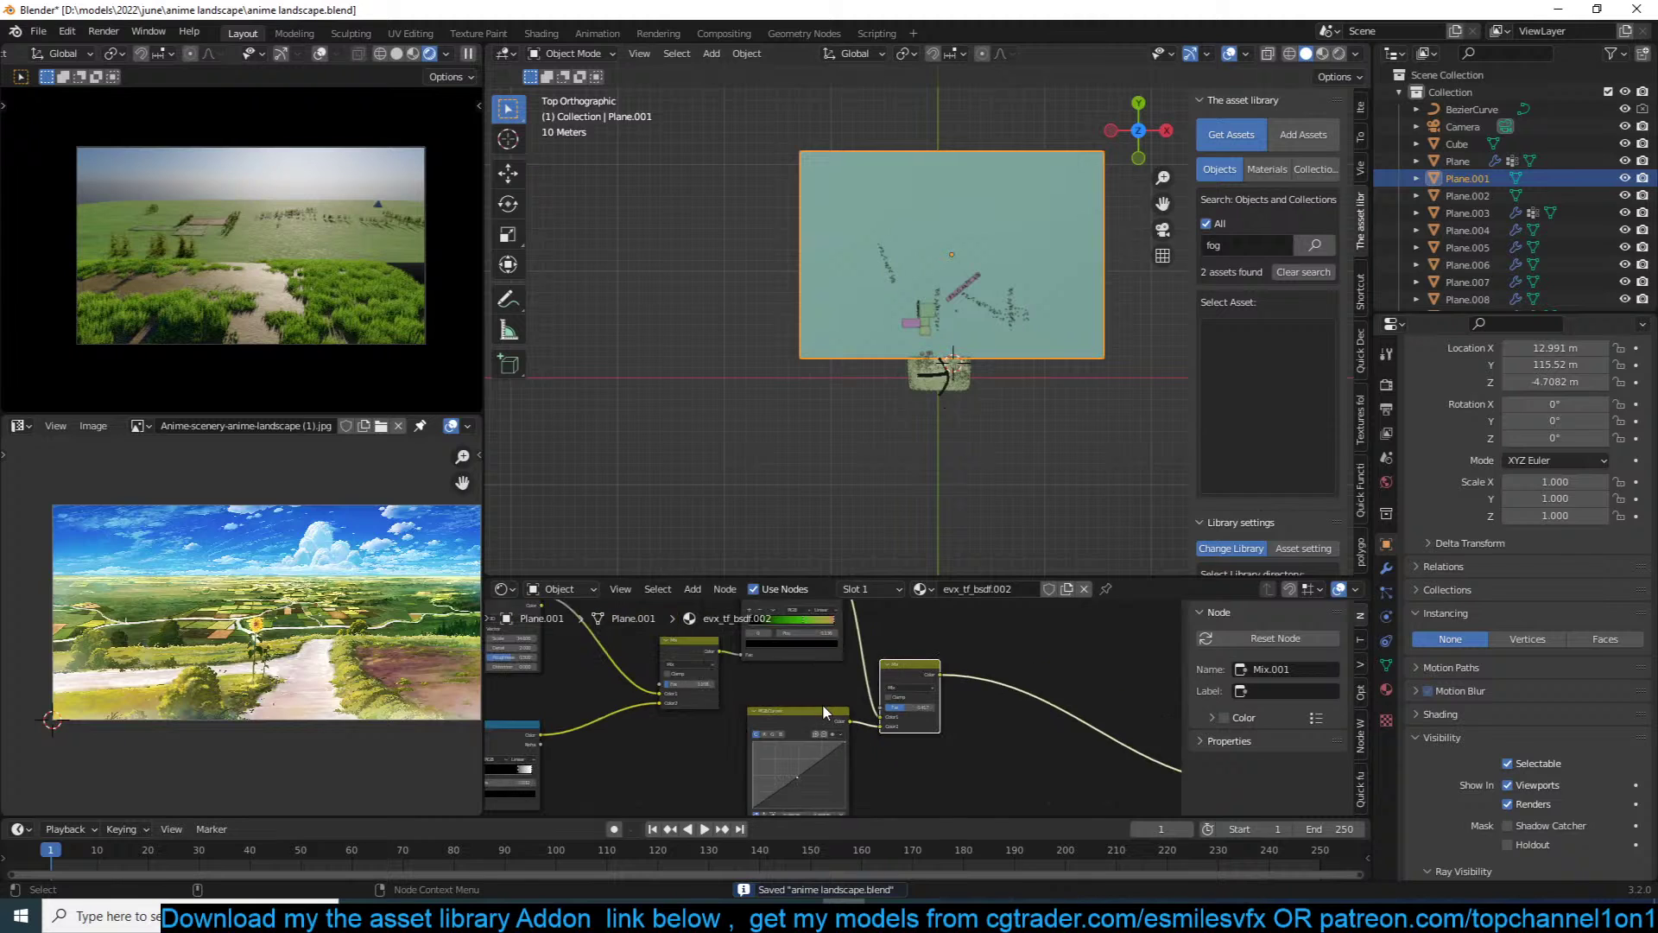
middle_drag(823, 703, 850, 715)
scroll(958, 732, down, 3)
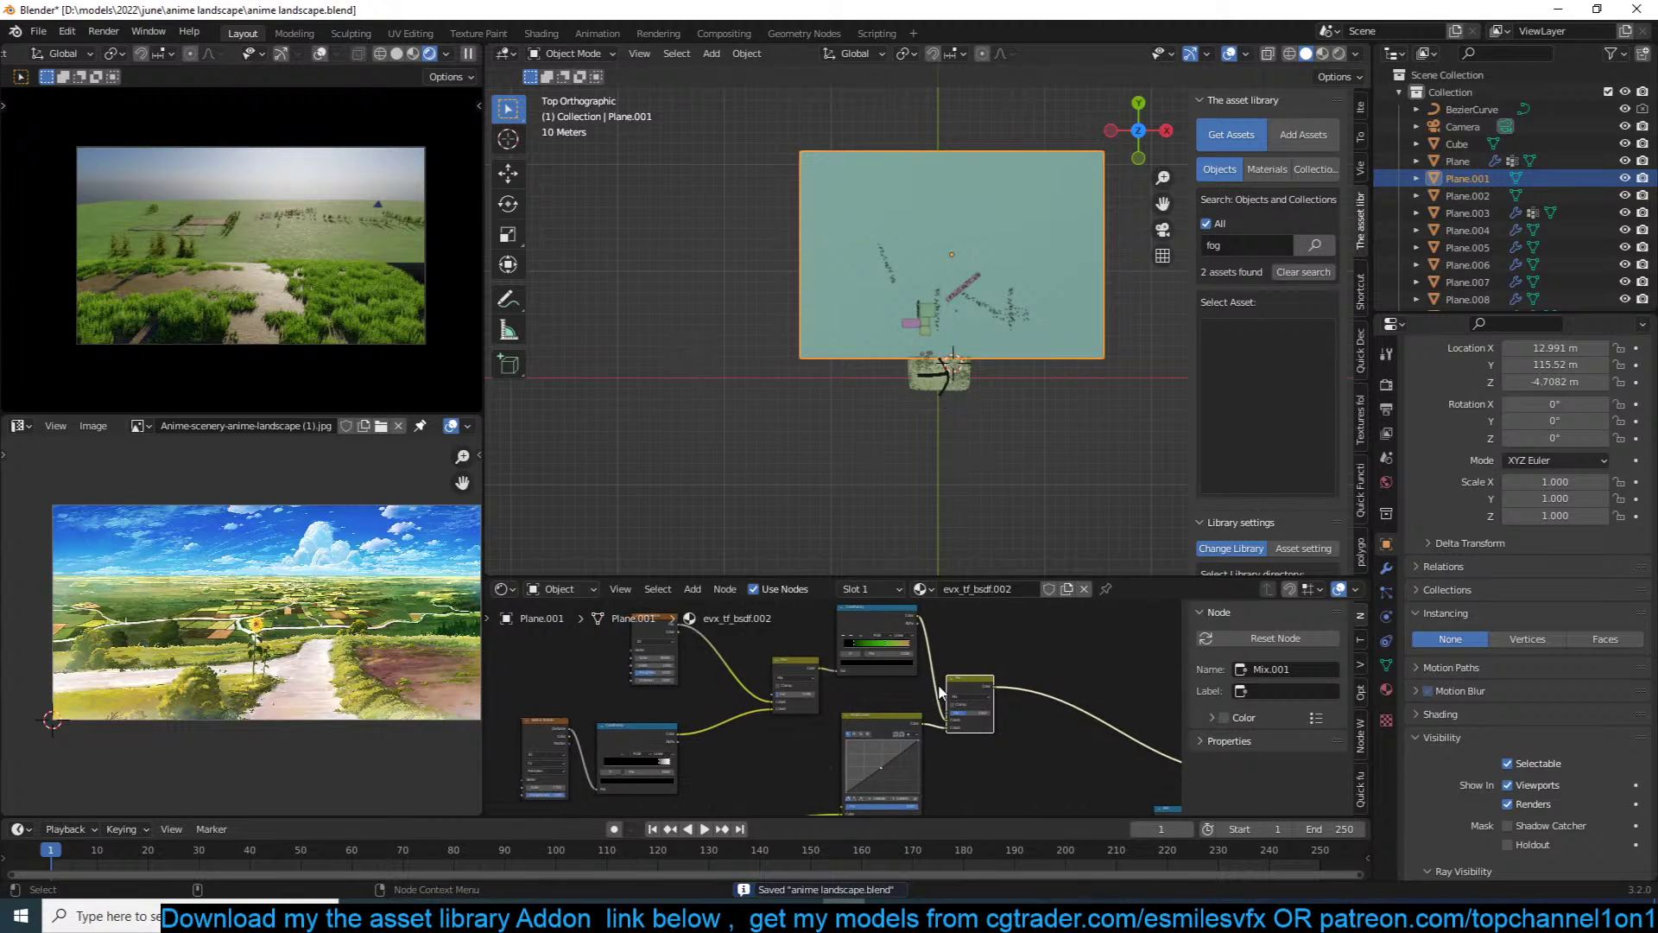
drag(993, 636, 774, 798)
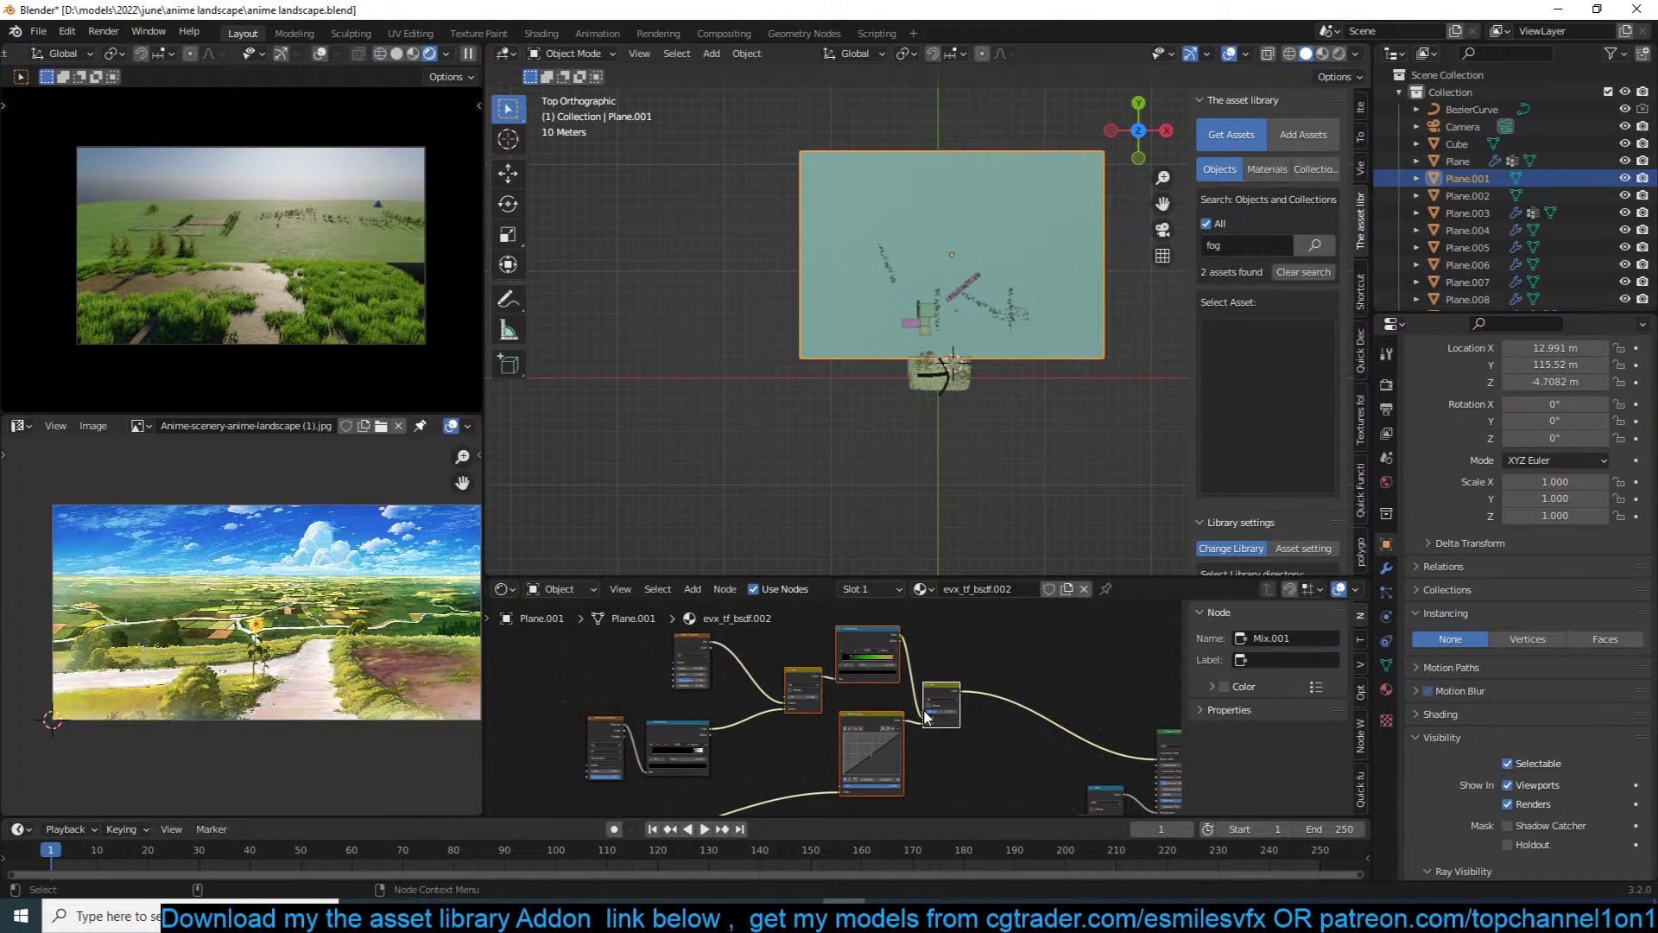
drag(947, 693, 1038, 689)
drag(1014, 630, 810, 782)
drag(1012, 705, 972, 775)
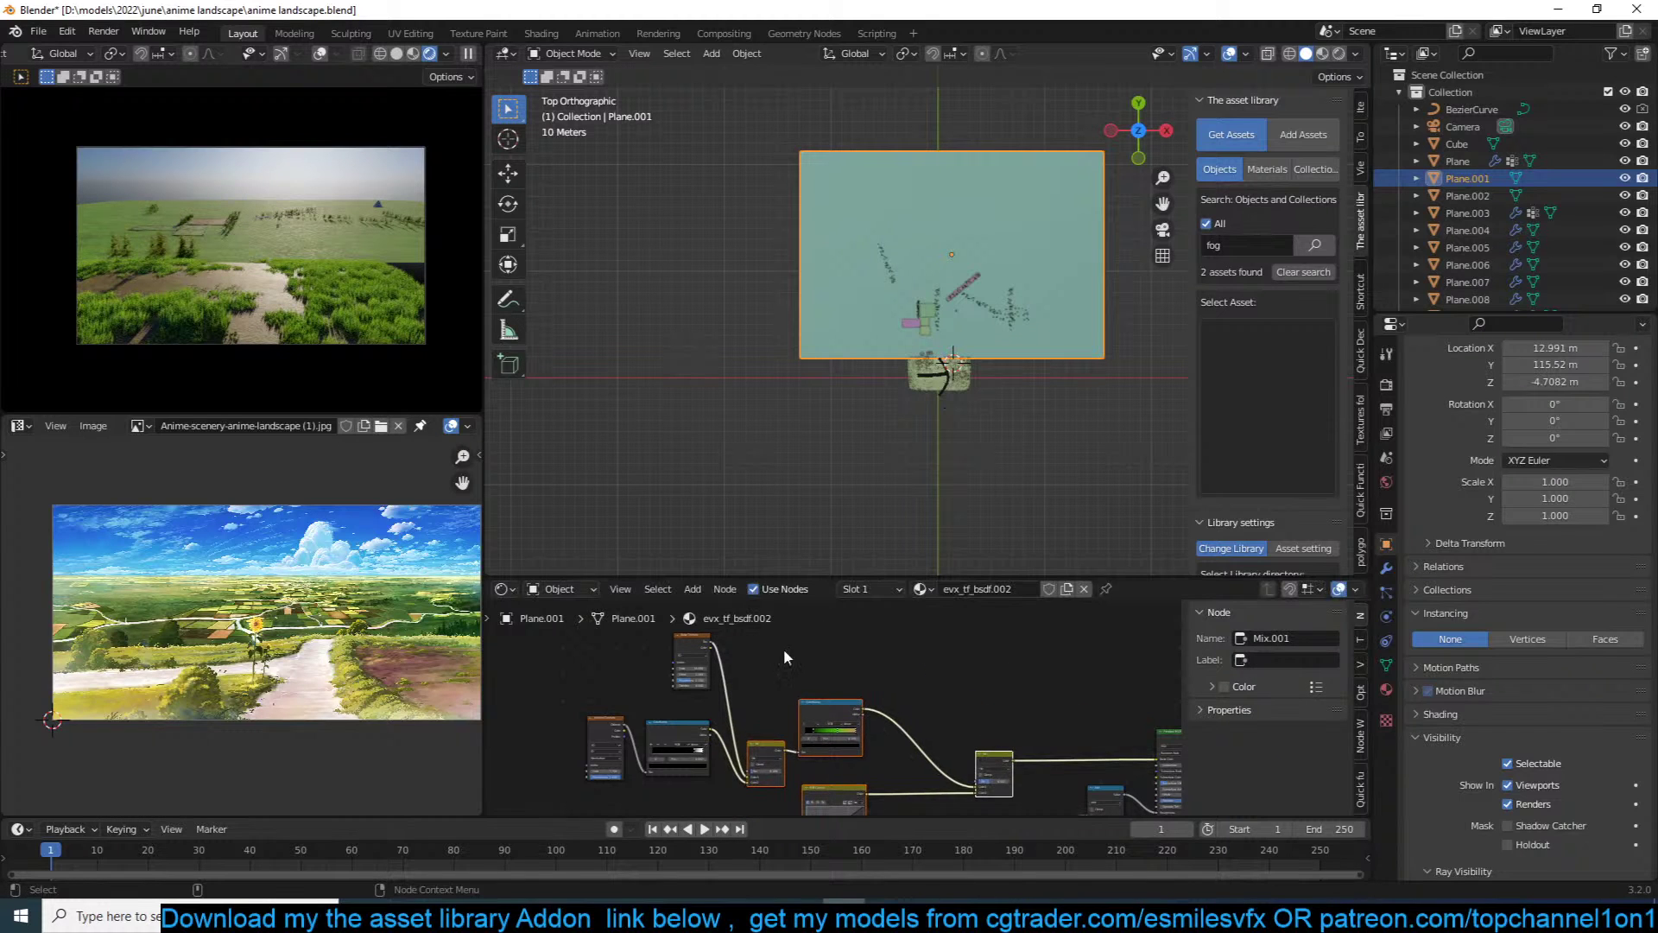
key(ctrl+s)
Step: Duplicate the ground material's Noise Texture node above the others and preview the copy on the plane
drag(689, 640, 618, 659)
key(shift+d)
click(729, 639)
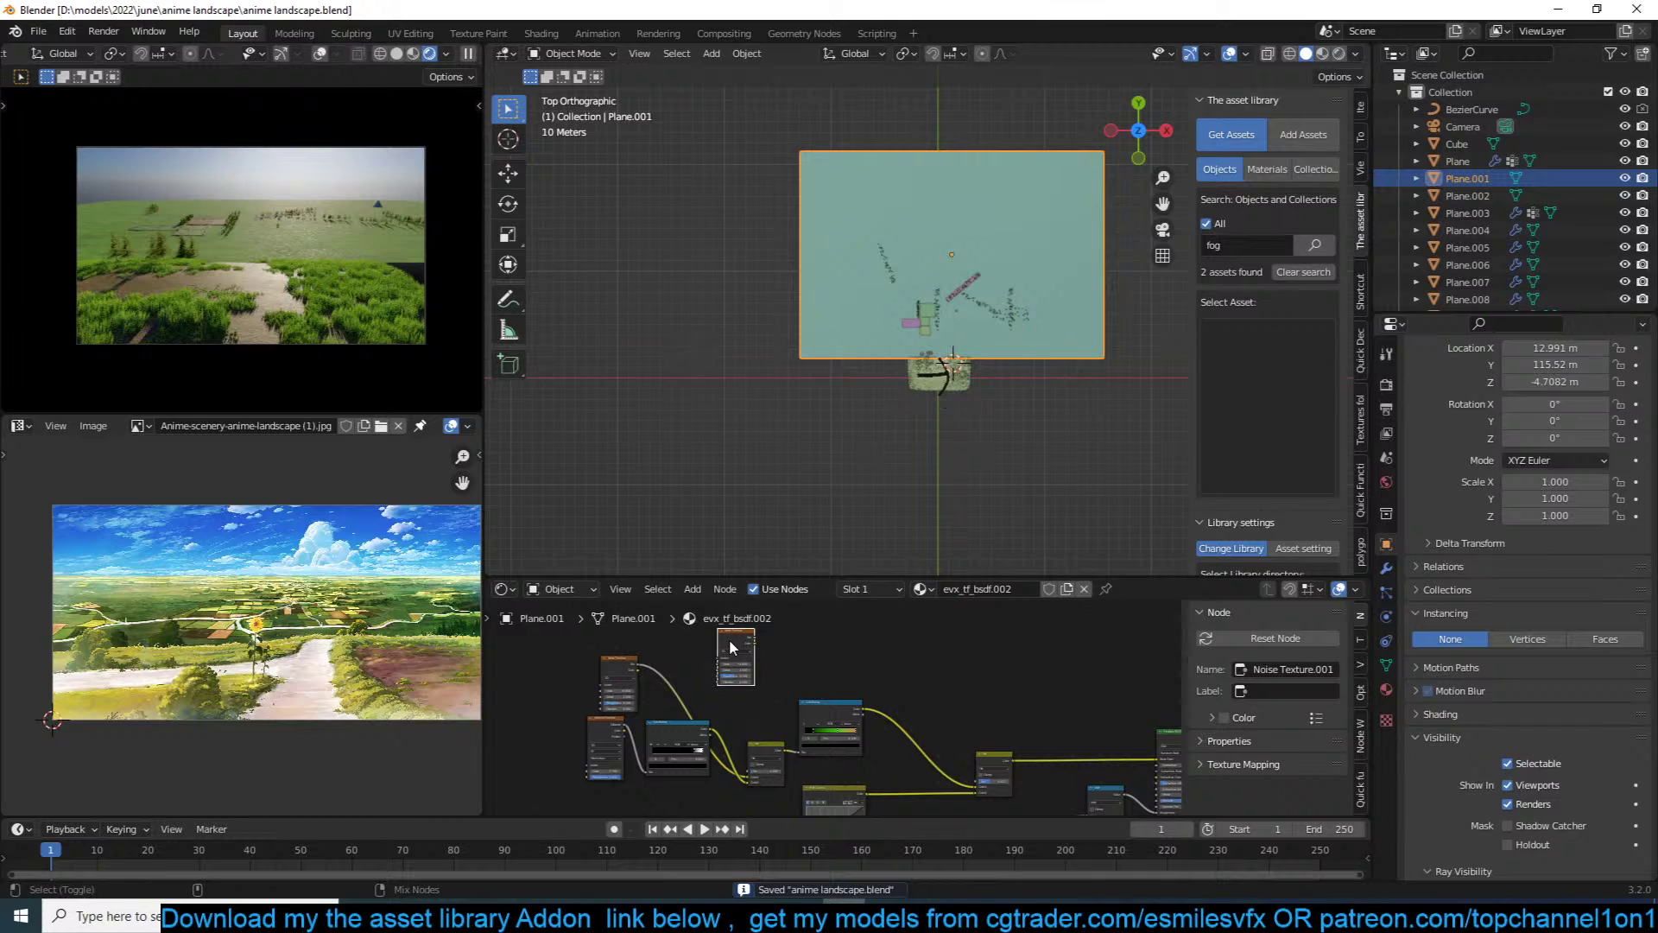
ctrl+shift+click(741, 658)
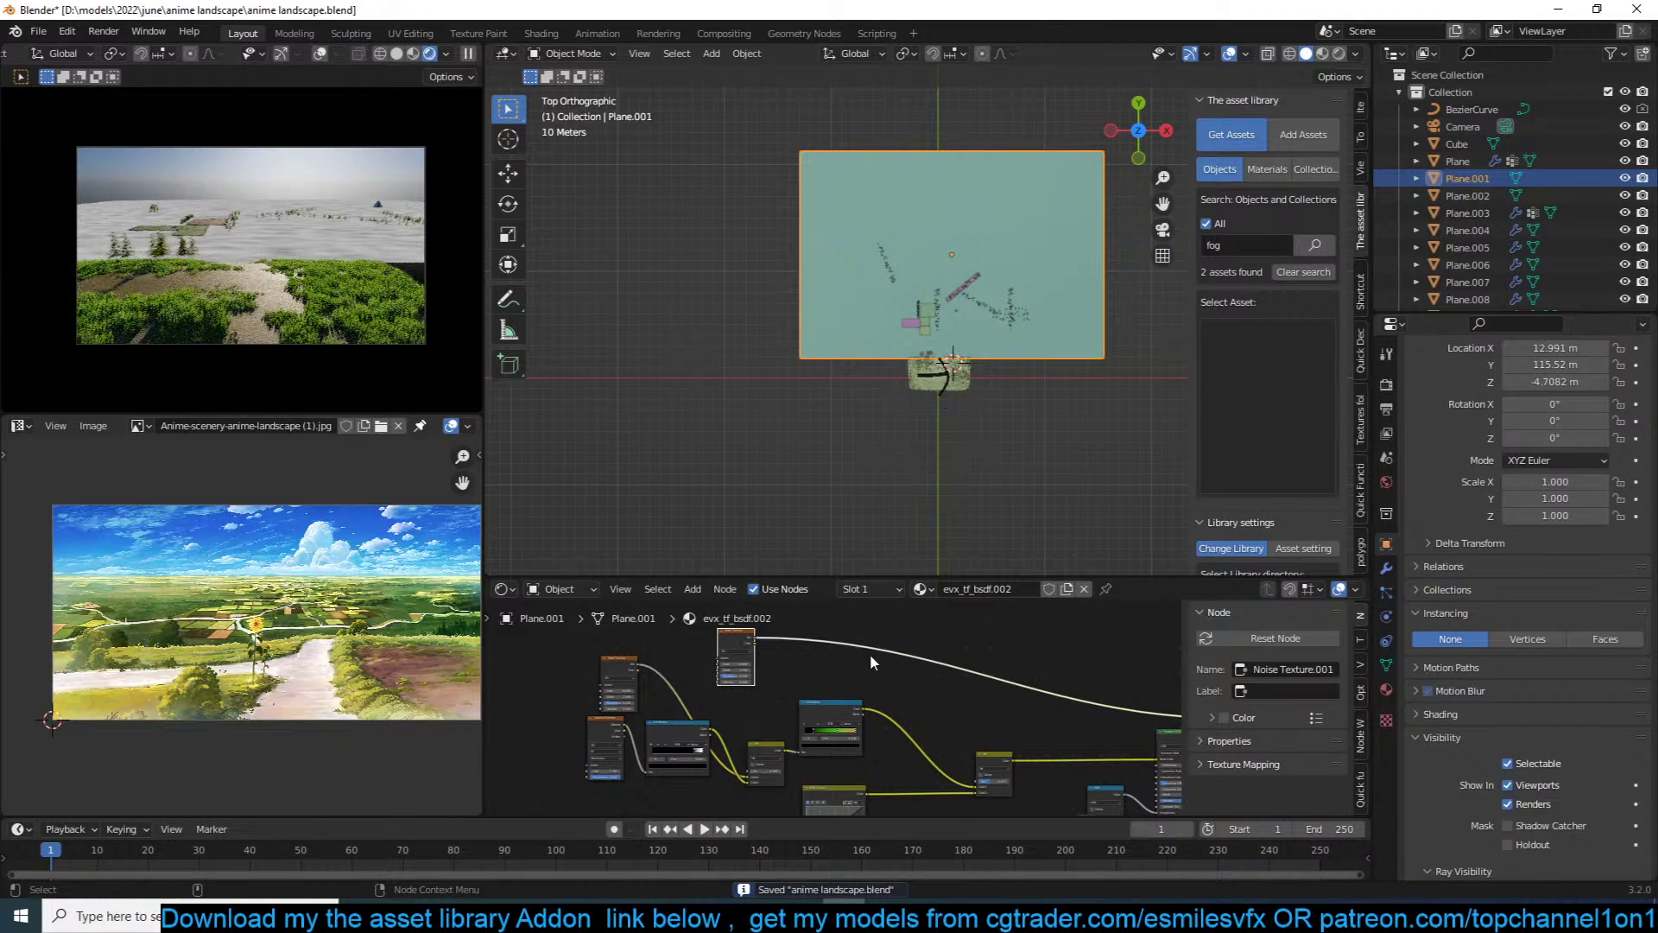
Step: Set the duplicated Noise Texture's scale to about 2.1
scroll(718, 675, up, 1)
scroll(718, 675, up, 1)
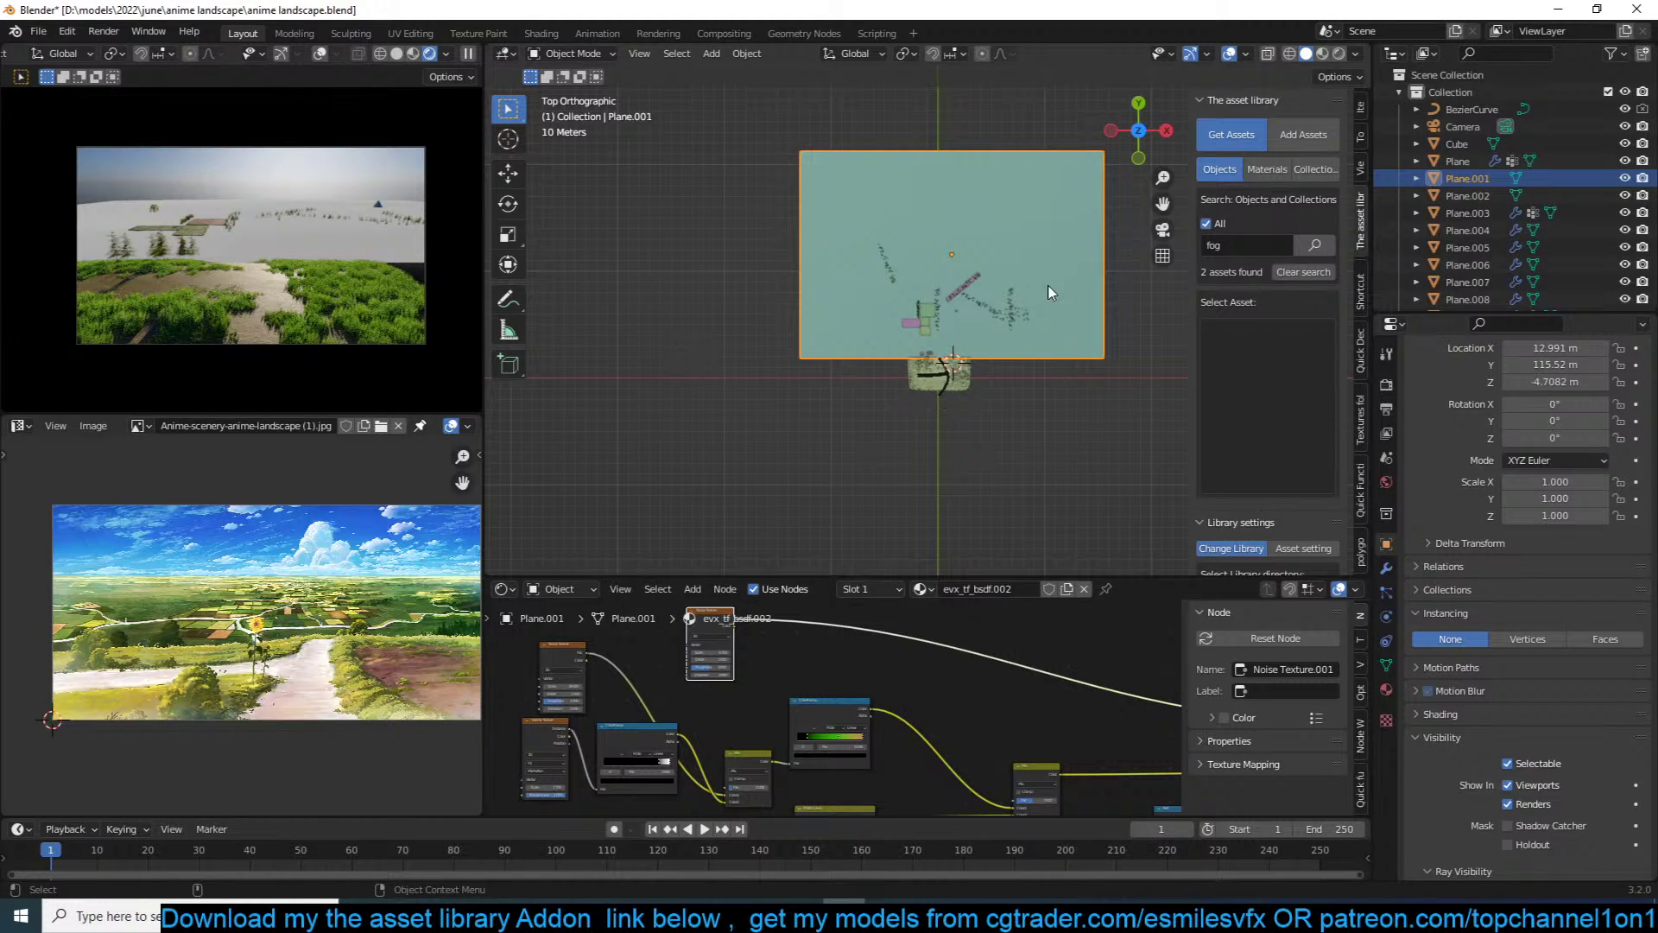
scroll(916, 598, down, 2)
scroll(893, 625, up, 5)
middle_drag(787, 668, 777, 722)
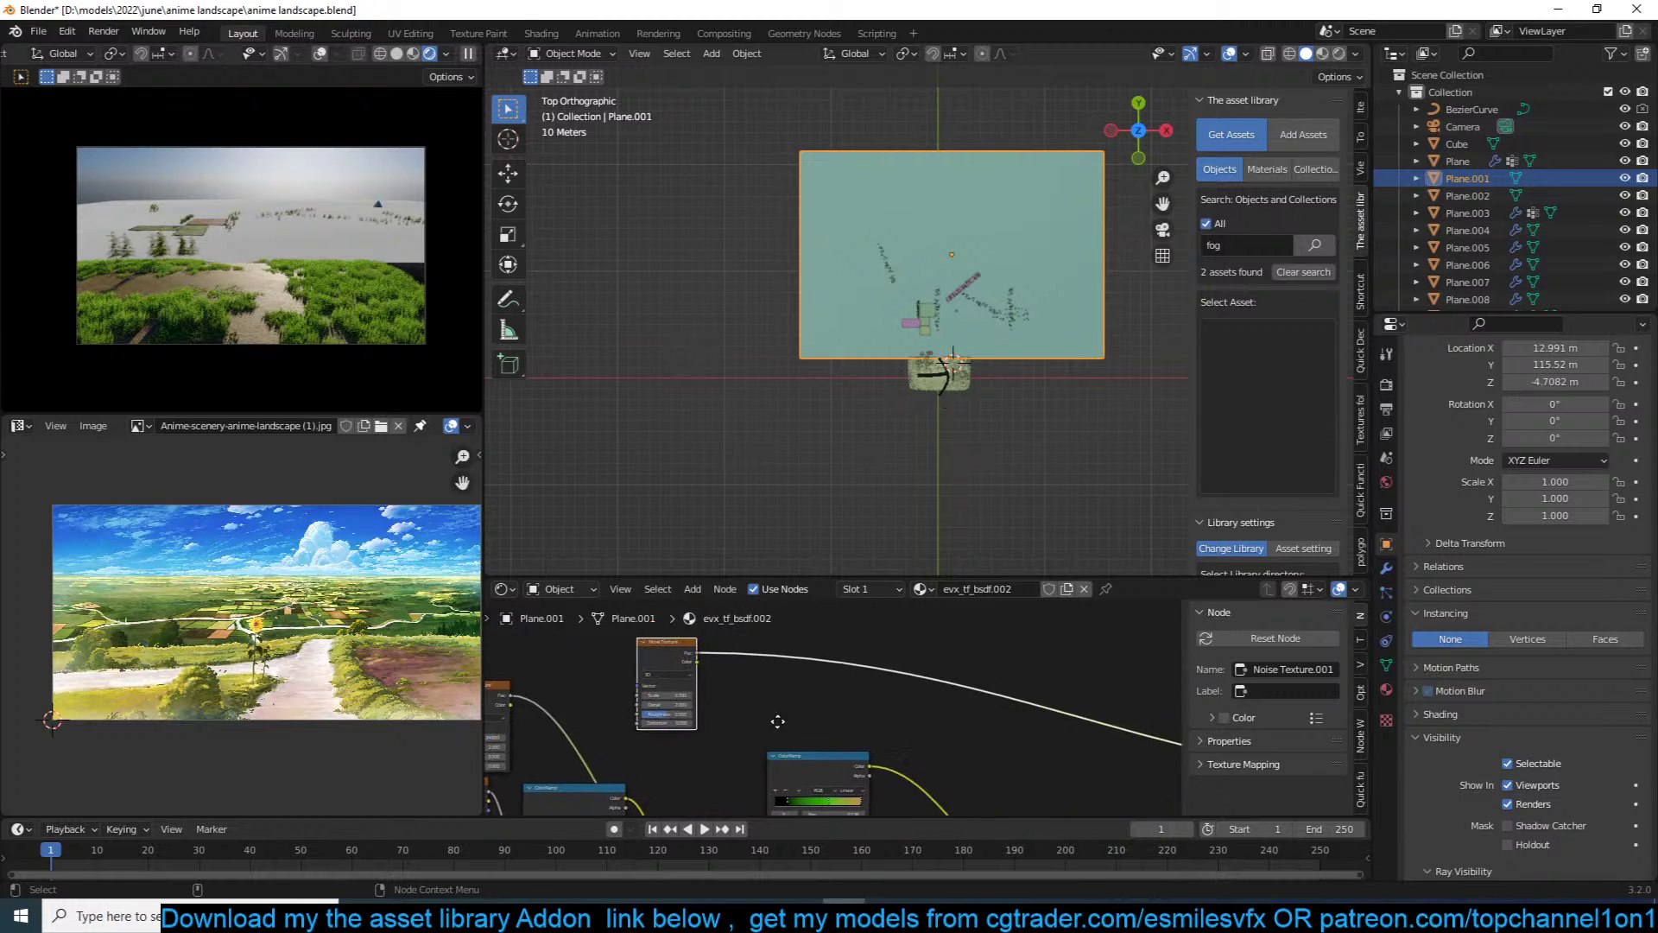
scroll(760, 718, up, 3)
drag(654, 692, 812, 691)
key(shift+a)
mouse_move(727, 785)
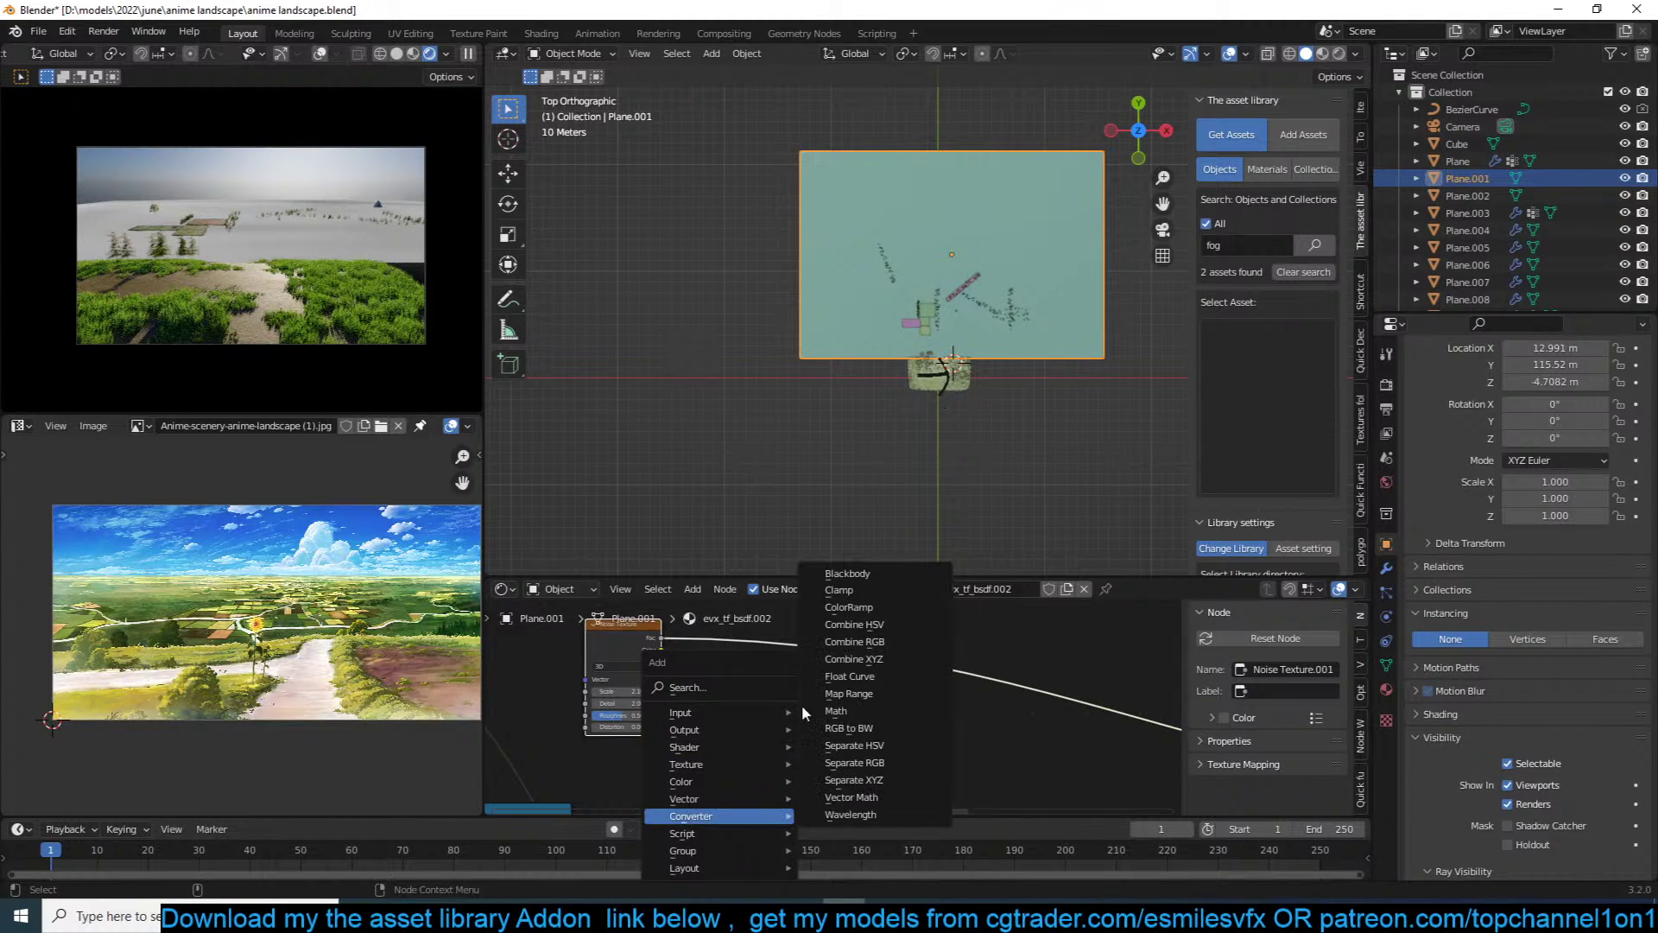
click(880, 603)
right_click(796, 617)
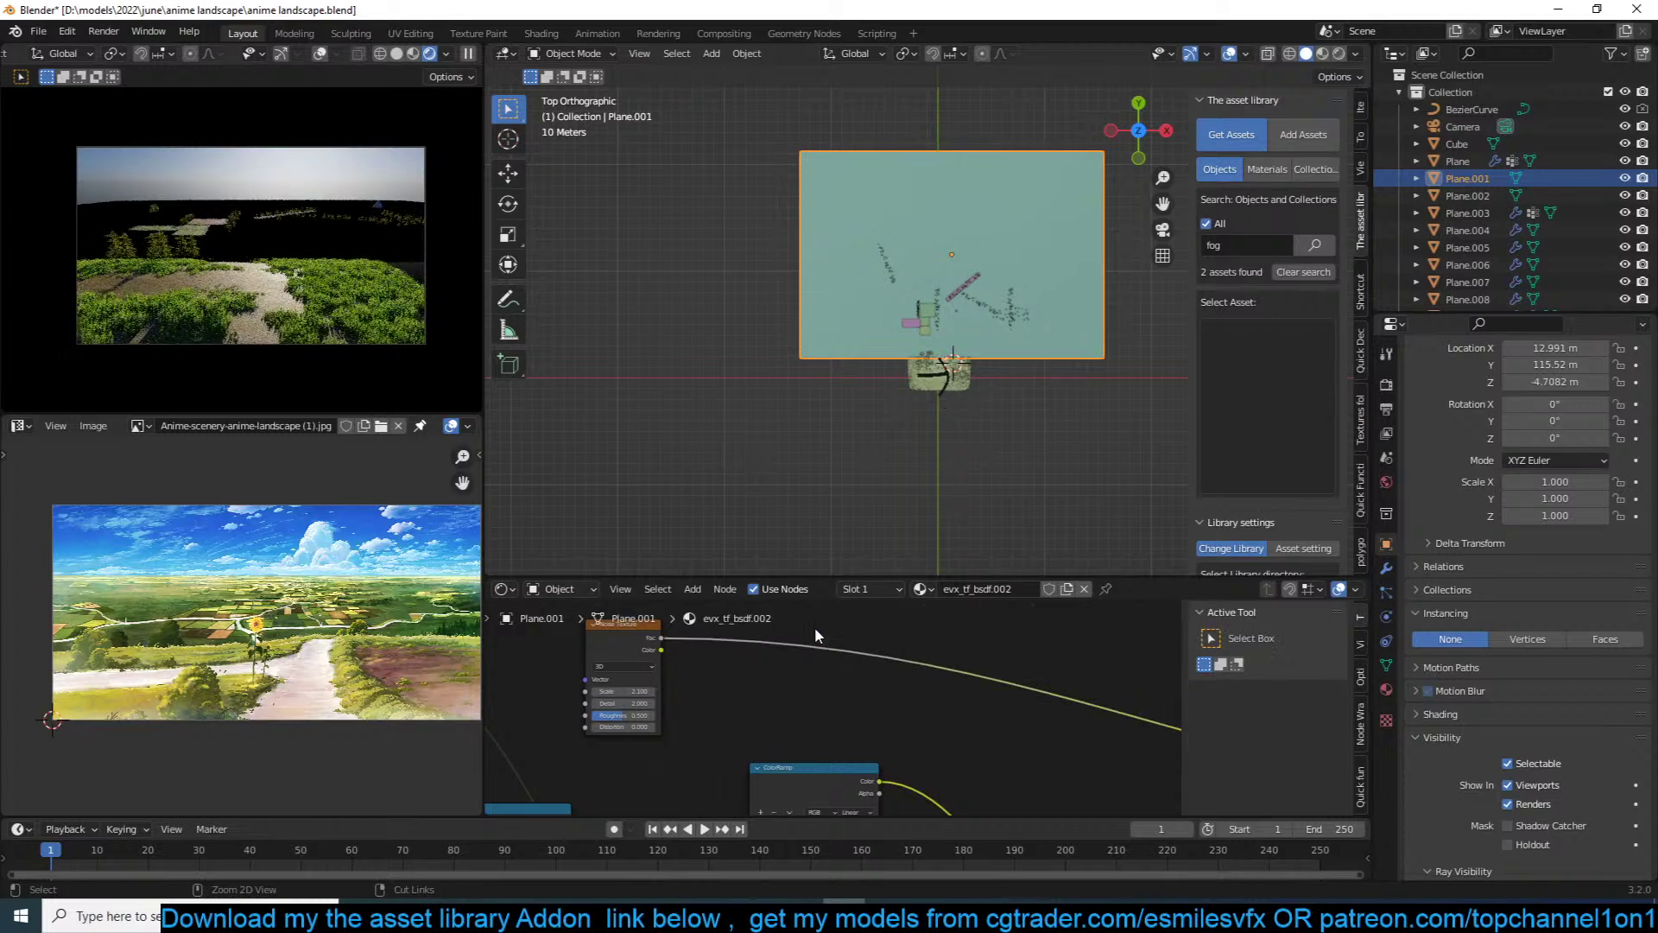
Step: Insert a ColorRamp on the duplicated noise's preview link and move its color stop to about 0.291
key(shift+a)
mouse_move(760, 637)
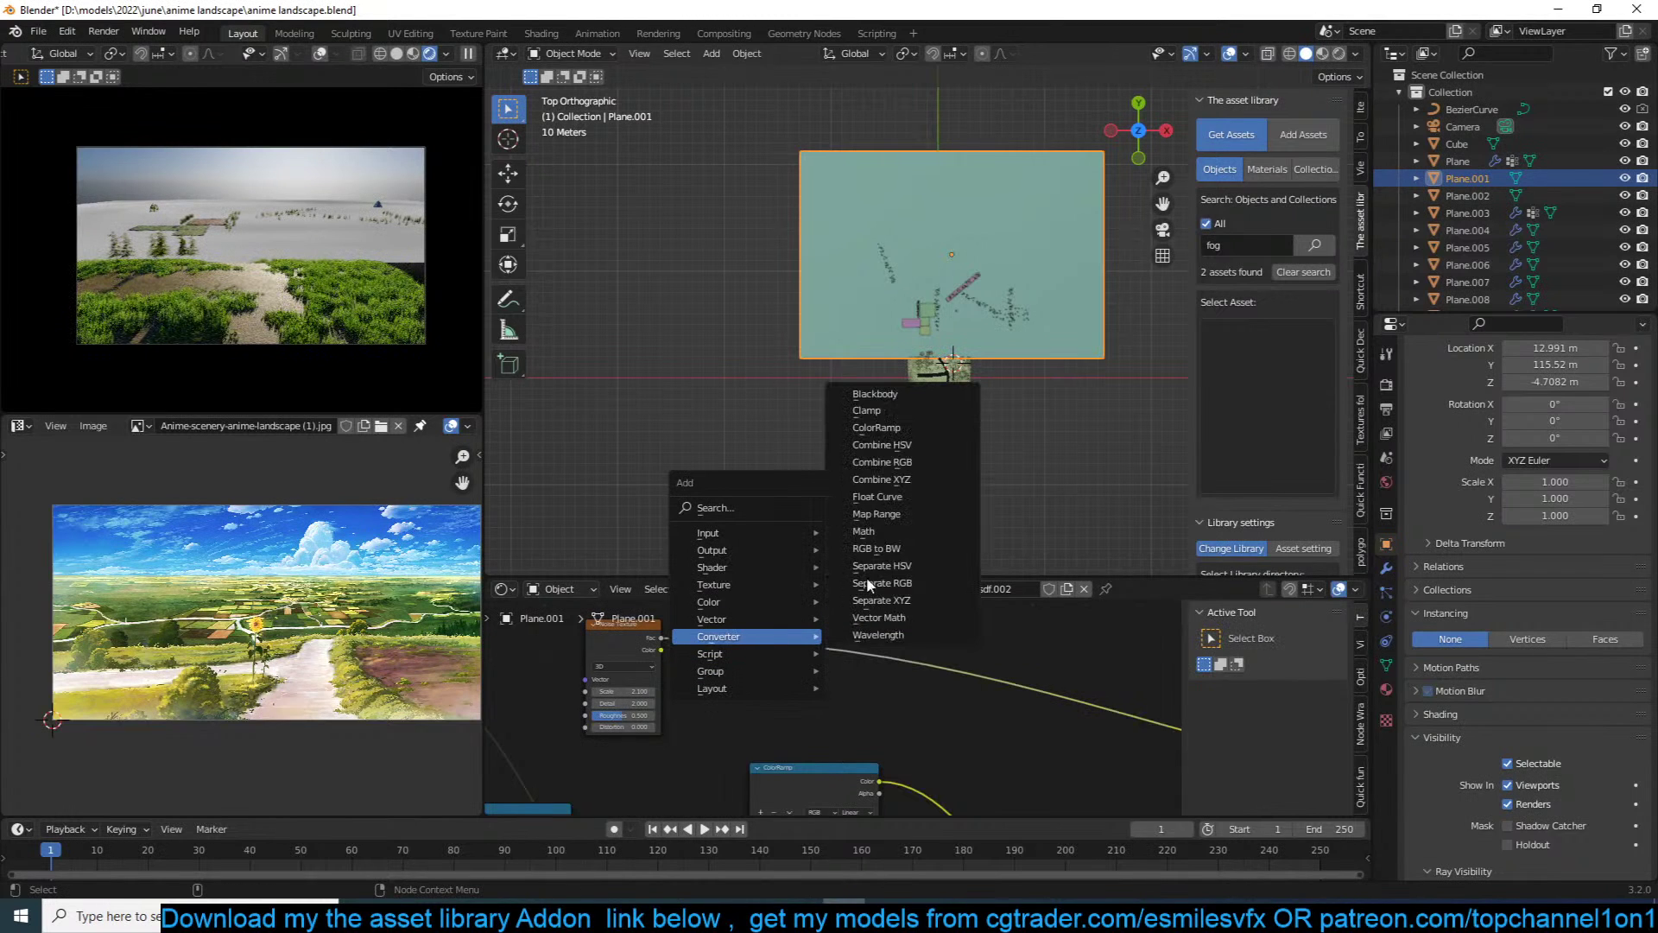
click(894, 431)
click(753, 613)
scroll(829, 702, up, 3)
drag(770, 676, 812, 679)
Step: Apply the ground plane's scale and save the file
middle_drag(753, 691, 897, 703)
key(ctrl+a)
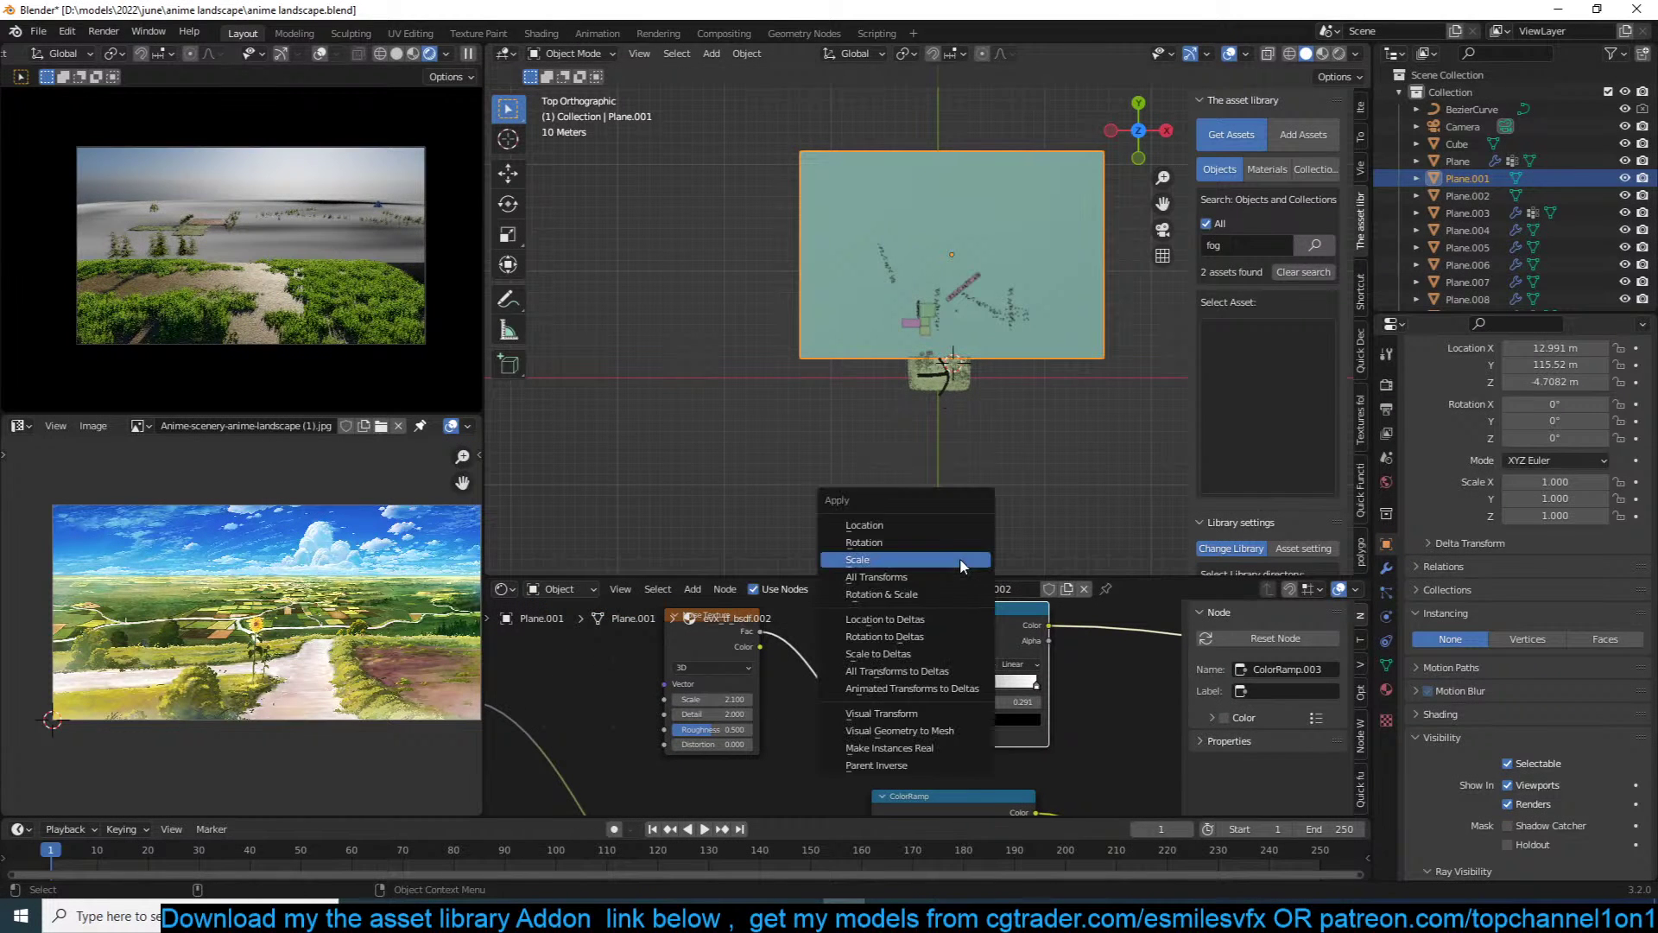
click(960, 557)
key(ctrl+s)
Step: Add a Mix node that combines the new ColorRamp's color with the output of the existing ground Mix node
scroll(776, 719, down, 4)
middle_drag(695, 651, 787, 669)
middle_drag(971, 710, 780, 665)
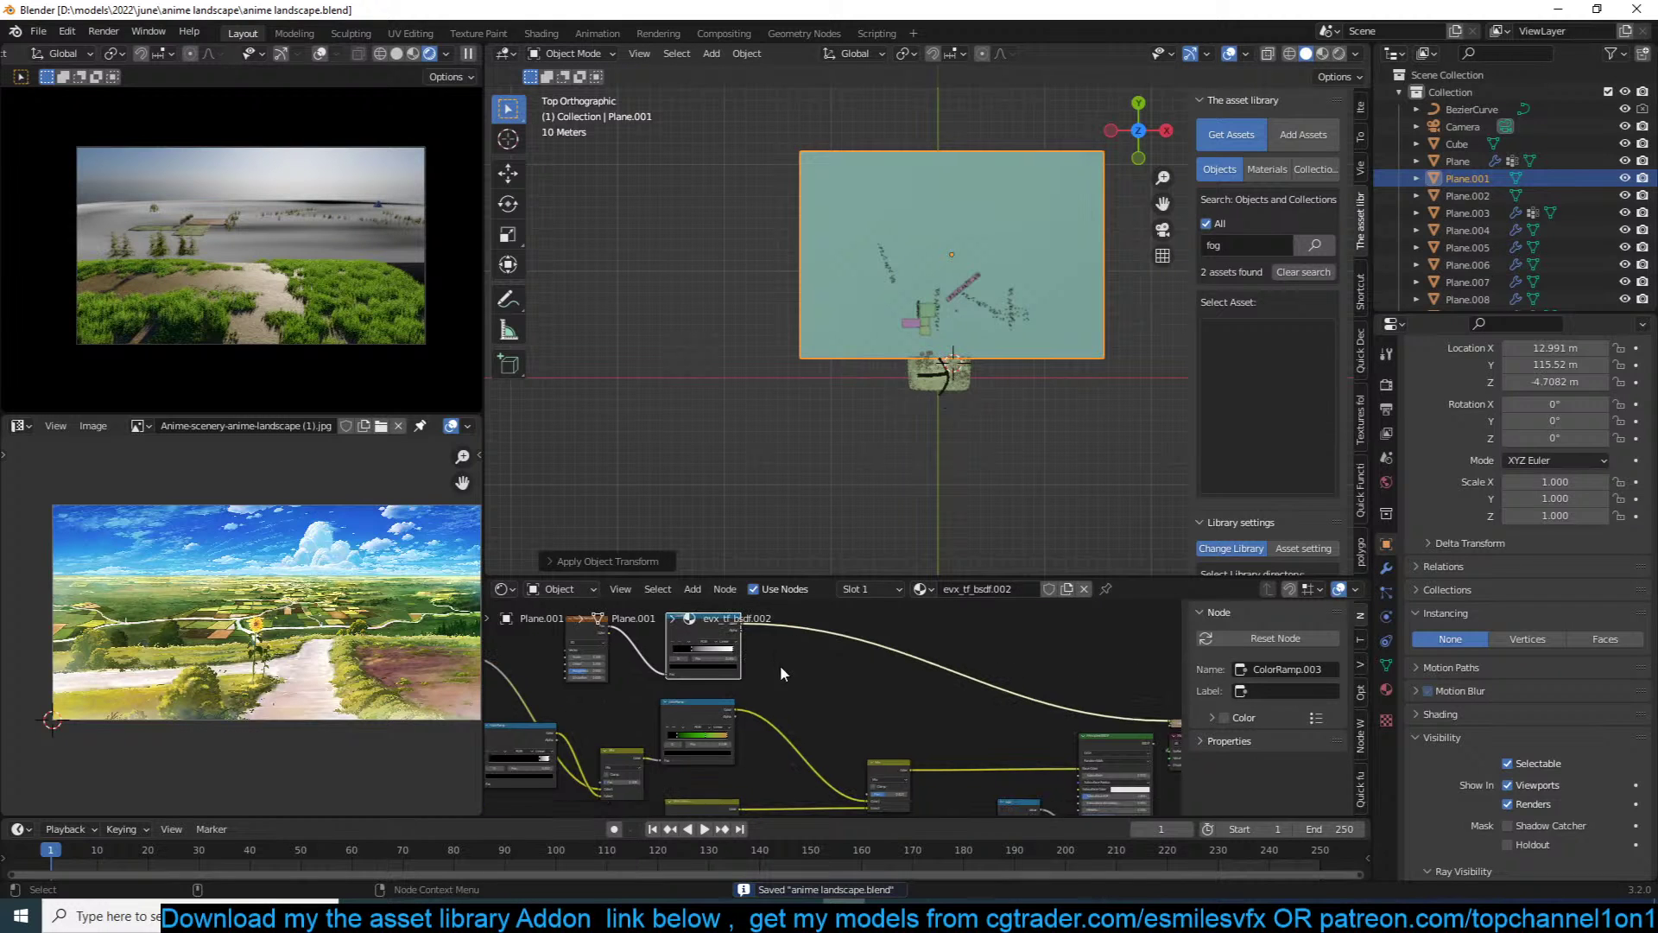
click(866, 733)
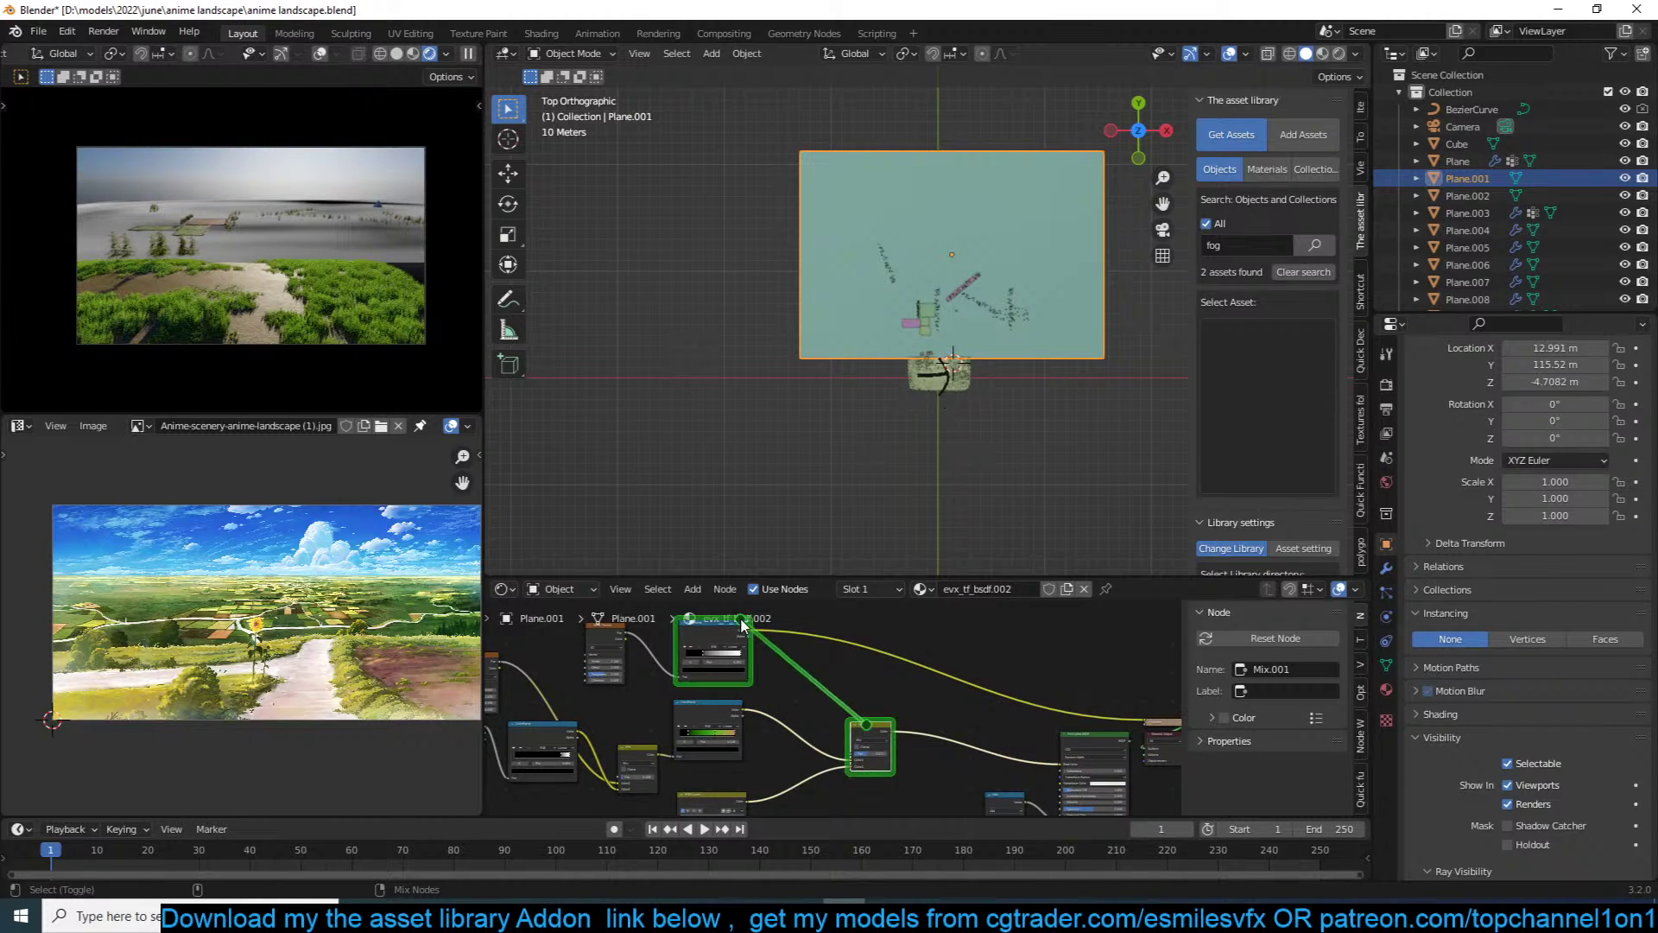
key(shift+d)
click(954, 721)
scroll(956, 725, up, 3)
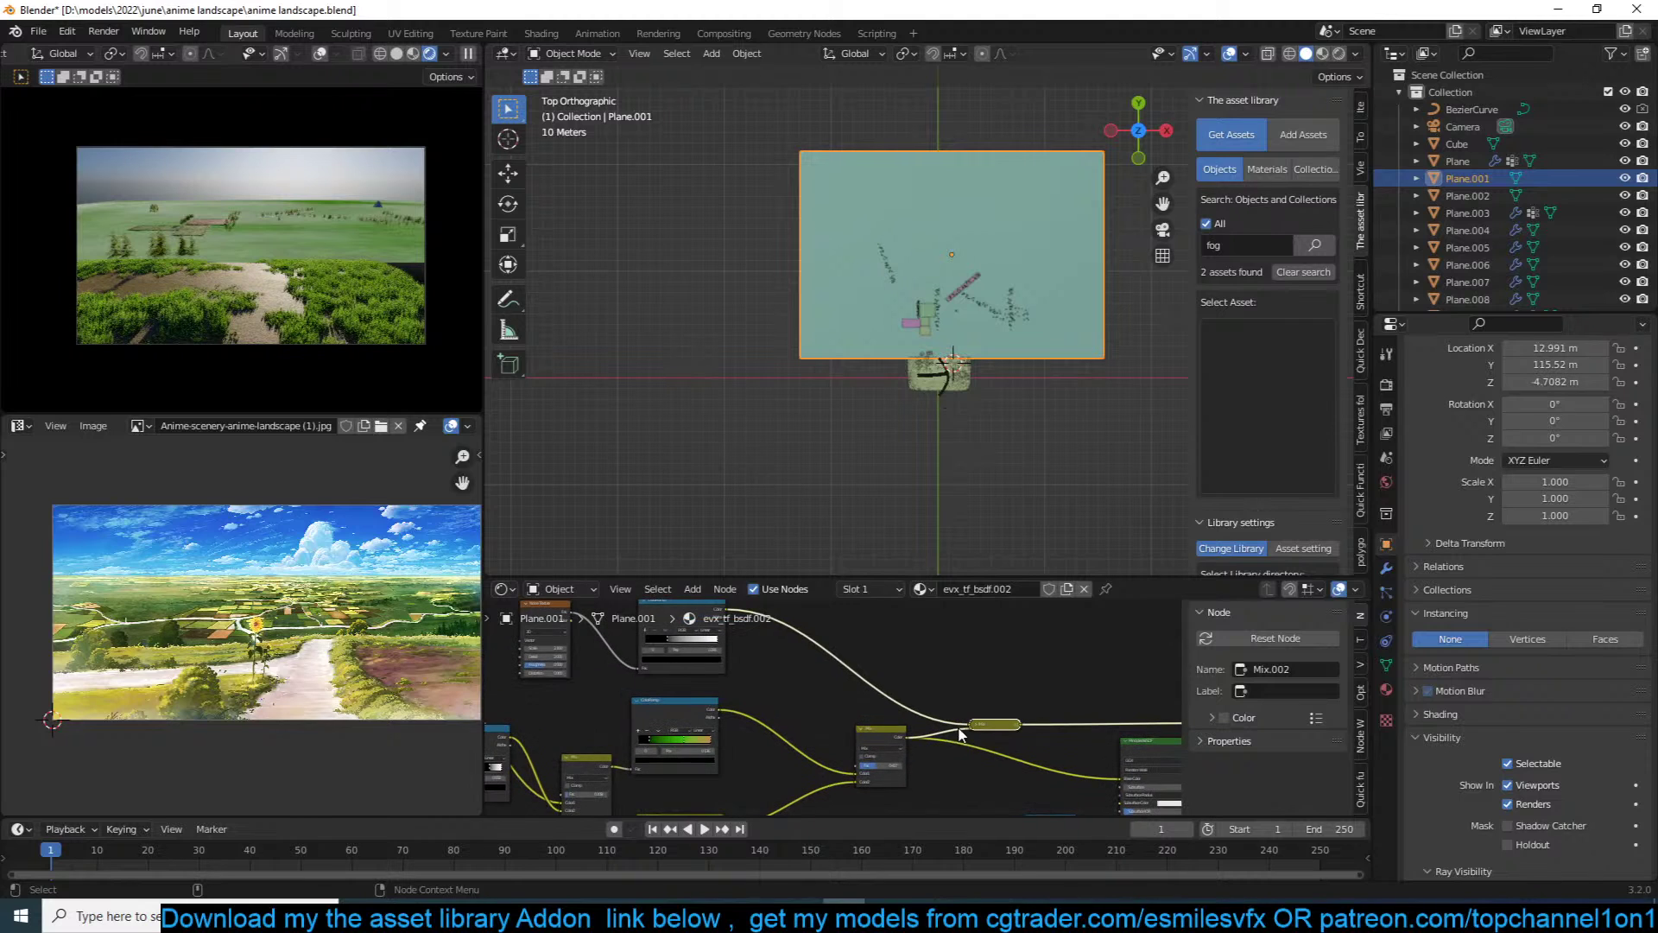
click(976, 727)
drag(986, 724, 986, 660)
scroll(1002, 700, up, 2)
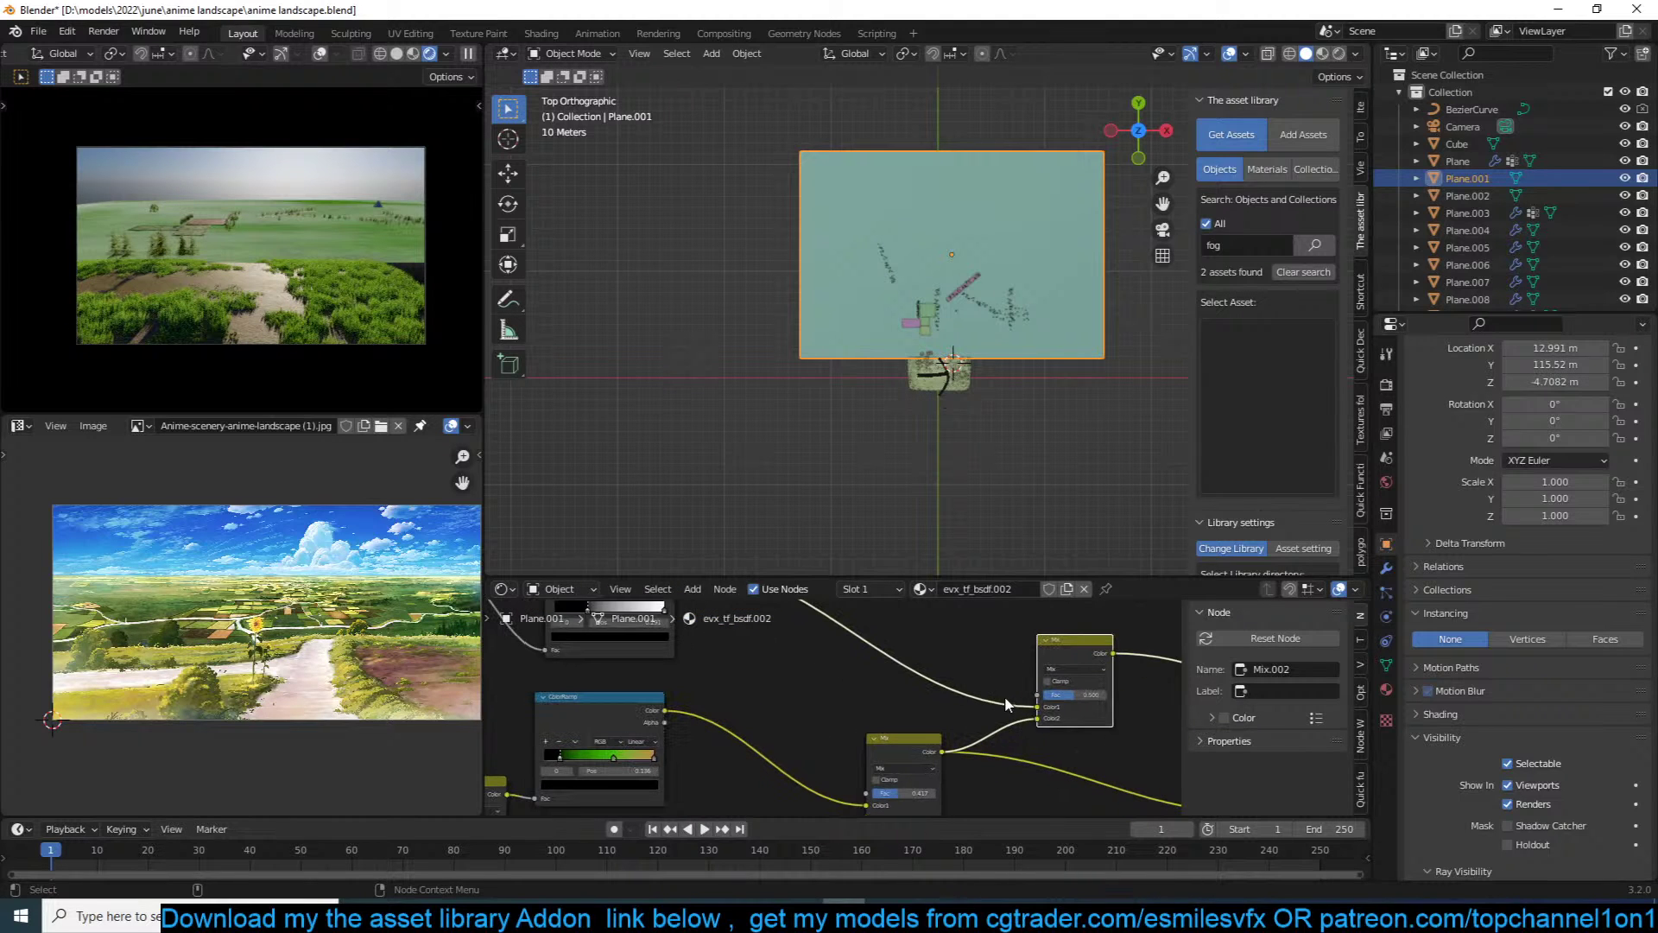
Step: Swap the new Mix node's color inputs, set it to Multiply with a raised factor, and save the file
click(1075, 669)
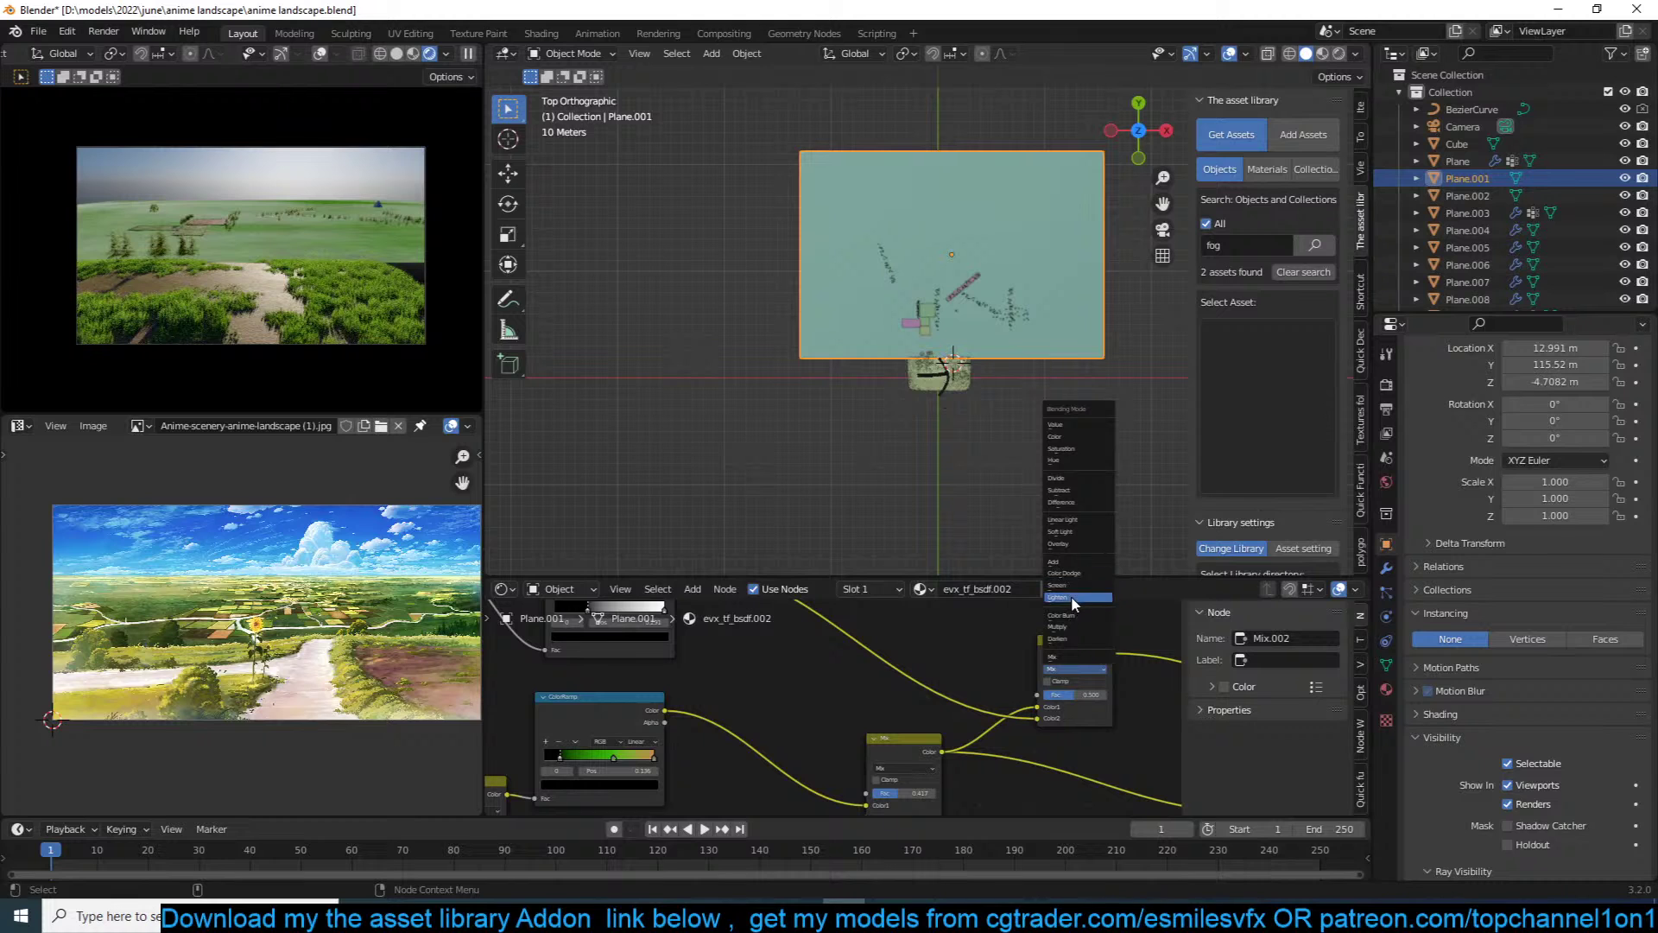
click(1069, 626)
drag(1067, 694, 1106, 694)
middle_drag(1063, 696, 867, 614)
key(ctrl+s)
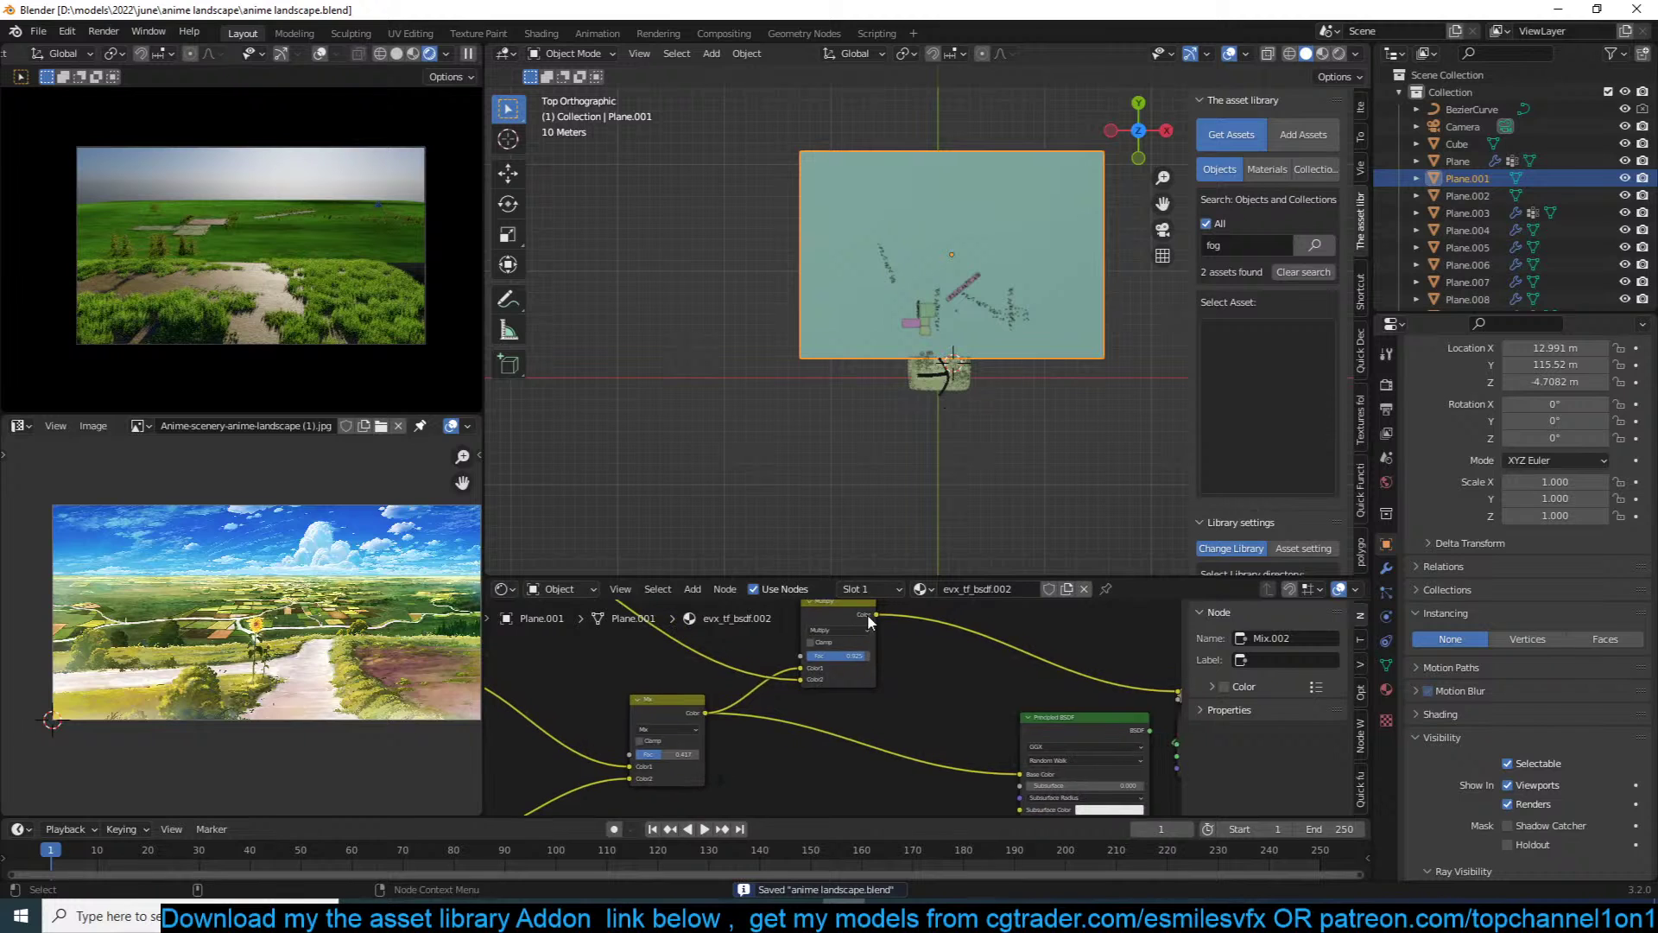
Step: Feed the Multiply result into the Principled BSDF's base color, restore the shader as the material output, and save the file
middle_drag(1034, 819, 1029, 795)
click(1092, 694)
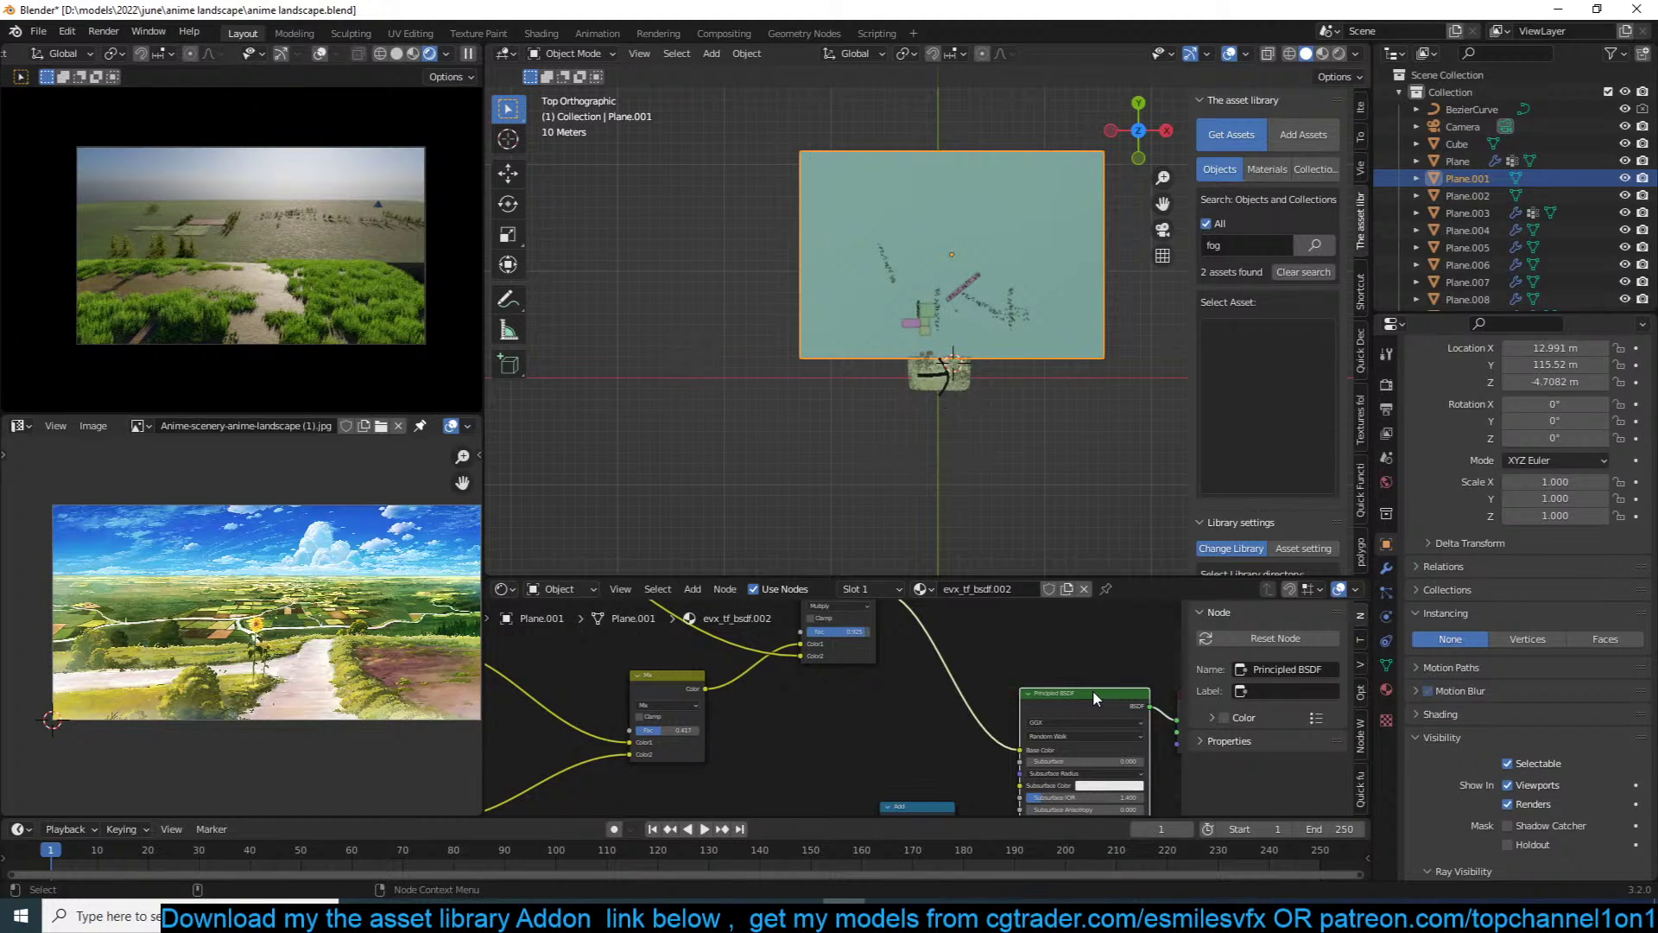
scroll(828, 686, up, 2)
middle_drag(828, 685, 899, 746)
key(ctrl+s)
Step: Set the Multiply node's factor to 1.0 and the ground Mix node's factor to about 0.283, then save the file
middle_drag(794, 677, 908, 703)
drag(1041, 697, 1080, 698)
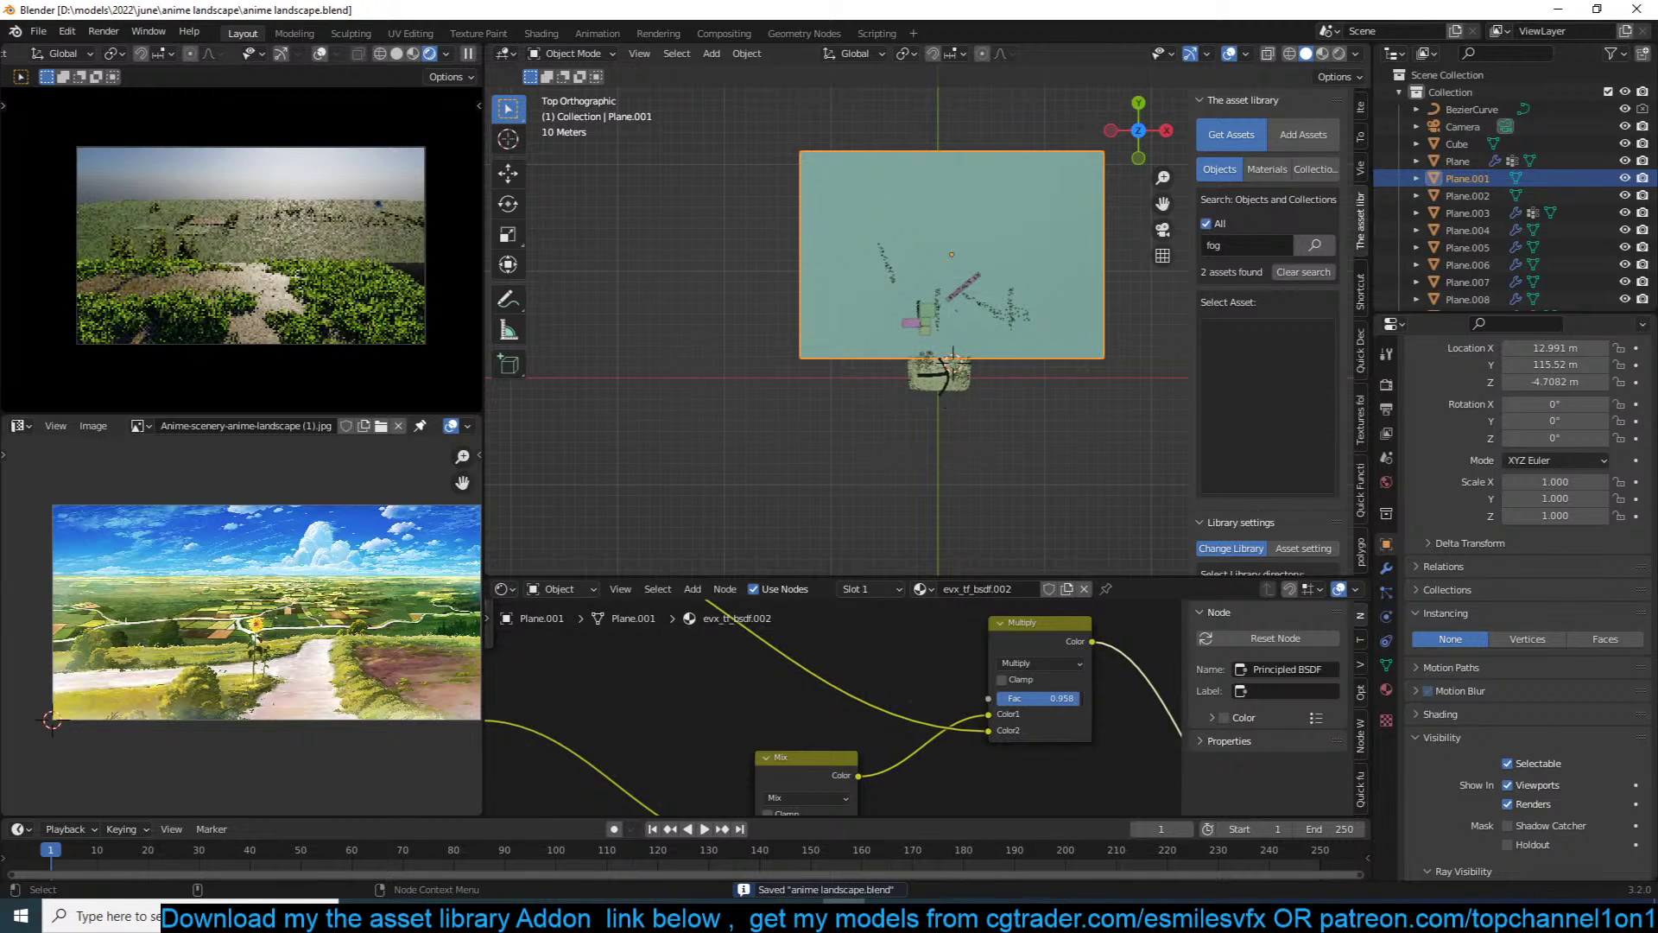
scroll(708, 648, down, 1)
scroll(781, 669, down, 1)
middle_drag(811, 676, 867, 653)
scroll(867, 653, up, 2)
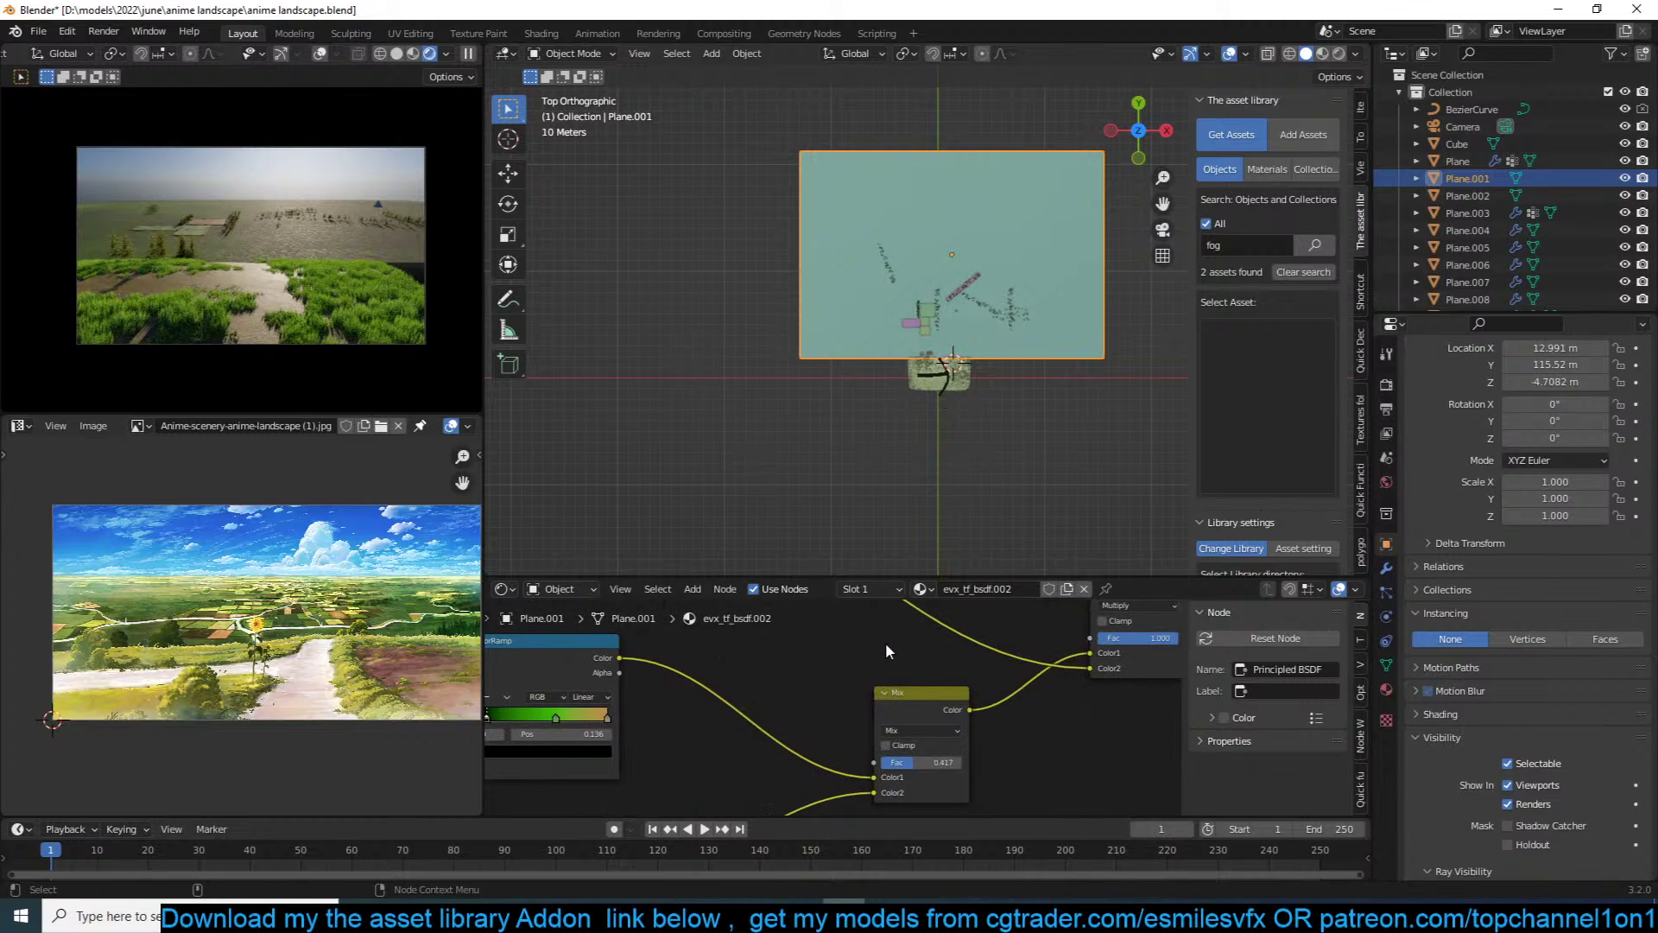
drag(924, 761, 917, 762)
scroll(972, 375, up, 6)
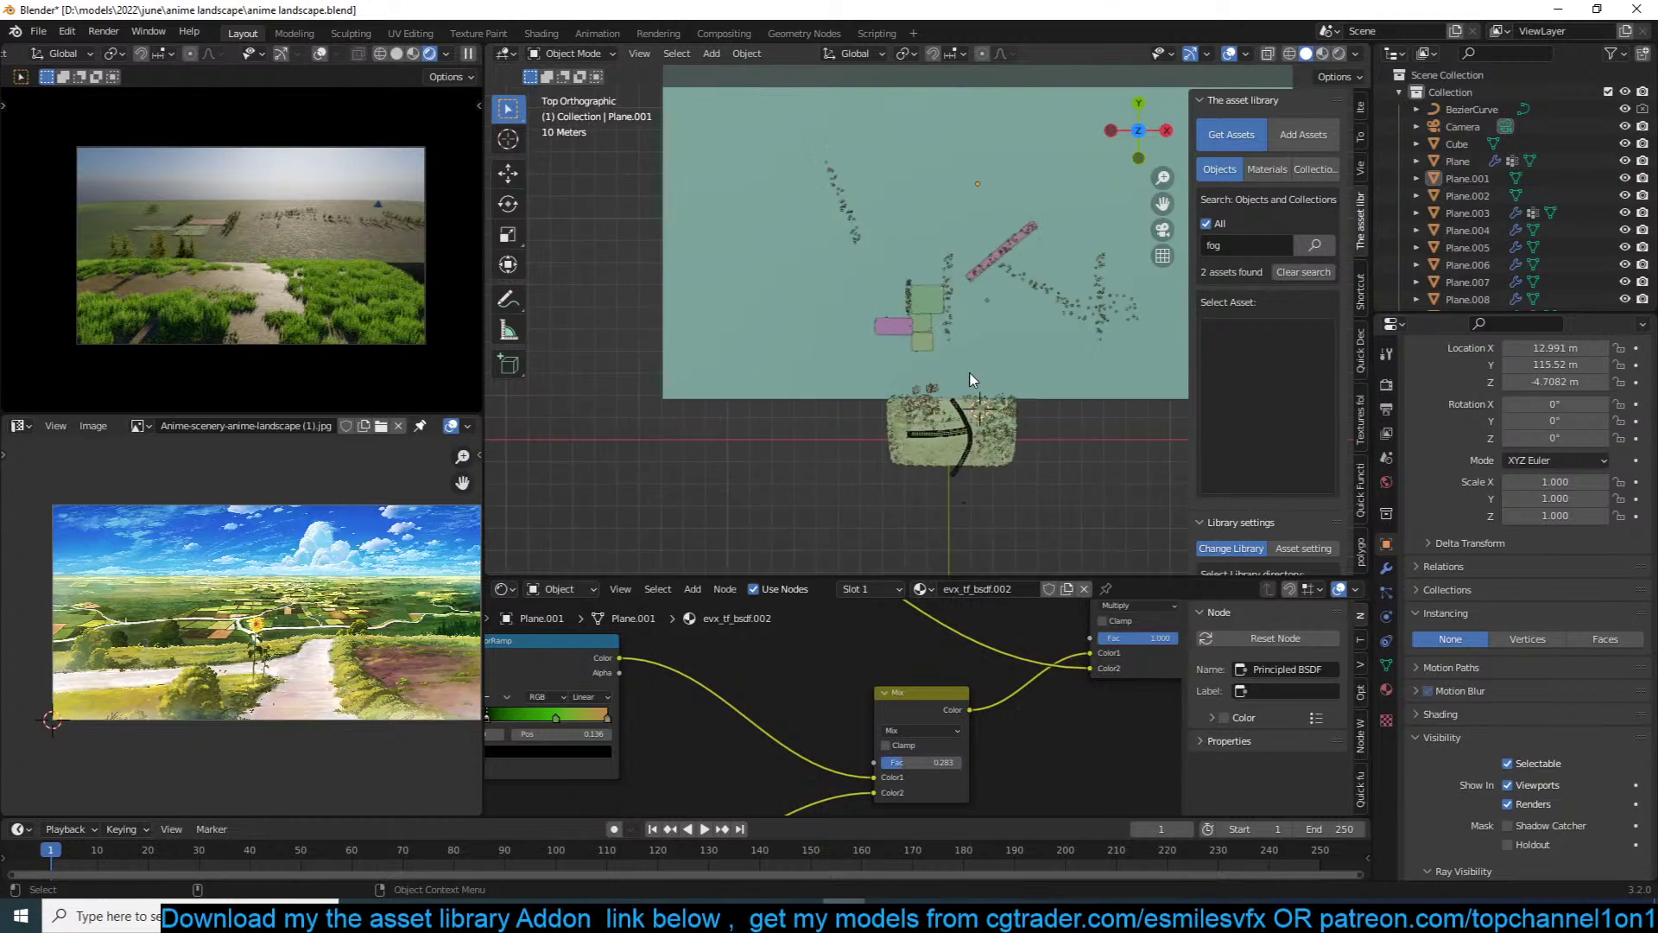
scroll(972, 379, down, 2)
shift+middle_drag(984, 340, 829, 352)
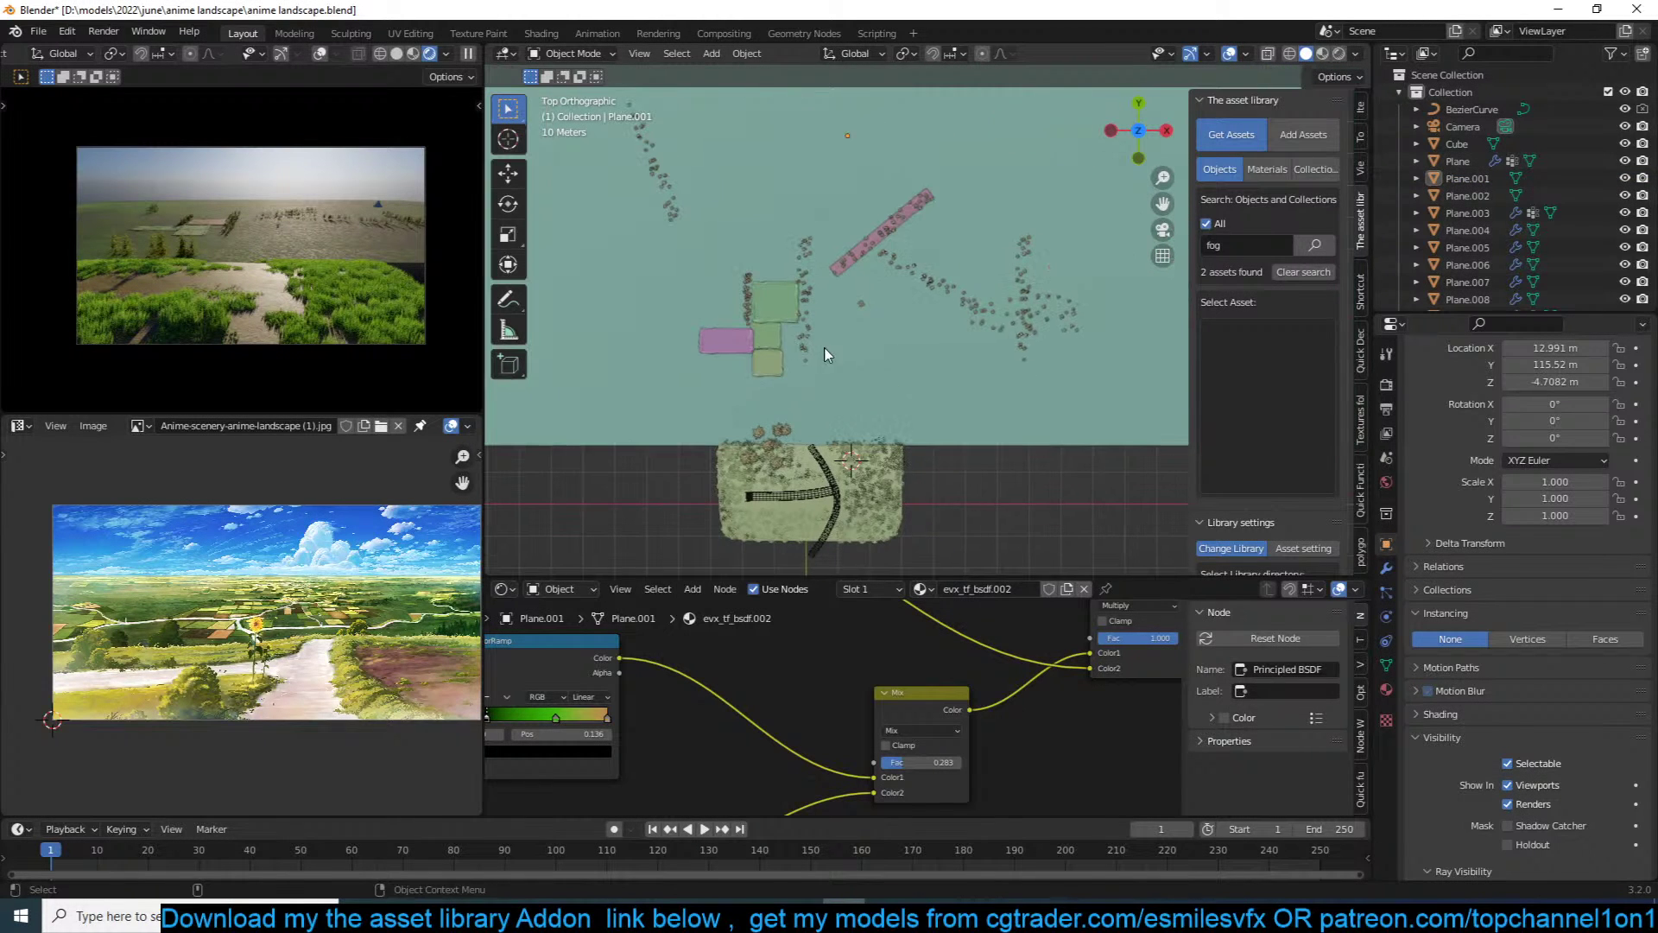
key(ctrl+s)
Step: Try a Bezier curve scaled to about 55.5 beside the field plots, and delete it
shift+middle_drag(722, 378, 806, 378)
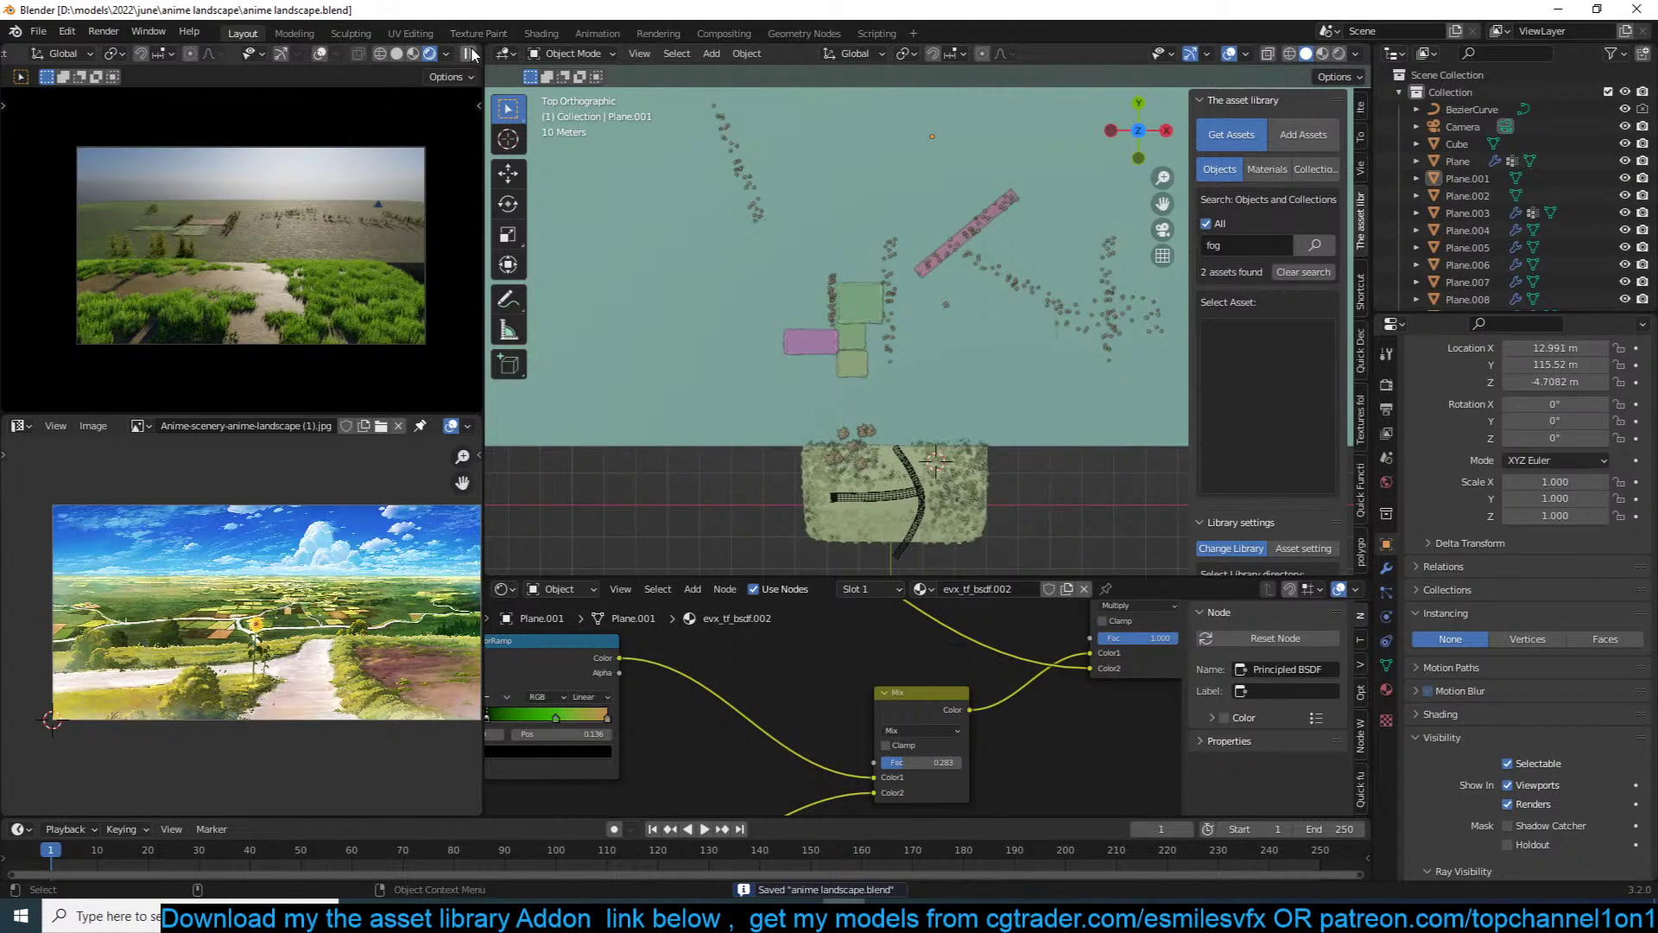
key(shift+a)
mouse_move(627, 406)
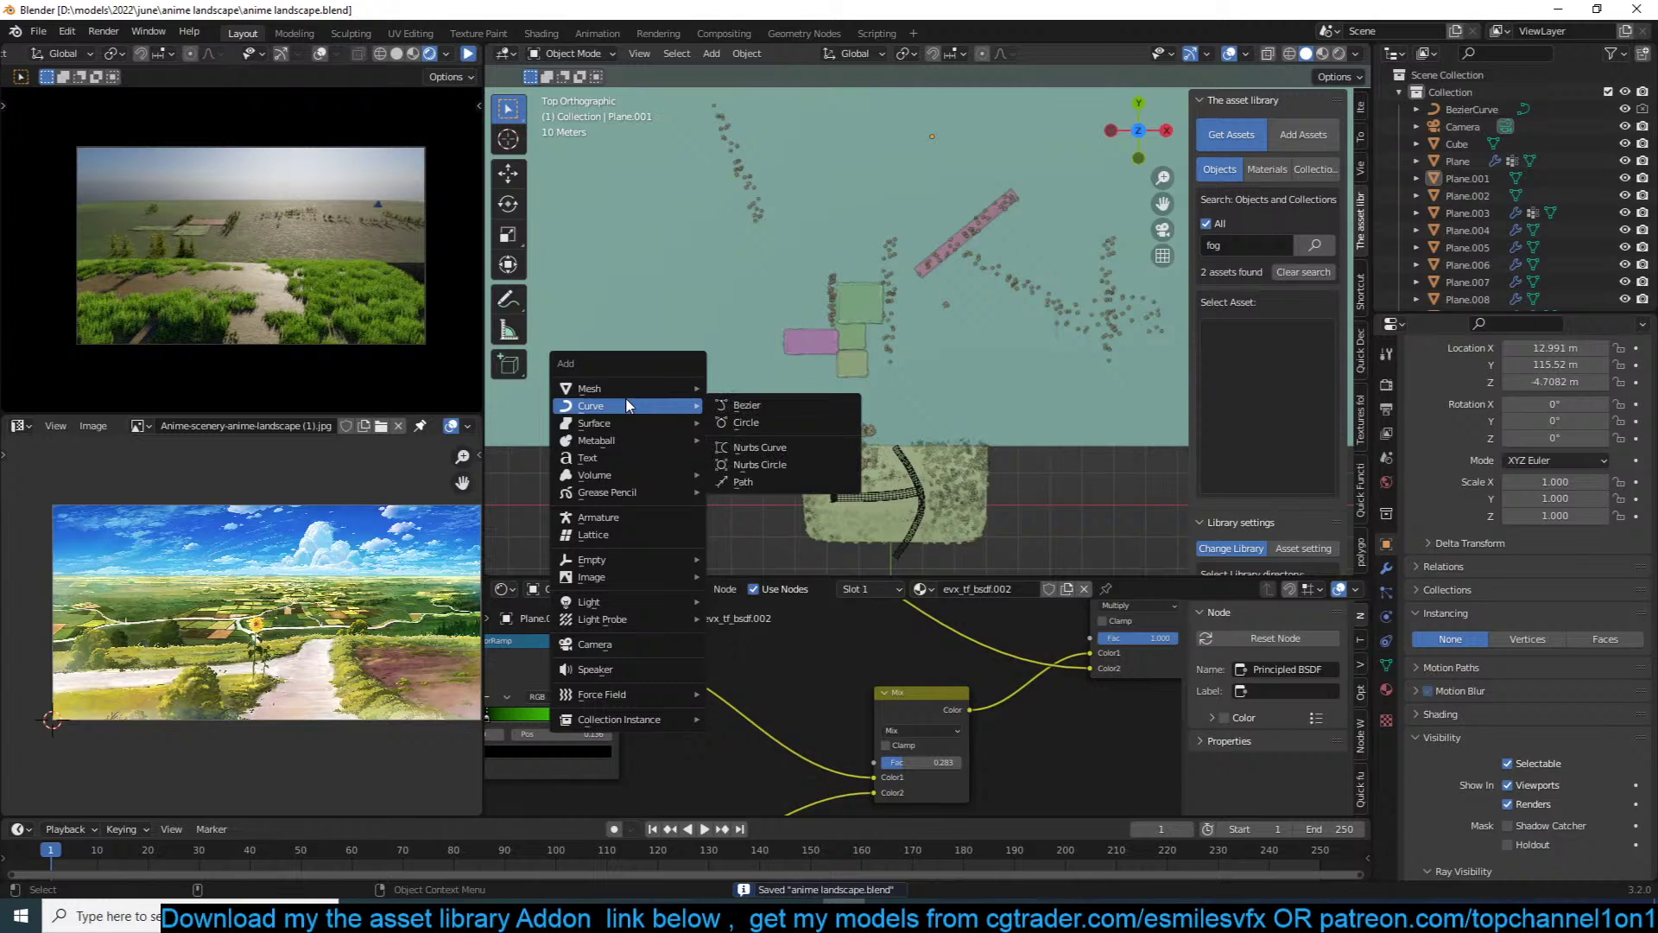
click(747, 405)
key(s)
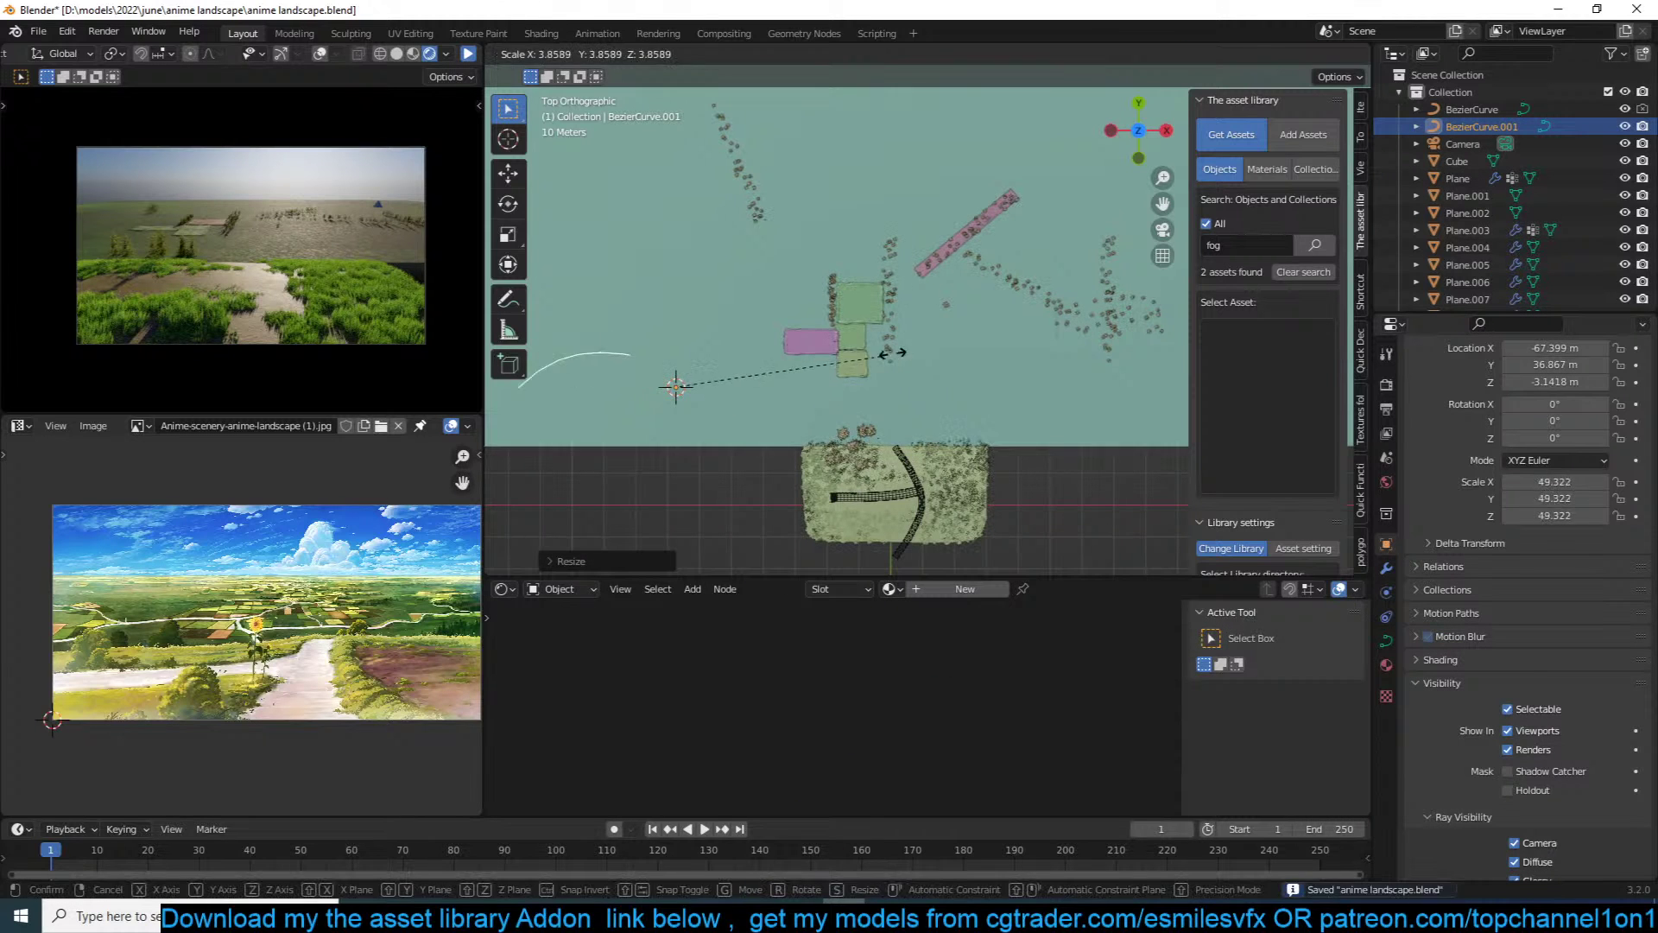
click(864, 362)
key(Tab)
key(shift+z)
click(853, 387)
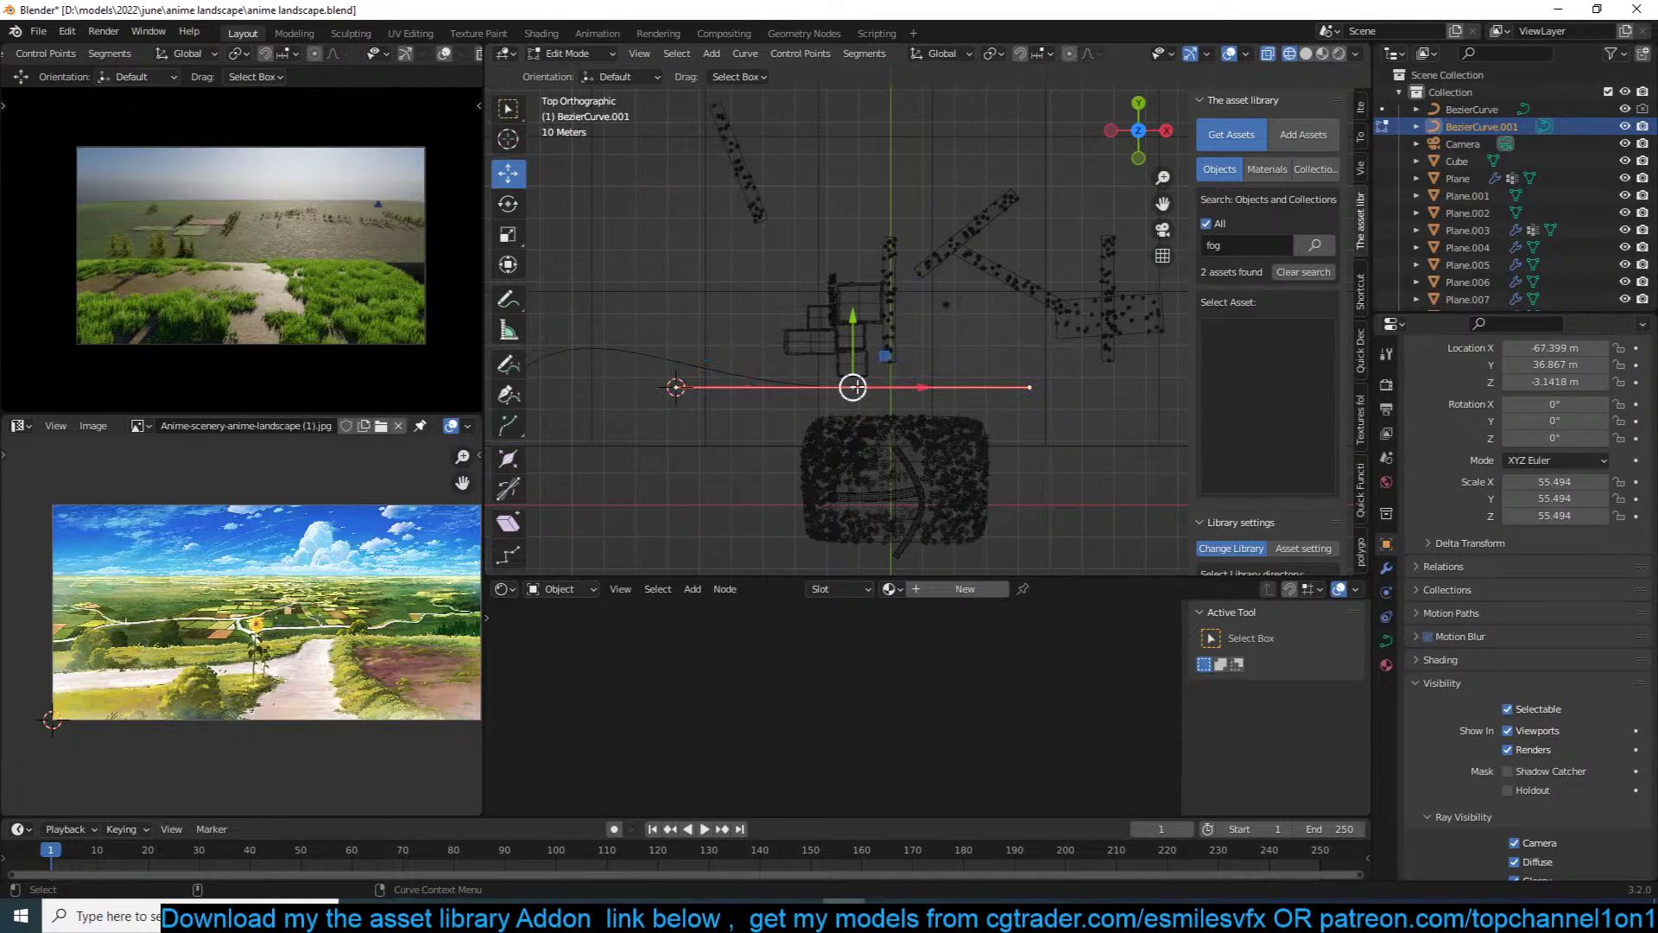
key(Tab)
key(x)
click(863, 375)
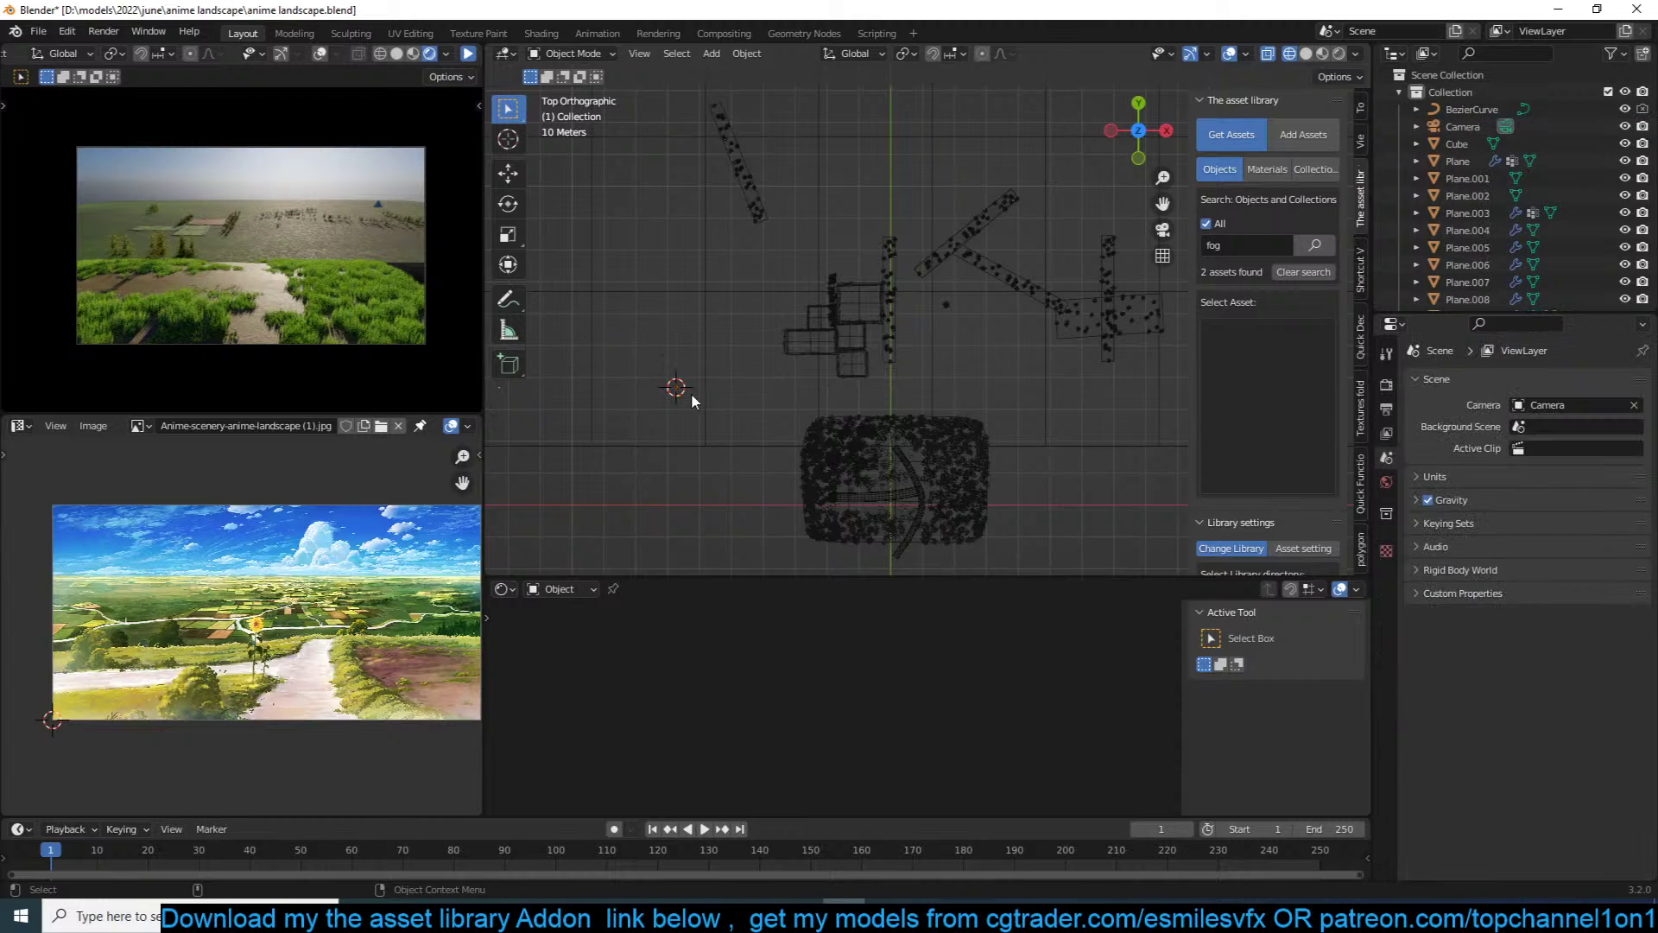
Step: Save the file, add a plane at about X -121.3 m, Y 32.3 m, and edit its mesh into the start of a road strip
shift+middle_drag(736, 393, 785, 380)
key(ctrl+s)
shift+right_click(604, 387)
key(shift+a)
mouse_move(604, 374)
click(678, 373)
key(Tab)
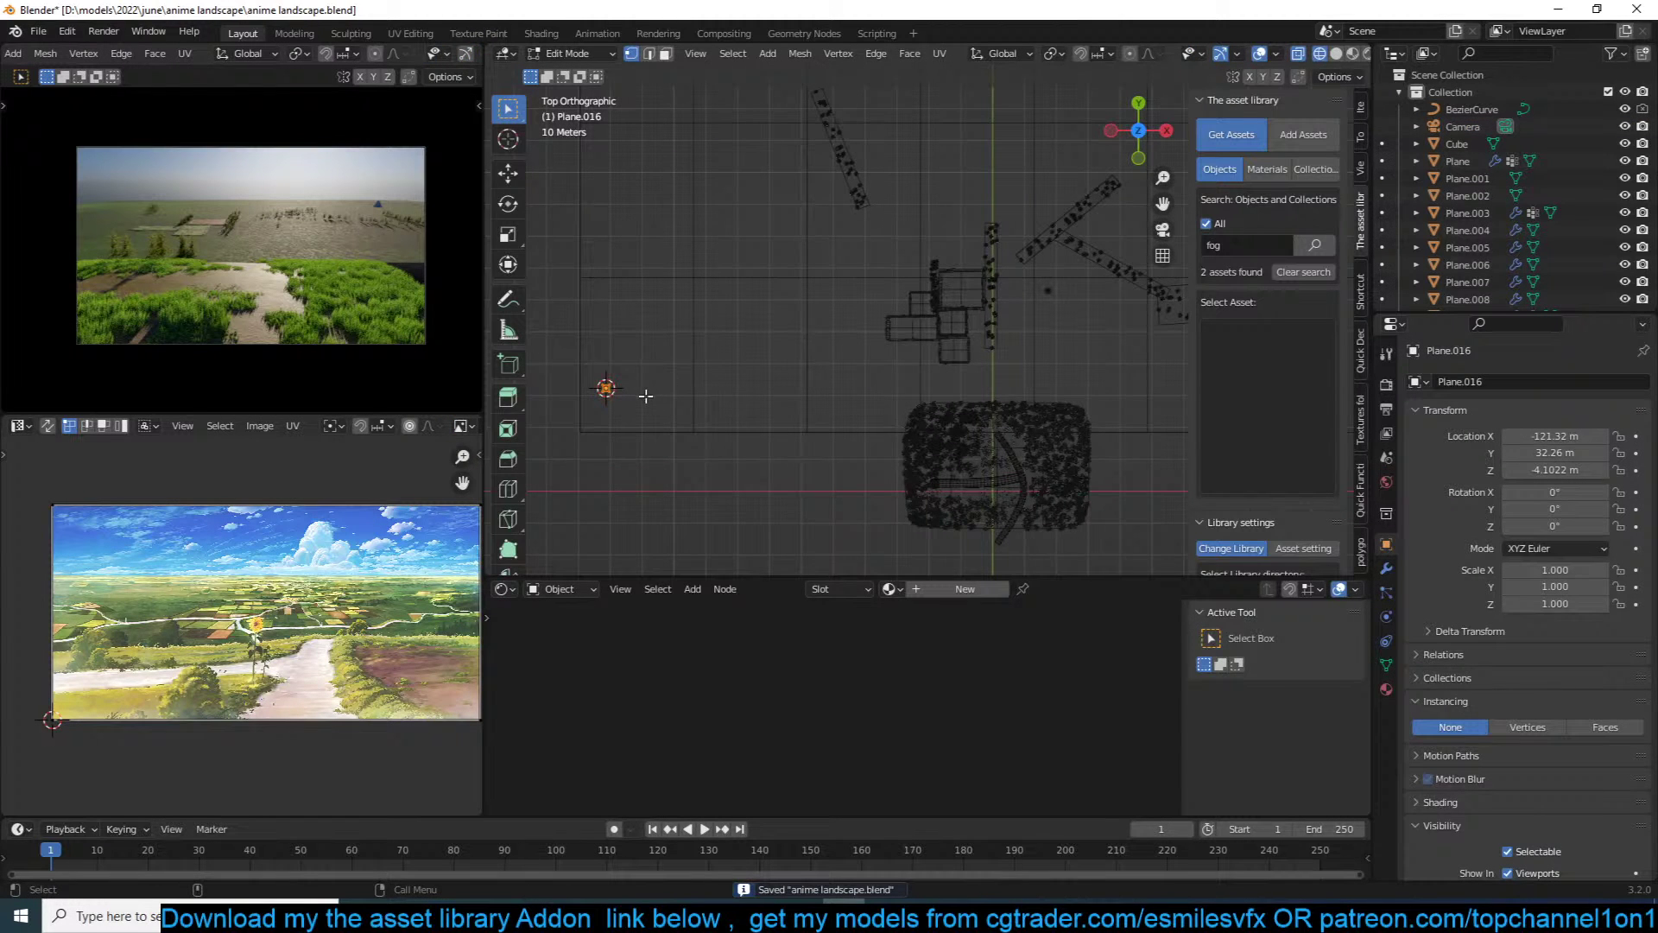
scroll(646, 396, up, 2)
key(alt+a)
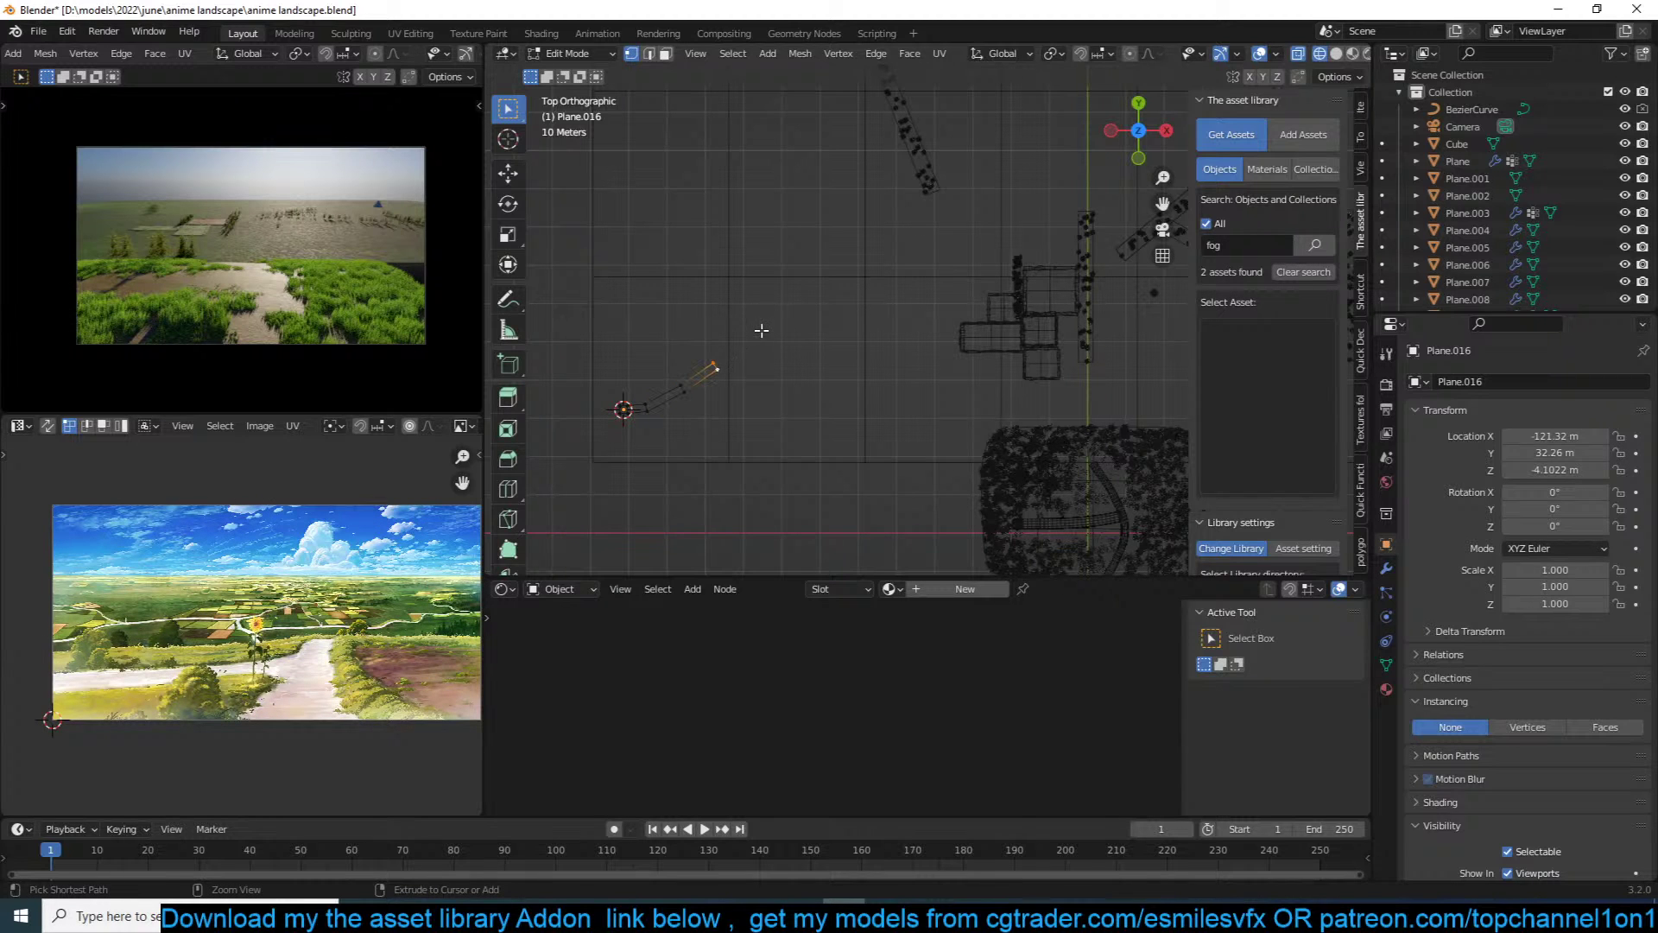
Step: Extrude the strip's end edge into a long winding road passing behind the green plots and across the tree strips to the far side
ctrl+right_click(825, 307)
ctrl+right_click(875, 283)
ctrl+right_click(927, 260)
ctrl+right_click(972, 242)
shift+middle_drag(939, 272, 739, 315)
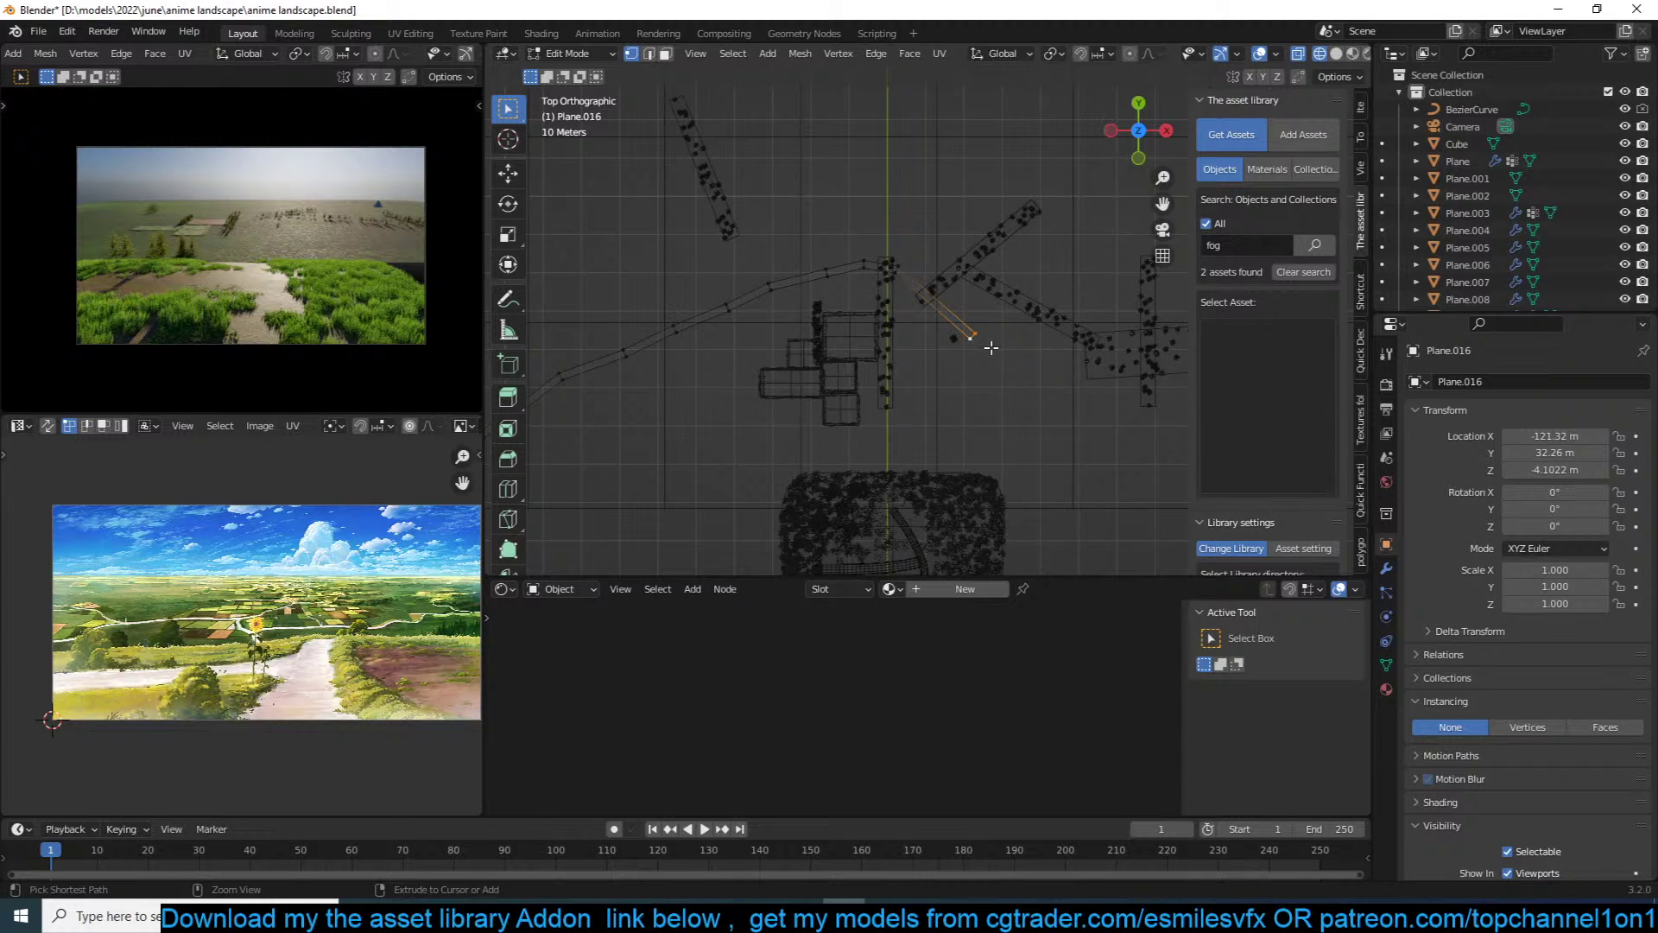
shift+middle_drag(1044, 367, 882, 381)
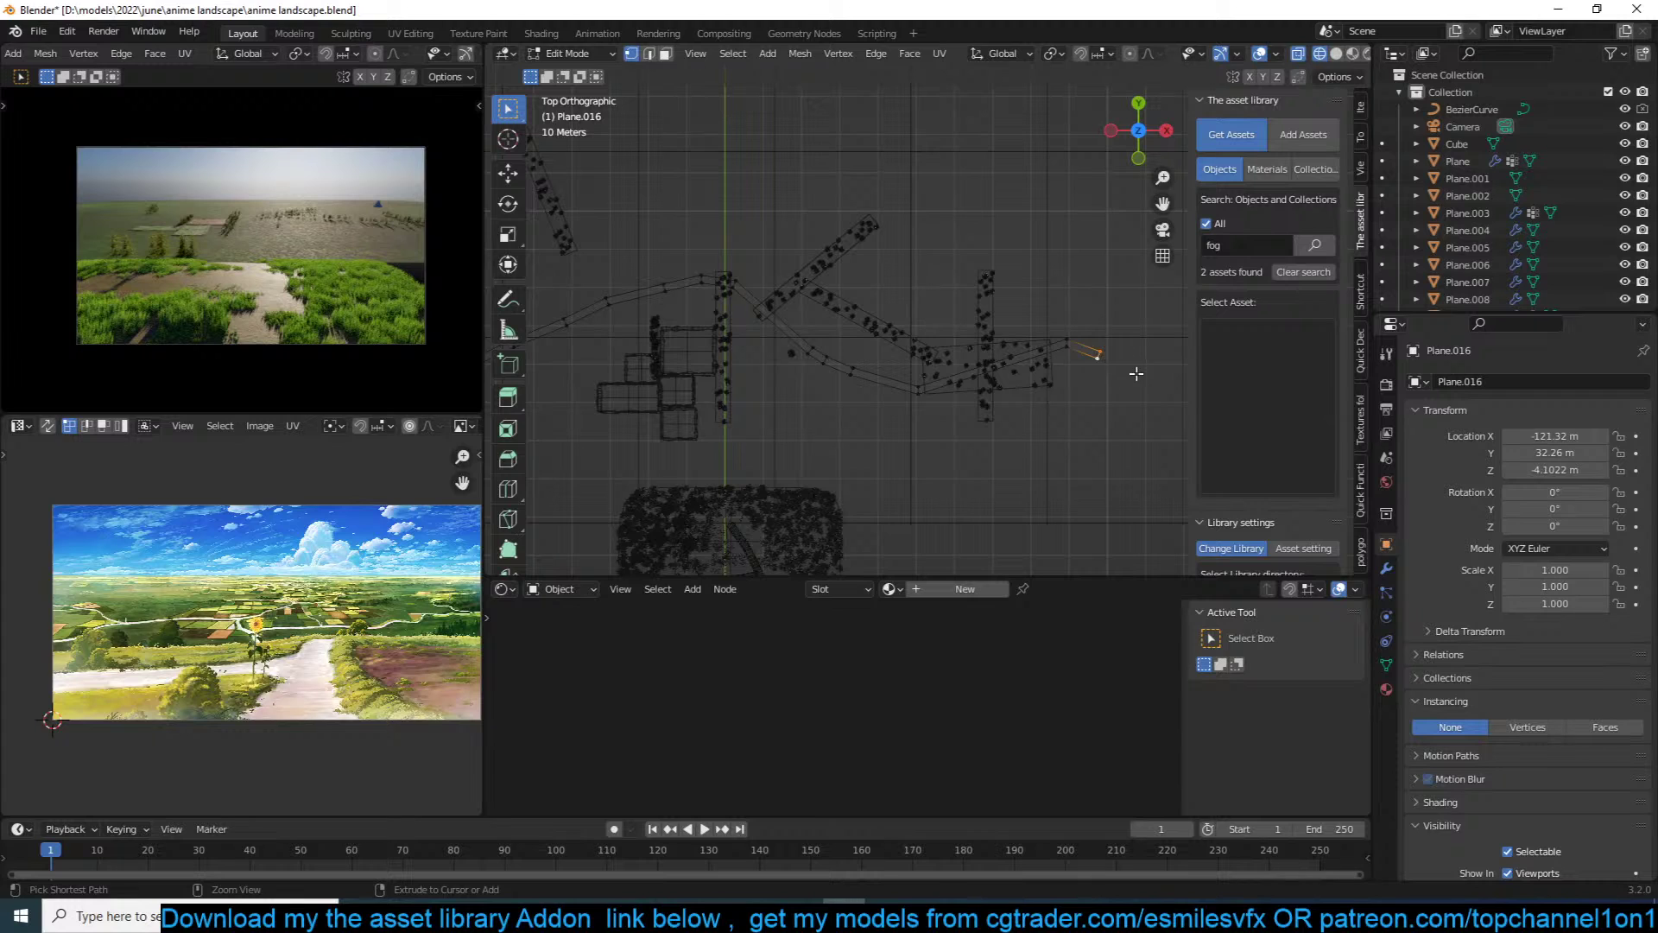
ctrl+right_click(1168, 378)
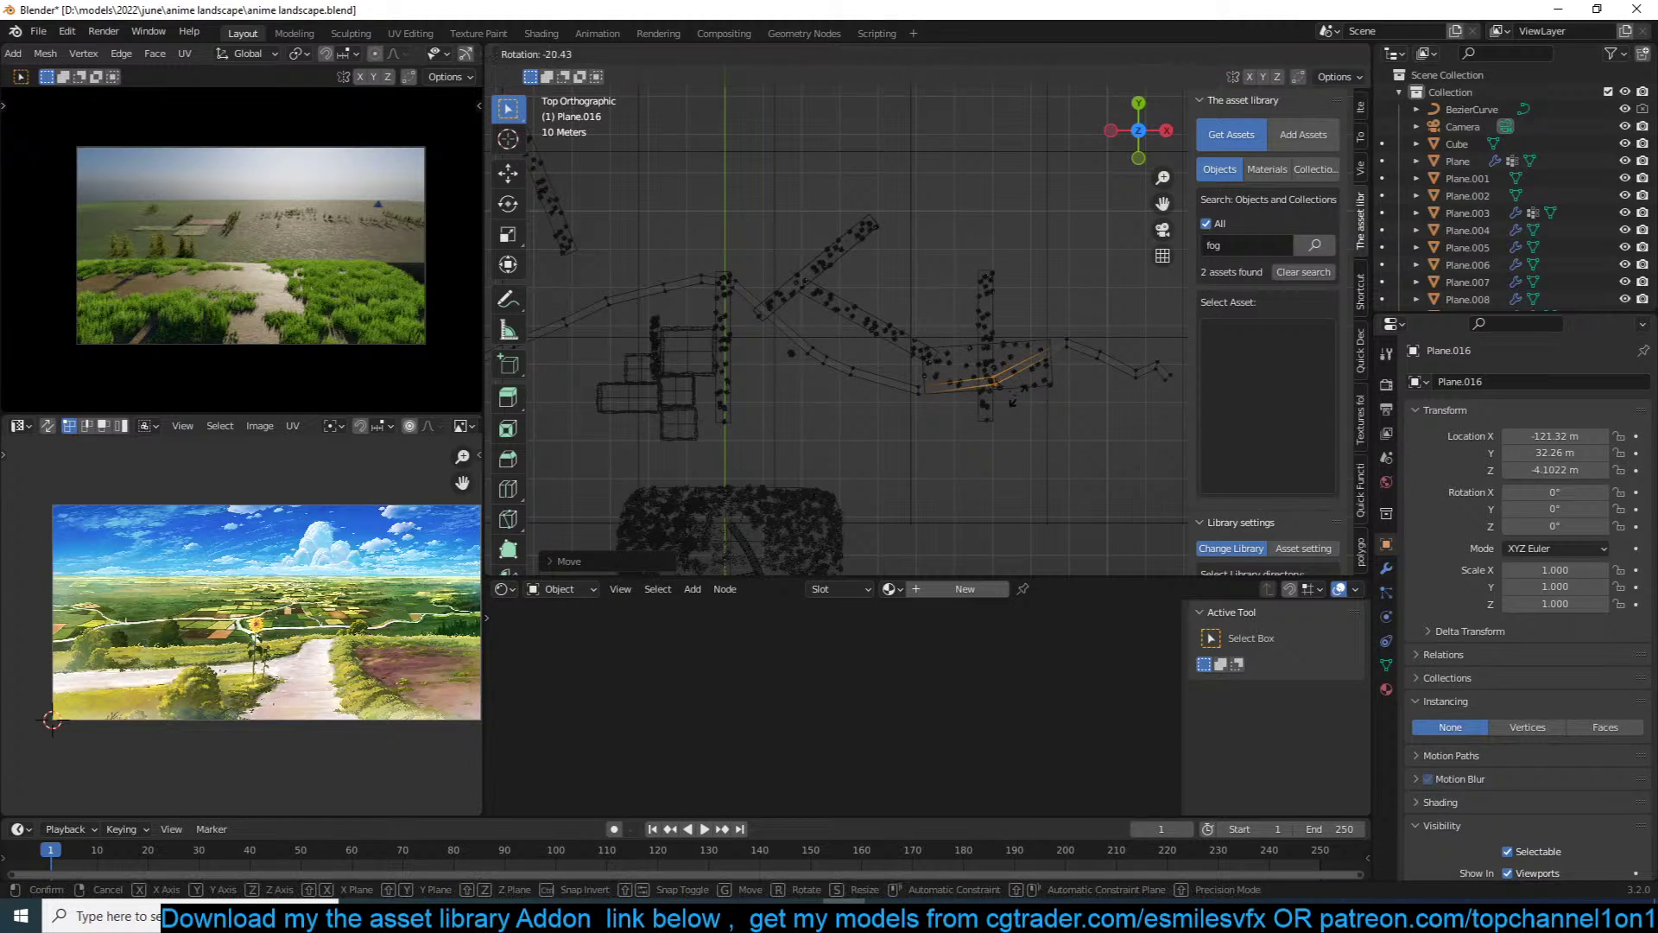
Step: Finish editing the road strip, smooth it with a level 2 Subdivision modifier, and add a Shrinkwrap modifier
key(Tab)
key(ctrl+1)
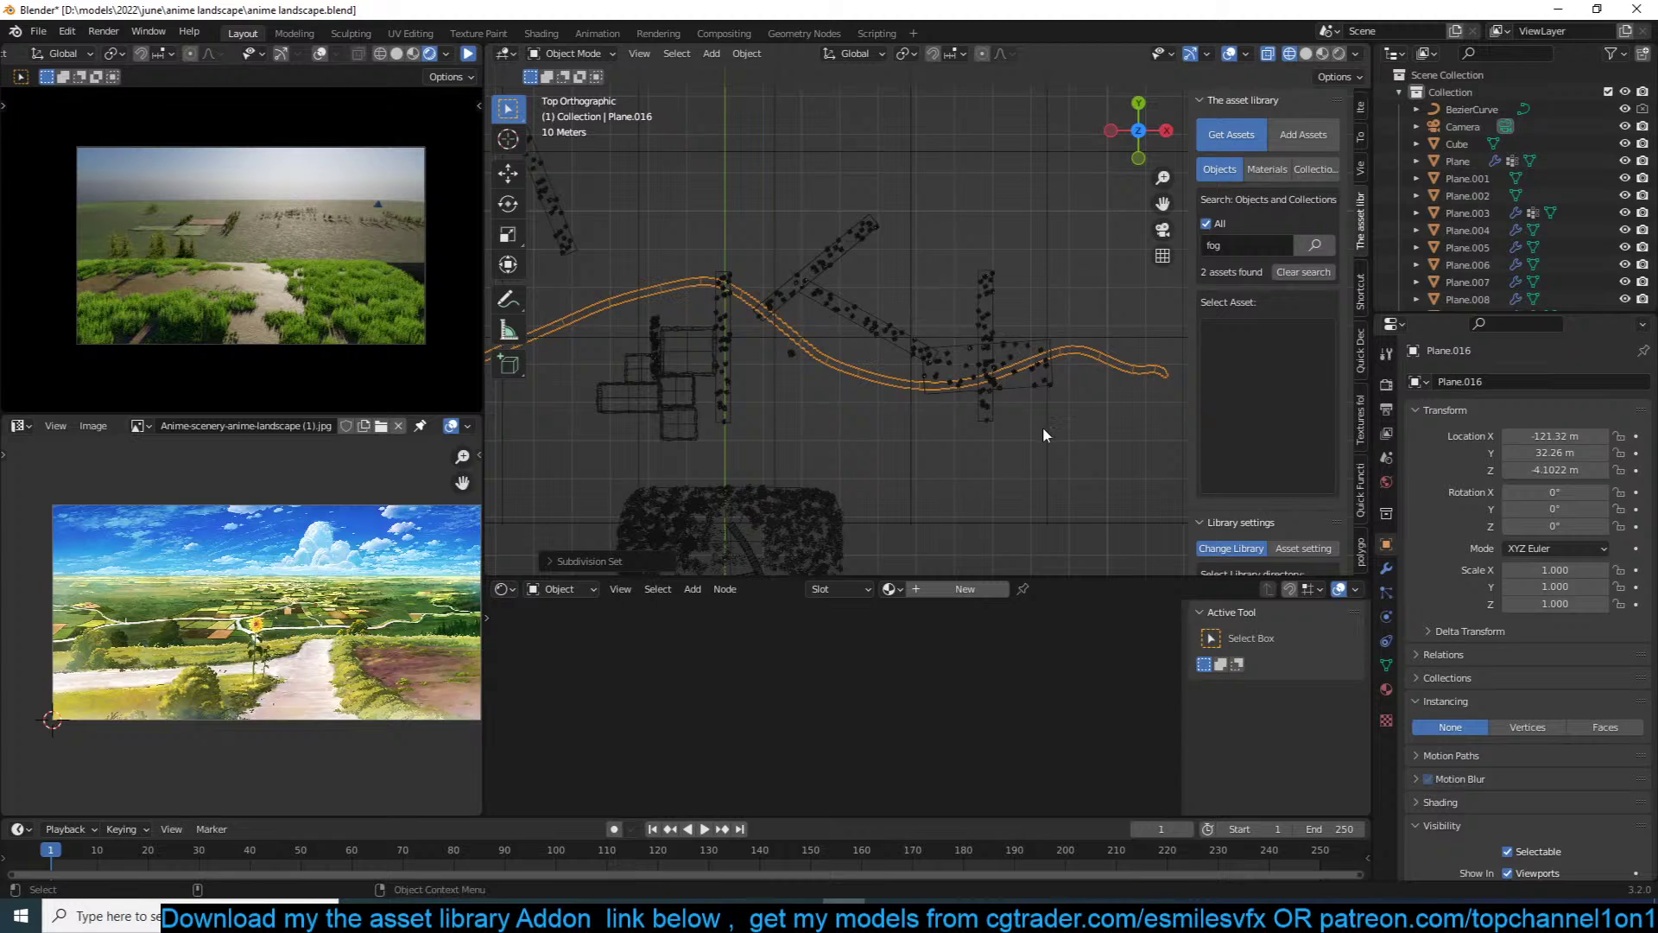
click(1386, 569)
click(1545, 381)
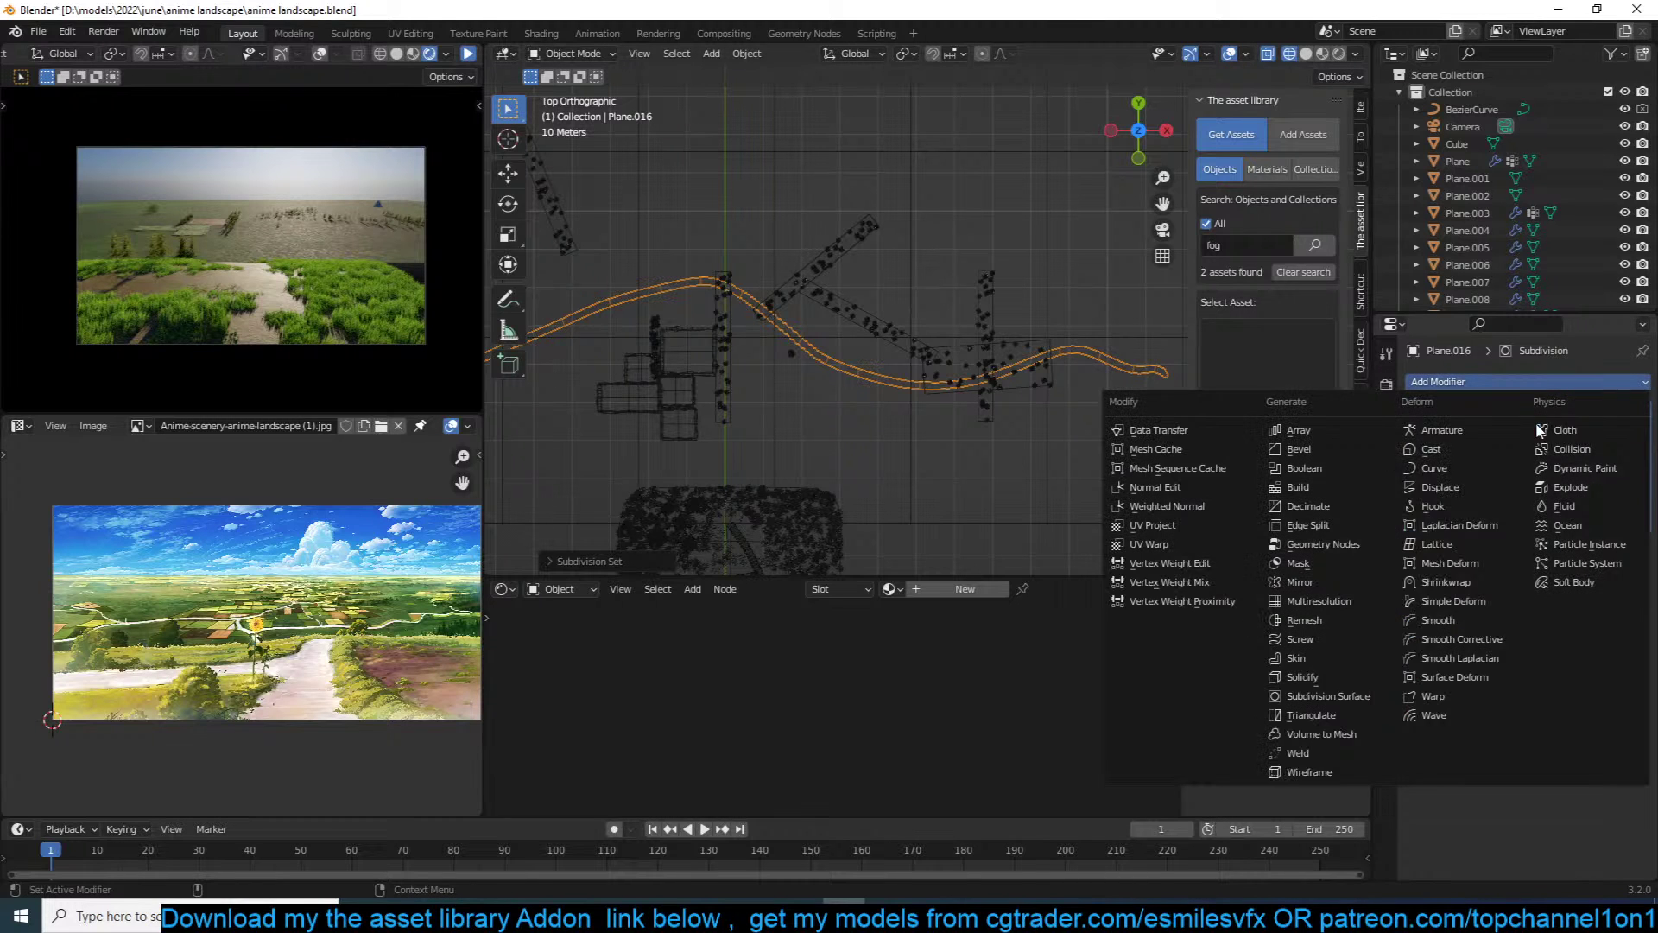
click(1445, 581)
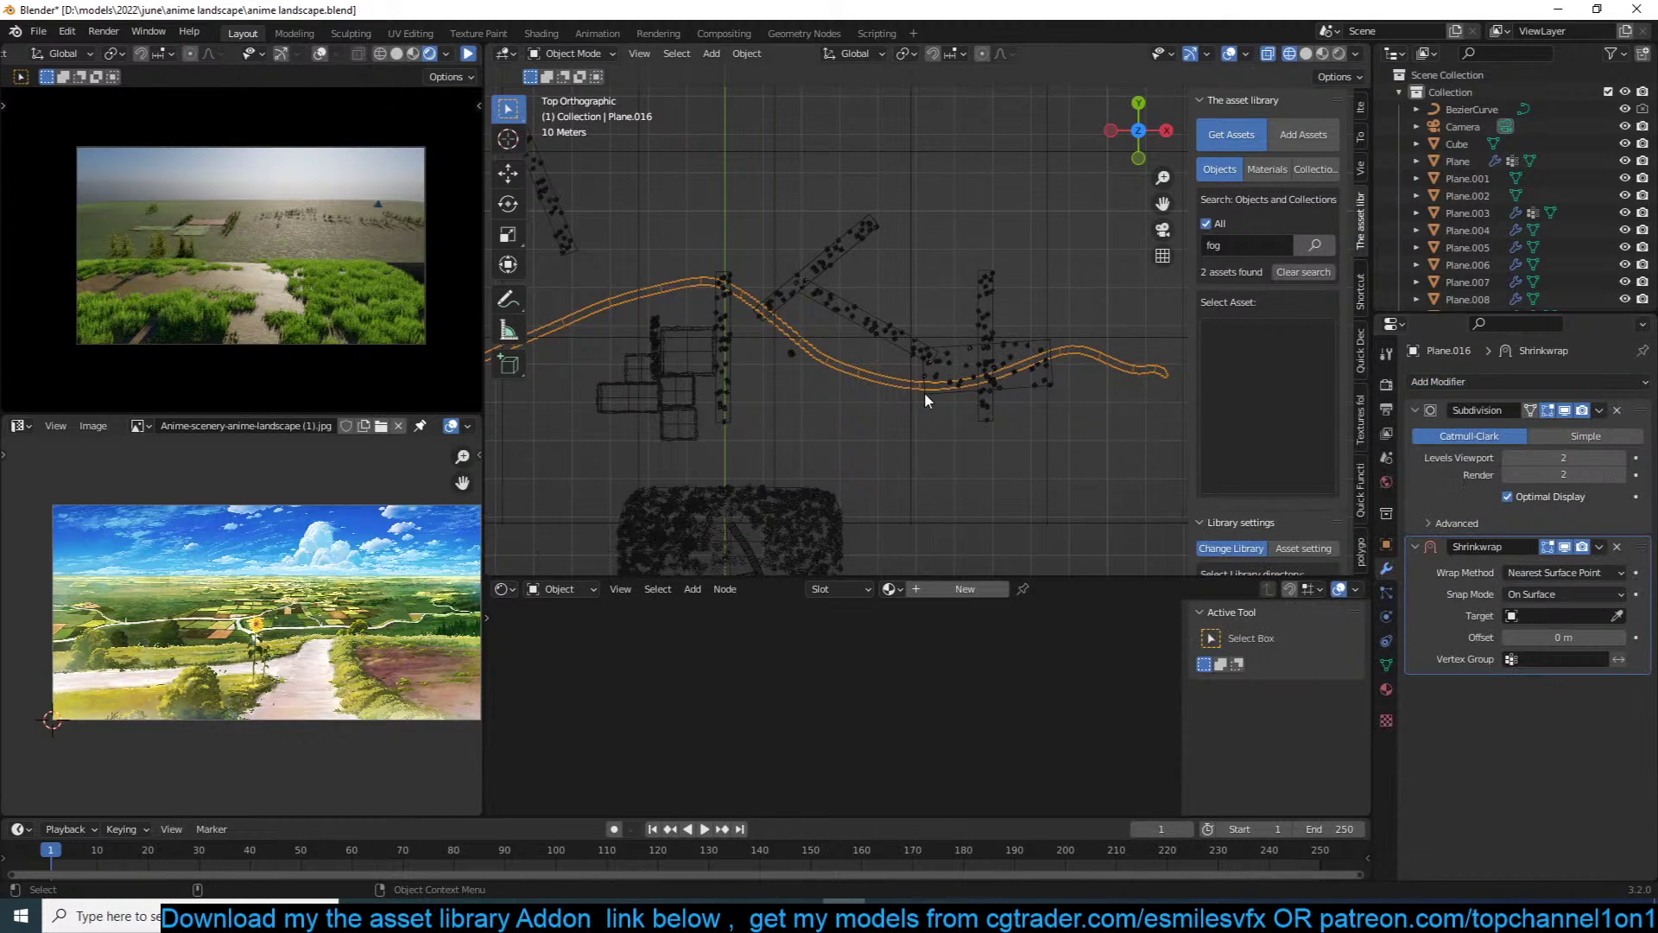
Step: Set the ground Plane.001 as the road's Shrinkwrap target and set the offset to about -0.011 m
key(shift+z)
middle_drag(1029, 430, 1160, 350)
click(1617, 615)
click(1042, 438)
middle_drag(1041, 431, 1073, 467)
scroll(979, 412, up, 4)
drag(1563, 638, 1551, 638)
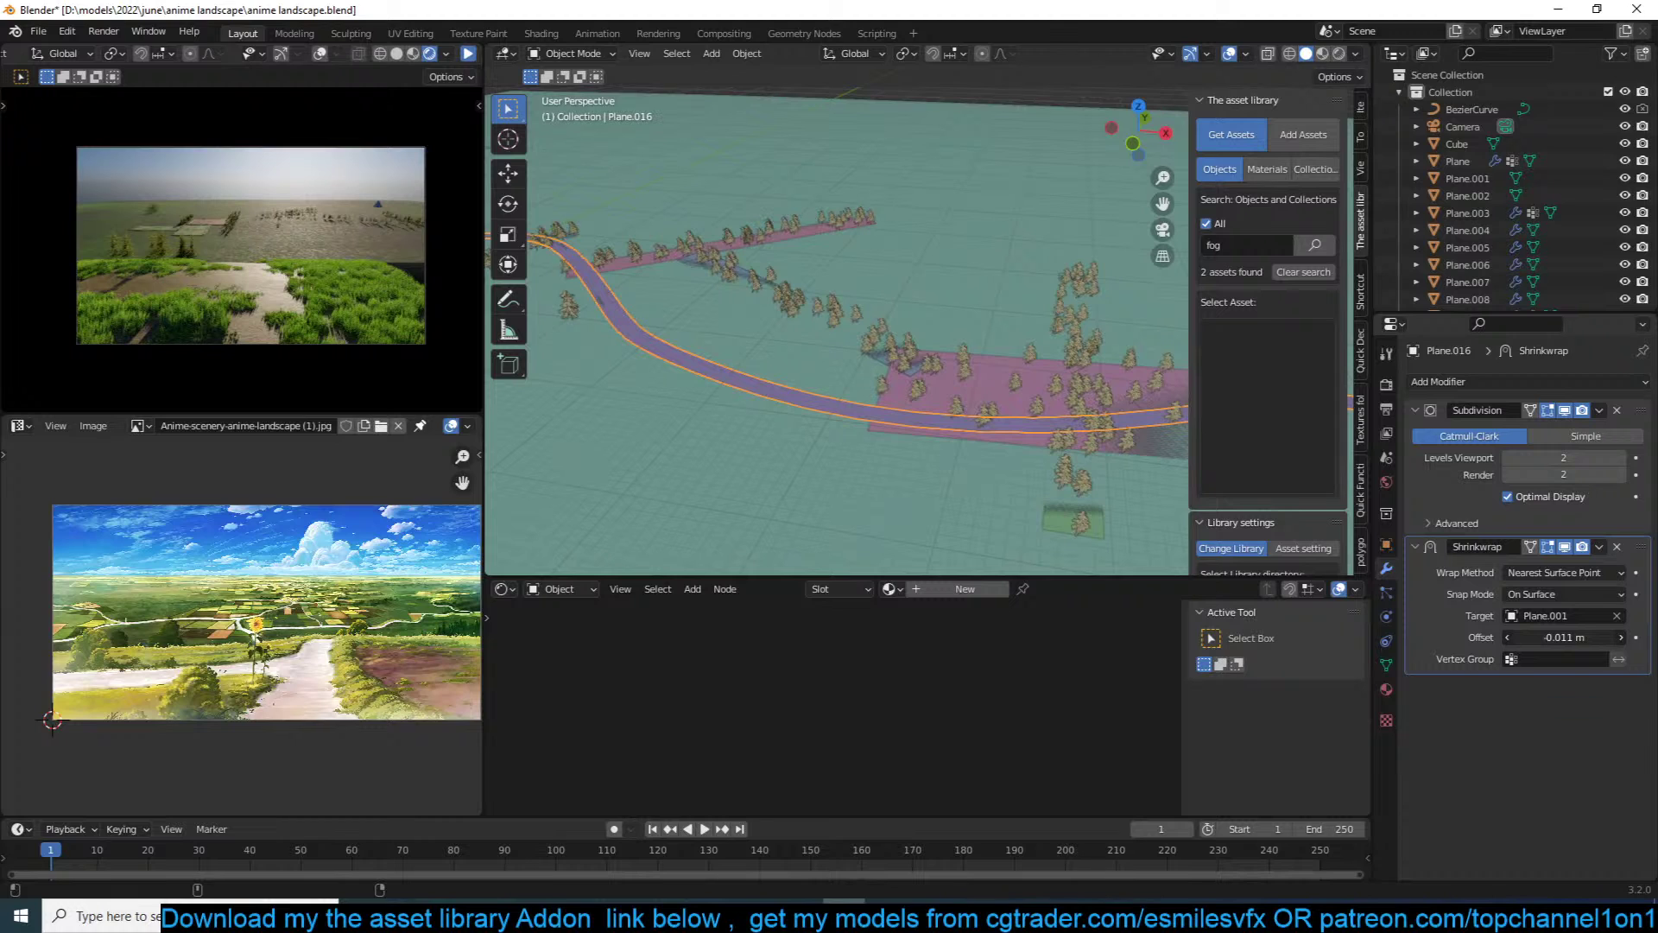
click(759, 369)
click(858, 394)
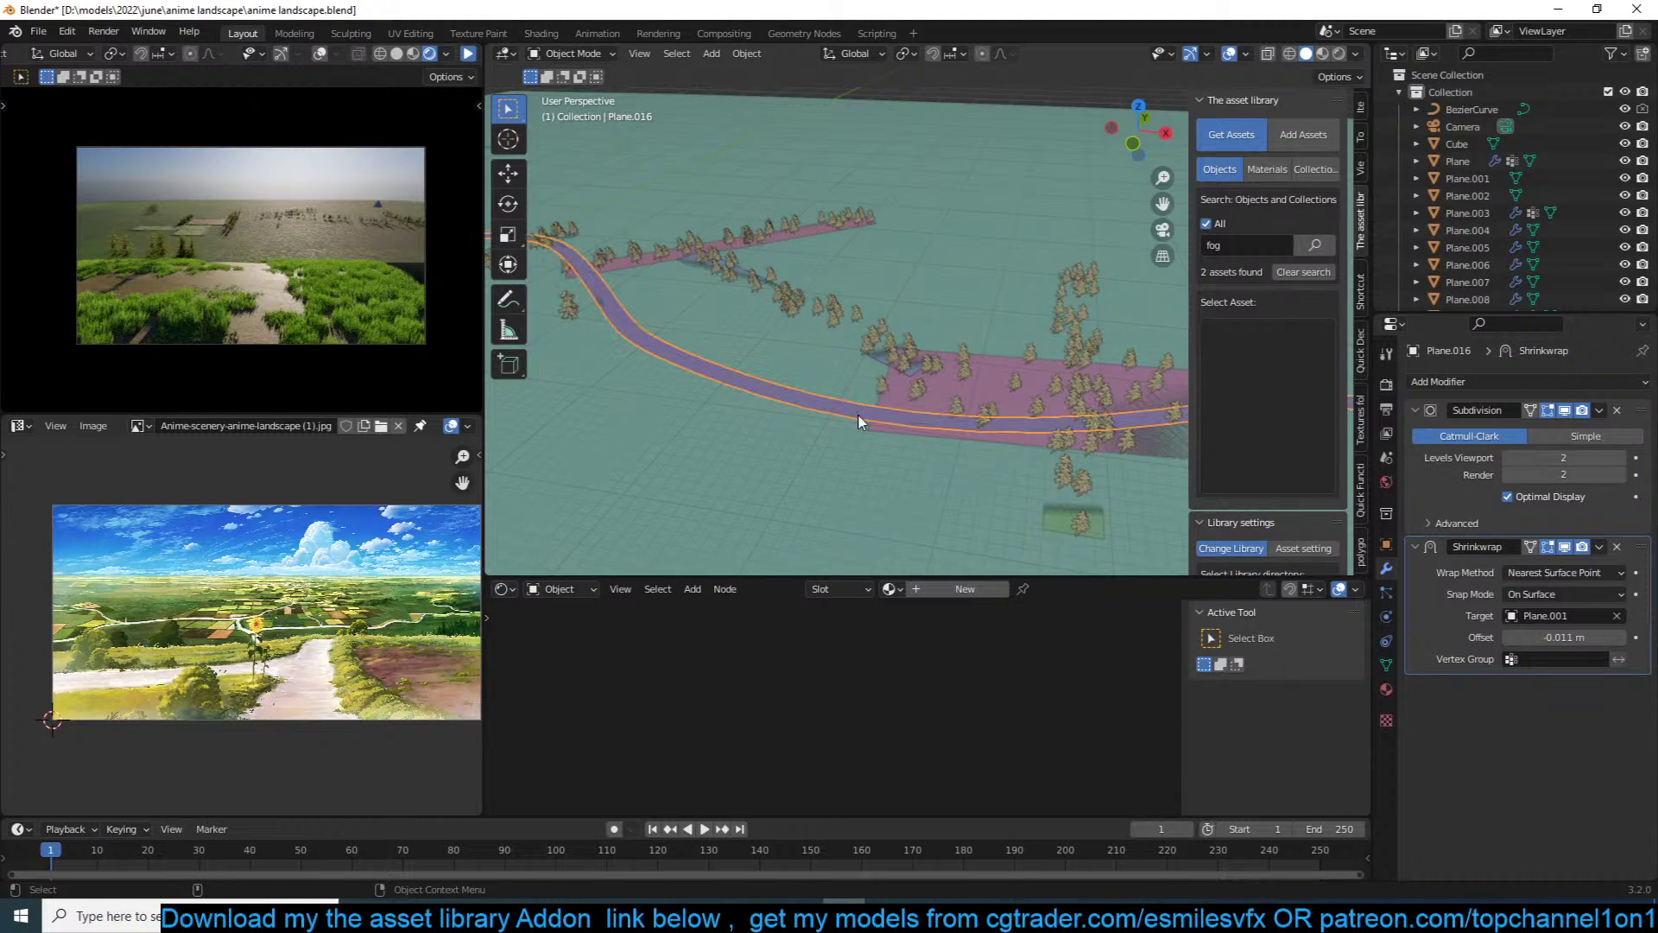
Step: Examine the road's ray visibility options in its object settings
click(1387, 543)
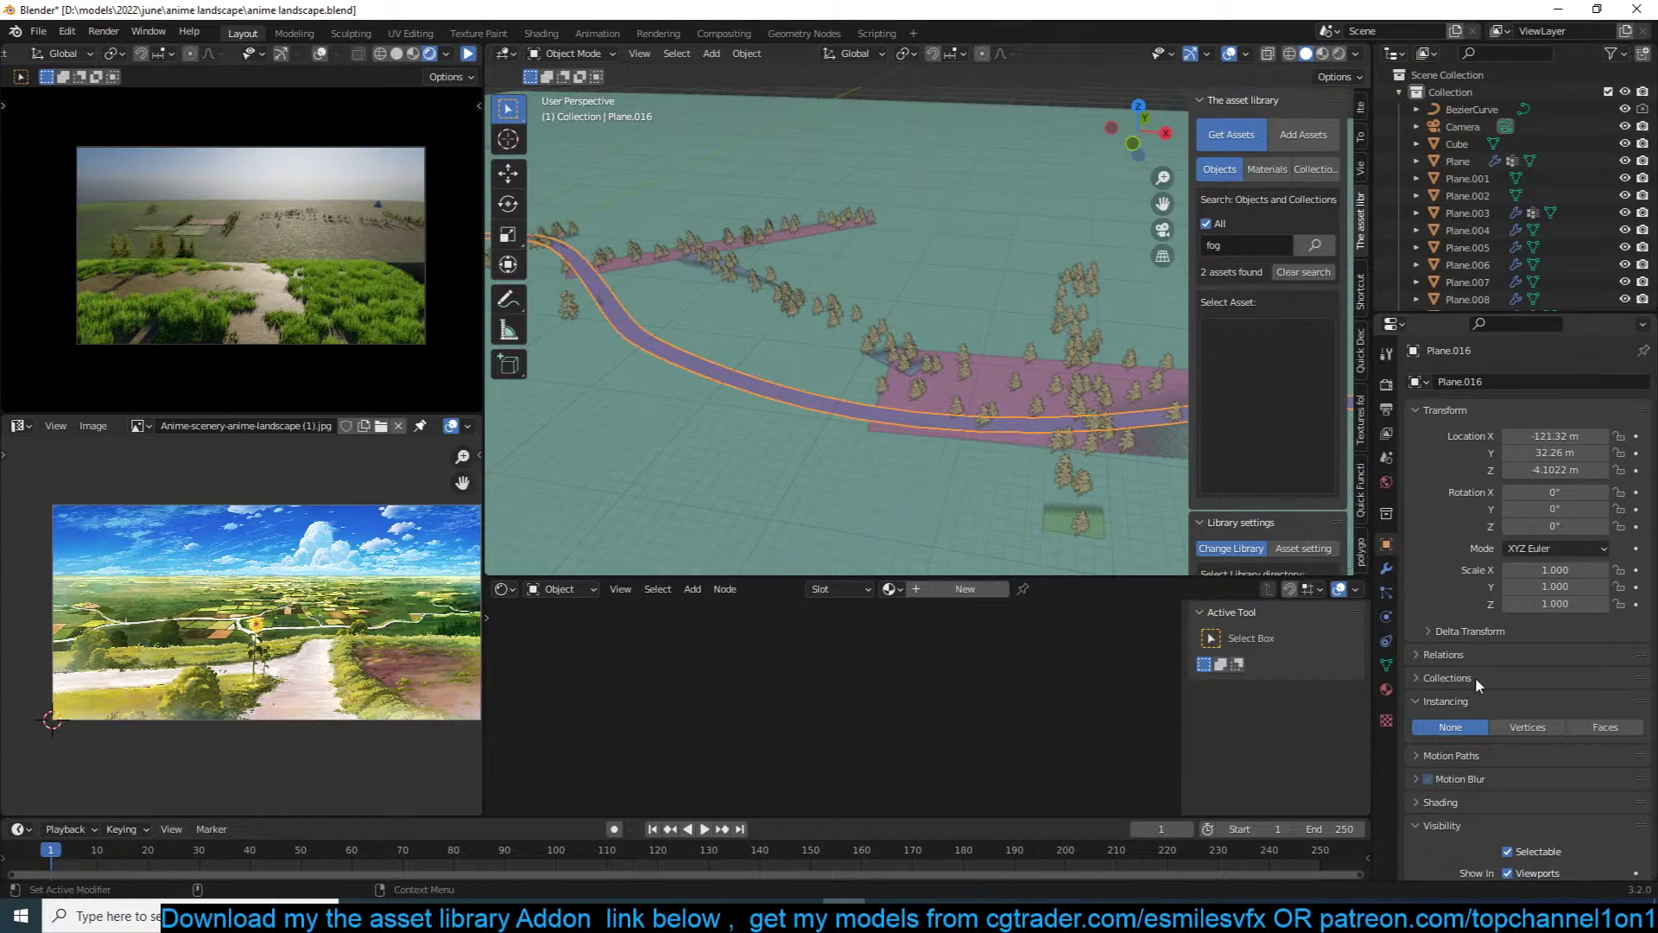
scroll(1463, 787, down, 3)
click(1494, 700)
scroll(1485, 752, down, 4)
click(1500, 559)
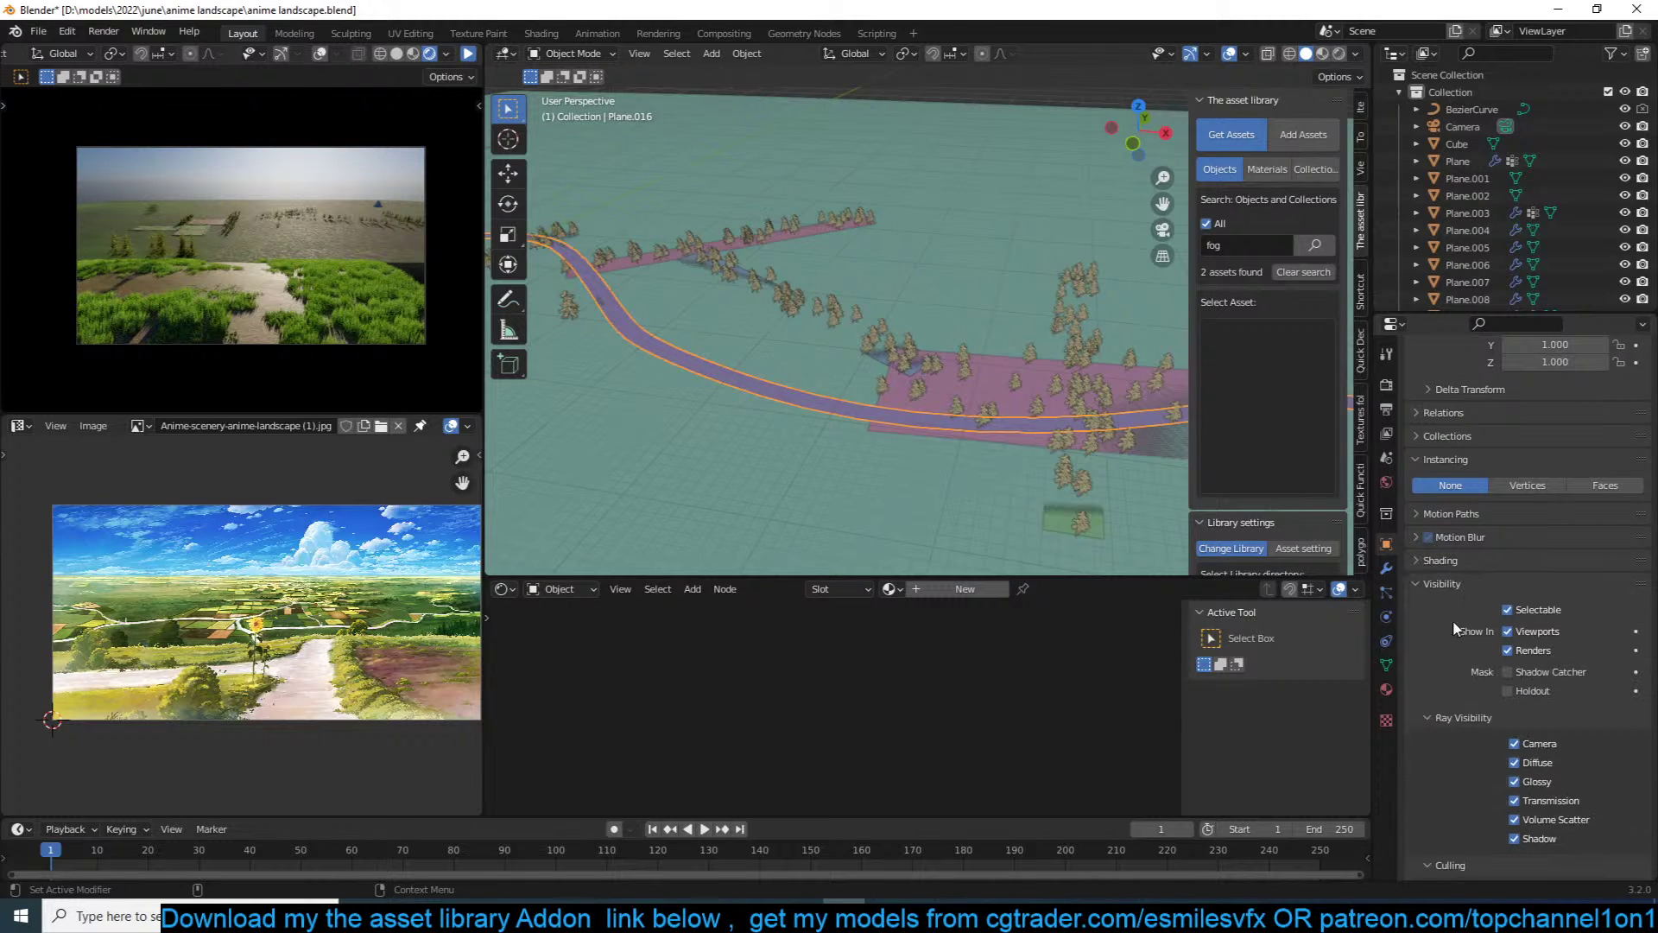
scroll(1507, 760, down, 3)
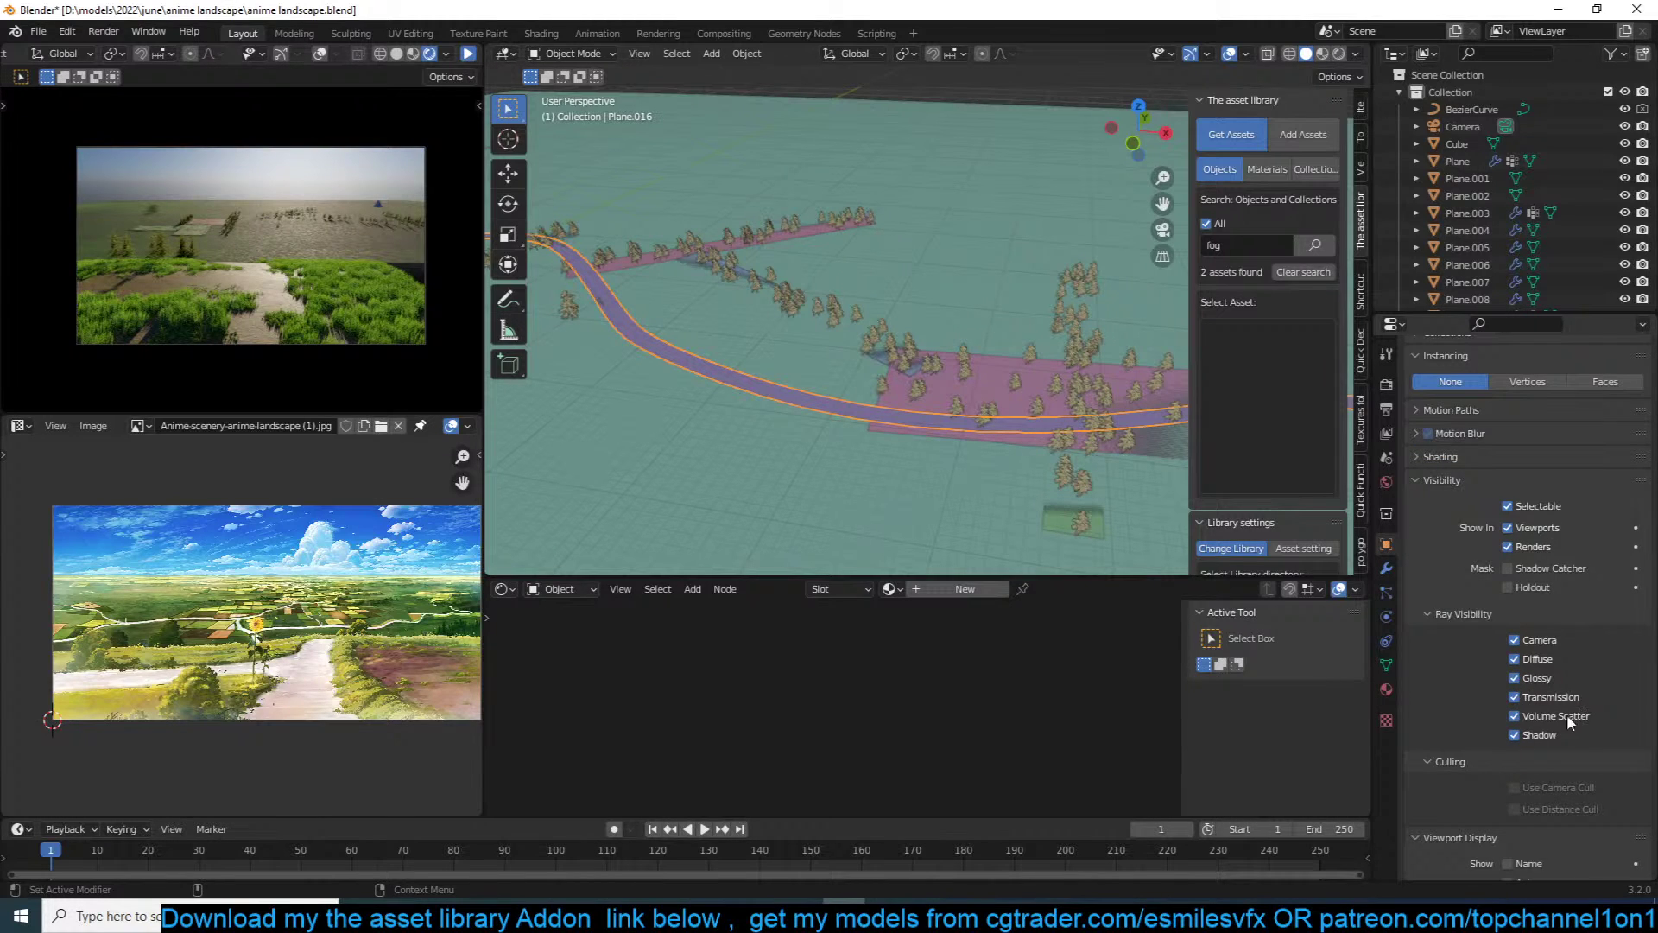
Step: Give the road a new material with a roughness of 0.9, saving the file before and after
key(ctrl+s)
click(933, 267)
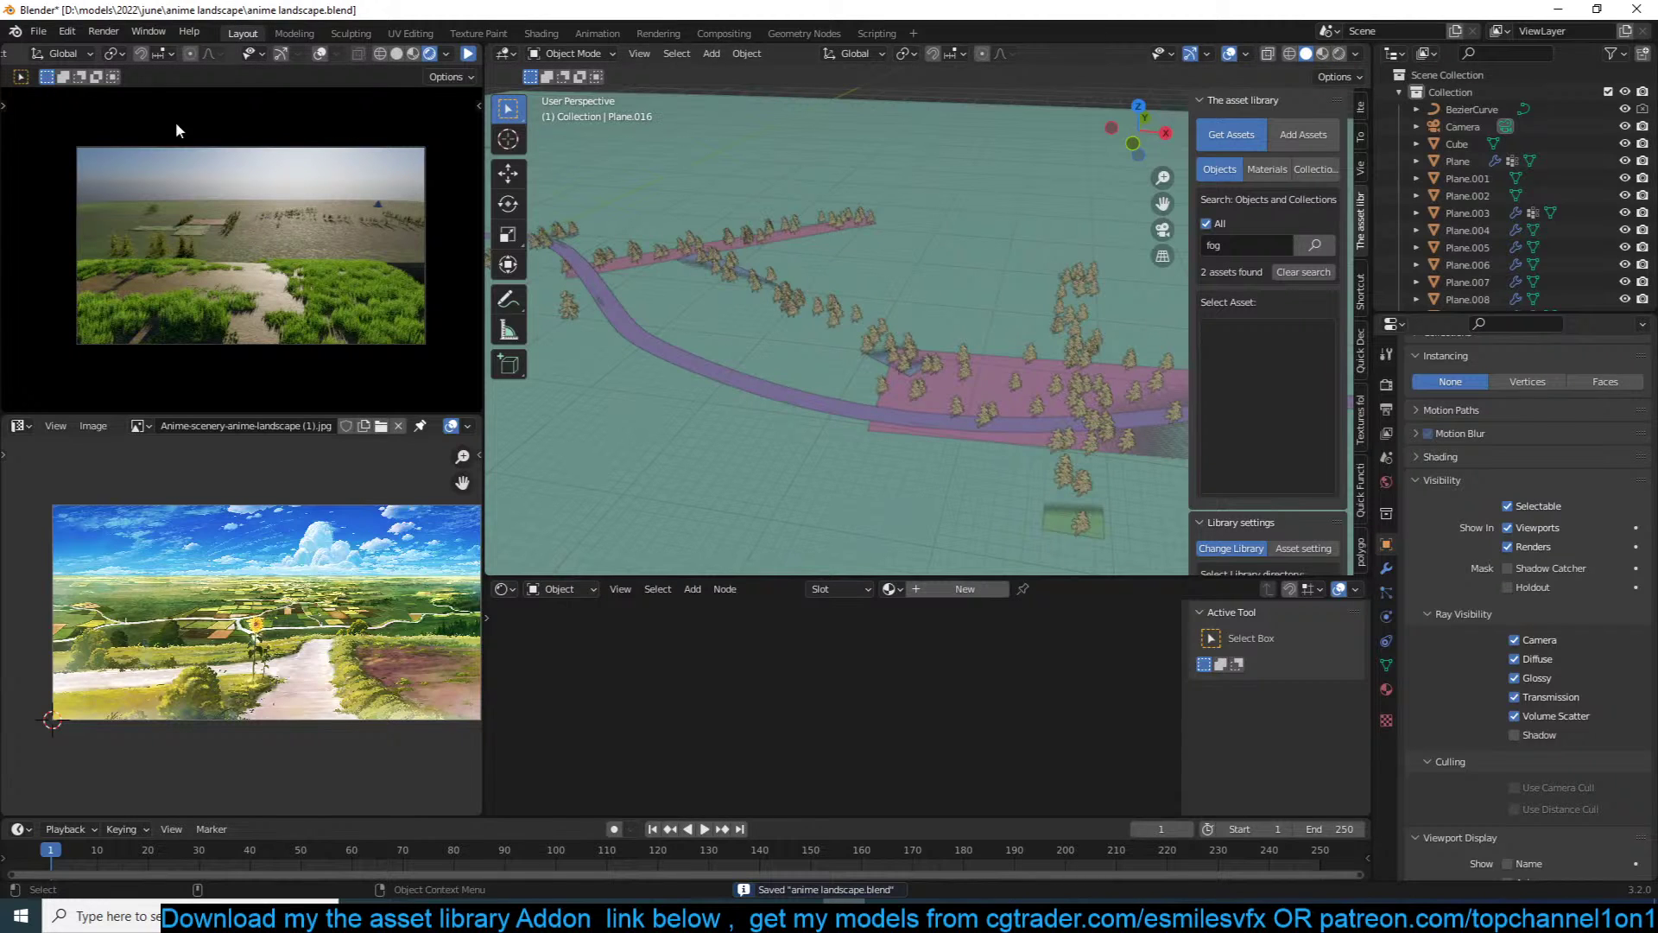
click(660, 355)
click(936, 588)
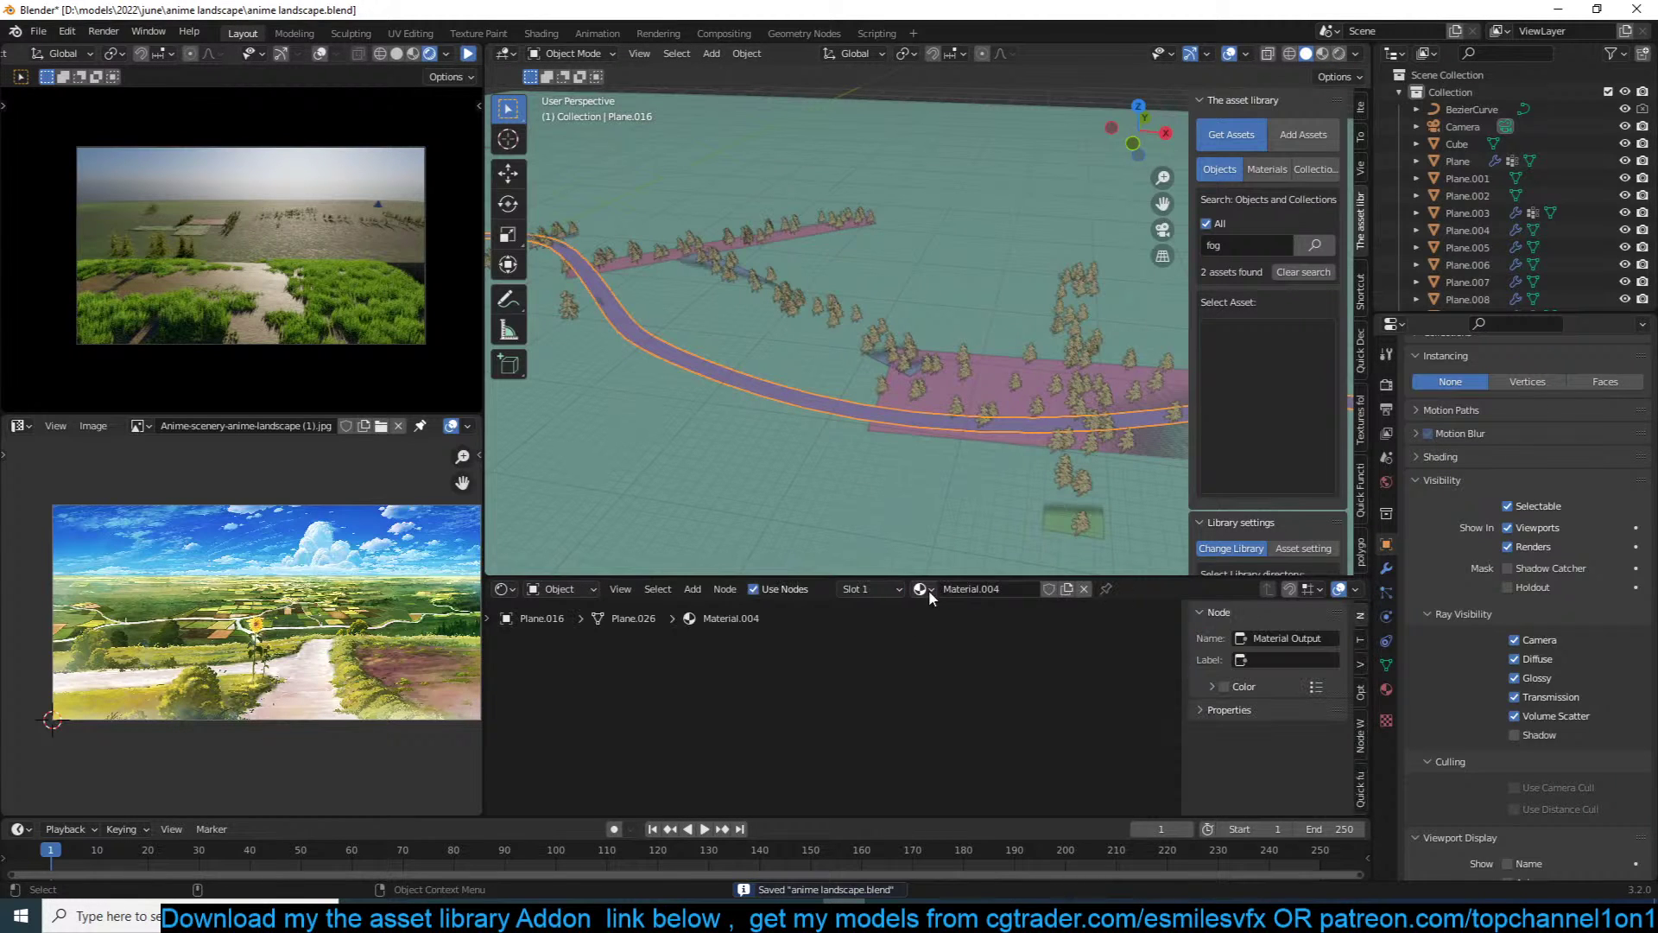
key(Home)
scroll(916, 664, up, 2)
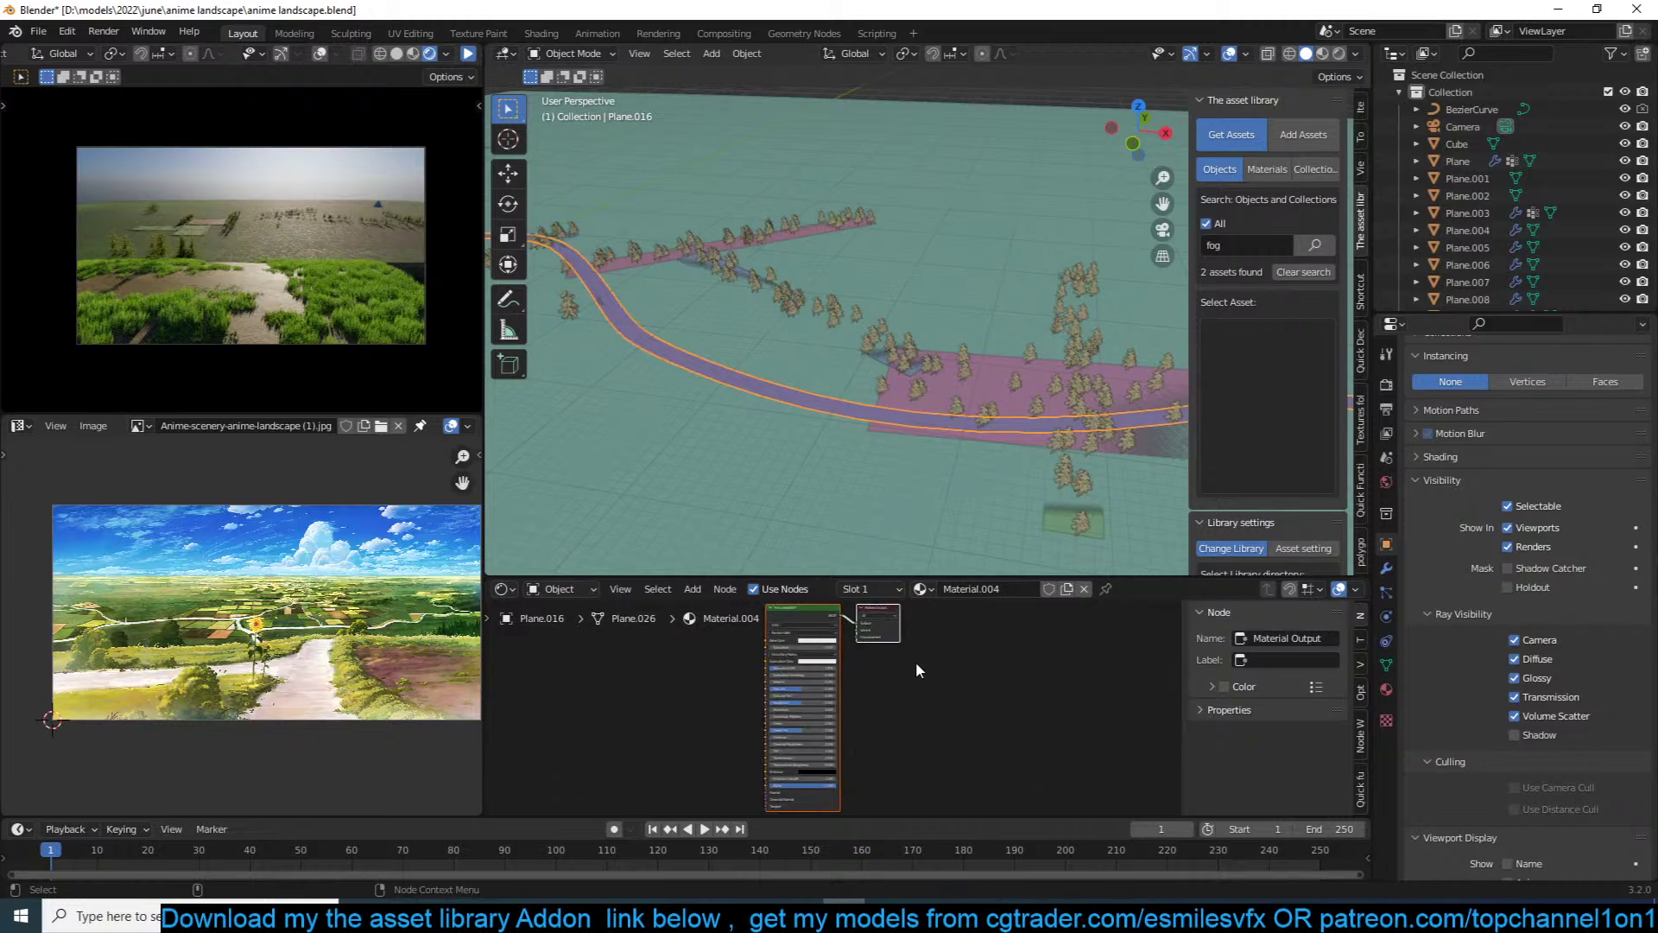
middle_drag(916, 664, 987, 691)
scroll(987, 691, up, 2)
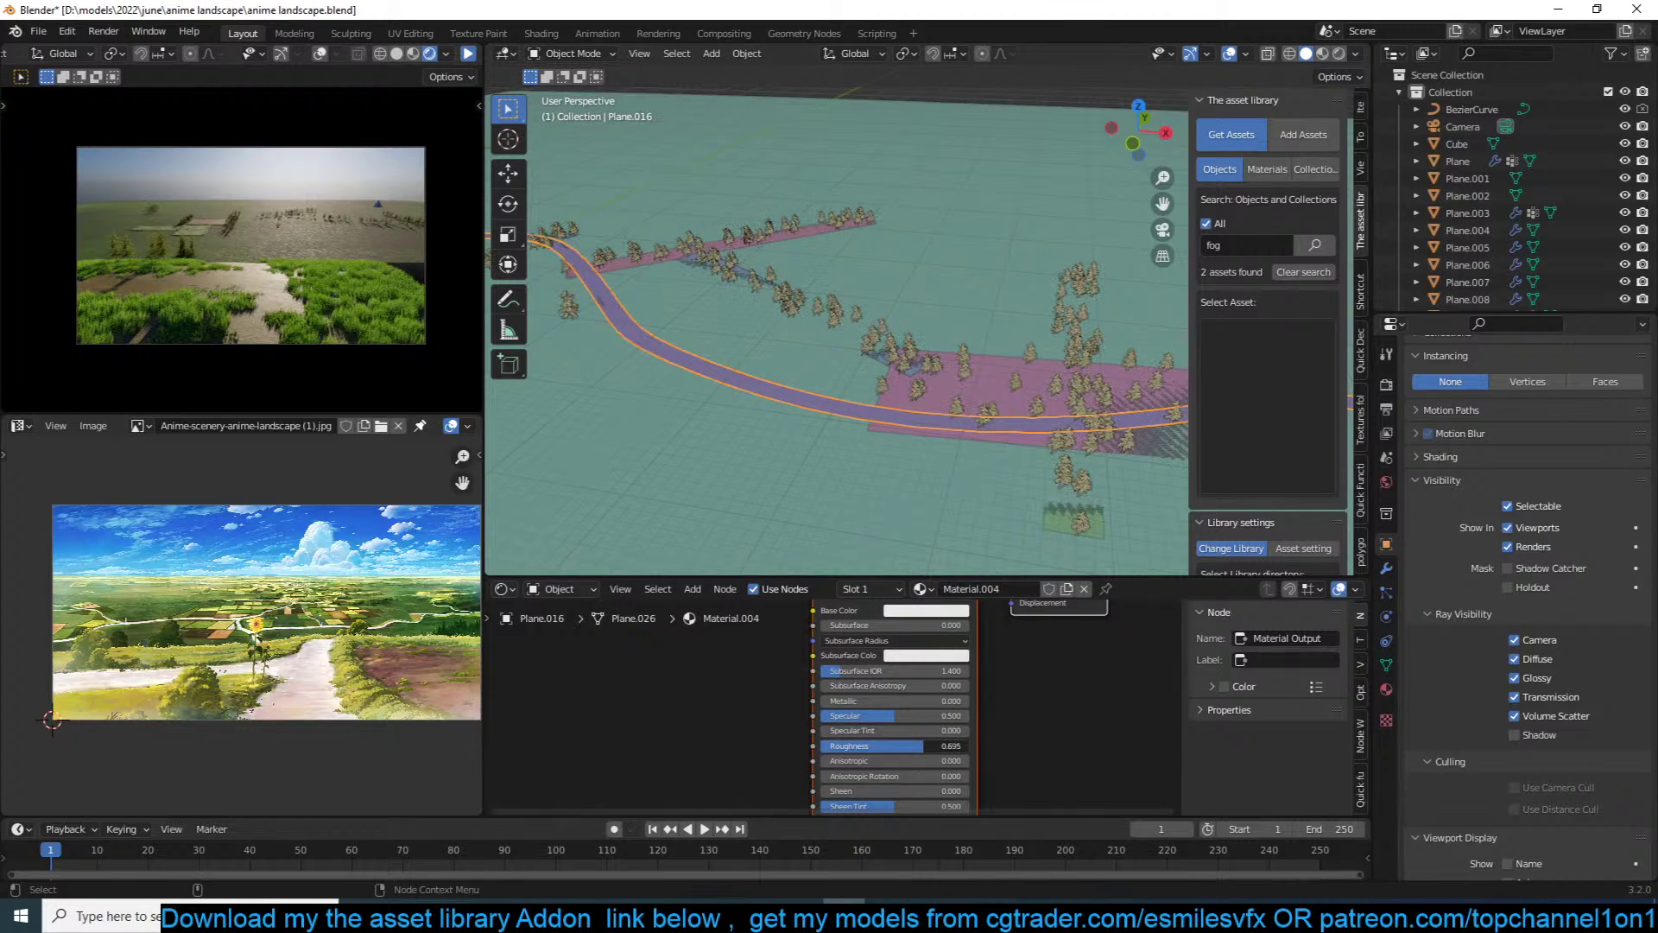
double_click(949, 745)
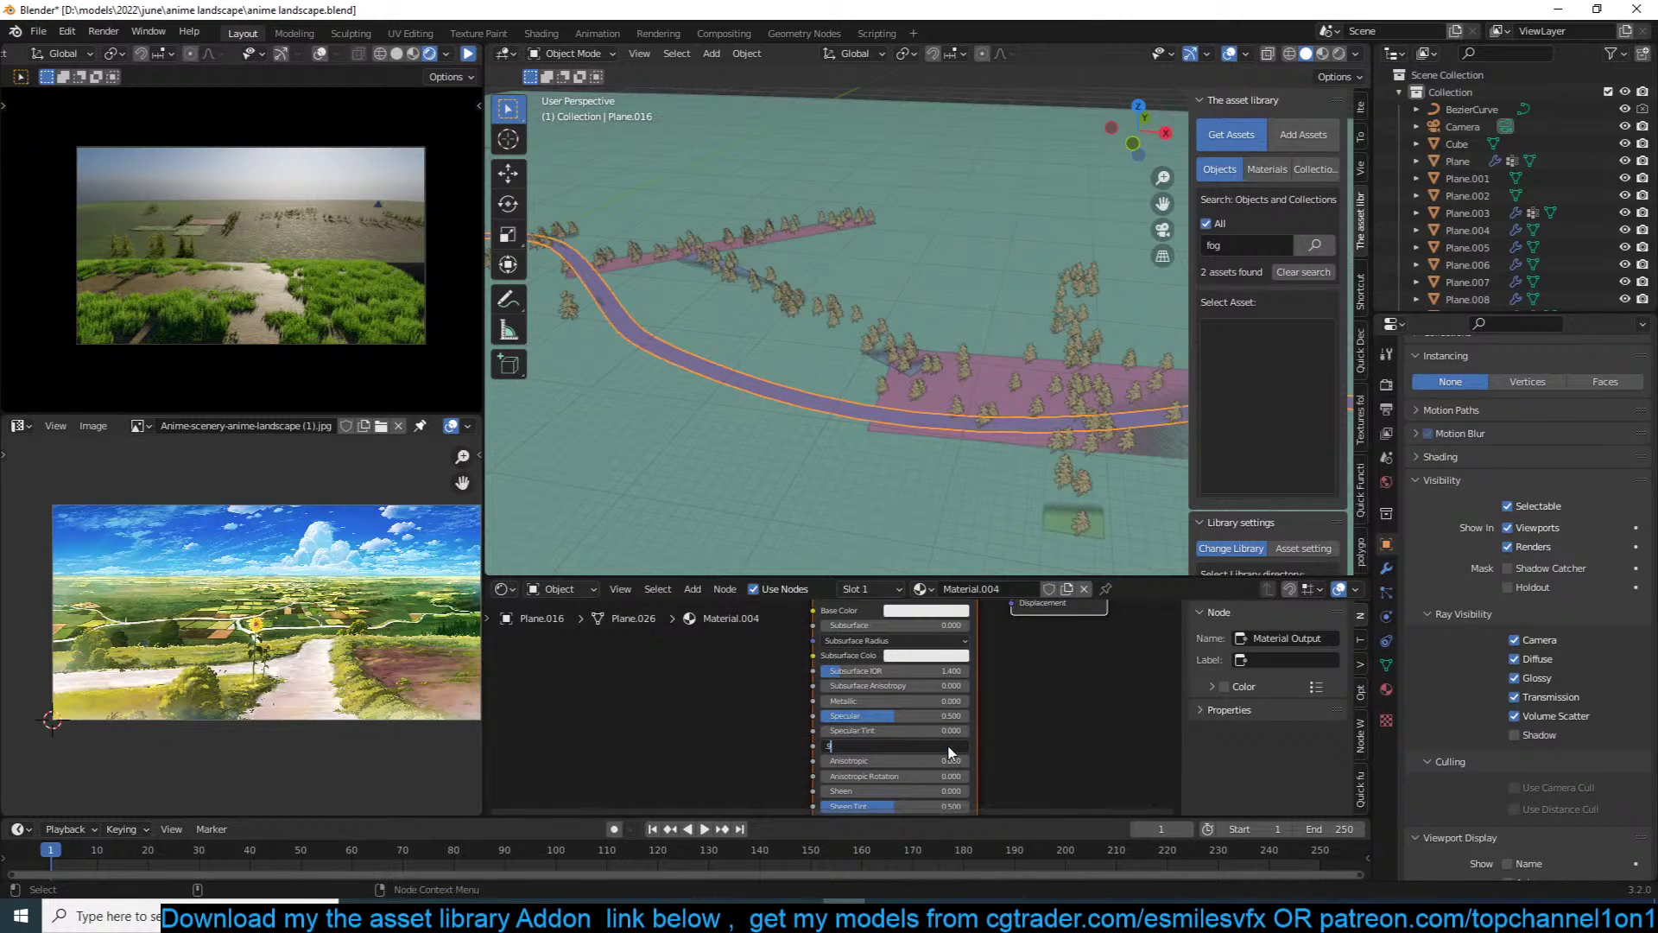
key(Return)
key(ctrl+s)
Step: Set the road material's base colour to a pale tan with hue 0.119, saturation 0.467 and value 0.8, and save the file
click(467, 53)
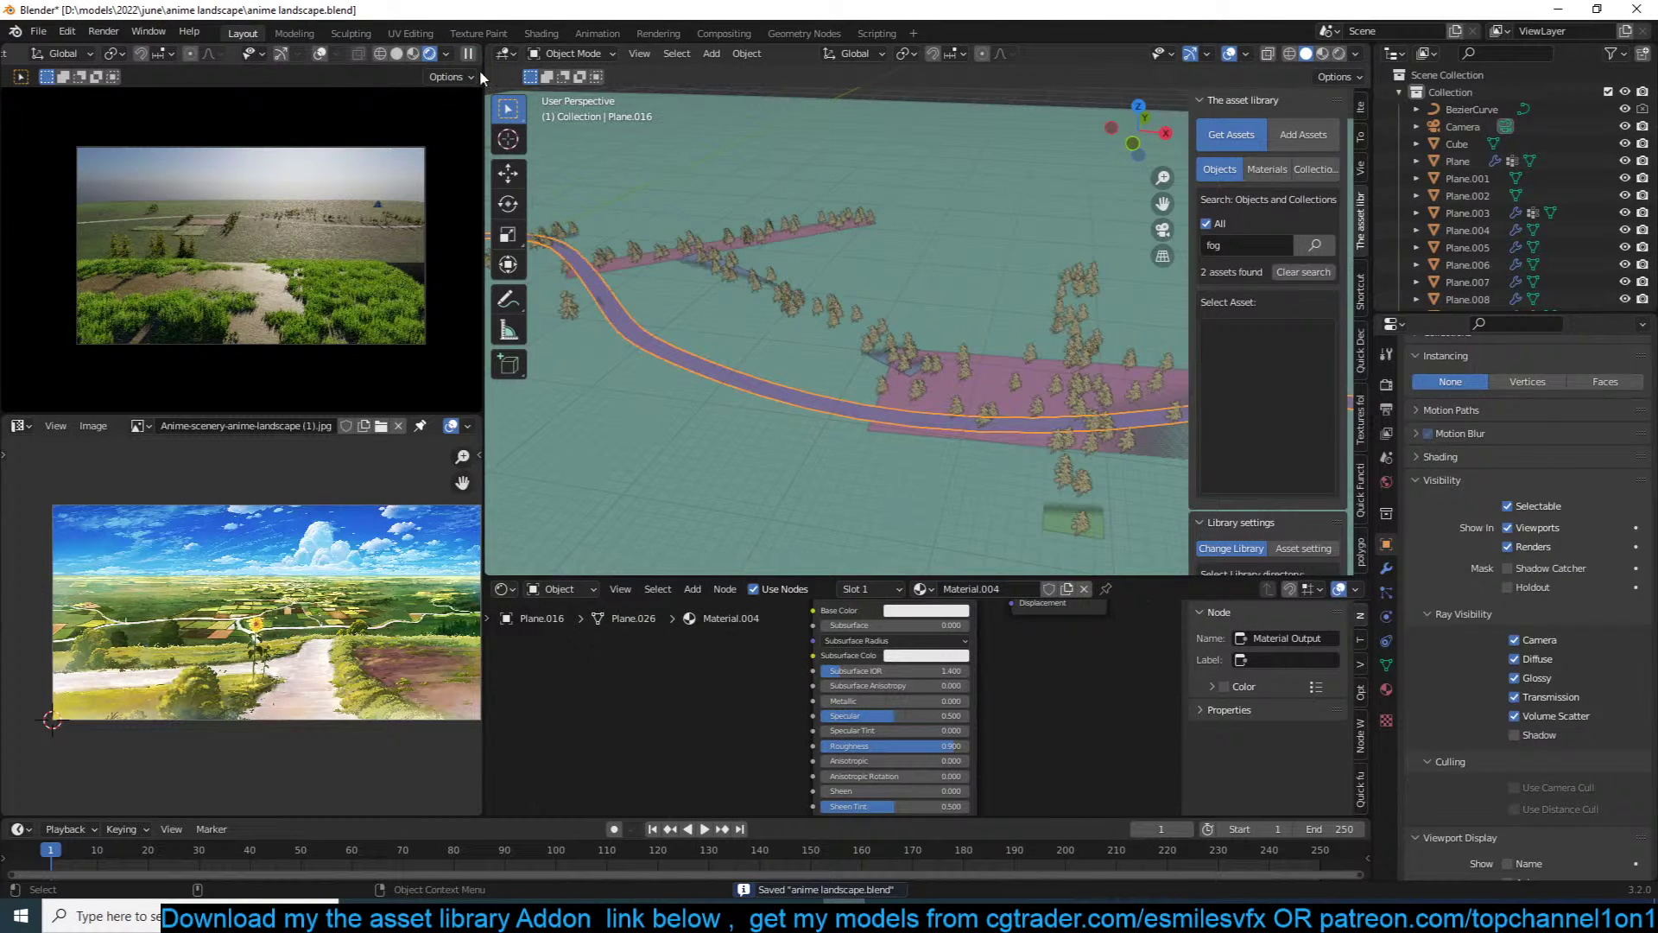
scroll(819, 671, up, 3)
click(931, 668)
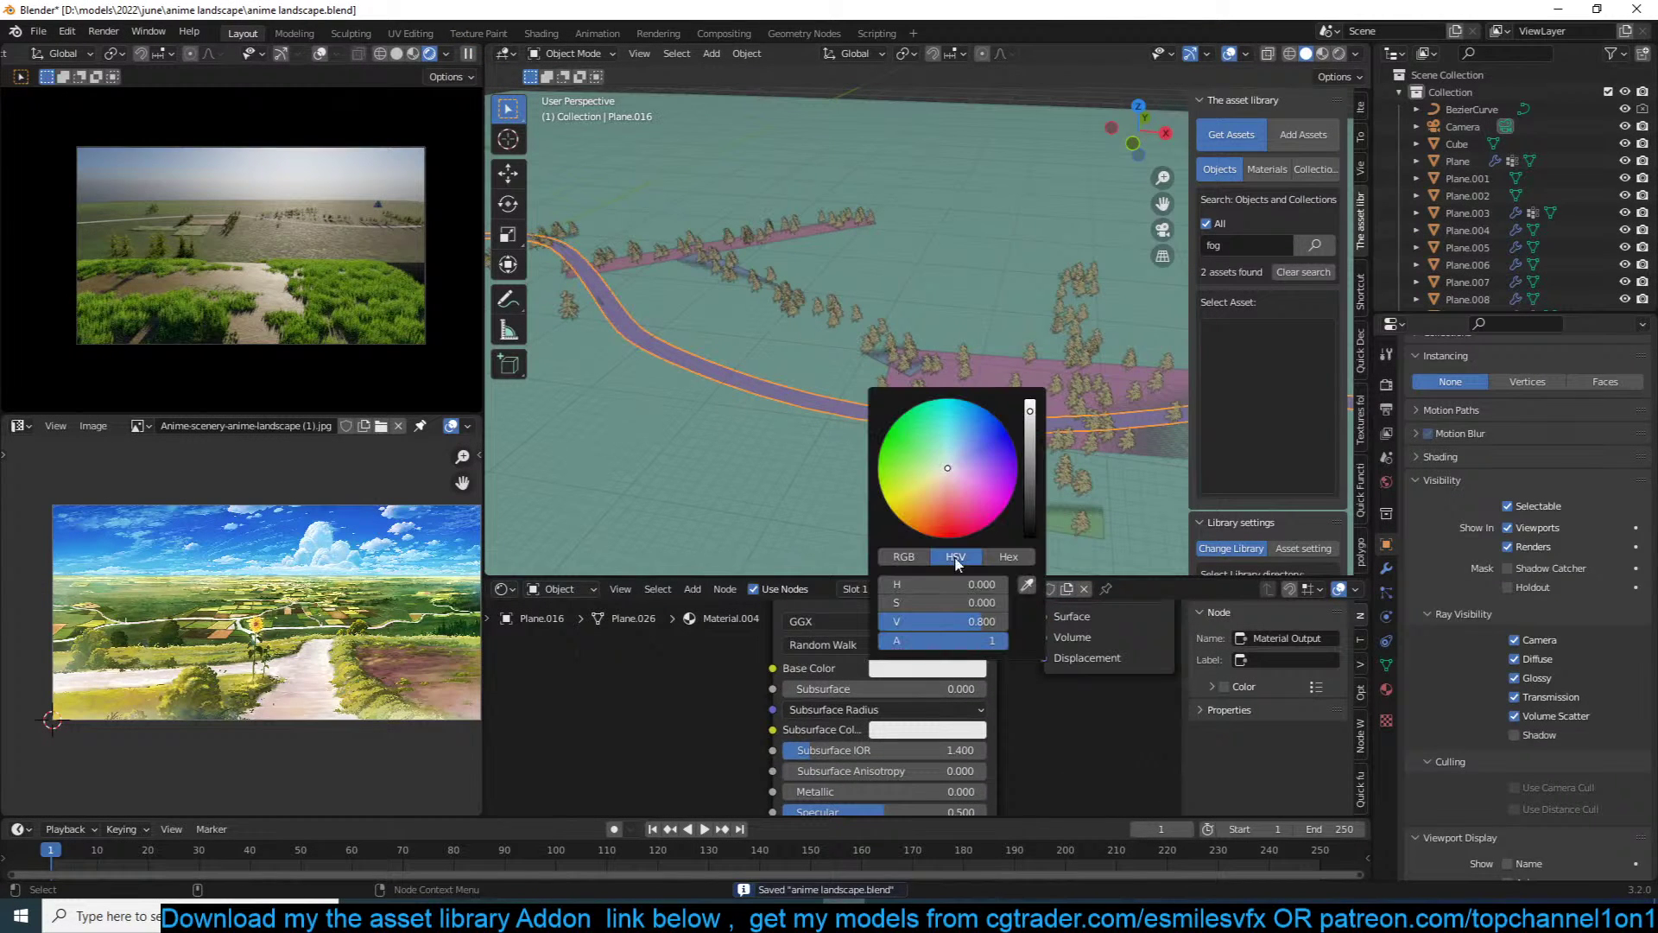
click(941, 489)
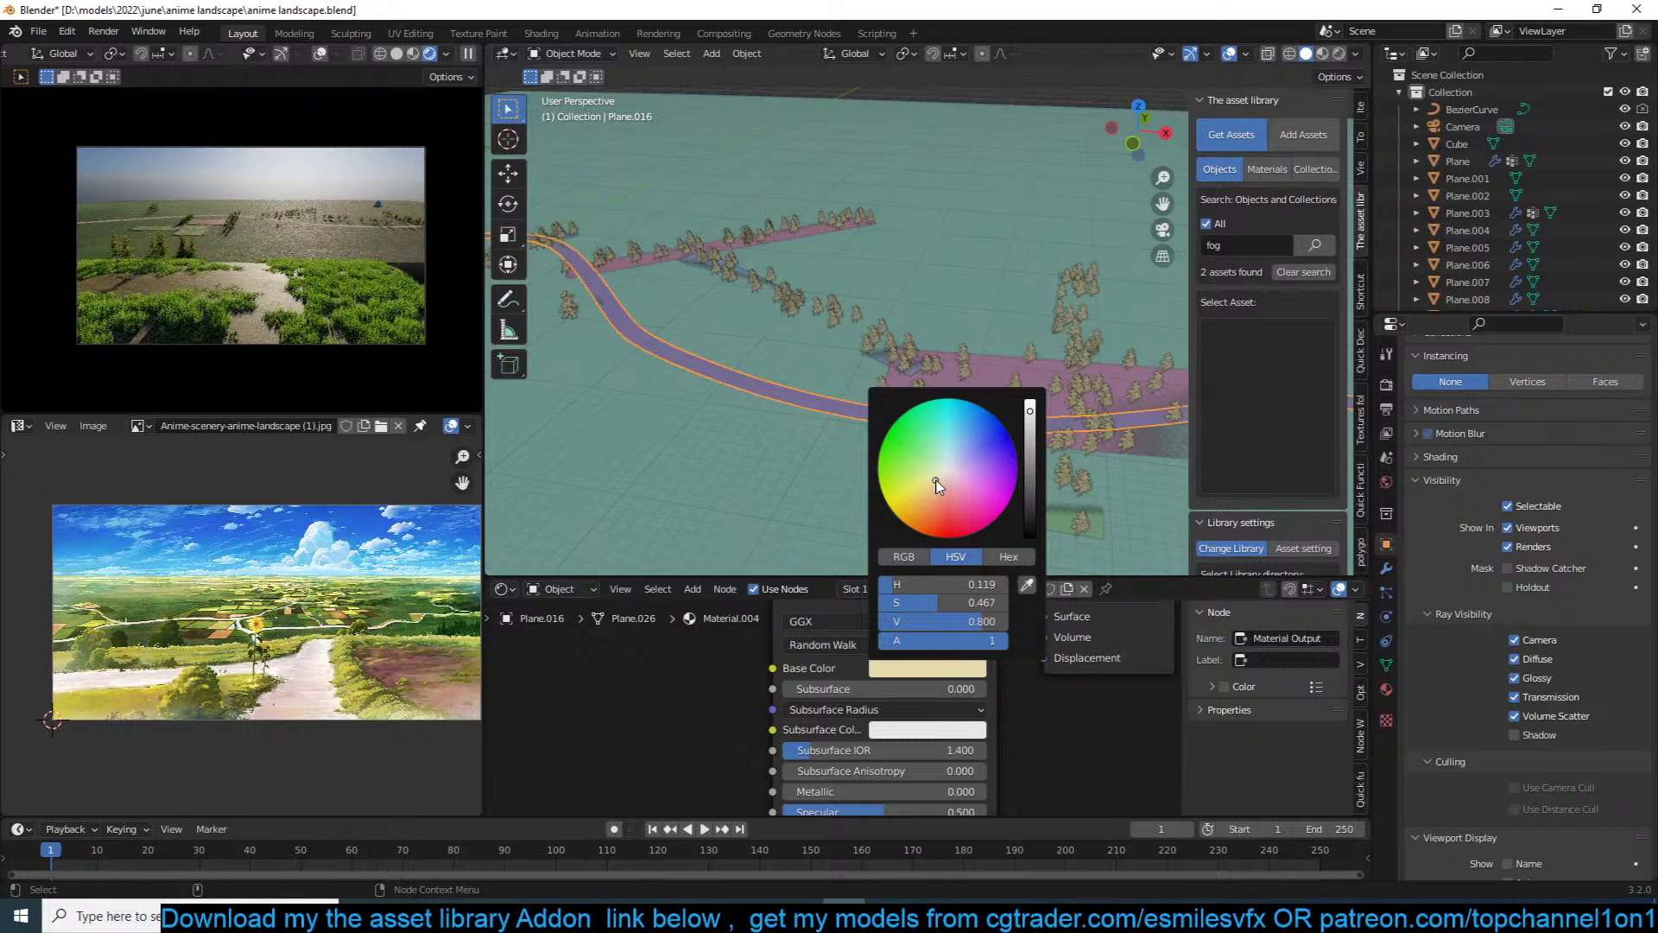
key(ctrl+s)
scroll(843, 294, up, 3)
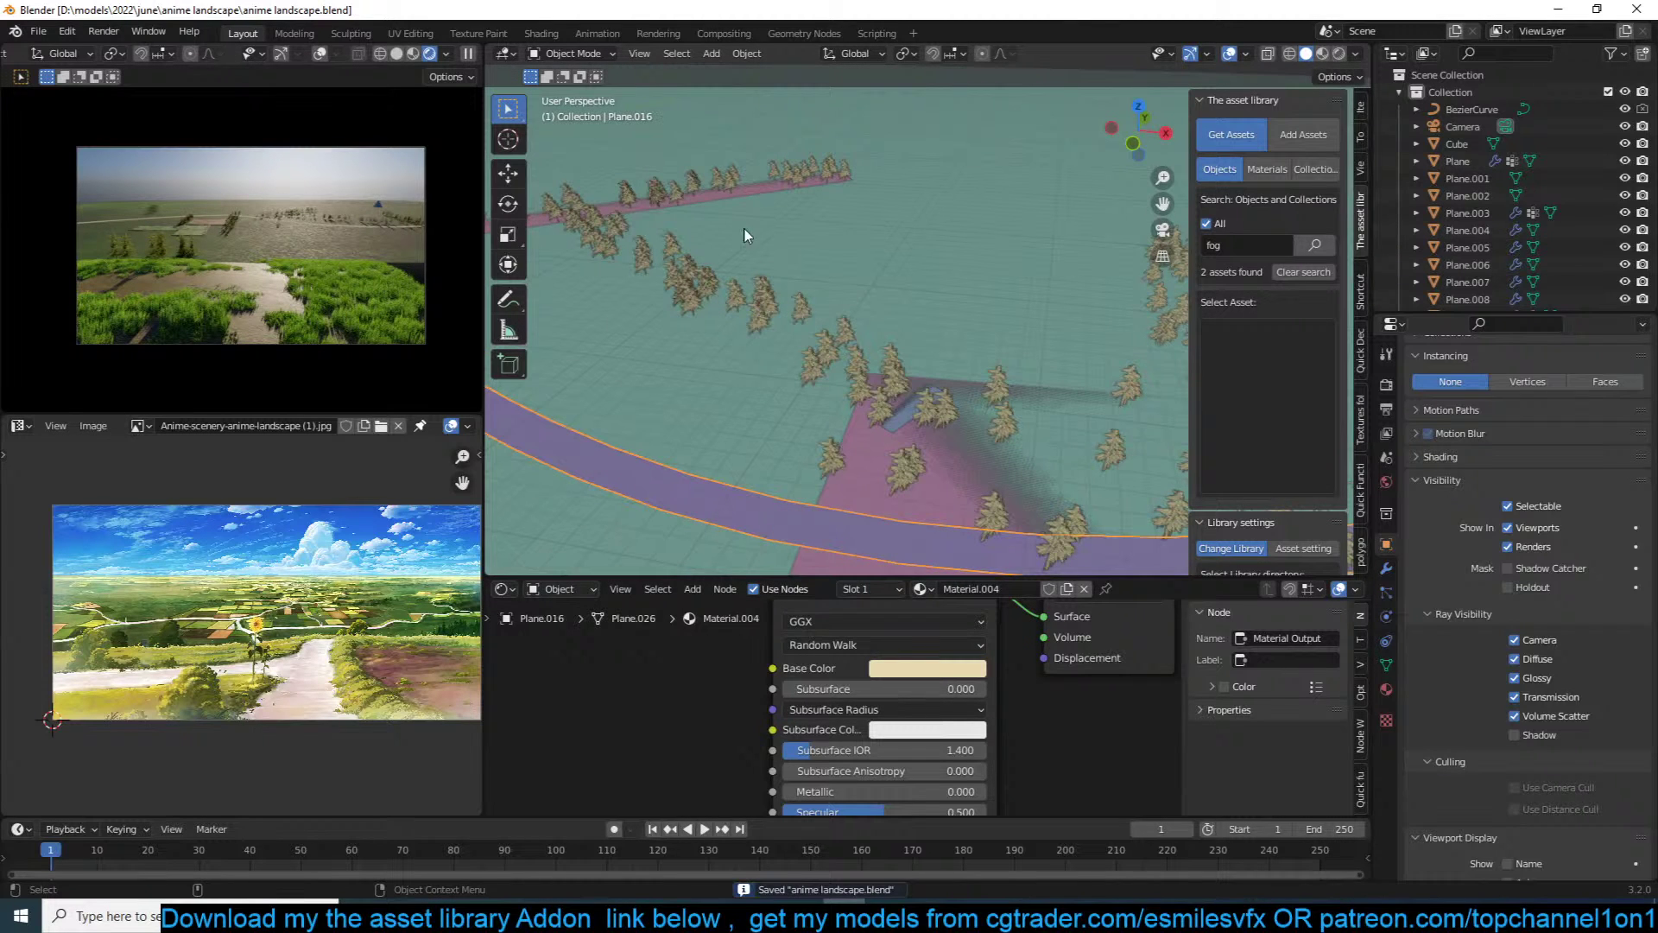
click(469, 55)
scroll(842, 362, down, 4)
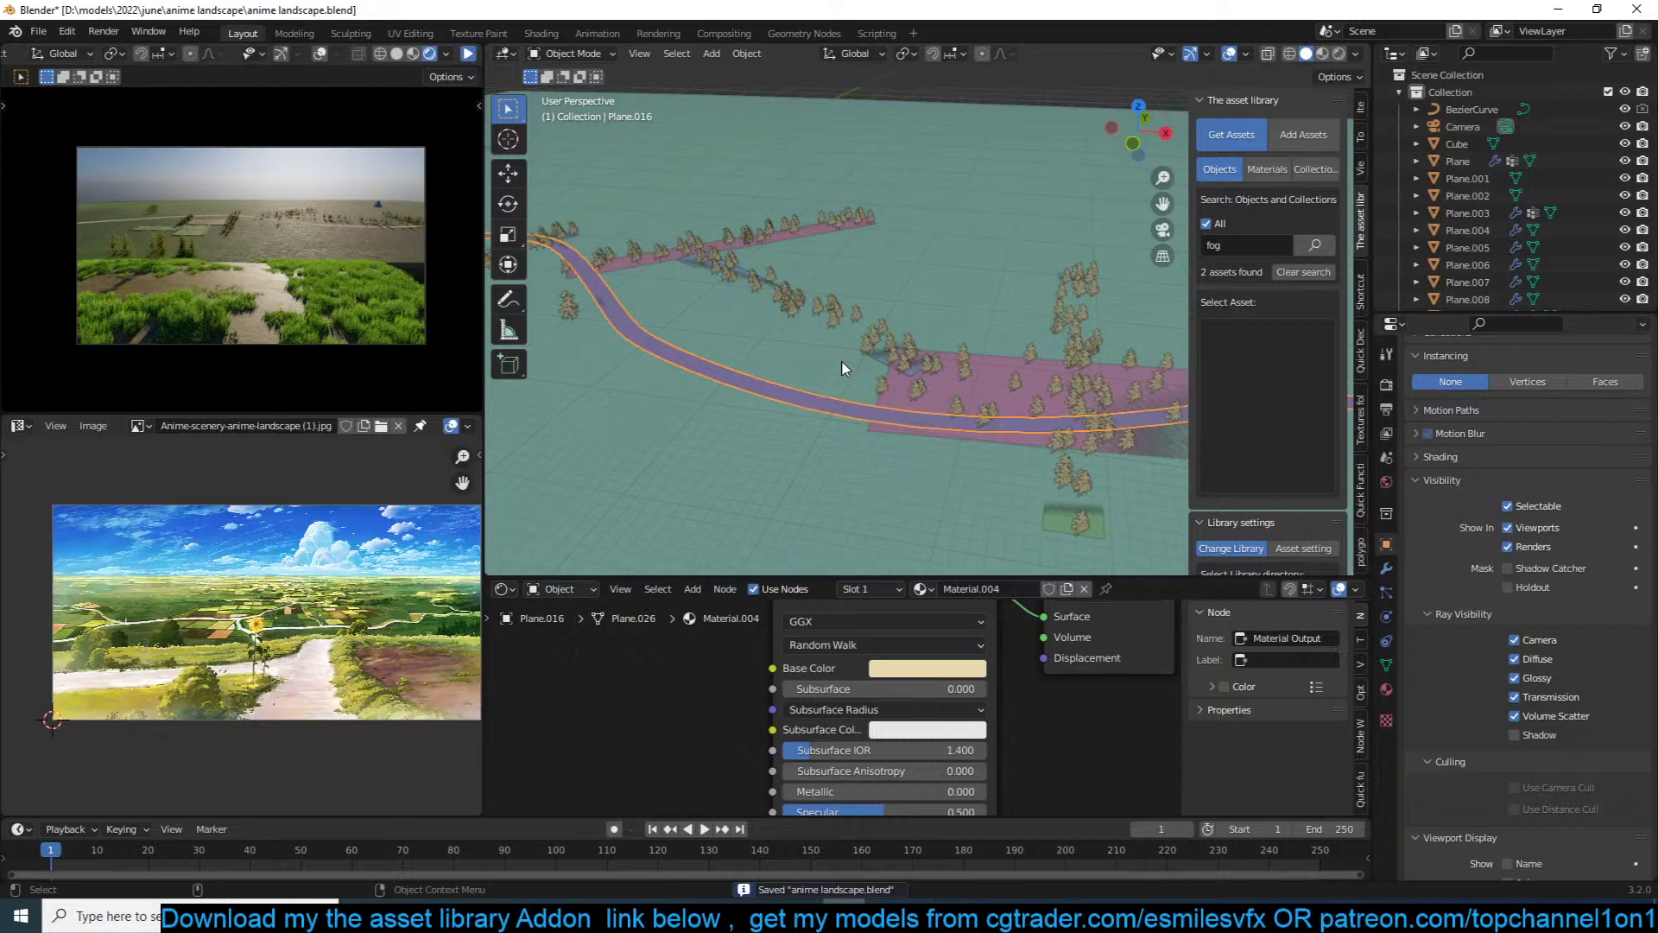
Step: Duplicate an edge of the road mesh in top view, and scale, rotate and move it just below the bend to start a branch
key(KP_7)
key(Tab)
key(z)
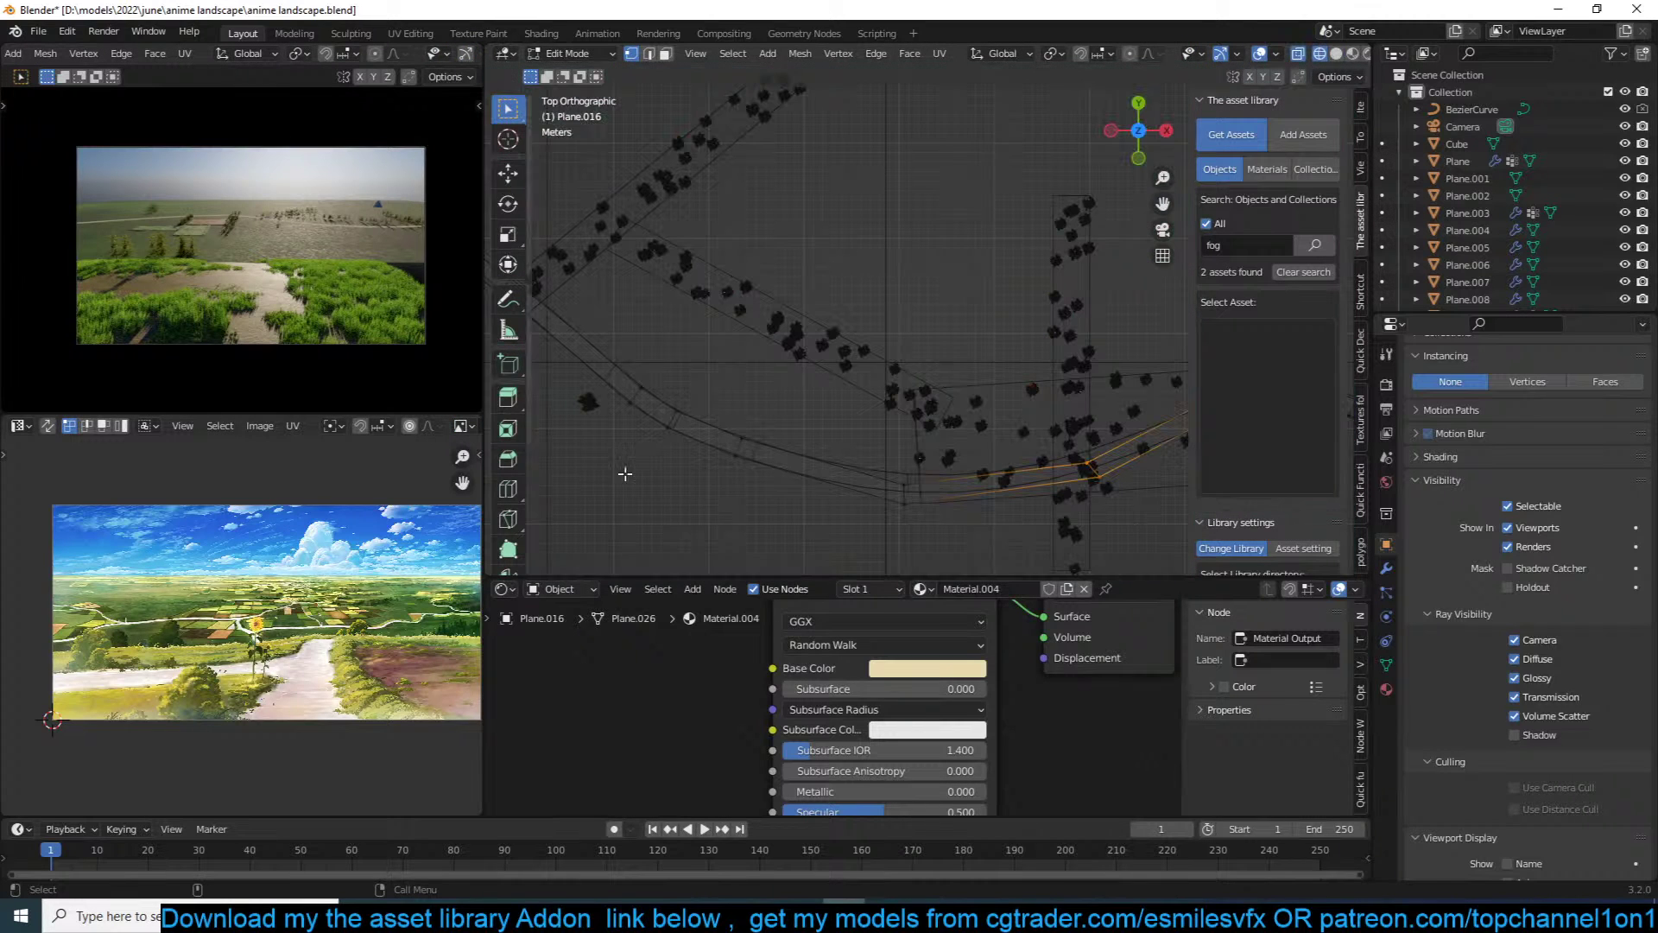
click(722, 458)
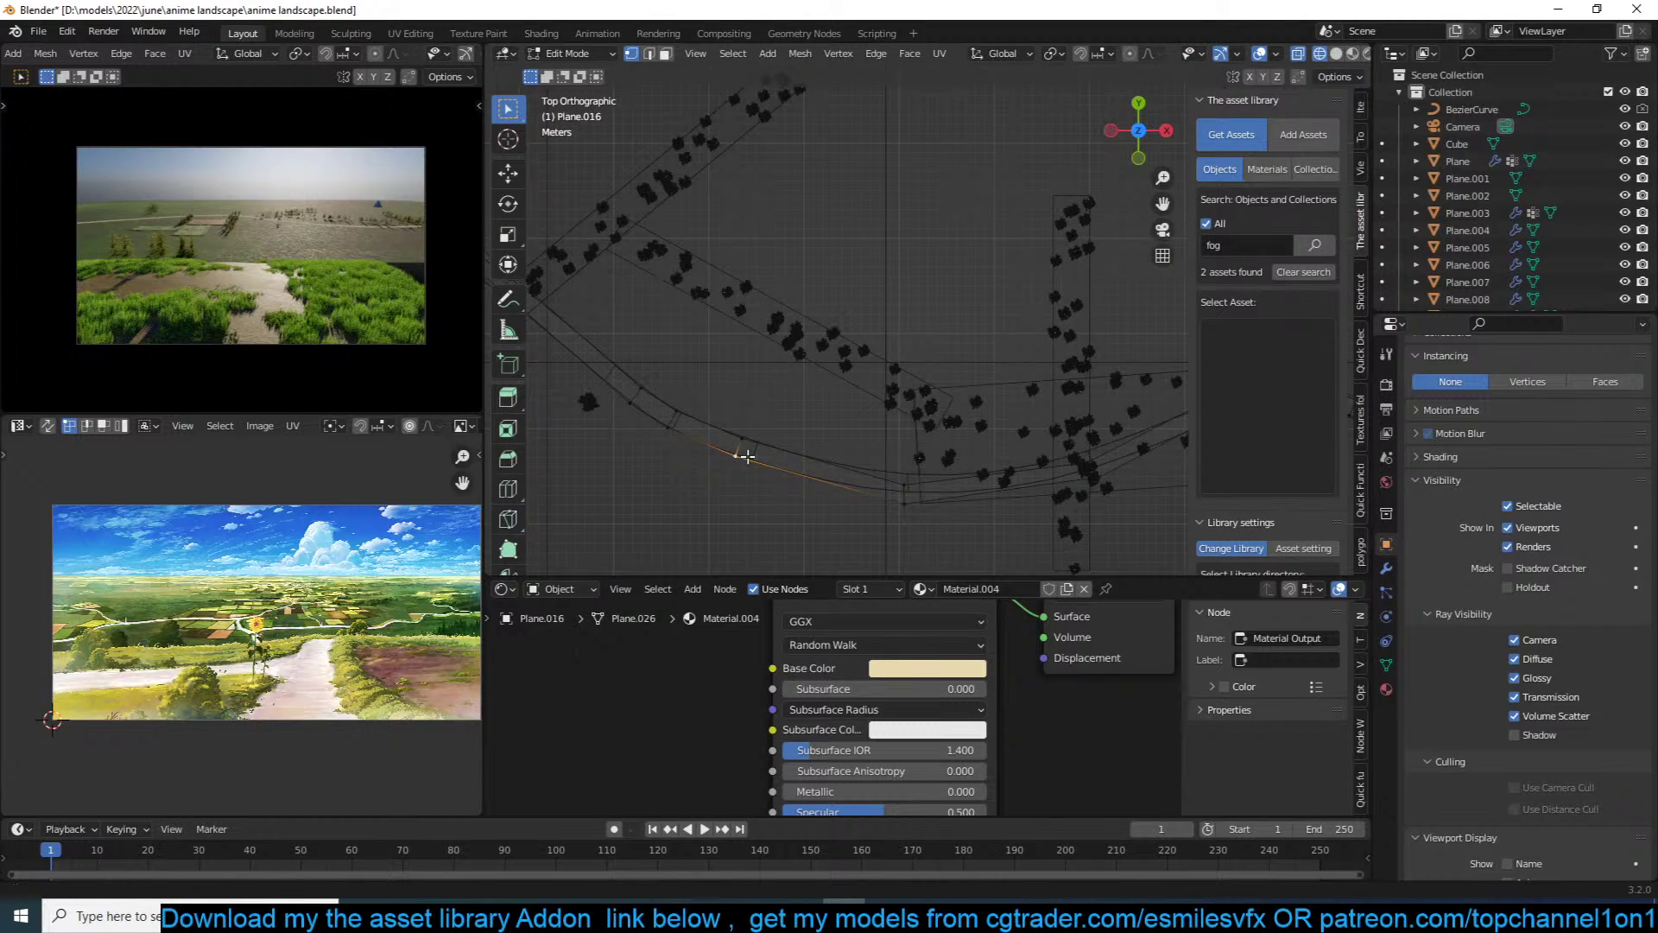
shift+middle_drag(740, 462, 800, 412)
key(shift+d)
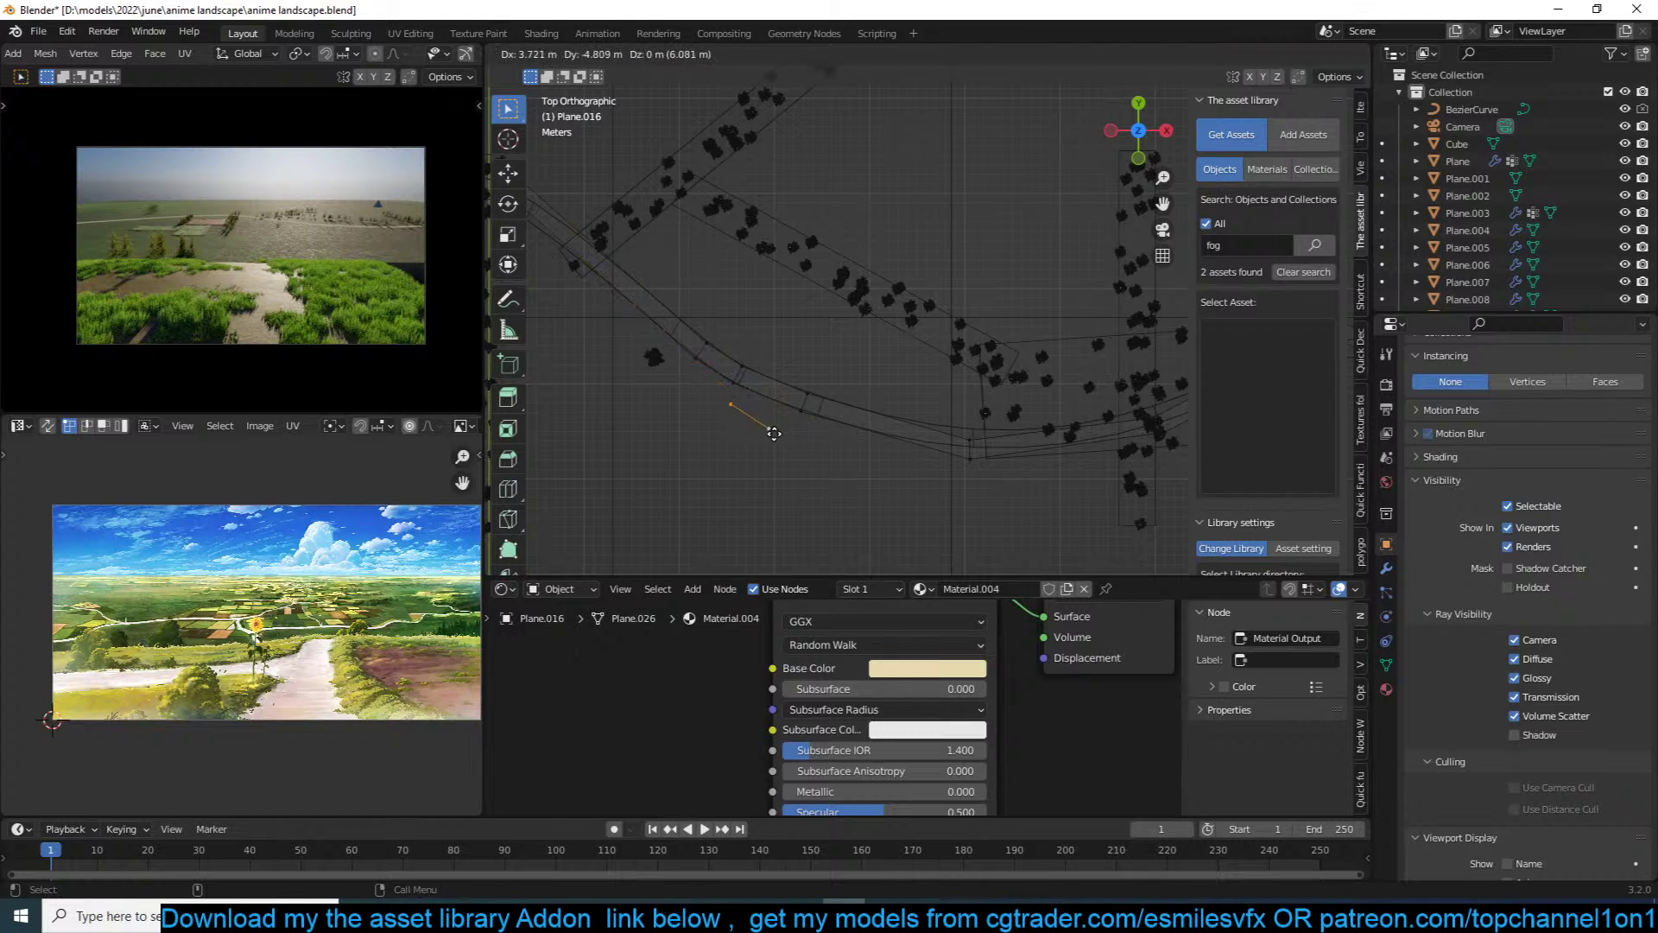
click(790, 439)
key(s)
click(798, 441)
key(r)
click(810, 406)
key(g)
click(815, 398)
Step: Extrude the duplicated edge into a curving branch road running down towards the foreground grass area, and refresh the rendered preview
shift+middle_drag(831, 372, 898, 278)
ctrl+right_click(835, 373)
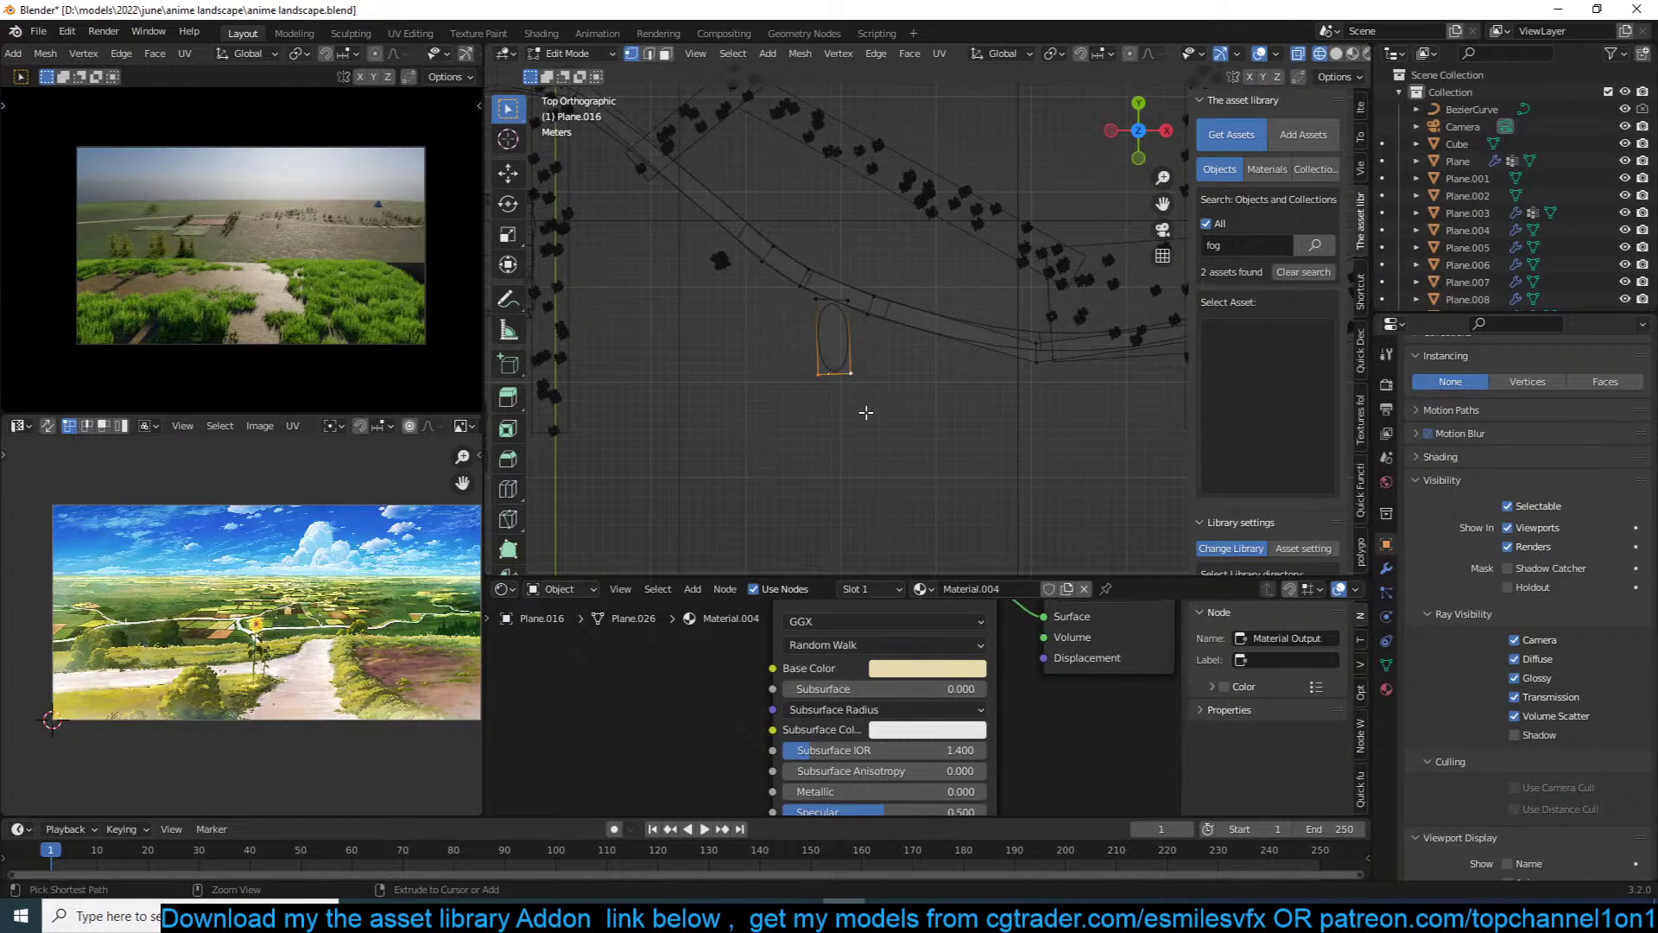
ctrl+right_click(905, 441)
shift+middle_drag(905, 440, 939, 313)
ctrl+right_click(1037, 464)
shift+middle_drag(1038, 464, 1062, 305)
ctrl+right_click(1074, 383)
ctrl+right_click(1056, 421)
key(Tab)
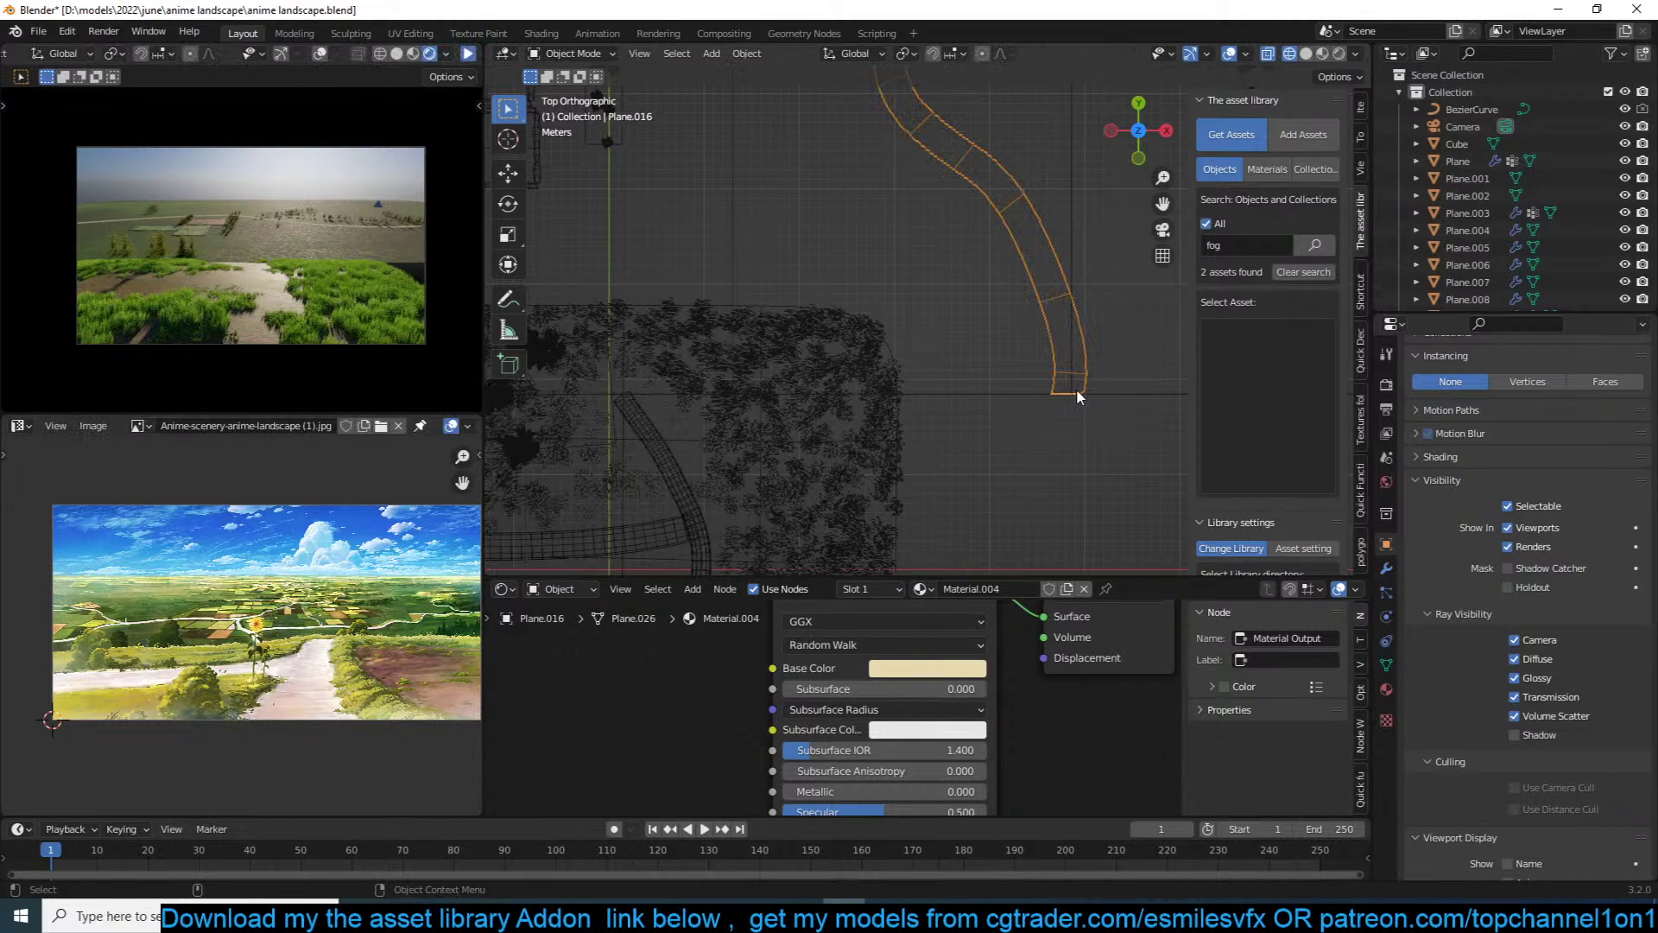
click(472, 55)
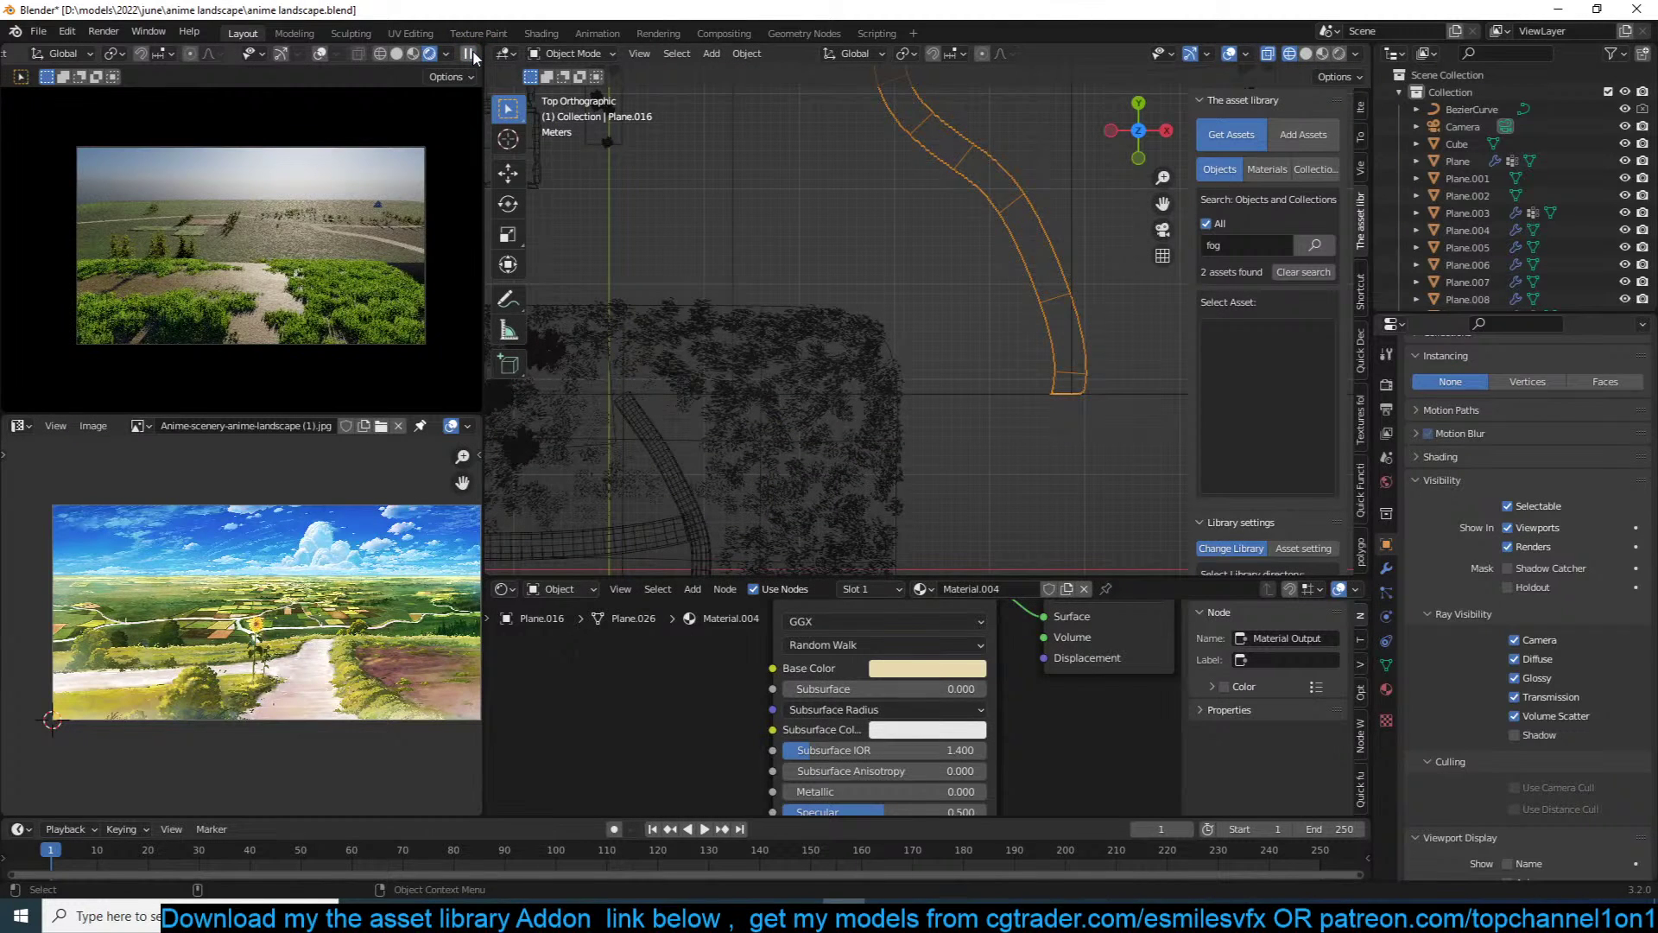
Step: Rotate the branch's starting geometry at the junction, and duplicate and scale an edge above the main road for a second branch
shift+middle_drag(748, 169, 835, 226)
key(Tab)
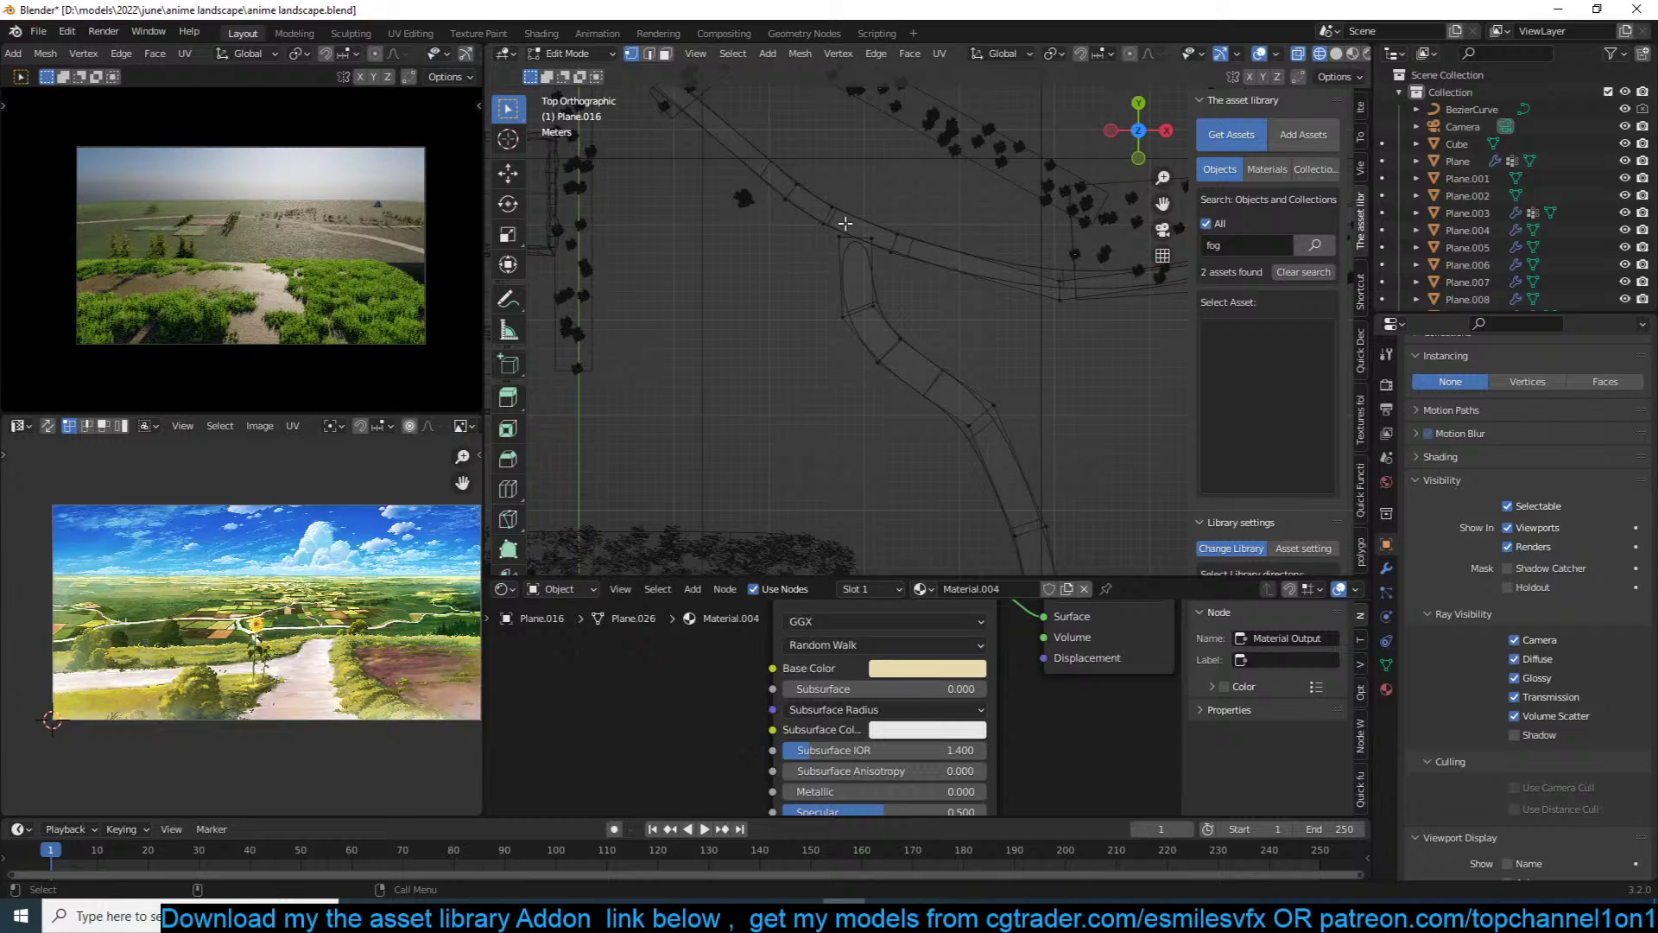
key(r)
click(863, 203)
shift+middle_drag(833, 187, 799, 335)
key(shift+d)
click(873, 262)
key(s)
click(856, 260)
Step: Extrude the new edge into a long S-curved branch road winding into the far distance, refresh the preview, and save the file
ctrl+right_click(826, 290)
ctrl+right_click(923, 273)
ctrl+right_click(985, 243)
ctrl+right_click(1021, 182)
shift+middle_drag(1021, 185, 956, 410)
ctrl+right_click(980, 310)
ctrl+right_click(907, 191)
ctrl+right_click(810, 143)
shift+middle_drag(805, 198, 930, 377)
ctrl+right_click(868, 310)
ctrl+right_click(707, 209)
shift+middle_drag(707, 196, 726, 375)
ctrl+right_click(715, 274)
ctrl+right_click(773, 216)
shift+middle_drag(769, 228, 710, 408)
ctrl+right_click(760, 365)
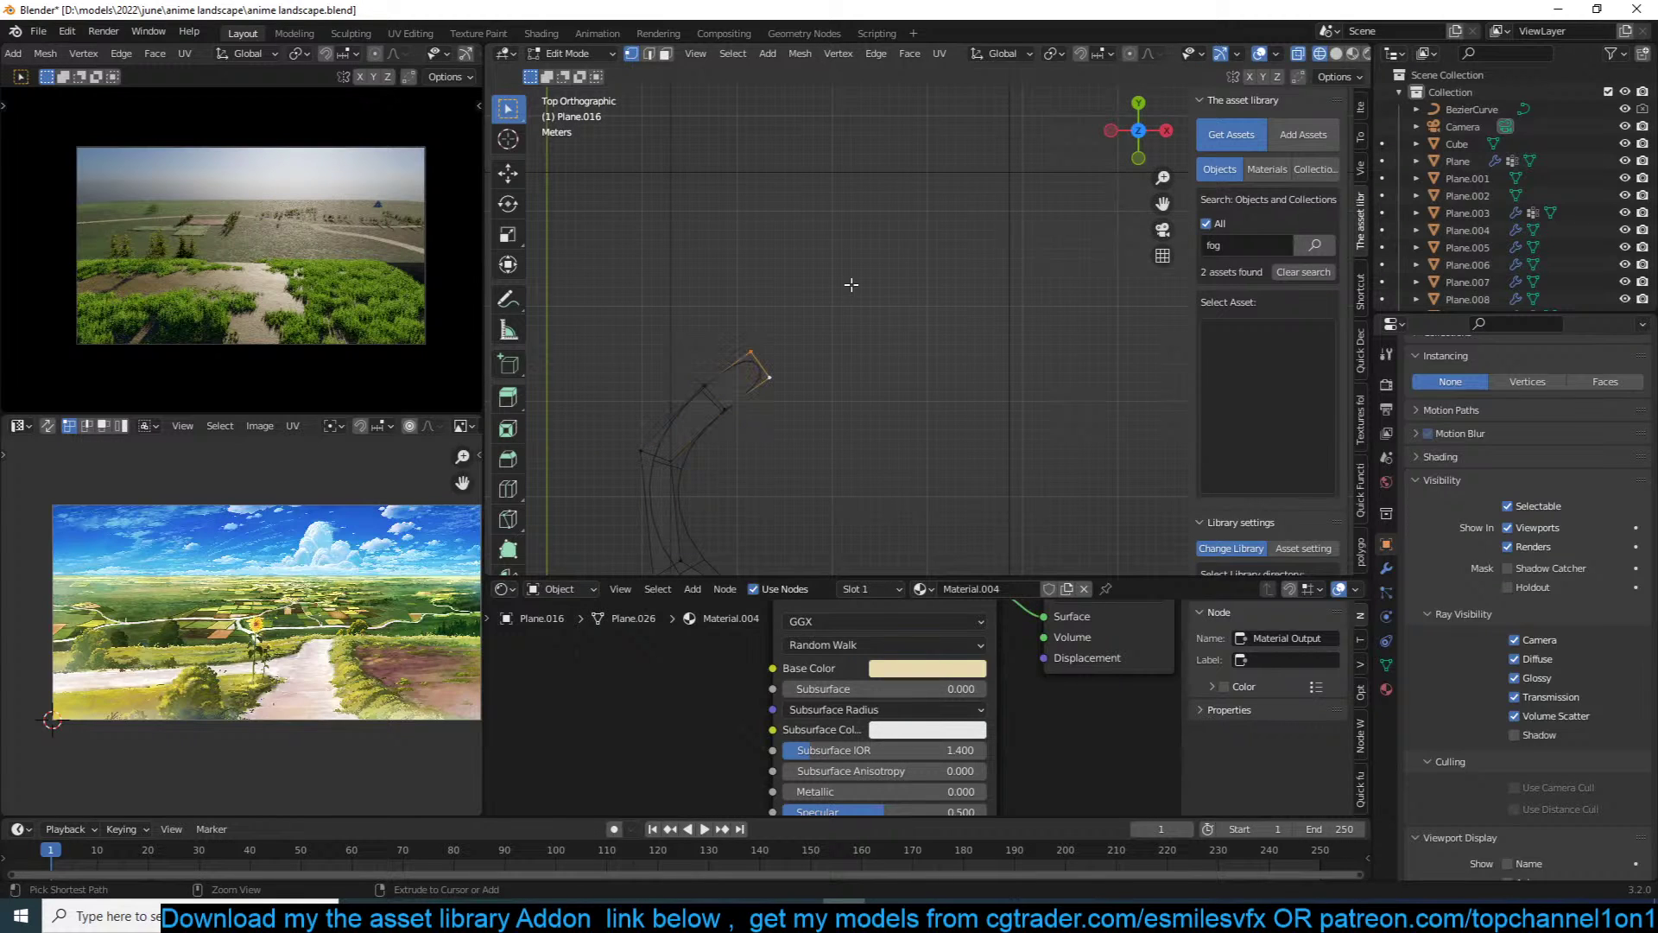
ctrl+right_click(902, 244)
shift+middle_drag(882, 293, 868, 469)
scroll(902, 151, down, 6)
key(Tab)
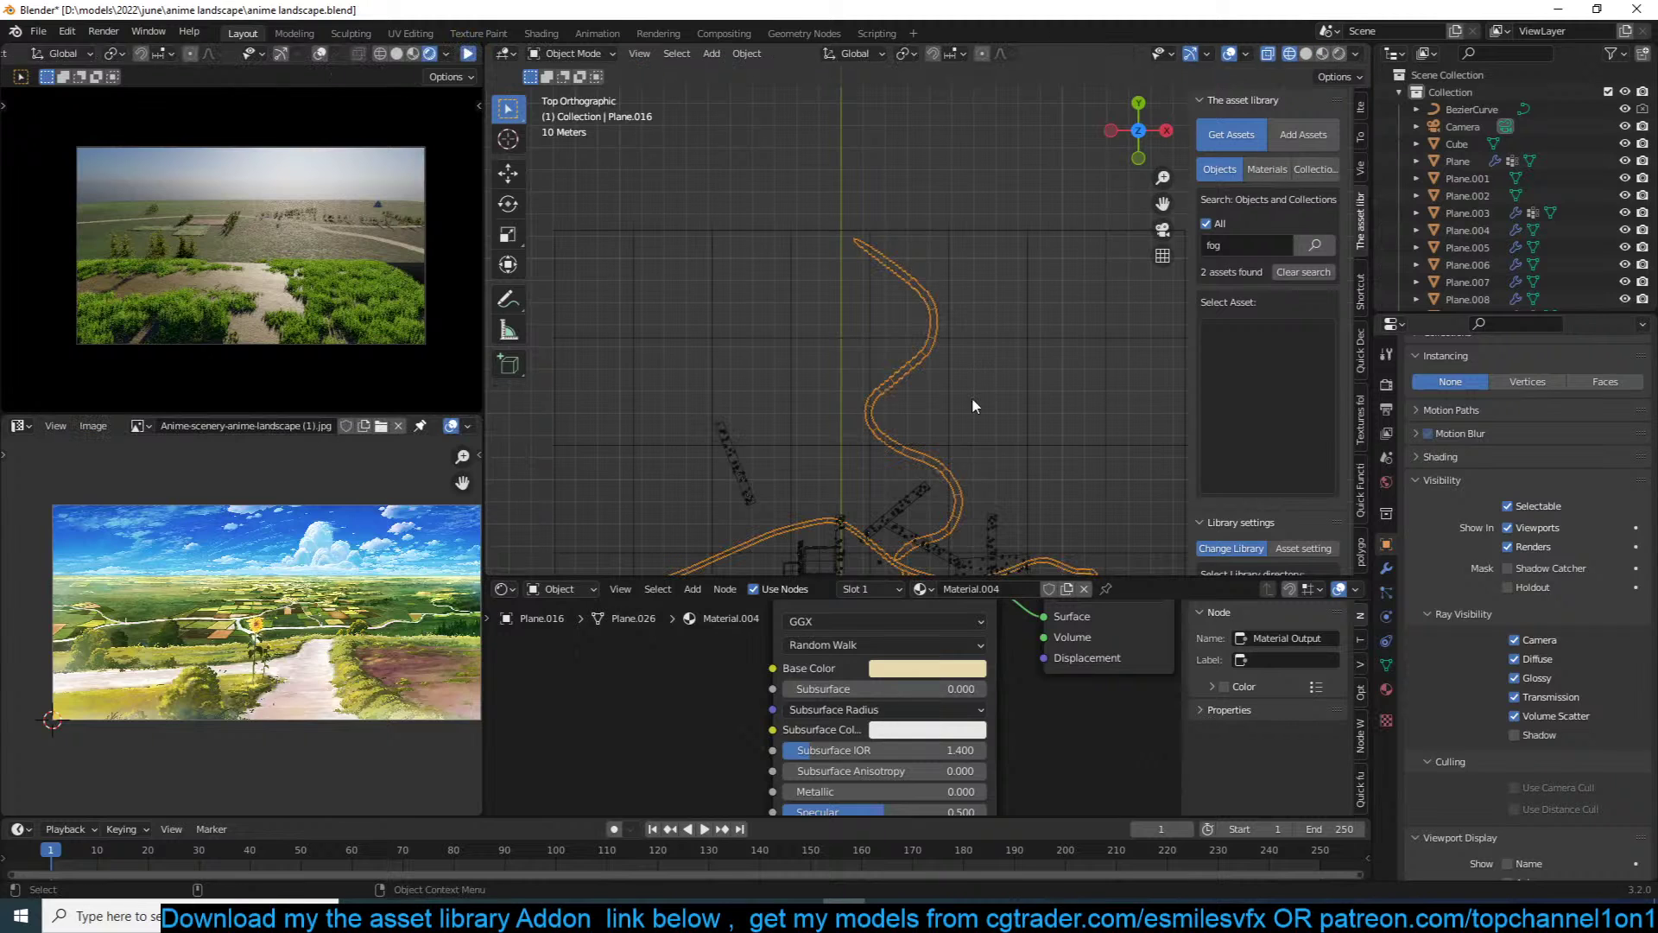
click(472, 54)
key(ctrl+s)
Step: Duplicate a field plot to the other side of the central tree strip and raise the copy about 0.32 m along Z
key(shift+z)
shift+middle_drag(887, 290, 705, 325)
click(882, 351)
key(g)
click(960, 259)
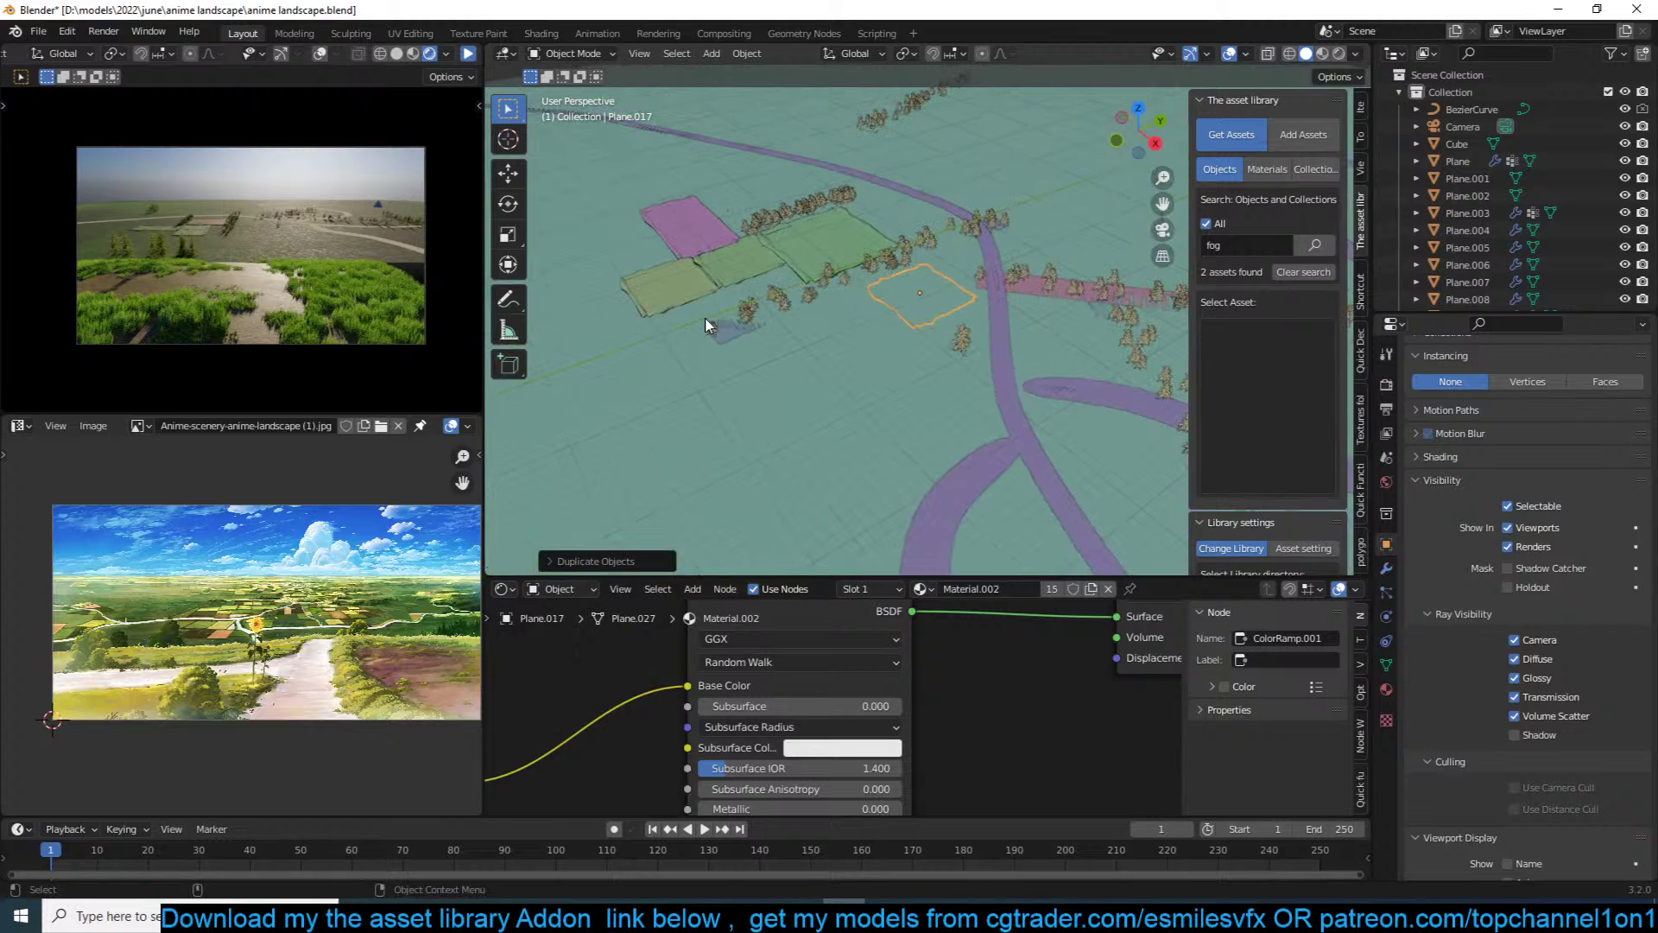
key(g)
key(z)
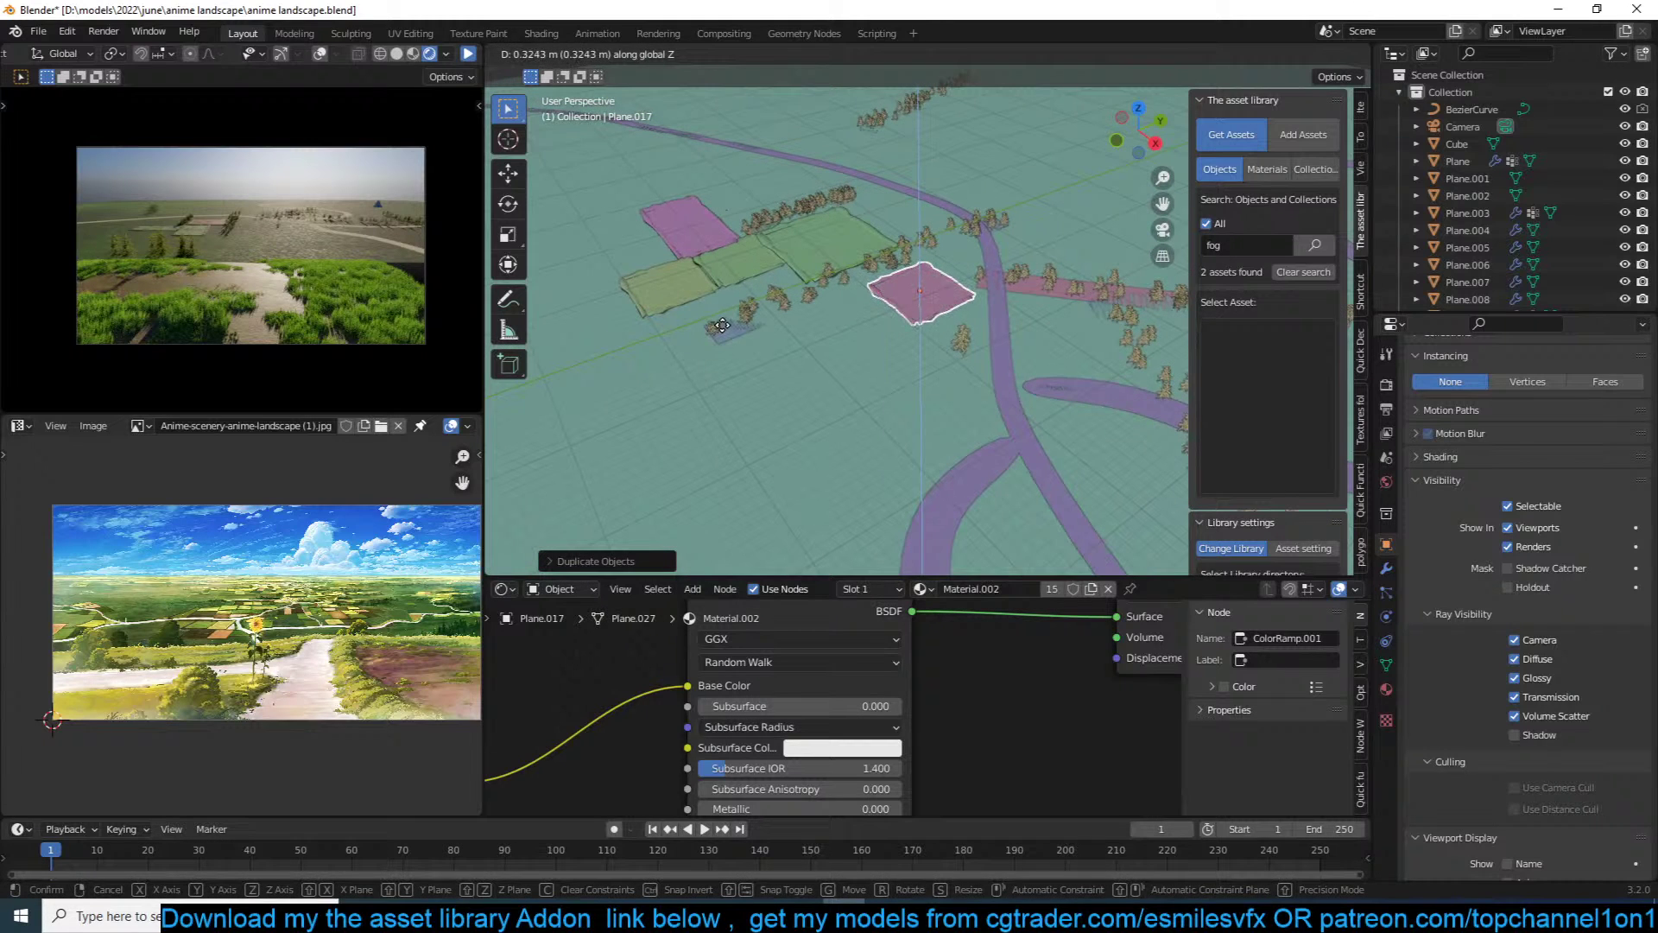
click(722, 325)
Step: Duplicate the new field plot in top view and place the copy directly below it
key(KP_7)
shift+middle_drag(917, 273, 932, 206)
key(shift+d)
click(903, 333)
Step: Duplicate the central tree strip with small offsets to thicken the tree row, narrowing the copy along X
click(842, 289)
key(shift+d)
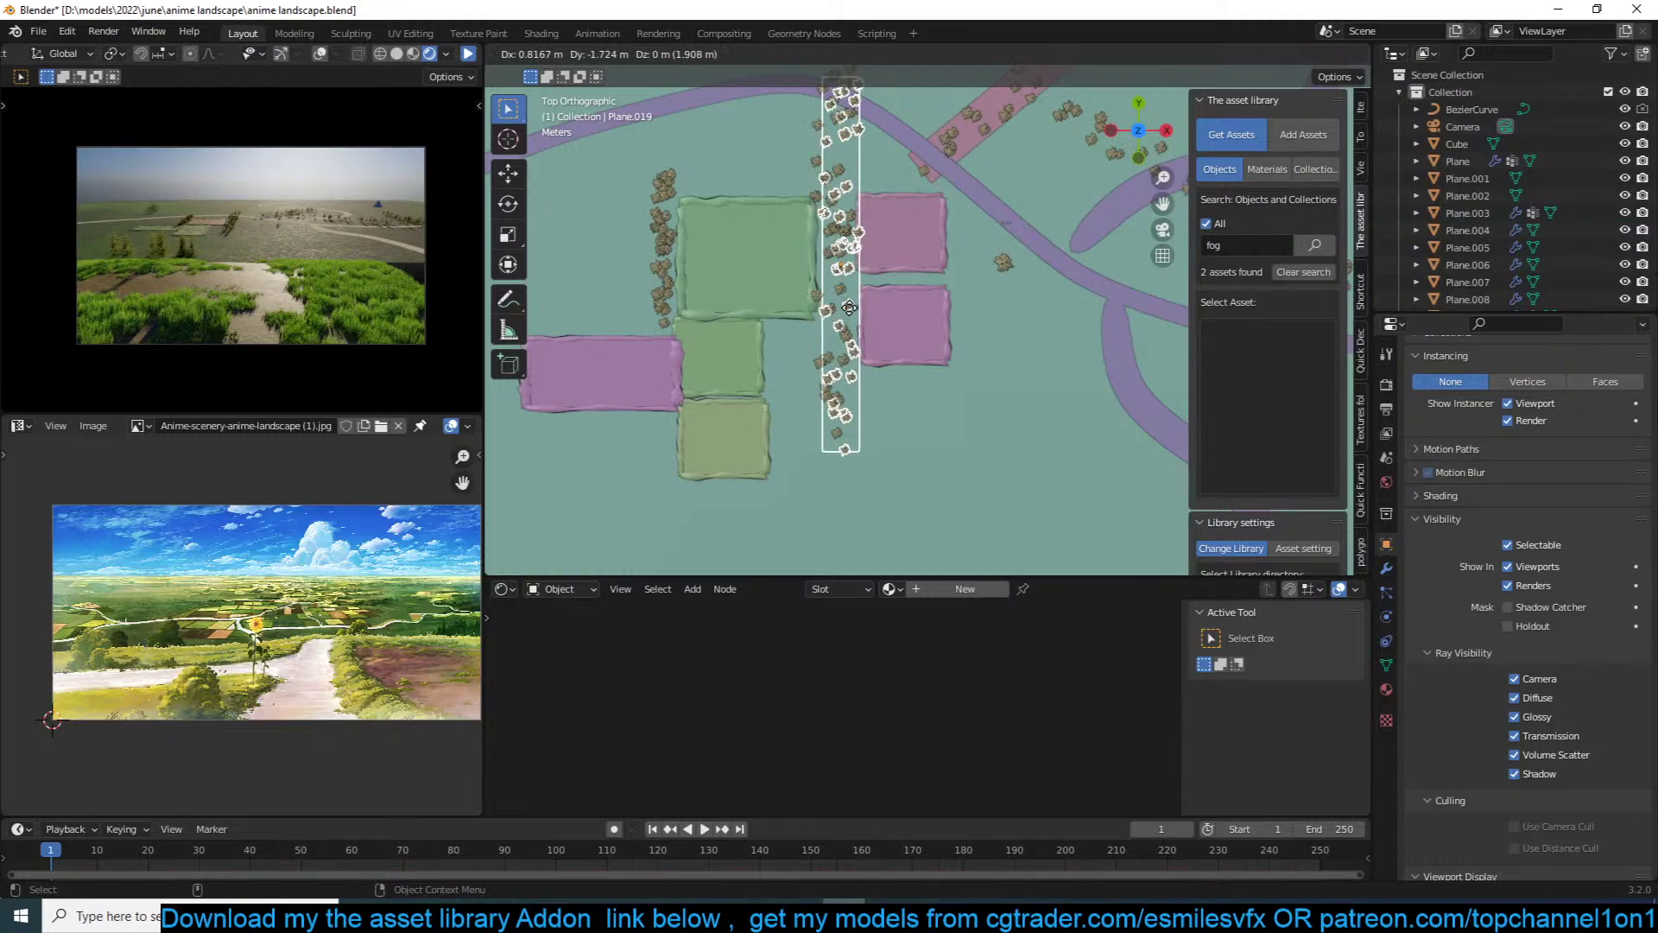
click(848, 329)
key(s)
key(x)
click(889, 317)
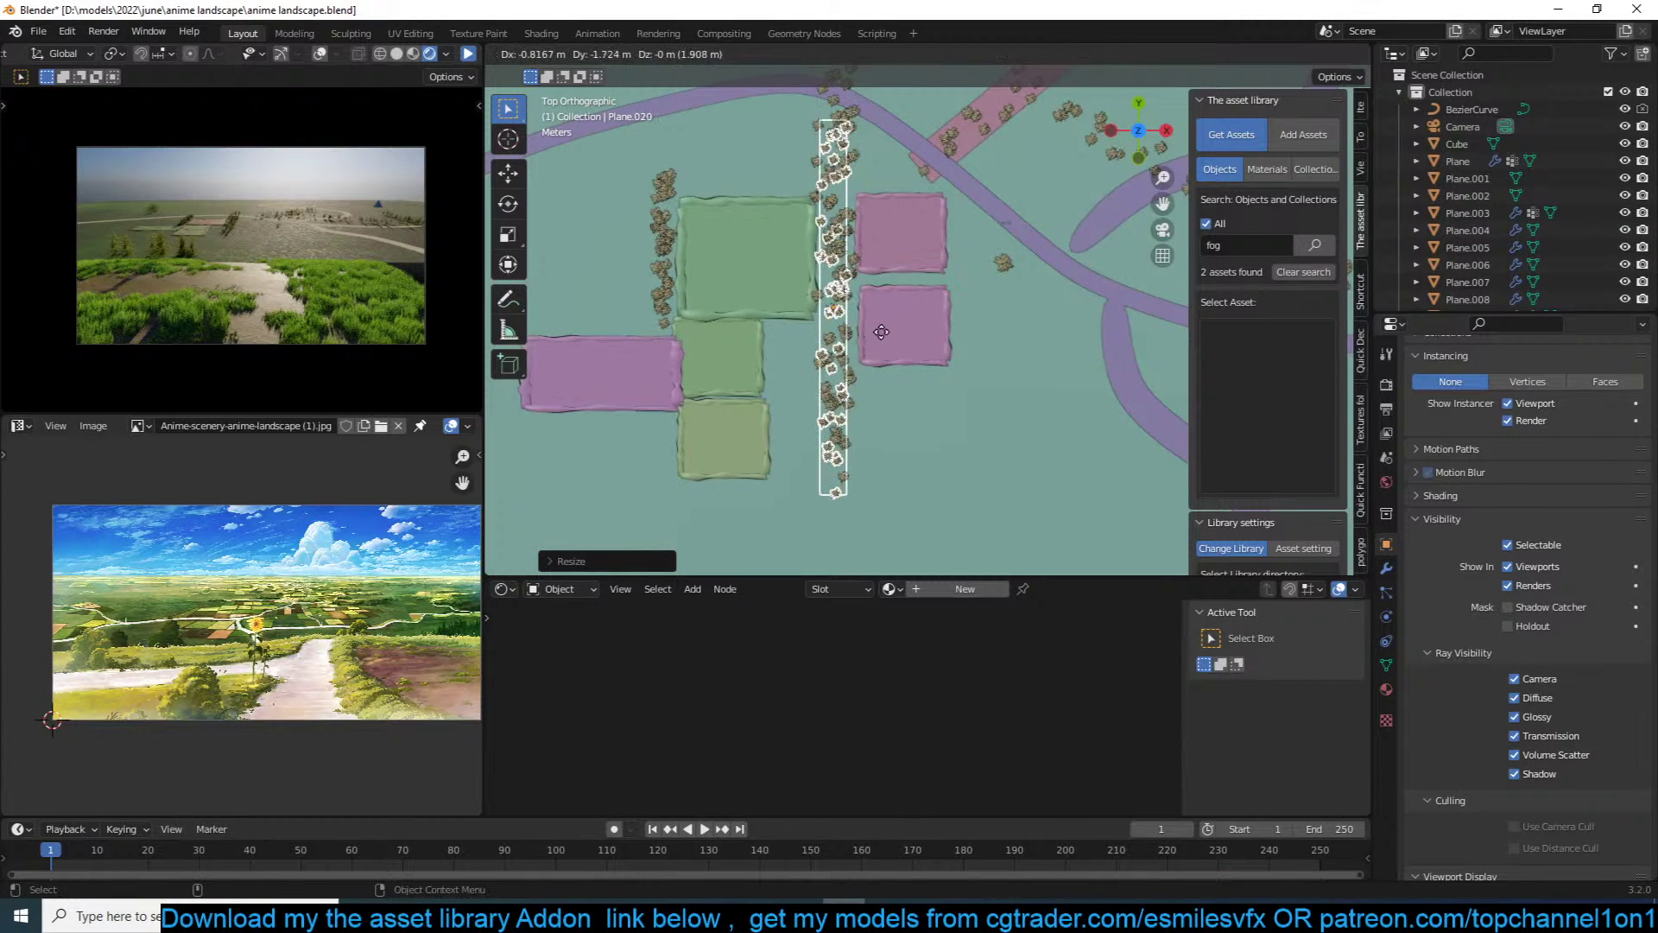
Step: Duplicate the lower copied plot beneath itself, and move both plots up against the upper one
click(908, 316)
key(shift+d)
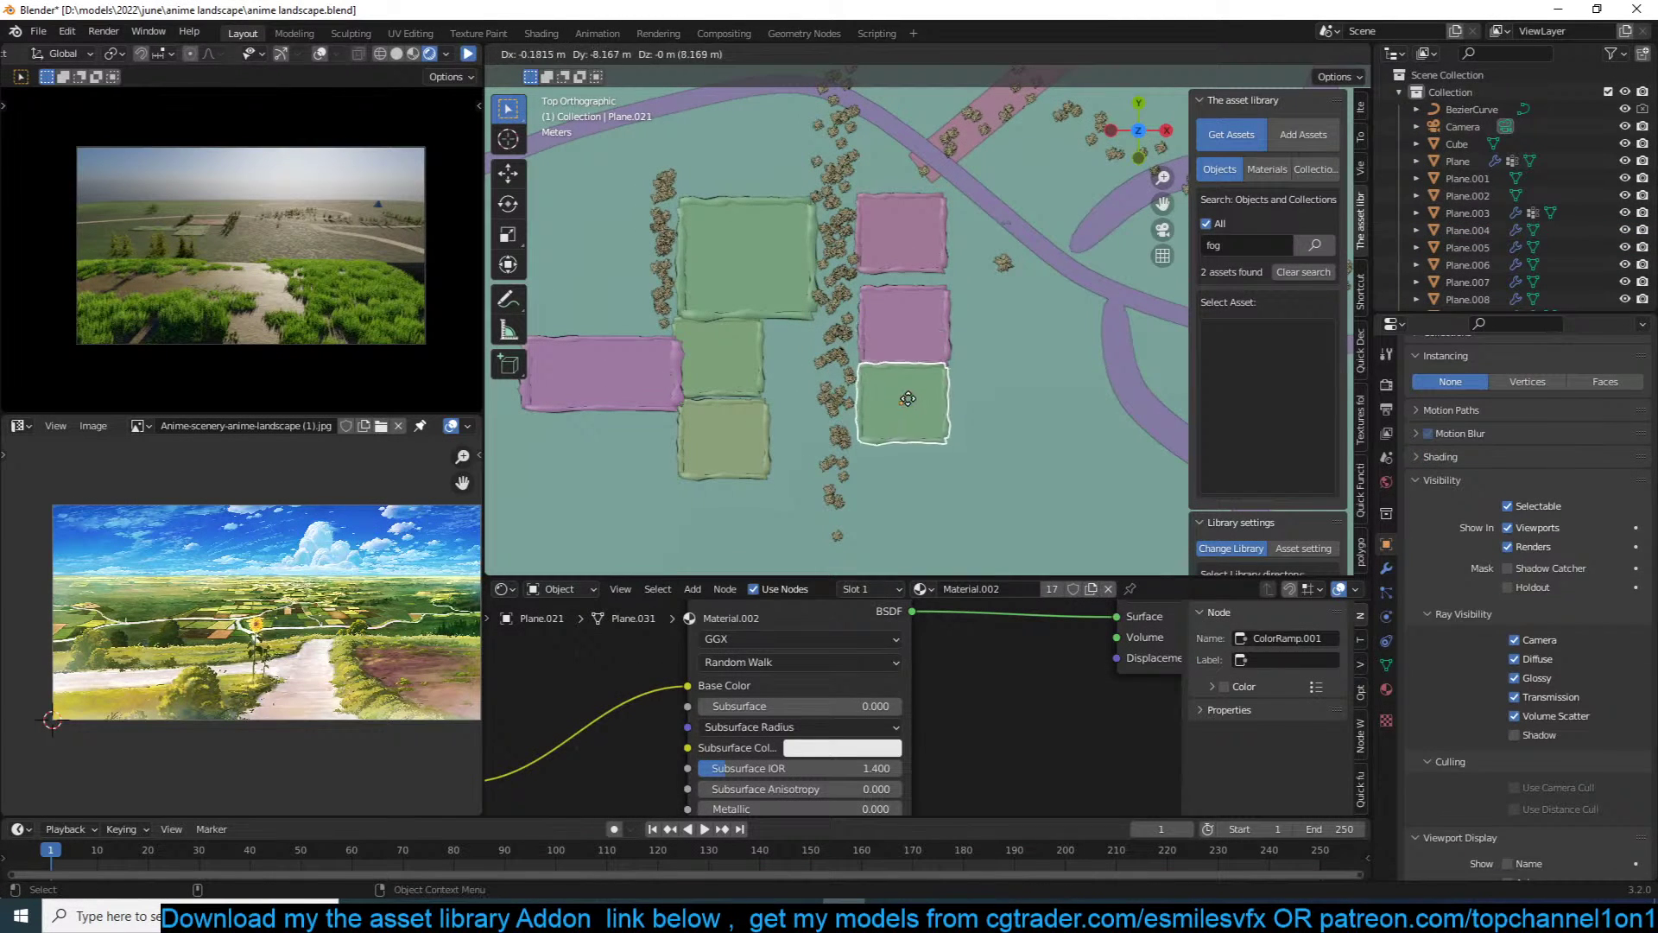
click(906, 397)
shift+click(915, 318)
key(g)
click(916, 310)
Step: Duplicate the upper plot of the new column and place the copy against its outer edge, next to the road
click(926, 240)
key(shift+d)
click(1017, 252)
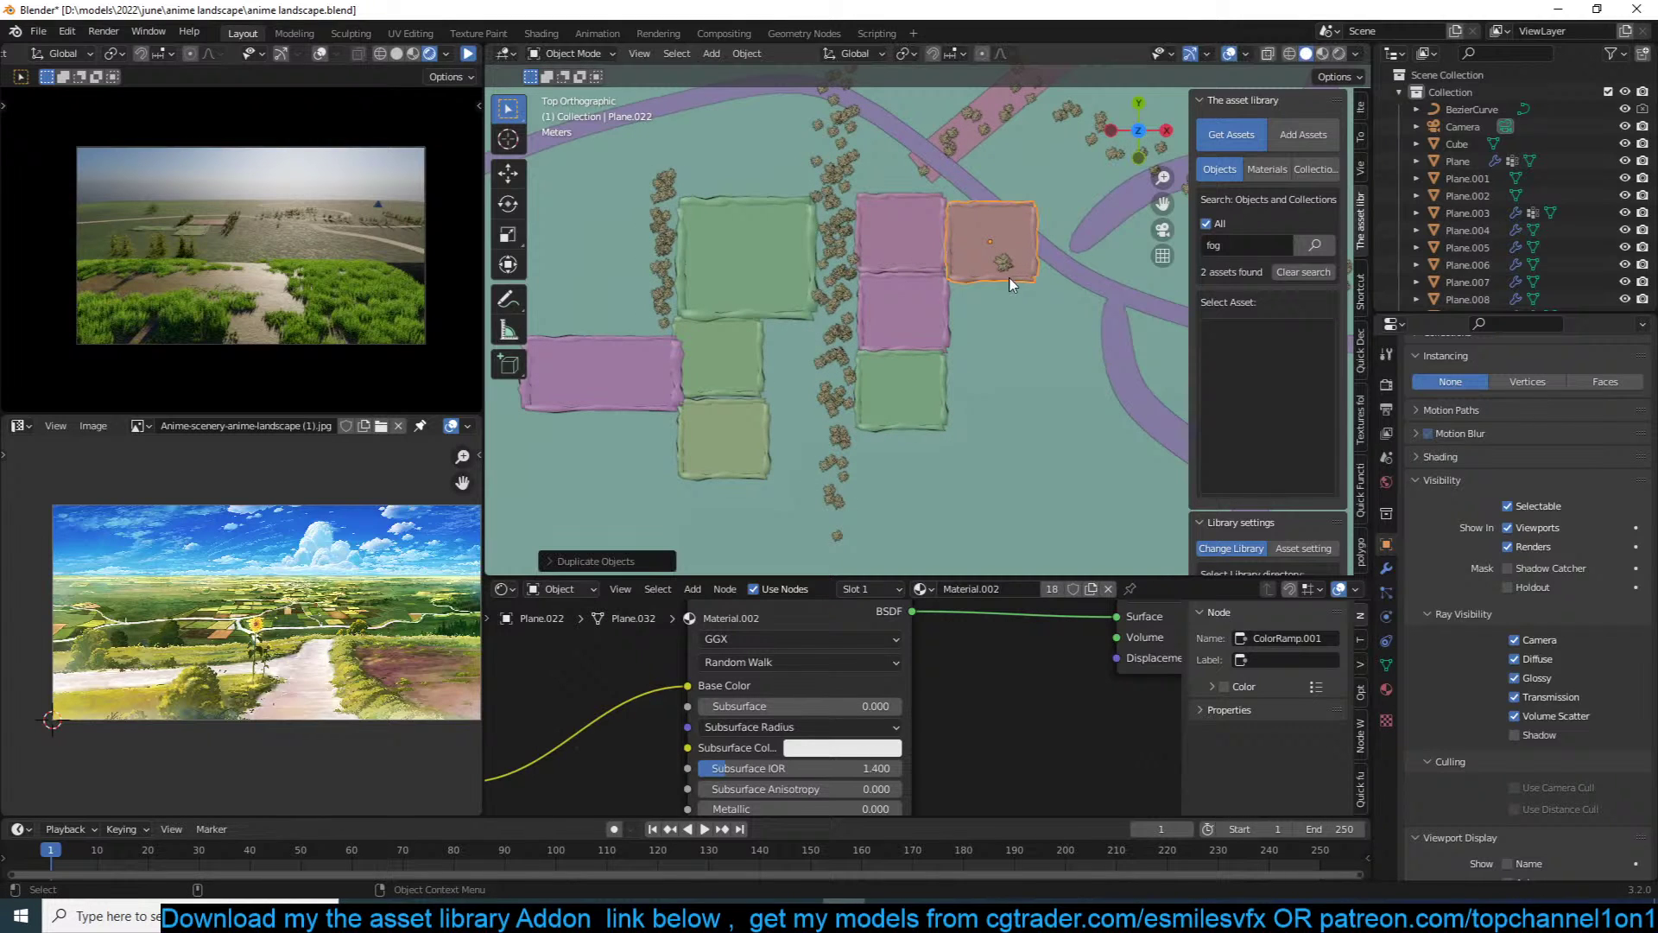
Step: Try to stretch the newest plot along Y, and undo the scaling
key(s)
key(y)
click(1007, 379)
key(g)
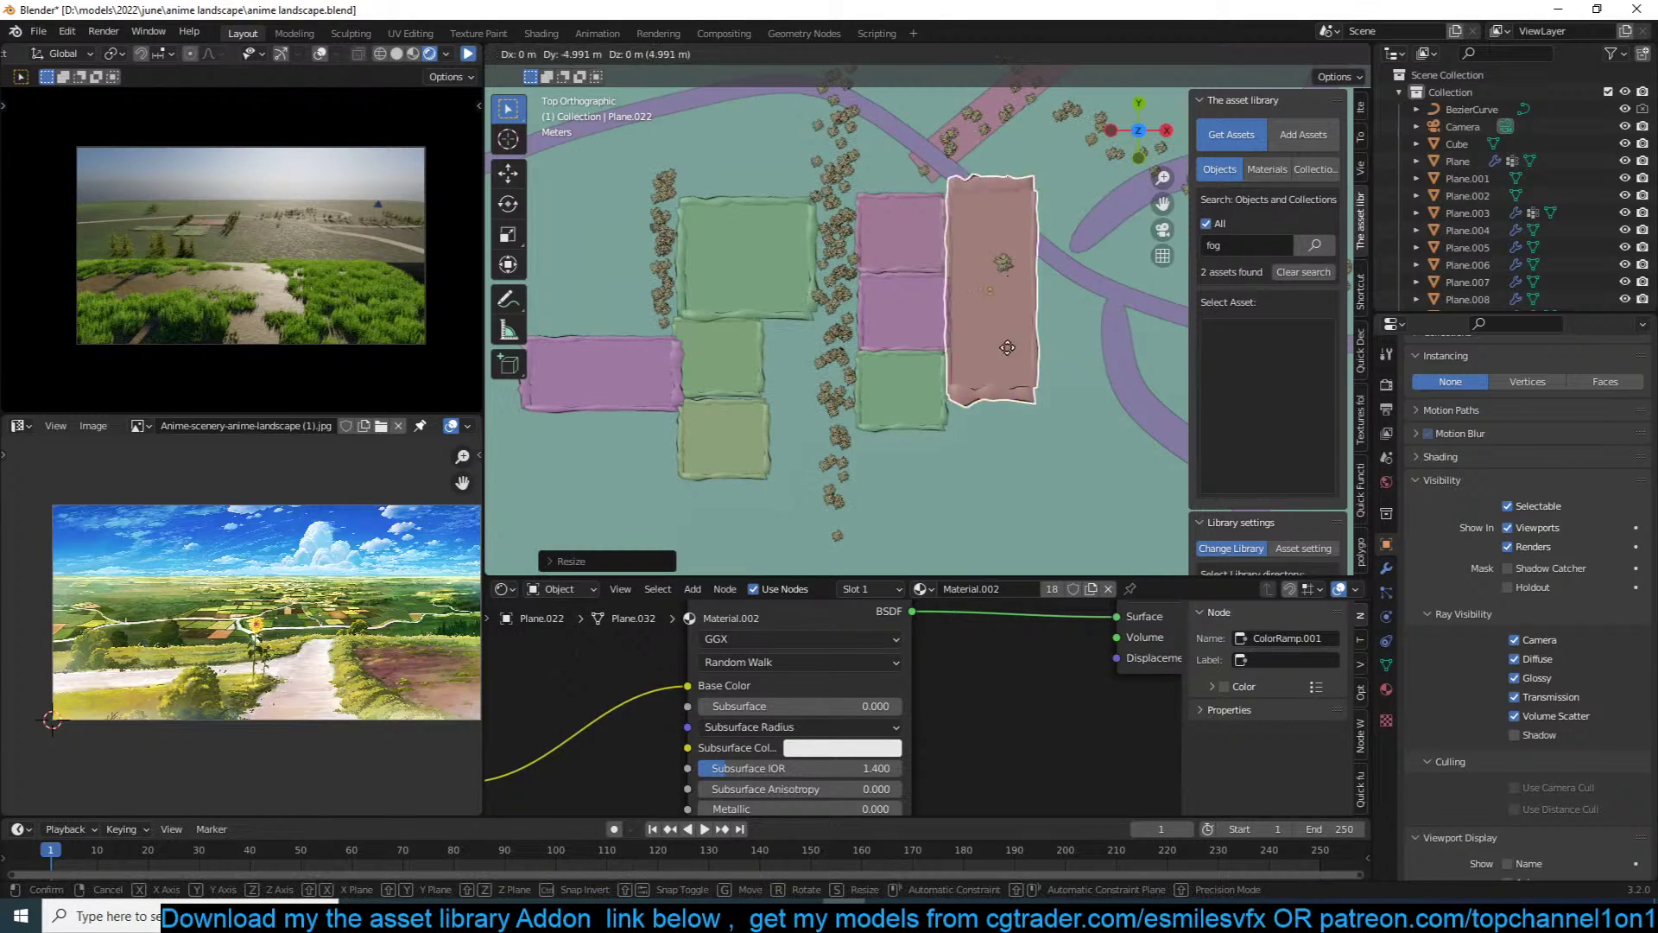
right_click(1007, 352)
key(ctrl+z)
Step: Move the lower edge vertices of the newest plot down along Y so it spans the full length of the neighbouring plot column
key(Tab)
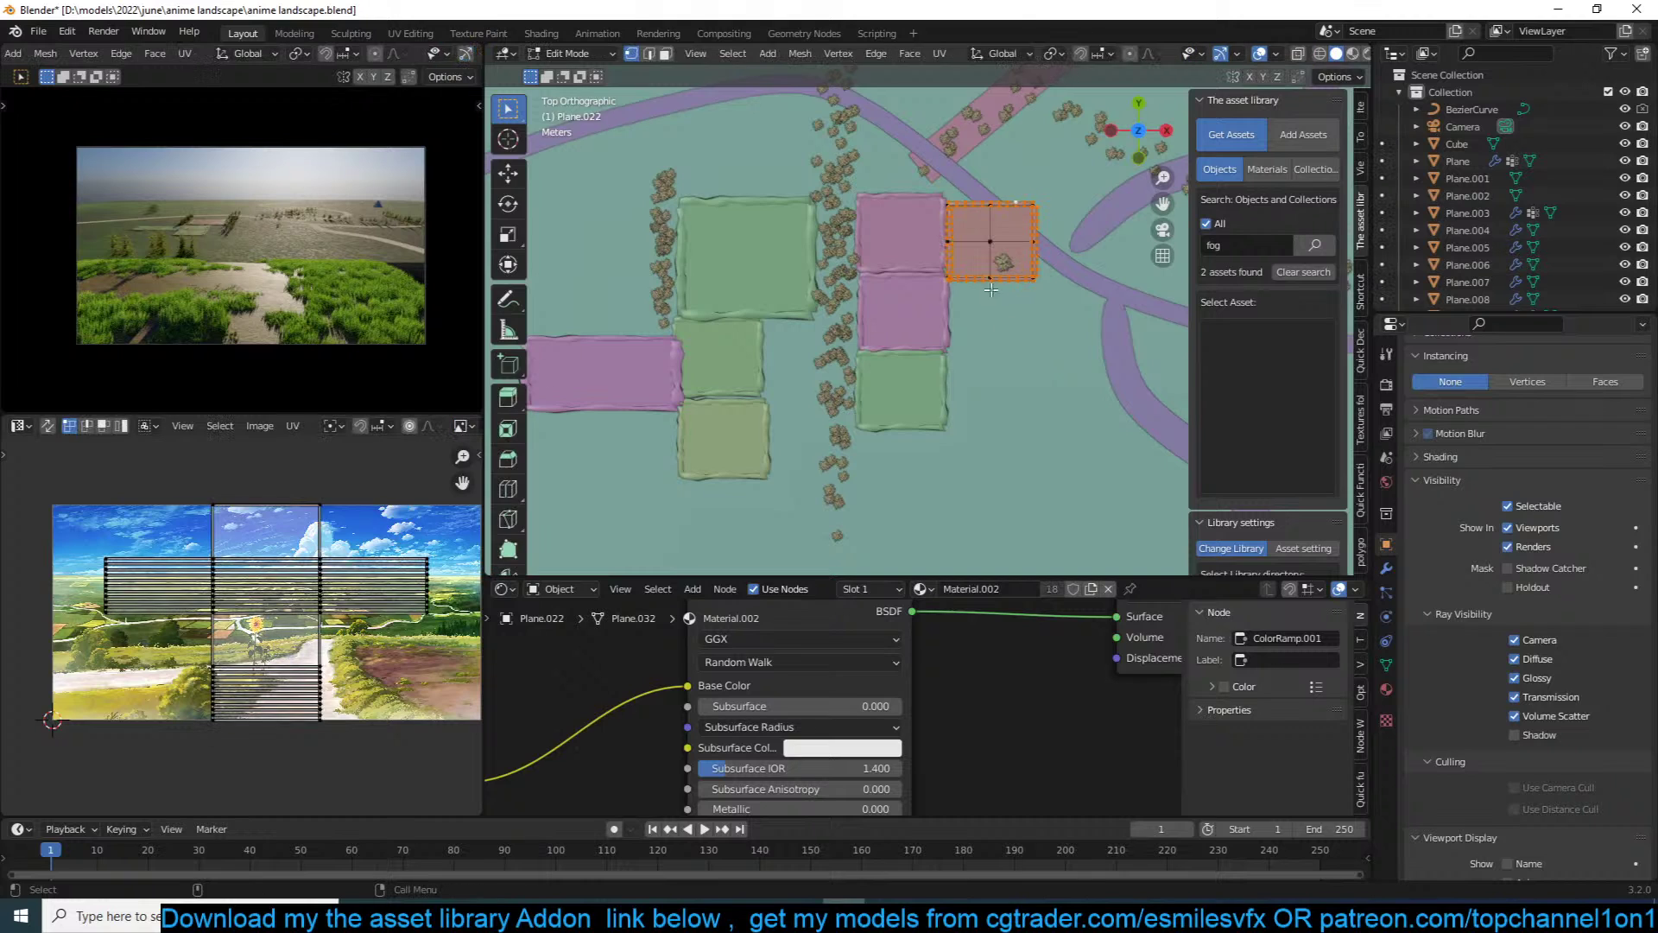
key(alt+z)
drag(908, 257, 1064, 301)
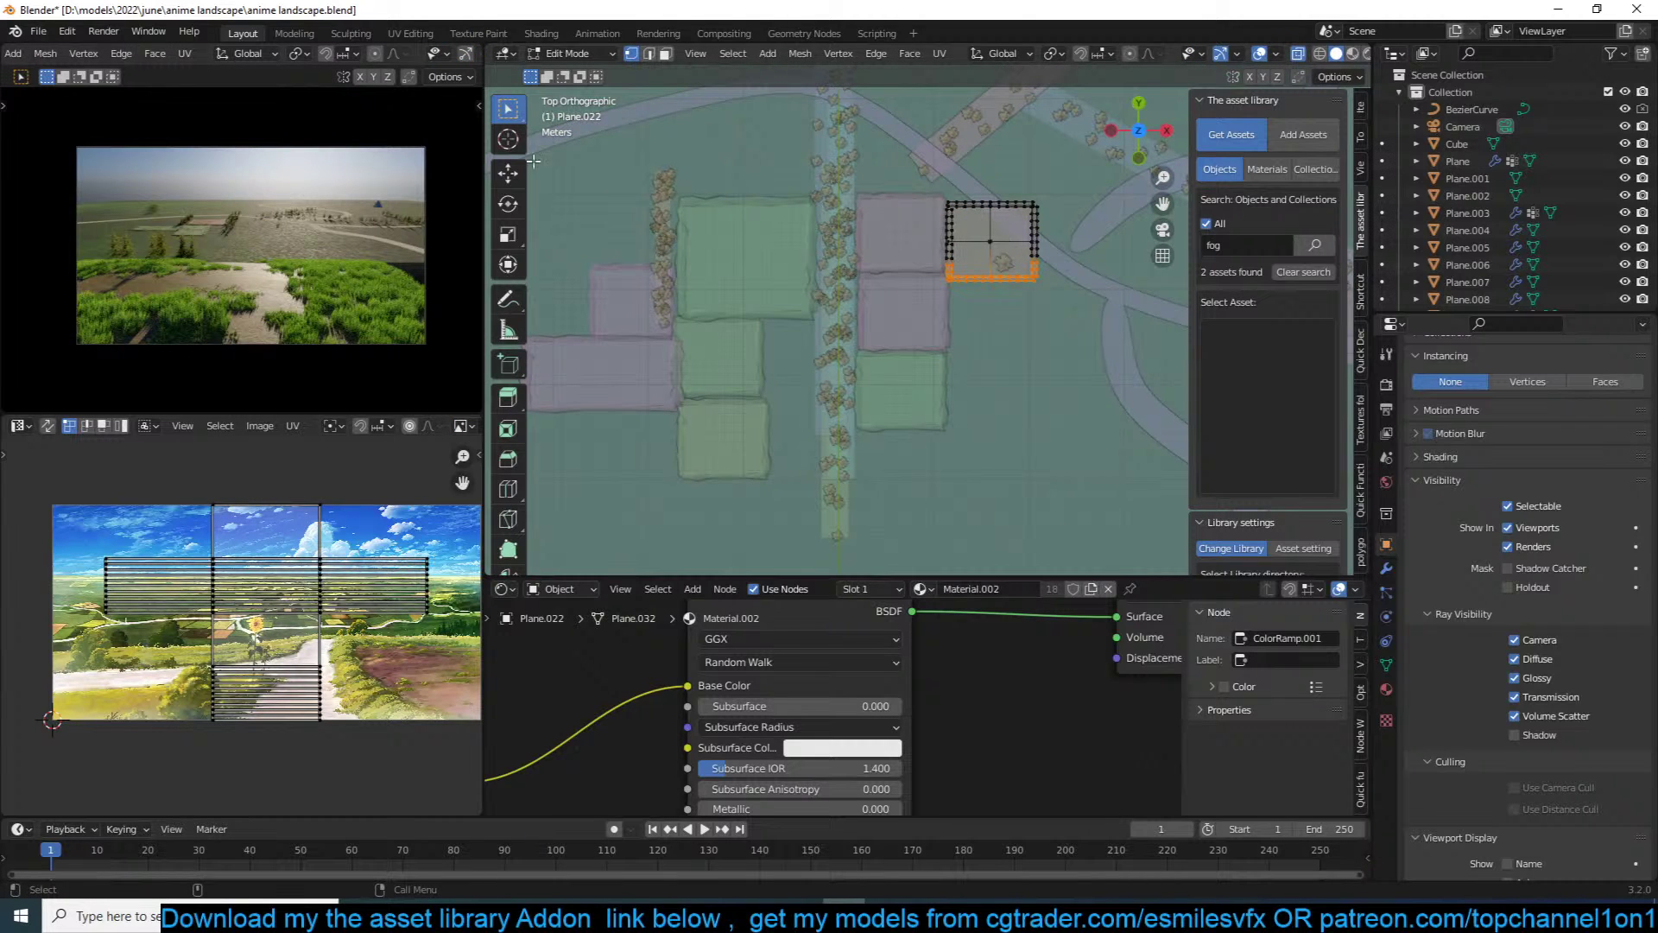
click(508, 172)
drag(992, 238, 997, 382)
drag(1012, 190, 1077, 291)
key(g)
right_click(1071, 264)
drag(888, 171, 1056, 222)
key(r)
right_click(1052, 205)
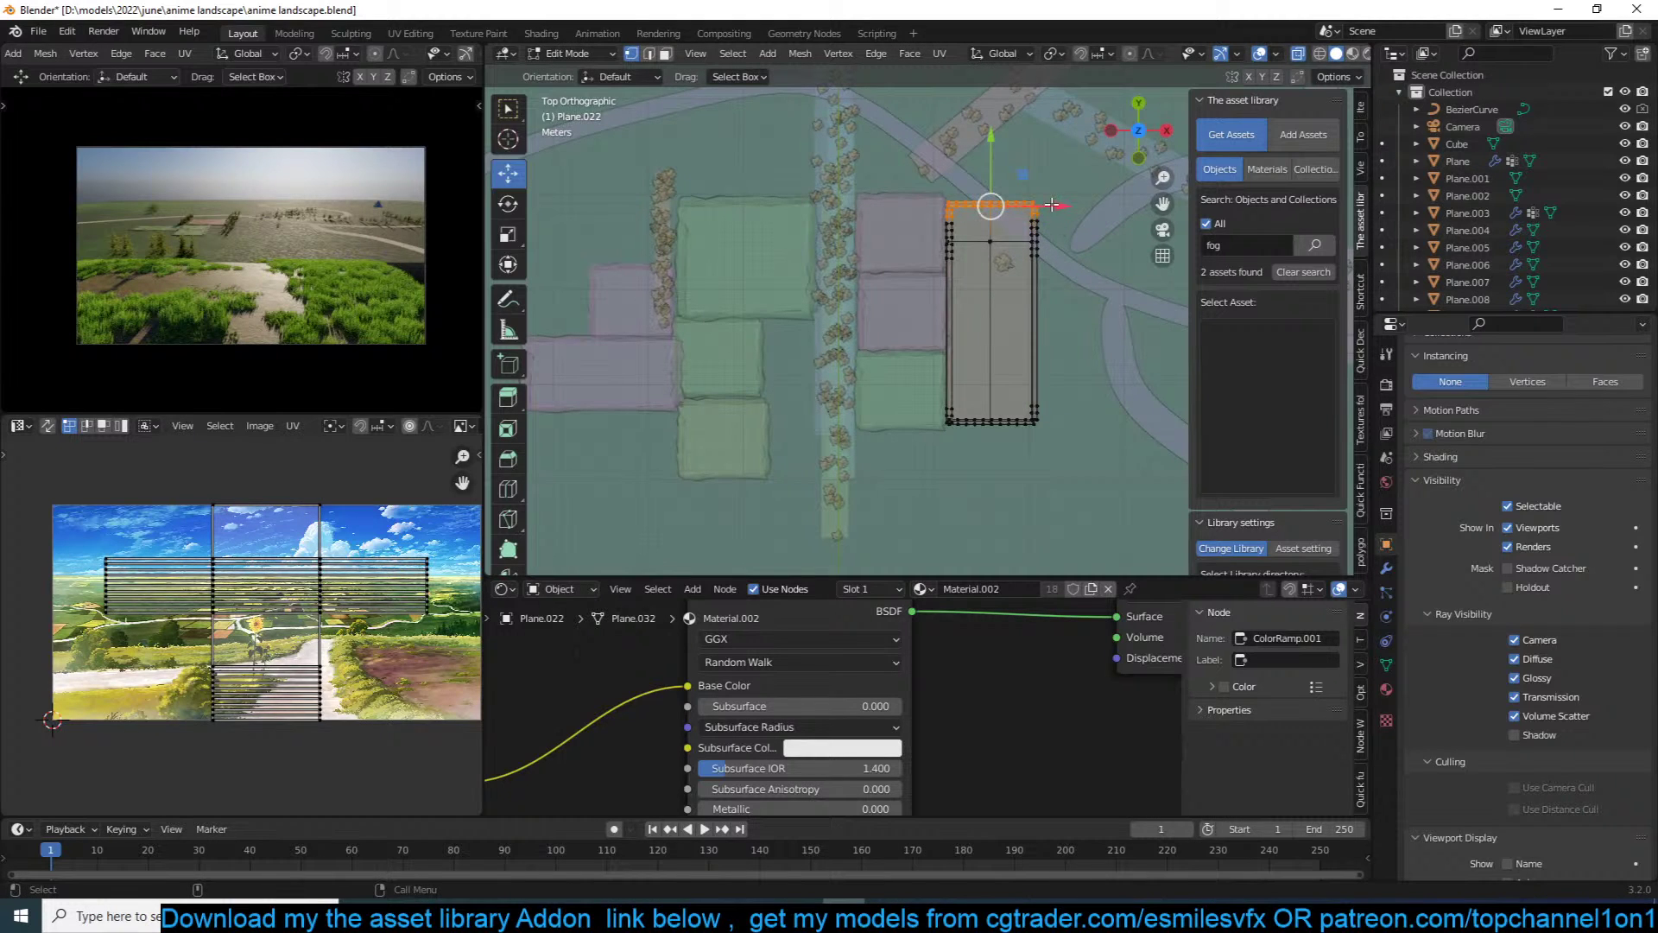
Step: With proportional editing, pull the elongated plot's upper outer corner down clear of the road, leaving X-ray display off in object mode
click(1052, 202)
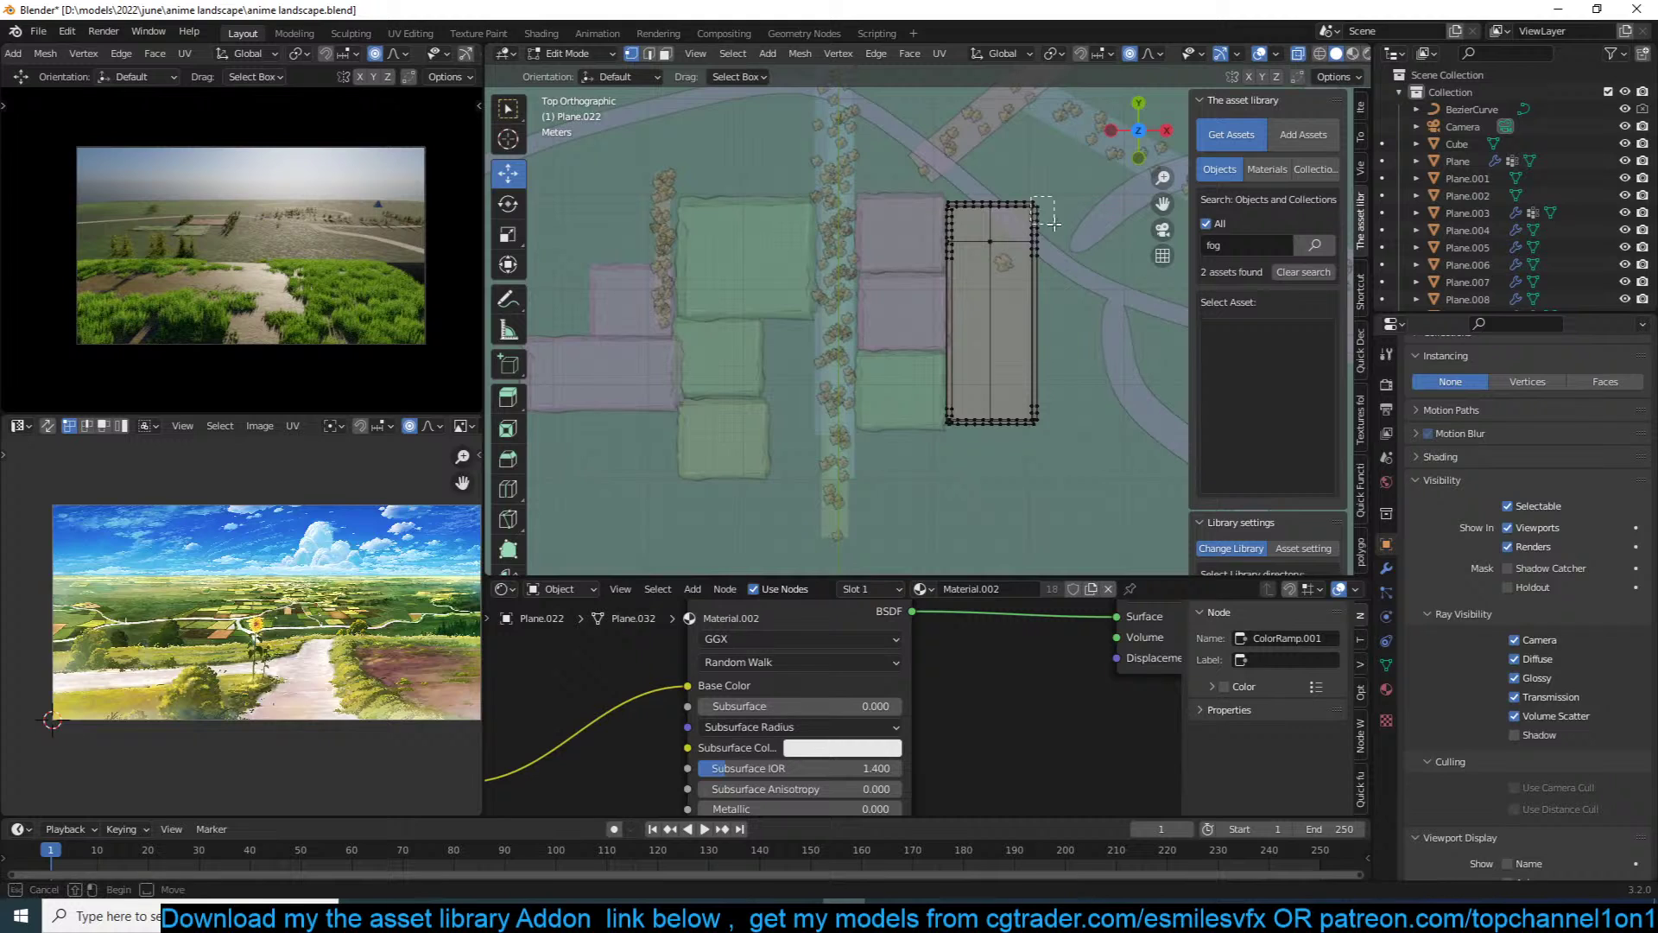
drag(1047, 176, 1024, 216)
key(g)
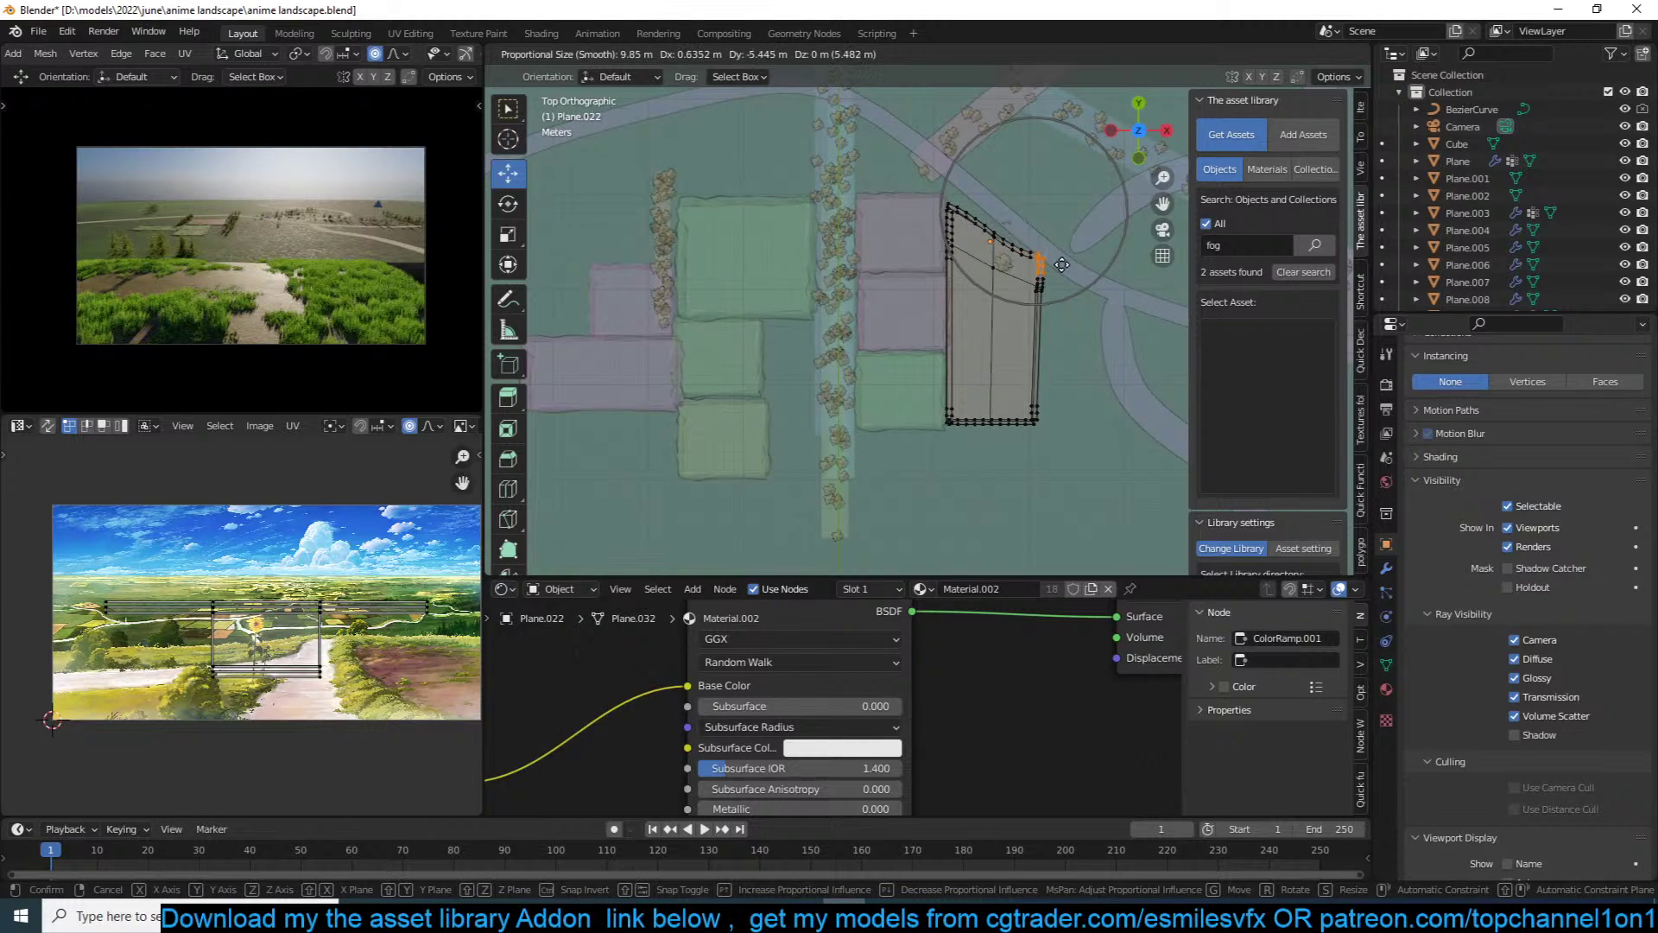
click(1039, 267)
key(Tab)
shift+middle_drag(1061, 329, 1060, 325)
click(658, 164)
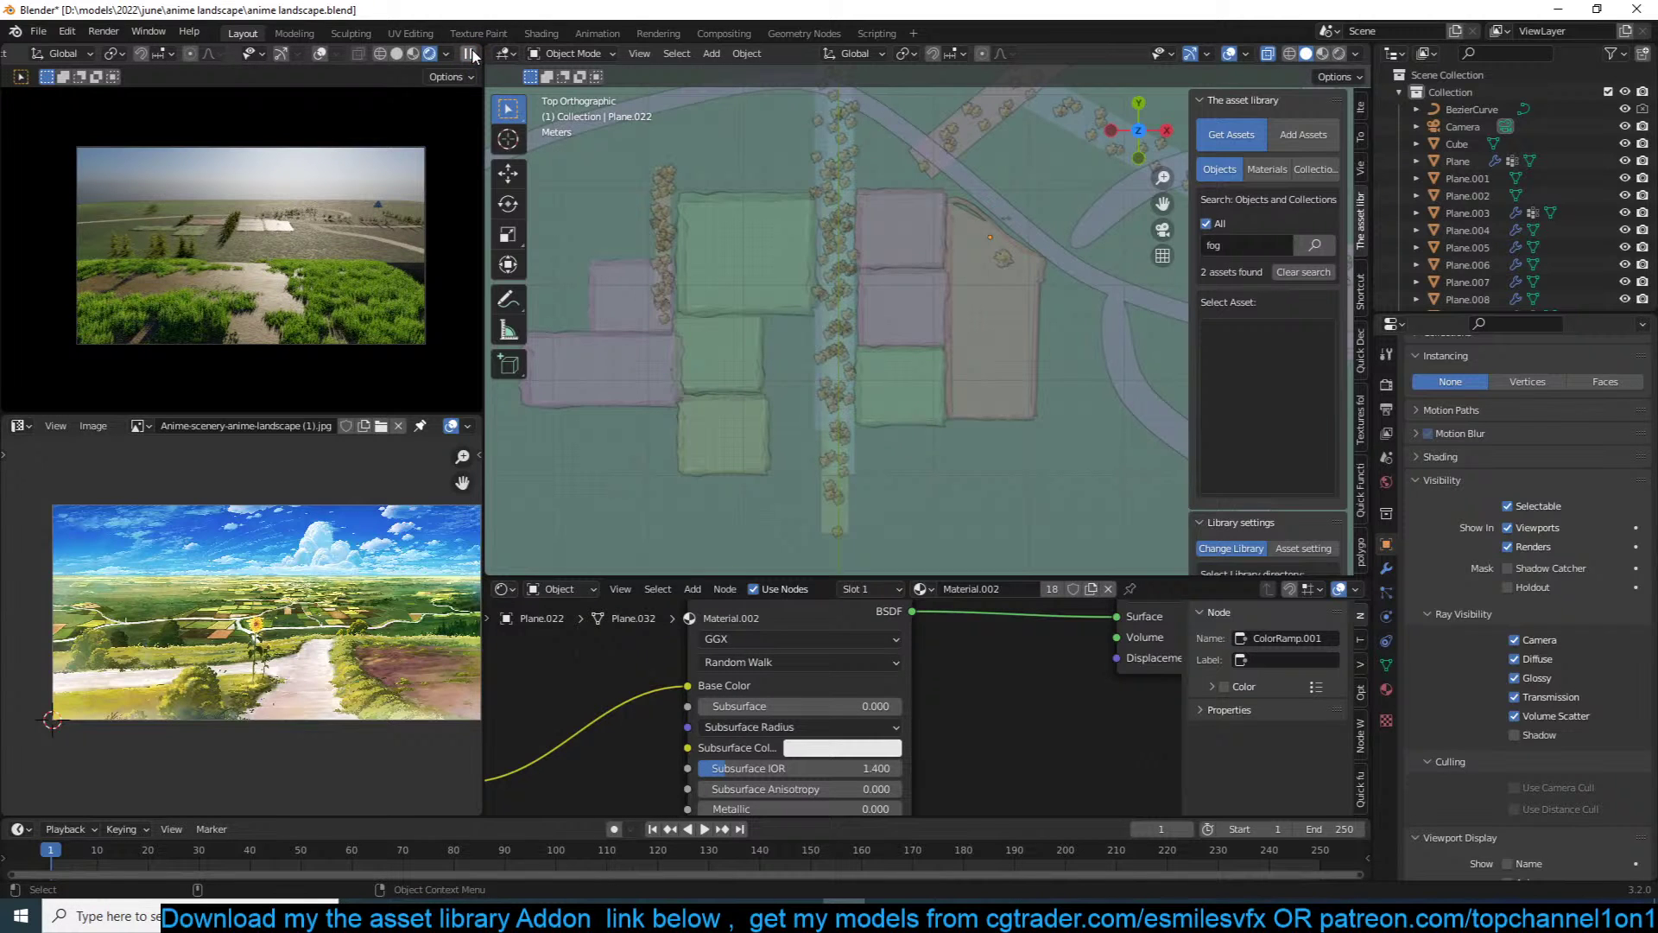
key(alt+z)
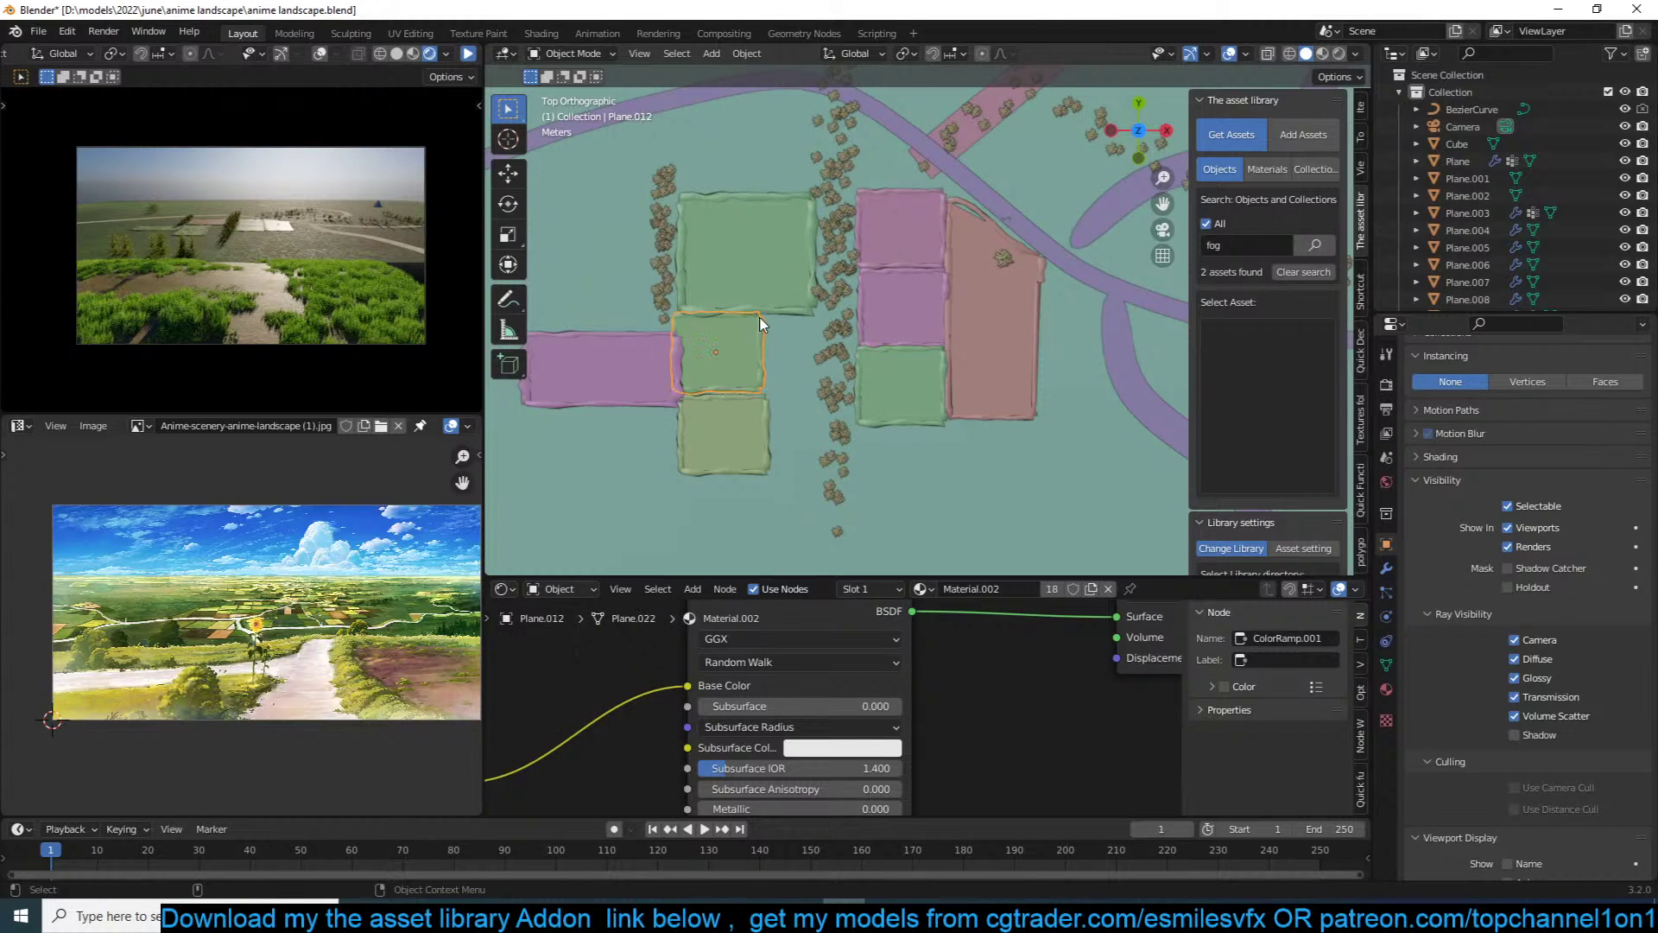
Step: Widen the two lower green plots together along X, and move them closer to the central tree row
shift+click(748, 416)
key(s)
key(x)
click(795, 351)
key(g)
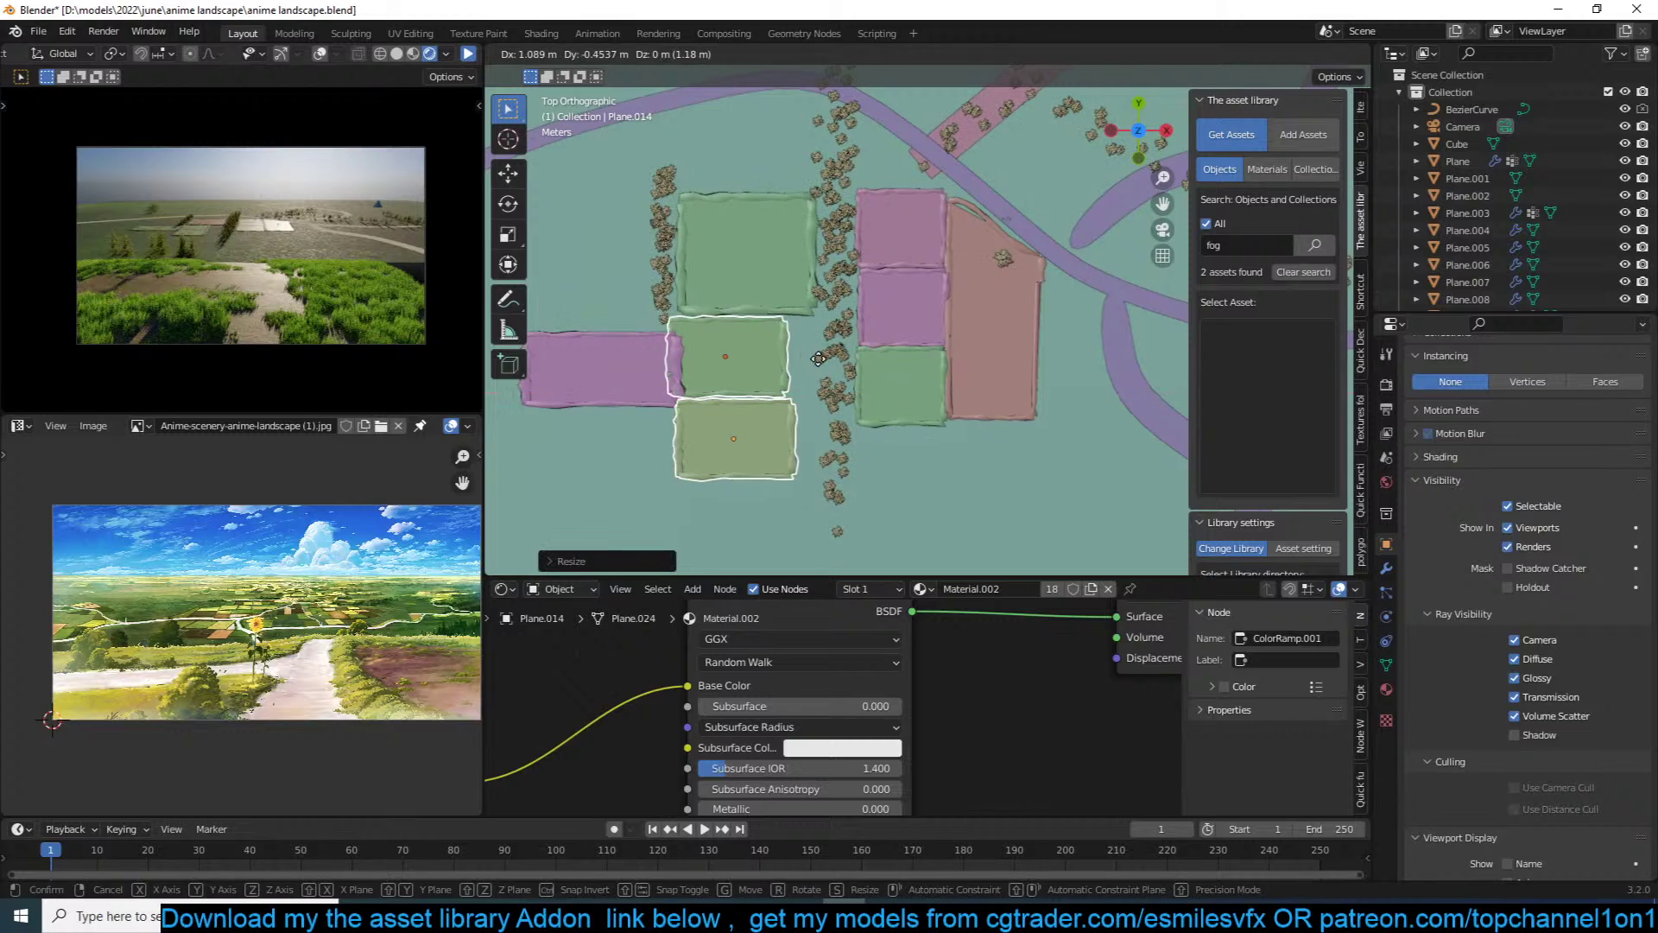
click(830, 354)
Step: Duplicate the outer magenta plot and place the copy directly above it, beside the outer tree strip
click(680, 381)
key(r)
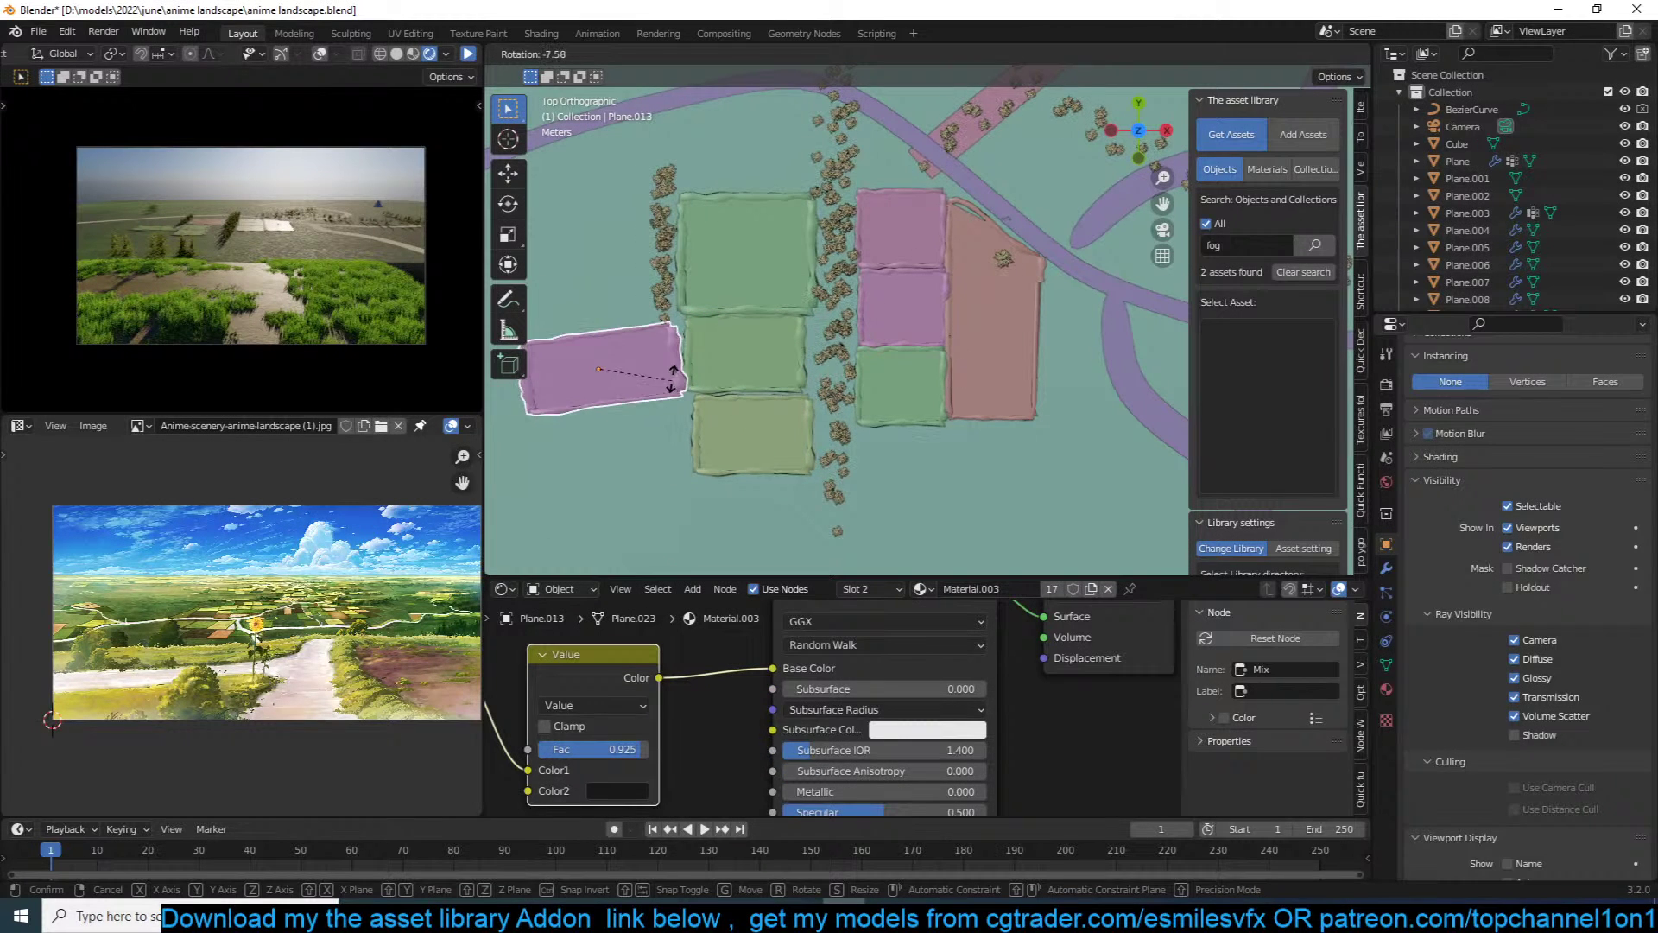
right_click(677, 375)
shift+middle_drag(634, 384, 733, 373)
key(shift+d)
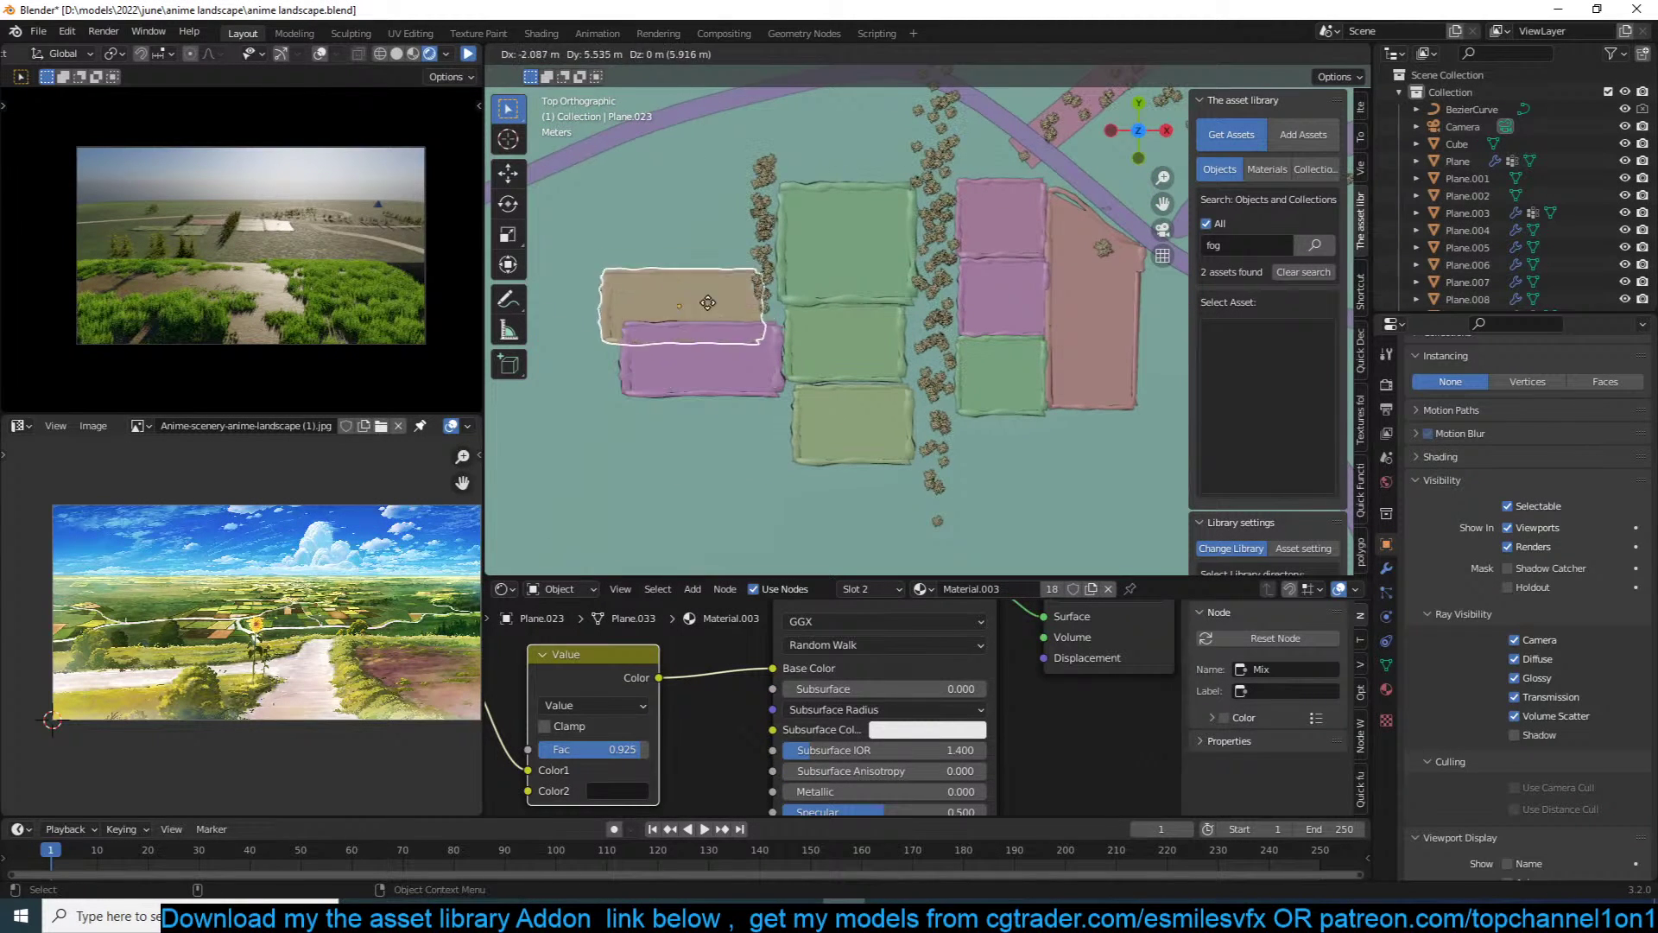
click(700, 296)
Step: Enlarge the copied plot by moving its upper edge vertices about 8.8 m along Y with proportional editing
key(Tab)
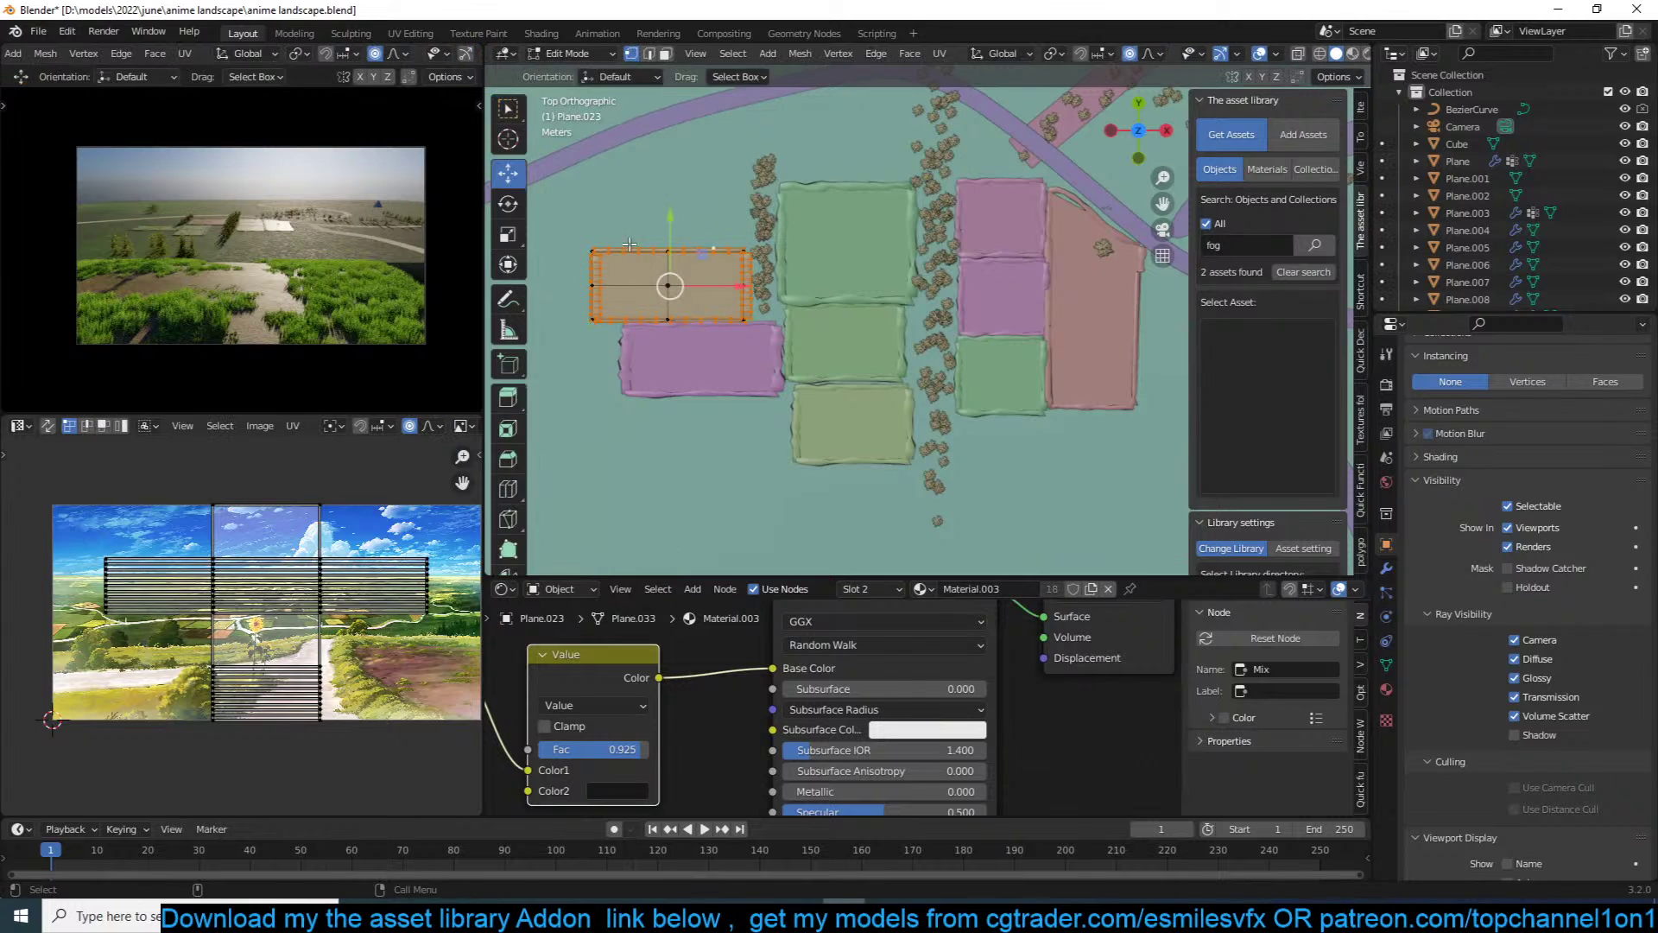
key(alt+z)
drag(580, 235, 795, 244)
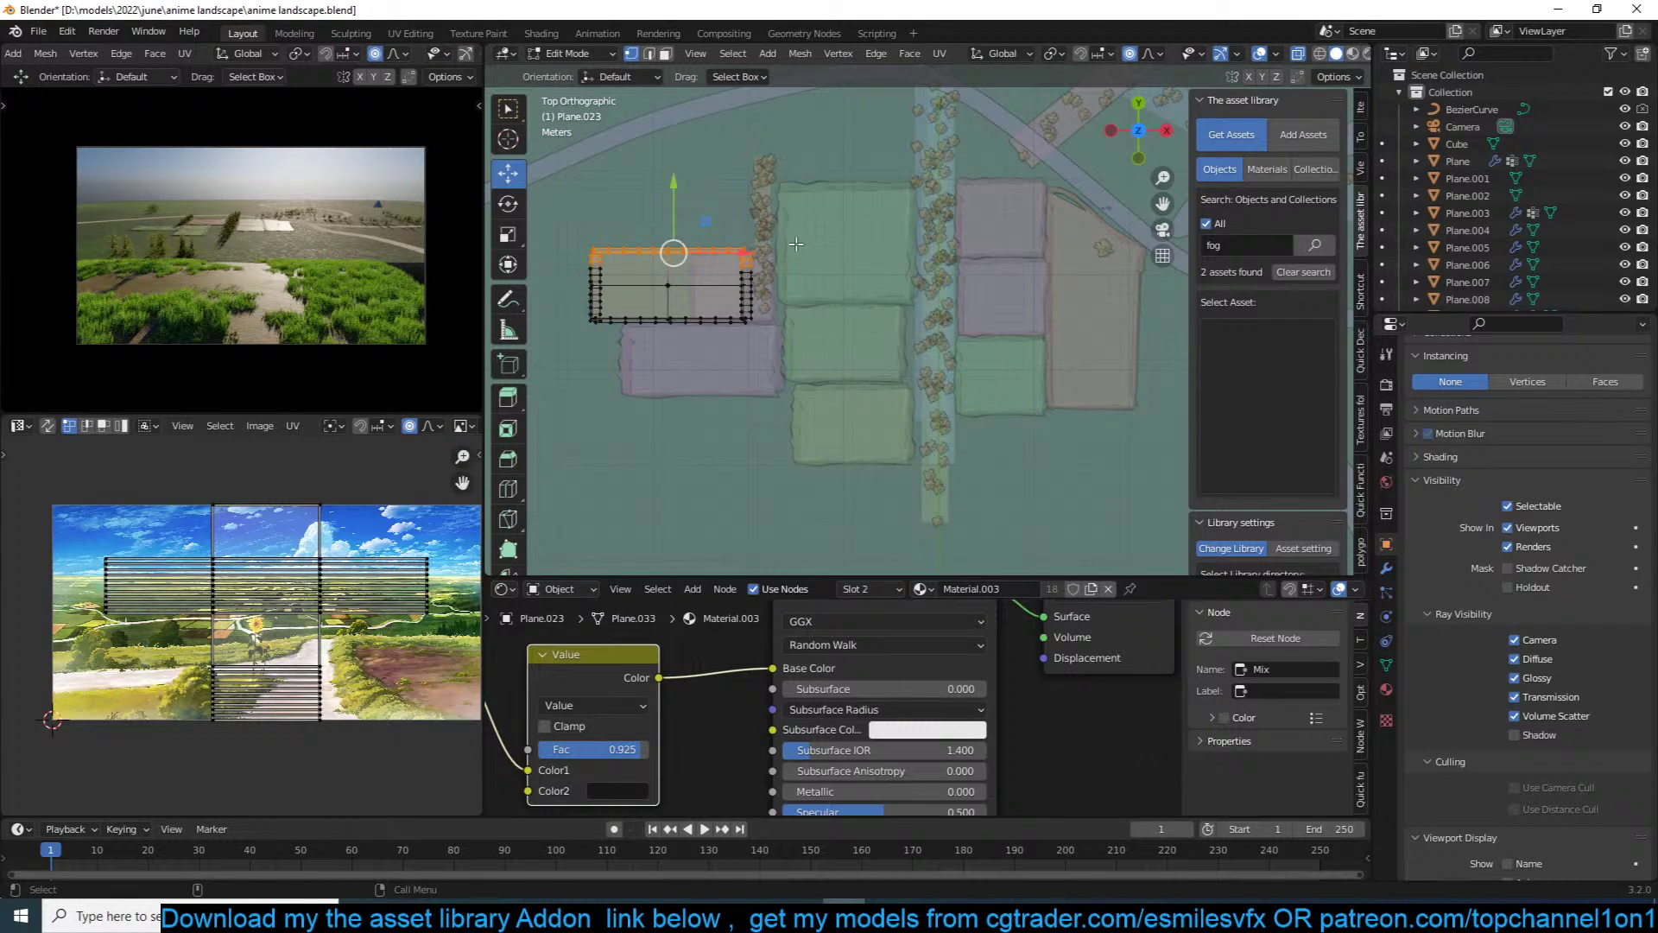
key(g)
scroll(802, 190, up, 4)
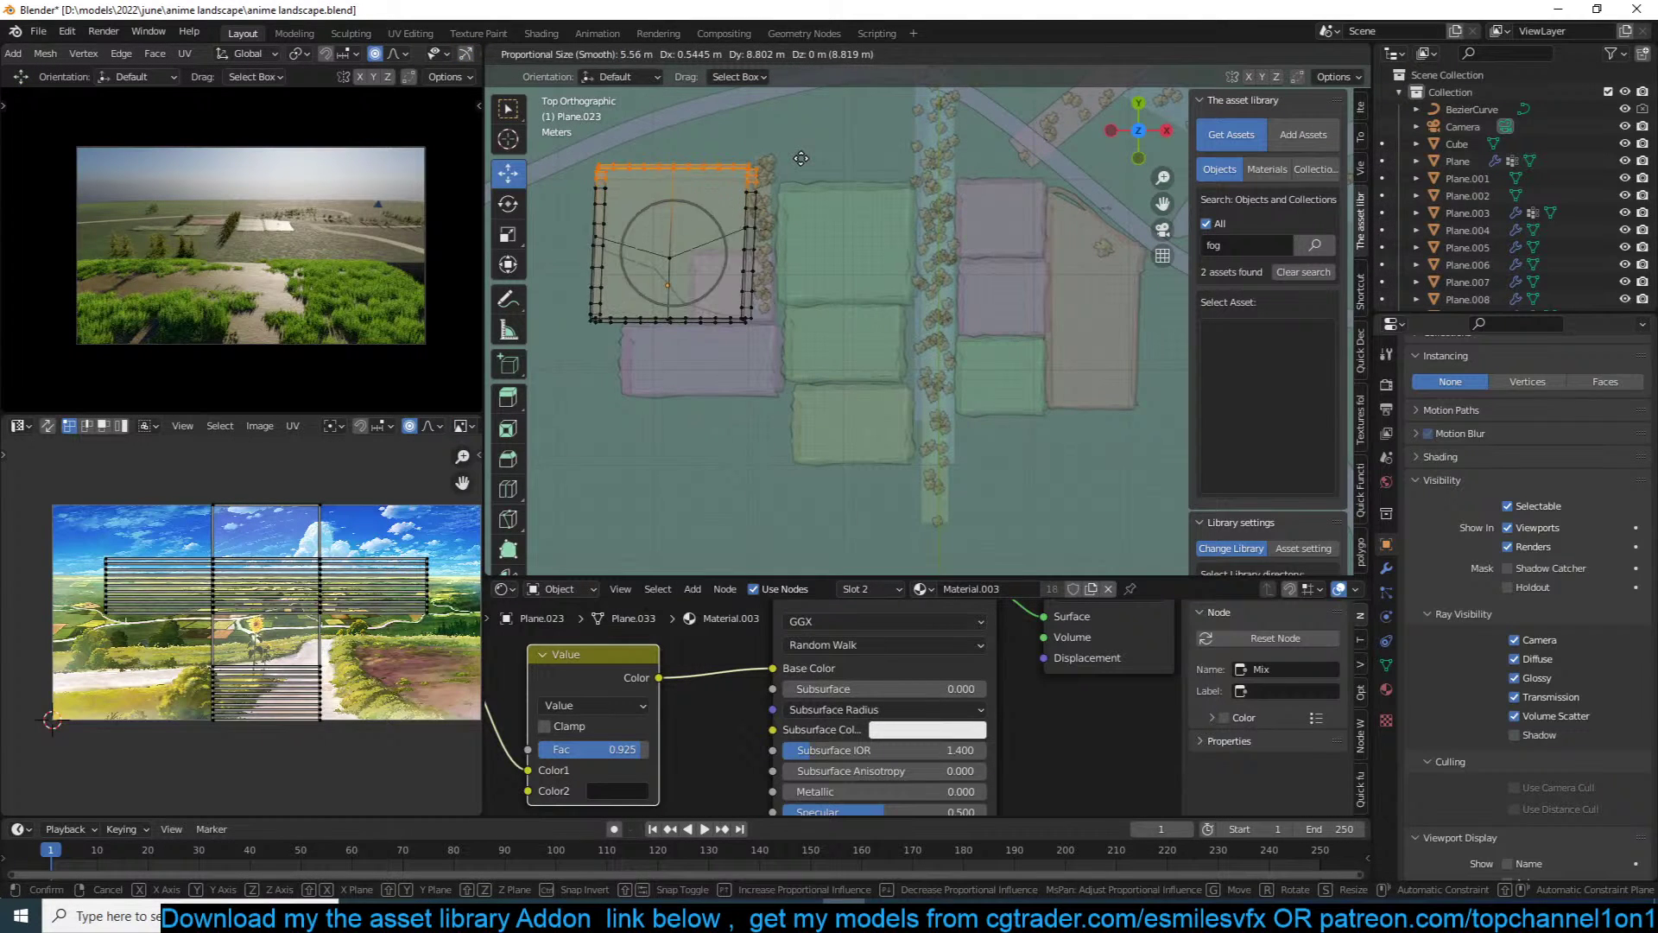
click(793, 220)
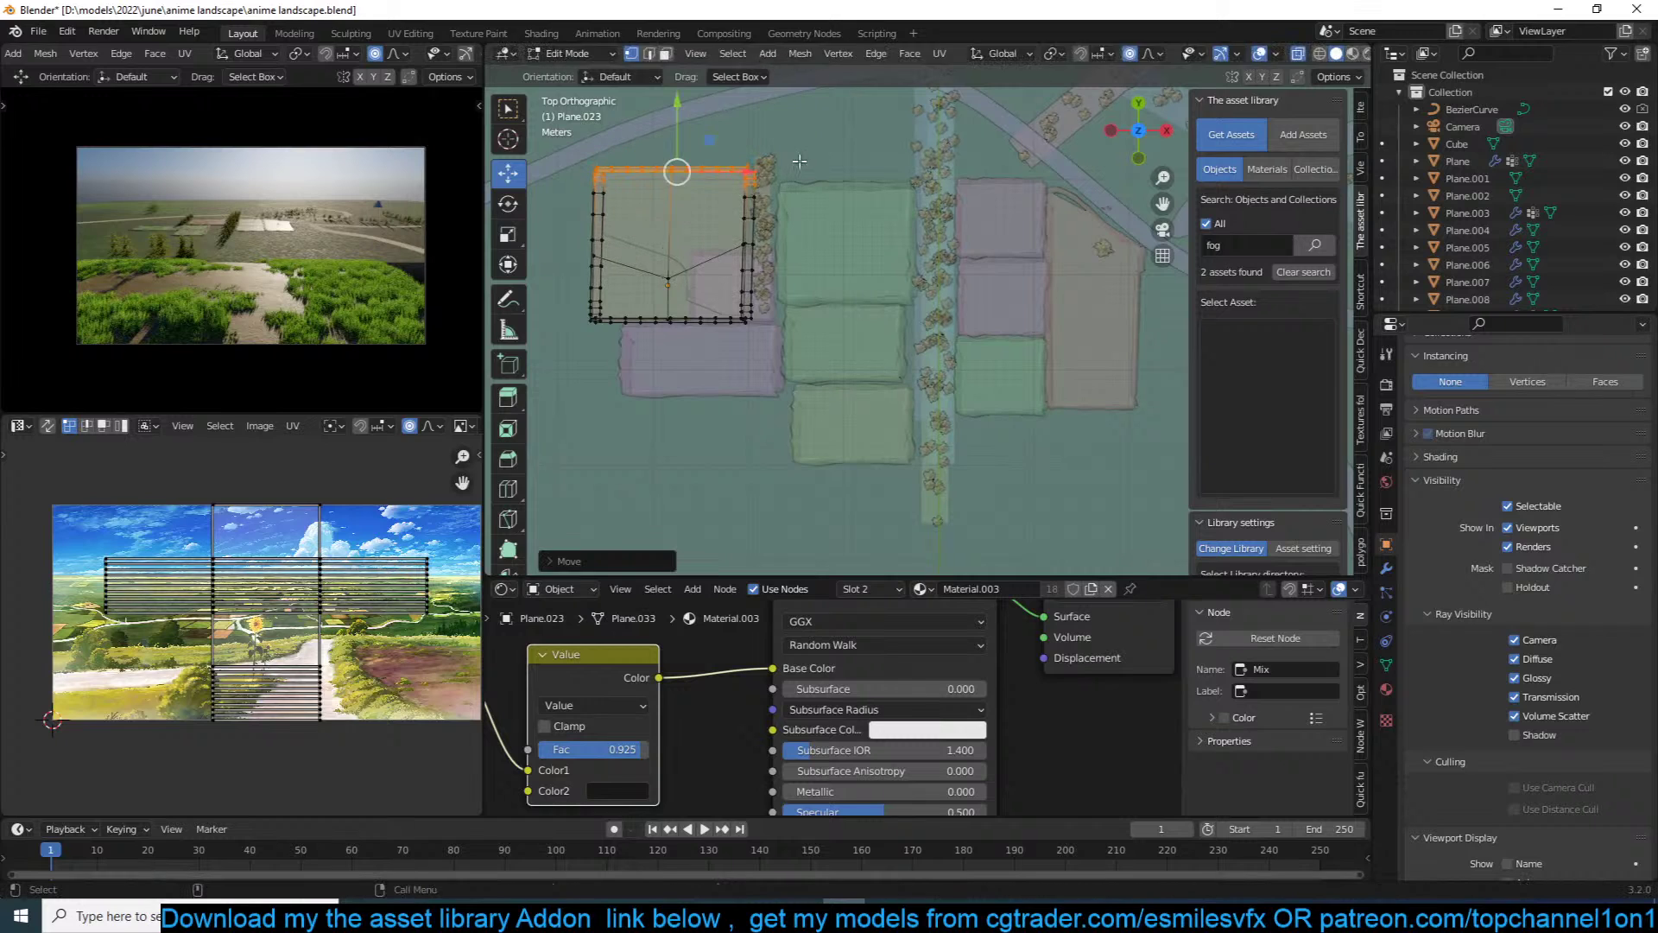
key(Tab)
Step: Adjust the enlarged plot's height along Z, and save the file
middle_drag(970, 216, 773, 389)
click(773, 388)
key(g)
key(z)
click(817, 376)
key(ctrl+s)
click(467, 55)
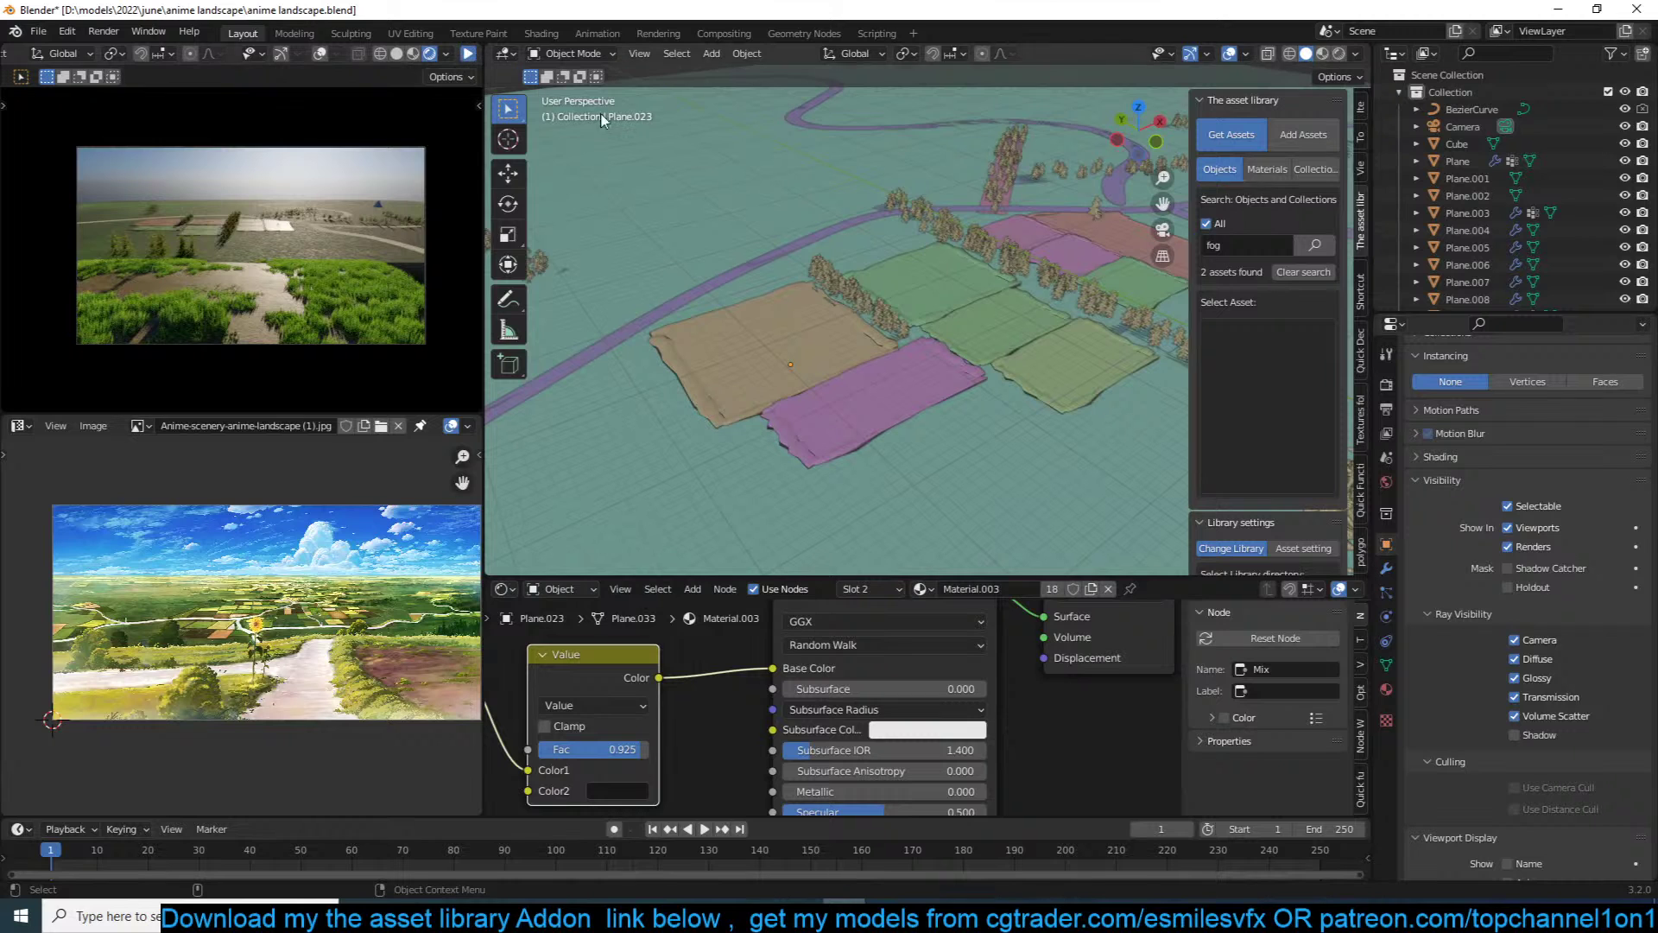
Step: Delete the small Cube object in the distance as seen through the camera, and save the file
scroll(886, 262, down, 10)
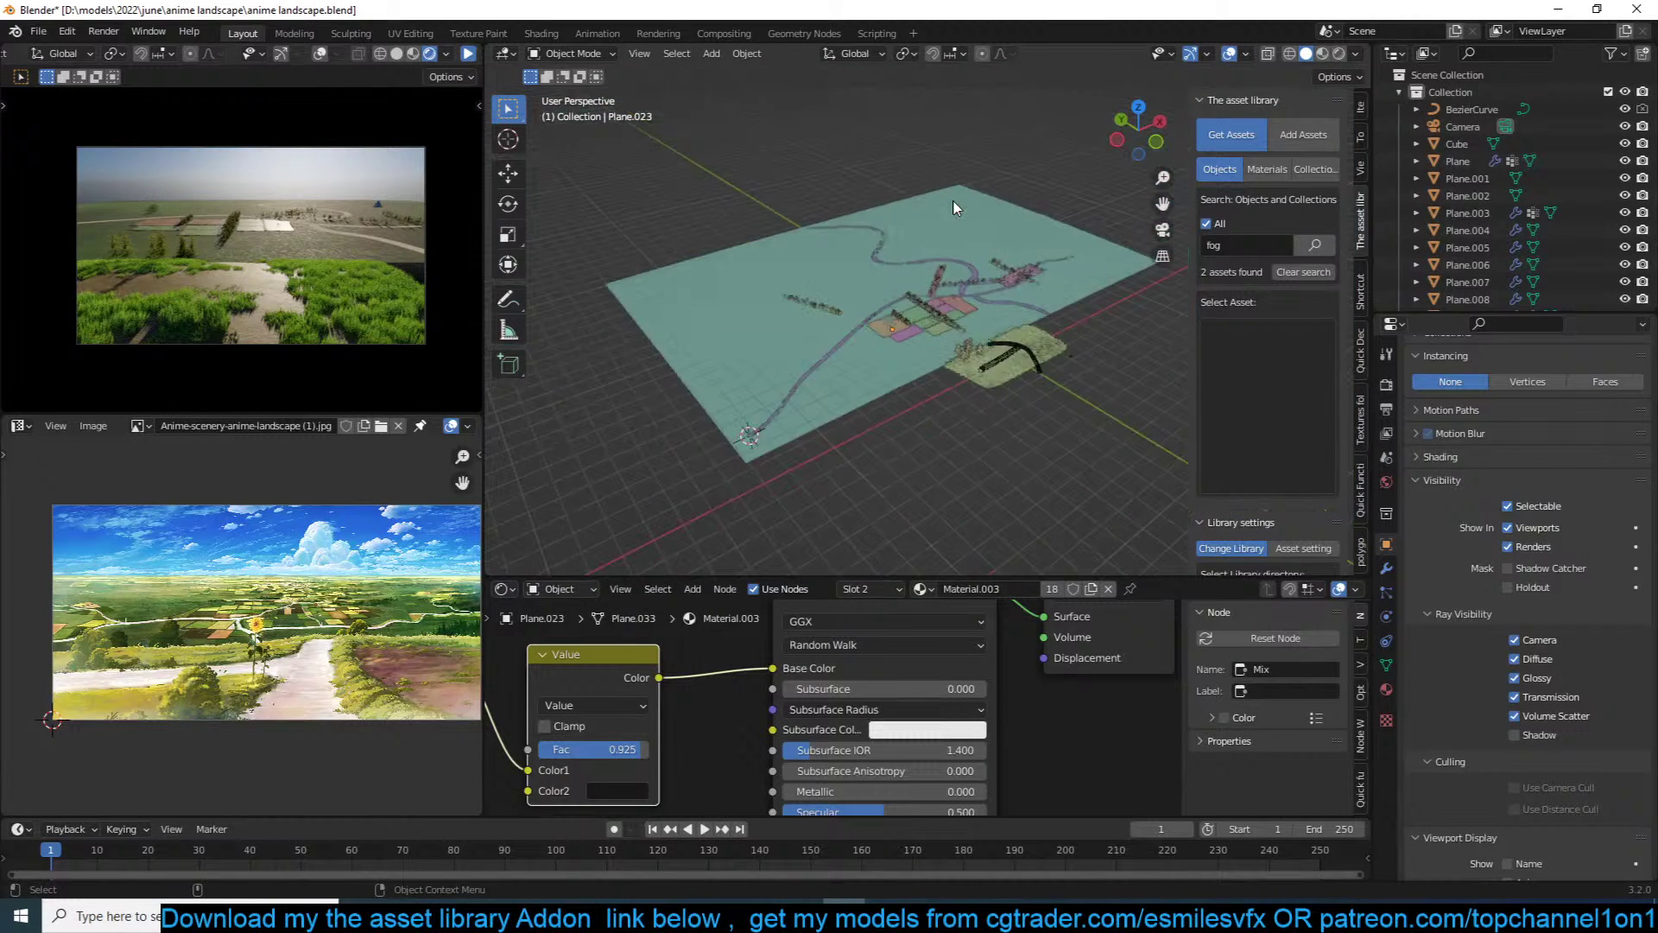
key(KP_0)
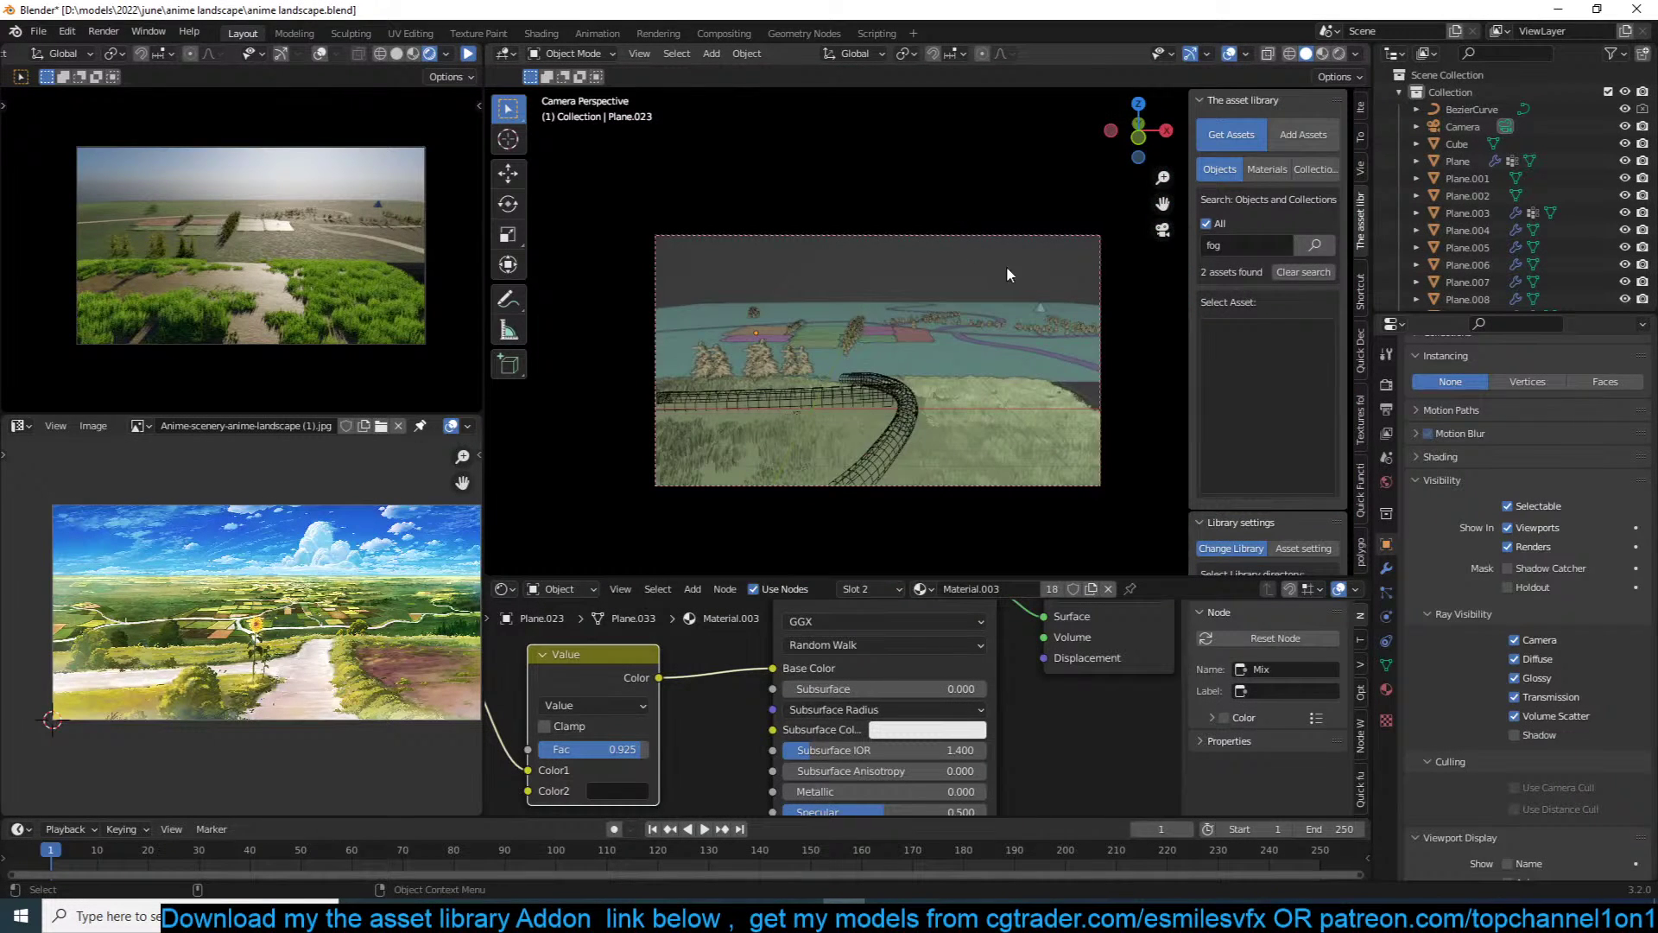
click(1045, 313)
key(x)
click(1045, 313)
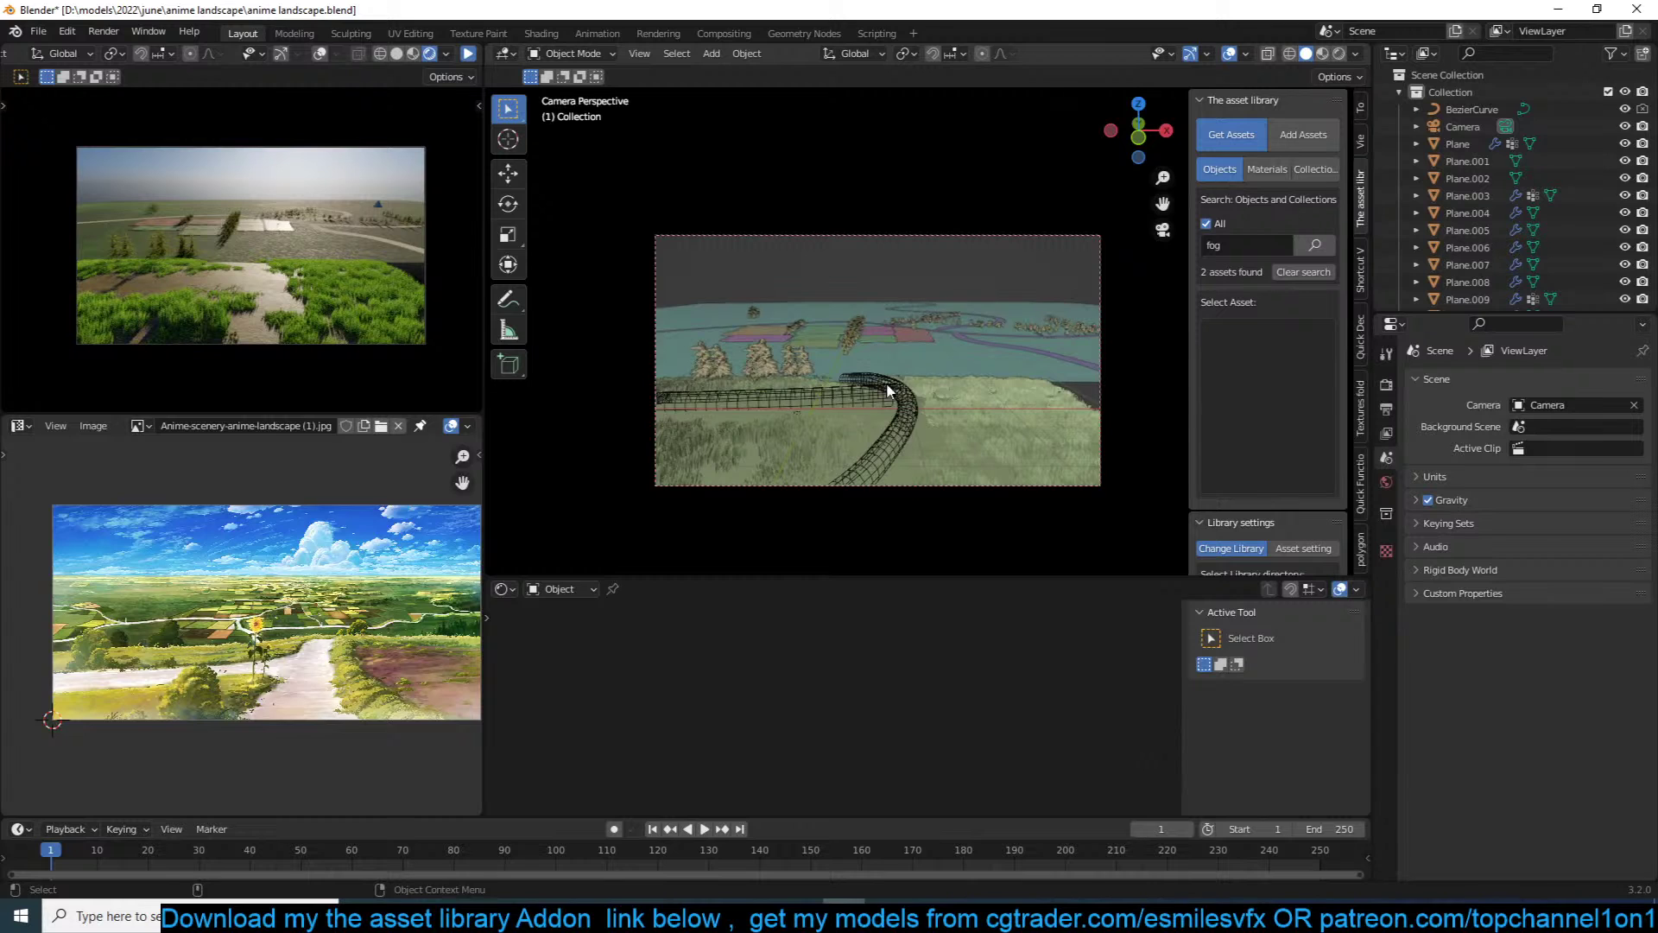
scroll(883, 392, up, 1)
key(ctrl+s)
Step: Move the foreground grass plane's far corner vertex outward so the grass fills the camera frame, and save the file
shift+middle_drag(868, 415, 930, 359)
scroll(1079, 346, down, 2)
shift+middle_drag(1049, 338, 1010, 339)
click(1019, 337)
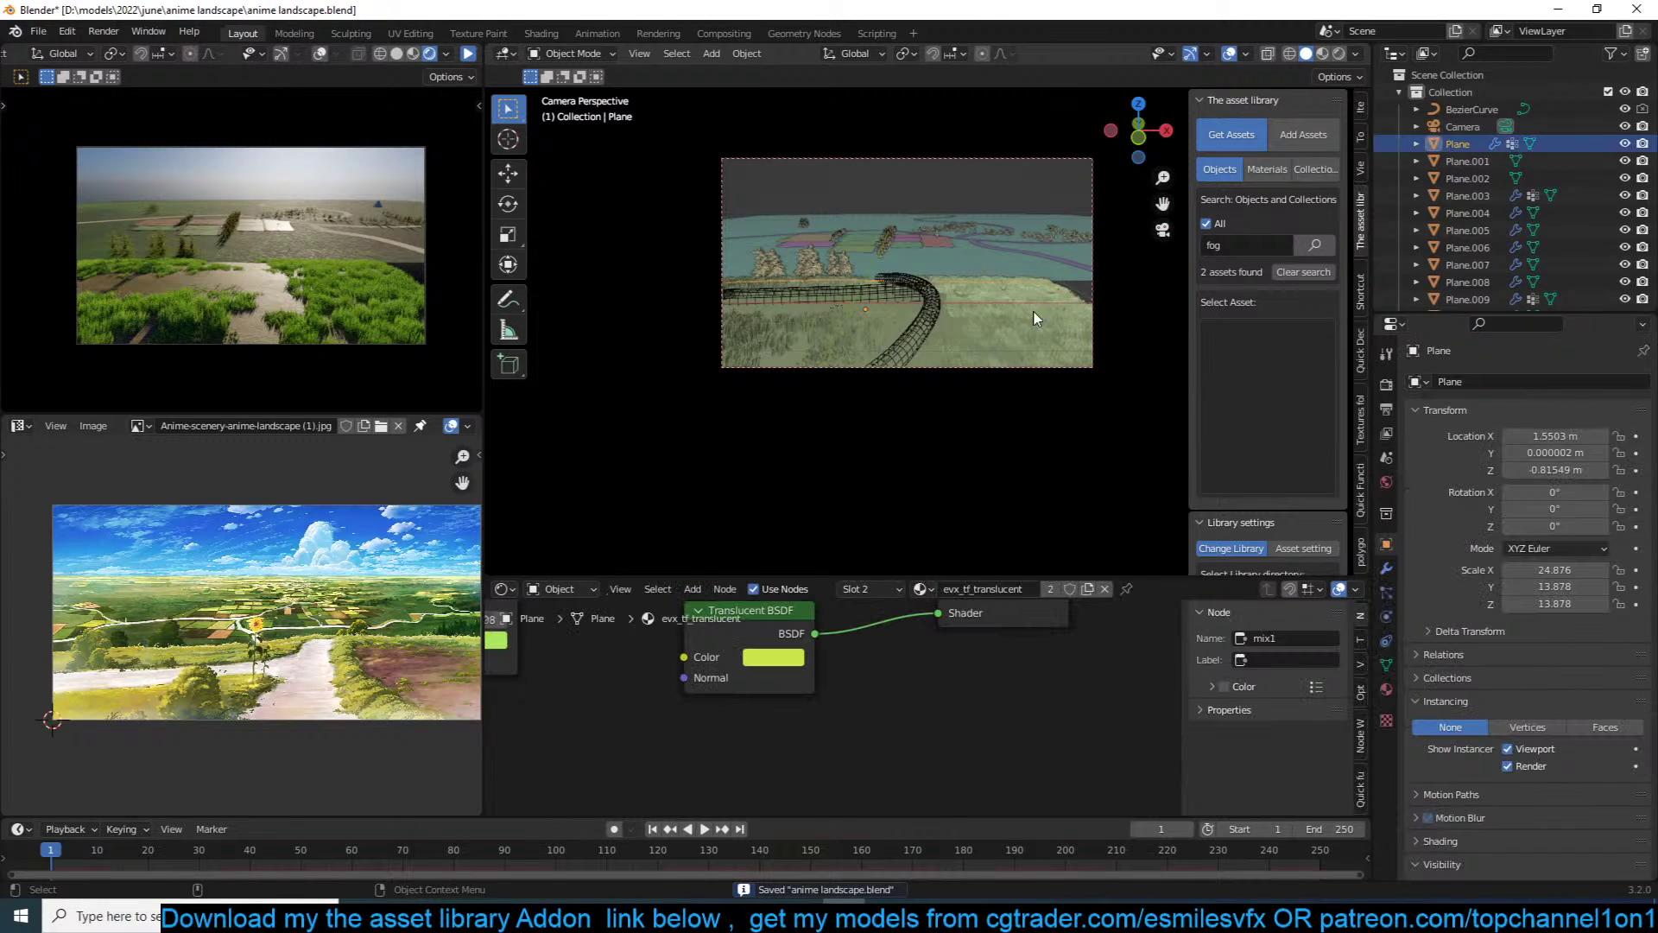
key(Tab)
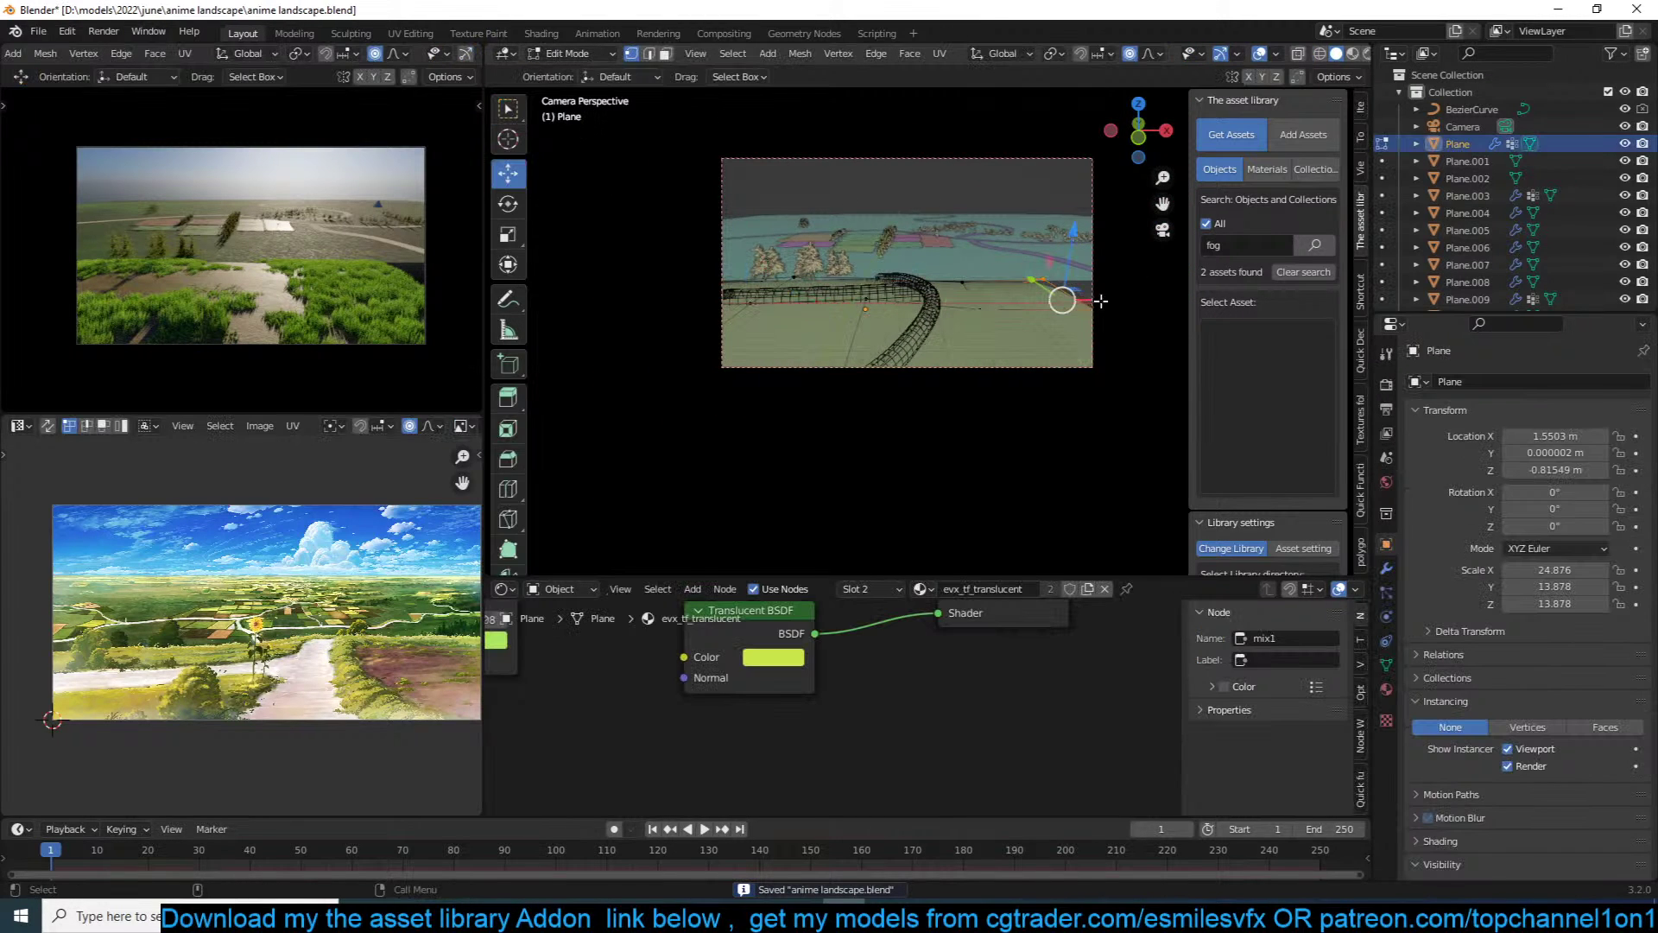
key(Tab)
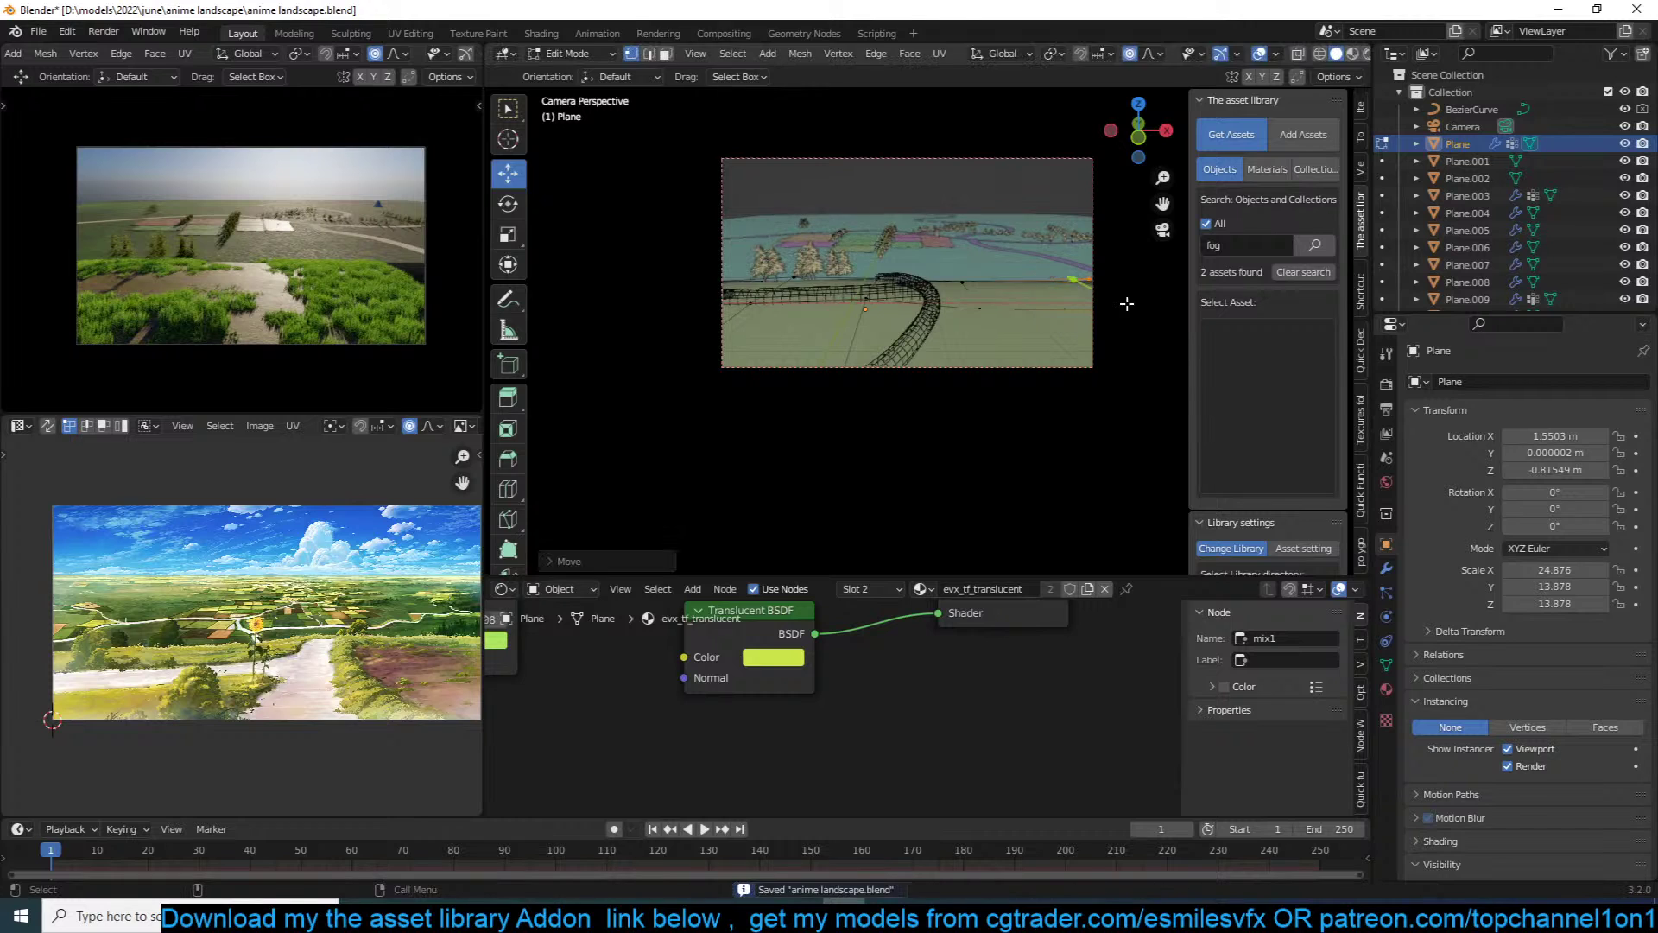
click(955, 325)
scroll(955, 324, up, 3)
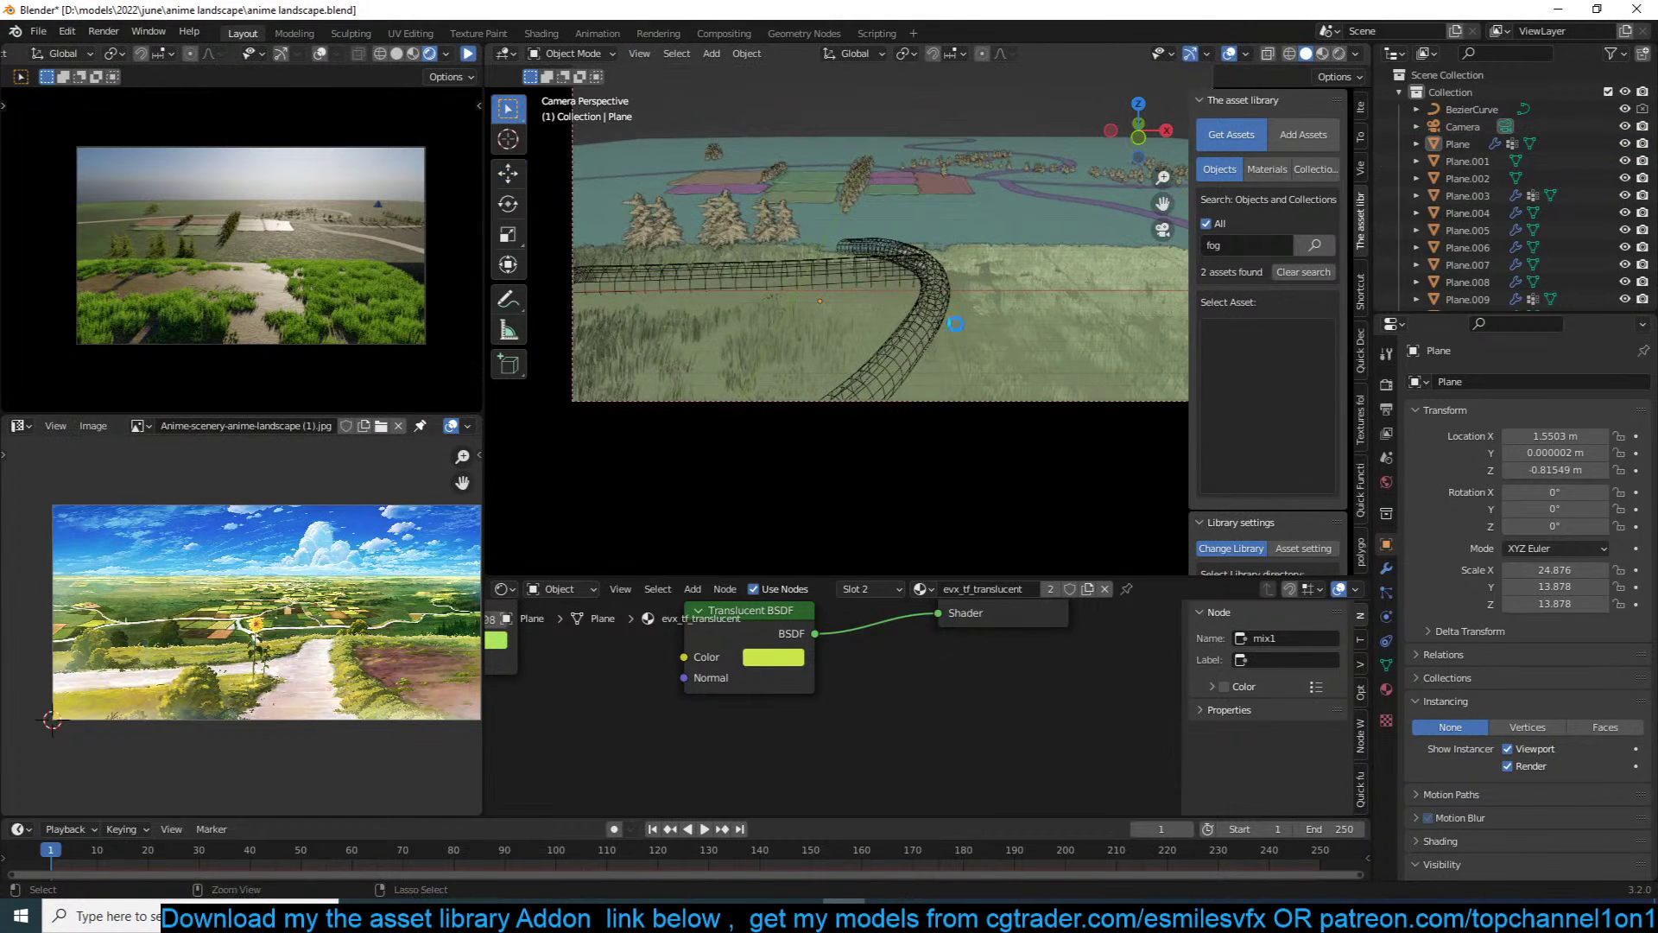
key(ctrl+s)
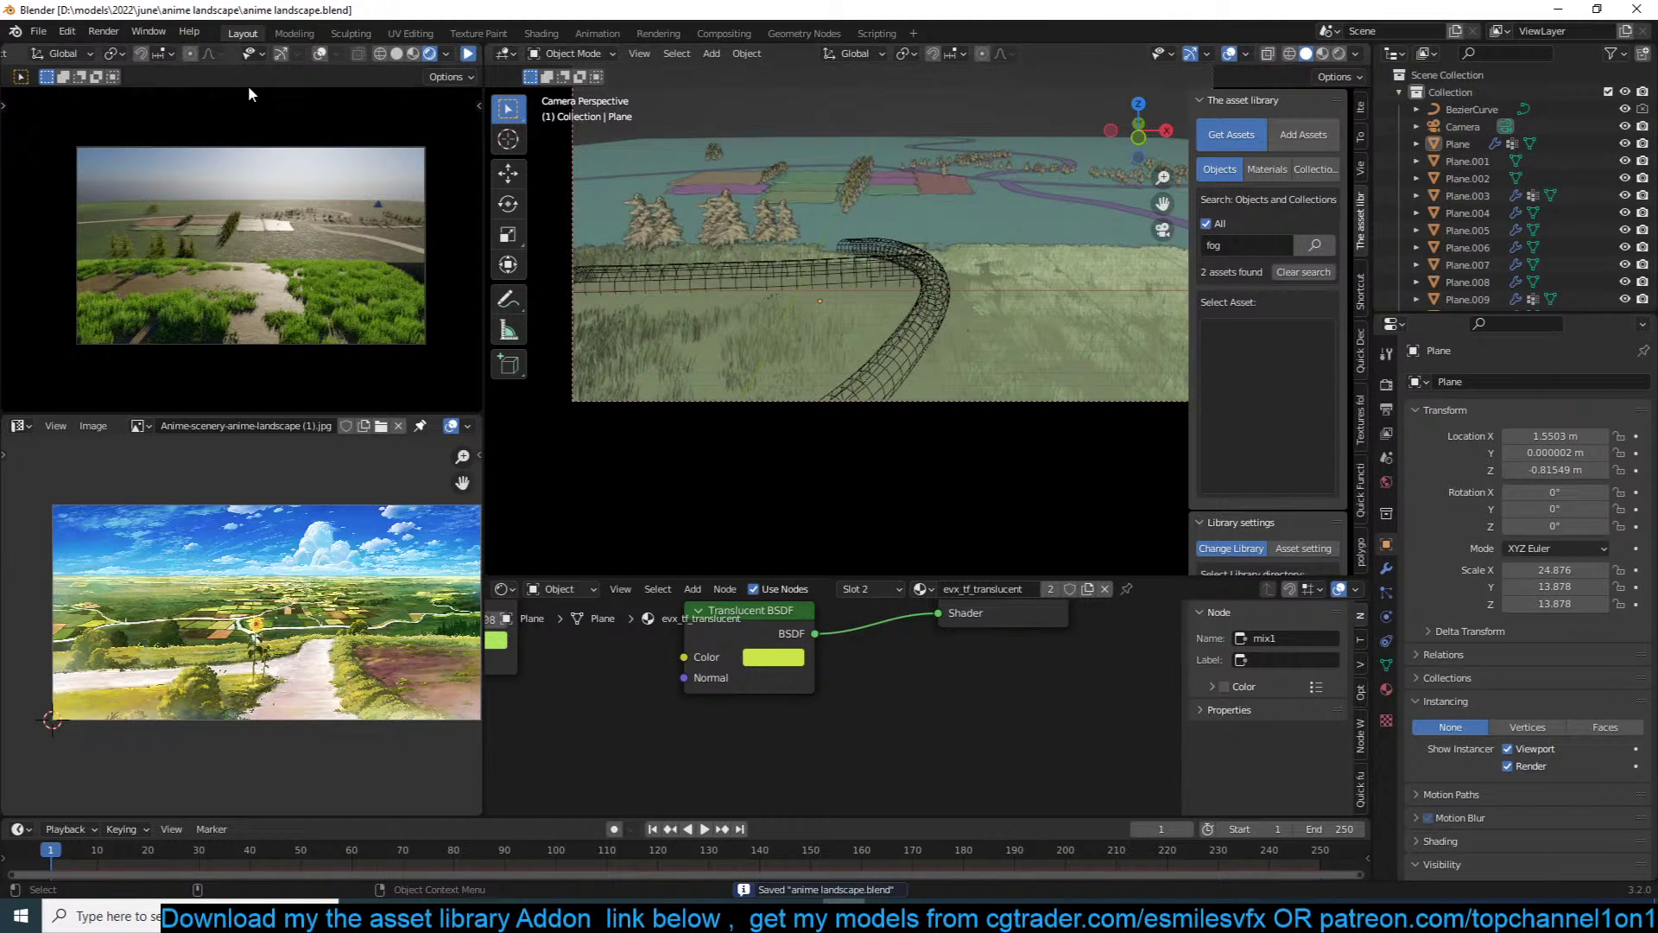
Step: Refresh the rendered camera preview, and open the particle system settings of the foreground grass plane
click(469, 54)
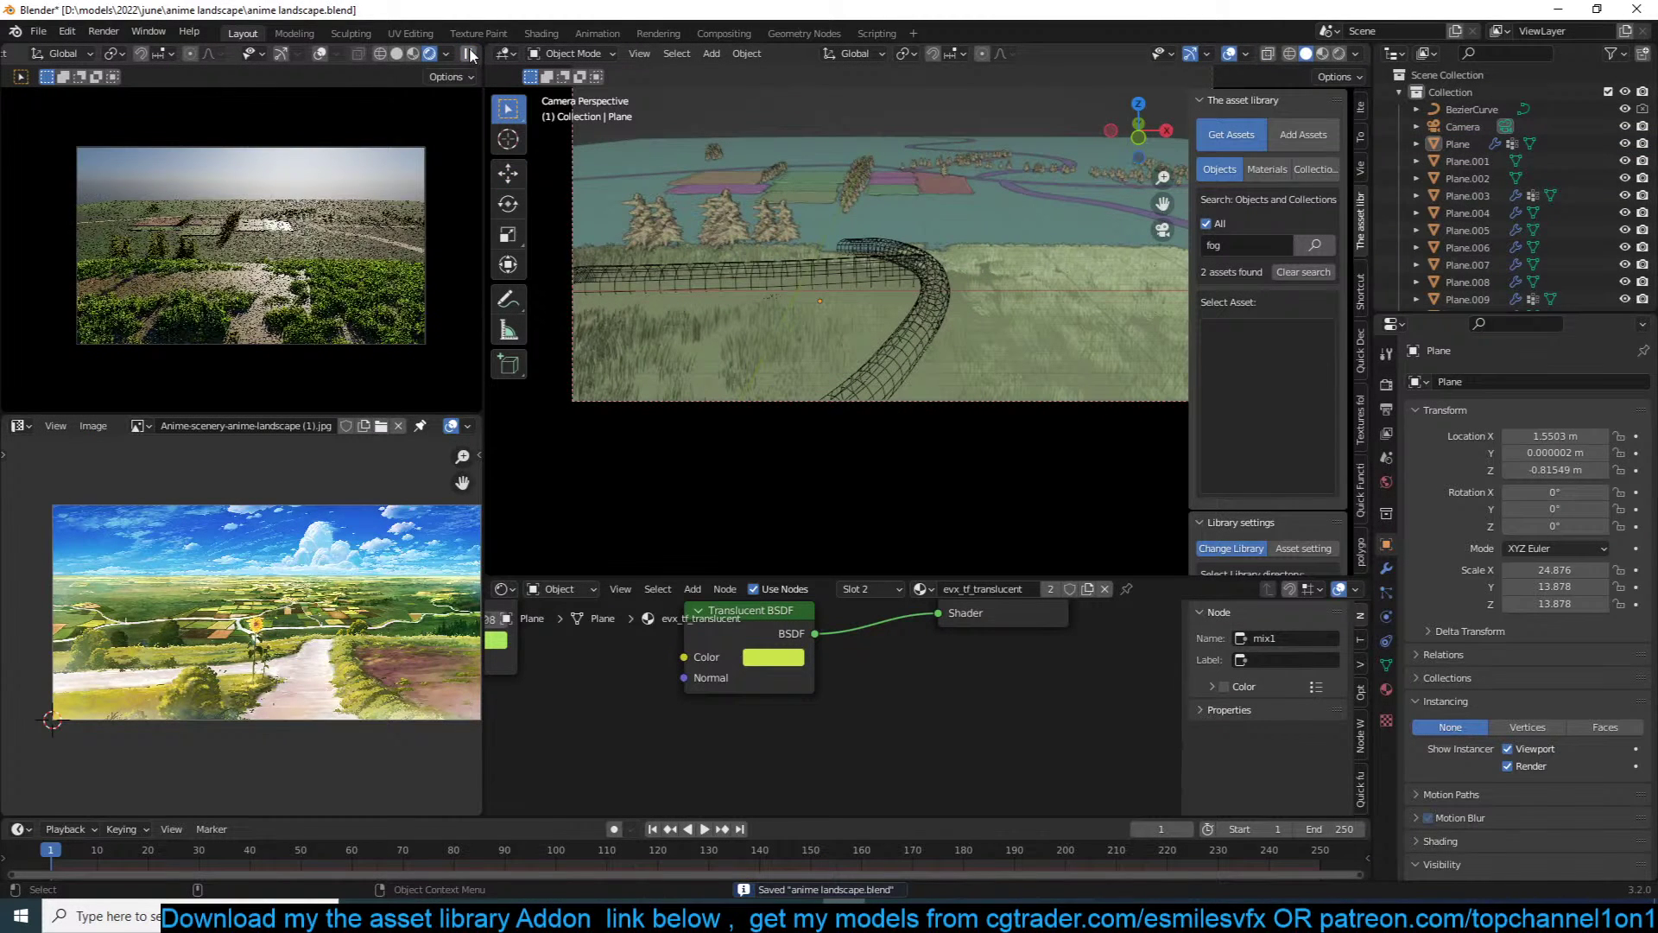
click(1083, 275)
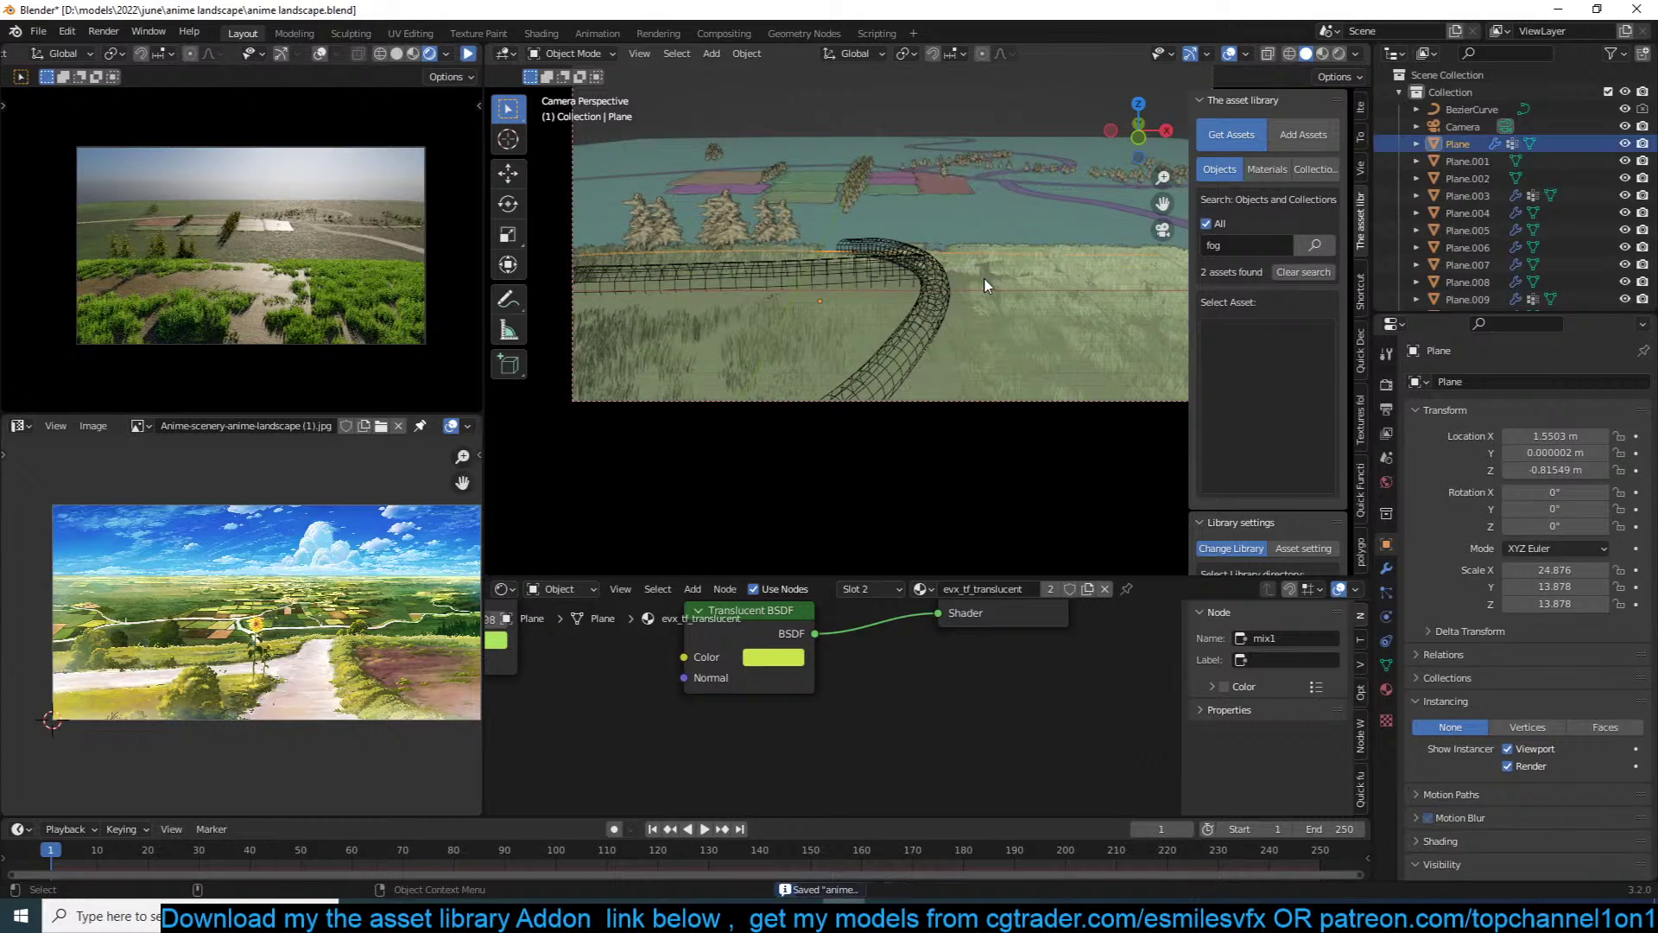
click(1386, 569)
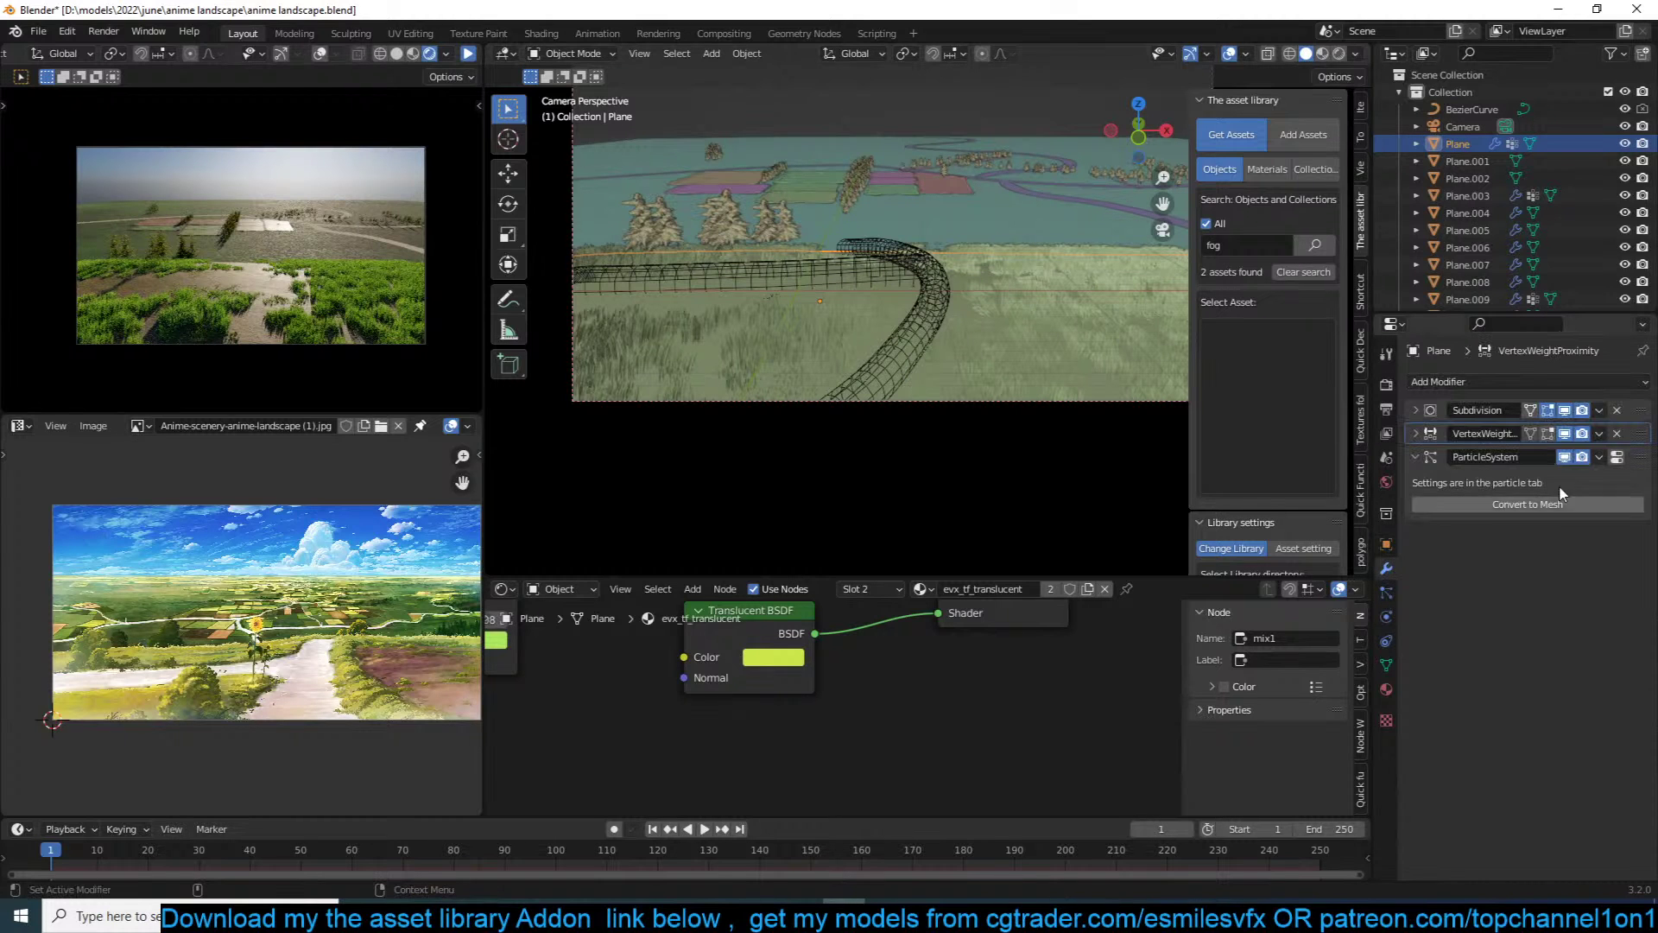
click(1617, 456)
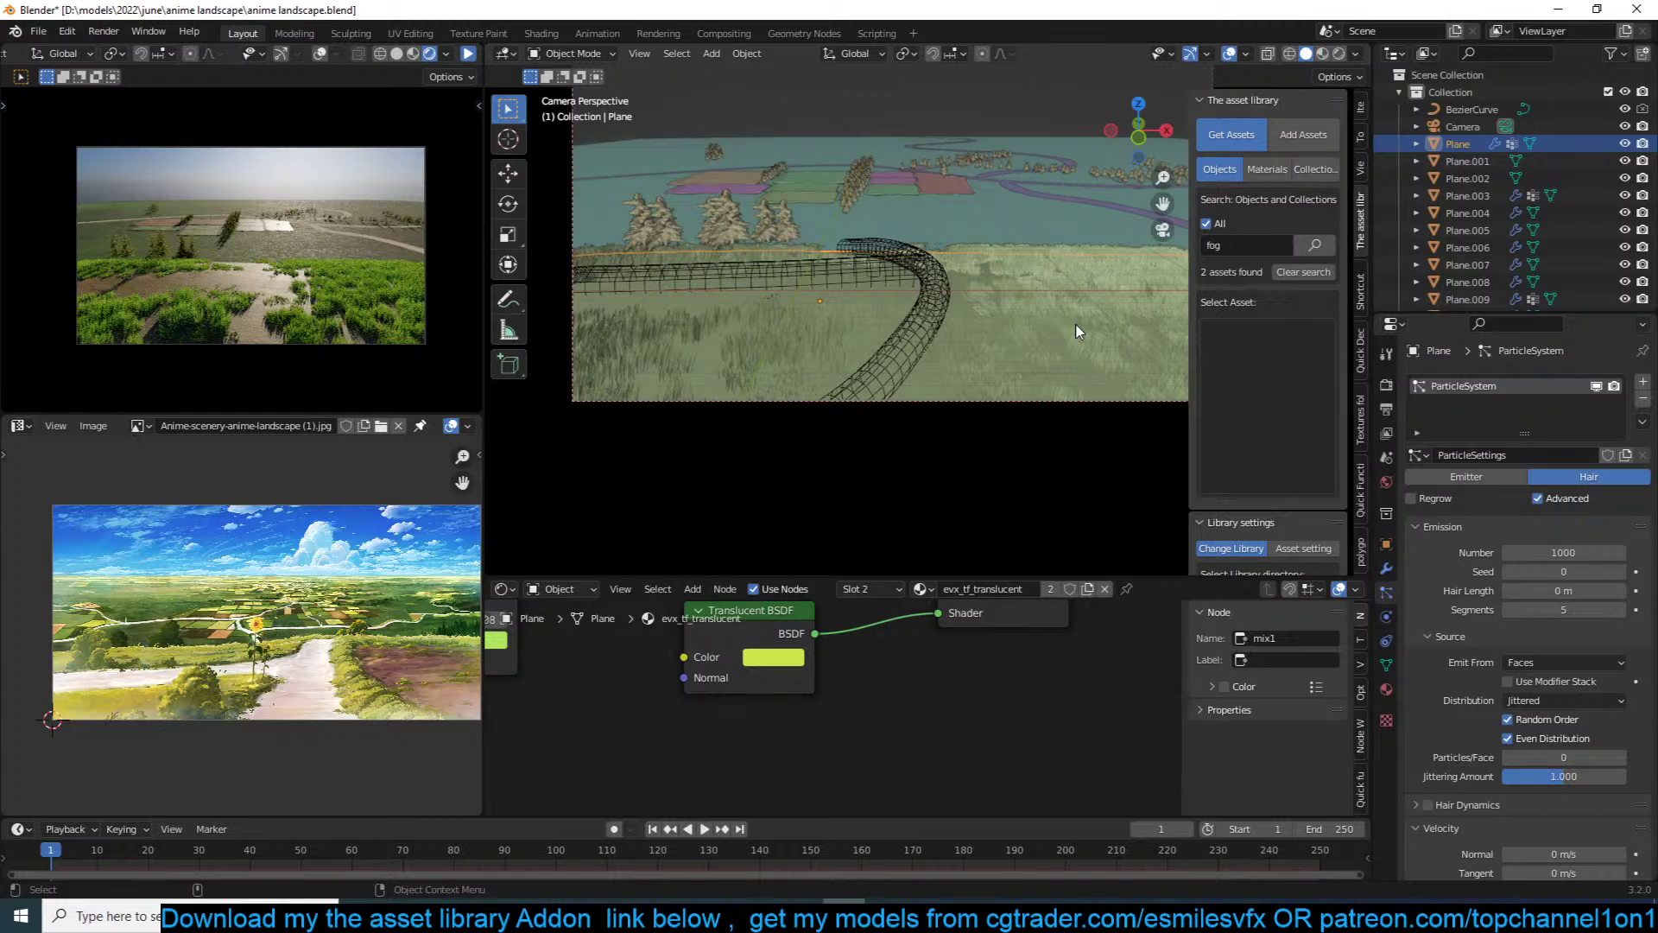
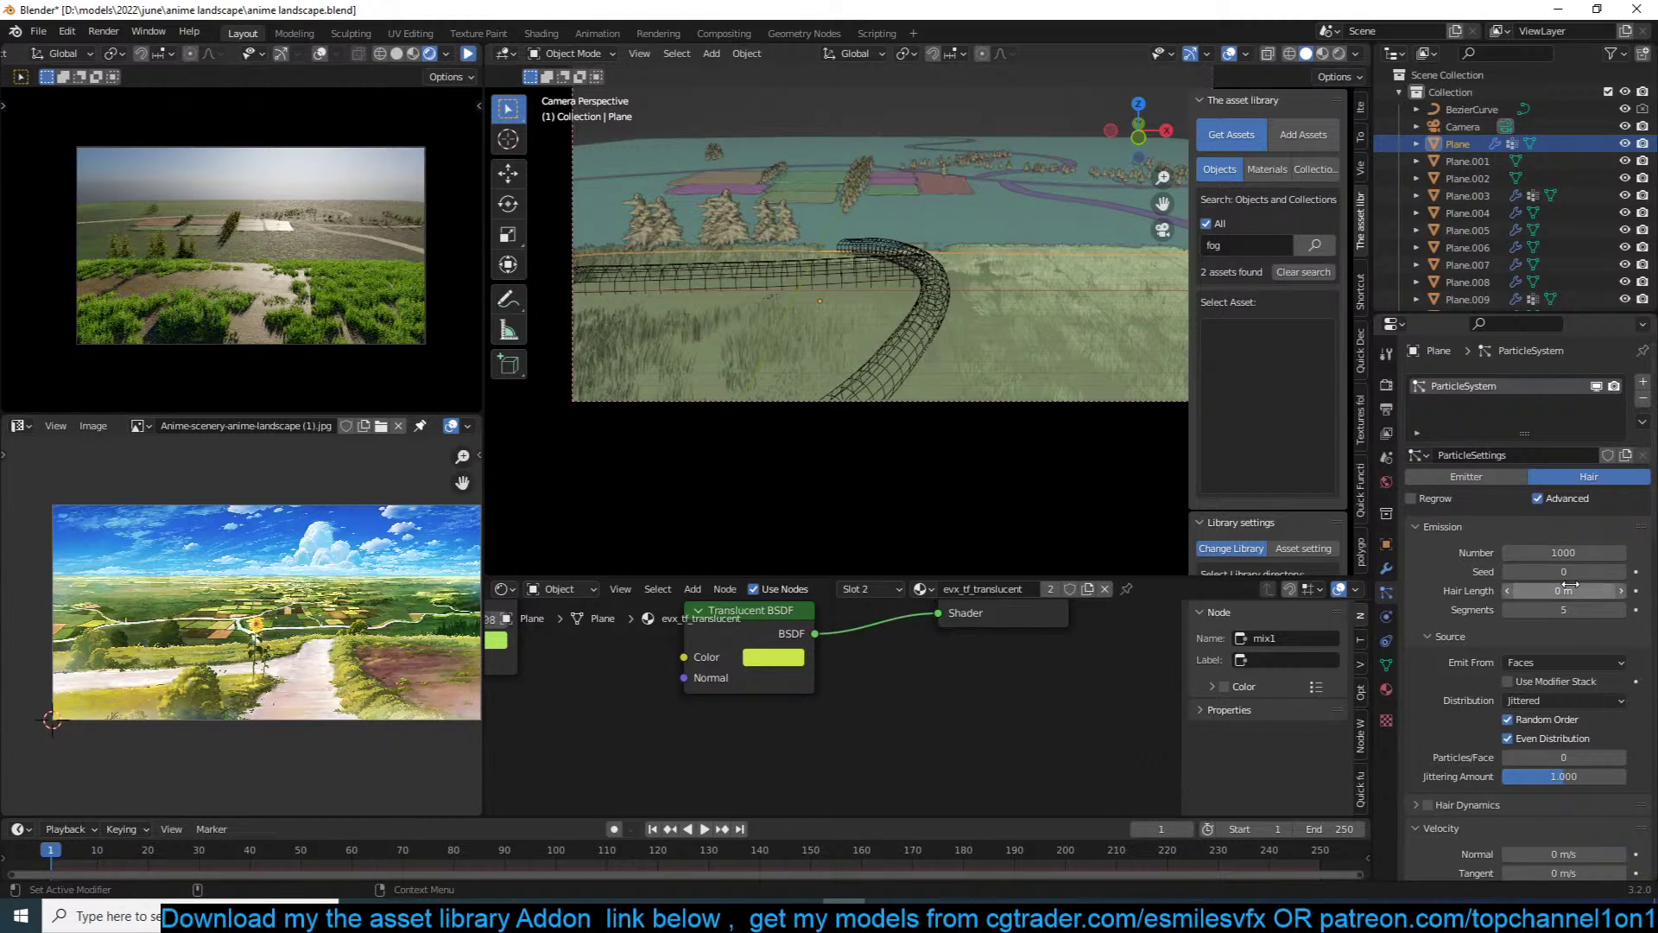
Step: Set the radius of the grass particle system's simple children to 1.6 m
scroll(1577, 728, down, 5)
scroll(1577, 727, down, 9)
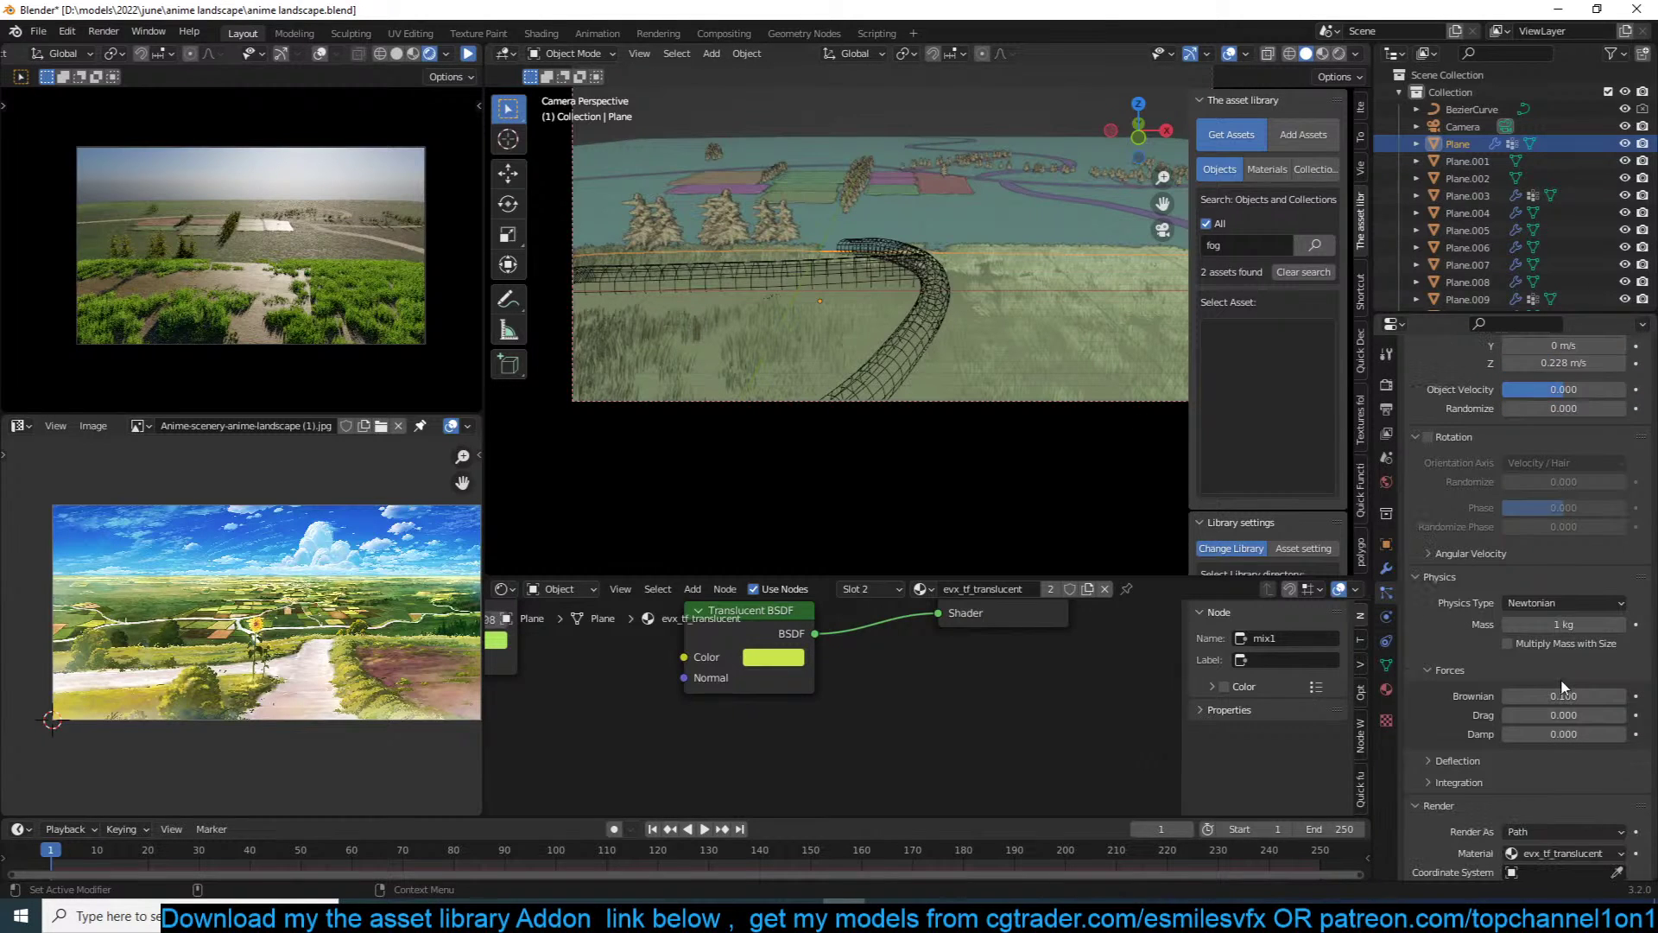
click(1440, 577)
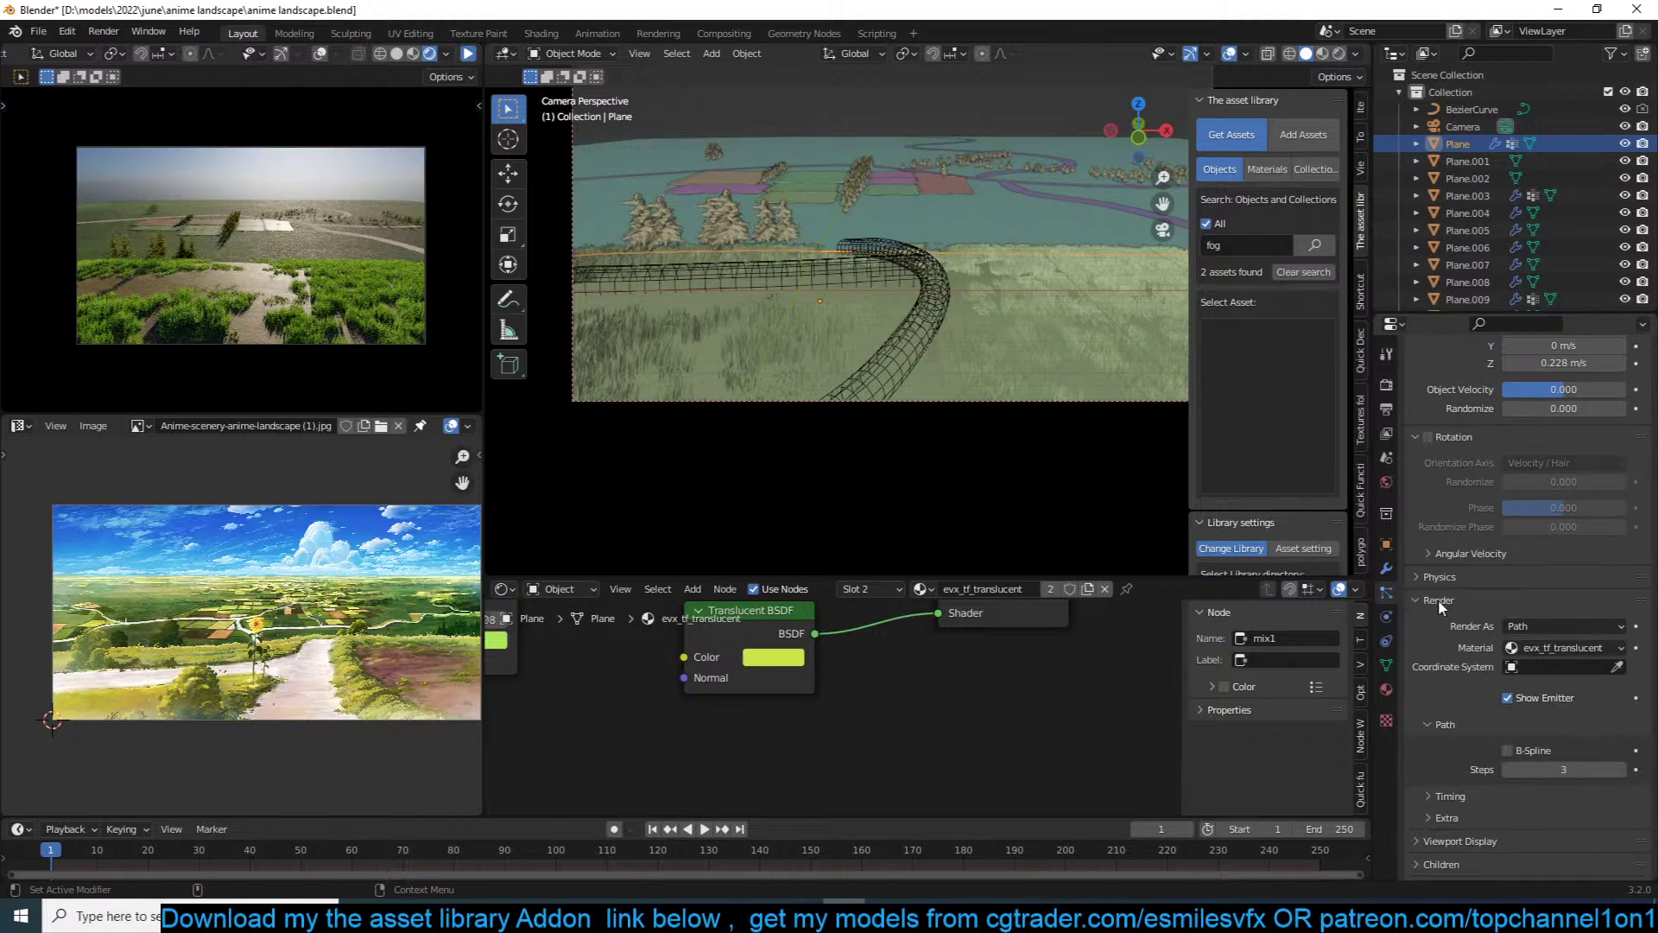
click(1450, 604)
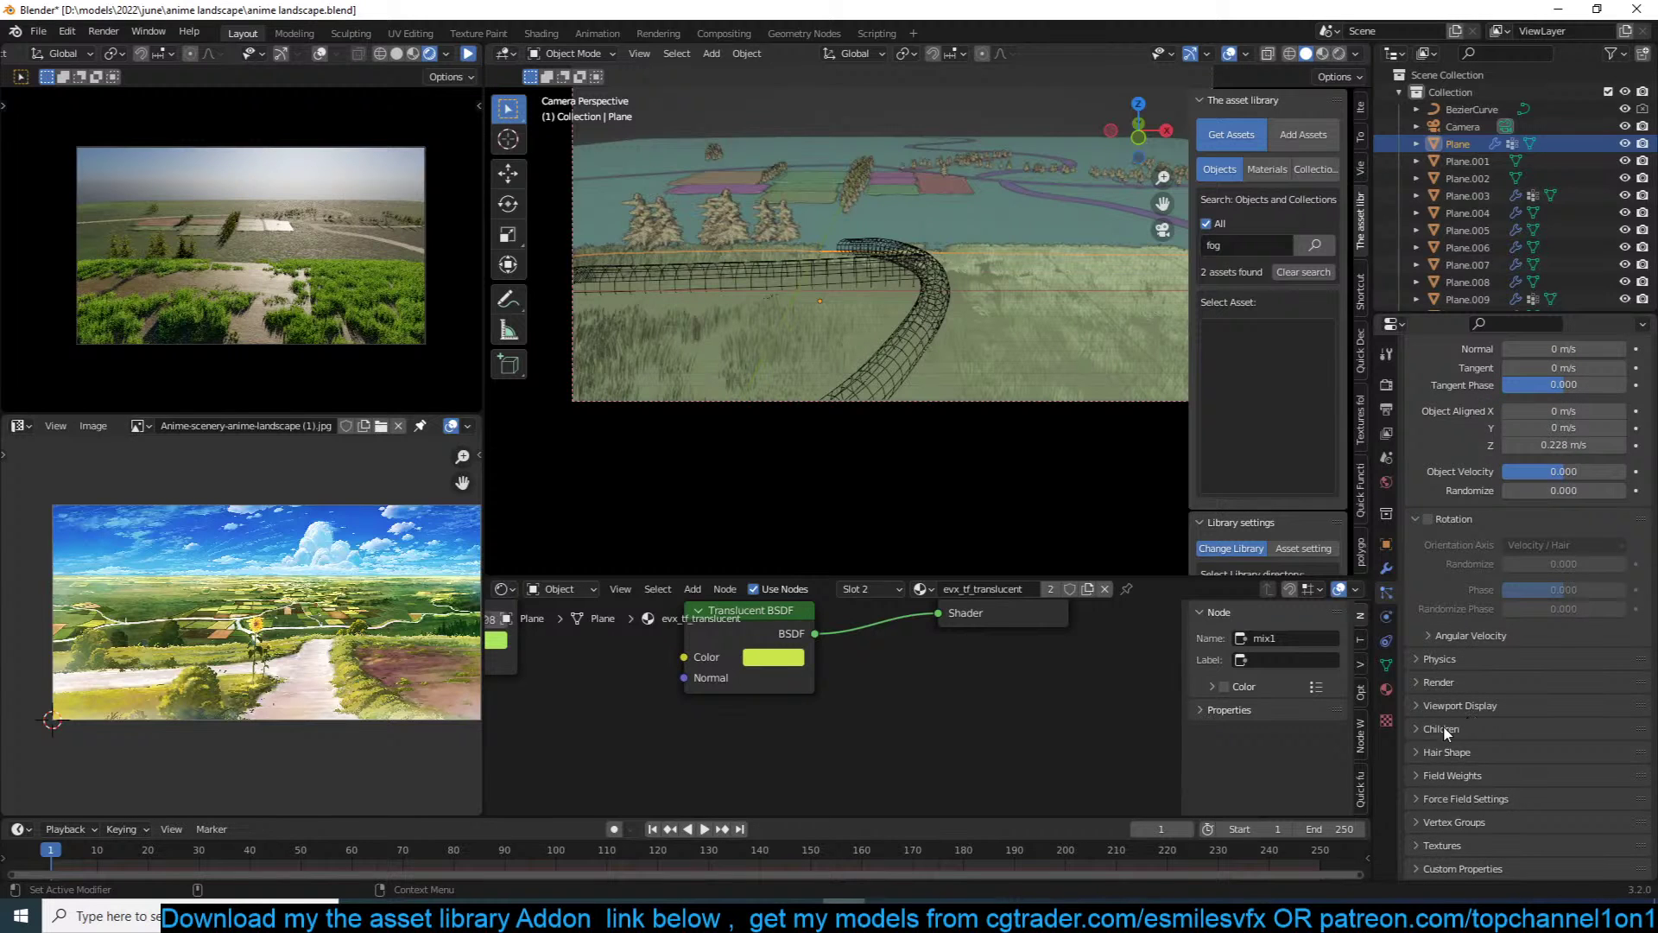
click(1468, 684)
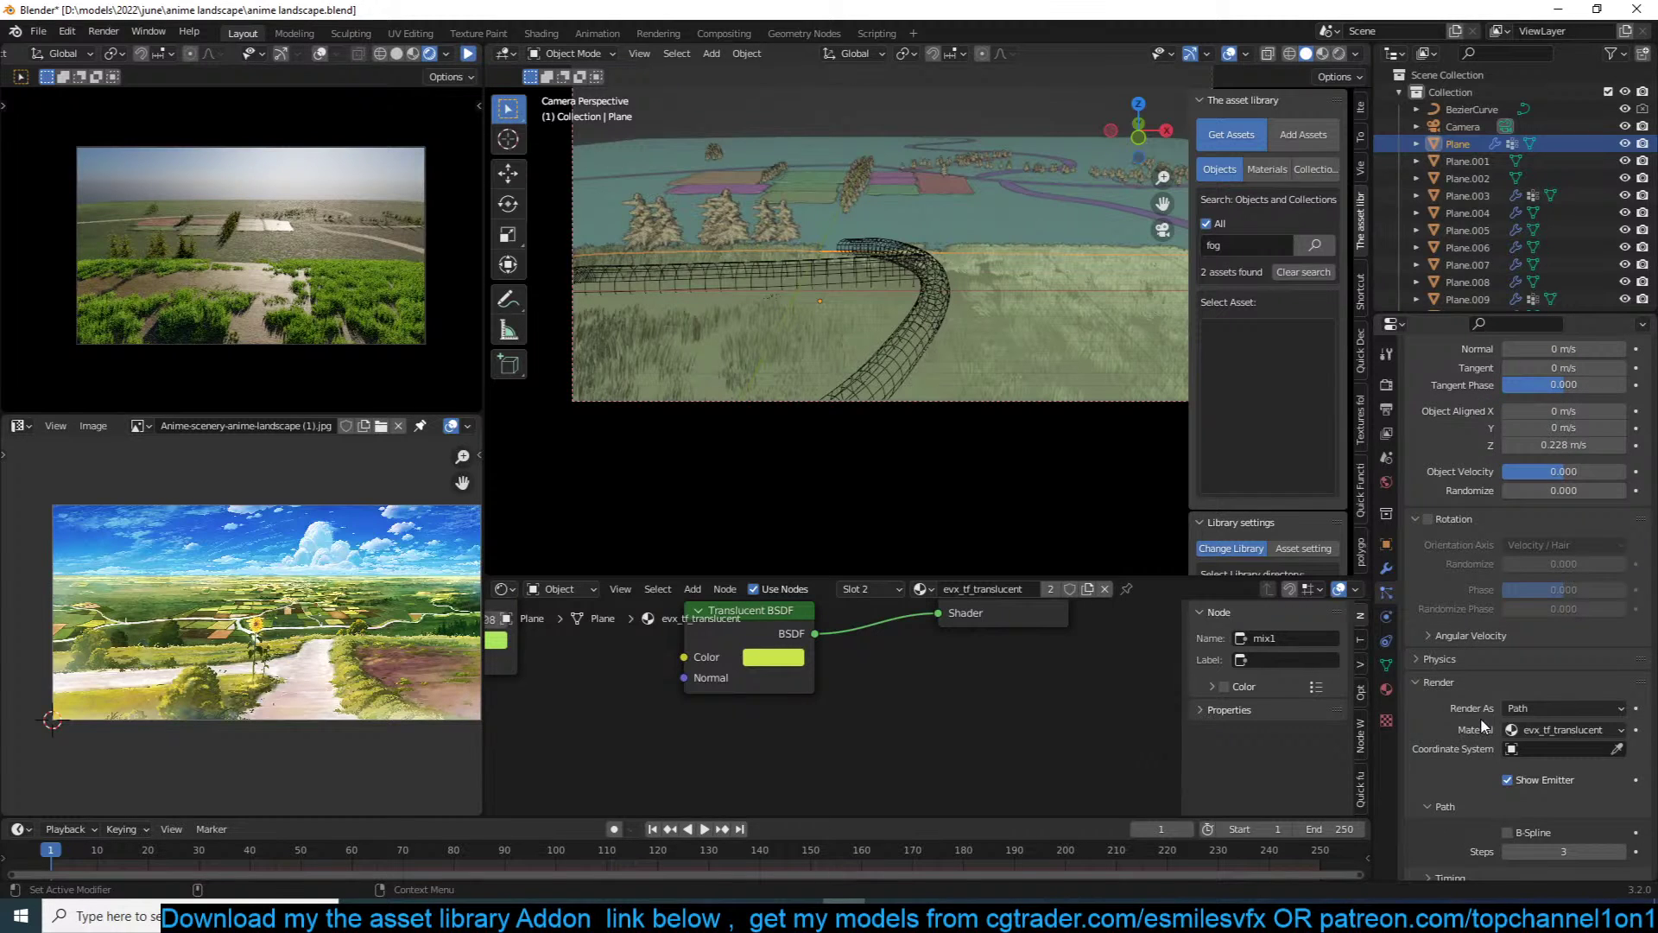
click(1458, 682)
click(1468, 726)
scroll(1533, 738, down, 4)
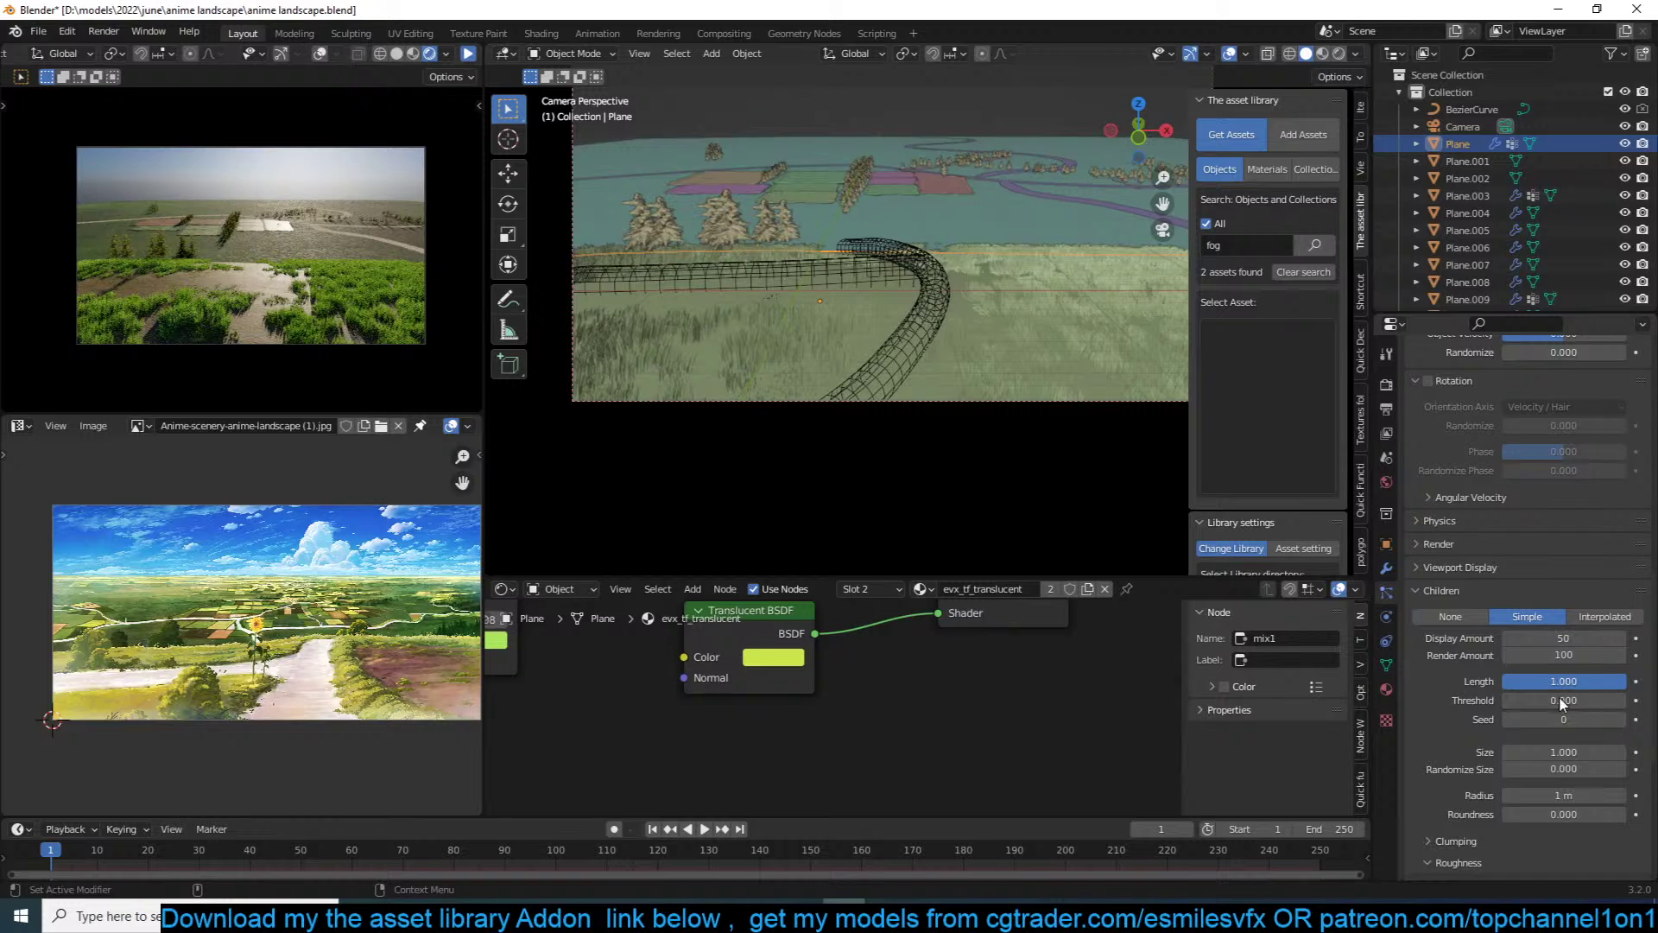
drag(1559, 752, 1587, 792)
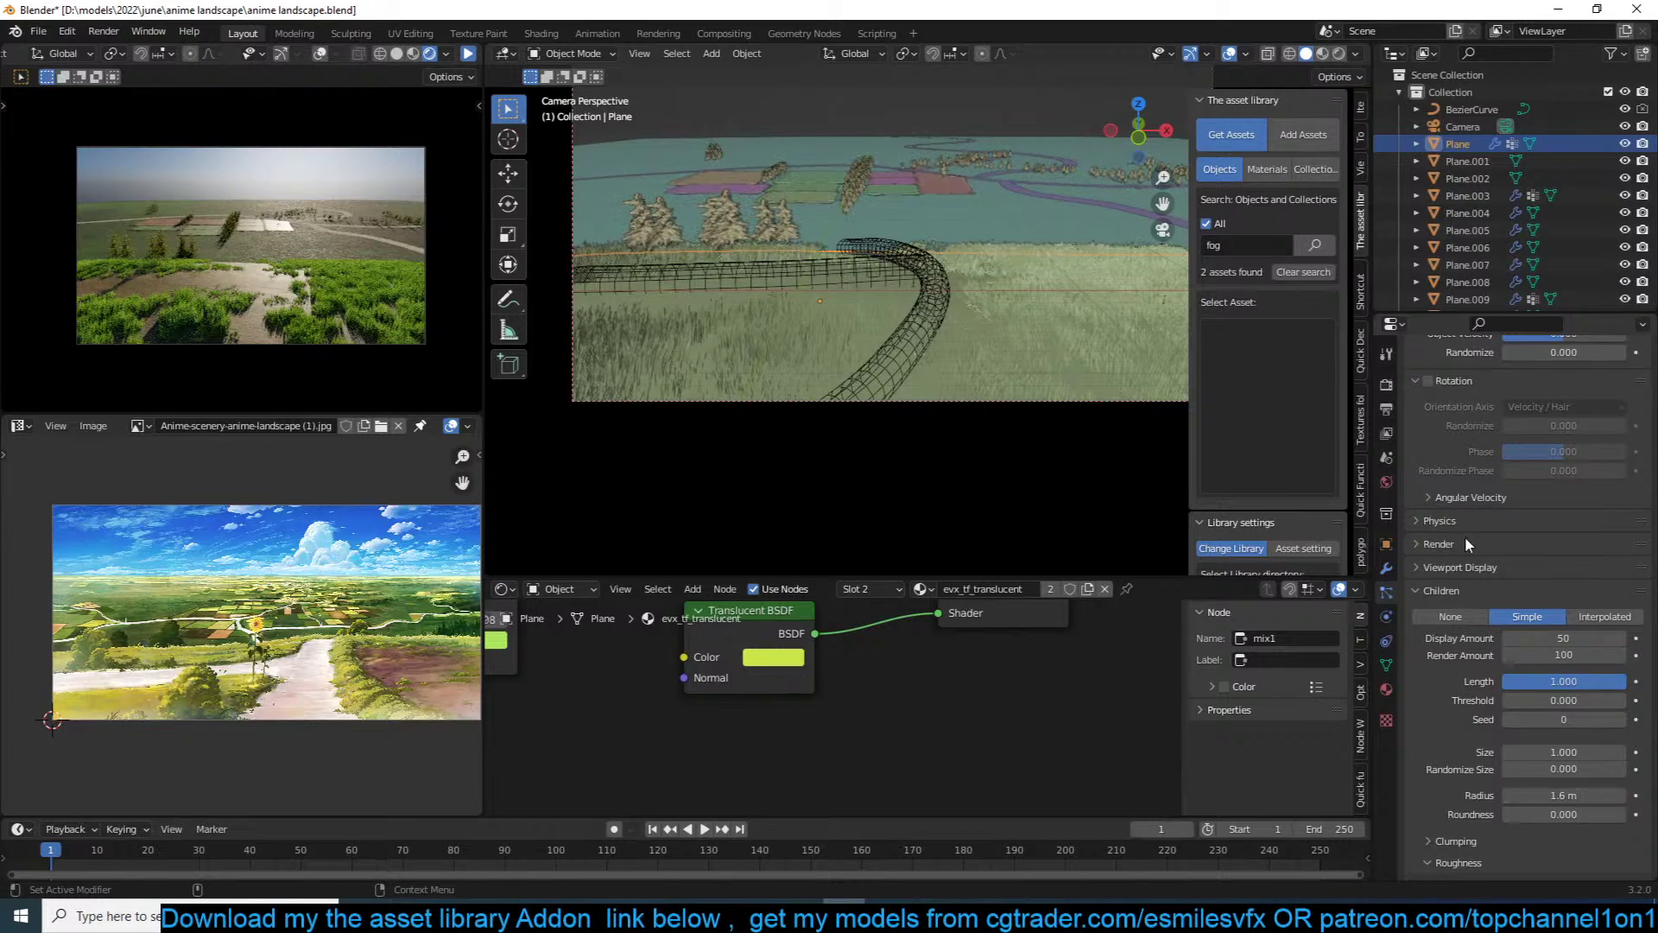
Step: Set the grass particle system's emission number to 300
scroll(1464, 535, up, 15)
click(1563, 550)
text(300)
key(Return)
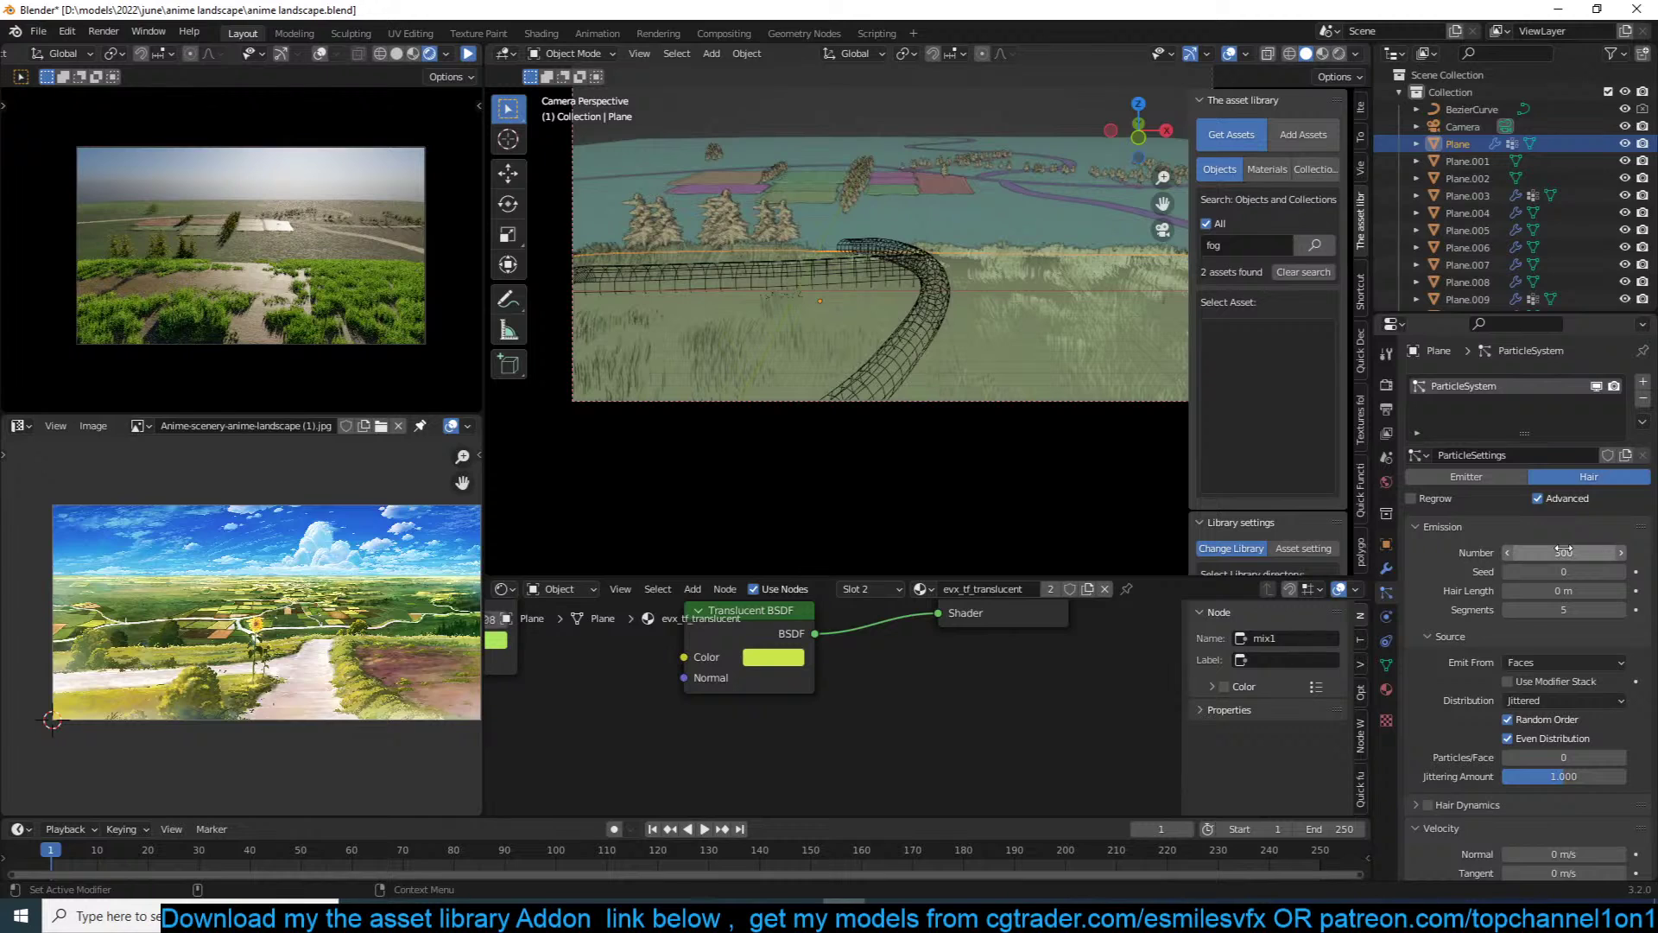
Step: Subdivide the entire mesh of the foreground grass plane
scroll(1067, 332, down, 2)
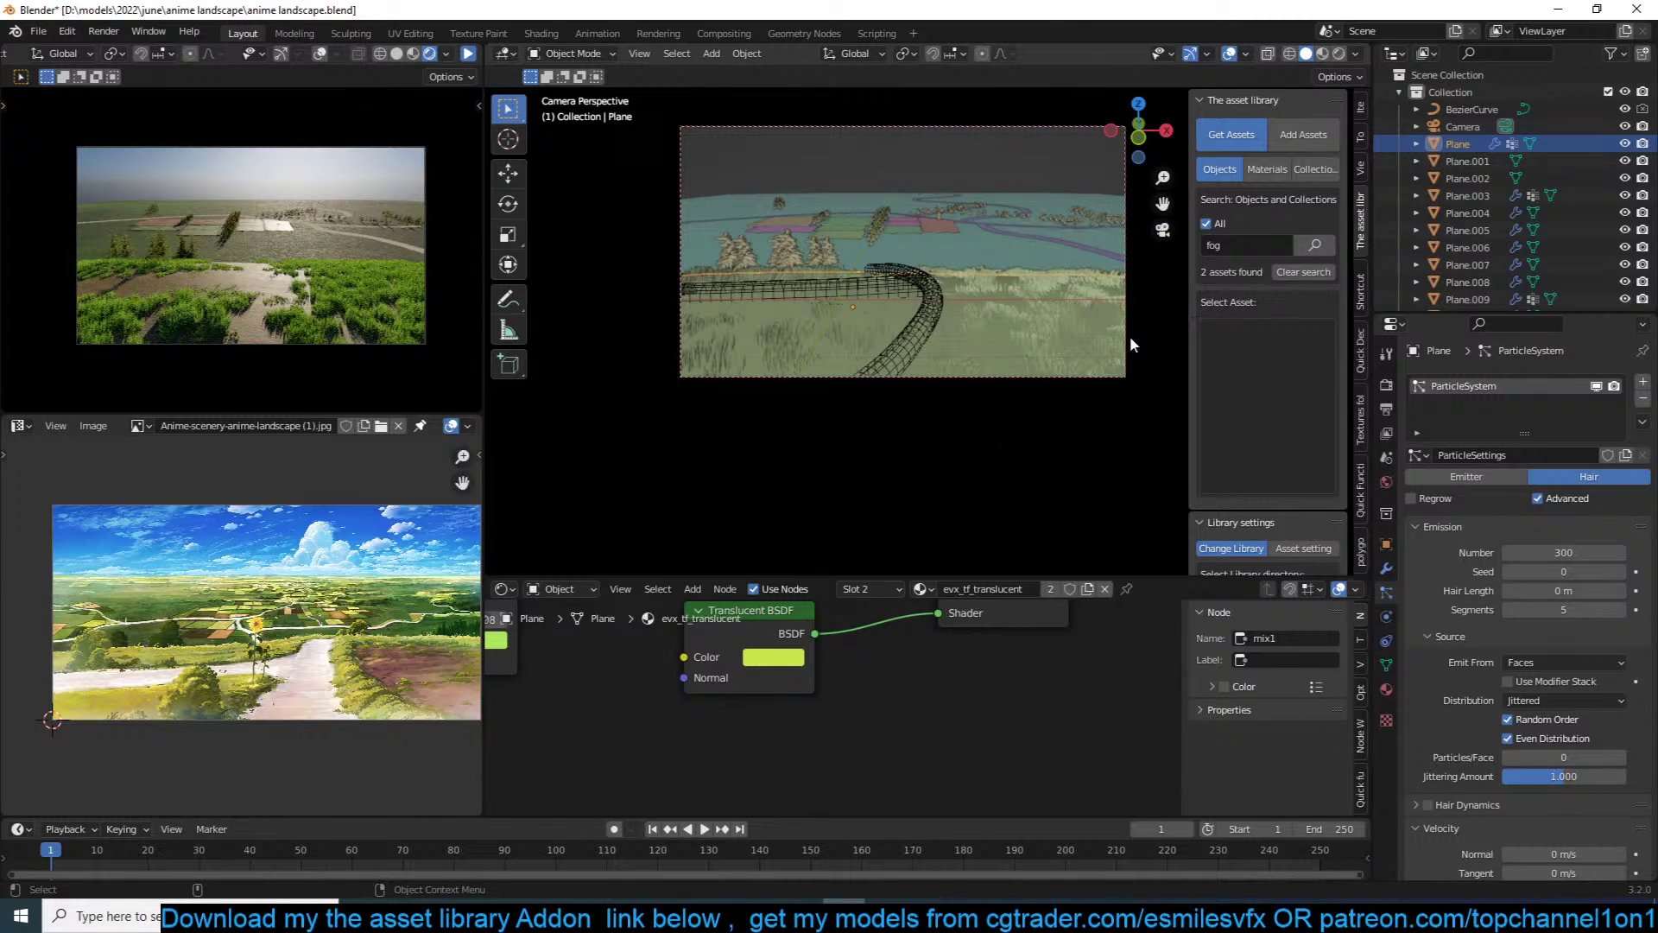
middle_drag(1045, 337, 1088, 338)
key(KP_0)
key(Tab)
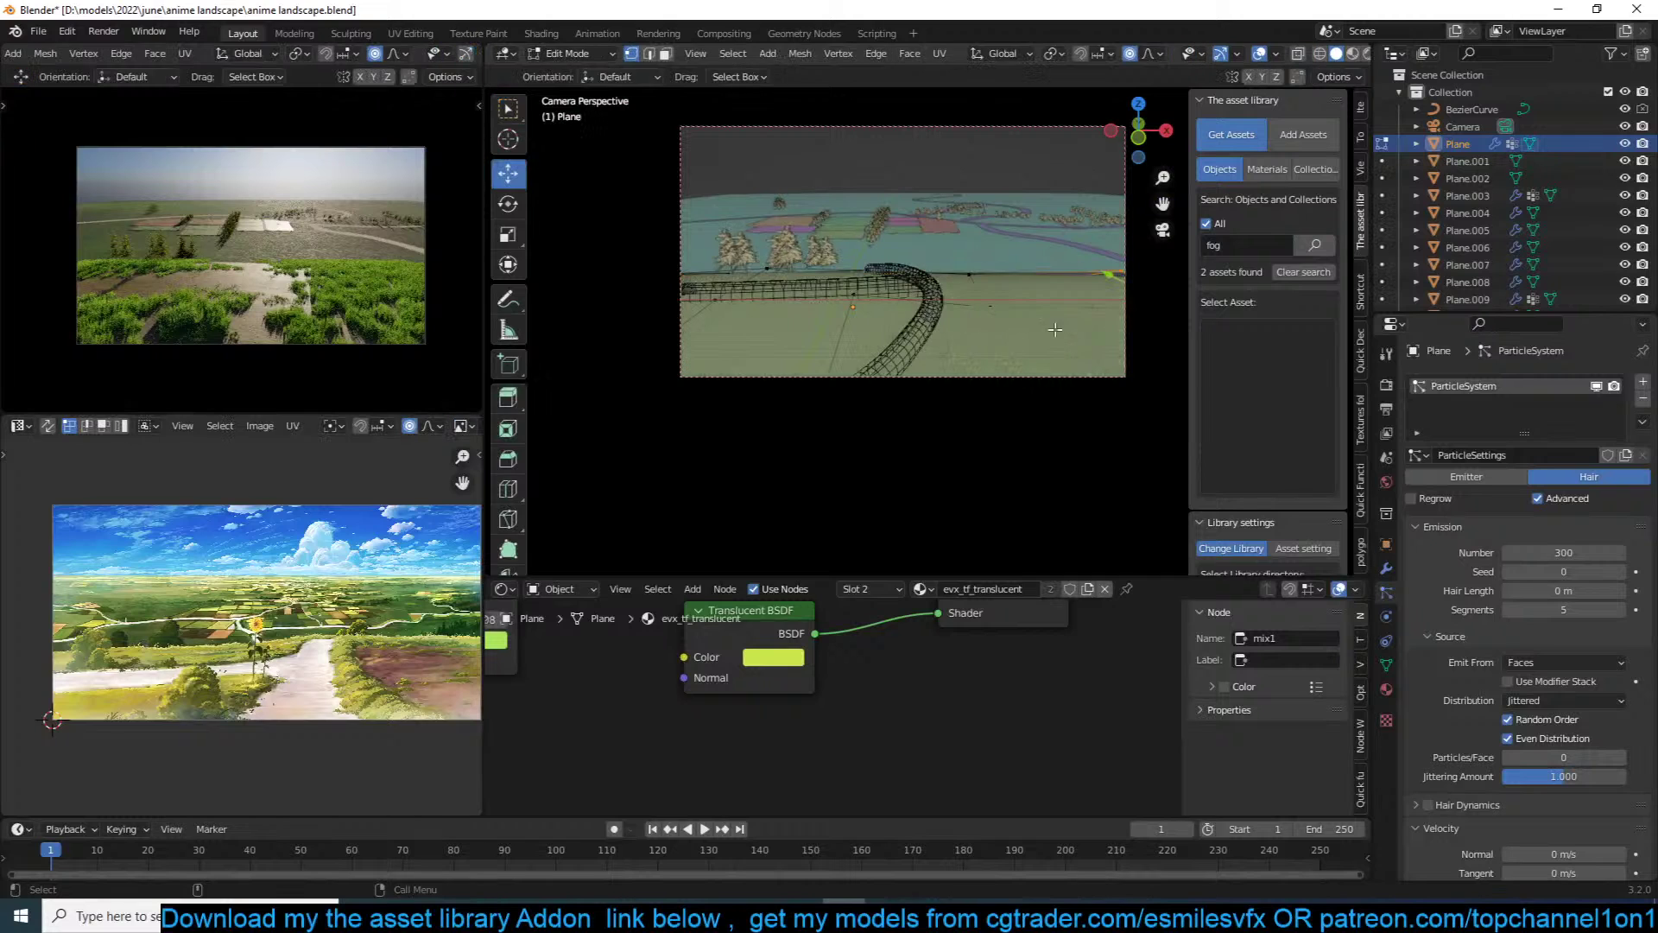
key(a)
right_click(837, 192)
click(838, 192)
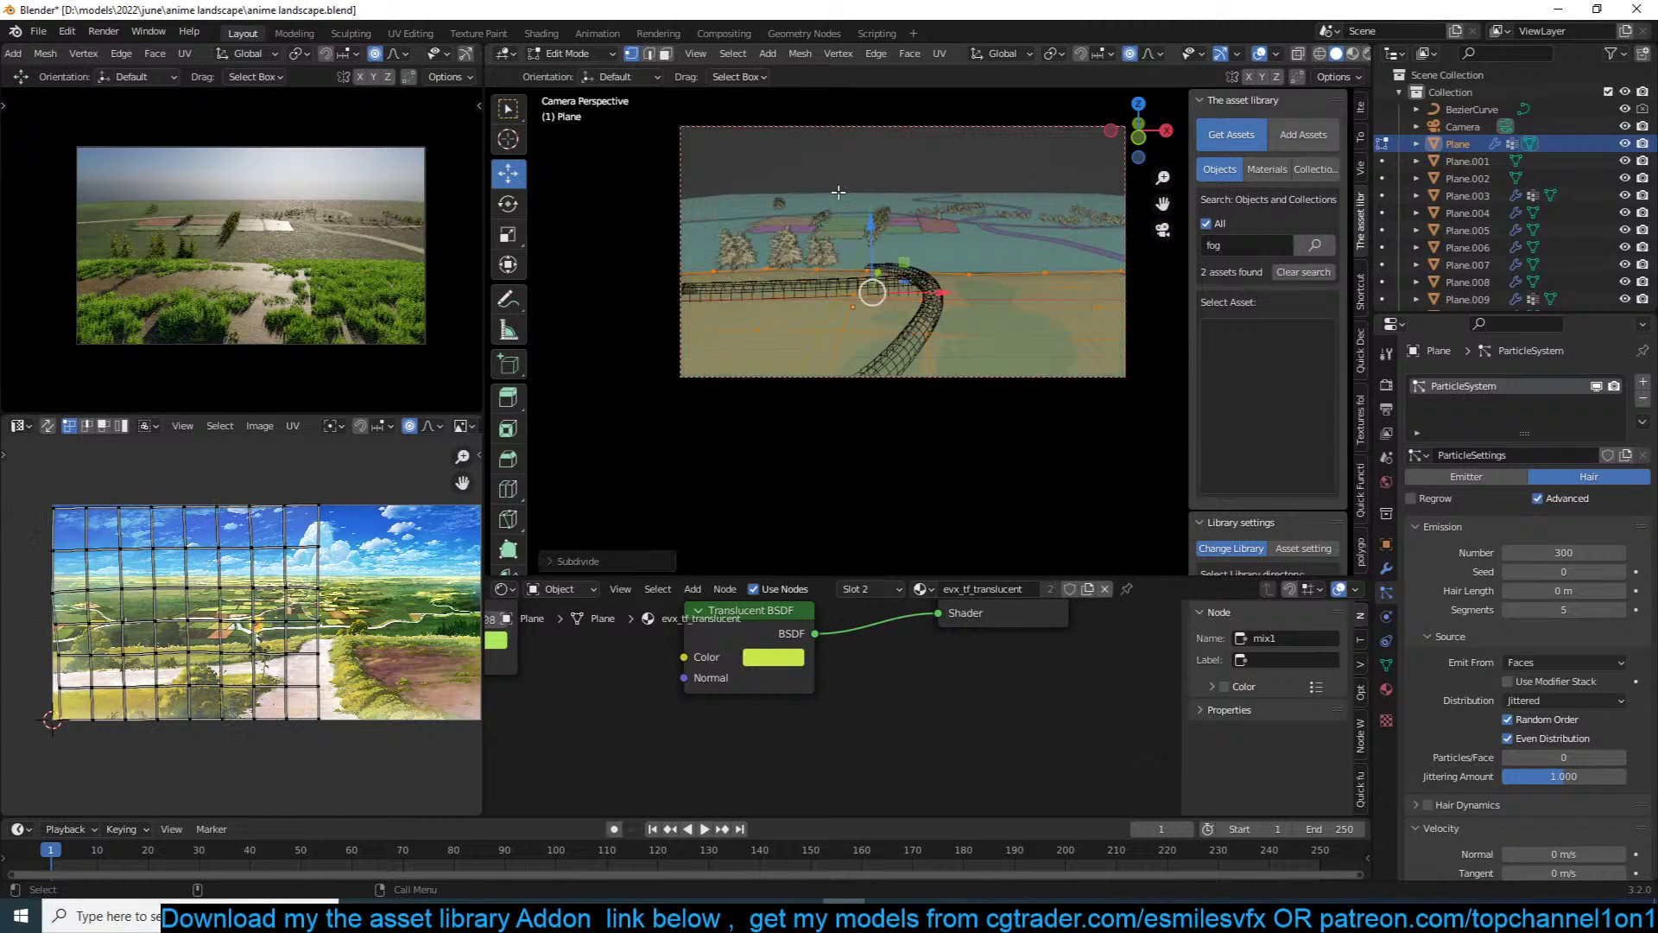
key(Tab)
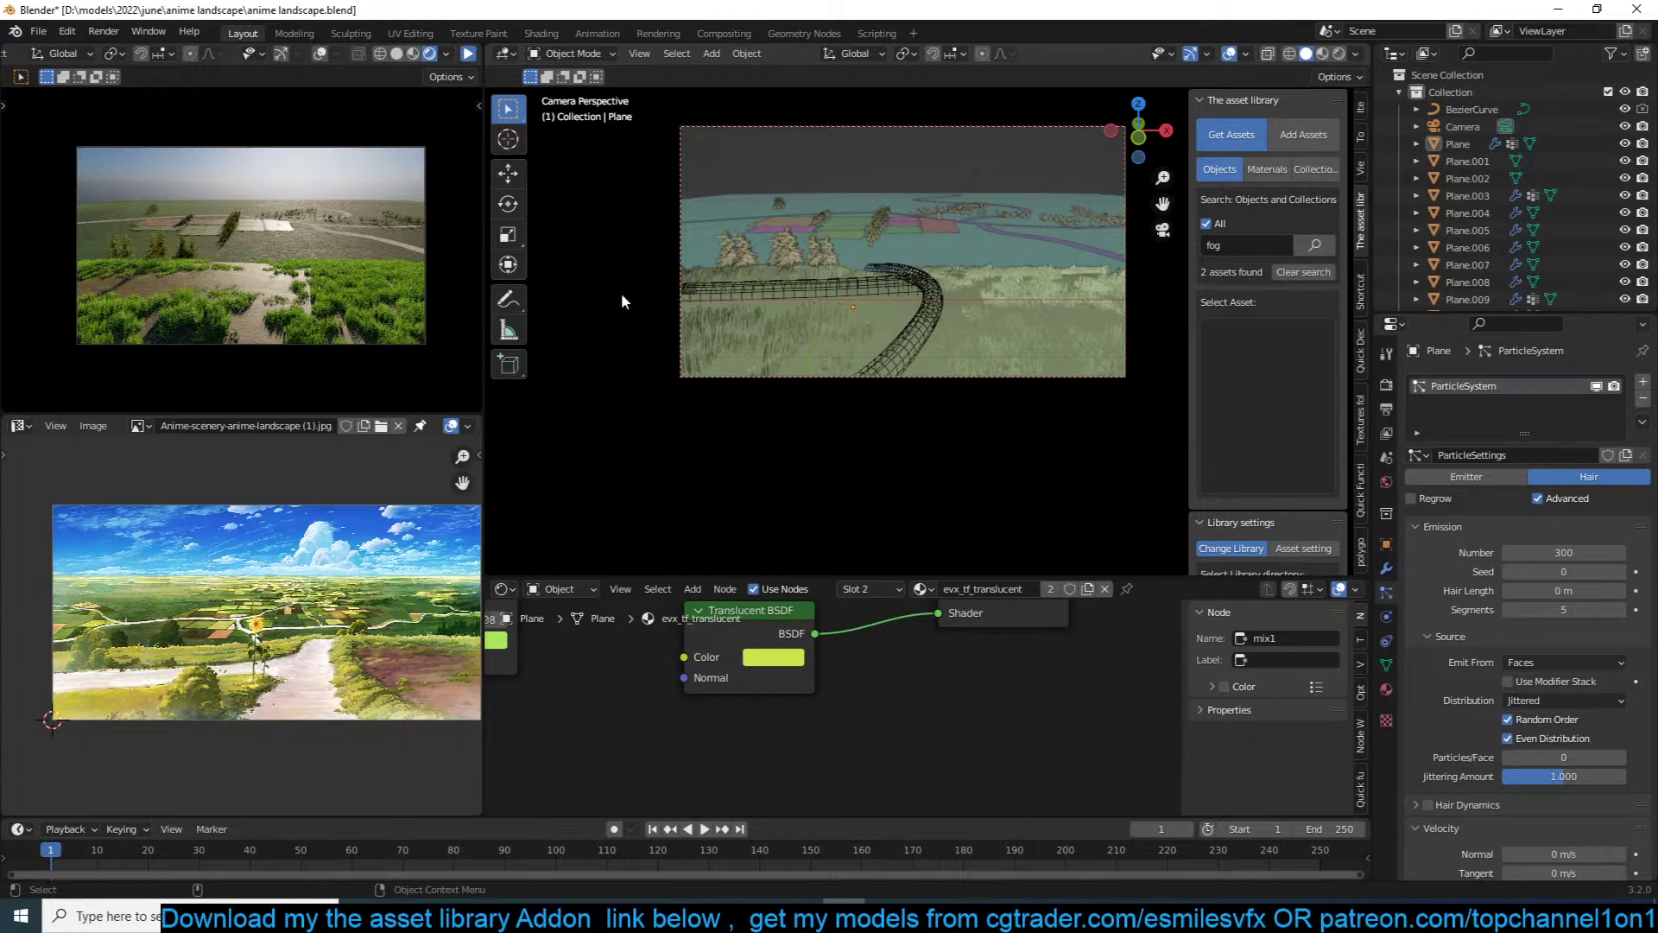
Step: Examine the foreground grass plane from outside and through the camera
mouse_move(894, 298)
middle_down()
mouse_move(857, 342)
mouse_move(845, 422)
mouse_move(845, 405)
middle_up()
scroll(855, 328, down, 5)
click(800, 380)
key(KP_0)
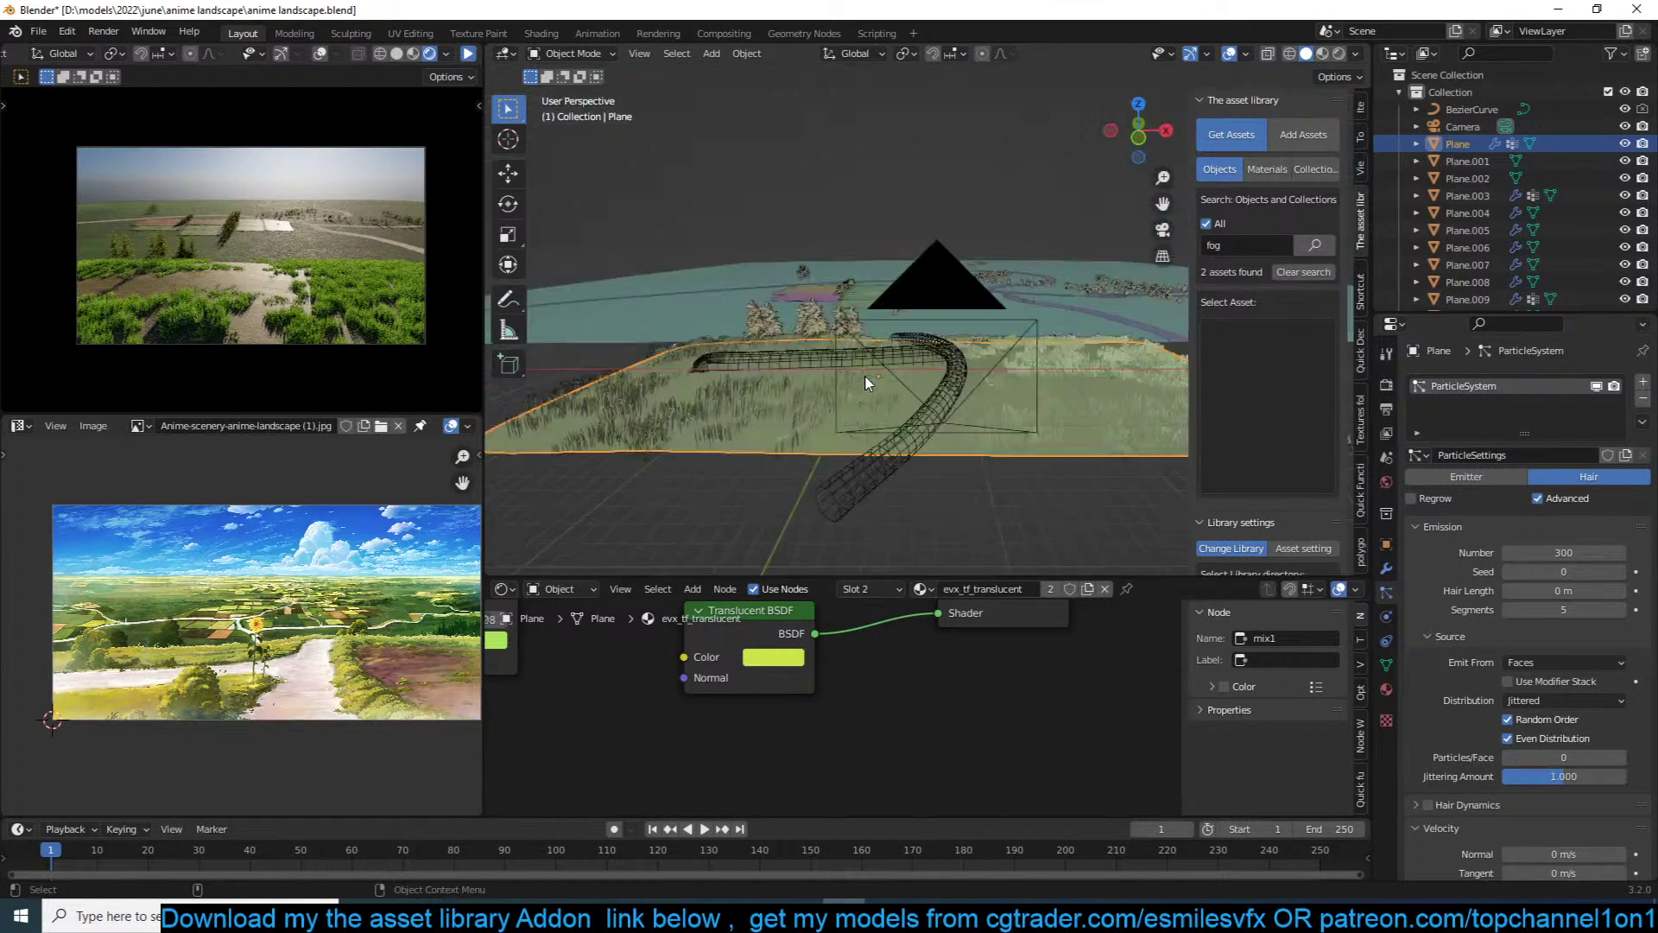
key(z)
click(495, 370)
key(z)
click(798, 318)
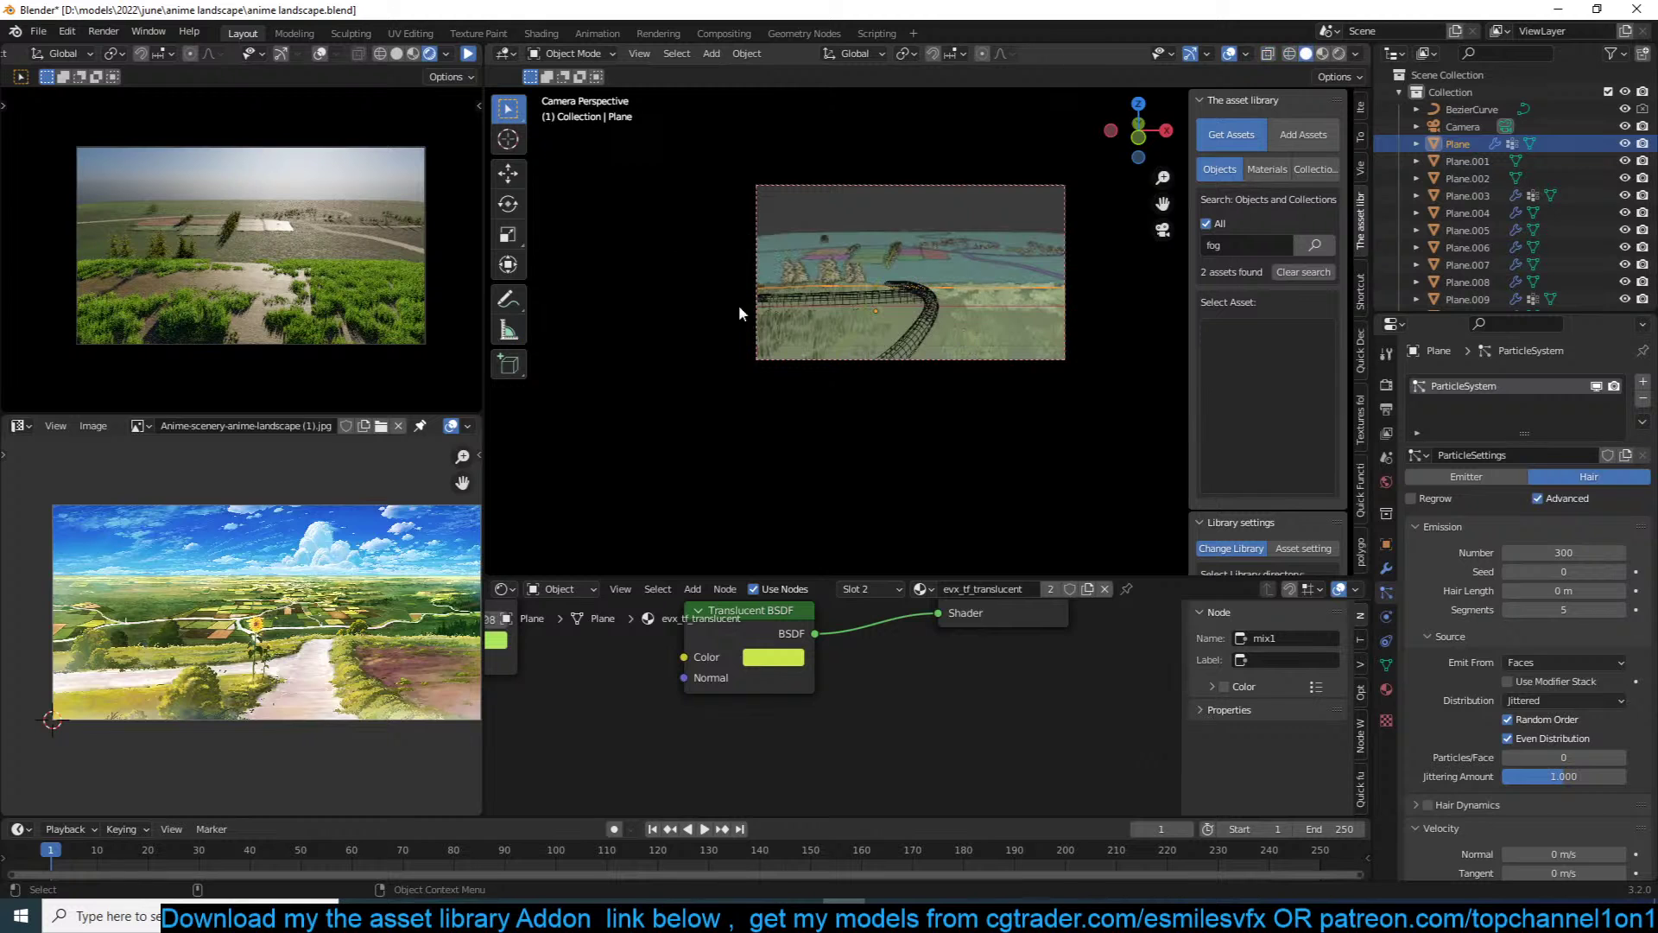
middle_drag(791, 329, 965, 410)
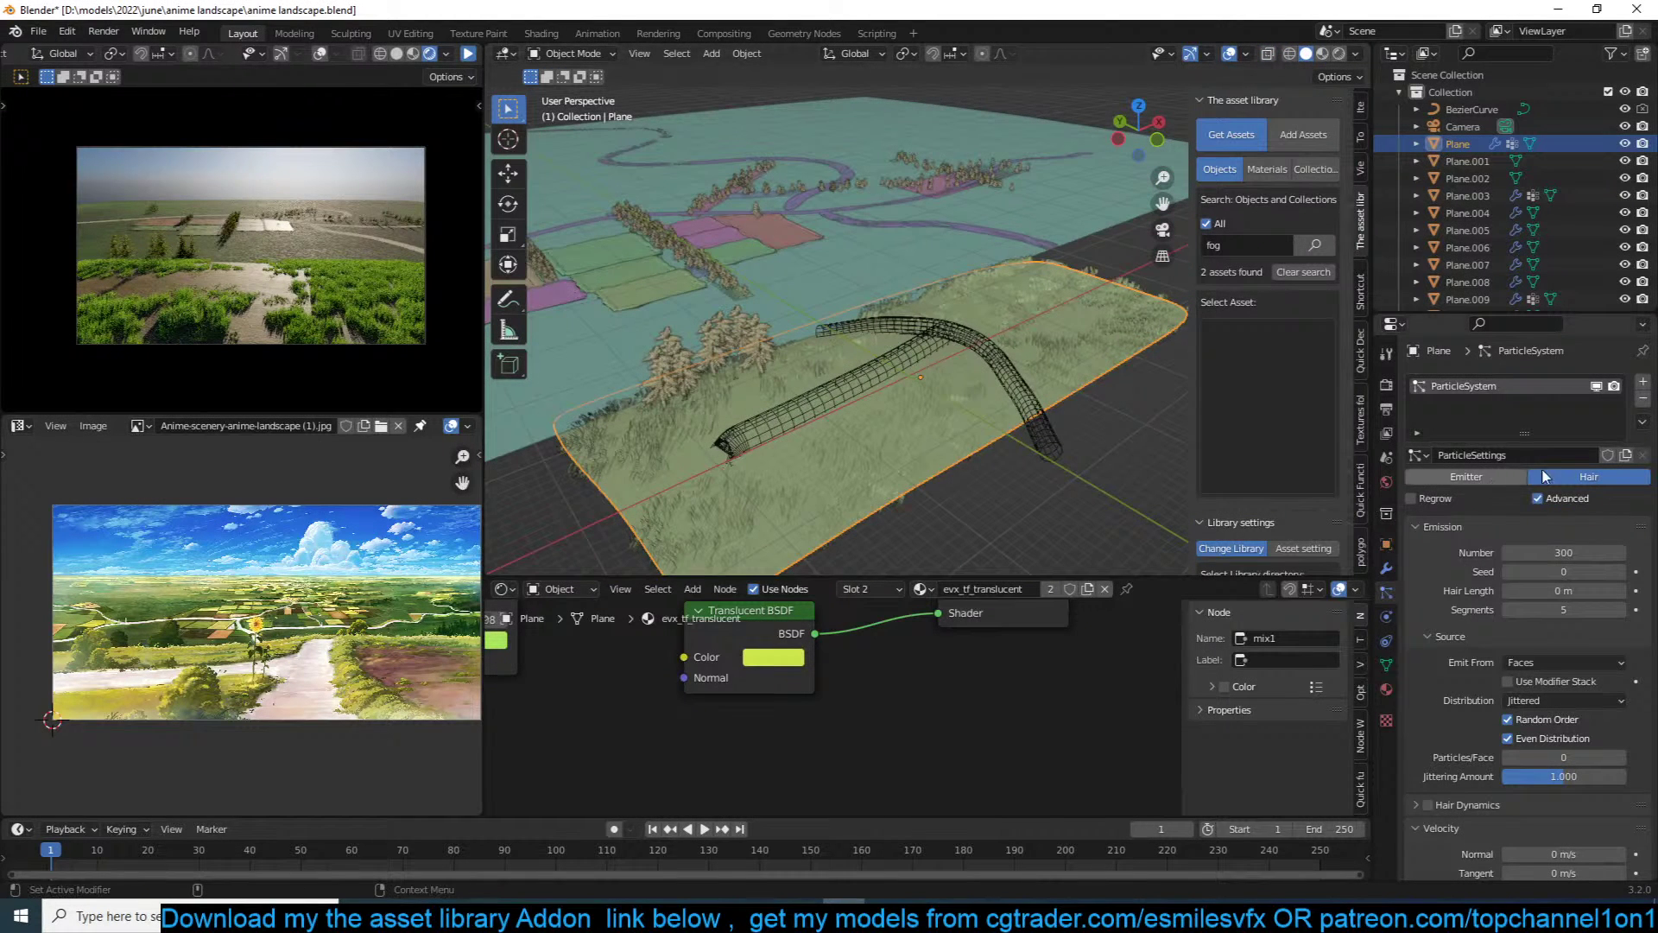
Step: Add a small plane, scale it up and place it near the middle of the foreground grass
key(shift+a)
click(919, 408)
key(g)
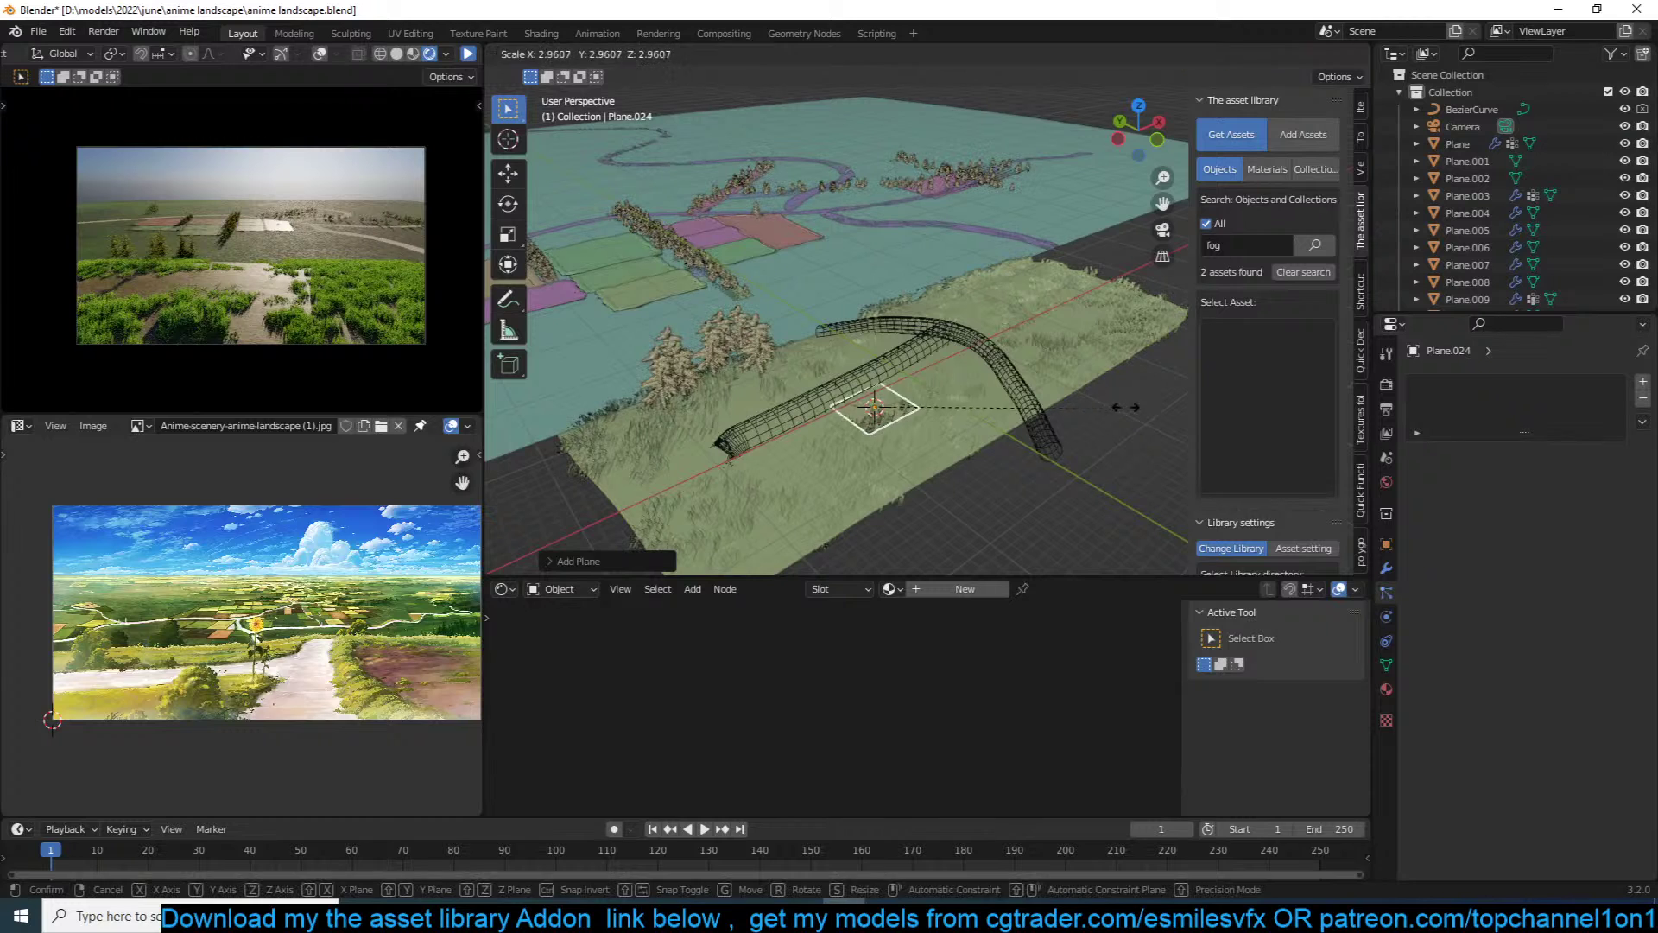
click(1063, 386)
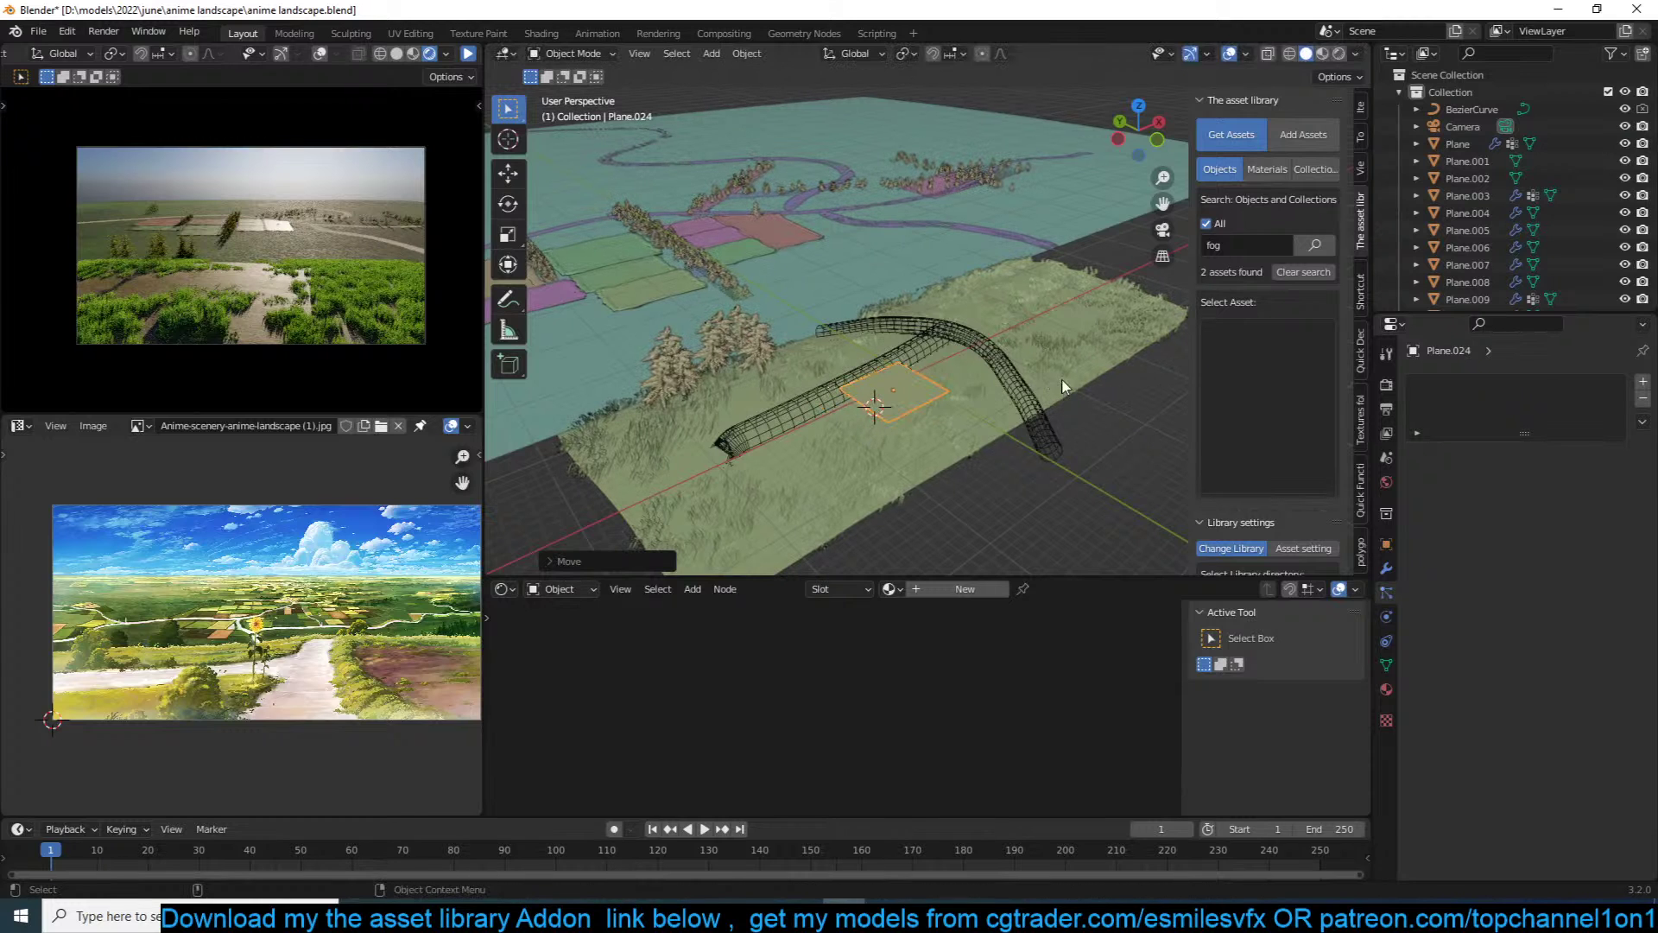
Step: Delete the curved road tube on the foreground grass plane and save the file
click(1035, 424)
middle_drag(925, 375, 899, 344)
key(Delete)
key(ctrl+s)
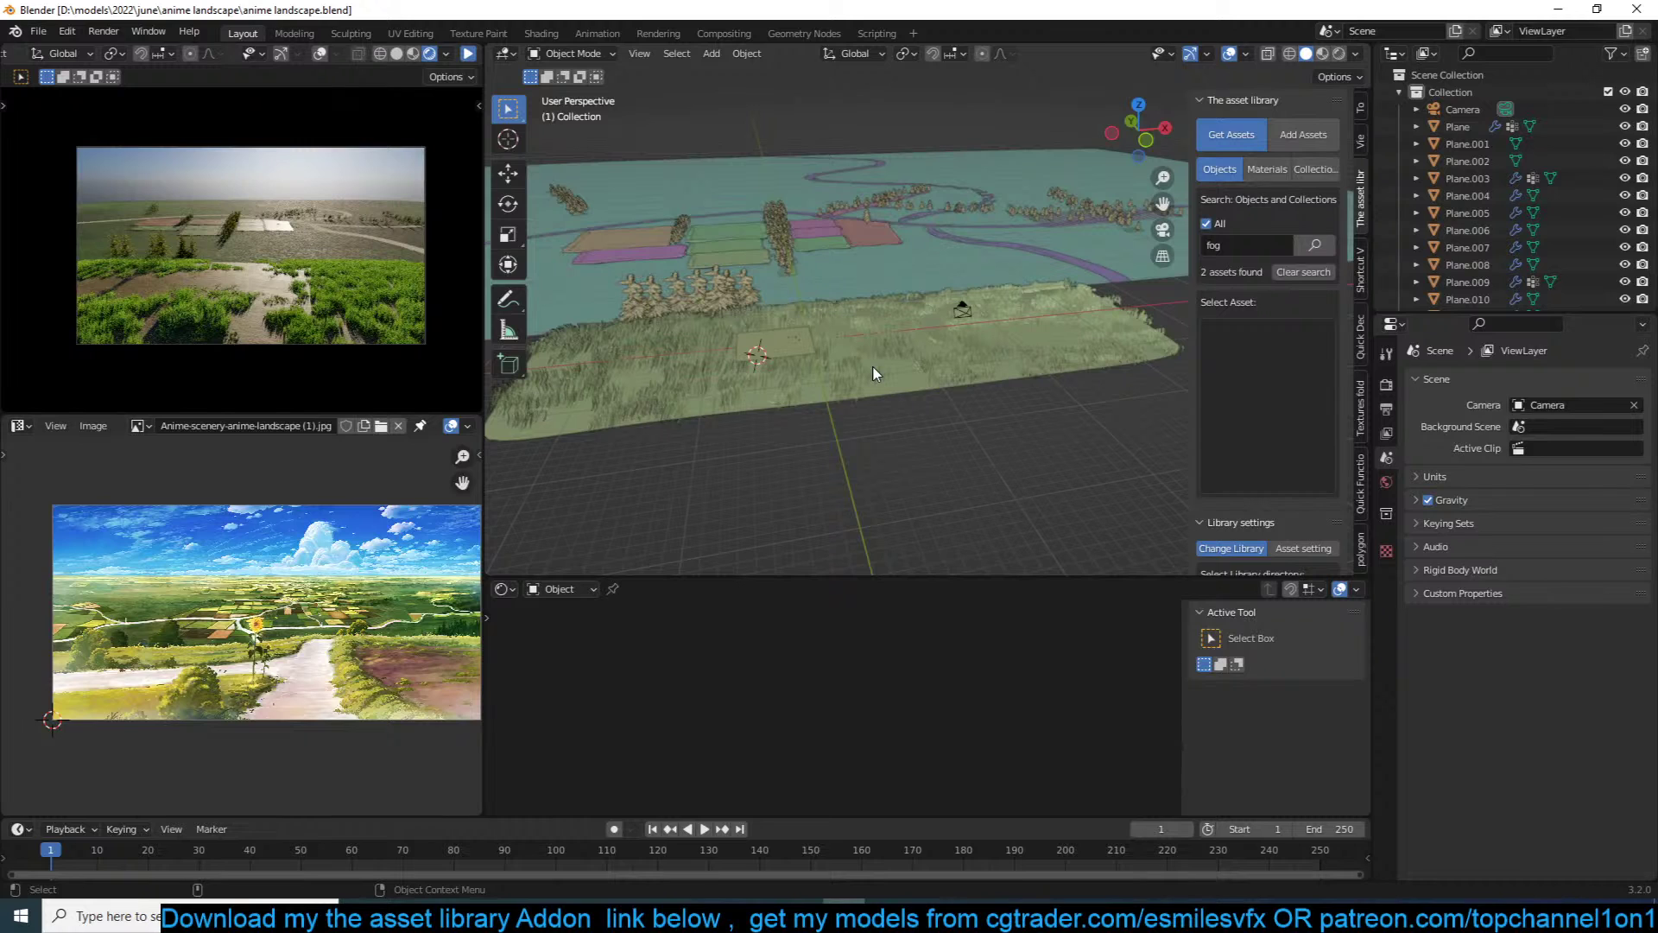
Step: Examine the foreground grass plane's coverage and mesh from the camera and from several outside angles
click(873, 366)
key(KP_7)
key(Tab)
key(Tab)
key(KP_0)
scroll(873, 365, up, 2)
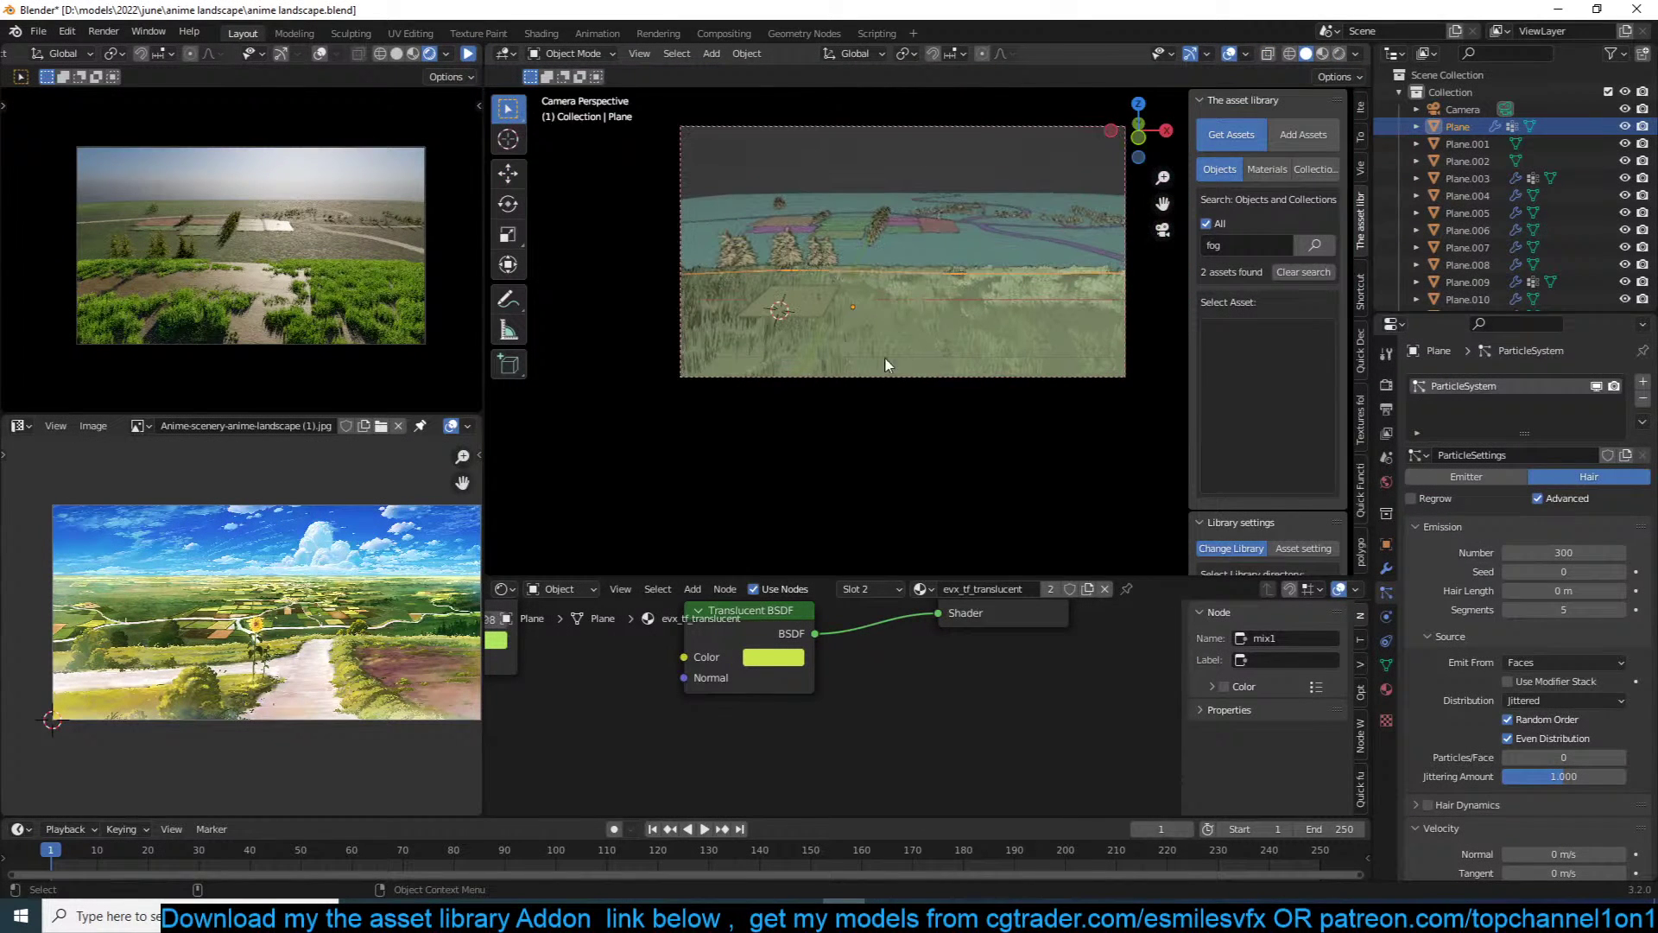
scroll(905, 296, down, 2)
middle_drag(904, 295, 1052, 345)
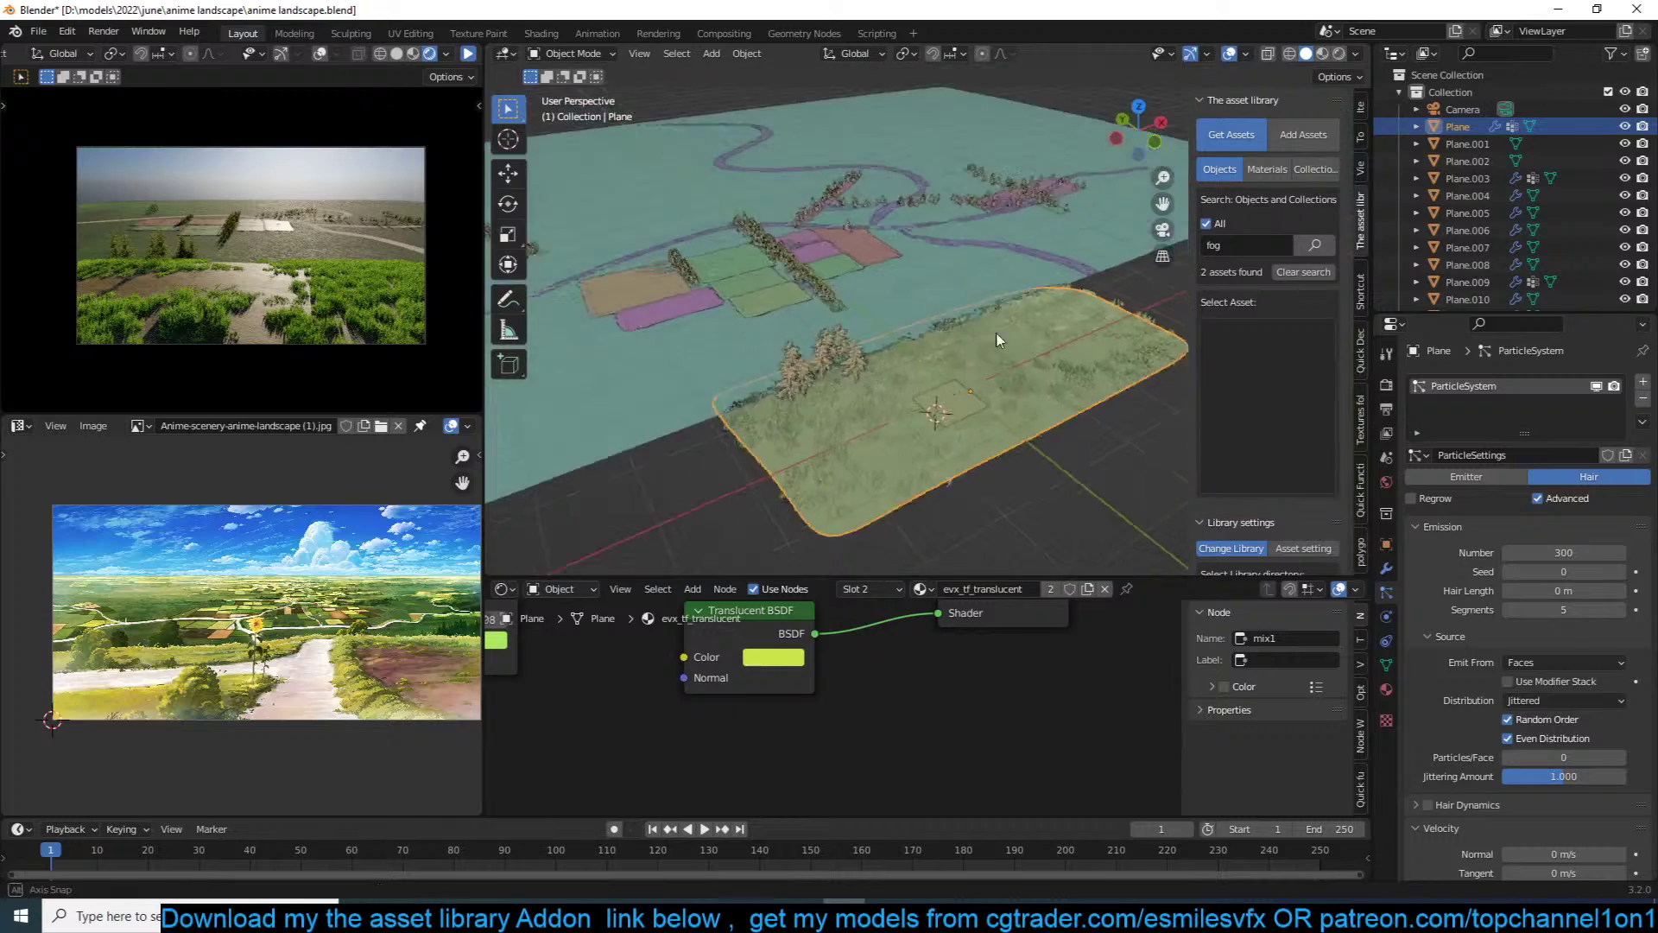
scroll(1052, 346, up, 5)
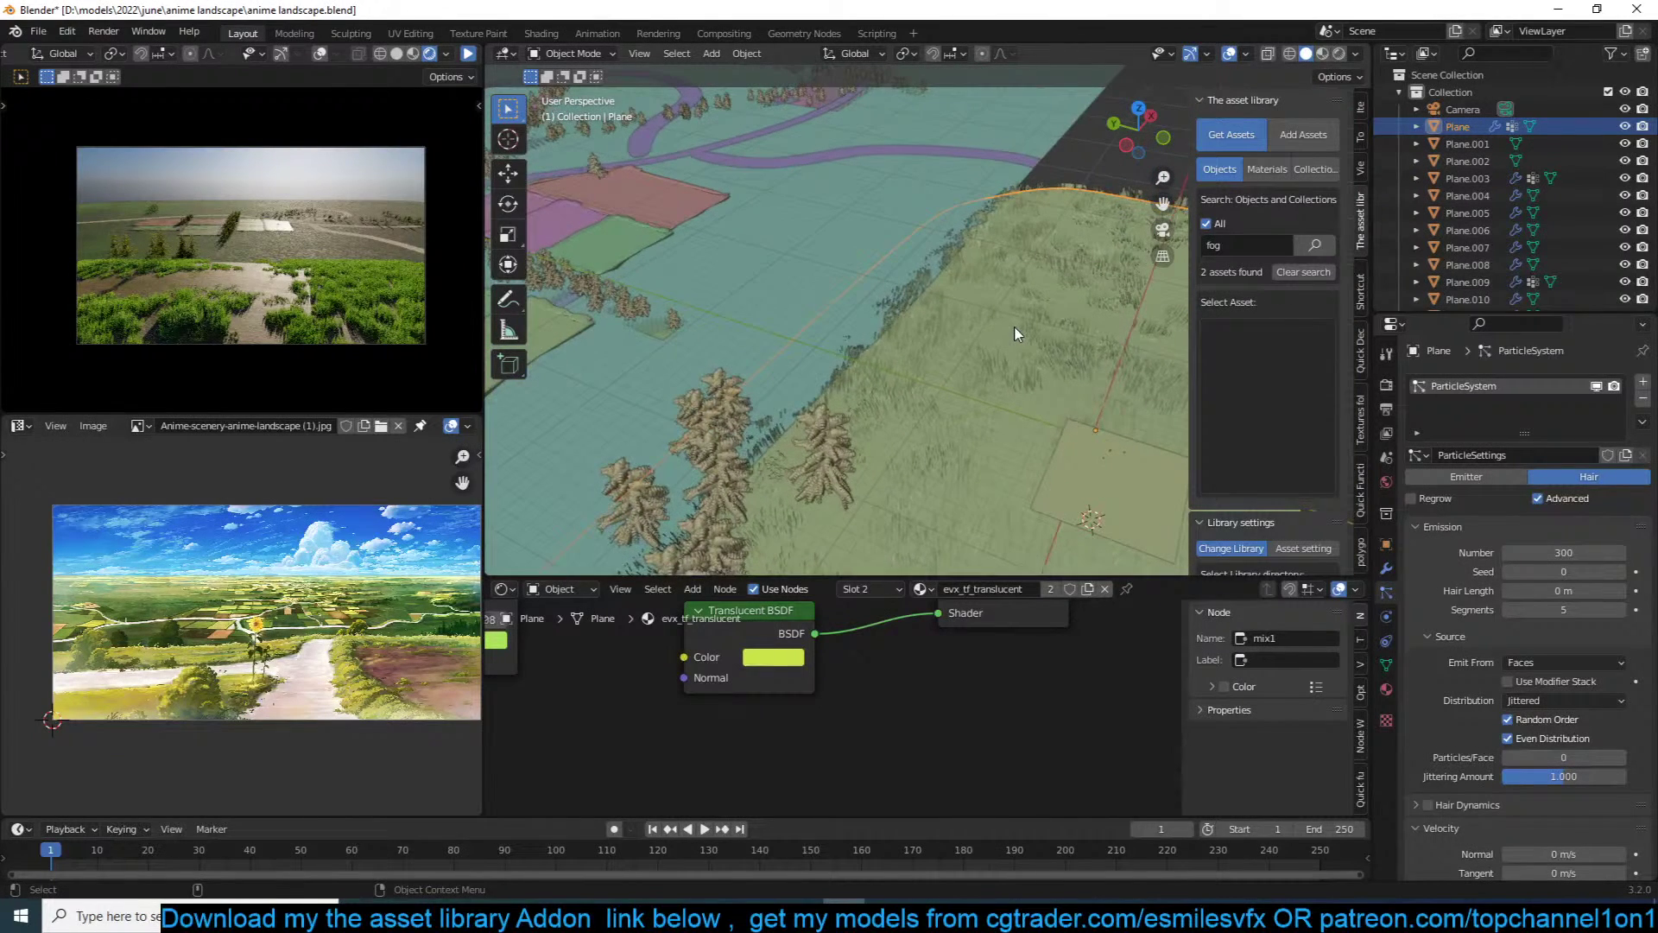
scroll(1019, 334, down, 5)
key(Tab)
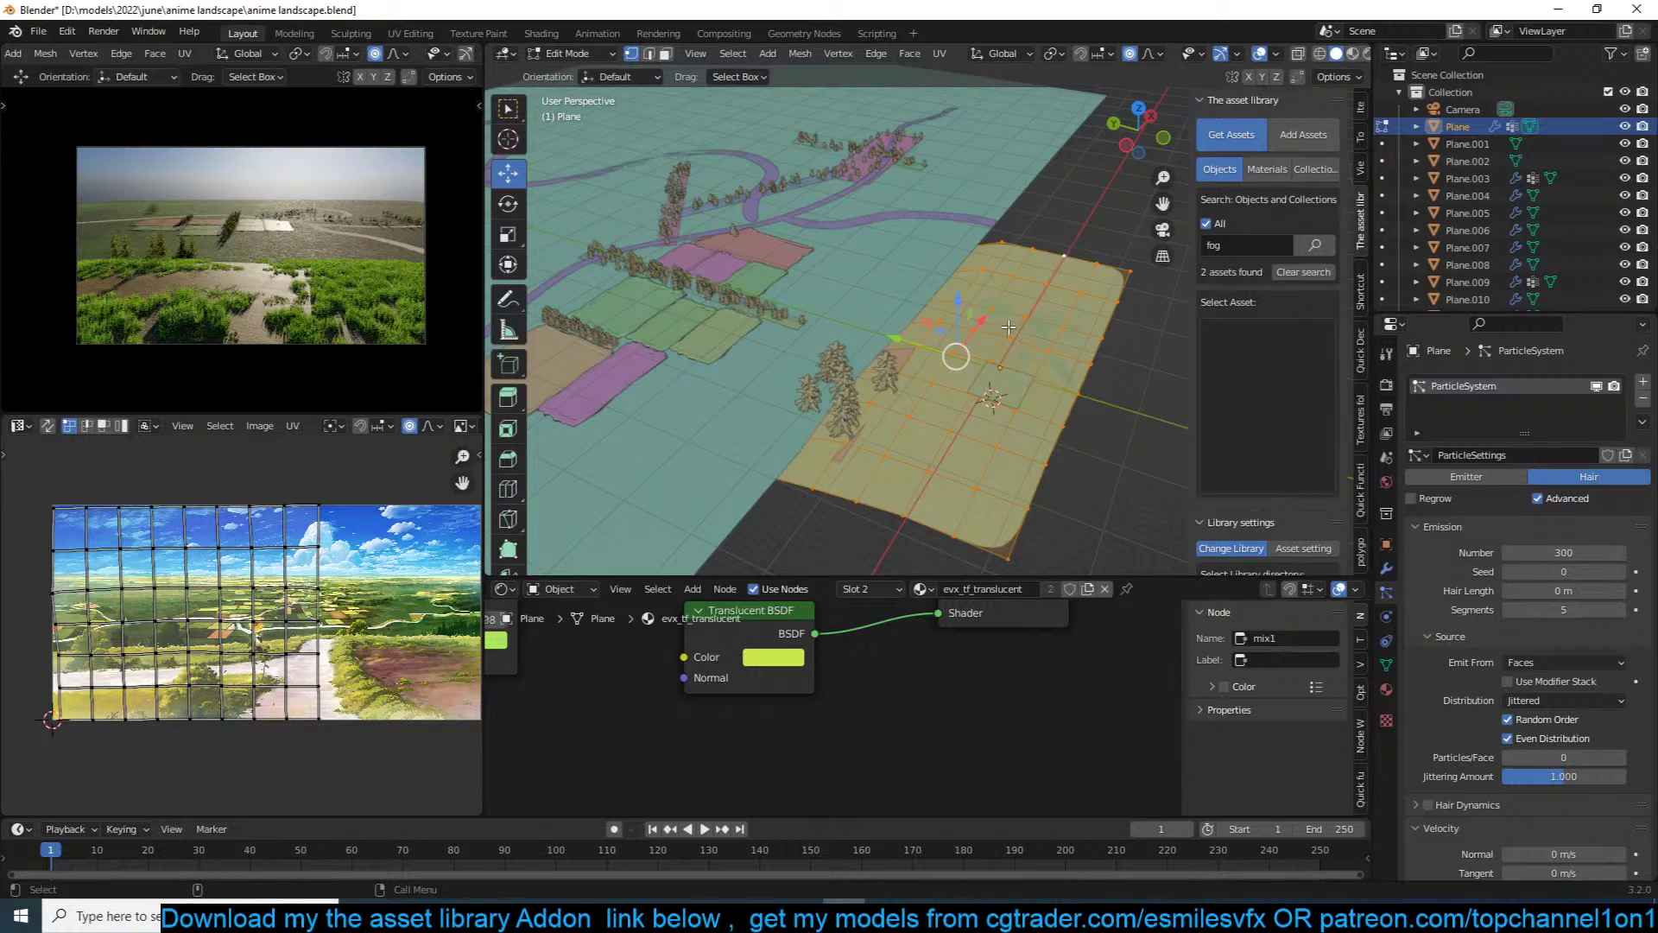
key(Tab)
scroll(870, 311, up, 5)
scroll(869, 311, down, 2)
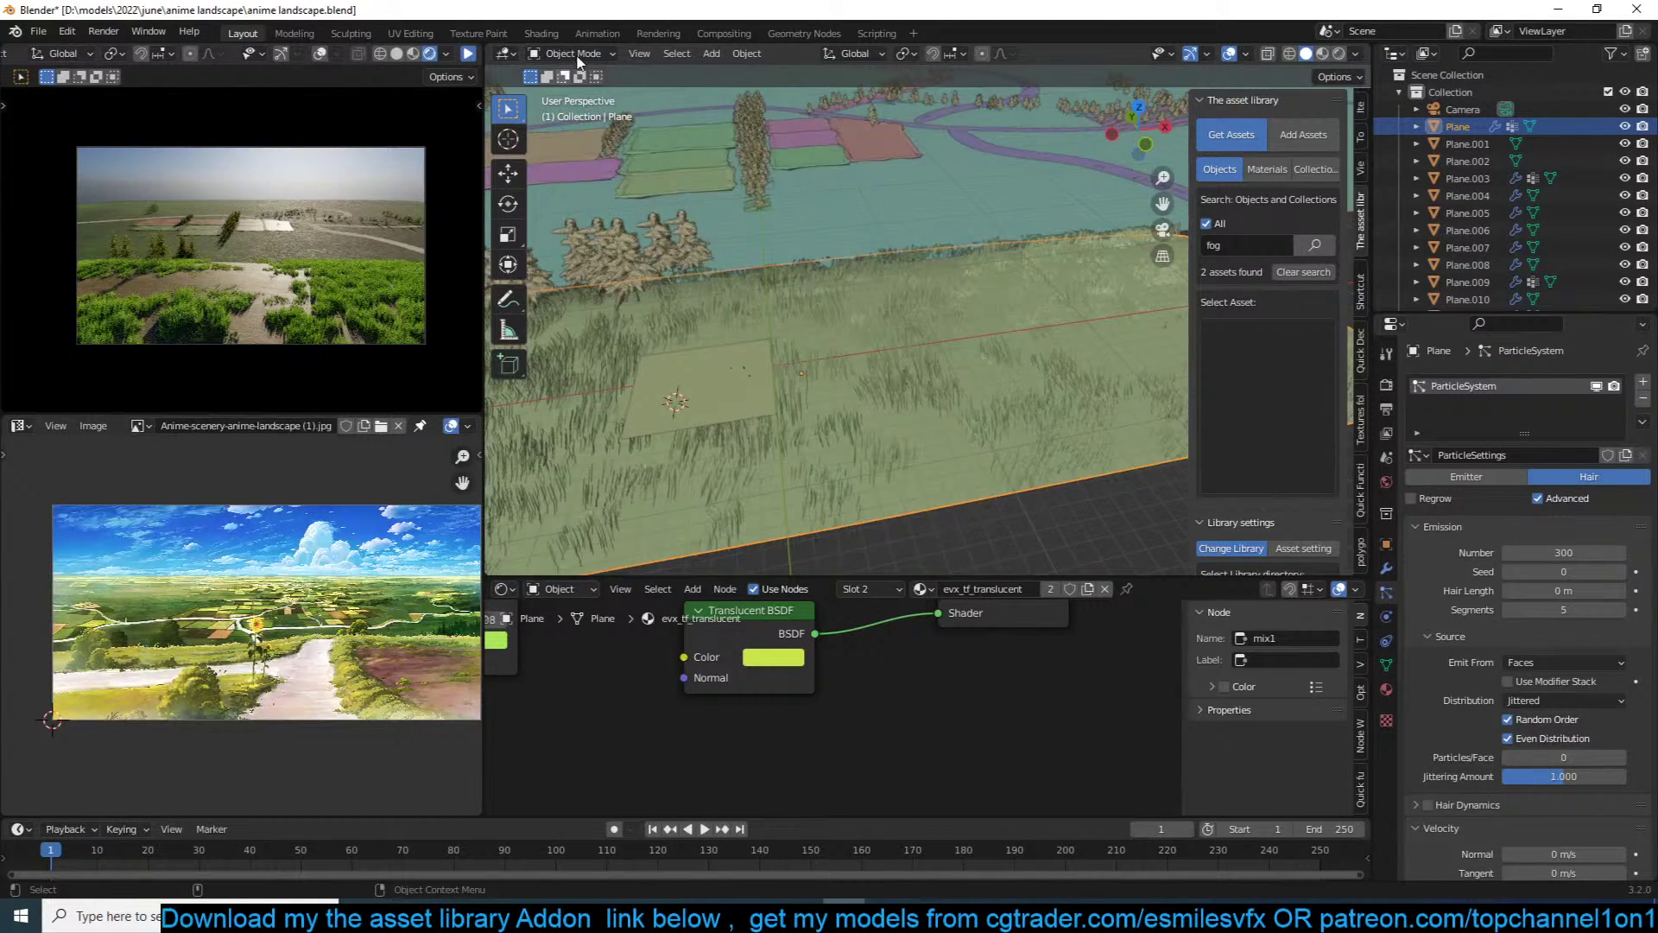
Step: Assign a weight of 0 to all the foreground plane's vertices in the path vertex group and return to weight painting
click(572, 54)
click(577, 149)
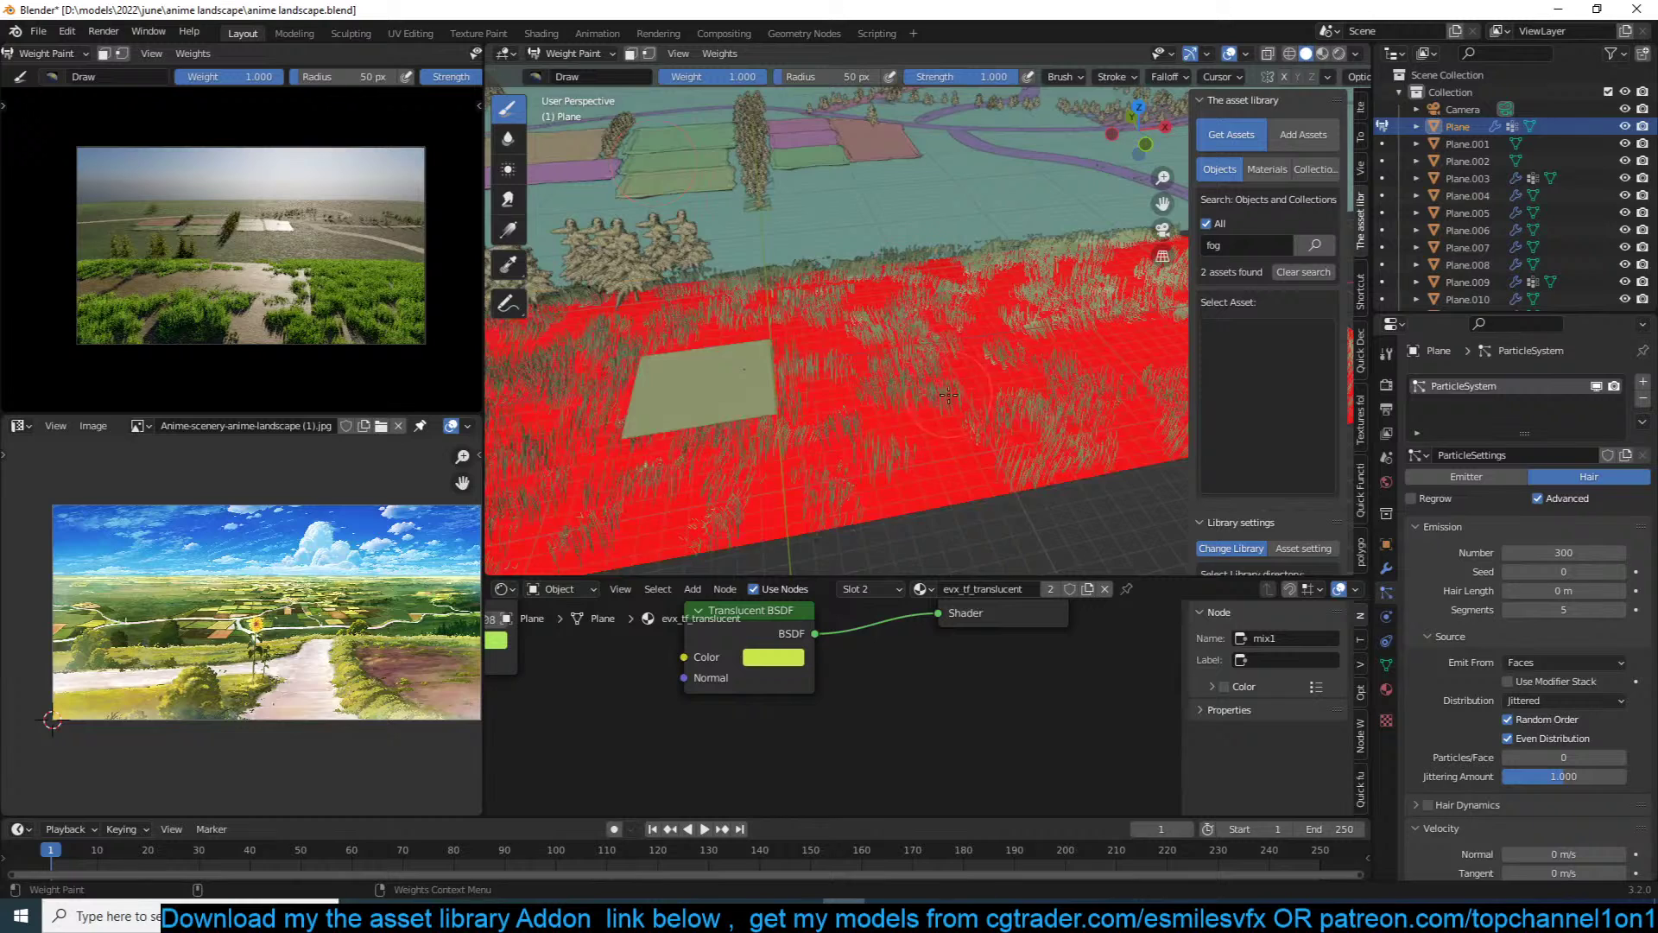
scroll(945, 406, up, 2)
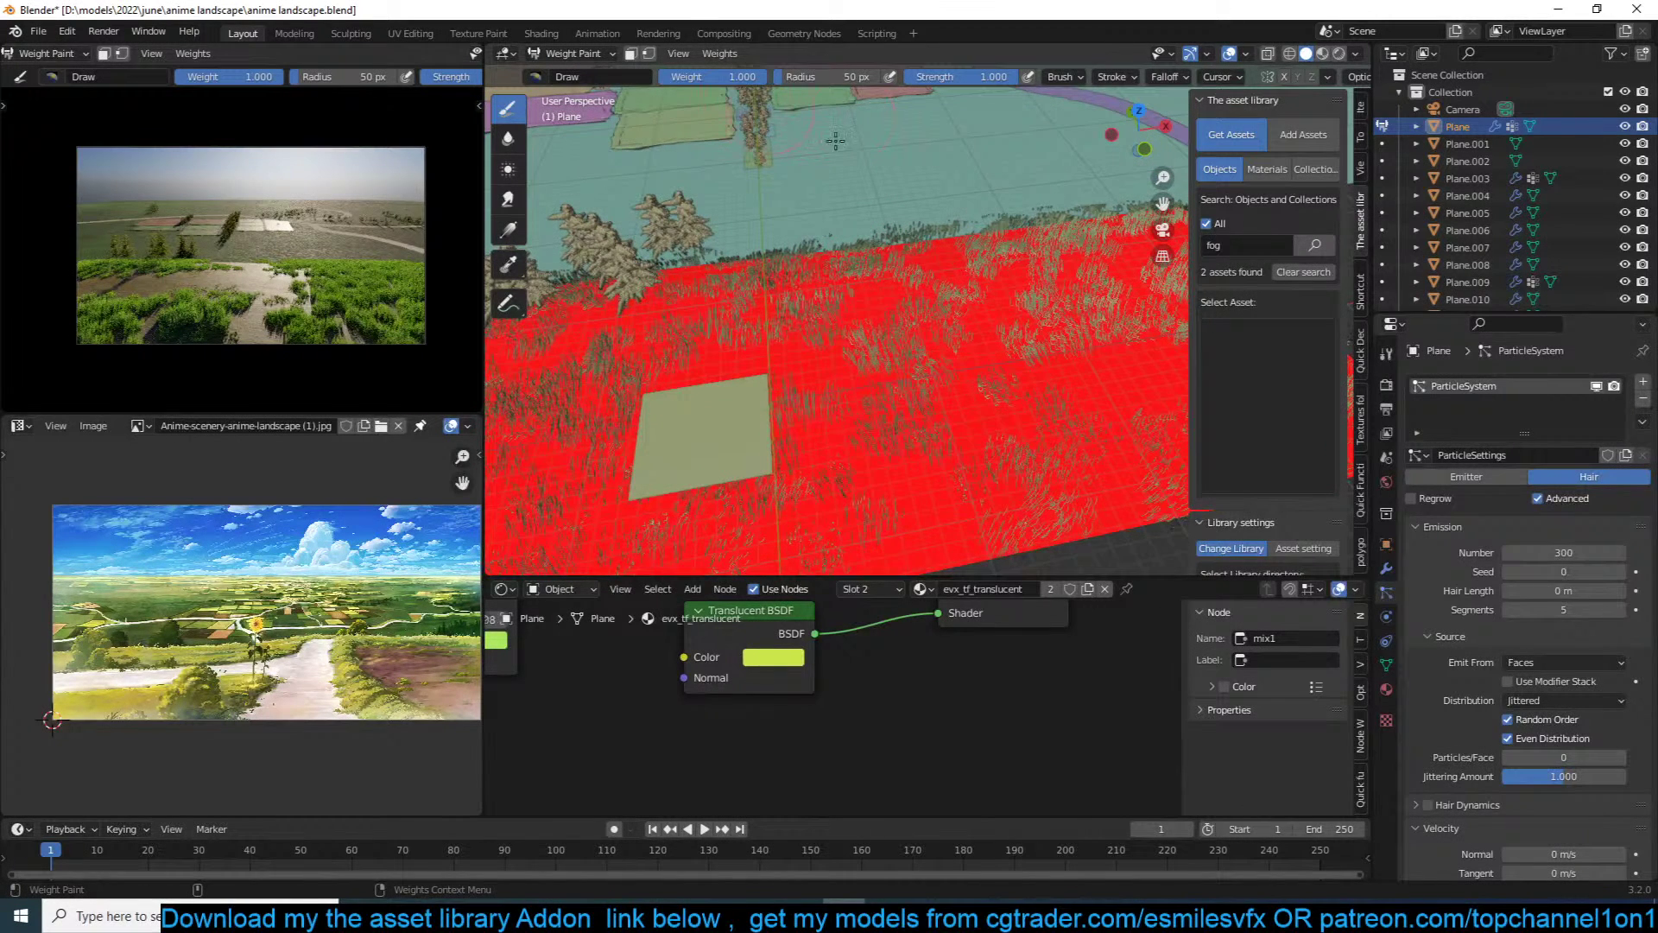
click(1386, 667)
key(Tab)
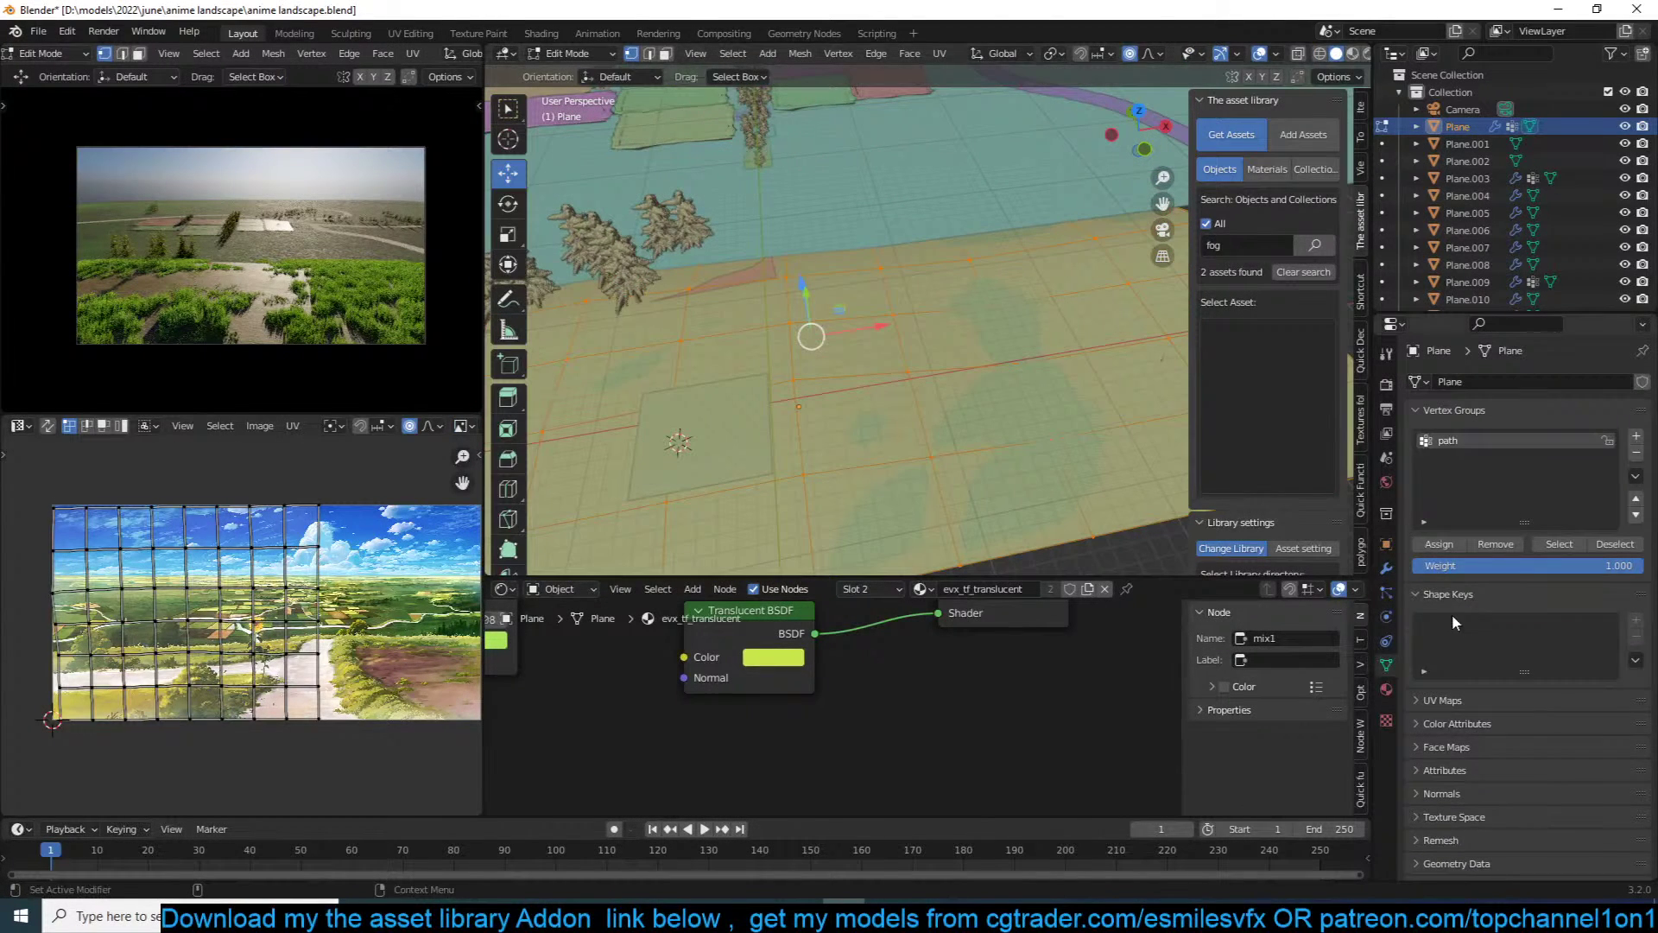
drag(1589, 565, 1416, 565)
click(1435, 544)
key(Tab)
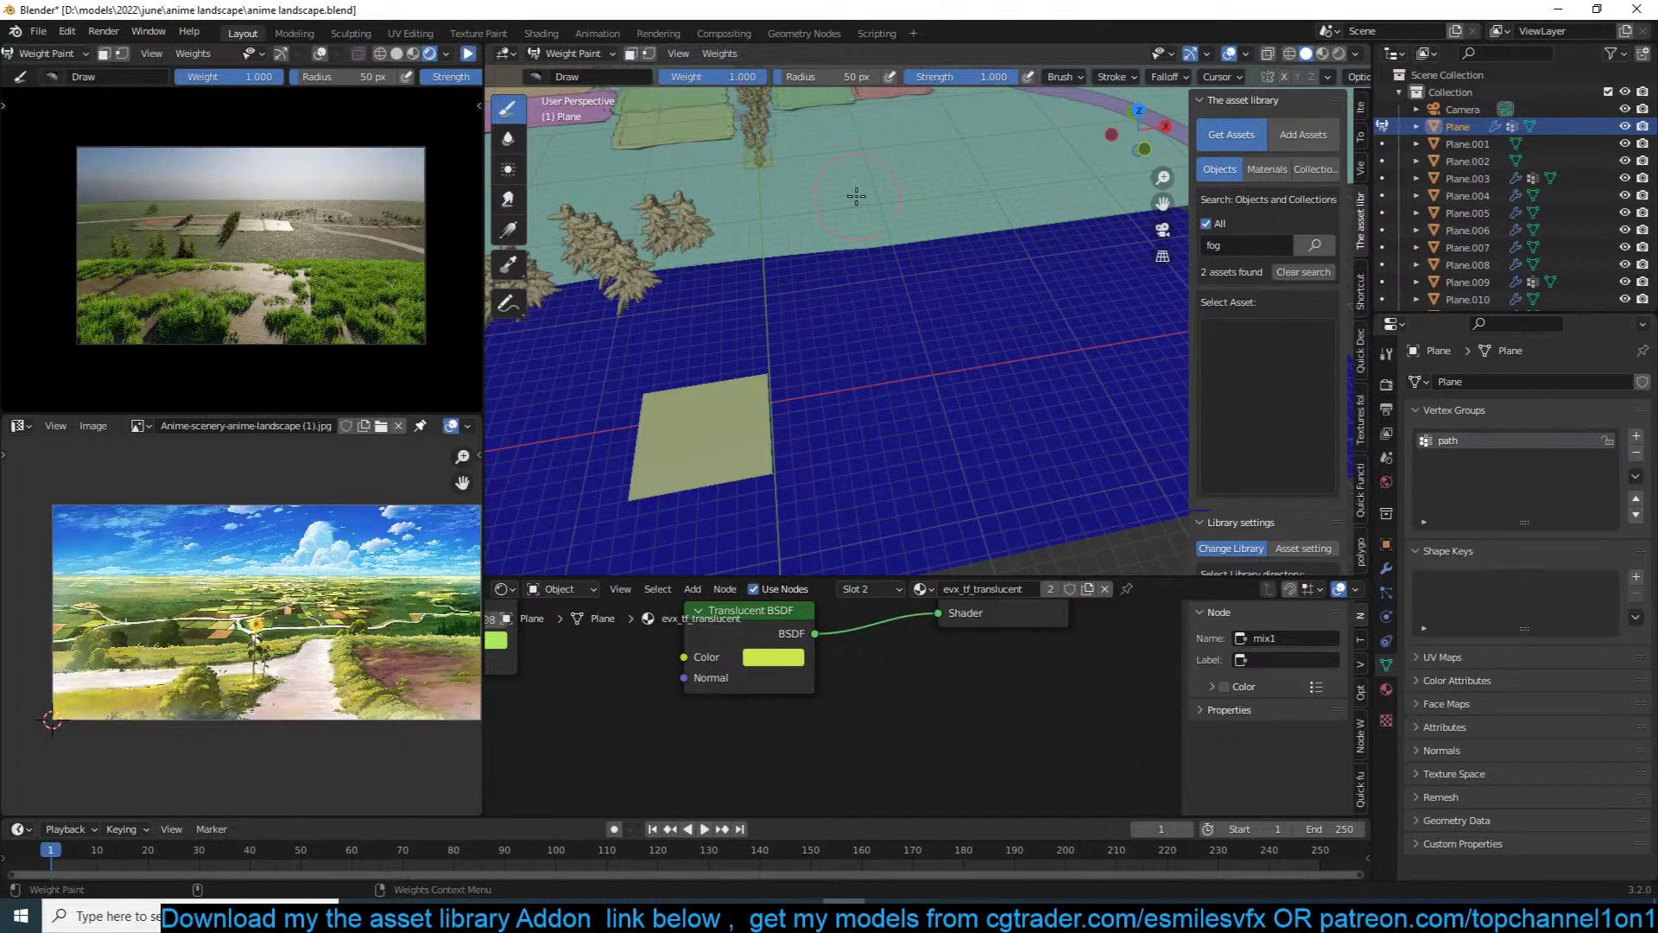
Step: Paint full weight in a strip running across the foreground plane and along its near side, and return to Object Mode
mouse_move(867, 231)
mouse_down()
mouse_move(906, 372)
mouse_move(866, 404)
mouse_up()
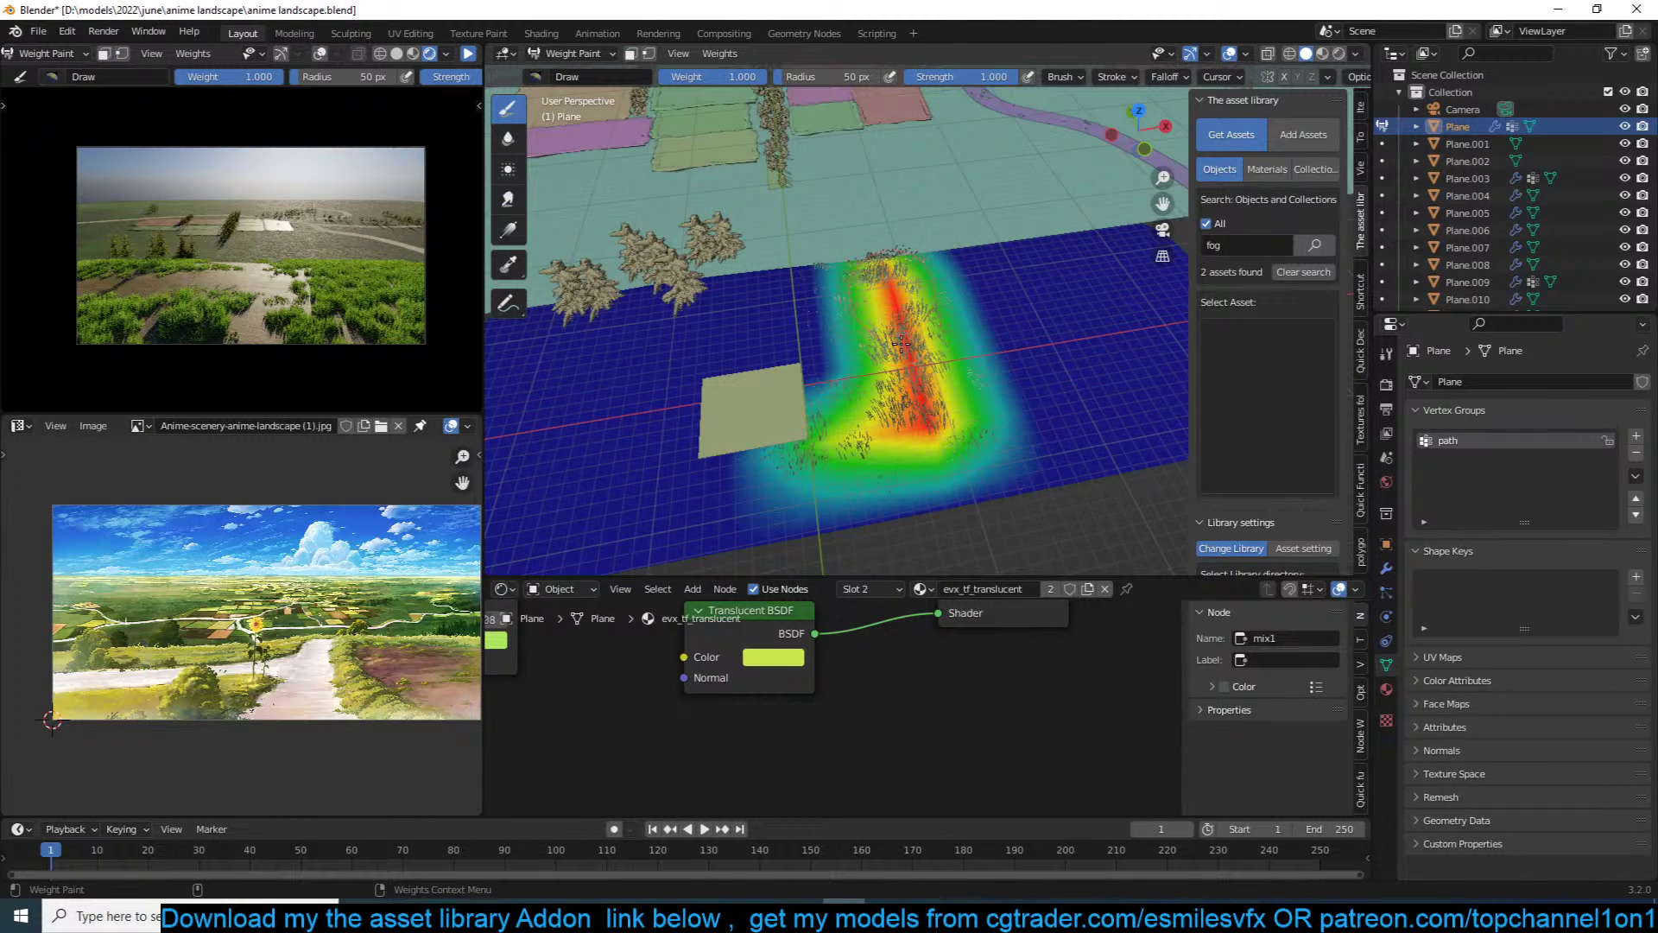
drag(1043, 441, 993, 413)
key(Tab)
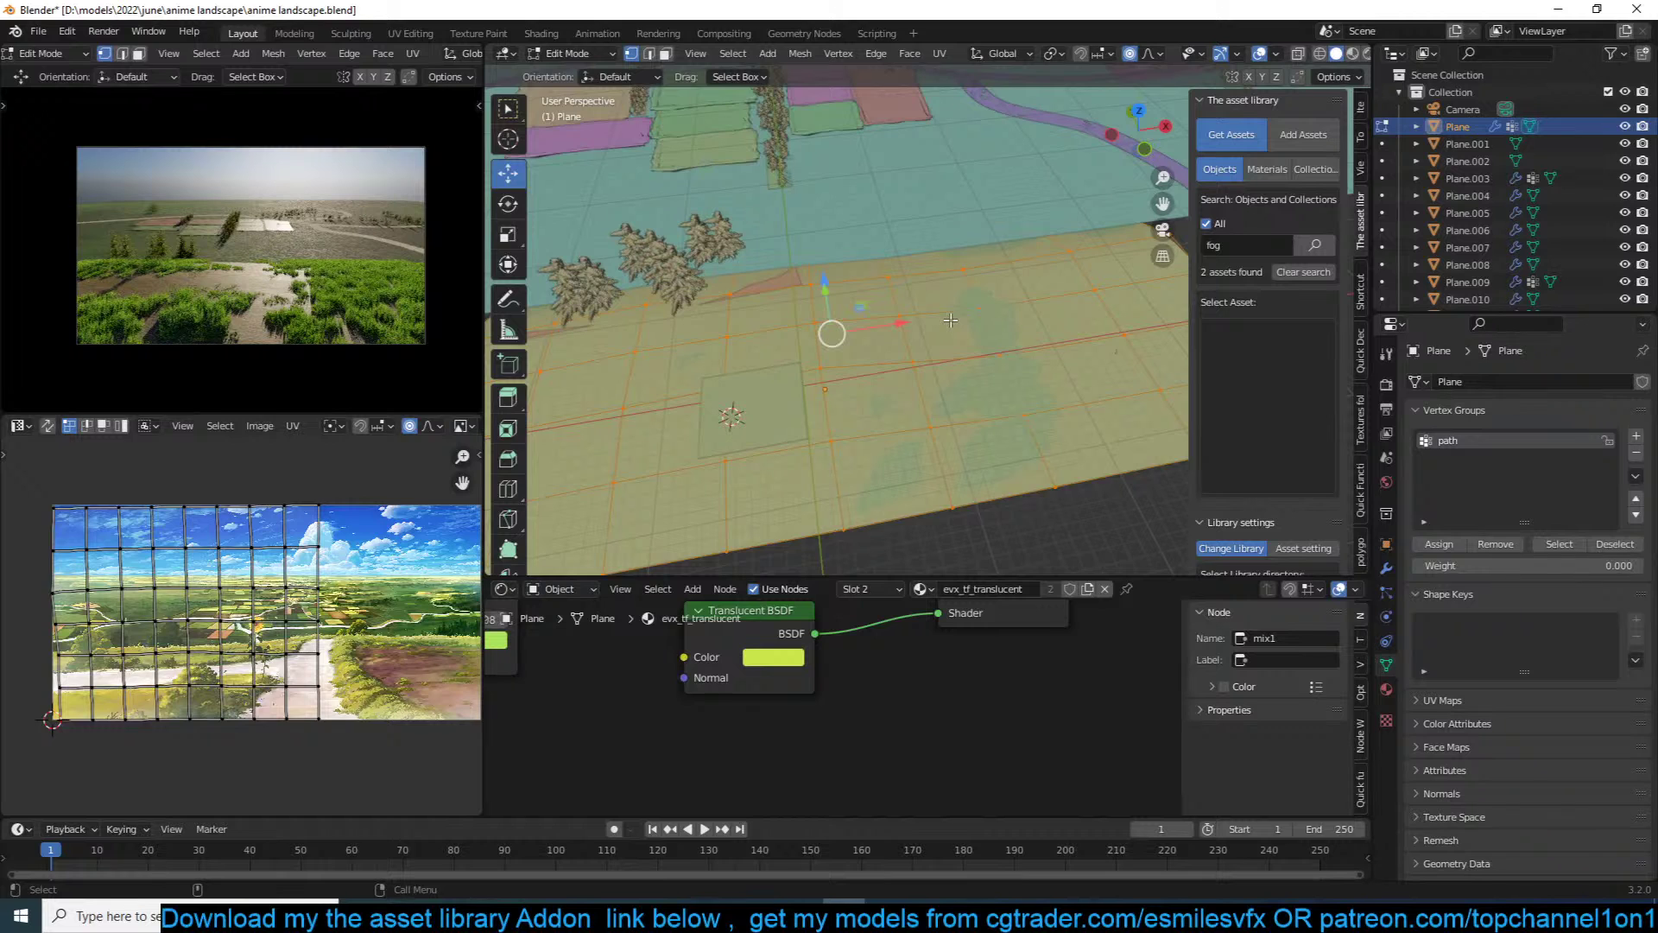
key(Tab)
key(KP_0)
scroll(871, 165, up, 3)
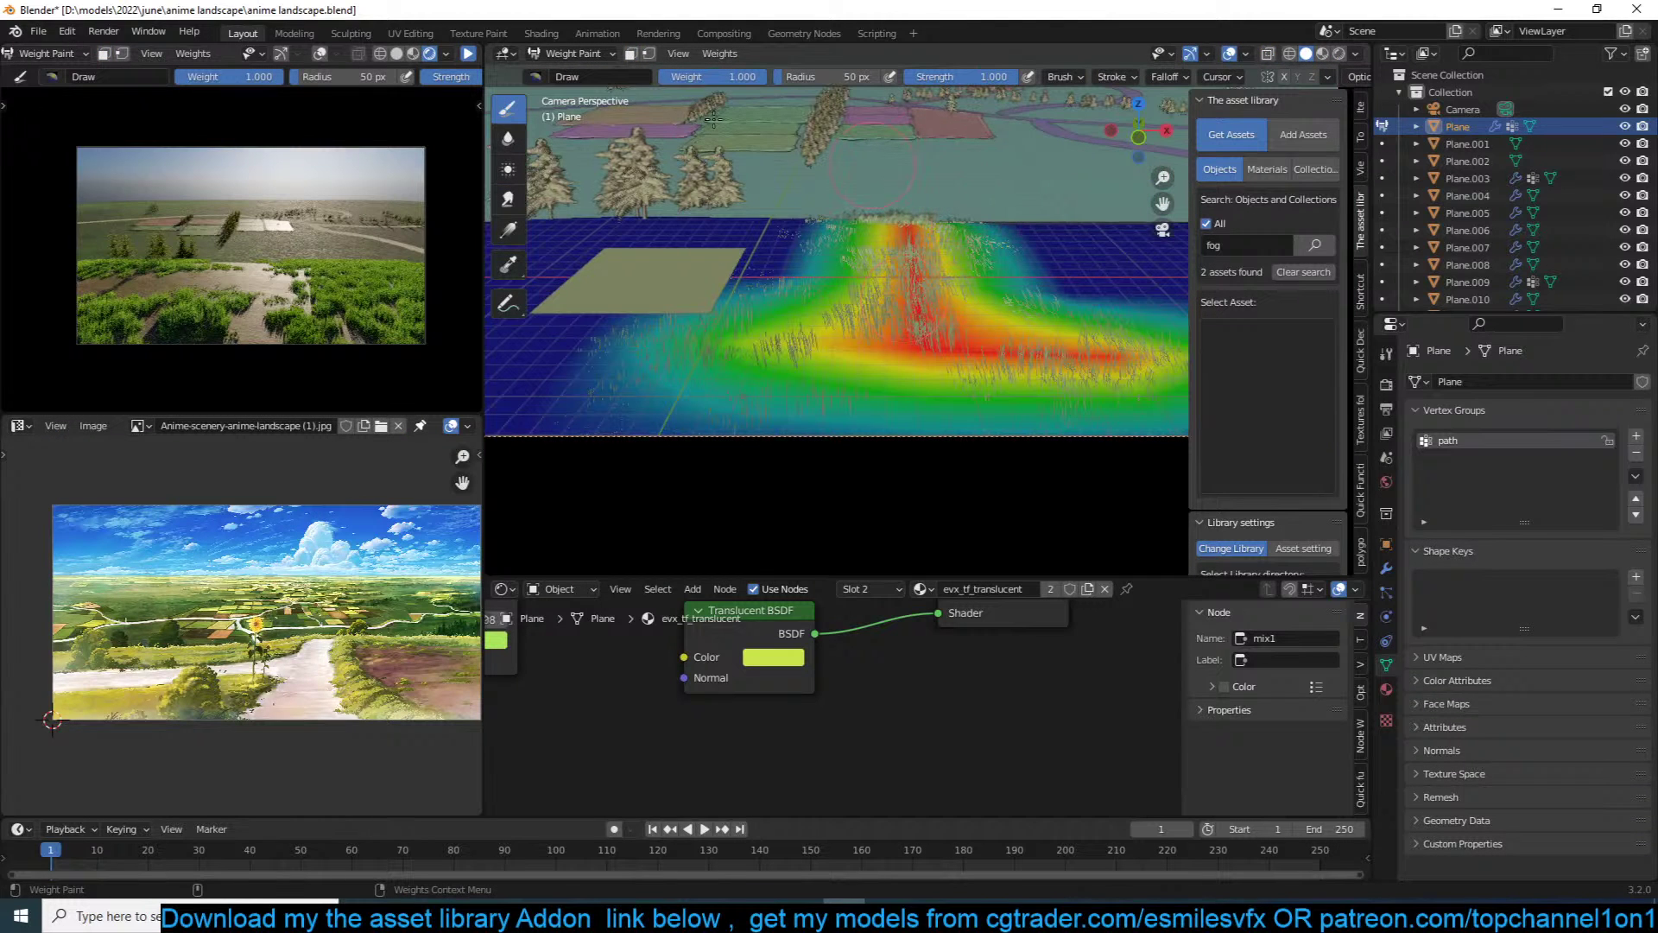
click(601, 69)
click(580, 71)
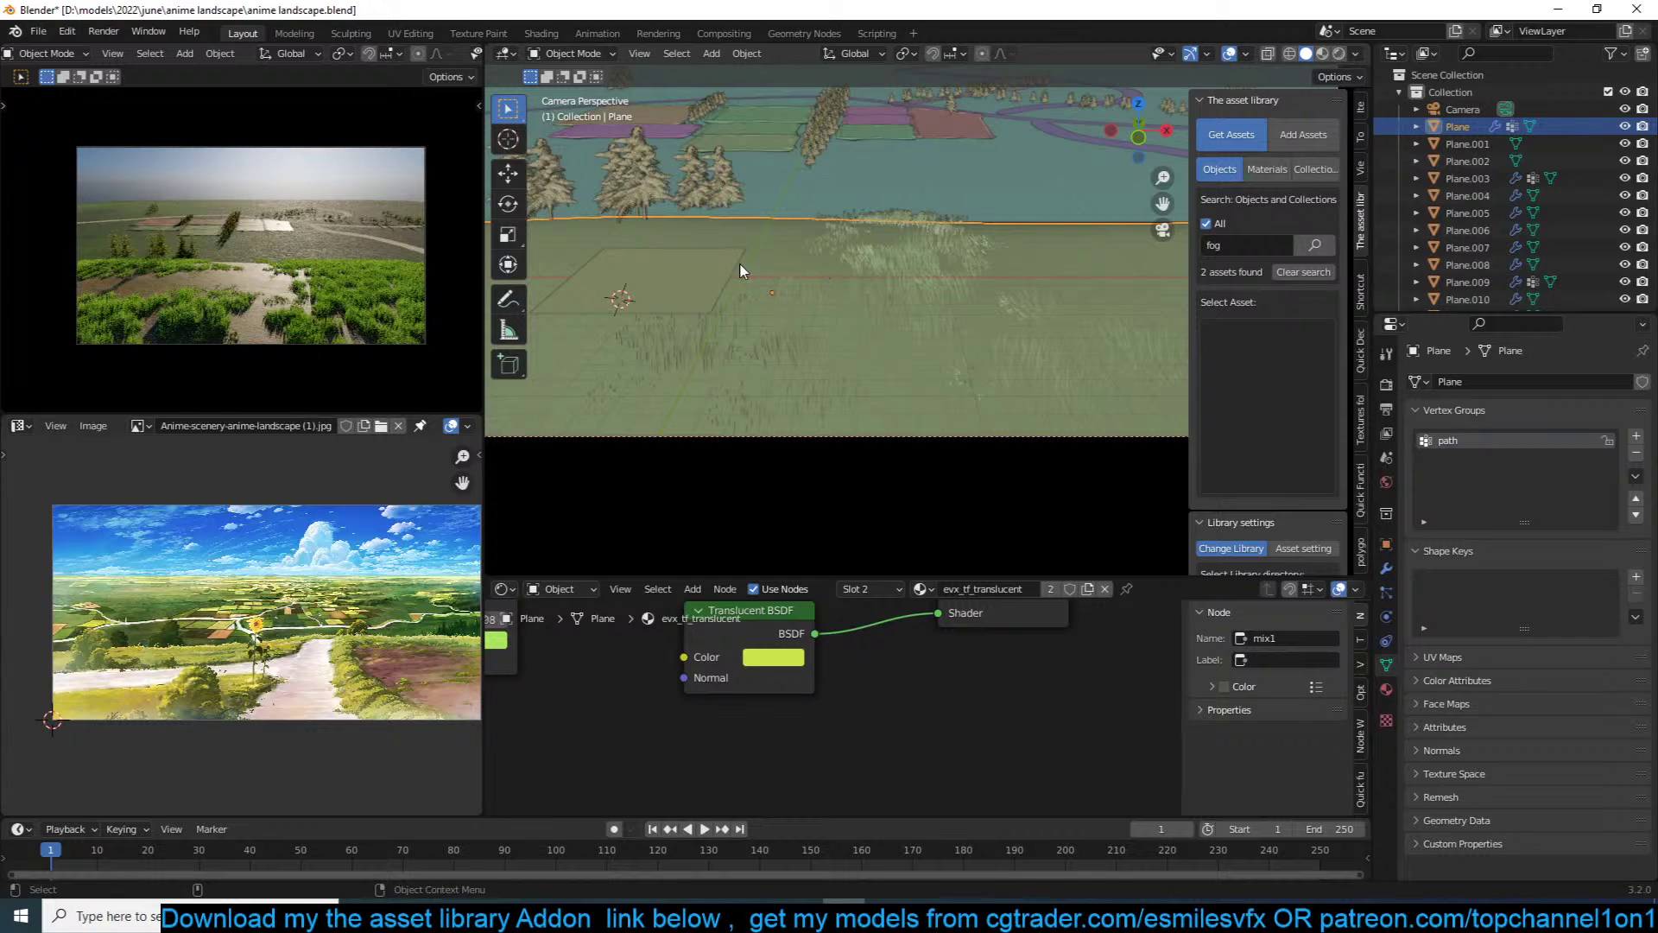
Step: Give the small plane a particle system using the existing ParticleSettings, and remove the particle system from the large foreground plane
click(718, 270)
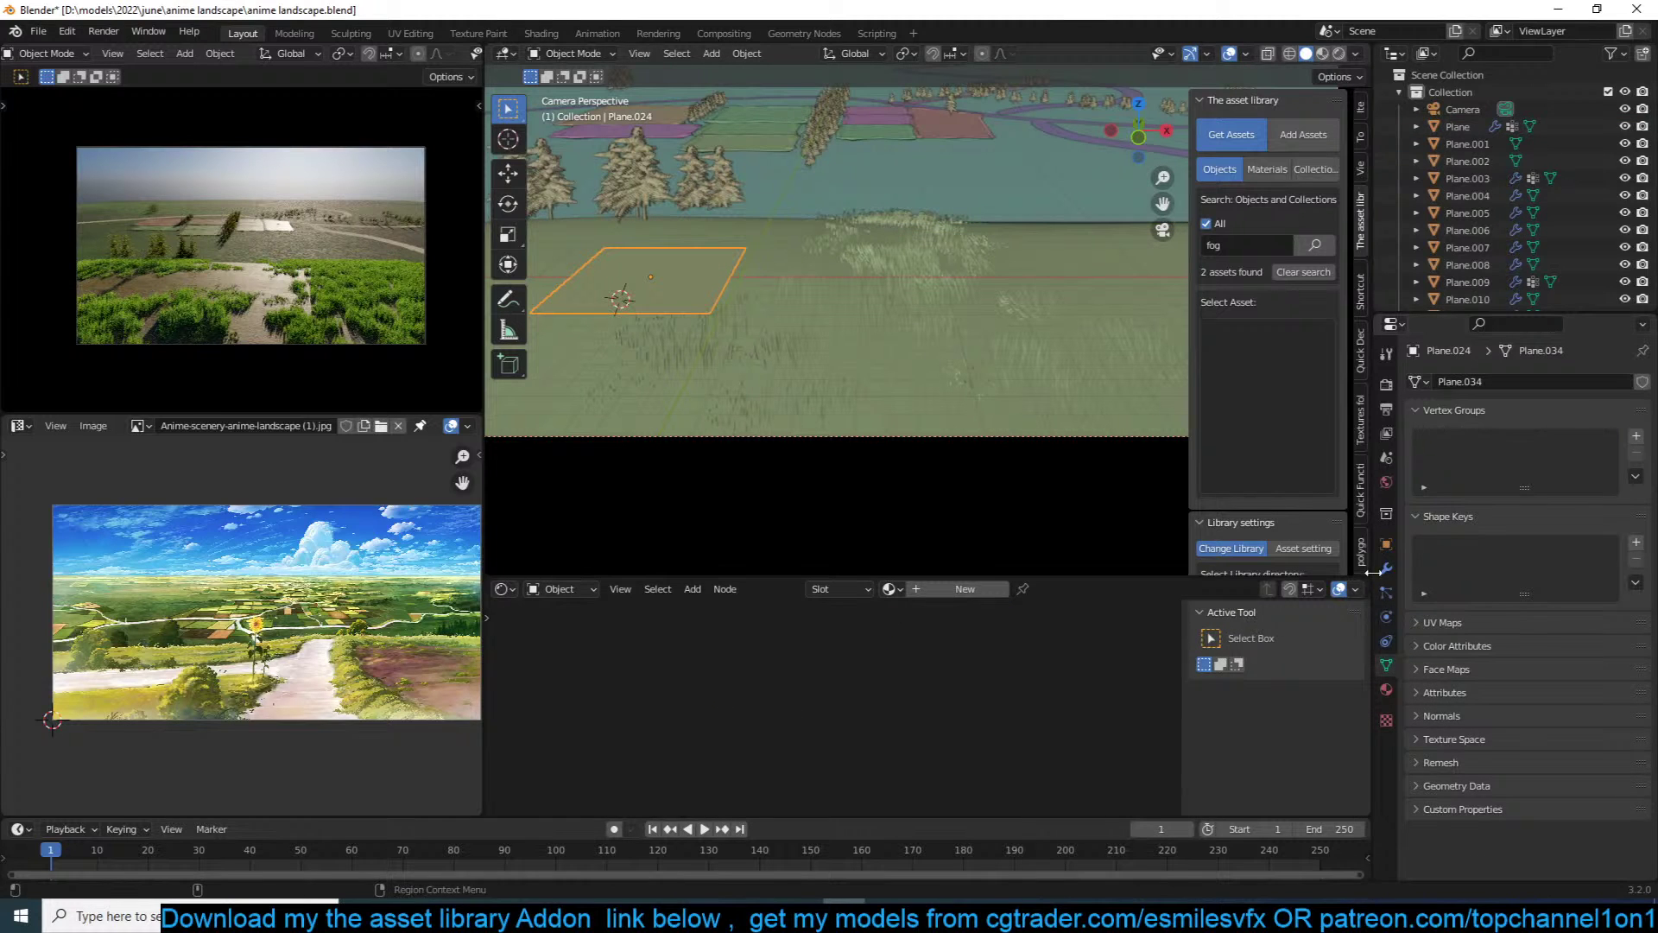
click(1385, 570)
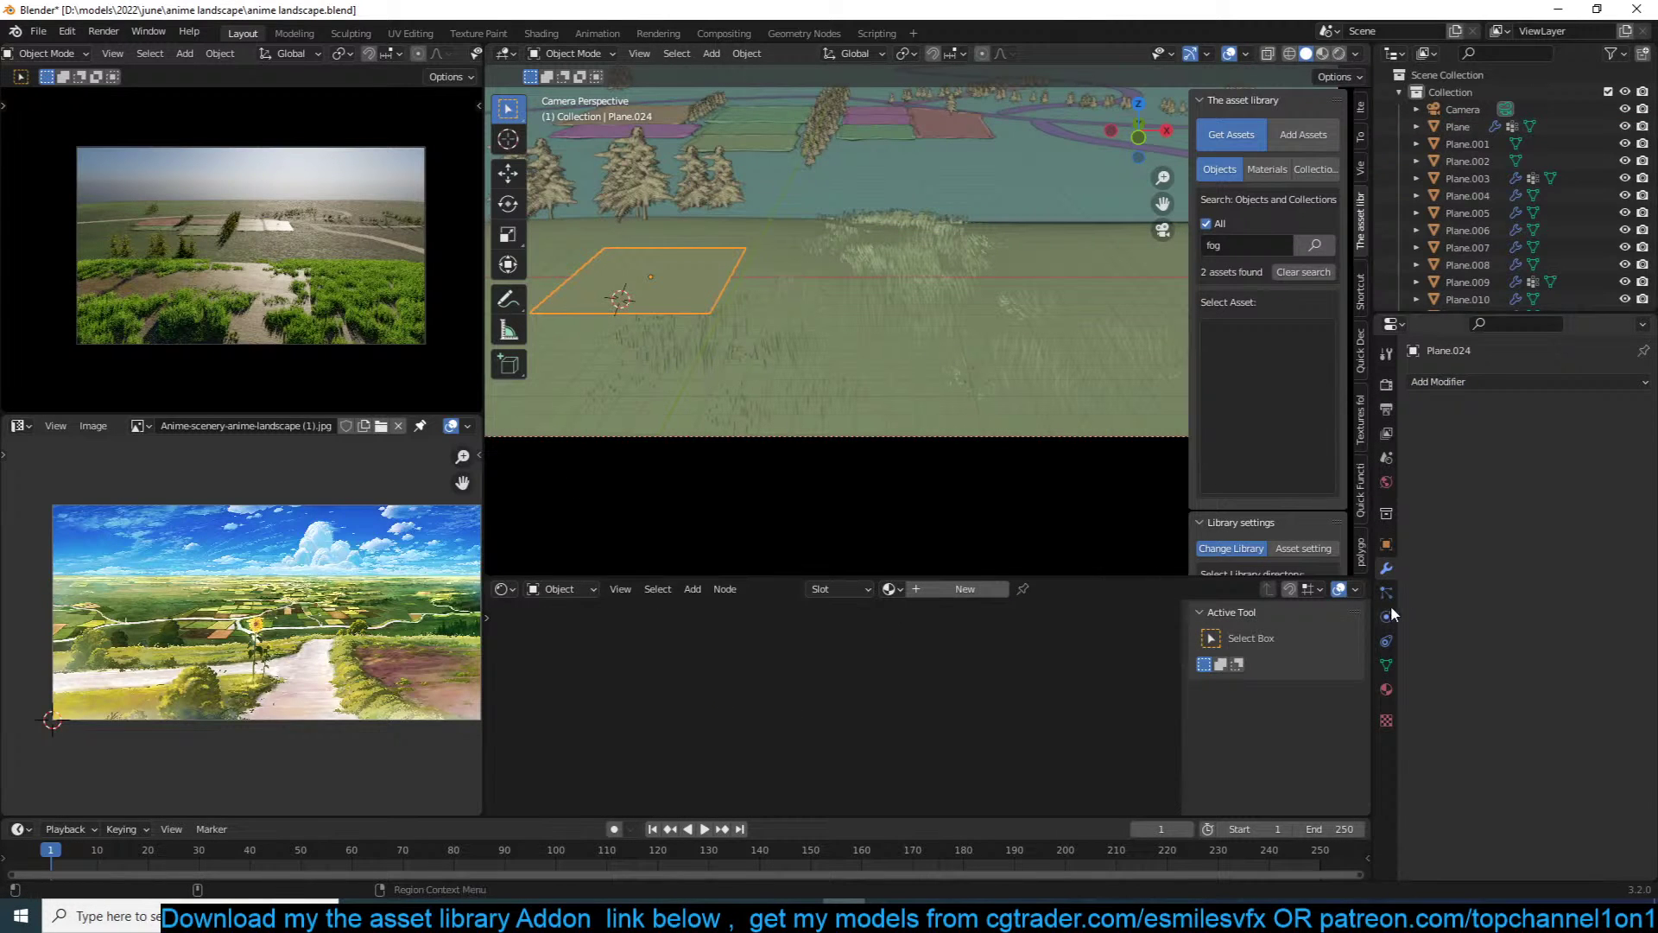
click(1385, 592)
click(1642, 381)
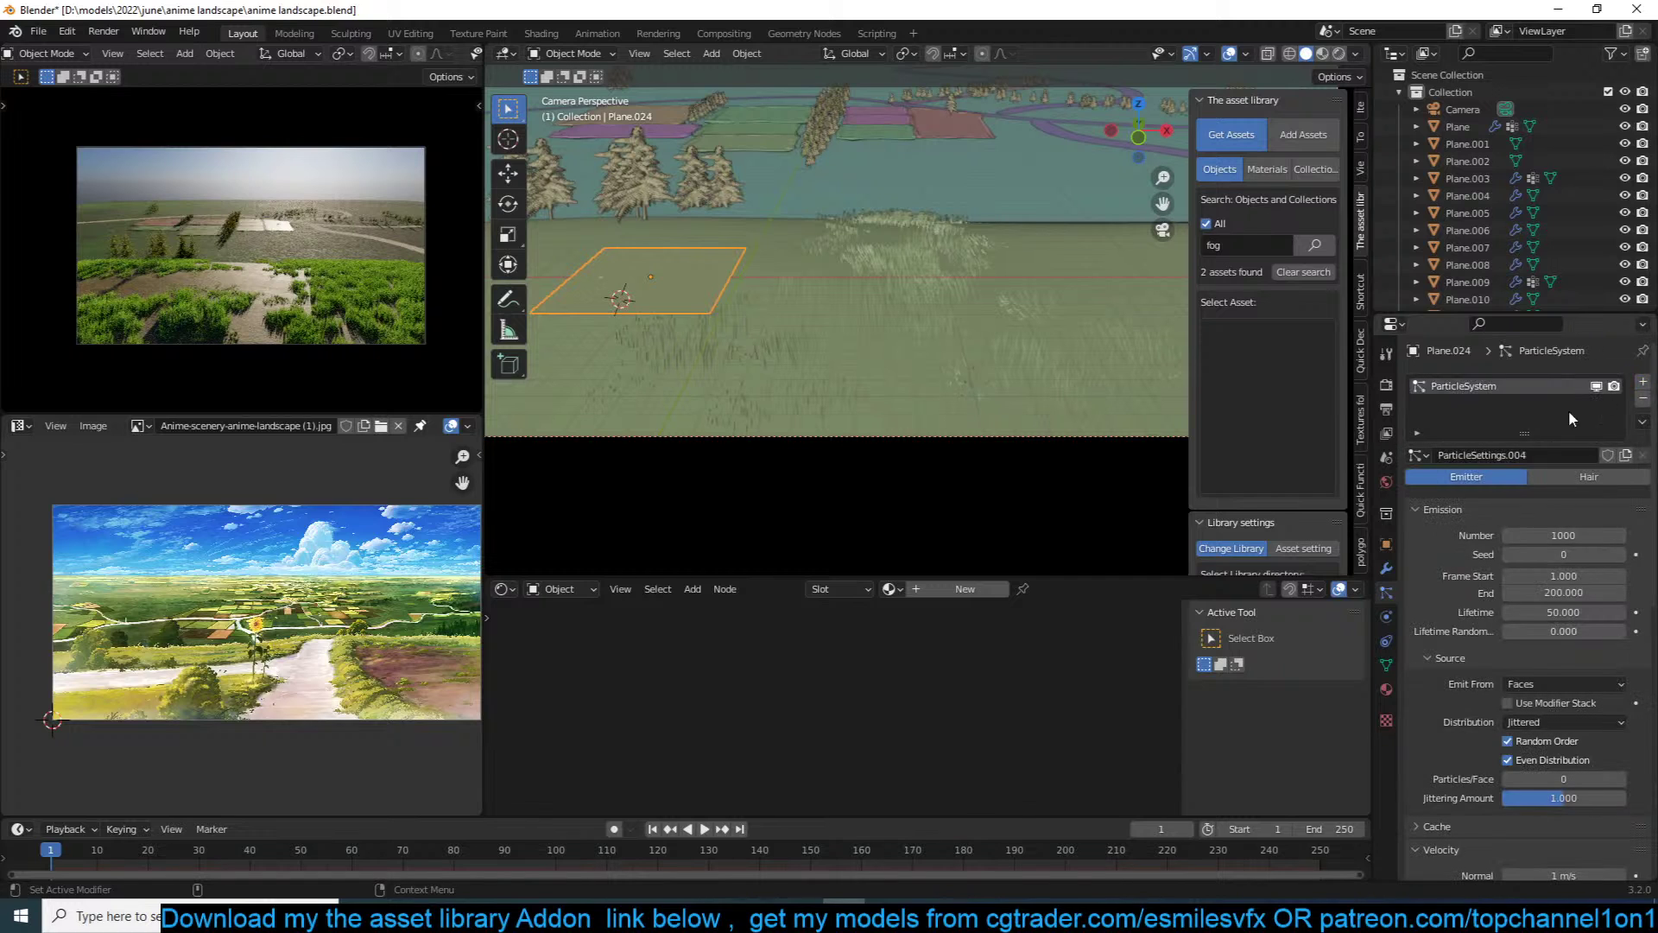
click(1417, 454)
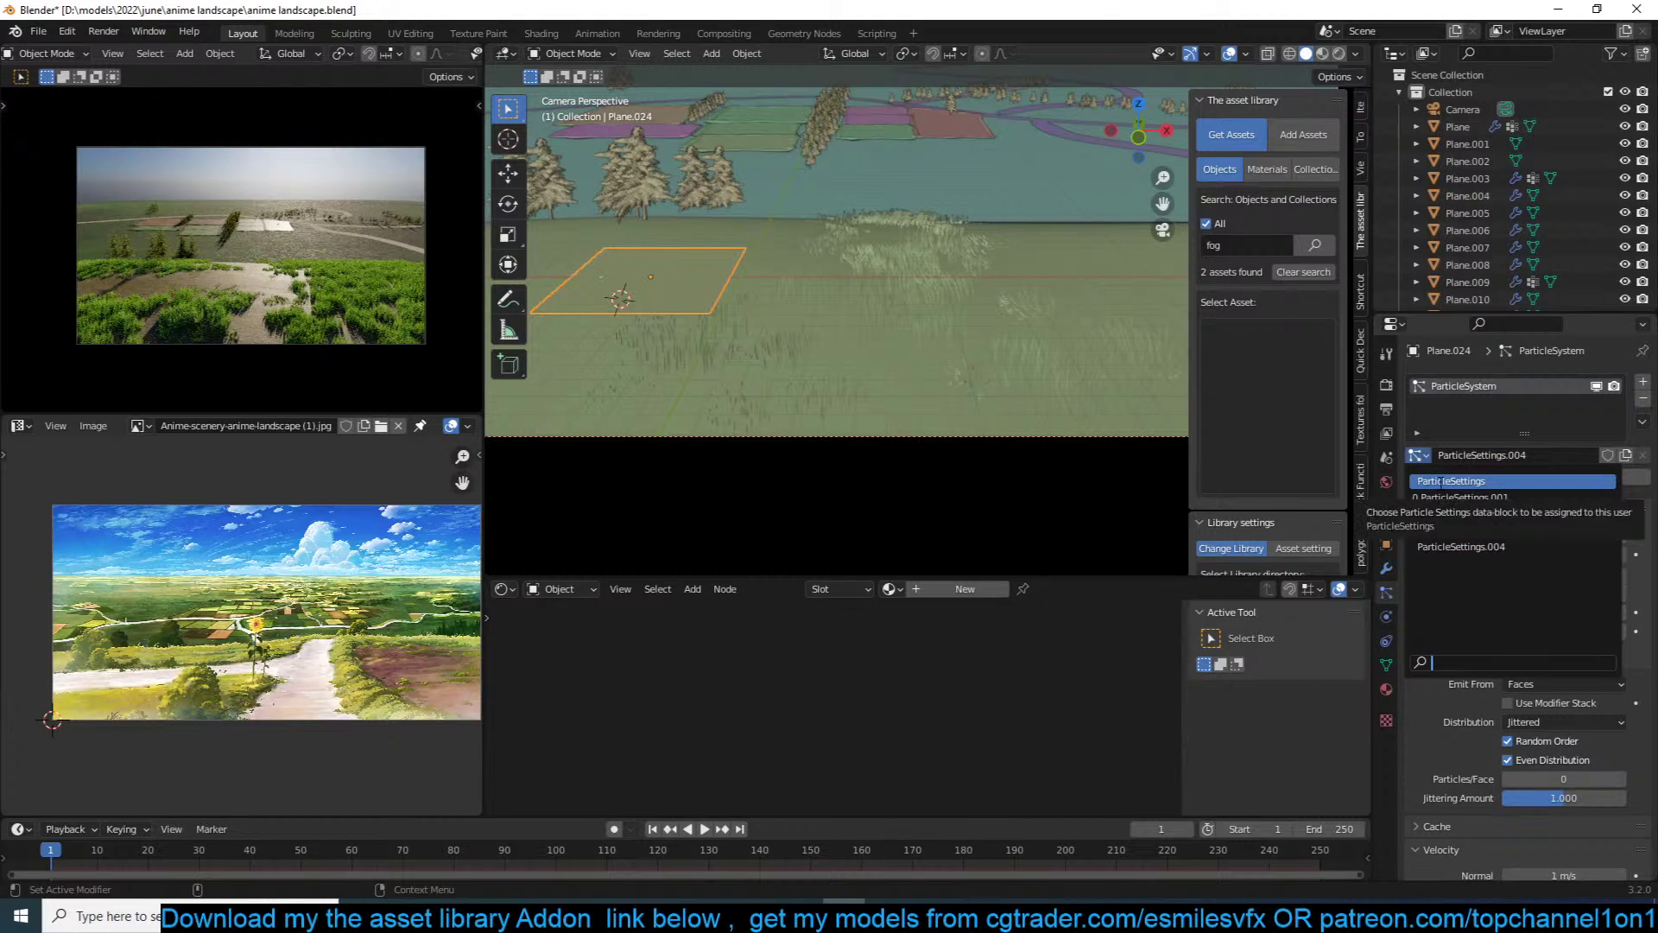
click(1438, 482)
click(976, 296)
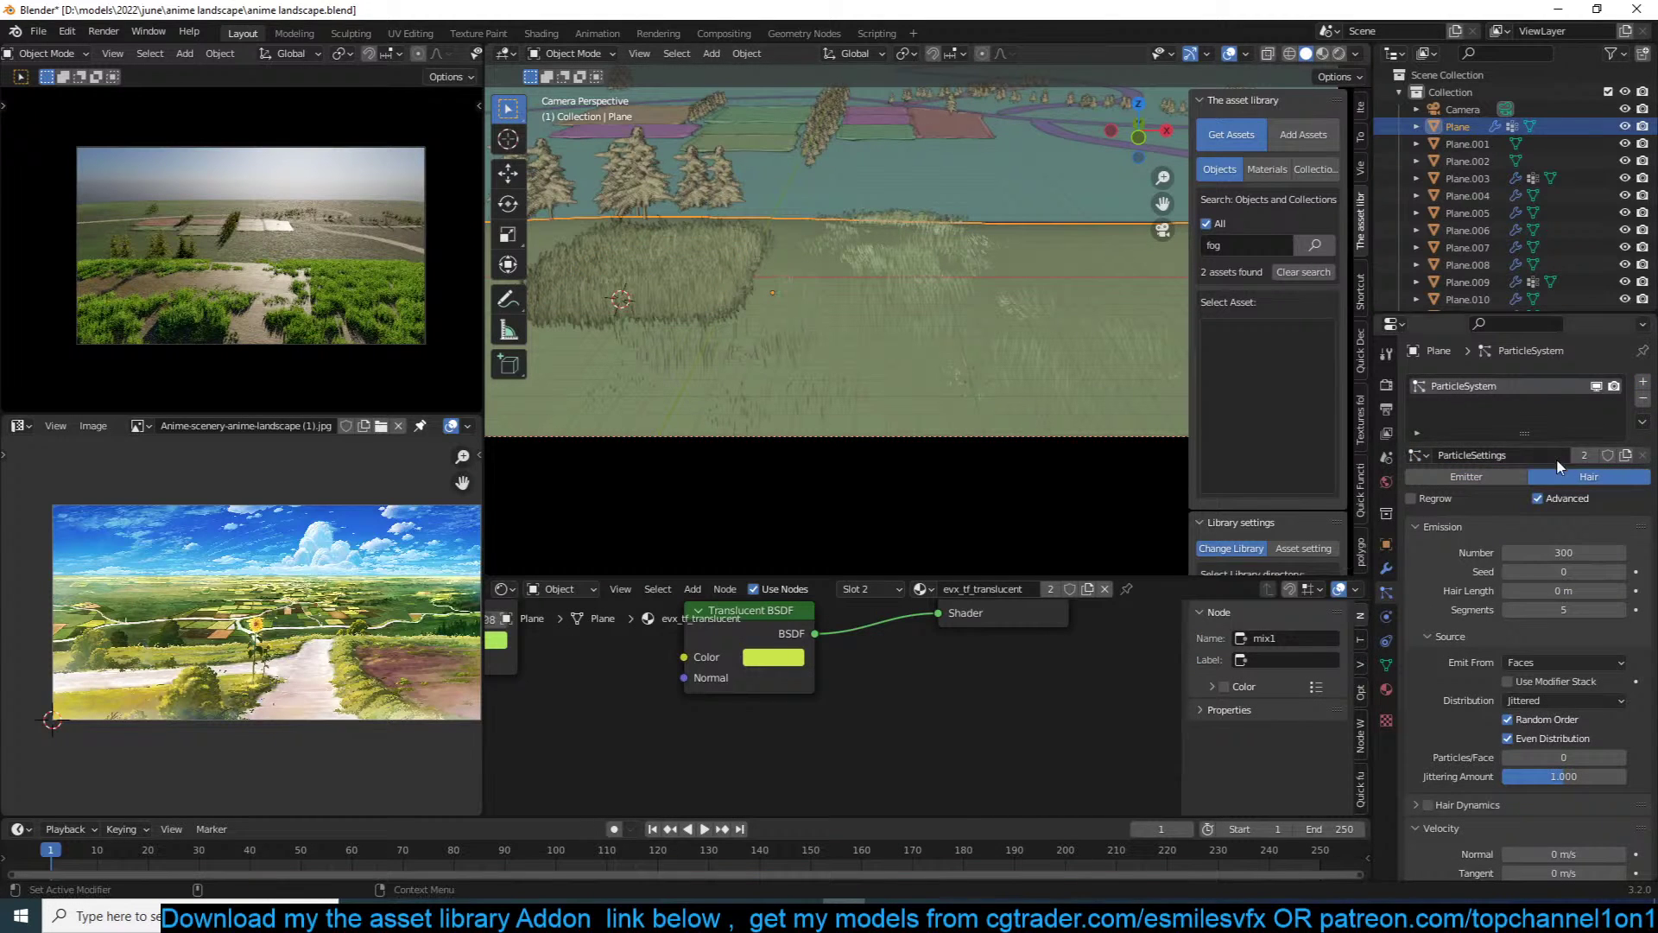
click(1643, 400)
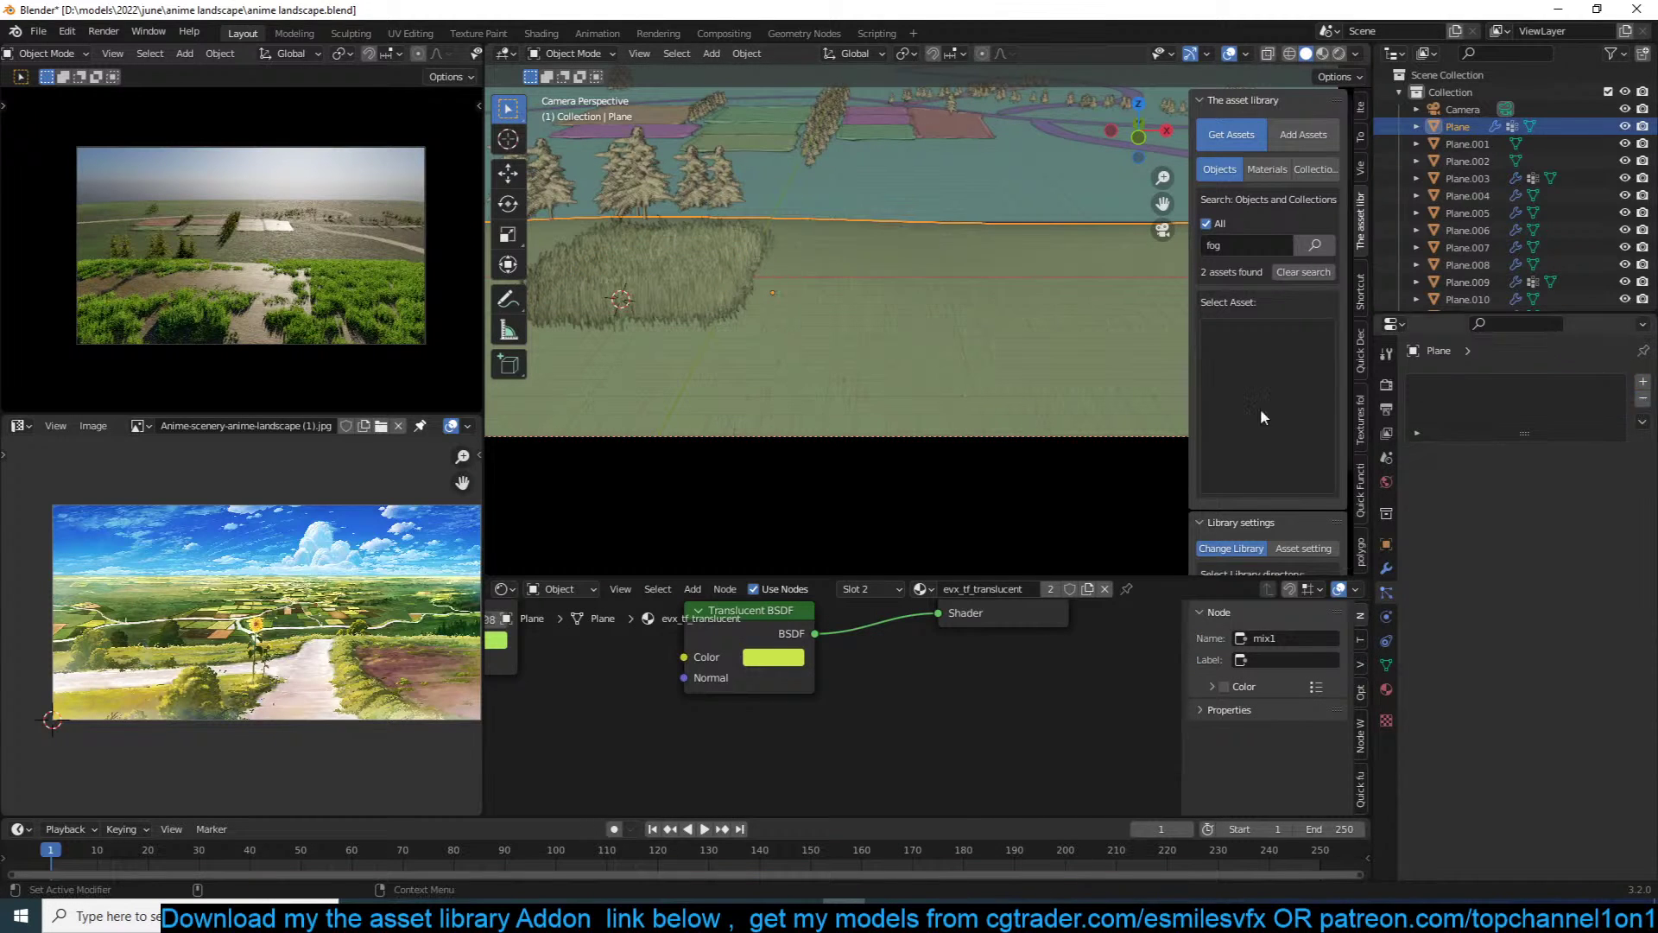
Step: Subdivide the small grass plane's mesh into a four-by-four grid
click(654, 298)
key(KP_7)
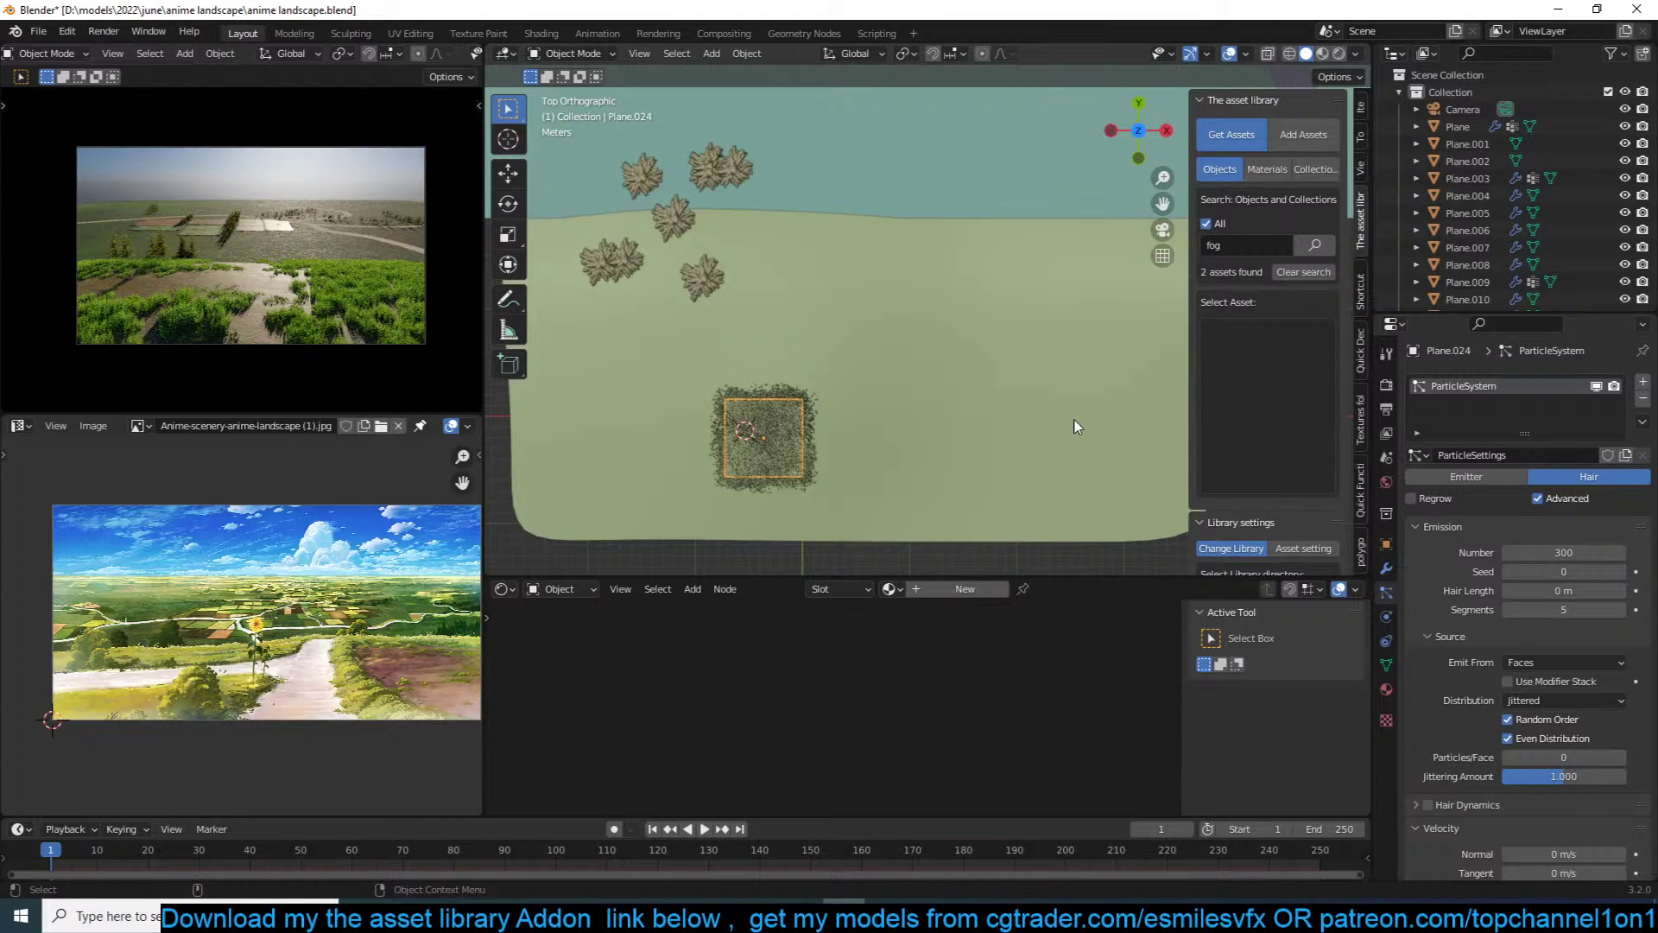
middle_drag(1045, 414, 893, 274)
right_click(893, 275)
key(Tab)
right_click(1030, 392)
click(1027, 386)
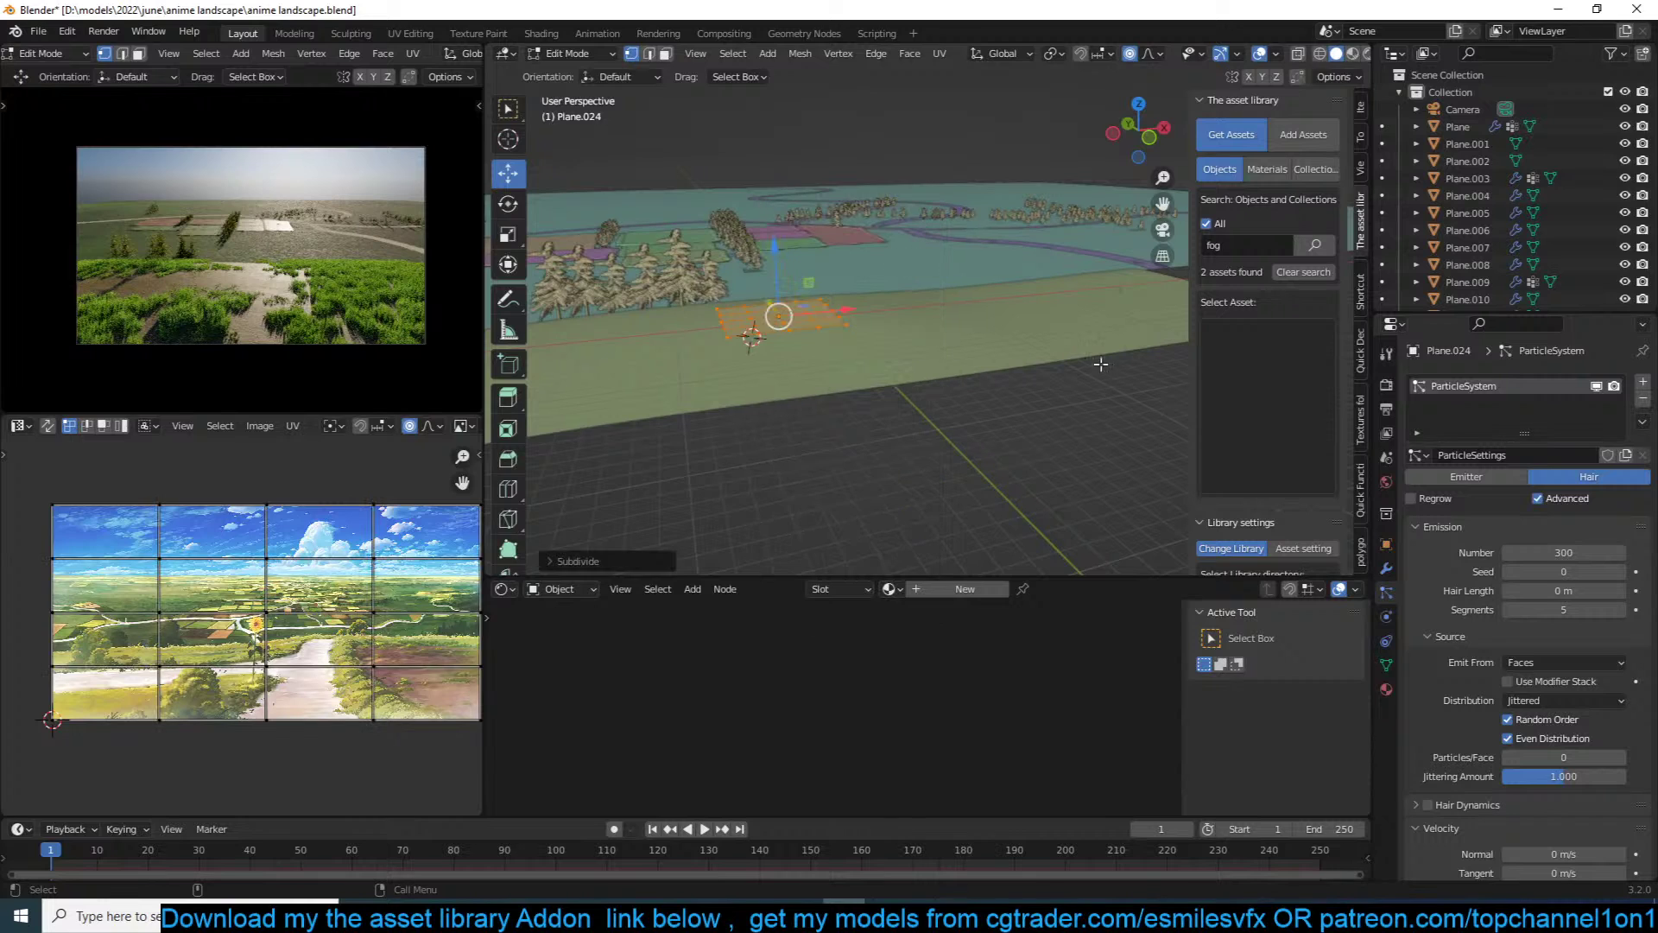
key(Tab)
Step: Add a Shrinkwrap modifier targeting the large foreground plane to the small grass plane, and place it before the particle system
click(1386, 567)
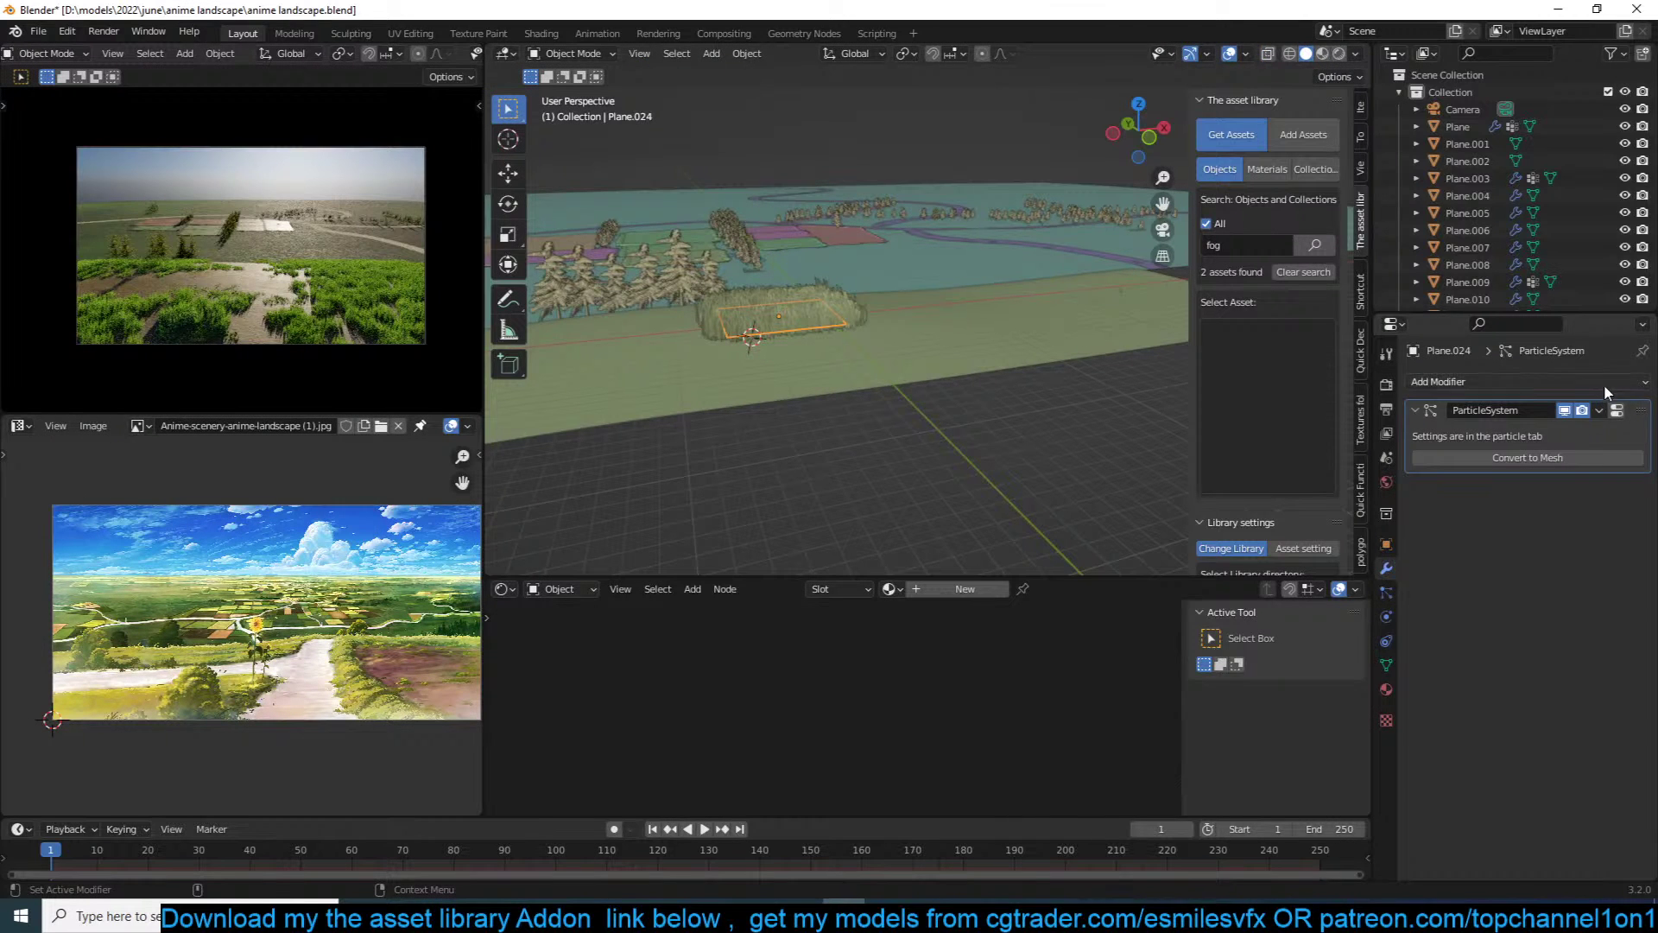
click(1521, 381)
click(1442, 582)
click(1563, 555)
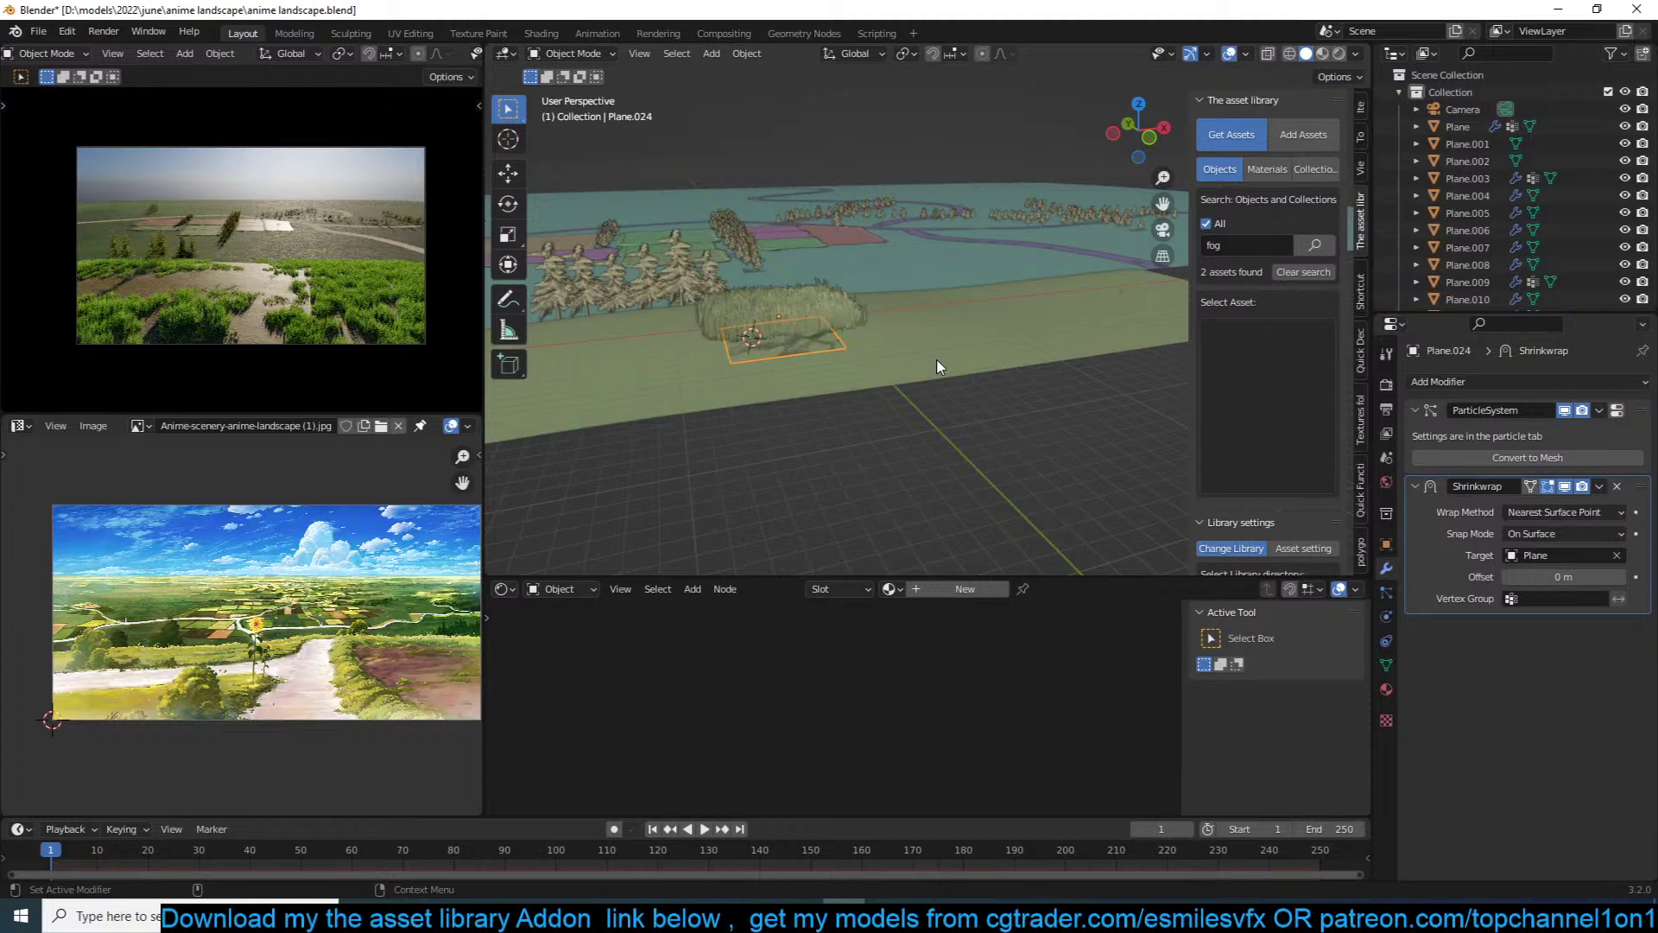
drag(1640, 486, 1640, 409)
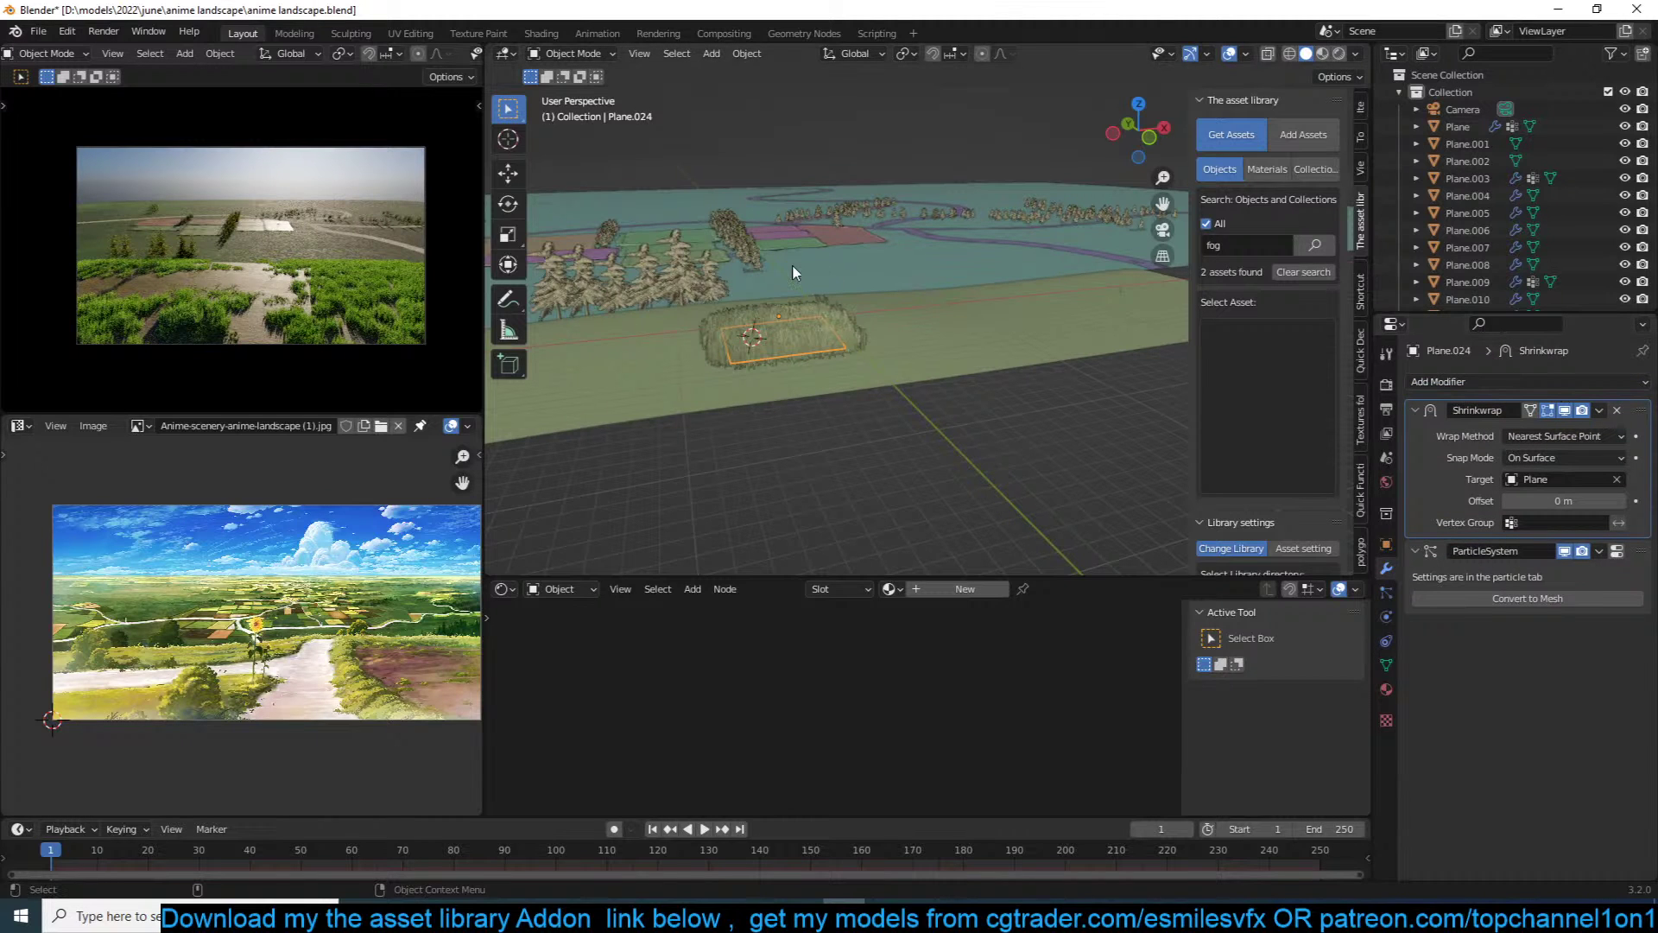
scroll(793, 270, up, 2)
key(KP_0)
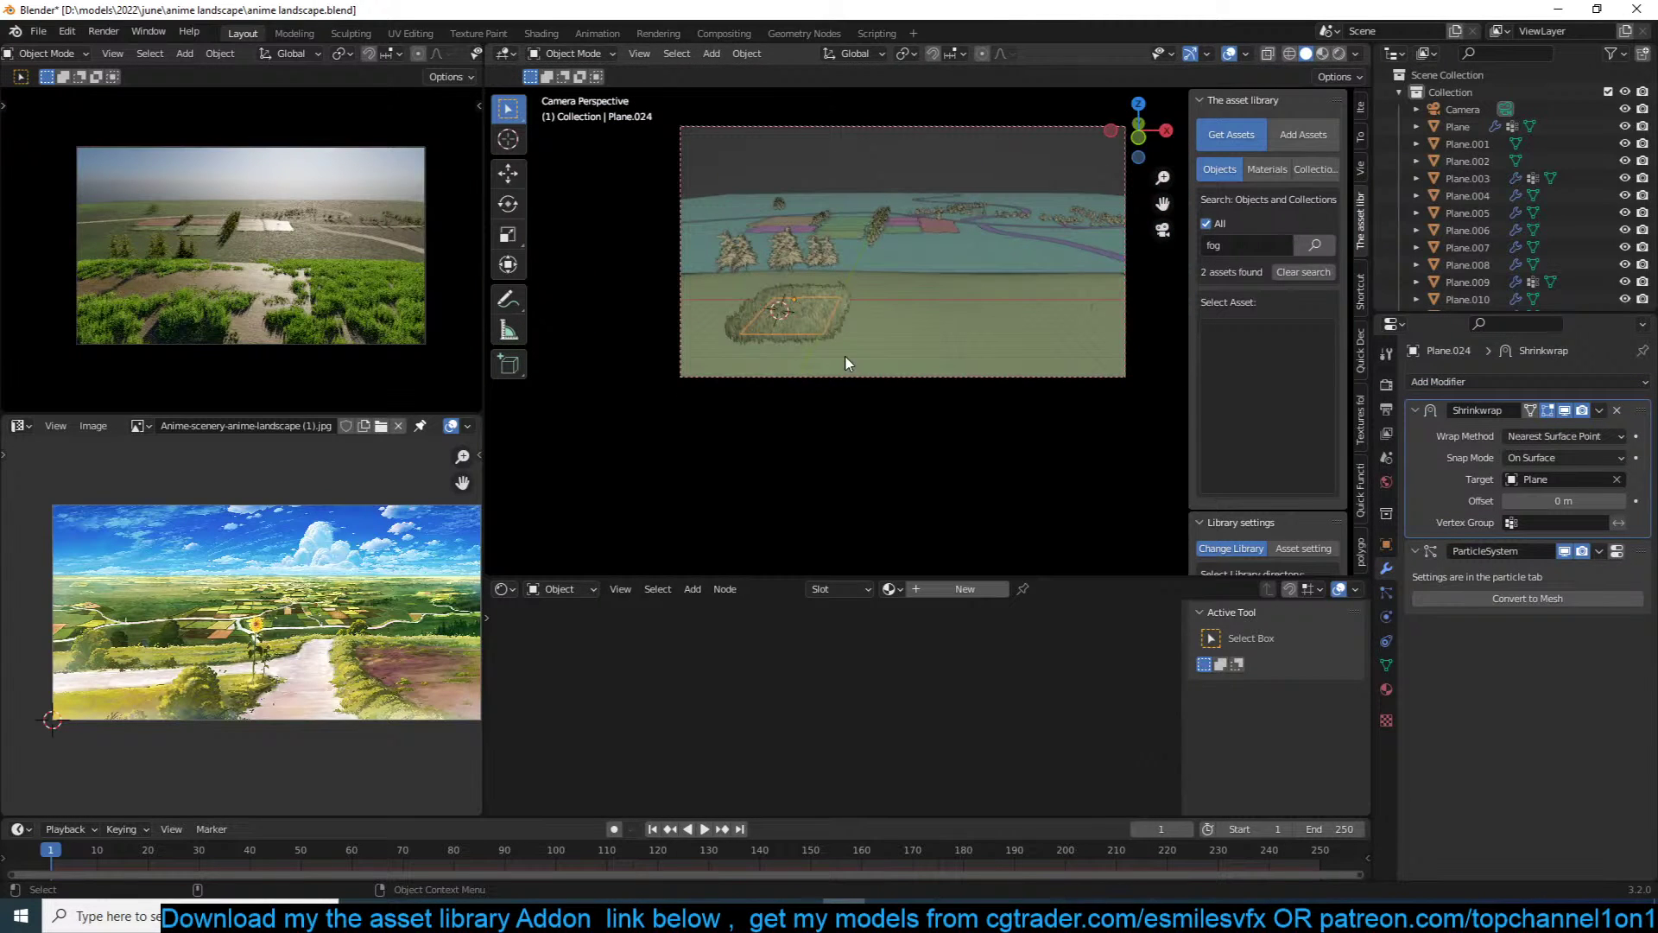
Step: Scale up the small grass plane, move it over the left foreground, and narrow it along X
key(s)
click(983, 350)
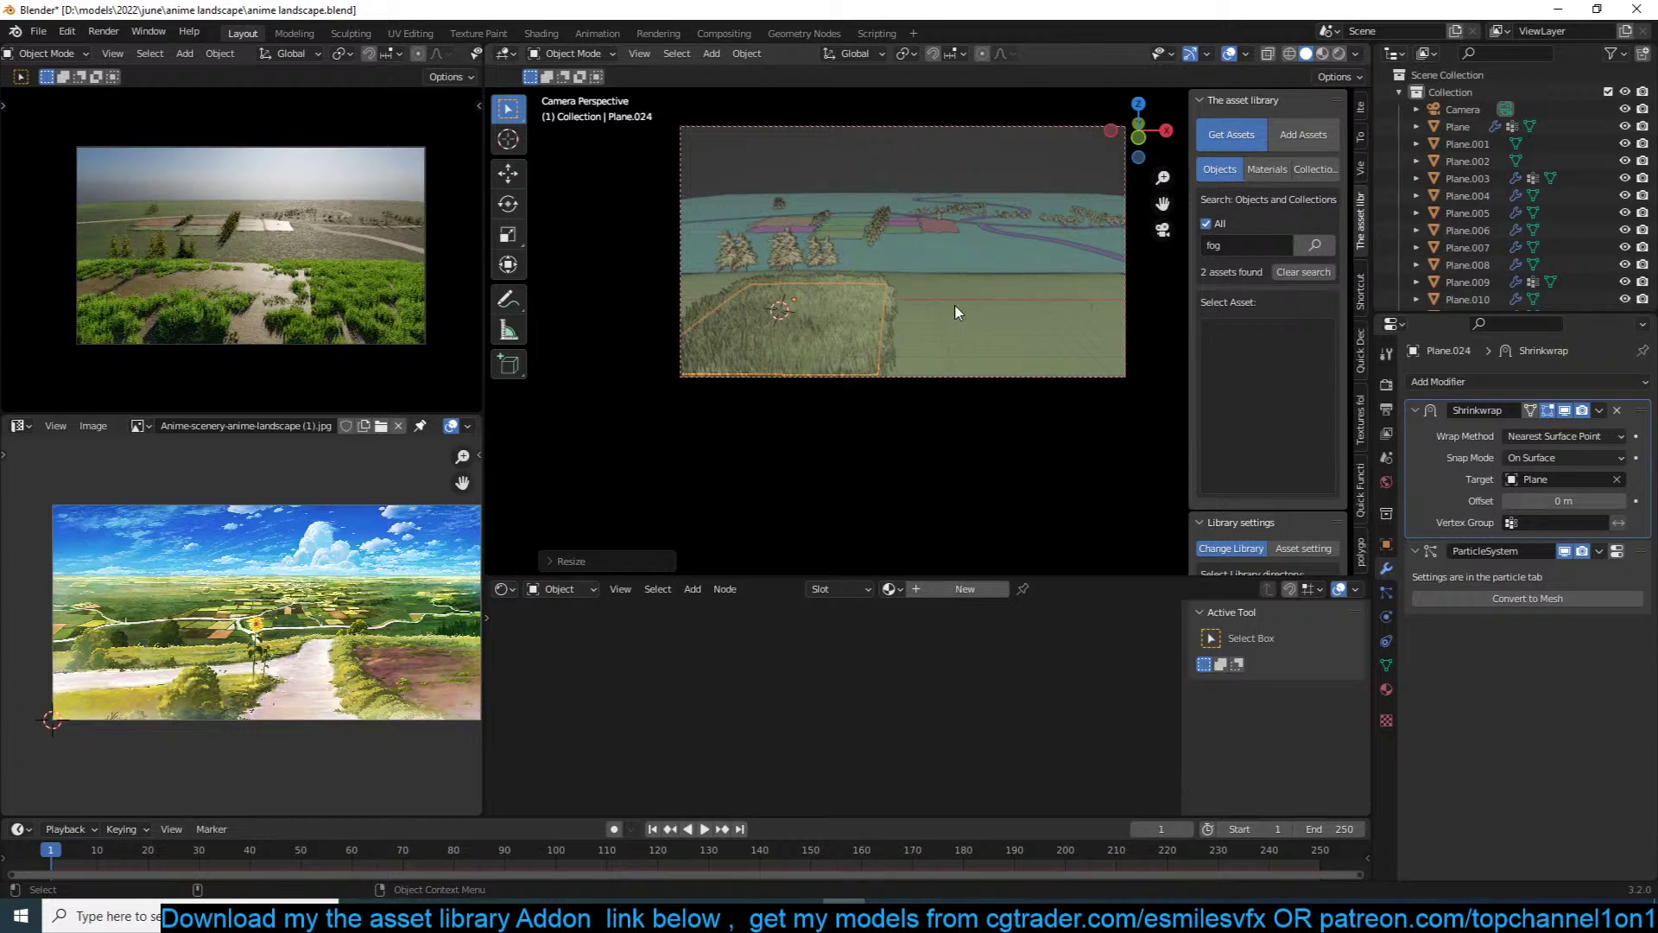
key(g)
click(944, 335)
key(s)
key(x)
click(803, 335)
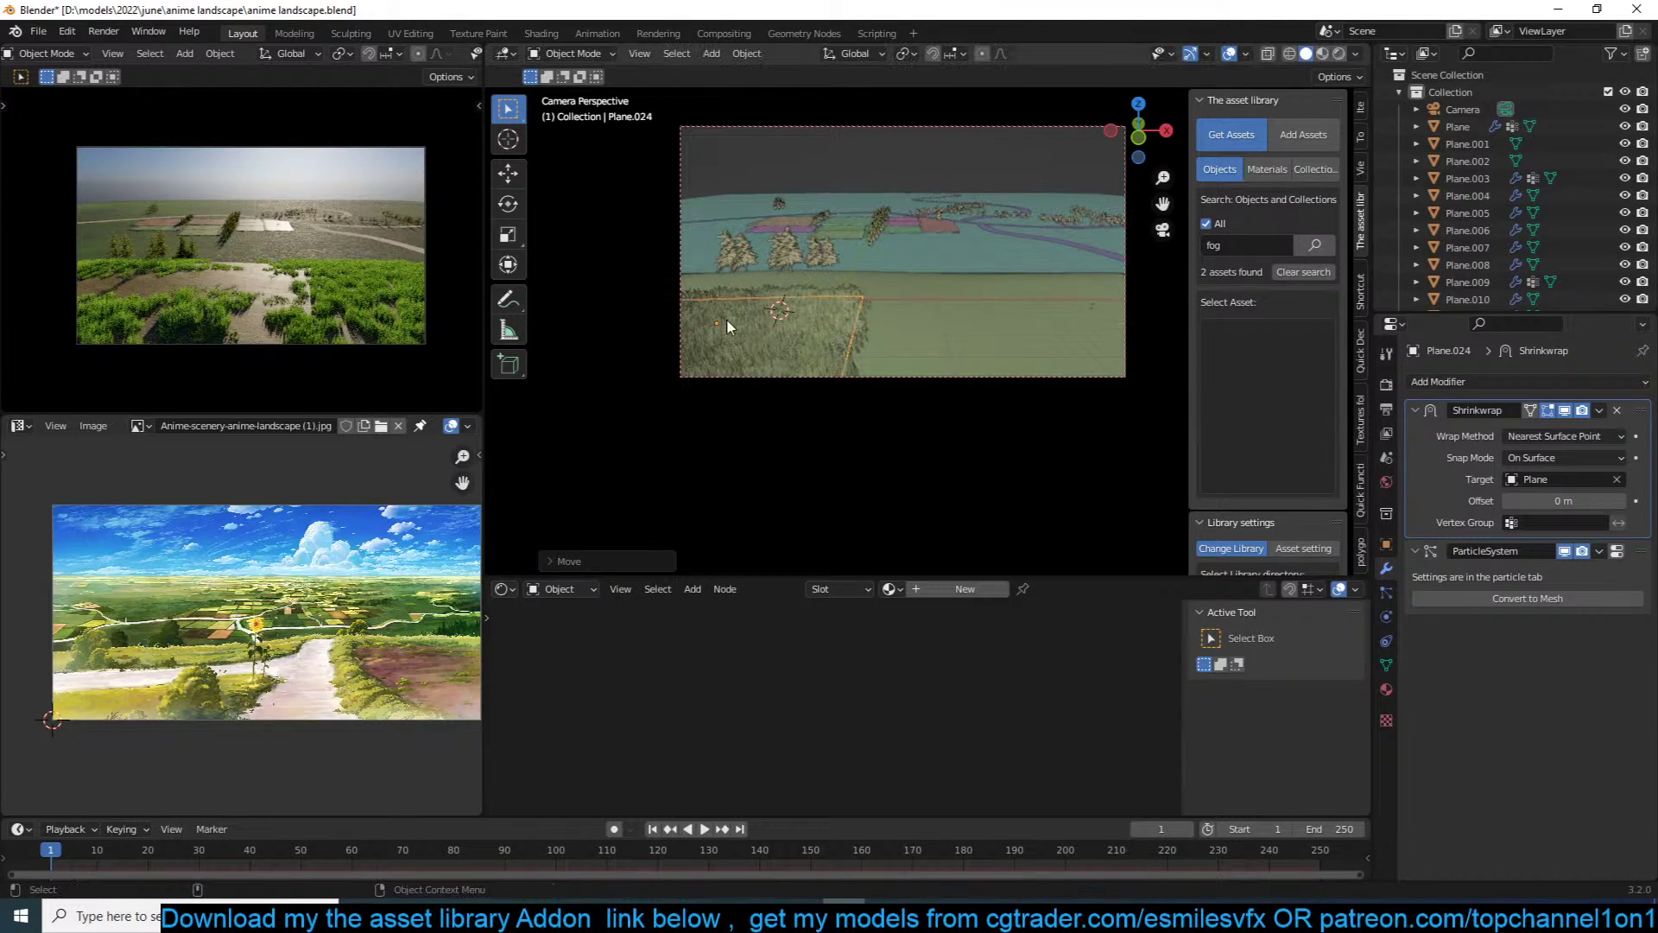
Step: Duplicate the grass patch and place the copy about 31 m along X, on the opposite side of the foreground
key(shift+d)
key(x)
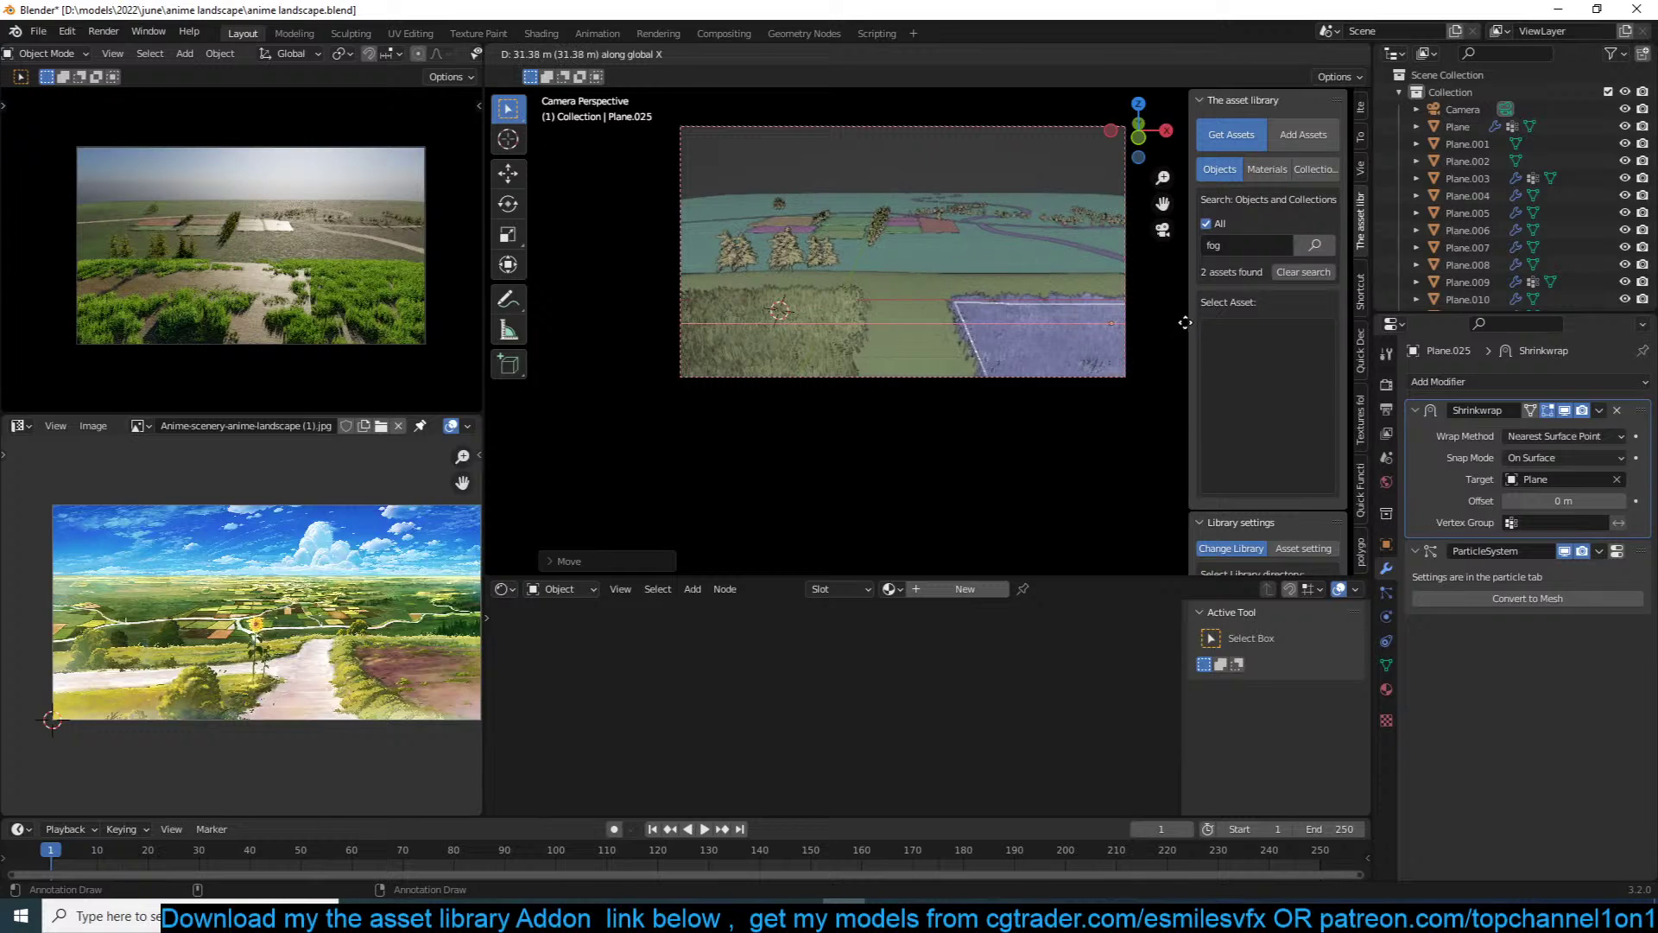
click(1179, 323)
Step: In top view, duplicate the left grass patch to the far edge of the foreground plane and scale the copy down
click(823, 299)
key(x)
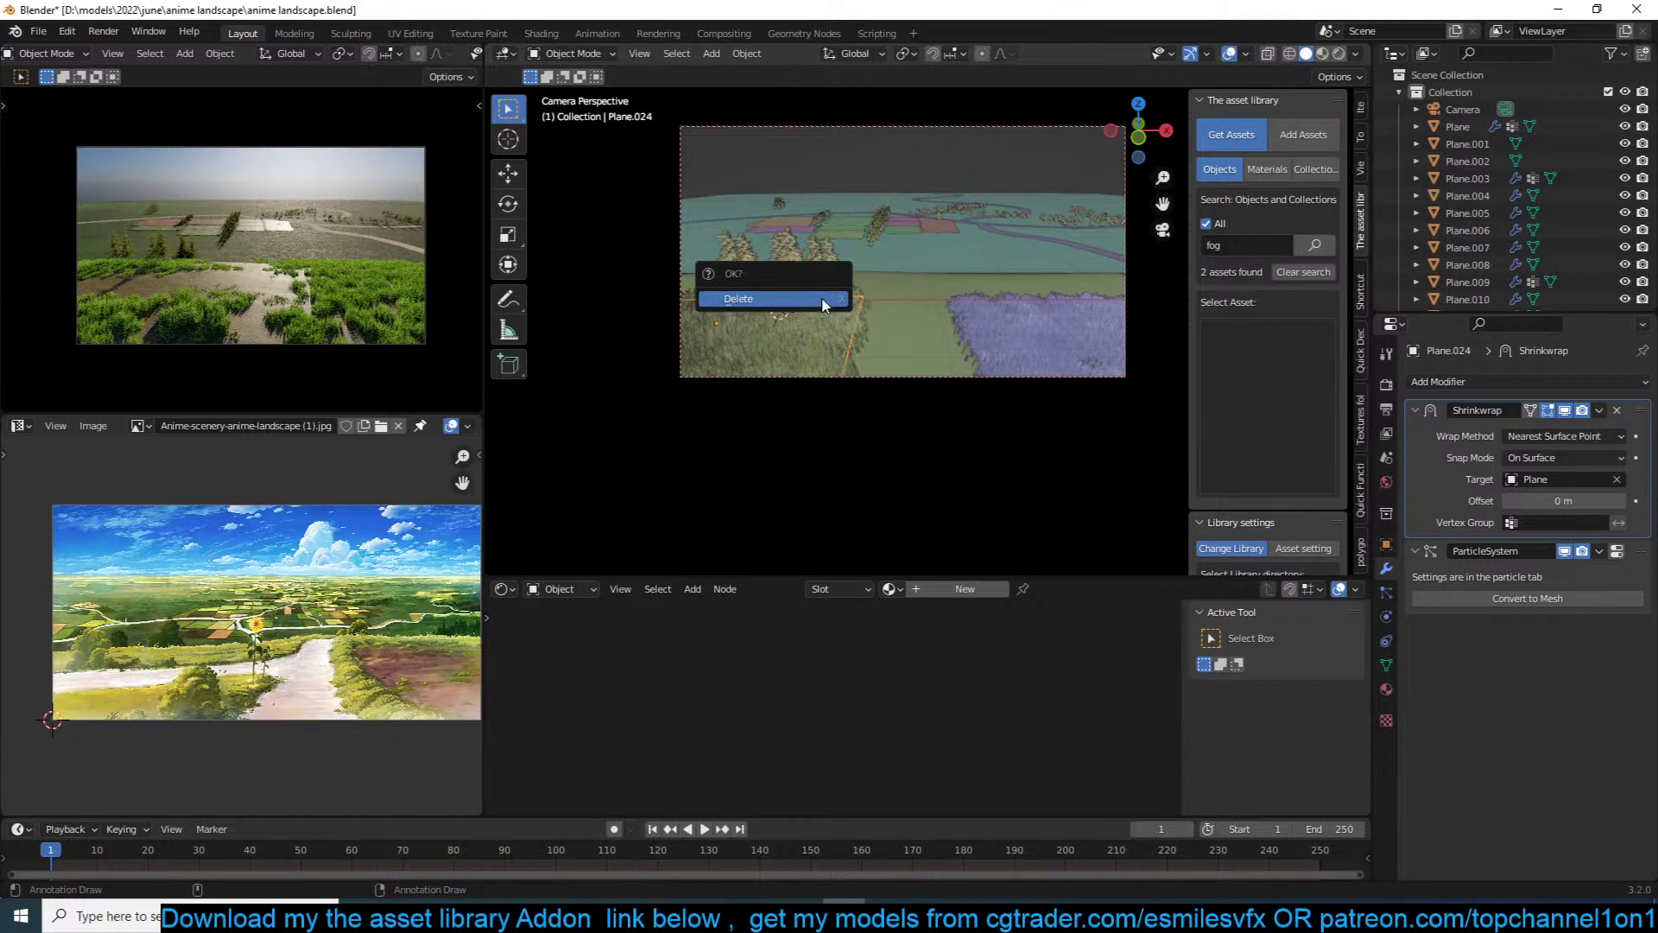
middle_drag(959, 346, 818, 412)
scroll(818, 412, down, 4)
scroll(845, 387, up, 3)
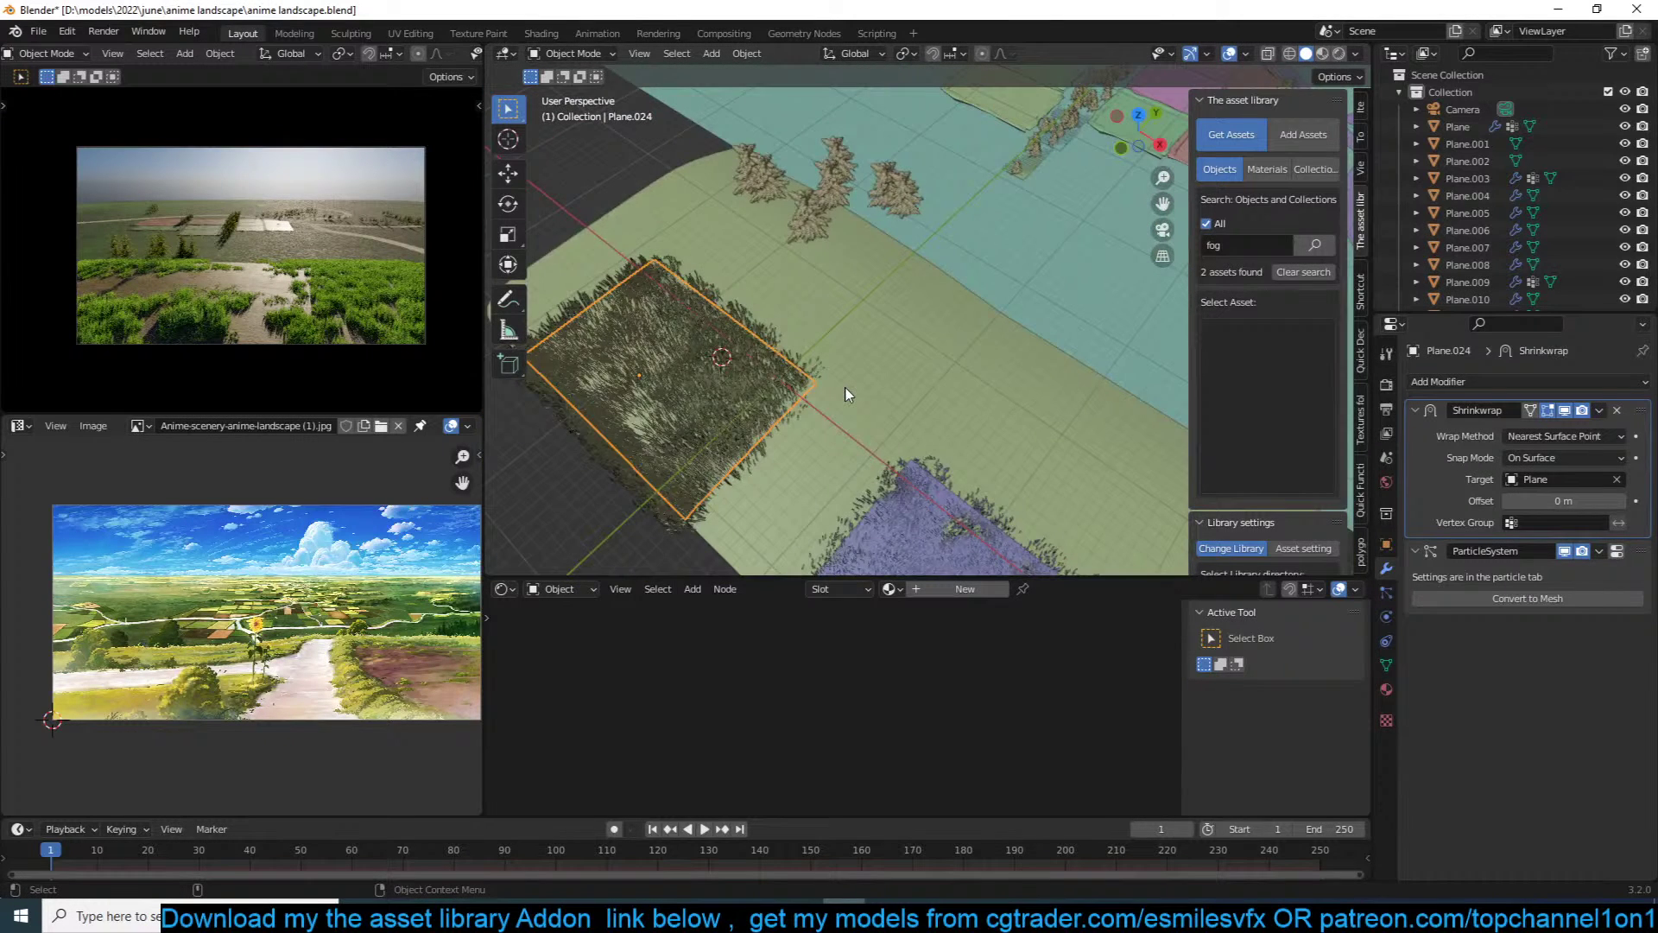
key(KP_7)
key(shift+d)
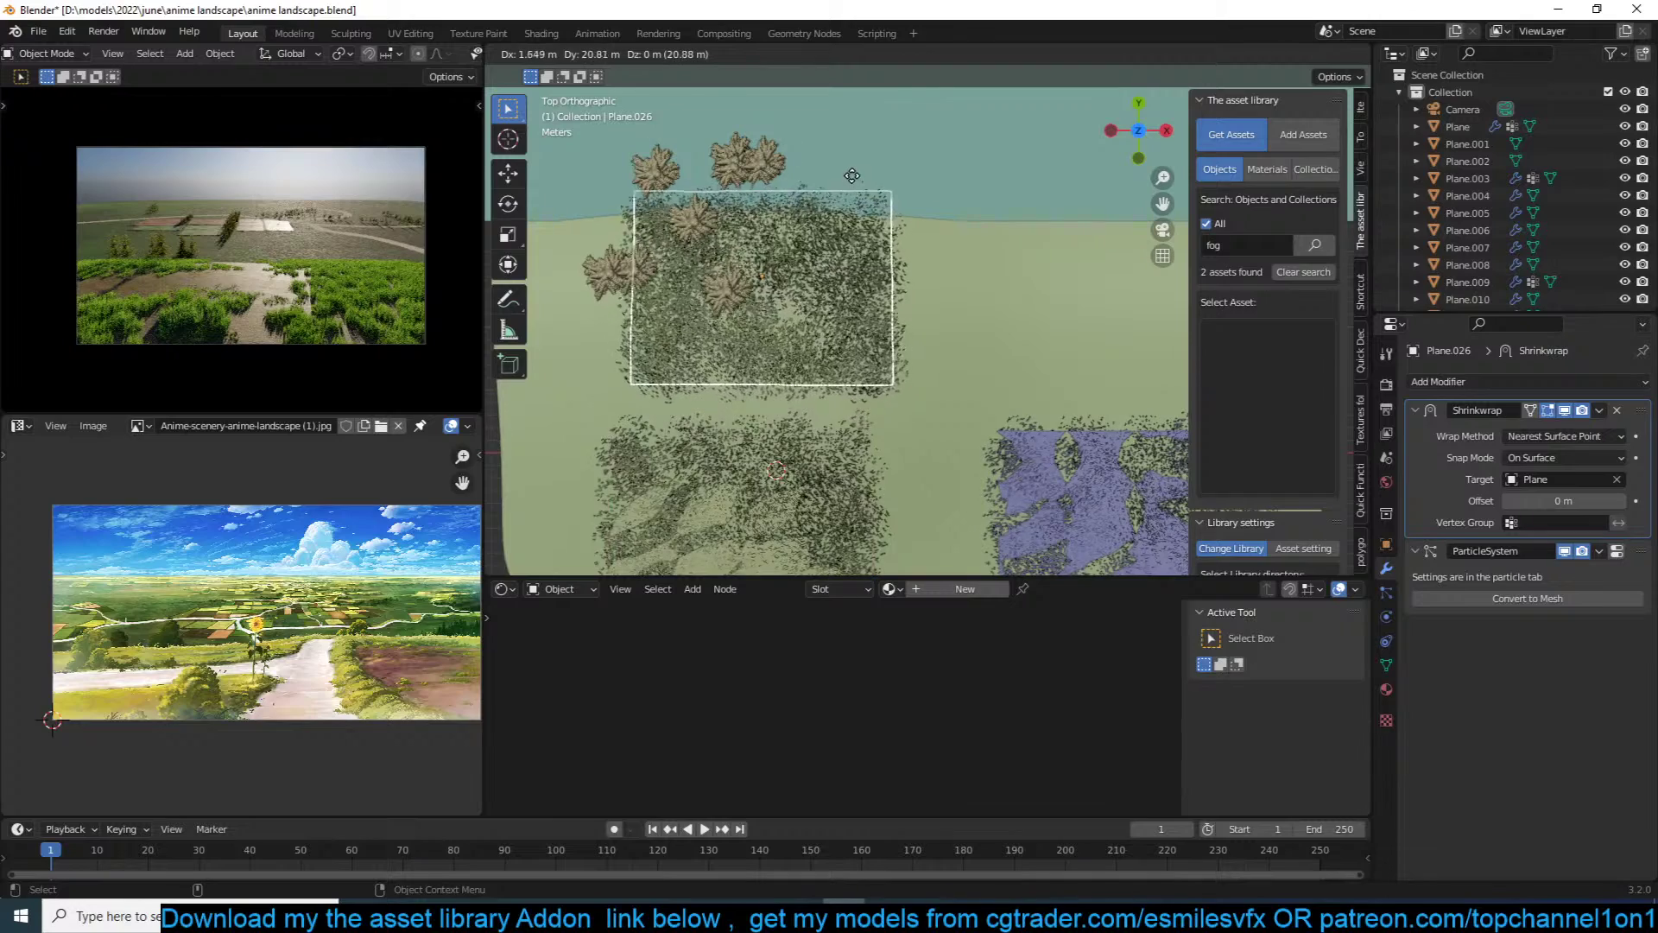
click(862, 180)
key(s)
click(895, 234)
key(g)
click(896, 200)
Step: Pull the far inner corner of the new left patch outward along X with proportional editing in Edit Mode
key(Tab)
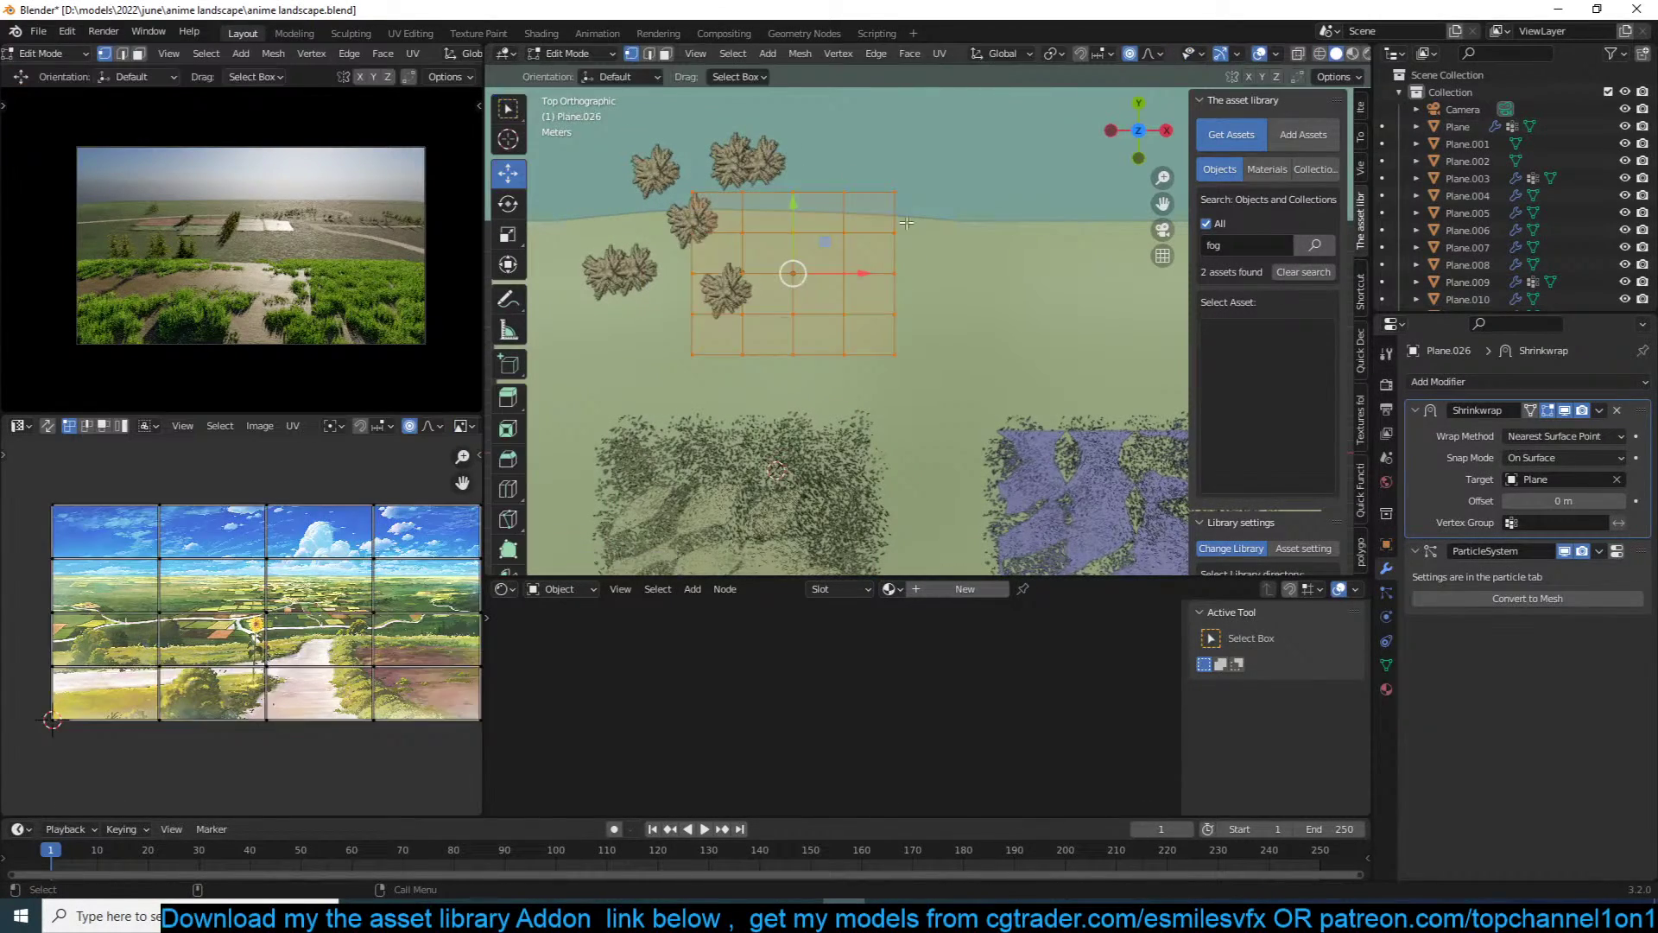
key(g)
scroll(992, 236, down, 3)
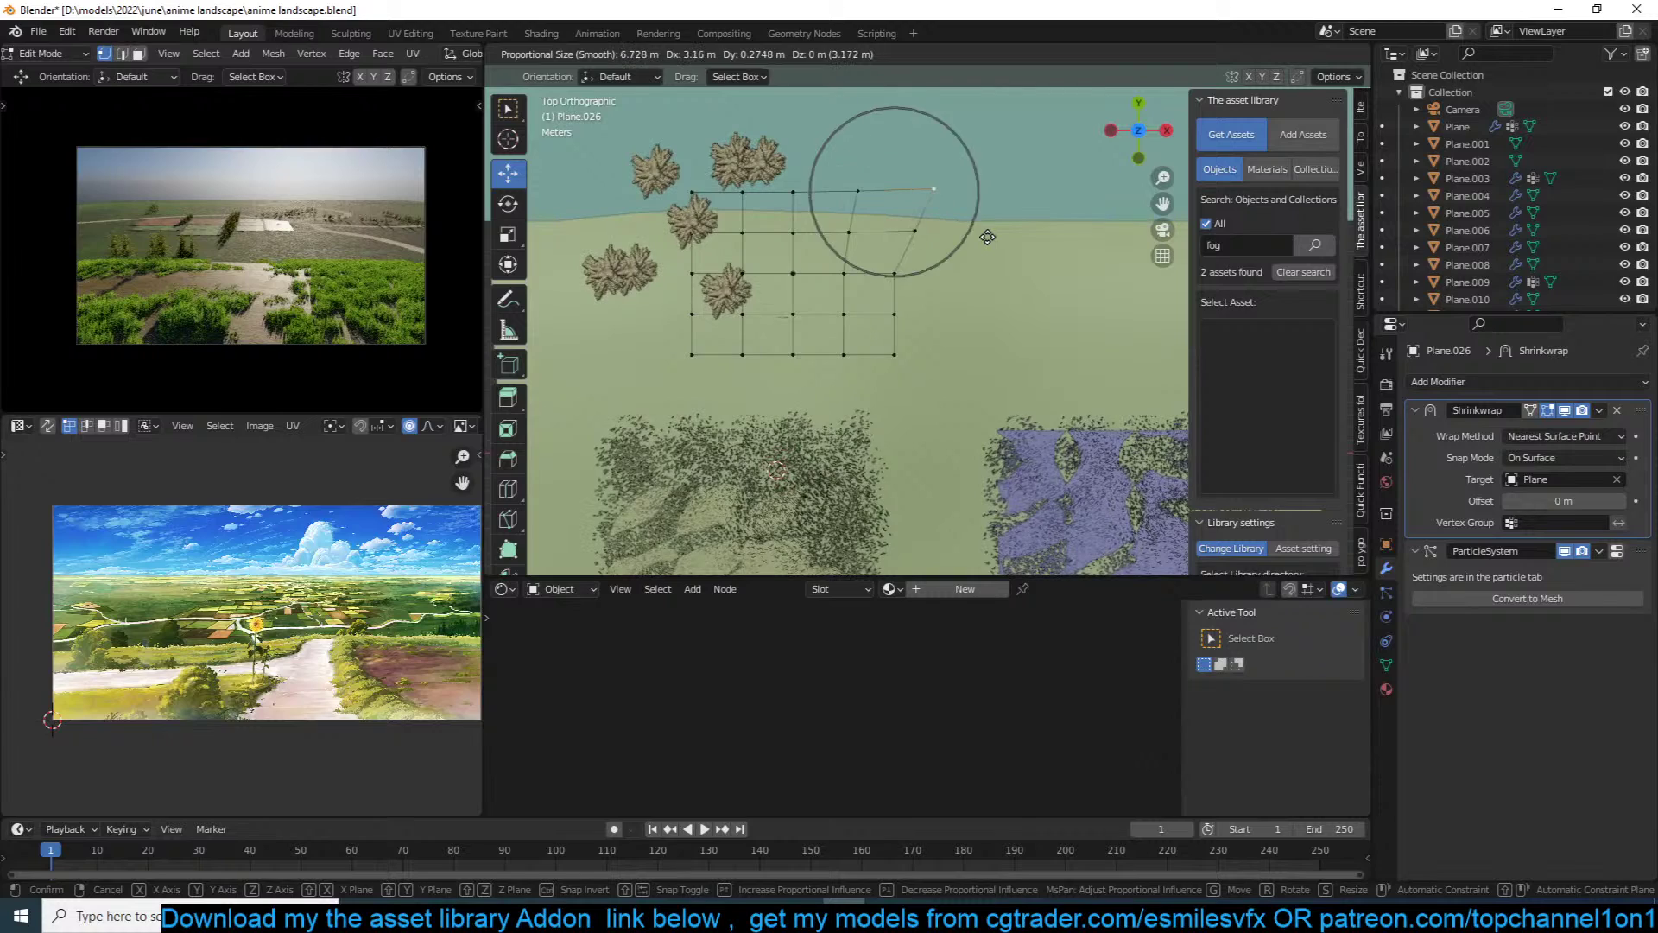
click(1002, 290)
key(Tab)
Step: Duplicate the right grass patch to the foreground's far edge and reshape its far inner corner with proportional editing
key(shift+d)
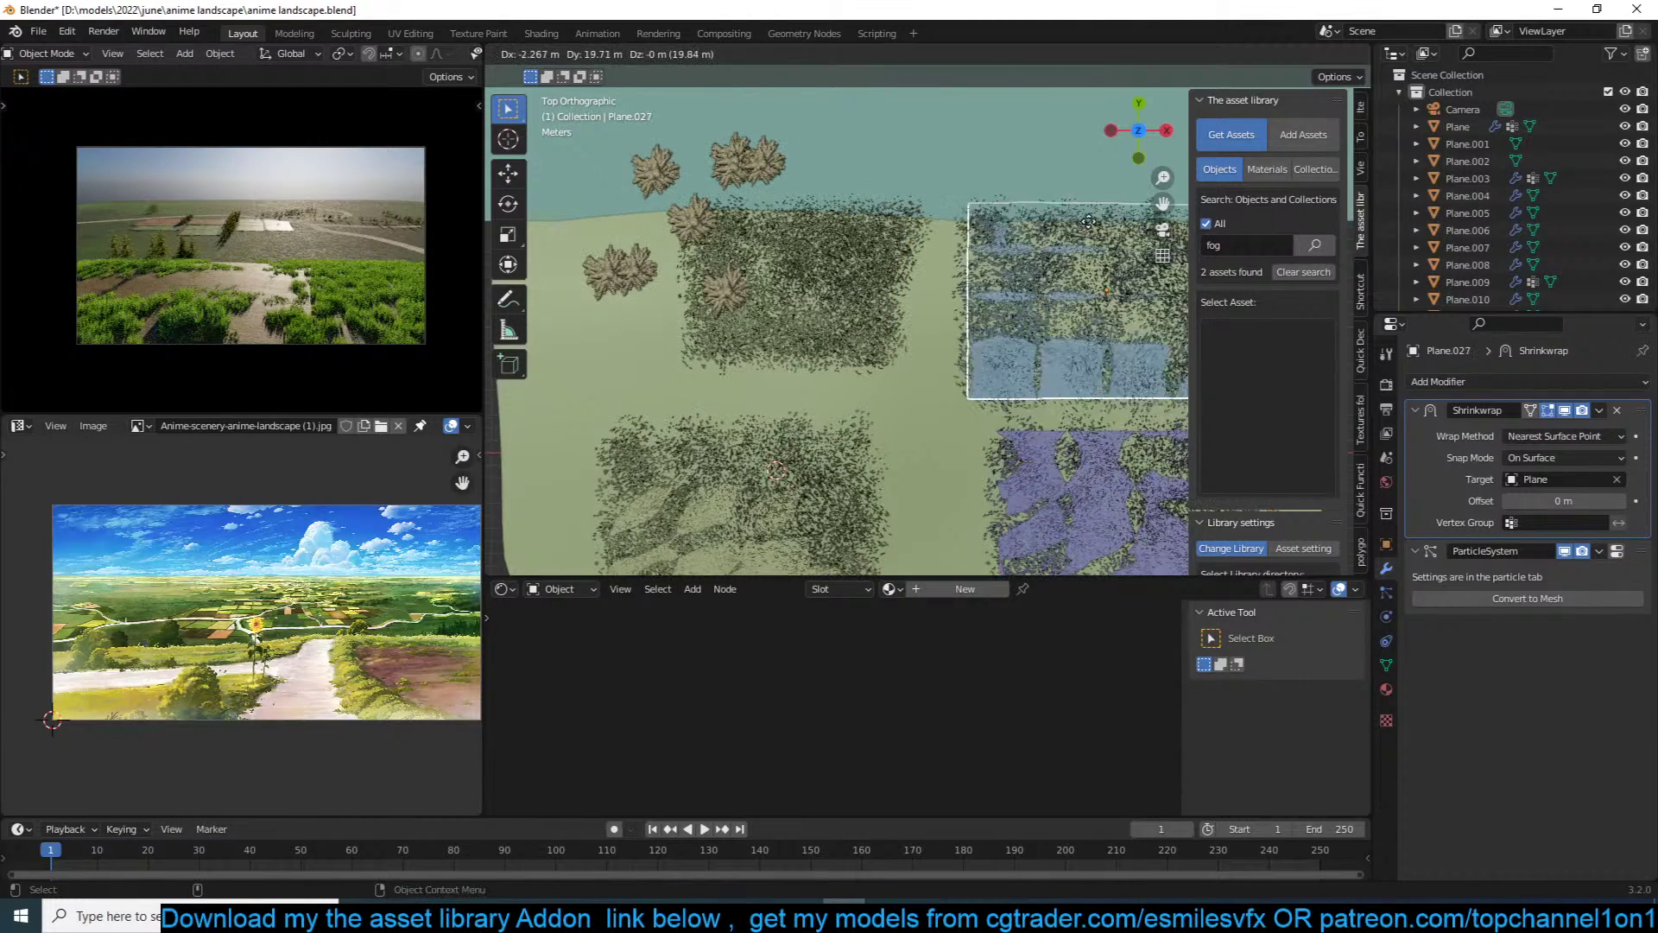
click(1011, 181)
key(Tab)
key(g)
scroll(1011, 181, down, 3)
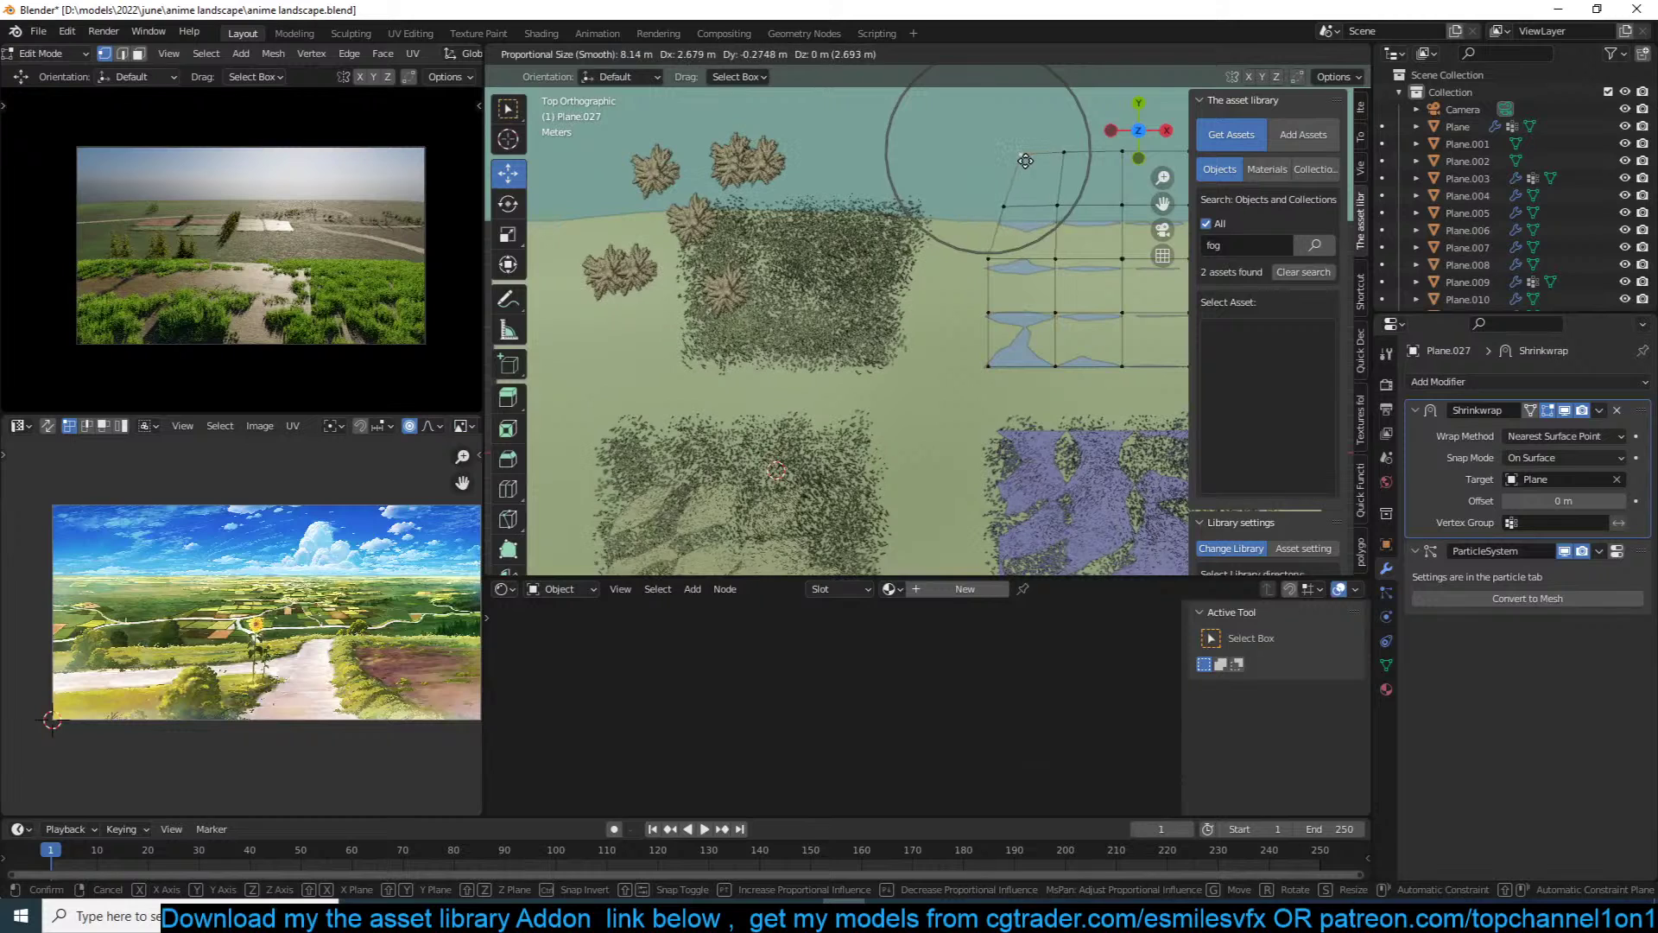
click(1019, 180)
key(Tab)
Step: From the camera view, scale, reposition and rotate the far left grass patch along the foreground's far edge
key(KP_0)
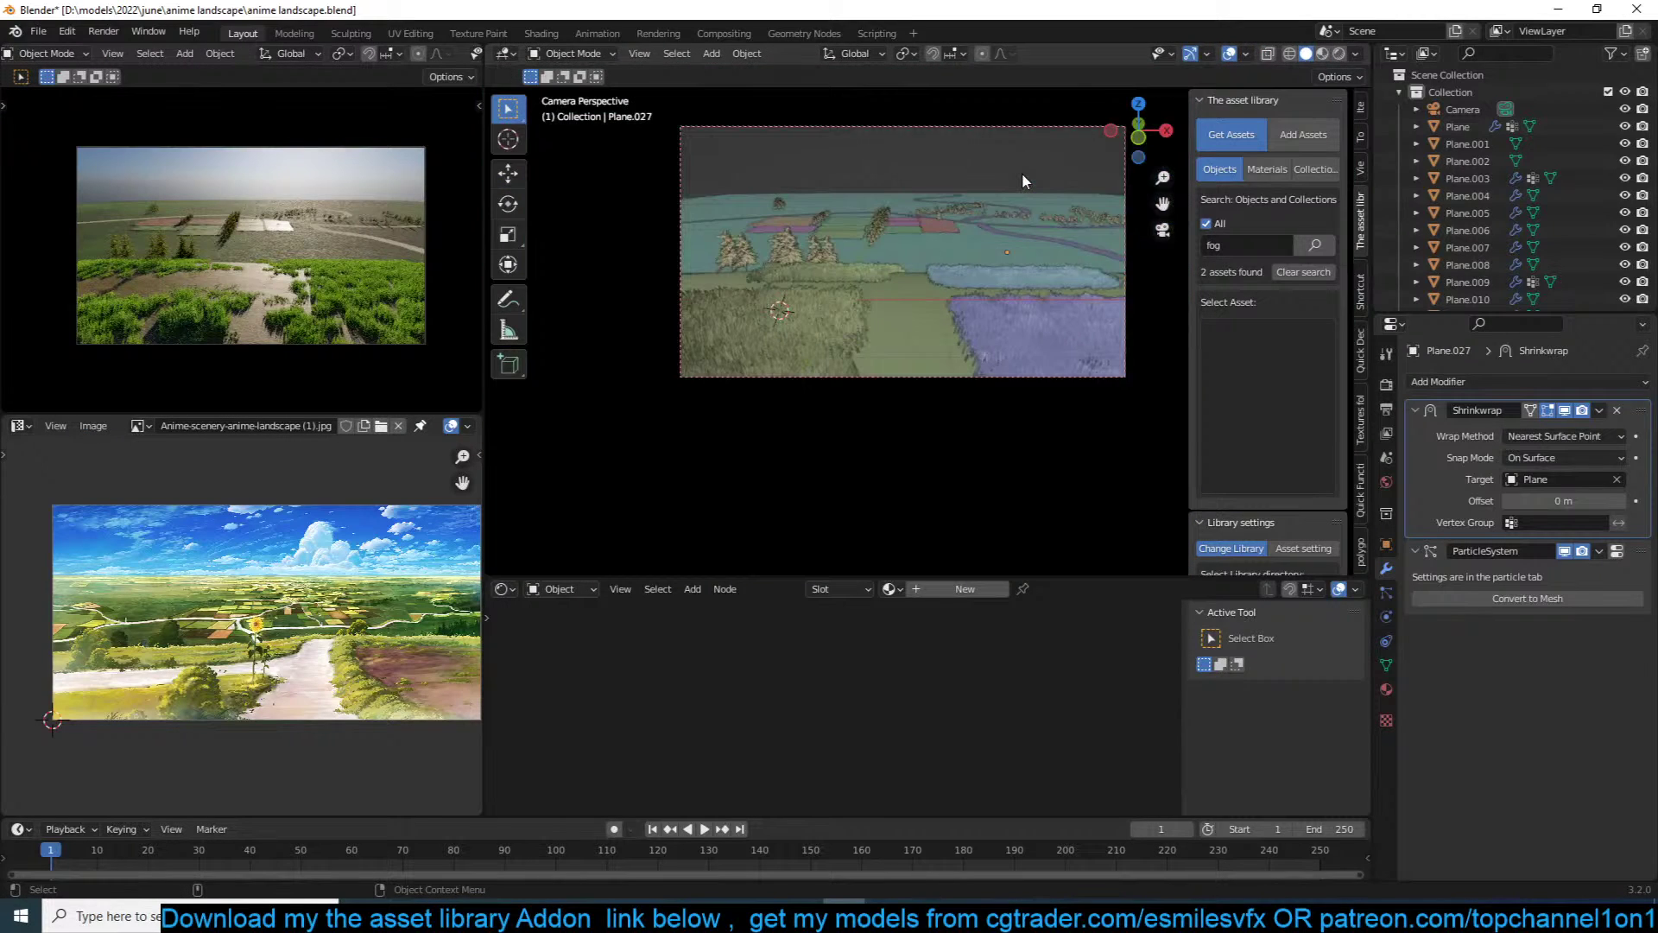
scroll(925, 250, up, 3)
click(797, 229)
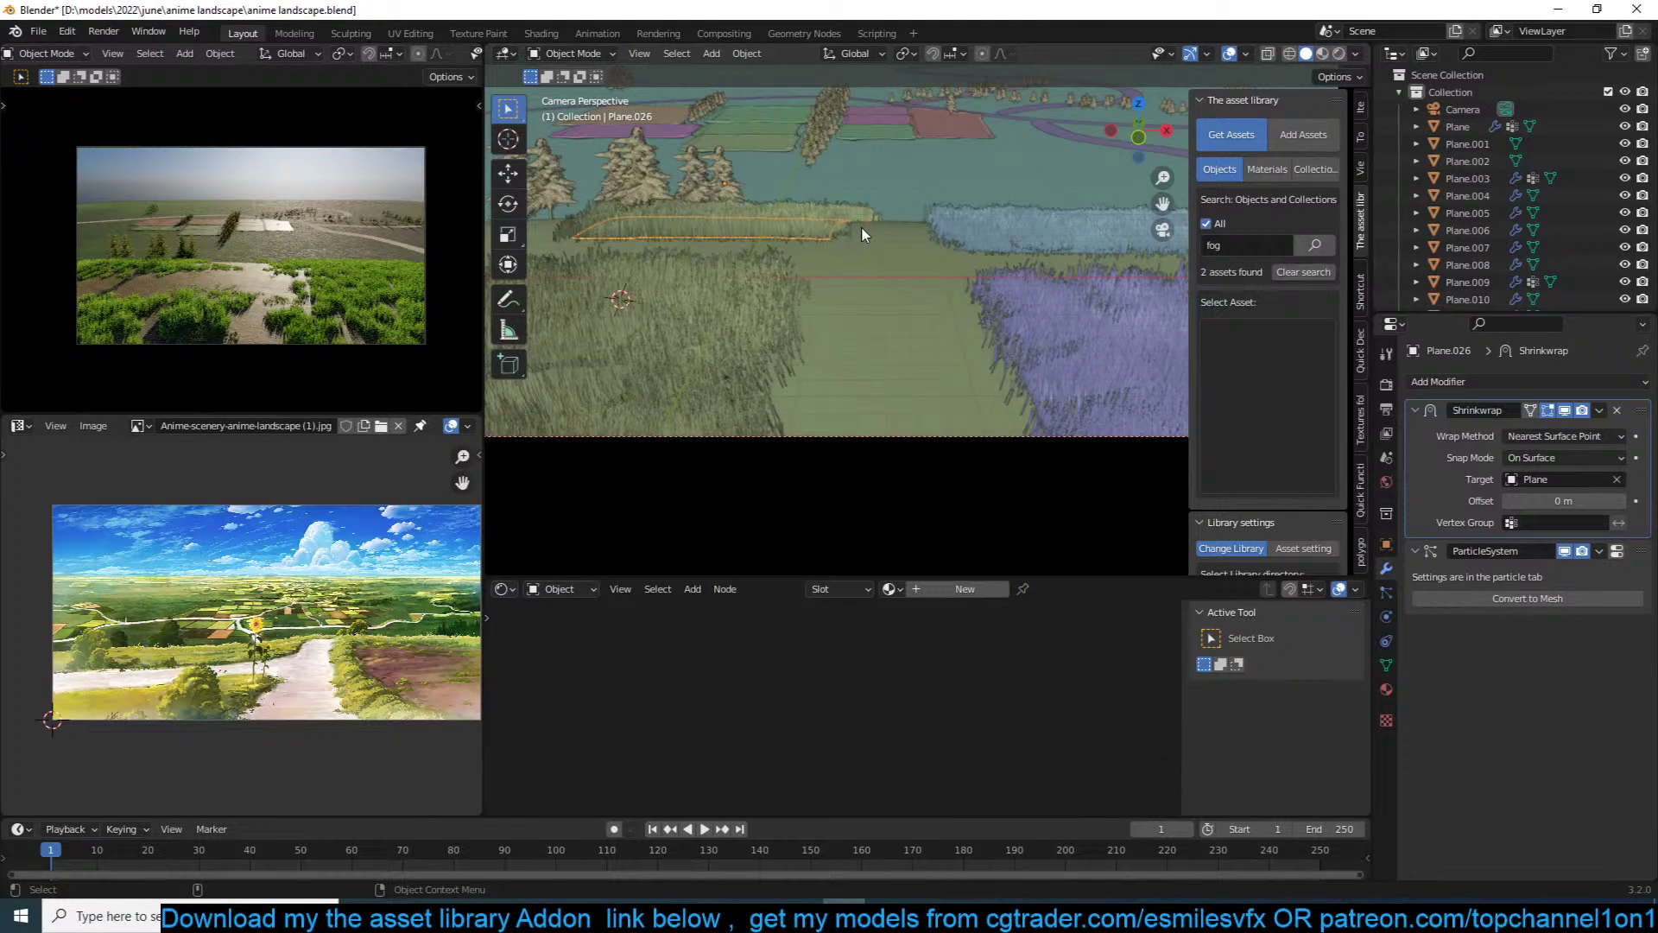
scroll(862, 233, down, 2)
key(s)
click(851, 229)
key(g)
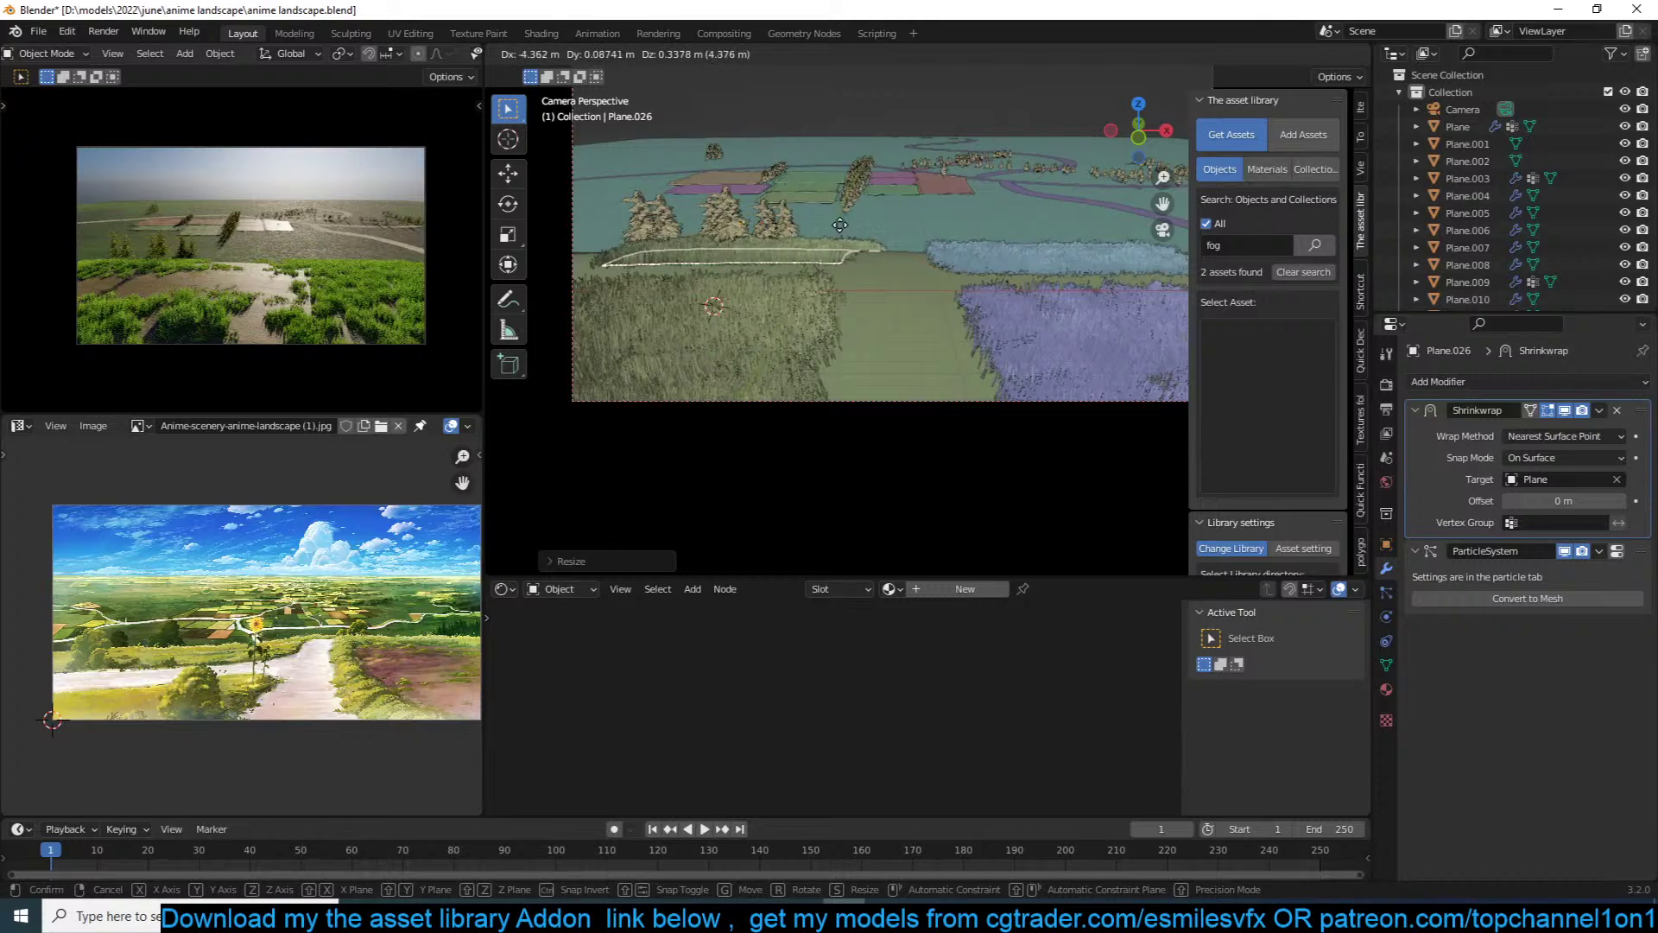
click(847, 244)
key(r)
click(914, 246)
key(r)
click(896, 276)
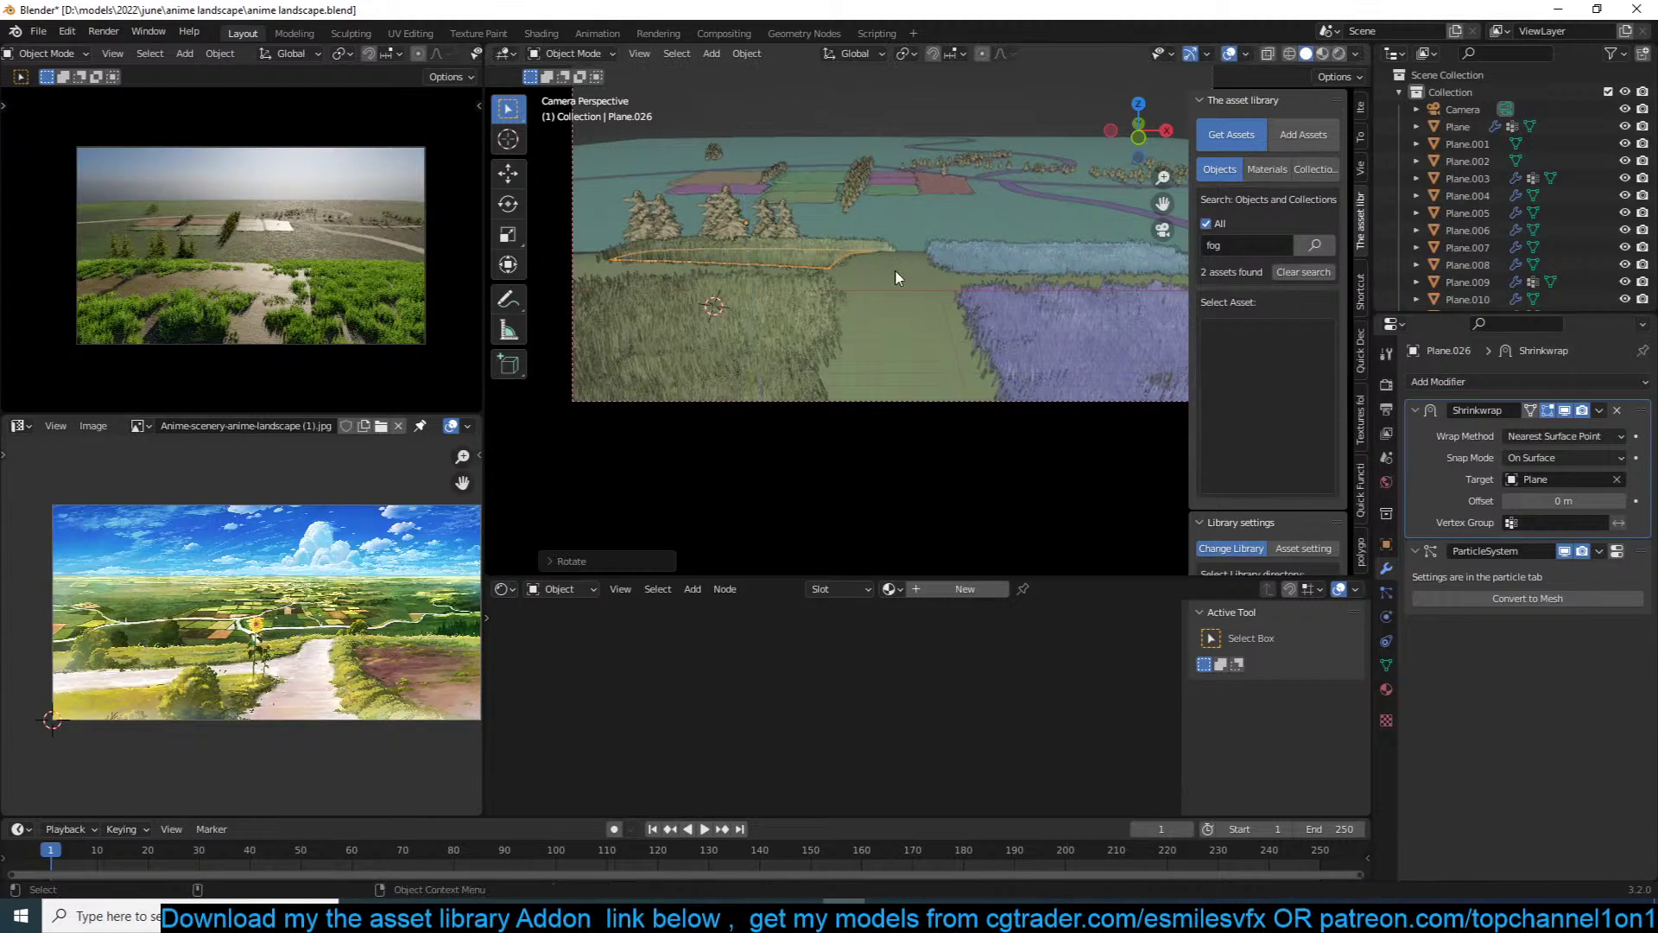
Step: Enable on-cage display for the far left patch's Shrinkwrap modifier and nudge its selected vertex in Edit Mode
key(Tab)
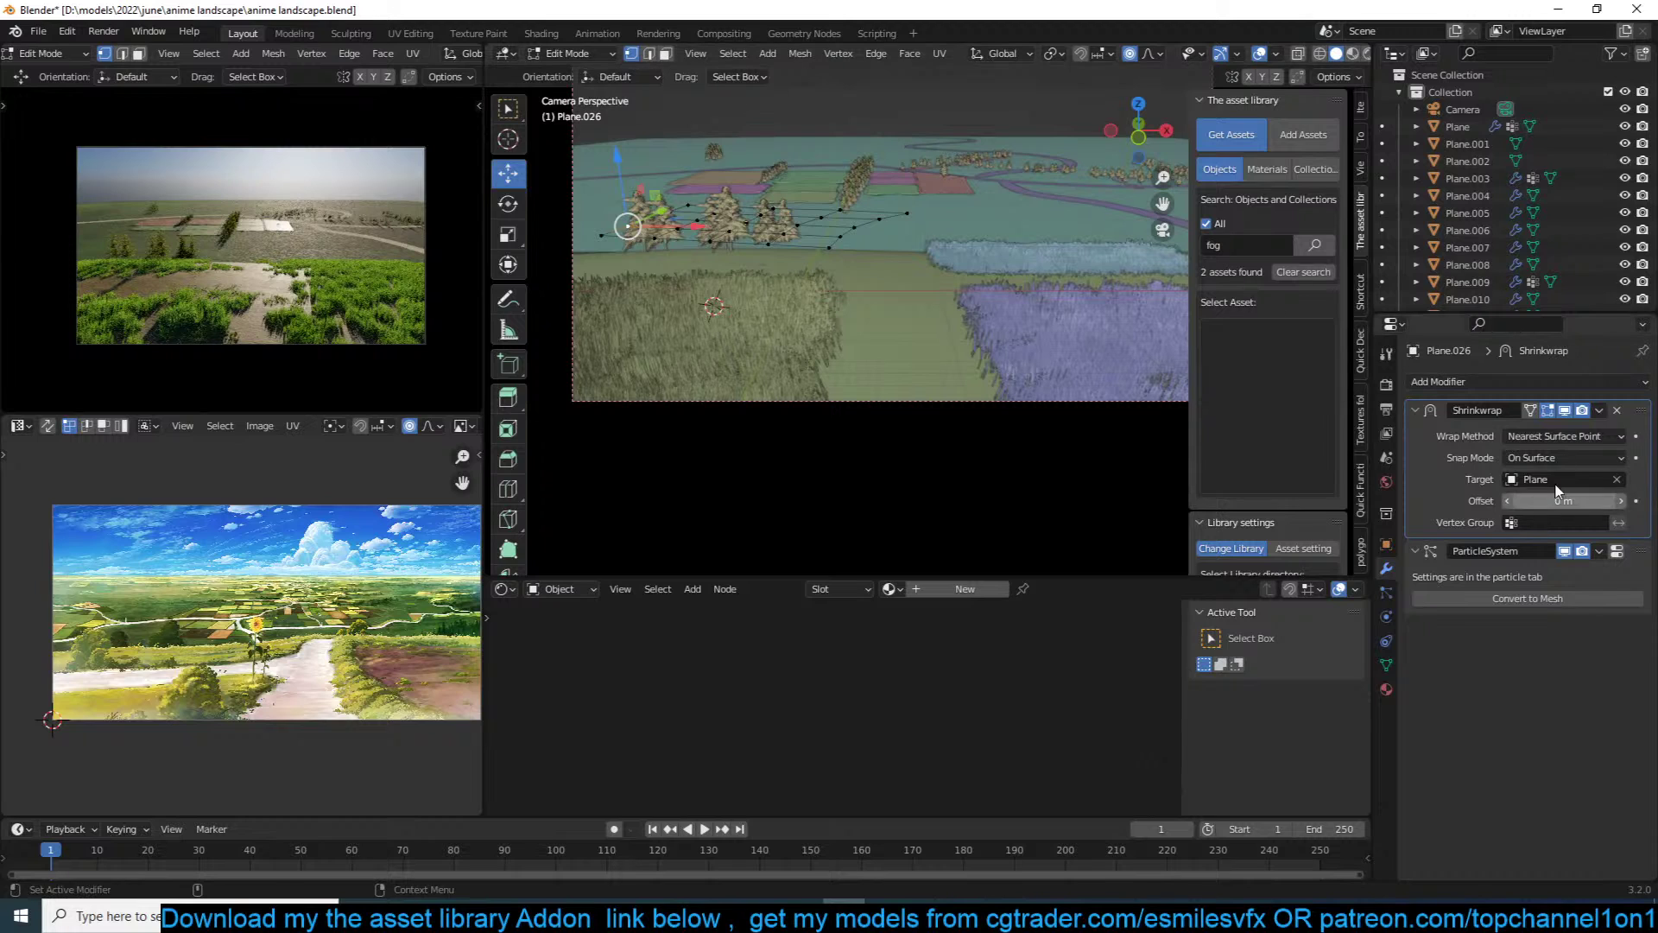
click(1530, 411)
shift+middle_drag(614, 263, 826, 243)
key(g)
drag(826, 242, 821, 243)
key(Tab)
Step: Slide the near left and far left grass patches along X toward the central path
shift+middle_drag(1047, 318, 786, 305)
click(974, 267)
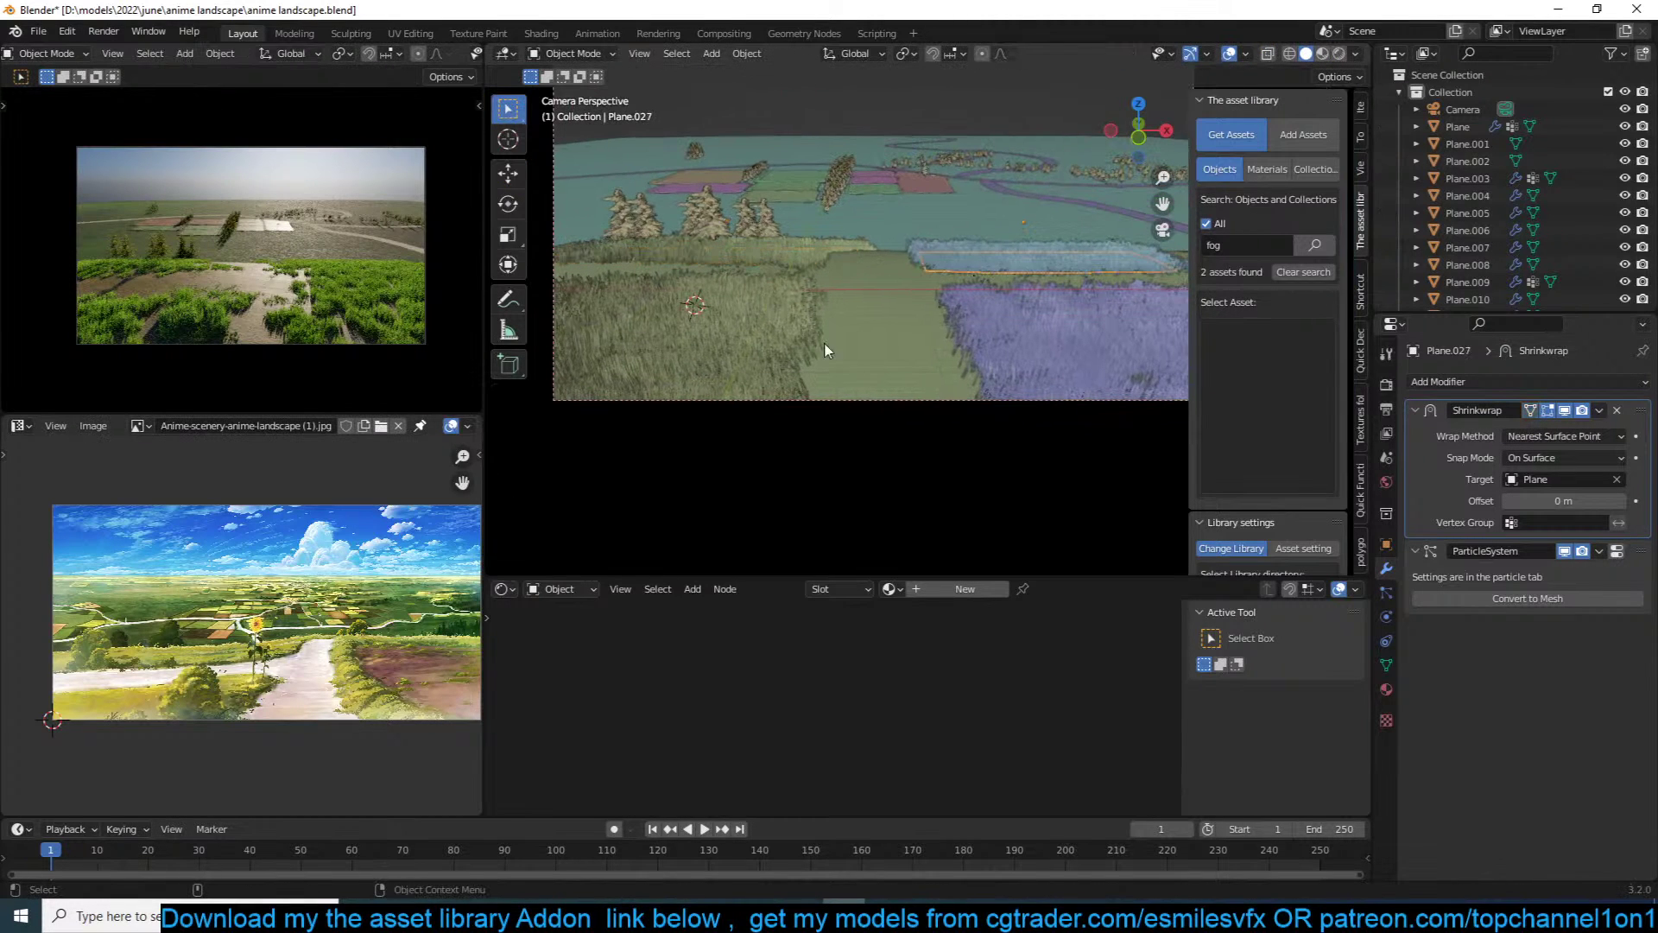
click(826, 343)
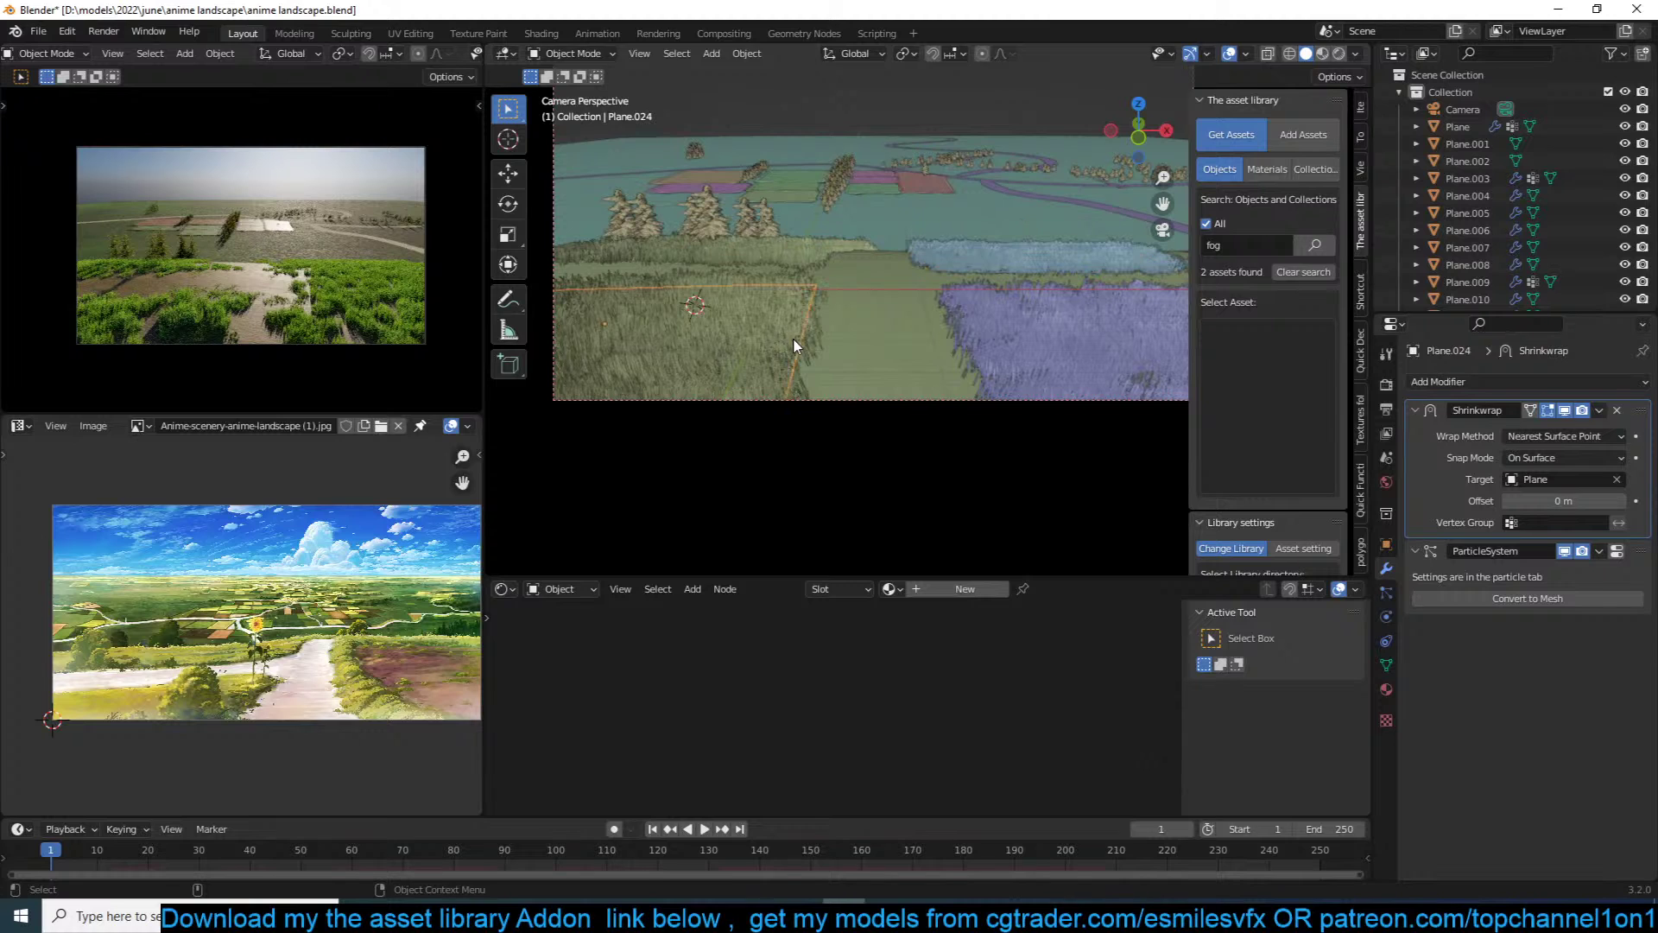
key(g)
key(x)
click(842, 345)
click(814, 246)
key(g)
key(x)
click(851, 290)
Step: Save the file and resume the rendered viewport preview
key(ctrl+s)
scroll(473, 57, down, 3)
scroll(473, 57, down, 3)
click(469, 54)
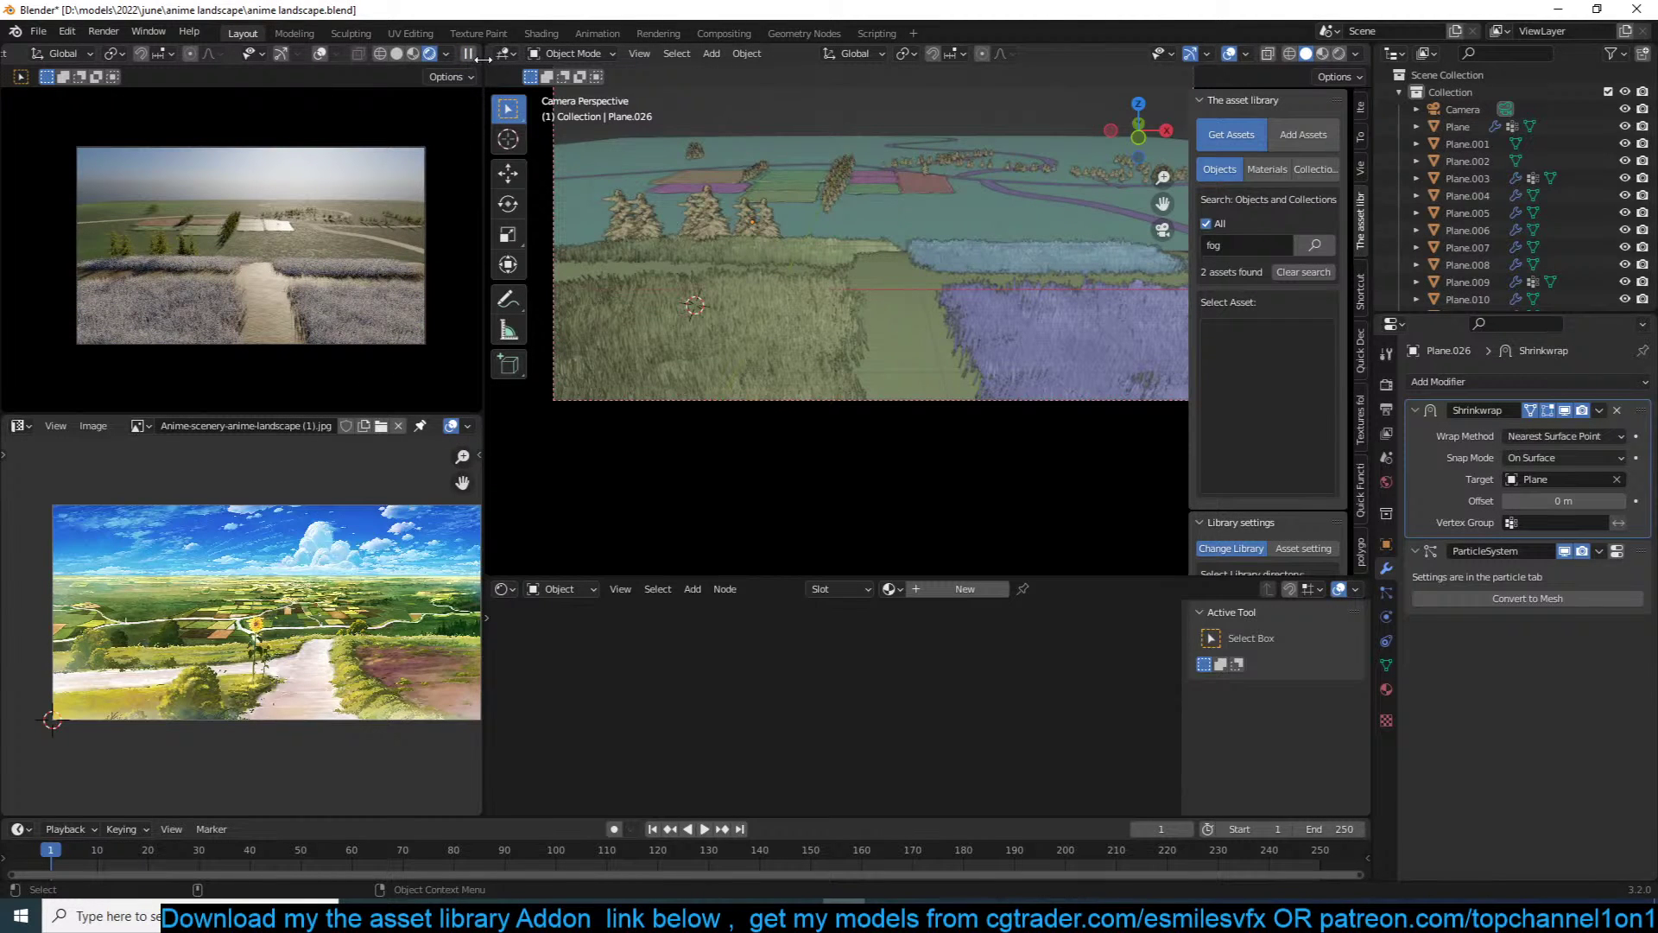
Step: Assign the existing evx_tf_translucent material to the near right grass patch
click(1048, 371)
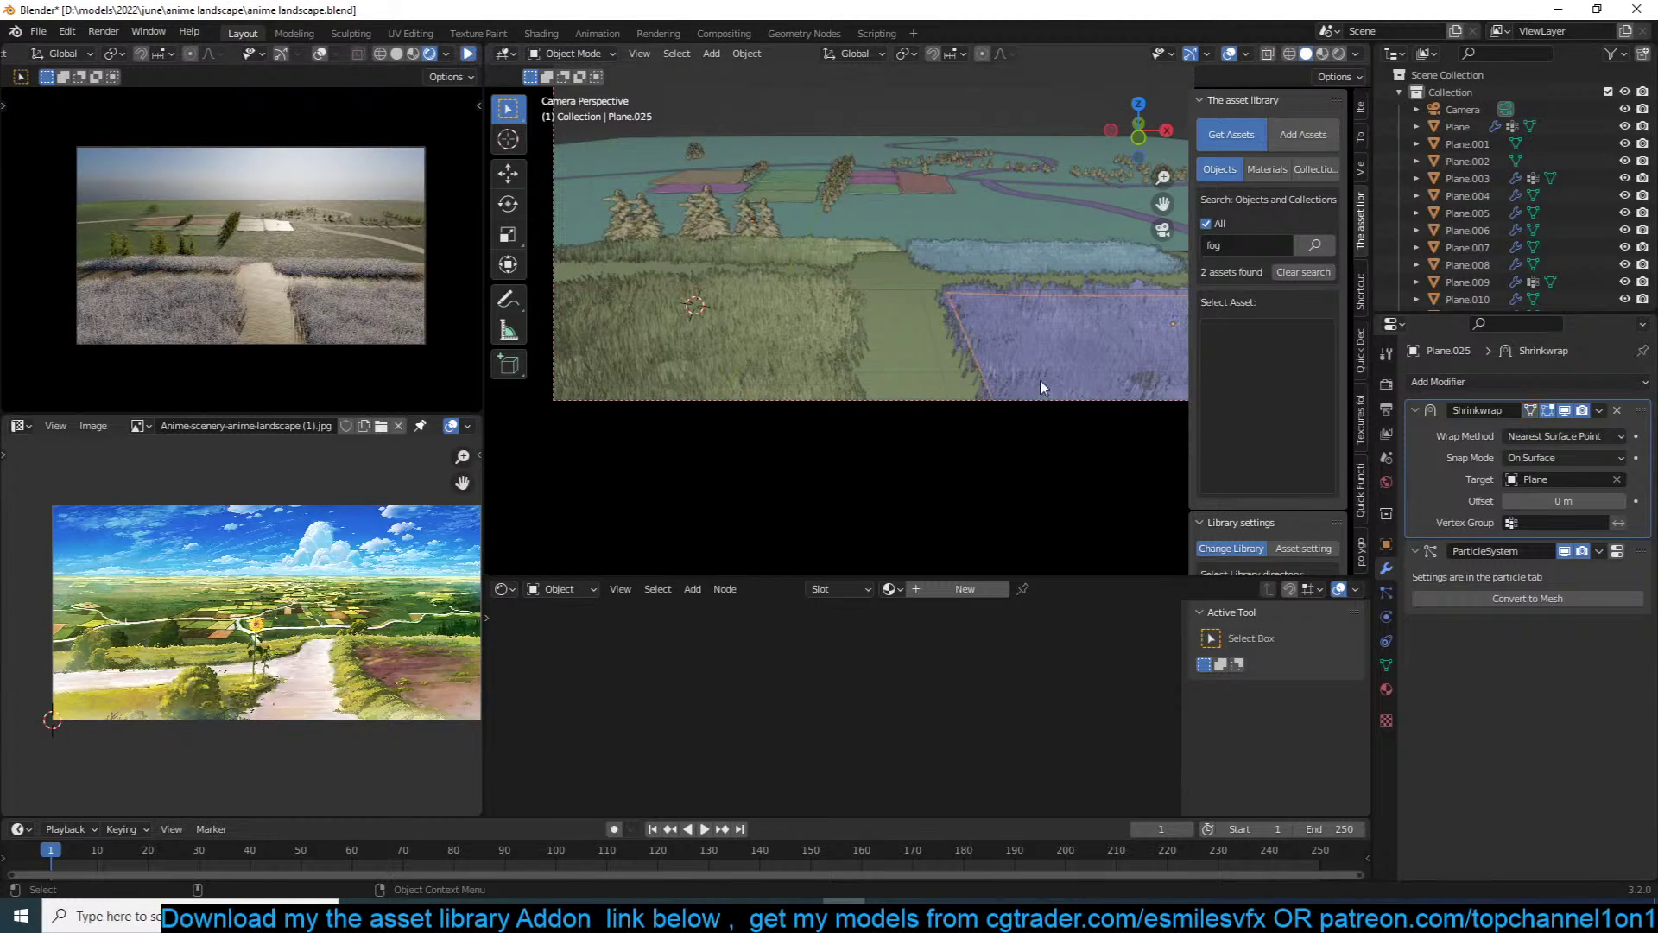
click(1387, 688)
click(1416, 455)
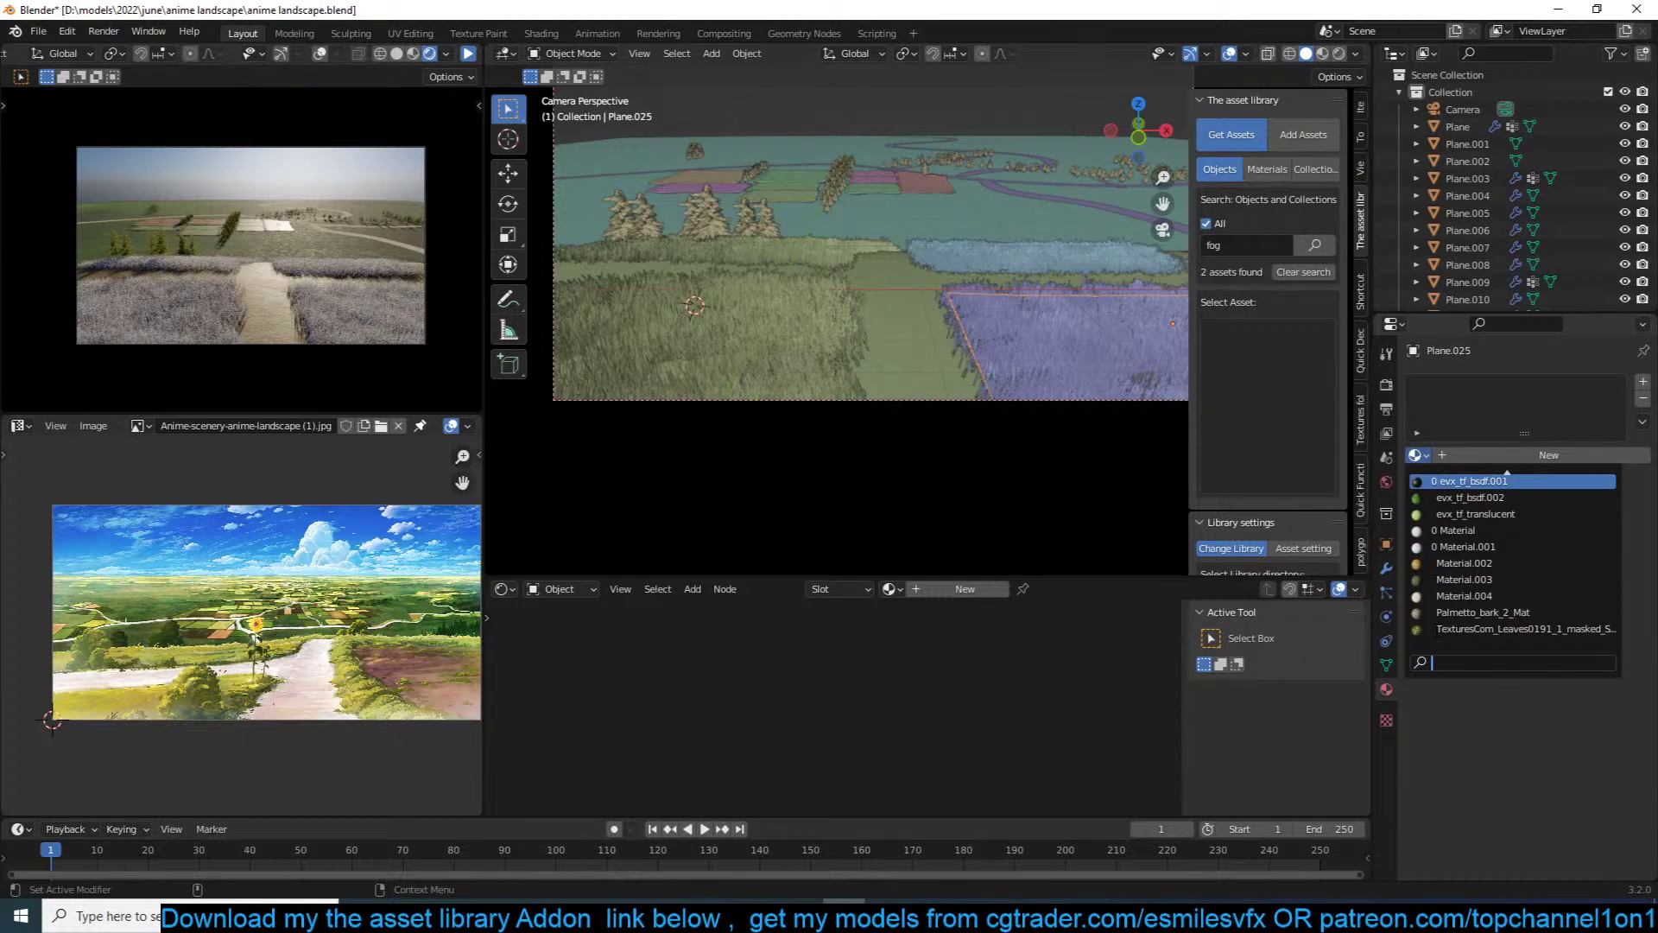
click(1489, 515)
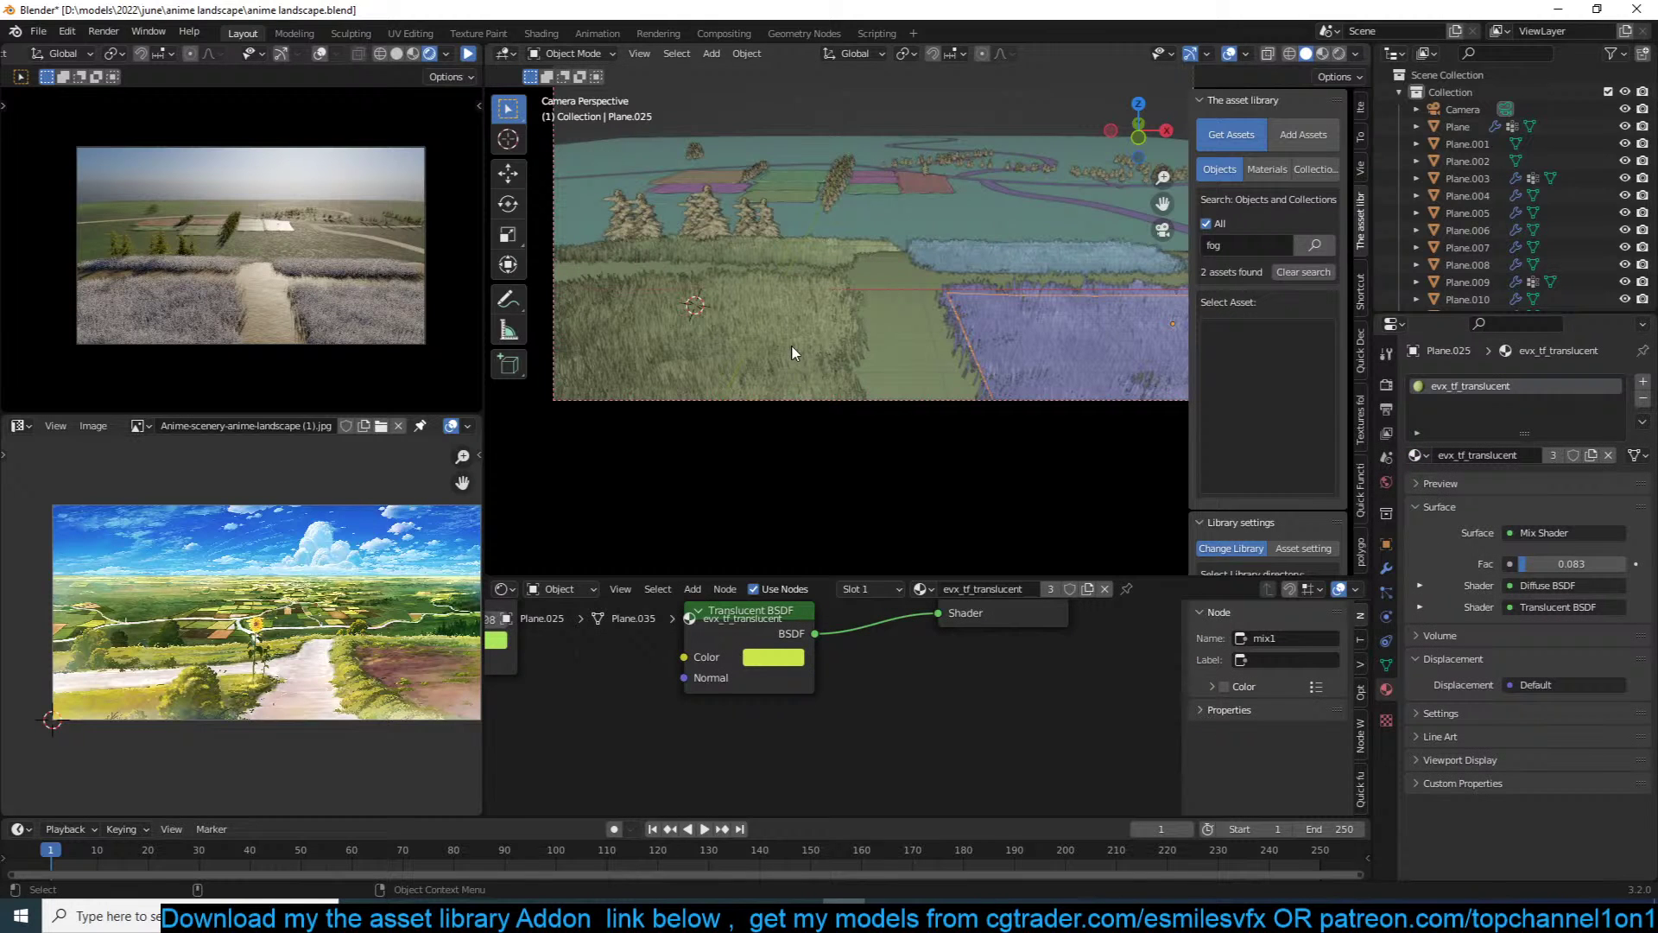
Step: Link the near right patch's material to the other three grass patches
shift+click(843, 257)
shift+click(991, 259)
key(ctrl+l)
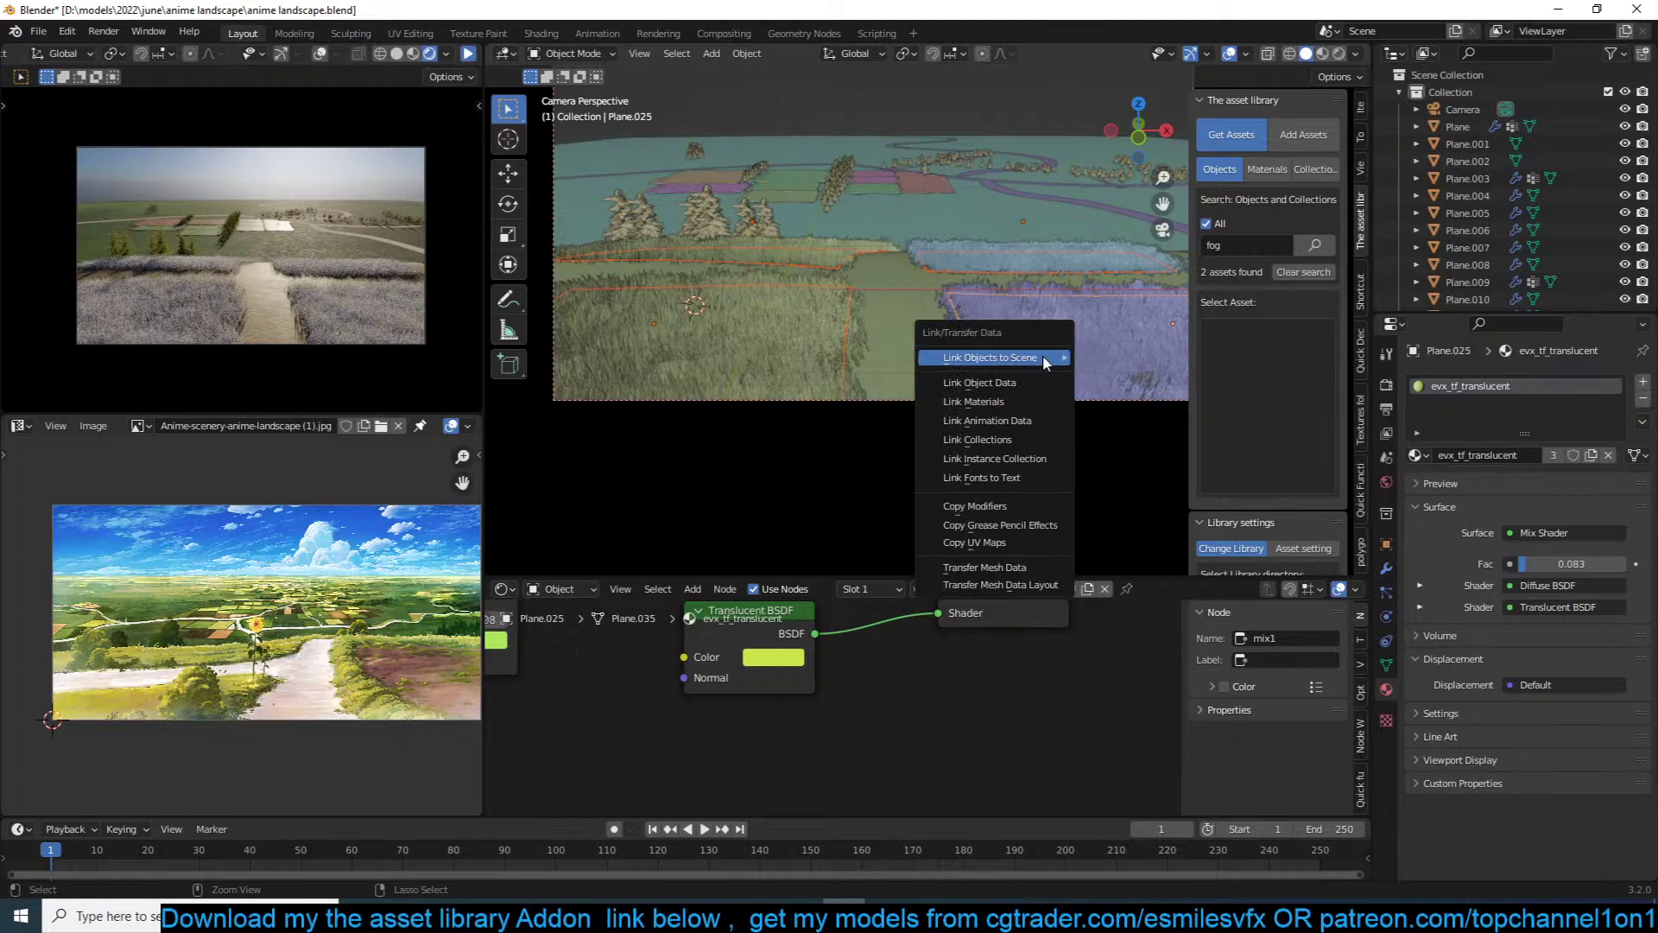
click(972, 401)
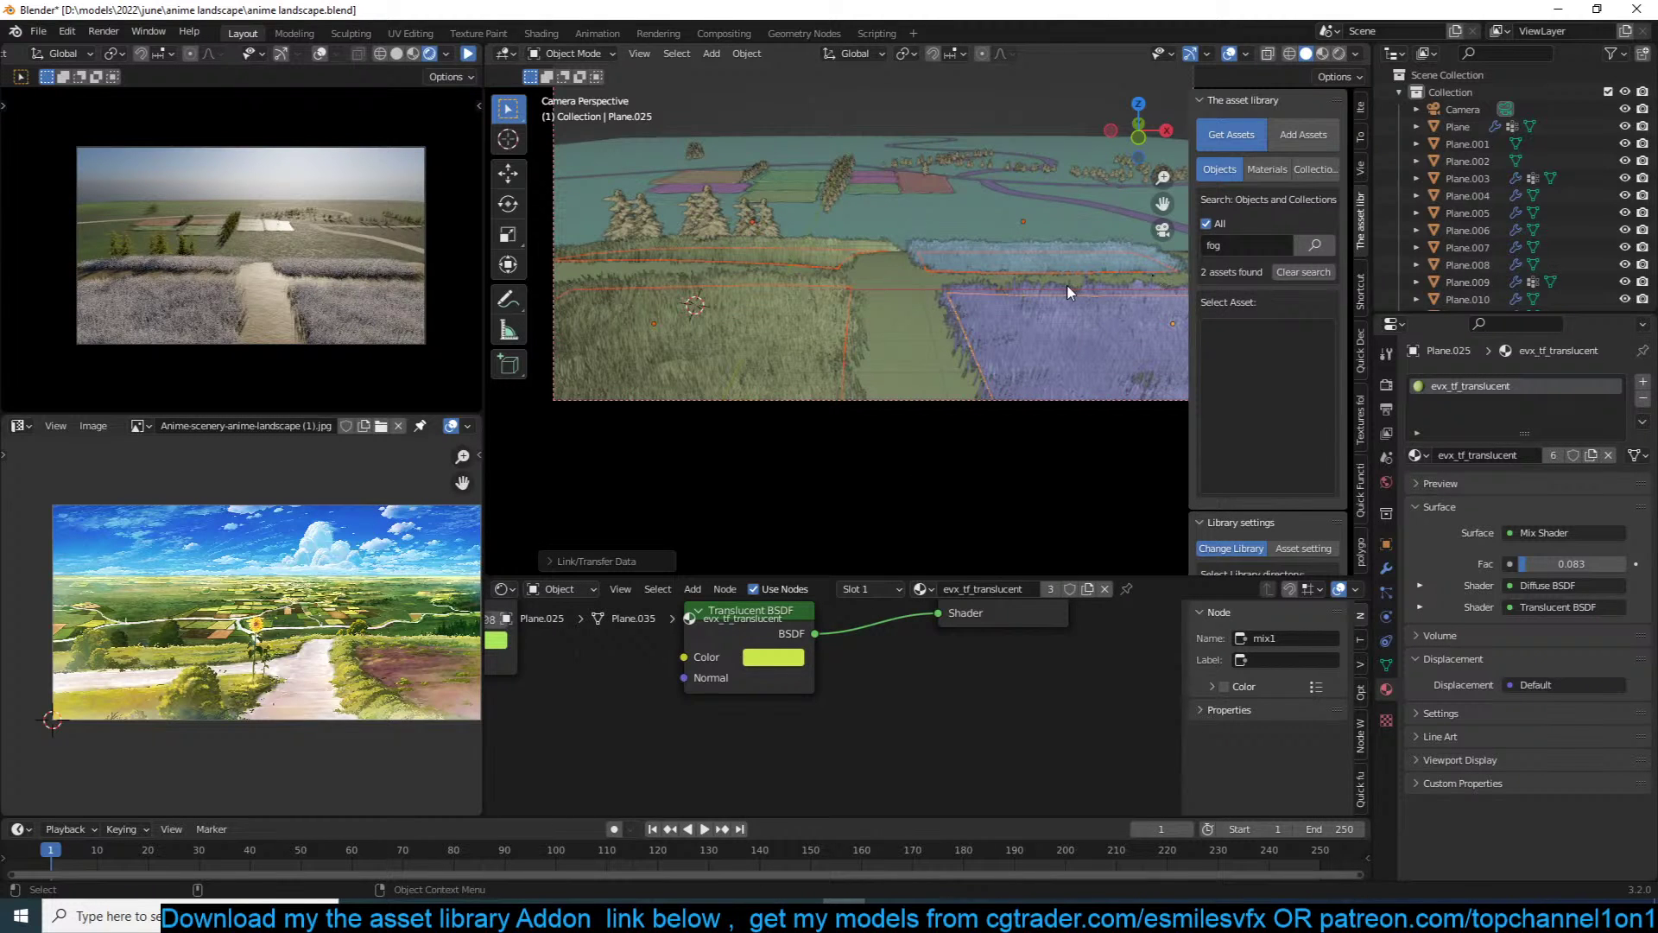
Step: Select only the far right grass patch, save the file, and resume the rendered preview
click(1101, 276)
key(ctrl+s)
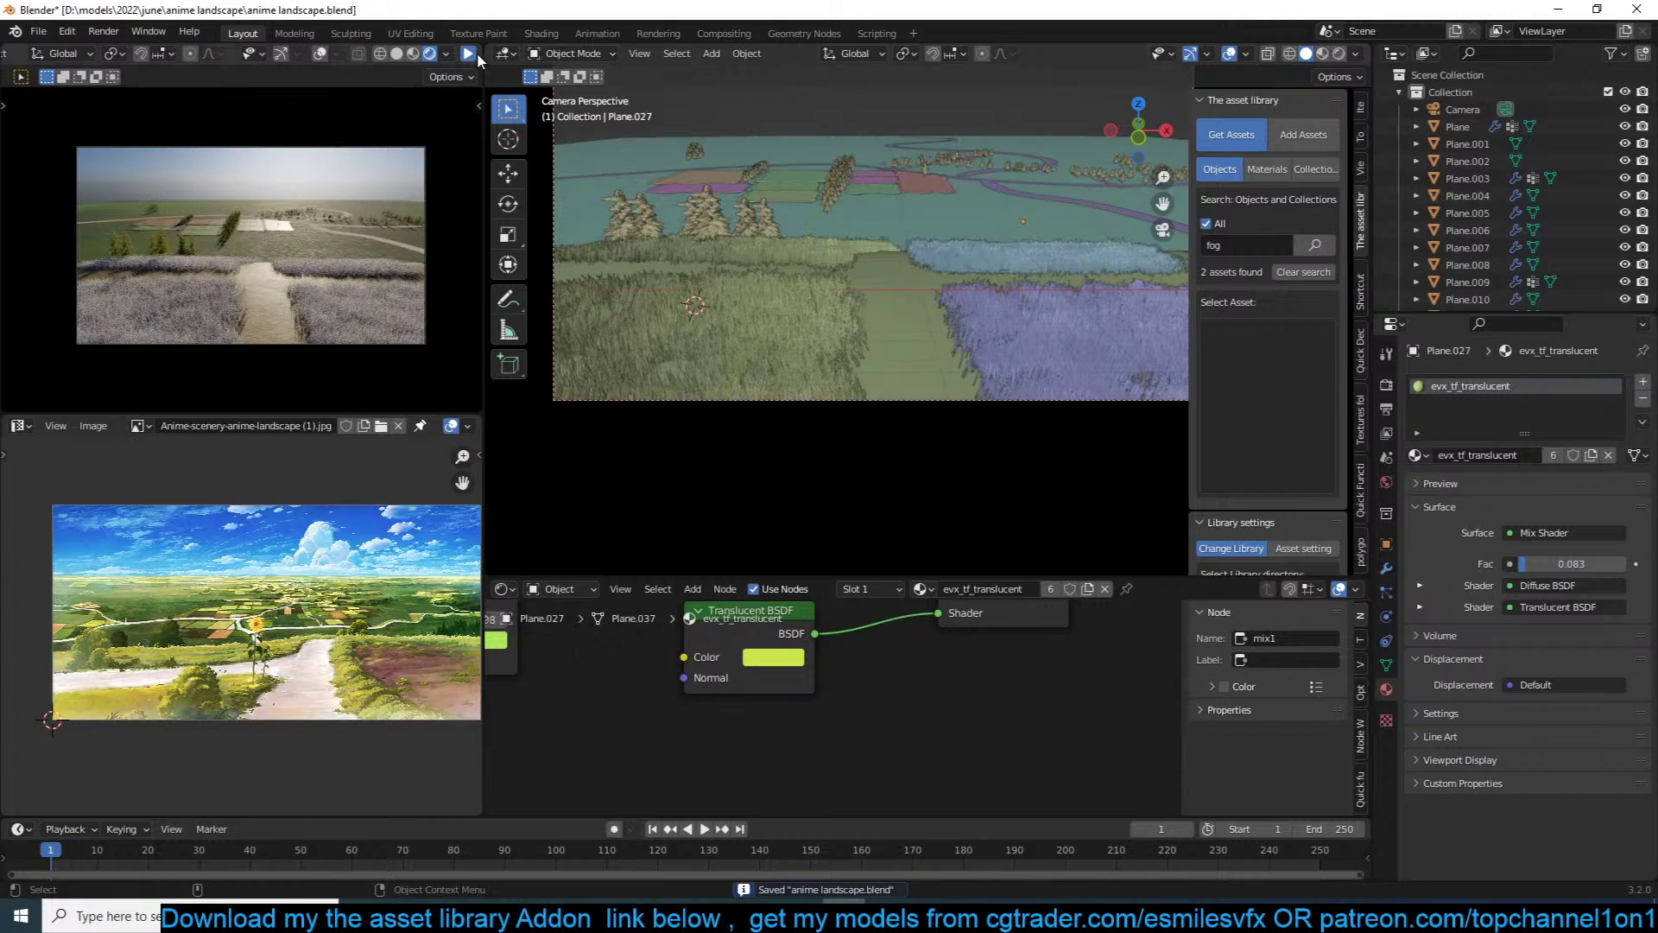
click(468, 53)
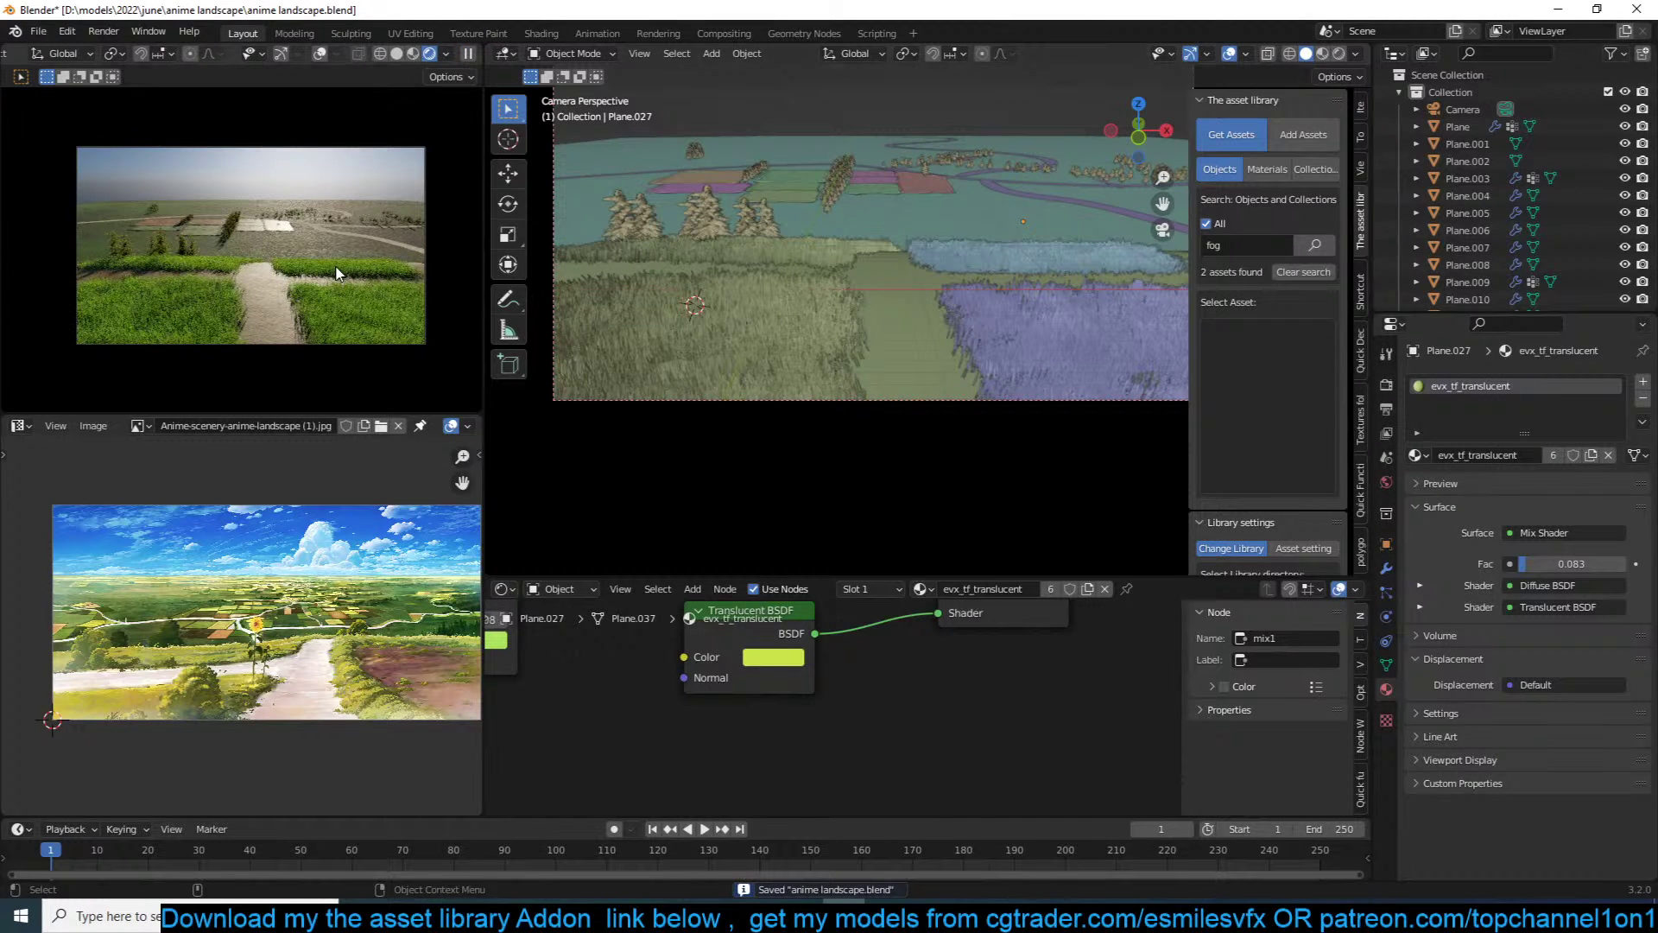
Step: Resize the far right grass patch, slide it along X away from the path, and deselect it
click(1109, 266)
shift+middle_drag(1109, 266, 940, 291)
key(s)
click(941, 293)
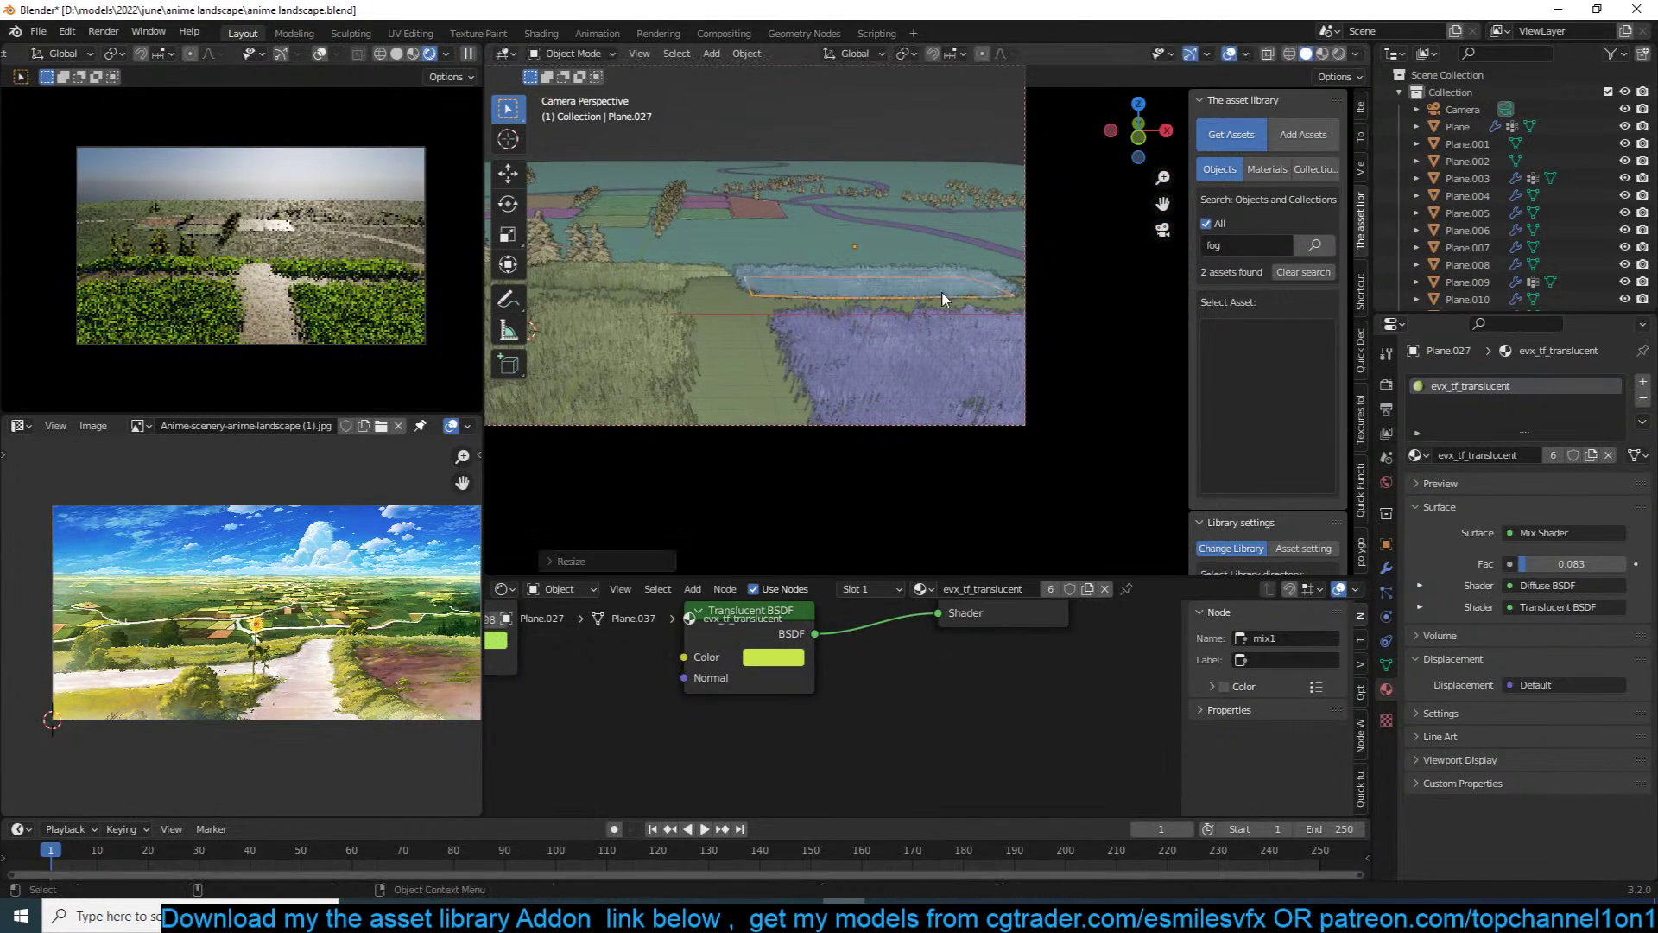
key(g)
key(x)
click(853, 250)
key(alt+a)
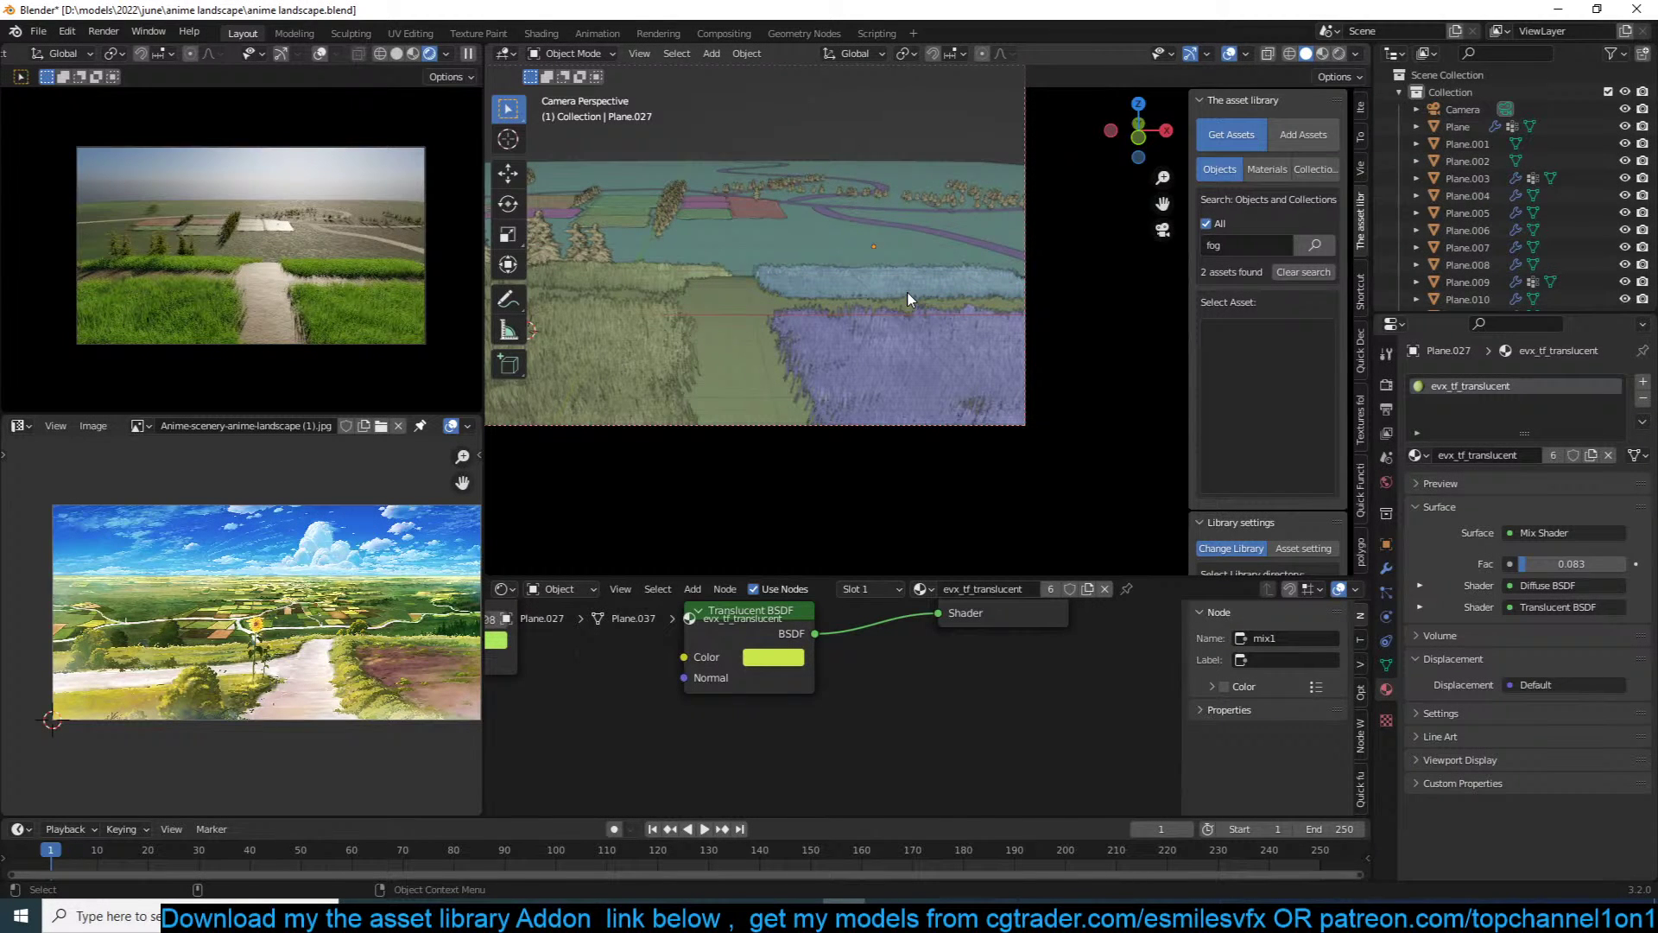
Step: Set the Mapping scale in the large foreground plane's evx_tf_bsdf material to 4.8 on all three axes
click(941, 336)
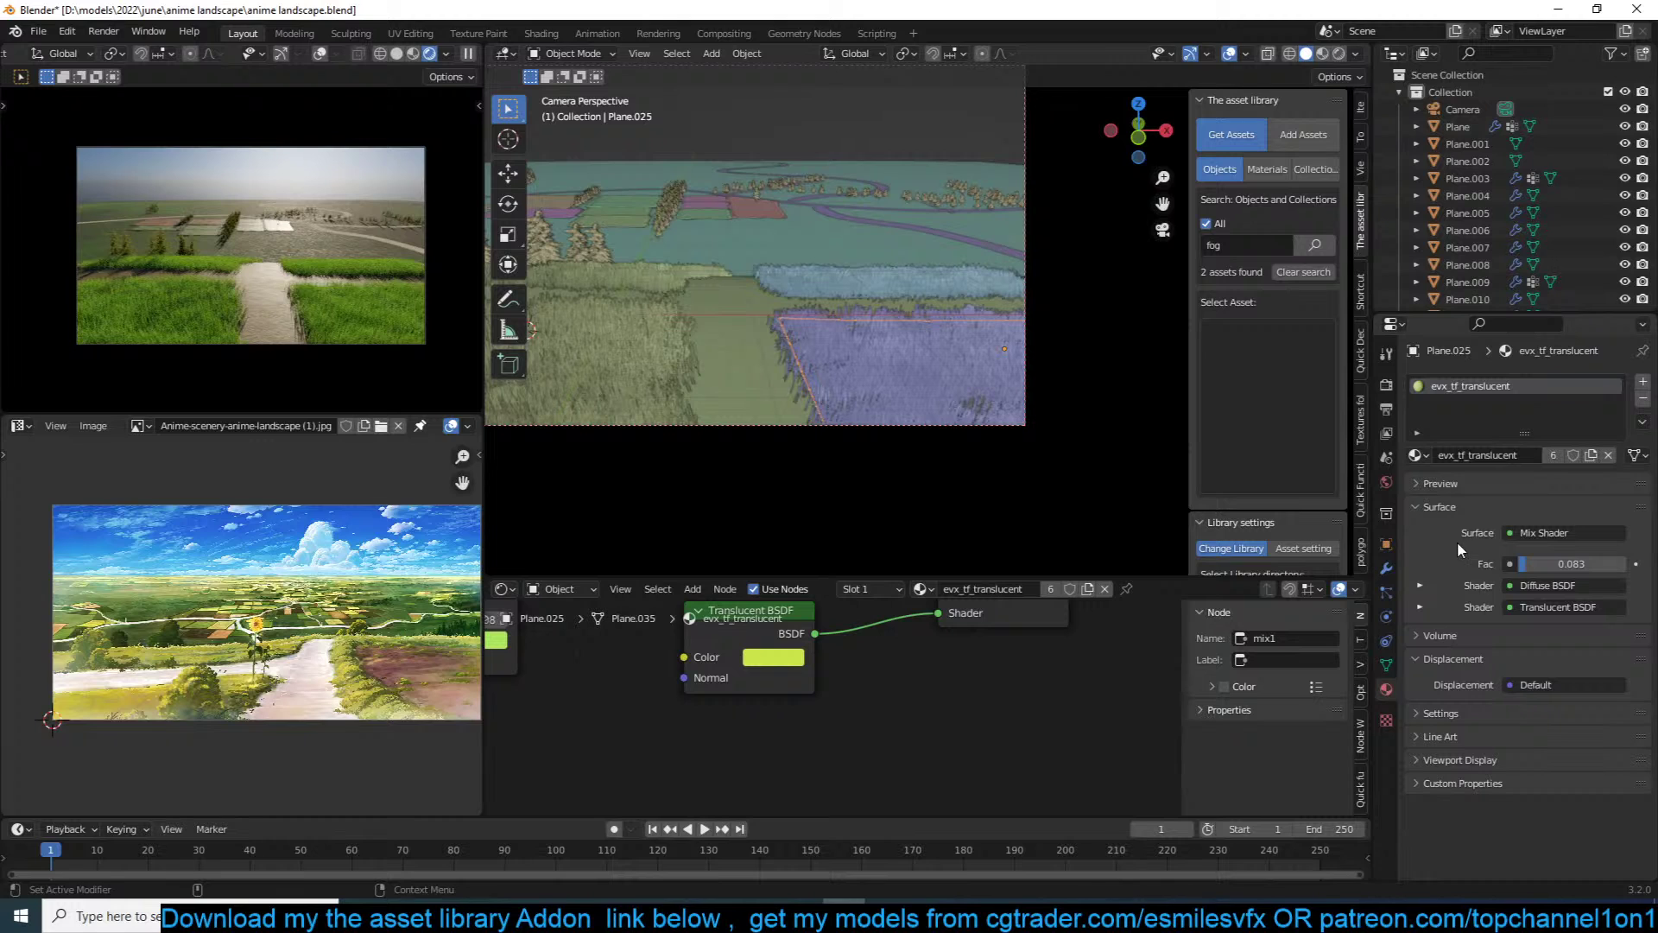
click(776, 361)
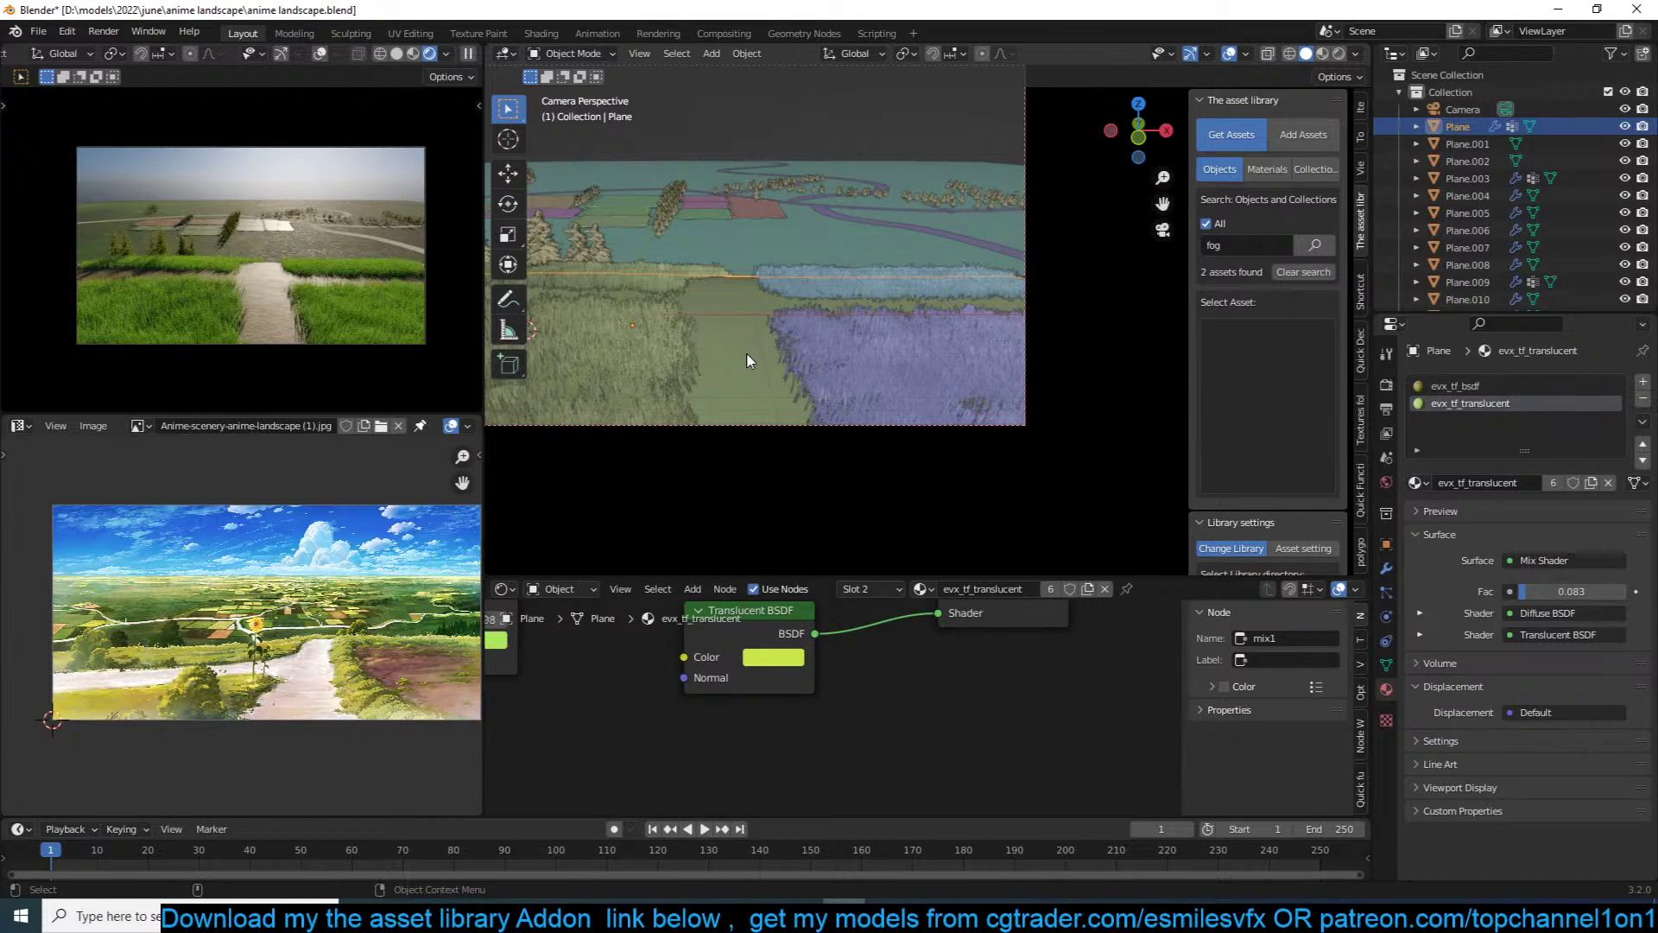
scroll(808, 643, down, 3)
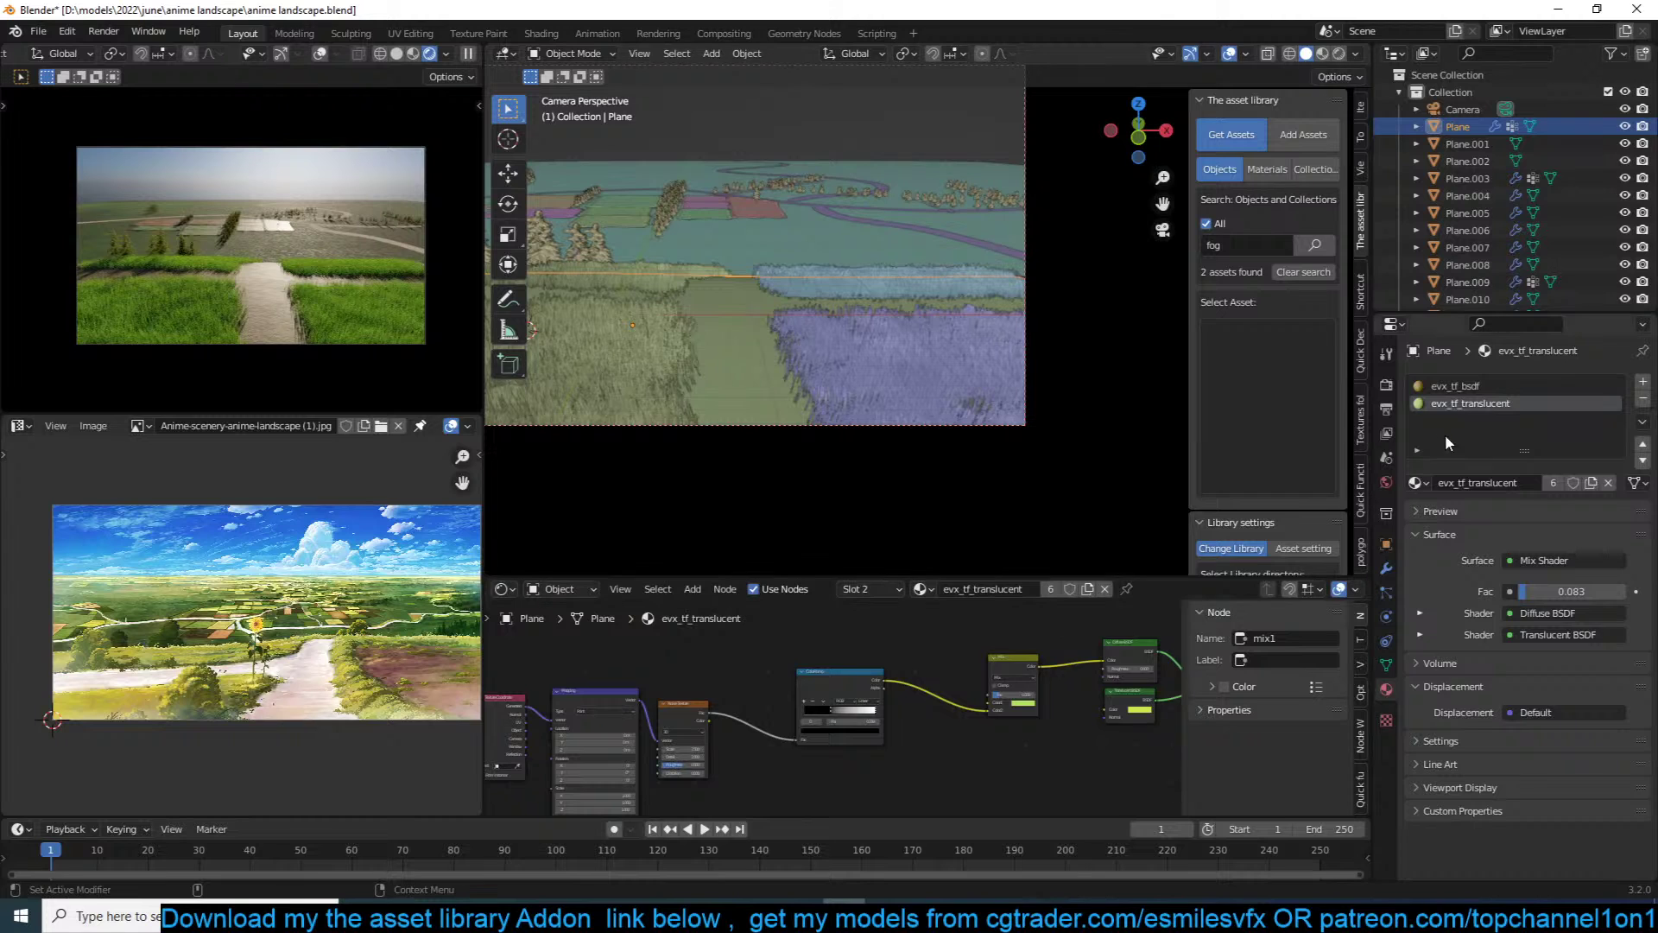
click(1466, 389)
middle_drag(713, 757, 927, 666)
scroll(927, 666, up, 2)
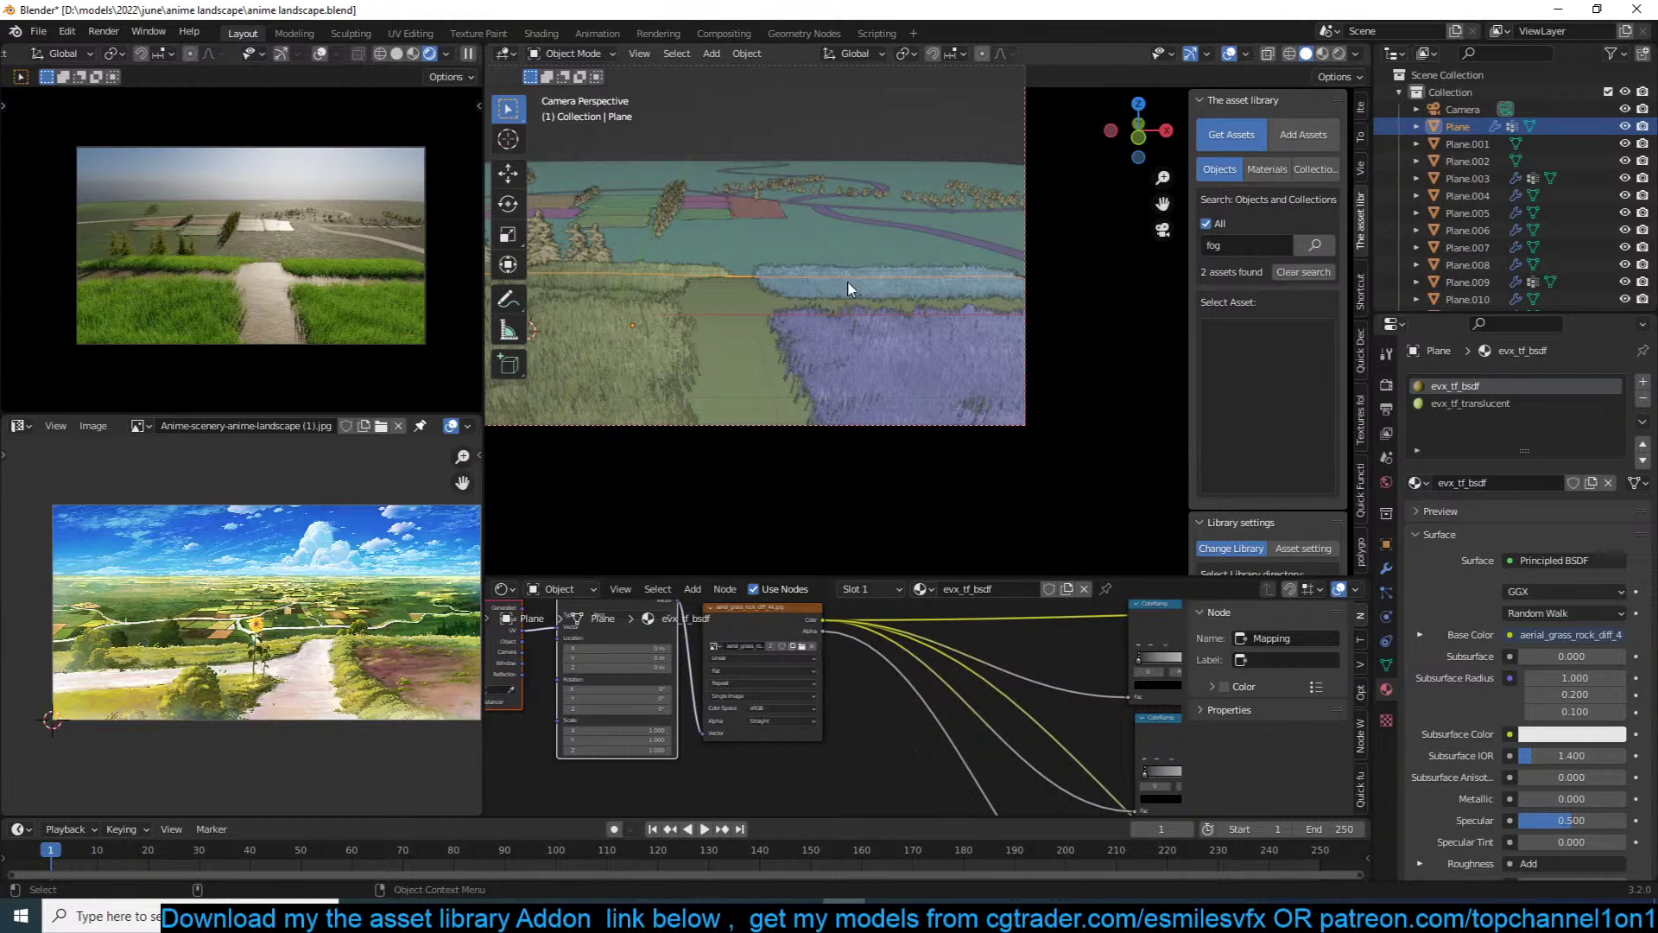
middle_drag(715, 777, 864, 763)
scroll(865, 763, up, 4)
drag(767, 701, 855, 727)
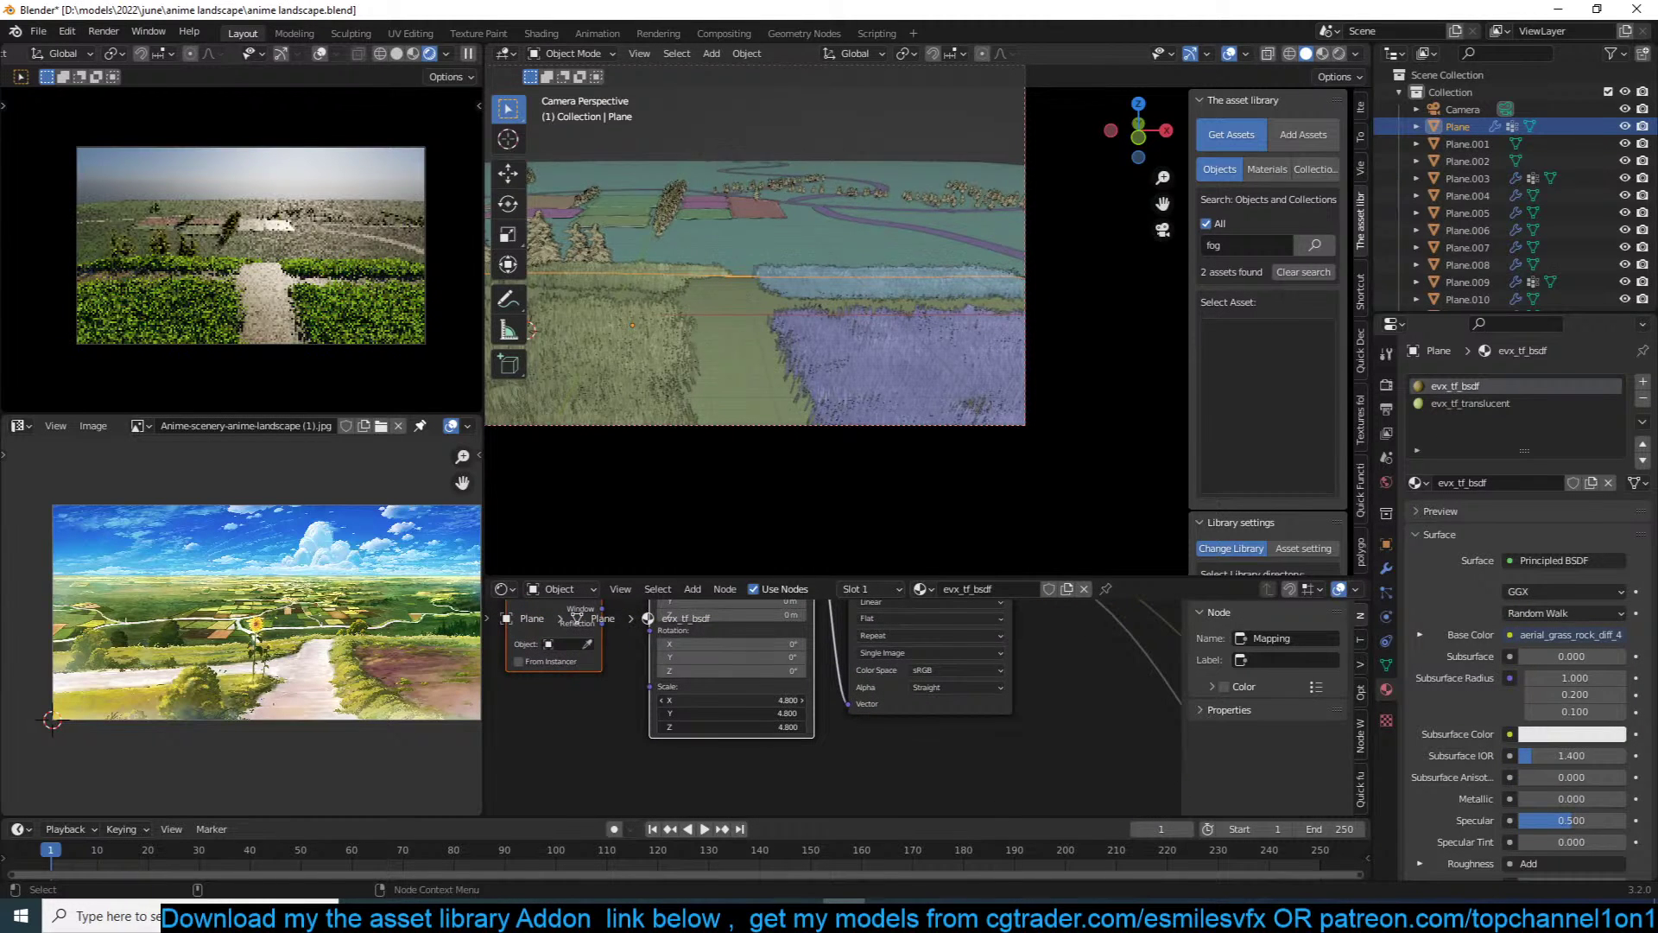
middle_drag(943, 612, 887, 727)
Step: Save the file, preview the aerial_grass_rock_diff_4k image texture directly, and set its Mapping scale to 5.5 on all axes
key(ctrl+s)
ctrl+shift+click(900, 652)
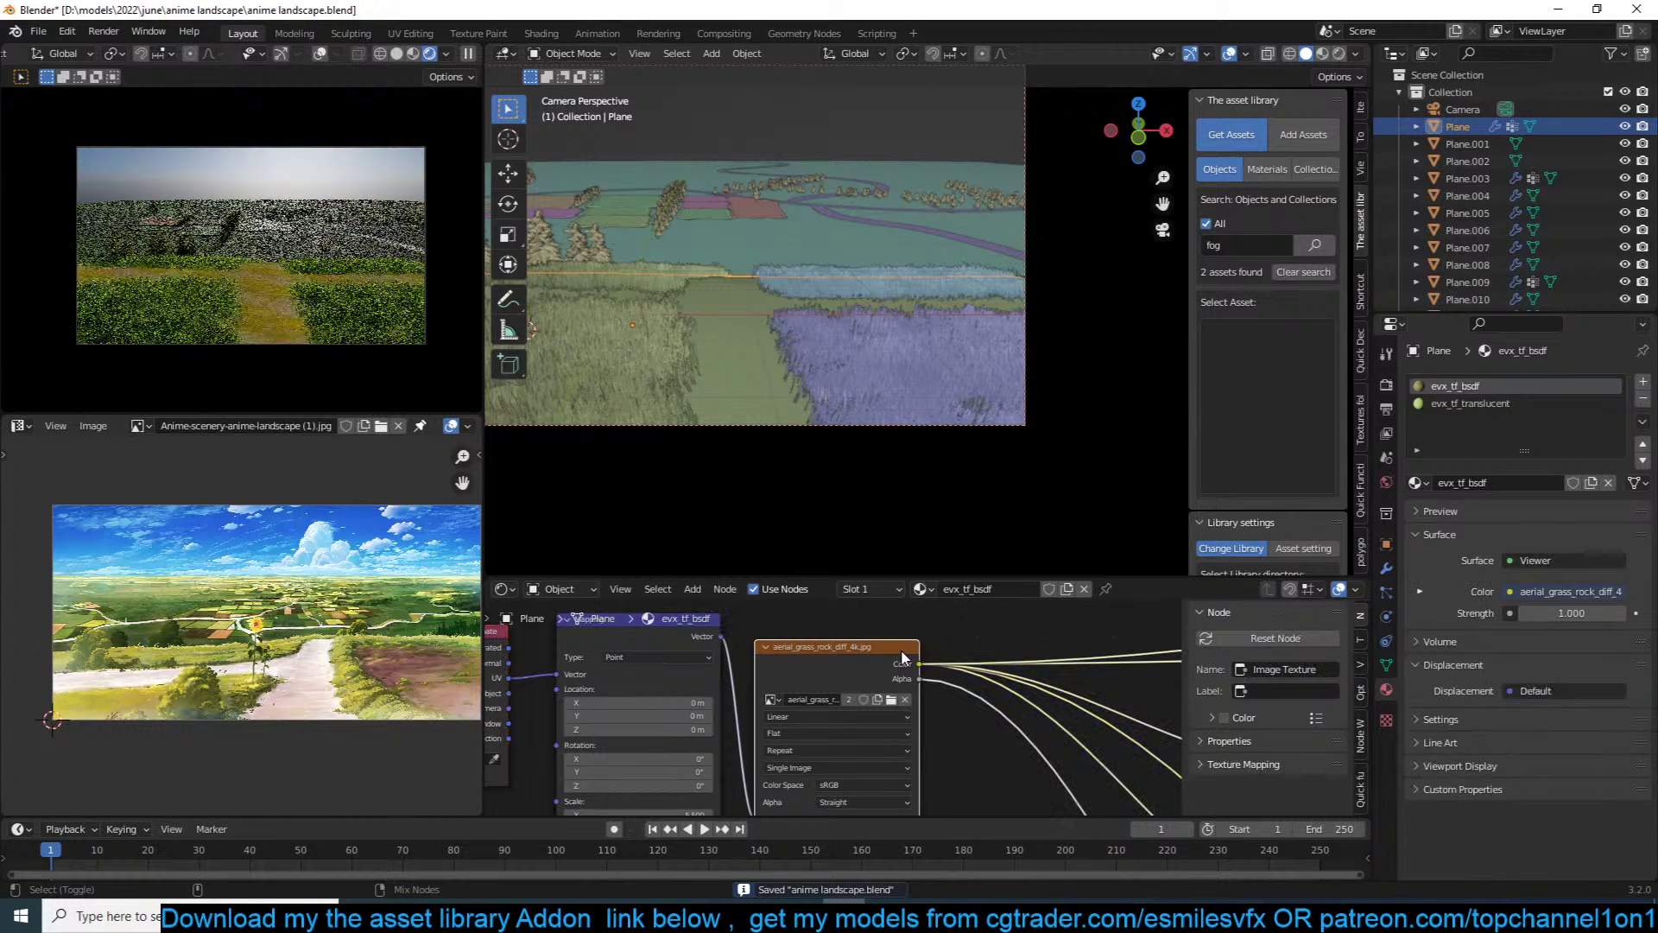
middle_drag(659, 746, 769, 683)
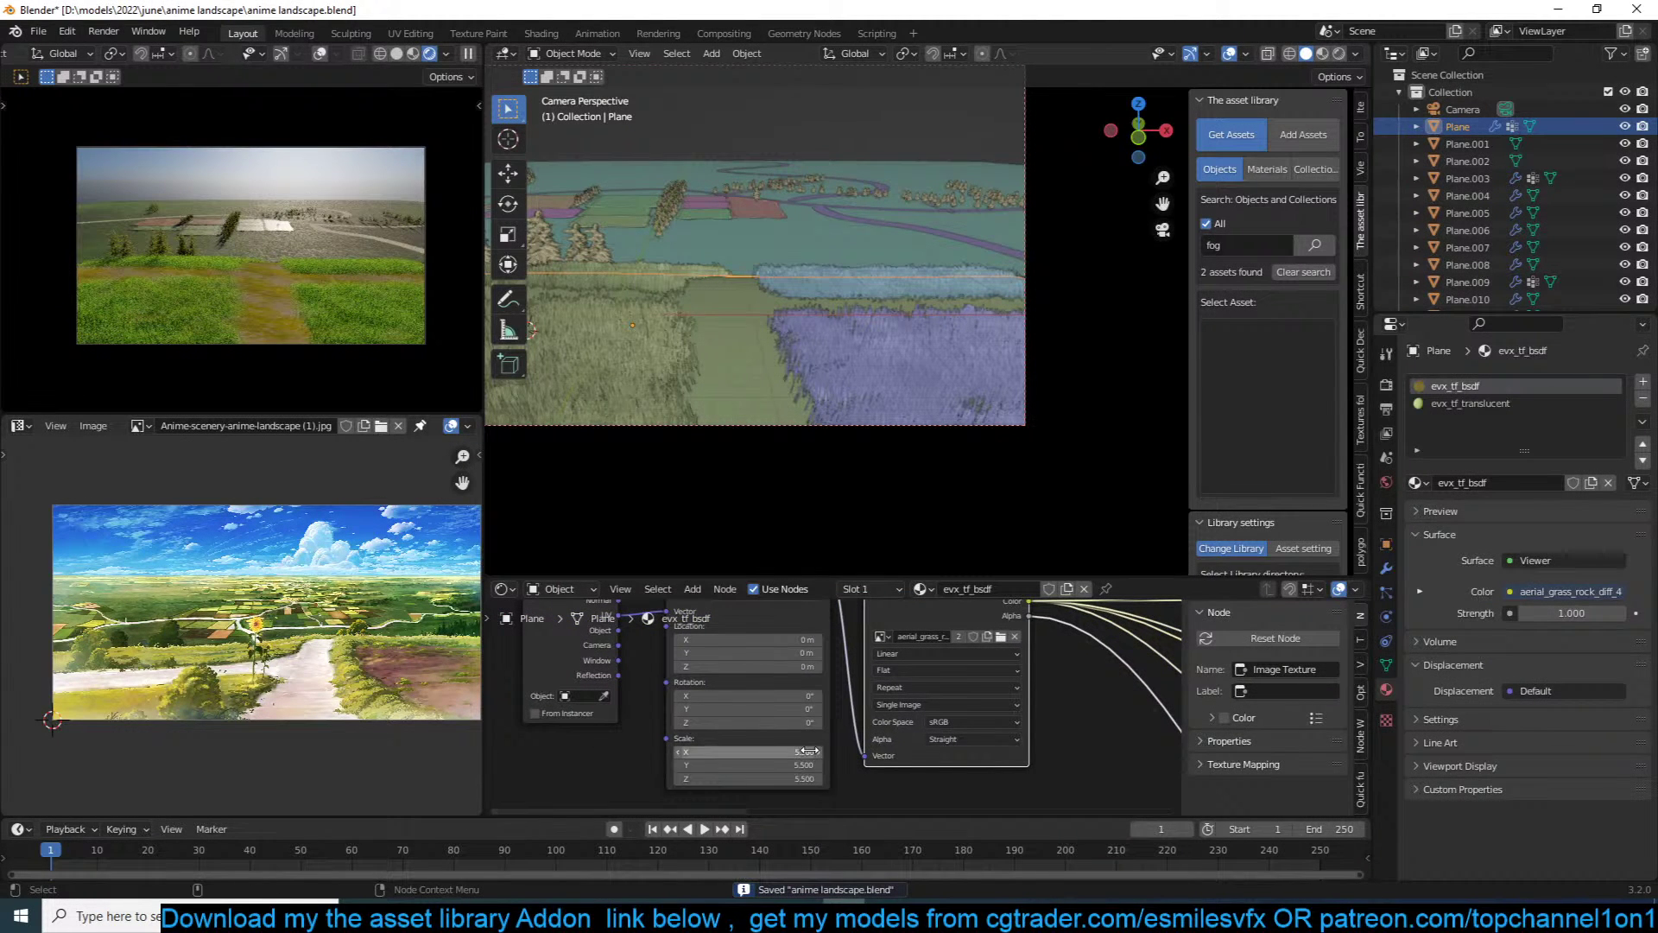
Step: Search the texture library for ground images and apply the Seamless ground dirt texture to the foreground plane as a BSDF material
click(1357, 419)
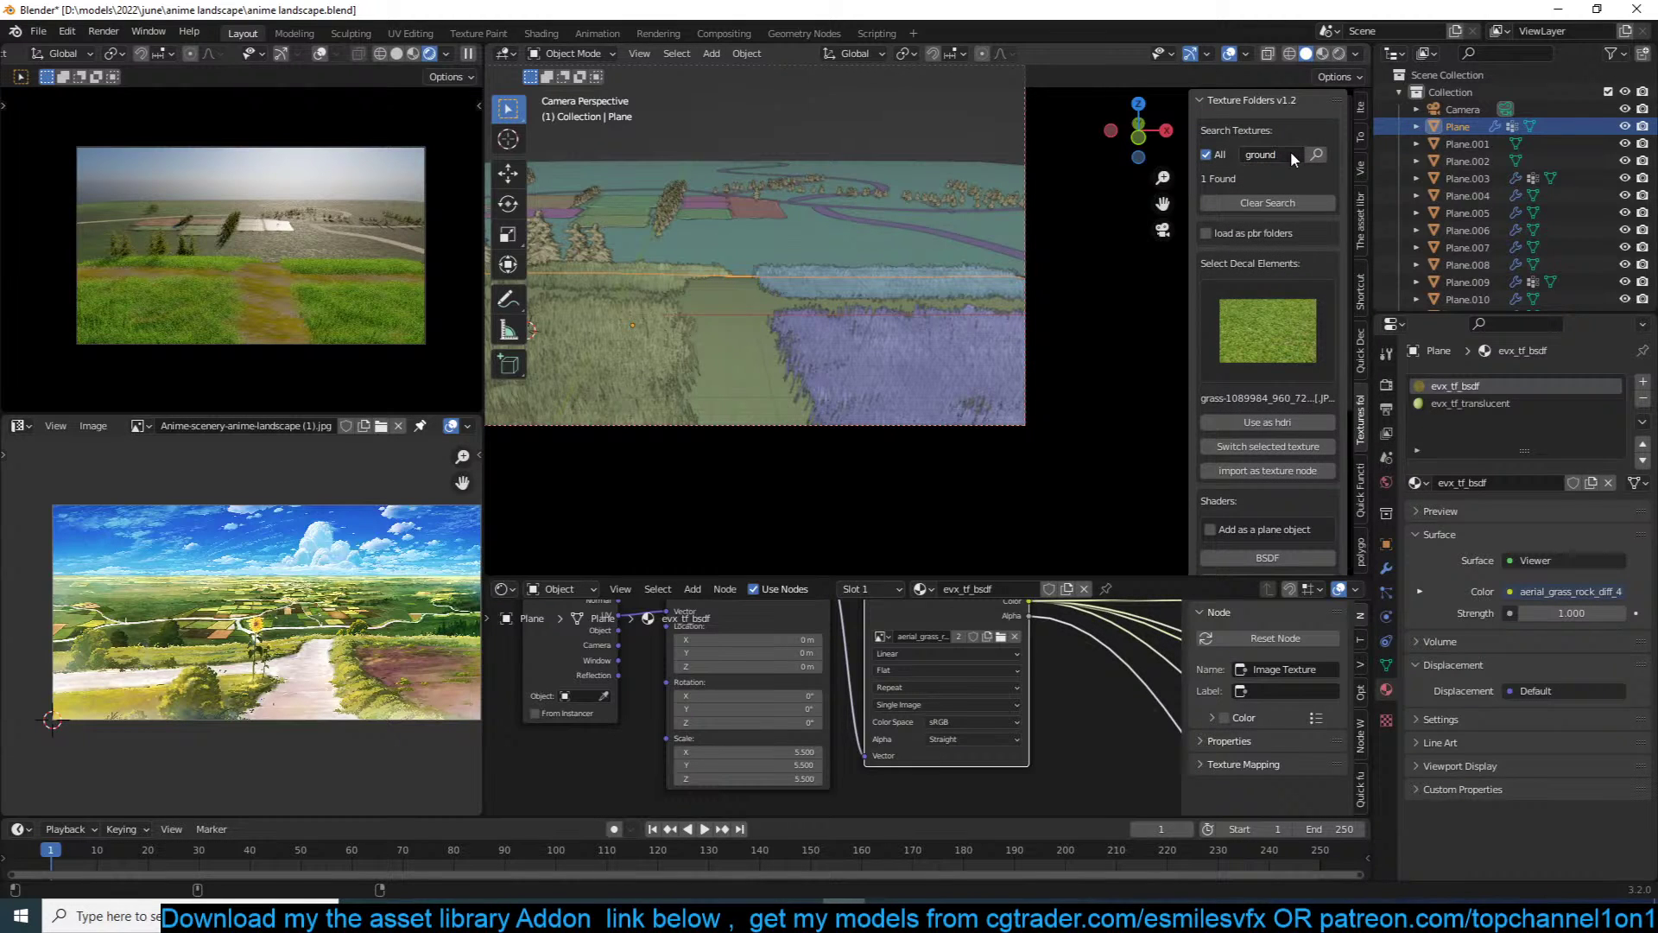
click(1316, 154)
click(1280, 313)
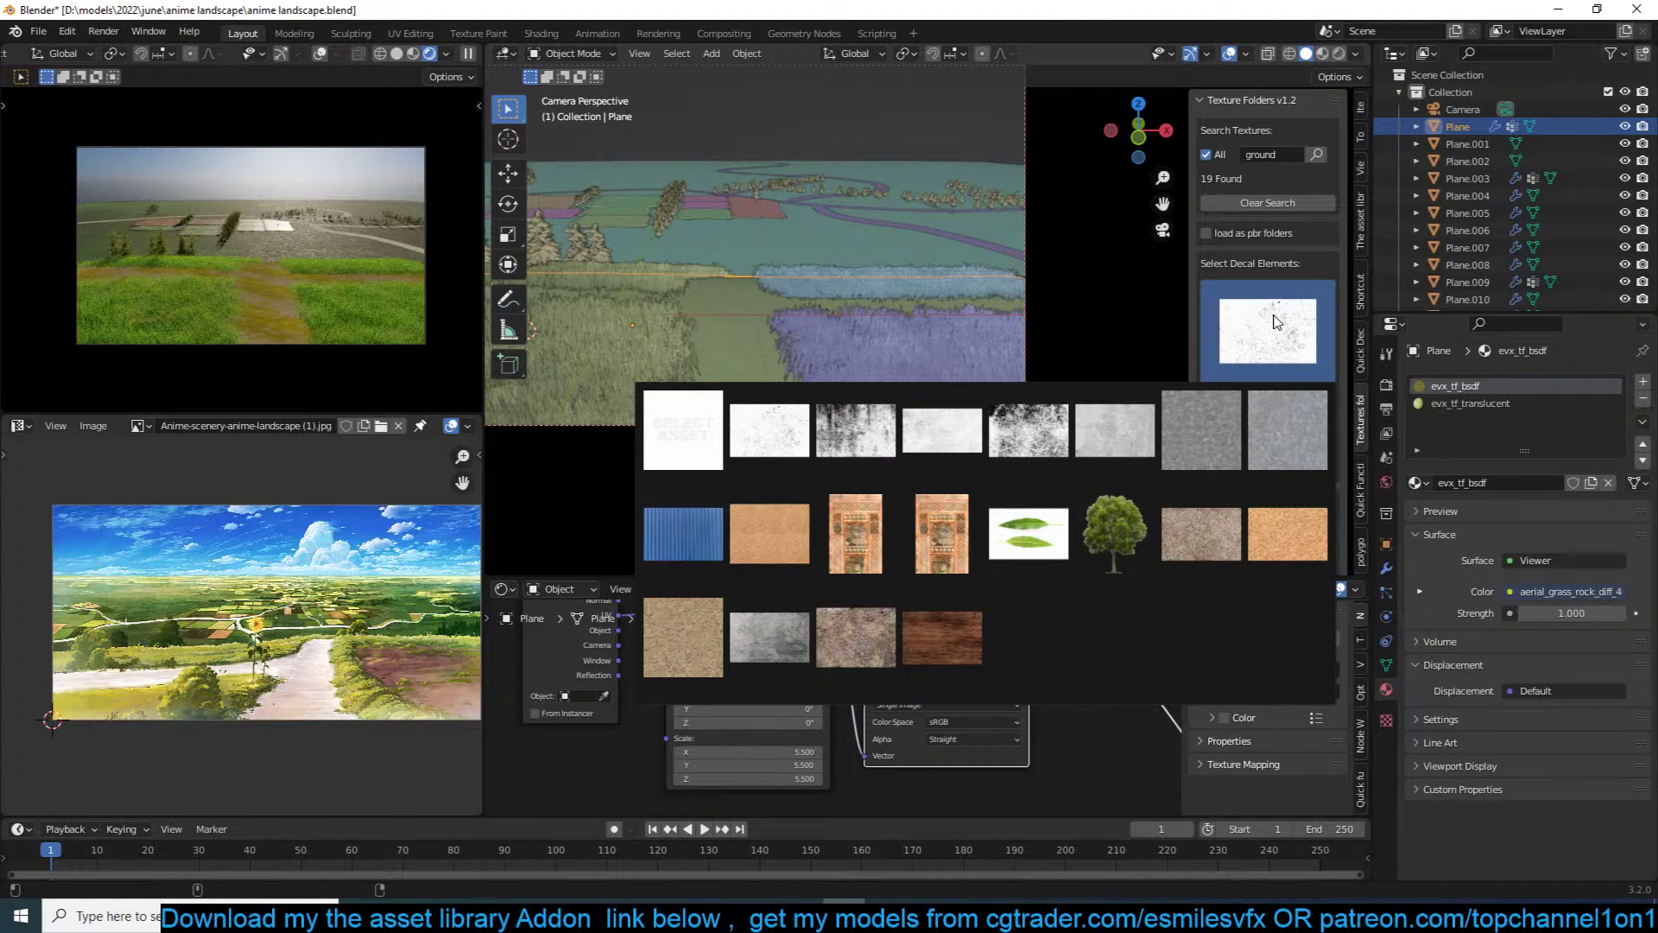
click(650, 668)
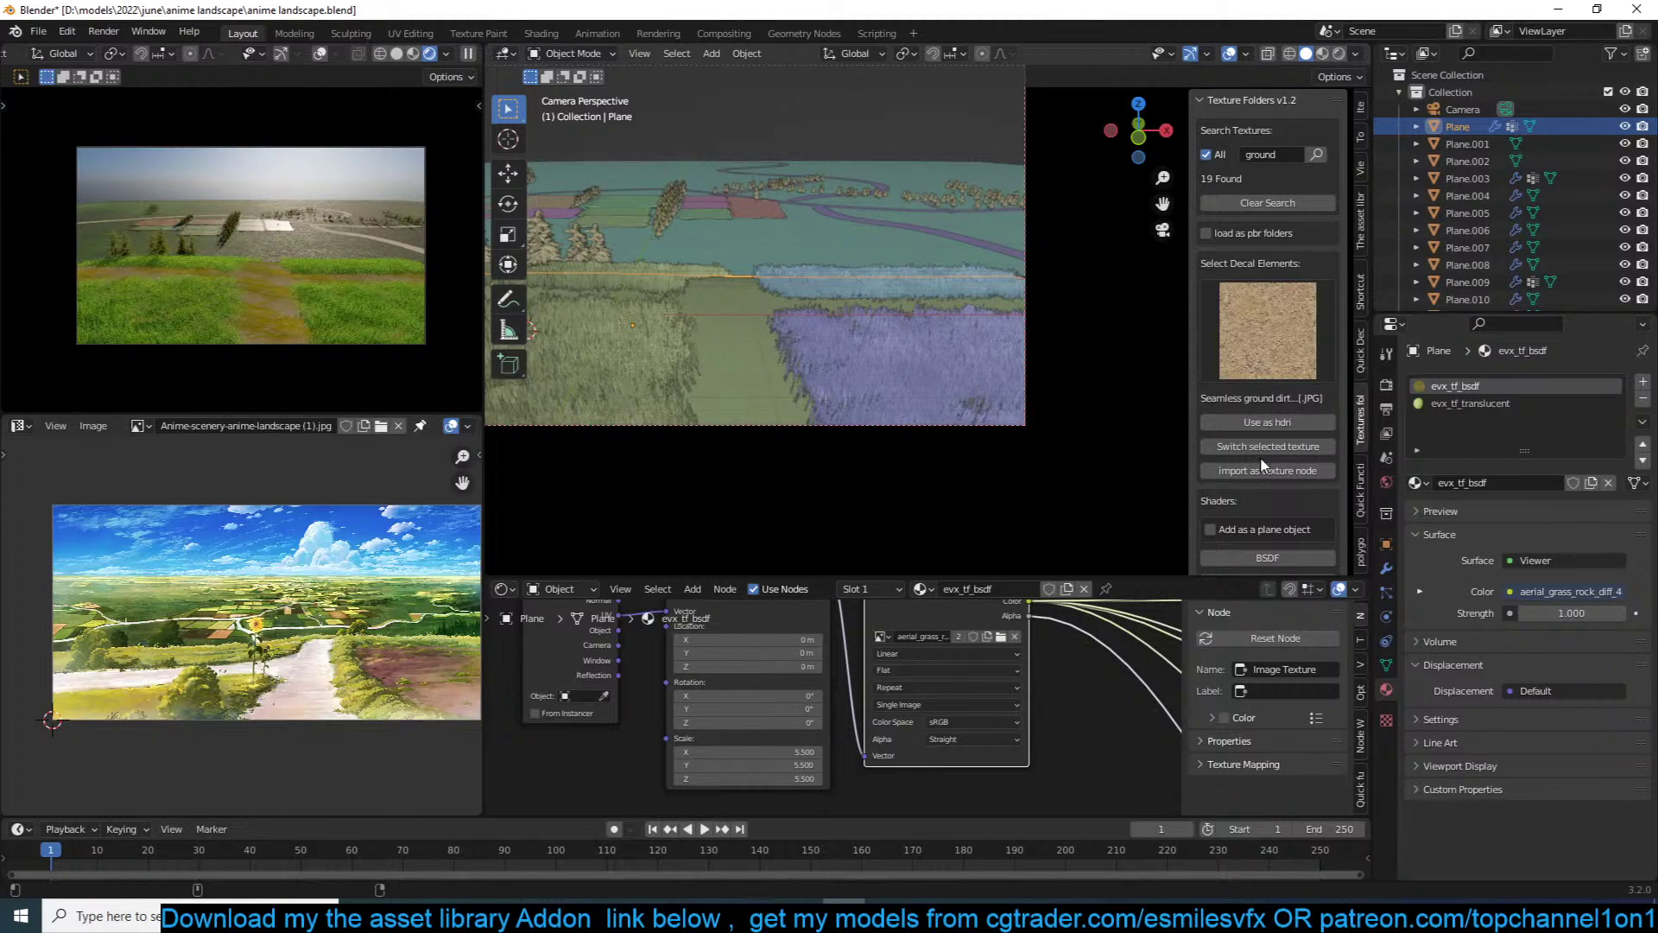
scroll(1272, 499, down, 1)
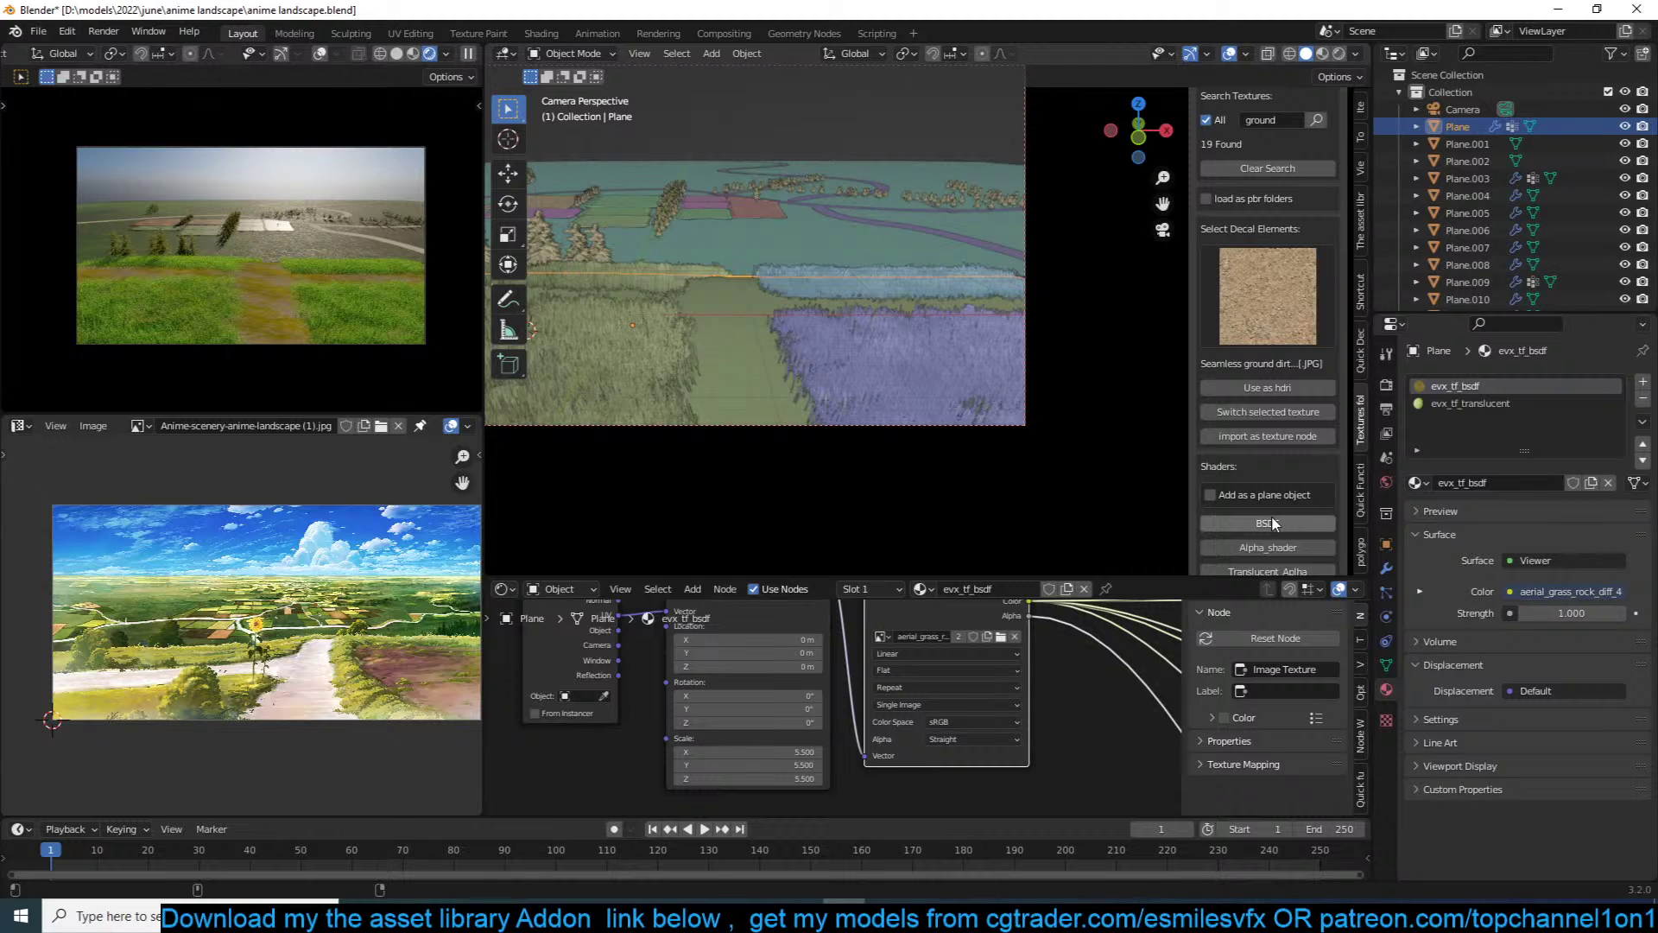
click(1267, 523)
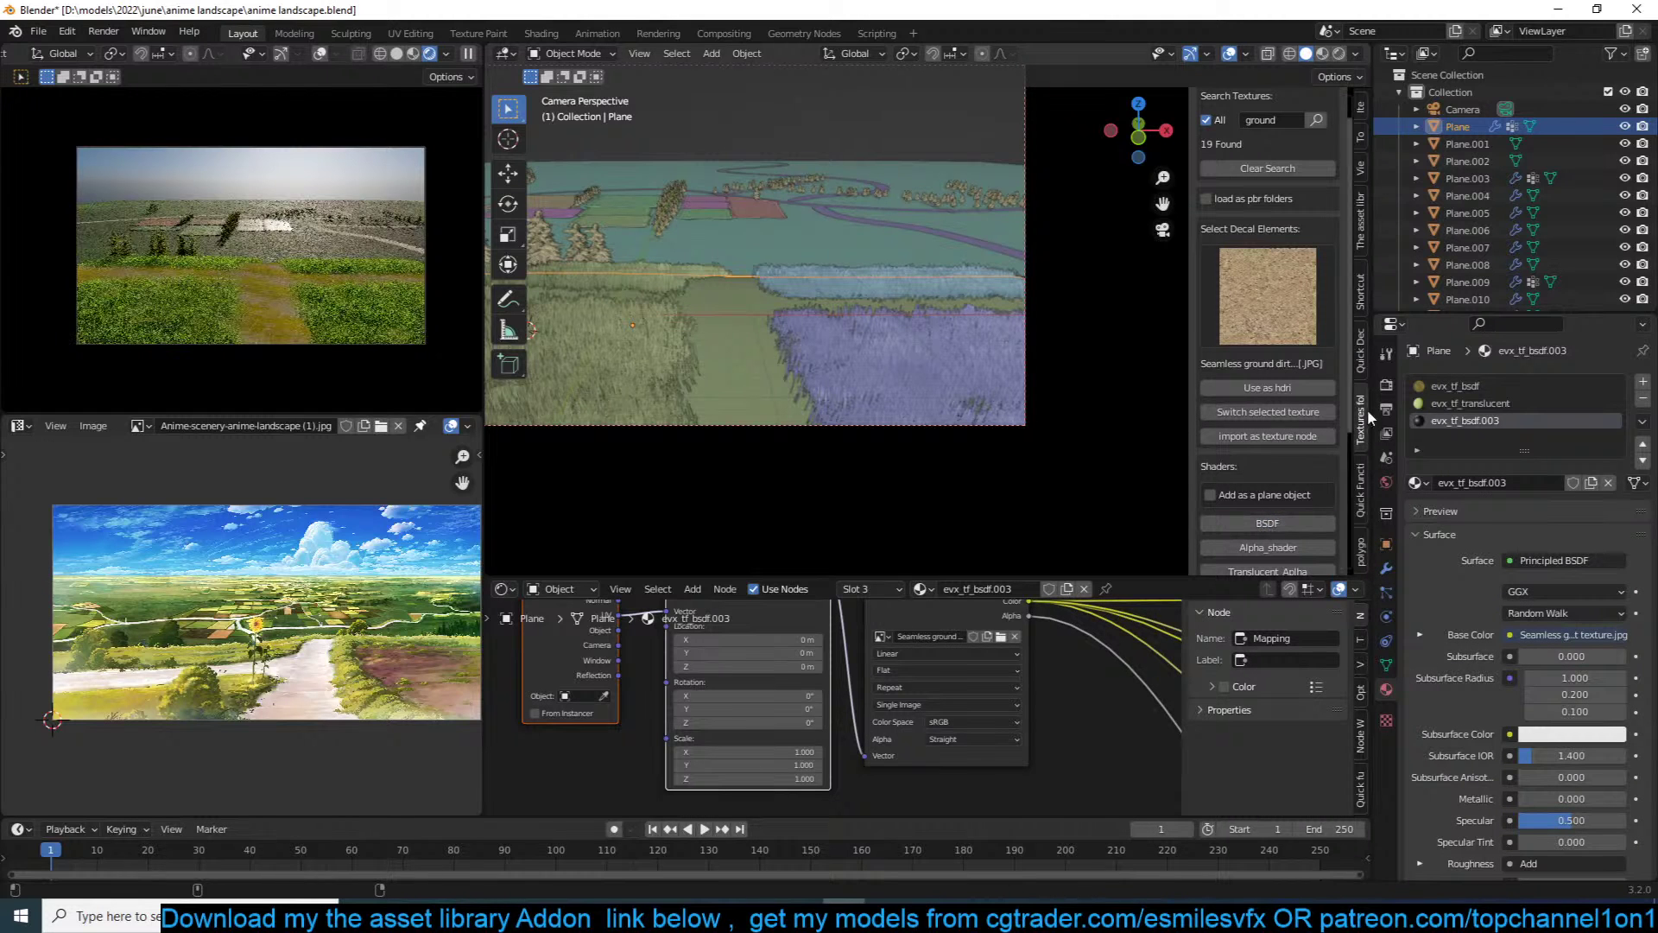
Step: Remove the evx_tf_bsdf and evx_tf_translucent material slots from the foreground plane
click(1474, 389)
click(1643, 399)
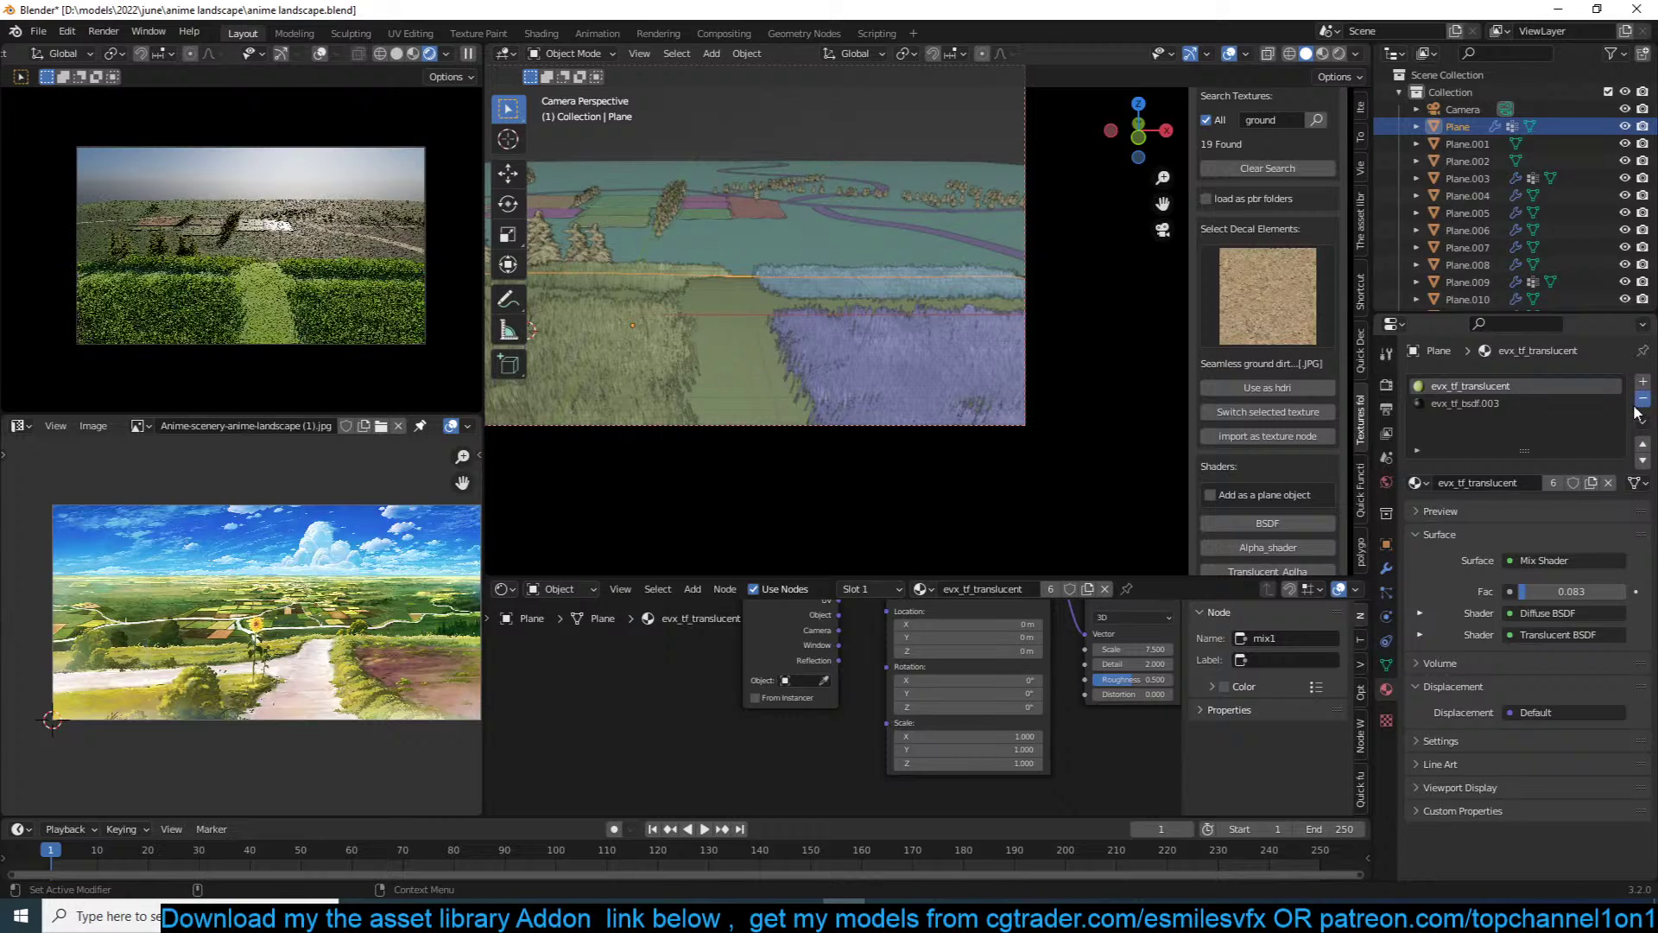
click(1642, 399)
Step: Delete the two lower ColorRamps, their connected mix nodes and the Bump node from the evx_tf_bsdf.003 material, and save the file
scroll(1000, 705, down, 6)
scroll(863, 698, up, 3)
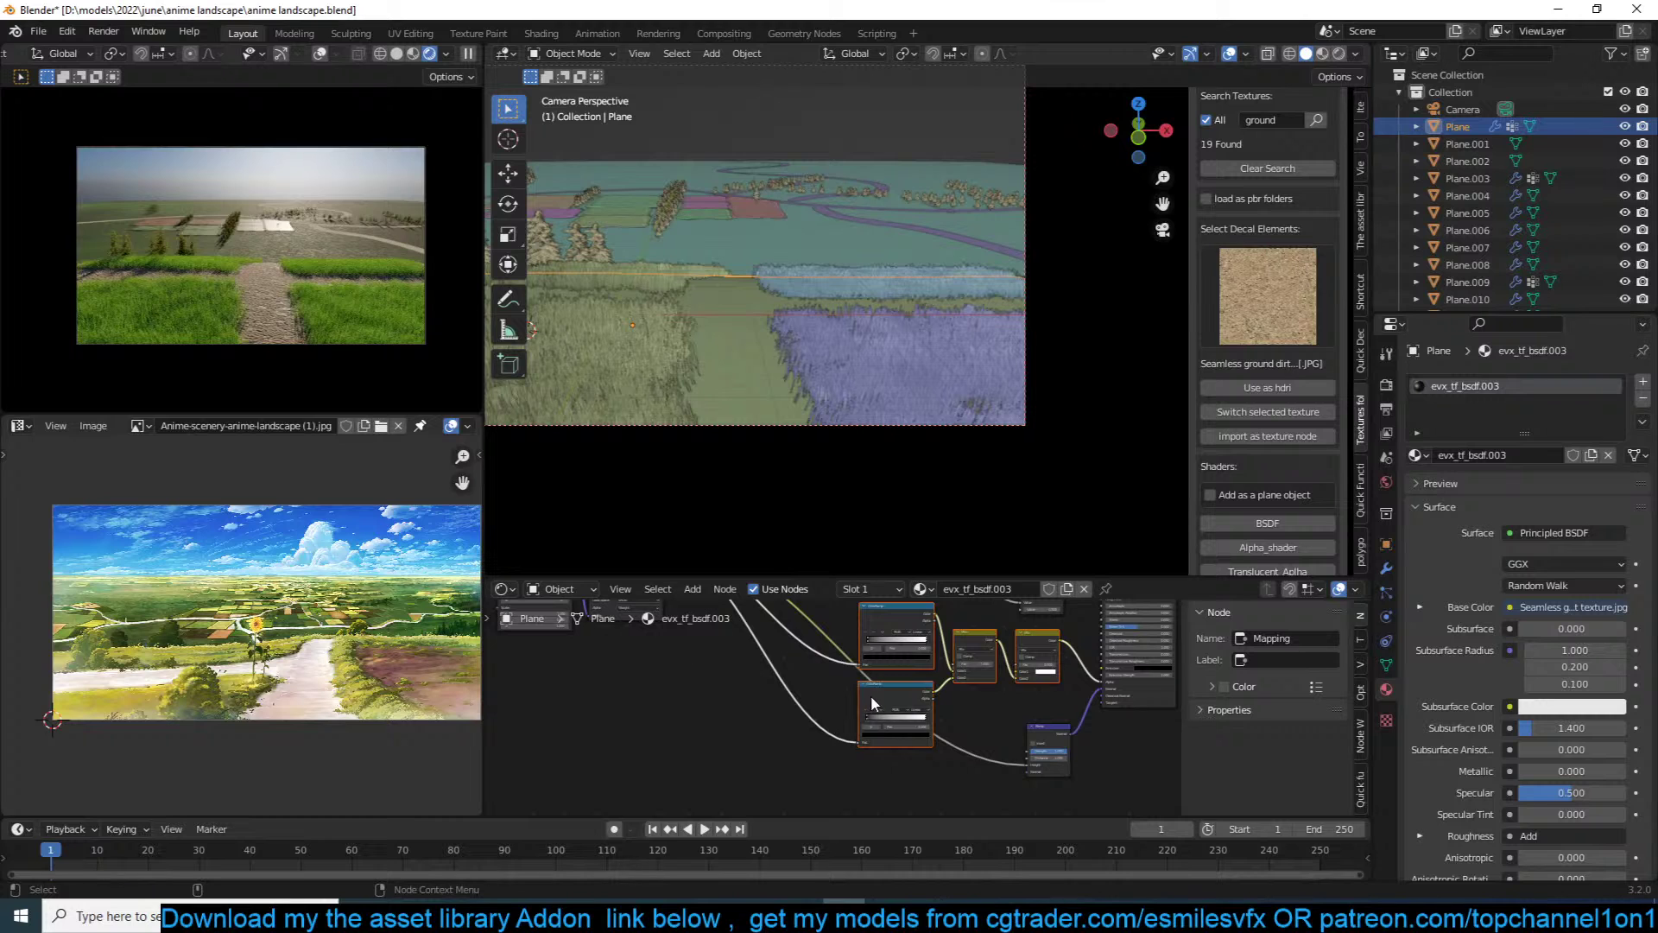
key(x)
click(1039, 726)
key(x)
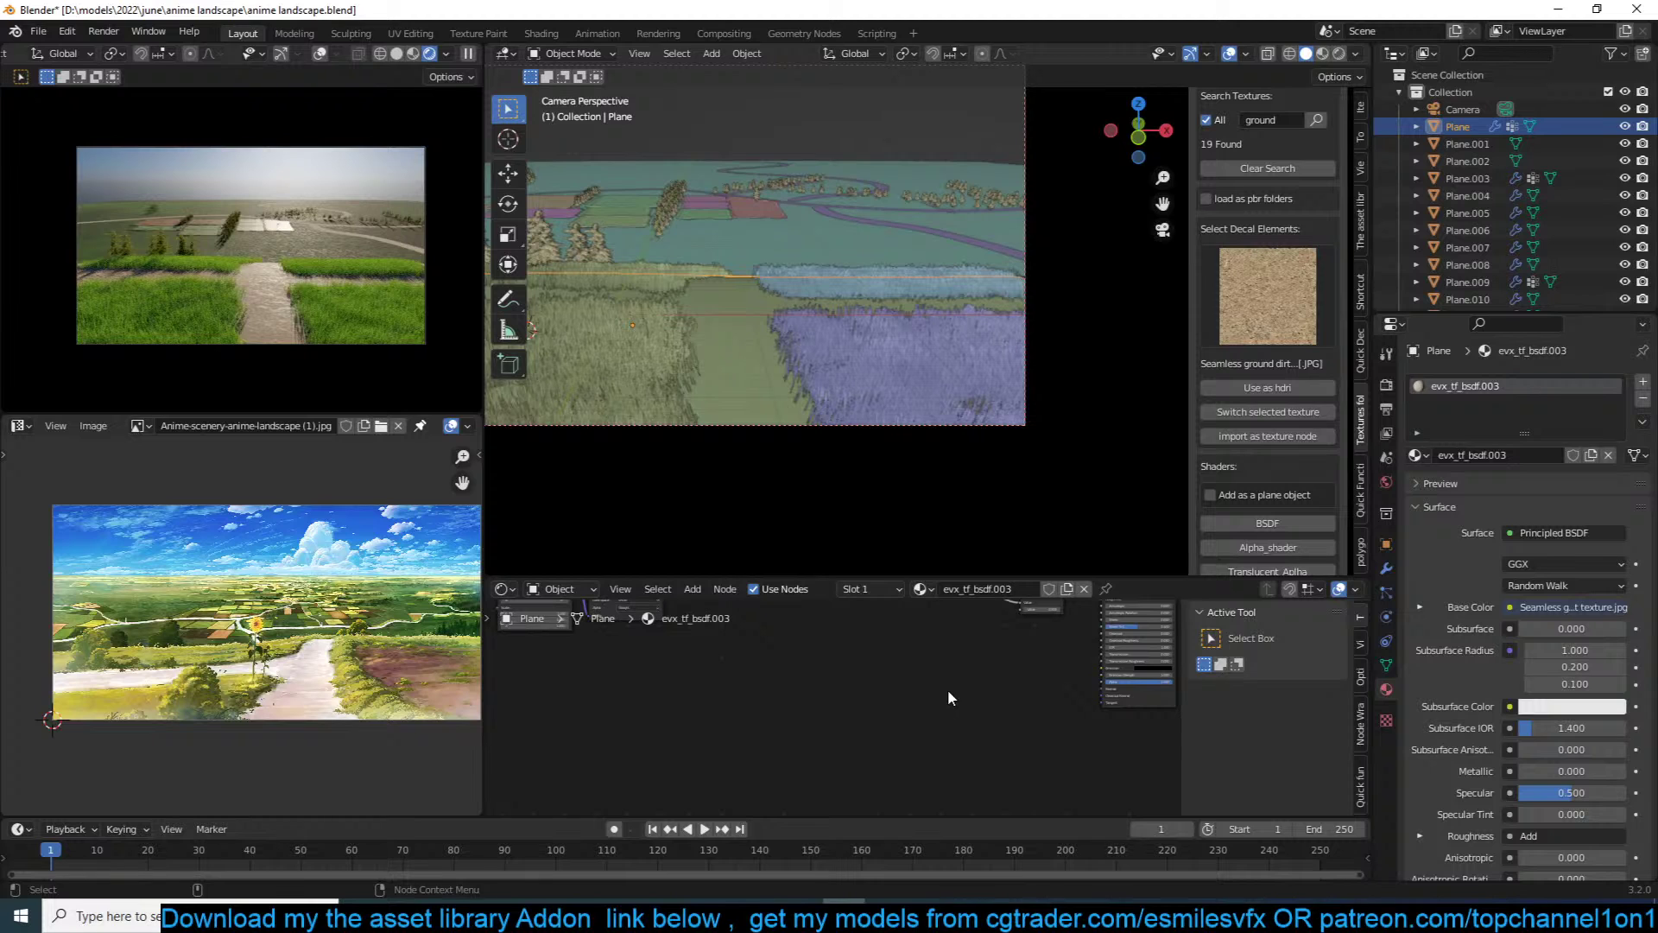
scroll(950, 691, up, 3)
key(ctrl+s)
Step: Lower the Value of the Add node feeding the path material's Roughness to 0.410
scroll(977, 695, up, 4)
scroll(1056, 750, up, 5)
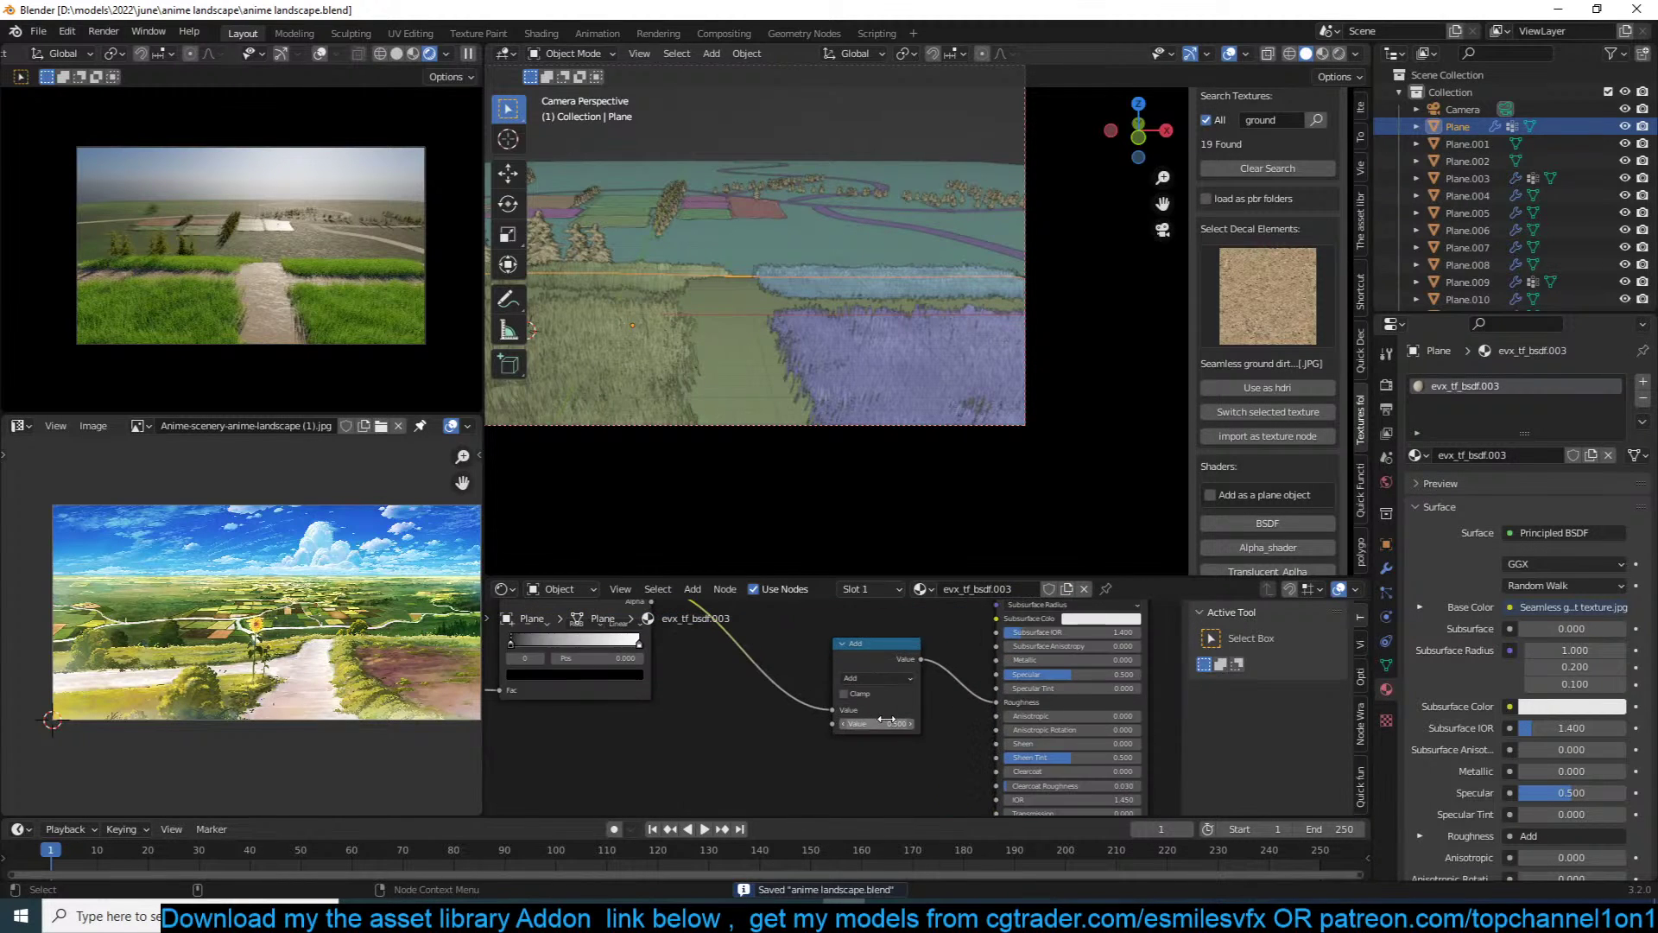
drag(908, 733, 863, 733)
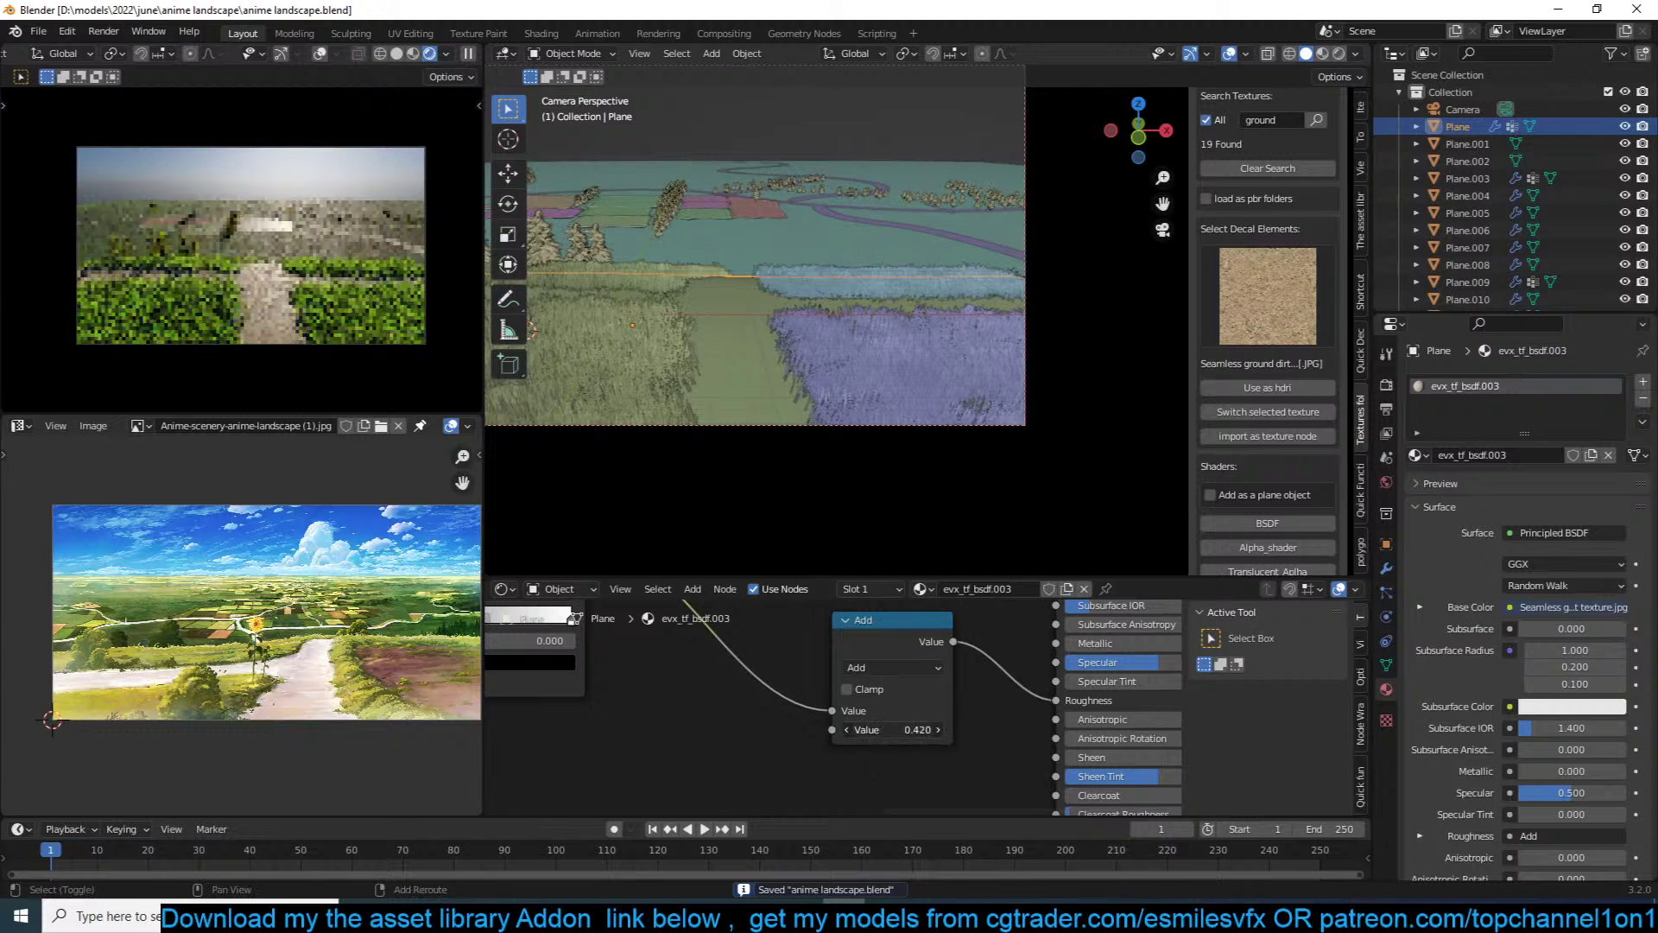
Step: Deselect the foreground plane and select the large distant ground plane to work on its evx_tf_bsdf.002 material
click(878, 381)
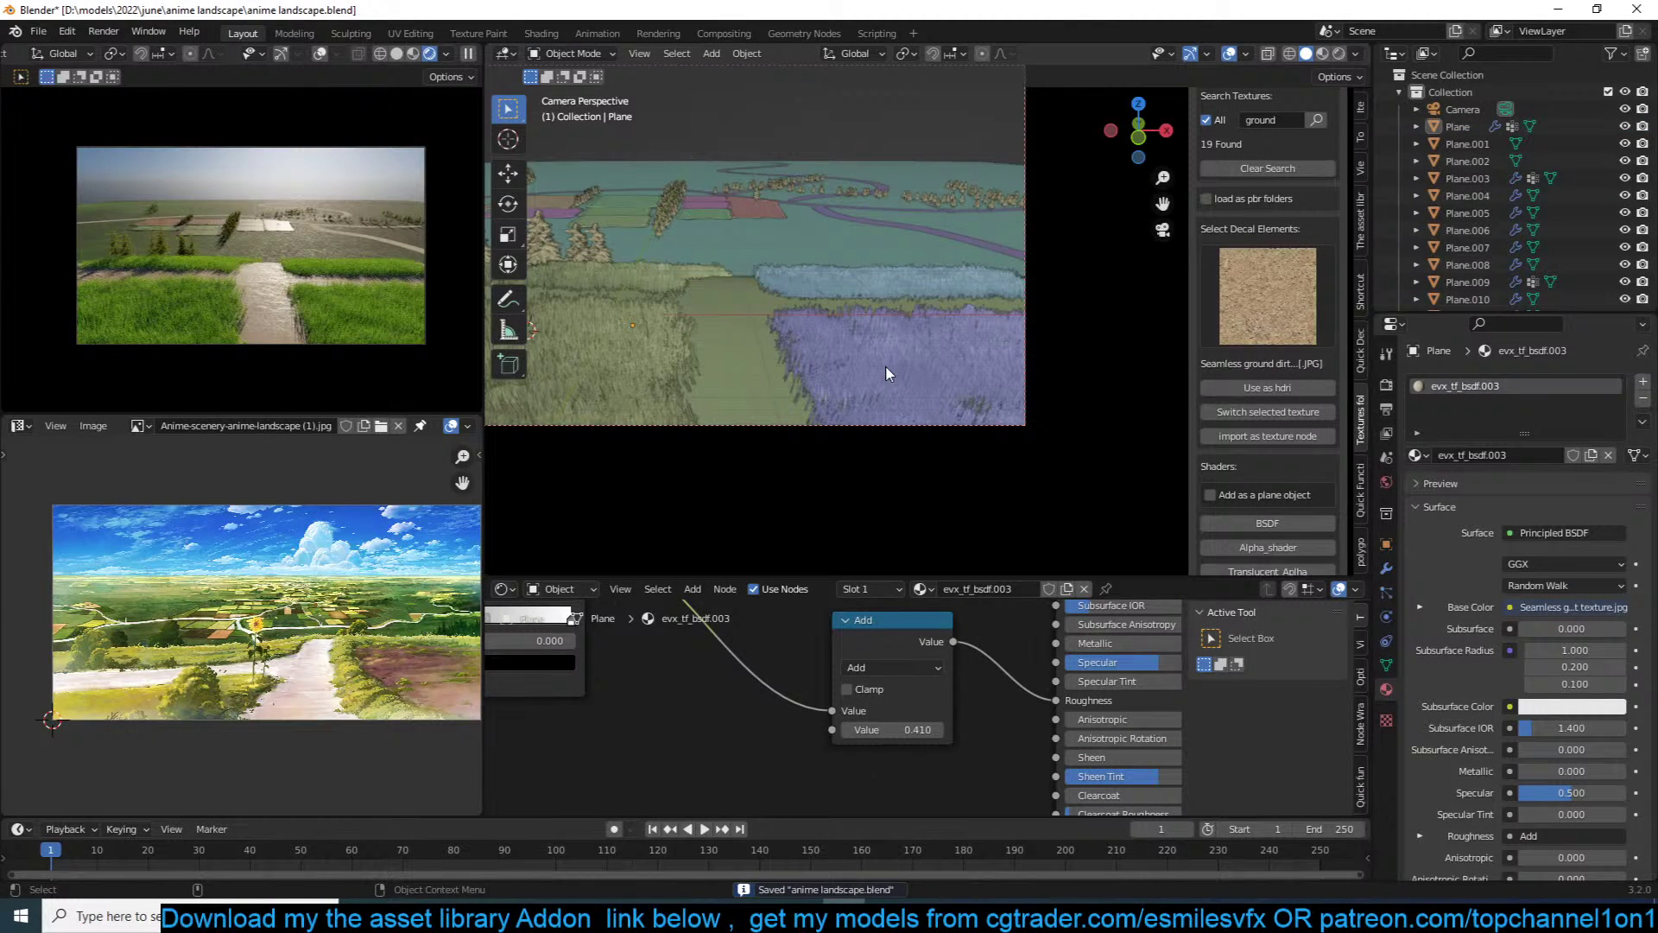
click(833, 251)
scroll(873, 674, down, 3)
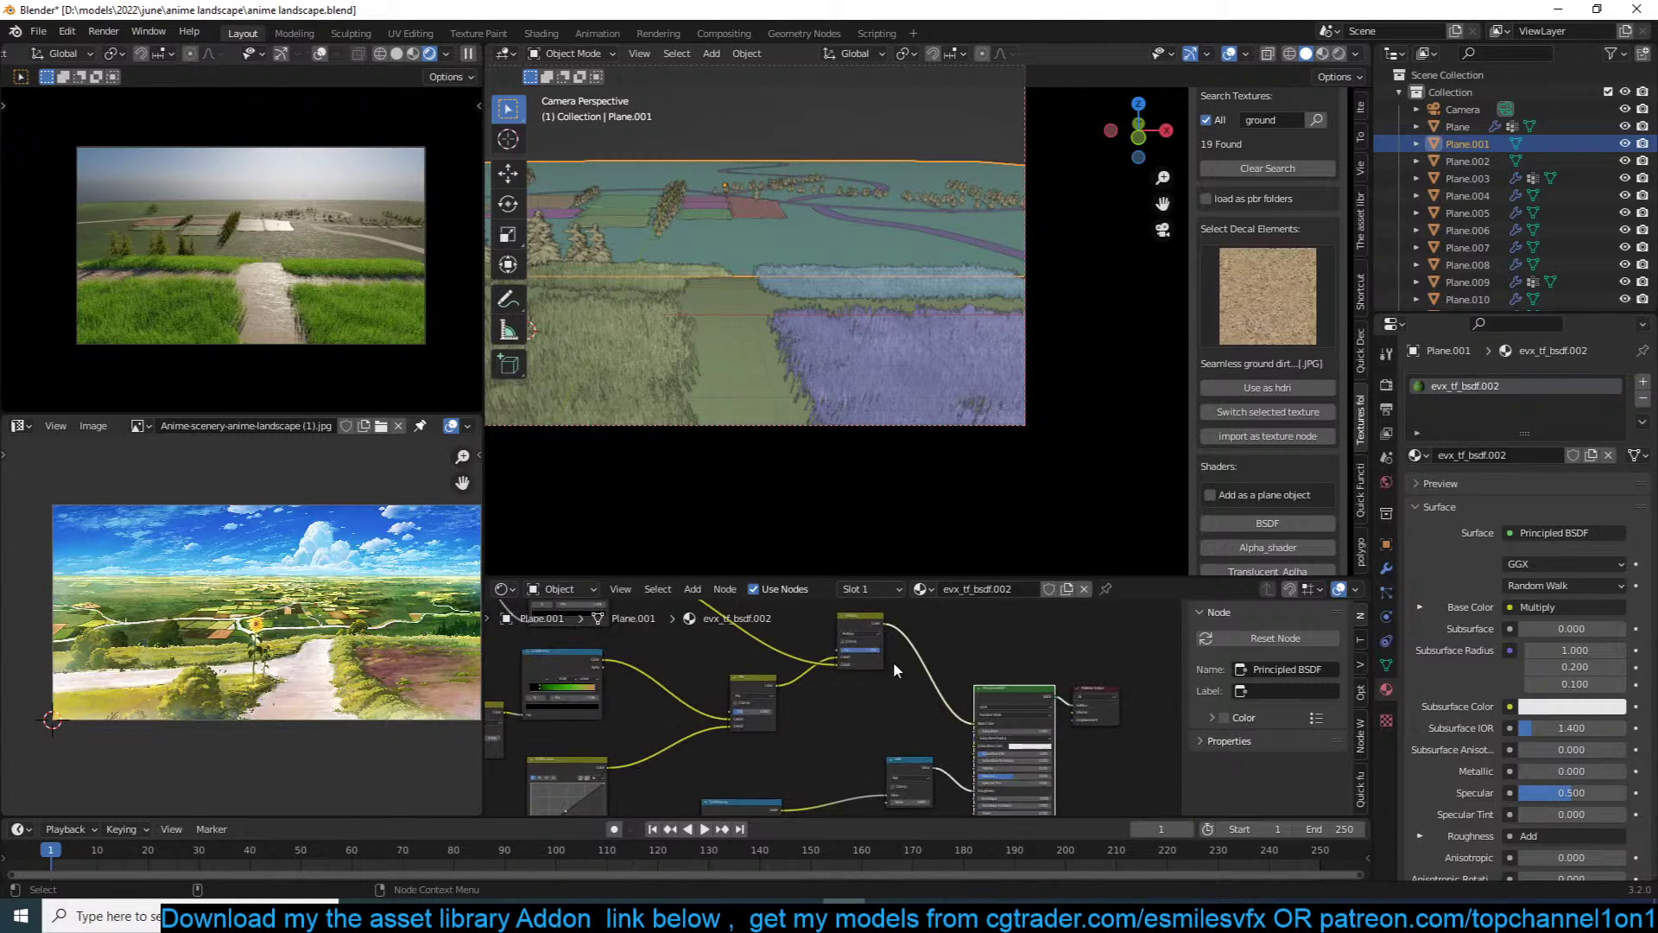
Step: Insert a Hue Saturation Value node between the Multiply node and the Principled BSDF Base Color of the distant ground material
click(867, 611)
scroll(868, 613, up, 2)
key(shift+a)
mouse_move(842, 757)
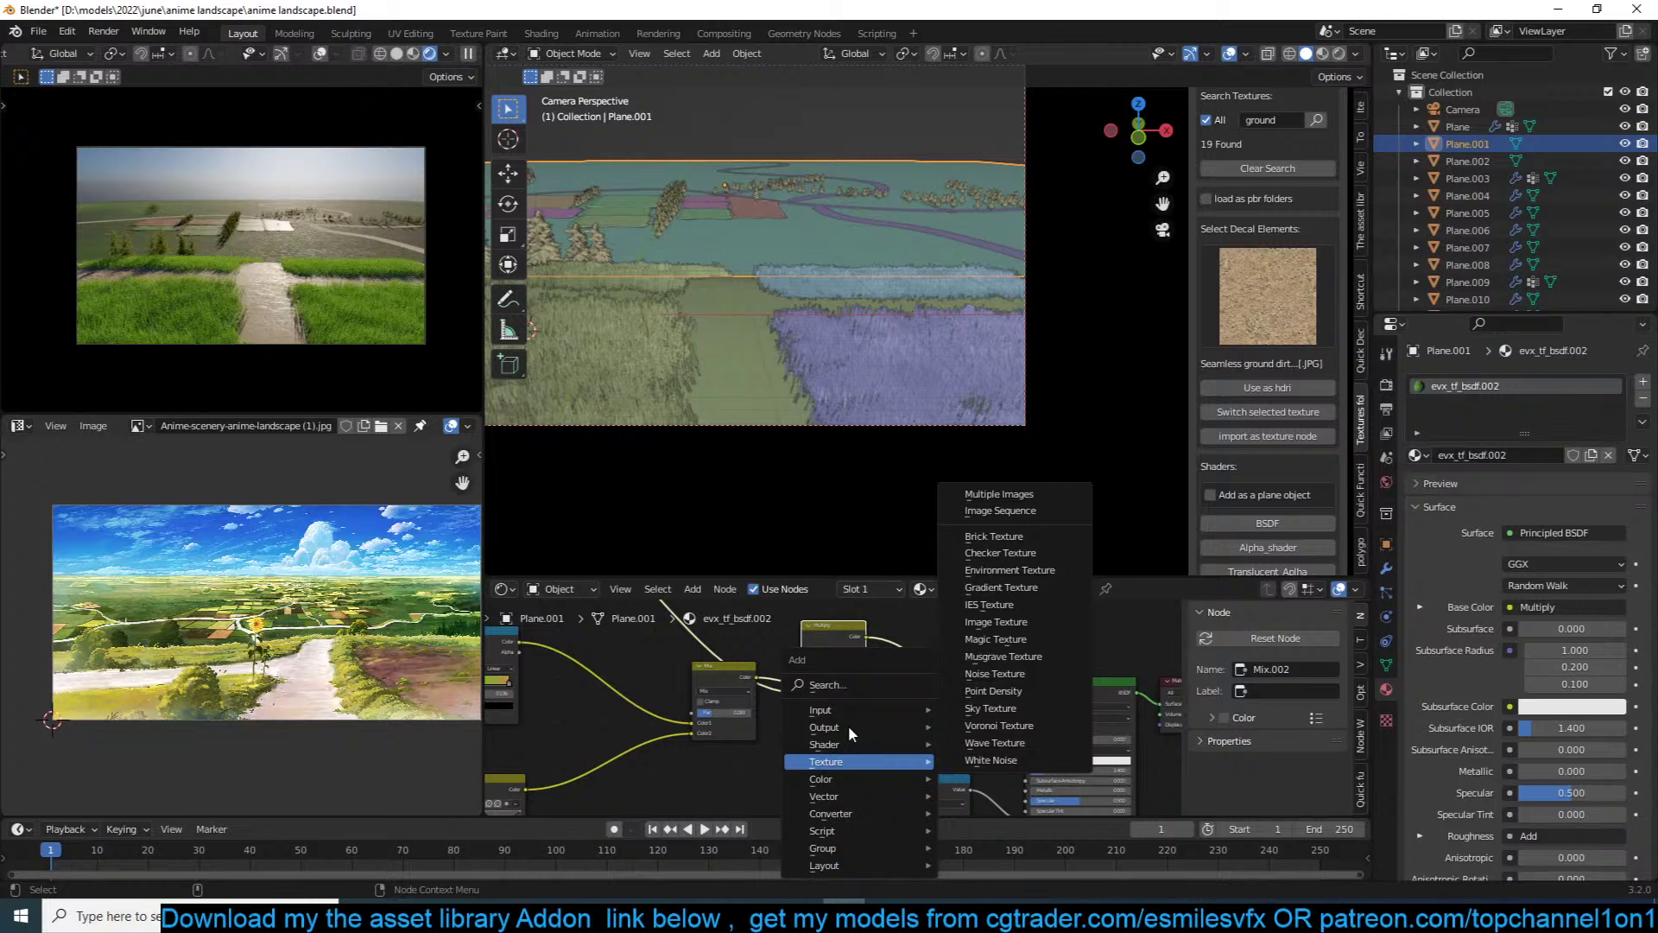
click(1008, 711)
click(929, 658)
scroll(930, 660, up, 2)
drag(975, 669, 1036, 668)
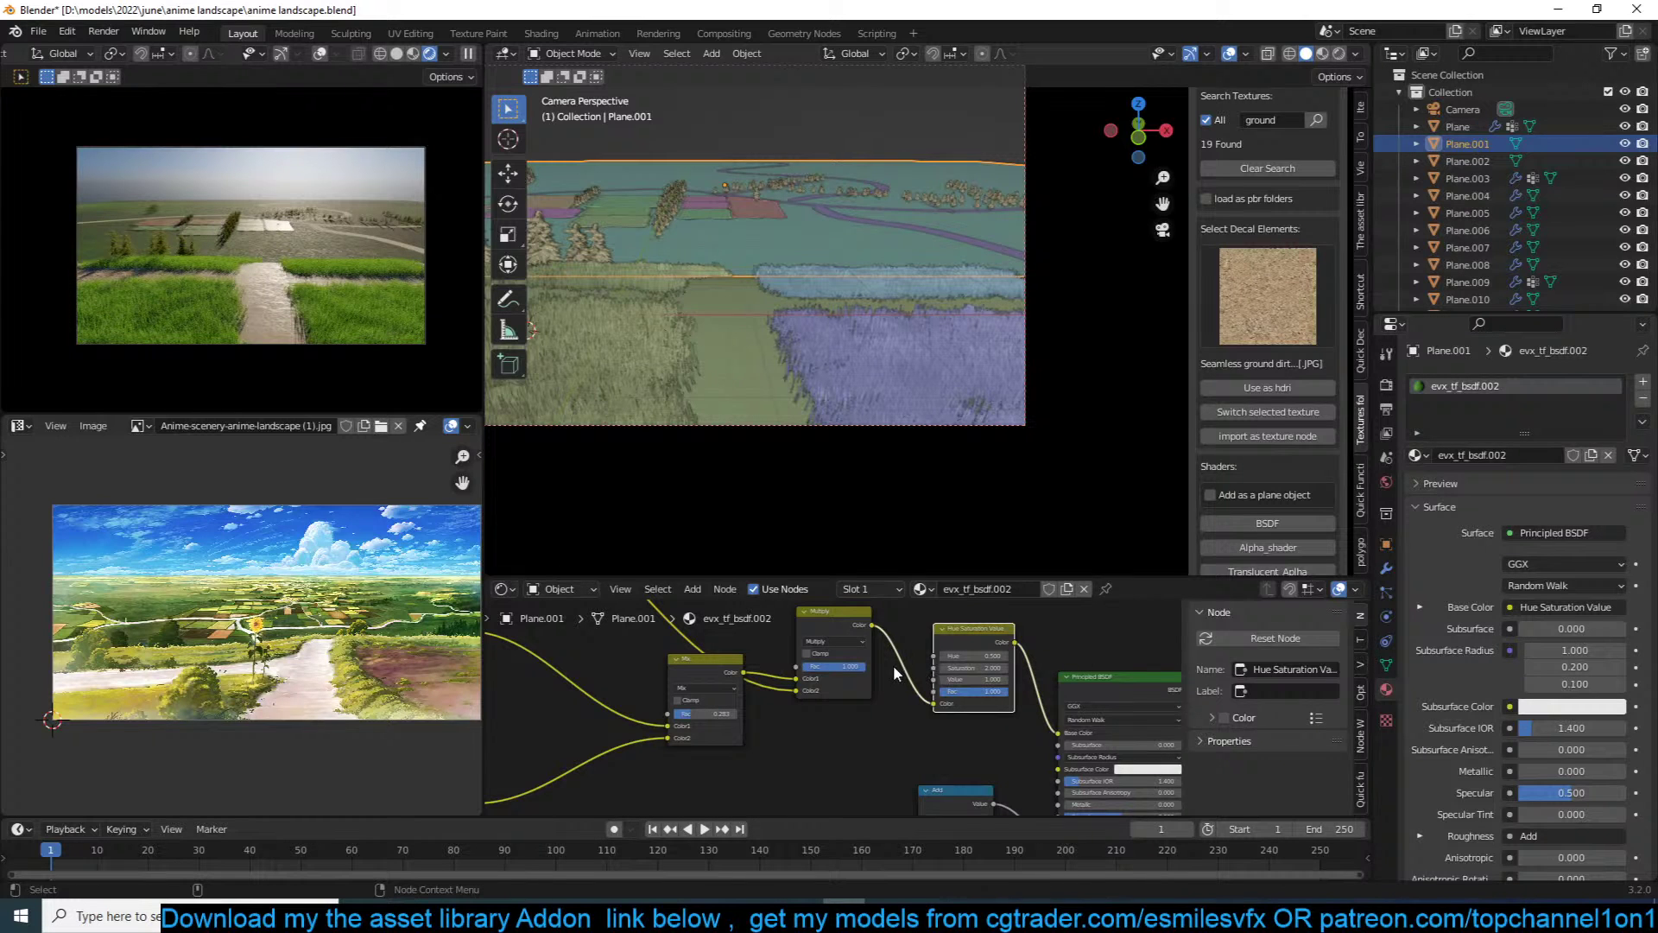
Step: Disconnect the Add node from the distant ground material's Principled BSDF and set Roughness to 0.786
middle_drag(838, 670, 893, 635)
scroll(893, 639, down, 3)
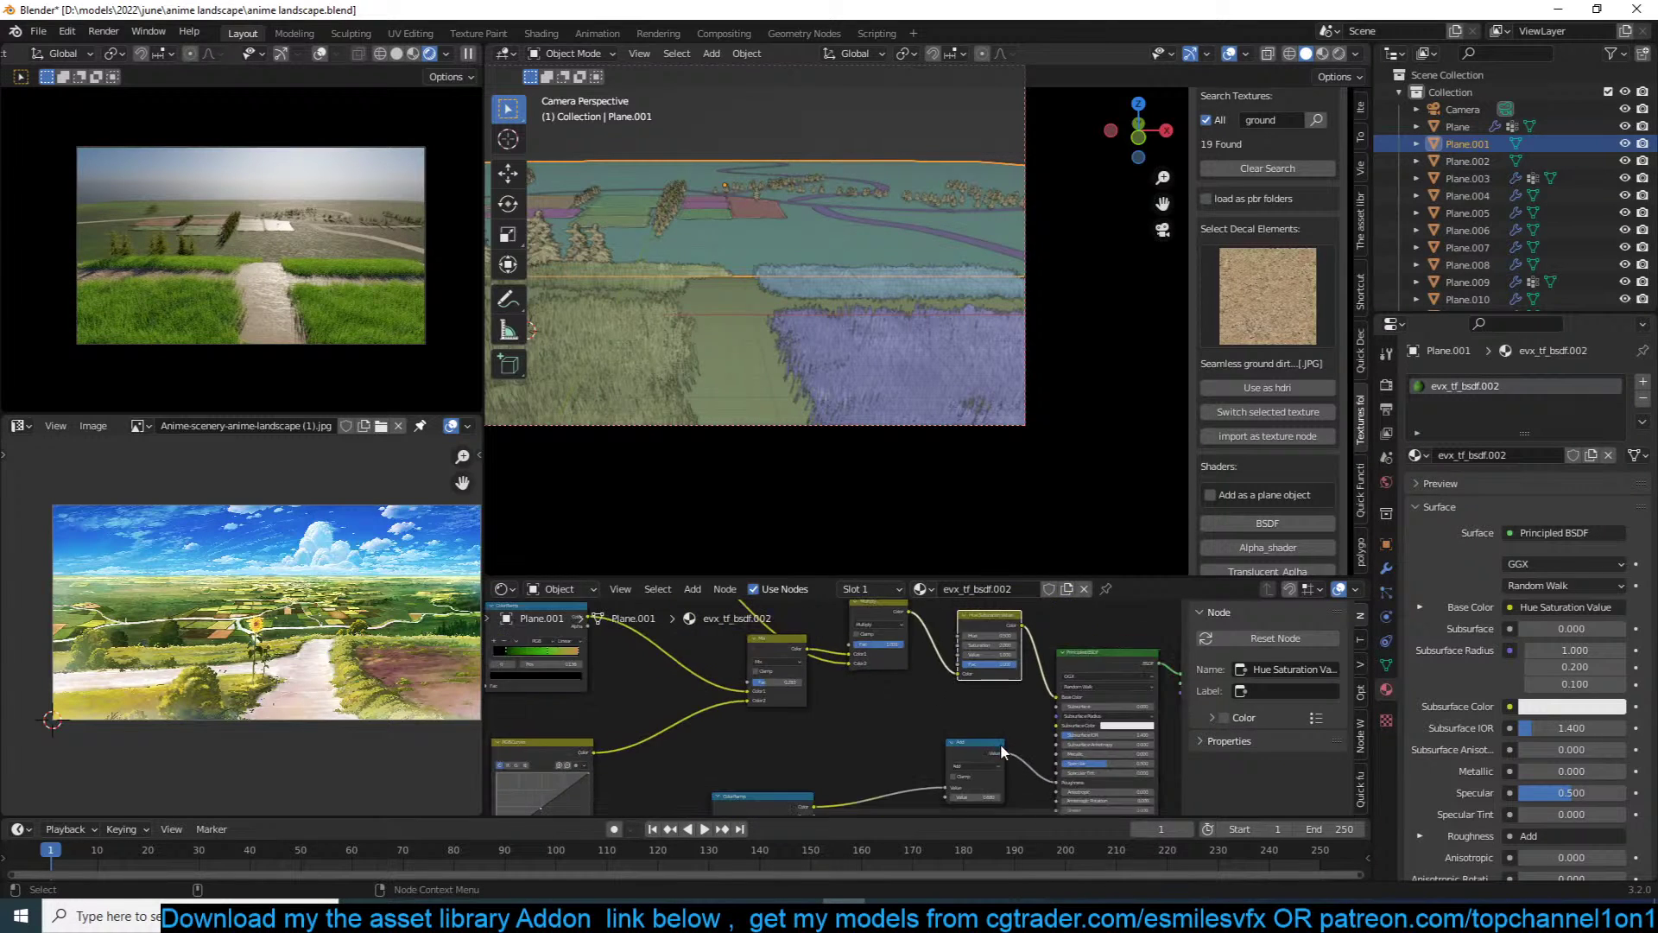
scroll(997, 745, up, 4)
middle_drag(993, 740, 793, 704)
scroll(820, 708, up, 1)
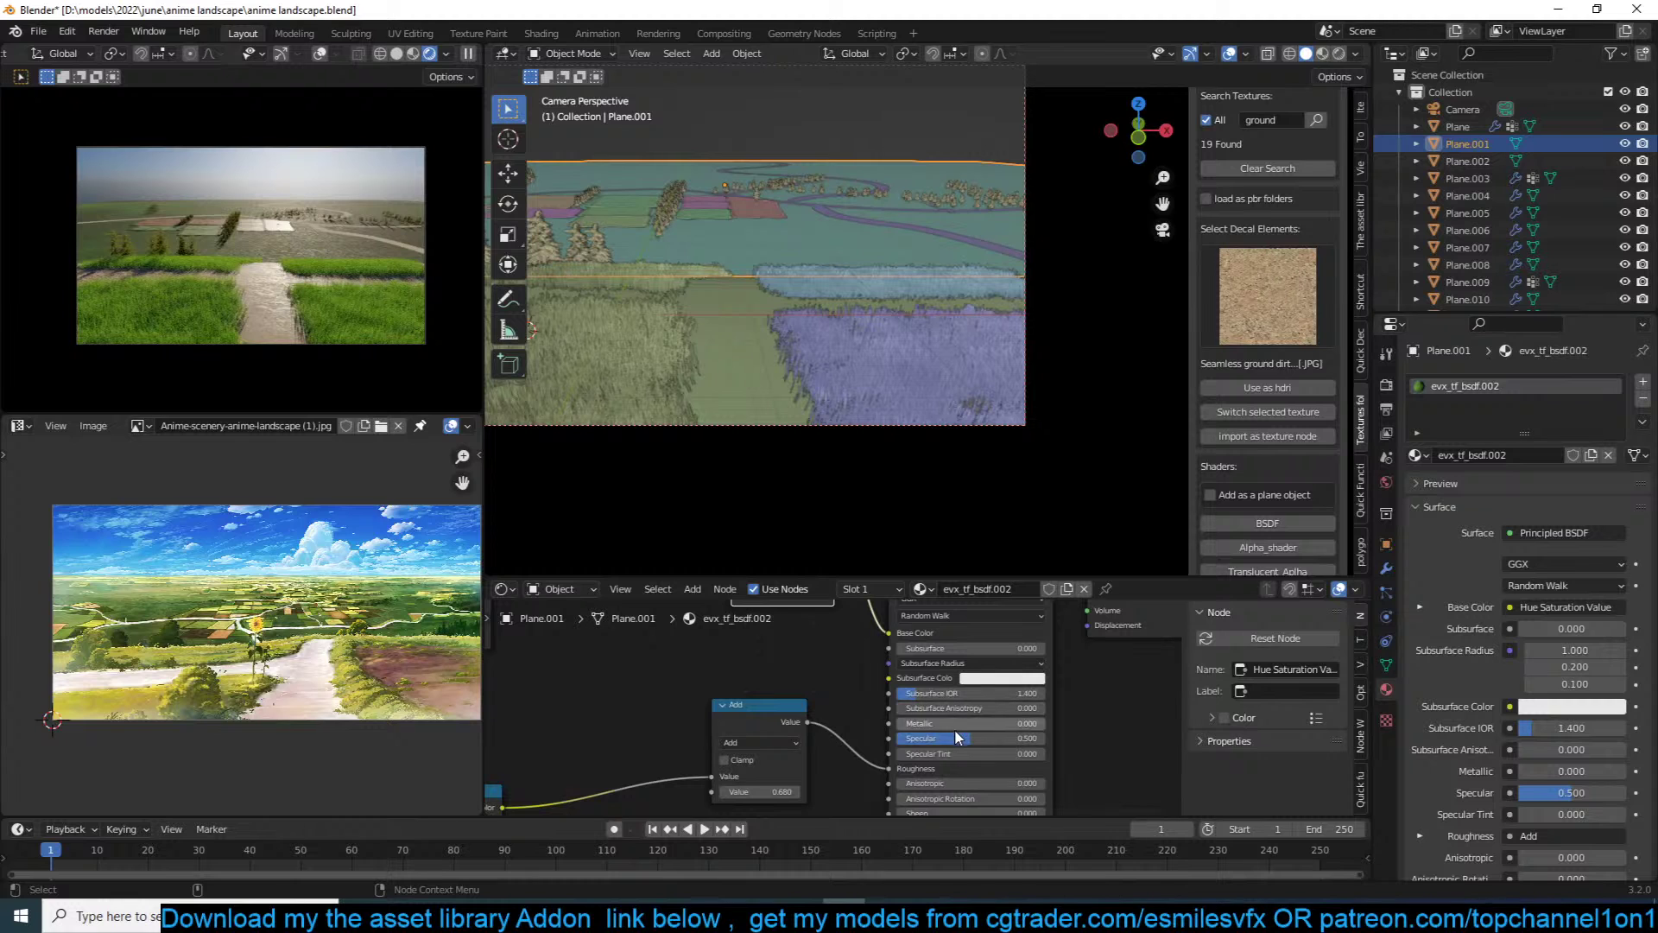
drag(890, 767, 1013, 769)
scroll(832, 708, down, 5)
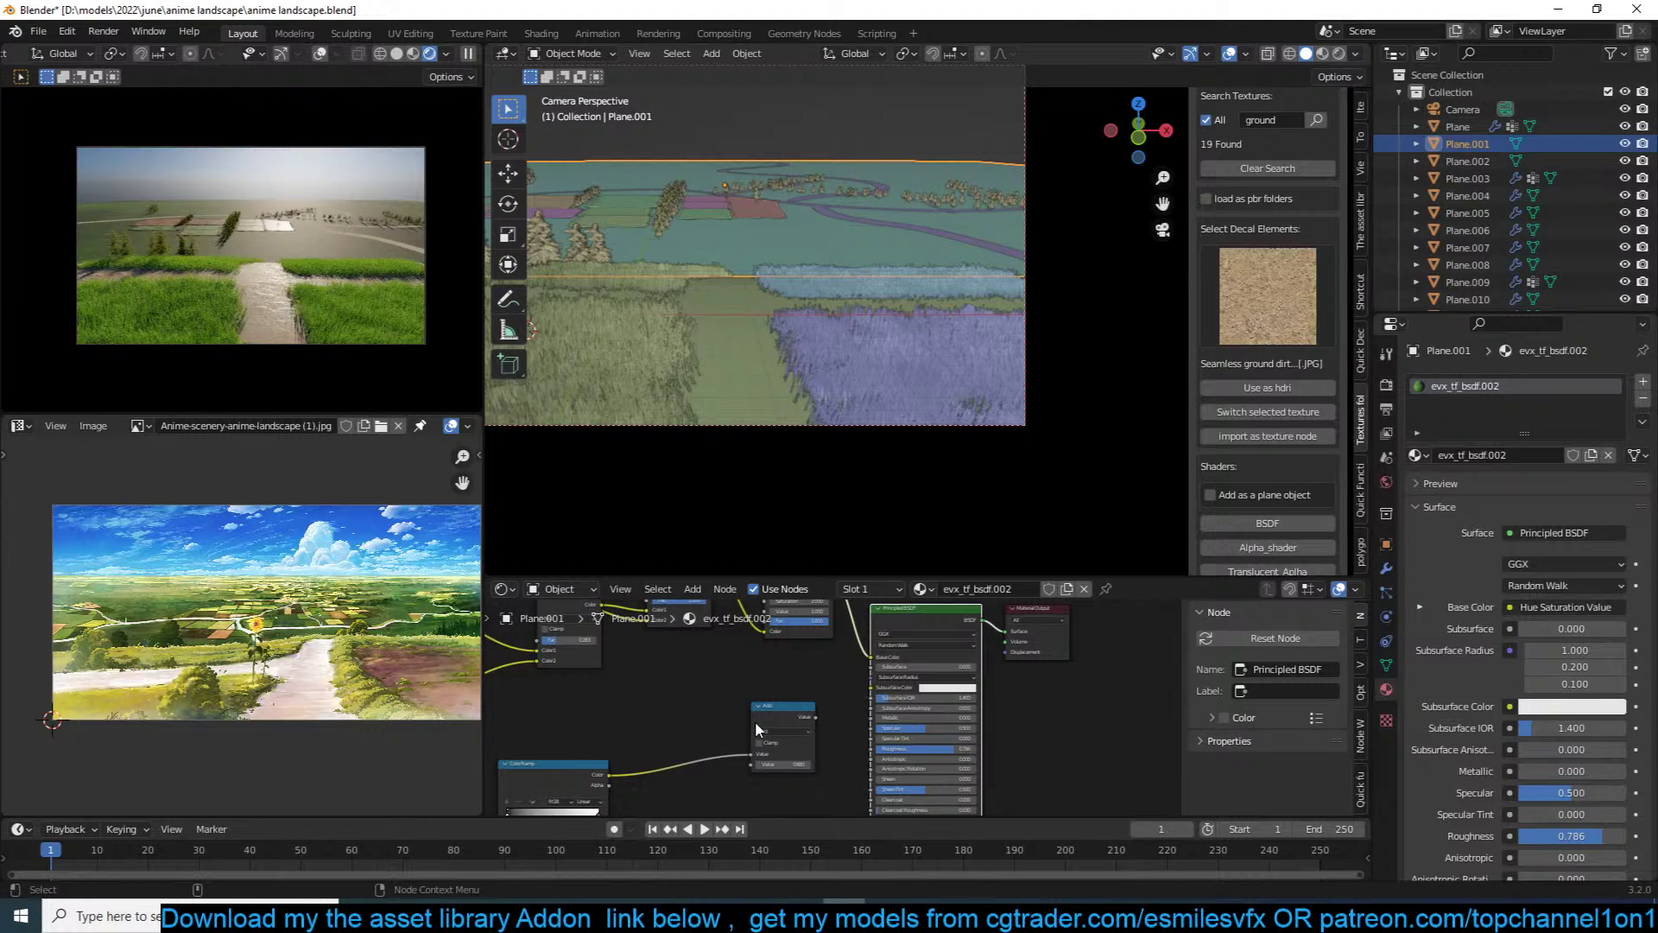
Step: Reconnect the Add node to the Principled BSDF Roughness input of the distant ground material and save the file
scroll(780, 722, up, 1)
drag(804, 724, 877, 756)
middle_drag(829, 721, 1179, 771)
key(ctrl+s)
Step: Set the Fac of the Mix node after the green ColorRamp to about 0.375 and save the file
middle_drag(754, 665, 791, 700)
scroll(905, 724, up, 4)
mouse_move(1034, 737)
mouse_down()
mouse_move(1003, 738)
mouse_move(1101, 737)
mouse_move(1015, 738)
mouse_up()
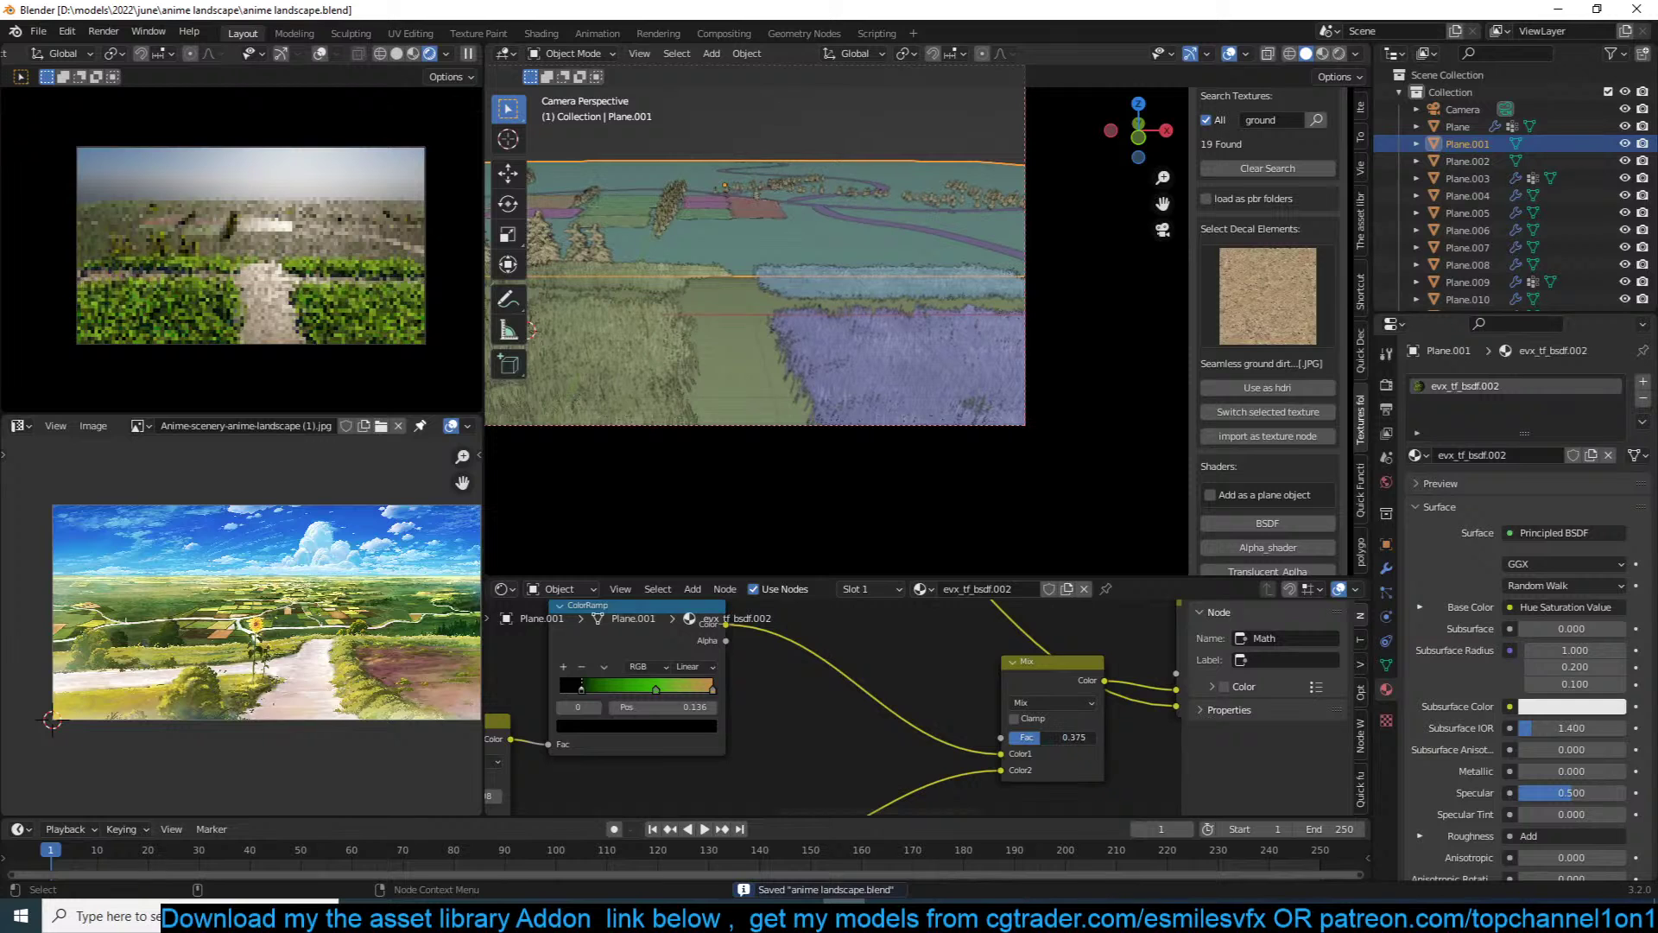
scroll(794, 720, down, 2)
middle_drag(795, 721, 964, 577)
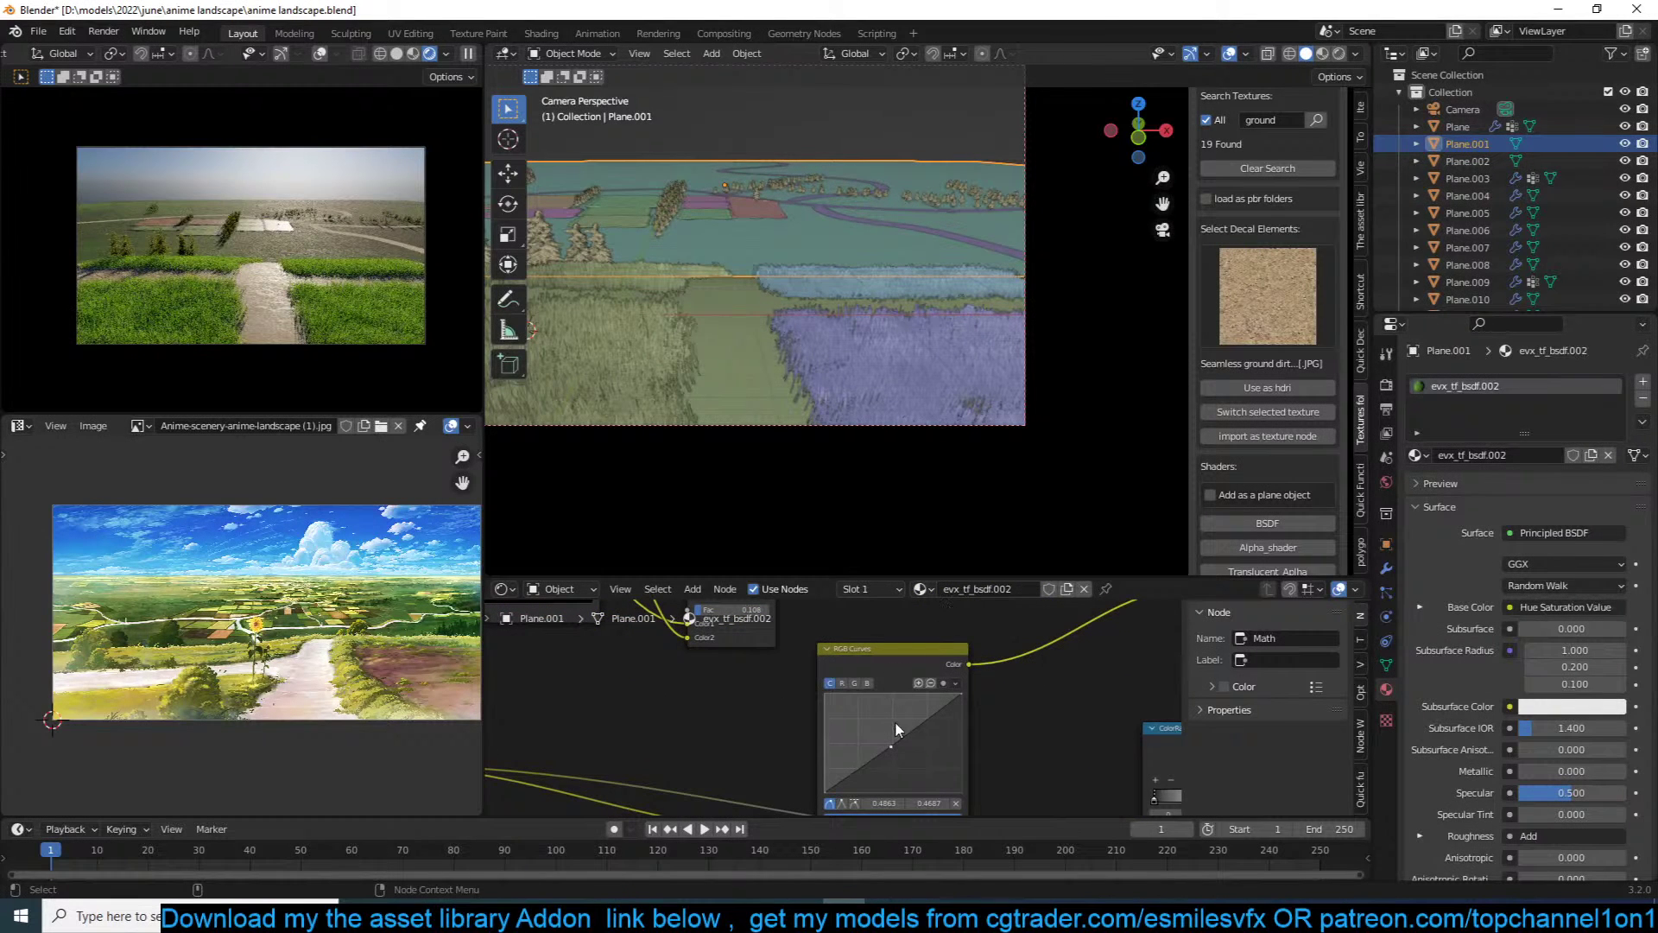
scroll(1072, 696, down, 5)
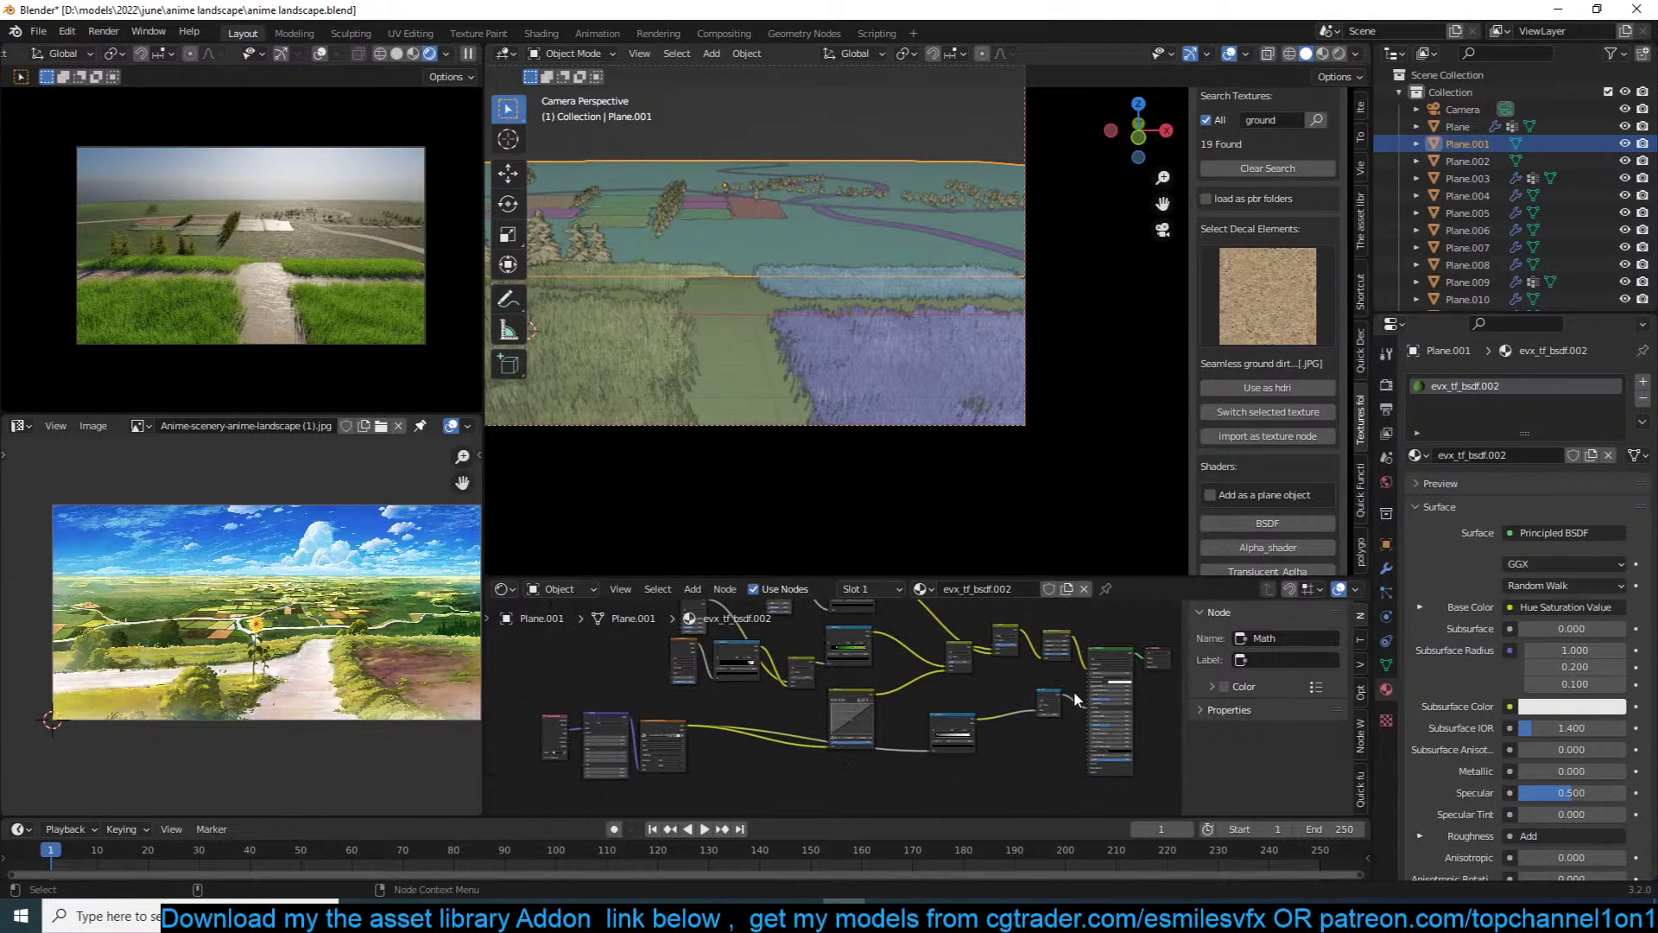
key(ctrl+s)
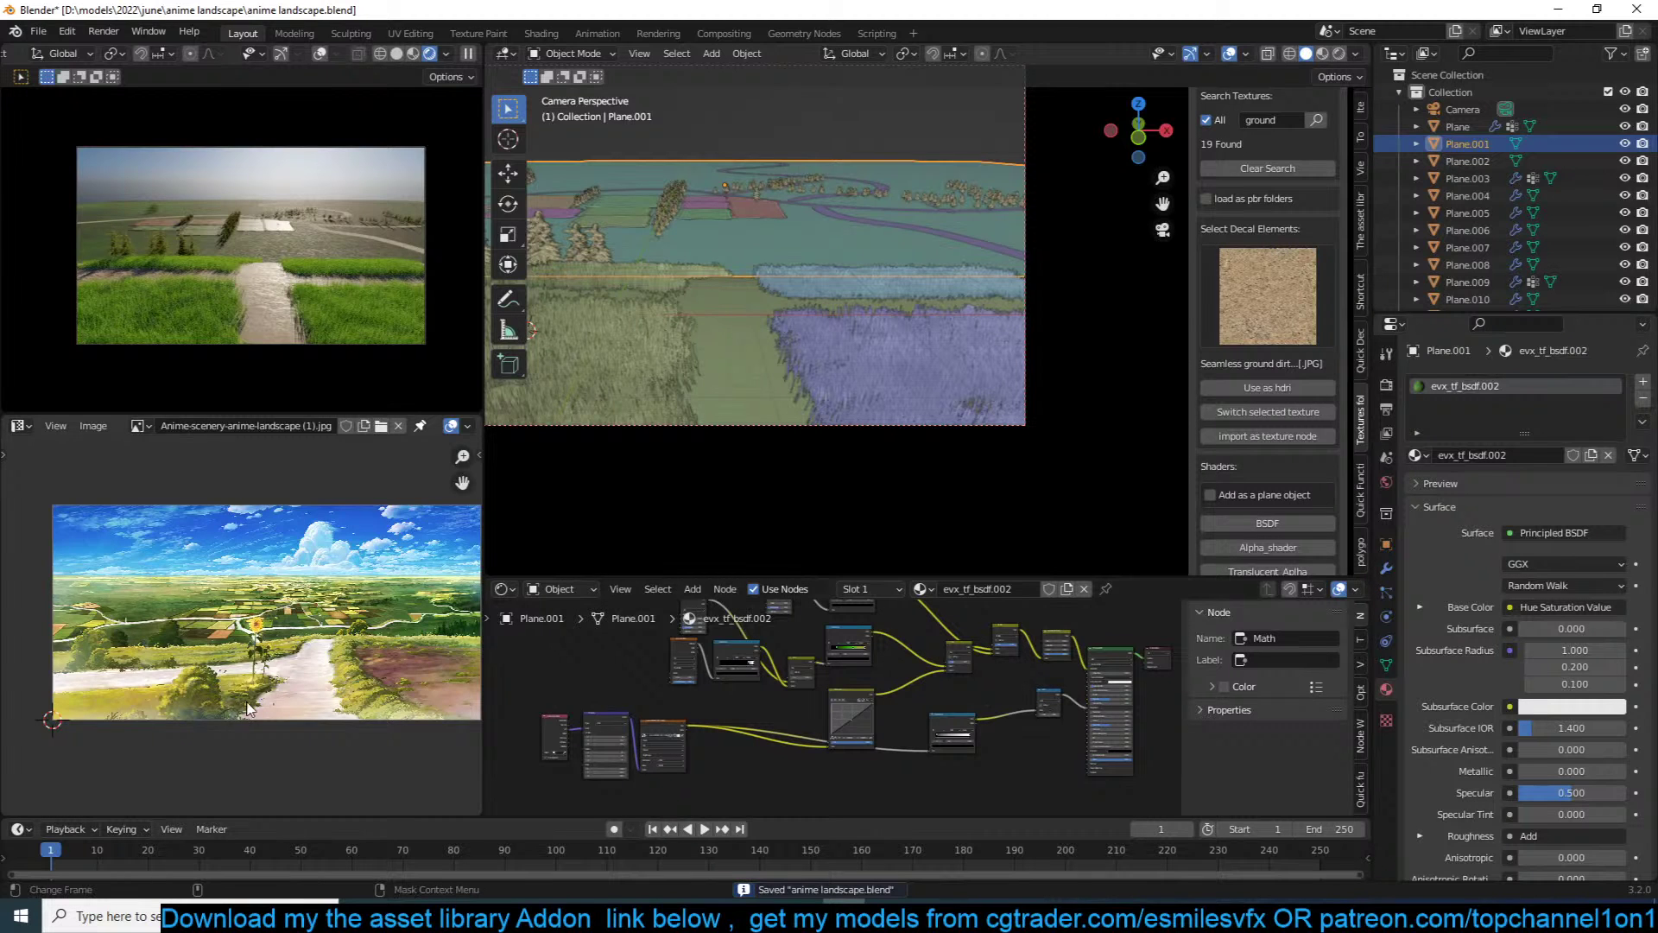
Step: Strip the distant ground material down to its Principled BSDF and output, save the file, and slightly enlarge the plane
scroll(242, 715, up, 3)
middle_drag(252, 704, 344, 706)
scroll(1002, 718, down, 3)
drag(941, 644, 640, 789)
key(x)
scroll(841, 708, up, 2)
scroll(841, 708, up, 1)
key(ctrl+s)
key(s)
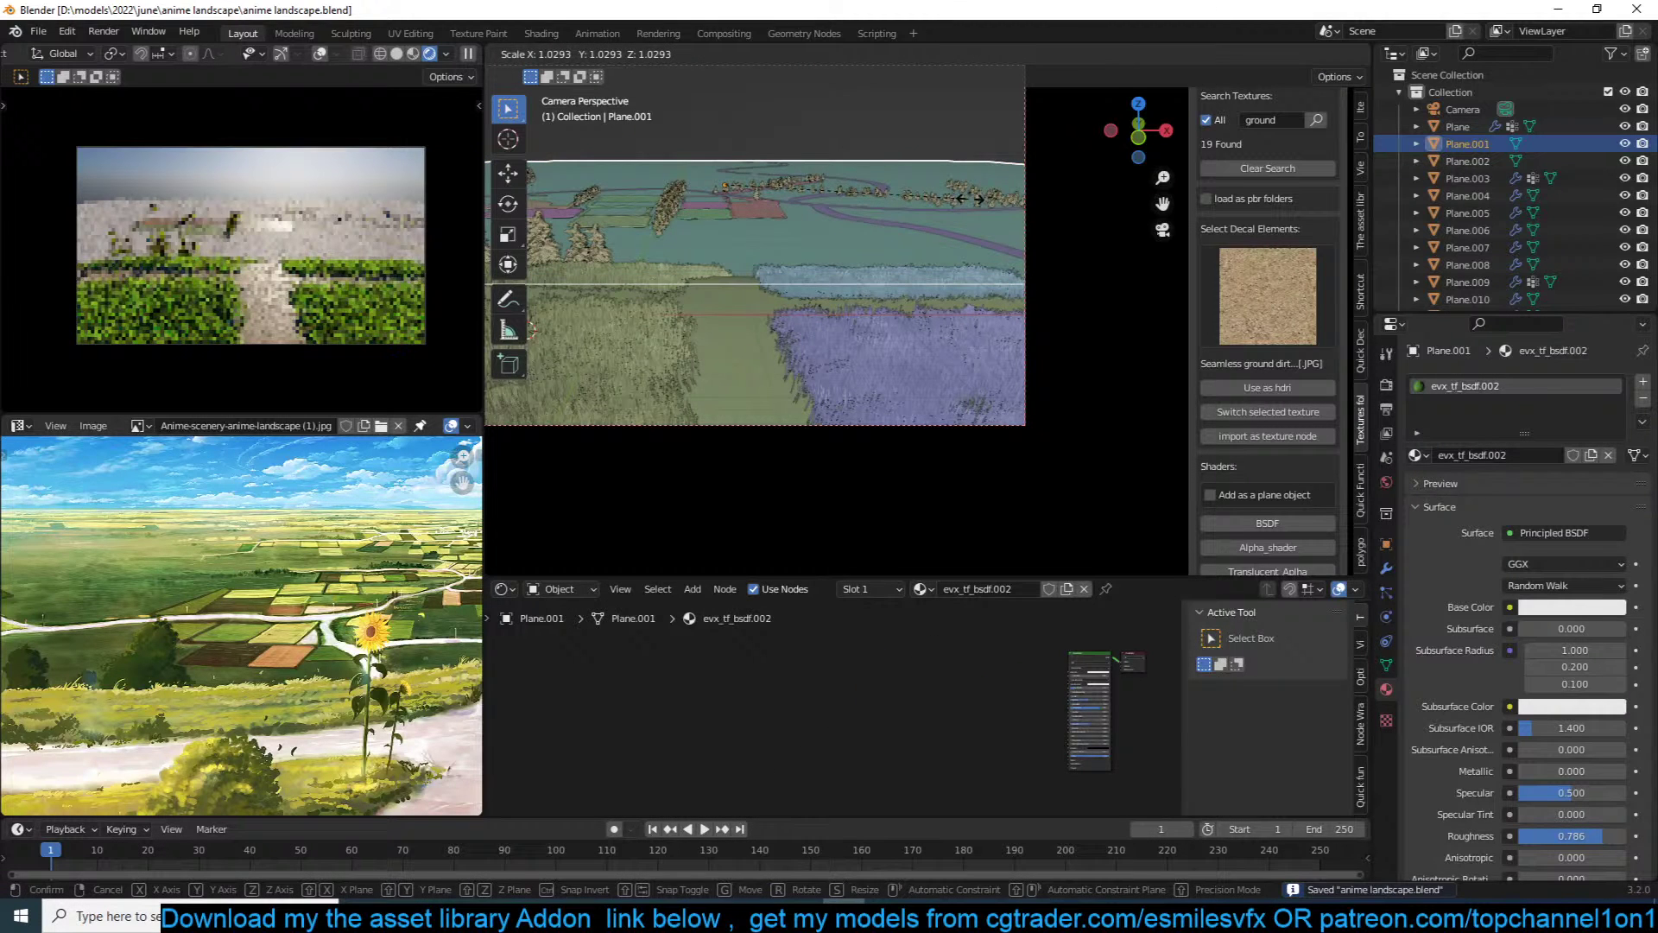
click(971, 199)
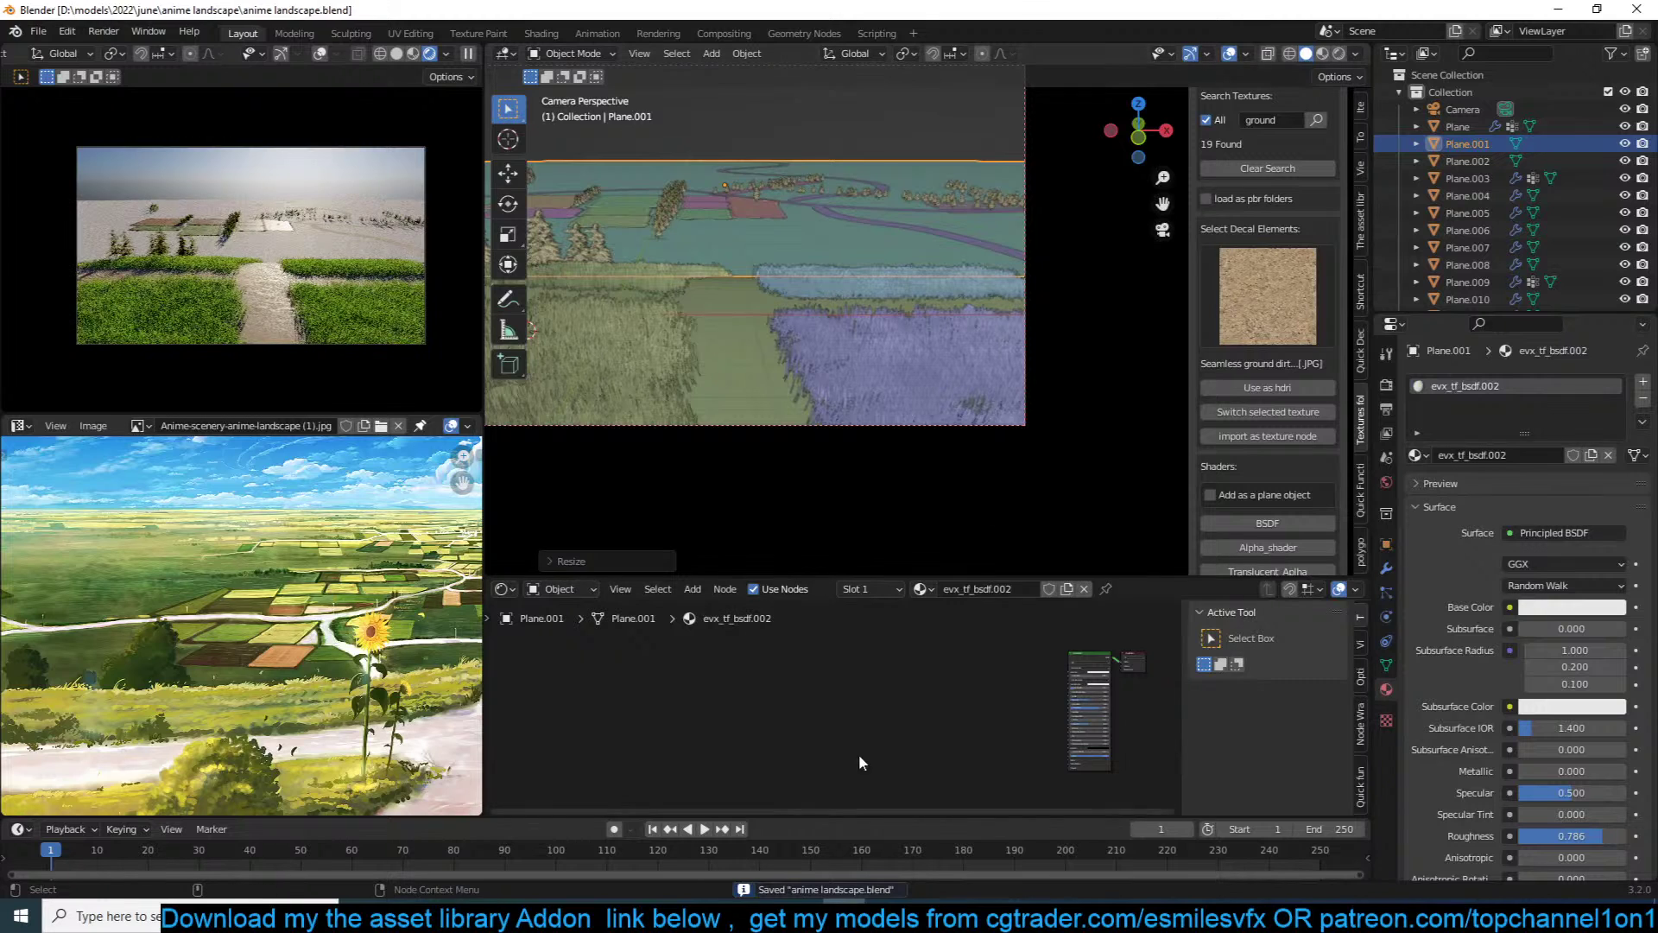
Step: Add a Gradient Texture with Mapping and Texture Coordinate nodes to the distant ground material and preview it through the Viewer
scroll(882, 697, up, 2)
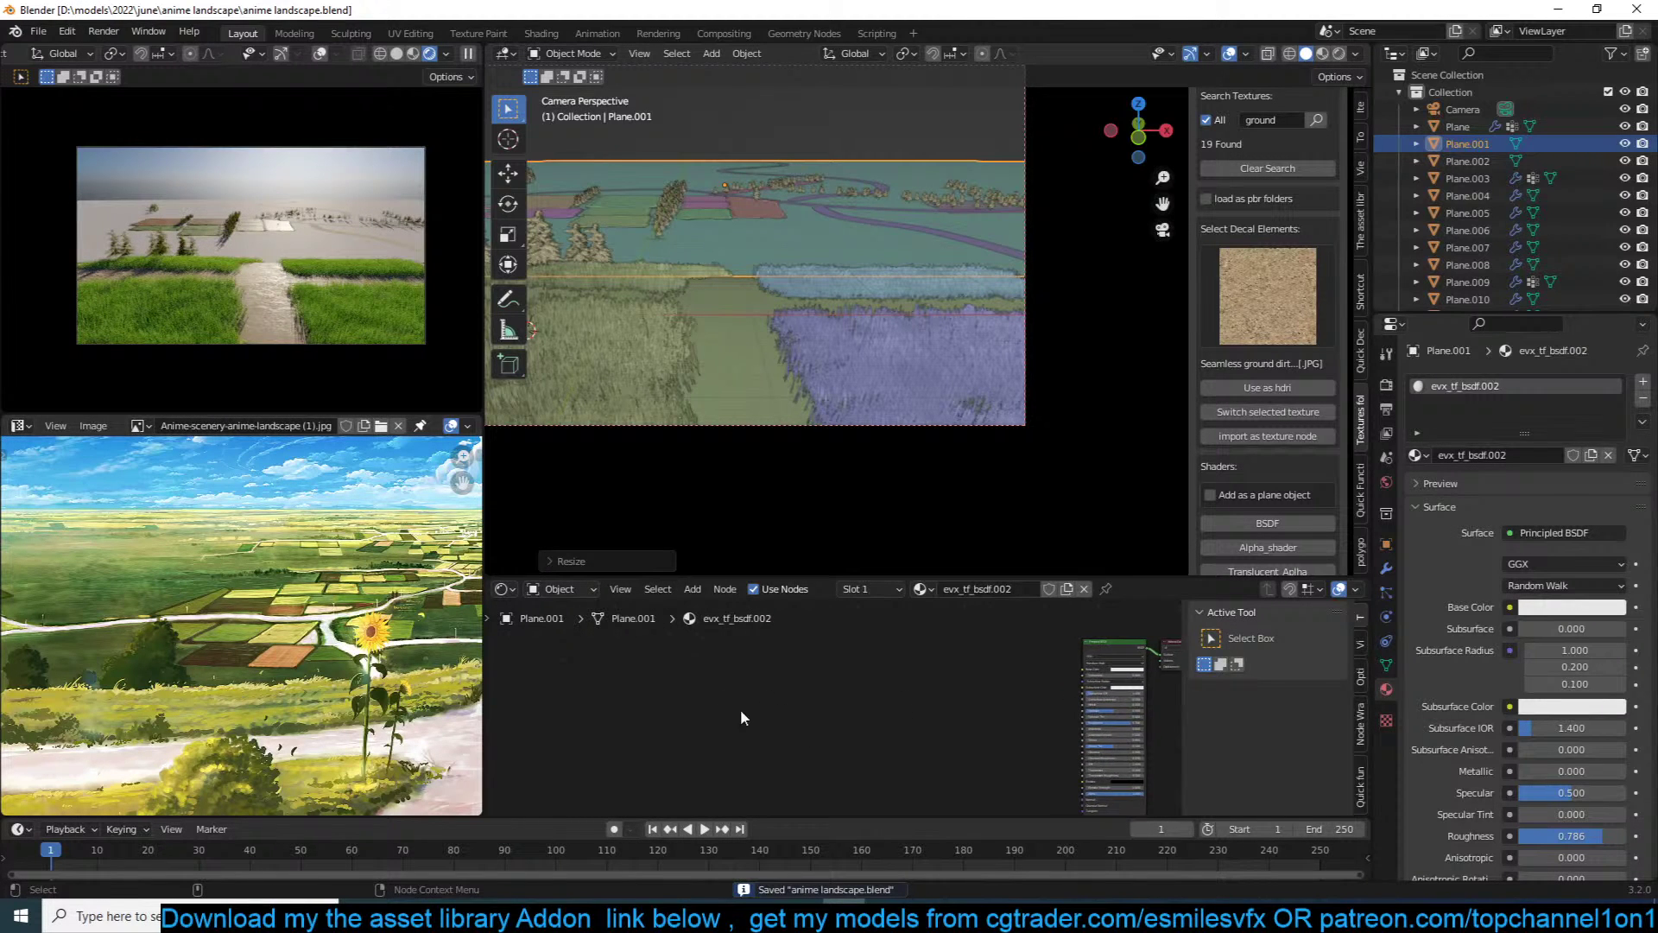
scroll(715, 687, up, 3)
key(shift+a)
mouse_move(713, 708)
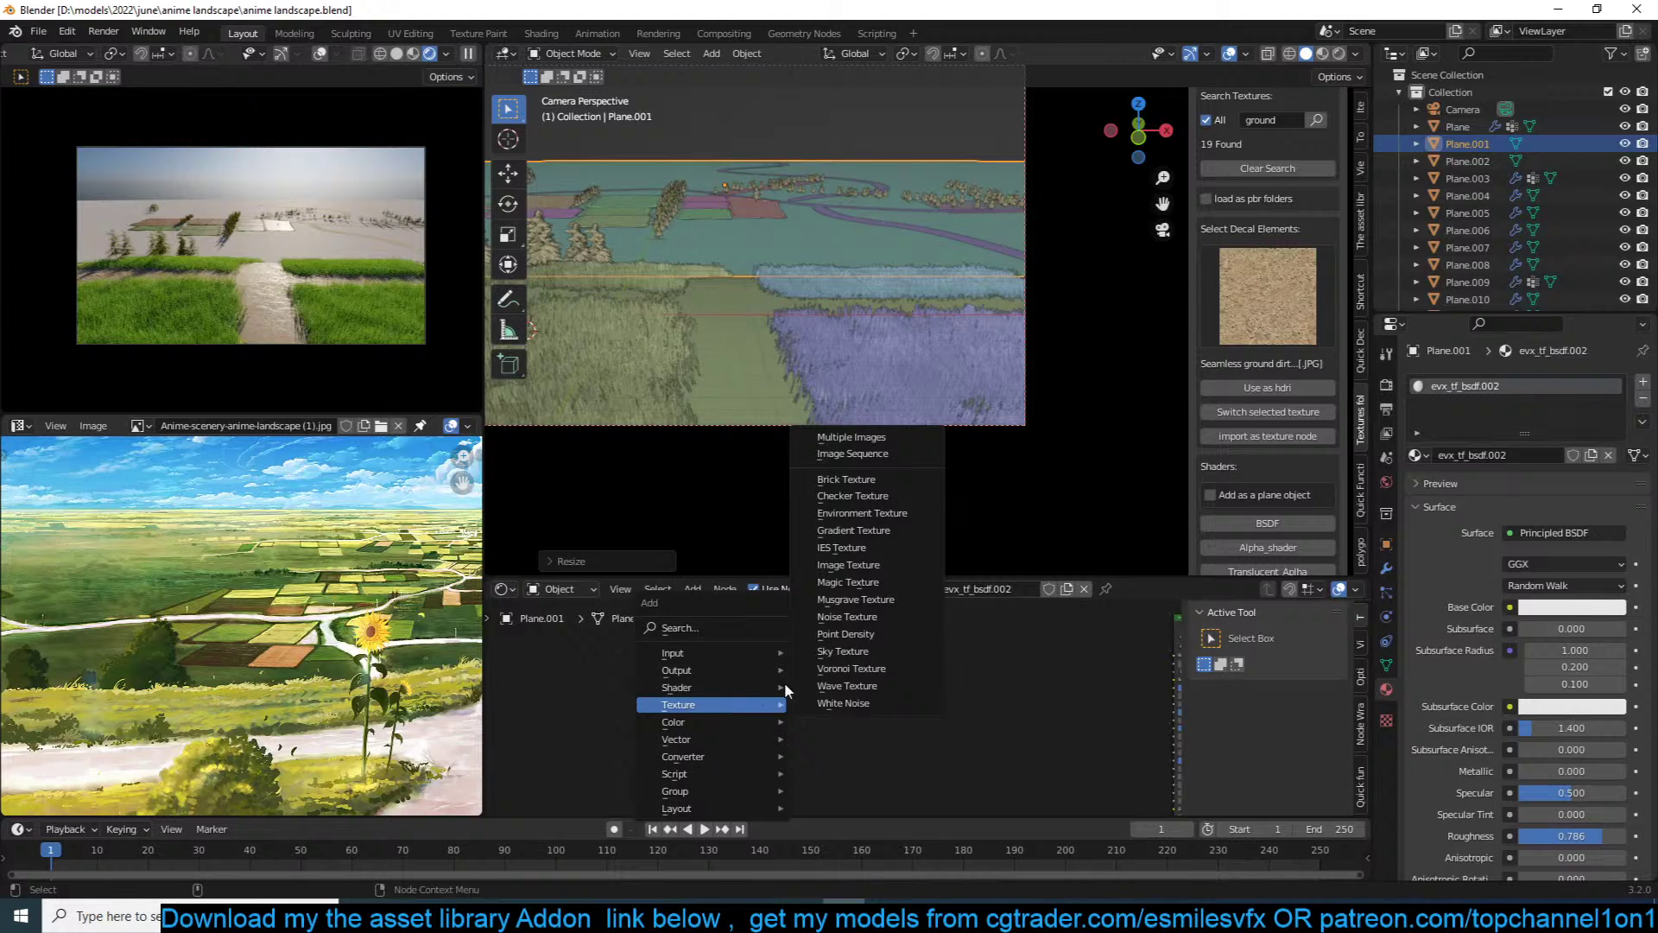
click(877, 529)
click(706, 680)
ctrl+shift+click(707, 681)
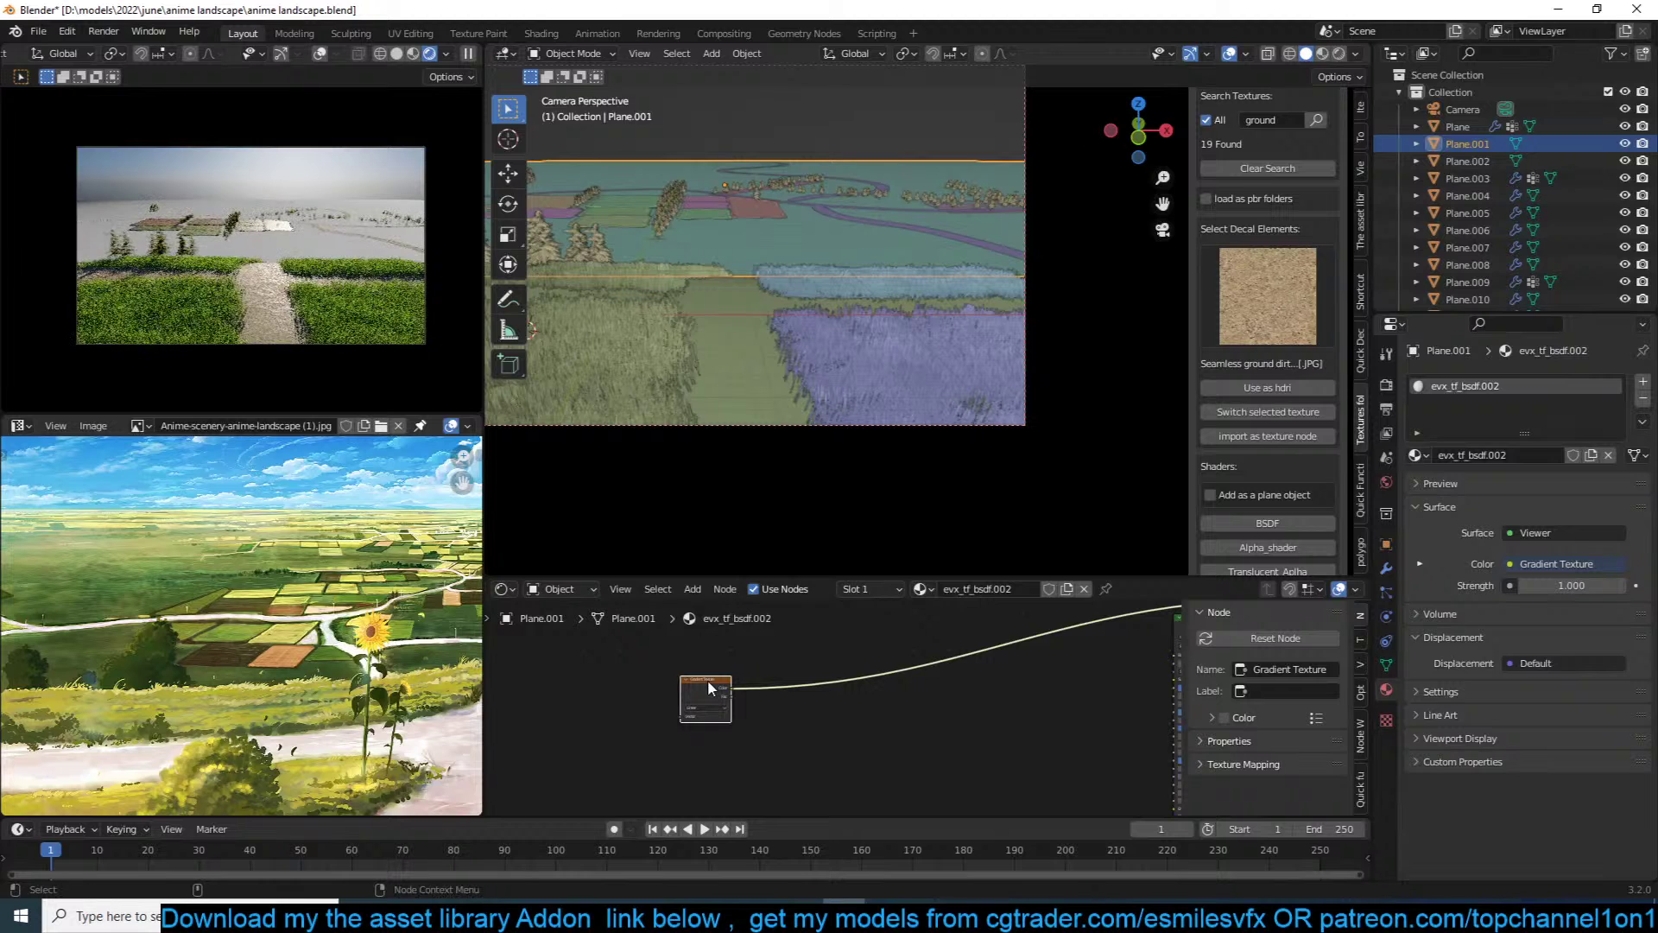
key(ctrl+t)
middle_drag(708, 682, 875, 685)
scroll(829, 708, up, 3)
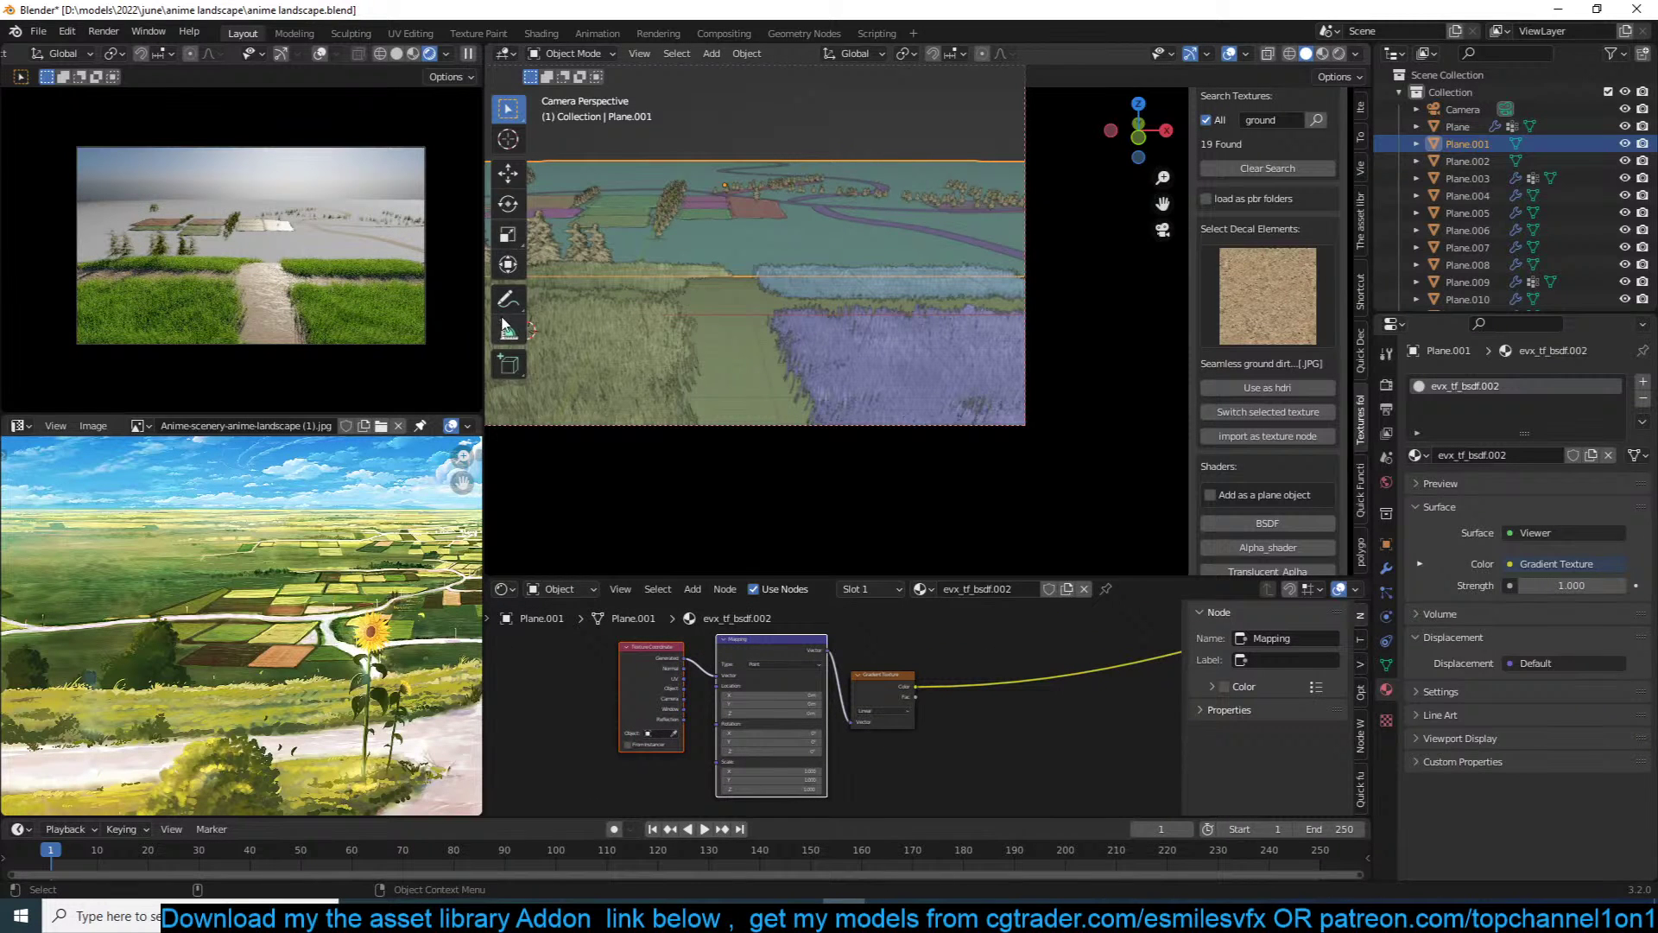
Step: Compare the fields in the reference image and apply the distant ground plane's object transform
scroll(276, 585, down, 2)
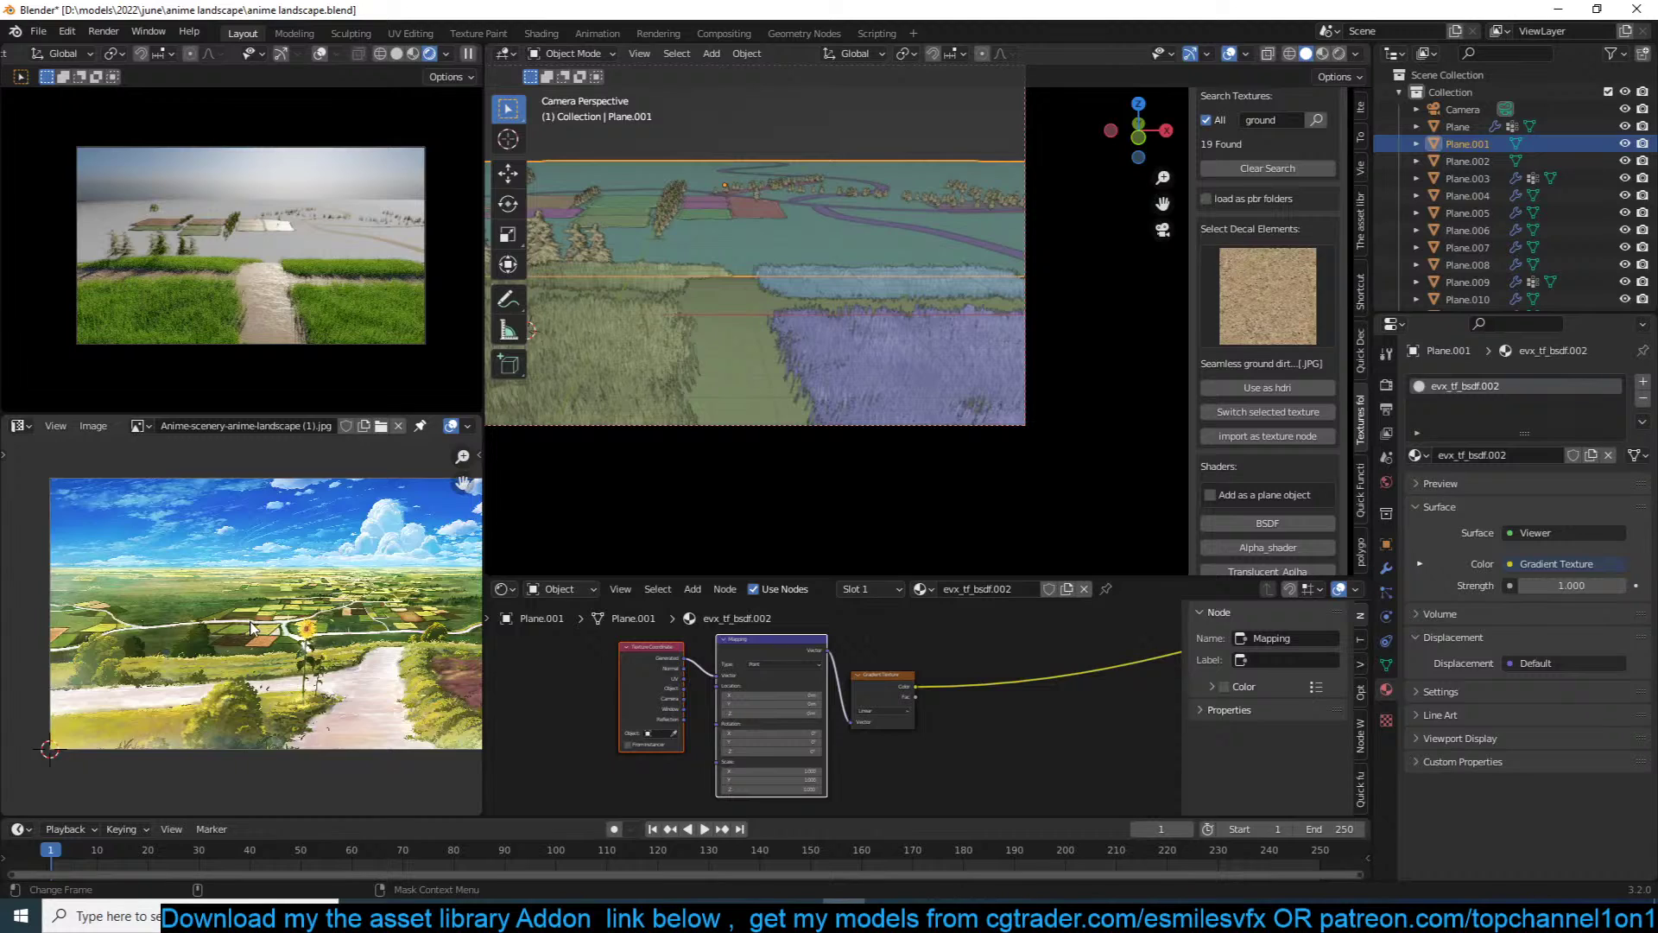
scroll(253, 628, up, 2)
scroll(184, 586, up, 1)
scroll(845, 255, down, 3)
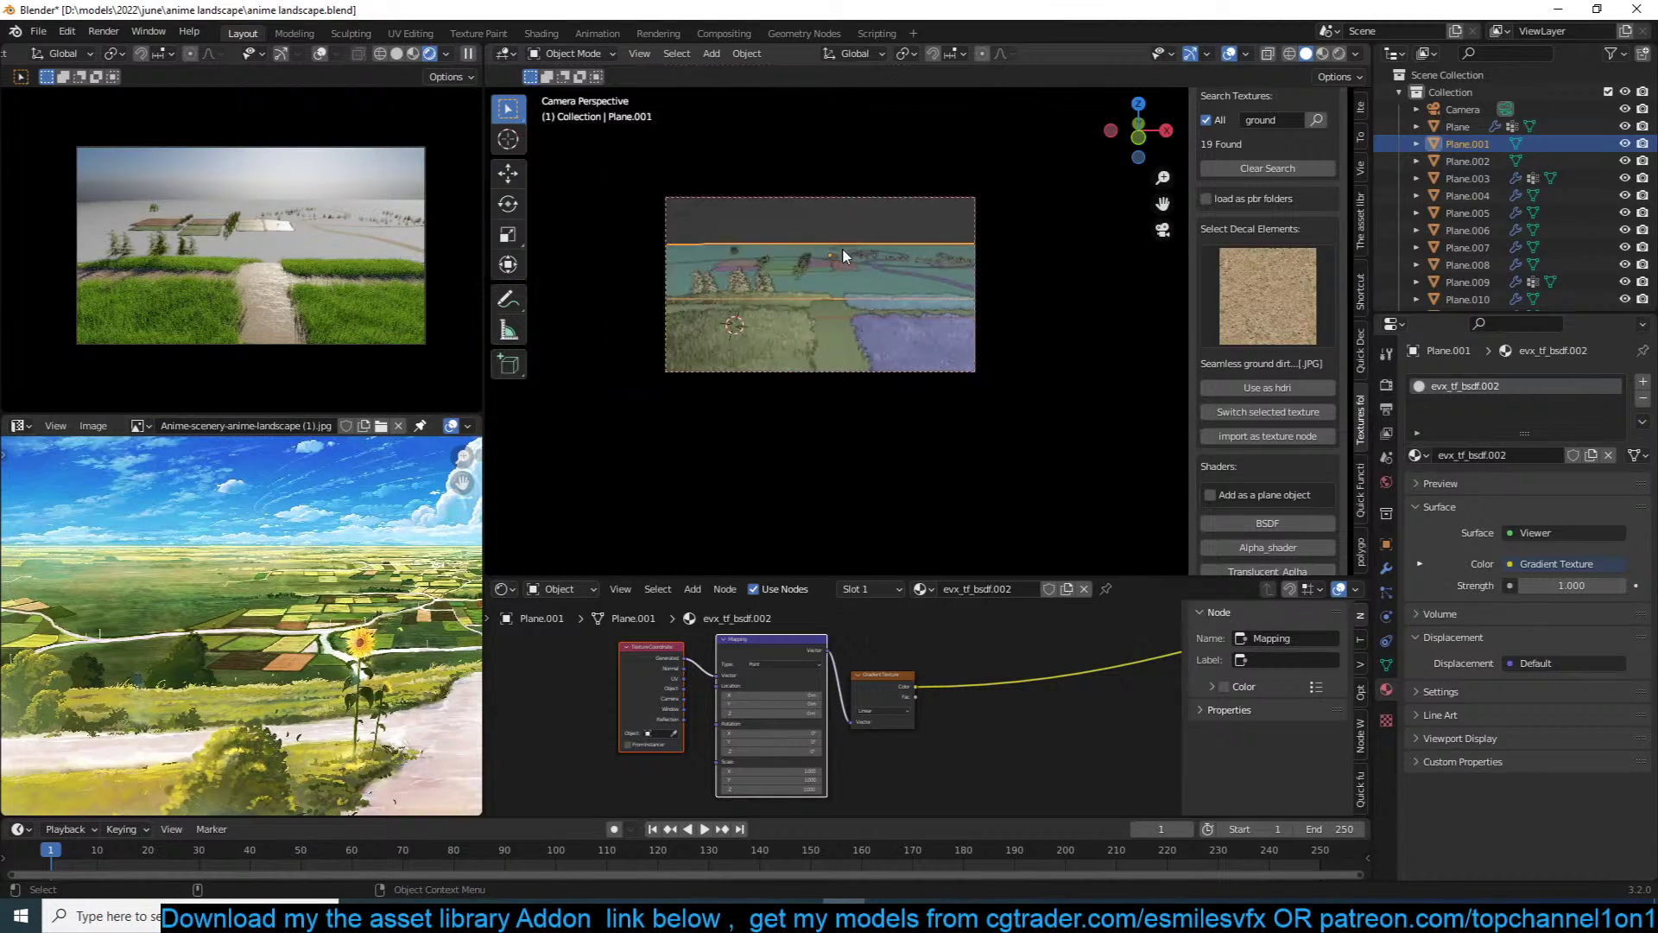
middle_drag(844, 256, 758, 360)
scroll(834, 285, down, 8)
key(ctrl+a)
click(905, 343)
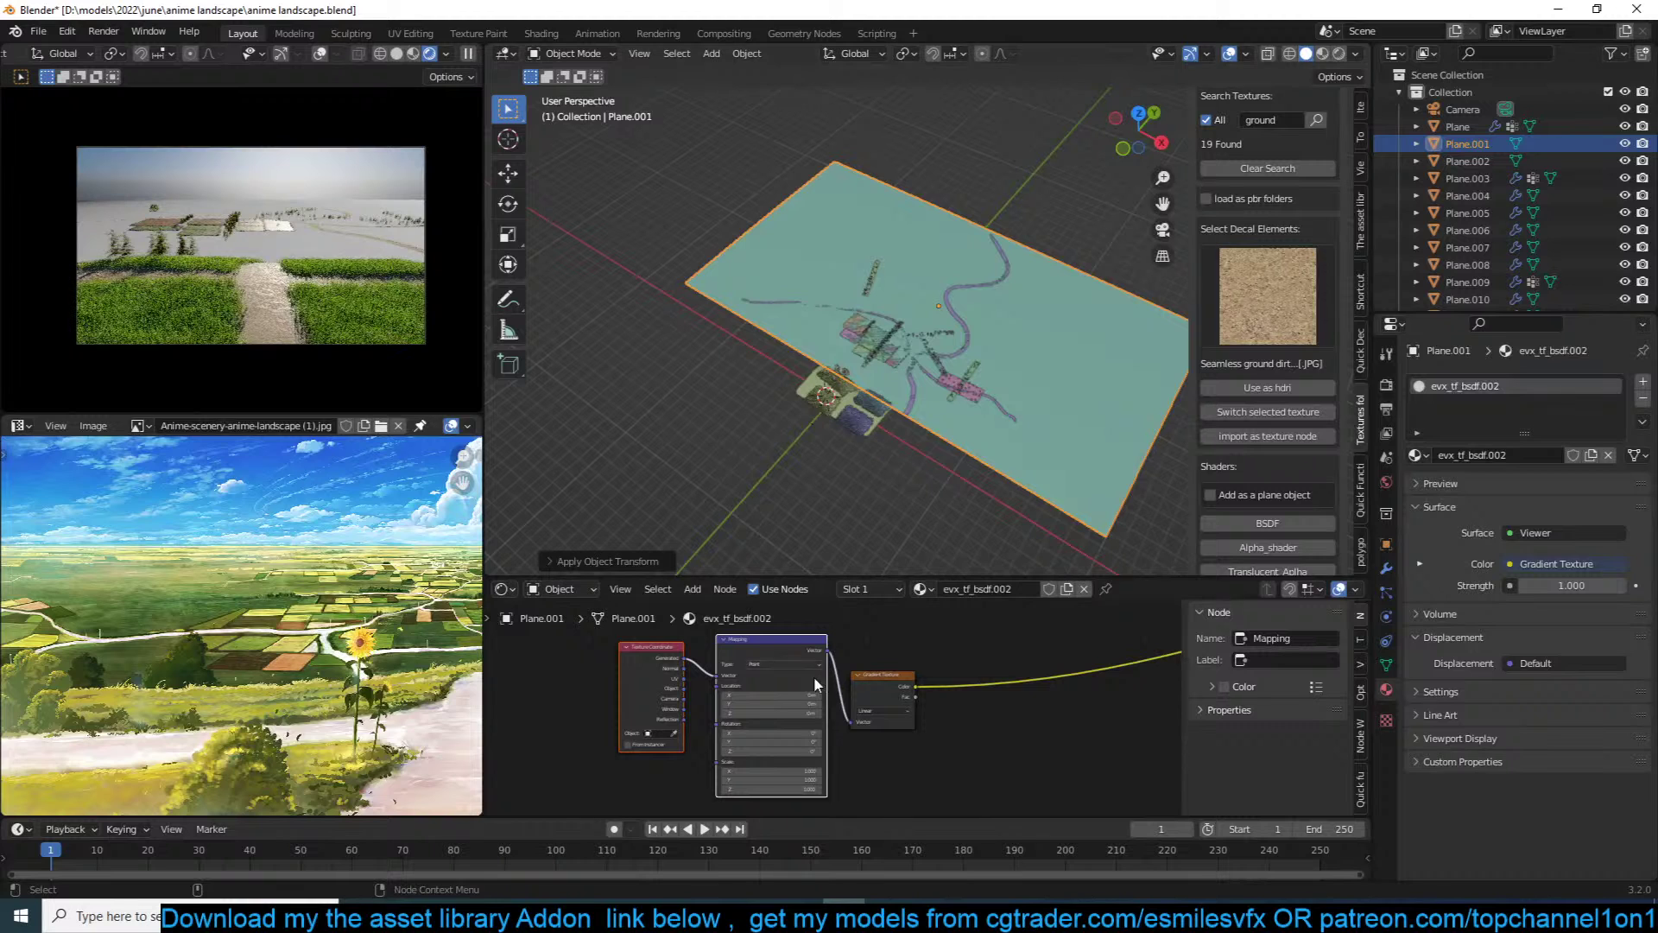
Step: Set the Gradient Texture's type to Spherical and reposition the node
scroll(833, 708, up, 2)
click(898, 713)
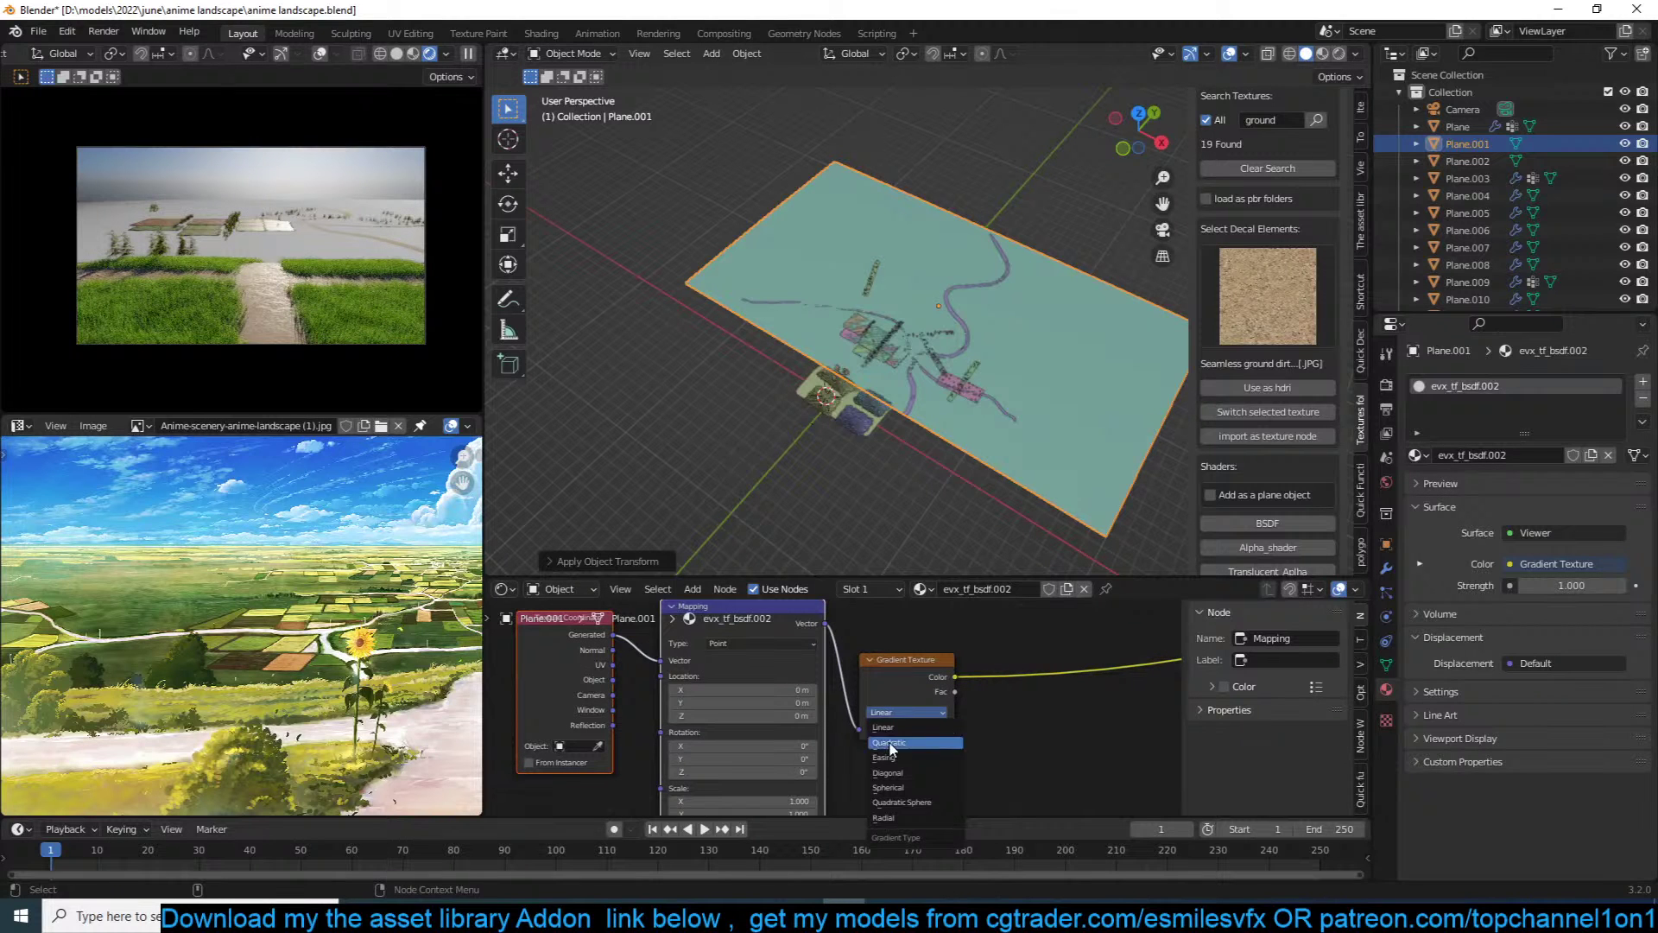
click(898, 788)
scroll(955, 741, up, 3)
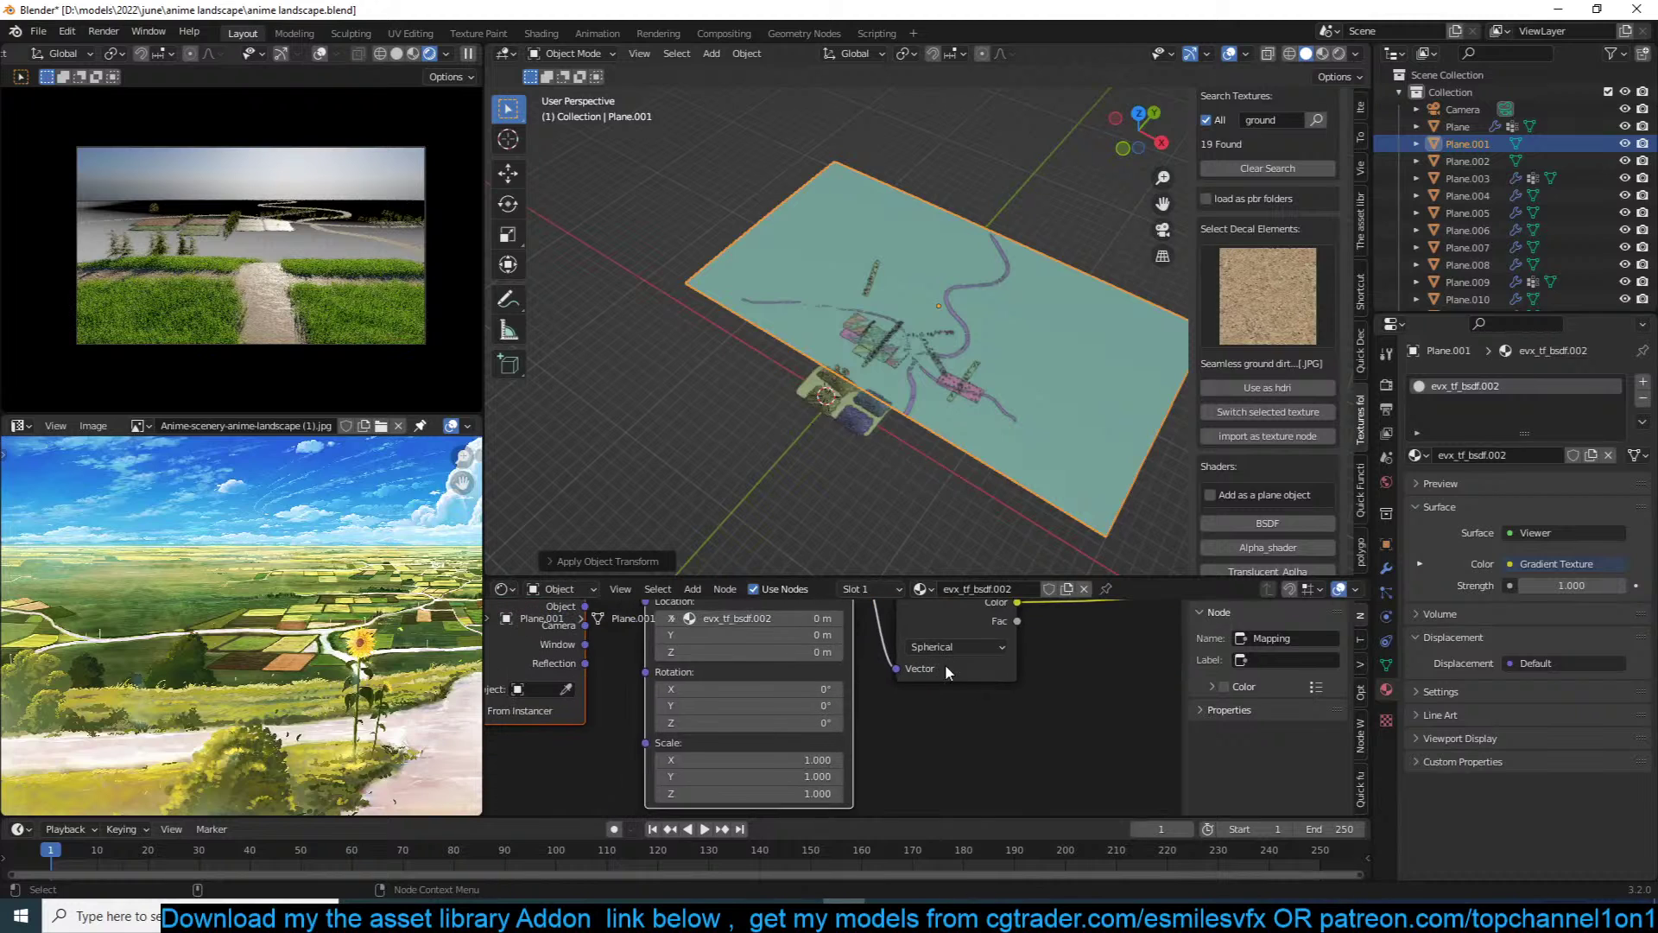
middle_drag(945, 665, 870, 726)
scroll(929, 646, down, 4)
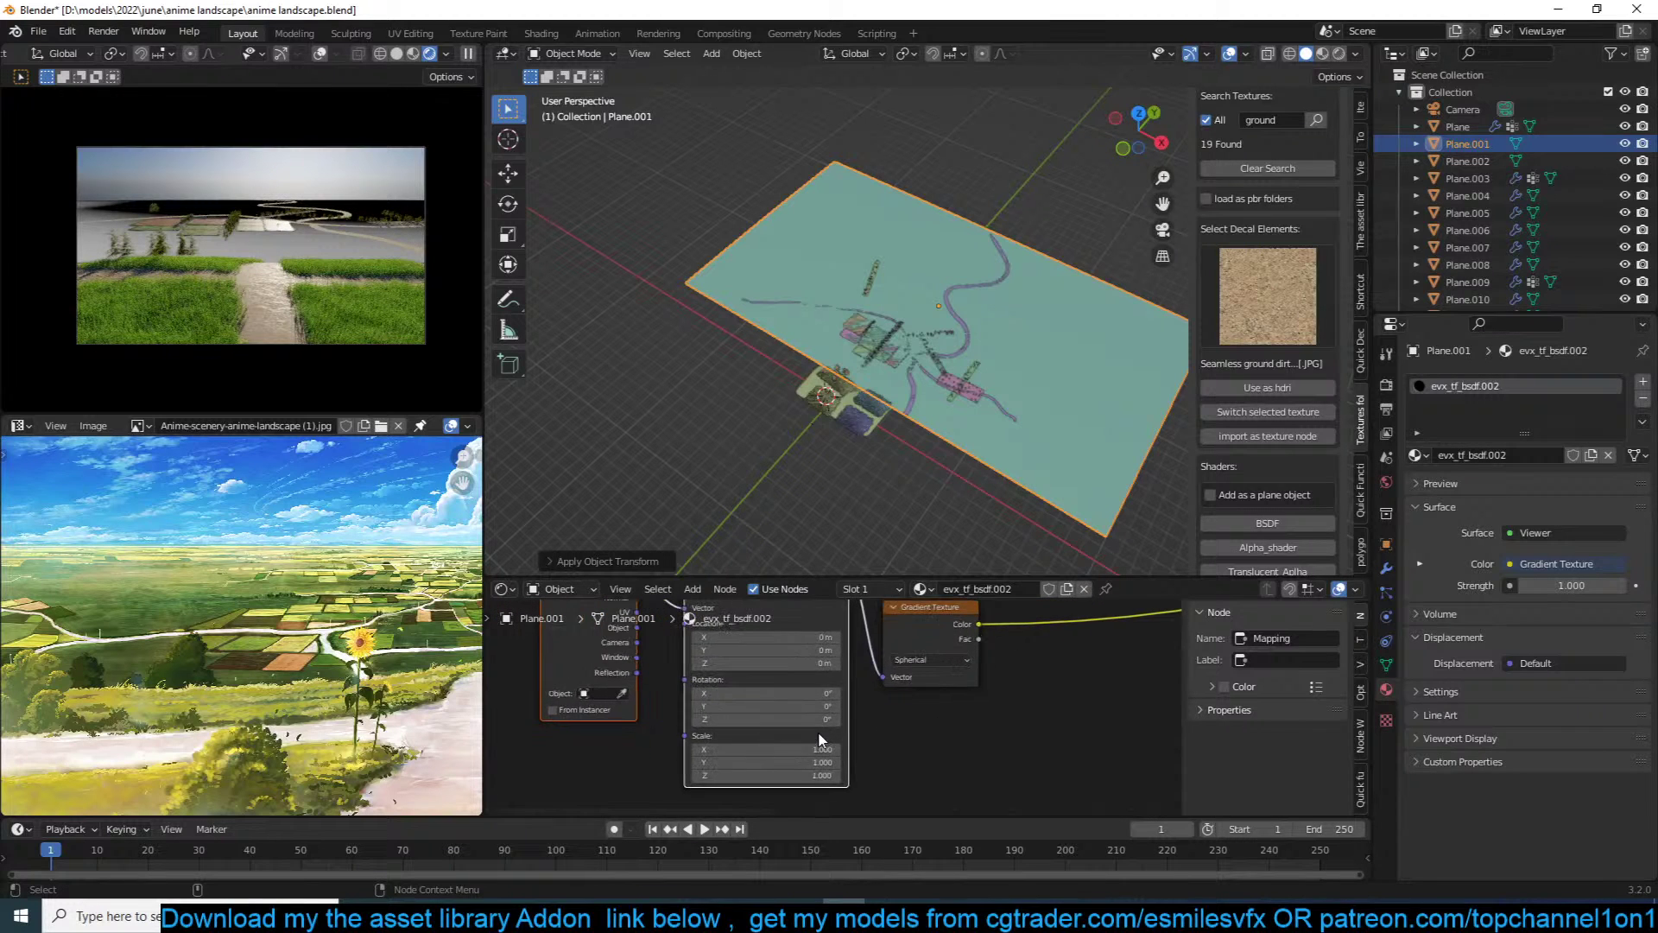
scroll(788, 784, up, 3)
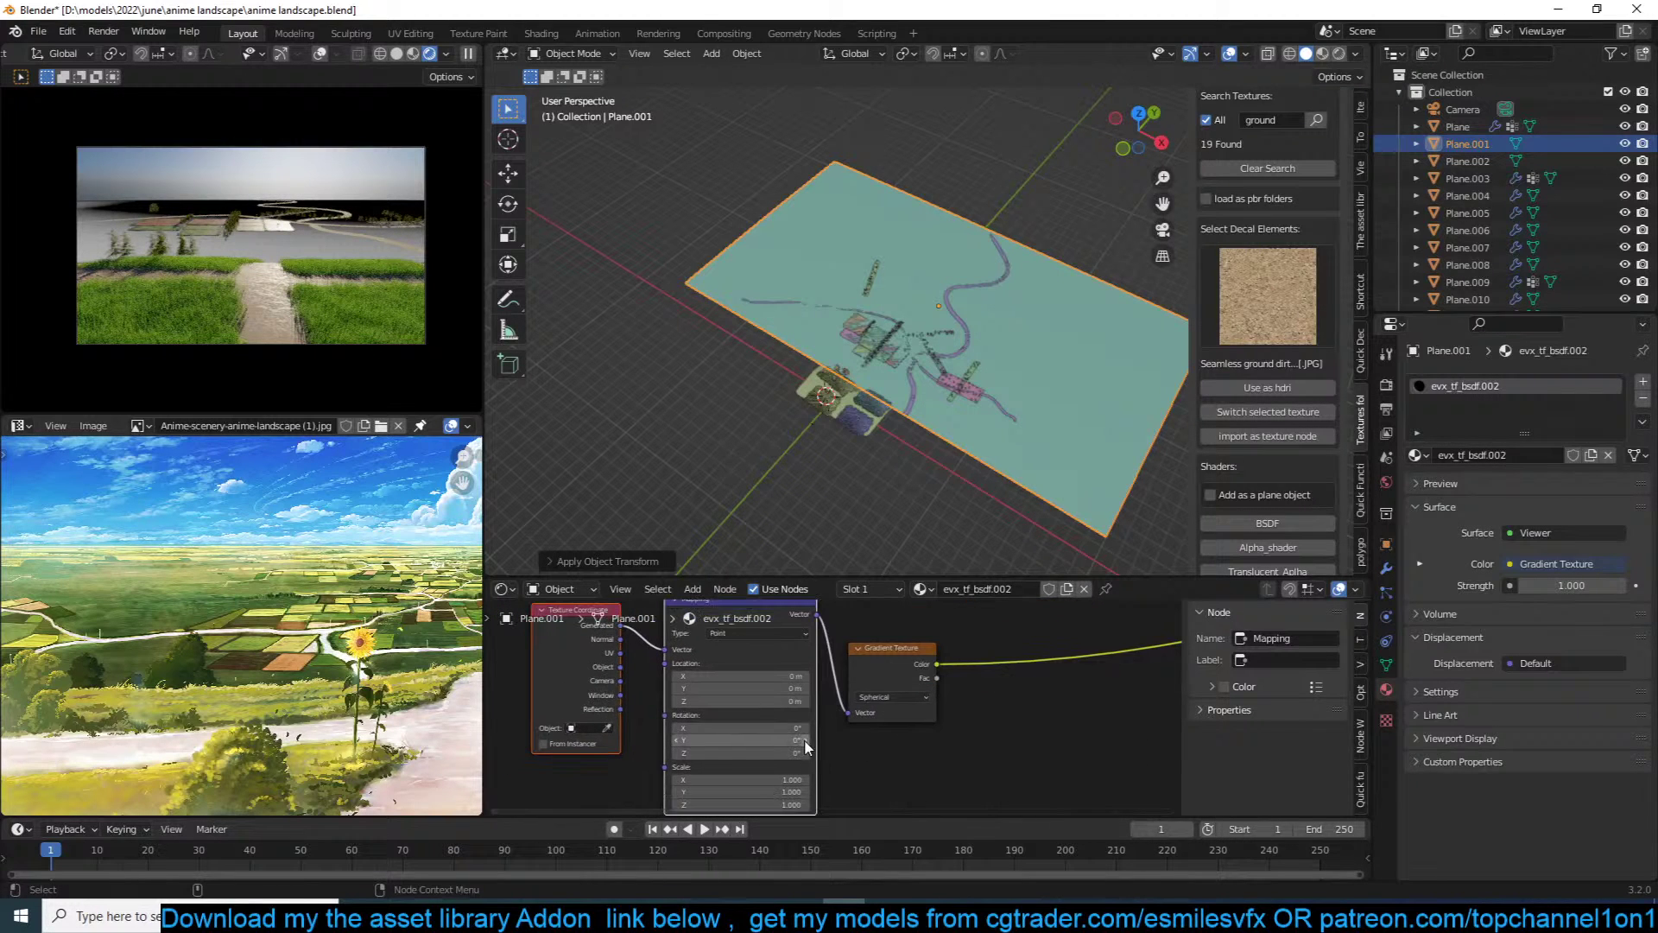
drag(831, 724, 807, 750)
middle_drag(927, 681, 788, 766)
drag(788, 744, 855, 688)
Step: Insert a Math node after the Gradient Texture, set its operation to Multiply and its value to 0.200
scroll(795, 683, down, 2)
key(shift+a)
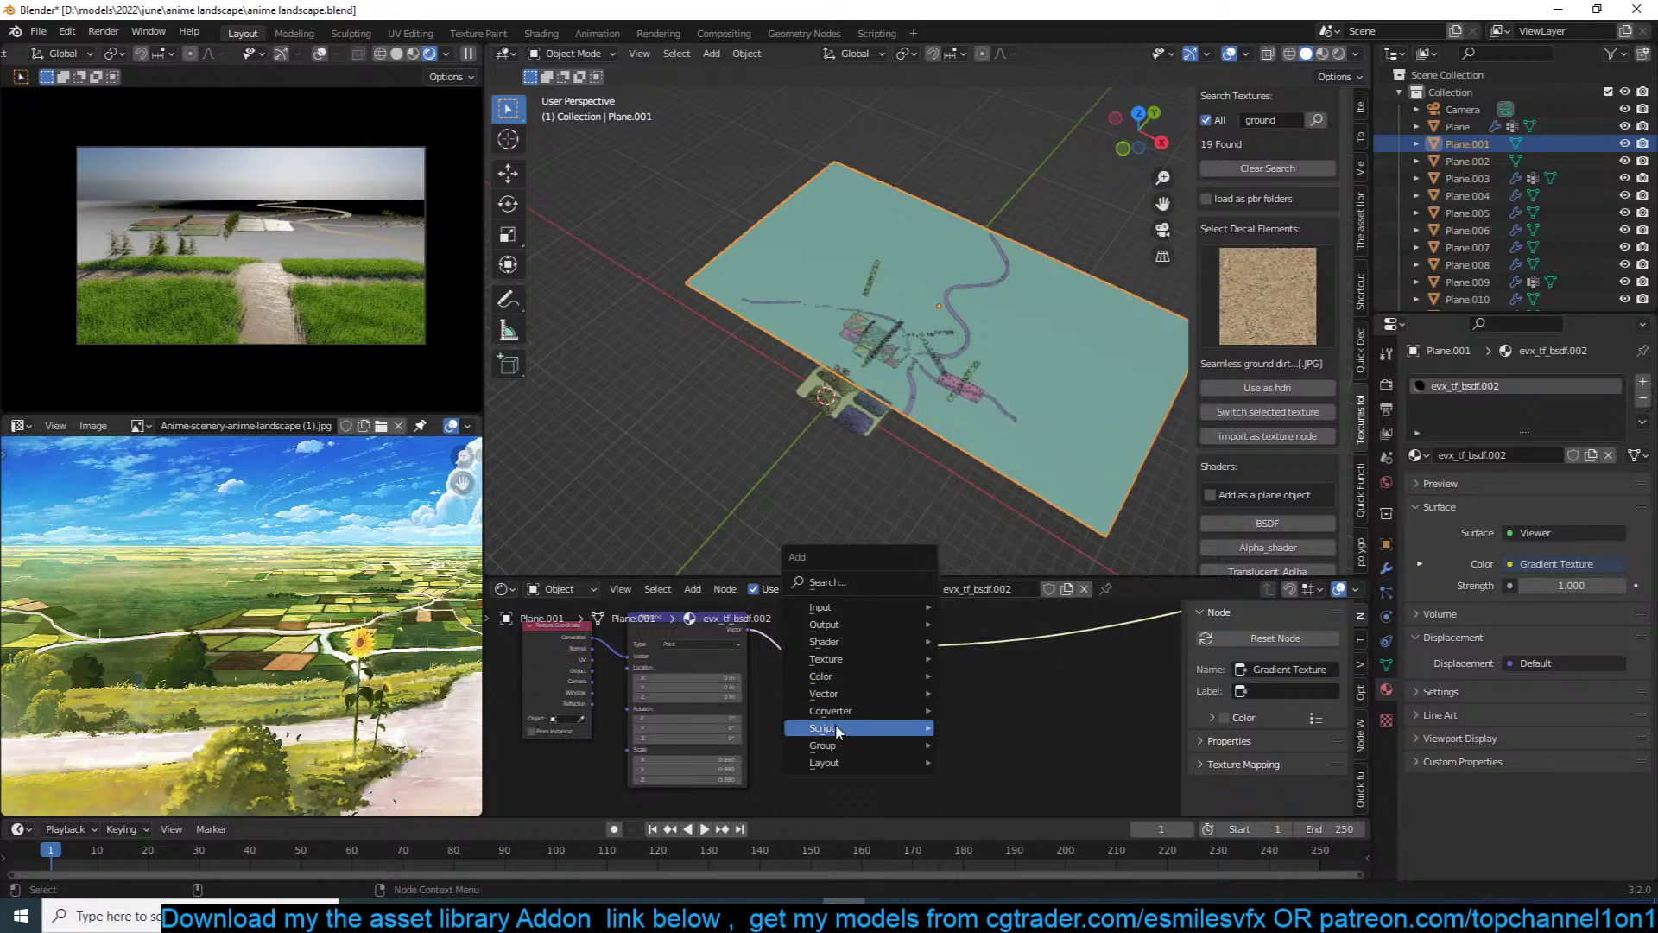
mouse_move(864, 710)
click(1016, 602)
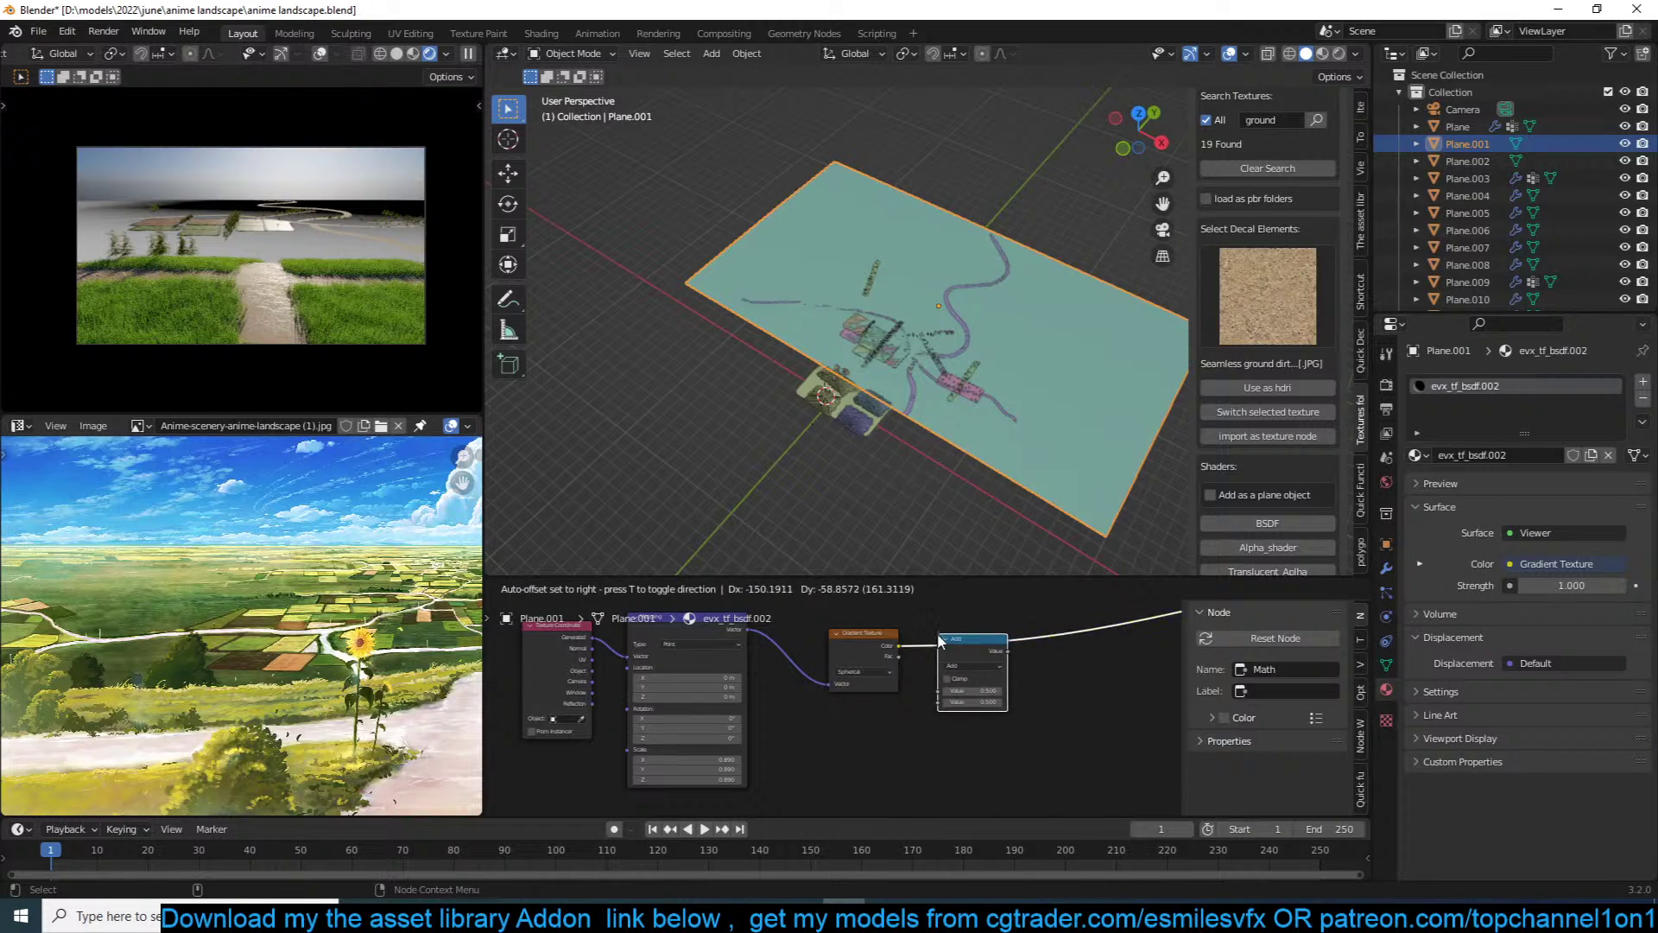
click(967, 669)
scroll(812, 732, up, 2)
click(928, 697)
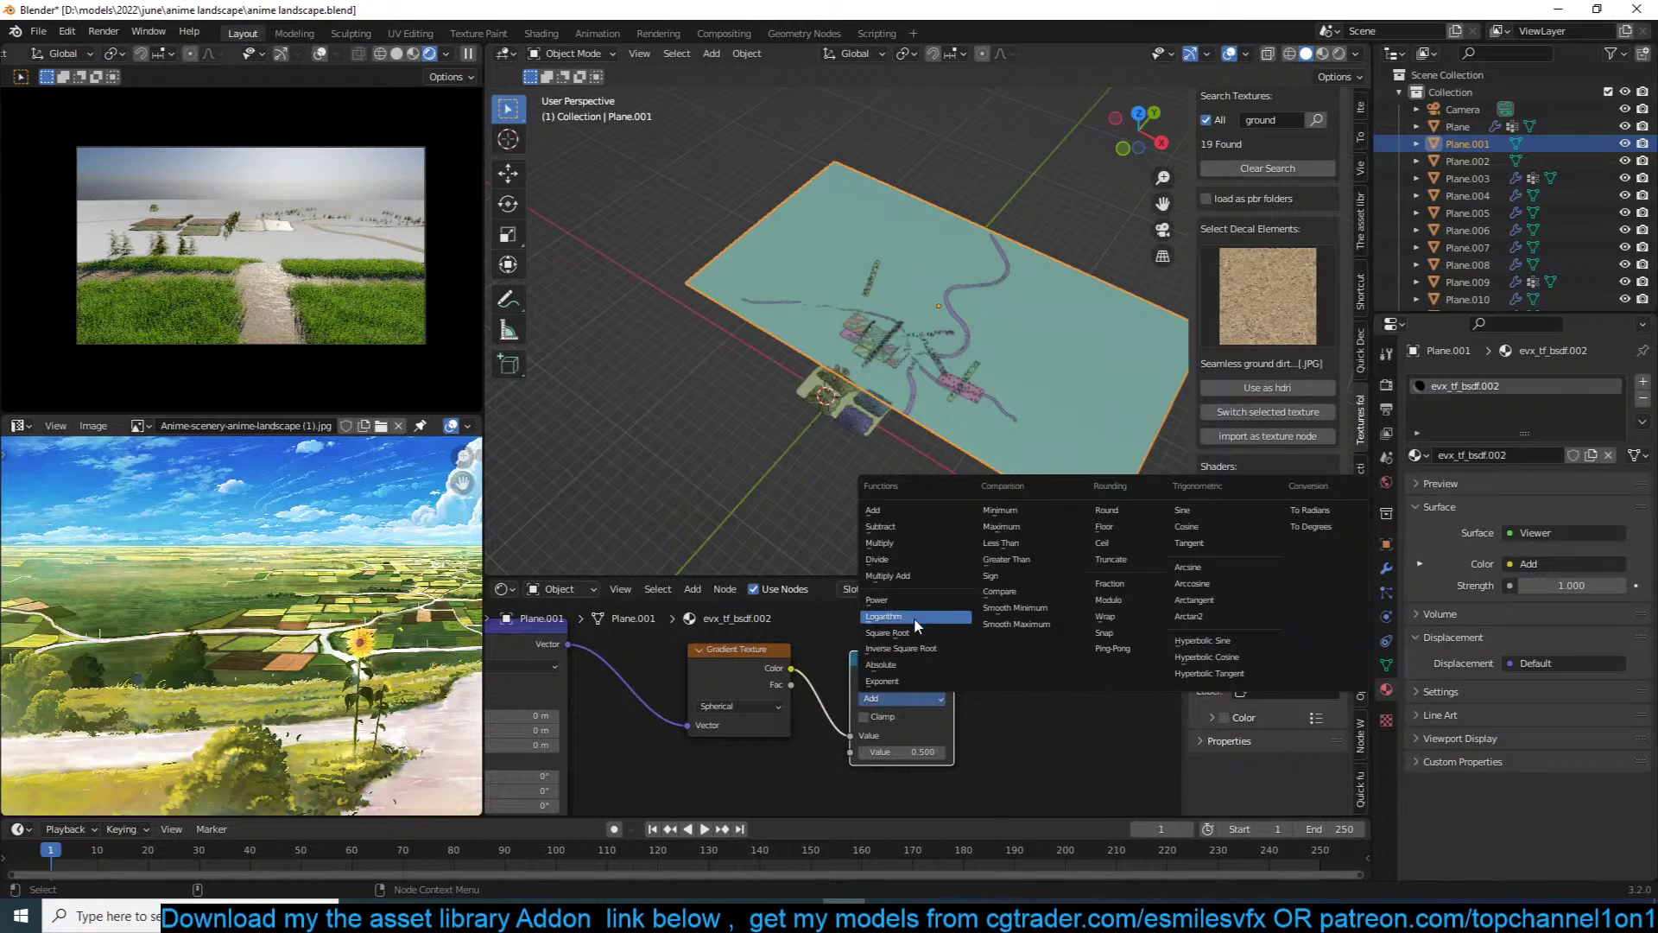
click(959, 542)
mouse_move(903, 751)
mouse_down()
mouse_move(937, 751)
mouse_move(881, 752)
mouse_up()
Step: Set the Mapping node's Y location to -0.3 m to shift the gradient
middle_drag(692, 721, 841, 721)
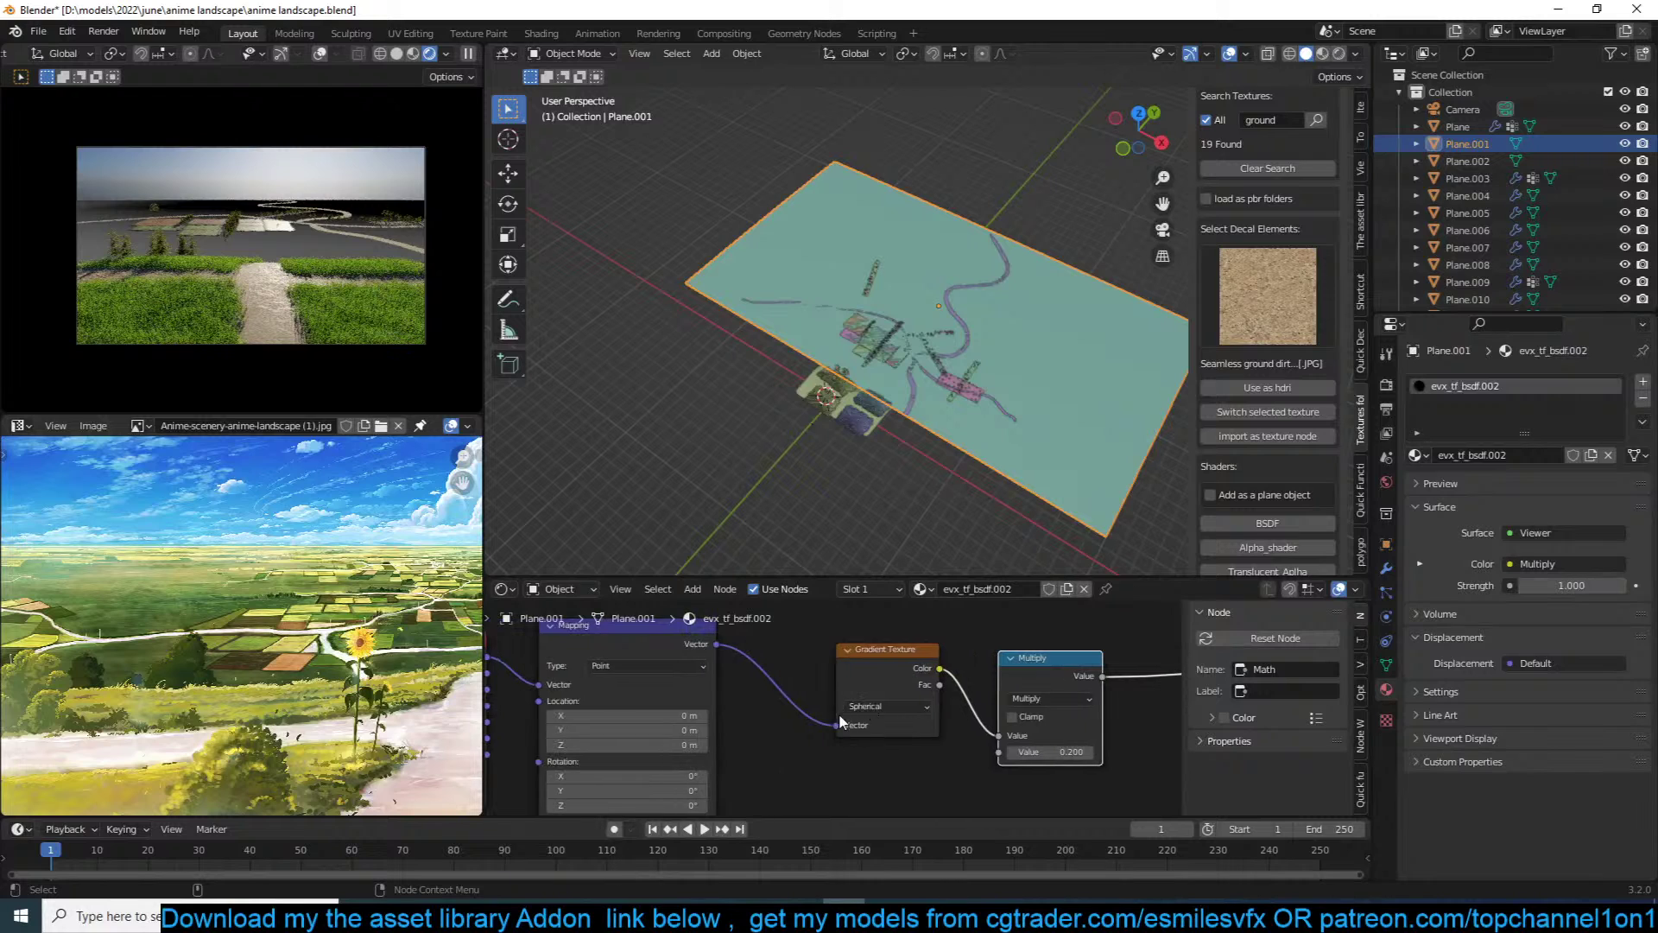
middle_drag(630, 715, 681, 704)
mouse_move(680, 704)
mouse_down()
mouse_move(699, 705)
mouse_move(662, 719)
mouse_up()
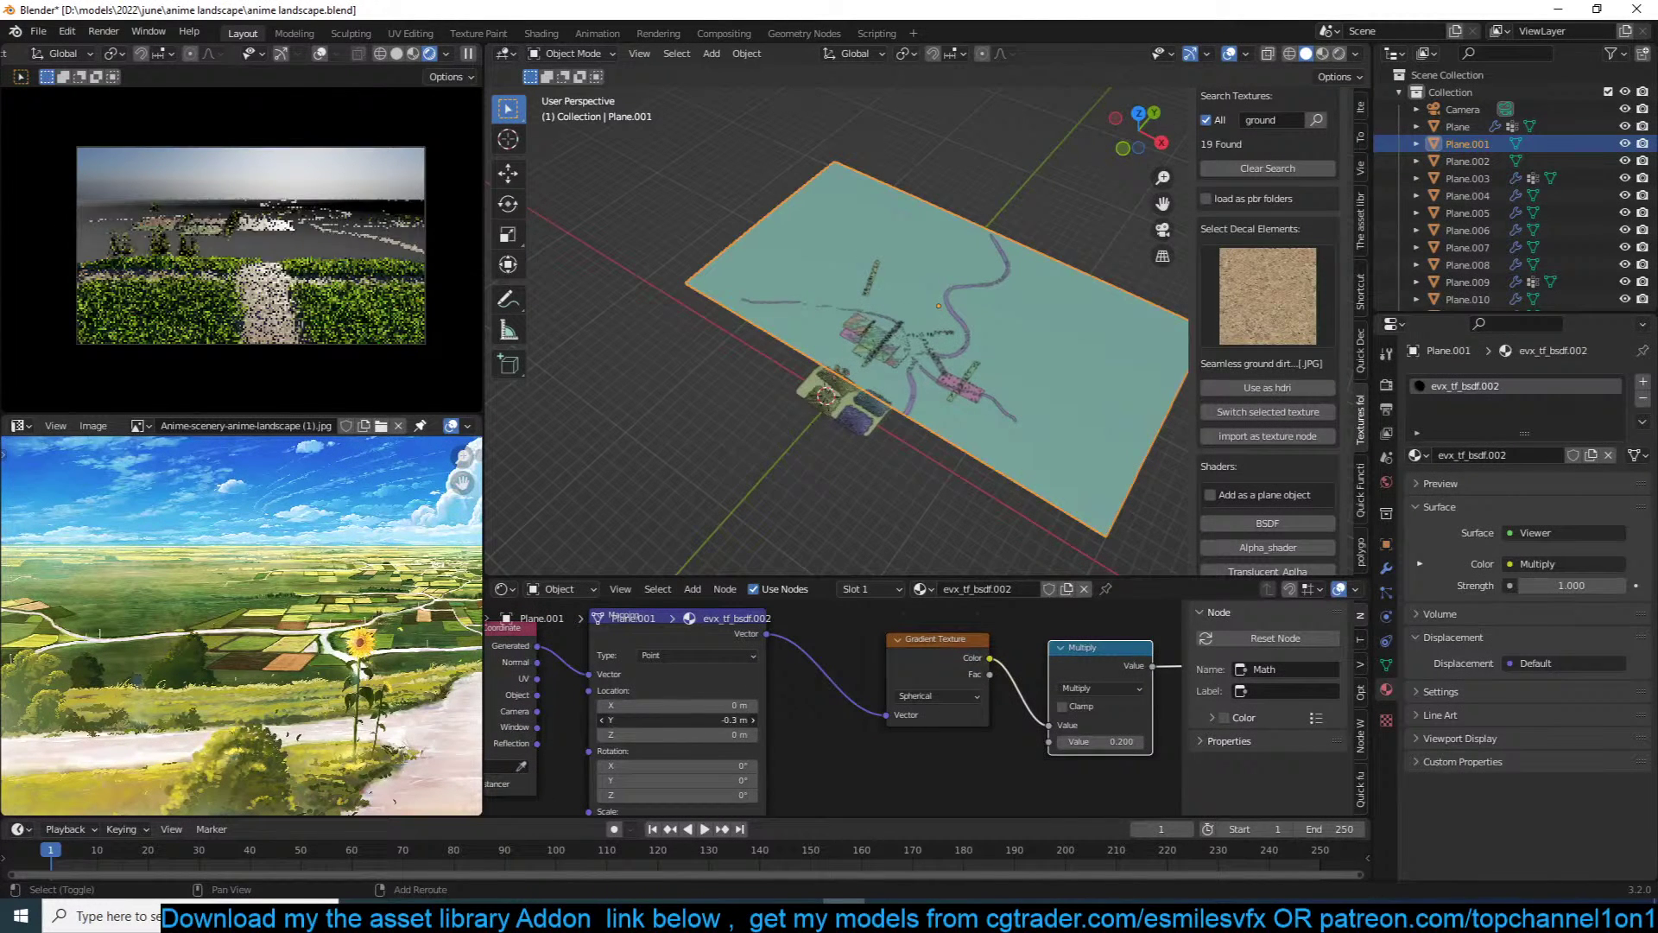
scroll(774, 753, down, 3)
scroll(126, 563, down, 2)
scroll(126, 563, up, 1)
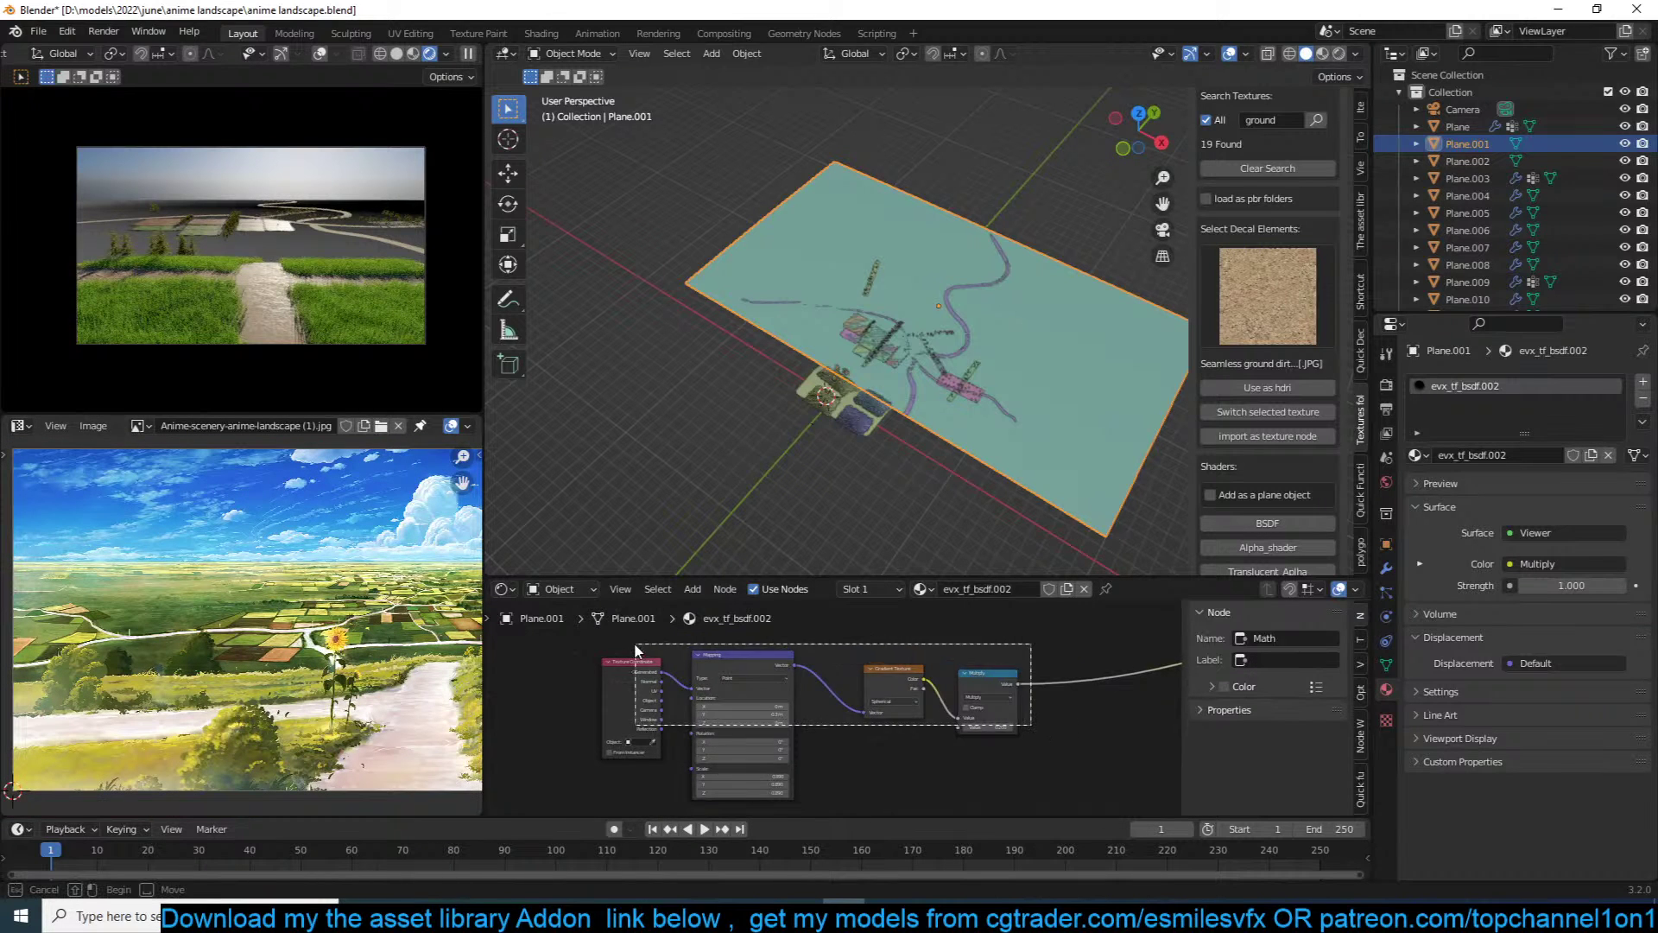
Step: Insert a ColorRamp node after the Multiply node and save the file
ctrl+scroll(950, 742, right, 5)
key(shift+a)
mouse_move(898, 715)
click(992, 496)
click(796, 643)
scroll(803, 656, up, 6)
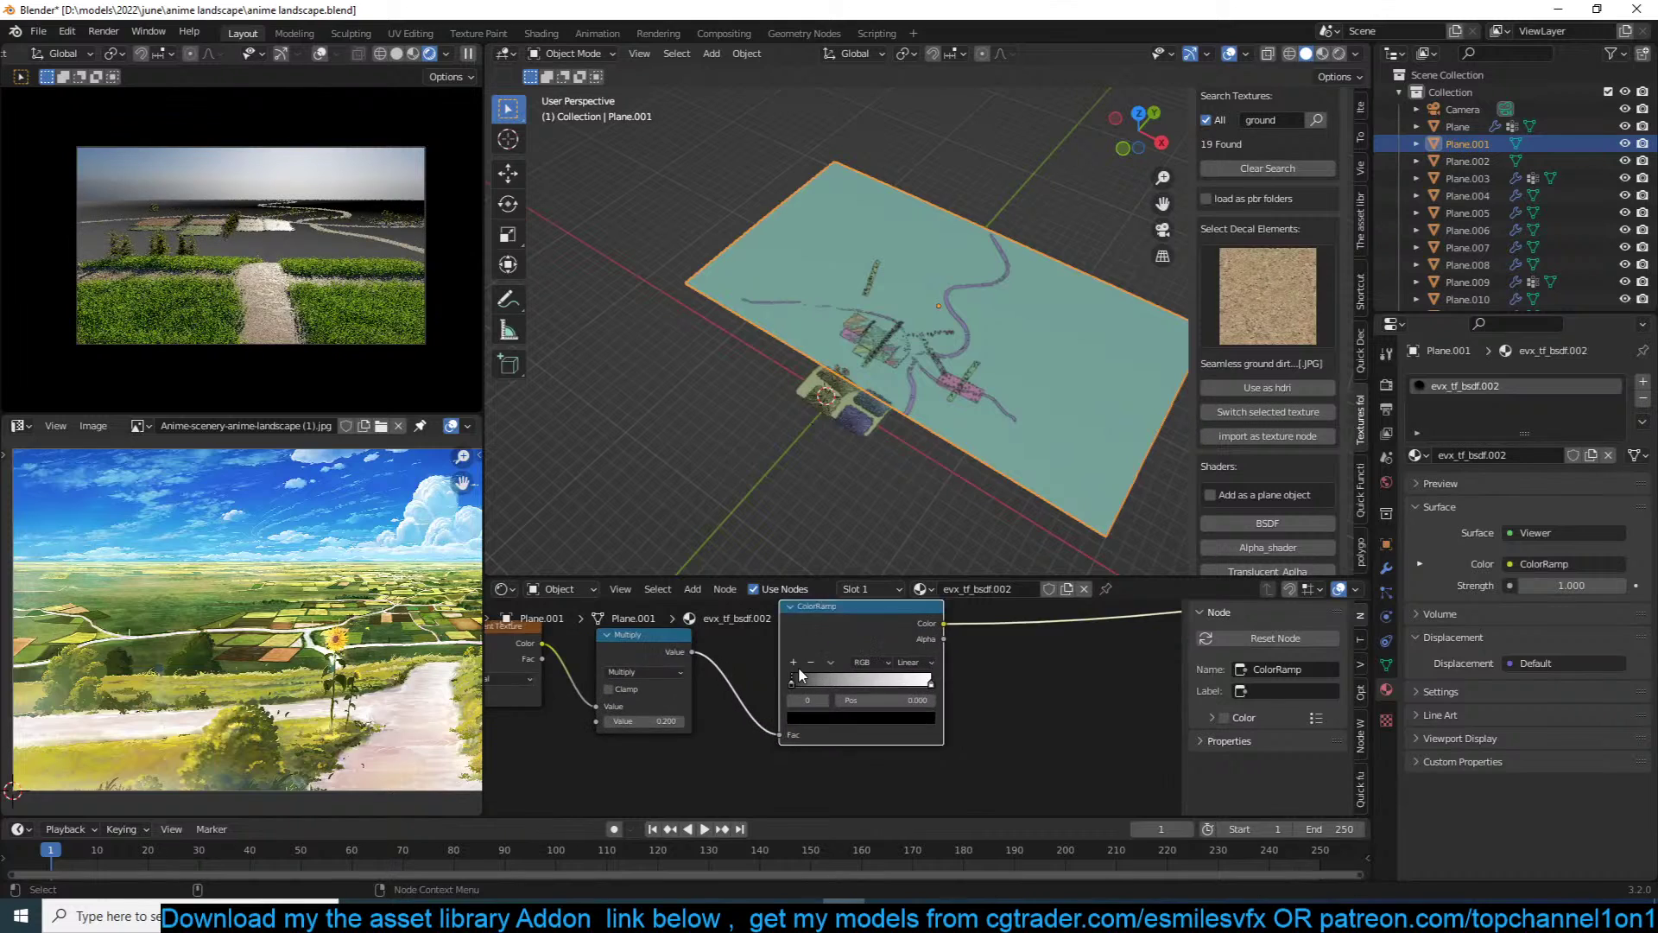
key(ctrl+s)
Step: Recolor the ramp's white stop with the pale yellow-green sampled from the fields near the reference image's horizon
scroll(863, 696, up, 1)
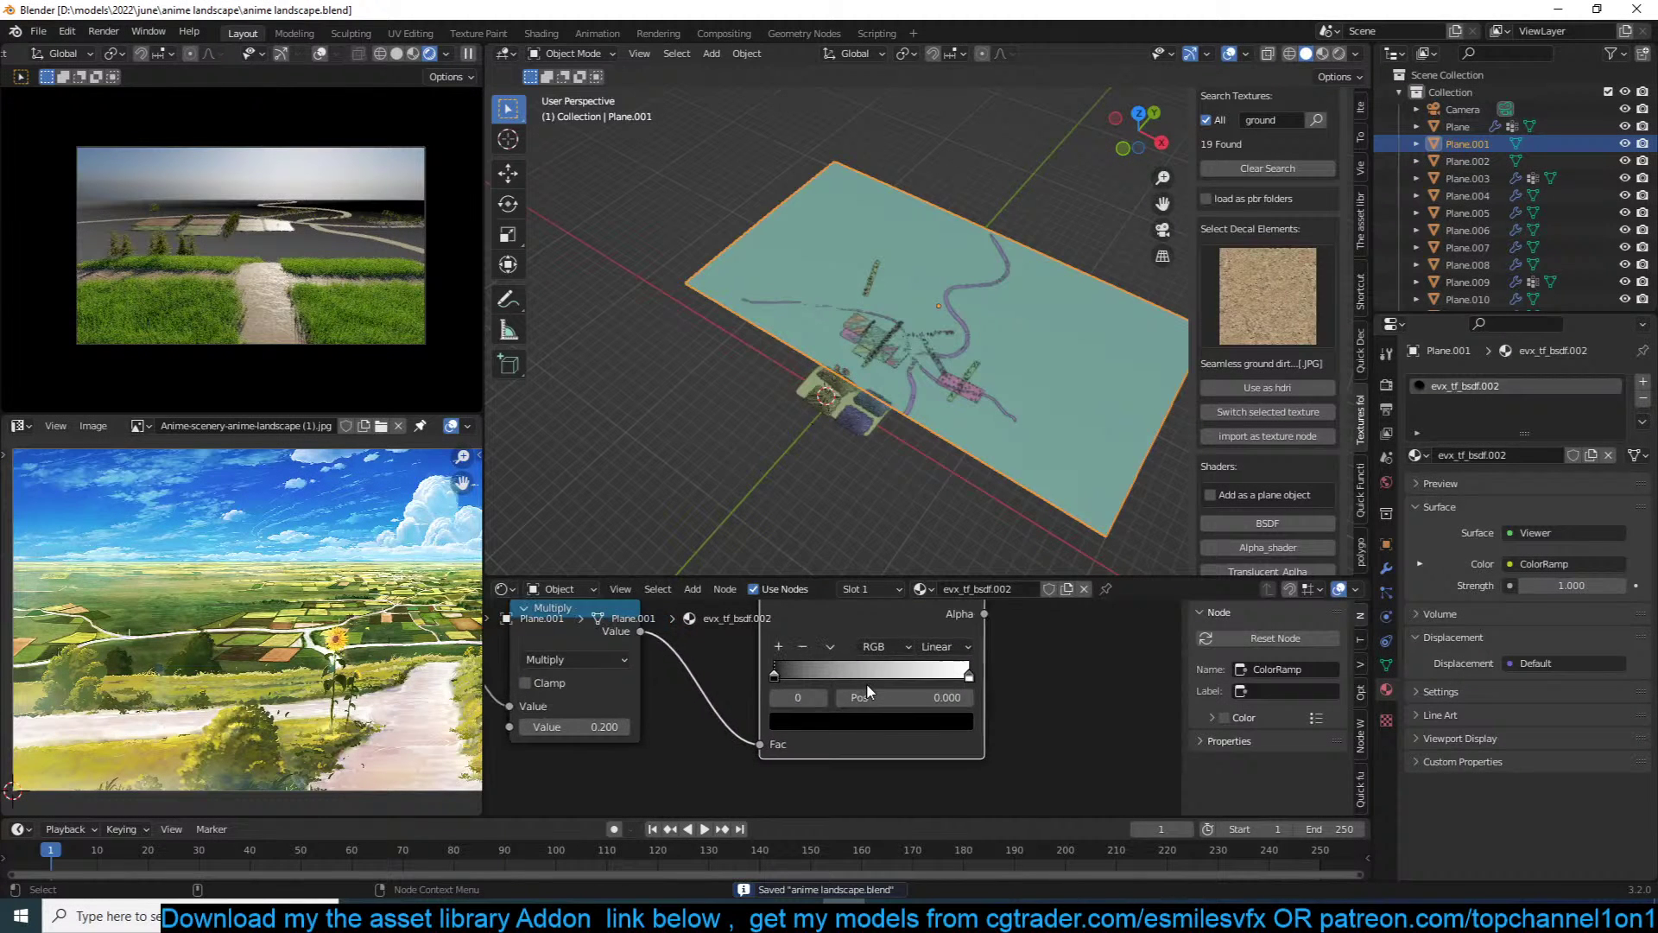
middle_drag(868, 690, 844, 704)
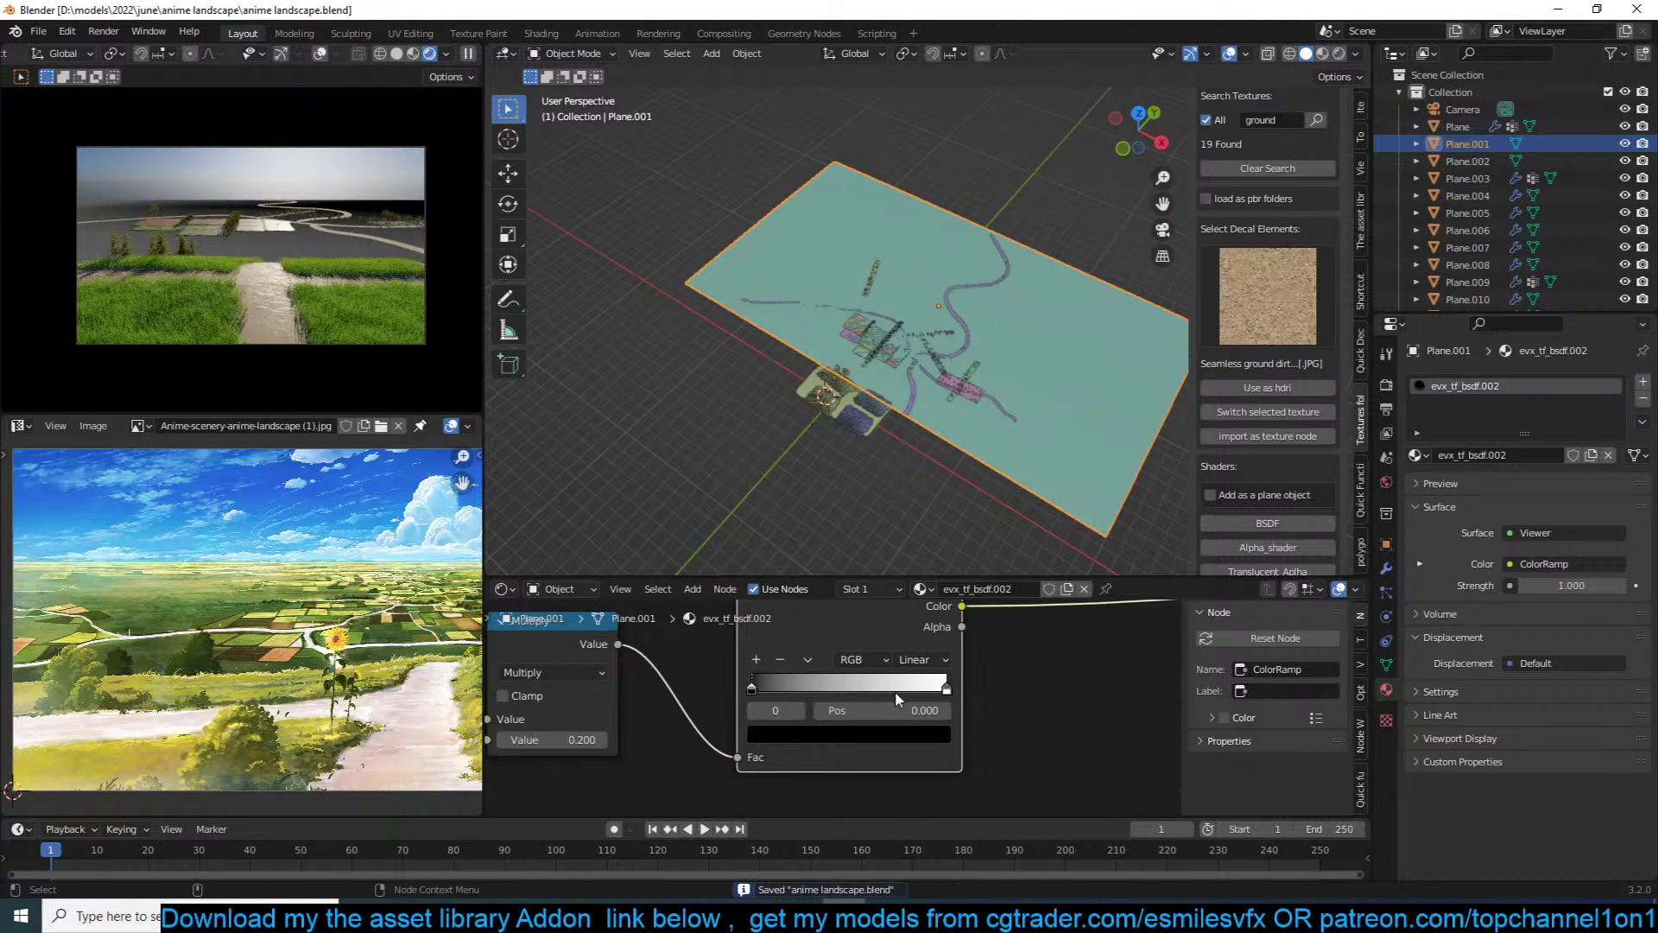
scroll(947, 691, up, 1)
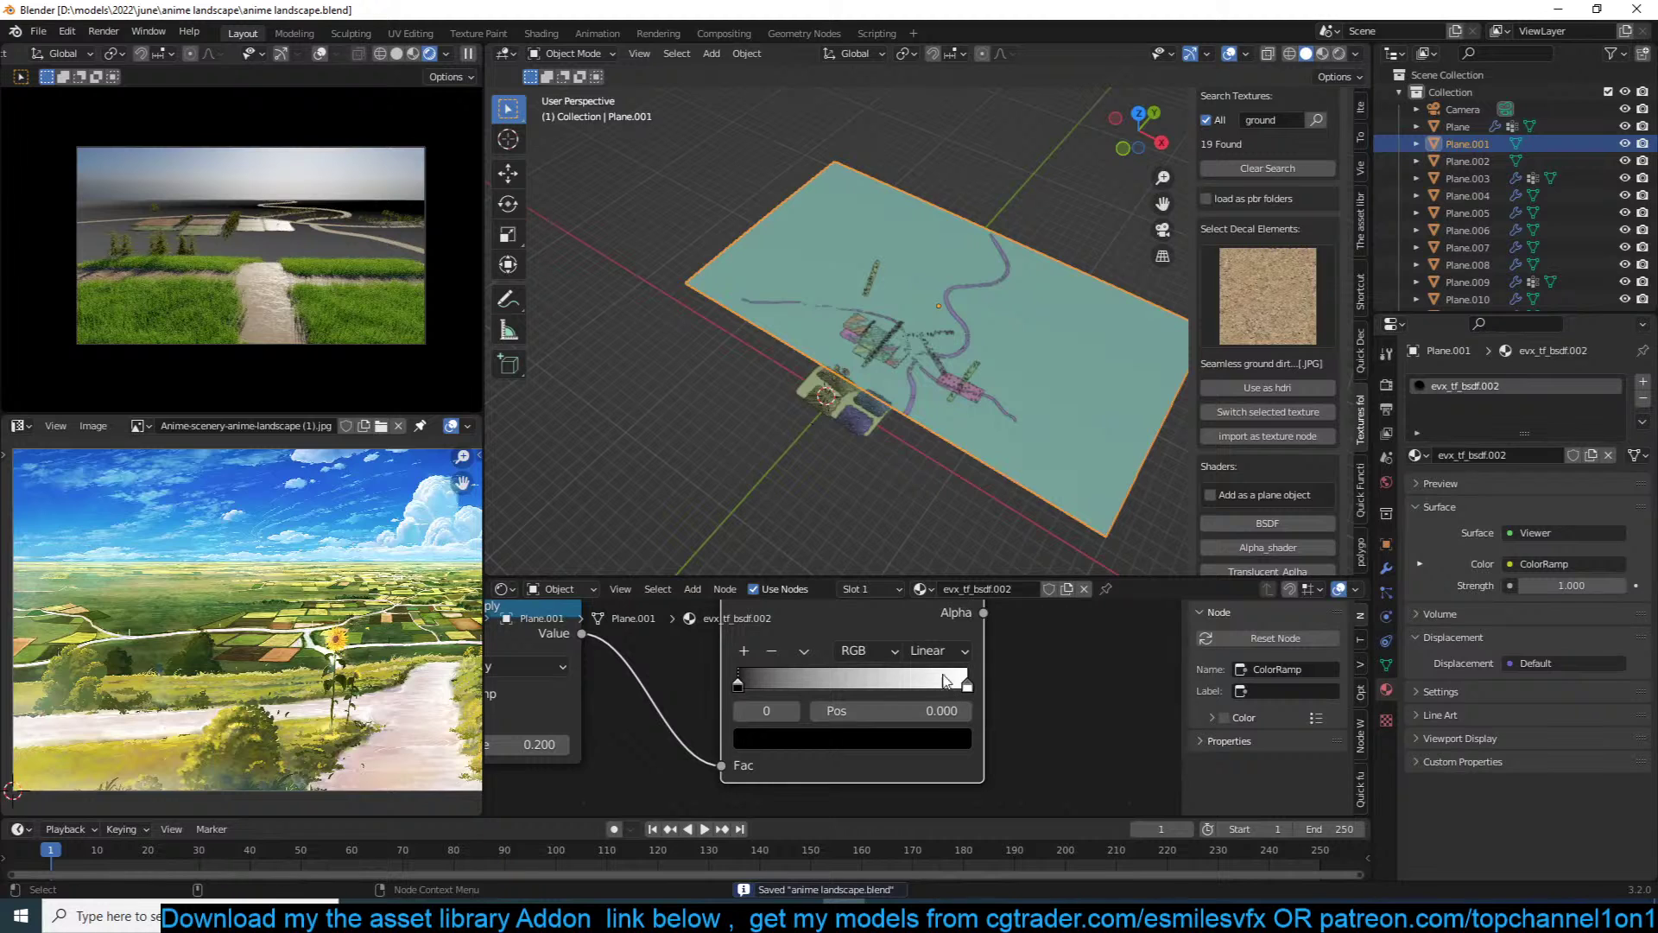
scroll(224, 628, up, 3)
middle_drag(224, 628, 231, 646)
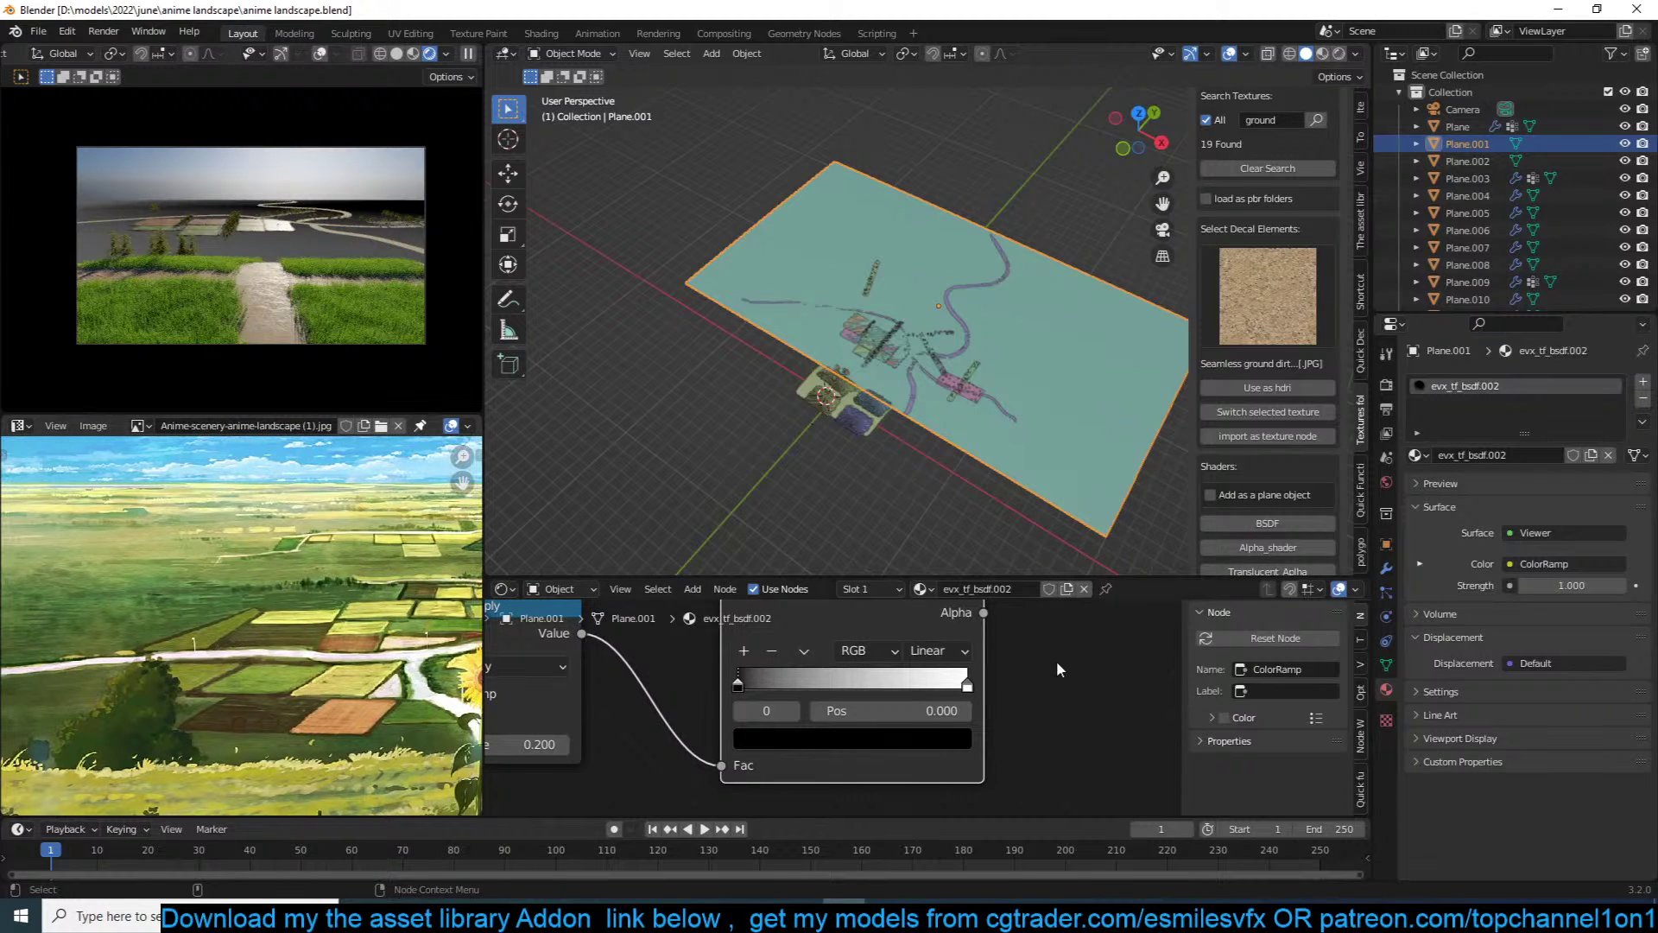
click(968, 686)
click(959, 739)
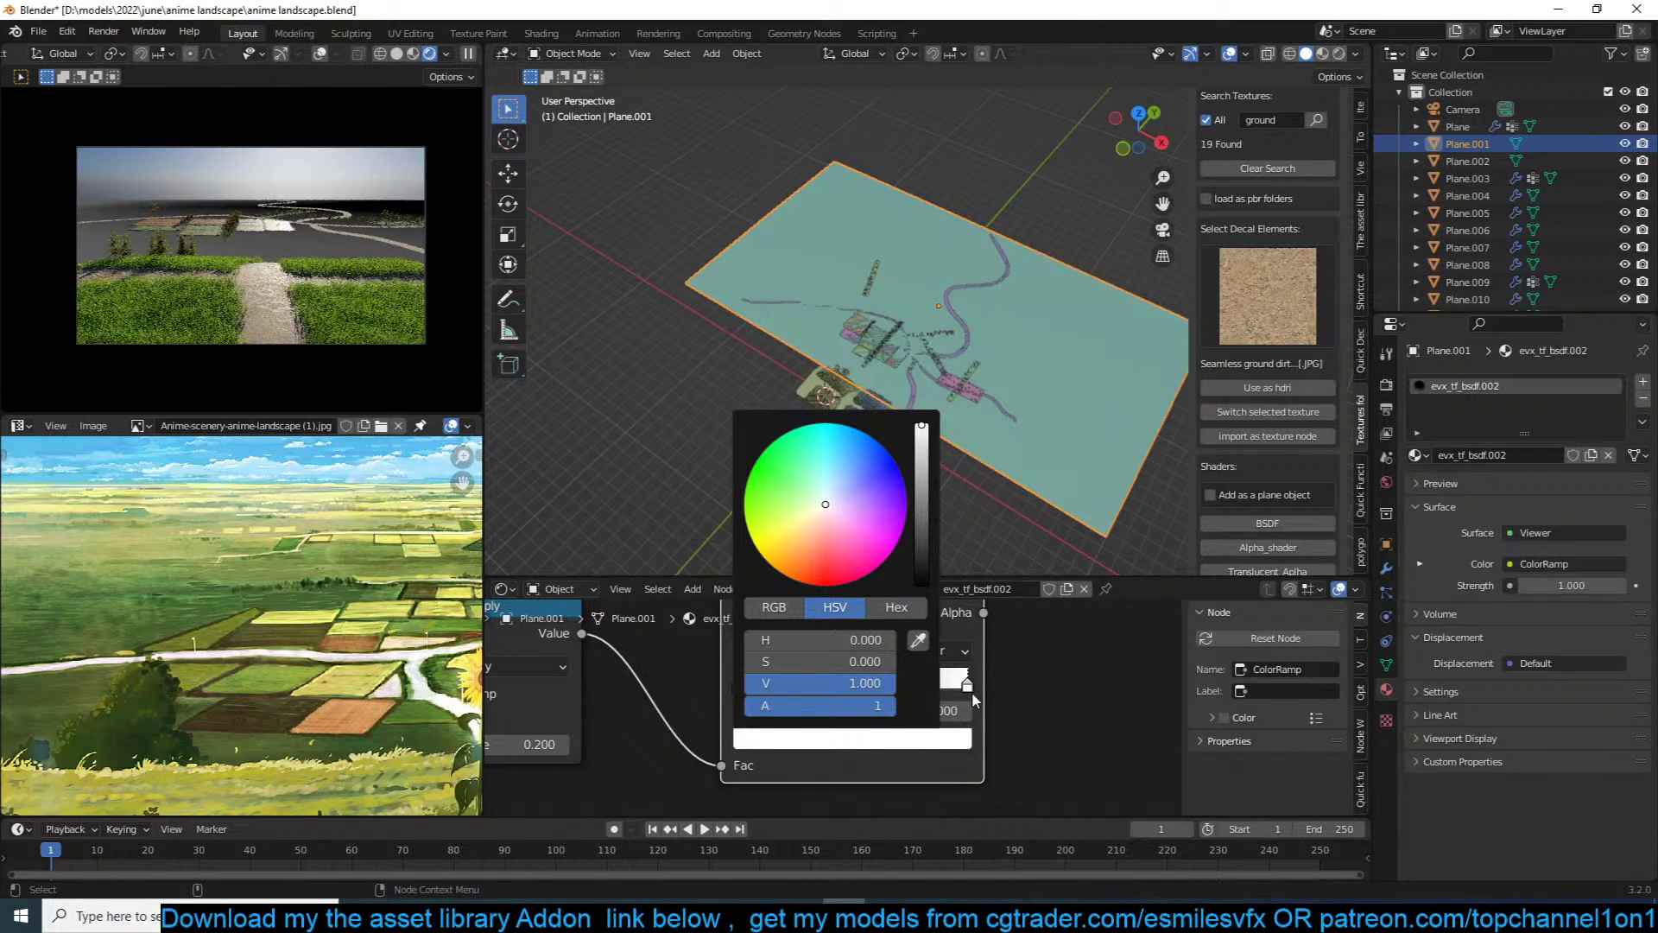
click(919, 640)
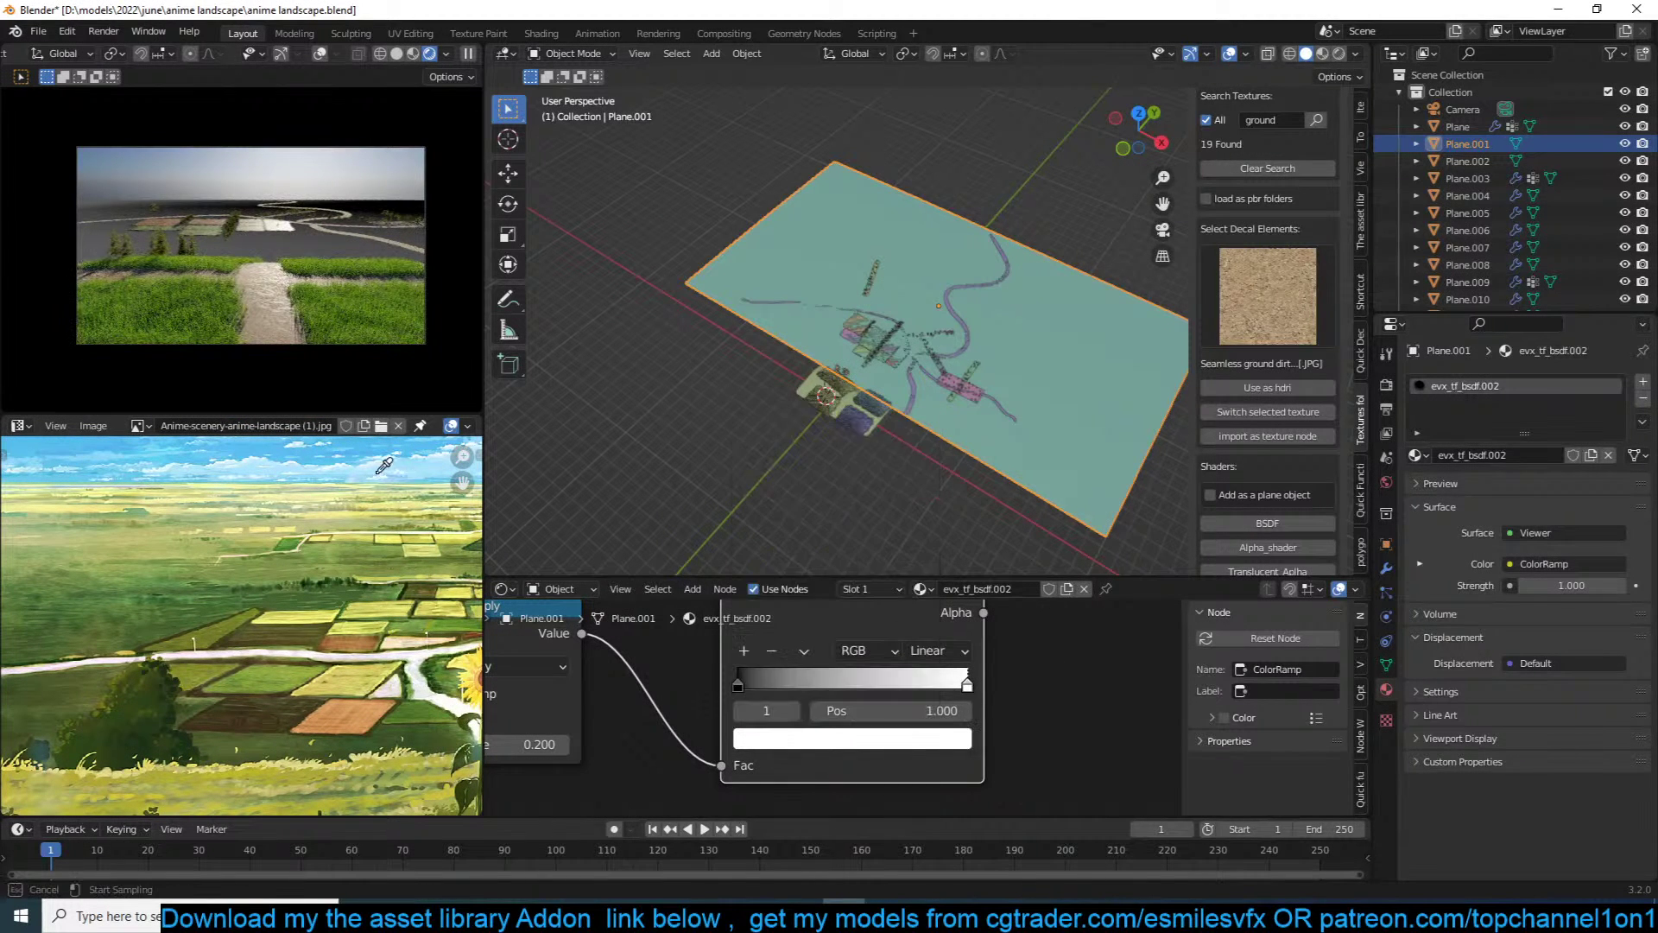
click(310, 486)
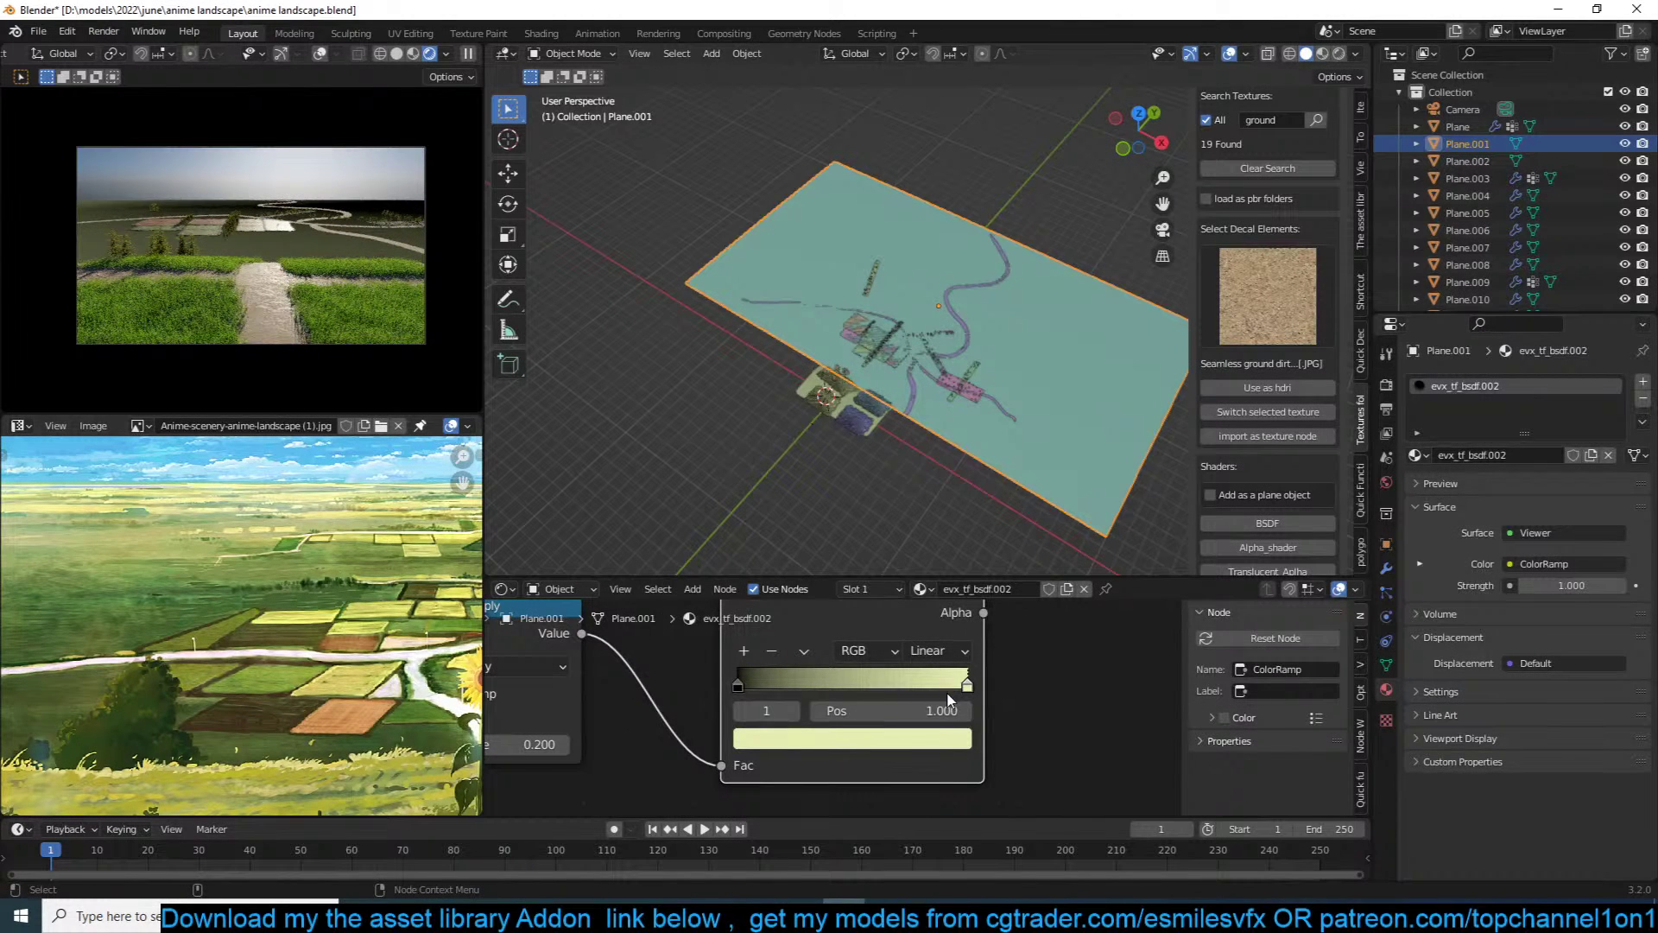
Step: Recolor the ramp's black stop with the pale field color sampled just below the reference image's horizon
click(739, 686)
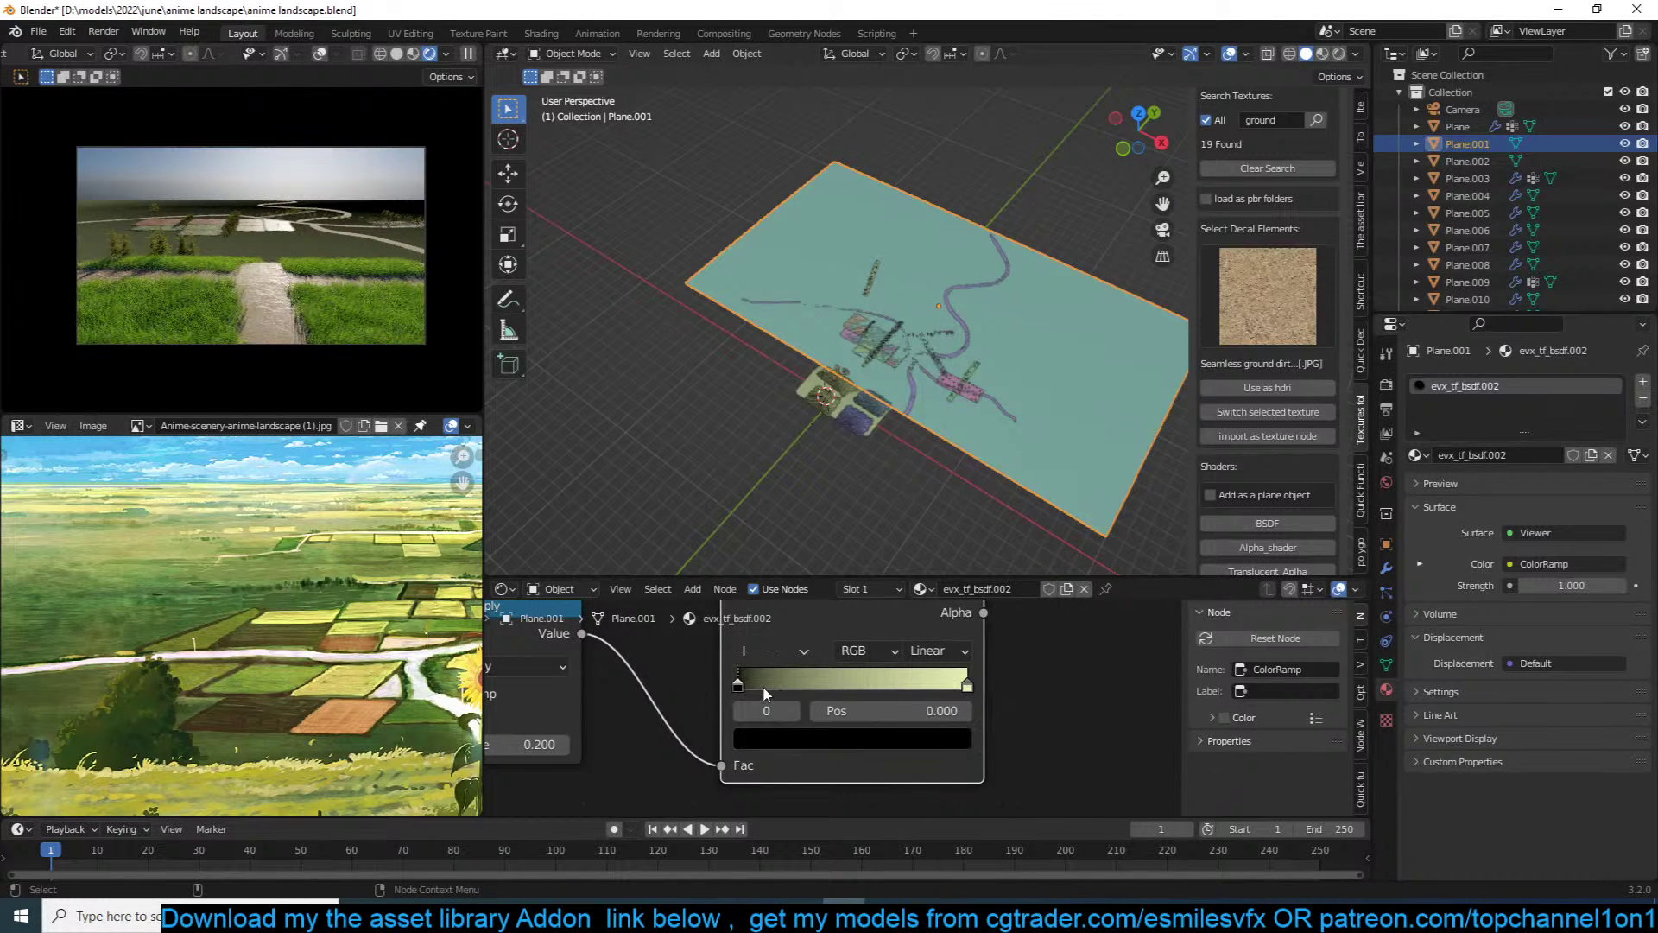
click(816, 738)
click(919, 640)
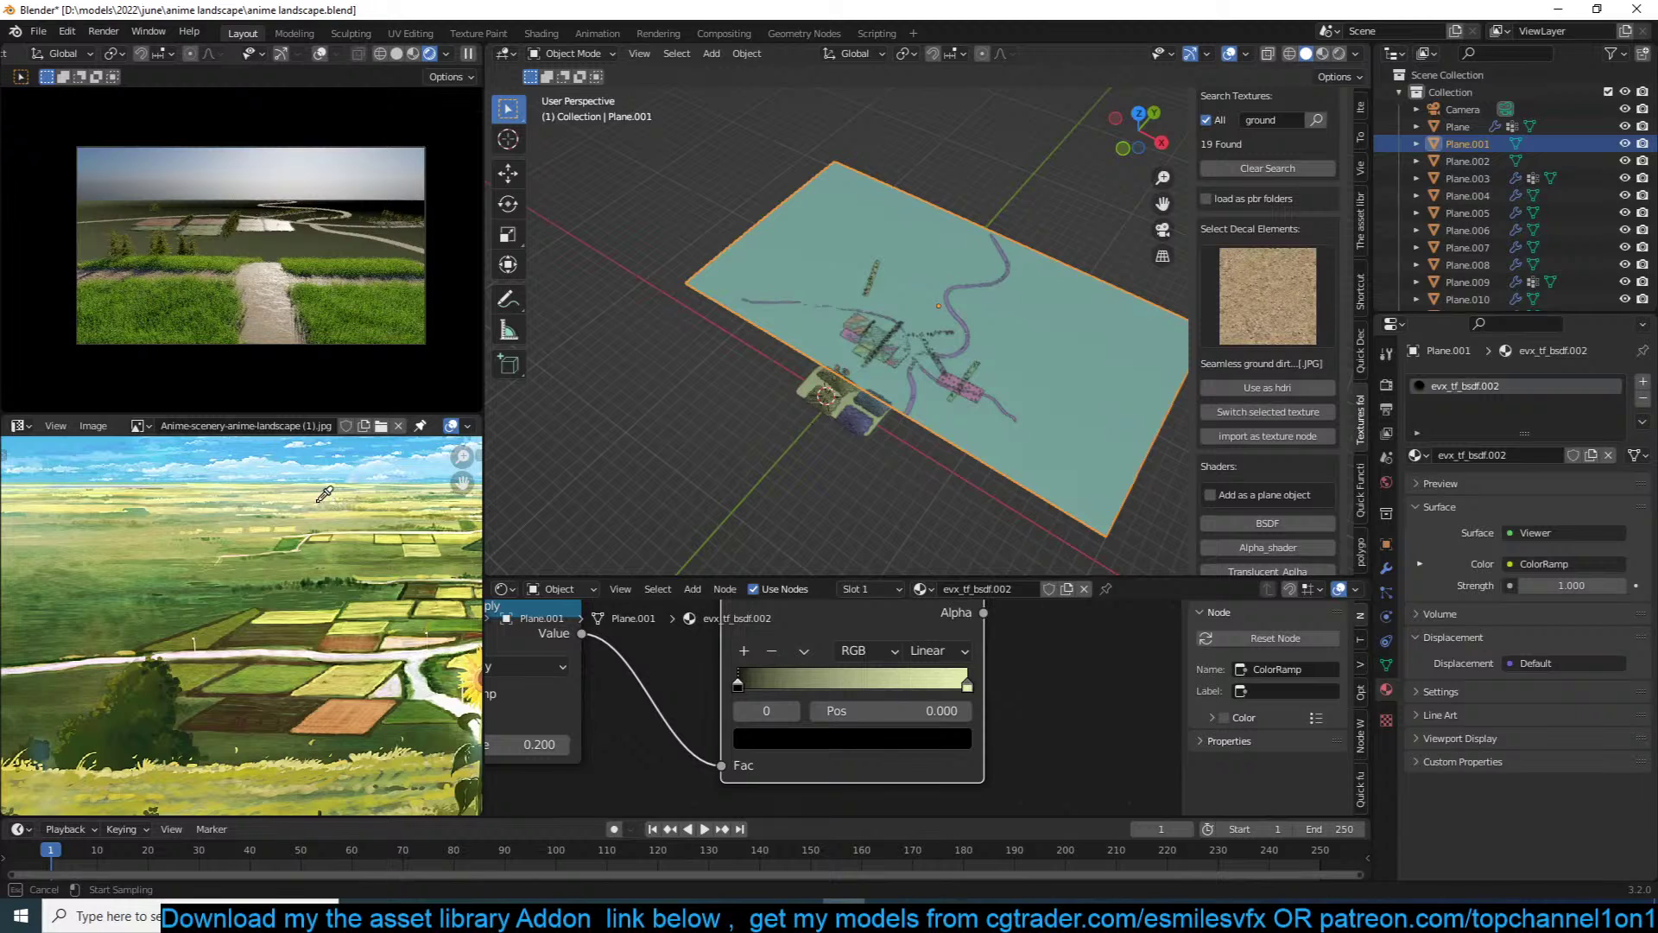
click(329, 488)
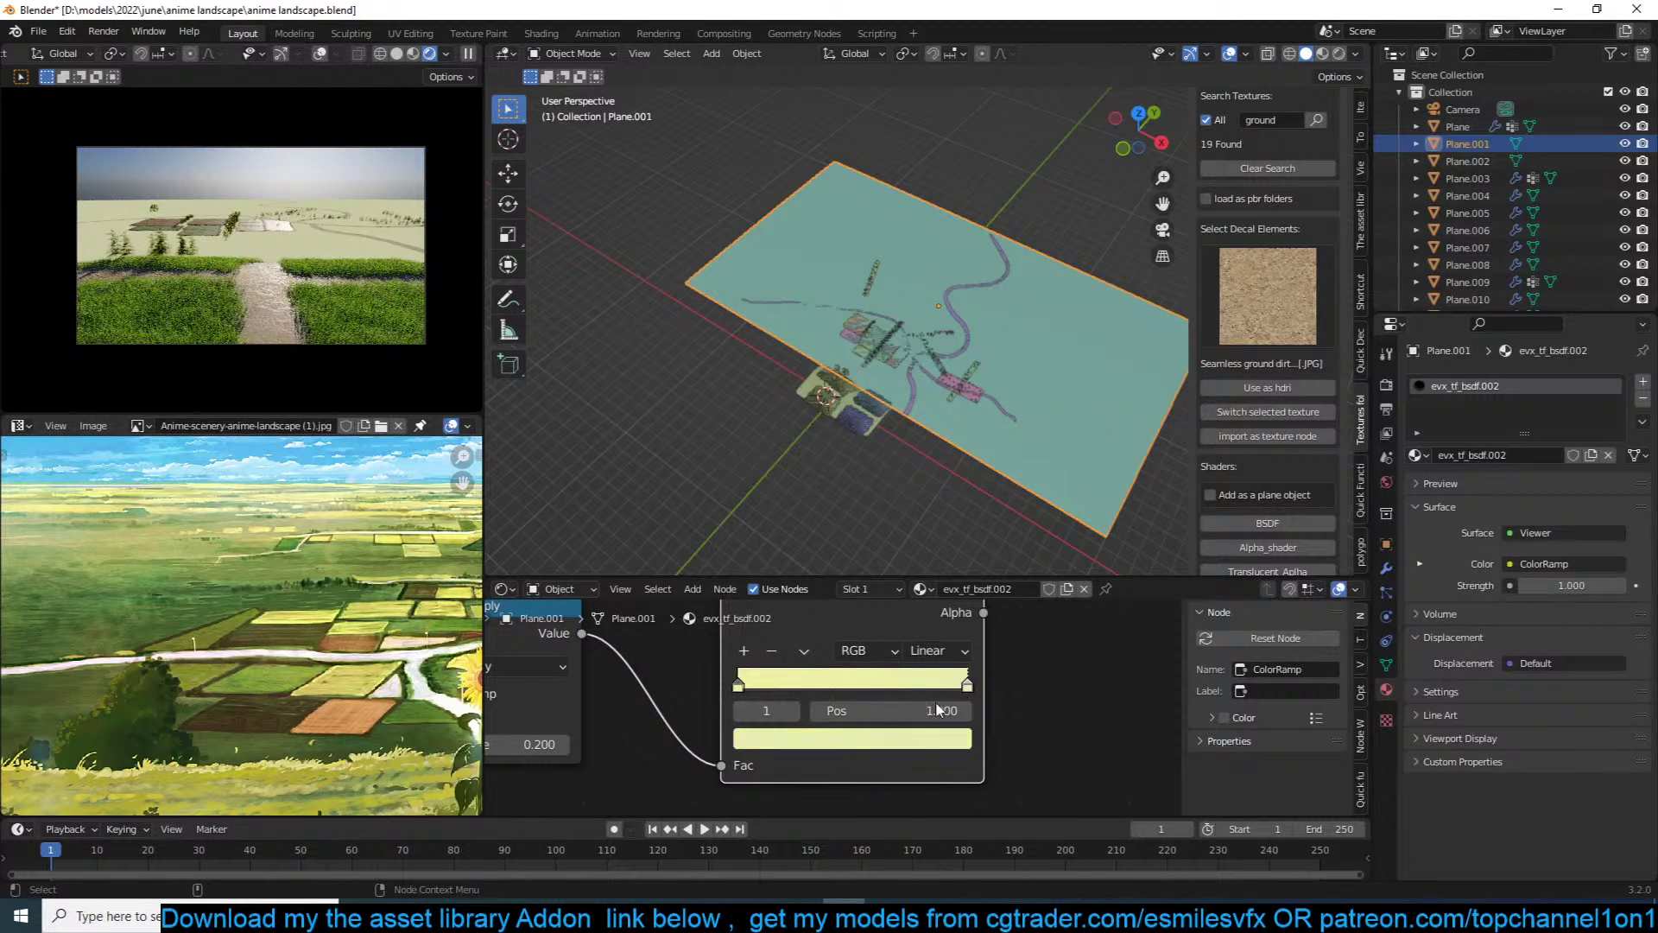
Step: Make the ramp's end stop green, slide it to position 0.957 and add a stop between the two ends
click(900, 751)
drag(806, 511, 745, 488)
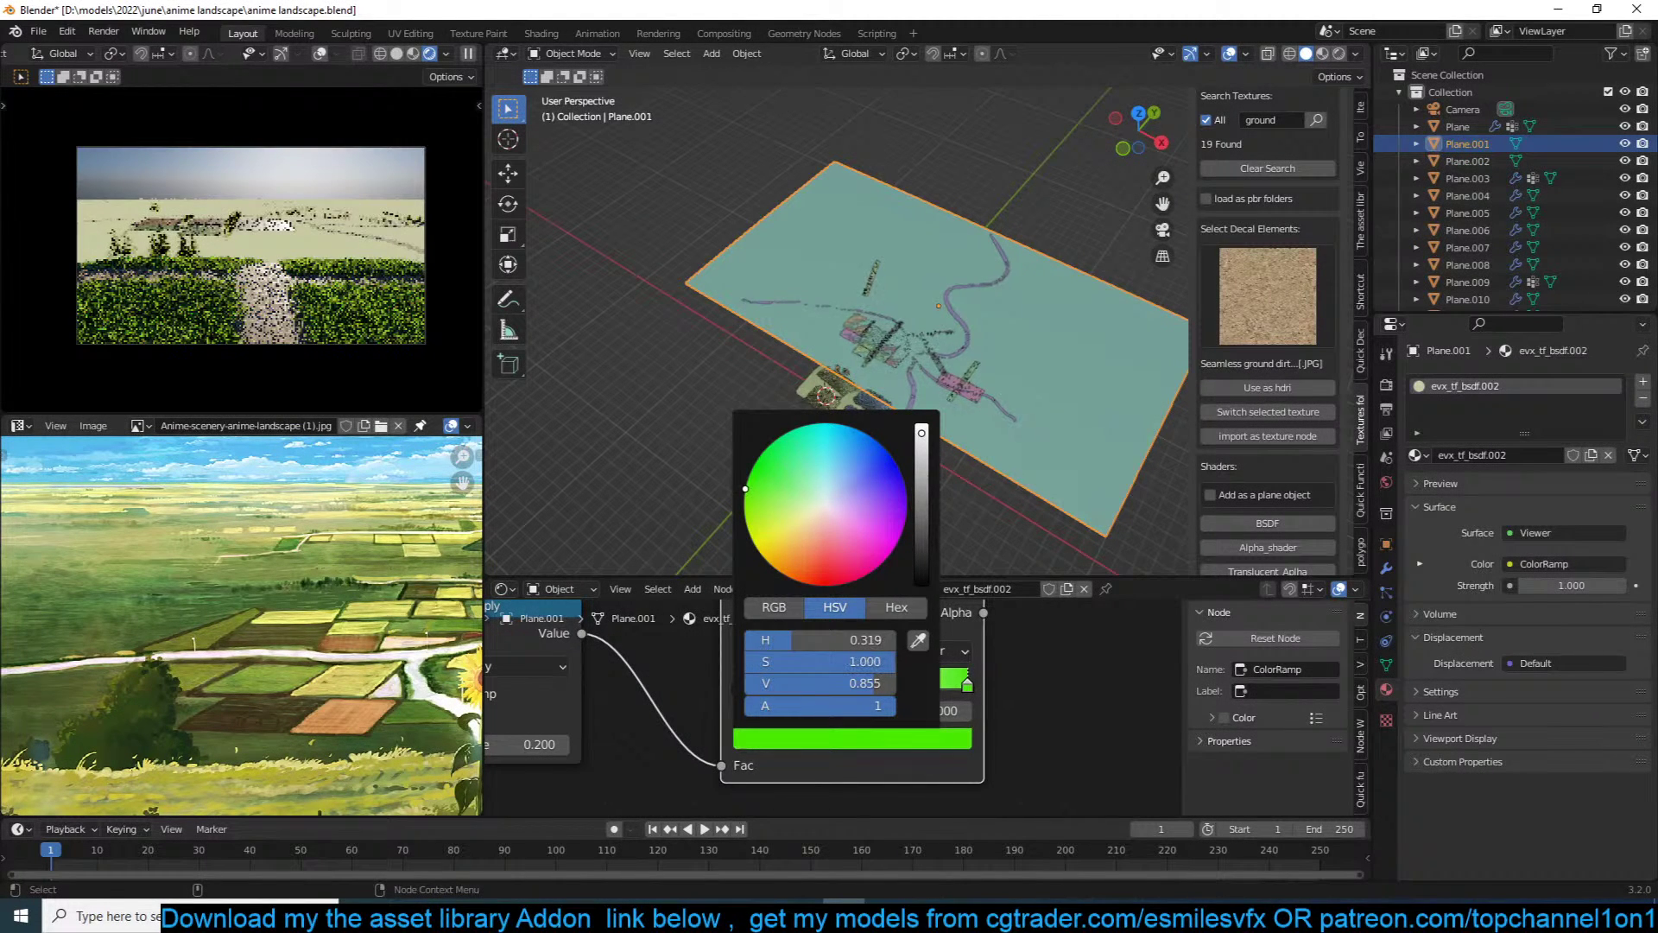
drag(916, 688, 958, 686)
click(745, 652)
Step: Change the ramp's end stop at position 0.957 to a dark, saturated green
click(924, 739)
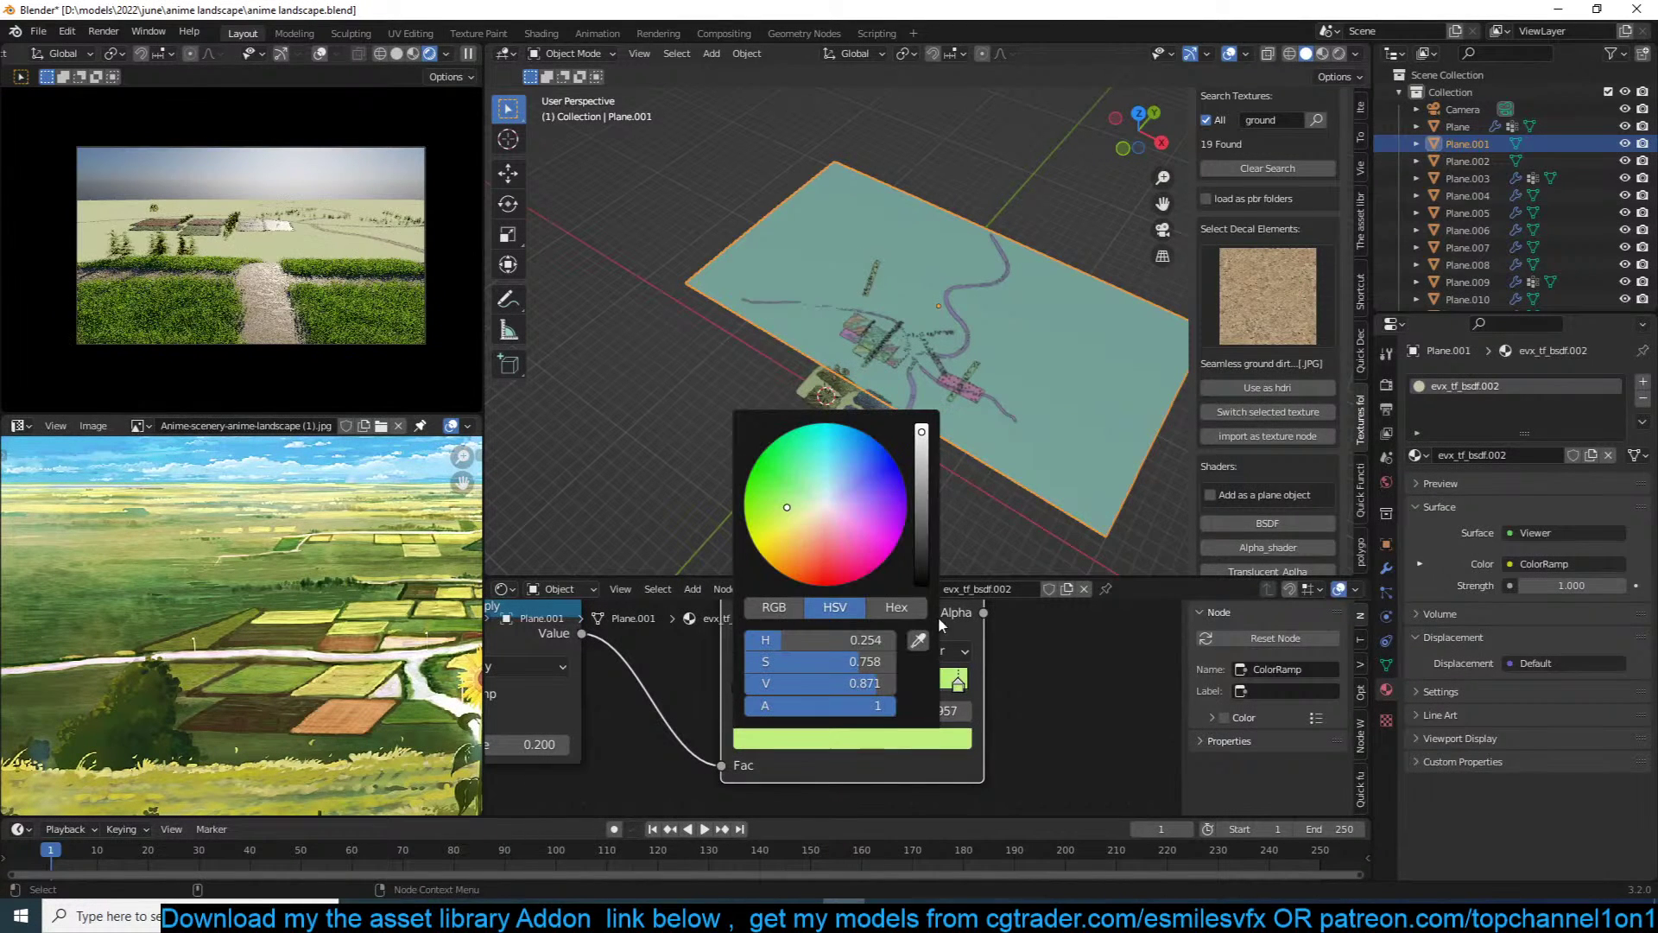
drag(782, 512, 748, 516)
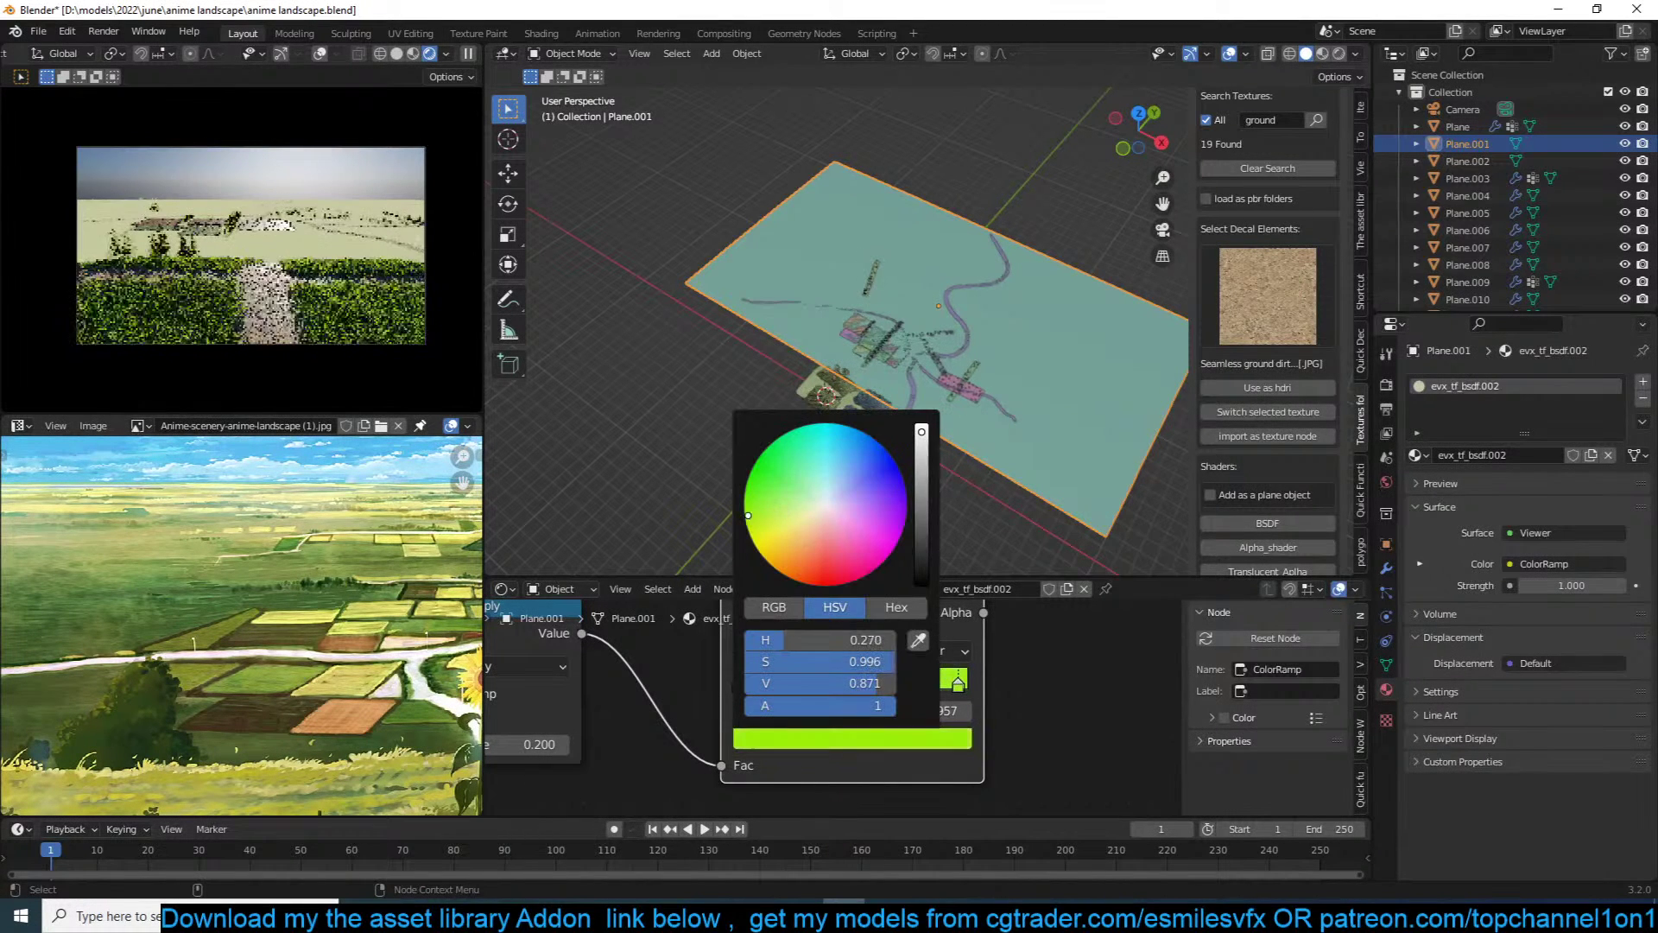
click(921, 545)
drag(922, 544, 921, 449)
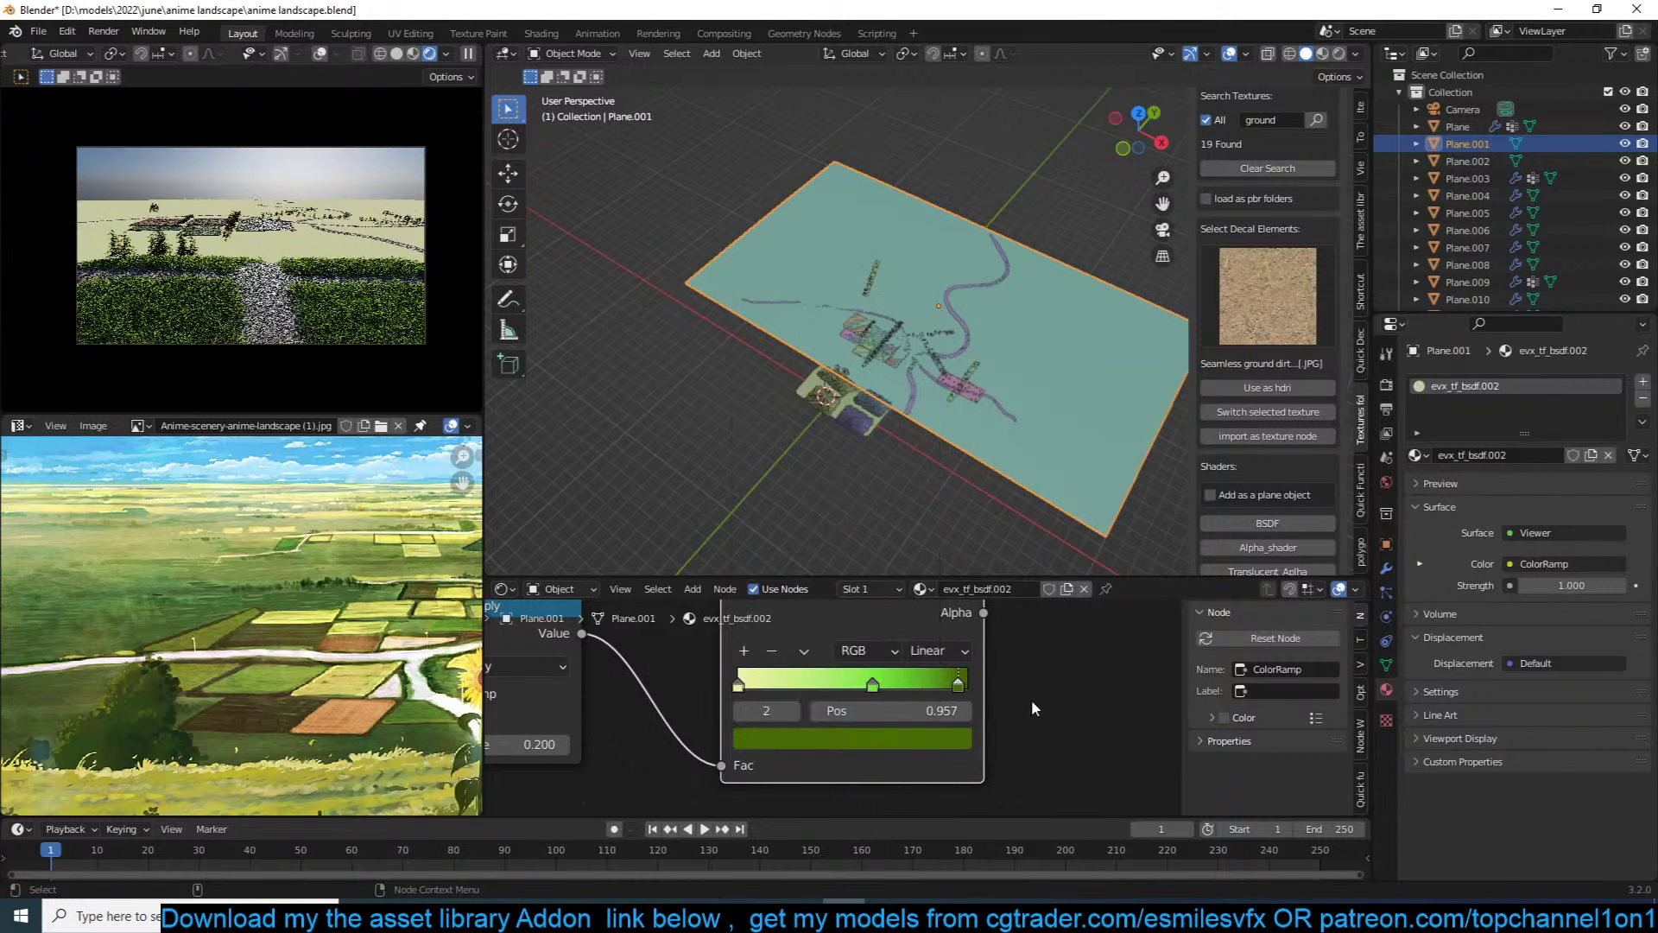
Step: Set the Multiply node's value to 2.200 to widen the gradient over the distant ground
scroll(833, 707, down, 2)
middle_drag(682, 751, 1000, 751)
scroll(1000, 752, down, 1)
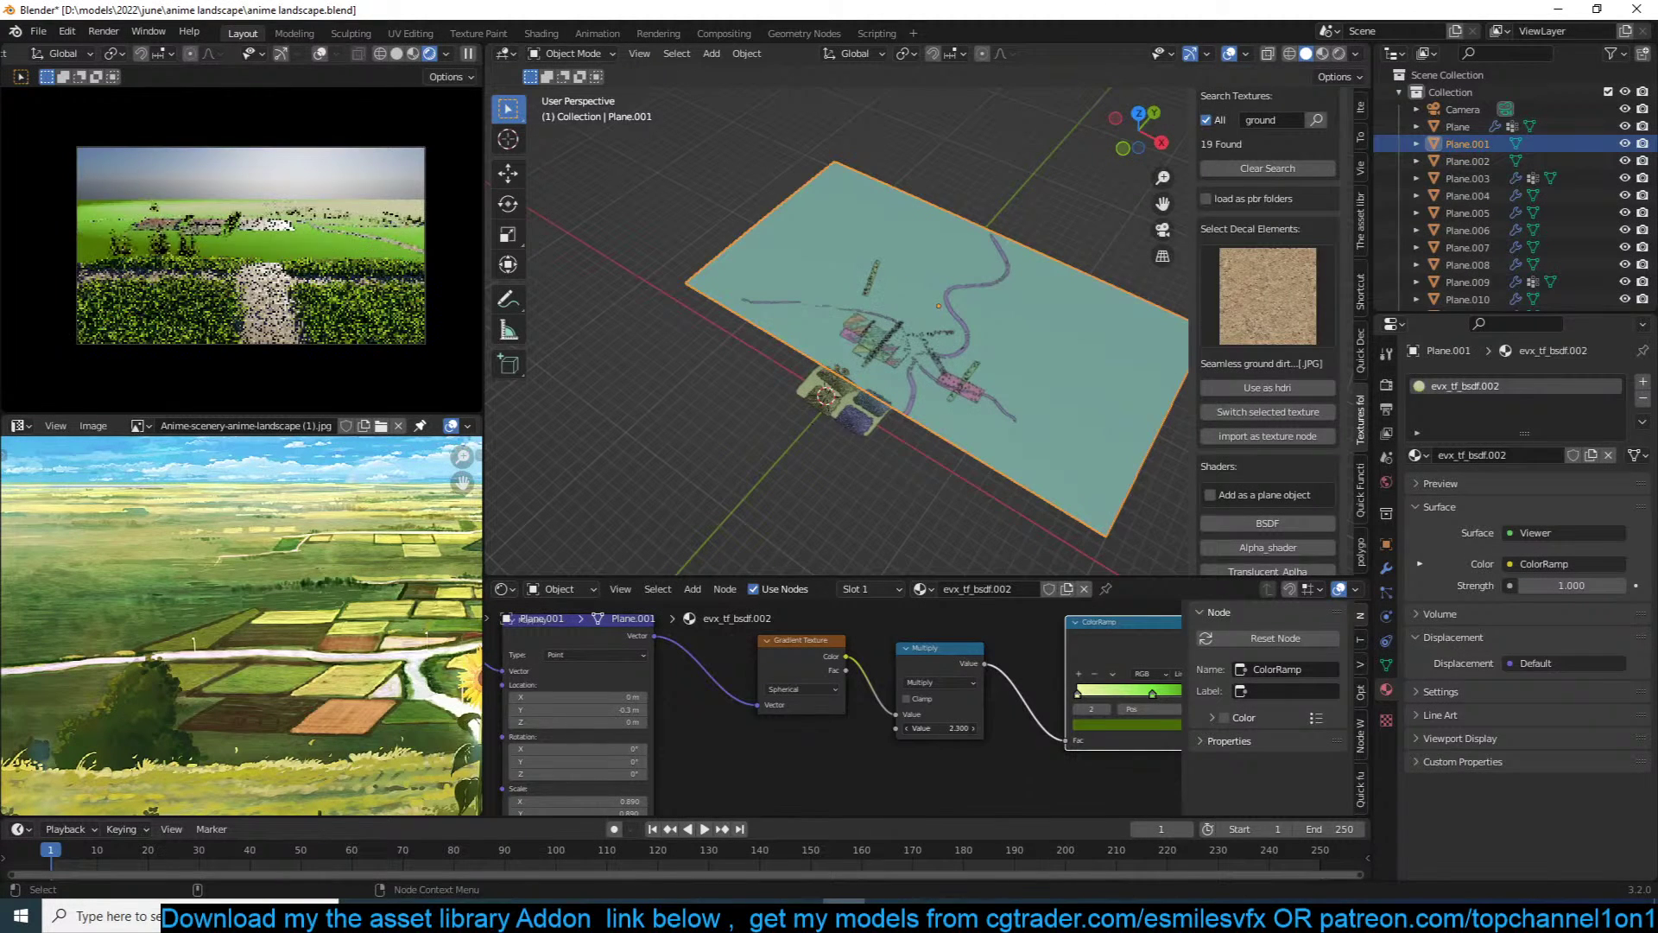
drag(954, 730, 948, 730)
Step: Slide the ramp's middle green stop toward the pale end and save the file
middle_drag(954, 745, 824, 753)
drag(1020, 699, 995, 693)
scroll(838, 771, down, 2)
key(ctrl+s)
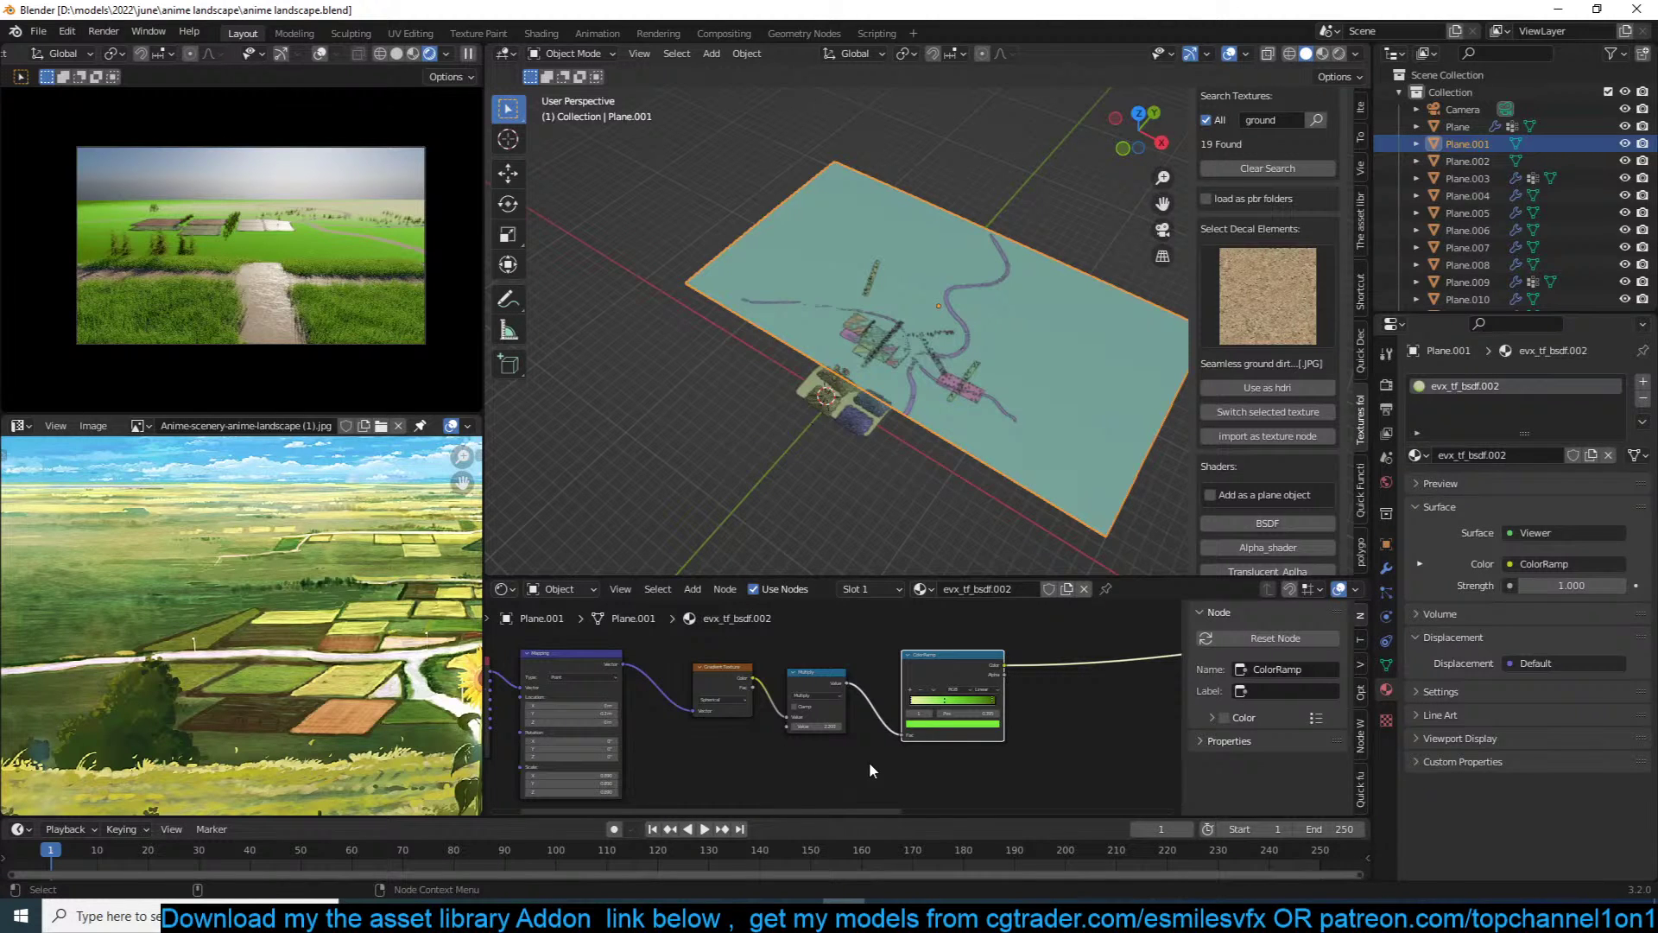
scroll(866, 765, down, 1)
key(ctrl+s)
key(Home)
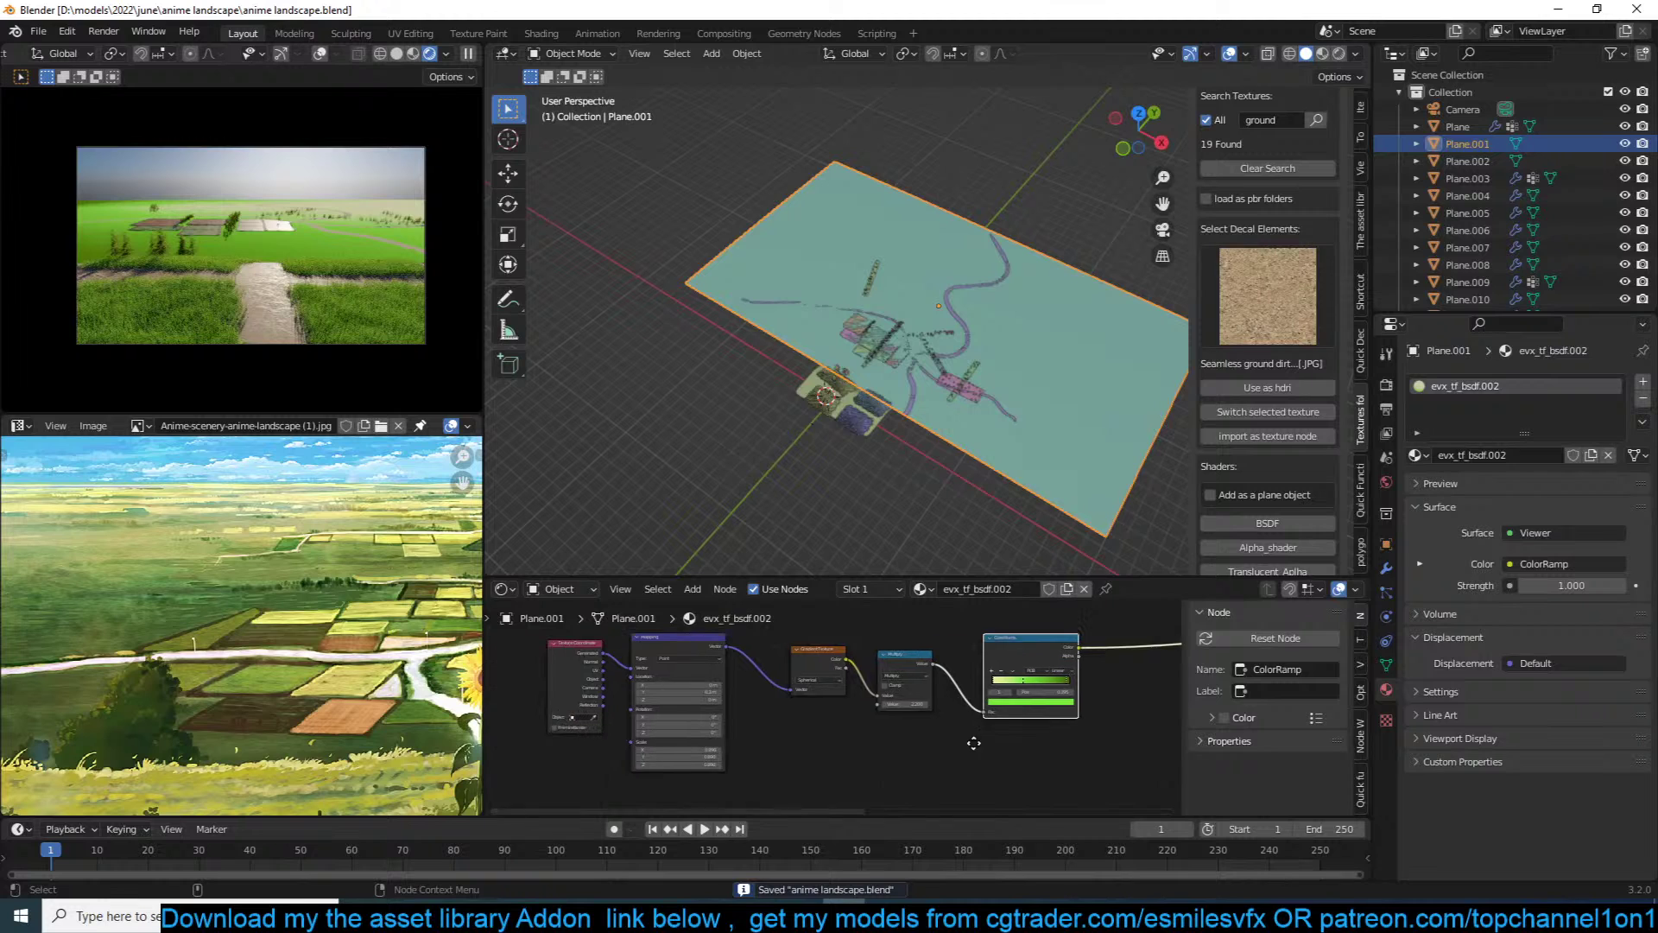
Step: Pull the Gradient Texture, Multiply and ColorRamp nodes closer together and save the file
drag(849, 665, 820, 643)
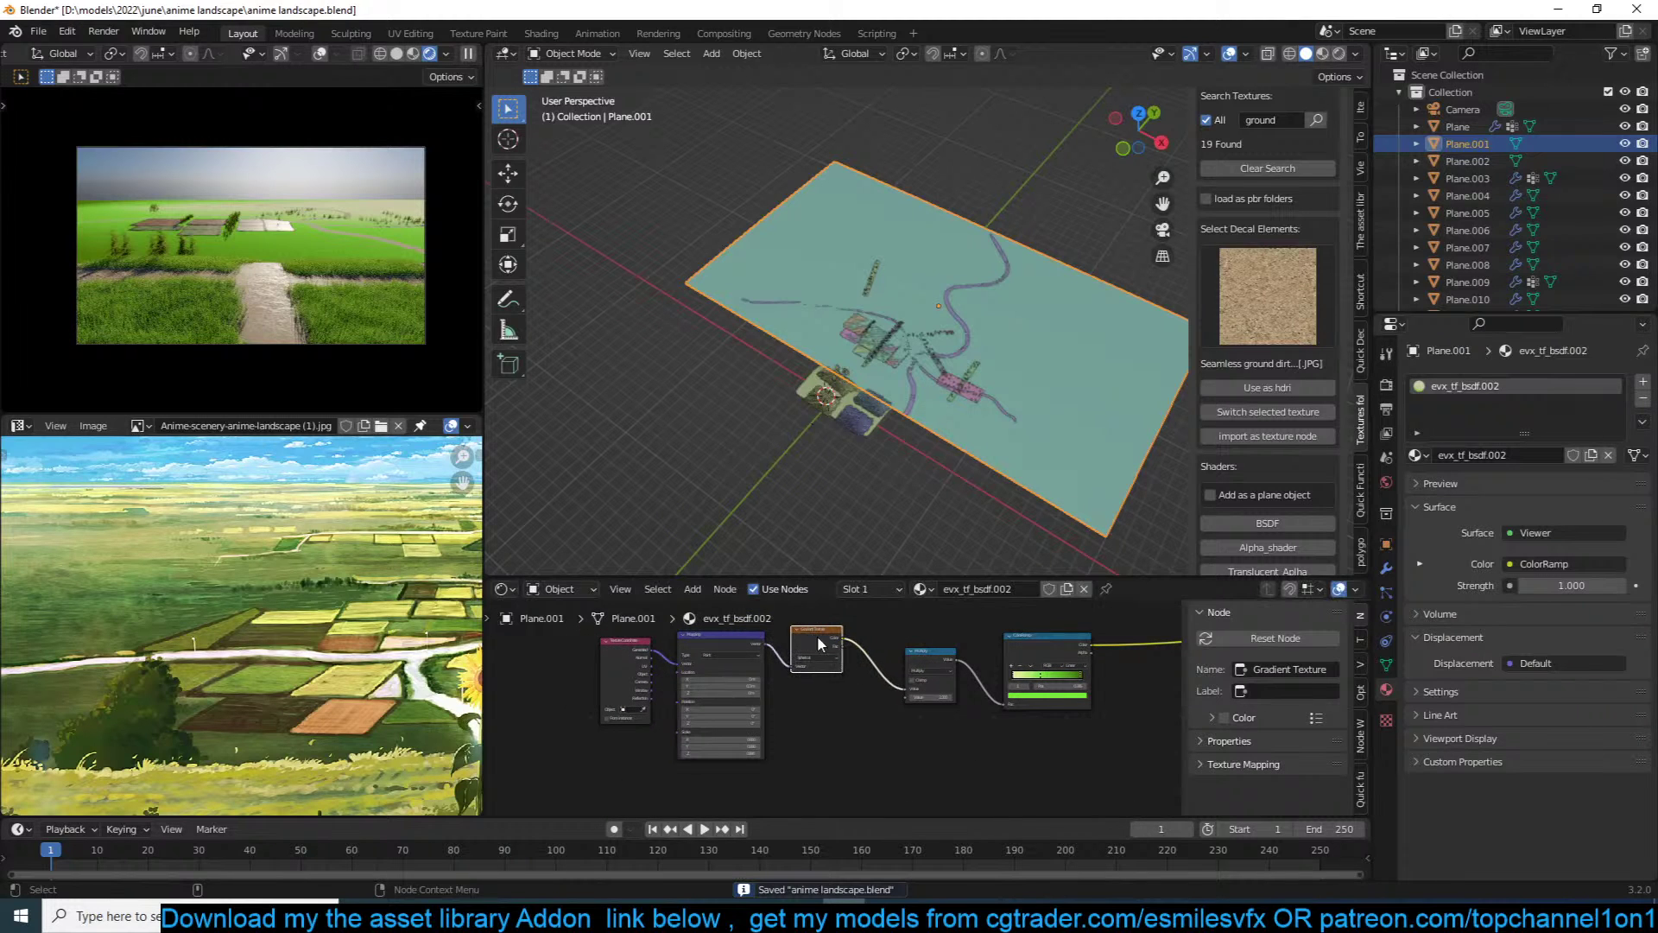
drag(930, 664, 887, 639)
drag(1057, 670, 987, 657)
middle_drag(987, 654, 868, 693)
key(ctrl+s)
scroll(887, 706, up, 4)
middle_drag(805, 748, 852, 738)
scroll(893, 740, up, 1)
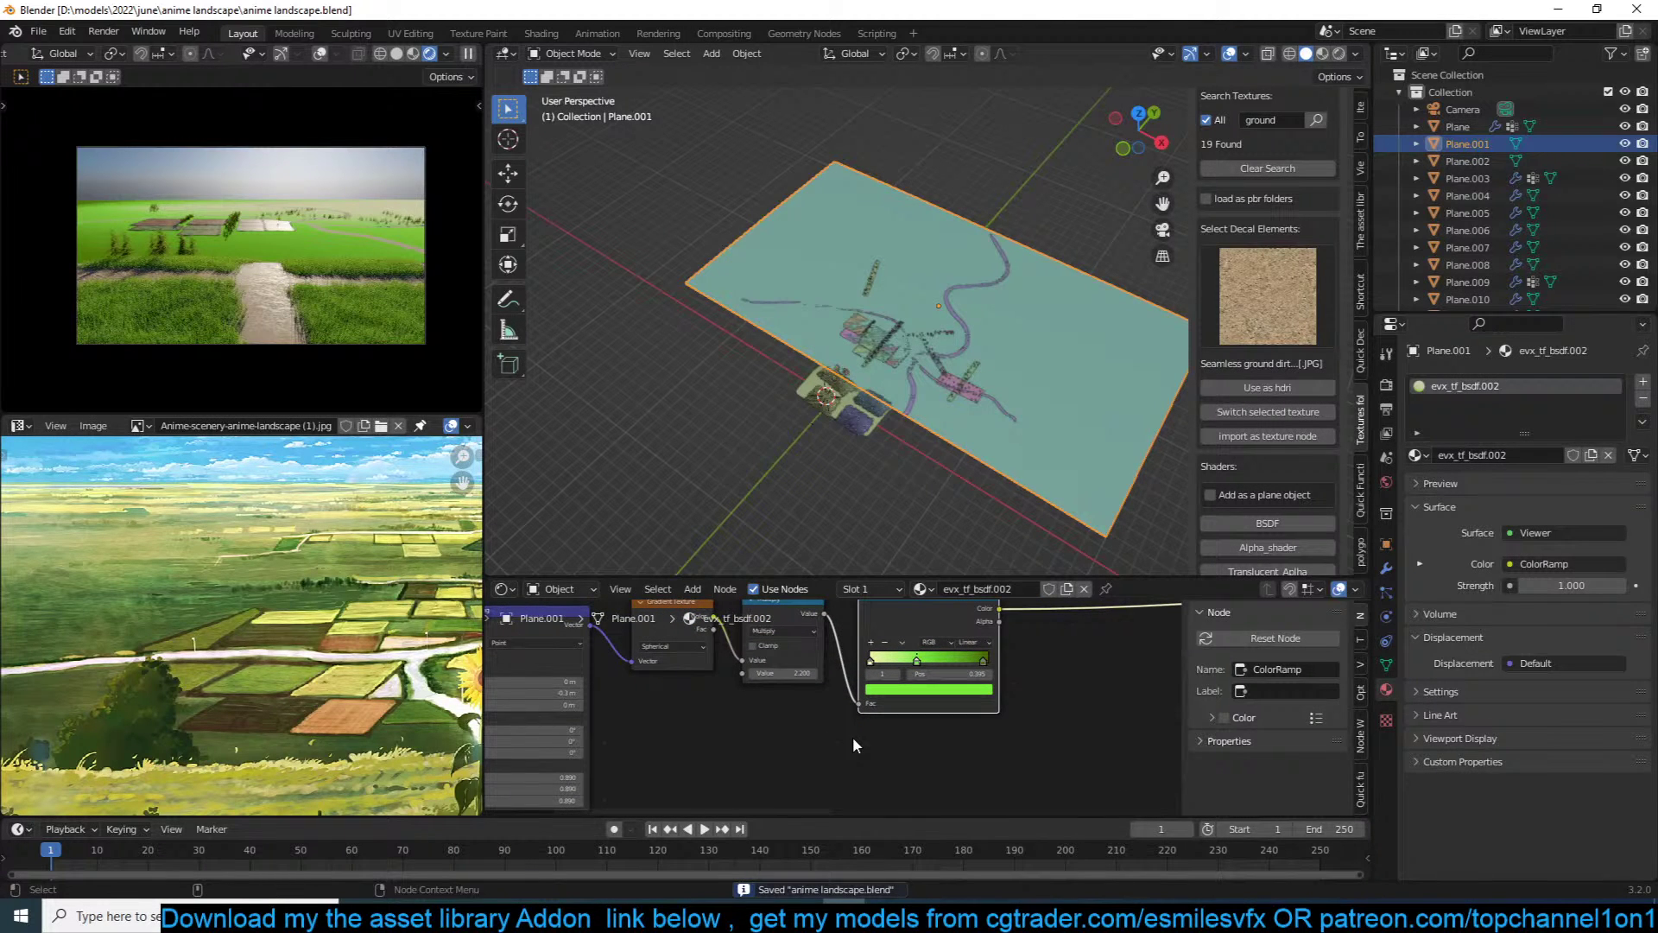
Step: Add a Noise Texture node below the ColorRamp, preview it through the Viewer and save the file
key(shift+a)
scroll(807, 715, down, 4)
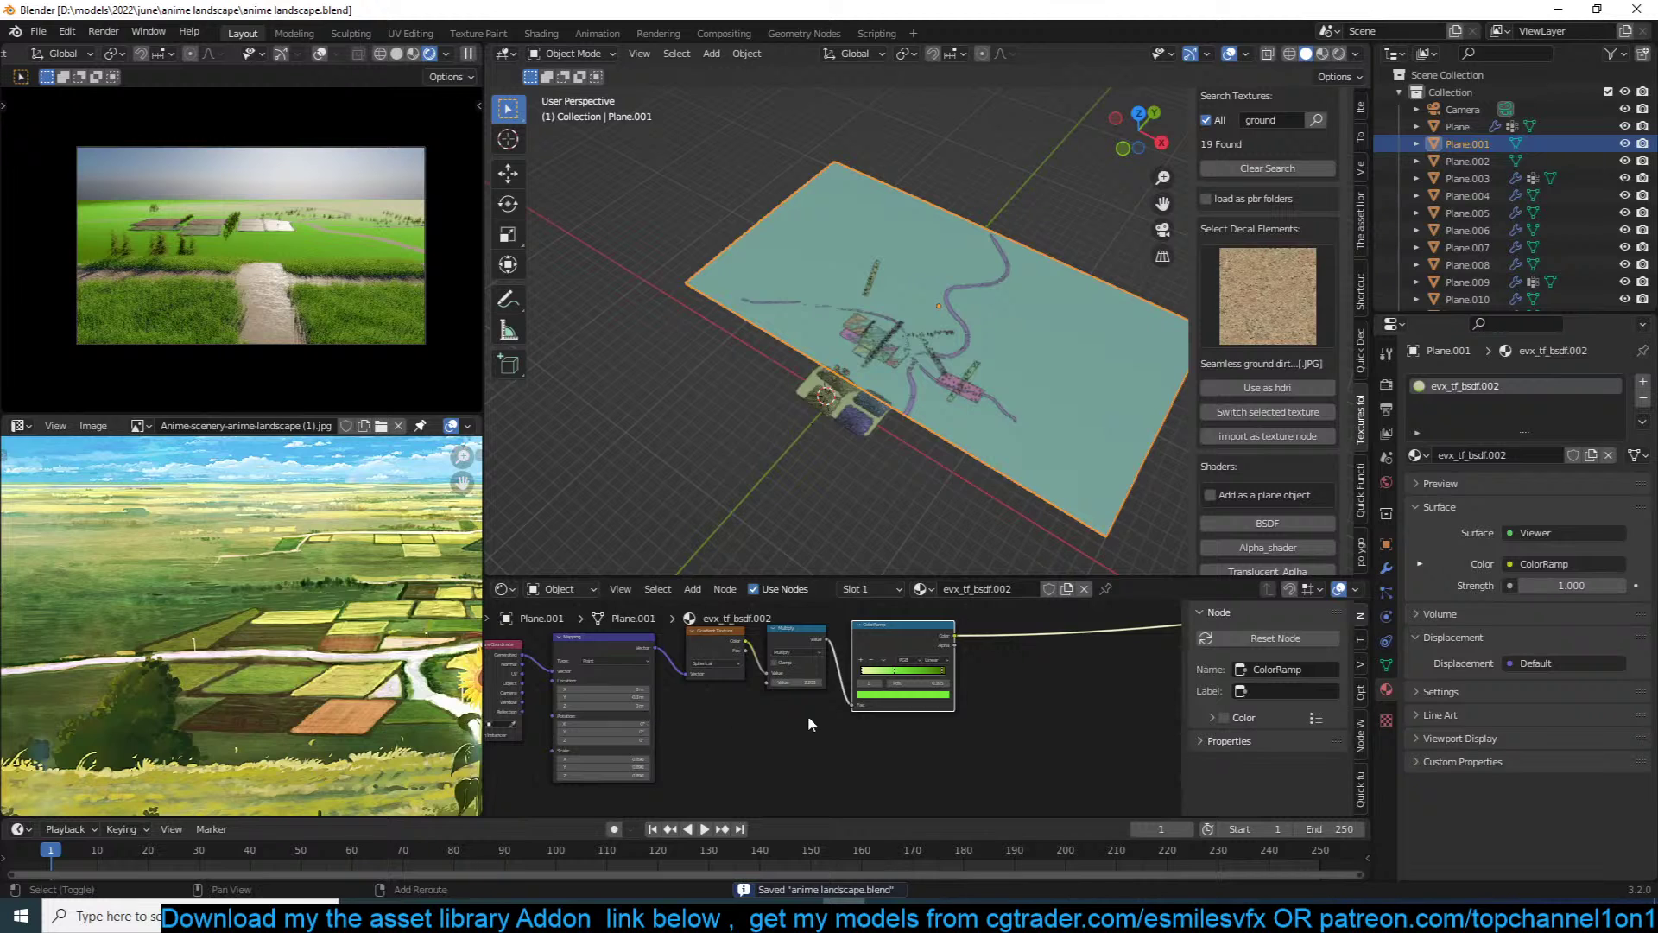
key(shift+a)
mouse_move(743, 664)
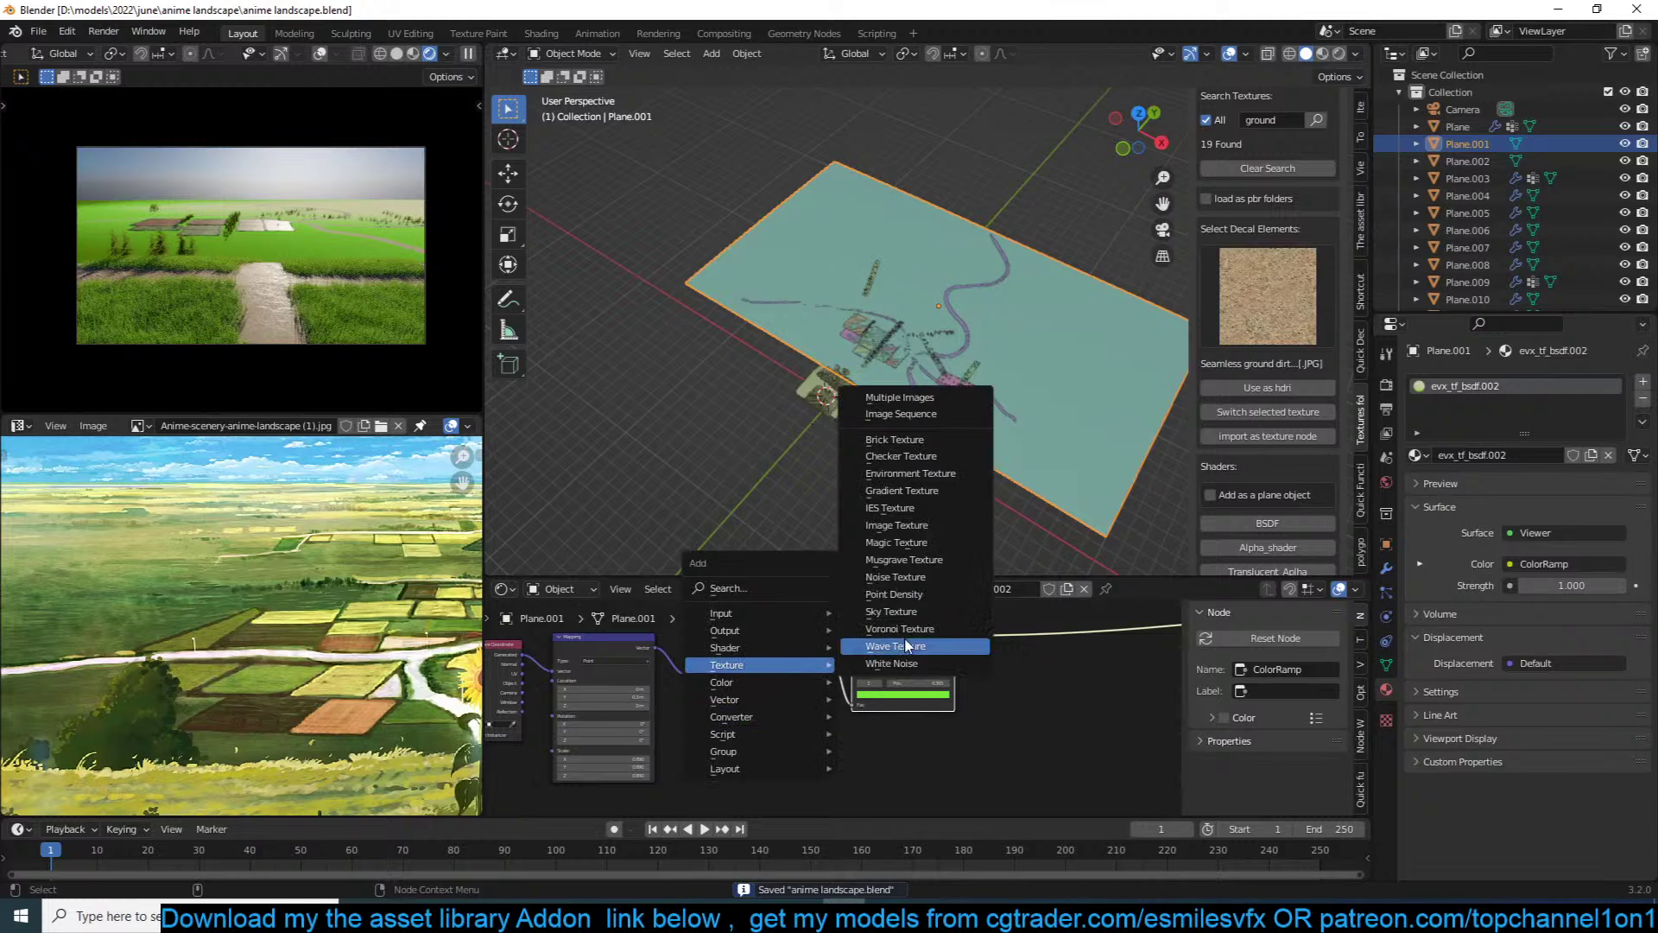
click(936, 577)
click(836, 737)
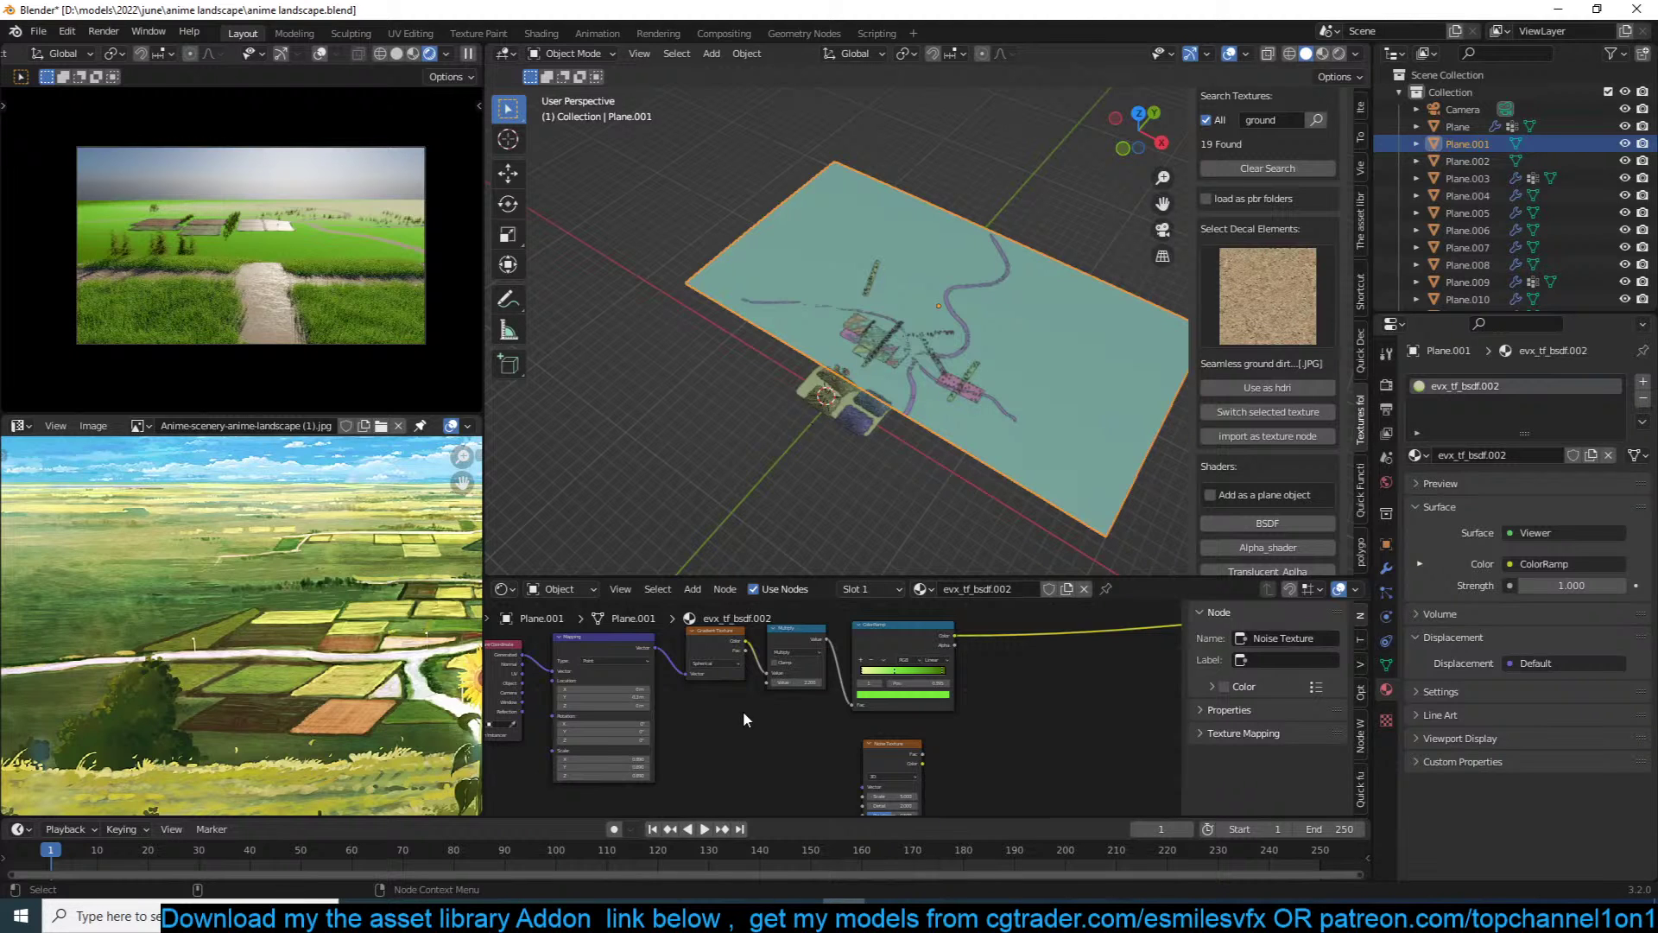
drag(890, 759, 836, 763)
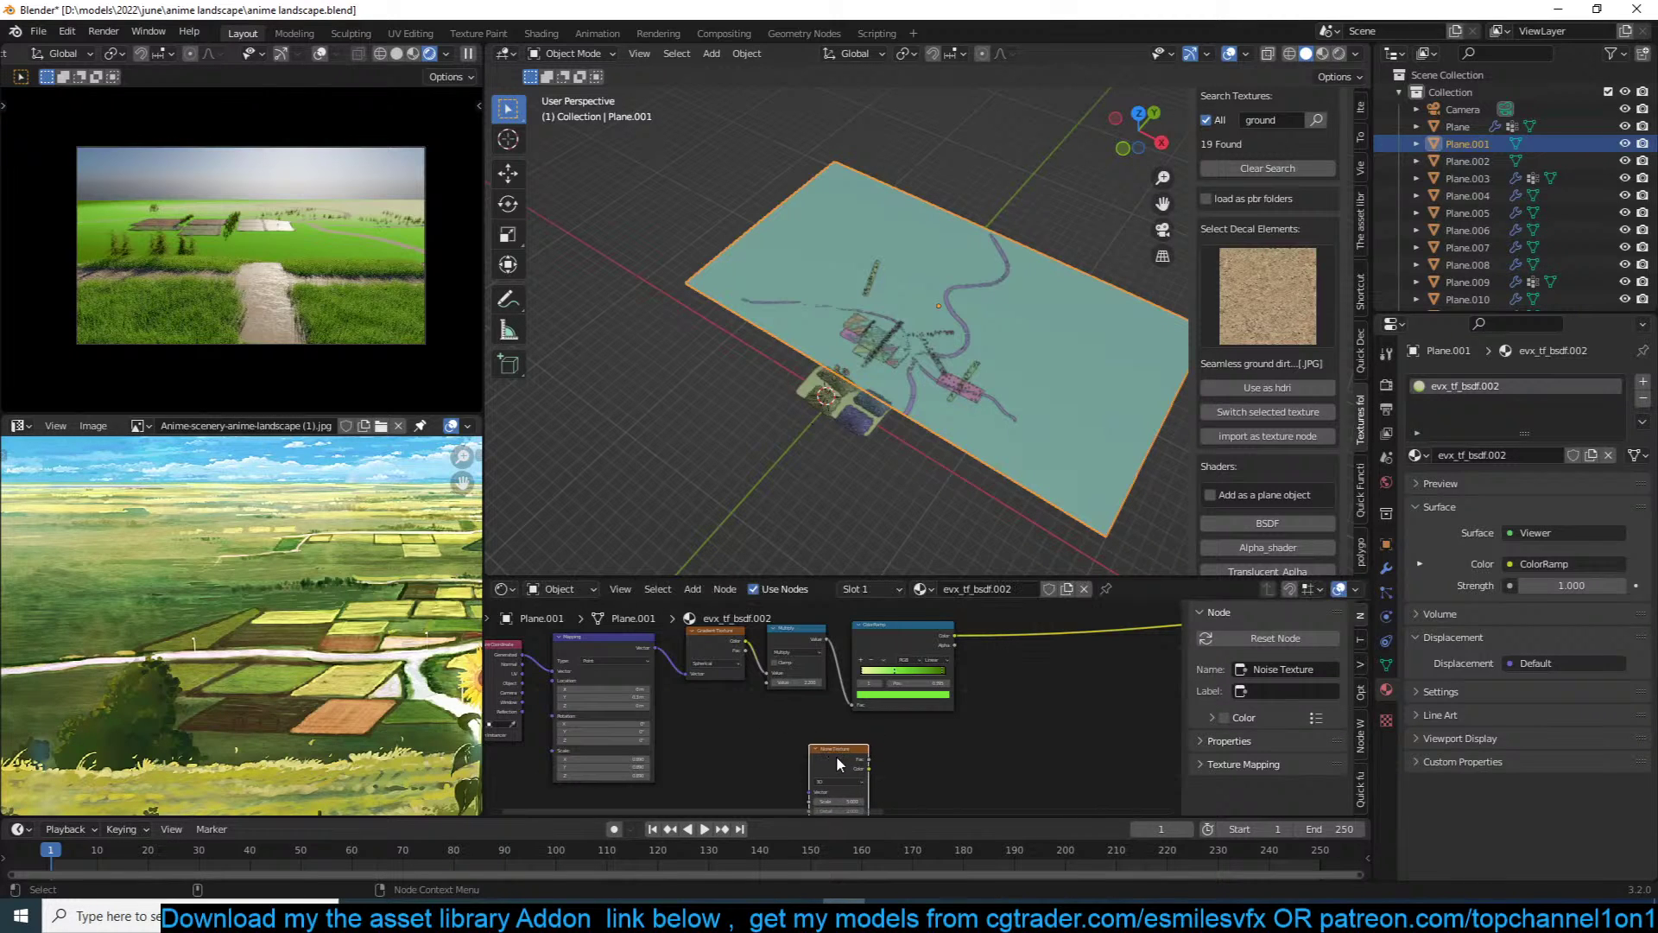
ctrl+shift+click(836, 755)
key(ctrl+s)
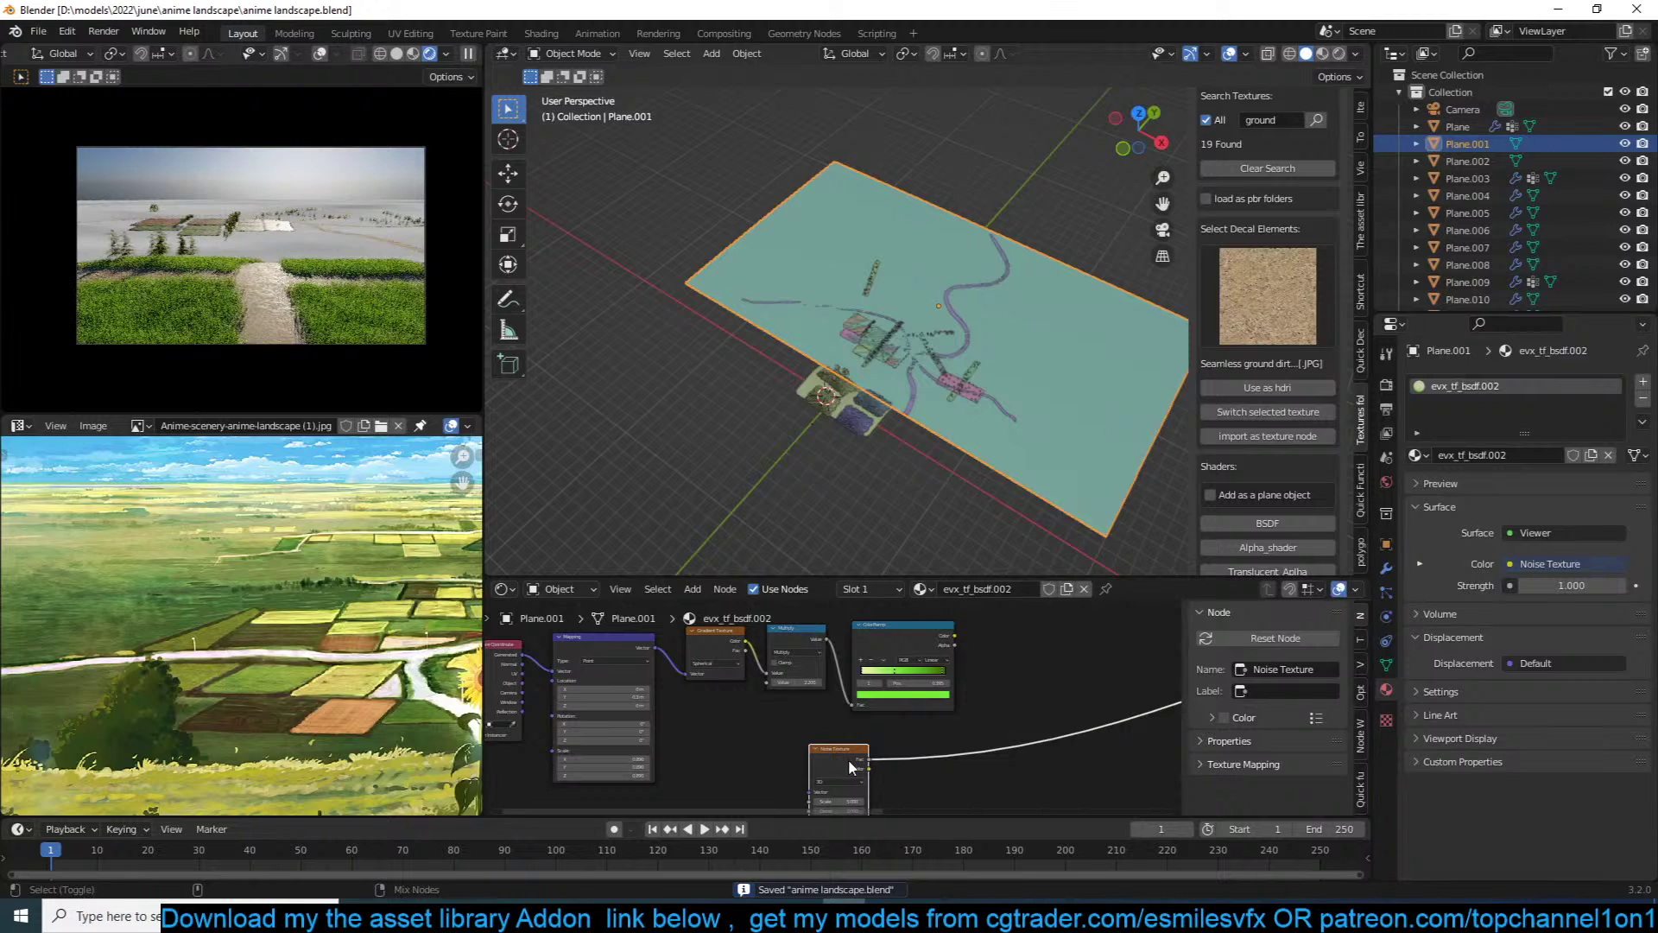
Step: Add a Mix node with the ColorRamp as its first color and the Noise Texture as its factor
ctrl+shift+right_drag(849, 761, 898, 691)
click(993, 709)
drag(1017, 707, 1050, 681)
scroll(1051, 681, up, 3)
middle_drag(1050, 681, 972, 699)
drag(993, 763, 992, 734)
Step: Set the Mix node's second color to a dark green and save the file
click(1045, 758)
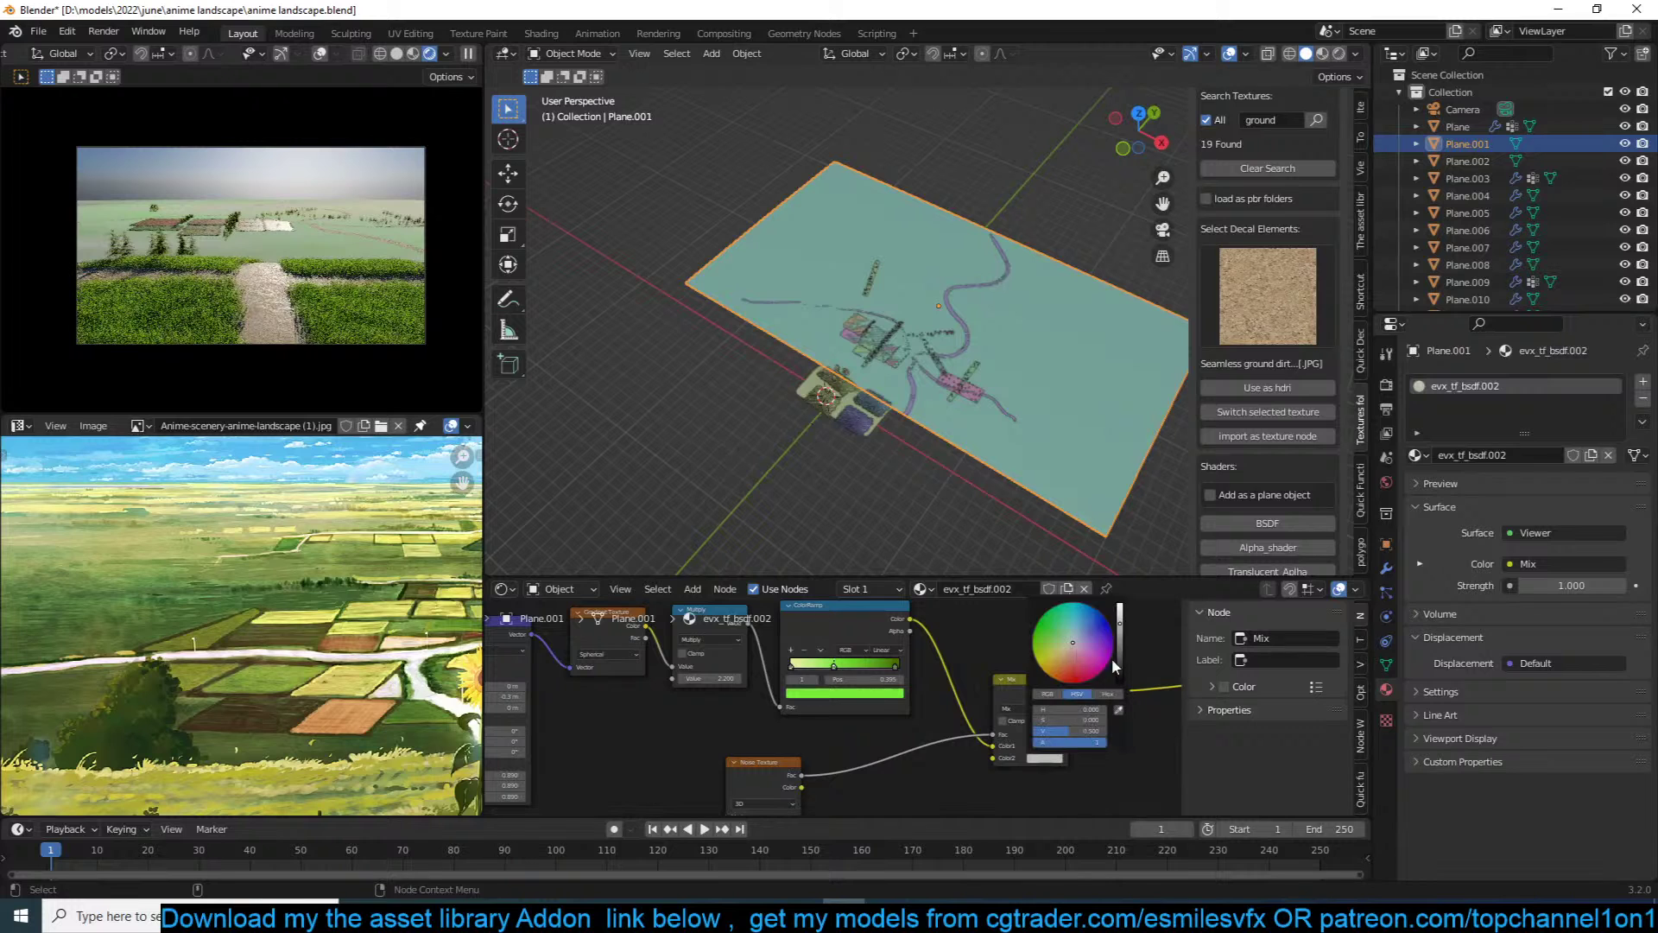
click(1049, 635)
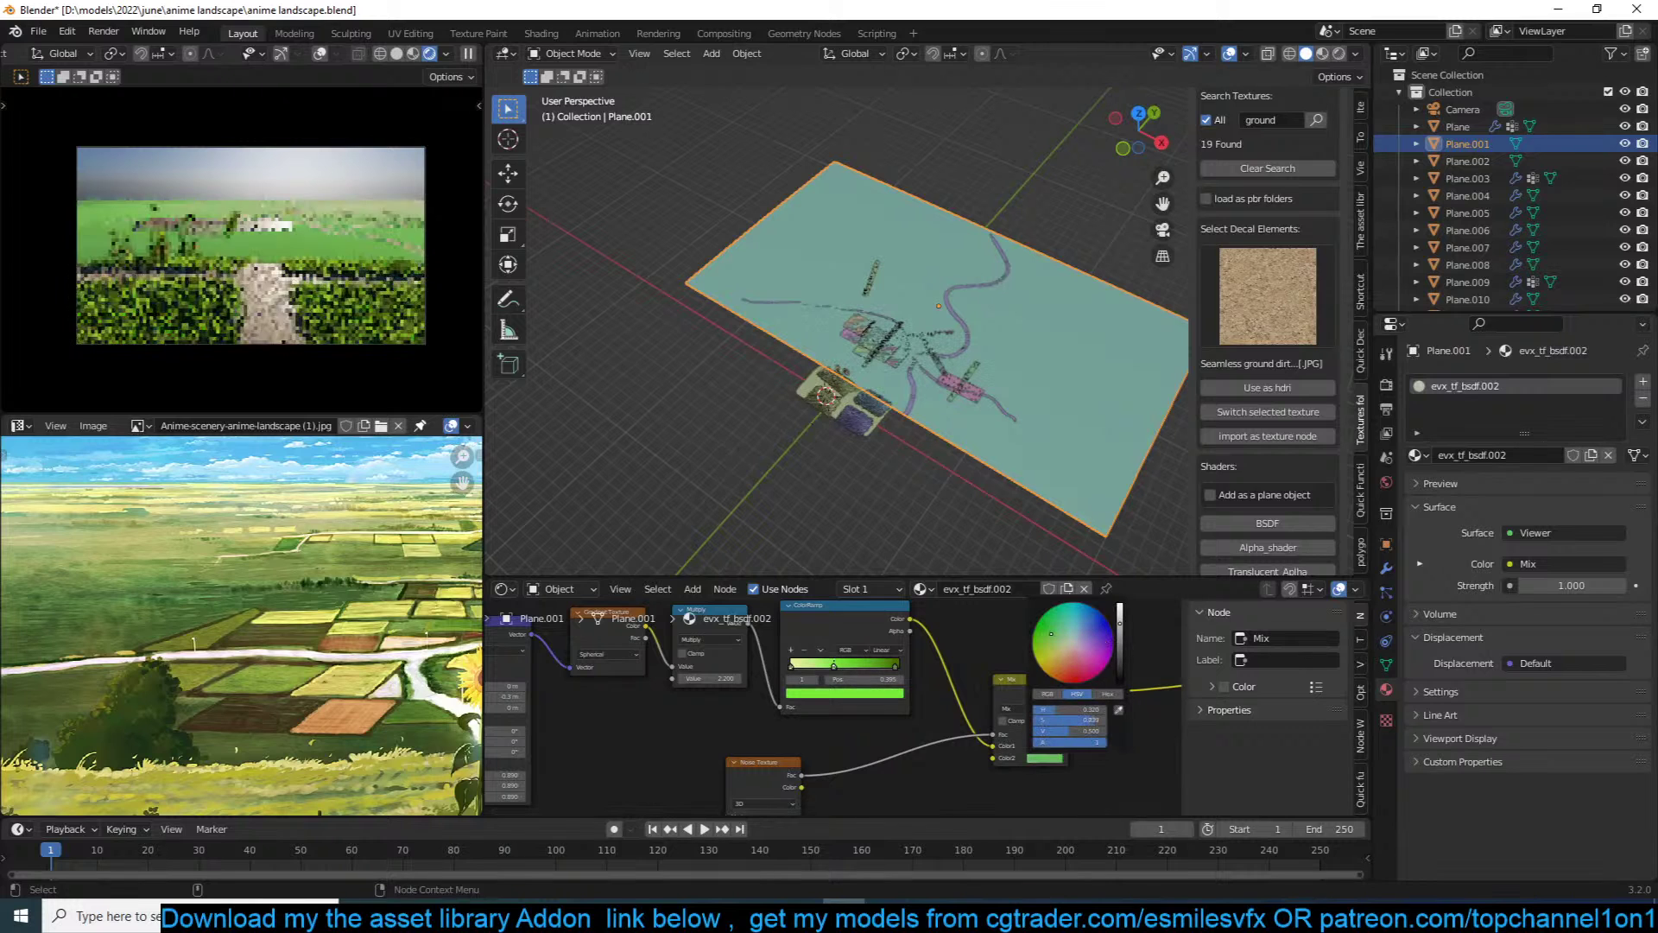
click(1121, 655)
drag(1121, 654, 1121, 666)
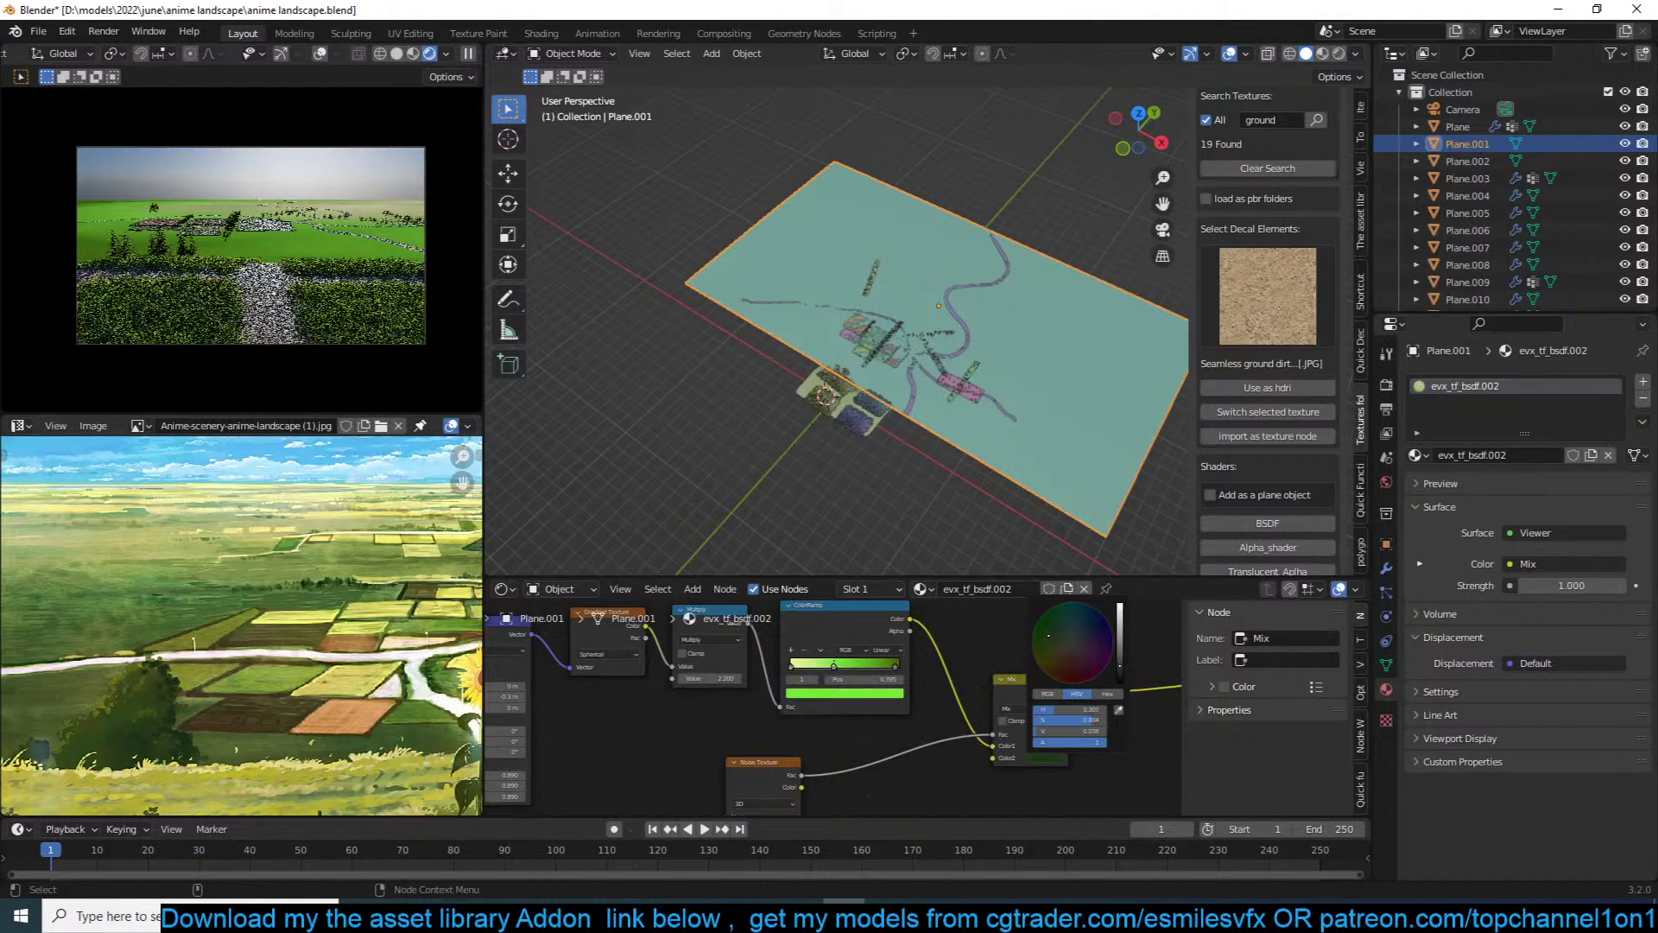
key(ctrl+s)
Step: Duplicate the Noise Texture beside the original and combine the copy with the first Mix node through a second Mix node
scroll(972, 770, down, 2)
middle_drag(972, 770, 1057, 707)
drag(882, 691, 841, 684)
key(shift+d)
click(995, 727)
middle_drag(995, 728, 810, 748)
ctrl+shift+right_drag(831, 739, 900, 689)
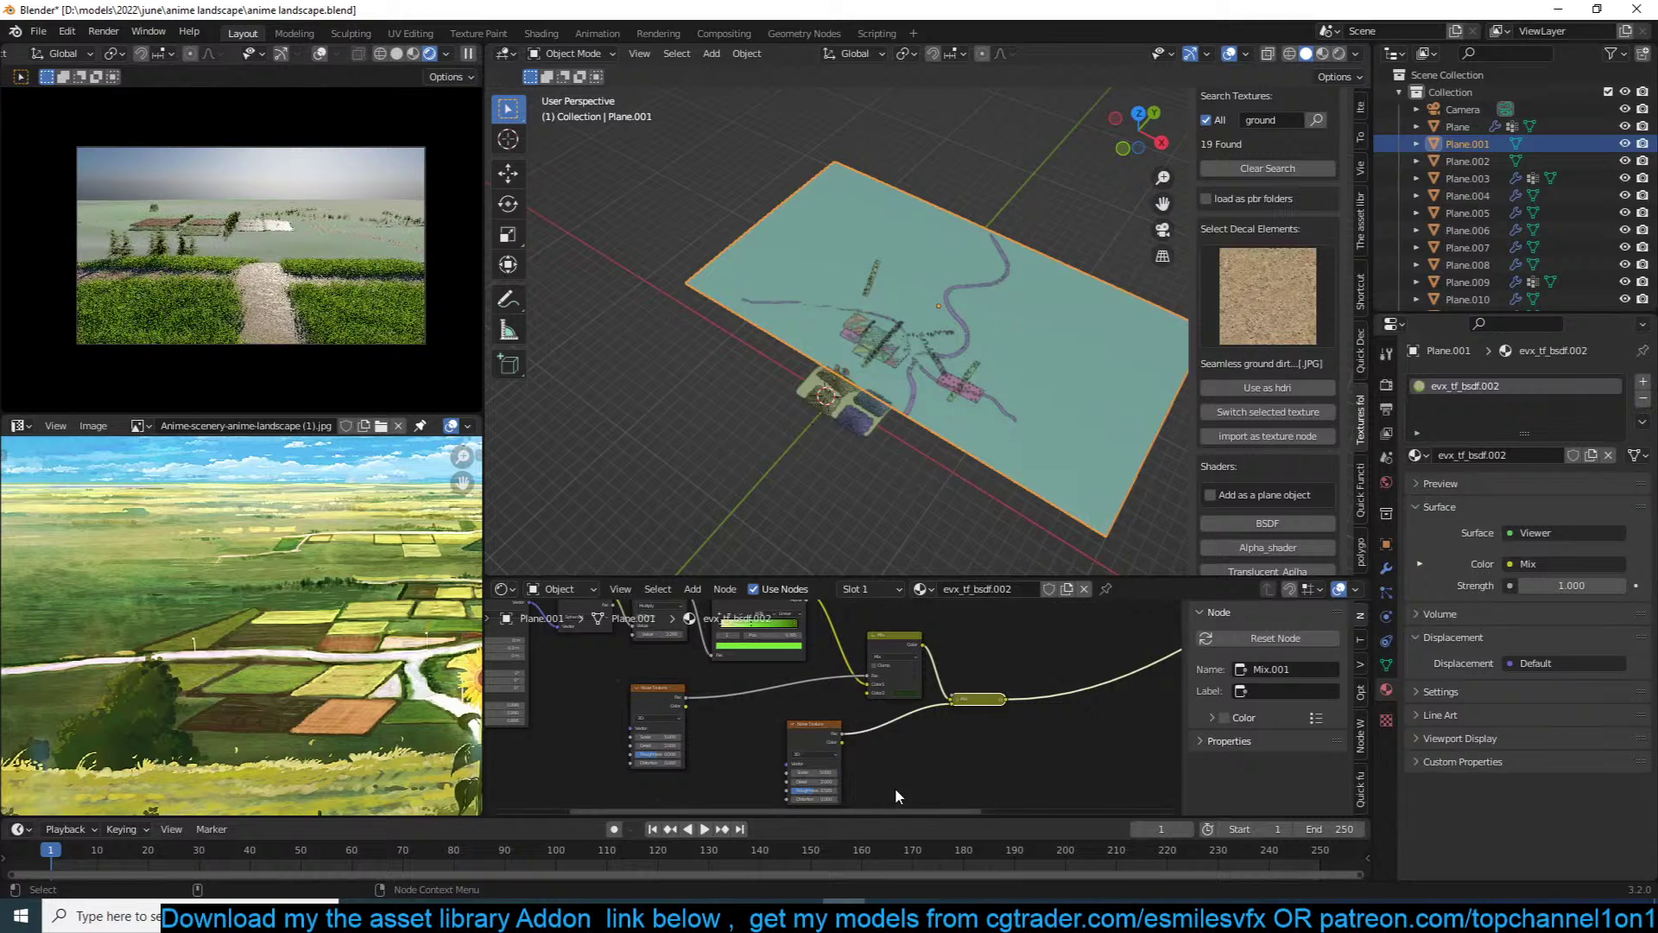
Step: Raise the duplicated Noise Texture's scale and set the second Mix node's second color to a bright green
middle_drag(896, 790, 931, 744)
scroll(932, 735, up, 1)
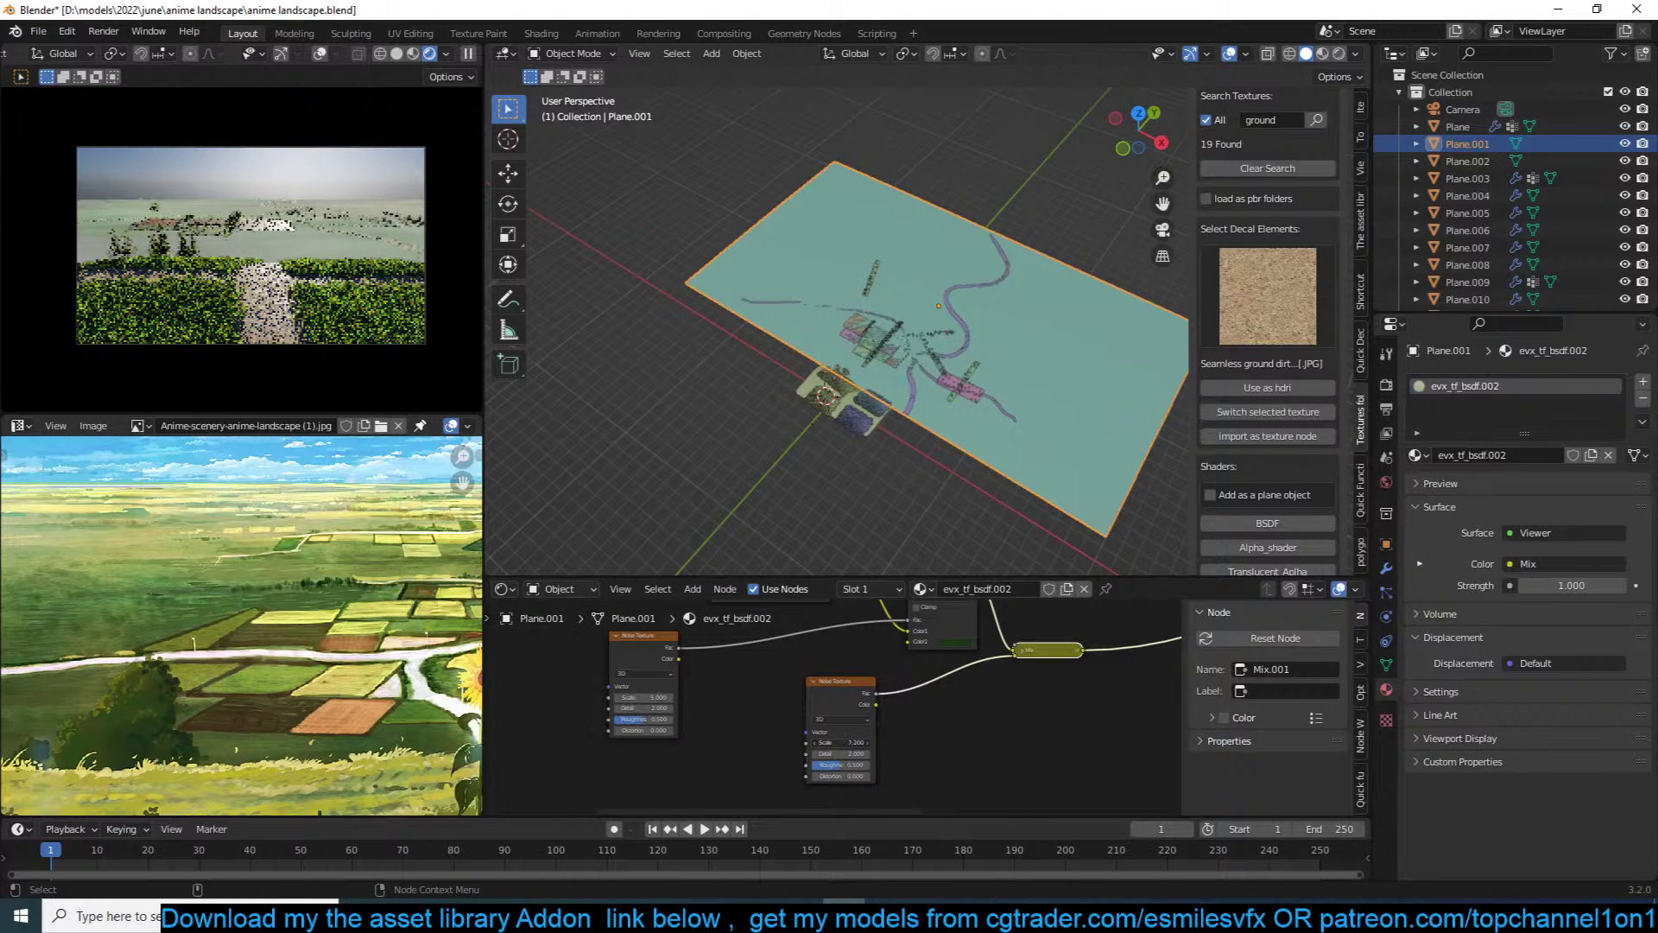
drag(839, 742, 863, 742)
click(1024, 649)
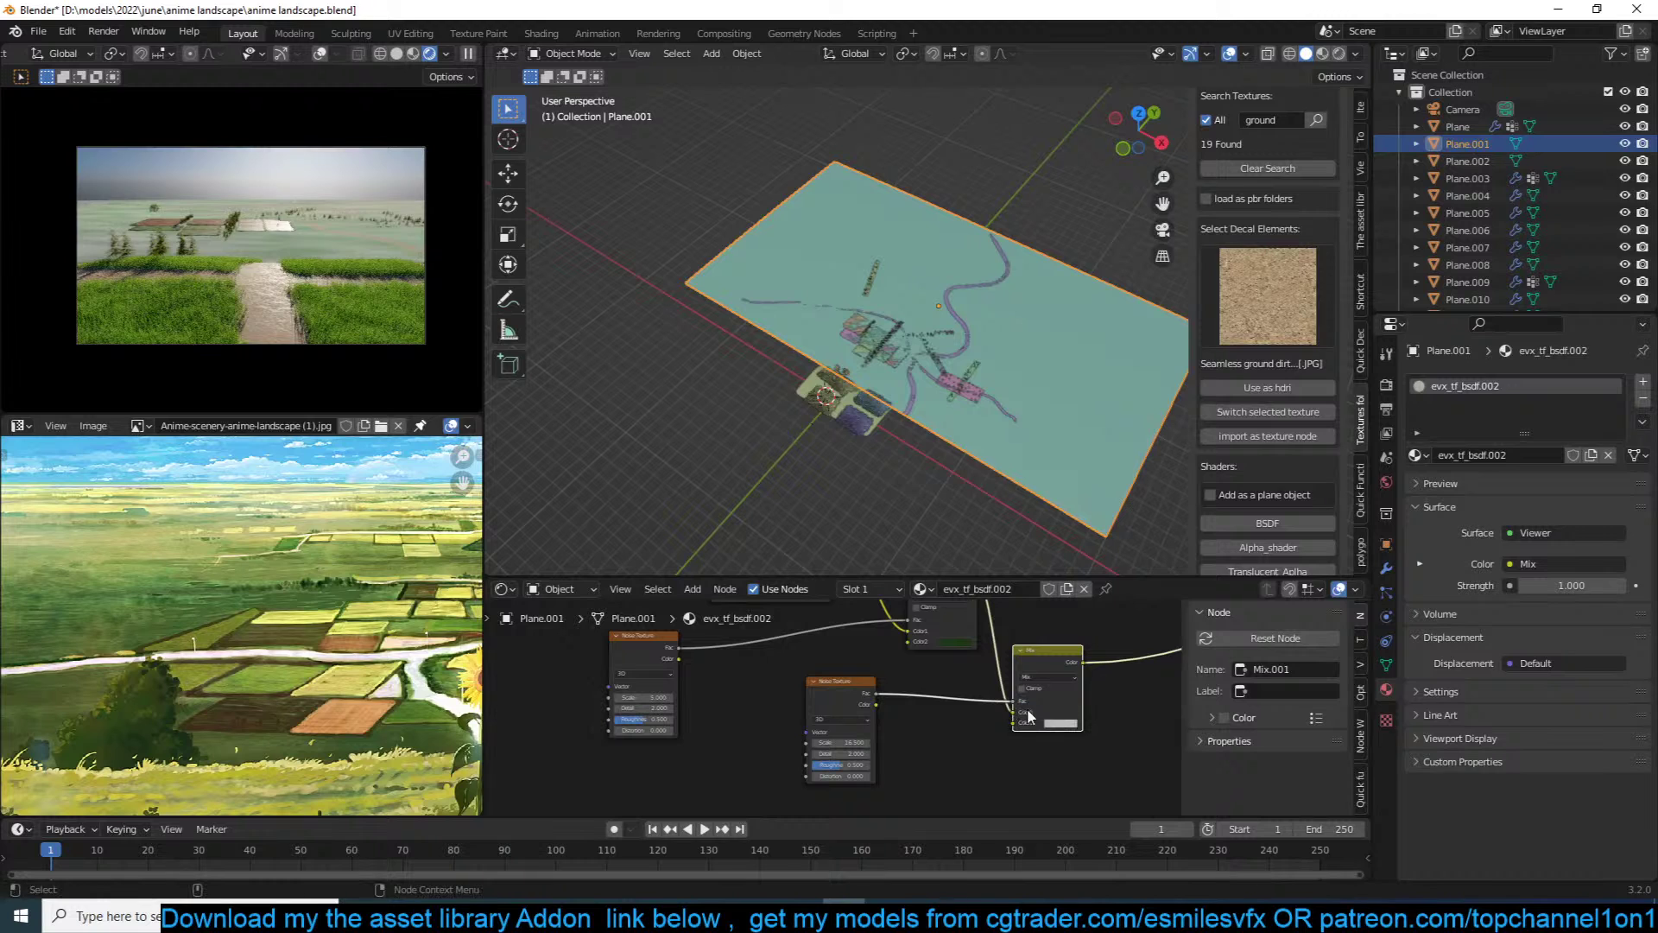
click(1061, 721)
drag(1112, 615, 1061, 611)
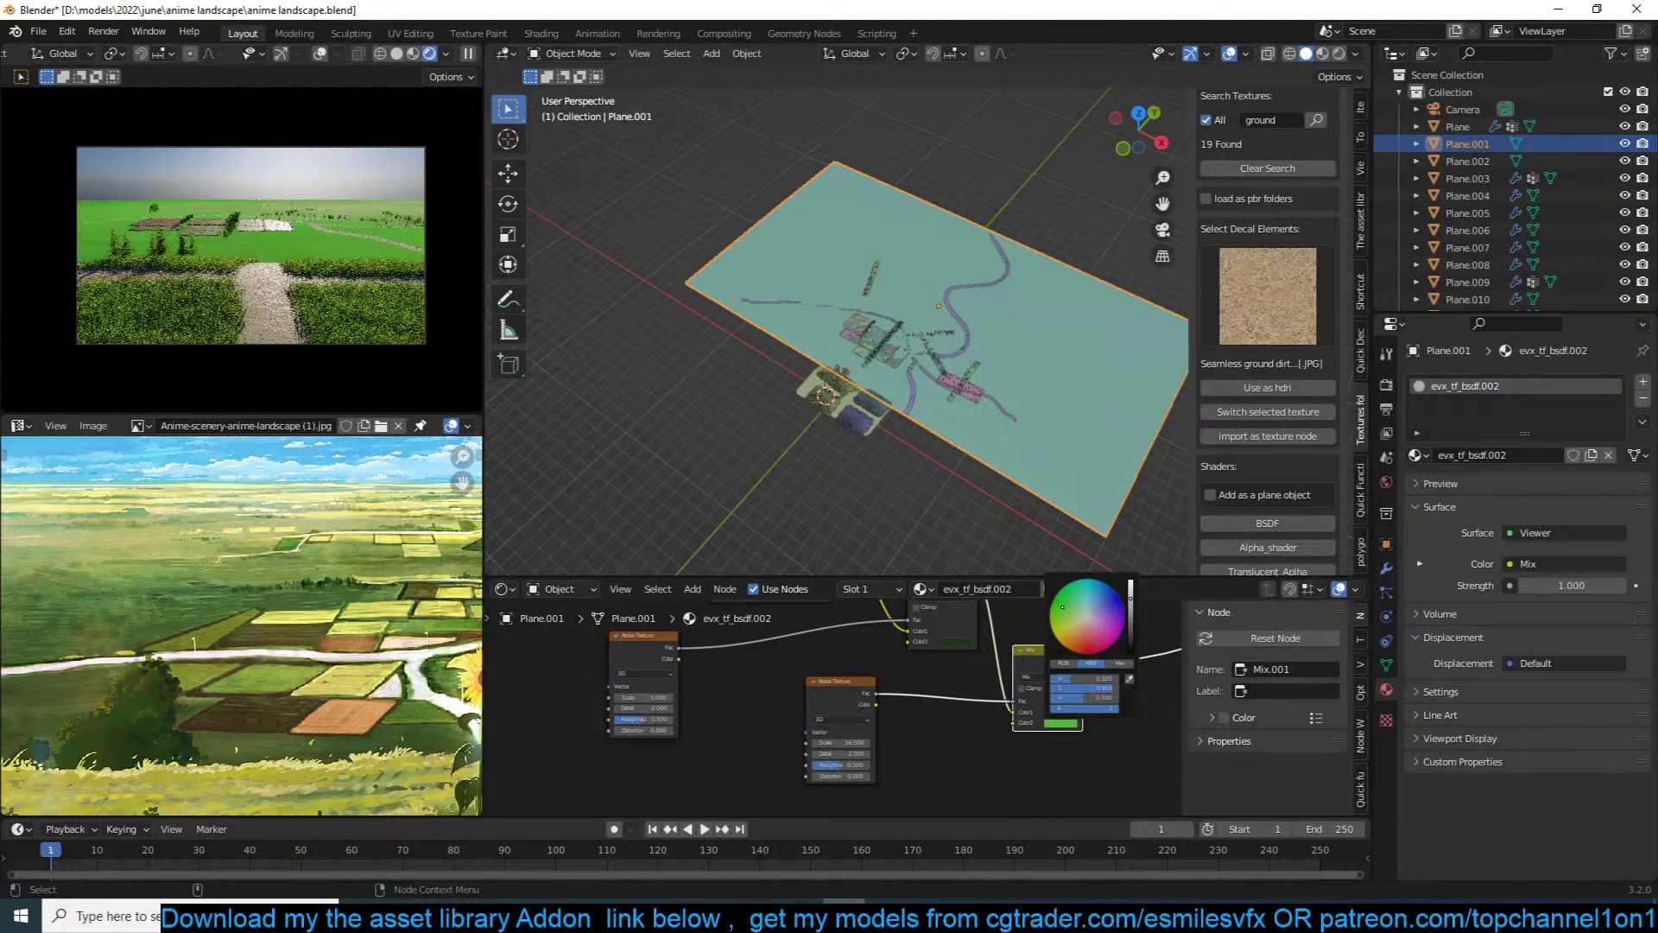
Step: Space out the duplicated Noise Texture and second Mix node, and switch that Mix node's blending mode to Soft Light
middle_drag(966, 693, 847, 736)
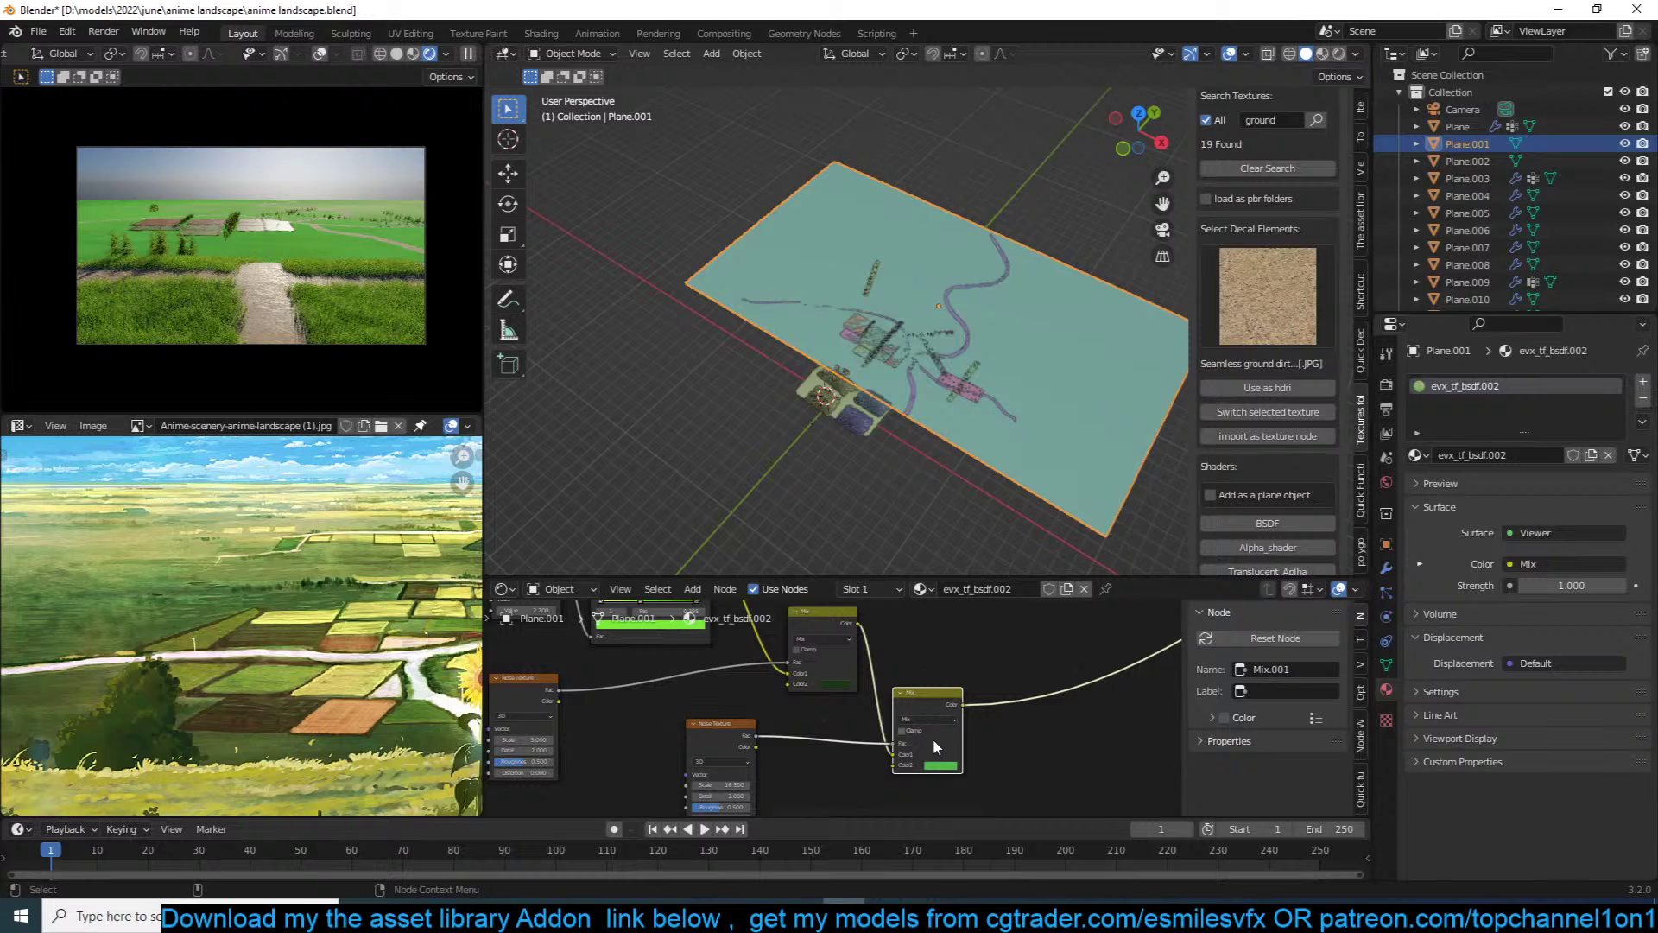
drag(730, 787, 668, 768)
drag(925, 708, 943, 709)
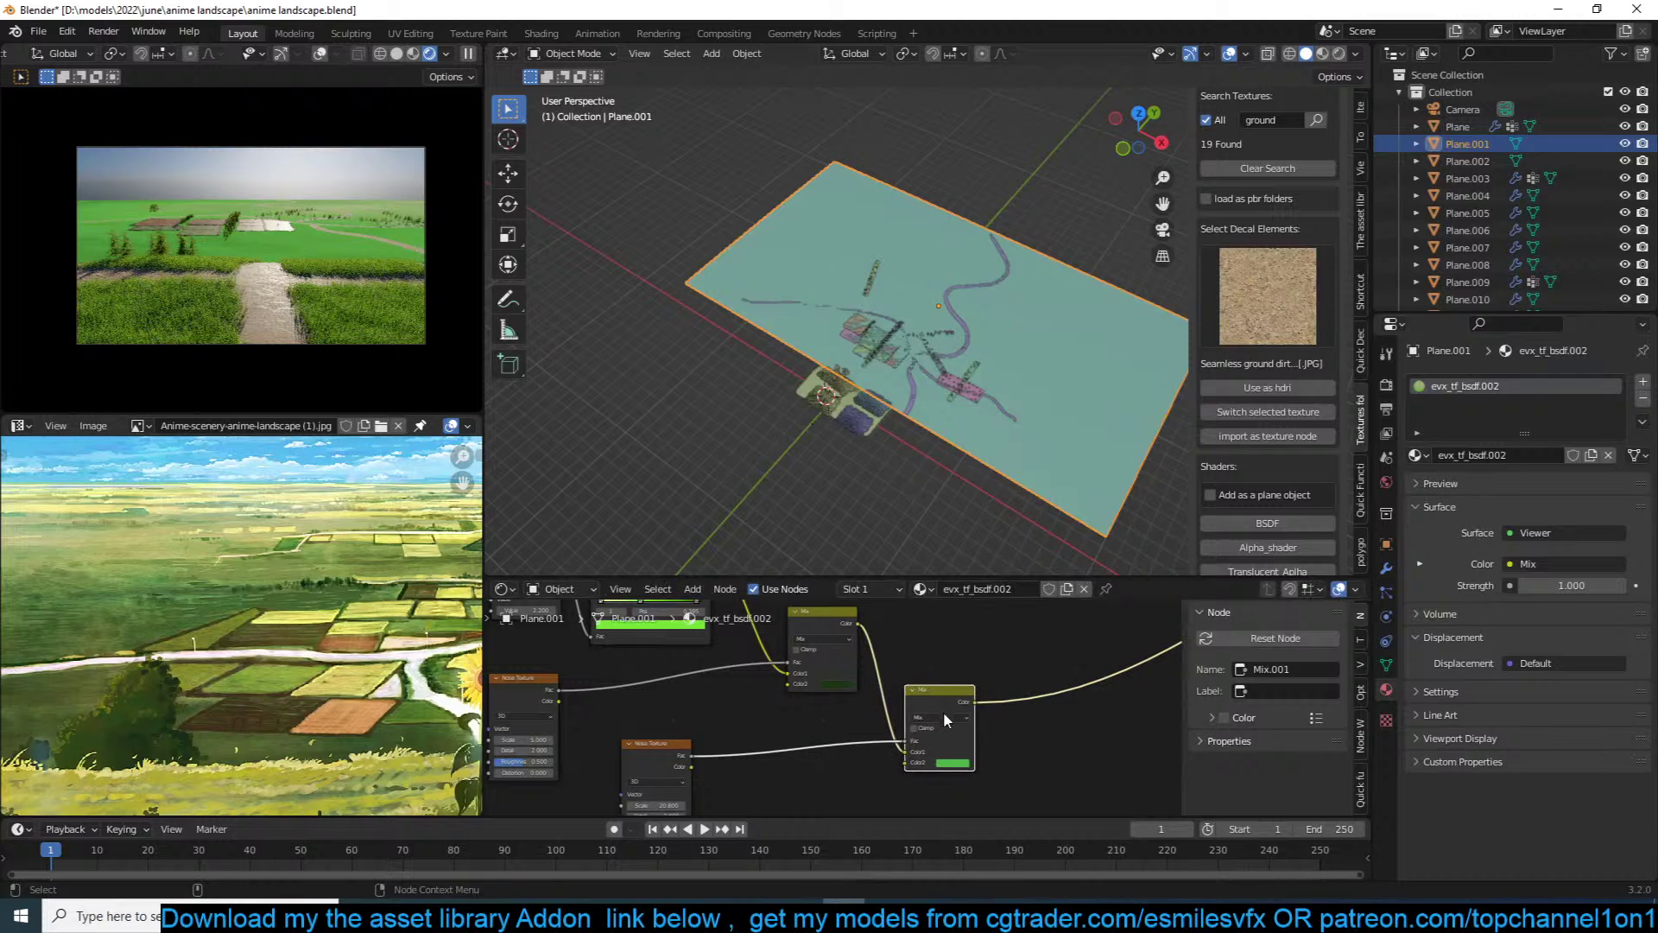
click(945, 718)
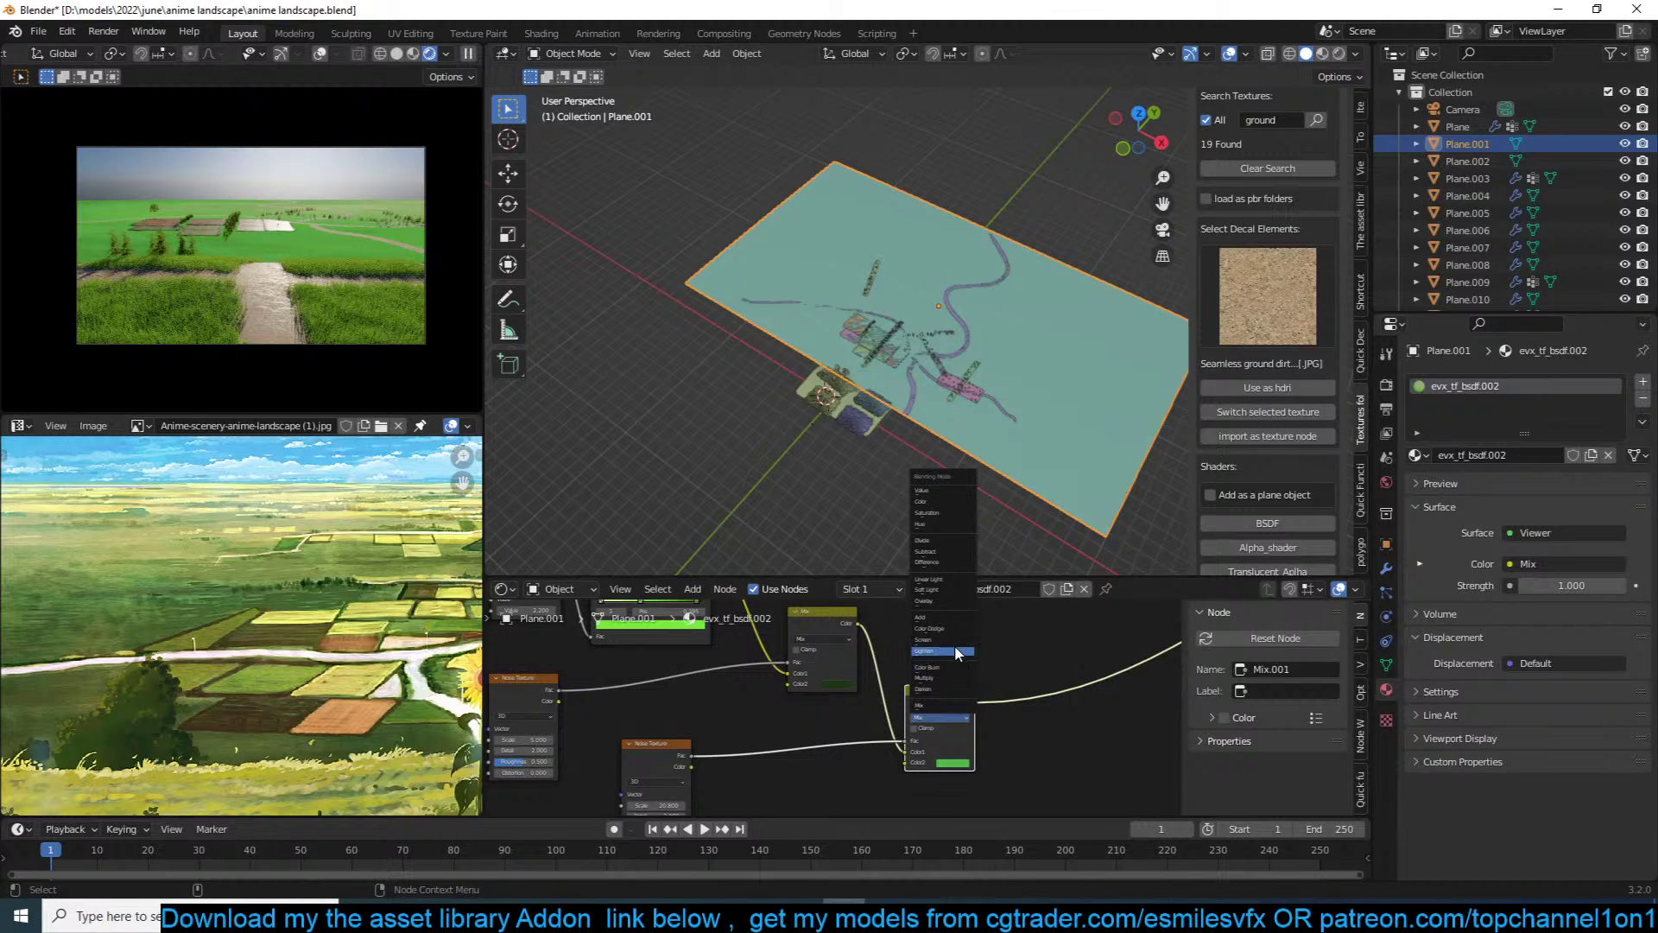
click(943, 718)
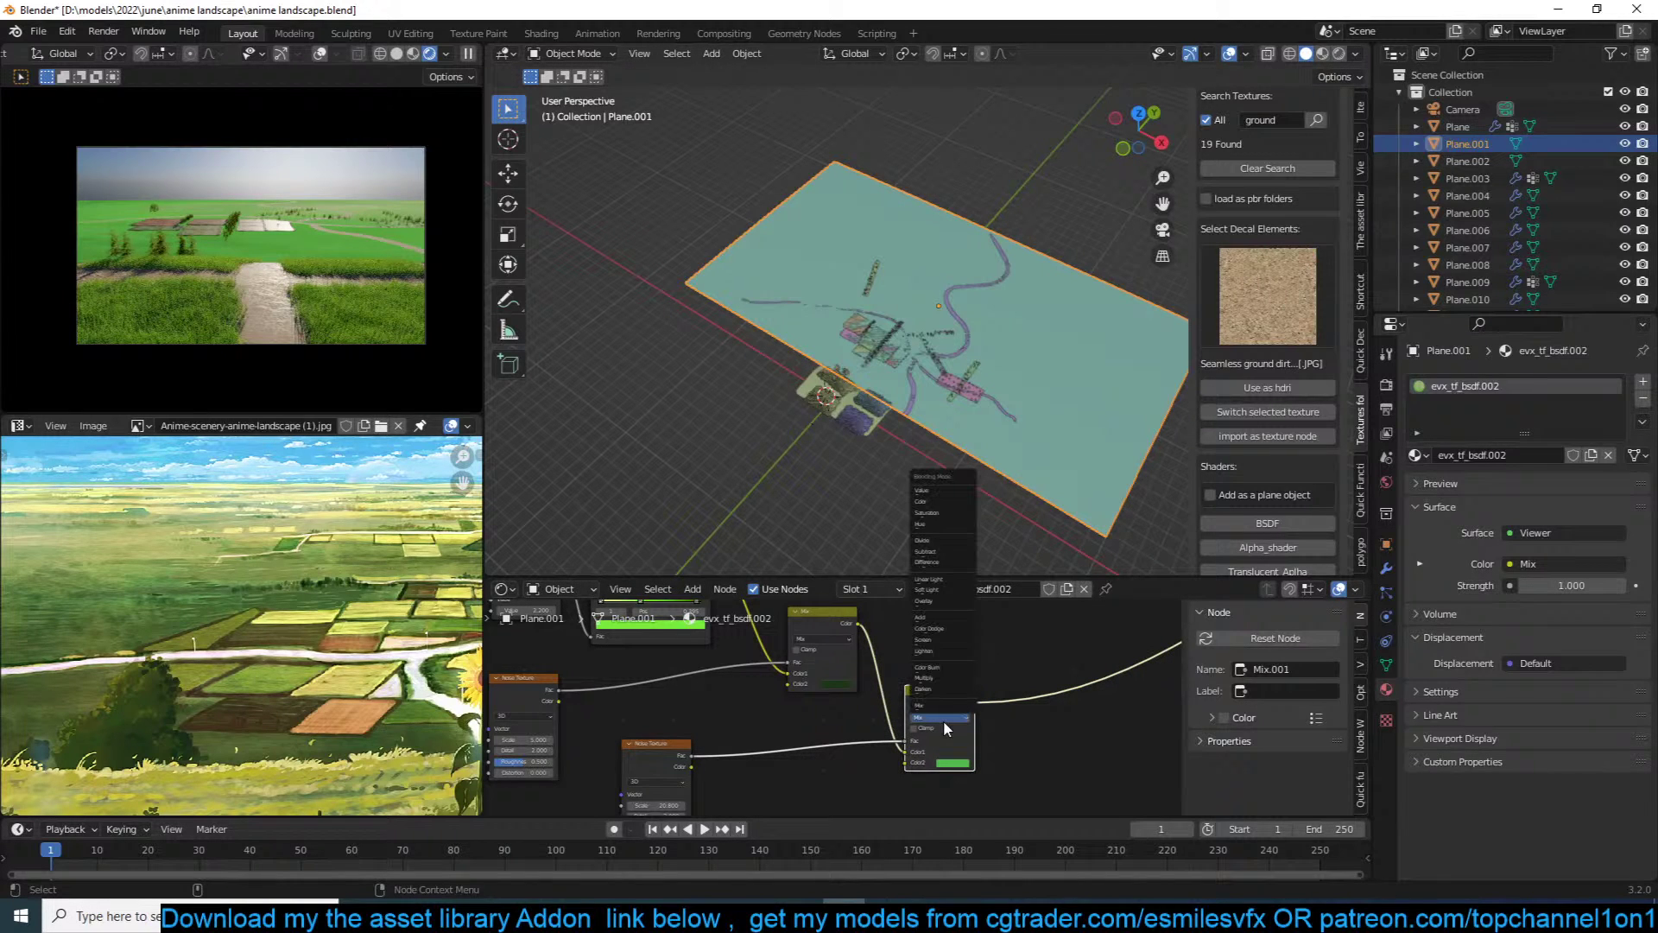
click(954, 589)
scroll(1027, 744, down, 2)
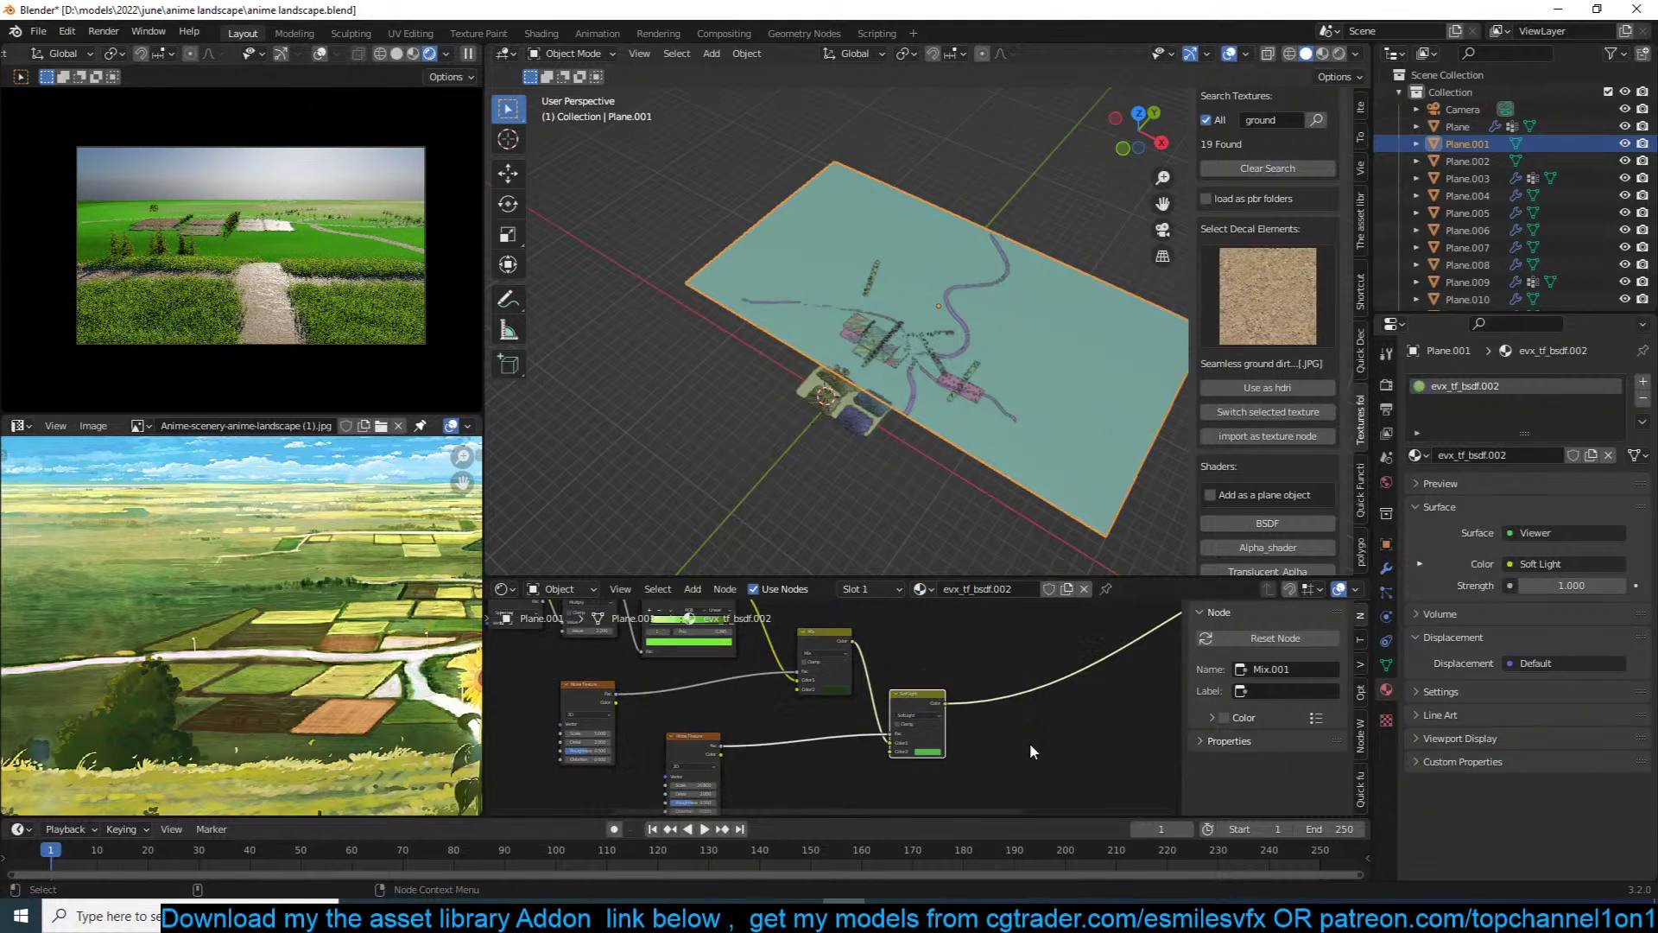
Step: Connect the Soft Light mix to the Principled BSDF's Base Color, output the shader instead of the Viewer, and save the file
middle_drag(1027, 746, 821, 779)
key(ctrl+s)
drag(726, 738, 972, 635)
ctrl+shift+click(1026, 624)
Step: Set the ground's Principled BSDF roughness to about 0.932 and save the file
scroll(973, 657, up, 4)
key(ctrl+s)
drag(1016, 735, 1122, 735)
key(ctrl+s)
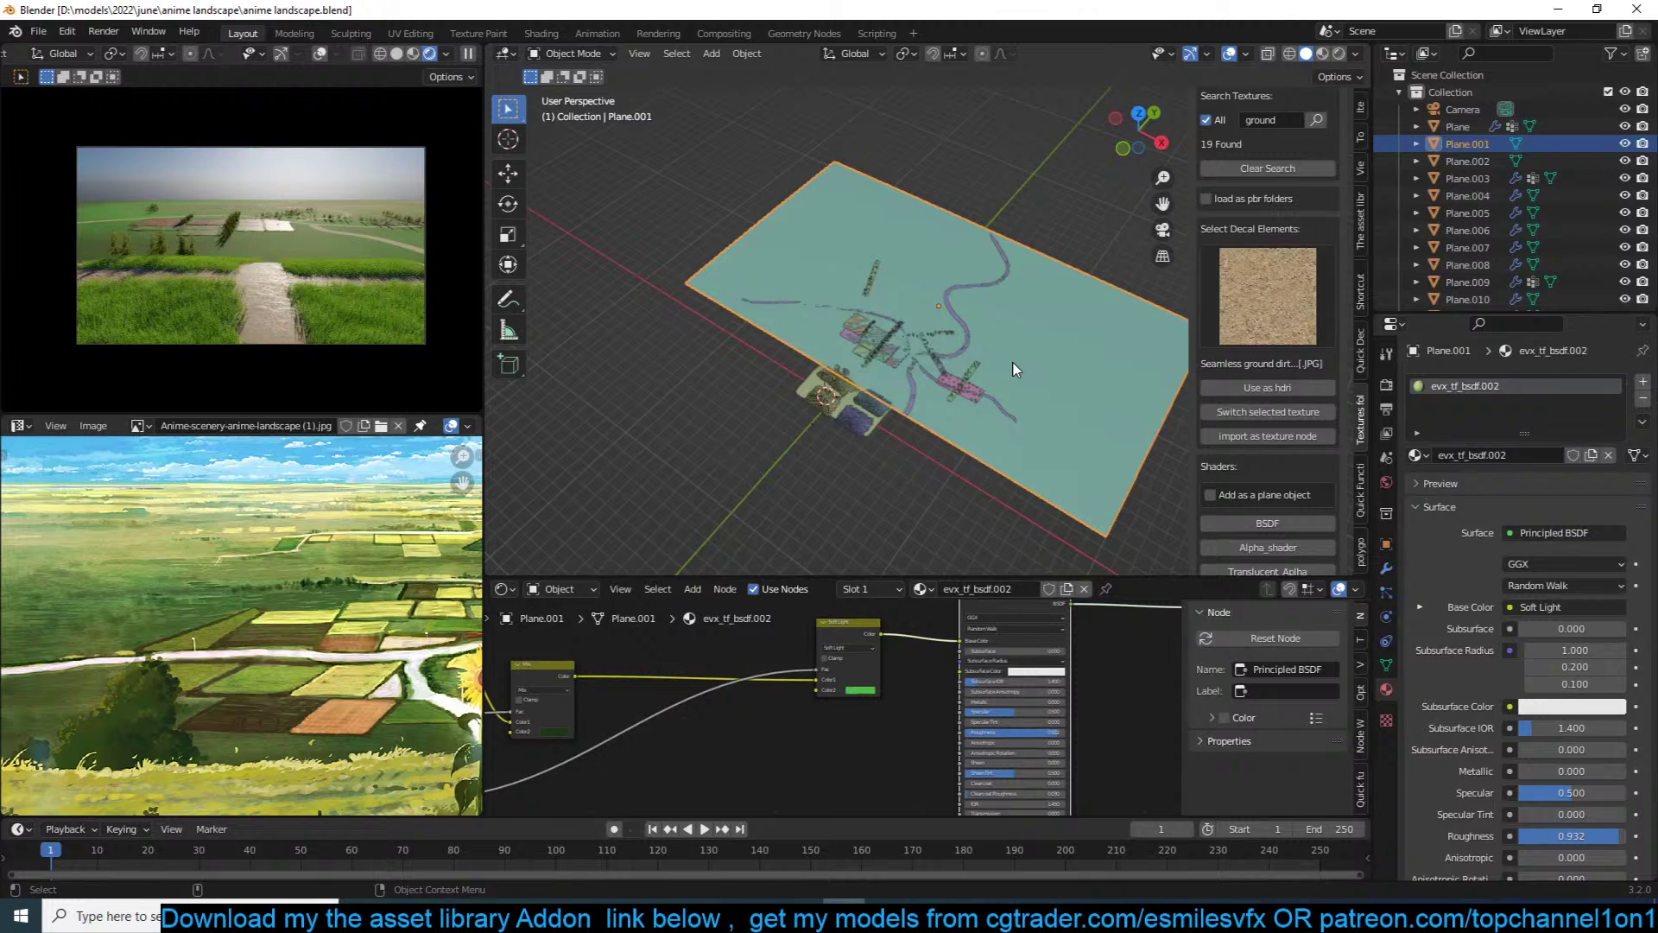
Step: Save the file and, from the camera view, scale the nearest field of the middle column slightly
key(KP_0)
key(ctrl+s)
key(Home)
click(900, 306)
key(s)
click(918, 304)
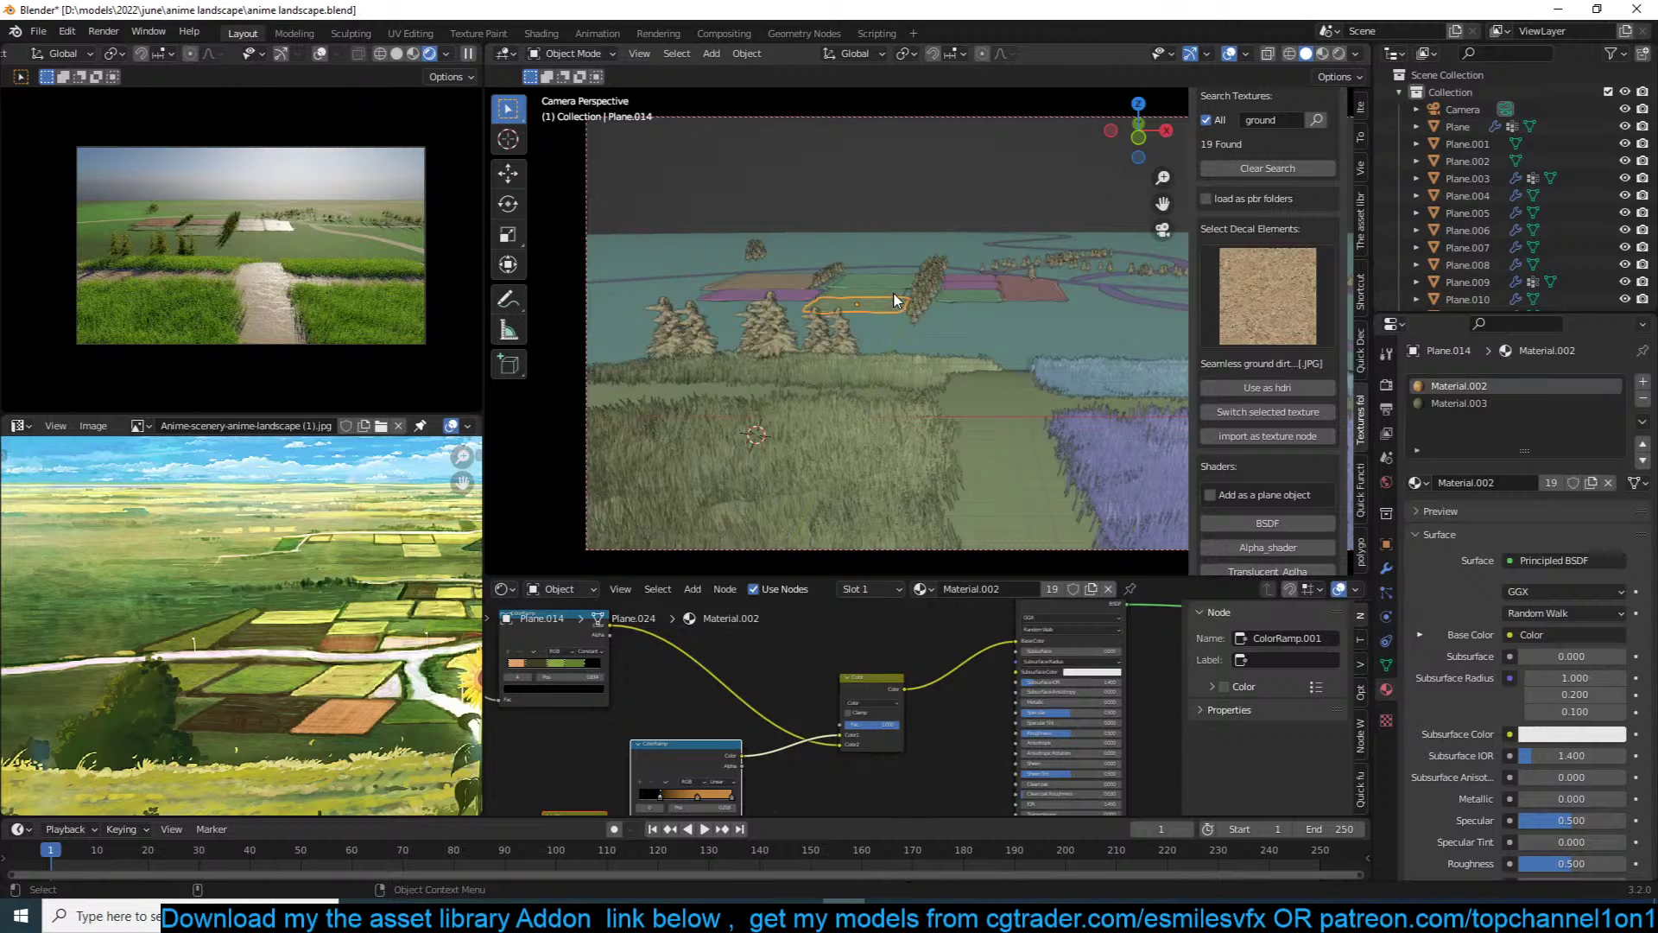
Step: Widen the second-nearest field of the middle column along X in top view and save the file
key(KP_Decimal)
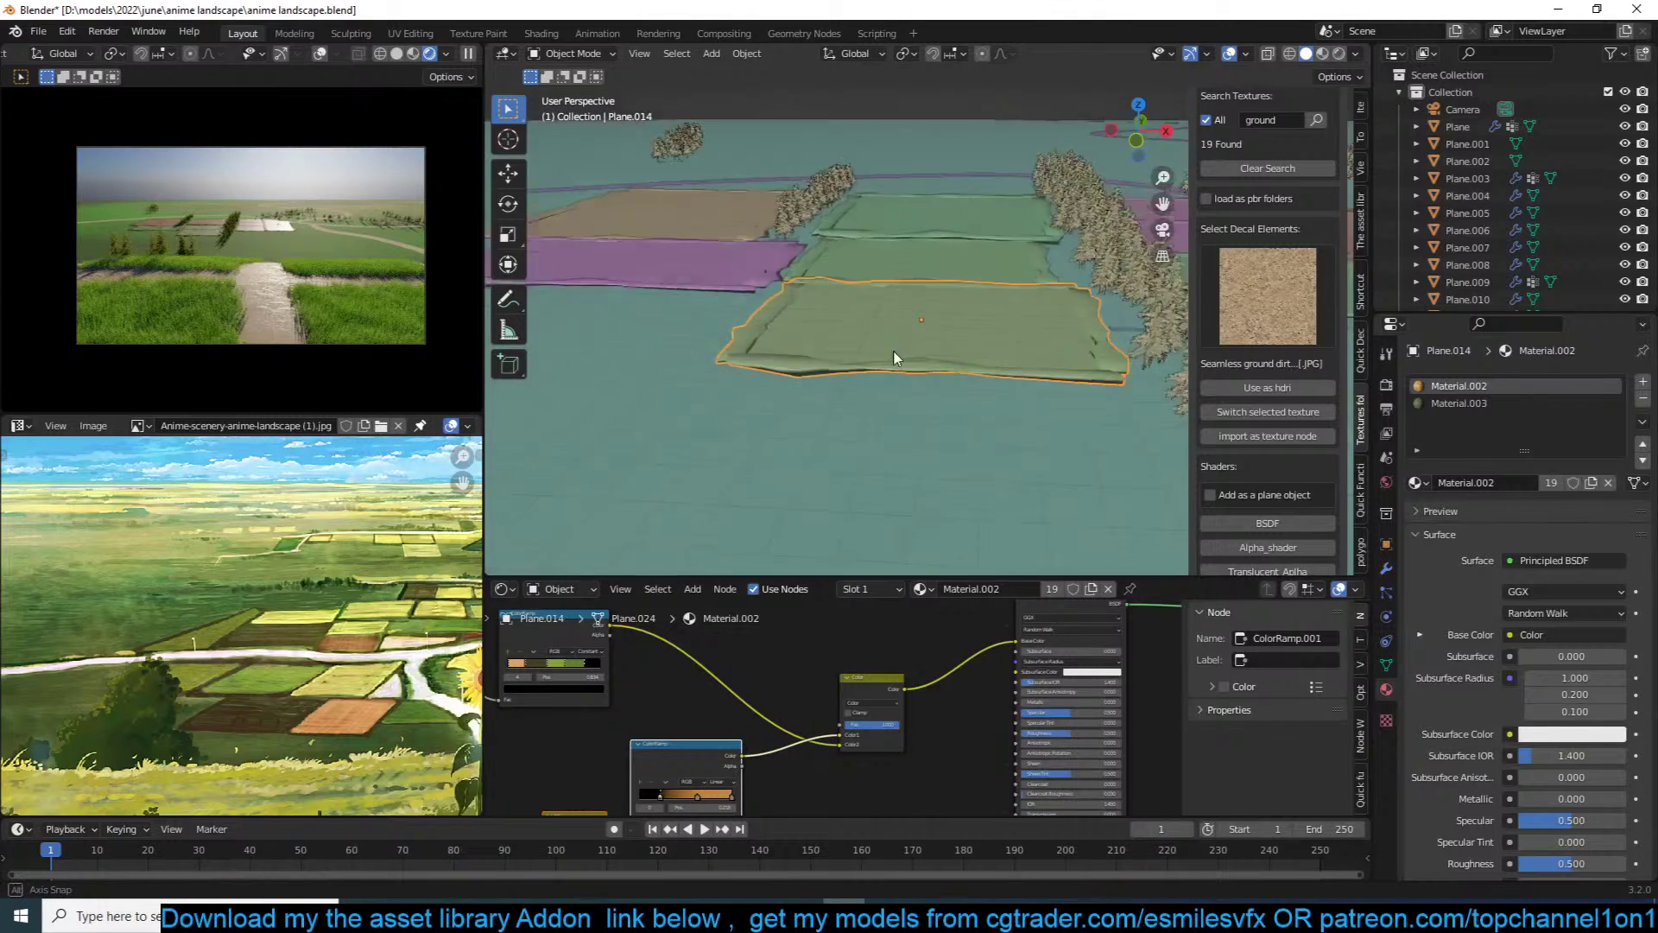
click(1034, 264)
key(KP_7)
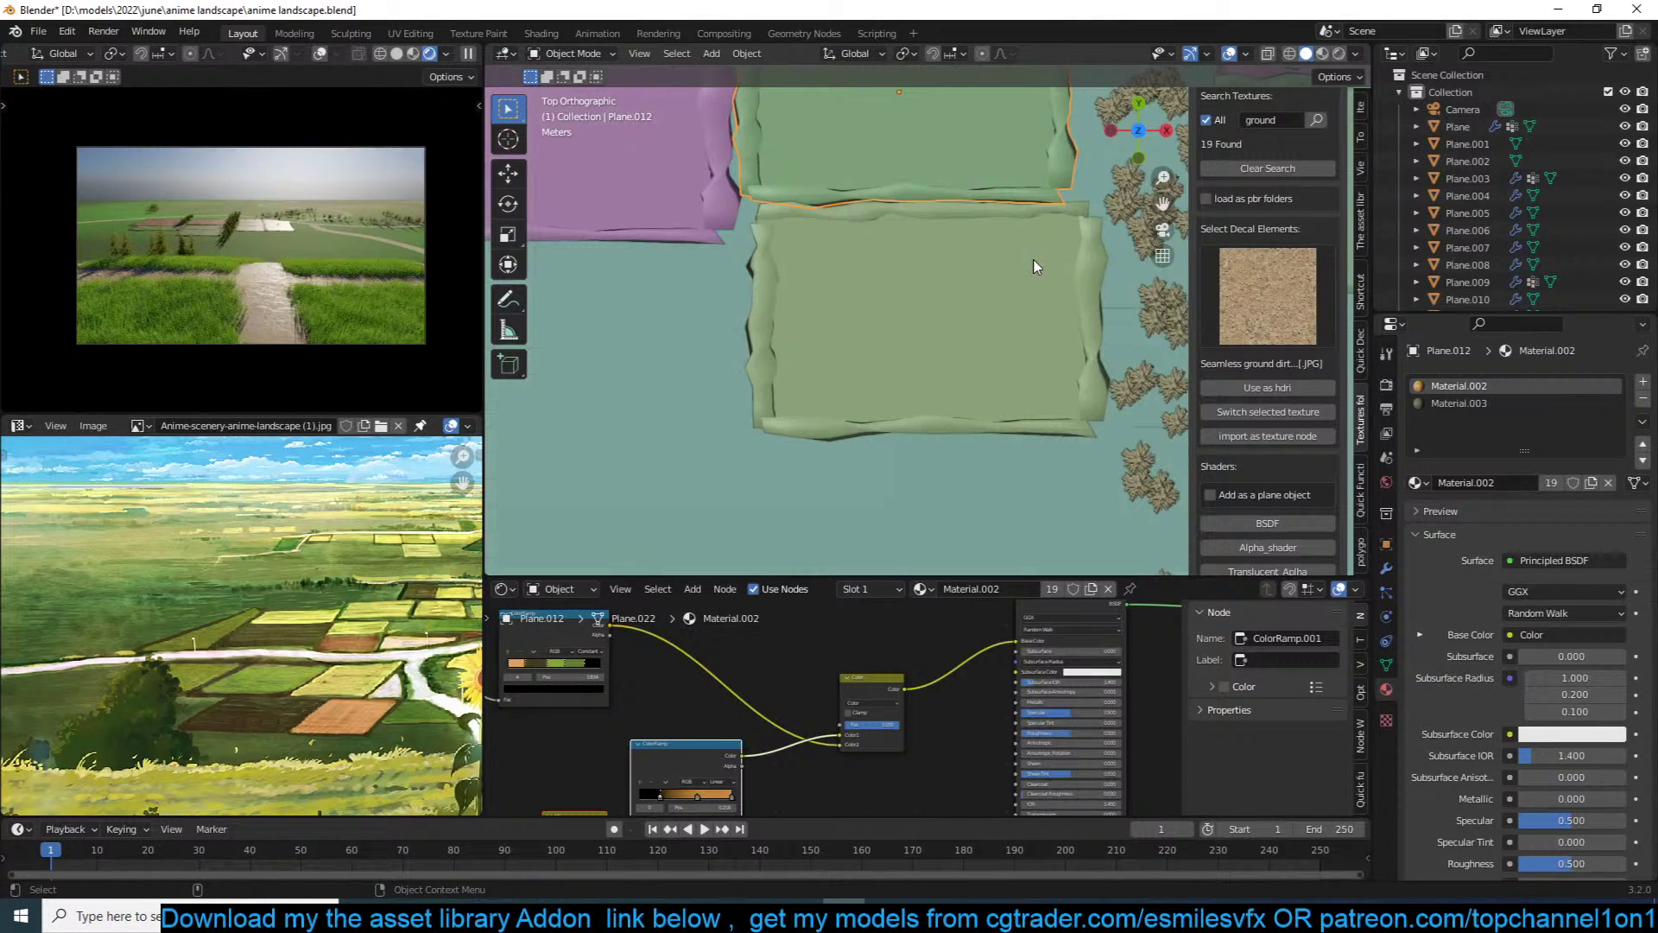
key(s)
key(x)
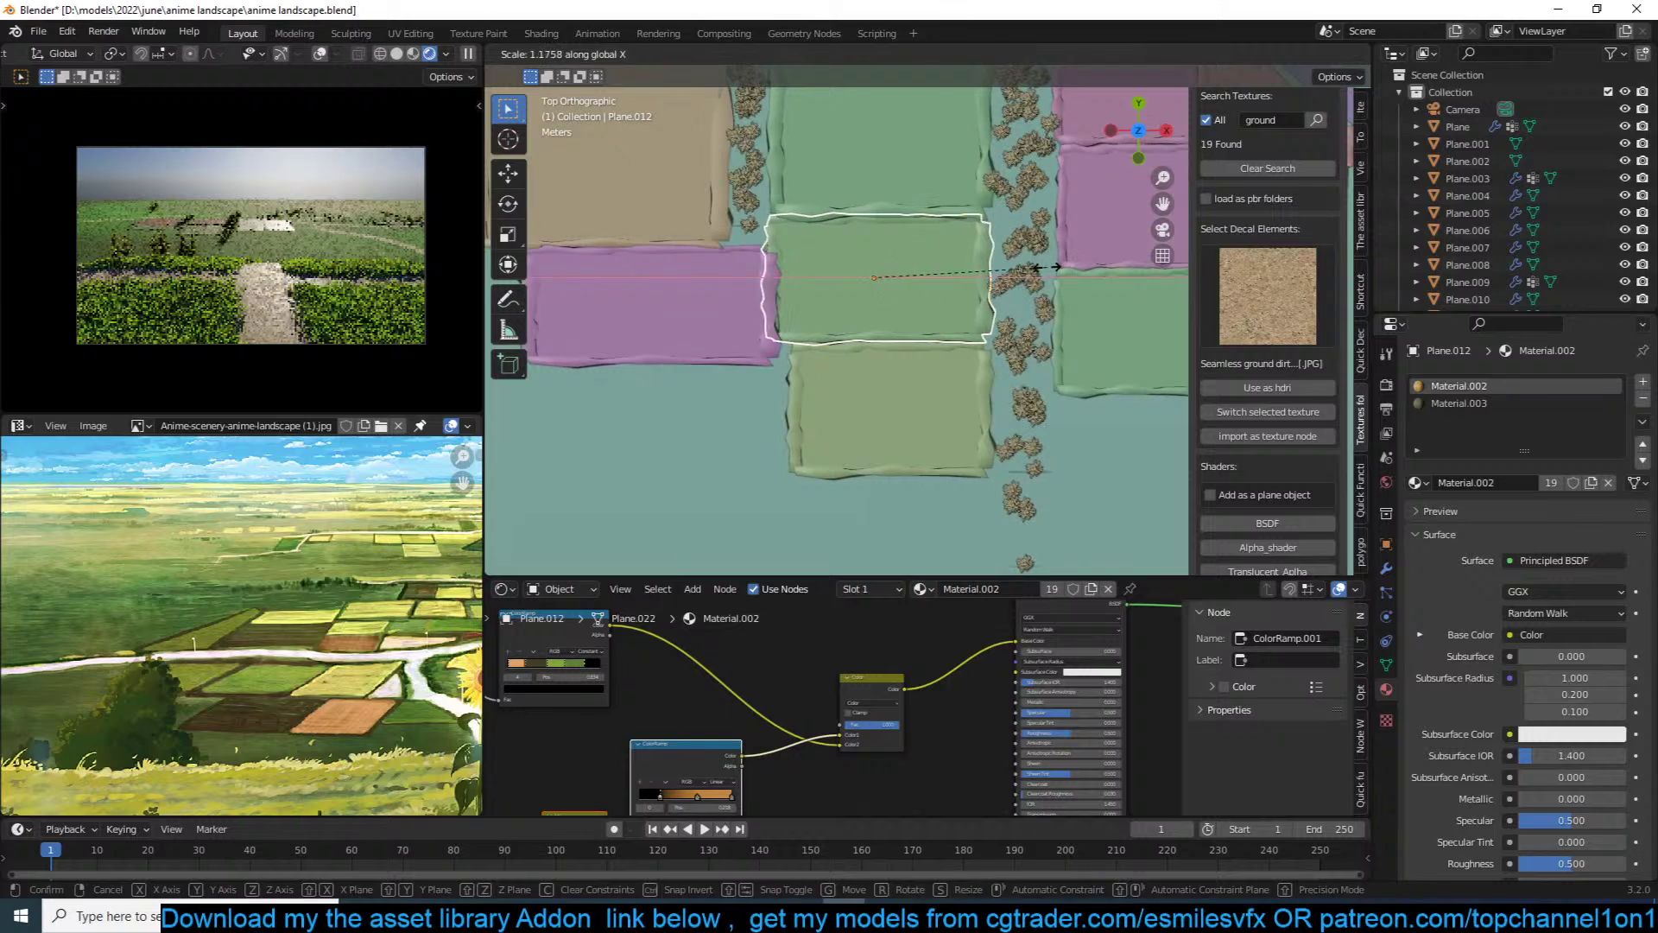
click(1041, 268)
key(ctrl+s)
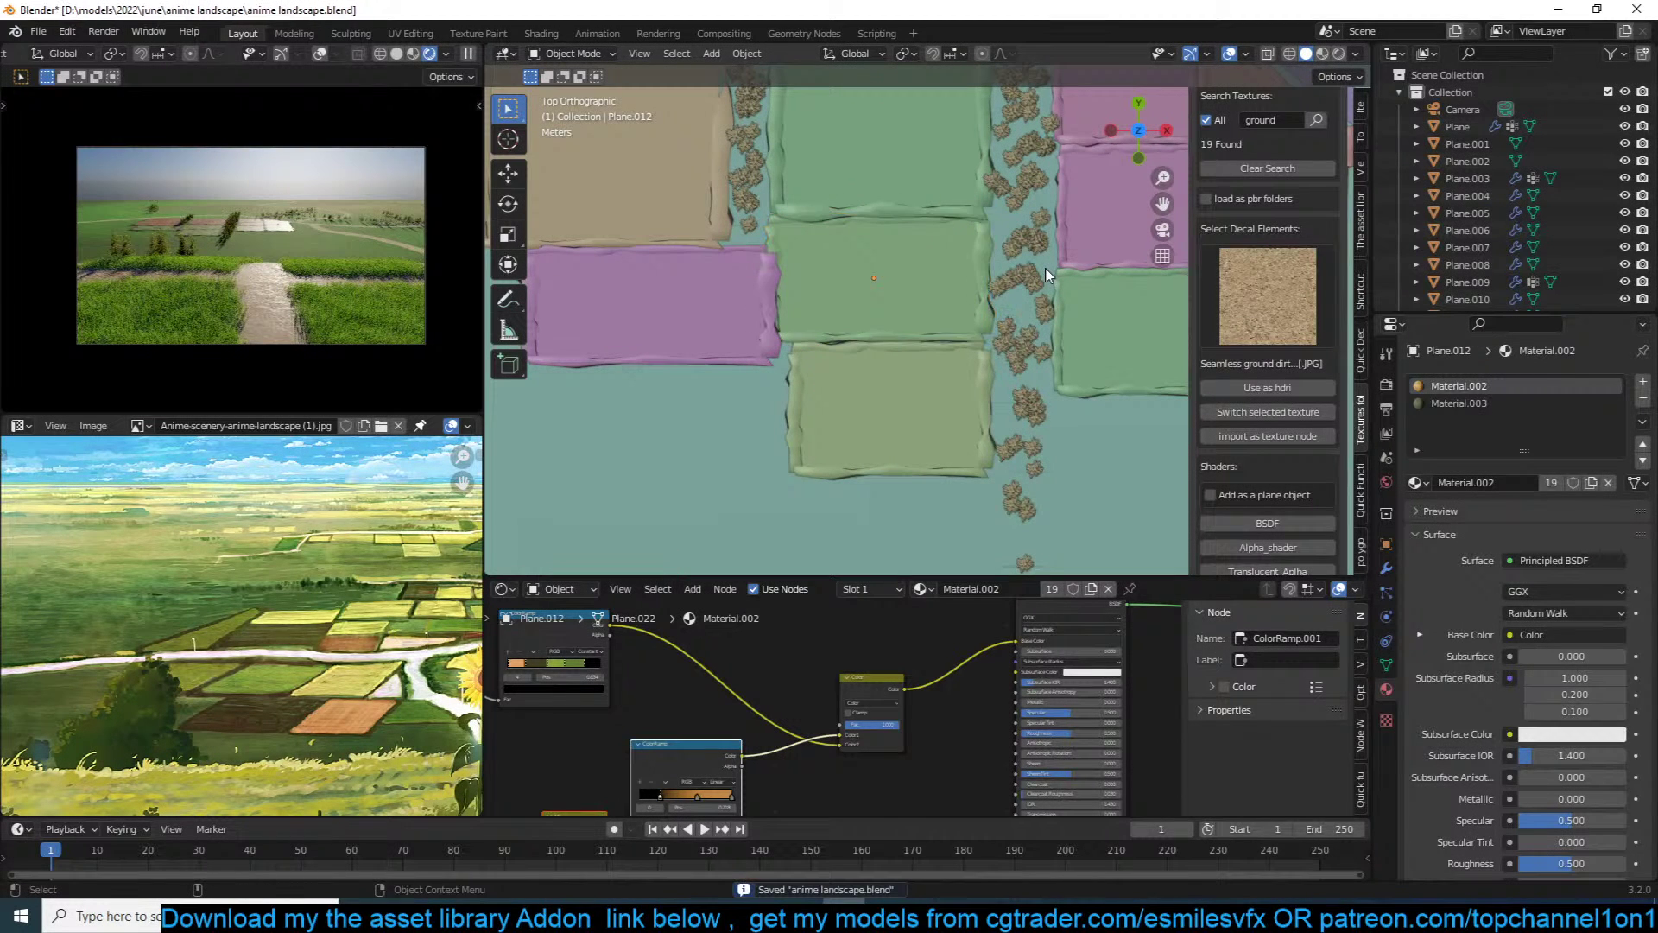
Step: Duplicate the rear field of the middle column and place the copy directly behind it, overlapping the road
scroll(1045, 269, down, 4)
shift+middle_drag(1045, 276, 978, 387)
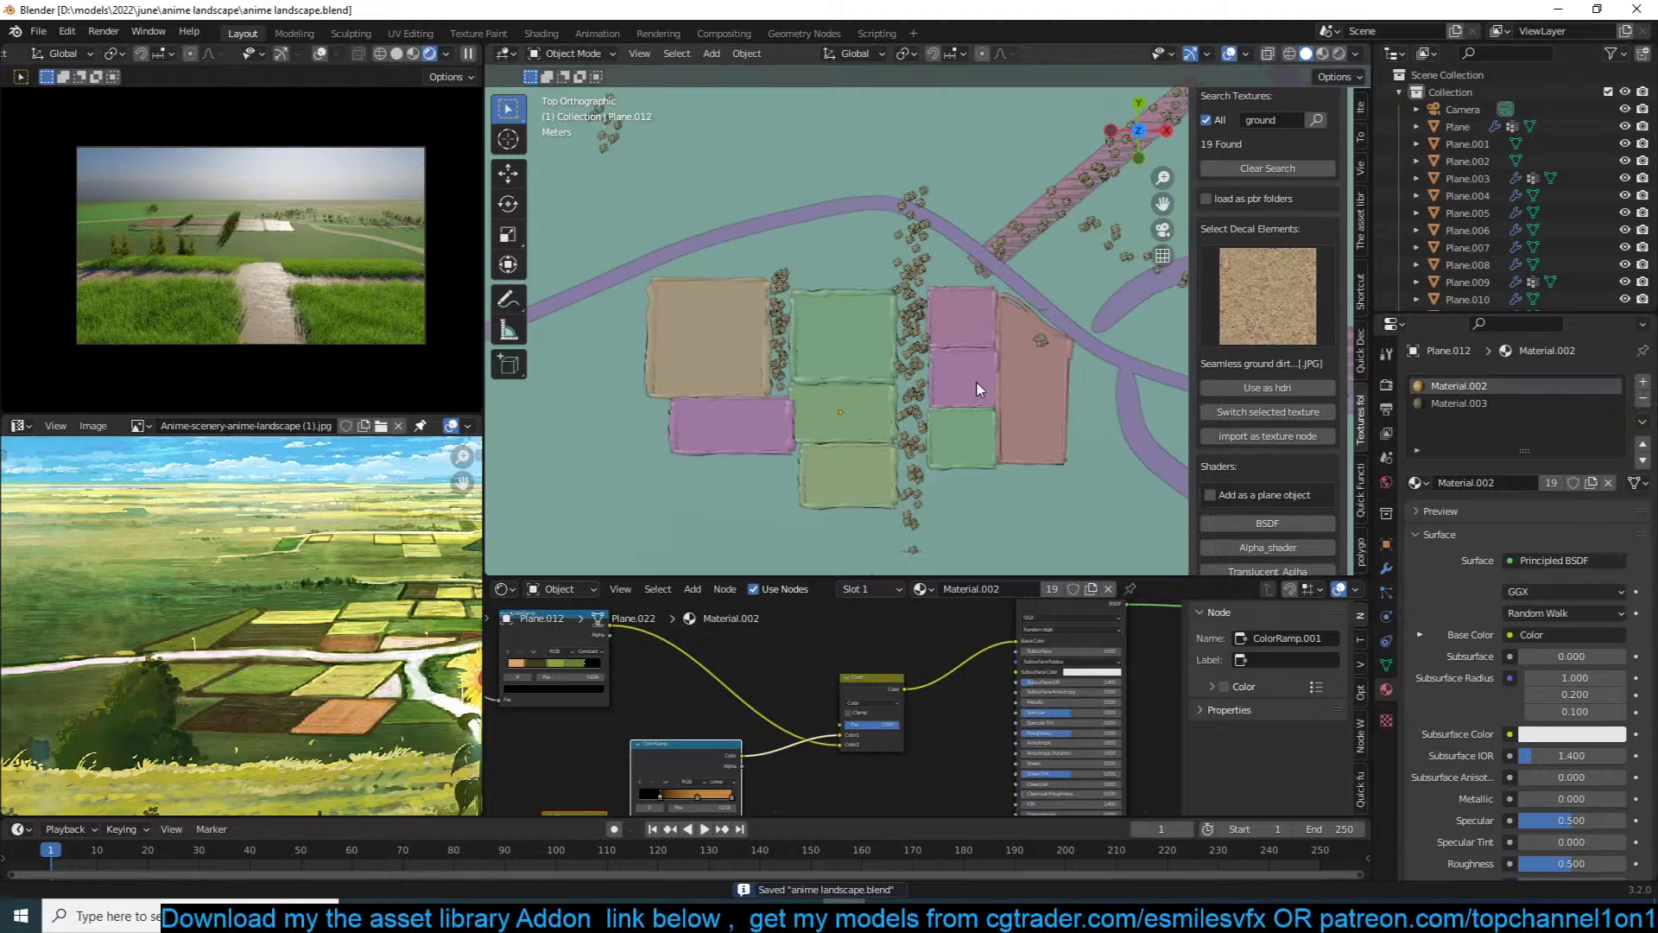
scroll(979, 387, up, 2)
click(735, 351)
key(shift+d)
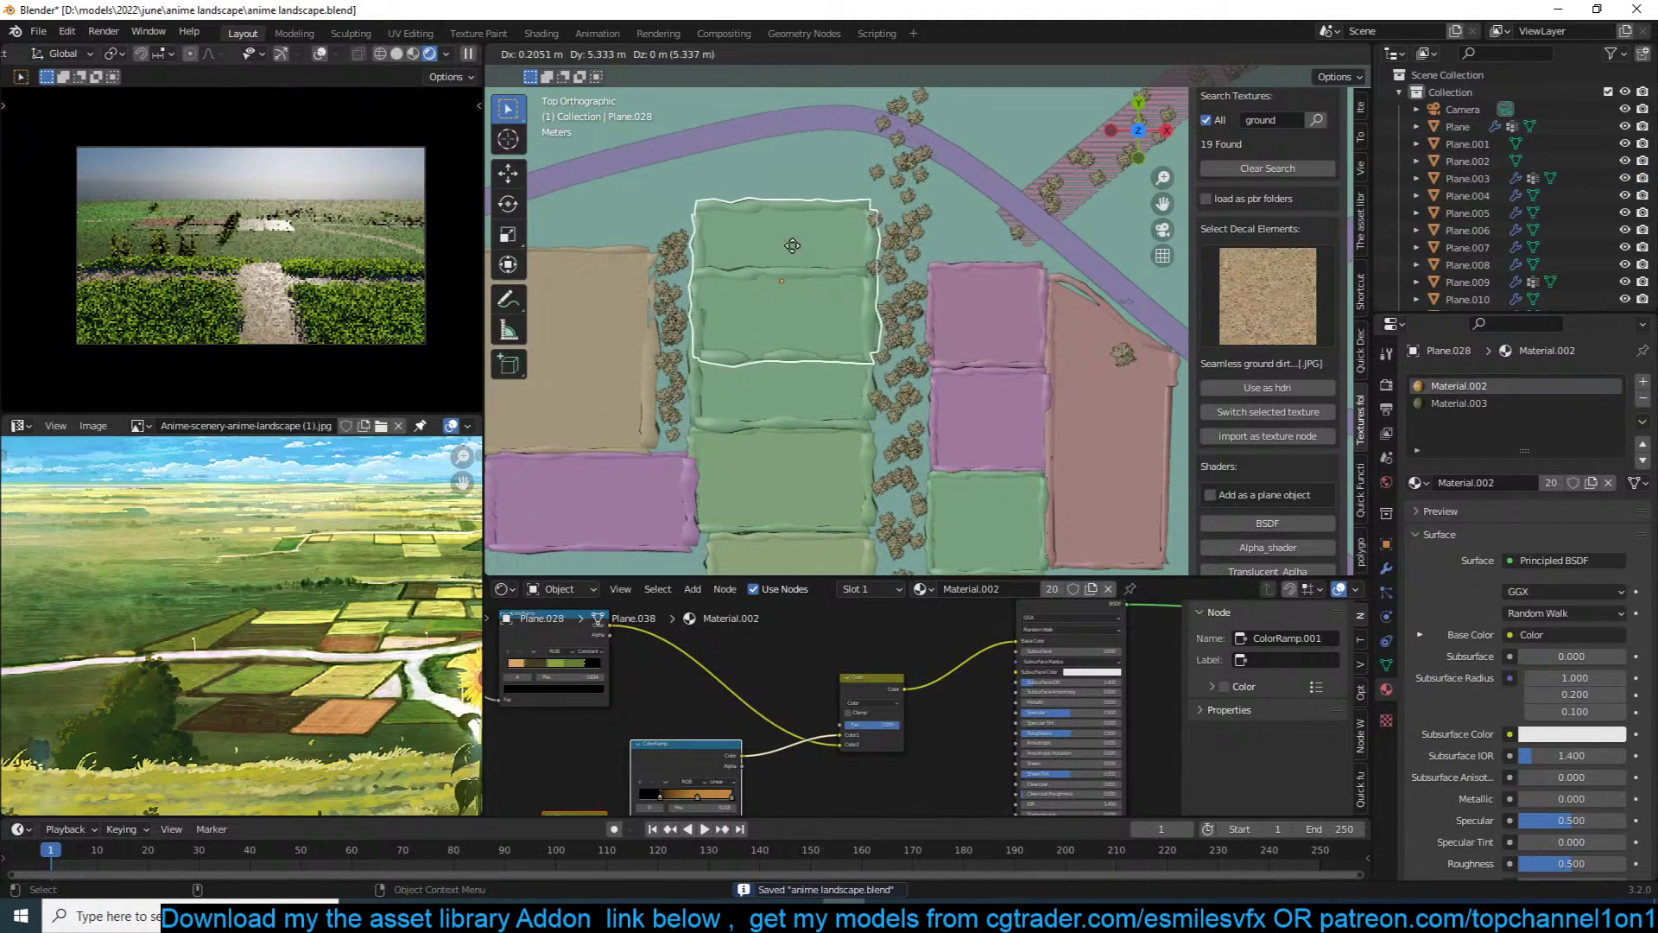
click(803, 143)
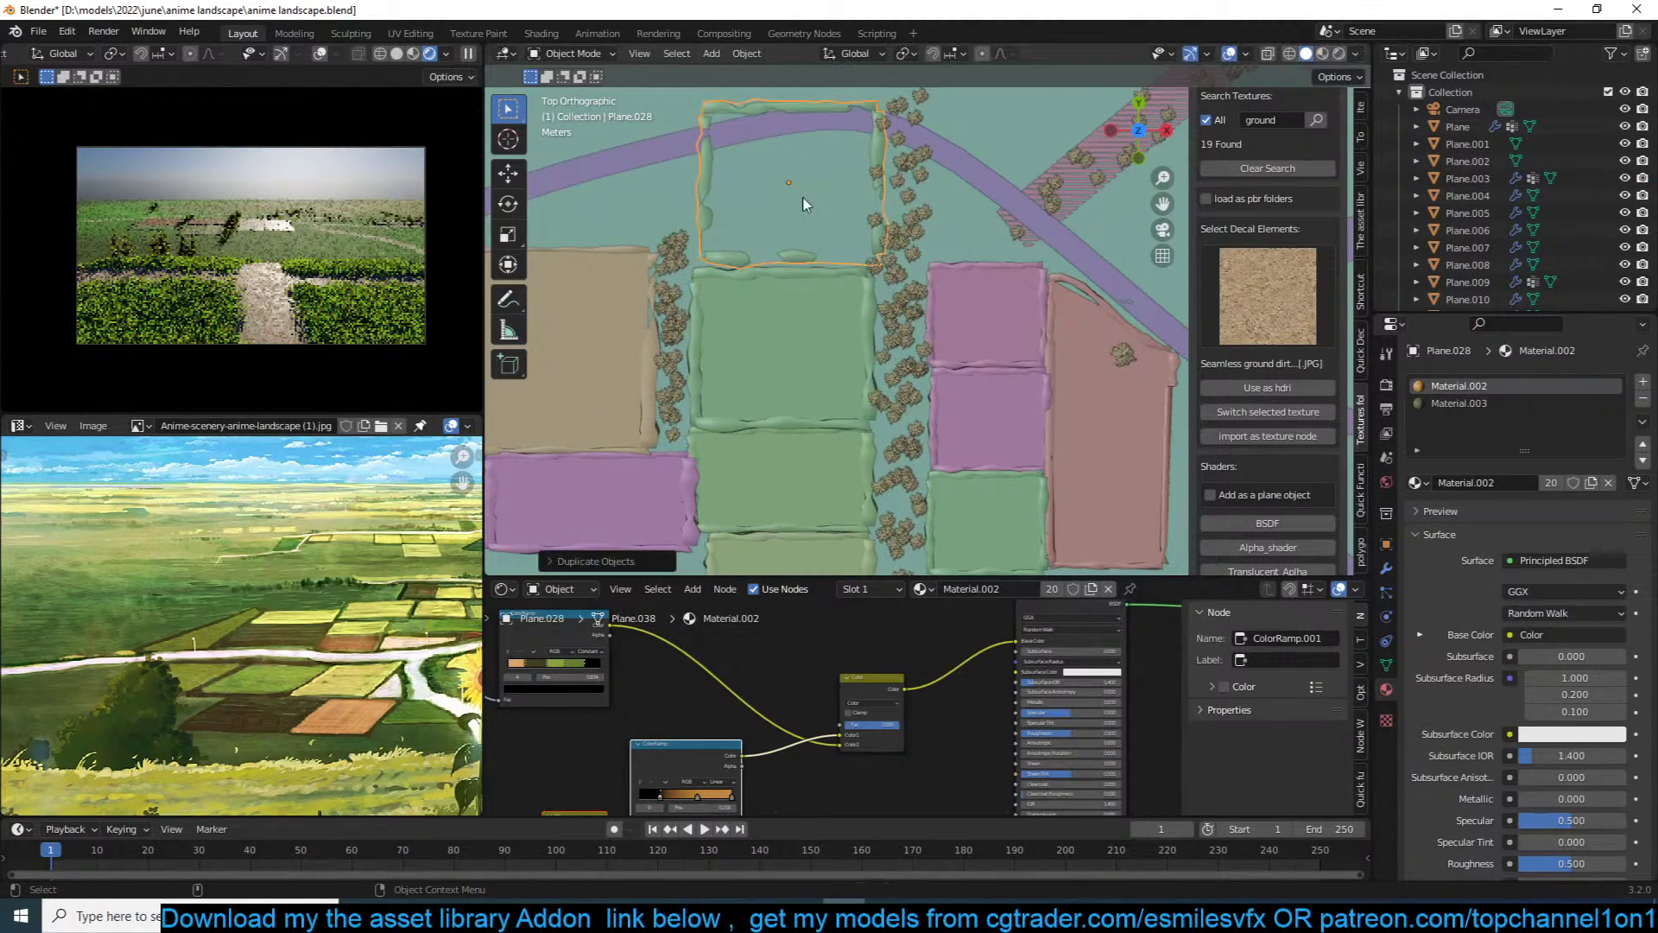
Step: Raise the copied field along Z until its surface sits above the ground plane
middle_drag(855, 272, 920, 289)
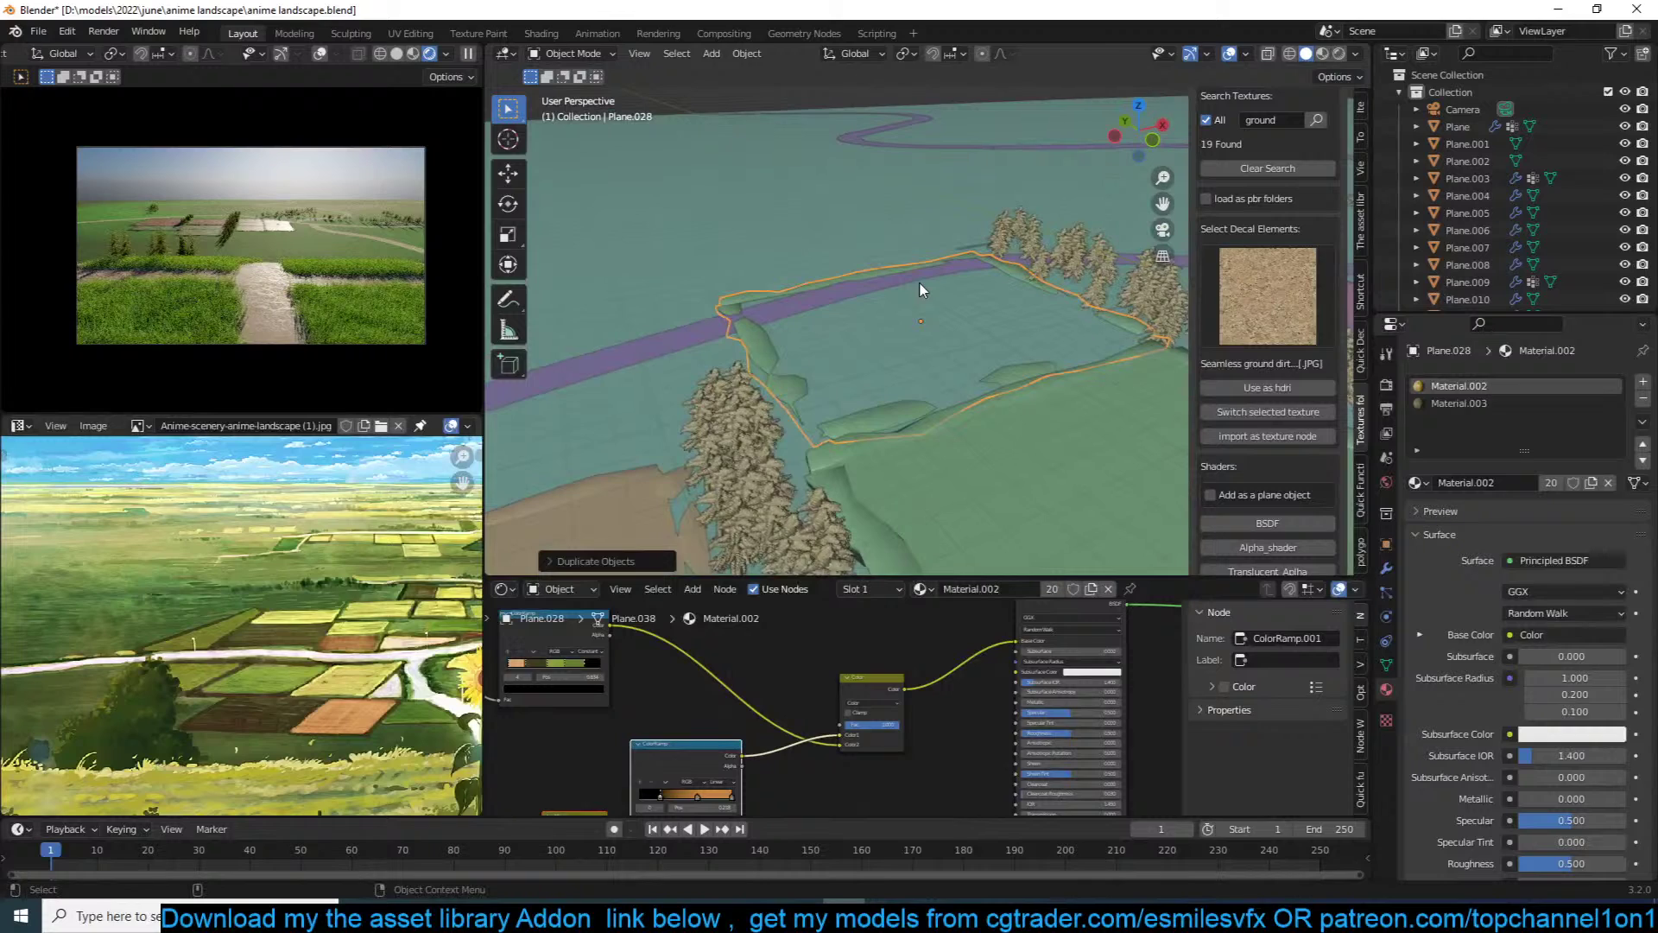
key(g)
key(z)
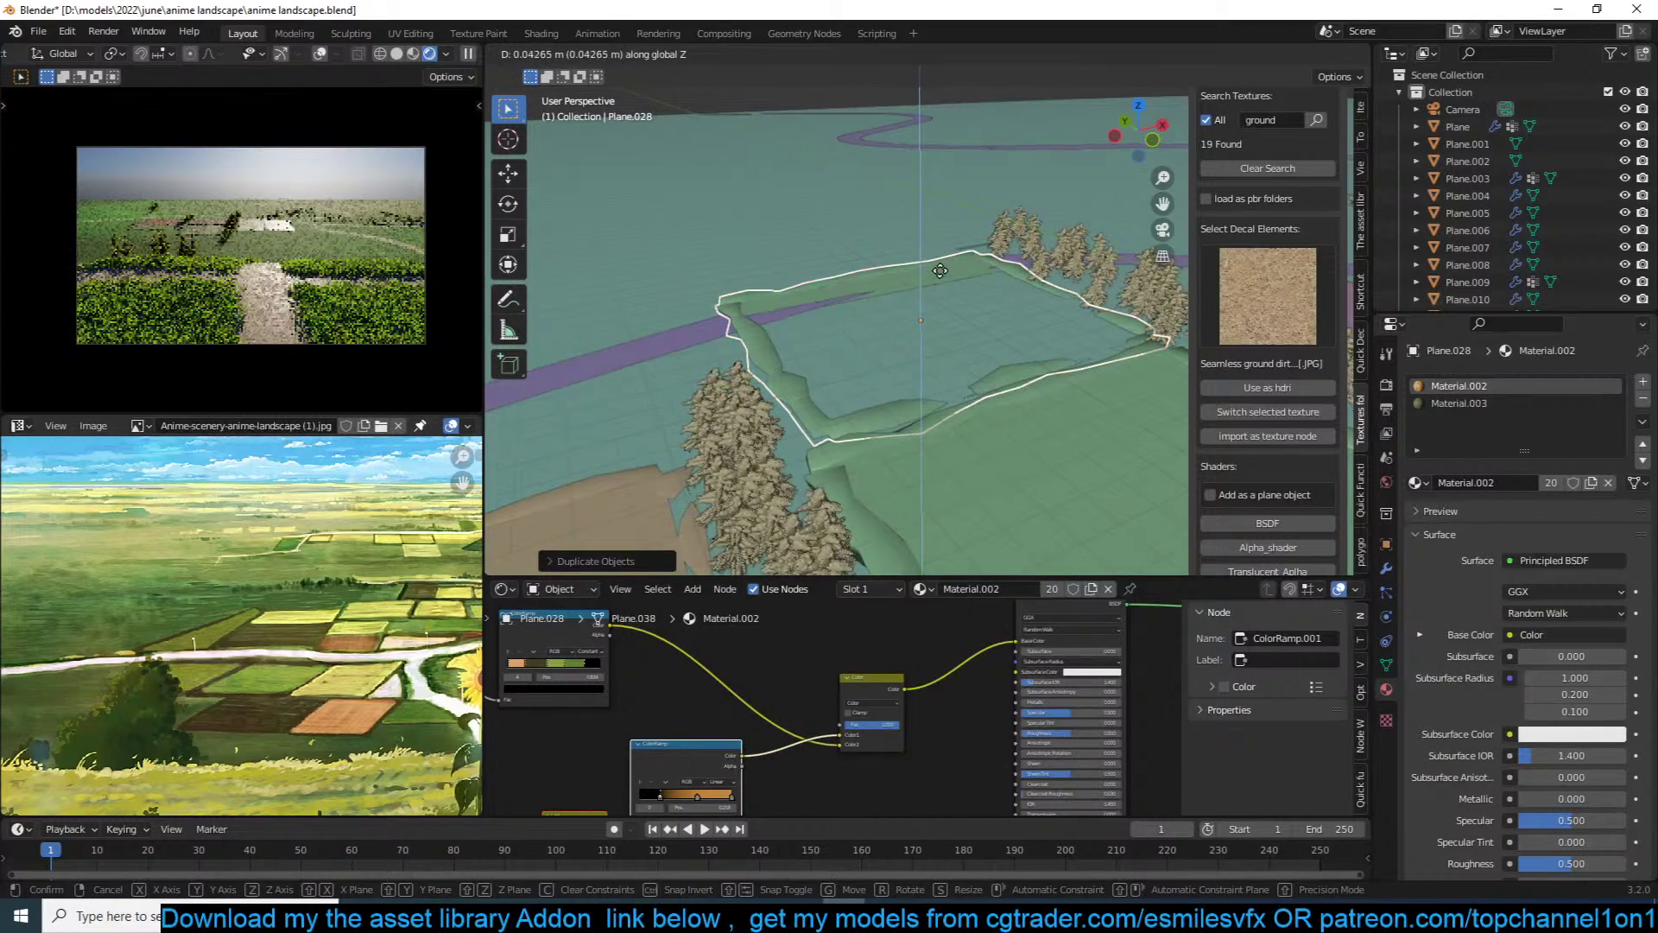
click(948, 264)
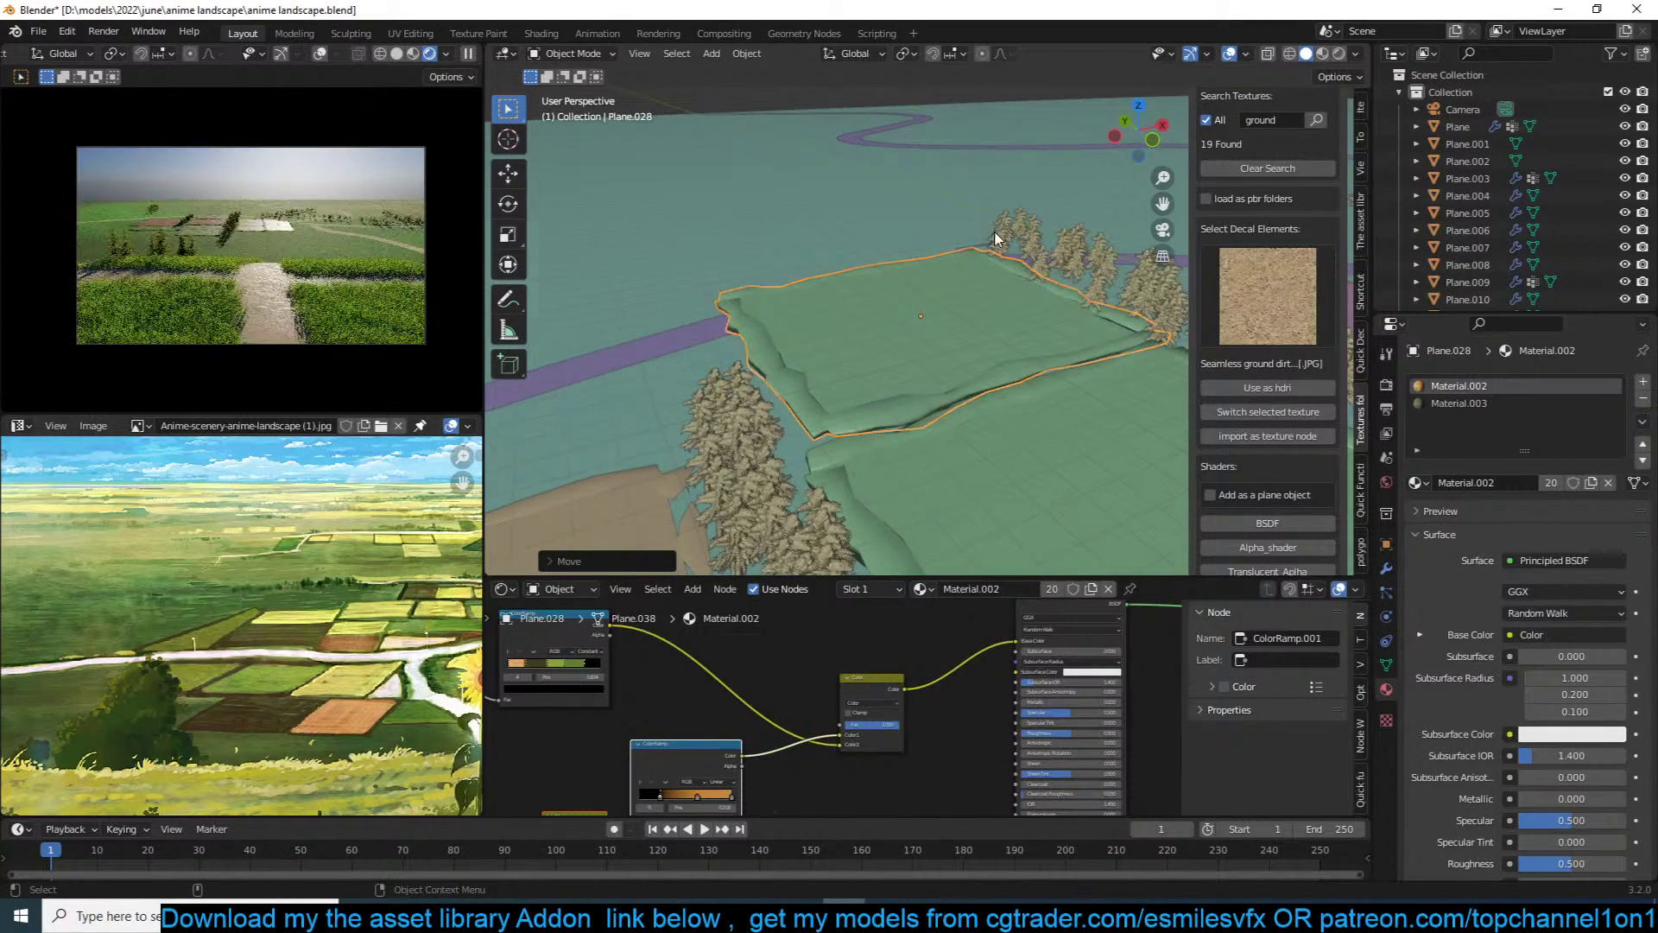
Step: Edit the copied field in wireframe top view and add two centered vertical loop cuts, one in each half
key(KP_7)
scroll(991, 240, down, 2)
key(Tab)
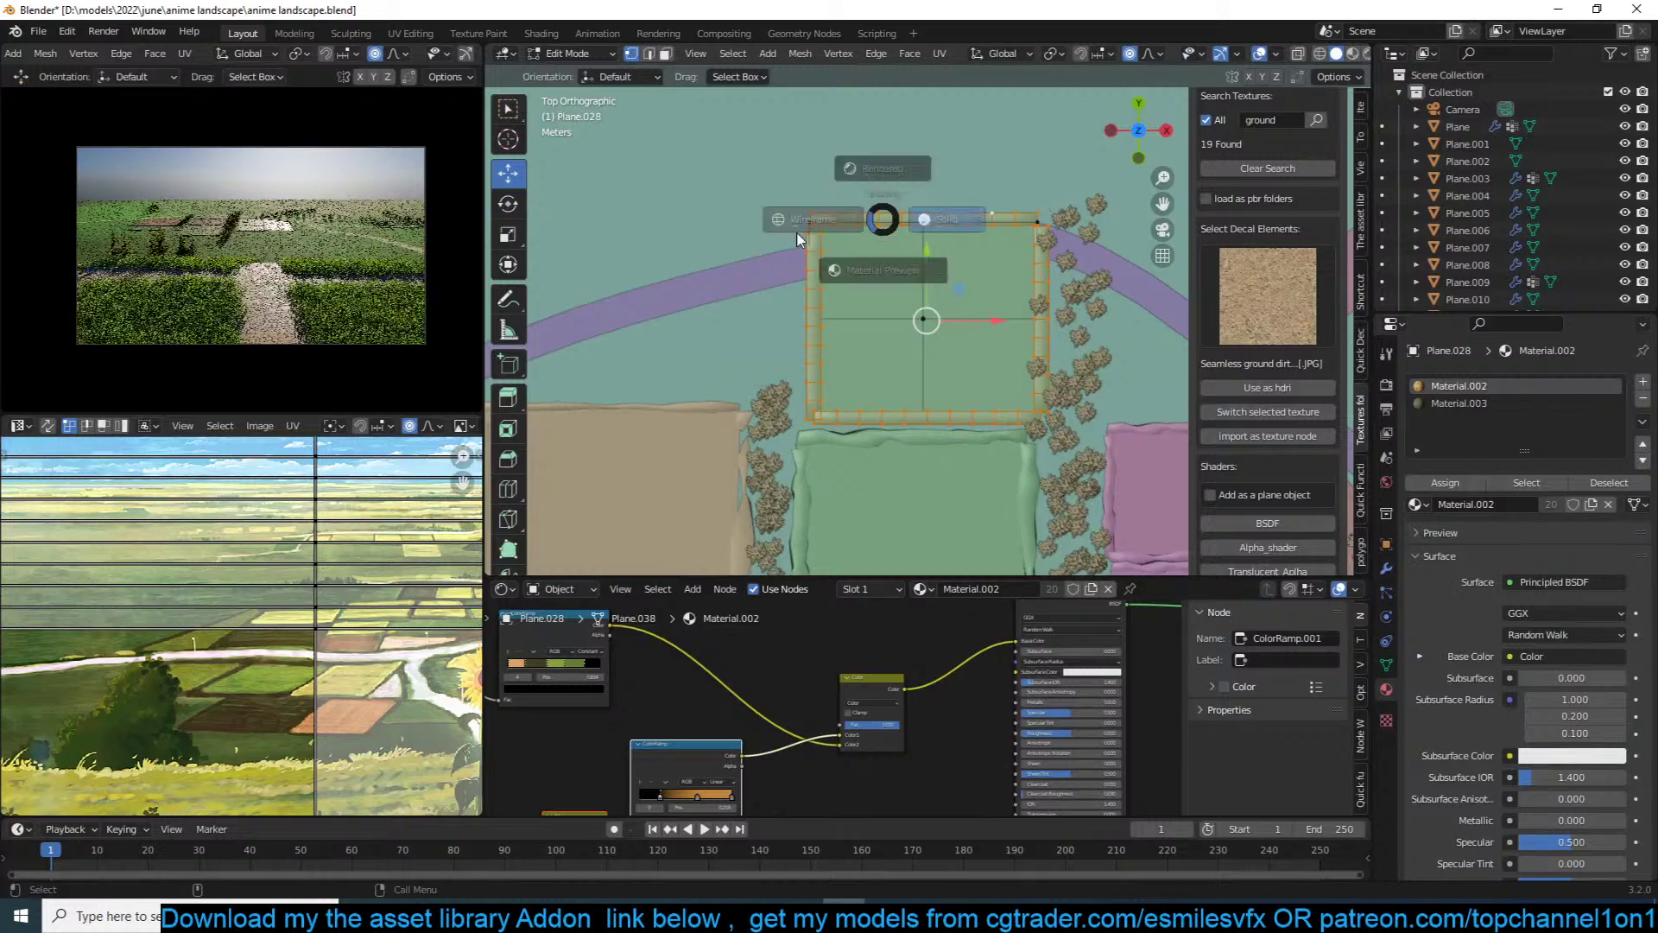
key(alt+z)
key(alt+a)
key(ctrl+r)
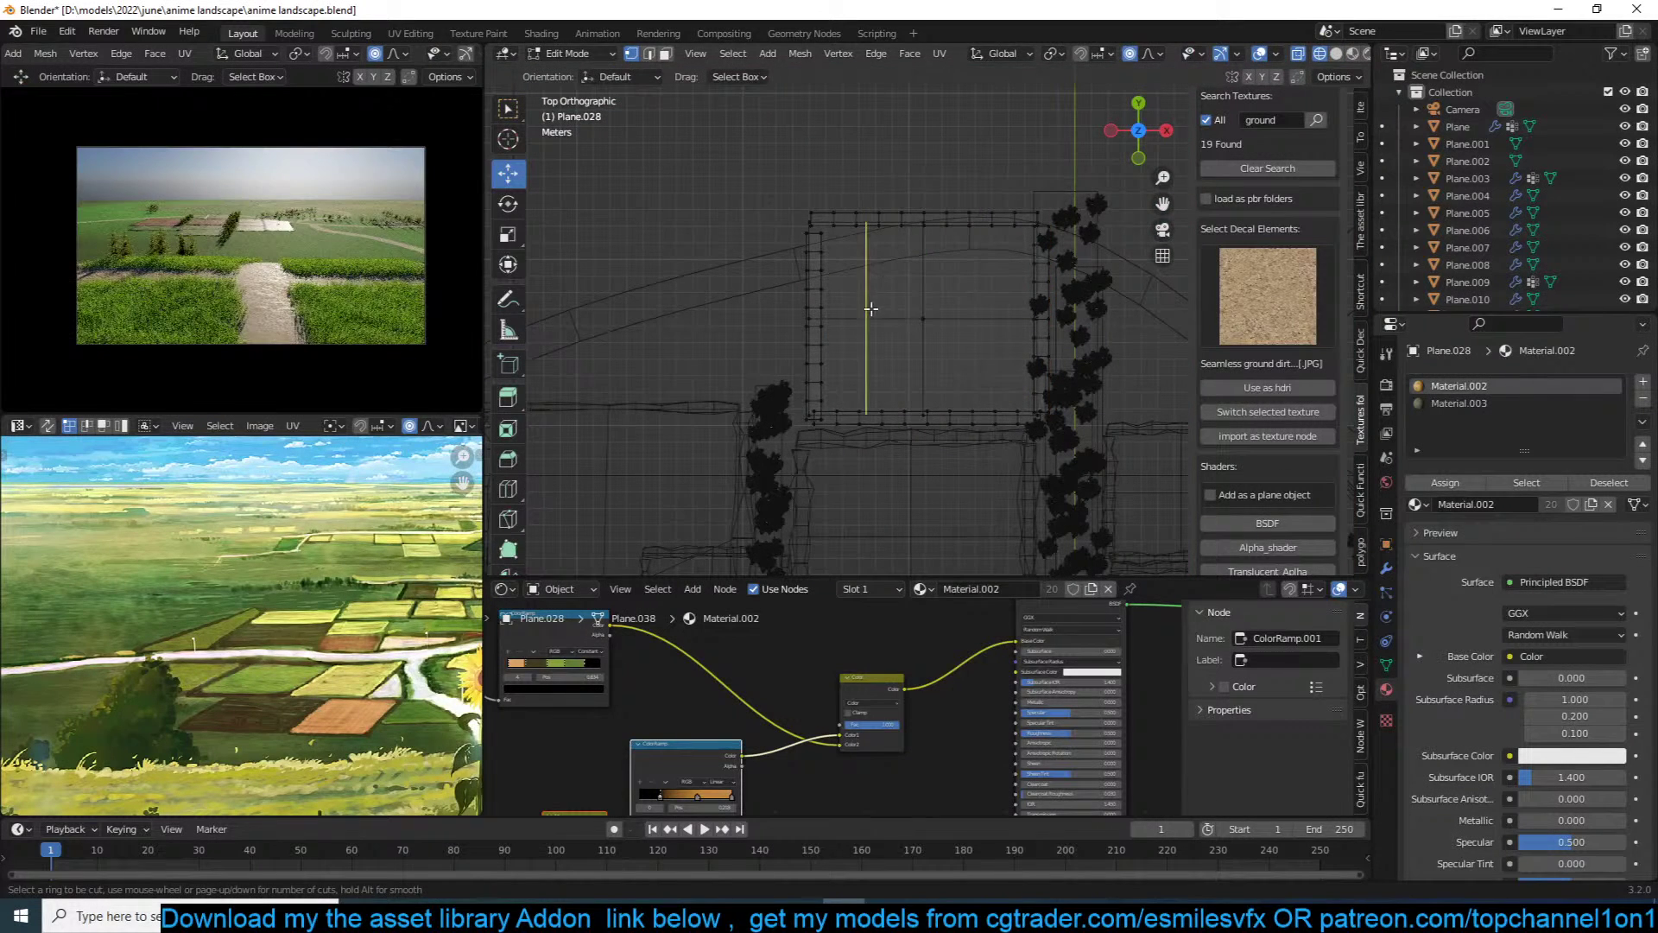
click(869, 308)
right_click(870, 308)
key(ctrl+r)
click(971, 303)
right_click(971, 303)
Step: Reshape the copied field's rear edge with proportional editing so it clears the curved road, and save the file
key(alt+a)
key(b)
drag(739, 192, 895, 261)
key(g)
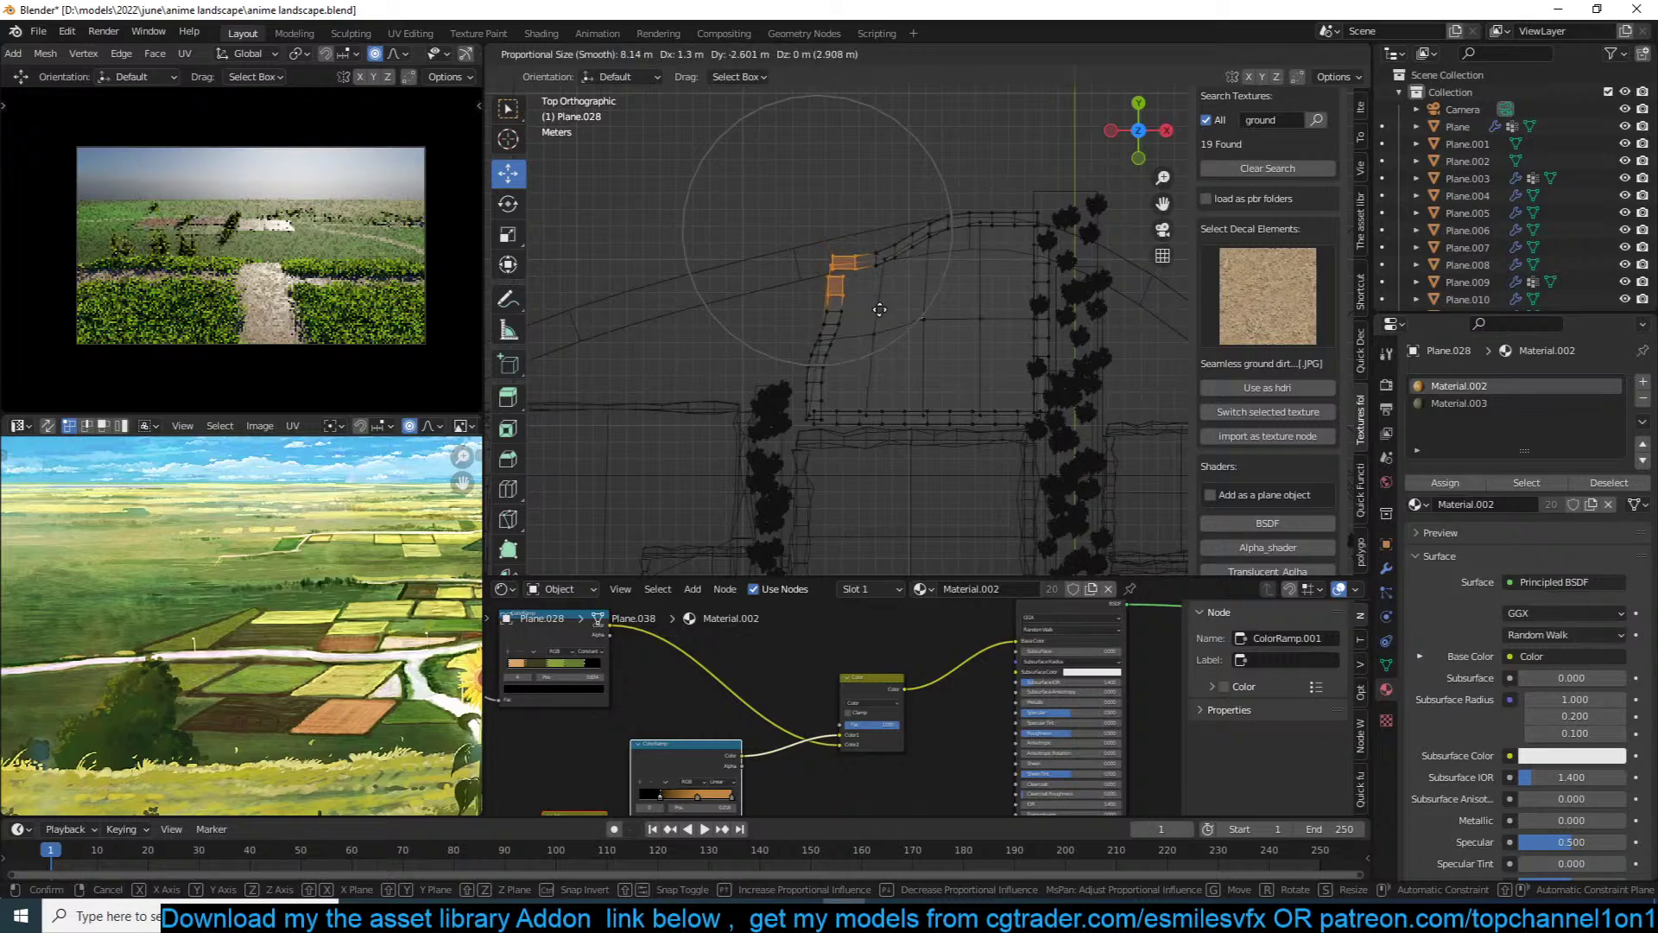
drag(850, 319, 1094, 310)
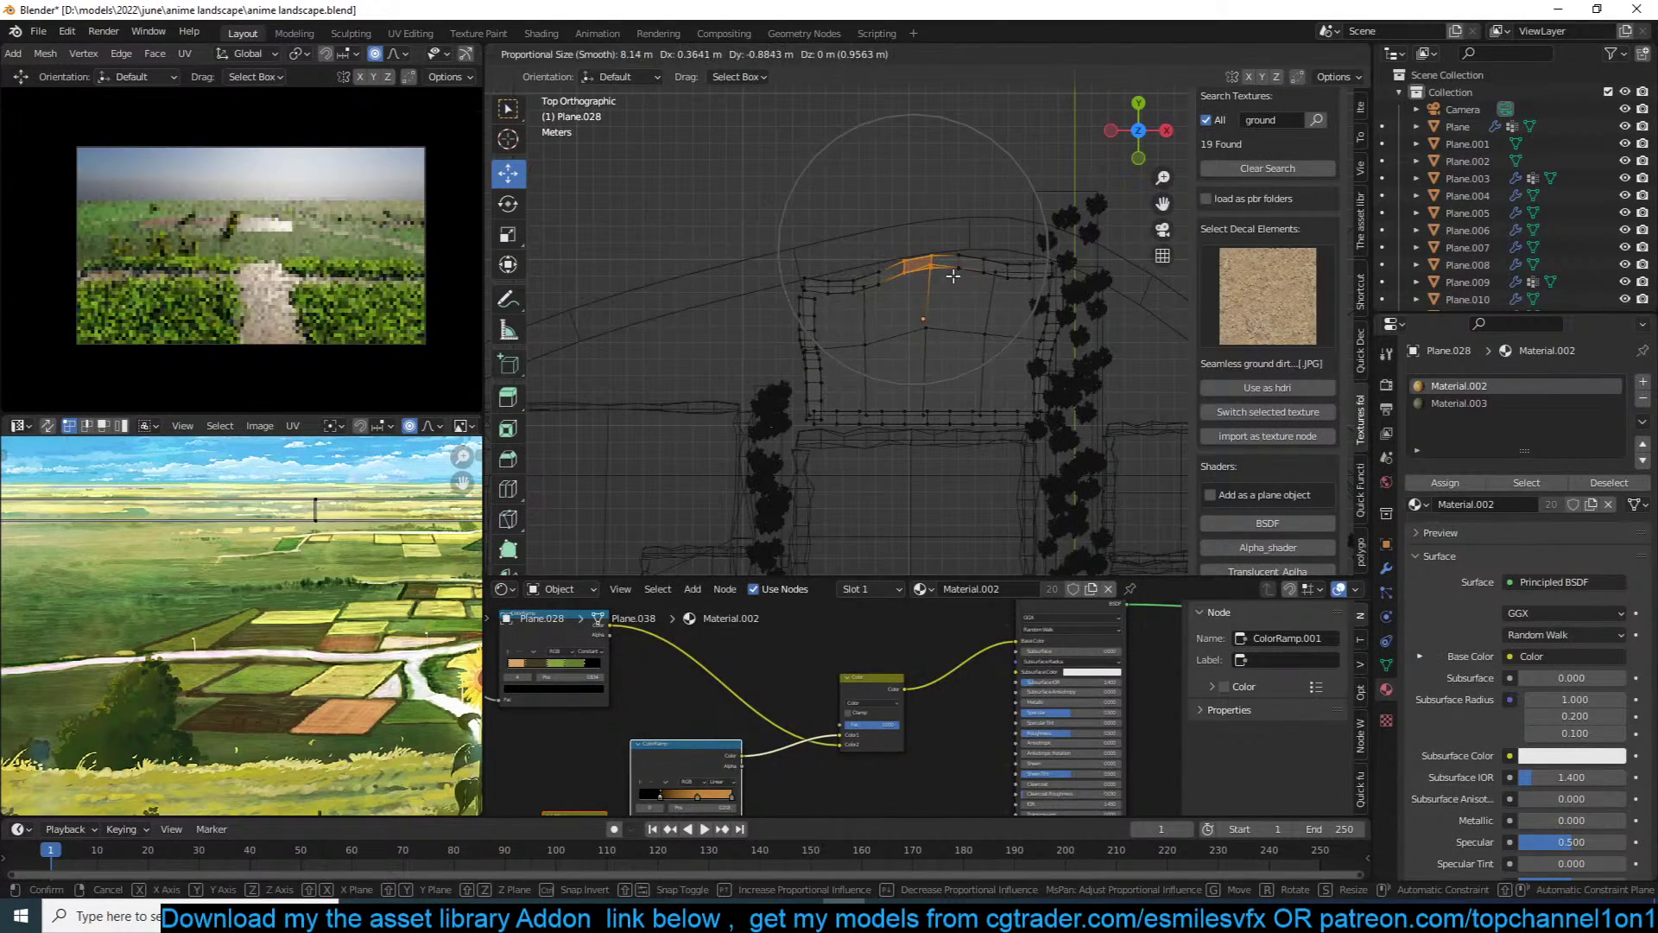
right_click(953, 277)
key(Tab)
key(shift+z)
scroll(1031, 347, down, 6)
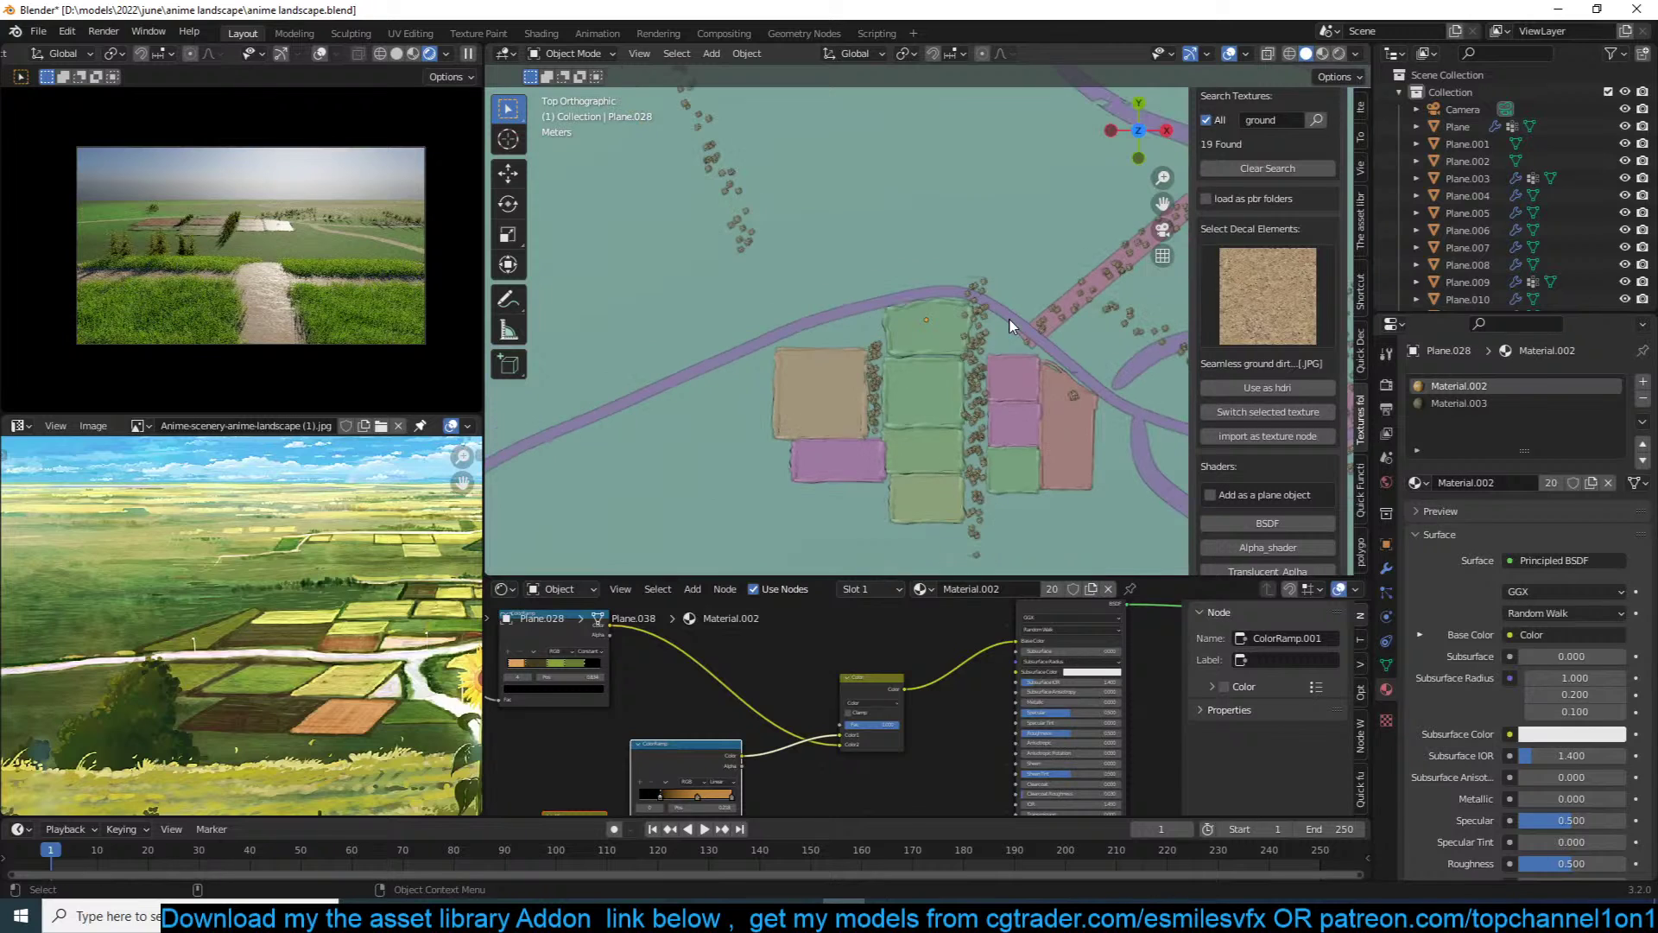
scroll(1019, 359, down, 1)
shift+middle_drag(909, 337, 1005, 249)
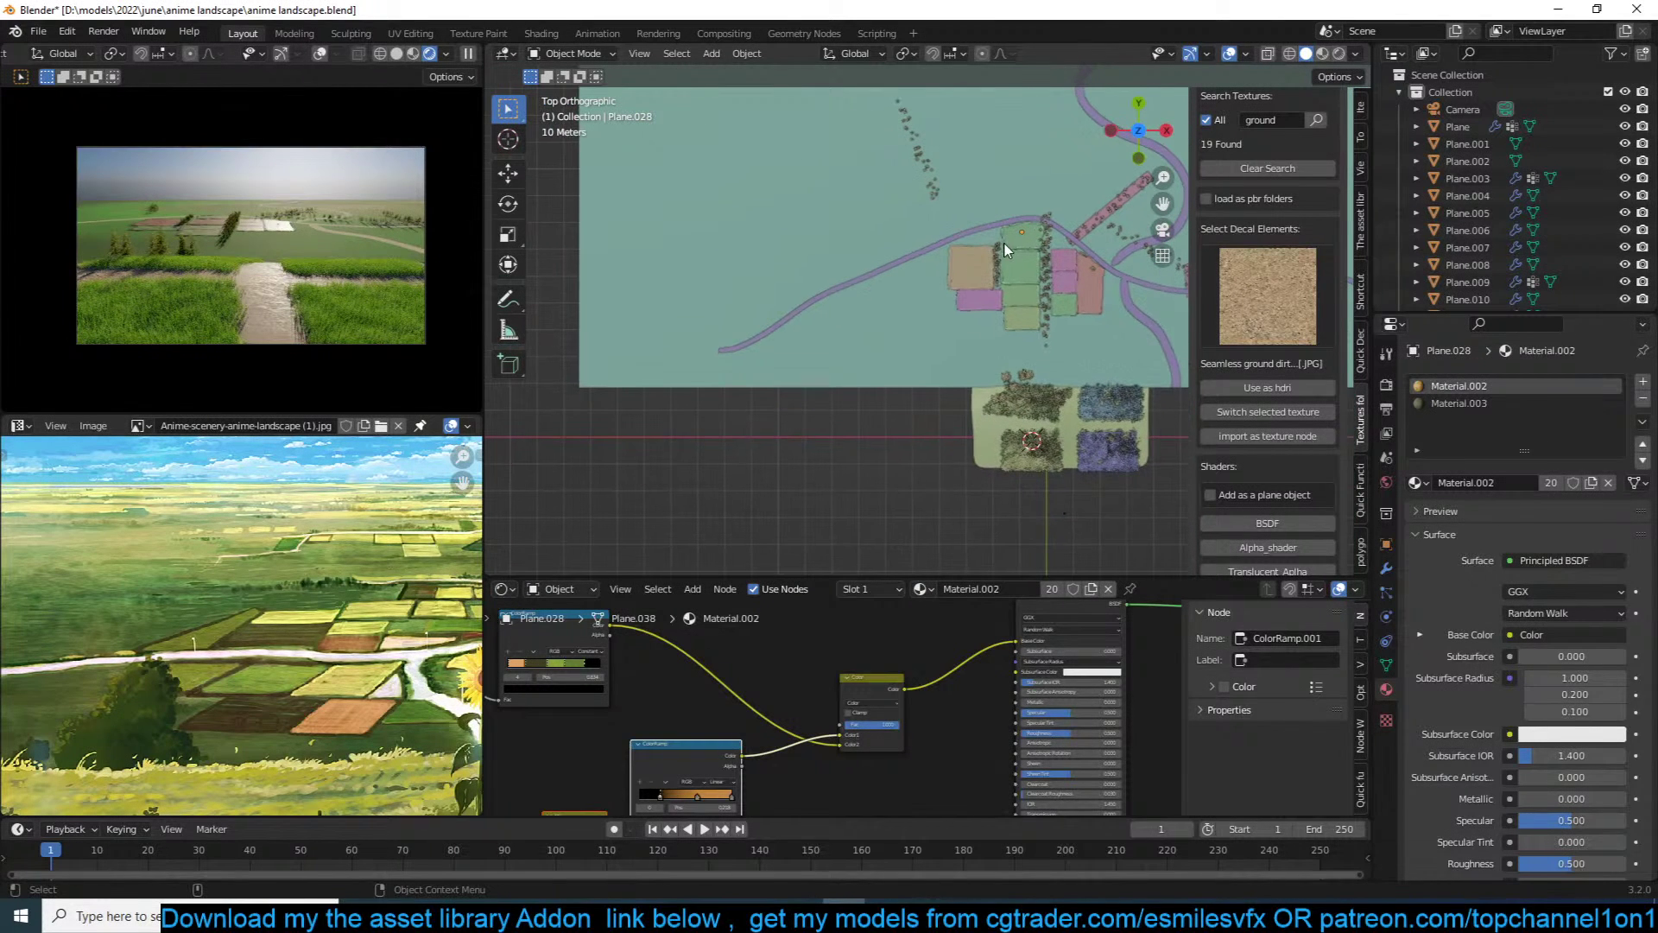
scroll(835, 242, up, 4)
key(ctrl+s)
Step: Duplicate three middle-column fields and move the copies about 18 m along X and -24 m along Y, toward the foreground
scroll(767, 197, down, 2)
click(753, 167)
shift+click(750, 226)
shift+click(756, 264)
key(shift+d)
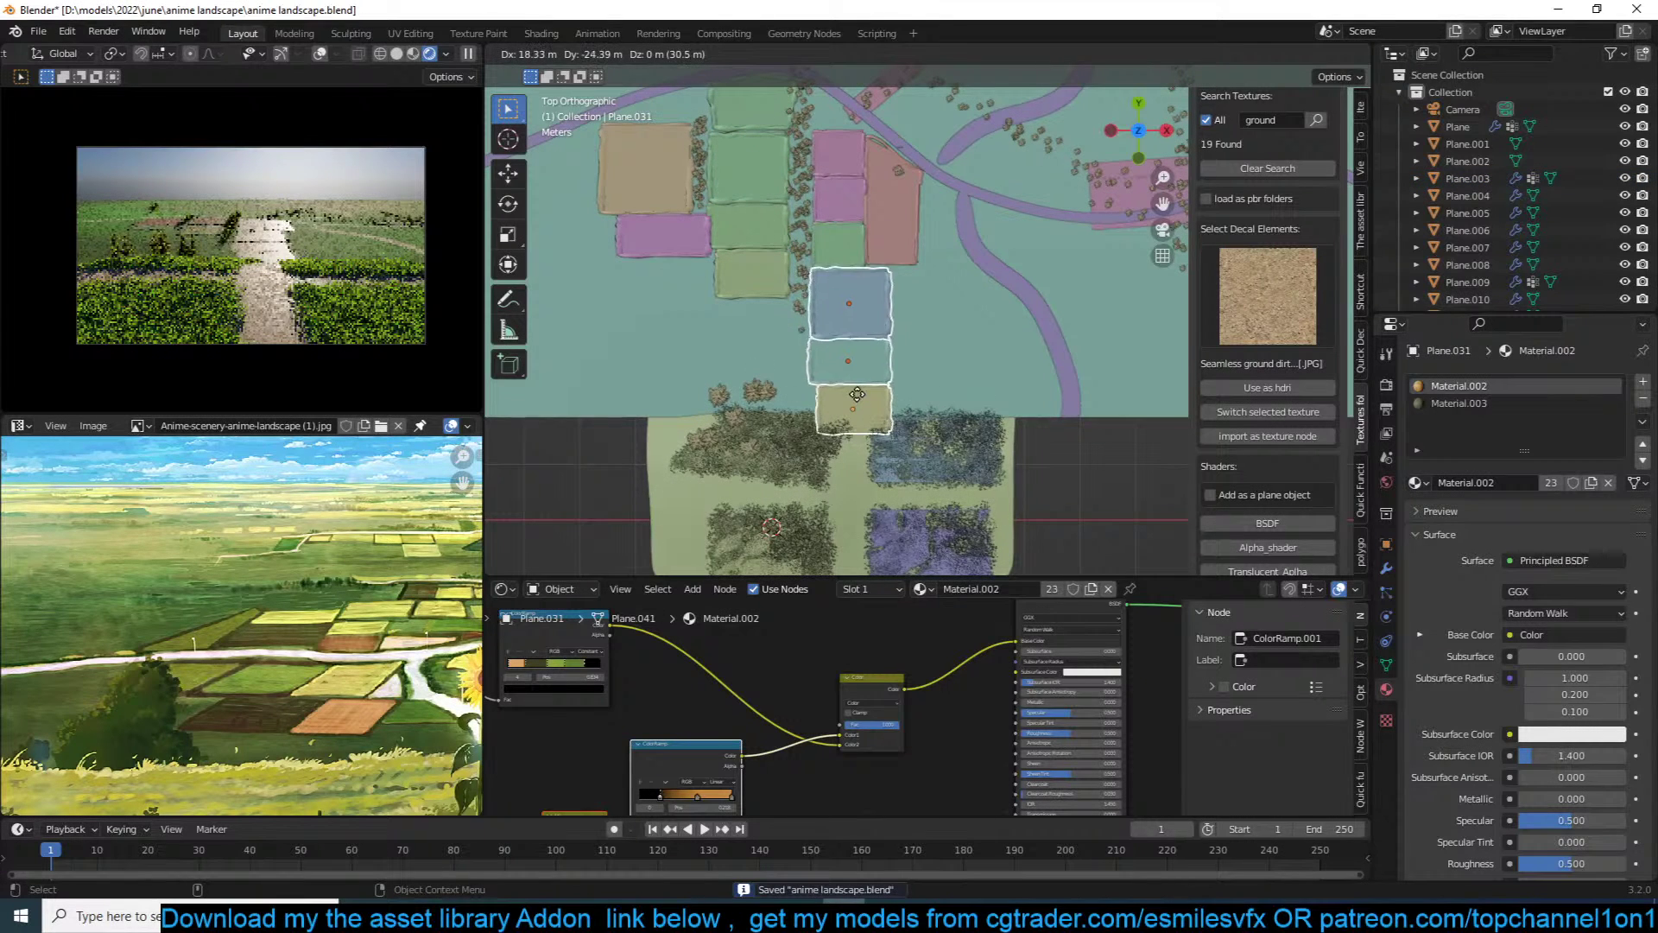
click(853, 397)
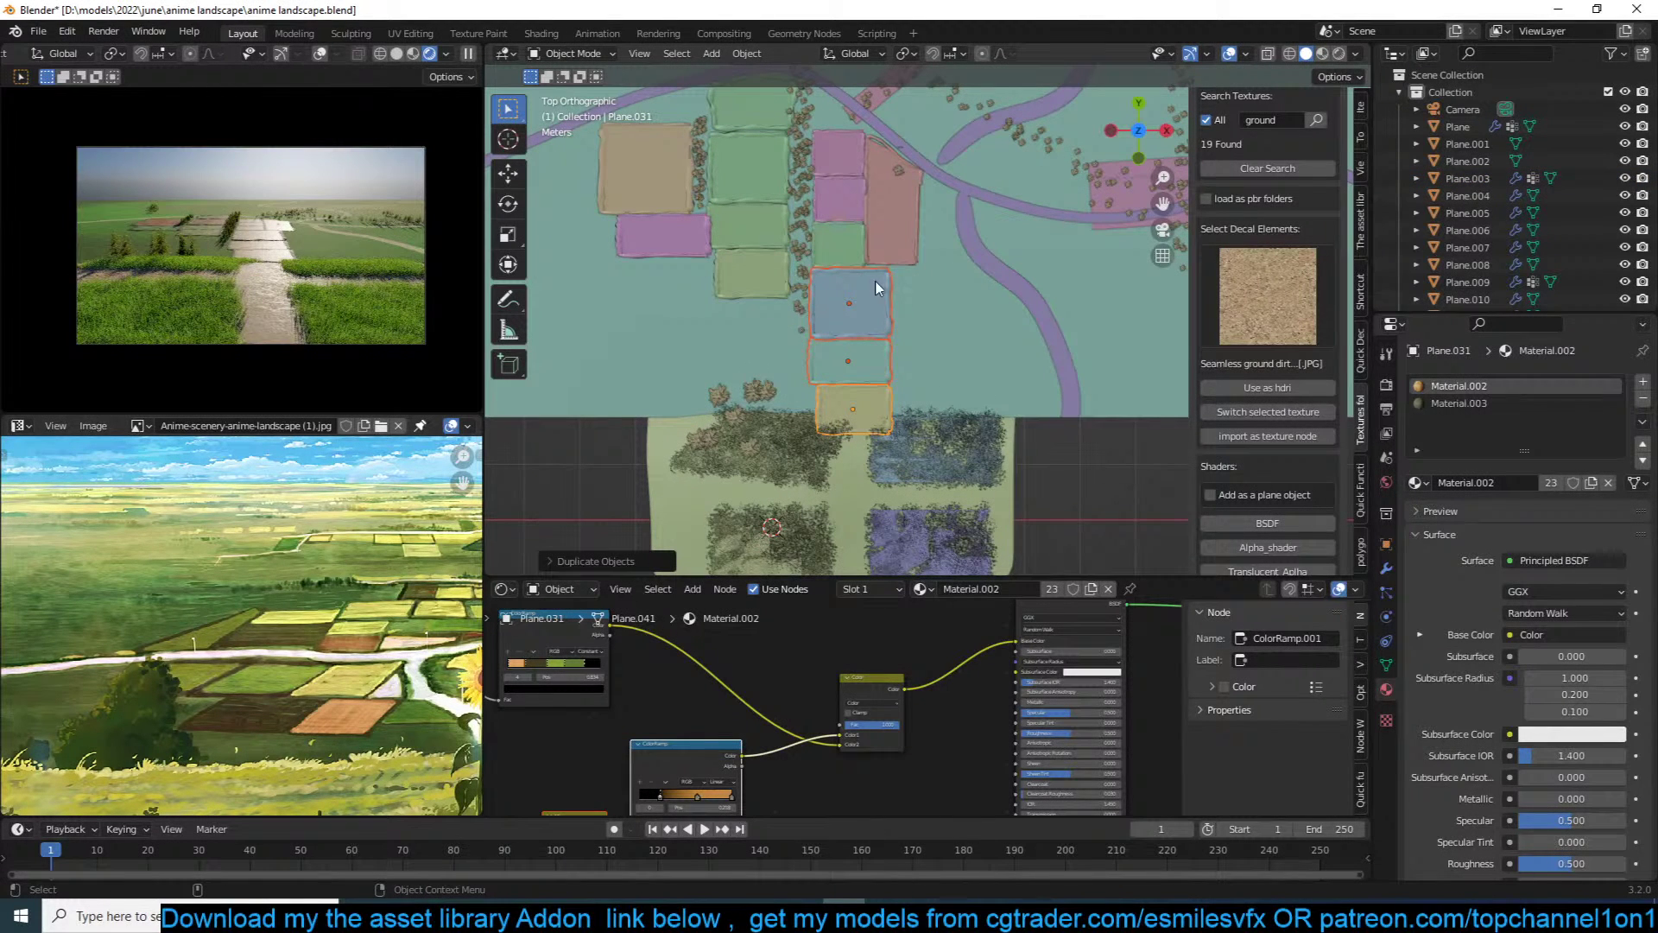
Step: Save the file and add a Bump node to Material.002, linking the Mix output to its height and its normal to the Principled BSDF
click(861, 305)
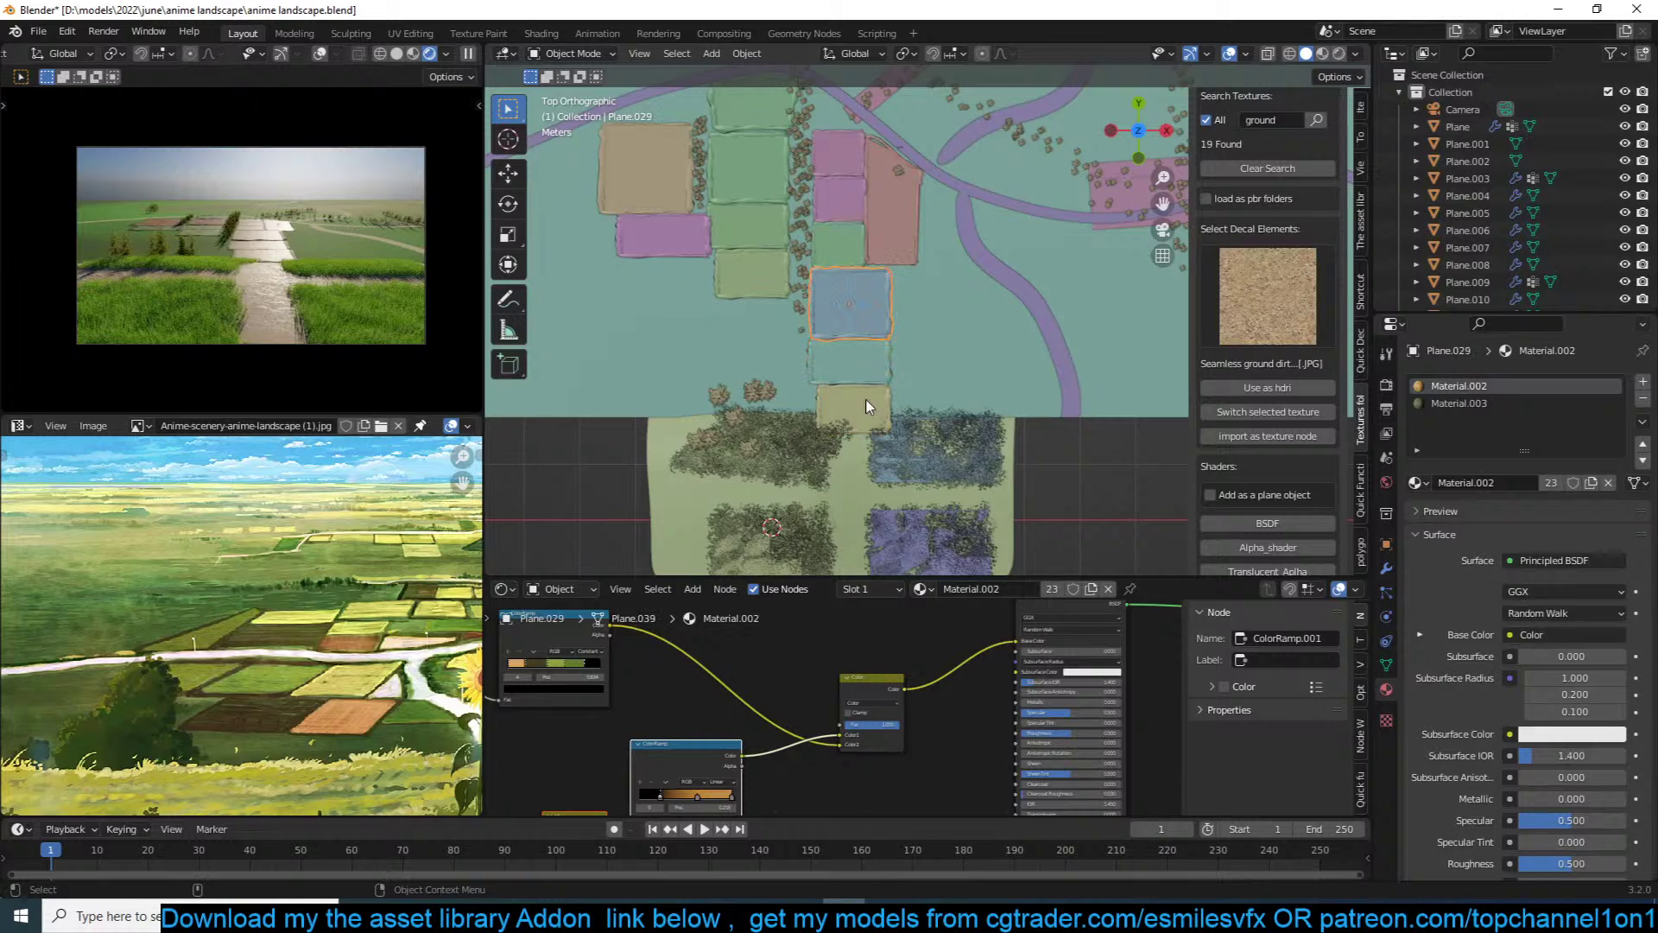
key(ctrl+s)
scroll(808, 687, down, 4)
middle_drag(889, 653, 969, 626)
scroll(917, 723, down, 4)
middle_drag(921, 721, 966, 633)
scroll(966, 630, up, 3)
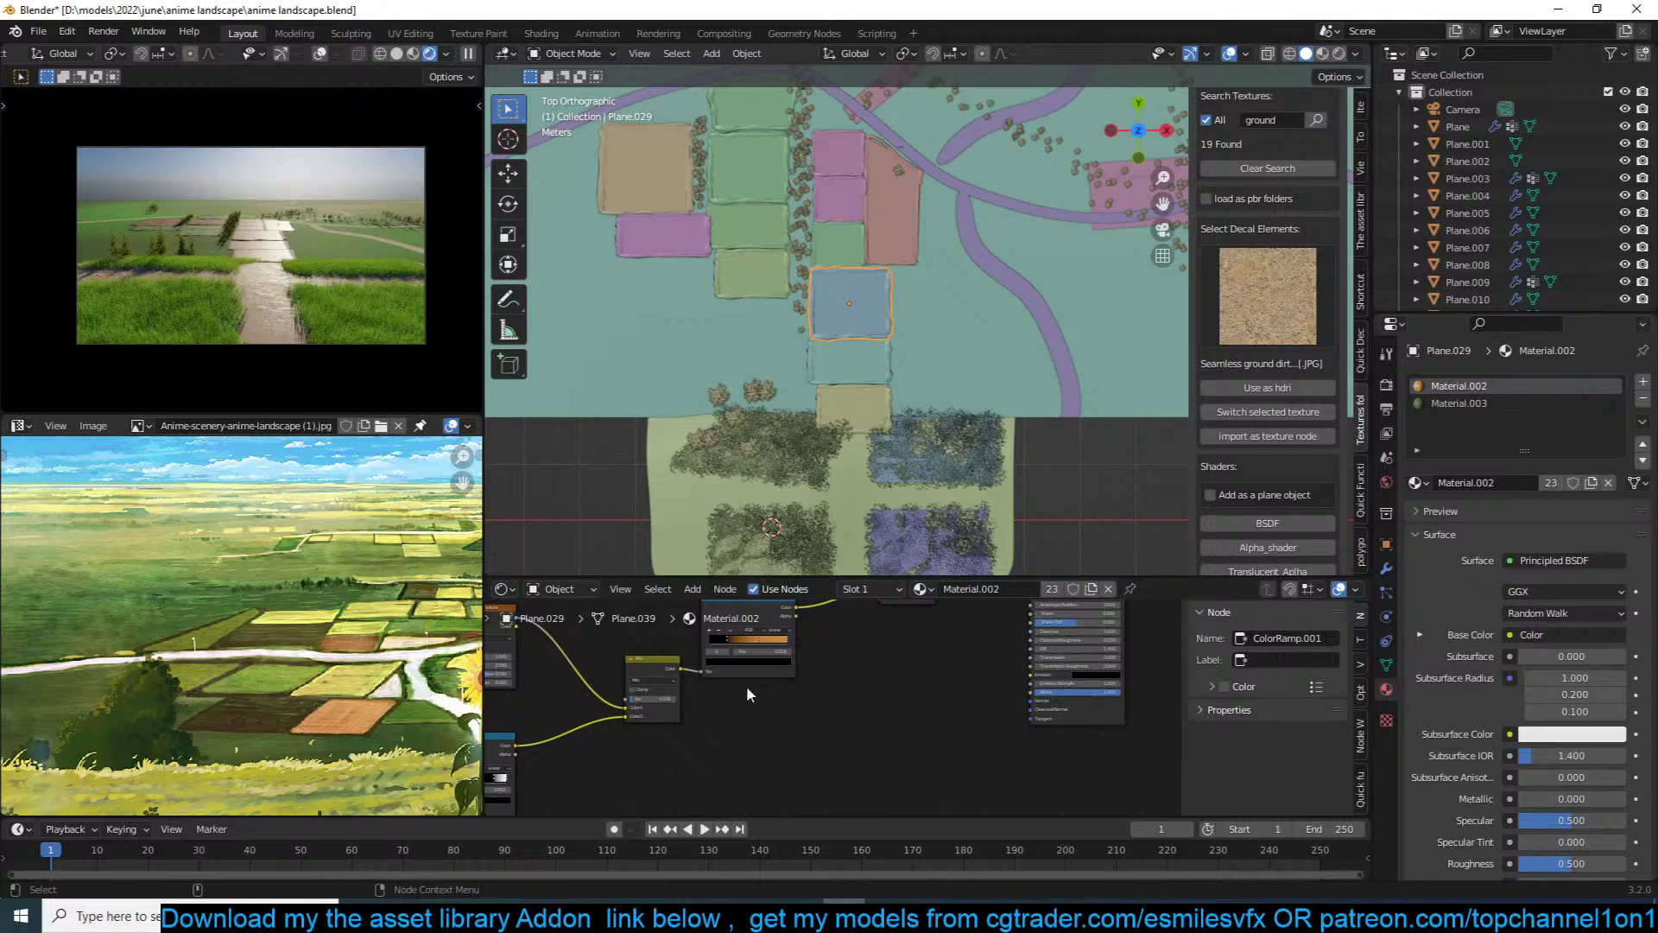
key(shift+a)
mouse_move(776, 739)
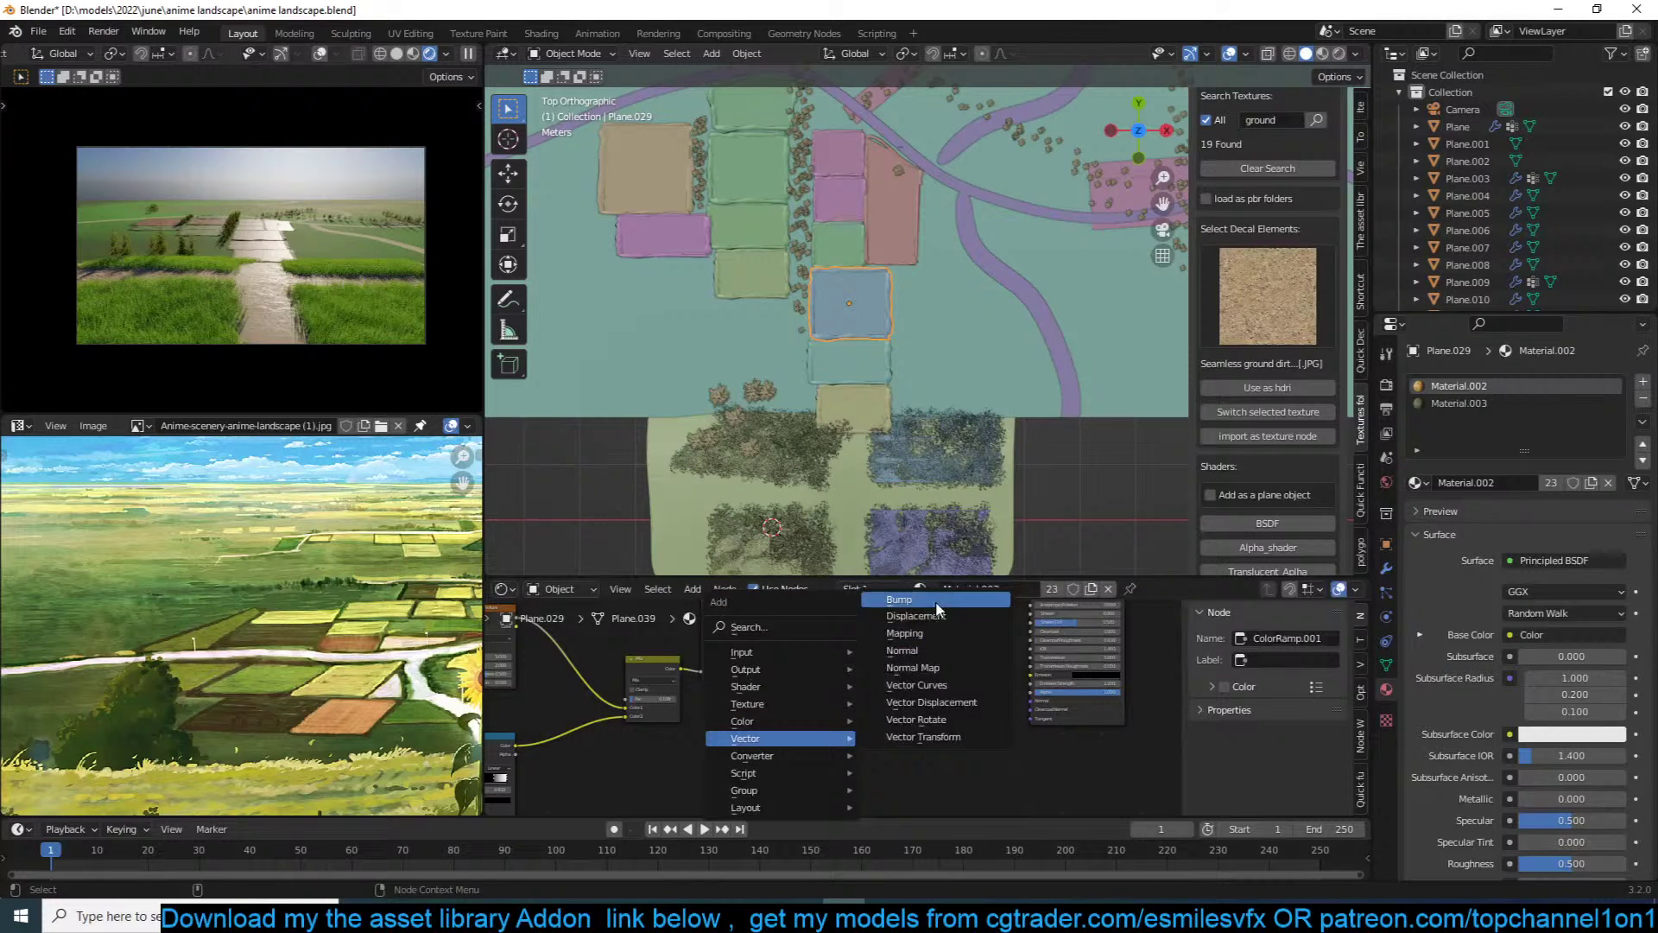
click(900, 598)
click(907, 712)
drag(938, 719, 1031, 699)
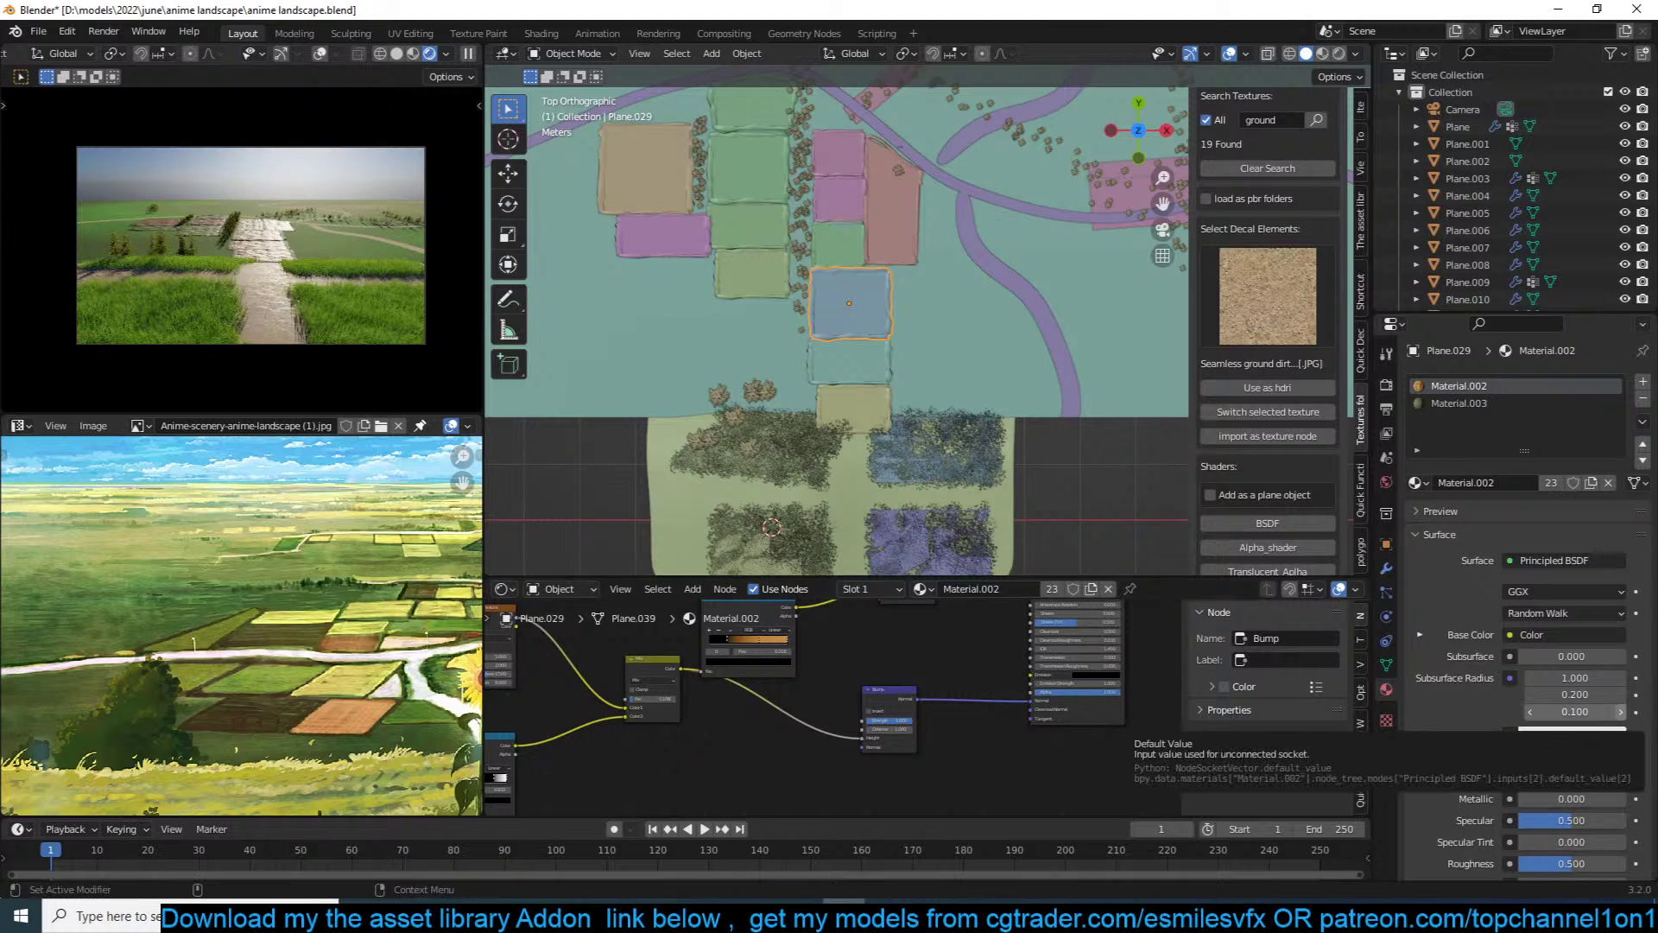
Step: Open the Windows Task Manager, move its window out of the way and return to Blender
key(ctrl+shift+Escape)
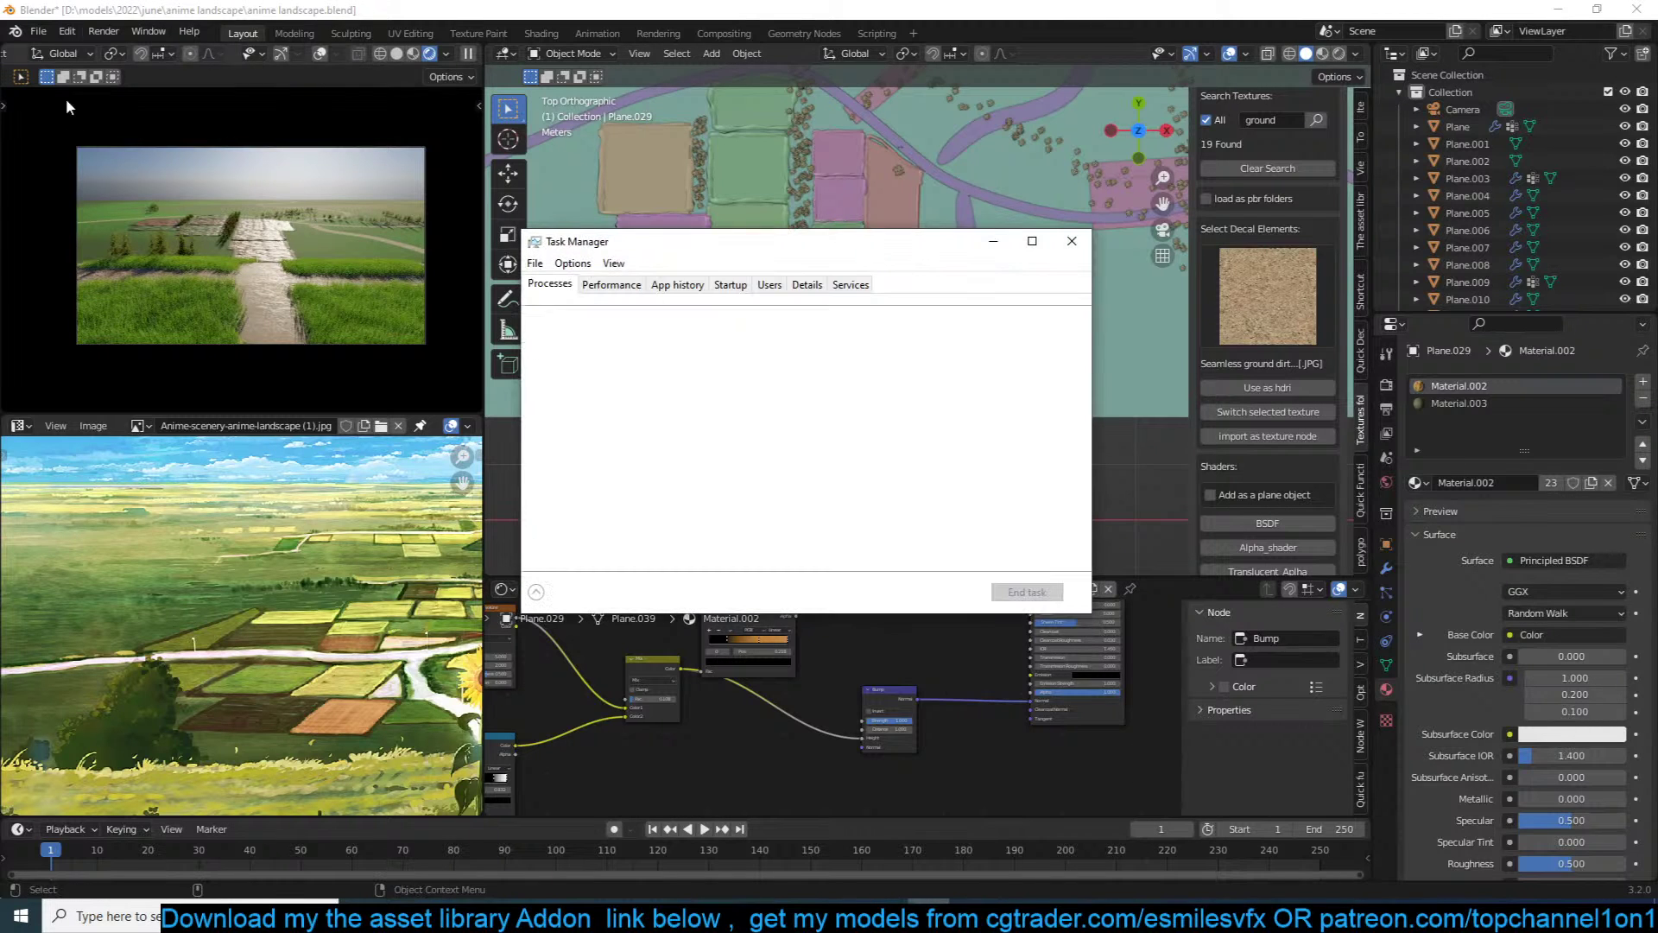
drag(654, 252, 1657, 324)
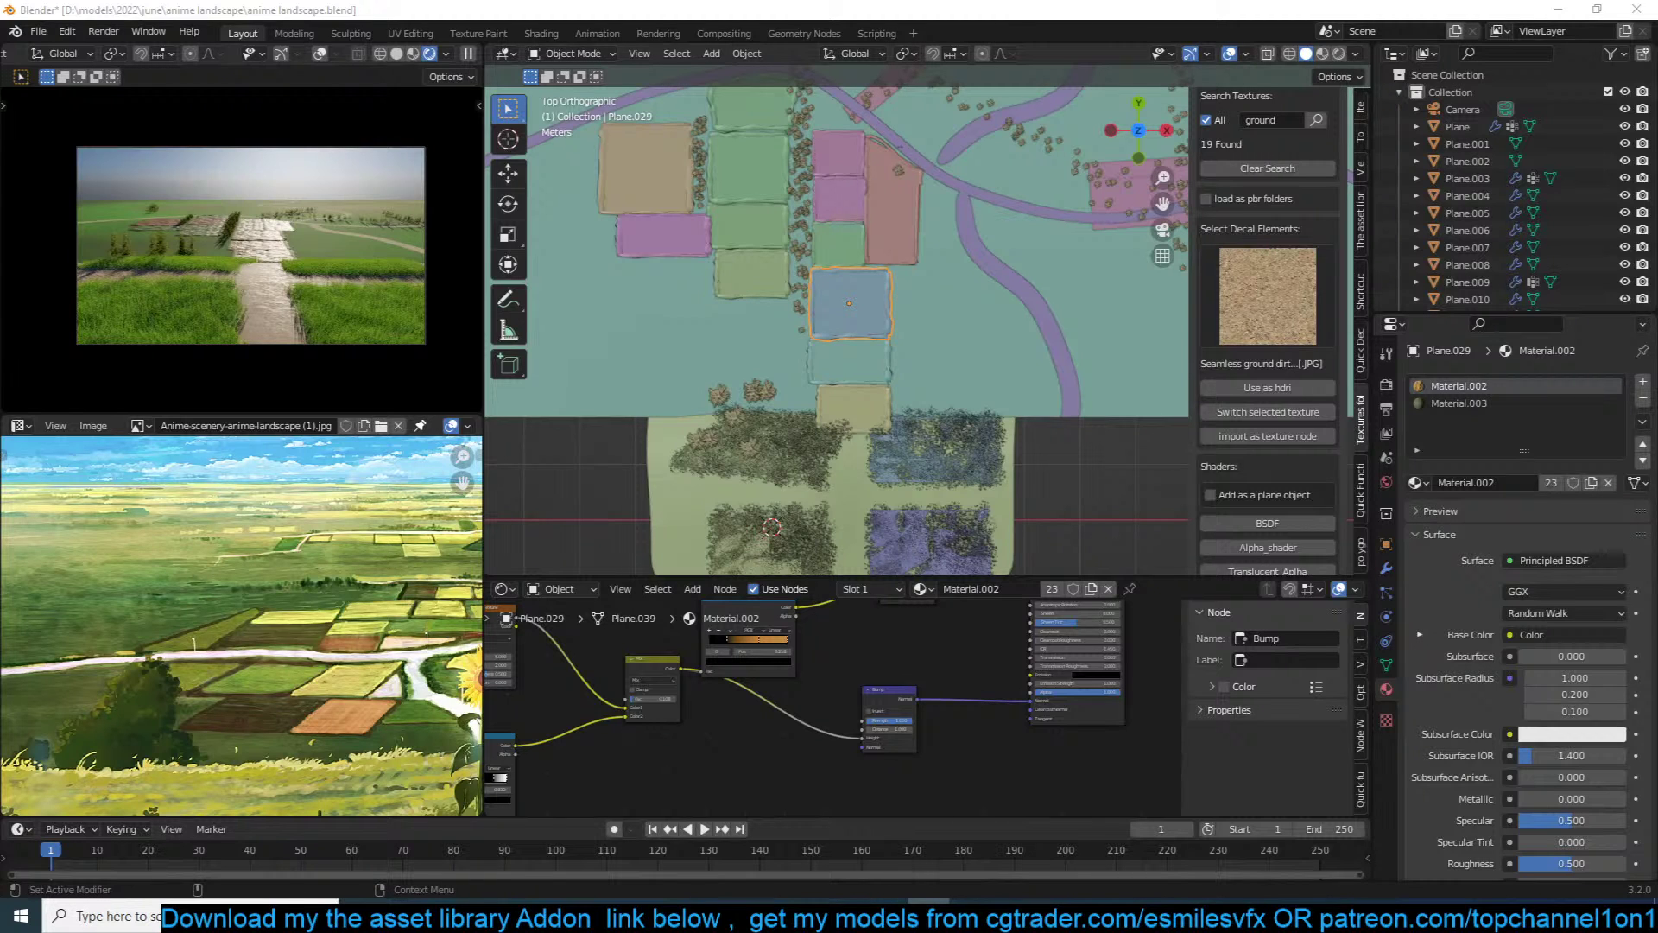
click(1091, 460)
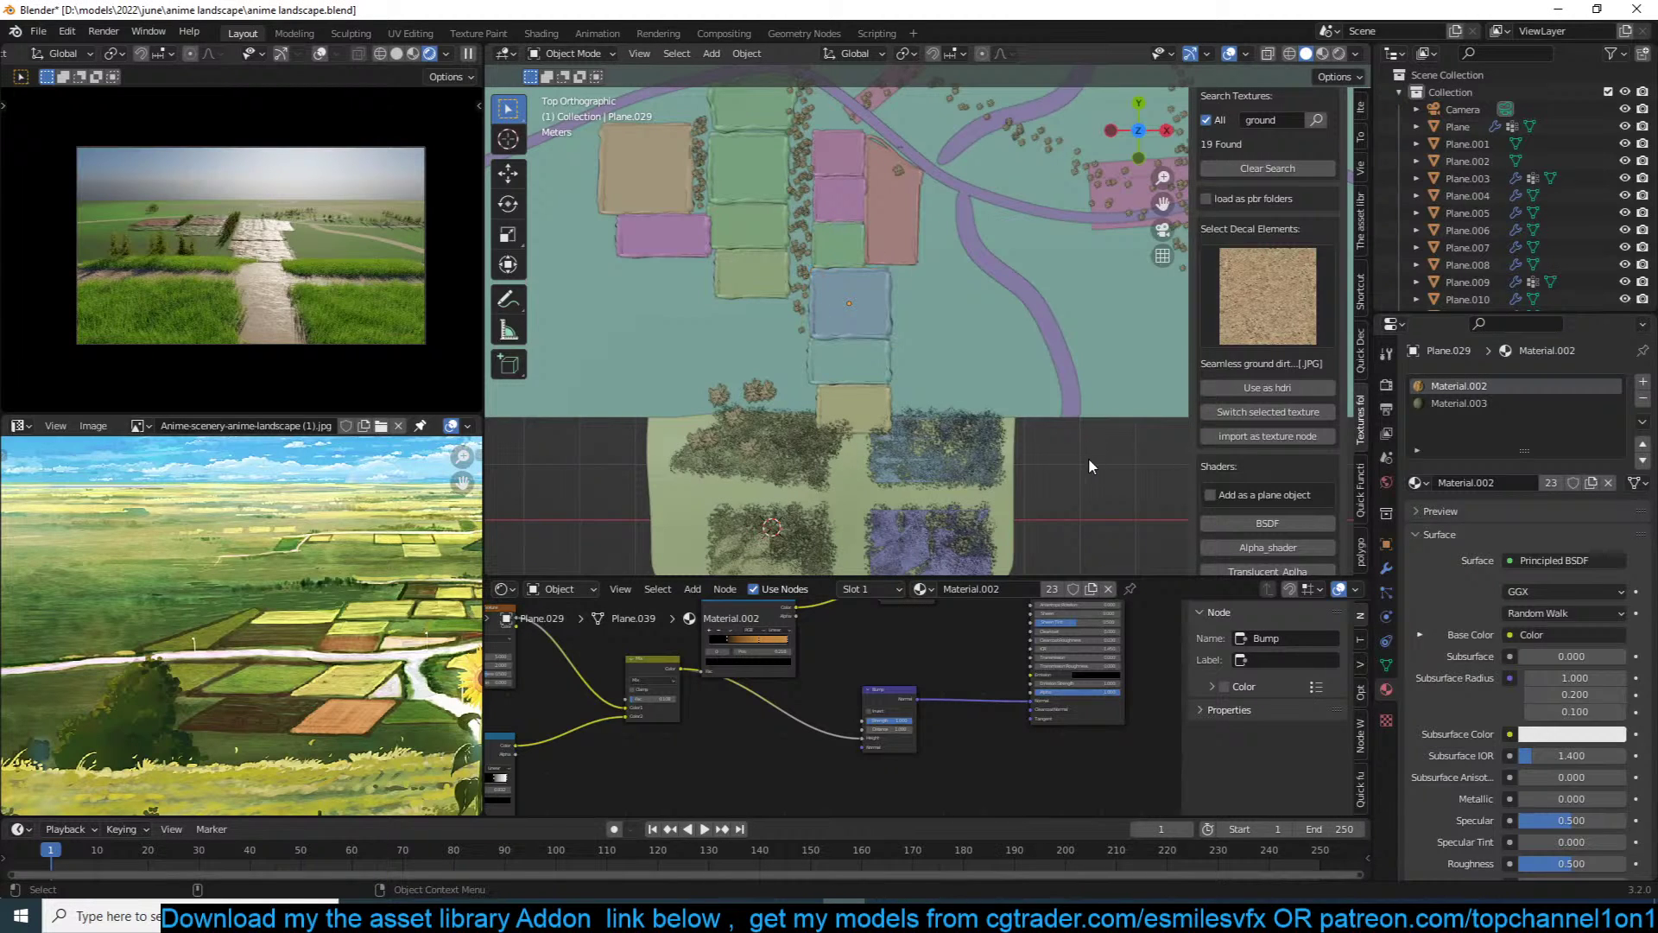
Step: Try an Add value of 0.810 for the foreground ground material's roughness and return it to 0.410
click(1014, 444)
key(ctrl+s)
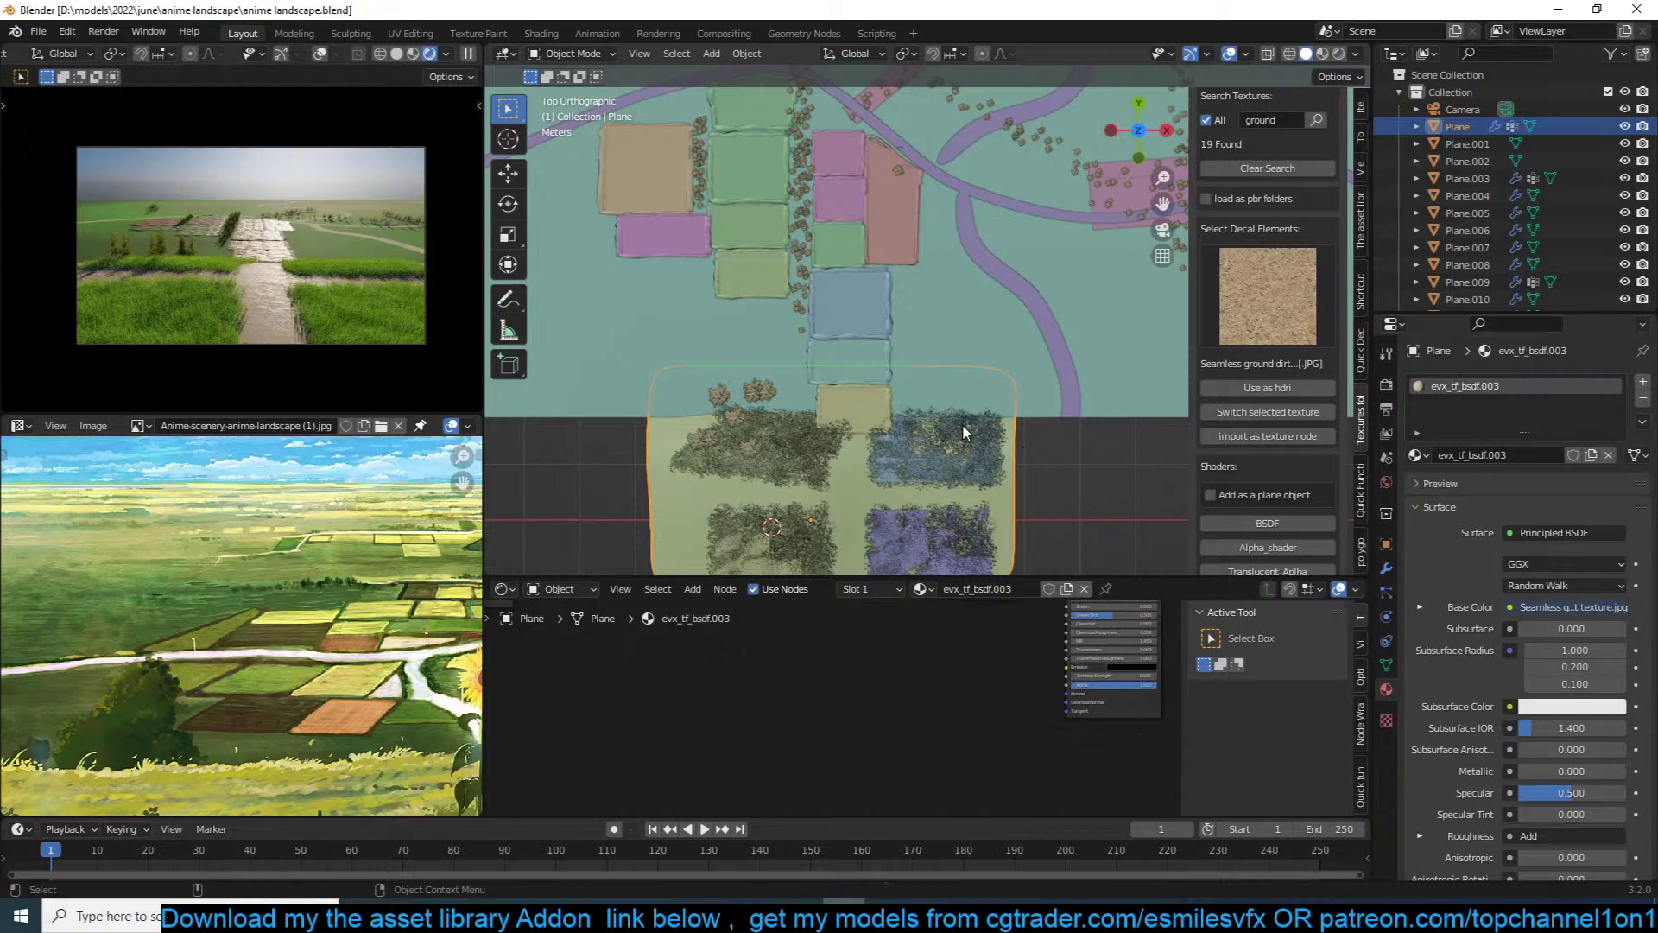
key(alt+a)
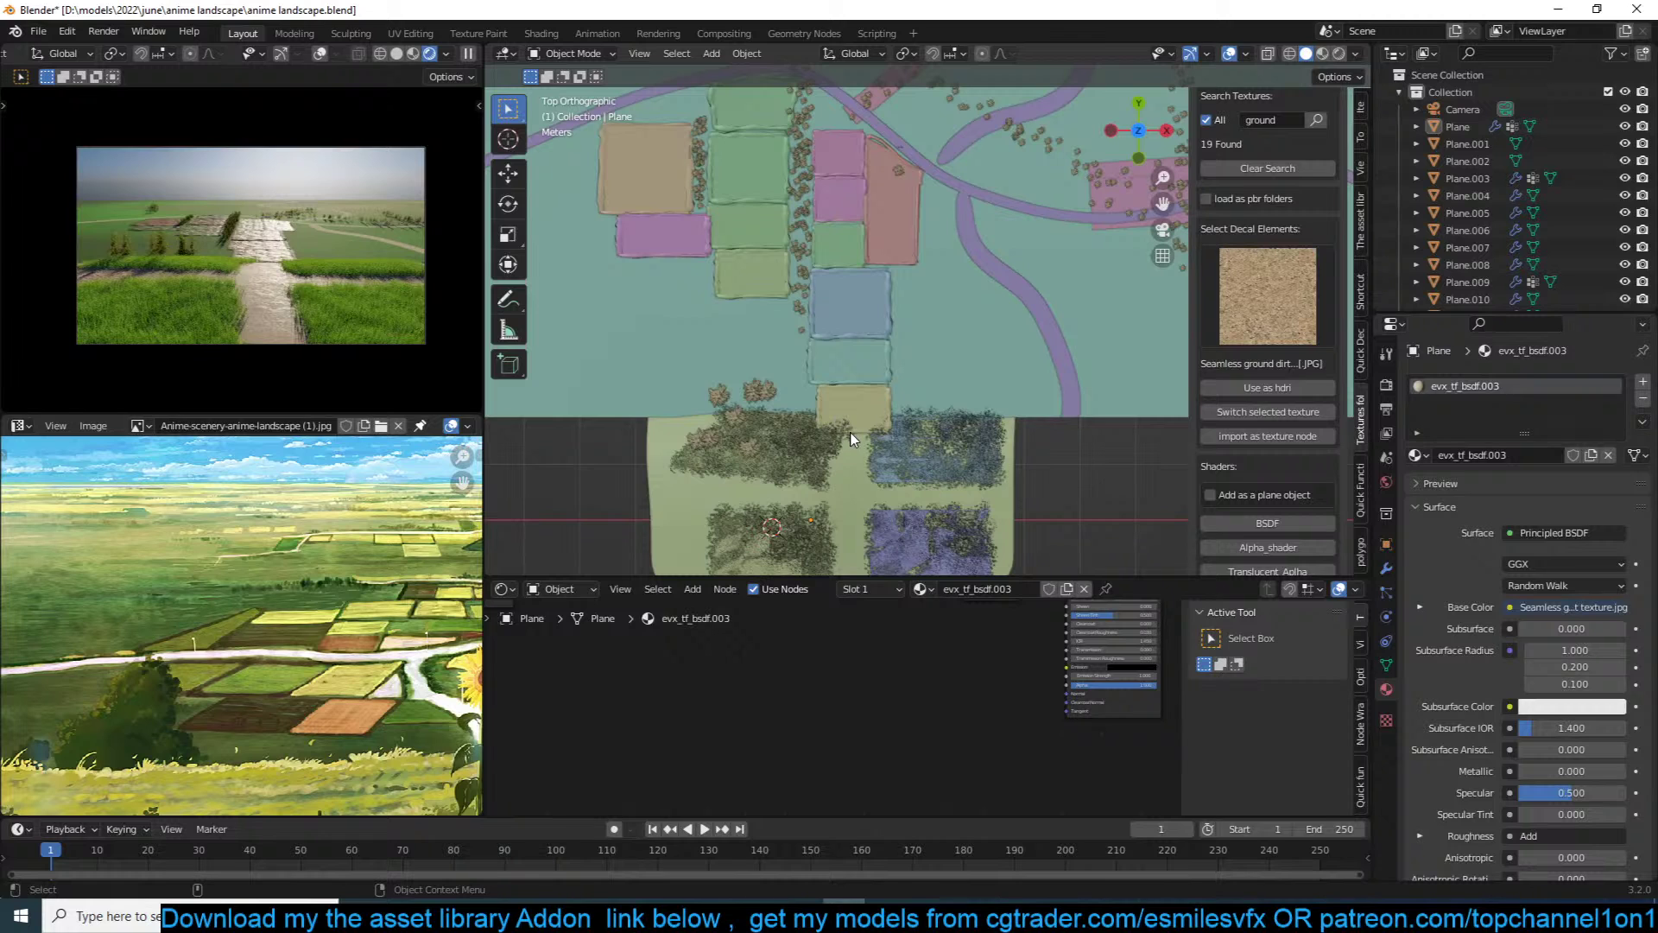
key(ctrl+s)
scroll(985, 717, up, 1)
middle_drag(984, 717, 873, 718)
scroll(873, 718, up, 3)
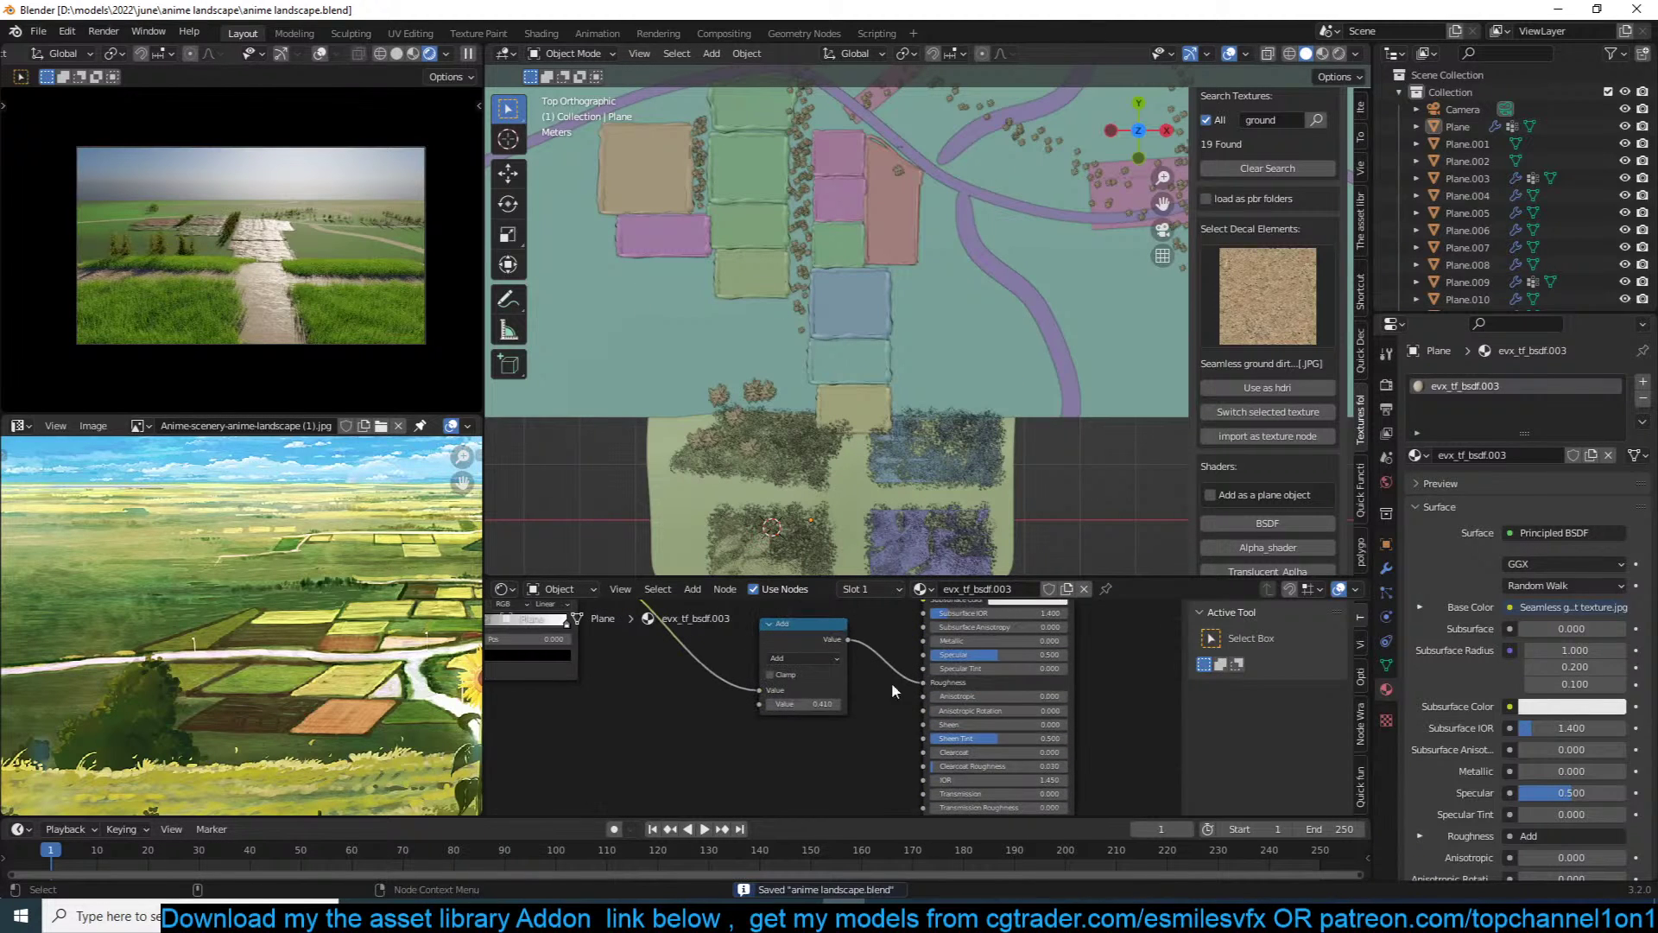
drag(813, 703, 816, 704)
key(ctrl+s)
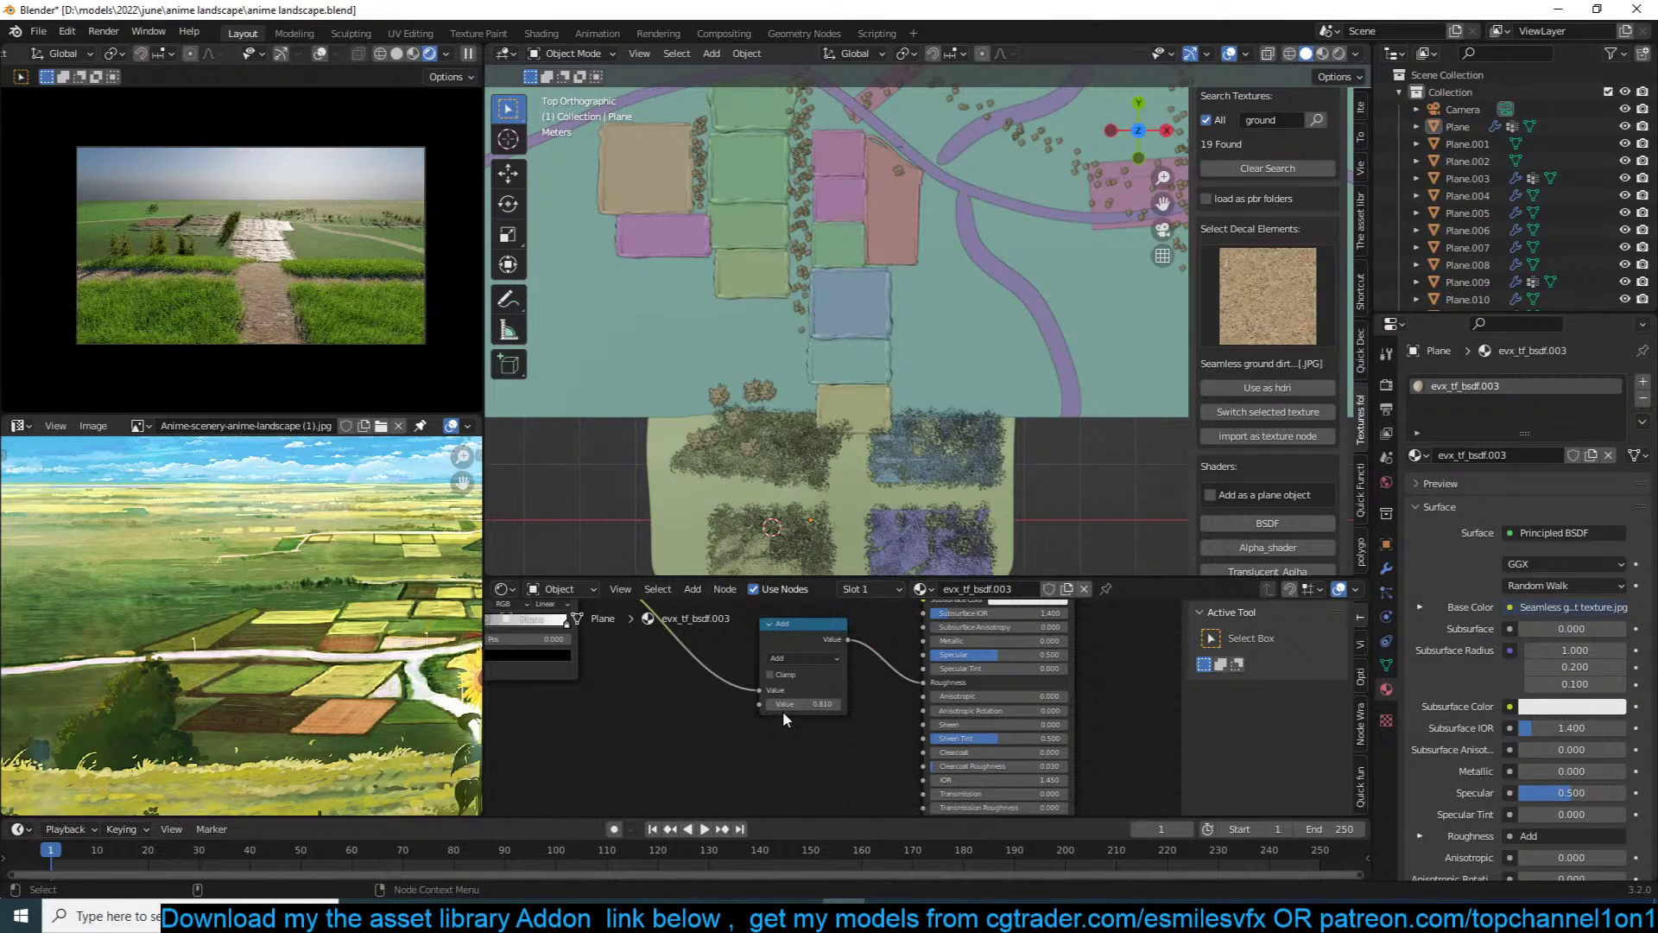
drag(787, 705, 777, 705)
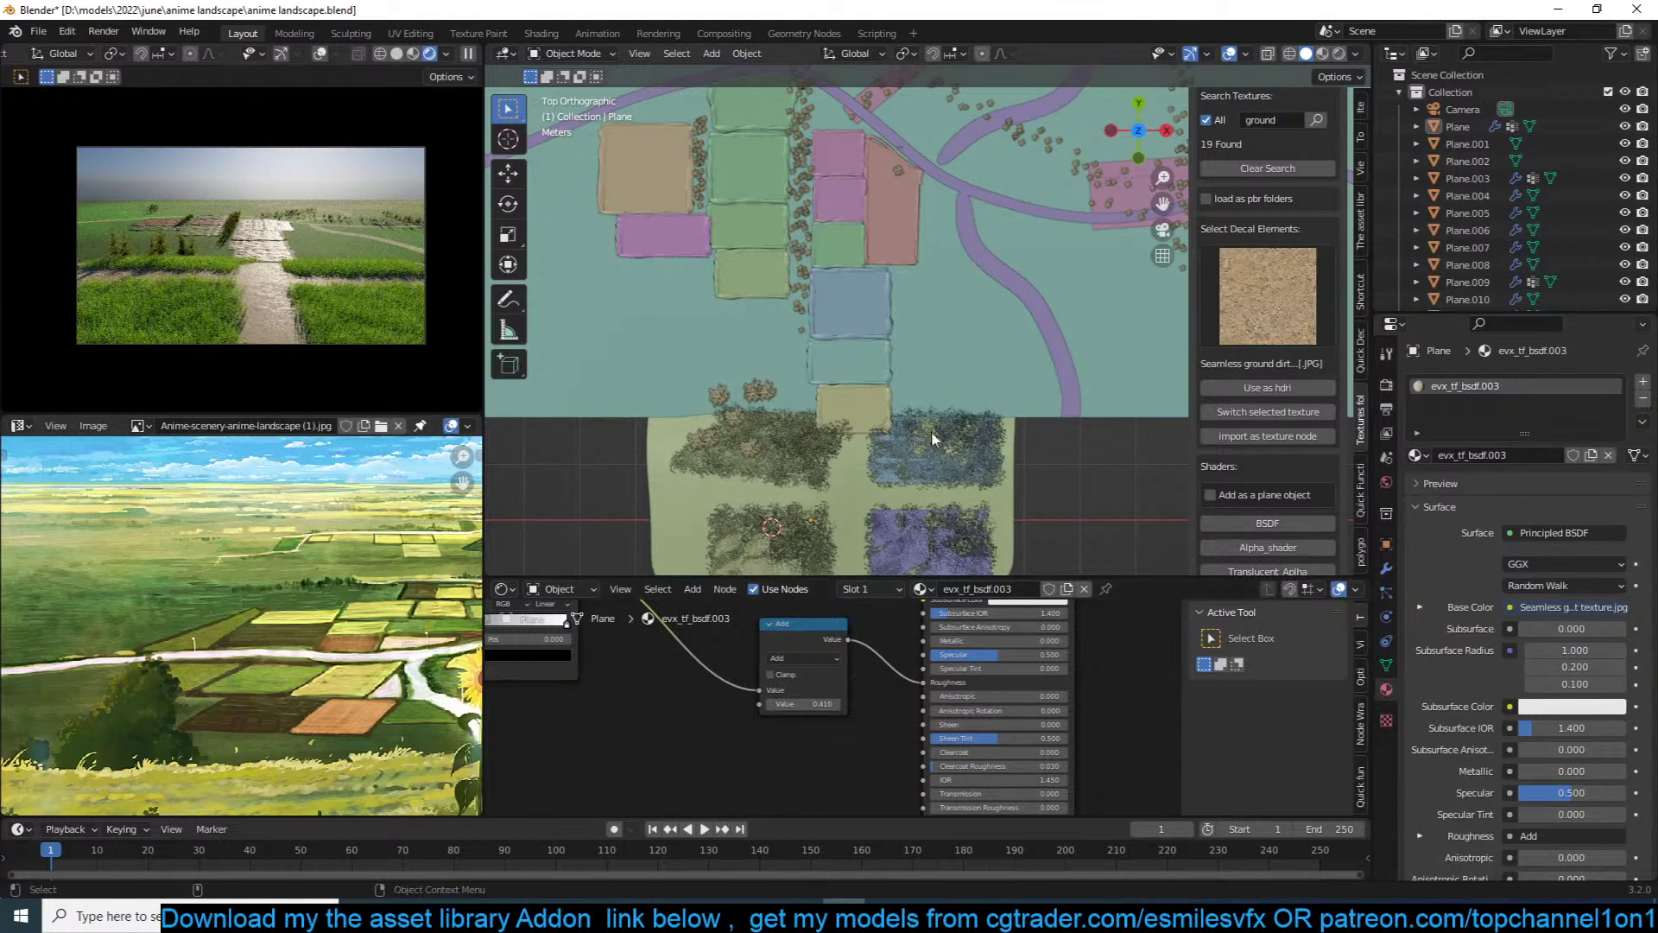
Step: Set Material.002's roughness to 0.636 on the blue field and save the file
click(864, 341)
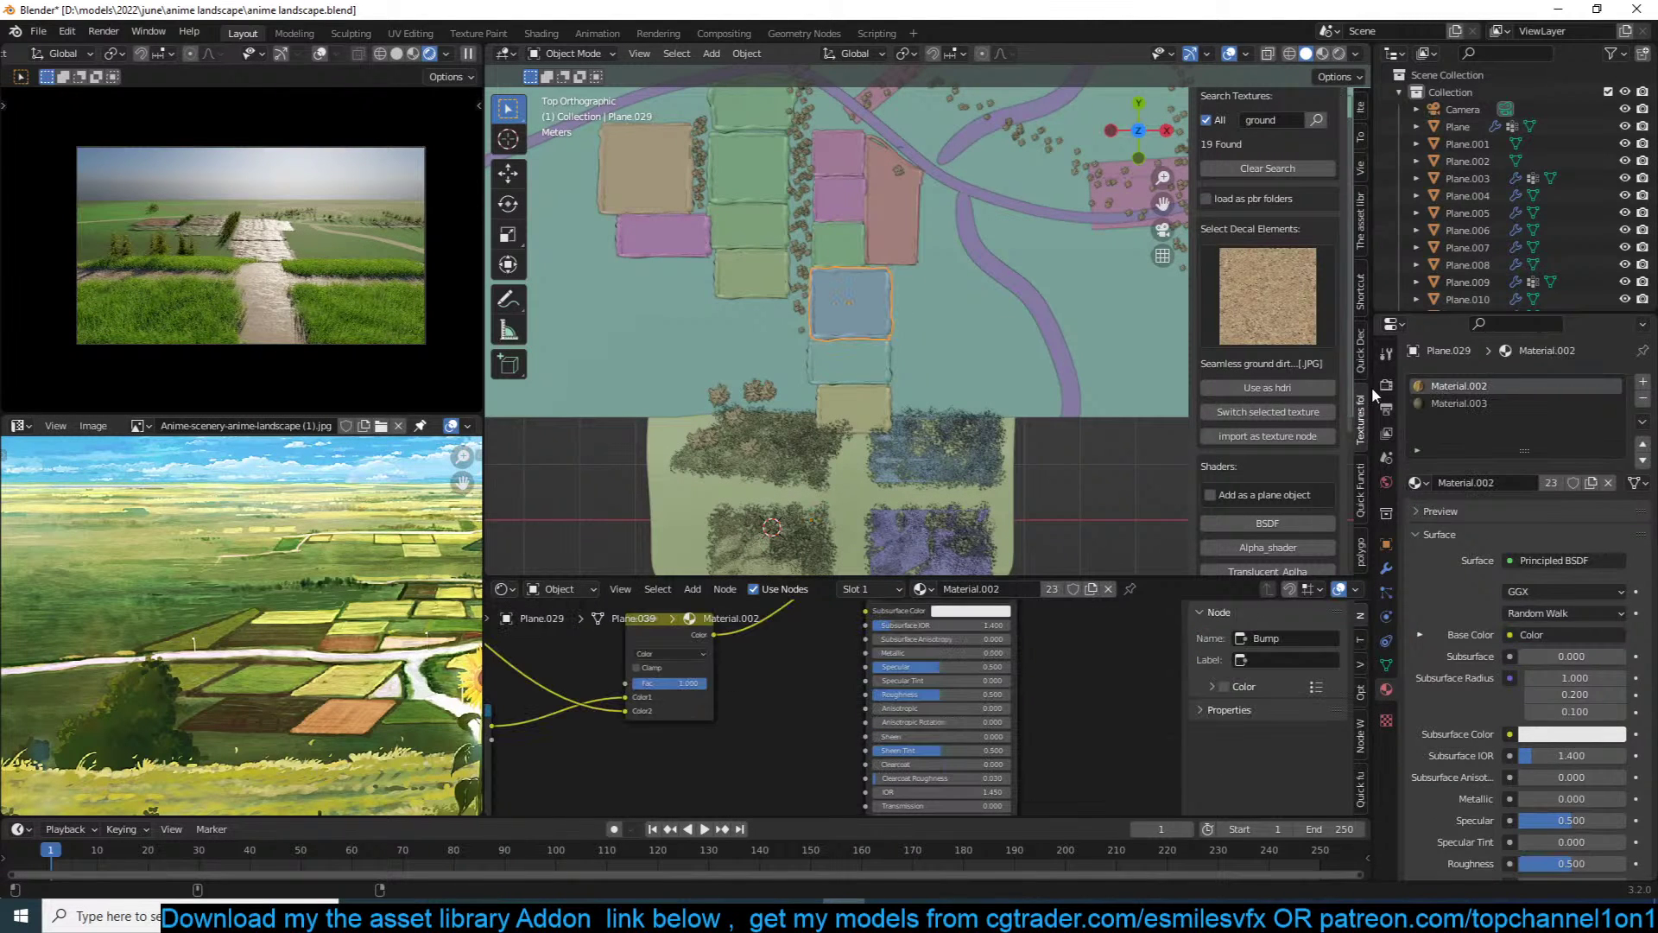
mouse_move(933, 694)
mouse_down()
mouse_move(967, 695)
mouse_move(935, 694)
mouse_up()
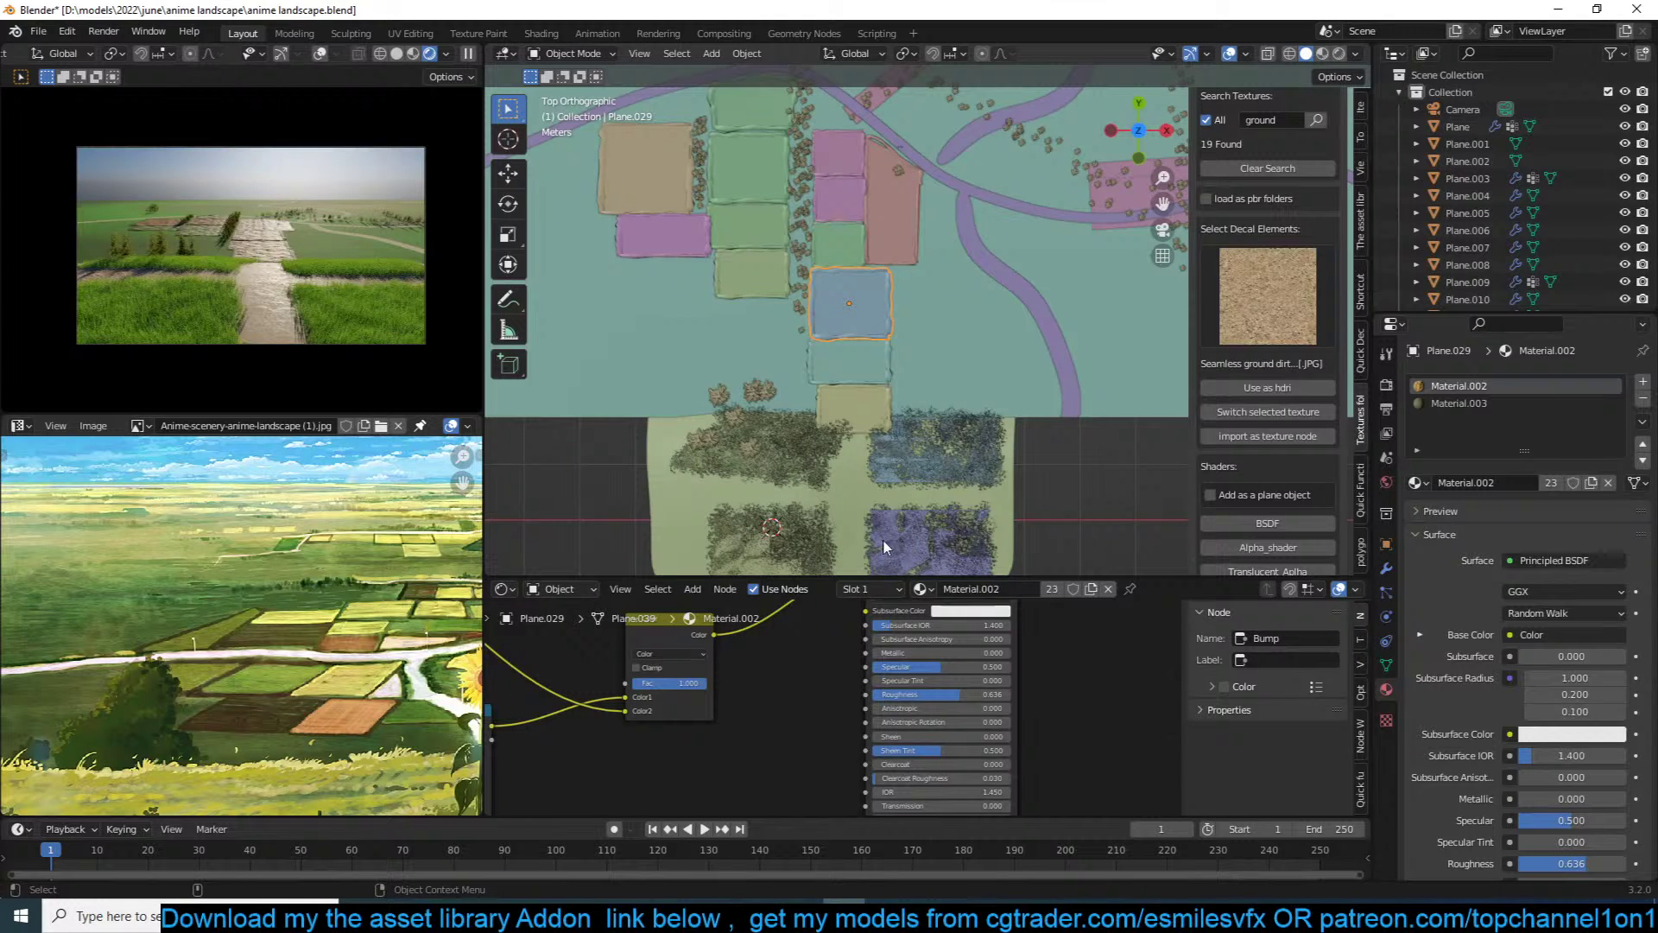
scroll(915, 678, up, 3)
key(ctrl+s)
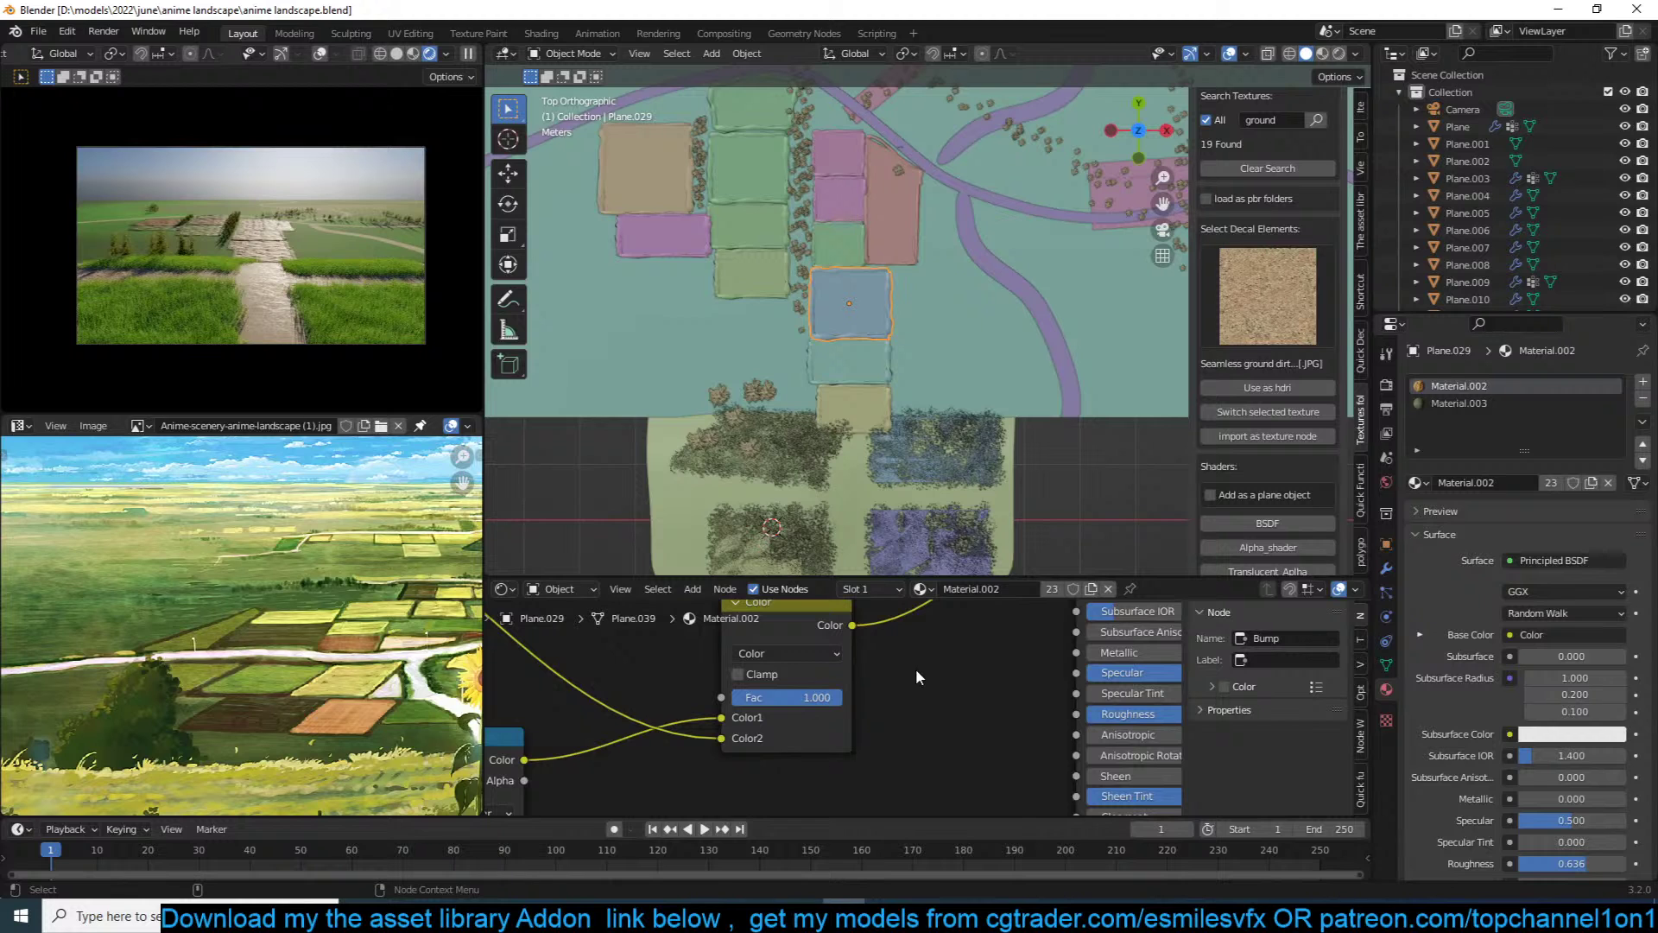
Step: Lower the strength of Material.002's Bump node to 0.300 and save the file
scroll(1014, 698, down, 3)
middle_drag(1014, 698, 987, 796)
middle_drag(778, 785, 894, 672)
drag(880, 734, 825, 734)
middle_drag(1050, 667, 931, 732)
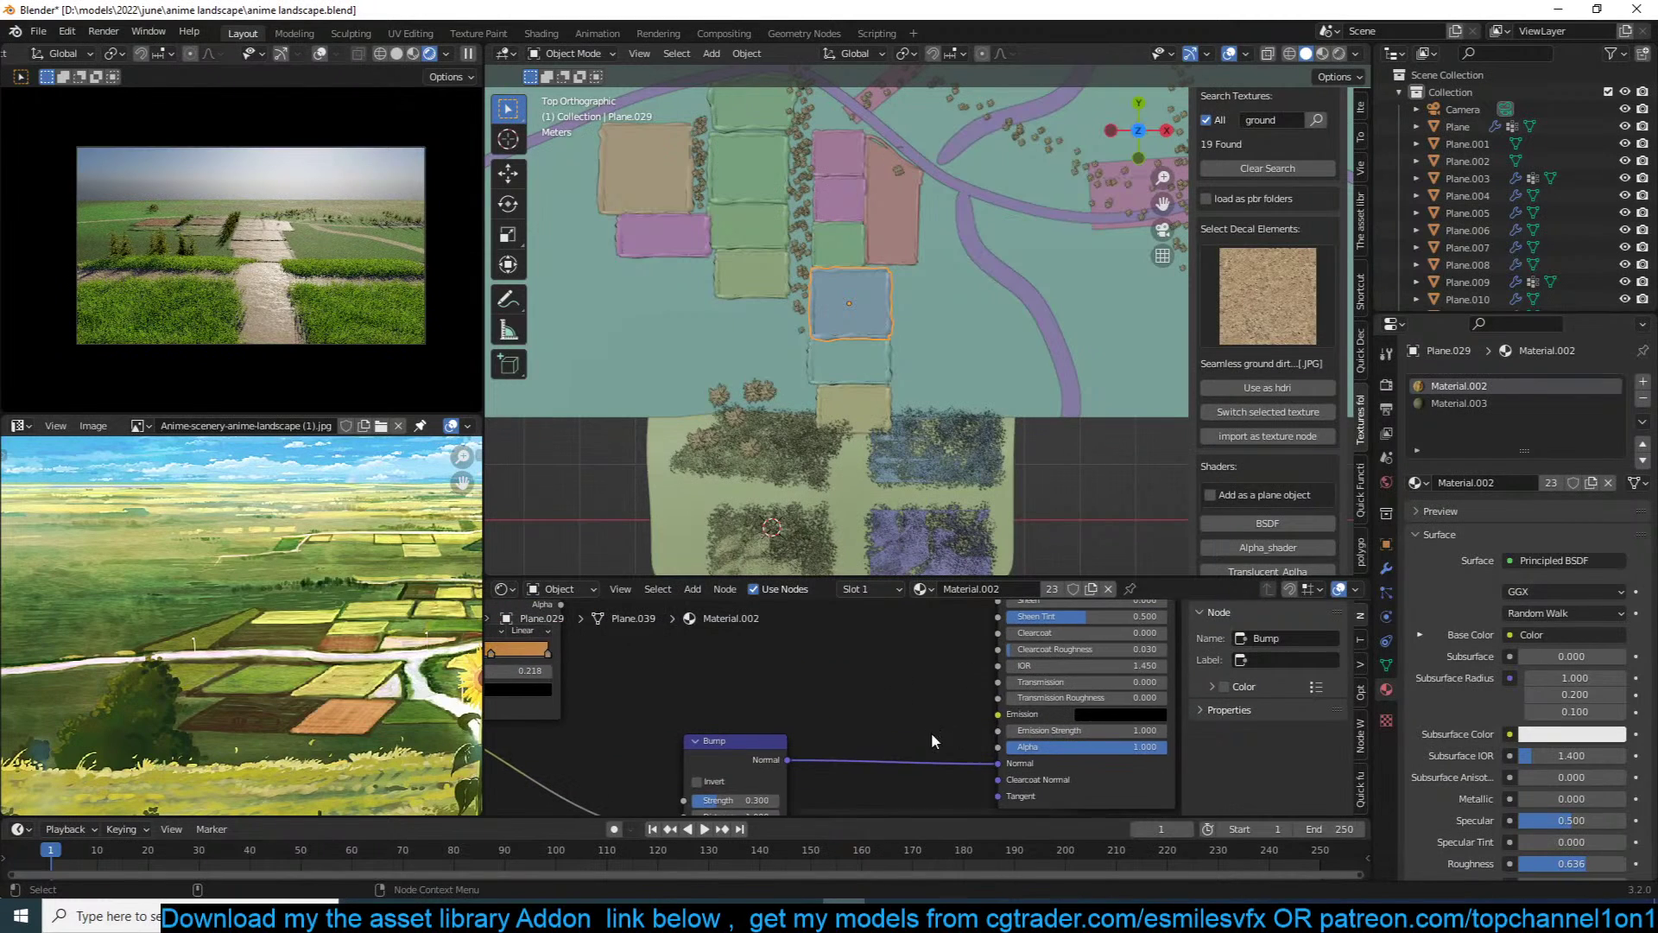
scroll(869, 695, down, 1)
middle_drag(917, 637, 918, 723)
scroll(931, 687, up, 1)
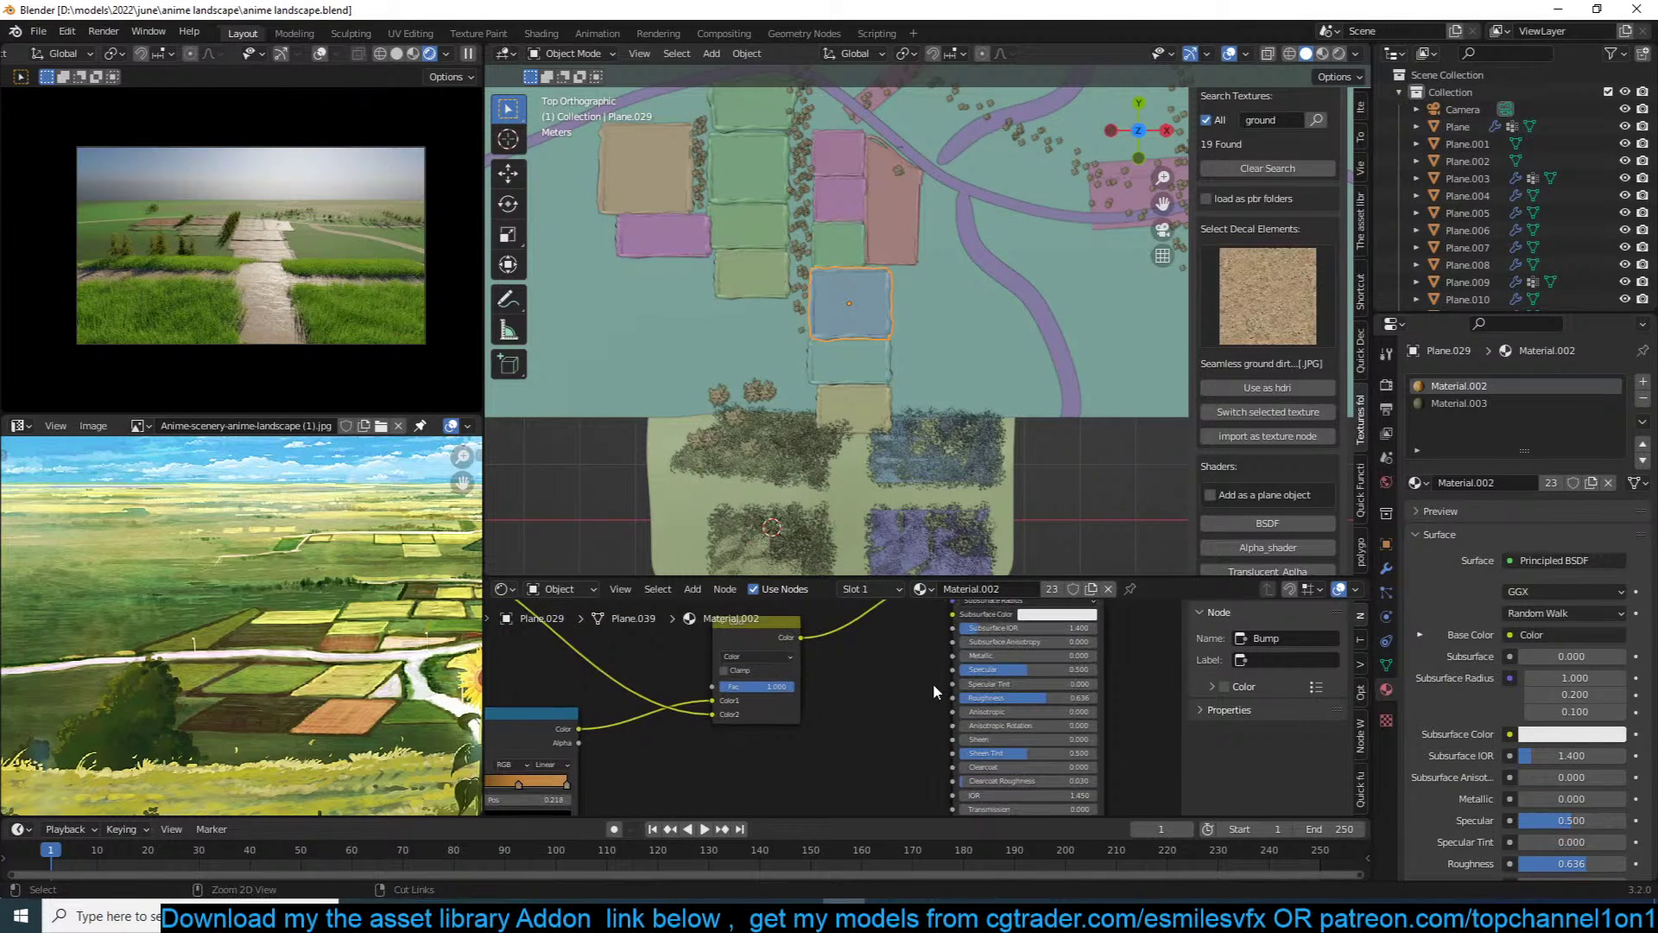
key(ctrl+s)
scroll(997, 388, down, 2)
shift+middle_drag(1022, 344, 969, 400)
scroll(970, 400, up, 3)
key(ctrl+s)
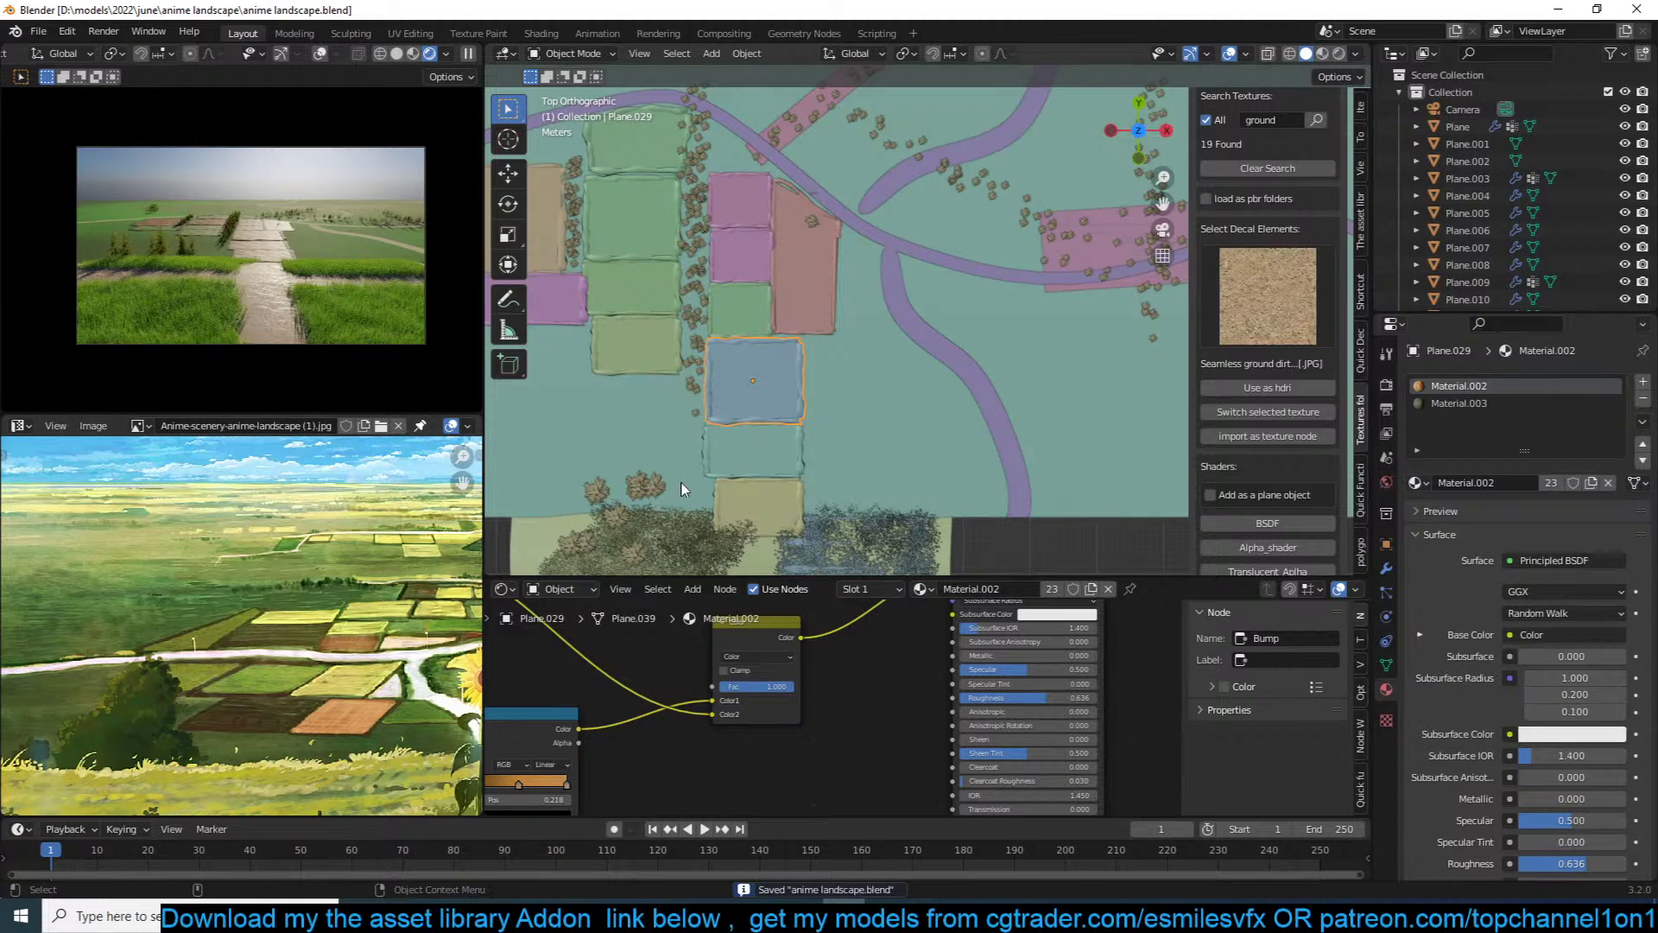
Step: Set Material.003's roughness to 0.695 on the second field of the middle green column
scroll(795, 438, down, 2)
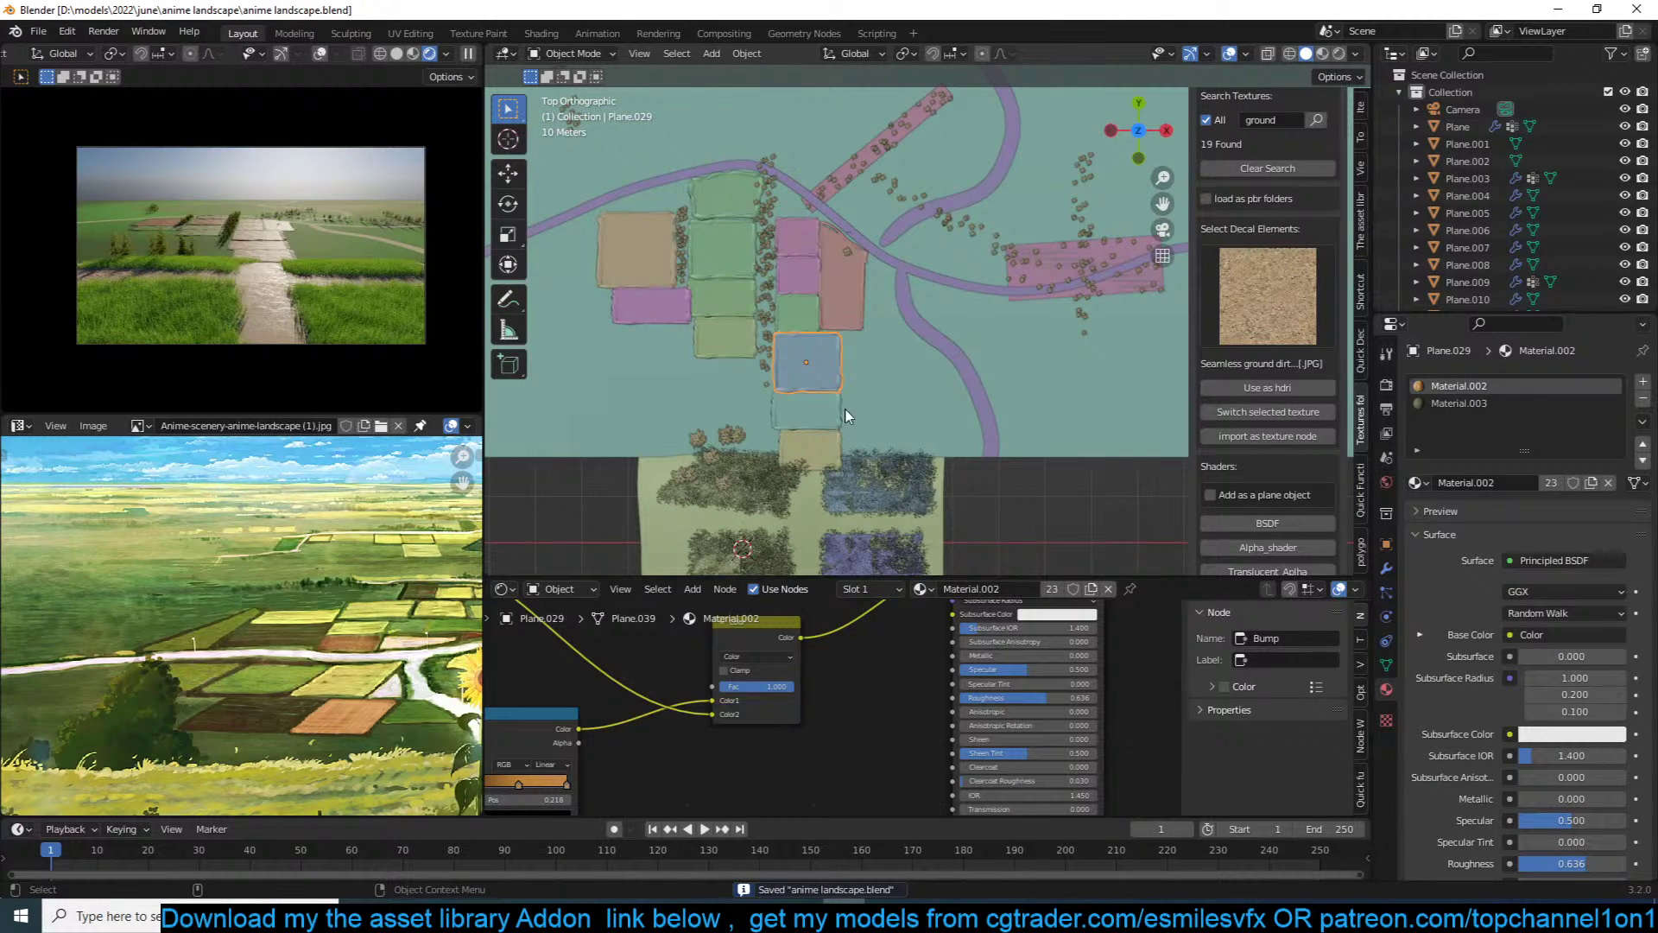
click(736, 250)
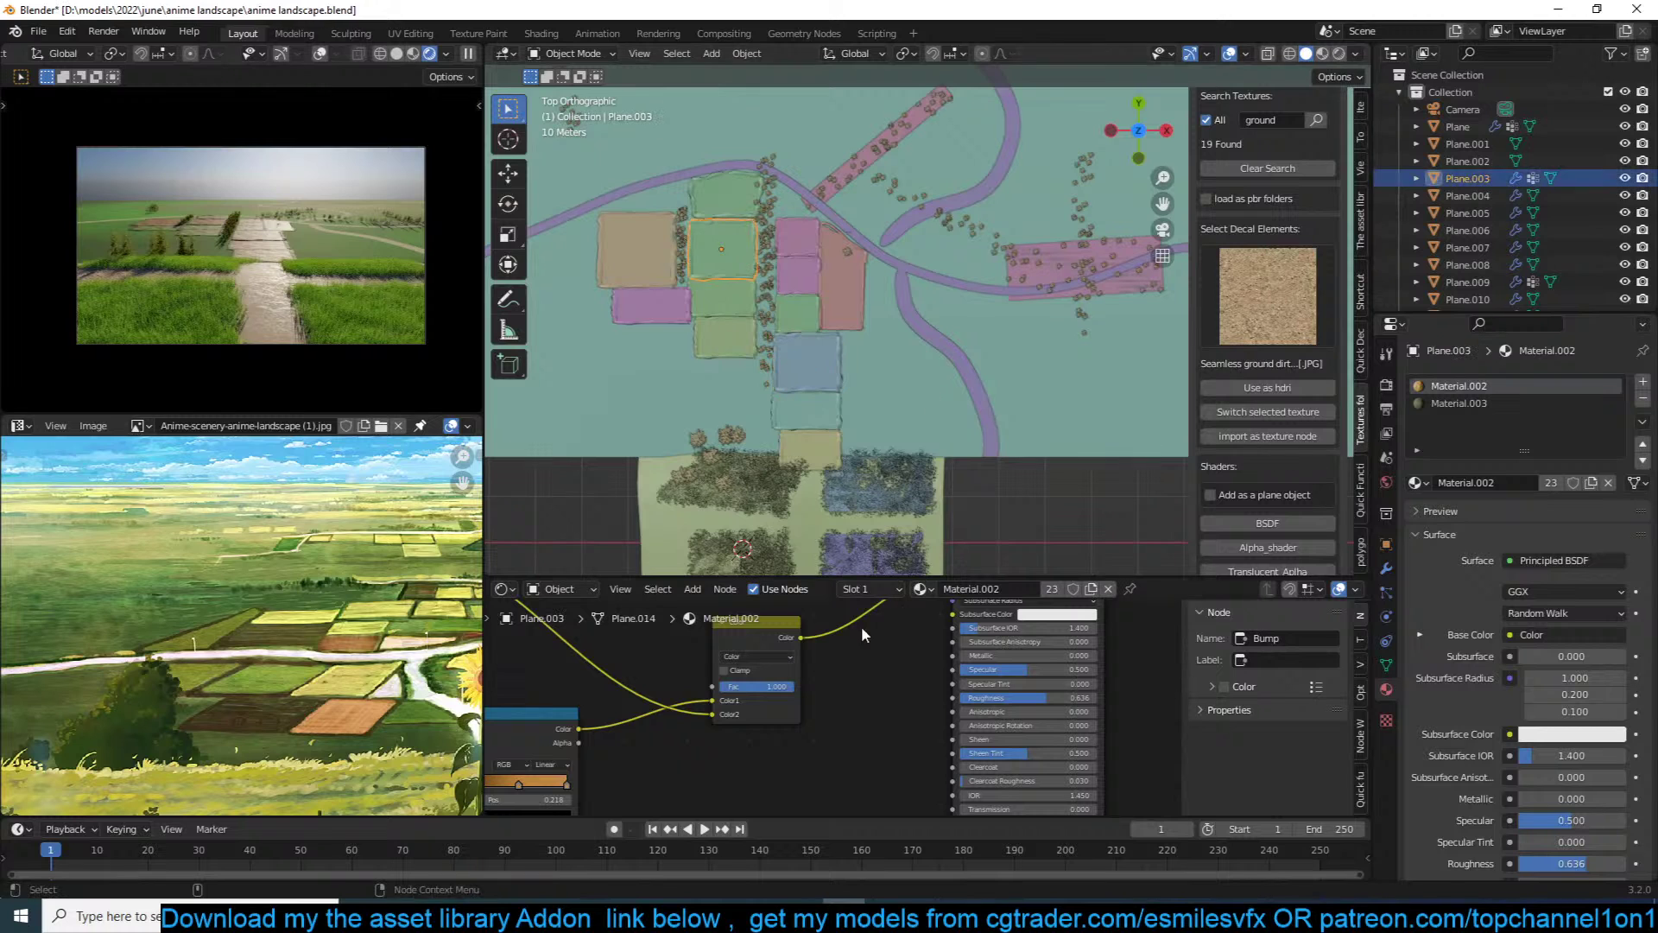
click(1516, 404)
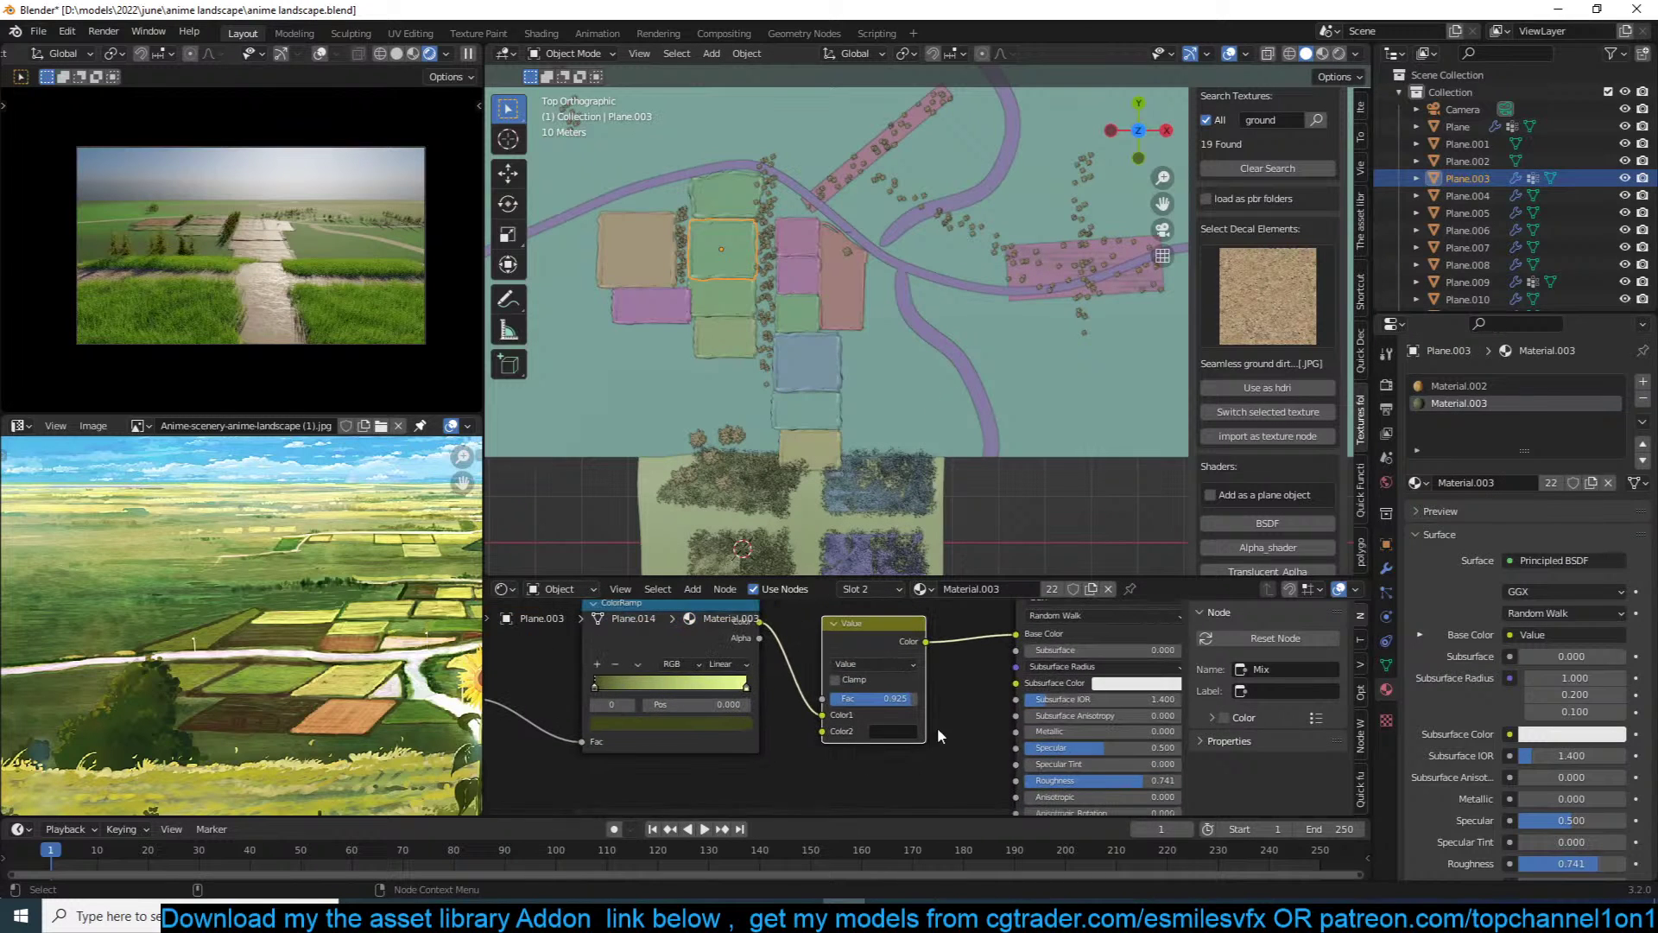
middle_drag(958, 725, 757, 667)
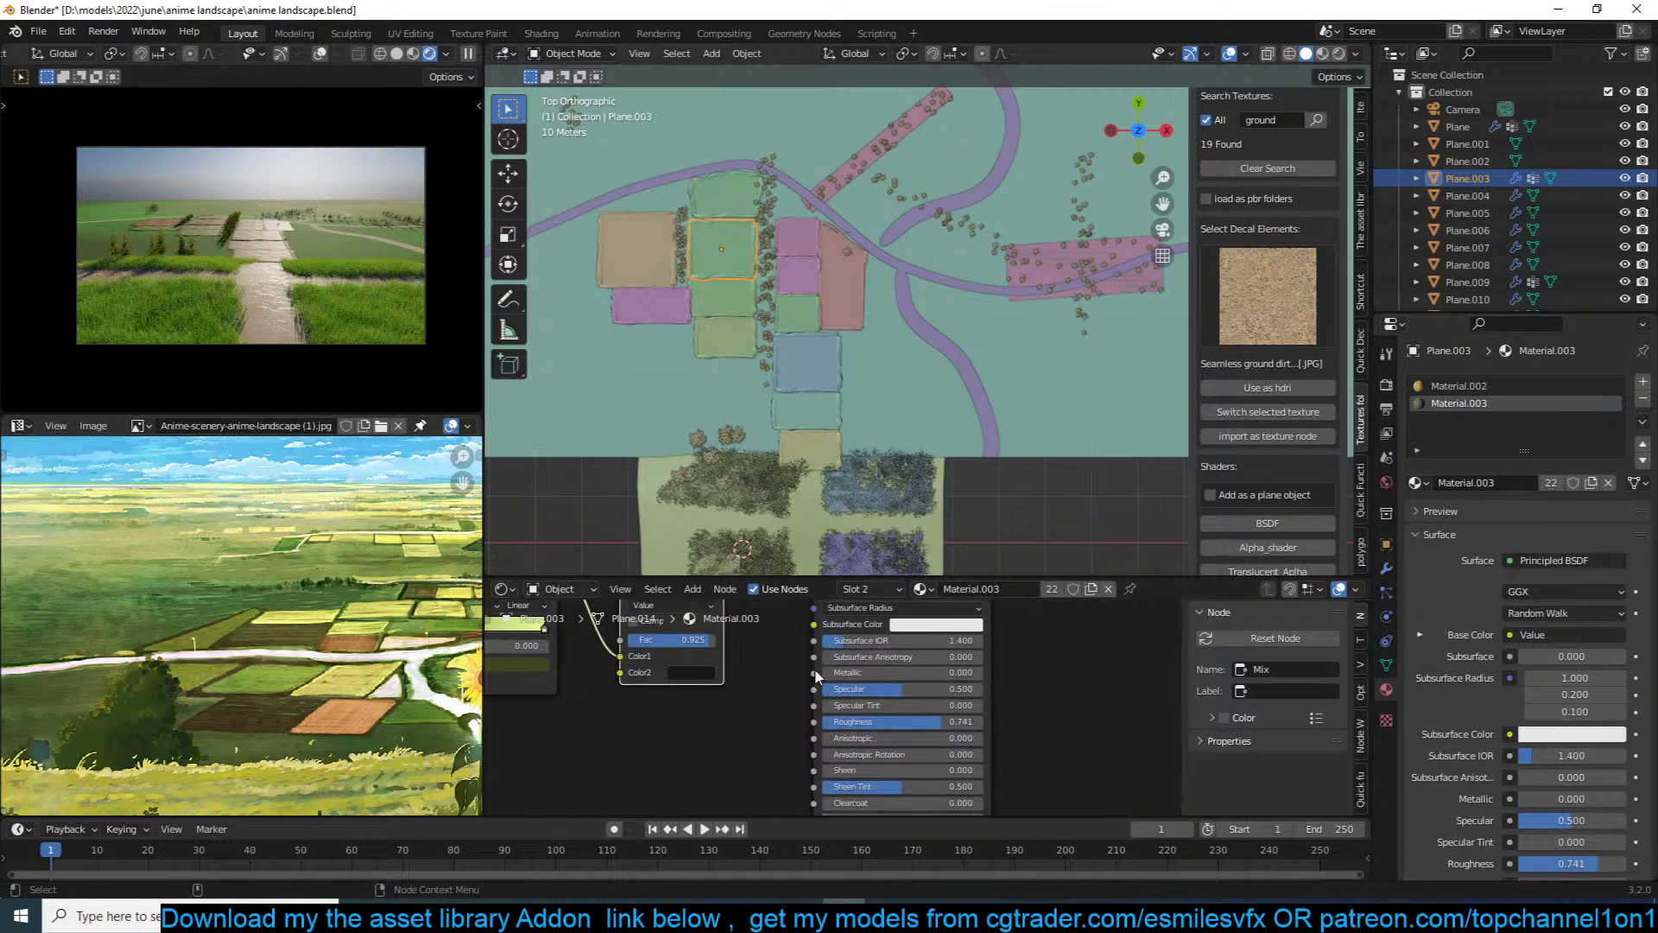
mouse_move(939, 723)
mouse_down()
mouse_move(961, 723)
mouse_move(933, 723)
mouse_up()
Step: Duplicate the tree row beside the green fields, shrink the copy and place it along the outer edge of the blue and foreground fields
scroll(390, 635, down, 2)
shift+middle_drag(895, 179, 875, 258)
click(750, 377)
shift+middle_drag(749, 377, 770, 260)
key(shift+d)
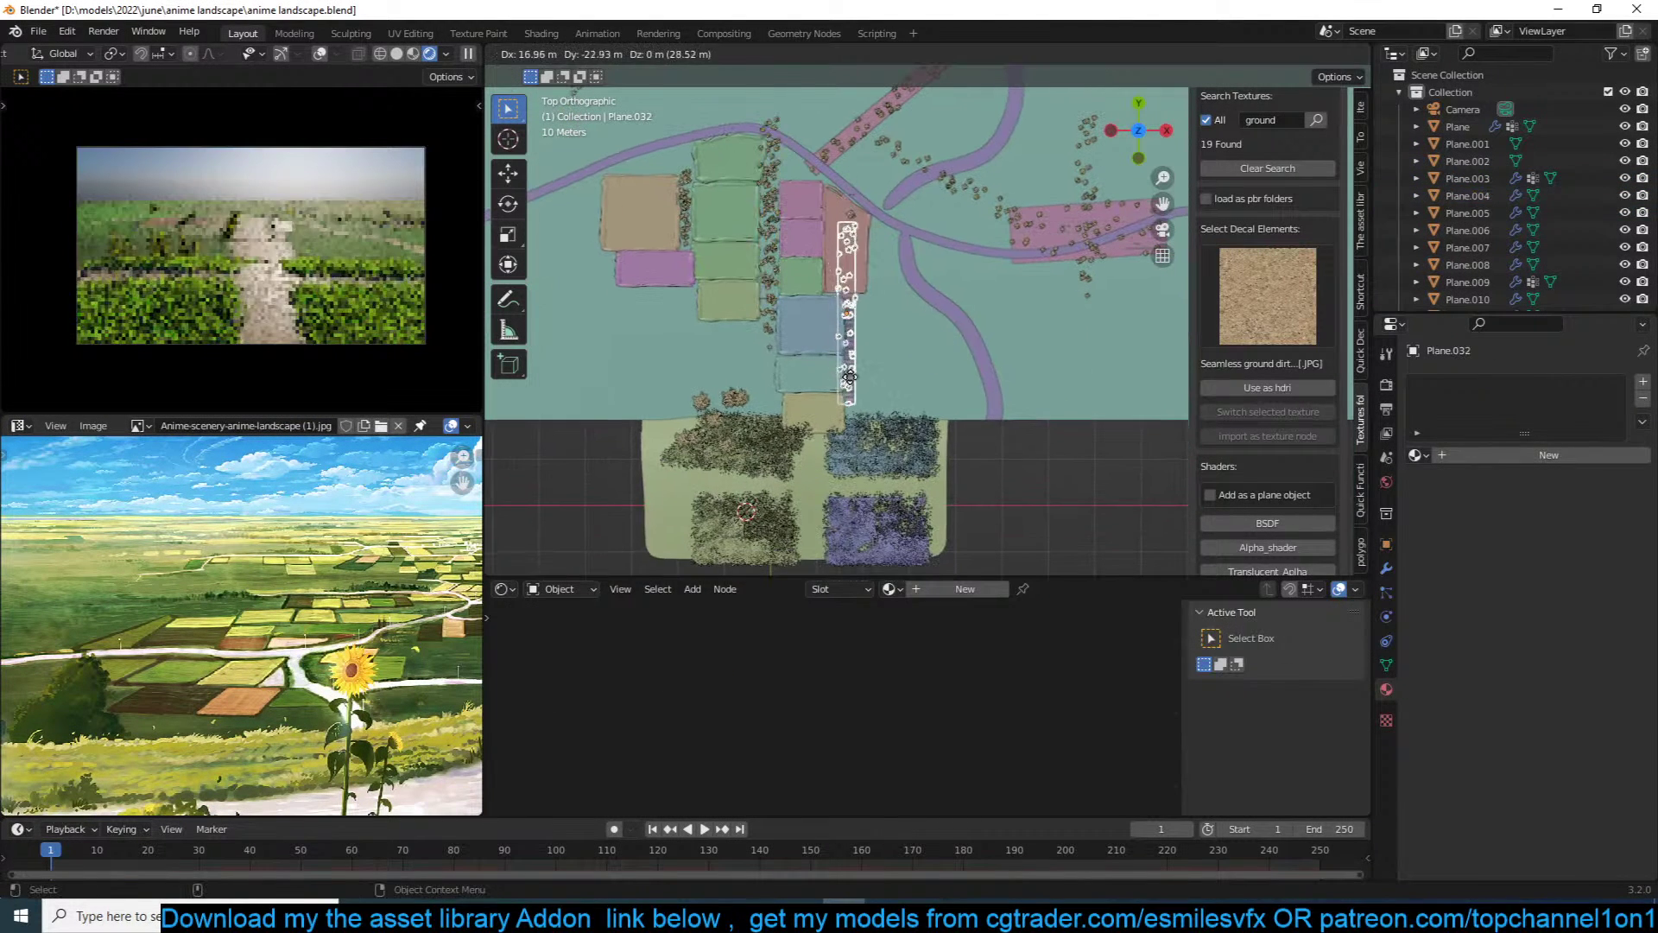
click(944, 303)
key(s)
click(944, 306)
key(g)
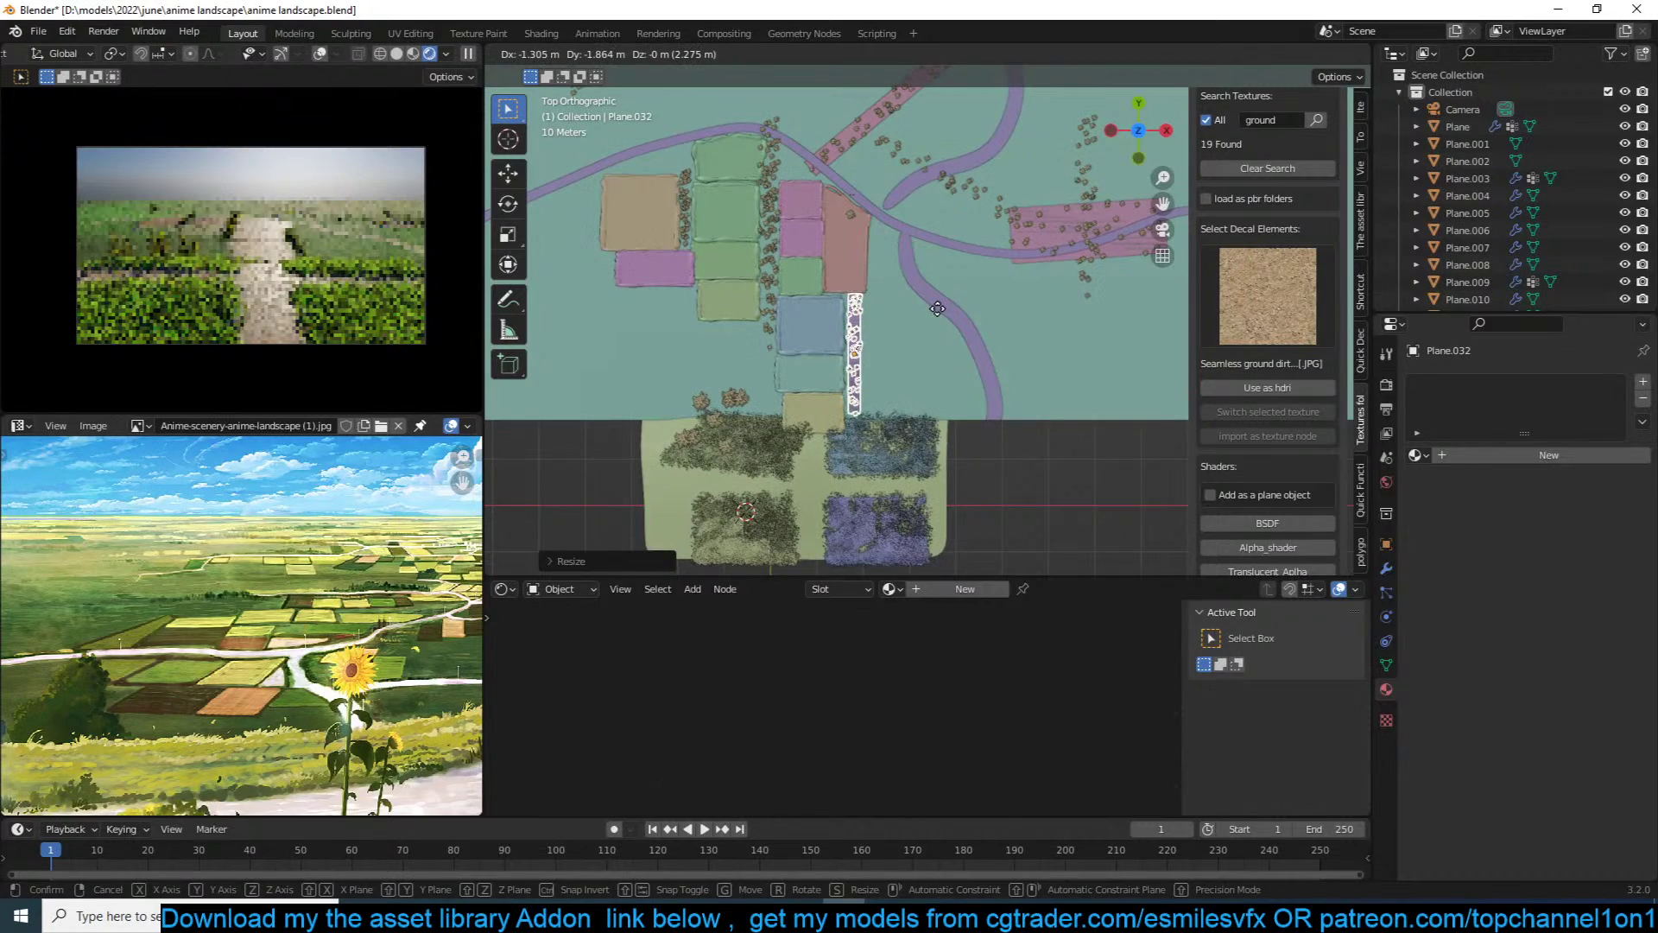
click(977, 306)
Step: Fine-tune the scale of the copied tree row to fit the fields' edge and save the file
scroll(977, 307, up, 3)
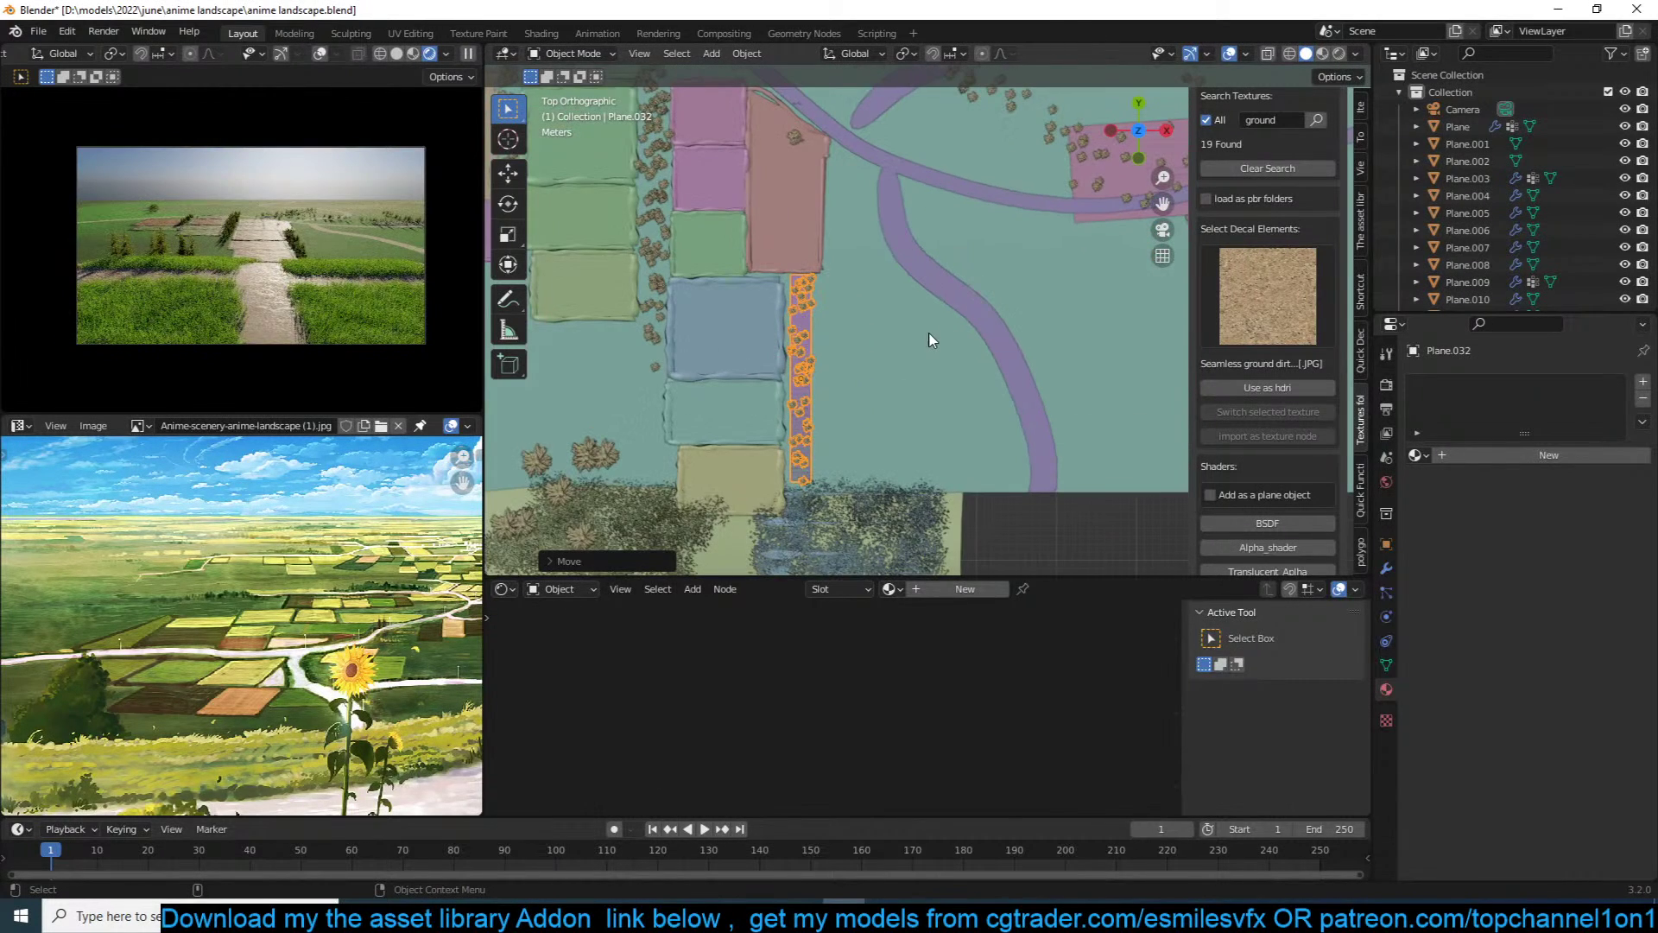
key(s)
click(935, 339)
key(KP_Decimal)
middle_drag(935, 339, 955, 277)
key(ctrl+s)
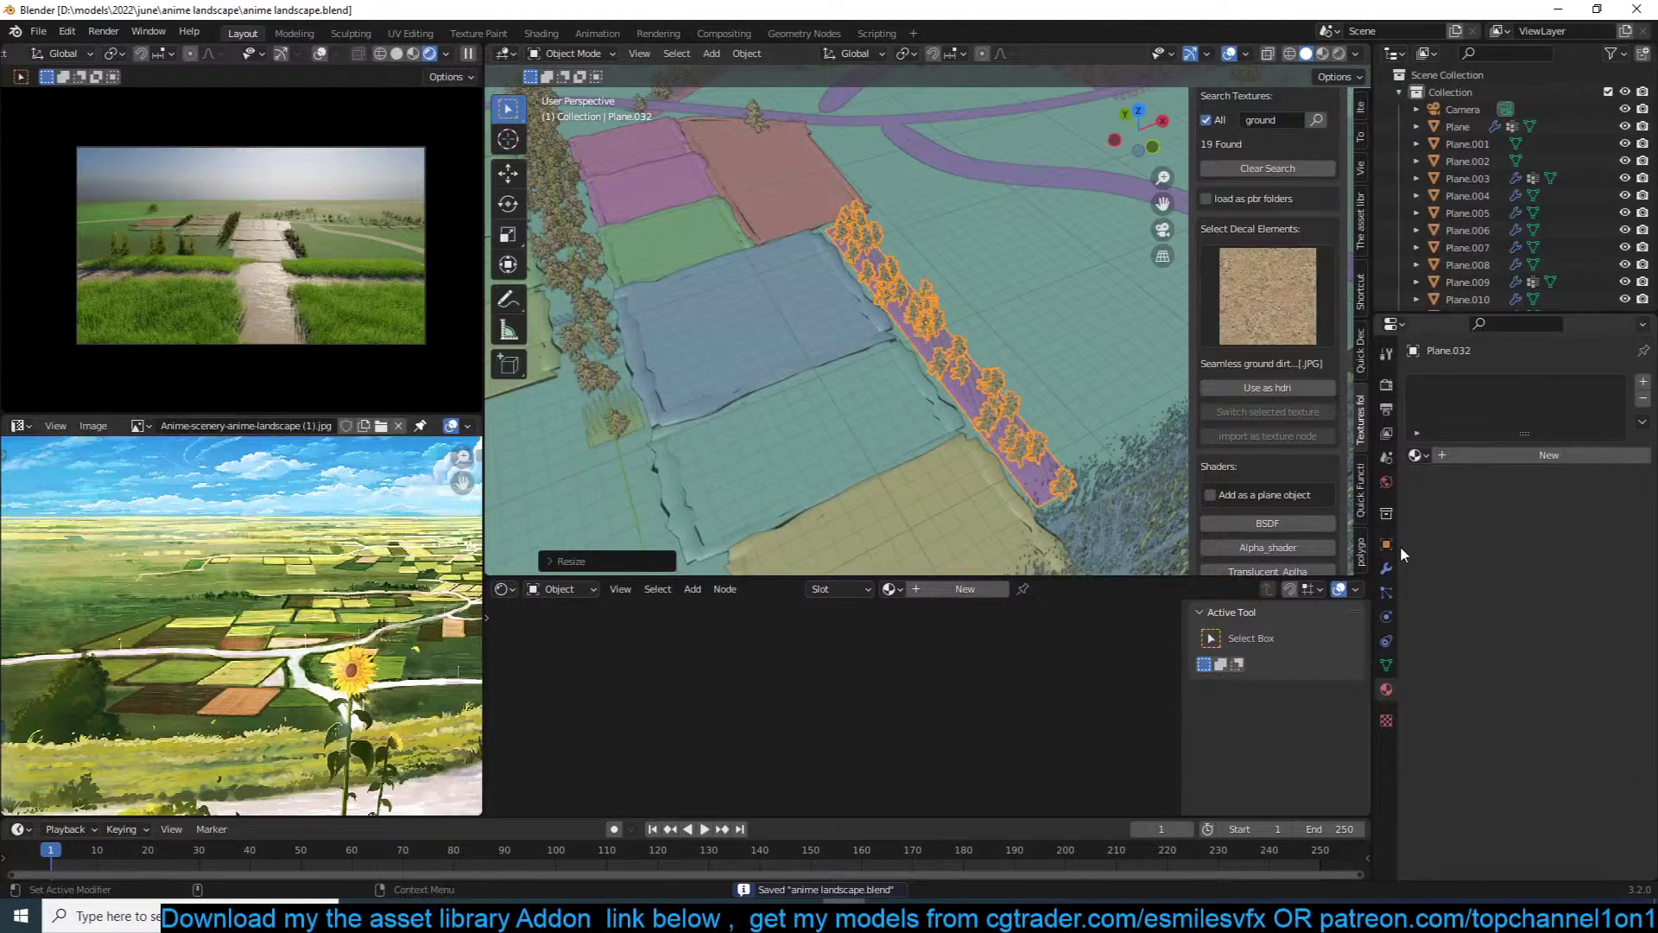
Step: Narrow the copied tree row to about 0.75 along X and move it against the fields, at X 16.679 m
click(1386, 545)
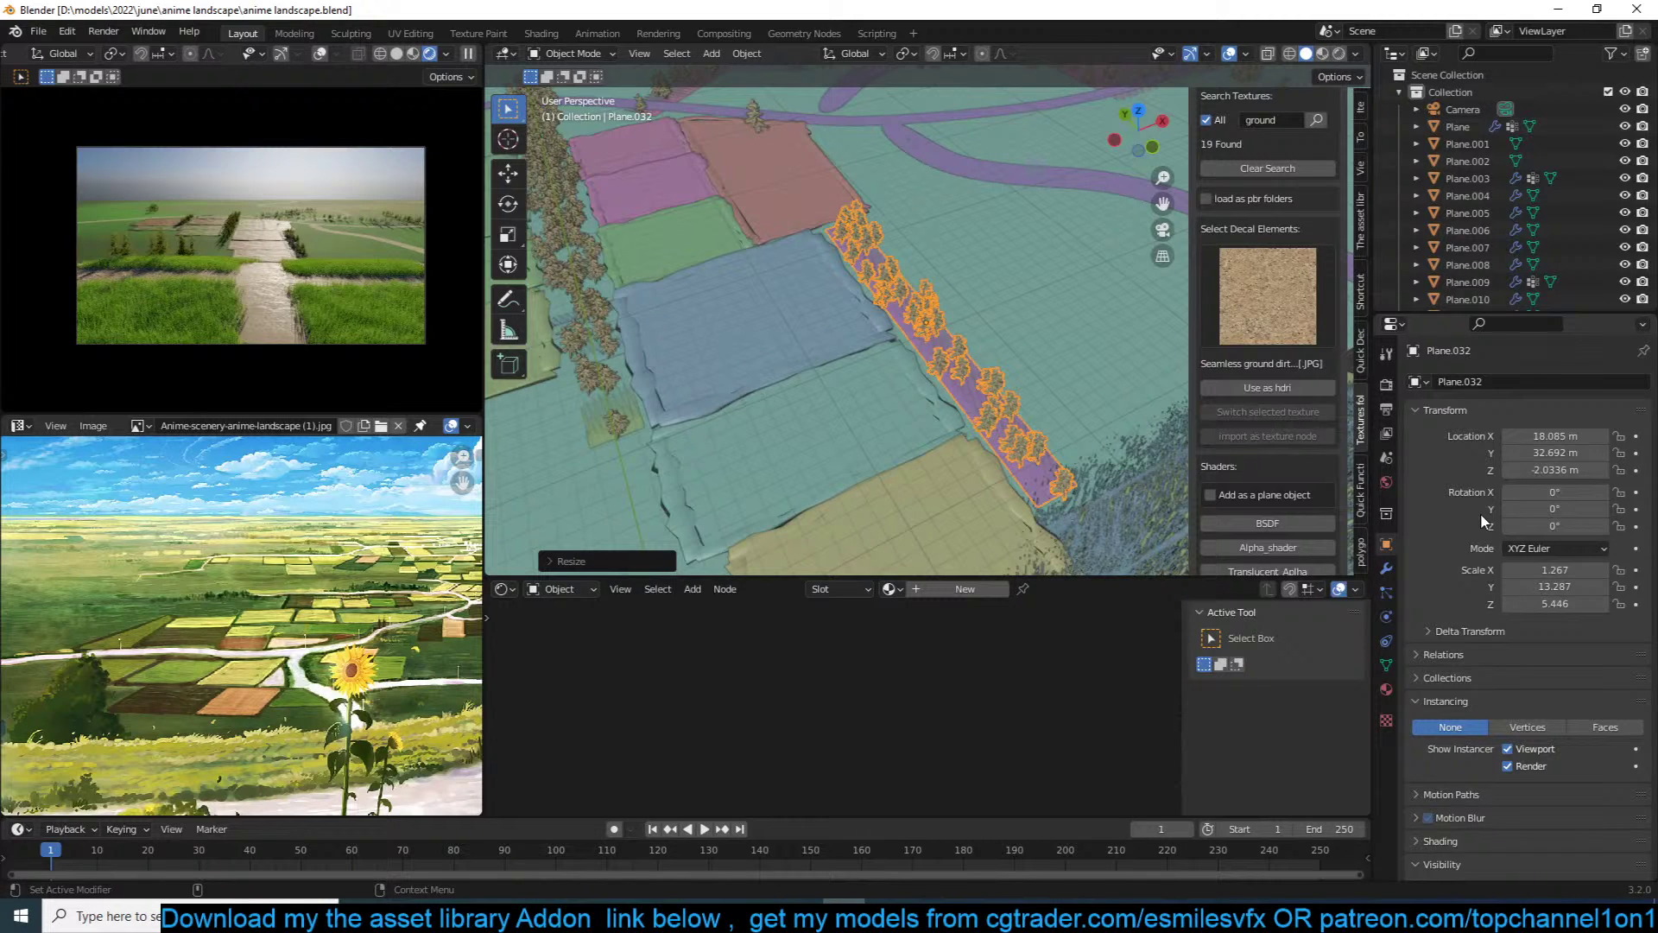
middle_drag(855, 259, 980, 359)
key(s)
key(x)
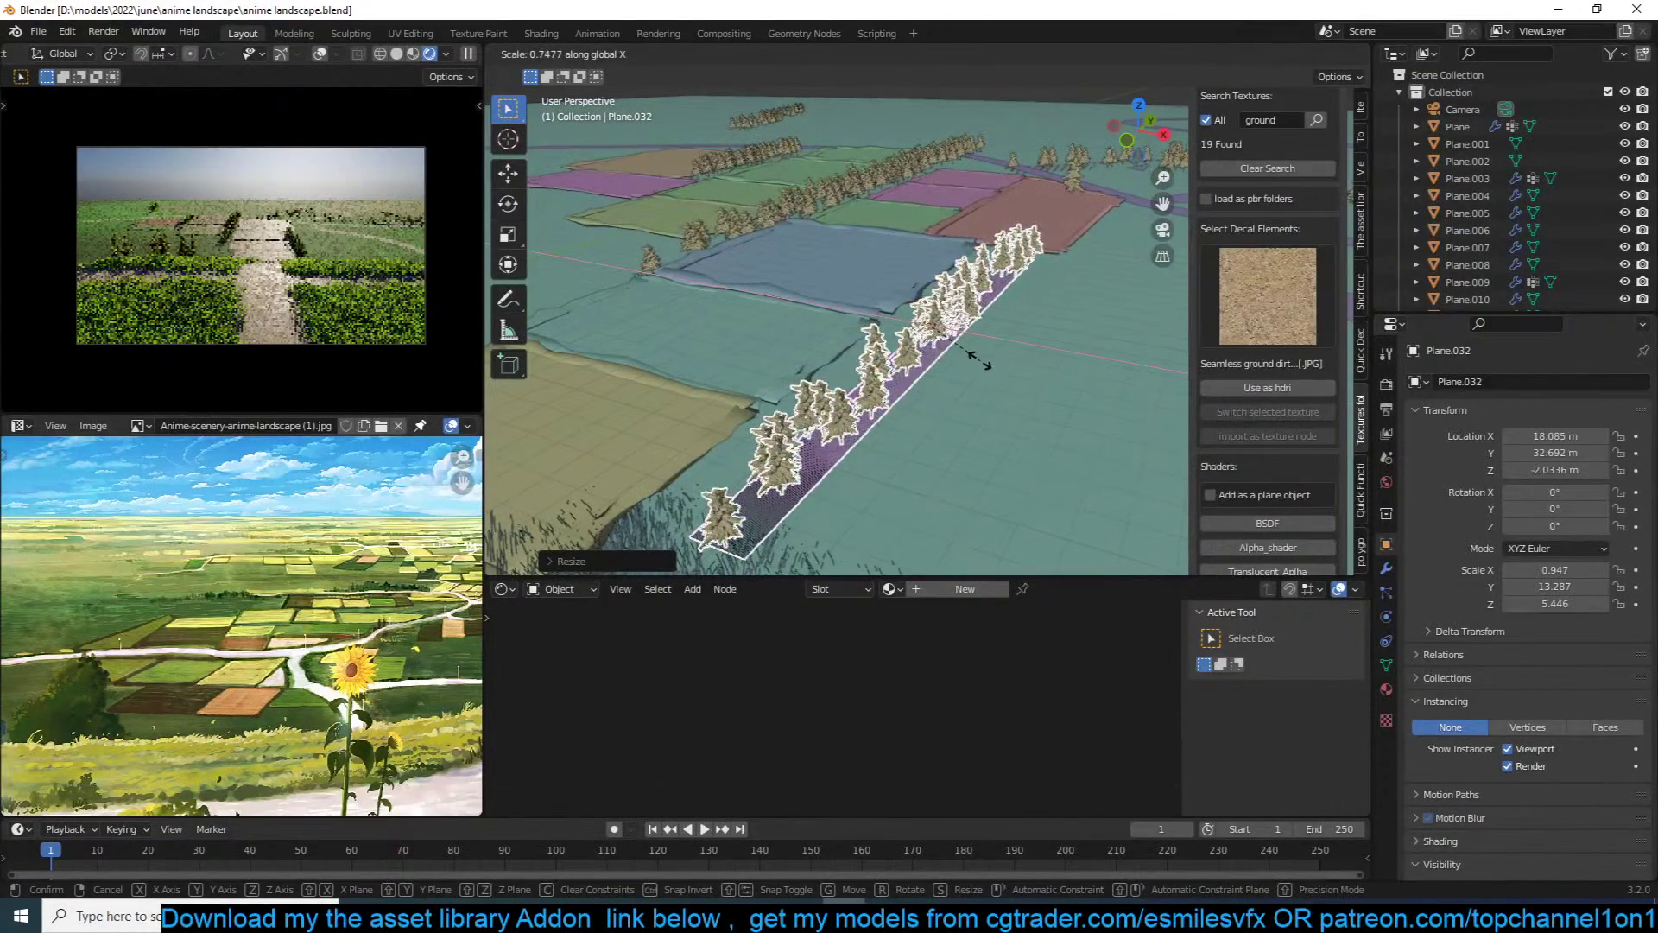
click(973, 359)
click(510, 174)
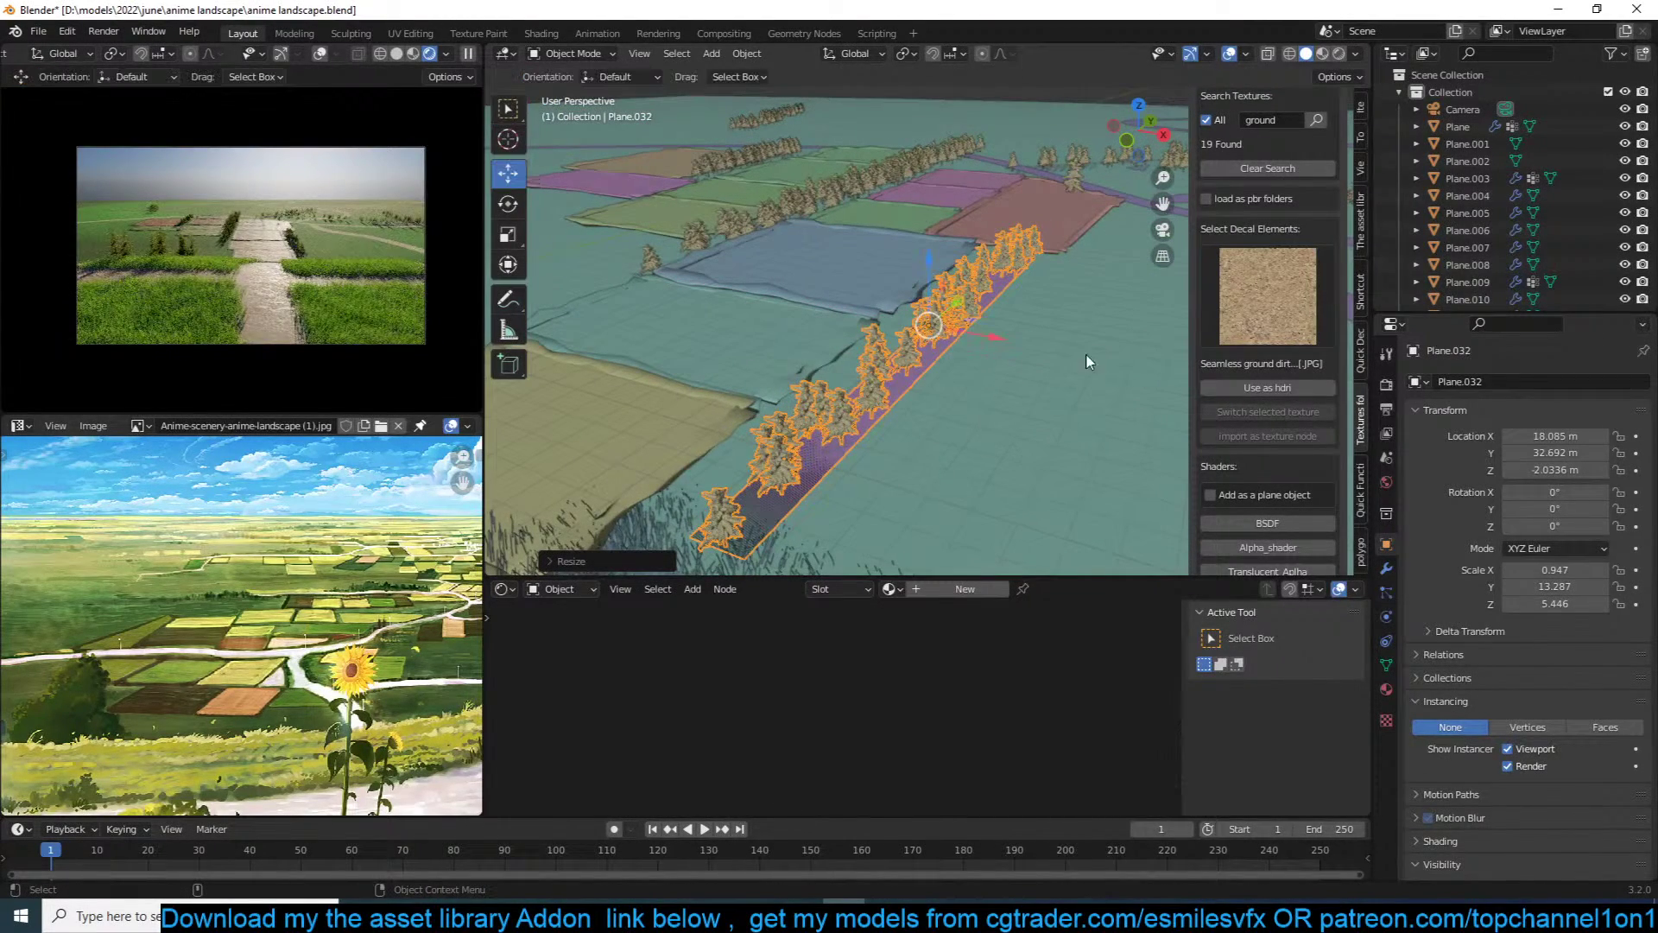
drag(967, 339, 933, 333)
Step: Examine the placement of the tree rows in the scene and compare the layout with the reference image
click(955, 351)
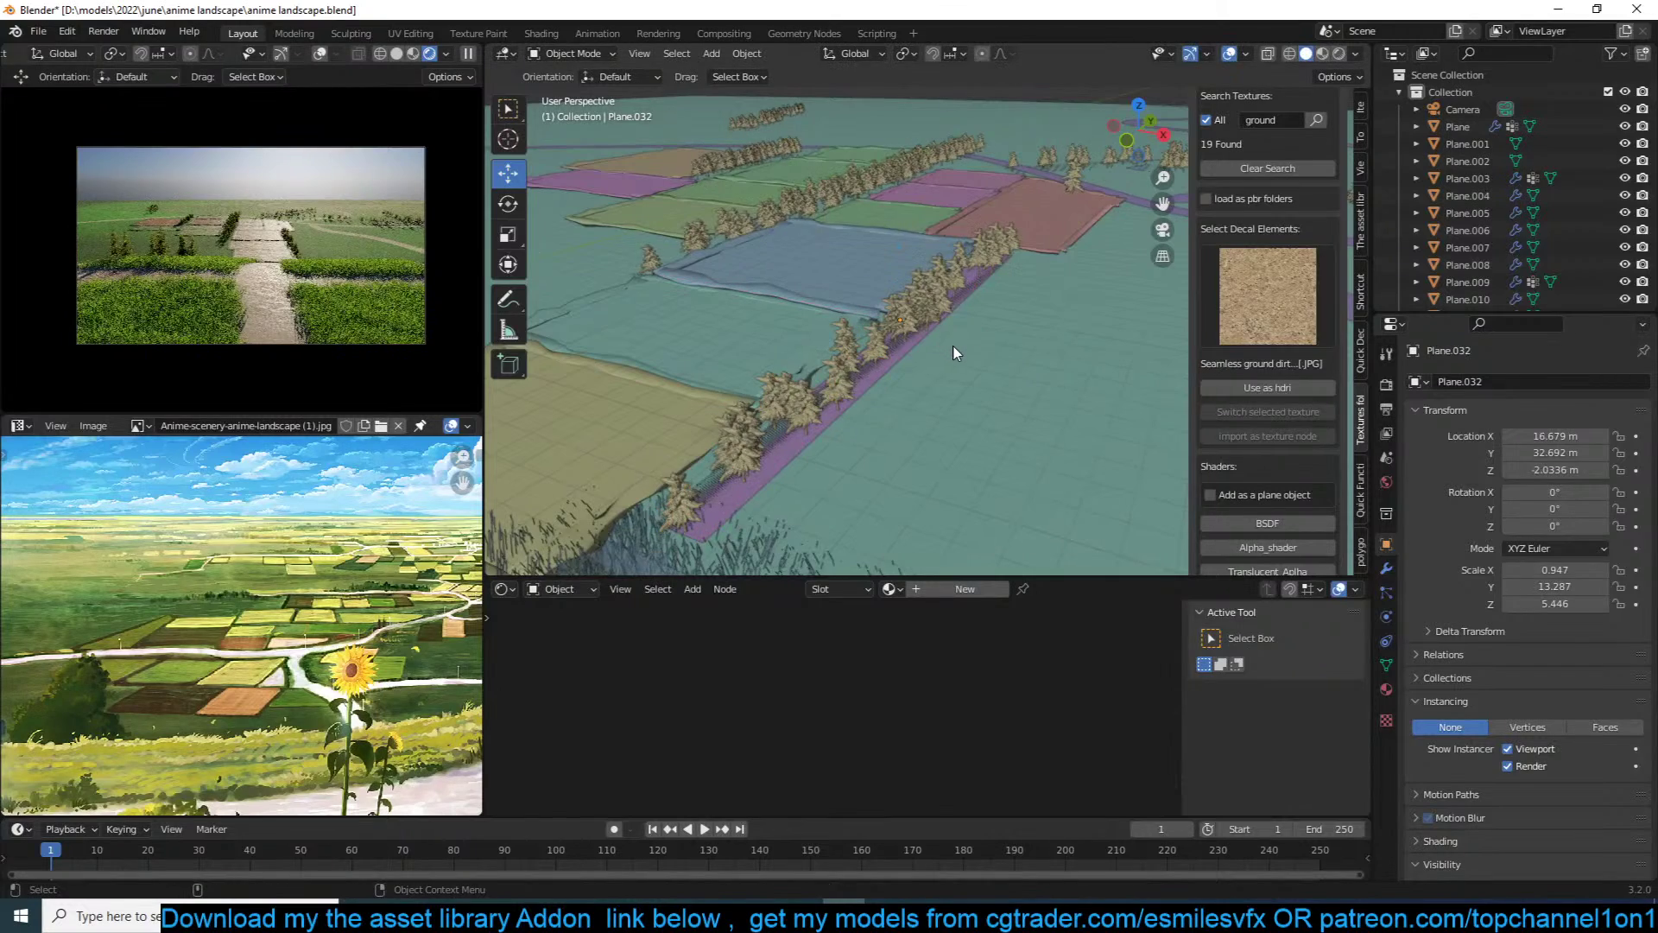
middle_drag(955, 351, 988, 364)
scroll(973, 414, down, 5)
middle_drag(814, 389, 861, 354)
click(861, 354)
click(815, 350)
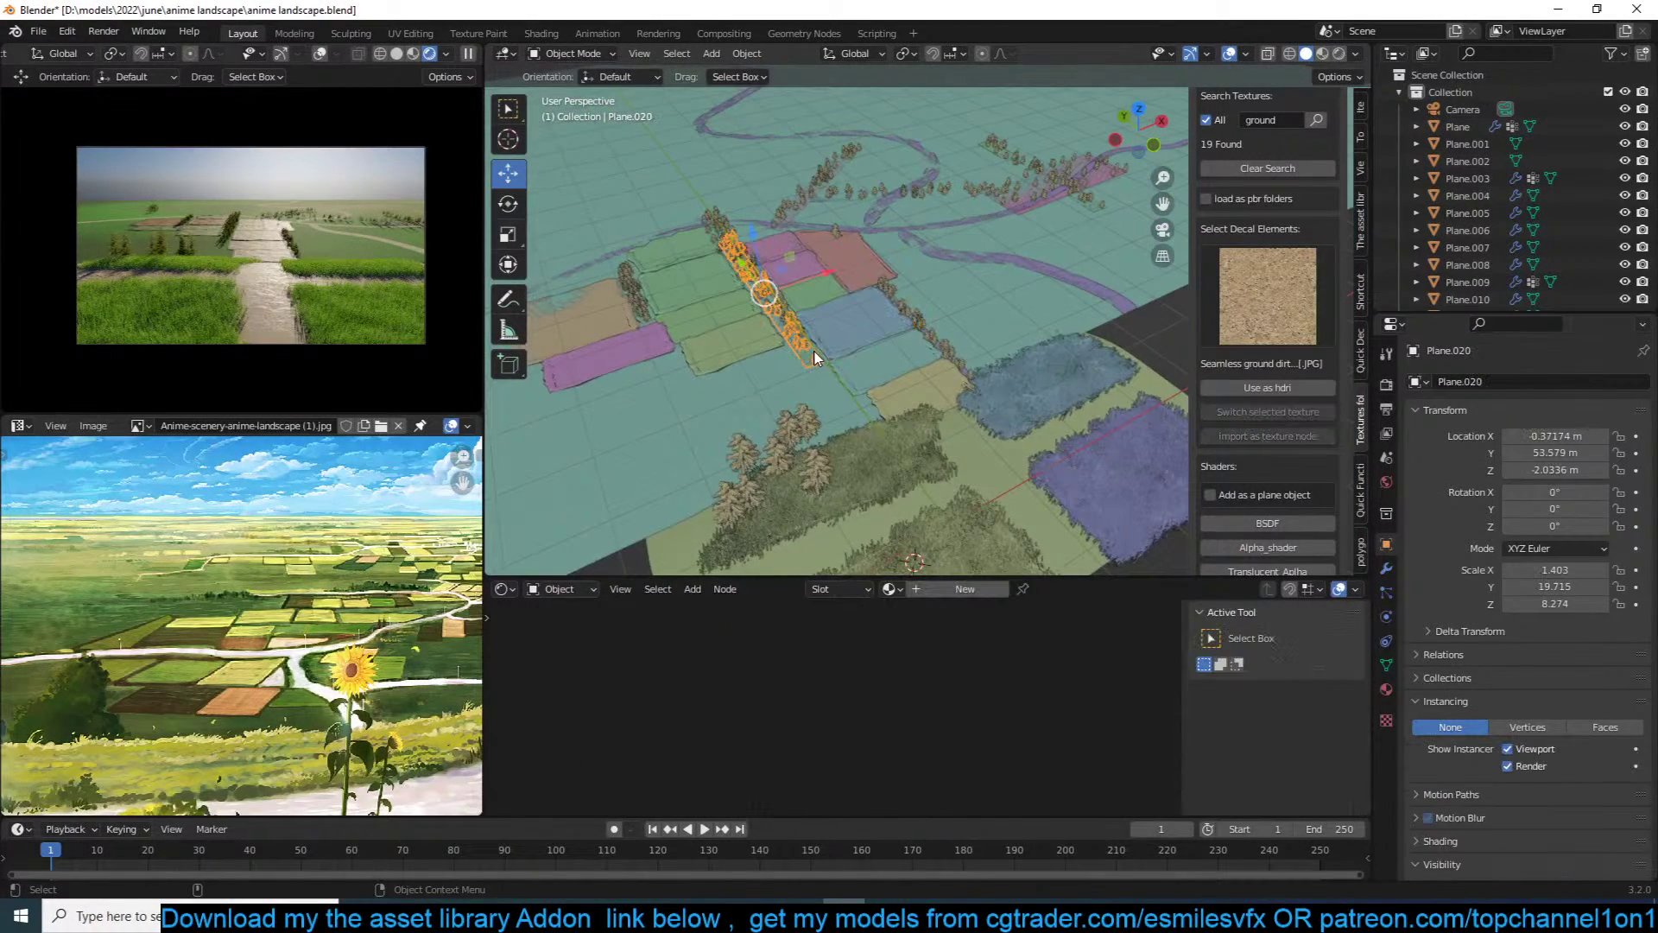
key(alt+a)
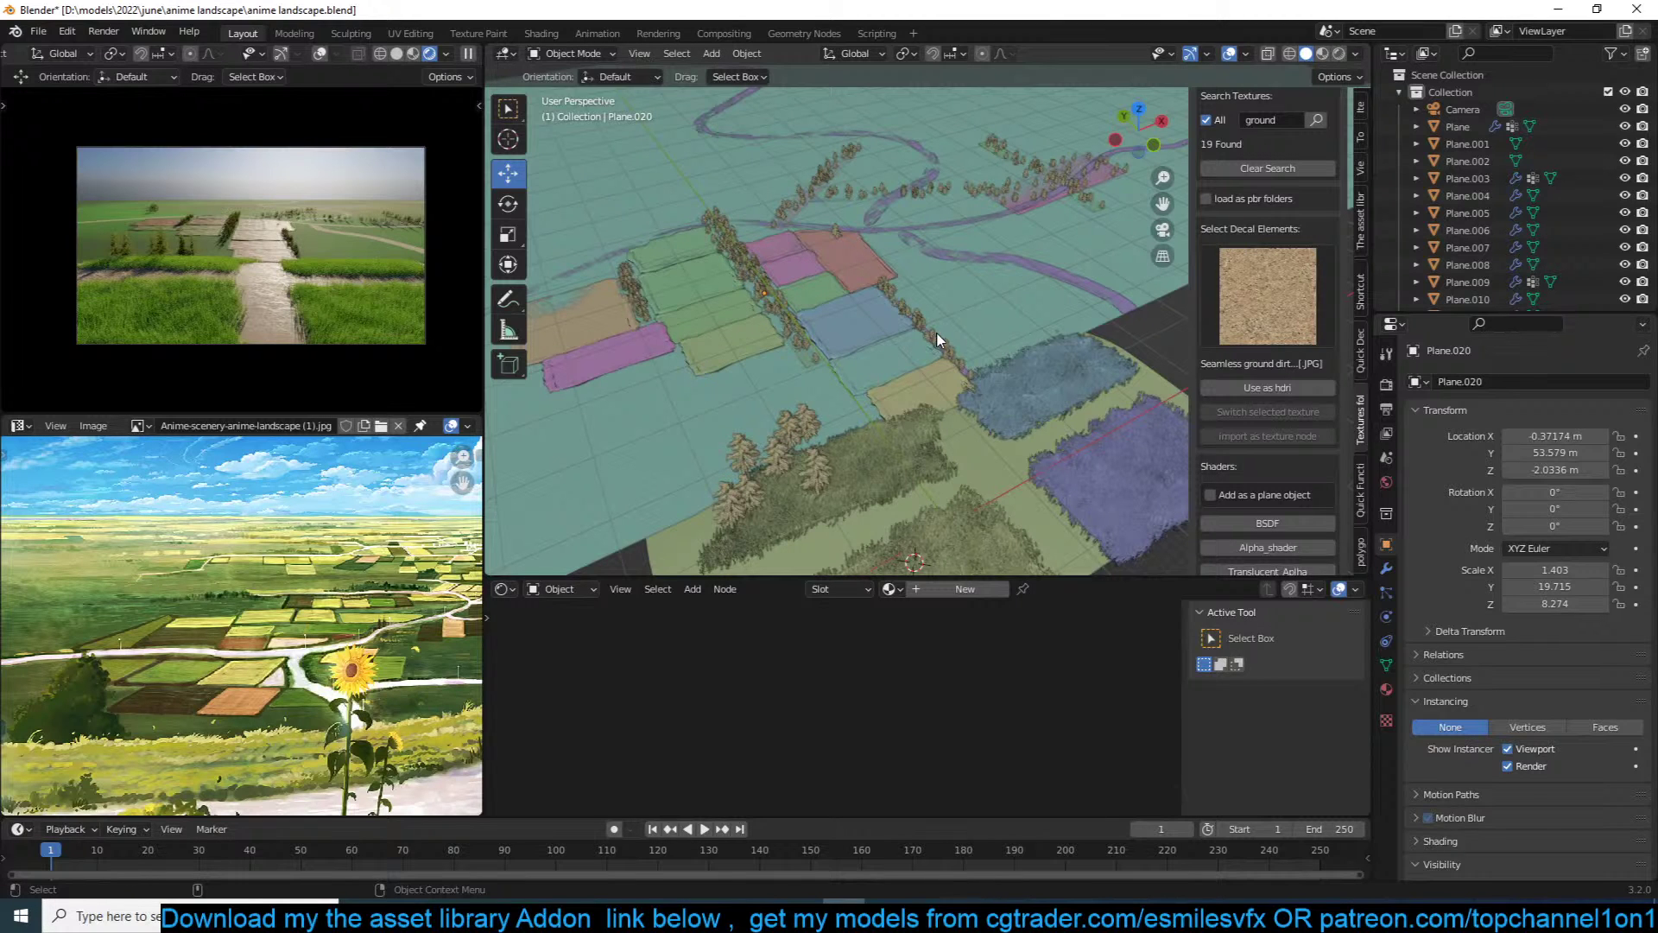
scroll(363, 678, down, 2)
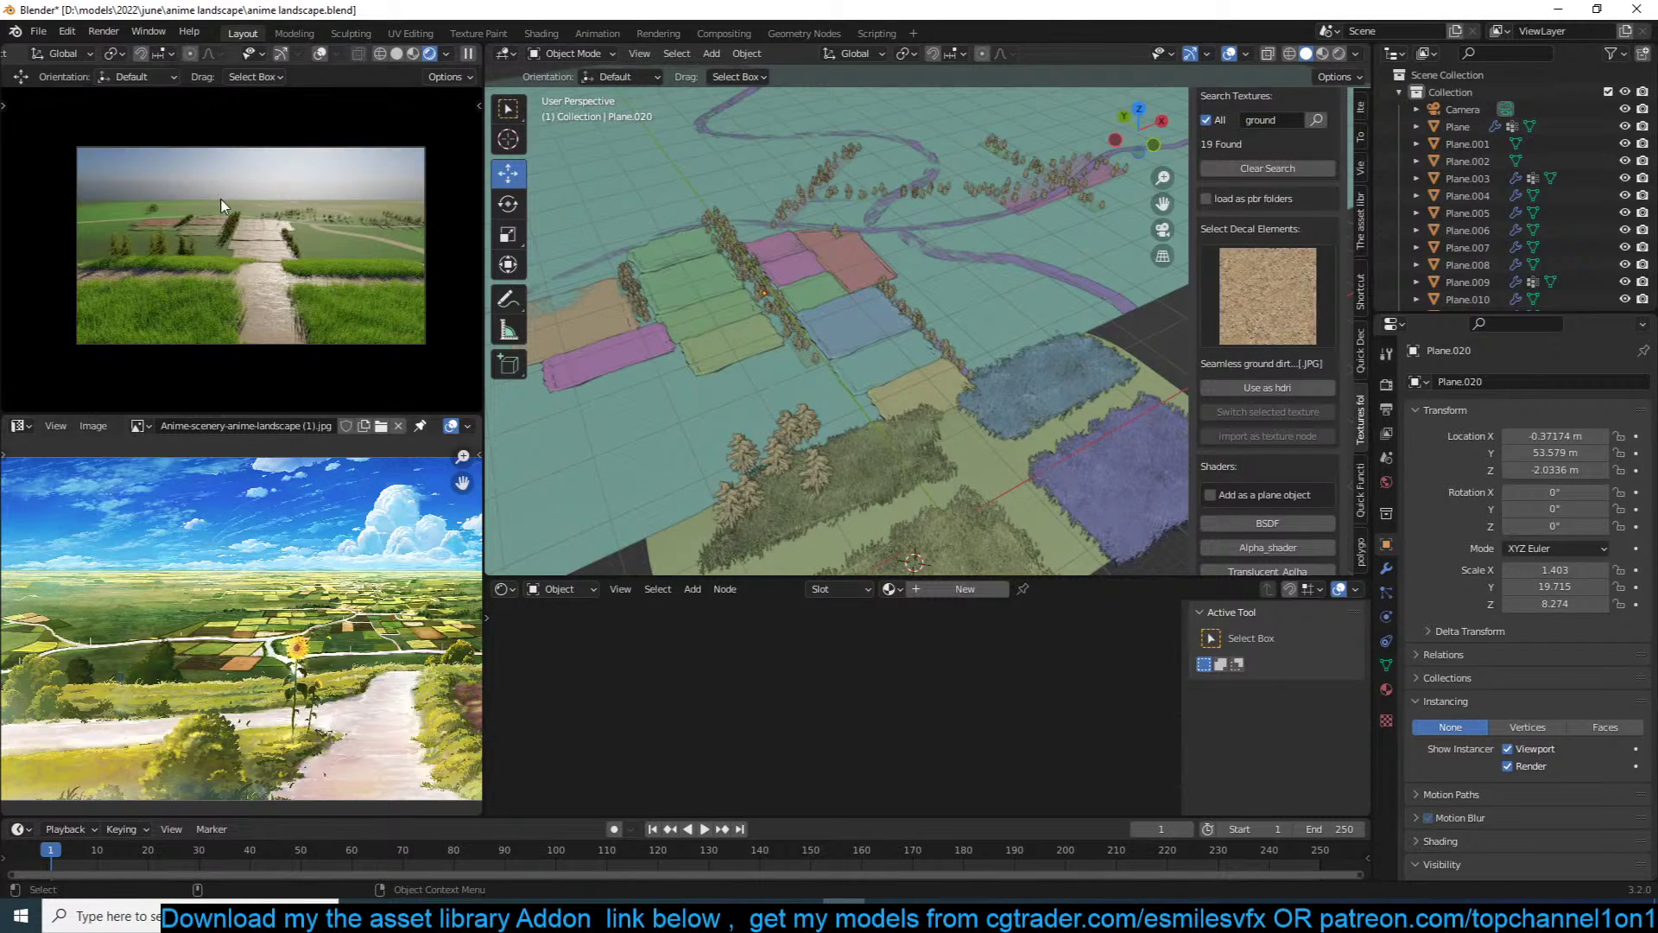
scroll(266, 548, down, 1)
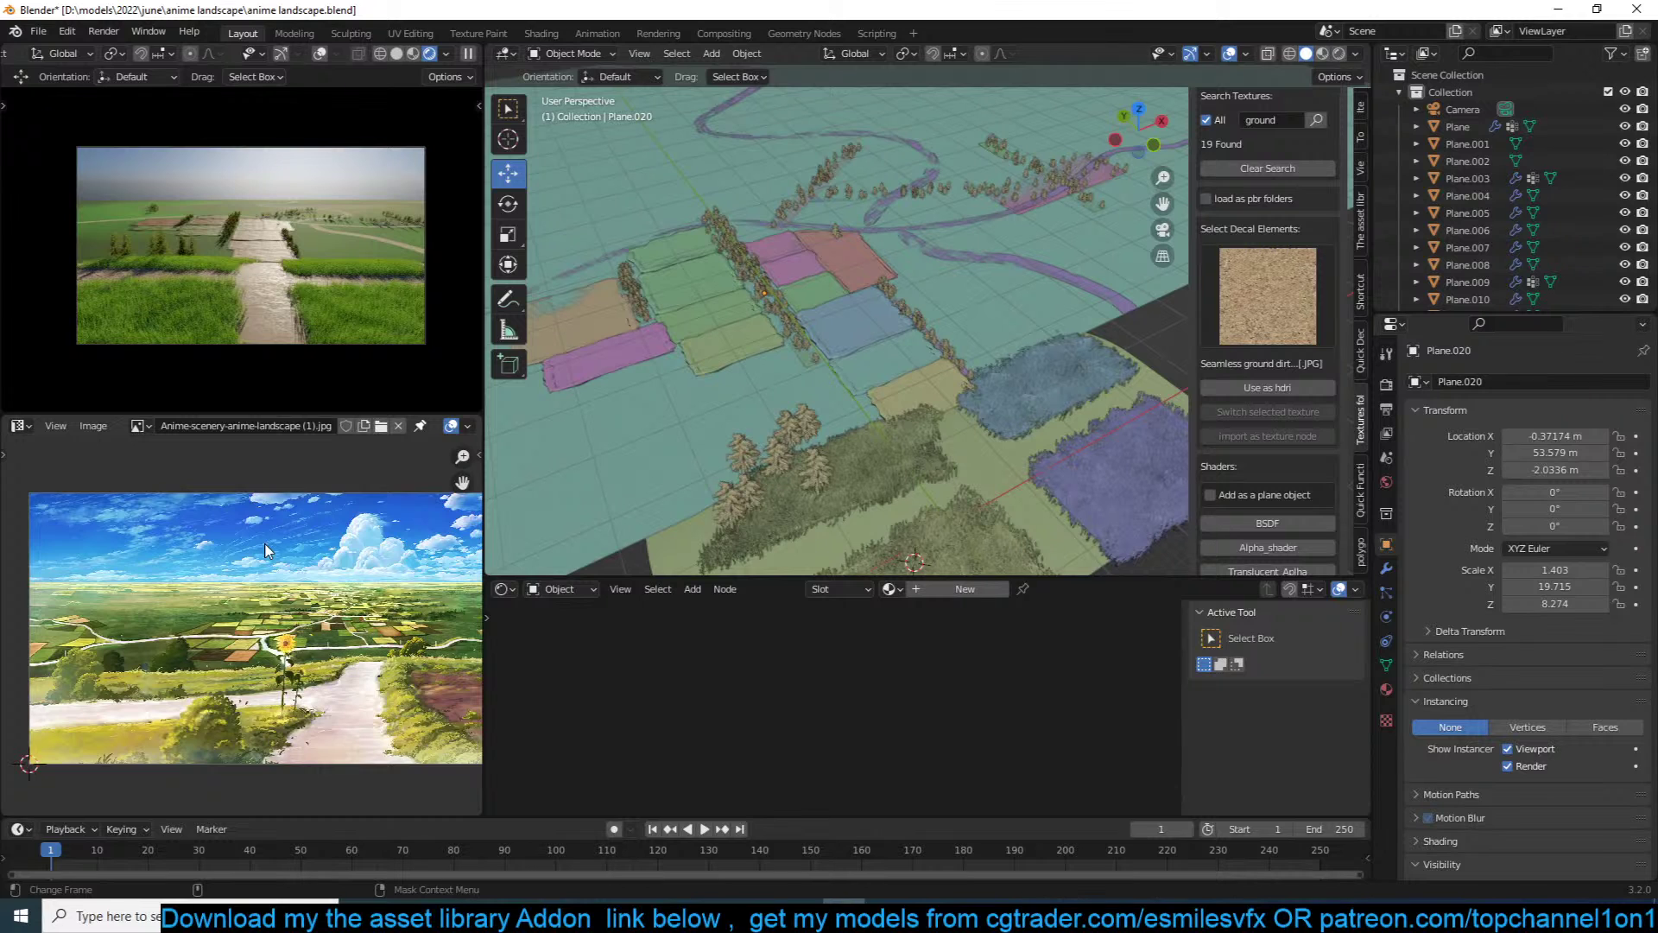
scroll(268, 546, up, 3)
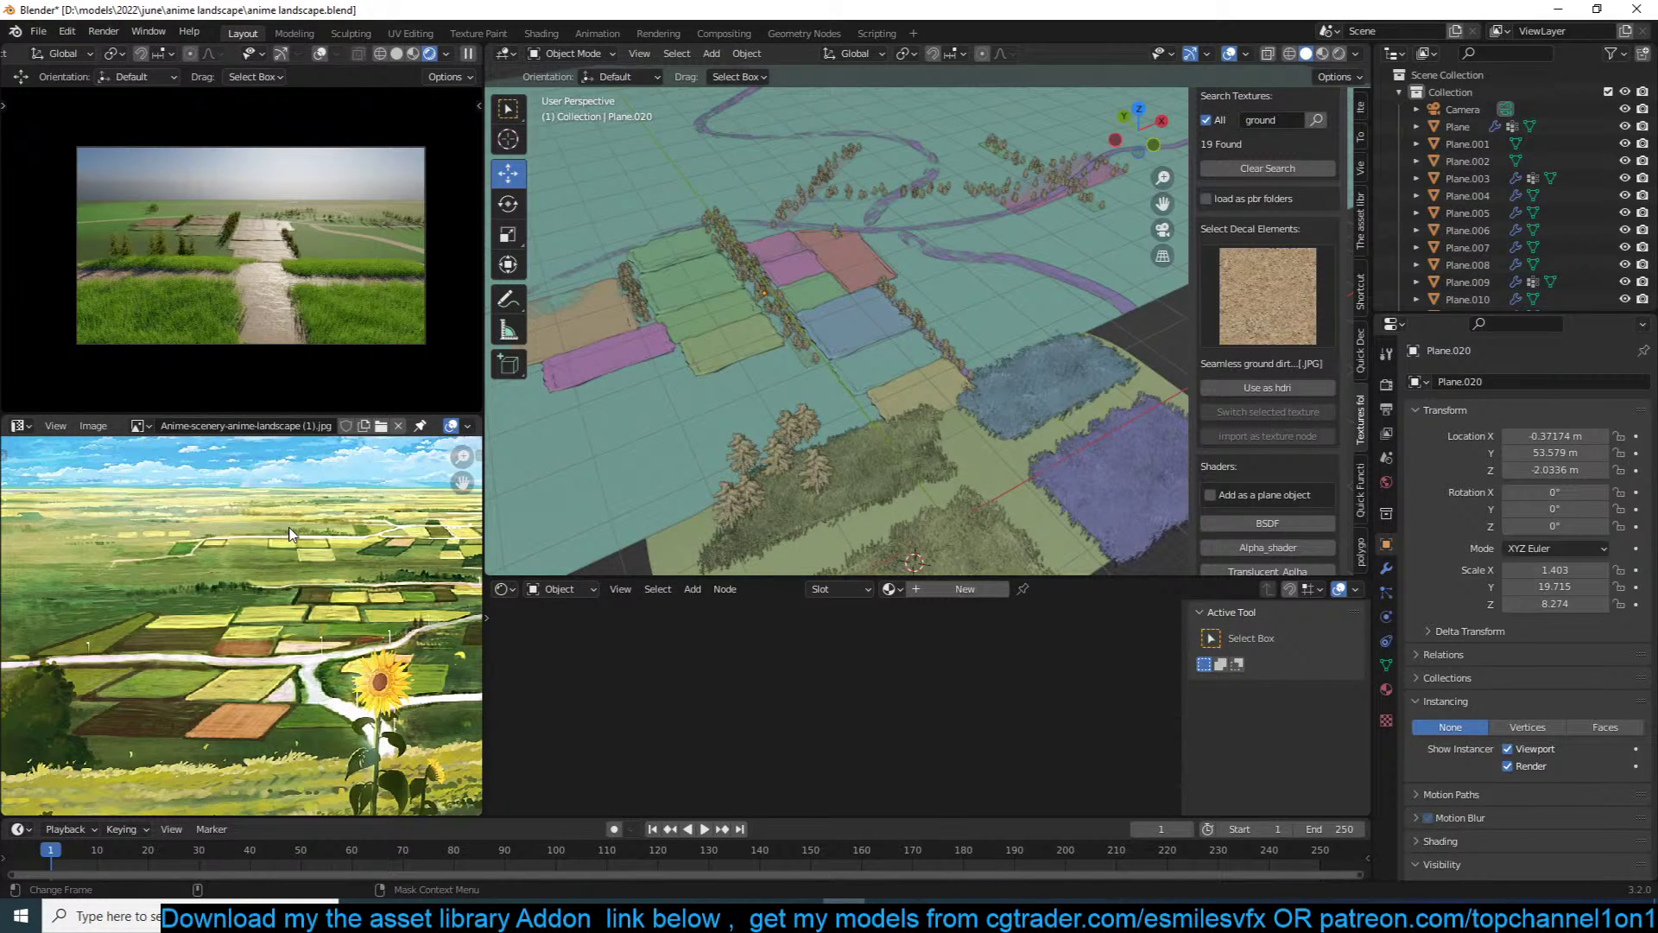
Step: Raise Material.003's roughness on the blue field to 0.918
click(845, 322)
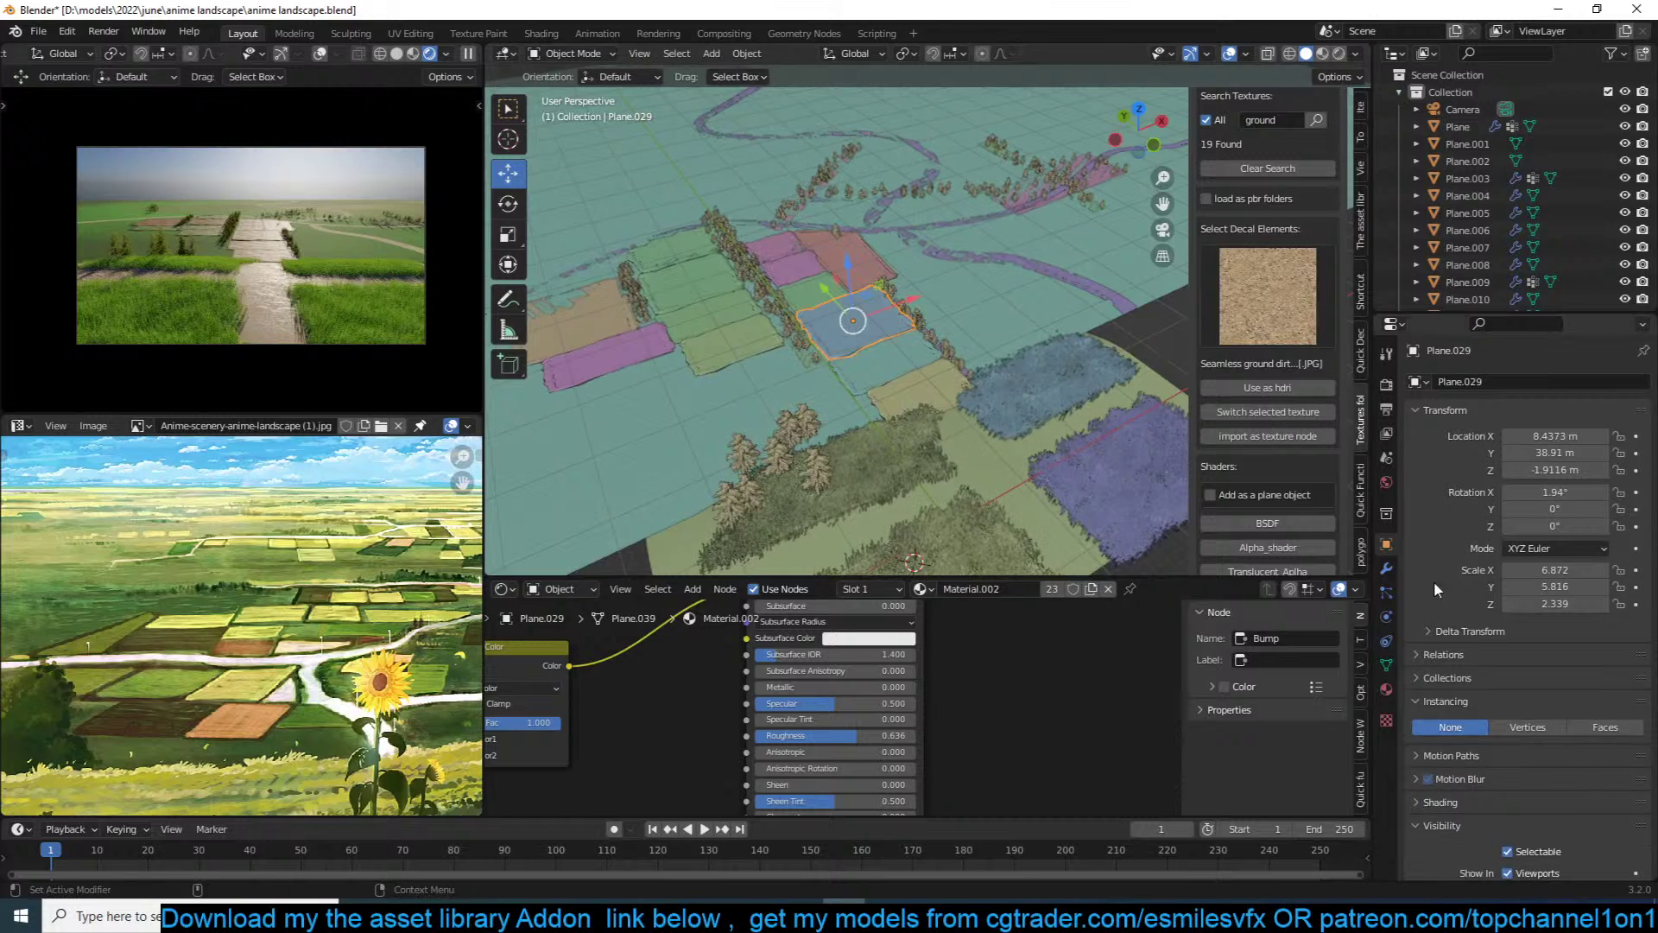
click(1386, 688)
click(1486, 399)
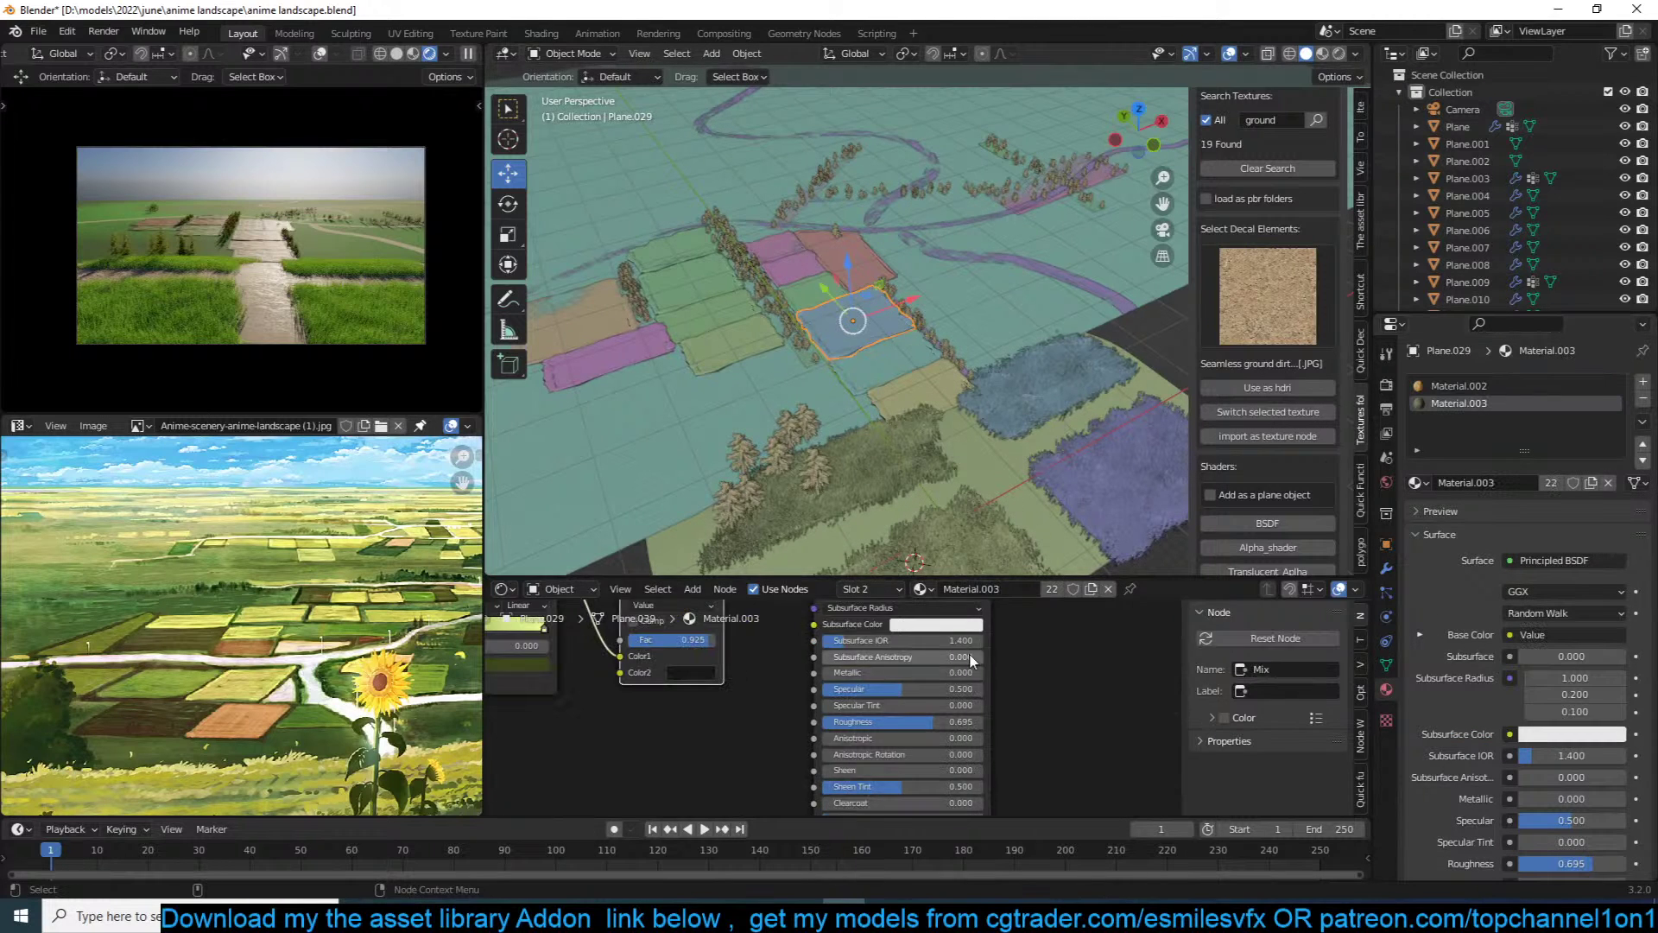
middle_drag(956, 679, 1028, 689)
drag(1021, 735, 1057, 734)
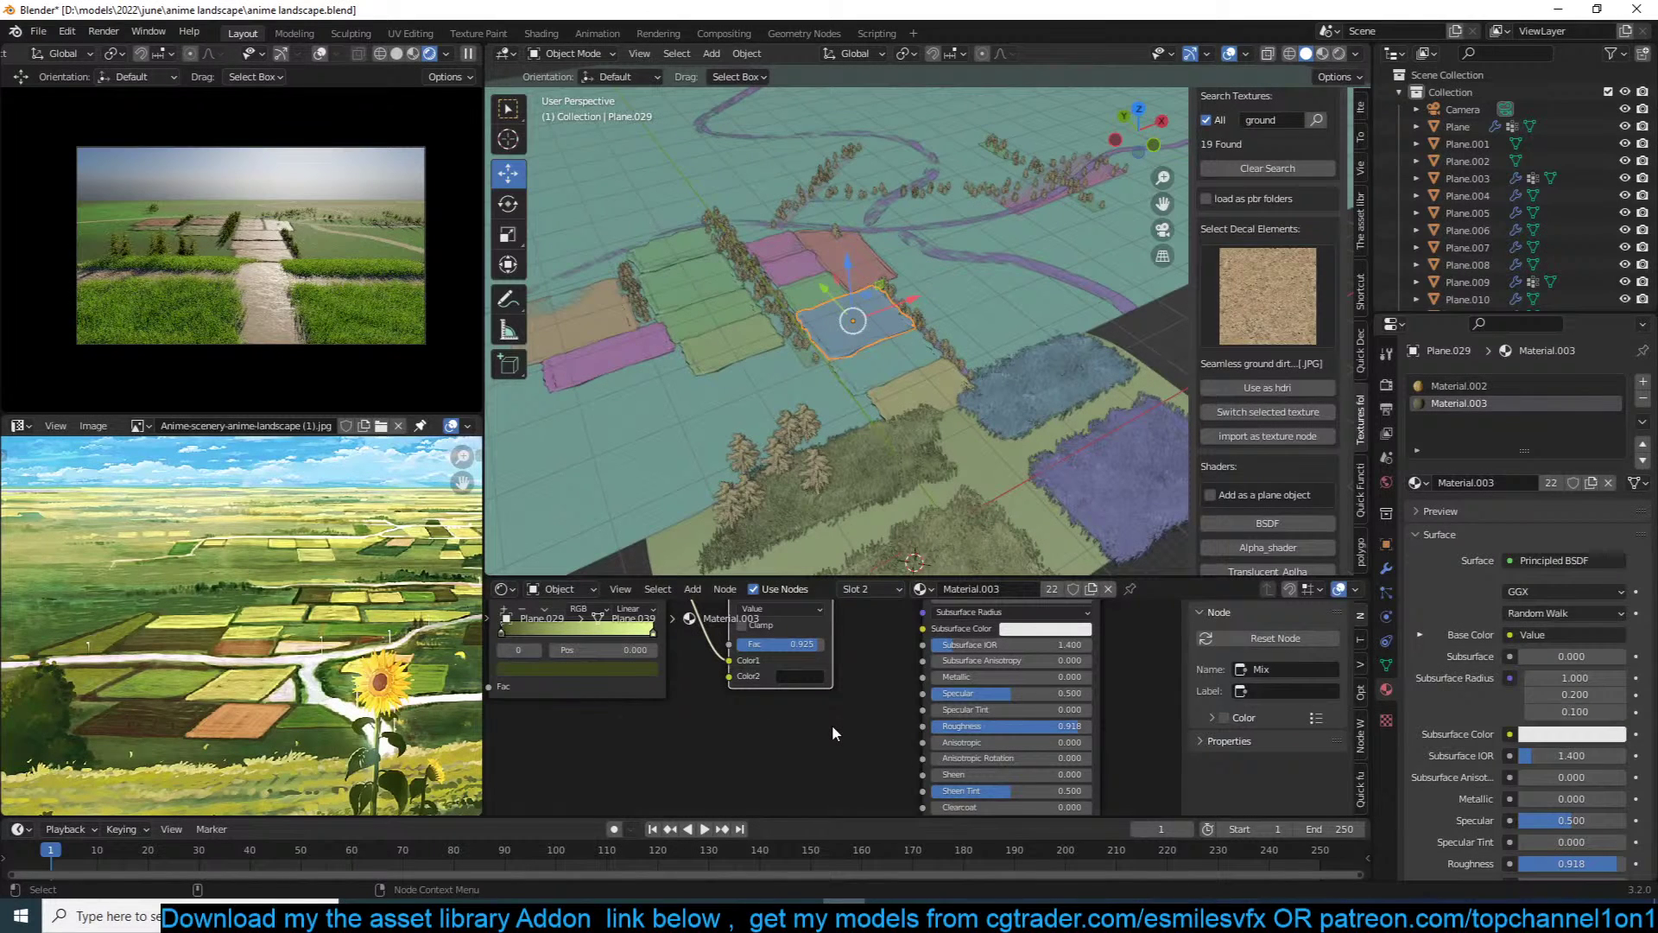
mouse_move(1003, 727)
mouse_down()
mouse_move(850, 727)
mouse_move(1047, 733)
mouse_move(1024, 739)
mouse_up()
Step: Set Material.002's roughness to 0.959 on the blue field and save the file
click(1457, 388)
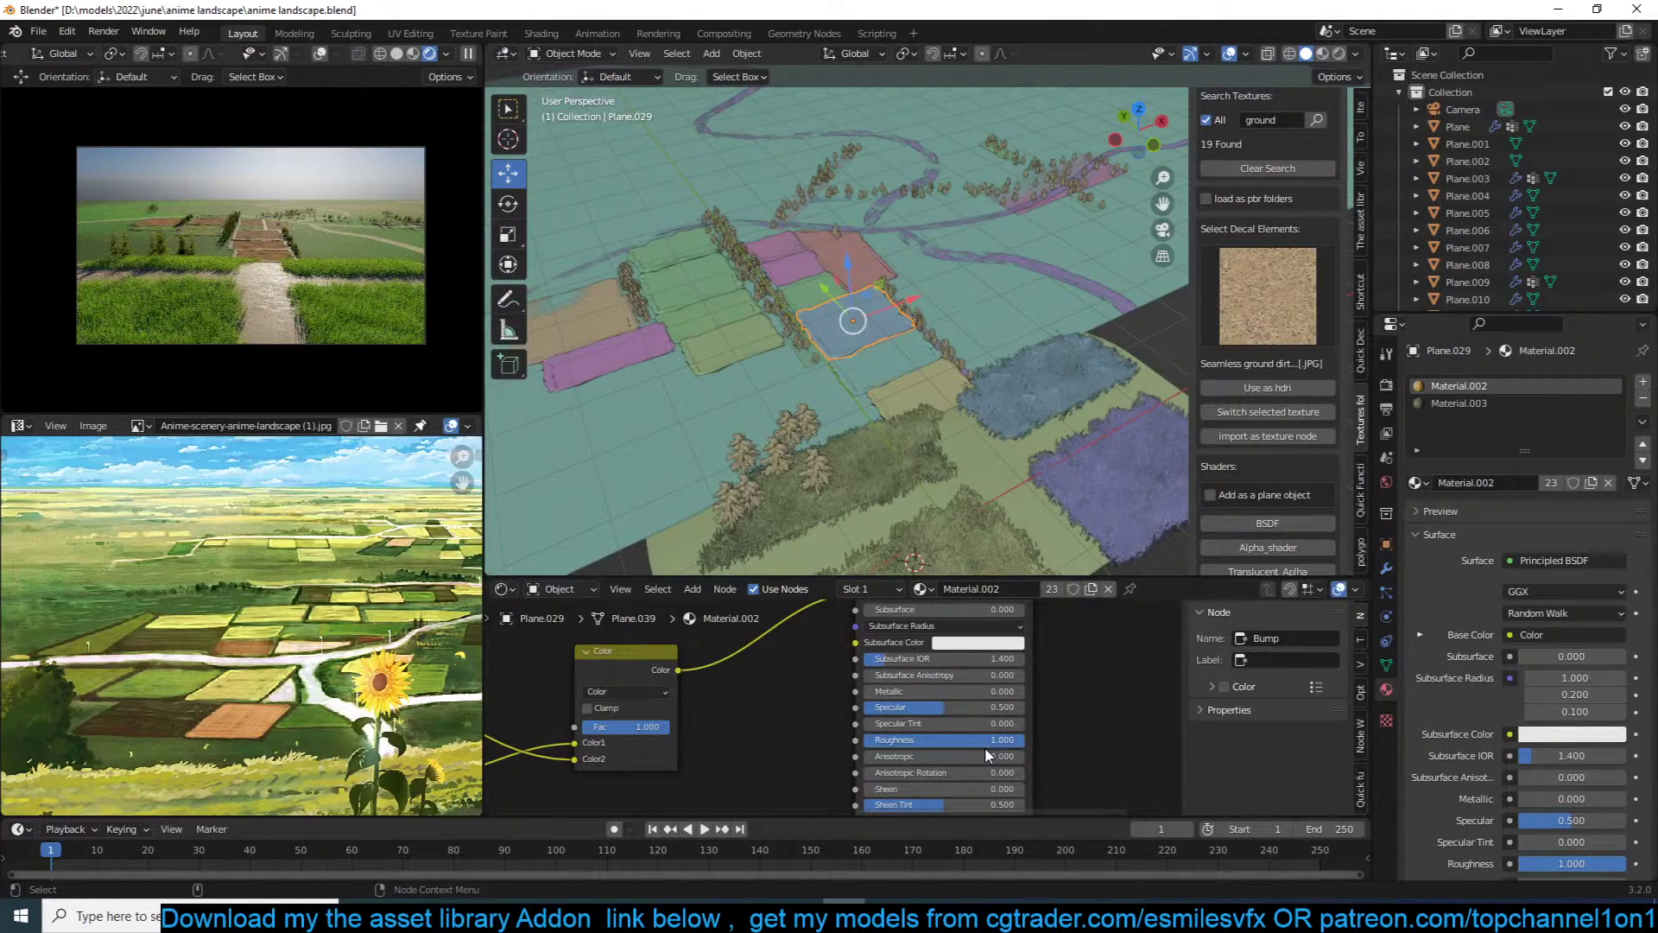
drag(1004, 743, 1017, 741)
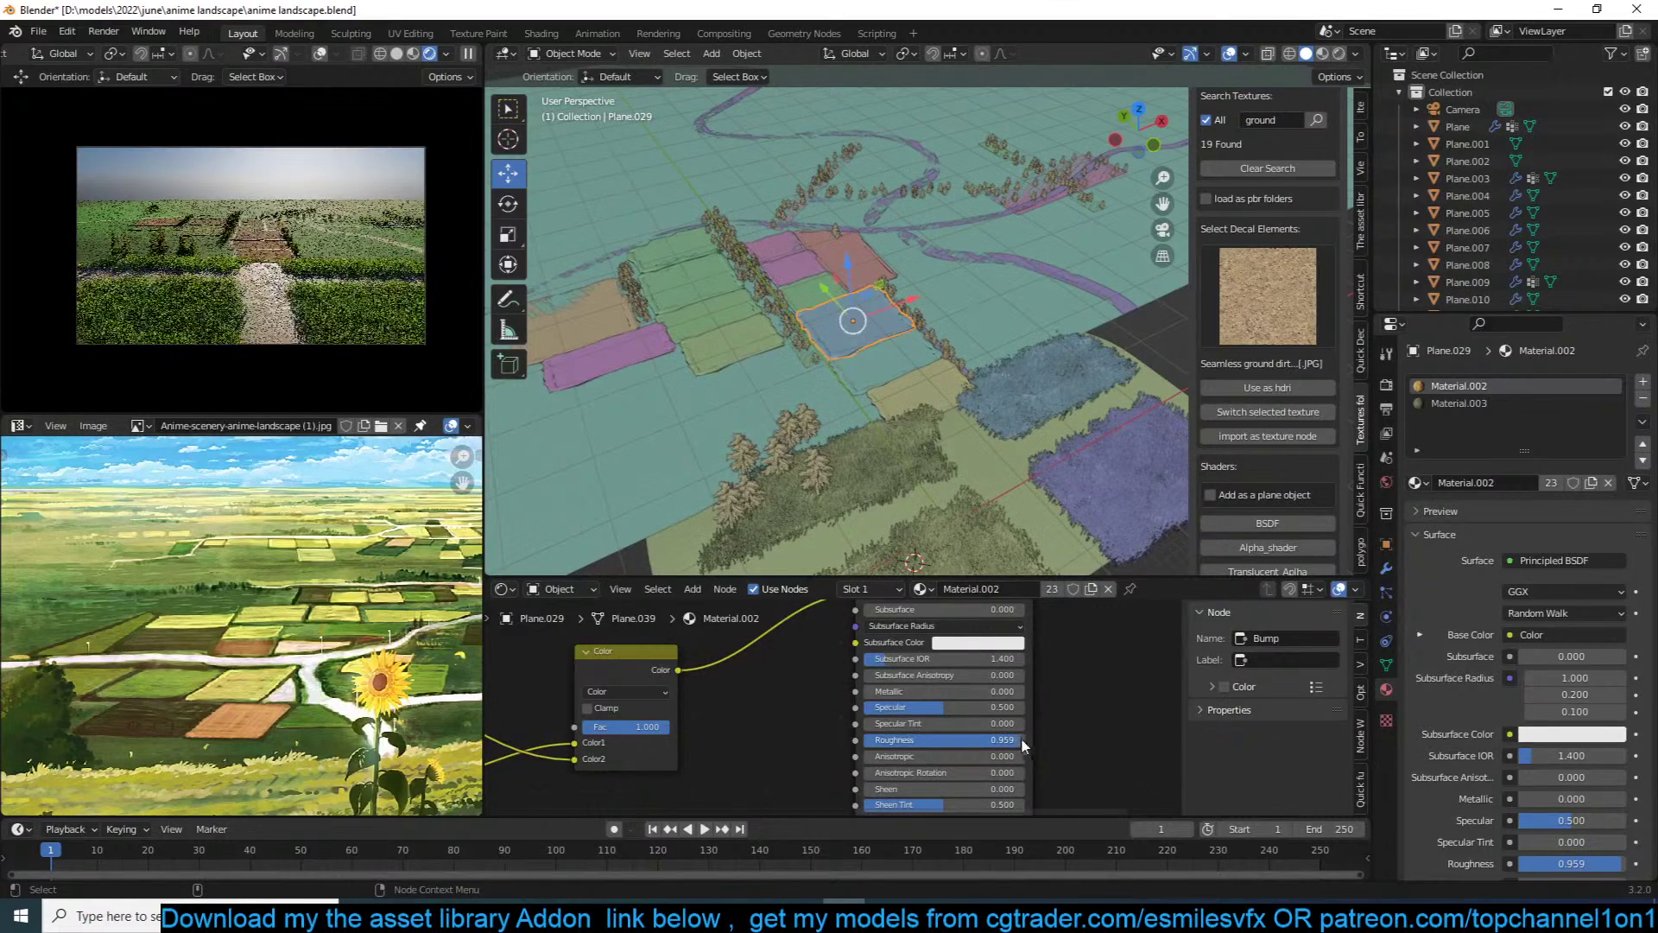
key(ctrl+s)
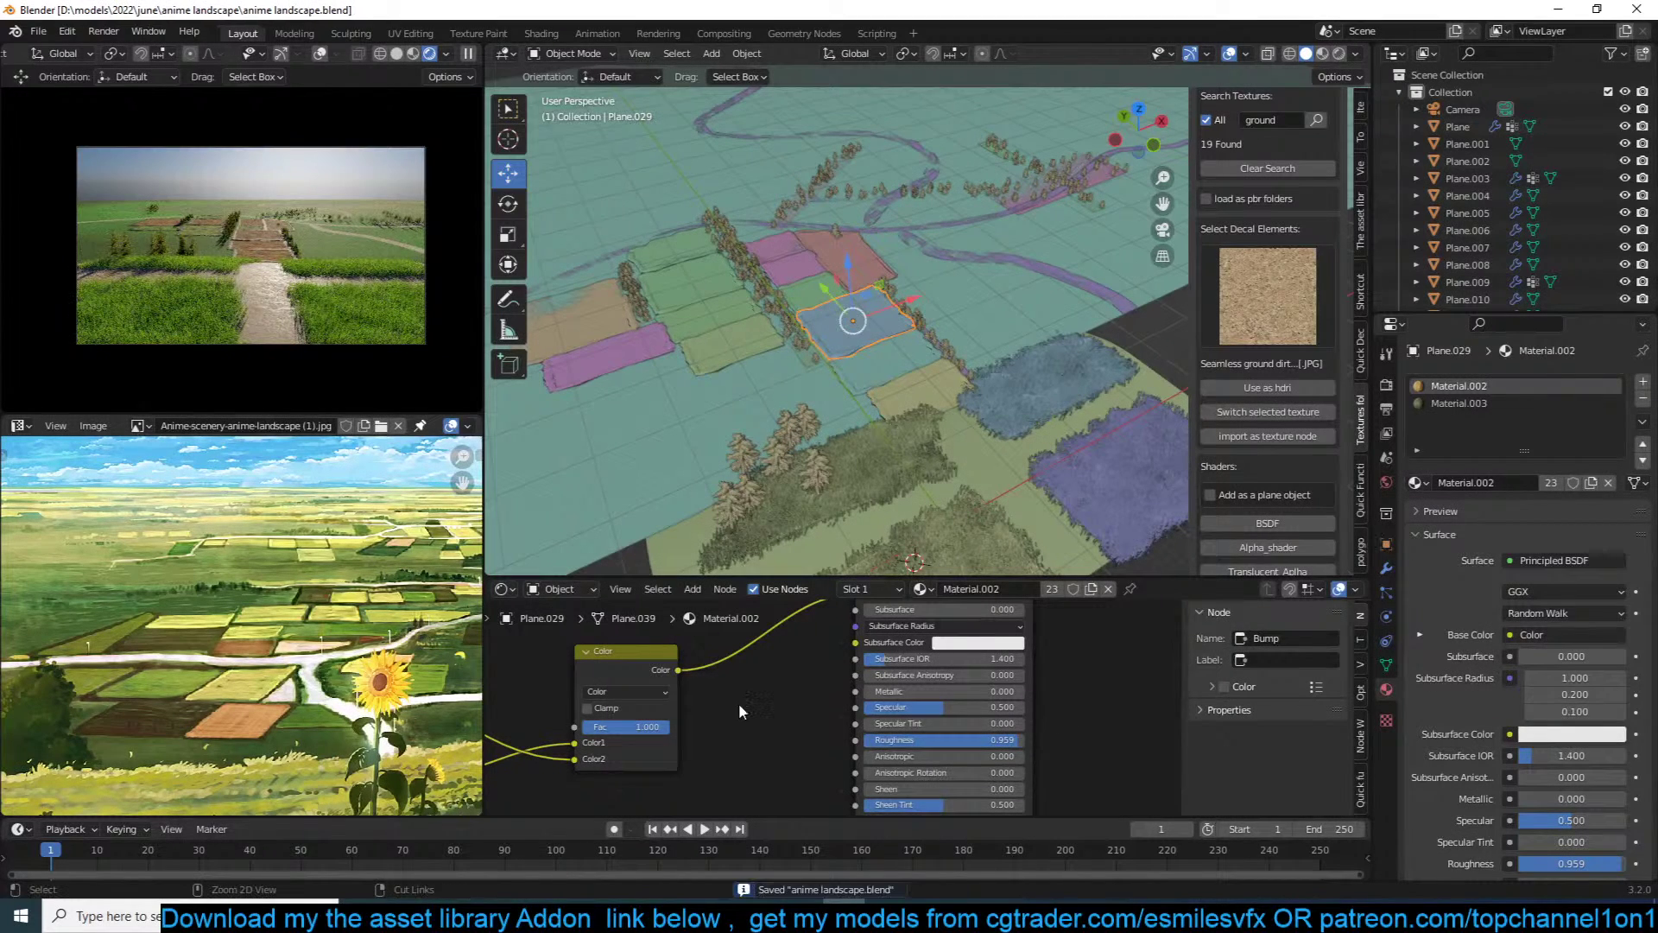
middle_drag(740, 709, 907, 730)
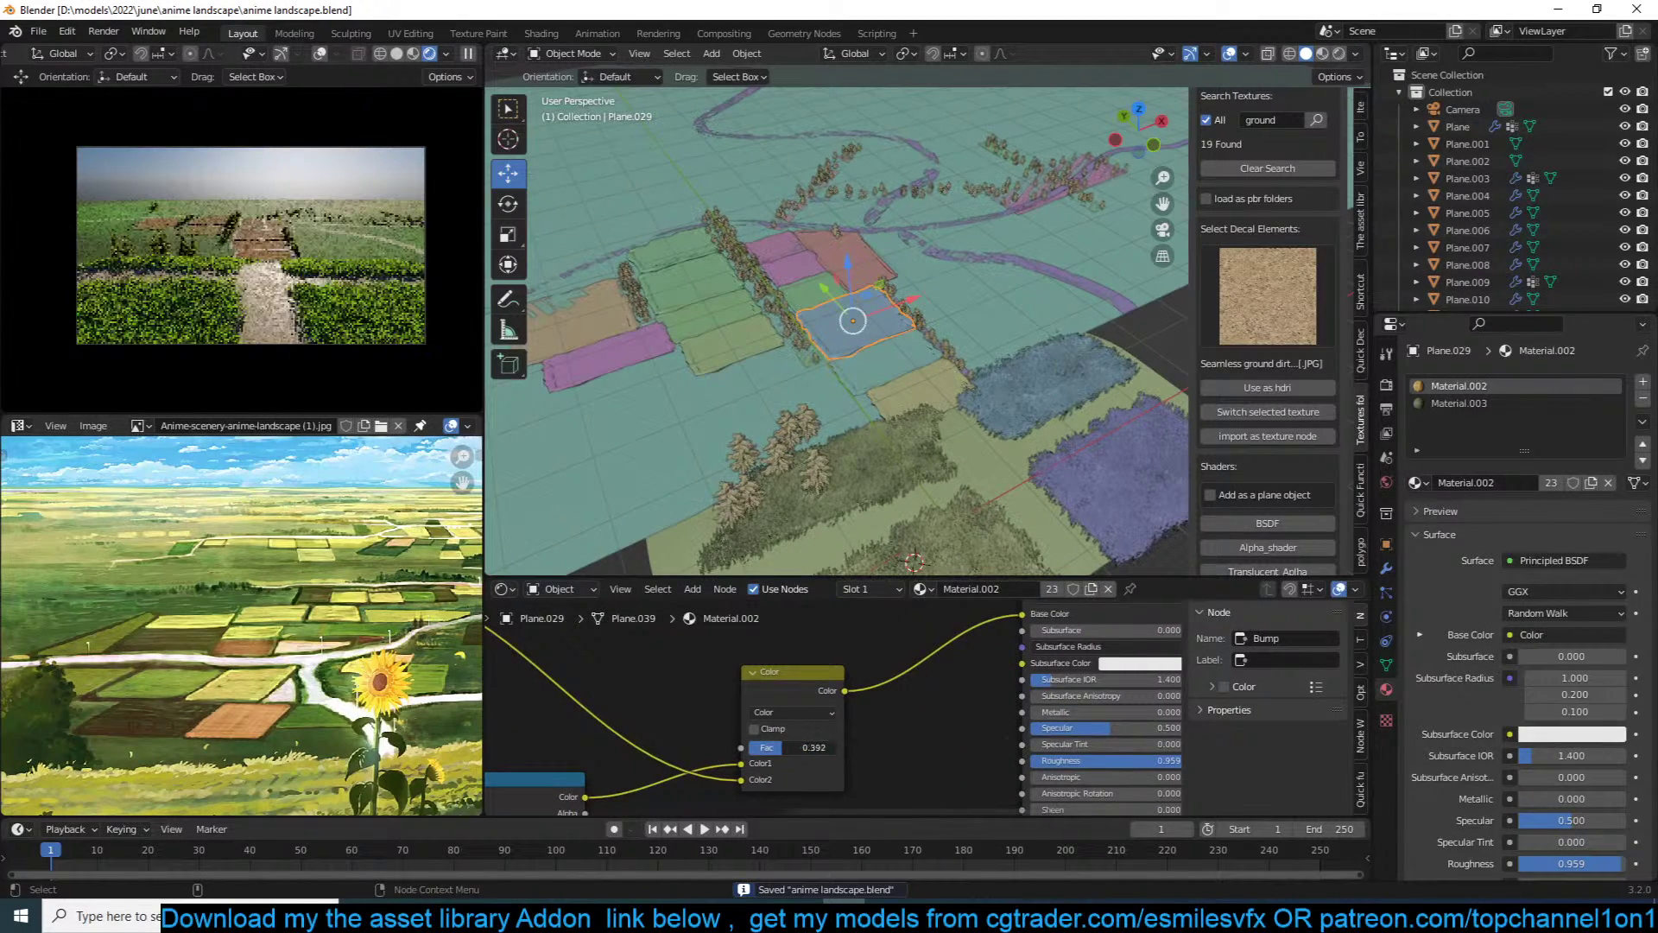
Step: Insert a Hue/Saturation node between the upper ColorRamp and the Color mix node in Material.002
middle_drag(596, 756, 904, 701)
scroll(822, 701, down, 2)
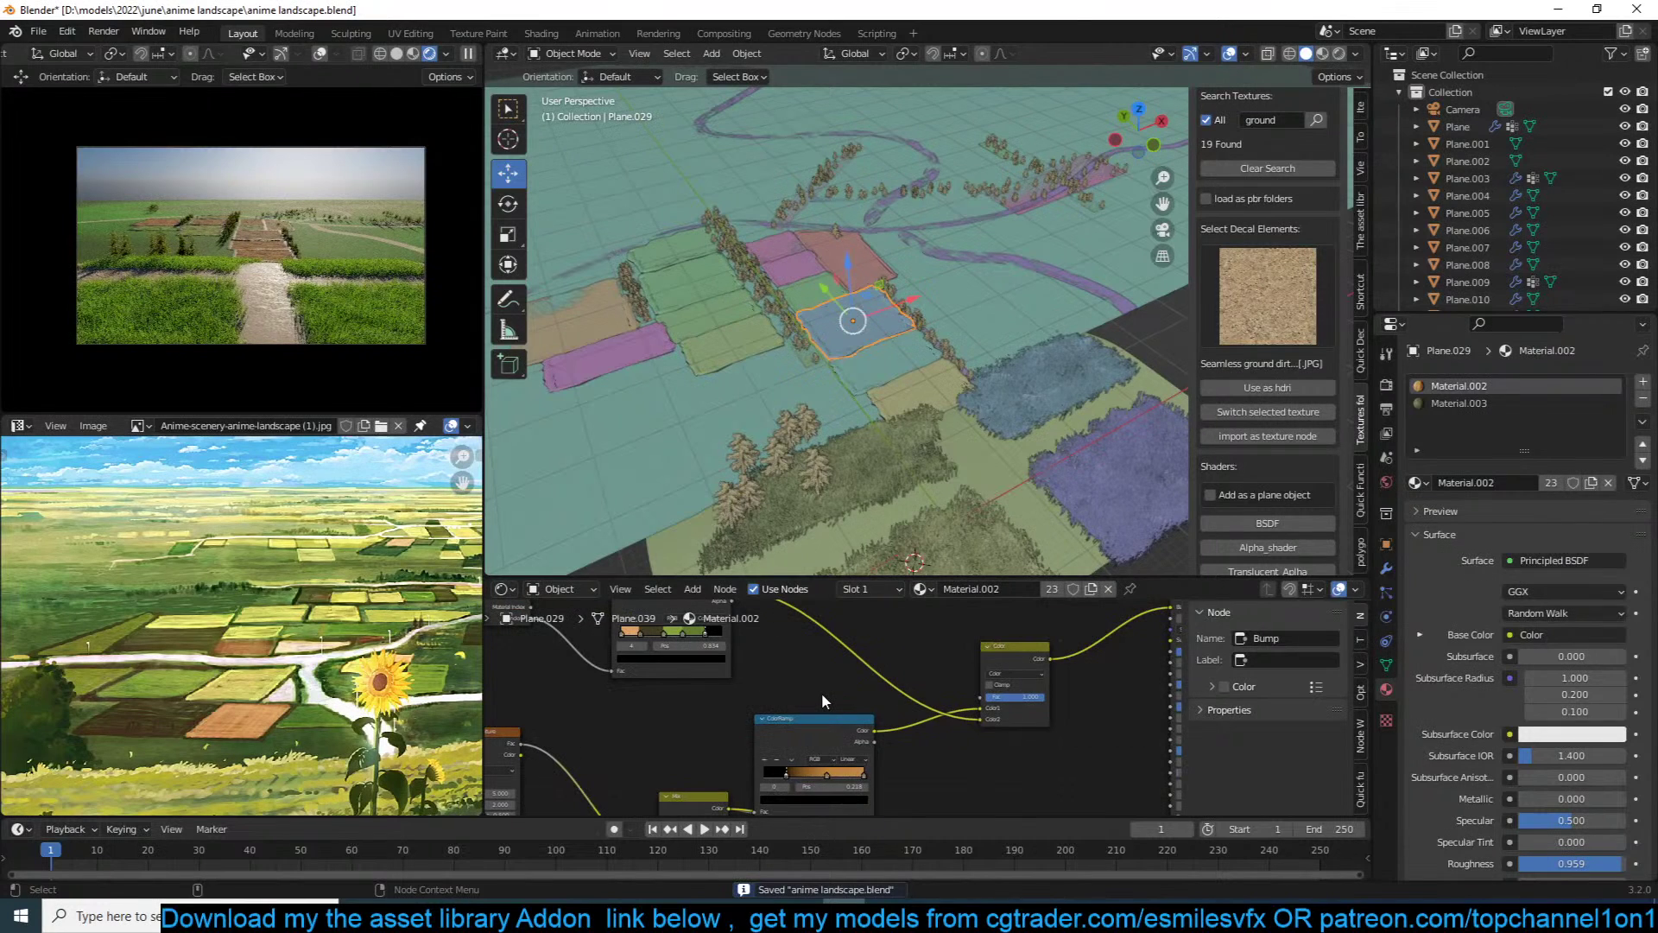
scroll(710, 632, up, 4)
middle_drag(712, 629, 706, 693)
scroll(820, 704, down, 4)
key(shift+a)
mouse_move(674, 668)
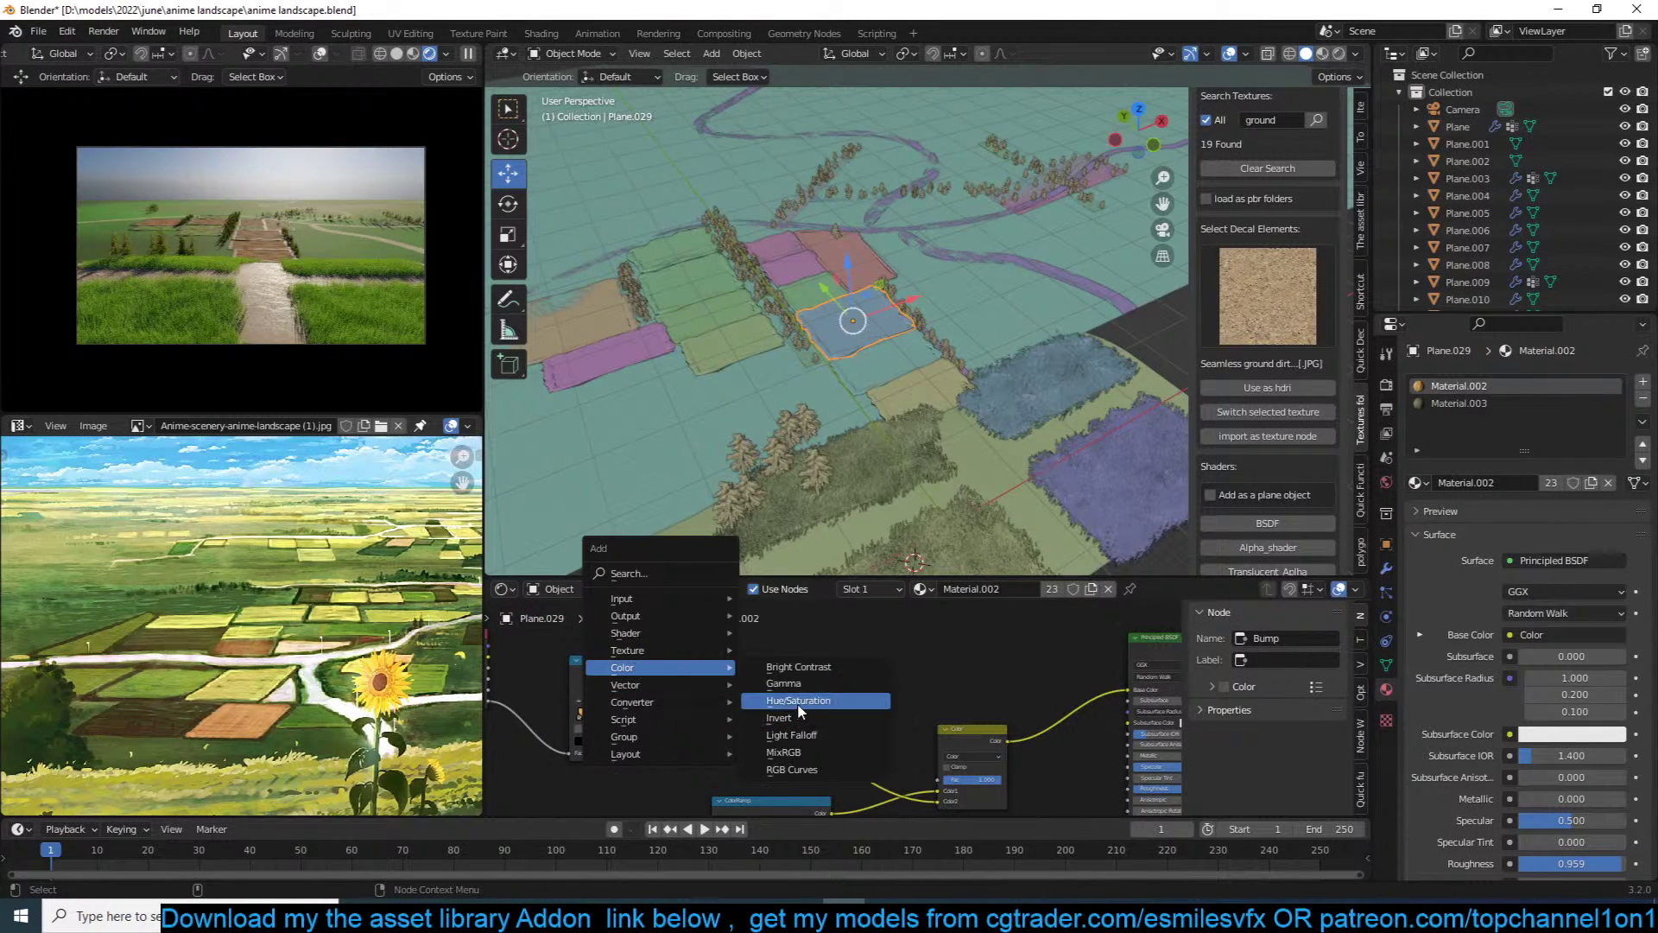
click(799, 710)
click(771, 690)
Step: Raise the saturation in Material.002's Hue/Saturation node, save the file and clear the selection
drag(817, 731, 903, 730)
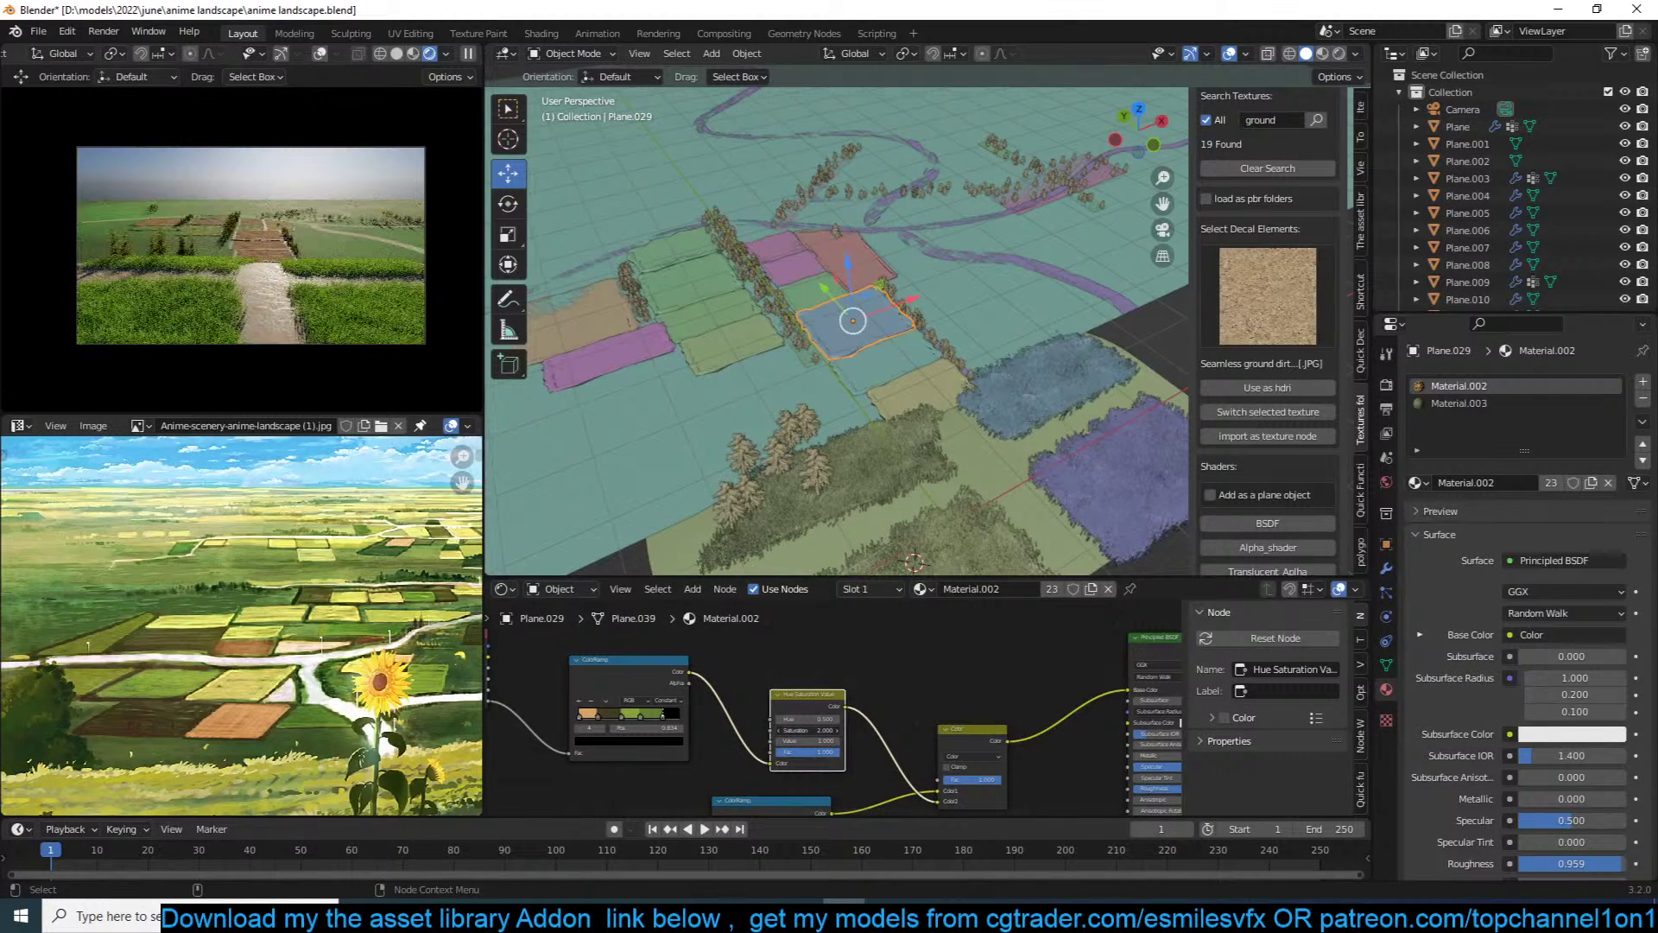
key(ctrl+s)
key(alt+a)
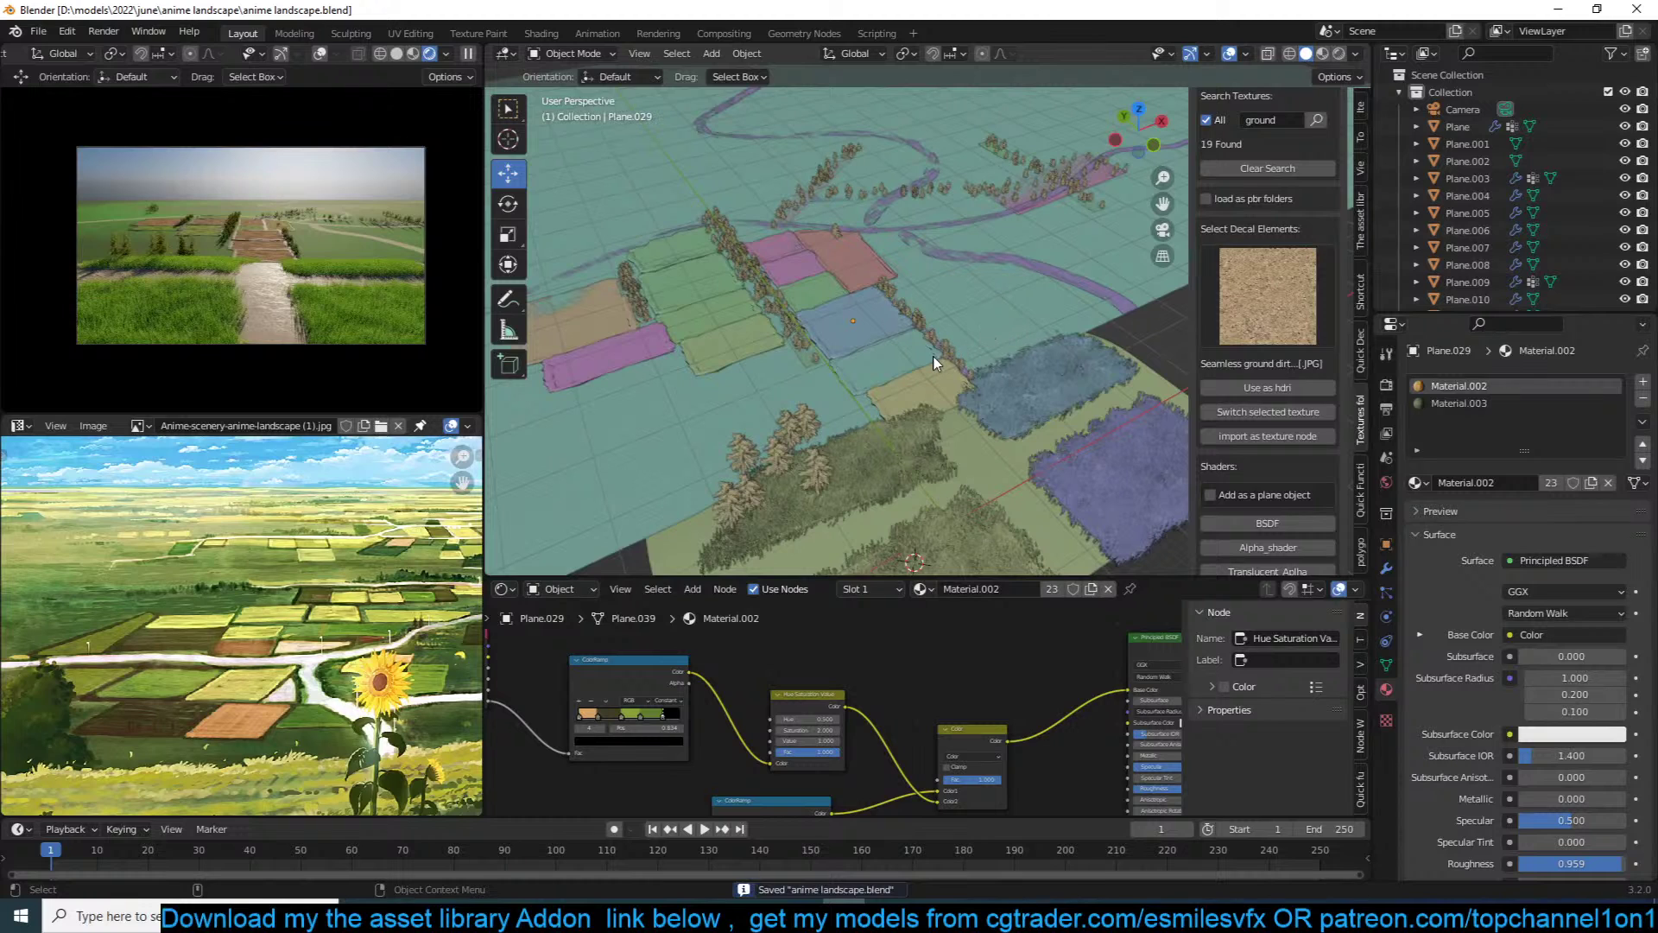
Step: Duplicate the olive field patch three times in top view, placing two copies in a column below it and one below the magenta patch
scroll(935, 363, up, 4)
shift+middle_drag(781, 378, 892, 355)
scroll(892, 355, down, 2)
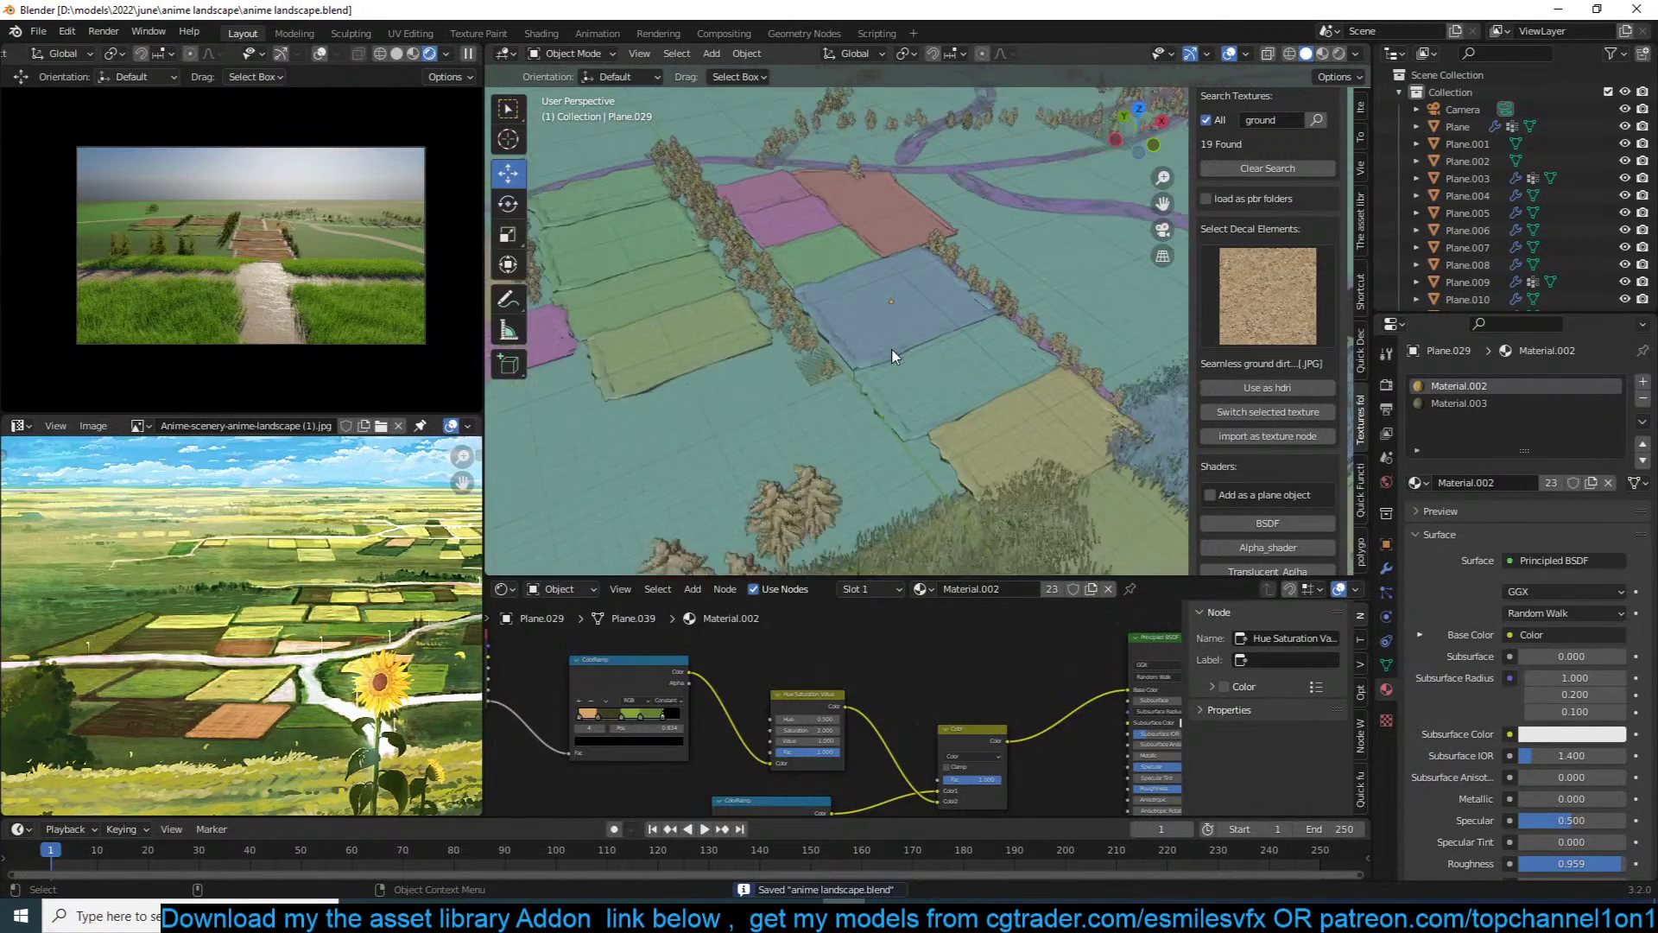
click(684, 361)
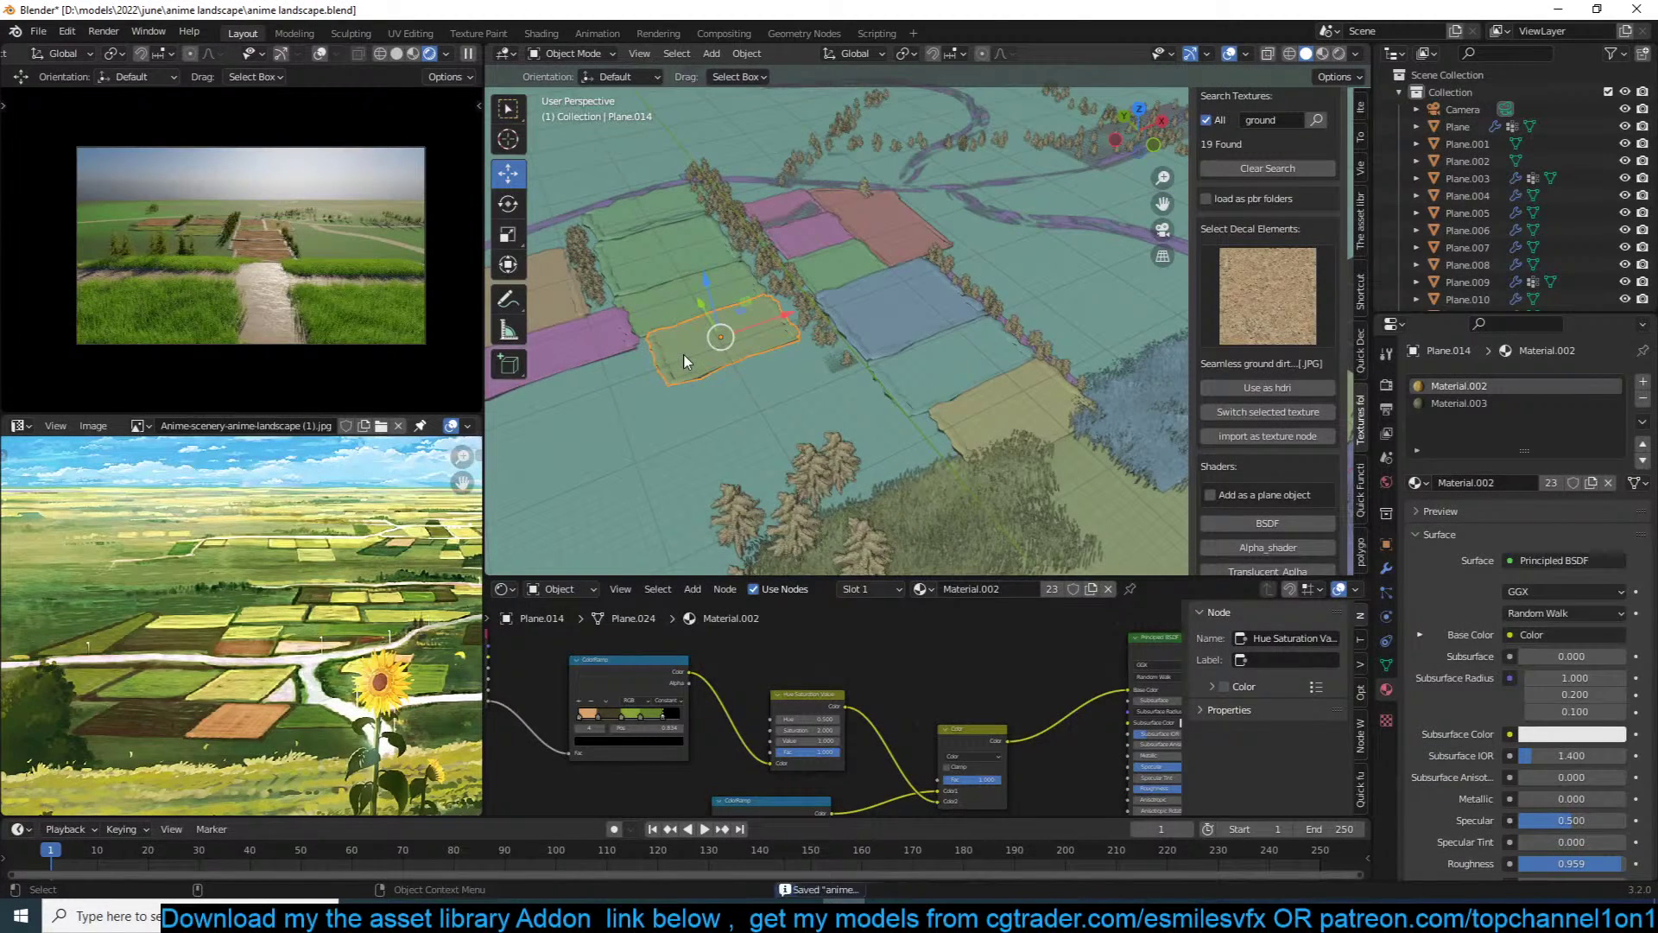
key(KP_7)
shift+middle_drag(773, 342, 800, 337)
key(shift+d)
click(805, 419)
key(shift+d)
click(825, 516)
key(shift+d)
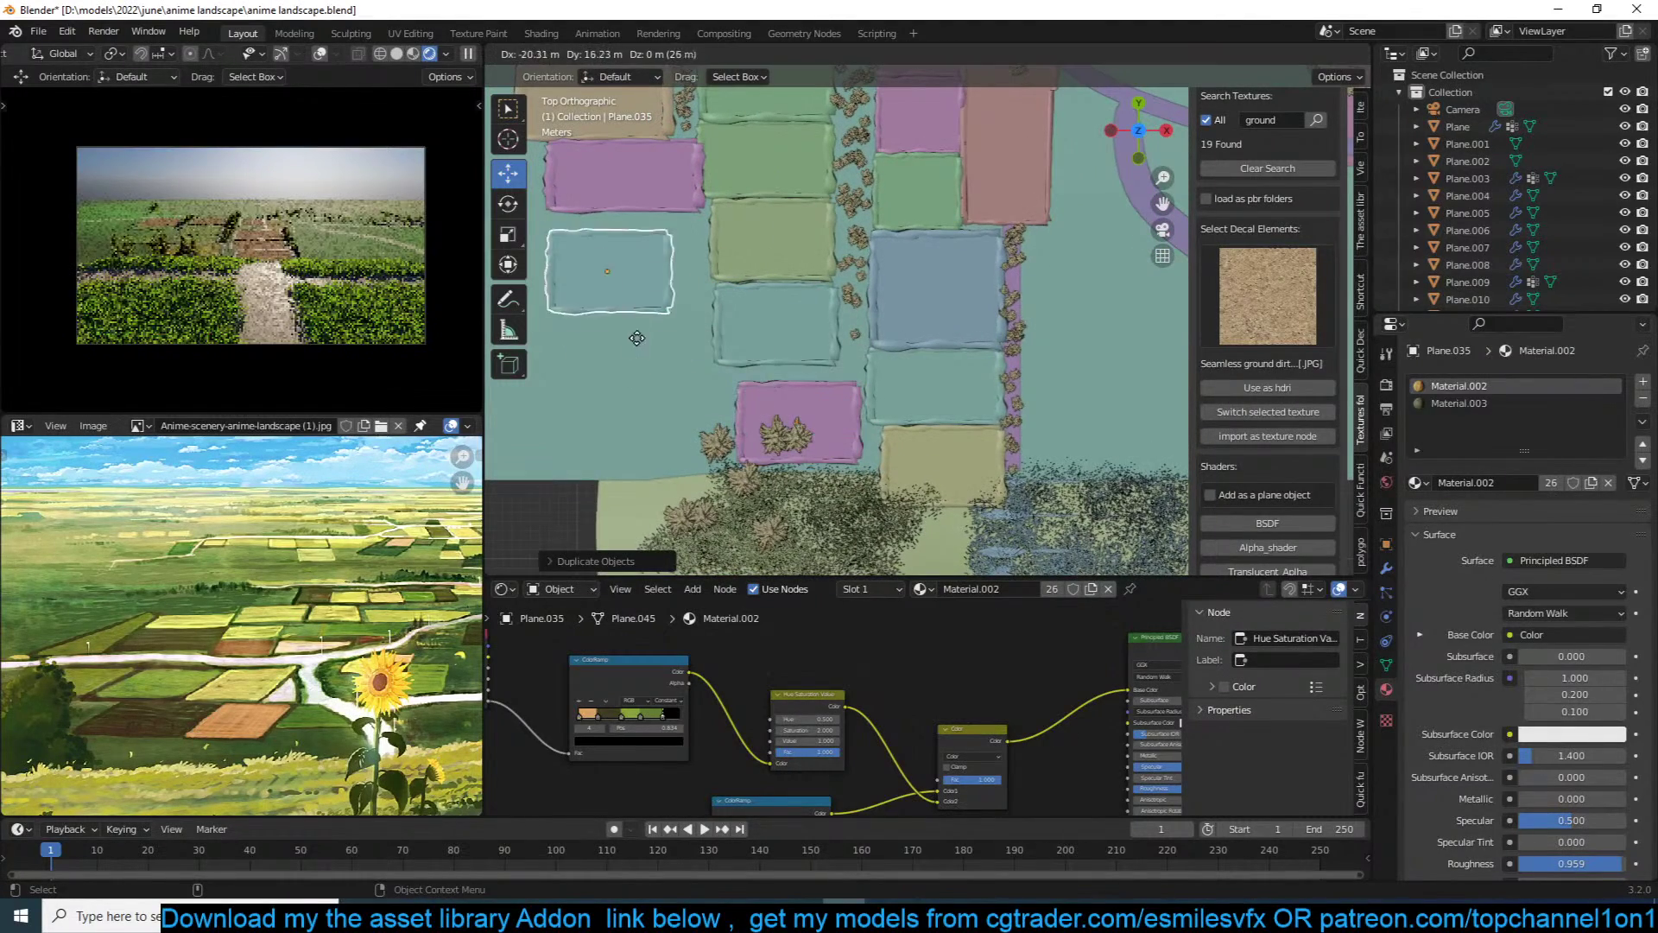
click(674, 334)
Step: Duplicate the patch under the magenta field downward, lengthen the copy along Y, fit it below the original and save the file
key(shift+d)
click(678, 408)
key(s)
key(y)
click(688, 460)
key(g)
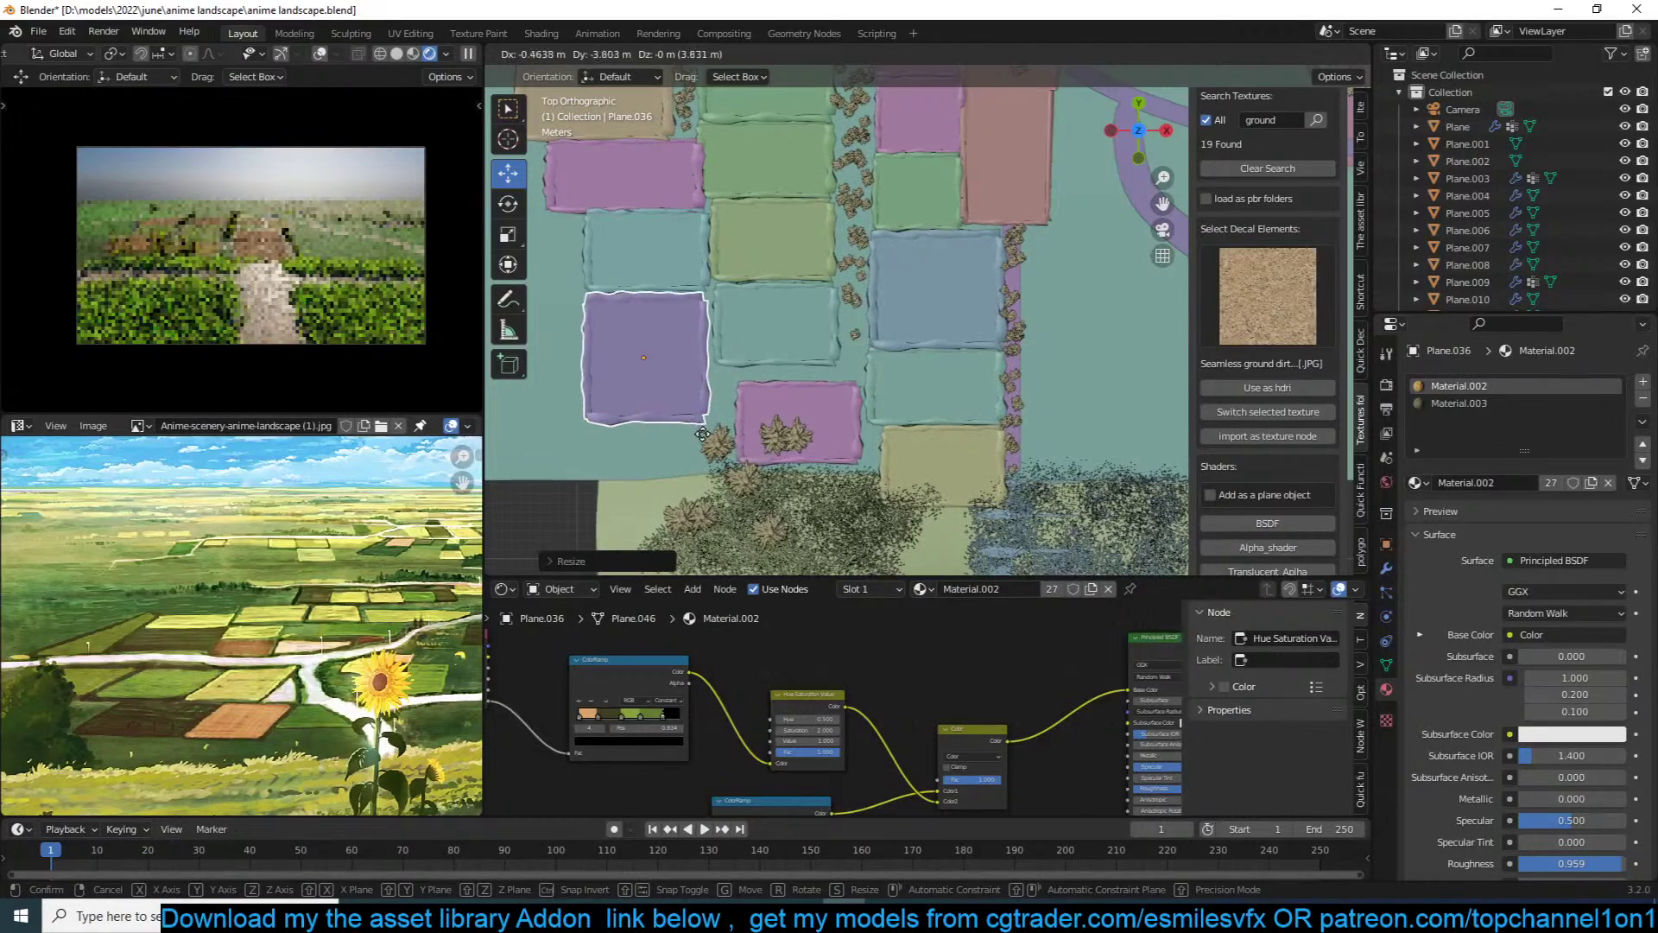
click(705, 434)
scroll(803, 329, down, 4)
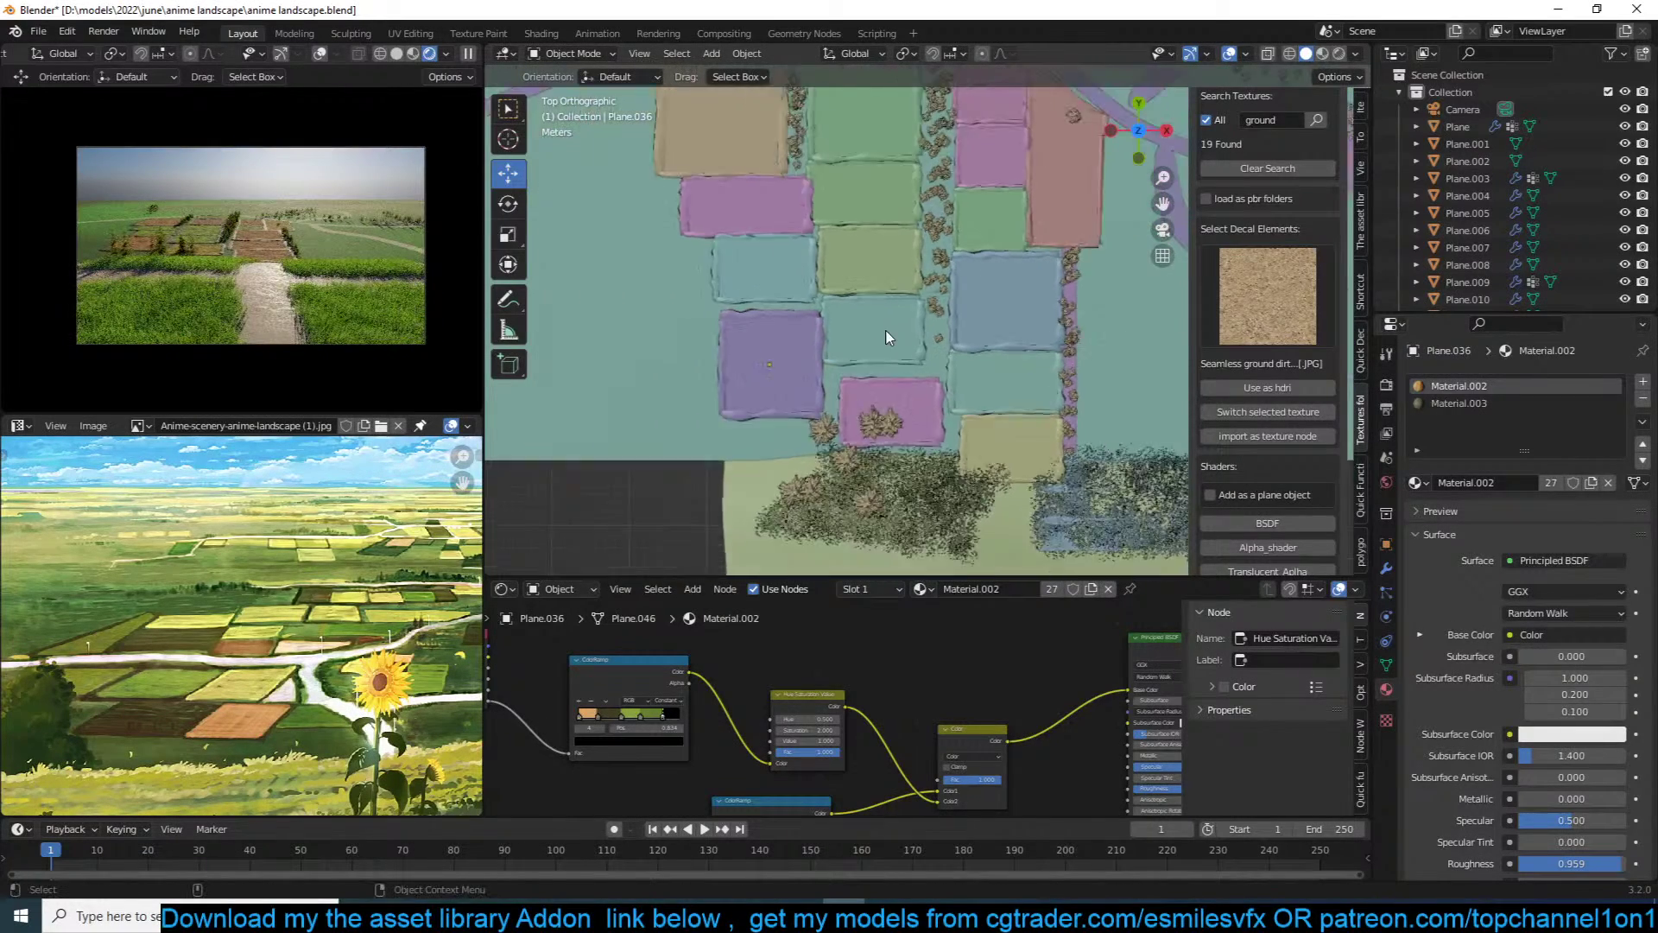
scroll(820, 372, down, 4)
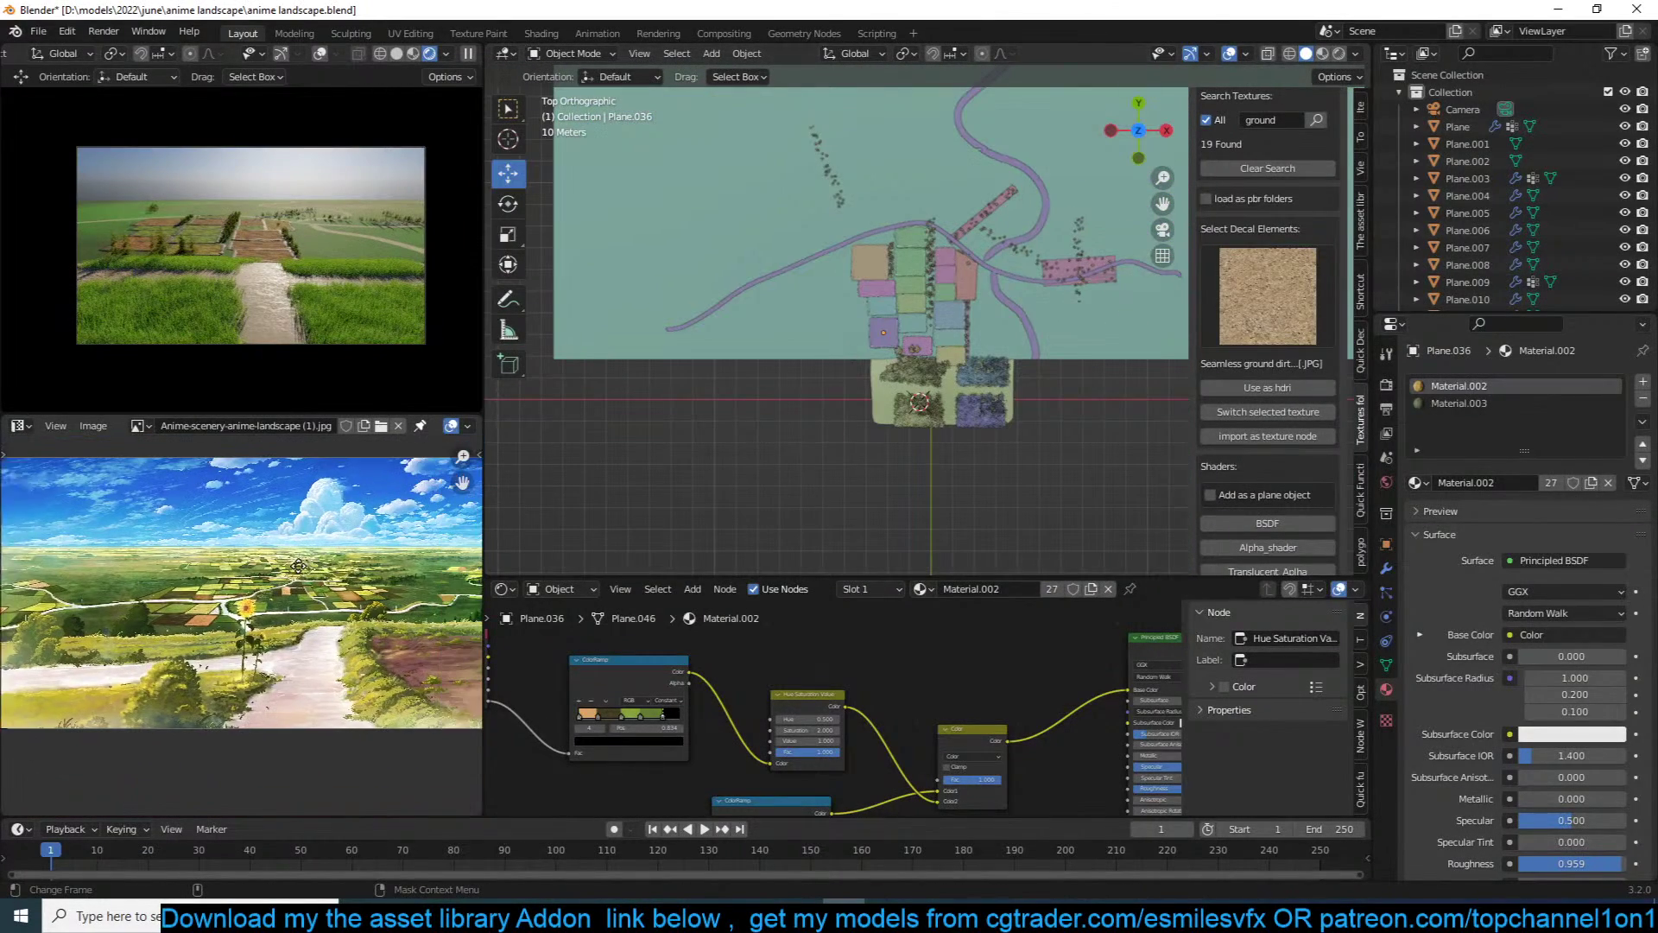
scroll(902, 276, up, 3)
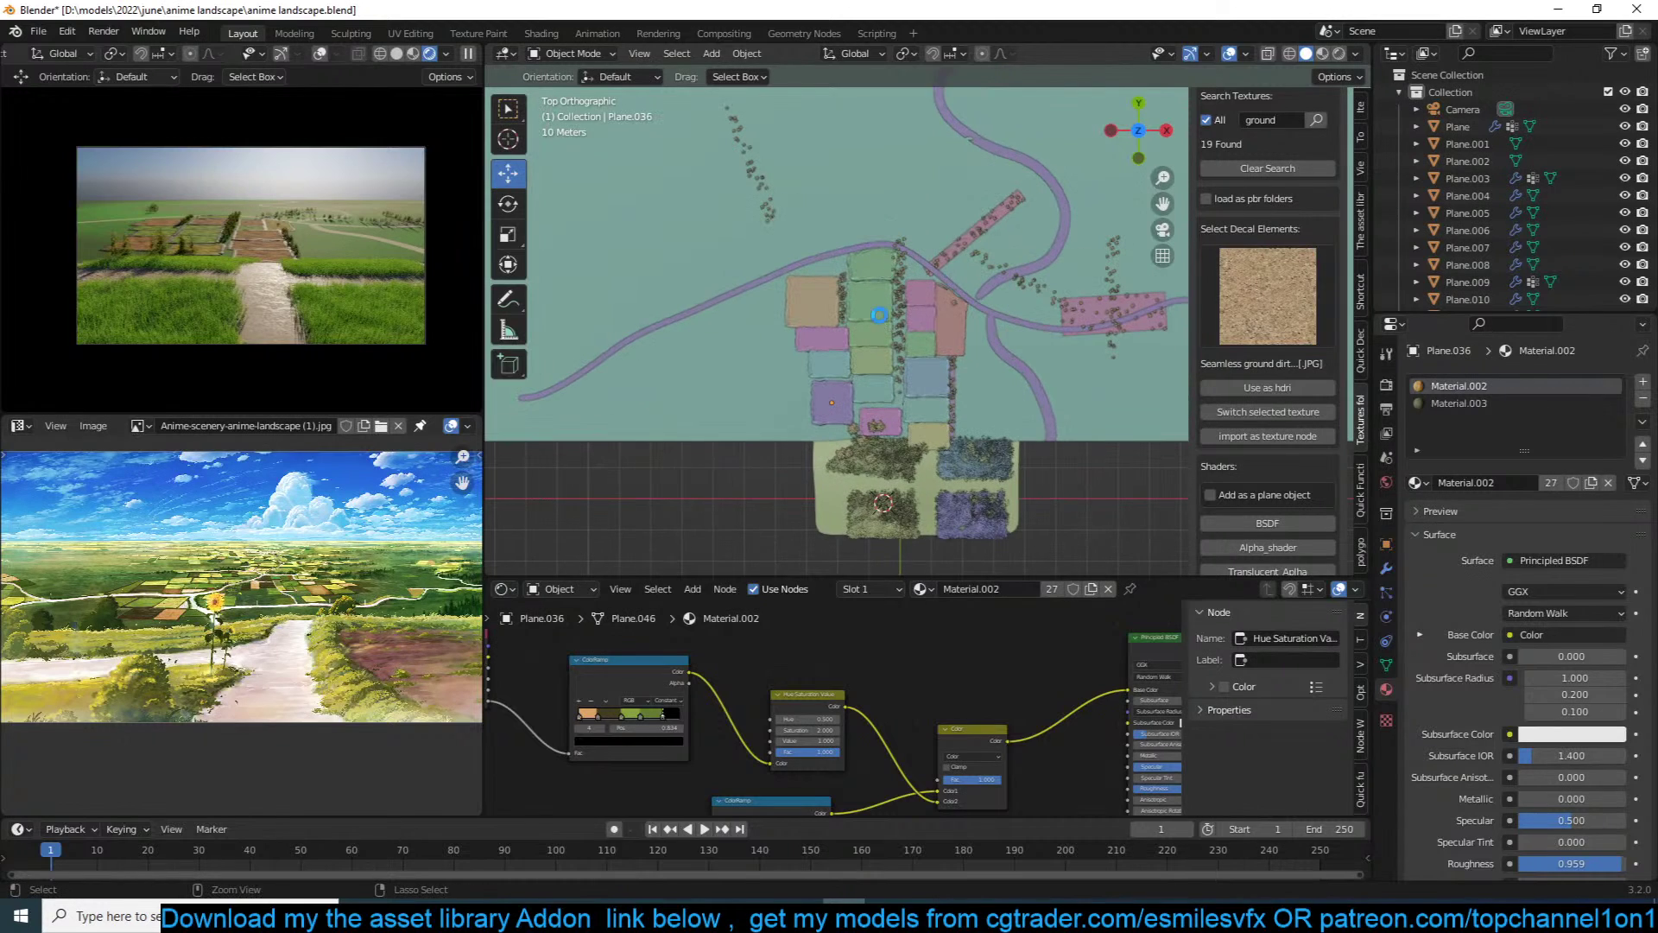
key(ctrl+s)
Step: Duplicate the large purple patch to its outer side, stretch the copy along Y and move it against its neighbours
scroll(903, 314, up, 2)
key(shift+d)
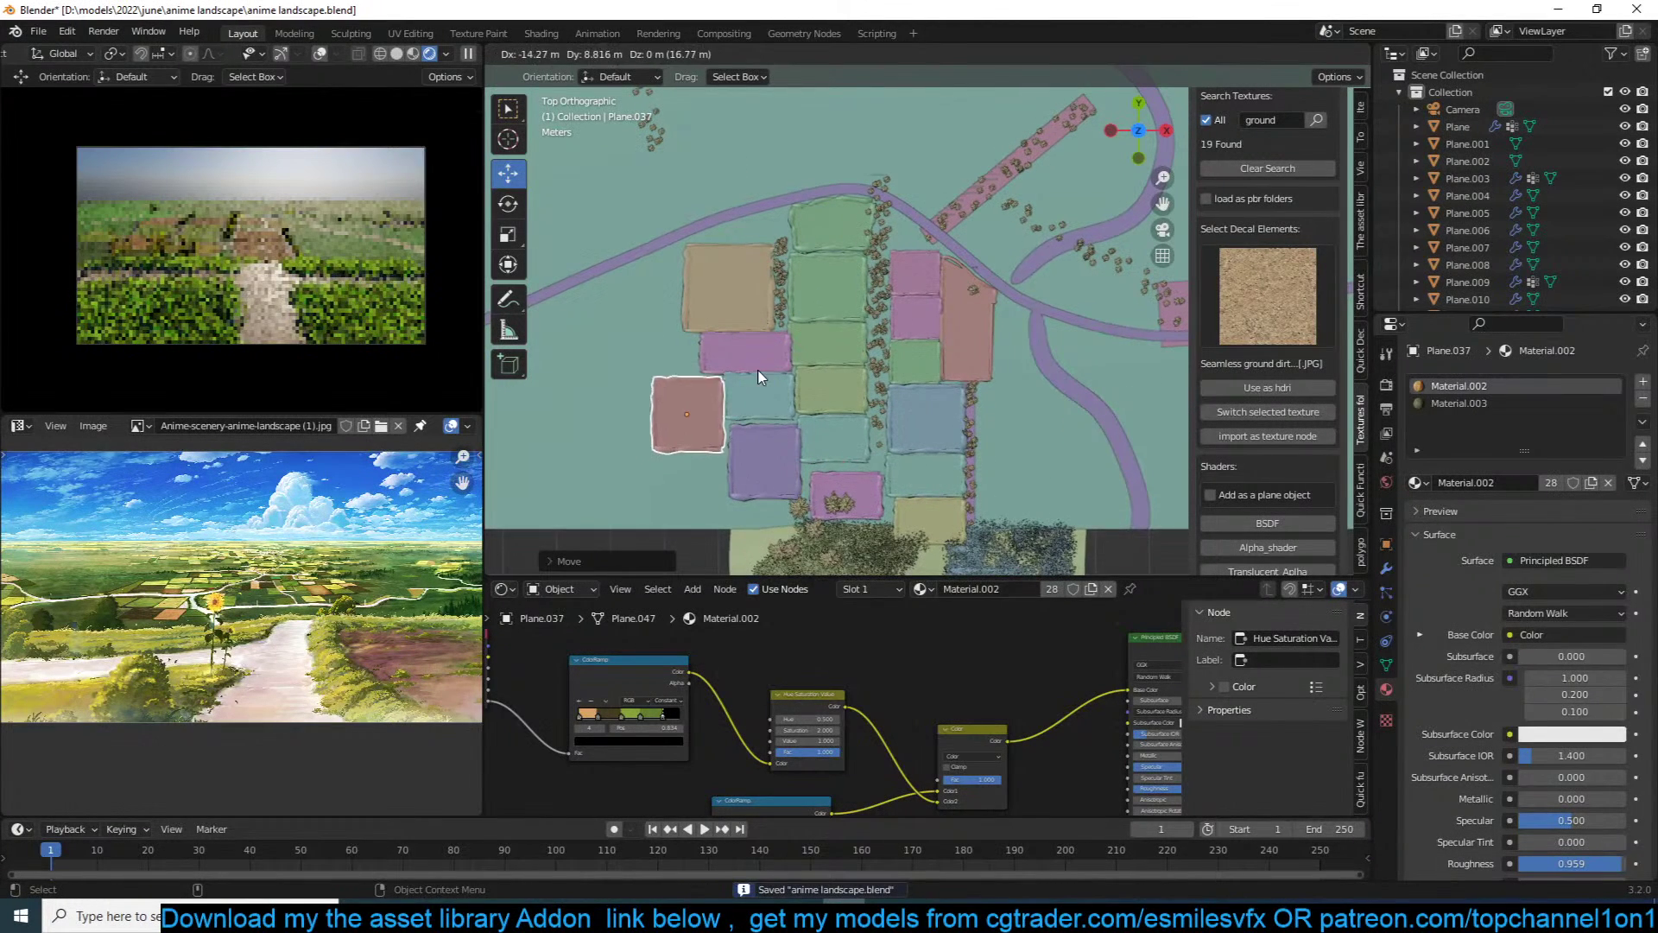
key(s)
key(y)
click(753, 452)
key(g)
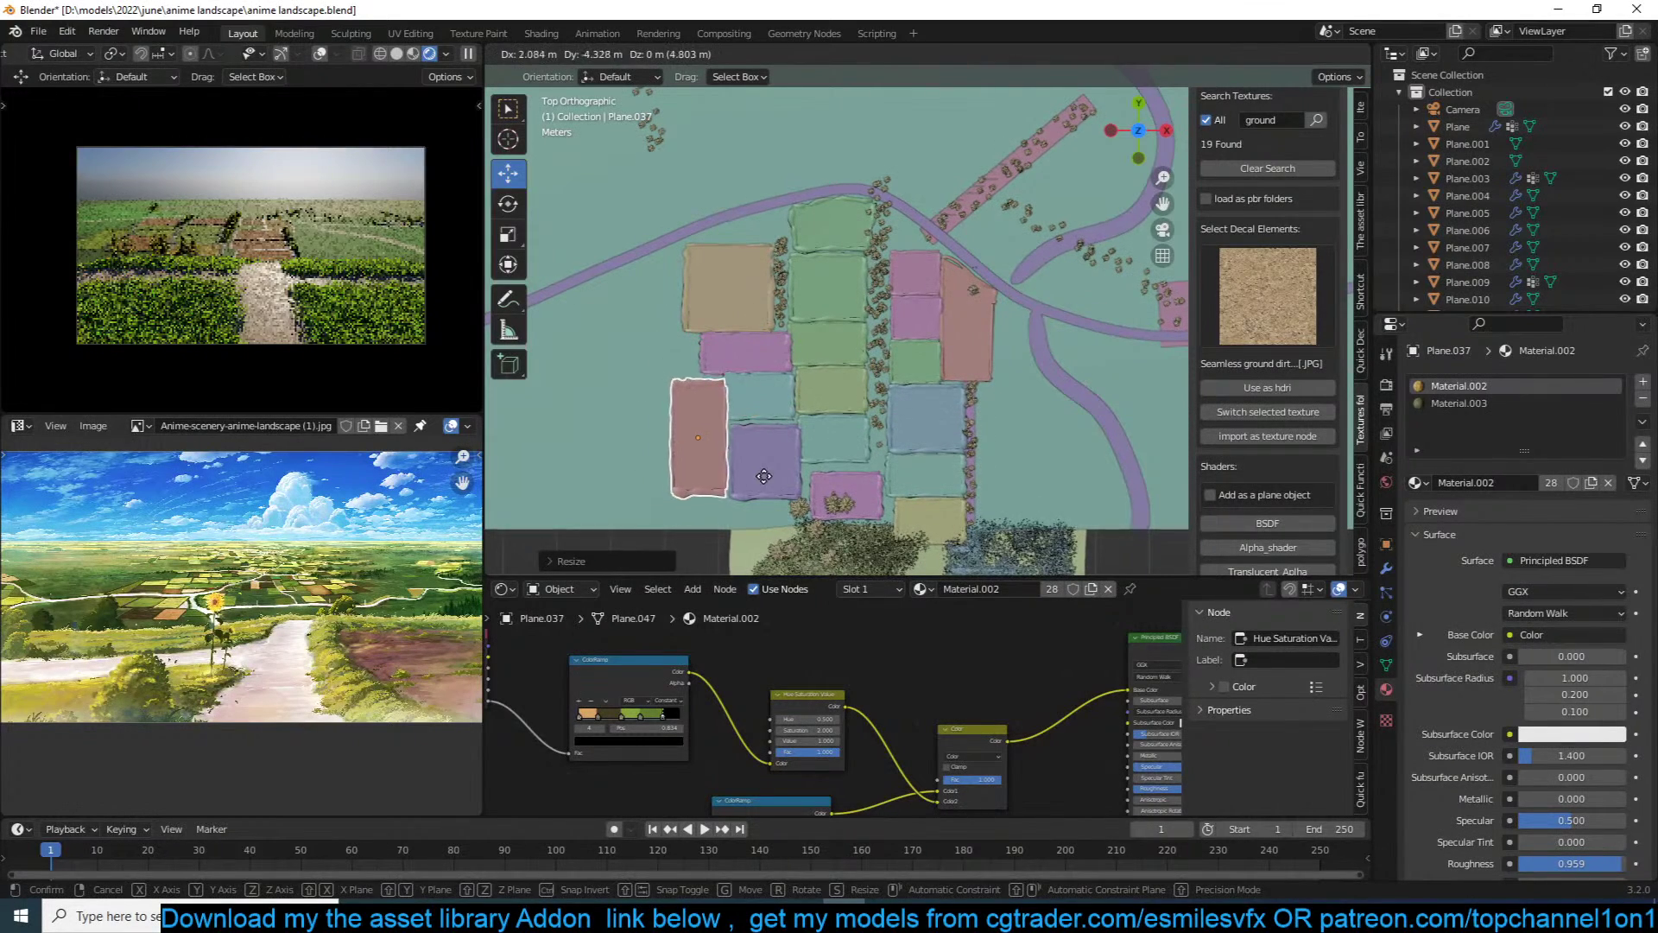
click(764, 475)
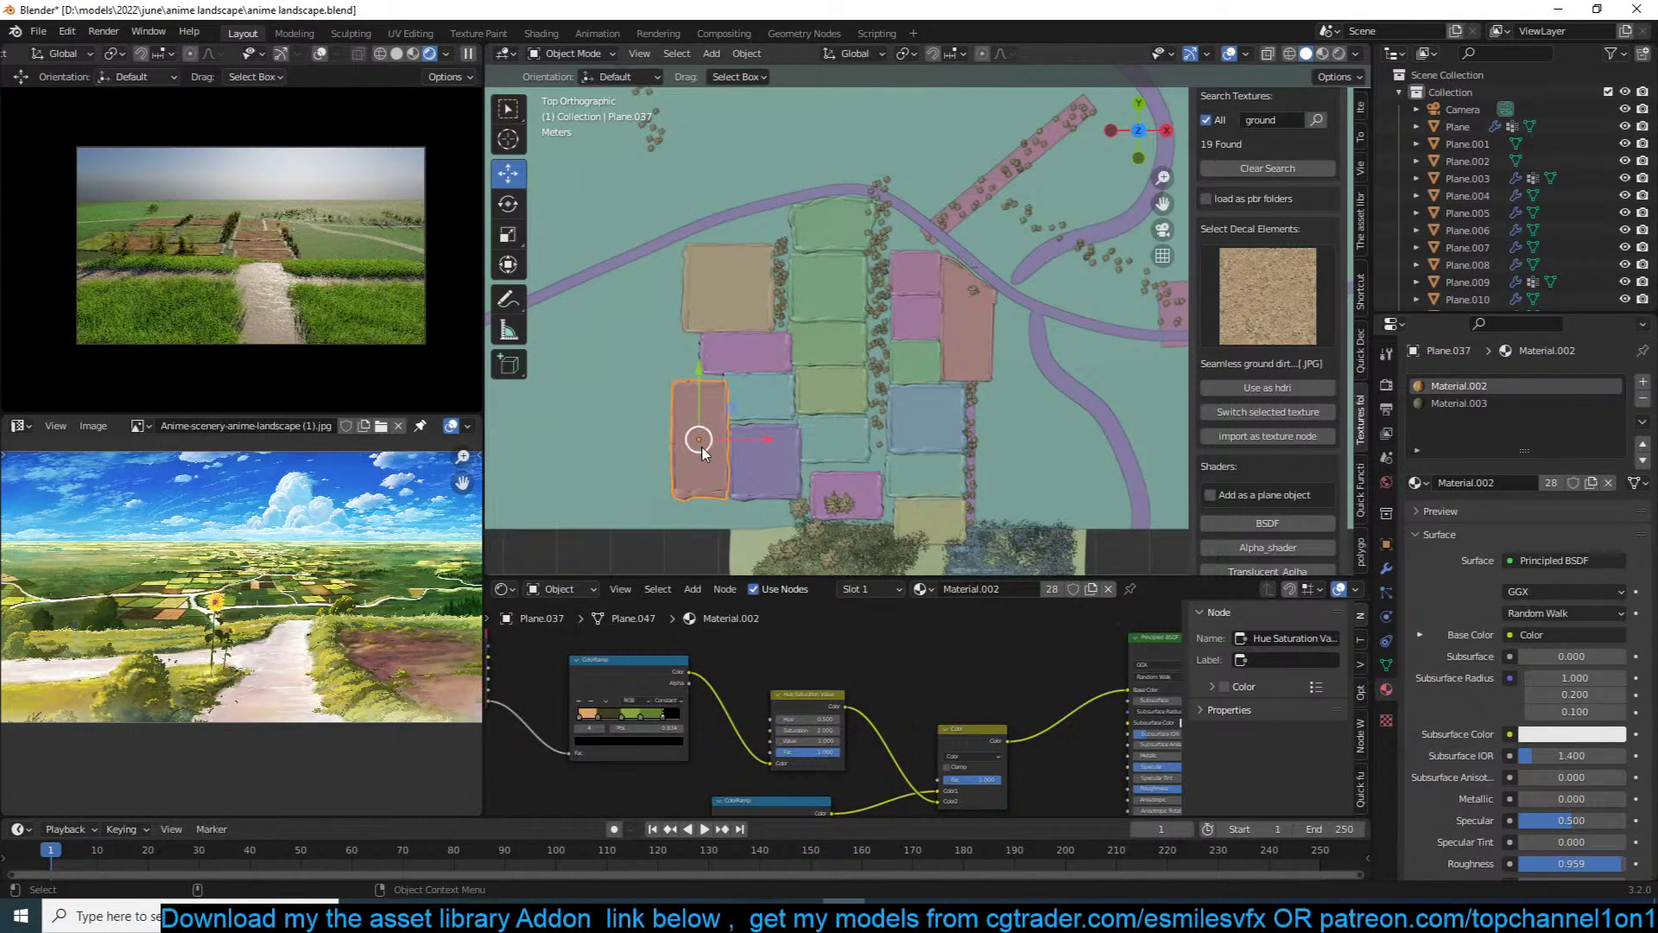
Step: Duplicate the tall narrow patch and place the copy on the outer side of the tan field
key(shift+d)
click(661, 324)
middle_drag(661, 324, 765, 247)
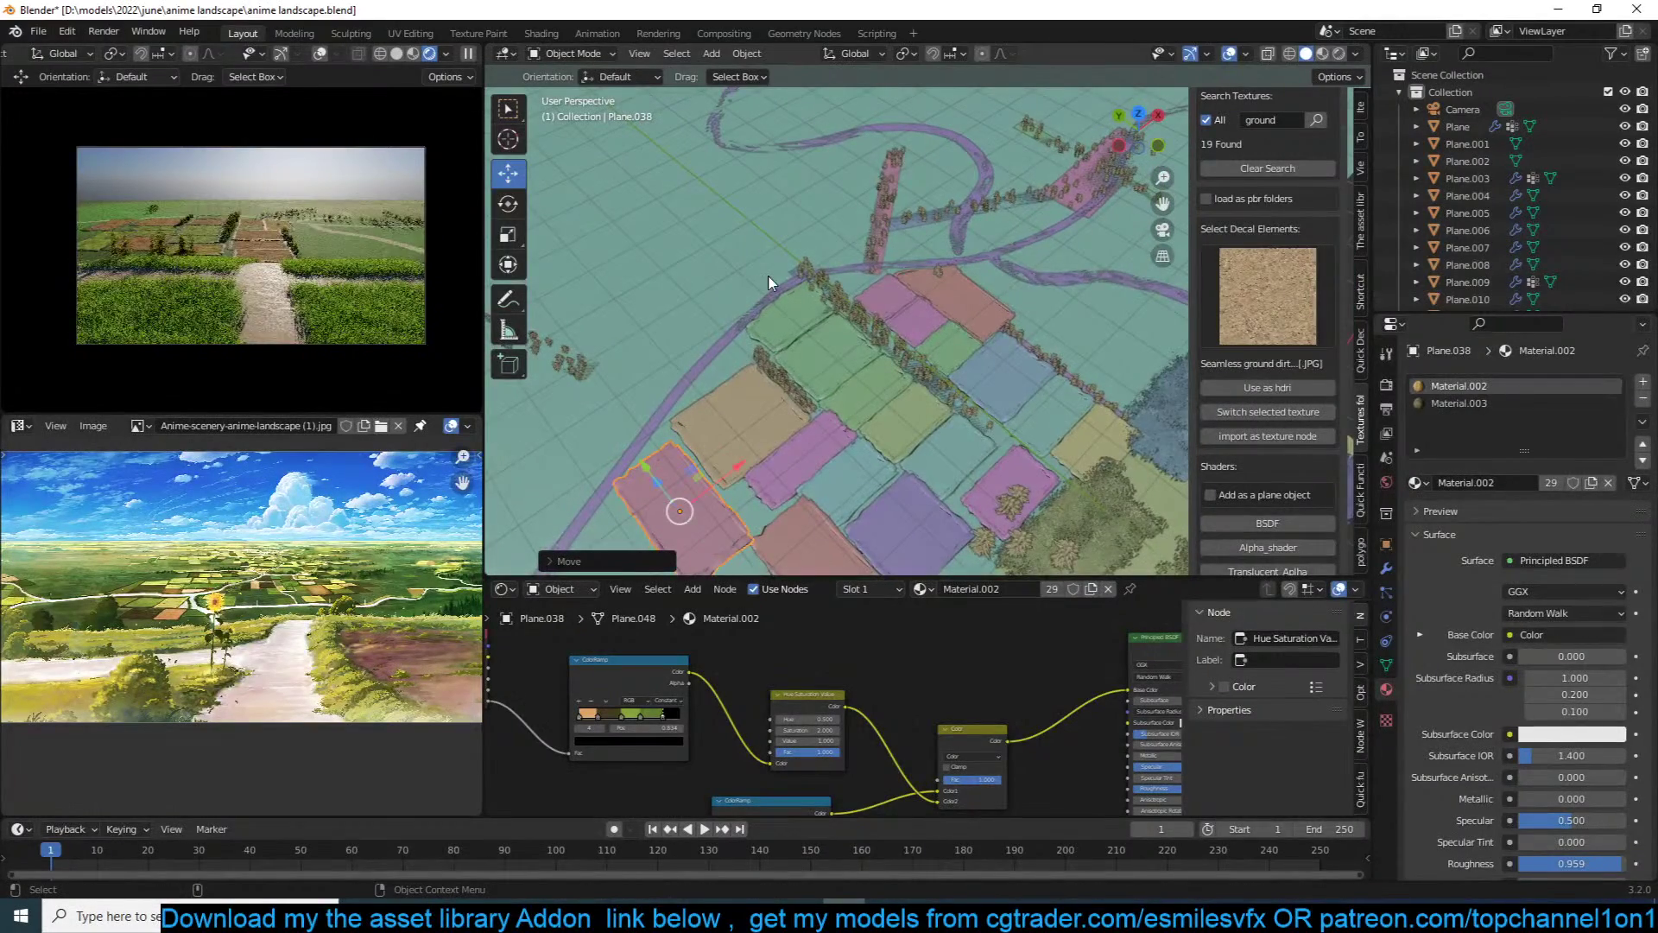
Step: Move the copied patch's two upper corners in wireframe so its top edge slants along the purple road
key(KP_7)
key(Tab)
key(shift+z)
drag(596, 253, 683, 284)
key(g)
click(617, 286)
key(g)
click(694, 263)
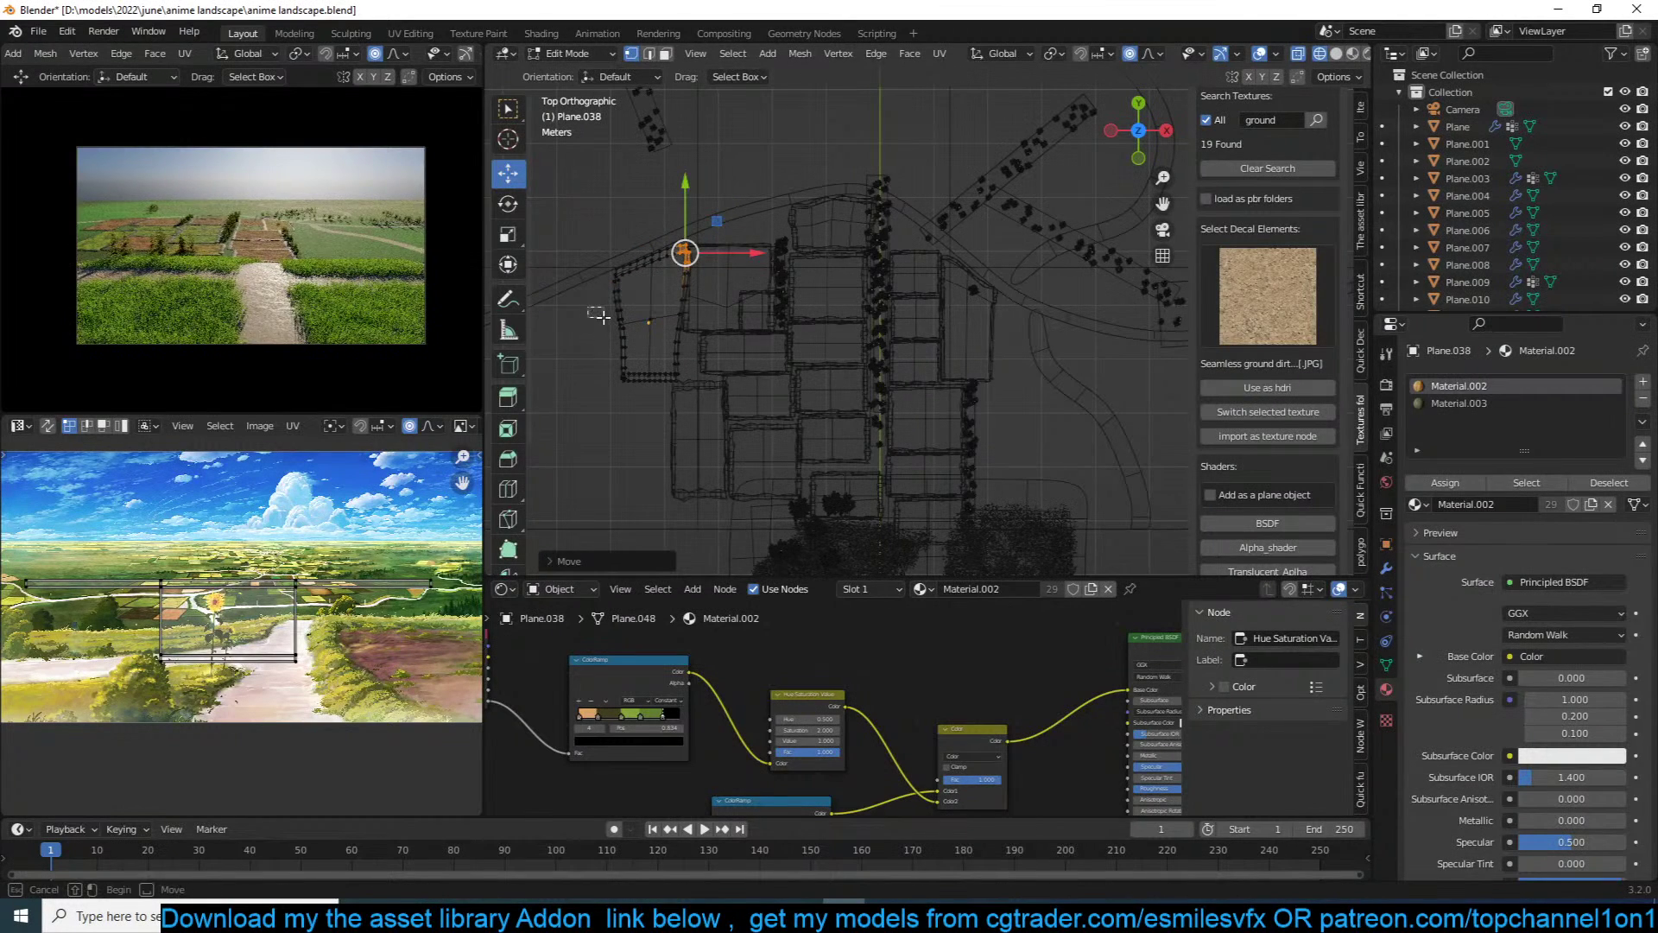
Step: Shift the vertices along the patch's two long sides for an irregular outline, return to solid Object Mode and save the file
click(579, 323)
key(g)
mouse_move(617, 327)
mouse_down()
mouse_move(681, 348)
mouse_move(665, 334)
mouse_up()
click(623, 341)
key(g)
click(683, 349)
key(Tab)
key(shift+z)
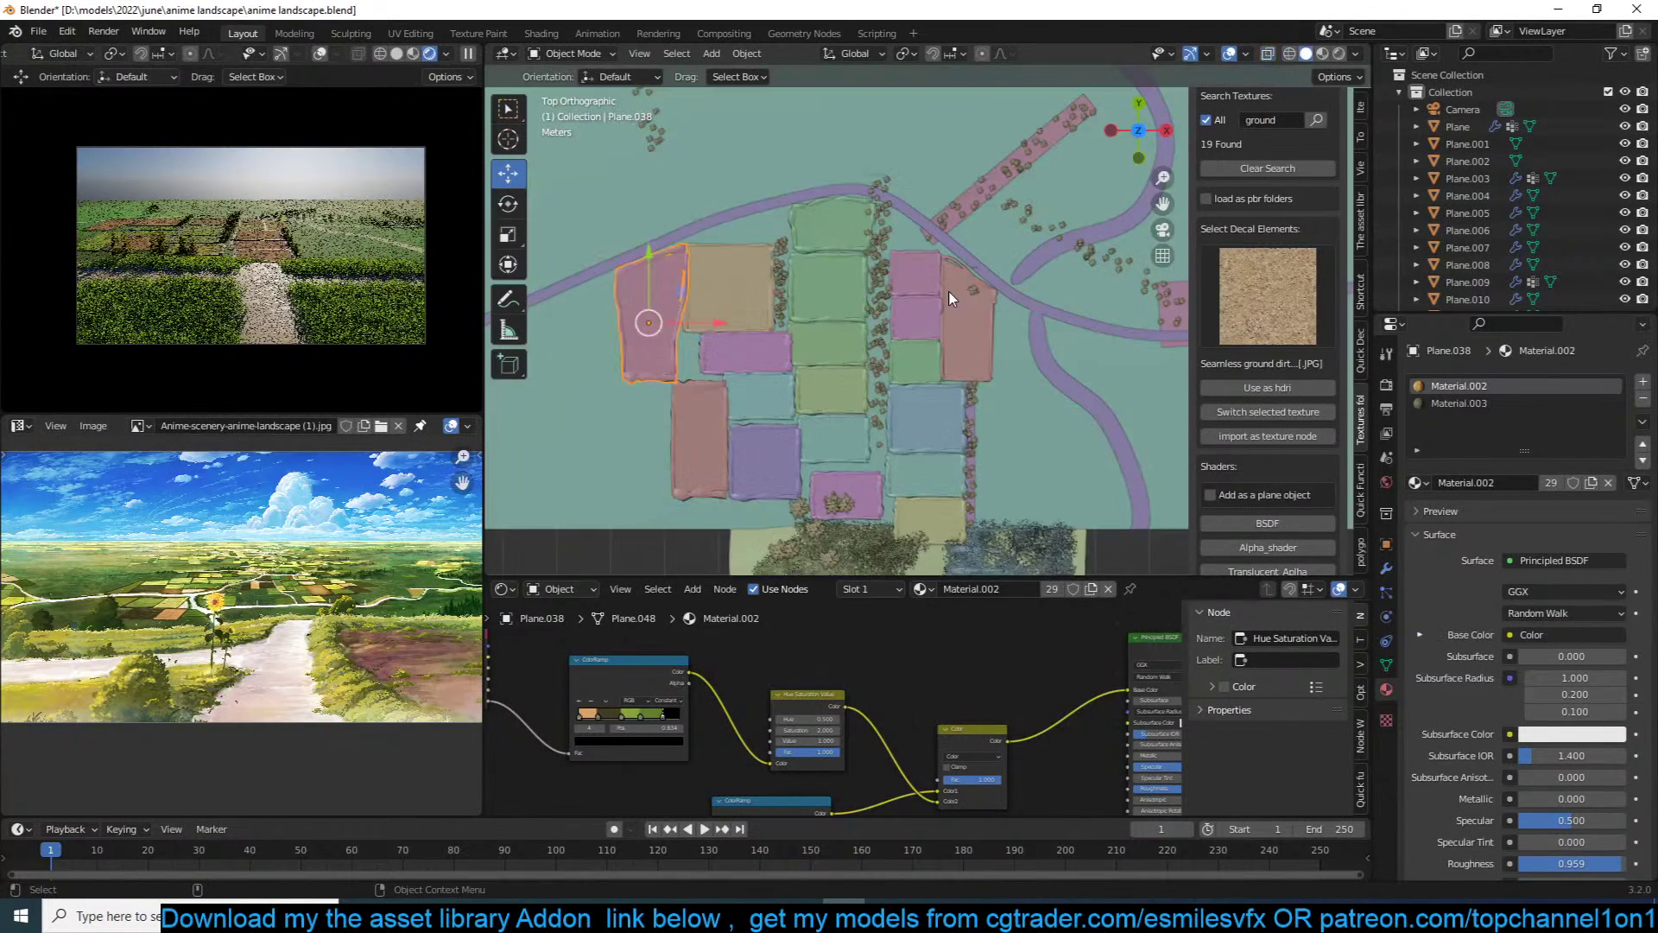
key(alt+a)
key(ctrl+s)
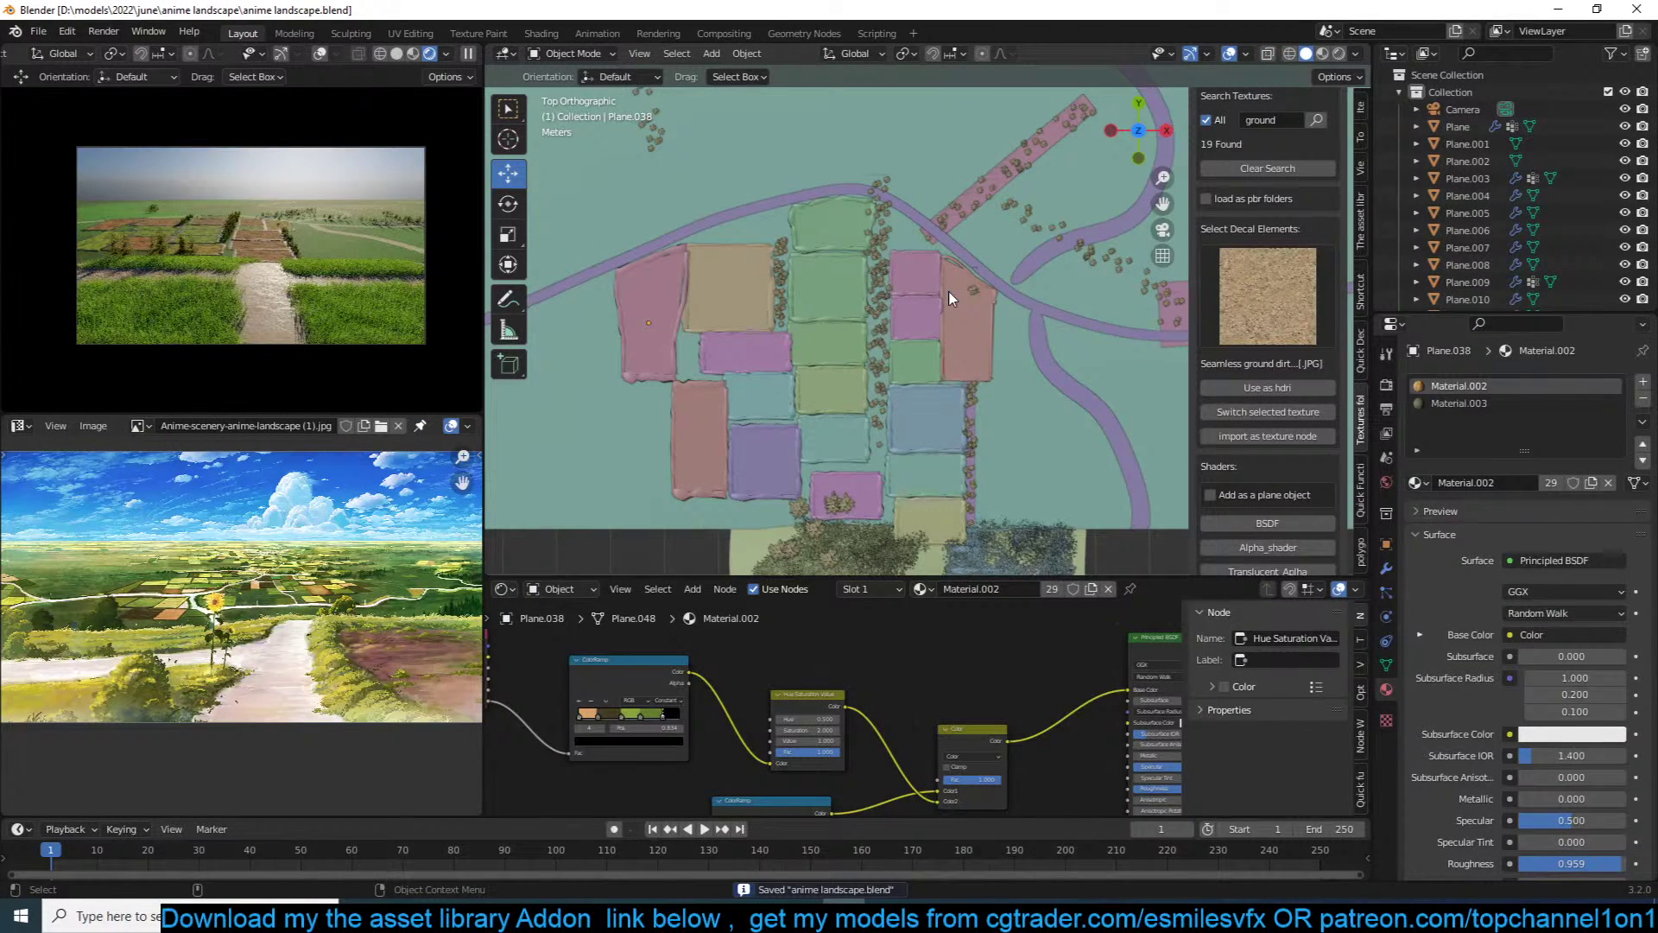
Step: Duplicate the tree row beside the tan field, rotate it 90°, and place copies along the lower edges of the magenta and blue patches
click(780, 278)
key(shift+d)
right_click(786, 333)
text(r90)
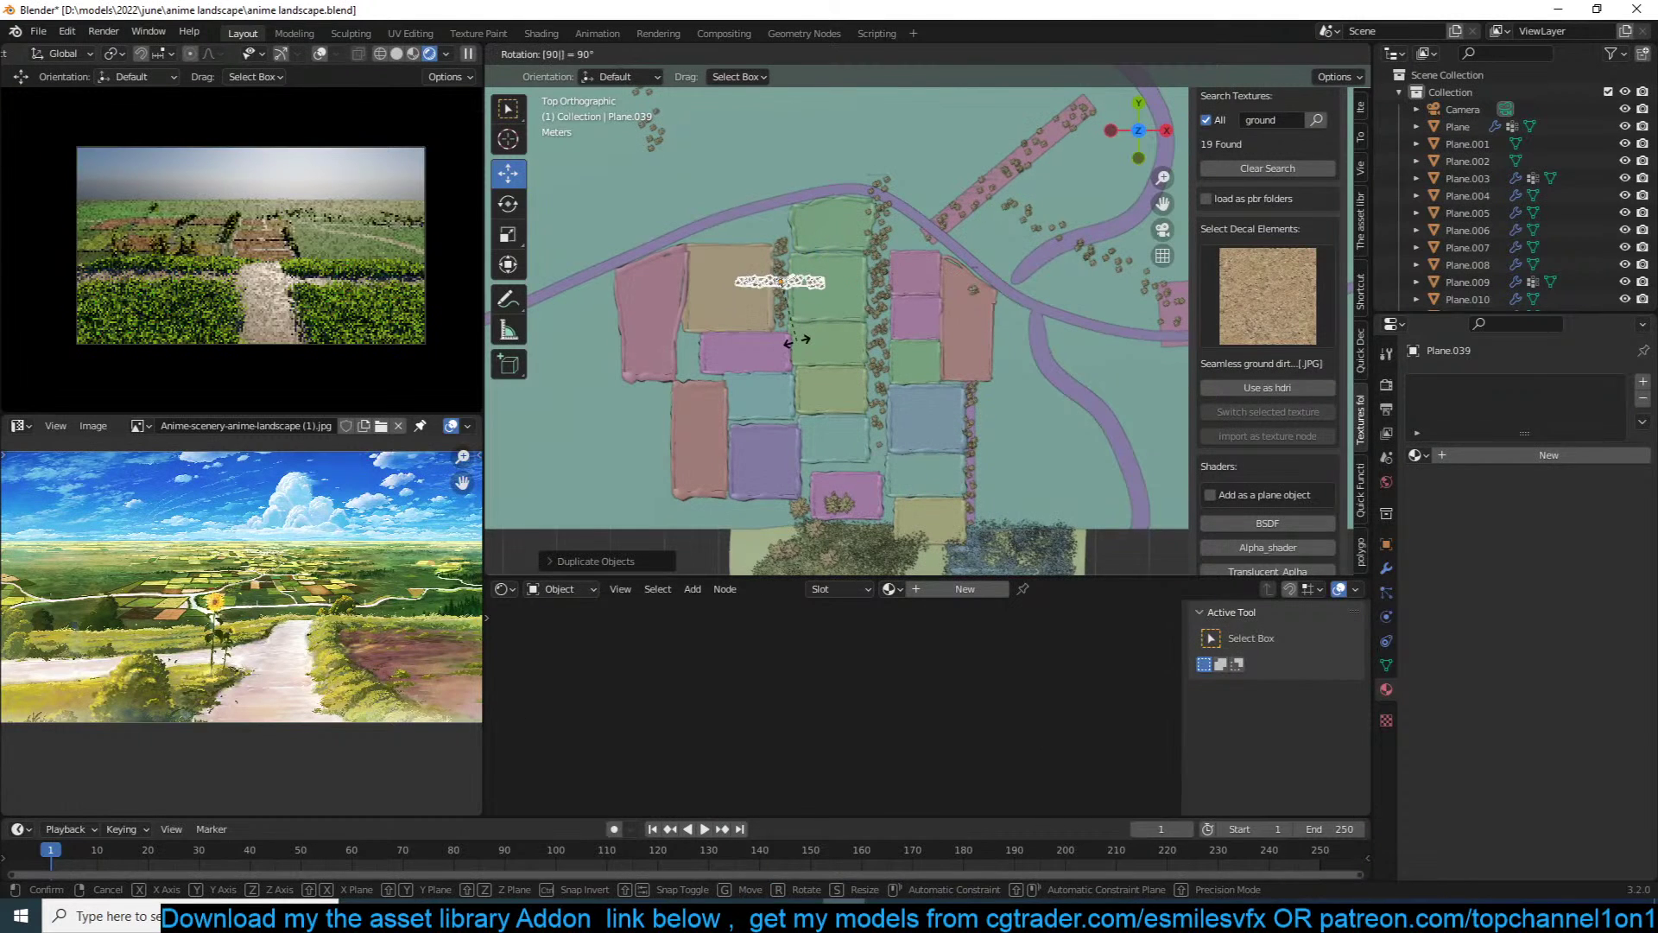
key(Return)
key(g)
click(827, 406)
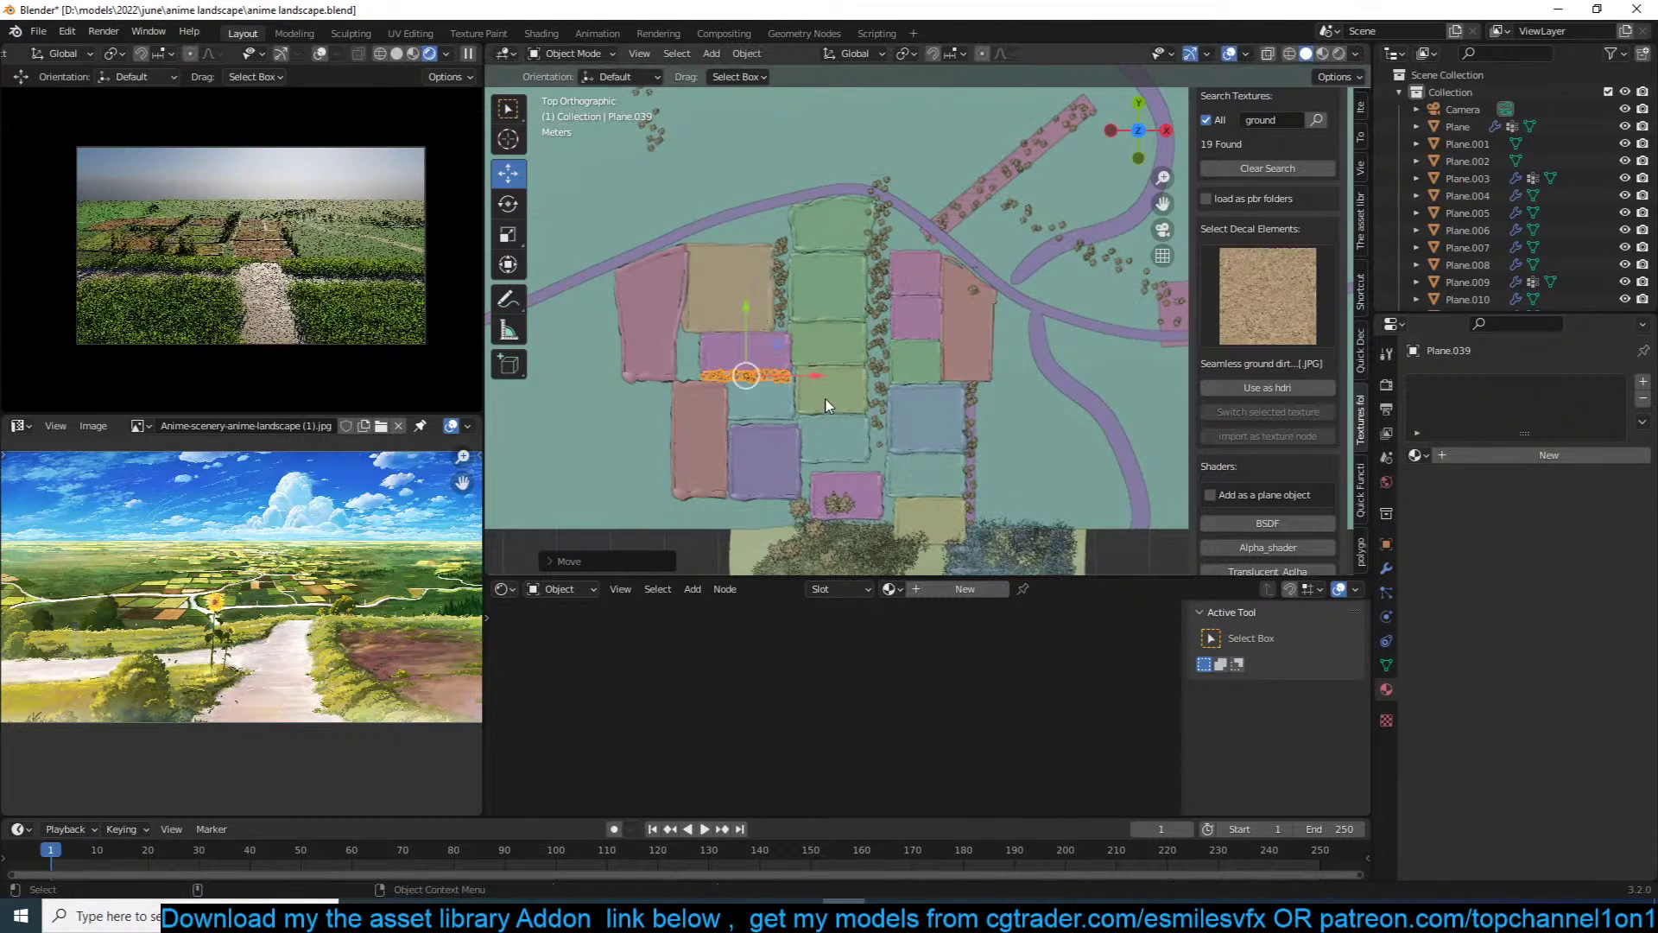
key(shift+d)
click(1013, 467)
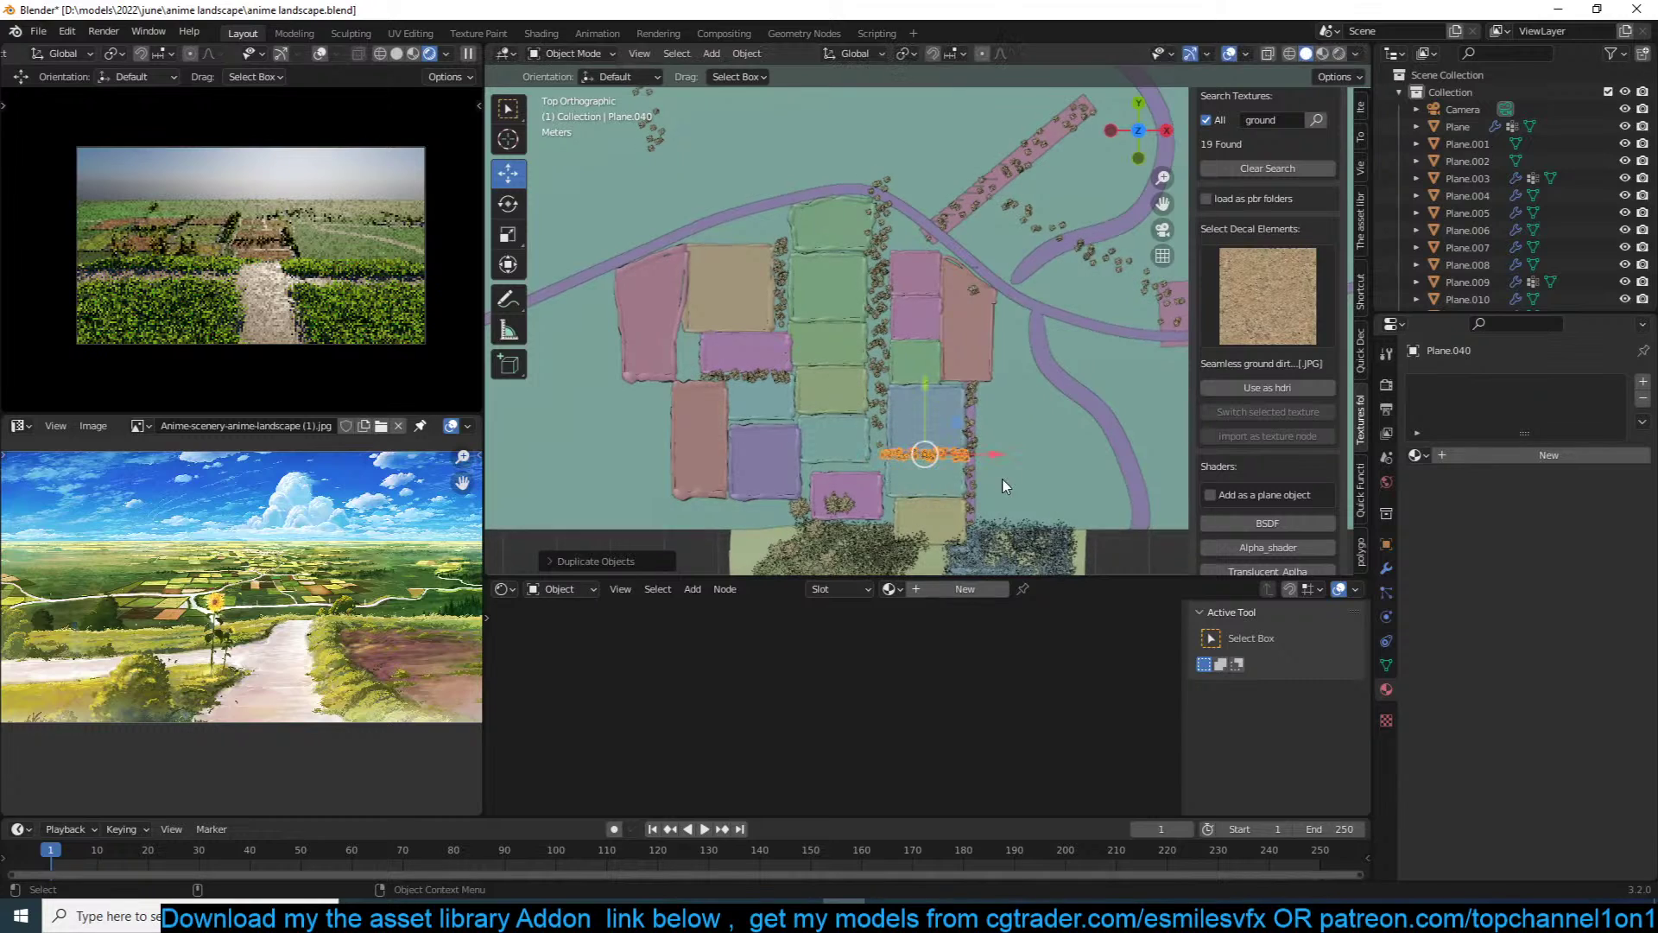
Step: Duplicate the selected horizontal tree row and place the copy along the upper edge of the blue field
shift+middle_drag(982, 457, 964, 462)
key(shift+d)
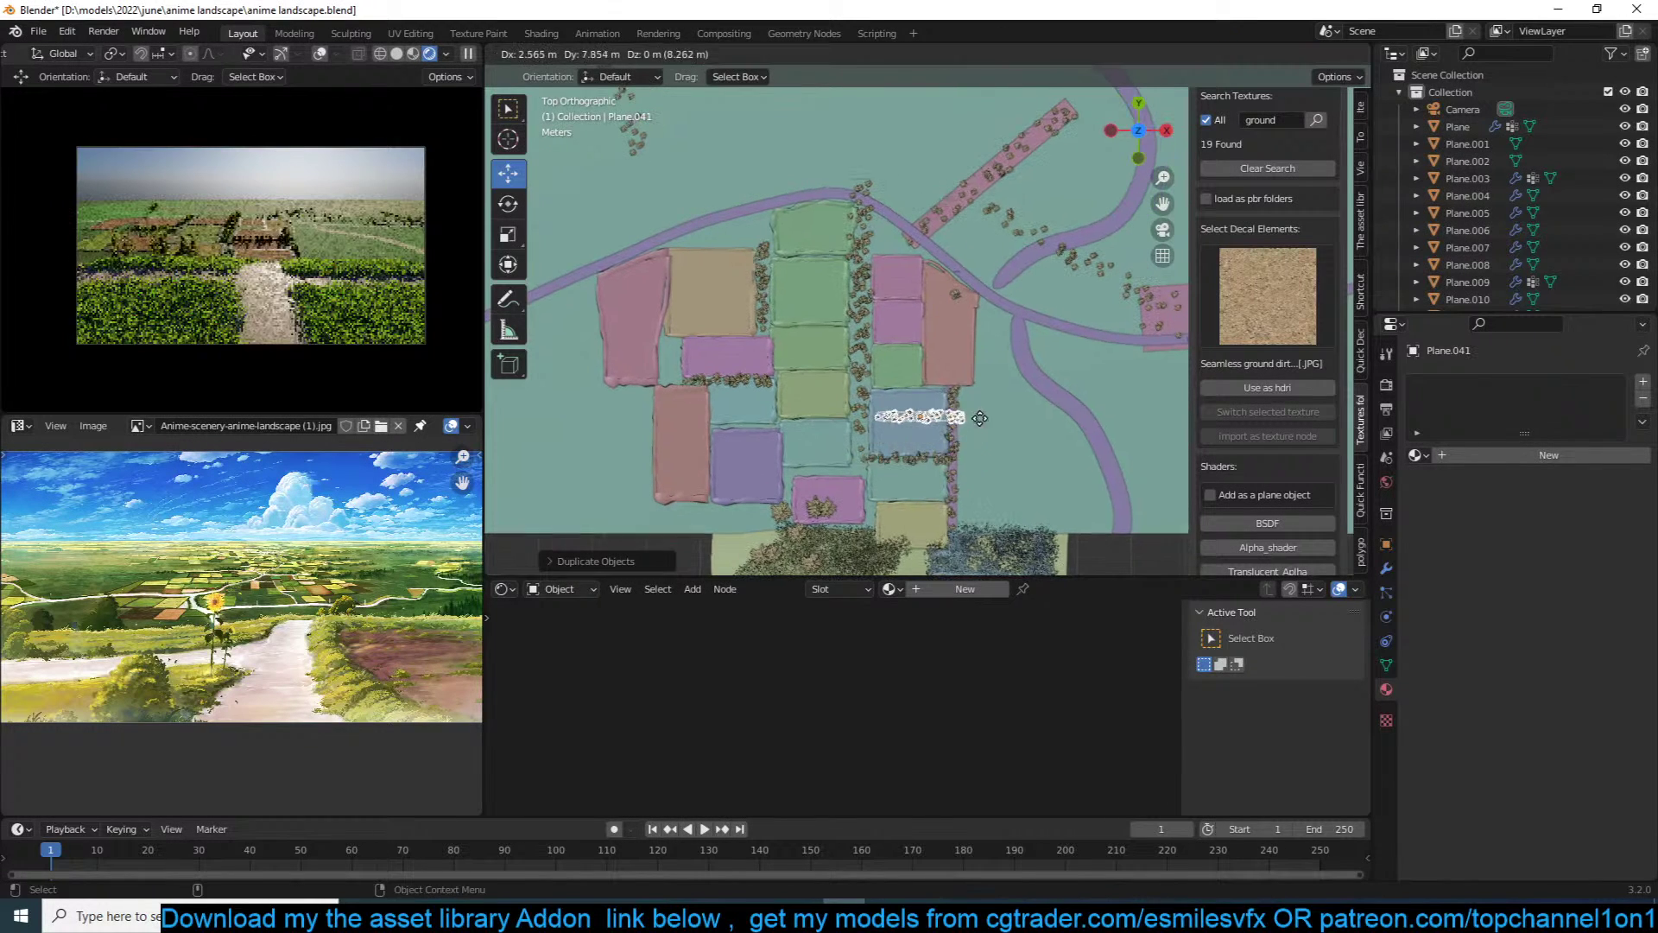
click(966, 399)
Step: Duplicate the tree row, rotate the copy 90 degrees and place it between the pink and green fields and the red field
key(shift+d)
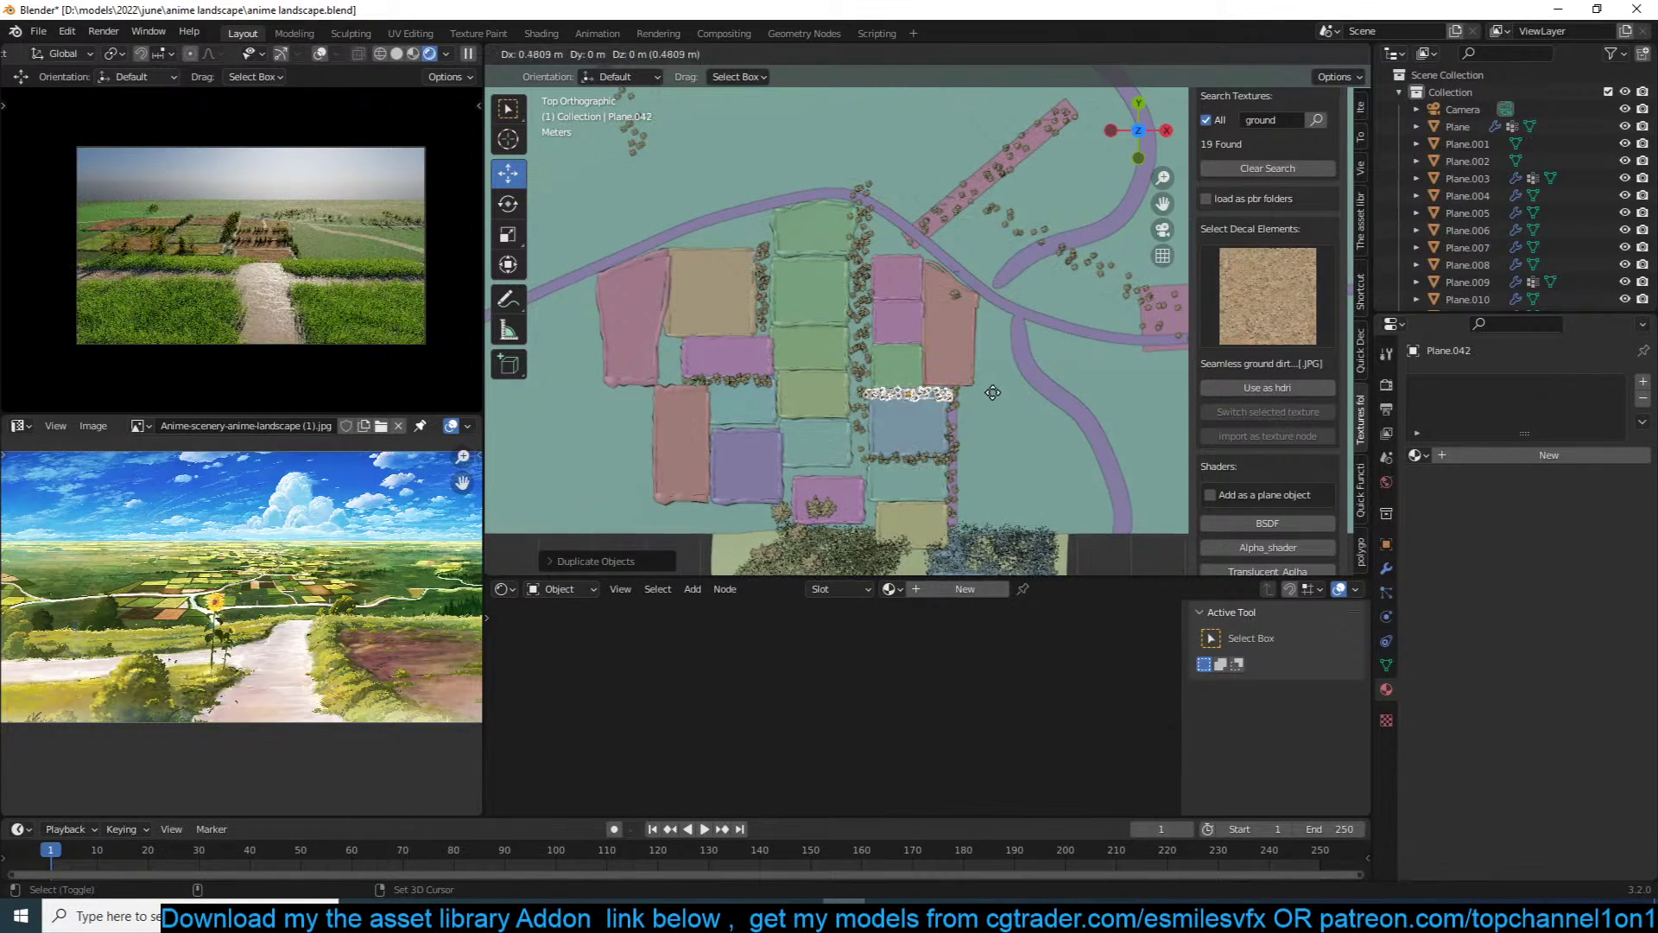
click(992, 356)
text(r90)
key(Return)
drag(992, 346, 1010, 354)
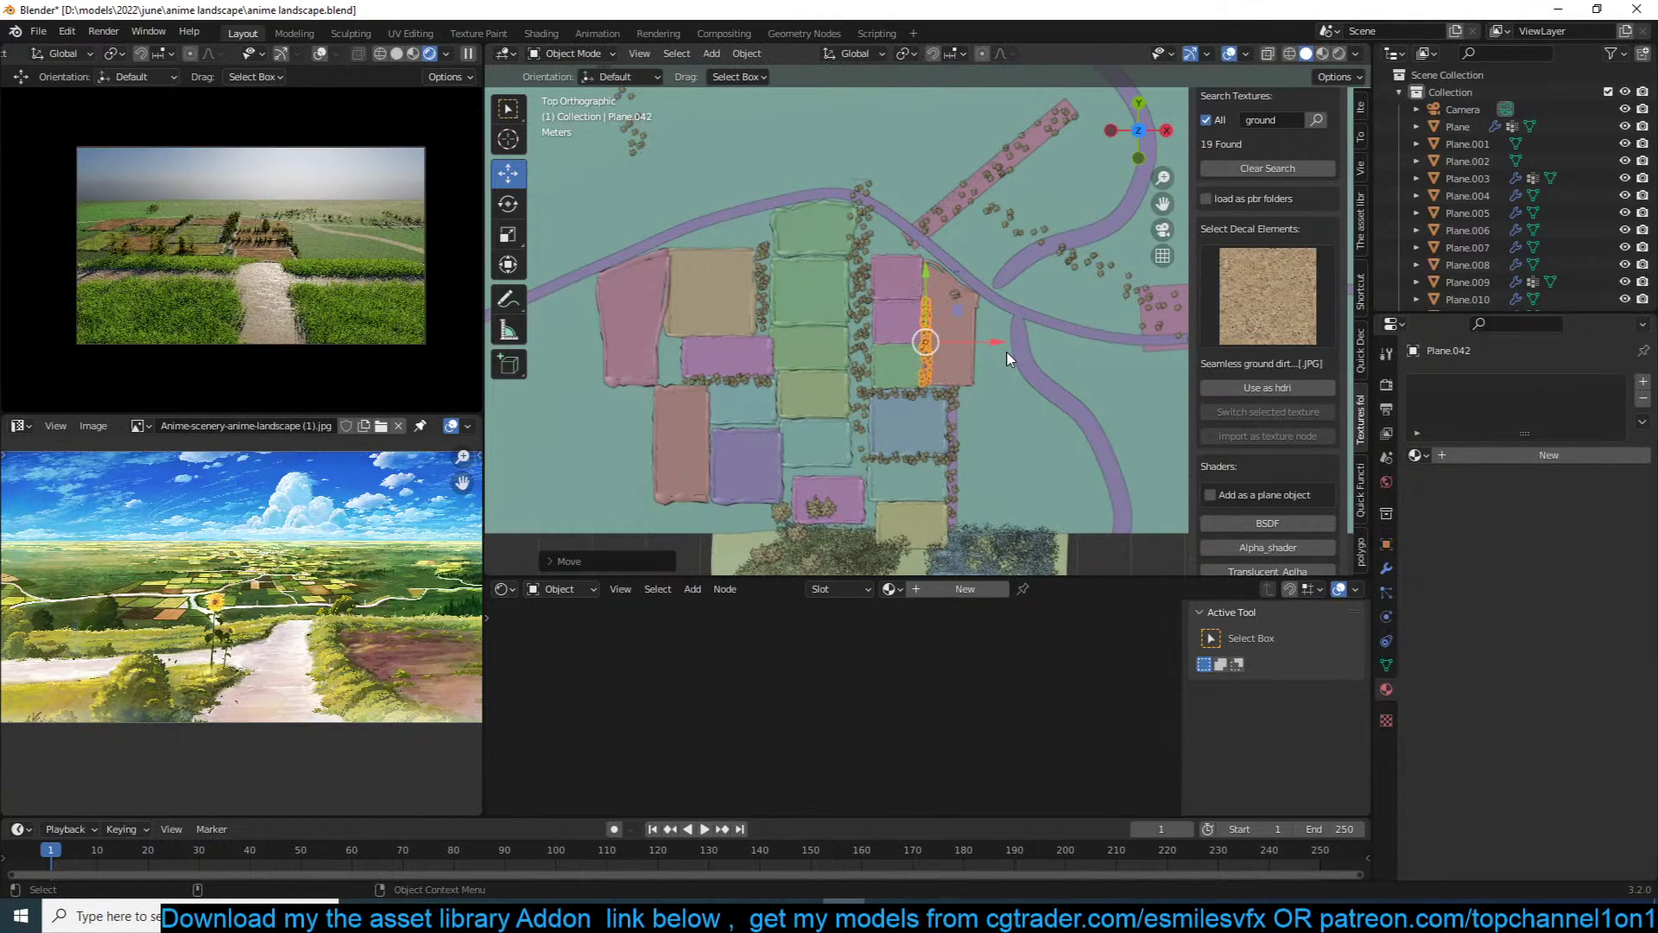
Step: Duplicate the vertical tree row, rotate it 90 degrees, place it along a field border in the central green column, and save the file
key(shift+d)
key(Escape)
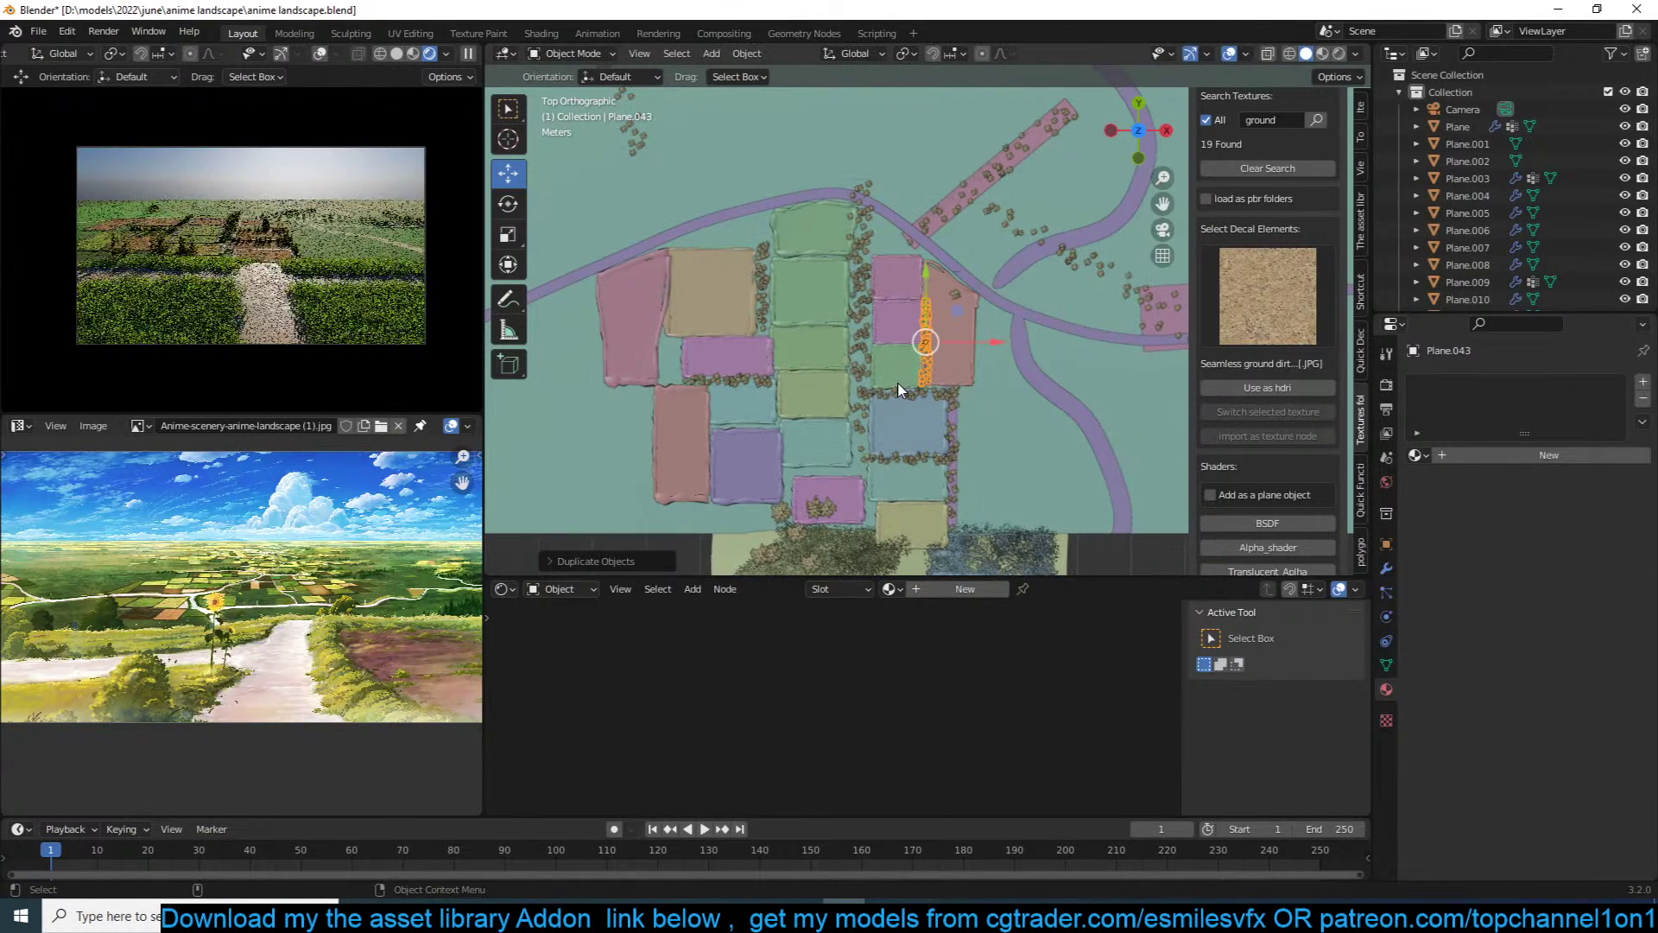
text(r90)
key(Return)
key(g)
click(774, 375)
key(alt+a)
key(ctrl+s)
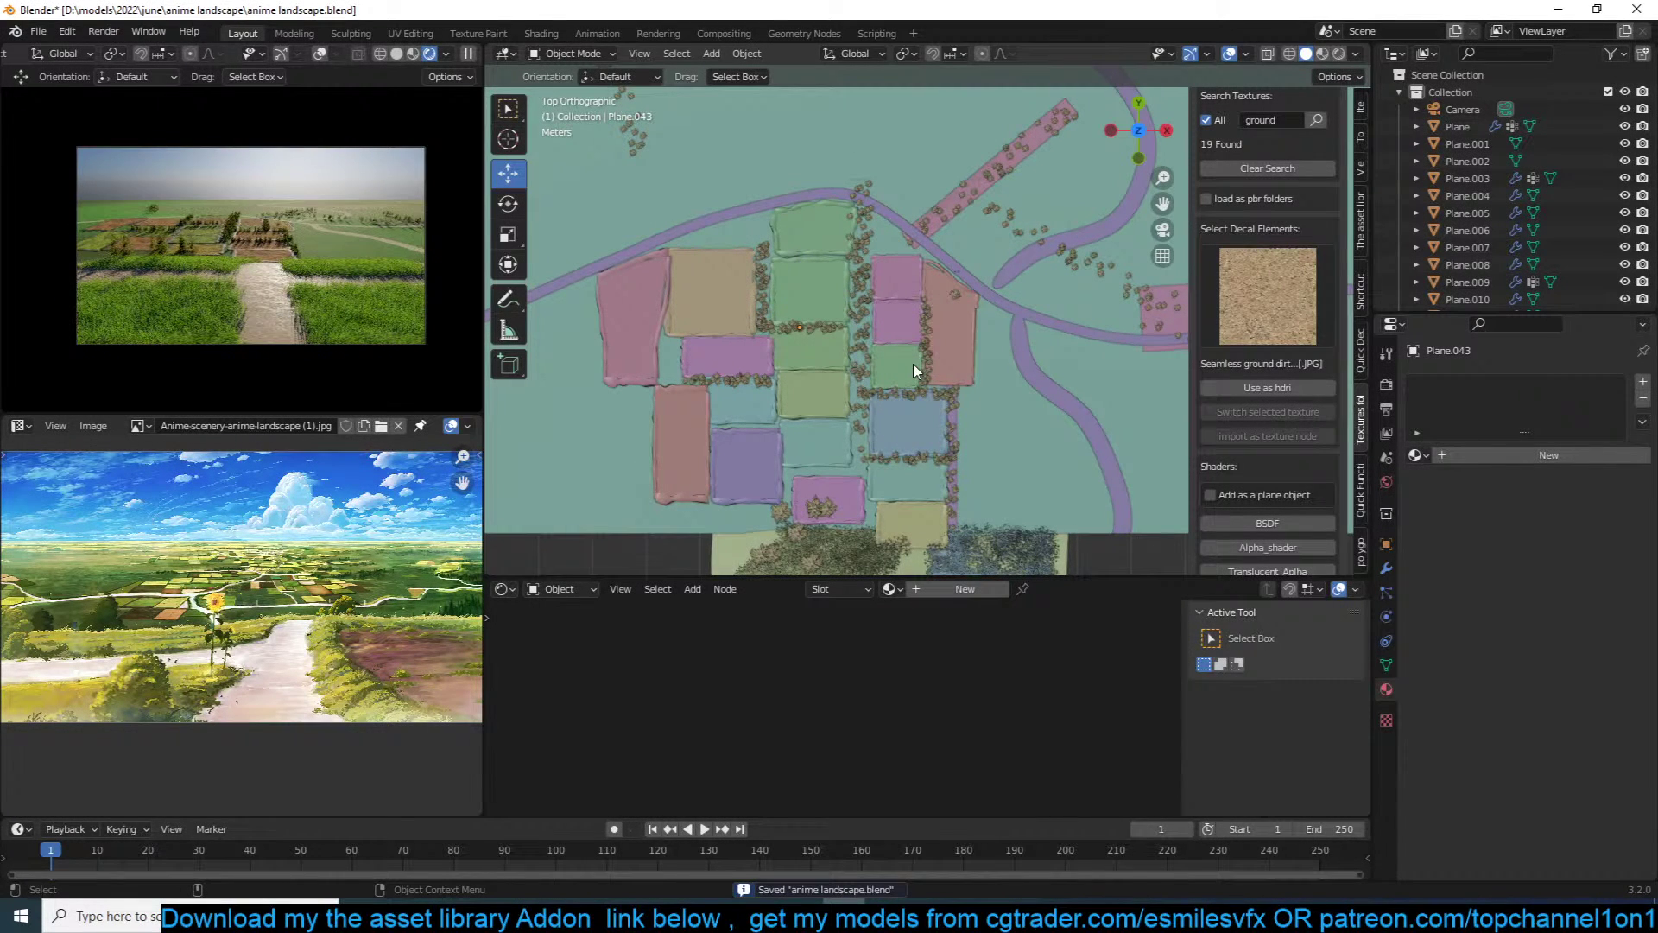
ctrl+scroll(907, 361, right, 3)
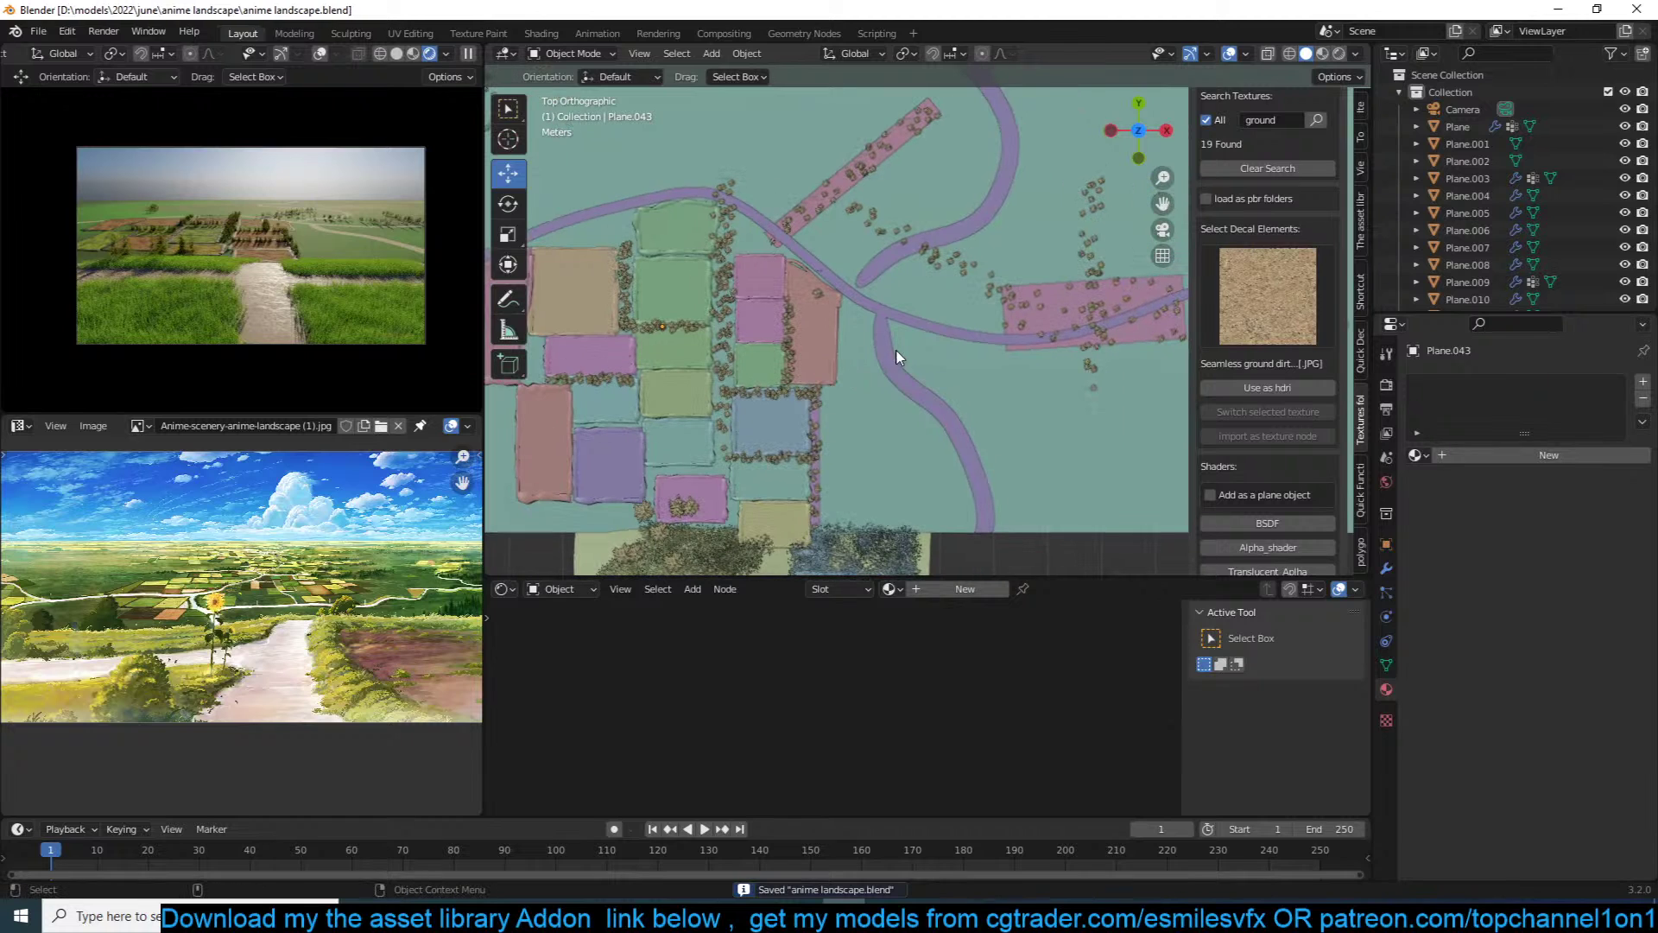
click(907, 321)
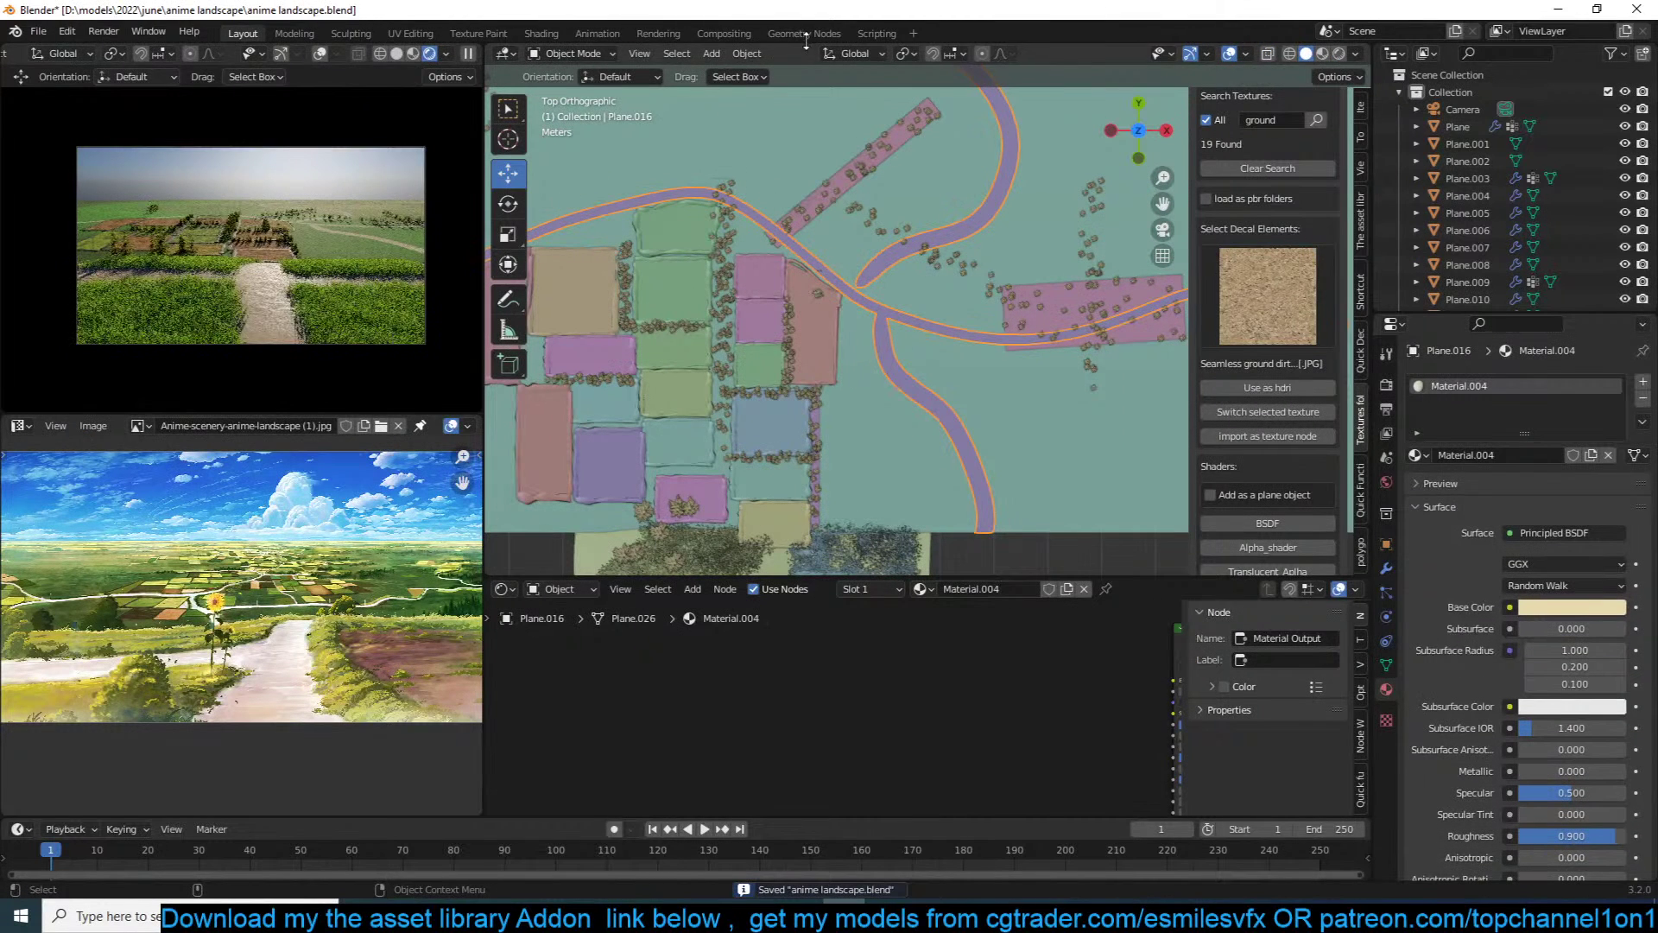
key(ctrl+s)
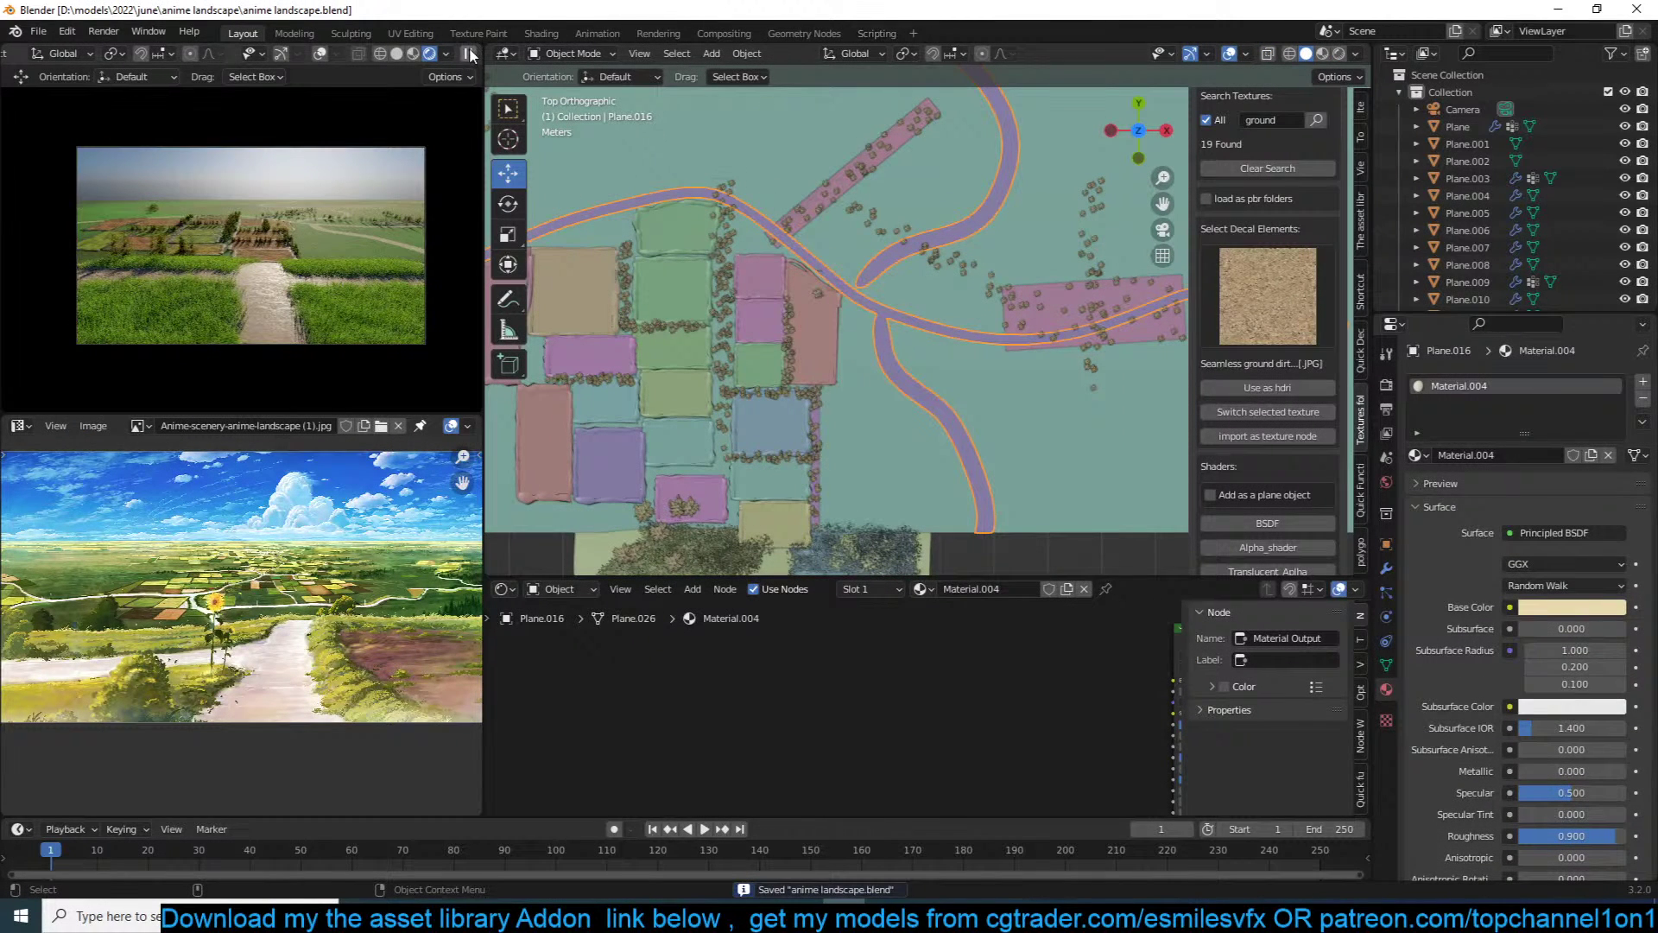
scroll(924, 270, down, 5)
key(shift+a)
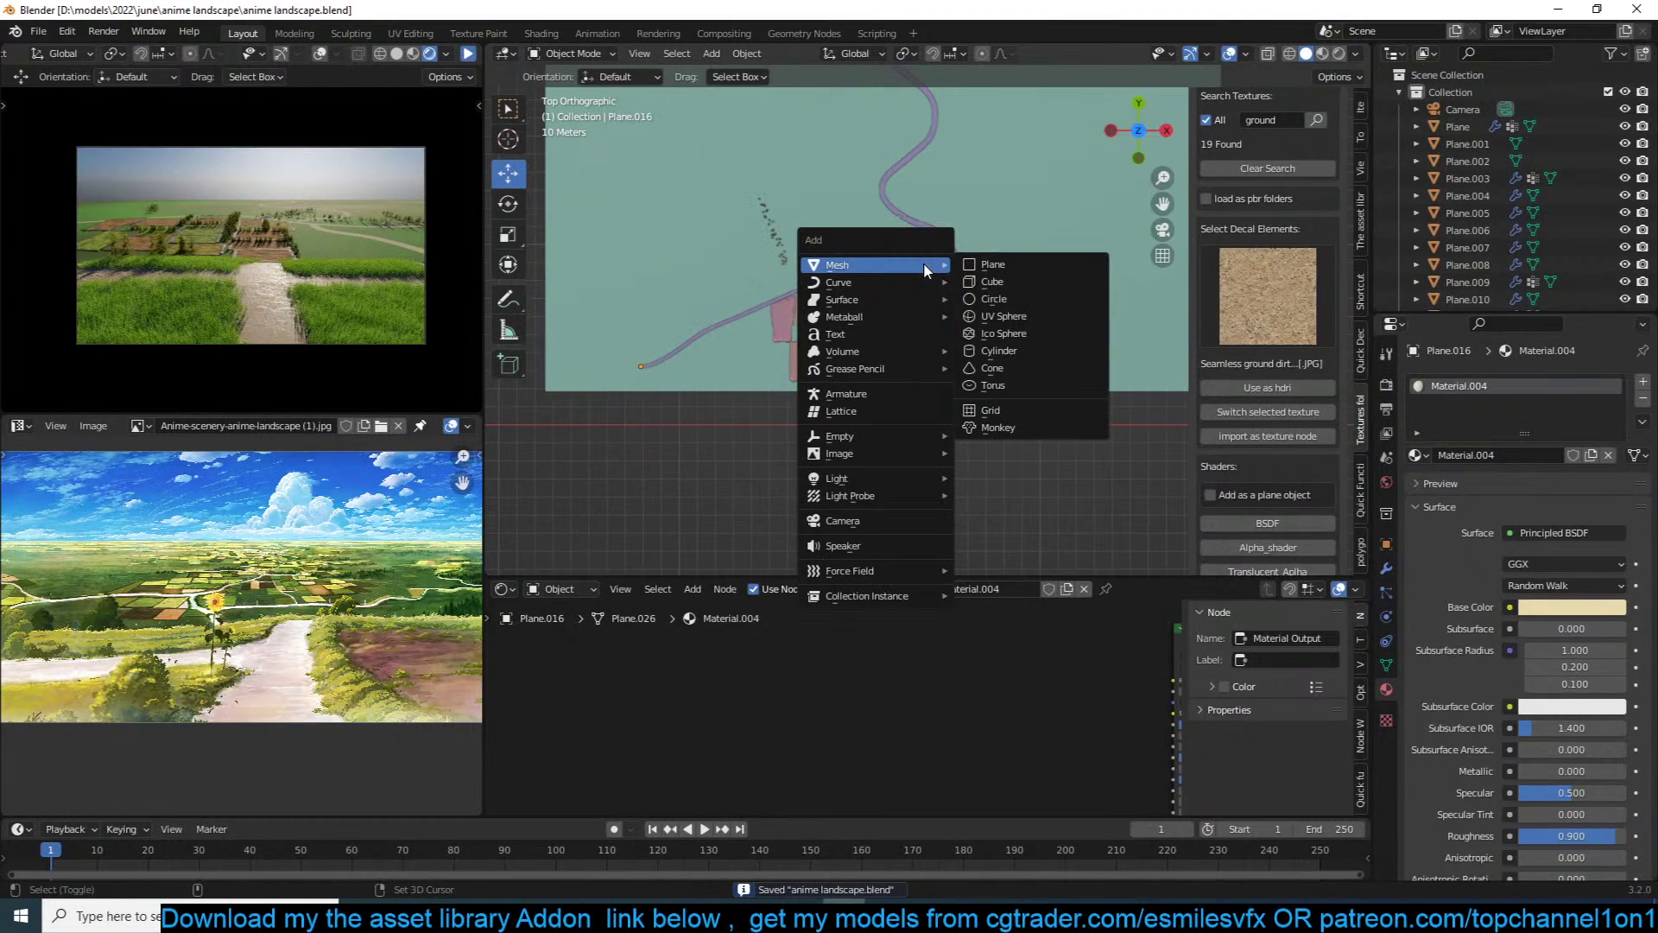
click(993, 264)
key(s)
click(1017, 357)
key(g)
click(971, 196)
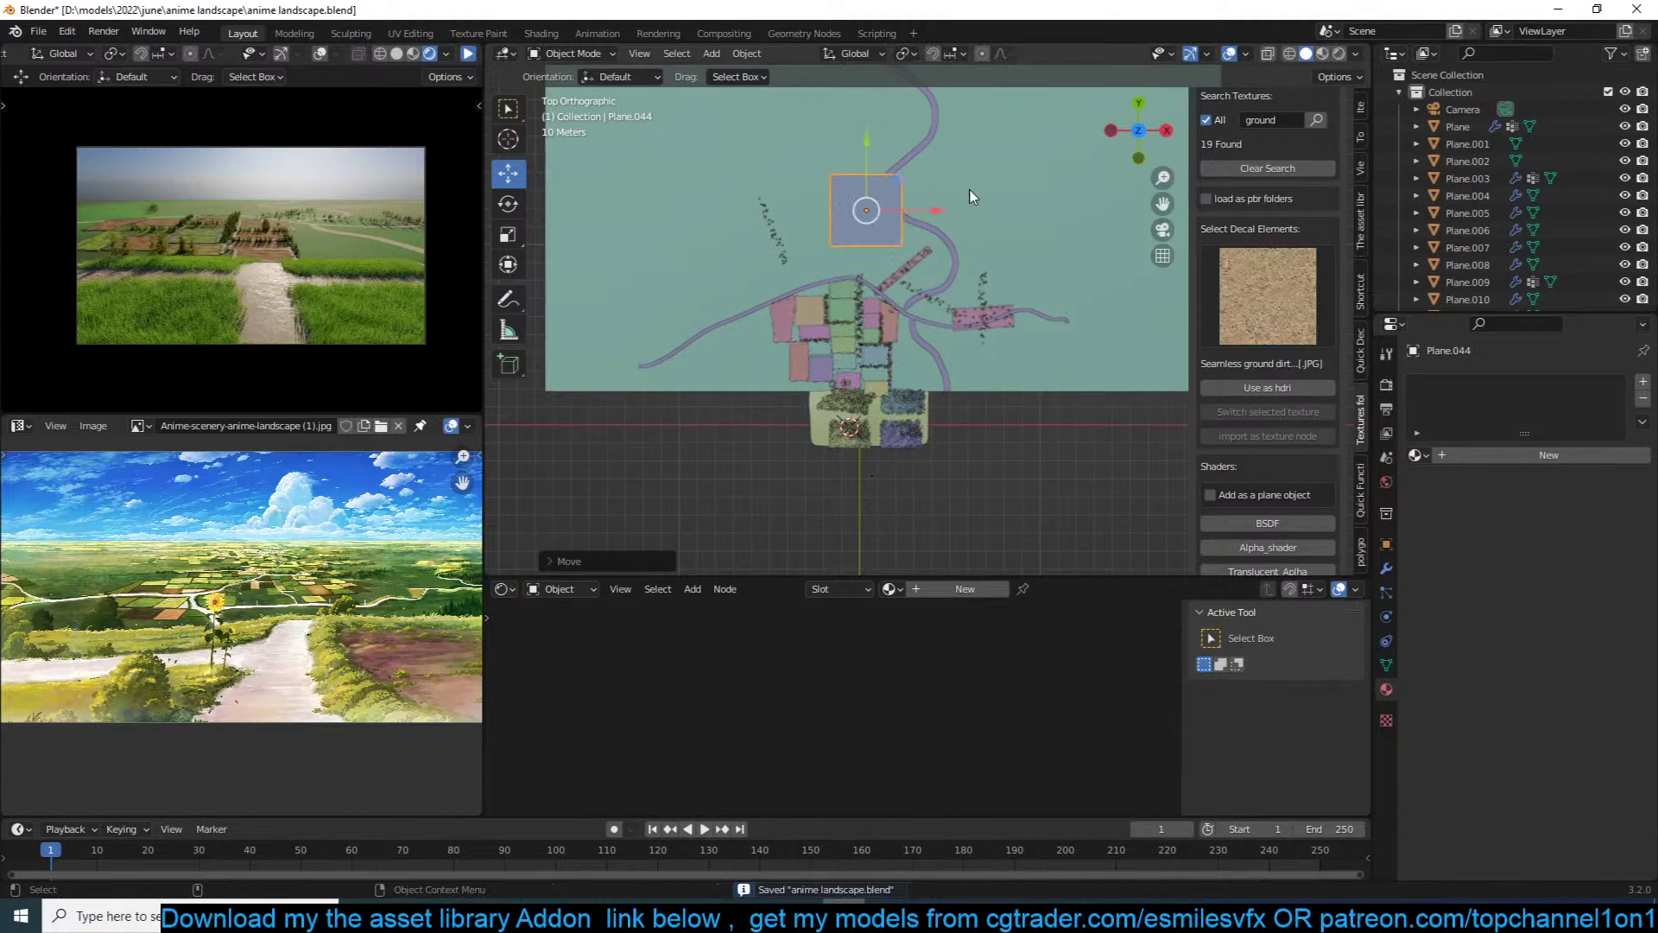
key(KP_1)
text(rx90)
key(Return)
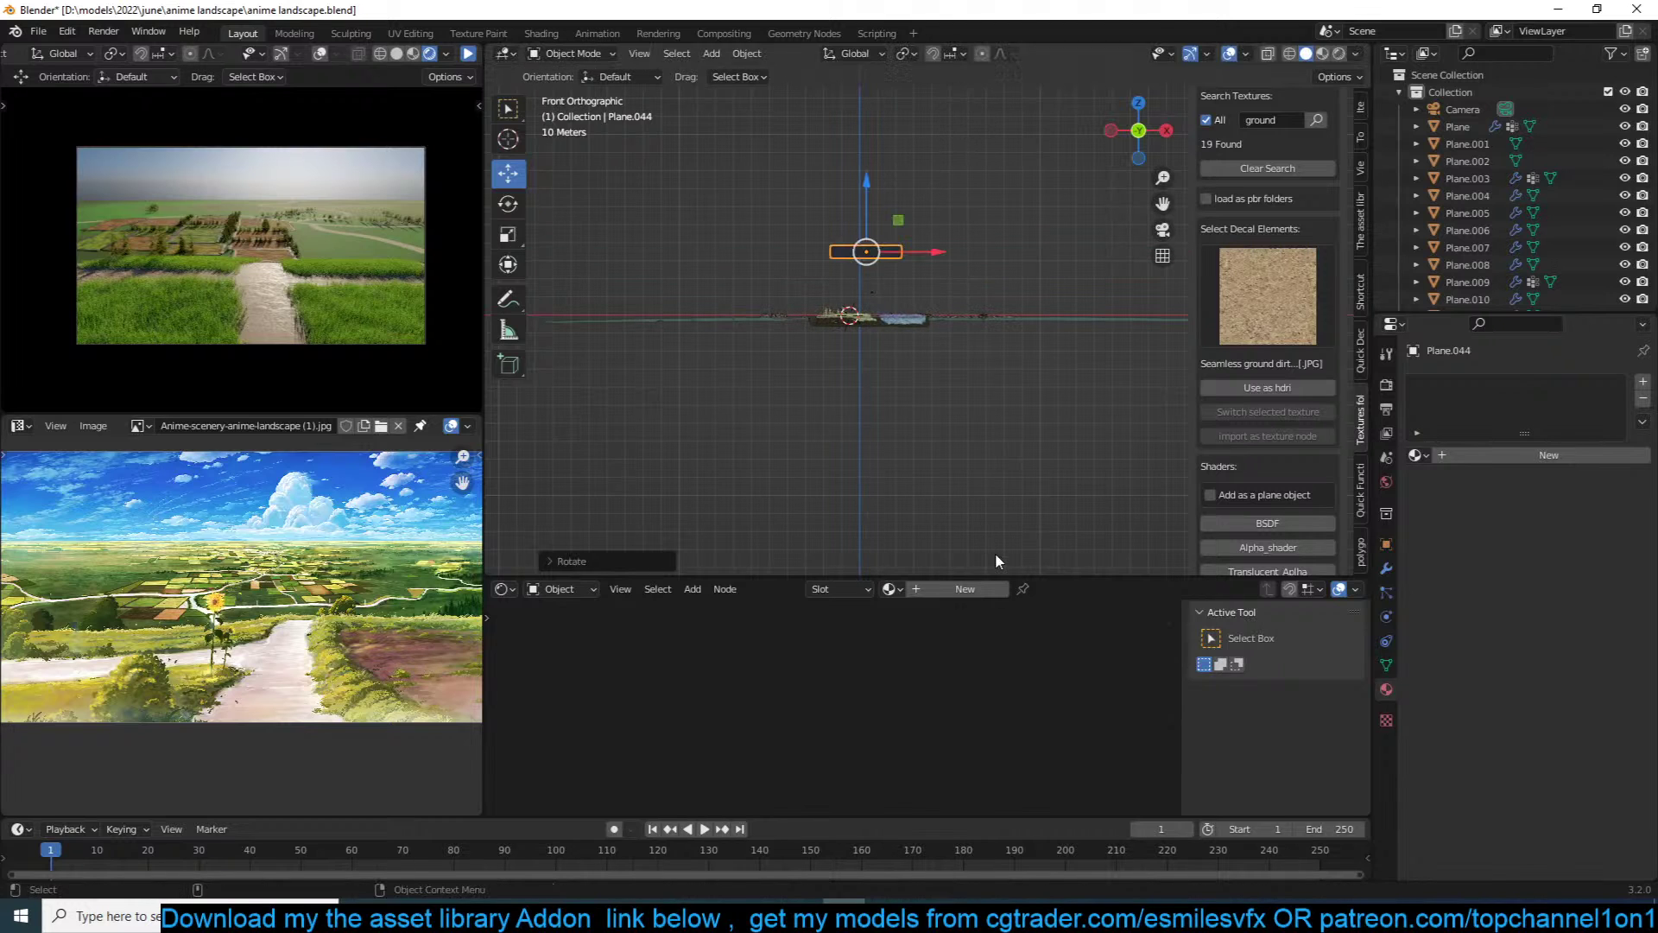
click(467, 53)
shift+middle_drag(880, 249, 807, 350)
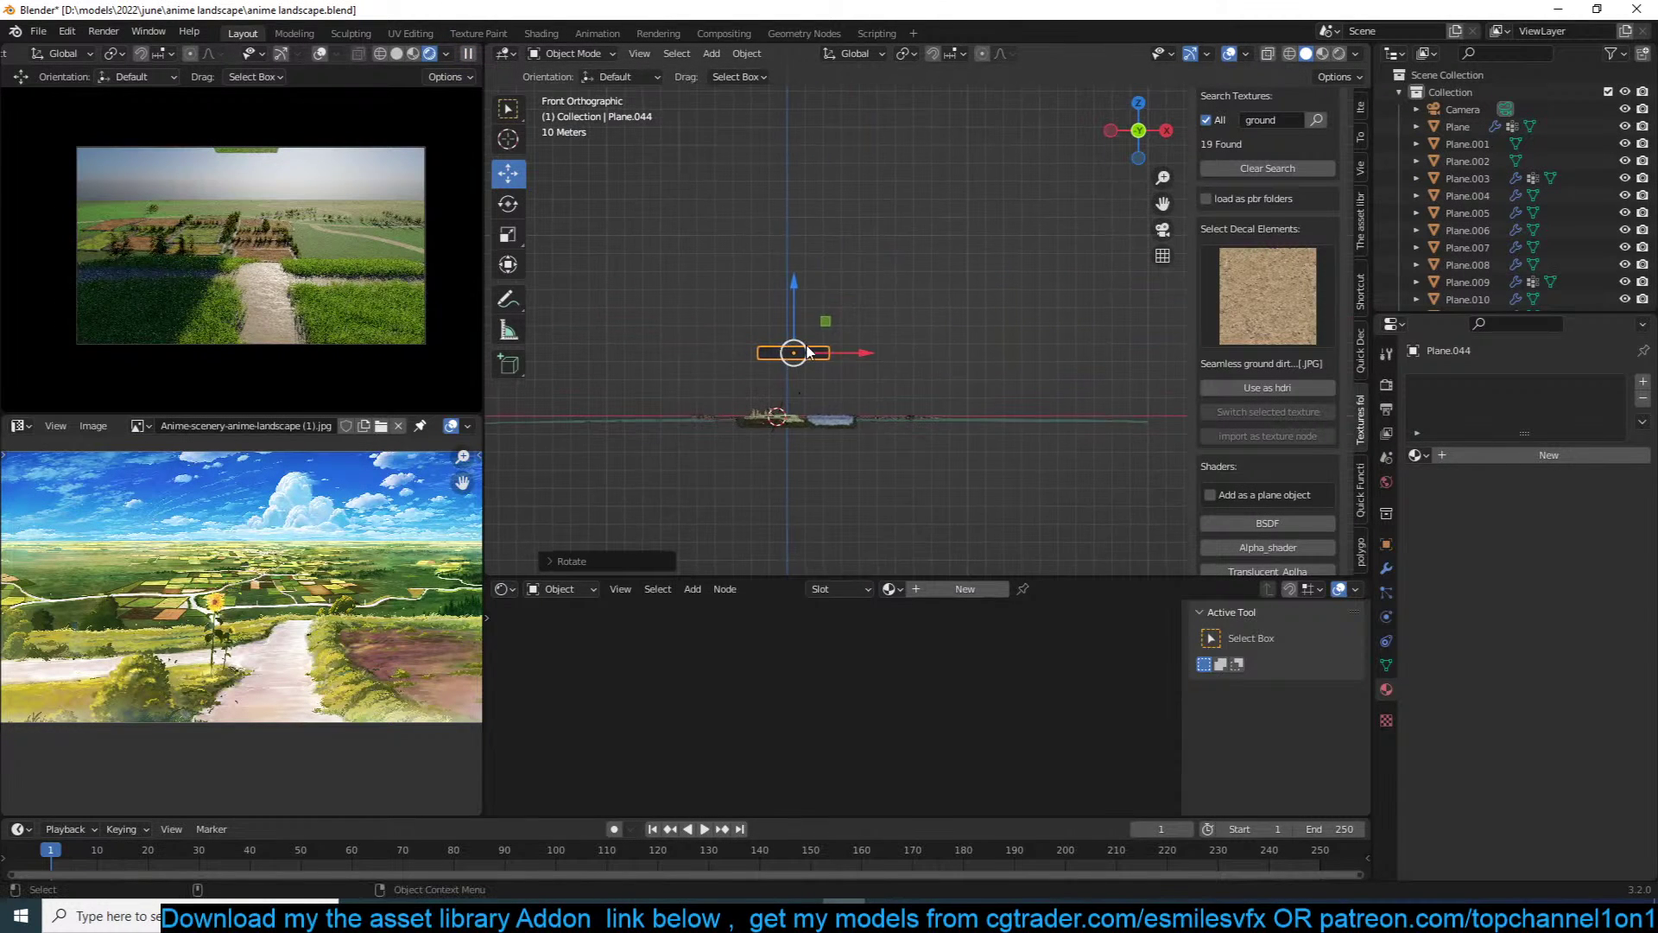
key(s)
click(894, 365)
key(x)
click(921, 358)
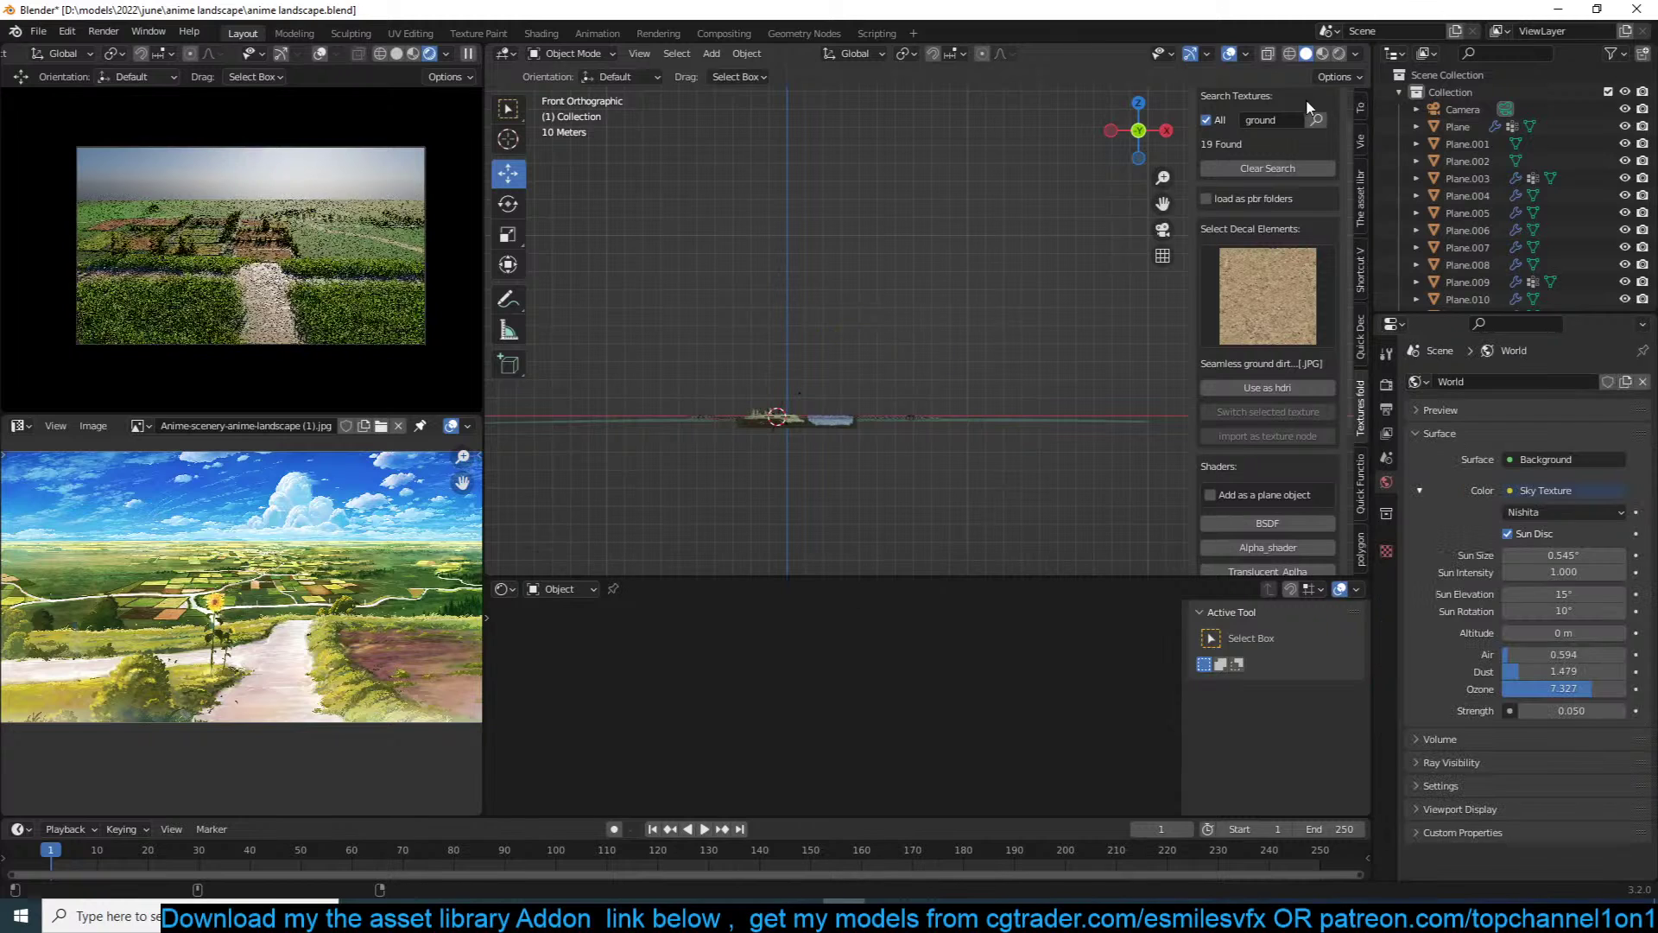
Step: Find the wide cloud-bank asset under "cloud" in the asset library and add it to the scene just above the landscape
click(1360, 119)
click(1361, 161)
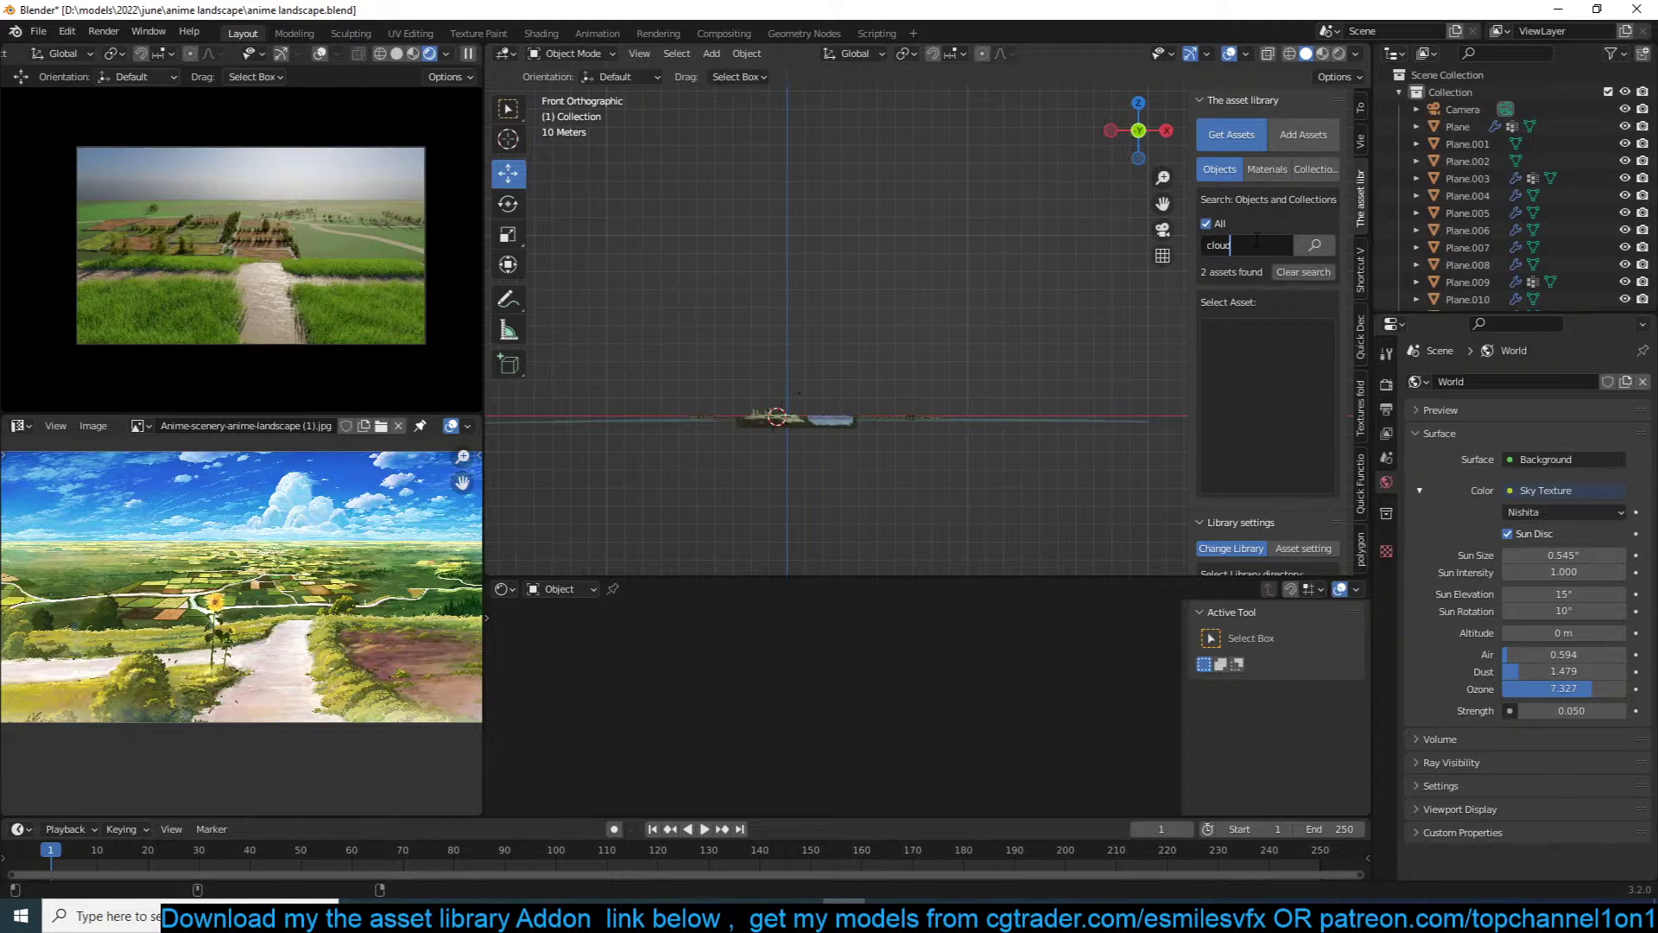
click(1226, 364)
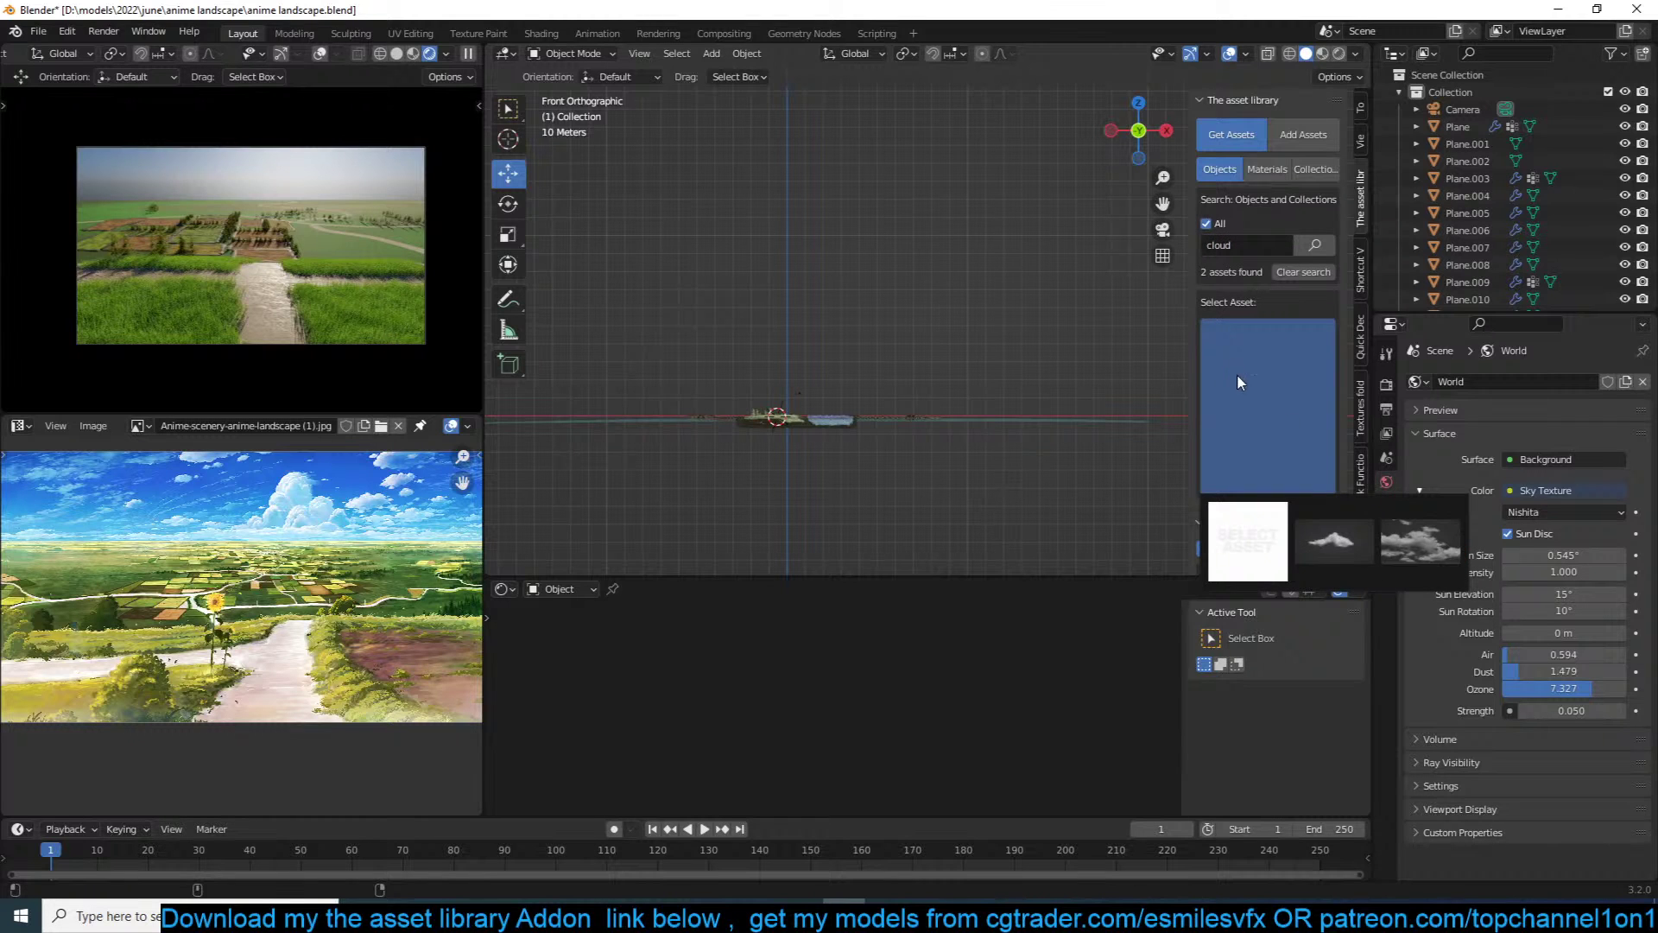
click(1417, 542)
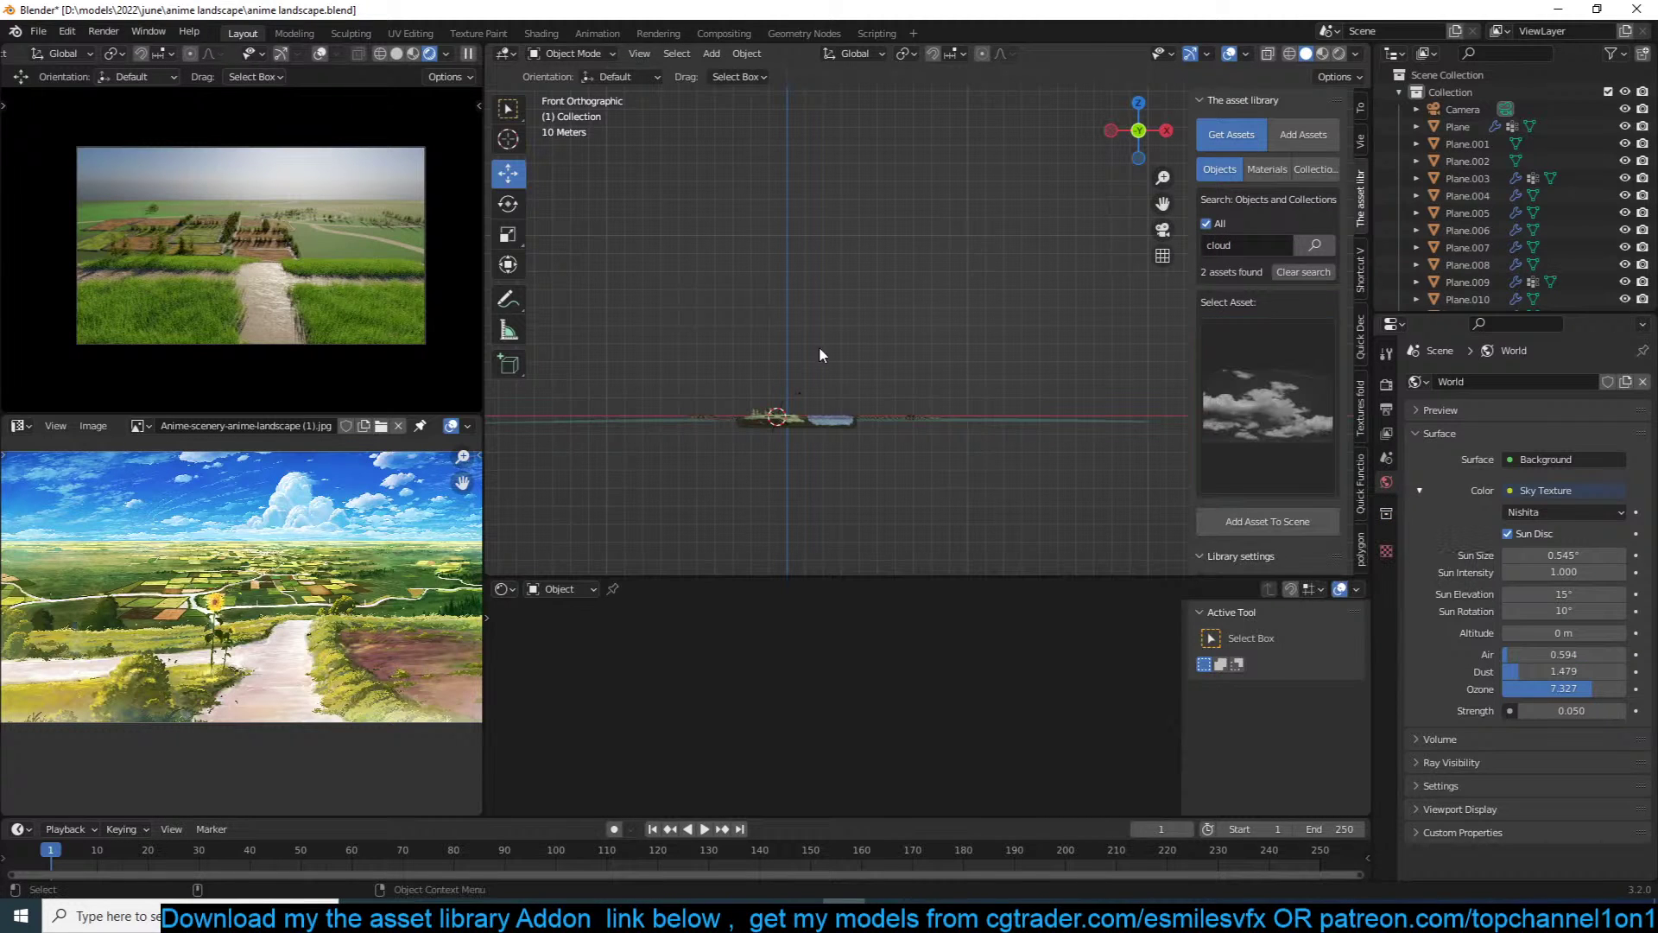
shift+right_click(824, 364)
click(1198, 519)
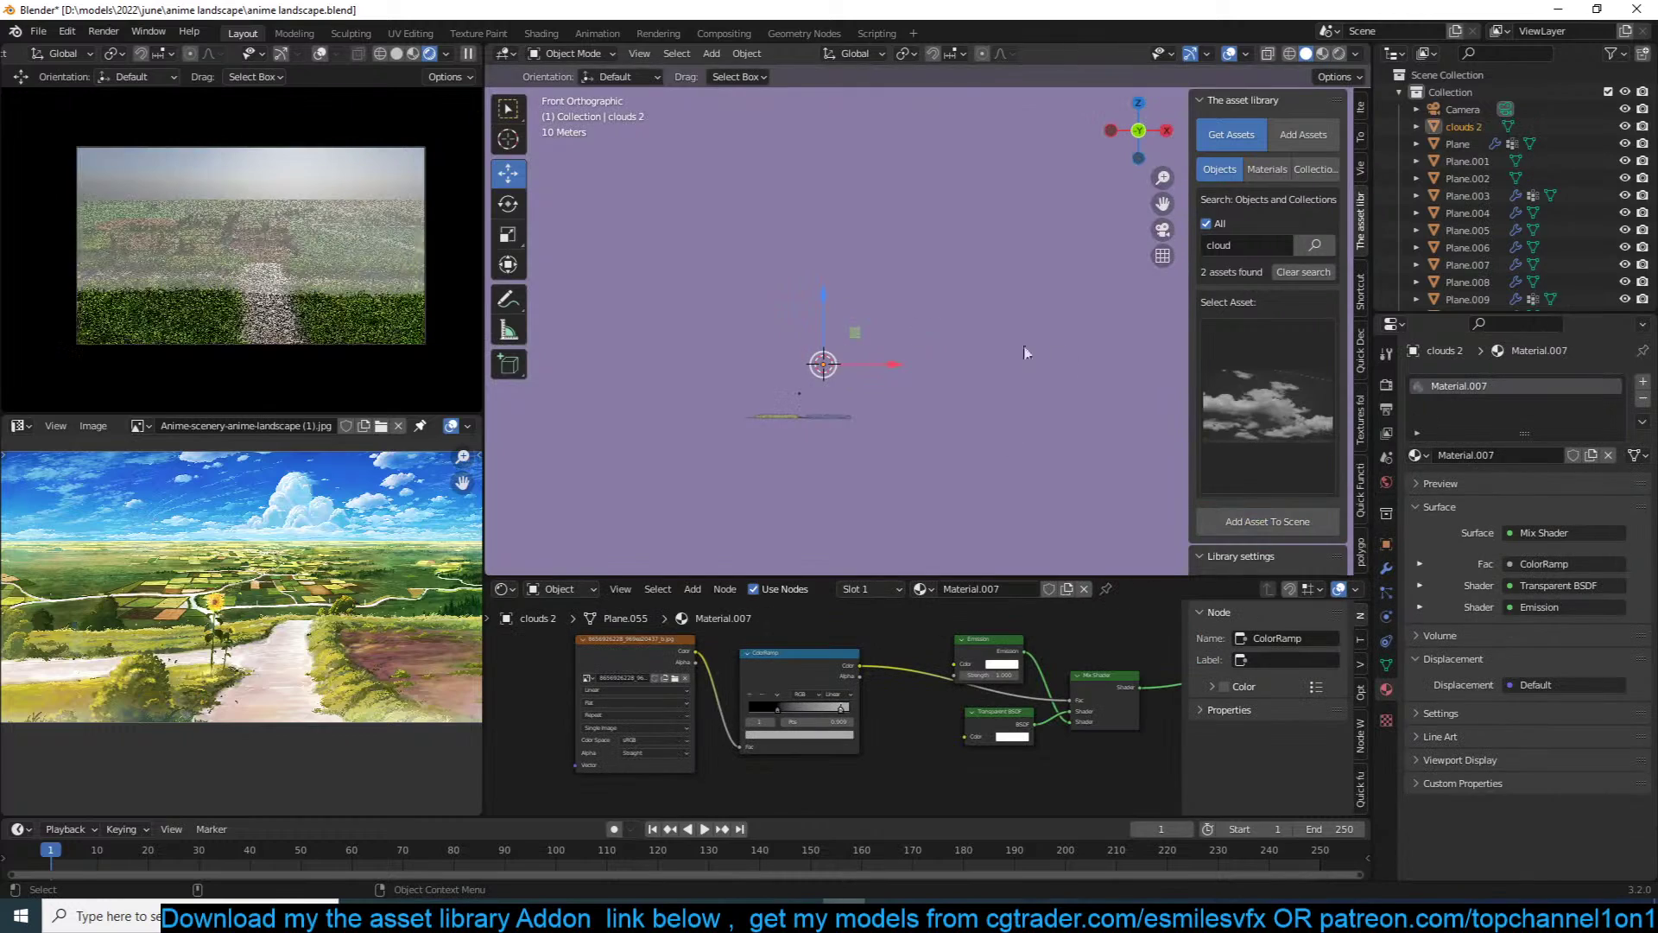
Step: Scale the cloud plane down and move it up above the landscape
key(s)
click(877, 365)
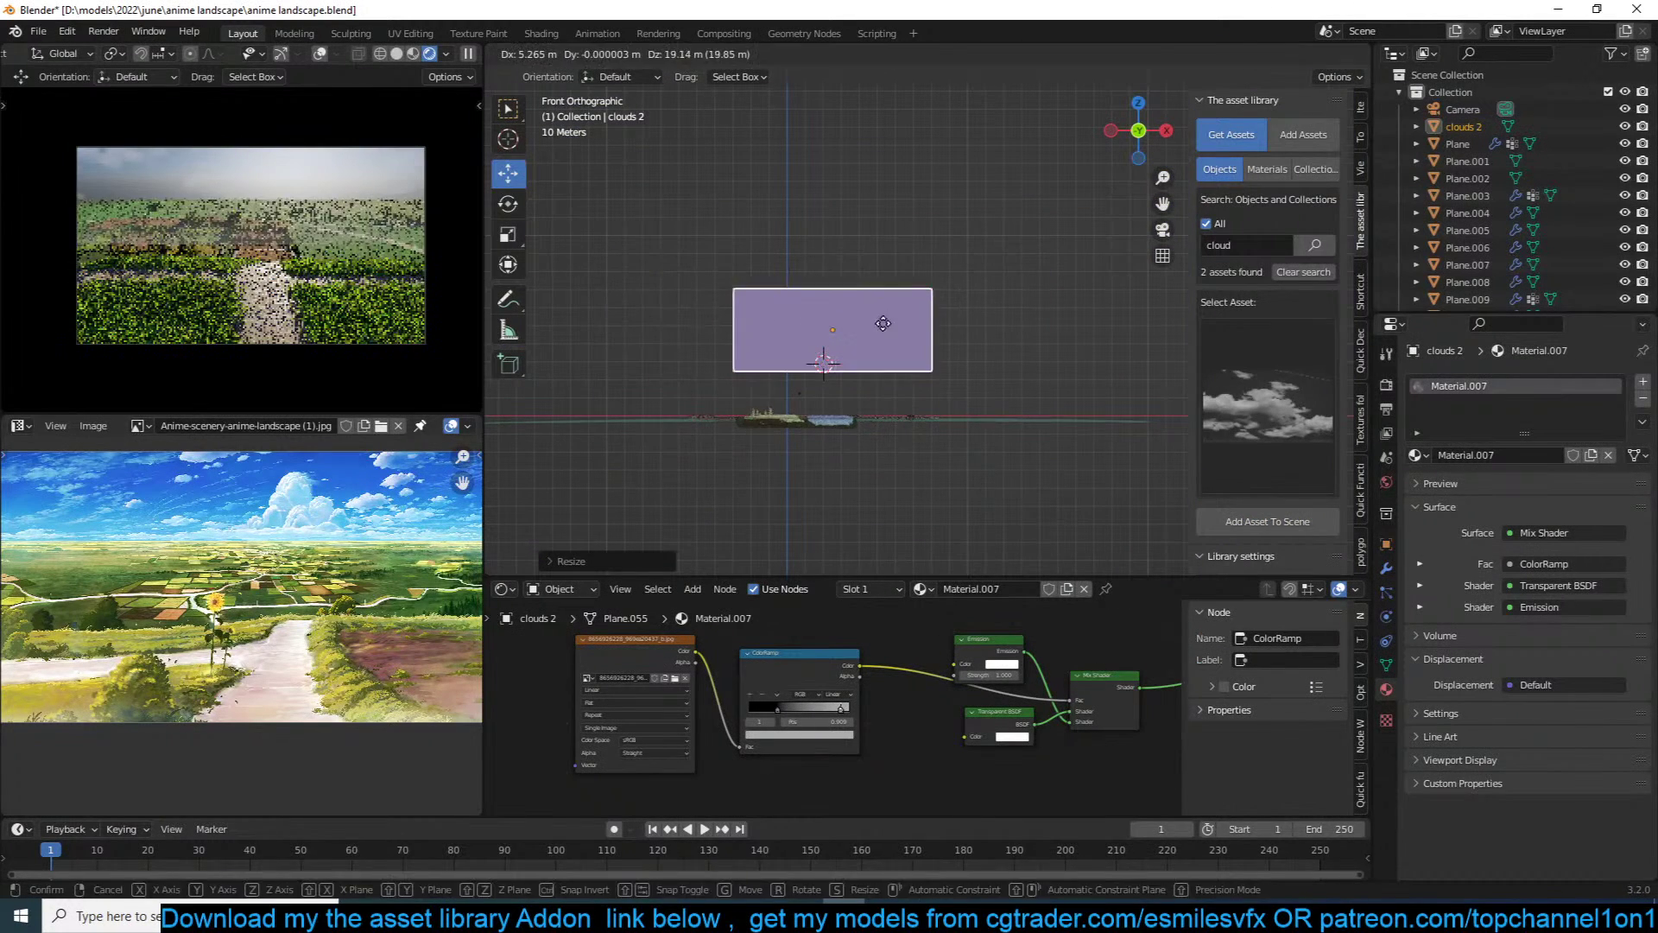
key(s)
click(1036, 365)
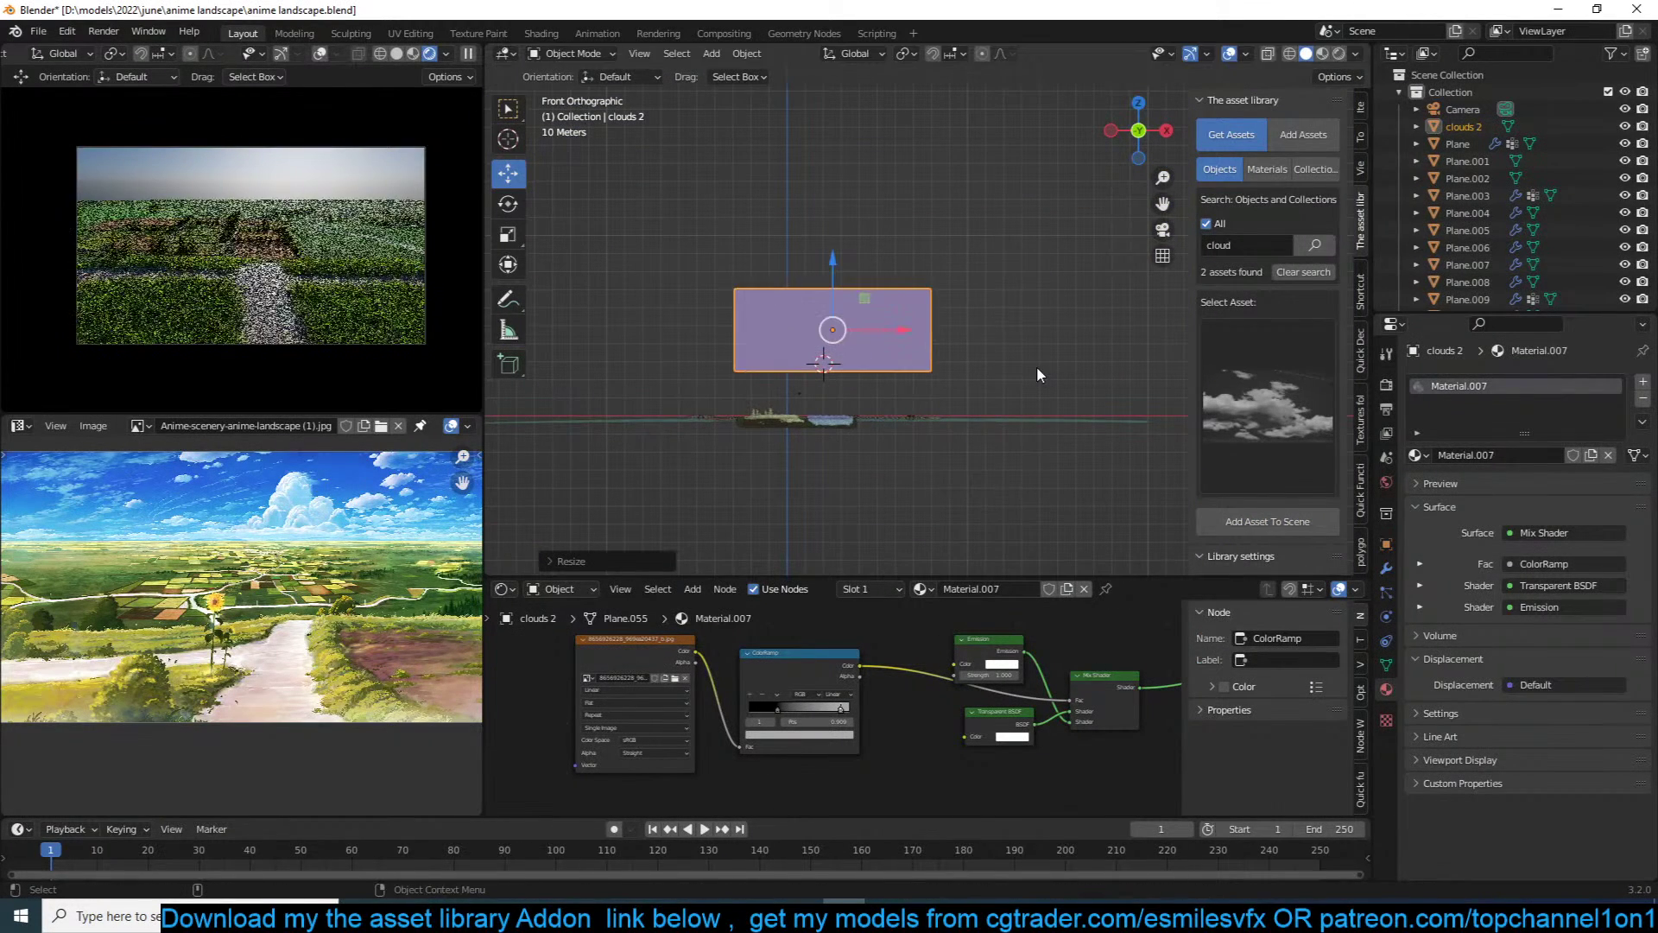
Step: Move the cloud plane back along Y to the far end of the terrain, with its lower edge at ground level
key(KP_3)
shift+middle_drag(944, 384, 769, 377)
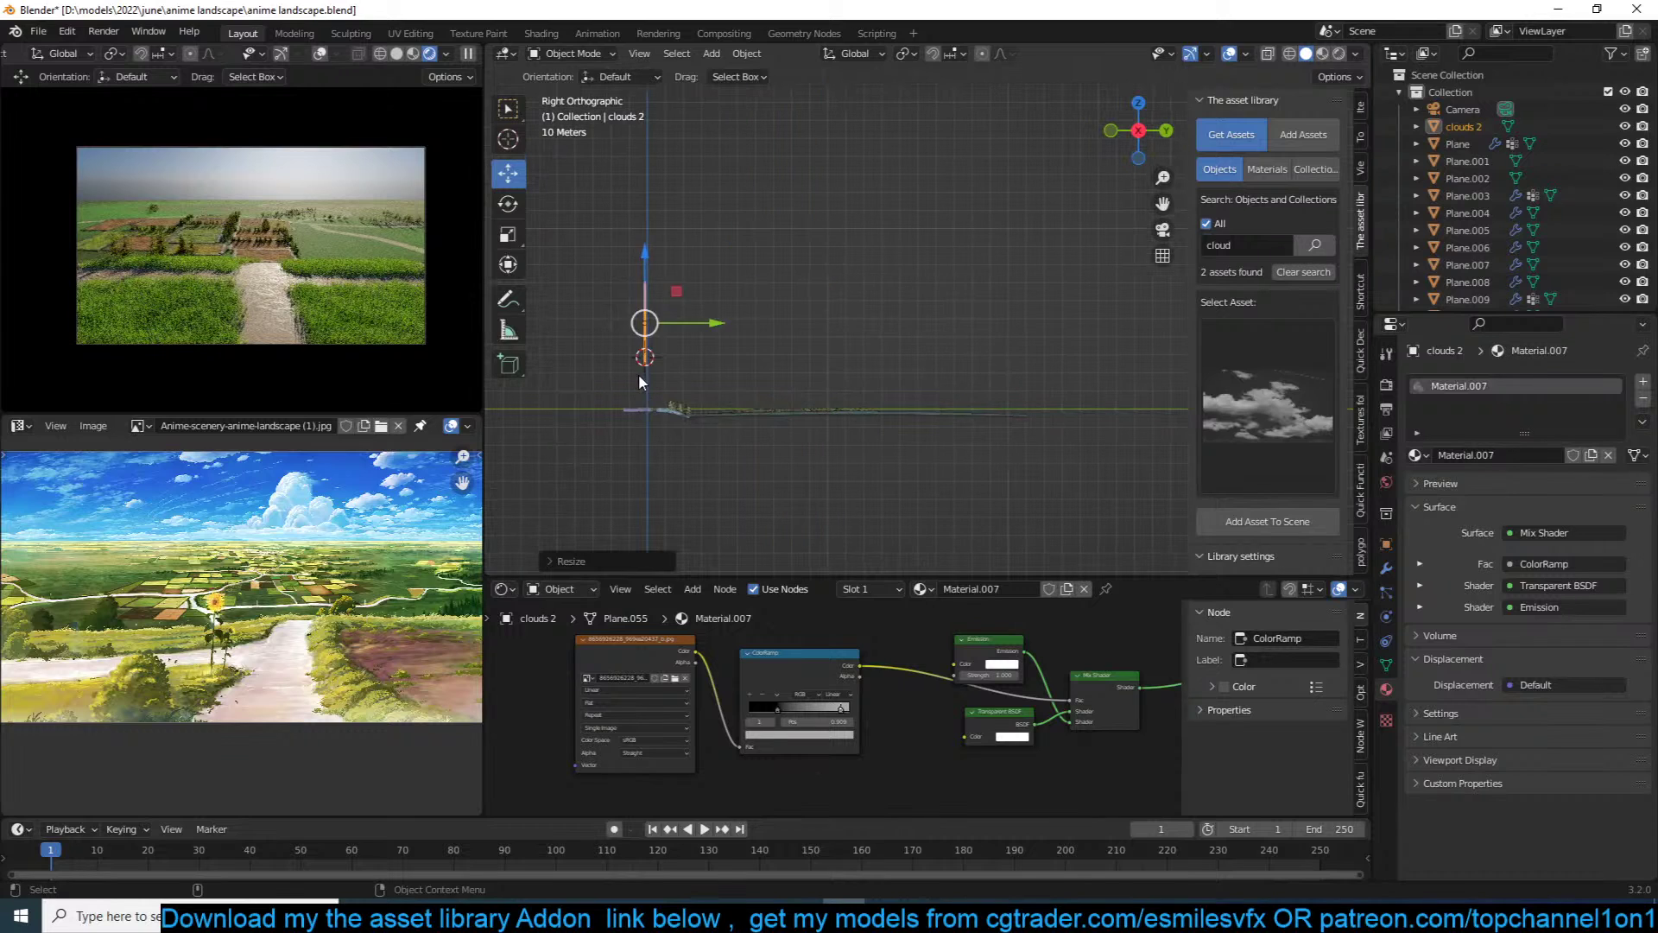
key(g)
click(1036, 436)
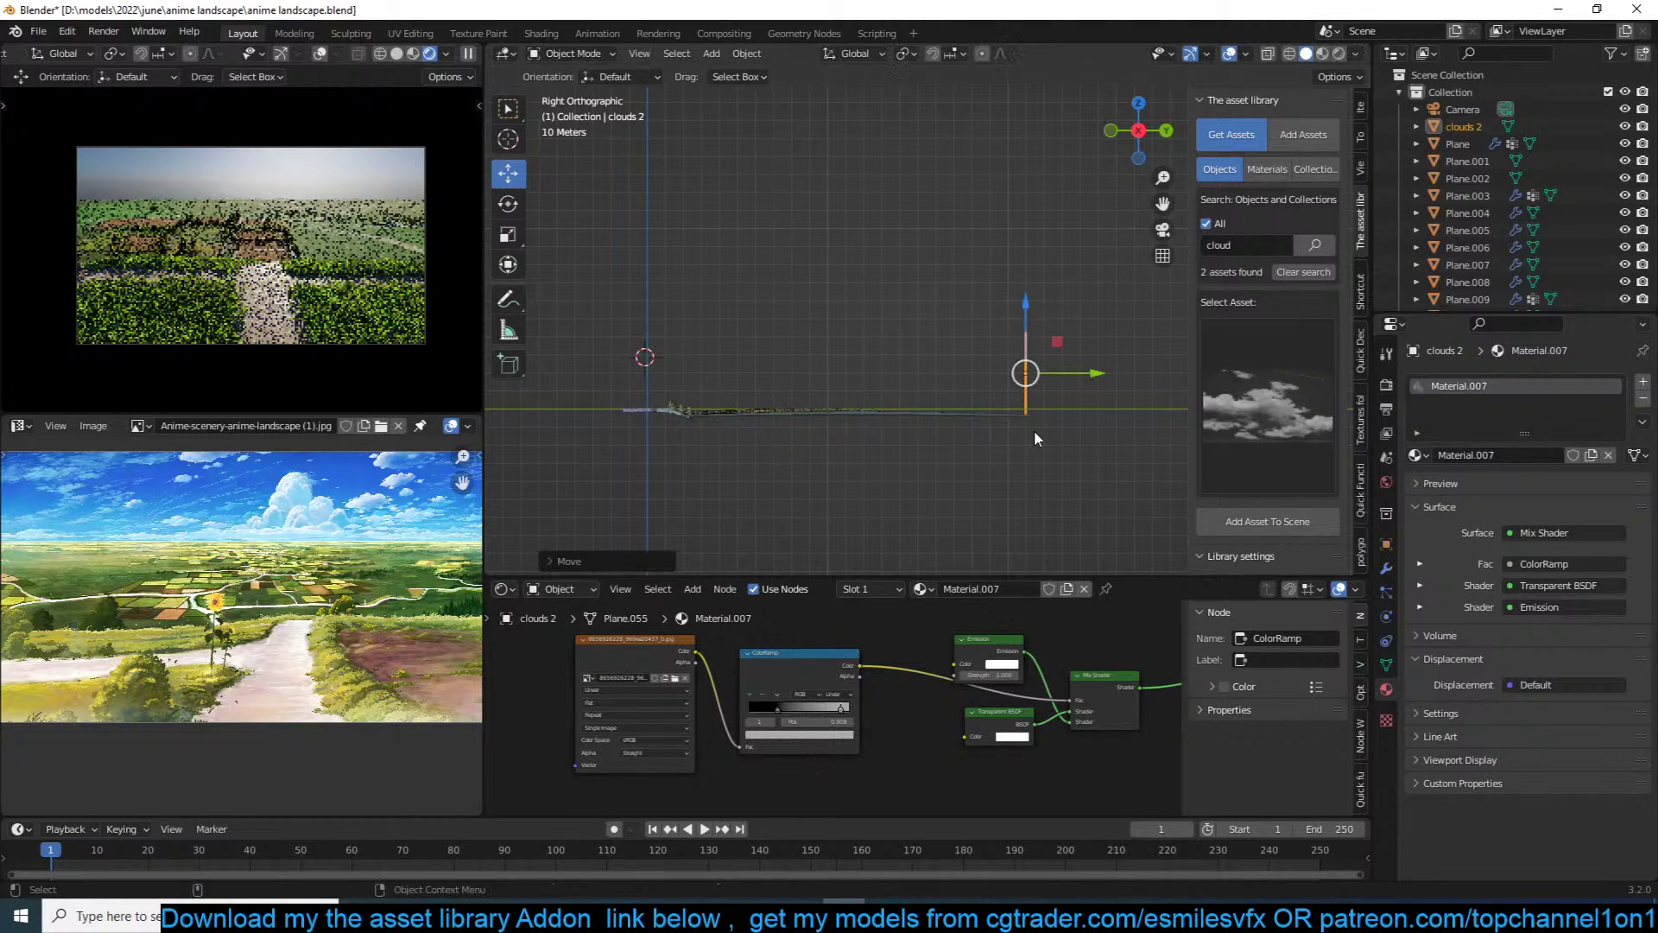
Step: Enlarge the cloud plane in the camera view and position it to fill the sky down to the horizon
key(KP_0)
scroll(1034, 418, down, 5)
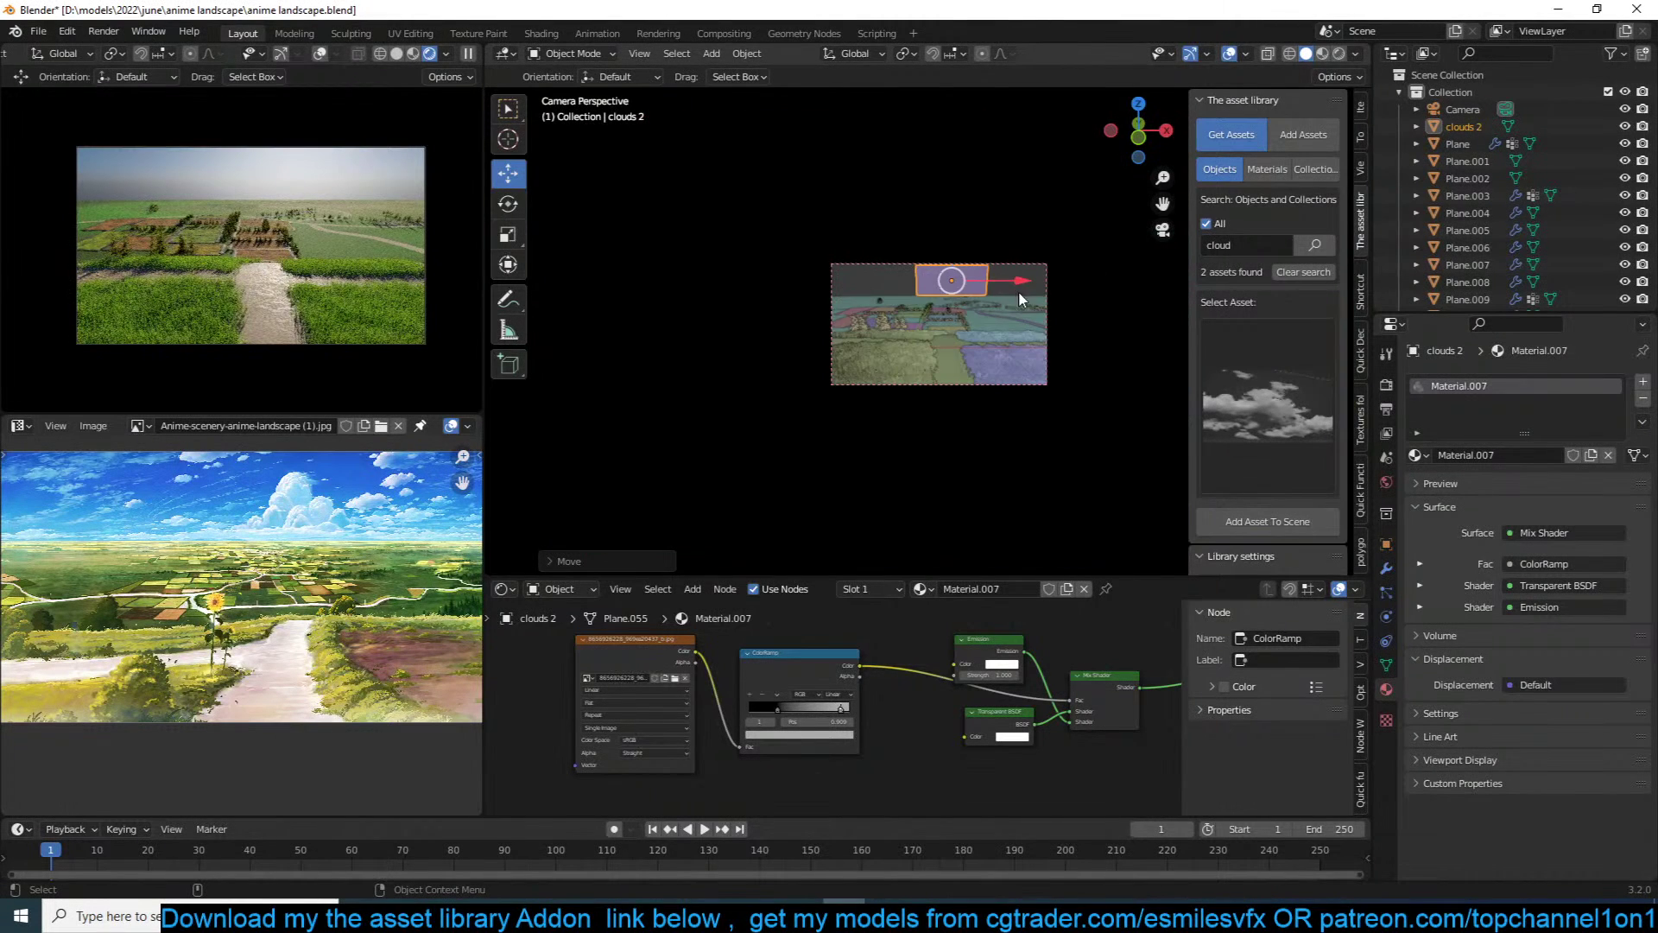
key(s)
click(1275, 275)
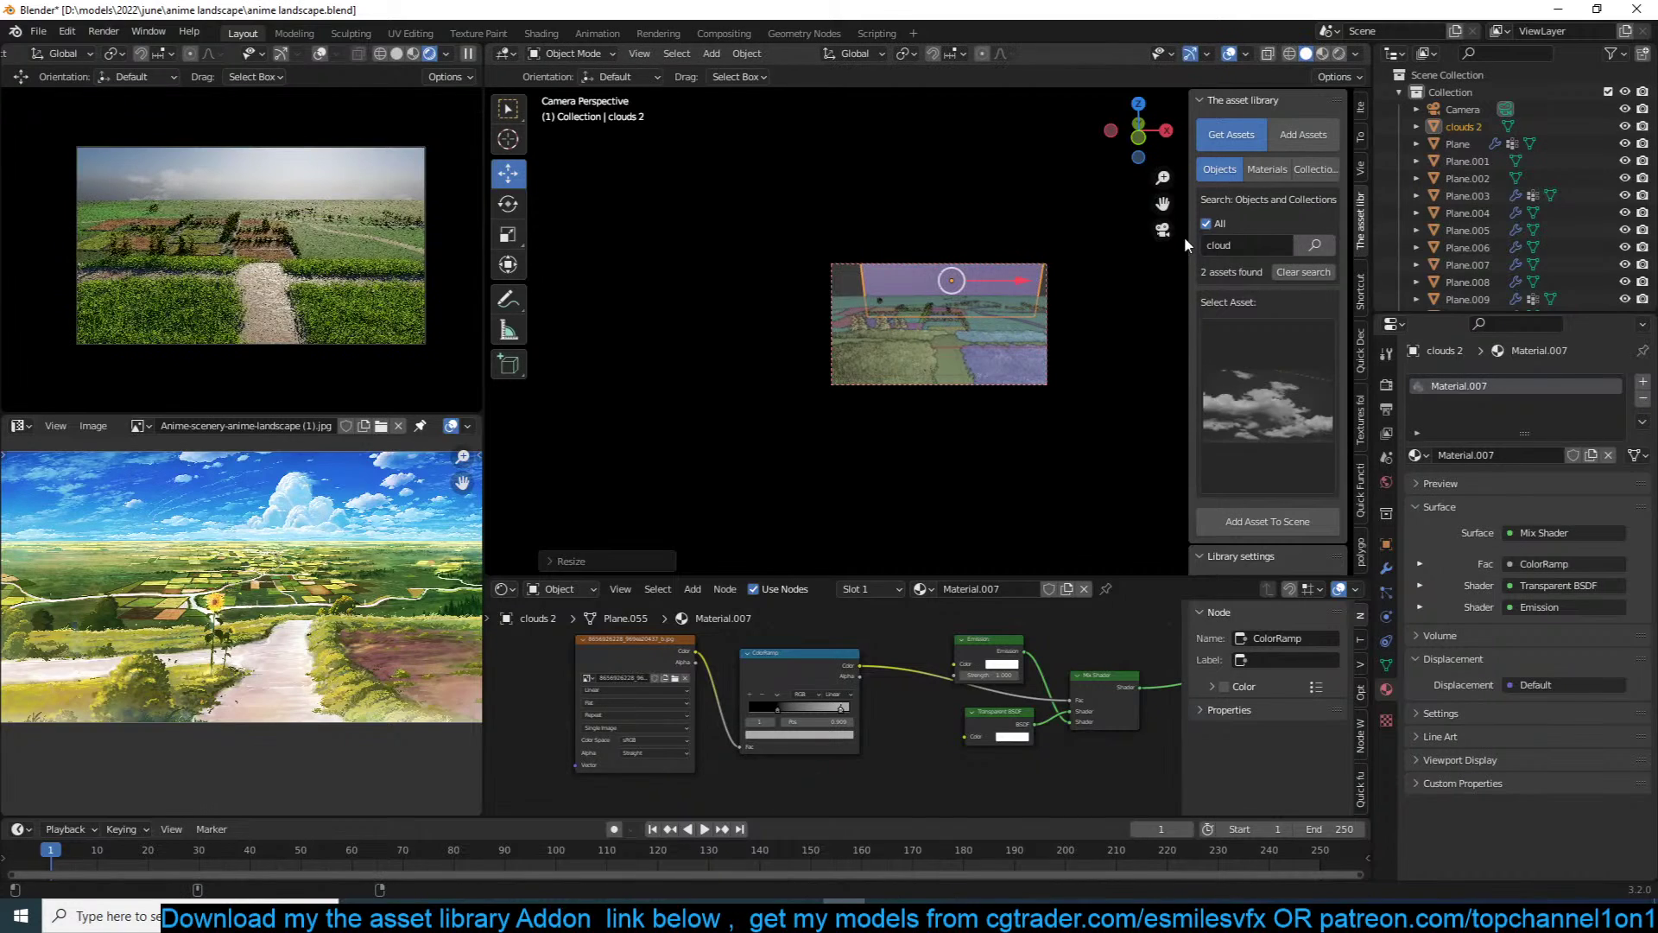
key(ctrl+z)
scroll(1042, 287, up, 2)
scroll(1043, 287, up, 1)
click(1033, 251)
Step: Stretch the cloud plane along X so it spans the full camera width
key(s)
key(x)
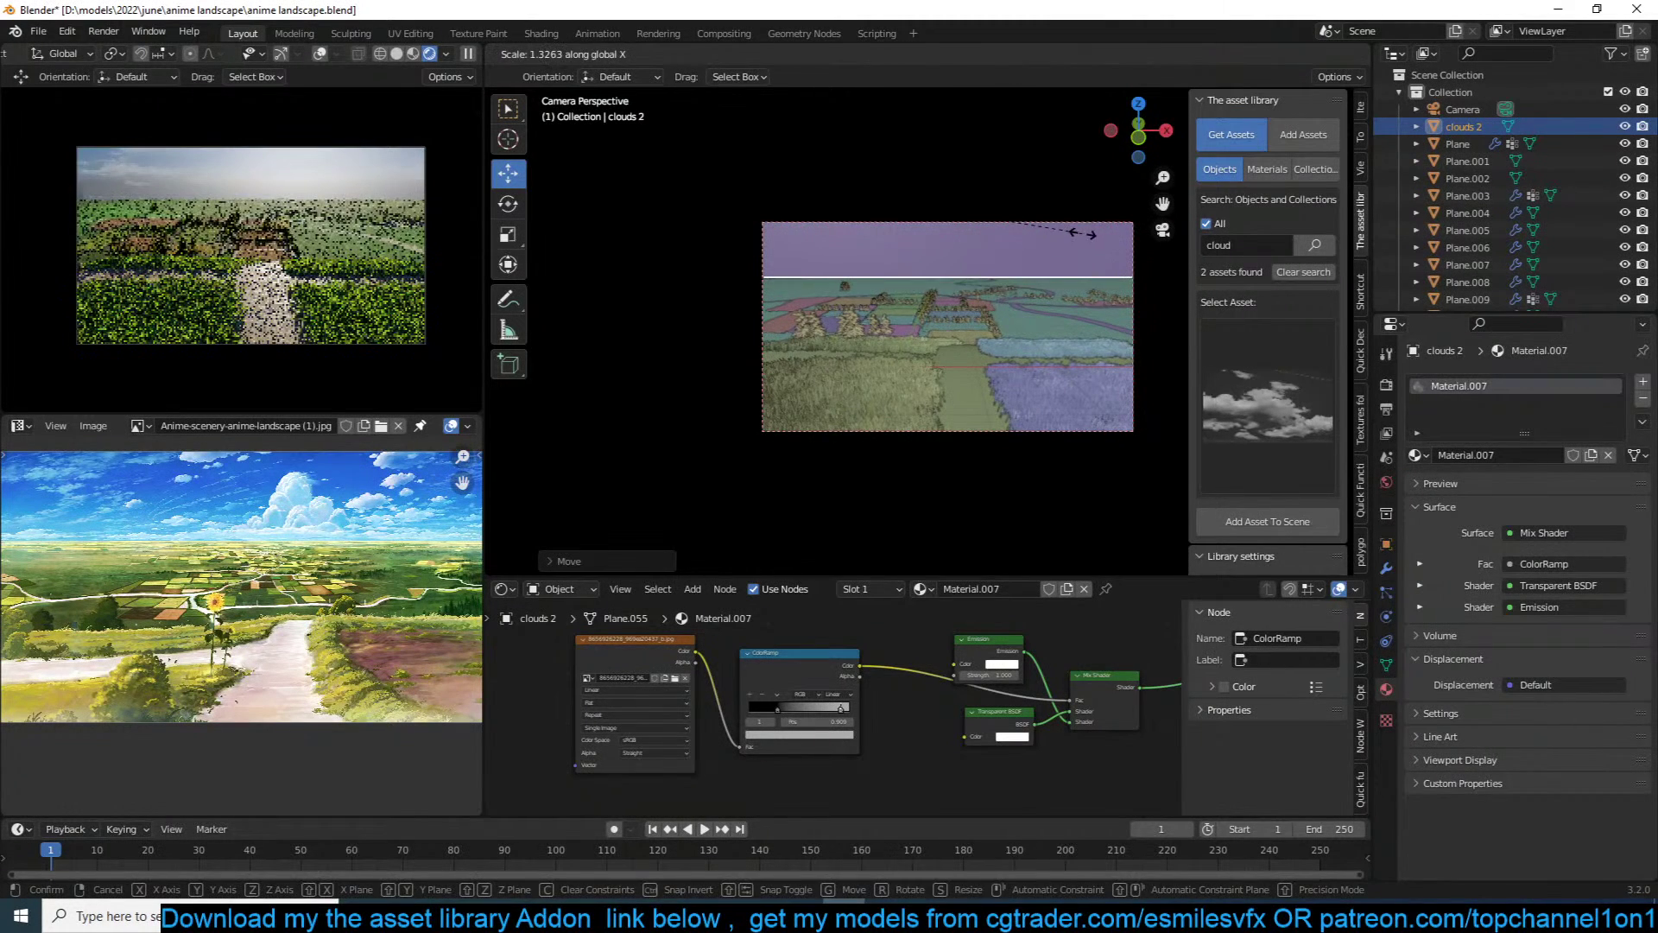
click(1081, 238)
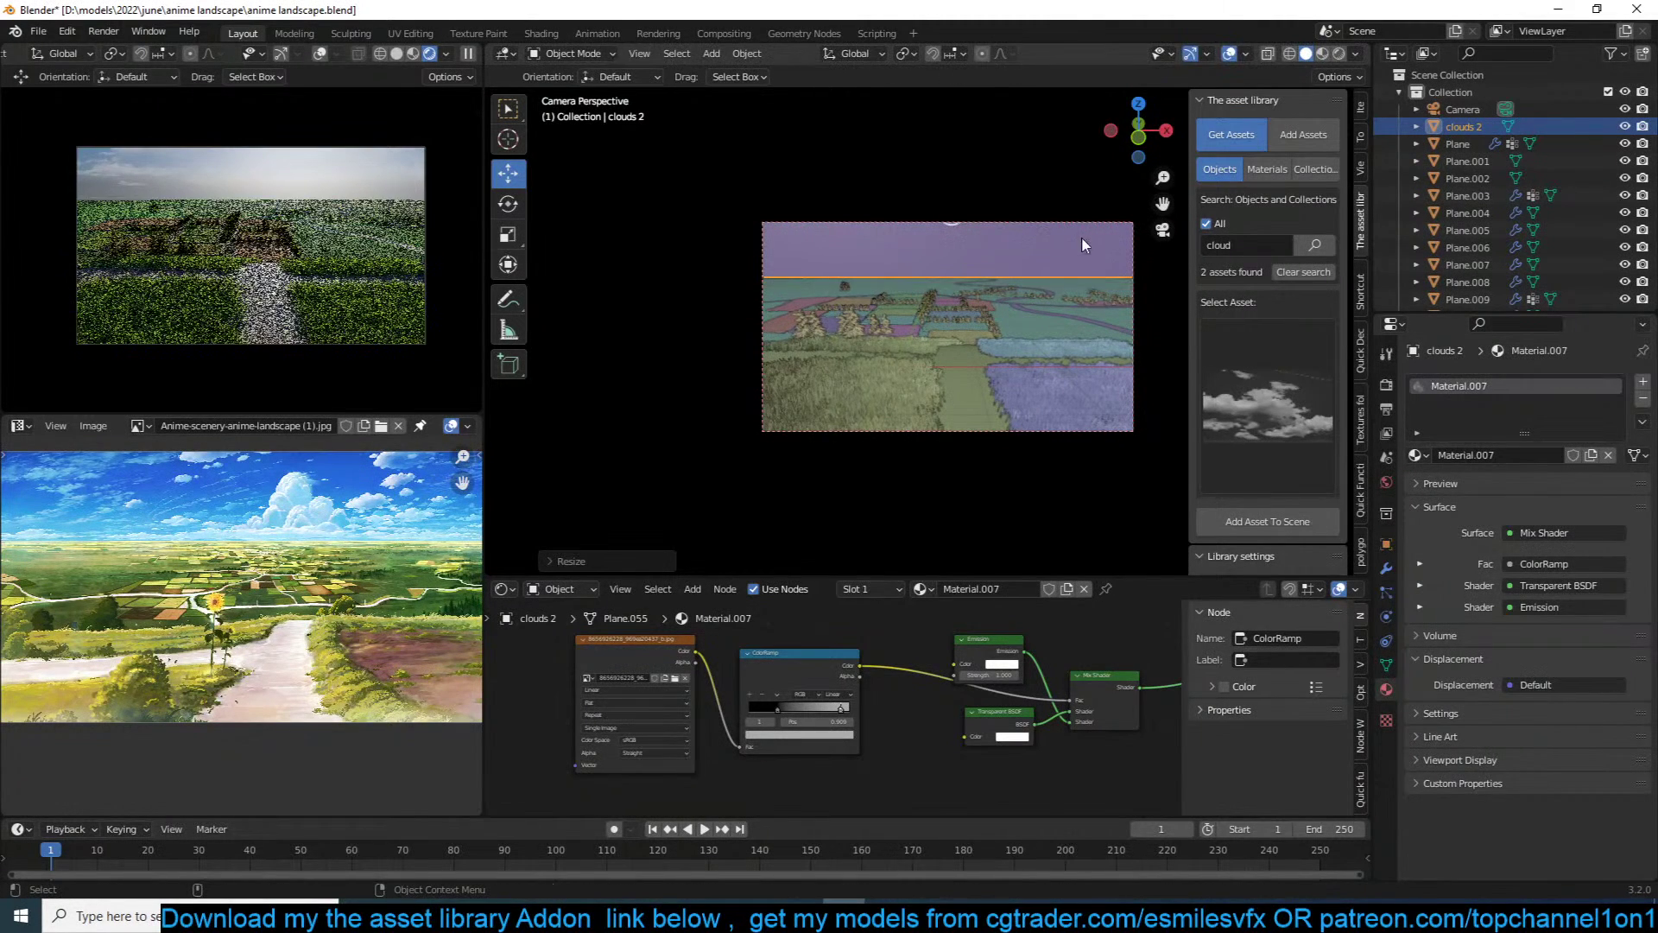
Step: Set the world background strength to 0.01
click(1386, 482)
double_click(1550, 711)
text(.01)
key(Return)
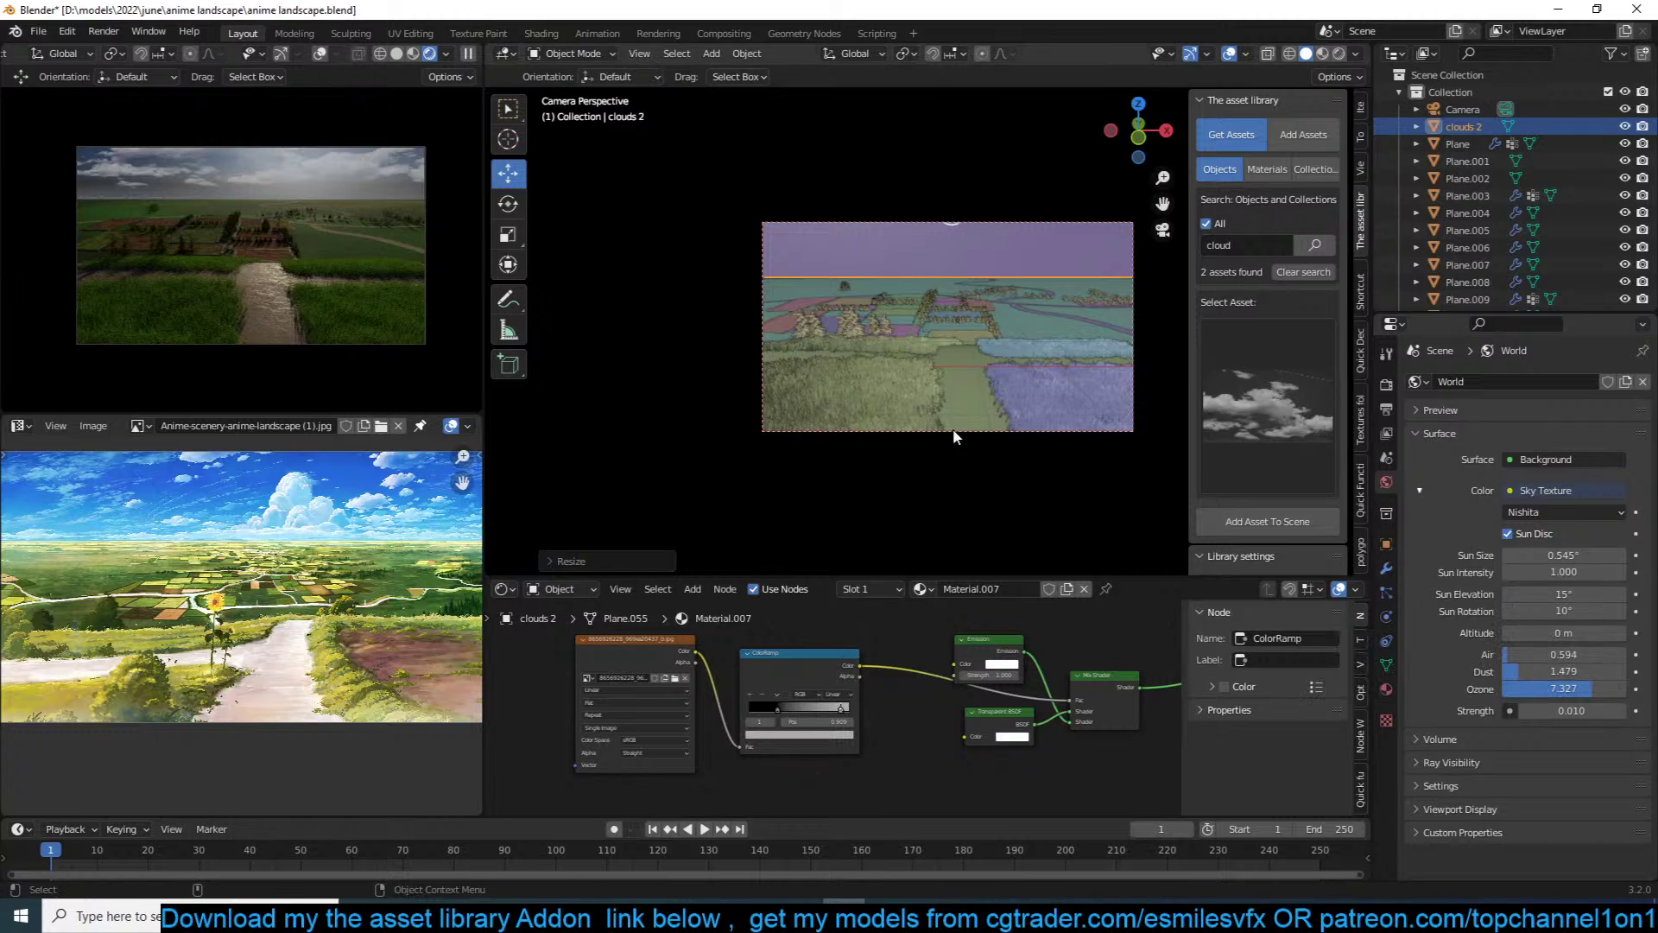
Step: Rescale the cloud plane along Z in the camera view
scroll(954, 434, up, 3)
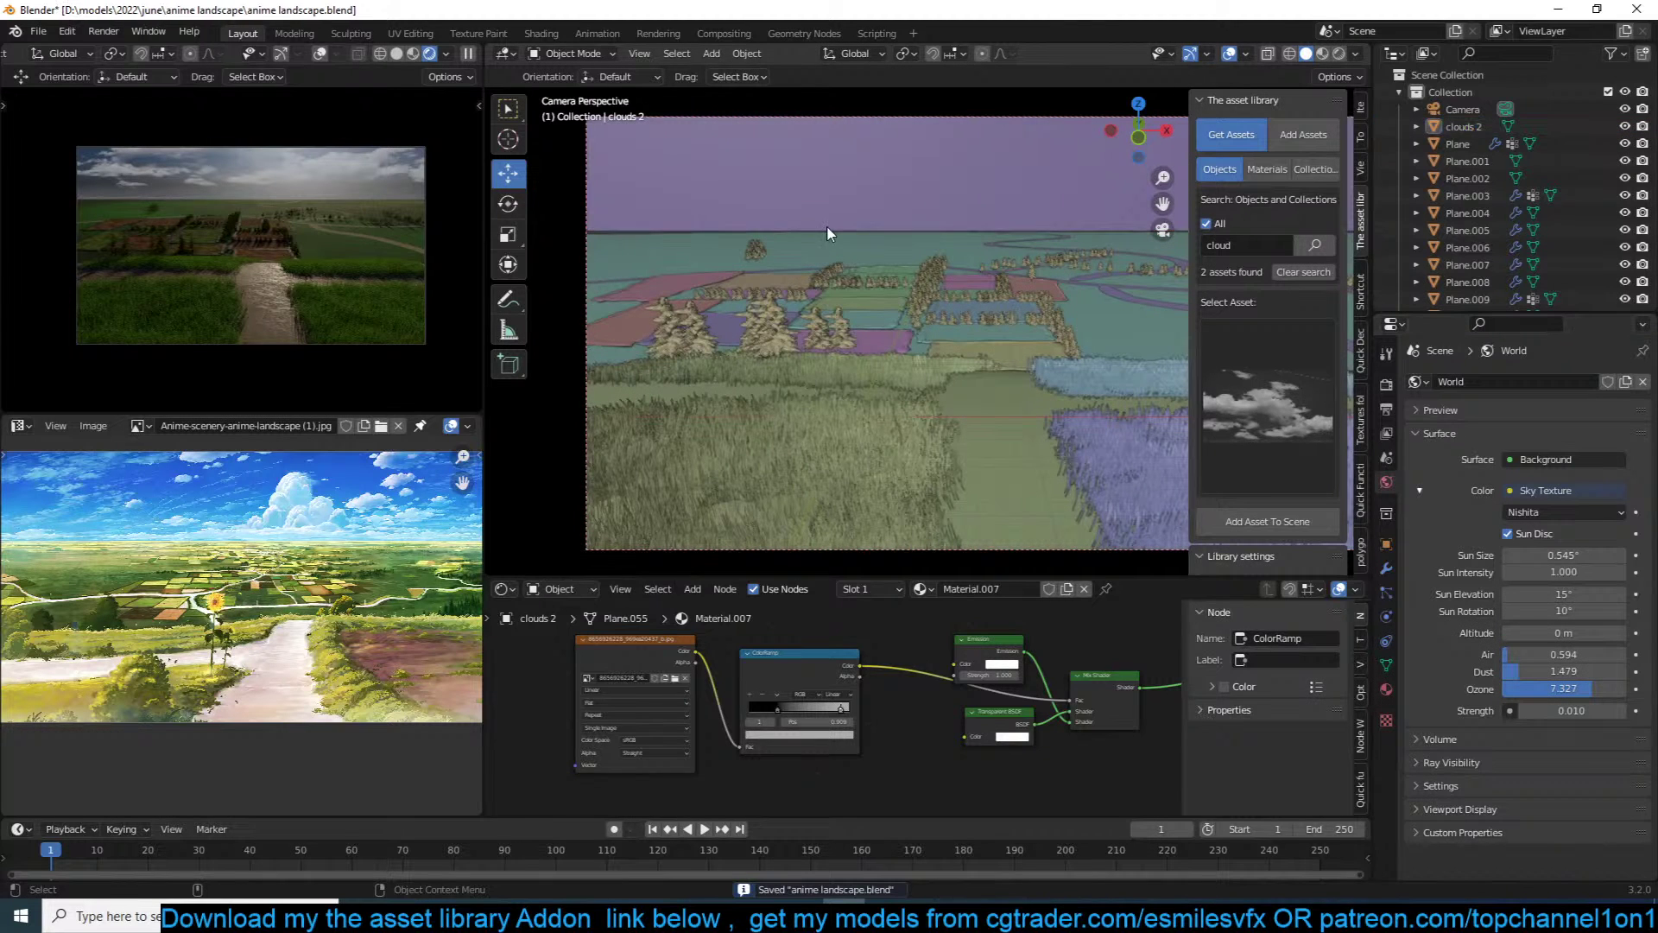
click(858, 244)
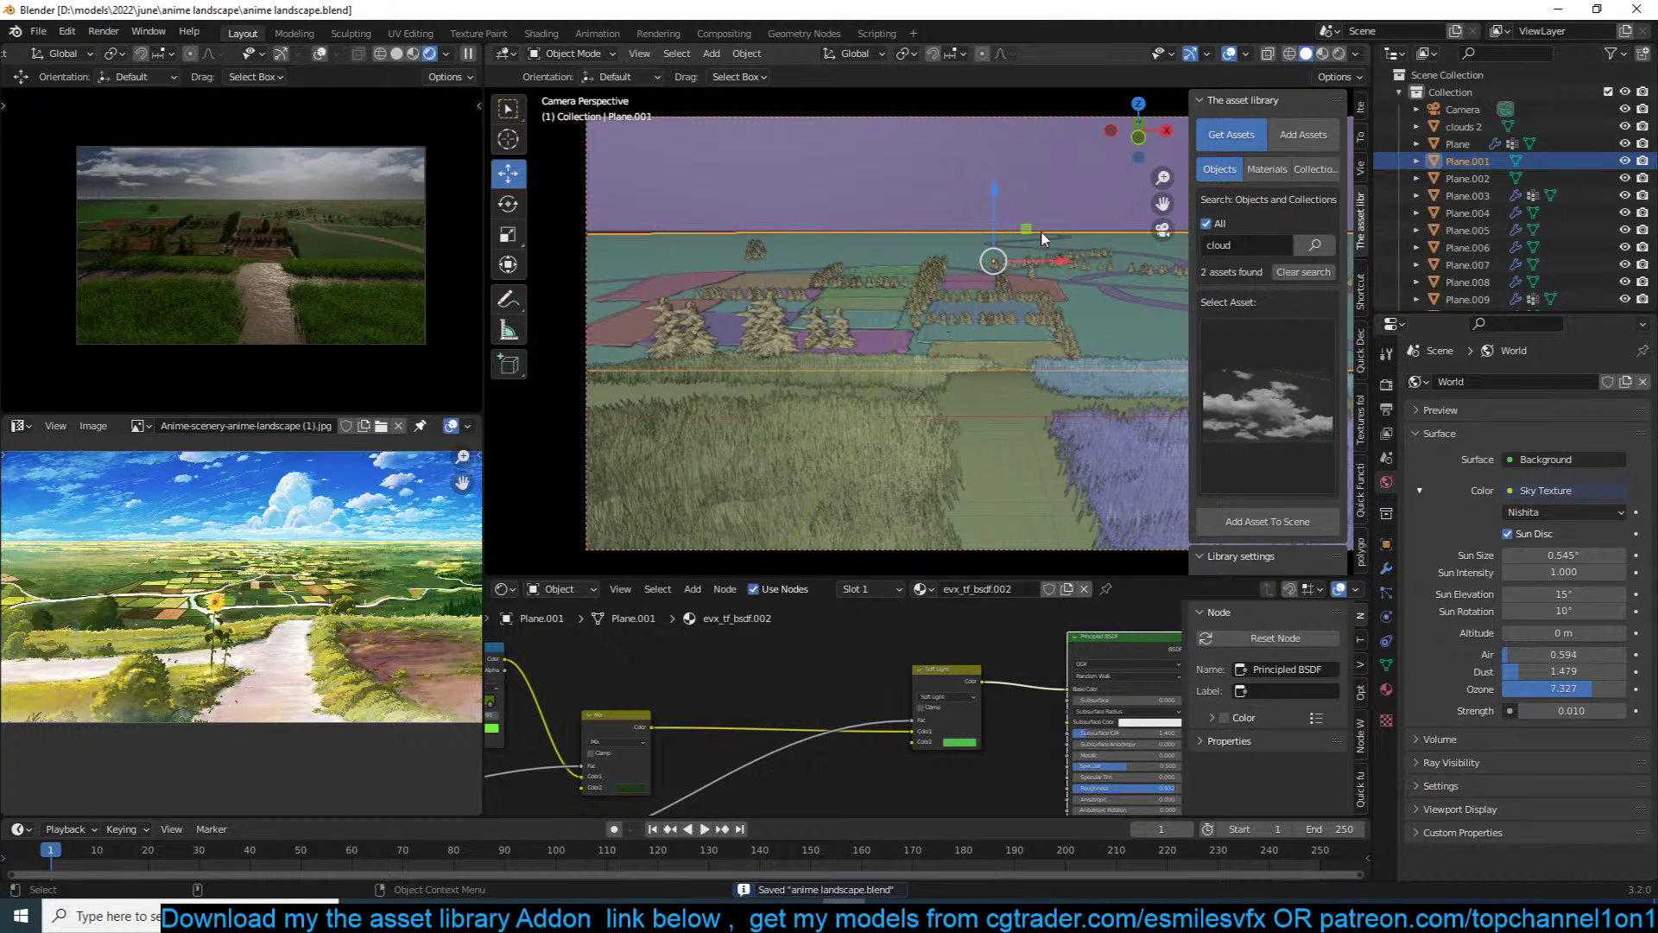
click(1081, 223)
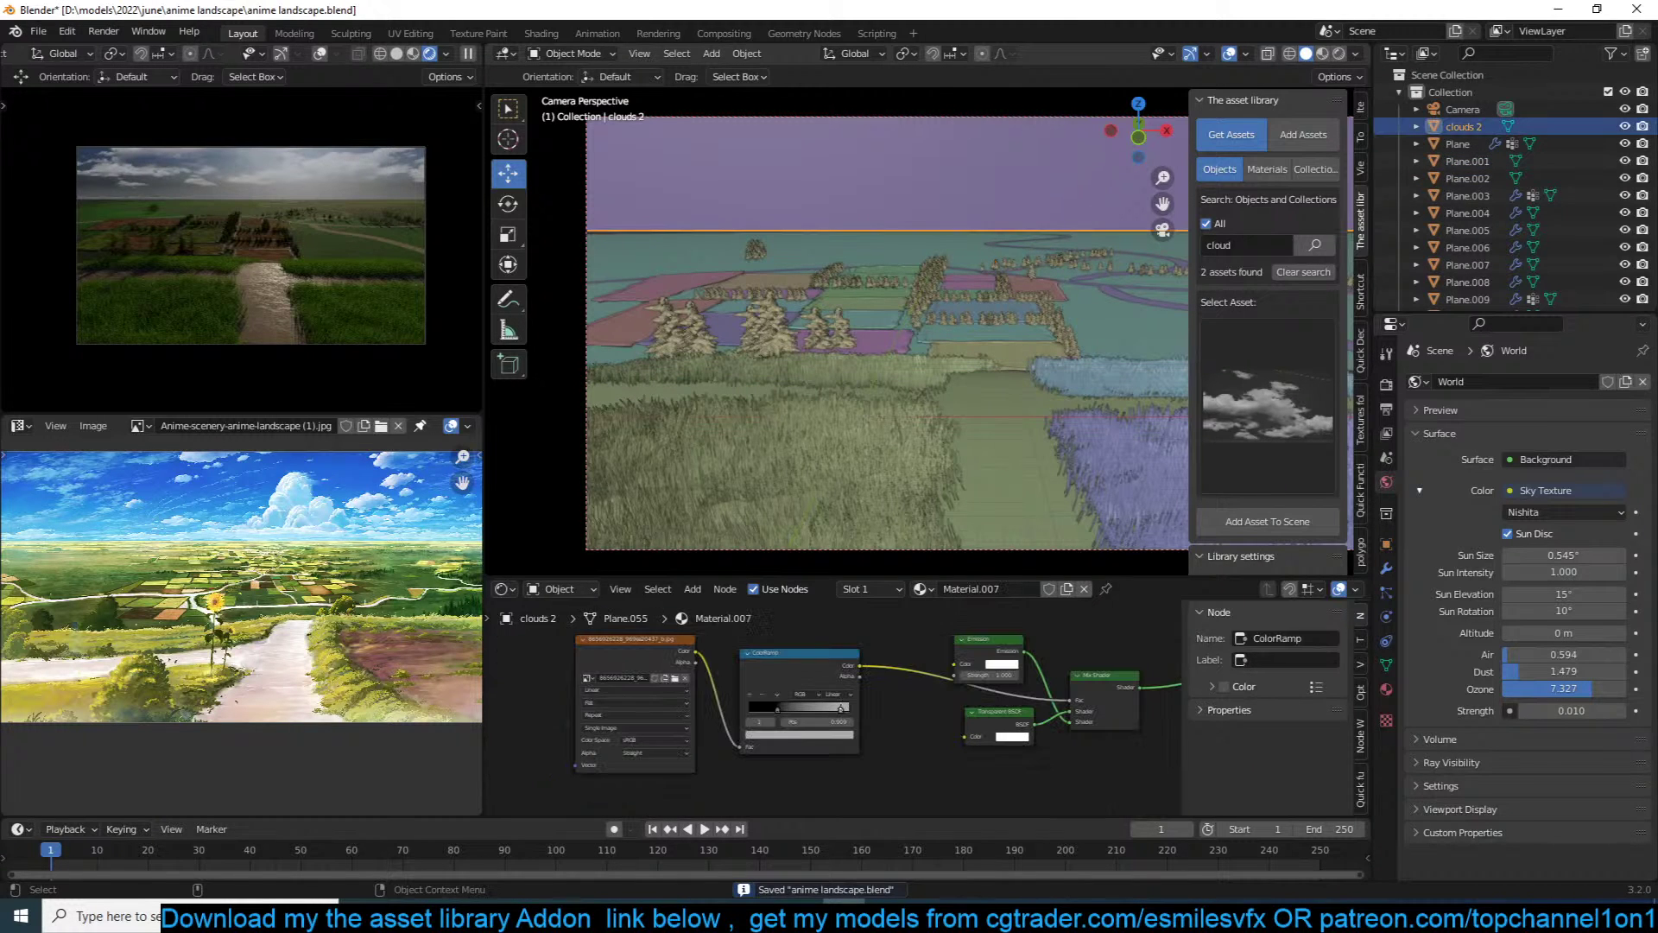
key(s)
key(z)
click(1082, 261)
click(1083, 262)
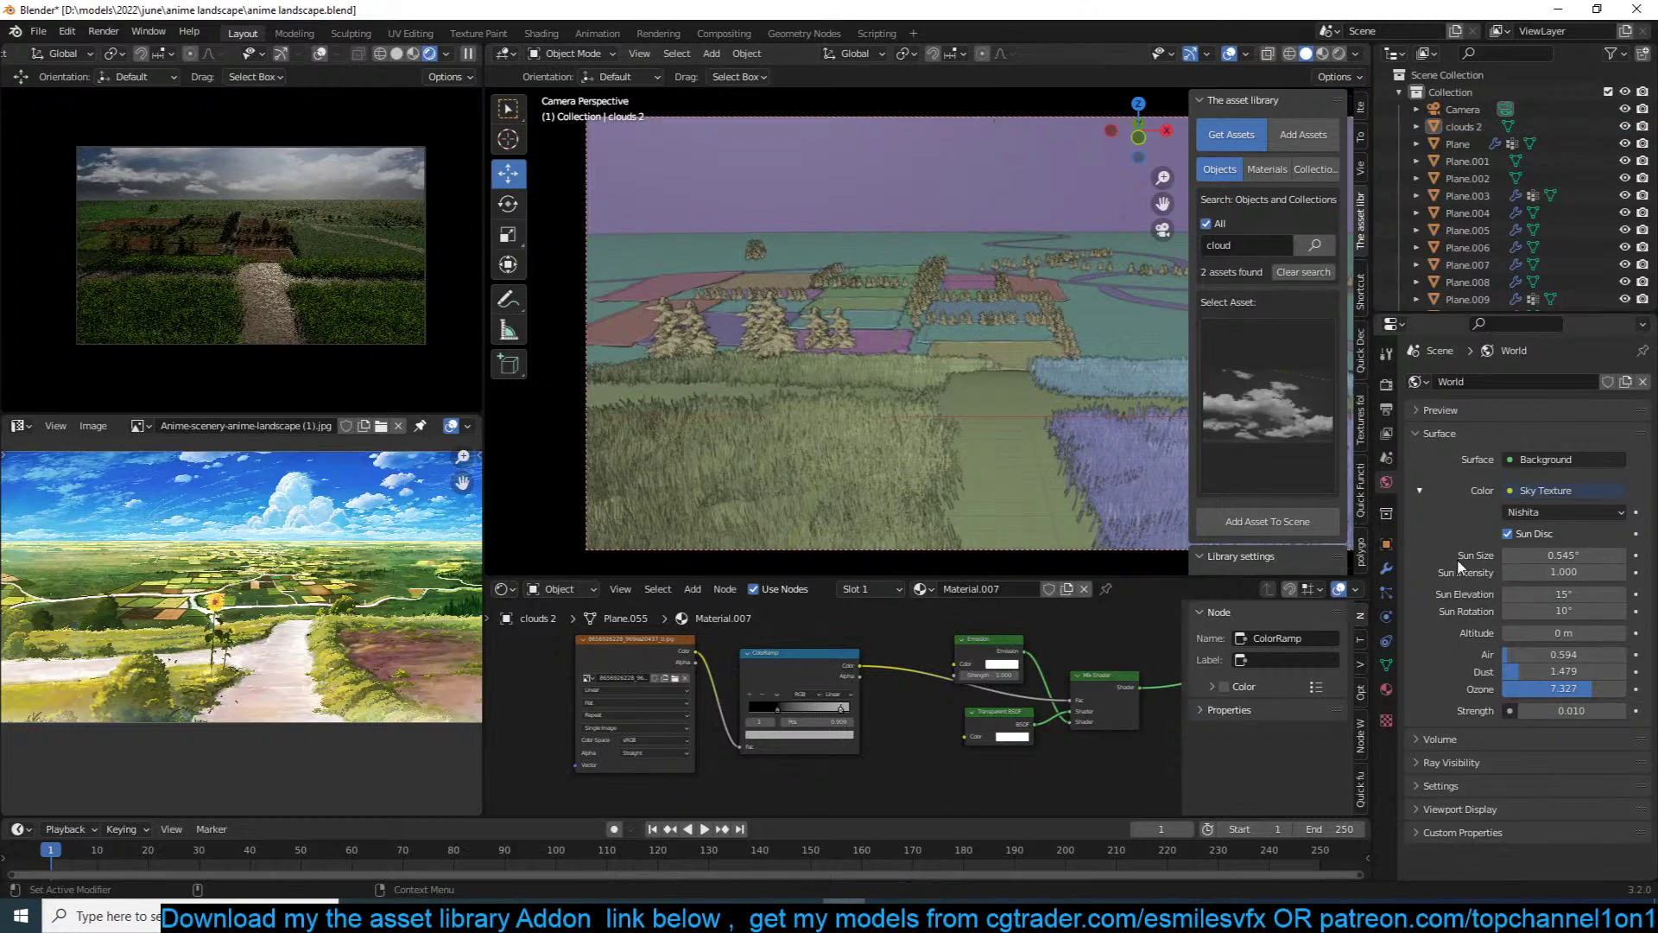
Step: Set the sky texture's dust to 1.027 and ozone to 9.998, save the file, and set the world strength to 0.05
drag(1549, 688, 1522, 663)
key(ctrl+s)
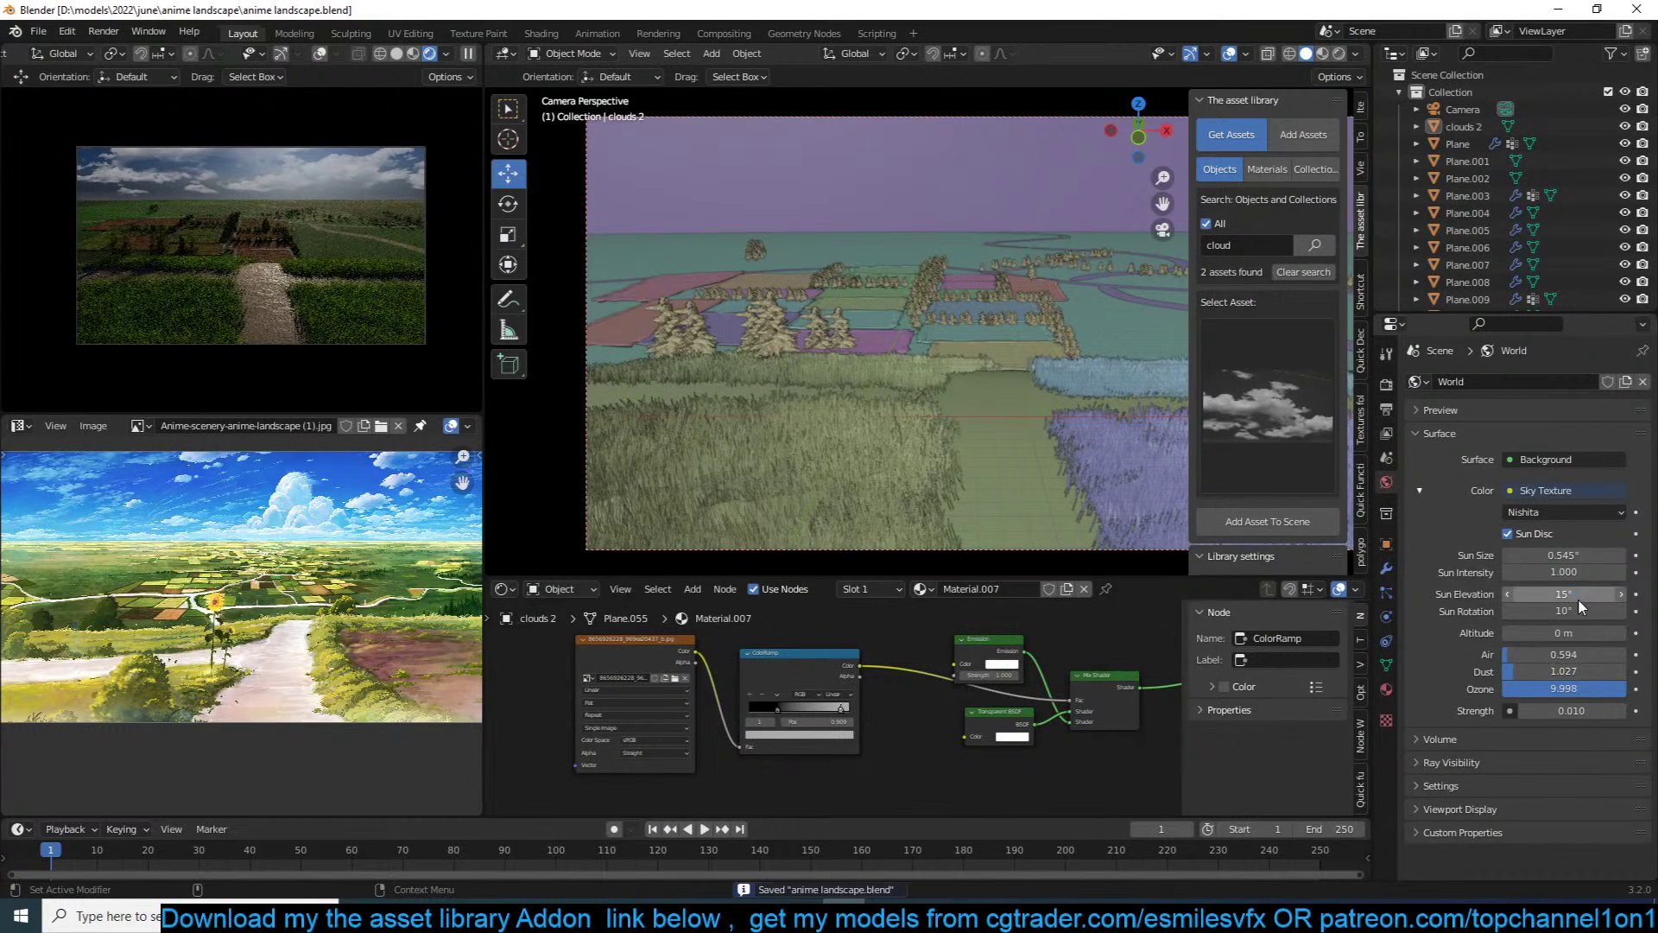
click(1578, 711)
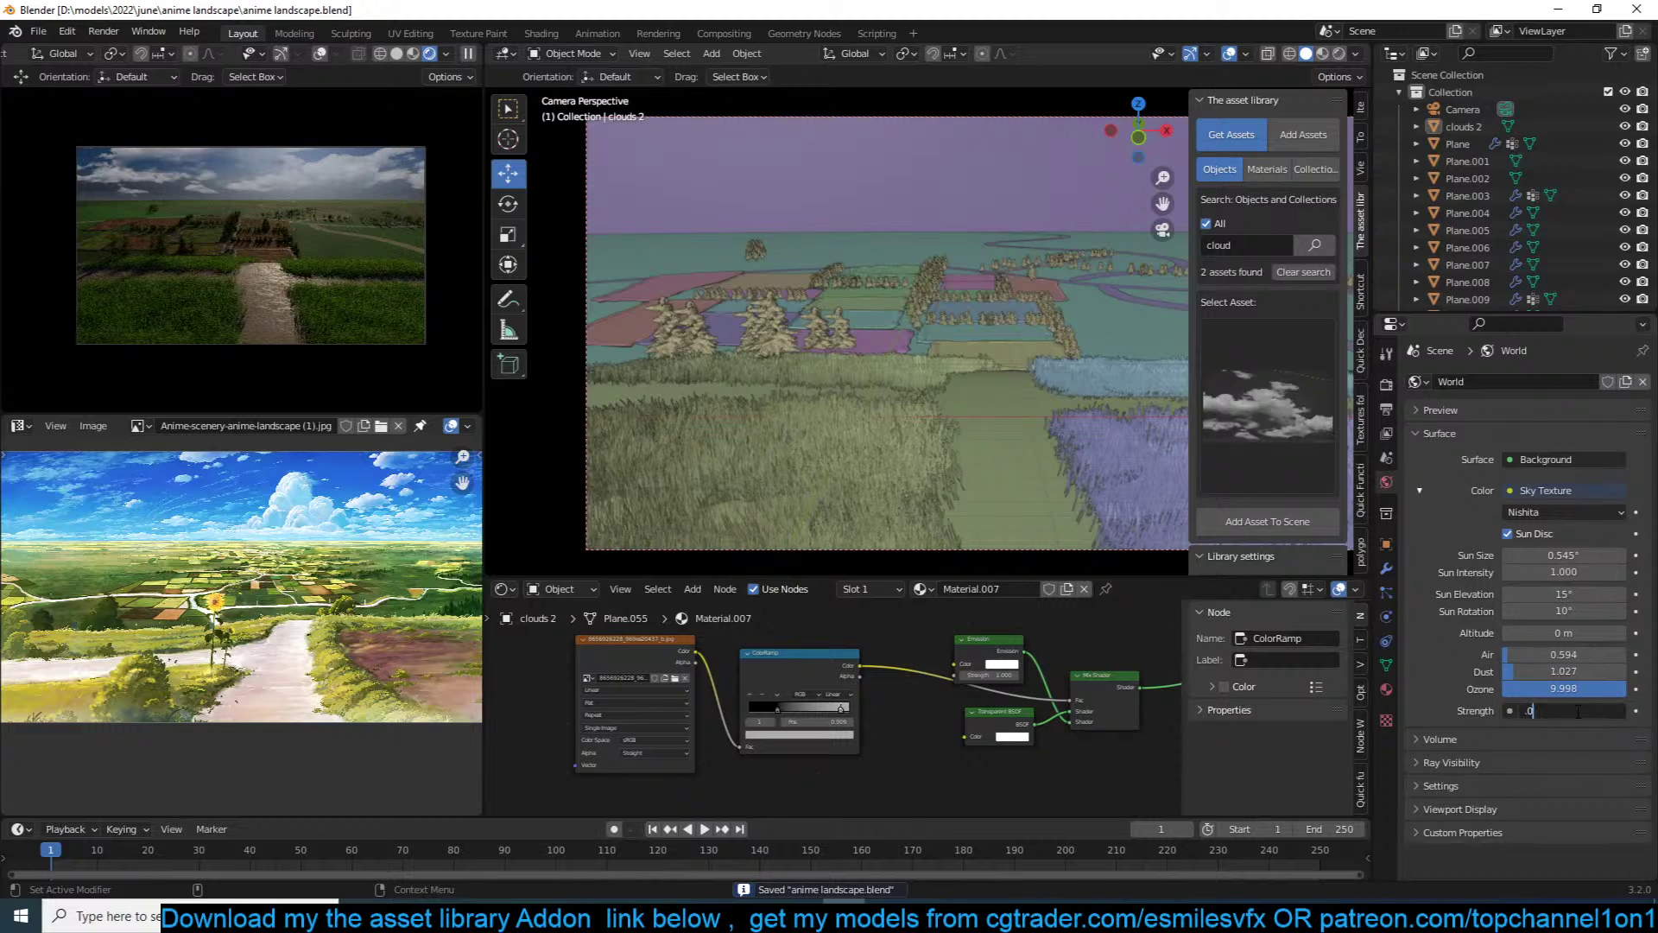
text(.05)
key(Return)
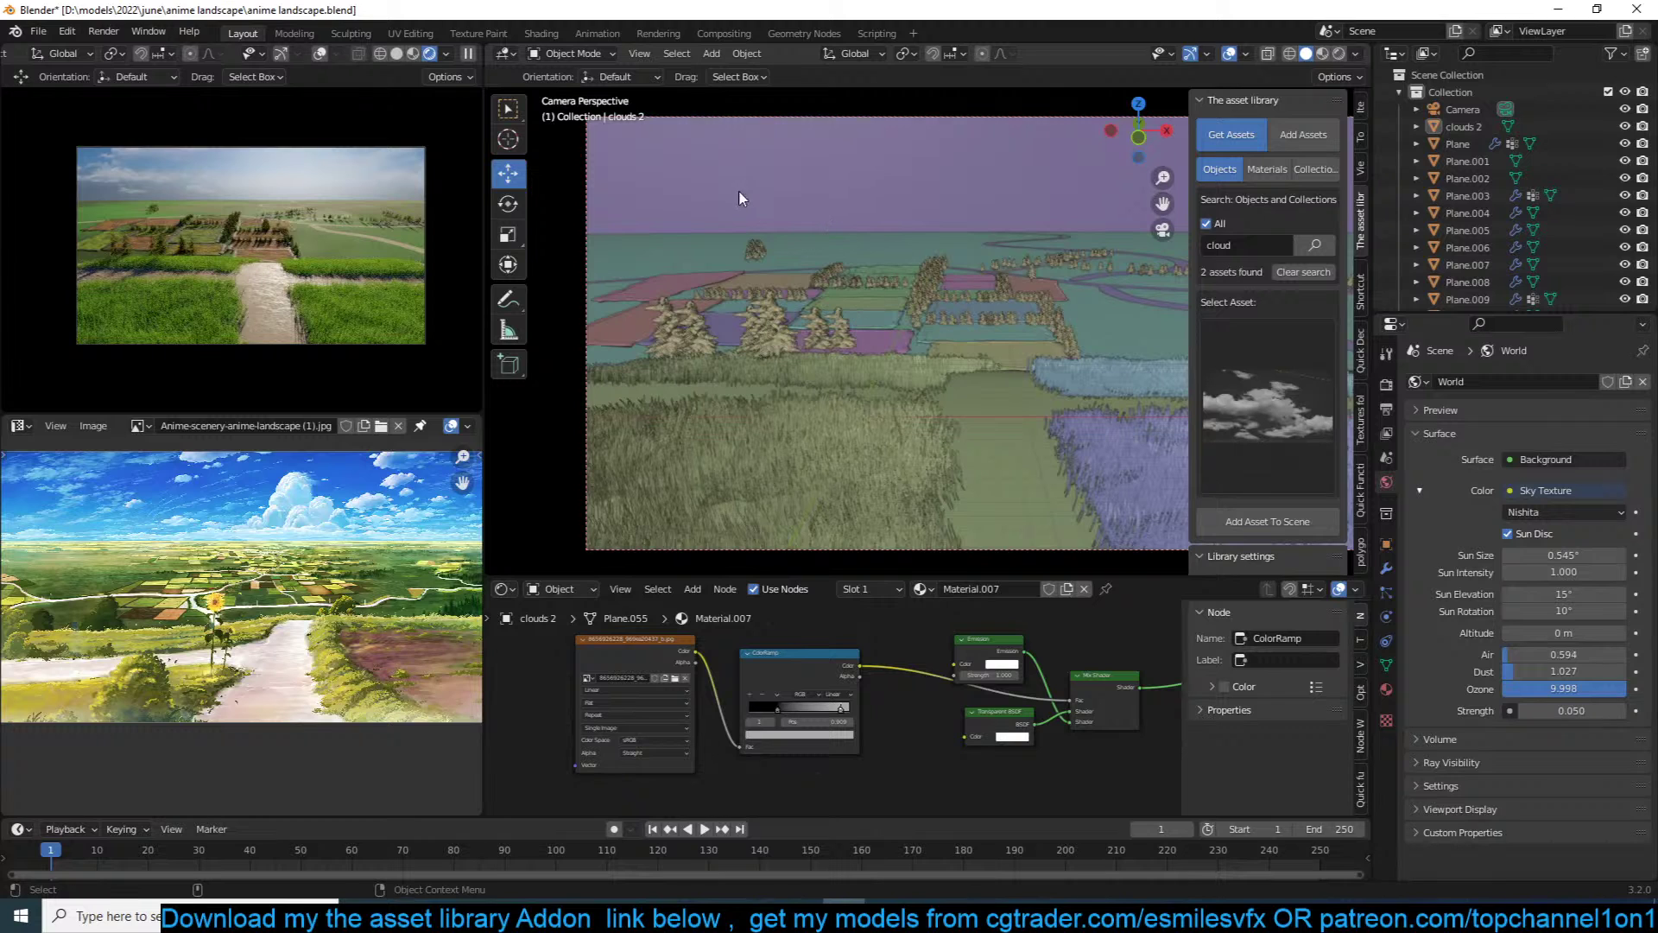
Step: Try the Hosek / Wilkie sky model for the world, and switch back to Nishita
click(1601, 506)
click(1577, 537)
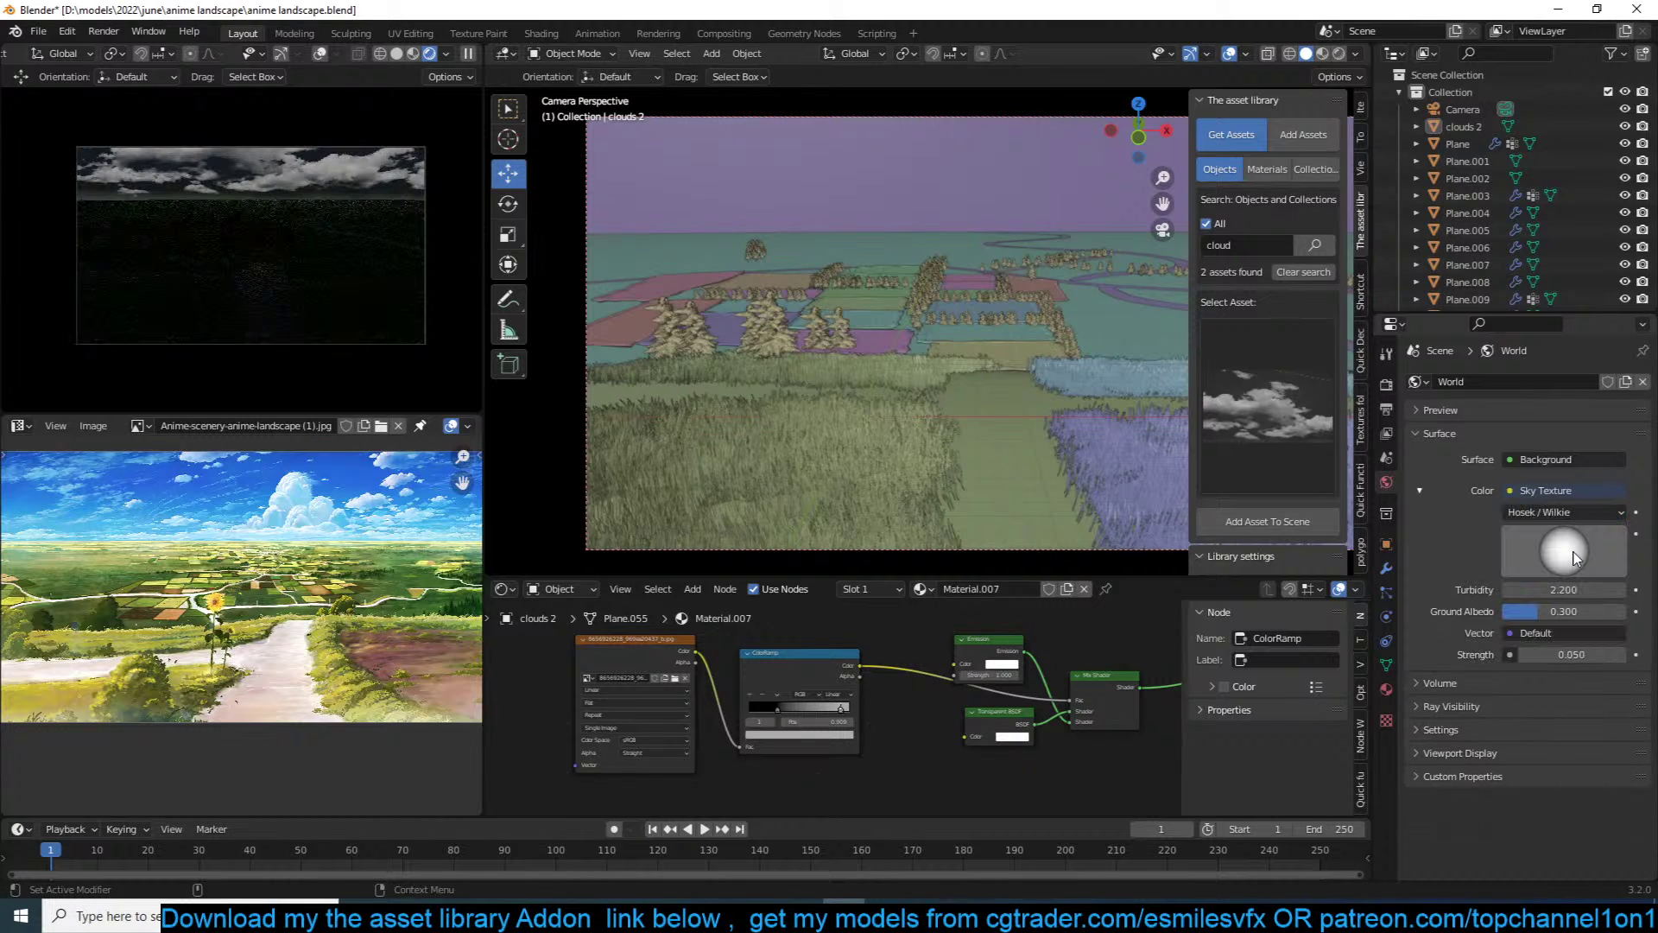
click(1599, 506)
click(1592, 523)
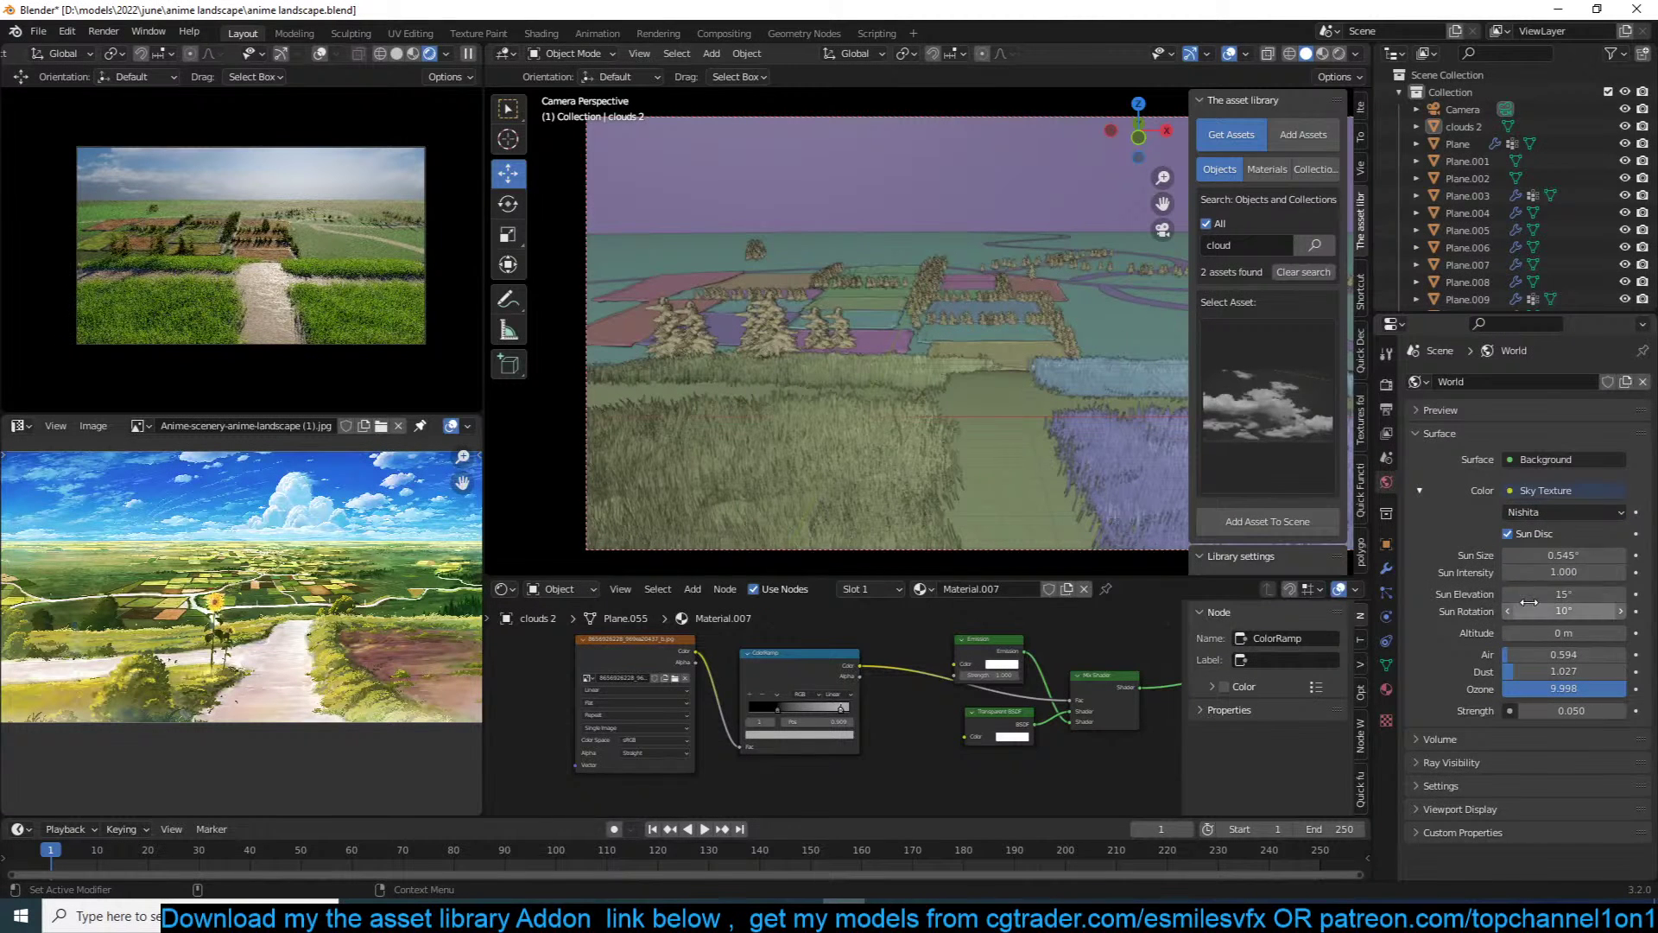
Step: Try the world sky without its sun disc, switch the sun disc back on, and save the file
click(1544, 532)
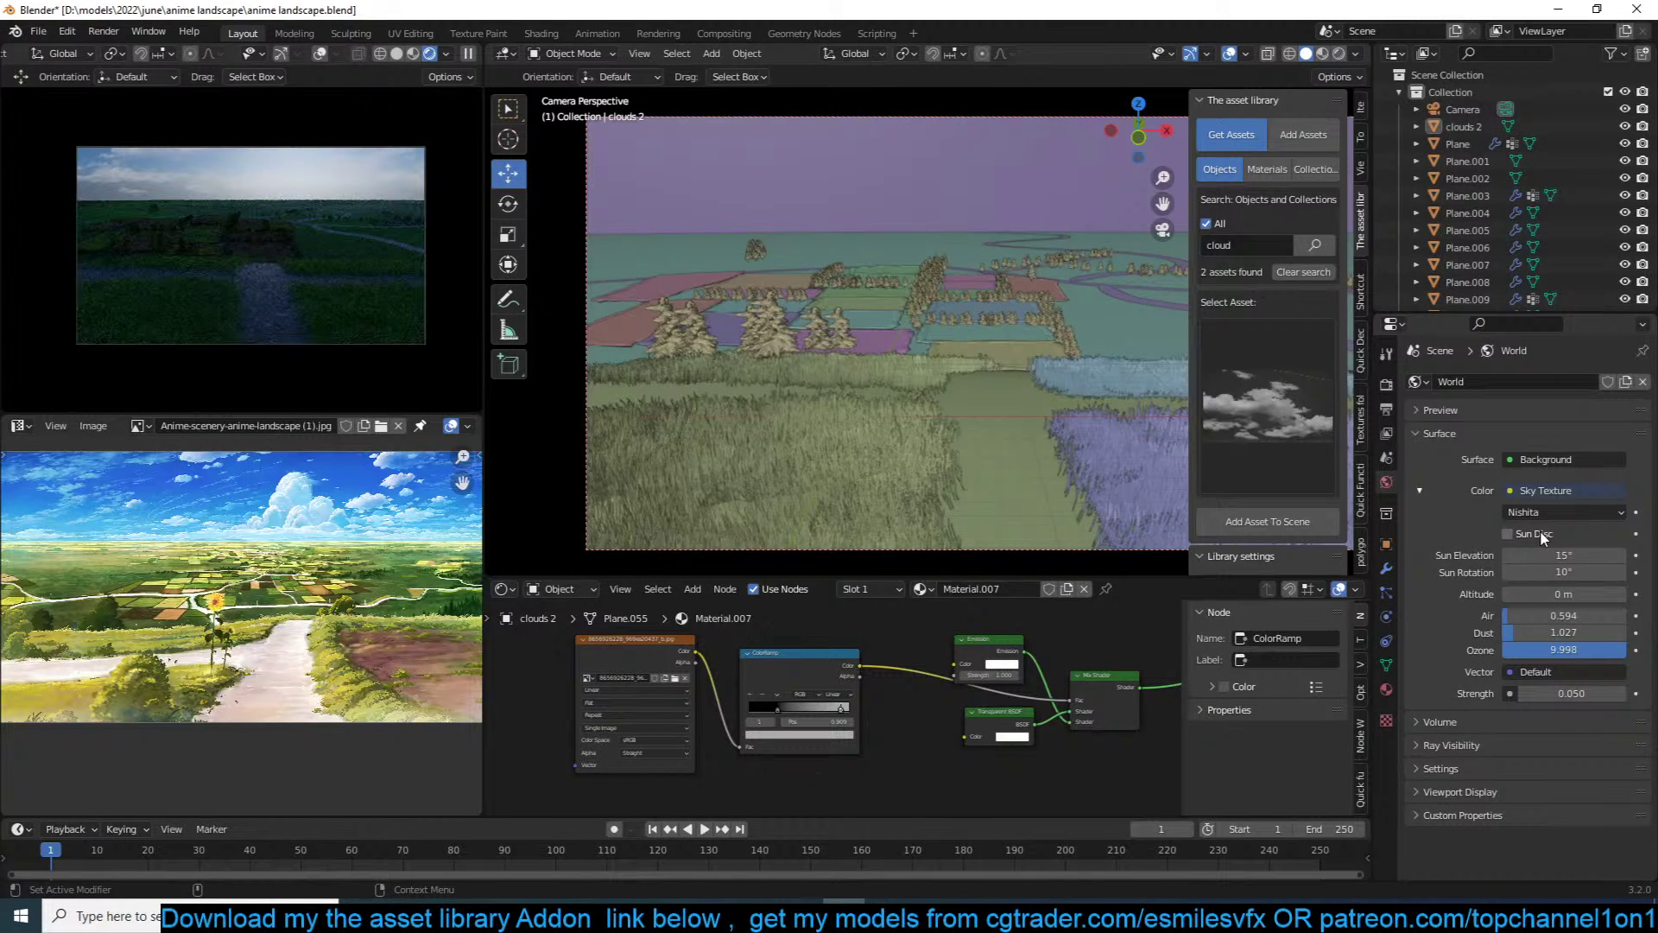
click(1543, 534)
scroll(887, 282, down, 2)
key(ctrl+s)
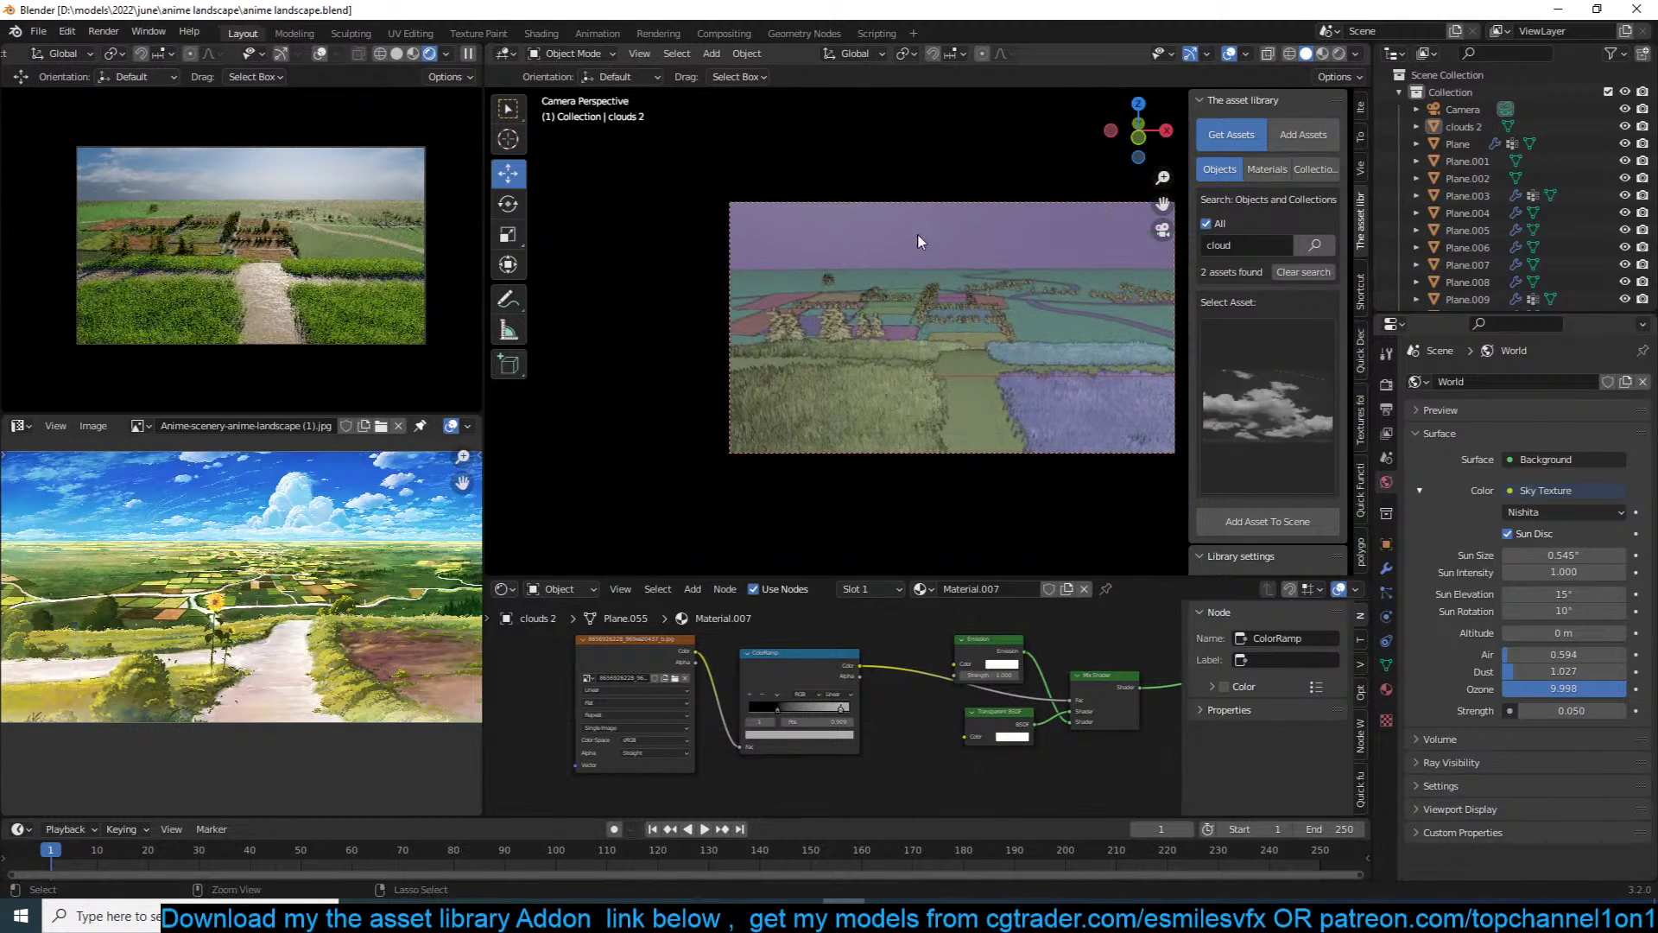
Step: Duplicate the upright clouds 2 plane in place
click(915, 240)
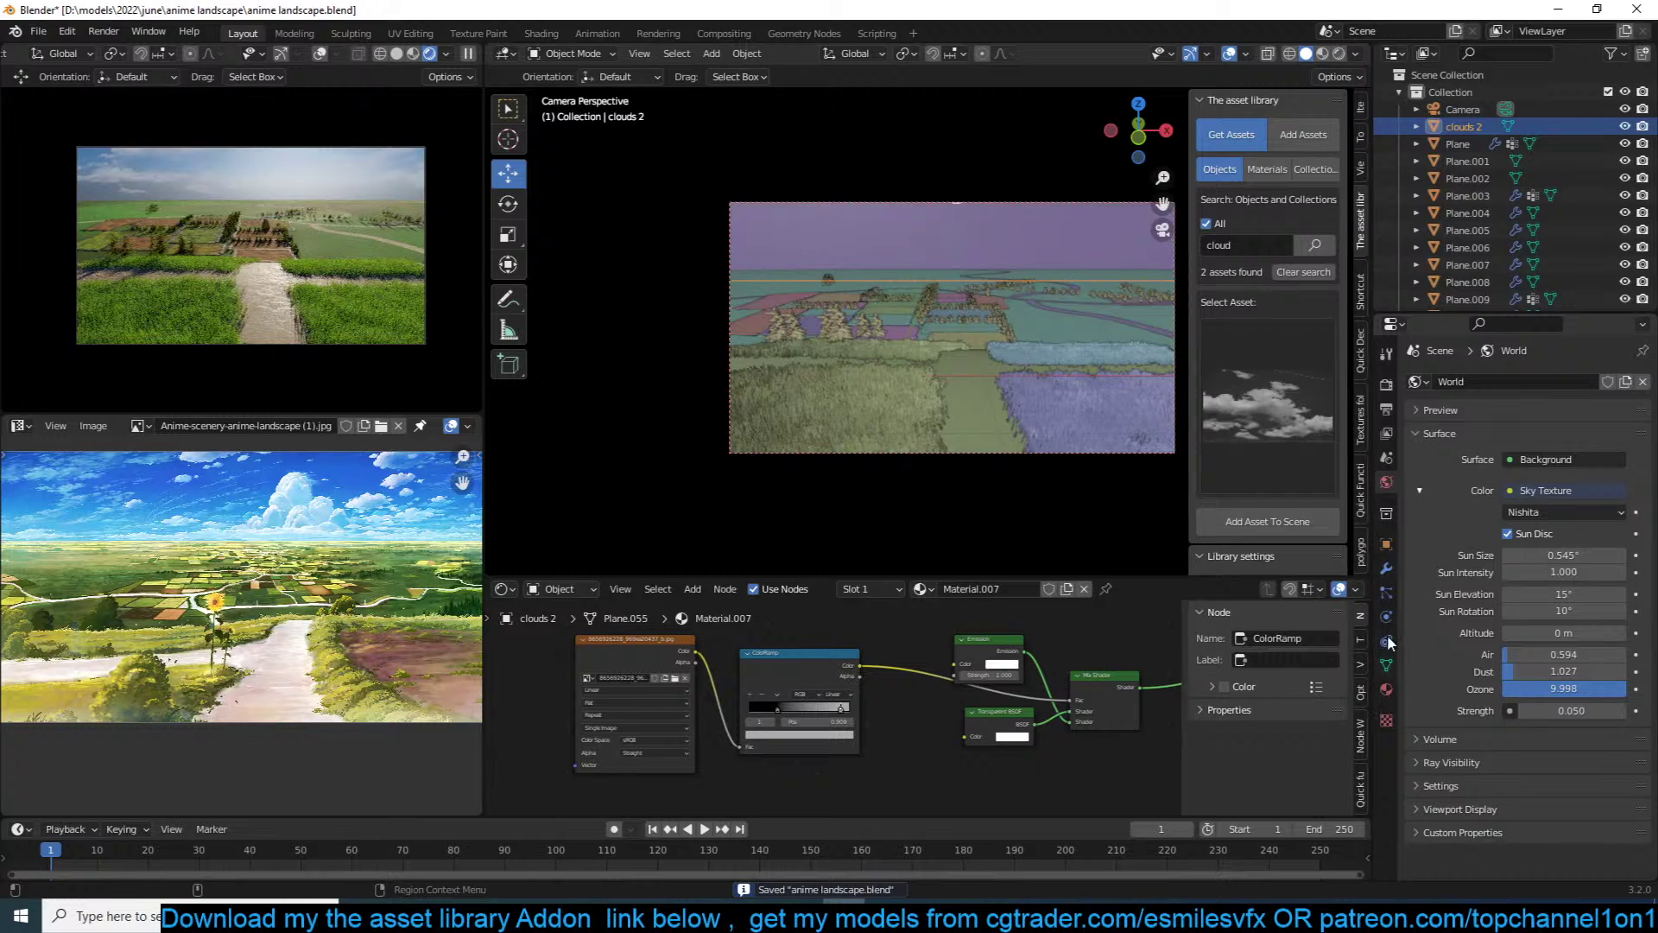
click(1387, 544)
scroll(1494, 691, down, 5)
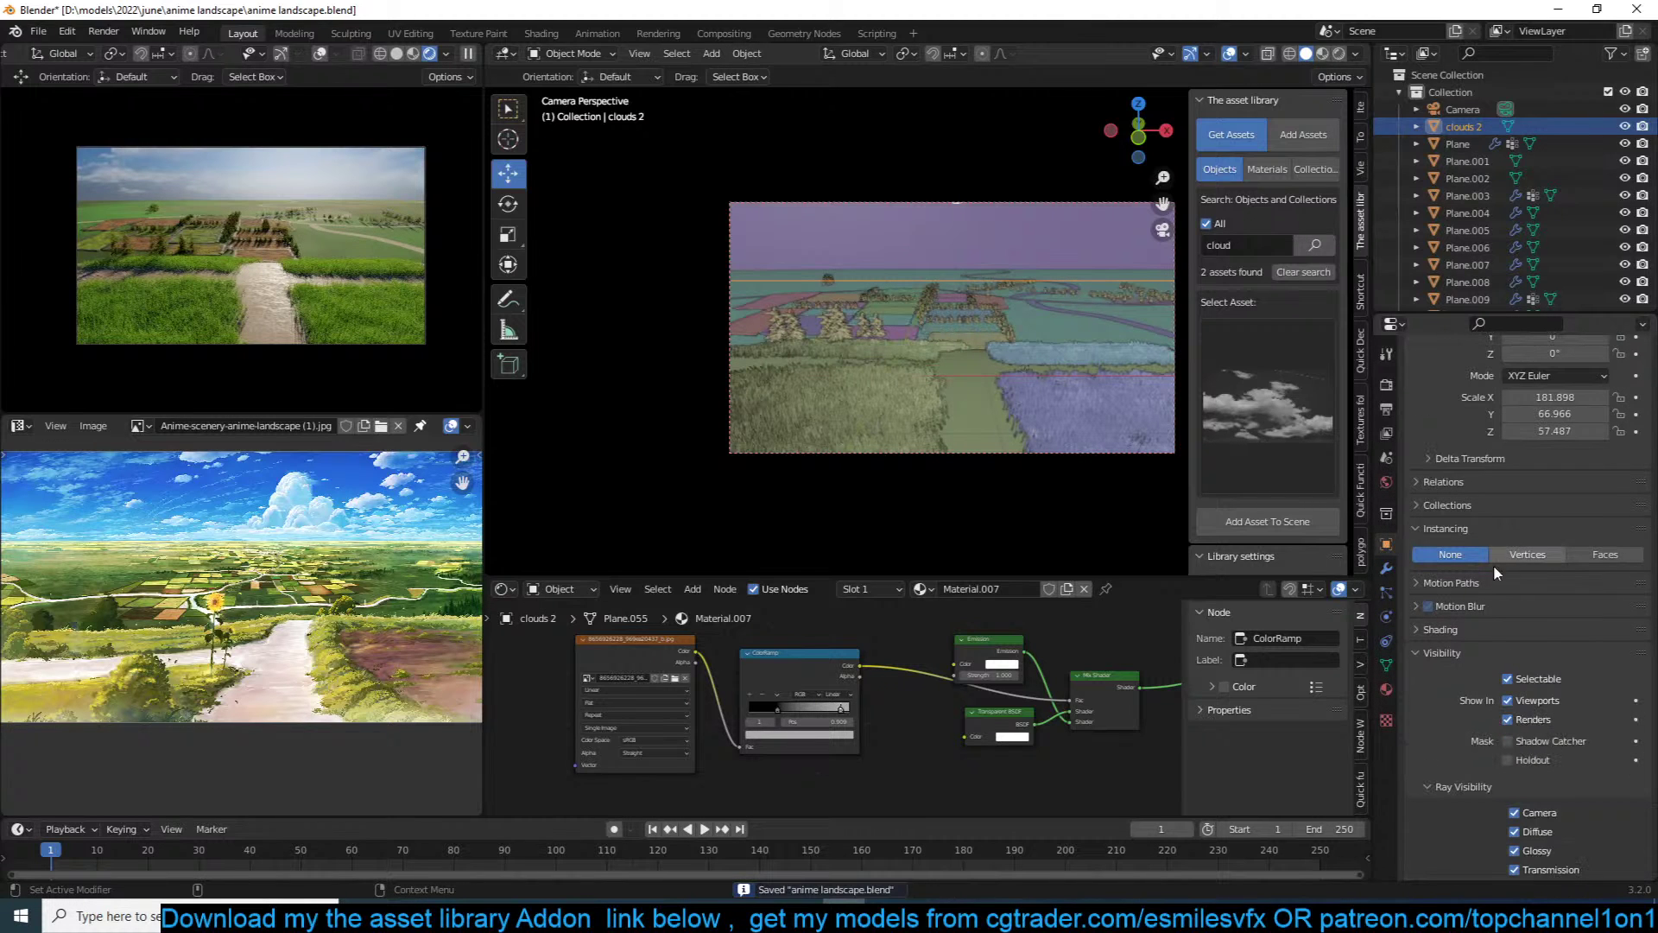
scroll(1479, 681, down, 4)
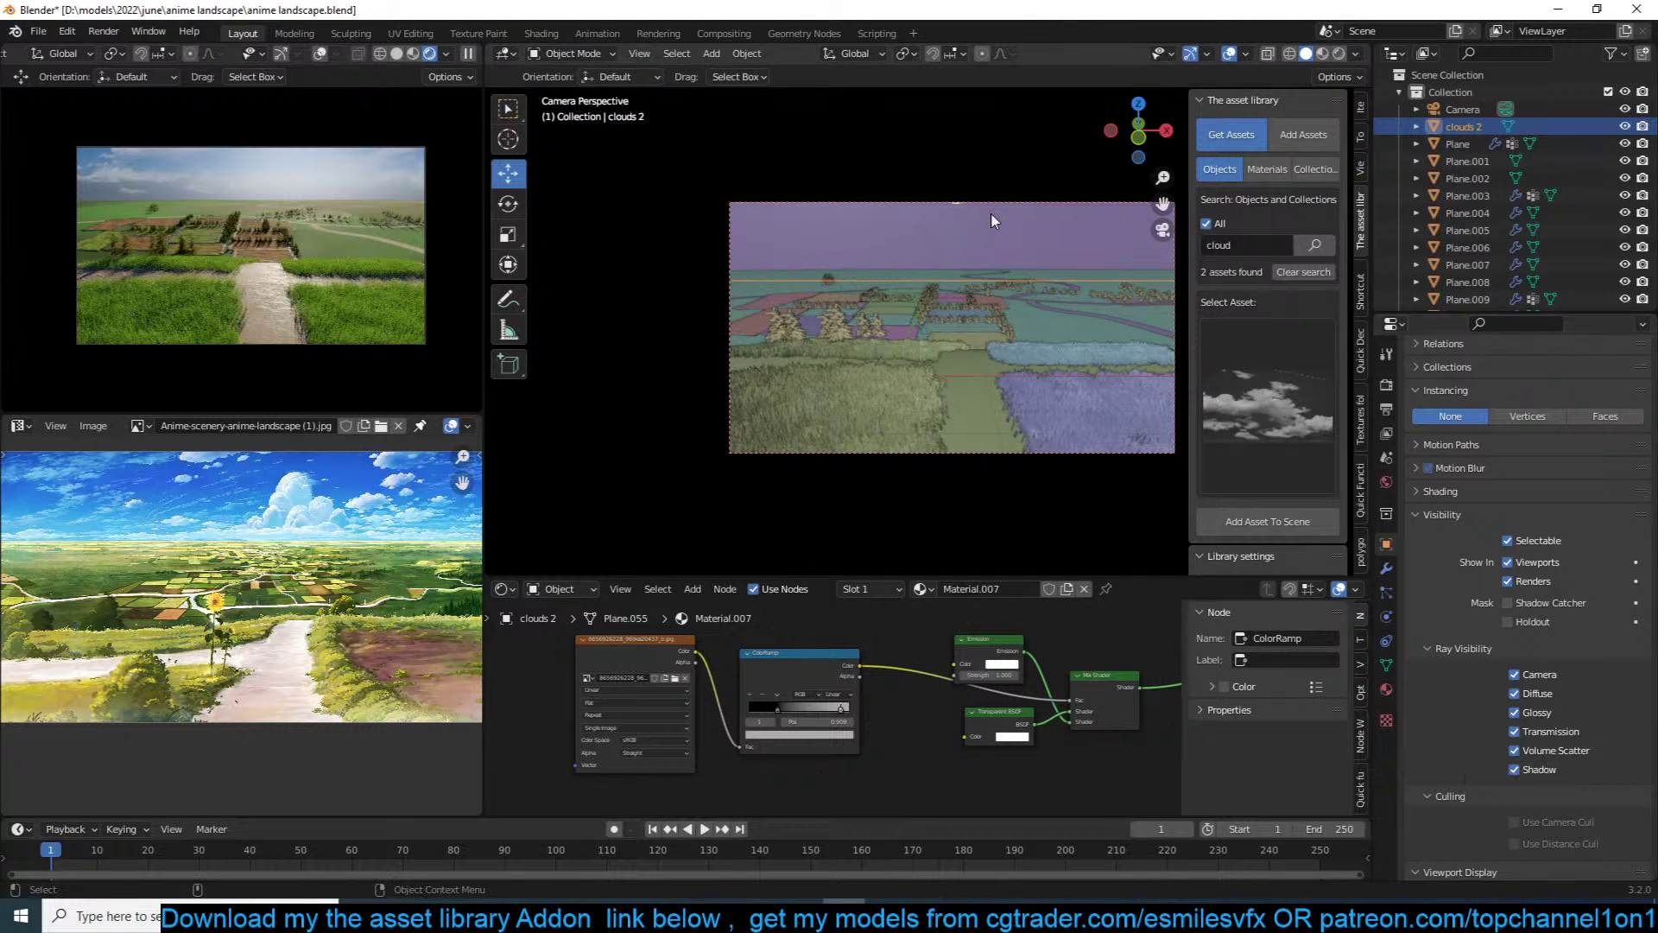
key(shift+d)
right_click(1040, 243)
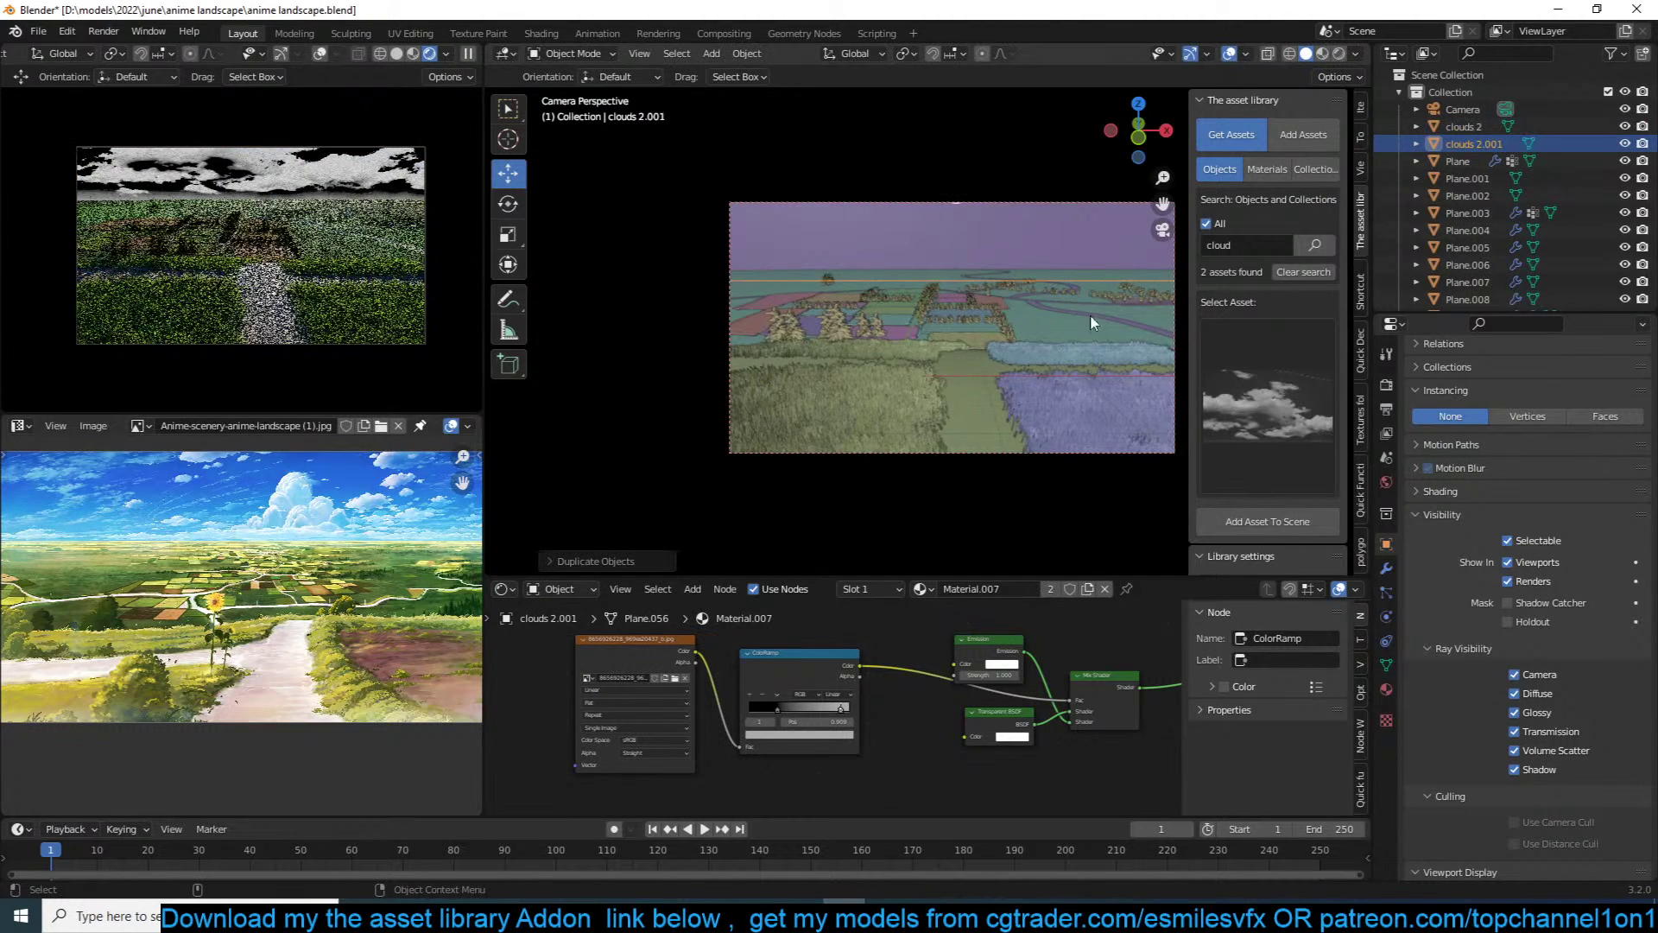
Step: Tilt the duplicated cloud plane about 21° around the global X axis and save the file
middle_drag(1090, 308, 946, 303)
scroll(947, 303, down, 3)
scroll(1033, 273, down, 4)
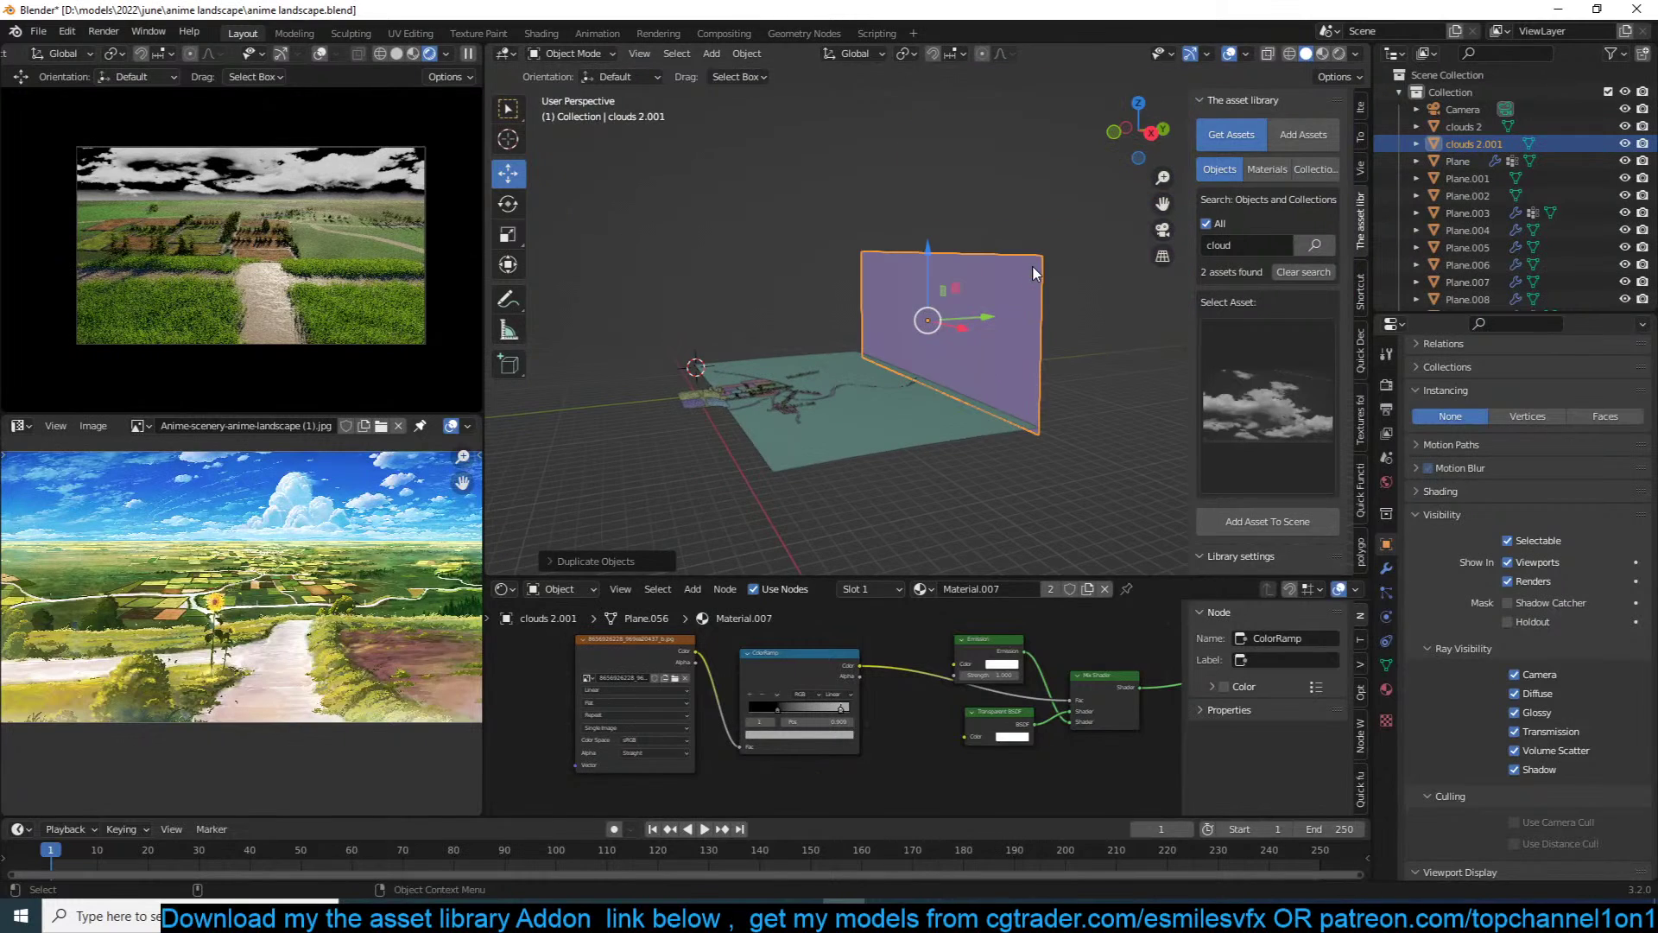
key(r)
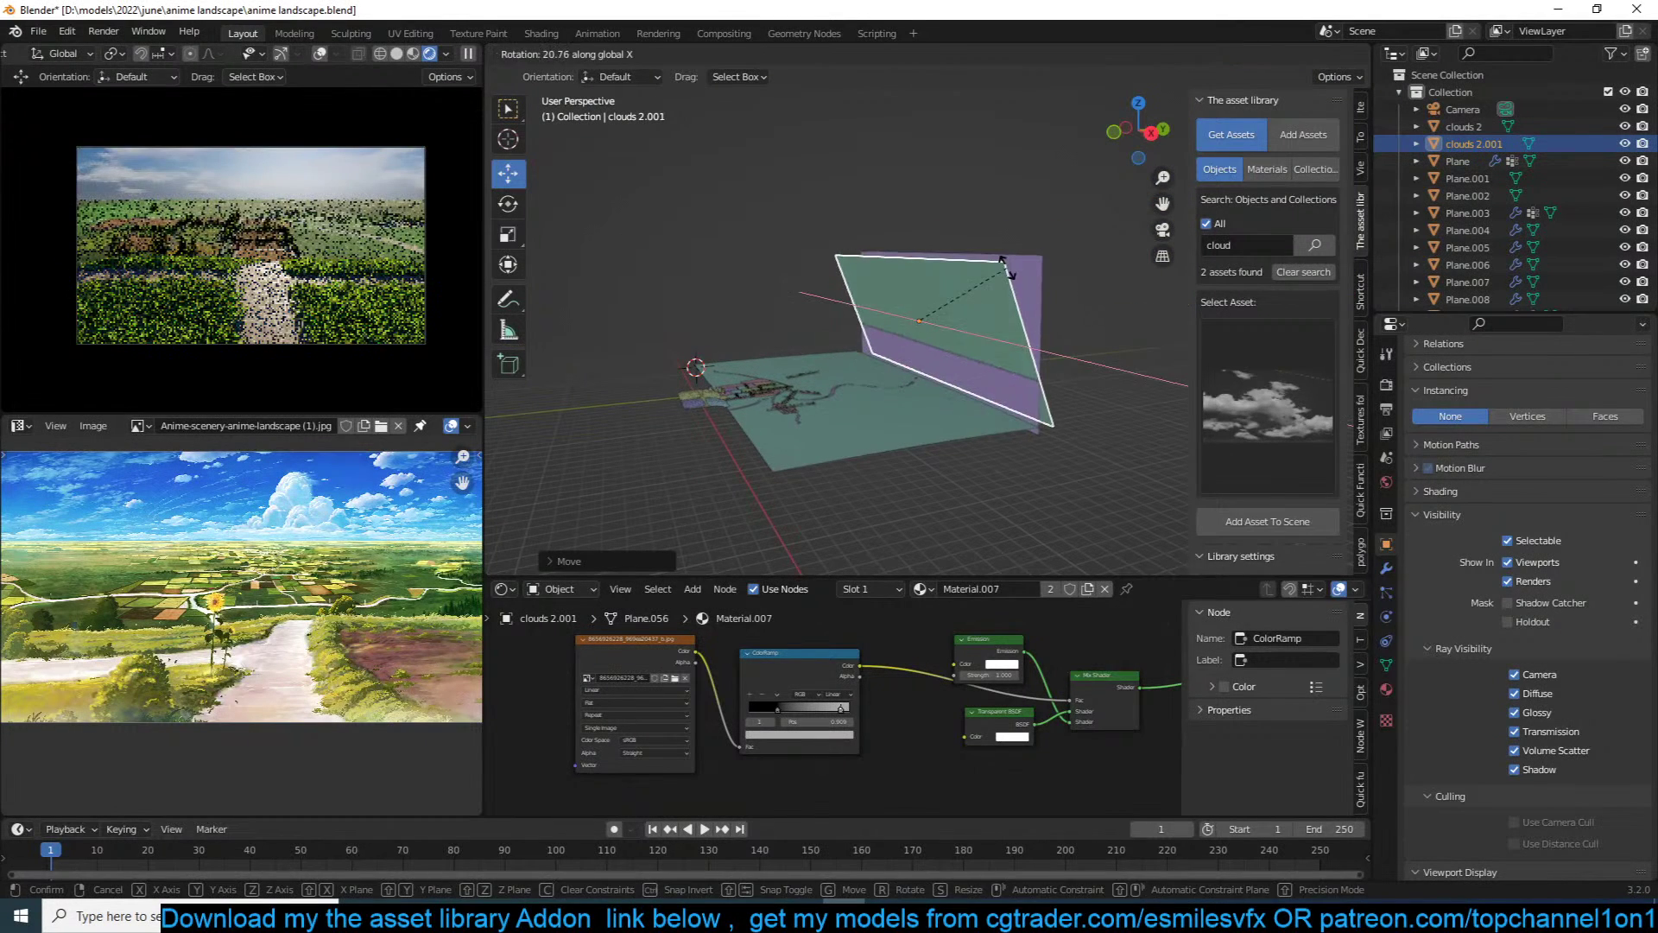
click(1013, 602)
key(ctrl+s)
Step: Make the duplicate cloud plane's material single-user, replace its Emission shader with a Diffuse BSDF feeding the Mix Shader, and save
click(1054, 589)
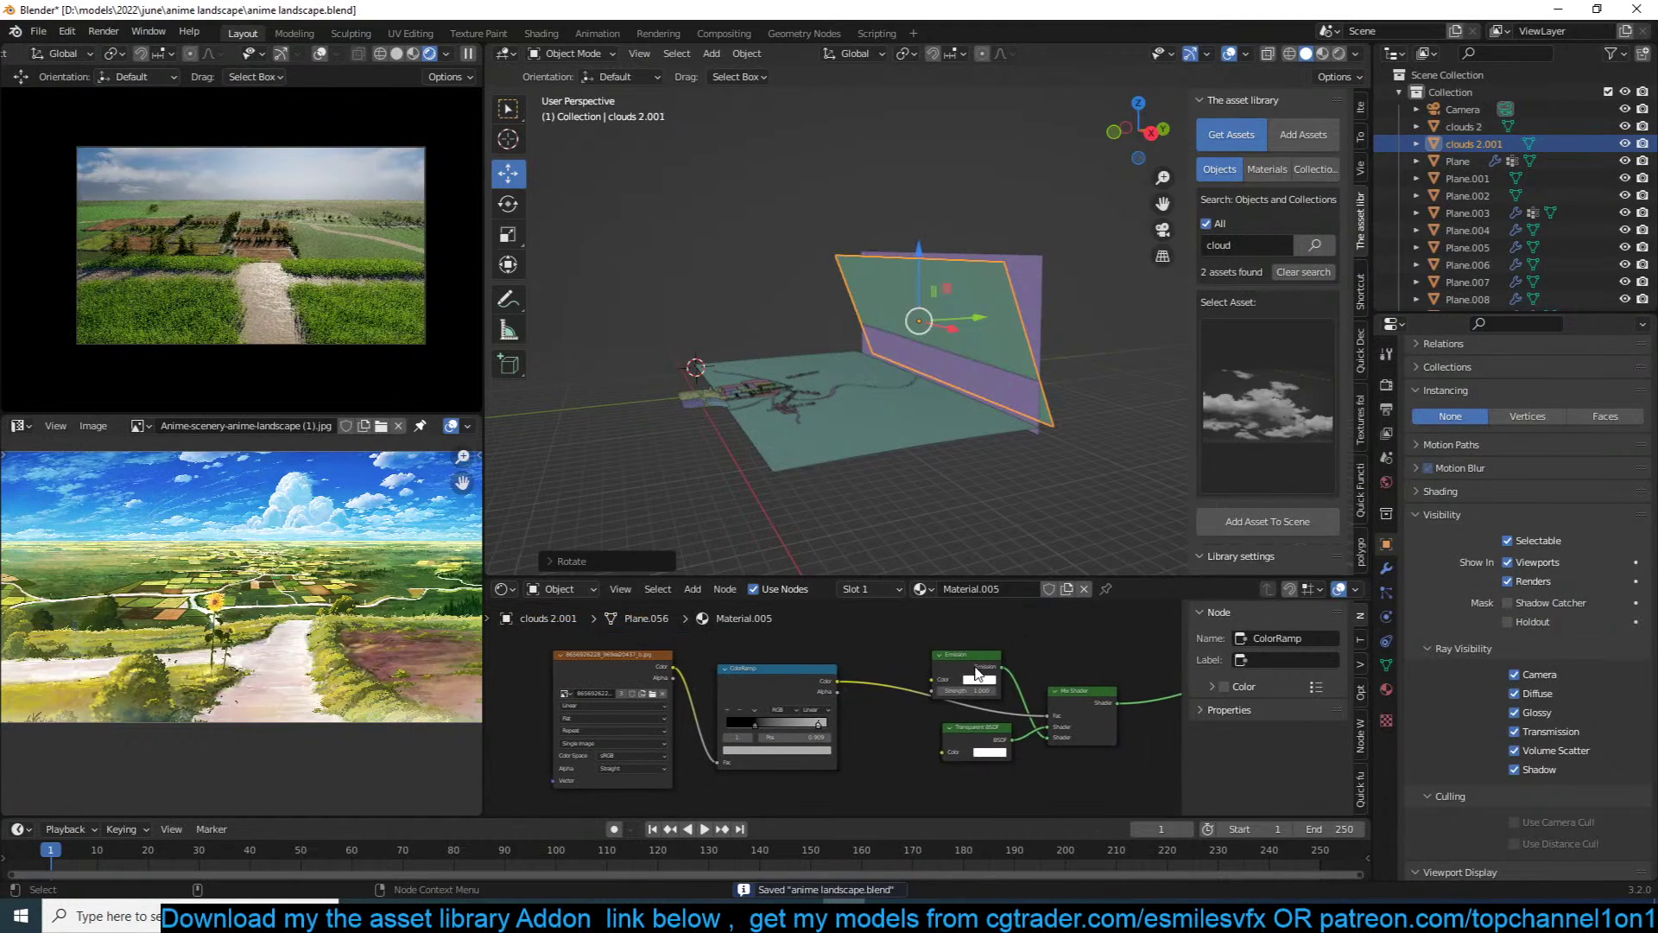
key(shift+a)
mouse_move(915, 721)
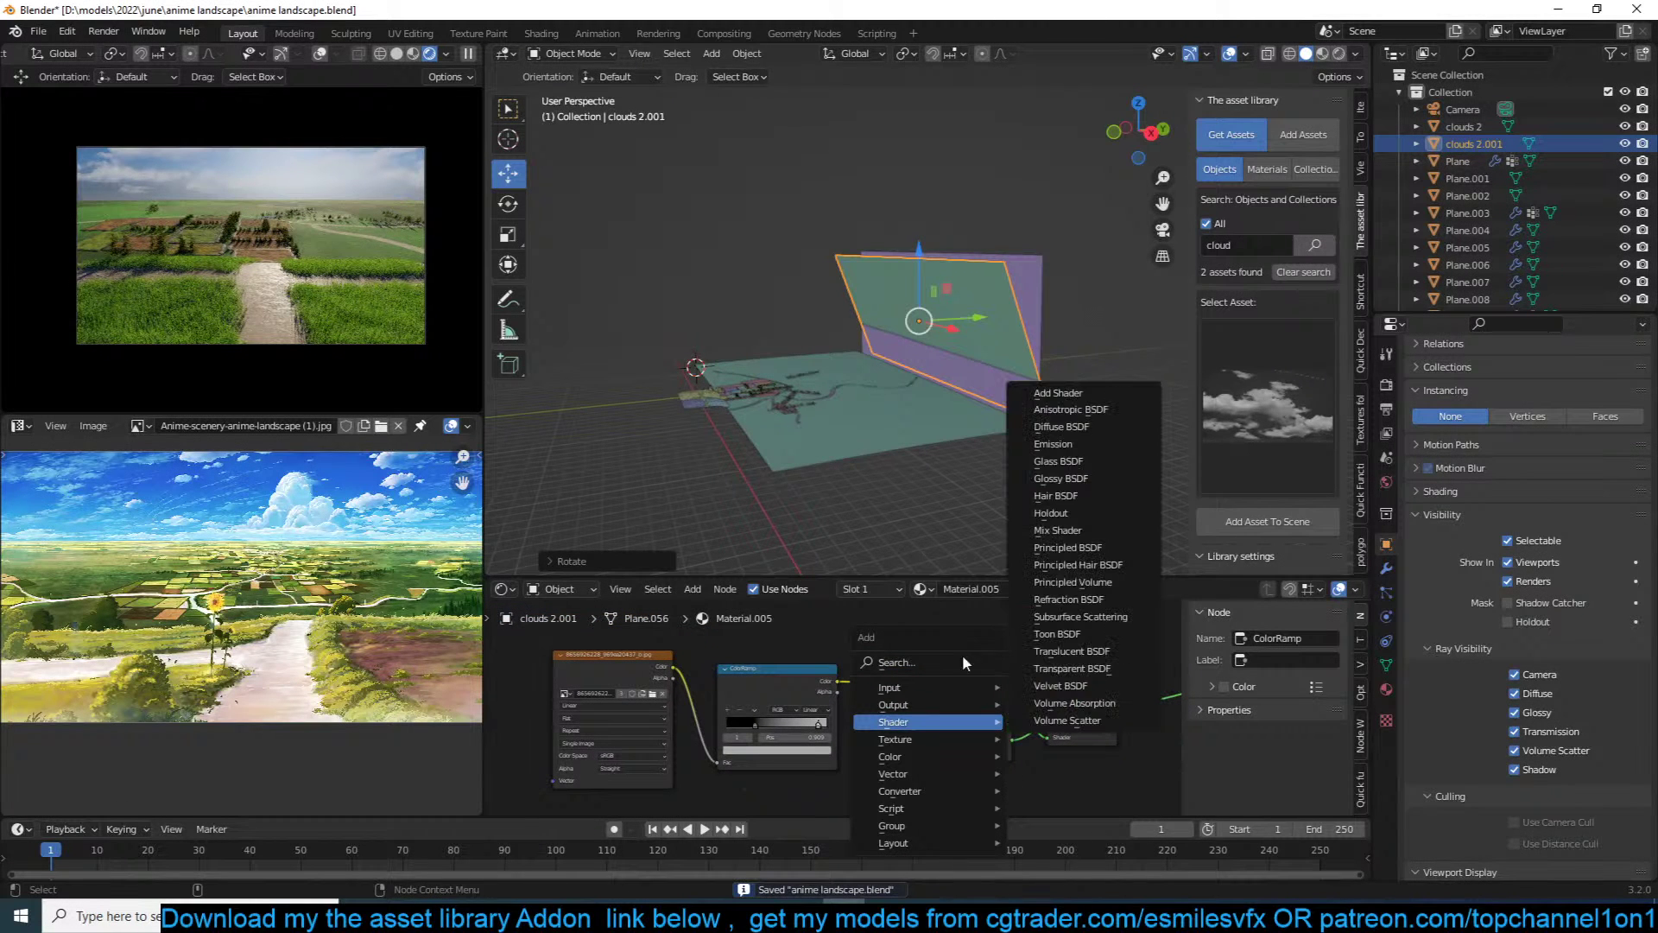
click(1071, 429)
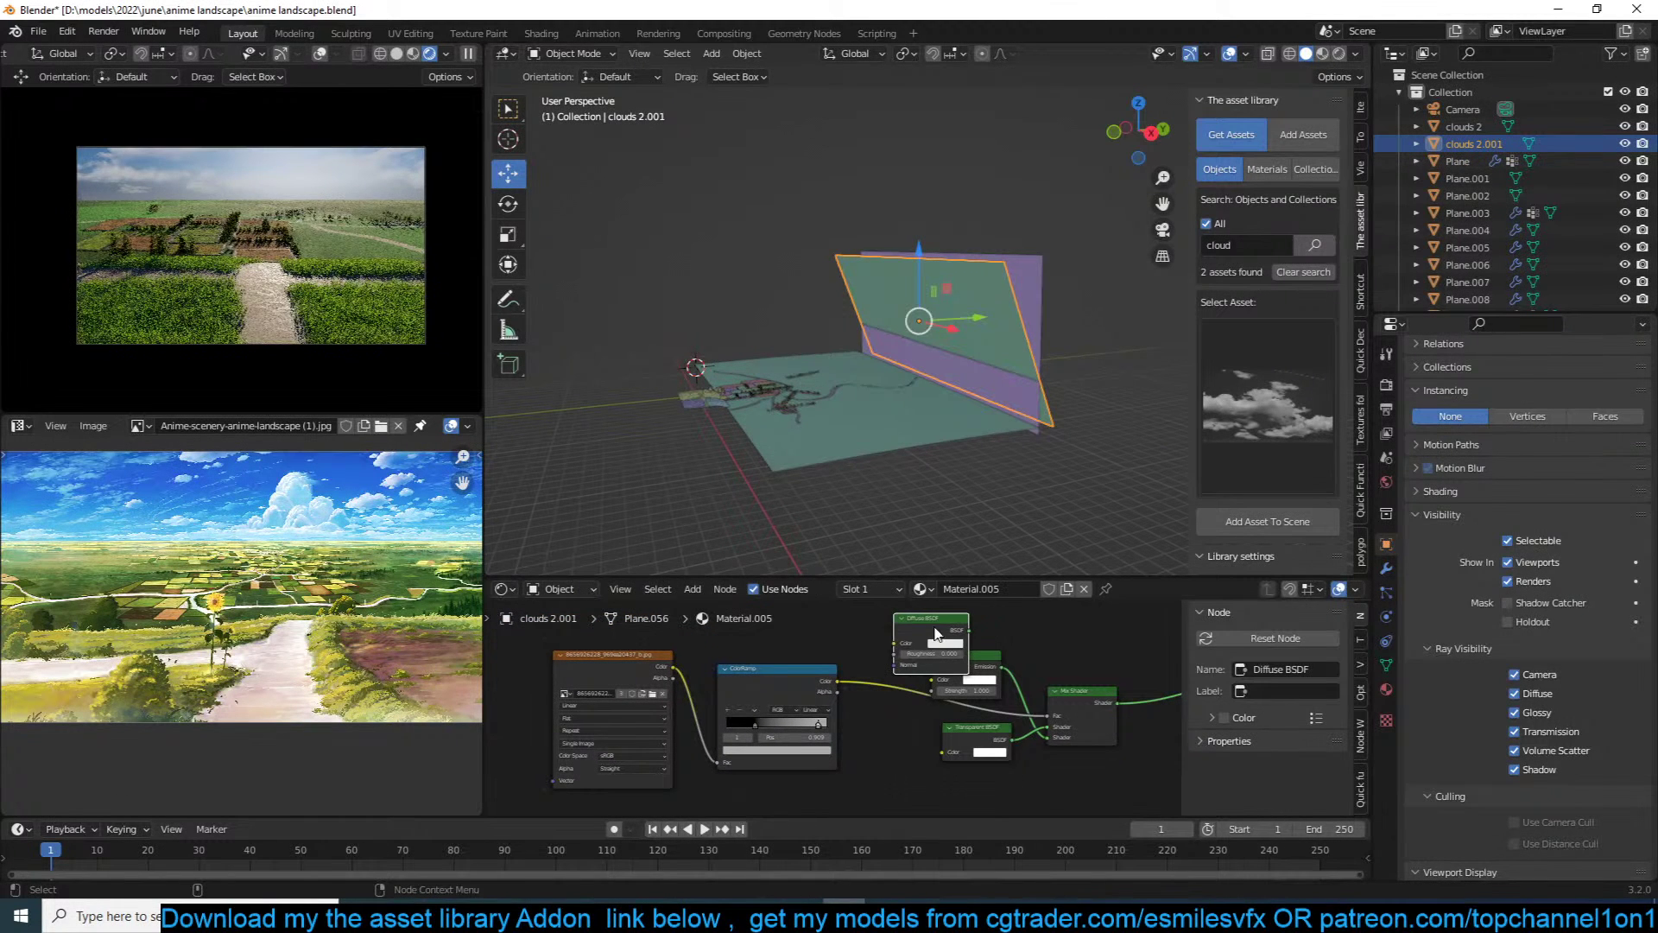
drag(968, 632, 1052, 739)
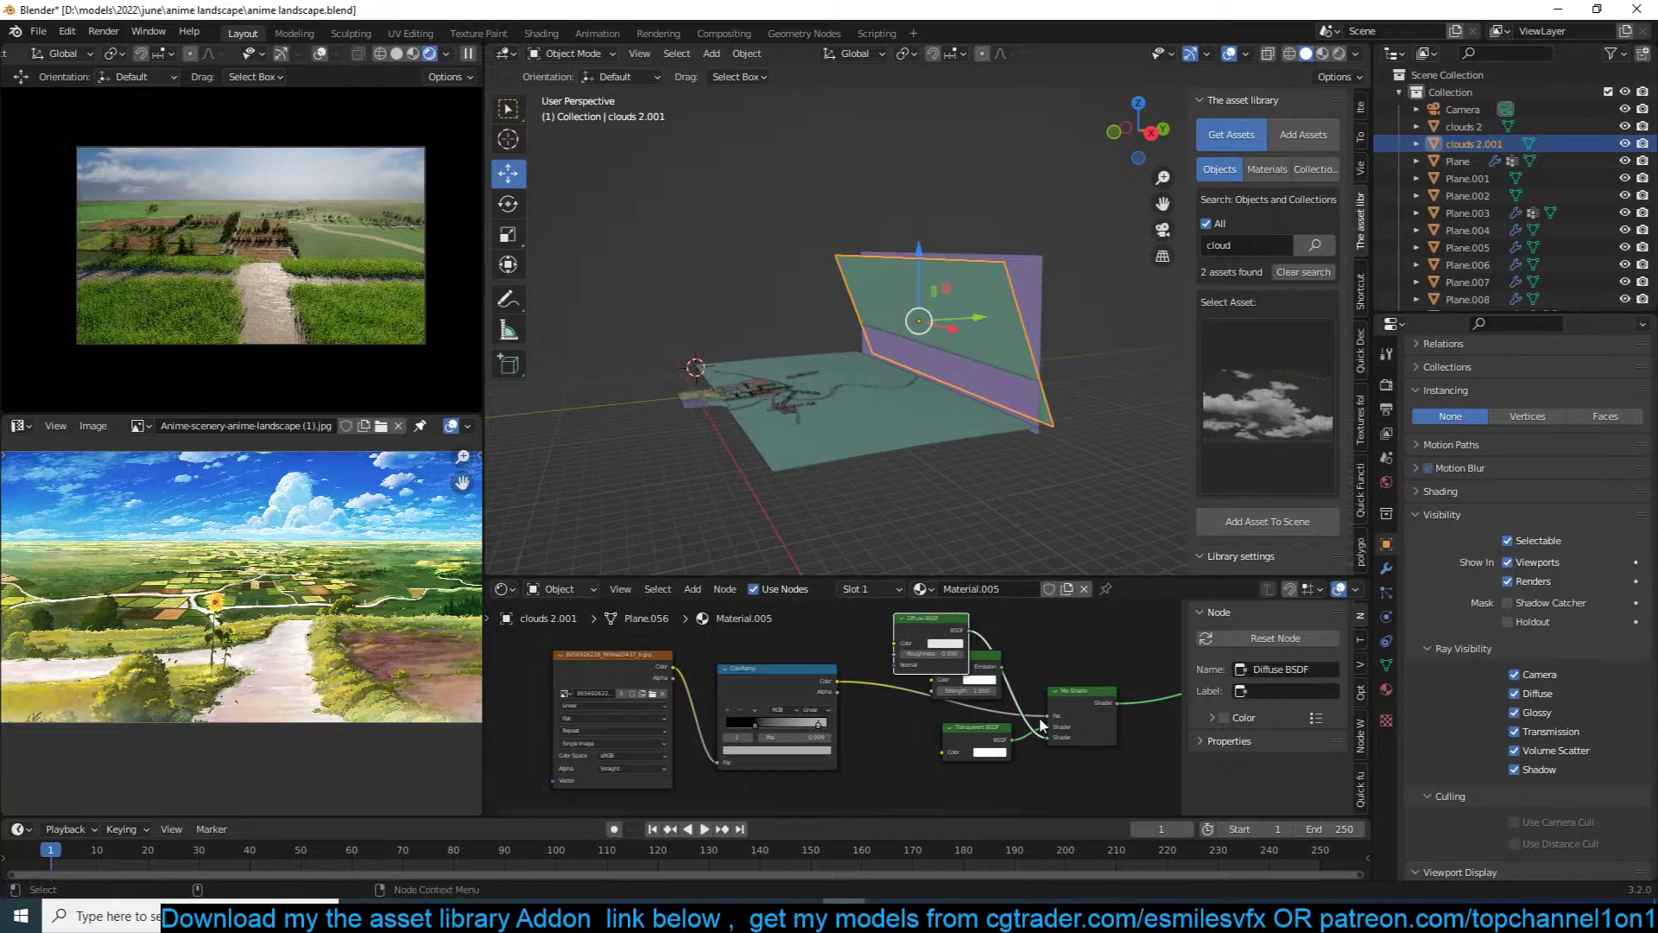
click(987, 660)
key(x)
drag(950, 643, 980, 663)
key(ctrl+s)
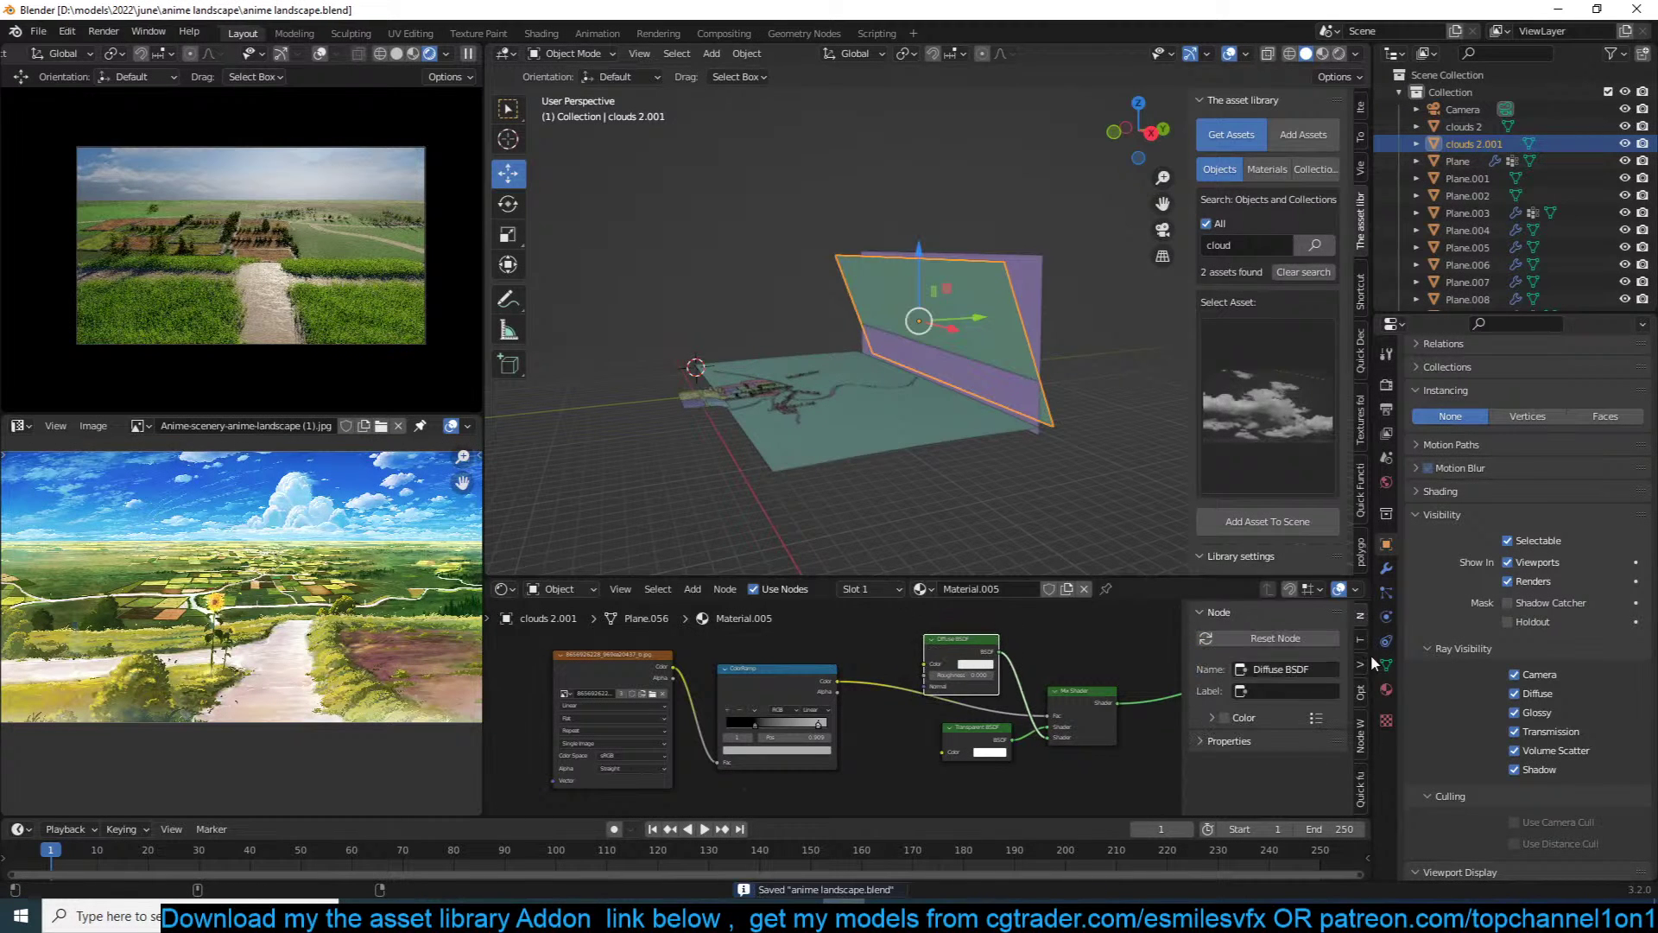
Step: Hide the duplicate cloud plane from camera rays, and scale it down, tilt it further and move it above the ground
click(1515, 674)
scroll(1022, 297, up, 3)
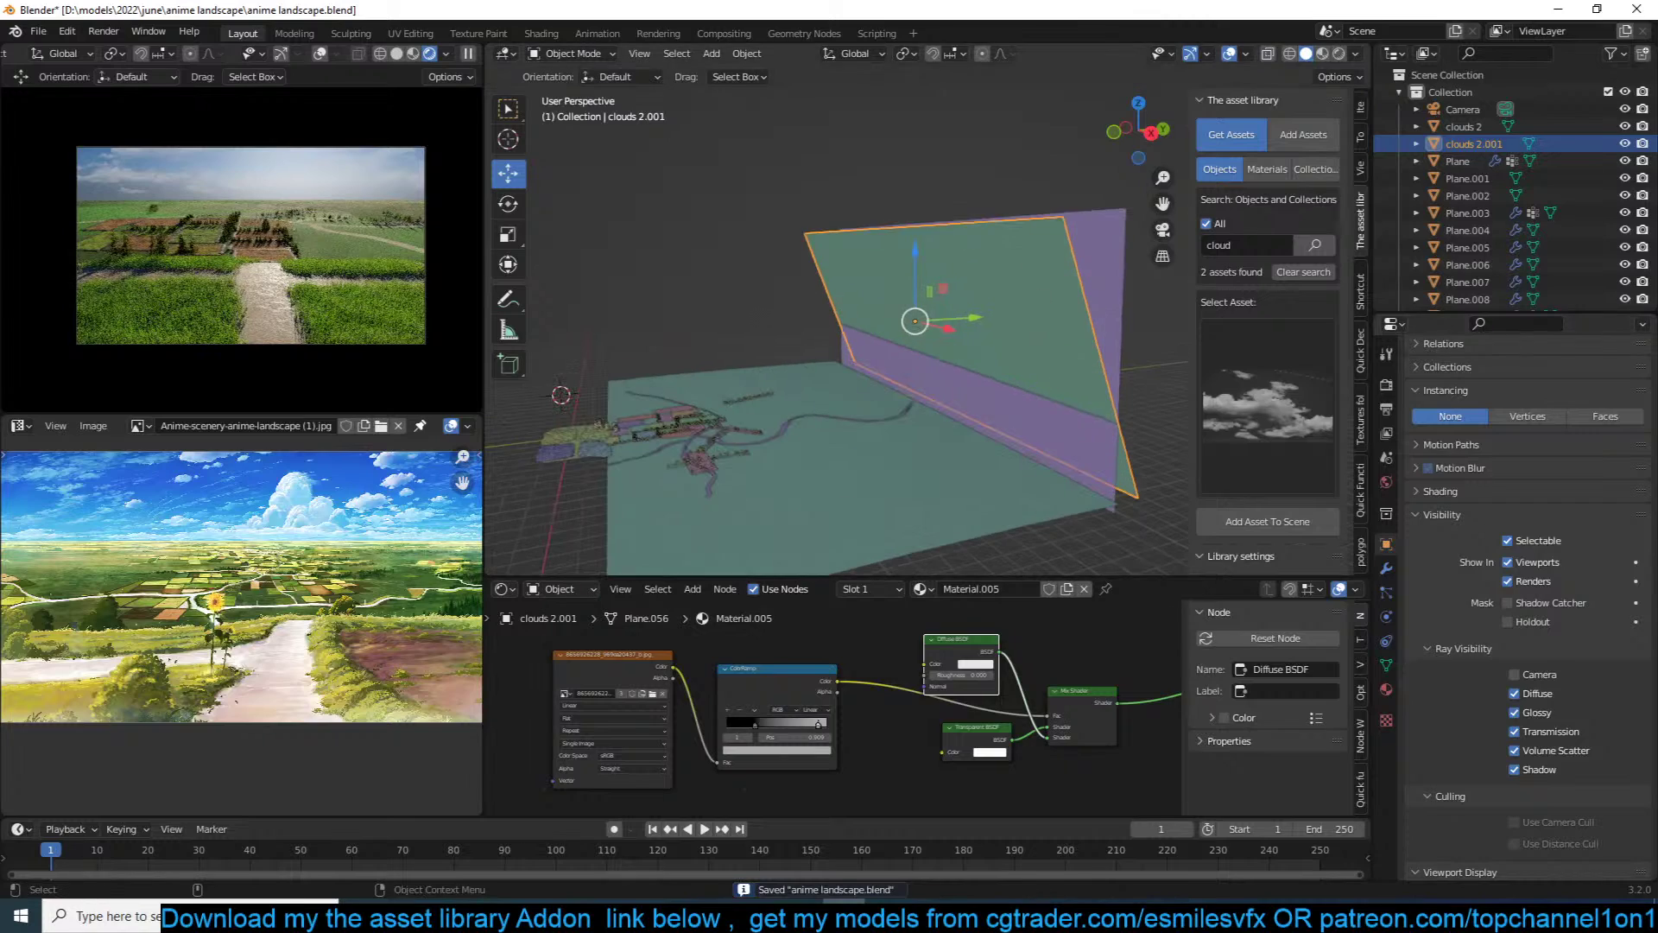
key(s)
click(1047, 312)
key(g)
click(910, 366)
key(r)
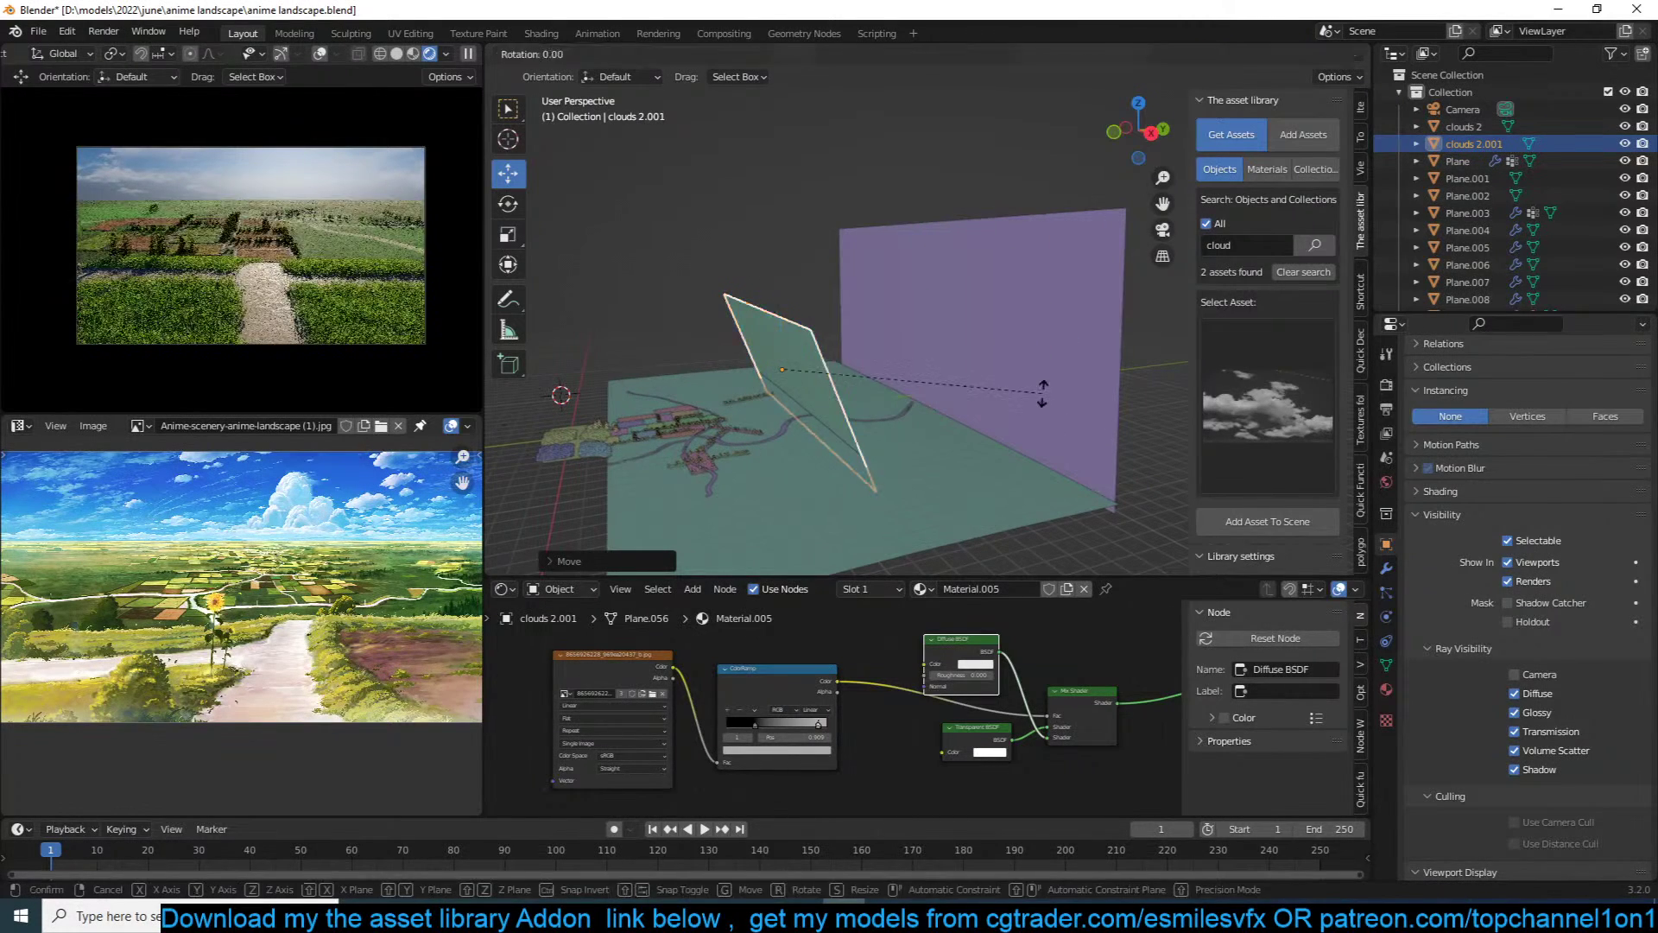
click(1038, 345)
key(g)
click(1064, 310)
Step: Brighten the ColorRamp's light stop to white in the duplicate's material and shift the stops, with the black one at 0.155
scroll(825, 685, up, 4)
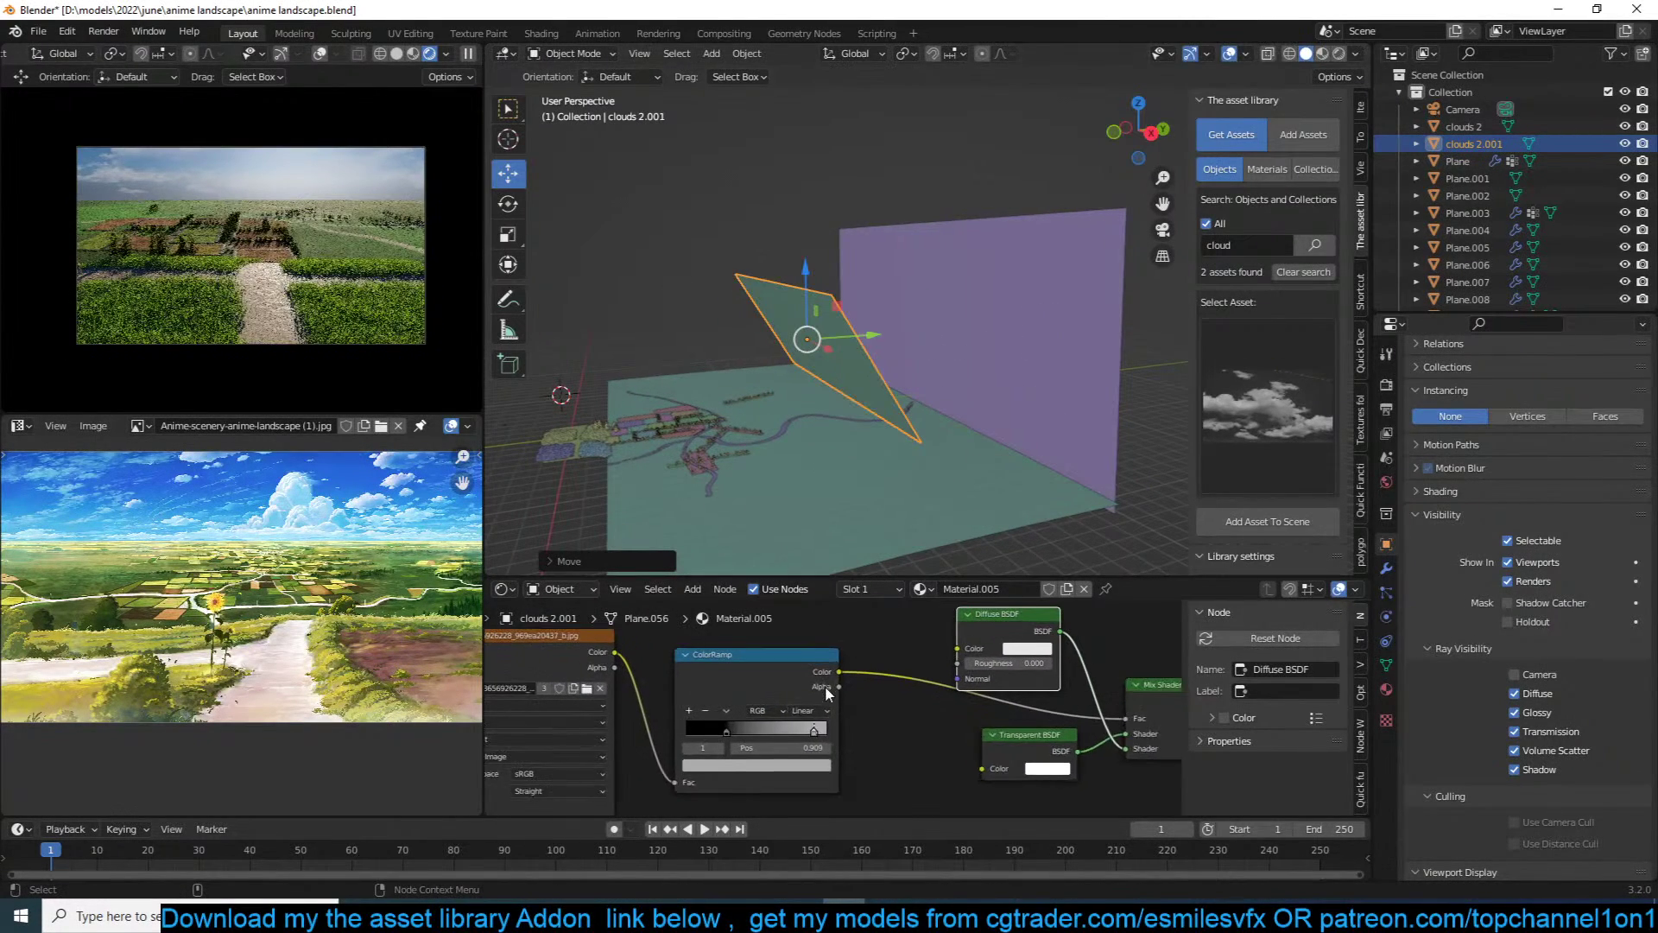
middle_drag(826, 686, 877, 693)
drag(783, 742, 891, 741)
click(858, 771)
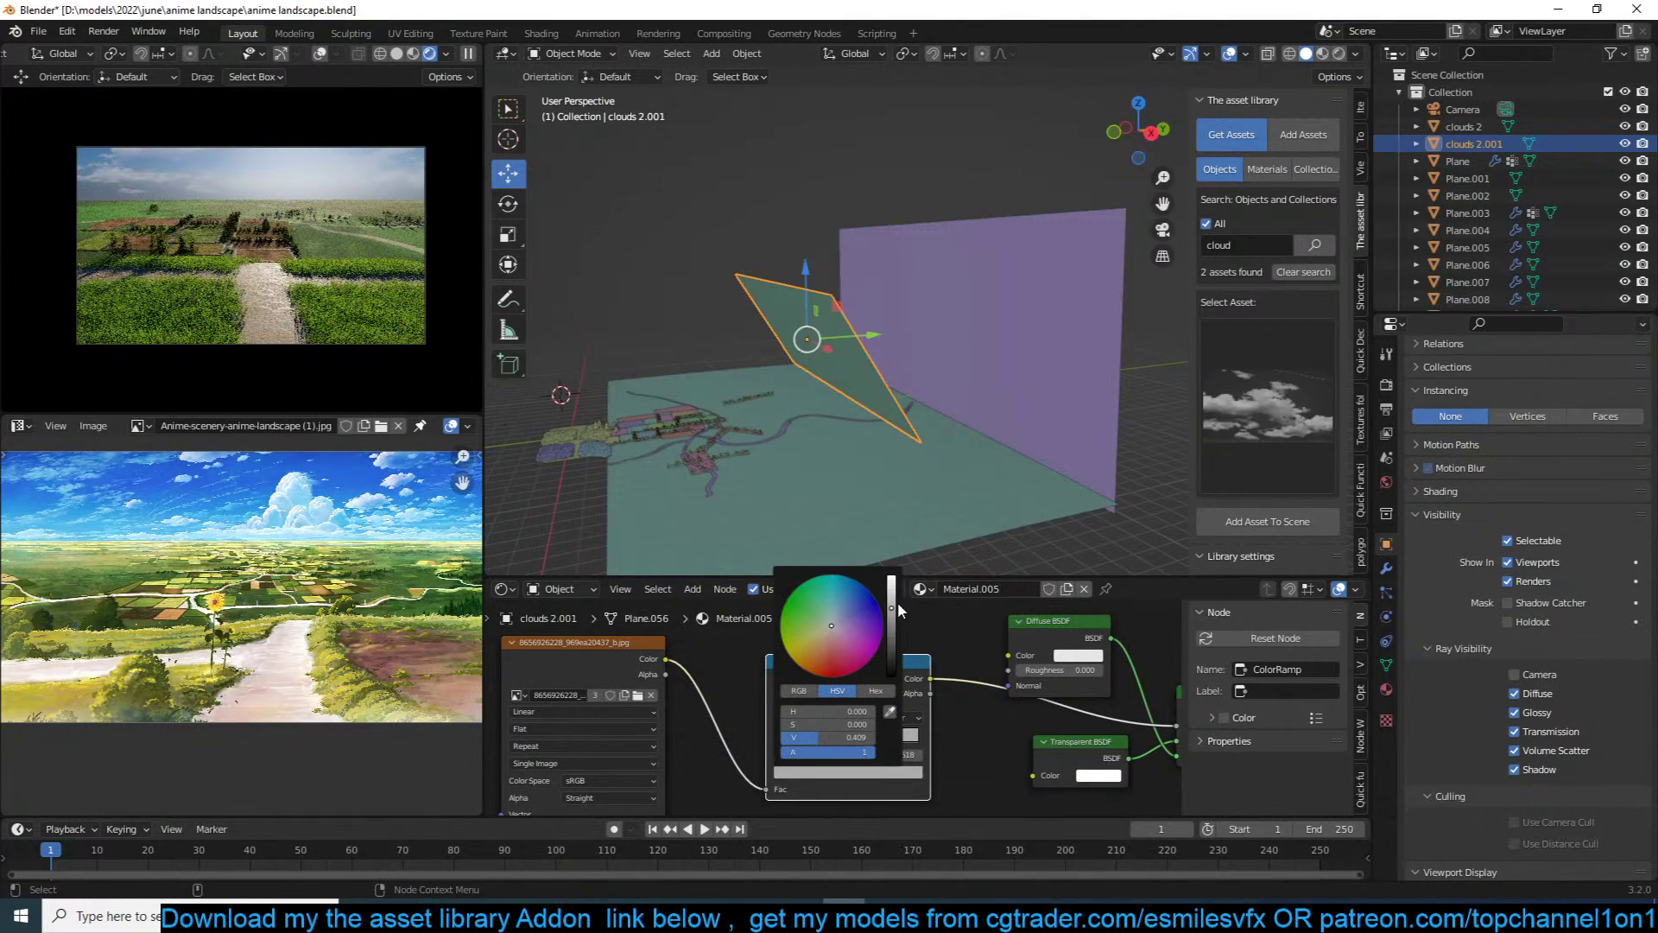
drag(900, 599, 902, 577)
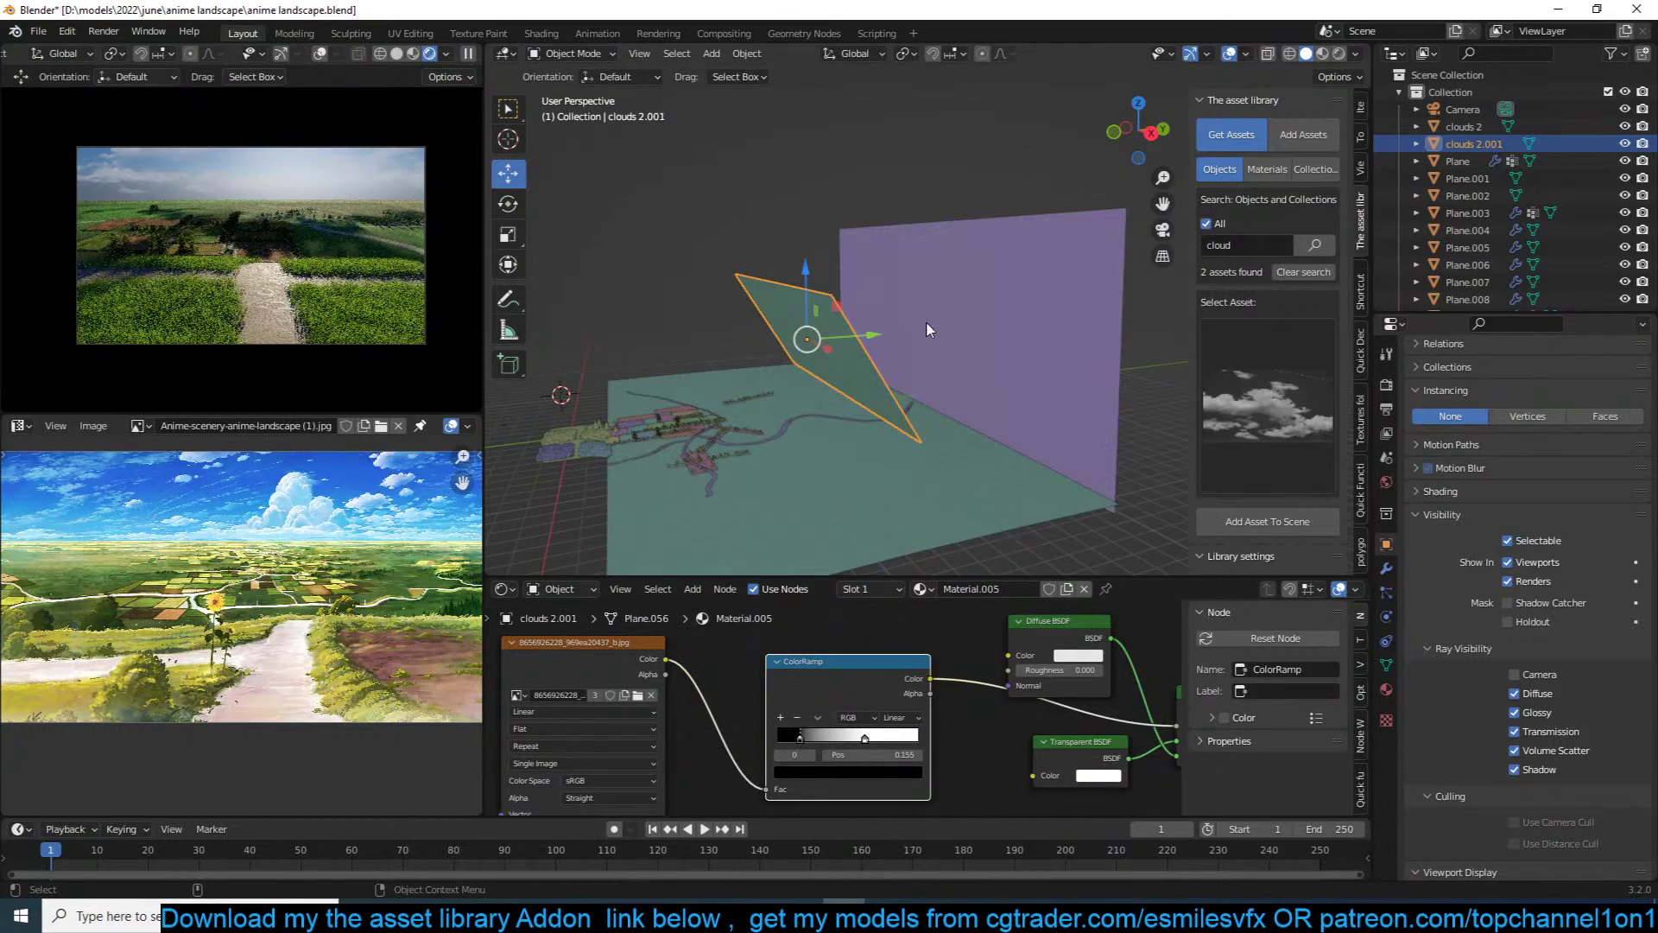
Step: Enlarge and raise the tilted cloud plane, and set its ColorRamp's white stop to position 0.768
key(s)
click(1018, 348)
key(g)
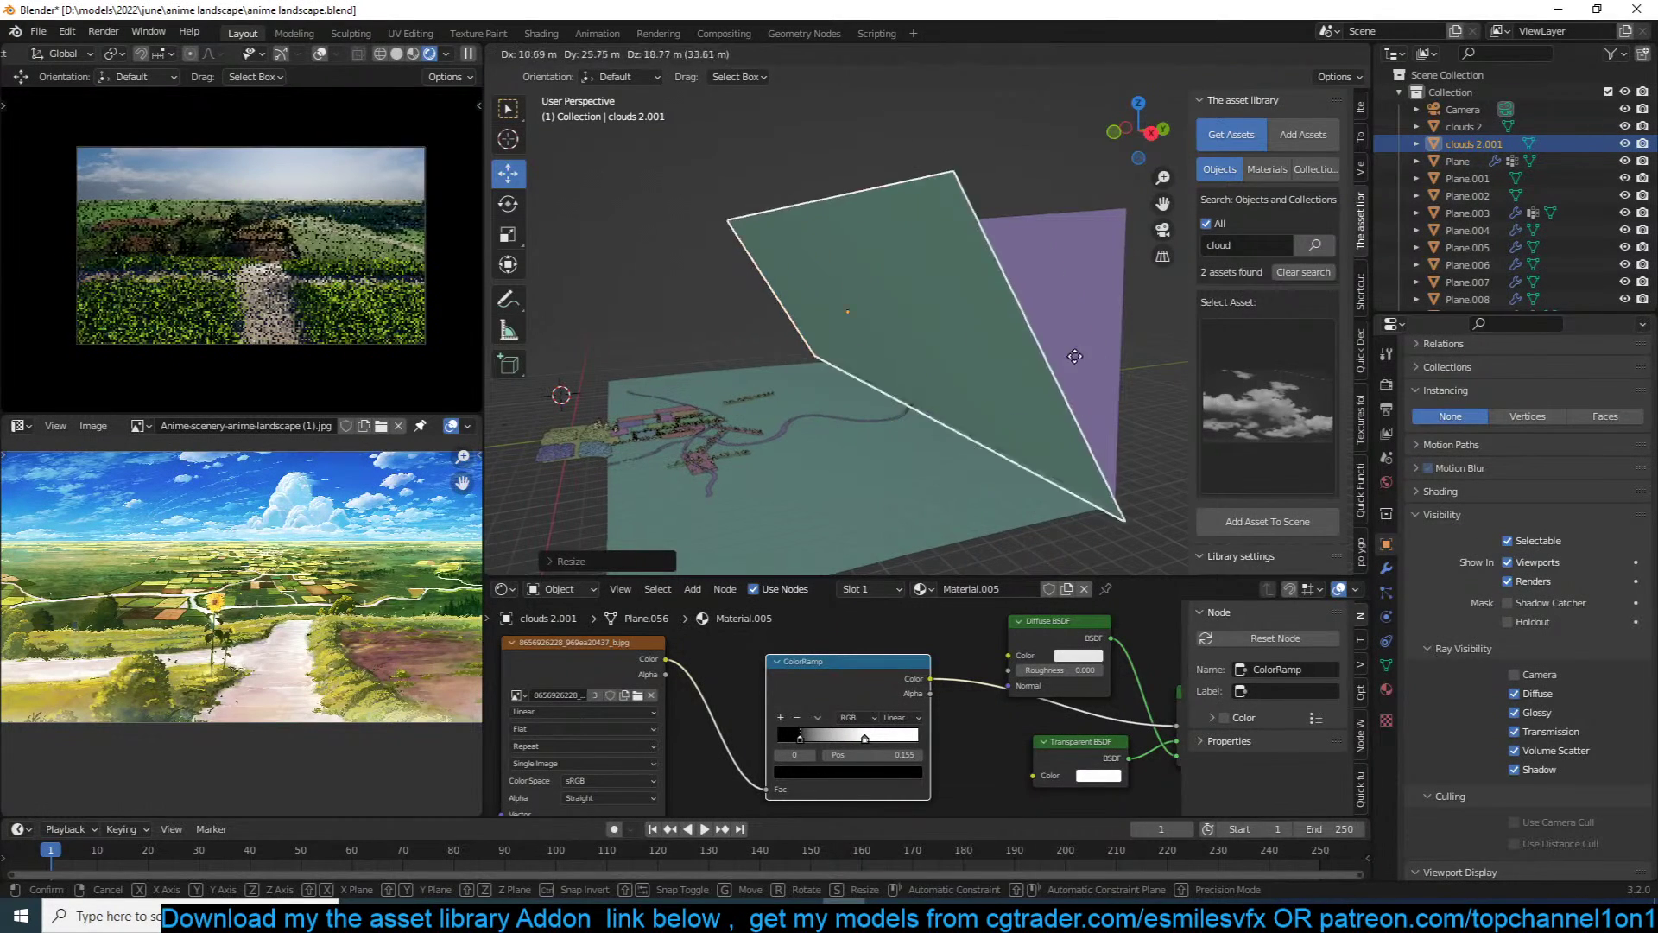
click(1097, 336)
mouse_move(864, 739)
mouse_down()
mouse_move(847, 740)
mouse_move(893, 742)
mouse_up()
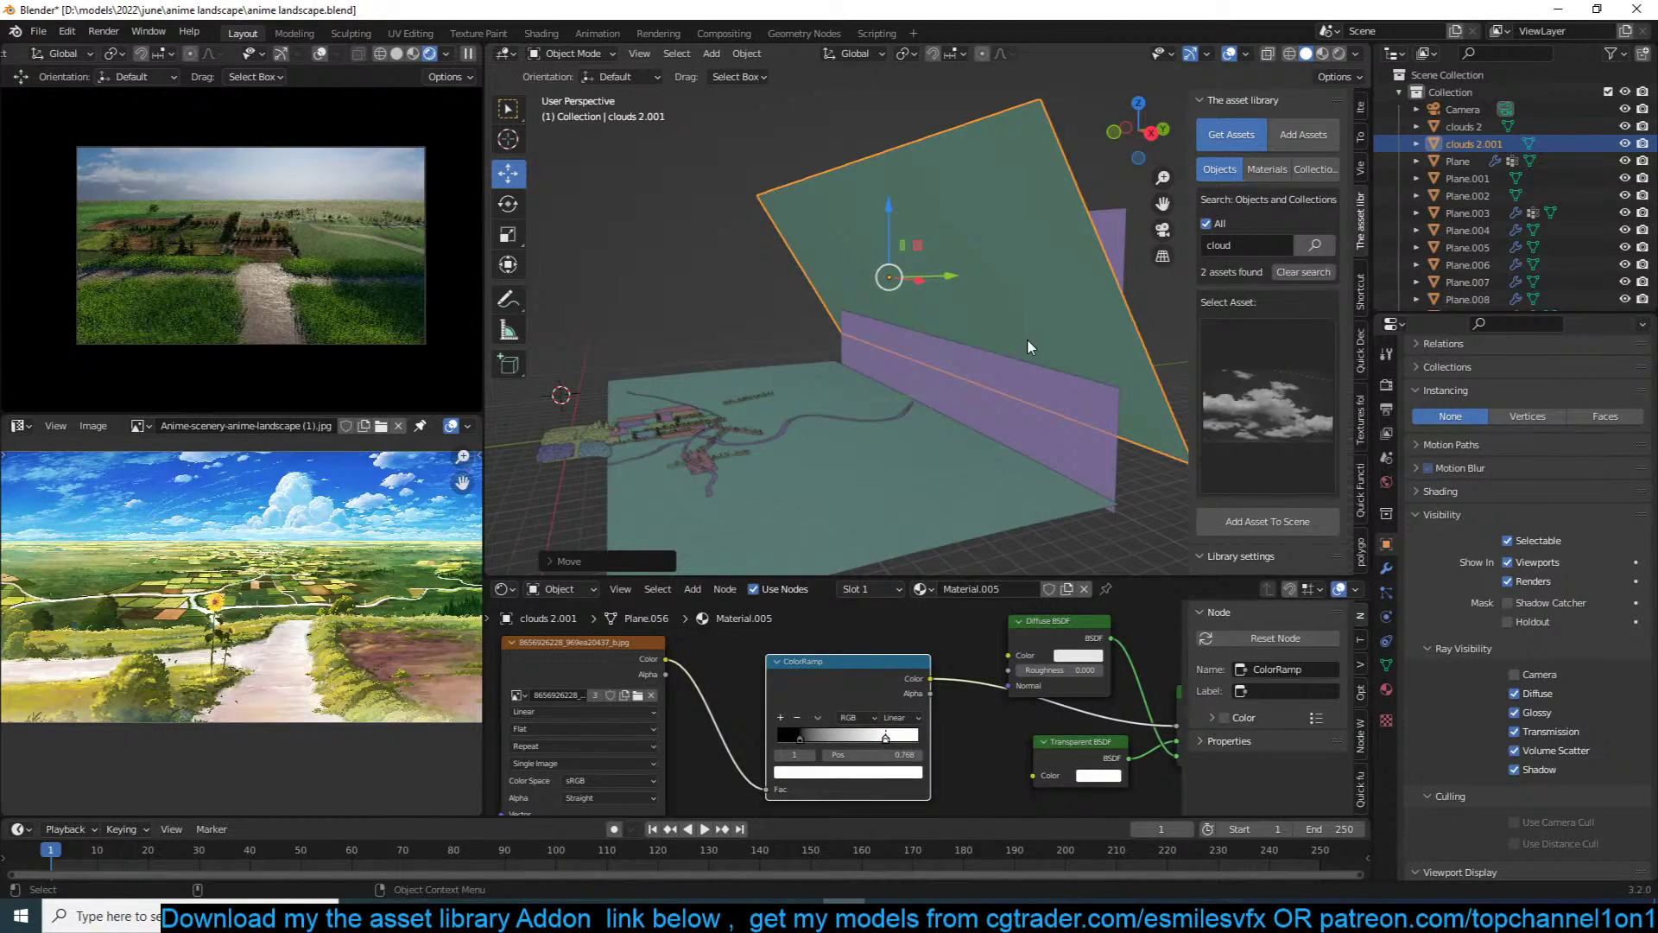
Step: Reposition the tilted cloud plane above the upright one to adjust its shadows on the fields, and save the file
scroll(1028, 338, down, 2)
key(g)
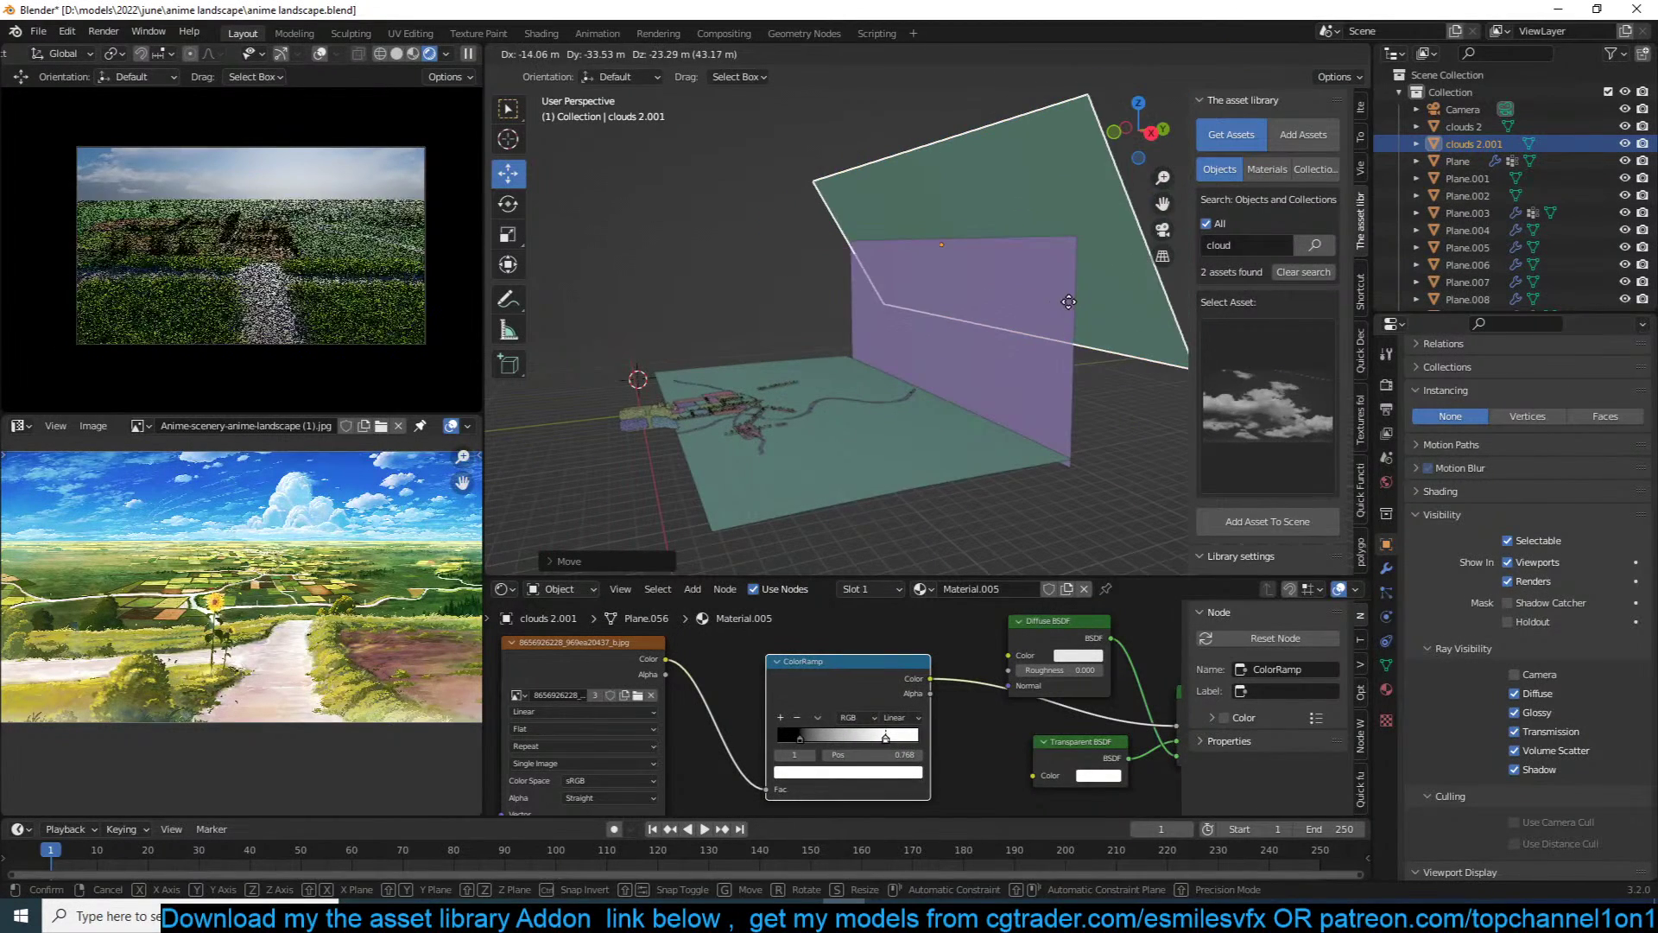
click(1045, 374)
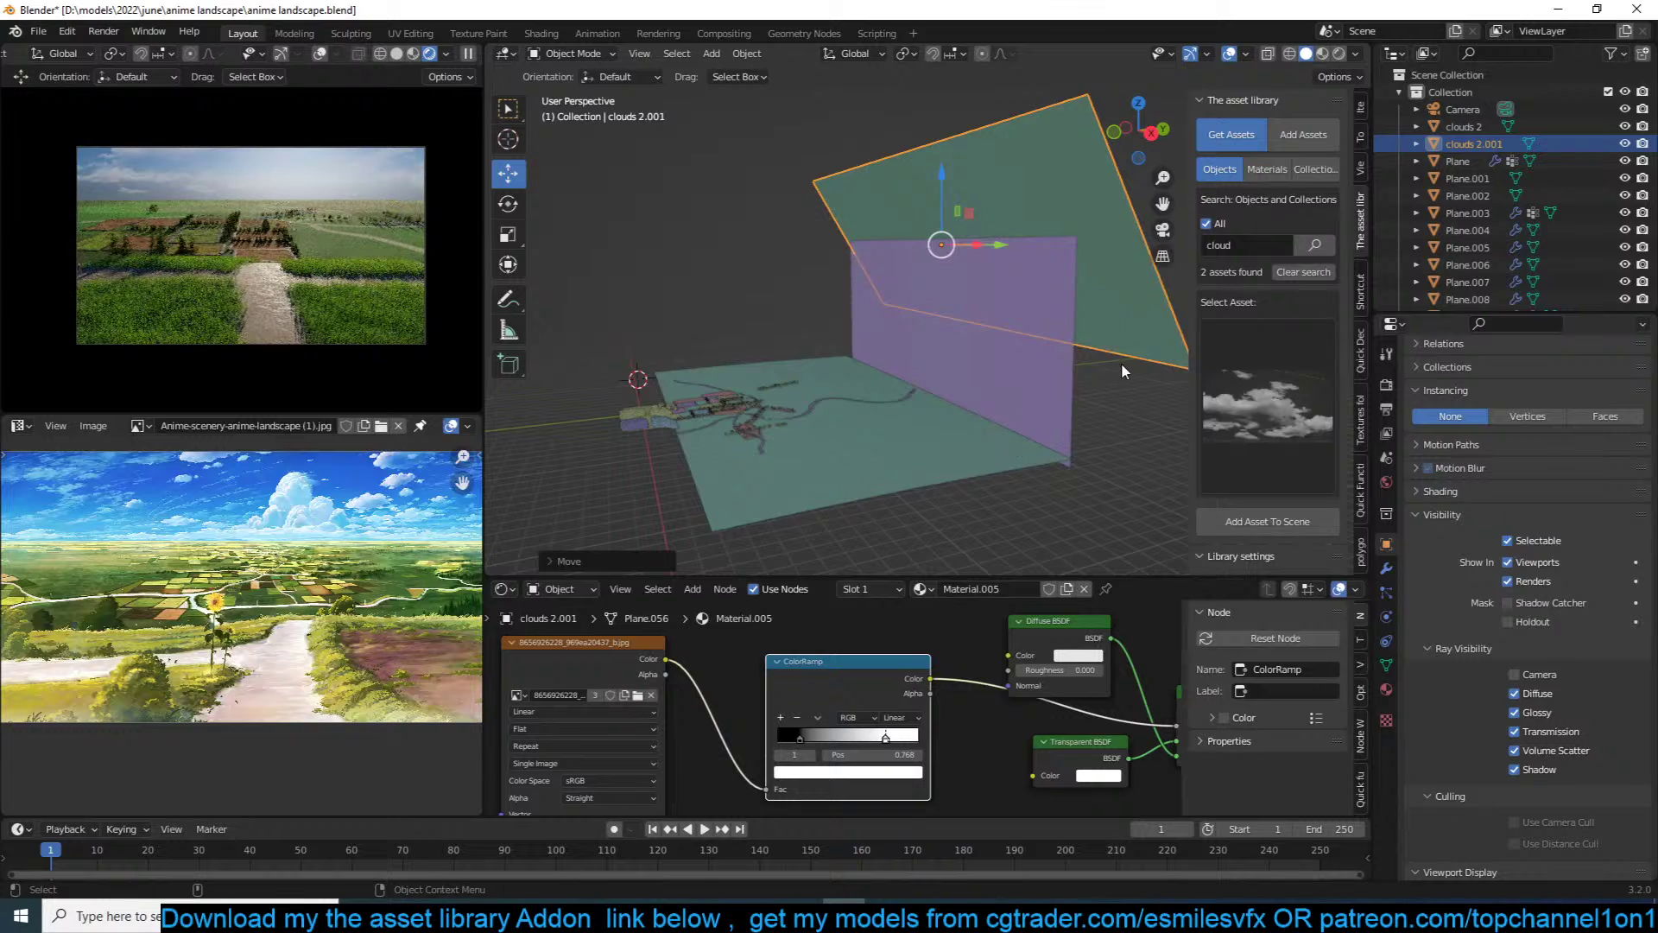
key(g)
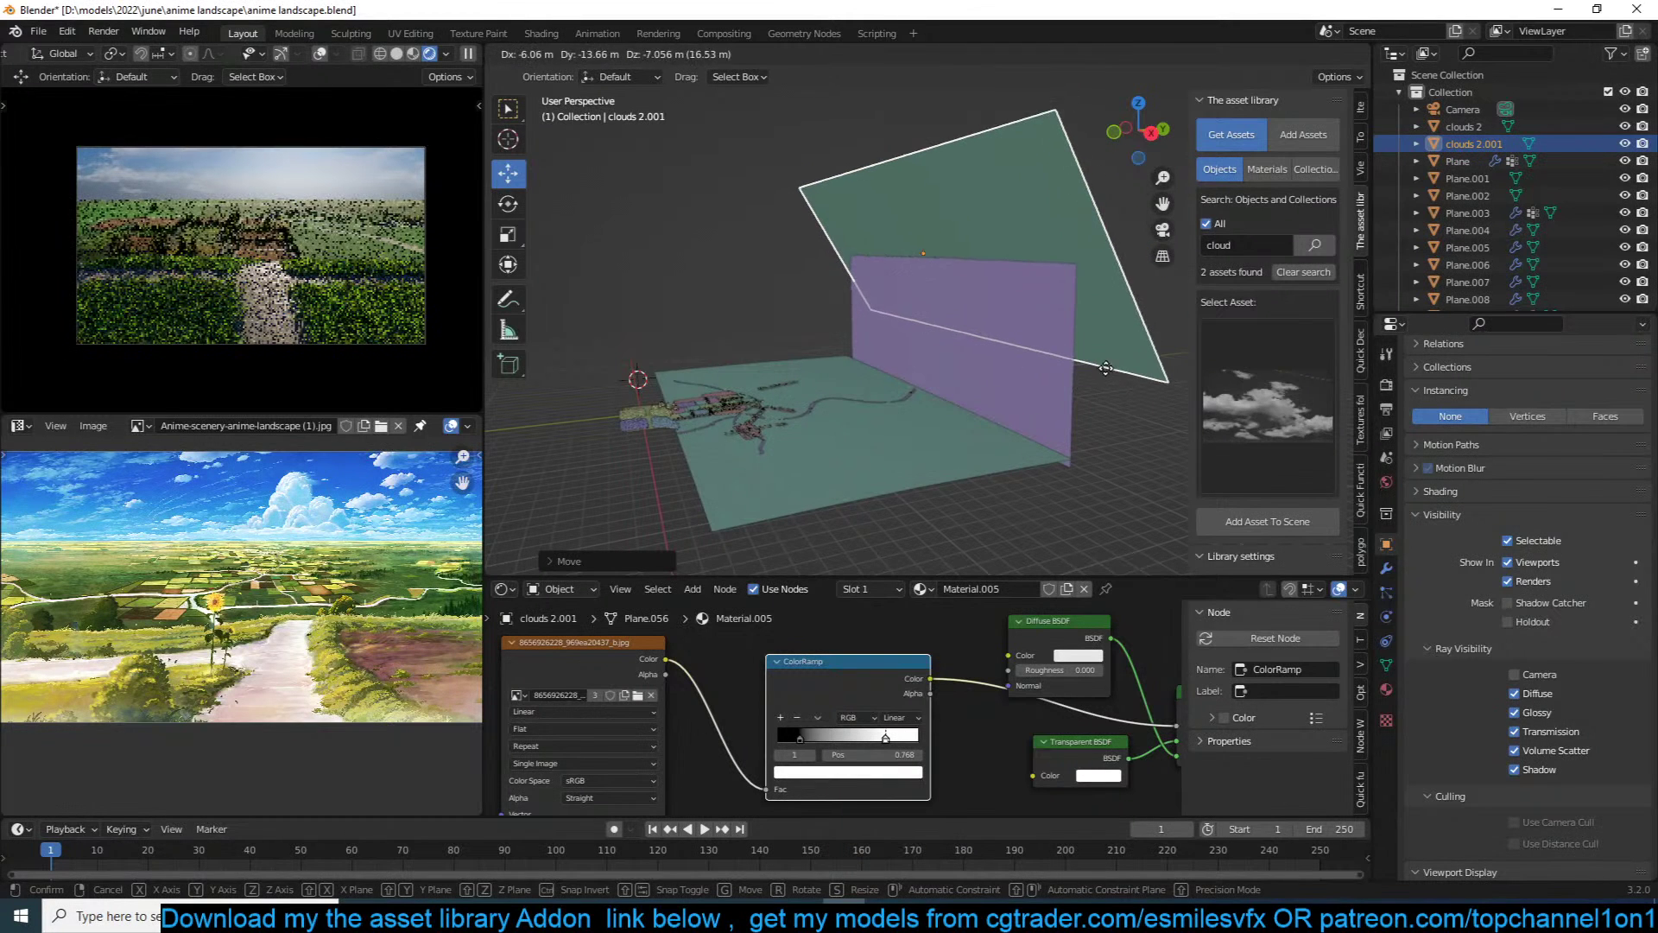
click(1109, 373)
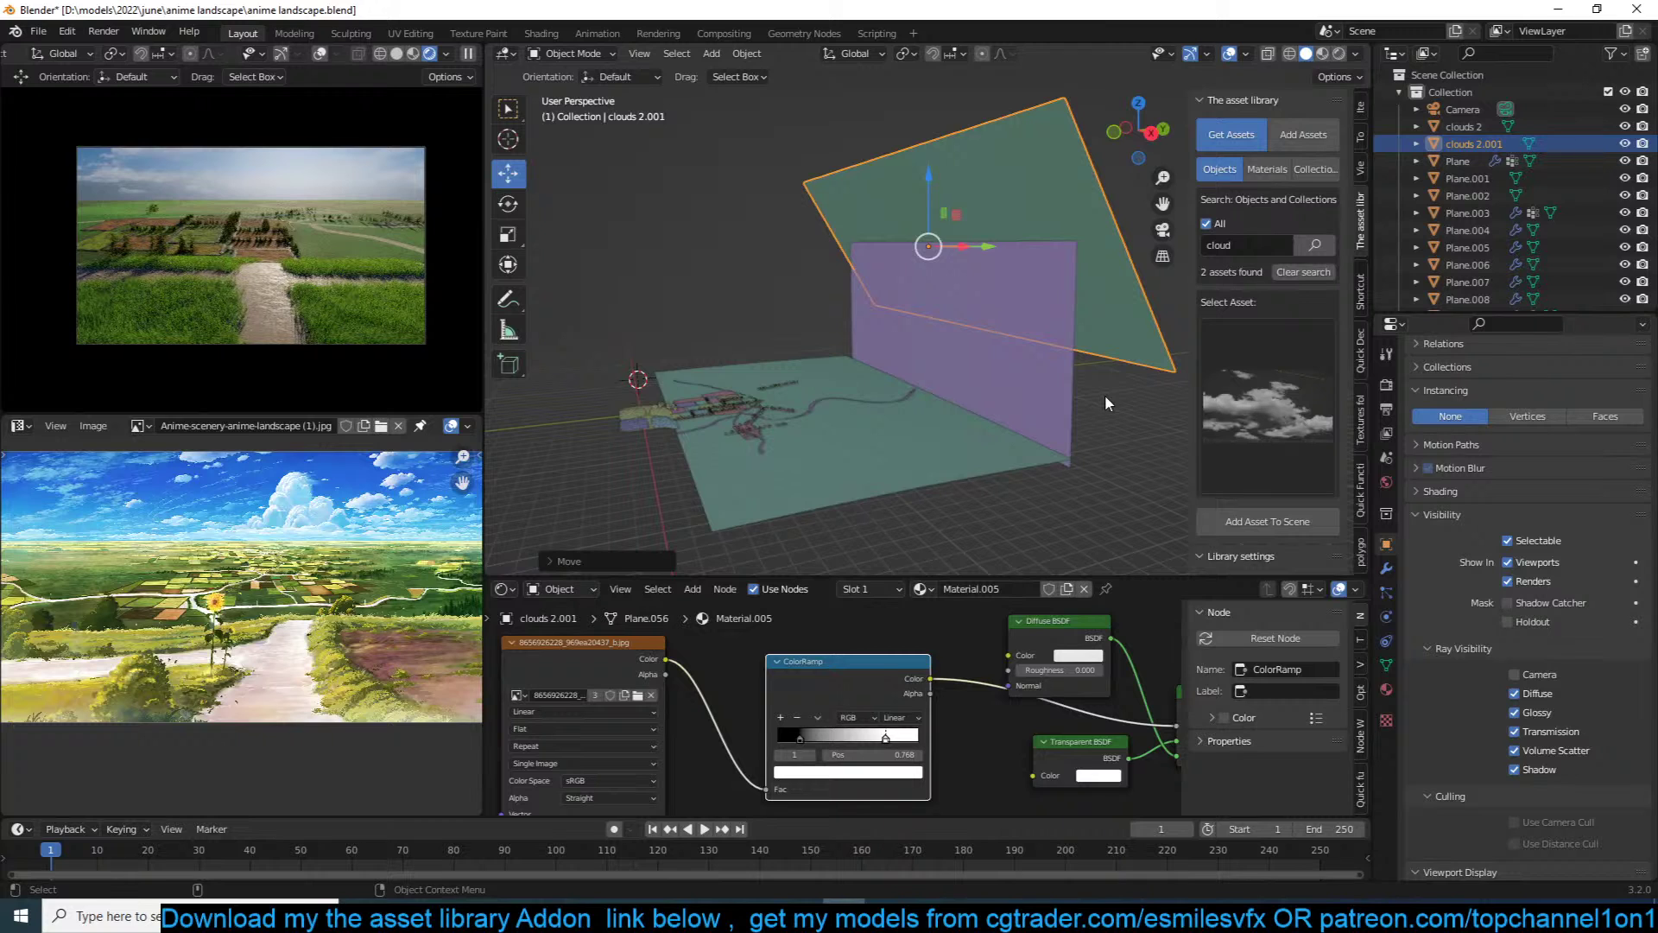
key(ctrl+s)
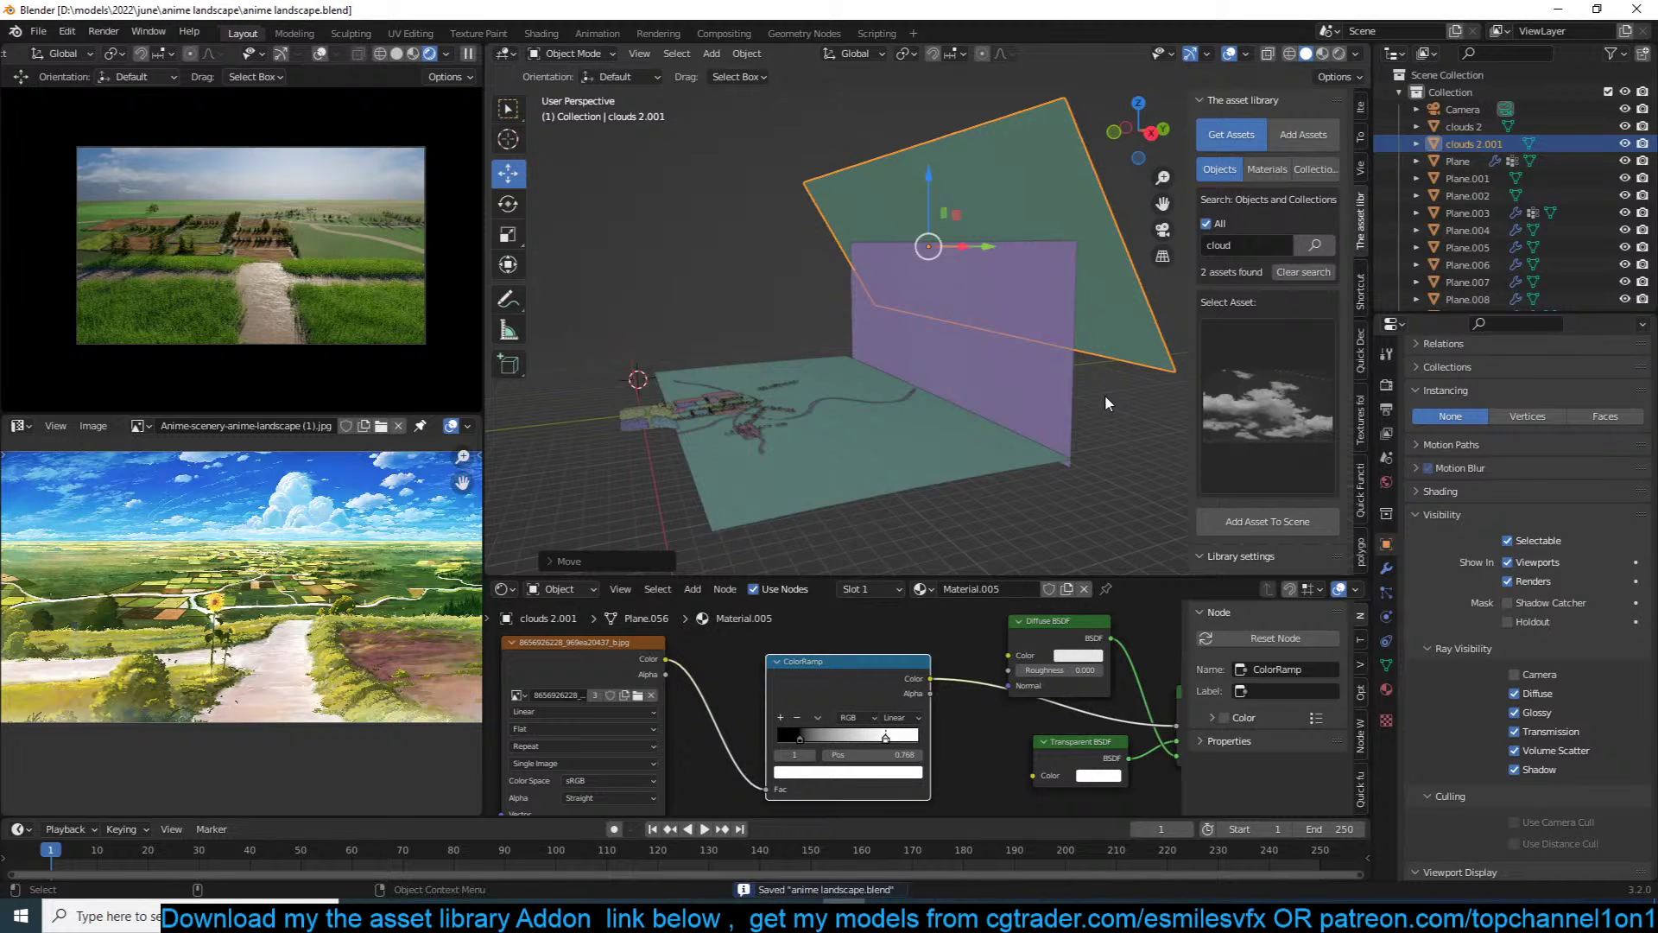
Step: Tilt the camera upward to about 80.1° on X, lower it to about 12.25 m on Z, and save the file
key(KP_0)
scroll(1108, 402, down, 2)
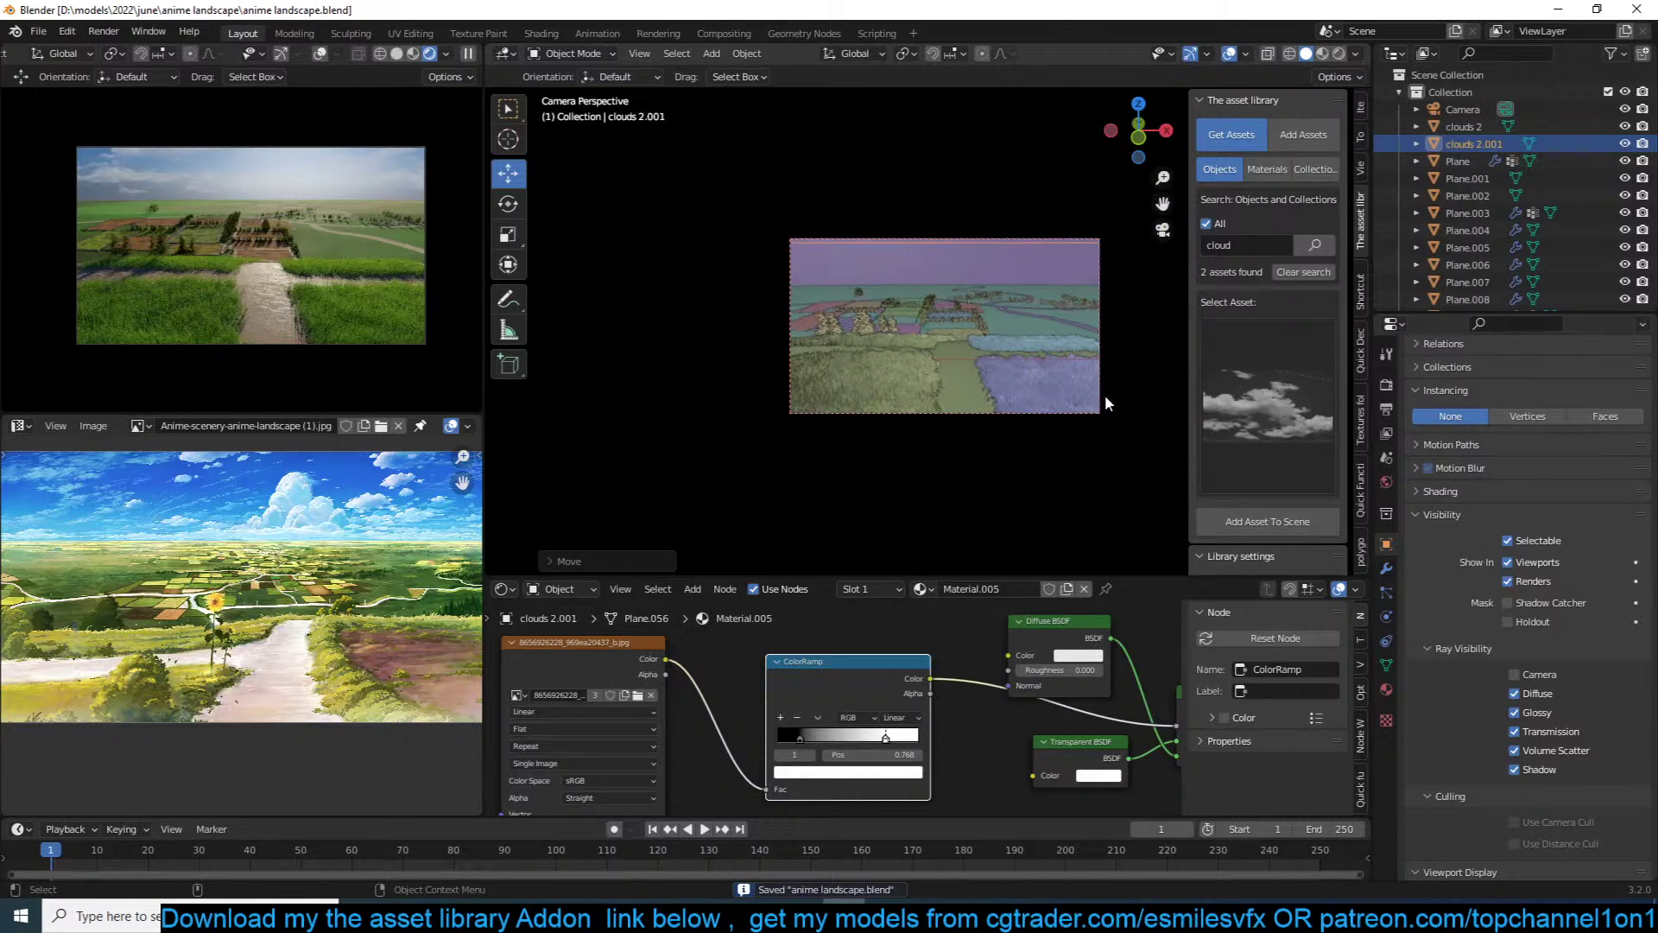
click(1087, 244)
key(r)
key(r)
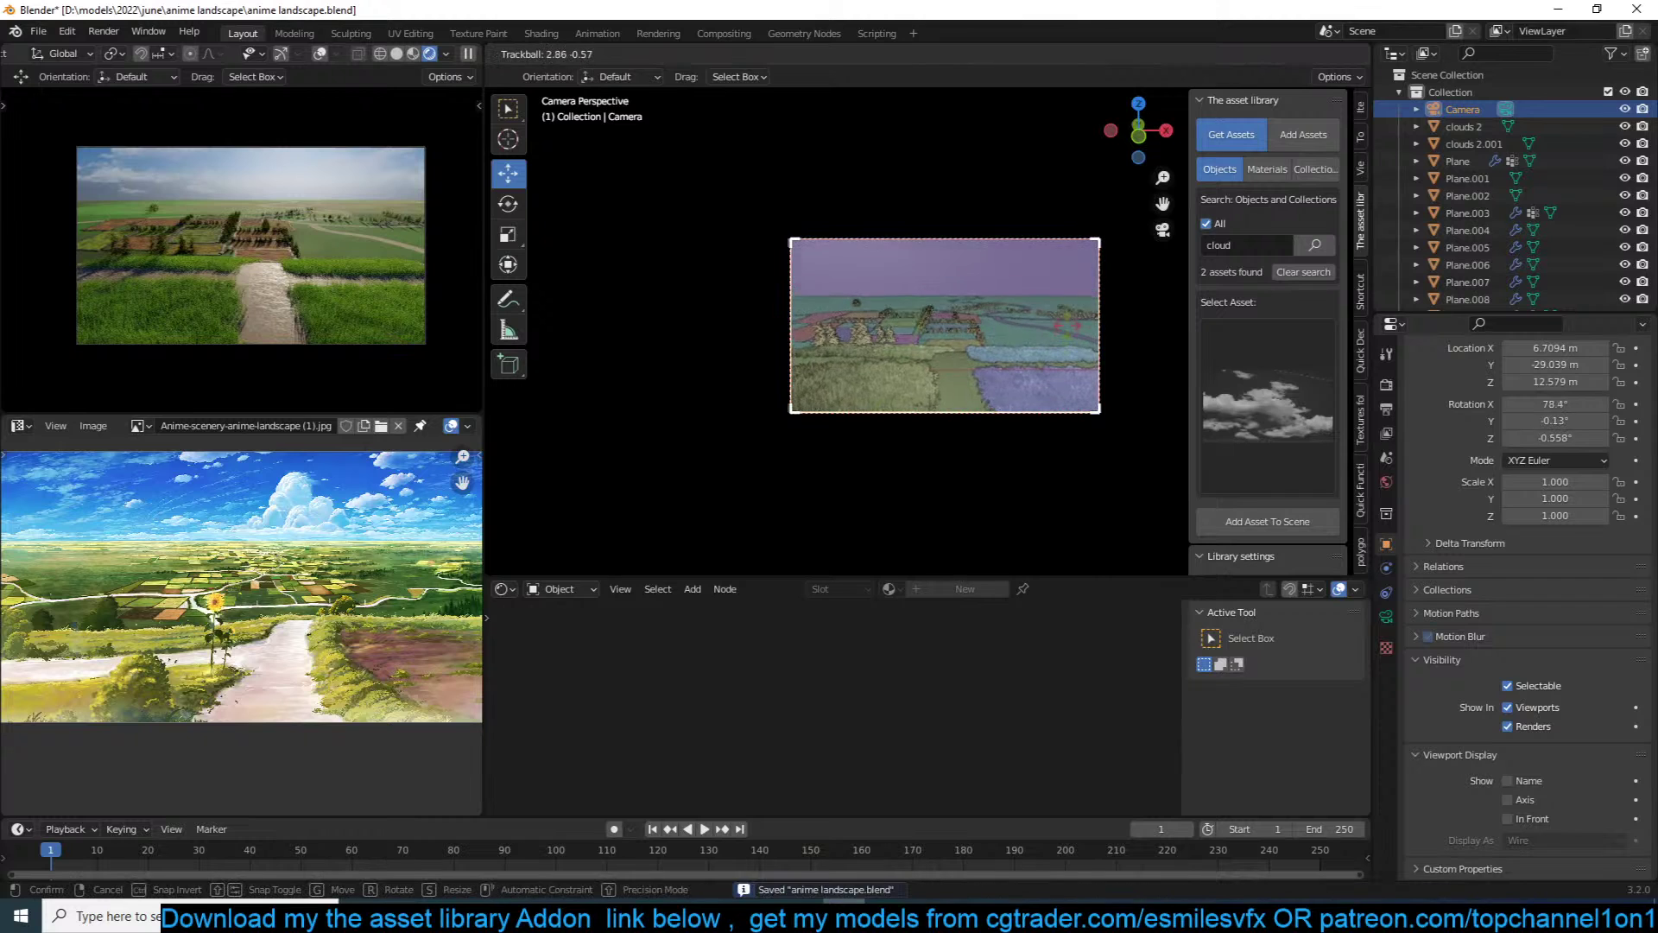
click(1067, 328)
key(g)
click(1067, 340)
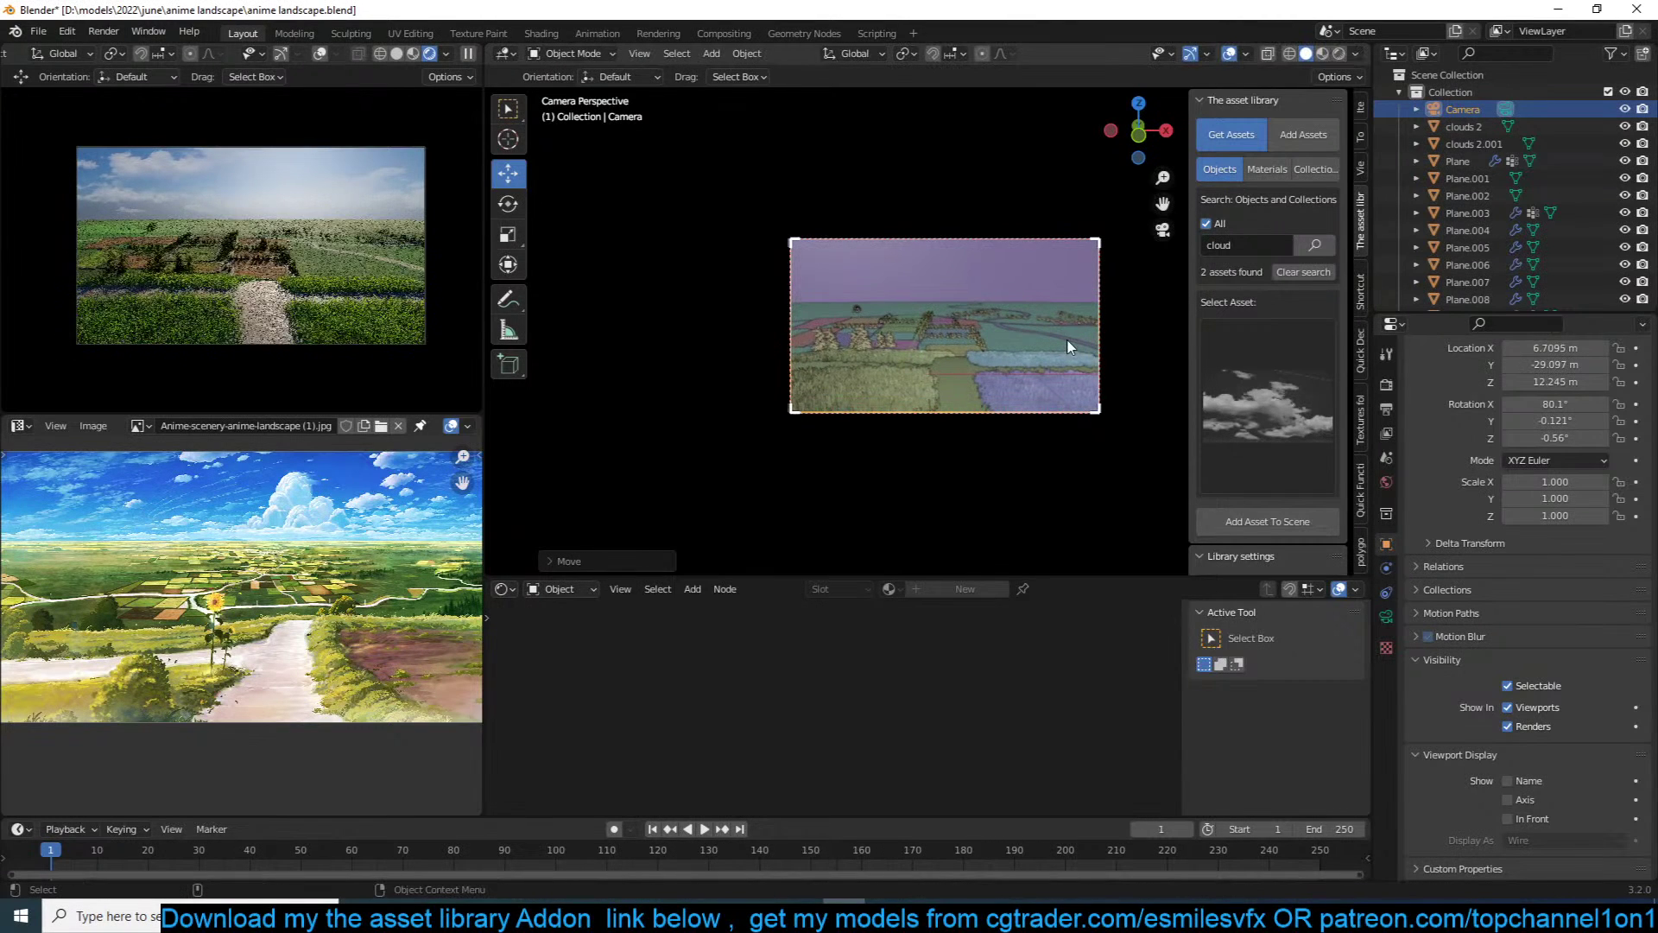
key(ctrl+s)
scroll(1068, 346, up, 5)
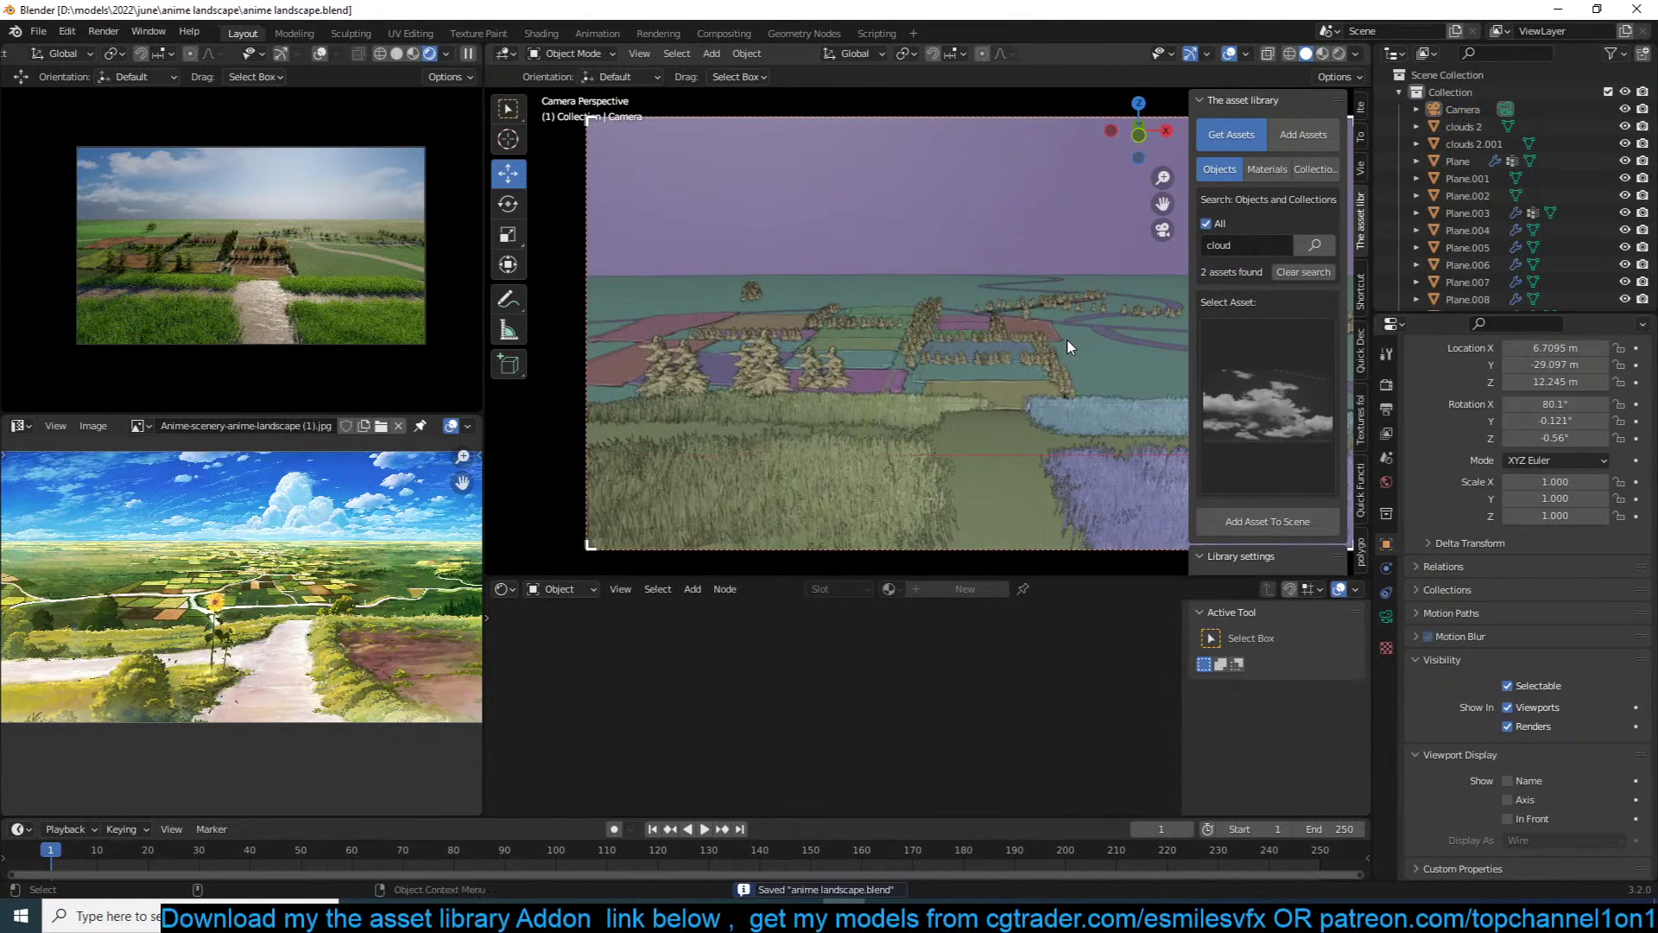
Step: Hide the large ground plane and display the scene from above in wireframe shading
key(KP_7)
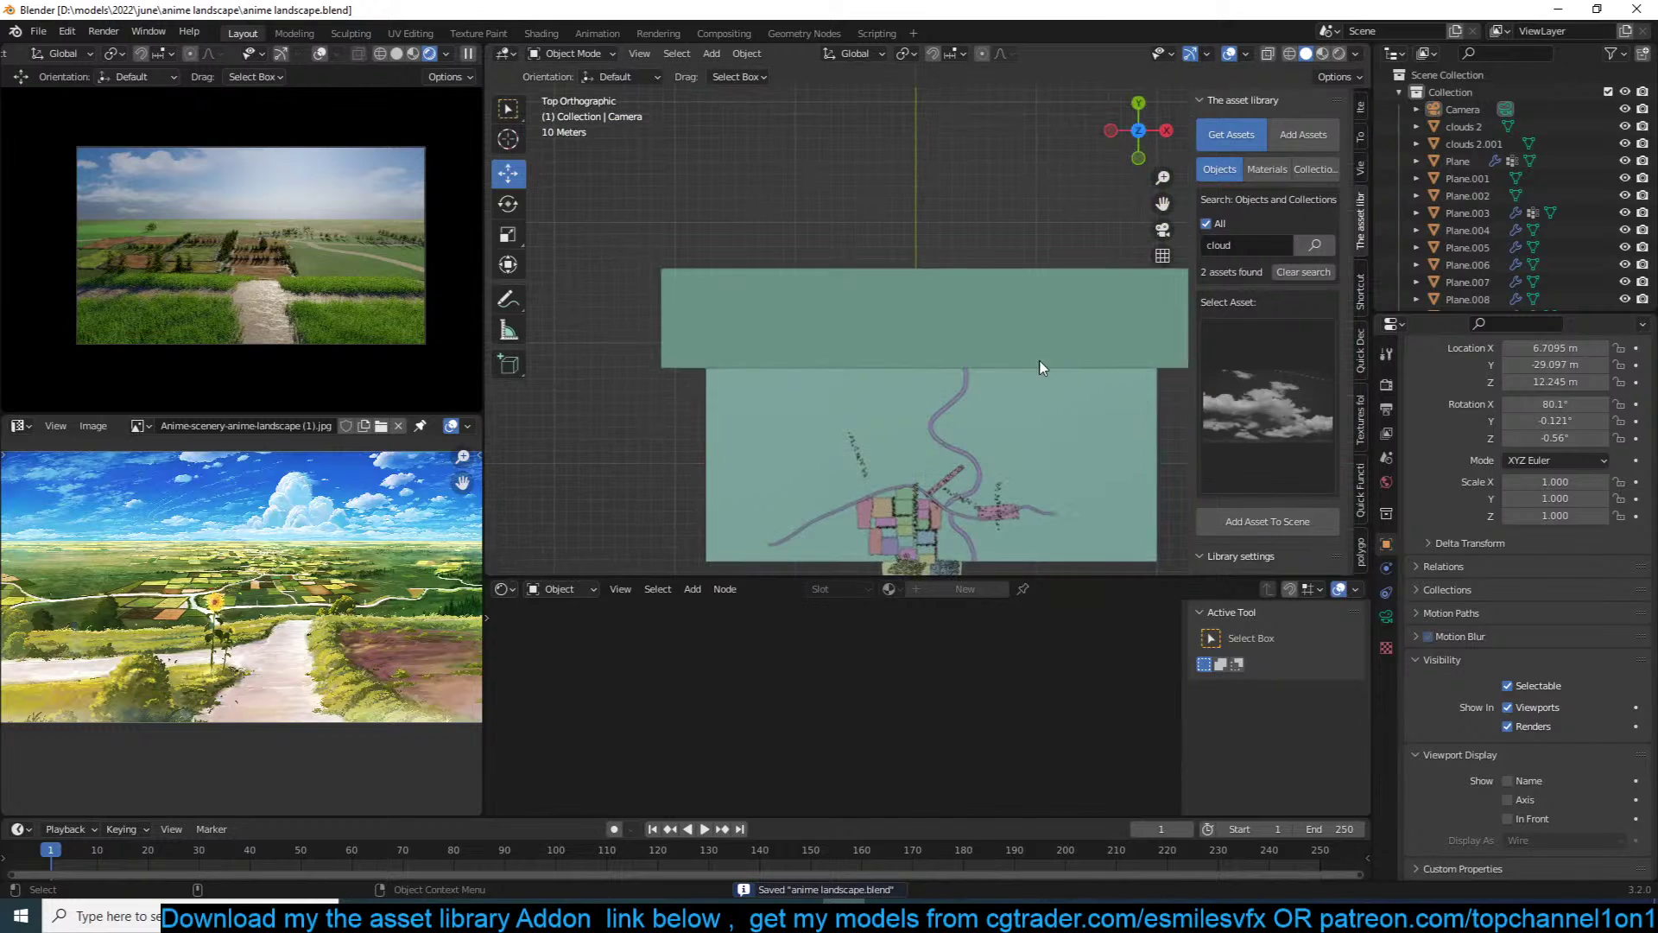
scroll(1027, 204, up, 4)
shift+middle_drag(1037, 204, 864, 205)
scroll(863, 205, up, 2)
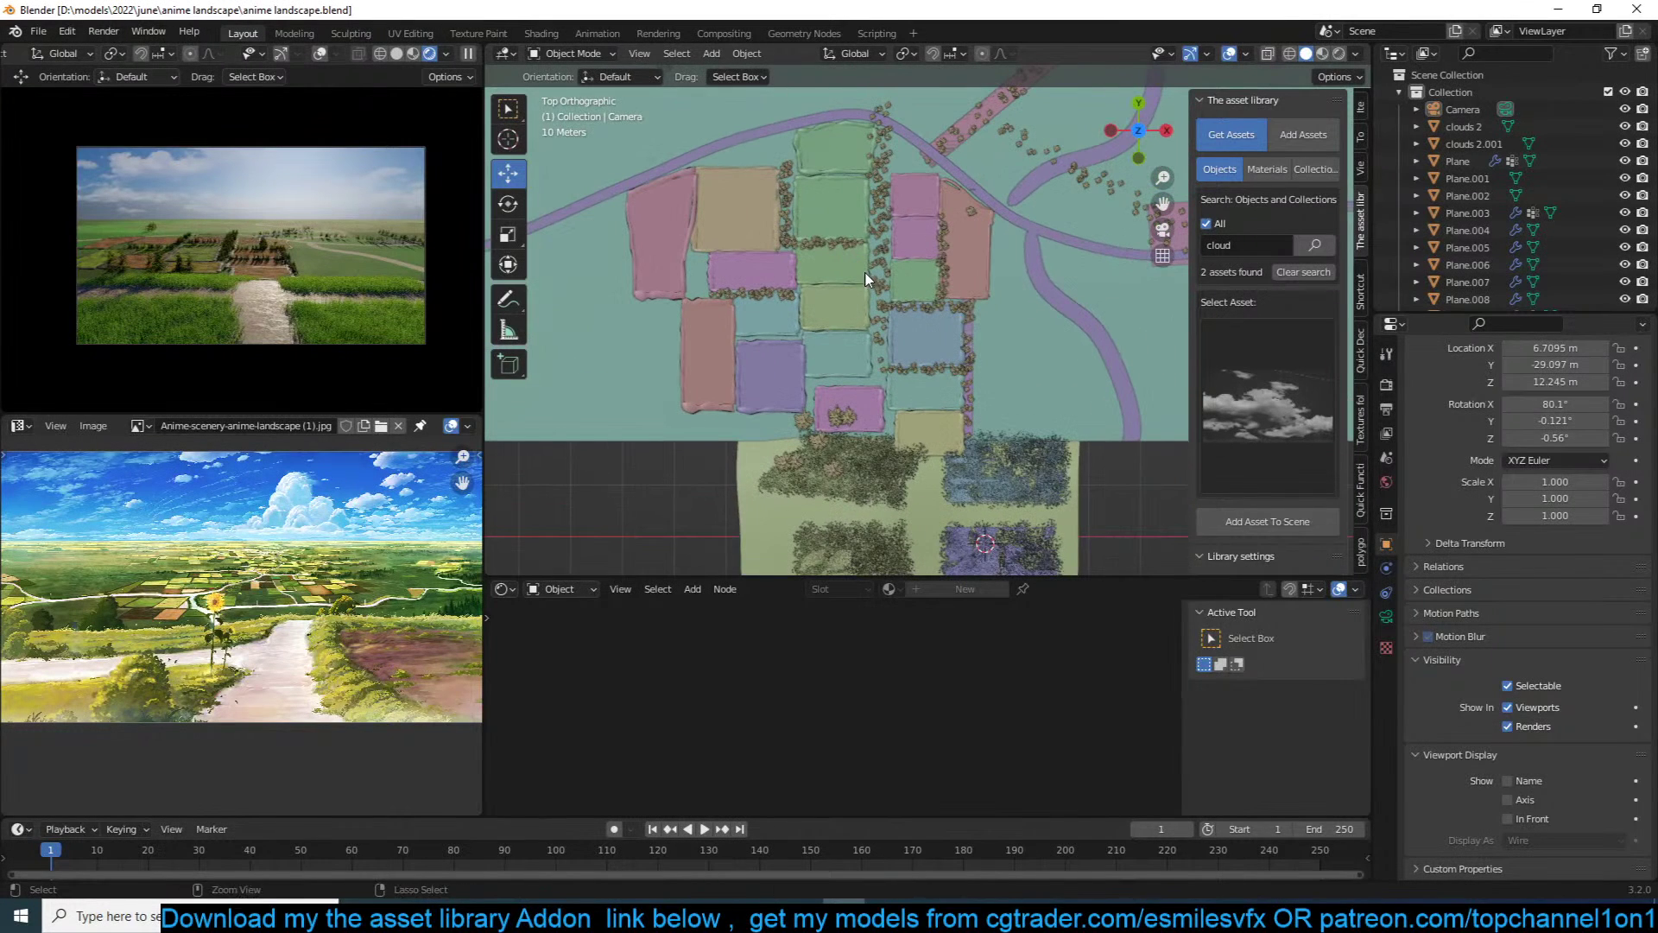
click(860, 205)
click(572, 419)
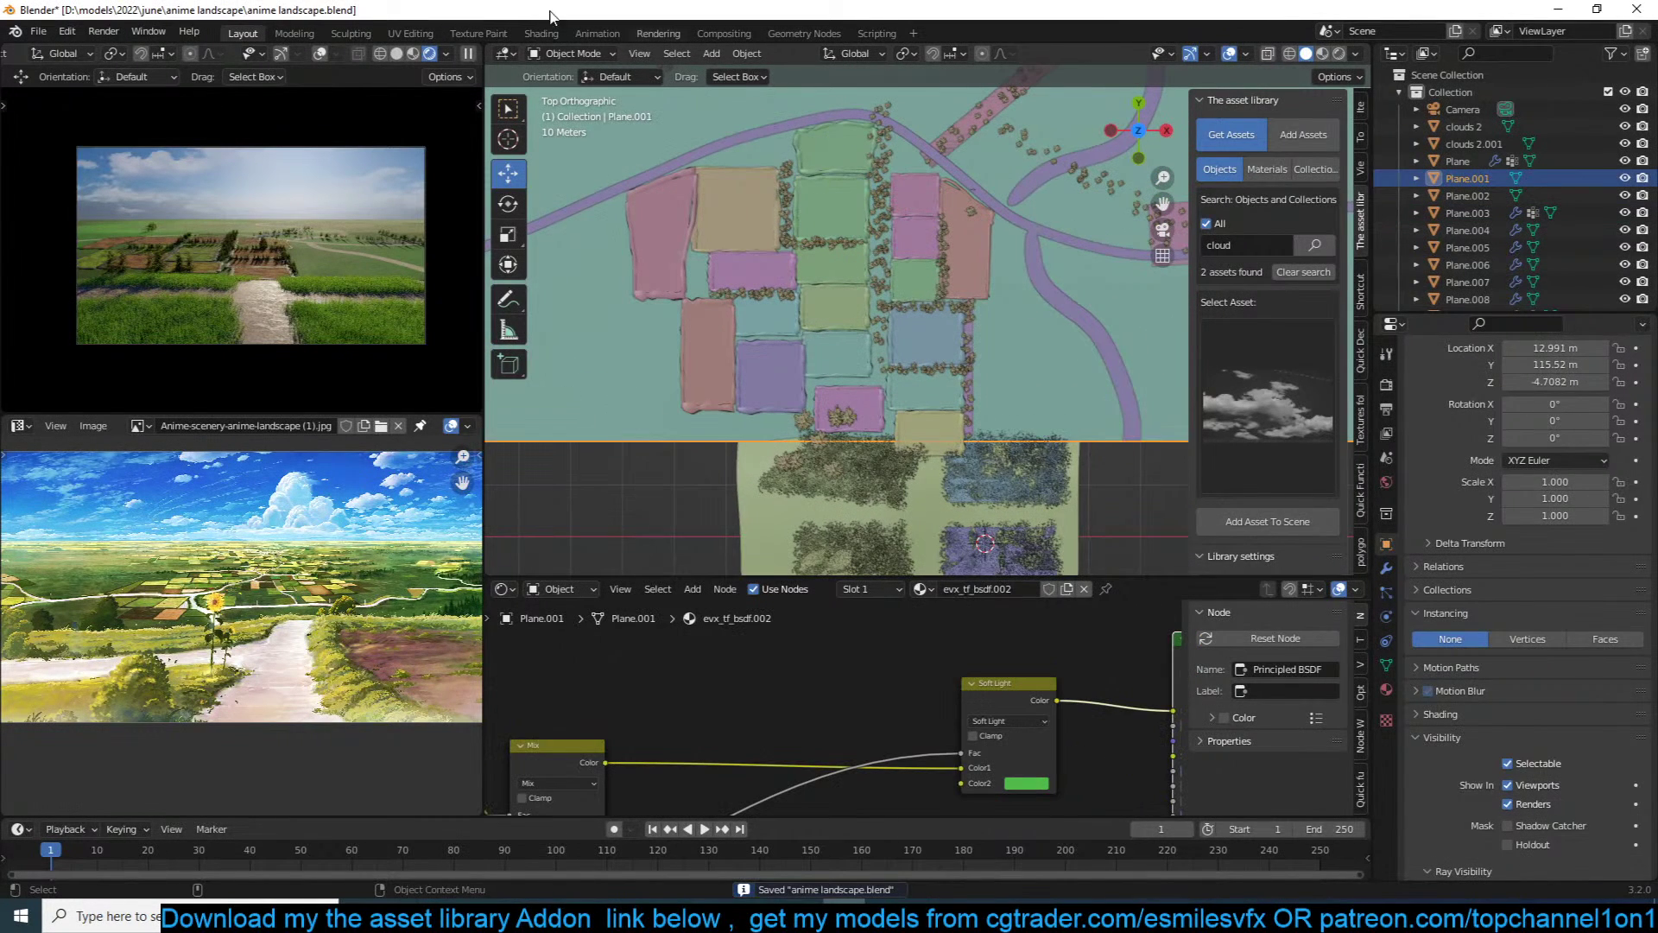
key(shift+z)
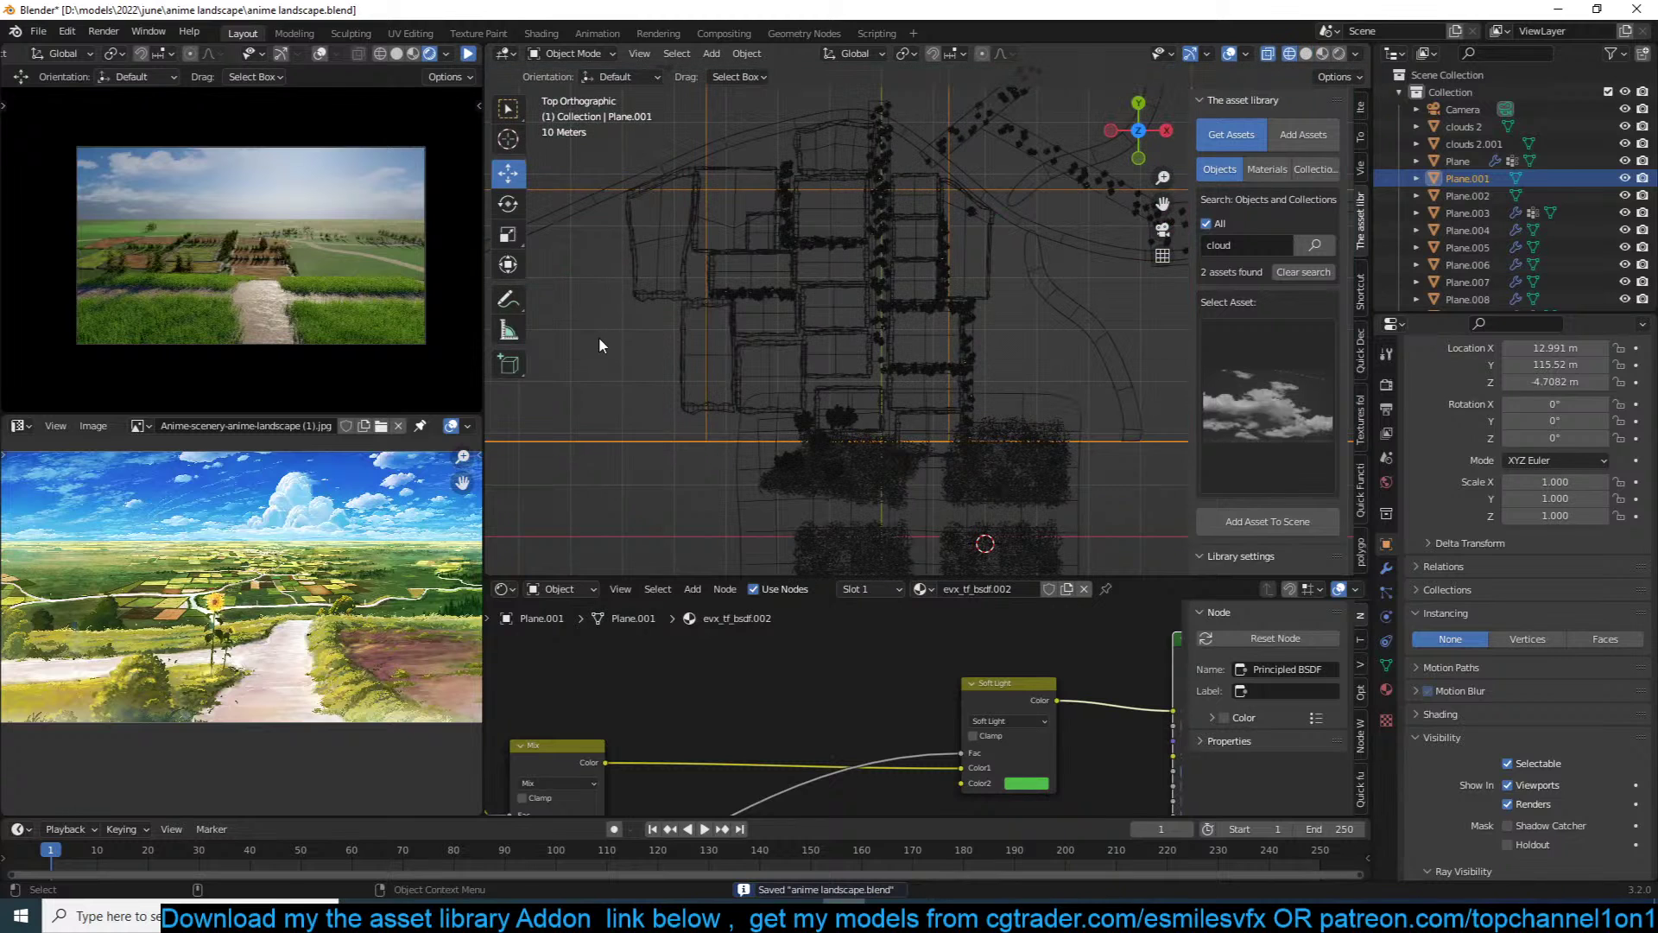
Step: Select all the field patches and their tree rows and move them into a new collection named 1
mouse_move(665, 203)
mouse_down()
mouse_move(832, 318)
mouse_move(967, 375)
mouse_up()
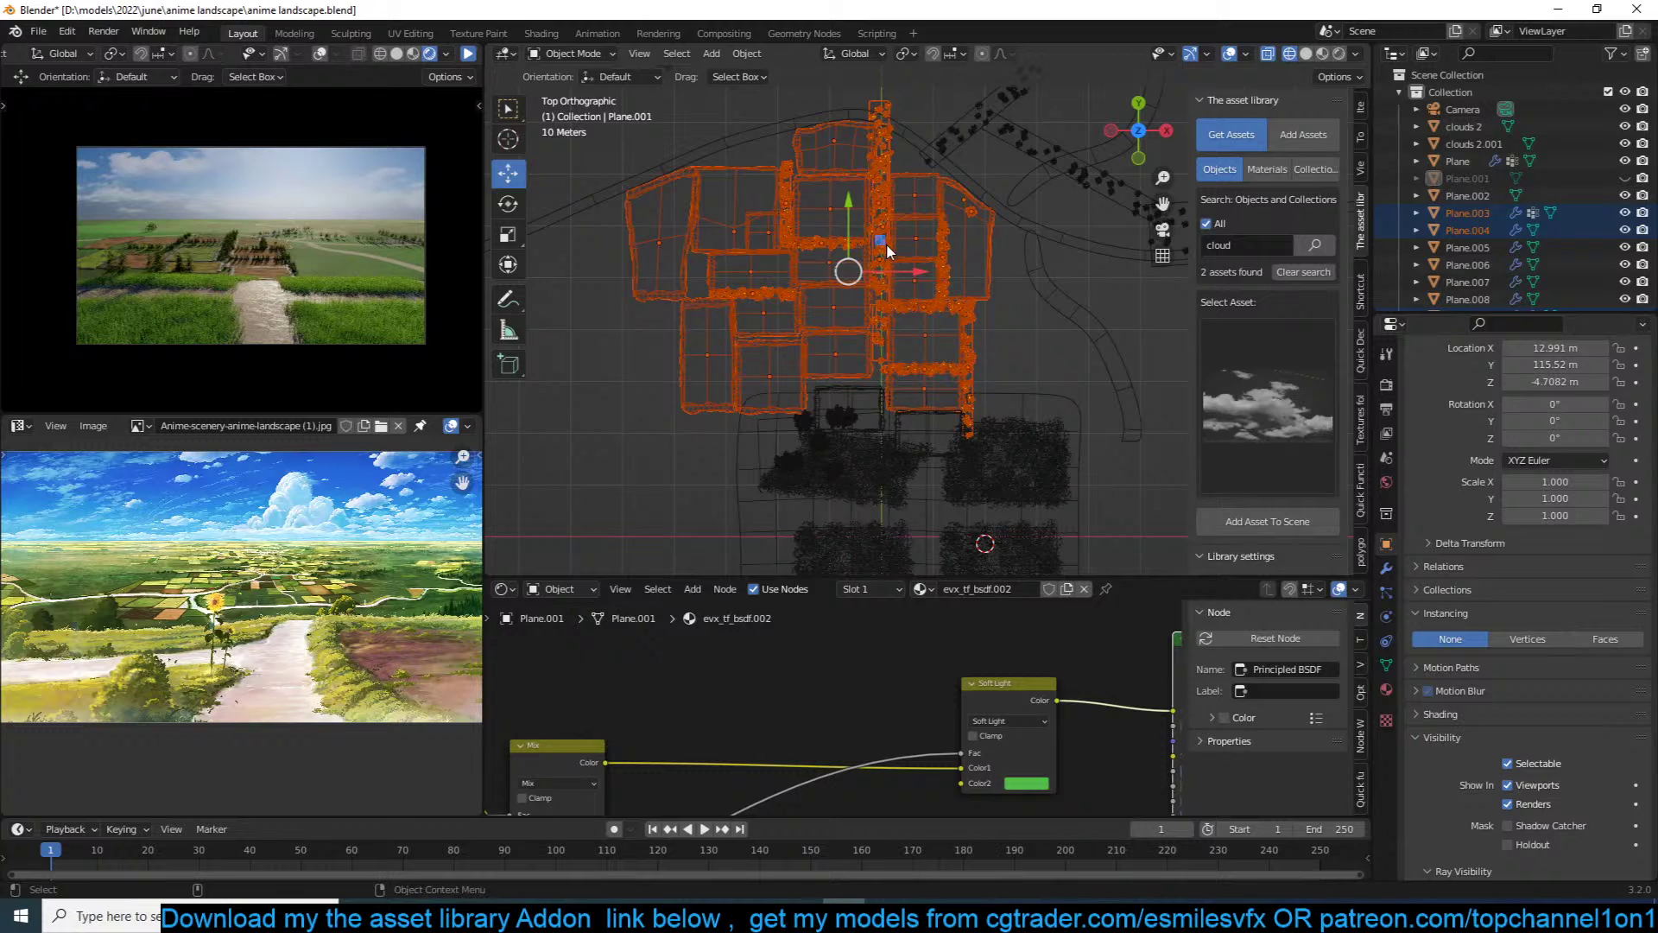
shift+click(877, 387)
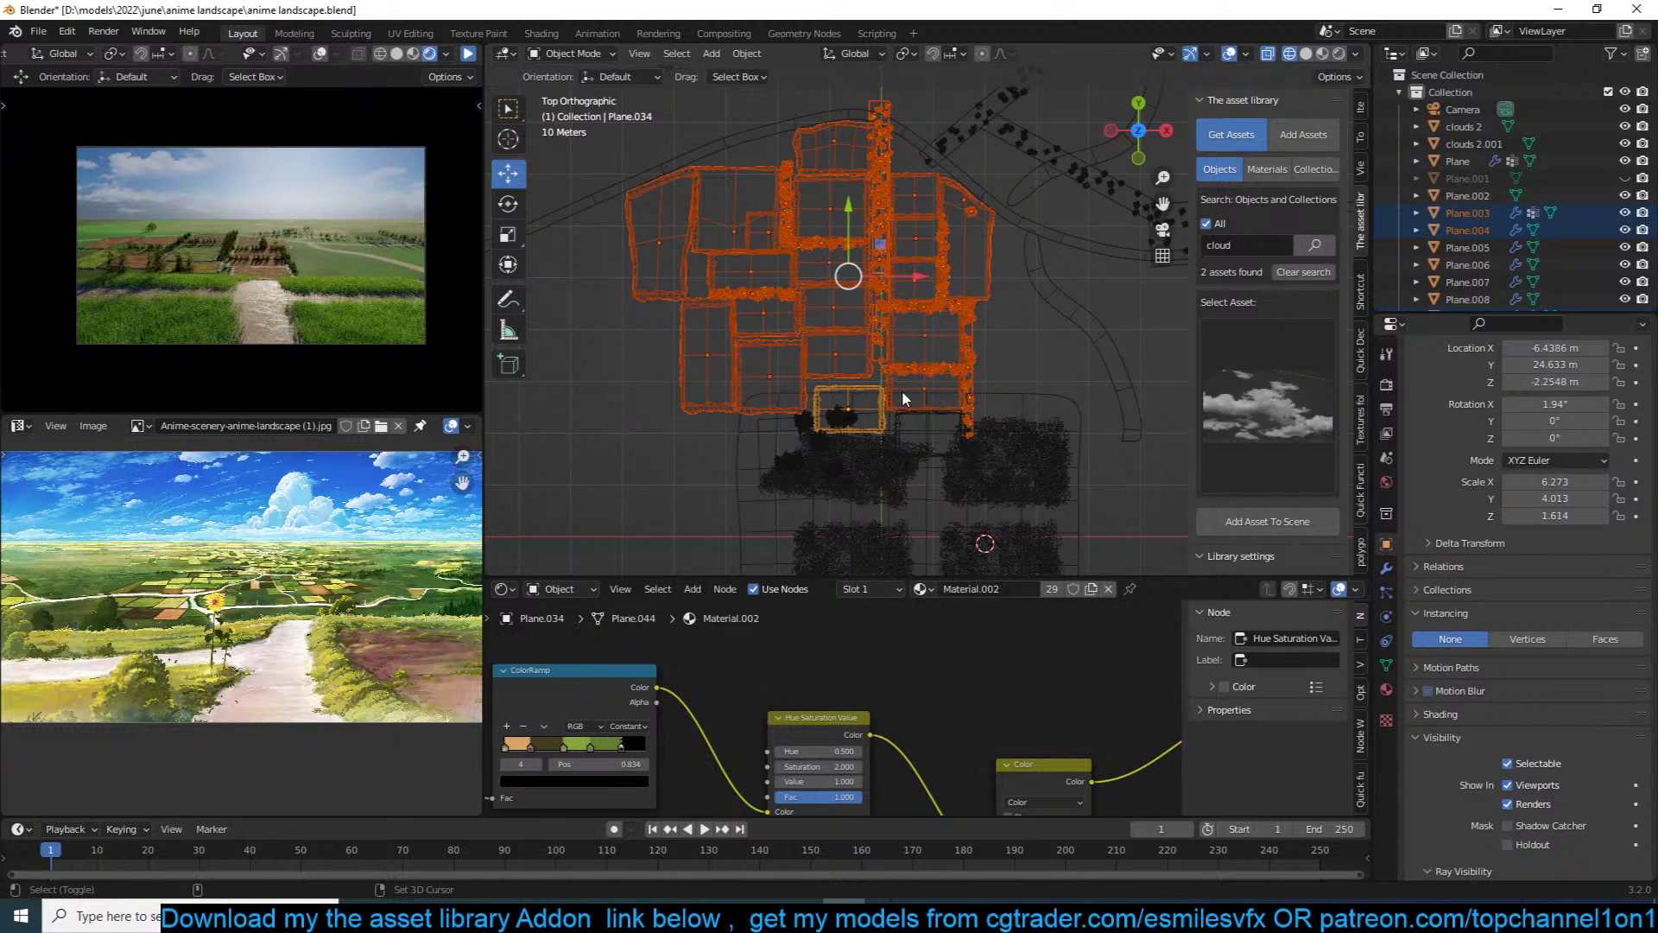
shift+click(904, 413)
key(n)
key(m)
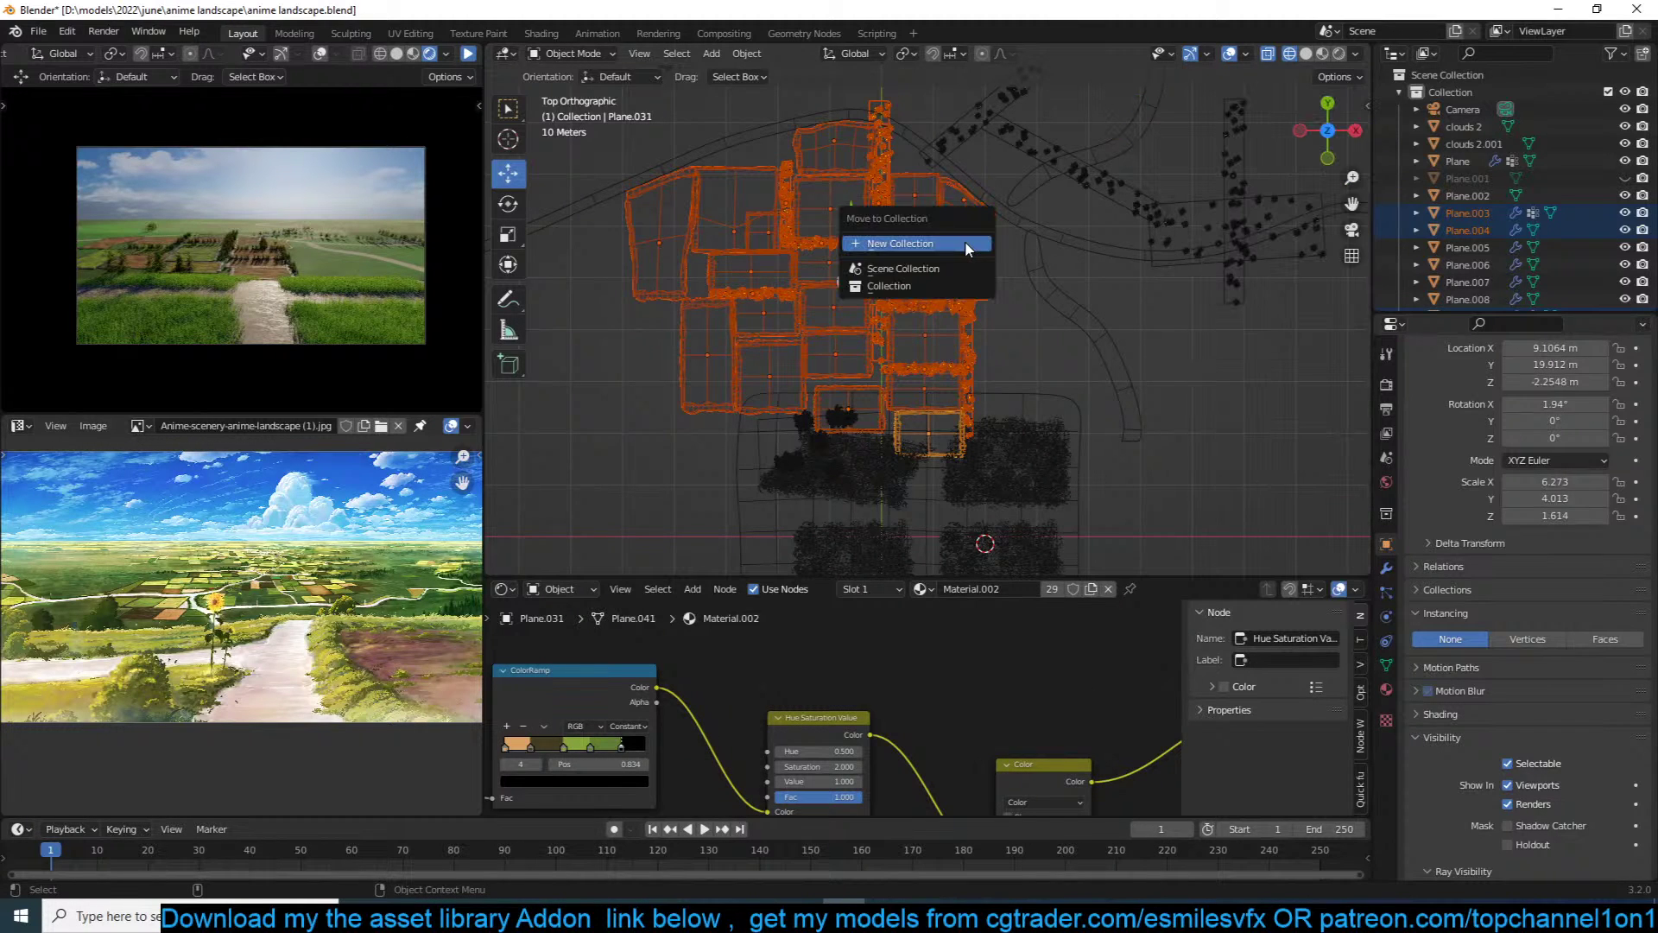
click(966, 244)
text(1)
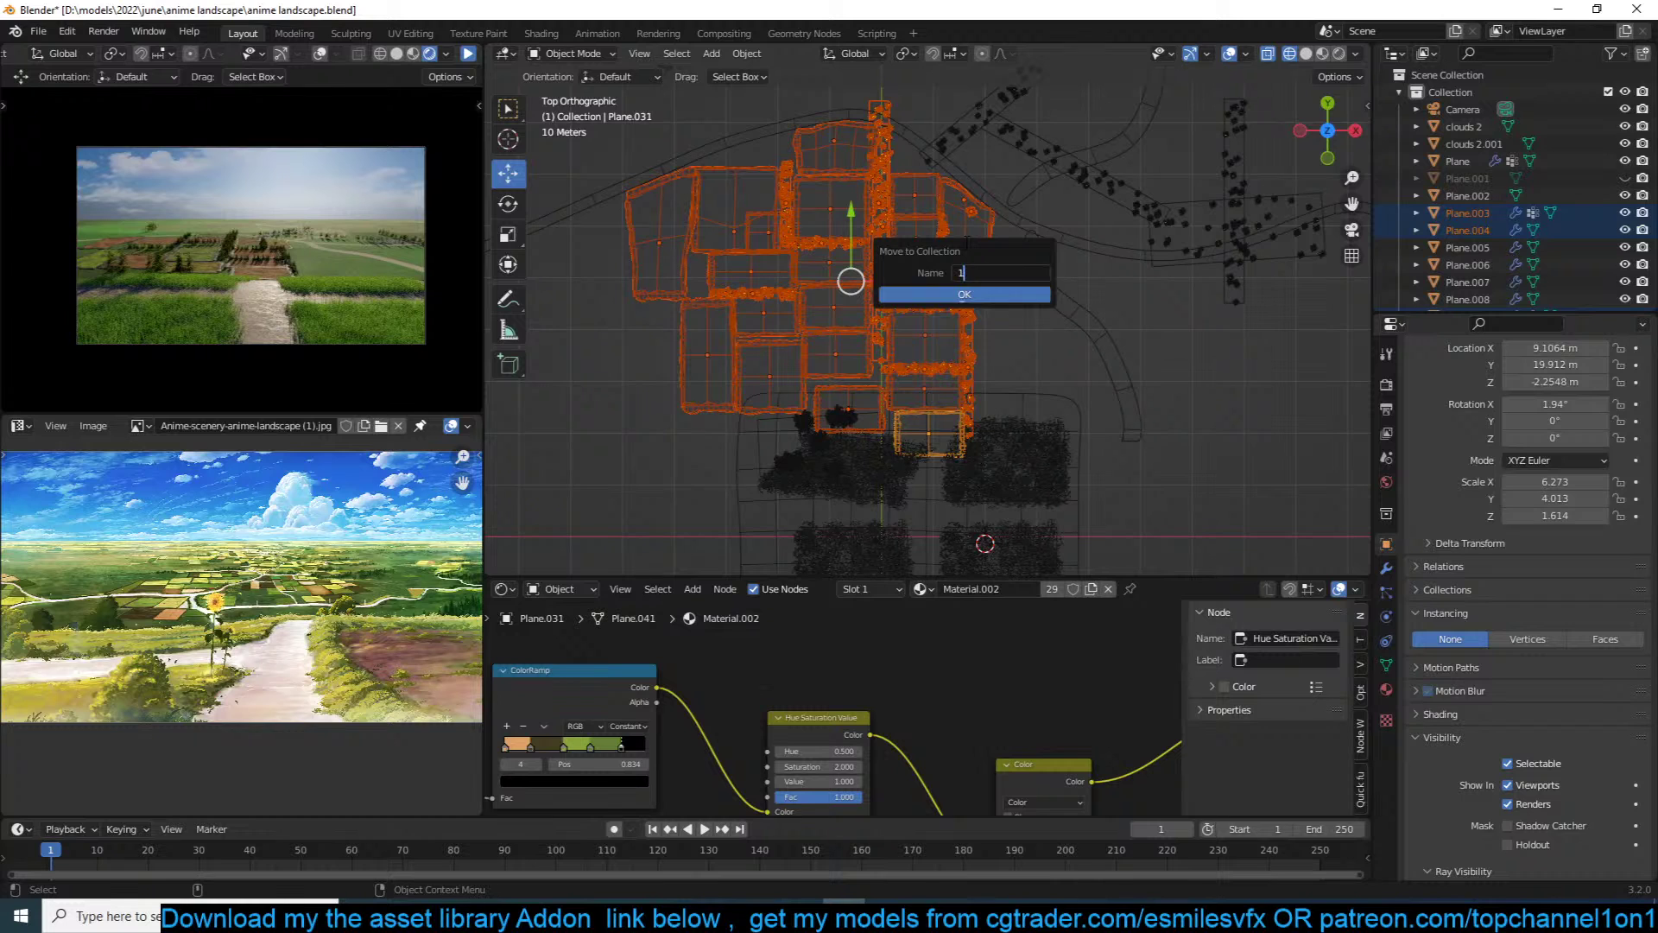
click(952, 294)
Step: Unhide the ground plane, return to solid shading, clear the selection and save the file
key(alt+h)
key(z)
click(1079, 285)
key(alt+a)
scroll(1036, 285, down, 3)
key(ctrl+s)
Step: Add an instance of collection 1 and place it beyond the winding path at about X 83.7 m, Y 84.2 m
key(shift+a)
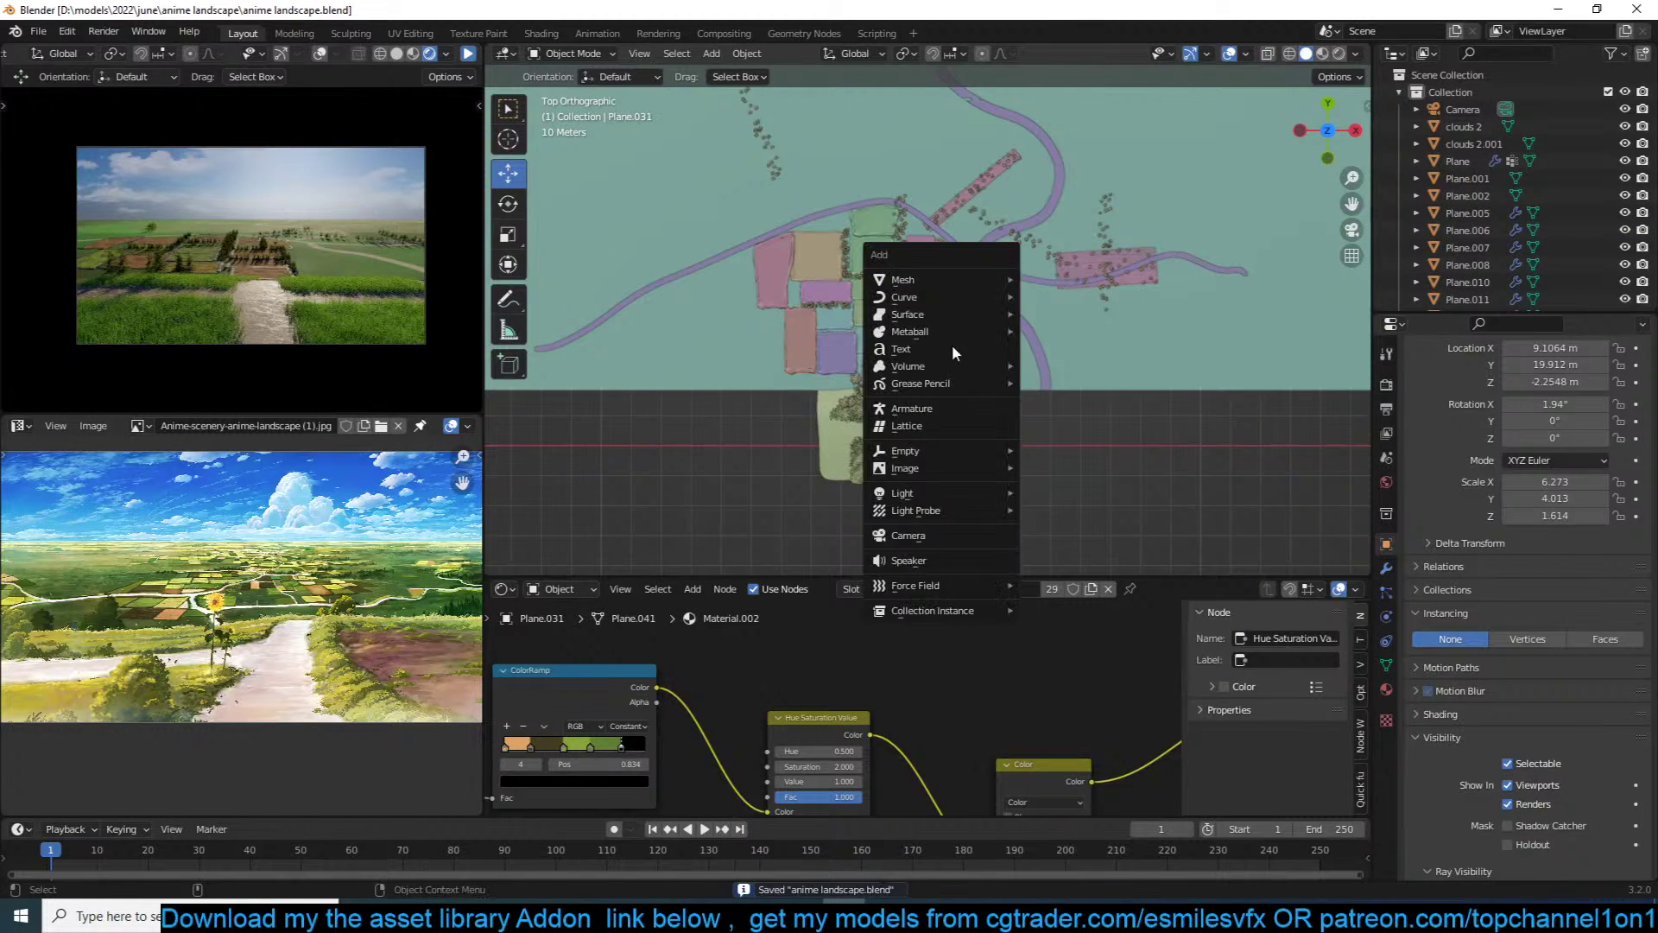
click(1049, 609)
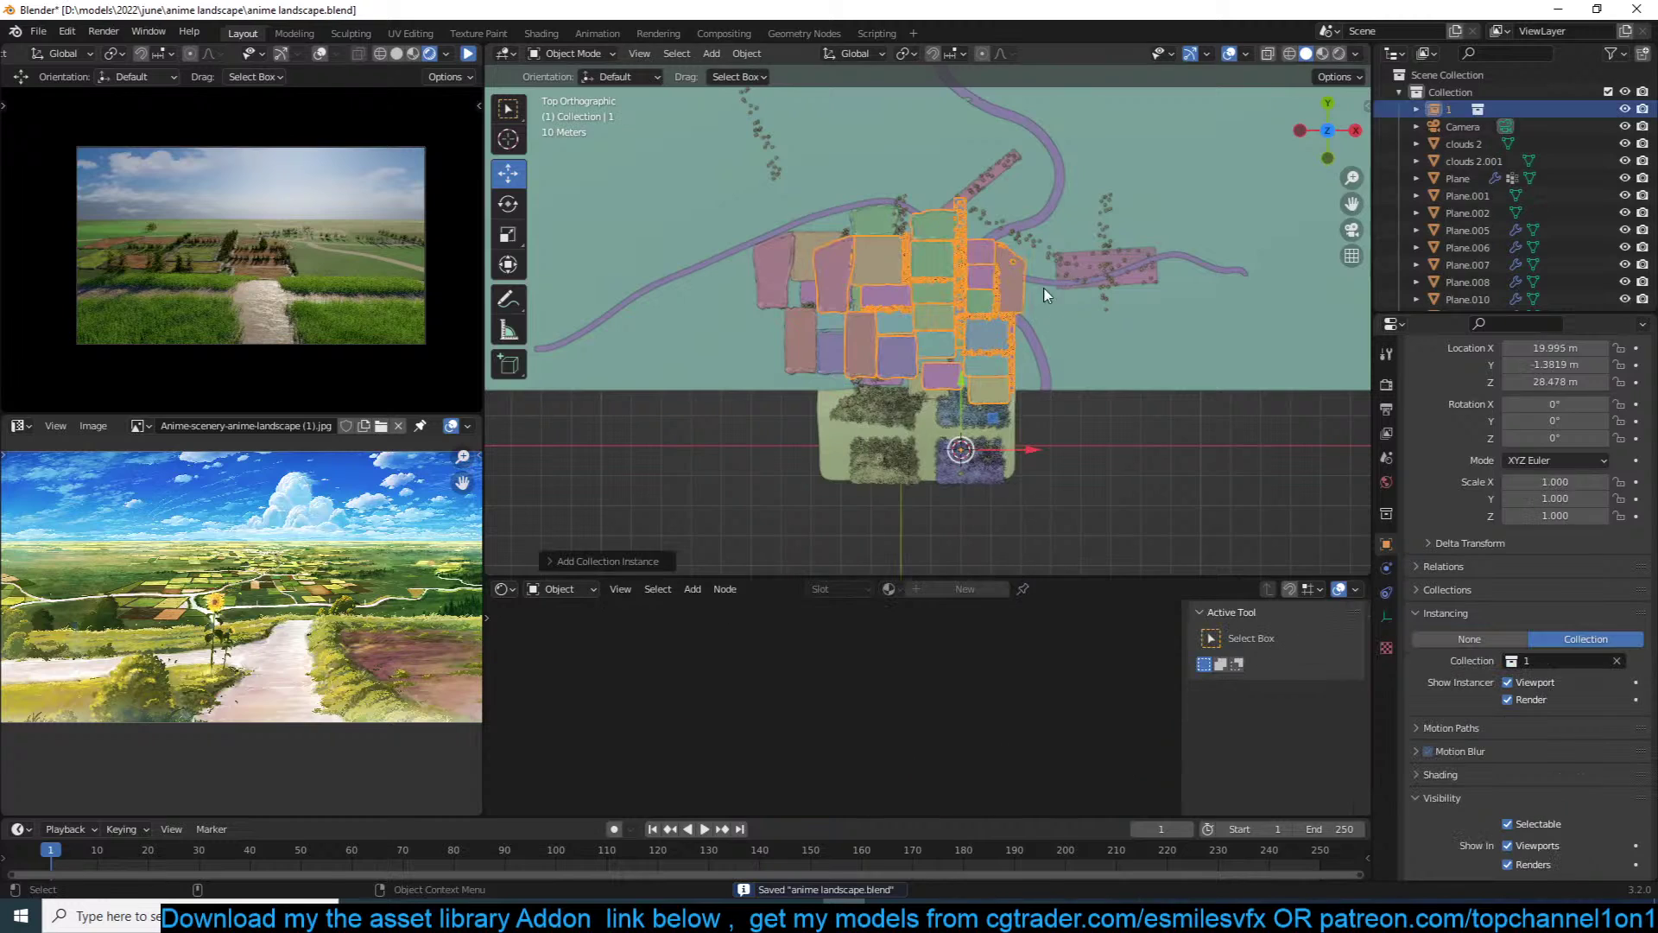
key(g)
click(1160, 164)
shift+middle_drag(1160, 164, 1079, 283)
key(g)
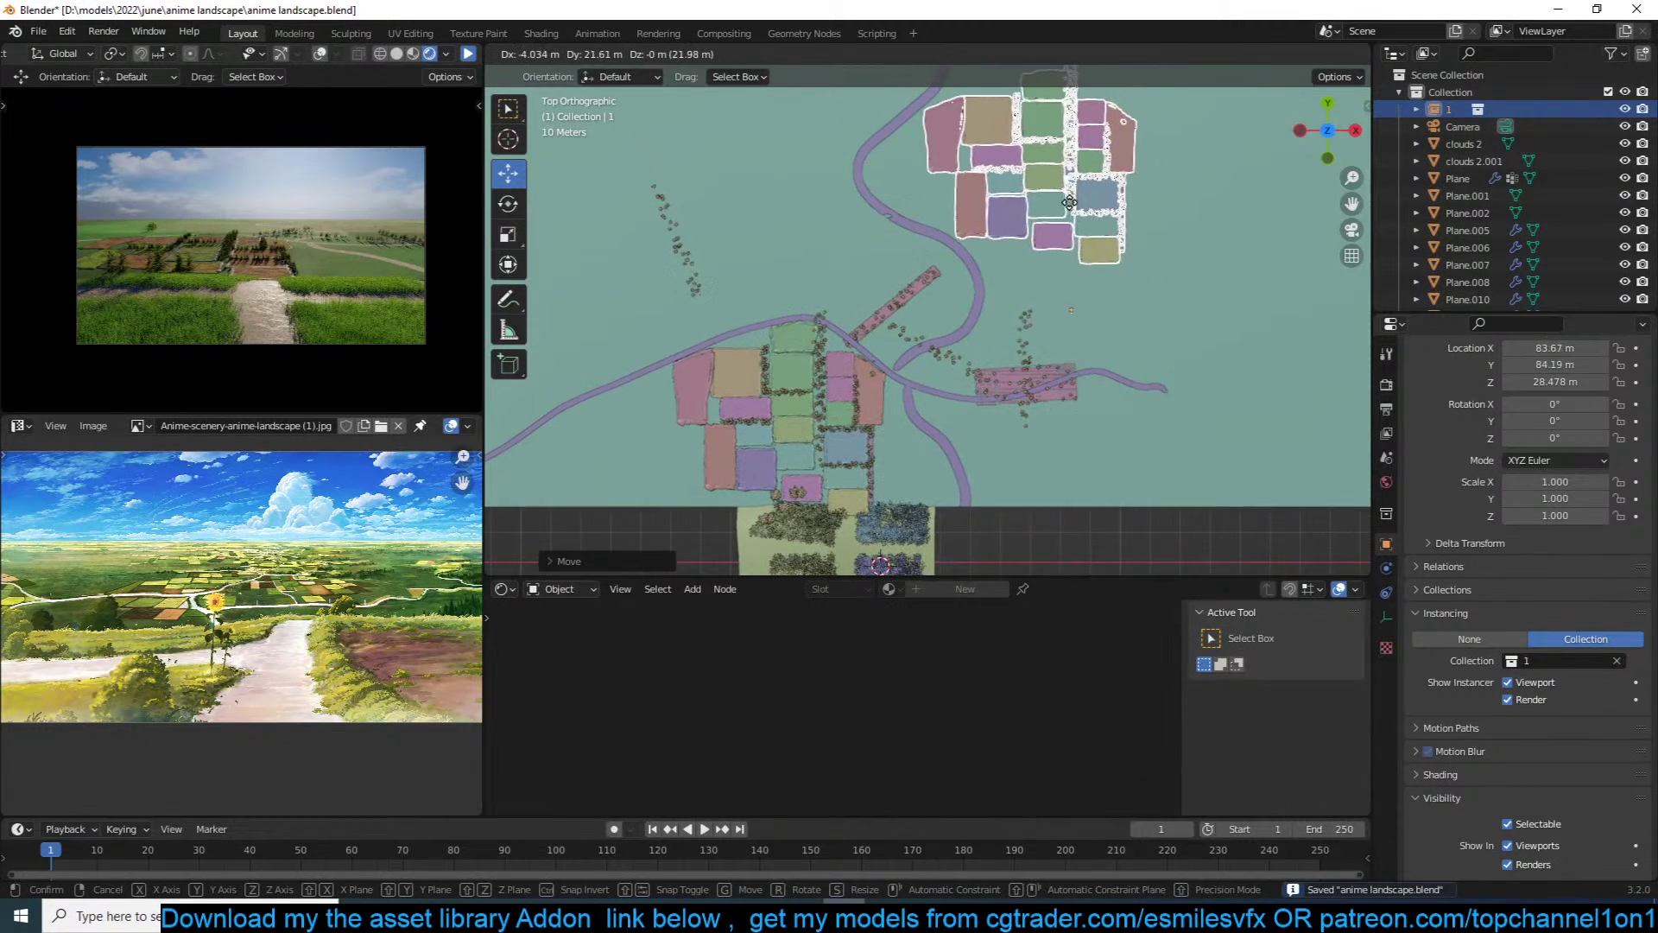
click(1072, 210)
Step: In the camera view, lower the field instance onto the ground to about X 89 m, Y 79.4 m, Z 1.19 m
key(KP_0)
key(g)
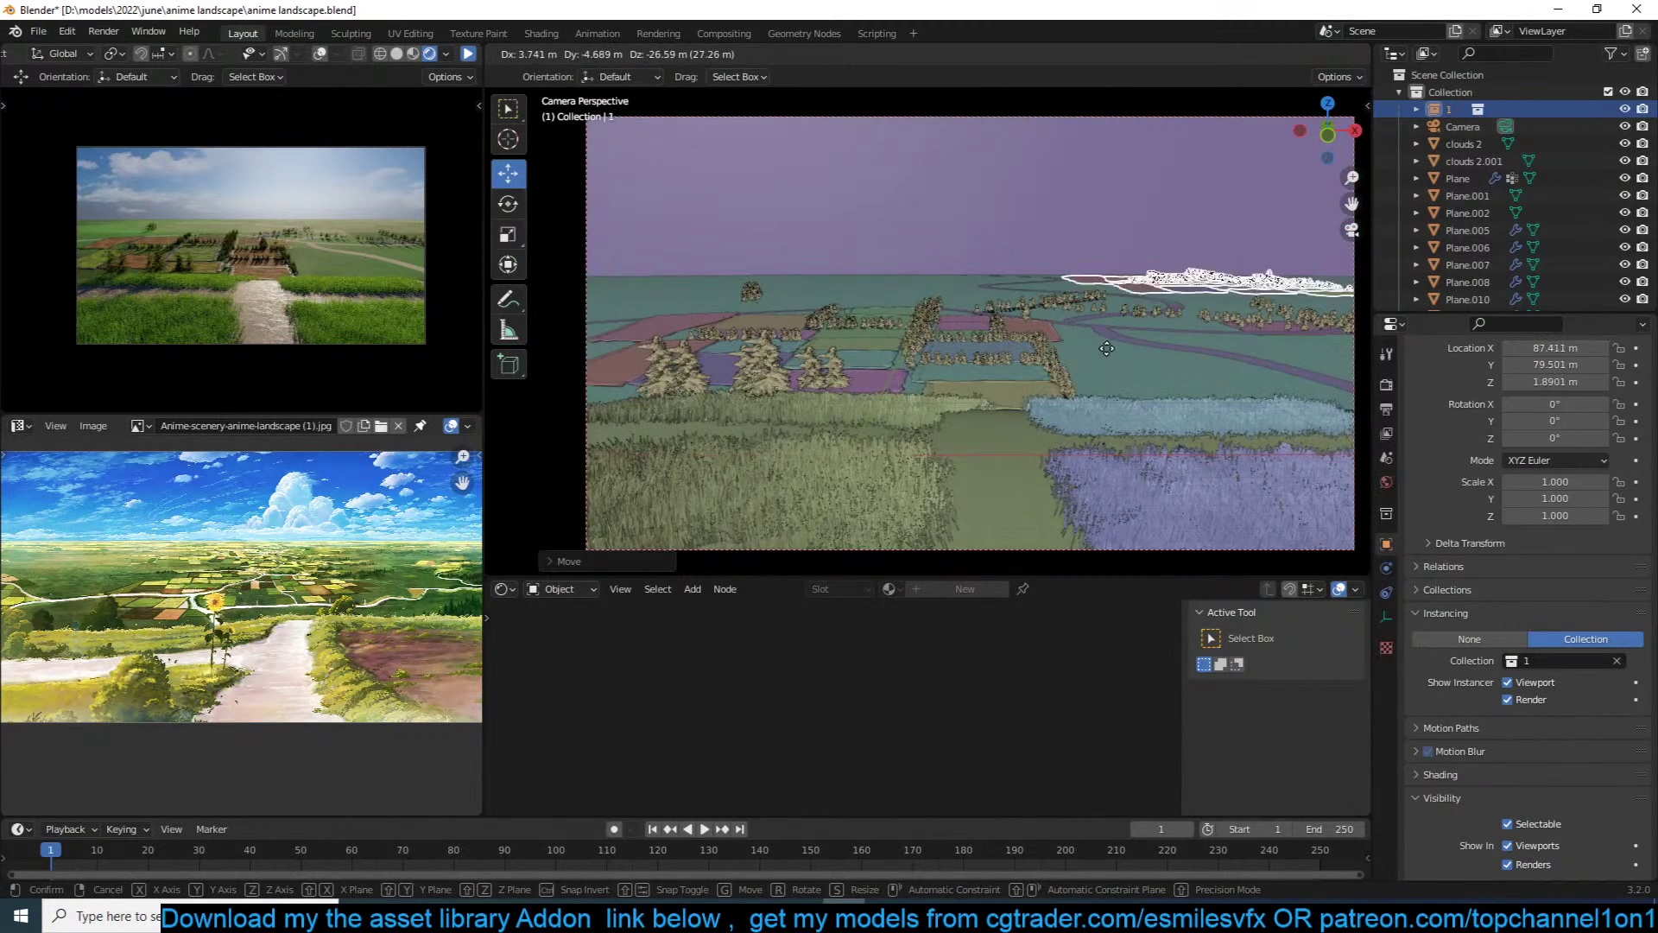
click(1114, 350)
click(1228, 271)
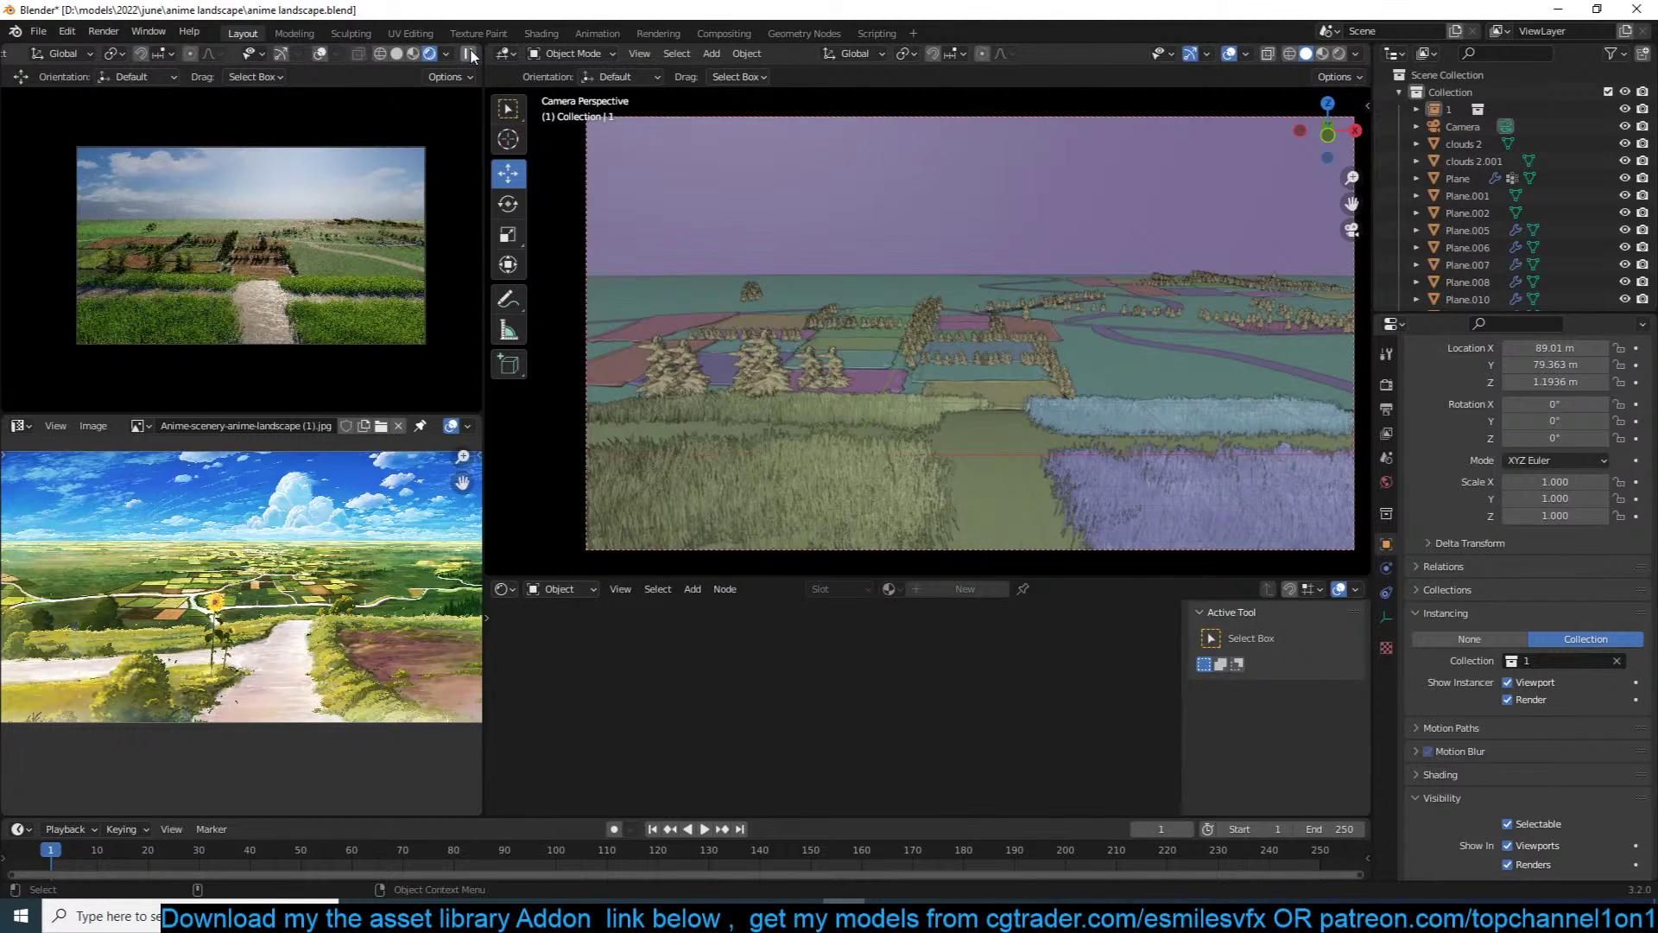
Step: Duplicate the field instance to the other side of the winding path and stretch it on X to about 1.61
click(1165, 286)
key(KP_7)
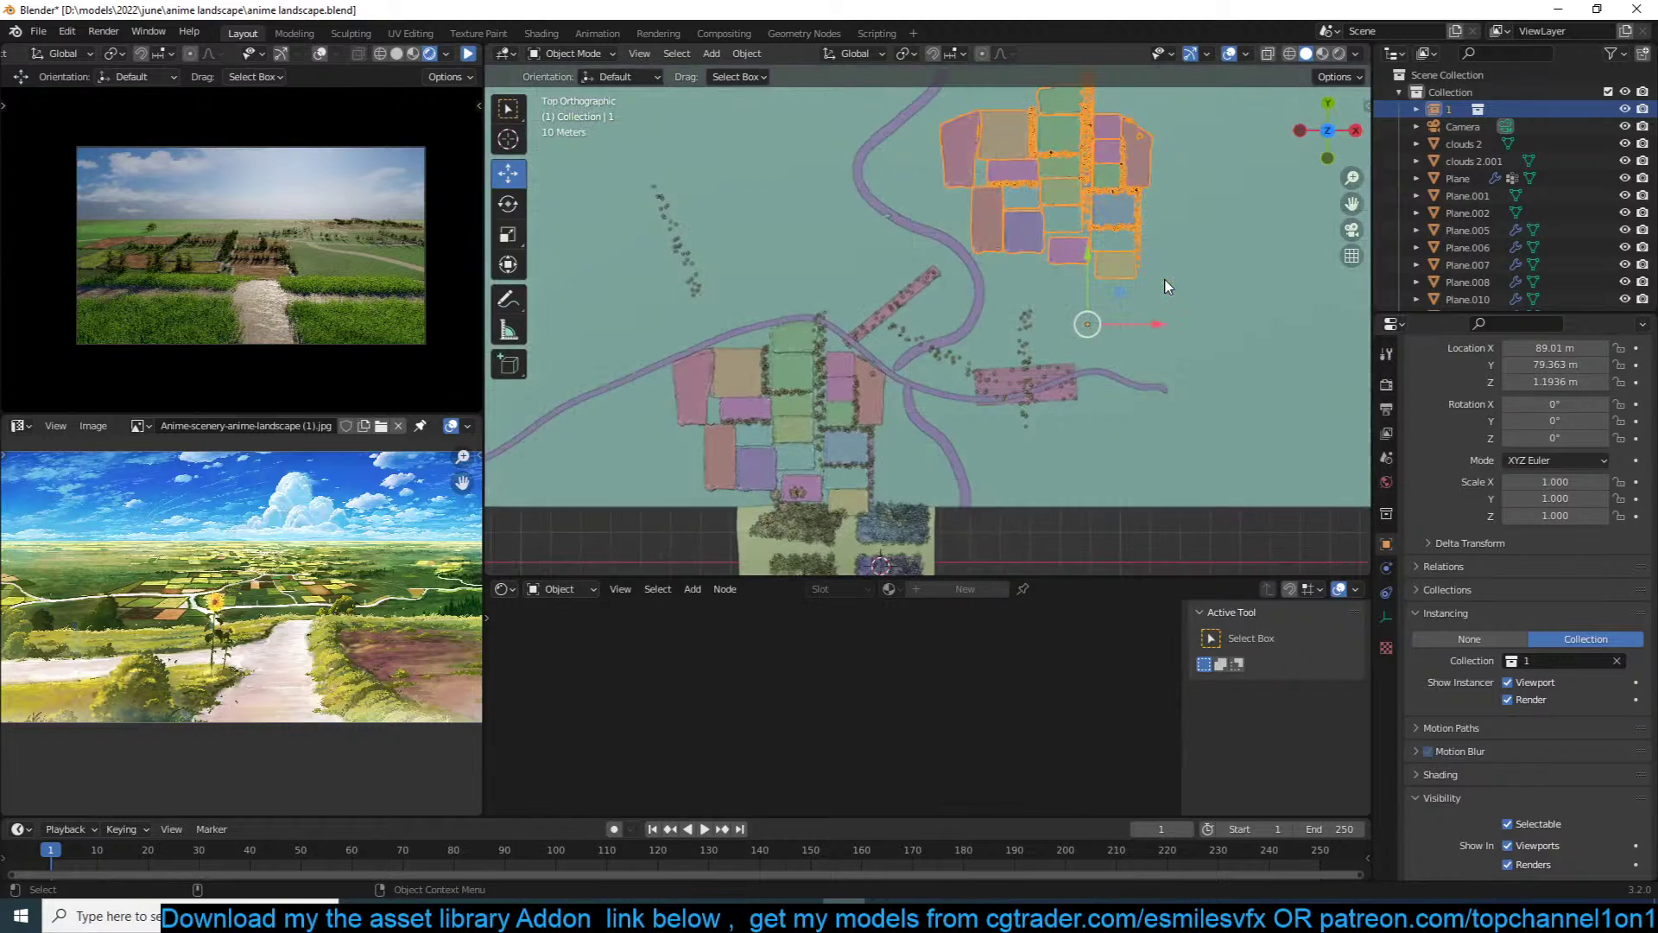
scroll(1165, 286, down, 3)
key(shift+d)
click(896, 288)
key(s)
key(x)
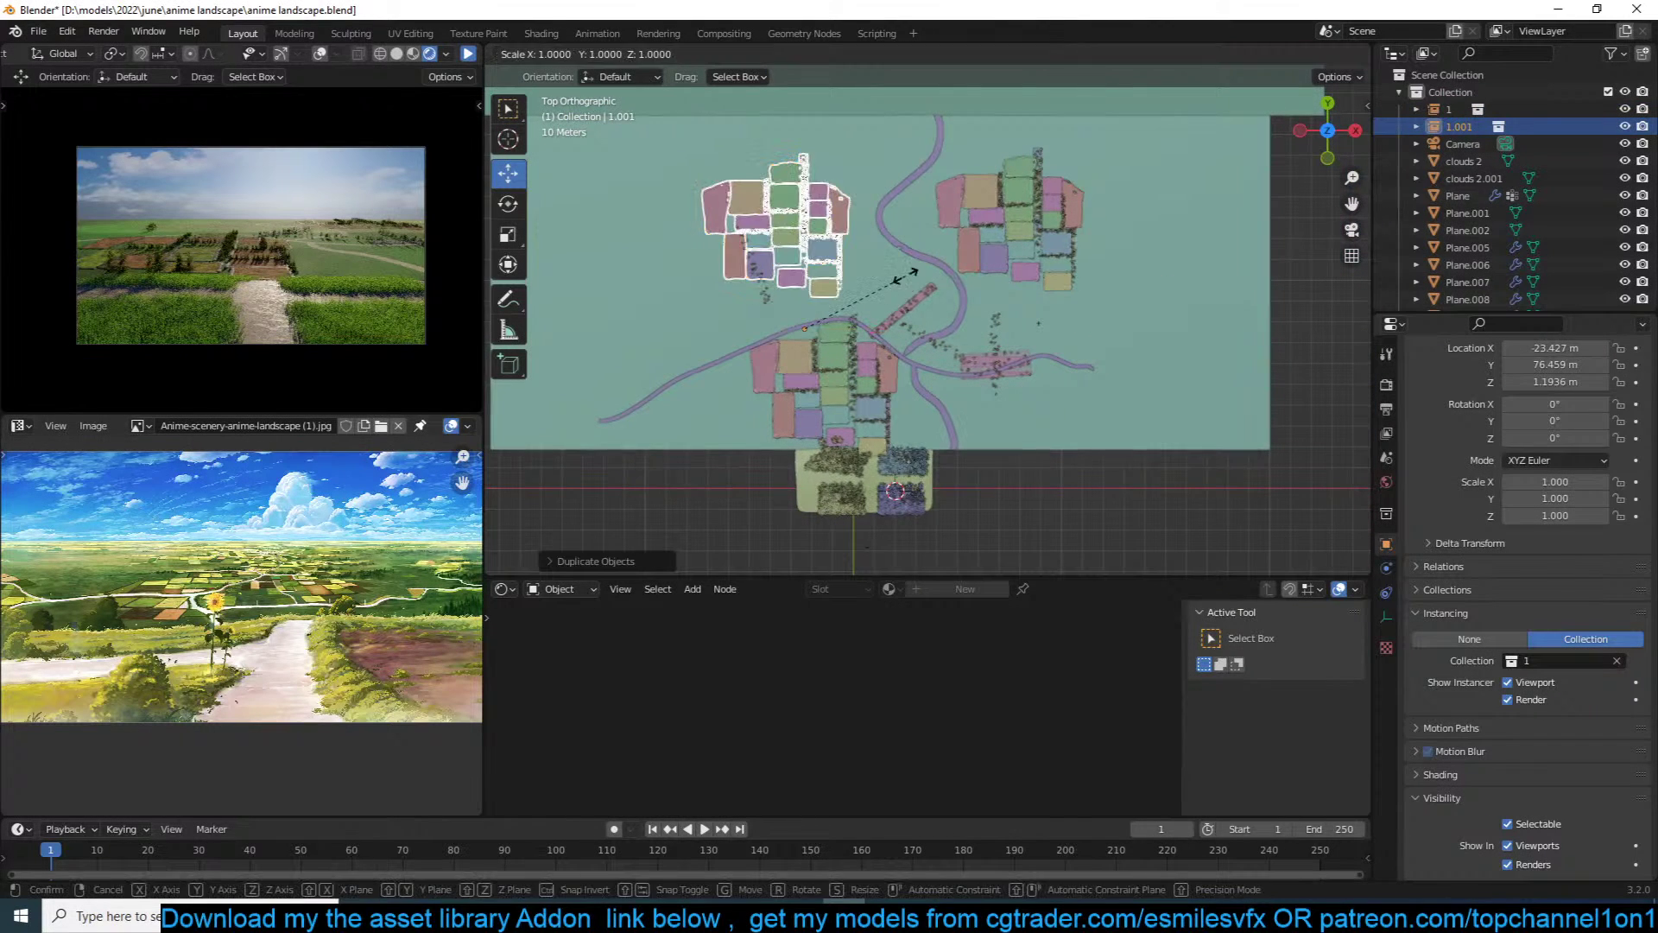
click(946, 287)
Step: Rotate the stretched duplicate to about -174° on Z and position it at about X -74.9 m, Y 158.6 m
key(r)
click(691, 374)
key(g)
click(833, 270)
key(alt+a)
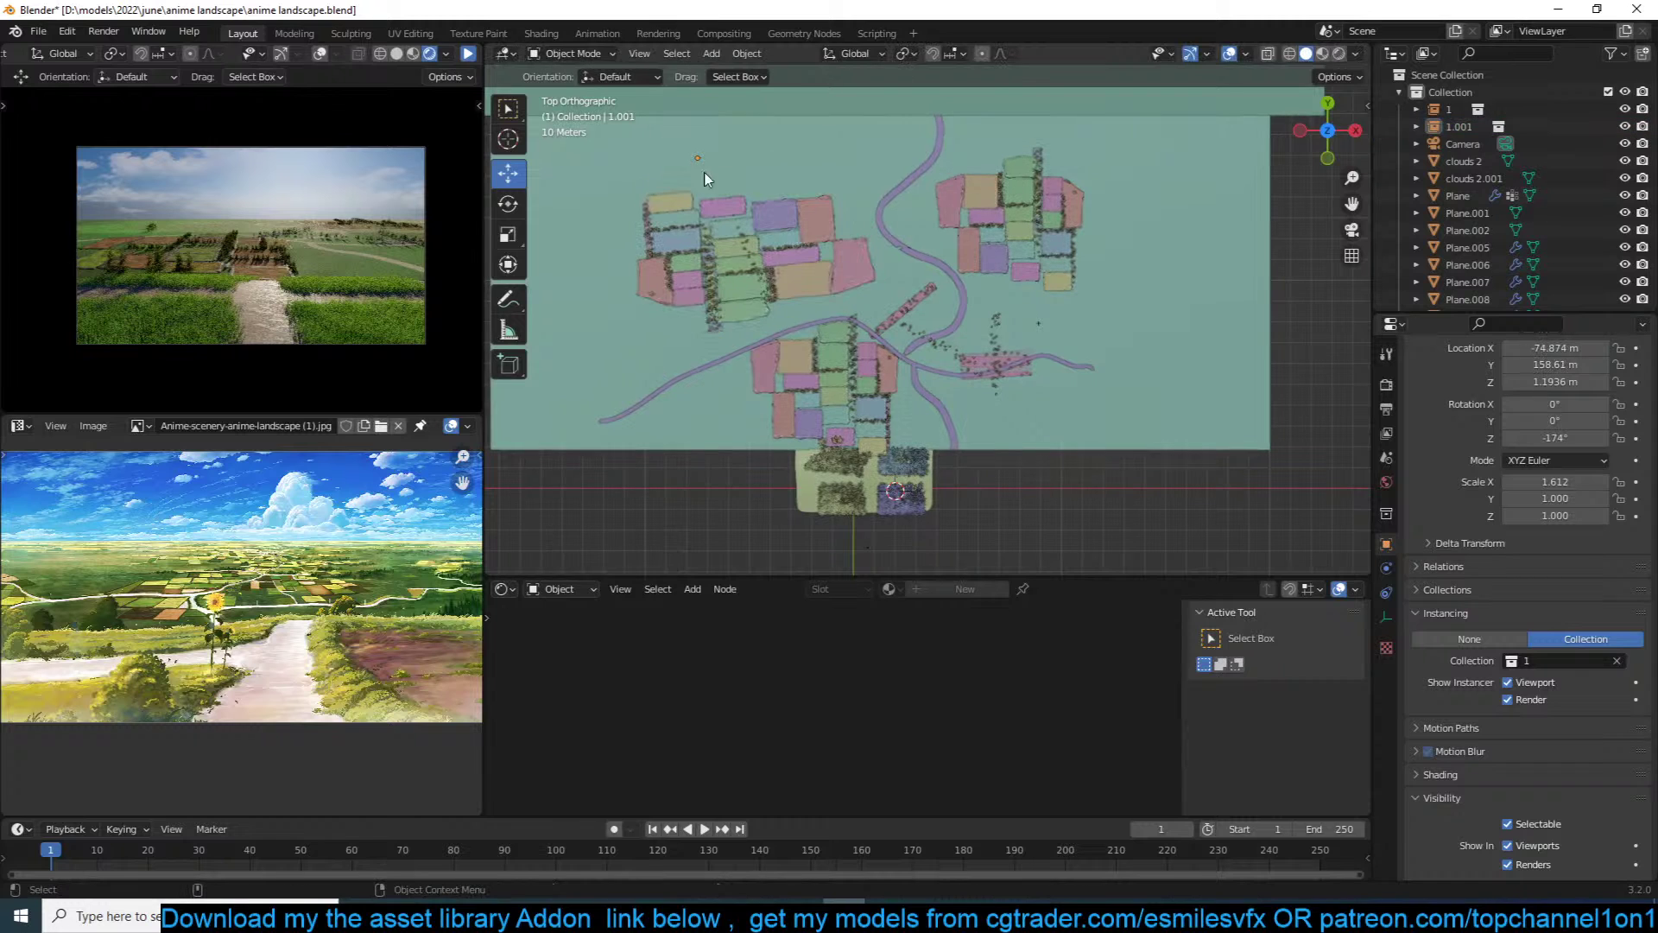
Step: Examine the stretched field instance in the camera view and let the rendered preview update
click(789, 256)
key(KP_0)
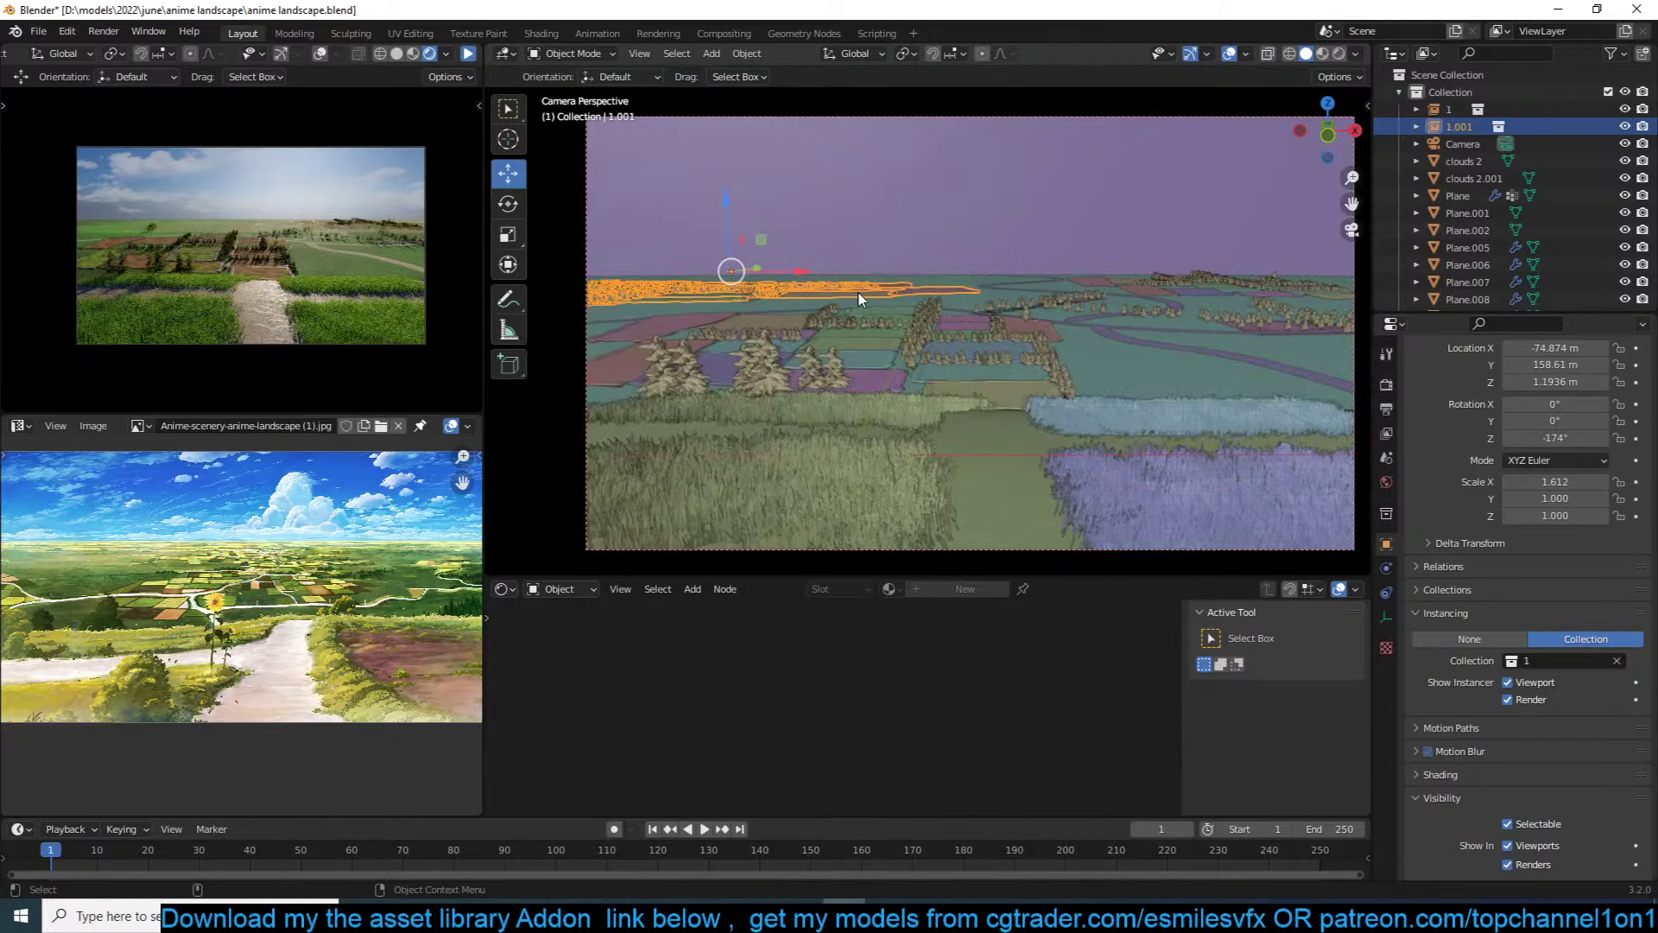
key(g)
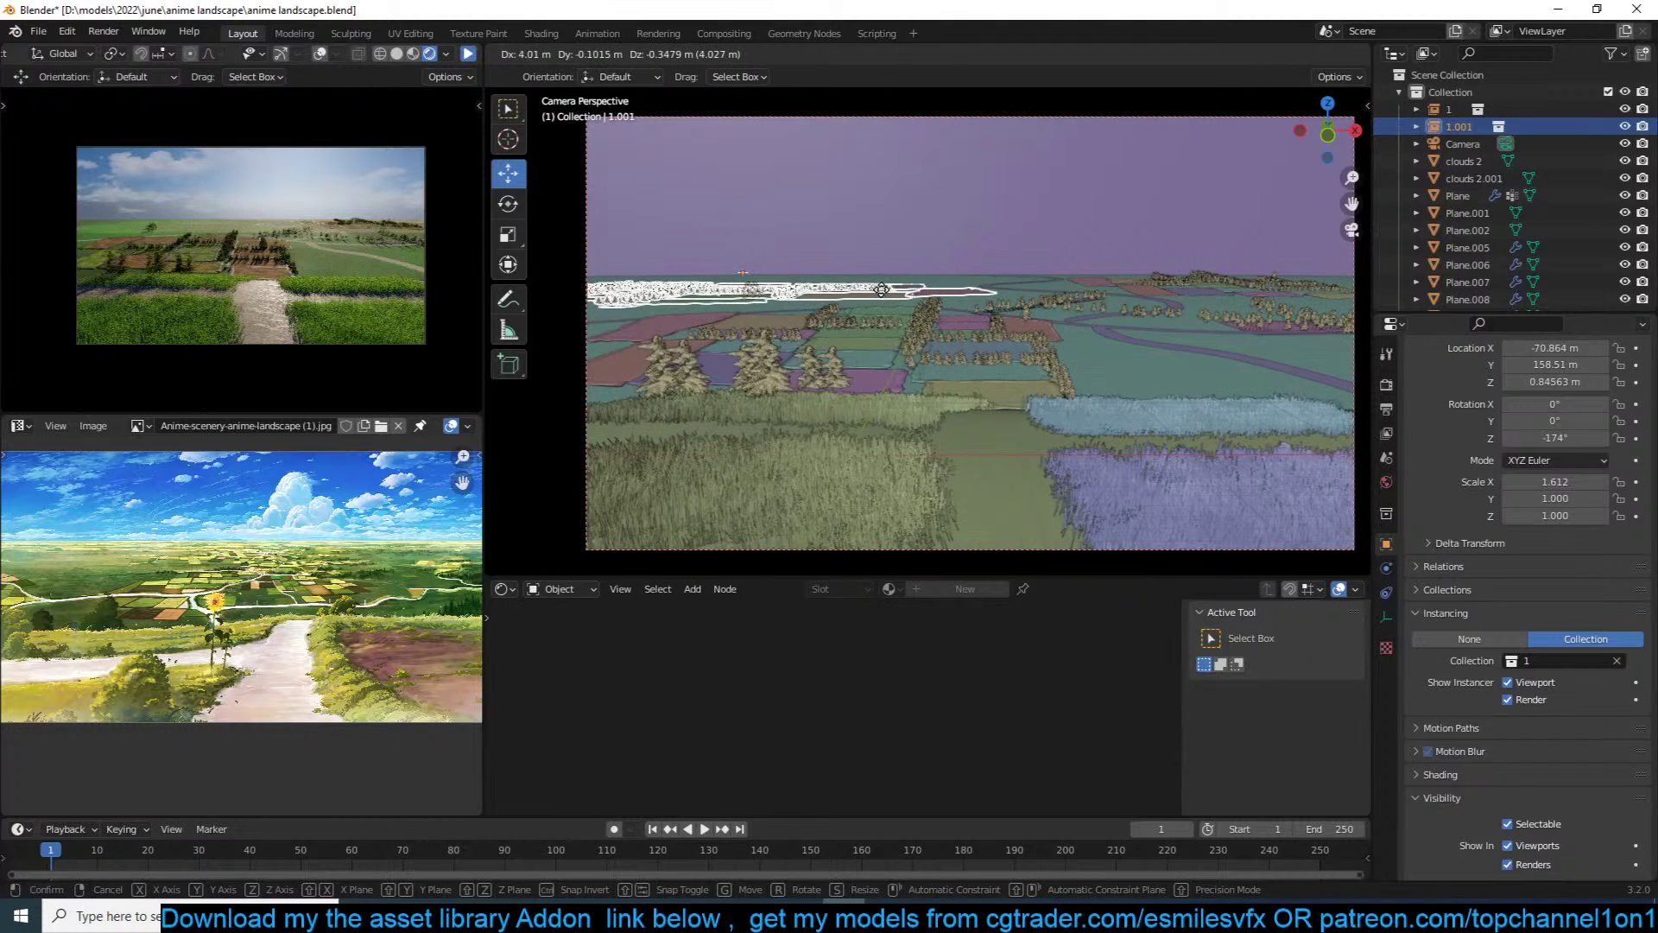
key(Escape)
key(alt+a)
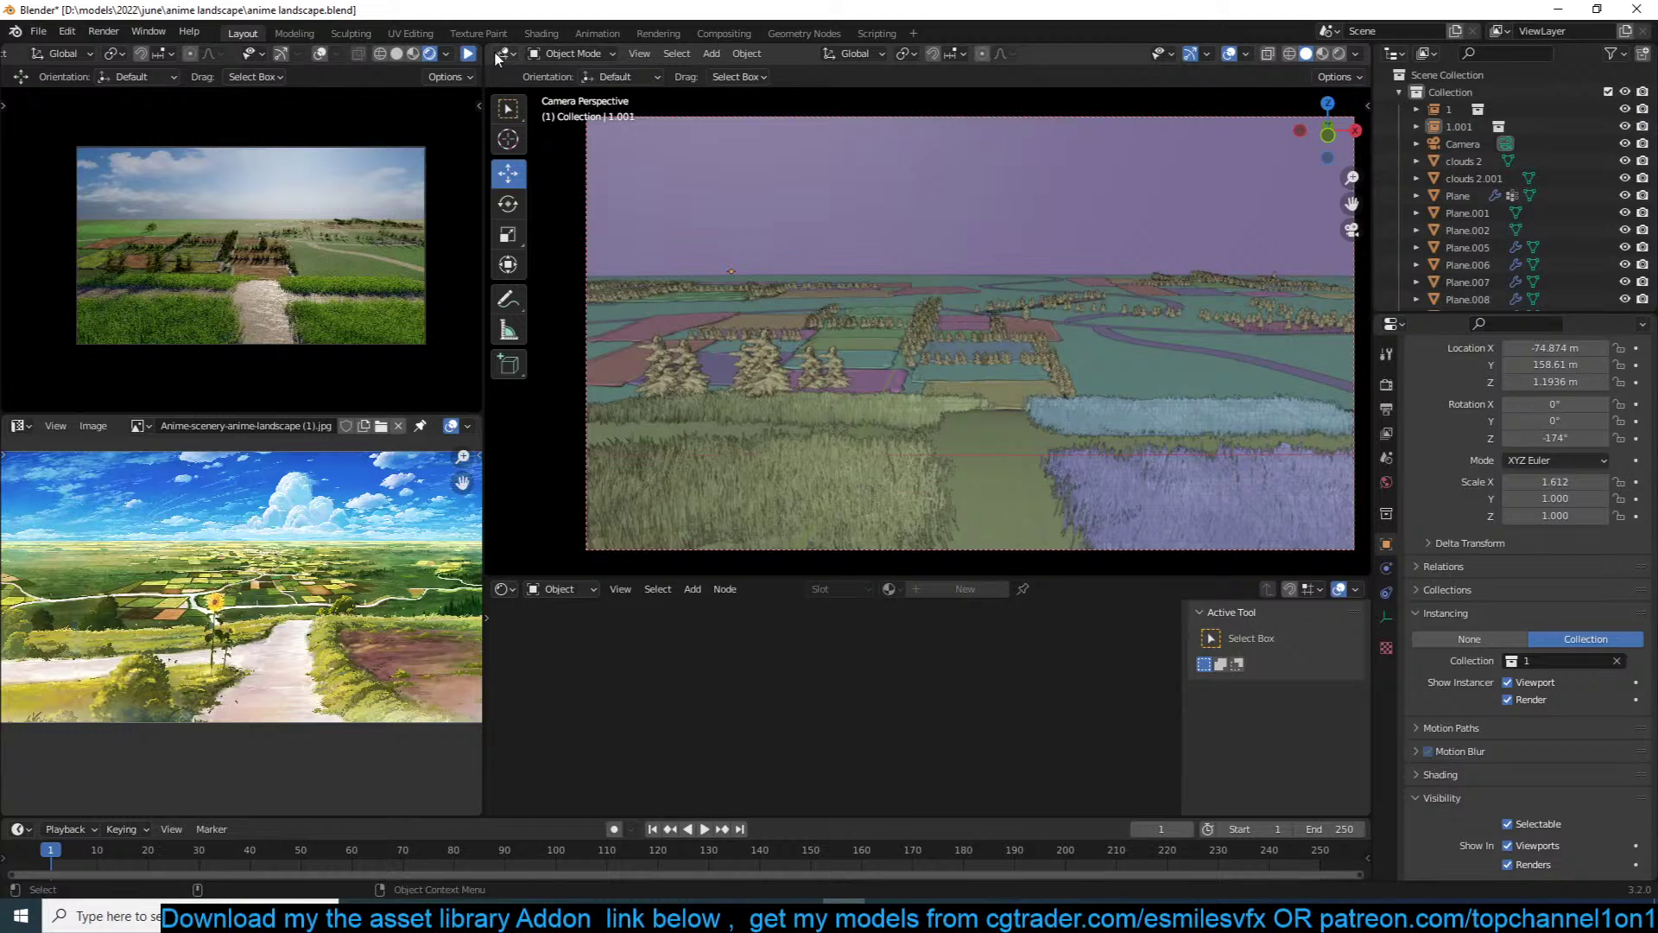
click(469, 54)
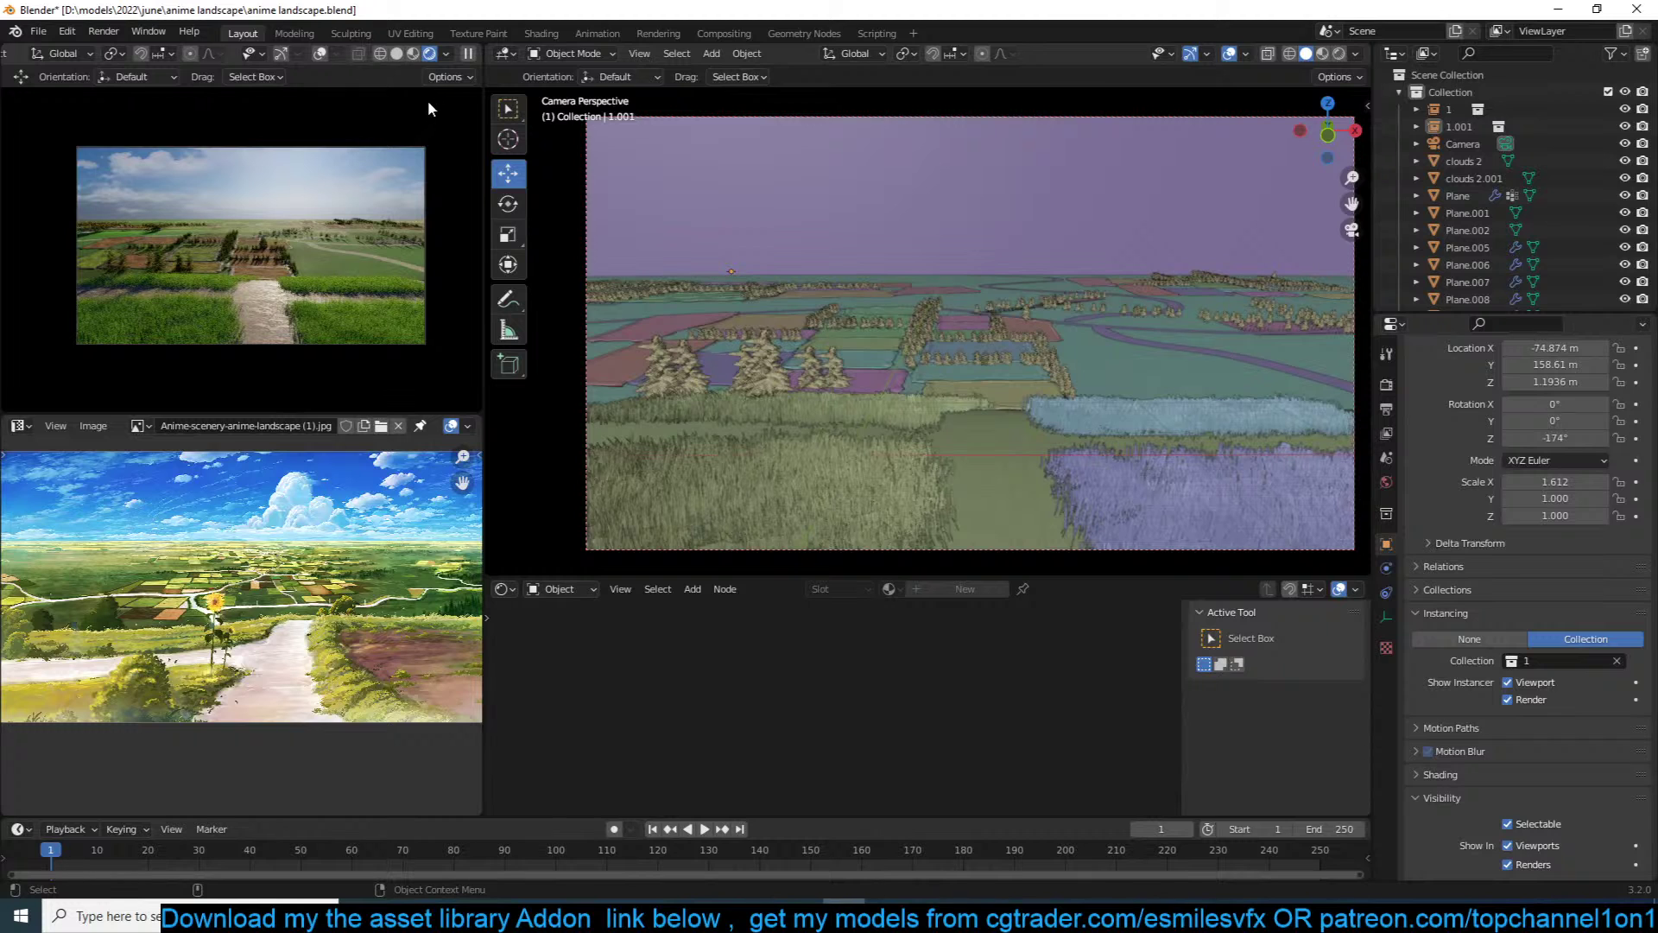
Step: Save the file and duplicate the stretched field instance to the far right of the ground, rotated by 90°
click(828, 292)
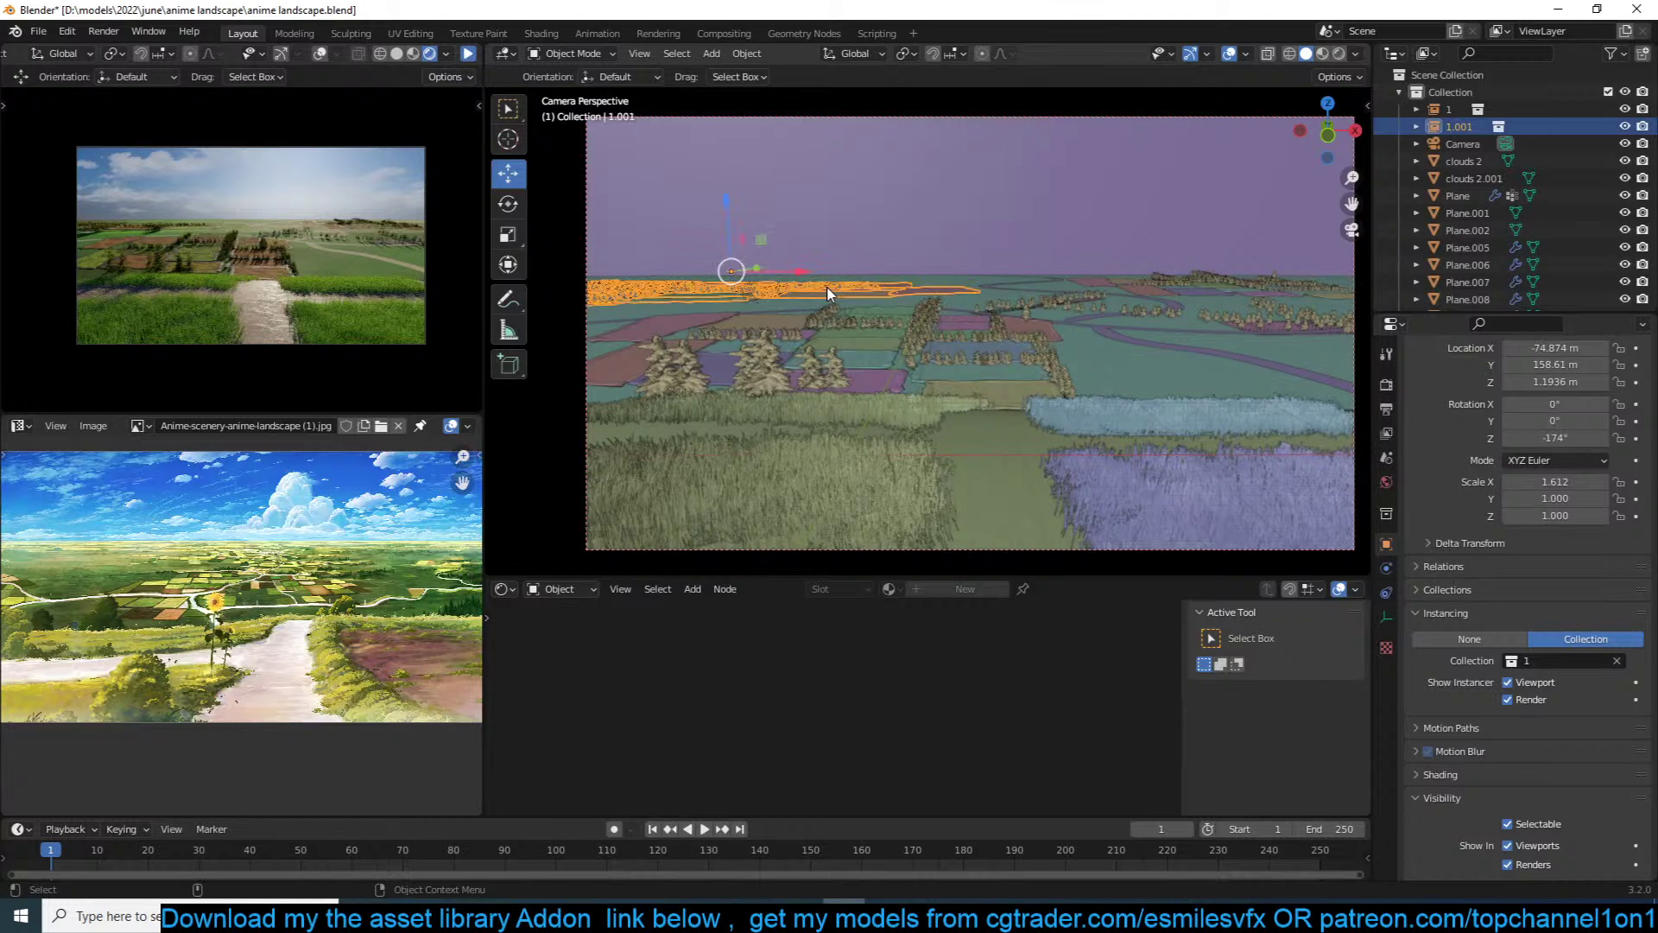
key(KP_7)
key(ctrl+s)
scroll(740, 285, up, 4)
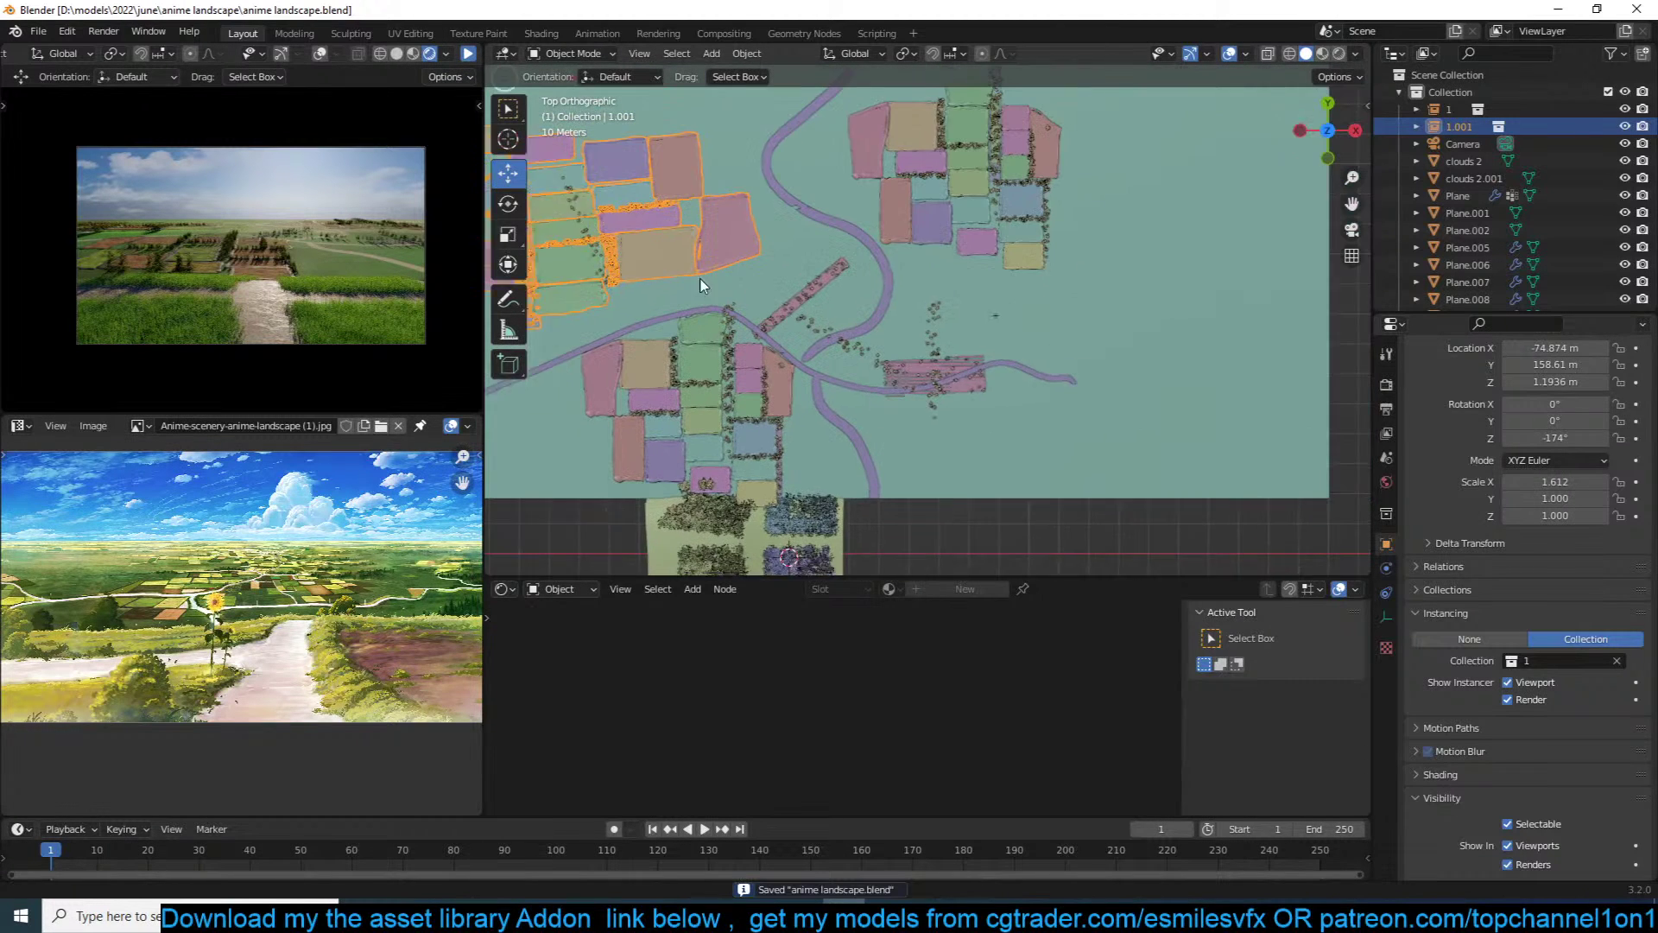
key(shift+d)
click(1111, 262)
text(r90)
key(Return)
key(g)
key(Return)
Step: Shrink the new field instance to about 0.964 on X and 0.997 on Y, and rotate it another 90°
key(s)
key(y)
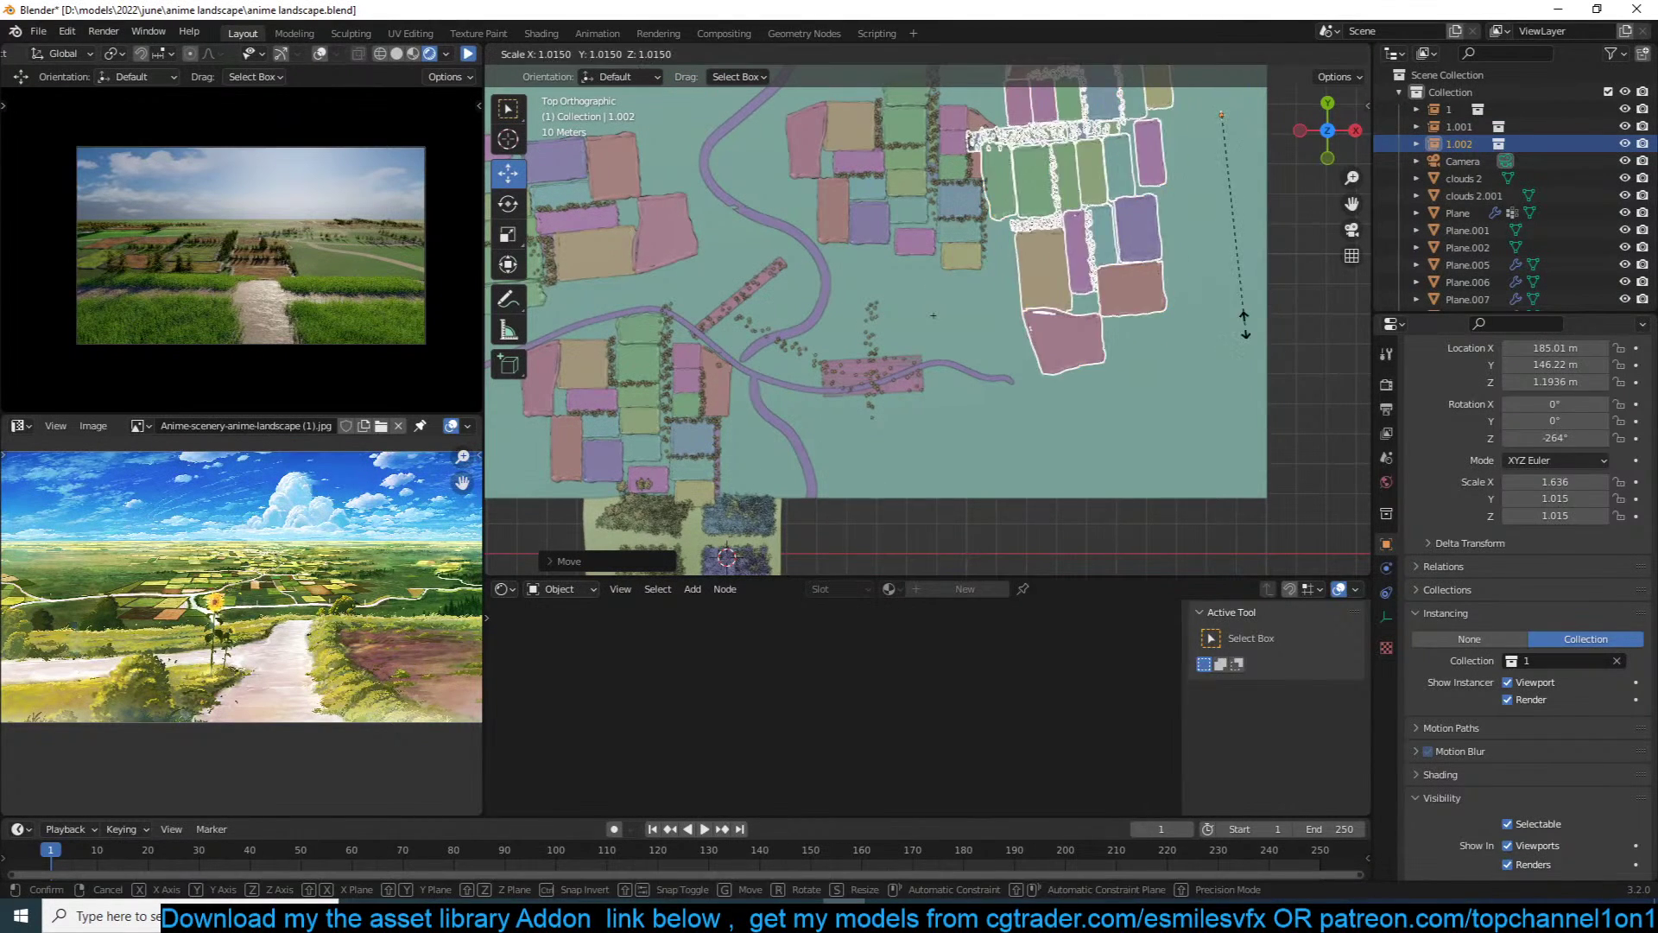
click(1110, 233)
text(r90)
key(Return)
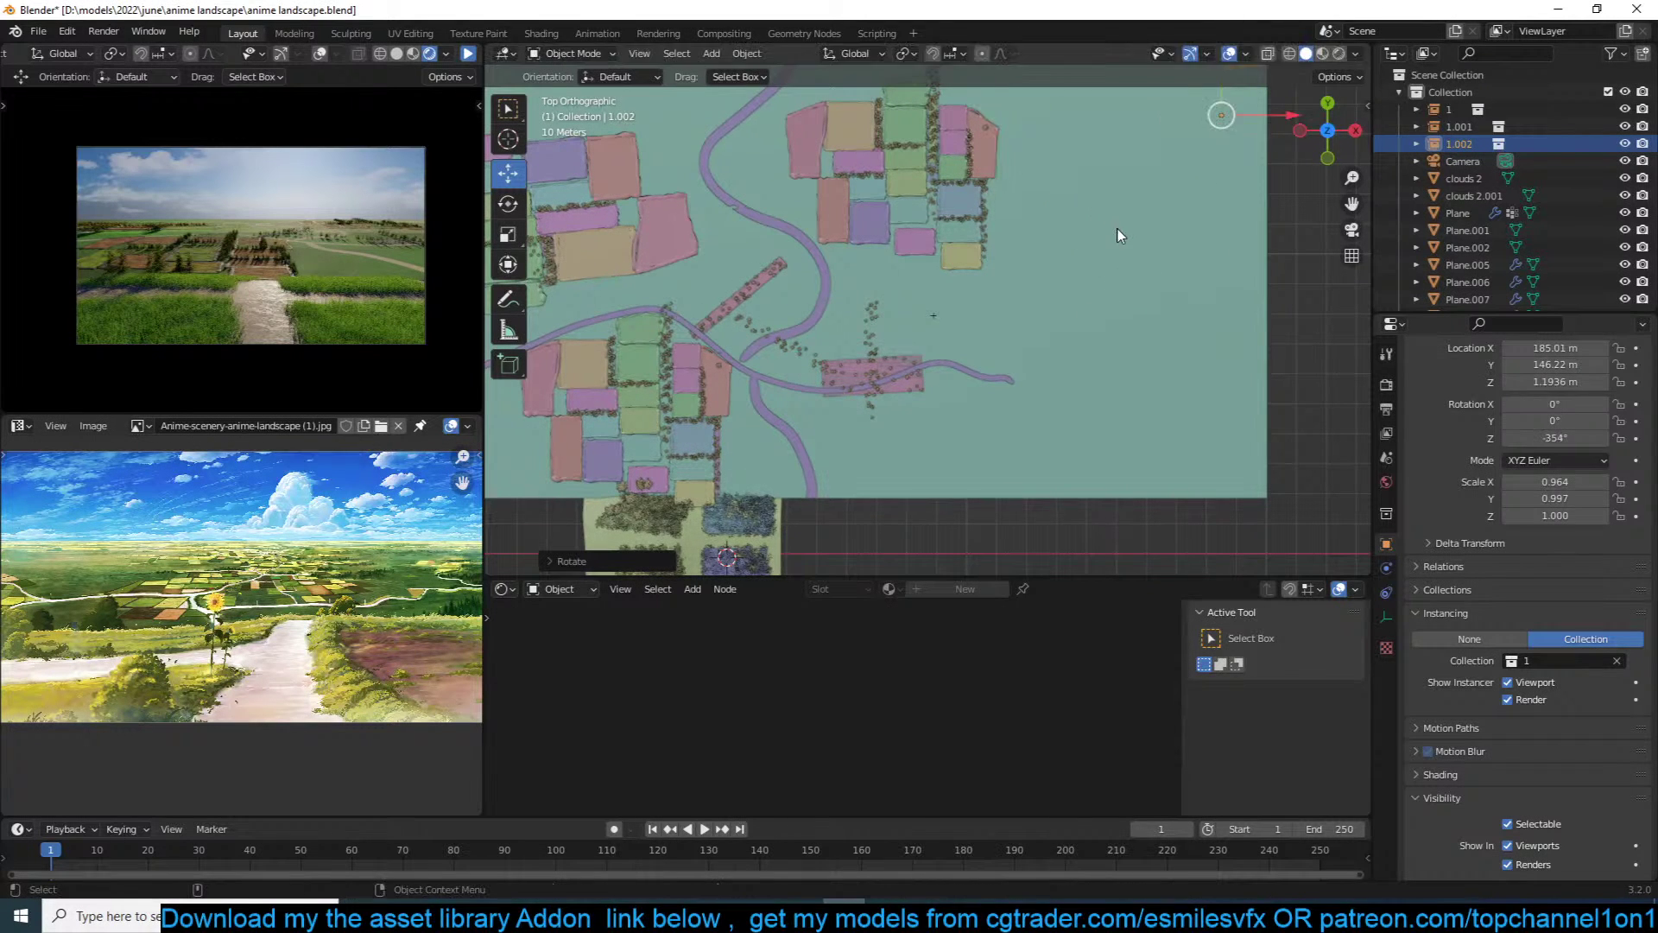
Step: Move the shrunken field instance over the pink strip beside the path and turn it to about -356° on Z
key(g)
click(945, 330)
key(g)
click(922, 321)
key(r)
click(947, 329)
key(g)
click(989, 188)
Step: Move the first field instance farther back and to the right of the winding path
click(988, 188)
shift+middle_drag(984, 194, 937, 324)
key(g)
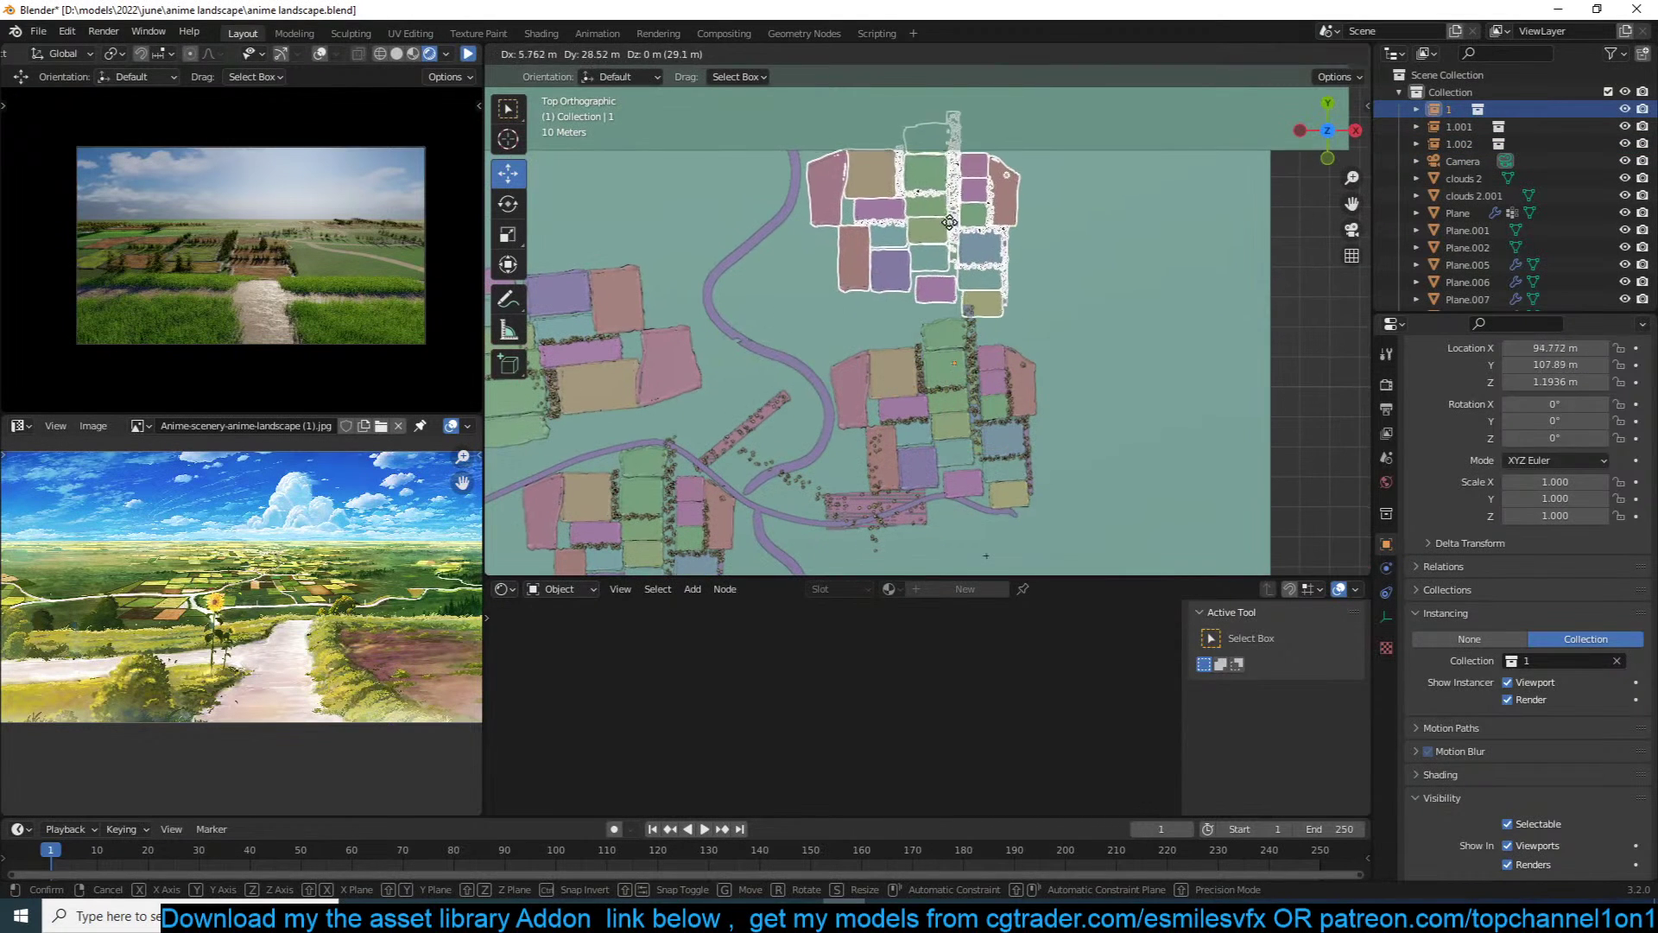
click(1019, 222)
Step: Duplicate the first field instance, rotate it and fit it between the winding path and the neighbouring instances
key(shift+d)
click(843, 261)
click(851, 260)
key(r)
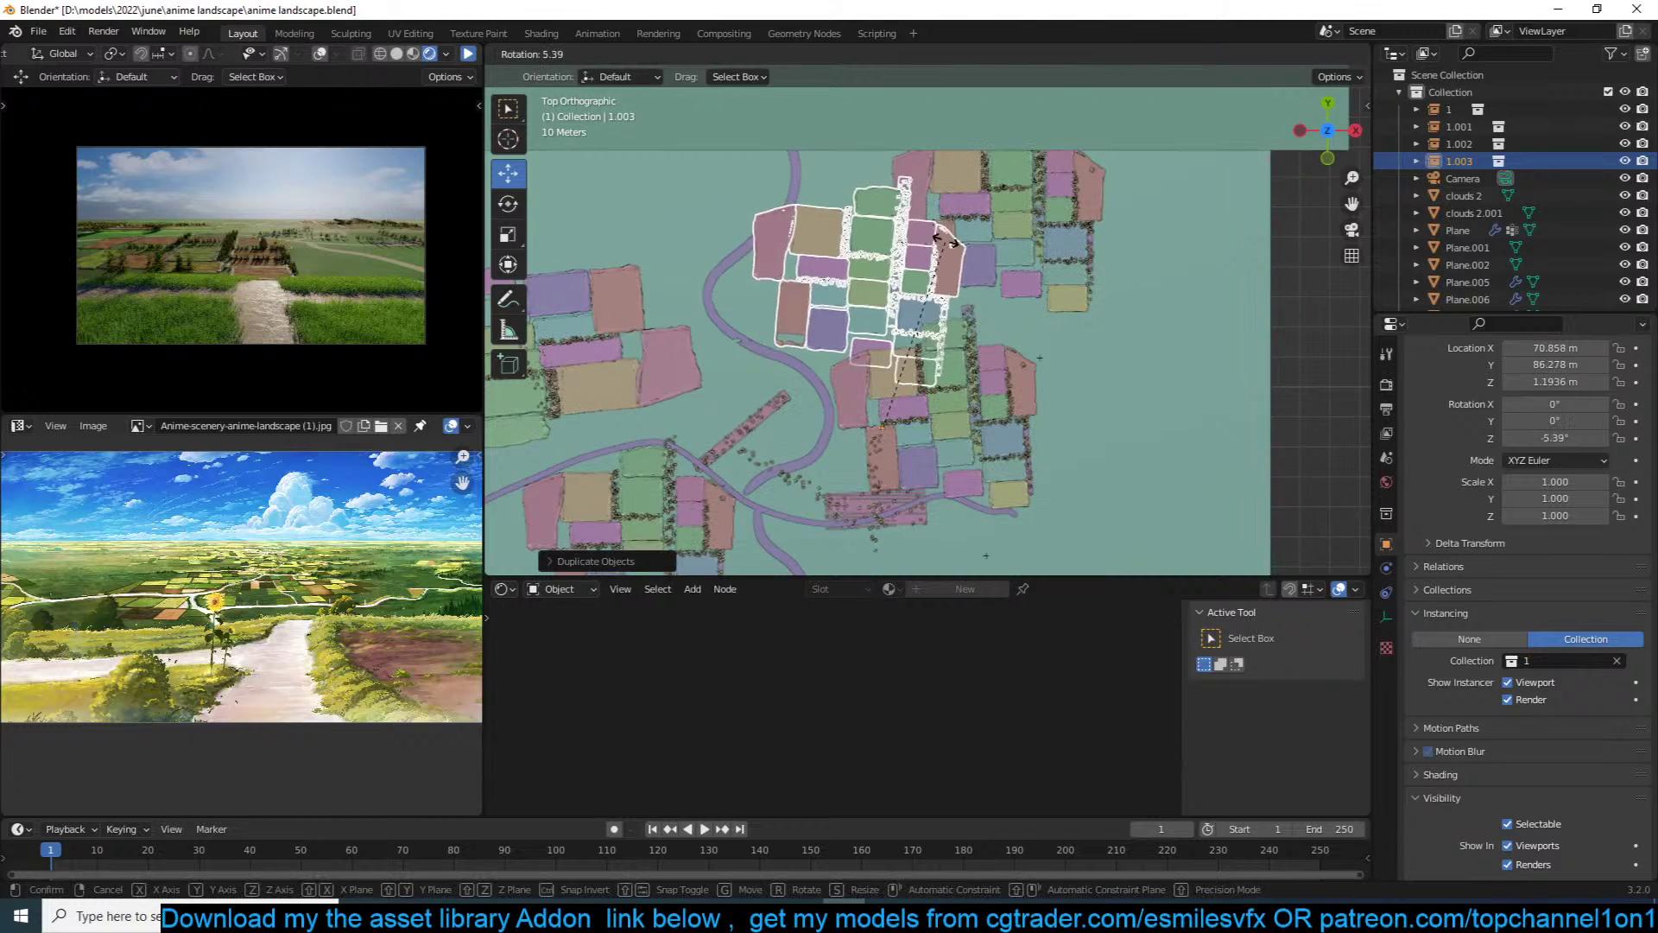
click(864, 260)
key(g)
click(921, 231)
Step: Shift the first field instance clear of its rotated duplicate to about X 137.7 m, Y 108.75 m
click(1005, 235)
key(g)
click(1053, 234)
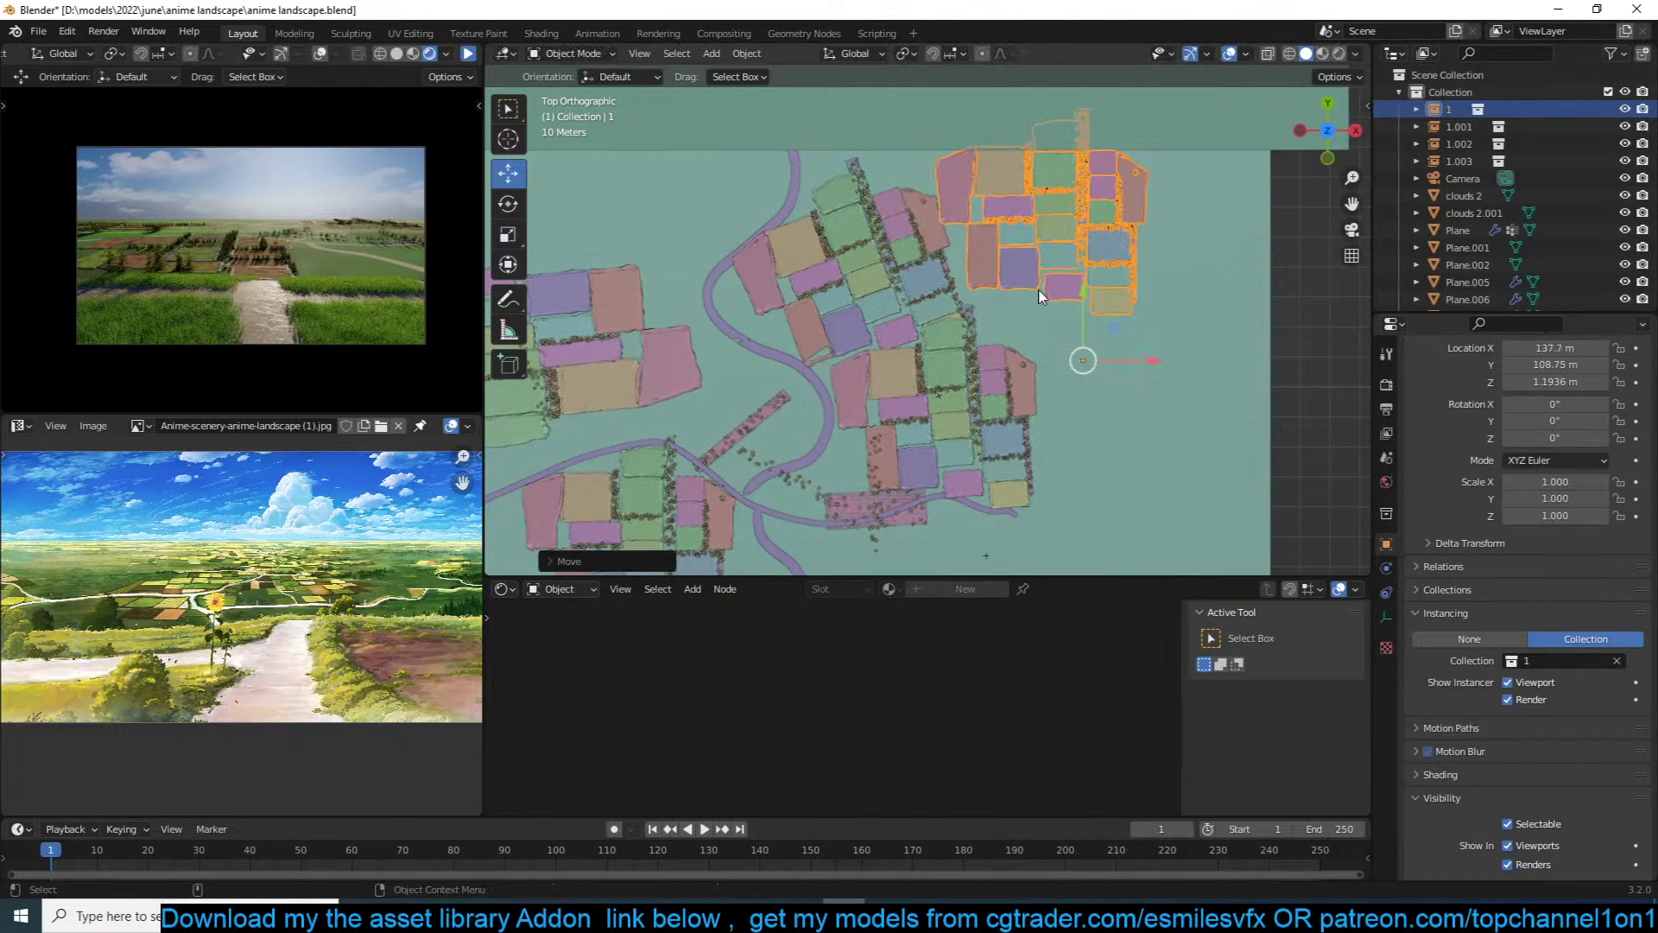
Step: Duplicate the instance over the pink strip toward the ground's front edge at about X 101.5 m, Y -19.5 m, save, and refresh the rendered preview
shift+middle_drag(1053, 279, 1088, 244)
shift+middle_drag(1010, 404, 1084, 300)
click(1073, 297)
key(shift+d)
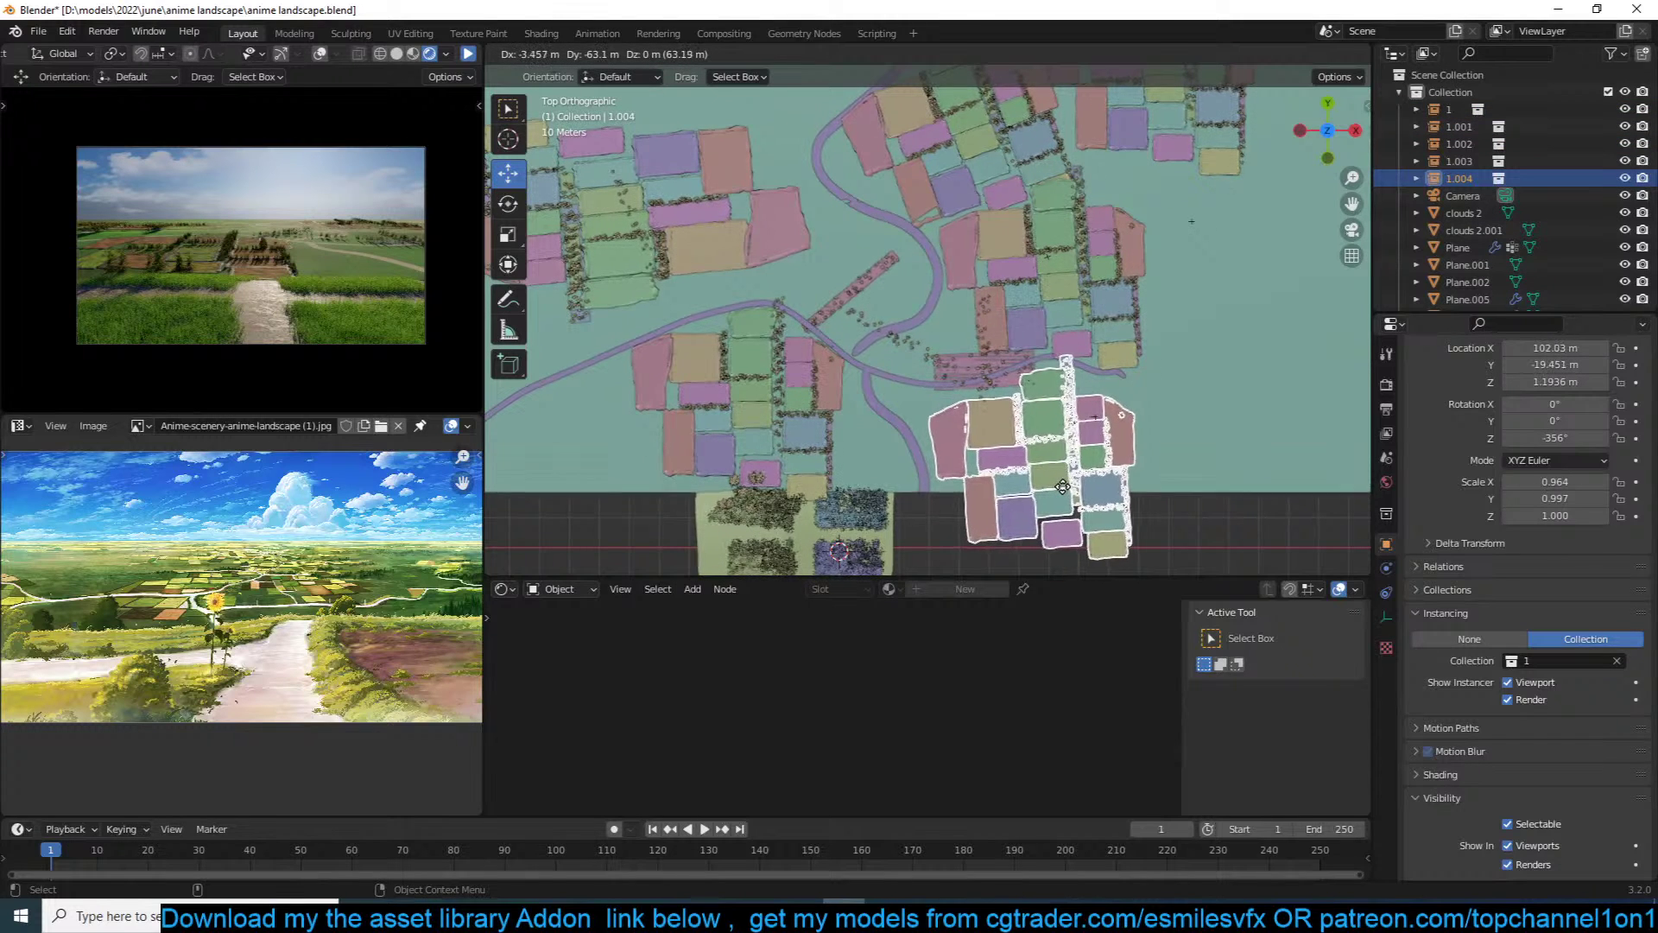
click(1064, 479)
key(KP_0)
scroll(1147, 325, down, 2)
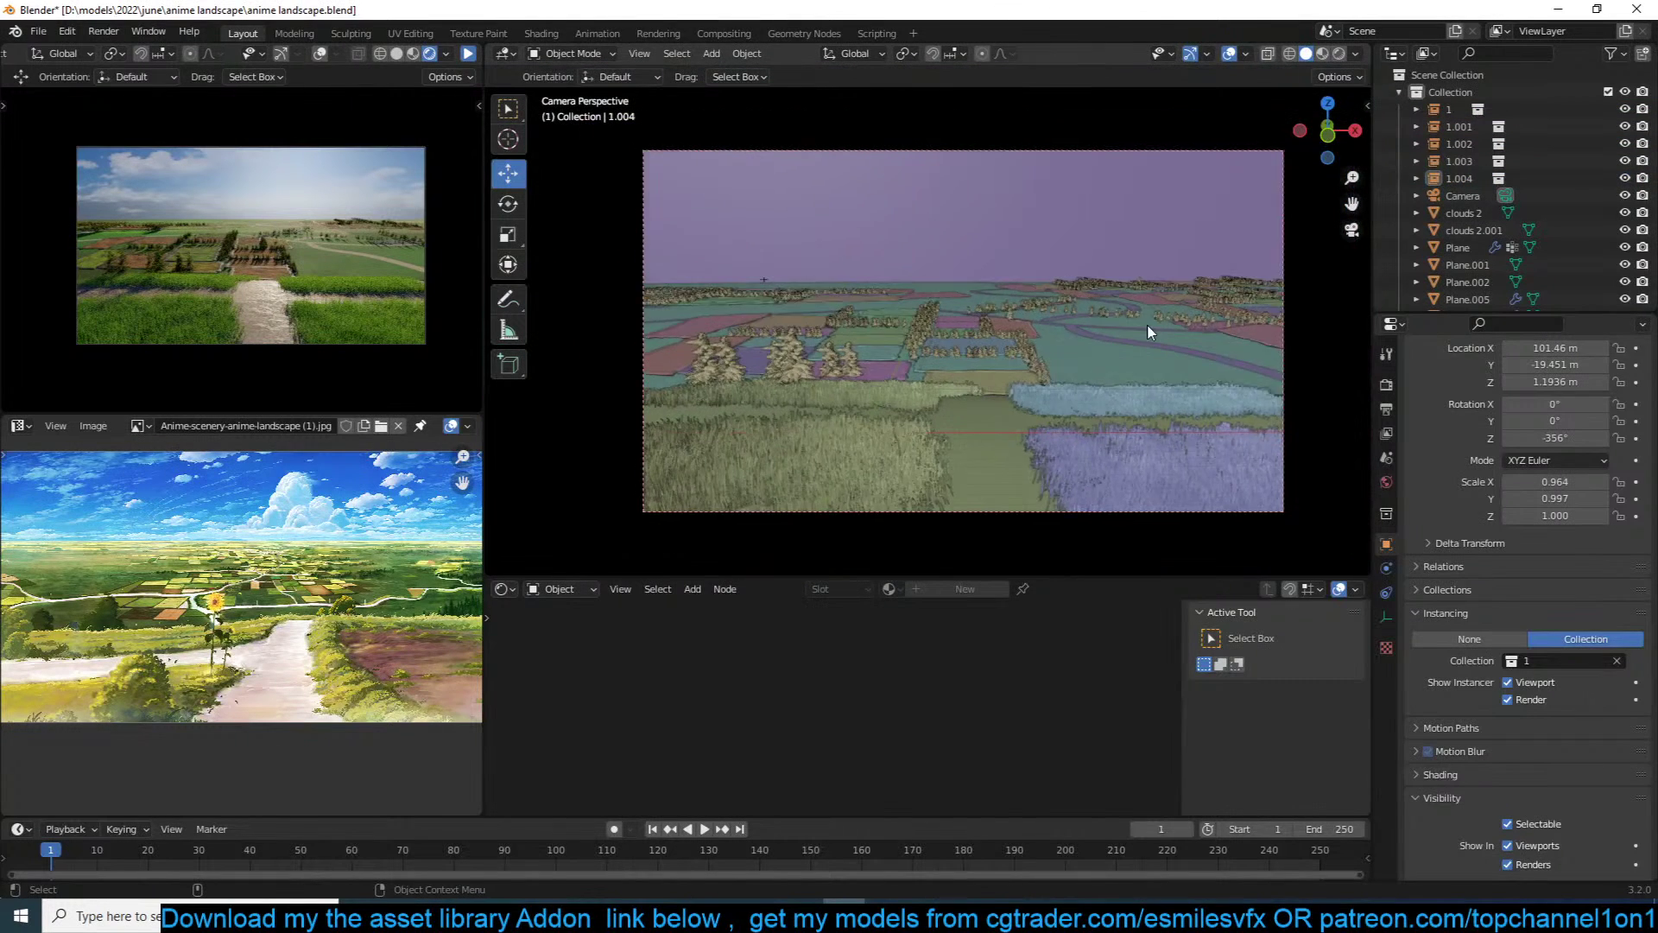
key(ctrl+s)
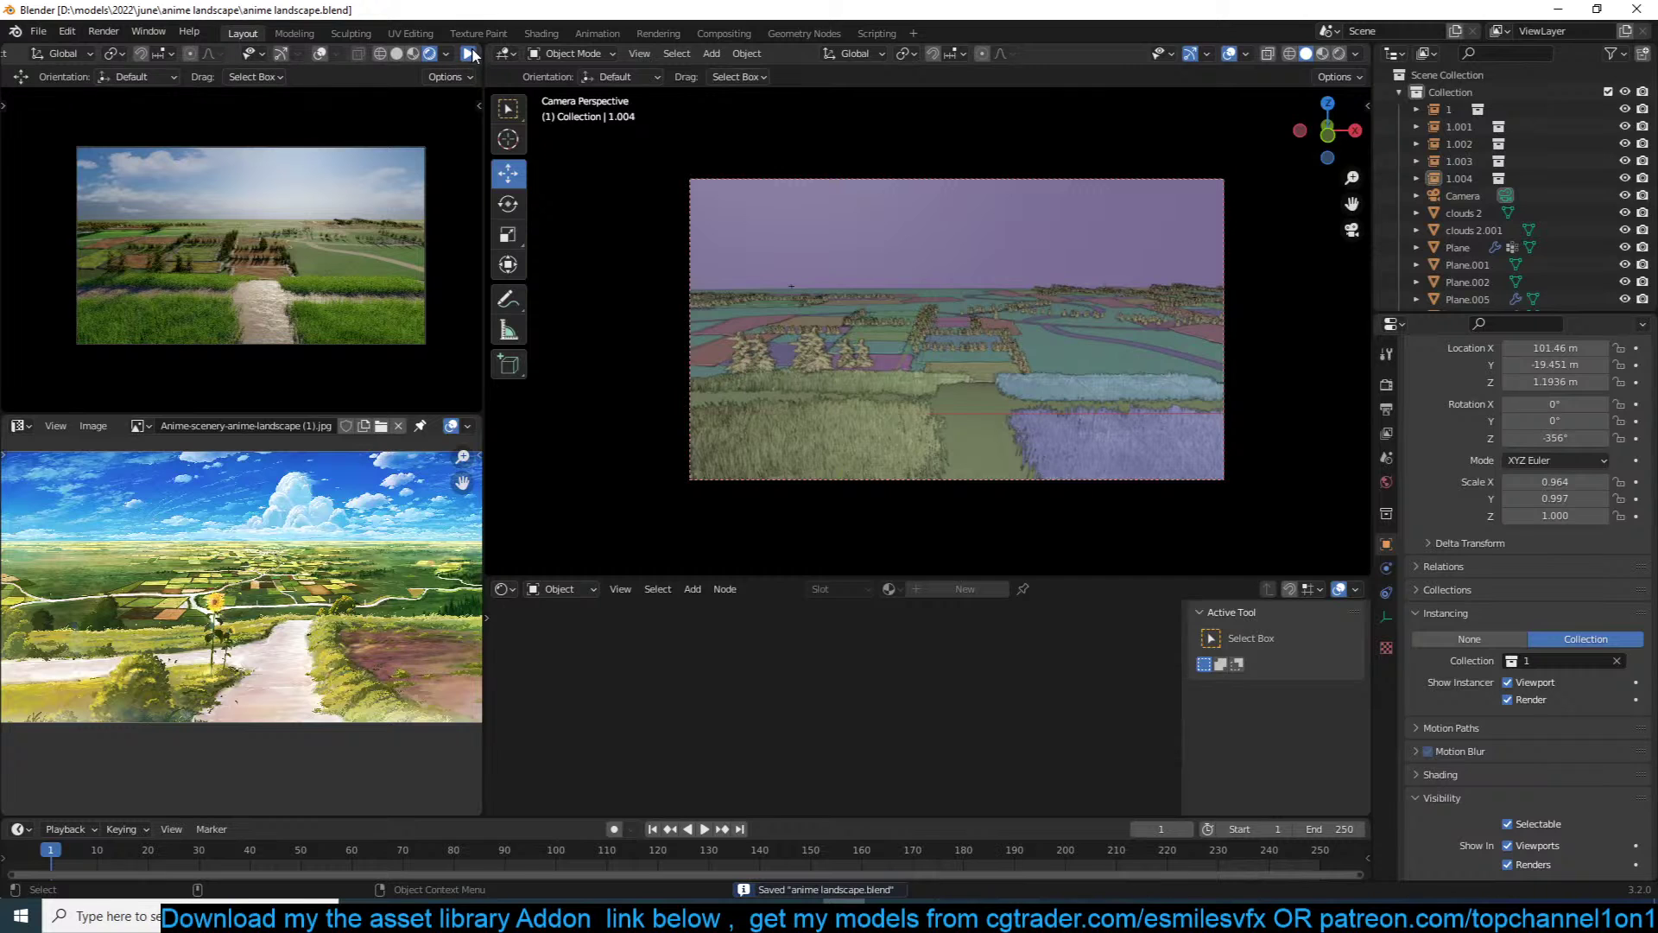
click(469, 53)
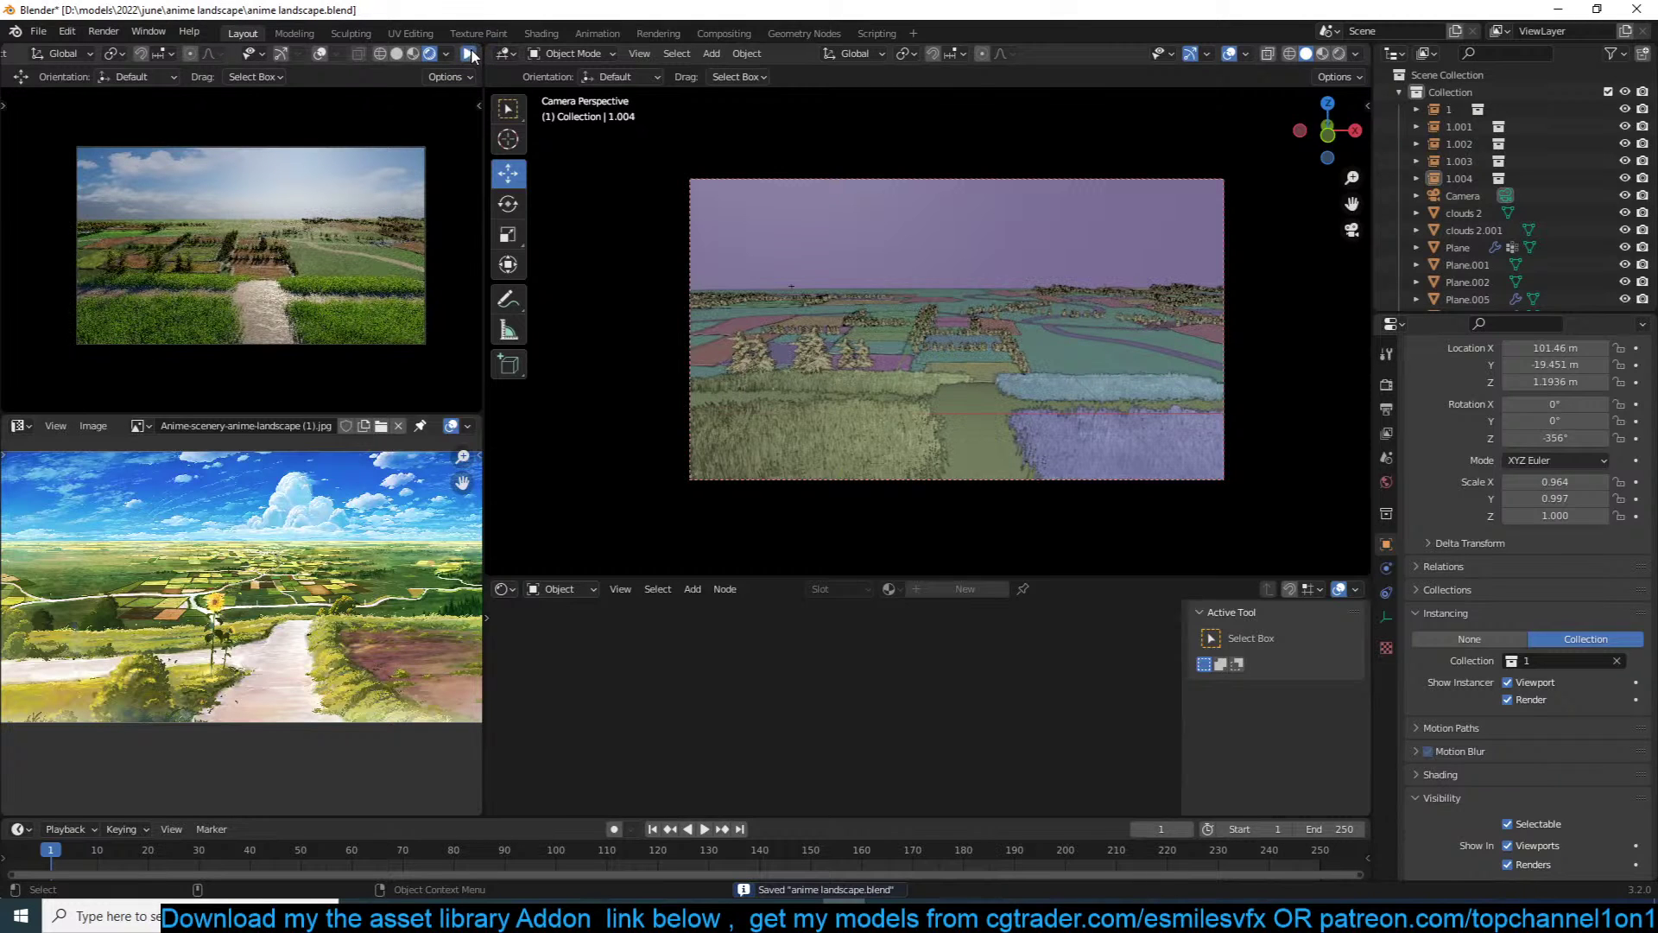
Step: Duplicate the single field patch near the grass plots and place it beyond the tree row at about X 25 m, Y 40.9 m
click(979, 359)
key(KP_7)
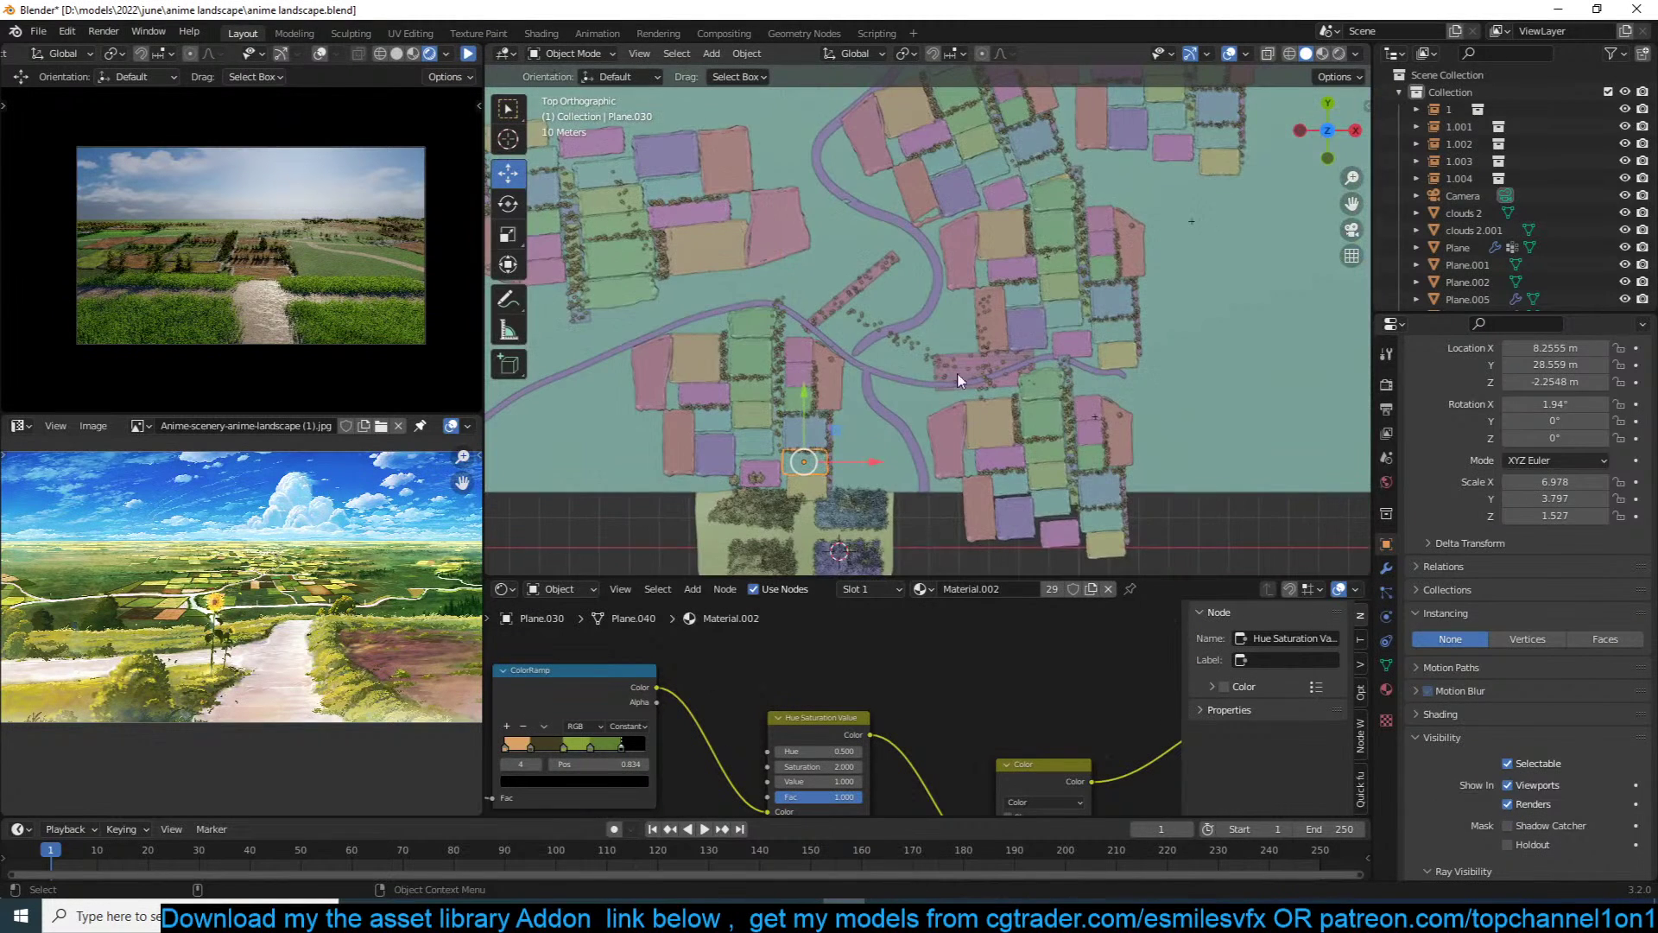
scroll(843, 371, up, 2)
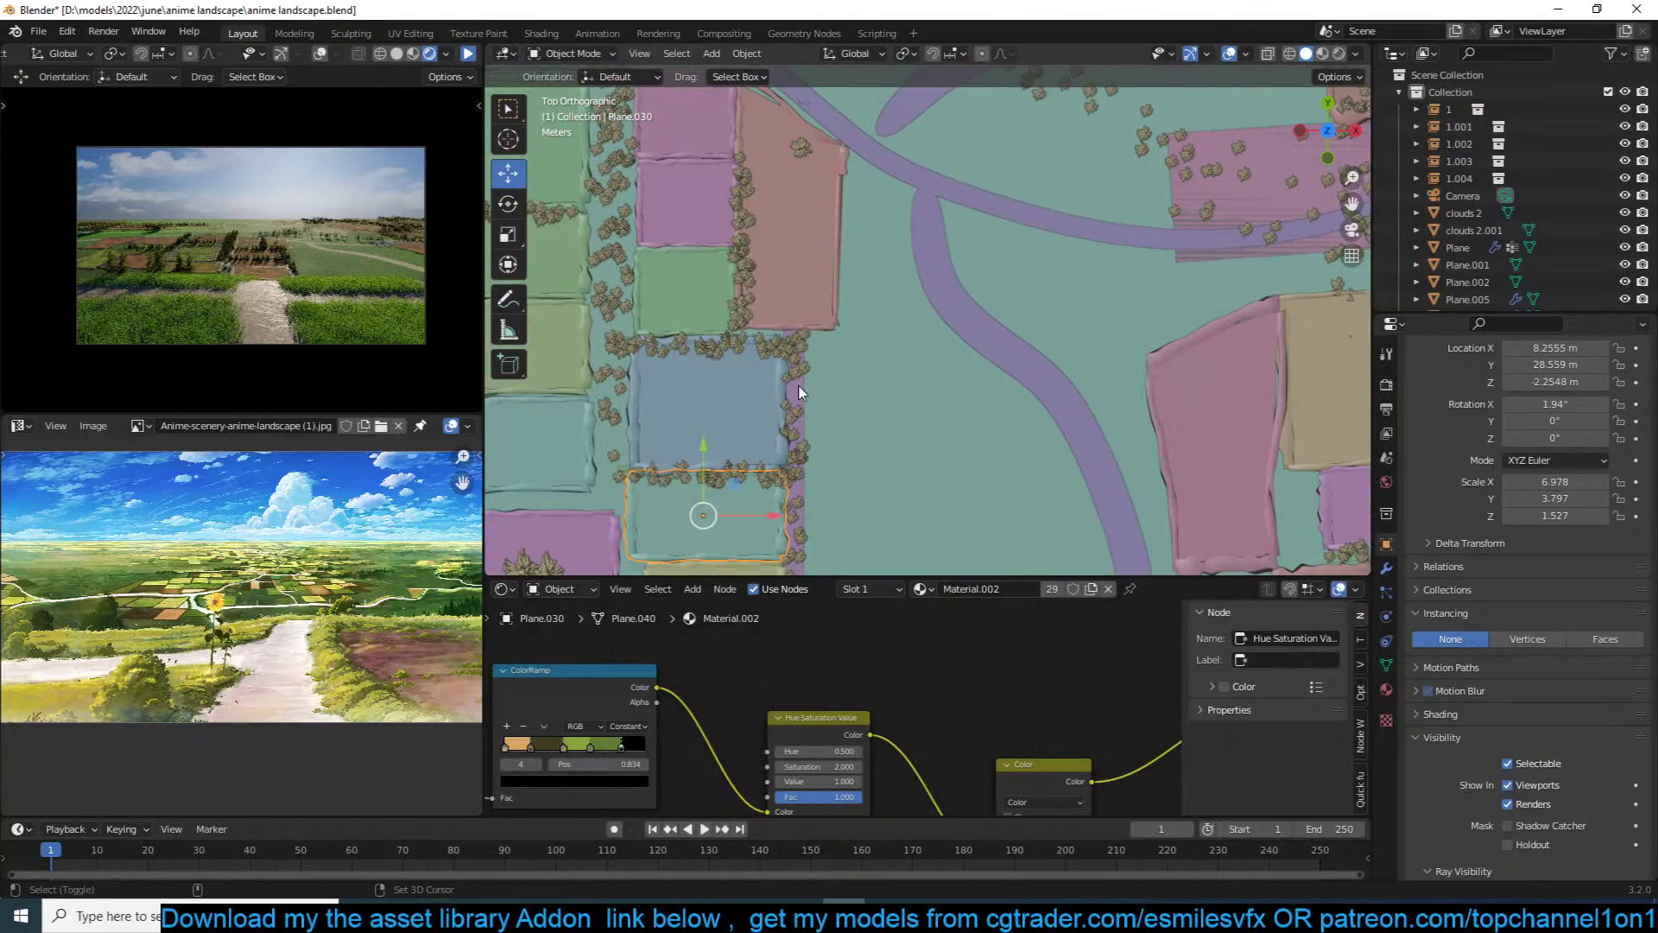
key(shift+d)
click(978, 253)
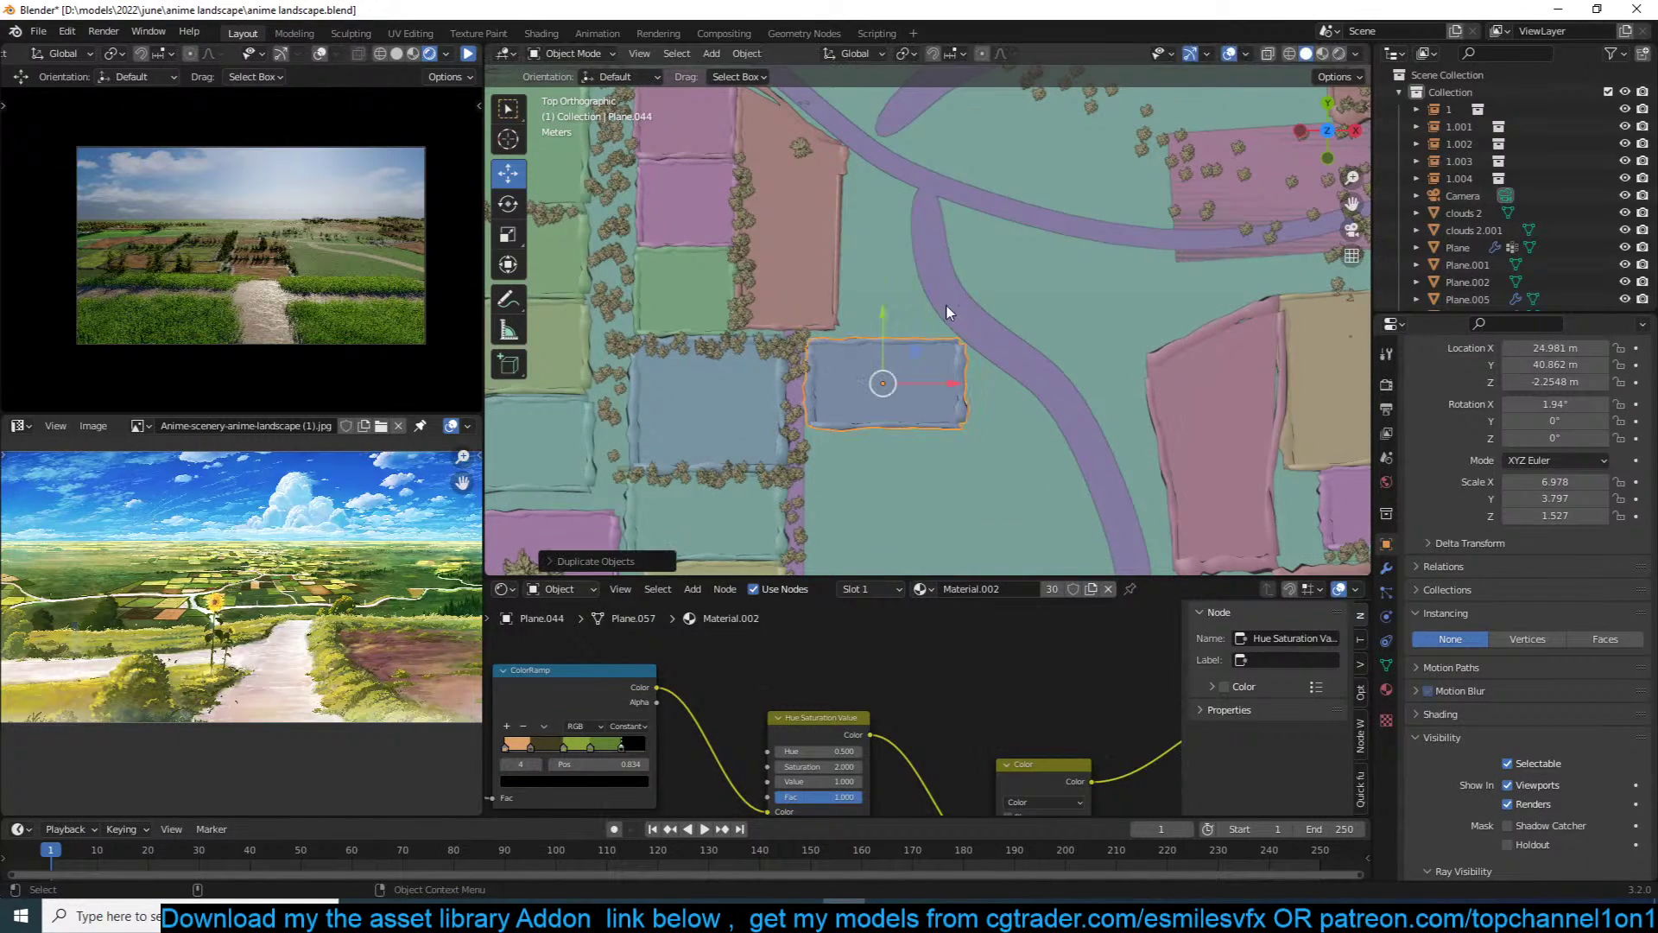
Step: Duplicate the new field patch in front of it and enlarge the copy to a scale of about 9.38 by 5.10
shift+middle_drag(946, 312, 1003, 235)
key(shift+d)
click(1017, 322)
key(s)
click(1073, 322)
key(g)
click(1069, 375)
key(s)
click(1074, 371)
Step: Duplicate the enlarged field patch and place the copy in front of it at about X 27 m, Y 19 m
shift+middle_drag(1073, 370, 999, 340)
key(shift+d)
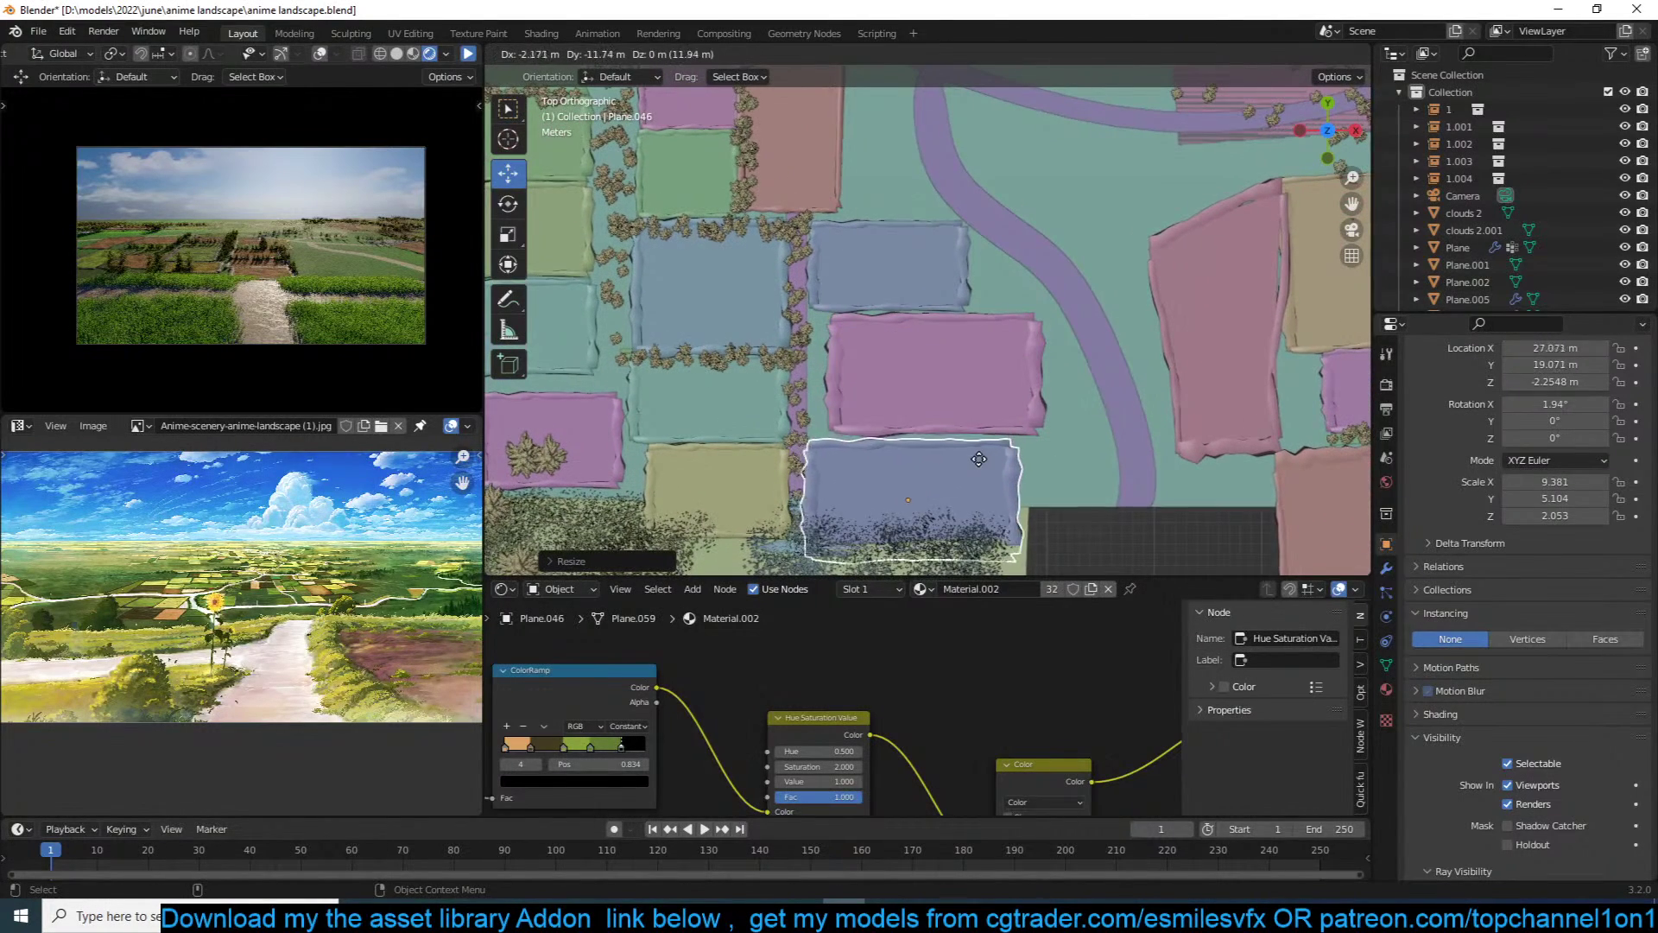
click(981, 463)
Step: Duplicate the front patch, turn the copy, shrink it to a scale of about 5.22 by 2.84, and place it beside the road's front end
key(shift+d)
click(1109, 457)
key(r)
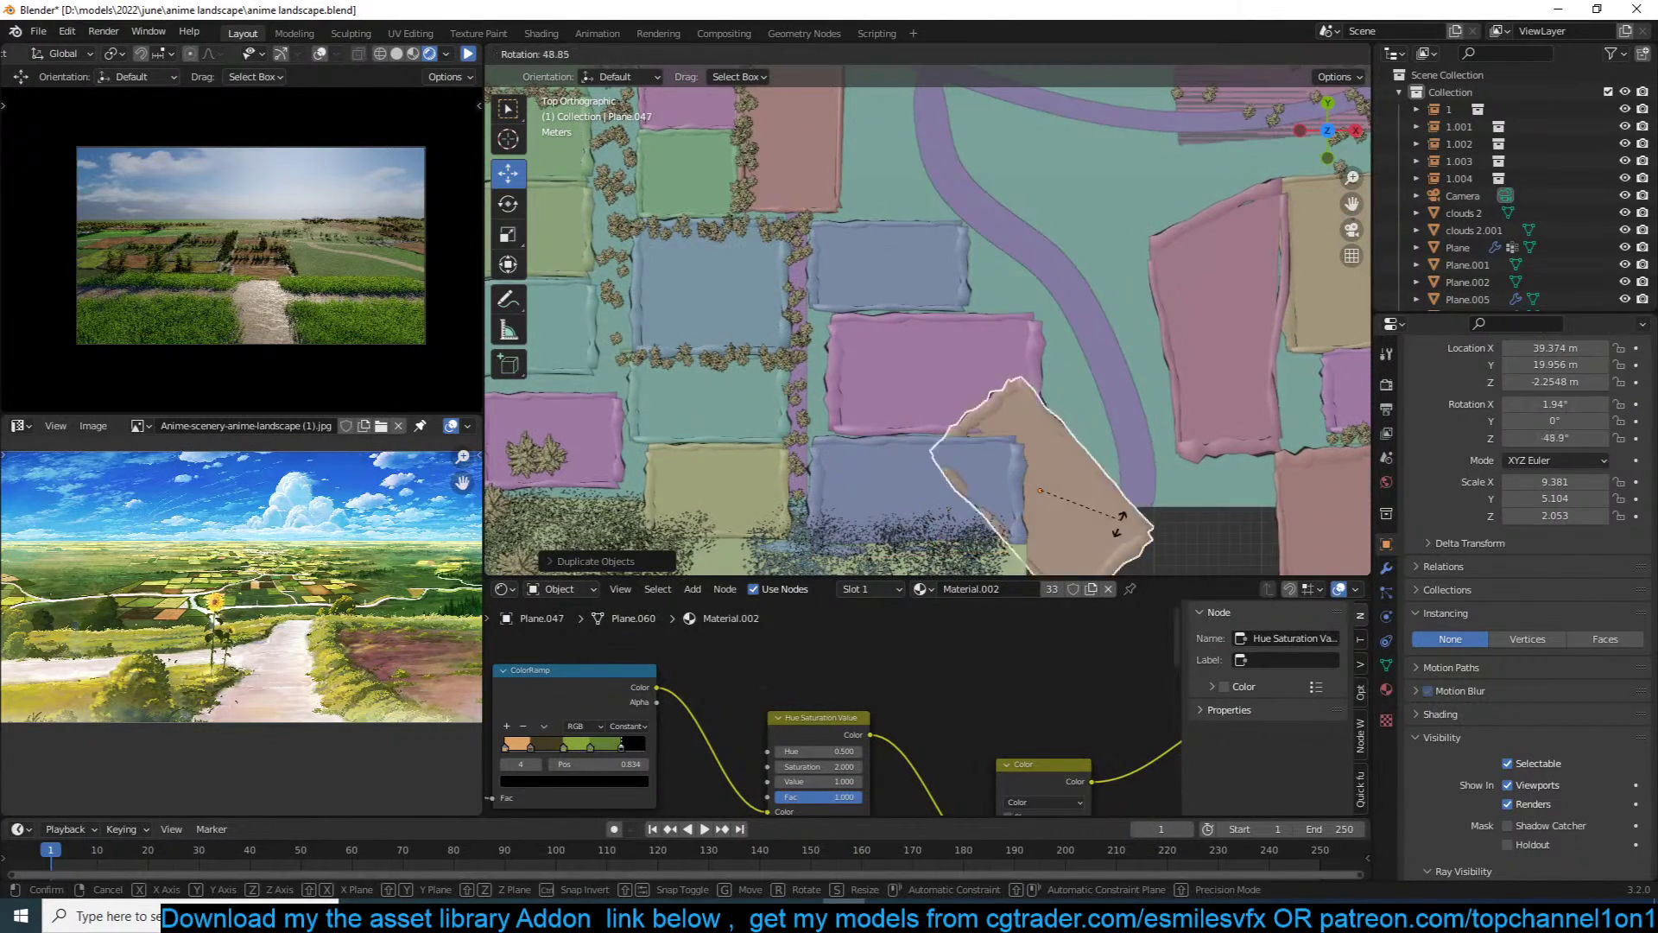
click(1101, 565)
key(s)
click(1100, 499)
key(g)
click(1144, 476)
Step: Duplicate the small patch to about X 24.6 m, Y 51.9 m and rotate the copy to about -87.9° around Z
shift+middle_drag(1117, 388, 1124, 478)
key(shift+d)
click(922, 156)
key(r)
click(974, 172)
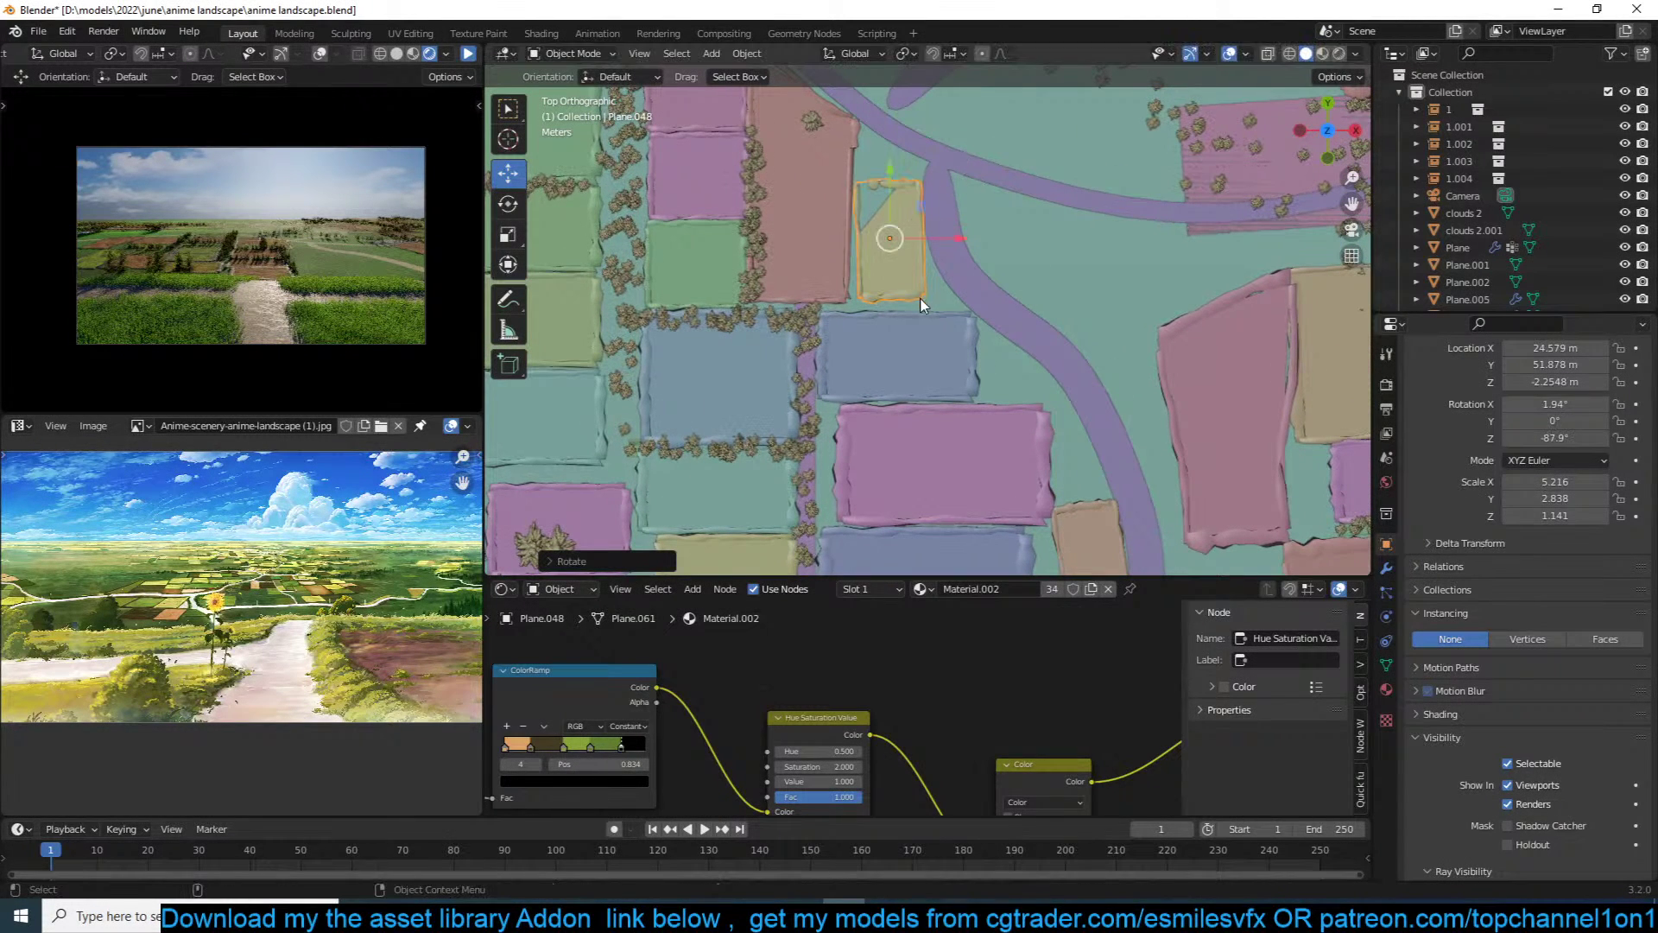
Step: Save the file, clear the selection, and refresh the rendered preview
key(ctrl+s)
click(1015, 207)
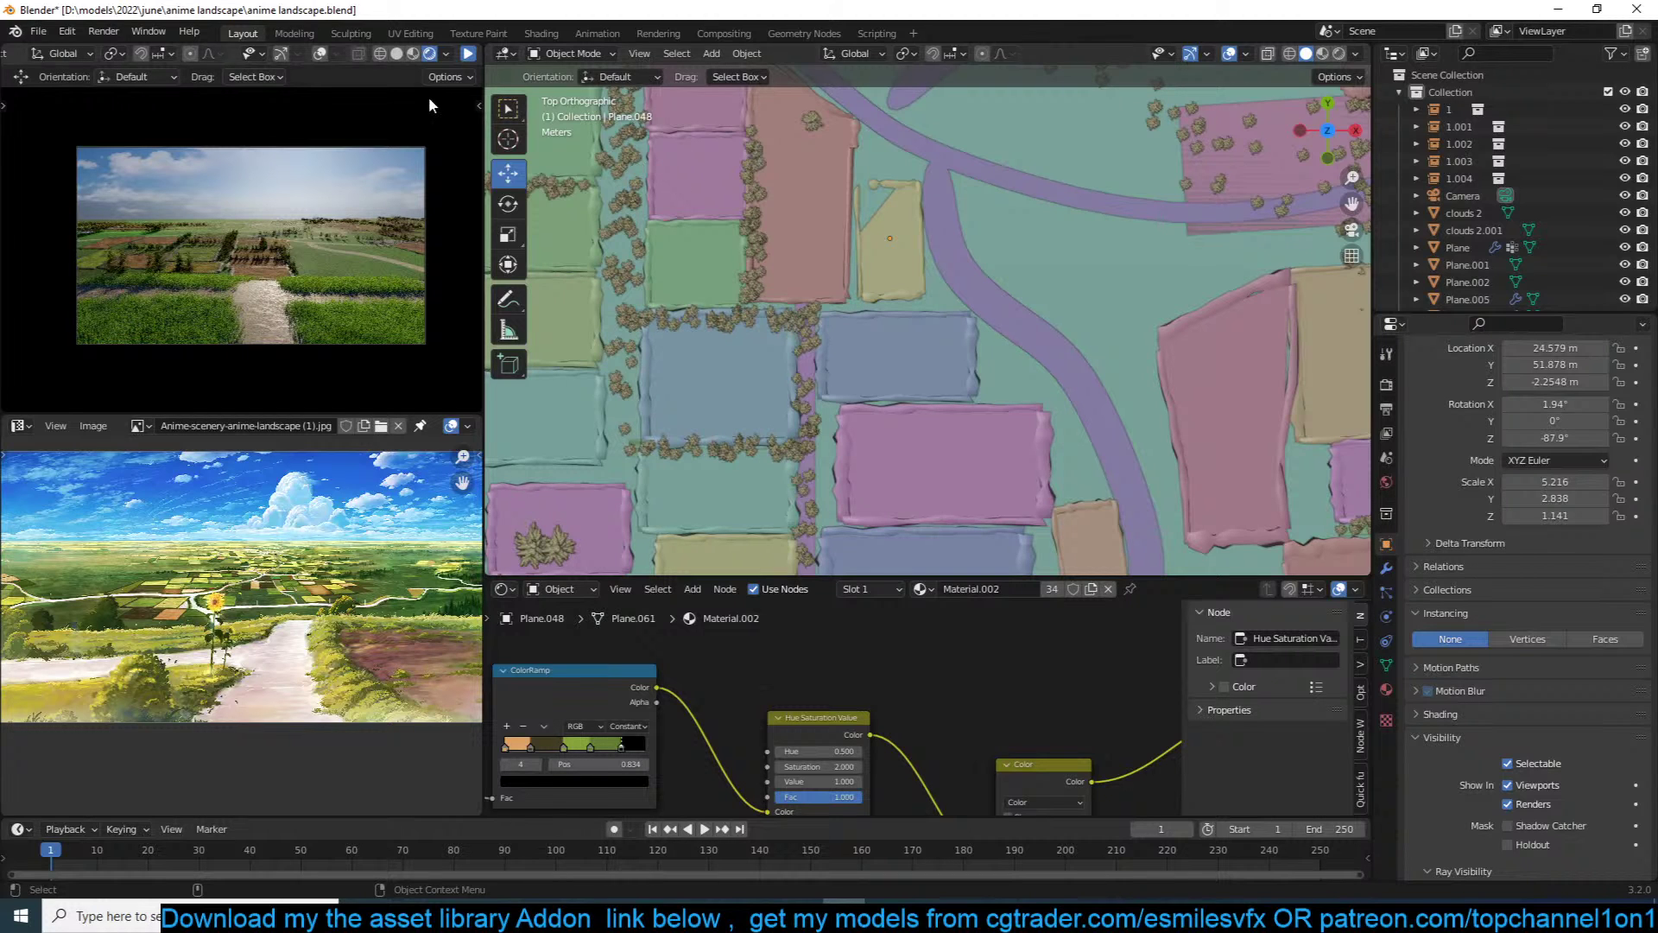
click(470, 54)
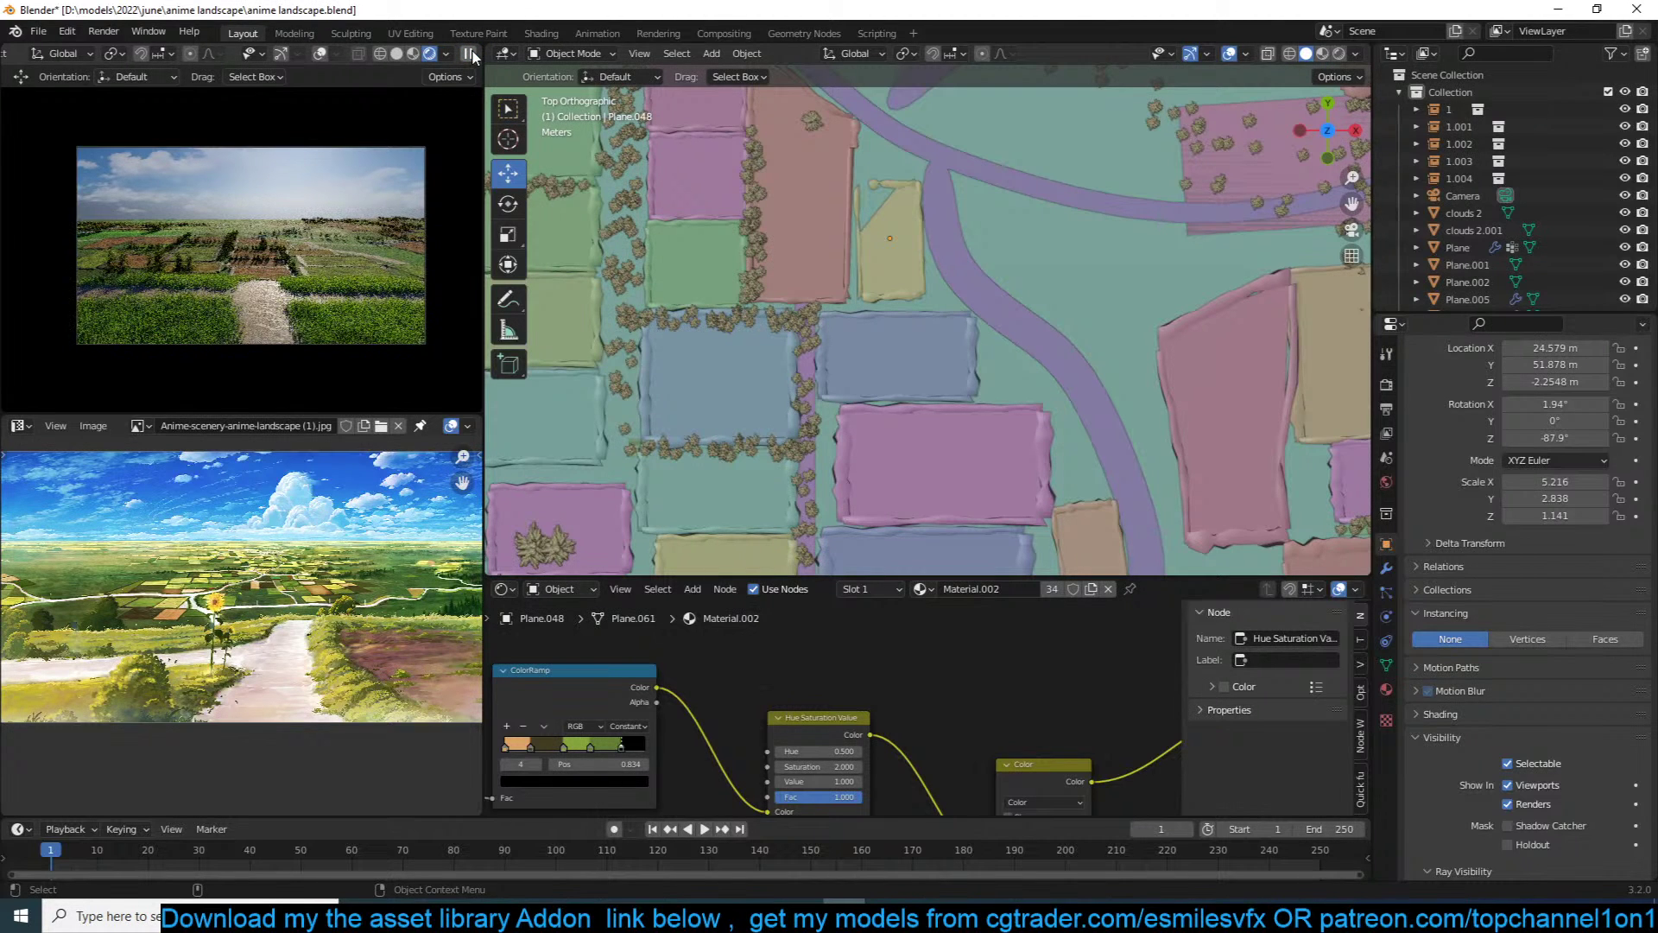
Step: Narrow the magenta field patch to an X scale of about 5.41 and shift it along X toward the tree row
shift+middle_drag(927, 317, 985, 262)
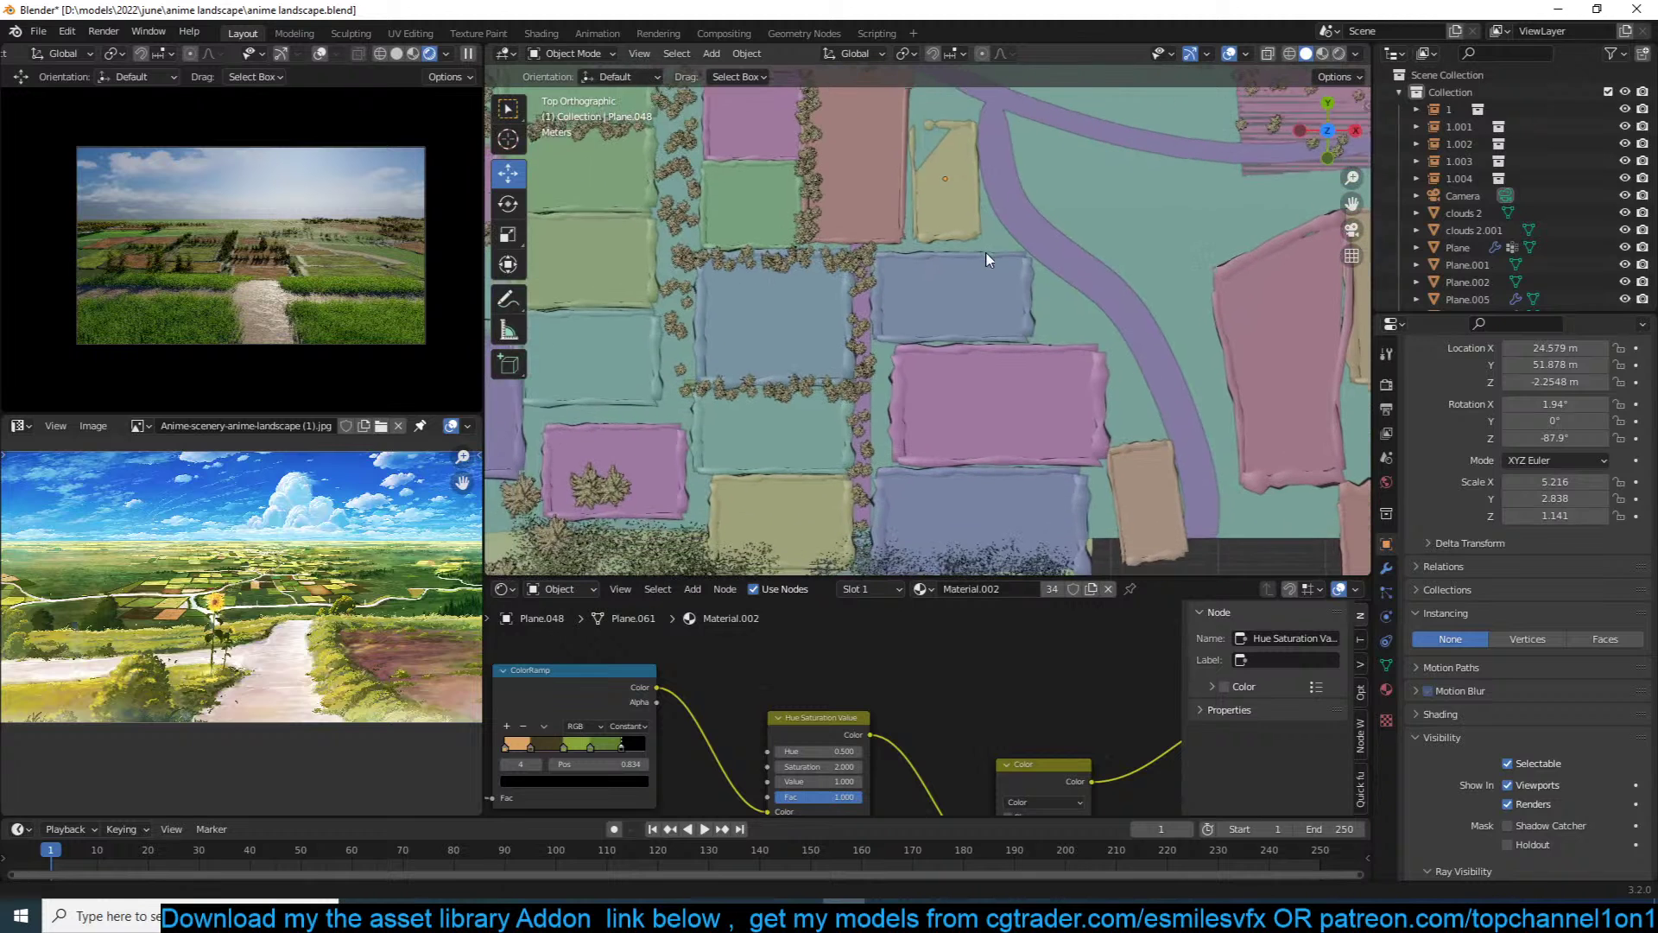
shift+middle_drag(975, 448, 988, 412)
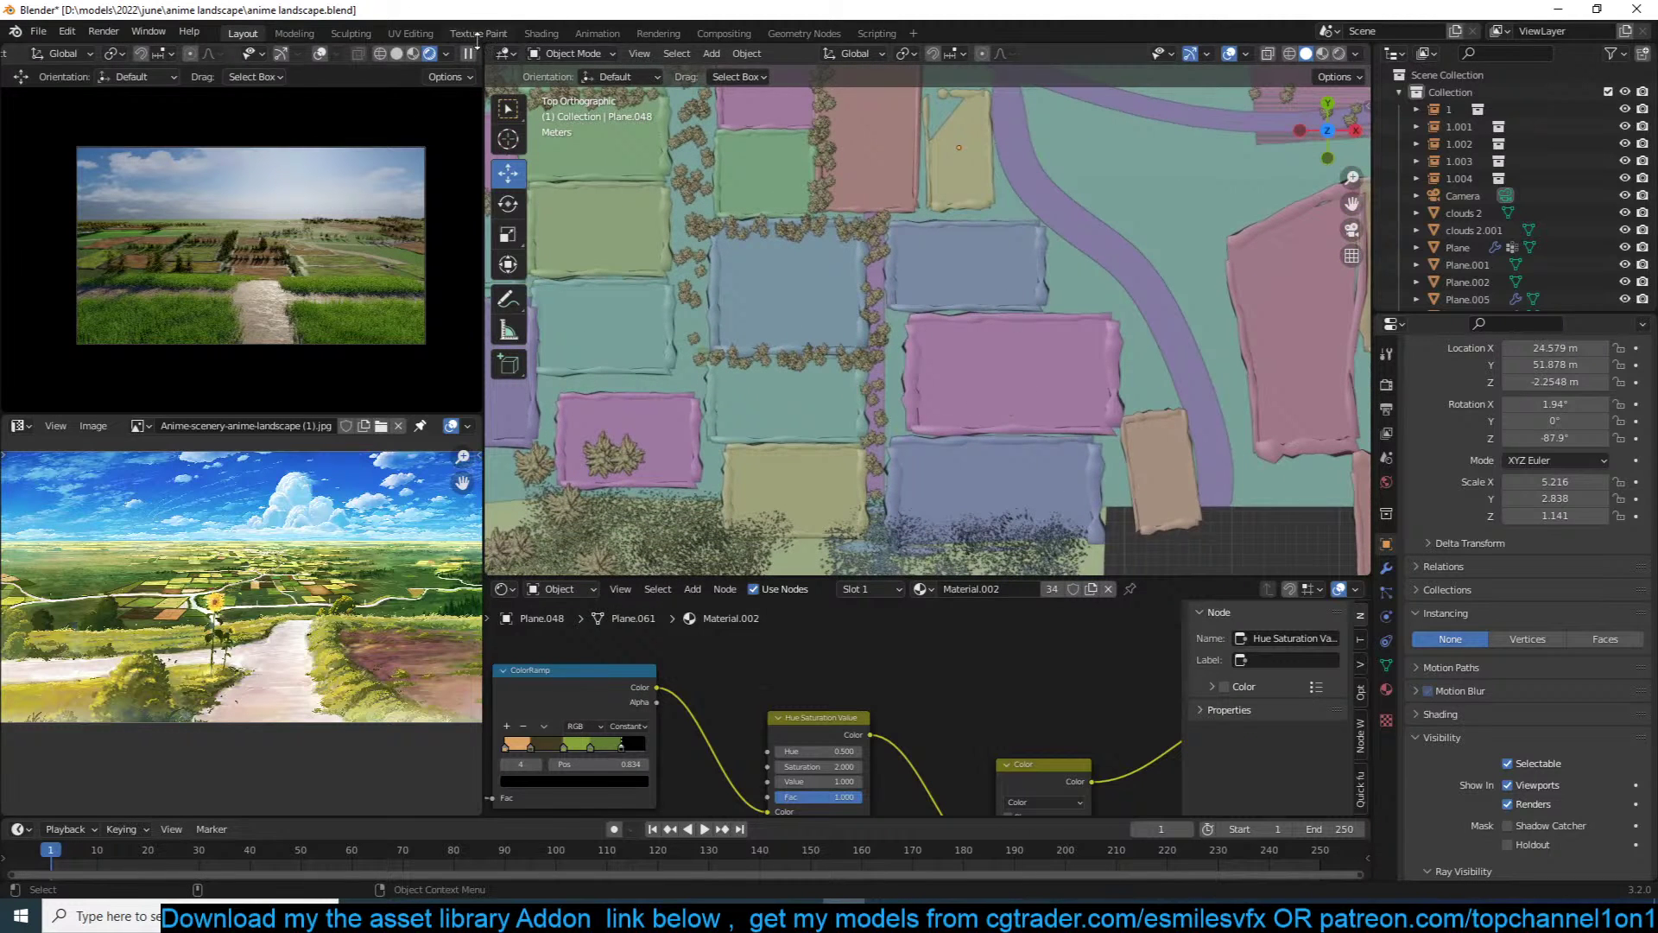
click(1007, 371)
key(s)
key(x)
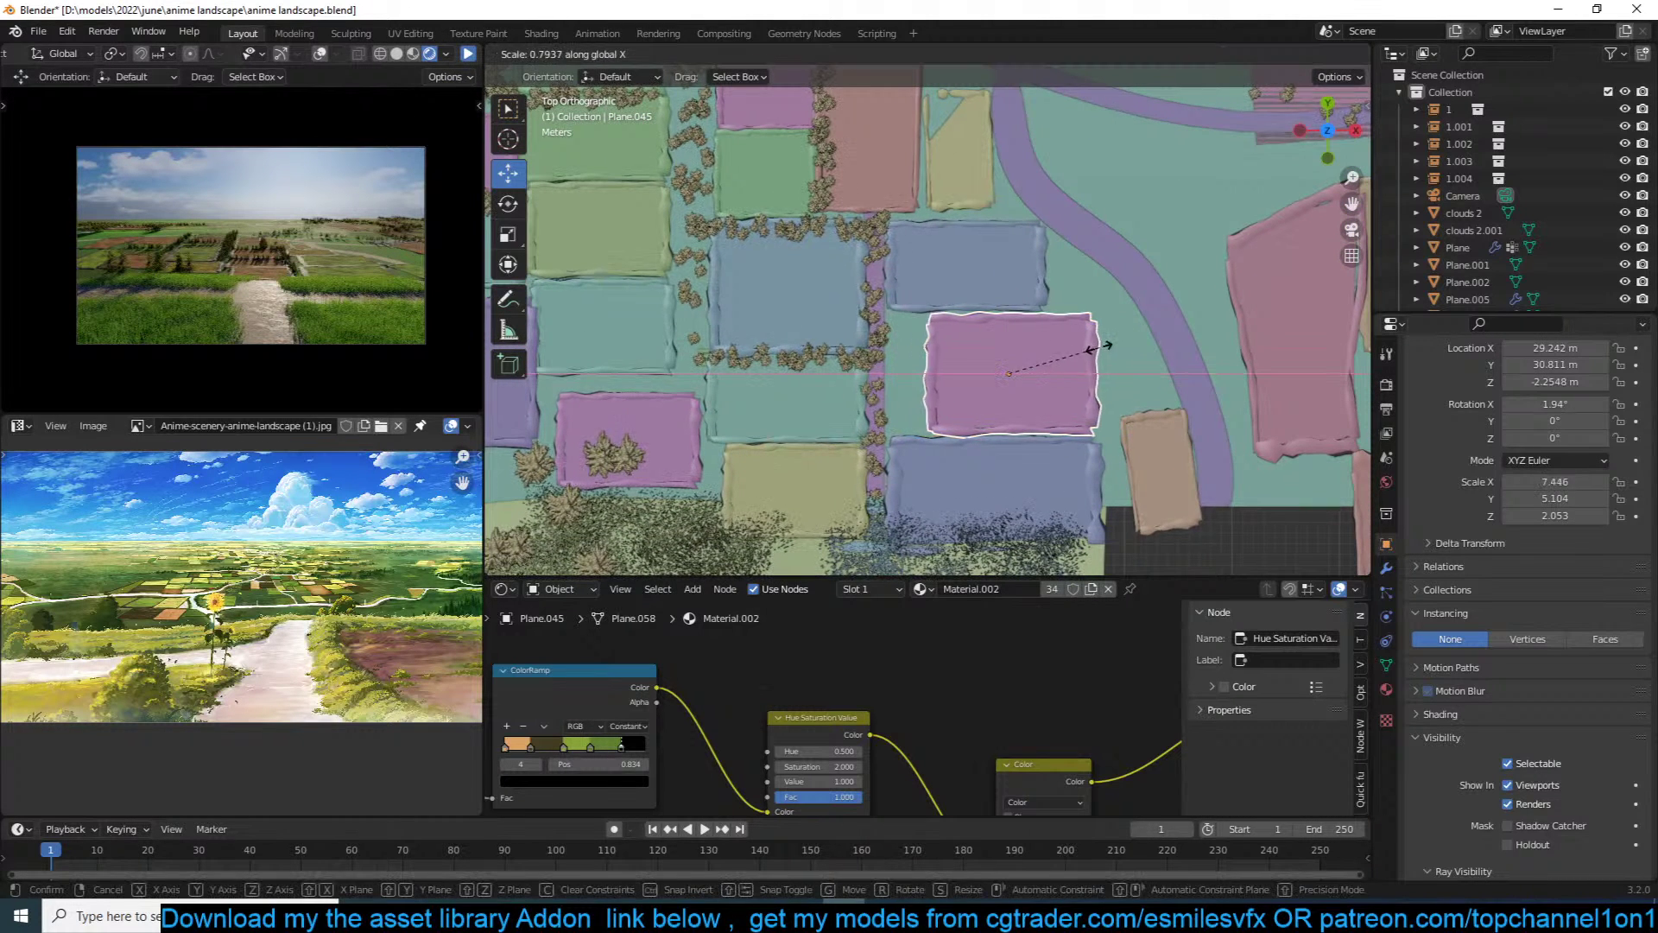
click(1069, 343)
key(g)
key(x)
click(1015, 349)
Step: Duplicate the narrowed patch along X toward the road, placing the copy at about X 34.95 m
key(shift+d)
key(x)
click(1144, 349)
Step: Open the copy's mesh for editing in wireframe and select its front corner vertices nearest the road
key(Tab)
key(z)
click(999, 352)
drag(1106, 402, 1159, 450)
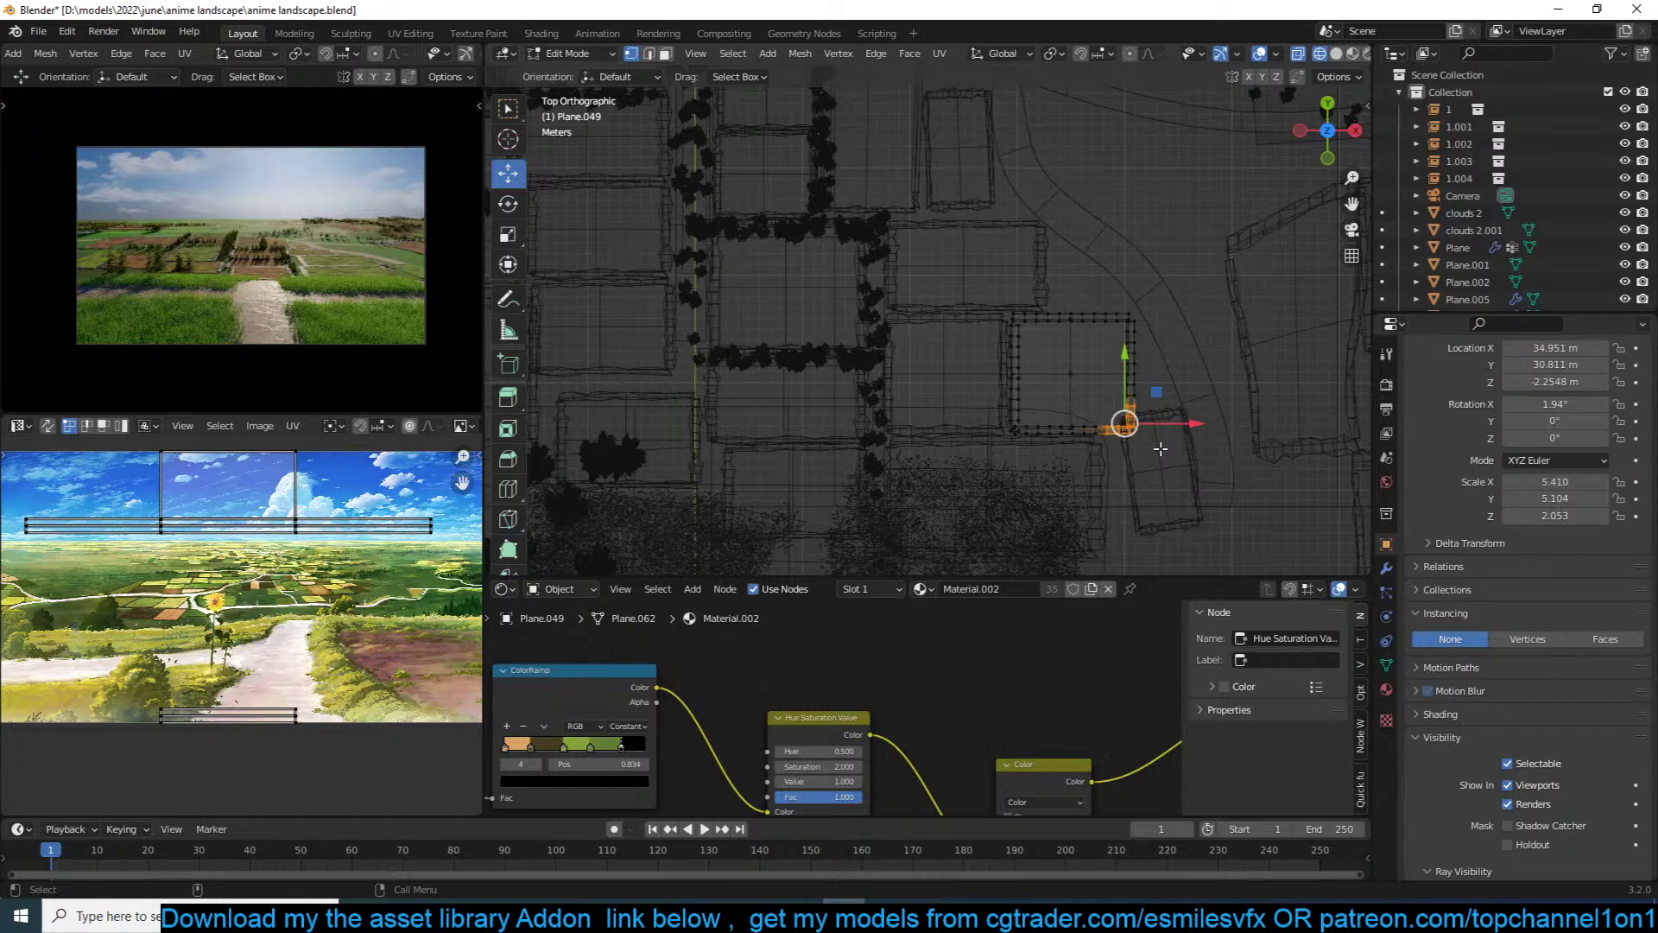
key(g)
key(x)
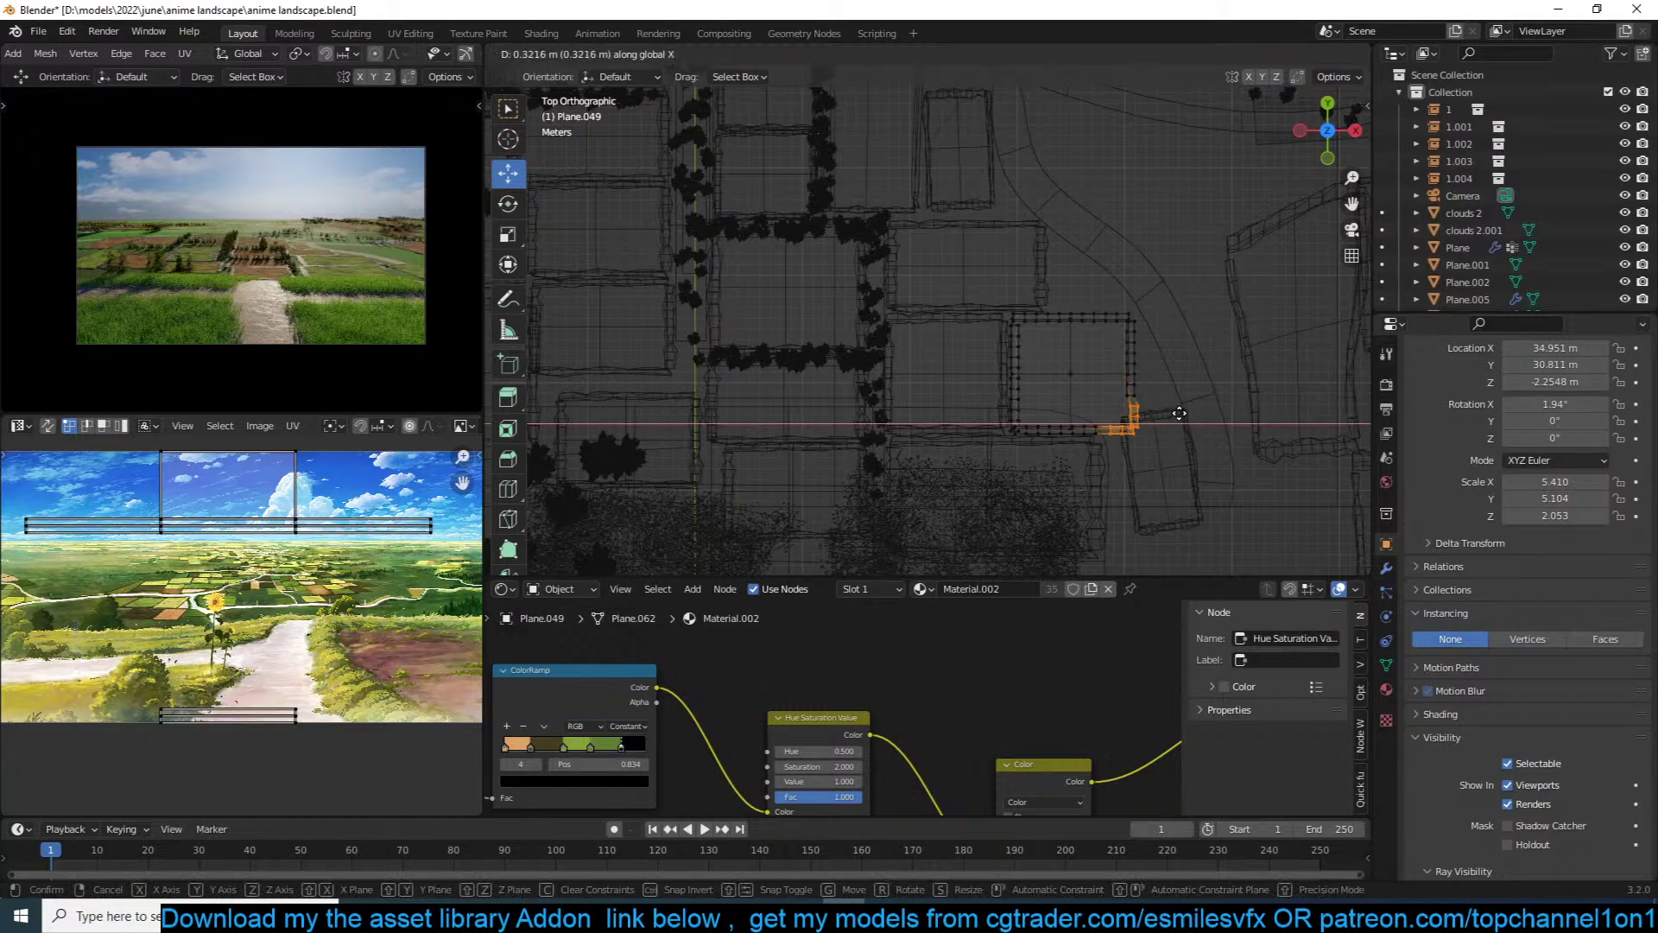
right_click(1186, 414)
Step: Pull the selected corner outward along X with proportional editing to follow the road, and return to solid-shaded object editing
key(o)
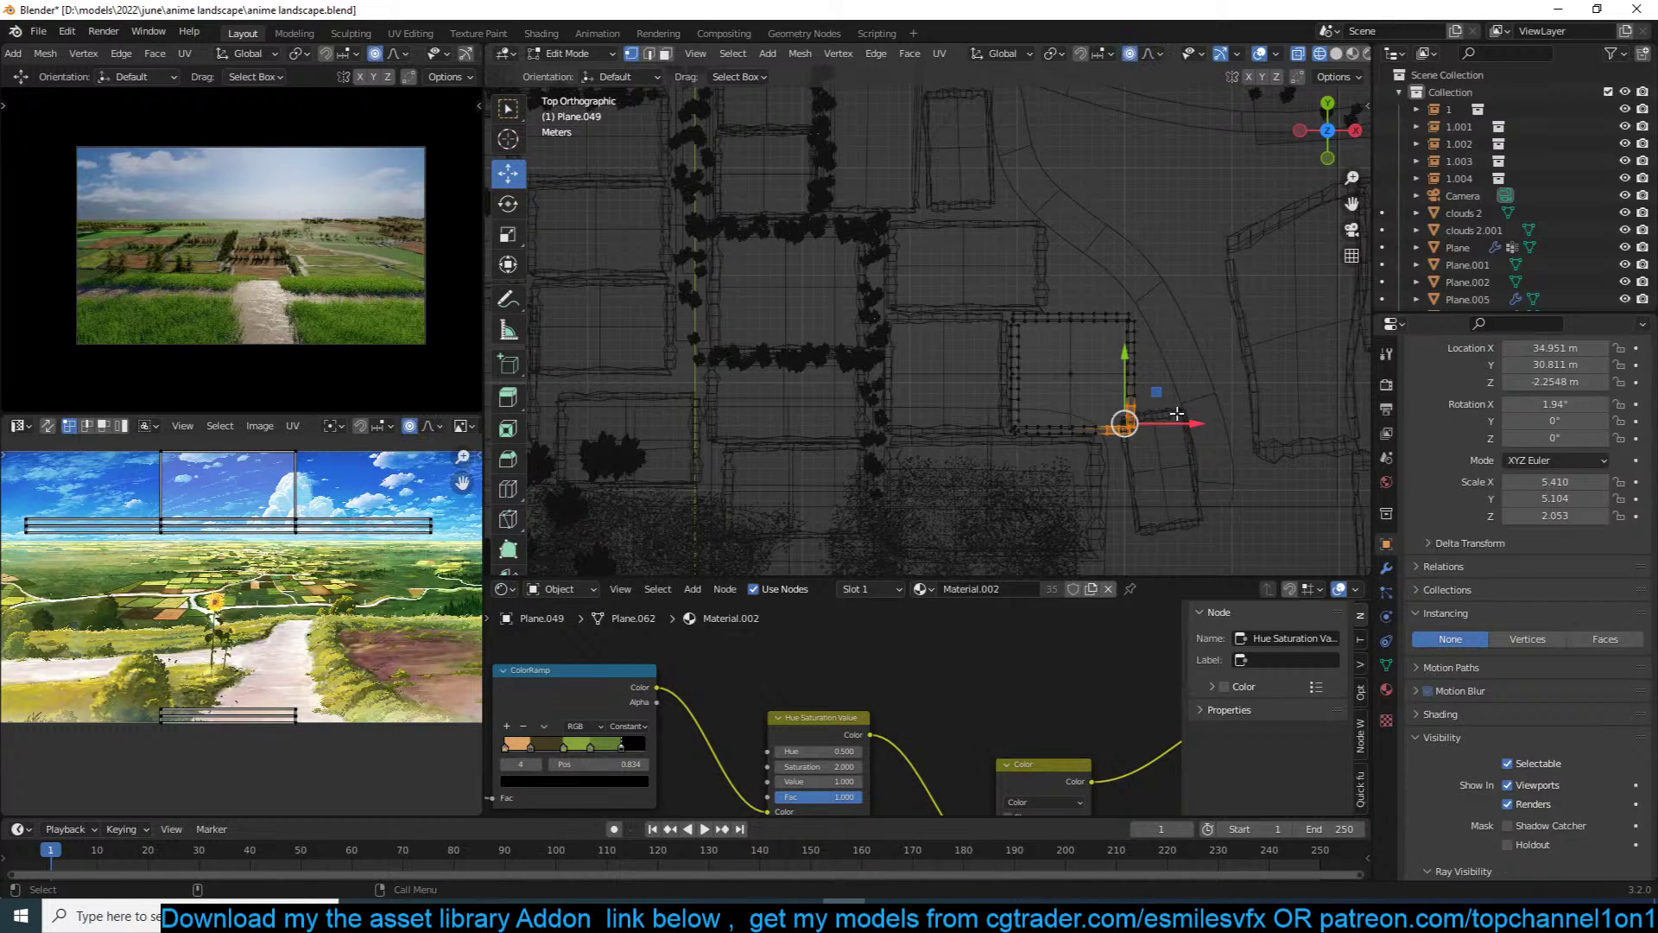
key(g)
key(x)
scroll(1196, 416, up, 7)
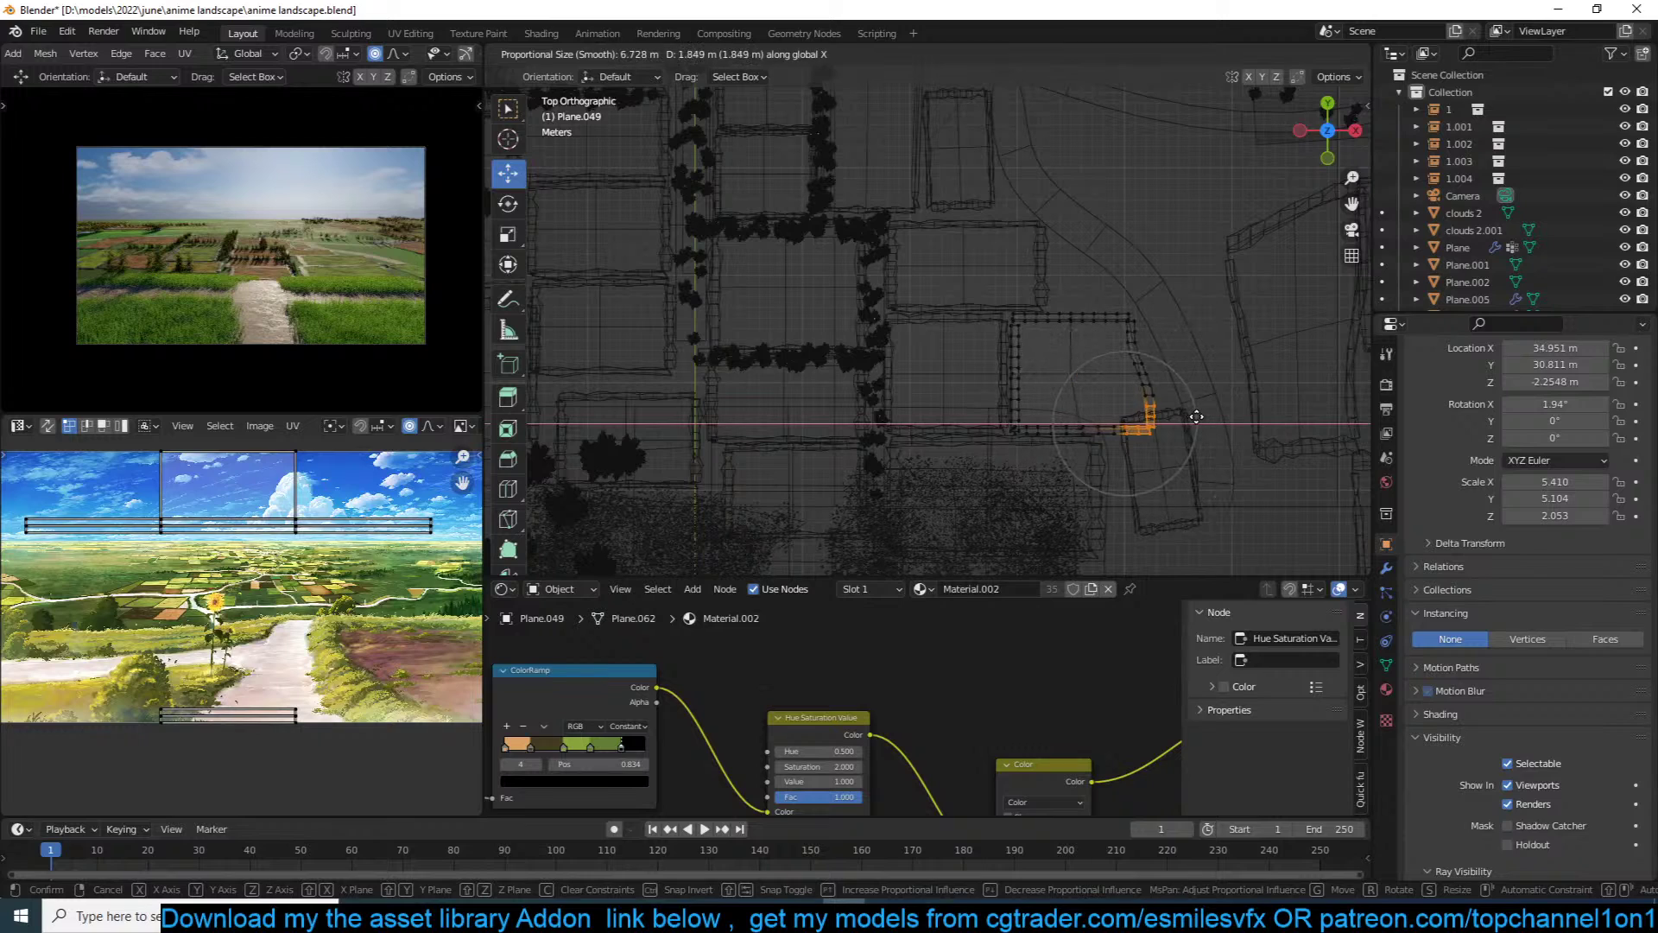
click(1214, 417)
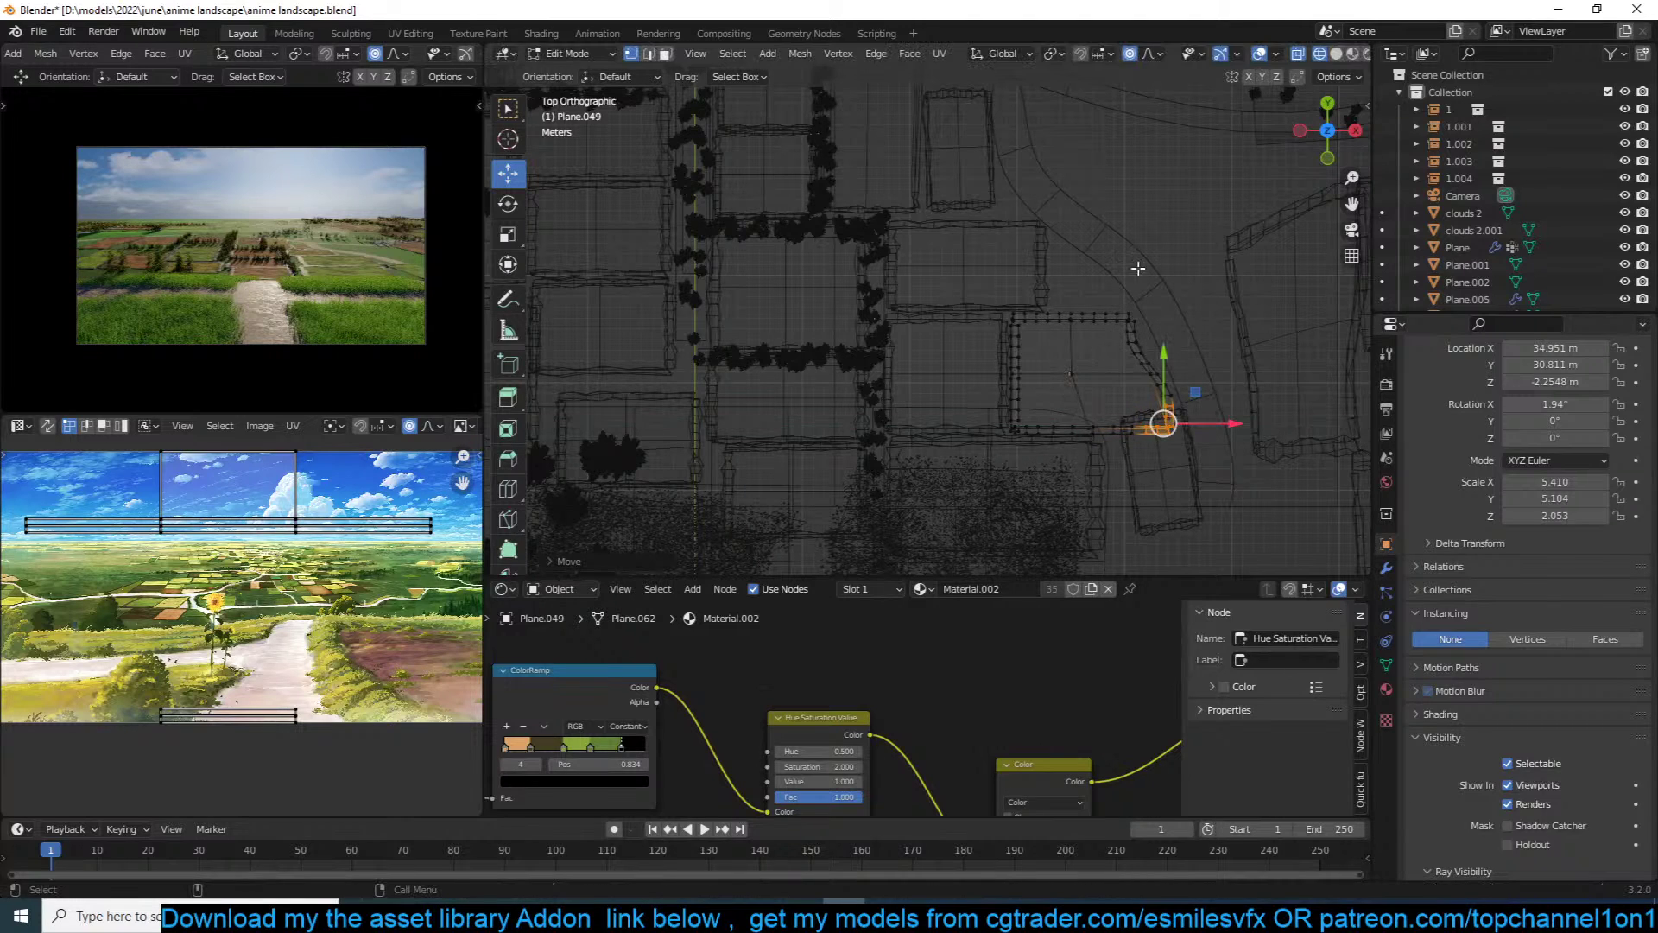
key(Tab)
key(z)
click(1269, 322)
key(alt+a)
Step: Review the overall field layout in perspective, save the file, and clear the selection
scroll(1103, 350, down, 5)
mouse_move(1103, 350)
middle_down()
mouse_move(1018, 187)
mouse_move(859, 434)
middle_up()
scroll(859, 434, down, 2)
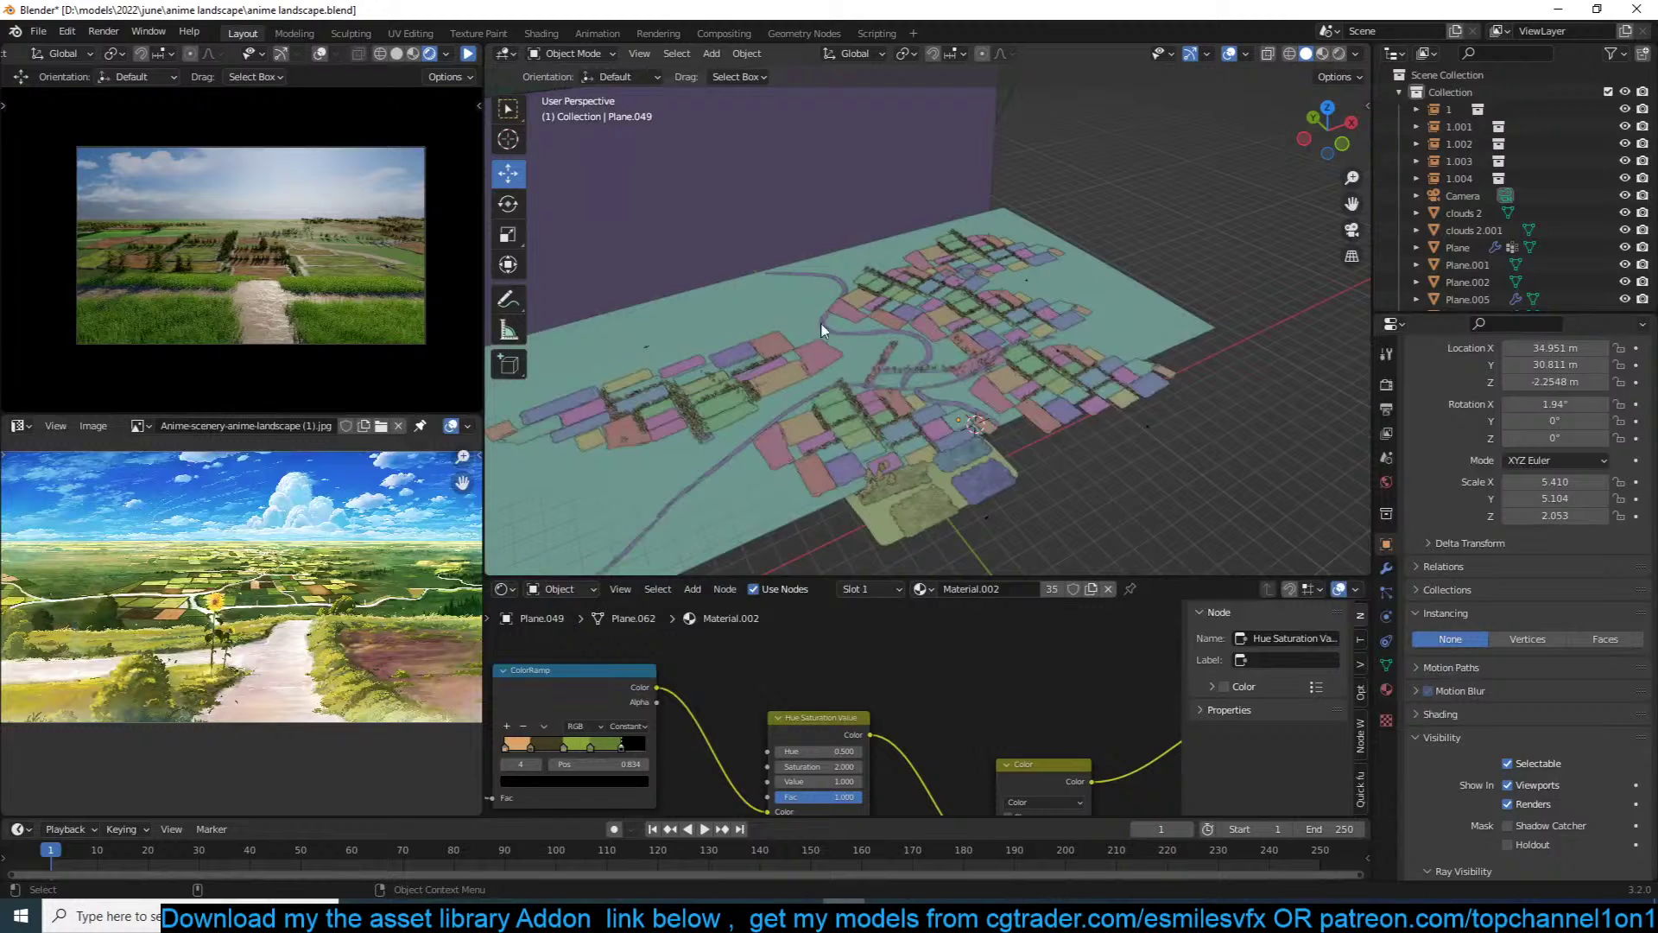
click(1043, 358)
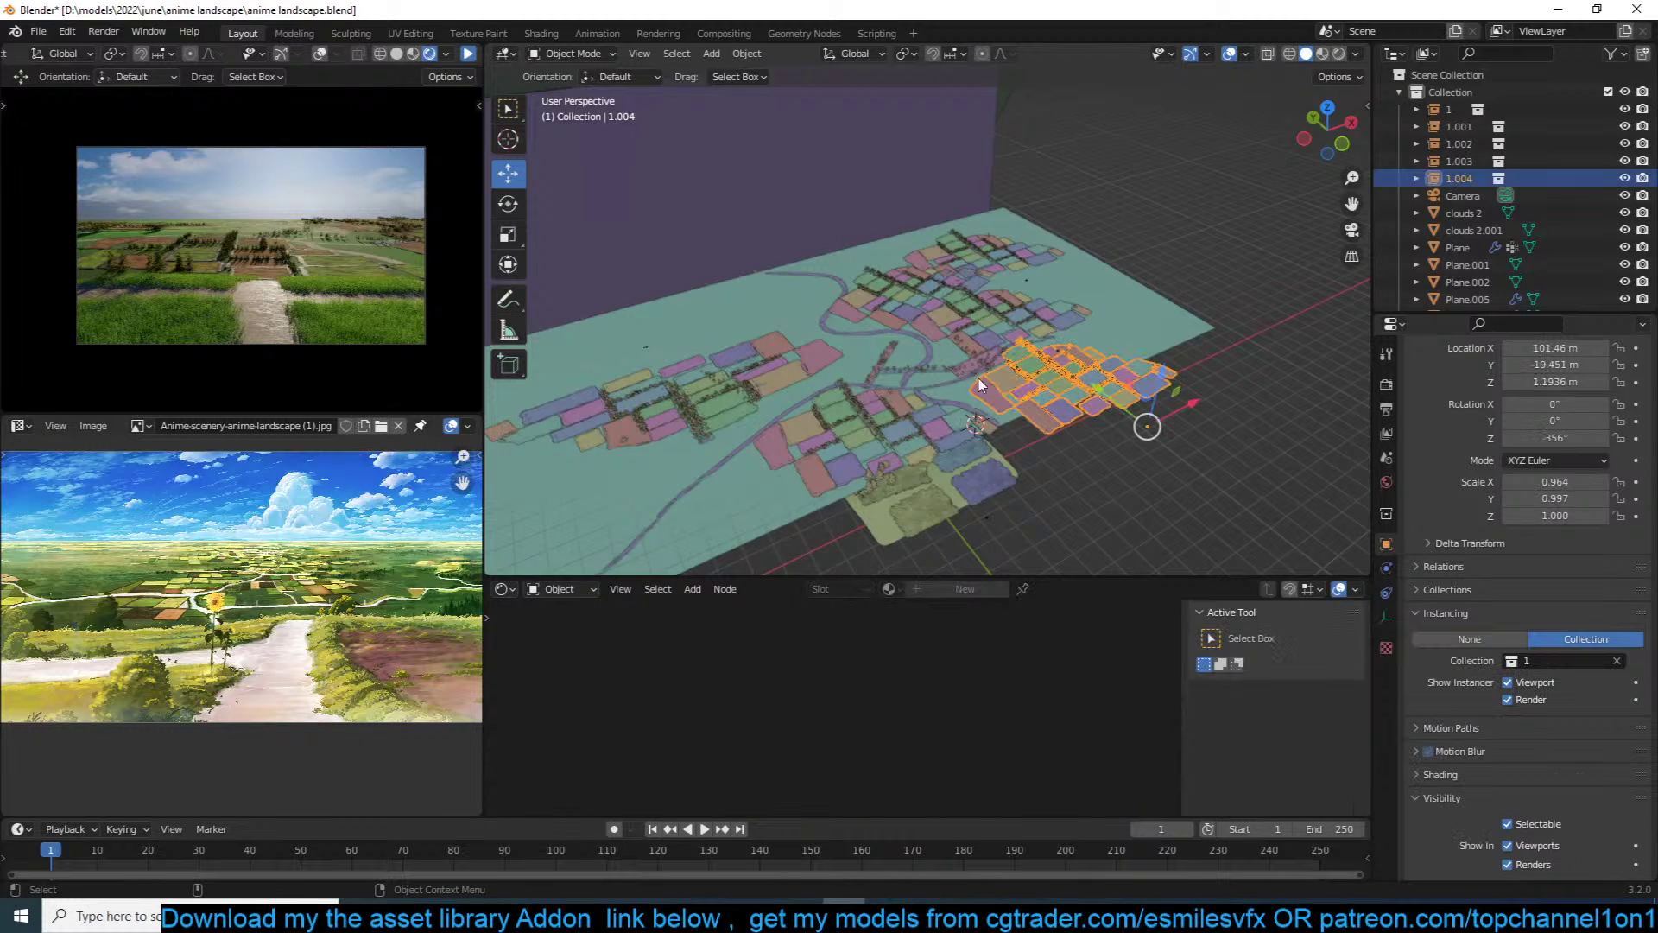
key(ctrl+s)
key(alt+a)
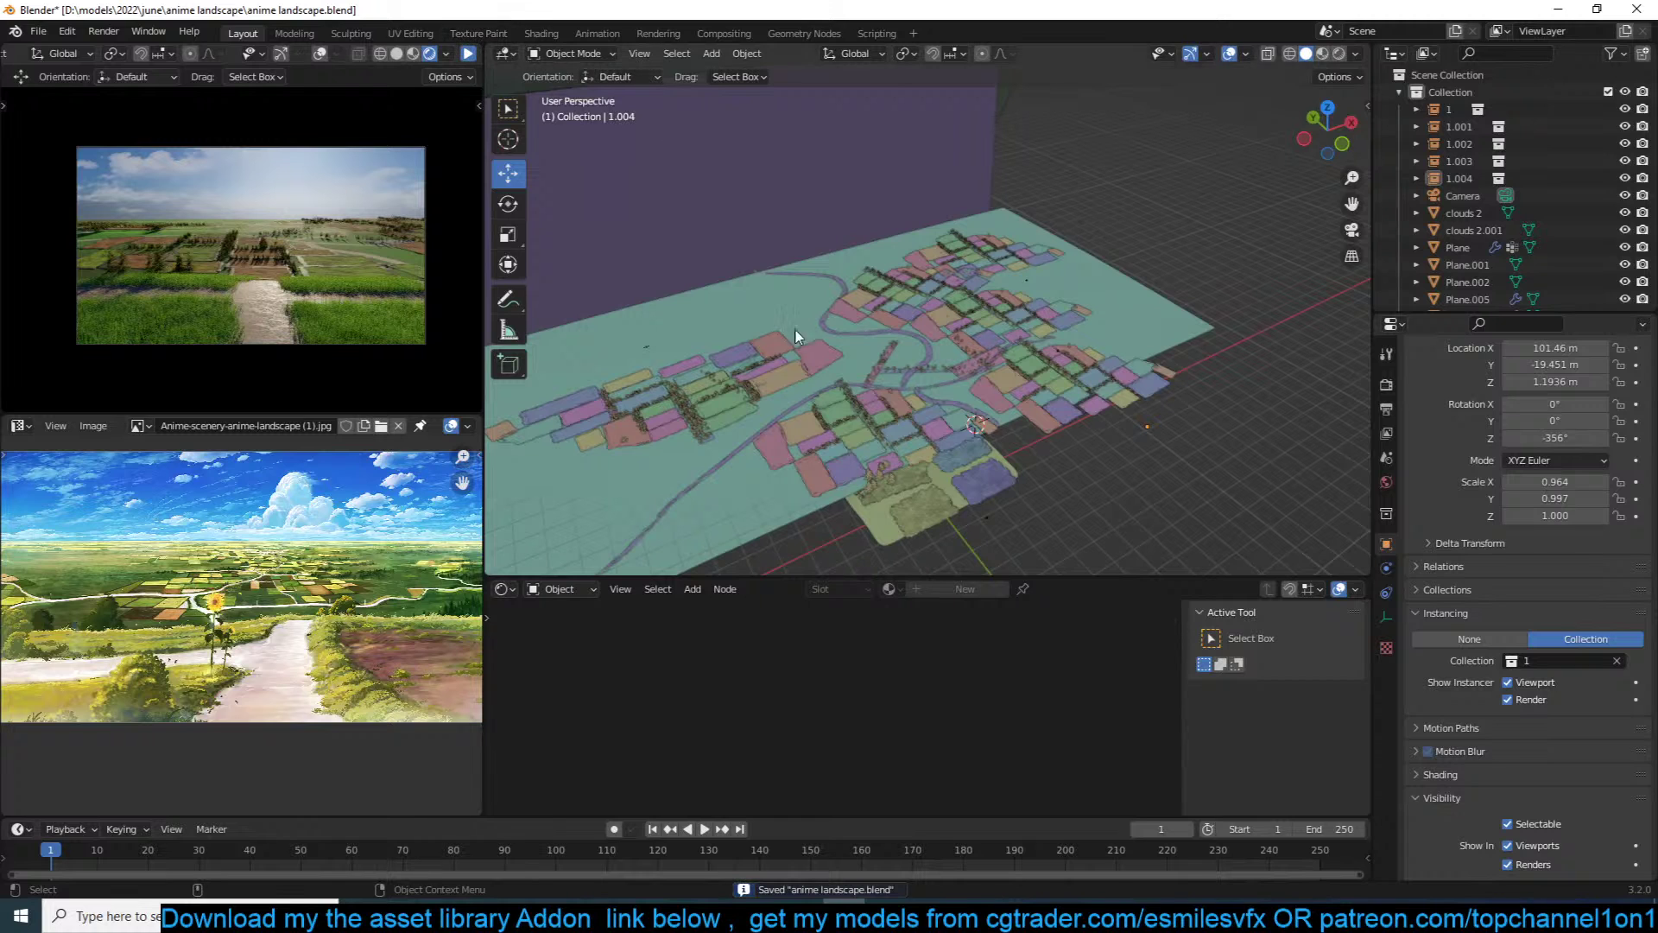
Step: Duplicate the large ground plane and place the copy behind the original at about X 30.3 m, Y 307.6 m
click(956, 338)
click(837, 292)
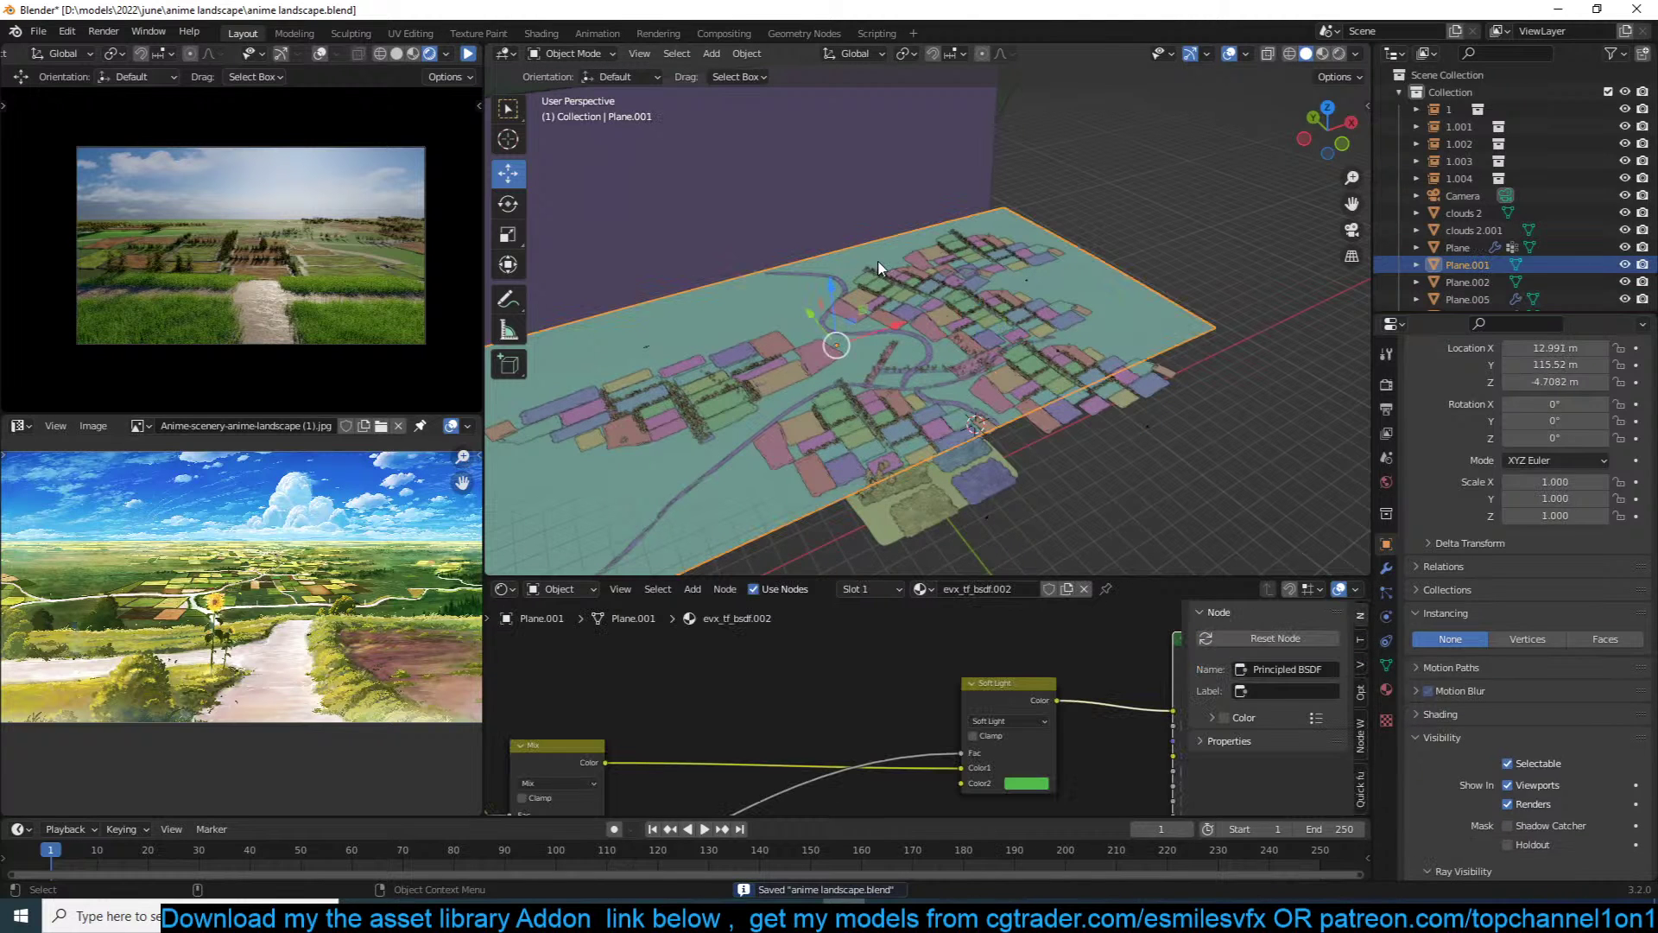
key(KP_Decimal)
key(KP_7)
scroll(898, 285, down, 5)
key(shift+d)
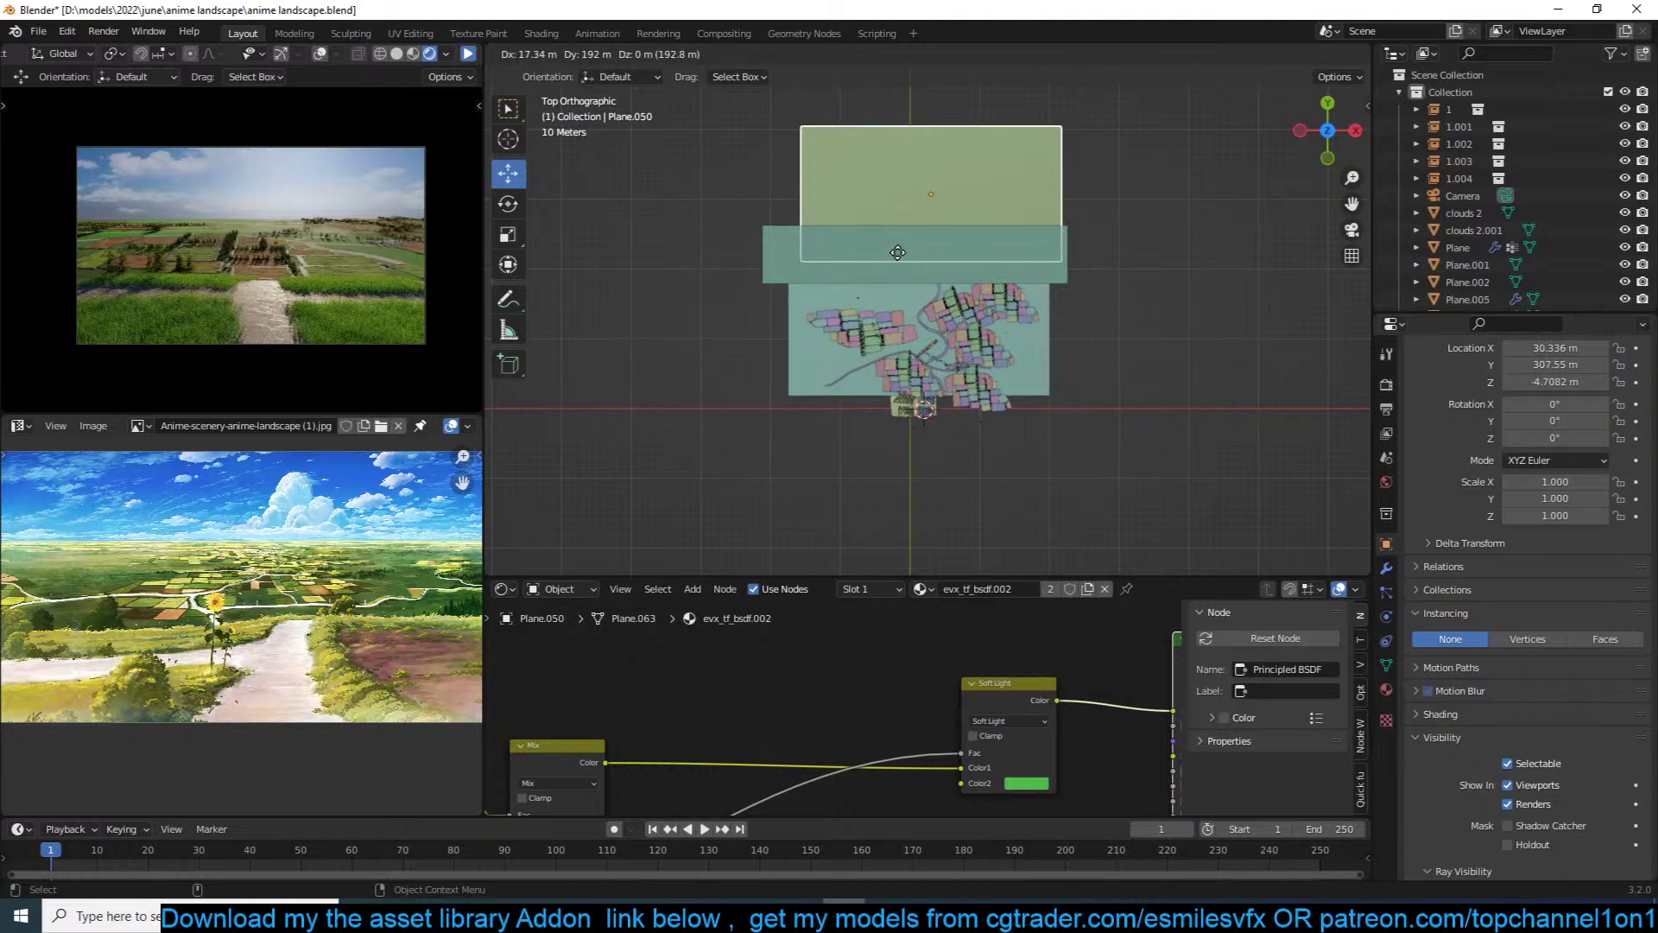
click(964, 259)
Step: Move the second cloud plane back beyond the far edge of the duplicated ground
click(1019, 261)
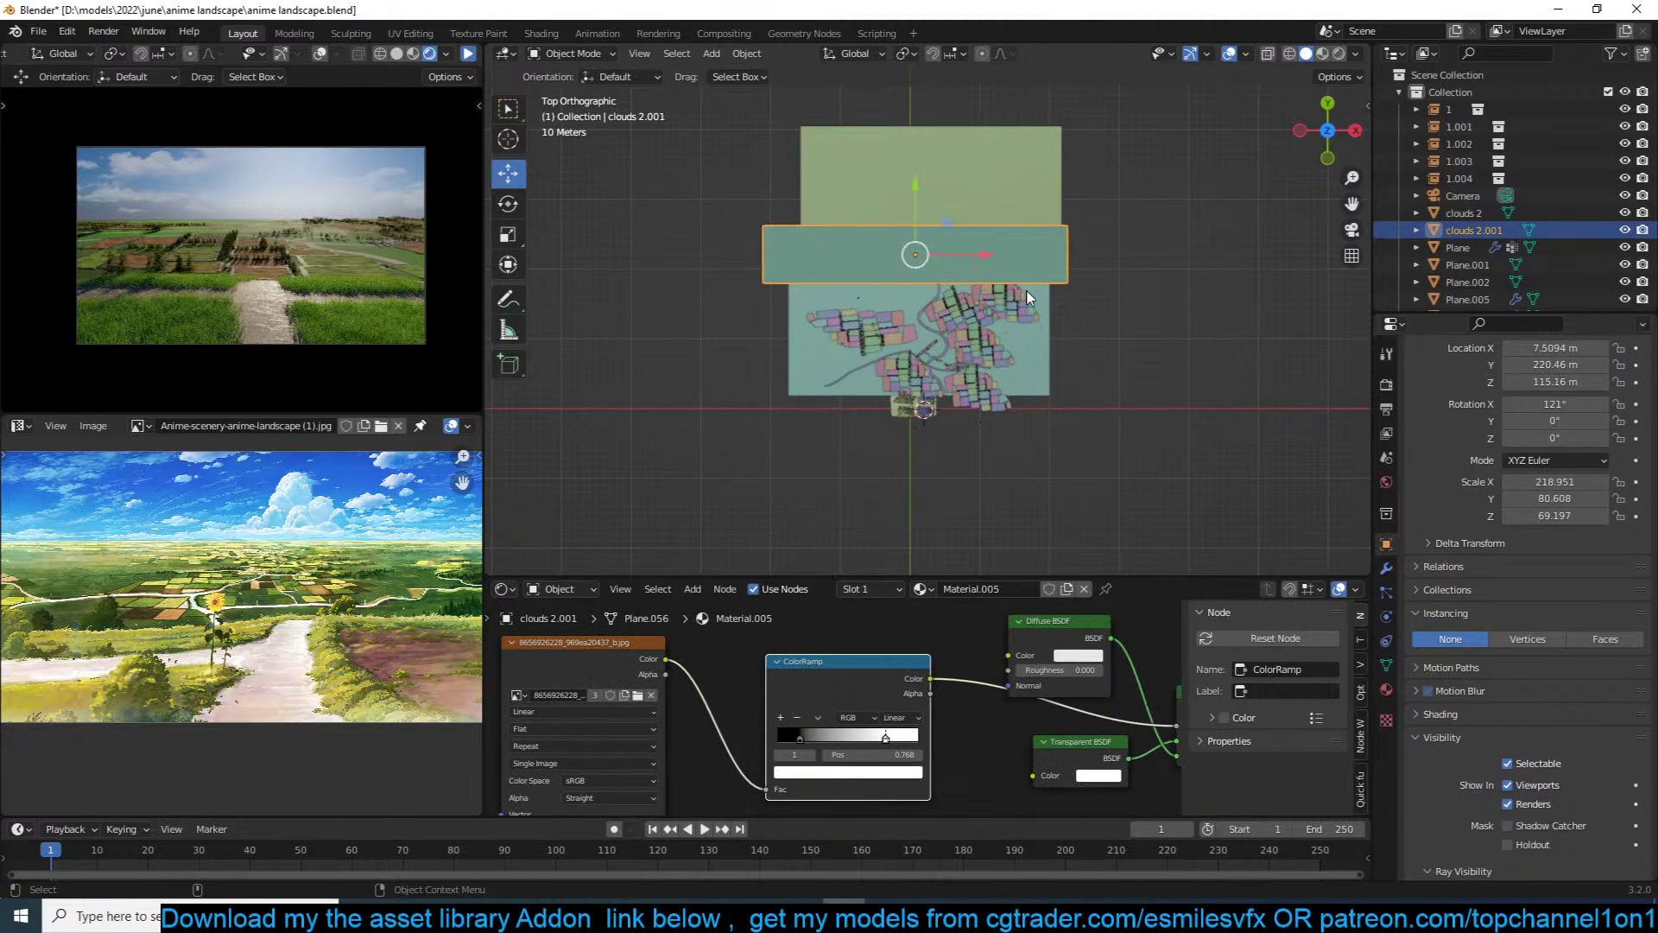
key(g)
click(1026, 102)
Step: Enlarge the ground copy to a scale of 1.067, place it at about X 17.9 m, Y 313.7 m, and widen its X scale to 1.631
click(1005, 222)
key(s)
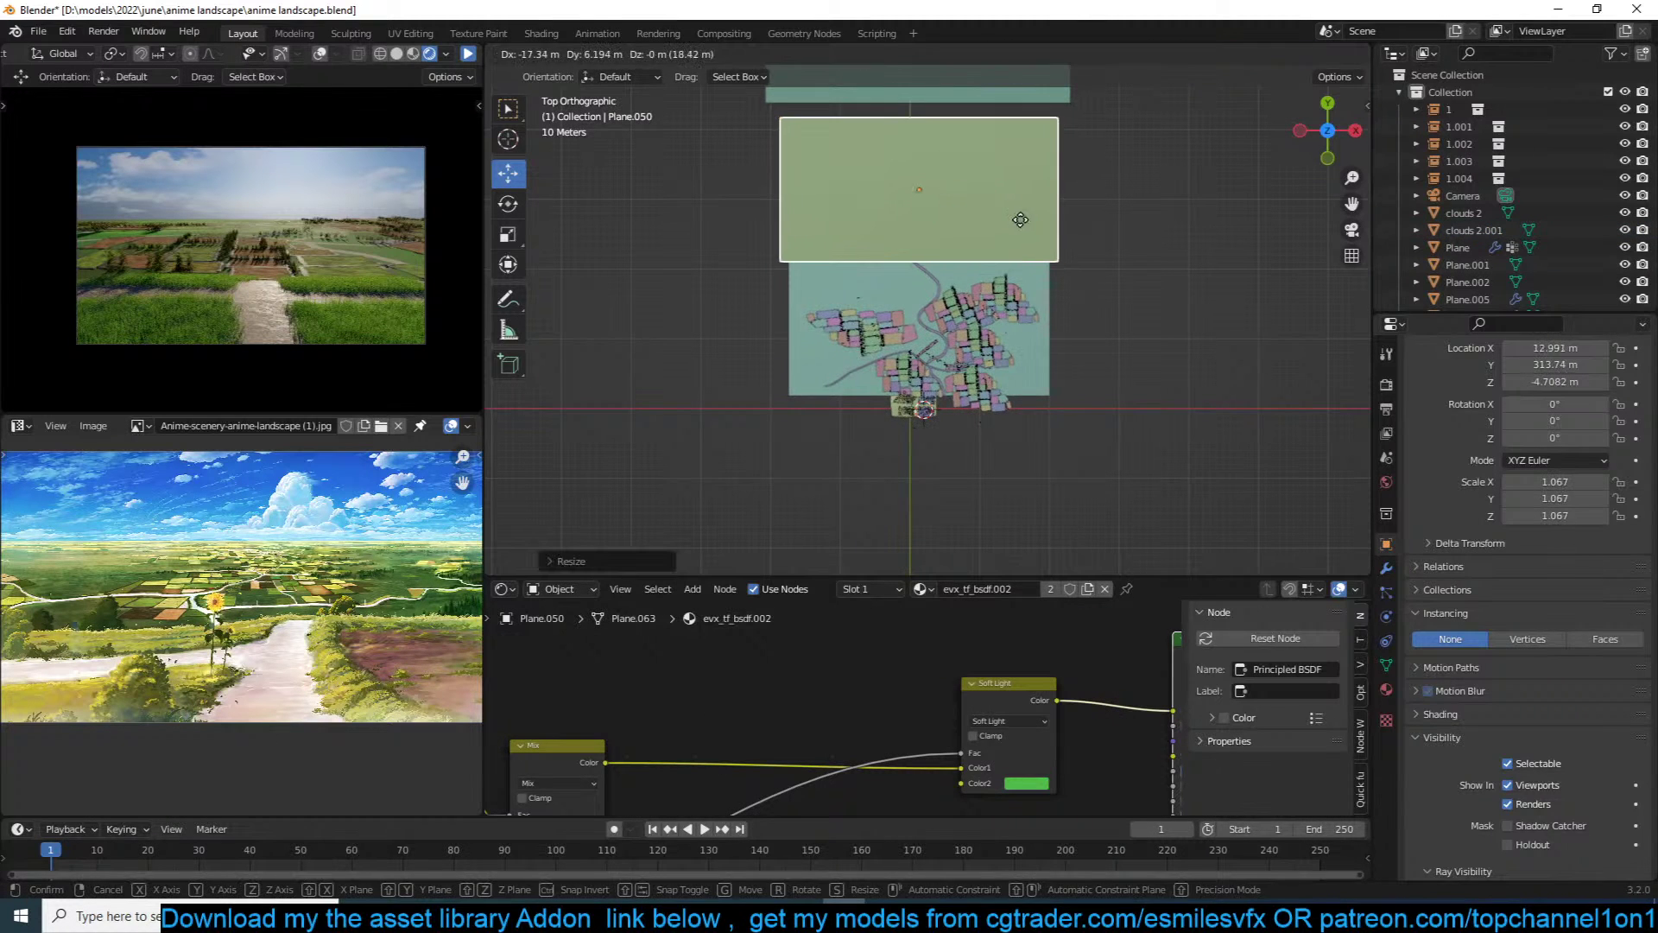
click(1027, 226)
key(KP_0)
key(s)
key(x)
click(1079, 233)
key(g)
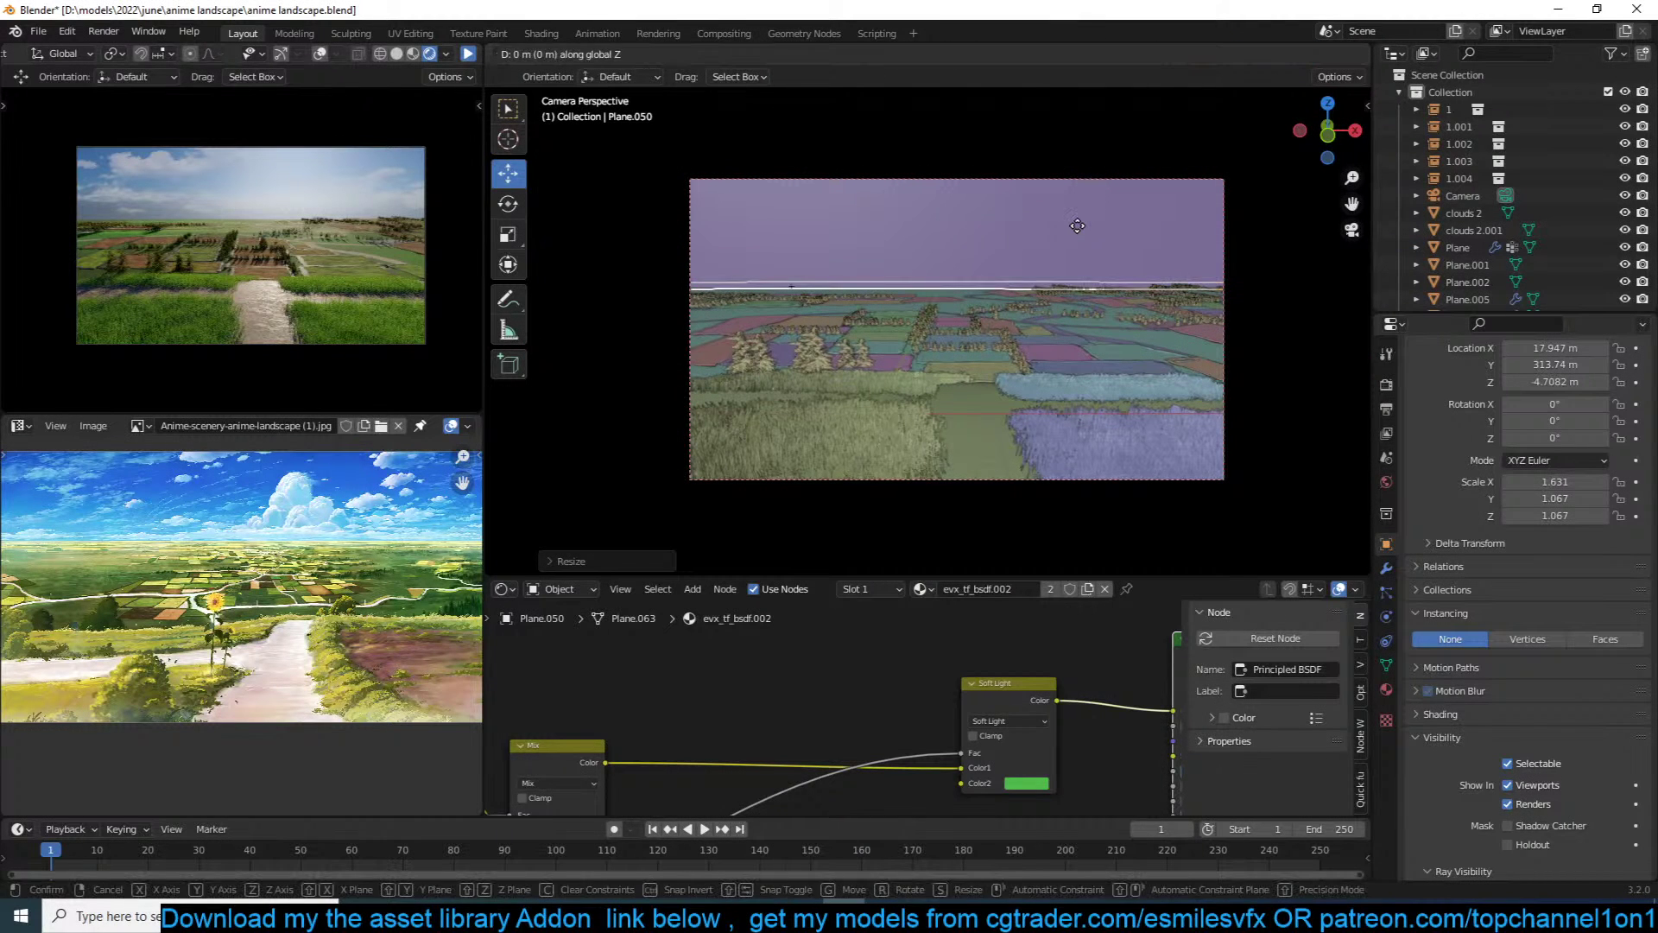
click(1079, 233)
Step: Examine the extended ground and cloud planes from several angles, along with the camera's view and clipping distance
key(alt+a)
key(KP_7)
middle_drag(1077, 229, 970, 103)
scroll(993, 112, up, 3)
scroll(977, 109, up, 5)
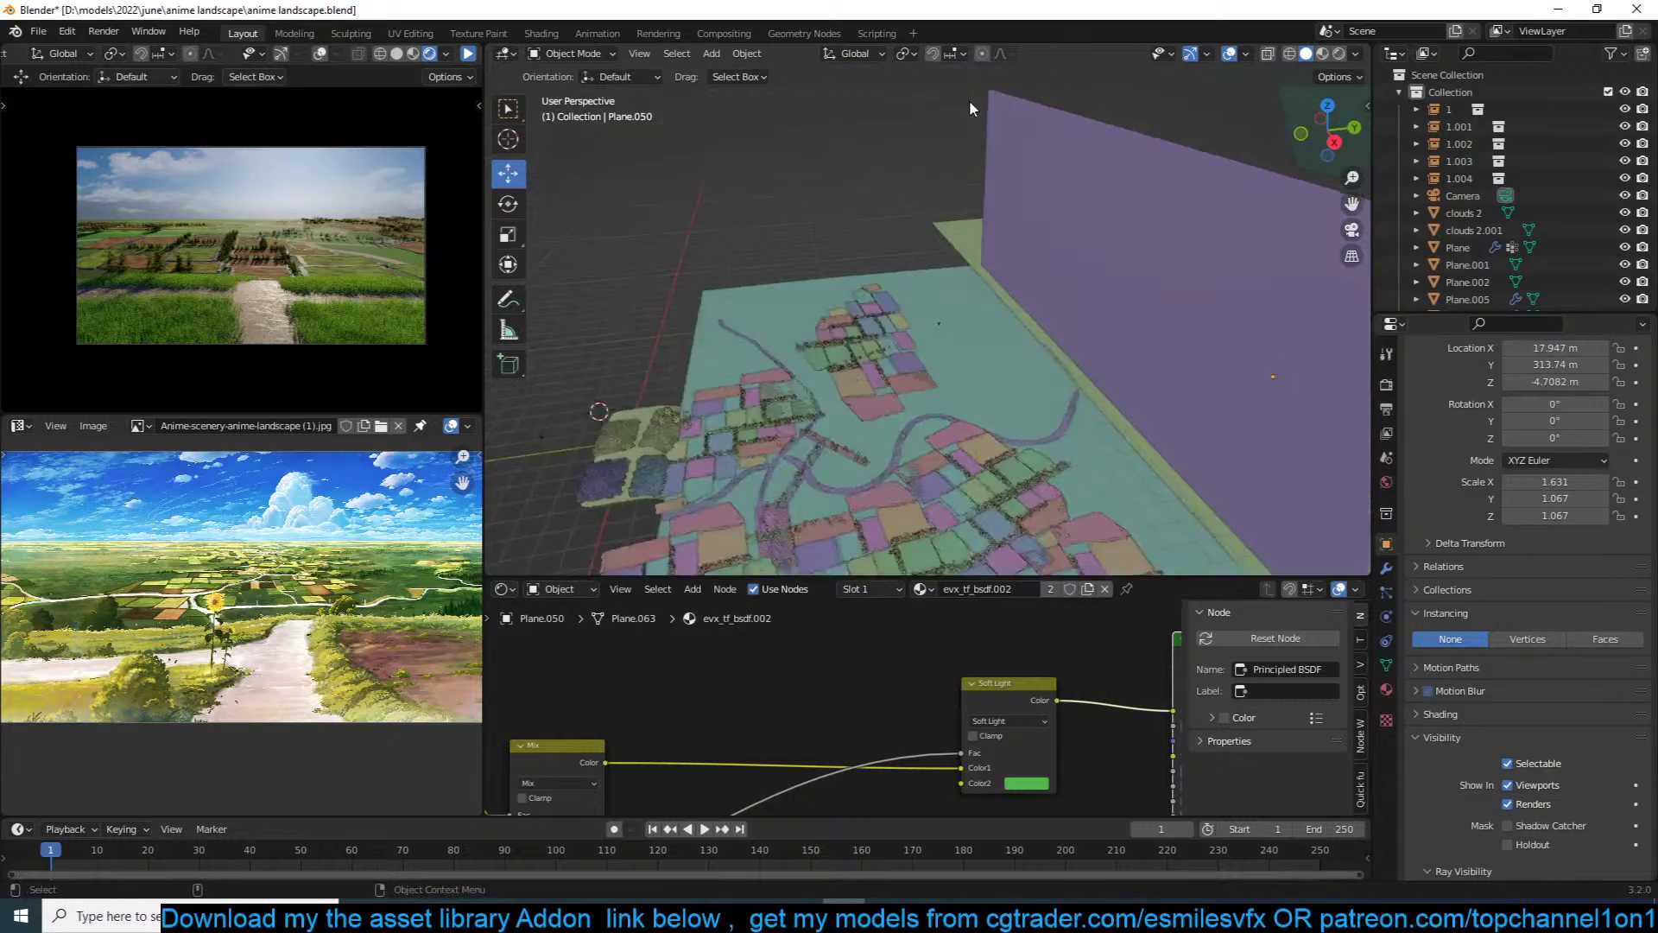
scroll(970, 103, down, 4)
scroll(745, 338, up, 3)
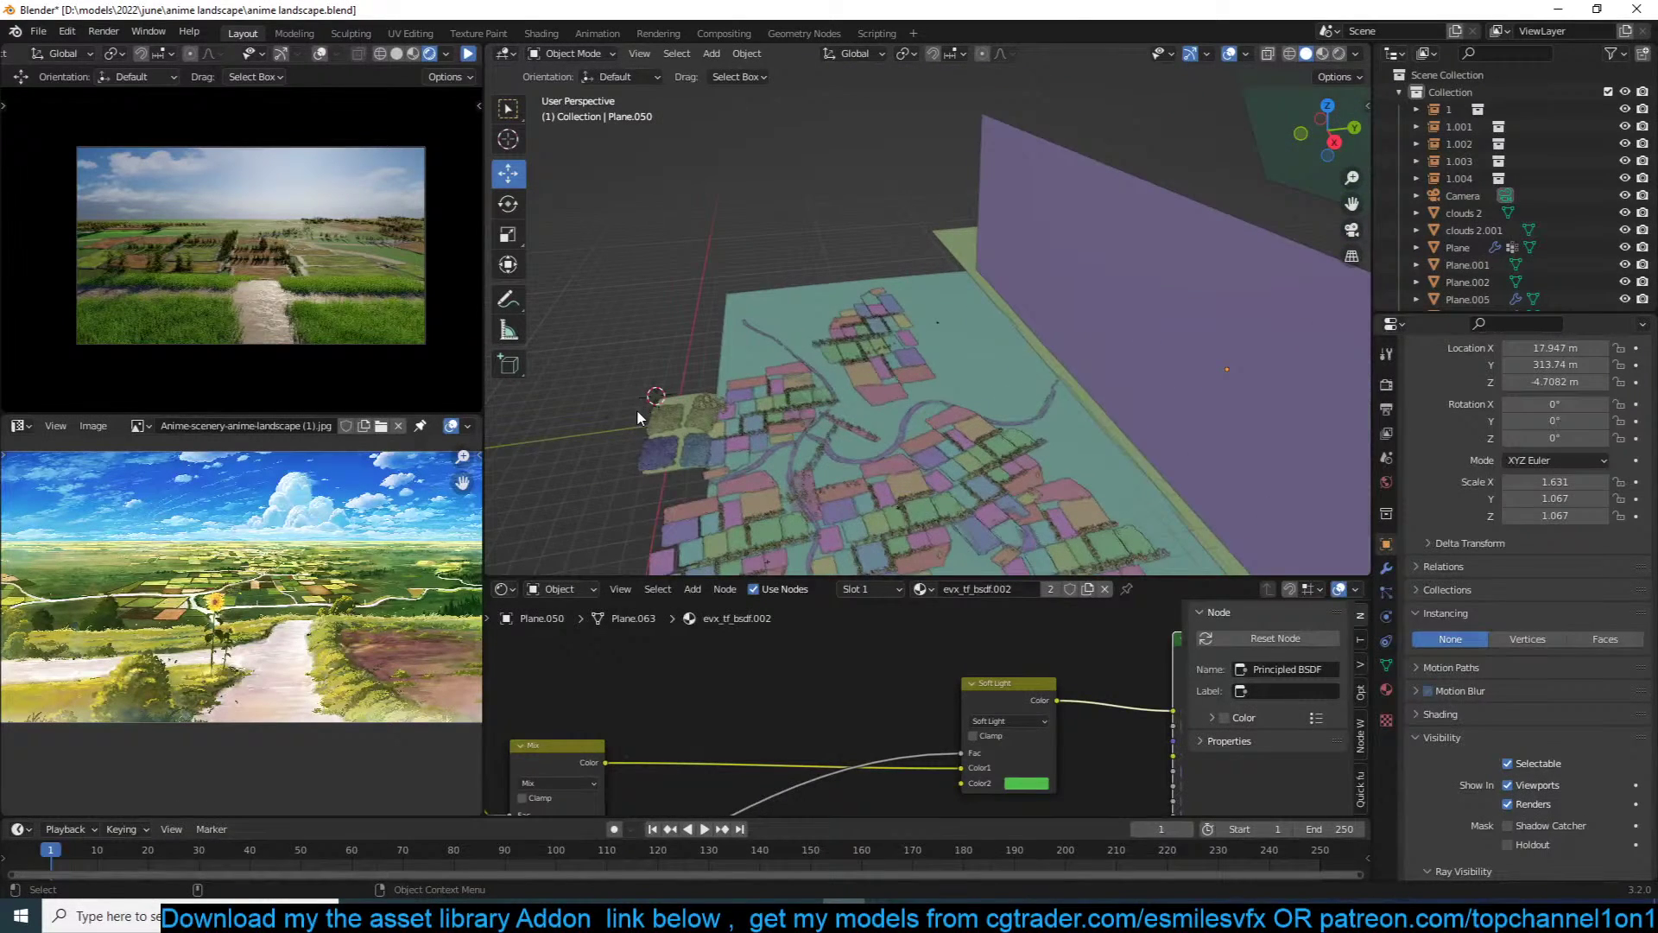
key(KP_0)
click(1057, 177)
middle_drag(1057, 178, 976, 219)
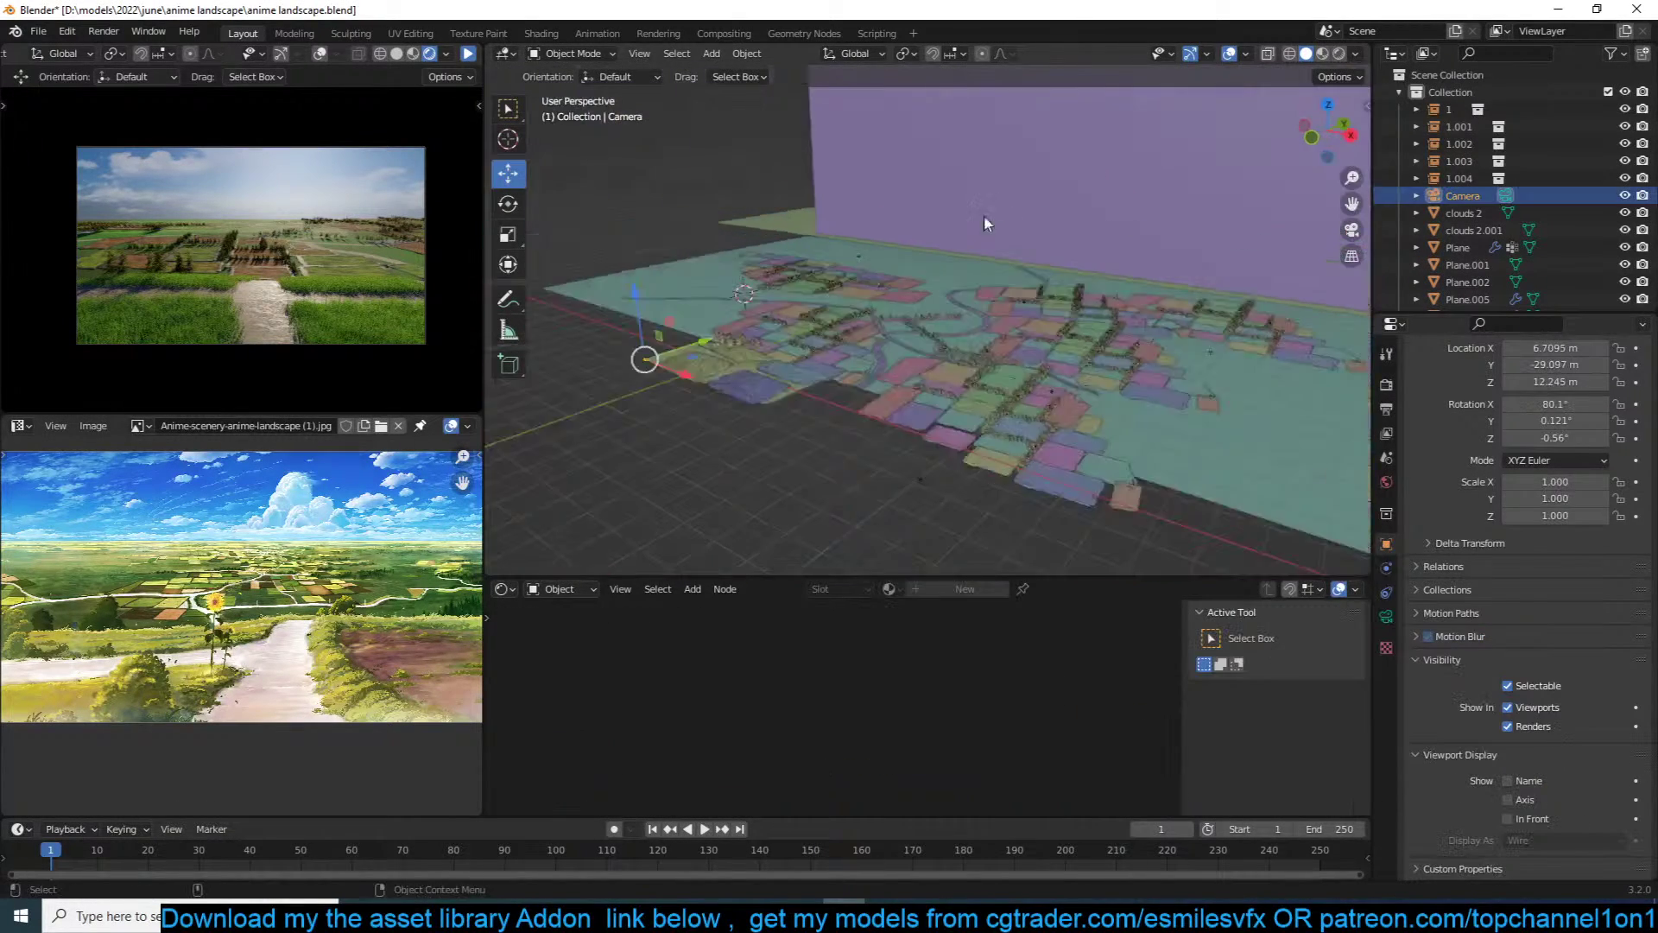
scroll(976, 220, down, 3)
scroll(959, 230, up, 2)
click(1386, 617)
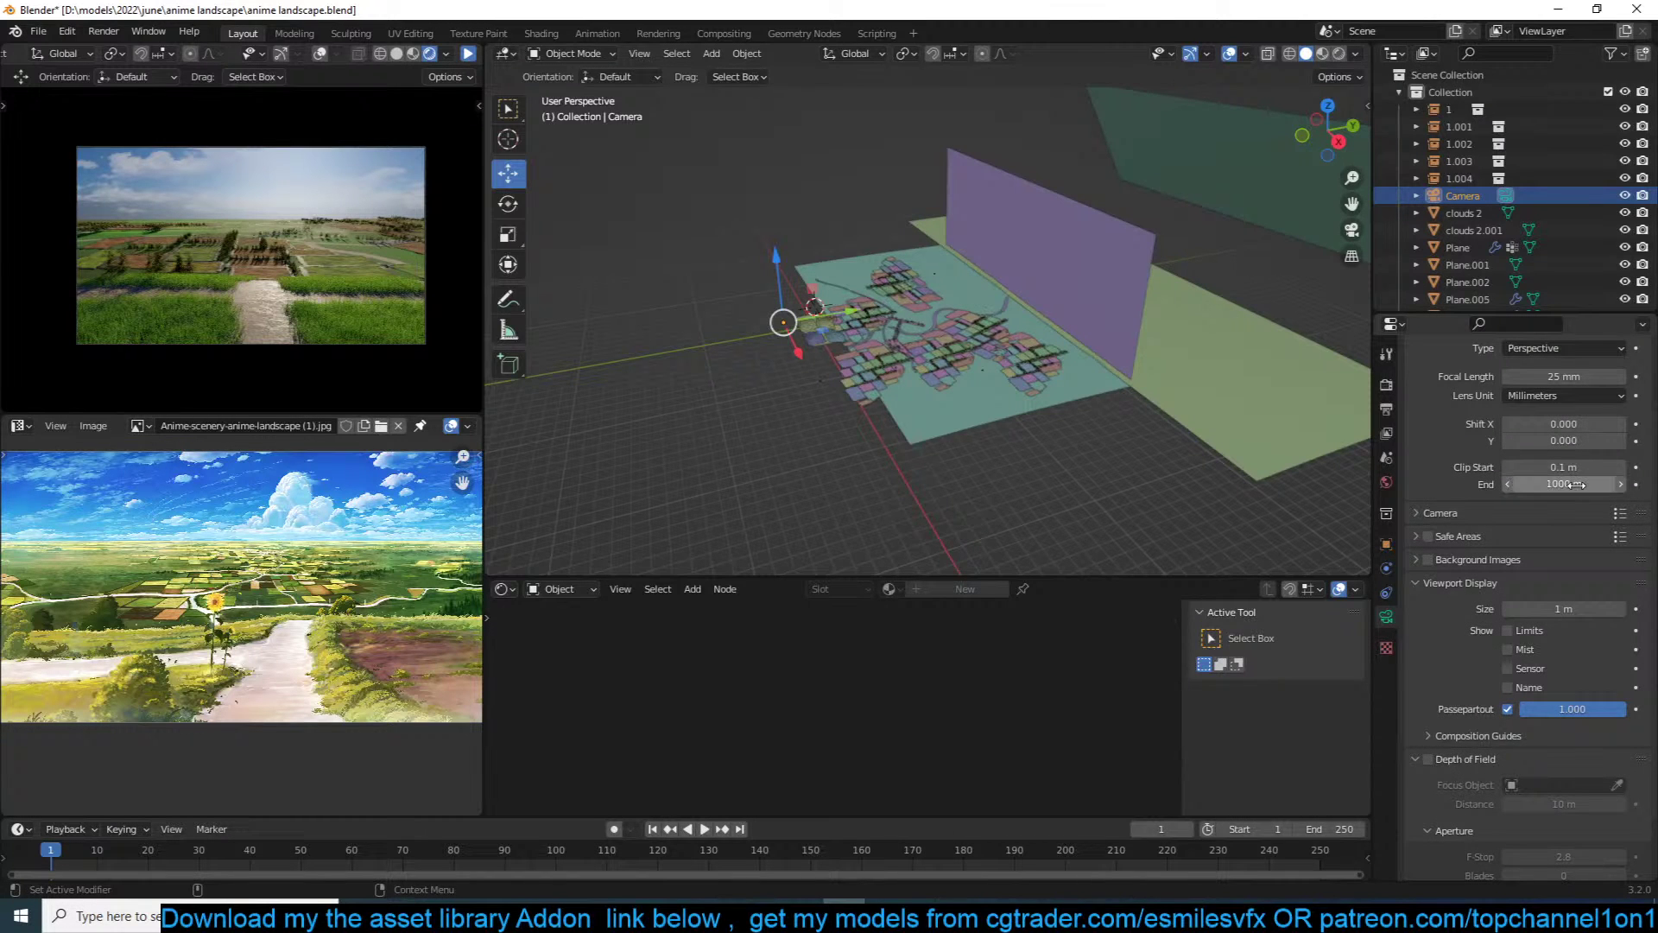
scroll(908, 276, up, 3)
Step: Move the nearer cloud plane back along Y over the new ground and enlarge it
click(908, 277)
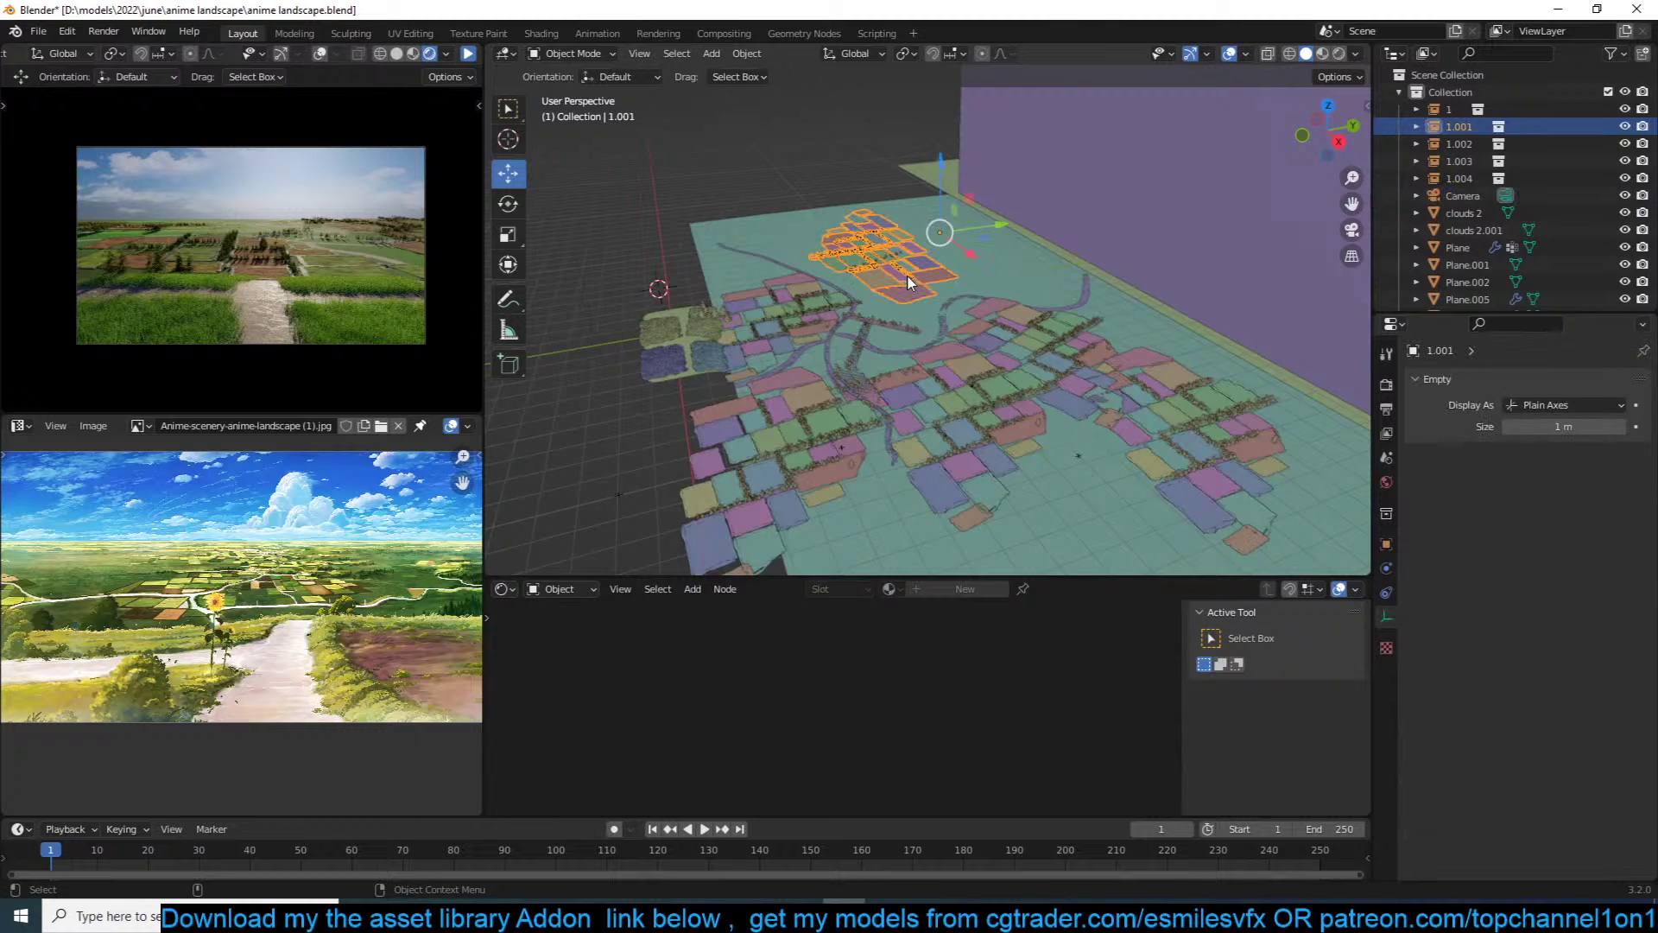
key(KP_7)
scroll(908, 276, down, 5)
middle_drag(909, 276, 760, 138)
click(1072, 266)
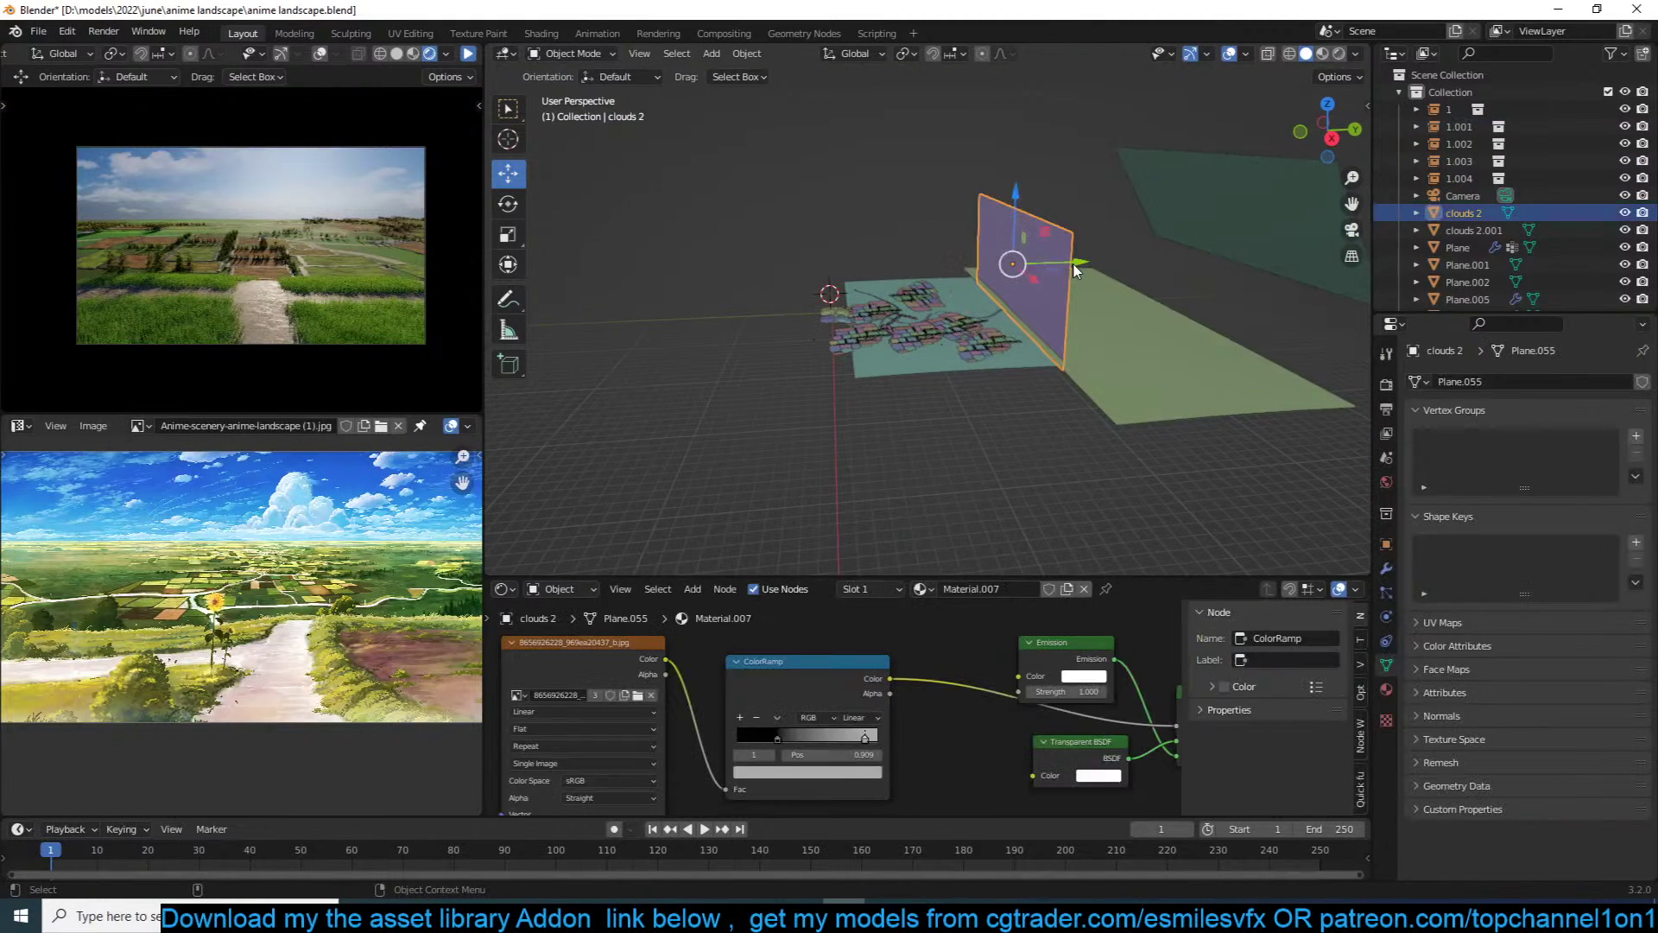
drag(1047, 265, 1181, 264)
key(s)
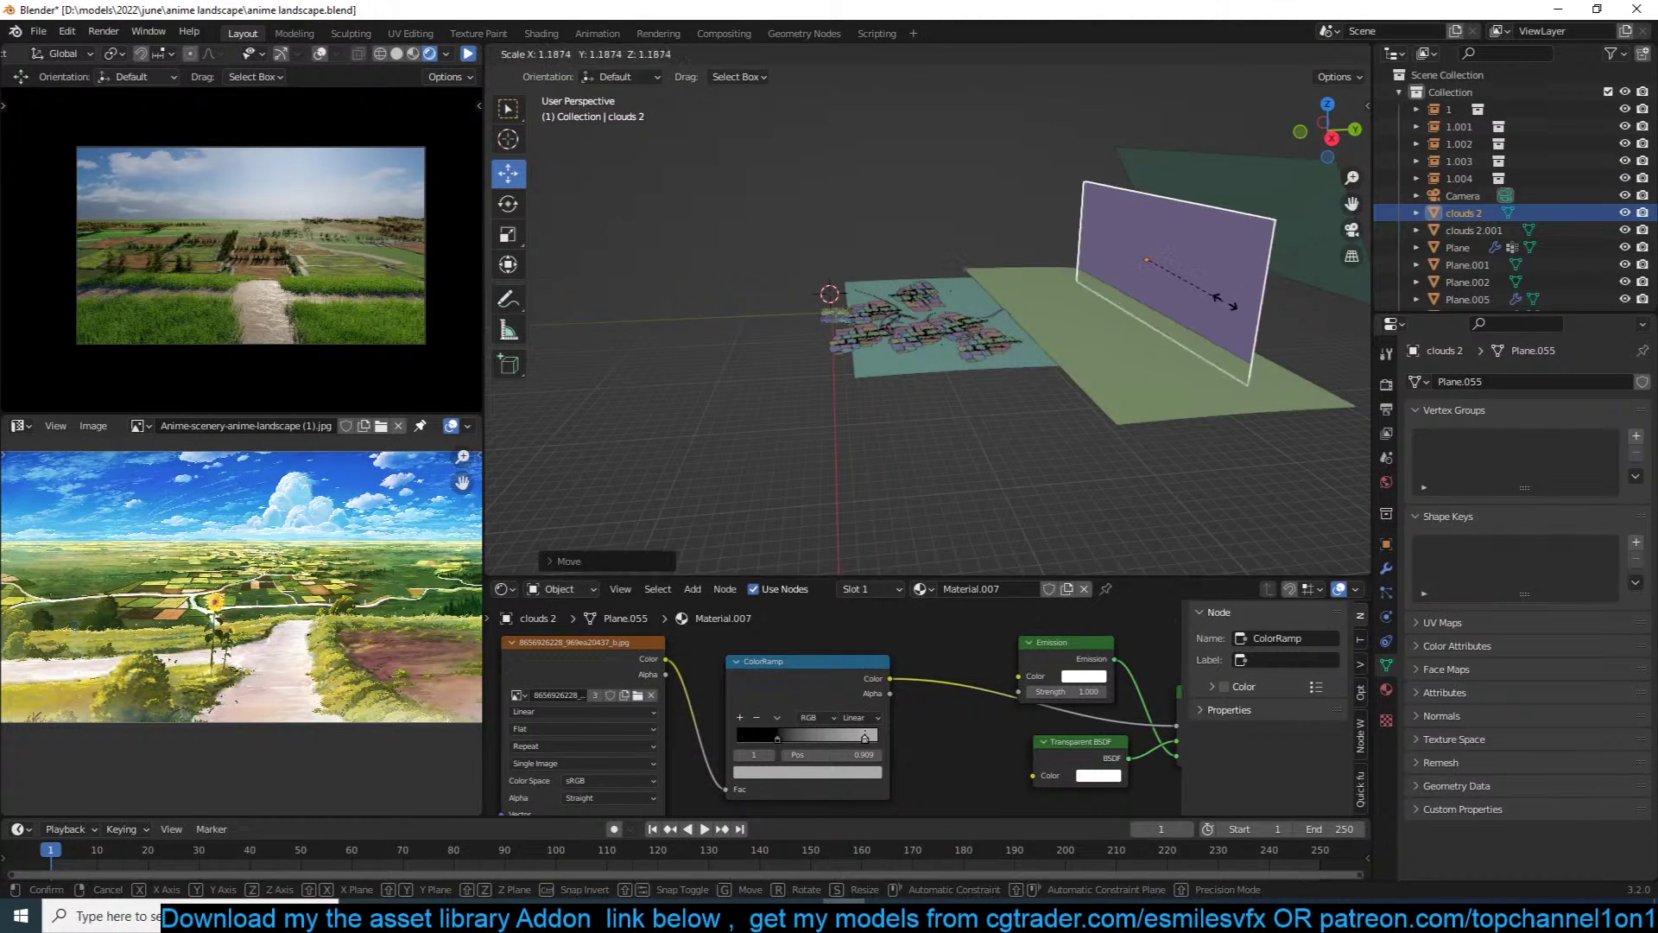
click(1247, 303)
Step: Save the file with the repositioned cloud plane
click(868, 307)
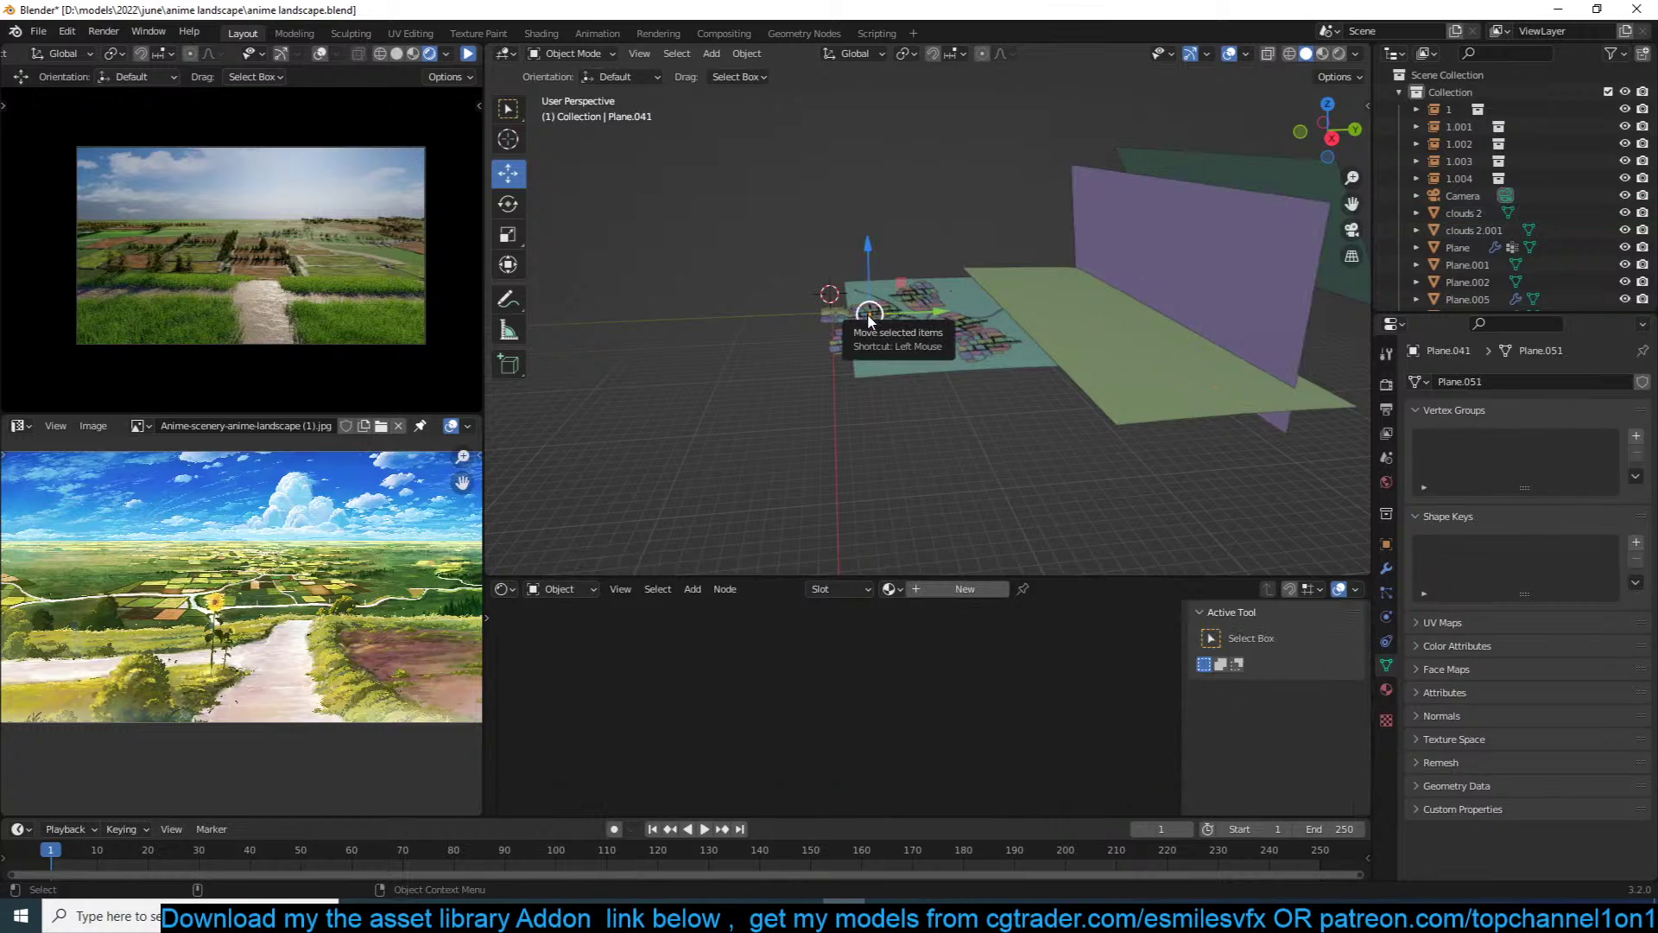
click(868, 340)
key(KP_7)
key(ctrl+s)
Step: Shift the diagonal tree strip near the road junction slightly toward the curved road
scroll(945, 308, up, 8)
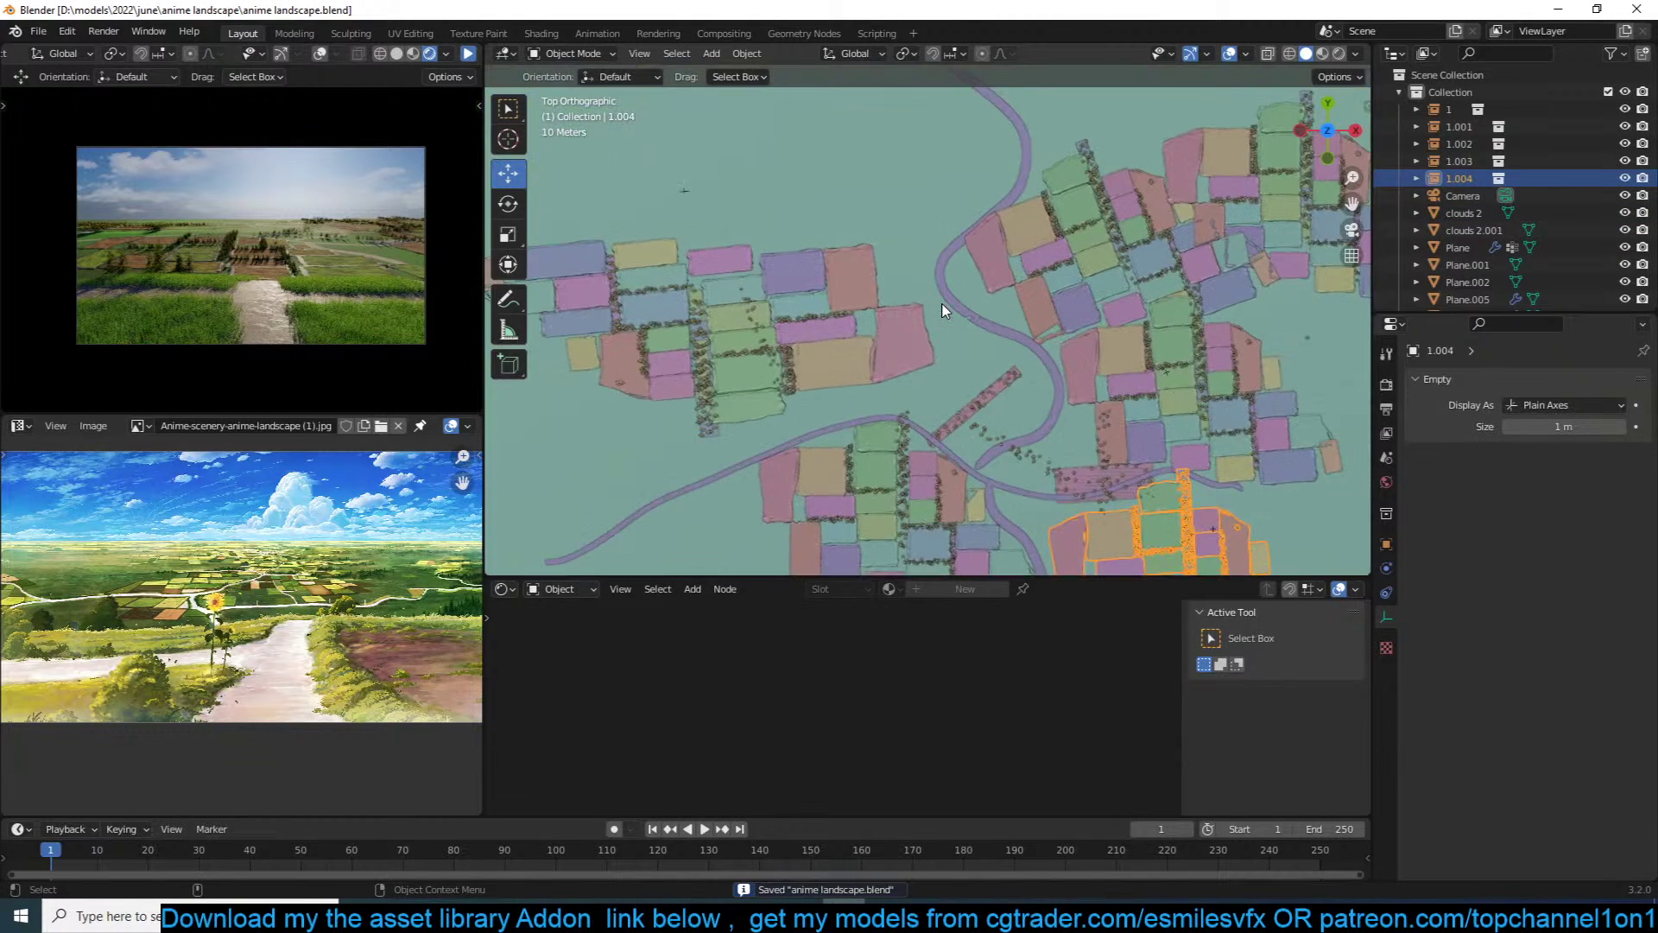
click(1011, 427)
click(1012, 422)
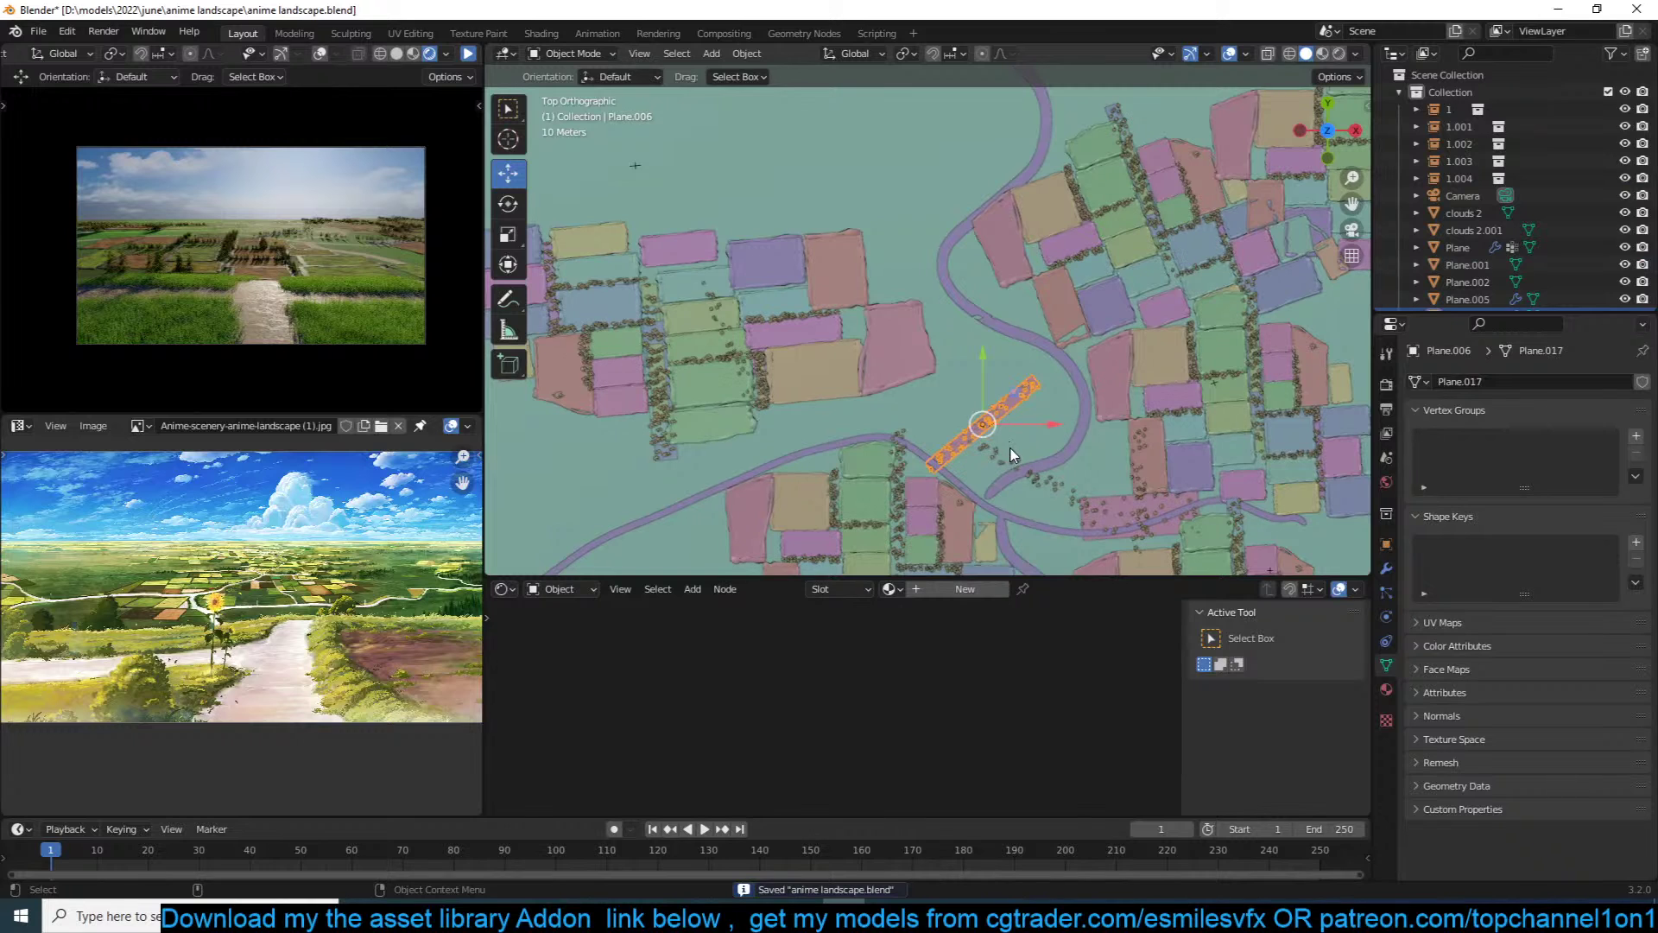
key(g)
click(1028, 441)
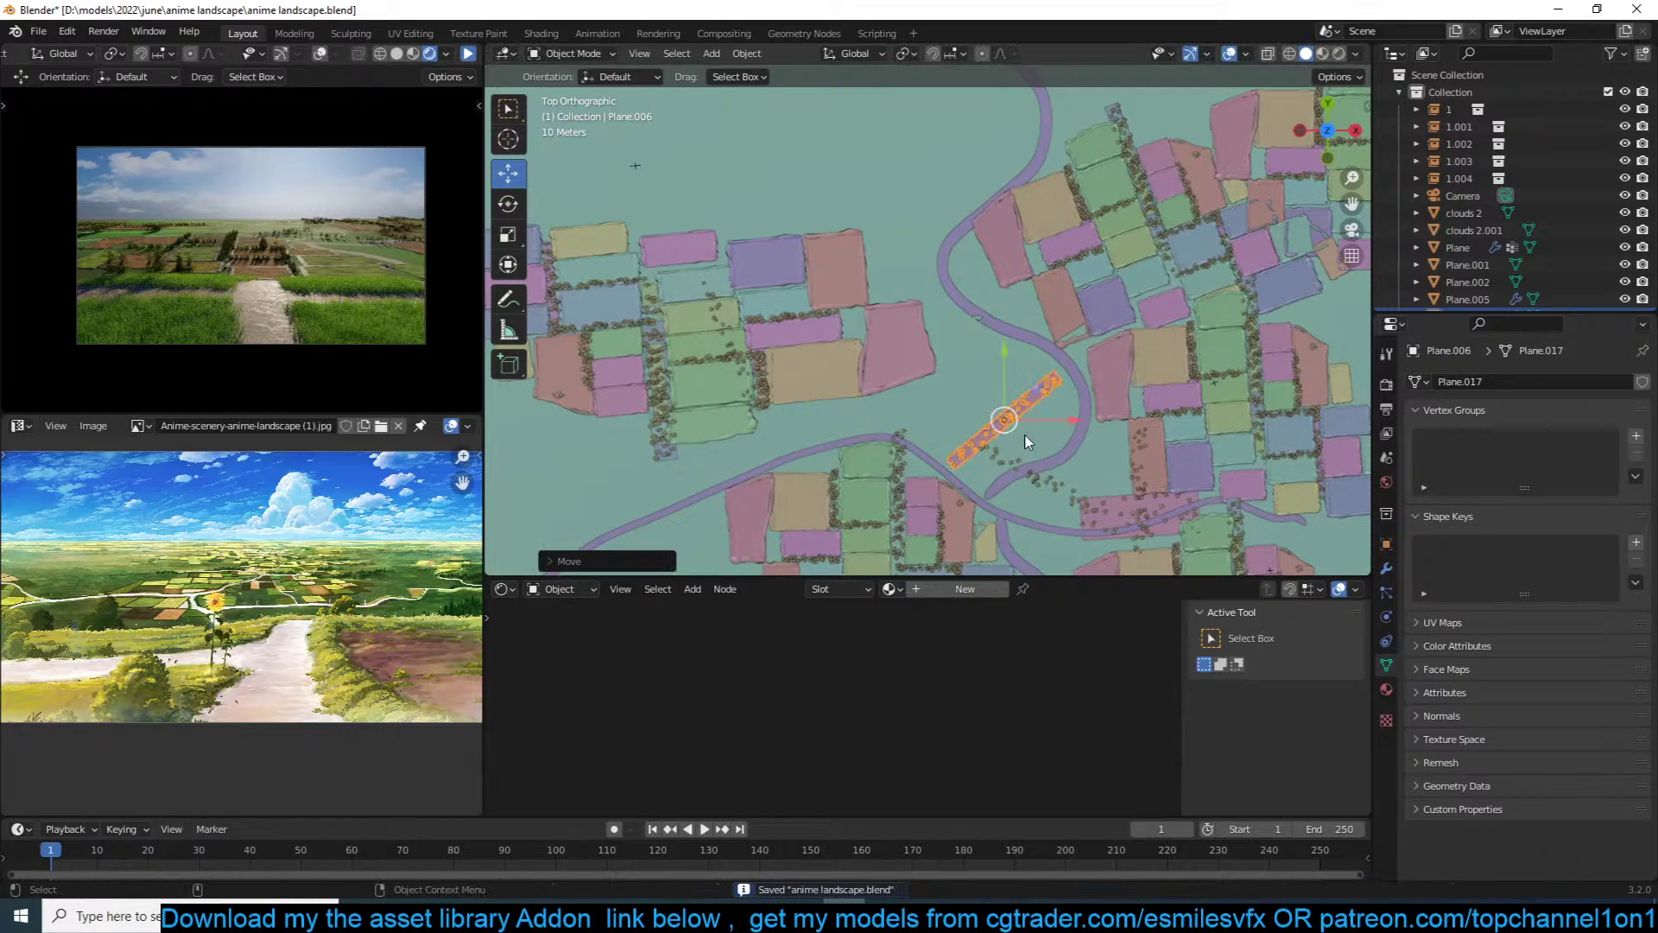
Step: Duplicate the middle field instance beside the curved road, enlarge the copy, and place it on the empty ground behind the left field group
scroll(1103, 400, down, 3)
click(1086, 283)
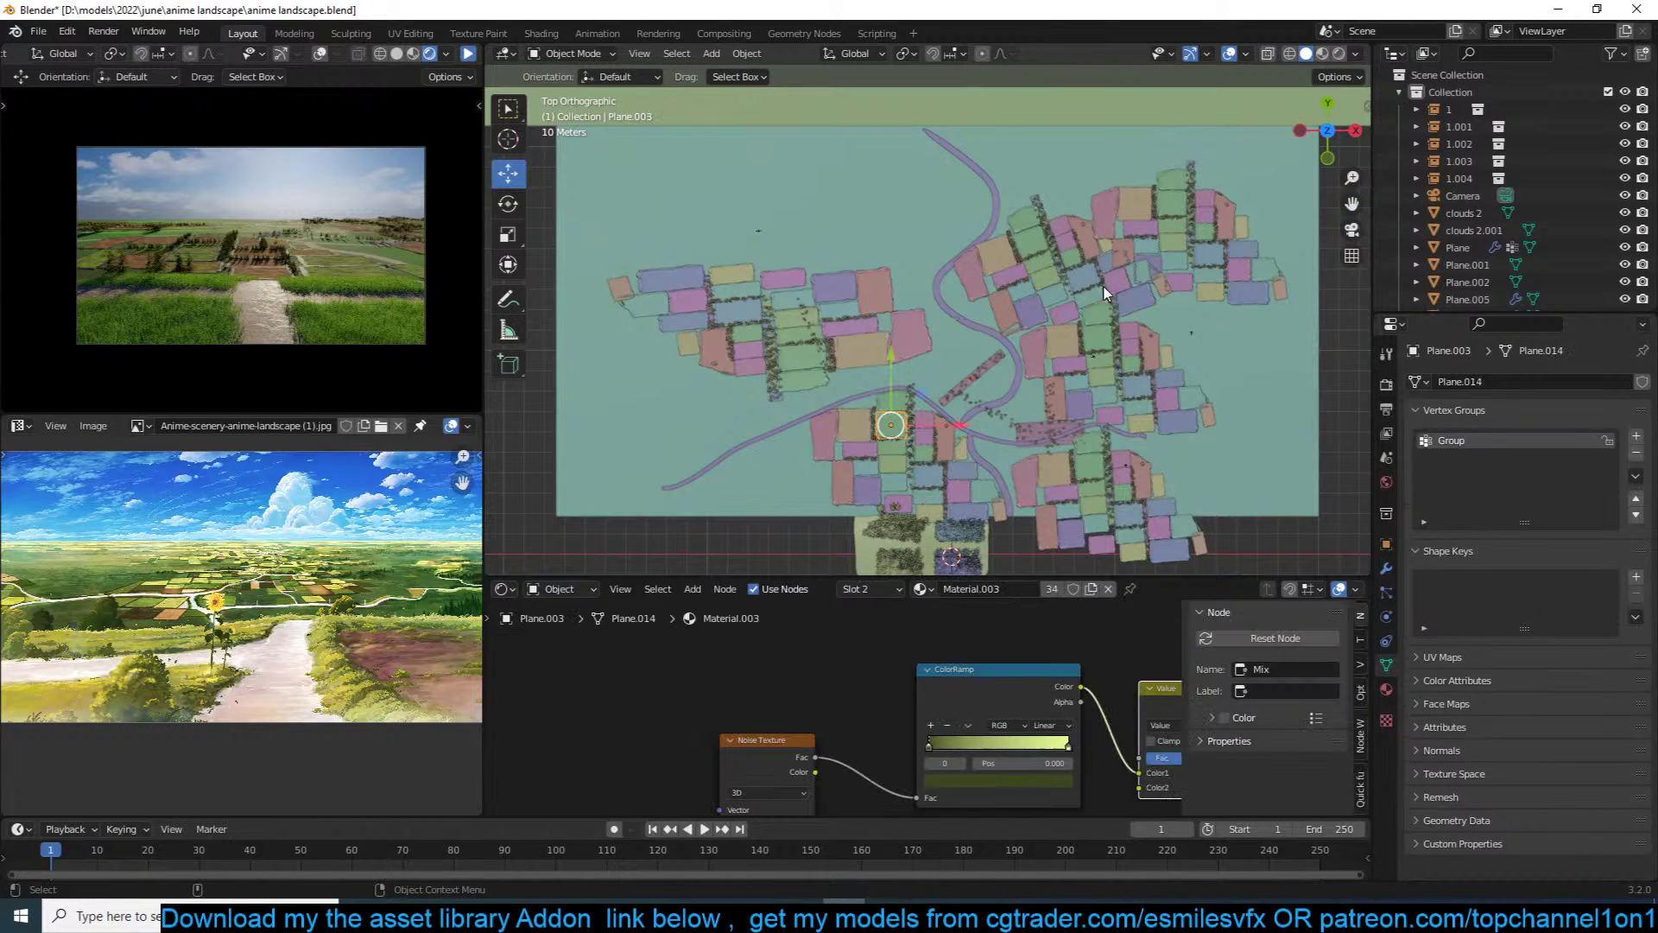
click(1095, 338)
key(shift+d)
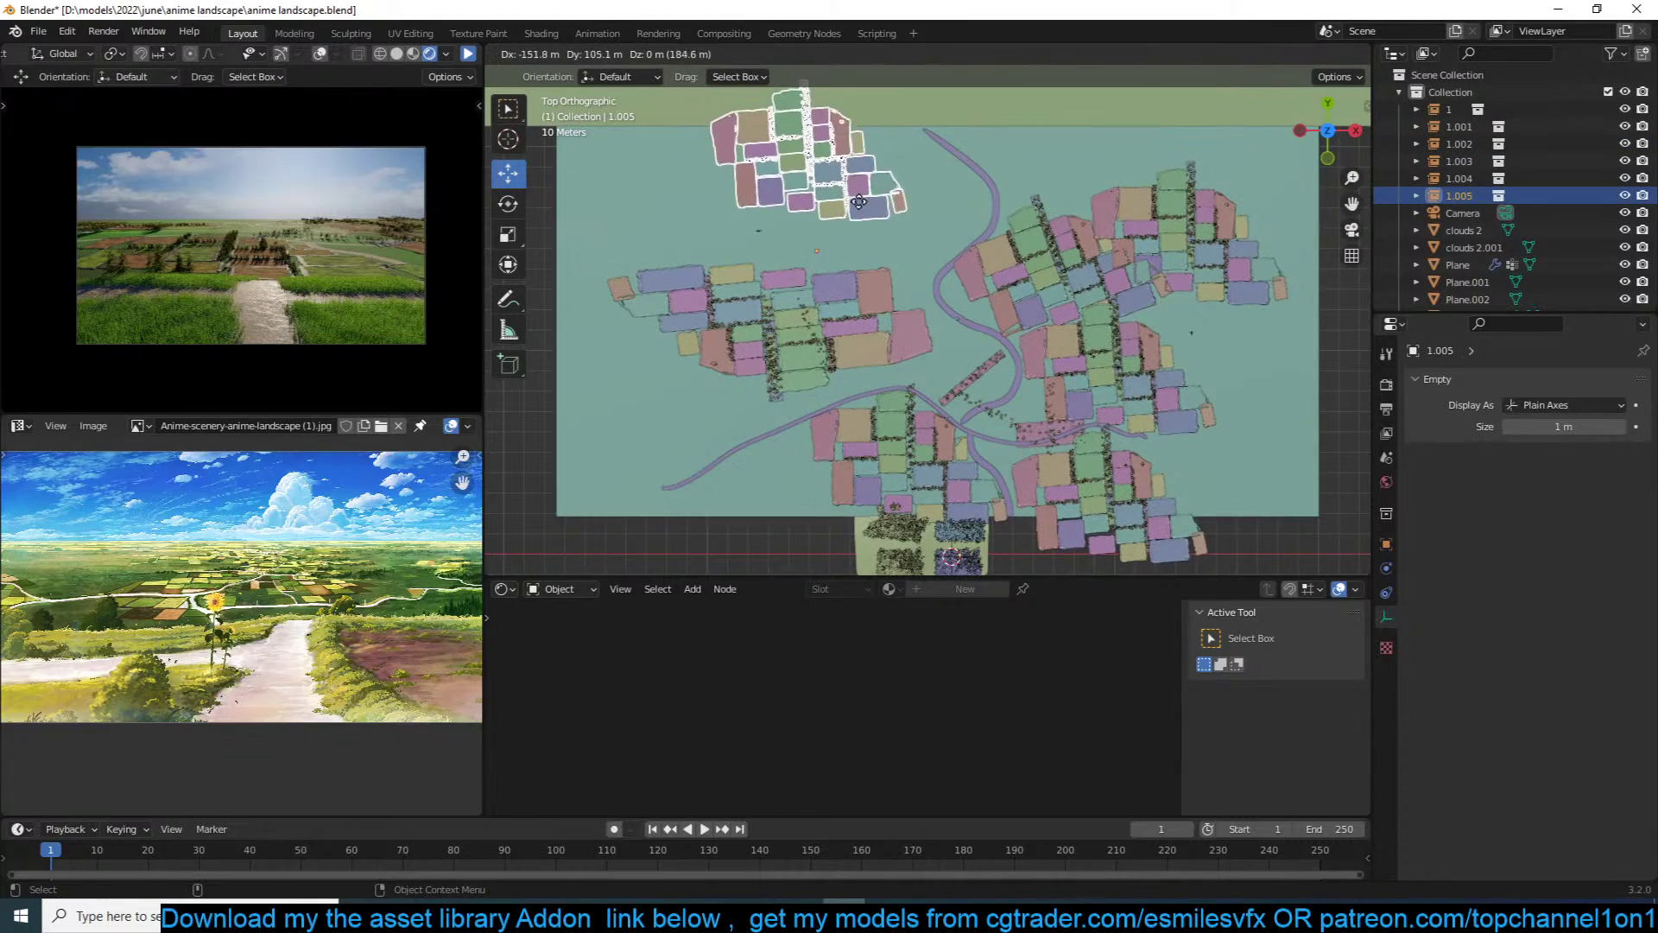
click(872, 207)
key(s)
key(g)
click(937, 229)
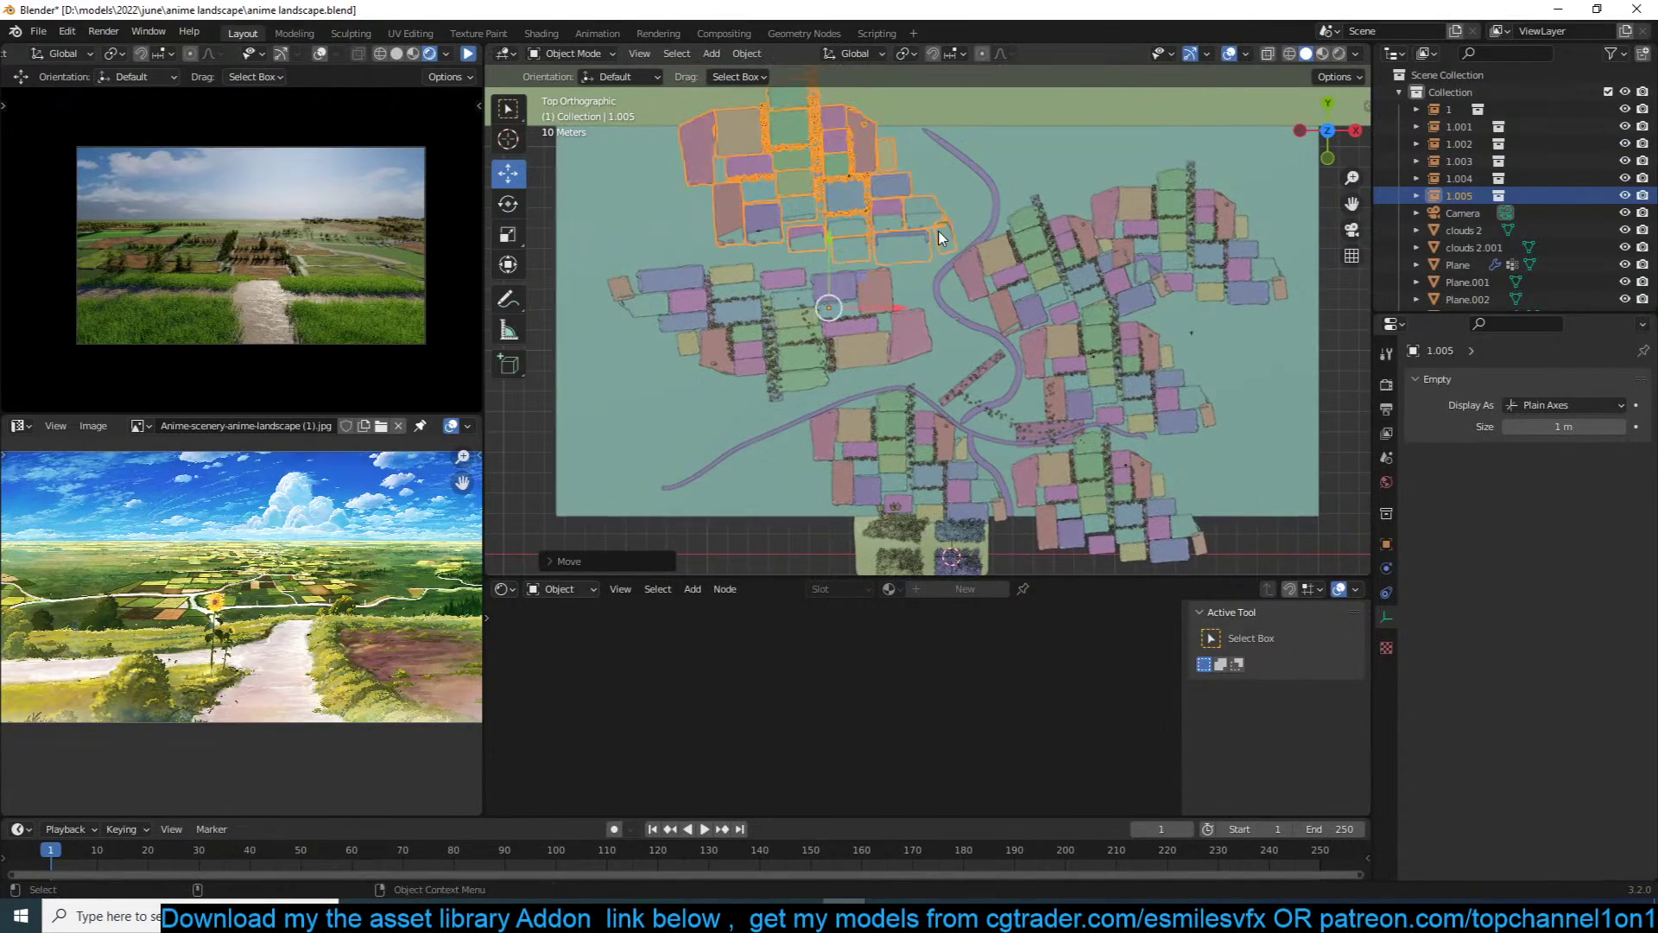
Step: Adjust the position of the enlarged field copy behind the left field group and check it through the camera
middle_drag(936, 229, 1071, 82)
scroll(1070, 83, up, 2)
key(g)
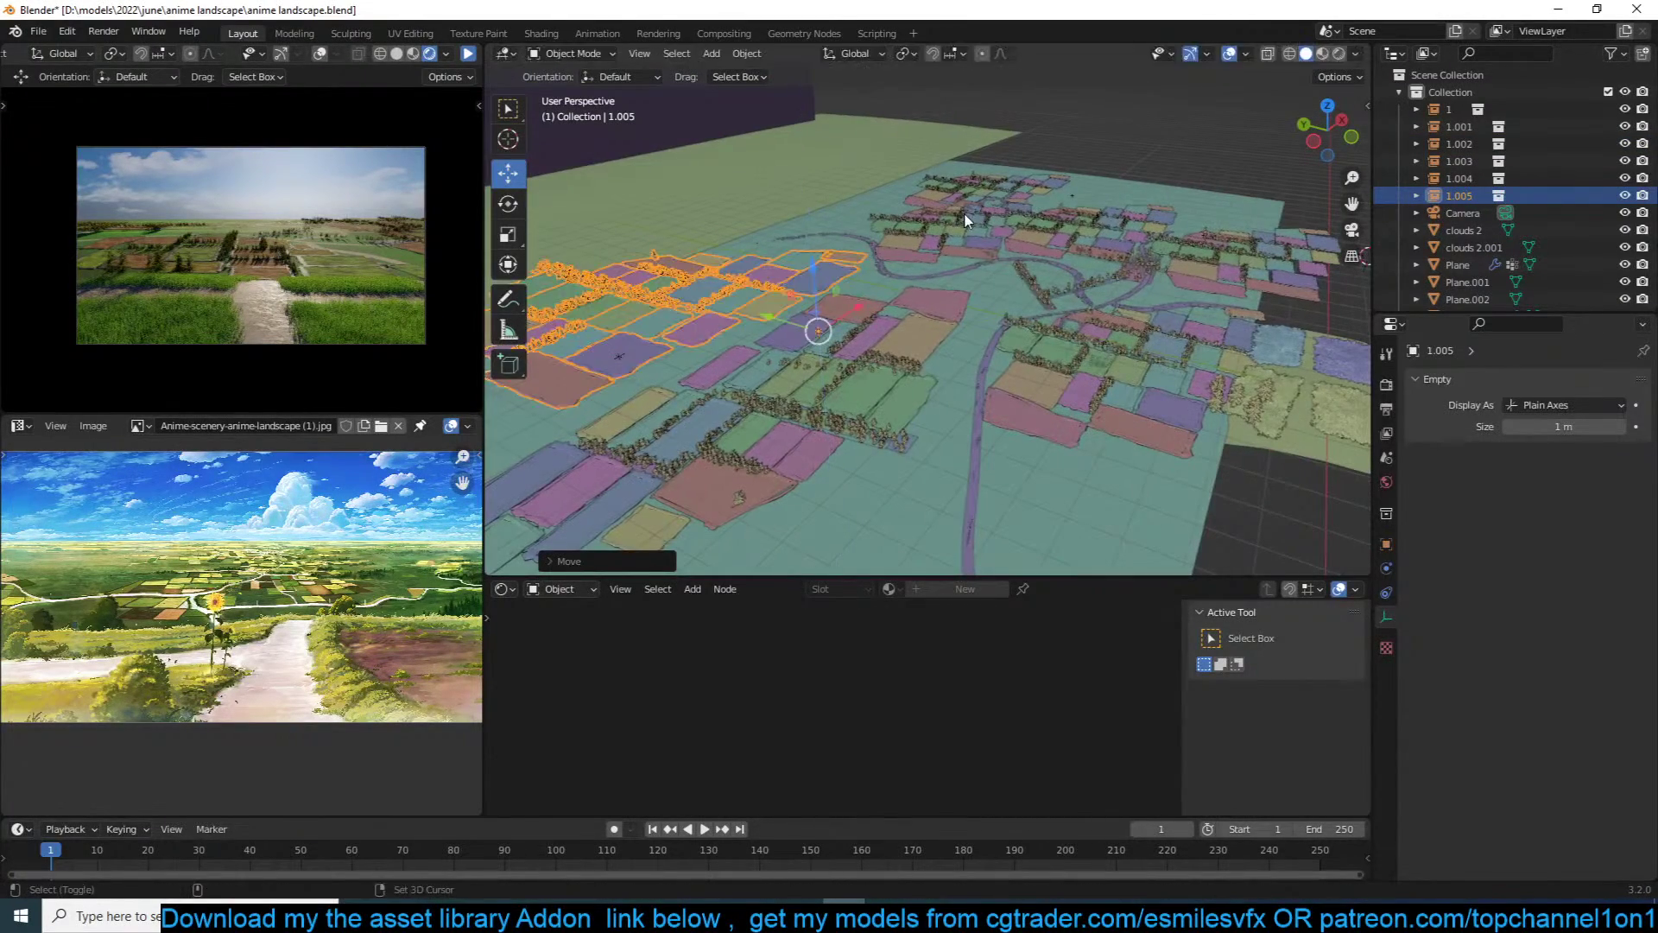
click(974, 228)
key(KP_0)
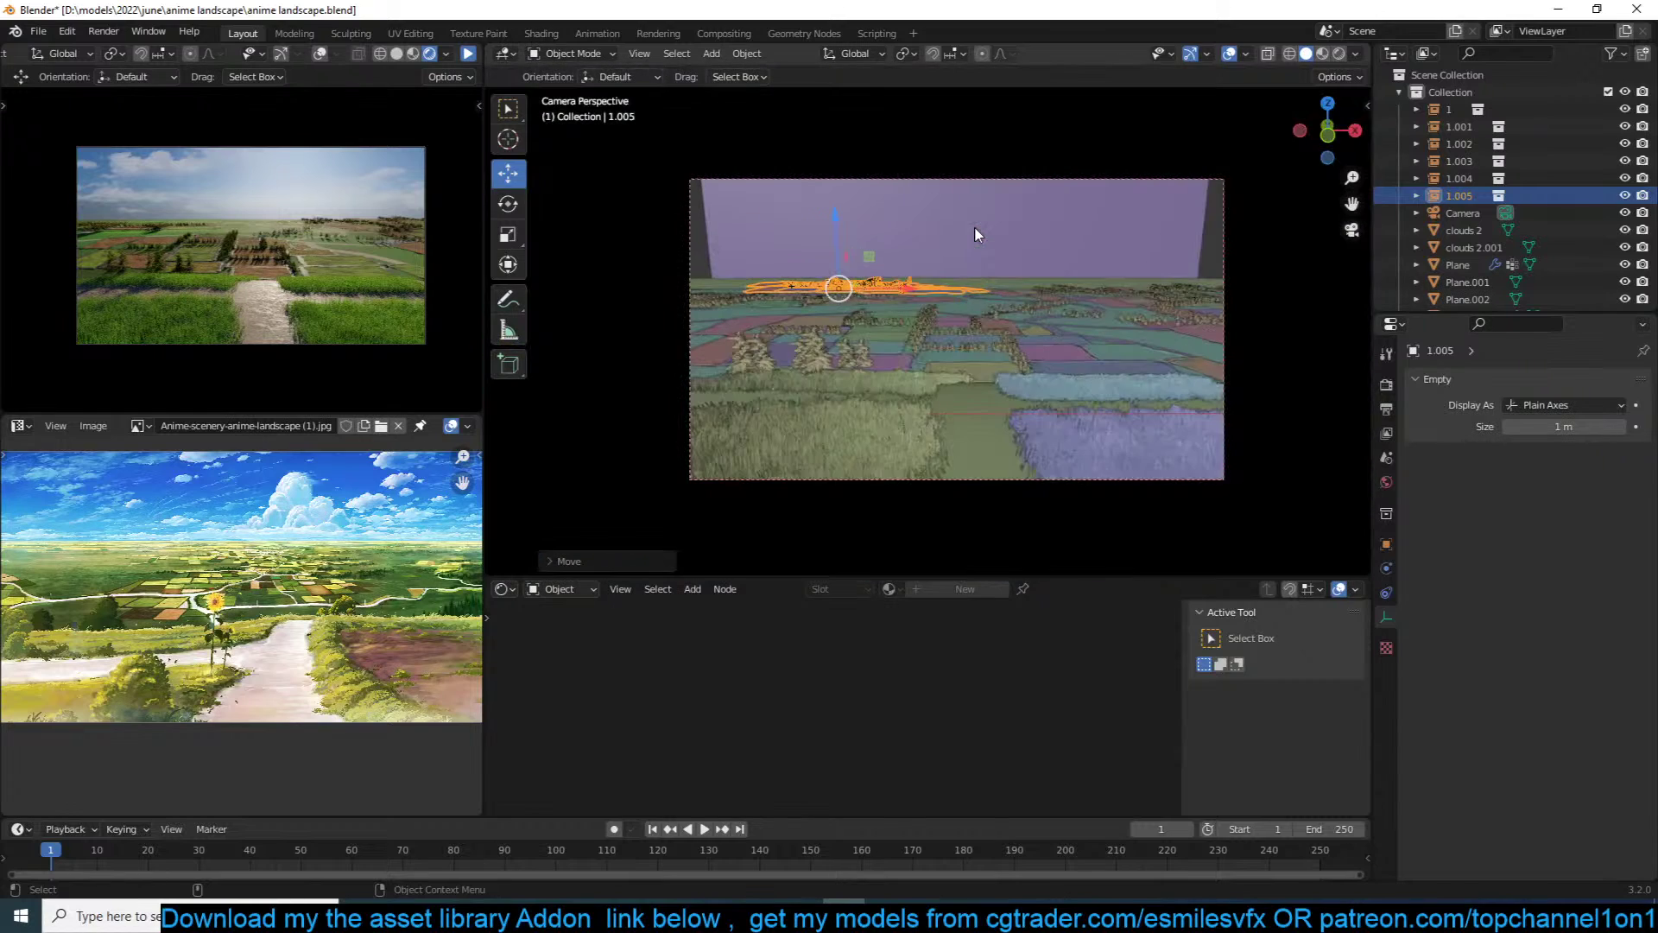
Step: Make a linked duplicate of the left rear field group and place it behind the right-hand fields
key(KP_7)
scroll(981, 230, down, 3)
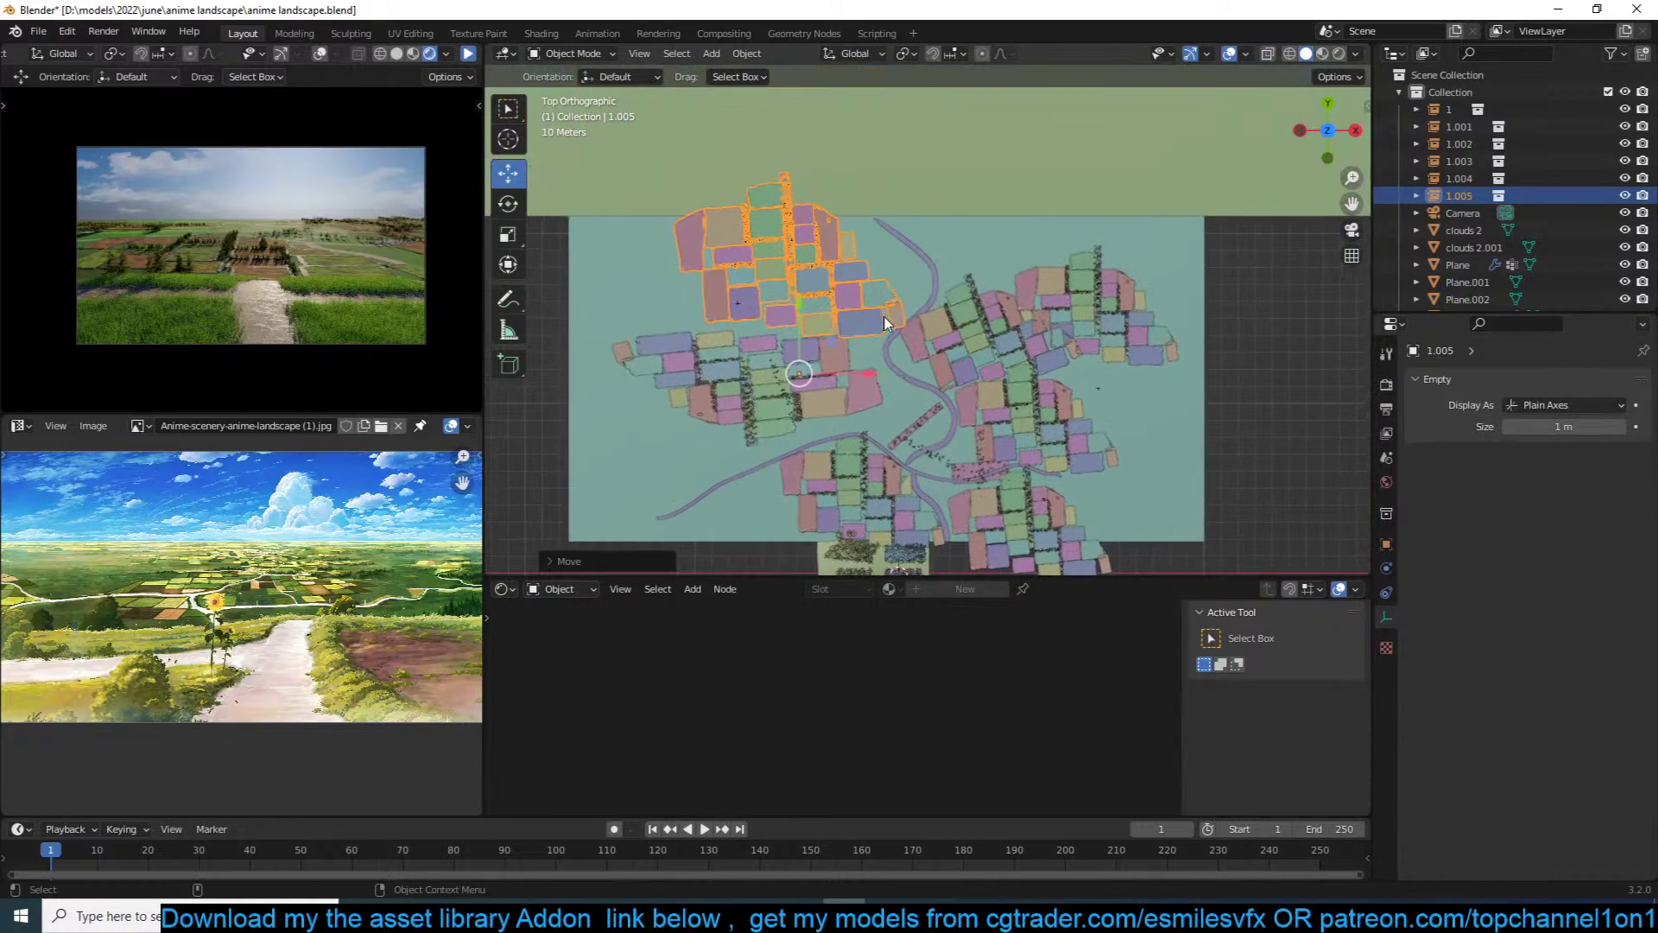
key(shift+d)
click(1114, 250)
scroll(1123, 263, down, 4)
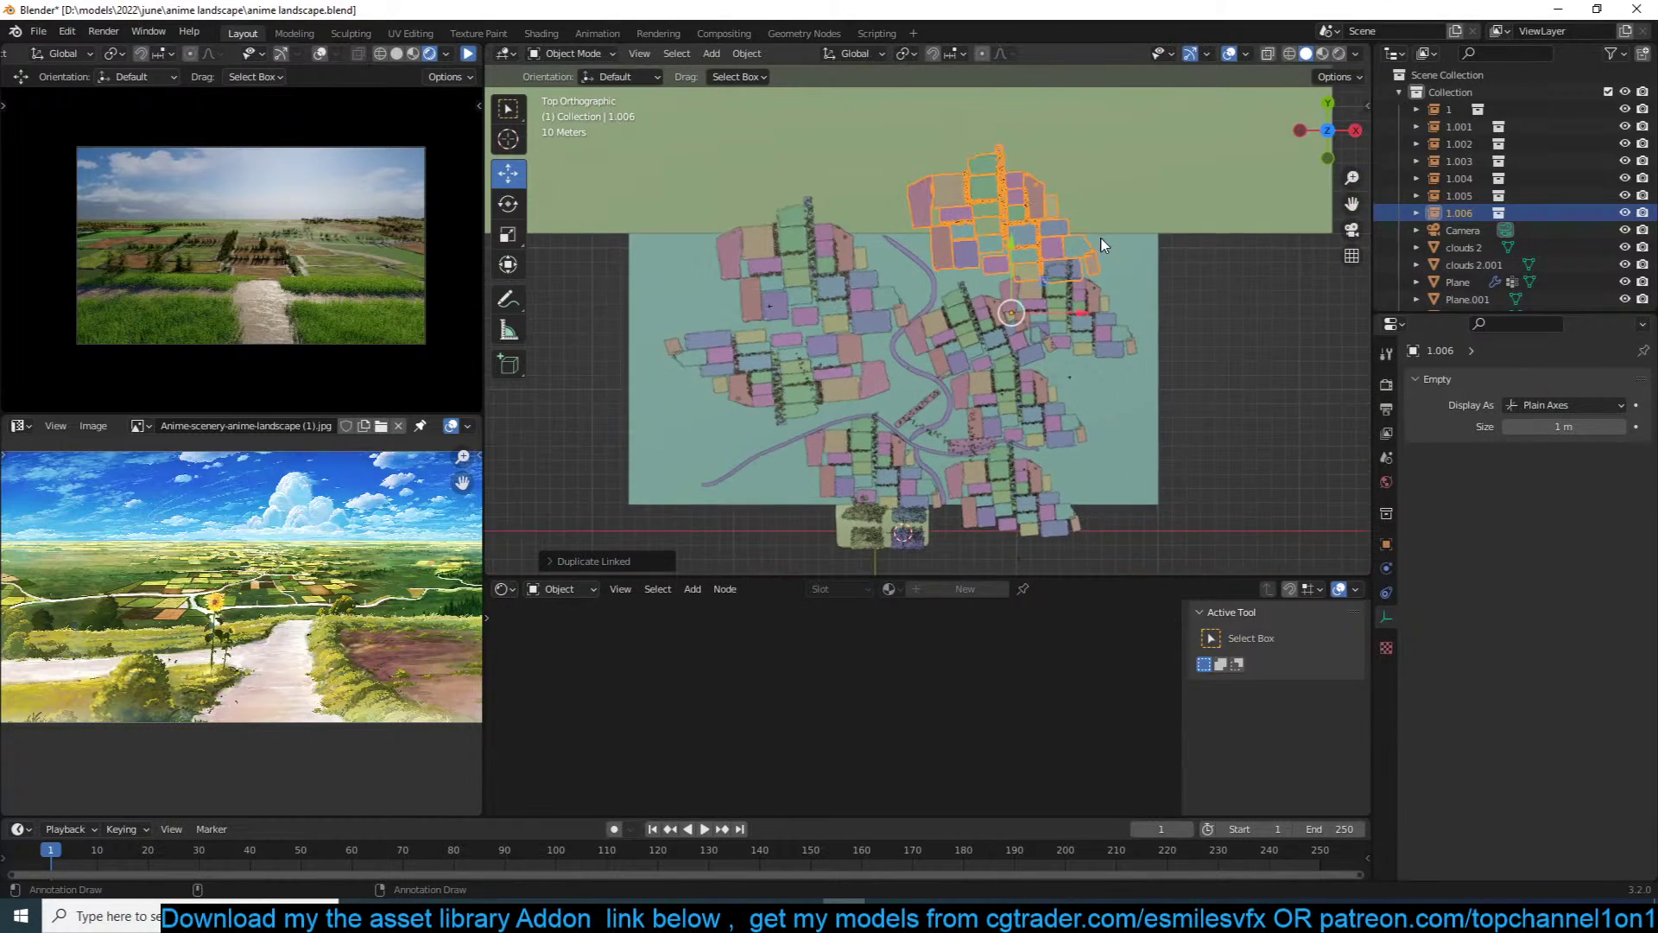
key(shift+z)
key(shift+d)
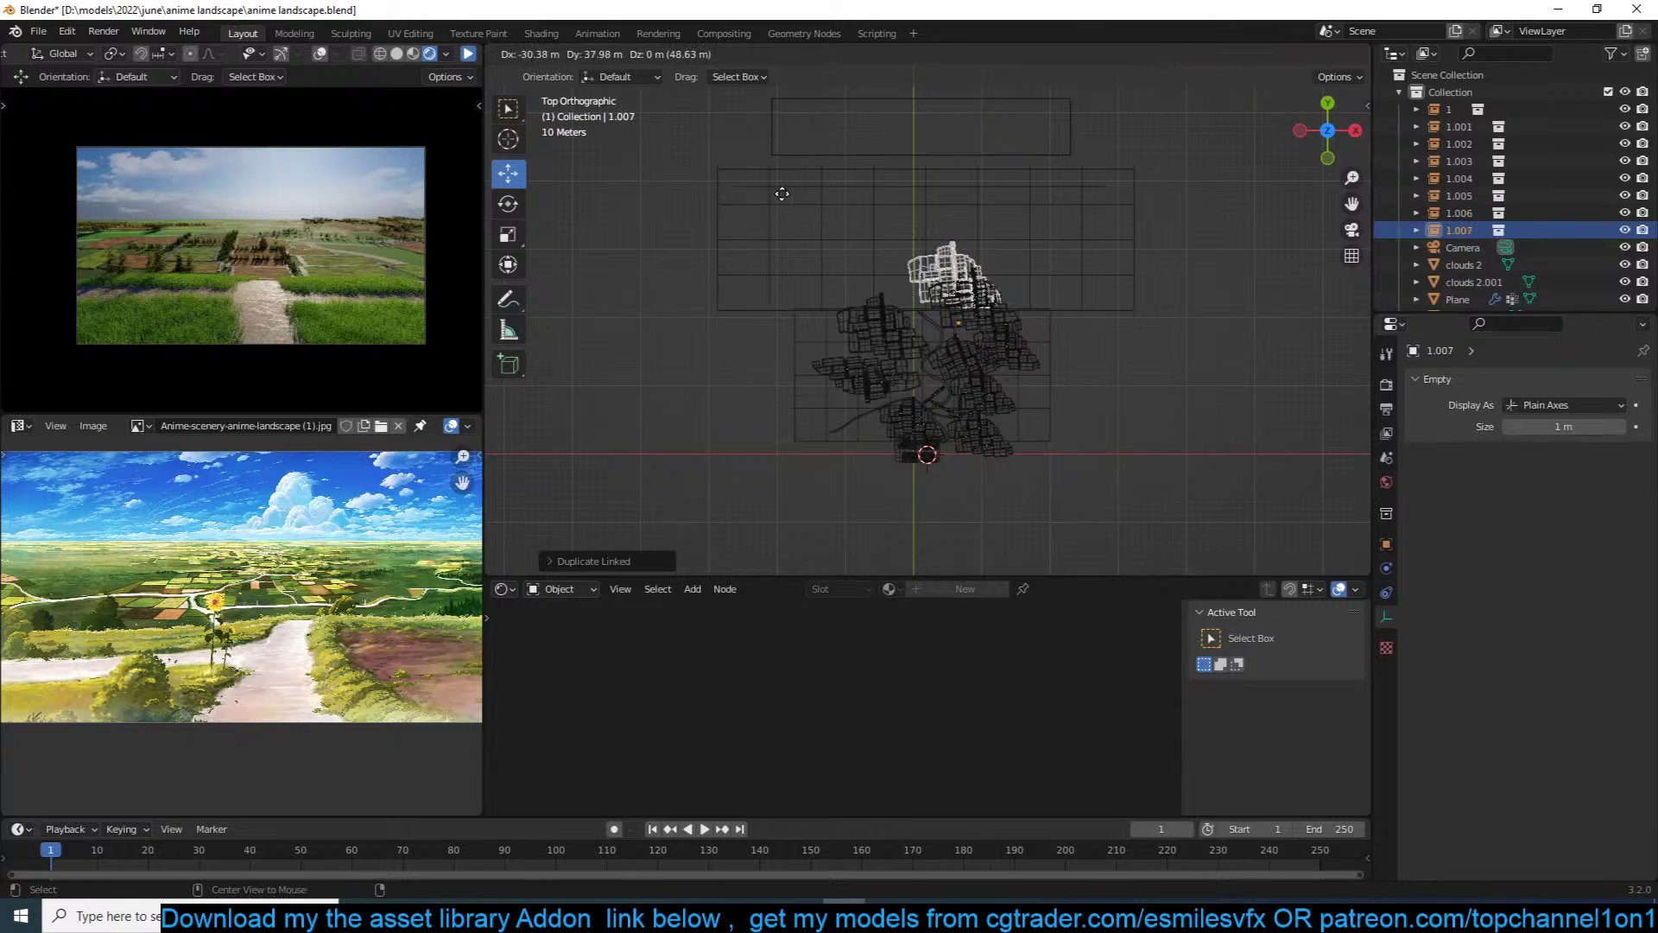
key(r)
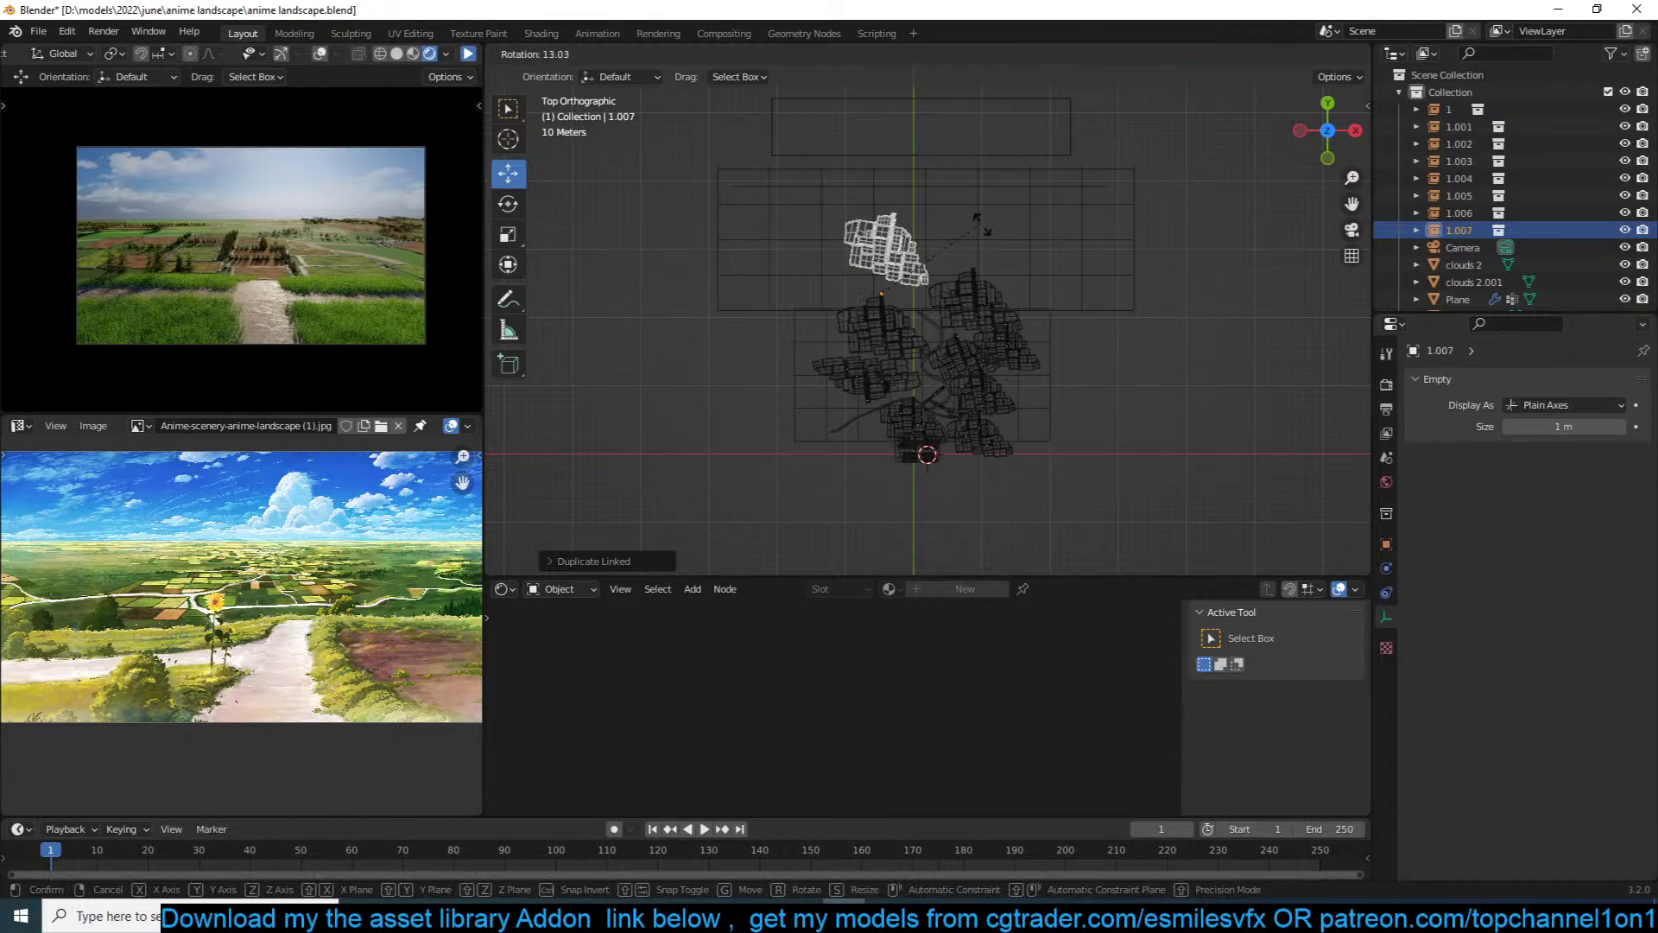
click(991, 242)
key(x)
key(Return)
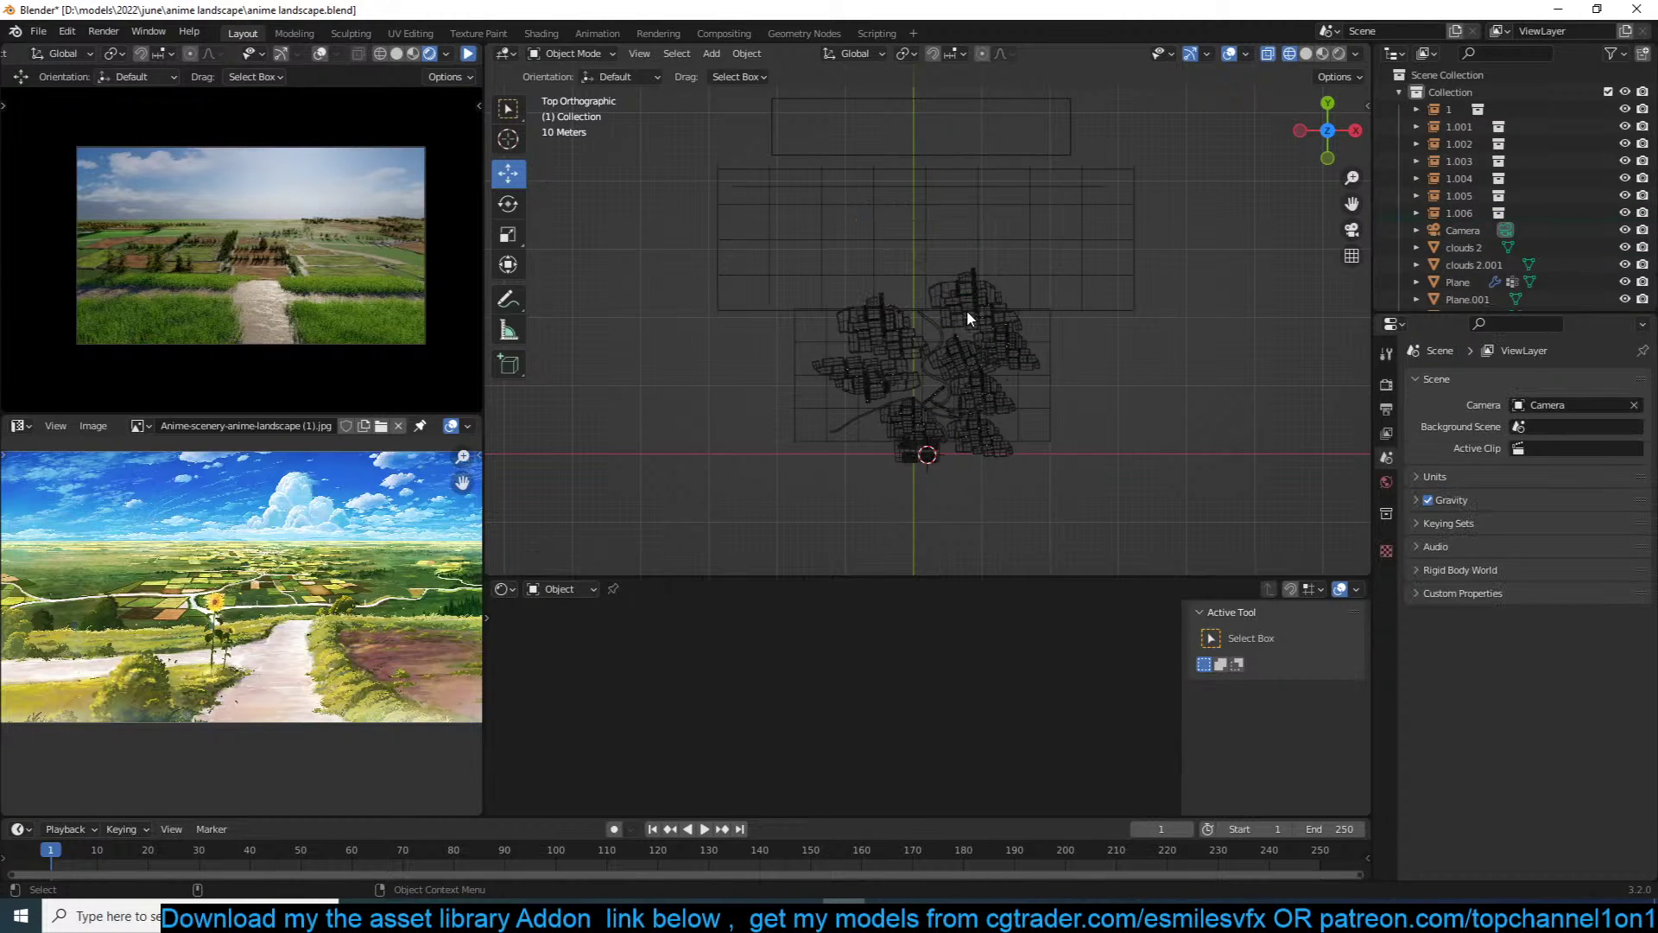
Step: Nudge the right rear field copy toward the fields in front of it, restore solid shading and save the file
click(974, 319)
key(g)
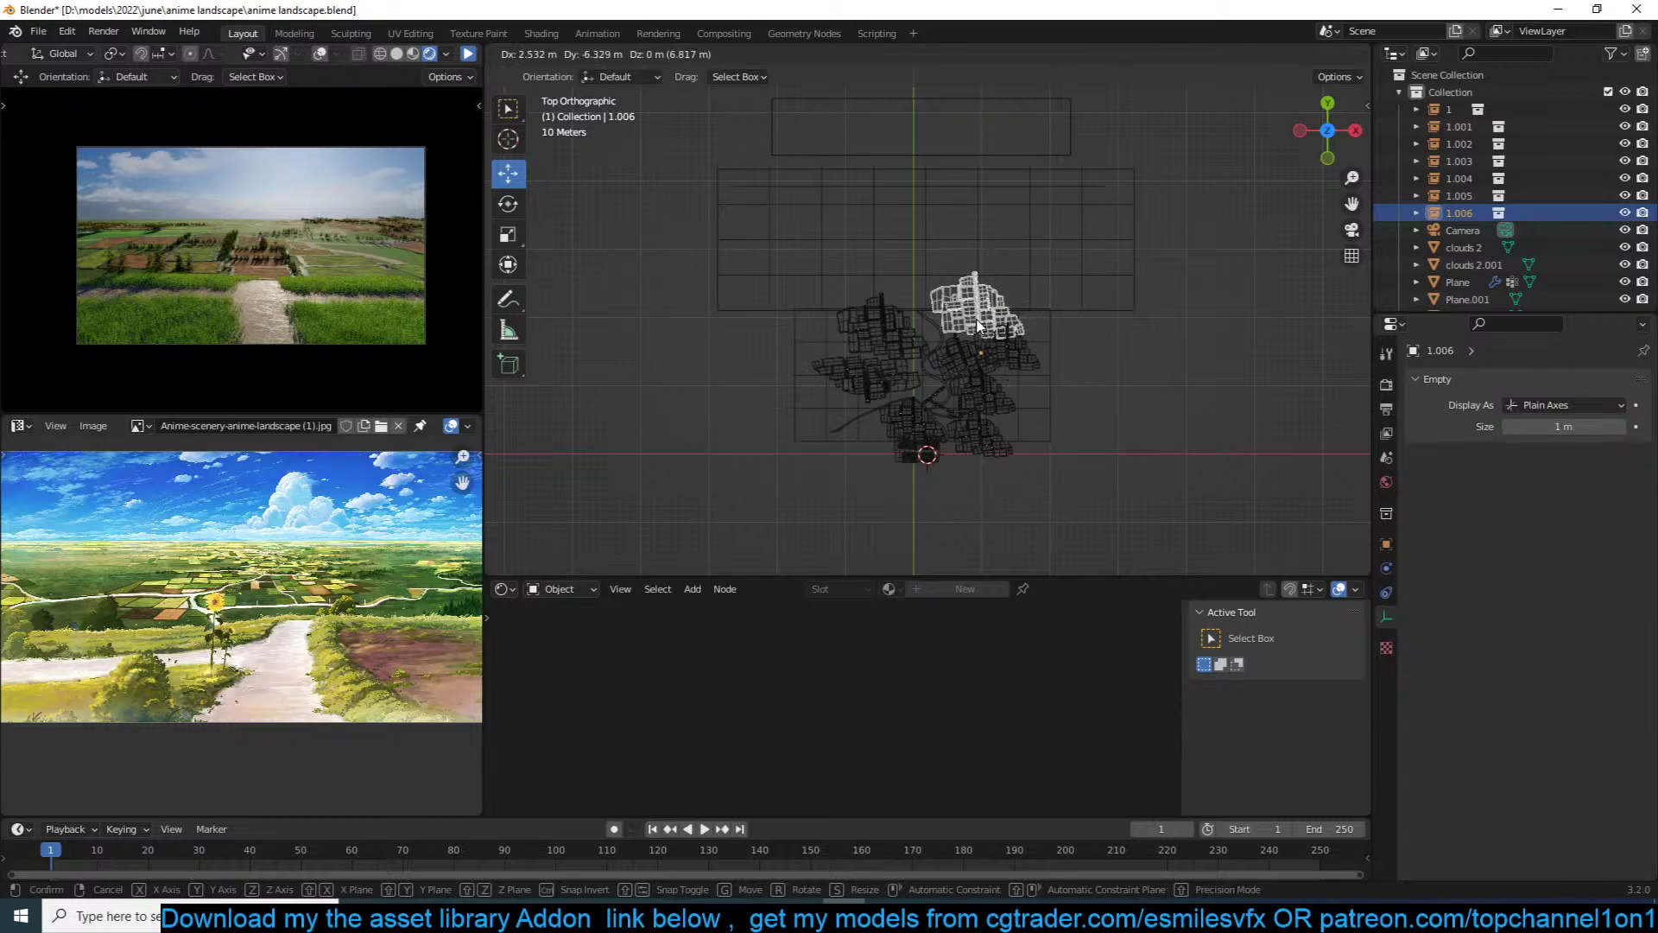
right_click(984, 337)
mouse_move(1000, 345)
middle_down()
mouse_move(1024, 233)
mouse_move(1058, 188)
middle_up()
key(z)
click(1107, 227)
key(alt+a)
key(KP_0)
key(Home)
key(ctrl+s)
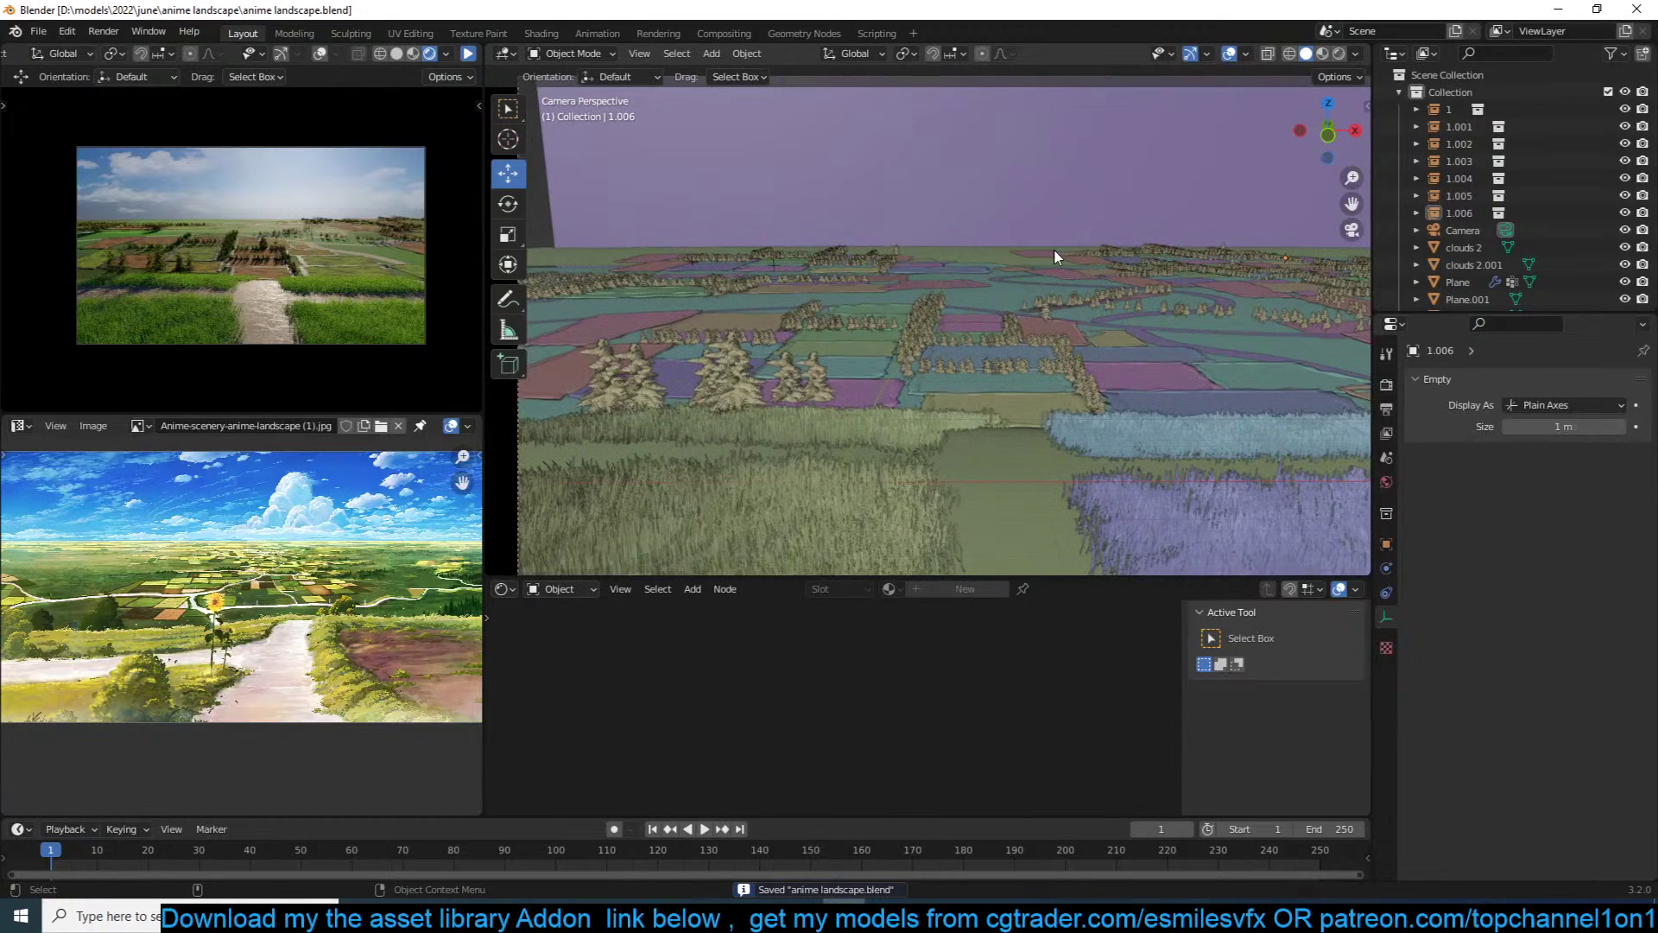
Step: Enlarge the right rear field copy to about 1.9 times its size and raise it slightly along Z
click(1023, 258)
key(s)
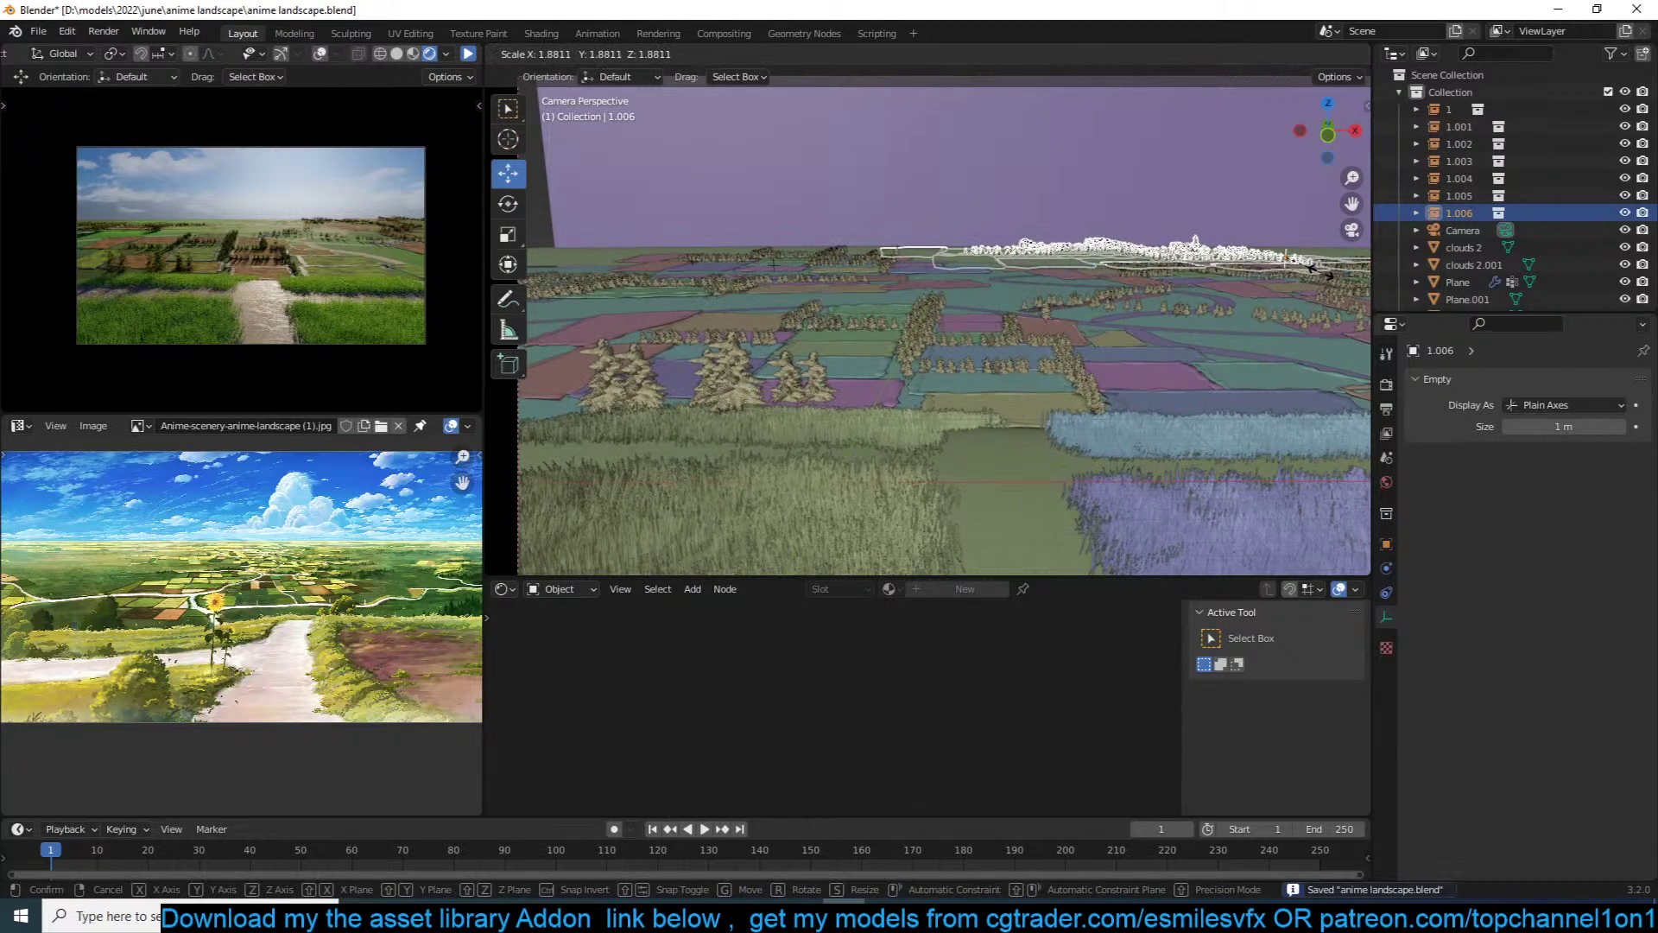
right_click(1324, 273)
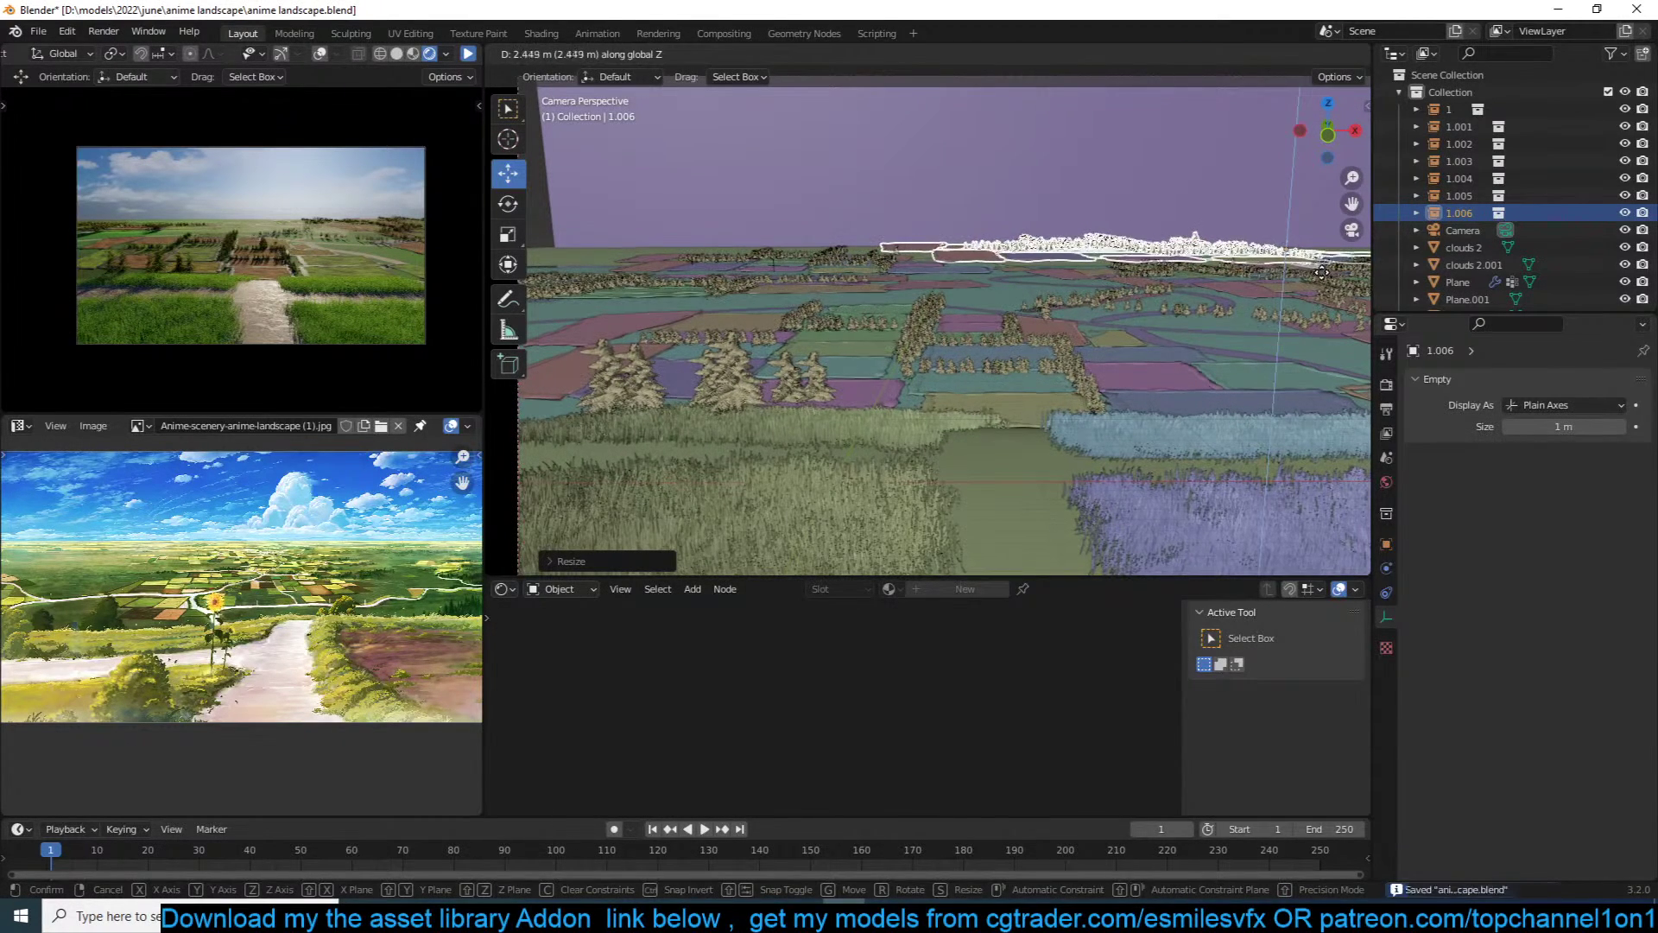
Step: Enlarge the left rear field copy and move it back onto the rear ground plane beside the right rear copy
click(862, 281)
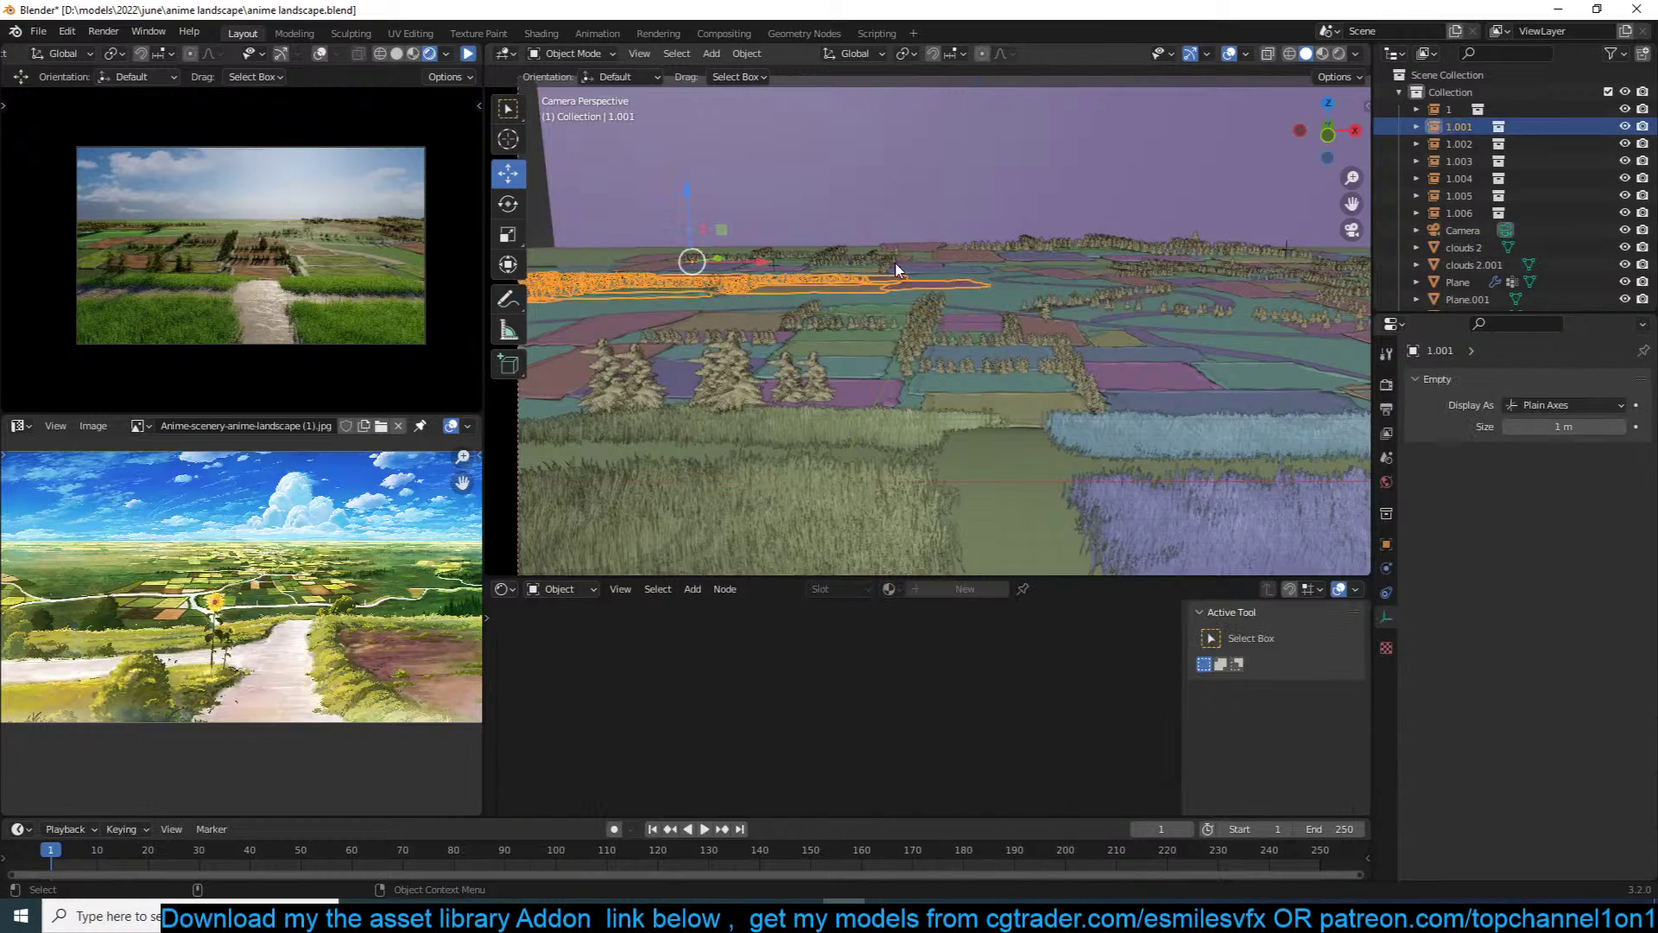
click(898, 269)
key(s)
click(1131, 252)
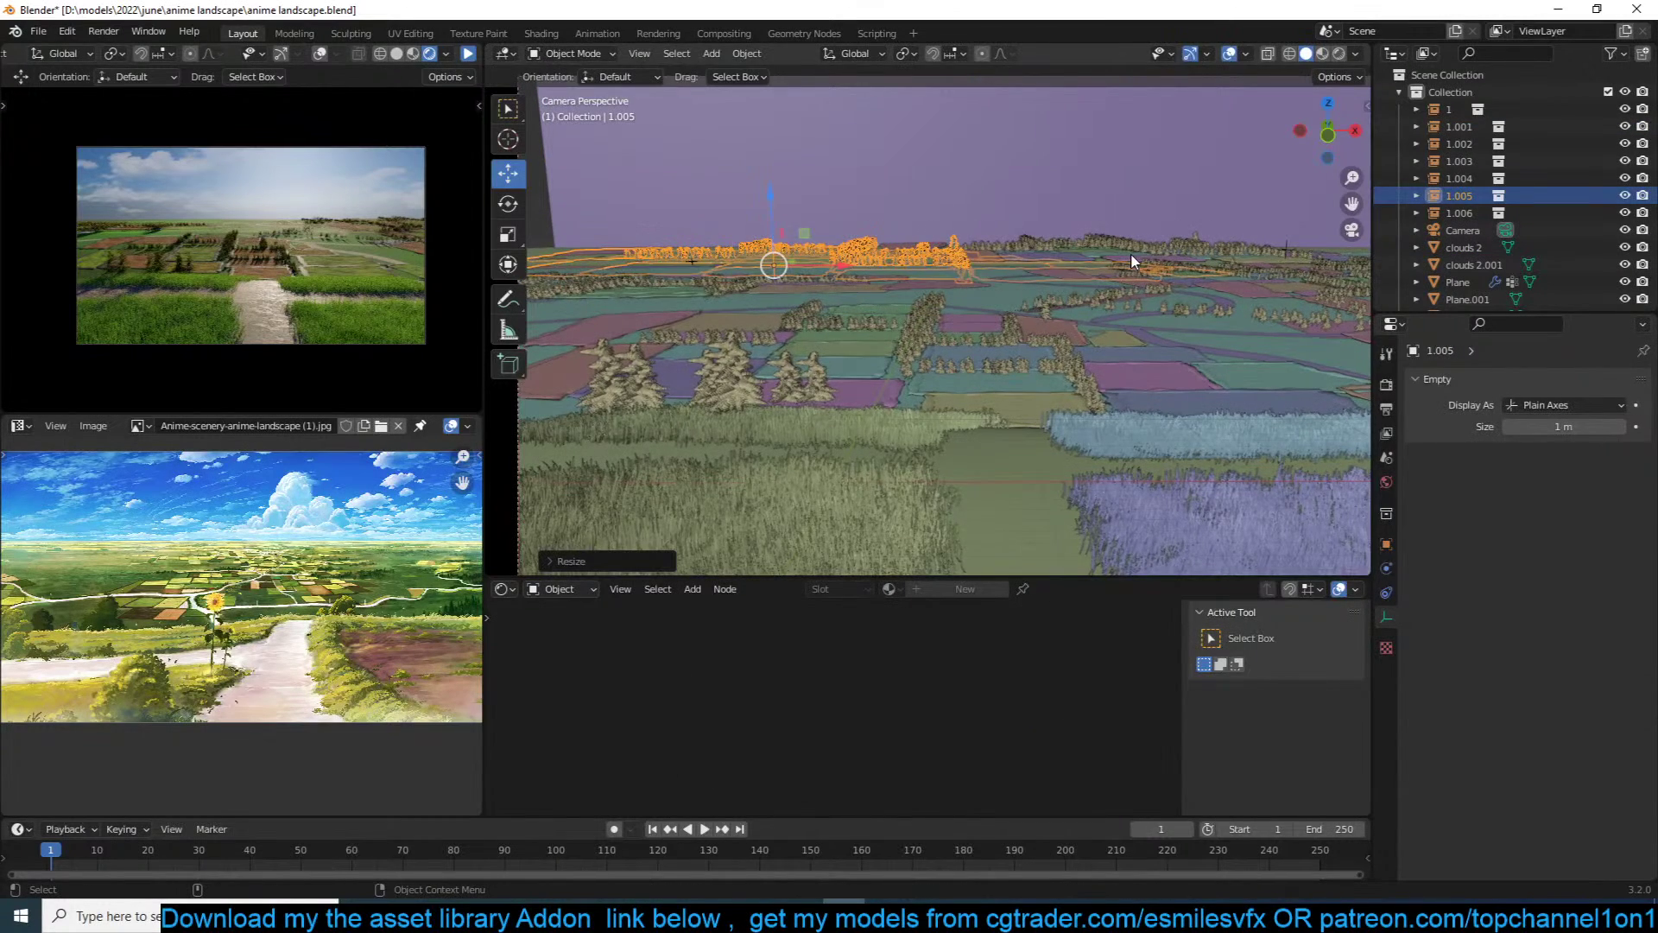
key(KP_7)
key(g)
click(1058, 249)
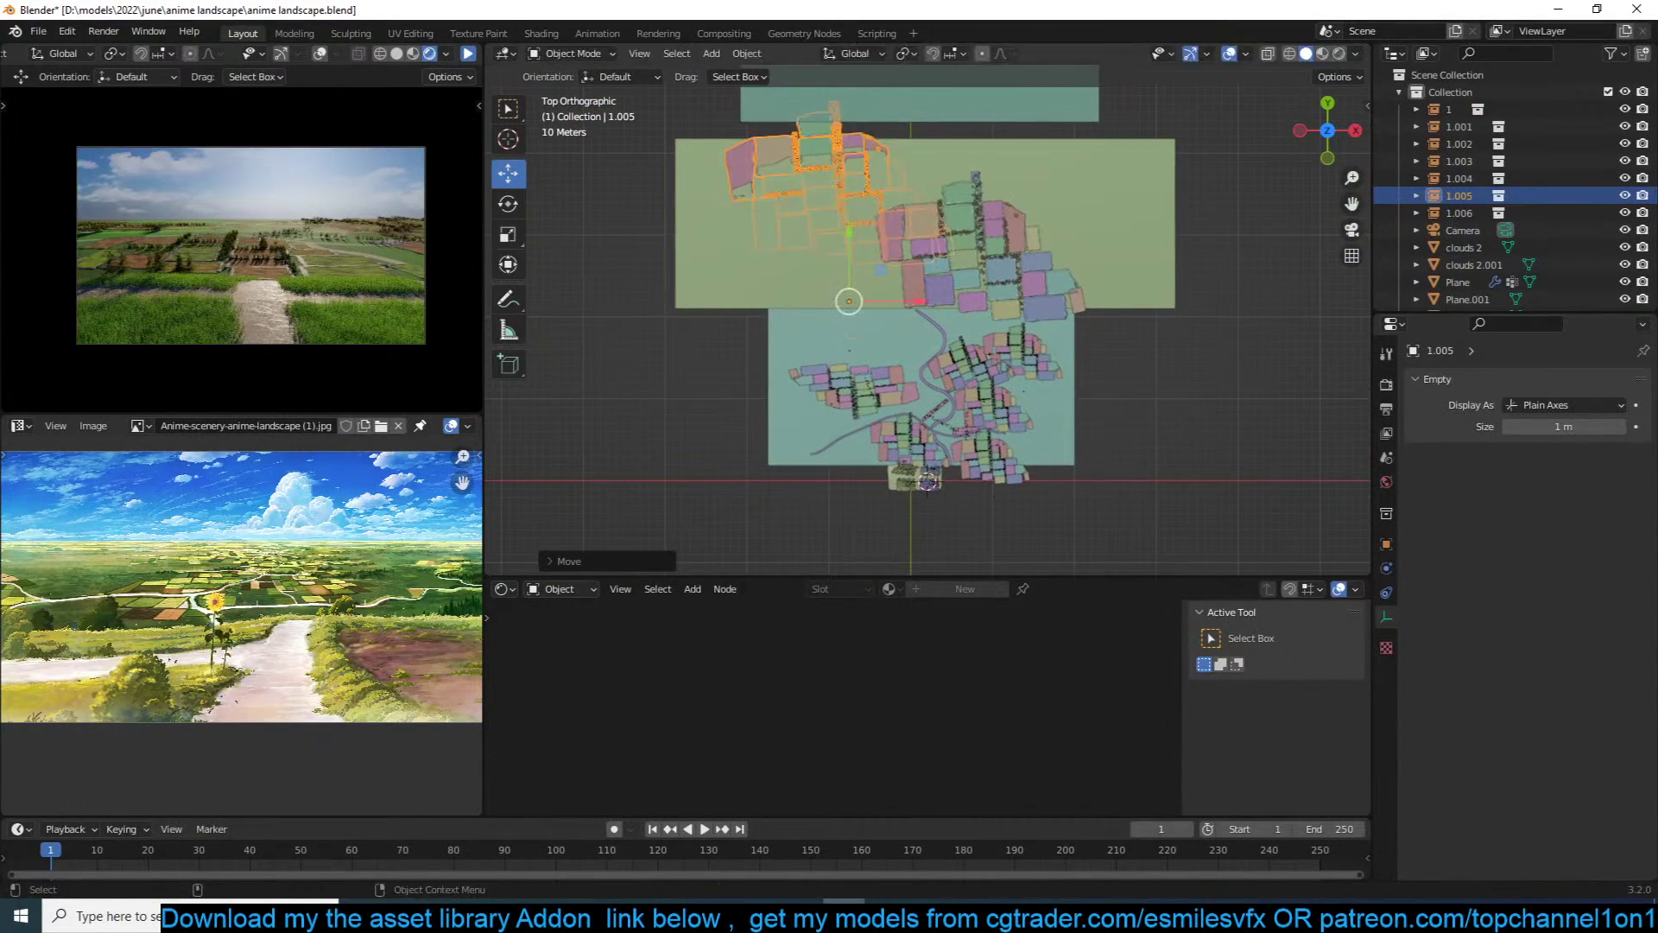
key(KP_0)
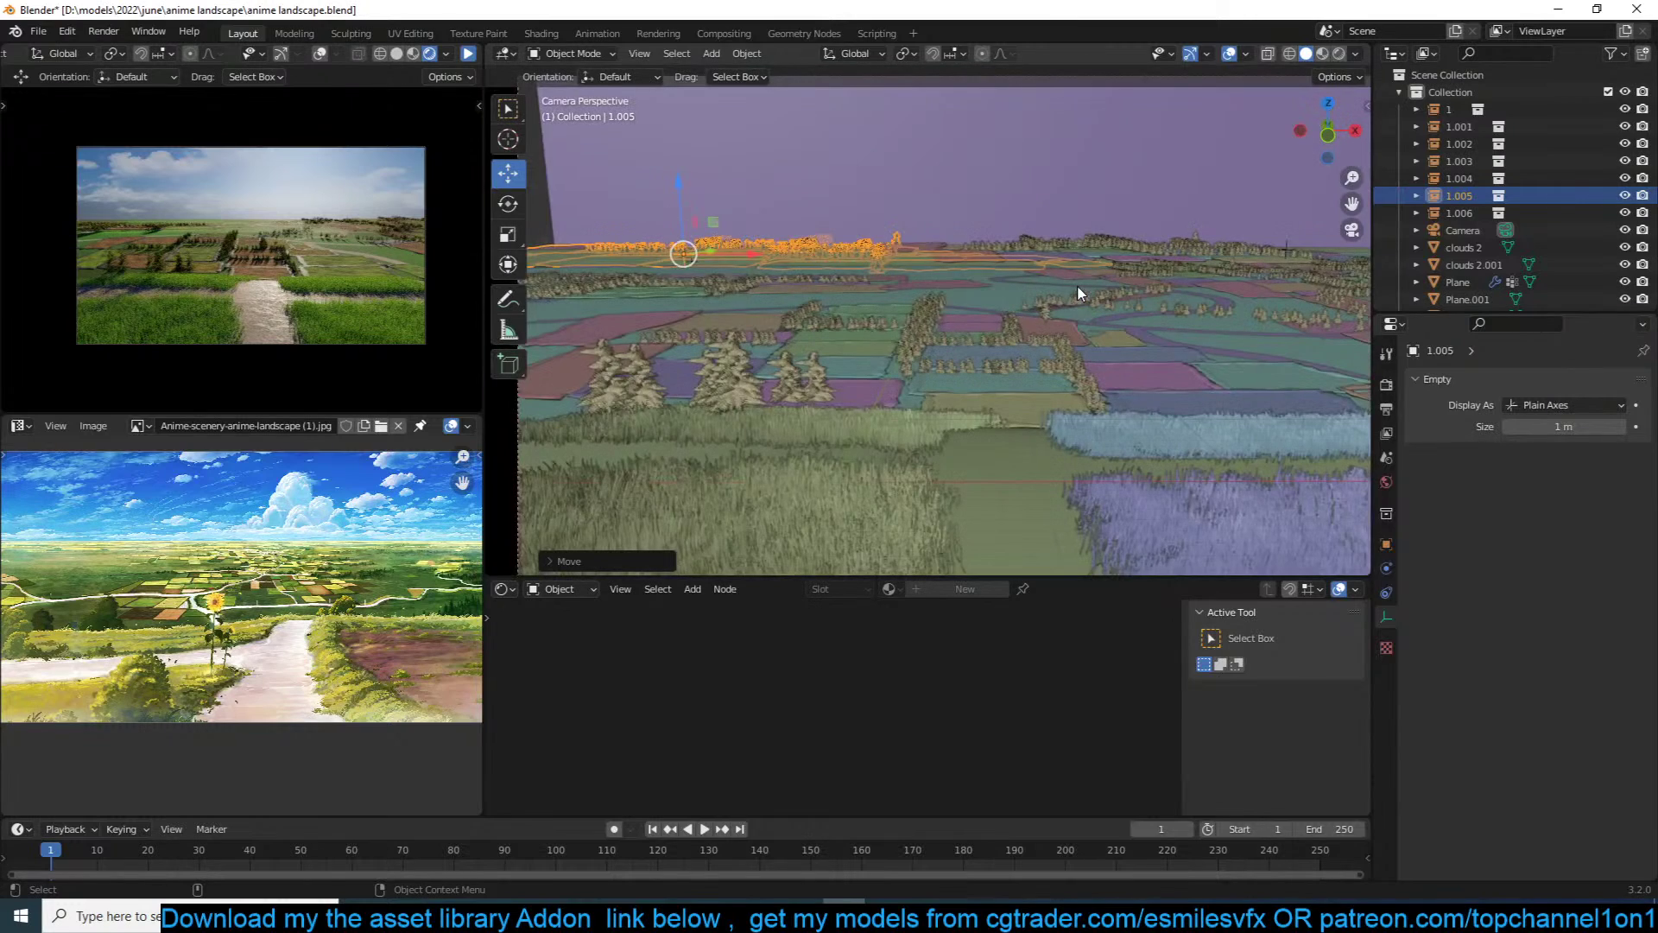
Step: Raise the left rear field copy about 2.2 m along Z and update the rendered preview
key(g)
key(z)
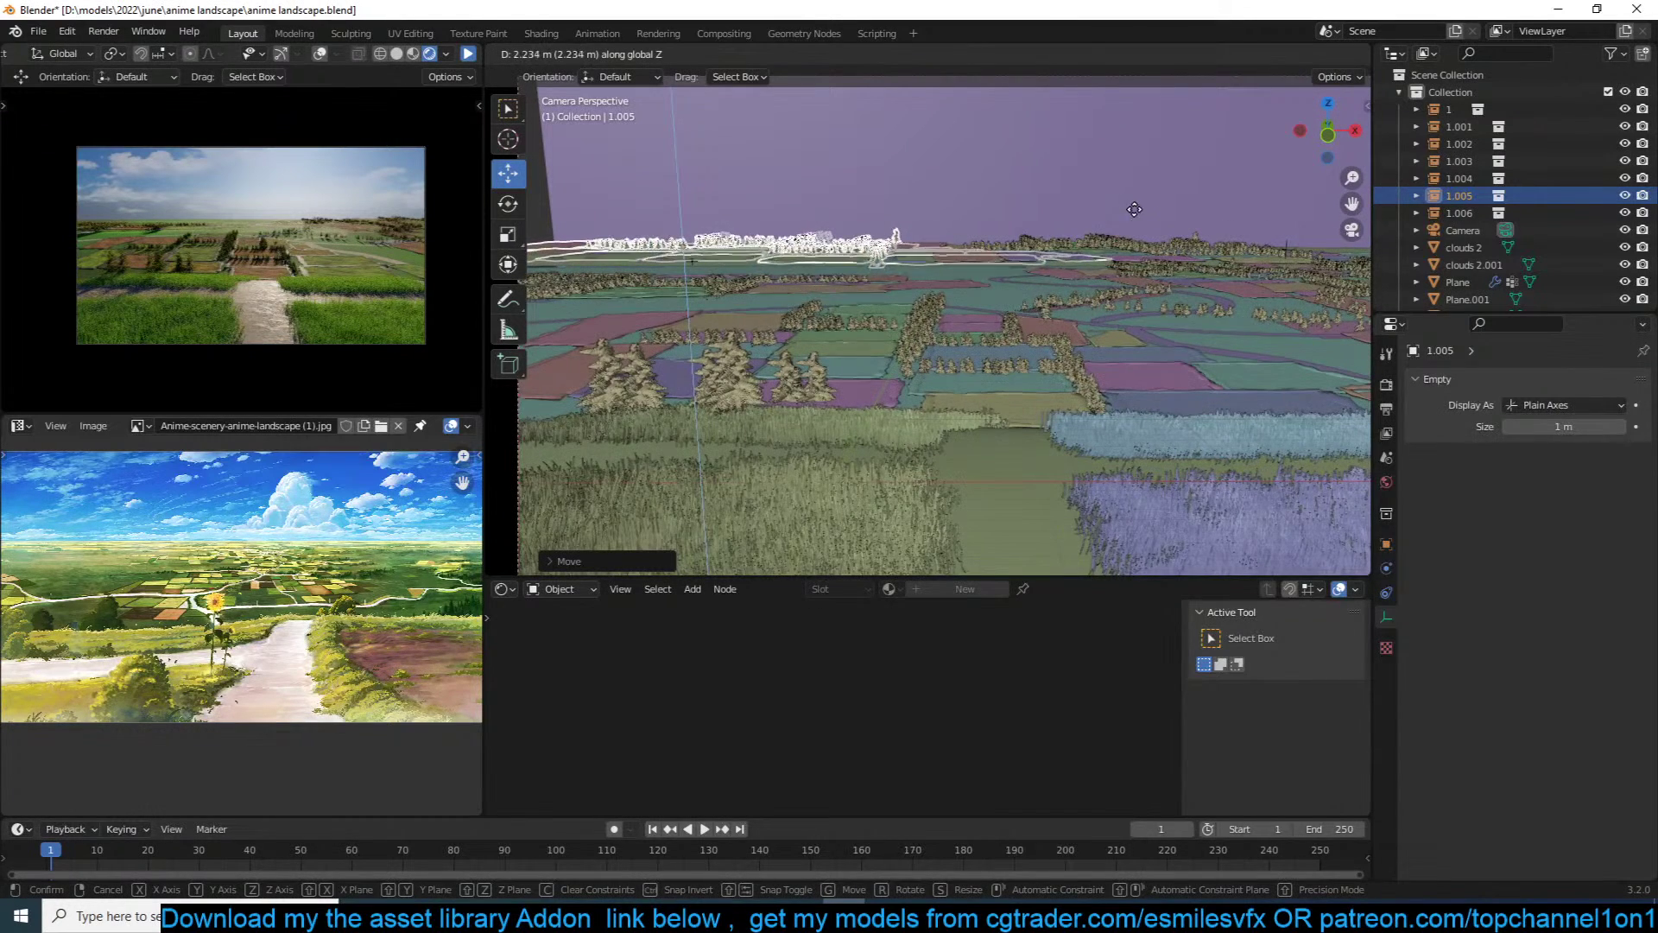
click(1133, 210)
click(1142, 210)
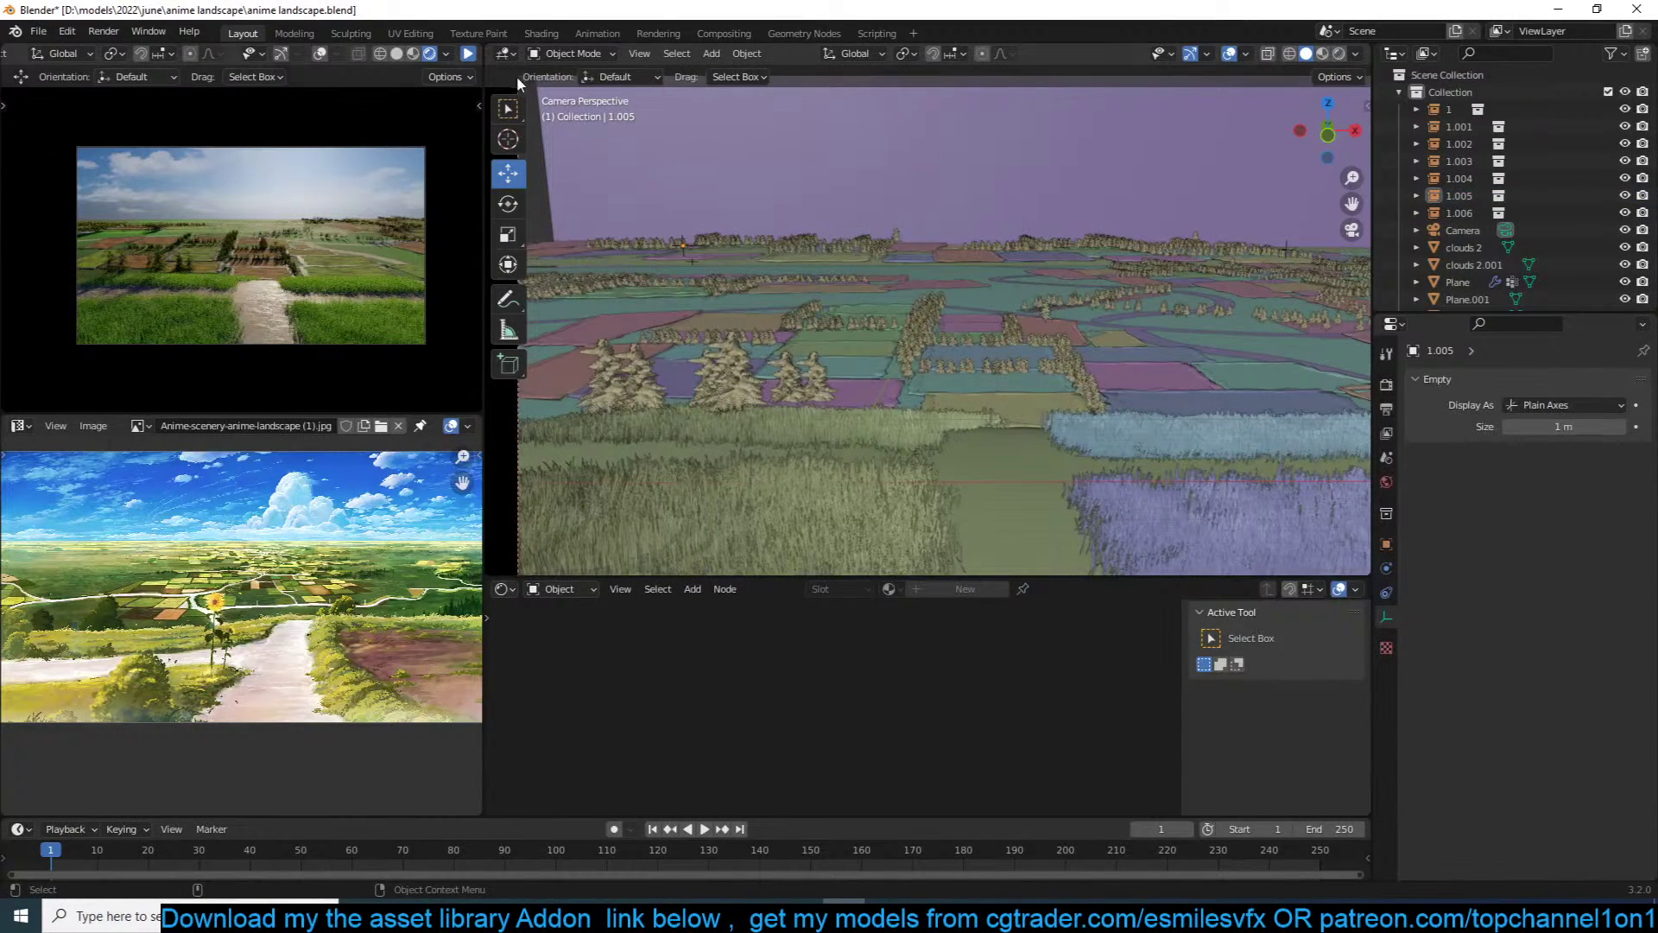
click(470, 55)
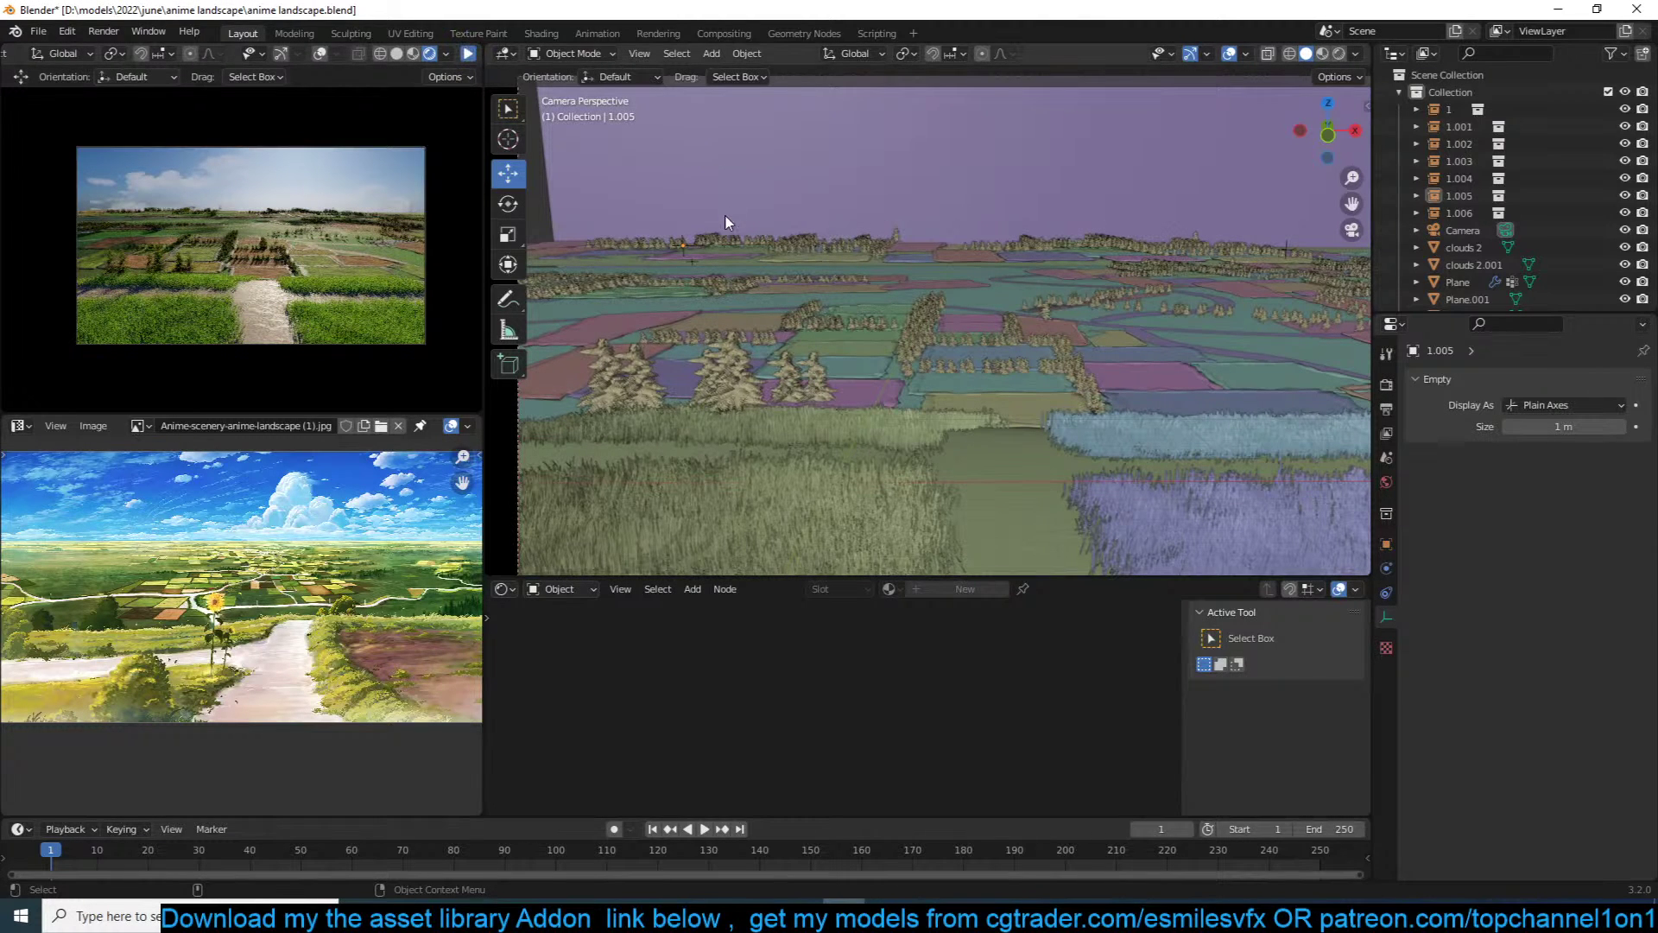
Step: Fine-tune the height of the left rear field copy along Z at the horizon
click(726, 250)
key(g)
key(z)
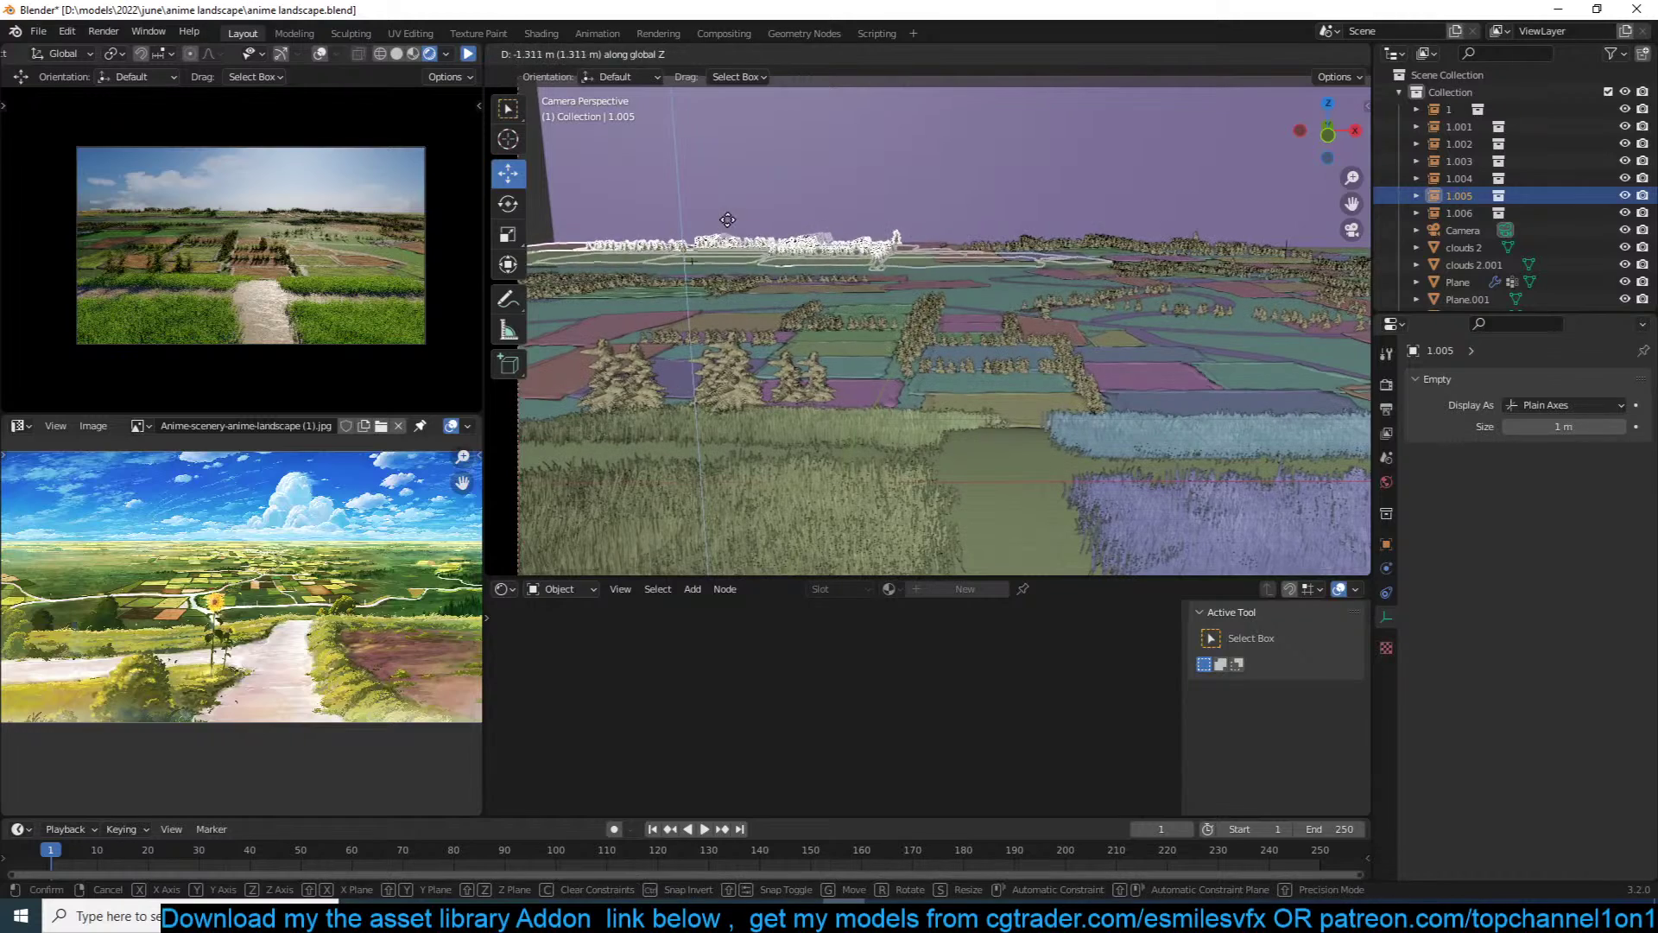
click(730, 176)
click(777, 199)
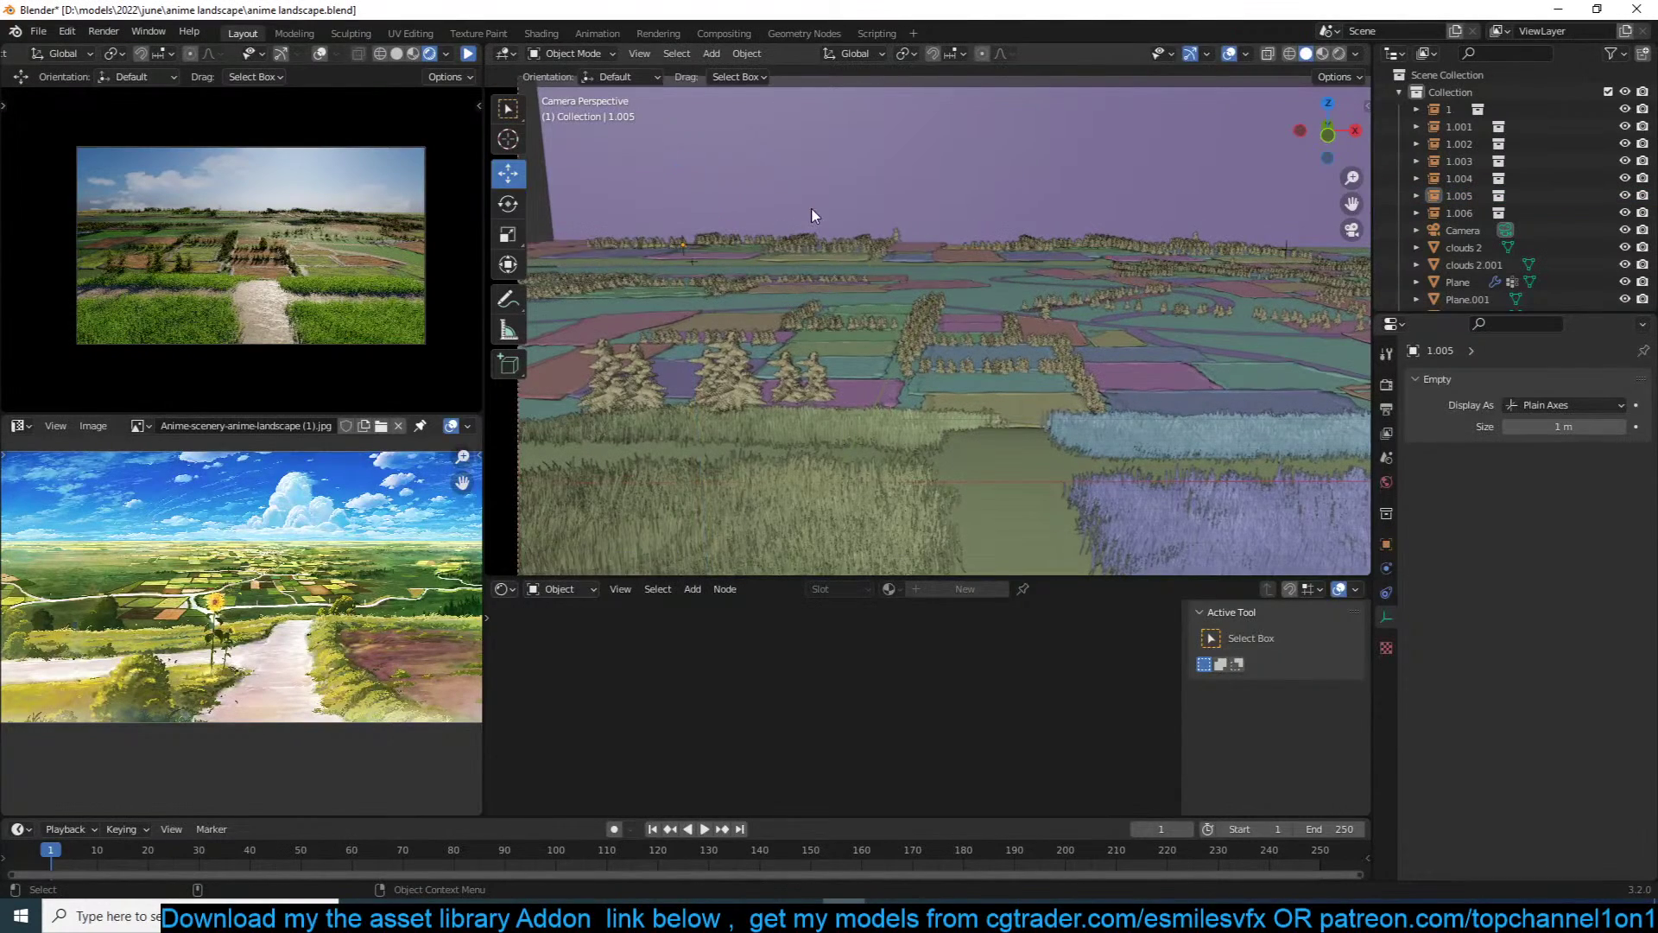
Step: Widen the clouds 2 plane along X so it spans the full camera frame
scroll(881, 208, down, 3)
click(970, 201)
key(s)
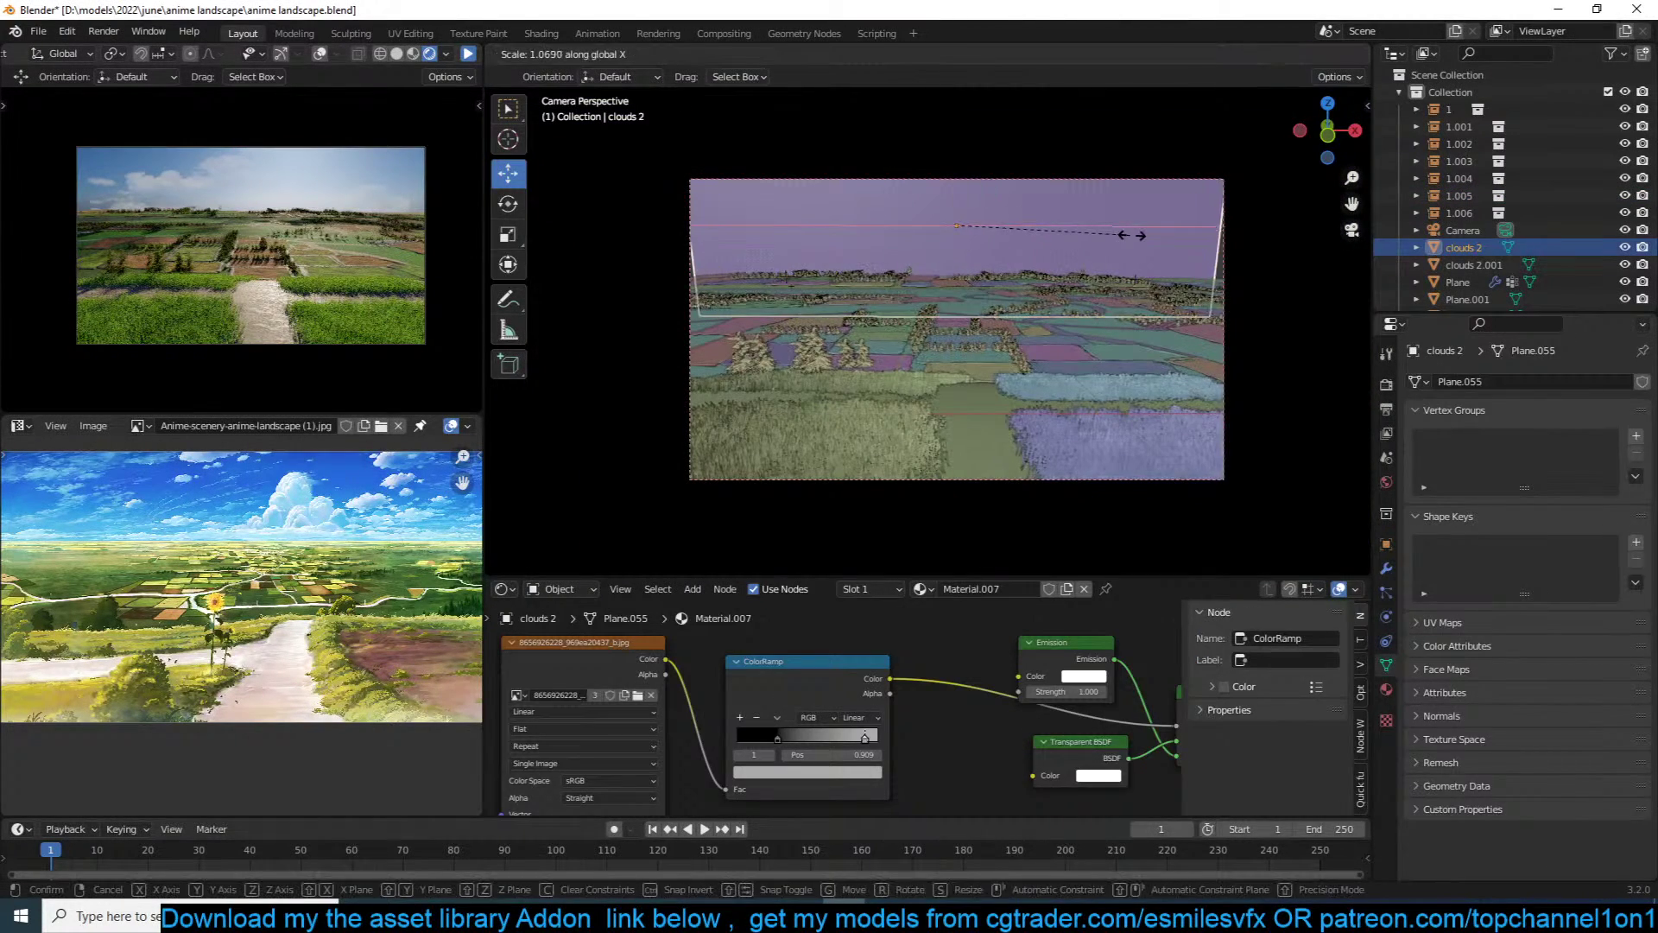
click(1144, 242)
Step: Delete the clouds 2.001 plane behind the large cloud plane and update the rendered preview
middle_drag(1105, 257, 1153, 144)
click(1158, 128)
key(x)
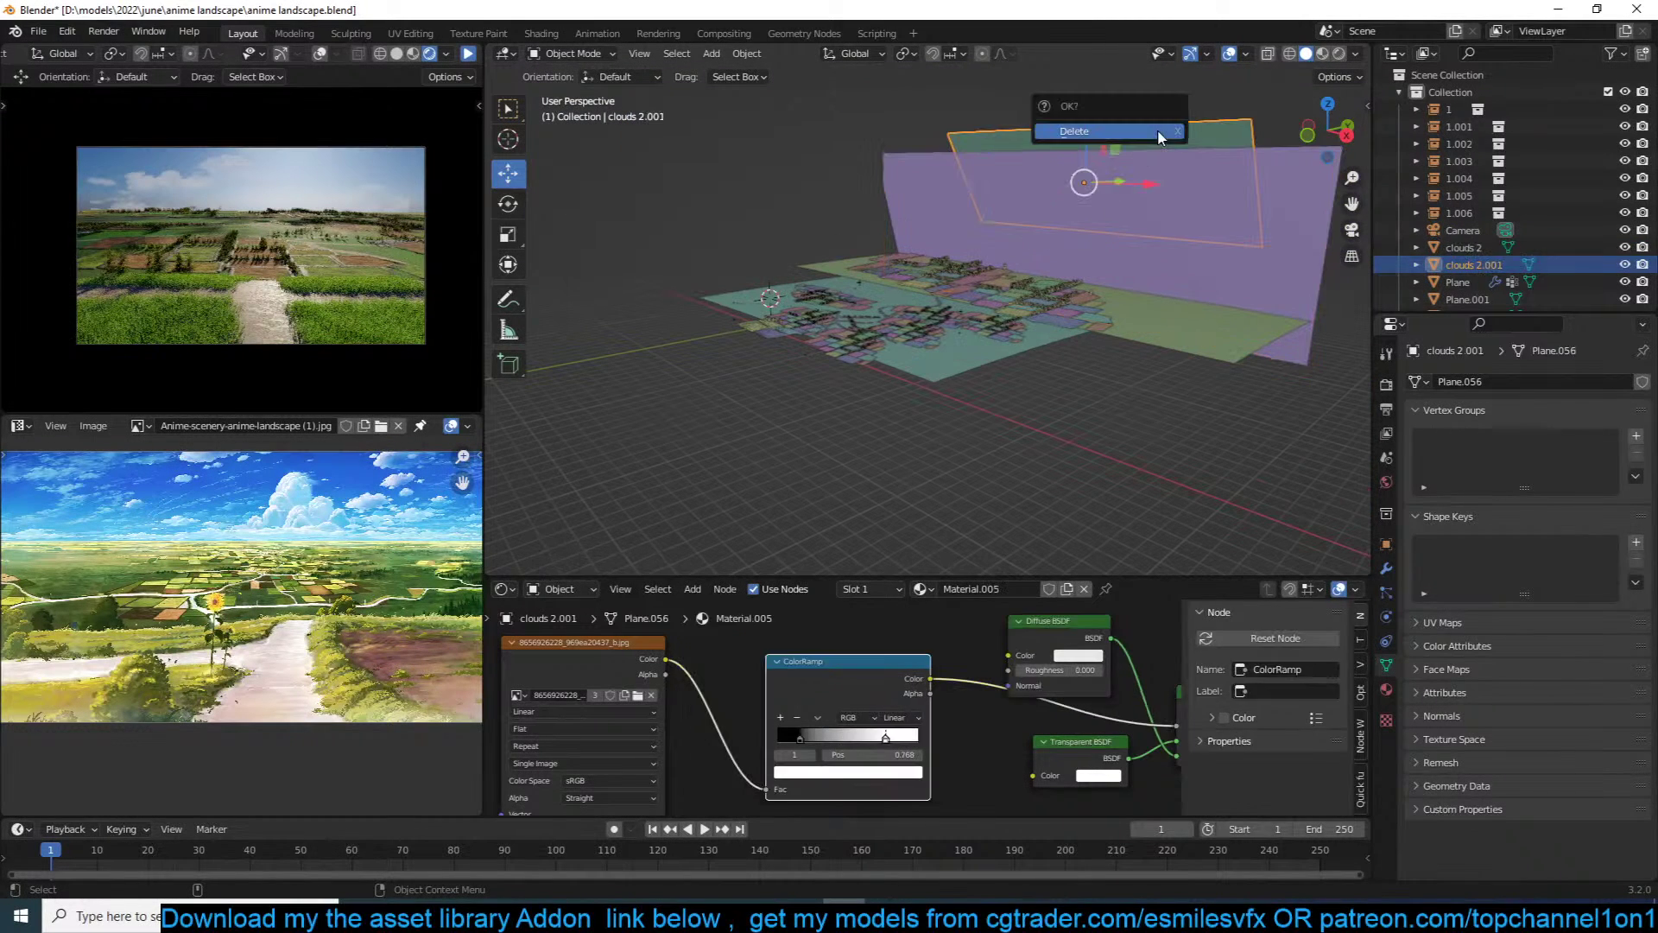
click(1157, 129)
click(469, 56)
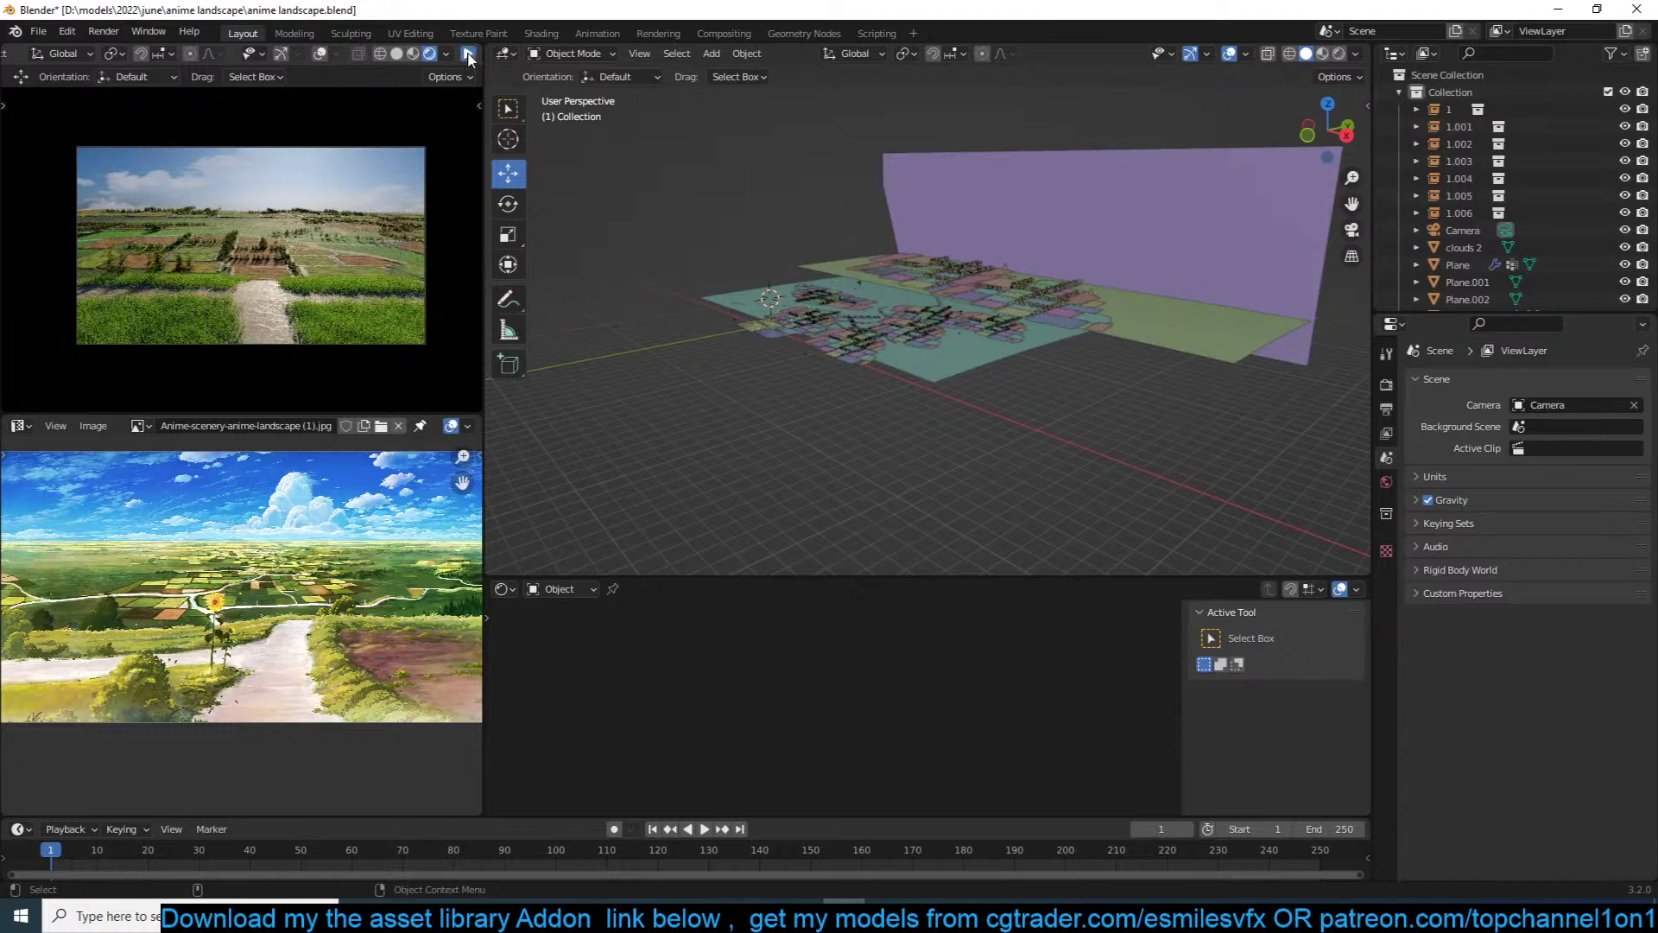
scroll(966, 385, up, 6)
click(959, 320)
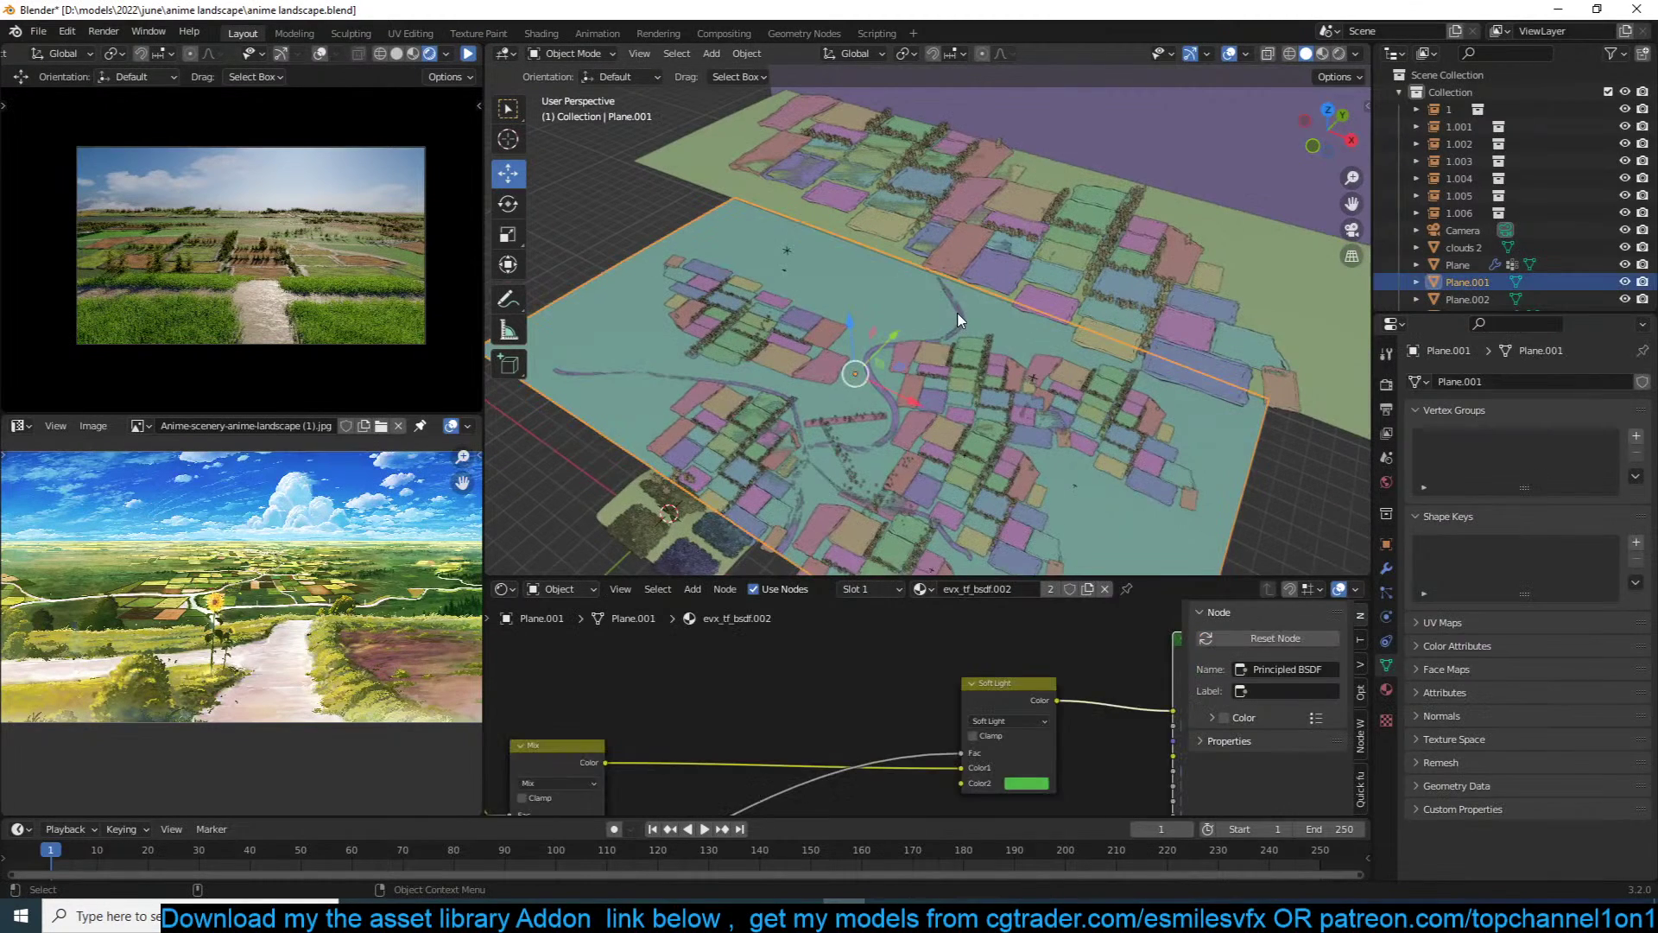
key(KP_7)
scroll(928, 328, down, 3)
key(shift+d)
click(917, 283)
key(g)
key(z)
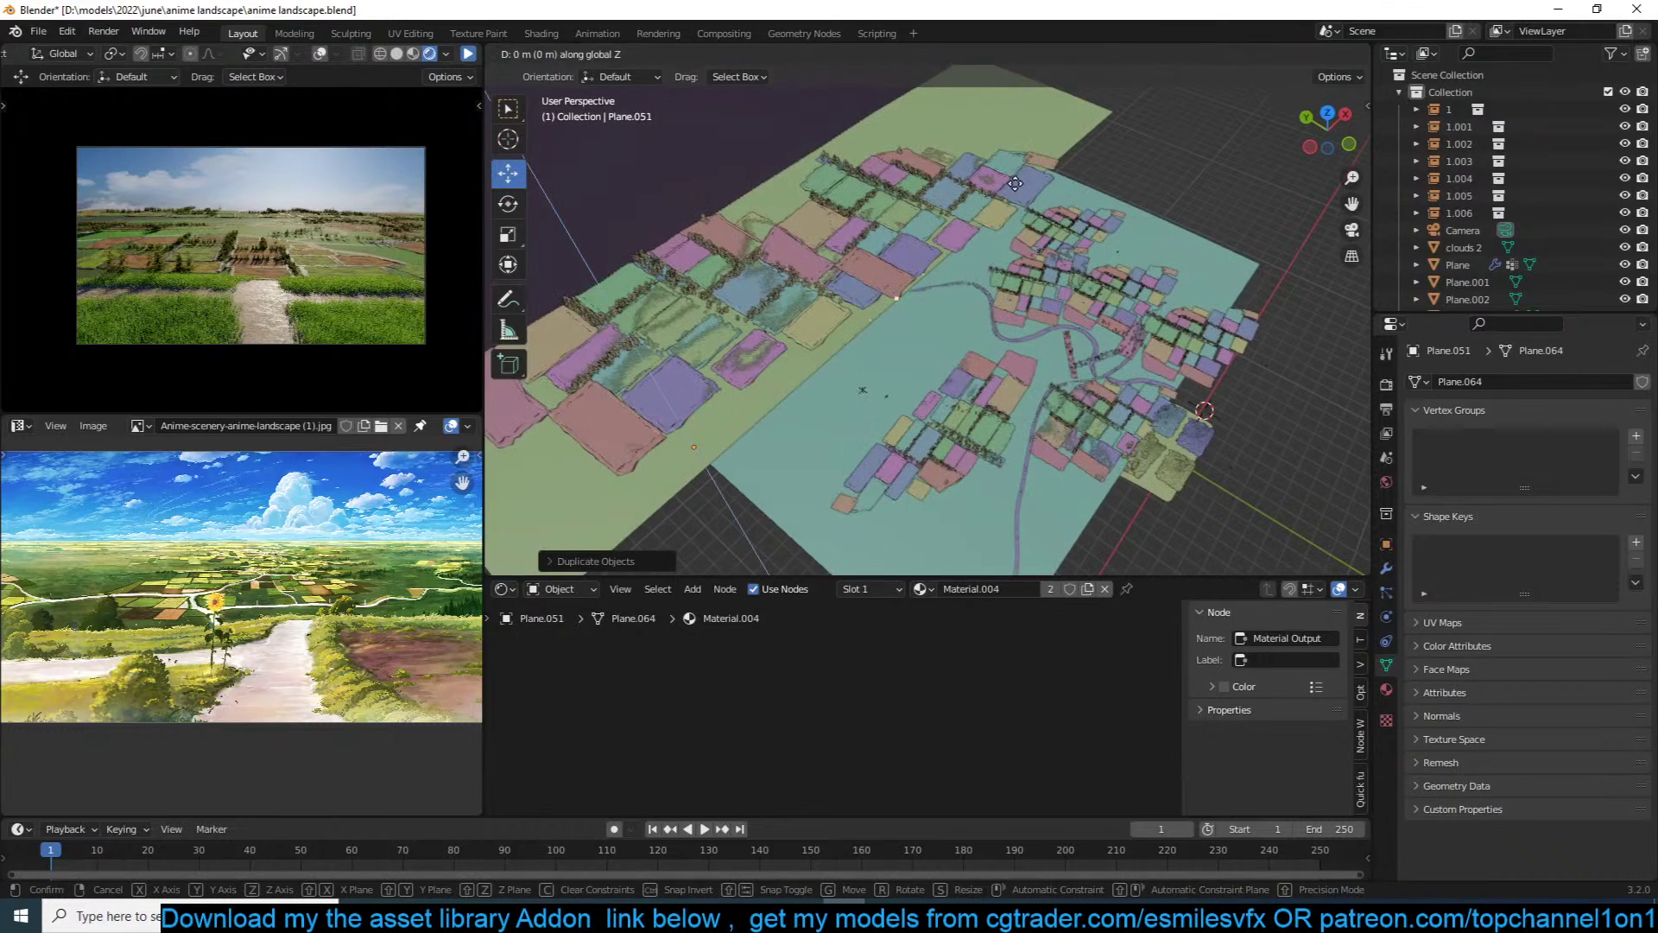
right_click(1015, 97)
mouse_move(885, 246)
middle_down()
mouse_move(930, 158)
mouse_move(900, 228)
middle_up()
key(g)
key(z)
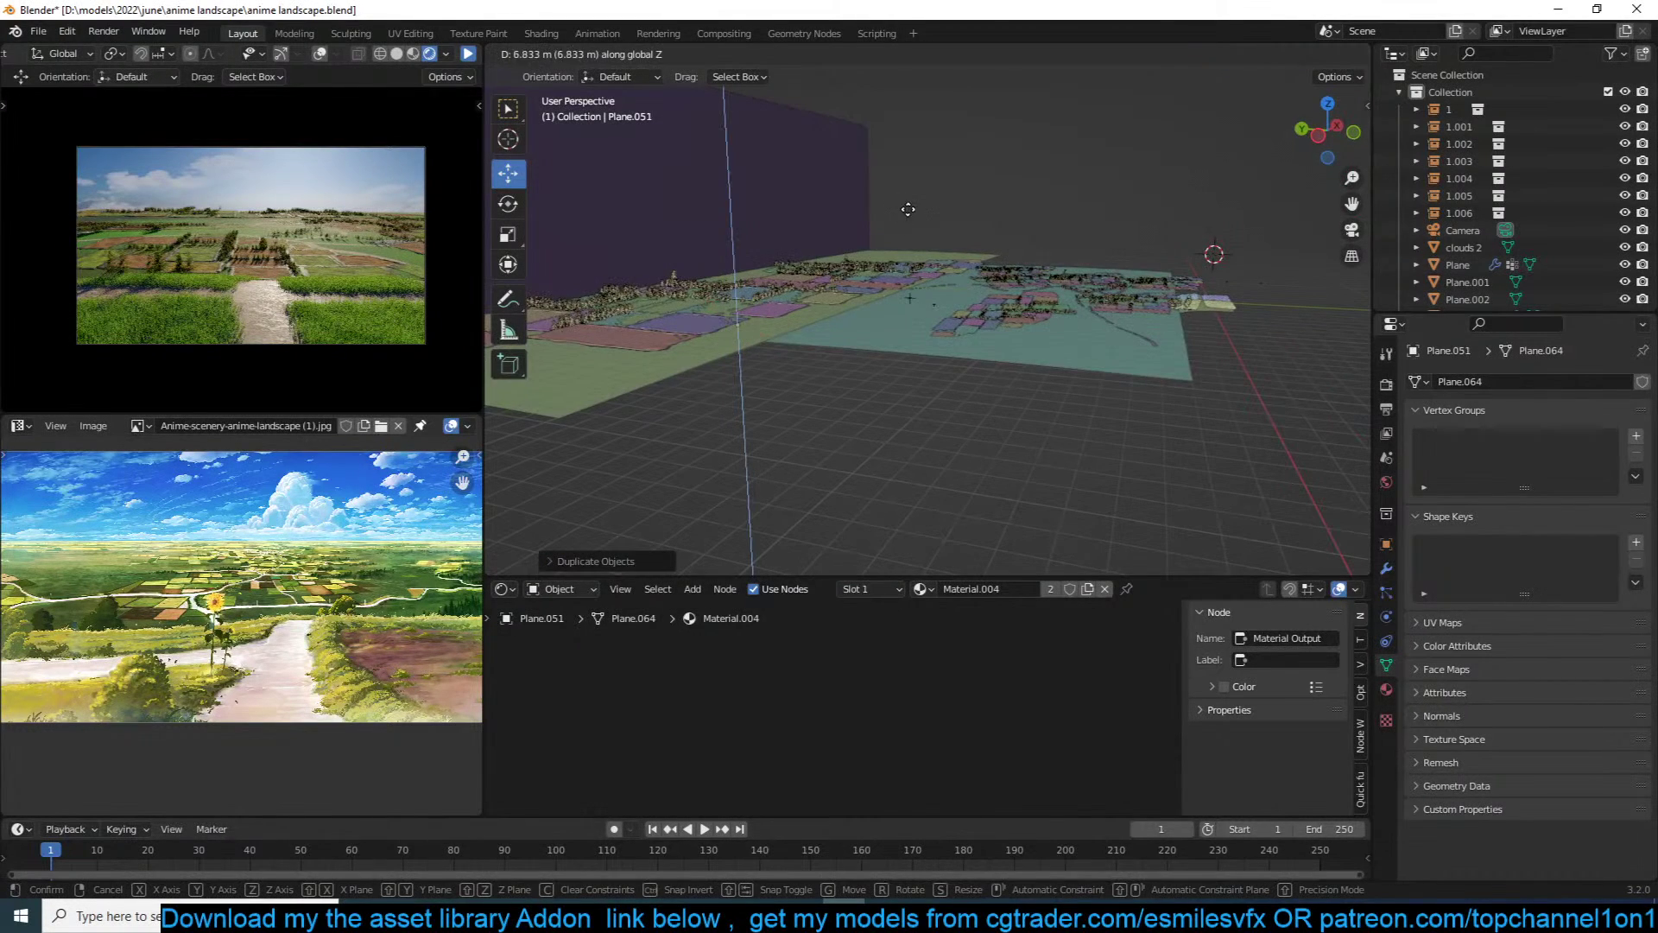
right_click(990, 137)
middle_drag(991, 138, 974, 200)
key(x)
click(973, 209)
Step: Duplicate the curved road network in place
click(1022, 312)
click(1016, 307)
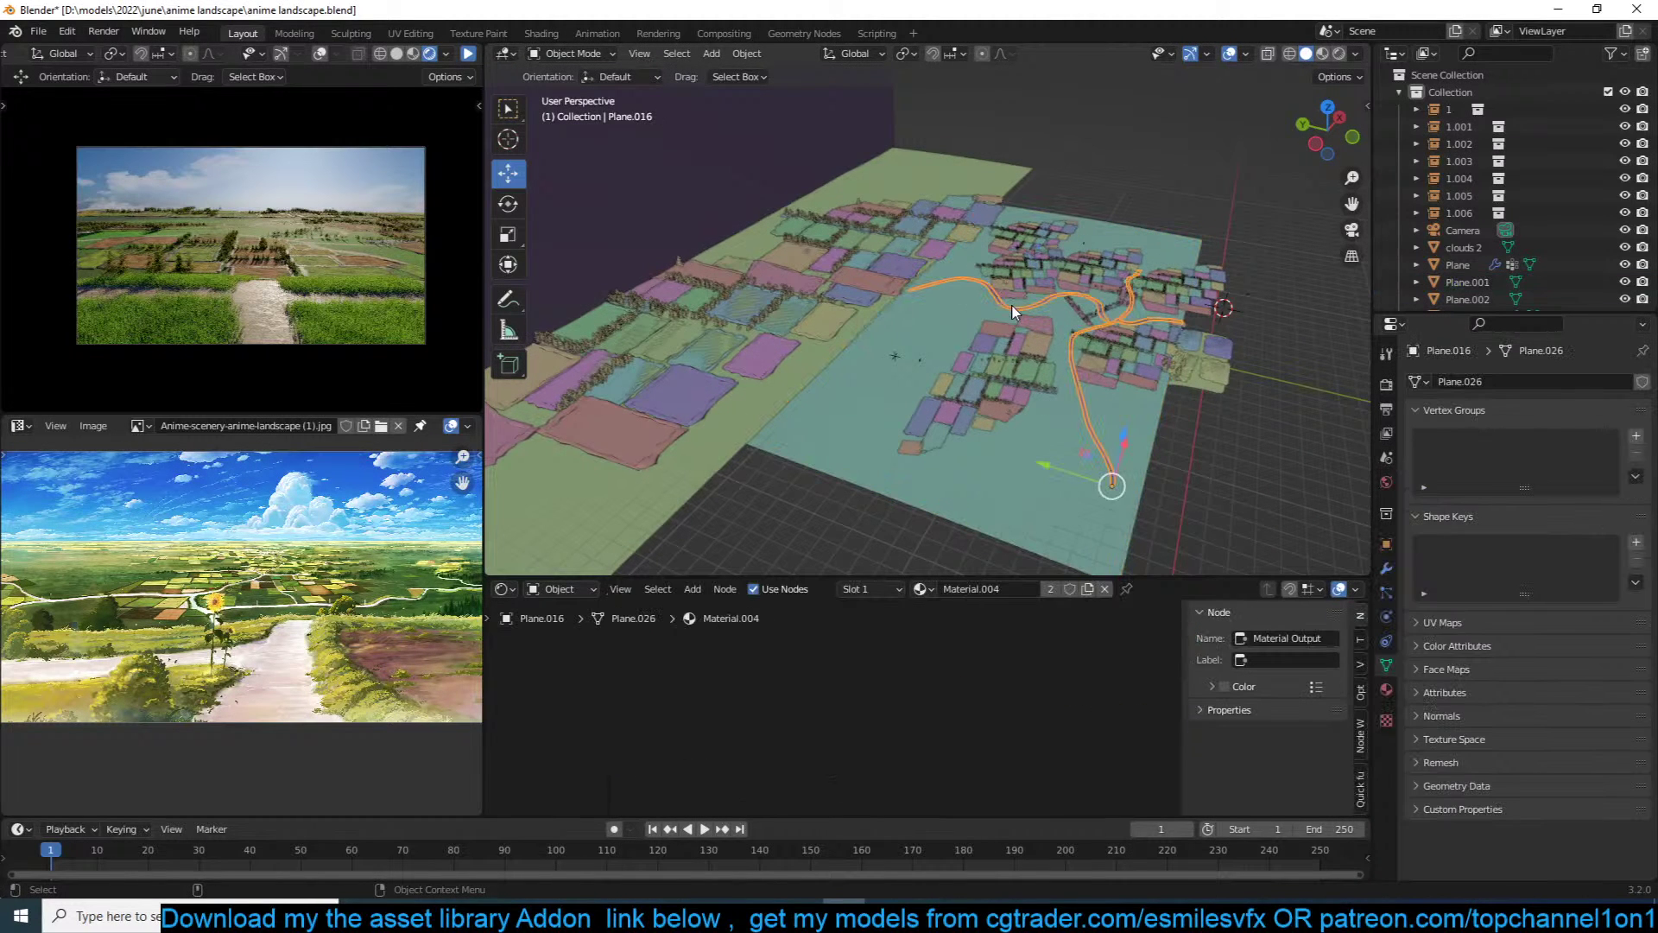
key(shift+d)
key(z)
click(1019, 298)
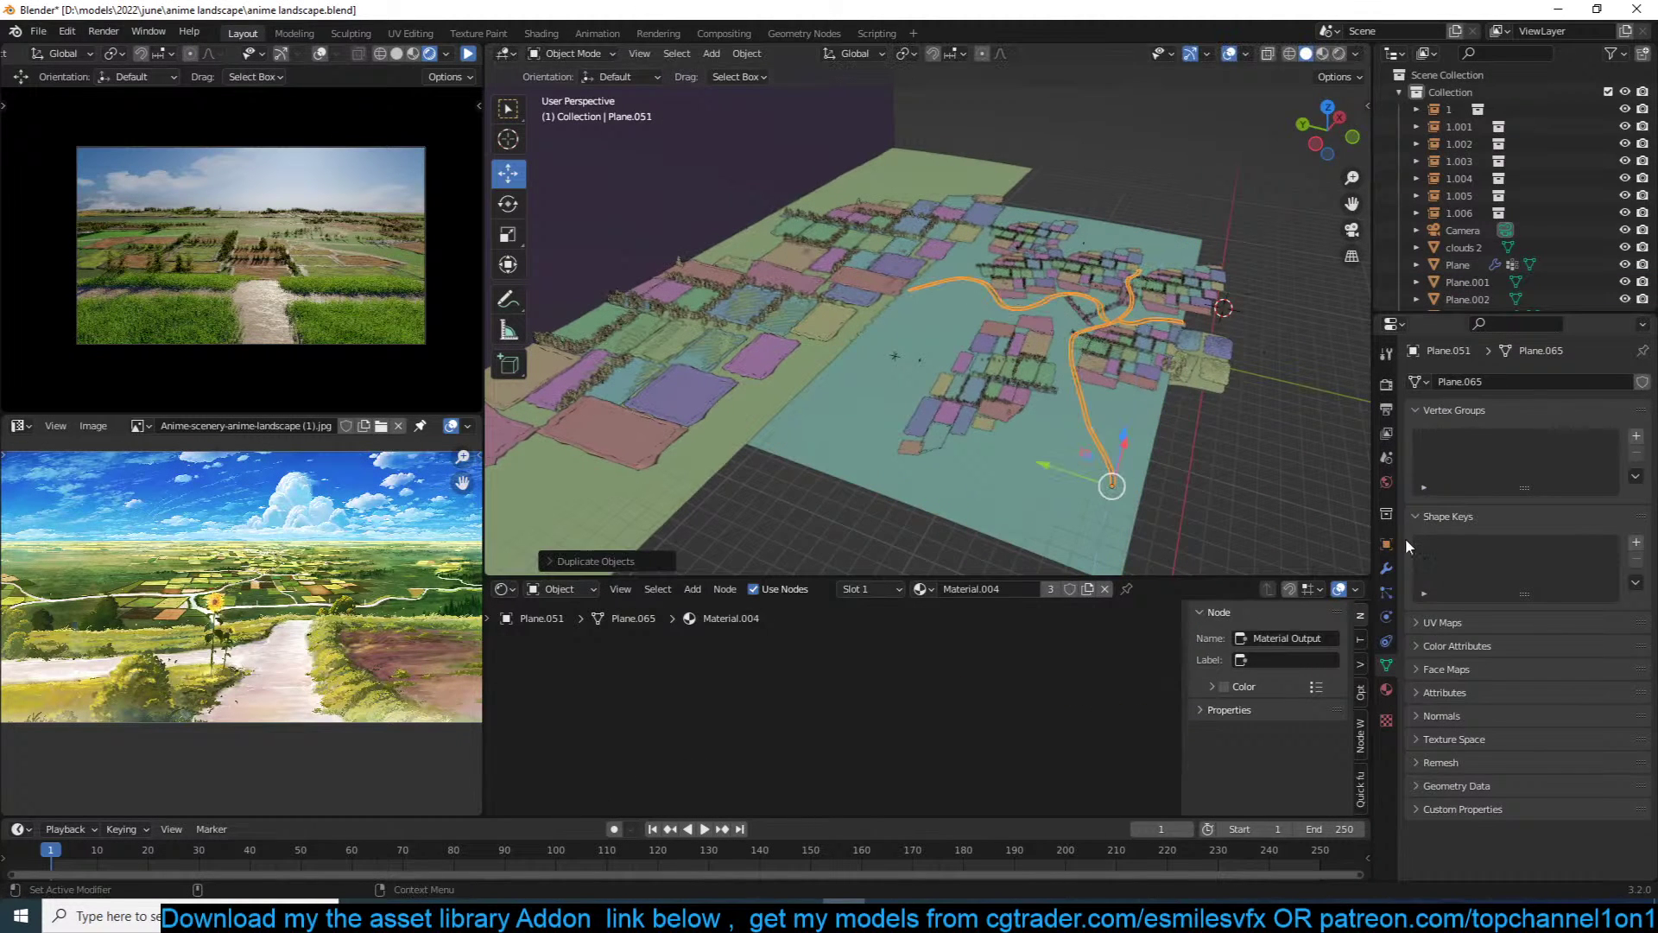
Step: Apply the Subdivision and Shrinkwrap modifiers on the road copy
click(1386, 569)
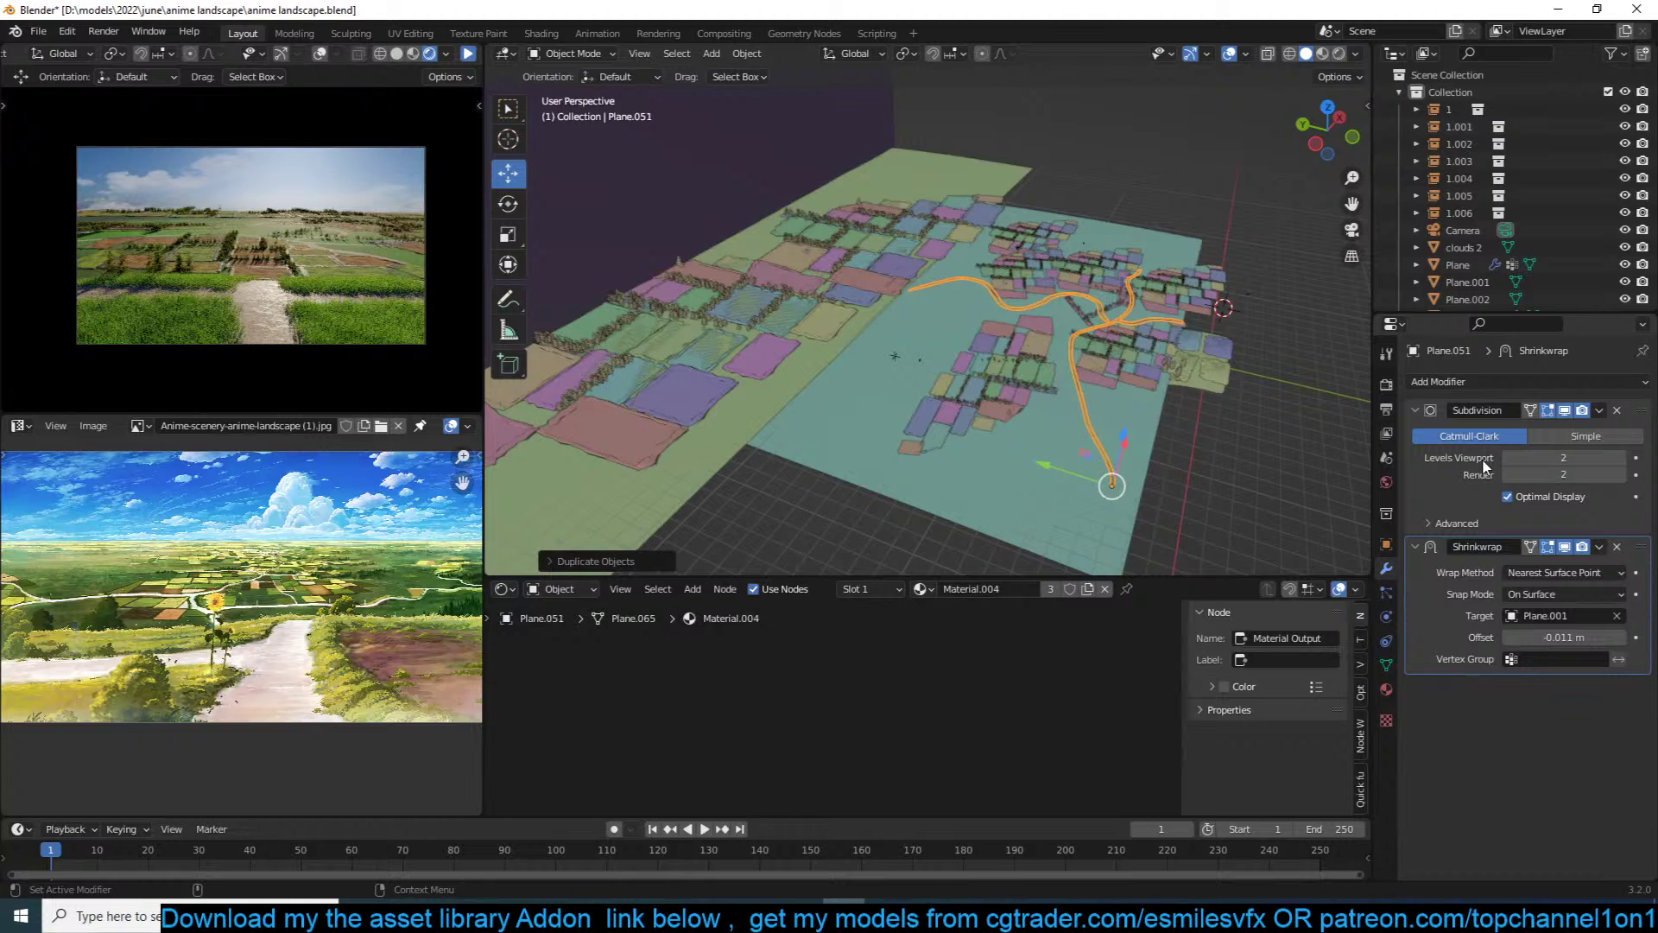
key(ctrl+a)
key(ctrl+a)
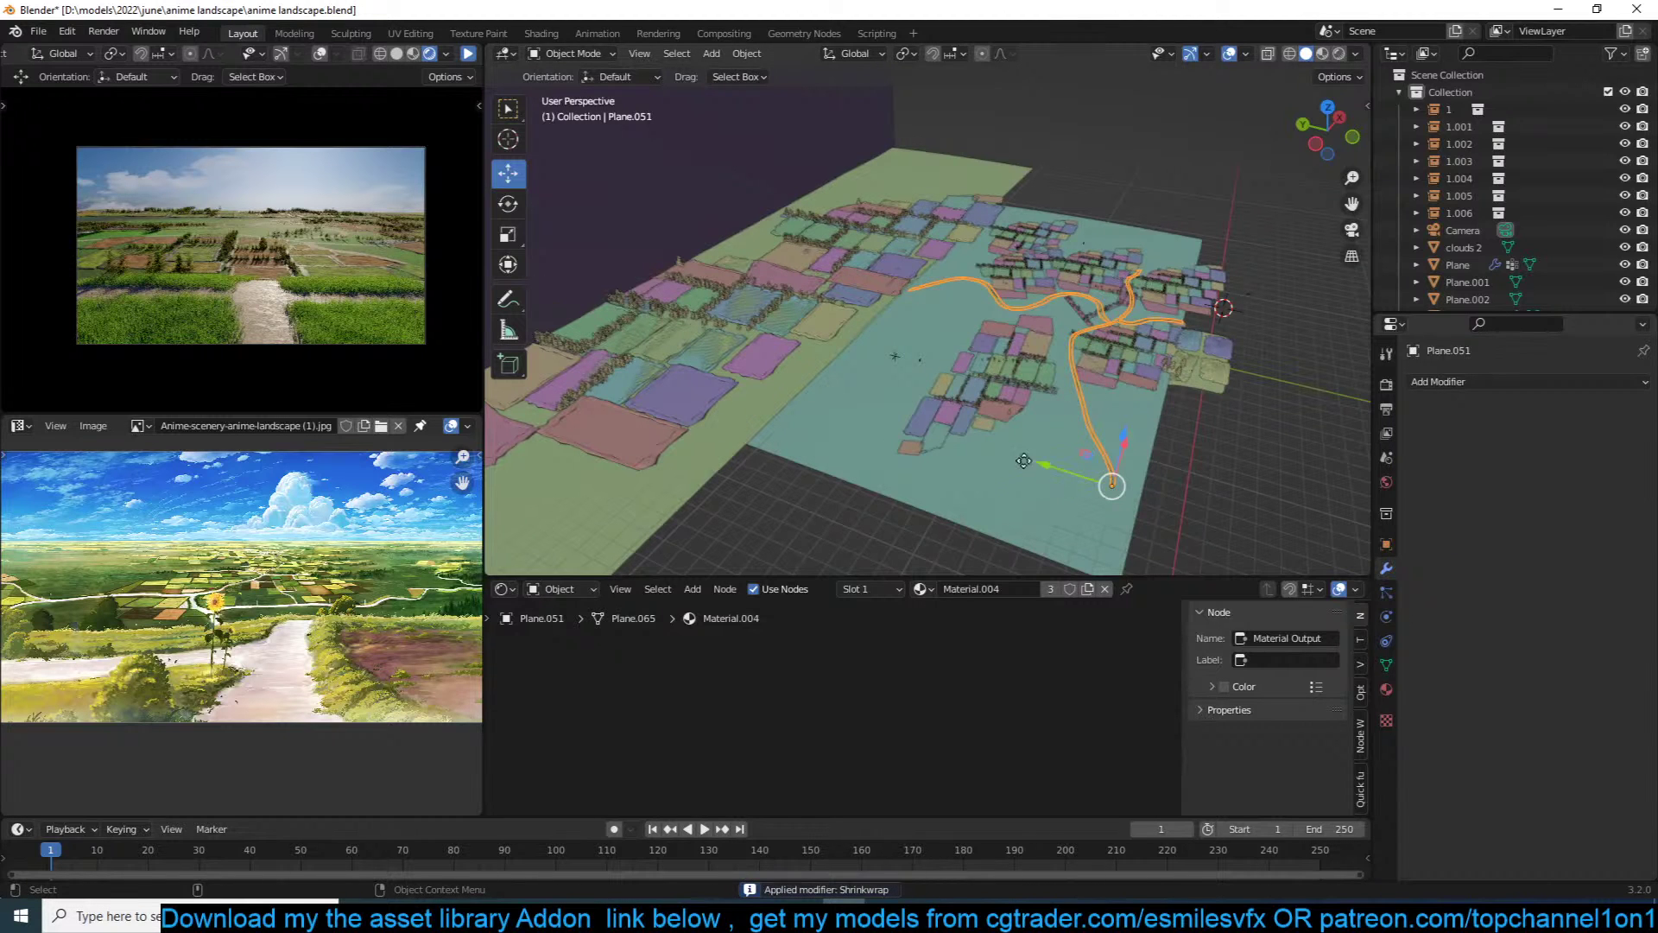
Step: Move the road copy over the rear fields and rescale it
key(g)
click(789, 390)
key(s)
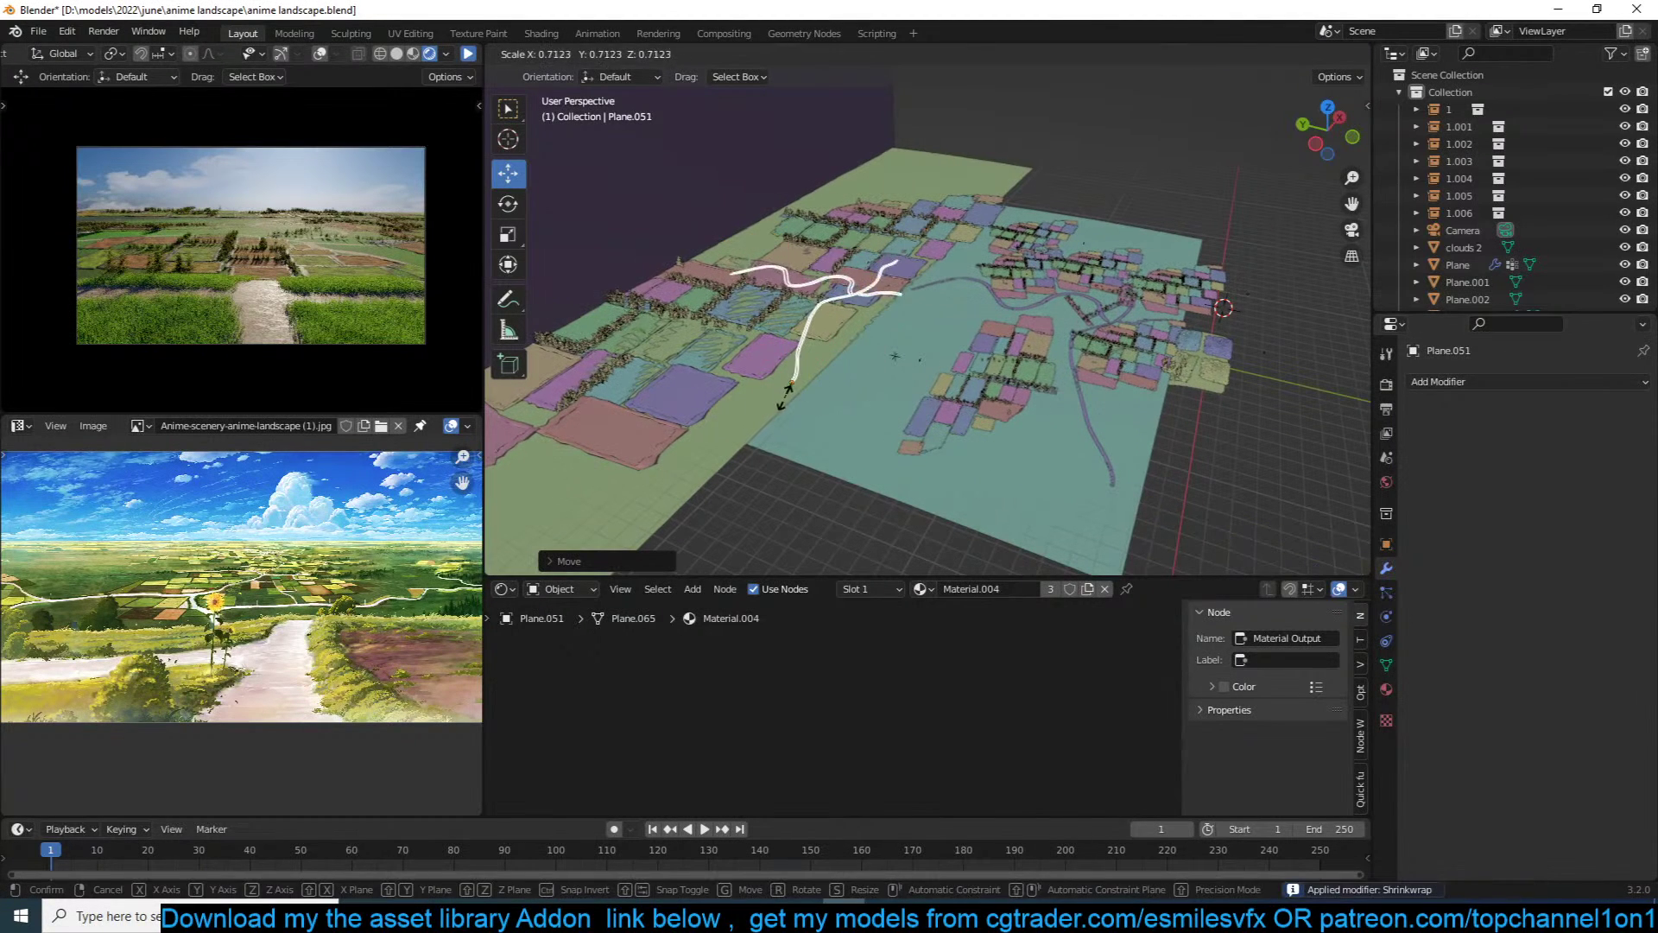
click(786, 393)
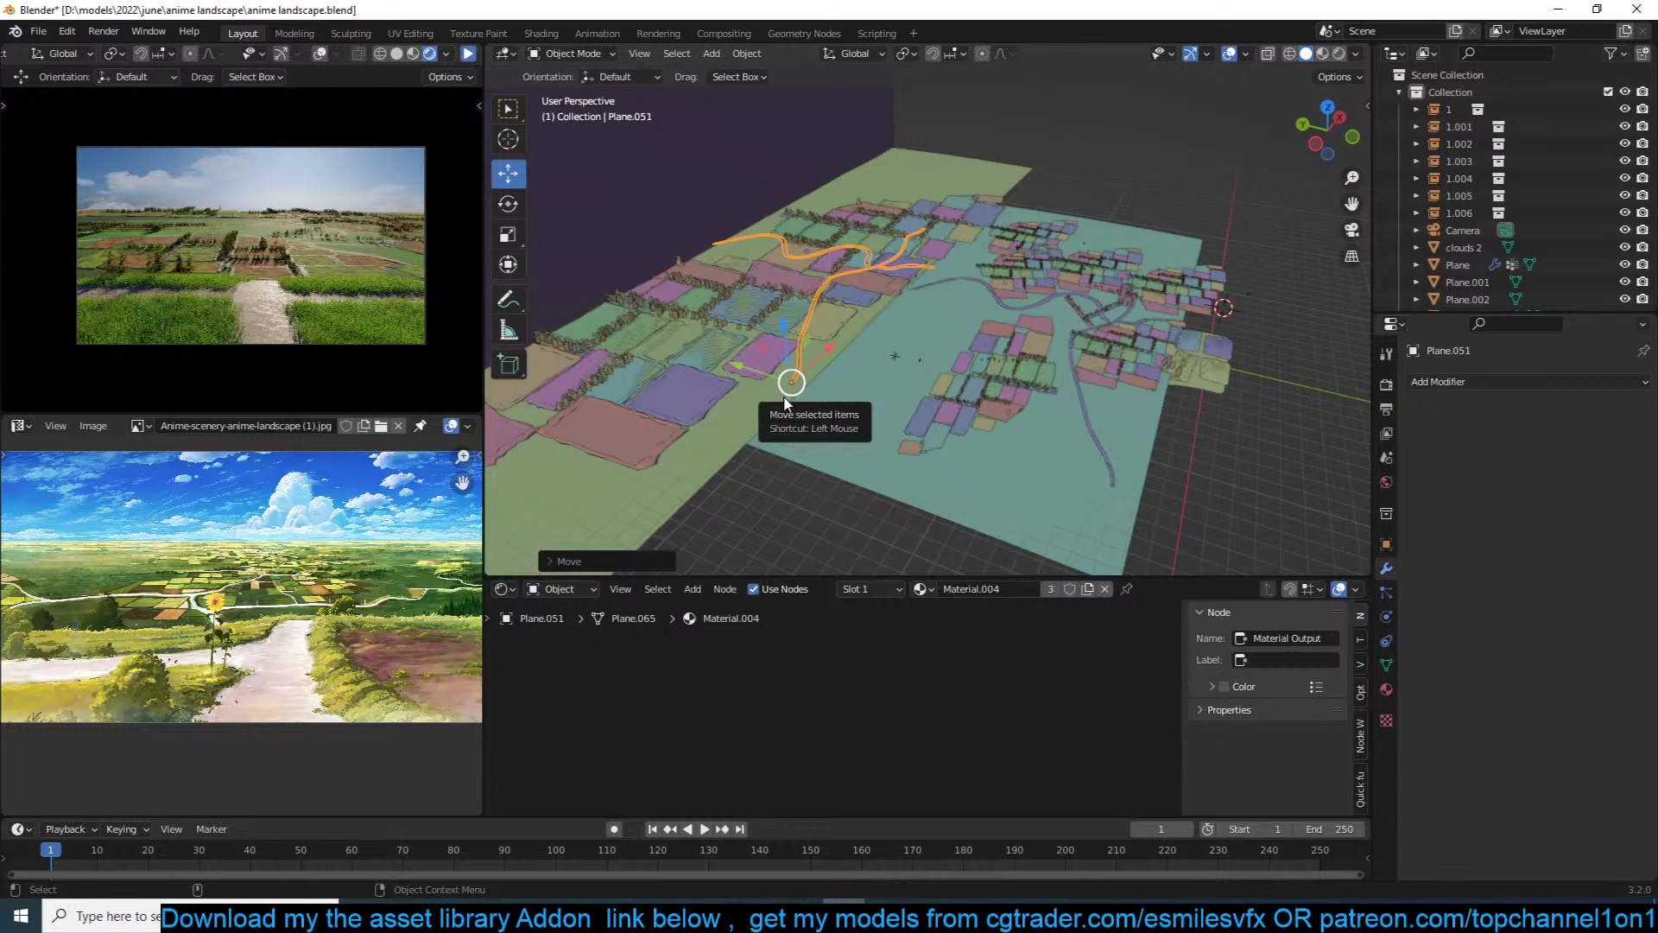
Step: Rotate the road copy from above and move it over the rear fields so it meets the end of the front road
key(KP_7)
key(r)
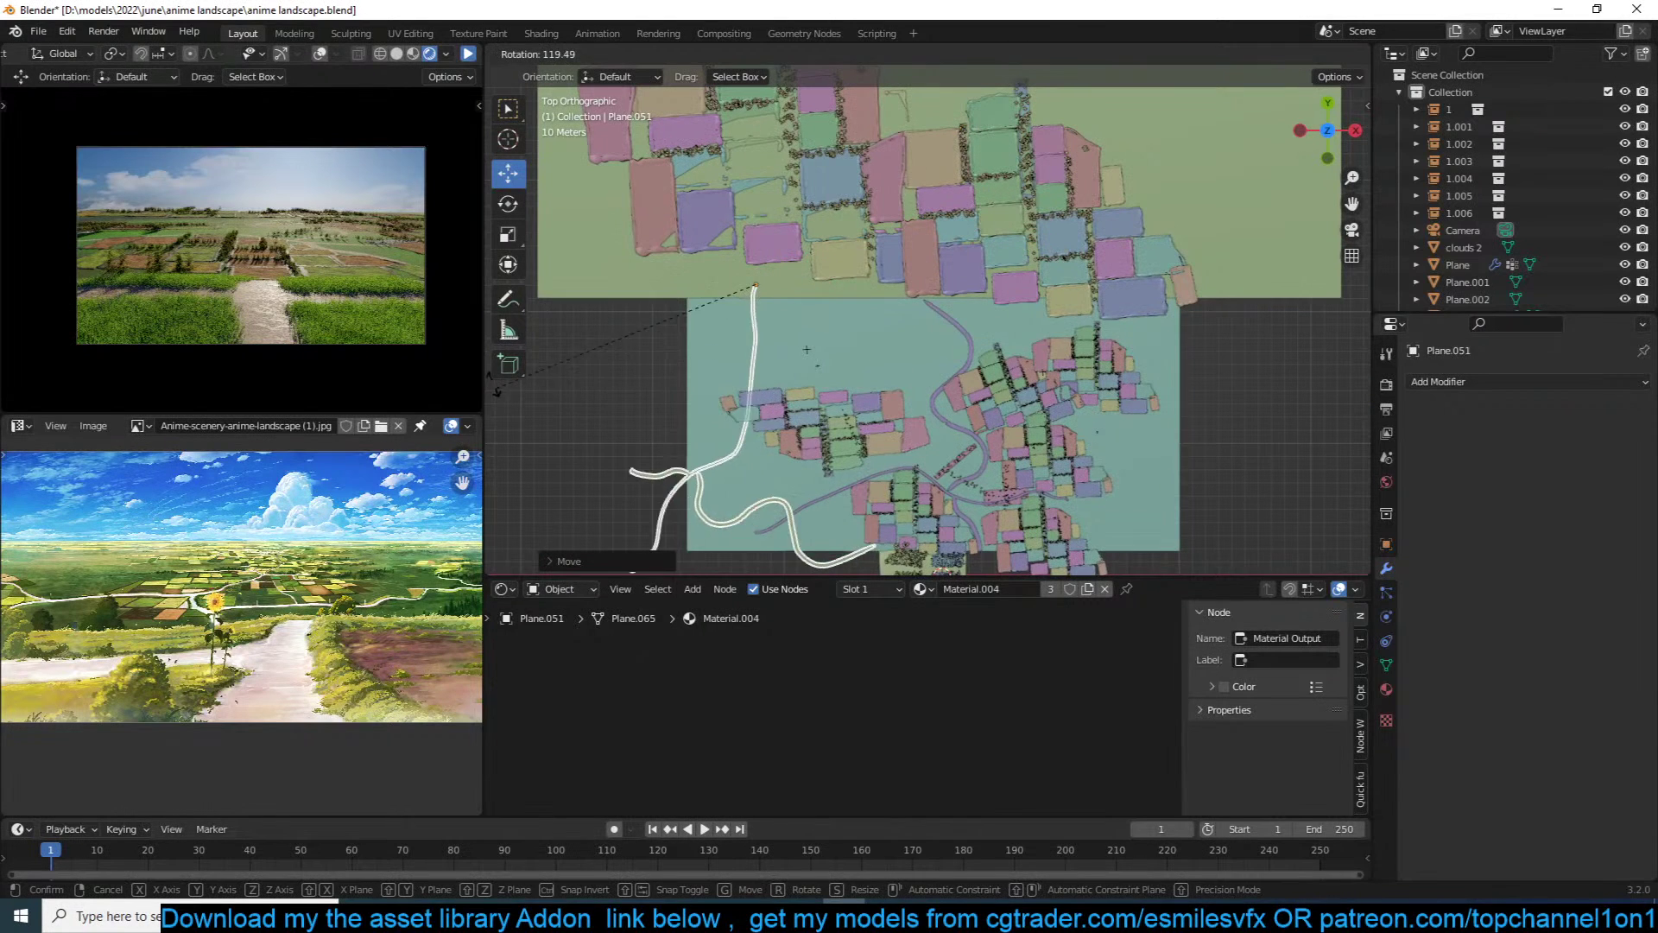
click(756, 284)
key(g)
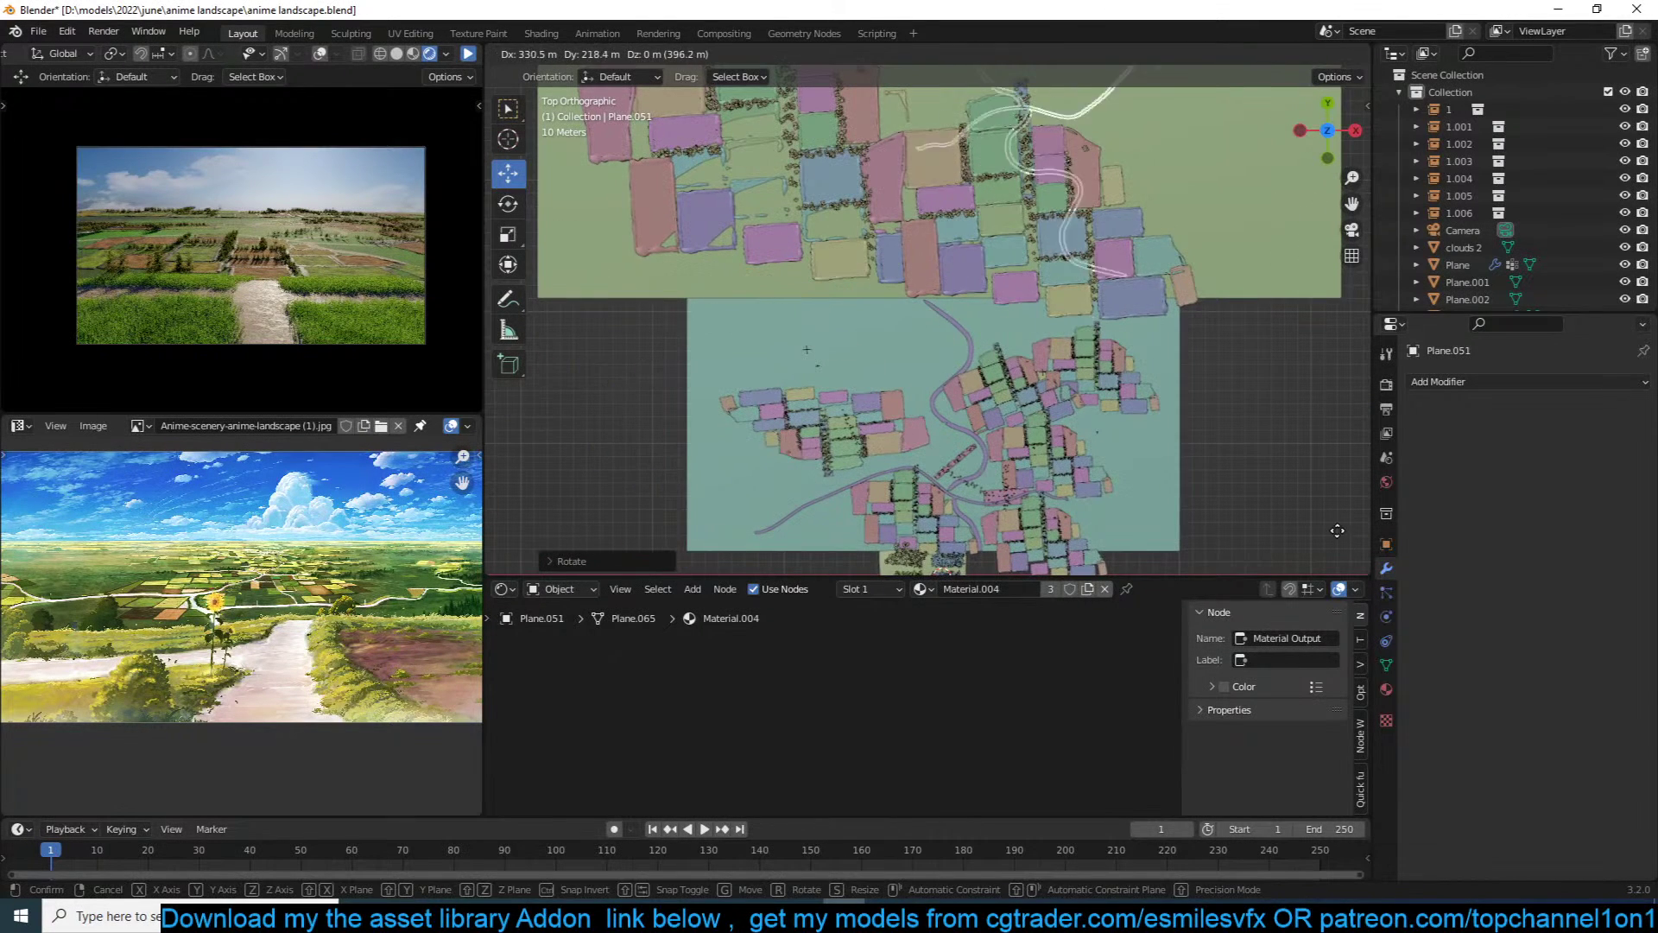
click(1168, 563)
key(s)
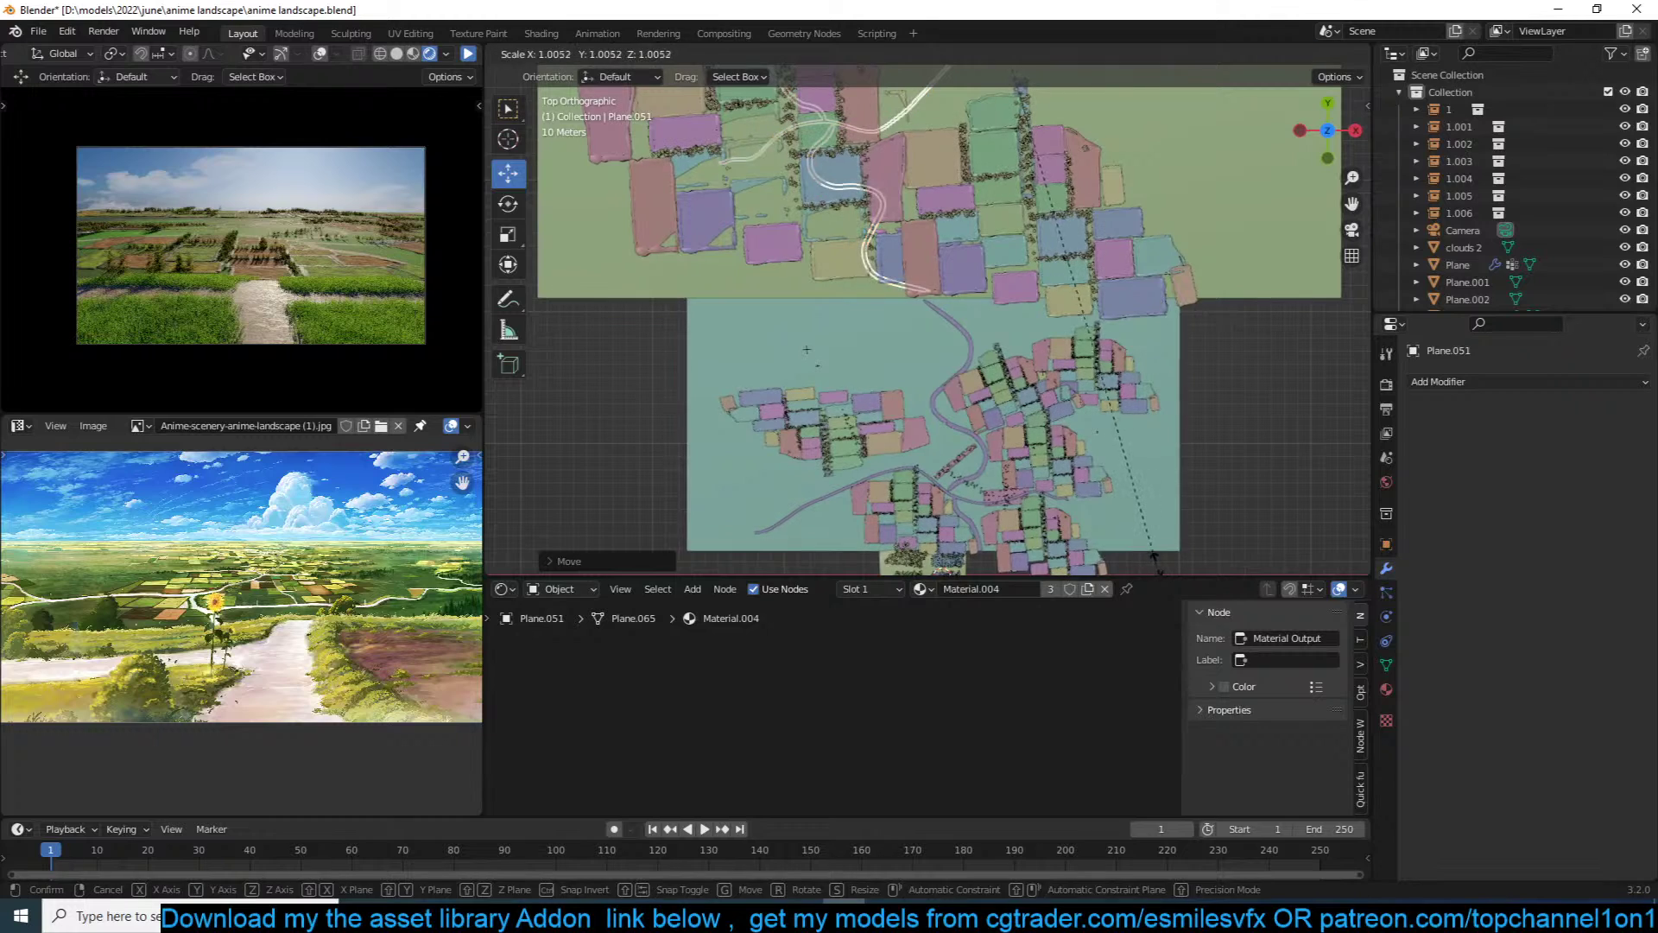
click(1166, 566)
Step: Spread the rear field copies 1.006 and 1.005 apart to open a gap for the road copy between them
scroll(842, 192, up, 1)
shift+middle_drag(834, 246, 807, 385)
click(895, 320)
key(g)
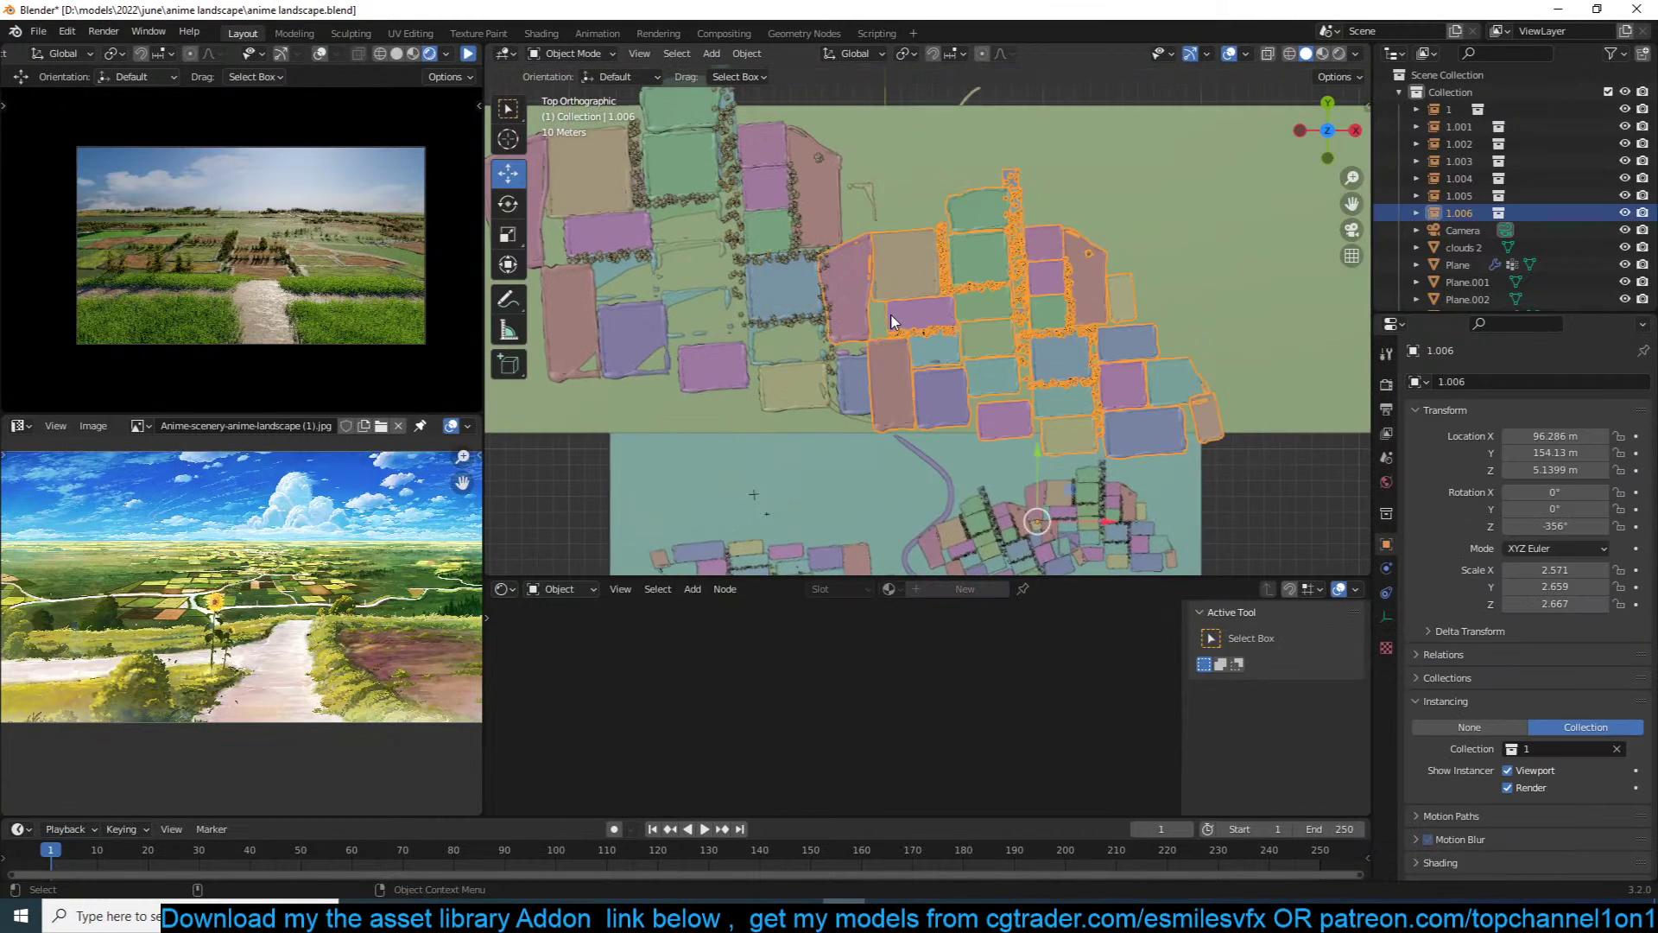
click(919, 313)
click(739, 270)
key(g)
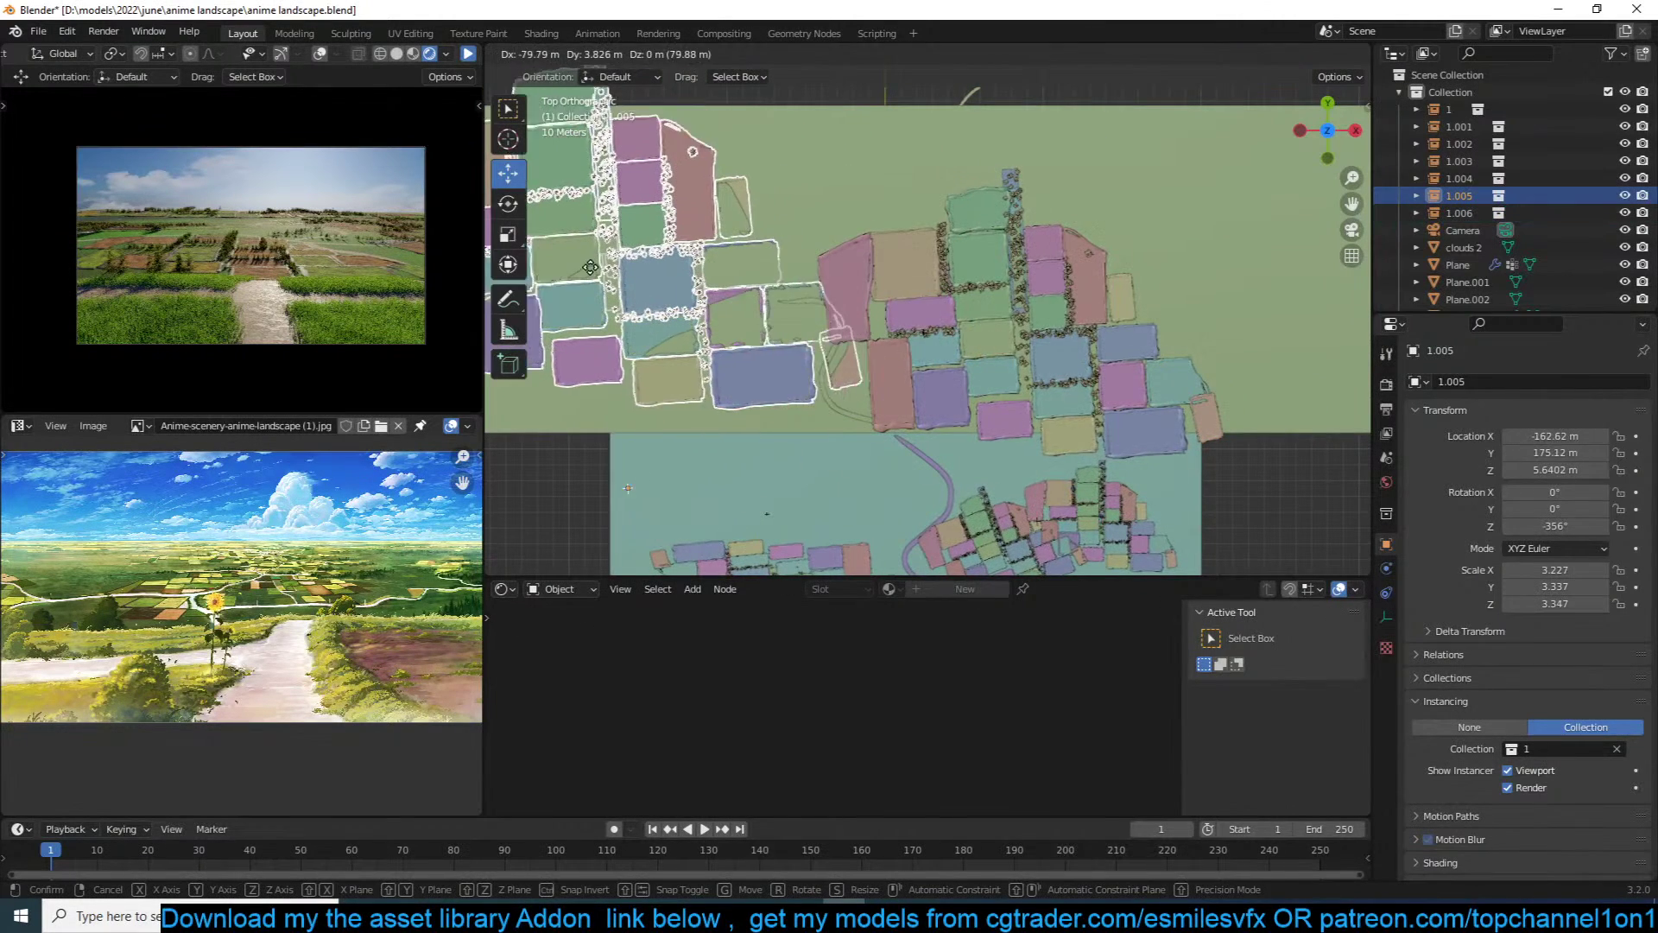
click(552, 284)
Step: Select the road copy and adjust its height along Z against the rear ground
click(827, 386)
middle_drag(827, 386, 920, 230)
key(g)
key(z)
click(888, 247)
click(888, 246)
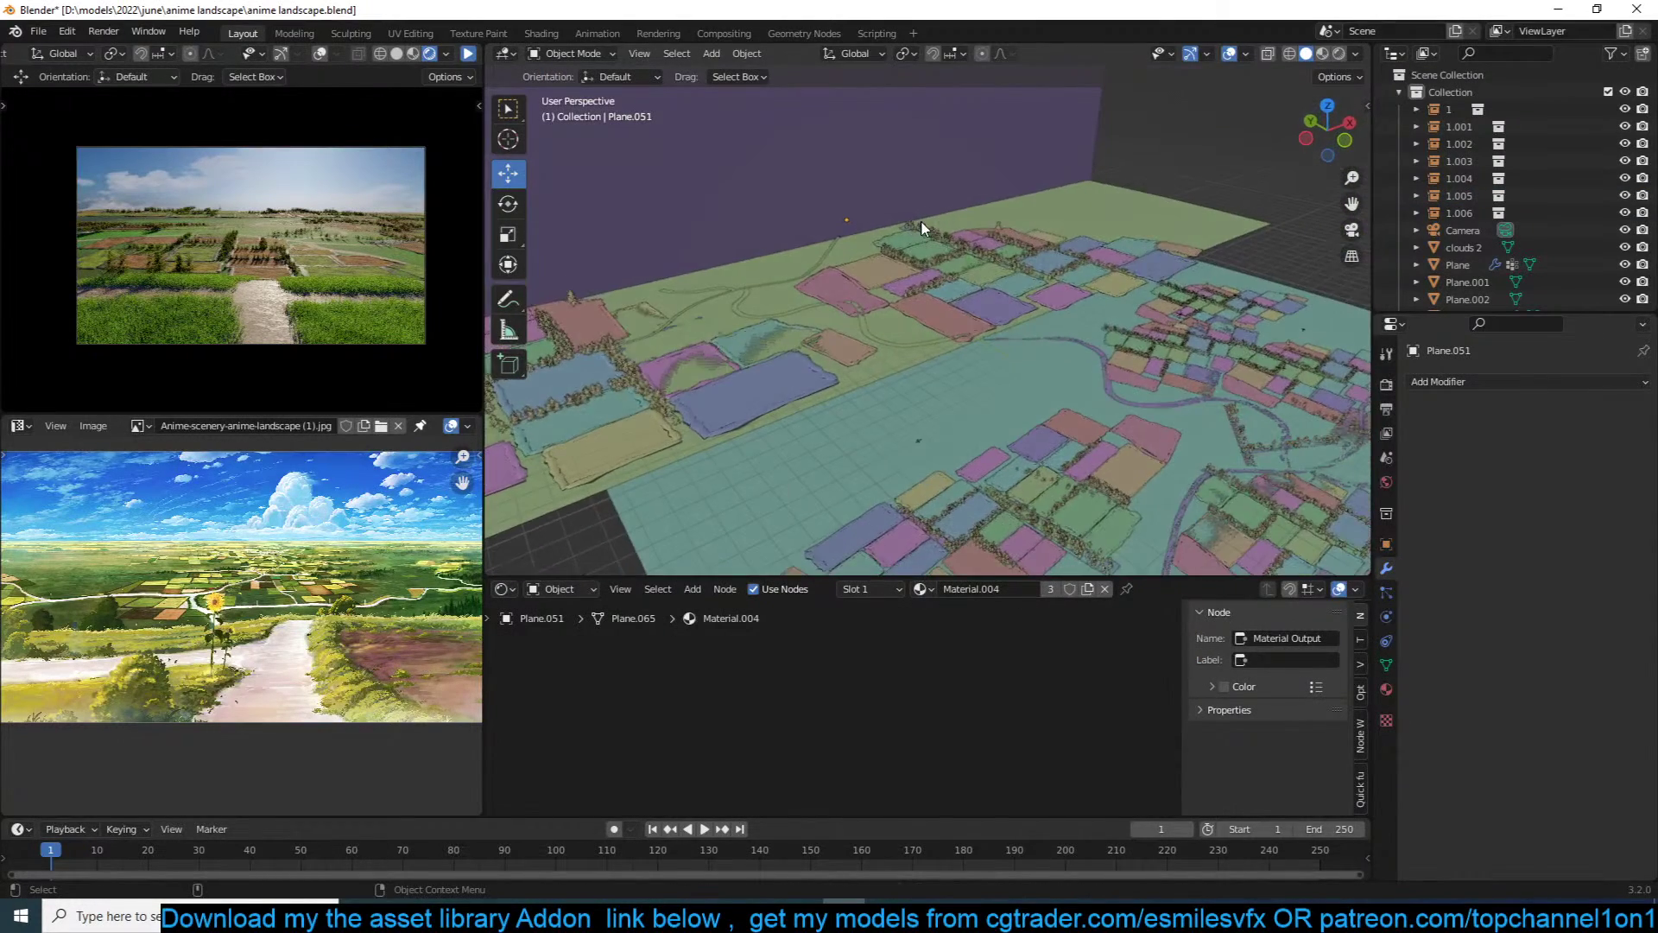
Step: Save the landscape file and resume the rendered preview with the scene seen through the camera
key(KP_0)
key(ctrl+s)
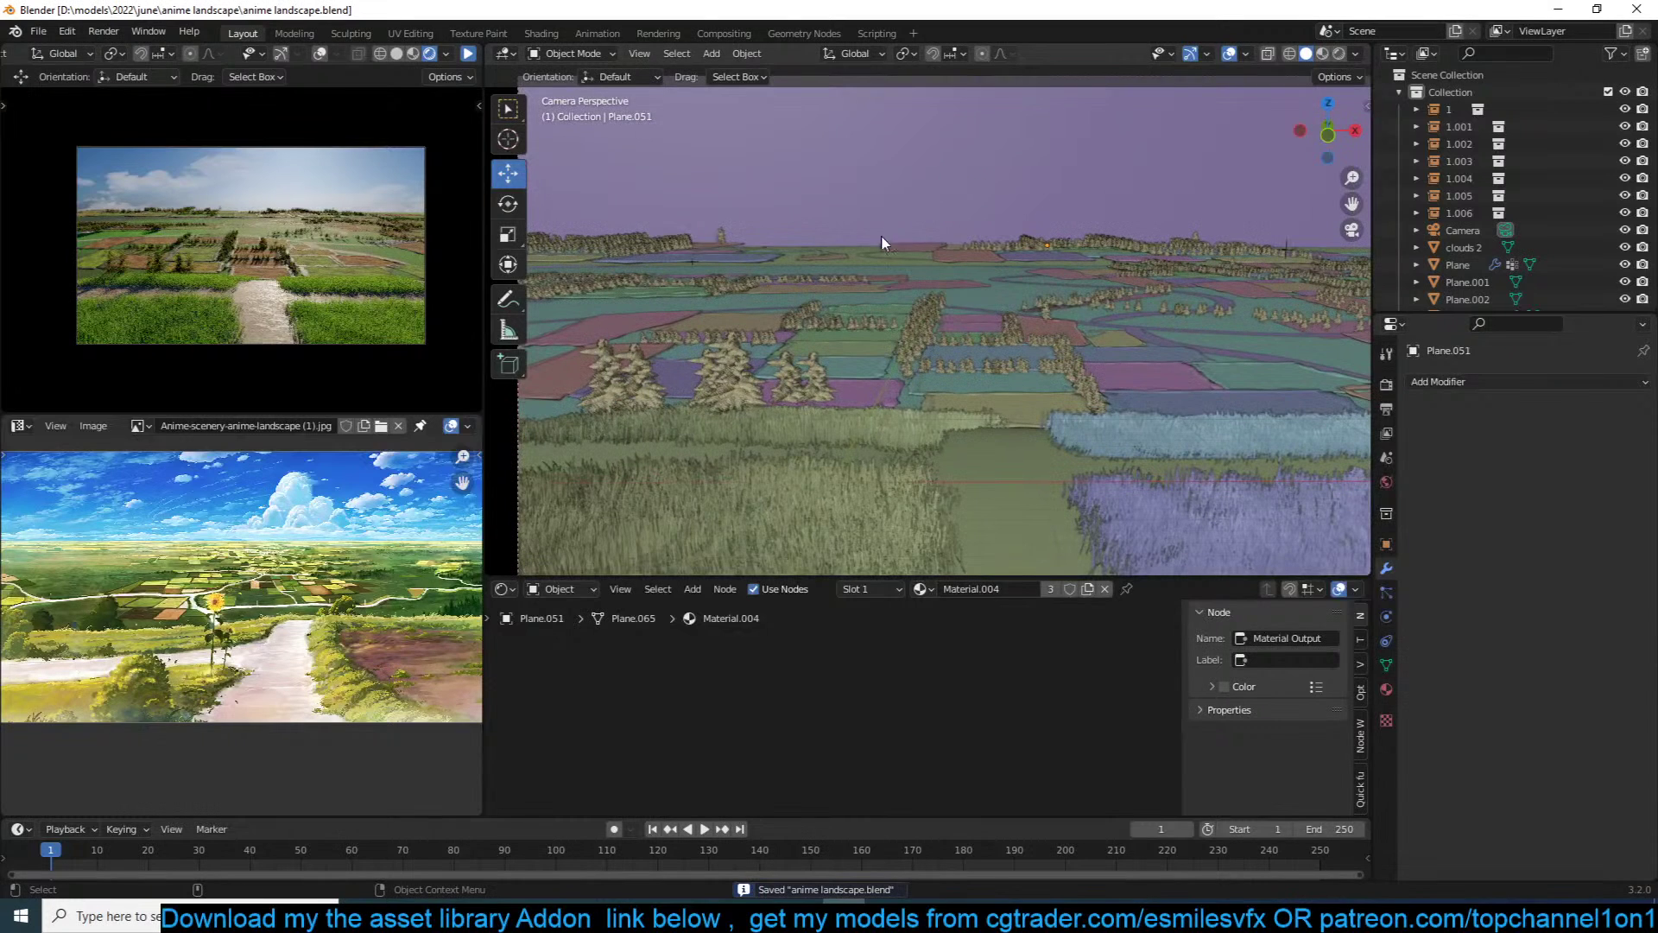
click(467, 55)
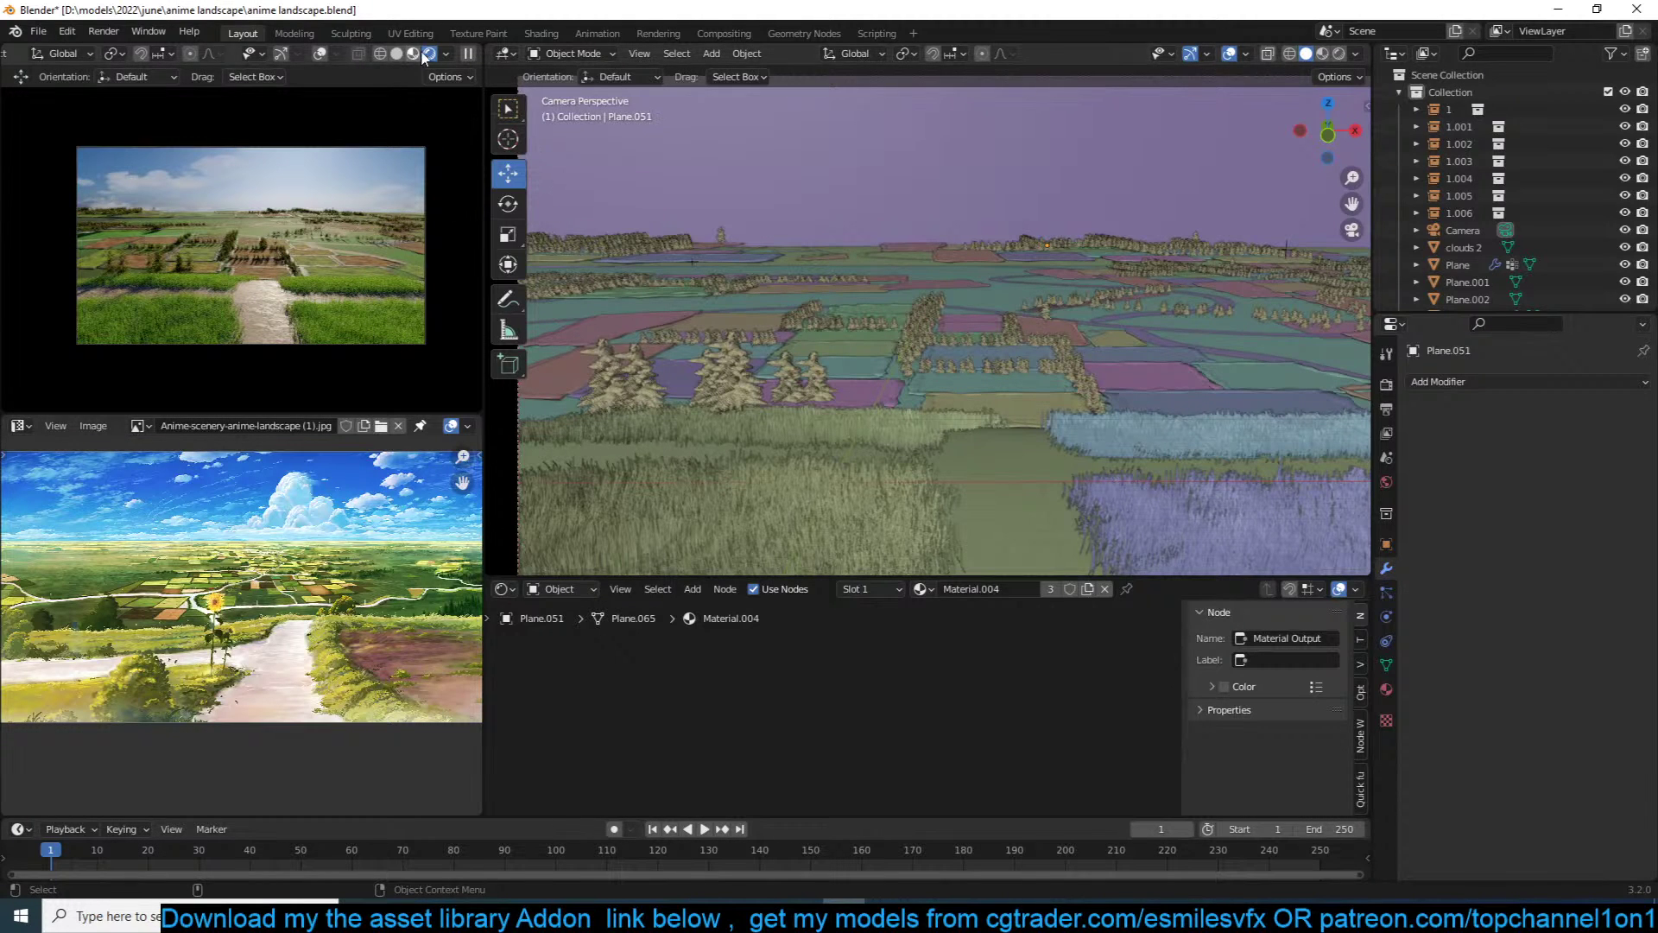
Step: Duplicate the large rear field copy 1.006 and place the duplicate over the far end of the front ground
click(849, 324)
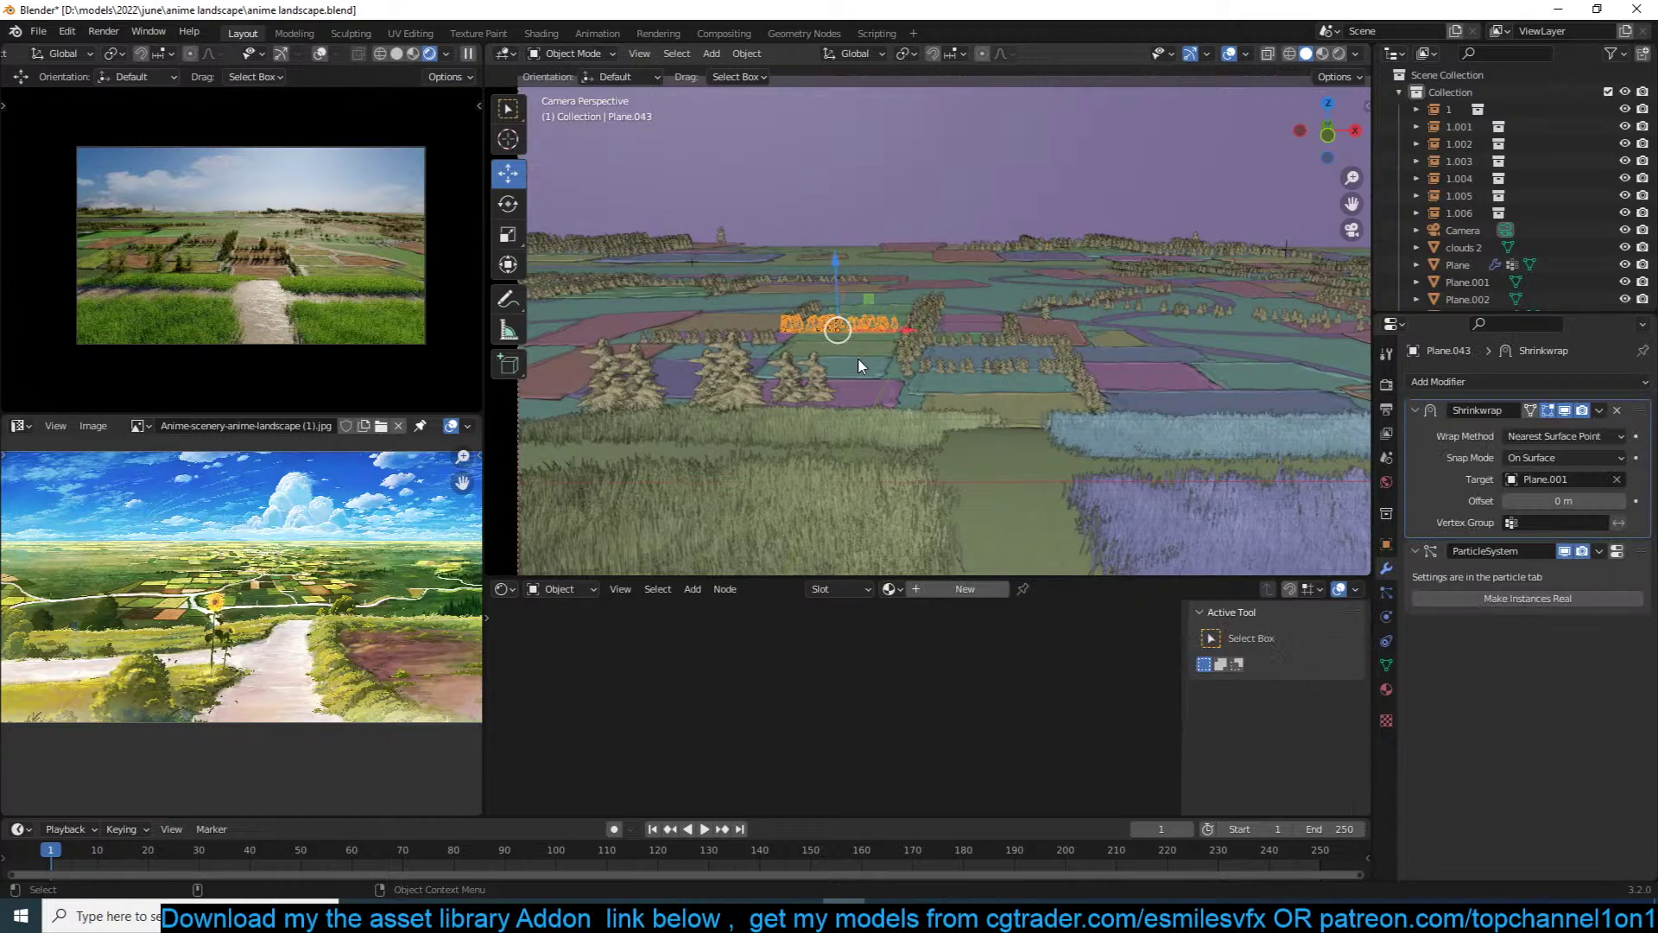
click(859, 360)
click(1132, 389)
click(1139, 367)
middle_drag(1140, 362, 1157, 288)
scroll(1140, 367, down, 4)
click(1059, 390)
scroll(1071, 375, up, 3)
key(shift+d)
click(966, 441)
Step: Scale field copy 1.007 down to about 1.42 on X and position it near X -17.4 m, Y 105.5 m
key(s)
click(974, 421)
key(g)
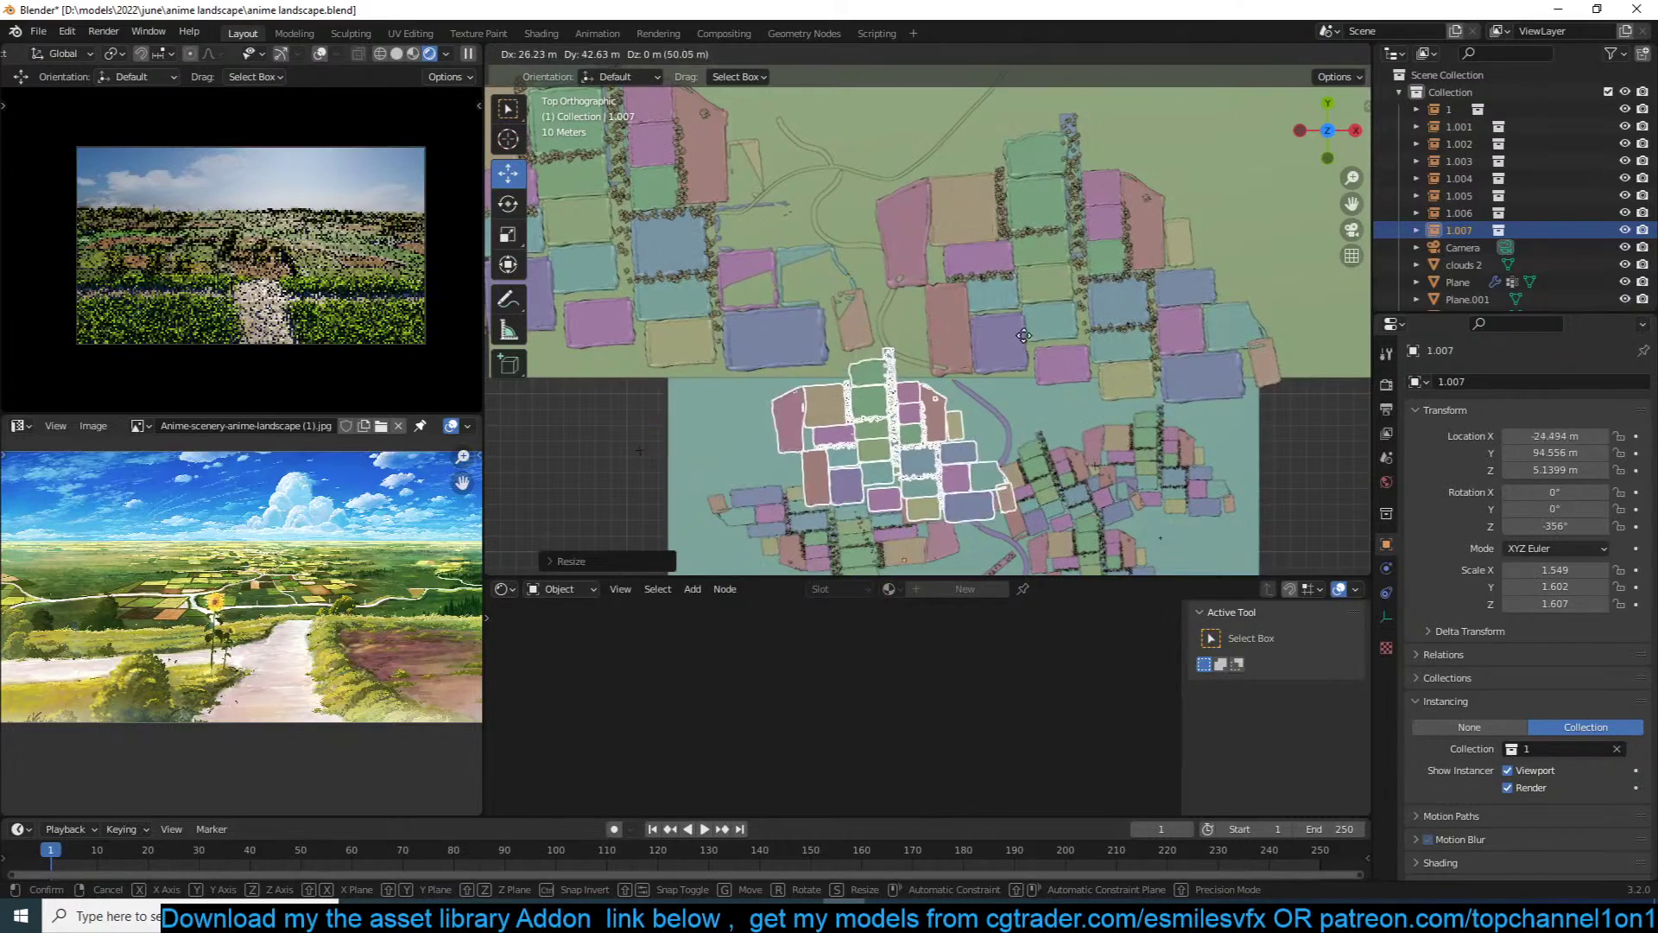
click(1000, 341)
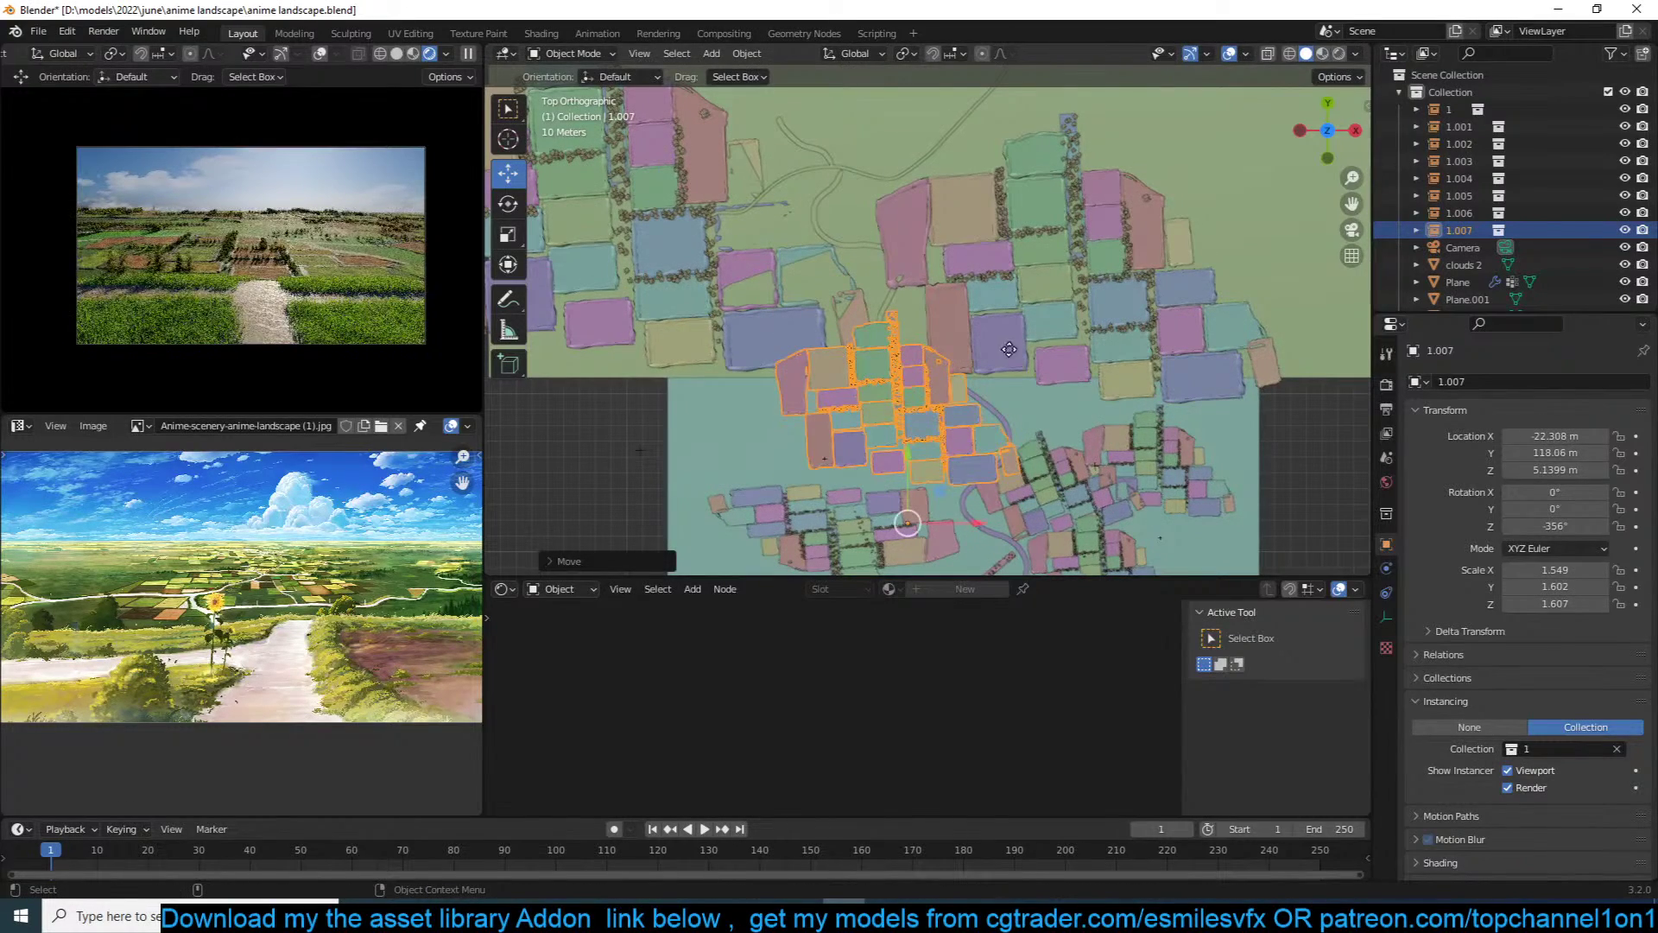
key(s)
click(1015, 382)
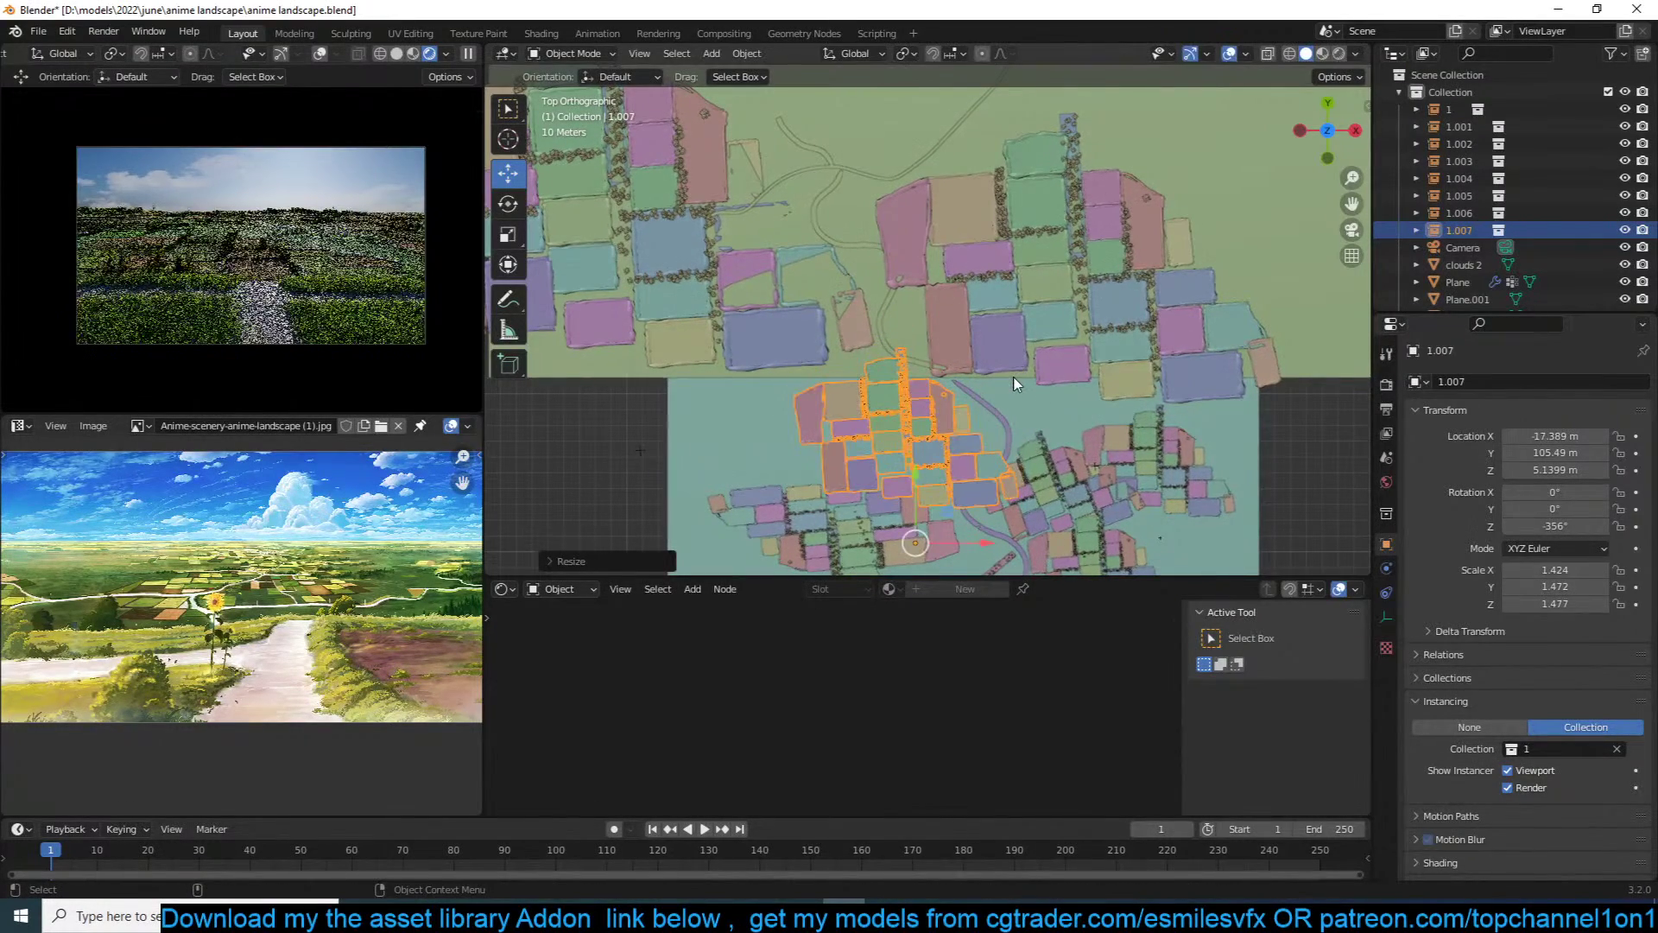
Step: Duplicate field copy 1.007 and snap the duplicate to a 3D cursor placed on the empty middle ground in camera view
key(KP_0)
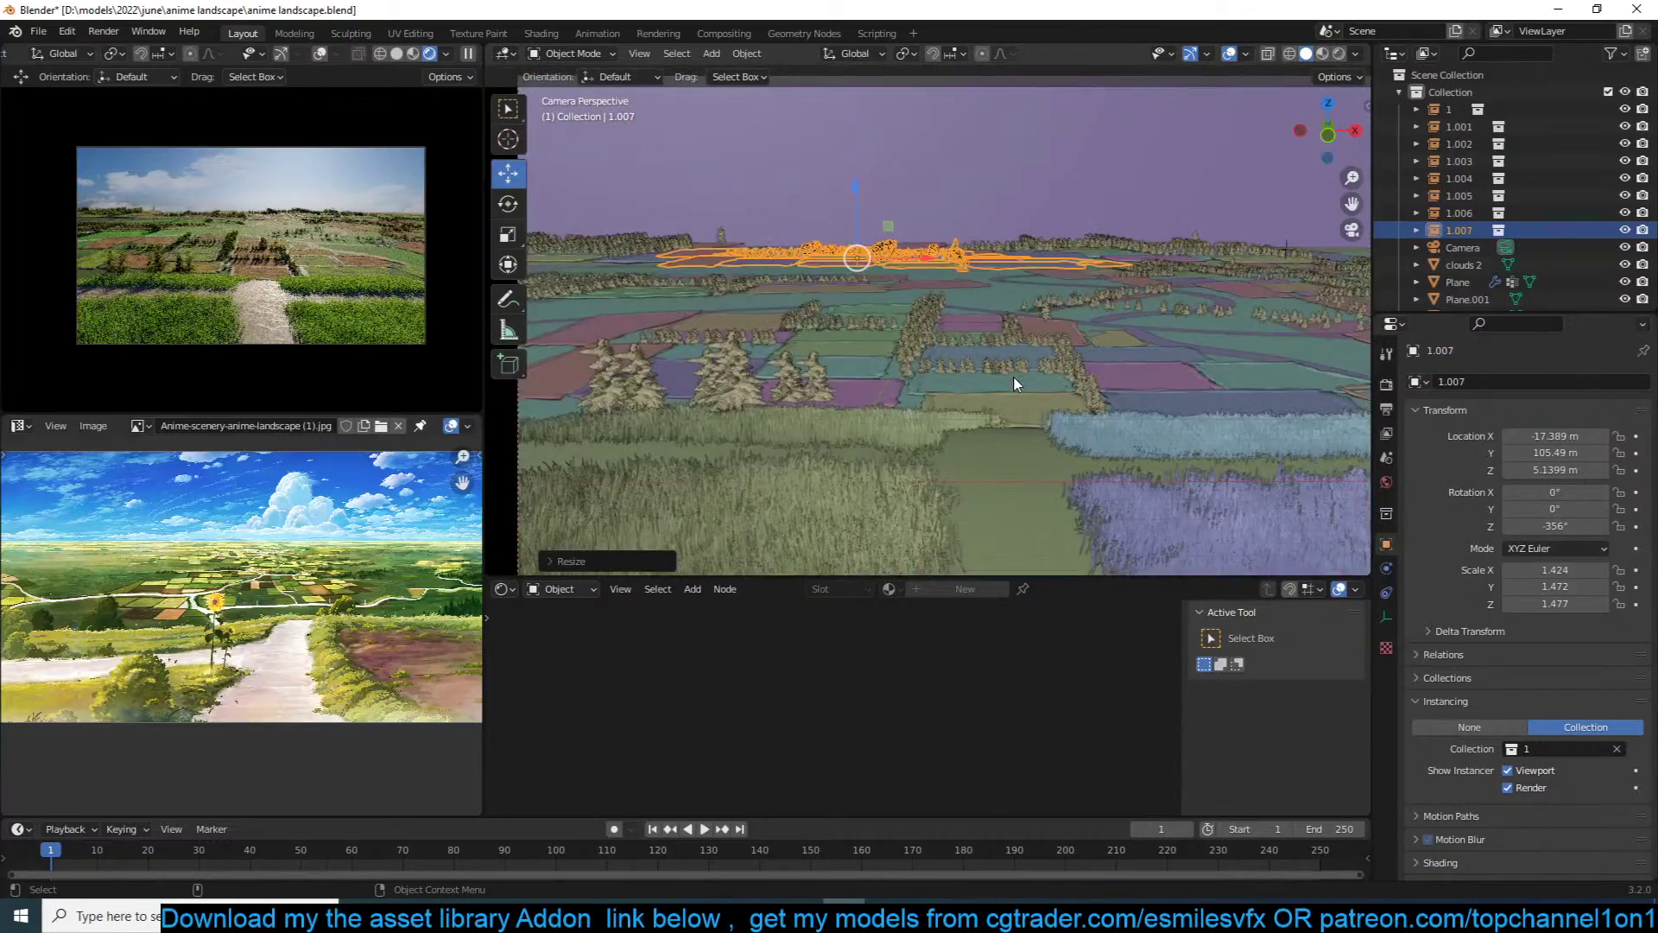
scroll(1016, 381, up, 4)
shift+middle_drag(1007, 314, 931, 463)
key(shift+d)
right_click(954, 447)
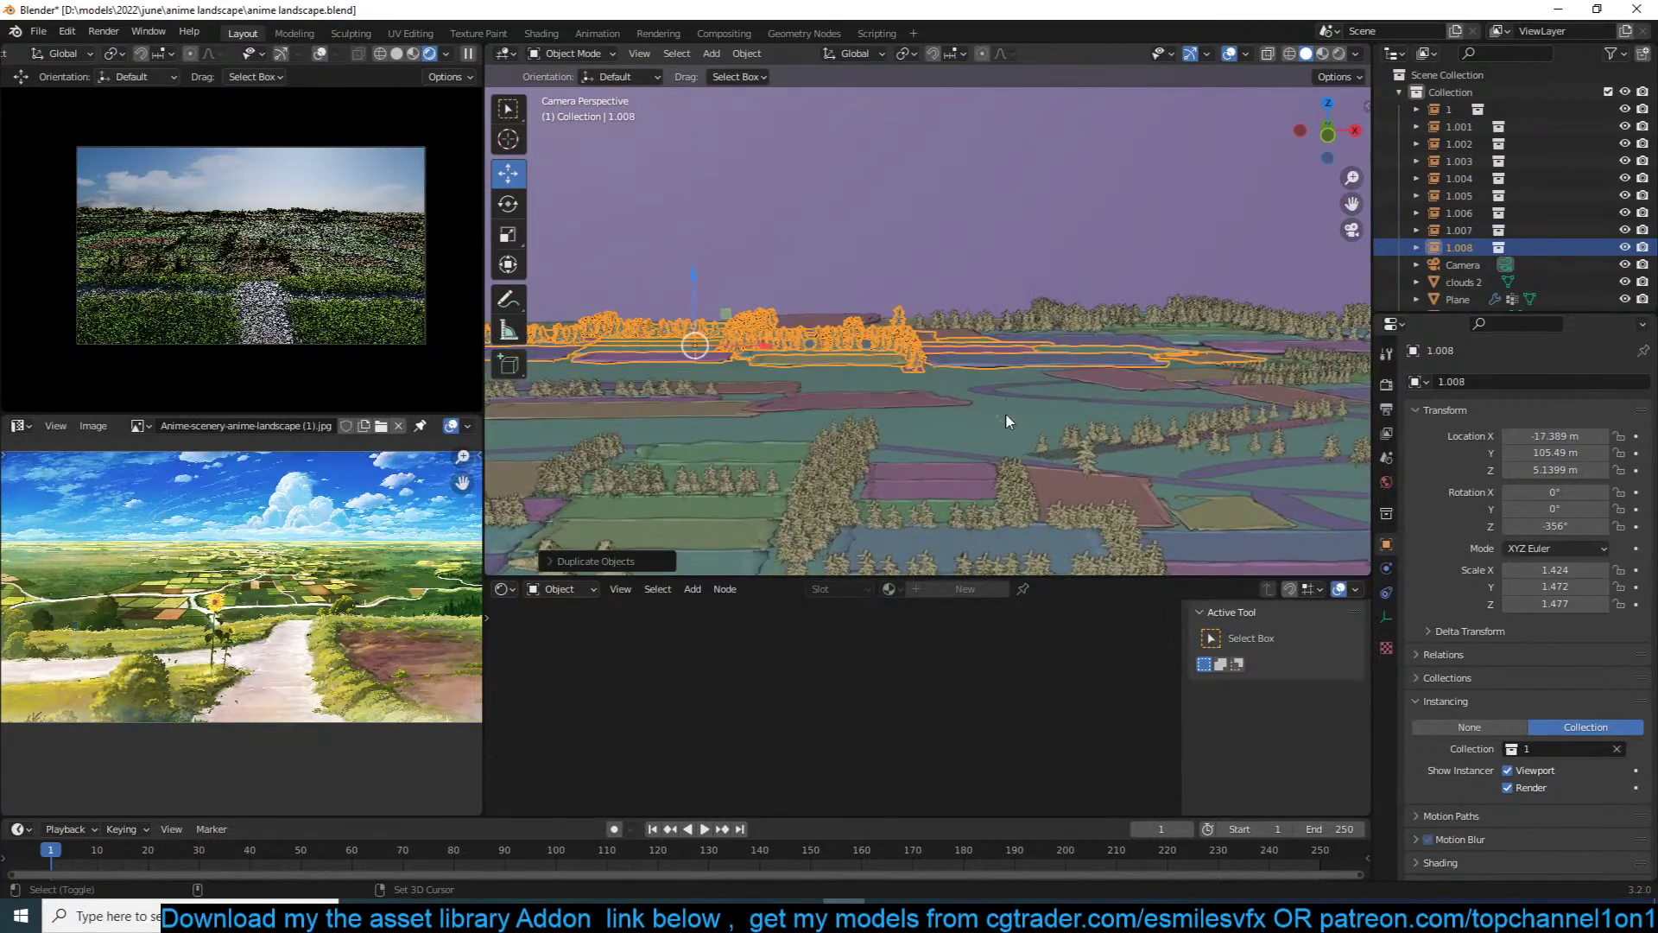
shift+right_click(1005, 415)
key(shift+s)
click(1025, 322)
Step: Scale field copy 1.008 to about 0.88 × 0.91 × 0.91 and raise it to about Z 1.14 m
key(s)
click(1086, 280)
key(s)
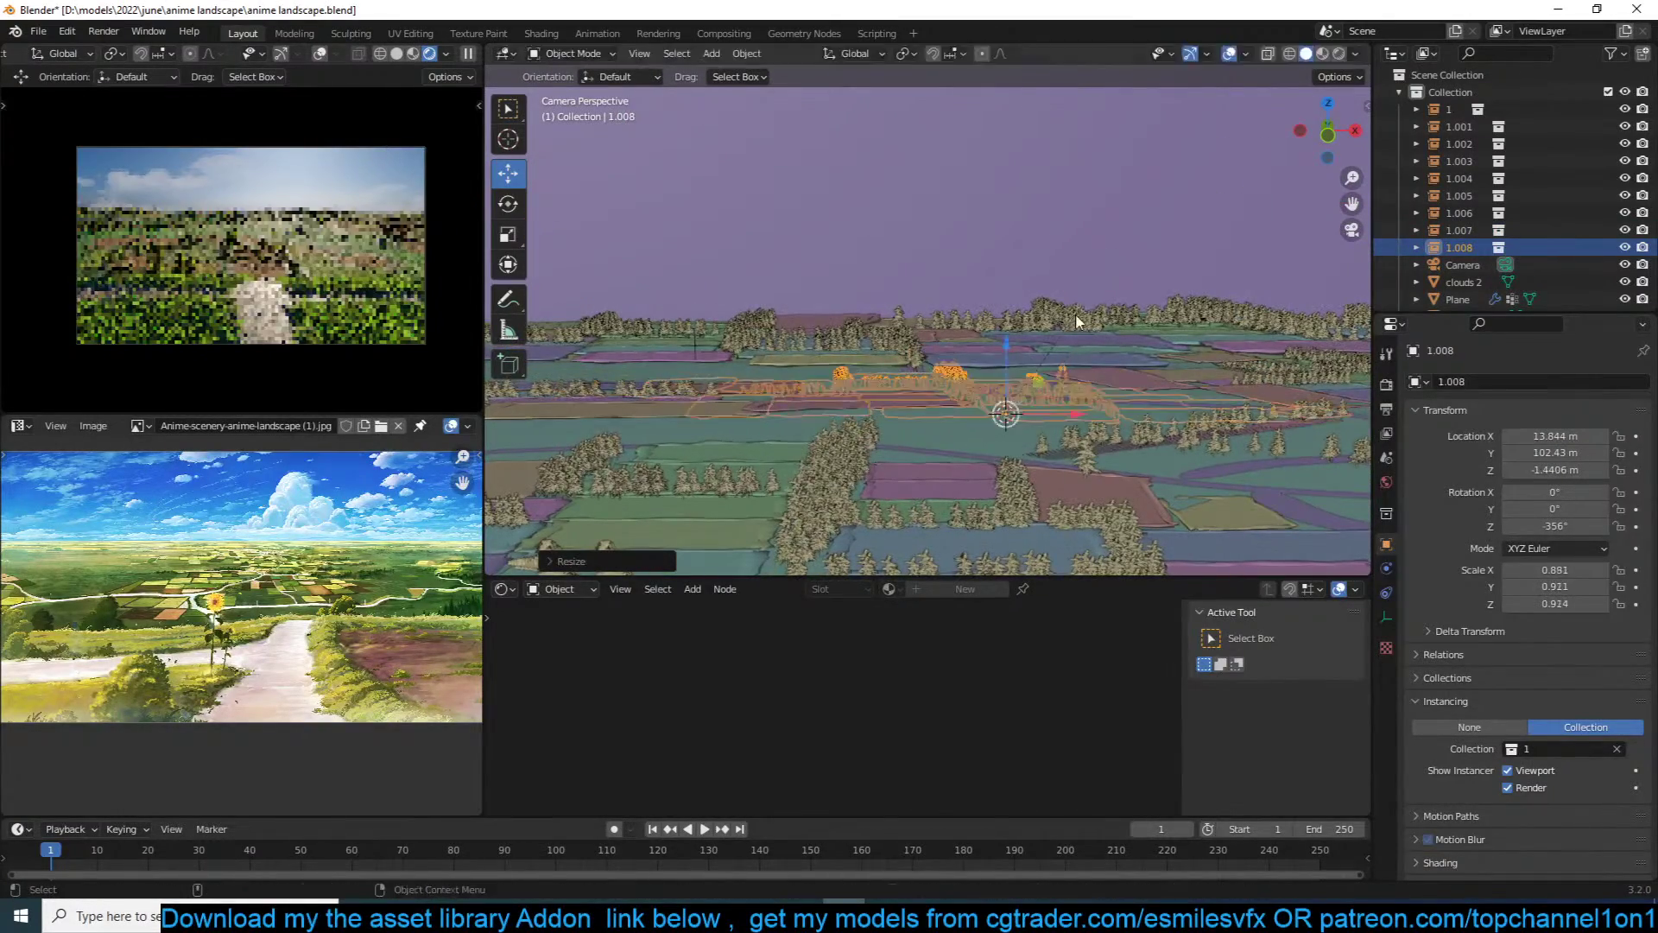
click(1075, 317)
key(g)
key(z)
click(1081, 310)
key(alt+a)
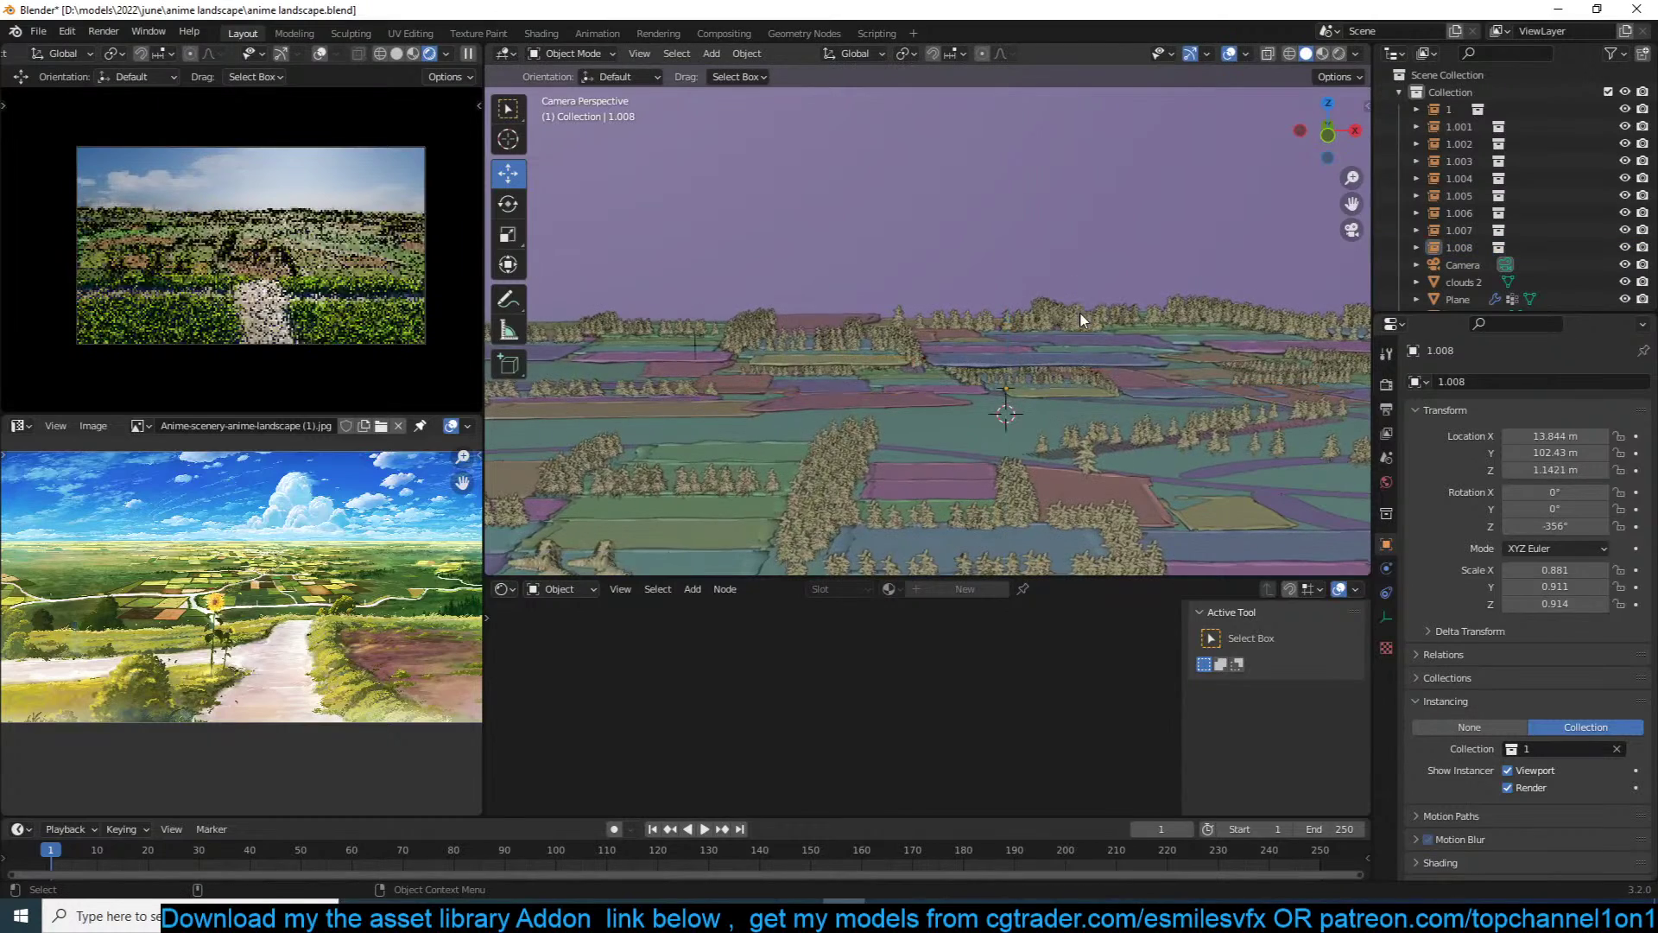
Step: Save the file and examine from above where the front road and the road copy meet
click(1055, 377)
key(KP_7)
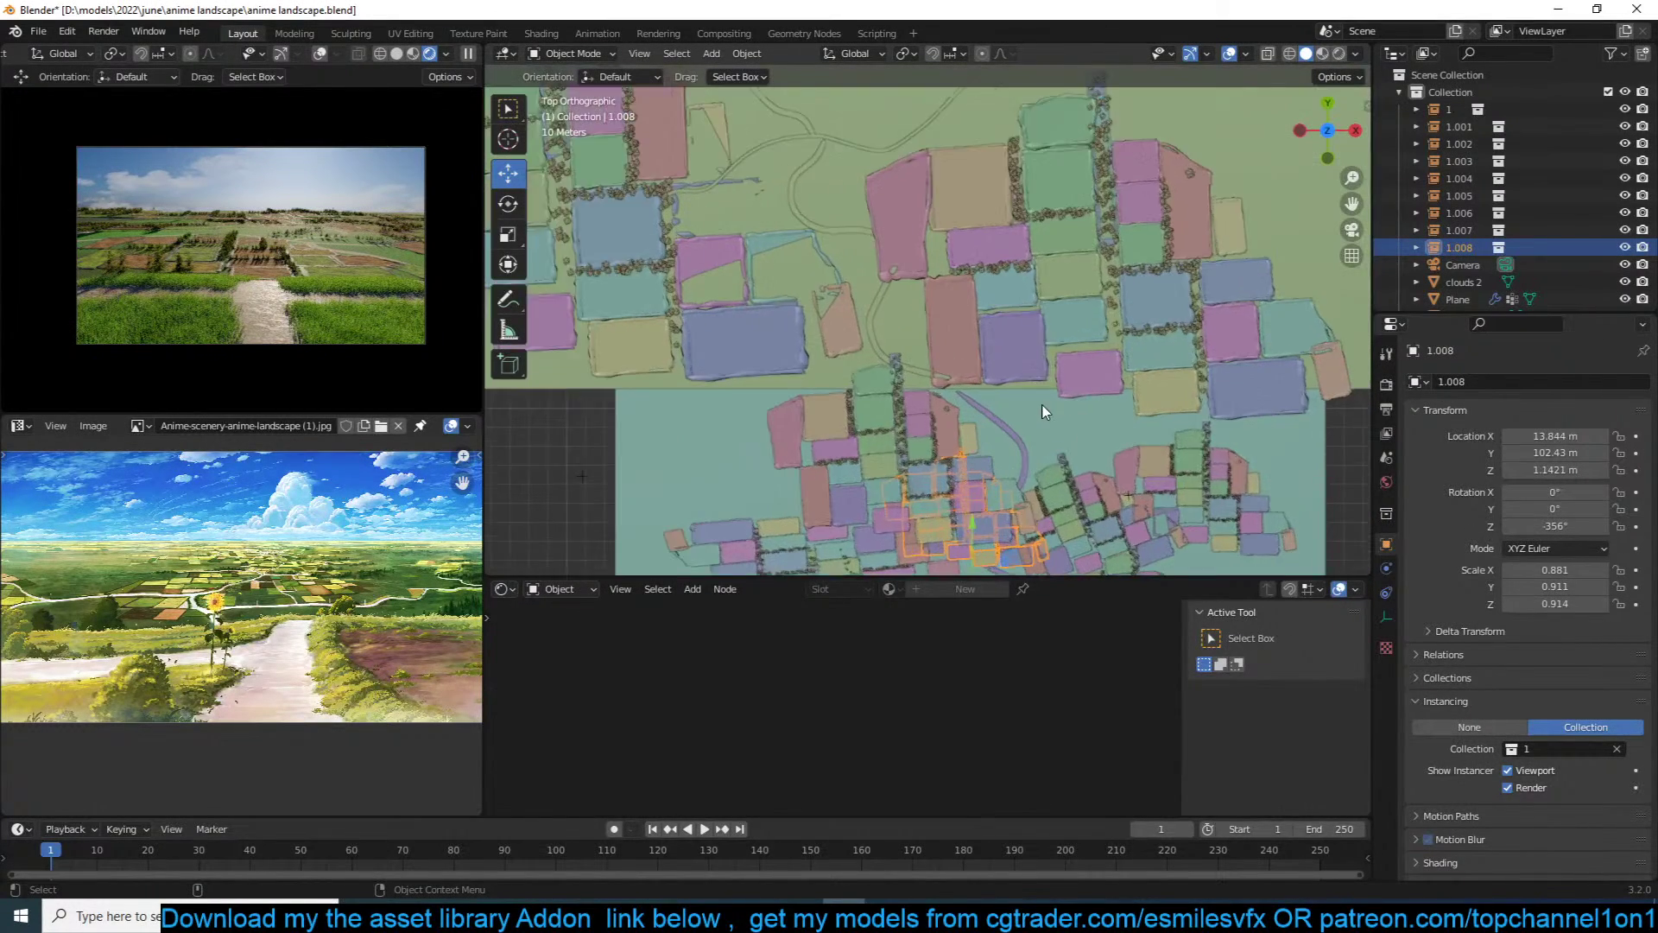
key(ctrl+s)
scroll(1057, 376, up, 3)
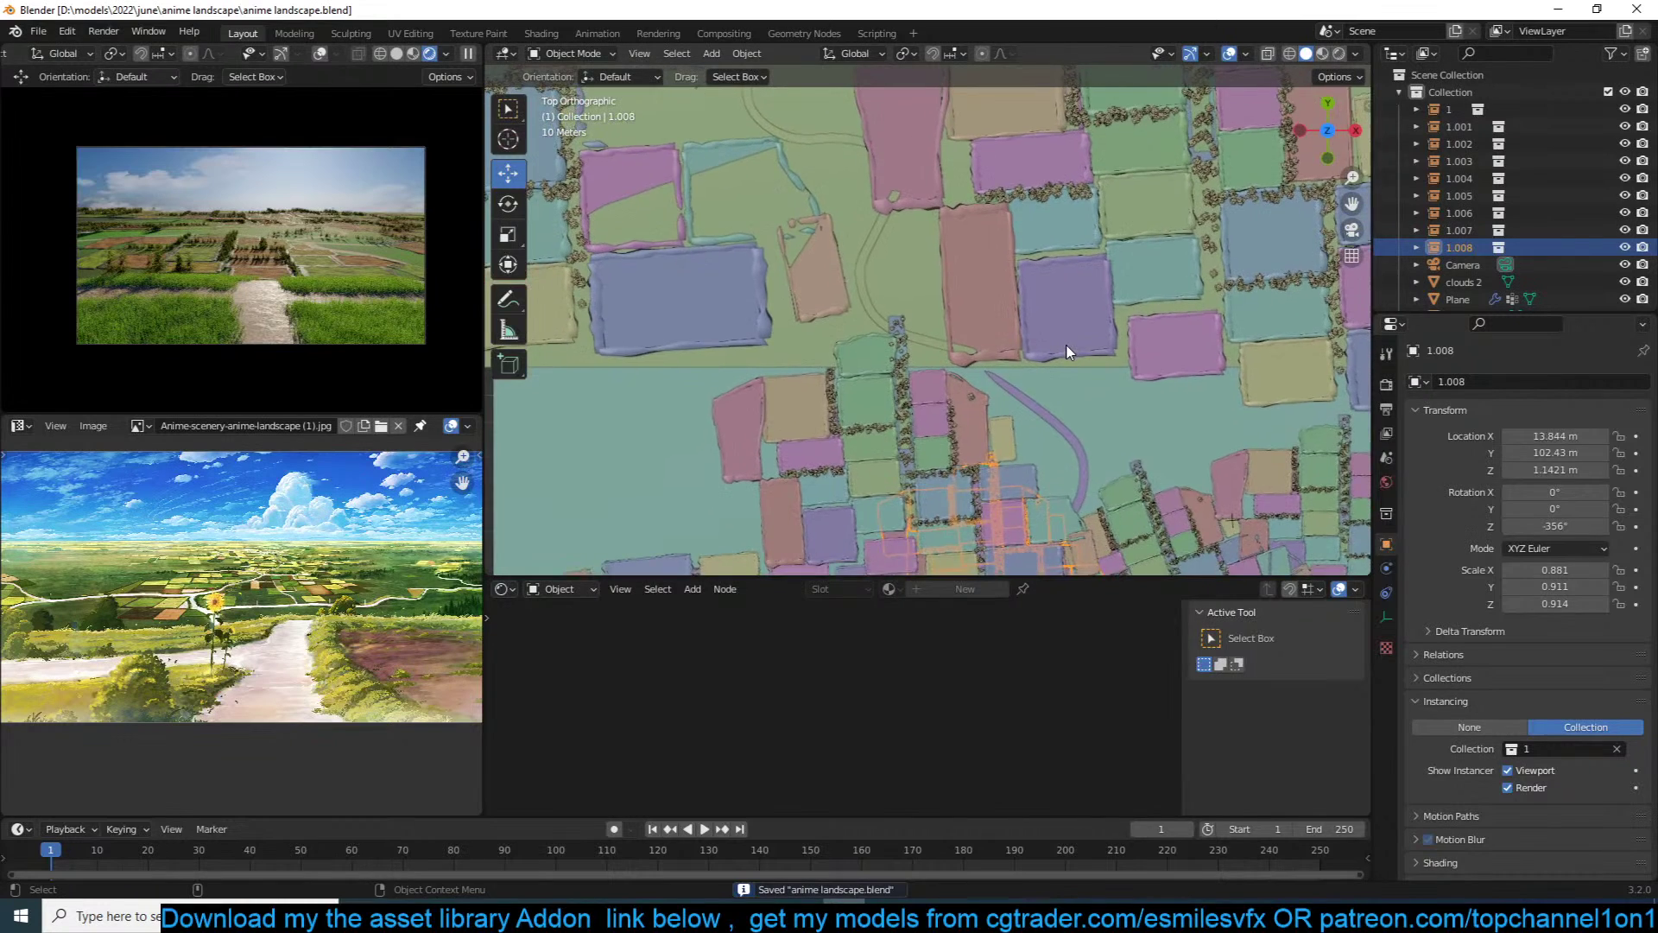
scroll(1068, 352, up, 2)
shift+middle_drag(1067, 345, 980, 318)
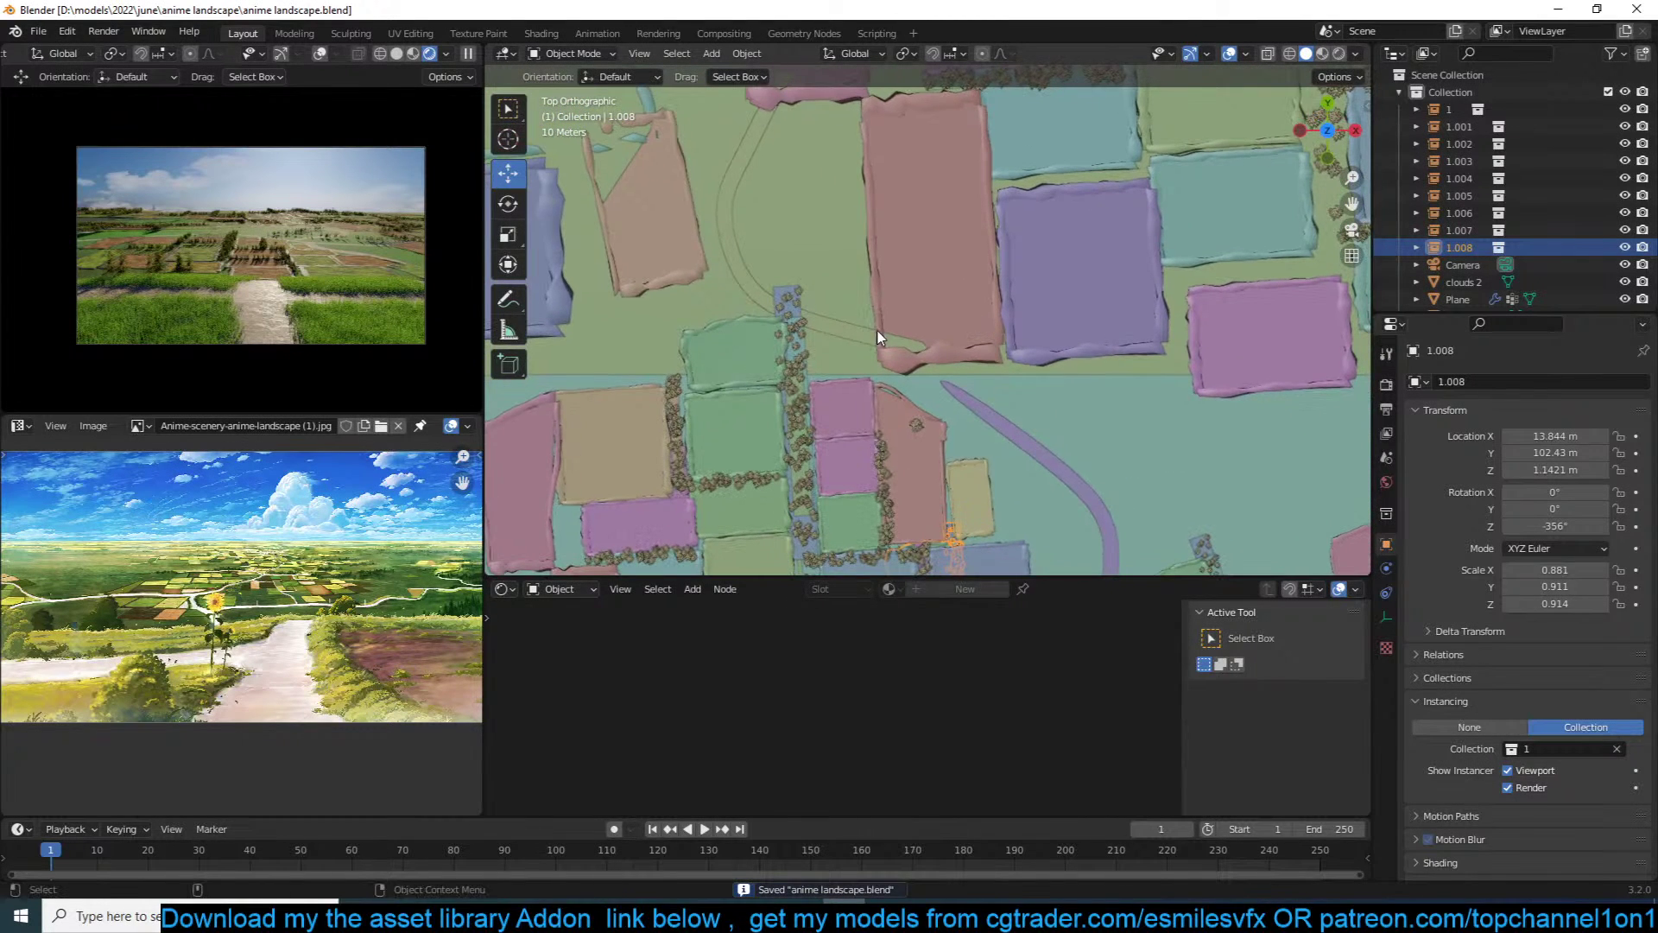
shift+middle_drag(876, 331, 954, 297)
scroll(961, 304, down, 5)
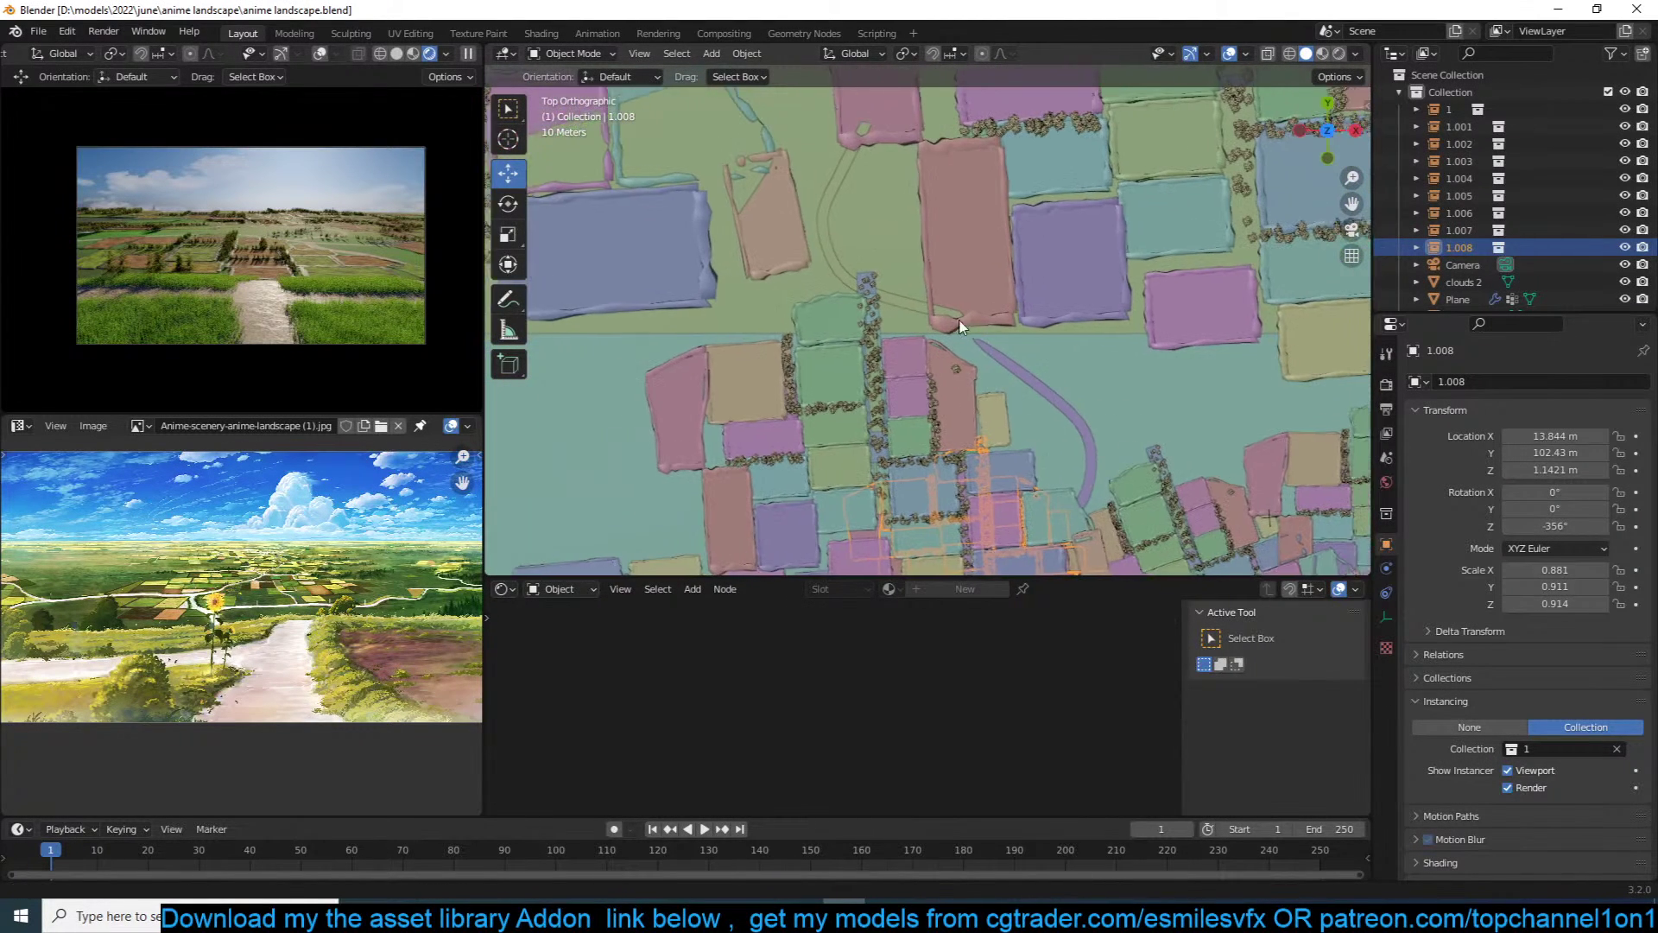
Step: Move field copy 1.001 outward to about X -107 m, Y 145 m, clearing the space beside the road
click(967, 297)
shift+middle_drag(987, 399, 1086, 237)
click(1026, 316)
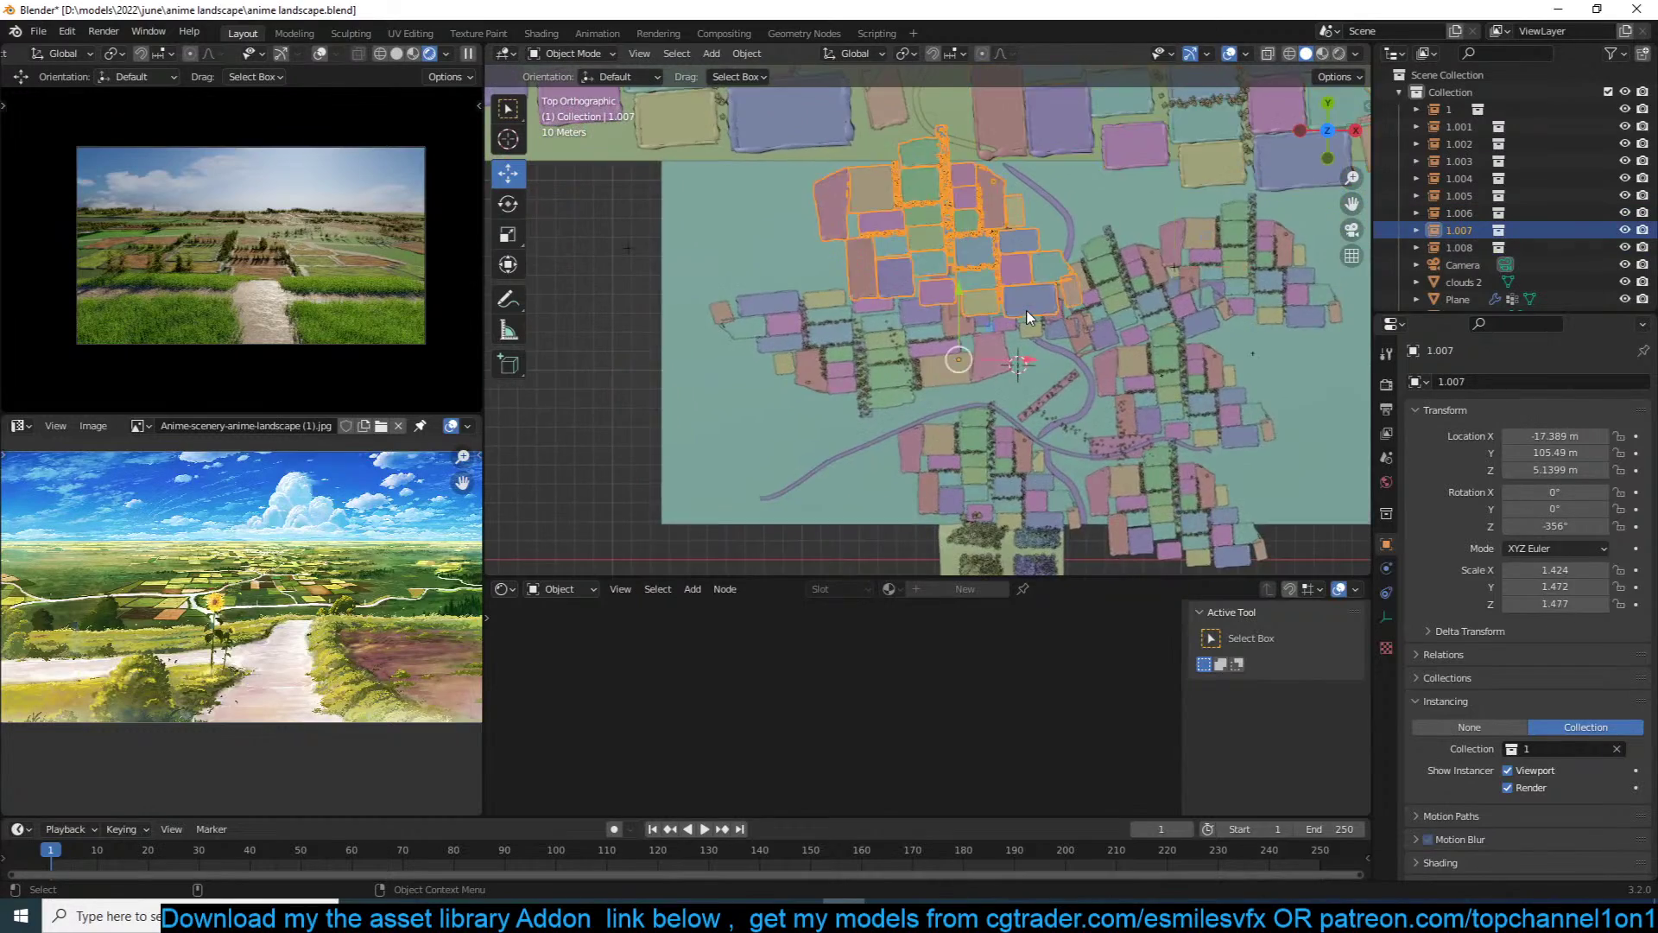
scroll(967, 328, up, 4)
click(996, 340)
key(g)
click(860, 421)
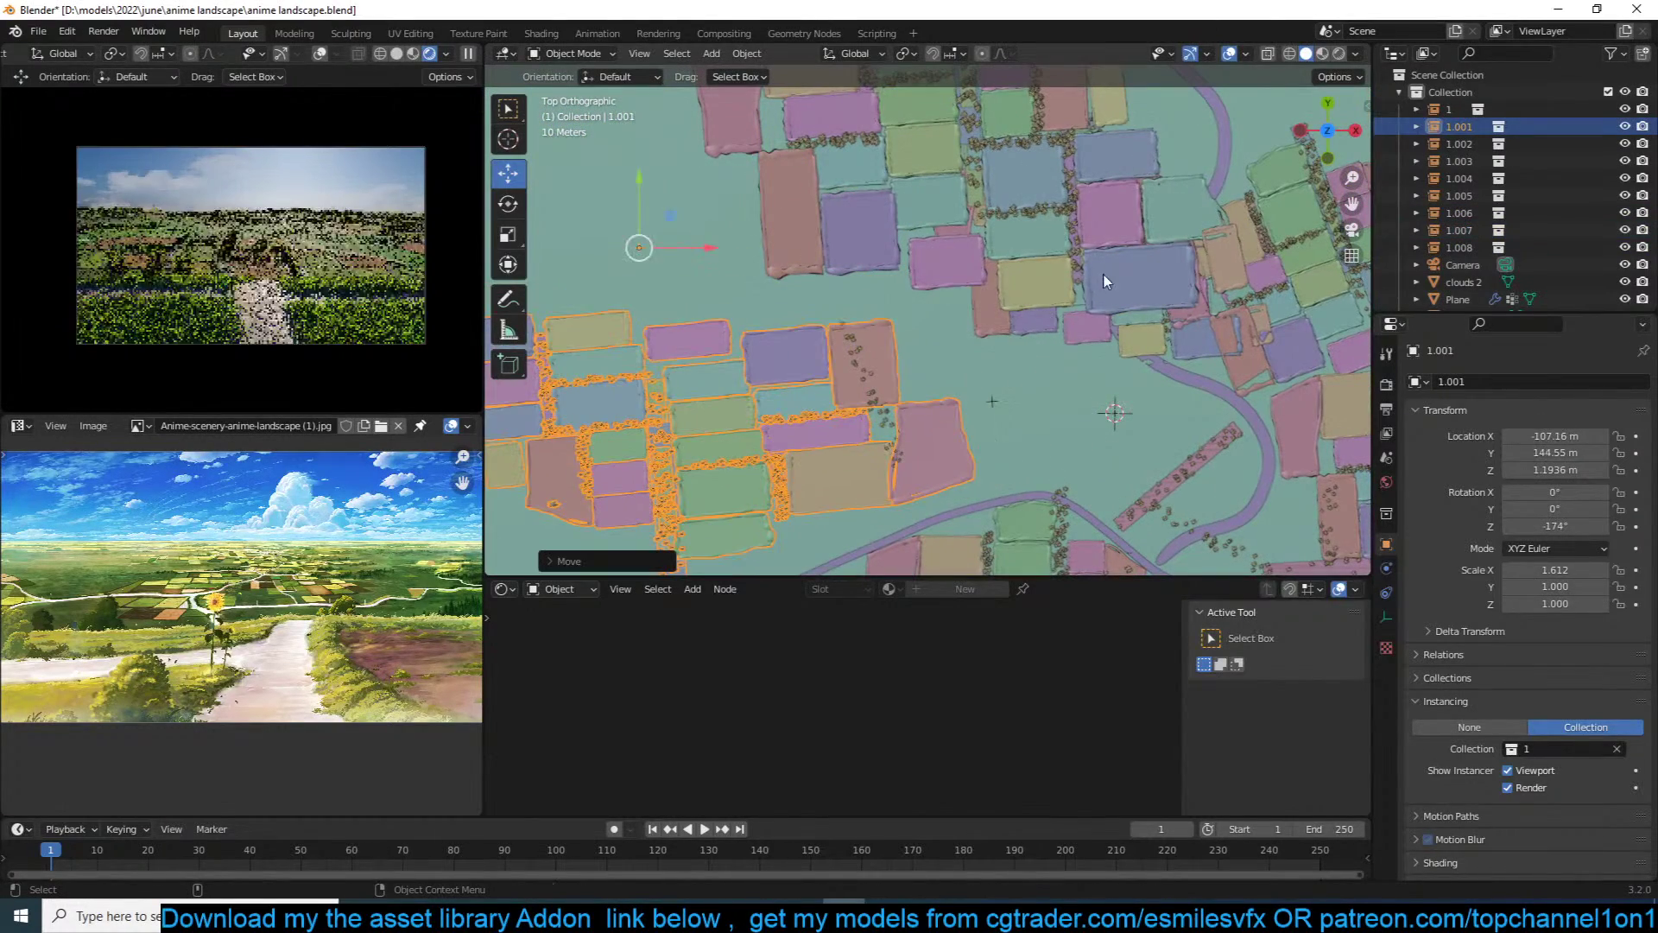
Step: Move field copy 1.008 into the open ground by the road bend, about X 13 m, Y 65.5 m
click(1105, 276)
click(1114, 278)
key(g)
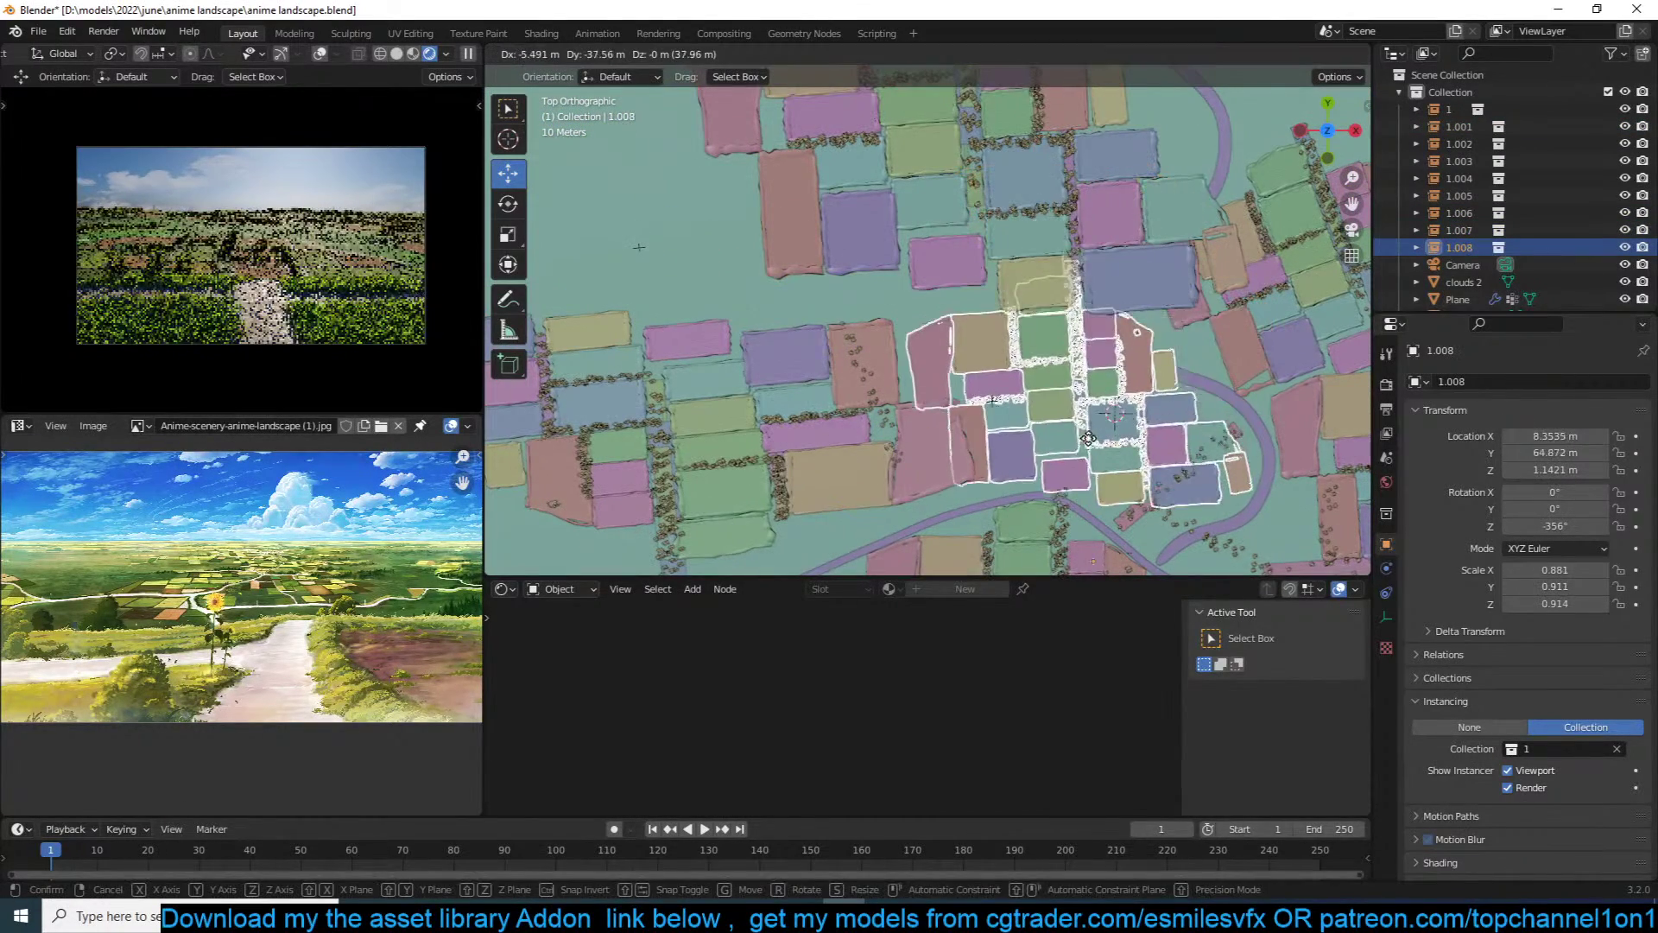
click(1108, 439)
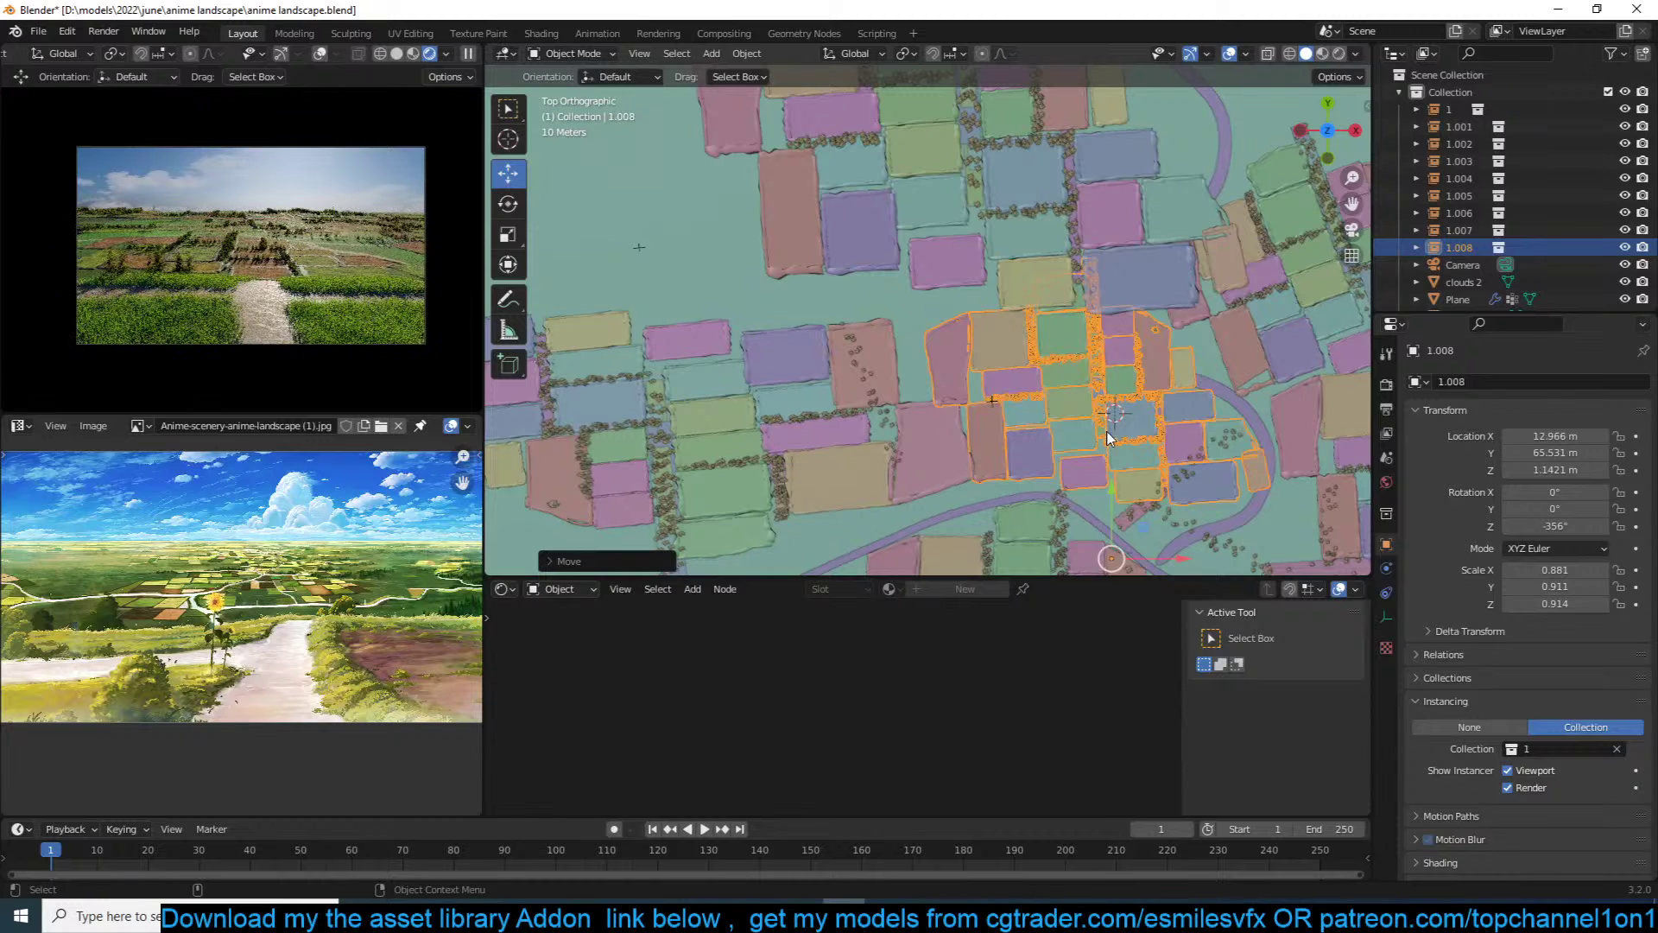
key(alt+a)
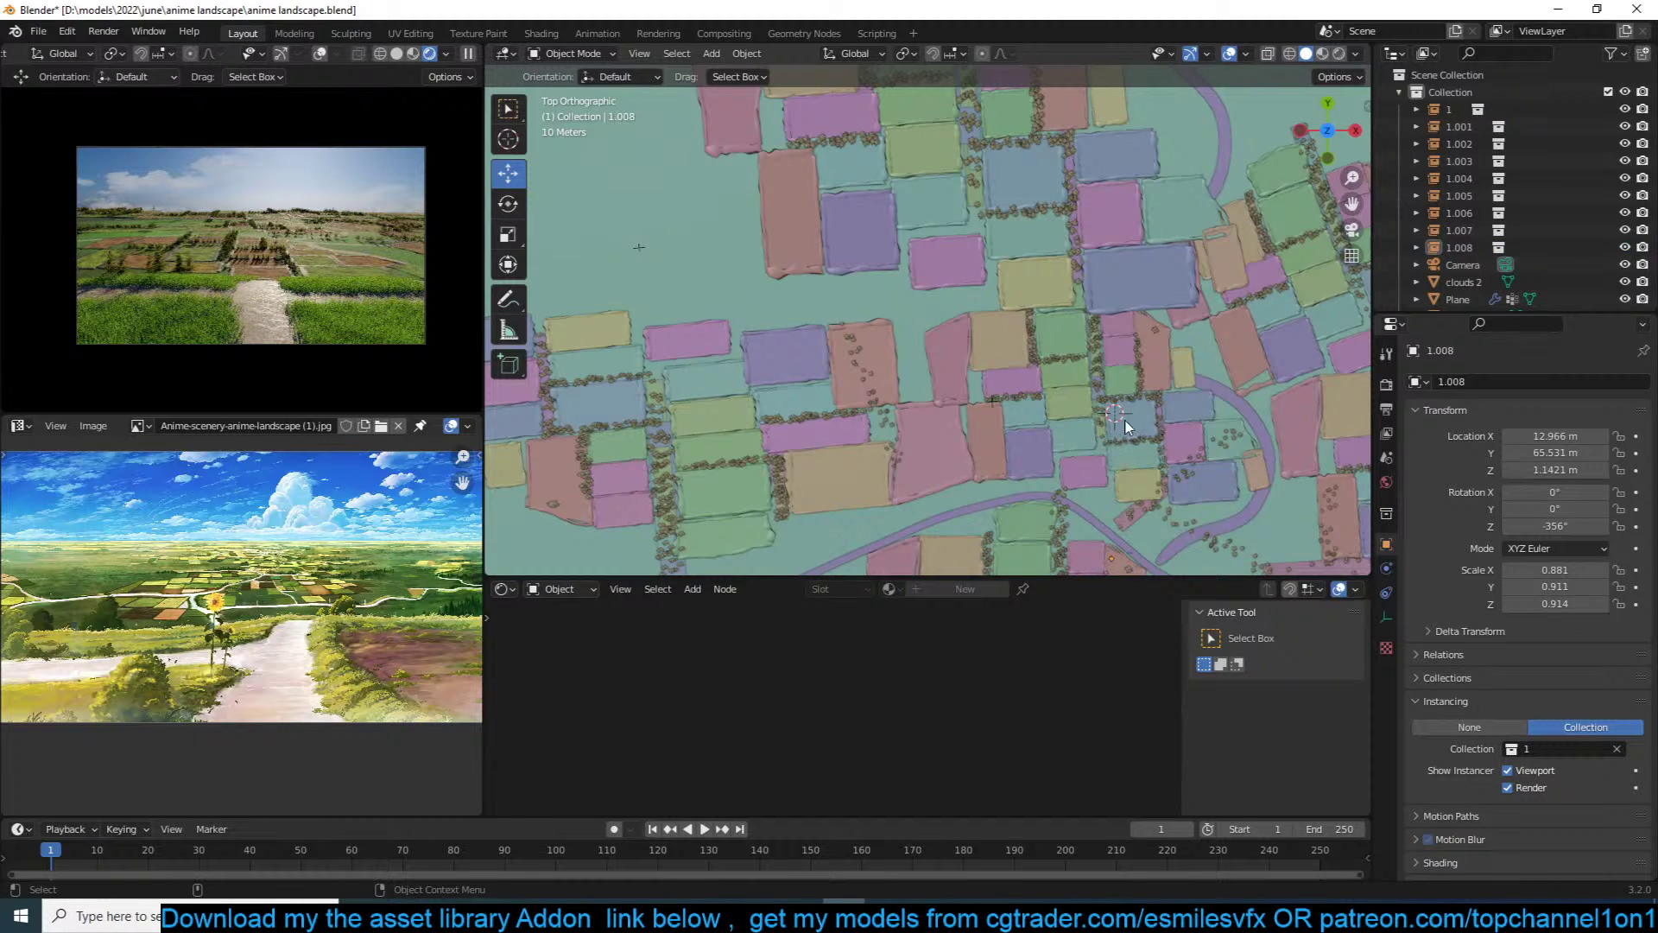
Step: Select field copy 1.004 near the front edge of the ground and enlarge it slightly
shift+middle_drag(1136, 423, 947, 381)
scroll(1071, 304, down, 3)
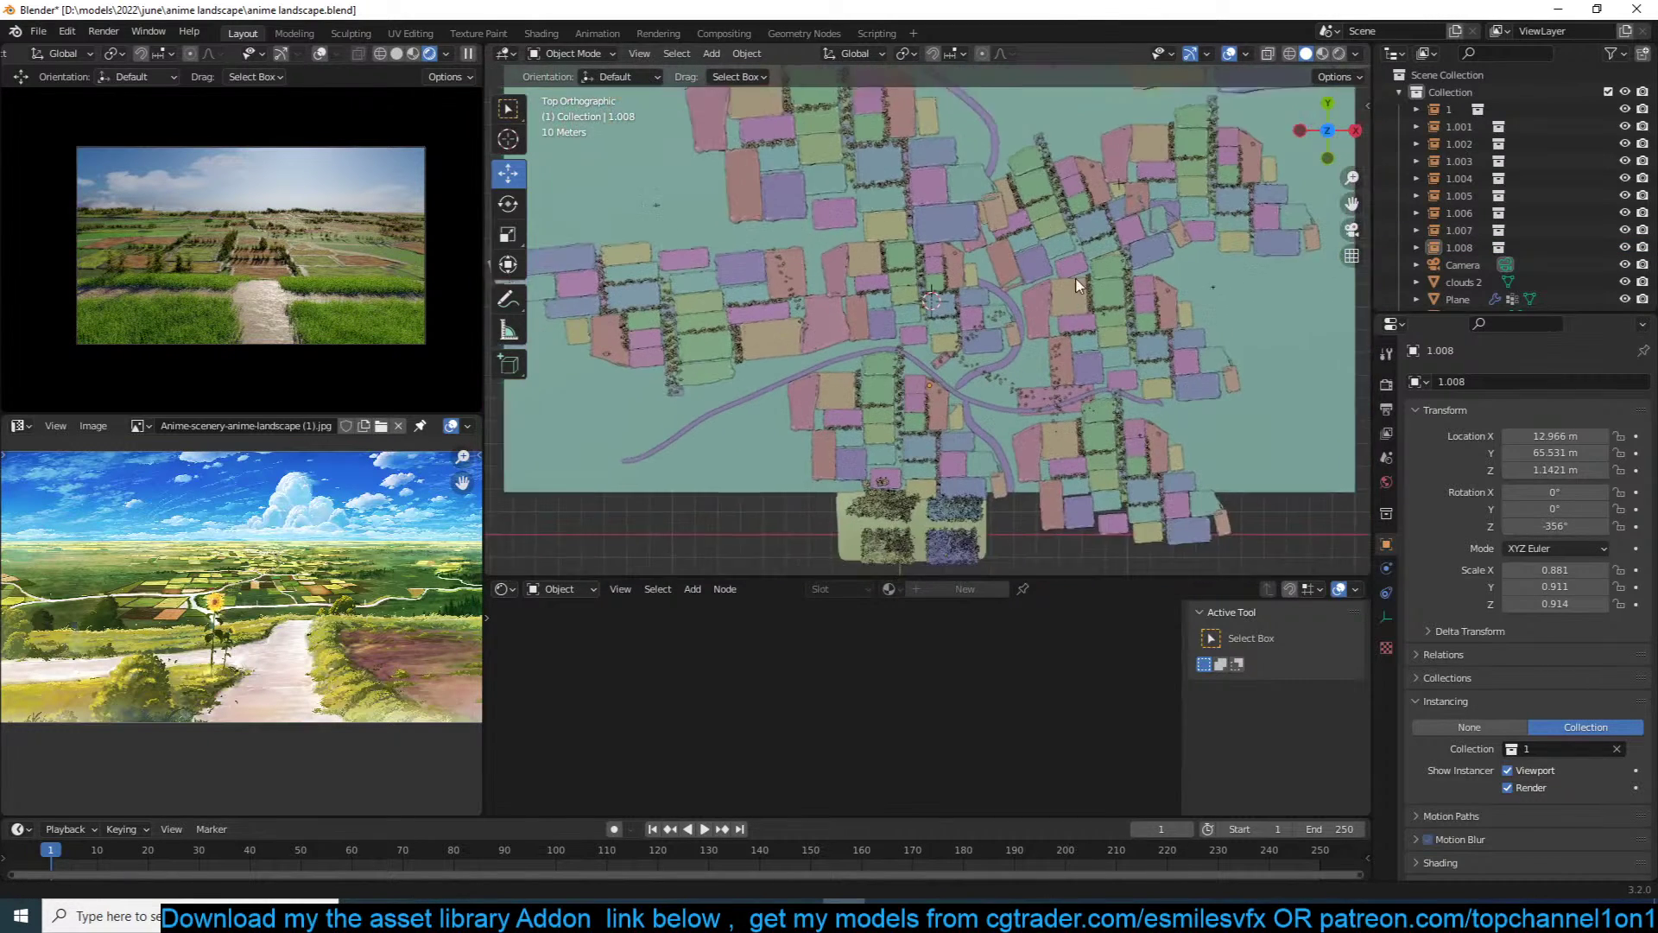
shift+middle_drag(1070, 308, 1075, 253)
scroll(1075, 253, up, 3)
click(1124, 363)
scroll(1144, 373, up, 5)
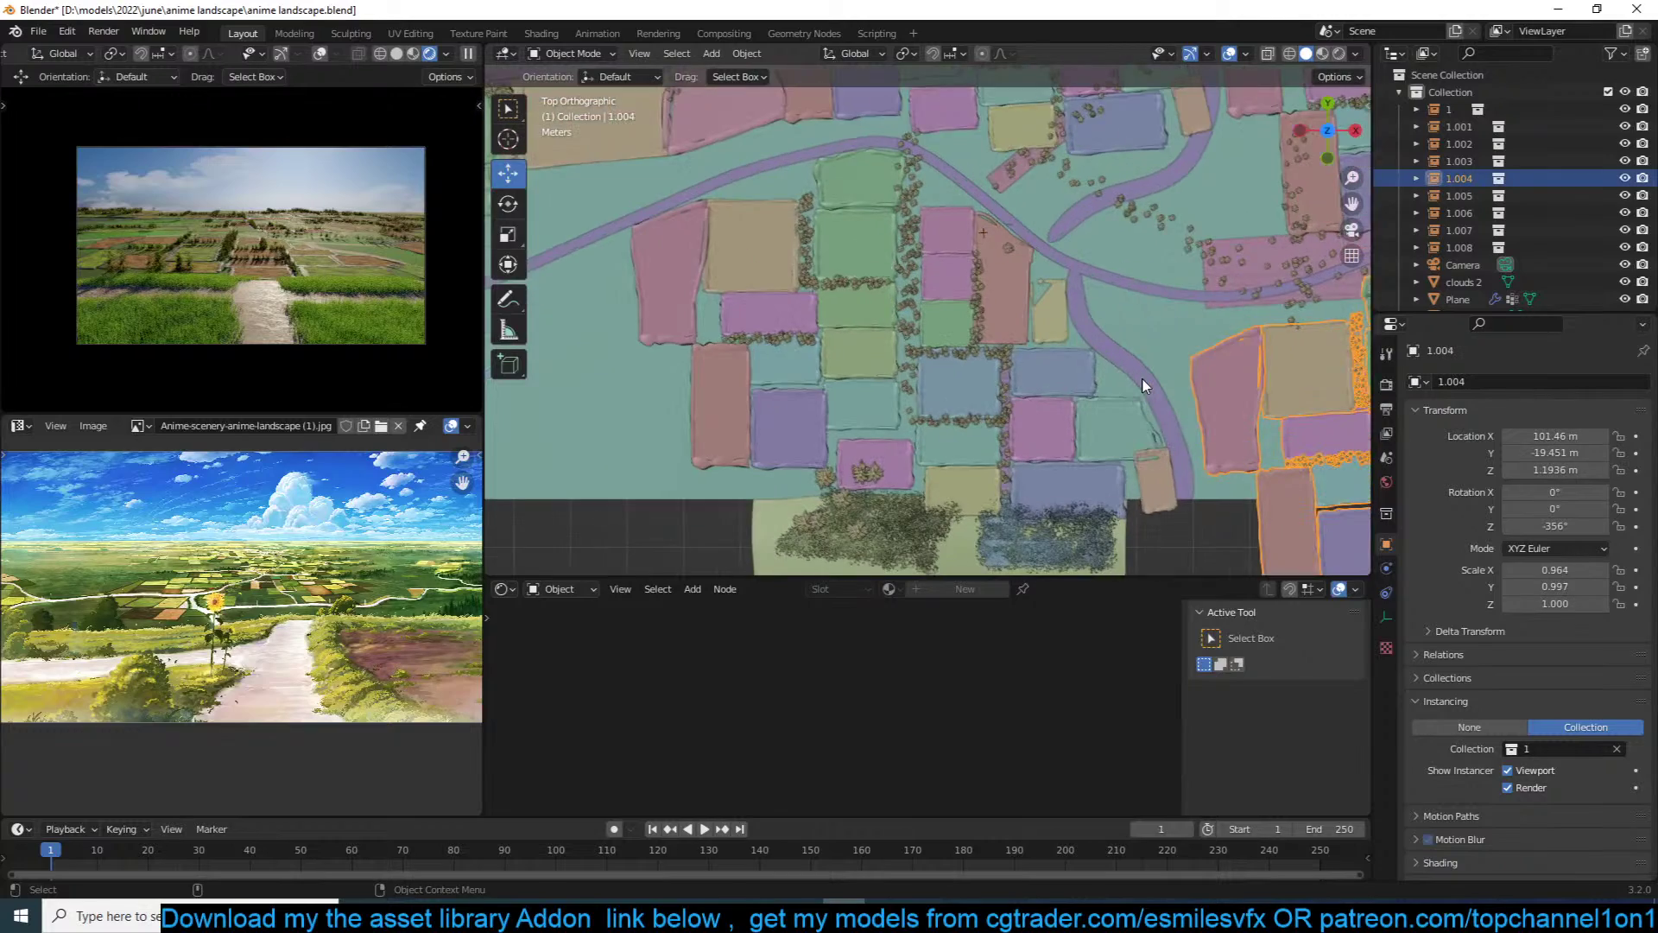
key(s)
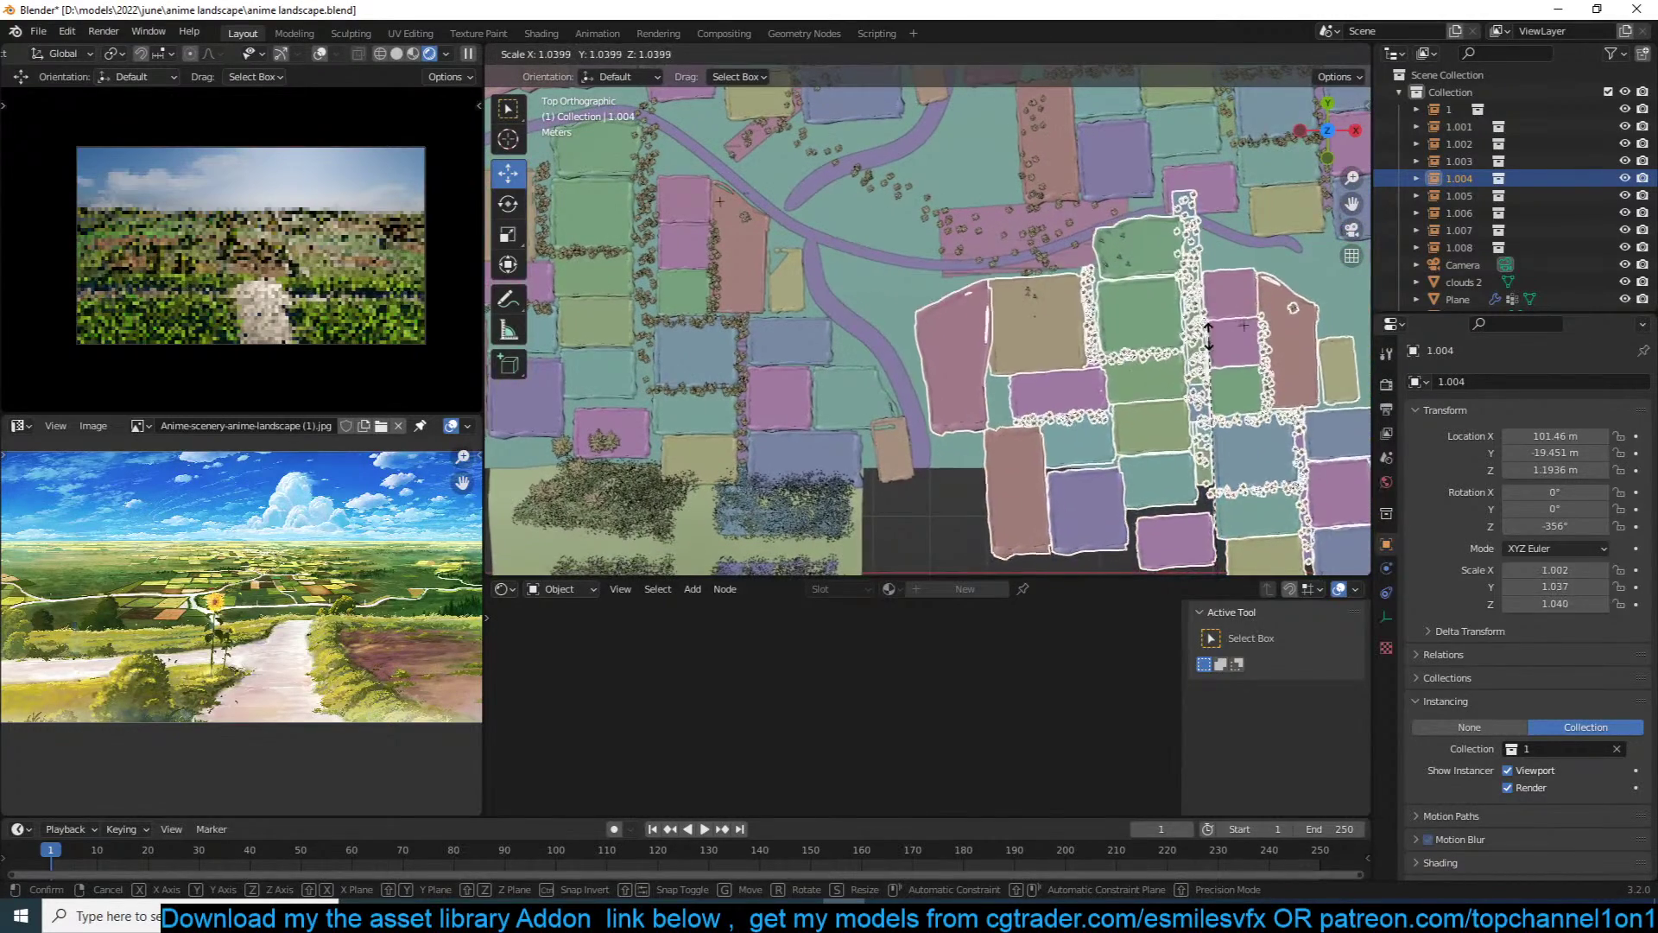
click(1124, 320)
Step: Move the tree patch Plane.008 to the road junction and place a duplicate in the pocket between the road branches
click(1013, 240)
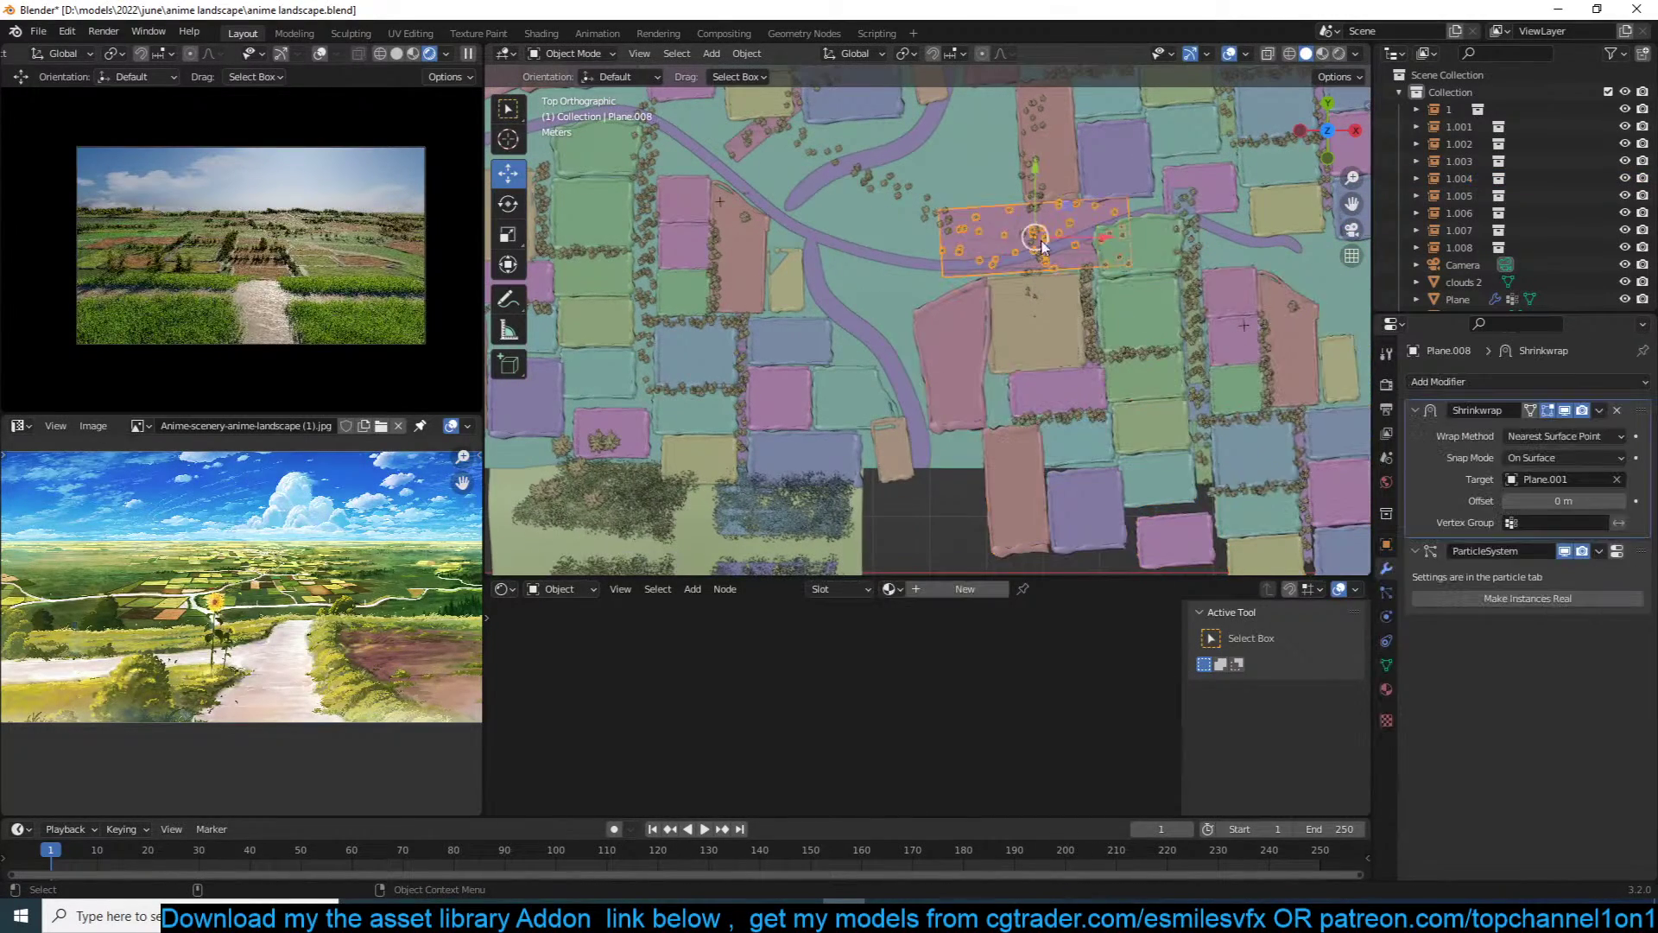
key(g)
click(960, 308)
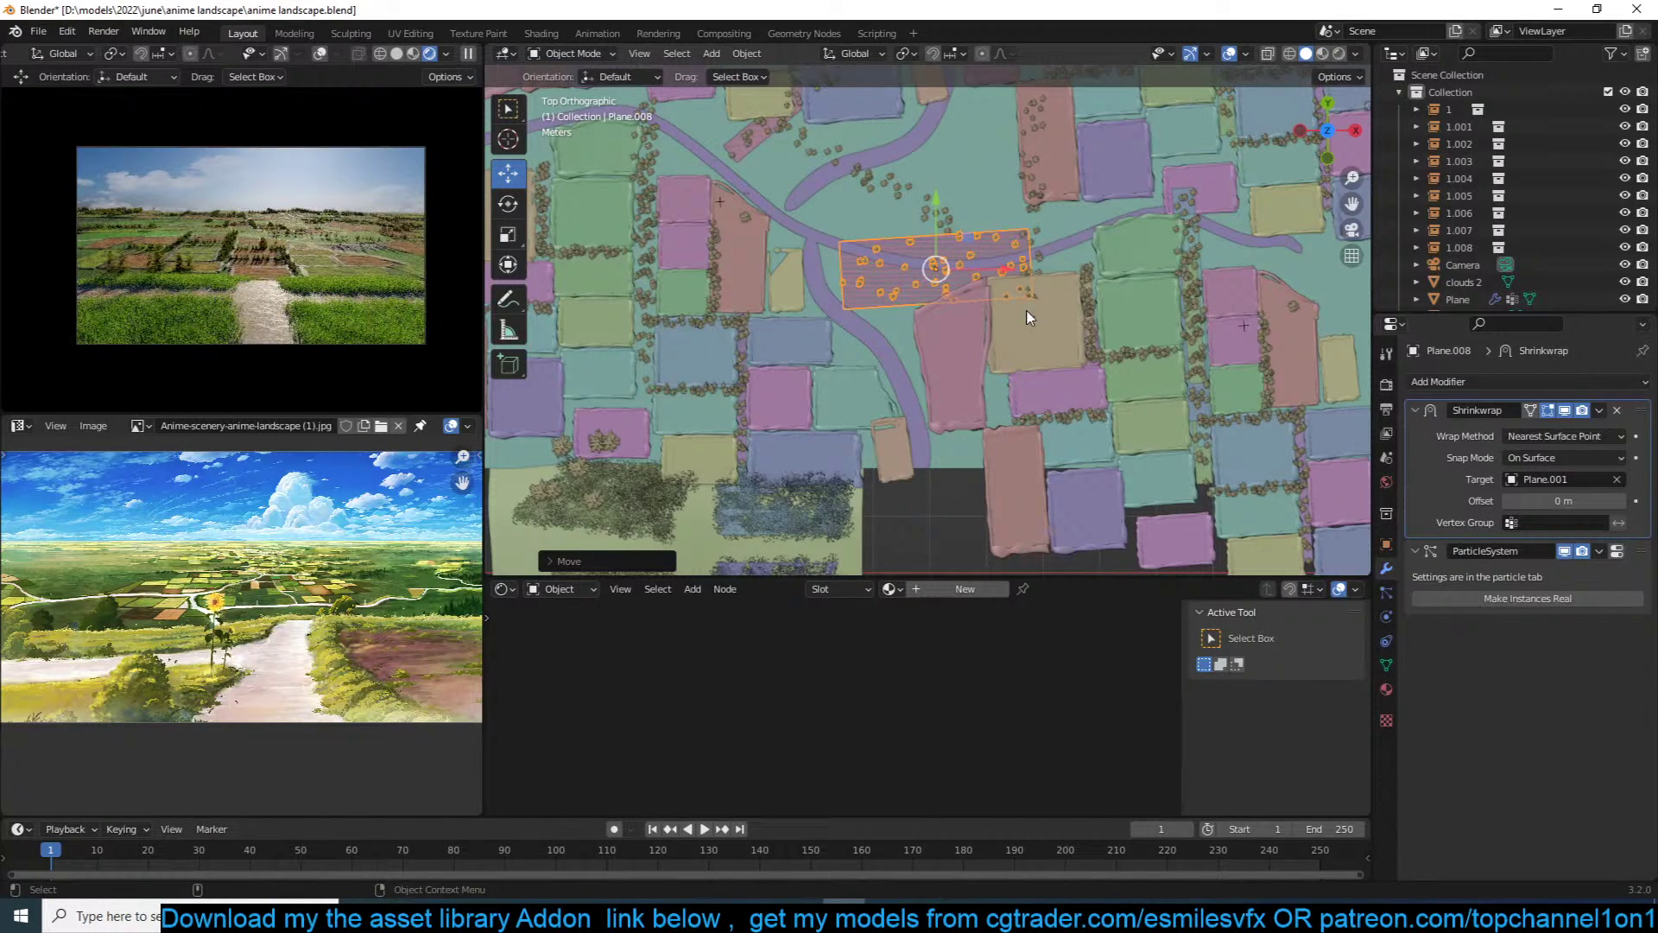
key(shift+d)
click(1026, 244)
Step: Give the duplicated tree patch its own particle settings with 421 hairs and a hair length of 0.44 m
click(1386, 592)
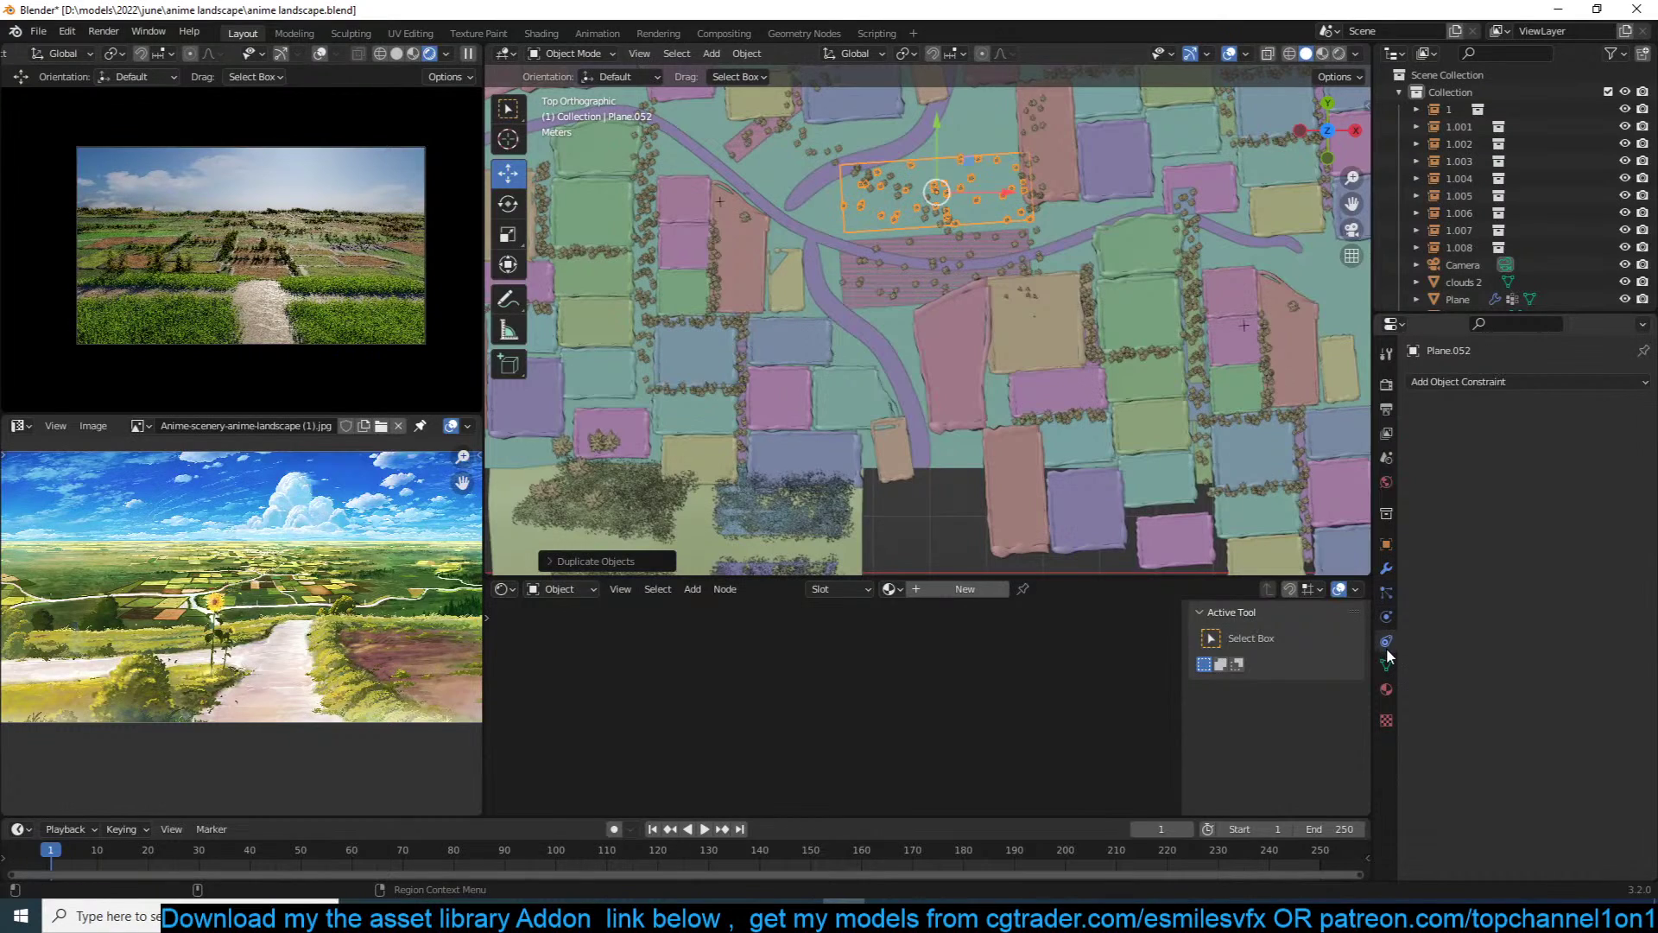
click(1583, 455)
drag(1563, 553, 1490, 570)
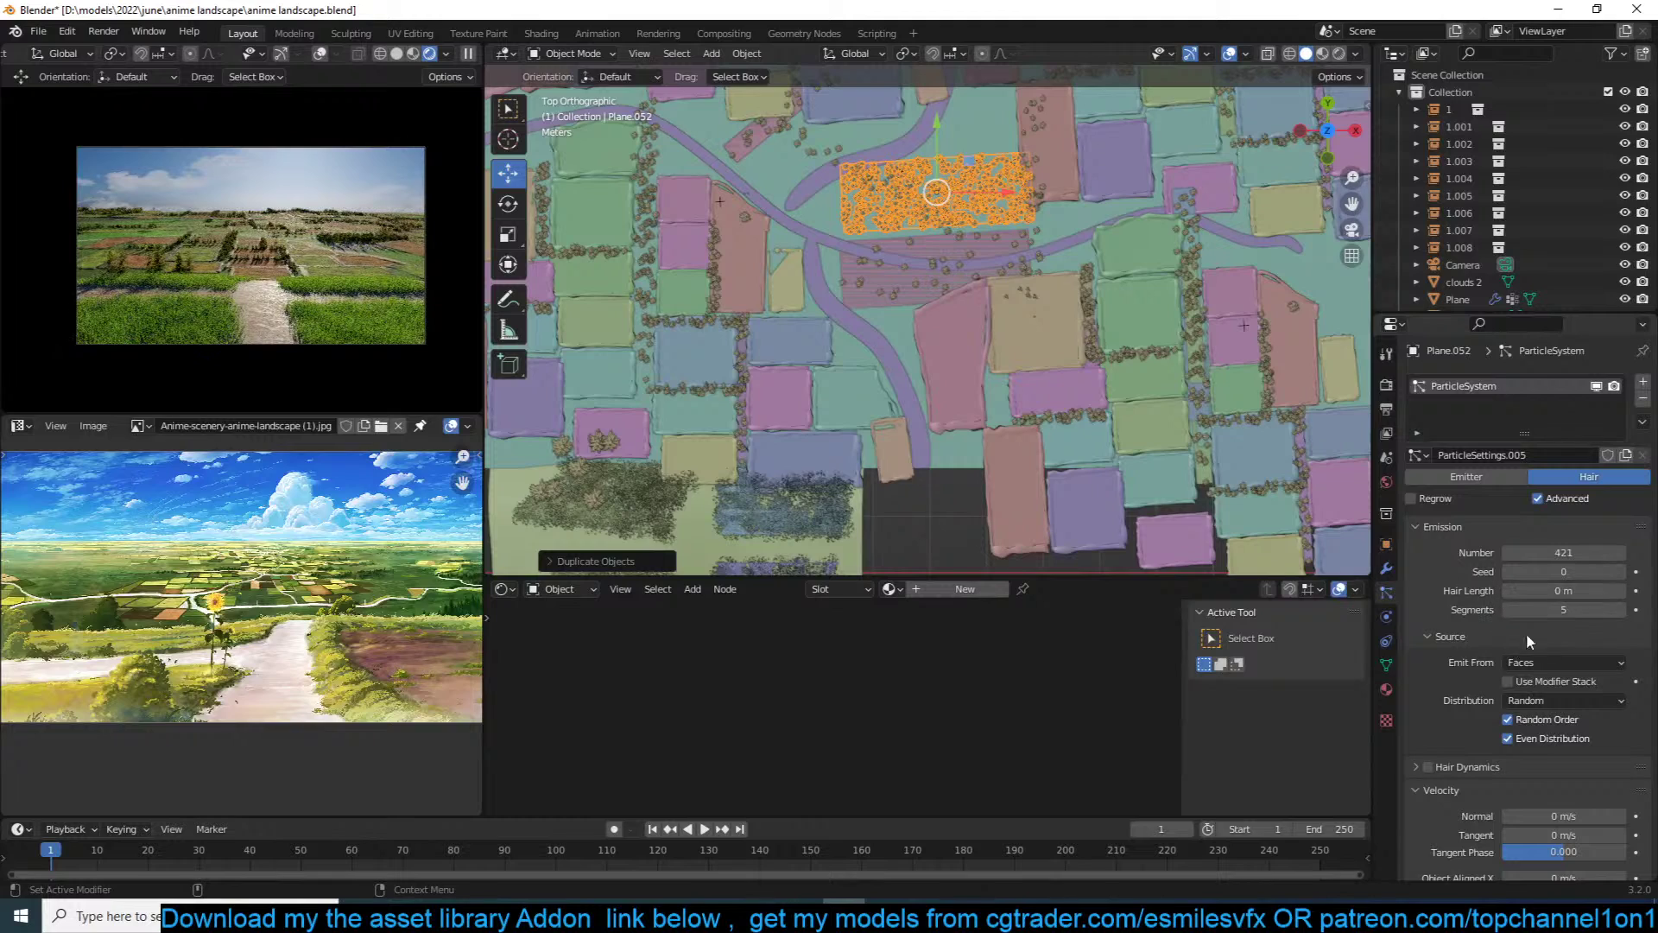
drag(1539, 590, 1581, 590)
Step: Enlarge the tree patch between the road branches slightly and pull its far-edge vertices outward along the curving road with proportional editing
key(s)
click(1126, 352)
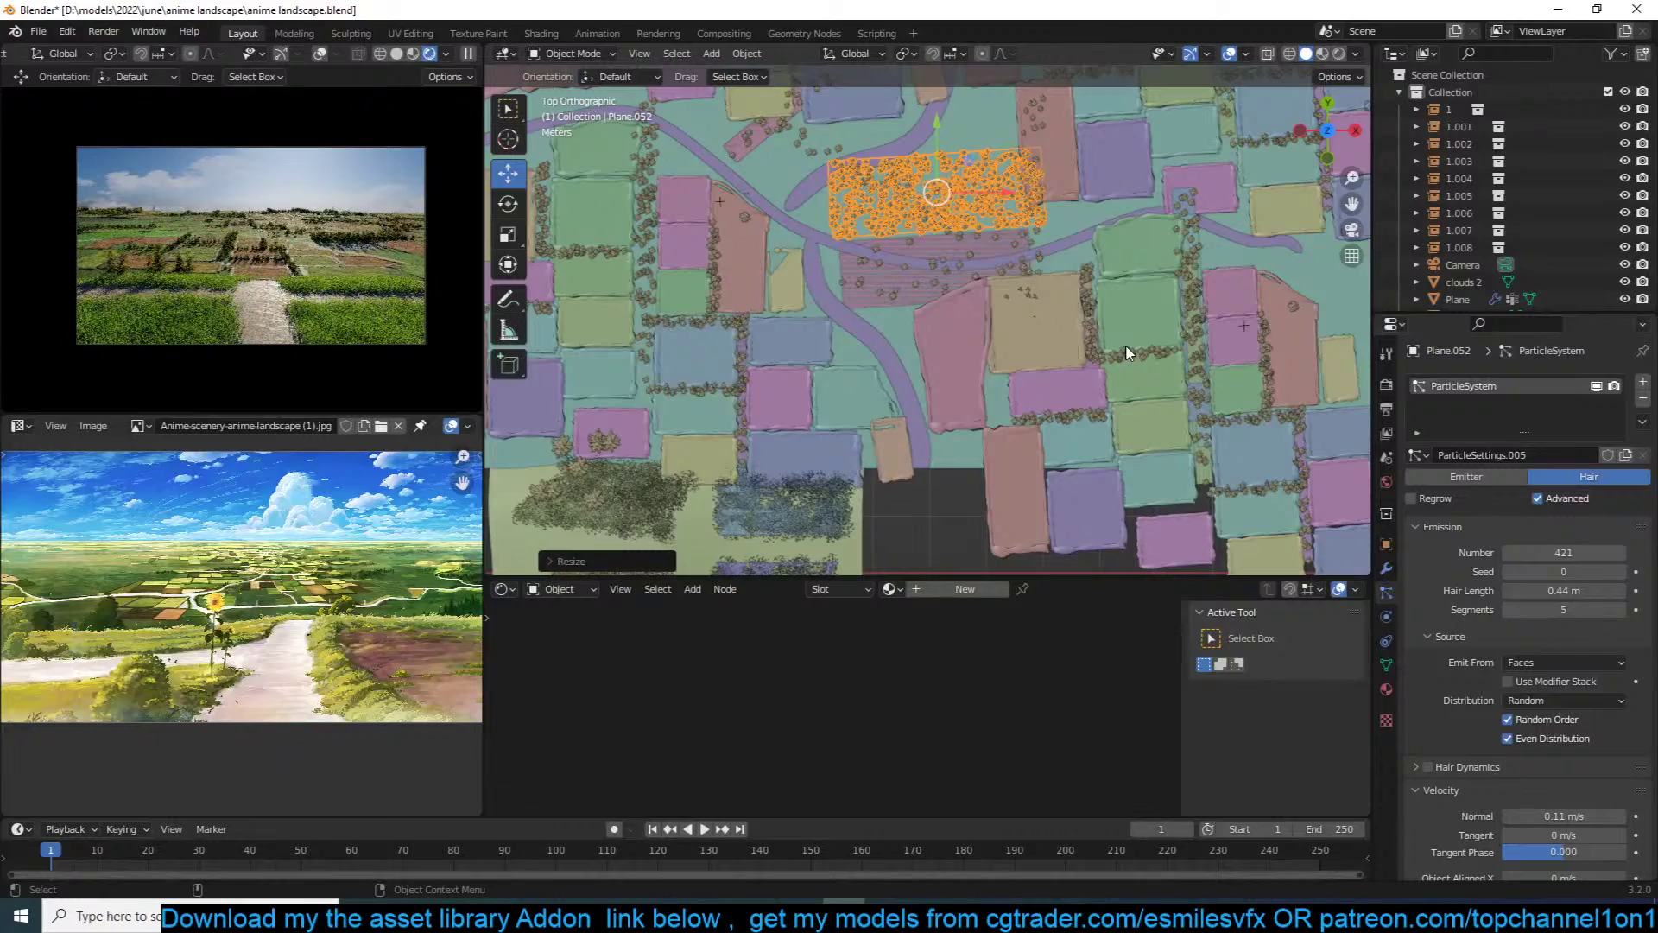
key(Tab)
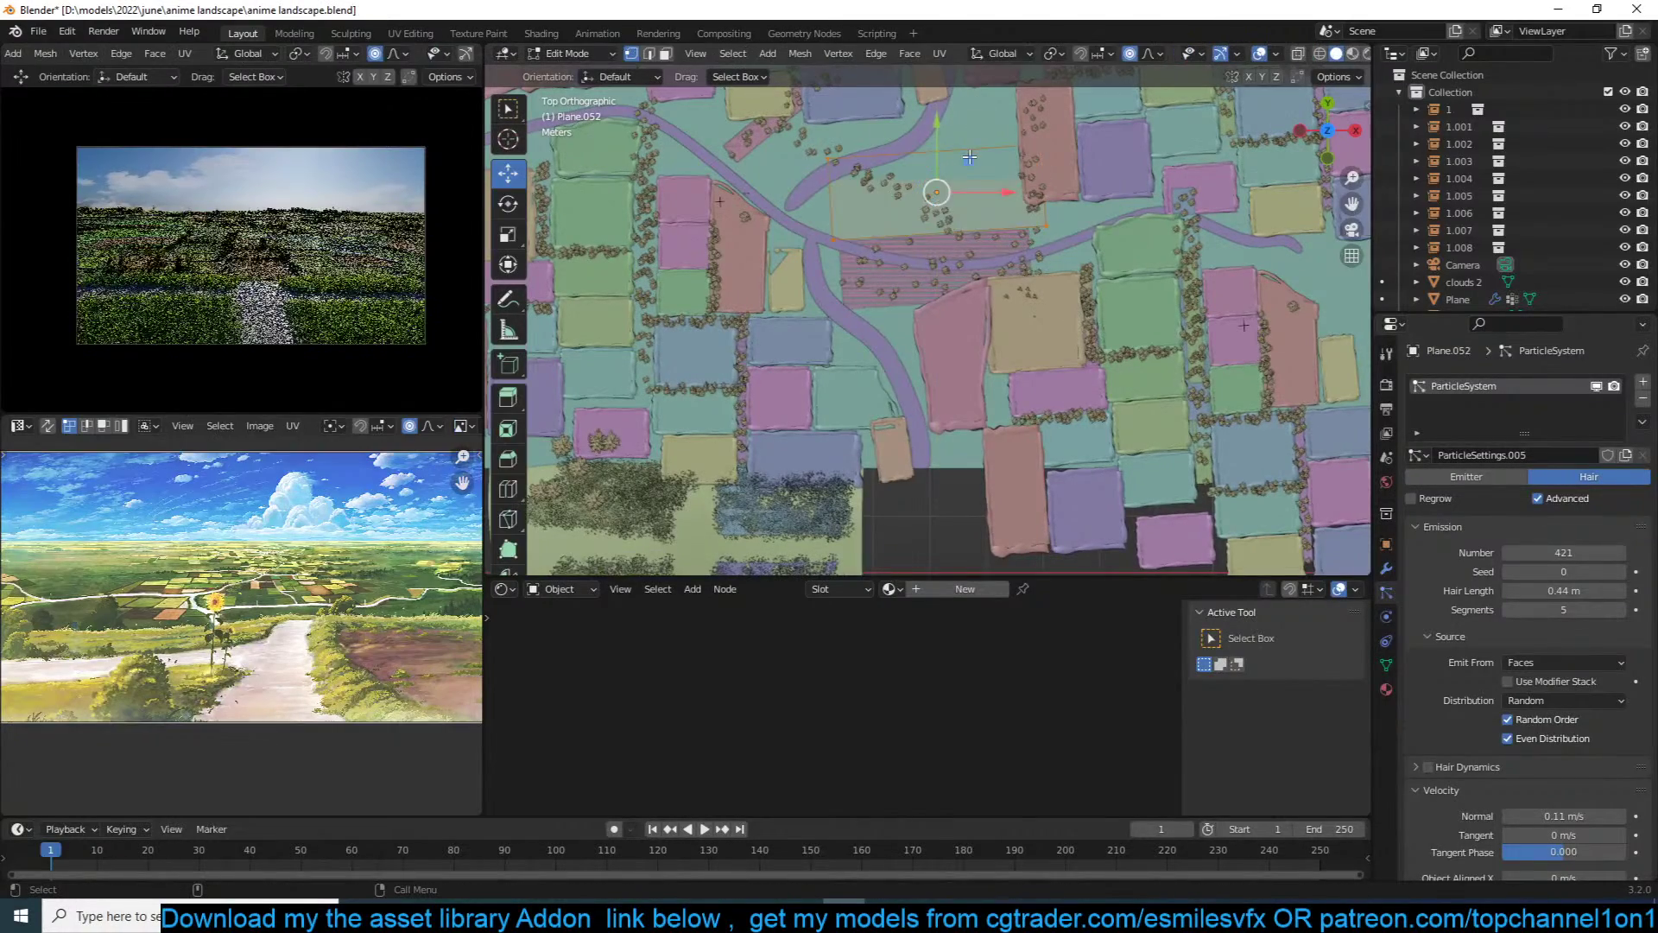
right_click(971, 146)
click(971, 147)
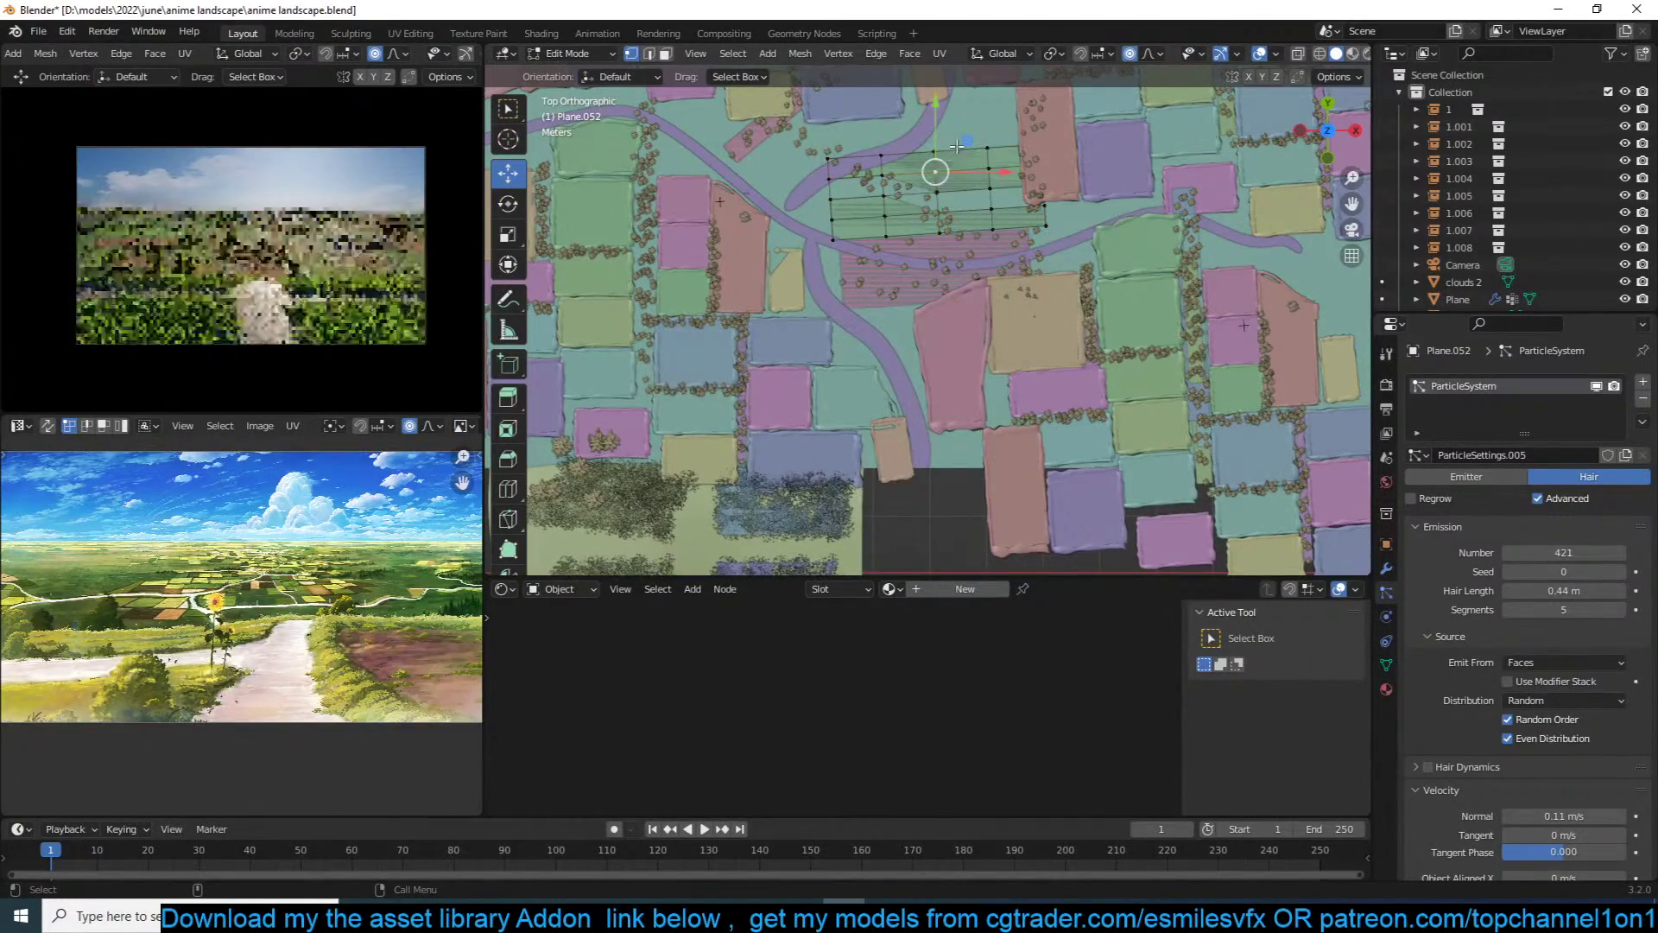
drag(987, 147, 994, 104)
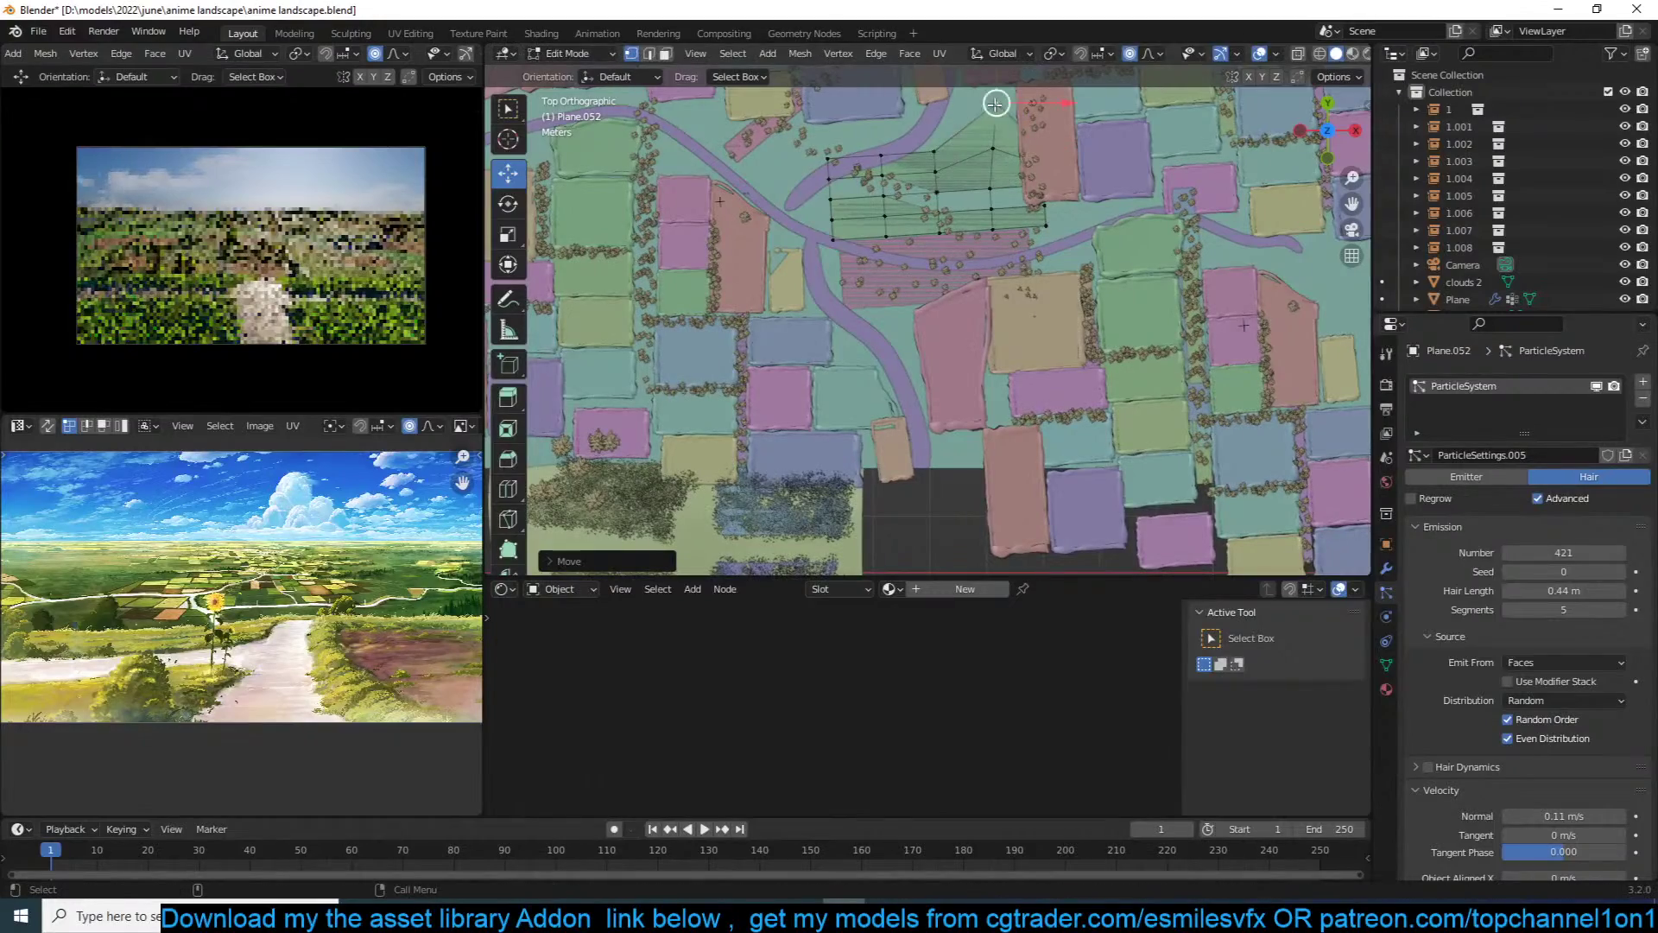
click(938, 153)
key(g)
click(940, 137)
Step: Pull the tree patch's corner nearest the road junction towards the road and finish editing its mesh
click(821, 184)
key(g)
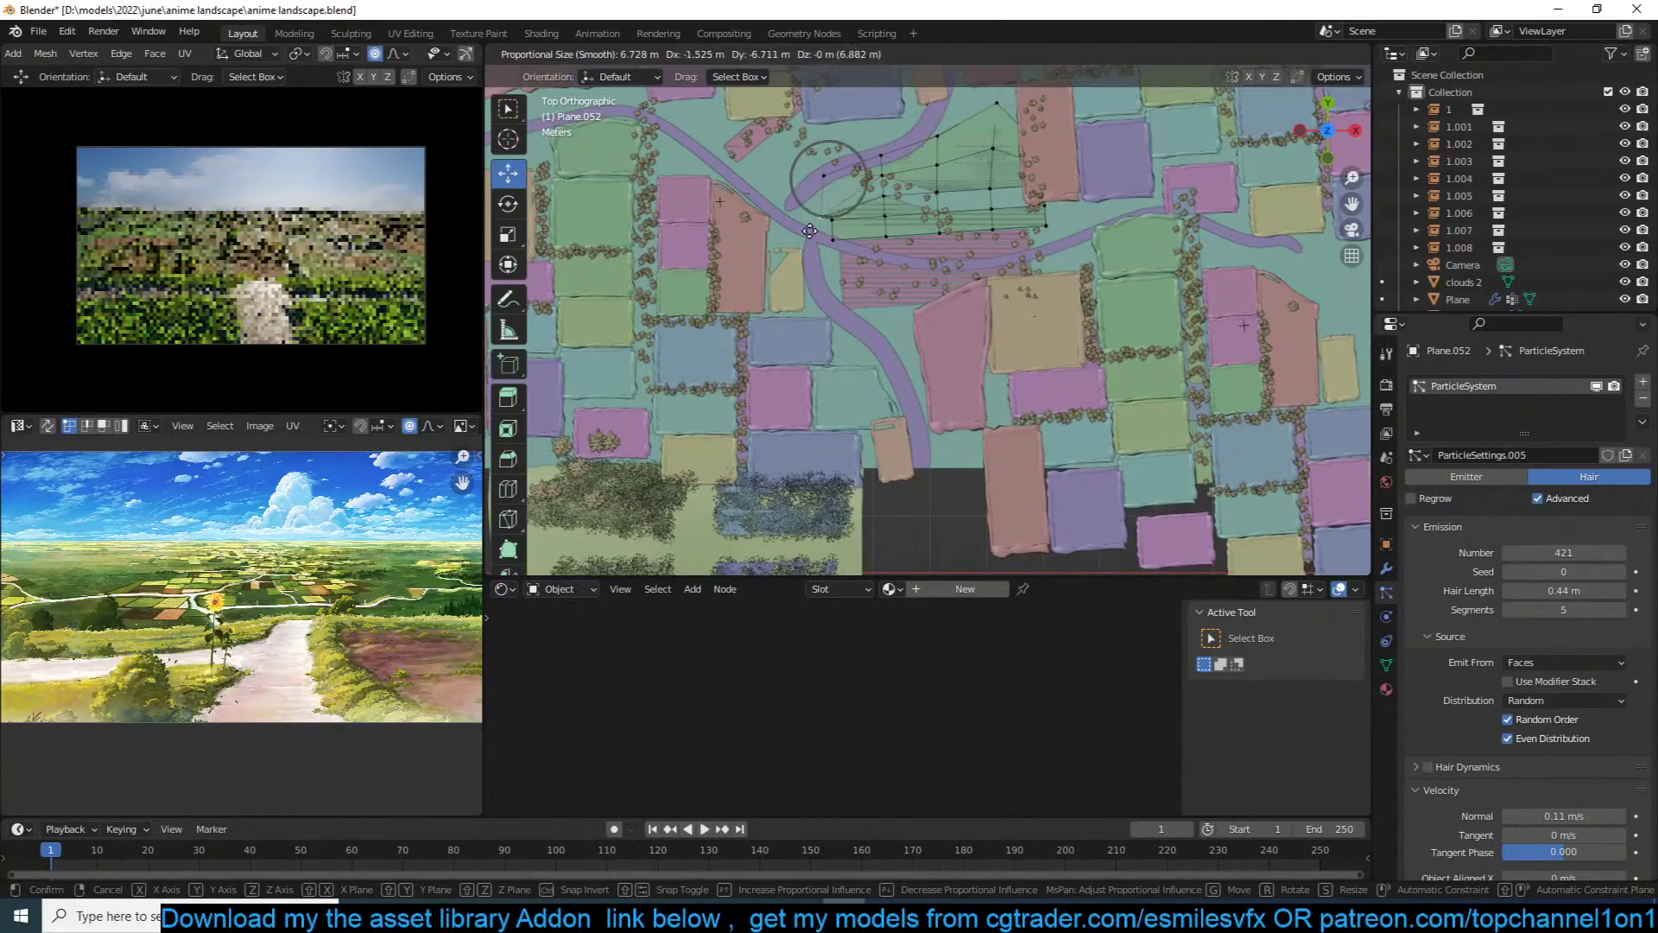
click(812, 226)
click(838, 218)
click(993, 228)
key(Tab)
Step: Duplicate the tree patch twice, placing one copy on the near side and one on the far side of the western road
shift+middle_drag(864, 303, 1256, 327)
key(shift+d)
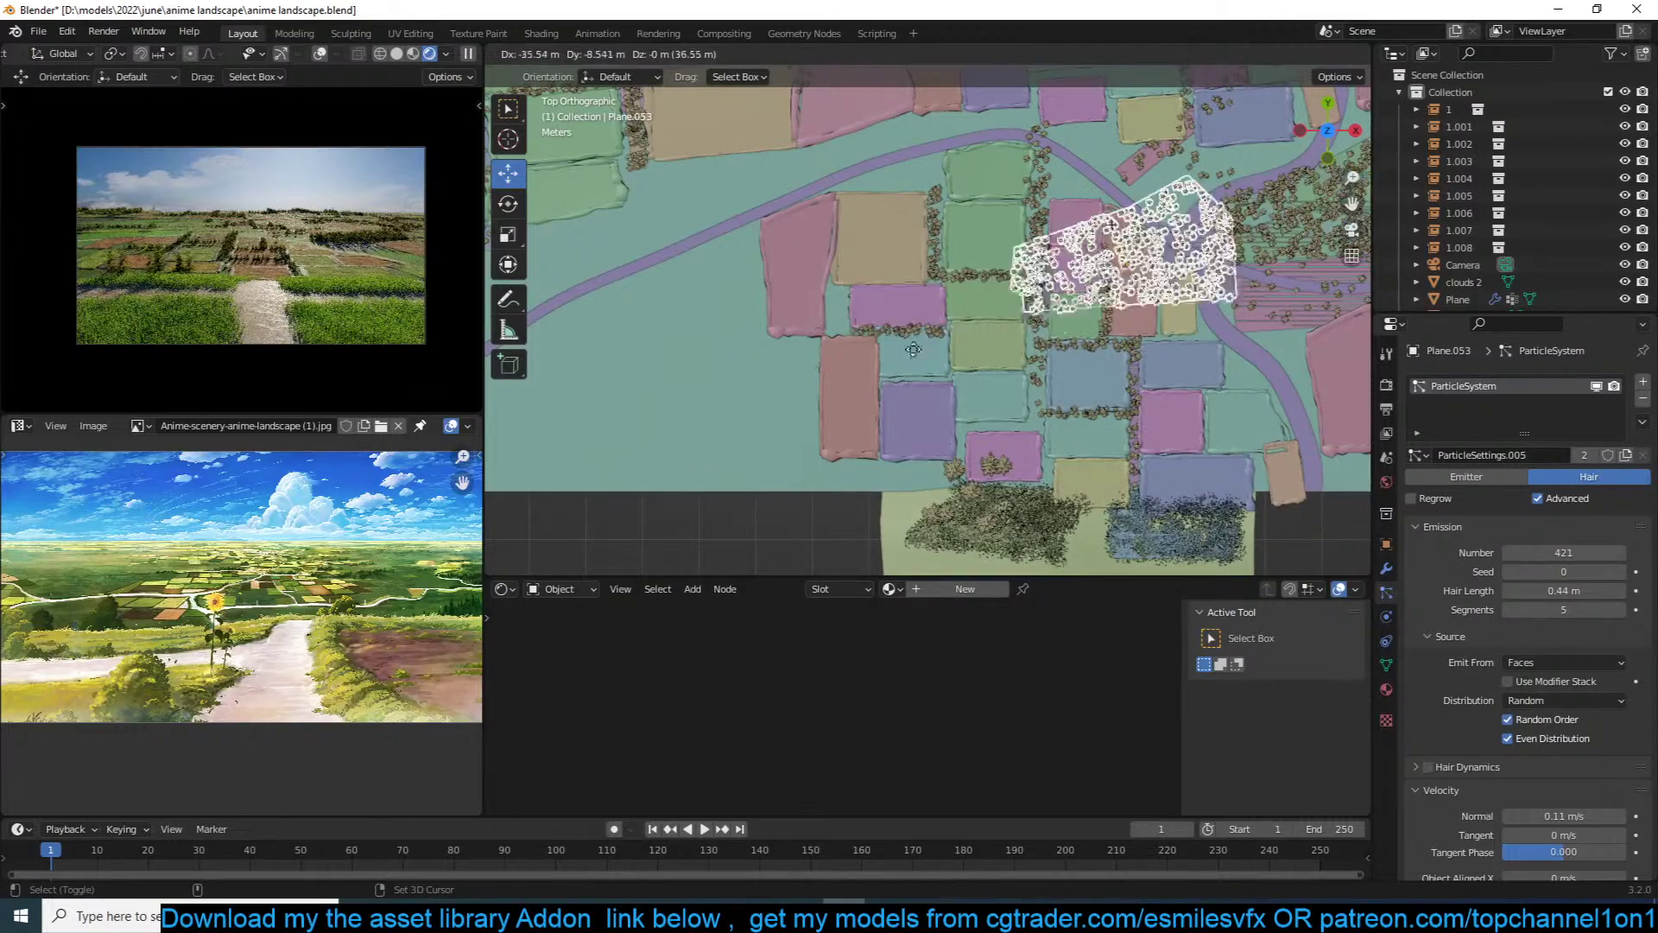
click(654, 363)
shift+middle_drag(810, 343, 807, 417)
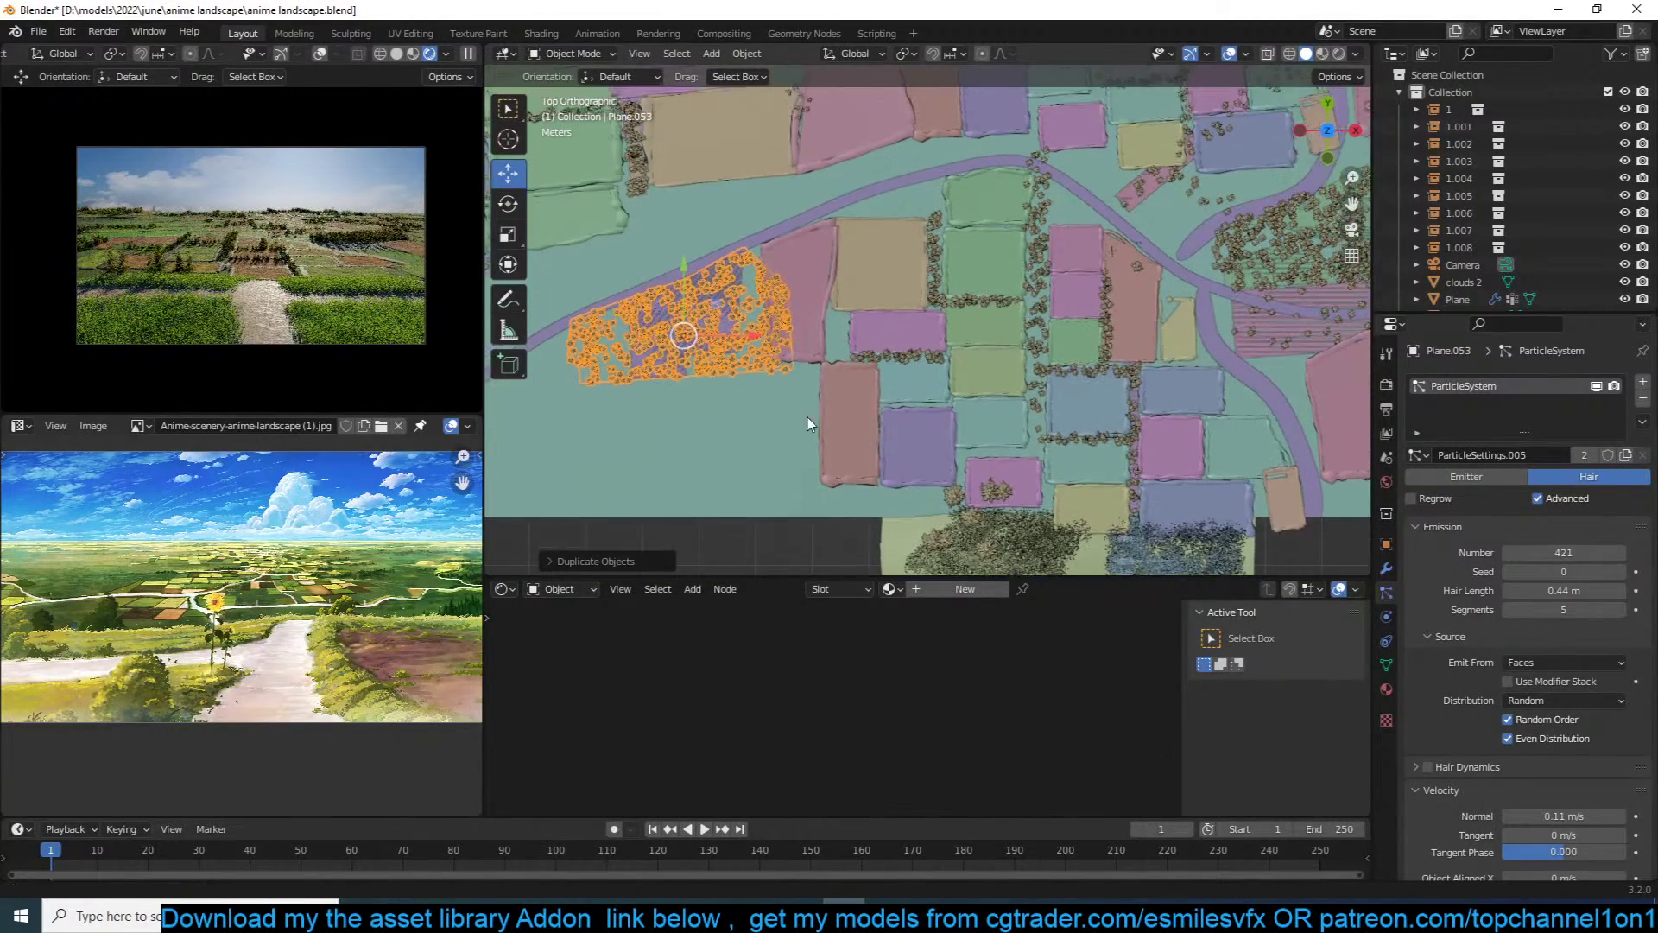
key(shift+d)
click(868, 300)
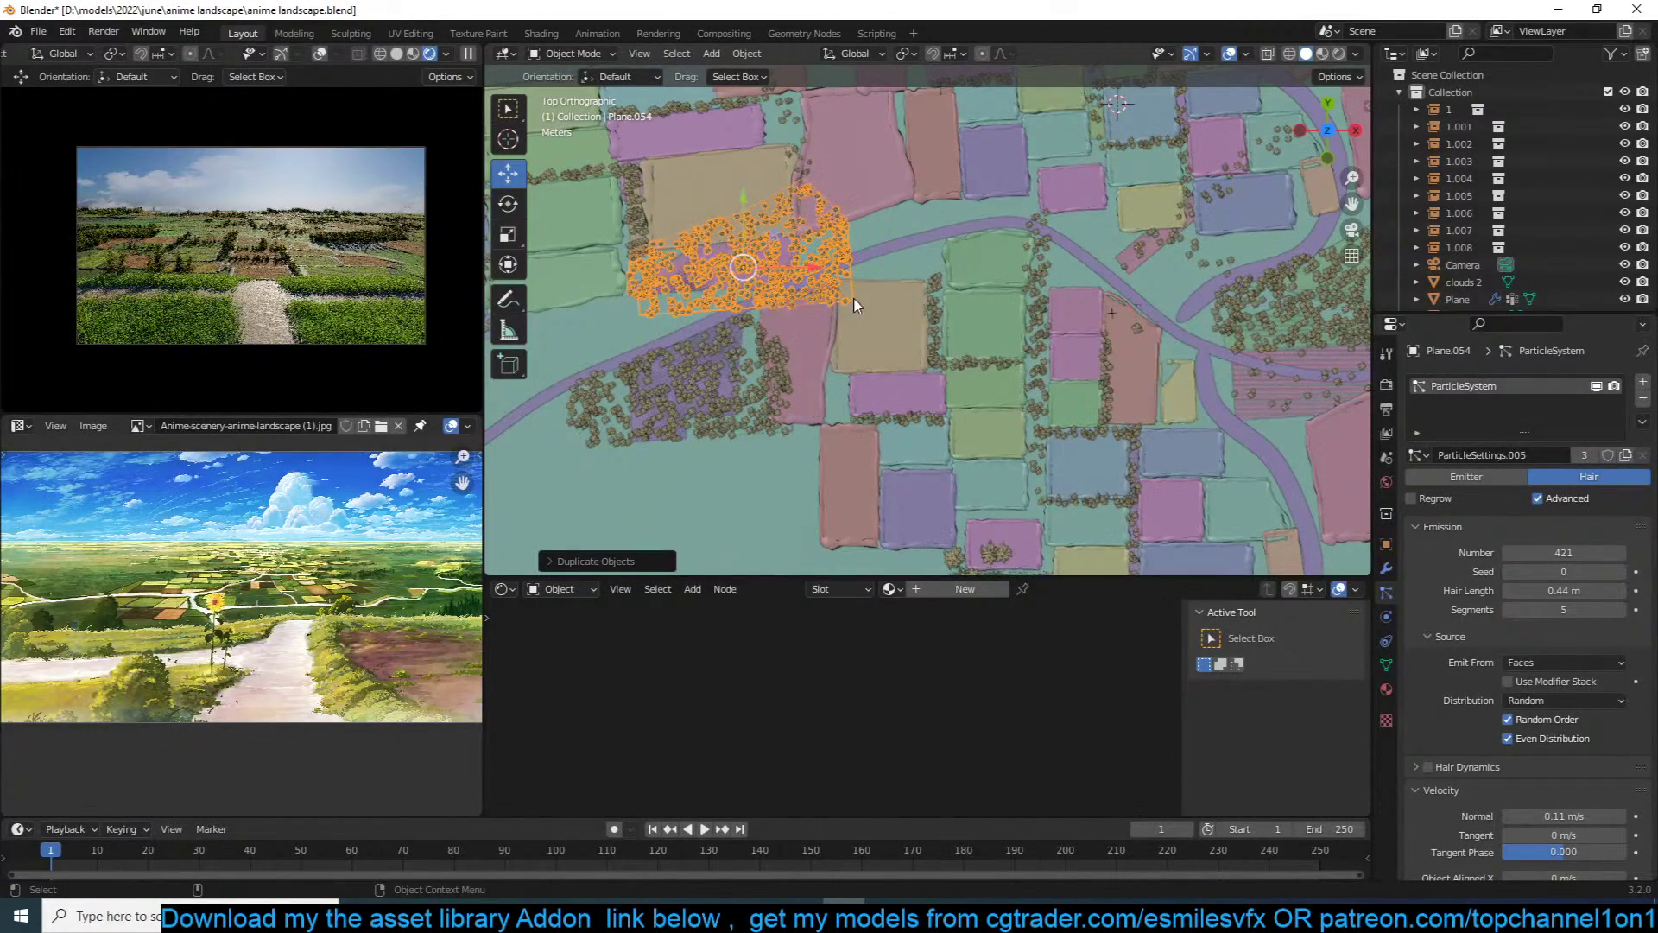
Step: Reshape the copy on the road's far side by moving its end vertices so the patch stretches along the road
key(Tab)
click(851, 301)
key(g)
click(886, 247)
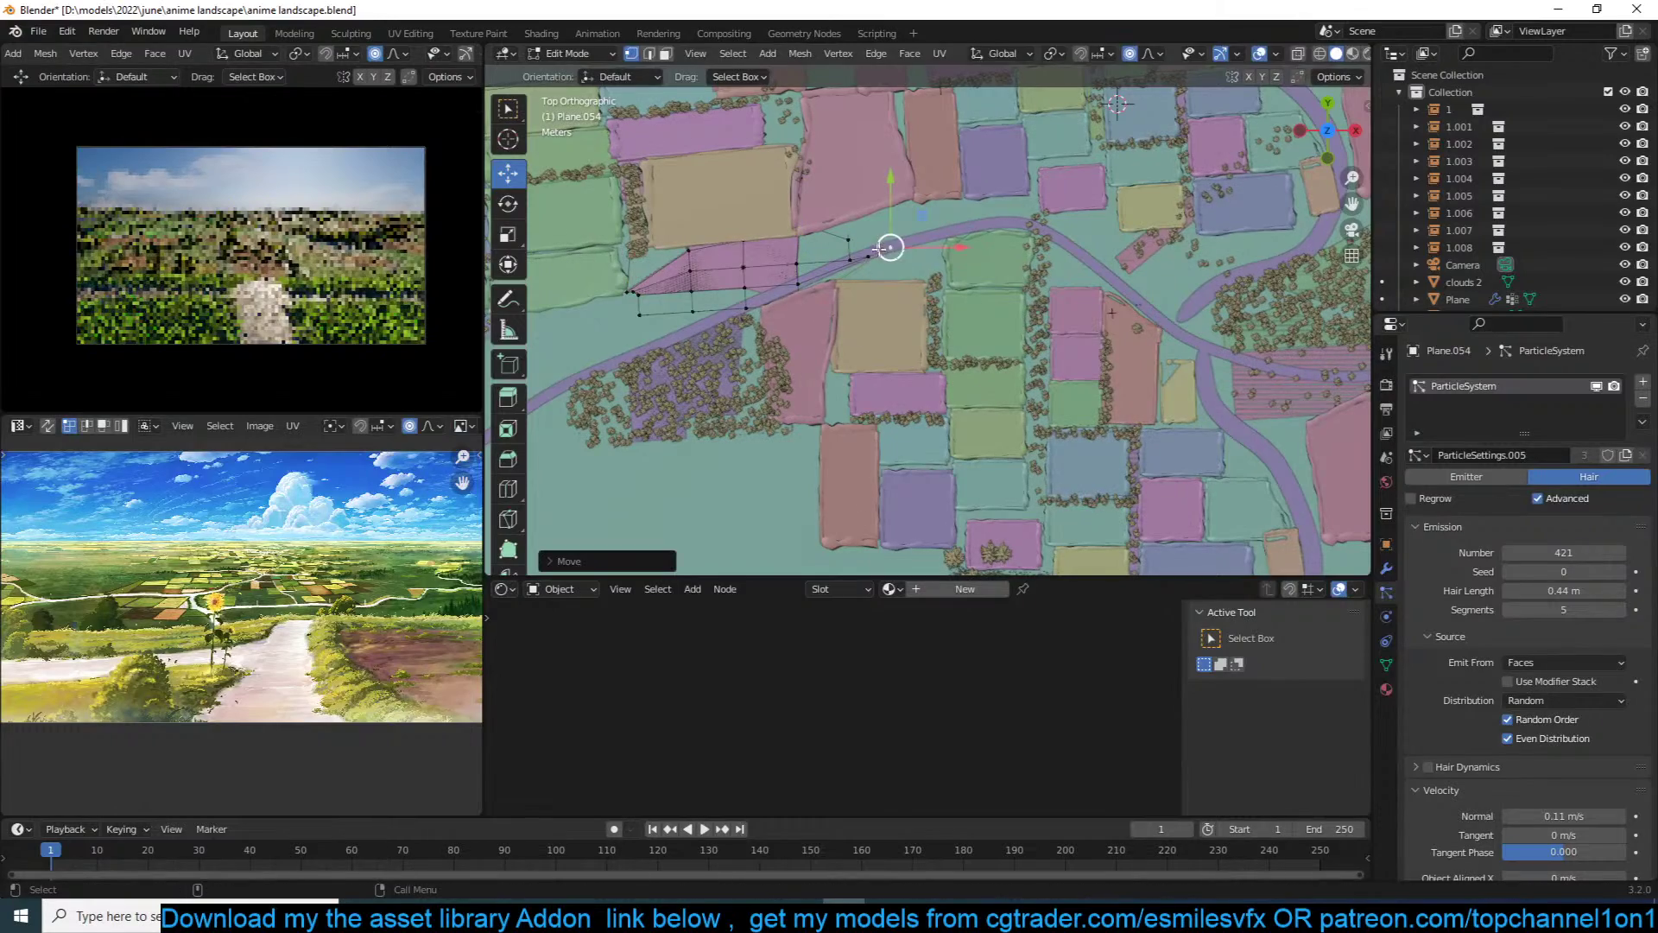
click(852, 260)
key(g)
click(885, 220)
click(745, 289)
click(640, 316)
key(g)
click(640, 330)
key(Tab)
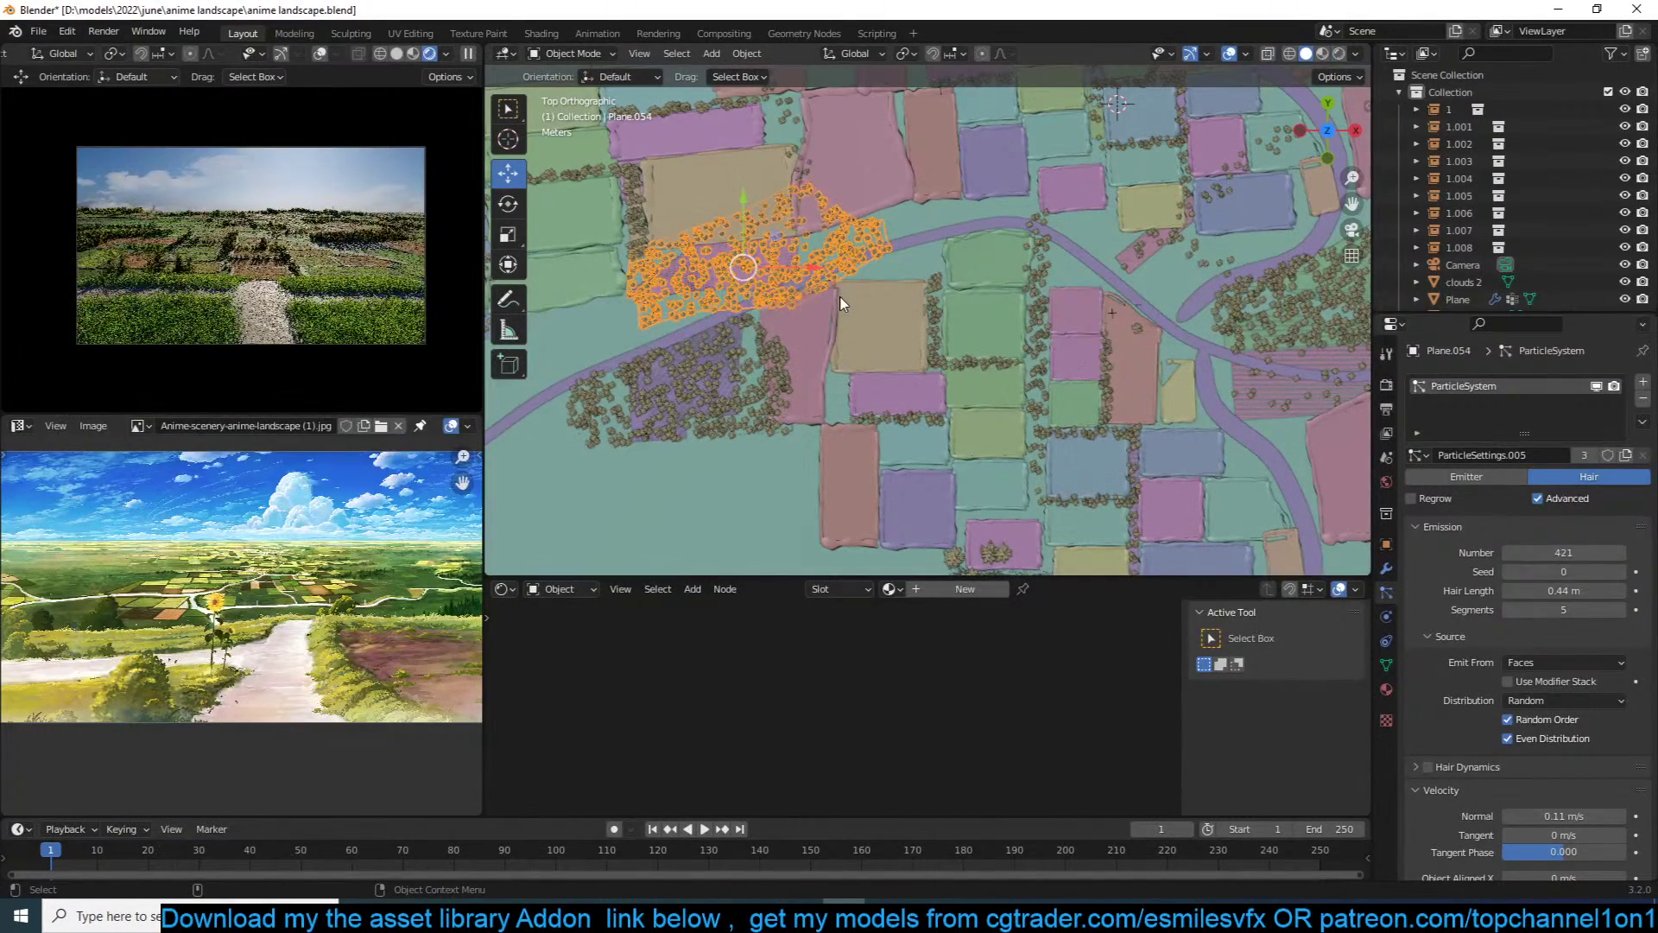
Step: Duplicate the tree patch into the gap between the more distant fields, rotate the copy slightly and save the file
scroll(1105, 251, down, 1)
shift+middle_drag(1094, 265, 1077, 422)
scroll(1077, 422, down, 1)
key(shift+d)
click(920, 116)
key(r)
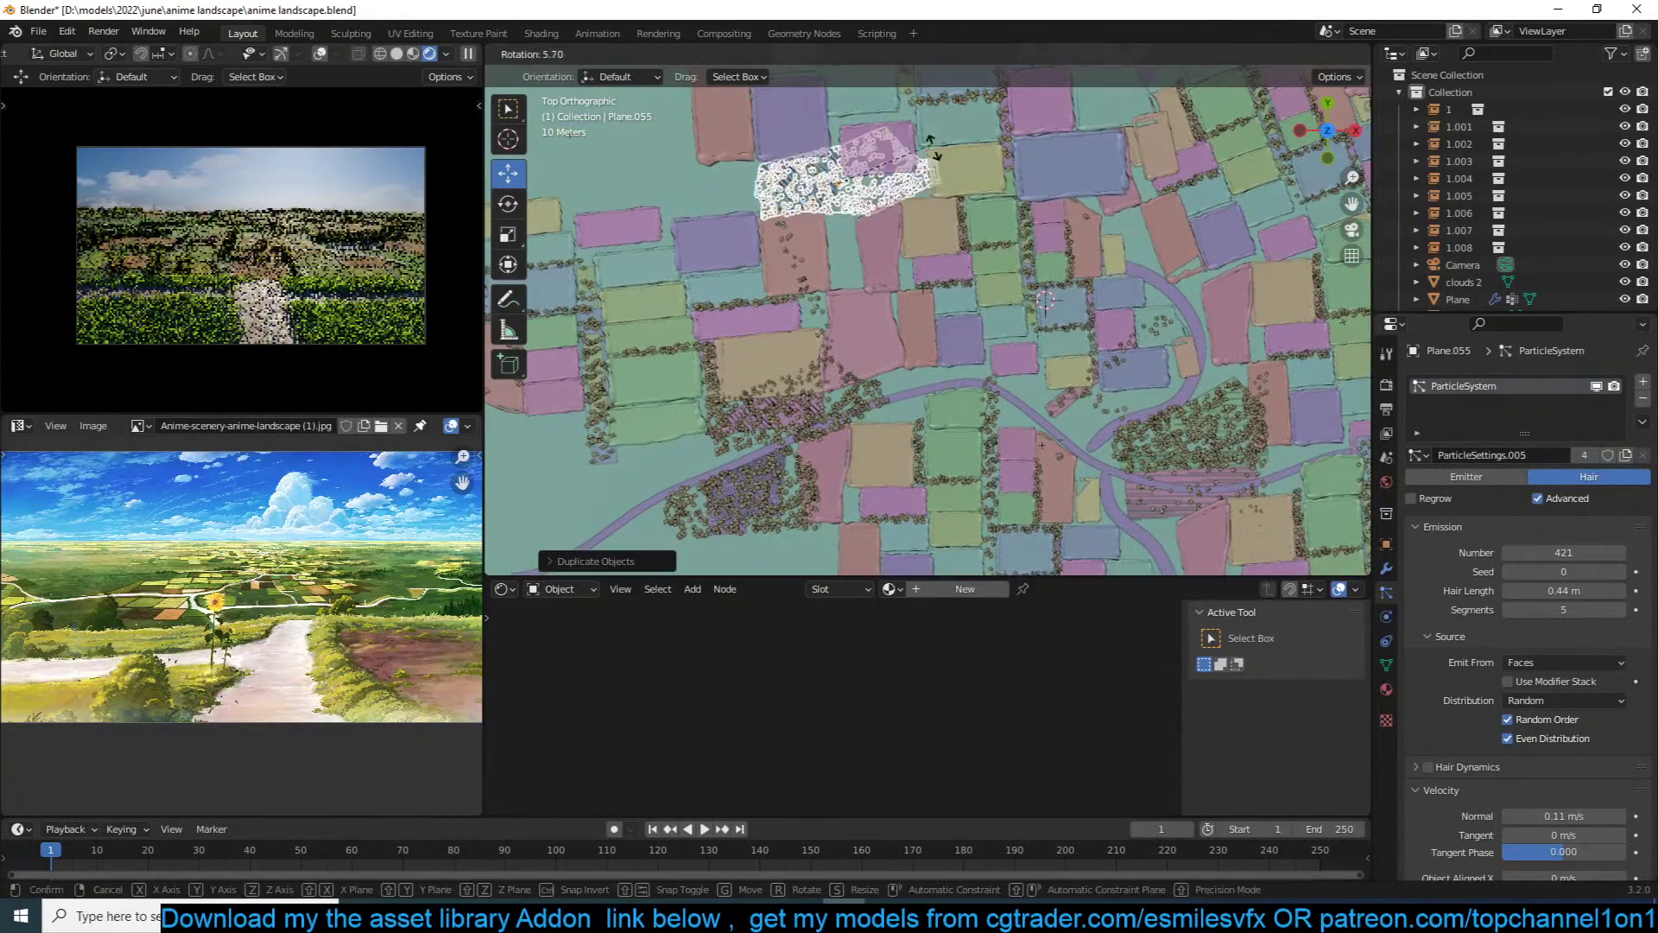
click(955, 182)
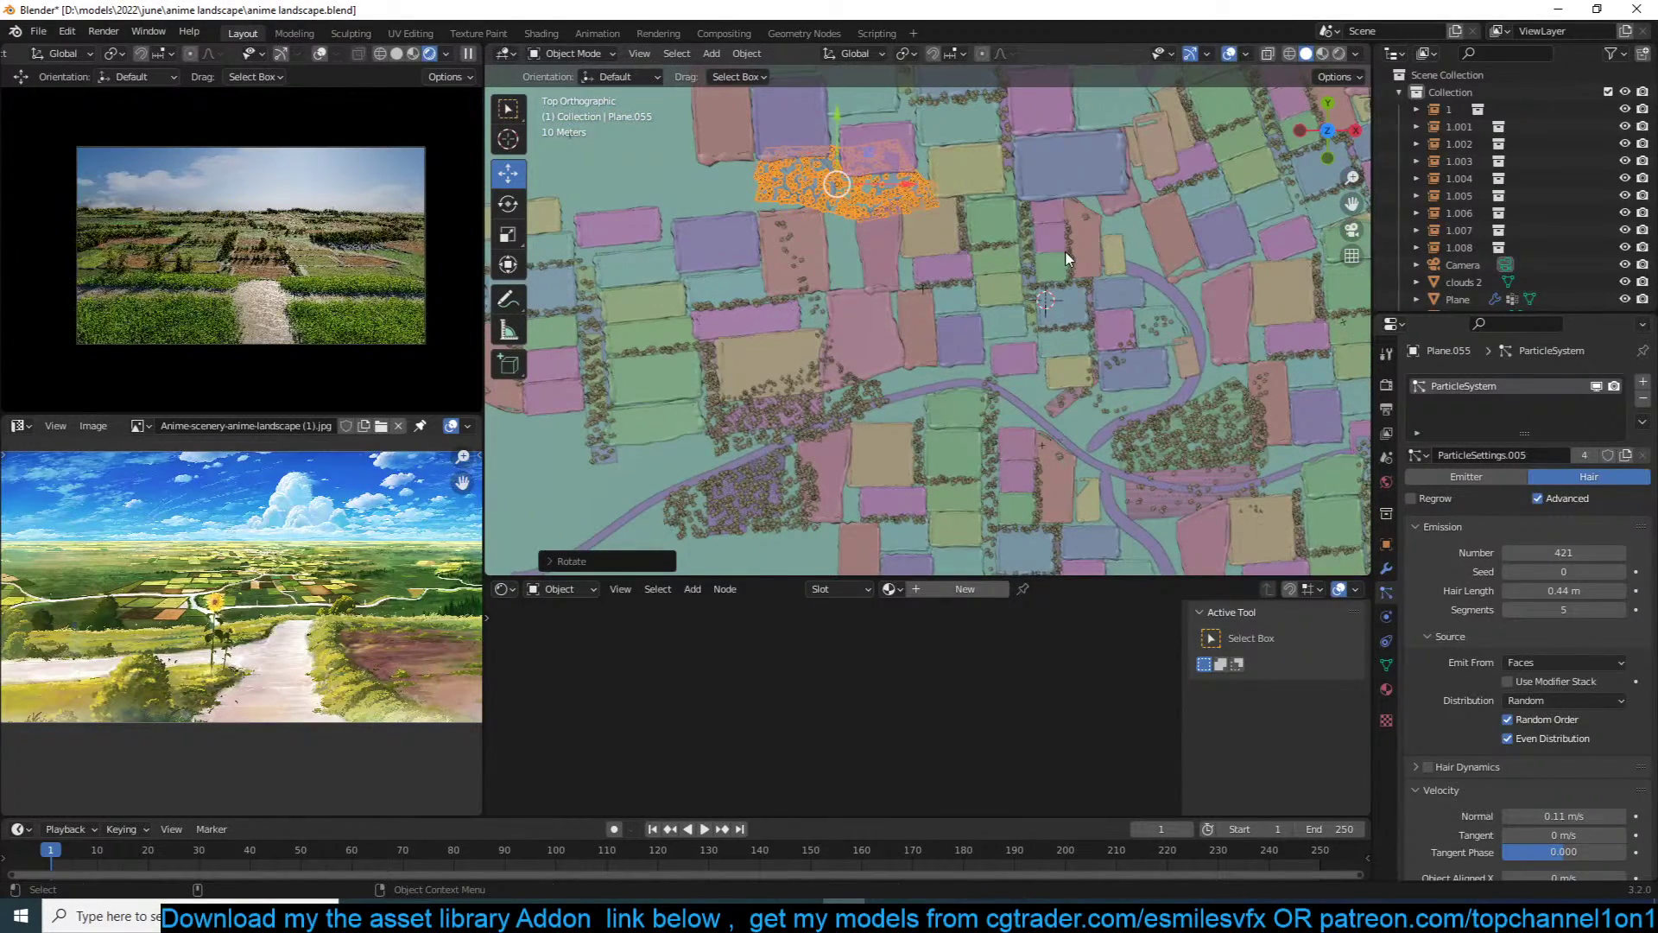
key(alt+a)
key(ctrl+s)
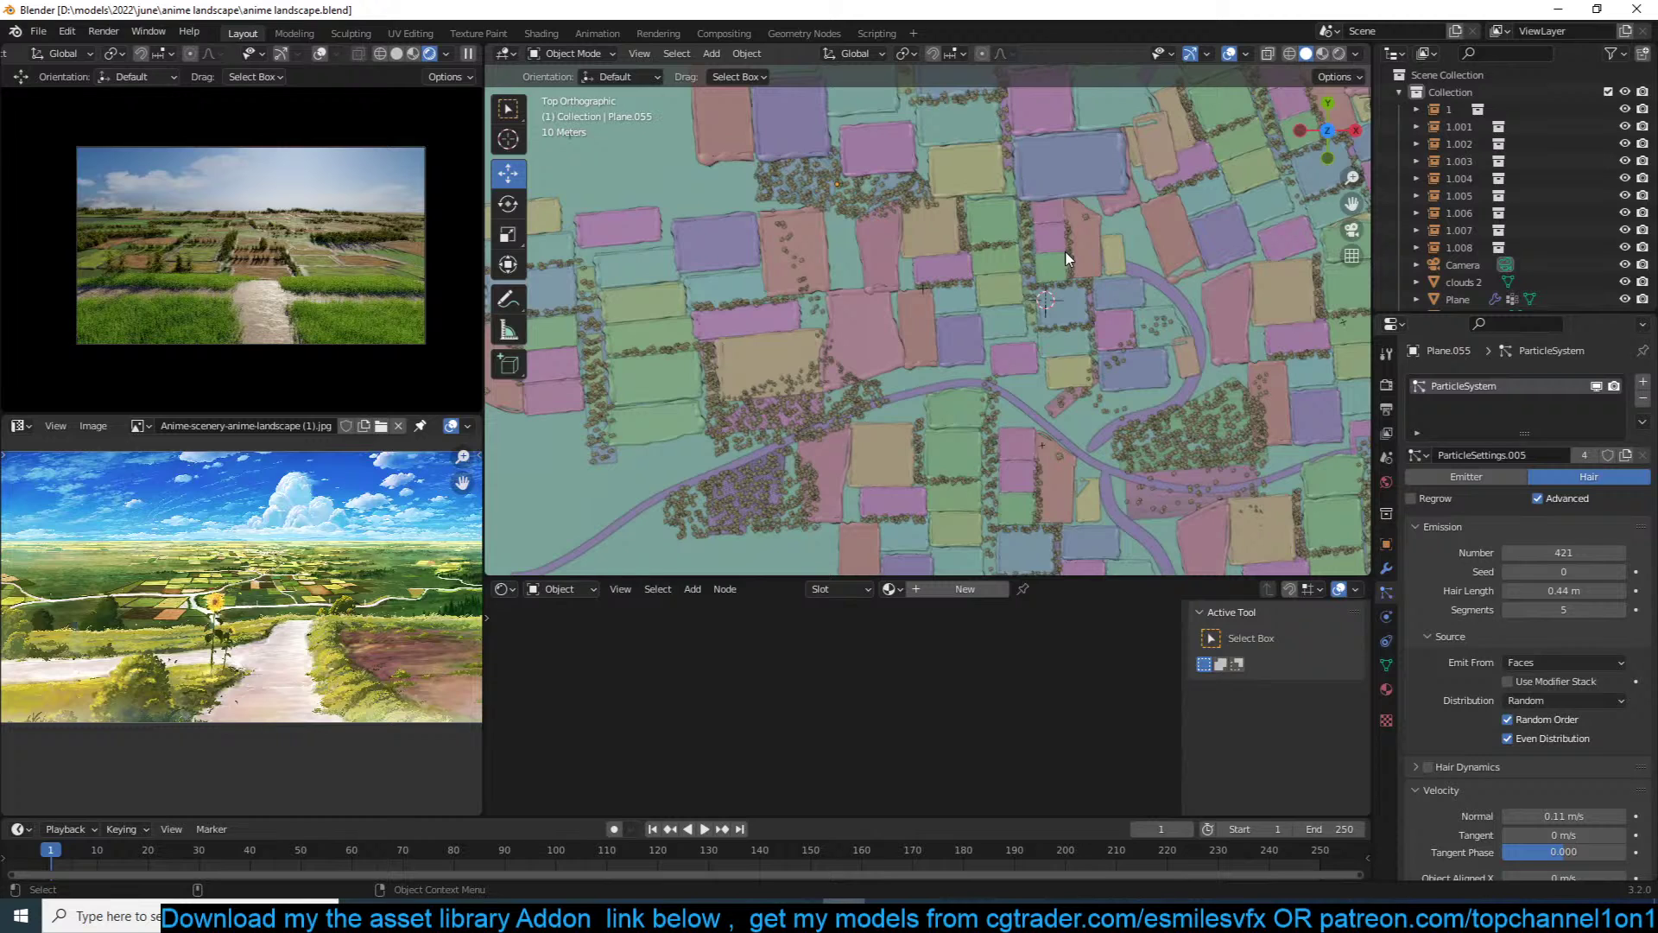
key(ctrl+s)
key(ctrl+s)
Step: Try a copy of a front field over the foreground grass at the 3D cursor, adjusting its position in camera view
click(919, 372)
shift+middle_drag(932, 448, 842, 226)
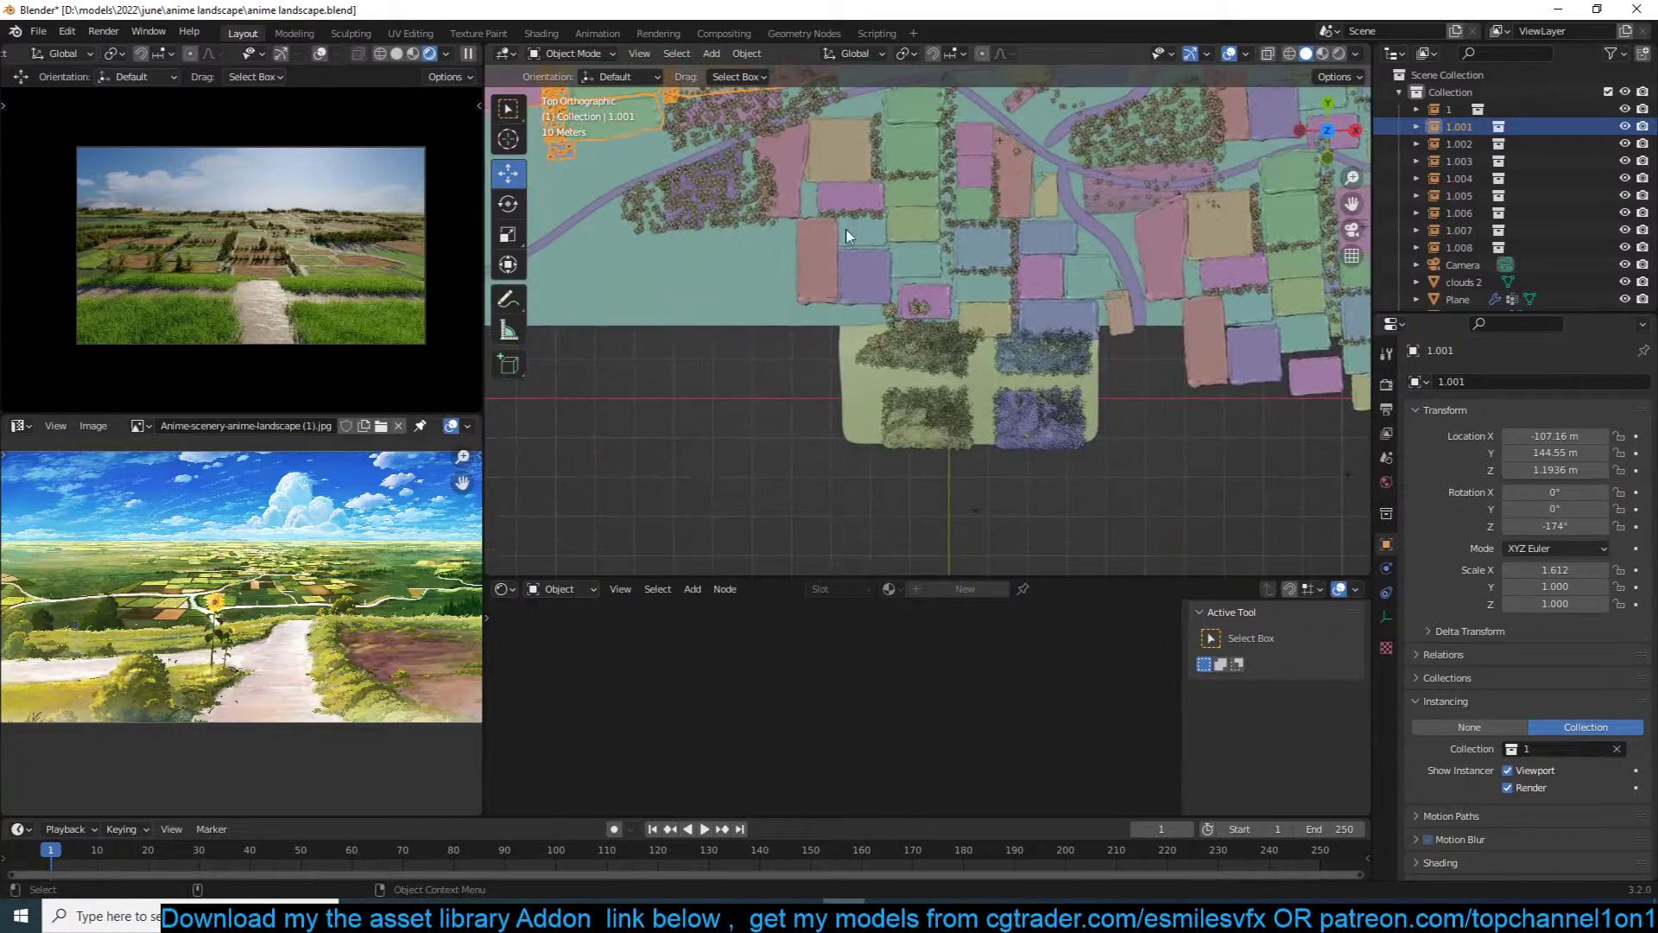
click(857, 270)
scroll(966, 345, up, 3)
key(shift+d)
right_click(966, 345)
key(shift+s)
click(1112, 342)
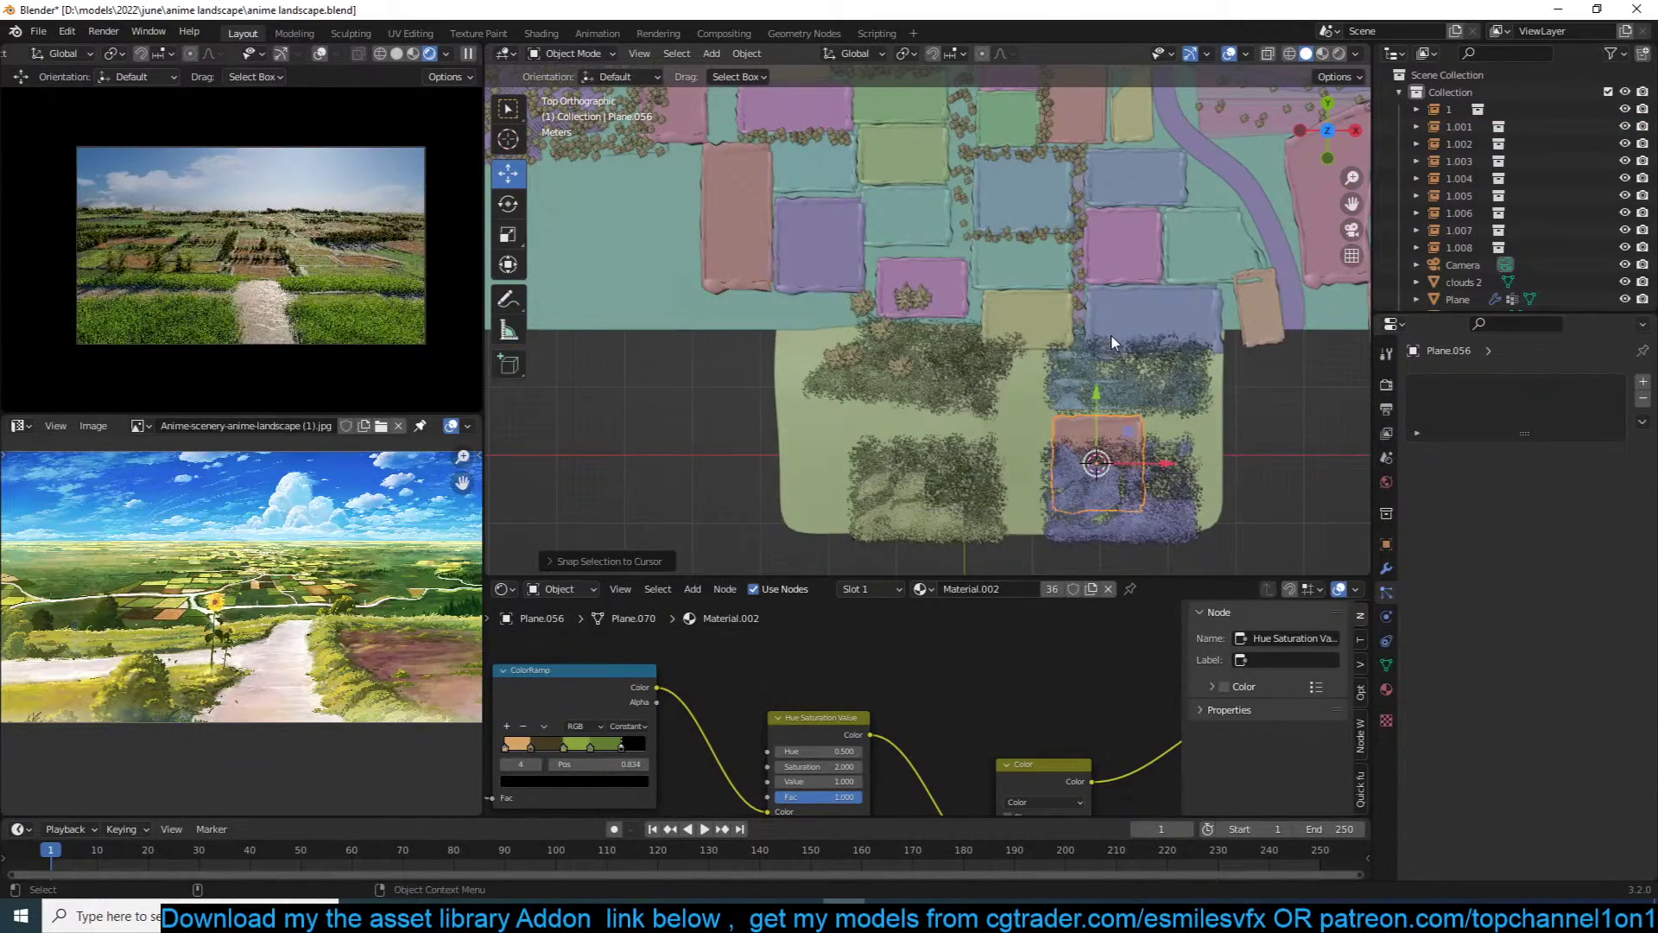
key(KP_0)
middle_drag(1111, 342, 1062, 372)
key(g)
click(1093, 366)
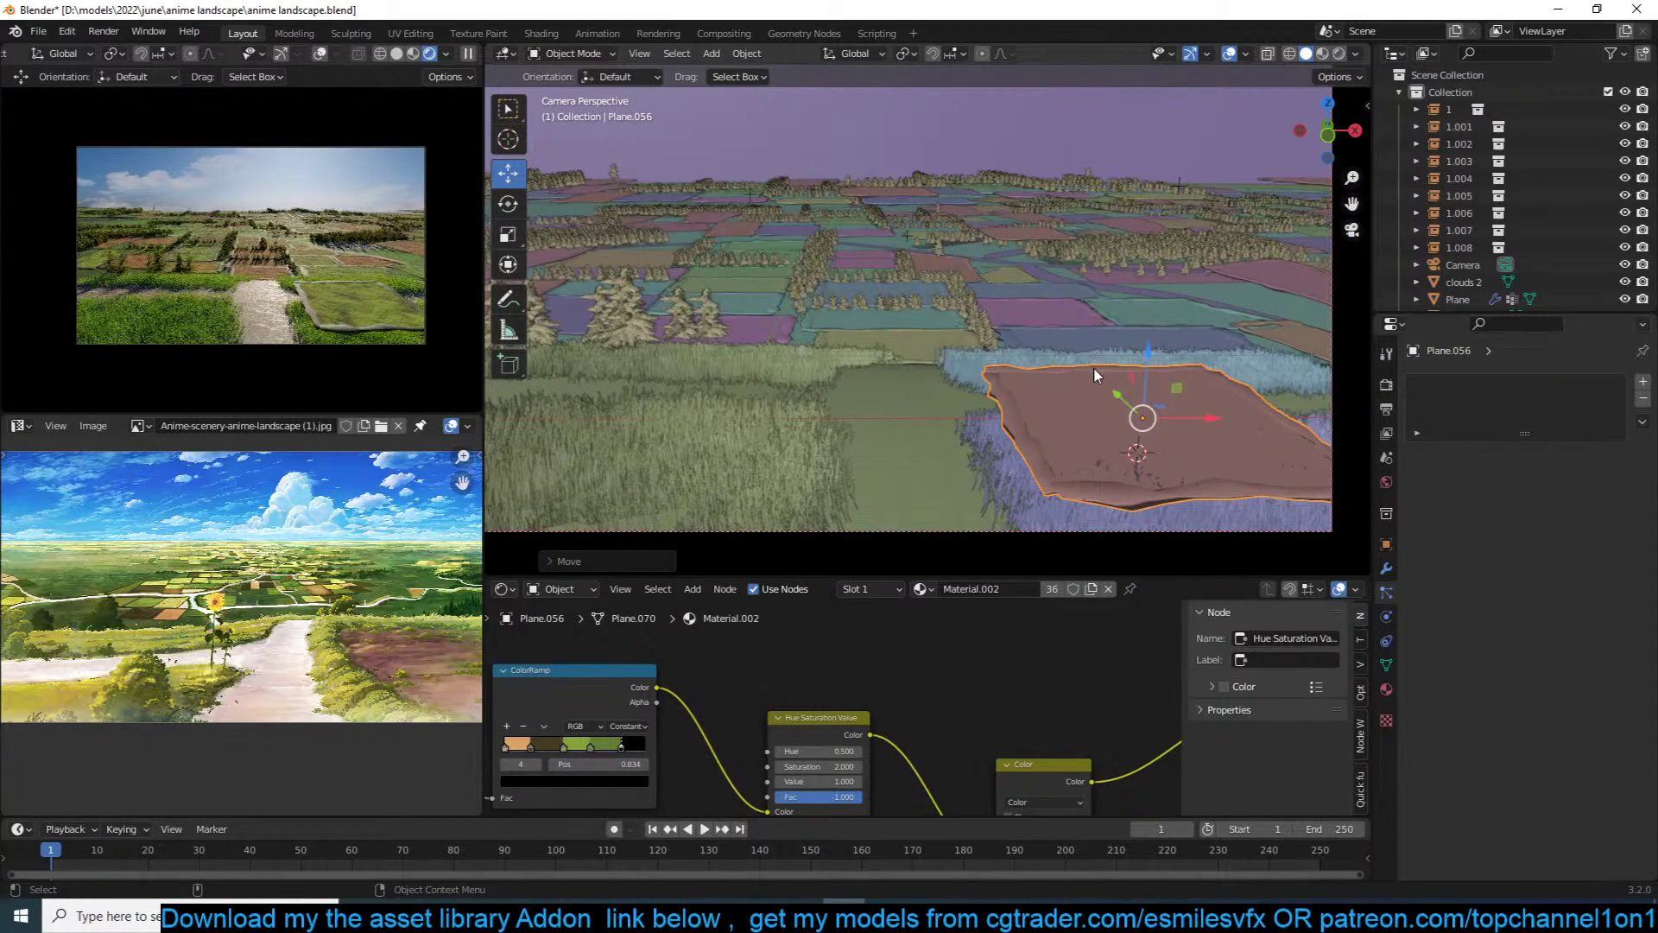
Step: Try a second overlapping copy of the foreground field, then delete both copies
key(shift+d)
click(1080, 395)
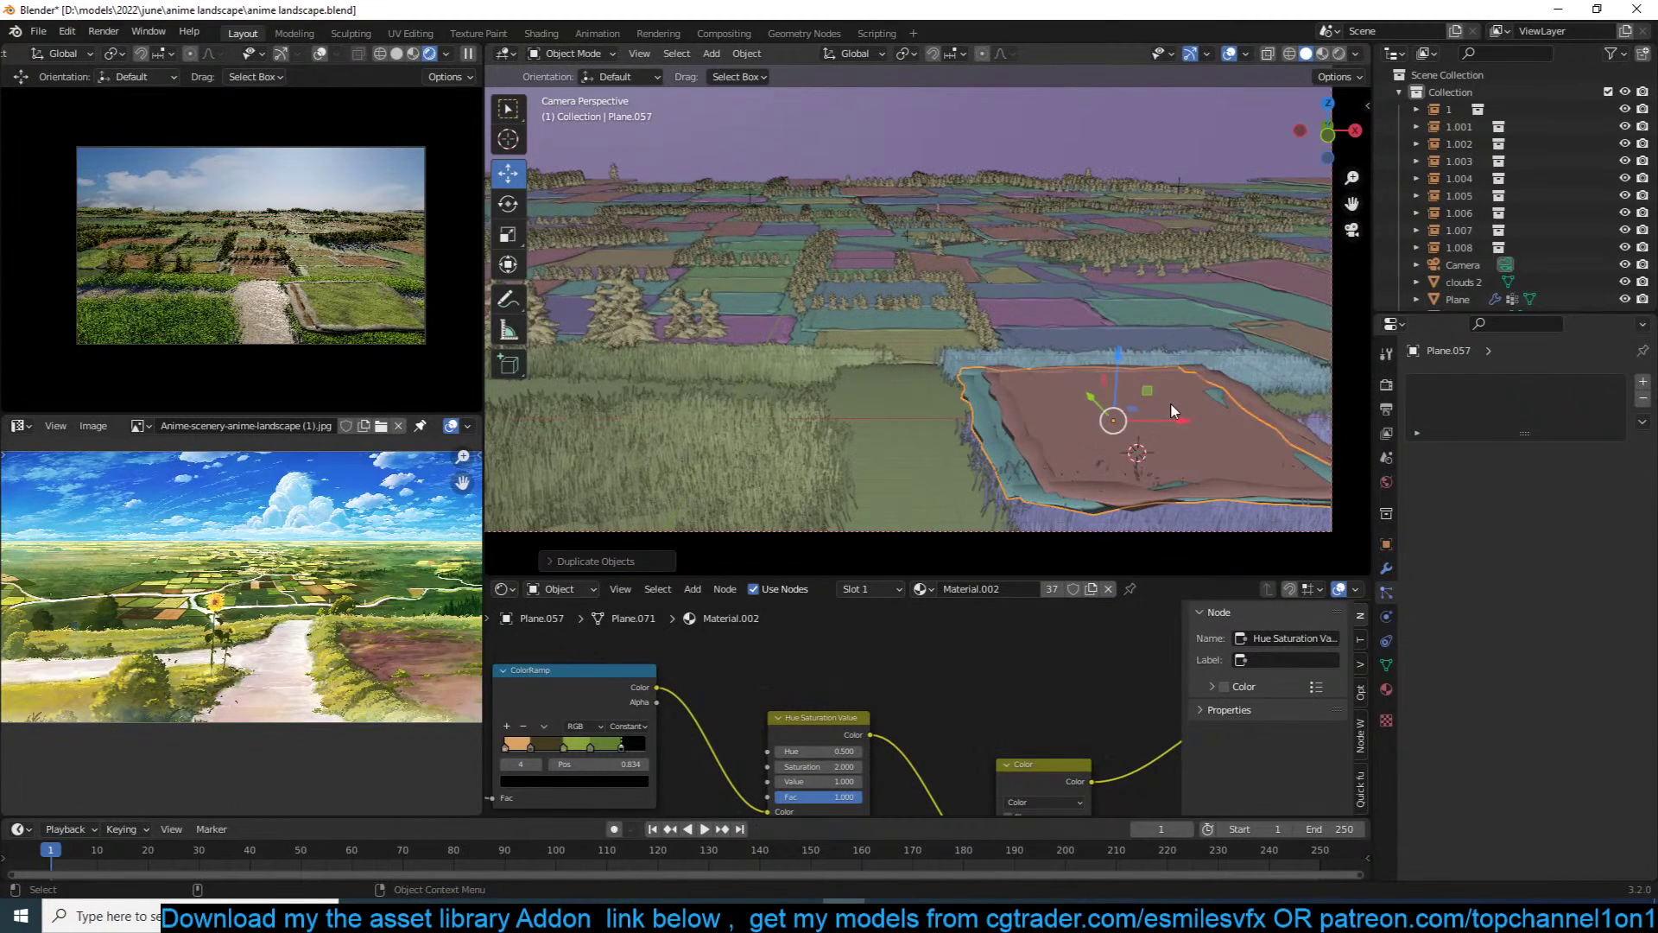
key(x)
click(1114, 404)
click(1133, 422)
key(Delete)
Step: Enable viewport denoising in the Cycles sampling settings, pause the rendered preview and save the file
key(ctrl+s)
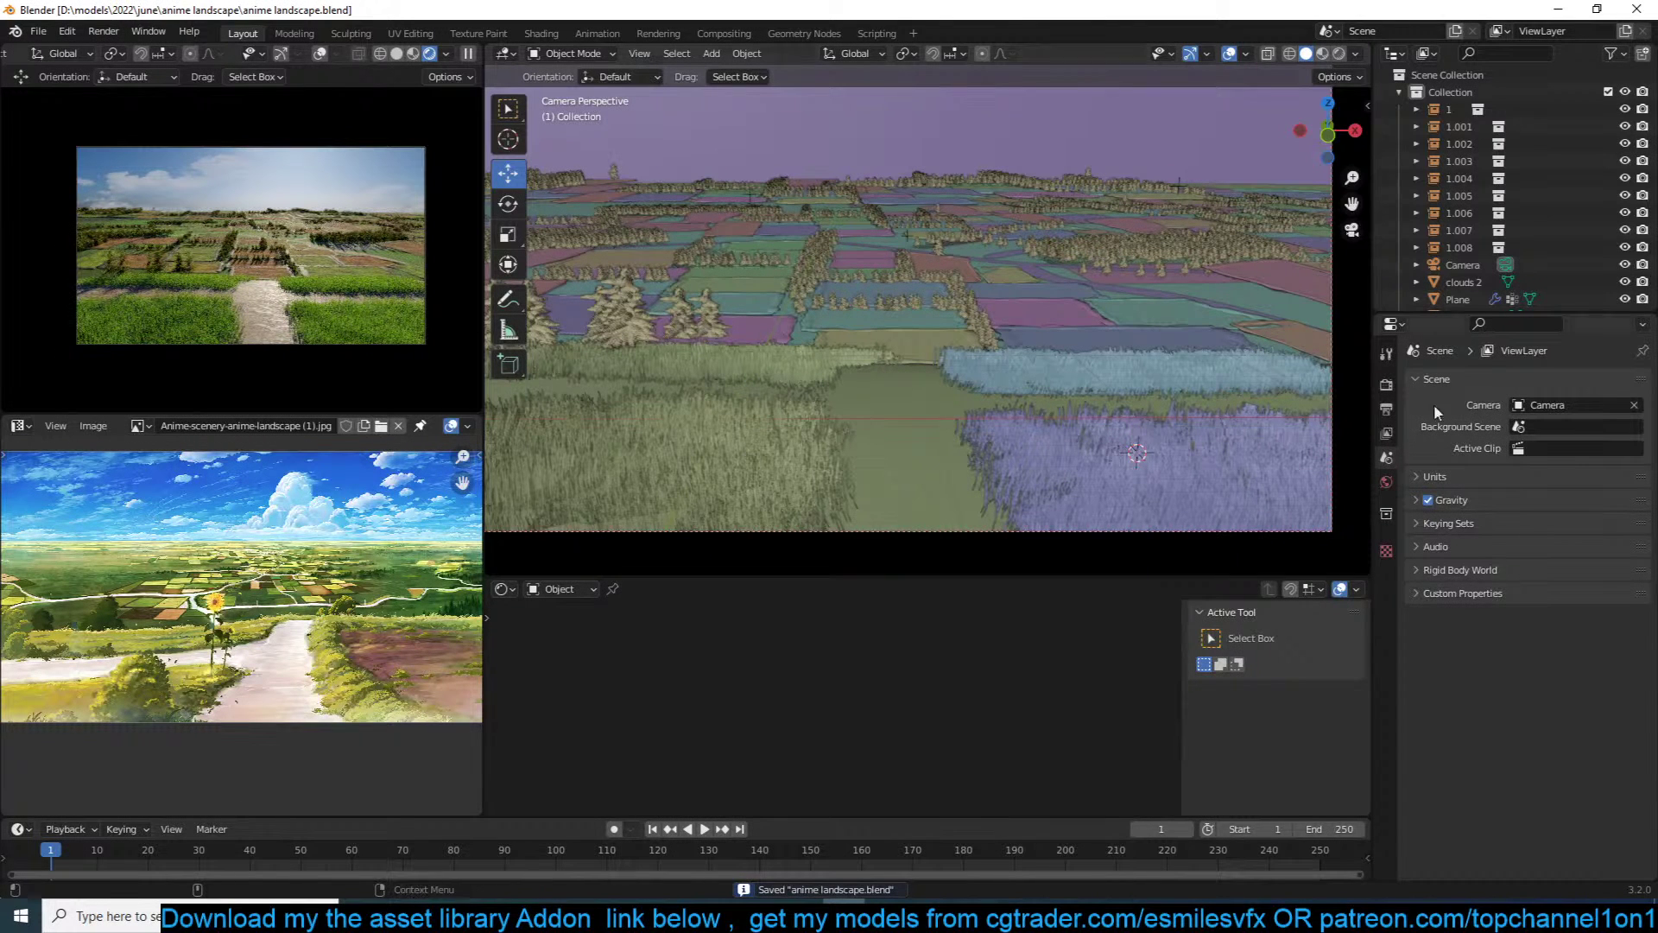
click(1387, 385)
click(1440, 567)
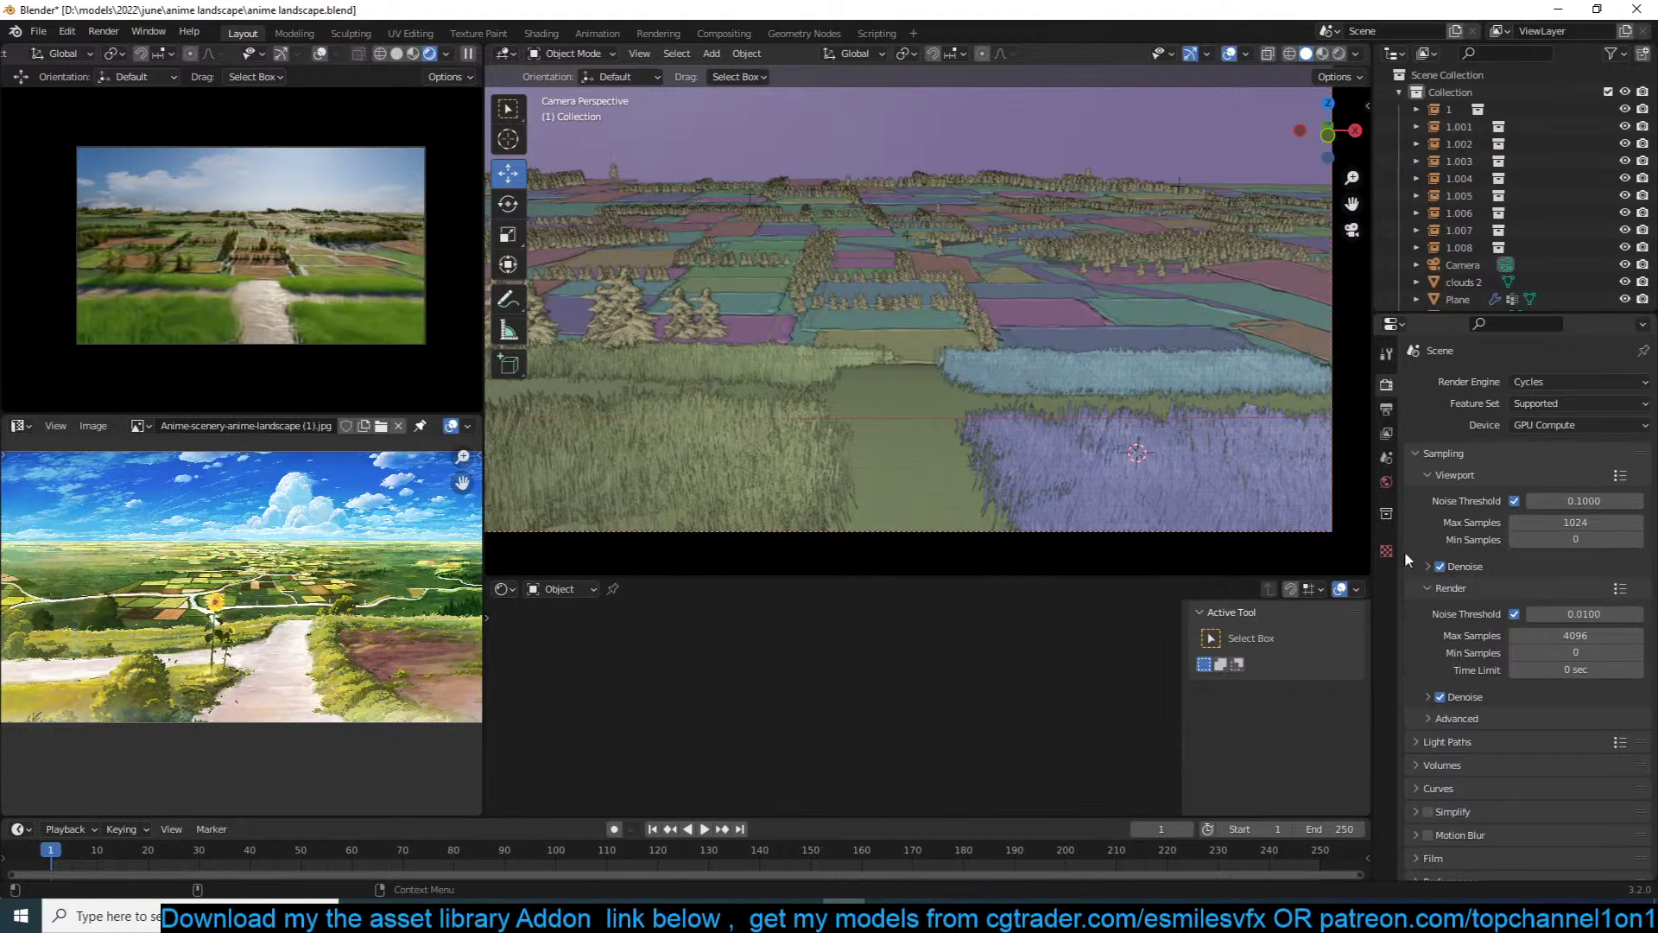
key(ctrl+s)
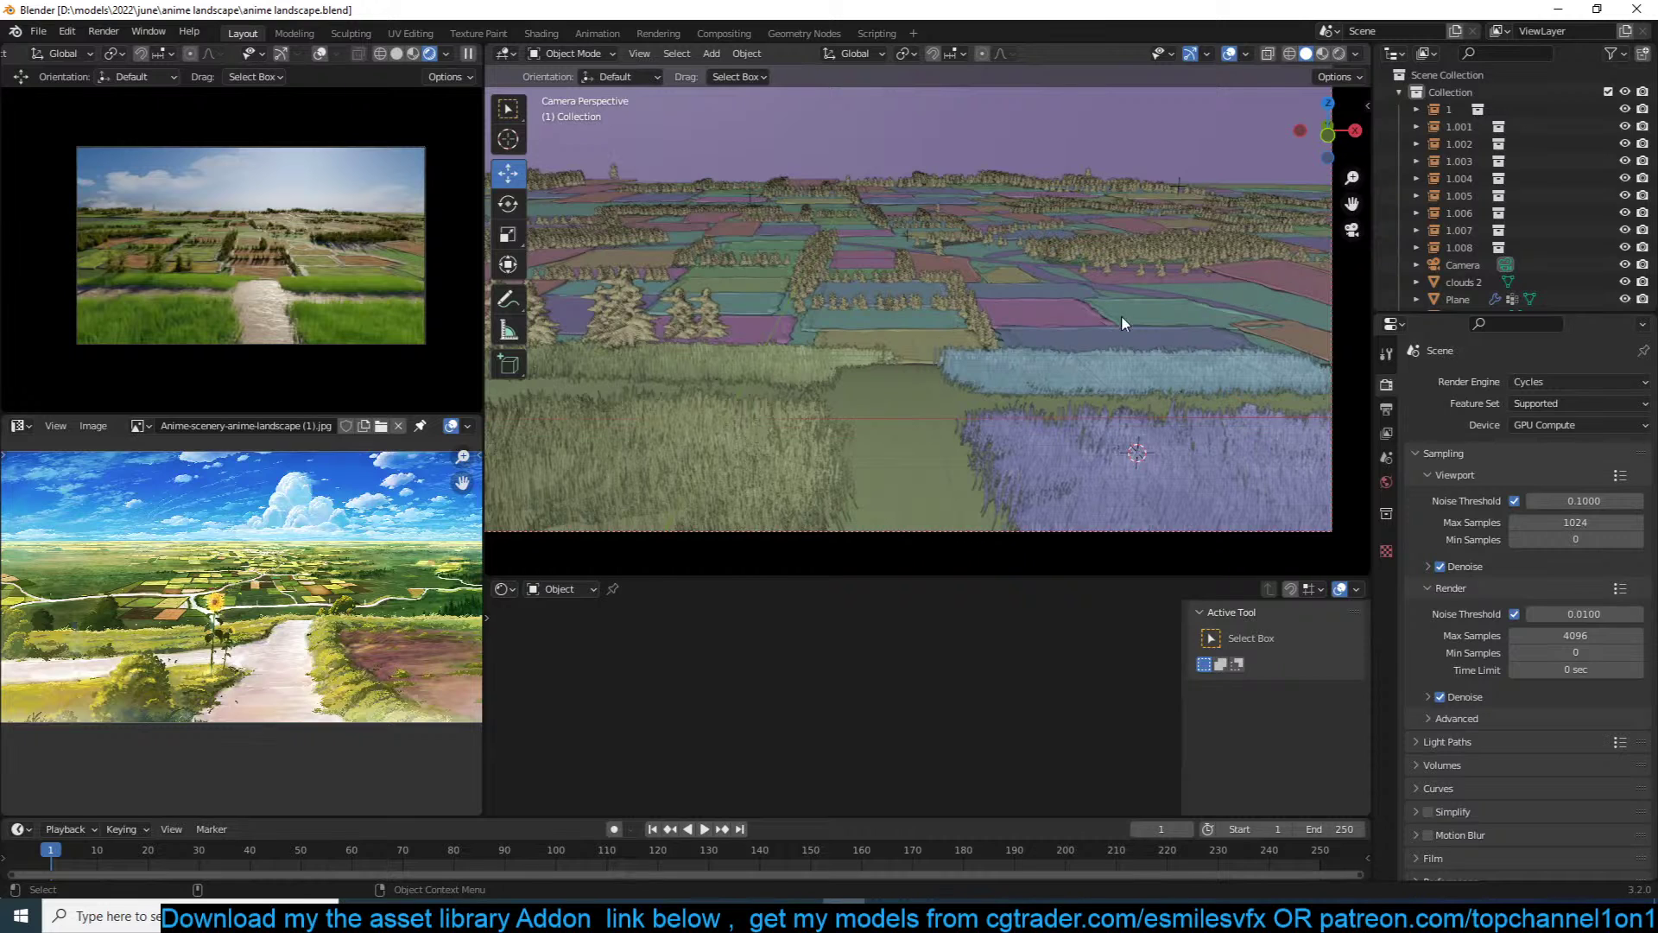
key(ctrl+s)
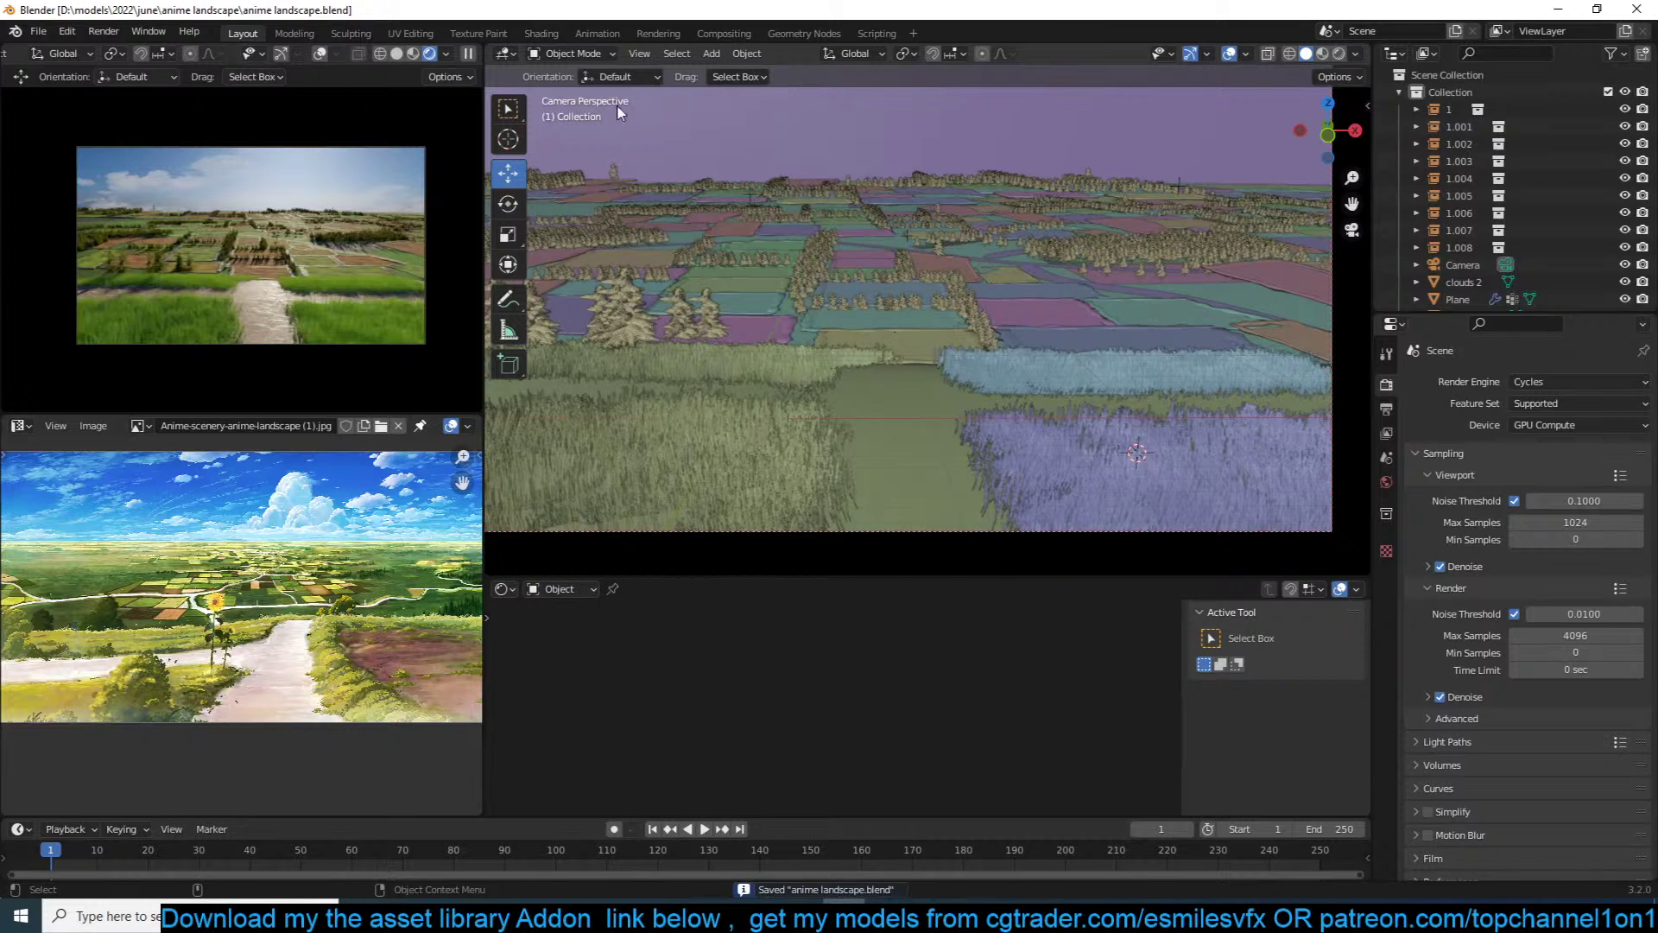
click(468, 53)
key(ctrl+s)
Step: Add a cube at the 3D cursor, scale it up and widen it along X
key(shift+a)
mouse_move(935, 101)
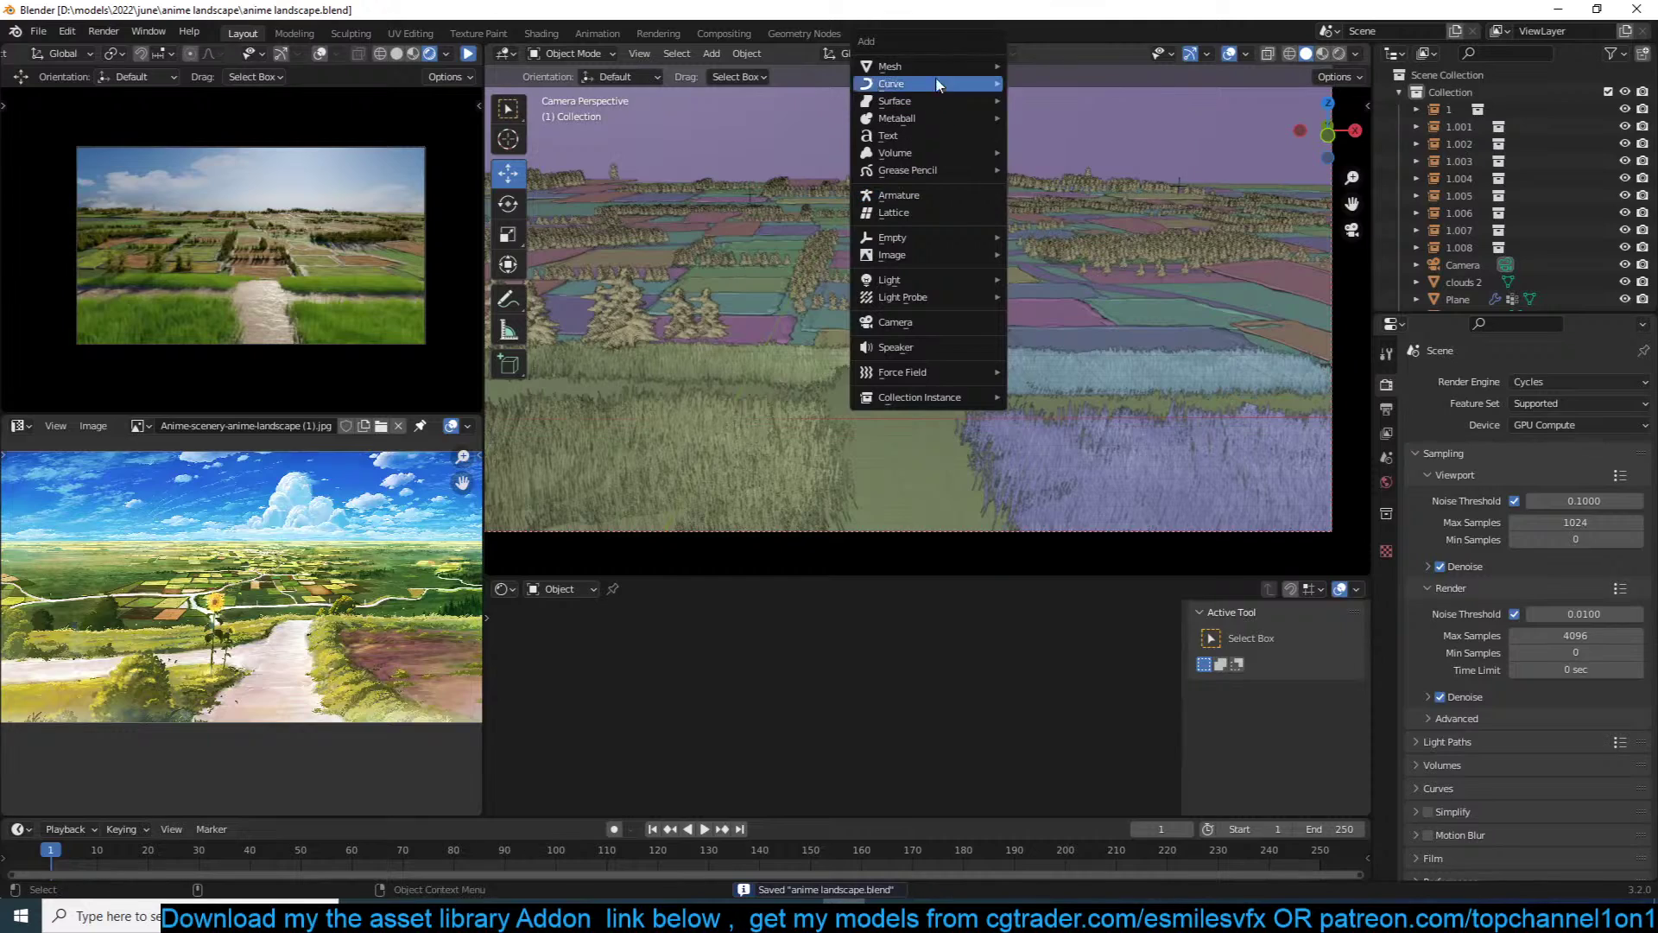
click(1002, 79)
key(s)
click(1233, 164)
key(s)
key(x)
click(795, 169)
scroll(785, 211, down, 1)
middle_drag(785, 210, 732, 257)
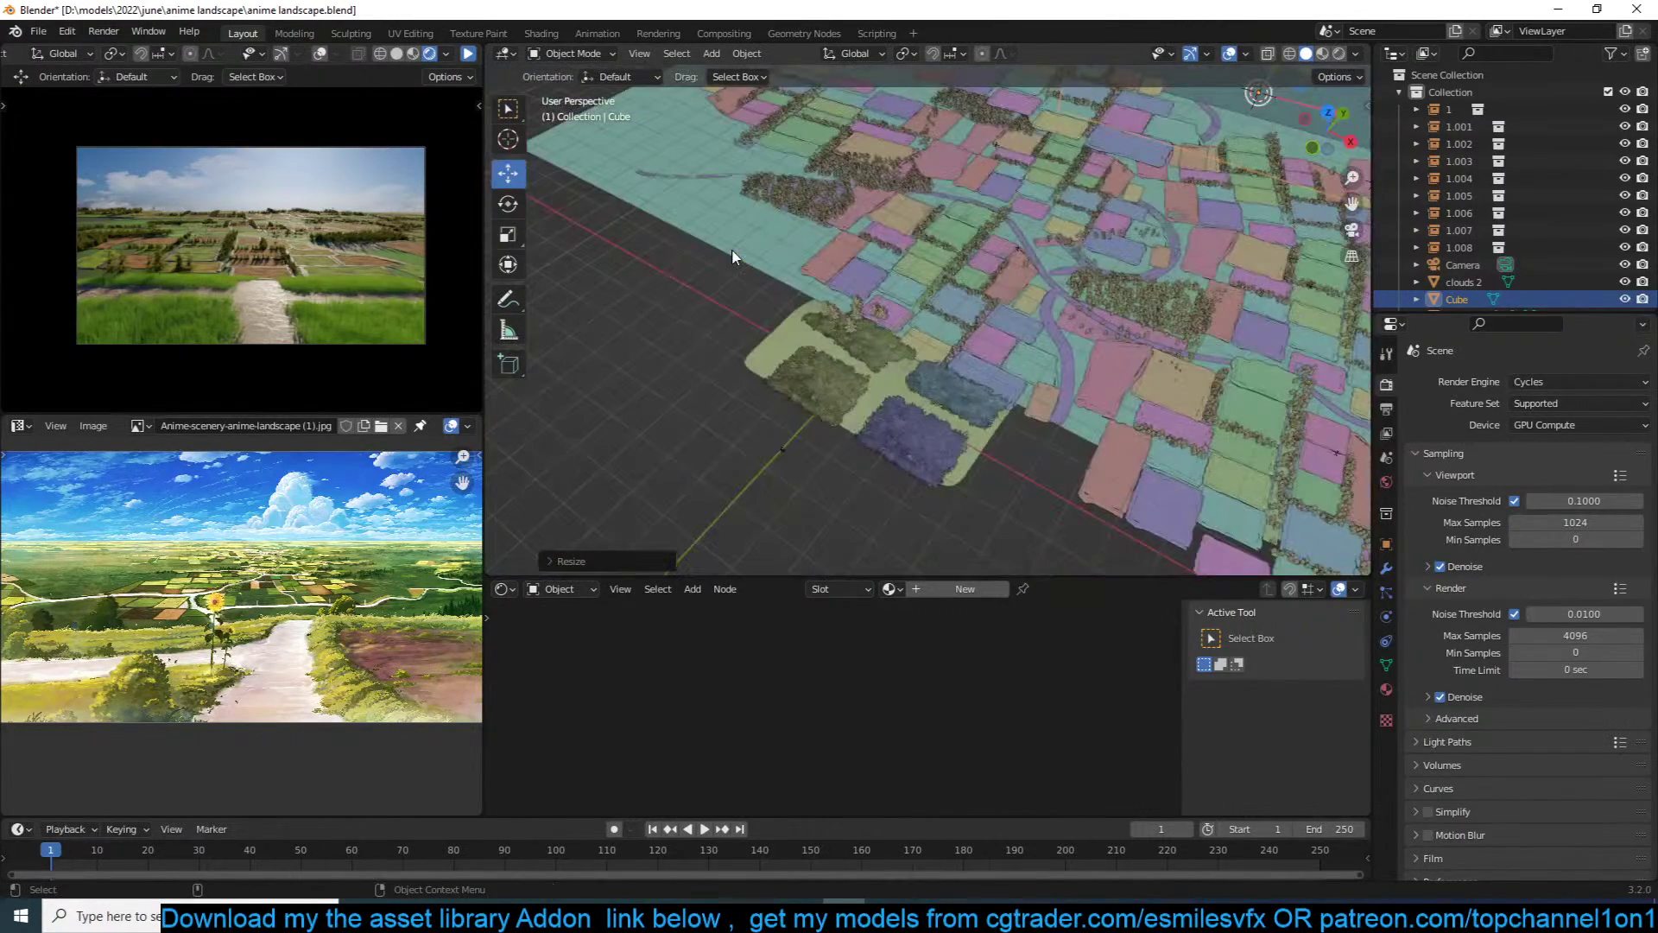
Step: Stretch the cube along X and enlarge it overall until its X scale is about 367 and Z scale about 32
key(KP_7)
scroll(733, 250, down, 9)
key(s)
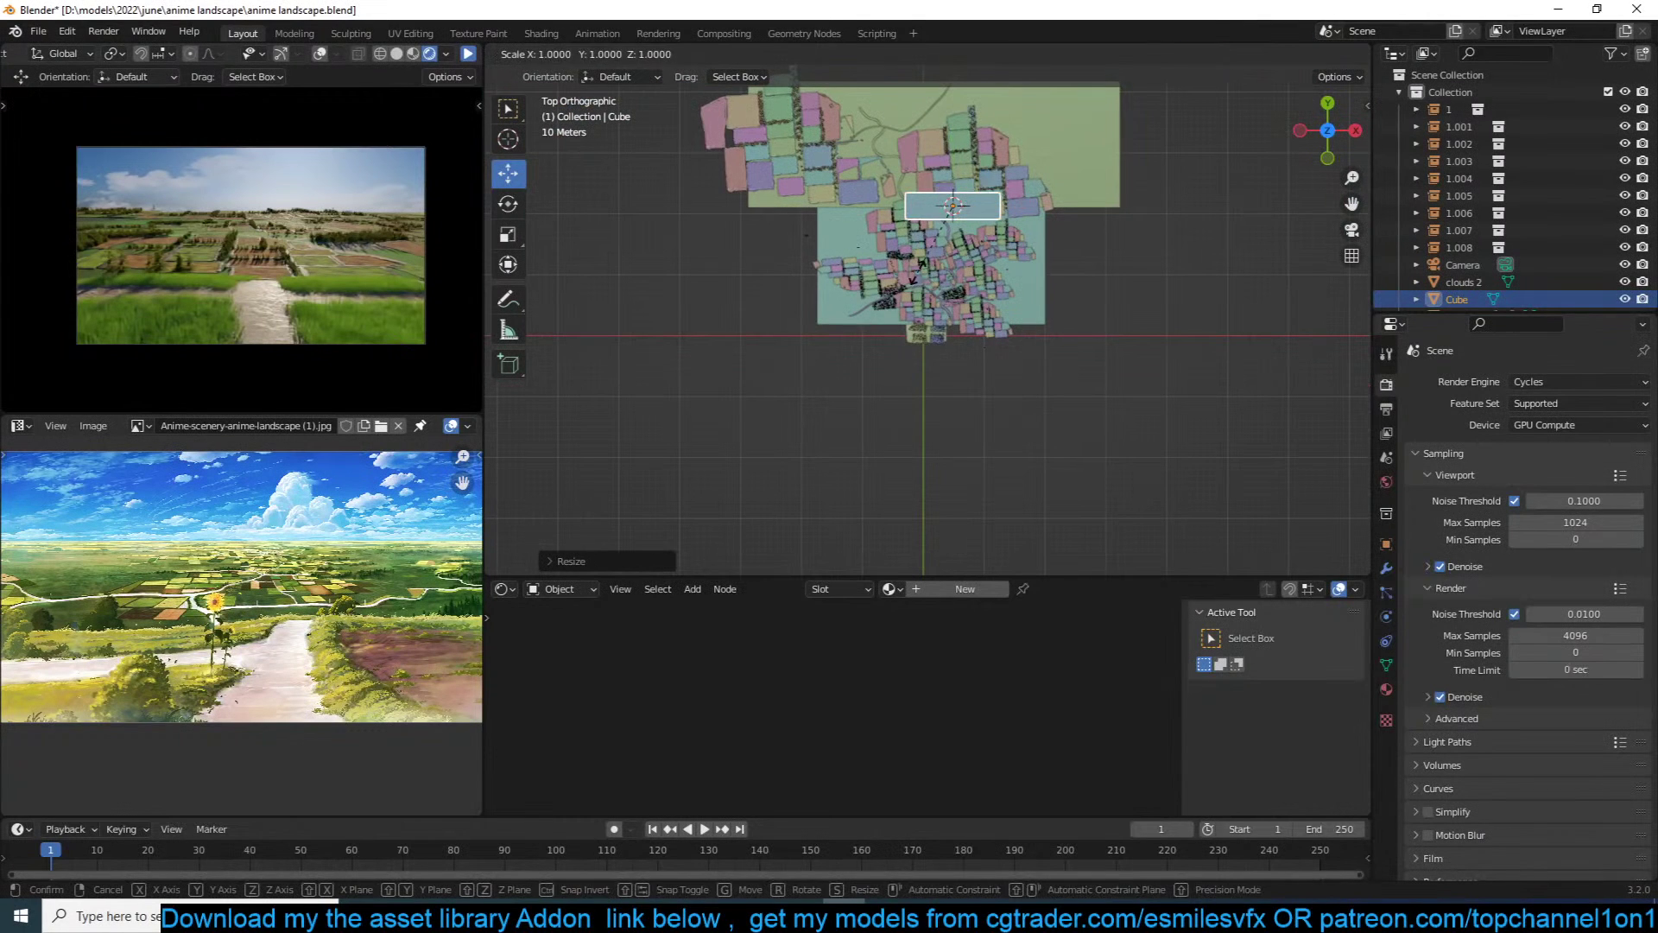
key(x)
click(1247, 233)
key(s)
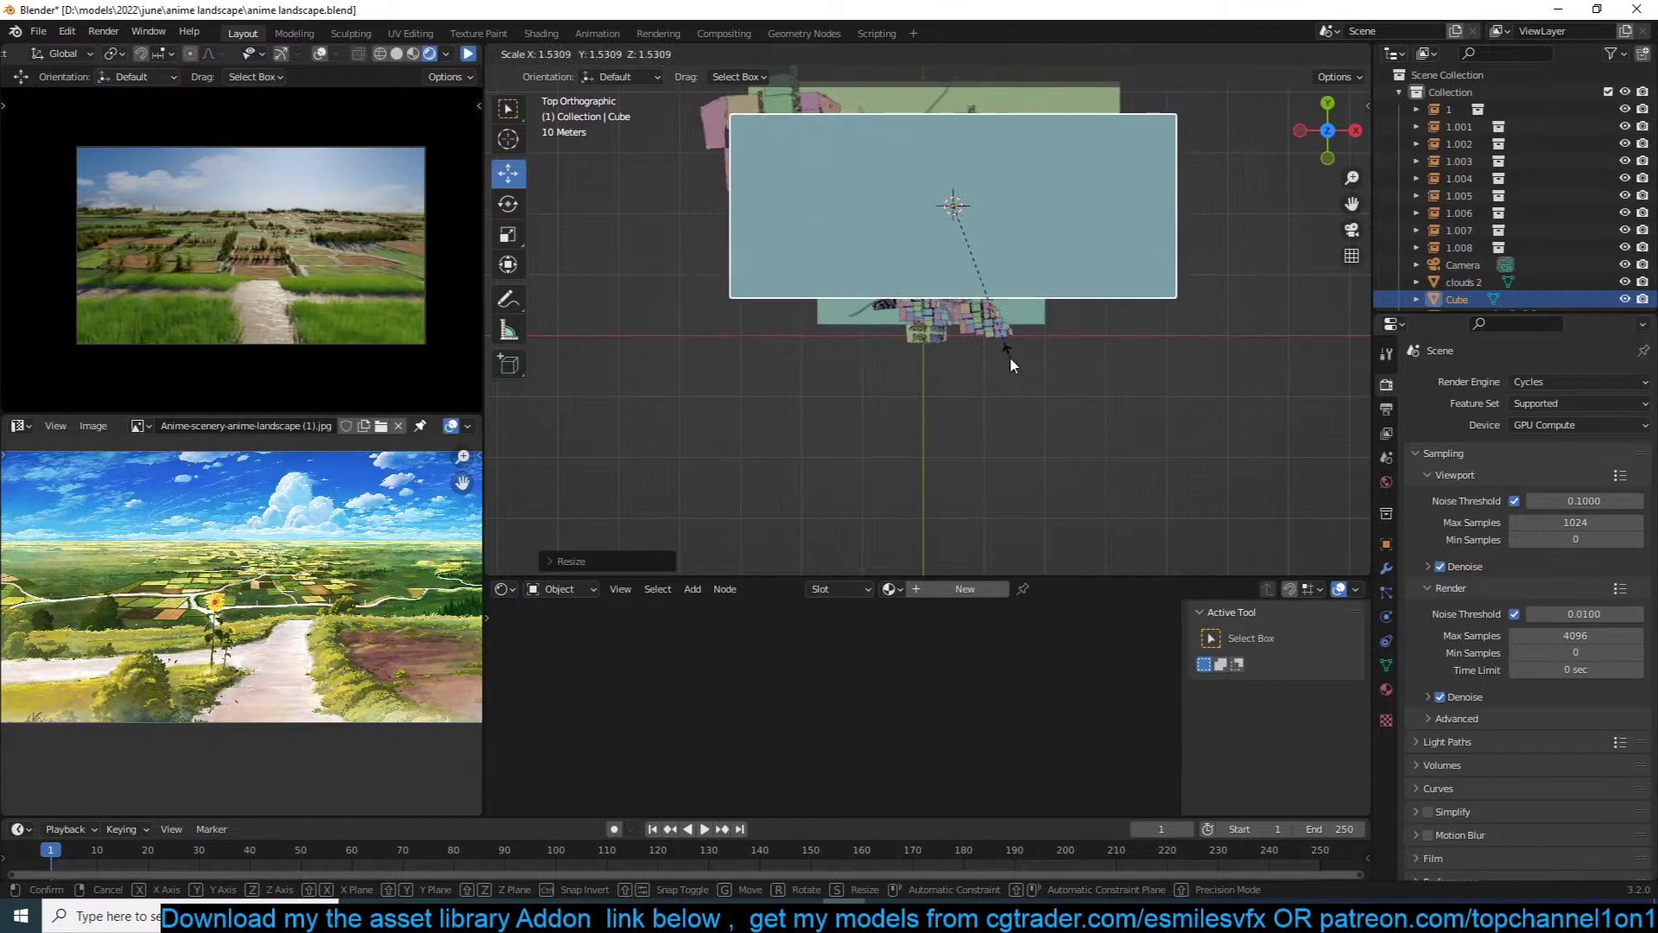
click(1009, 356)
Step: Stretch the cube along Y to a scale of about 224 so it encloses the landscape, and save the file
key(KP_1)
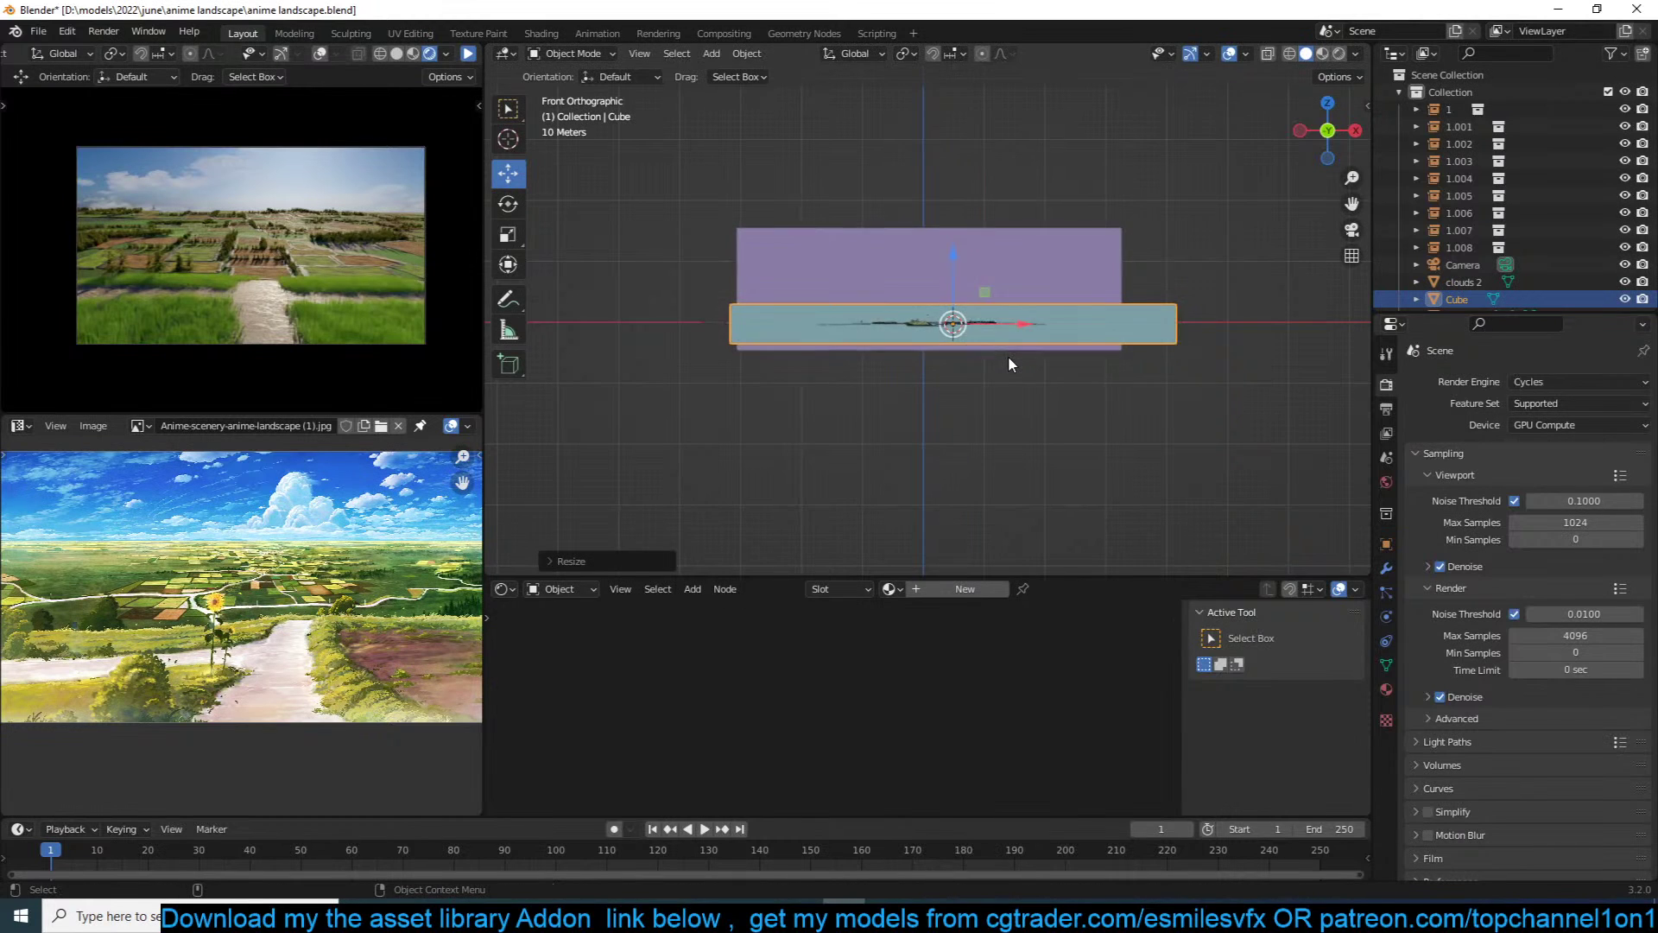
key(KP_3)
key(s)
key(x)
key(y)
click(1198, 293)
middle_drag(1084, 344, 1125, 395)
scroll(1125, 395, up, 4)
key(ctrl+s)
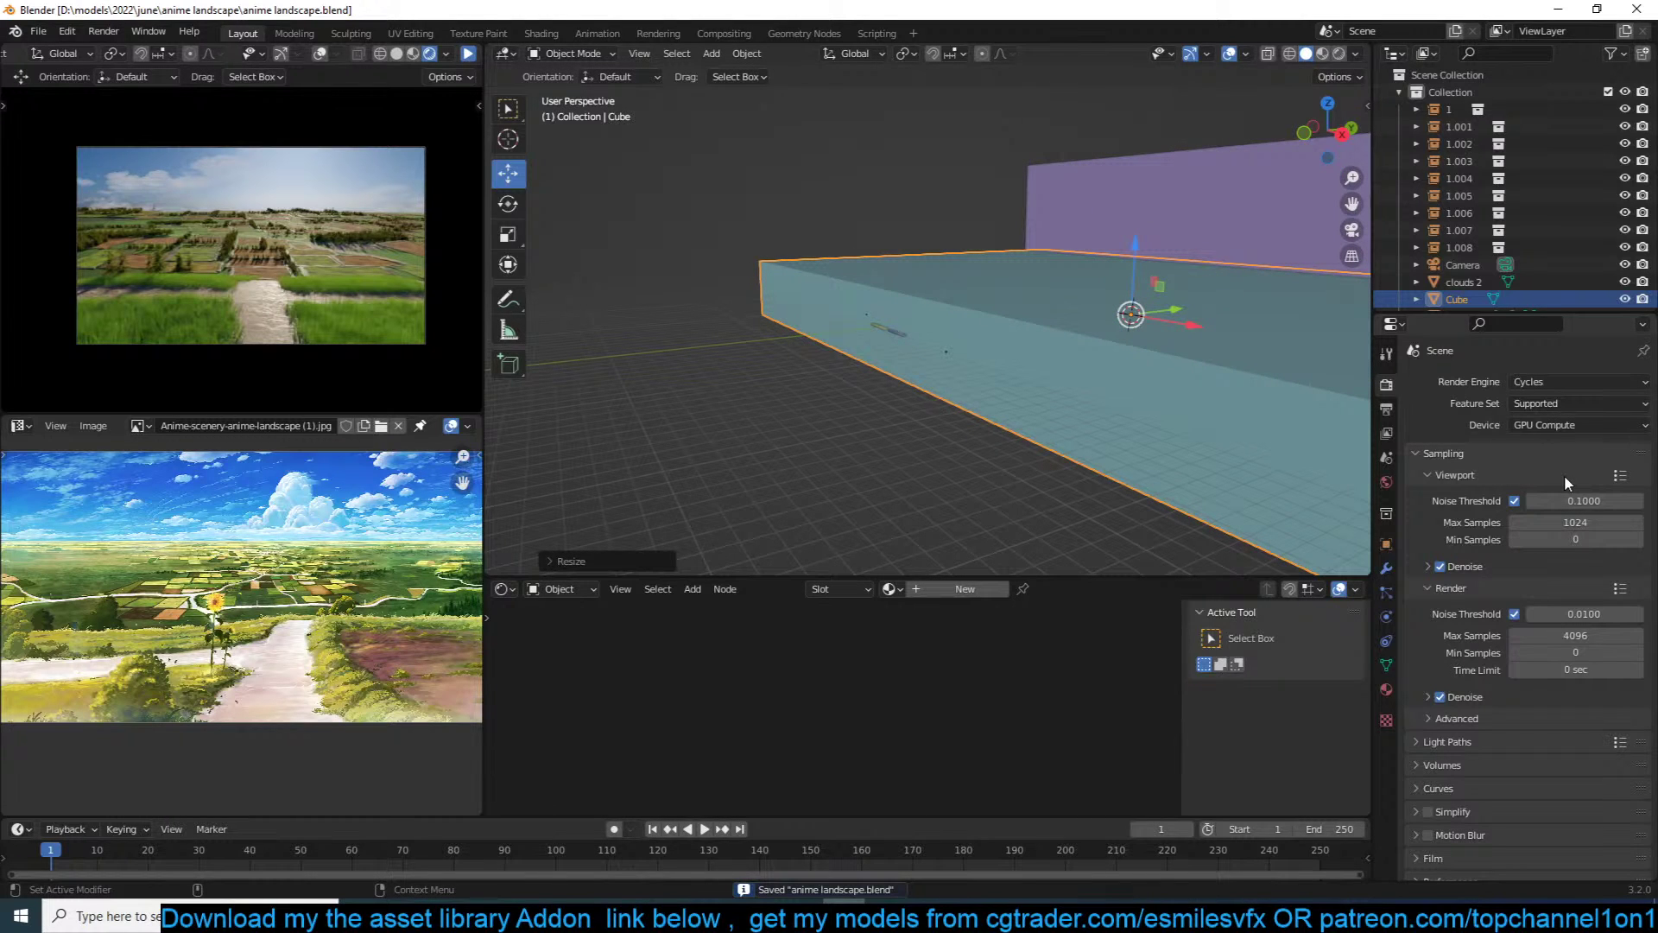
Step: Set the cube's viewport display to Wire
click(1387, 571)
click(1387, 641)
click(1387, 617)
click(1387, 569)
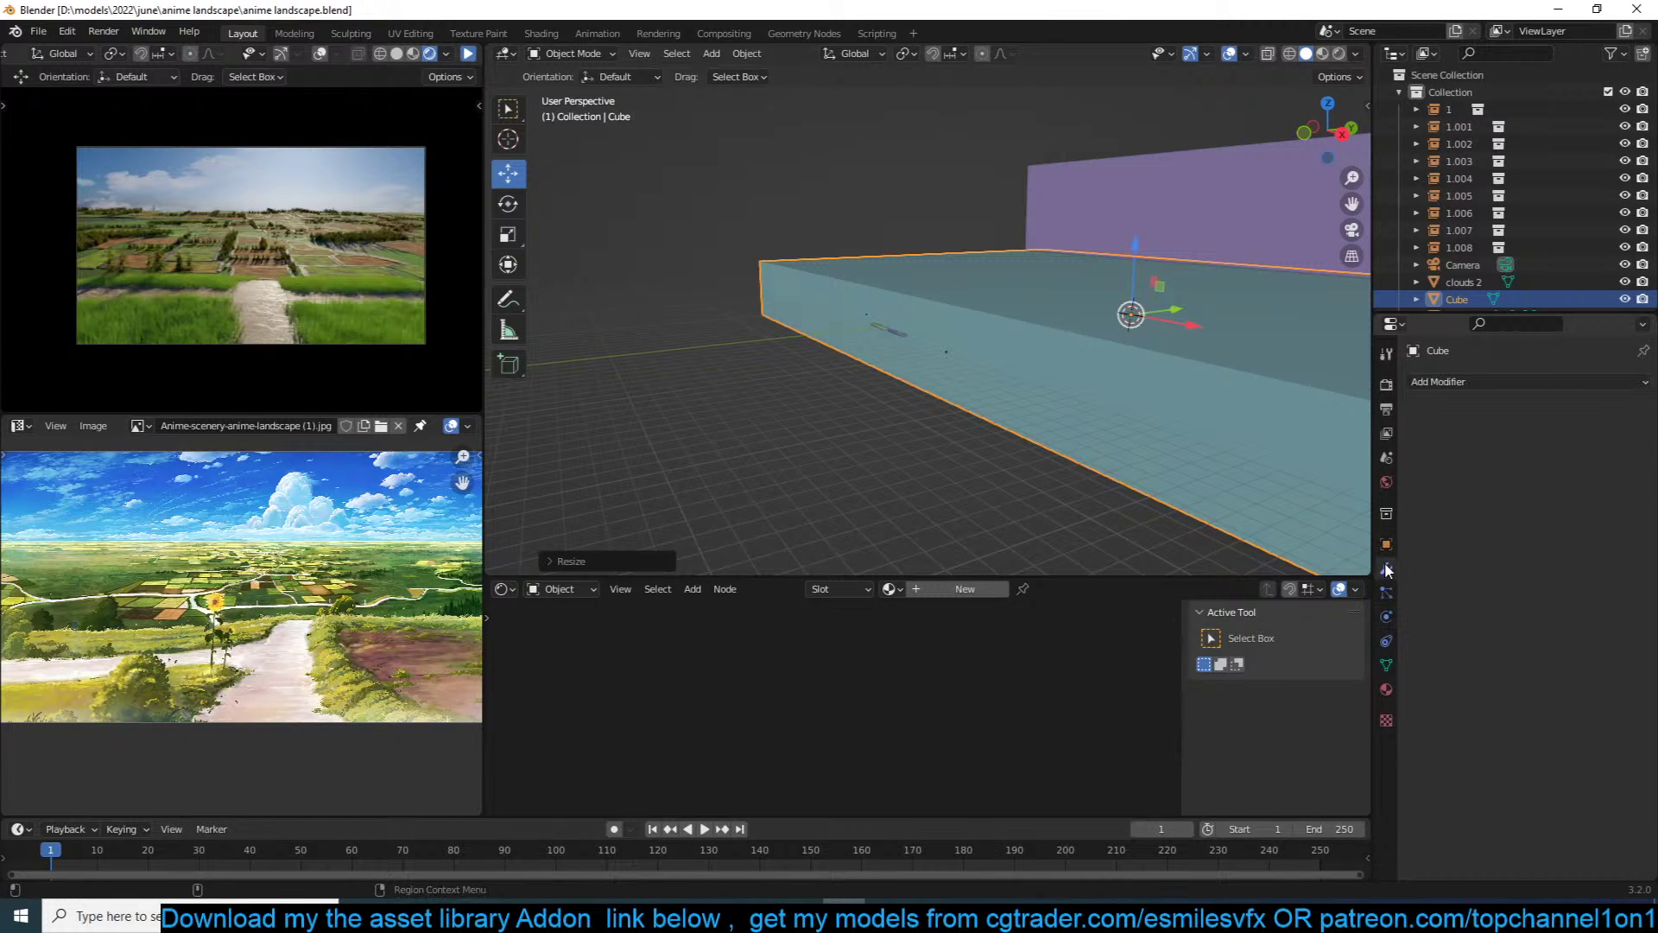
click(1387, 544)
scroll(1531, 742, down, 10)
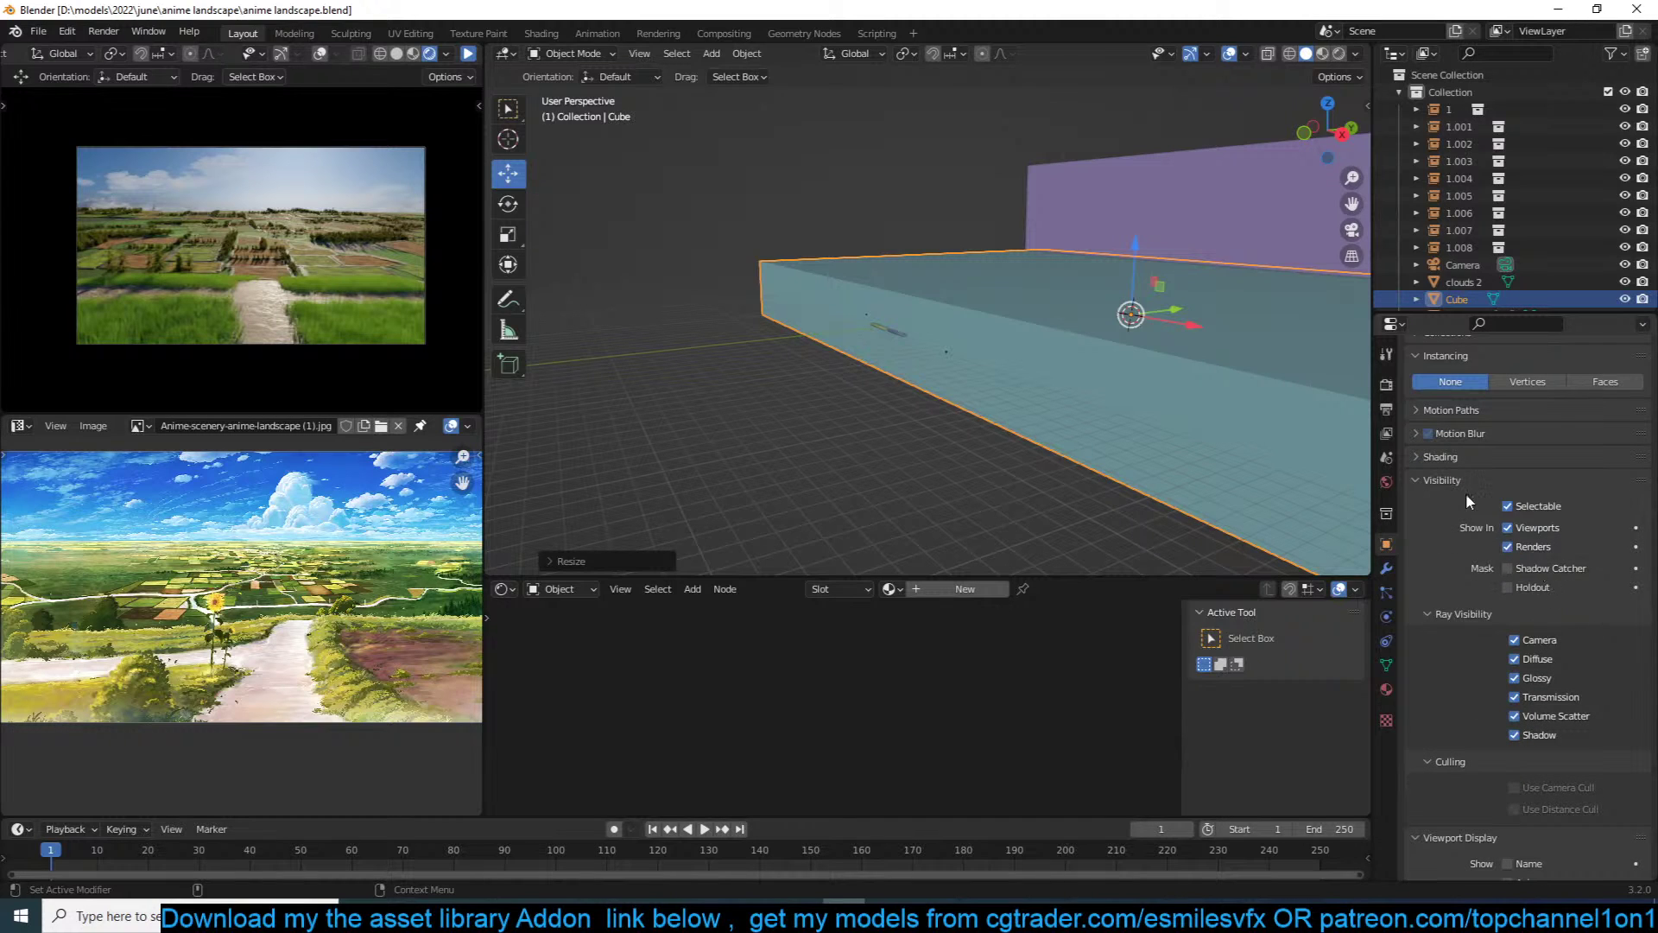
click(1443, 479)
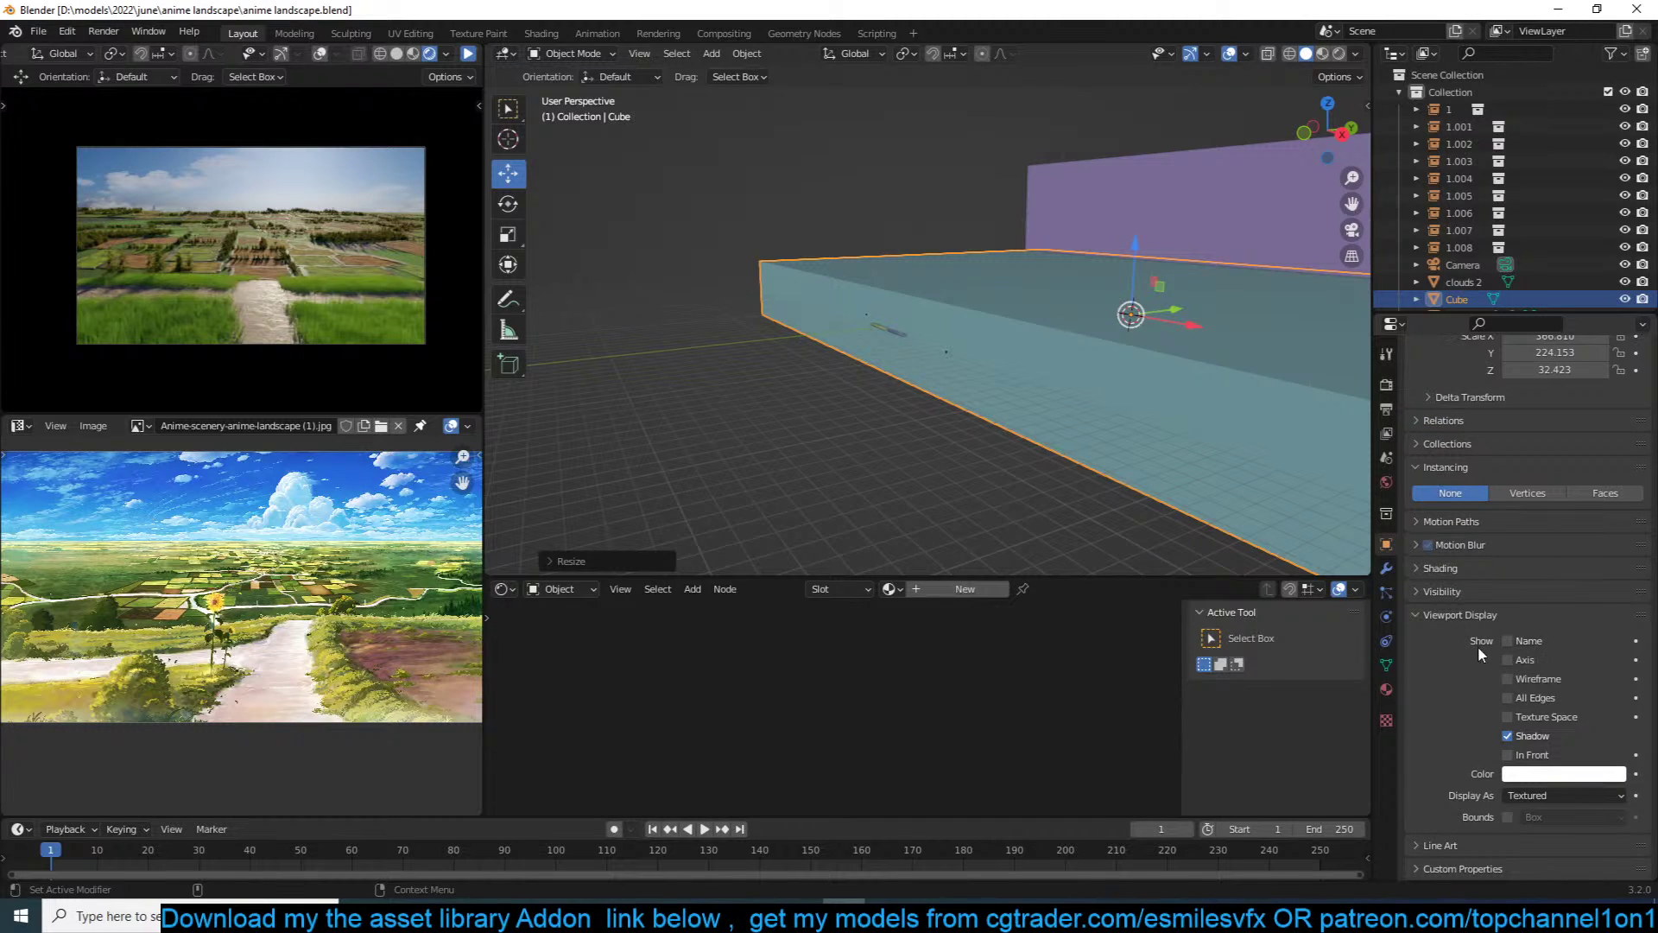
click(1554, 794)
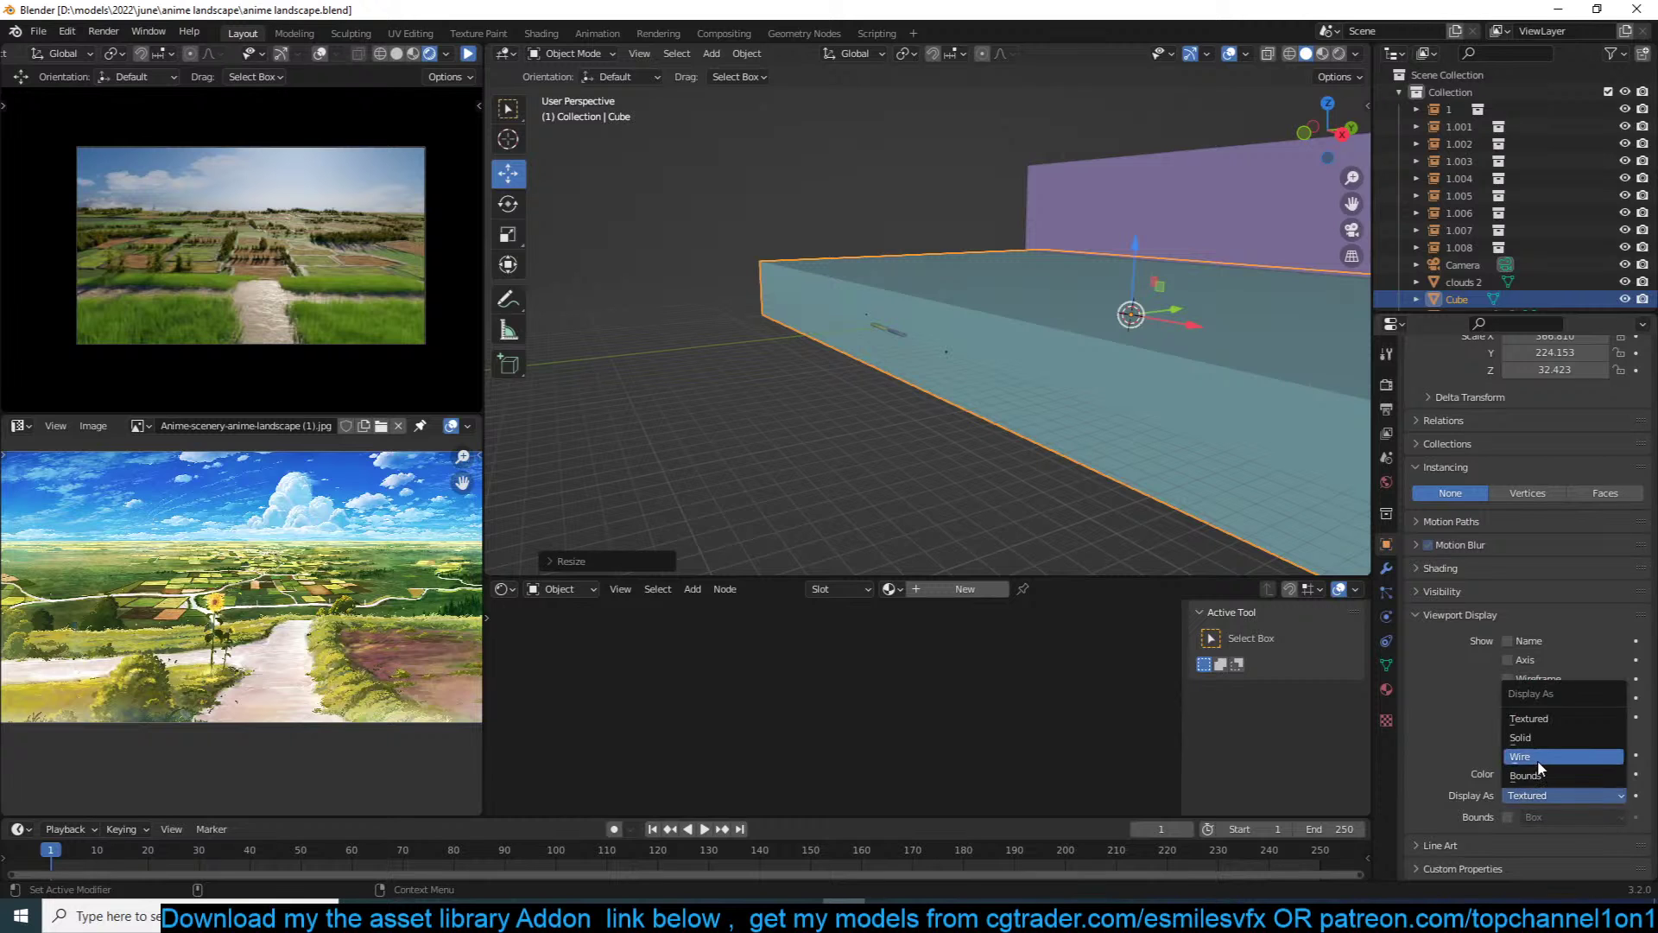
click(1537, 760)
Step: Create a new material for the cube and delete its default surface shader node
click(946, 589)
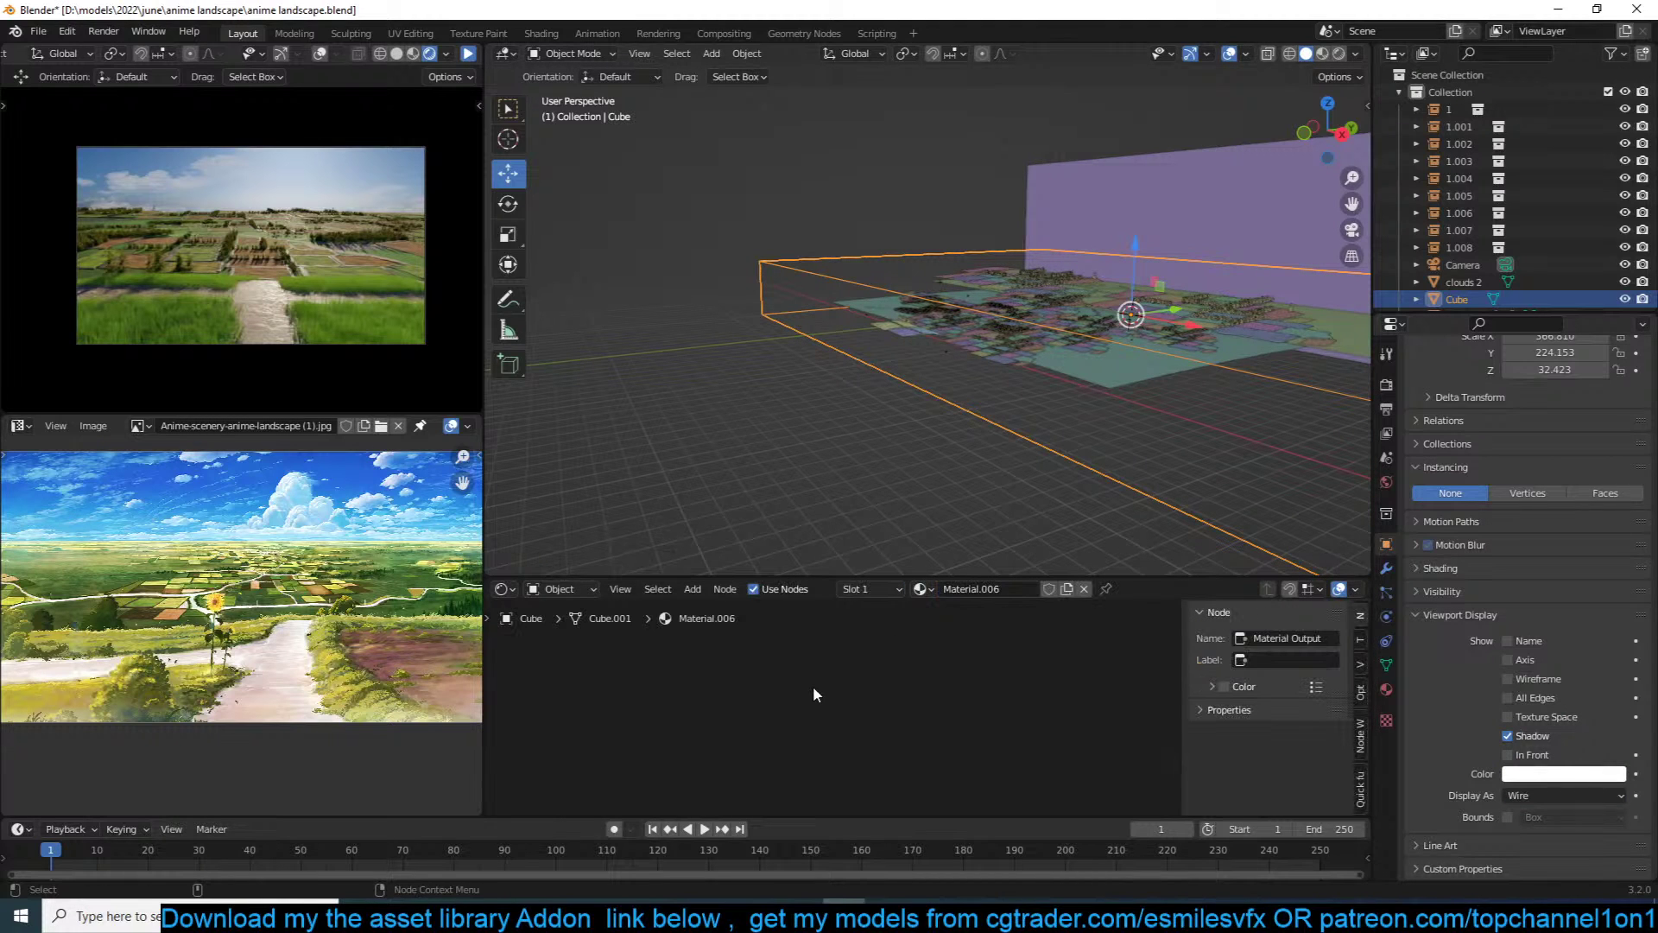
key(Home)
scroll(810, 687, up, 5)
middle_drag(712, 712, 709, 716)
click(770, 646)
key(Delete)
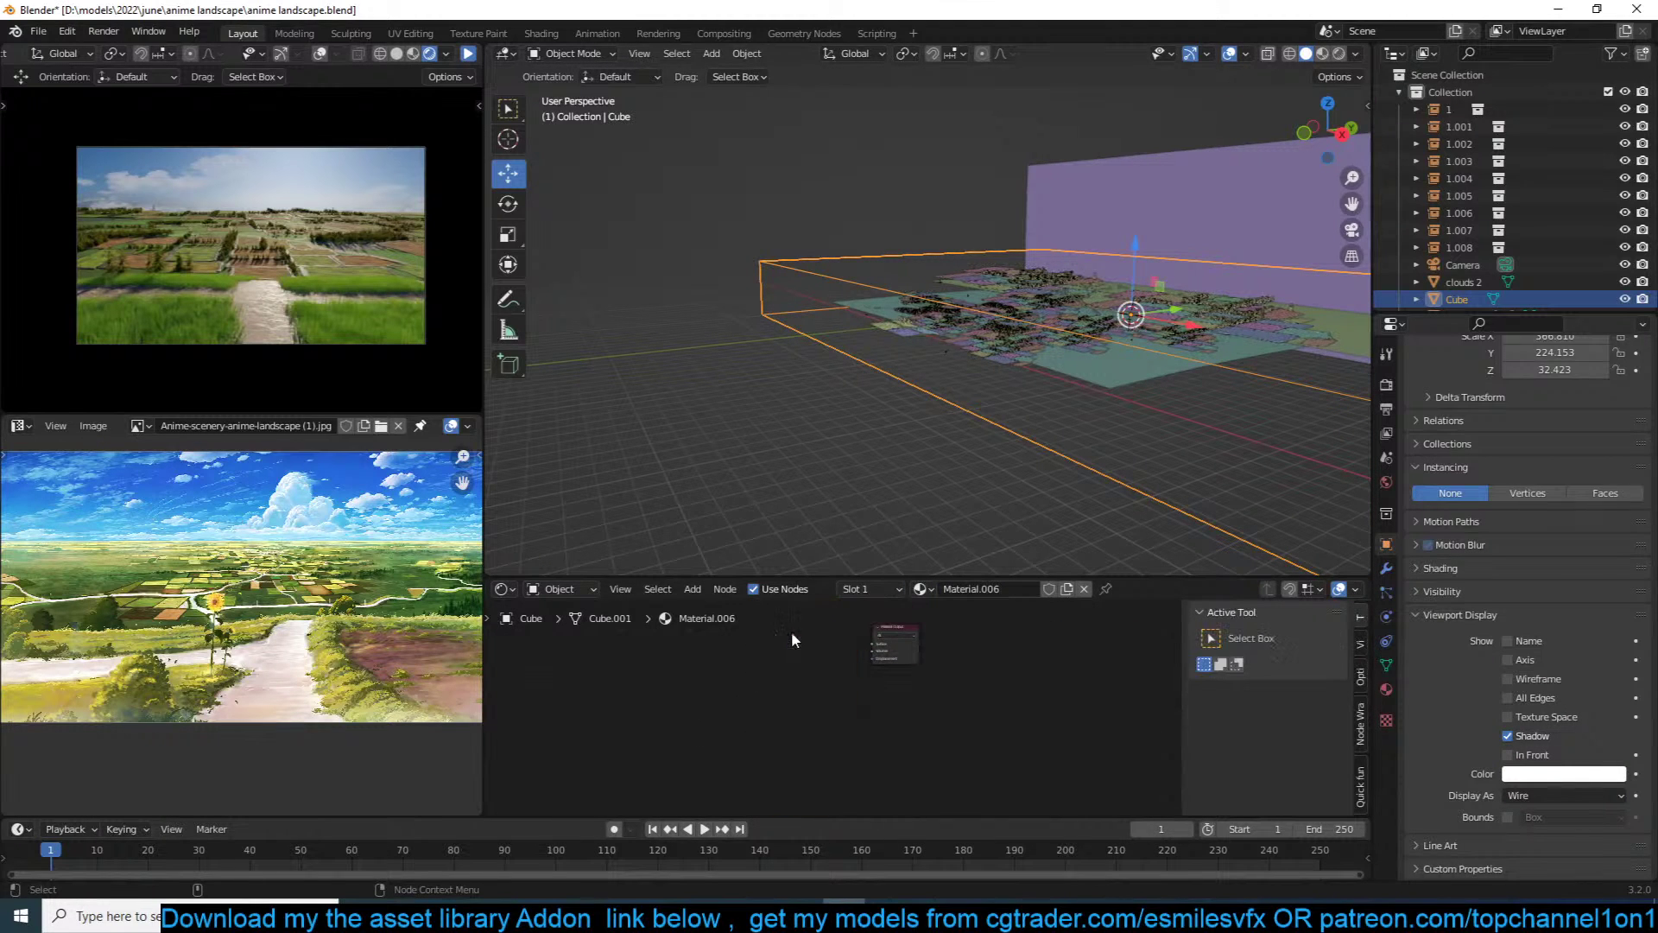
Step: Add a Principled Volume node beside the material output of the cube's material
key(shift+a)
mouse_move(635, 708)
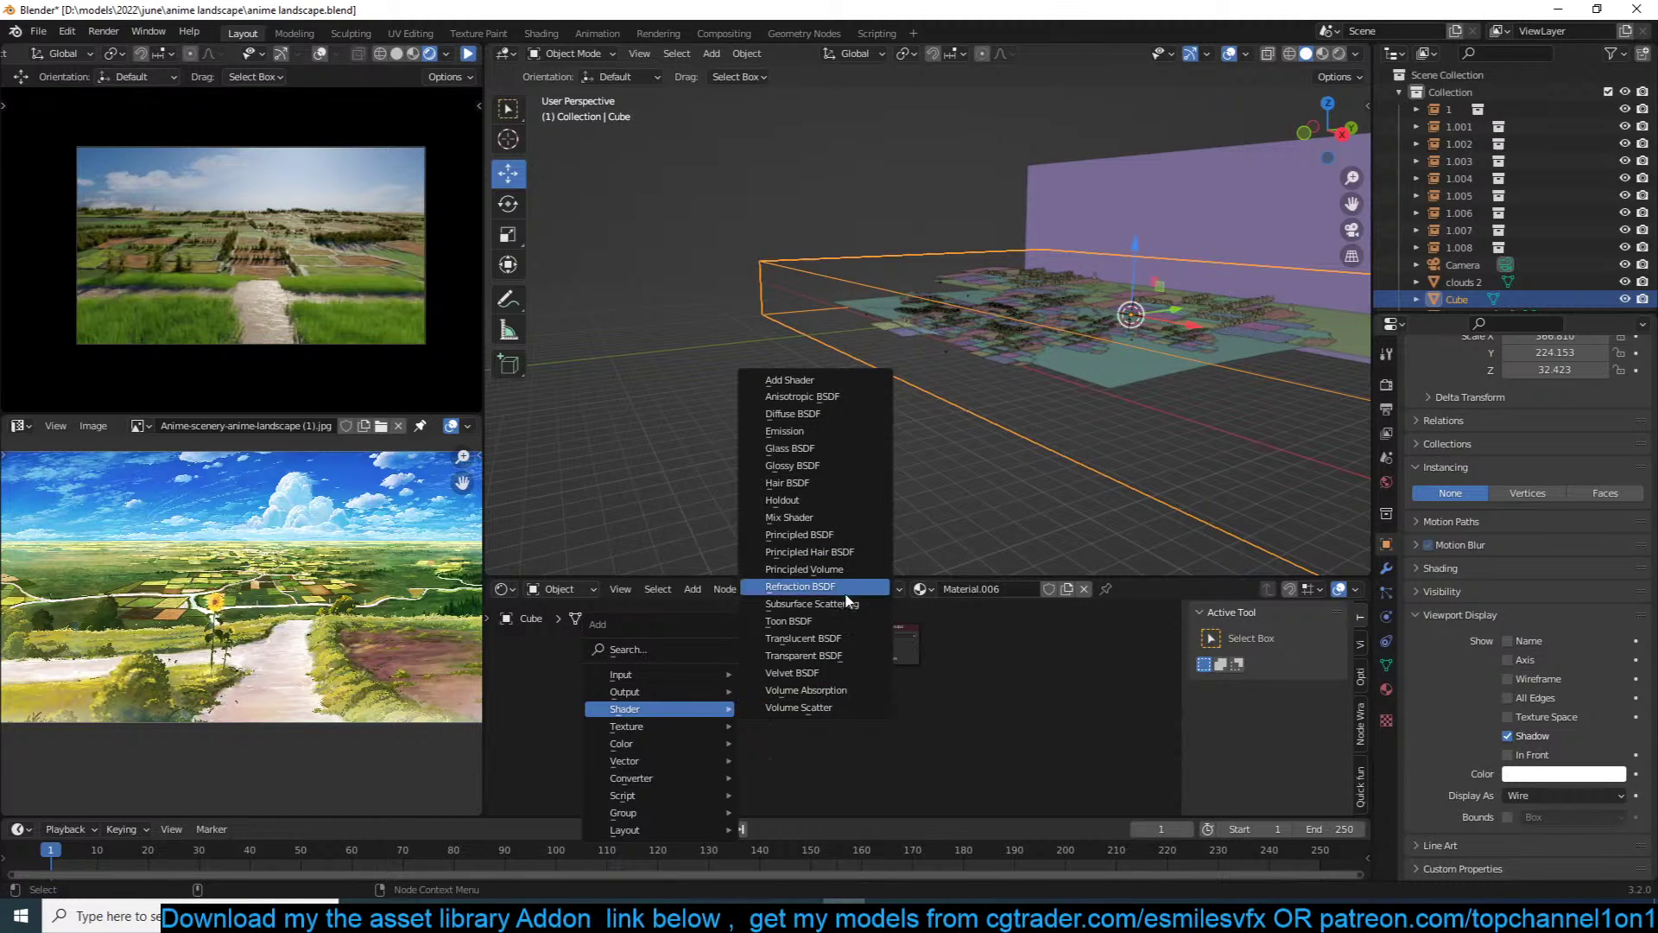
click(852, 570)
click(736, 640)
scroll(736, 640, up, 2)
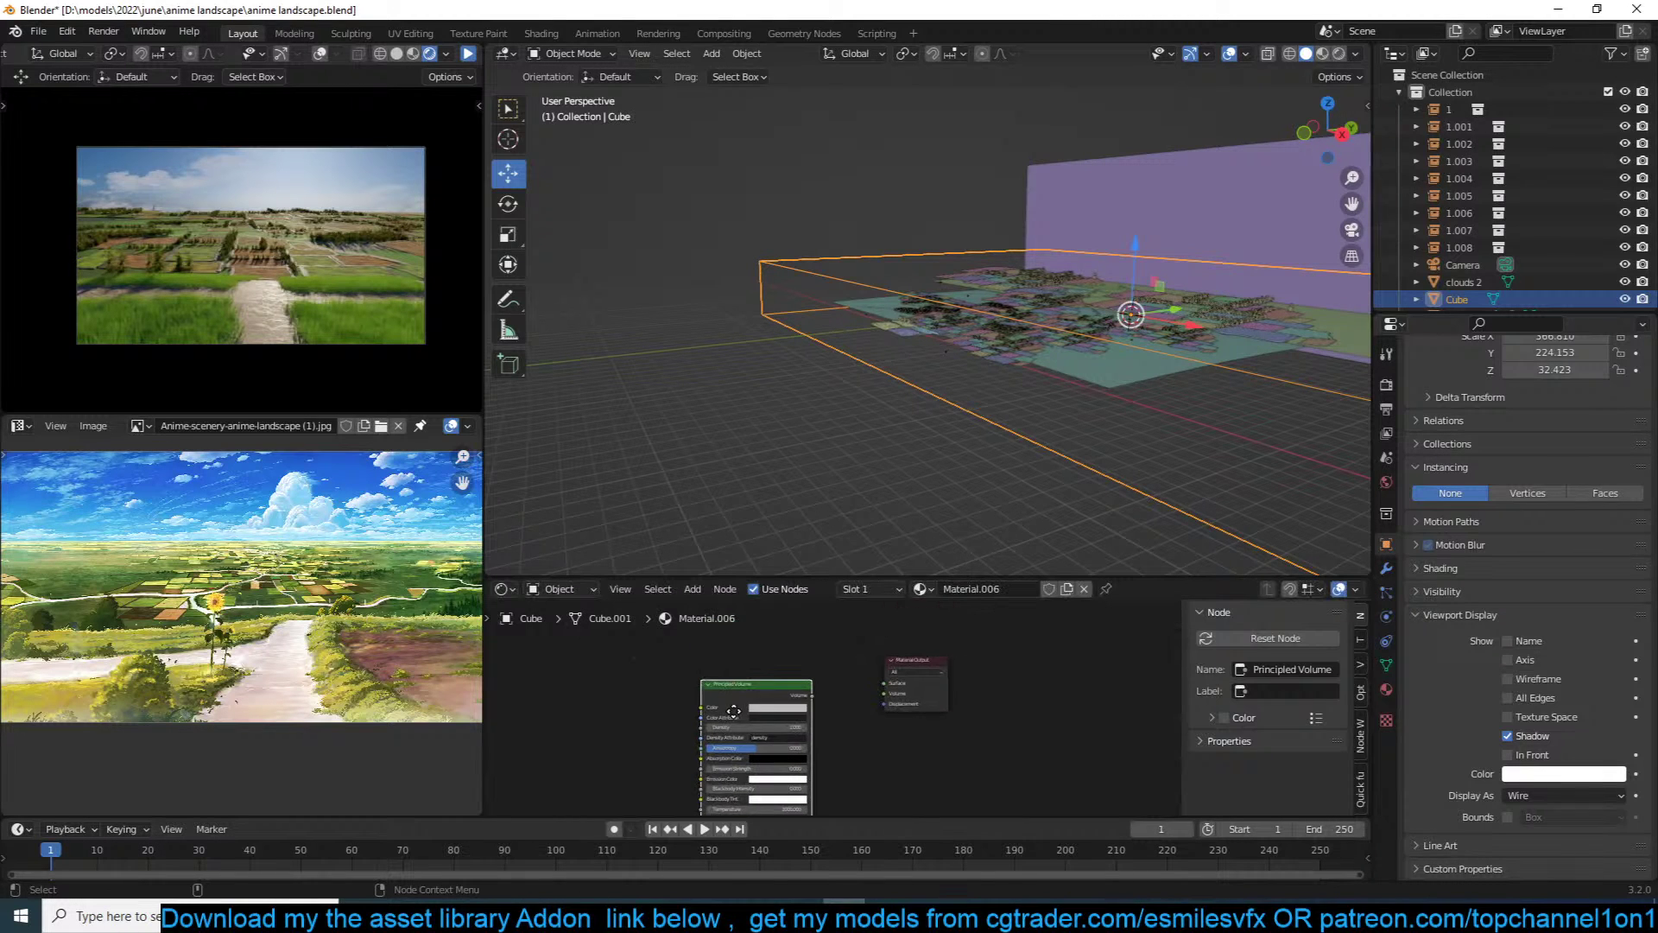
Step: Connect the Principled Volume node to the Volume input of the Material Output in the cube's material
drag(758, 693, 661, 706)
ctrl+shift+click(742, 673)
scroll(743, 677, up, 4)
middle_drag(786, 709, 848, 662)
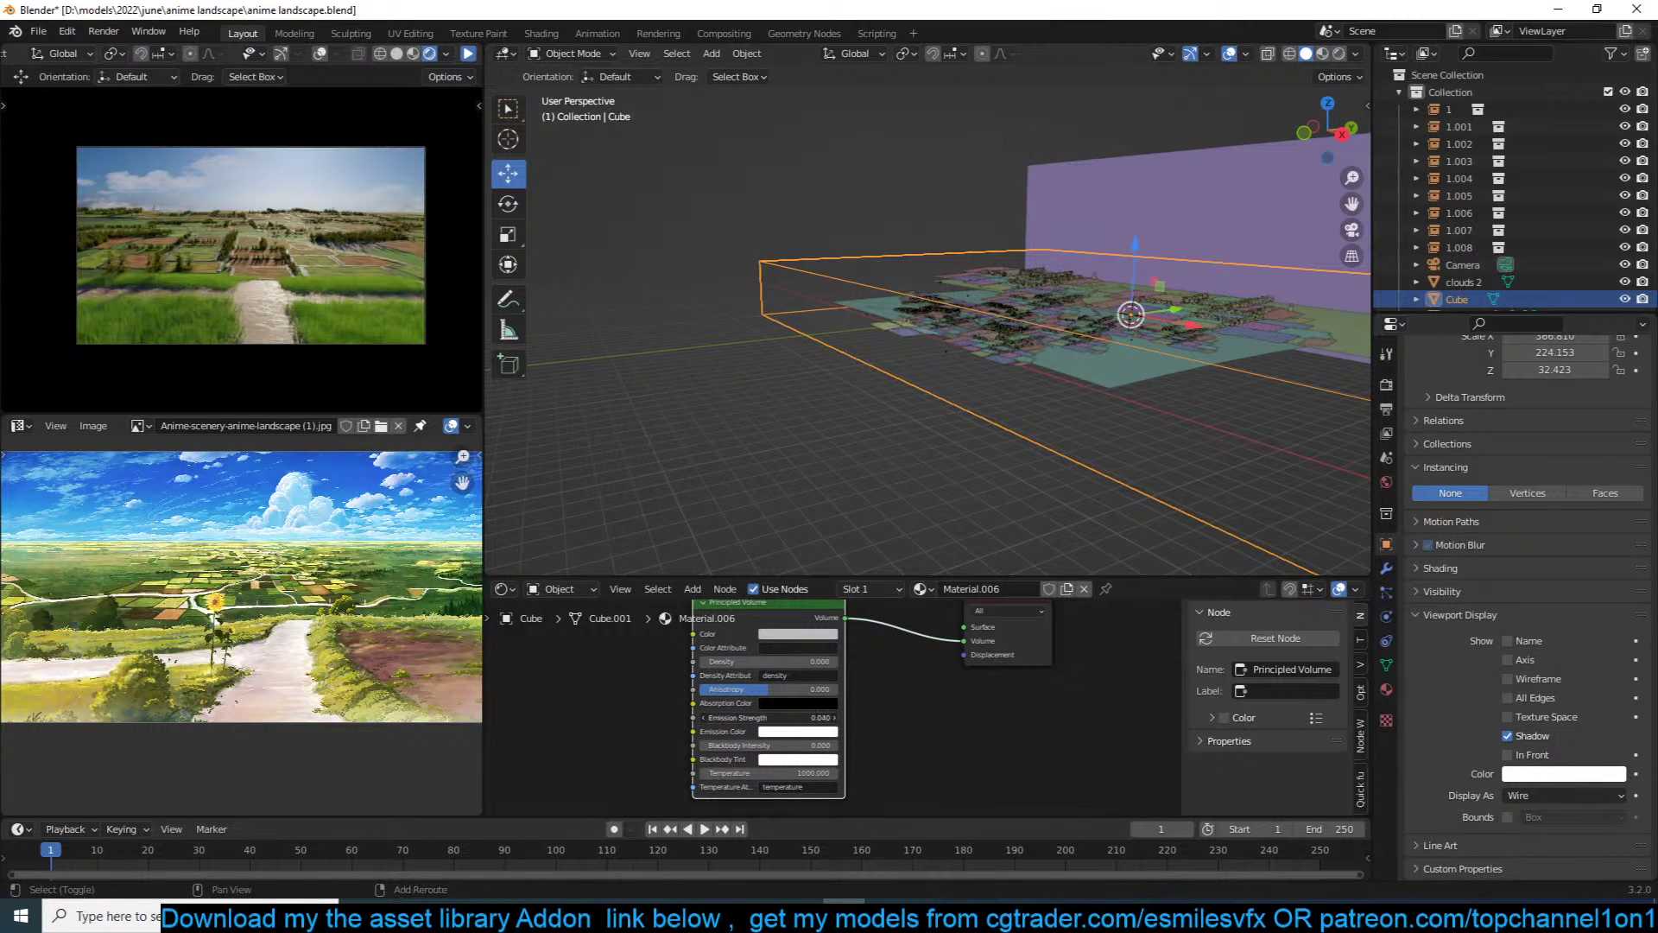
Step: Change the volume's emission color to light blue, save the file, and resume the rendered preview
click(800, 733)
click(826, 575)
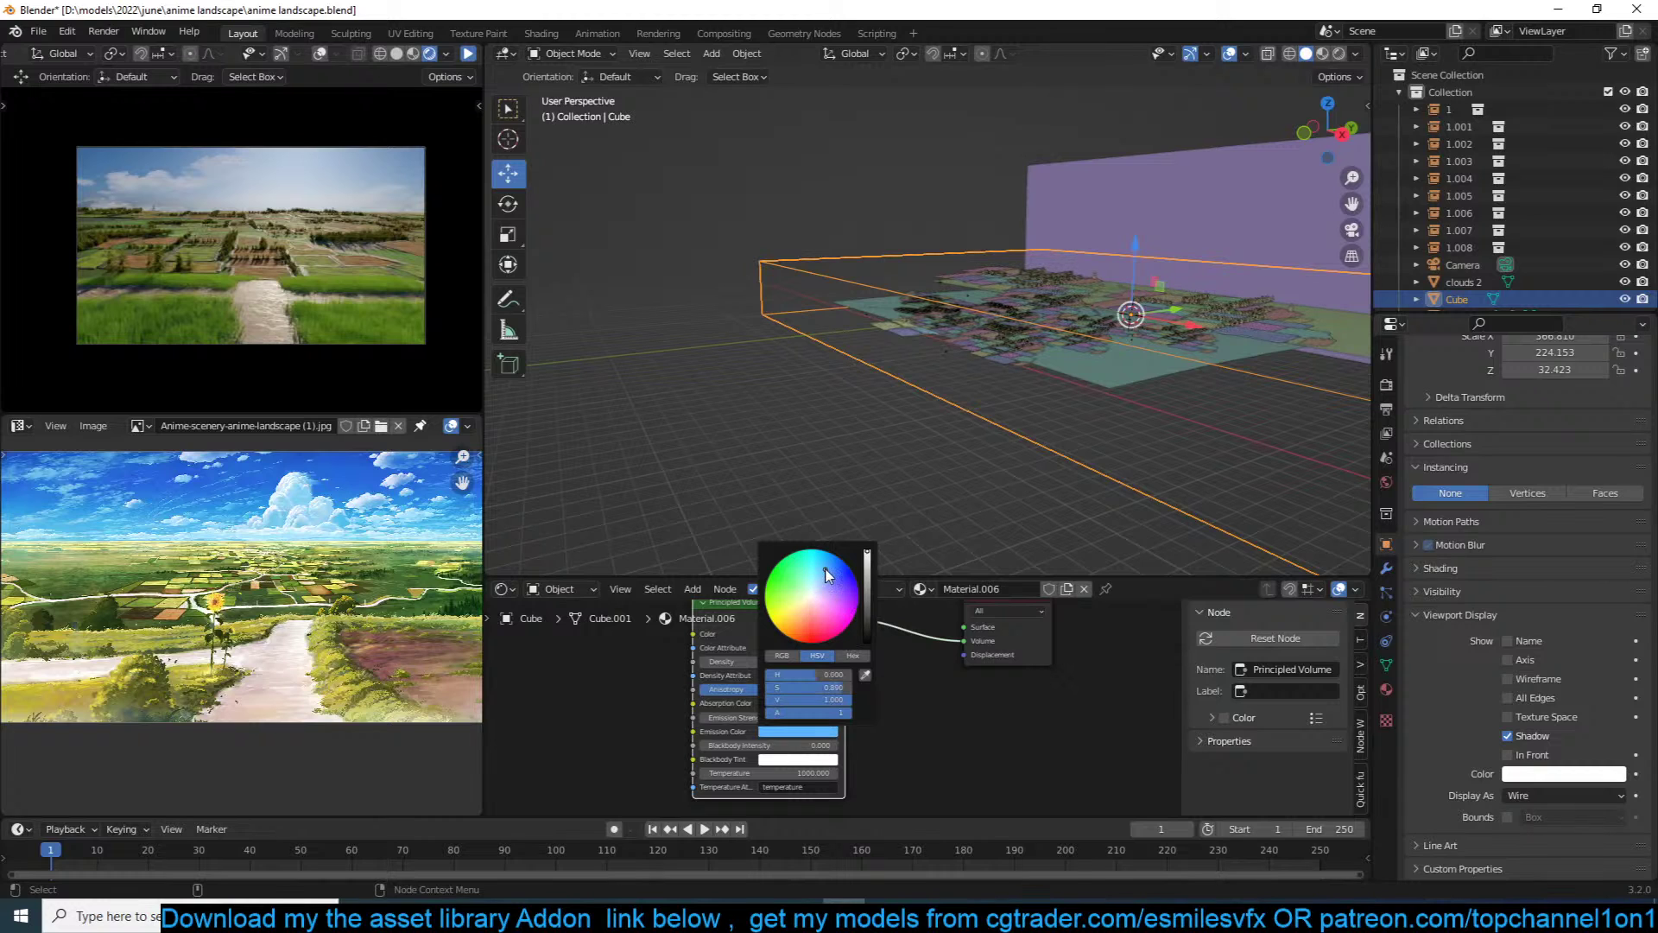
key(ctrl+s)
click(467, 55)
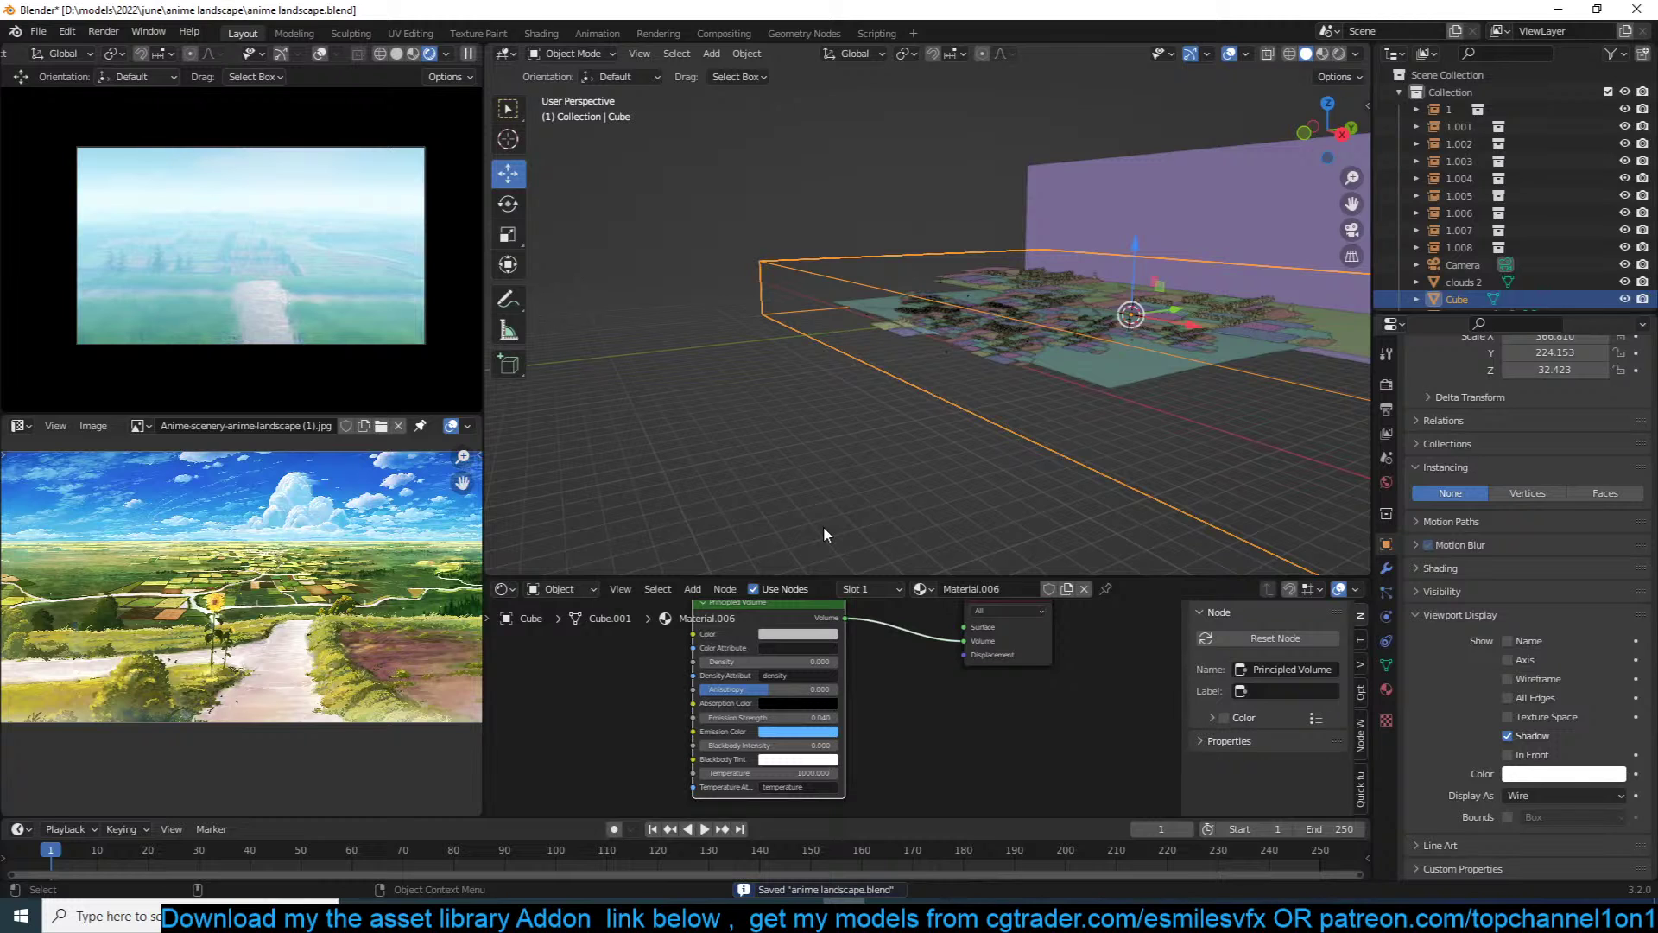
Step: Set the emission strength of the cube's Principled Volume to 0.01
scroll(816, 716, up, 3)
click(898, 729)
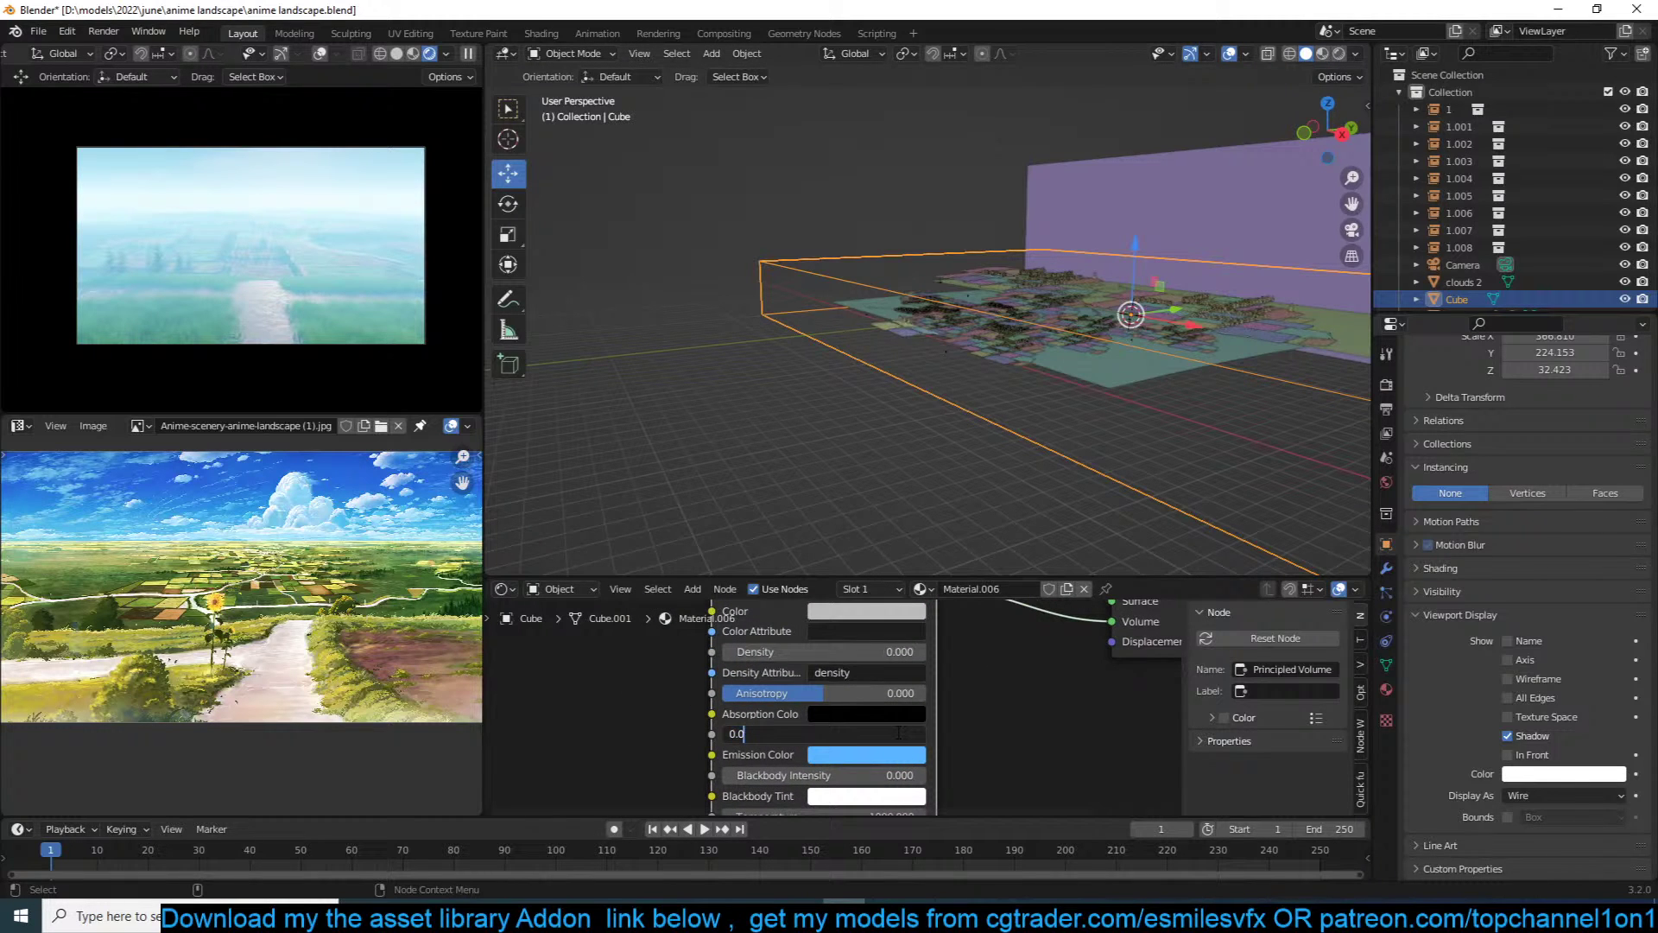
text(0.0)
key(Return)
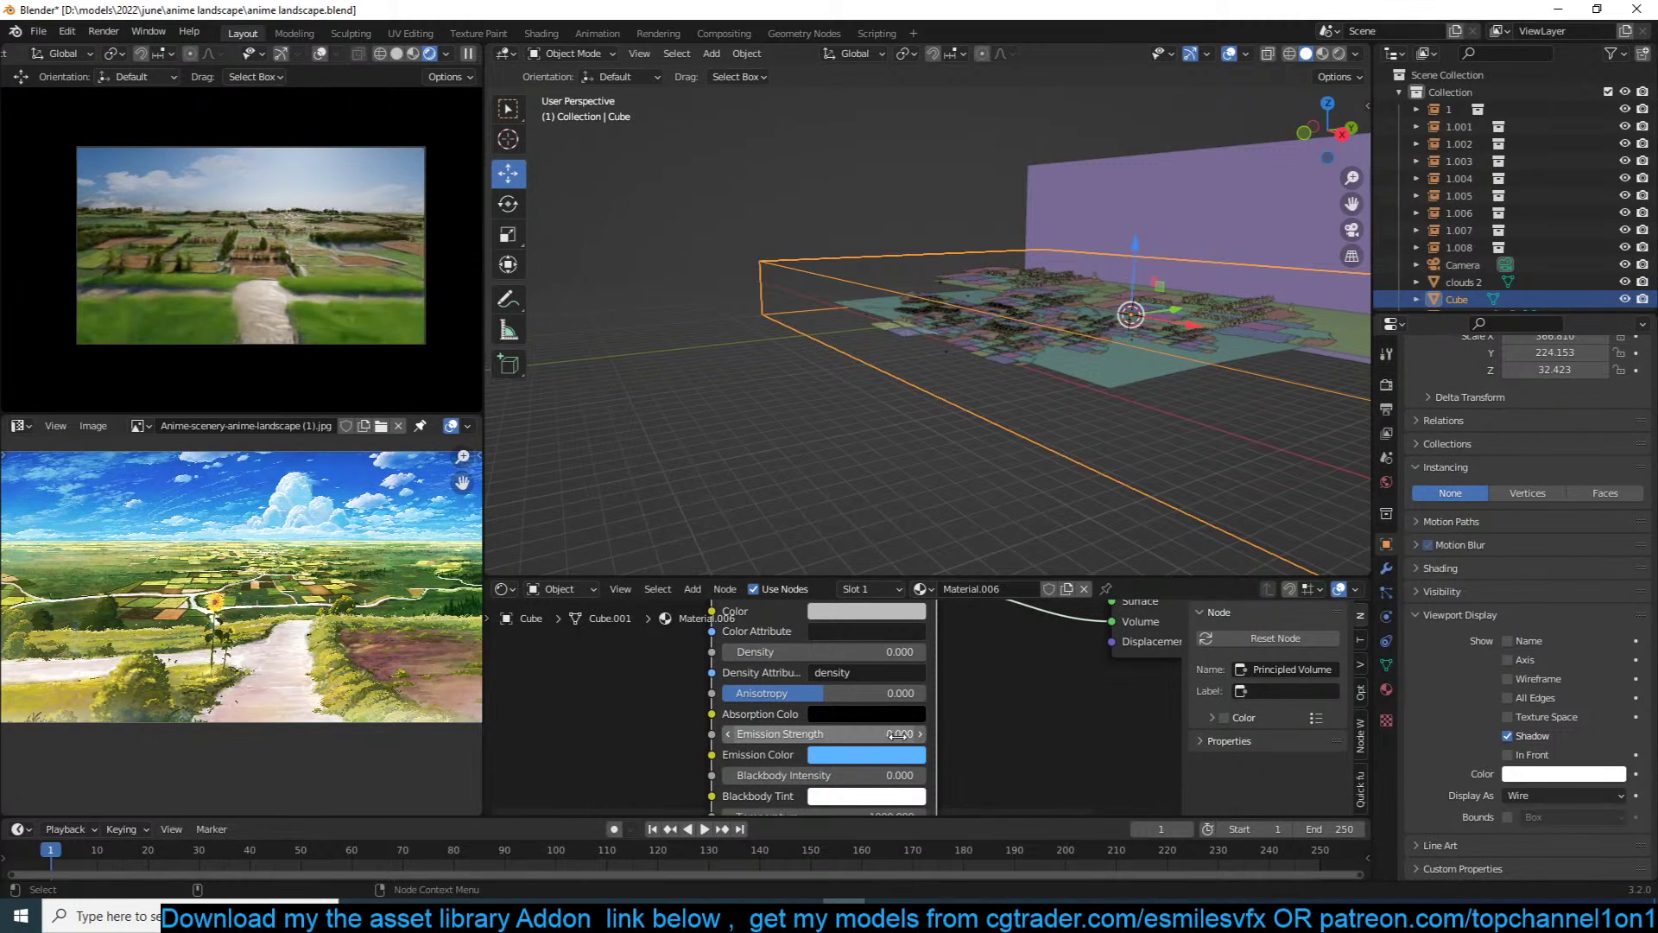
click(899, 734)
text(0.0)
key(Return)
click(899, 734)
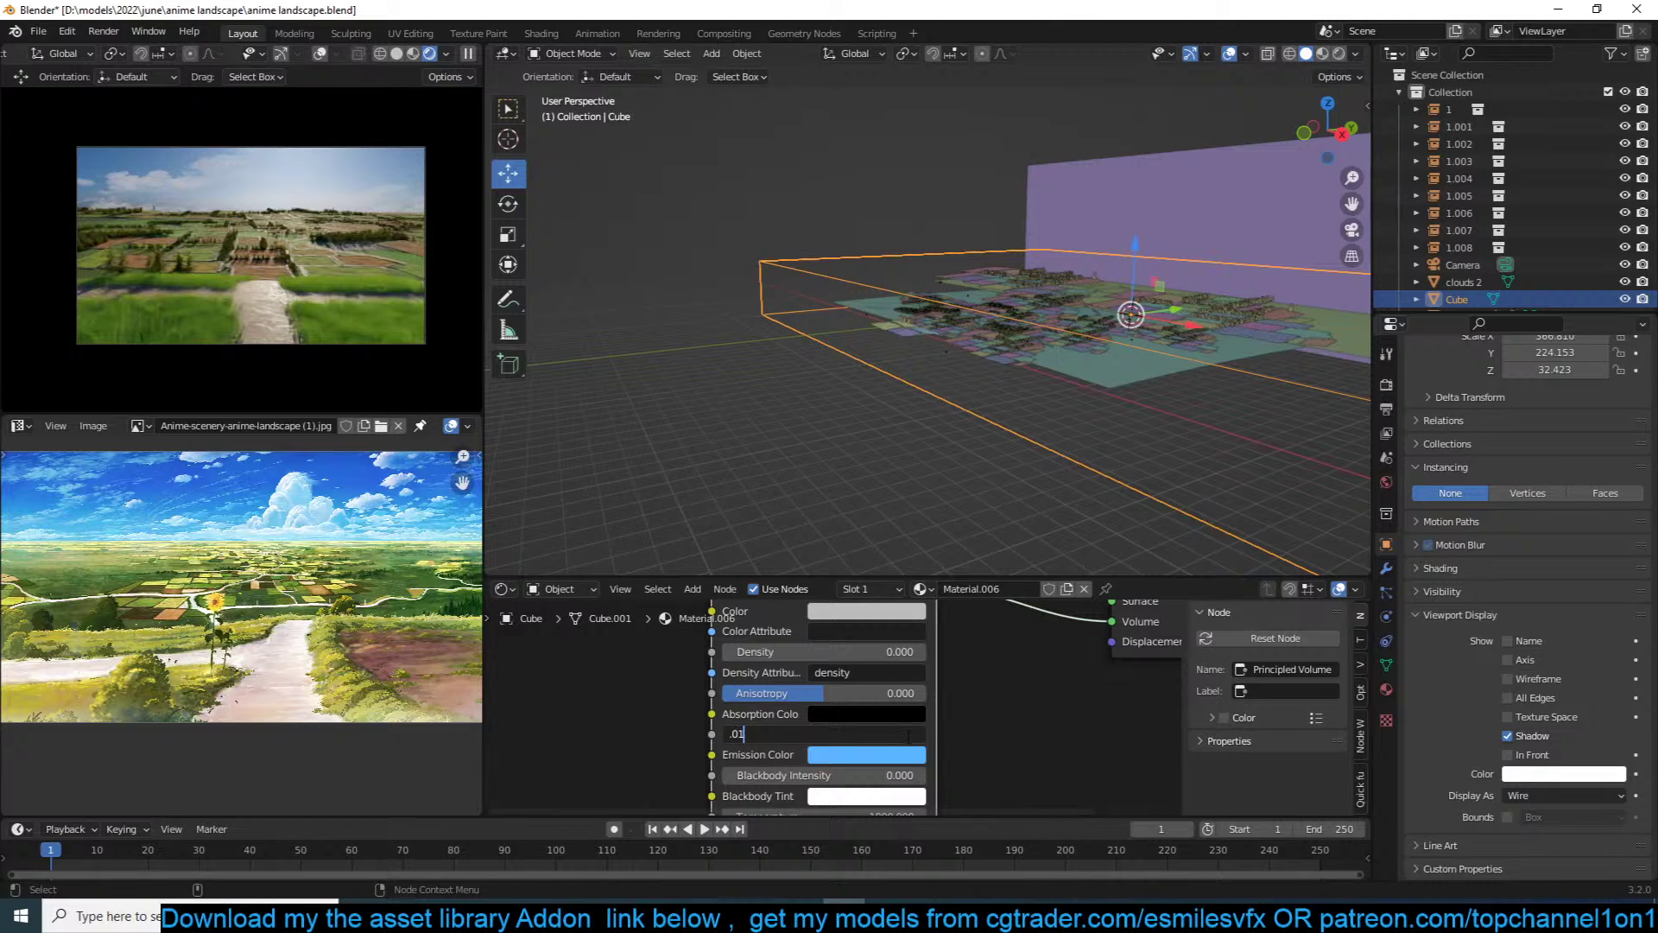
text(.01)
key(Return)
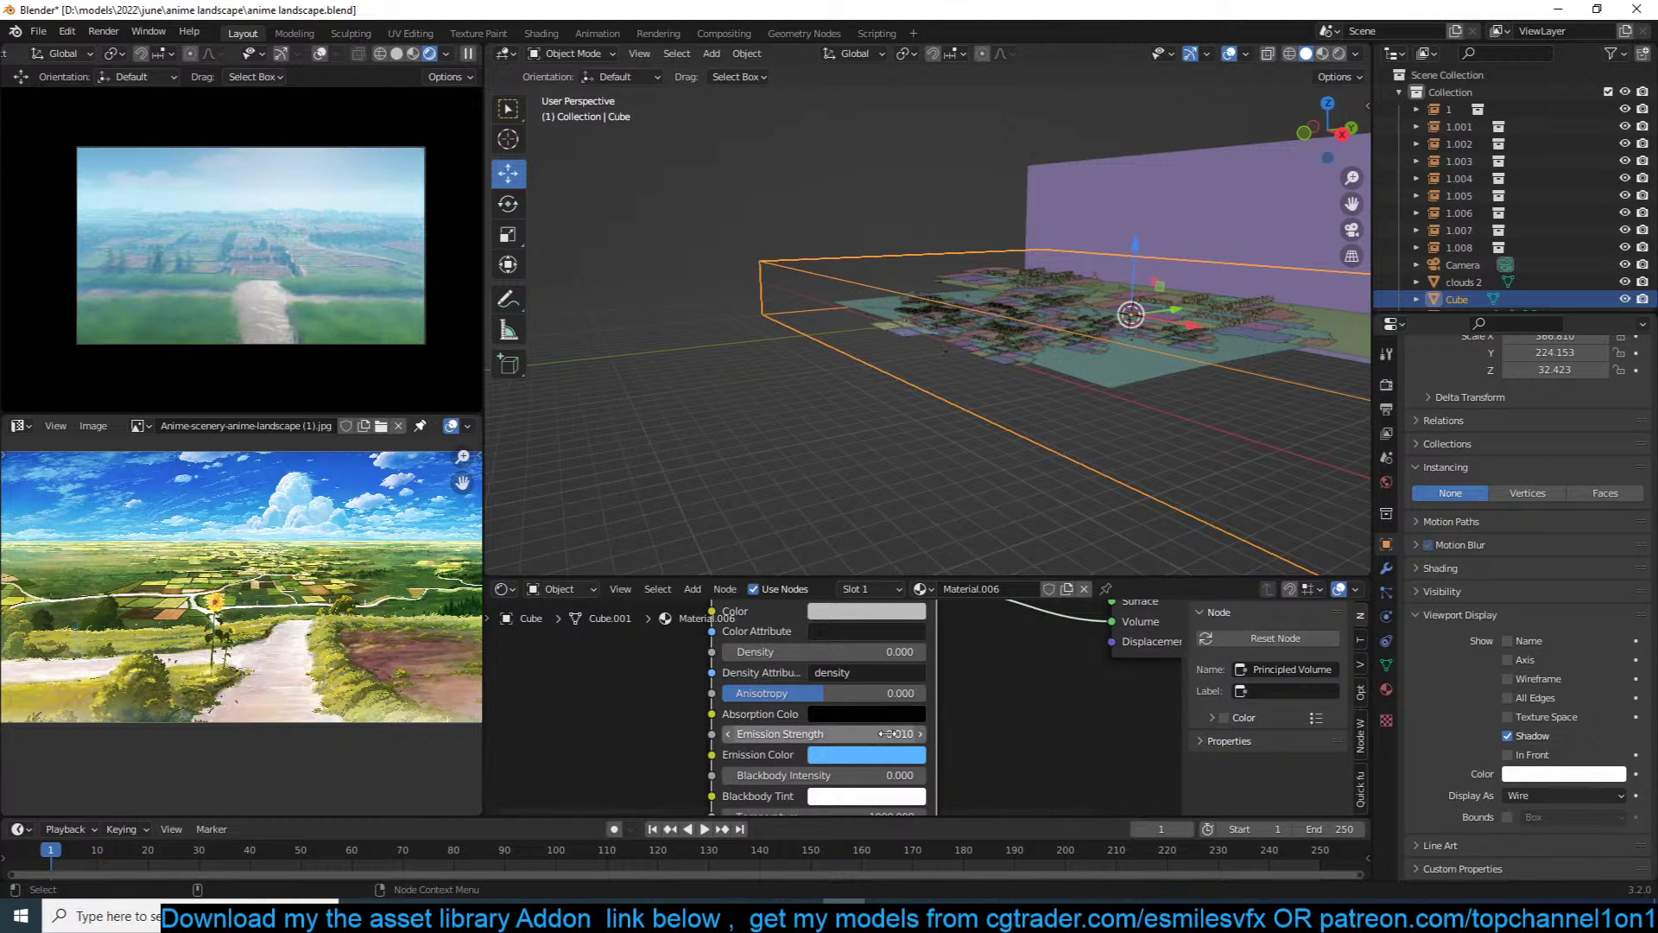
Step: Shrink the cube along Y to a scale of about 178 so it clears the foreground
key(KP_7)
key(s)
key(y)
click(1126, 345)
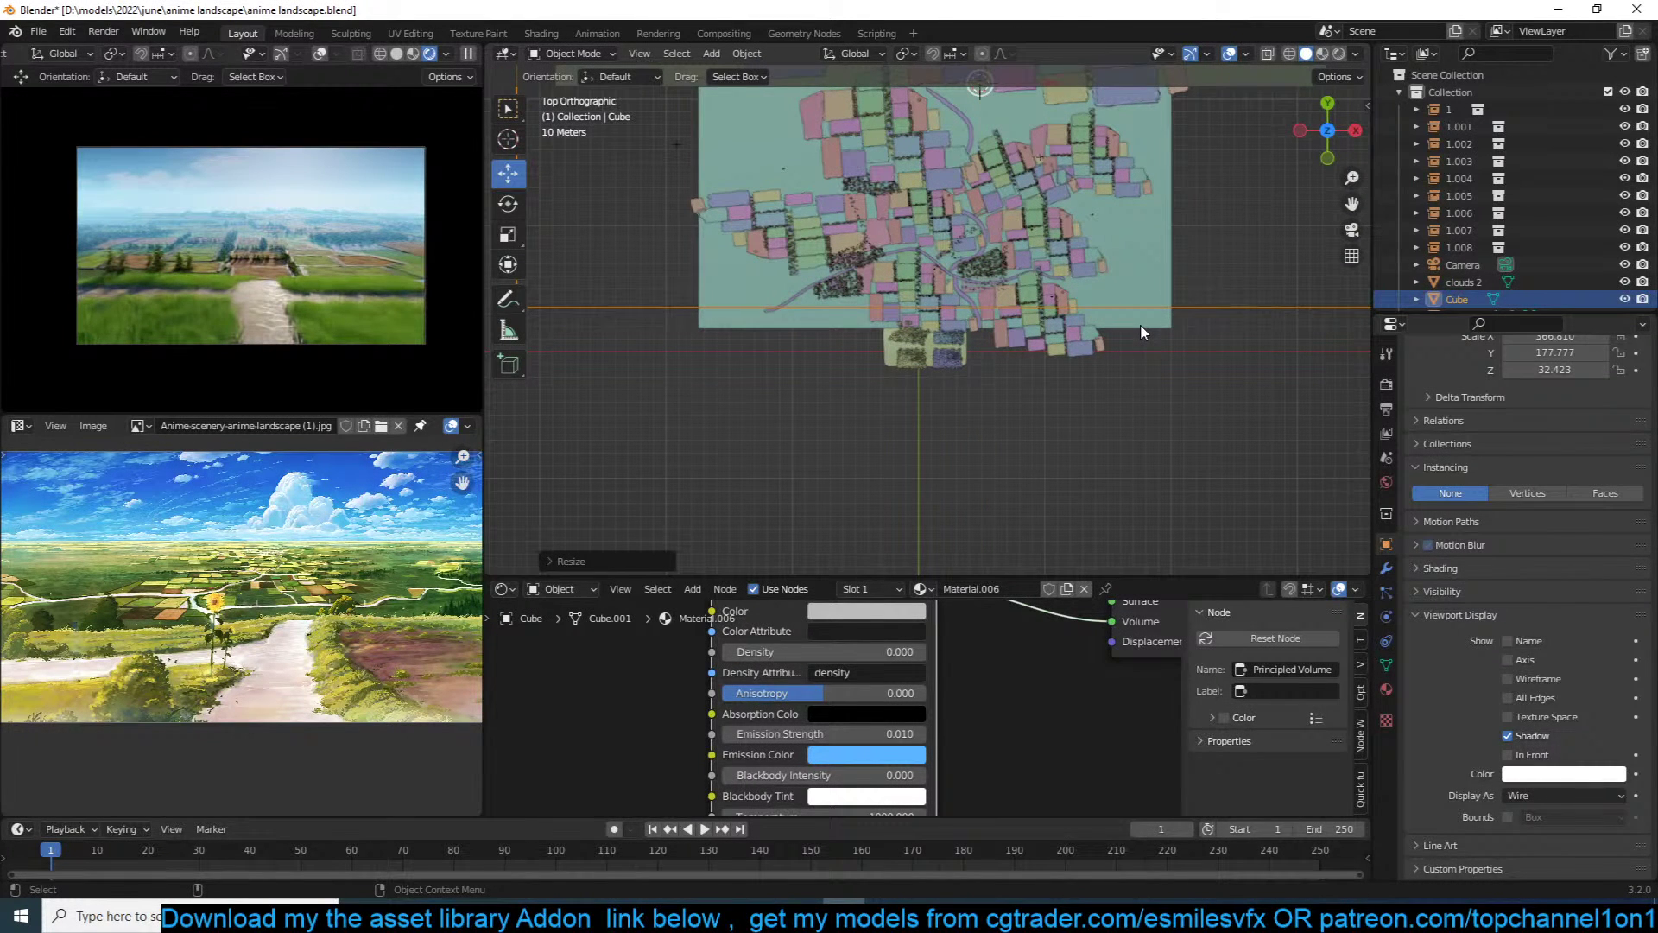
Step: Flatten the cube along Z to a scale of about 16.3 in the side view
key(KP_3)
key(KP_Decimal)
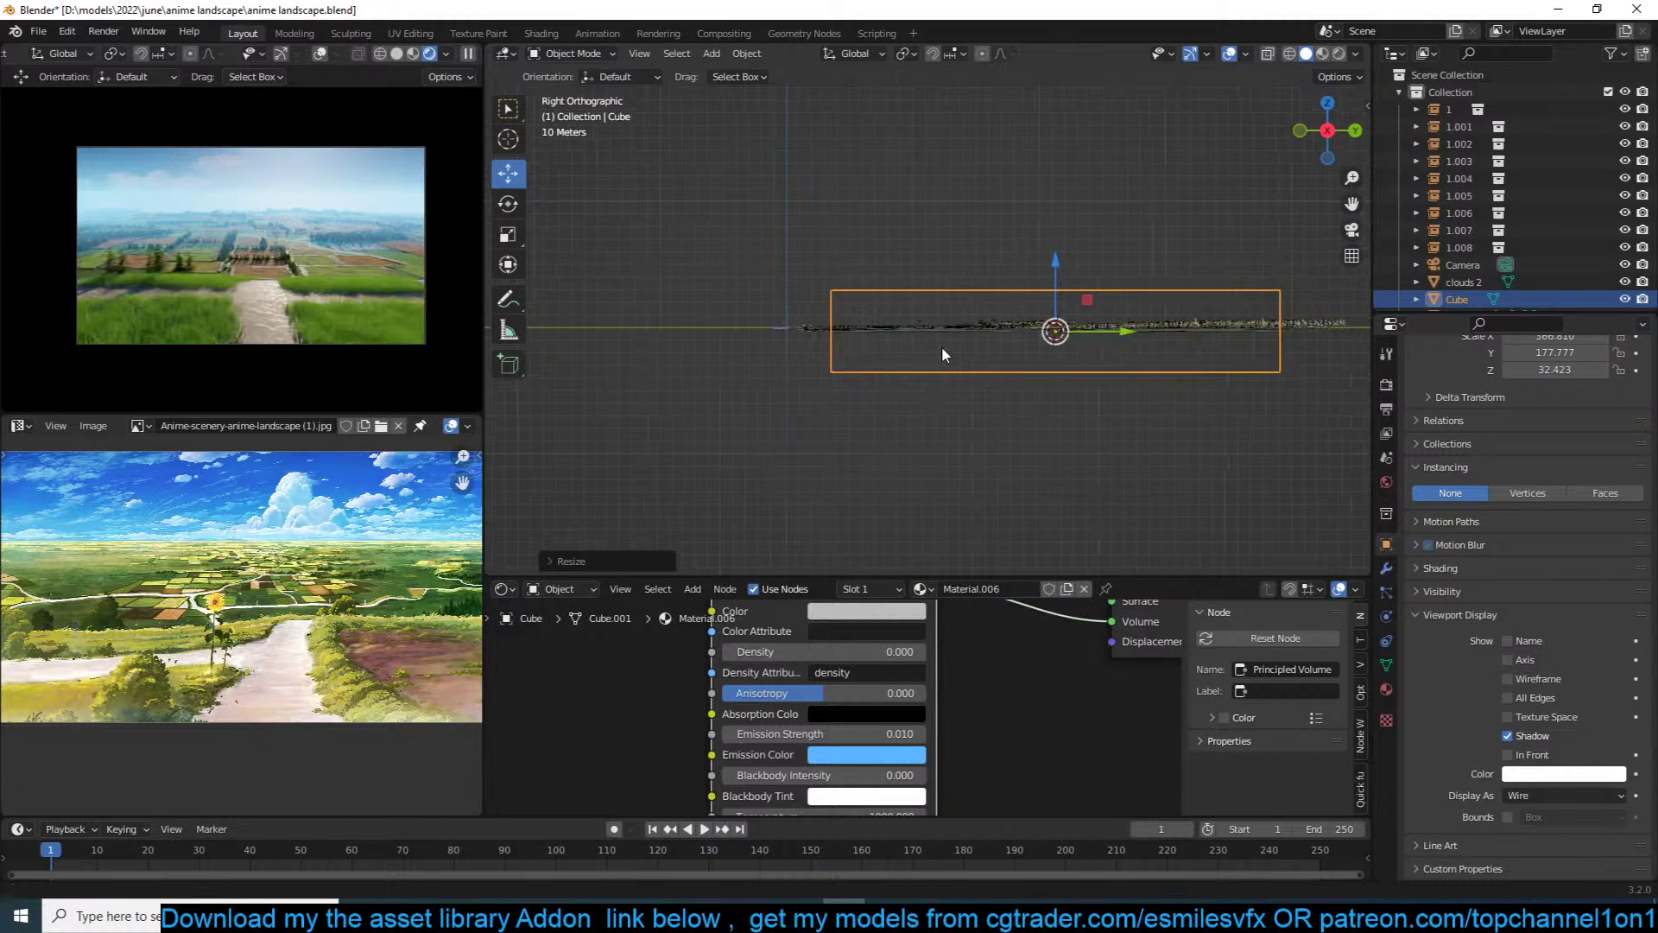
scroll(1122, 215, up, 1)
key(s)
key(z)
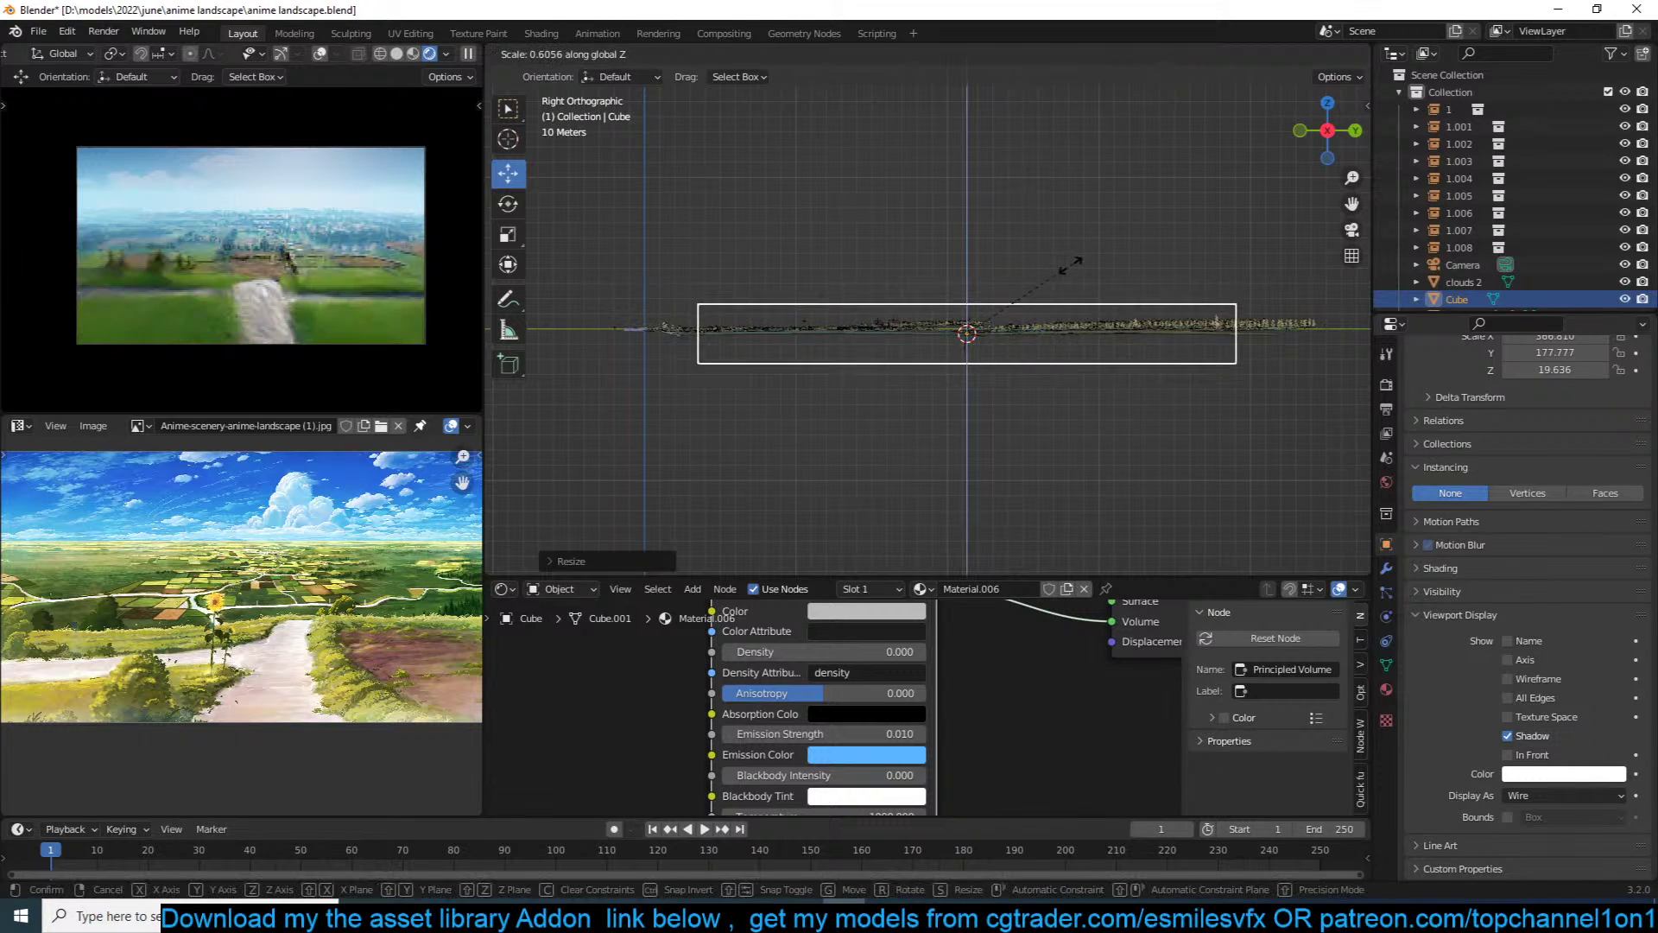
click(1038, 288)
key(s)
key(z)
click(1058, 267)
Step: Try tilting the cube slightly about the X axis in the side view
key(r)
click(1158, 265)
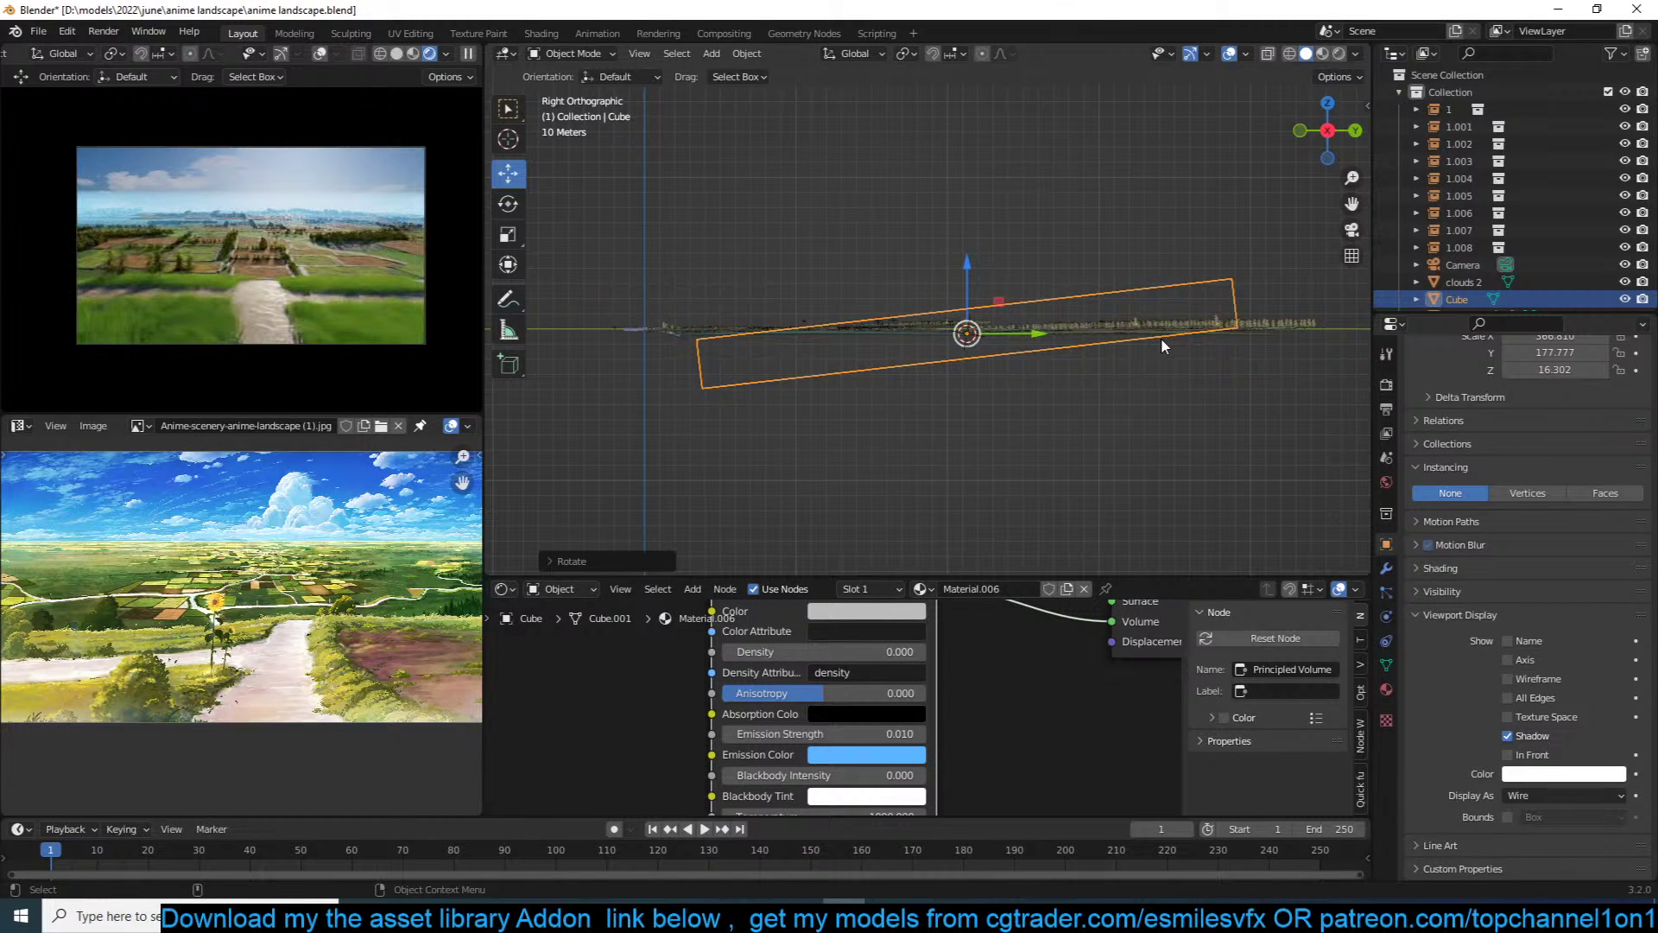
key(ctrl+z)
Step: Increase the cube's Z scale to about 23.8 and save the file
key(s)
key(z)
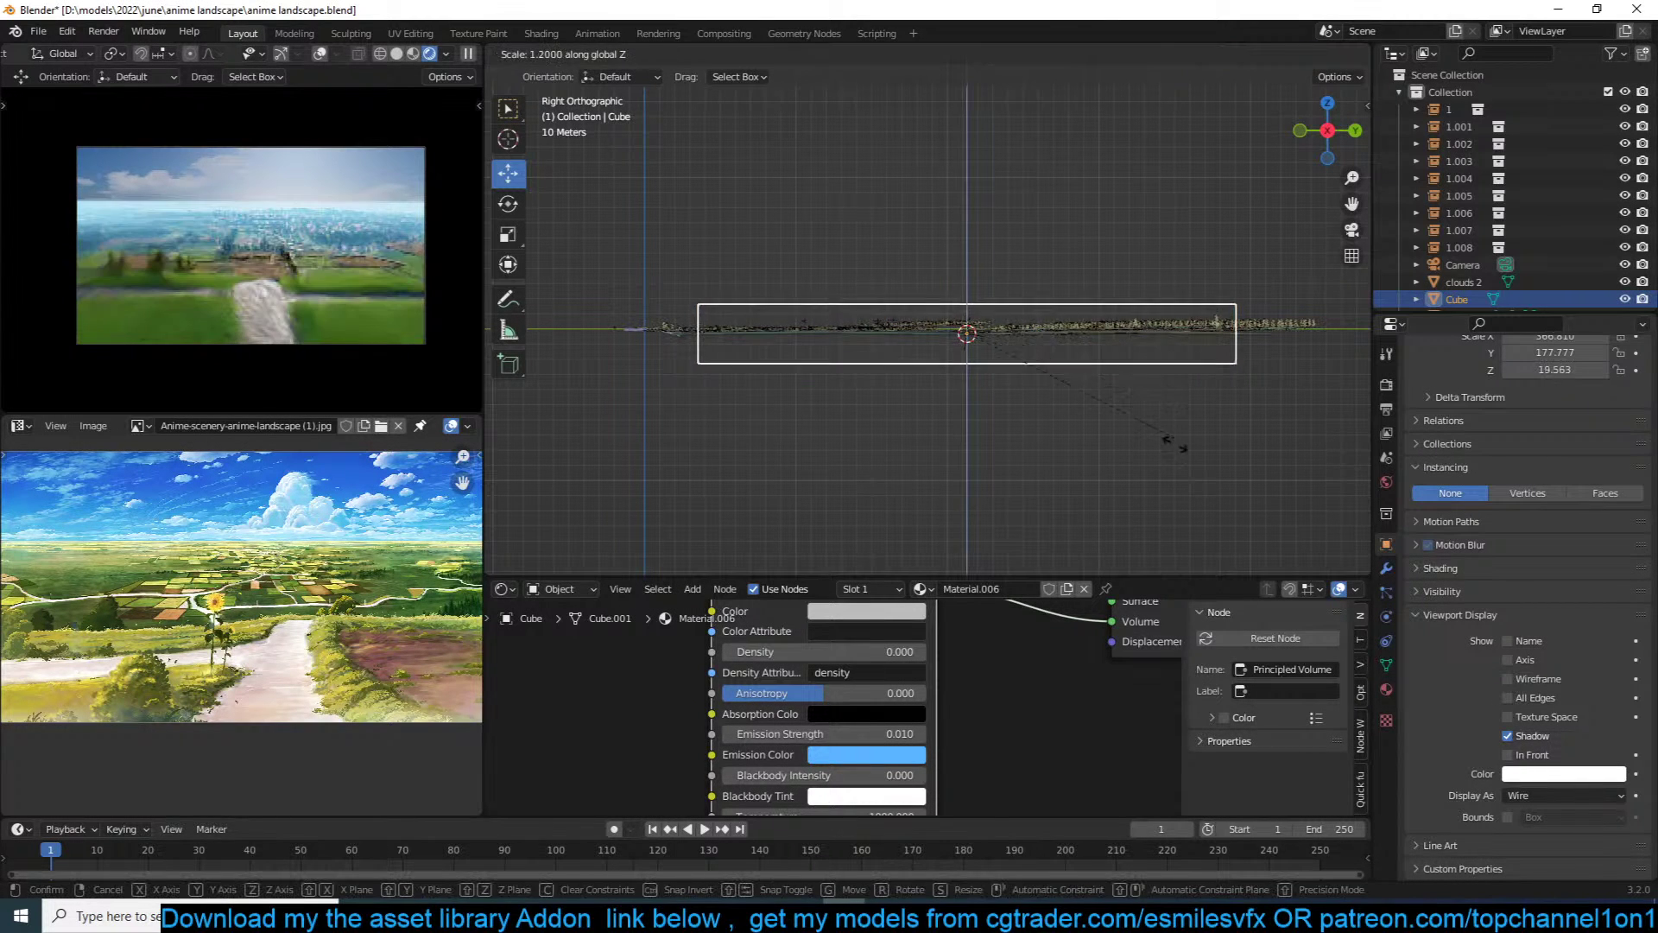
click(1205, 488)
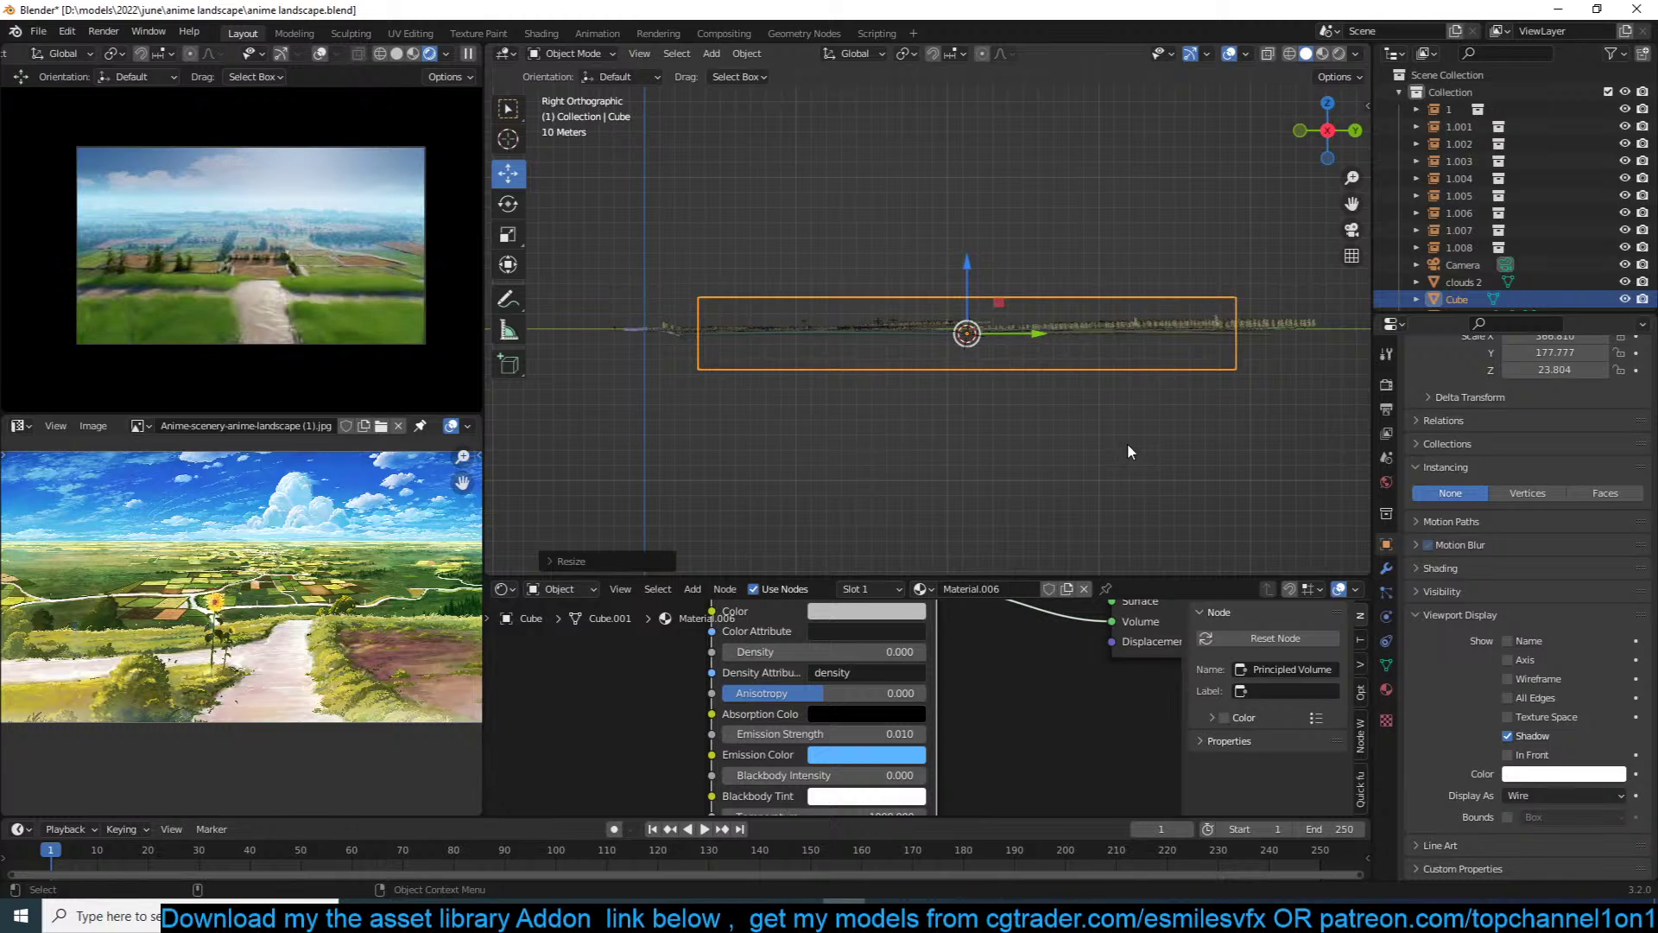
scroll(971, 756, up, 3)
key(ctrl+s)
Step: Reposition the cube slightly farther back and higher over the terrain, and raise its Z scale to about 28.2
key(g)
click(1197, 344)
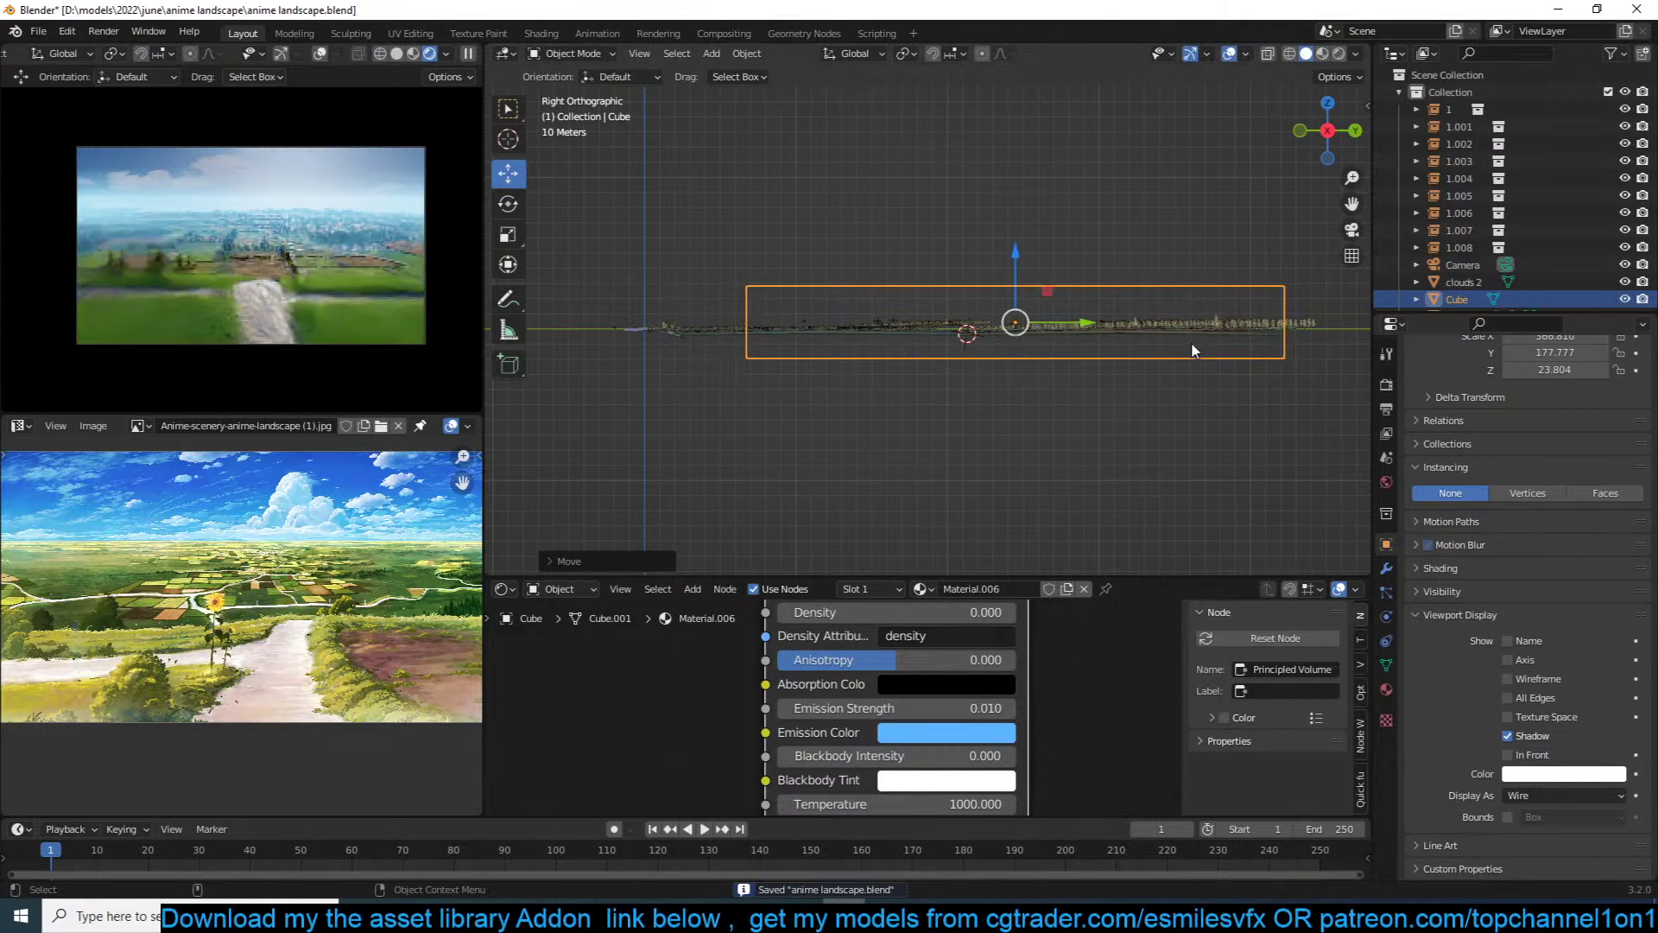
key(s)
key(z)
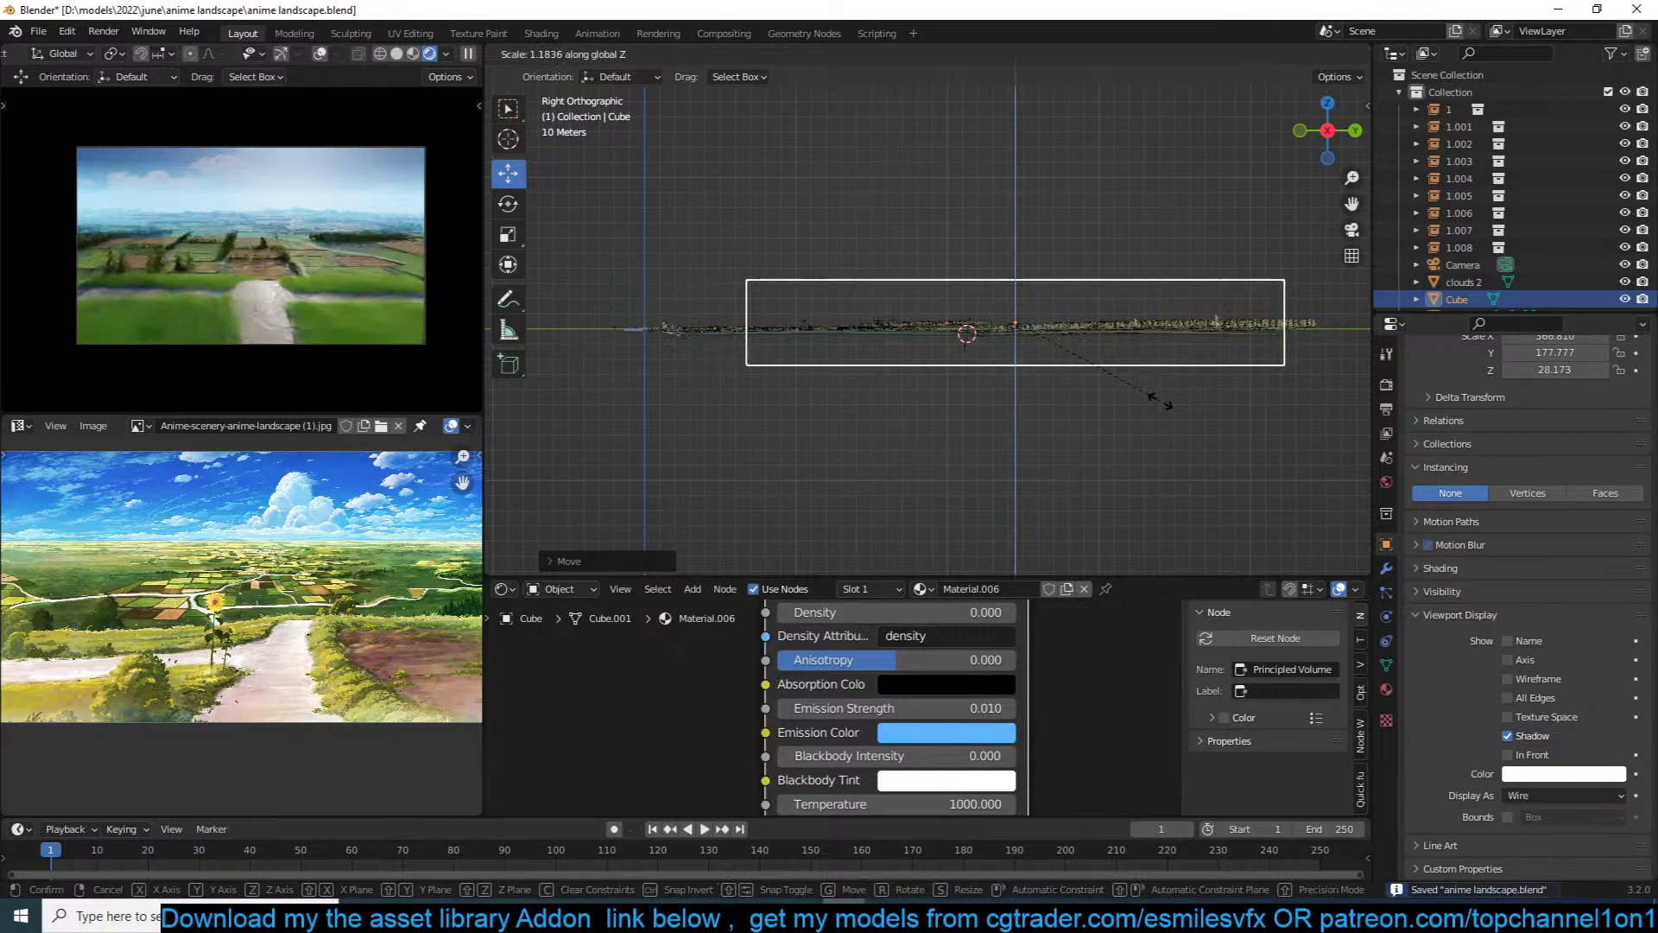
click(1161, 408)
key(g)
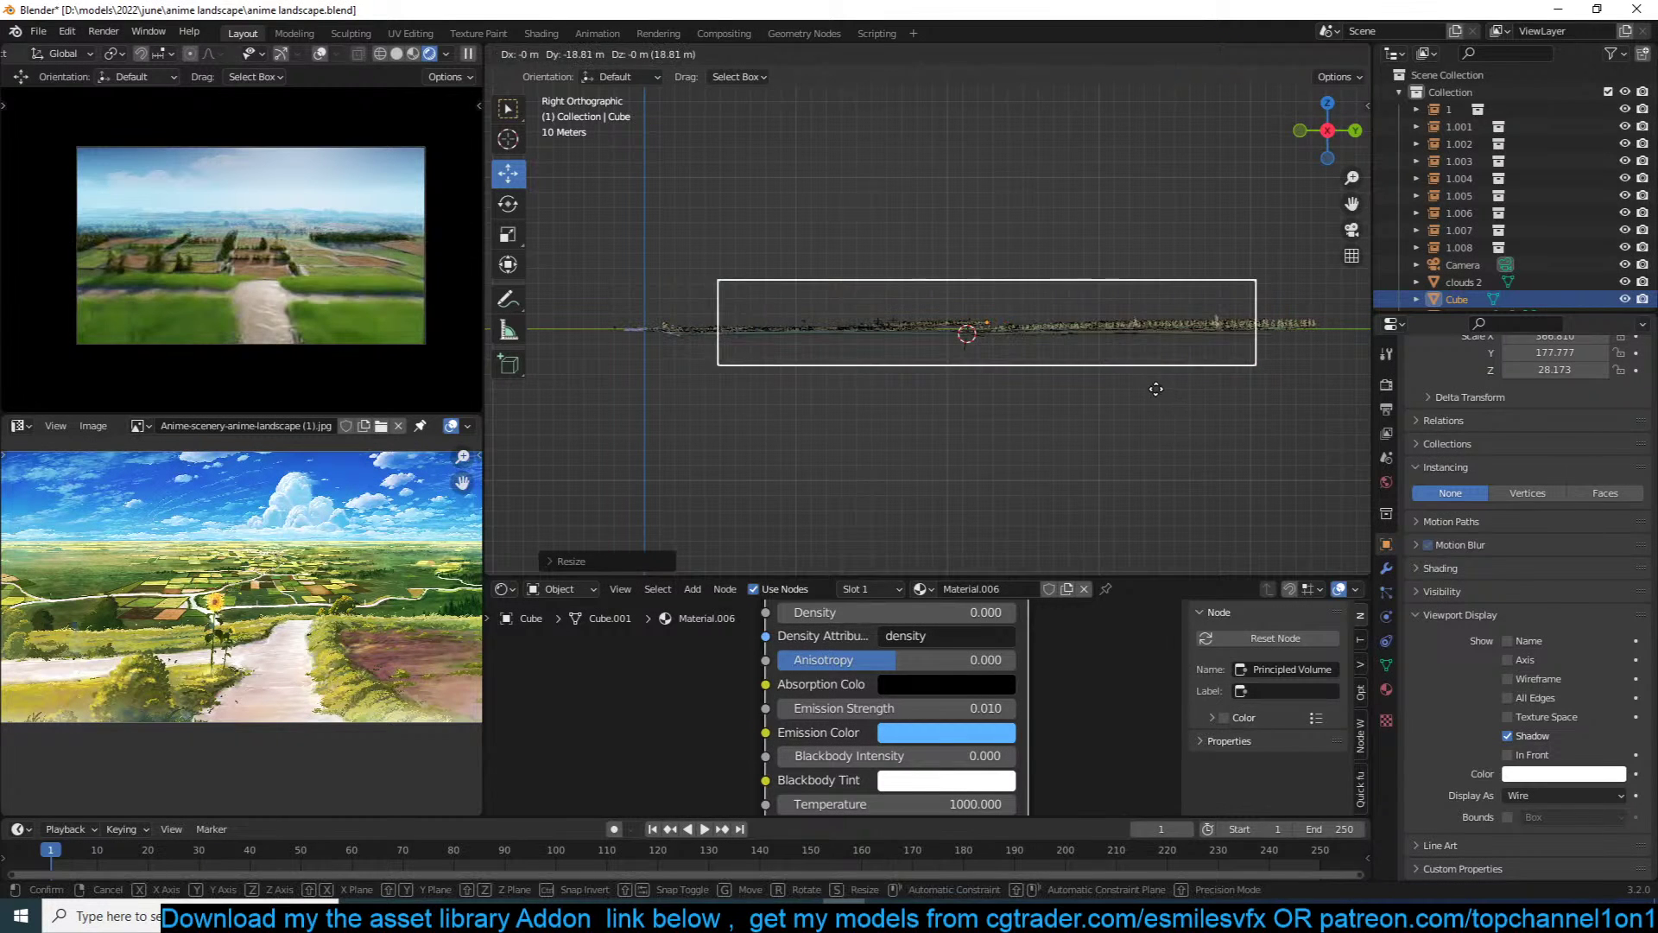
click(1154, 394)
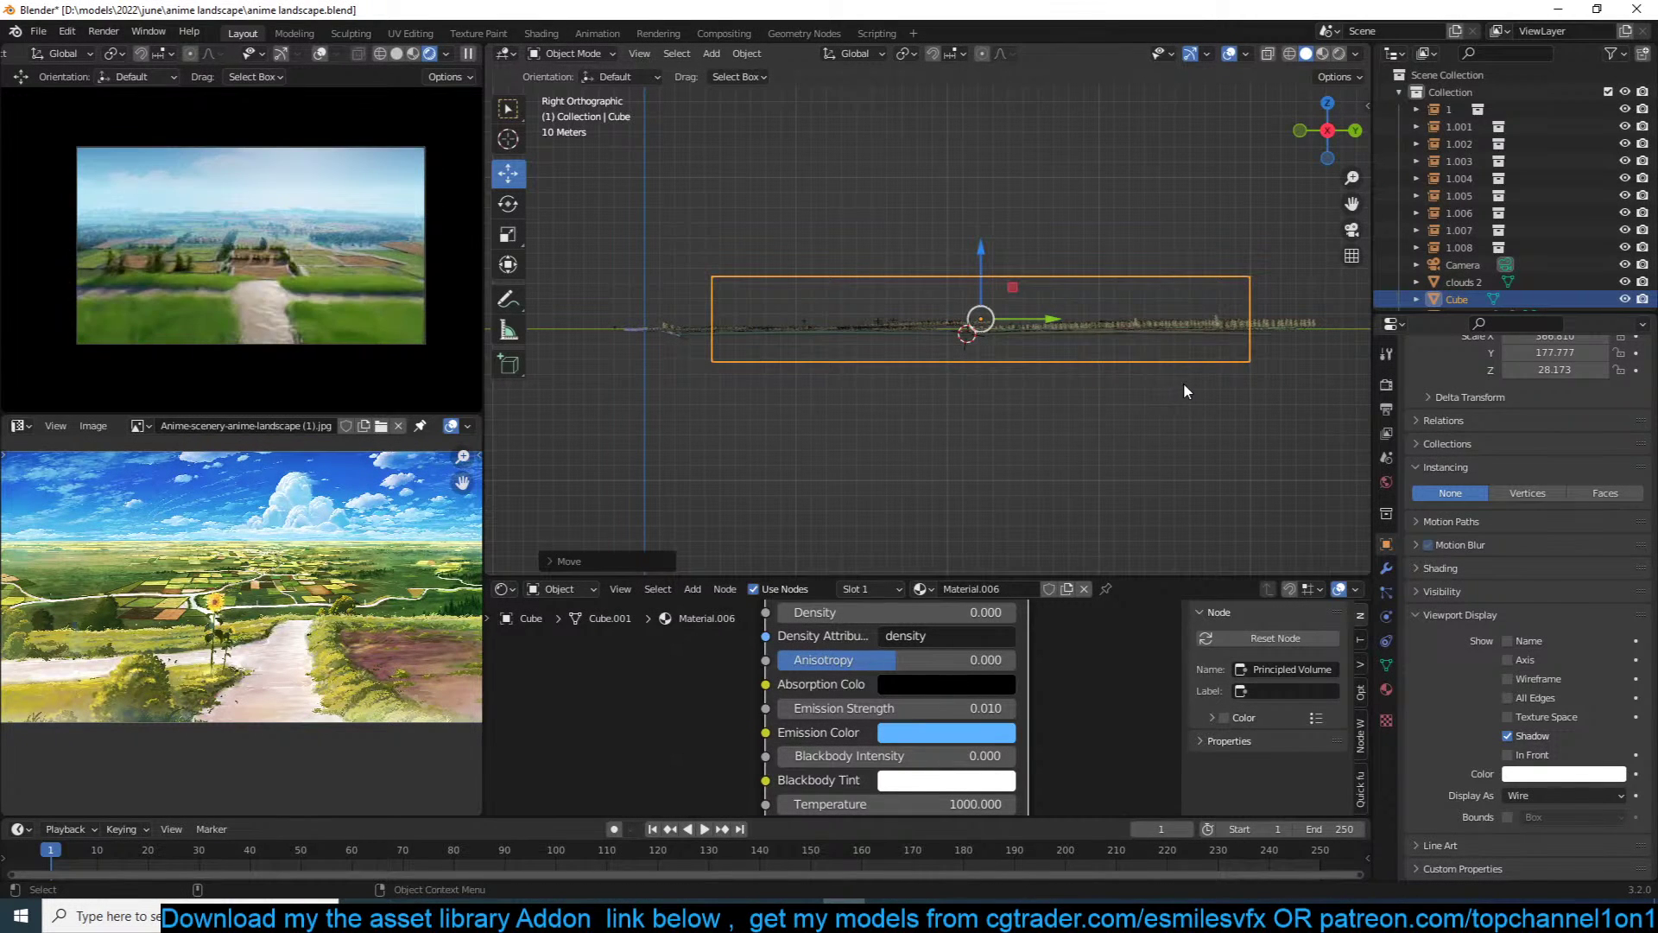
click(1185, 381)
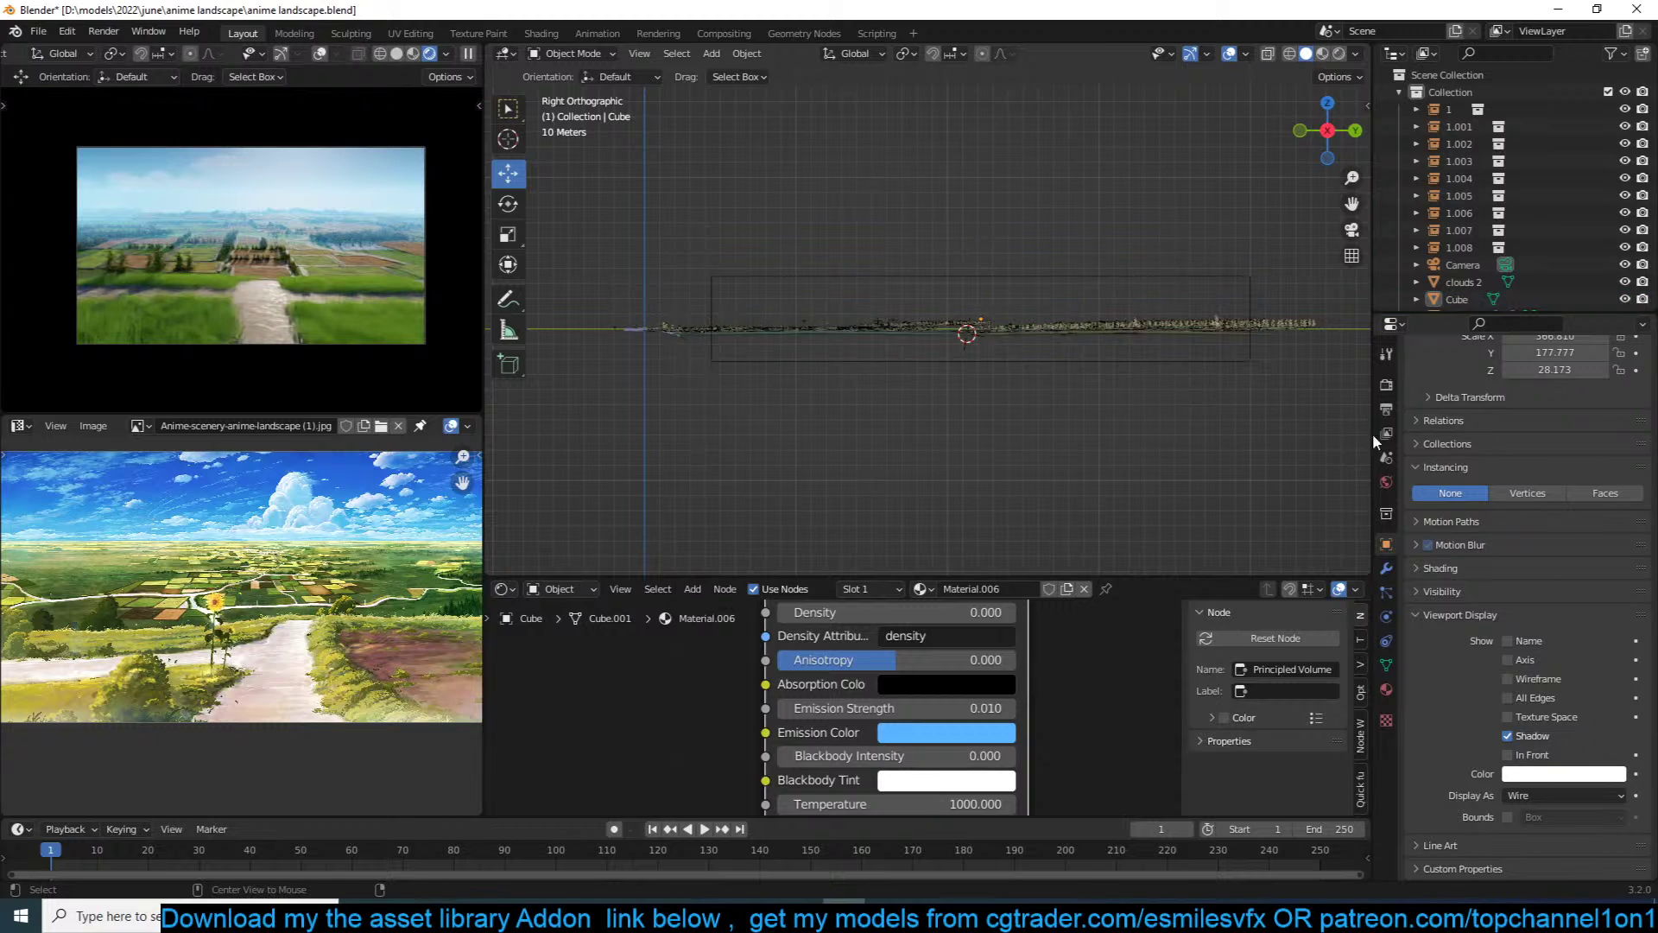
Step: Display the World shader nodes for editing and save the file
click(1386, 481)
click(546, 594)
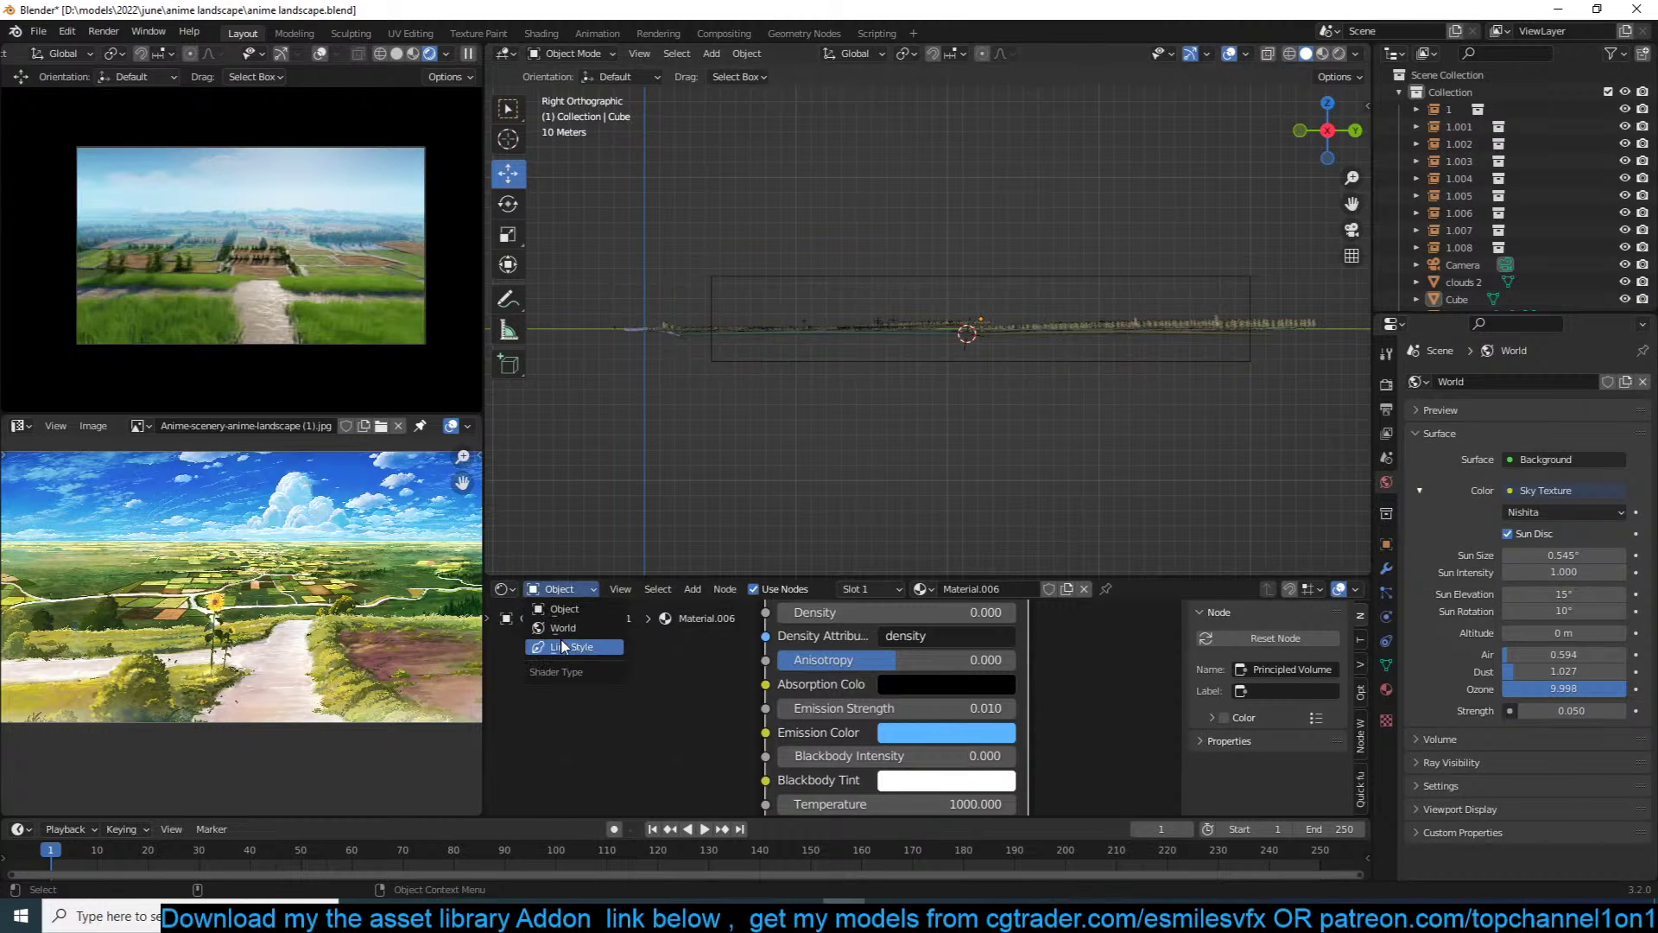
click(565, 647)
key(ctrl+s)
key(Home)
middle_drag(847, 725, 666, 700)
scroll(666, 700, up, 3)
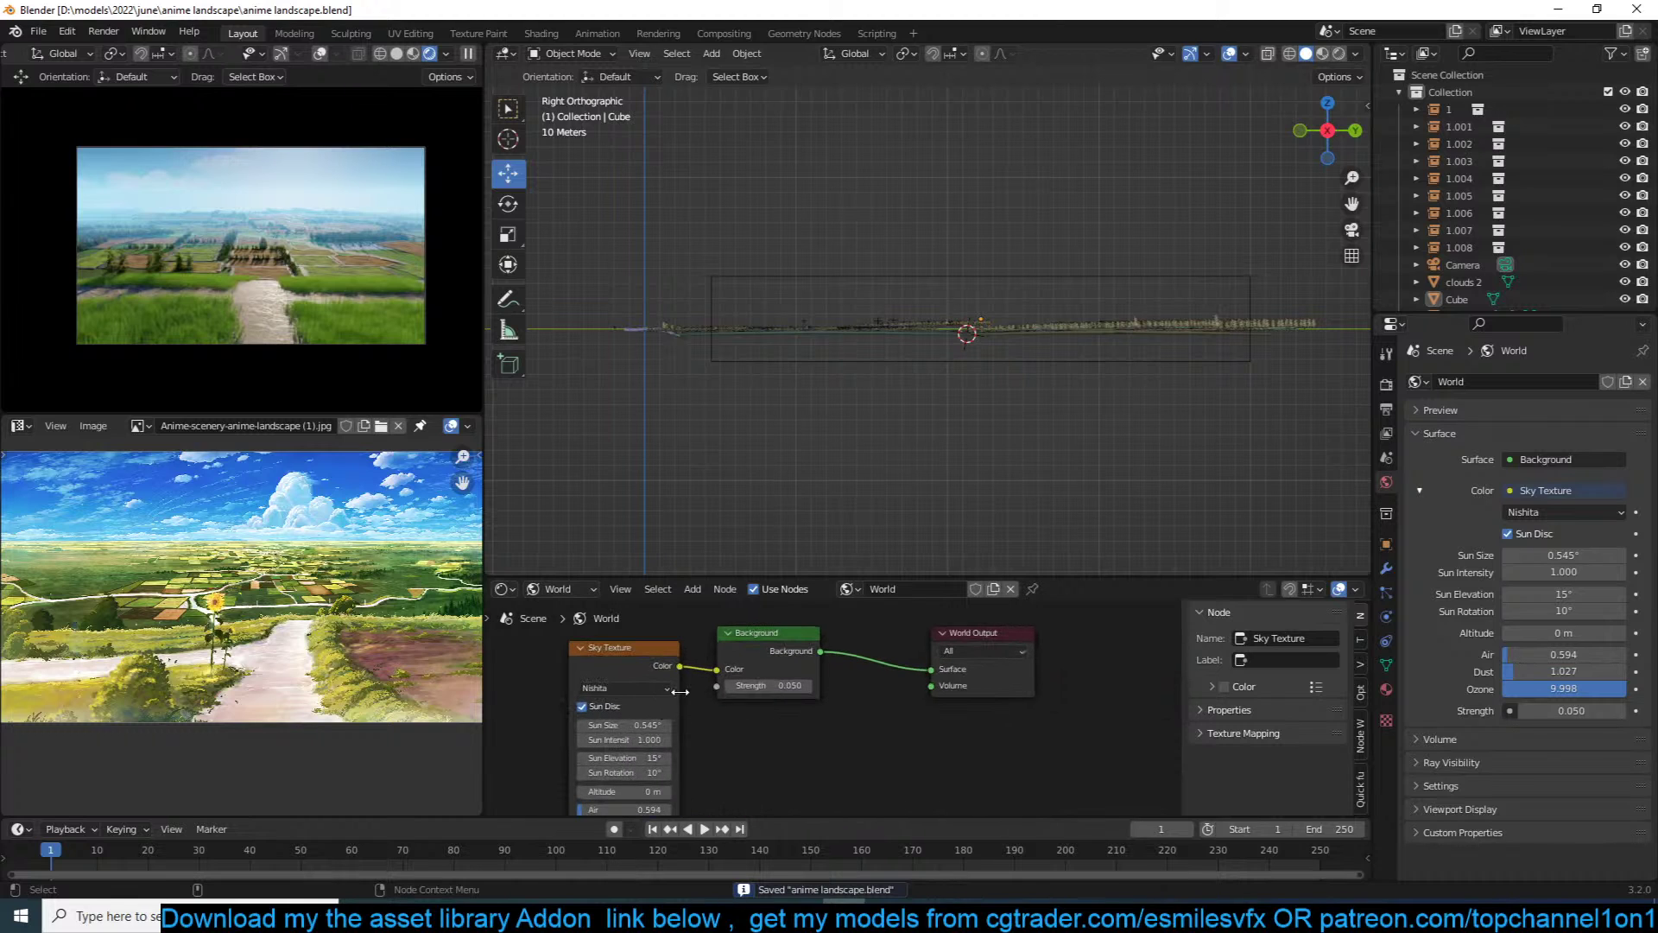
Step: Make room between the Sky Texture and Background nodes, and insert a Hue Saturation Value node with saturation 2
drag(653, 668, 544, 676)
middle_drag(544, 675, 912, 674)
drag(912, 676, 672, 680)
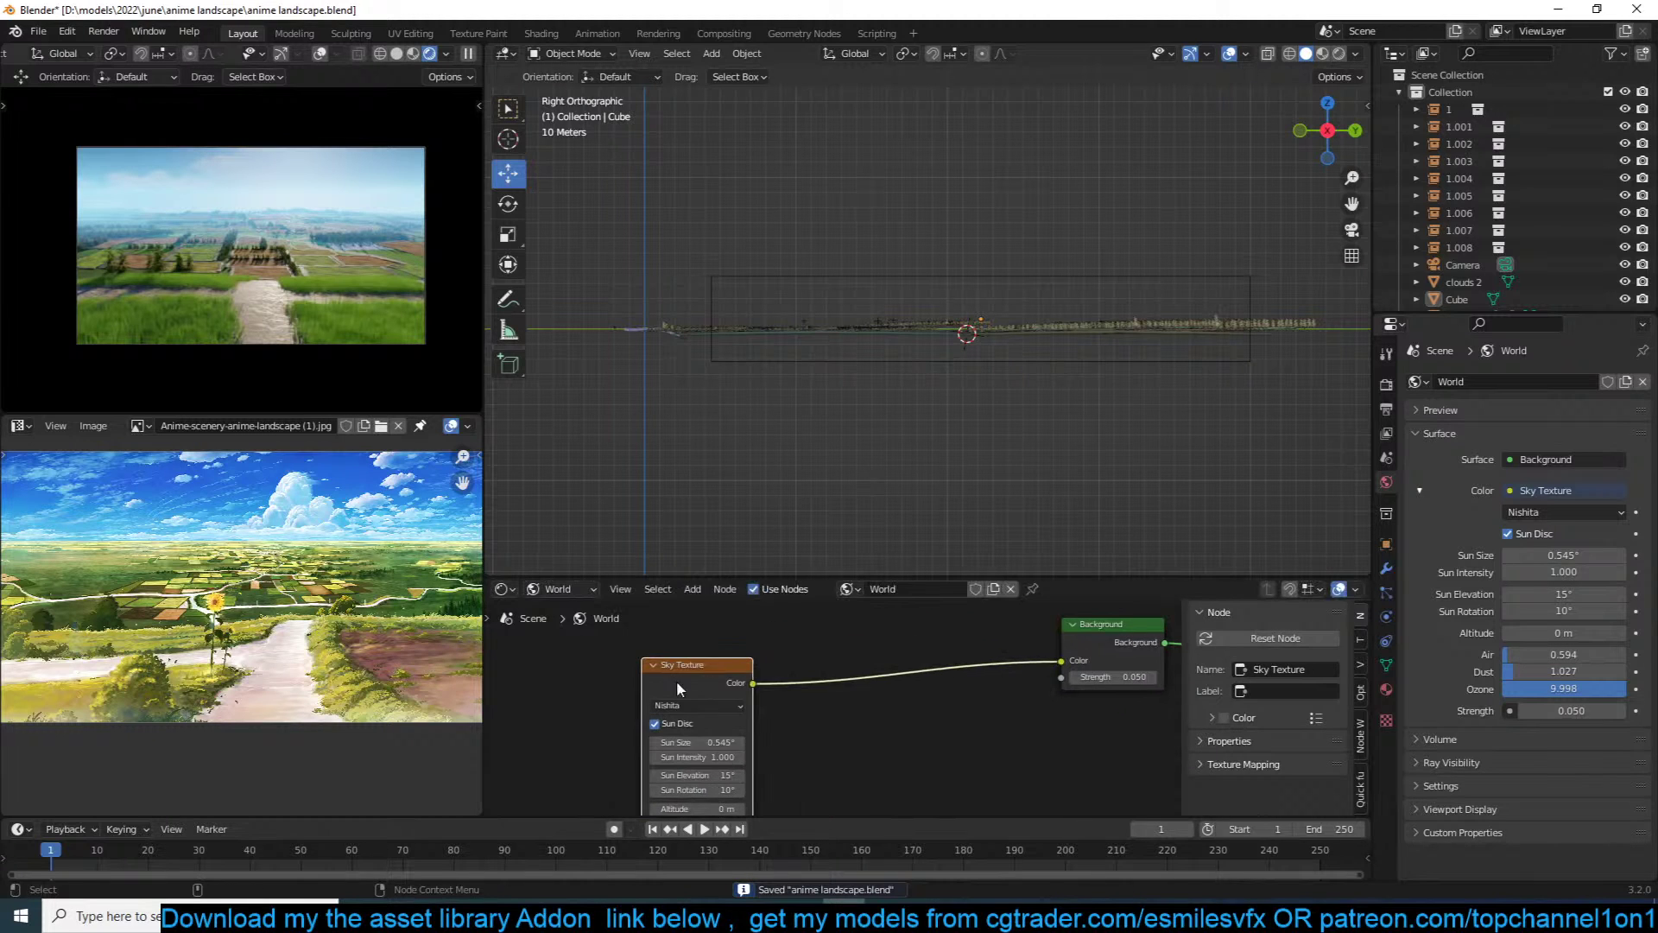
key(shift+a)
mouse_move(759, 682)
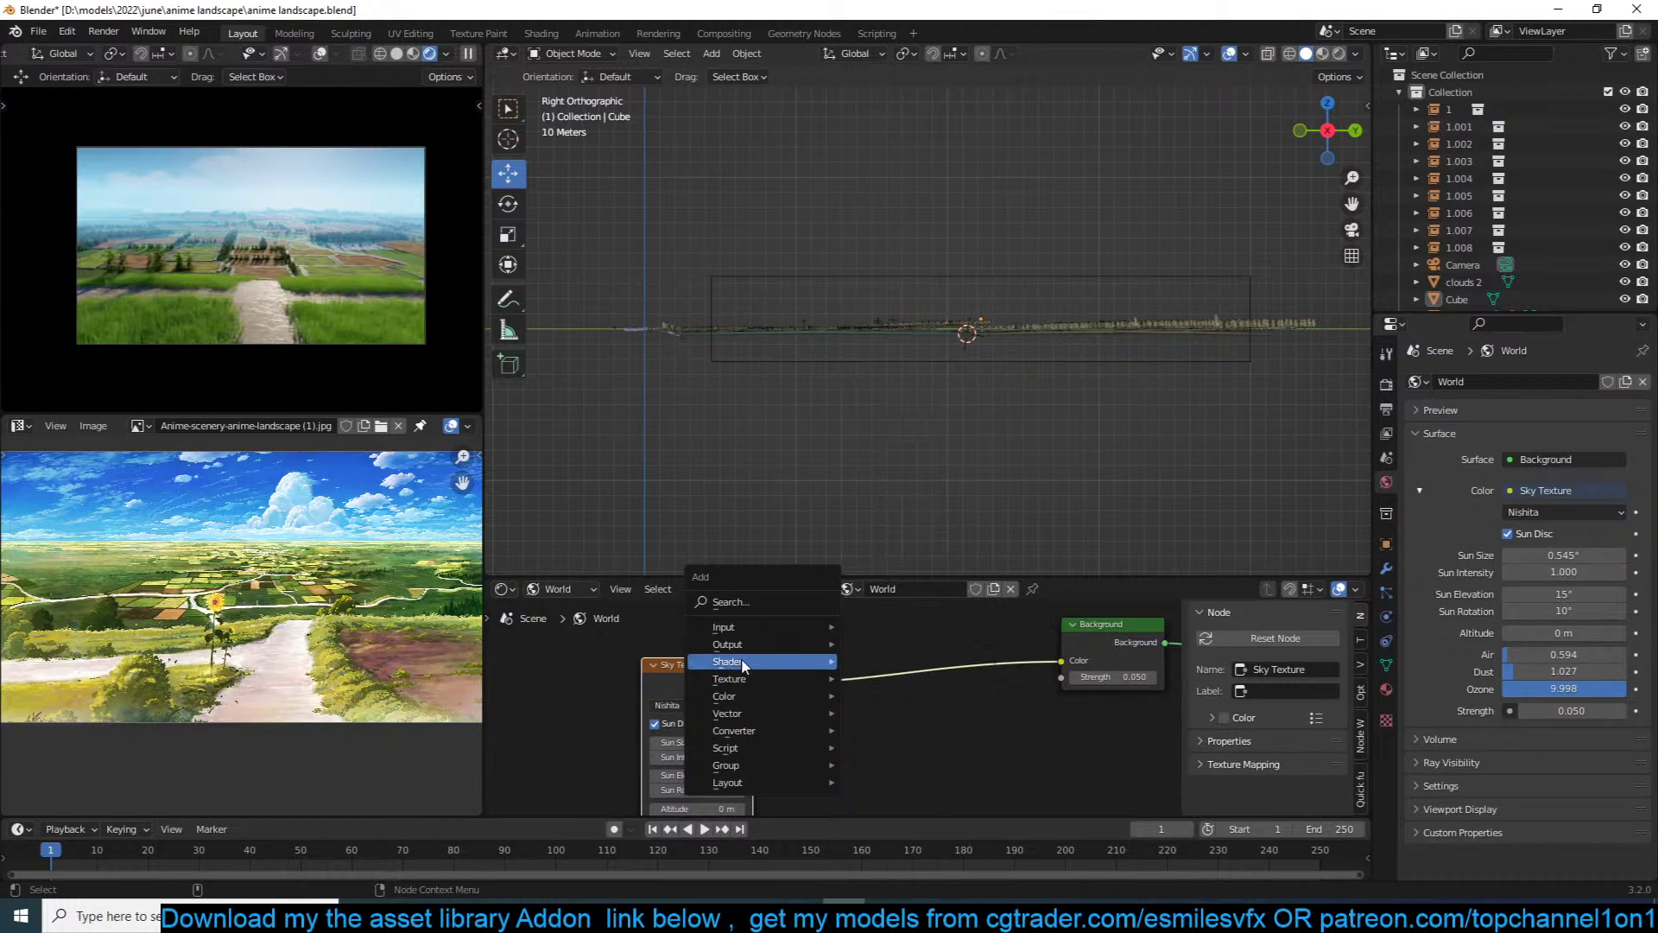
click(902, 730)
click(842, 636)
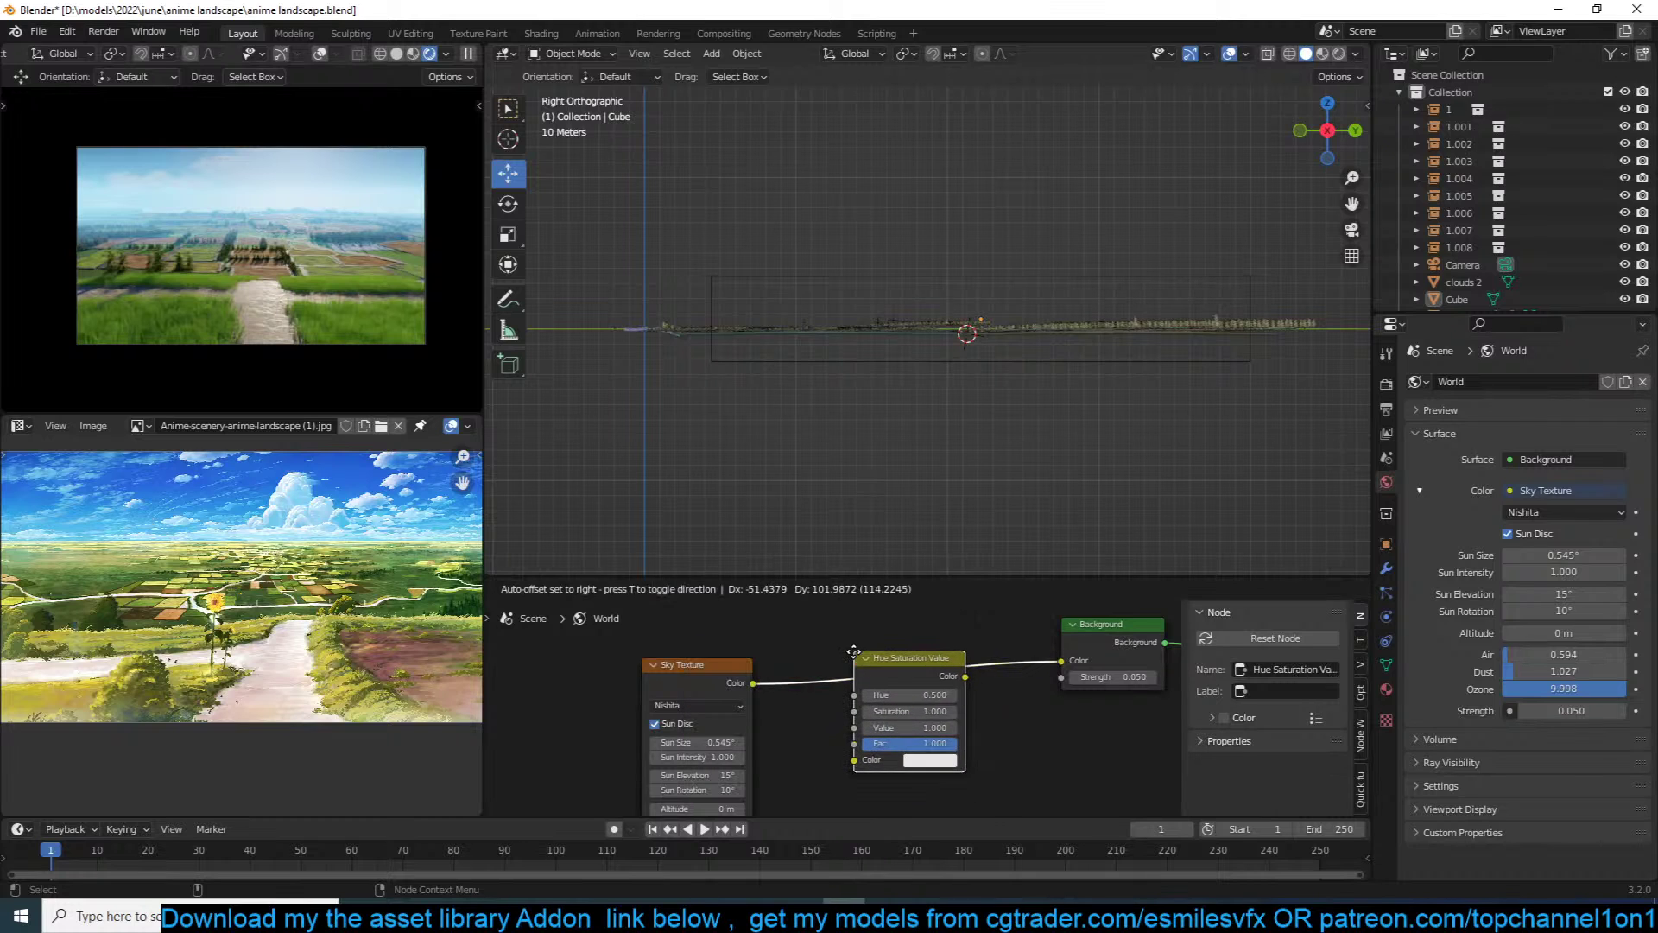
click(920, 711)
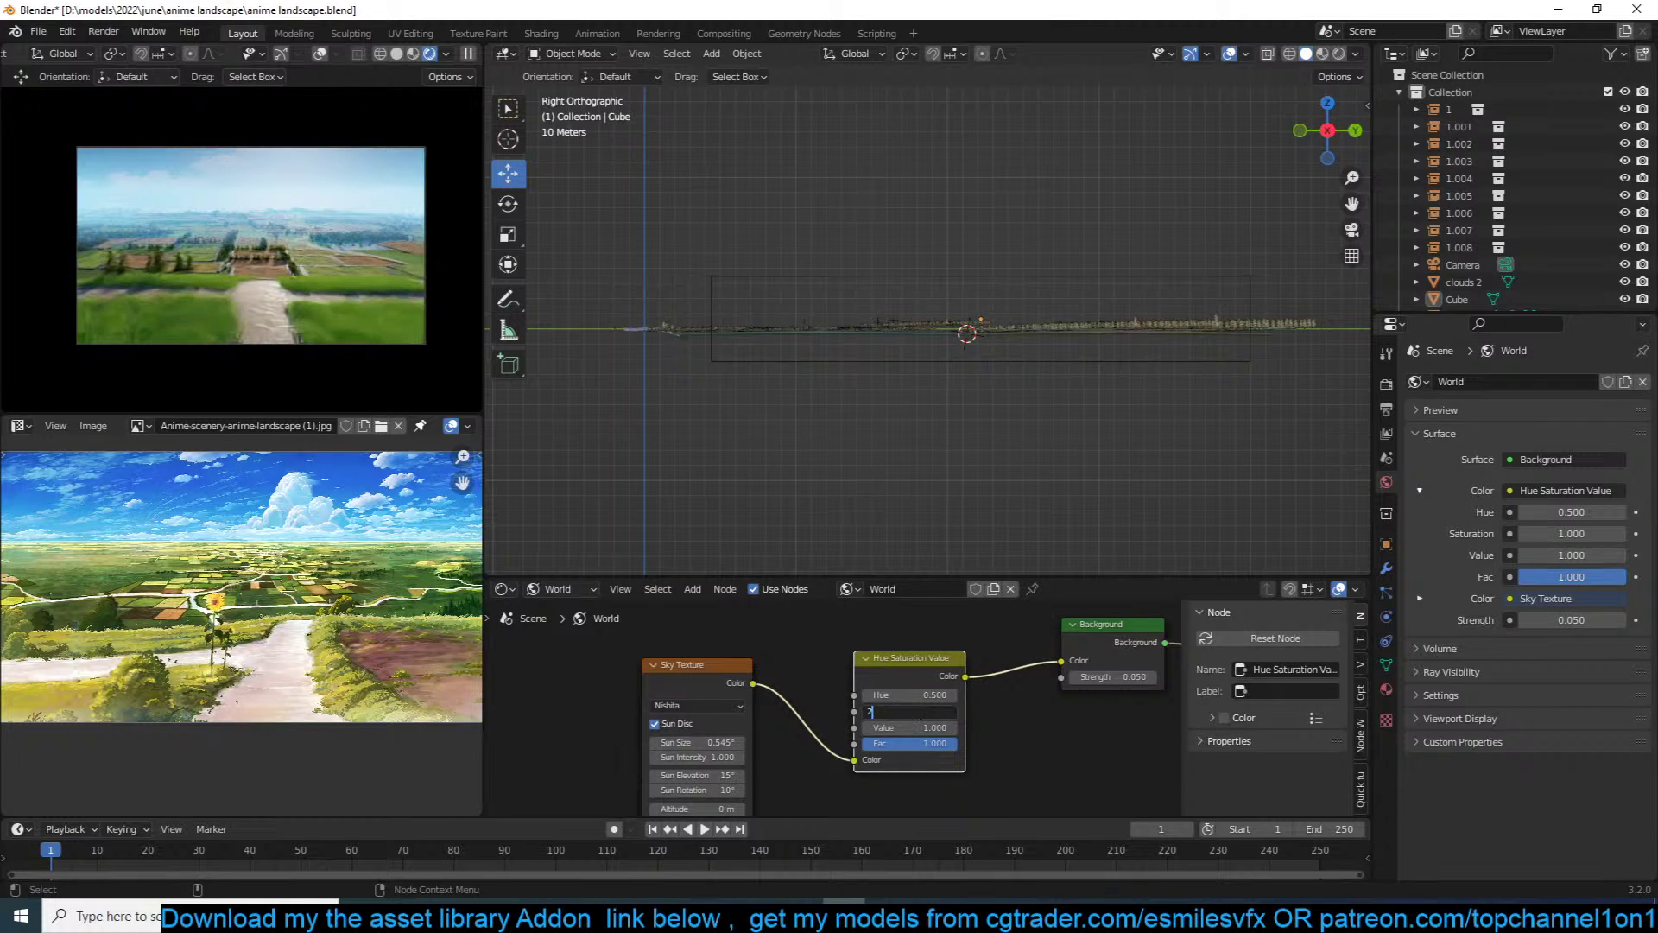
text(2)
key(Return)
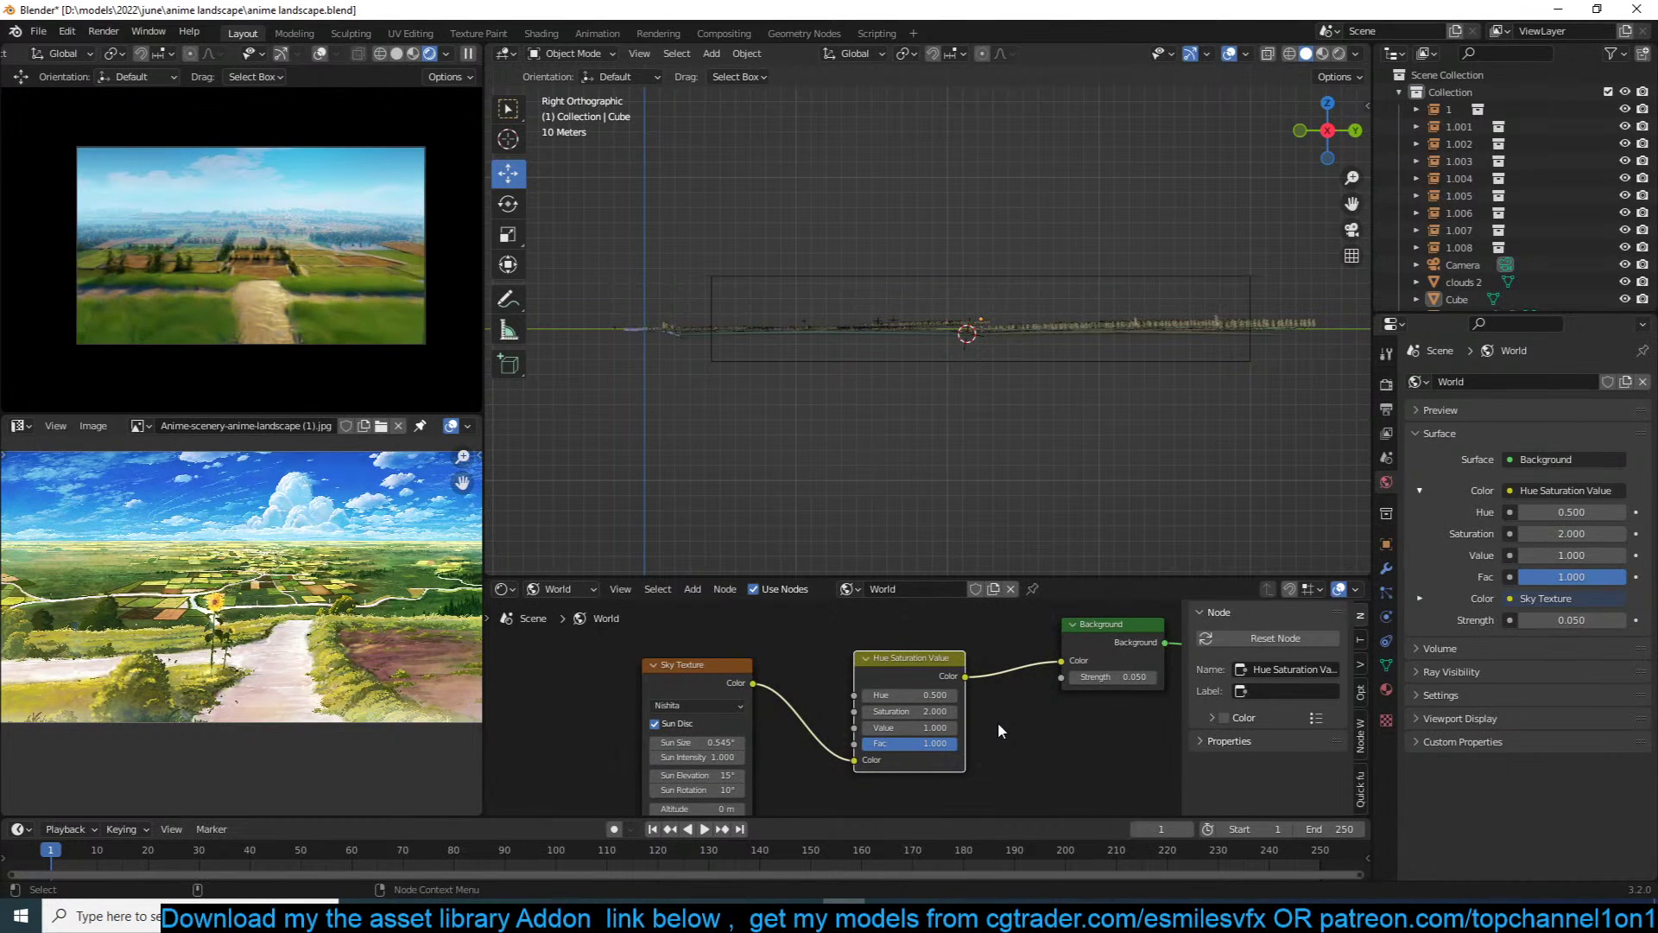
Step: In the camera view, scale the clouds 2 plane along X by about 0.74
scroll(1112, 448, up, 3)
middle_drag(1069, 403, 1187, 421)
key(KP_0)
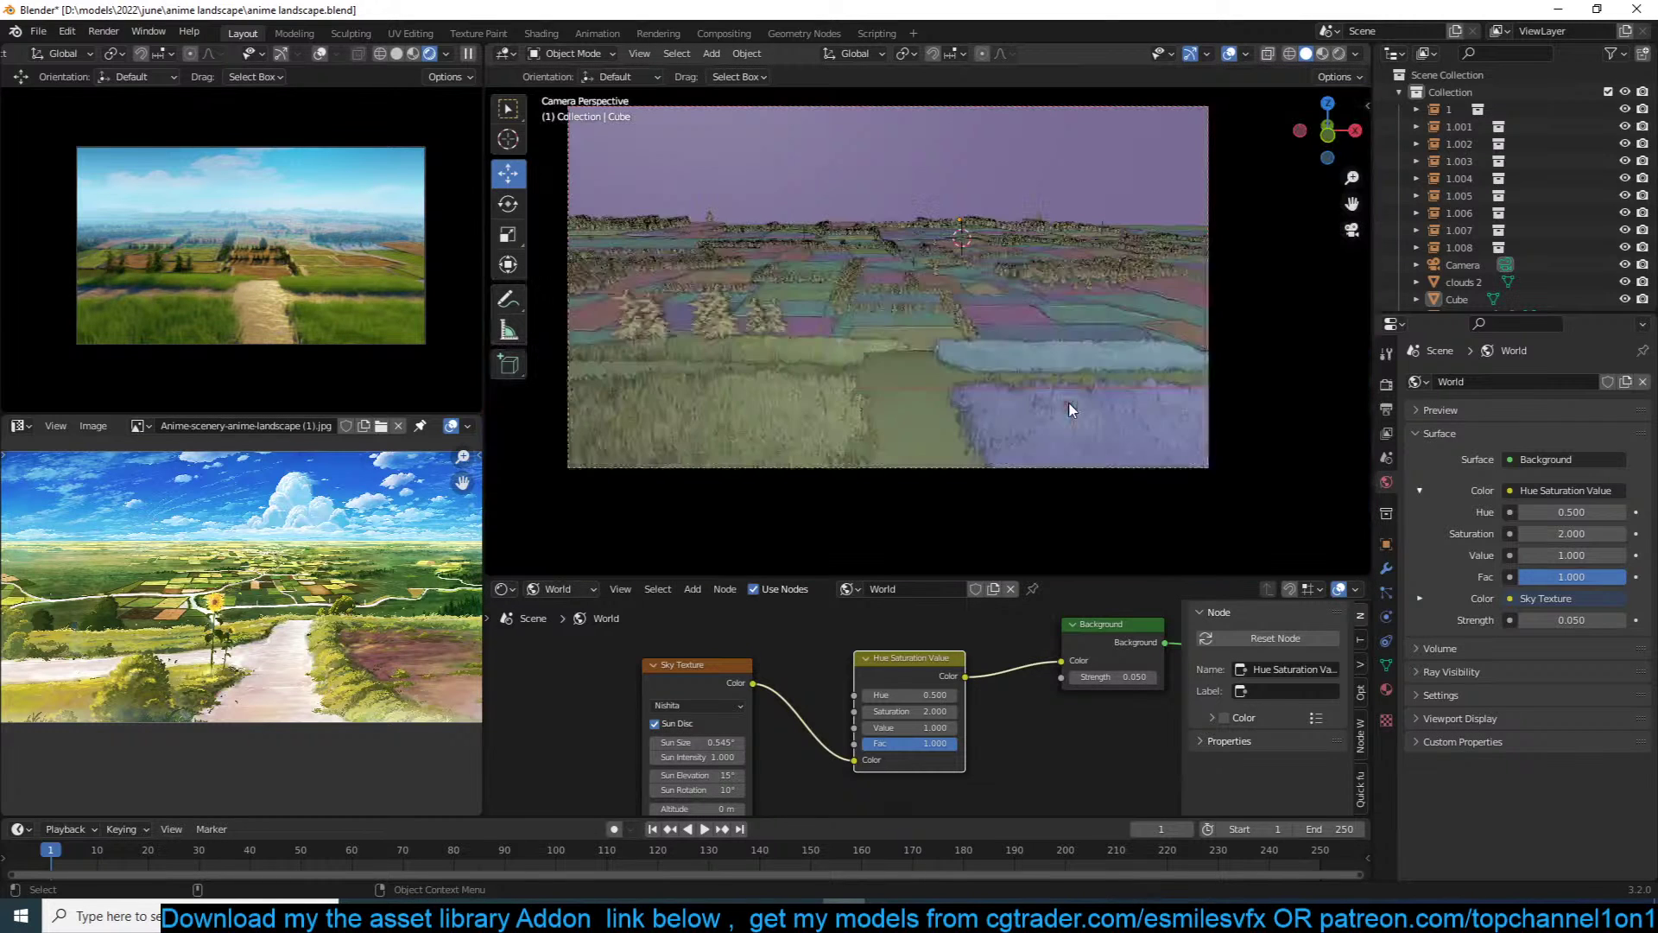
click(1136, 159)
key(s)
key(x)
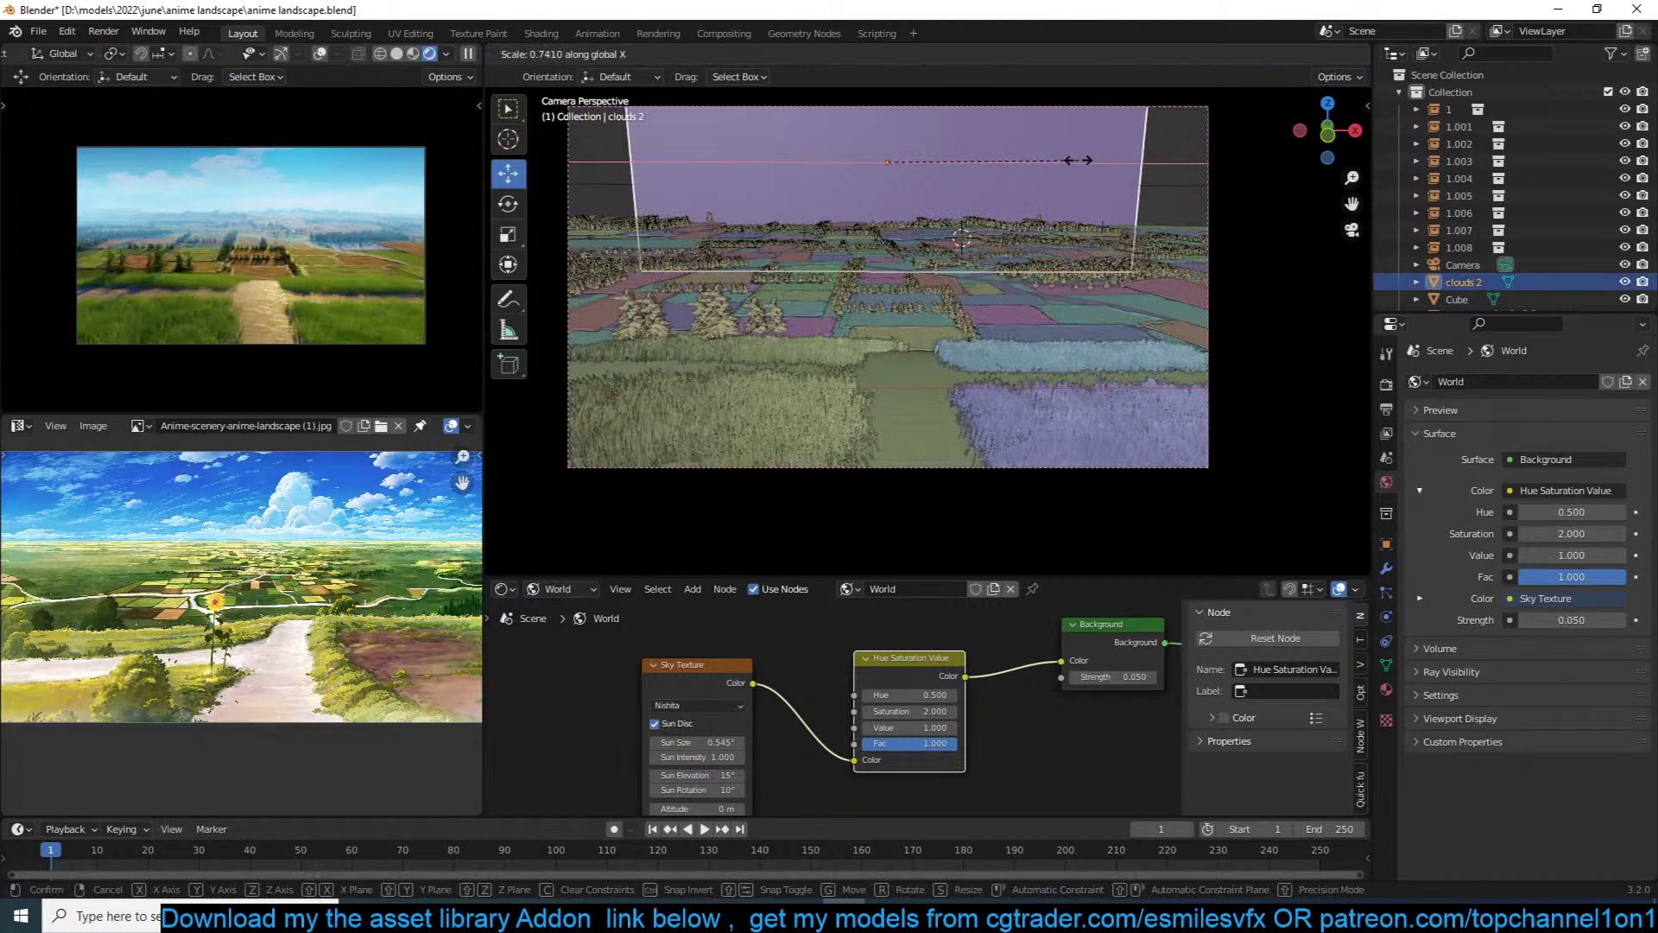
click(1080, 161)
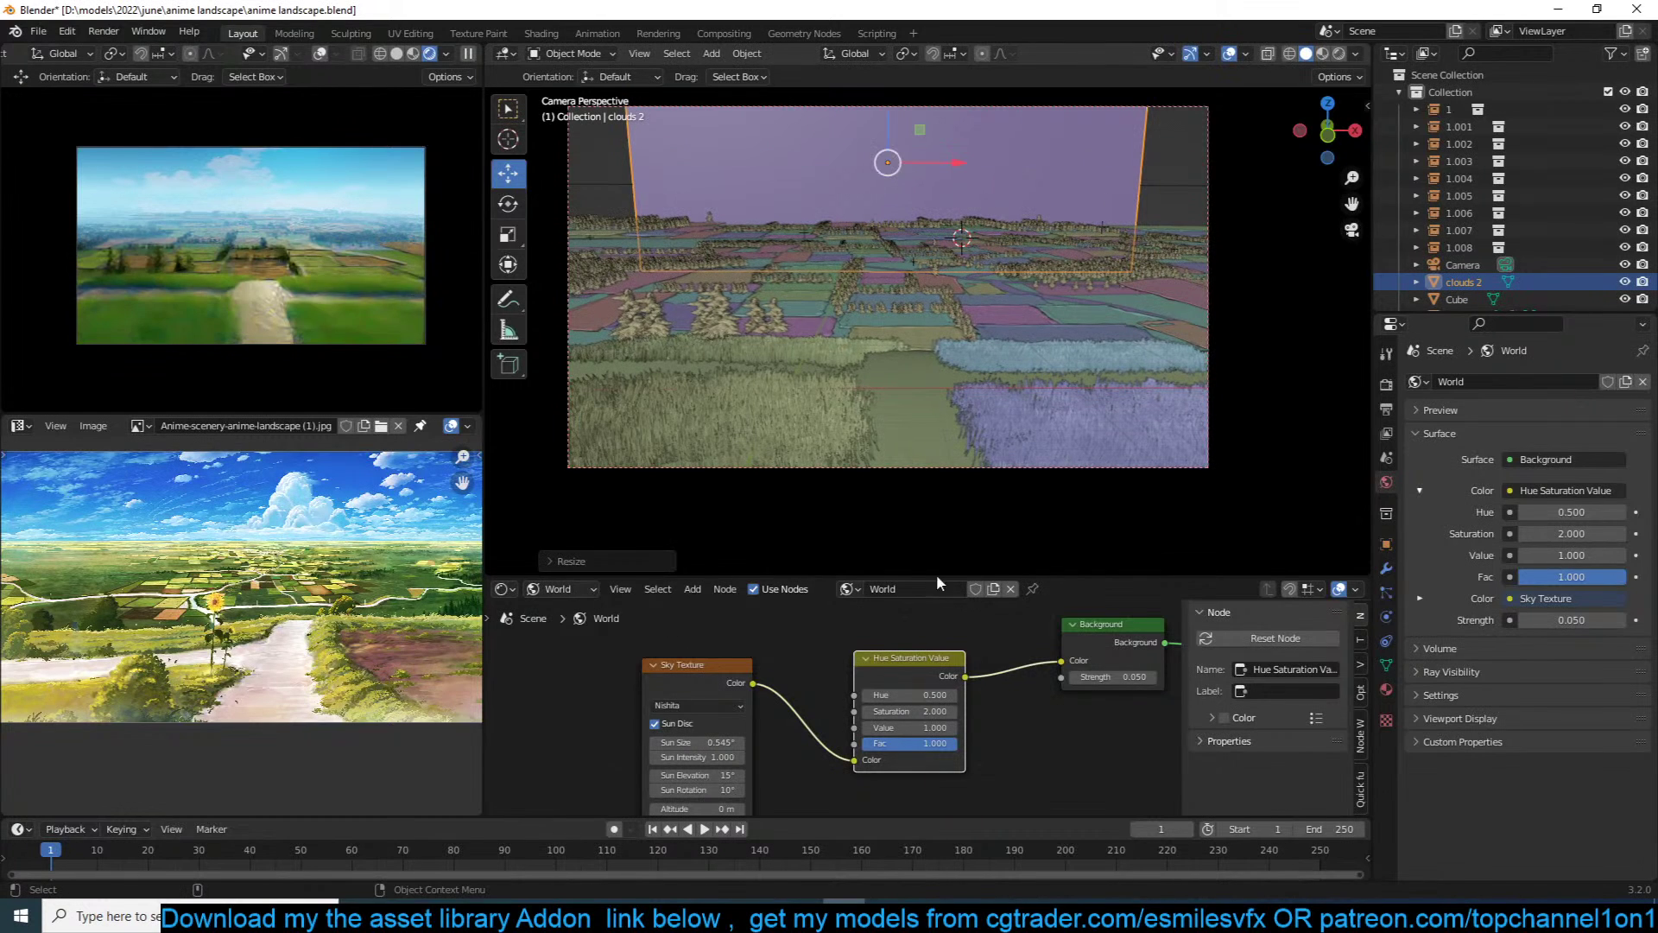
Step: Show the object's material nodes and set the clouds 2 Emission strength to 2
click(508, 590)
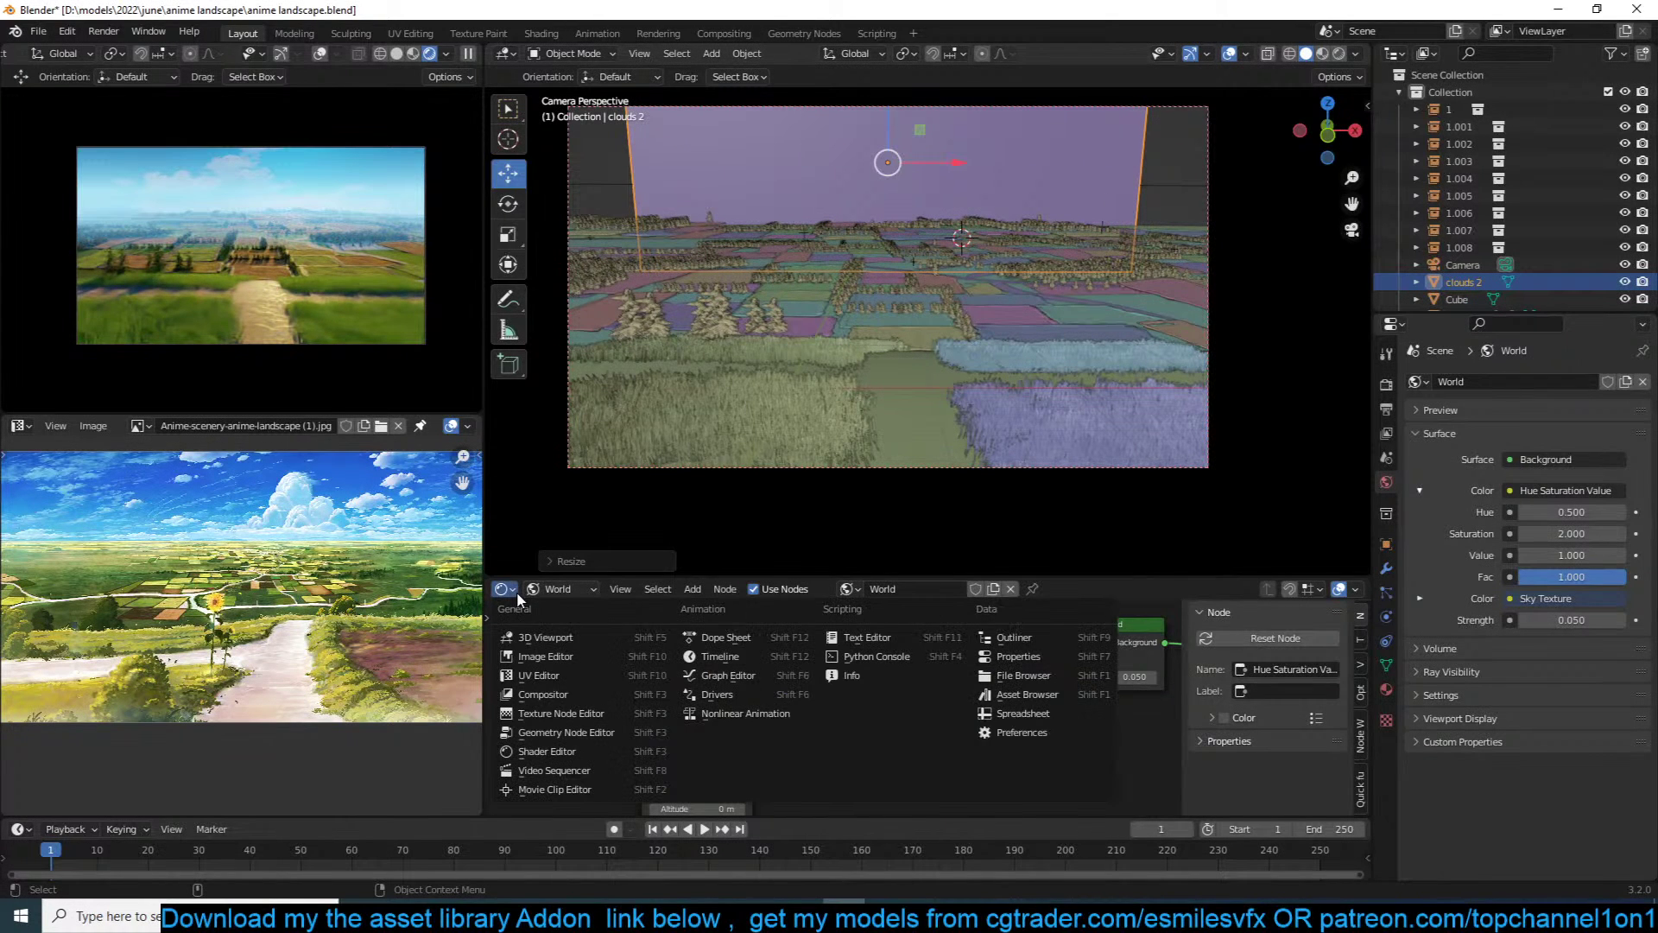
click(547, 751)
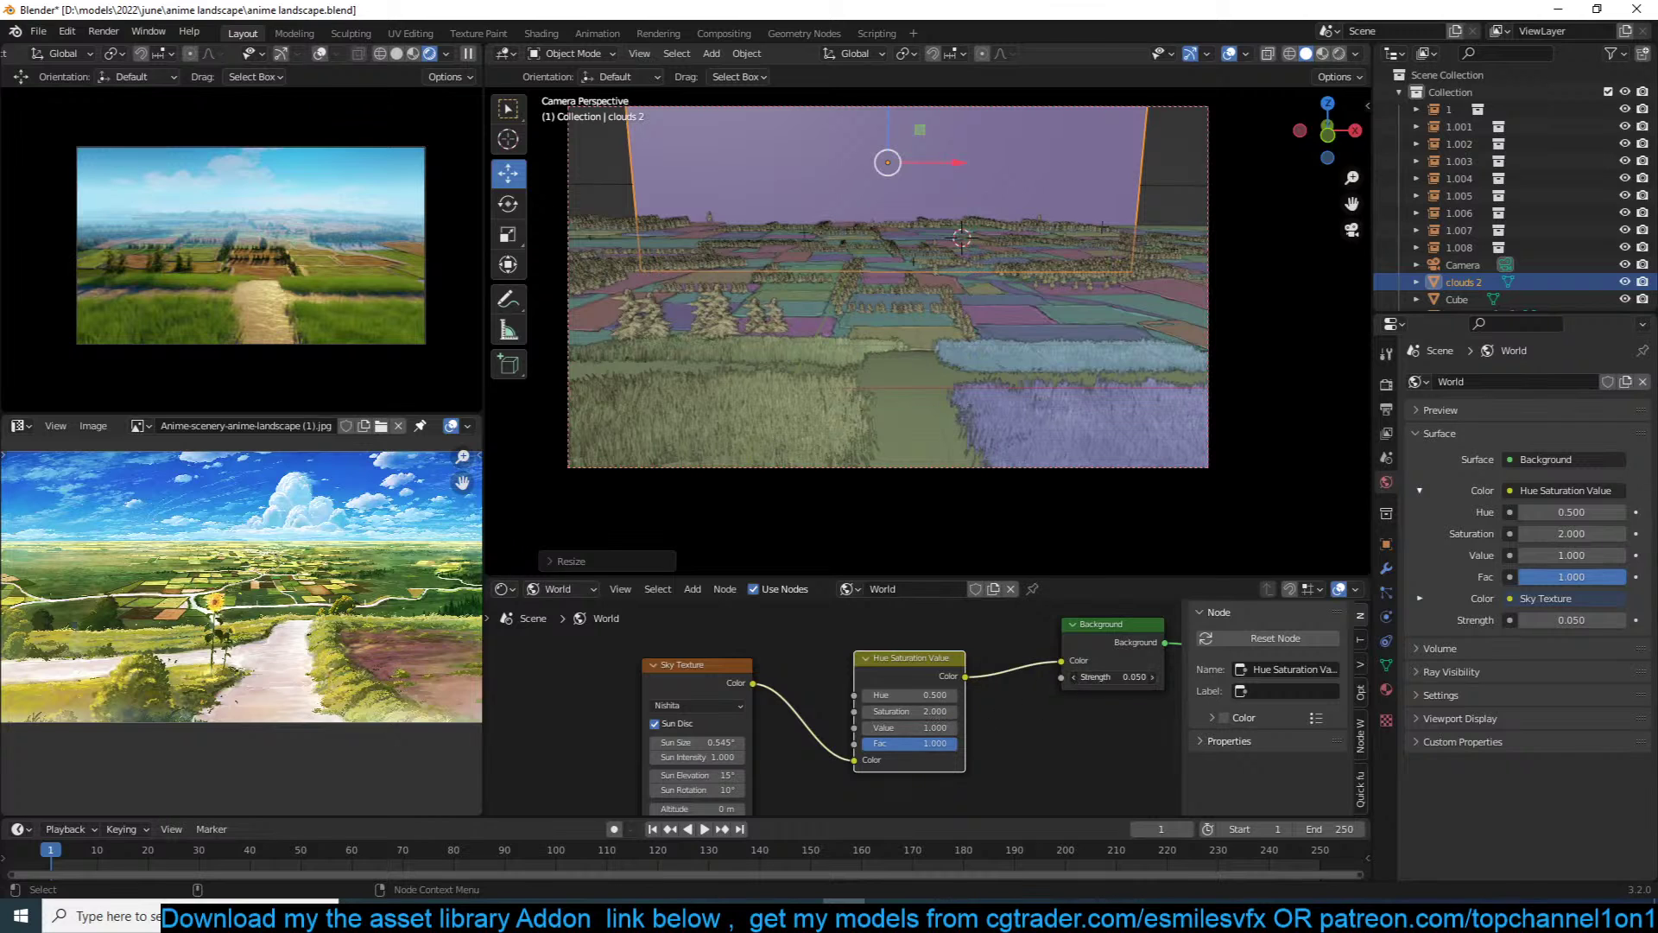
click(558, 588)
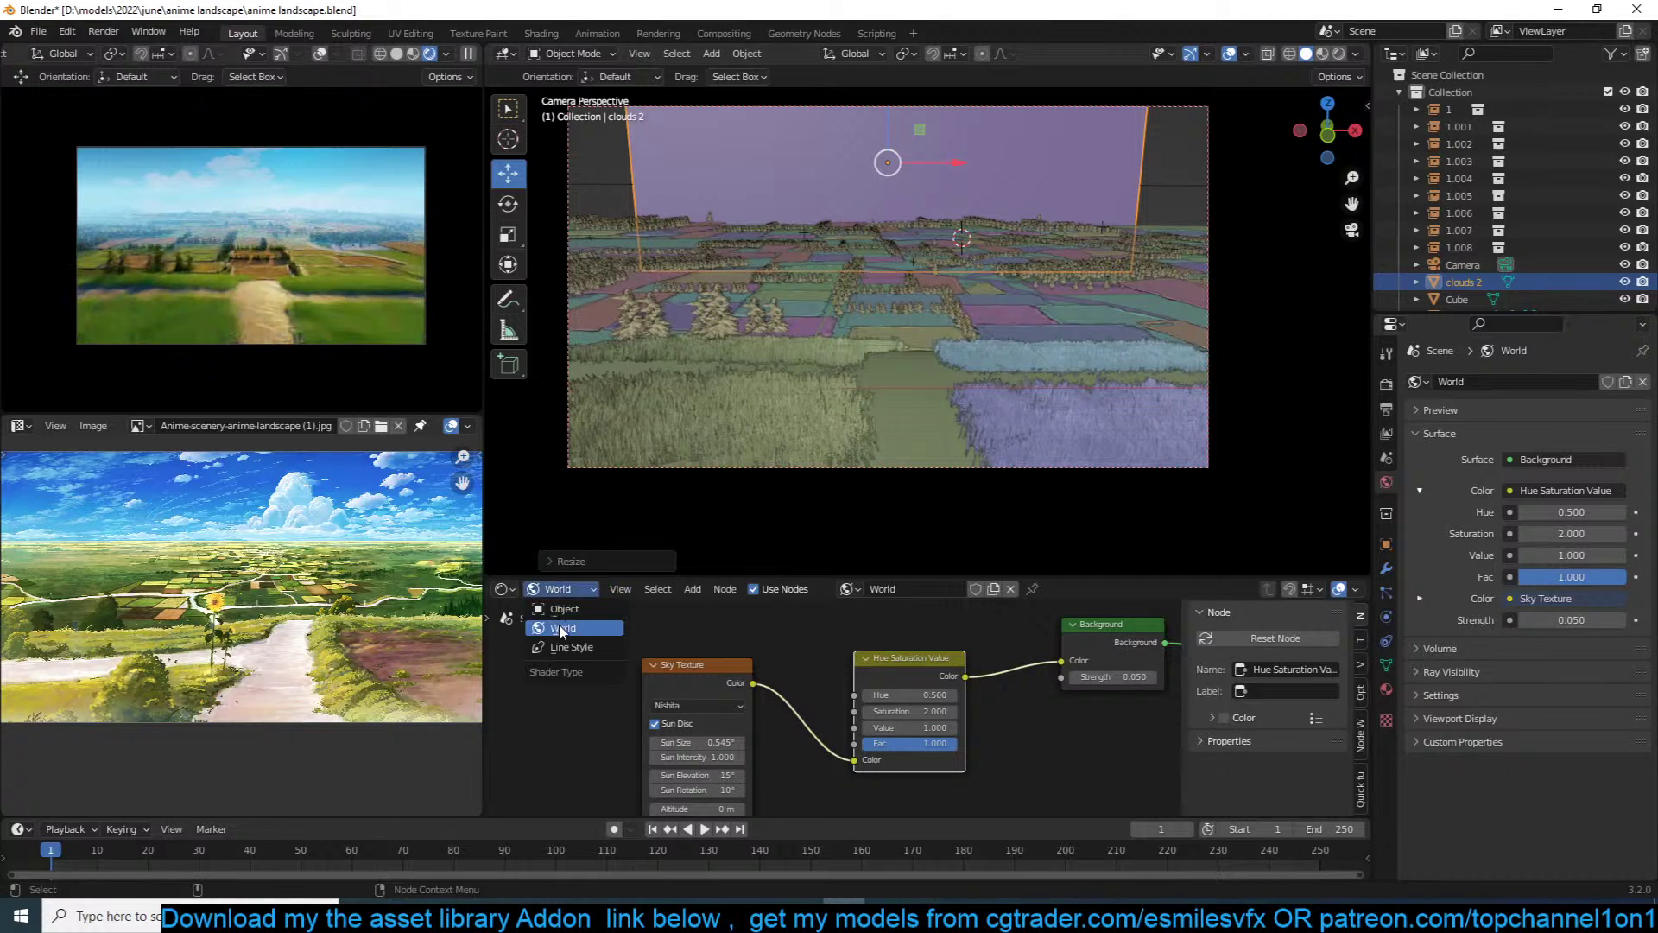
click(552, 610)
click(788, 694)
text(2)
key(Return)
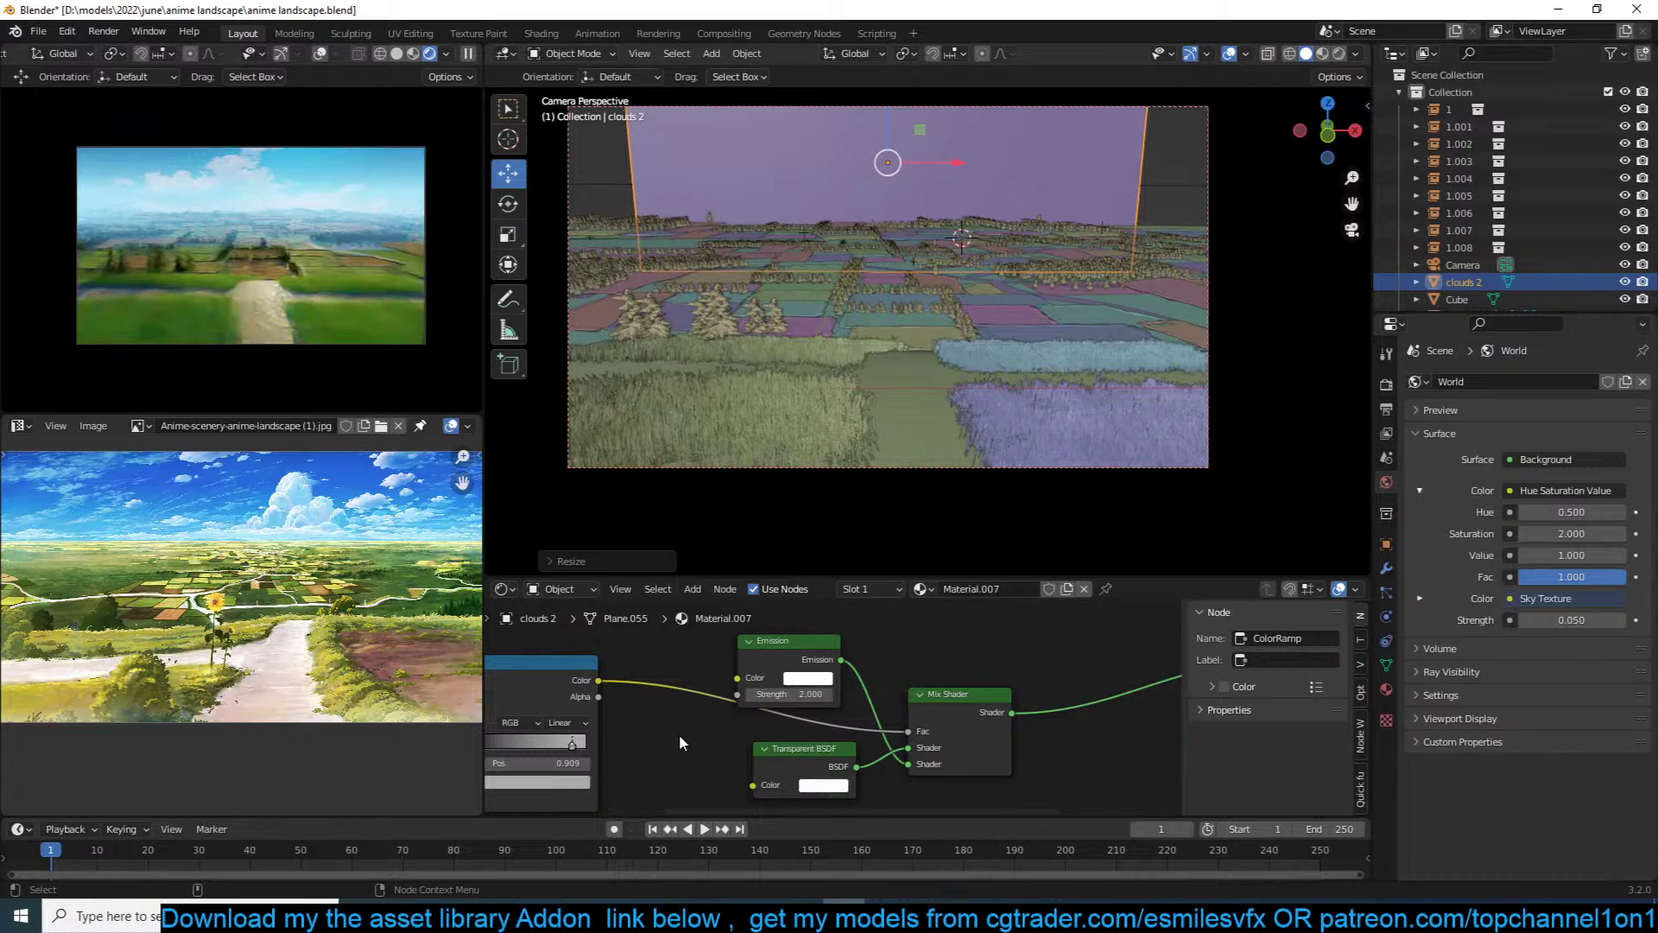
Step: Set the haze cube's Principled Volume emission strength to 0.005 and save the file
click(961, 406)
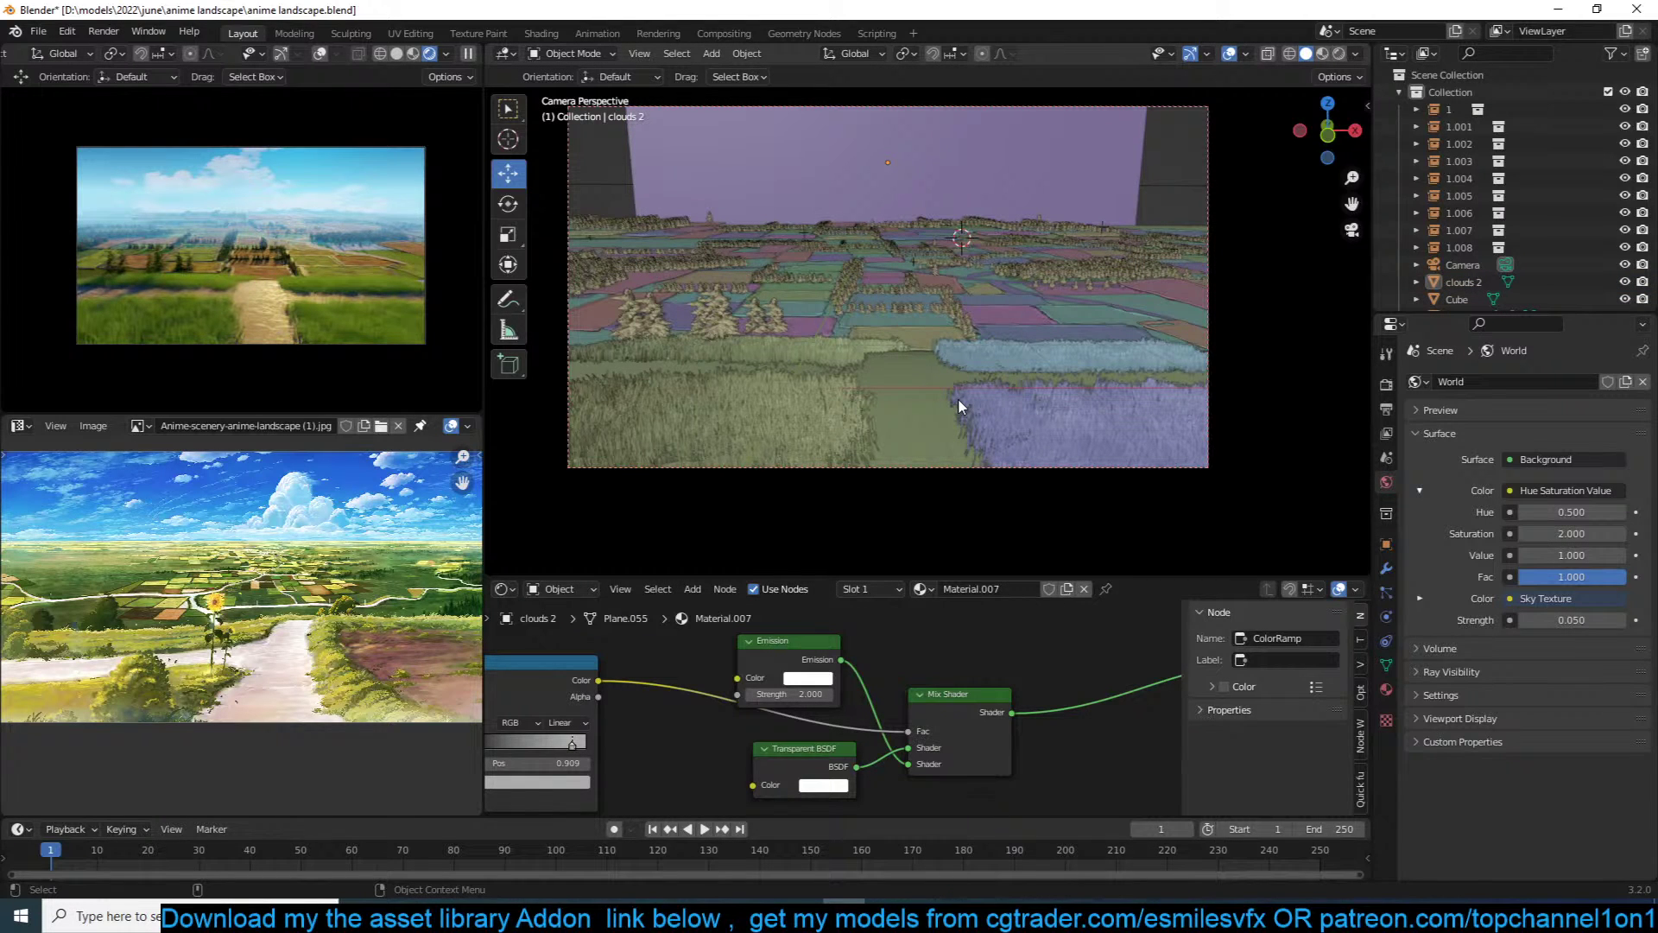
click(1188, 206)
middle_drag(1071, 674, 924, 632)
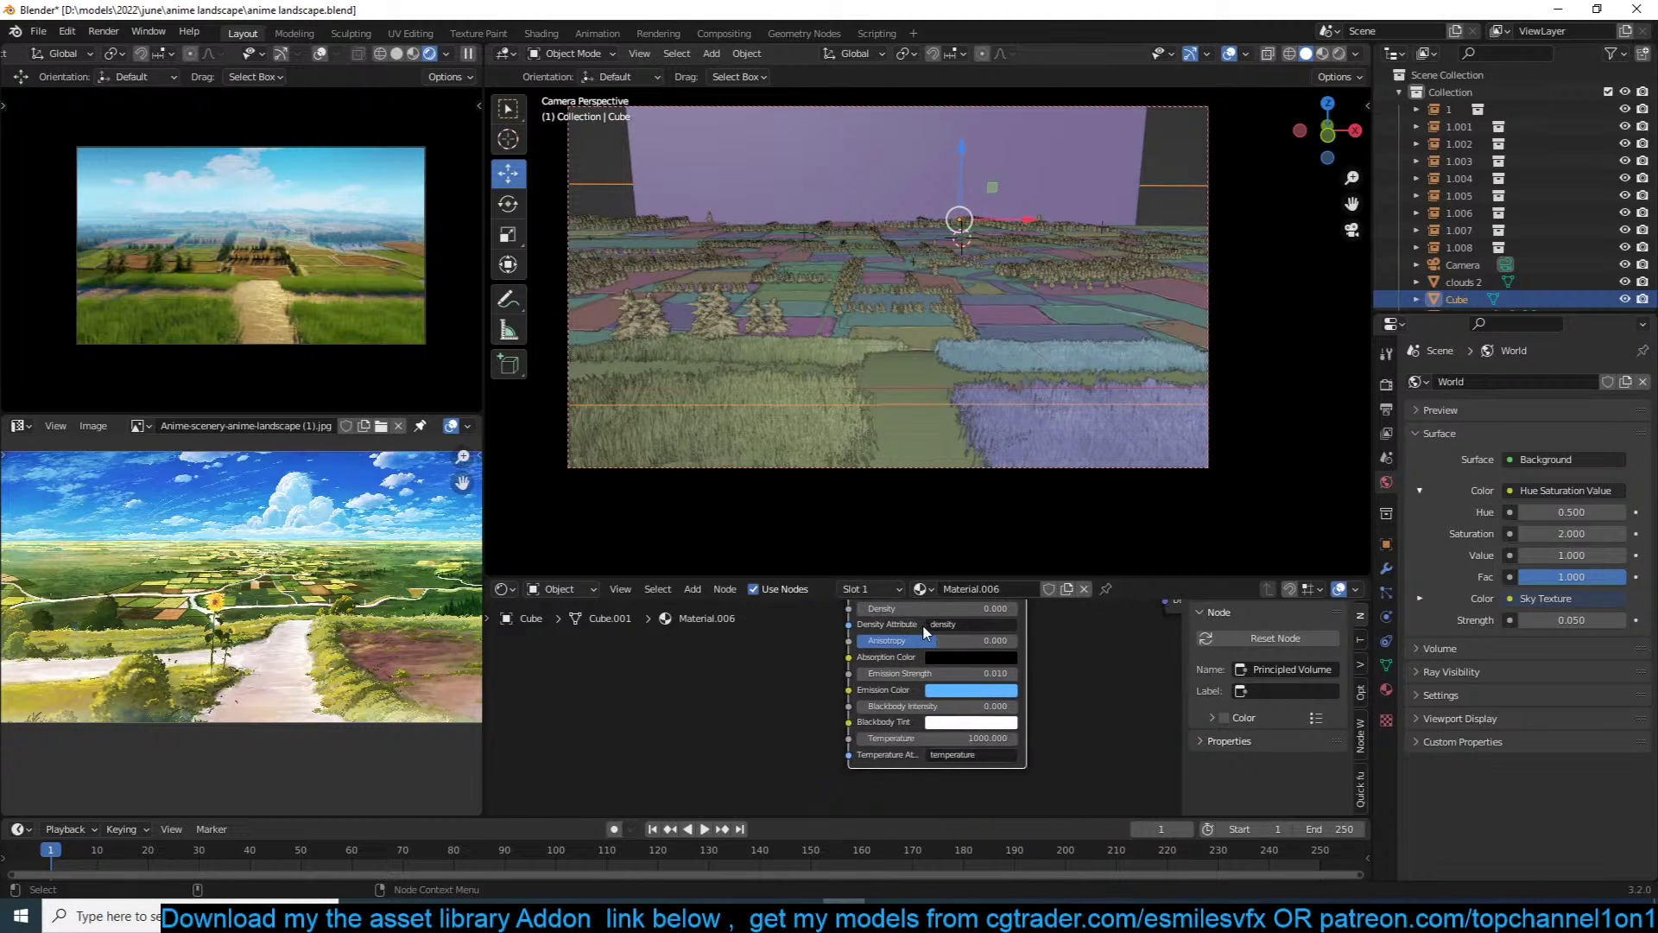
scroll(922, 628, up, 2)
double_click(1015, 661)
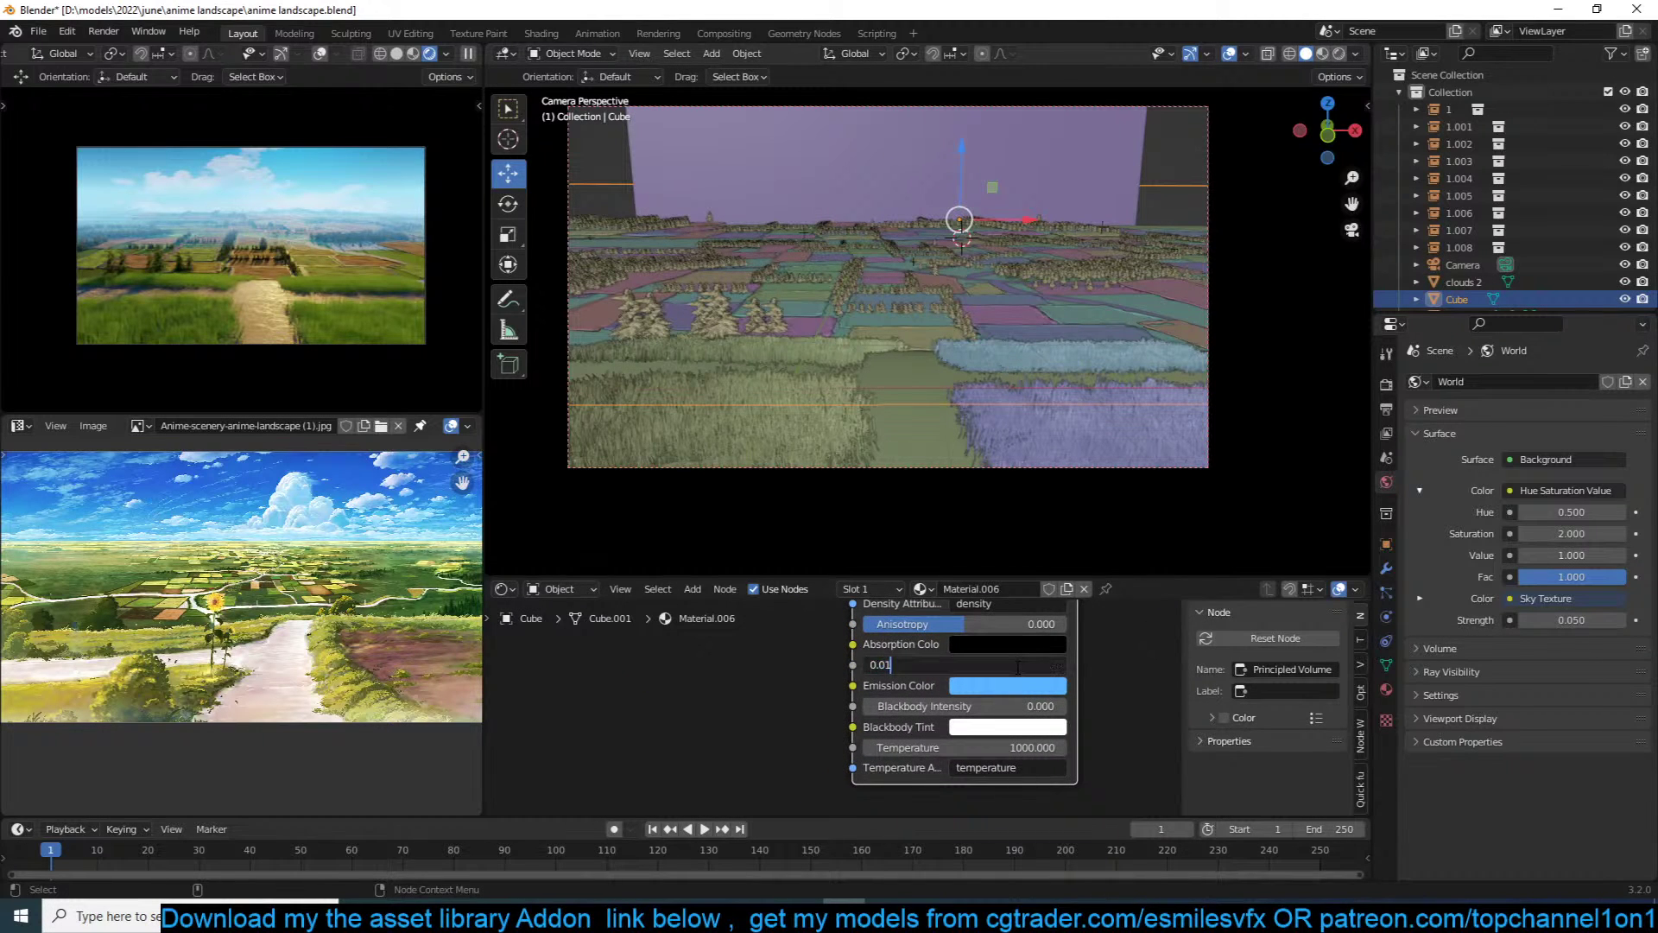
text(0.005)
key(Return)
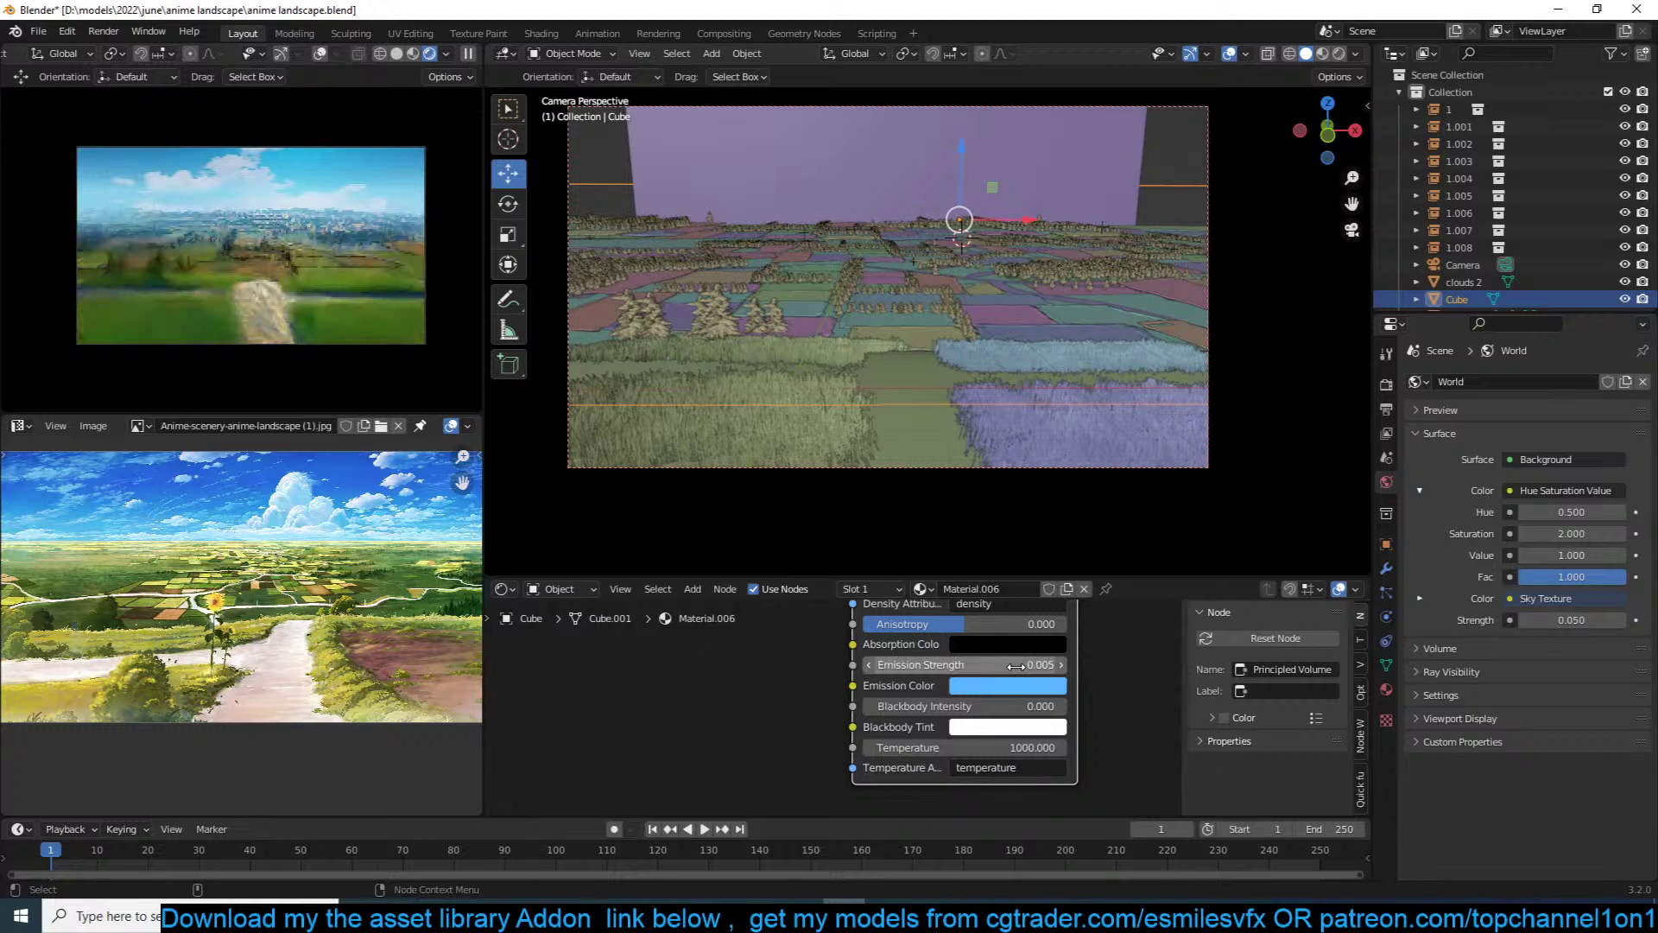
key(ctrl+s)
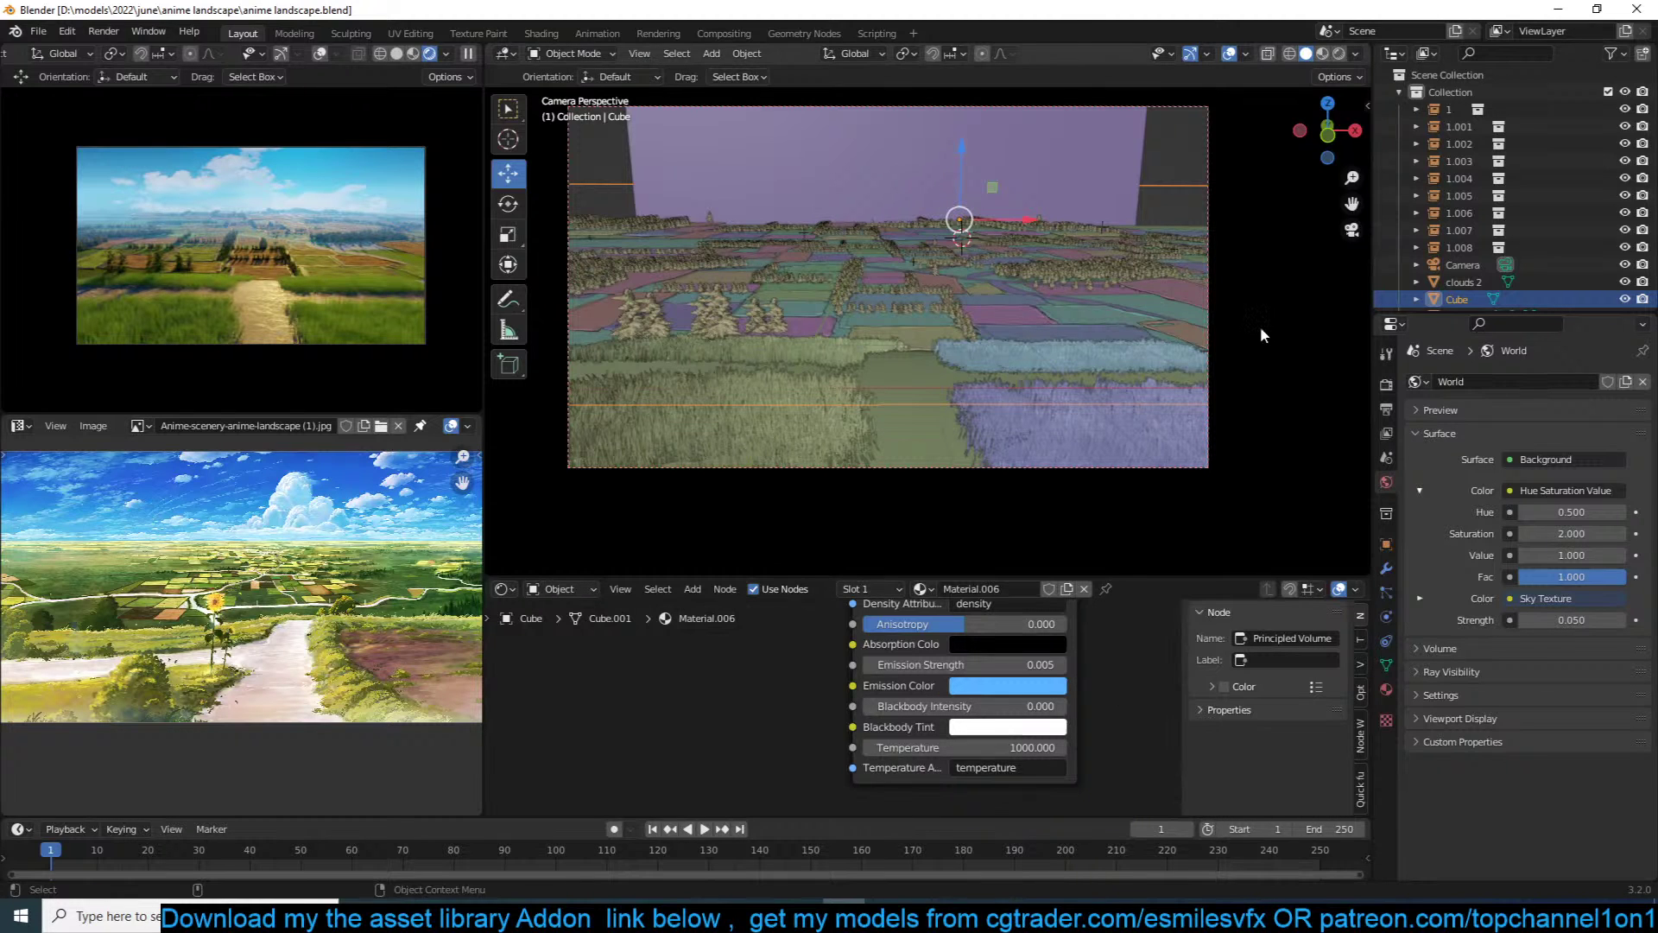
Step: Show the botaniq asset tools in the 3D viewport
key(n)
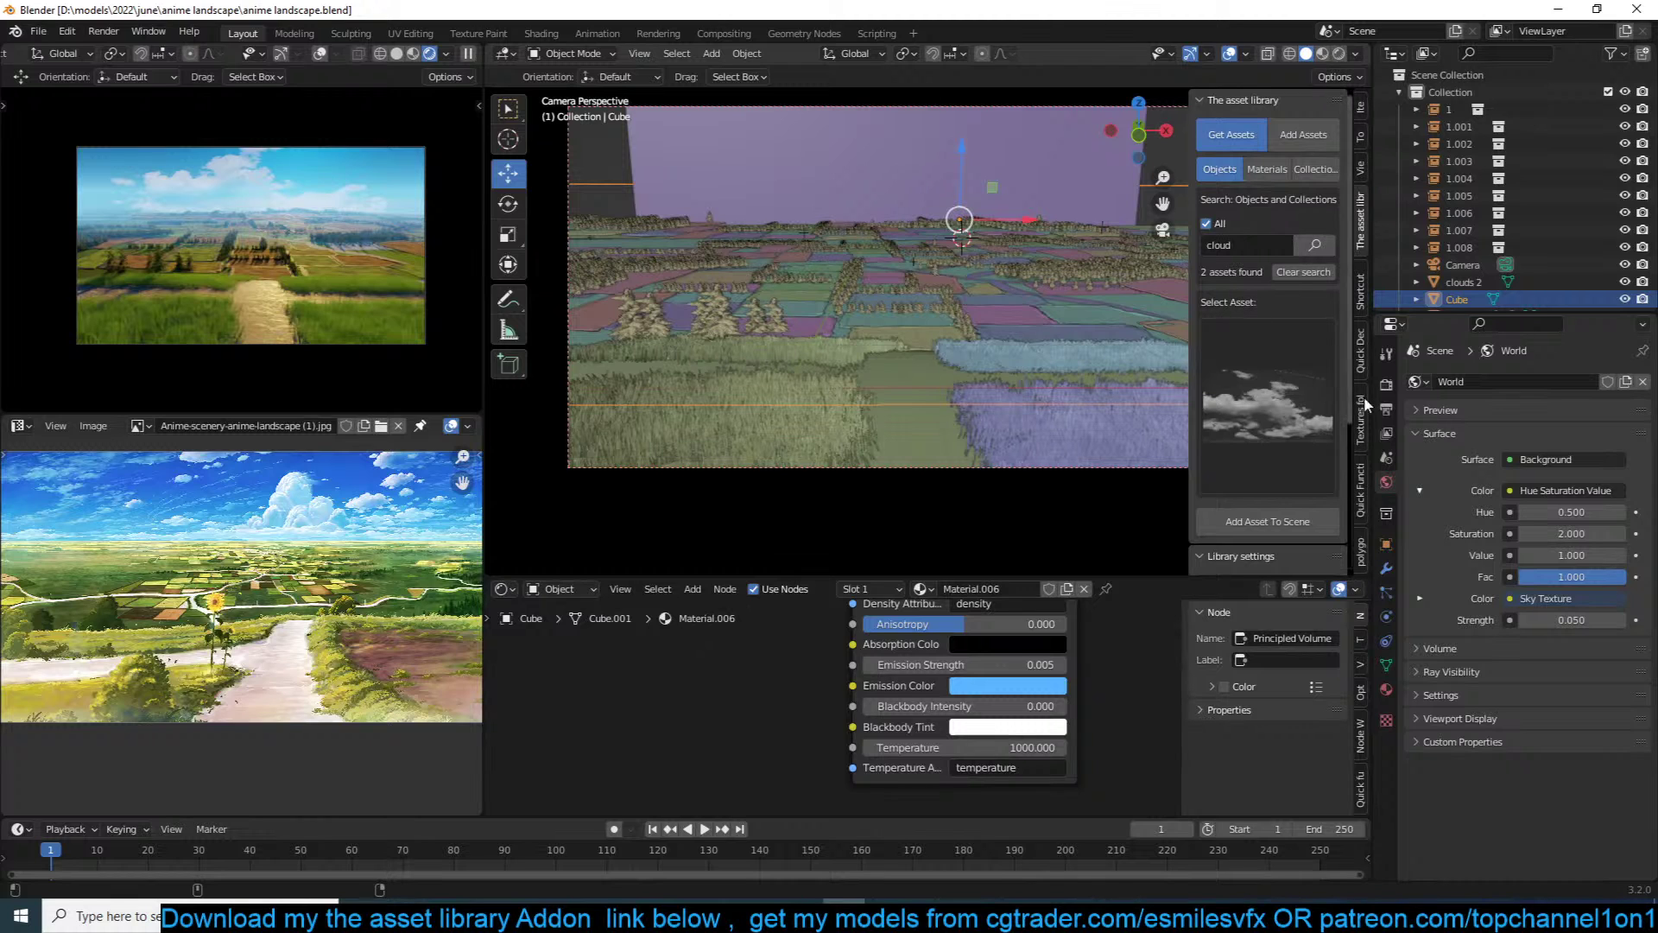
click(1360, 435)
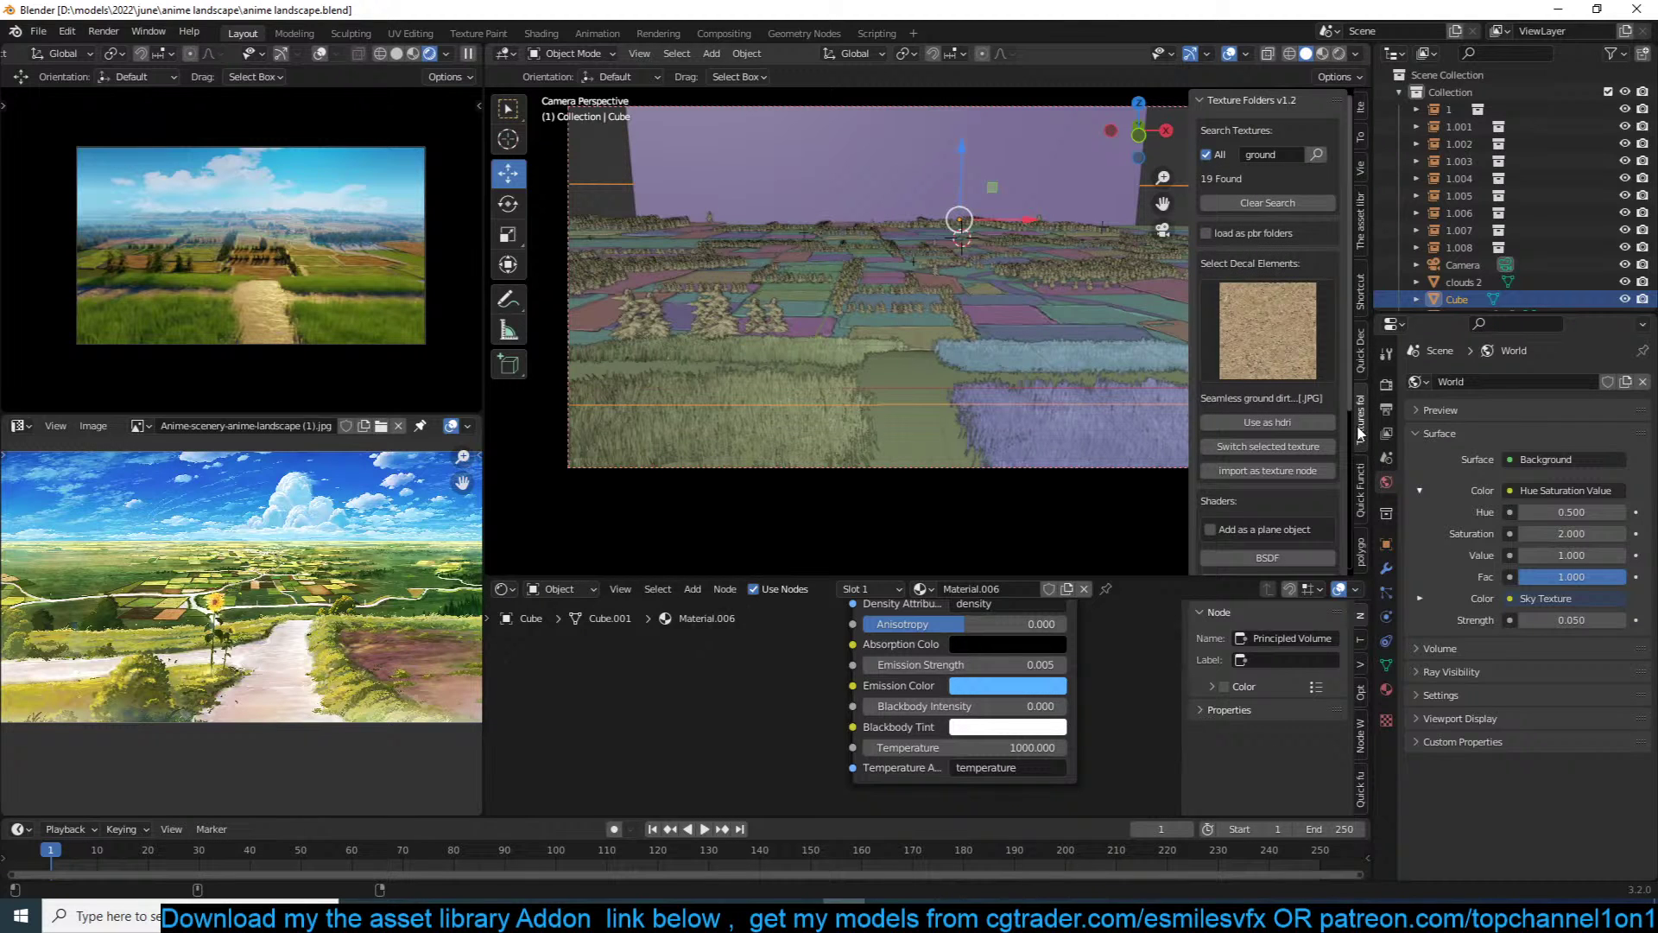
click(1365, 485)
click(1360, 547)
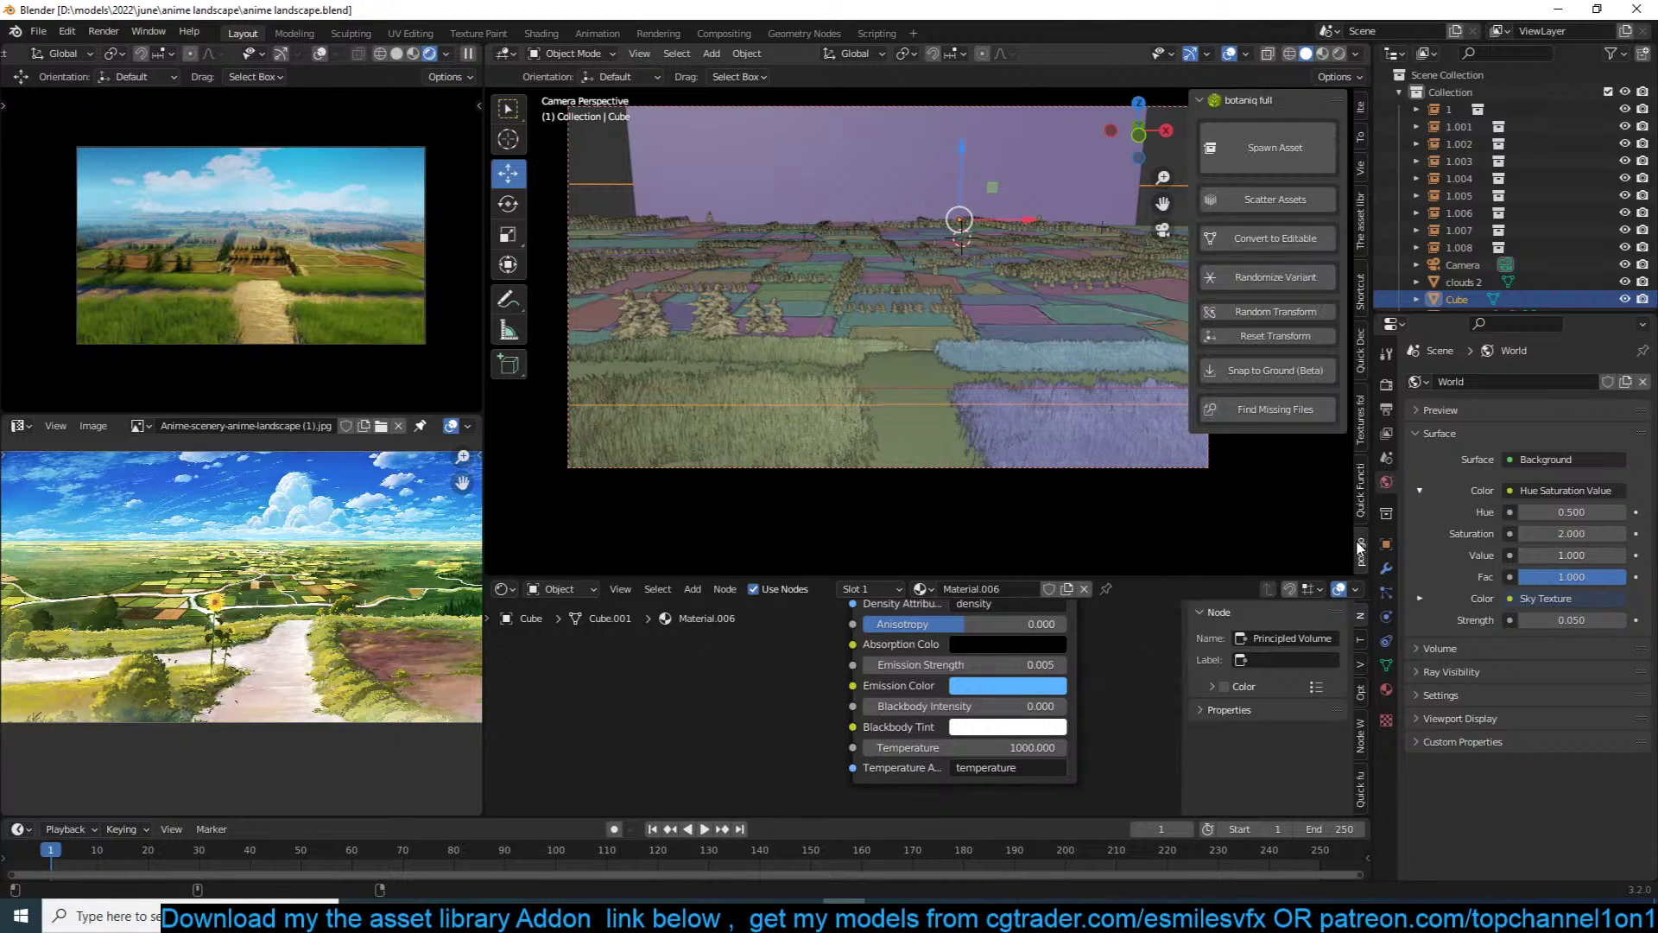
click(1365, 485)
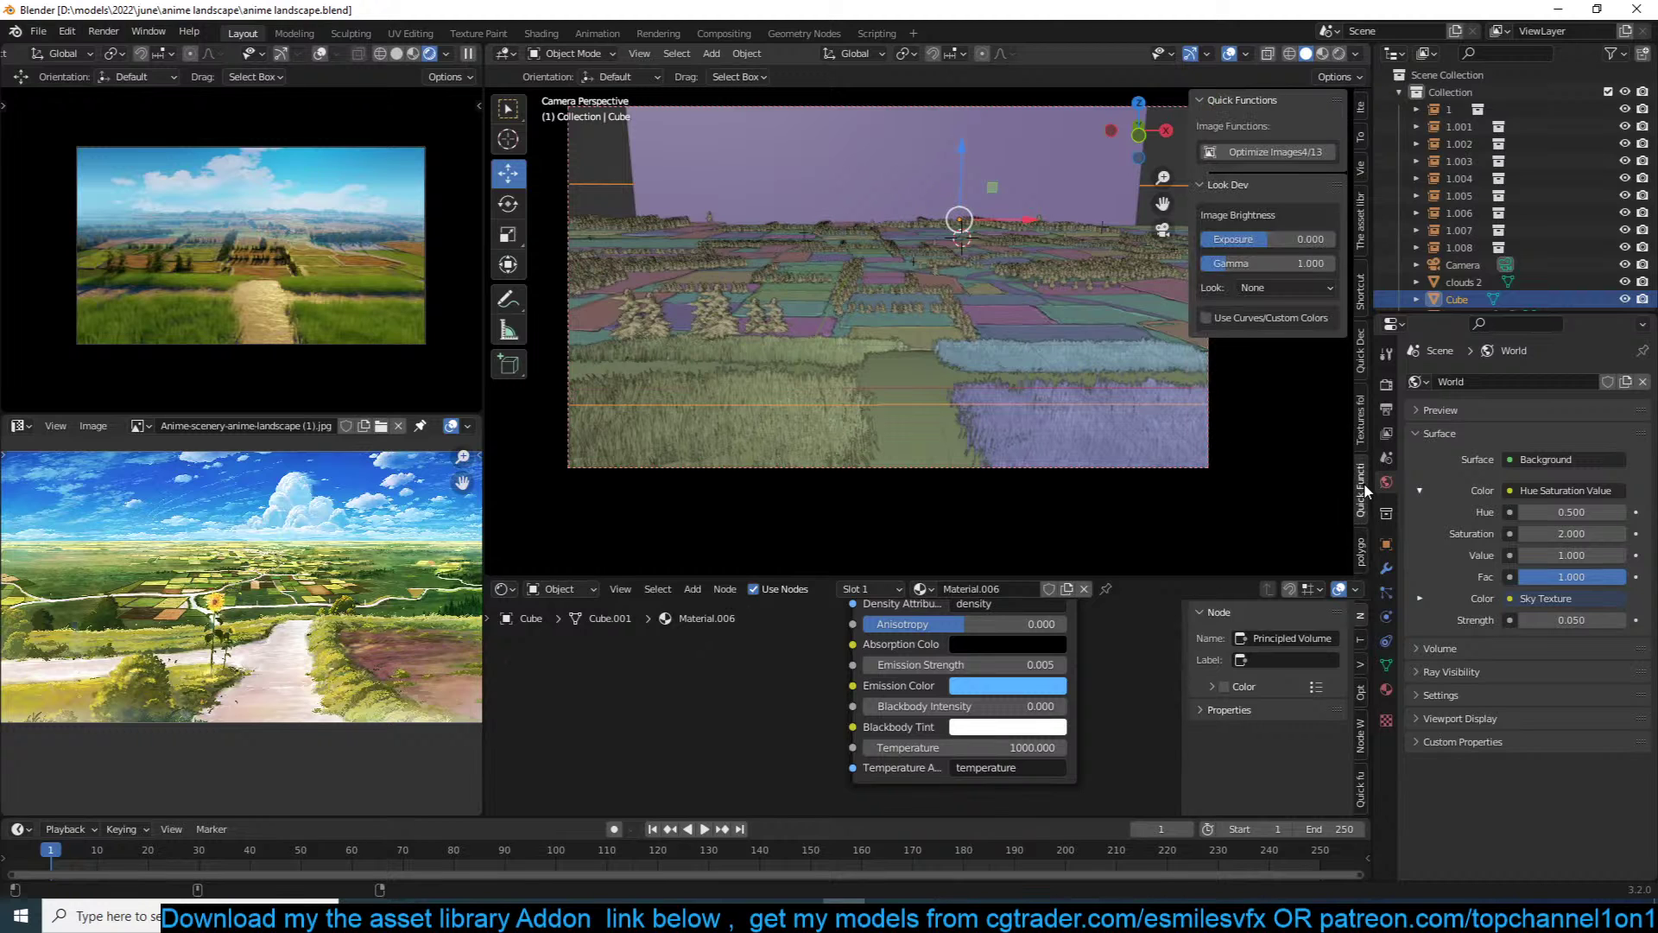
click(1361, 546)
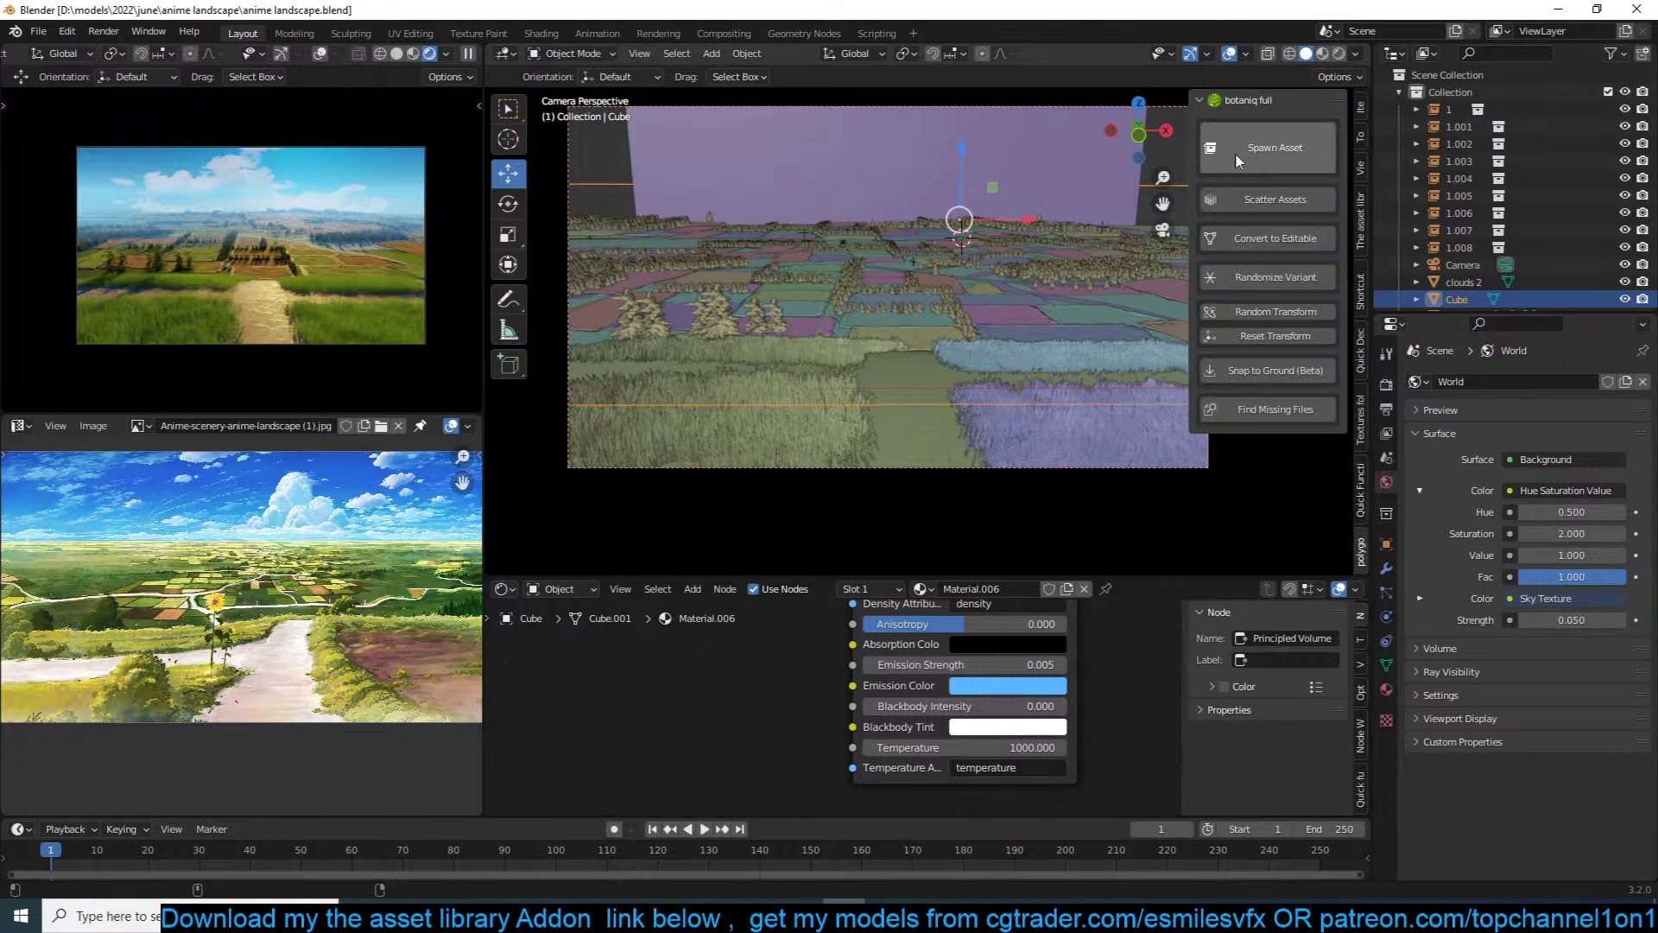
Step: Among botaniq's deciduous assets to spawn, choose the green chestnut Tree_Aesculus-hippocastanum_E_summer
click(1275, 148)
click(1235, 297)
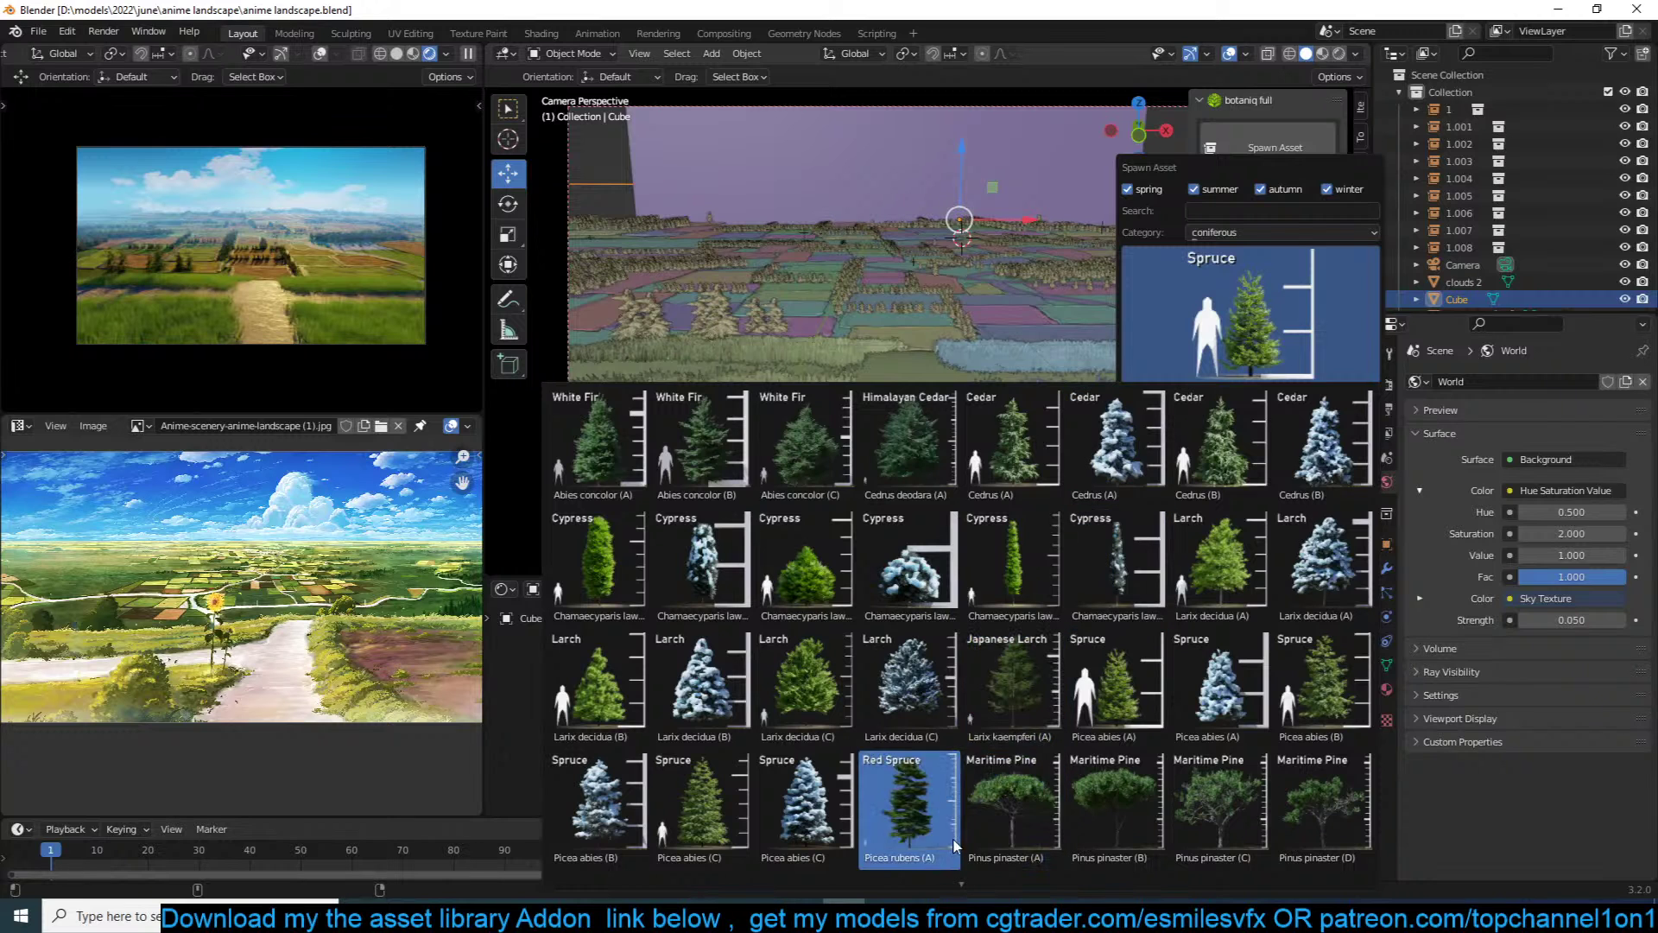
click(1308, 232)
click(1226, 252)
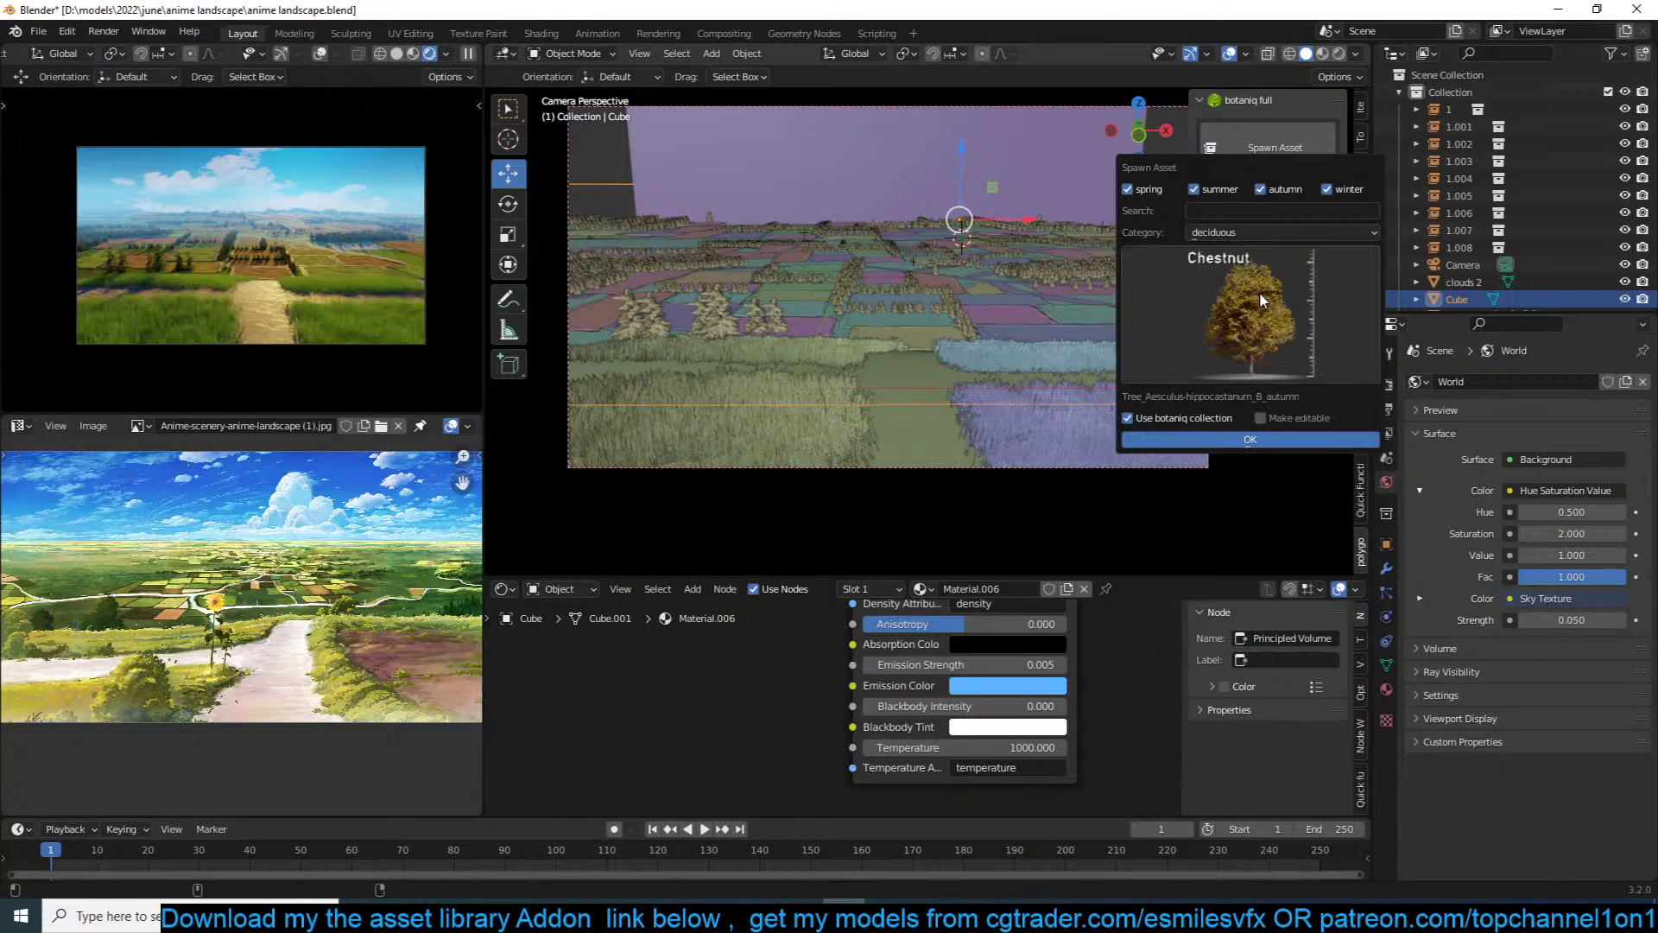
click(1260, 297)
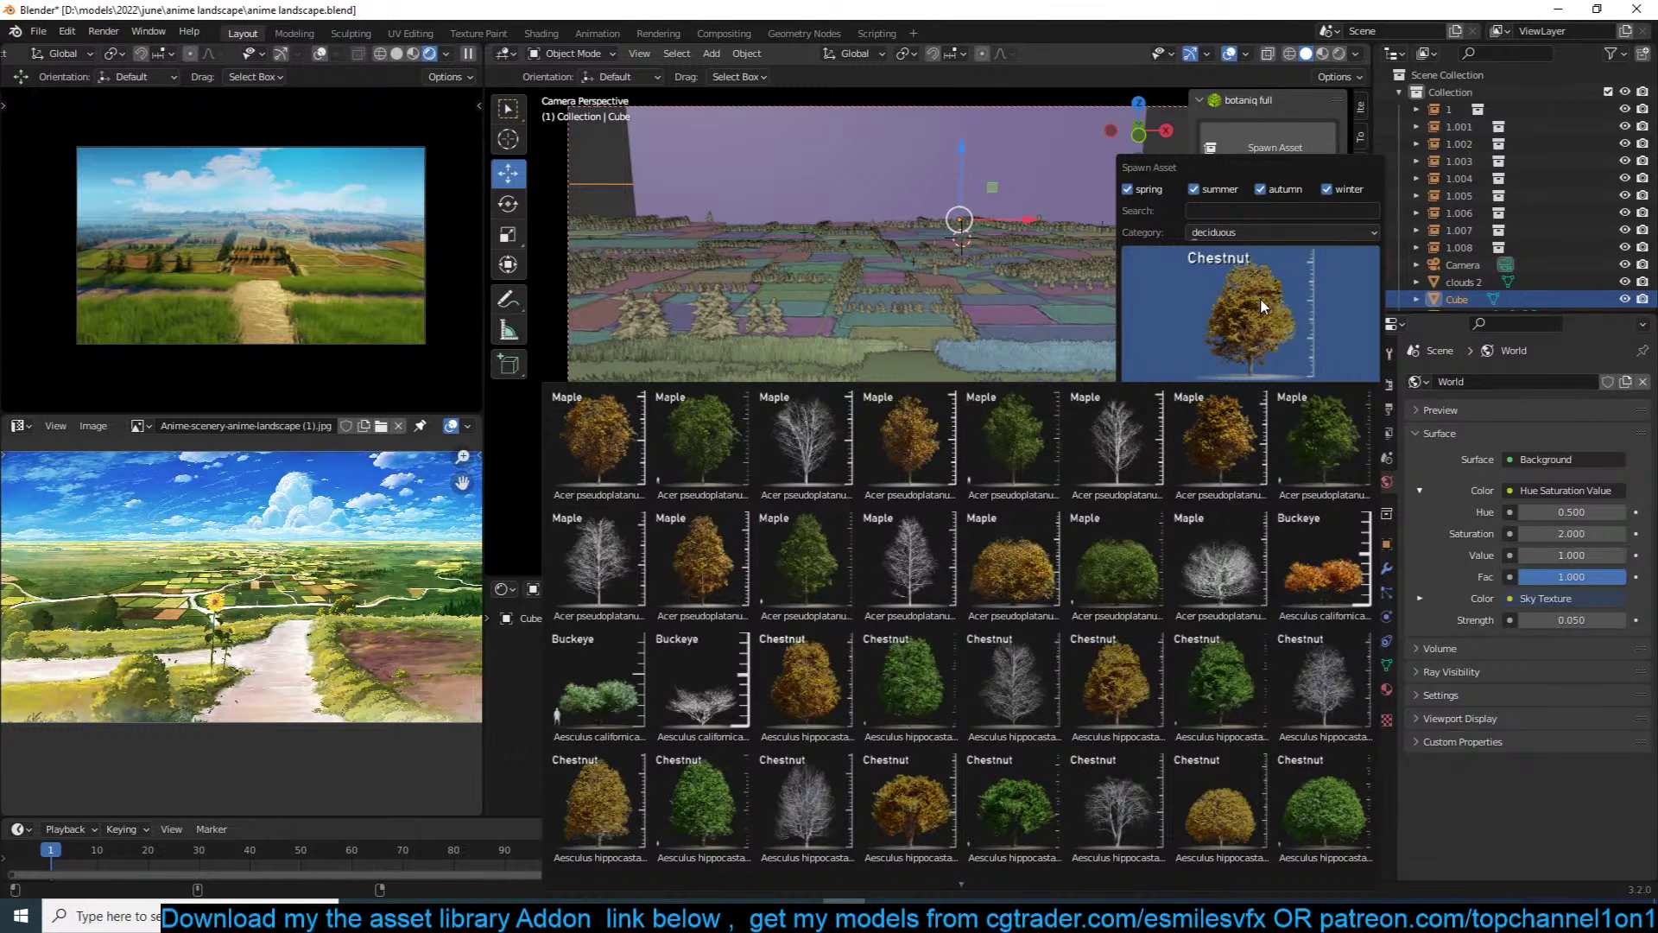
click(1221, 803)
click(1321, 323)
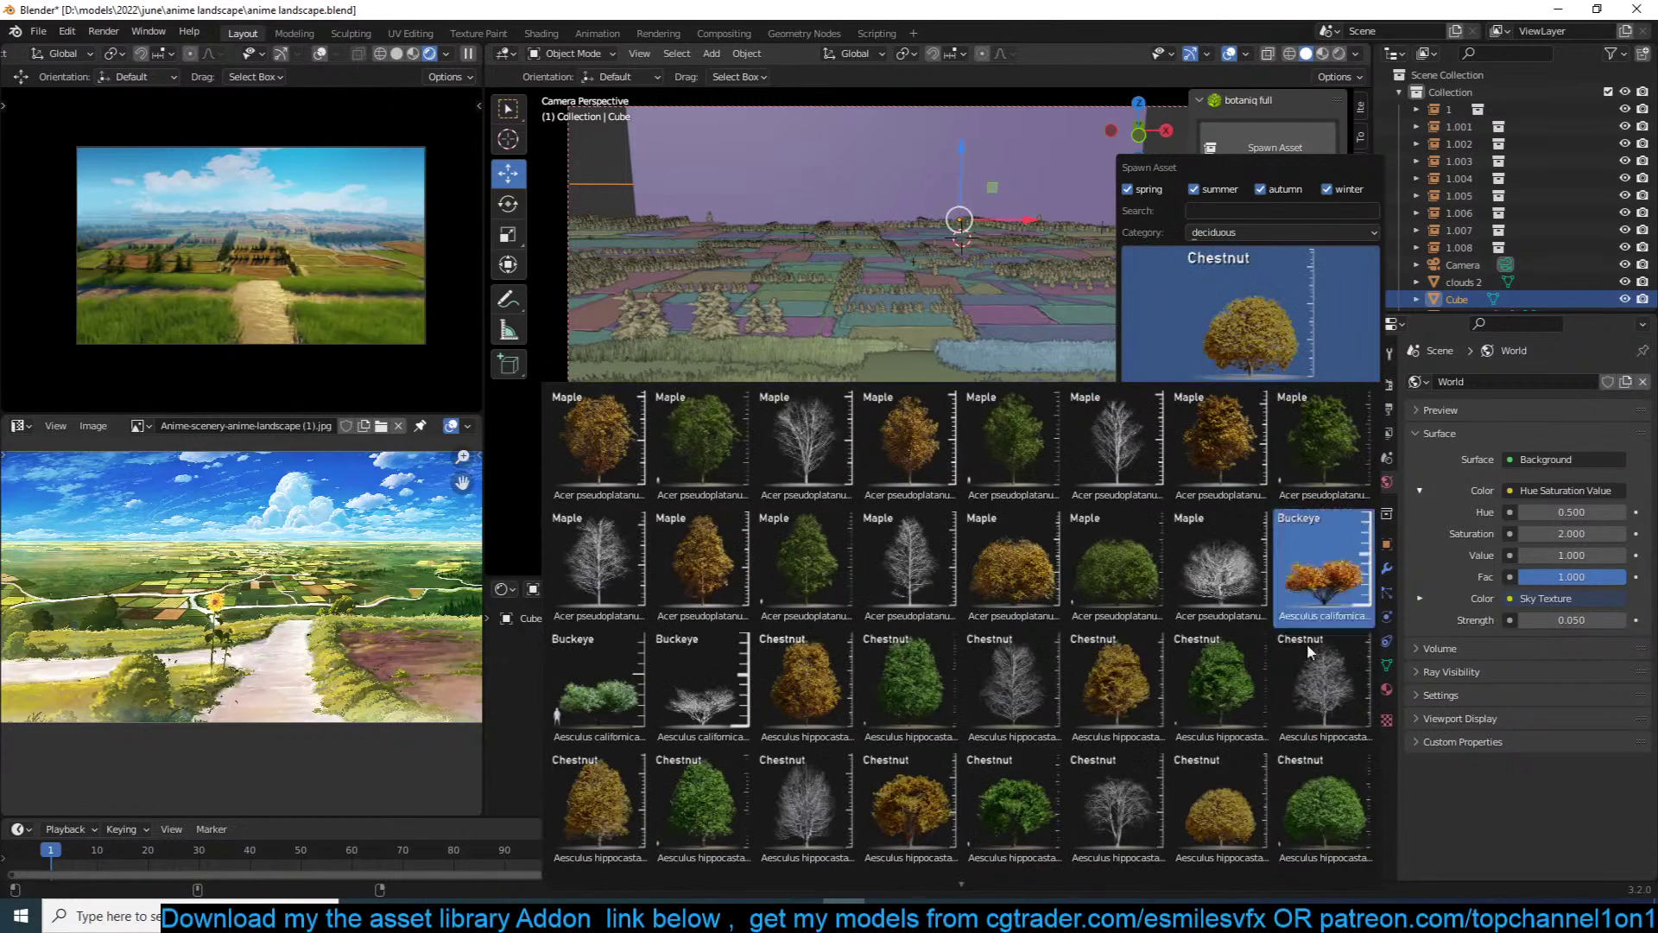
click(1325, 803)
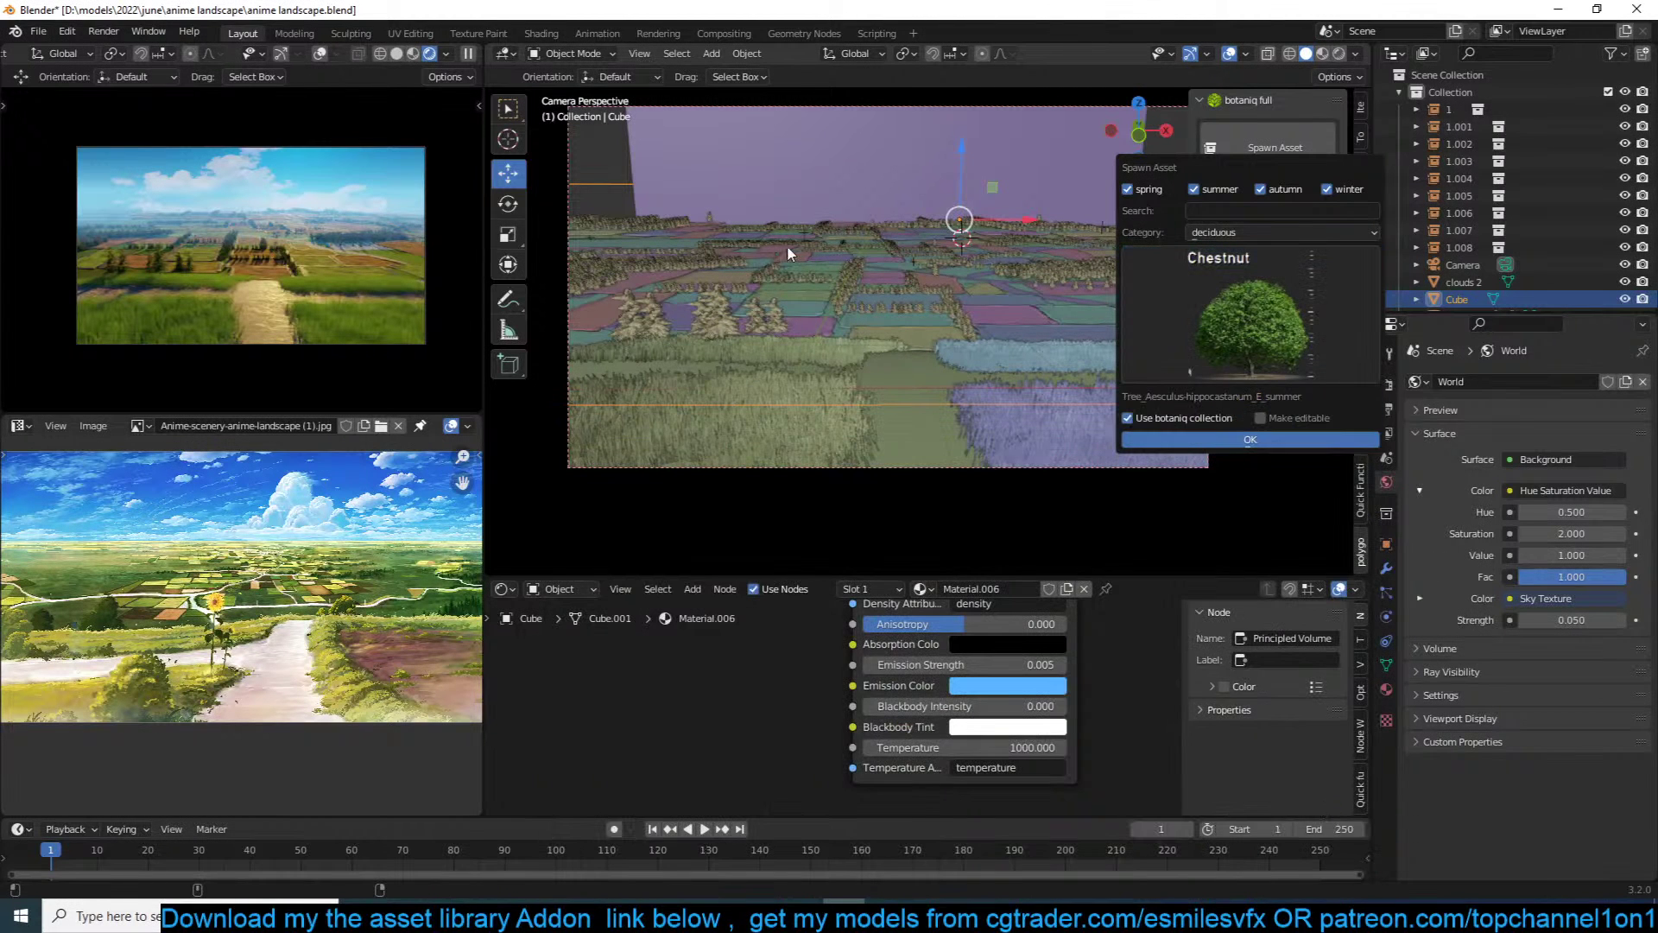
Step: Pause the rendered preview and spawn the chestnut tree with the 3D cursor placed on the grass strip right of the path
shift+drag(889, 250, 873, 251)
shift+middle_drag(873, 251, 871, 251)
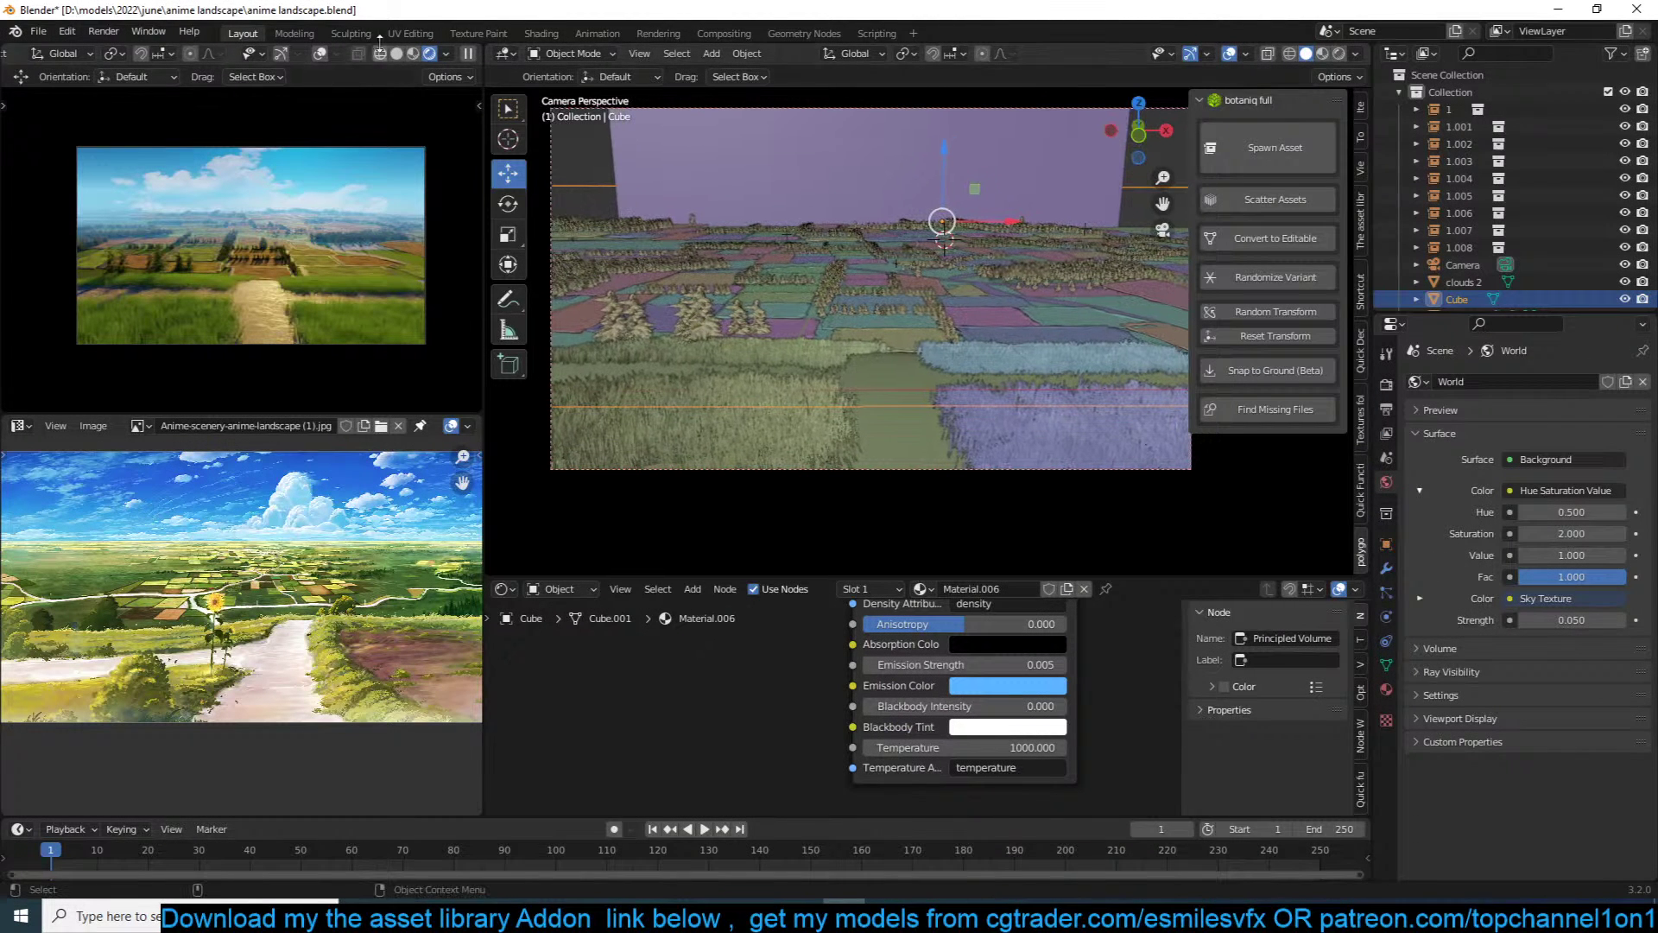
click(463, 58)
shift+right_click(1052, 357)
click(1277, 146)
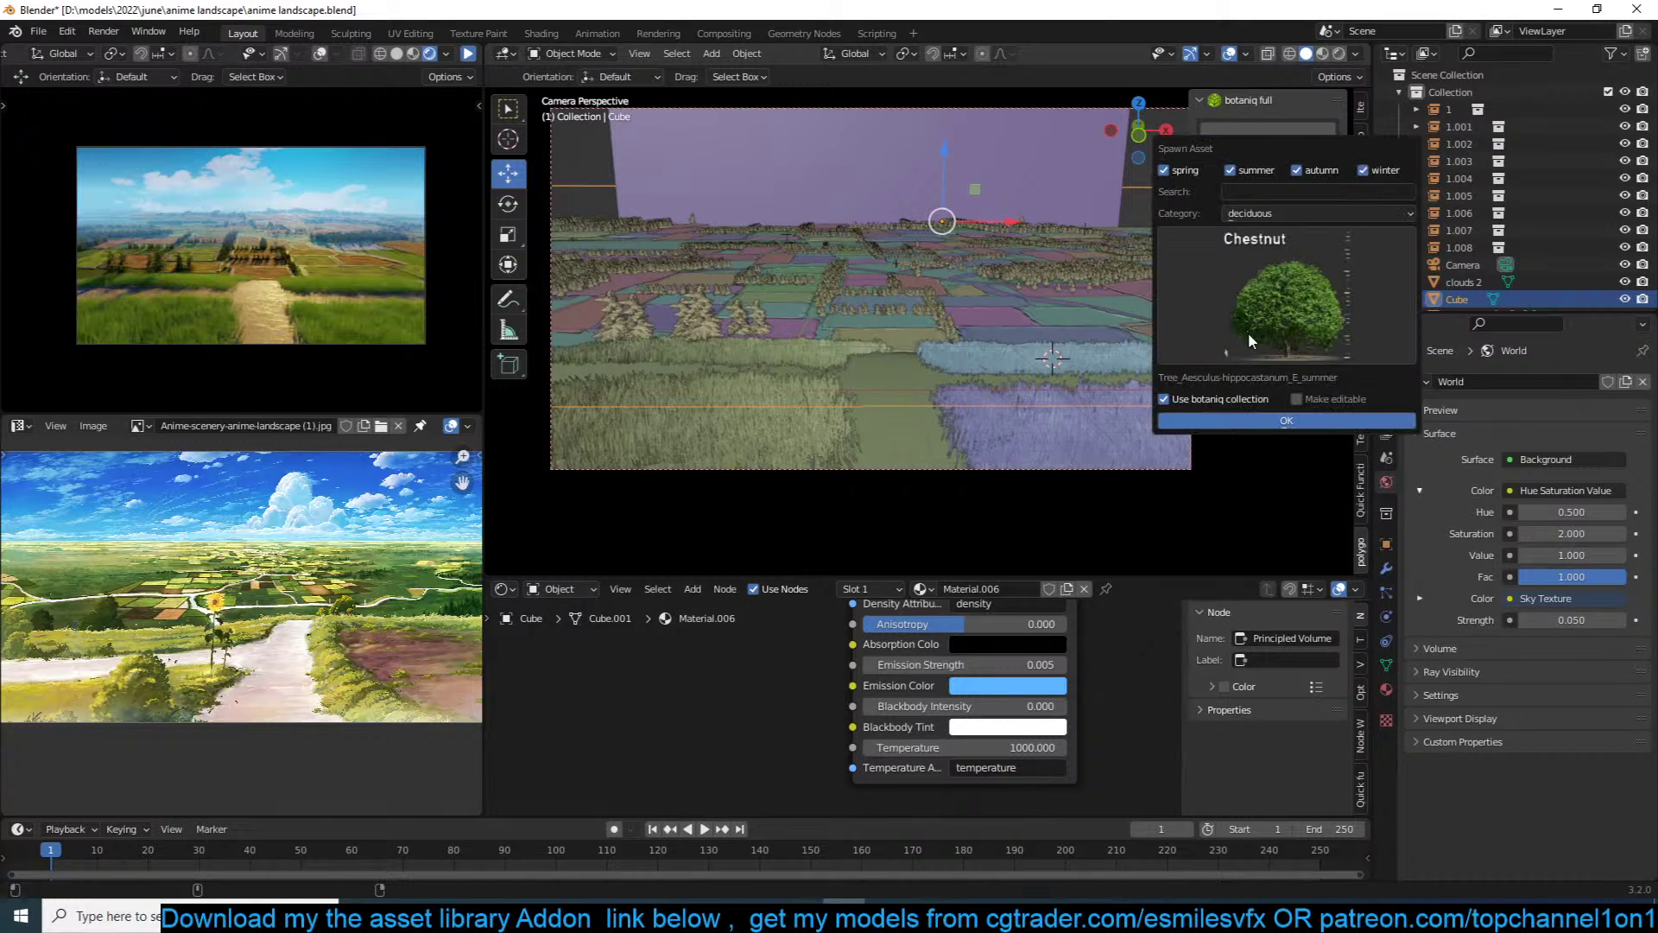
click(1257, 423)
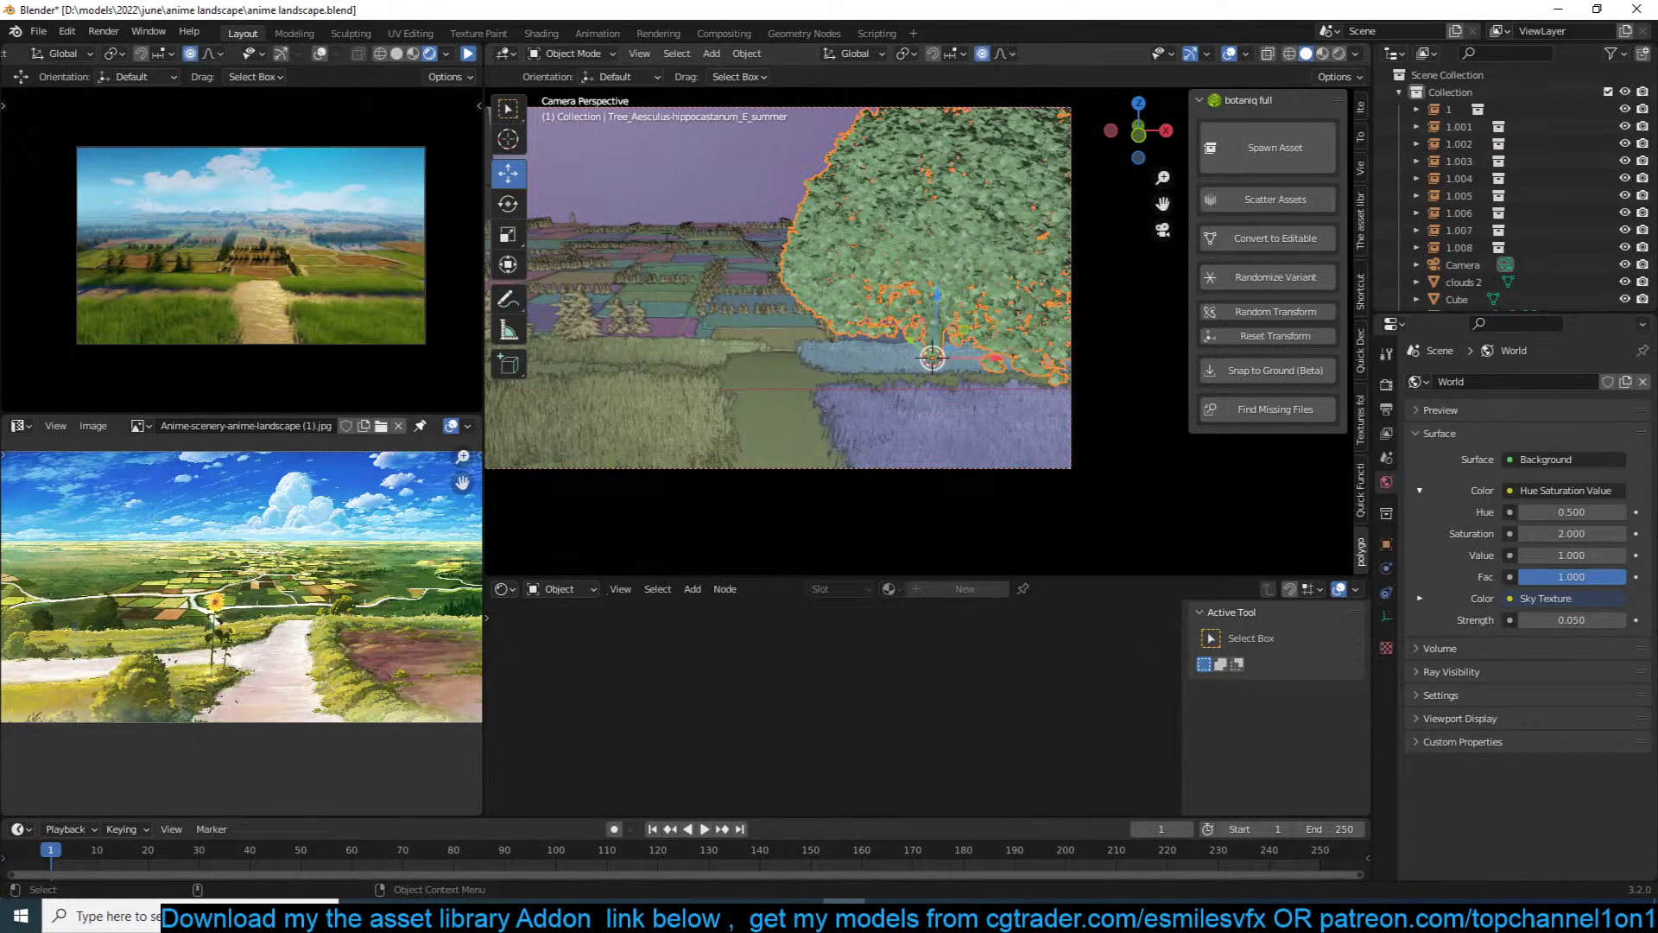
Step: Scale the chestnut tree down to fit inside the camera frame, turn off proportional editing and save the file
key(s)
click(1007, 301)
click(1009, 269)
click(1005, 262)
key(s)
click(1013, 202)
key(ctrl+s)
key(o)
key(ctrl+s)
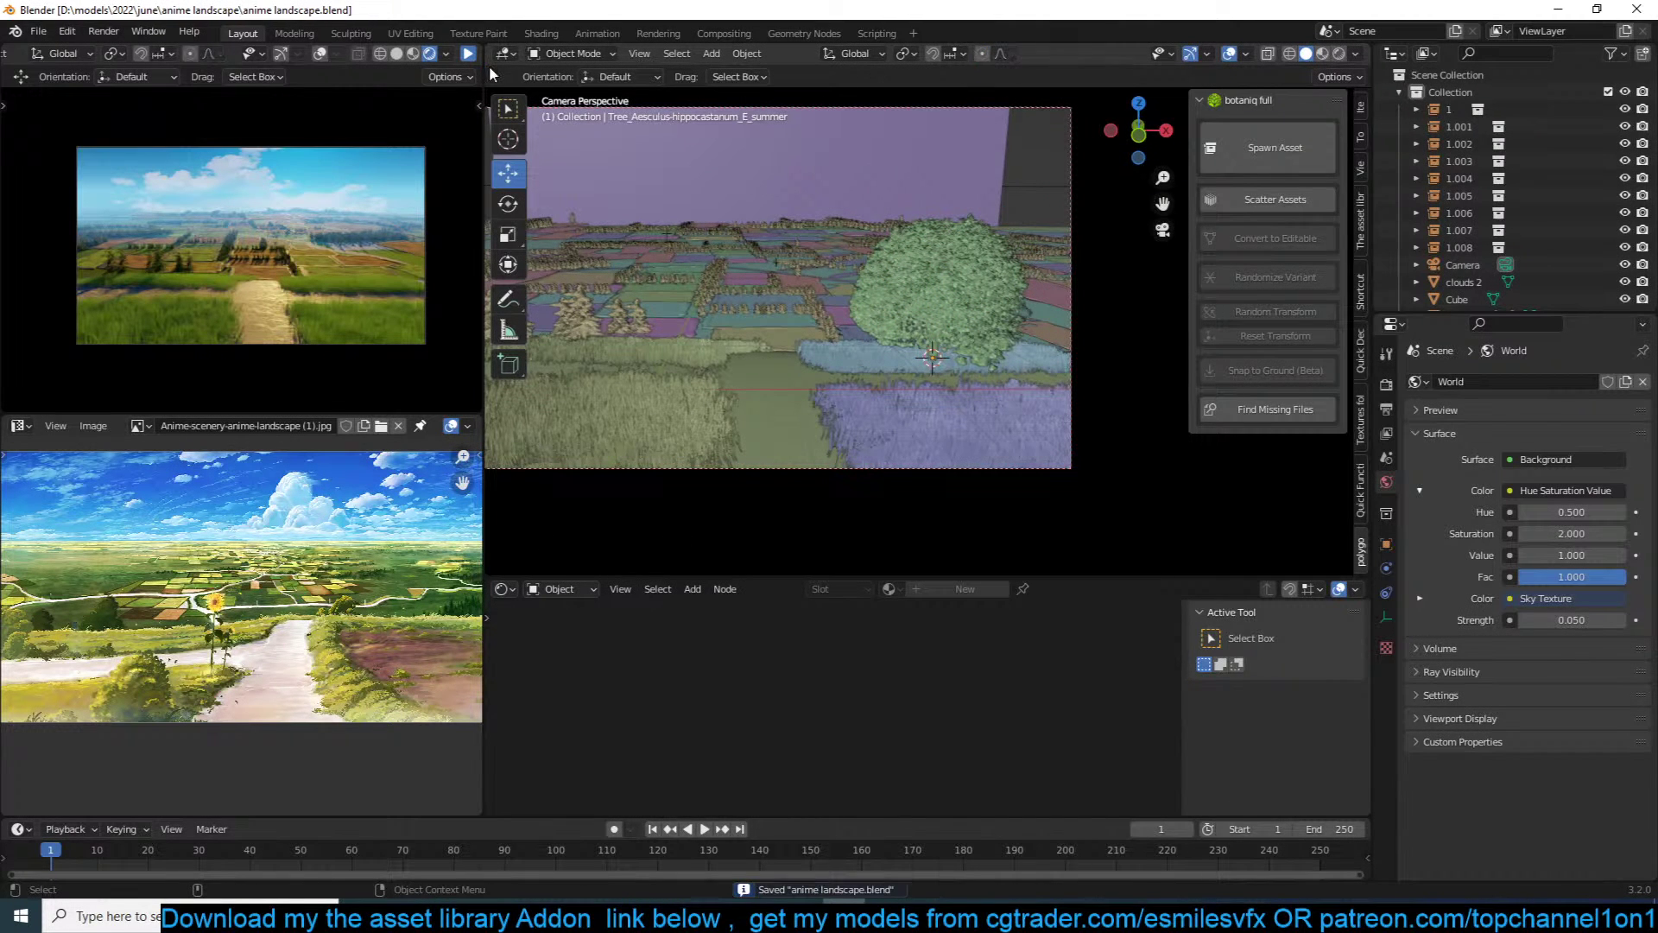
Step: Resume the rendered preview and enlarge the chestnut tree until its crown reaches the upper edge of the camera frame
click(468, 54)
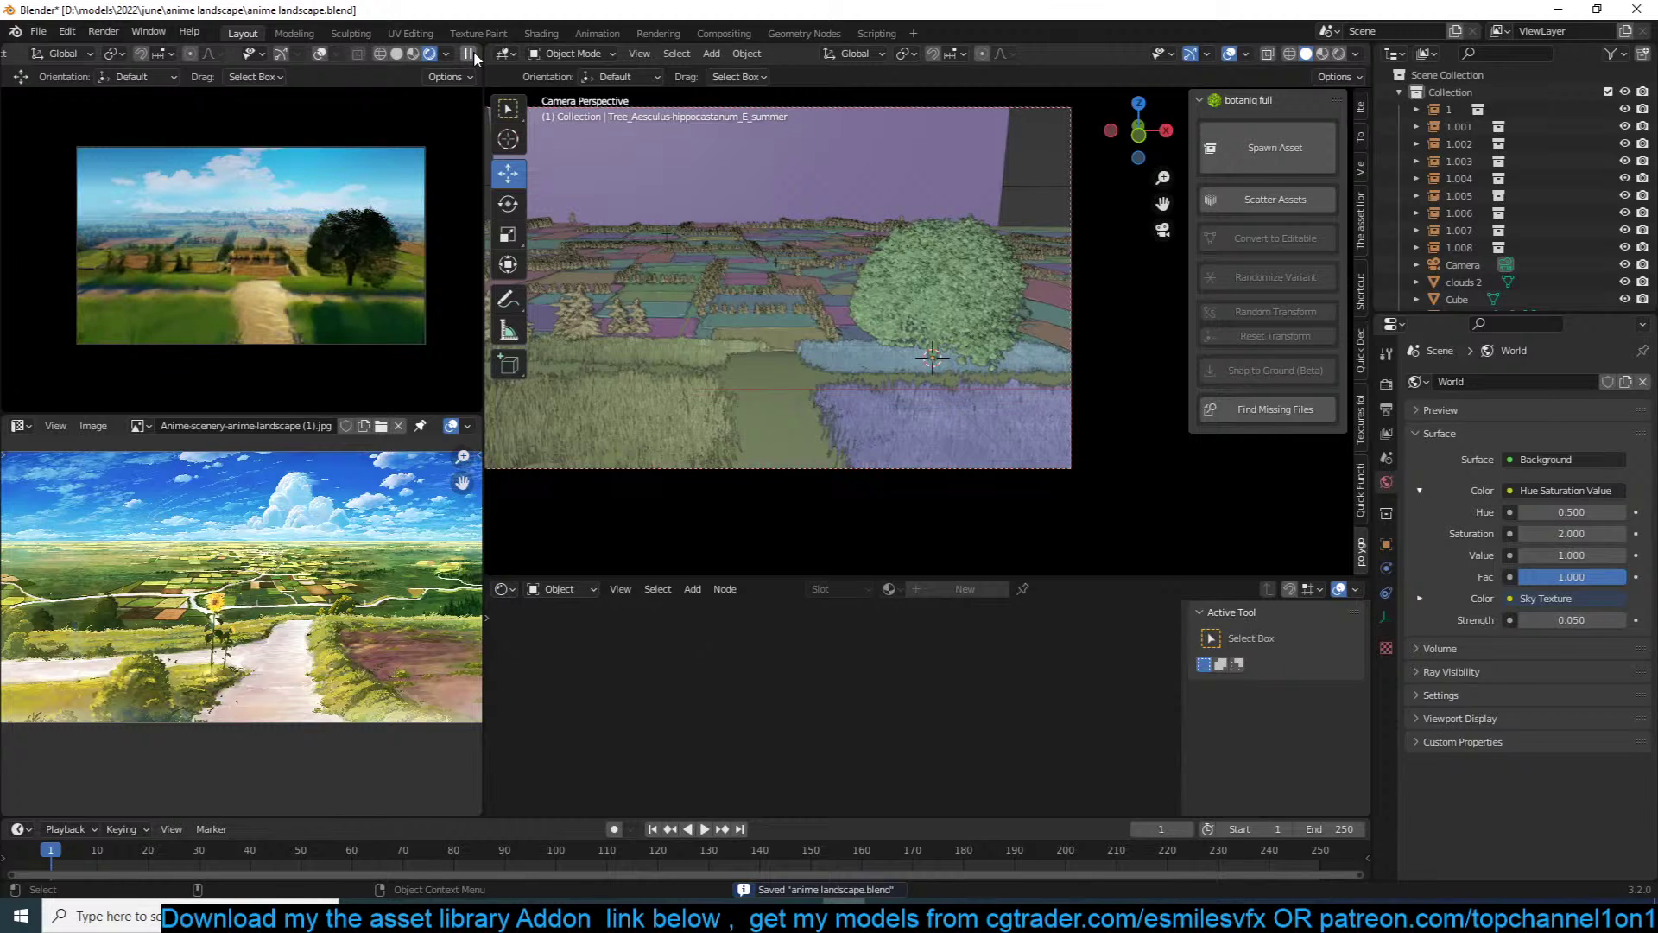
click(1008, 299)
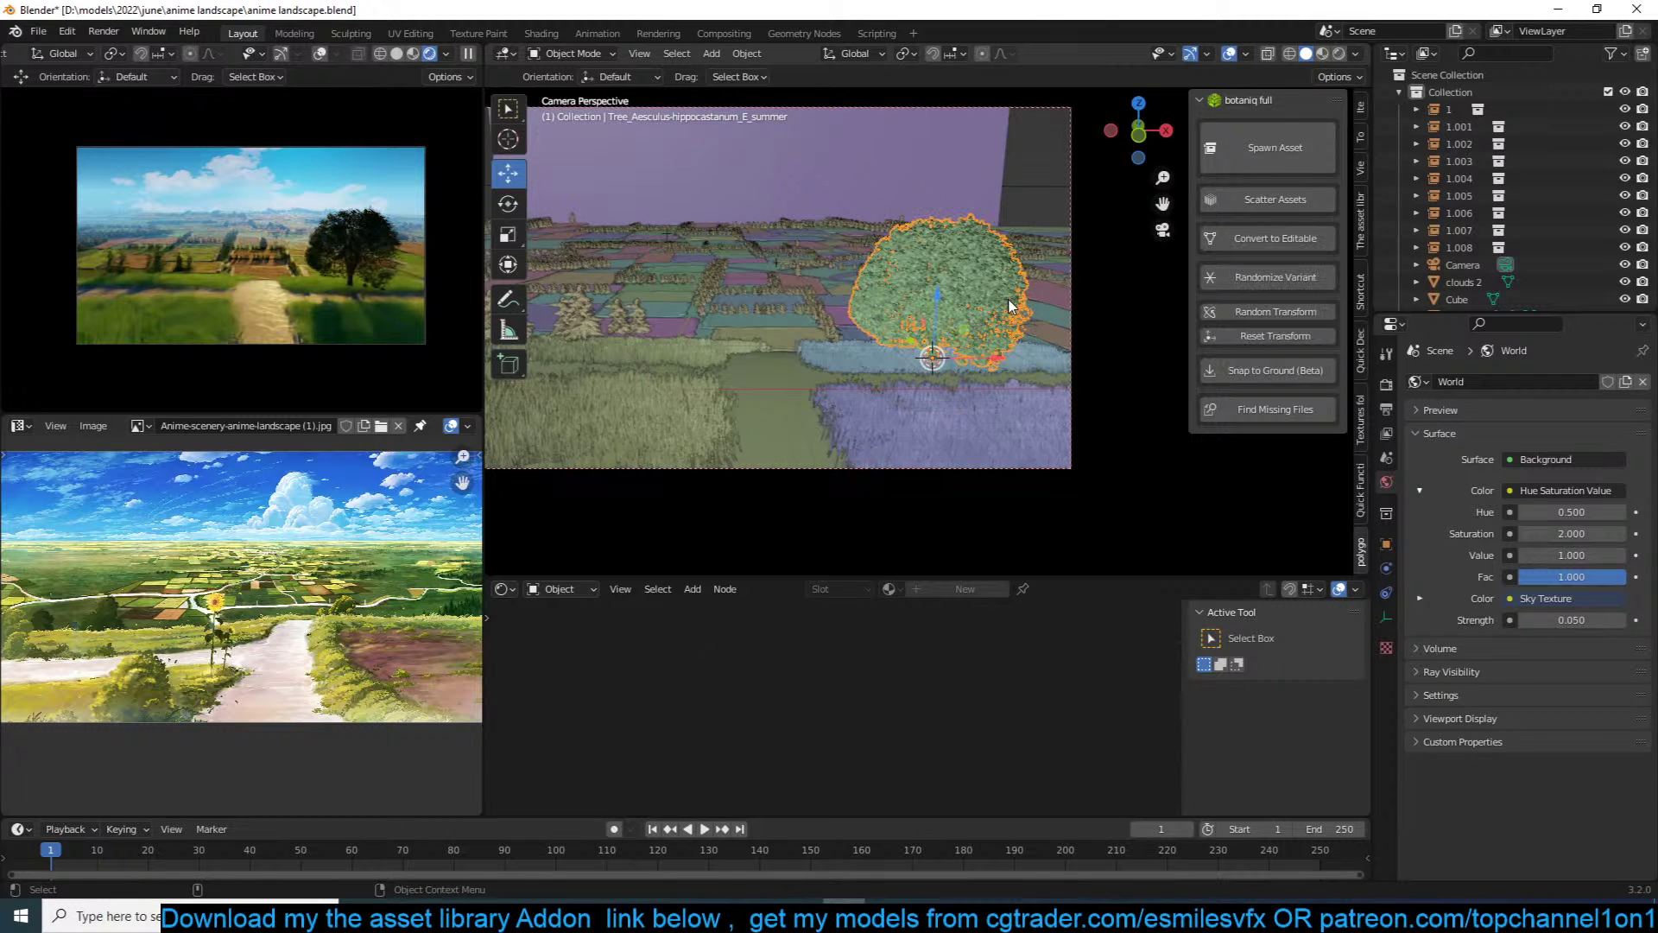
key(g)
click(1007, 298)
key(s)
click(1044, 270)
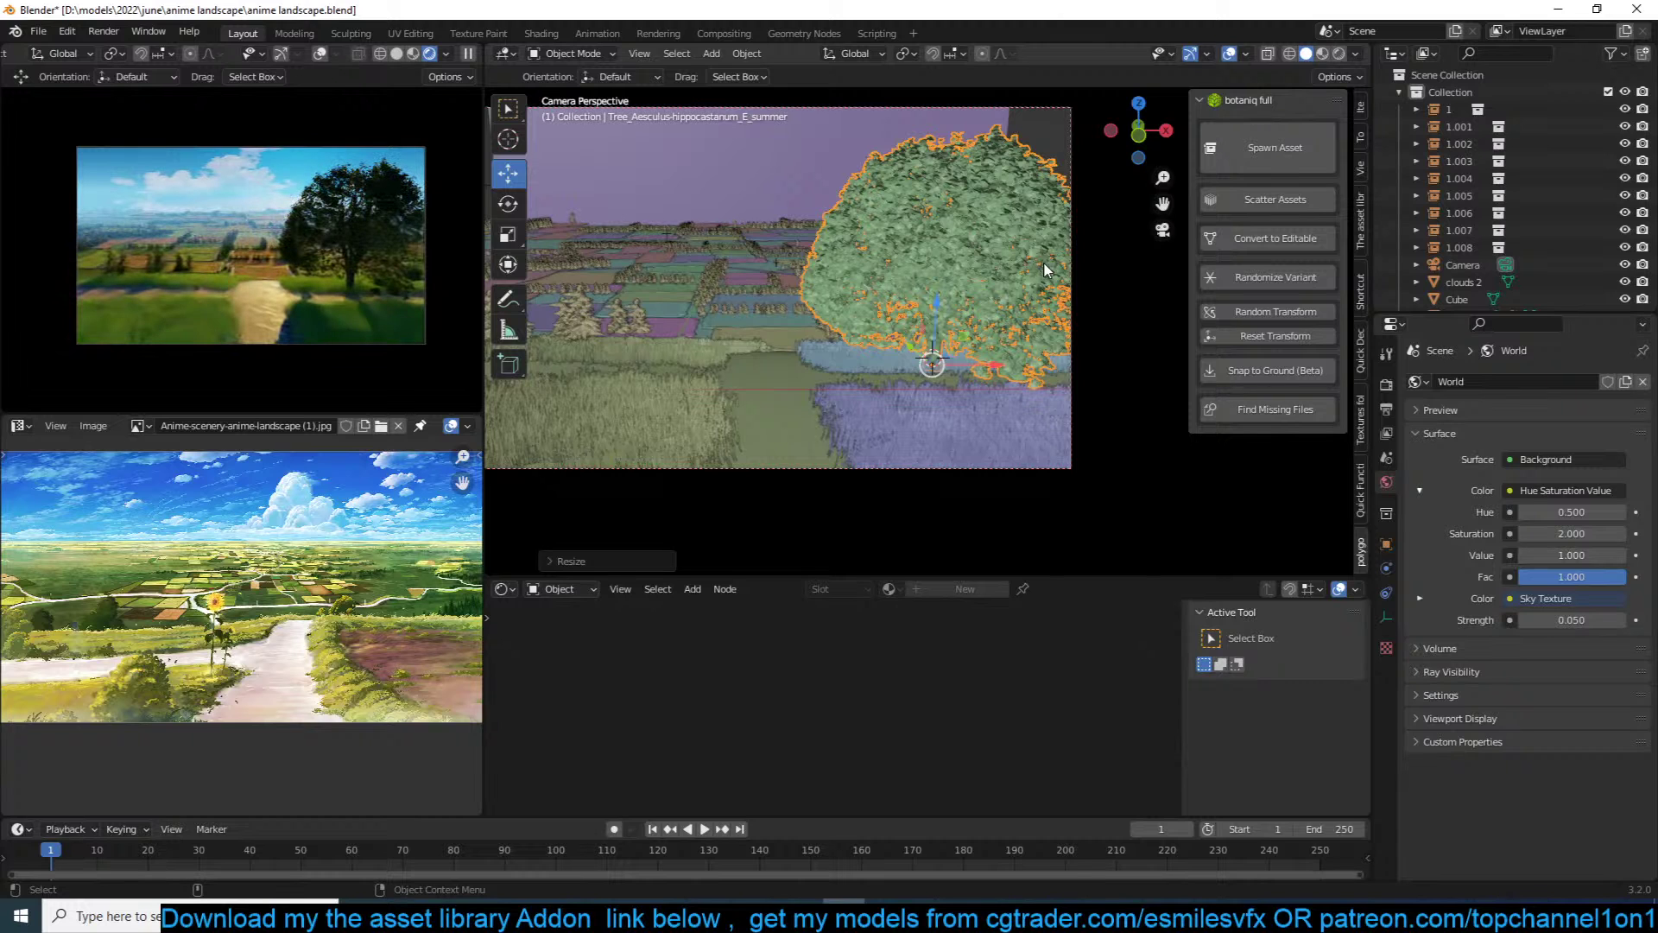
key(s)
click(1037, 267)
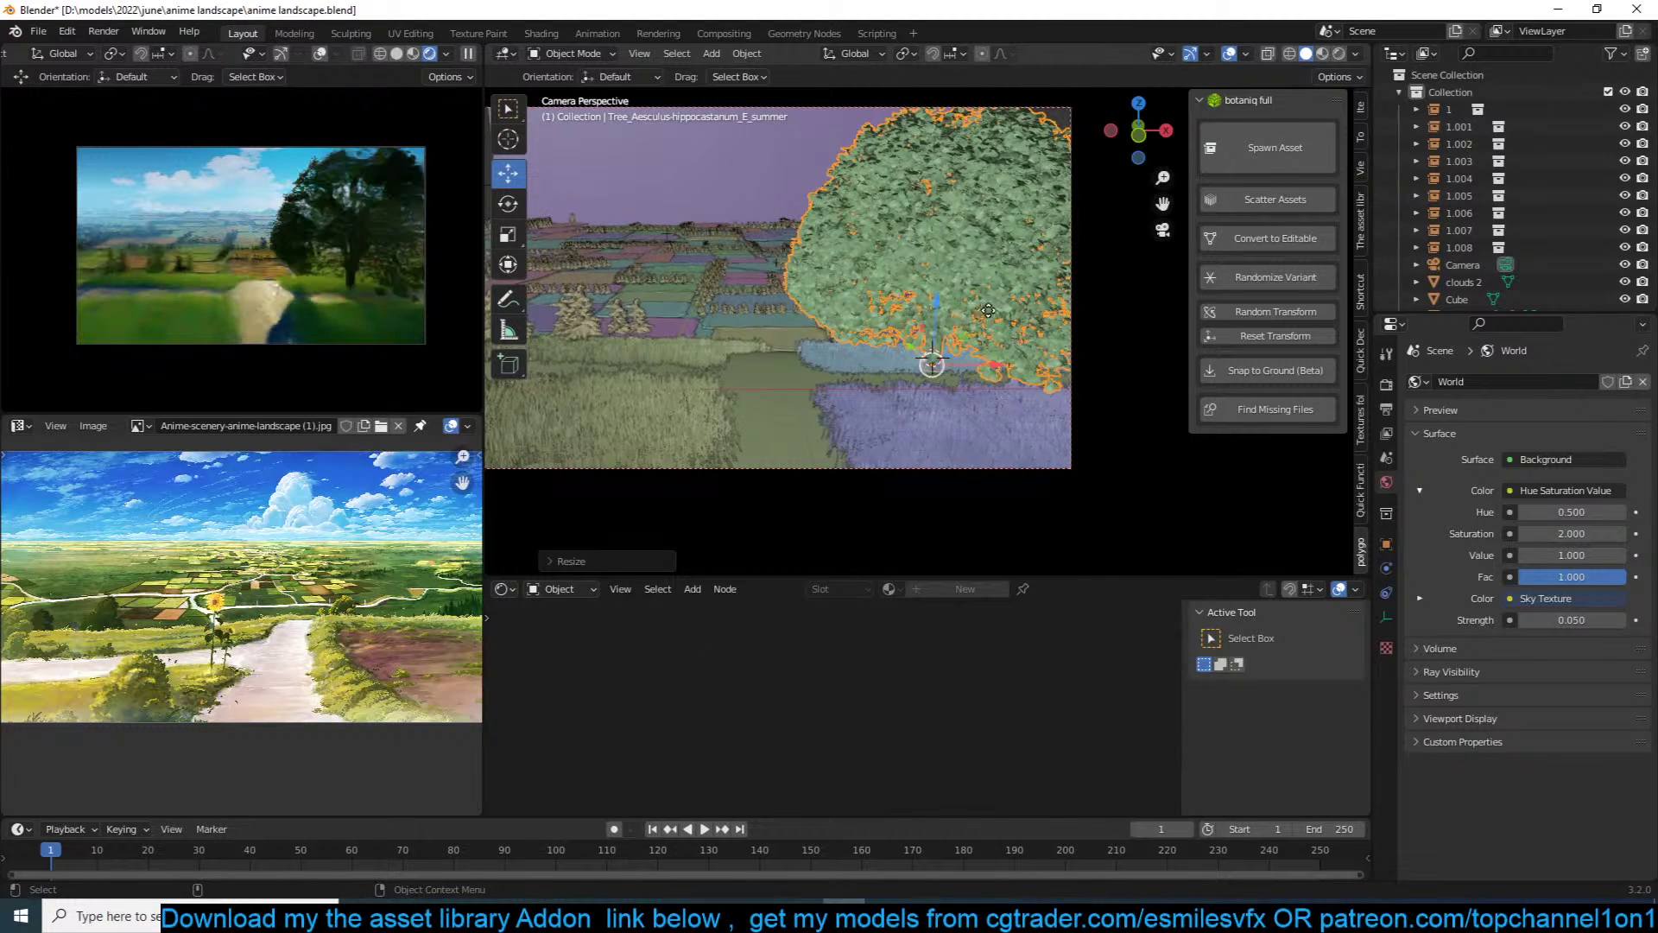
Step: Move the chestnut tree to the right edge of the camera frame and scale it up slightly
key(g)
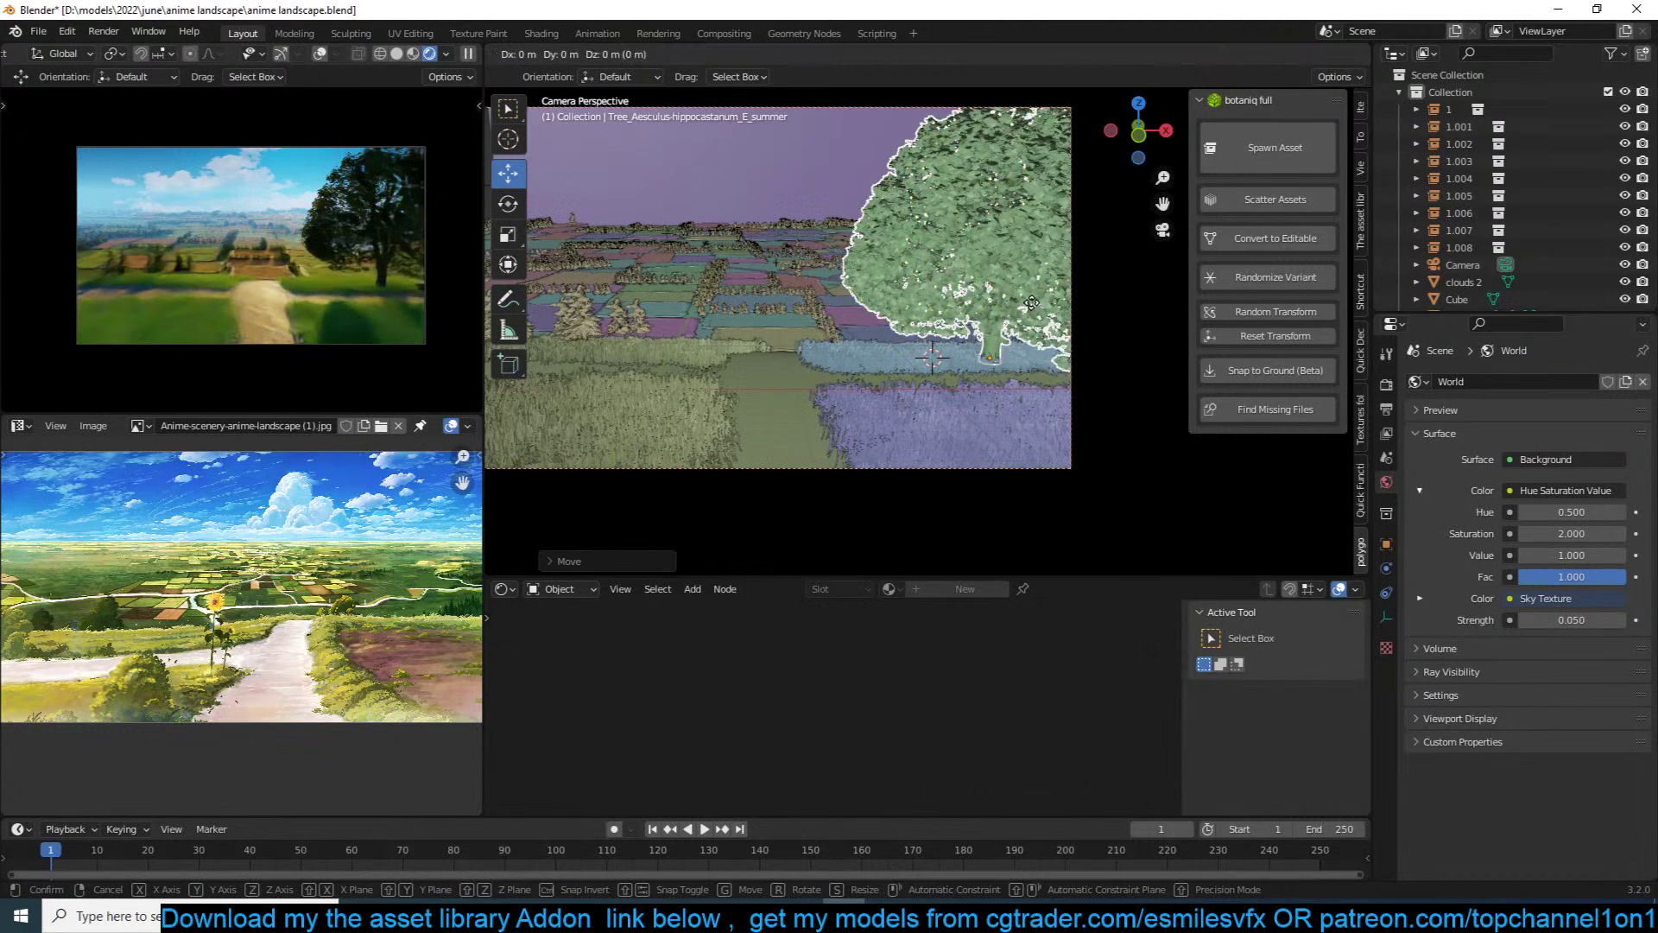
click(1080, 301)
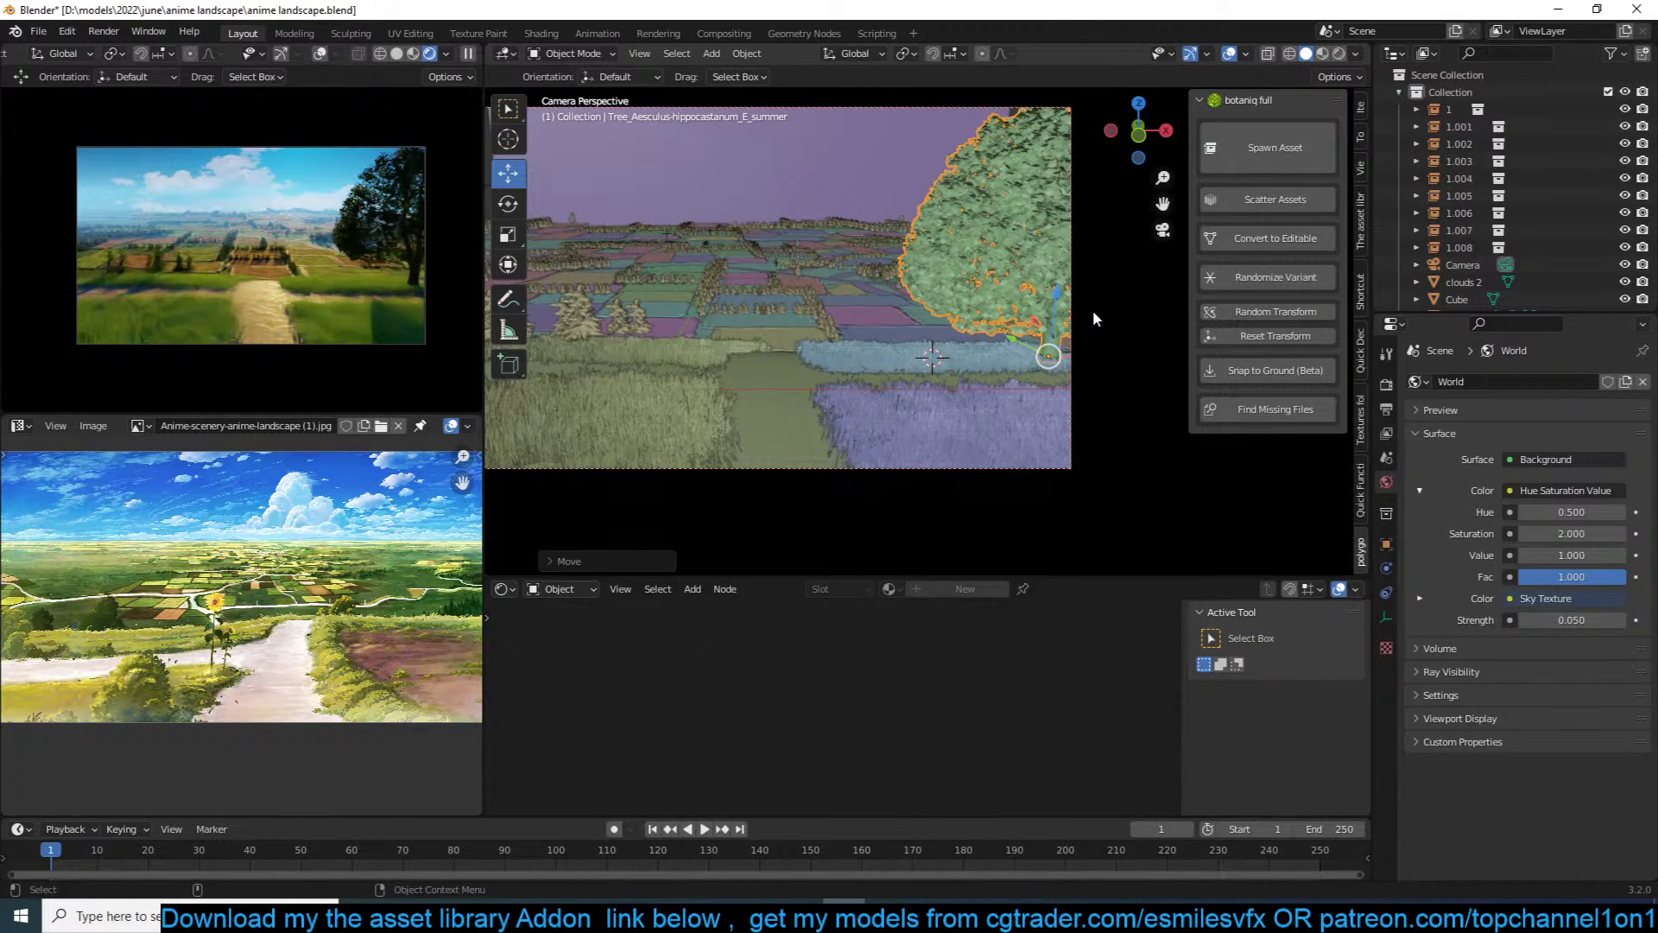
key(s)
click(1112, 303)
click(1111, 303)
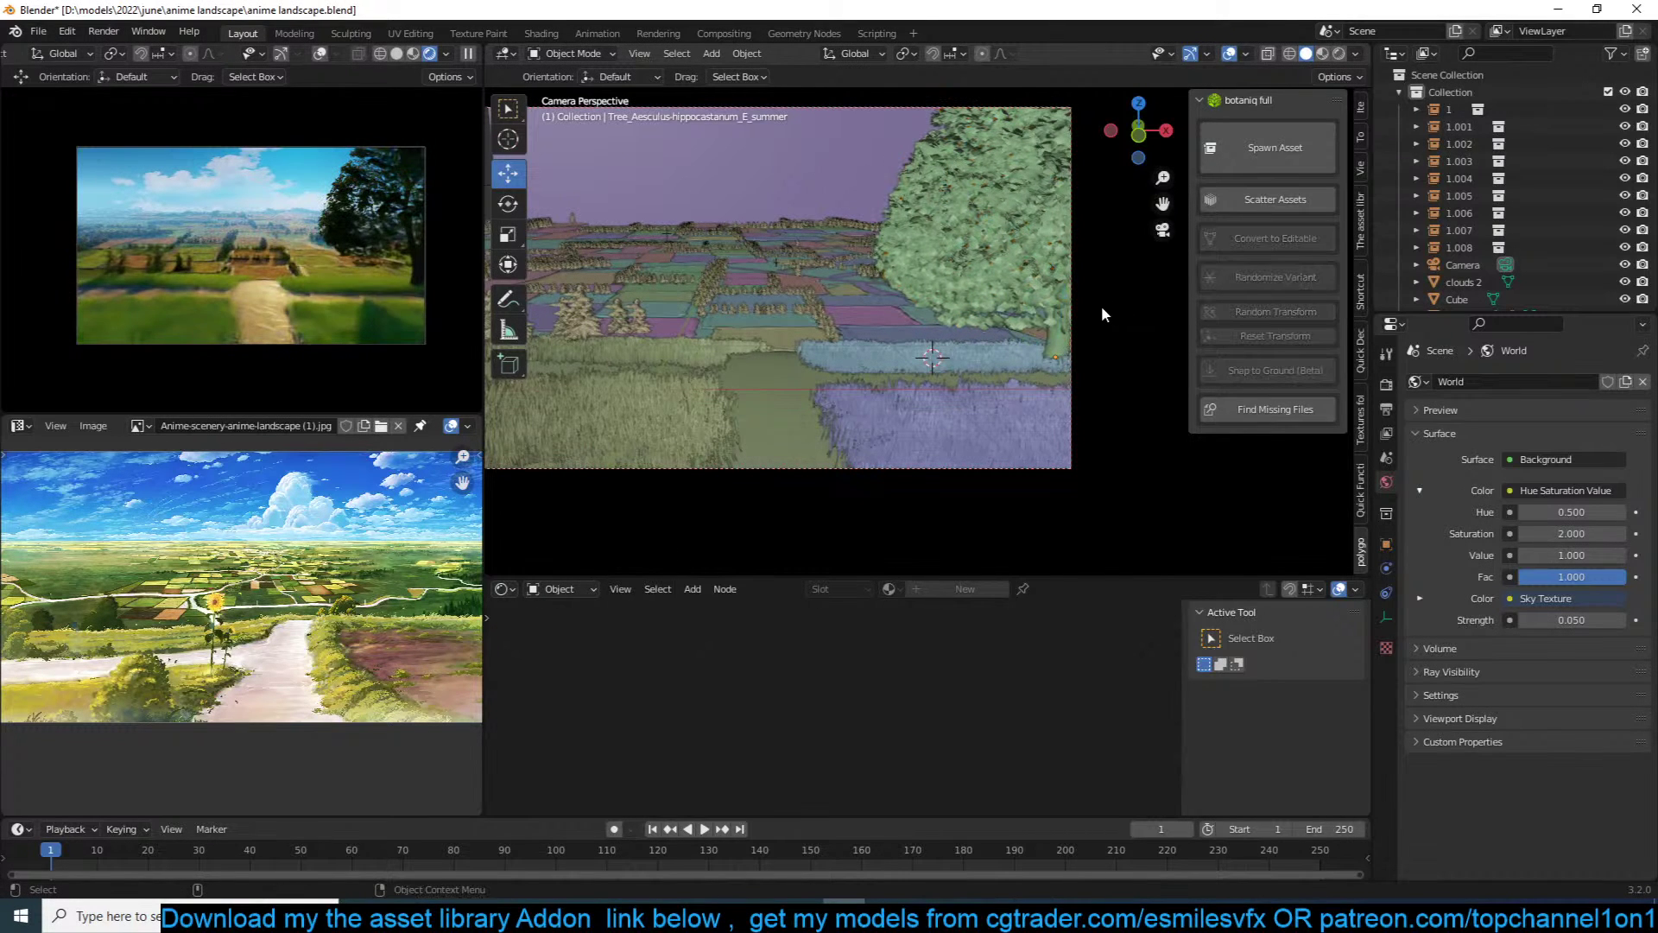
click(1086, 314)
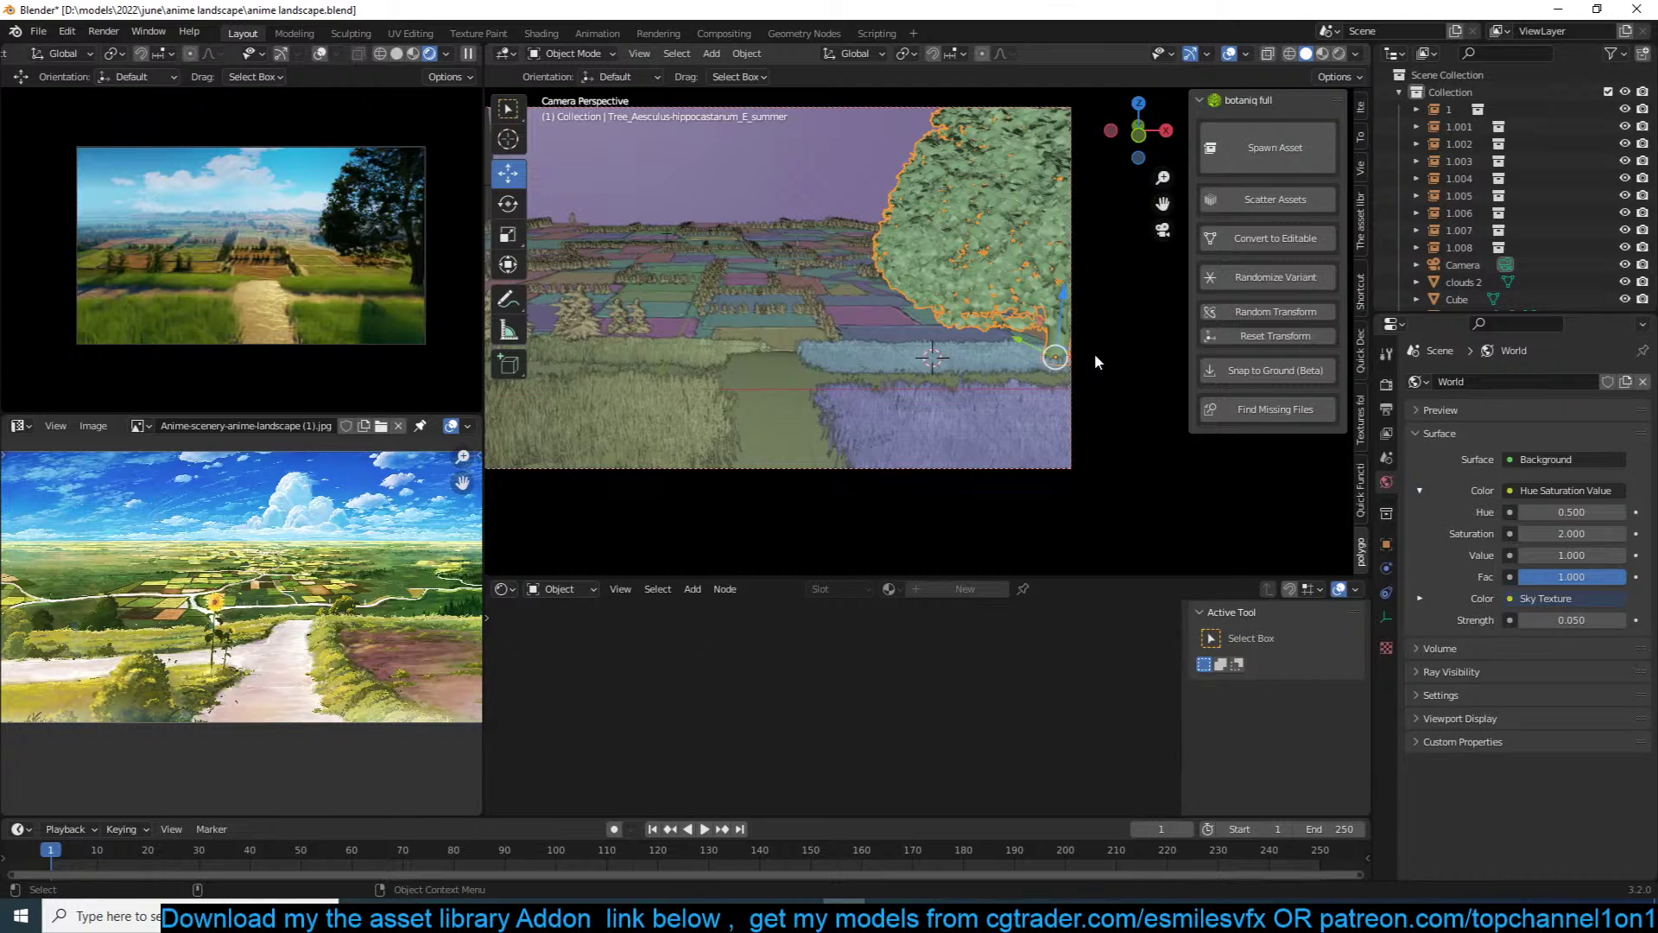
Step: Set the foreground grass plane's particle velocity along object-aligned Z to 0.1 m/s
click(896, 401)
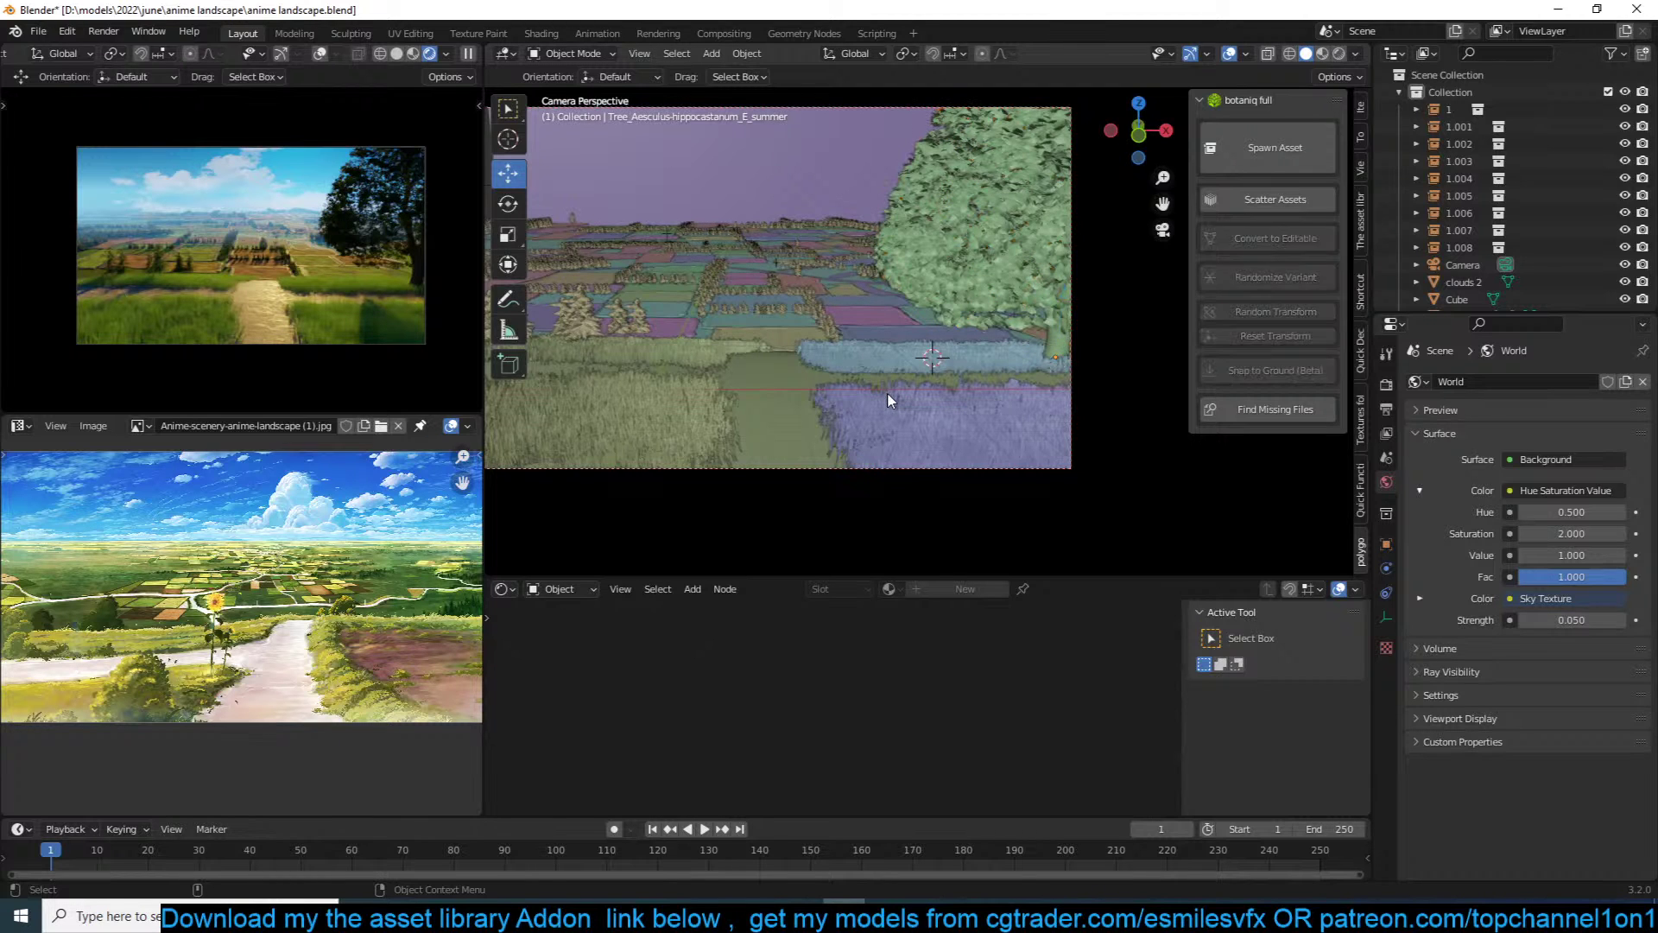
click(1387, 592)
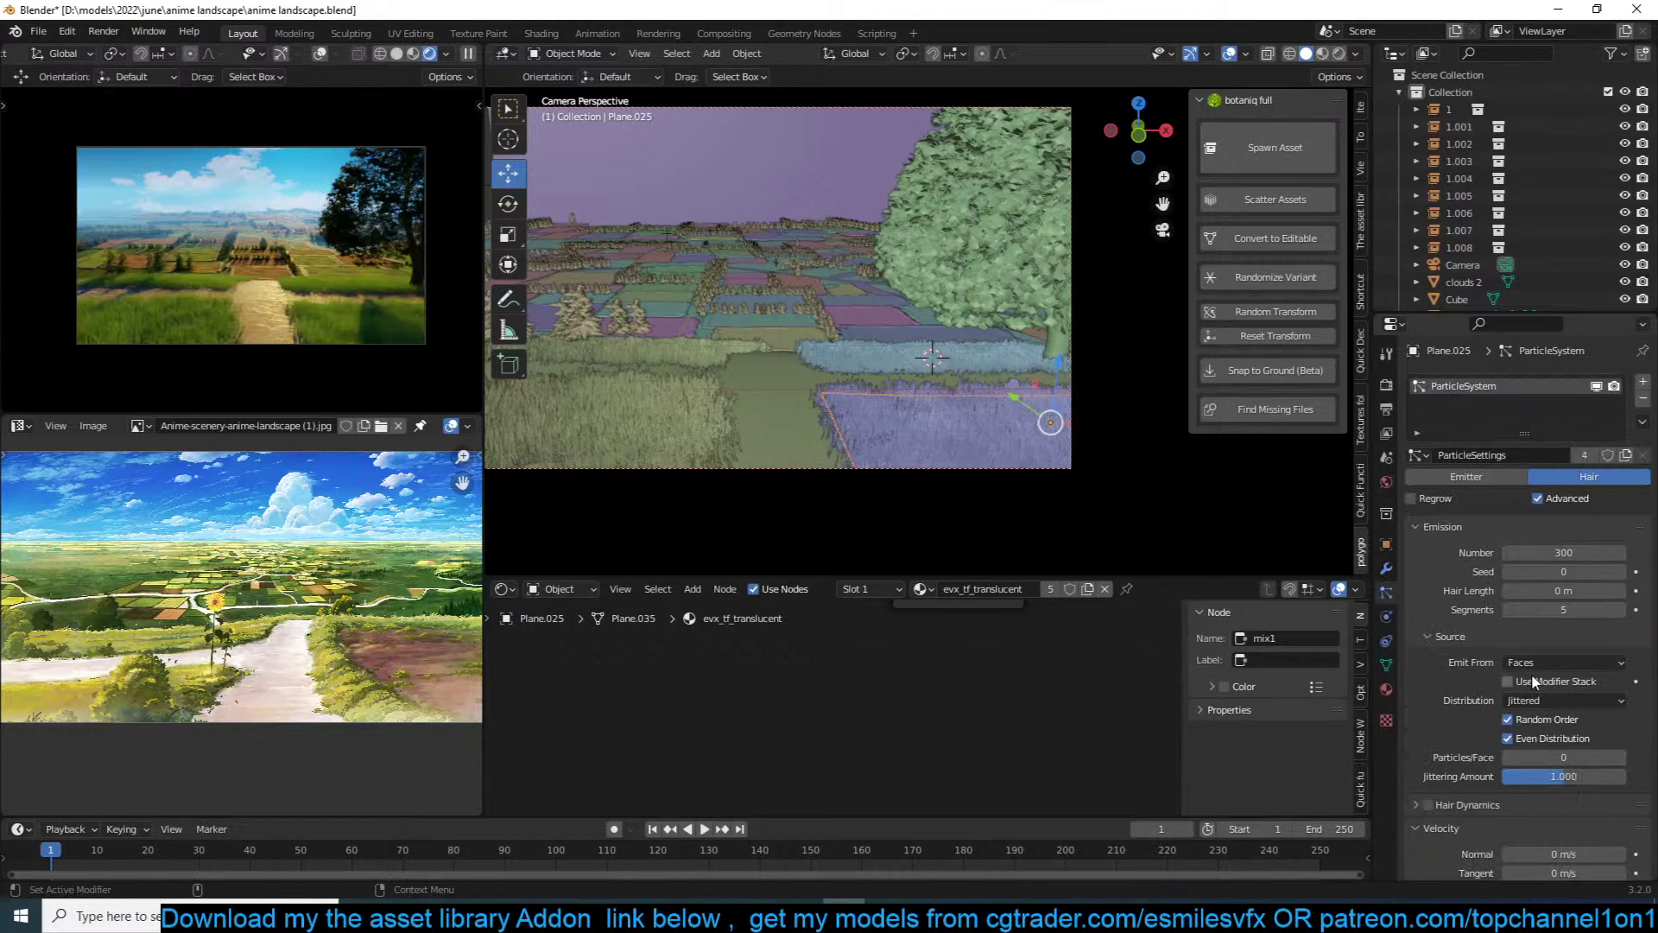
scroll(1598, 630, down, 5)
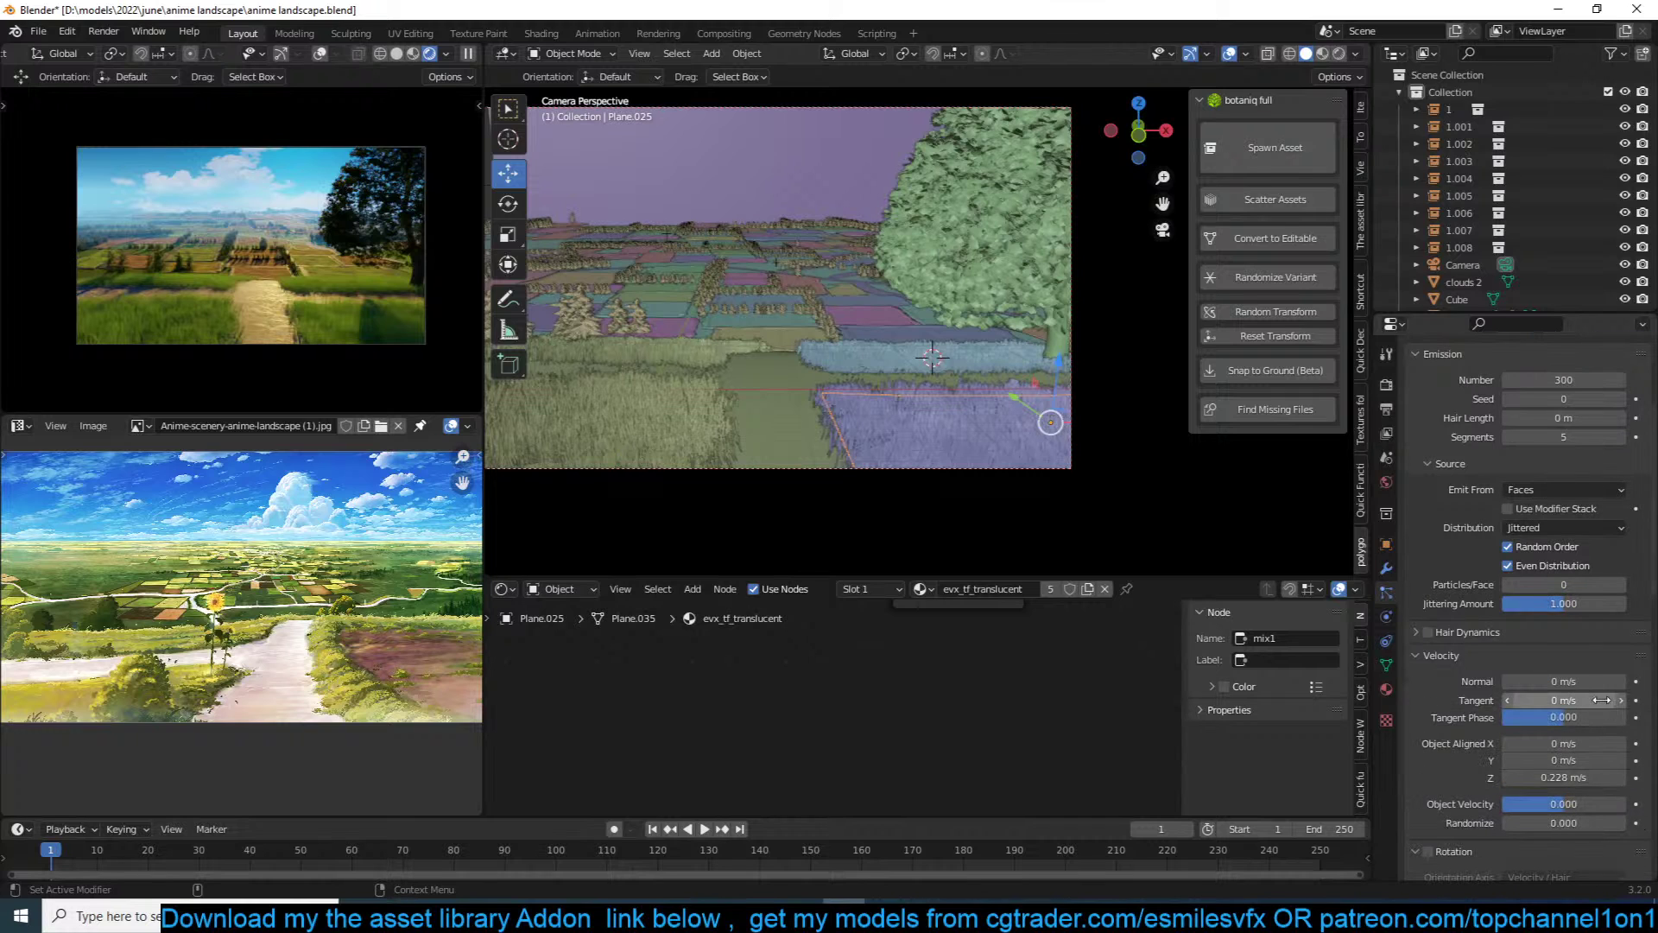
mouse_move(1571, 777)
mouse_down()
mouse_move(1546, 777)
mouse_move(1568, 775)
mouse_up()
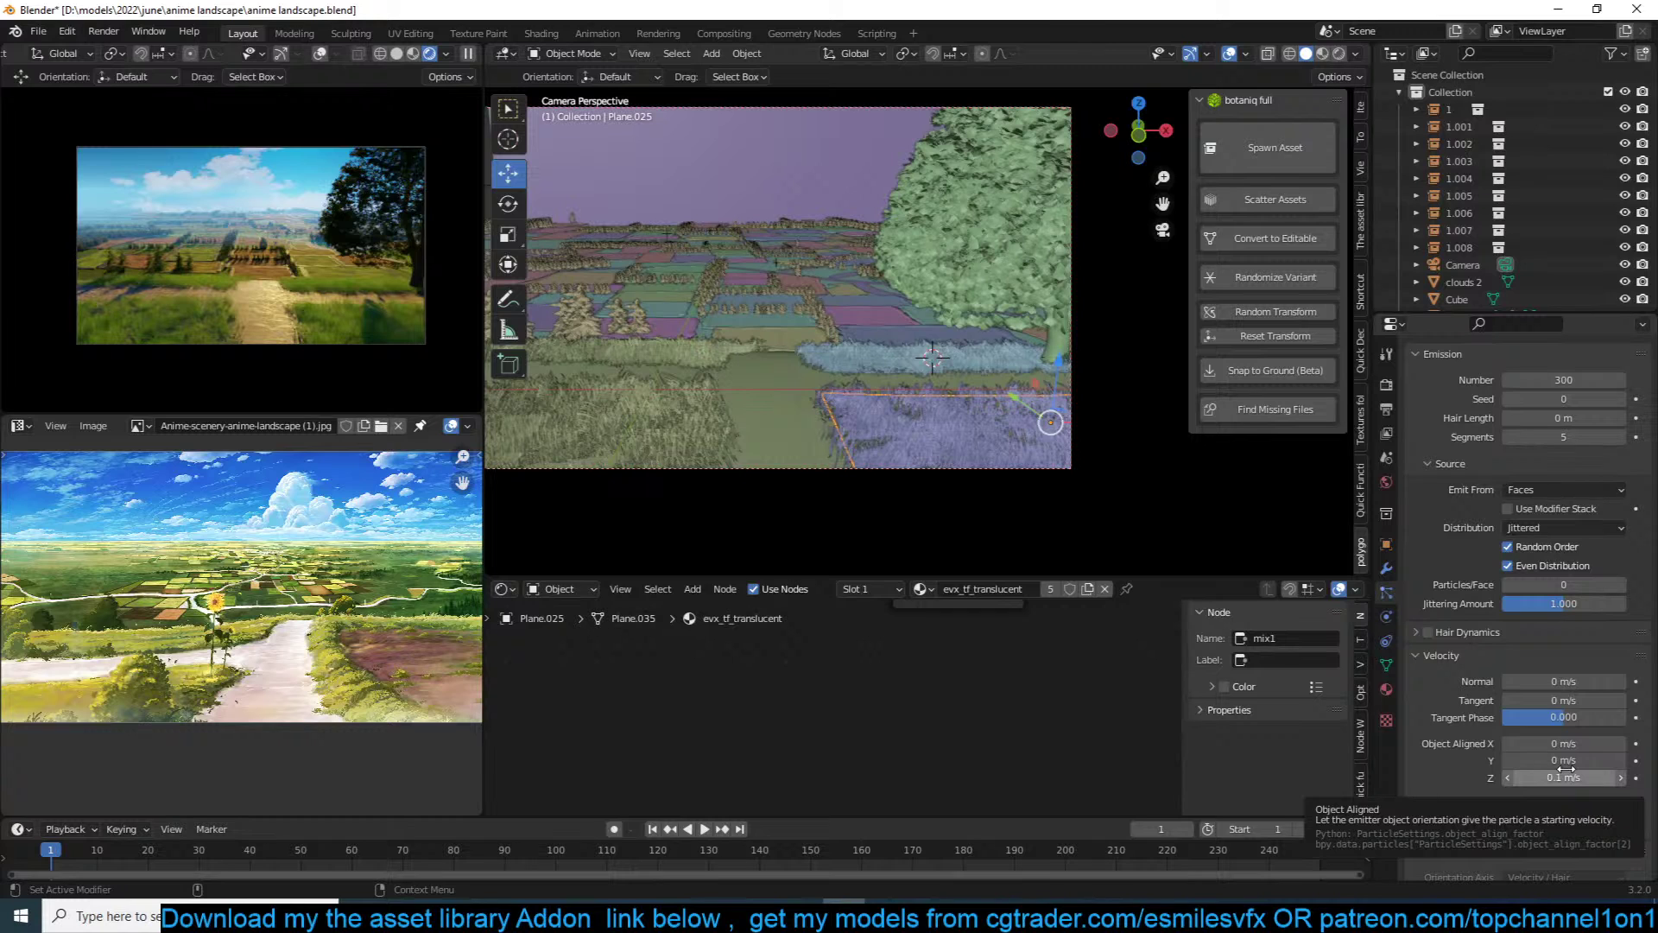
Step: Leave the camera view and add an area light at the 3D cursor, placed on the front of the chestnut tree's crown
shift+middle_drag(1070, 227, 977, 304)
scroll(978, 304, down, 4)
scroll(963, 346, up, 4)
shift+middle_drag(895, 415, 969, 325)
key(alt+a)
shift+right_click(908, 363)
key(shift+a)
mouse_move(855, 578)
click(963, 636)
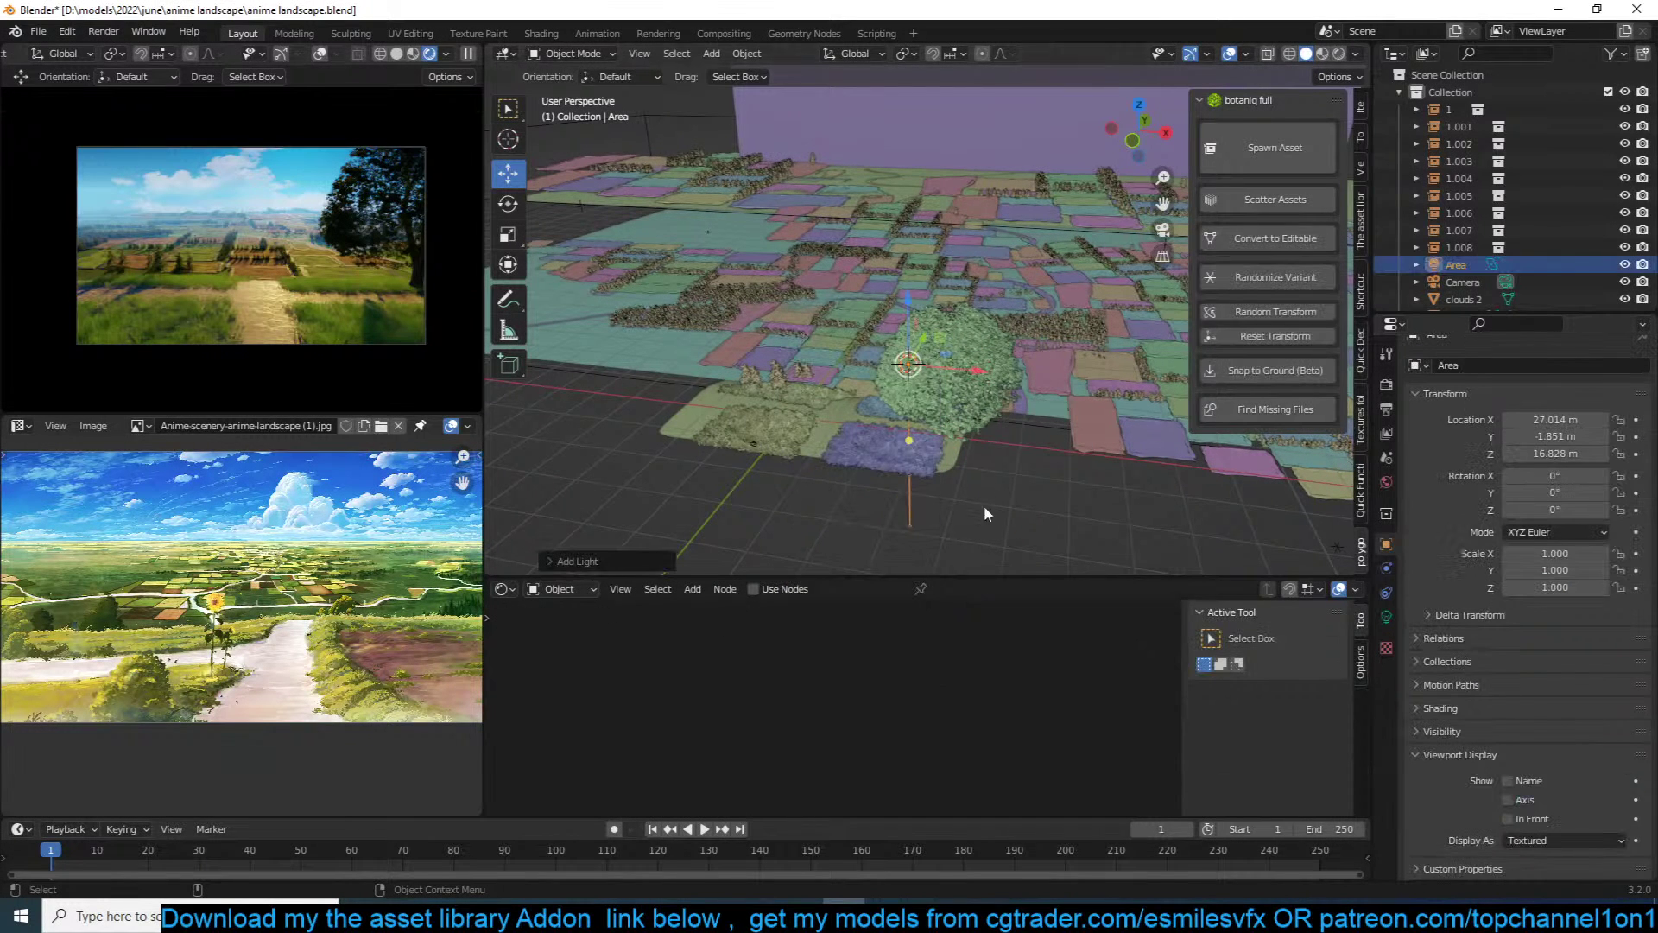
Step: In the right orthographic view, rotate the area light about 55.4° around X and move it to about Y -6.2 m, Z 23.7 m
key(KP_5)
key(KP_3)
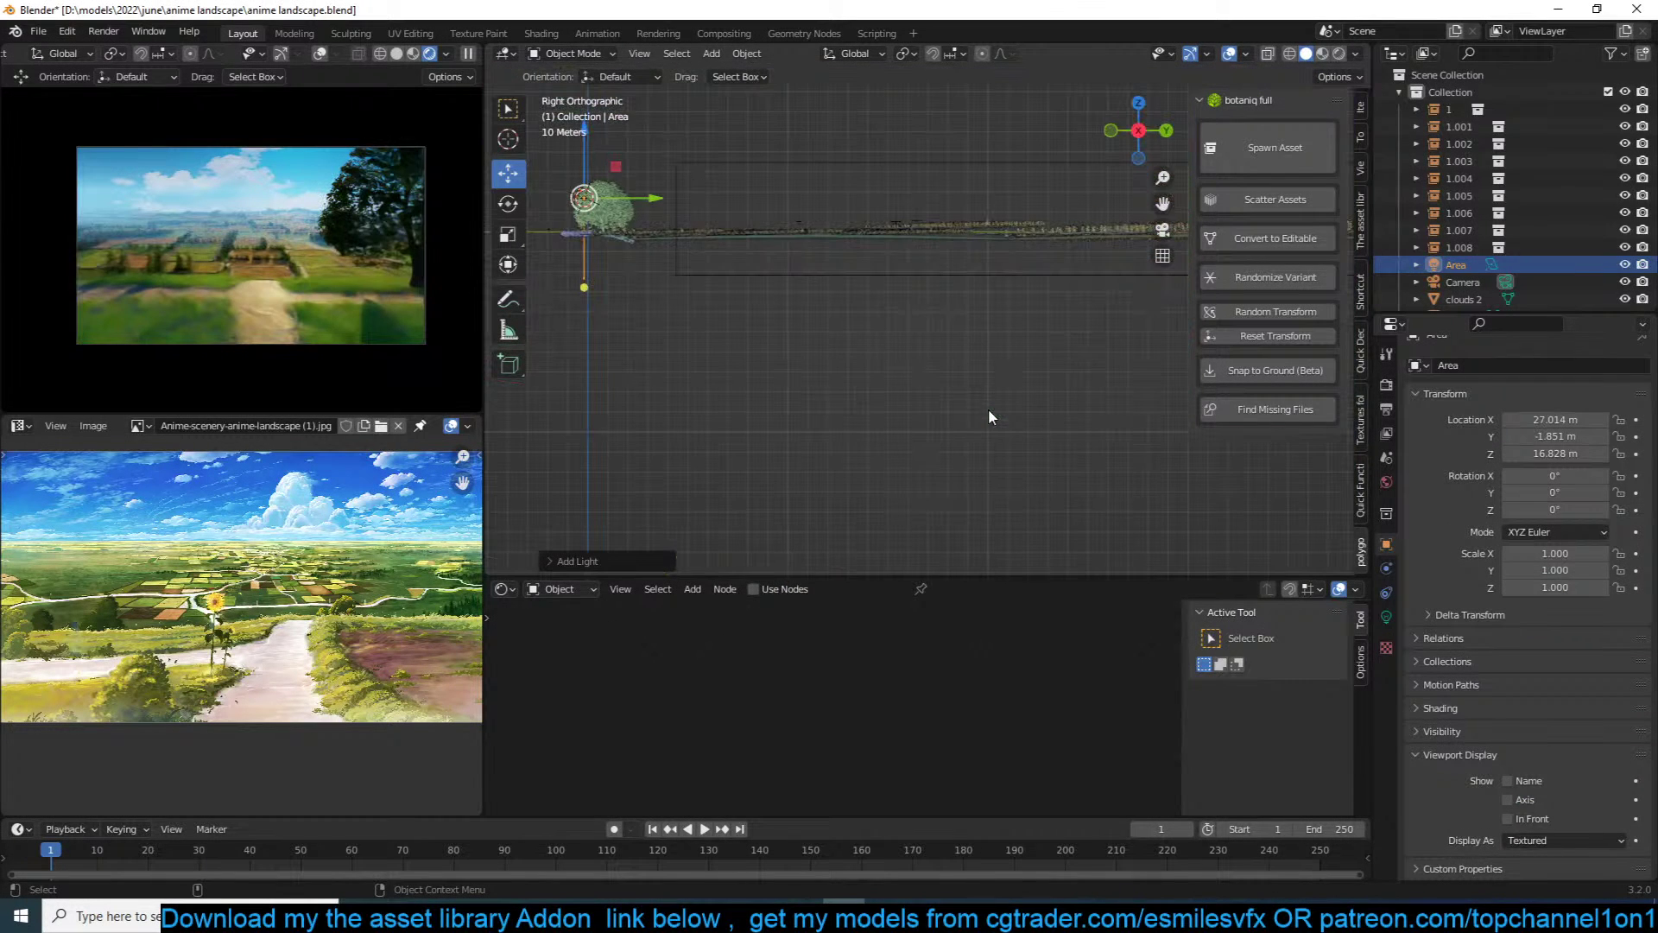
key(KP_Decimal)
scroll(950, 377, down, 7)
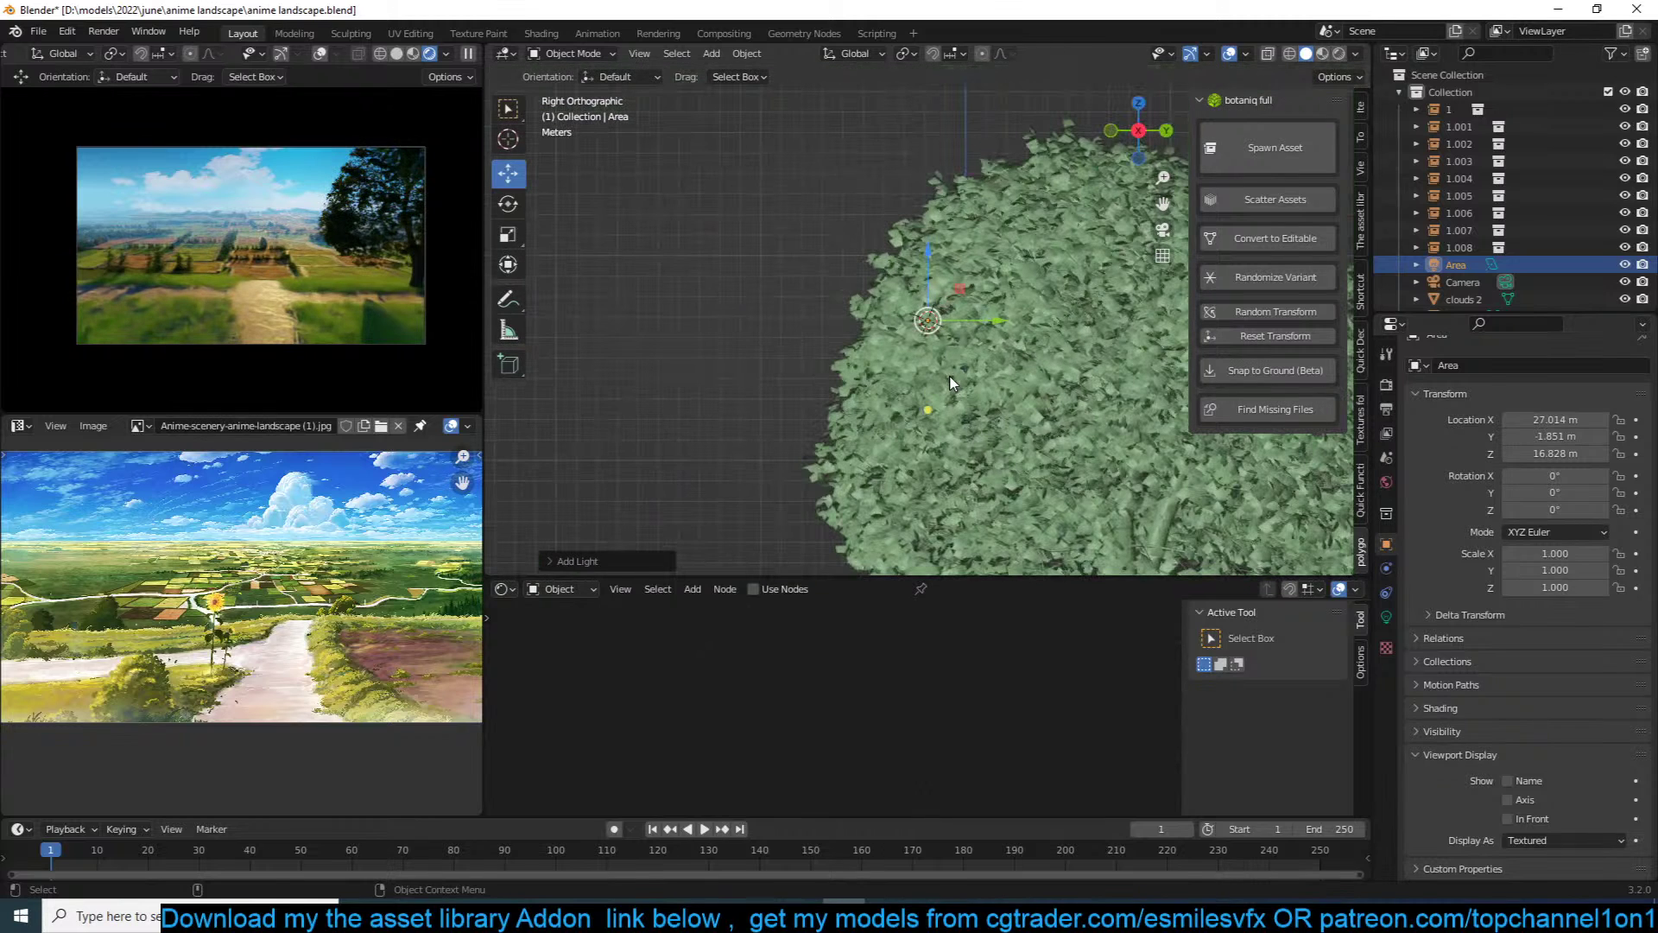
key(r)
click(1084, 275)
key(g)
click(956, 133)
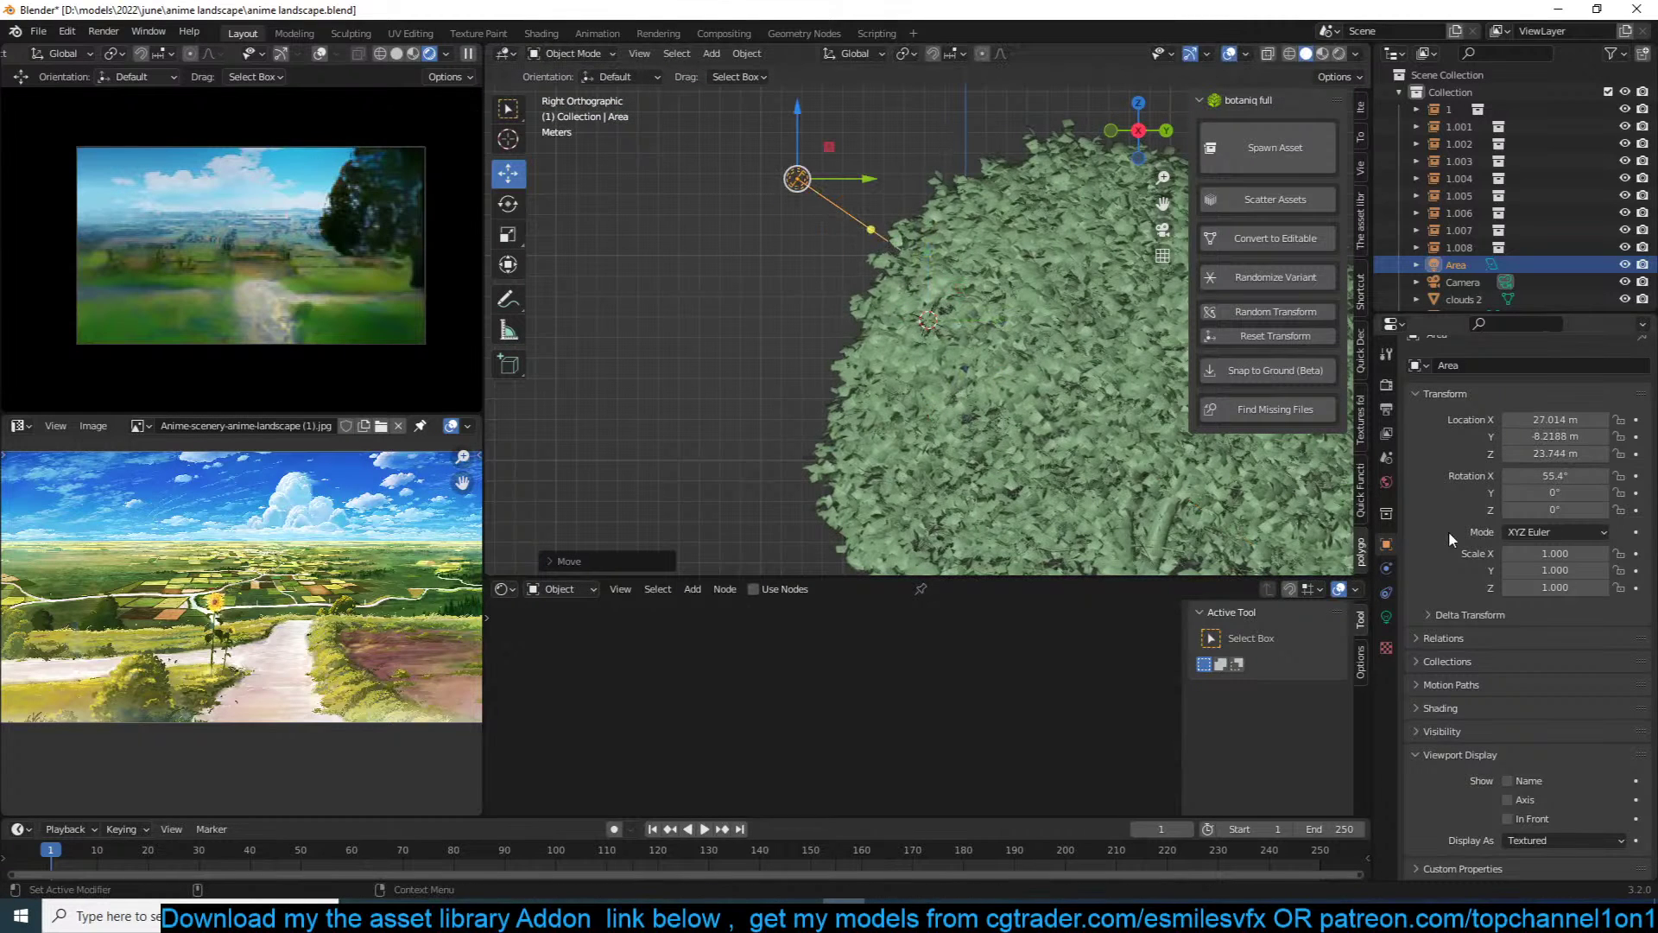
Step: Set the area light's power to 500 W and rotate the light in the top view to angle toward the tree crown
click(1387, 617)
click(1551, 500)
text(500)
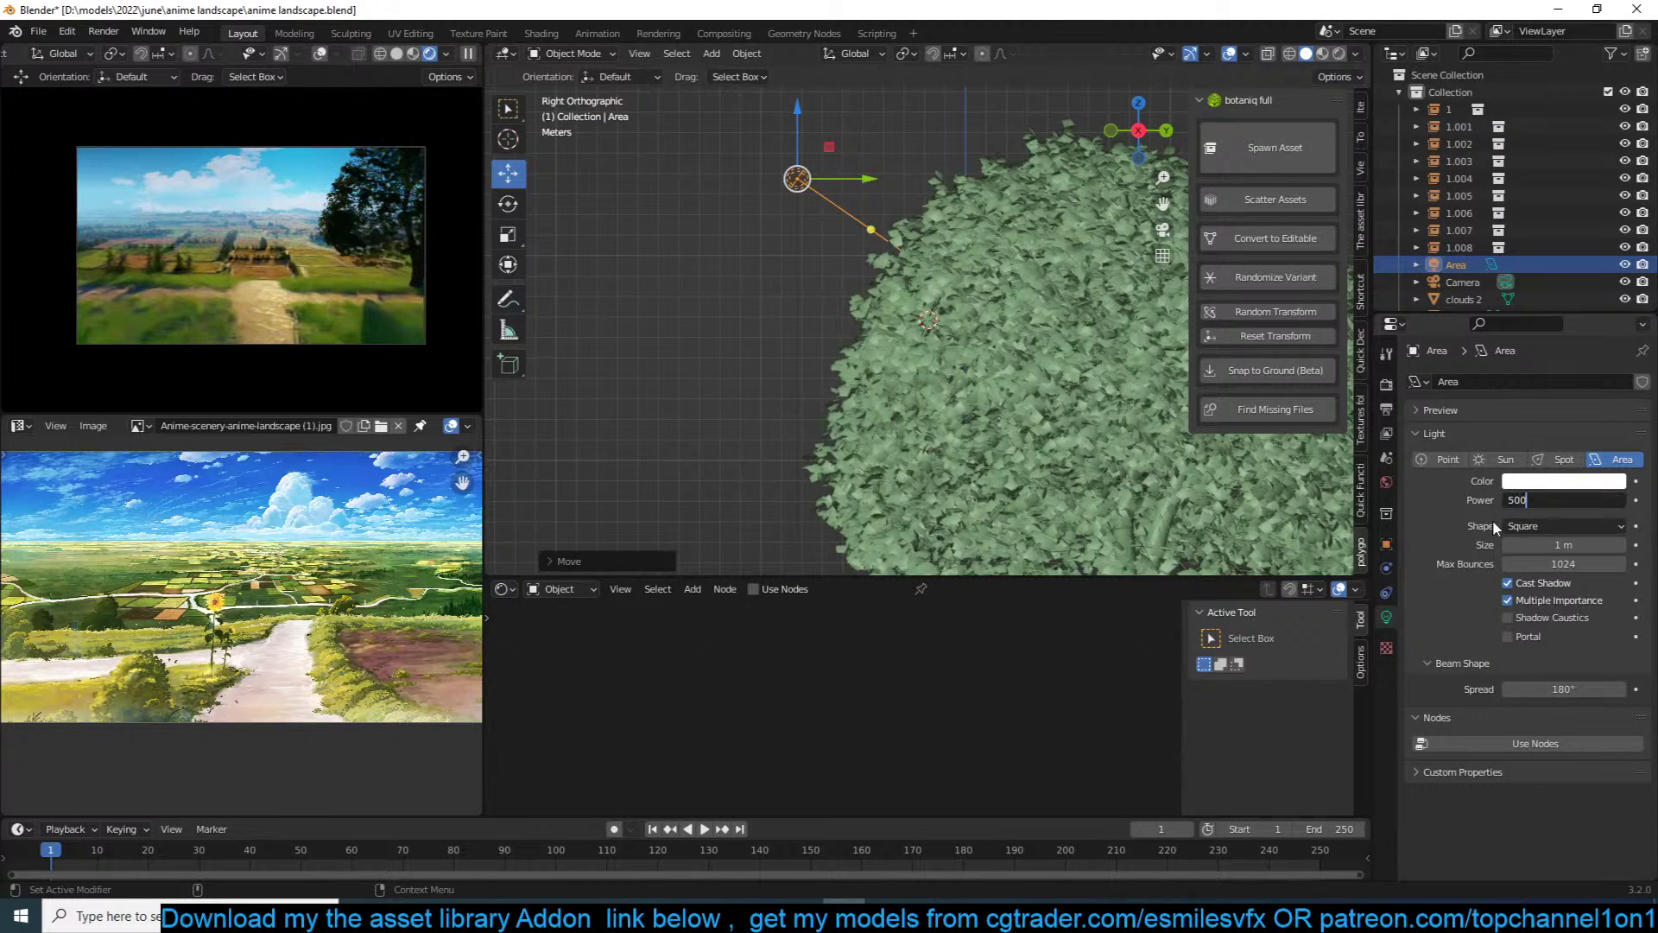
key(Return)
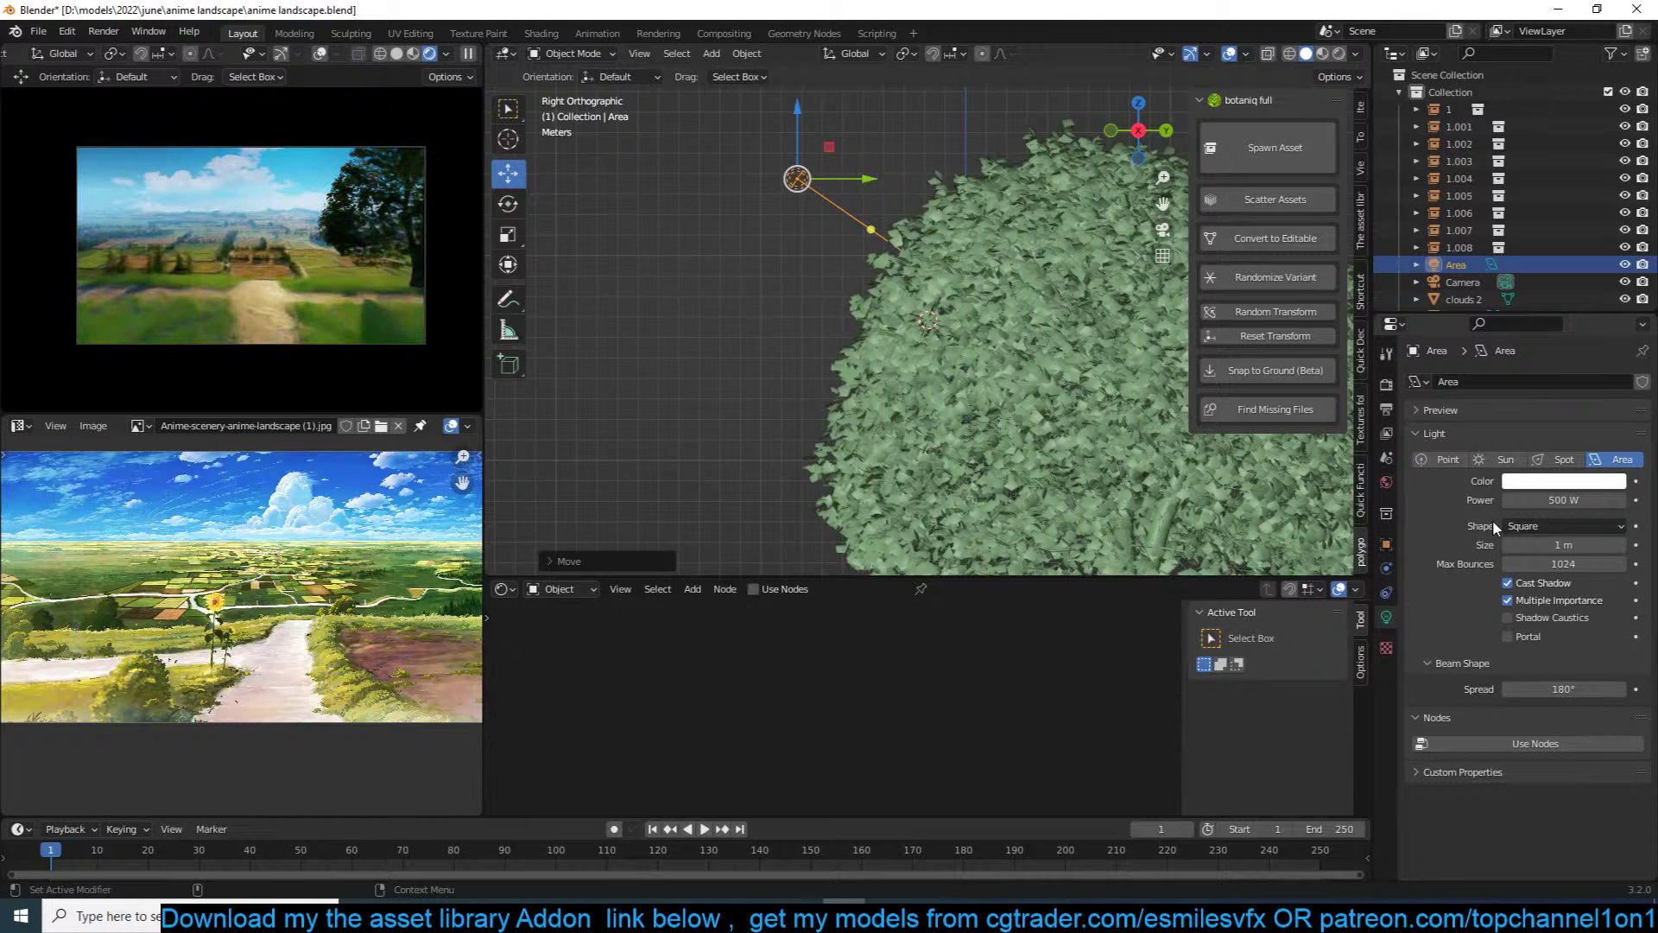
key(KP_7)
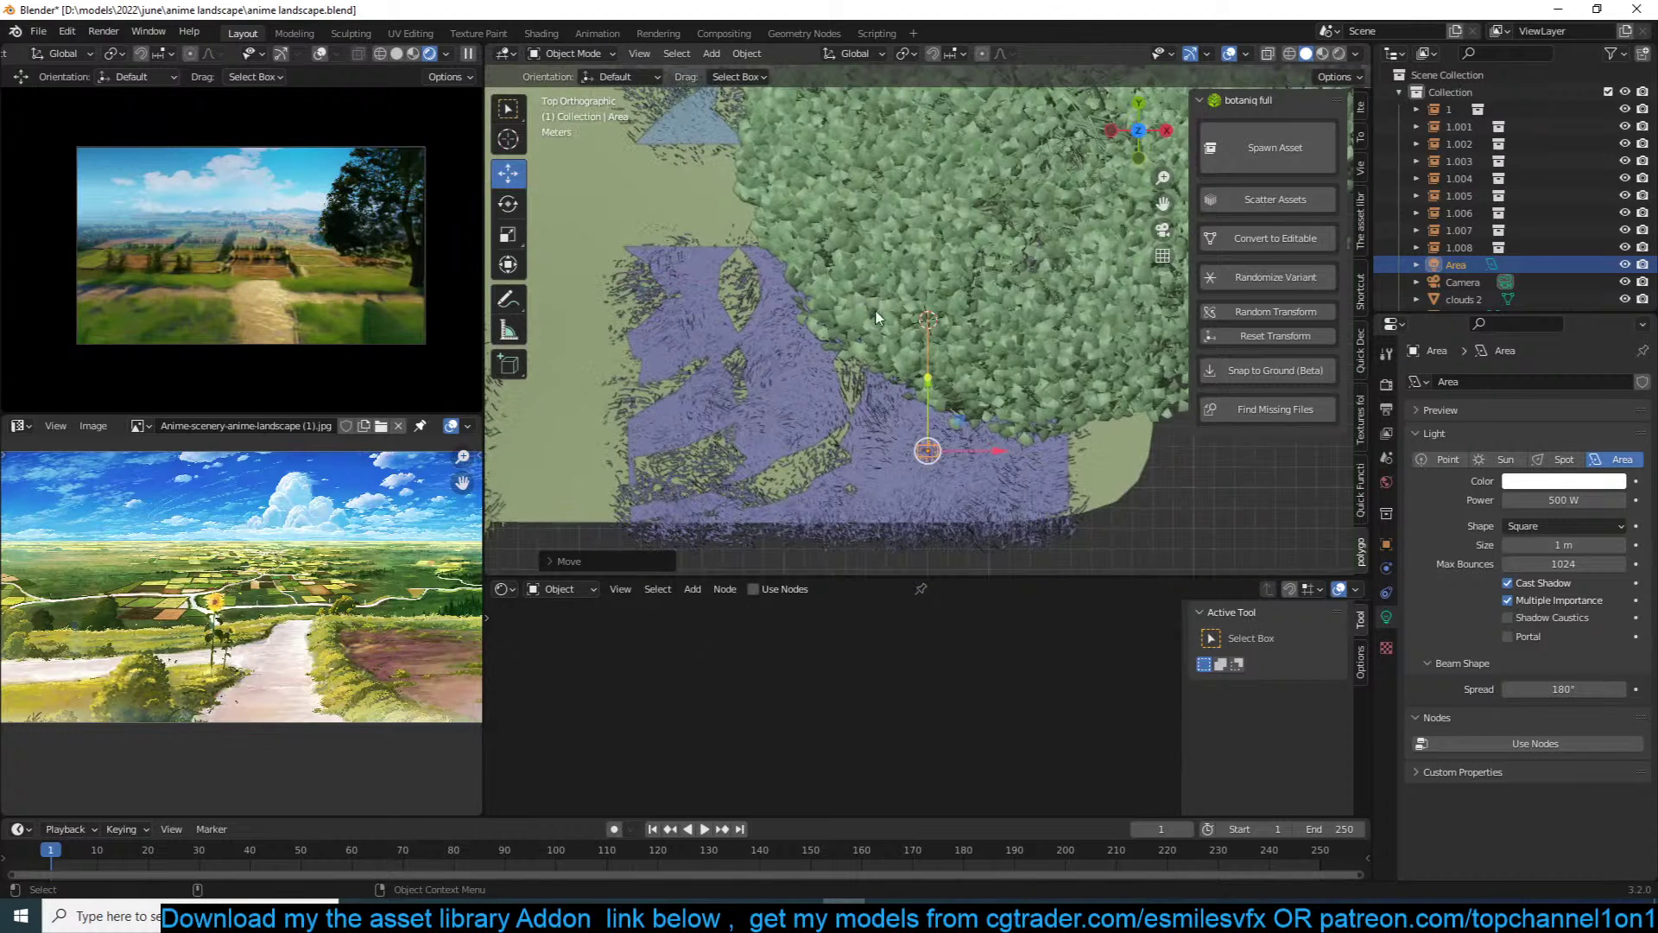
key(r)
click(1122, 493)
Step: Set the area light's size to 5 m and its power to 1000 W, and save the file
click(1564, 546)
text(5)
key(Return)
click(1546, 500)
text(1)
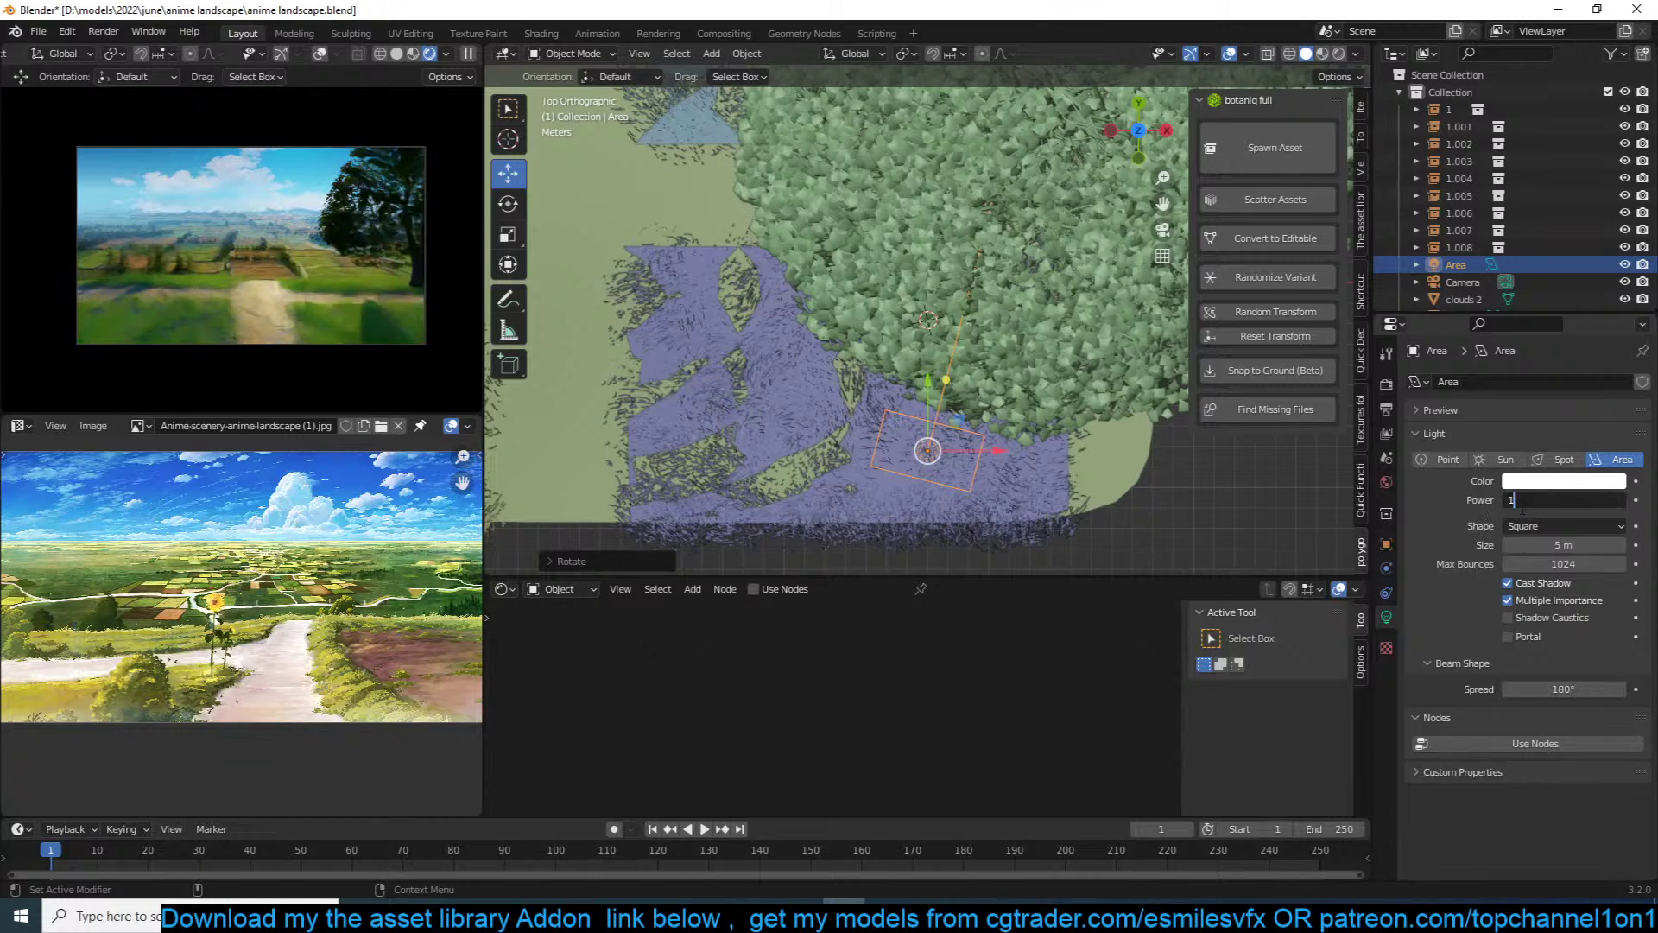
text(0000)
key(Return)
key(ctrl+s)
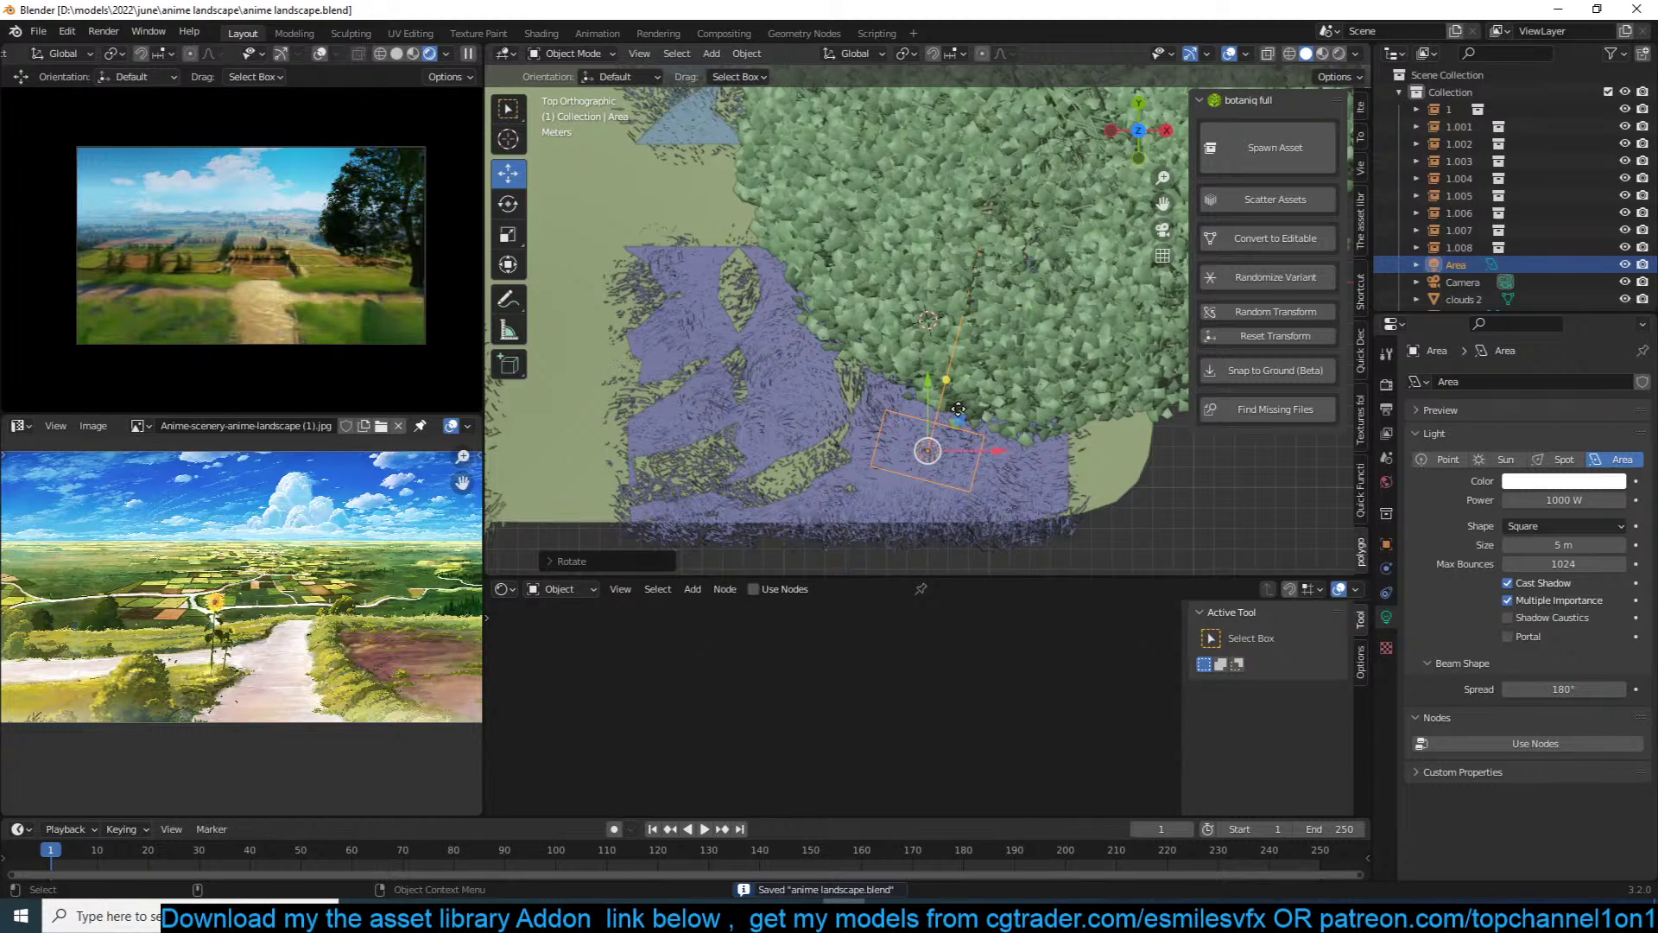
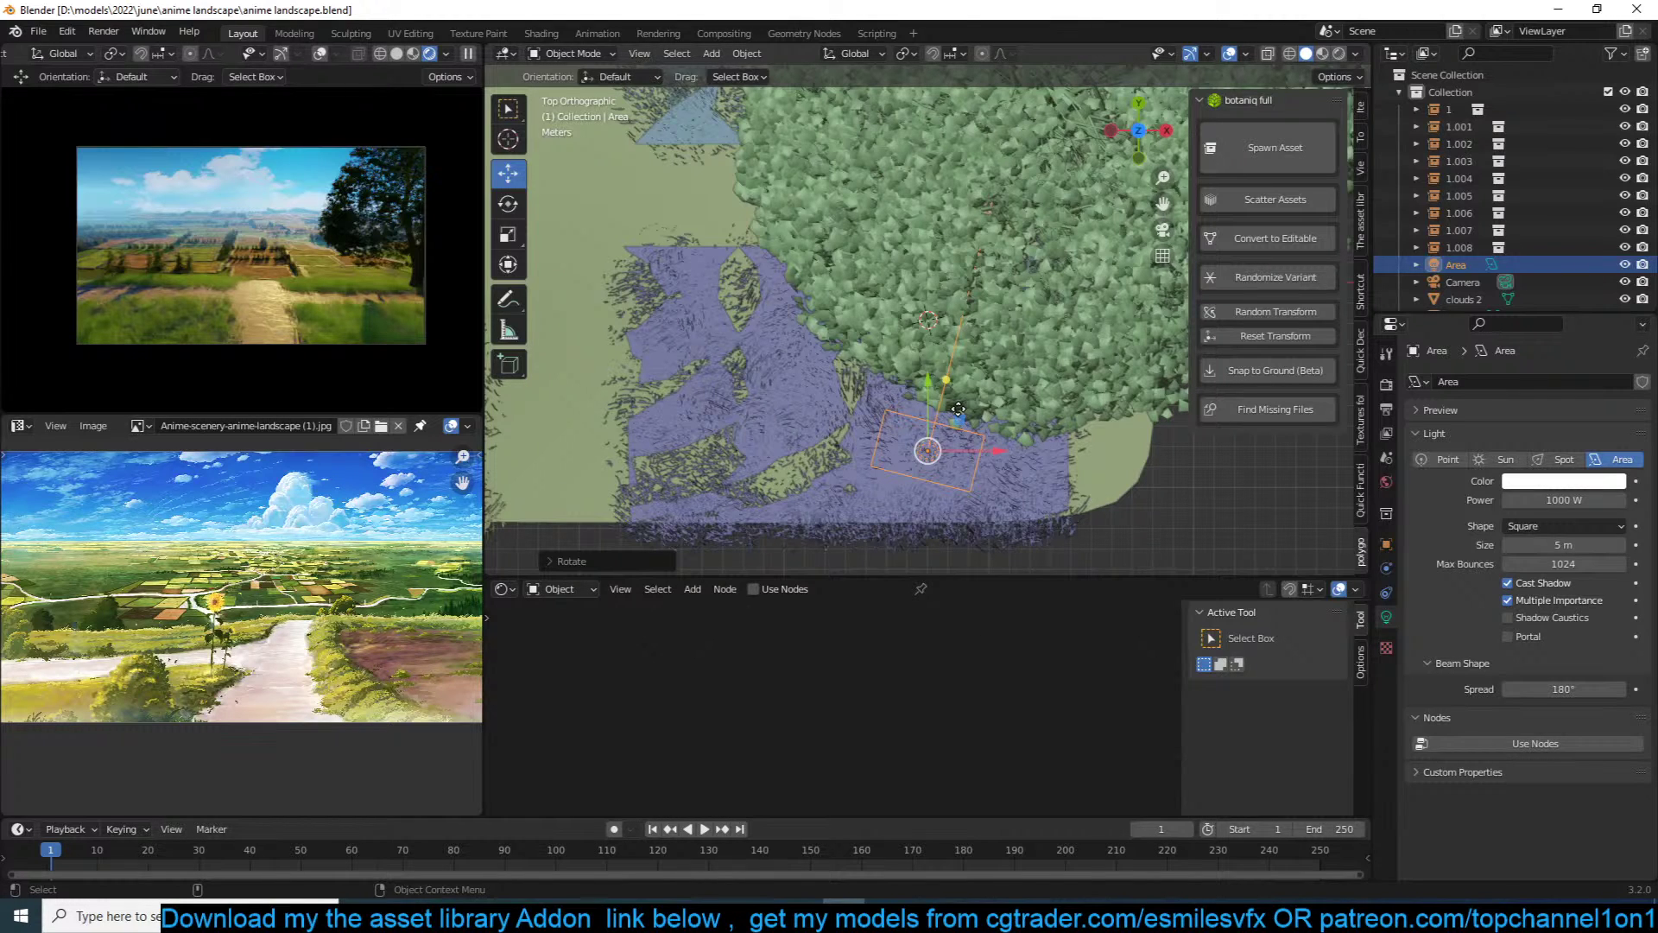
Step: Browse the botaniq assets available to spawn and switch the asset category from deciduous to grass
click(1315, 138)
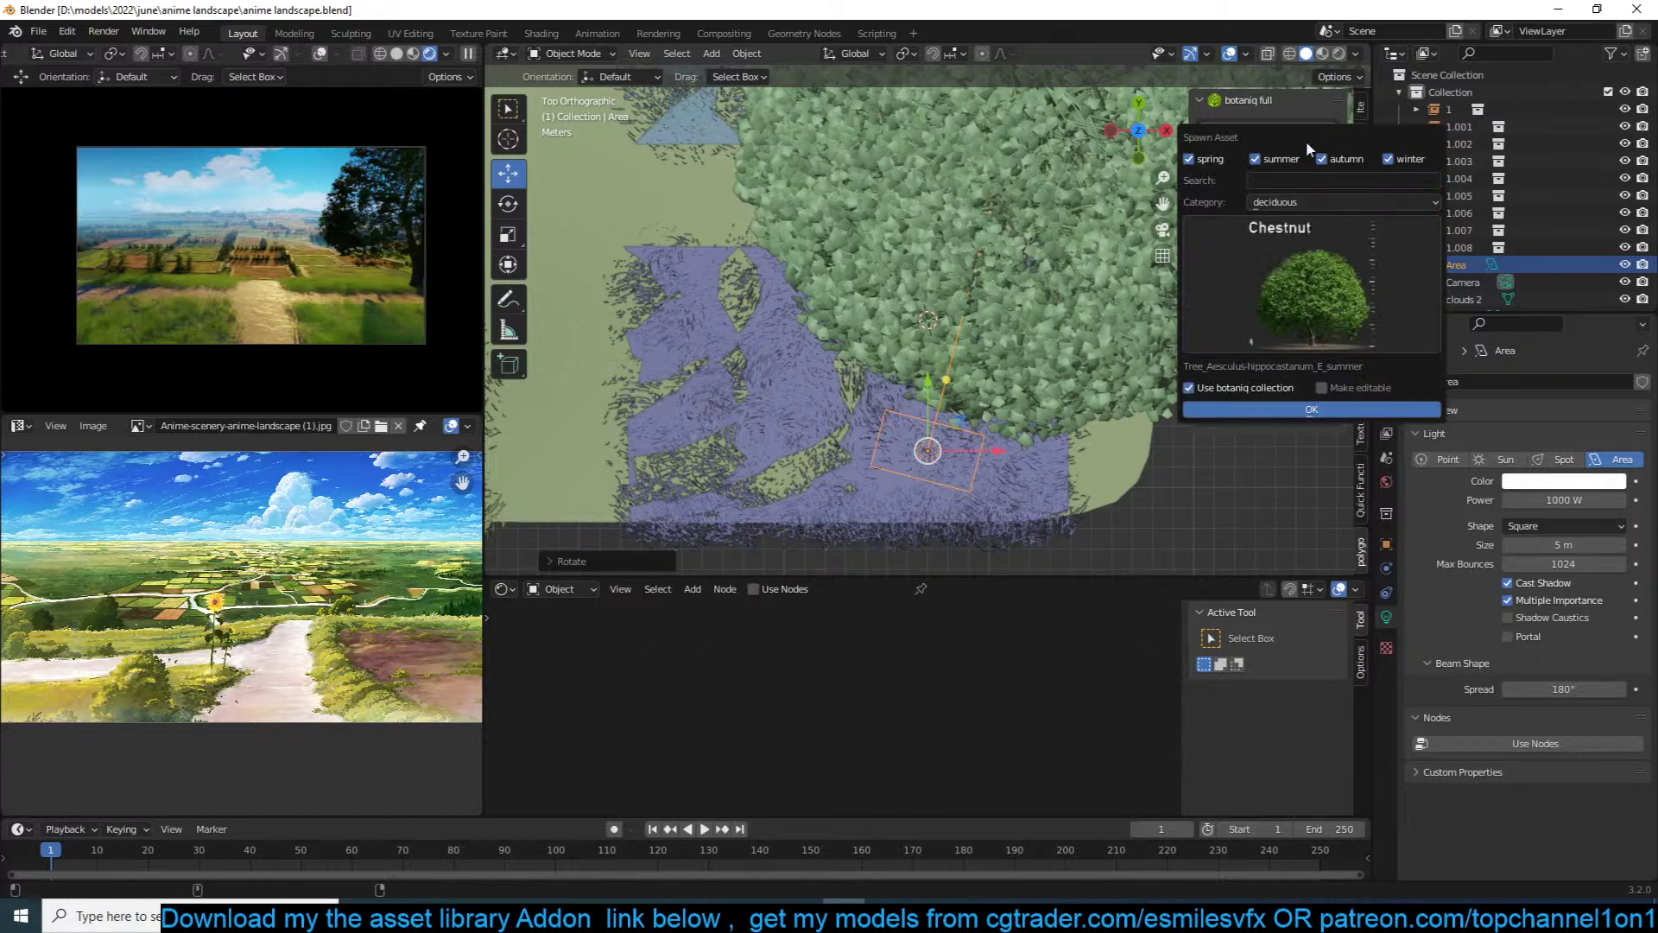
click(1281, 307)
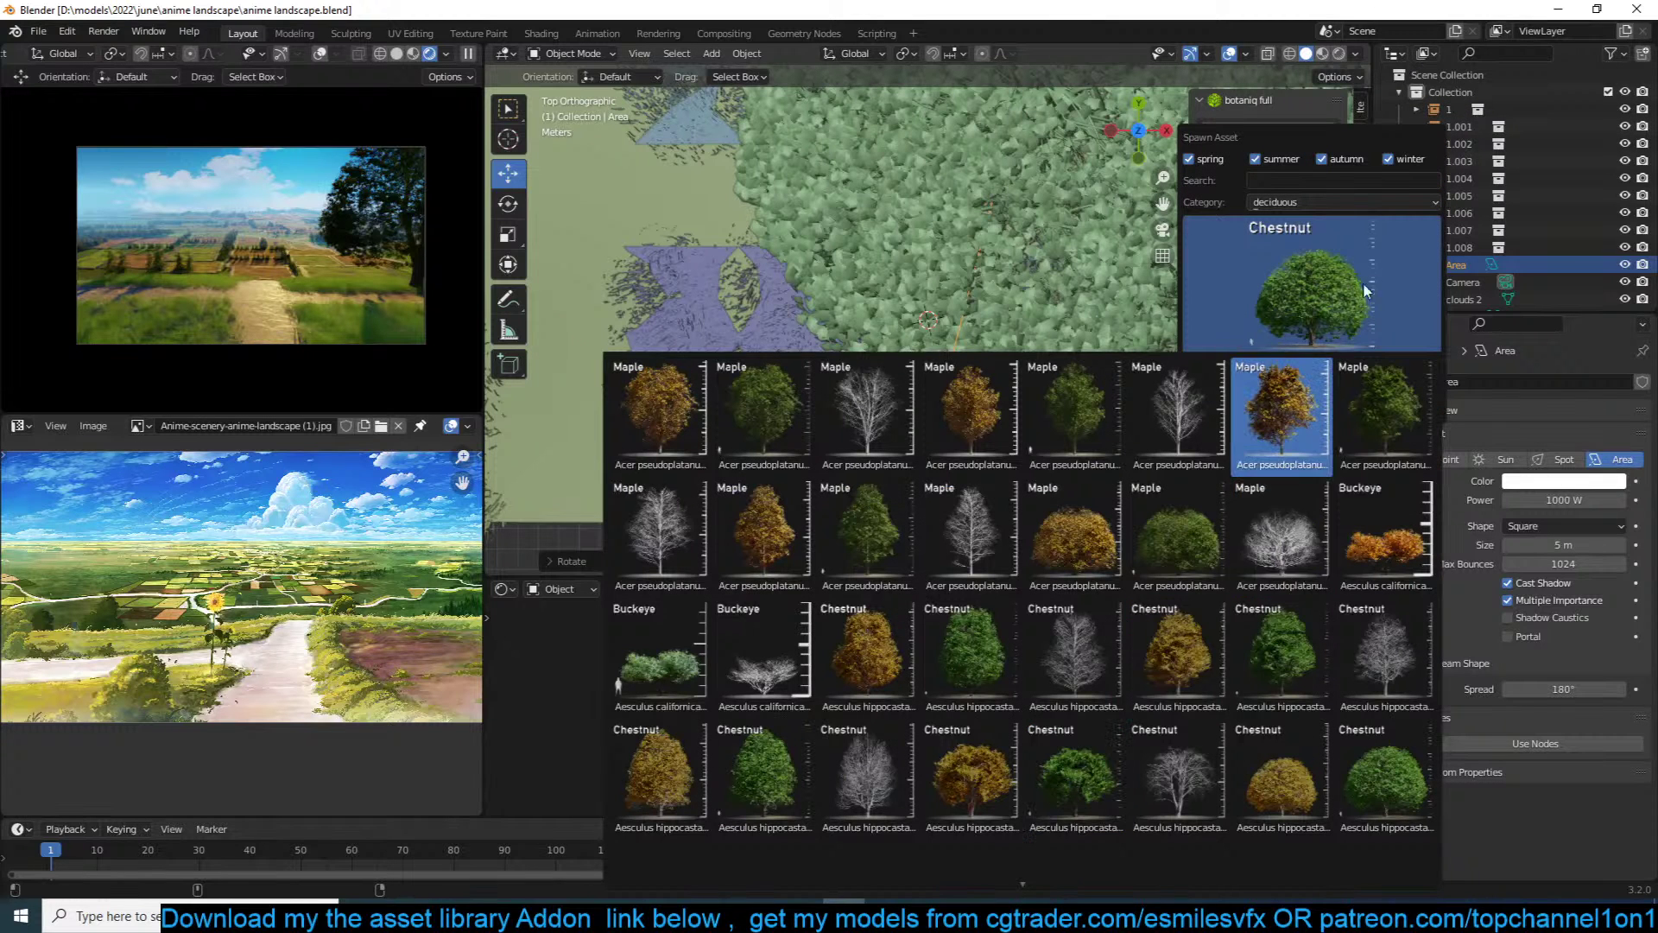
click(1404, 199)
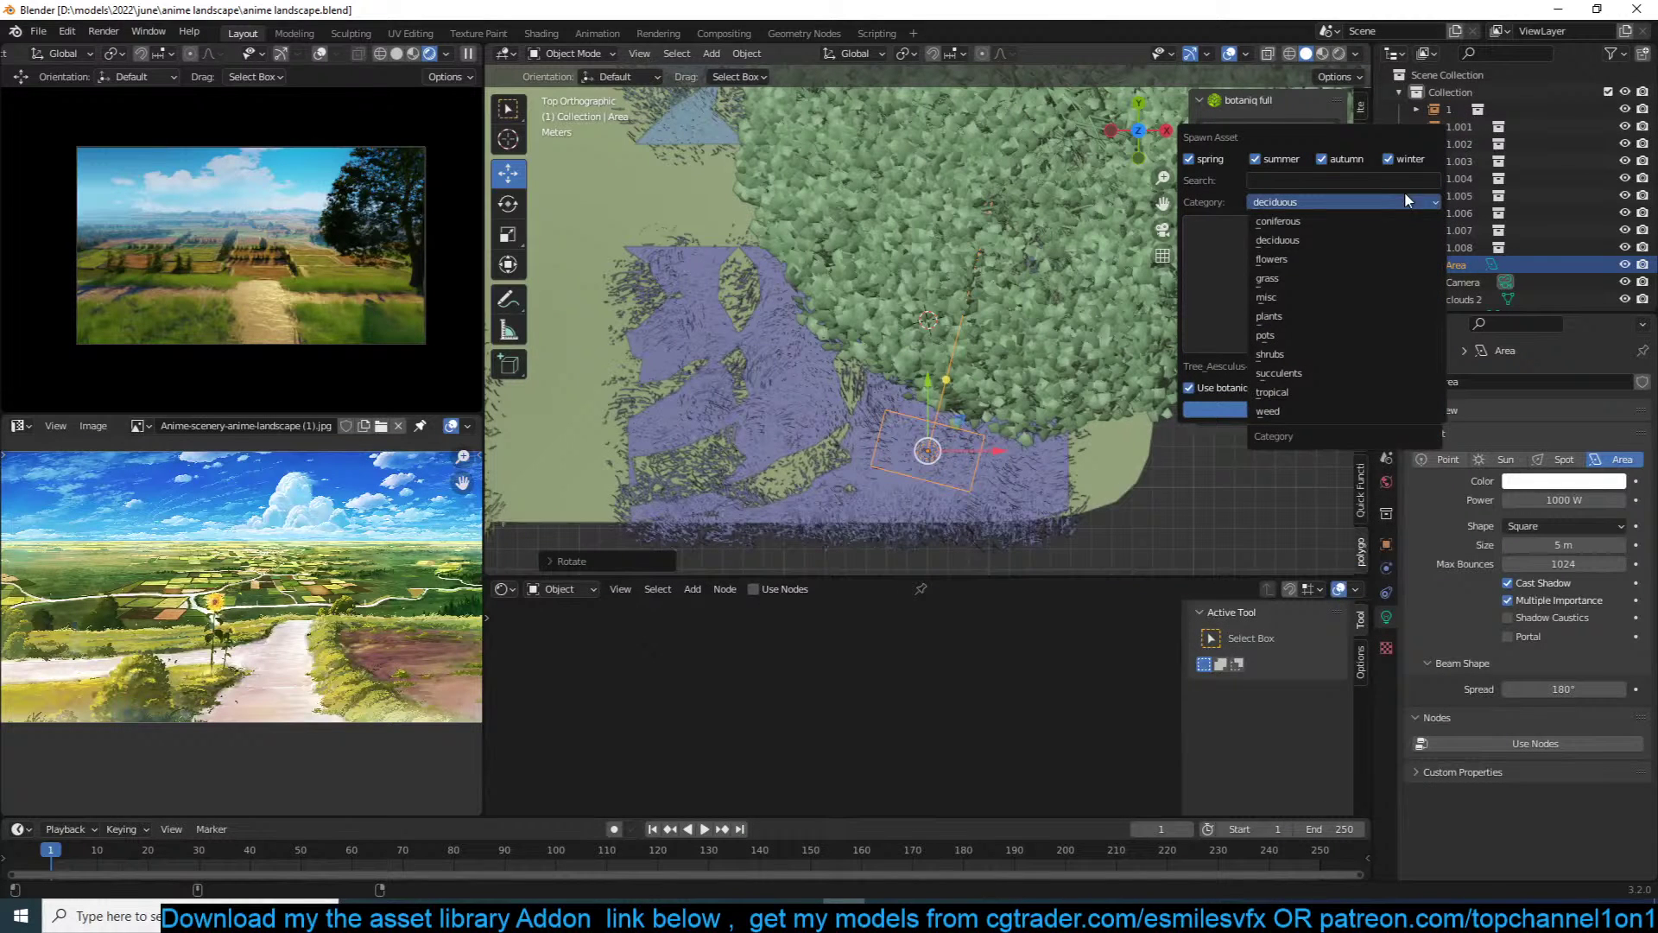
click(1291, 276)
click(1293, 278)
click(882, 408)
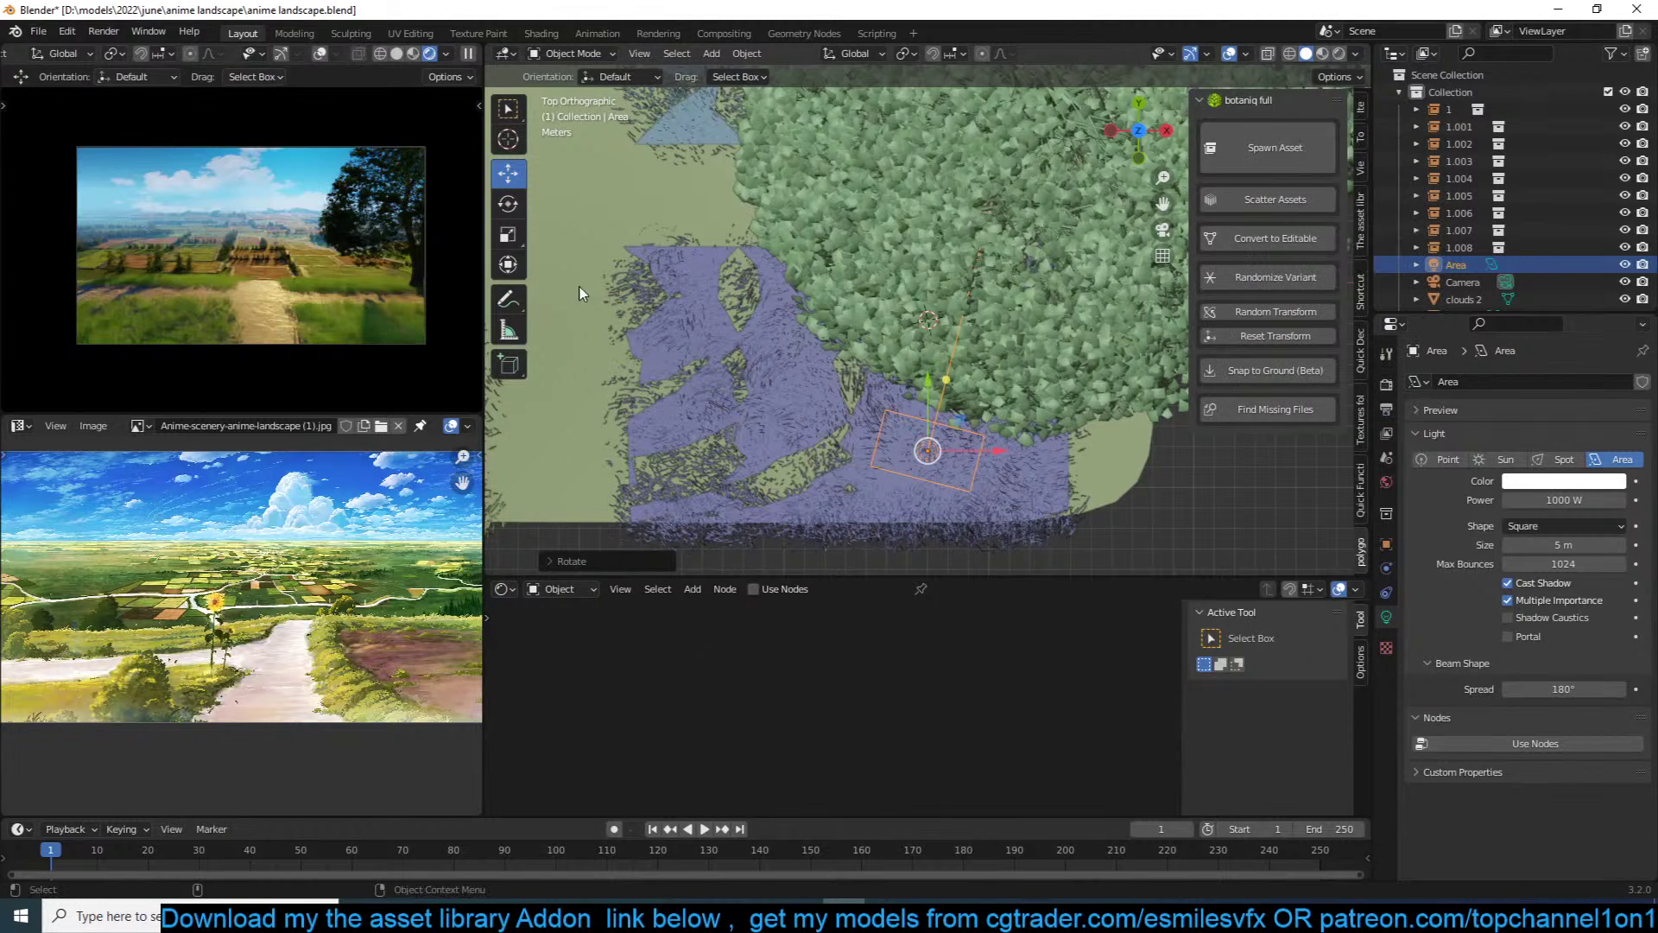
Step: Pause the rendered preview and save the file
click(467, 55)
shift+middle_drag(842, 231, 863, 217)
key(ctrl+s)
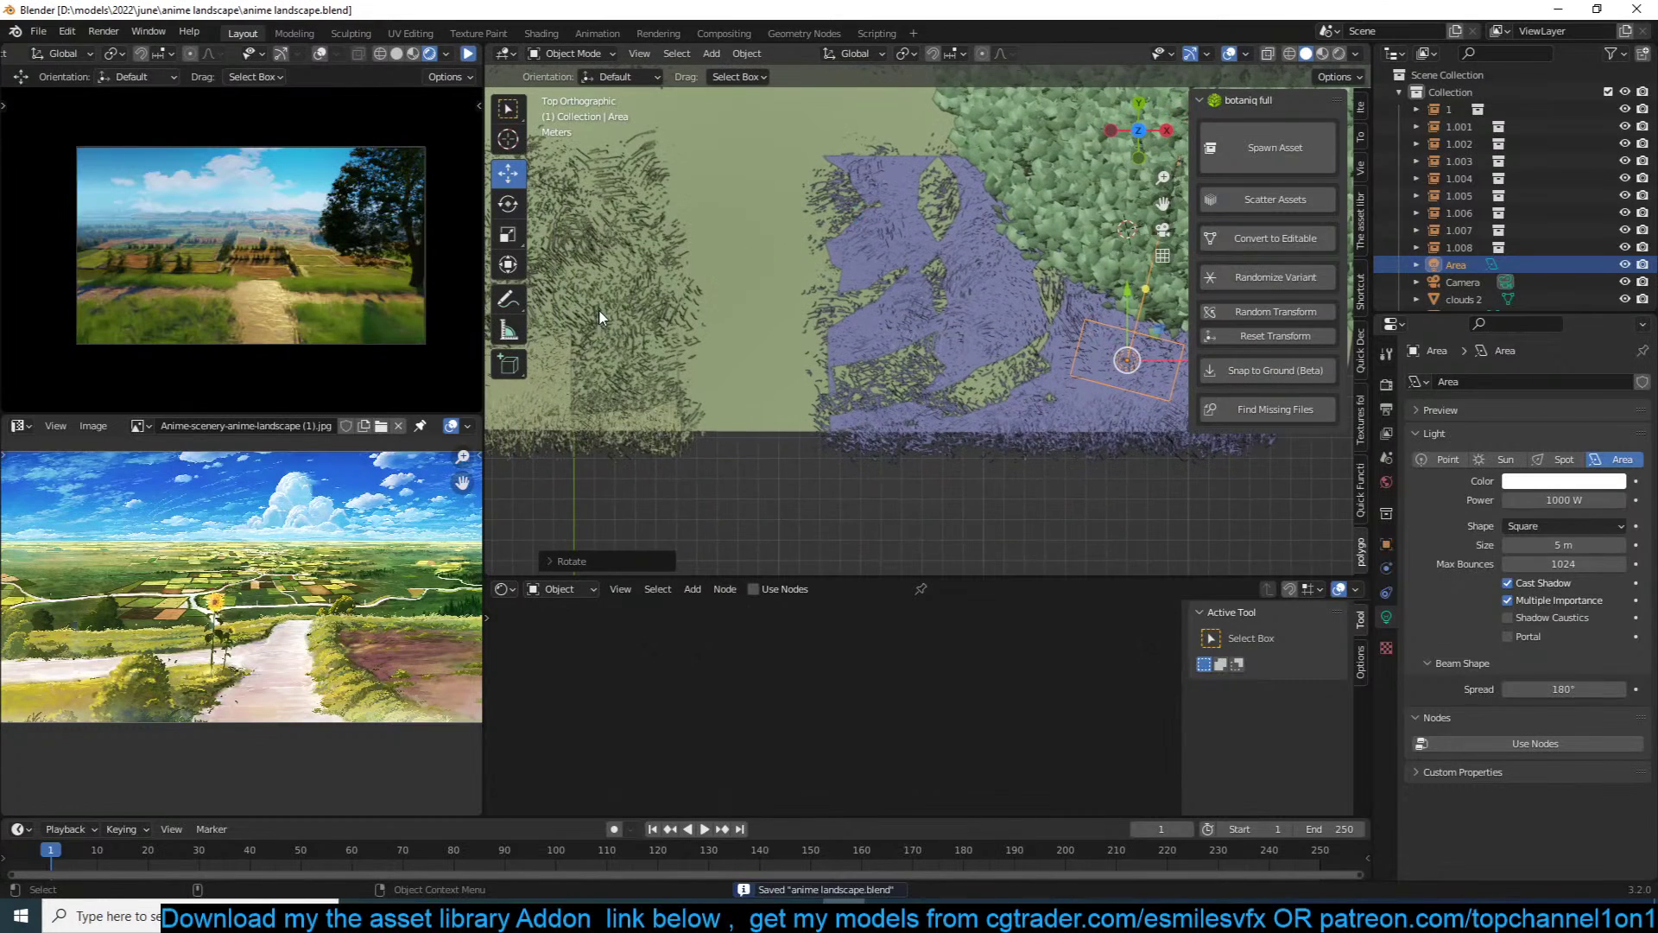
Step: Place the 3D cursor in the foreground grass left of the path and spawn a Basic (A) grass asset there
shift+middle_drag(604, 318, 740, 298)
shift+right_click(738, 313)
click(1247, 152)
click(1204, 285)
click(1216, 432)
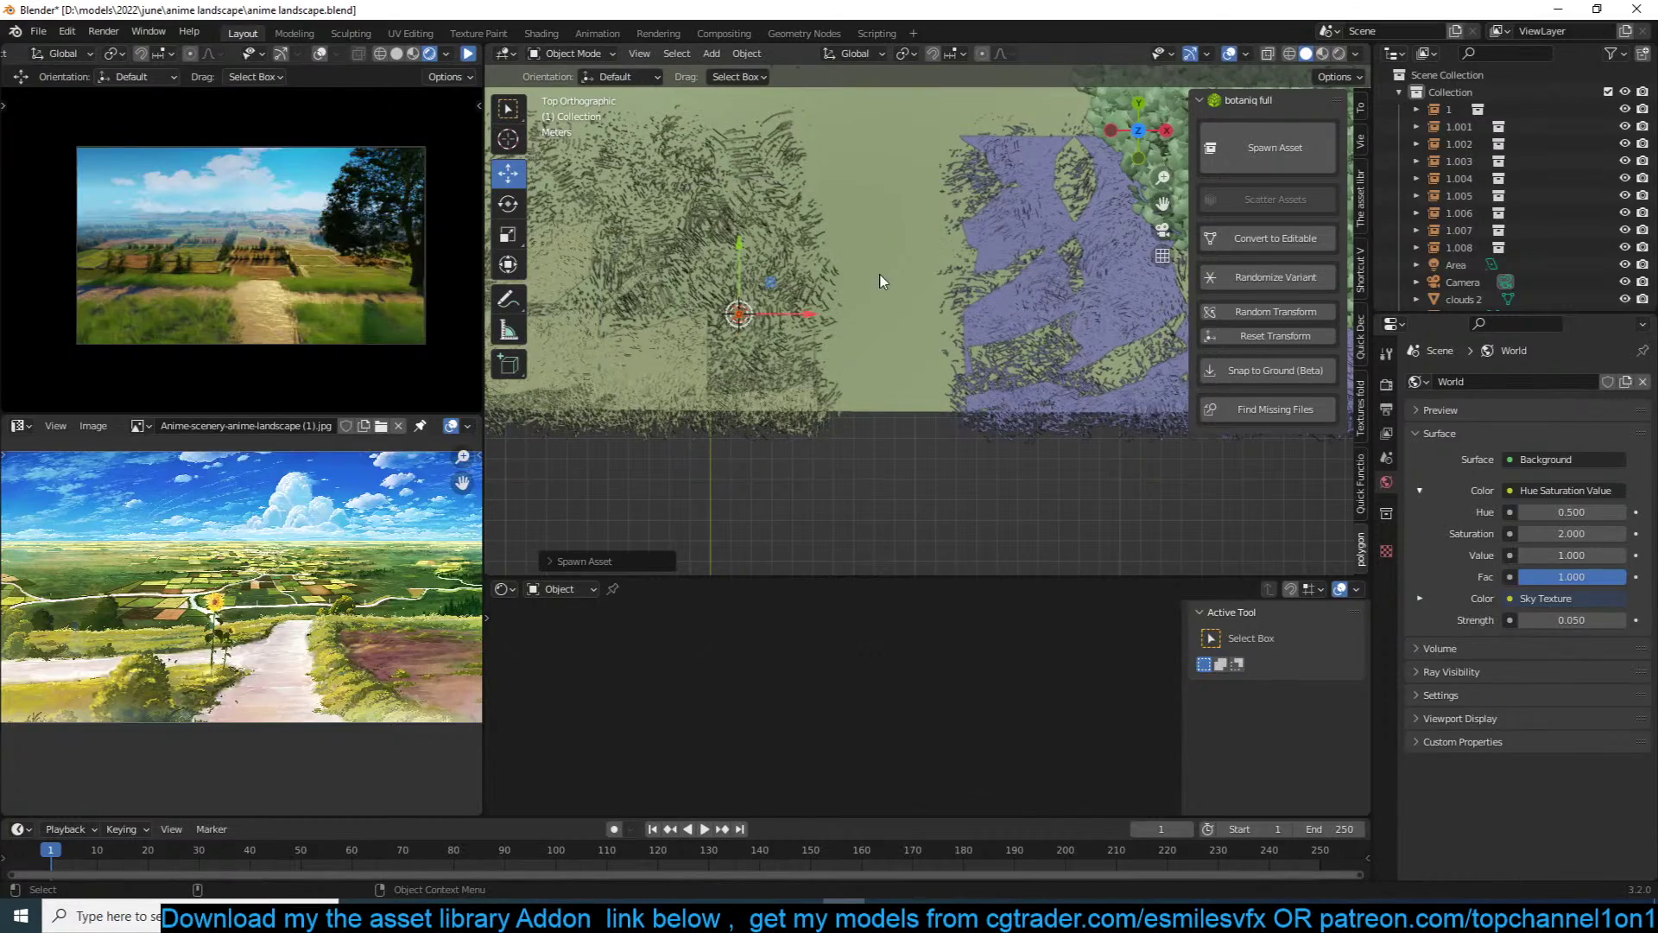
Step: Enlarge the spawned grass clump about 4.8 times, and in the camera view scale it up further by about 1.4
key(s)
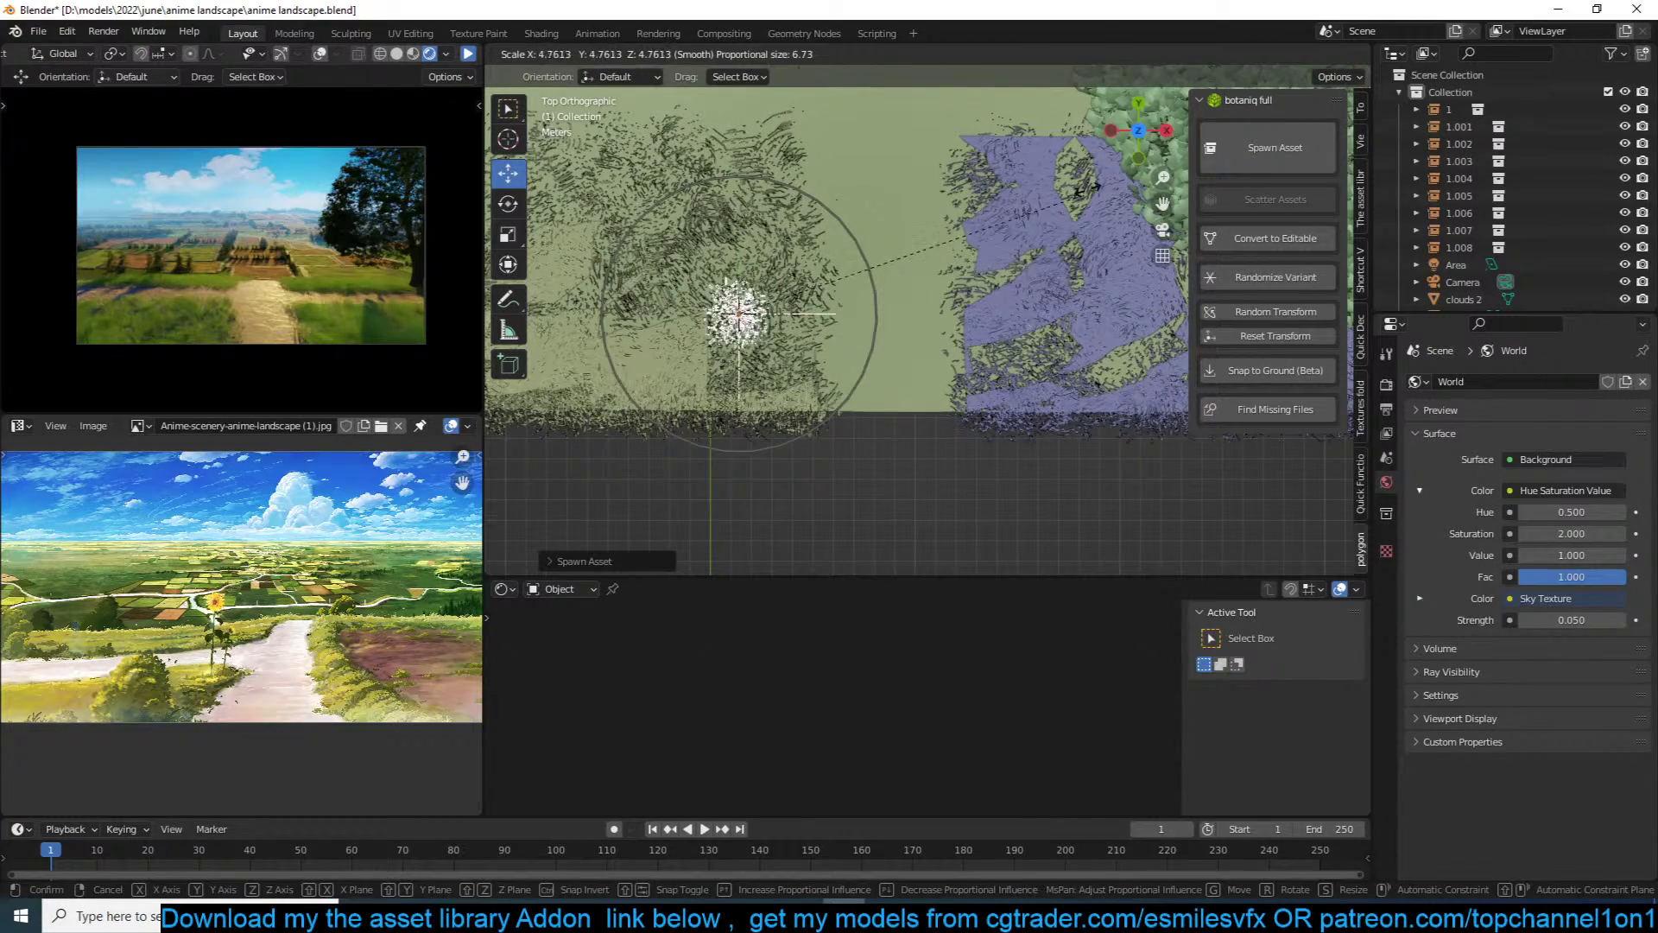
click(1098, 190)
key(KP_Decimal)
middle_drag(1047, 414, 1017, 271)
click(1036, 280)
key(KP_5)
key(KP_0)
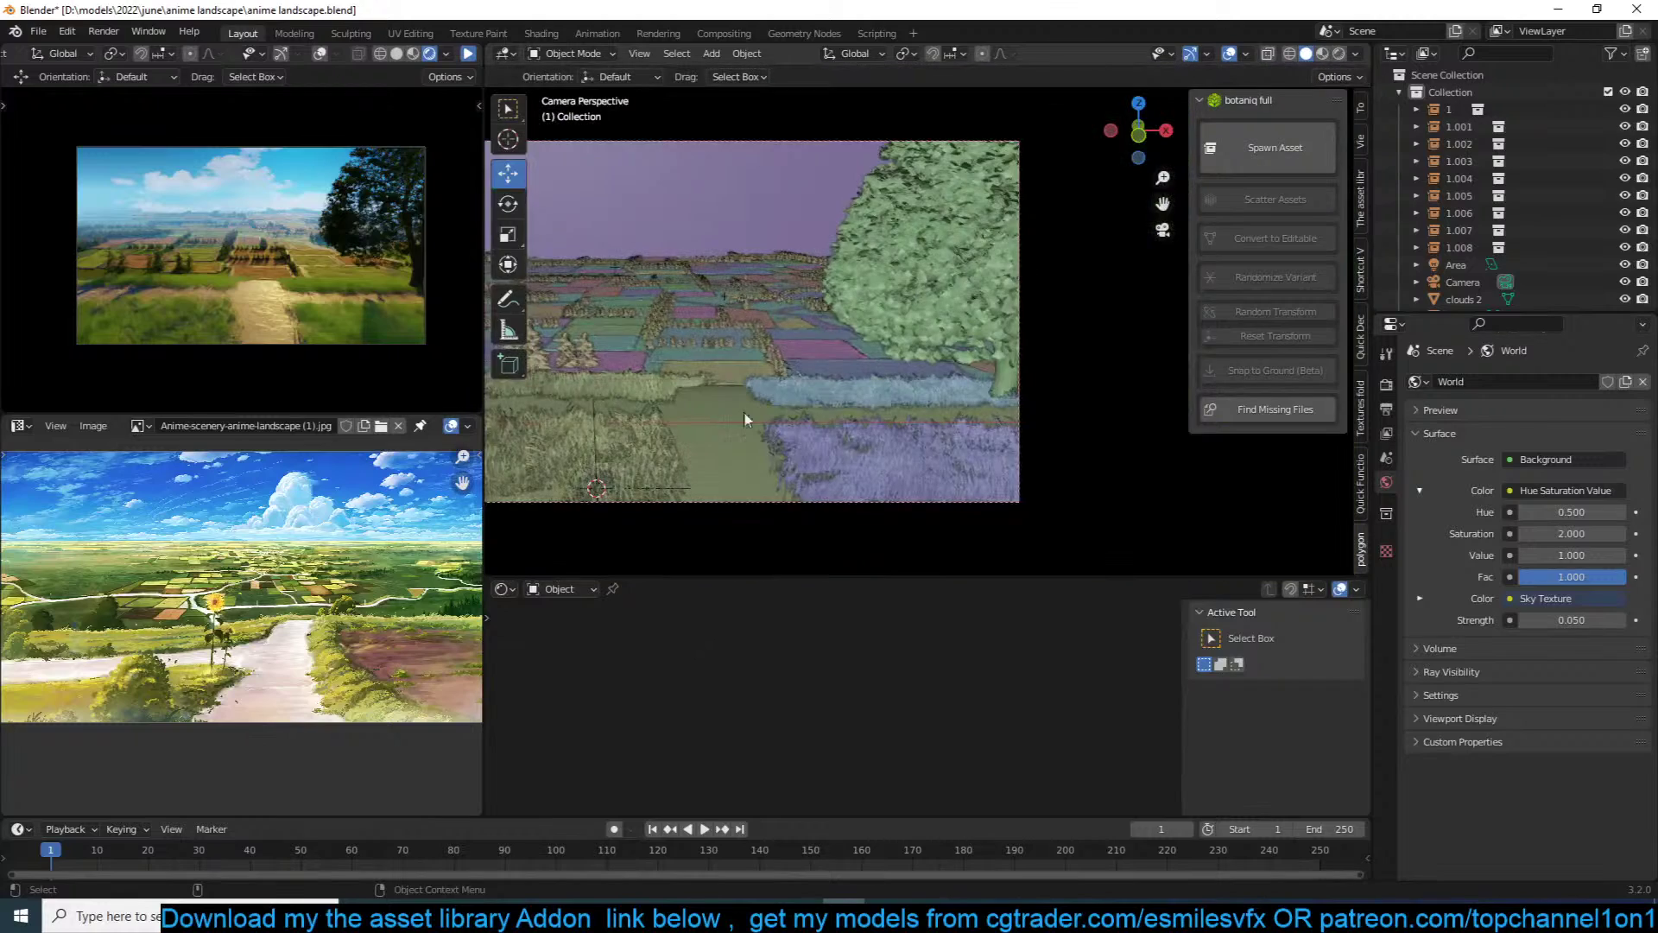
scroll(719, 430, up, 5)
click(738, 437)
key(s)
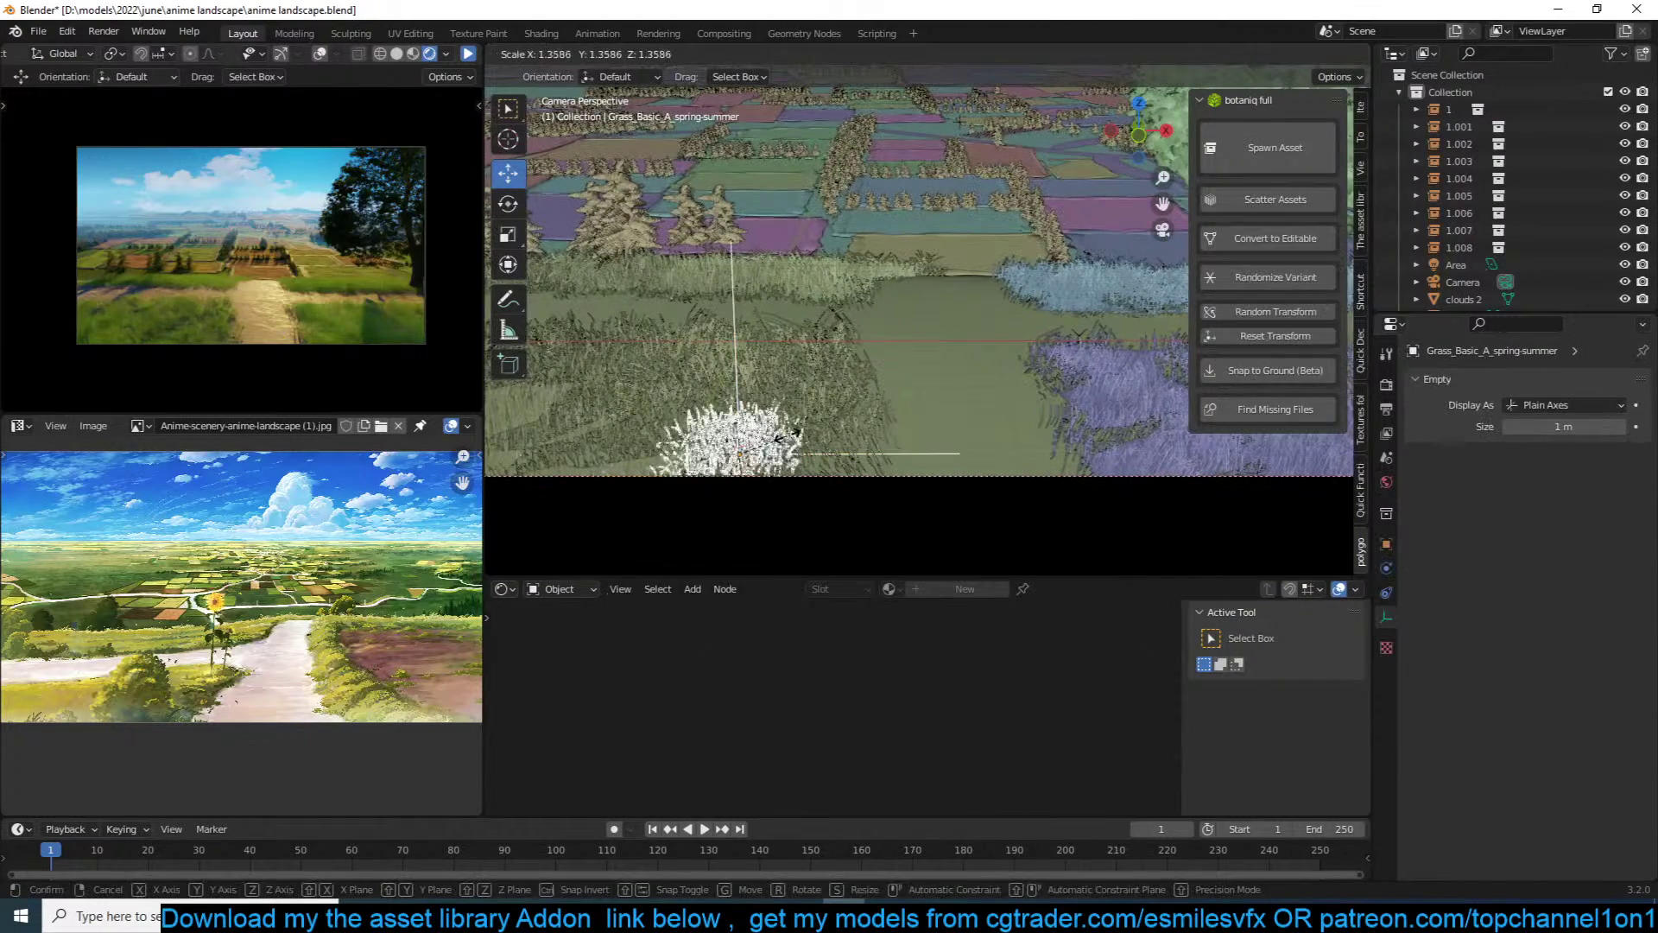
click(785, 438)
Step: Spawn a Karl foerster (B) grass asset at the 3D cursor, placed on the left edge of the foreground path
click(1225, 144)
click(1221, 272)
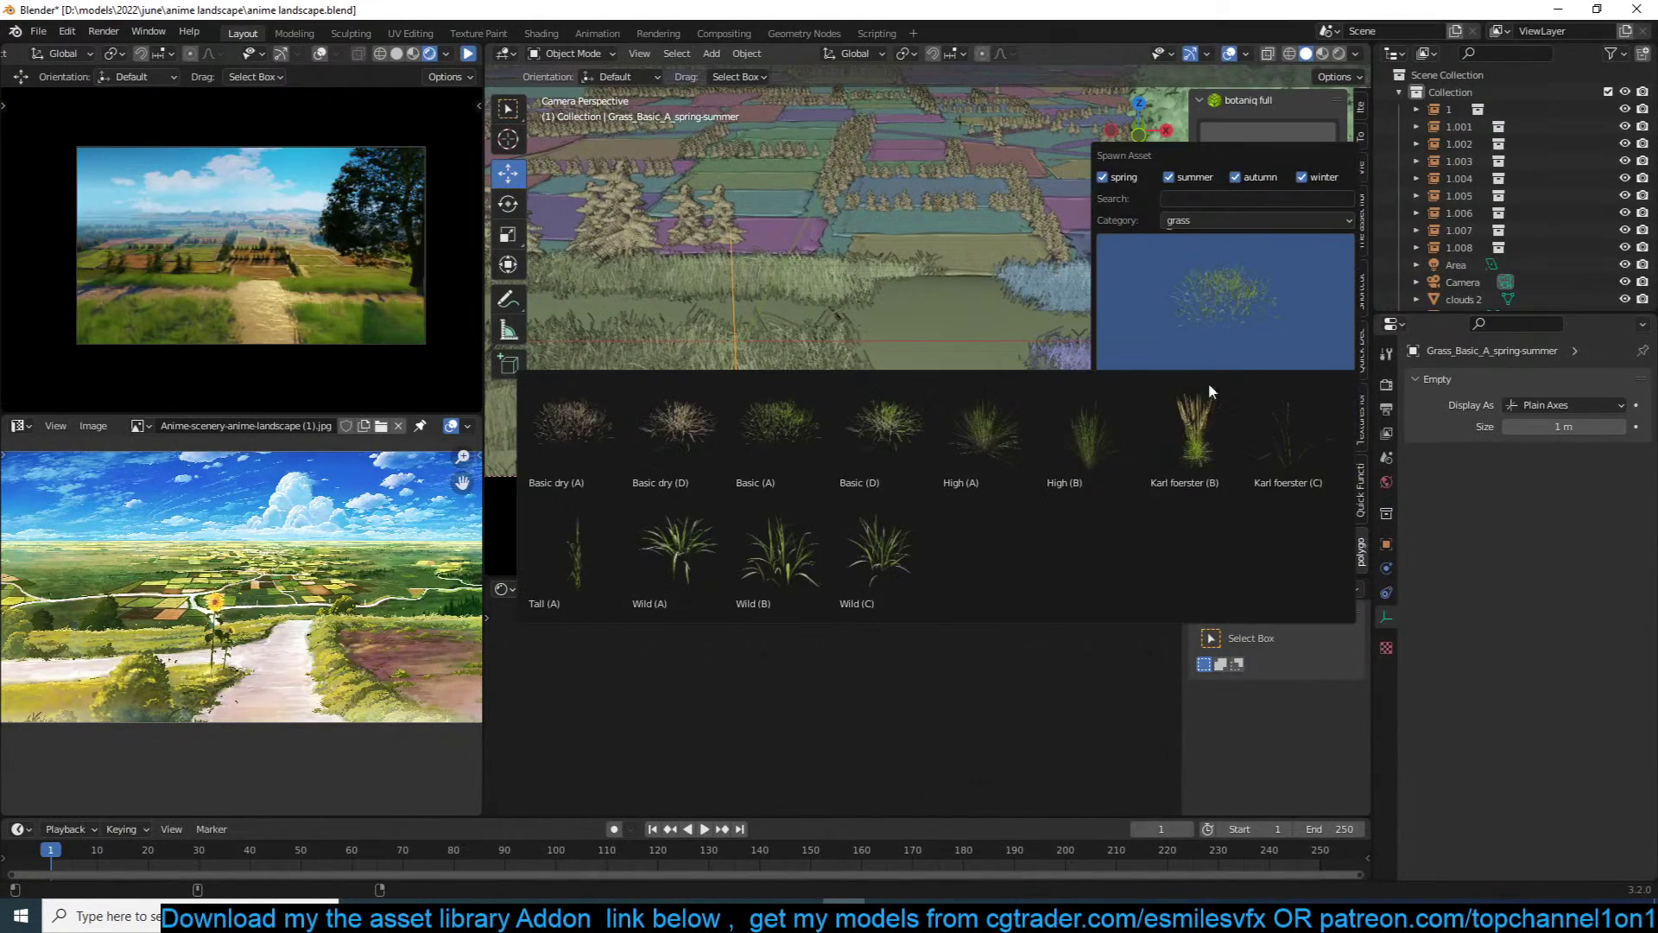
click(1196, 432)
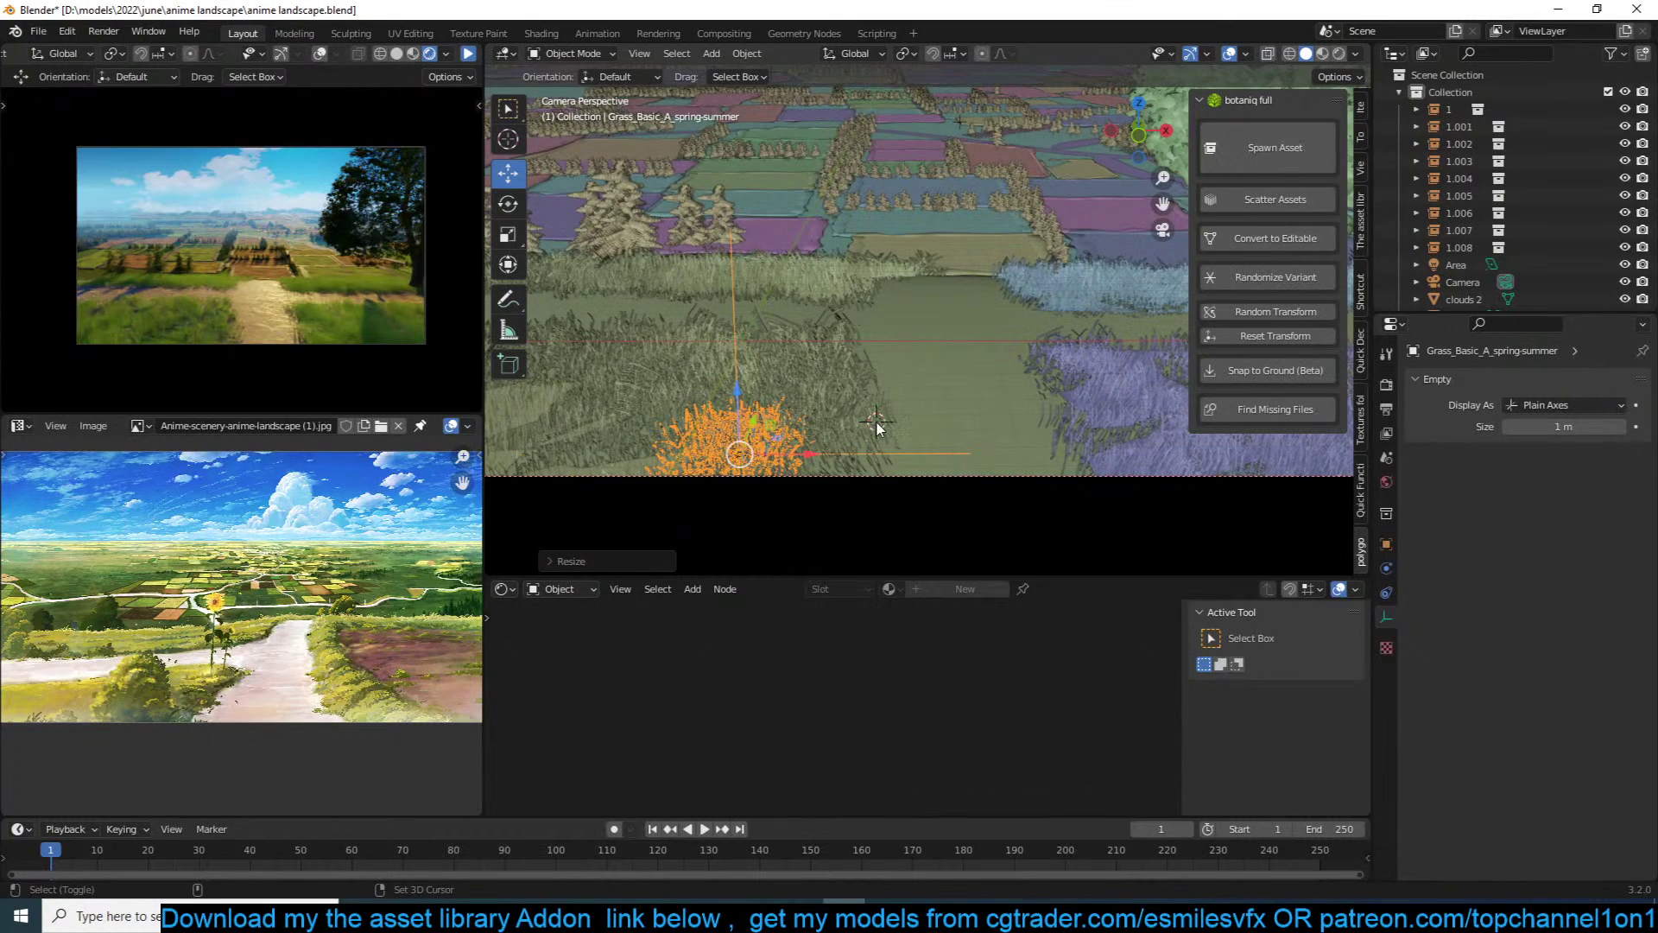
click(1279, 151)
click(1246, 430)
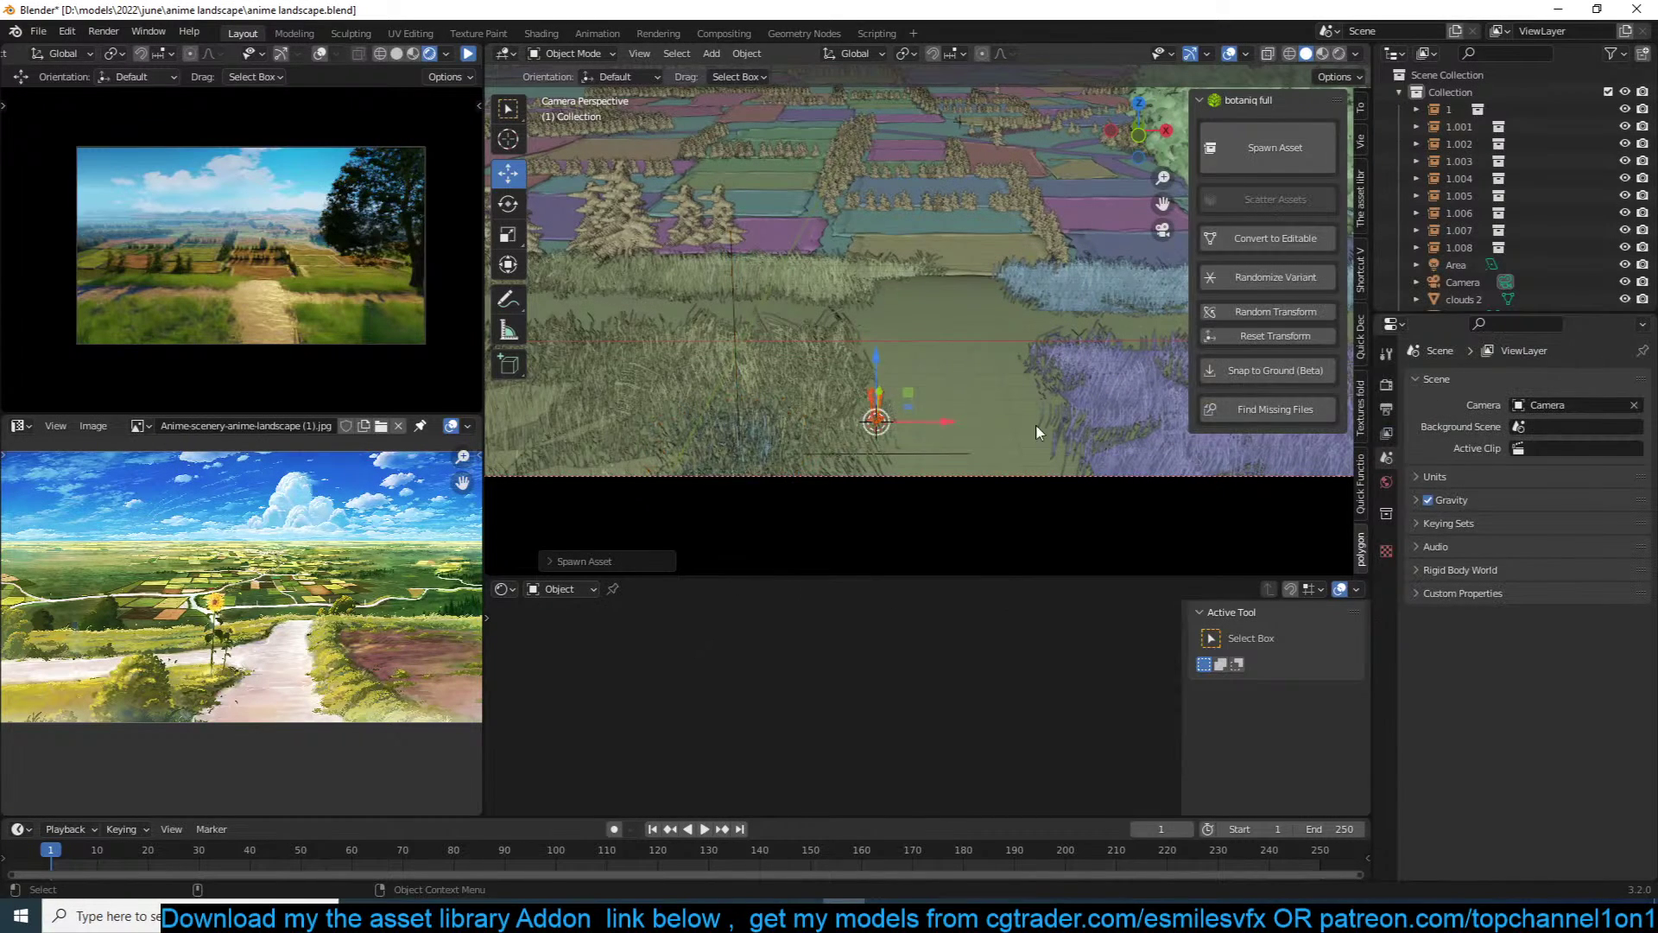
Step: Scale up the Karl foerster grass without proportional editing and move it slightly left into the grass beside the path
click(880, 408)
key(o)
key(s)
right_click(1030, 316)
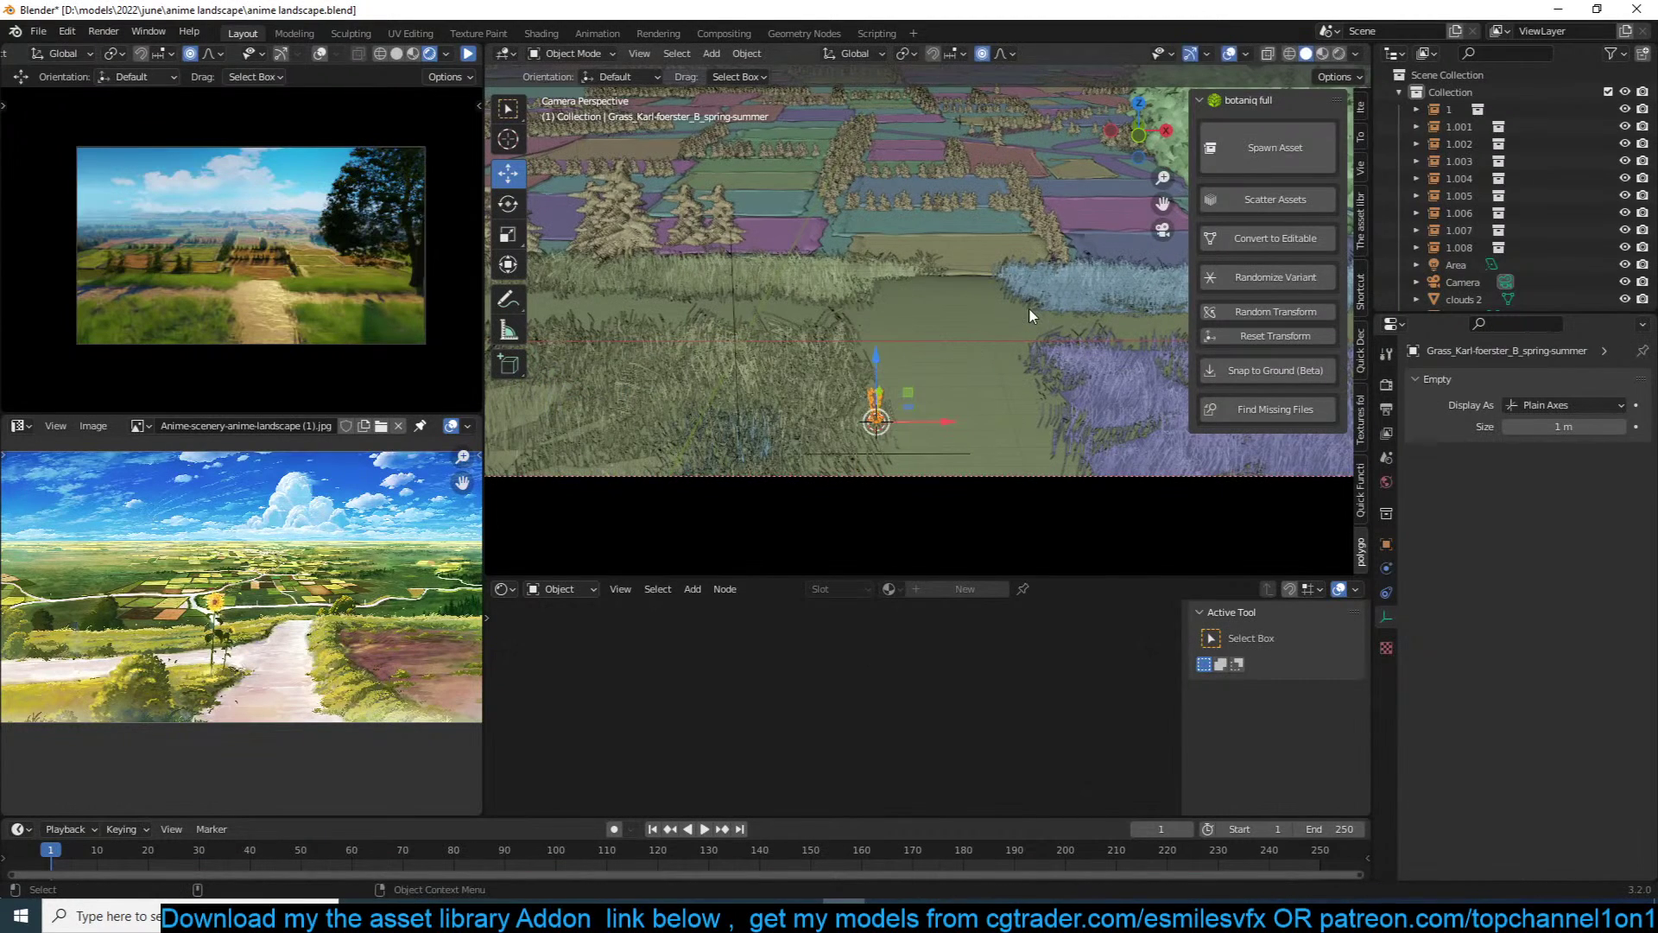
key(s)
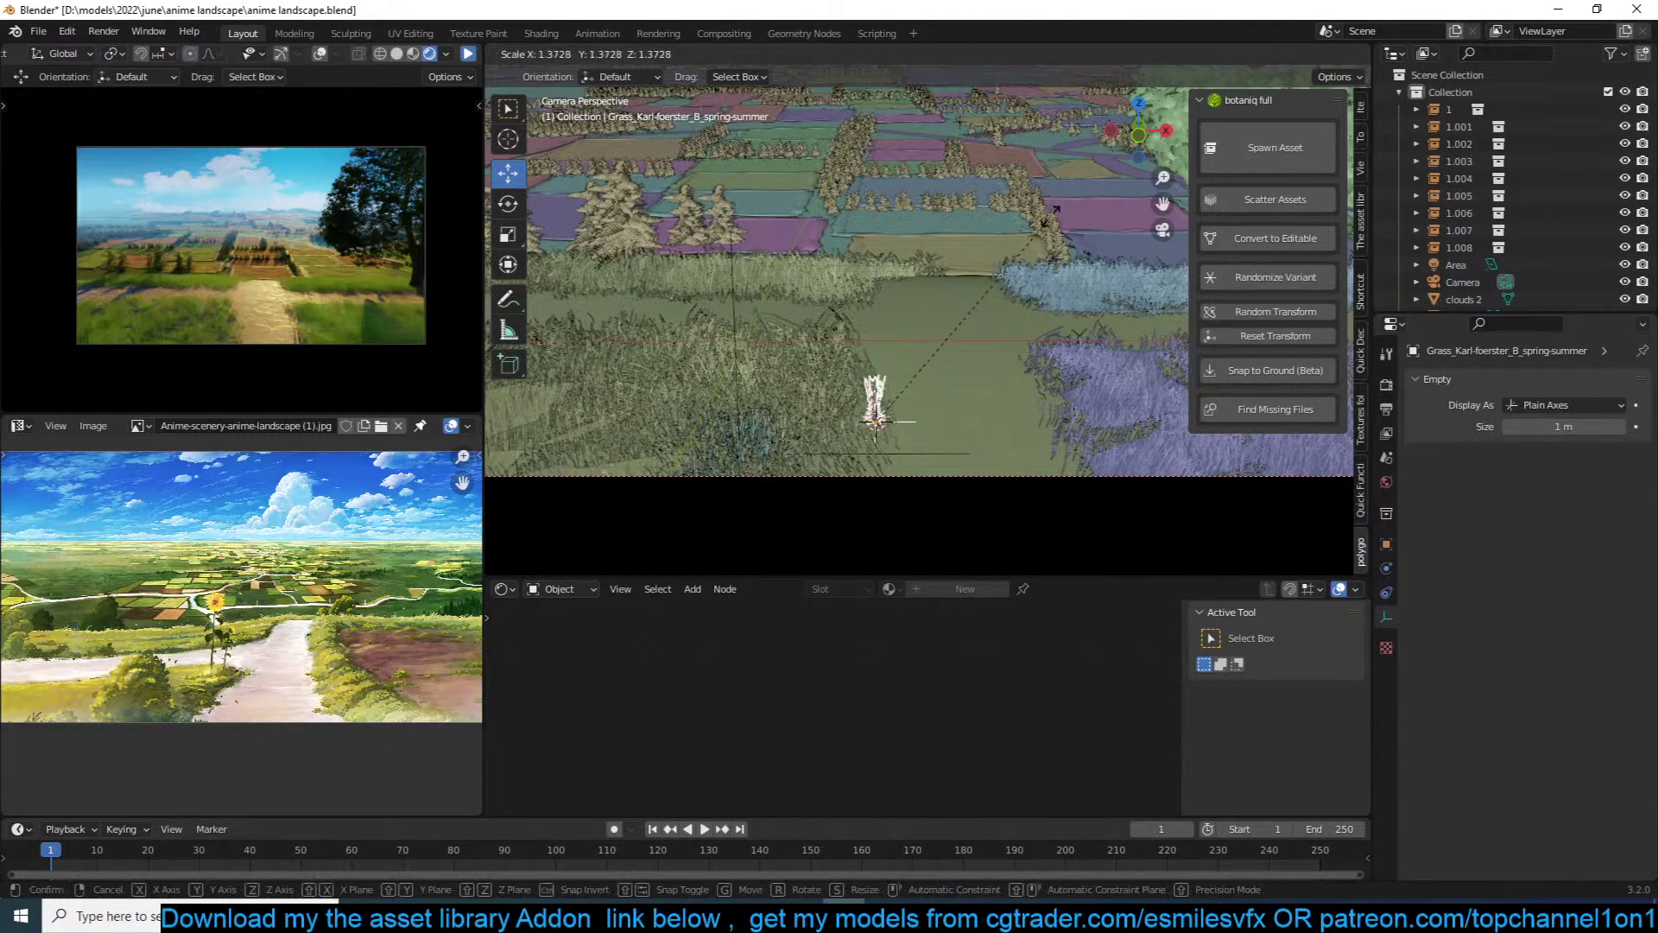
click(1115, 217)
key(g)
click(1078, 218)
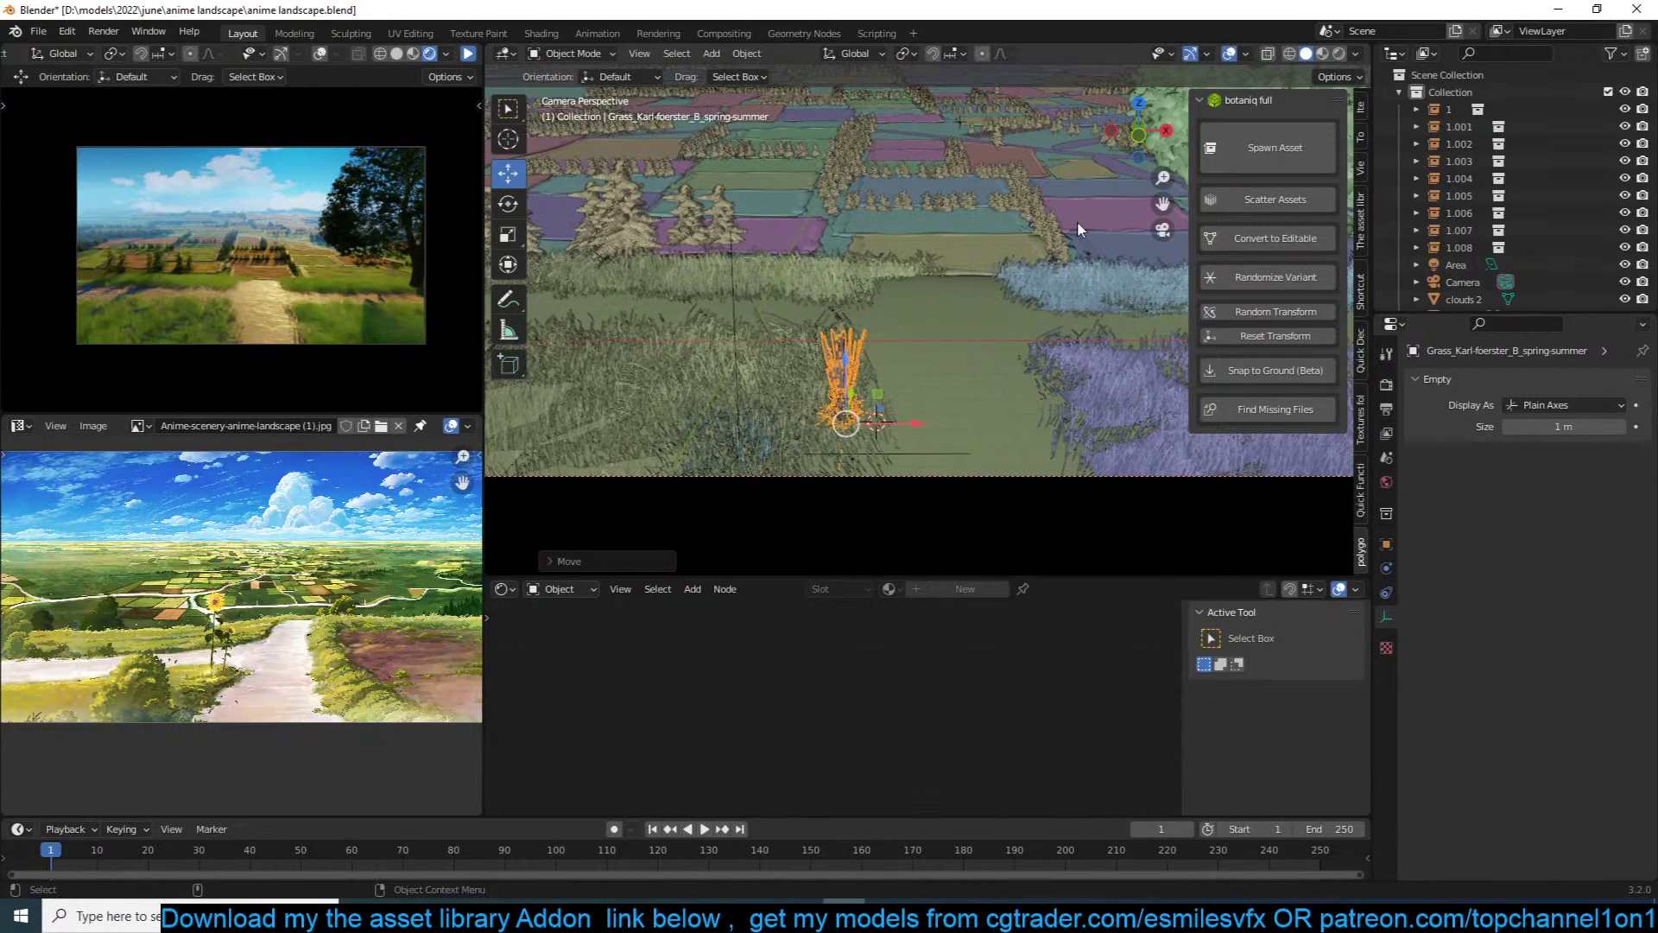
Step: Make a linked duplicate of the Karl foerster grass, snap it to the 3D cursor right of the path, and tilt it freely
key(alt+d)
right_click(1086, 413)
shift+right_click(1090, 432)
key(shift+s)
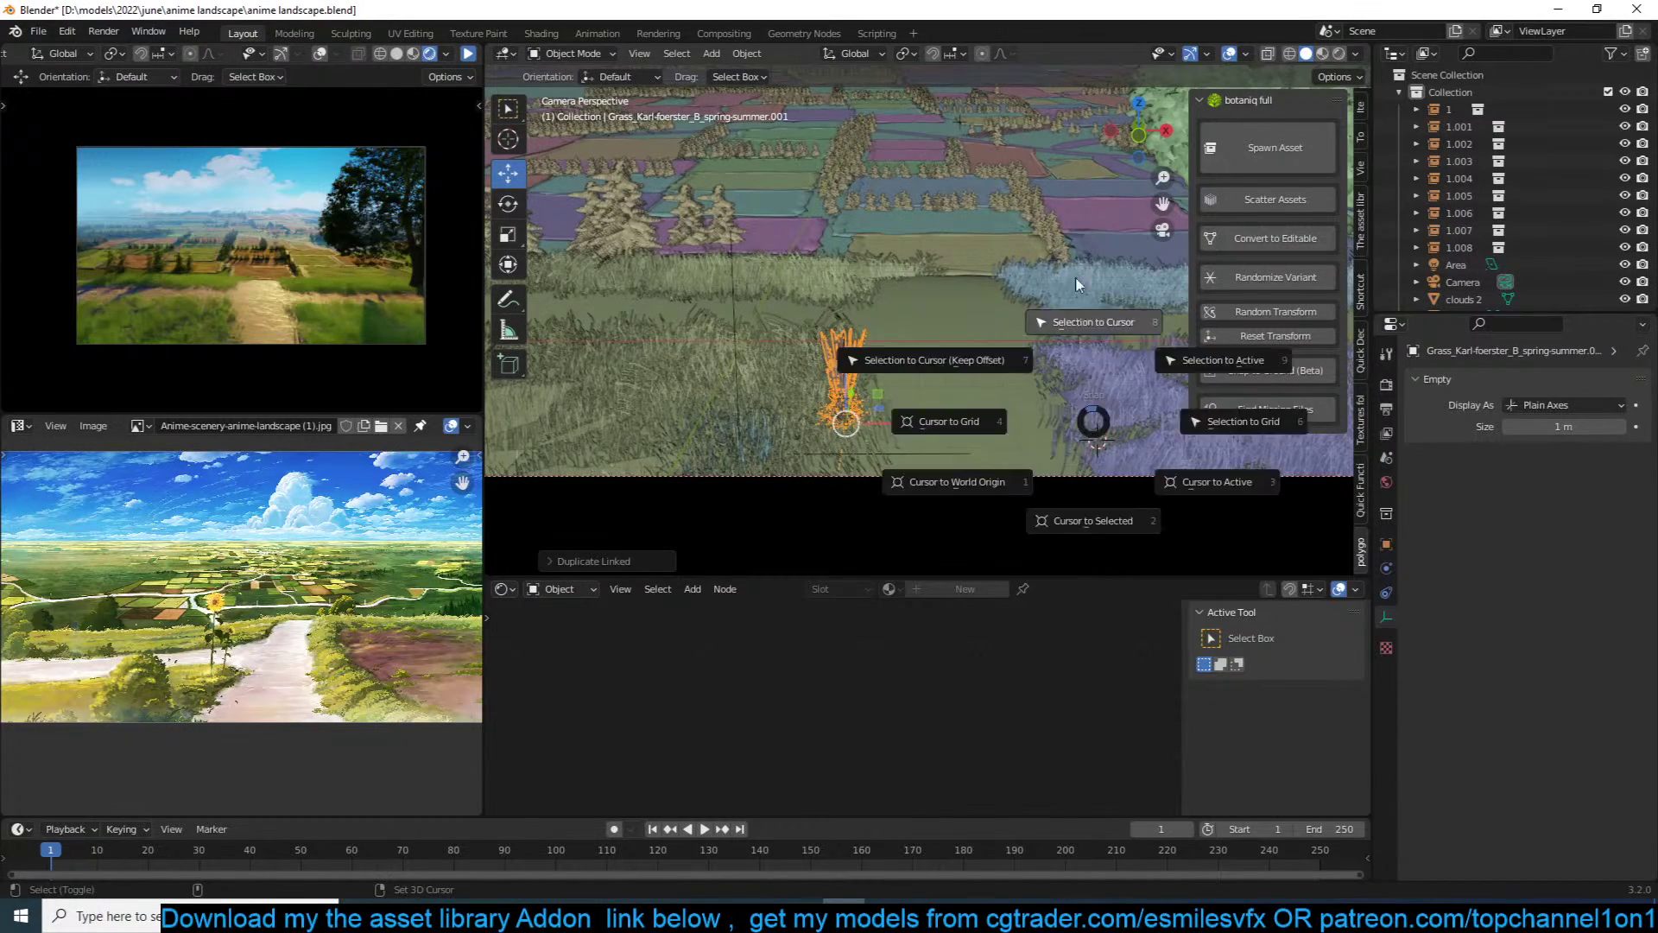
click(1090, 338)
key(r)
key(r)
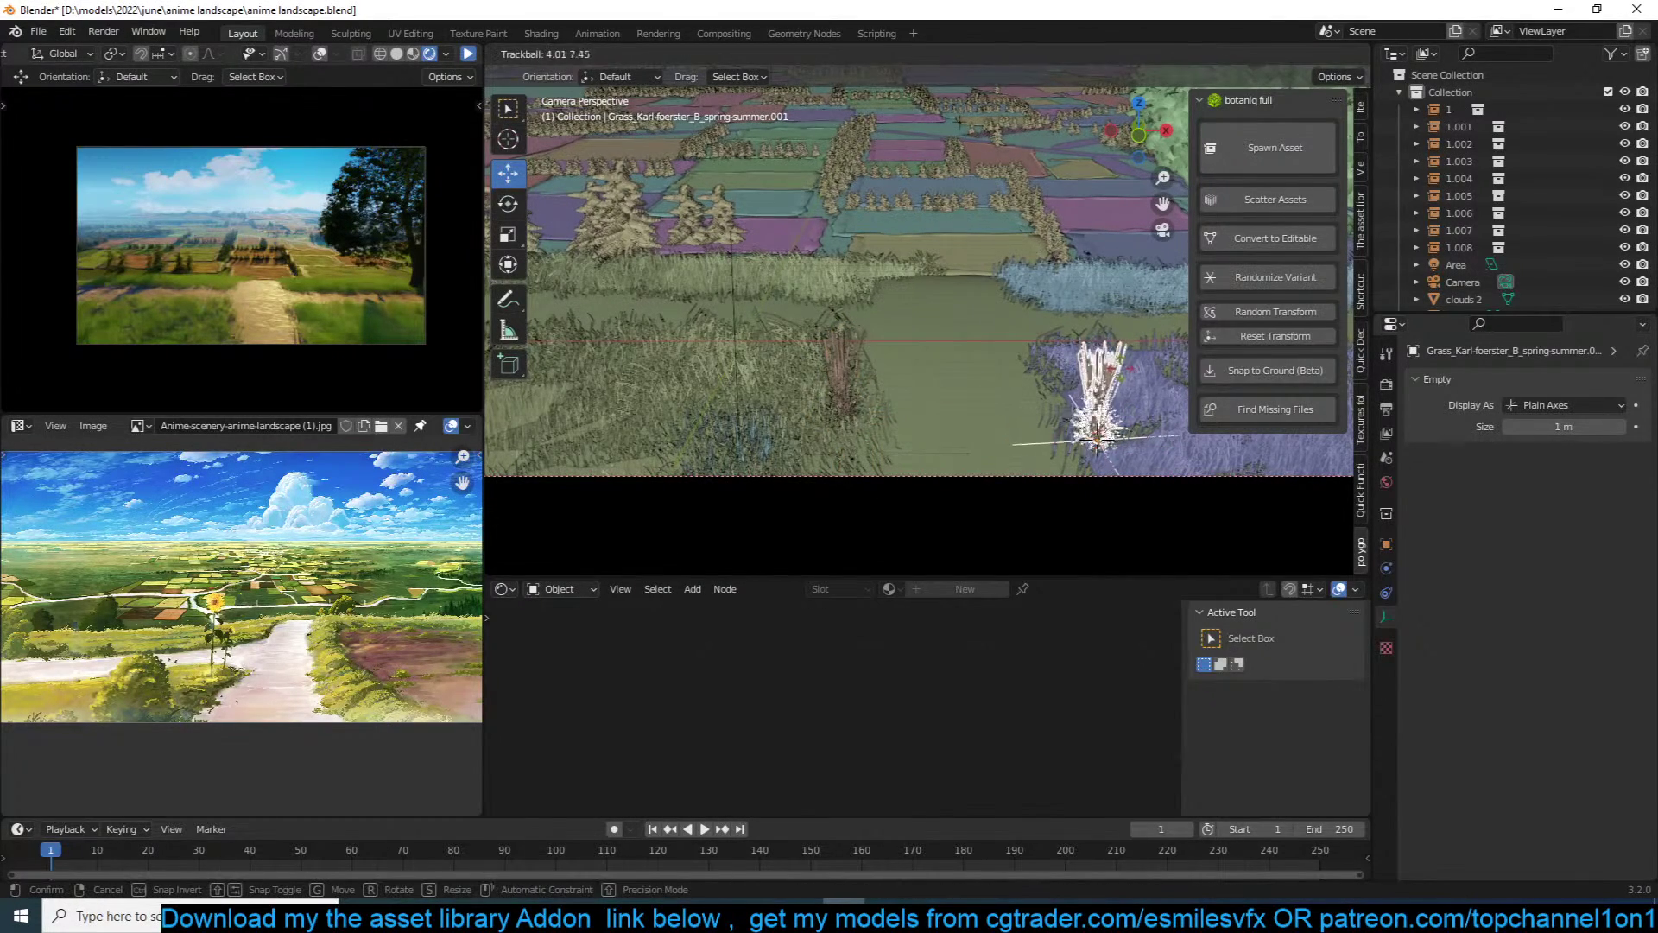
click(1133, 357)
Step: Save the file and set the render resolution Y to 872 px
key(ctrl+s)
key(alt+a)
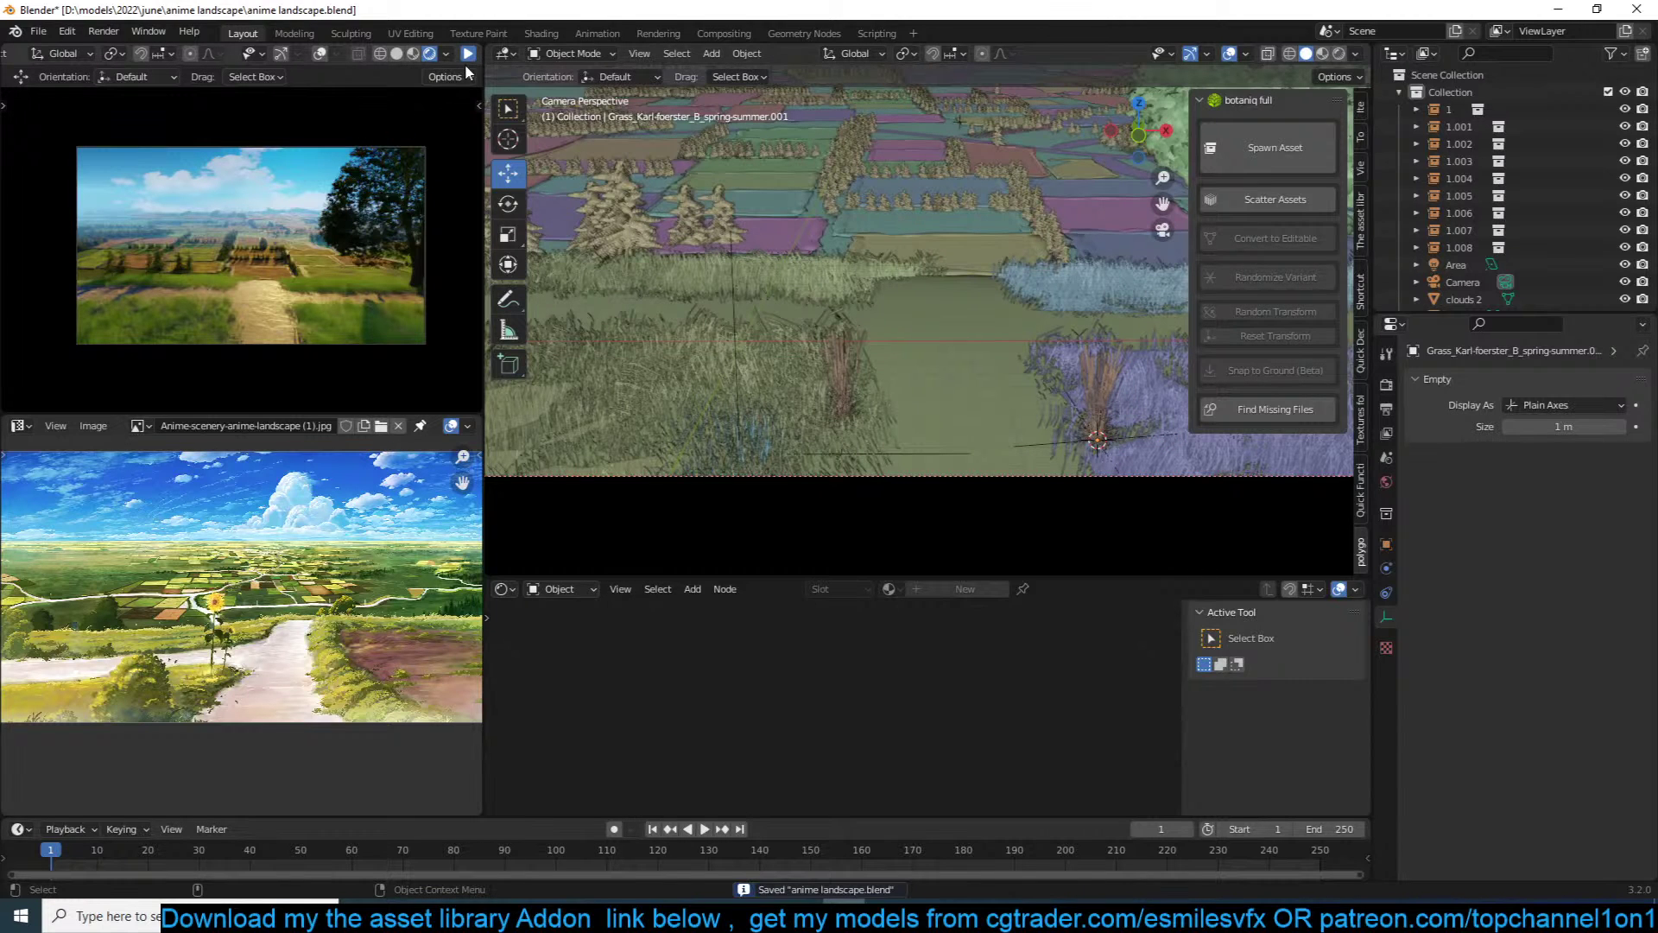
key(Home)
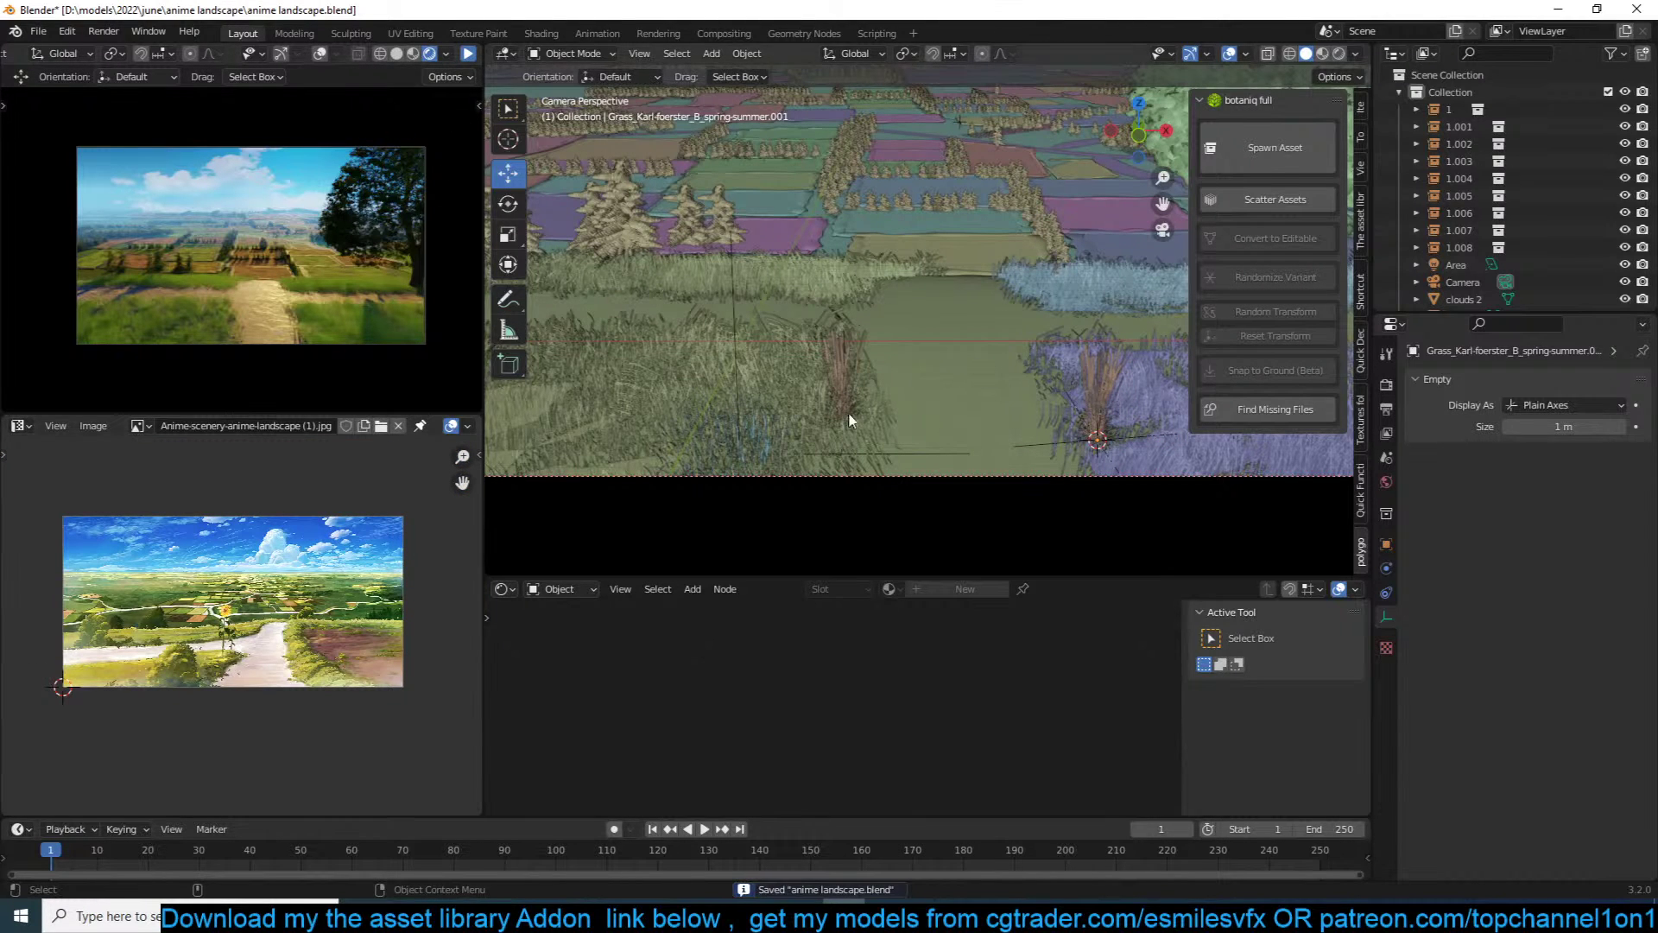
click(1387, 407)
drag(1577, 420, 1510, 421)
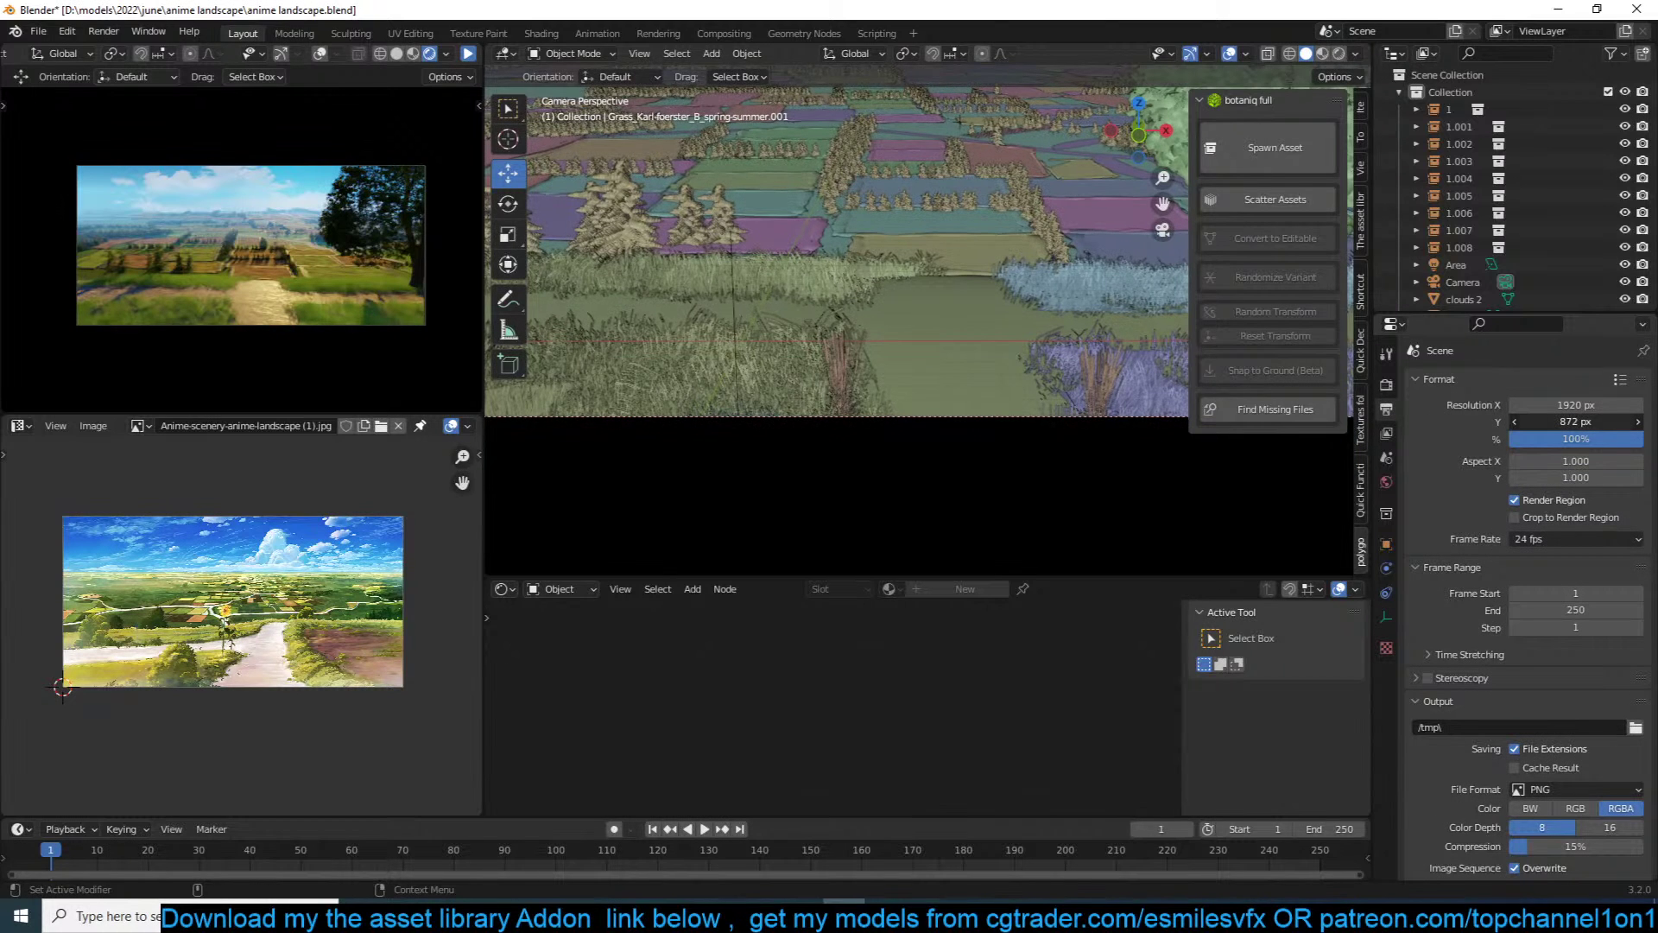
Step: Tilt the camera slightly upward around the global X axis and move it back about 10.9 m along its local Z
click(1002, 391)
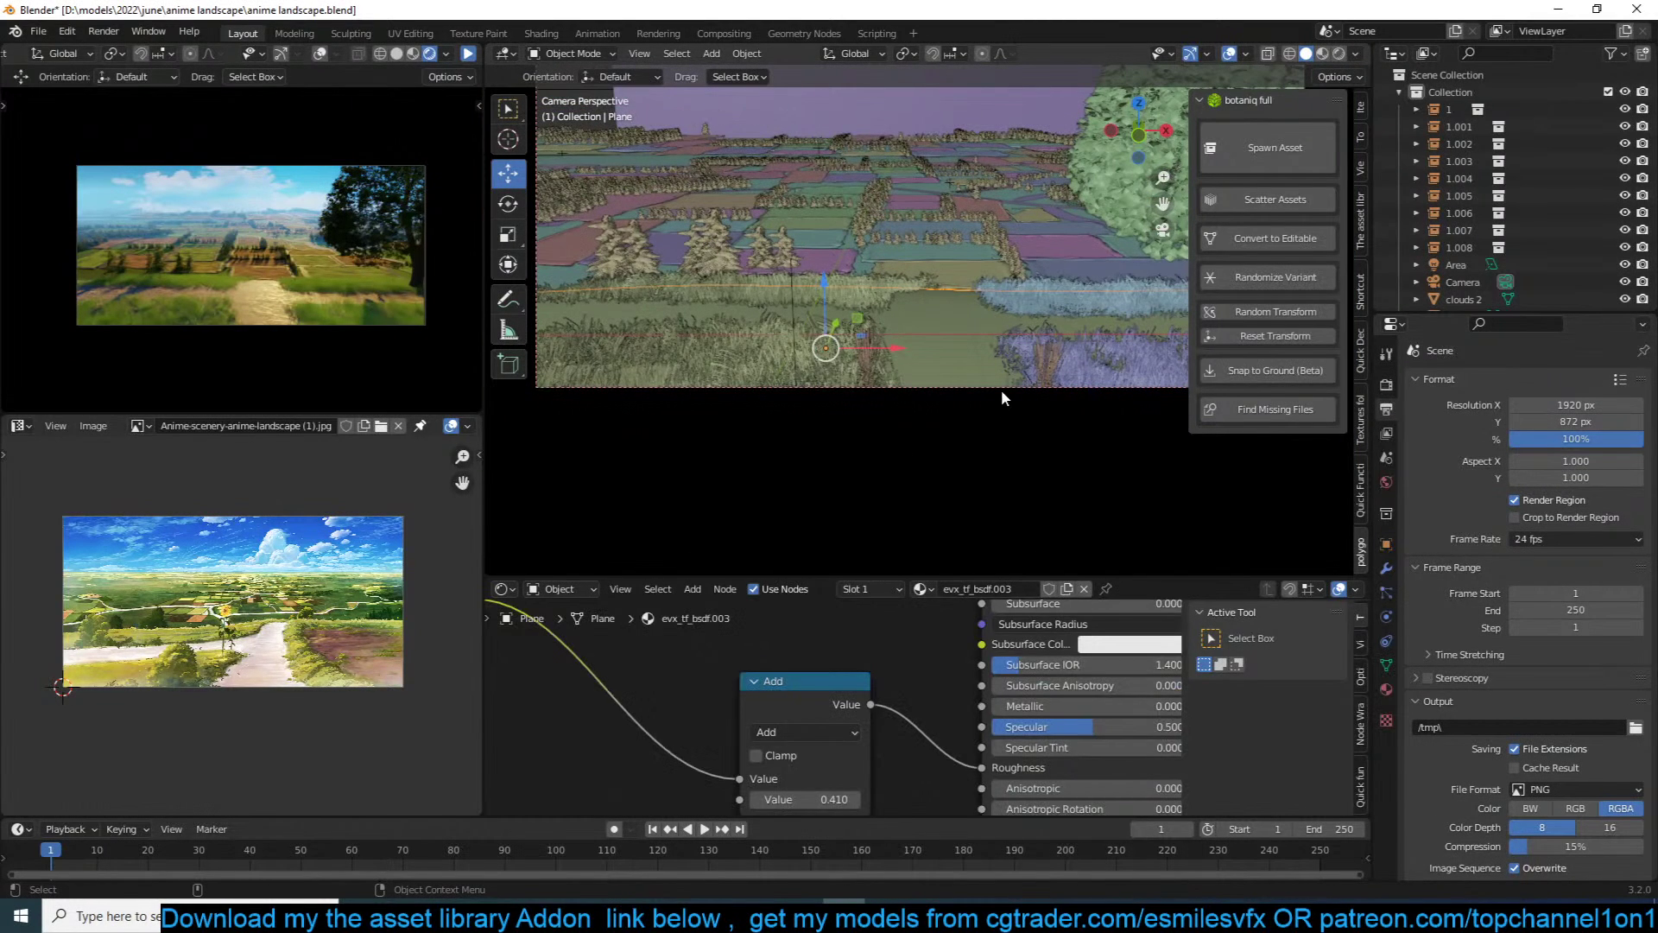
click(1002, 390)
key(r)
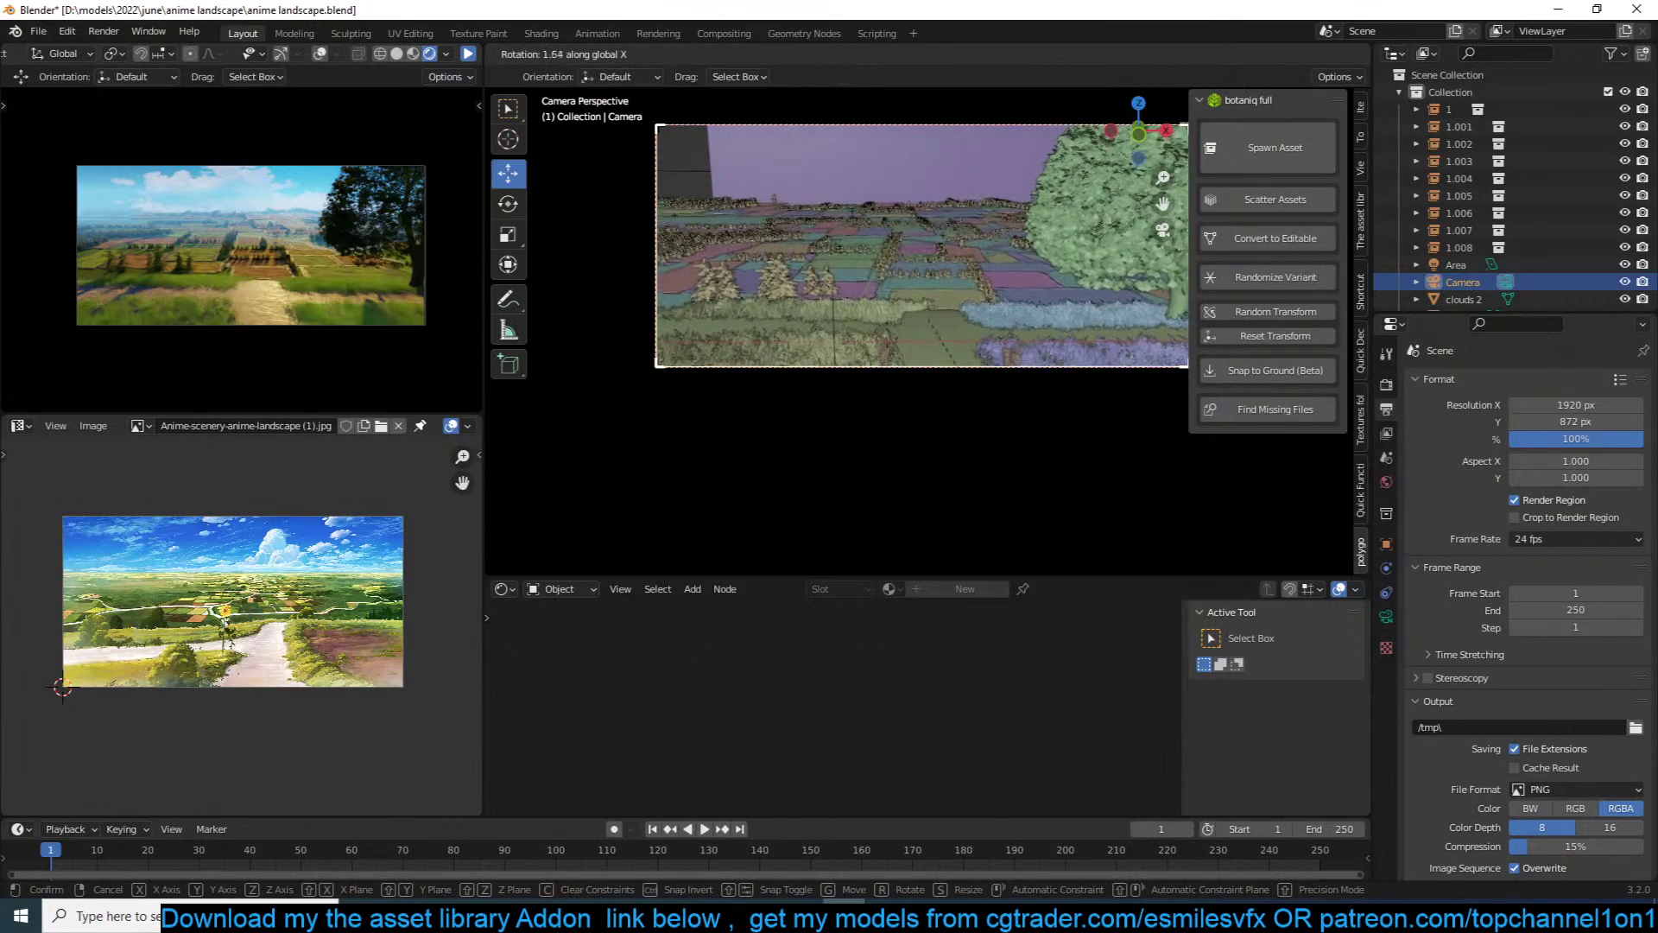
click(1007, 459)
key(g)
key(z)
key(z)
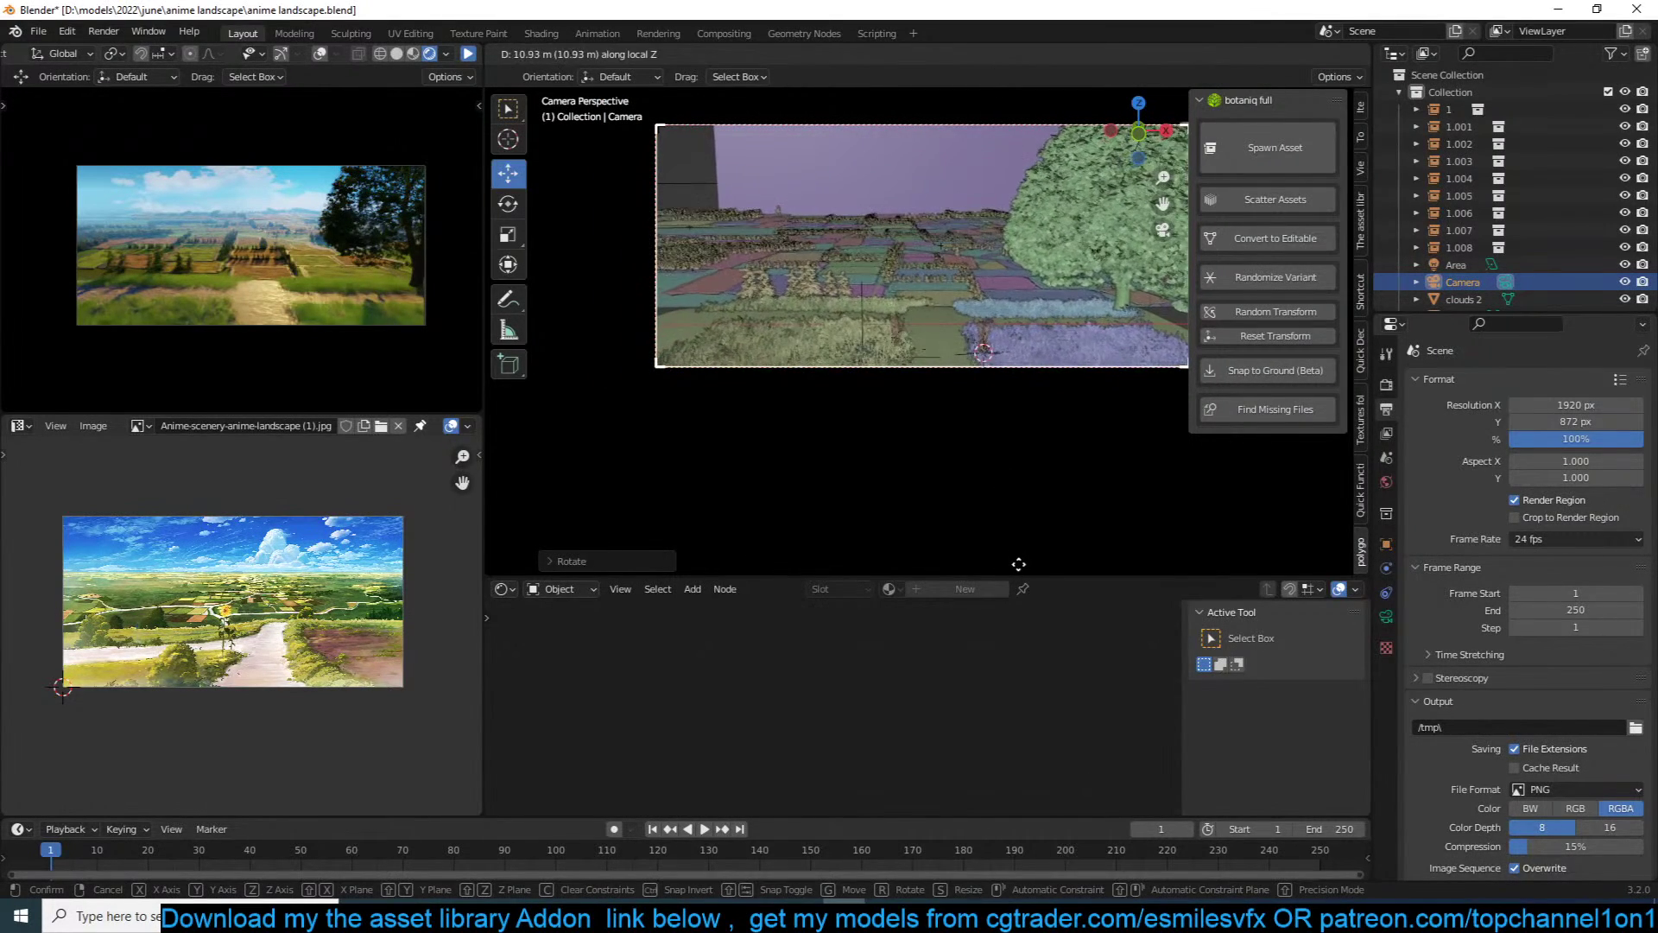
click(1019, 563)
Step: Enlarge the left foreground grass plane and shift it left along X to cover the camera frame's lower corner
click(940, 340)
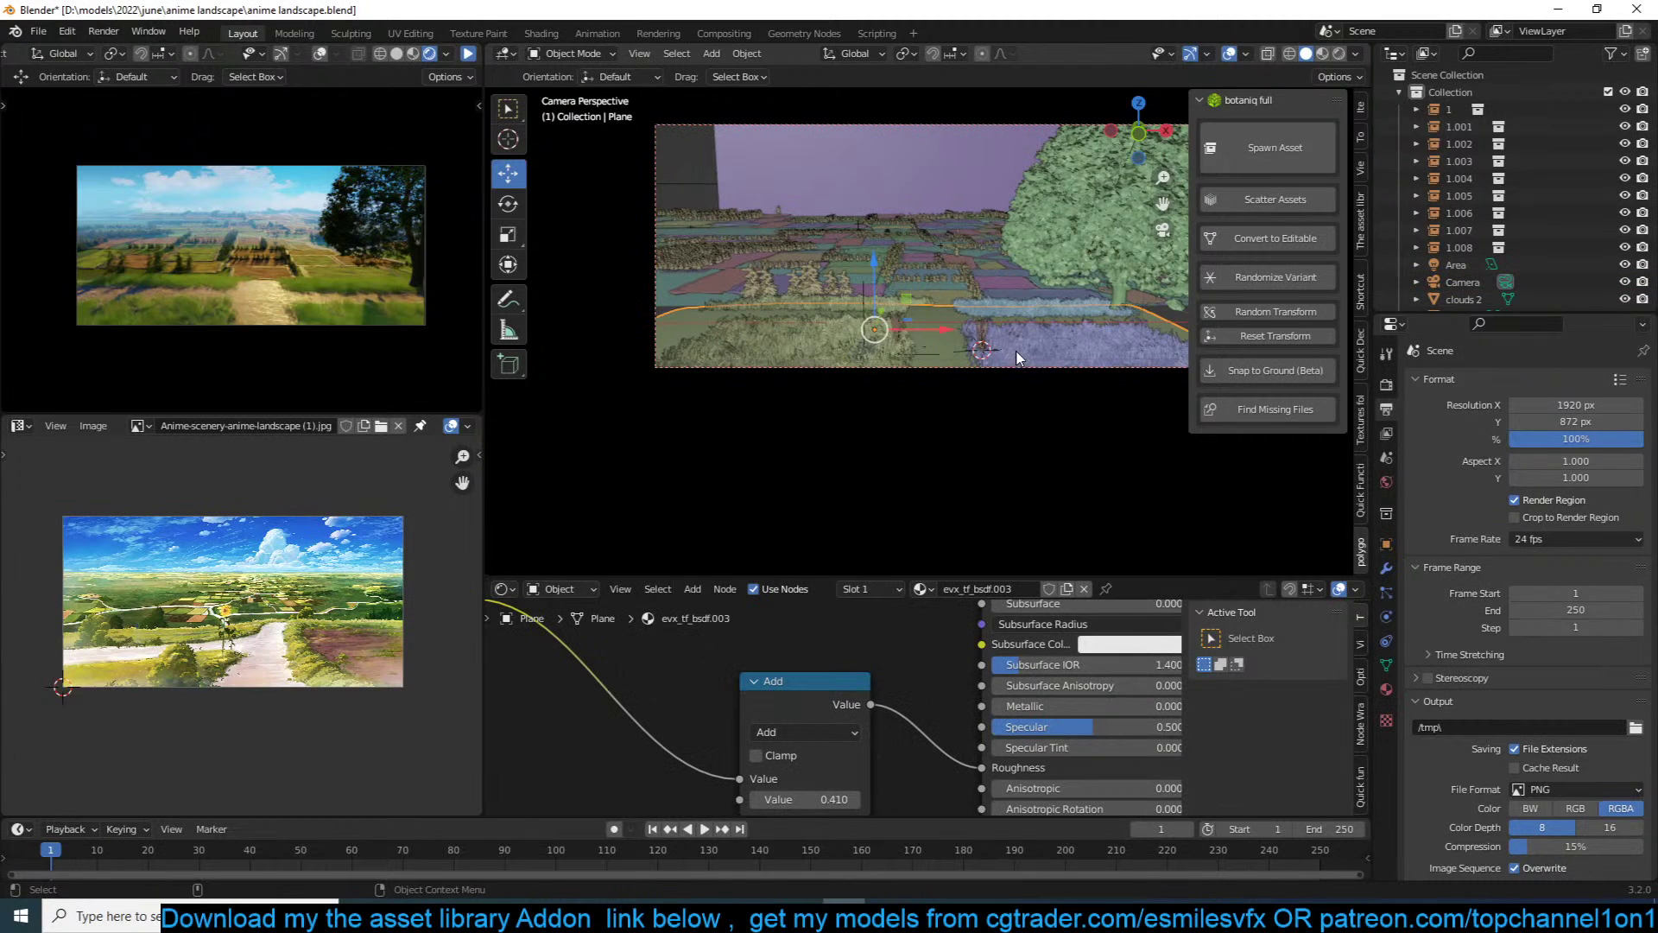
key(s)
click(899, 341)
click(957, 351)
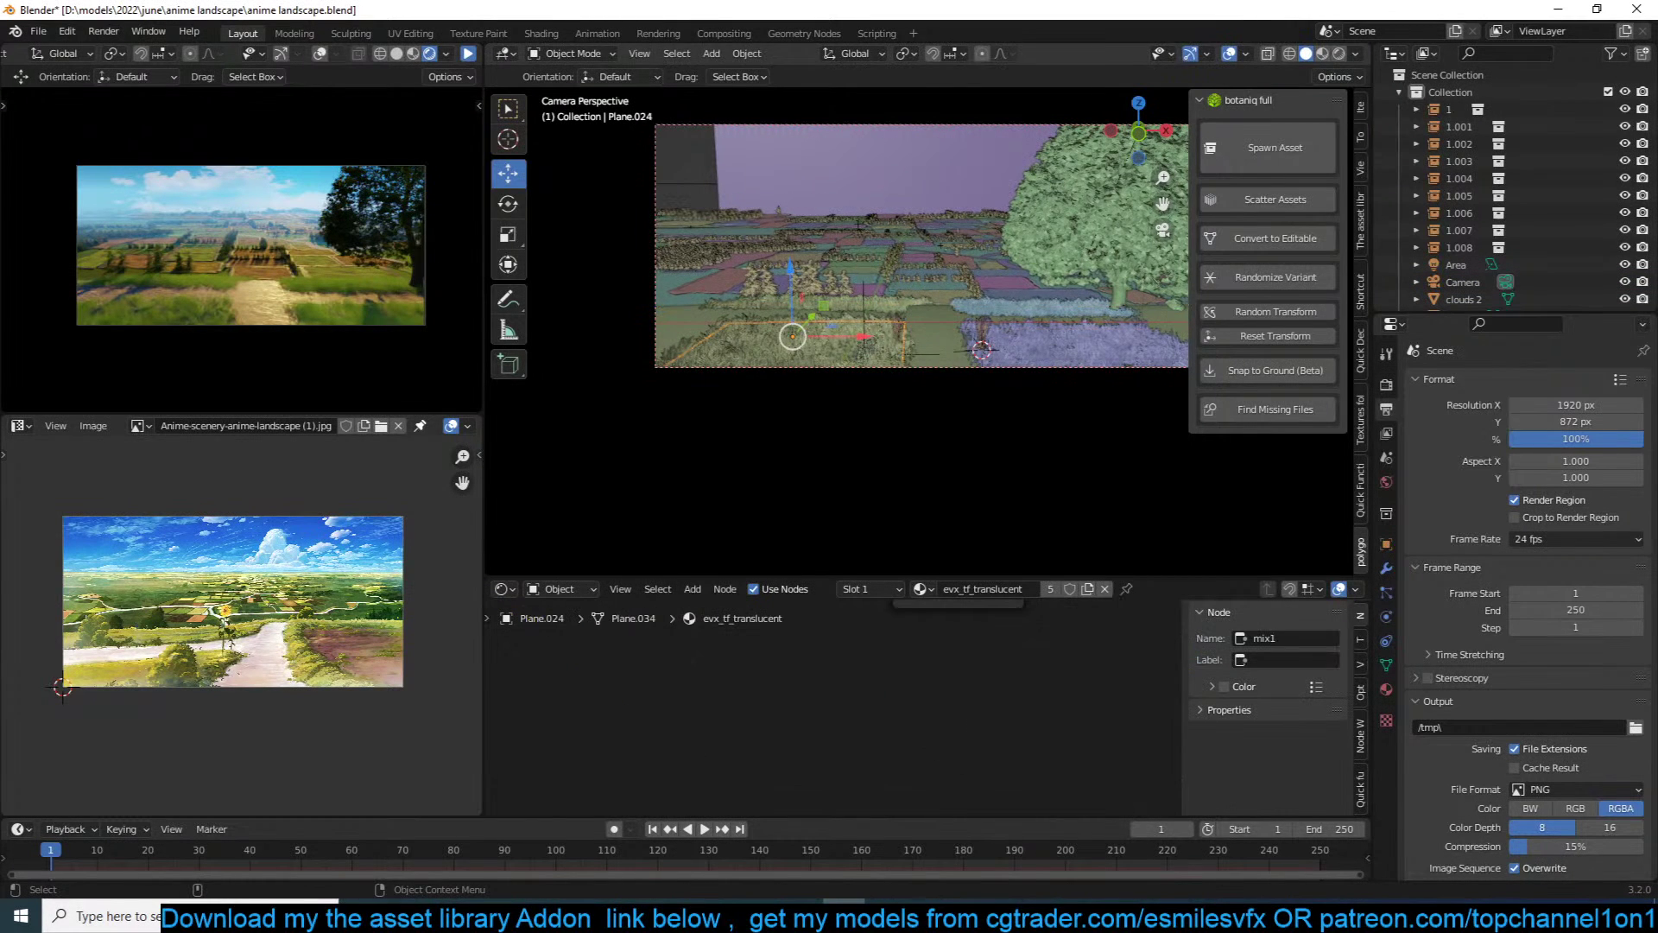
drag(862, 333, 833, 304)
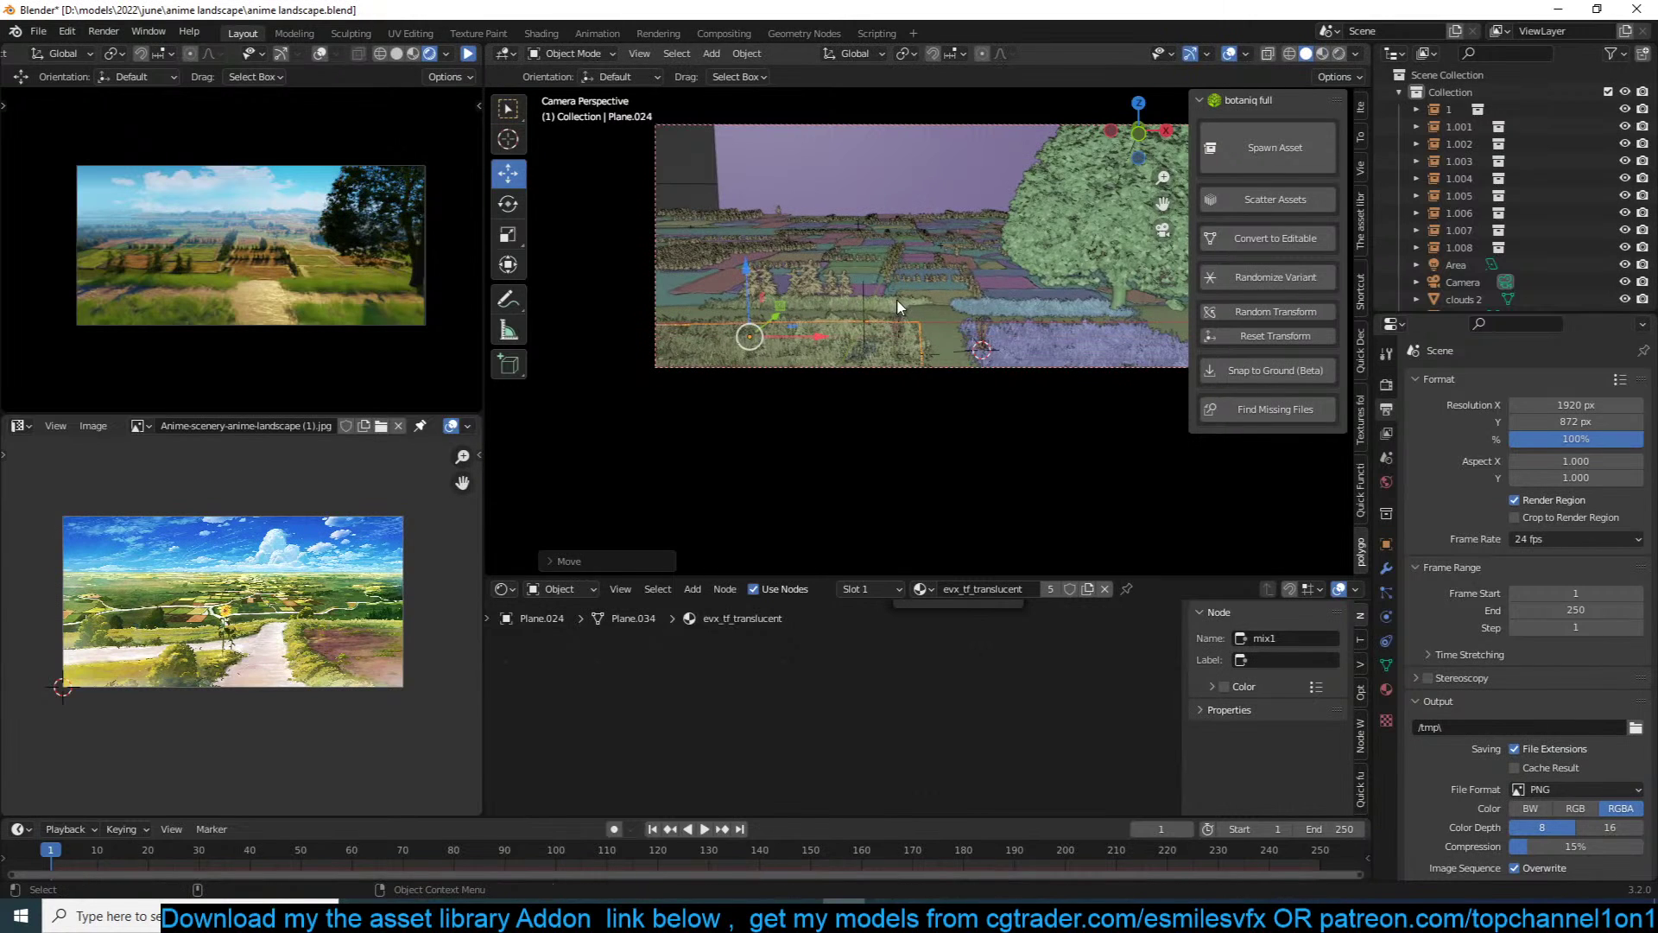
Step: Scale up the grass strip behind the left foreground grass and adjust its position along X
click(834, 304)
key(s)
click(934, 304)
key(g)
click(926, 300)
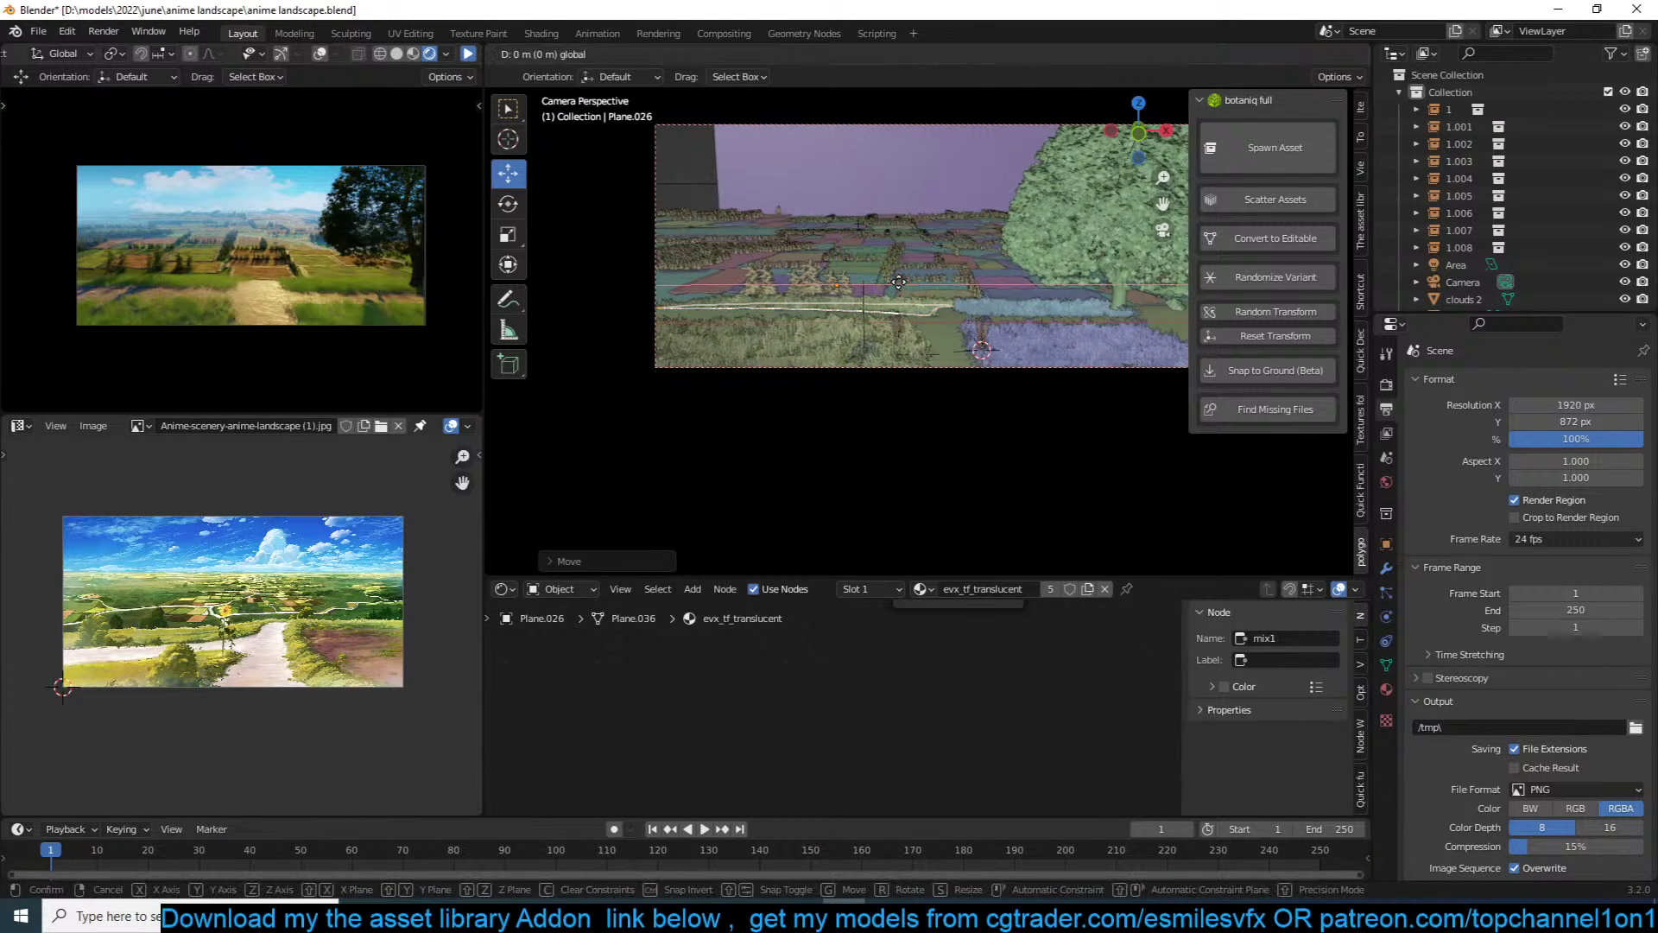
Step: Scale up the right foreground grass plane, stretch it along X and shift it about 0.98 m along X
click(1063, 350)
shift+middle_drag(1003, 350, 892, 348)
key(s)
click(1112, 363)
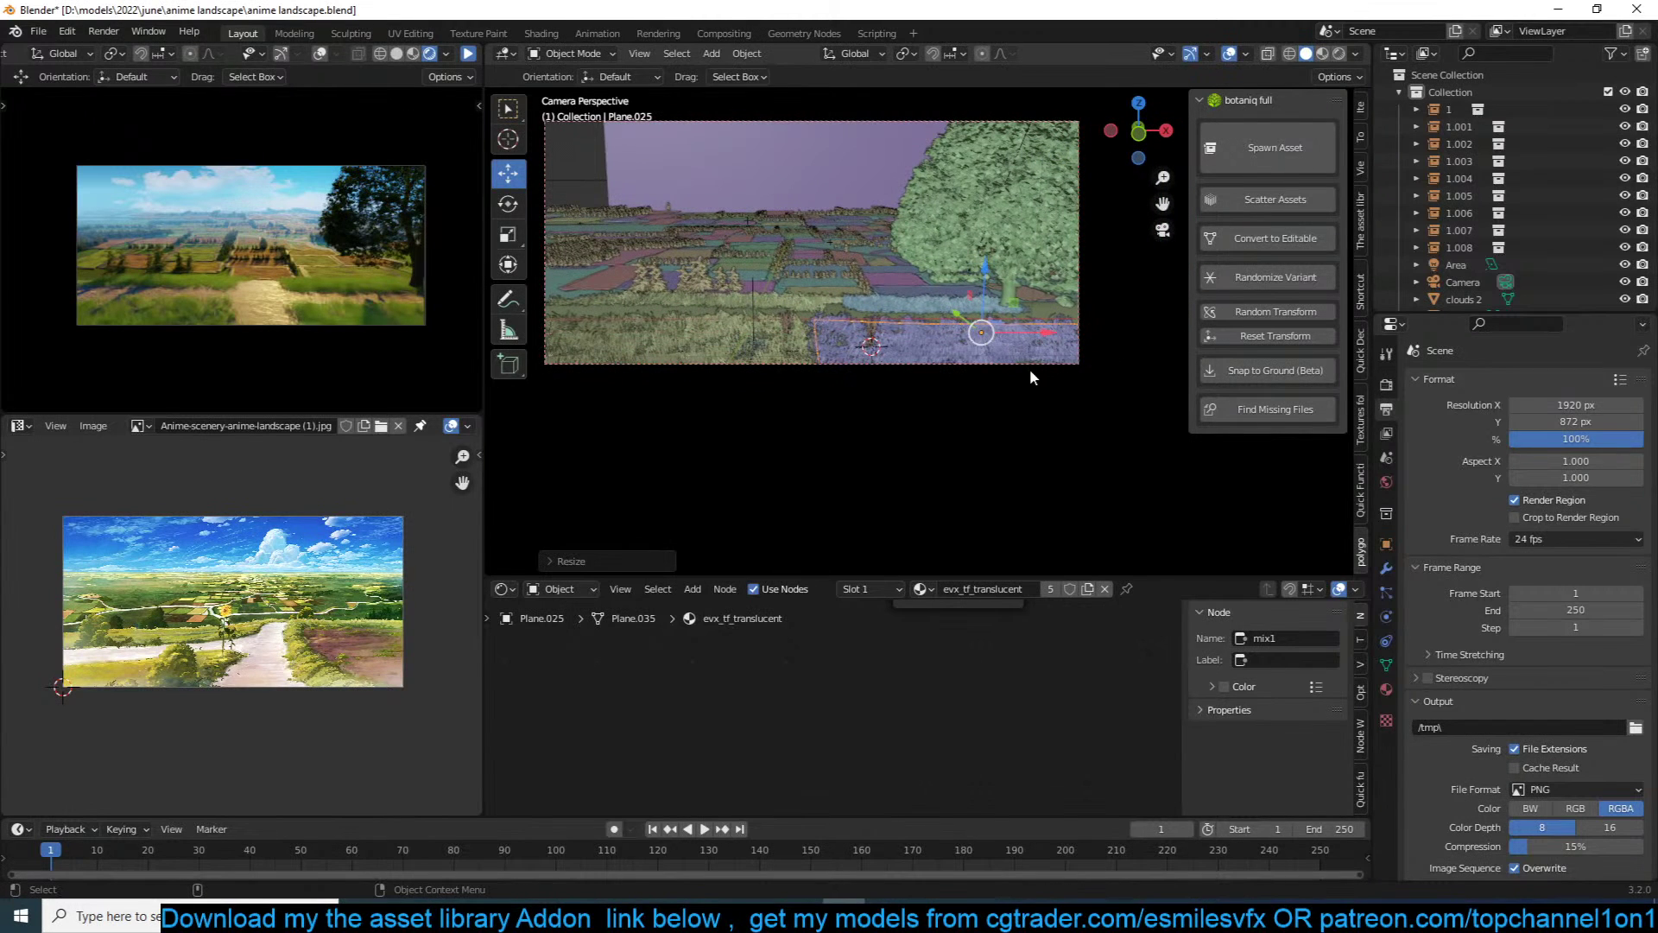
shift+middle_drag(989, 367, 946, 361)
key(s)
key(x)
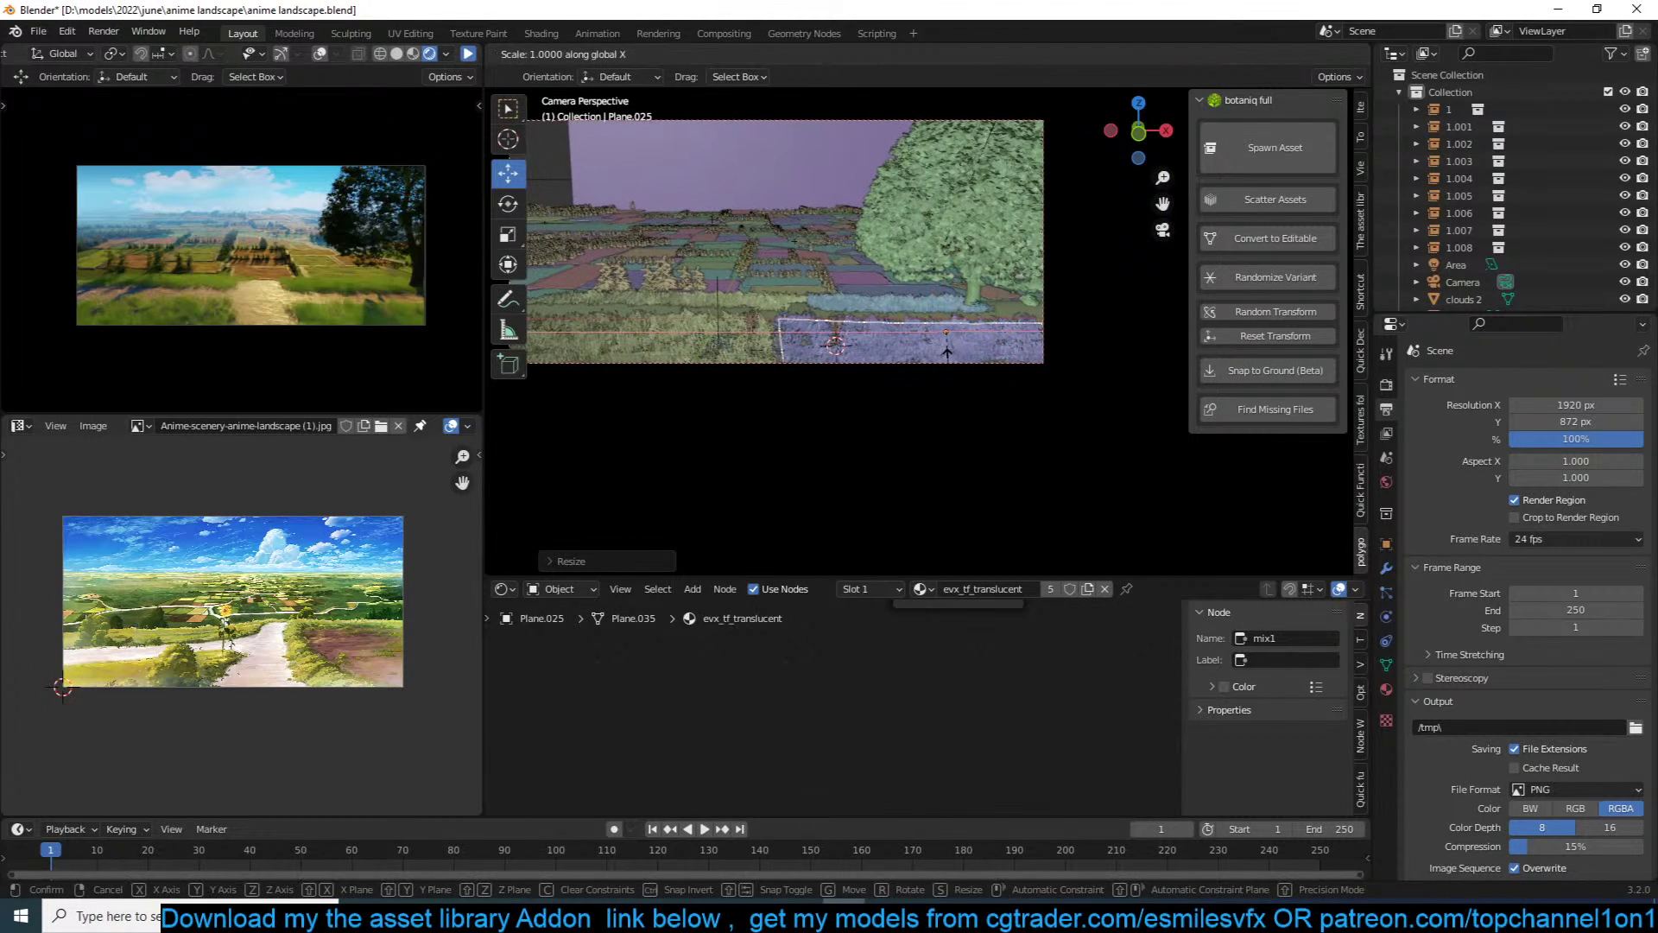
click(995, 333)
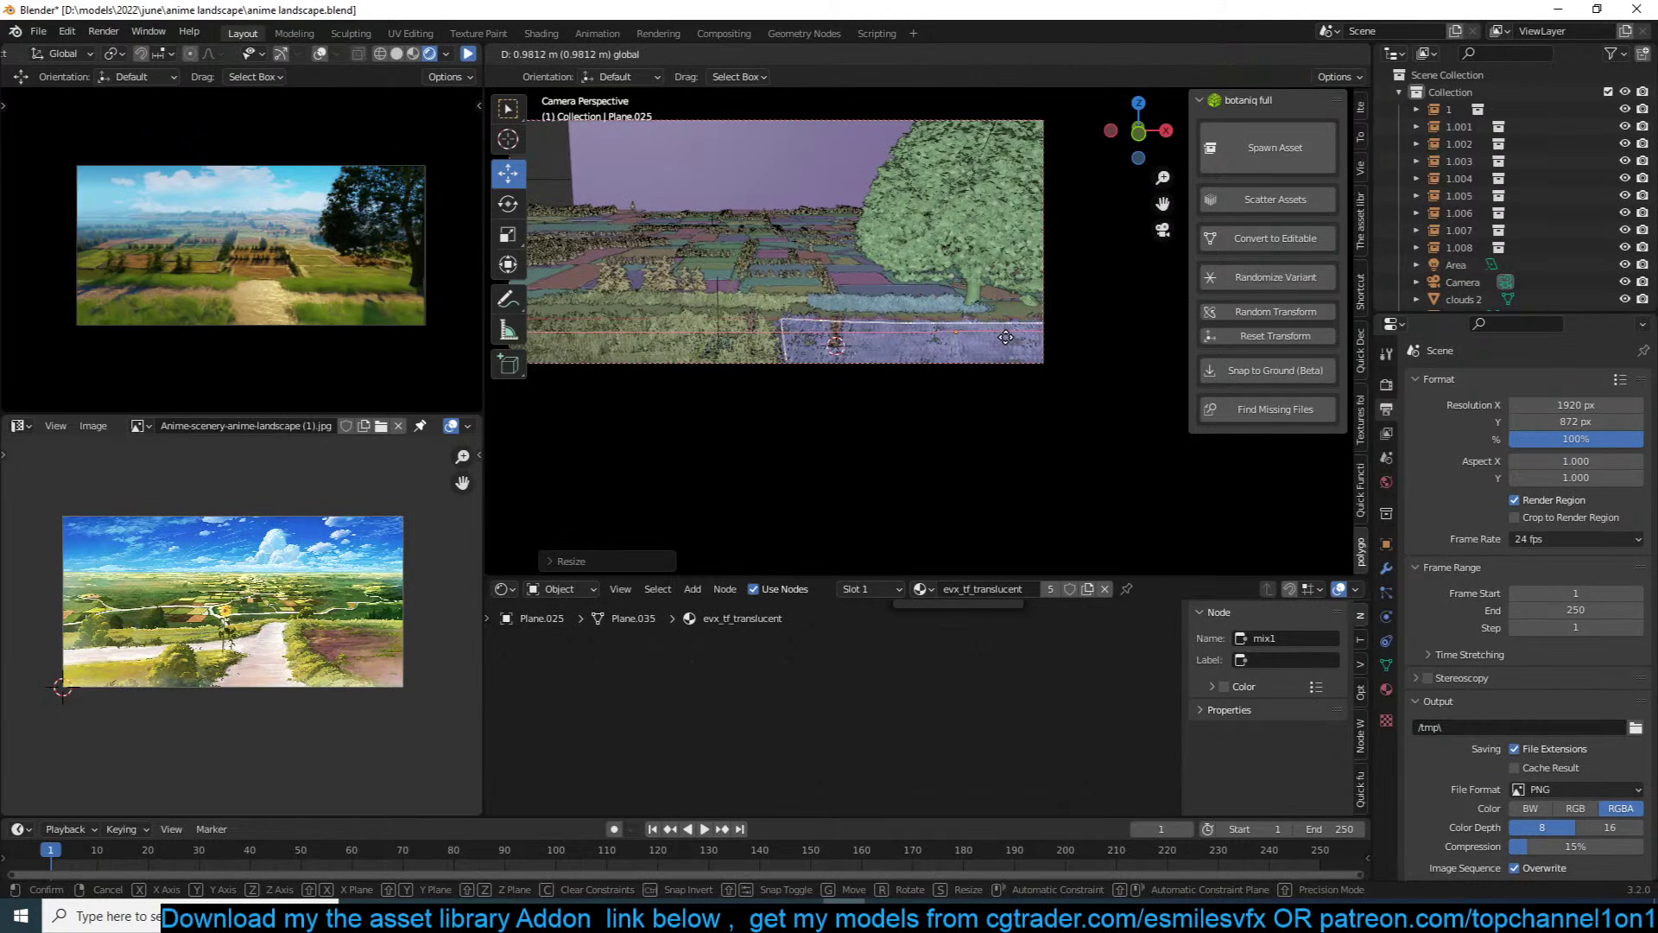
click(783, 342)
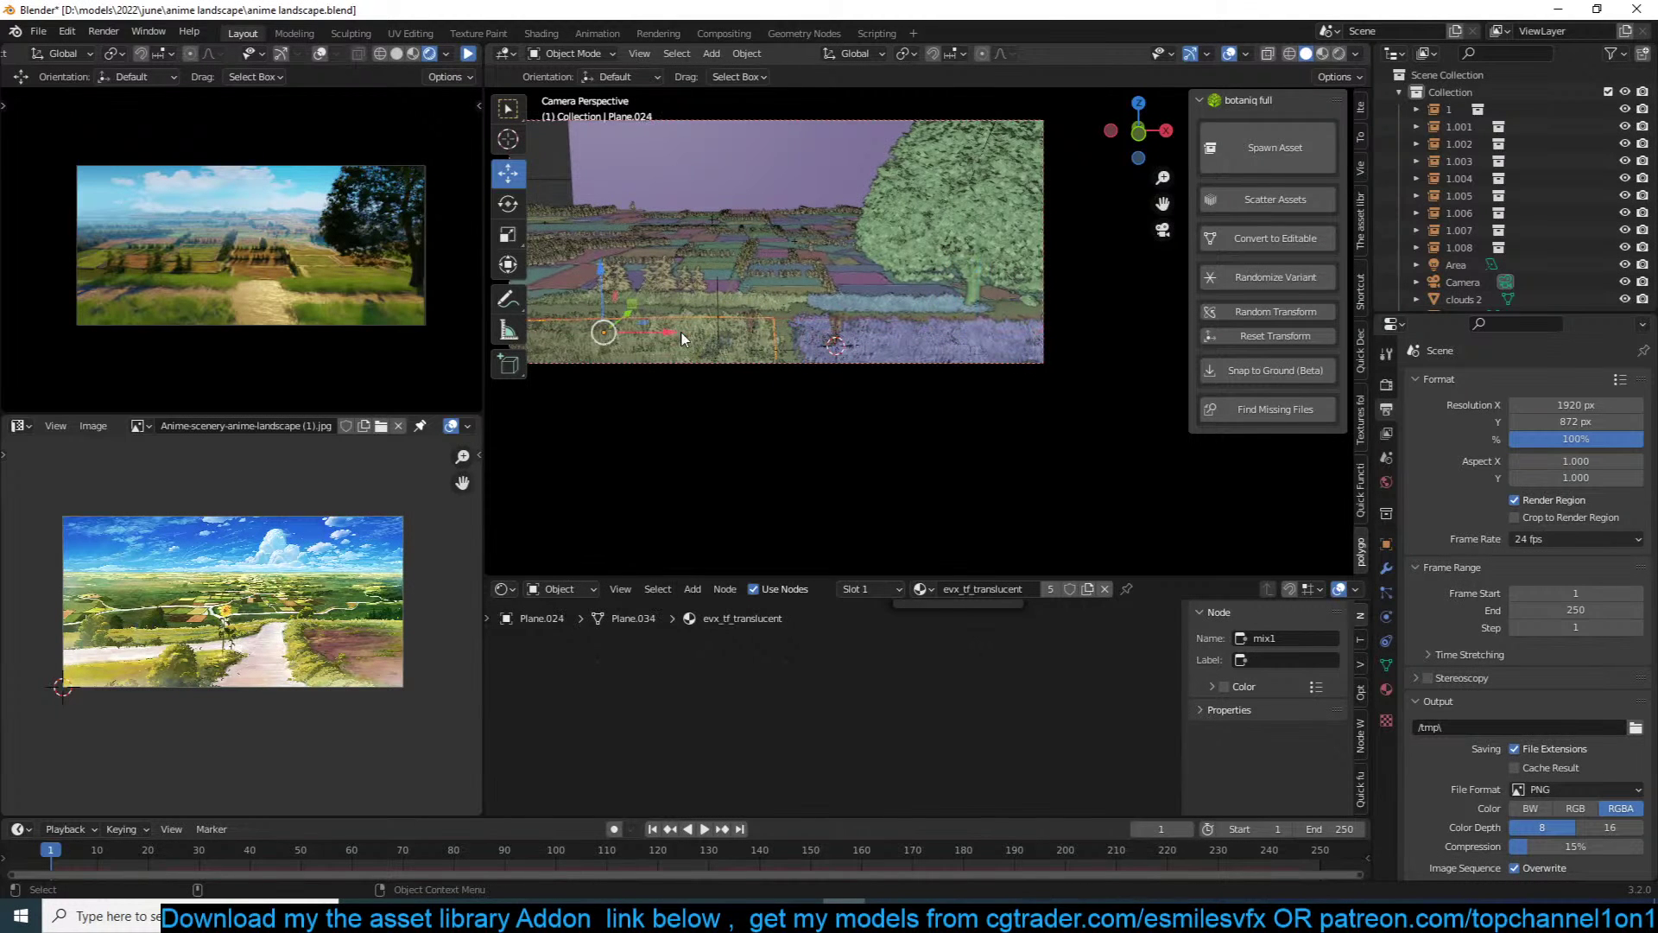
Step: Shift the grass strip beneath the tree along X and stretch it along X to reach the camera frame's edge
click(771, 301)
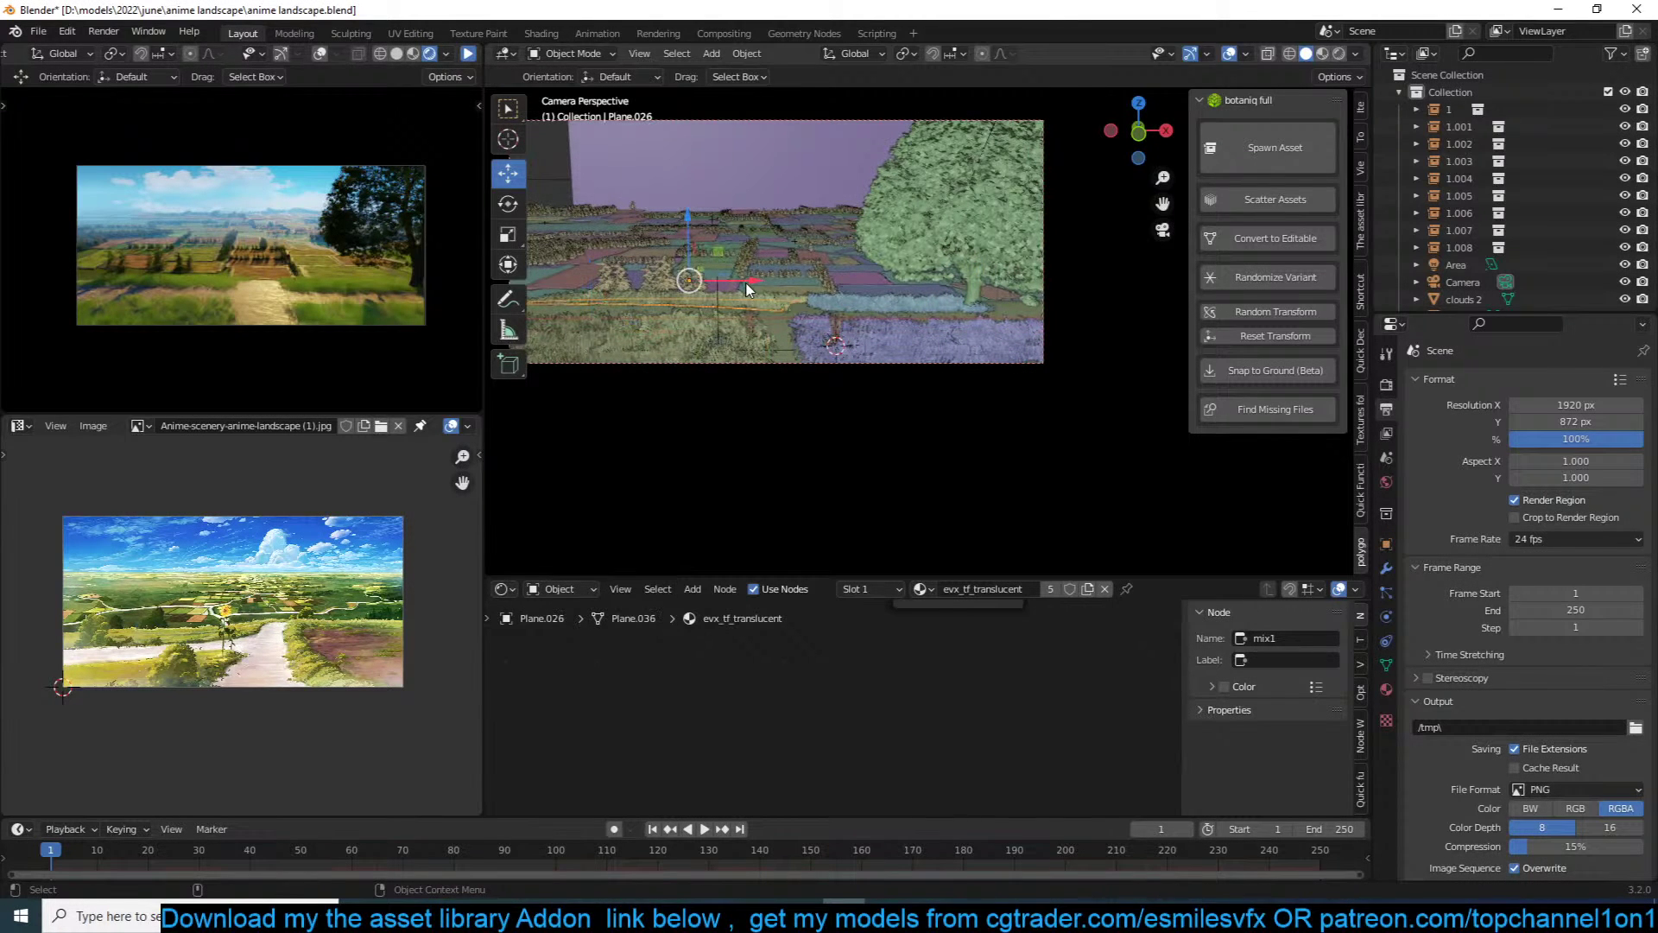
click(902, 309)
key(s)
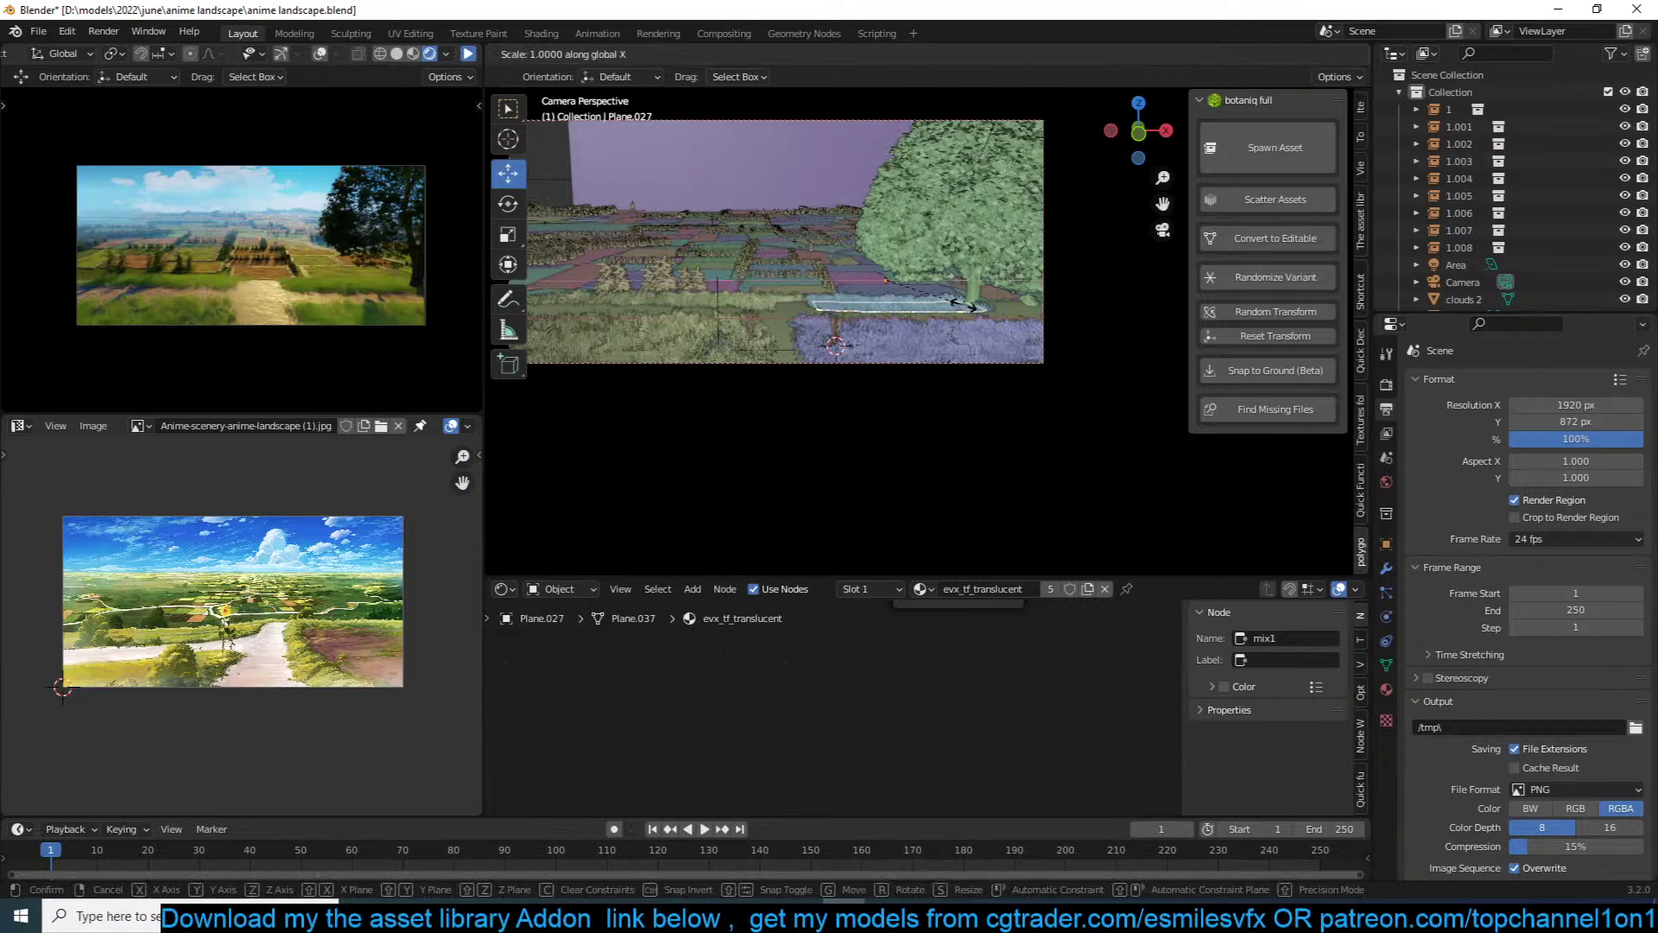
click(946, 293)
drag(961, 282, 1002, 289)
key(s)
key(x)
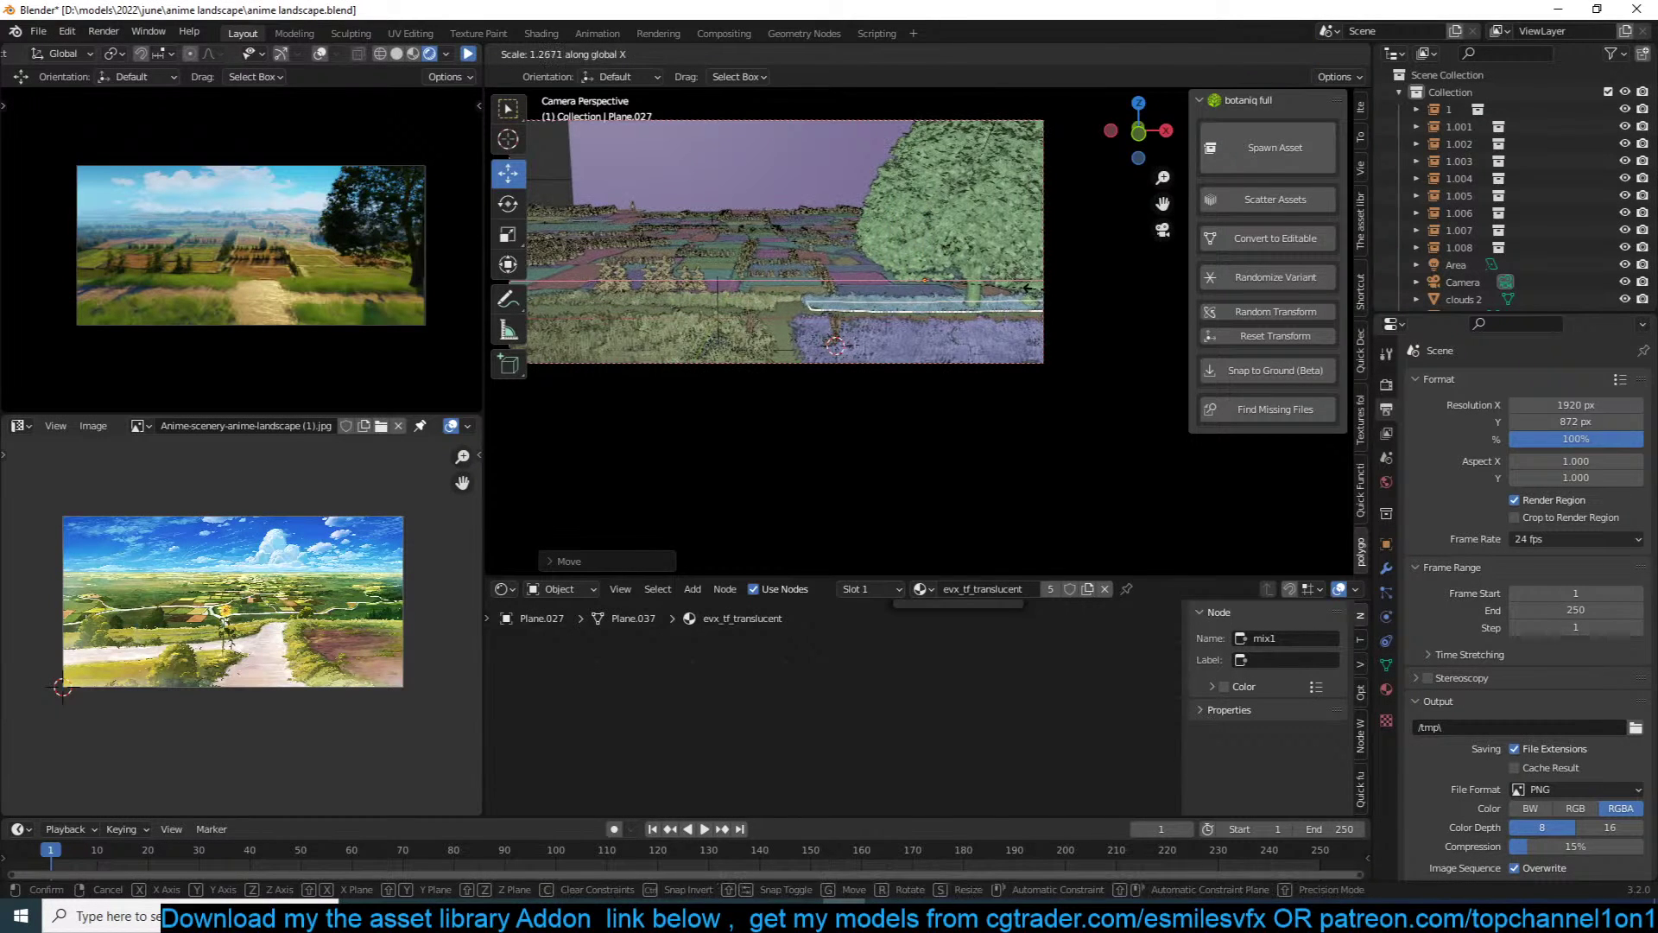
click(1027, 292)
Step: Deselect everything, update the rendered camera preview and save the file
click(745, 301)
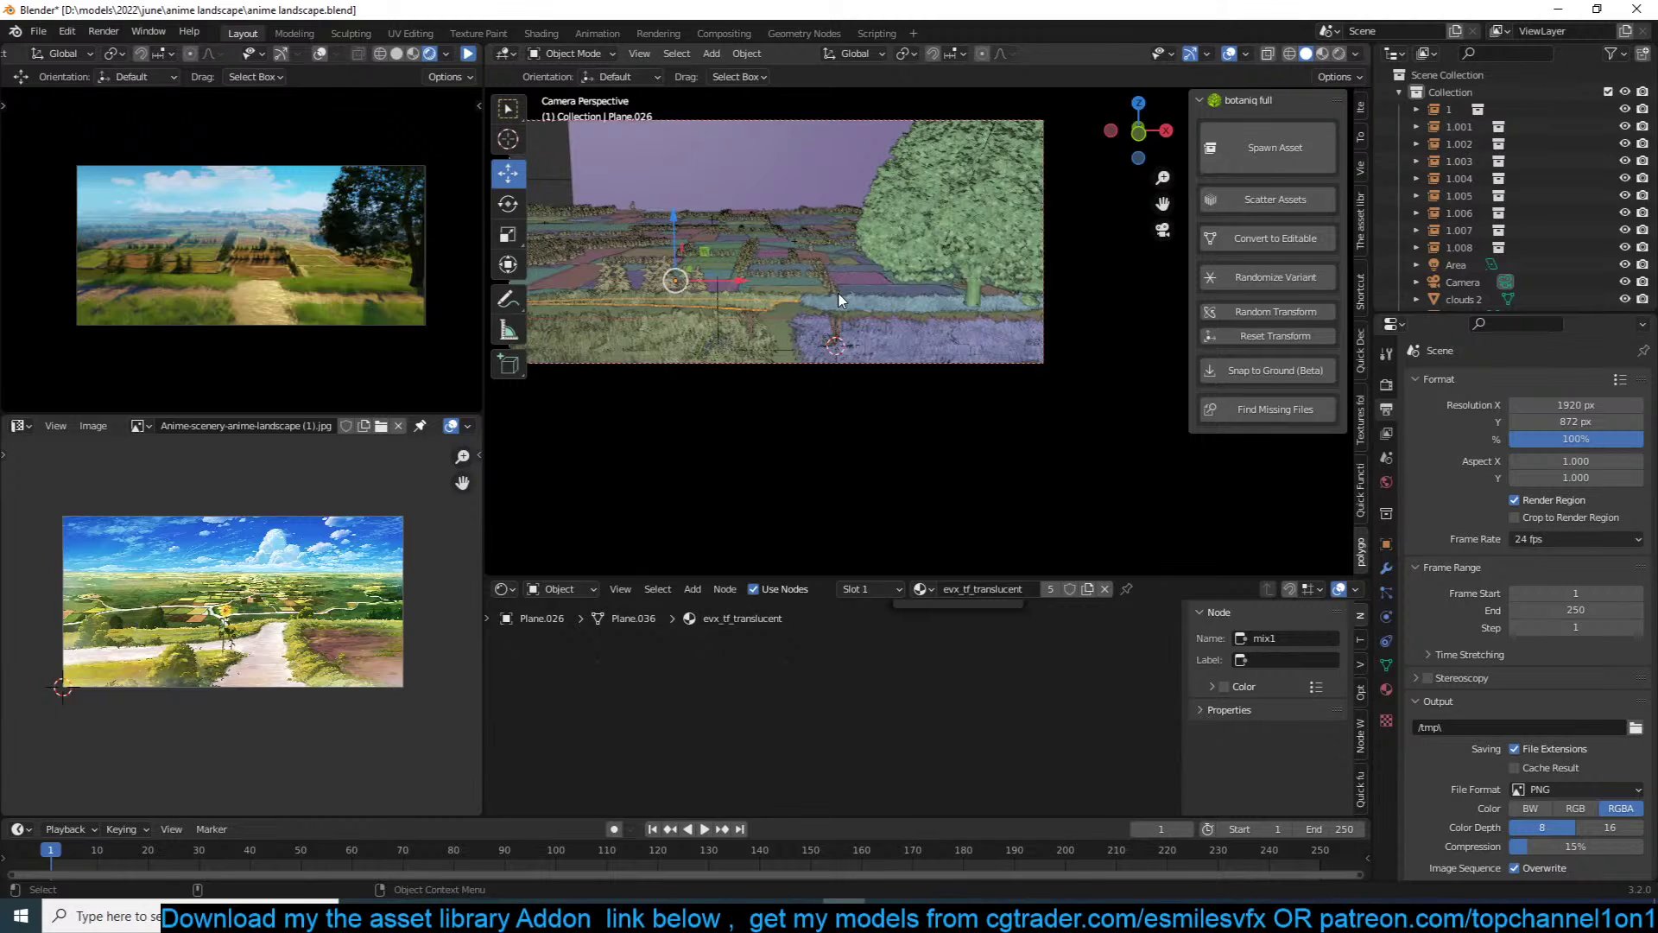
key(alt+a)
key(ctrl+s)
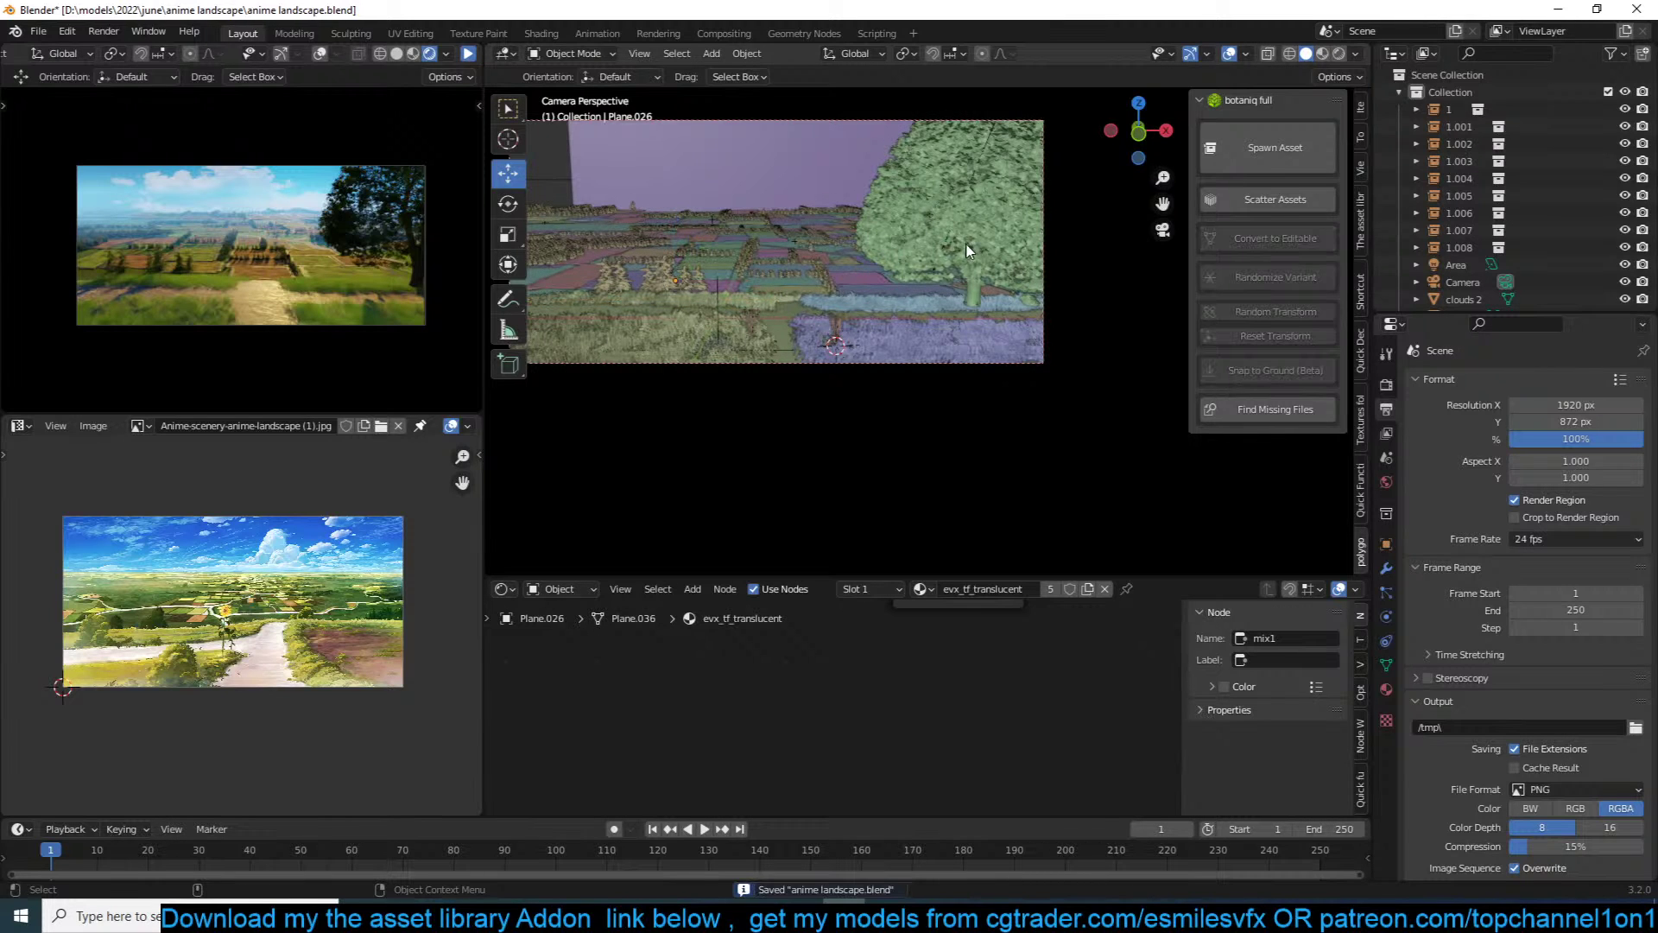
click(467, 54)
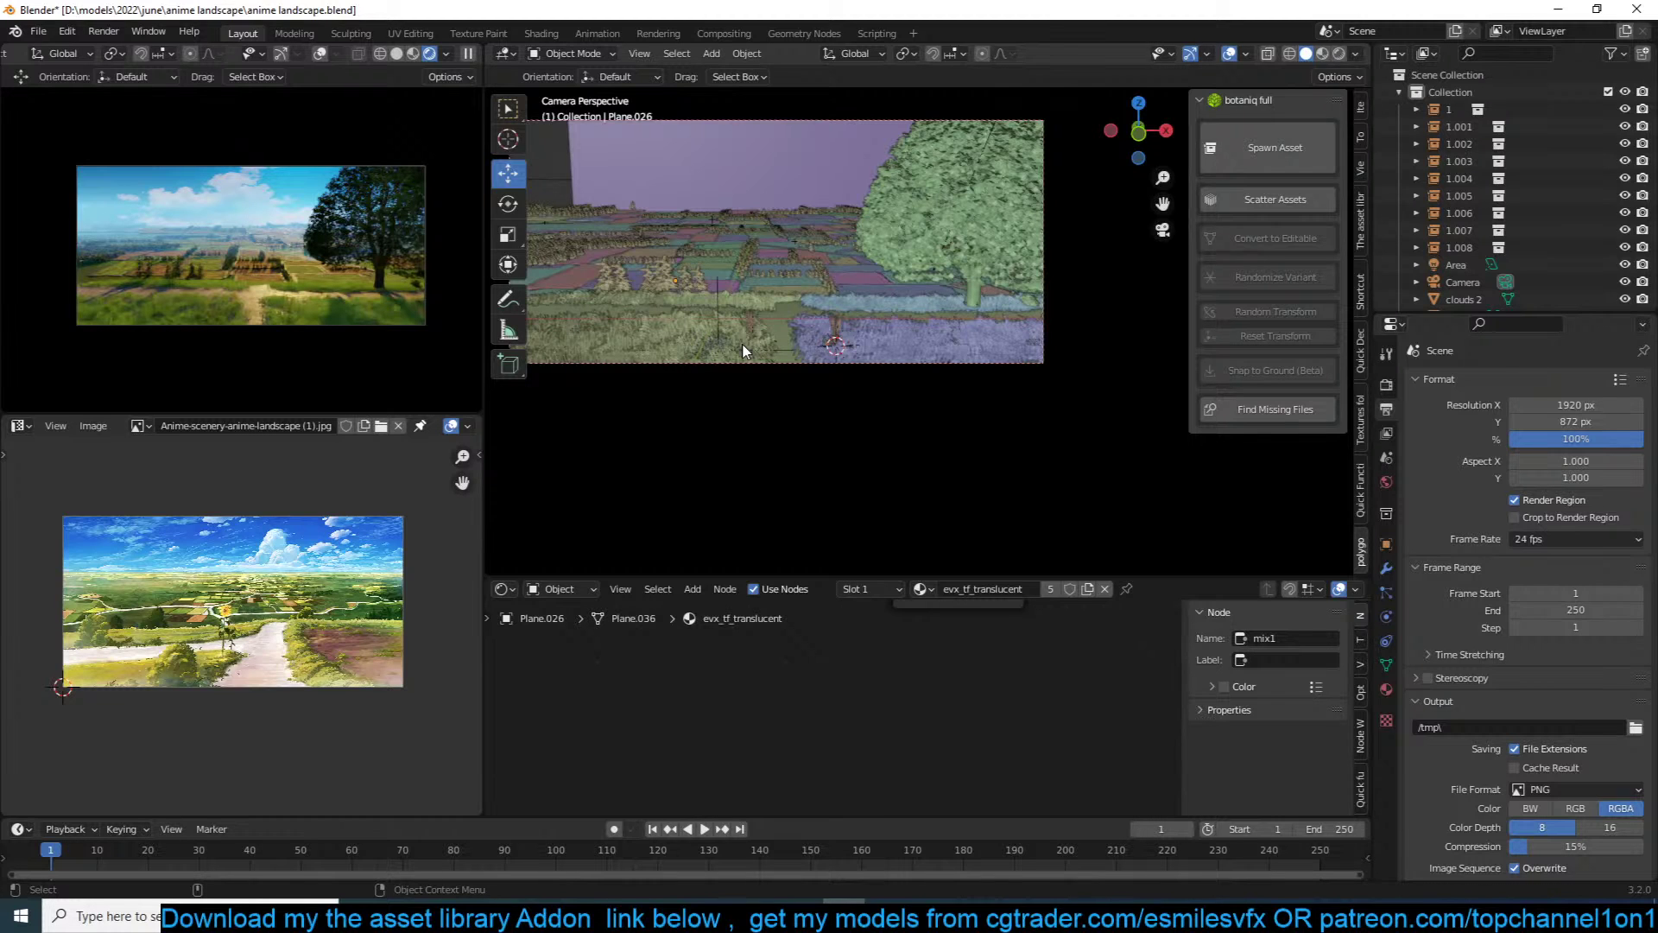
scroll(432, 332, up, 2)
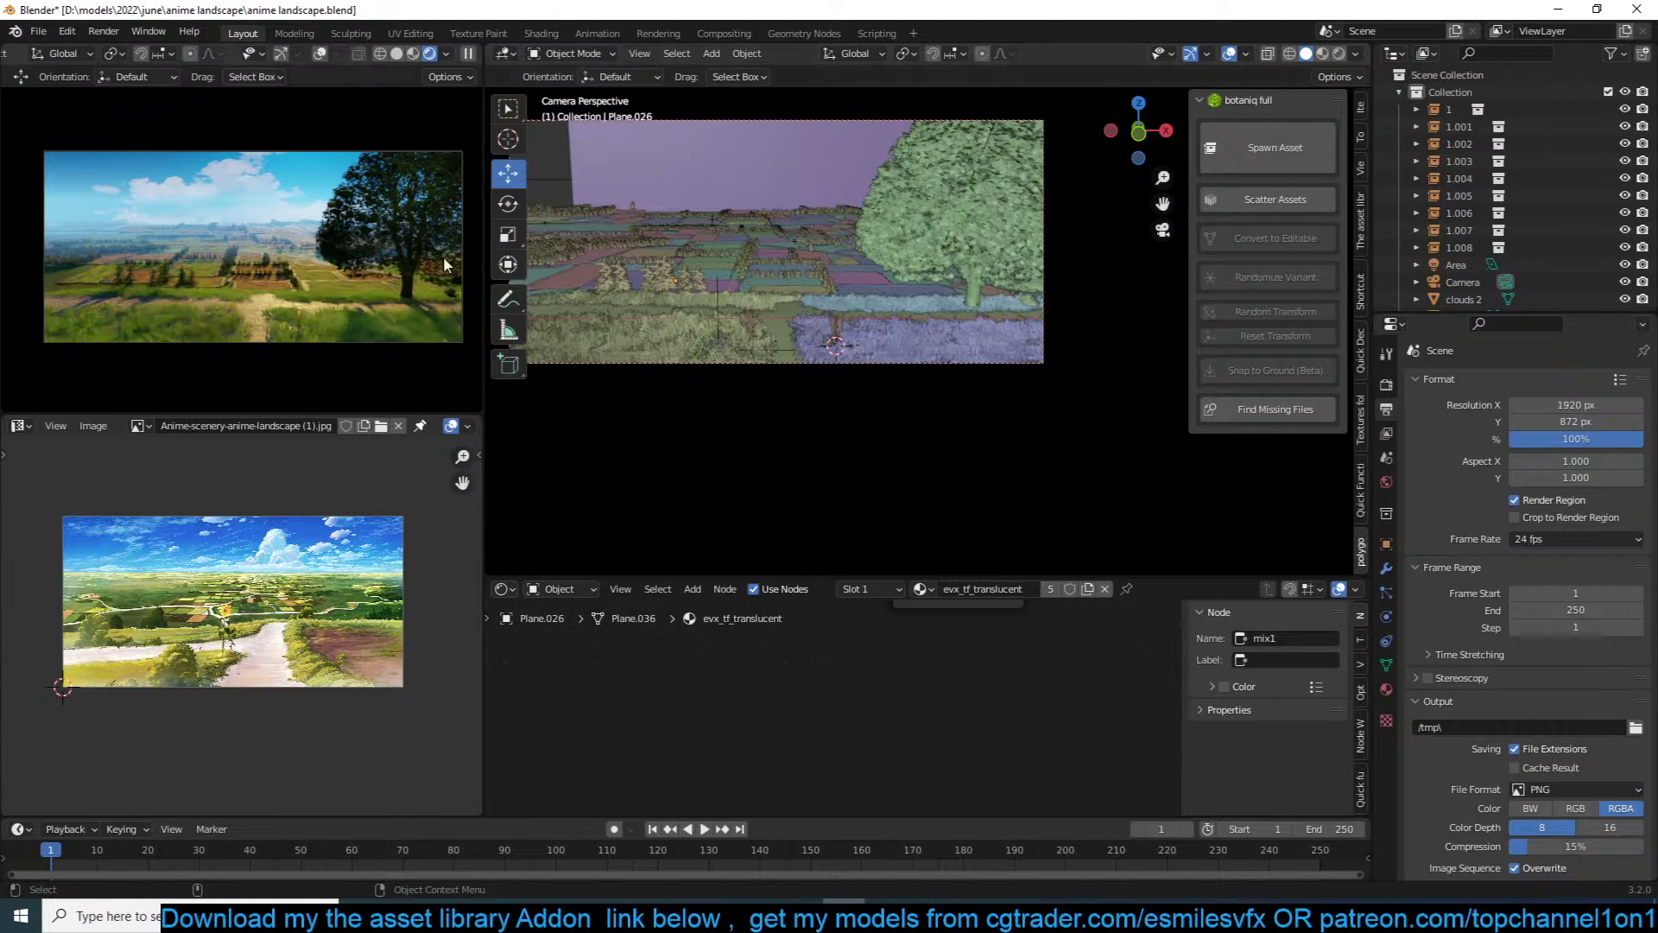
key(ctrl+s)
Step: Scale down the chestnut tree so its whole crown fits inside the camera frame
click(954, 250)
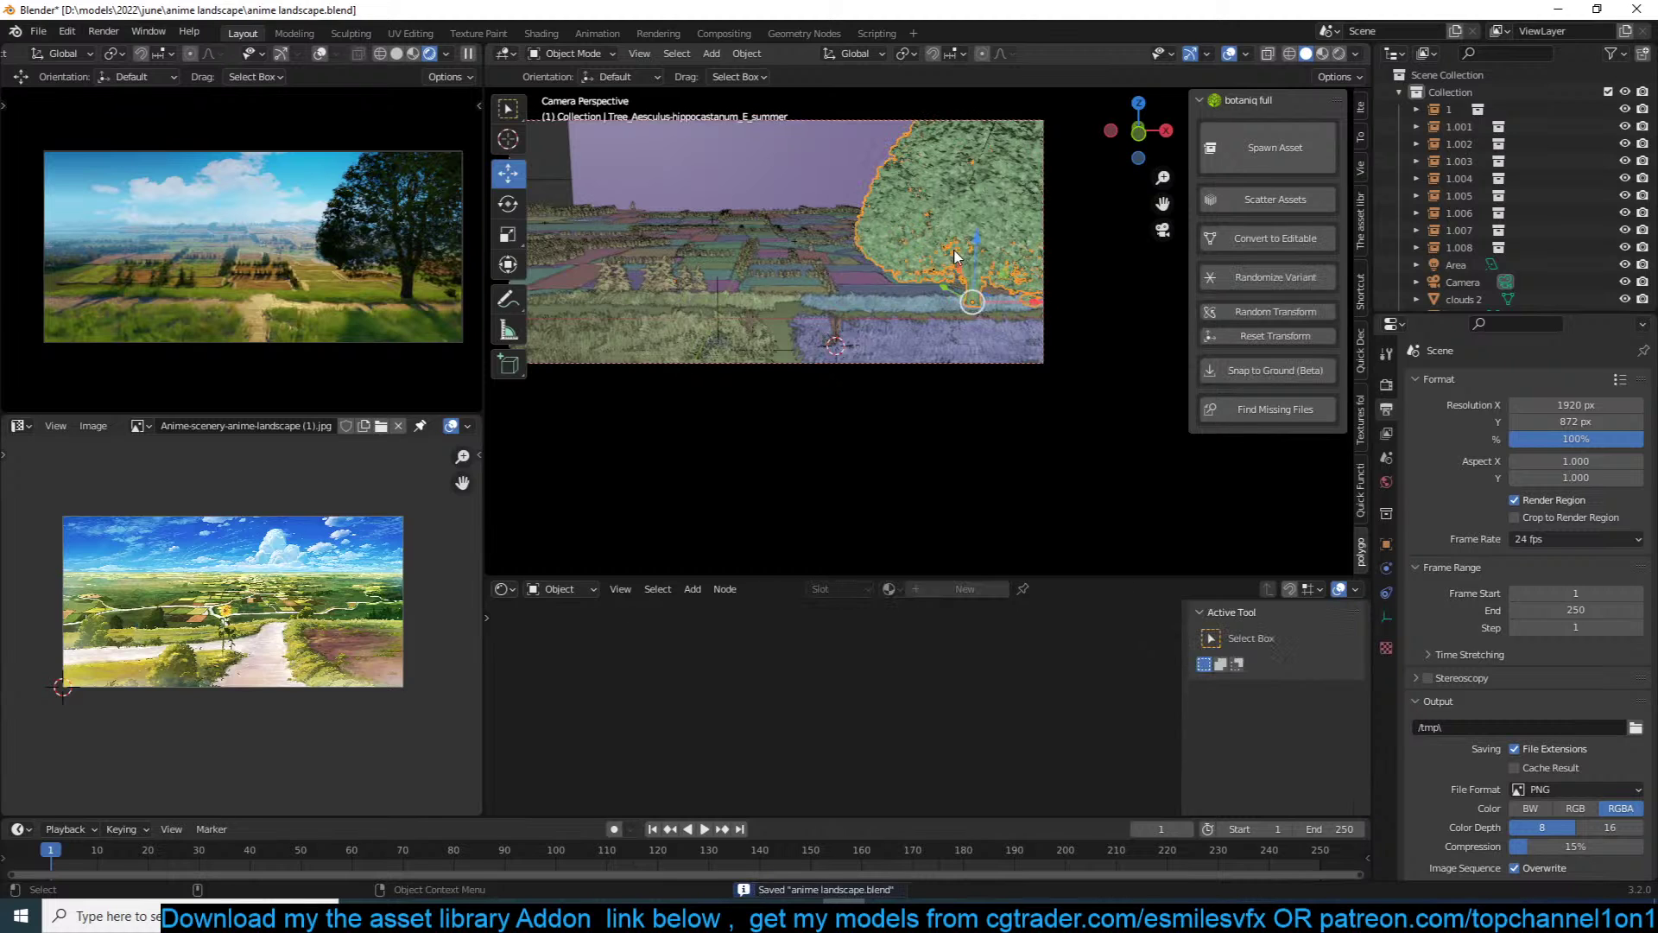
scroll(981, 354, down, 3)
key(s)
click(990, 385)
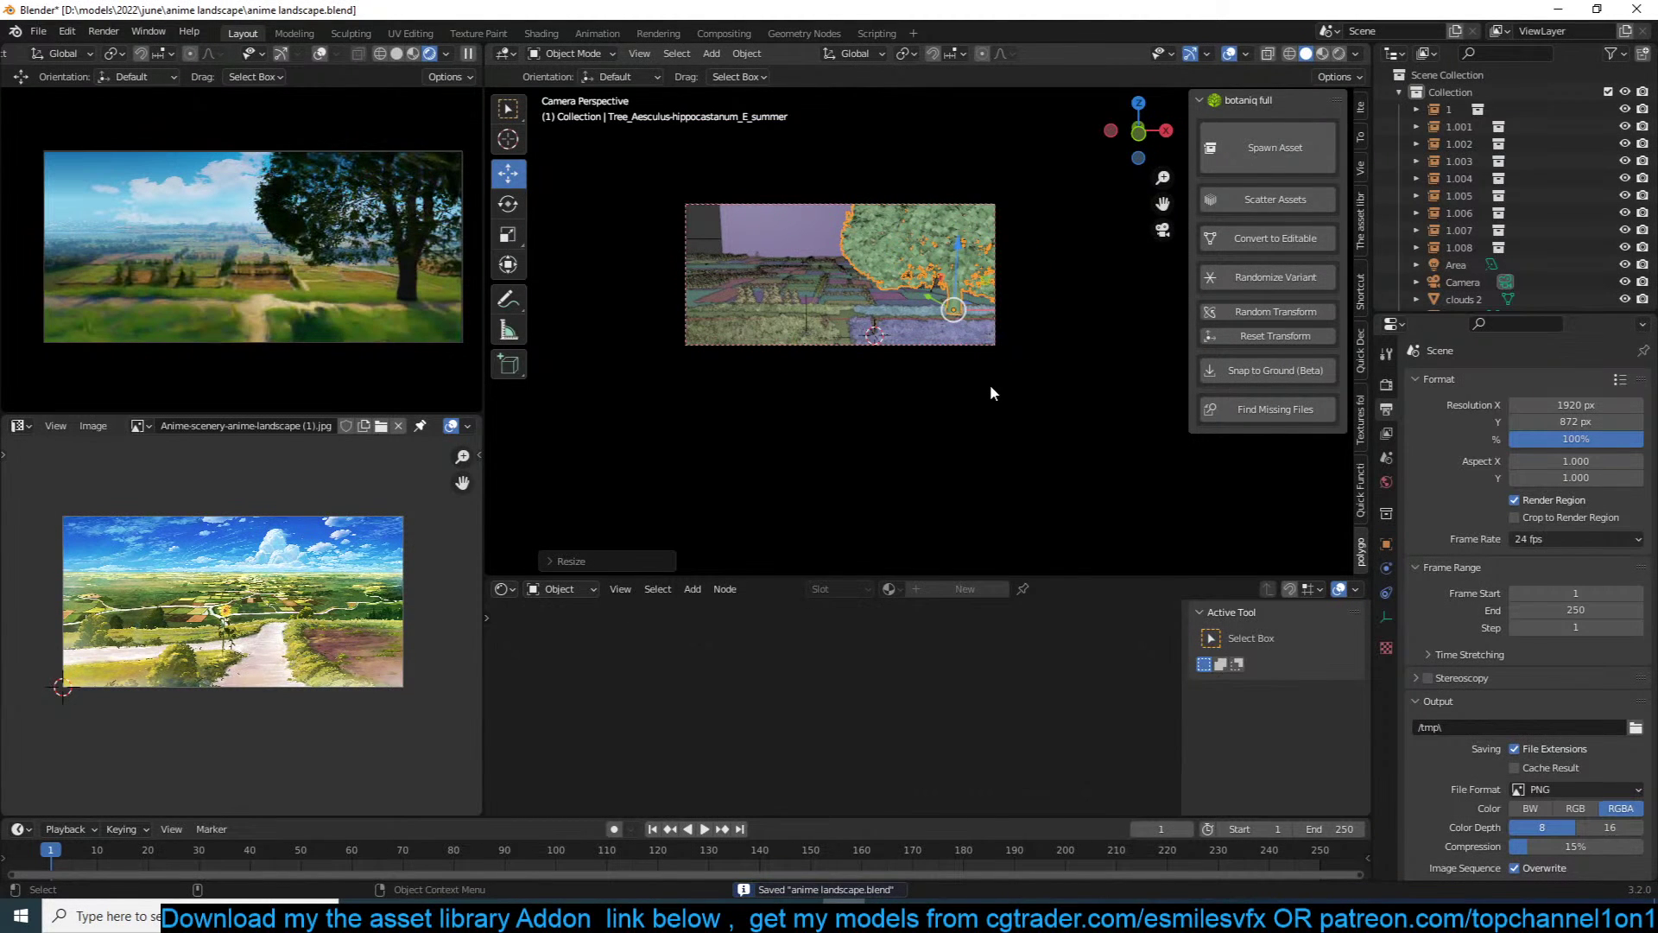
key(s)
click(990, 335)
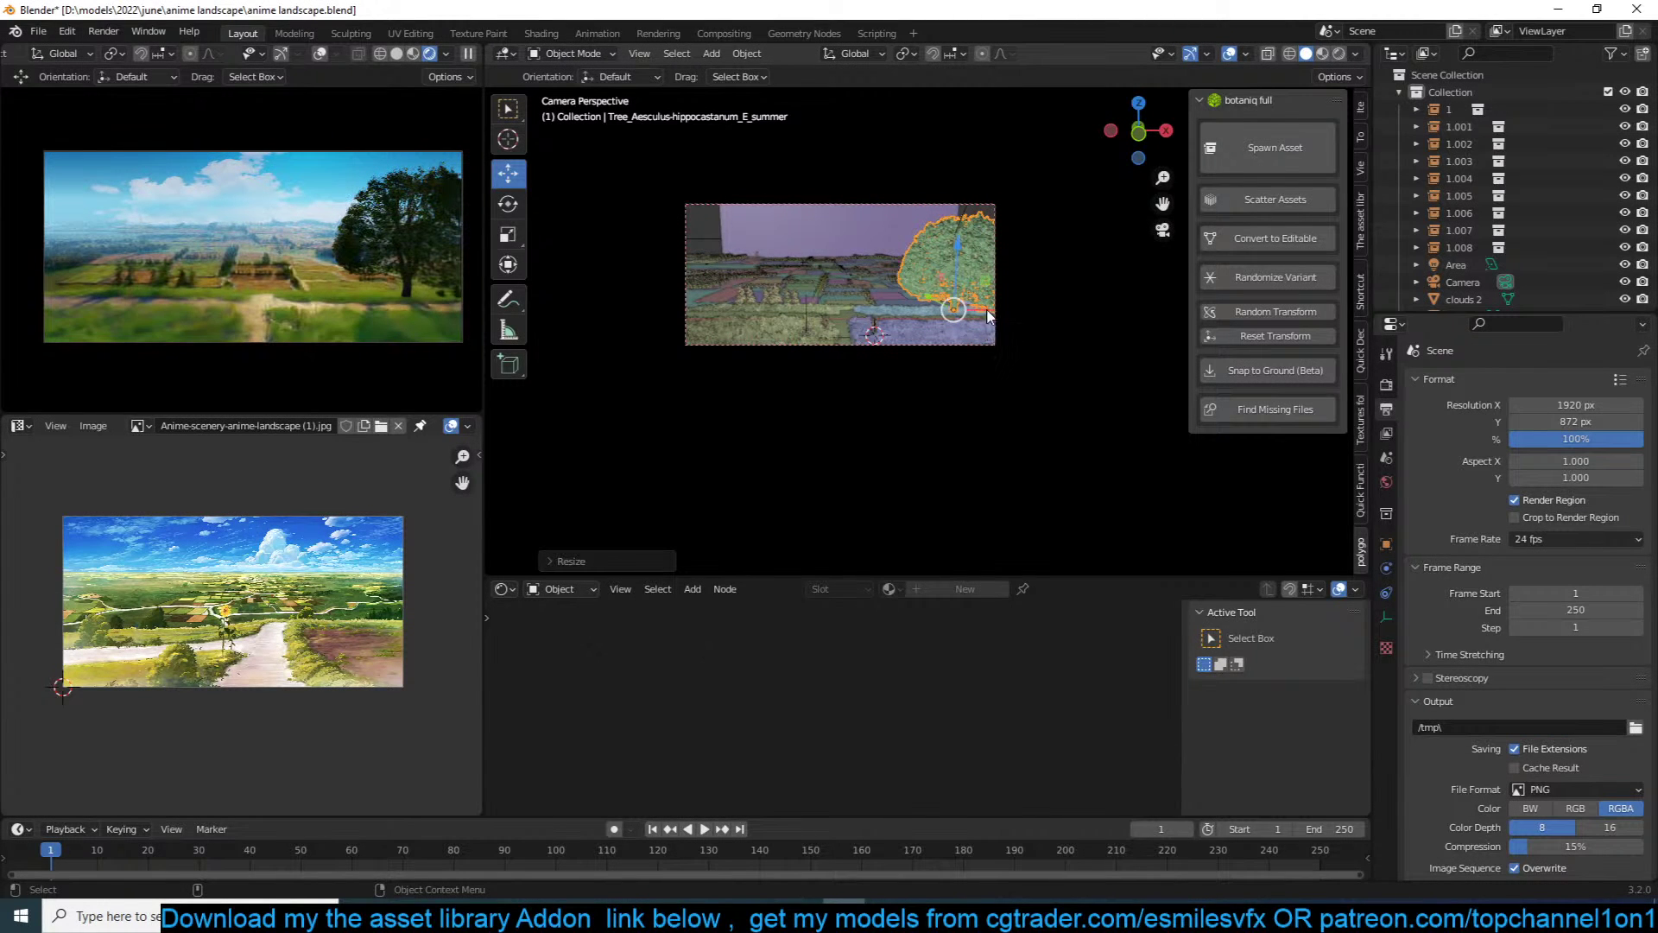
shift+middle_drag(953, 309, 945, 326)
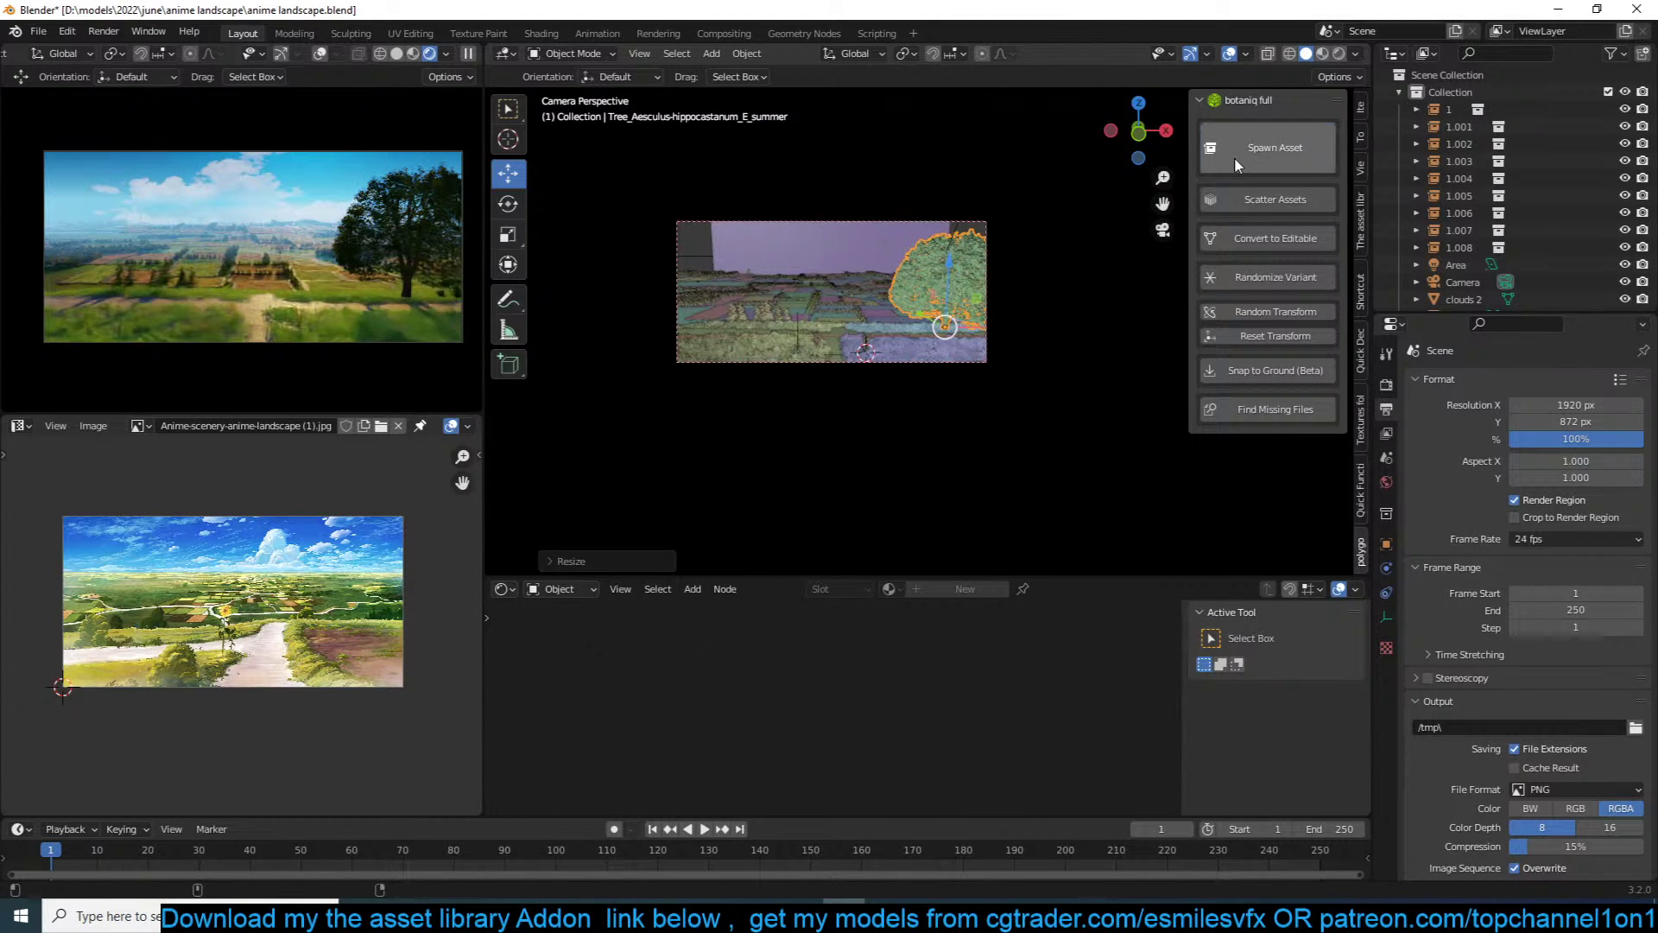
Step: Browse the botaniq spawnable assets in the grass, tropical and weed categories for suitable foreground plants
click(1235, 157)
click(1228, 320)
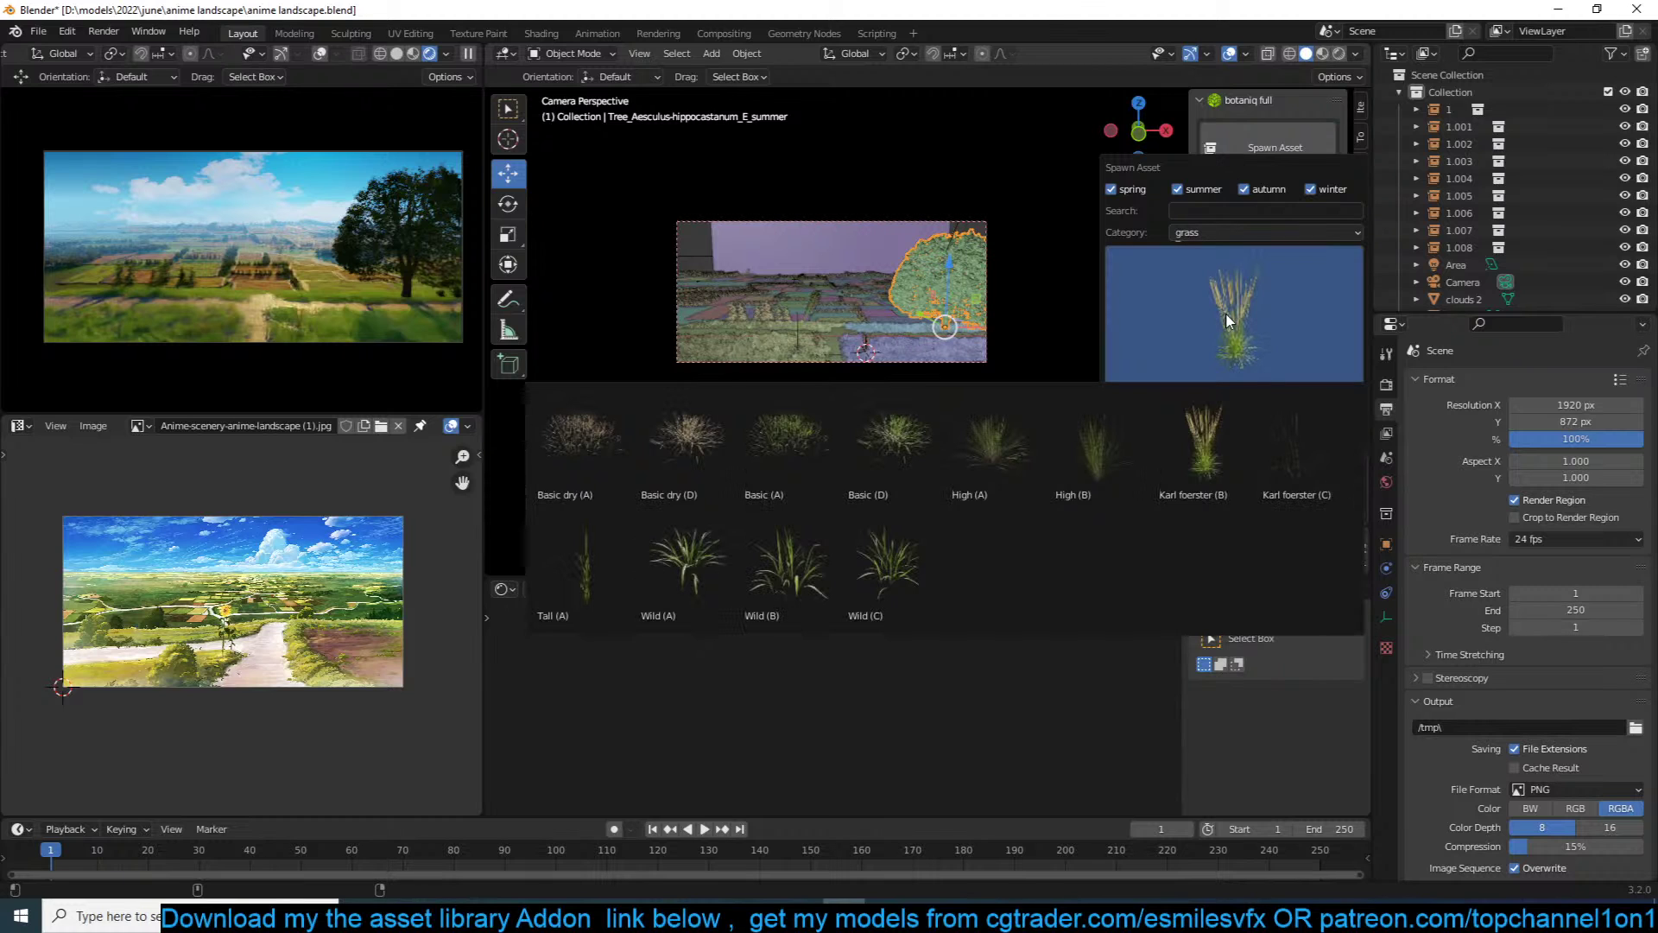
click(1295, 442)
click(1320, 231)
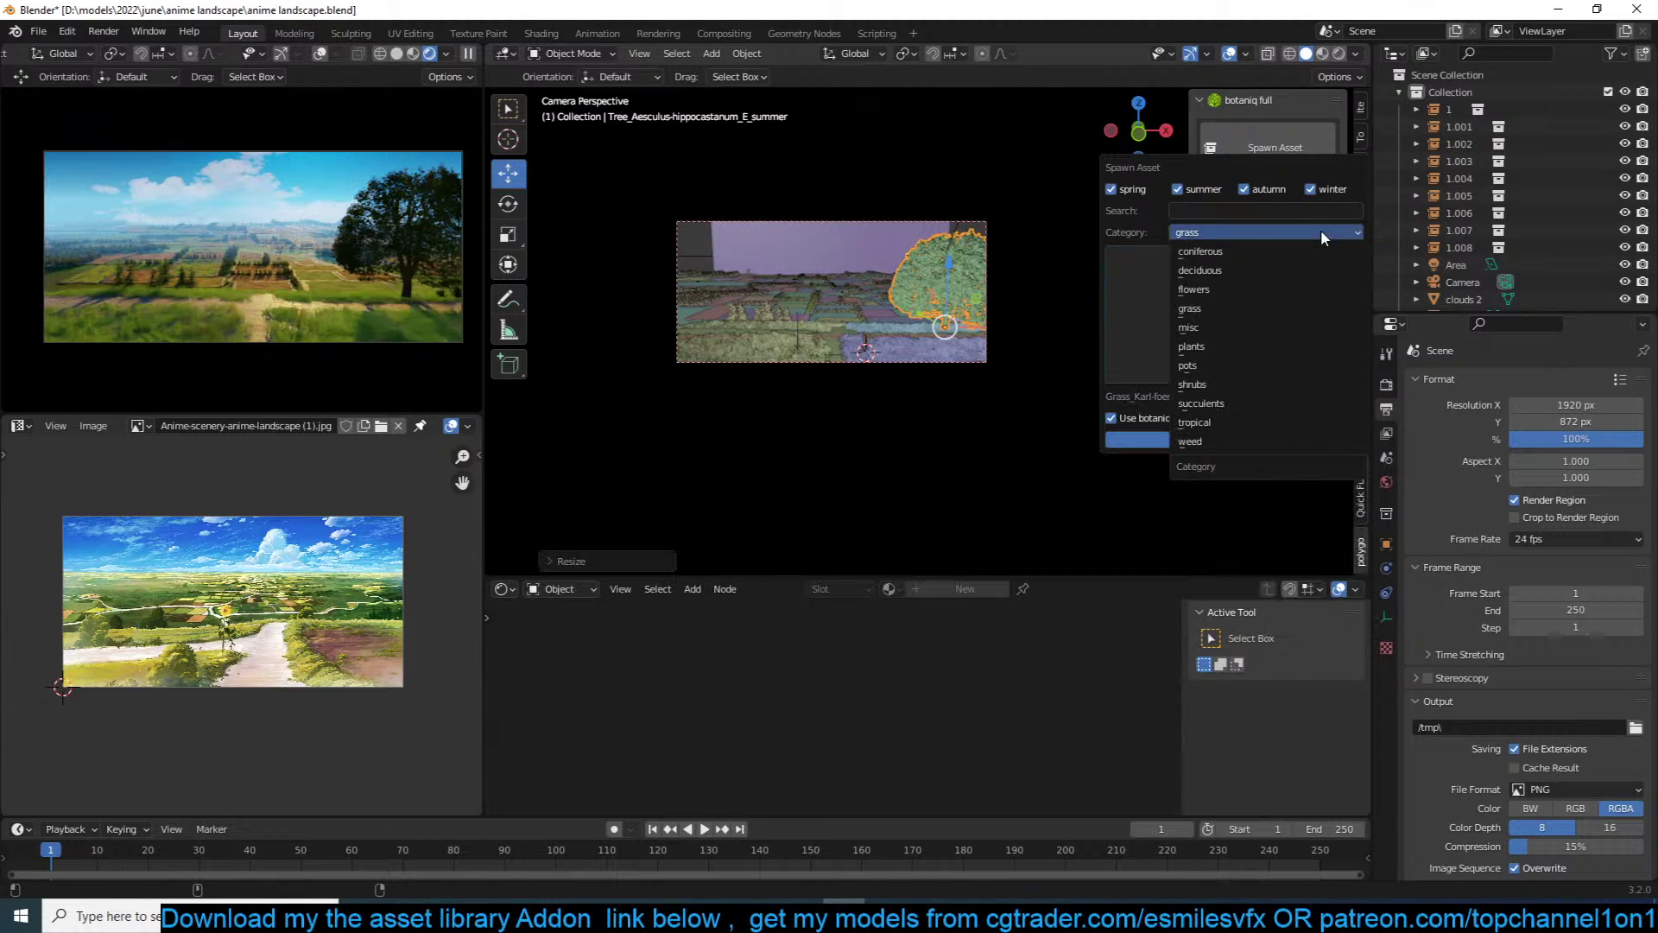
click(1221, 421)
click(1278, 283)
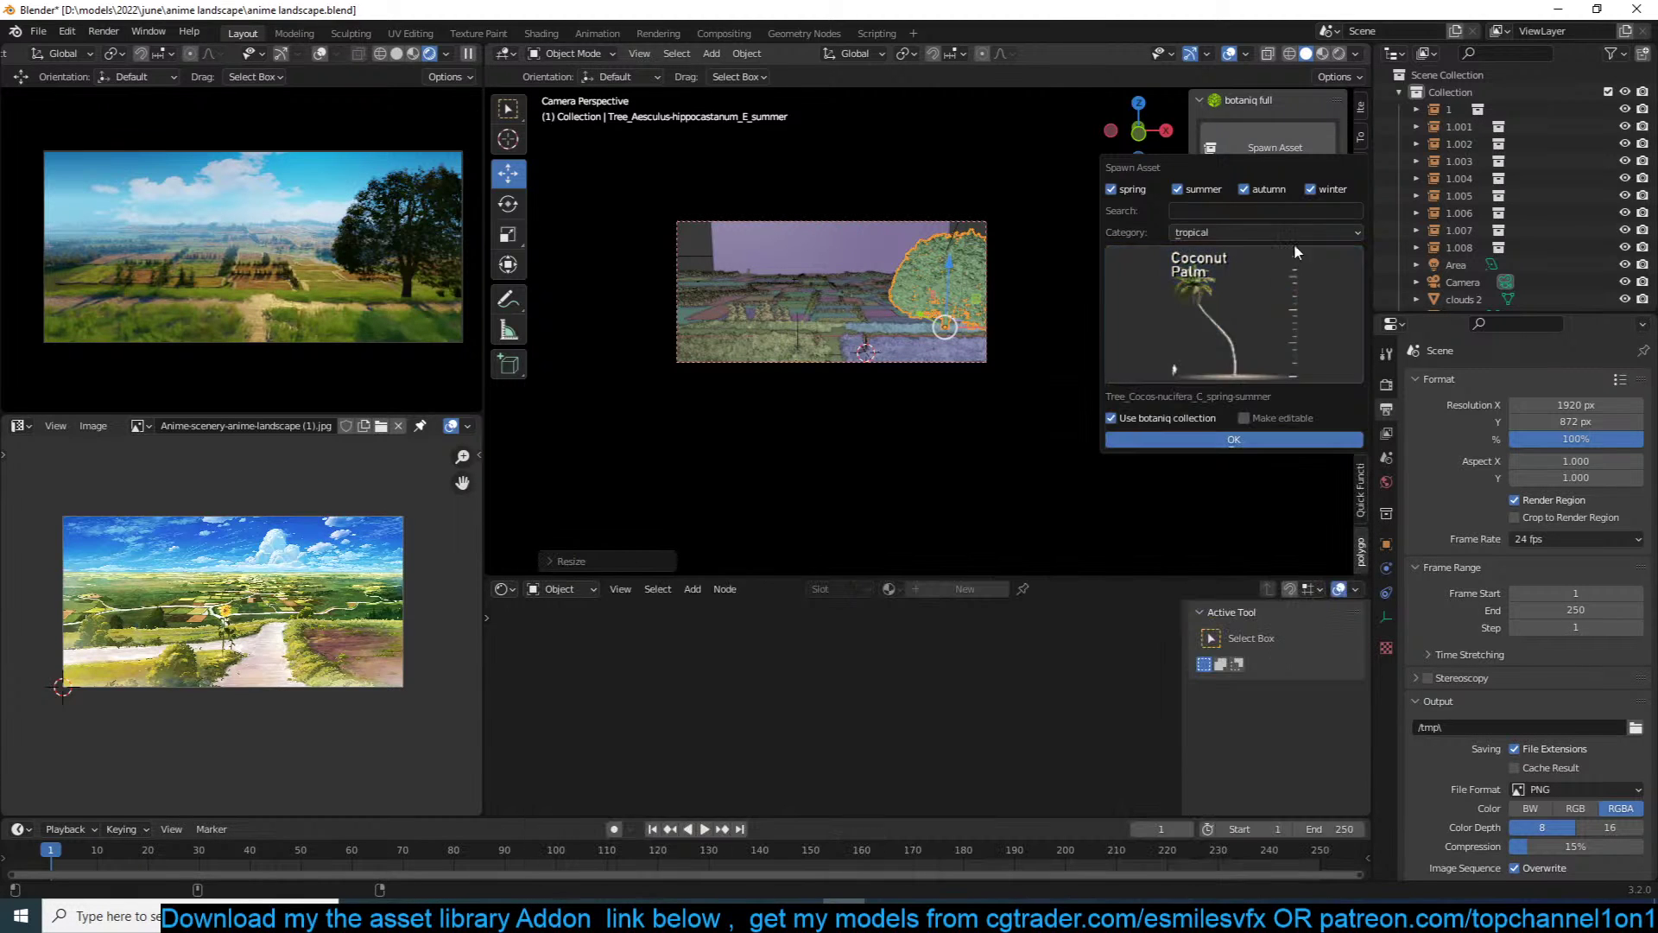
click(1299, 234)
click(1216, 443)
click(1252, 349)
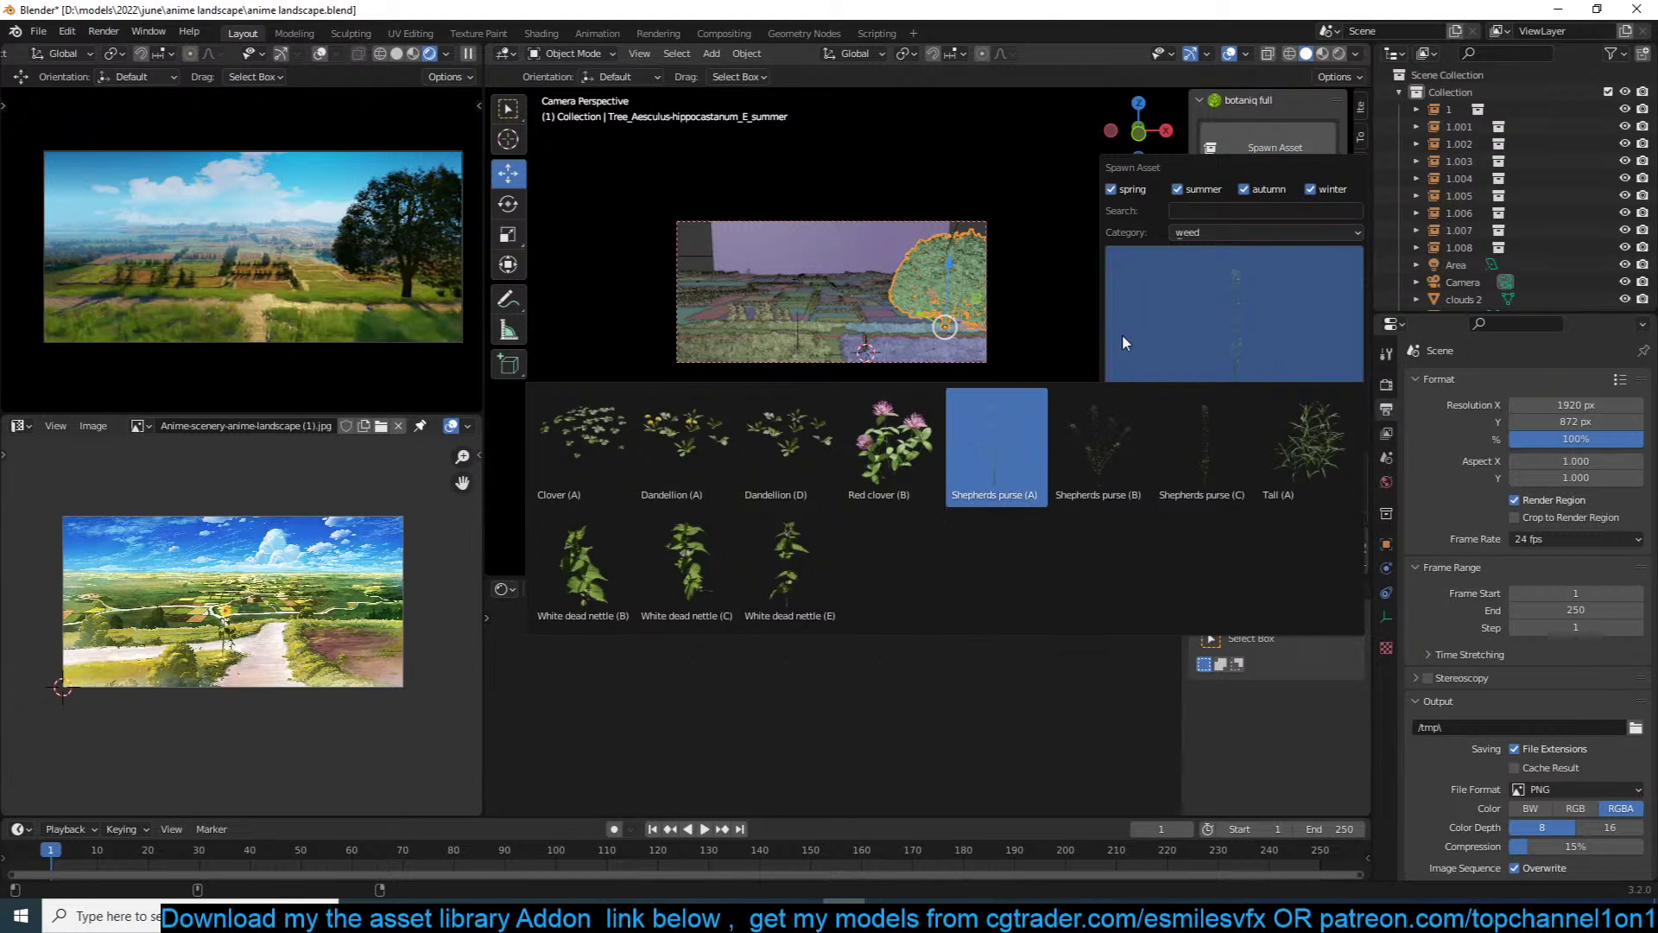
click(863, 277)
Step: Save the landscape file and open flowers1.blend in a second Blender instance
key(ctrl+s)
key(alt+a)
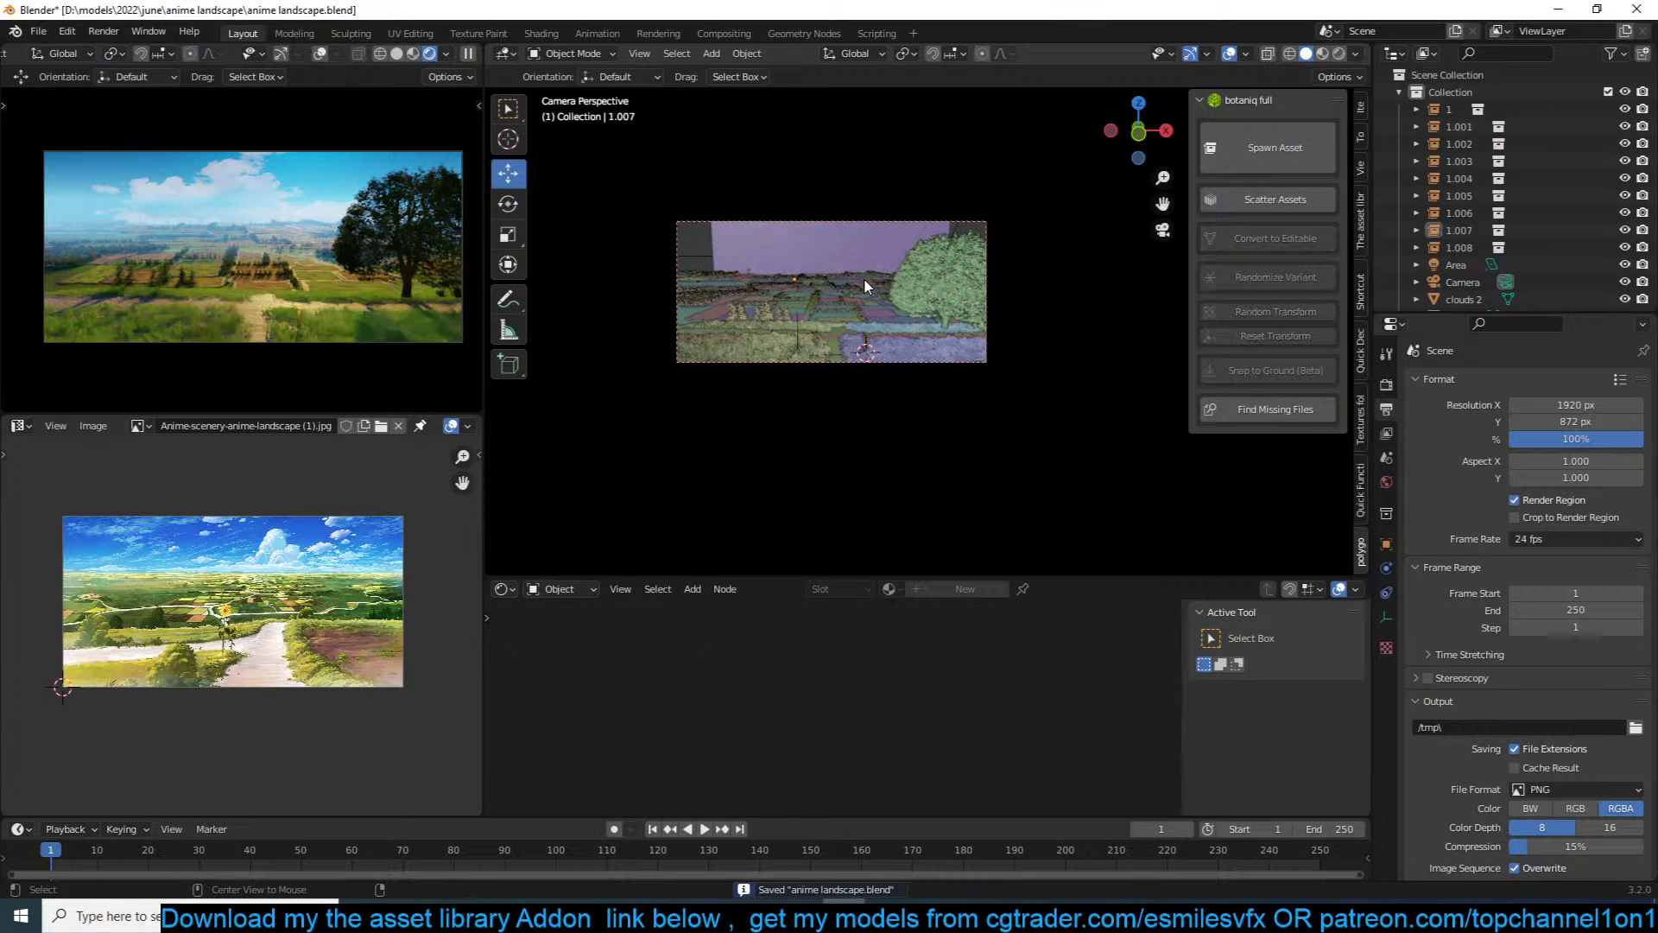
right_click(845, 915)
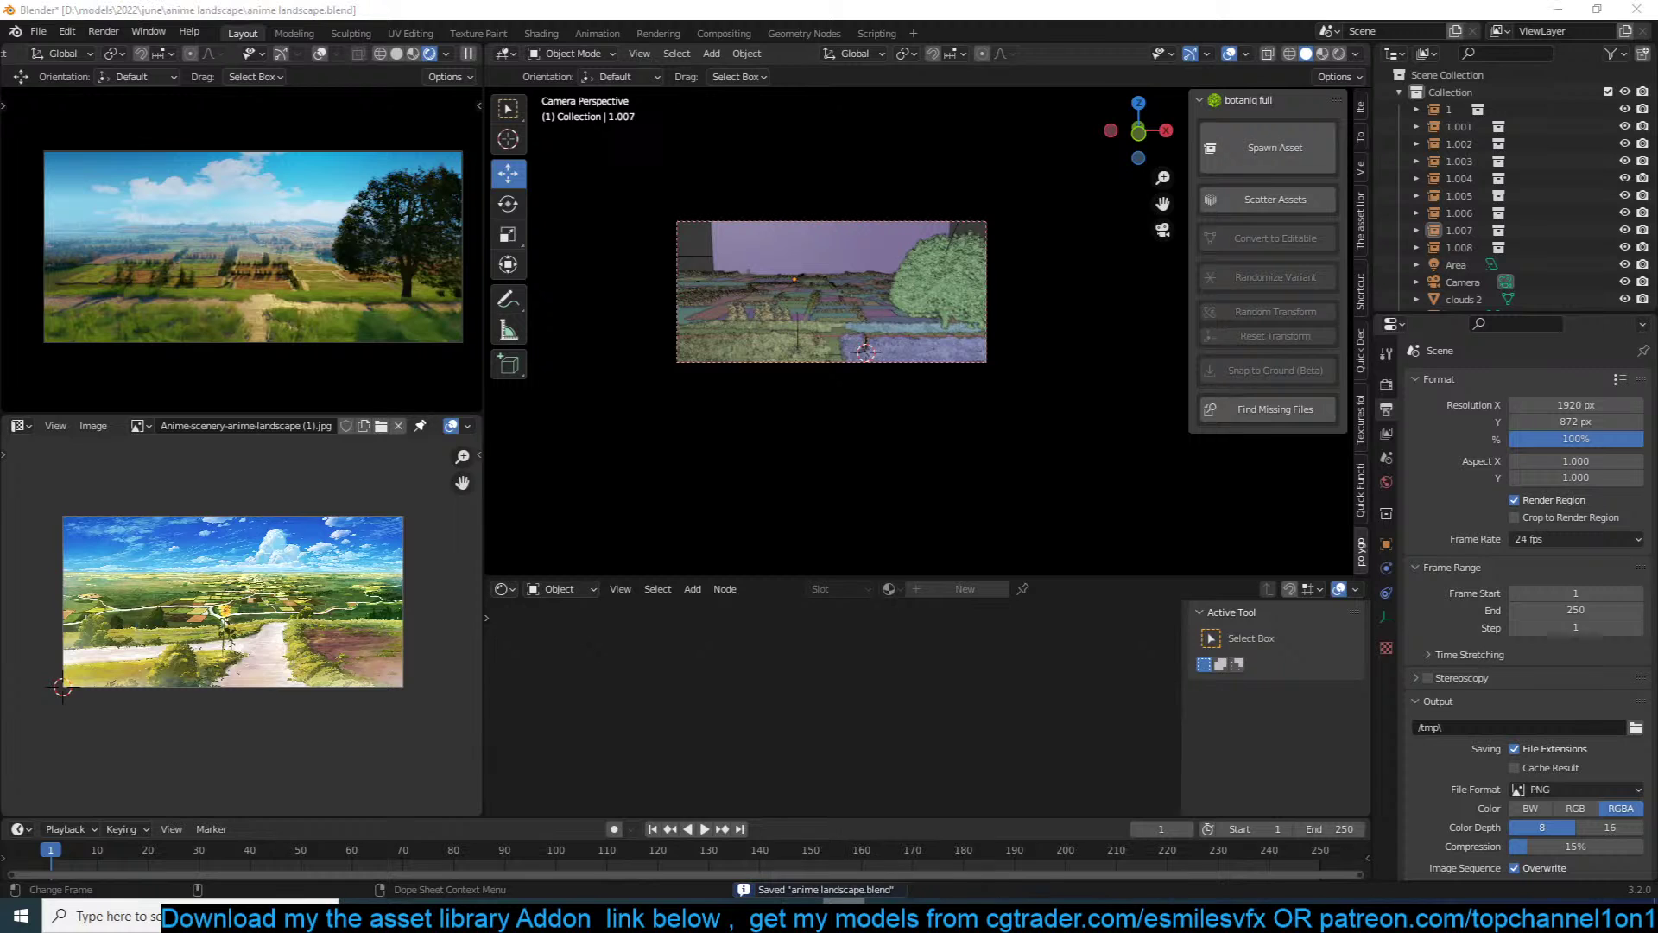
click(868, 823)
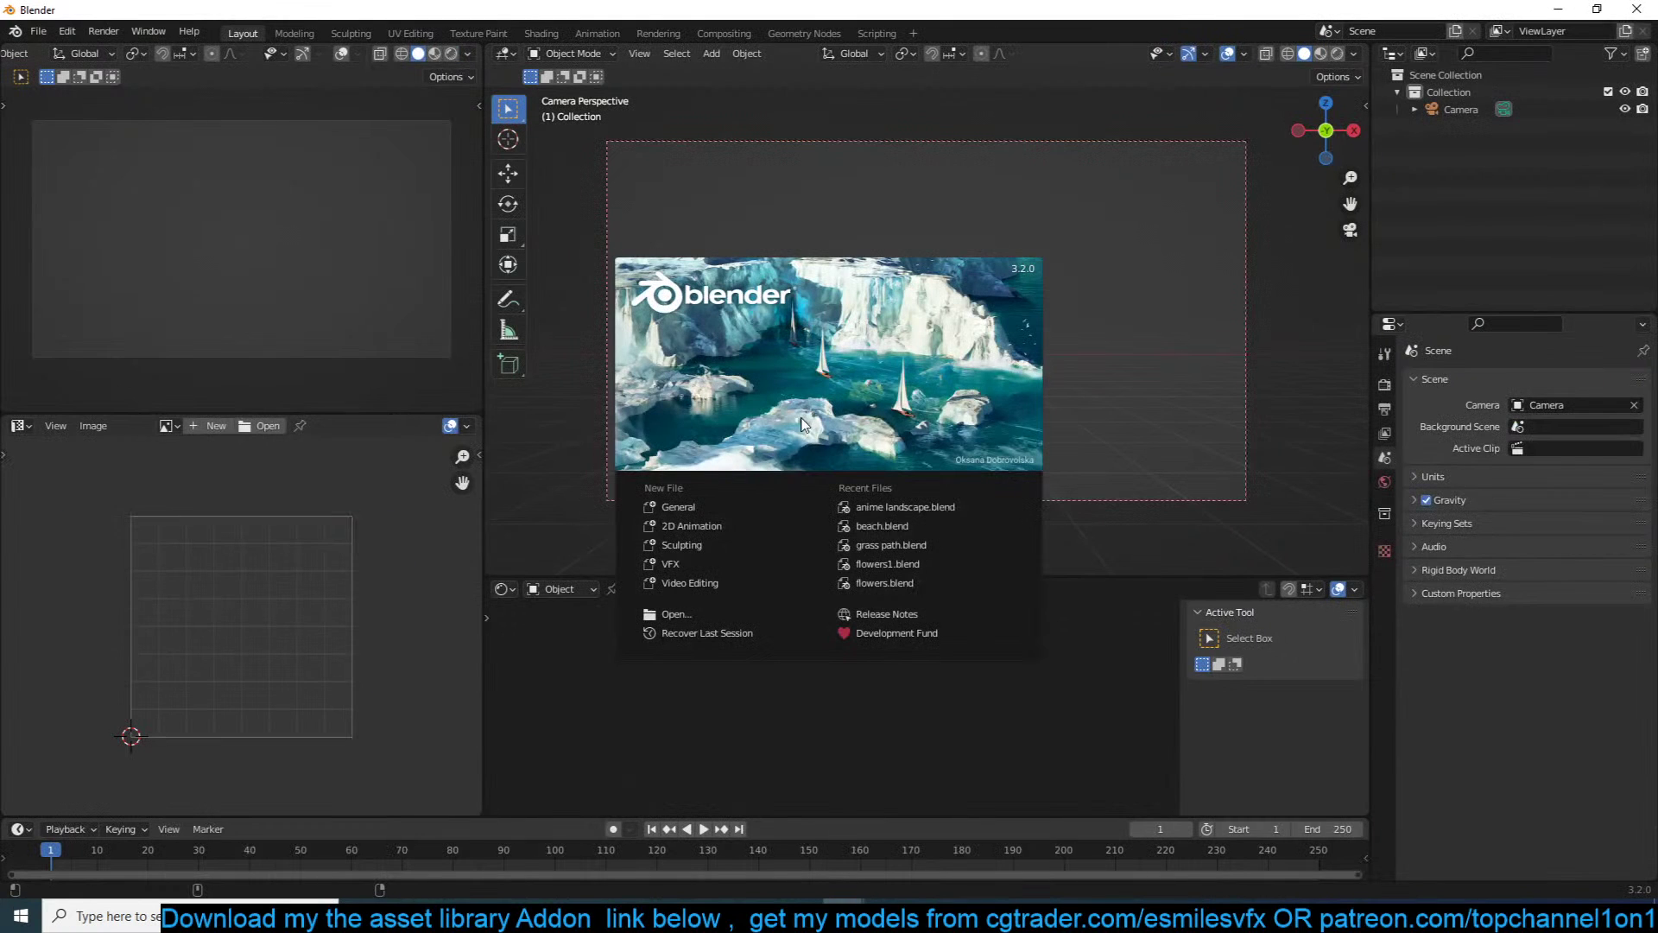
click(880, 566)
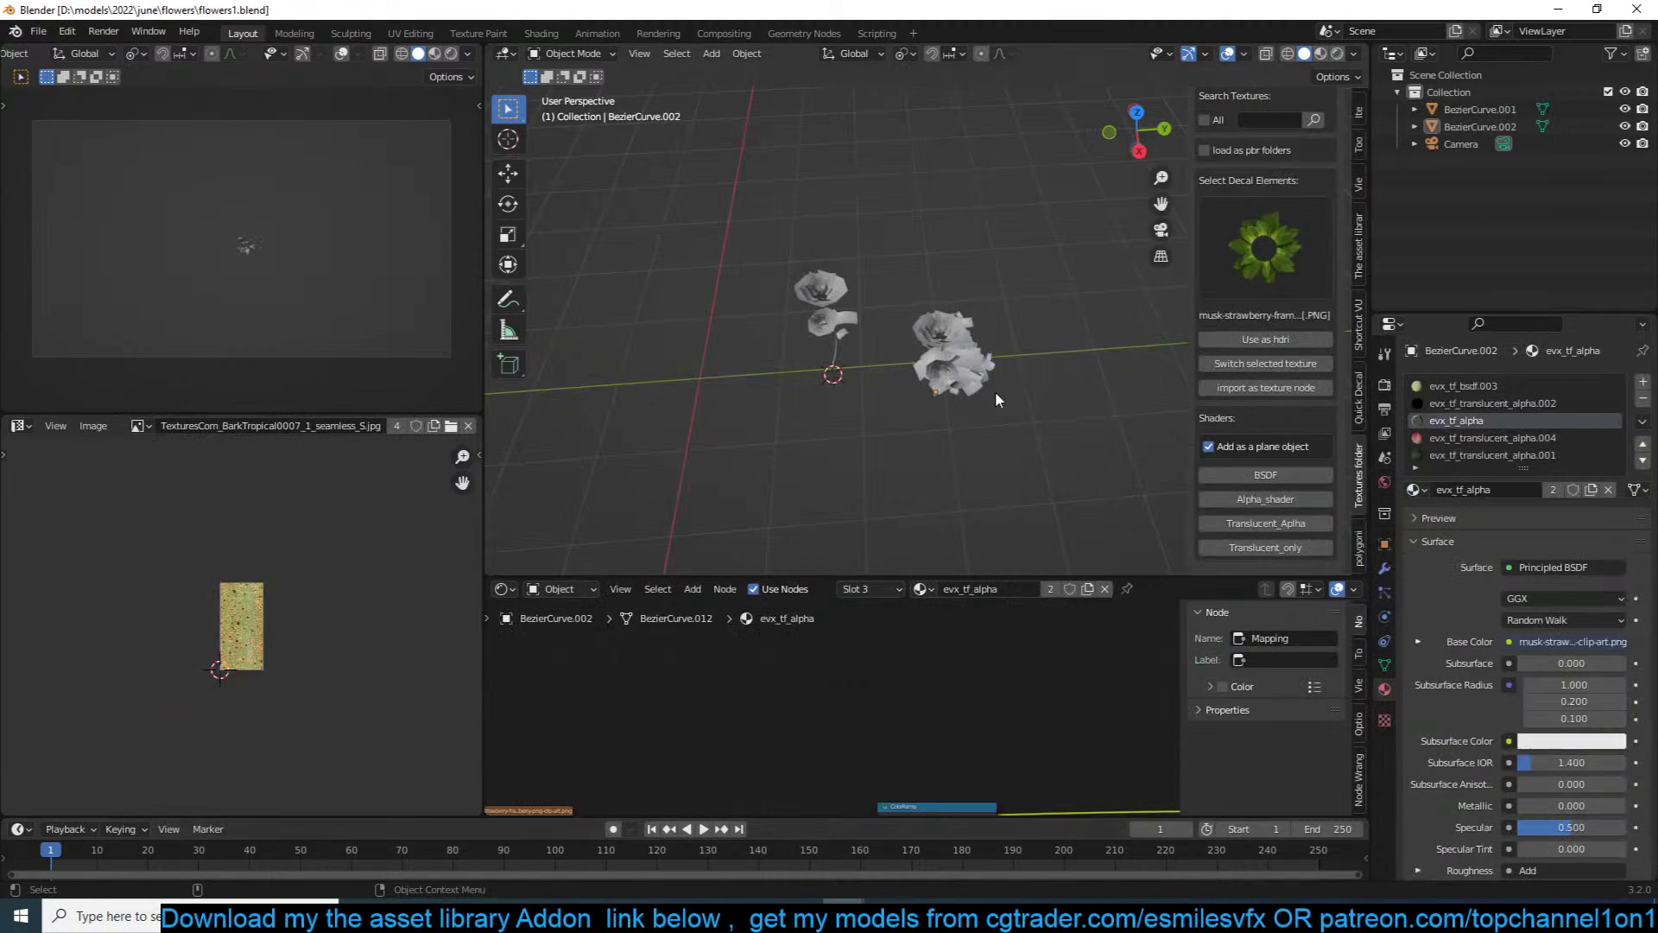
Step: Select both flower plants and show the asset library's options for adding assets
click(978, 354)
middle_drag(976, 346, 913, 266)
shift+click(821, 274)
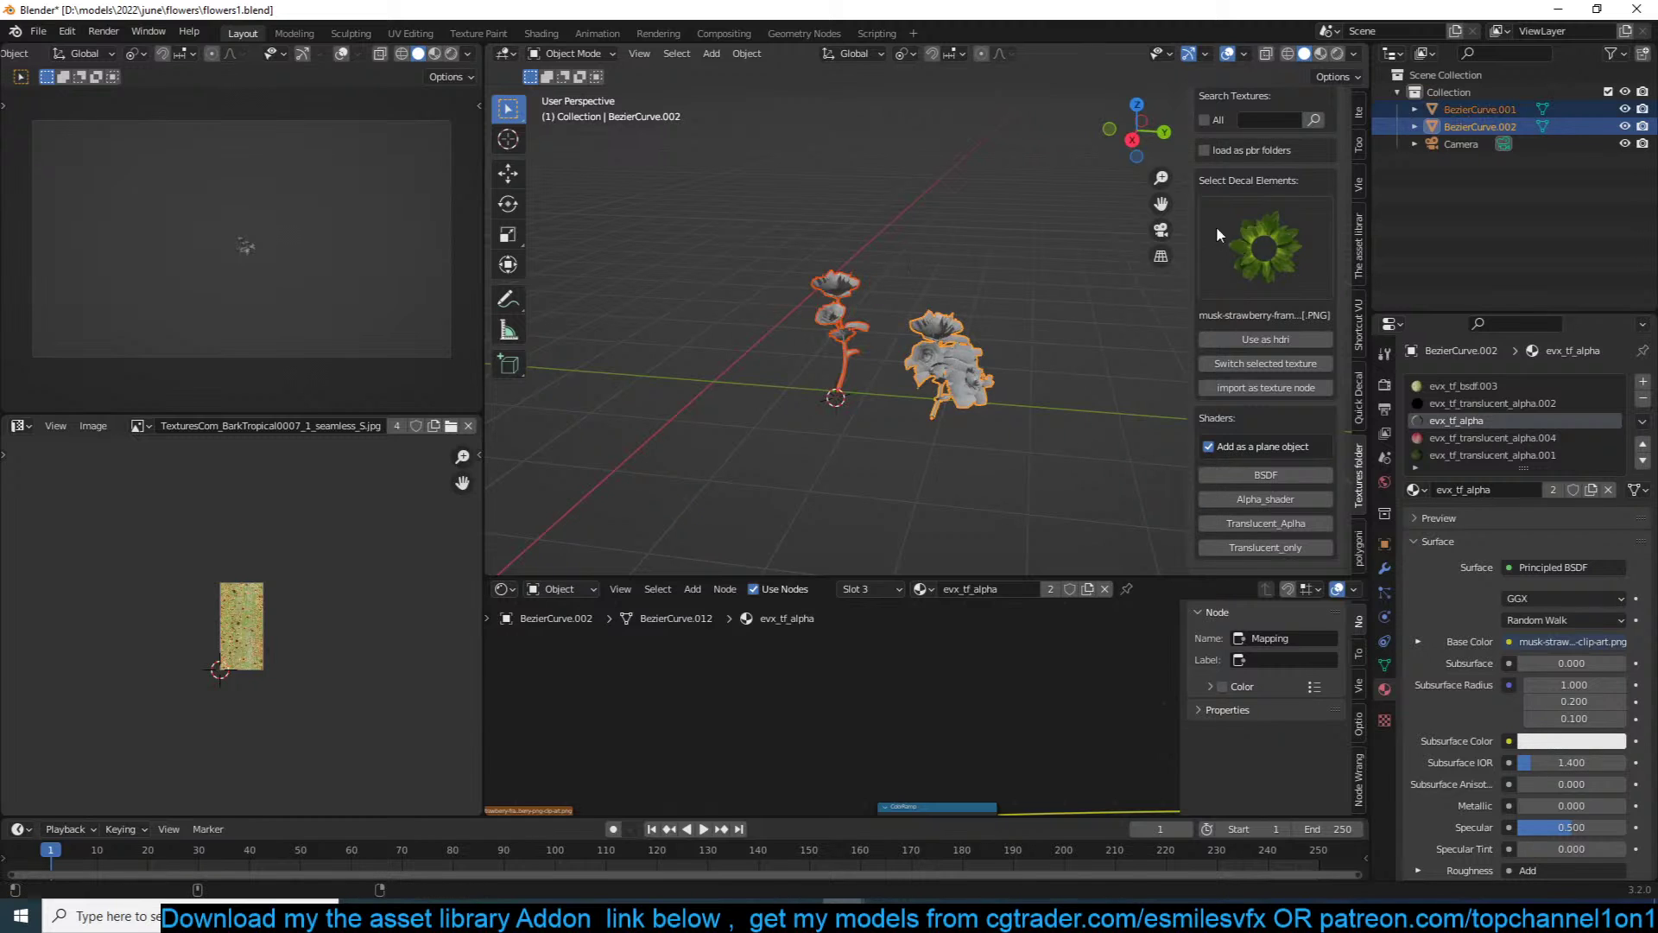
click(1359, 114)
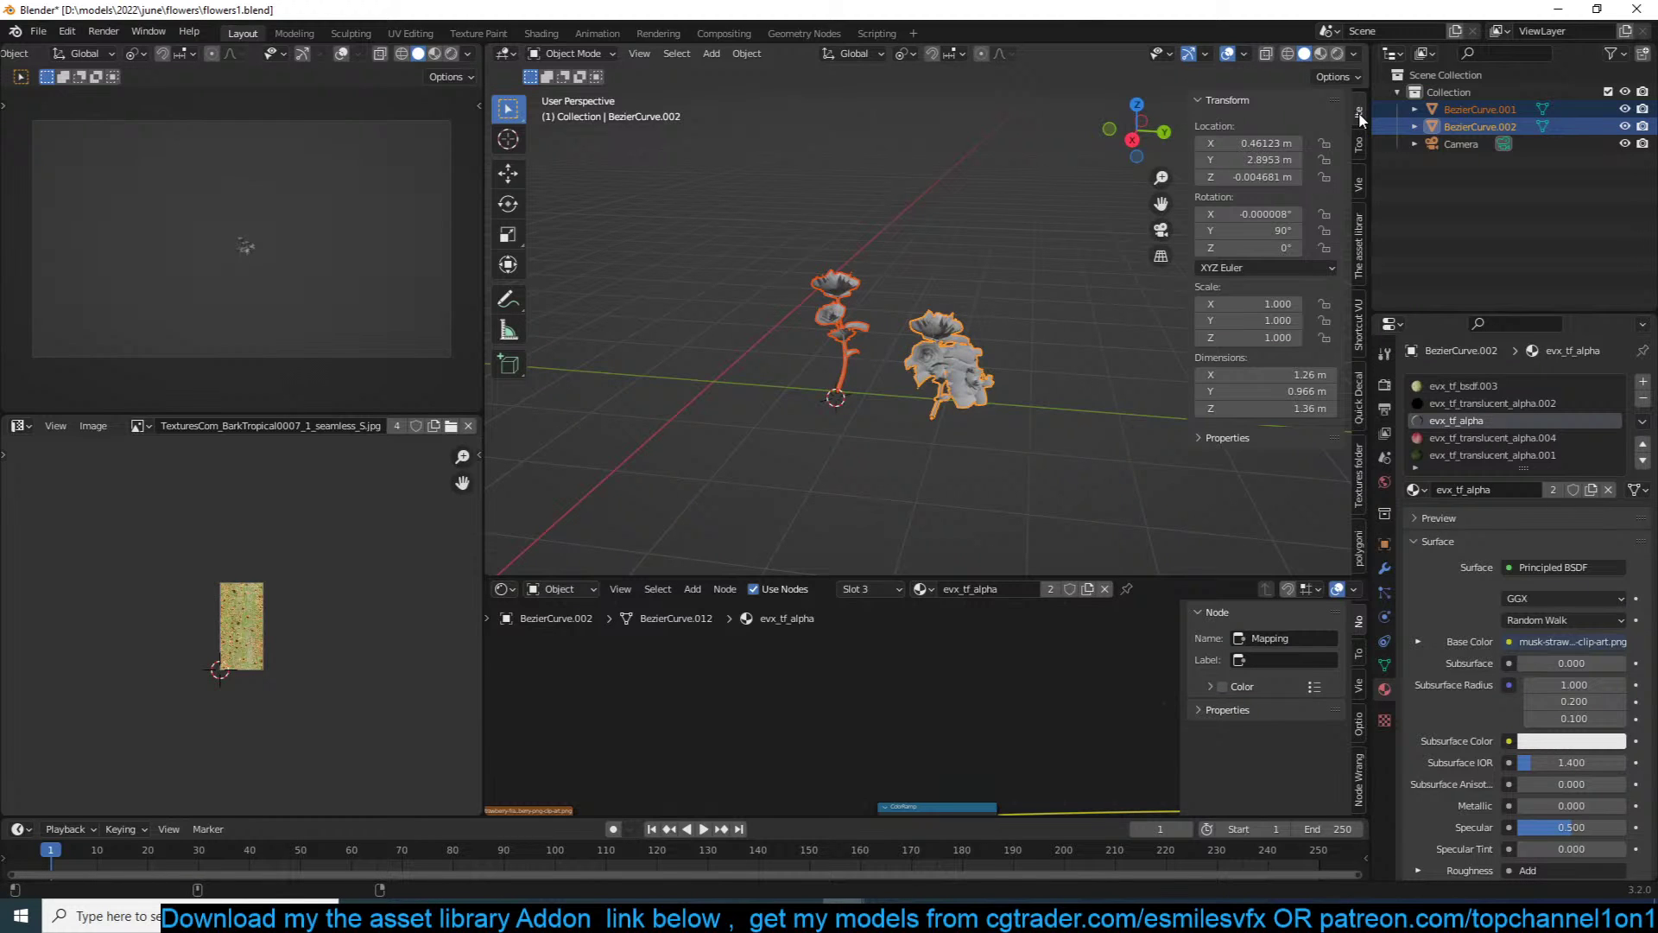
click(1359, 240)
click(1298, 136)
scroll(1038, 304, up, 2)
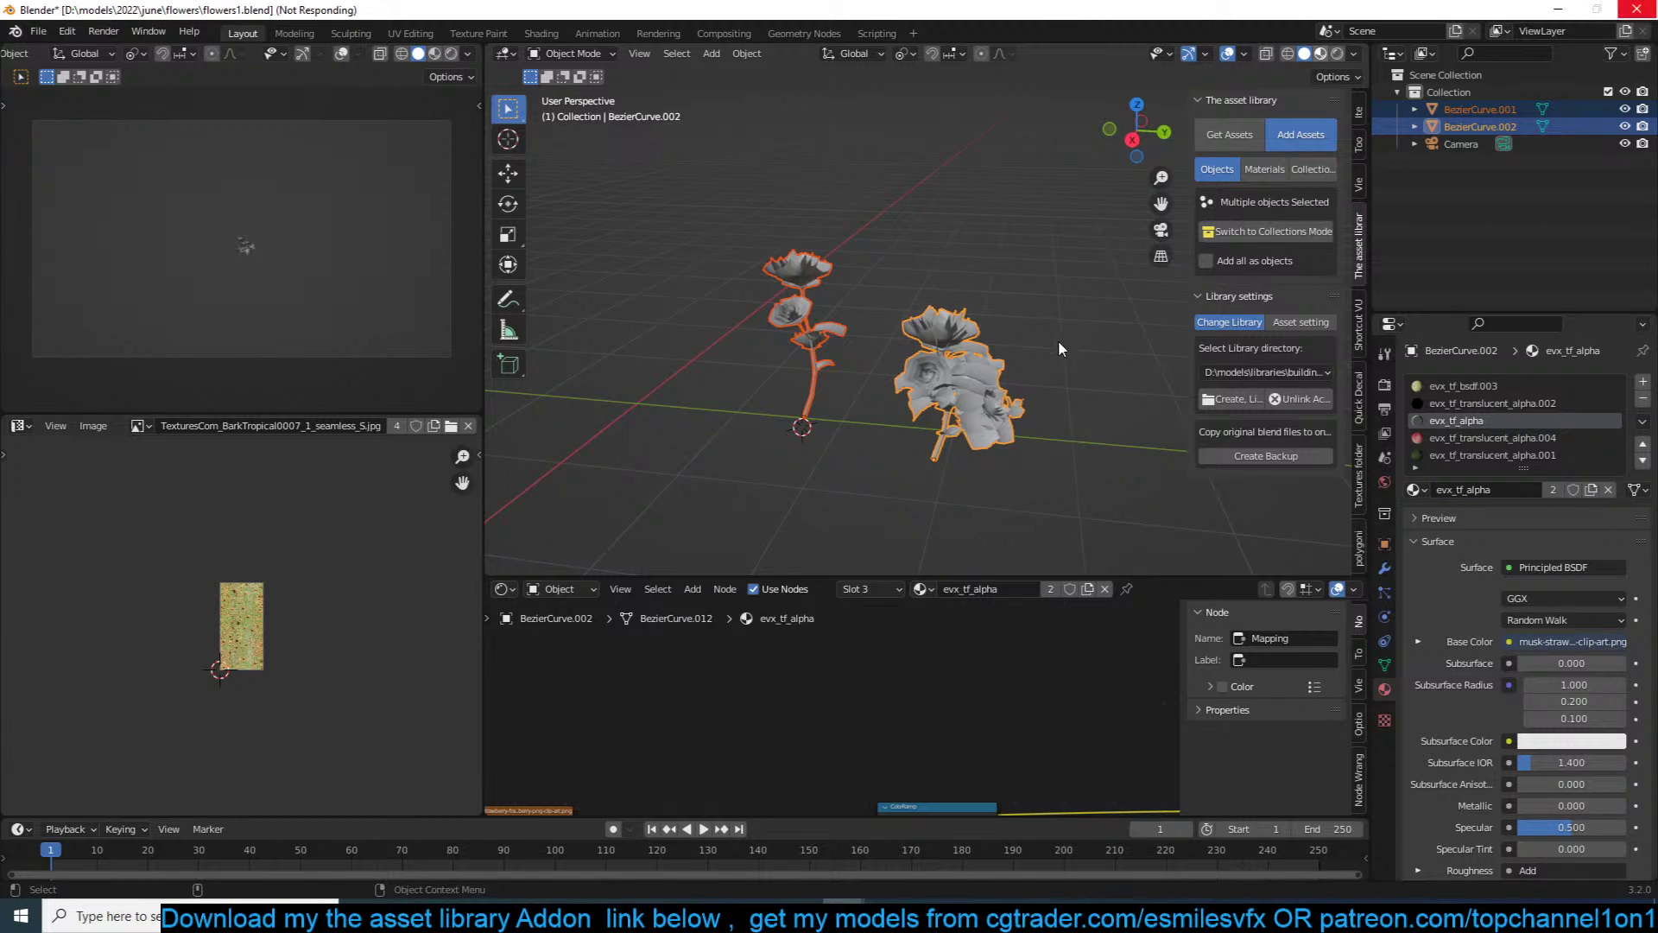
Step: Switch the viewport to material preview shading and examine the two flower plants up close
click(1047, 366)
middle_drag(1046, 366, 768, 326)
scroll(780, 333, up, 4)
middle_drag(843, 371, 1080, 347)
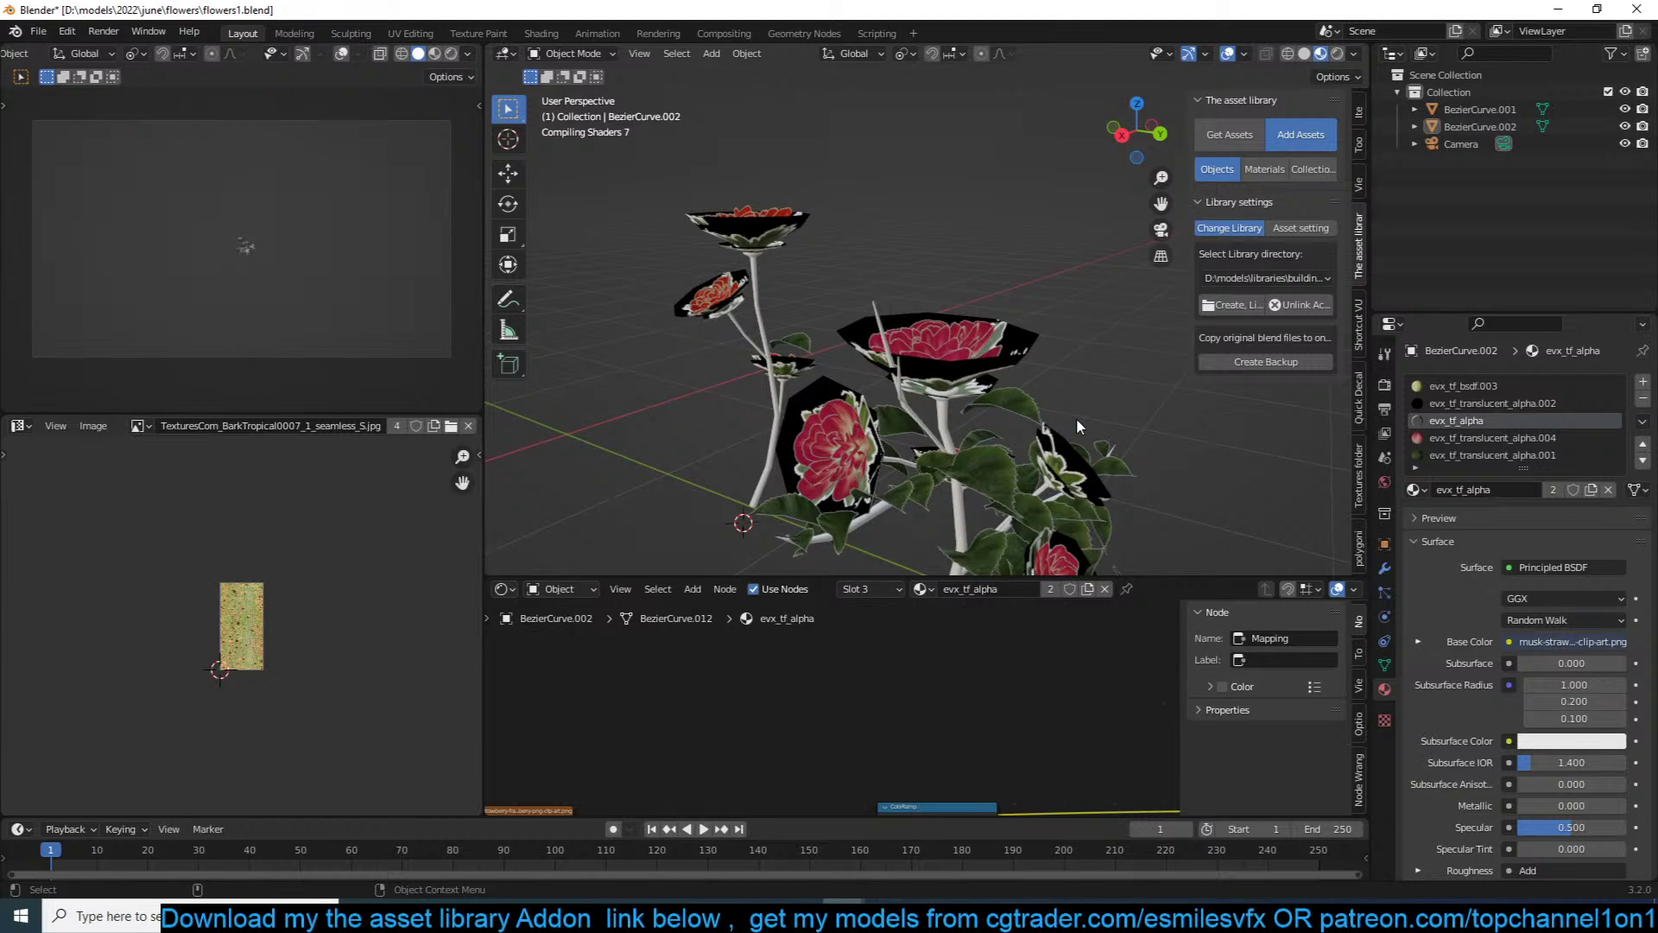
mouse_move(1076, 417)
middle_down()
mouse_move(898, 474)
mouse_move(1050, 413)
middle_up()
Step: Batch rename both flower plants with the new name "flowers rose tree plant"
drag(740, 248, 941, 382)
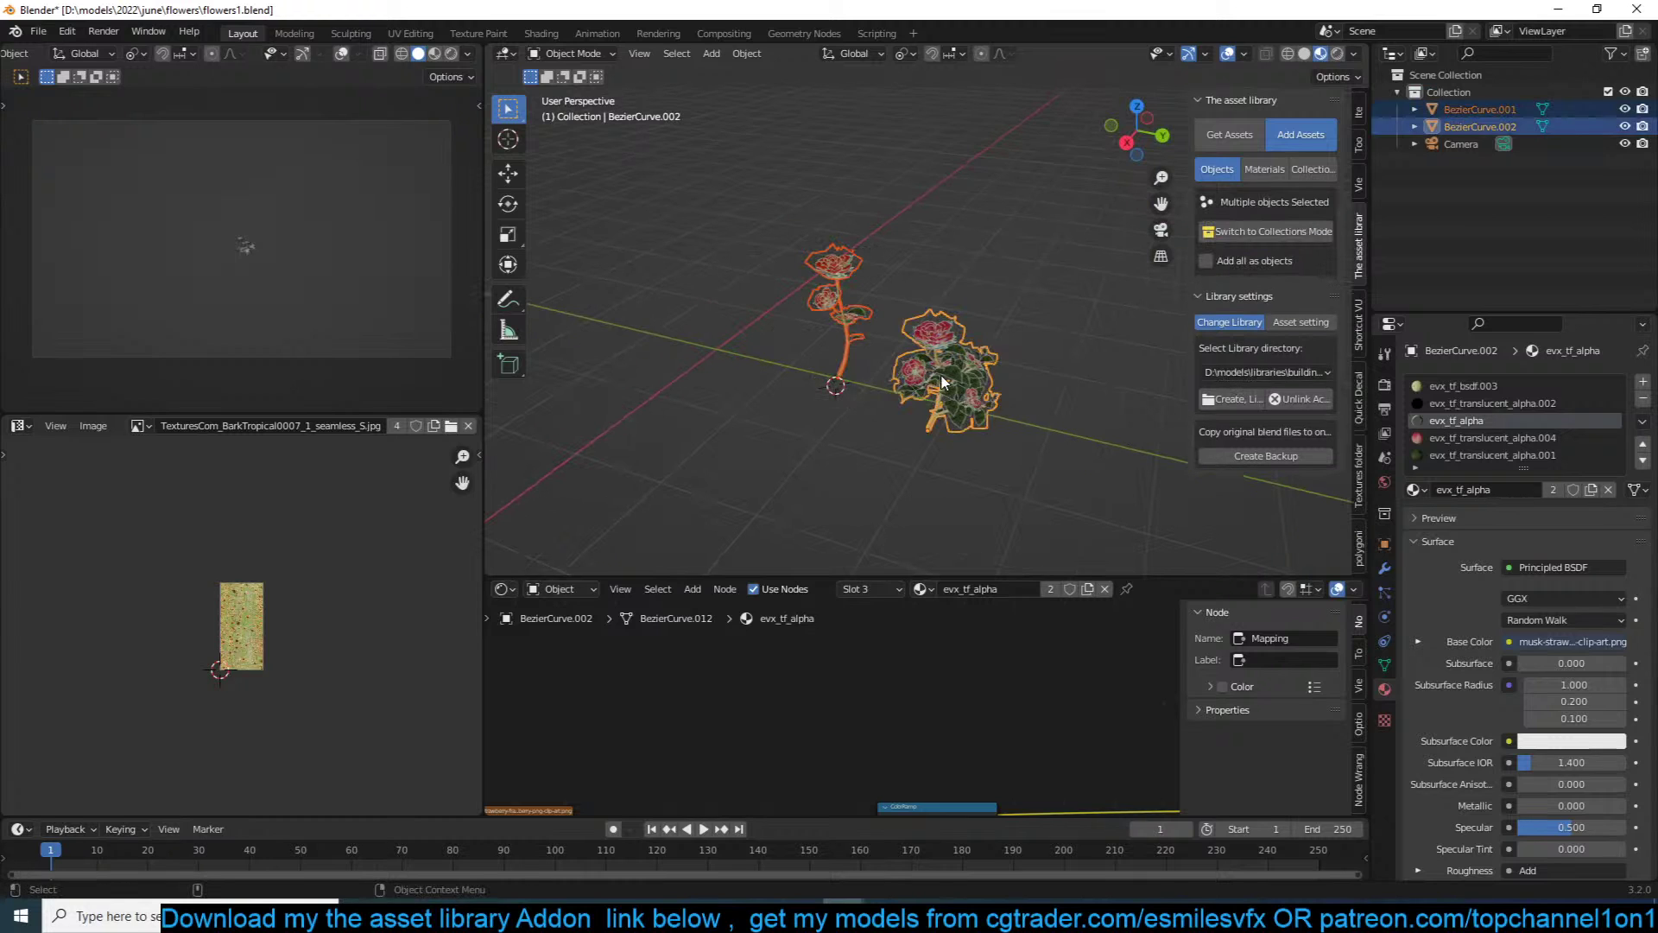
key(m)
click(981, 328)
shift+click(831, 319)
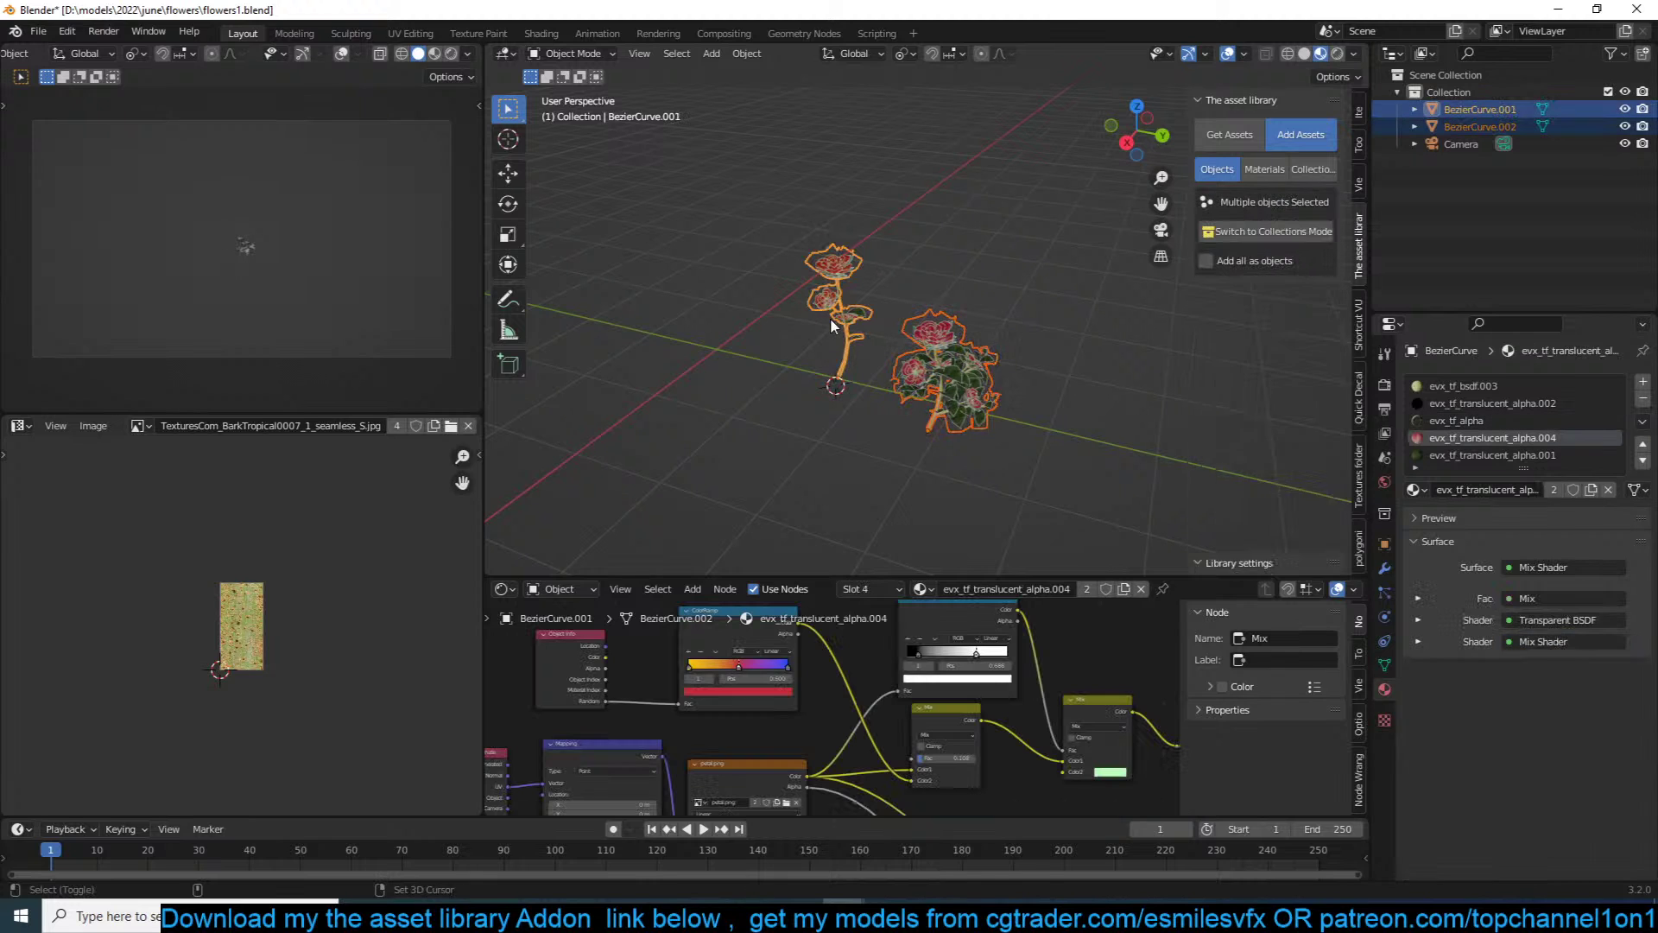
key(ctrl+F2)
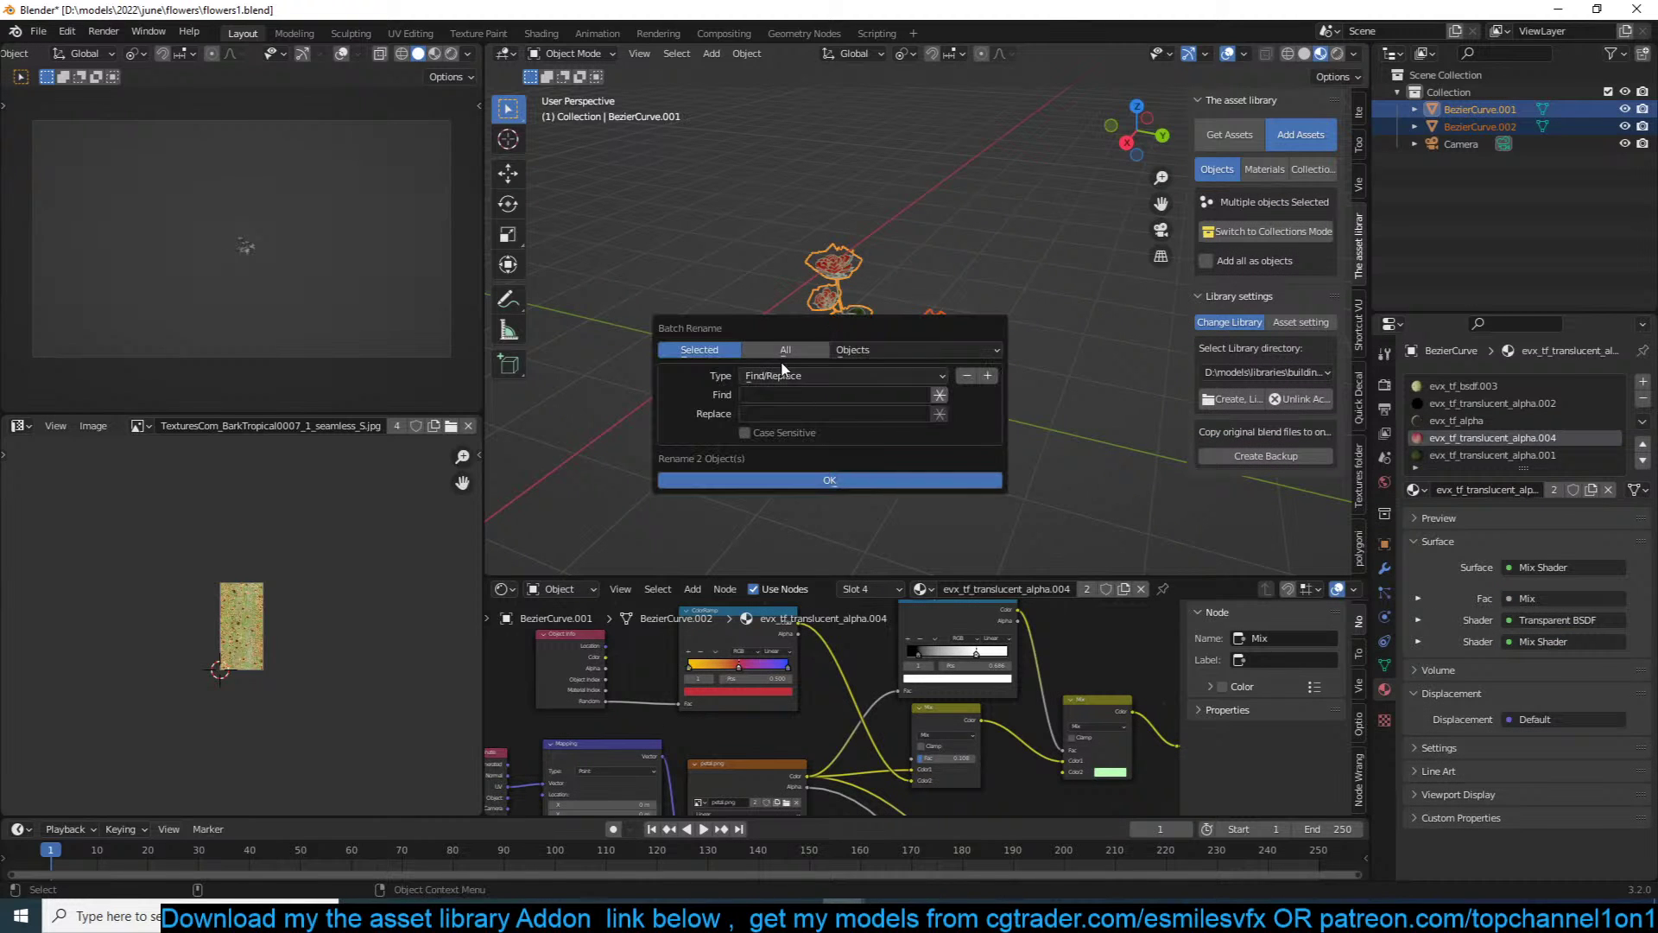
click(783, 375)
click(780, 393)
click(779, 413)
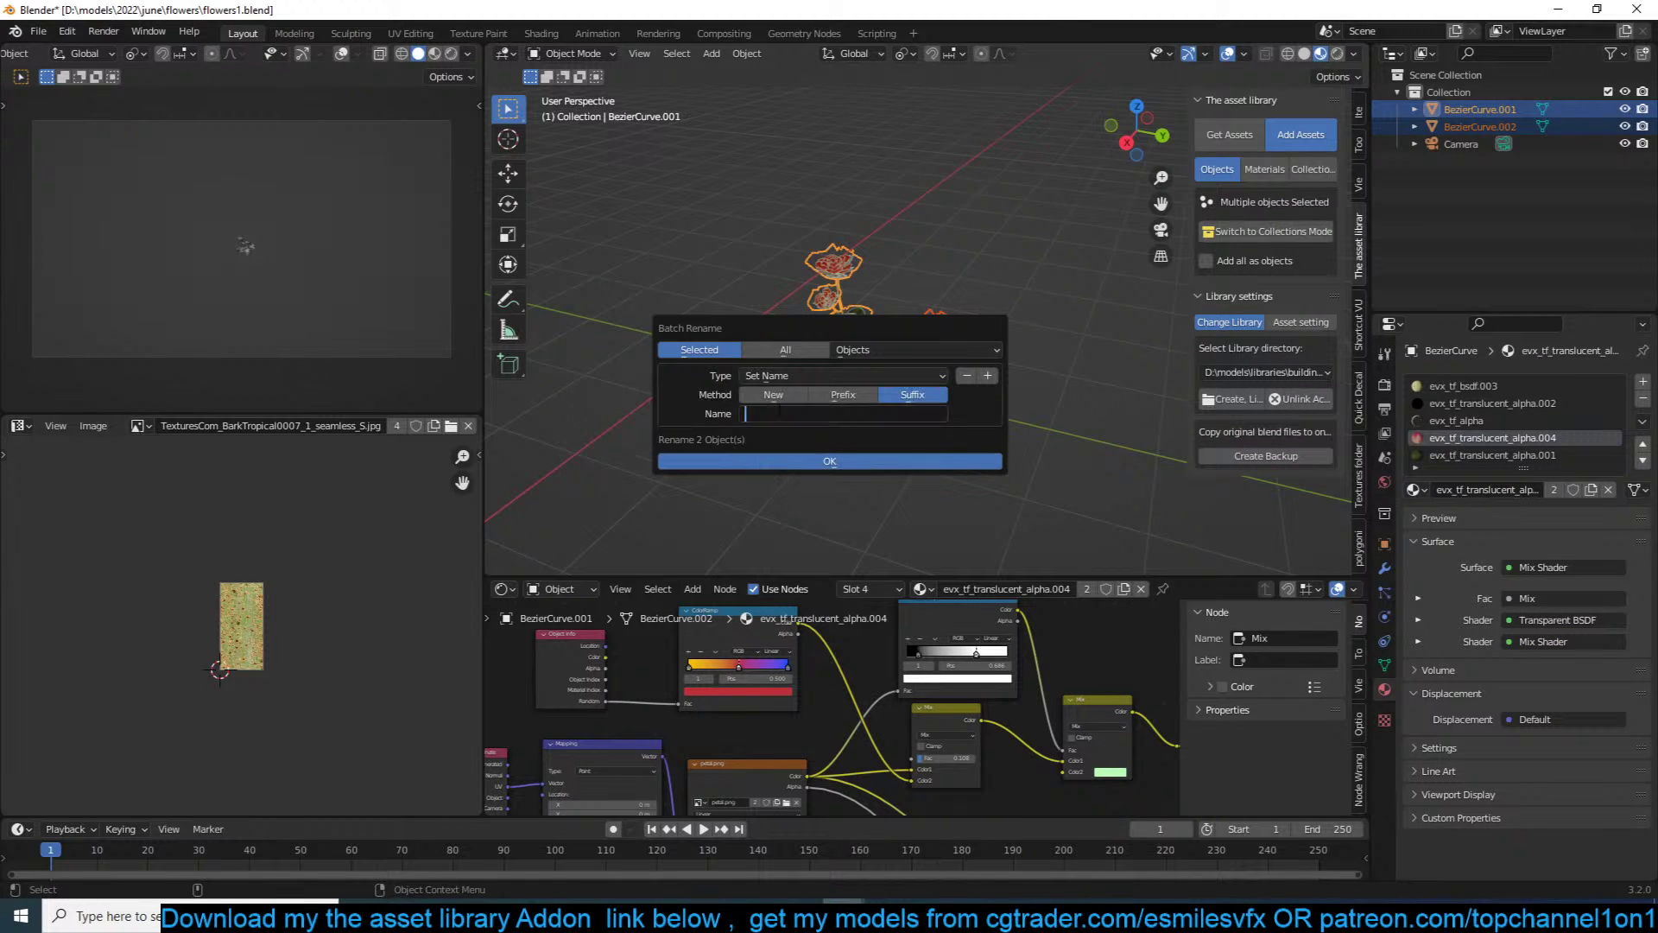
click(781, 394)
click(782, 413)
text(flowers rose tree plant)
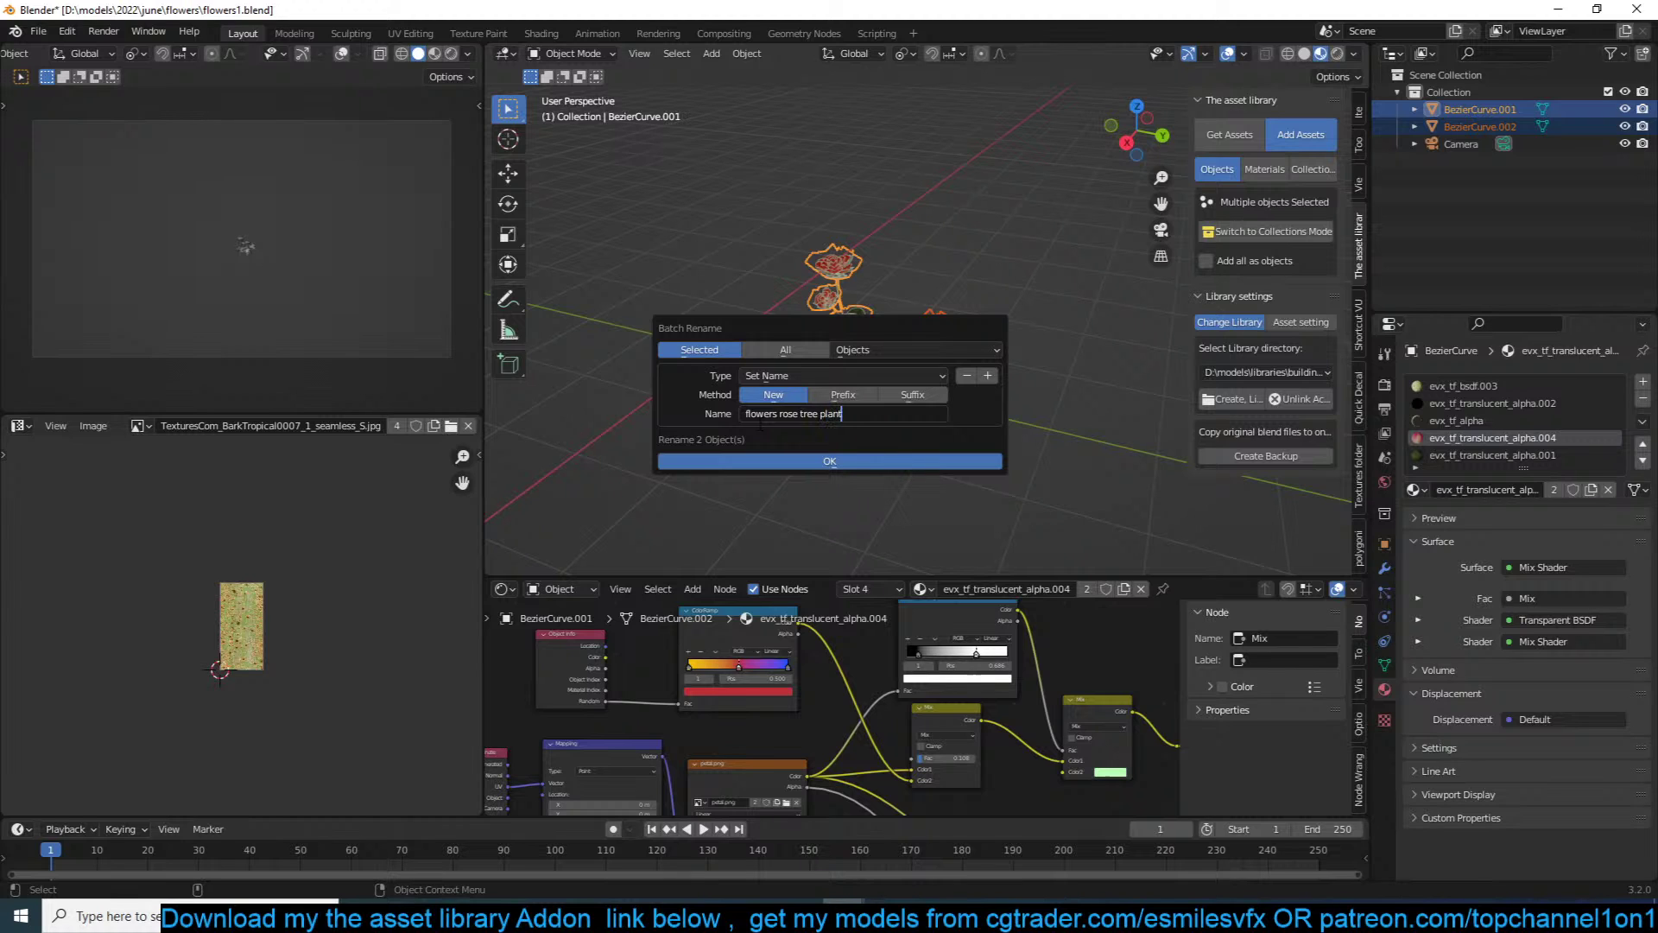
click(695, 460)
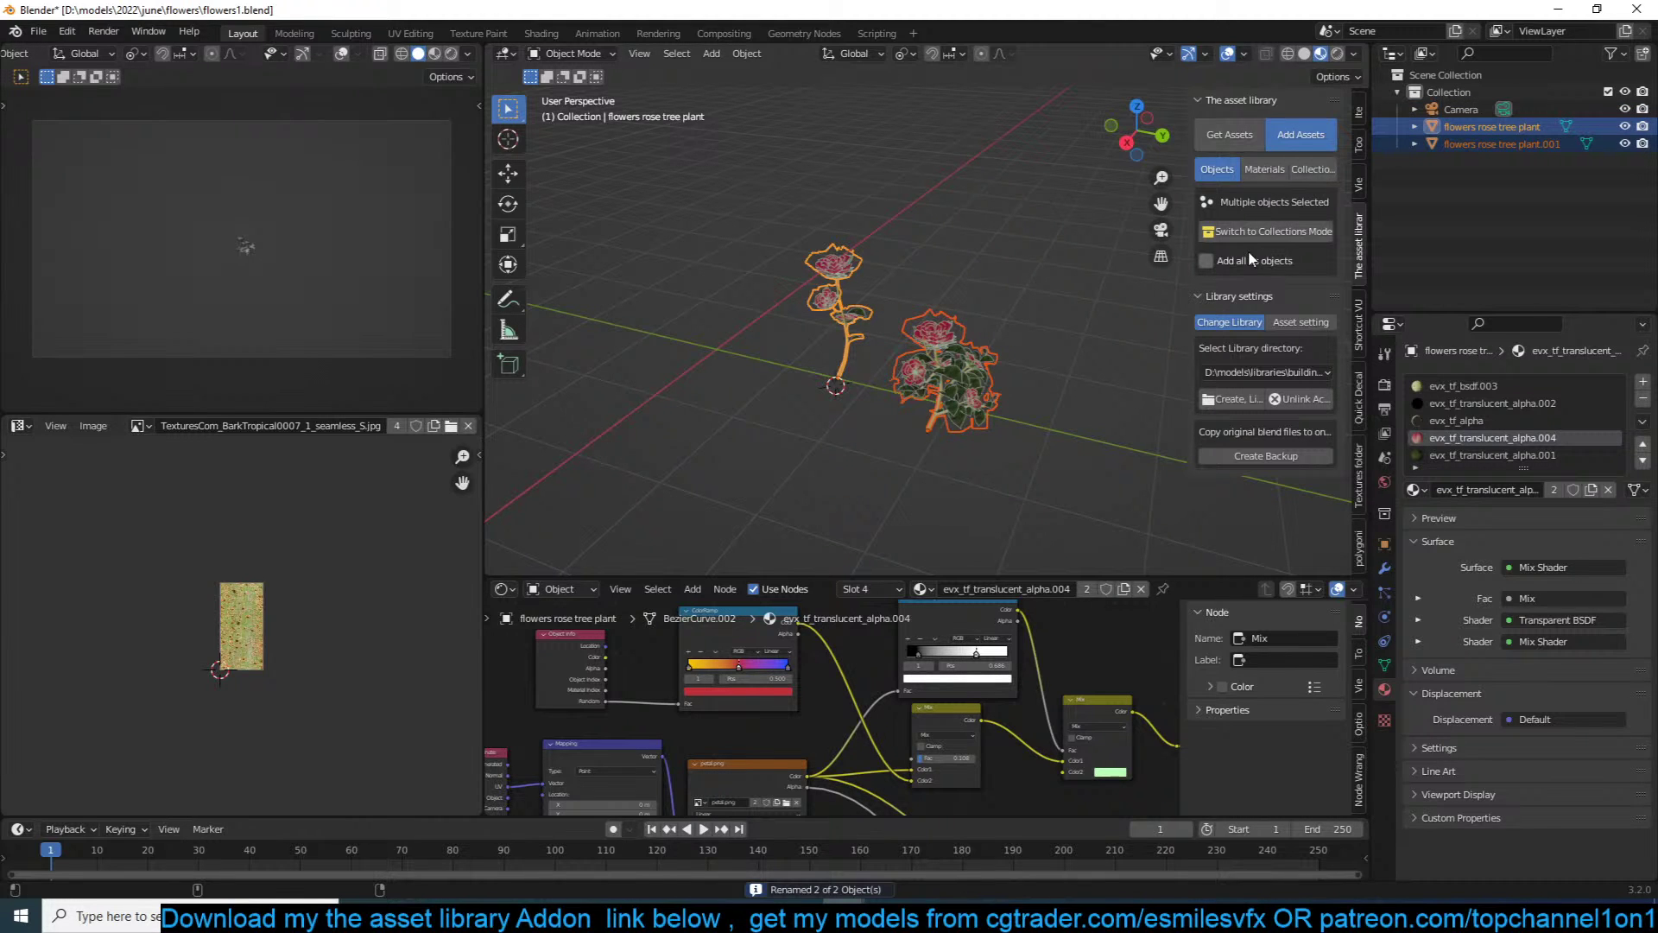
Step: Enable adding all selected plants as objects and choose D:\models\libraries\building as the asset library directory
click(1225, 260)
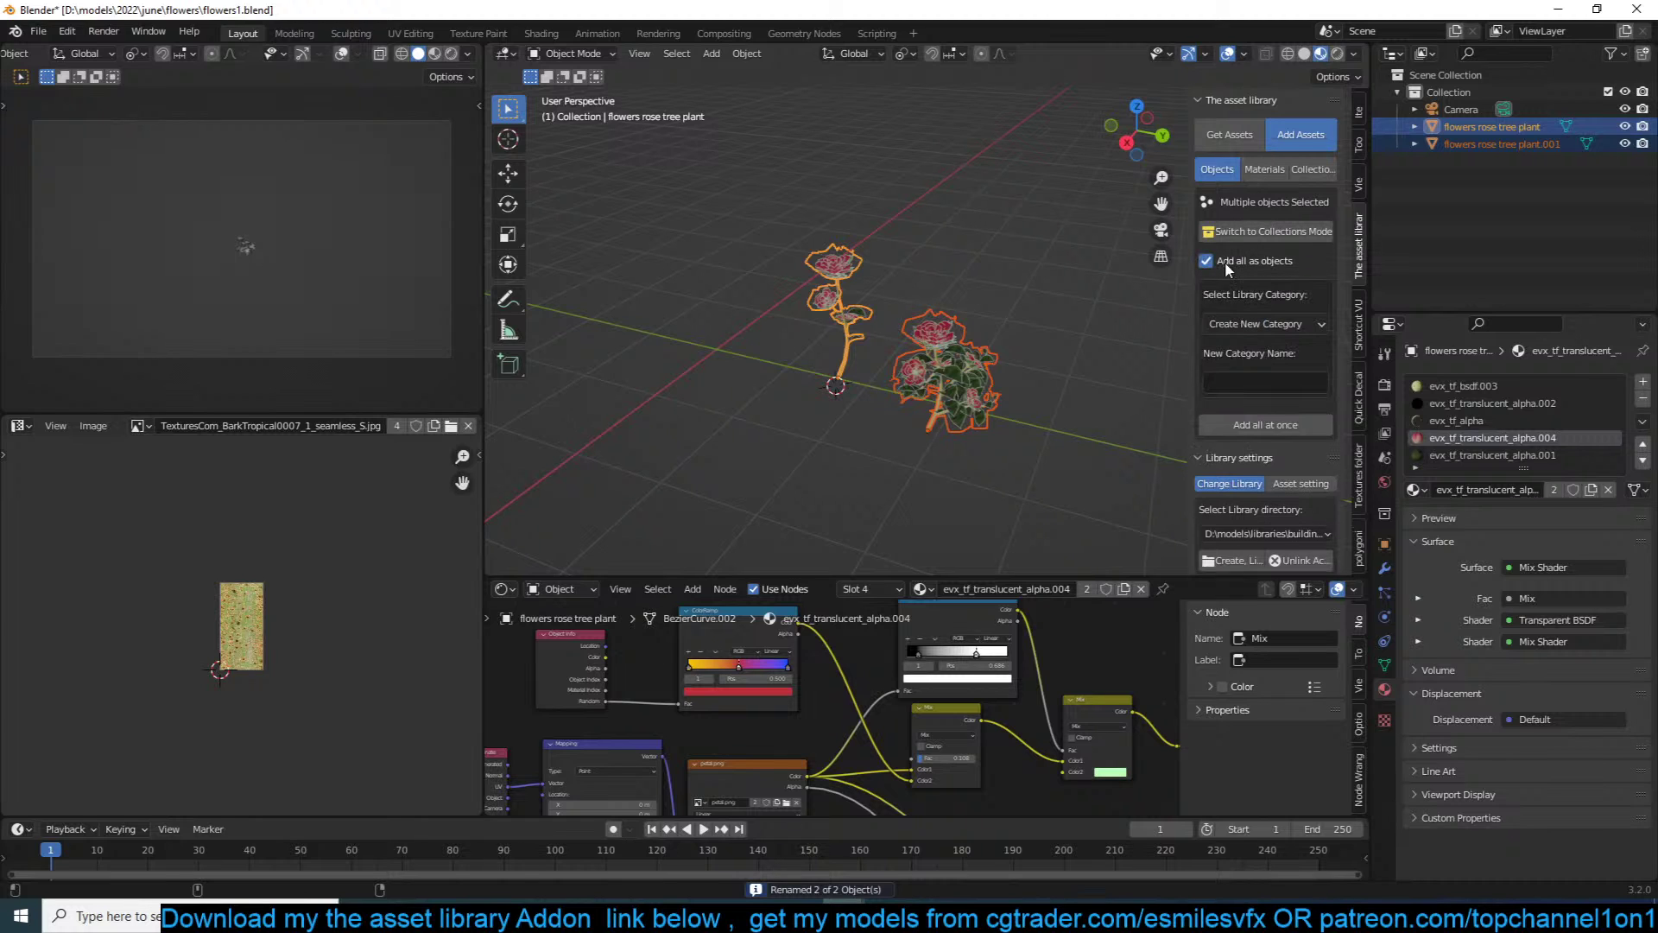
scroll(1257, 457, down, 2)
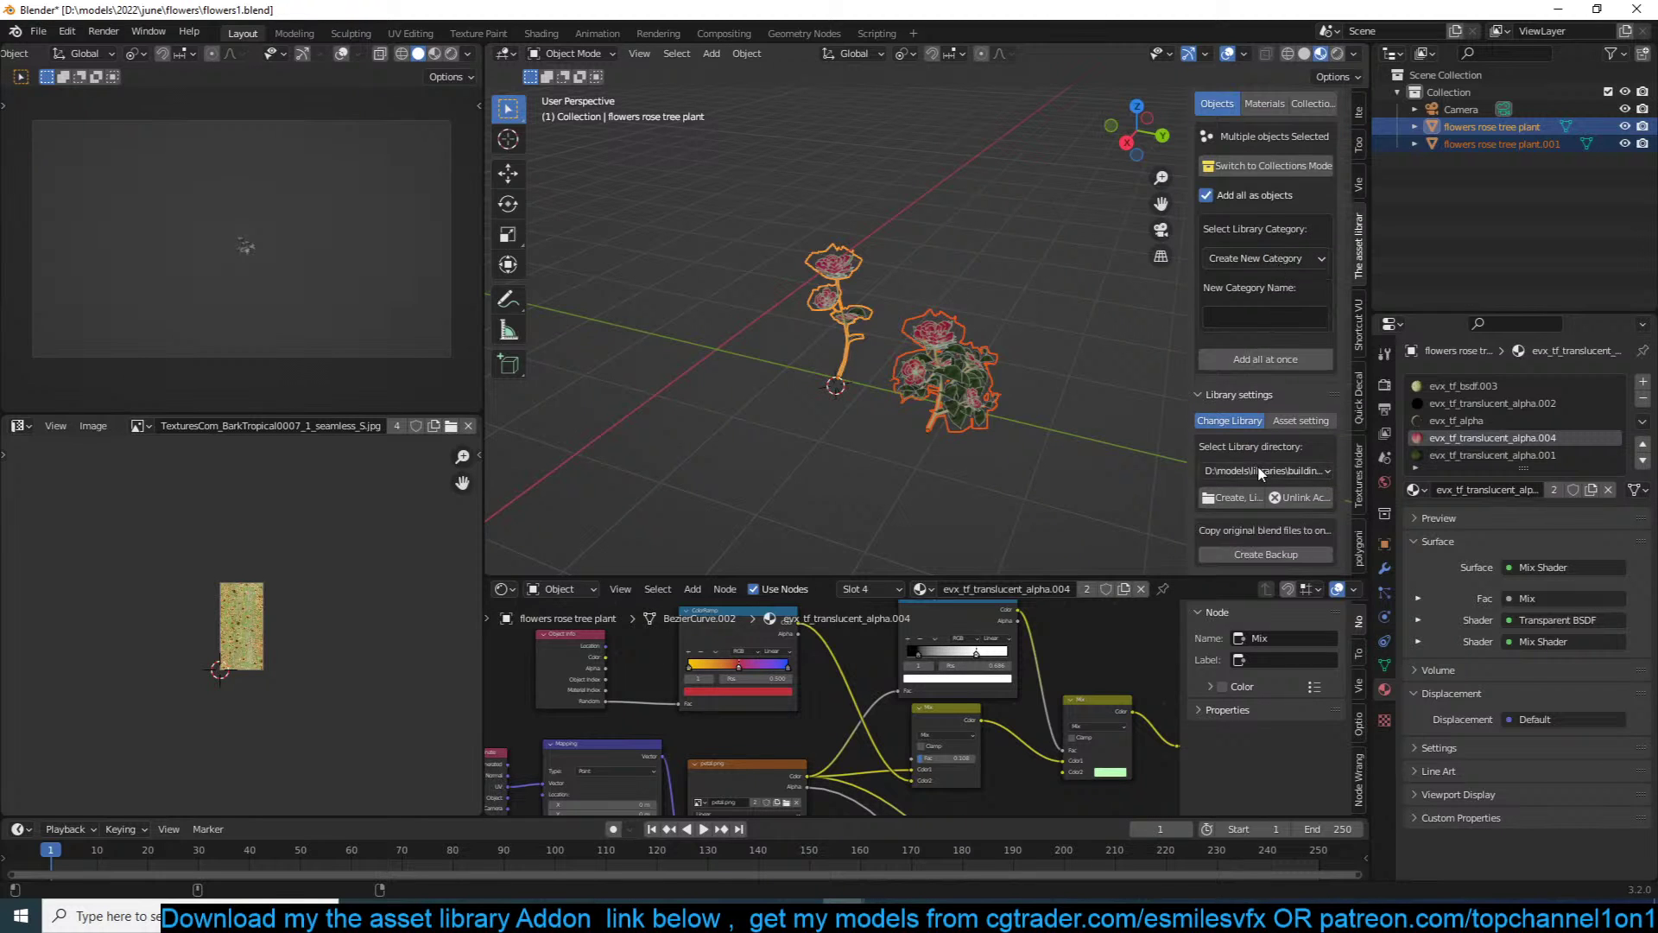
click(1261, 471)
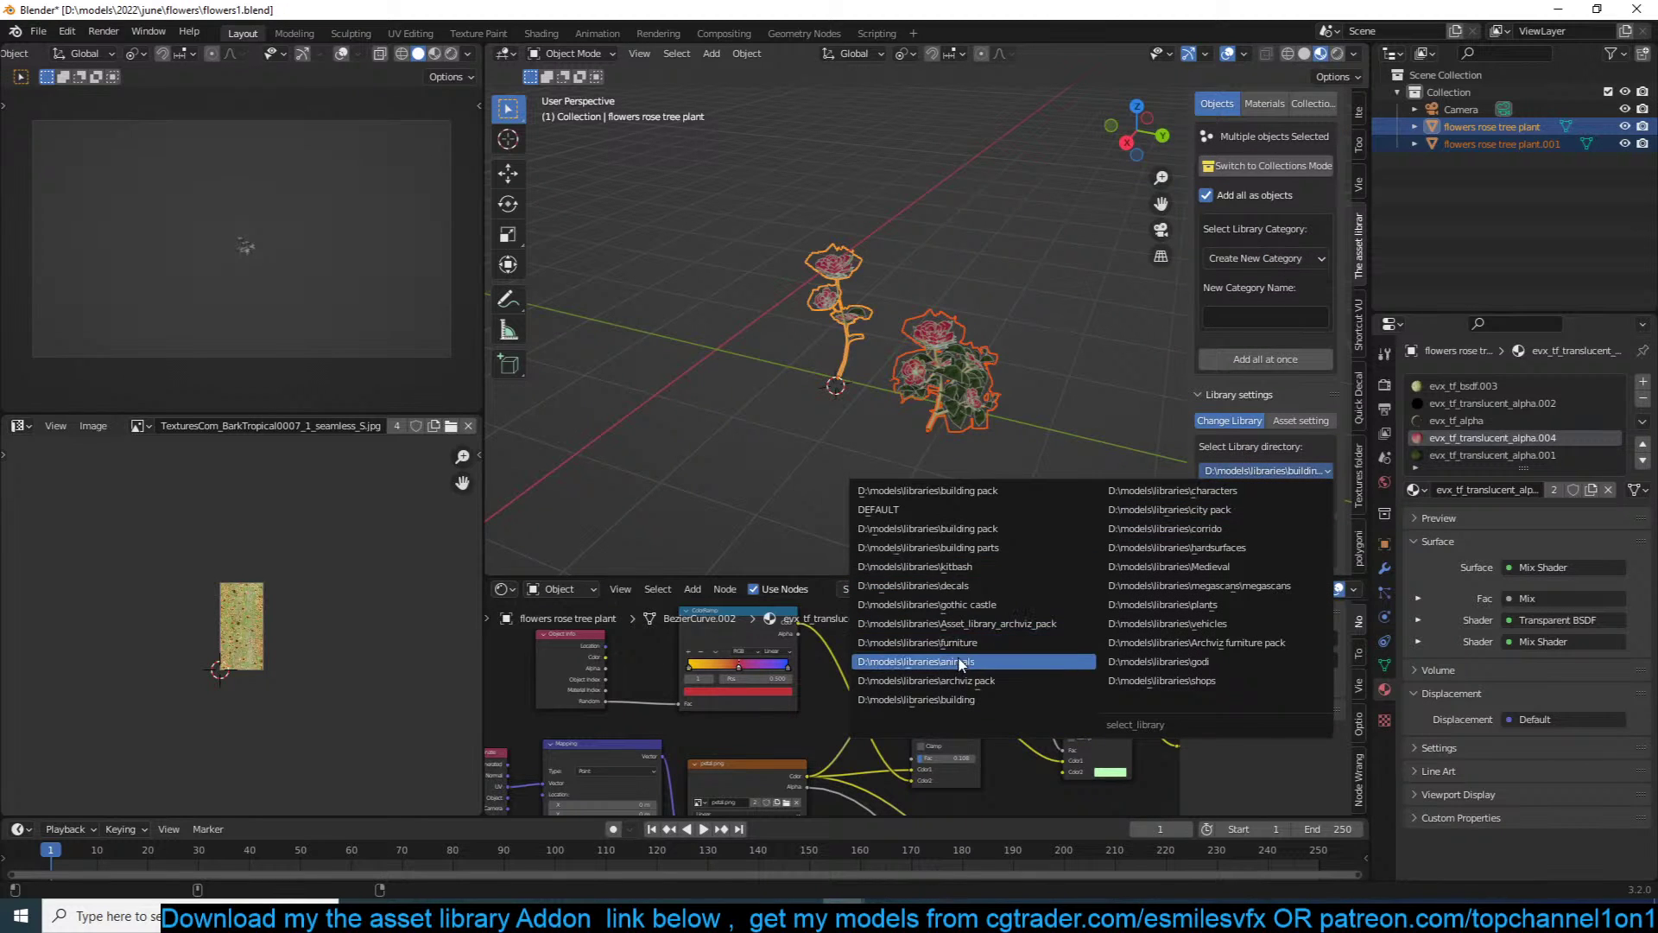
click(948, 699)
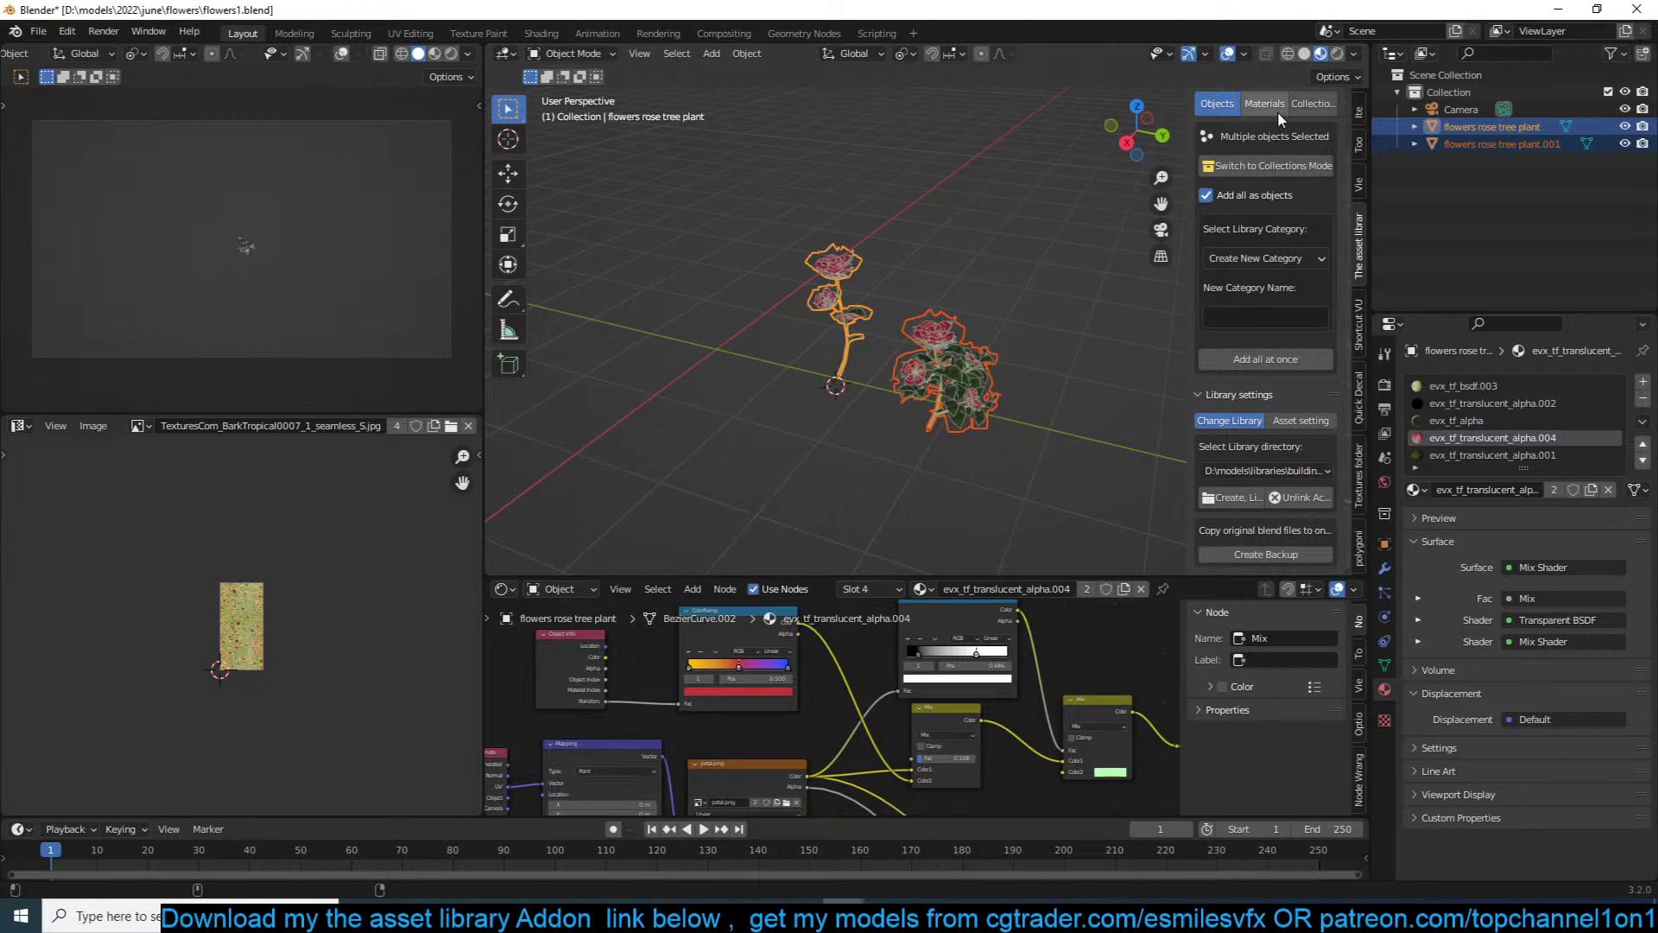
Step: Add both rose plants to the asset library at once and save the file
scroll(1278, 112, up, 2)
click(1244, 424)
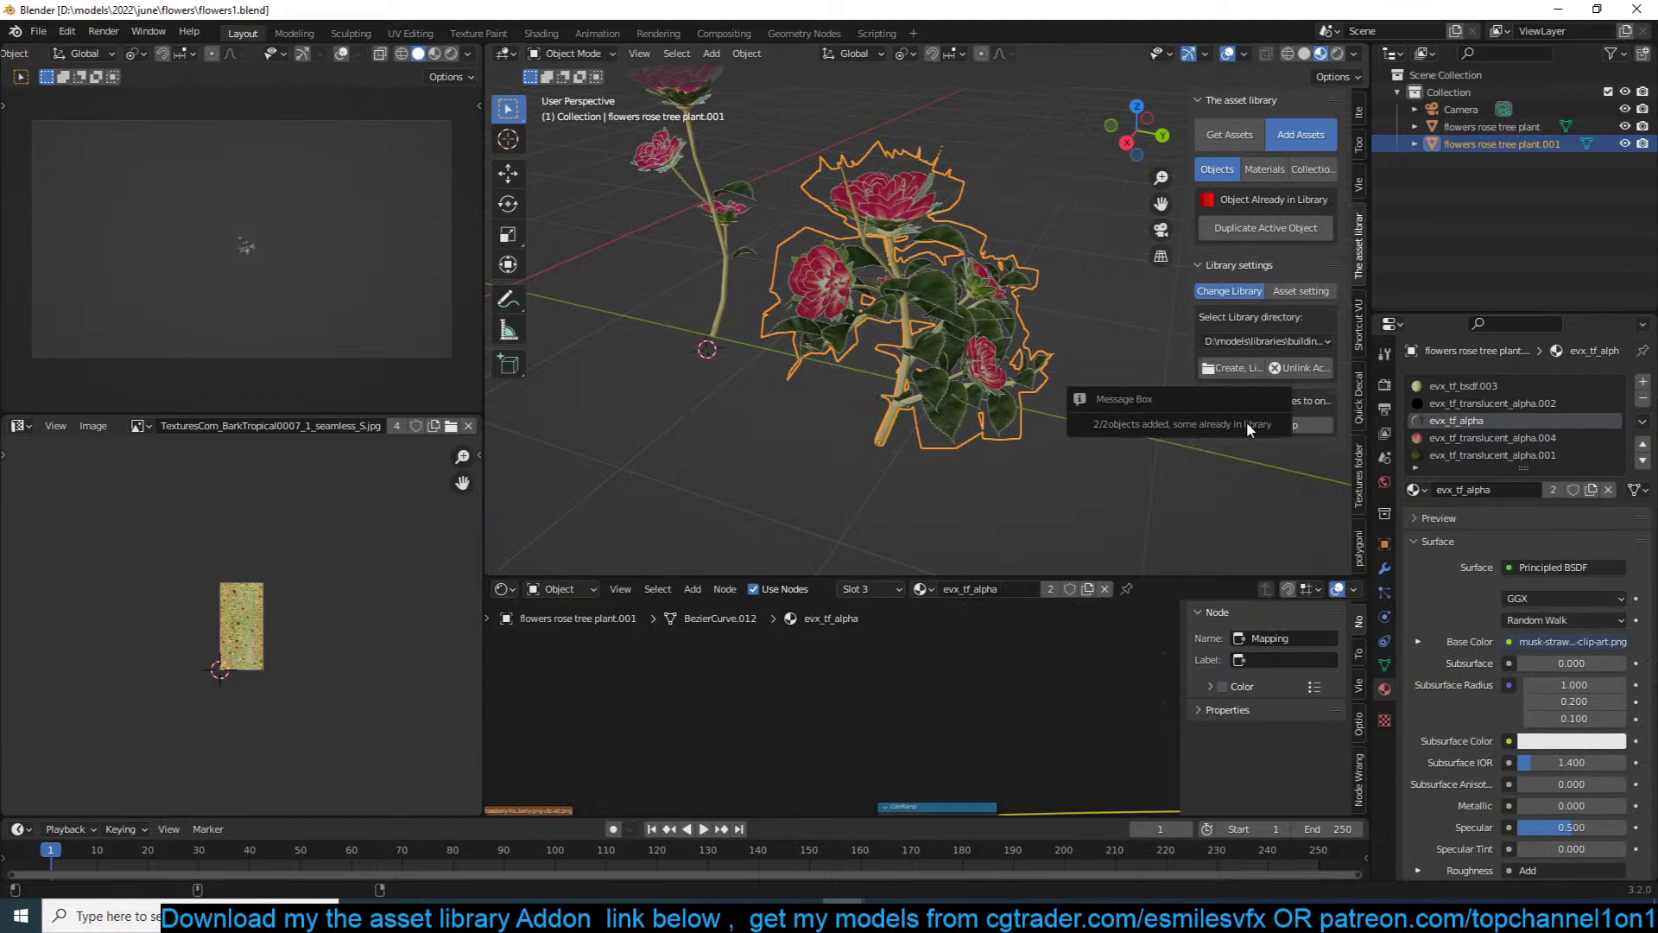
click(1102, 267)
key(ctrl+s)
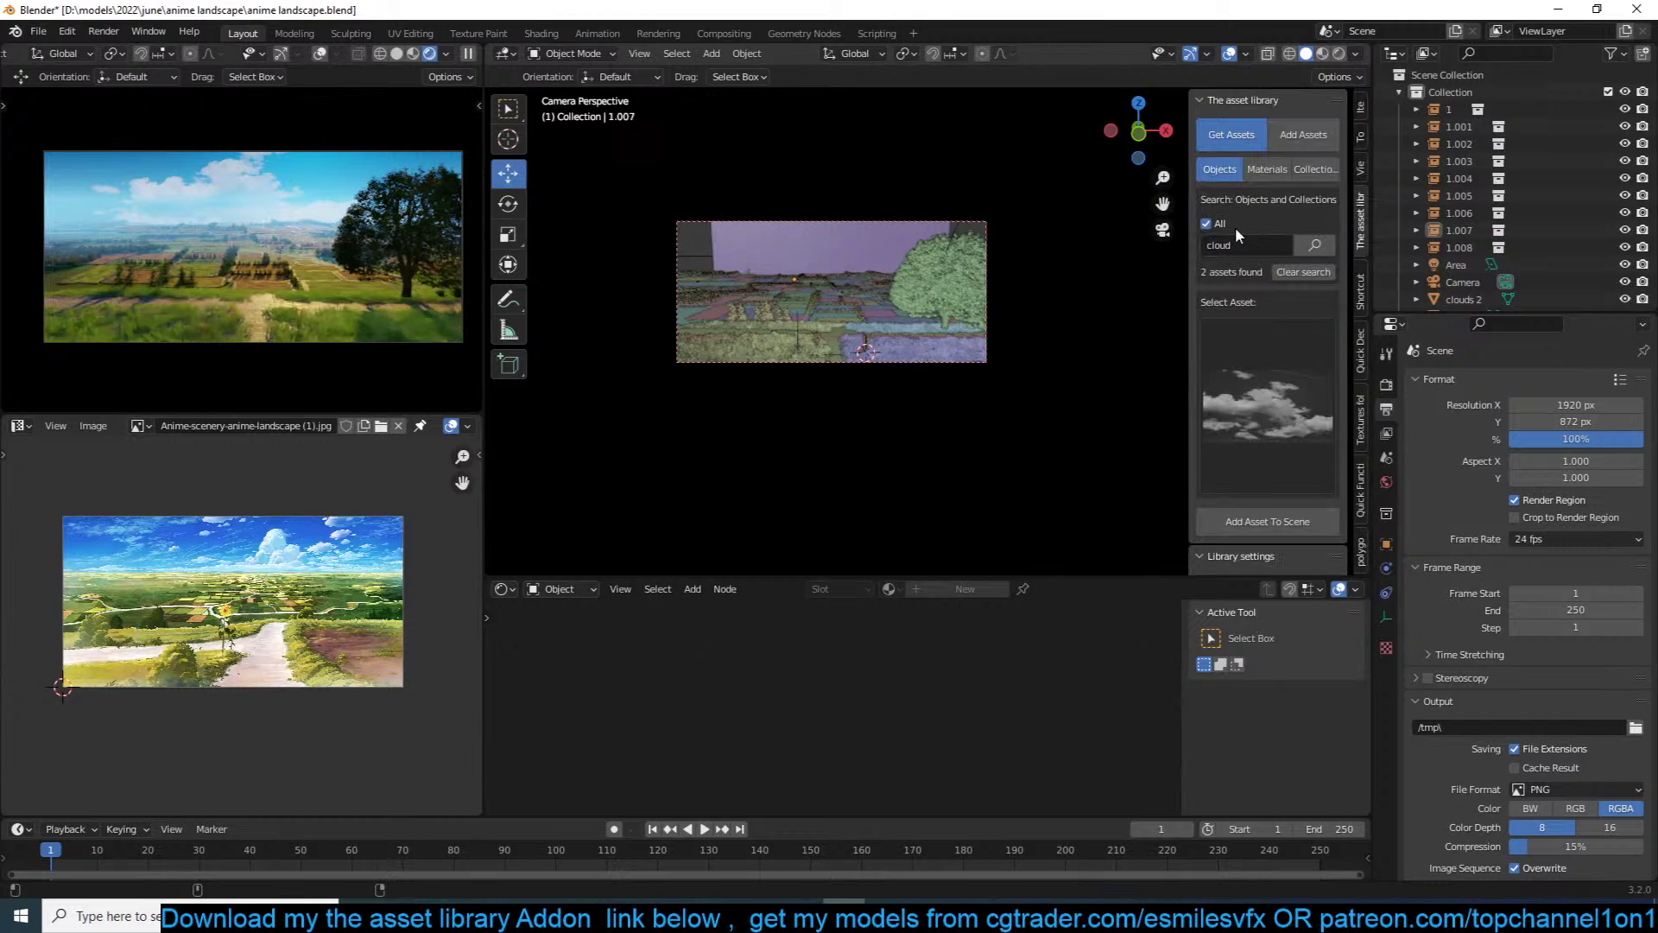
Step: In the landscape file, search the asset library for "flower" and add a rose plant at the 3D cursor in the foreground
text(flower)
key(Return)
click(1264, 385)
click(1336, 539)
shift+right_click(806, 344)
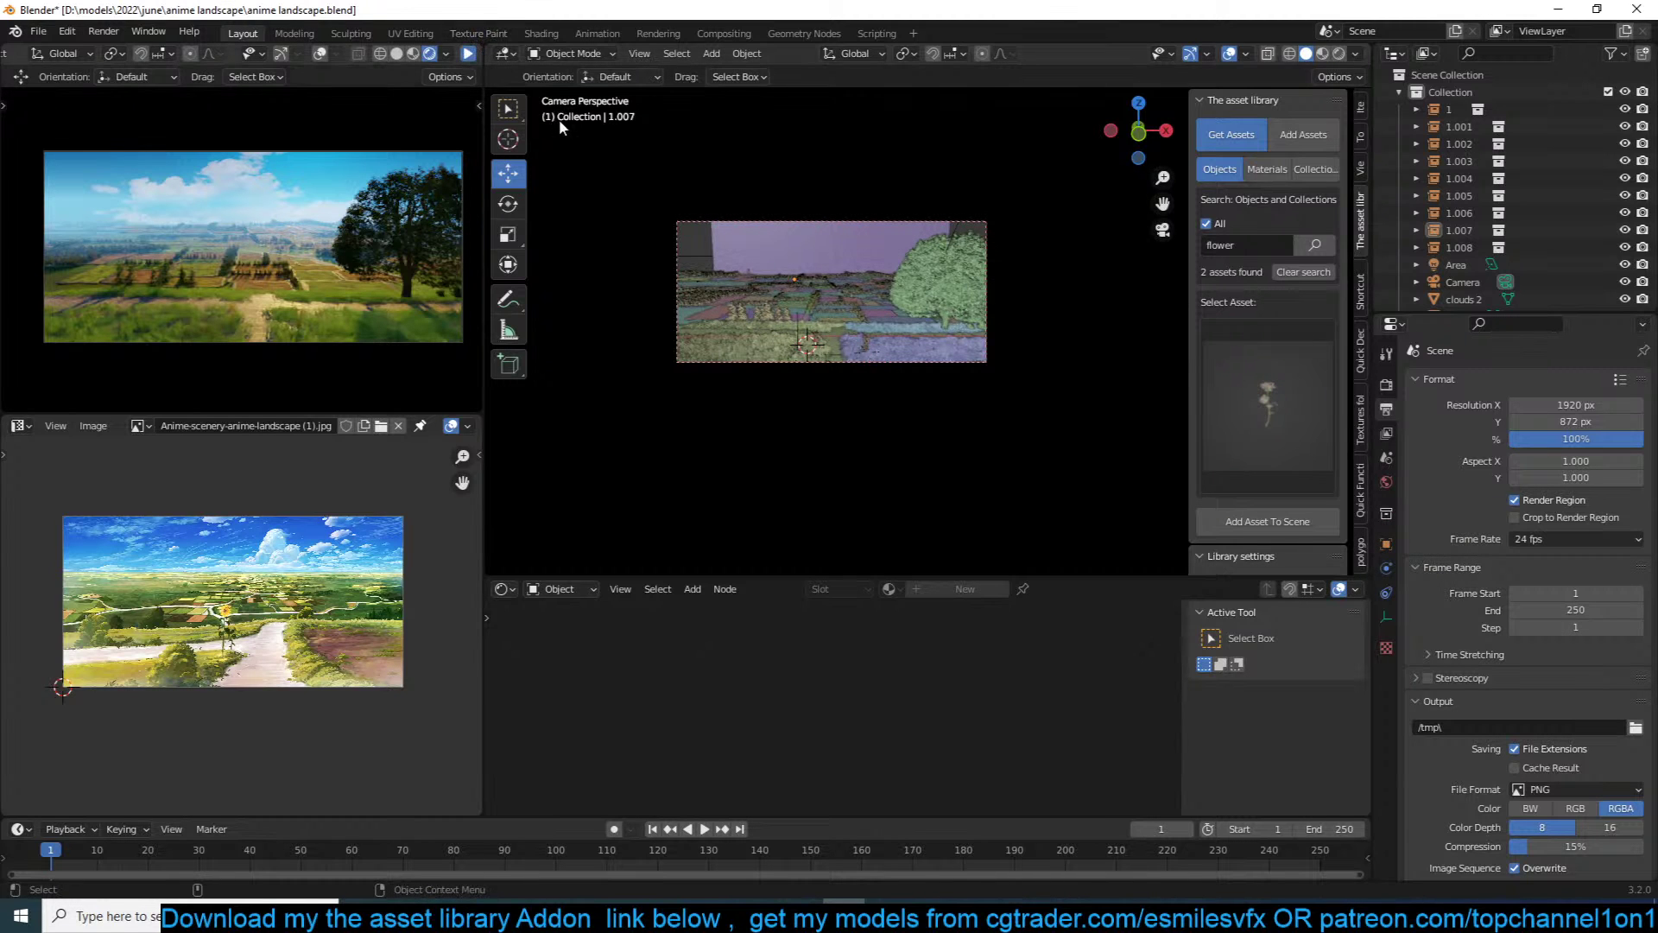
click(1302, 524)
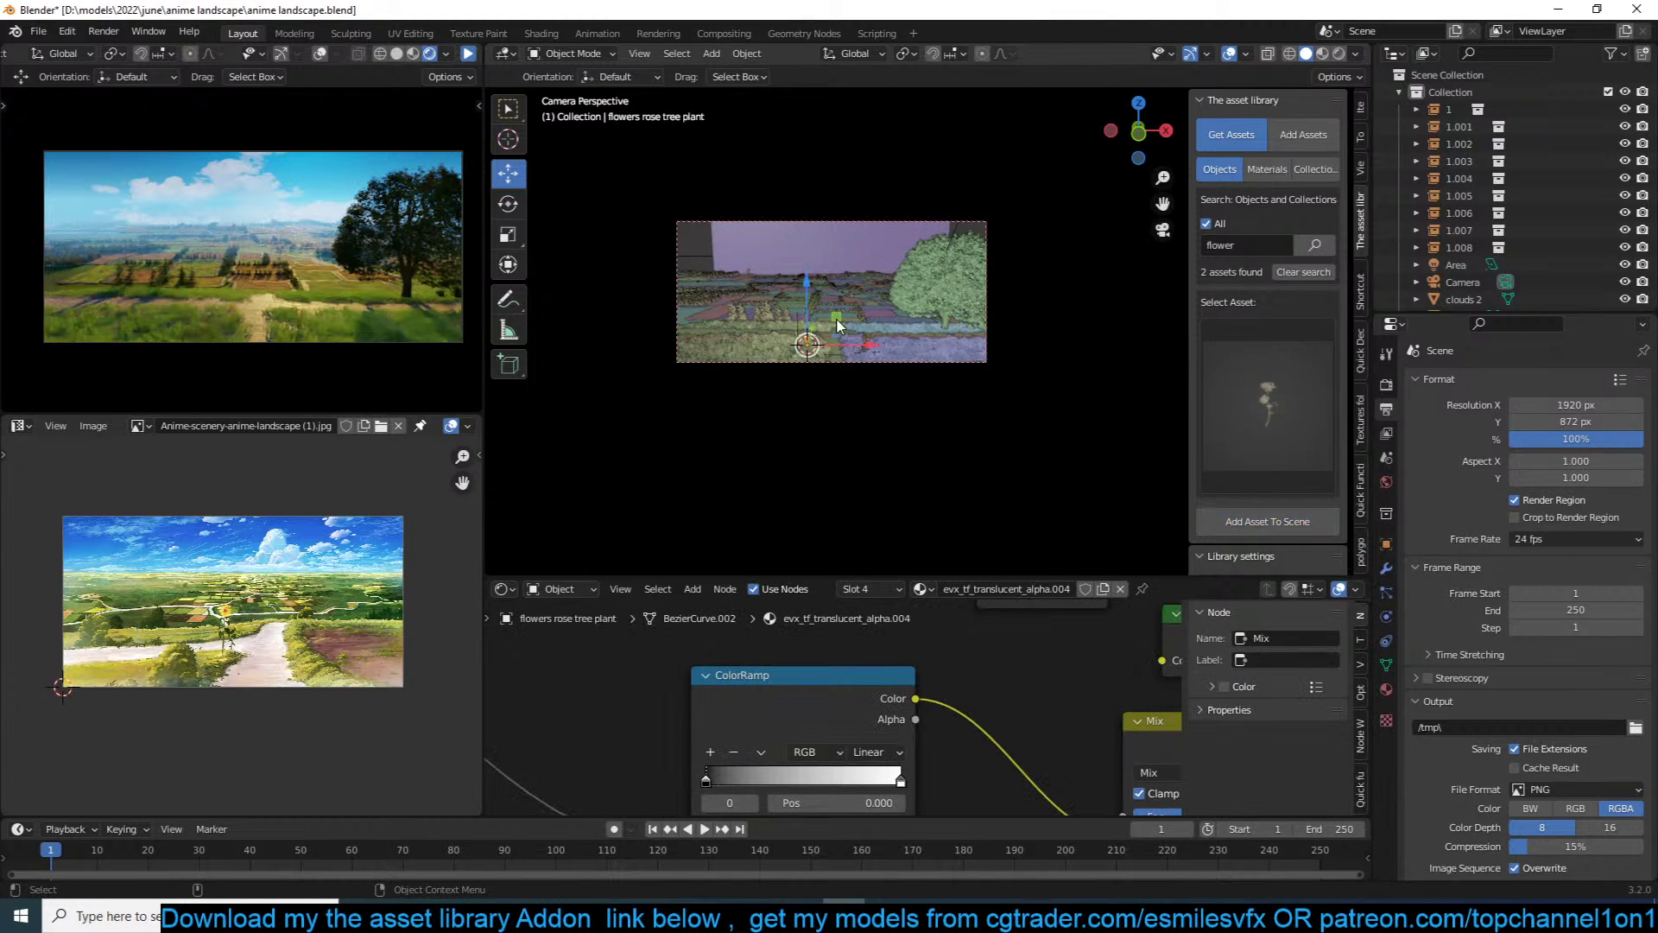
Step: Snap the rose plant to a new 3D cursor position on the foreground ground beside the grass and rescale it
key(KP_Decimal)
middle_drag(836, 320, 788, 352)
scroll(827, 335, down, 9)
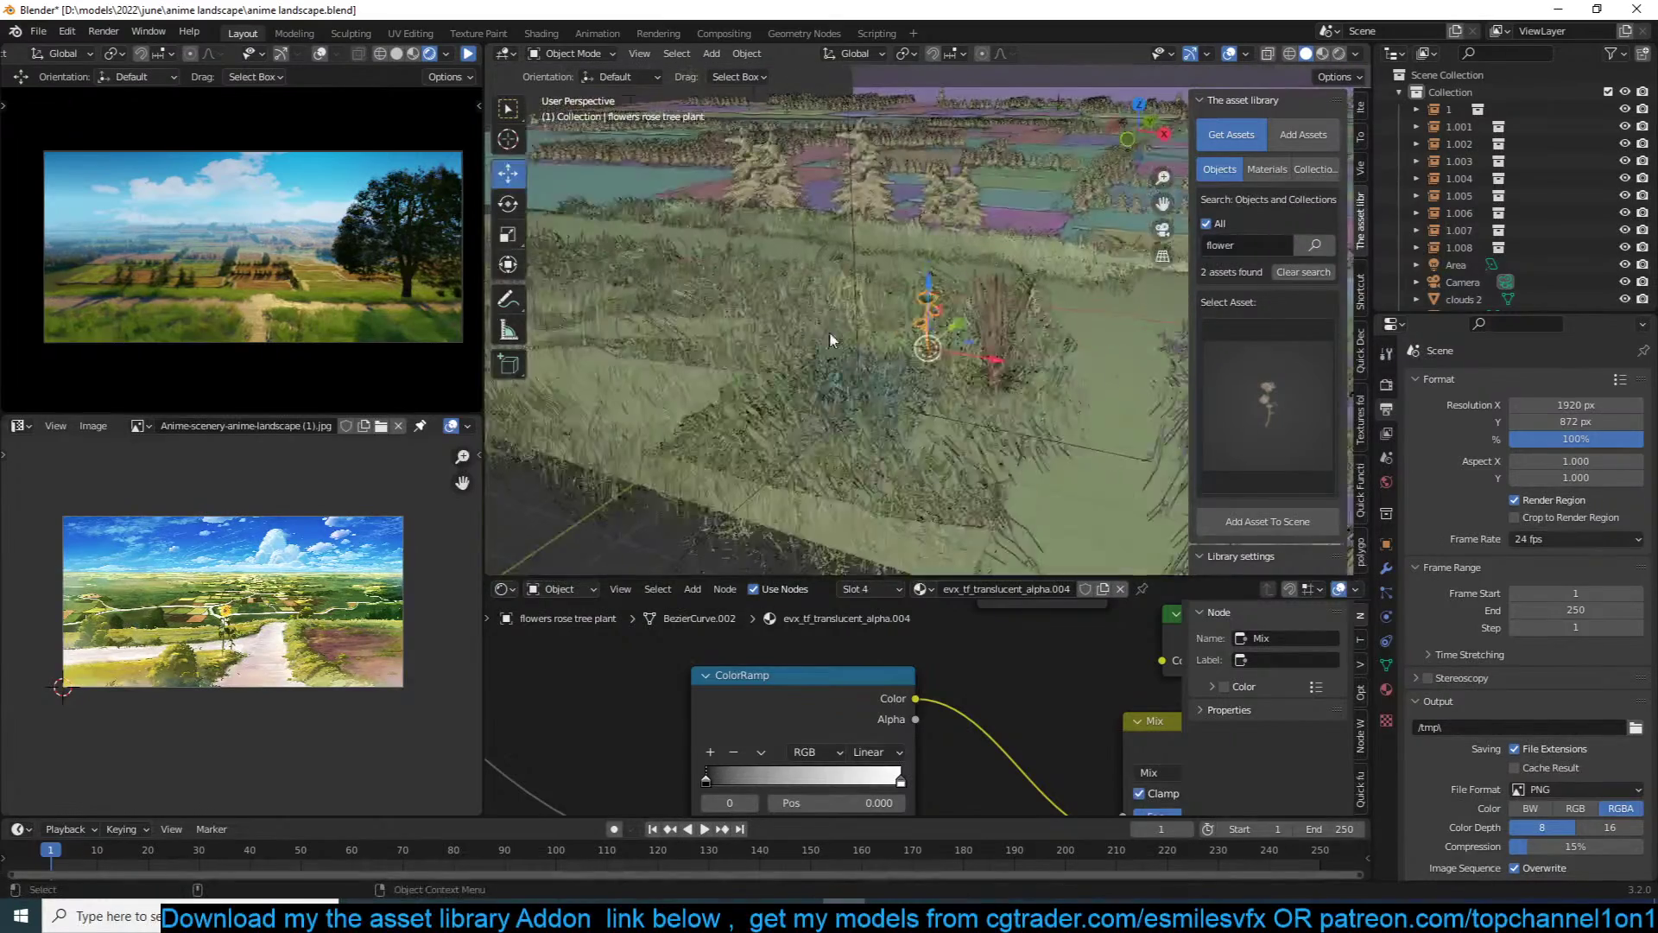
scroll(829, 338, down, 2)
shift+right_click(986, 429)
key(shift+s)
click(993, 124)
key(s)
click(993, 371)
middle_drag(993, 371, 1045, 388)
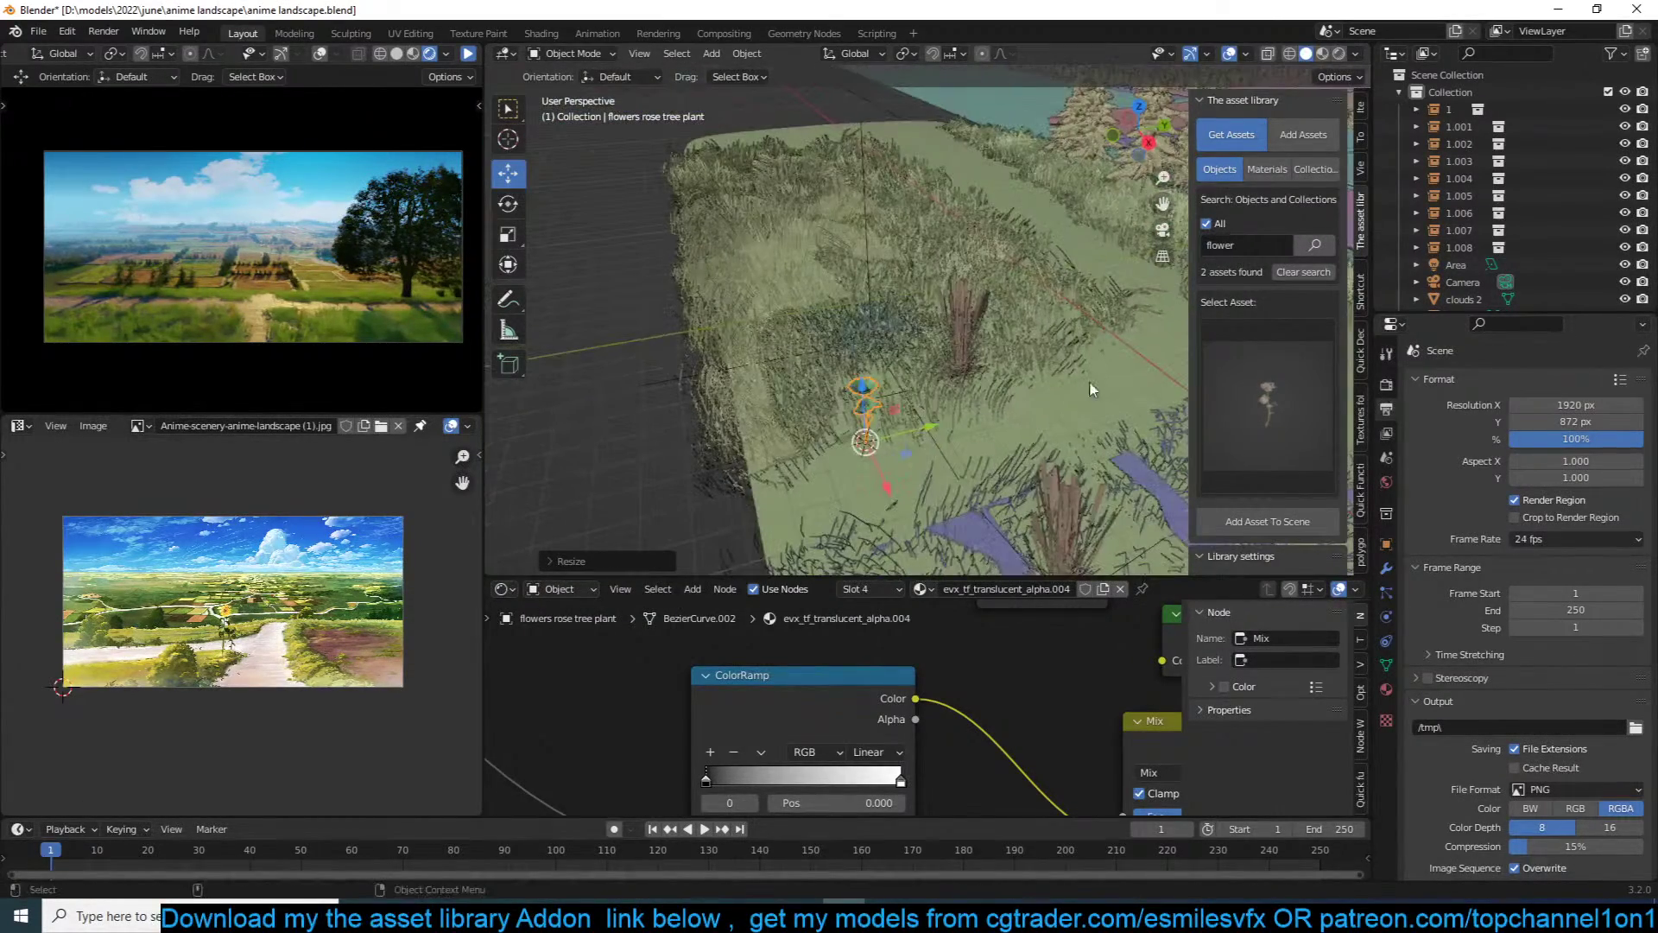
Step: From the top view, select a tree-row particle plane and snap it to the 3D cursor beside the rose plant
key(KP_7)
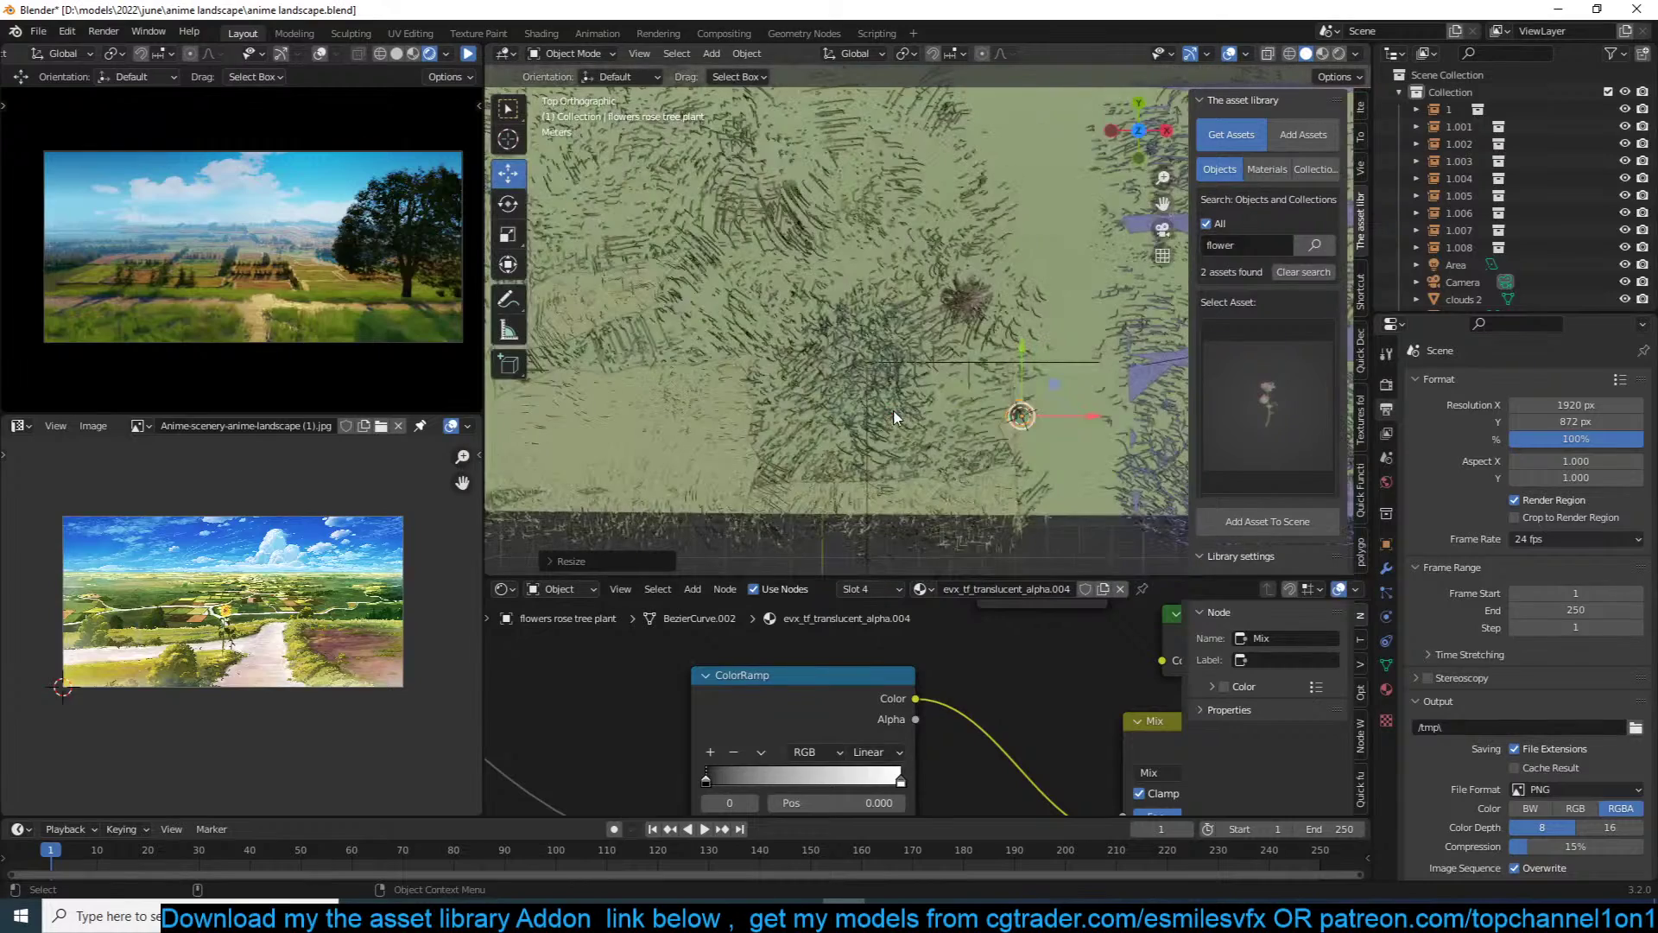
scroll(895, 417, down, 8)
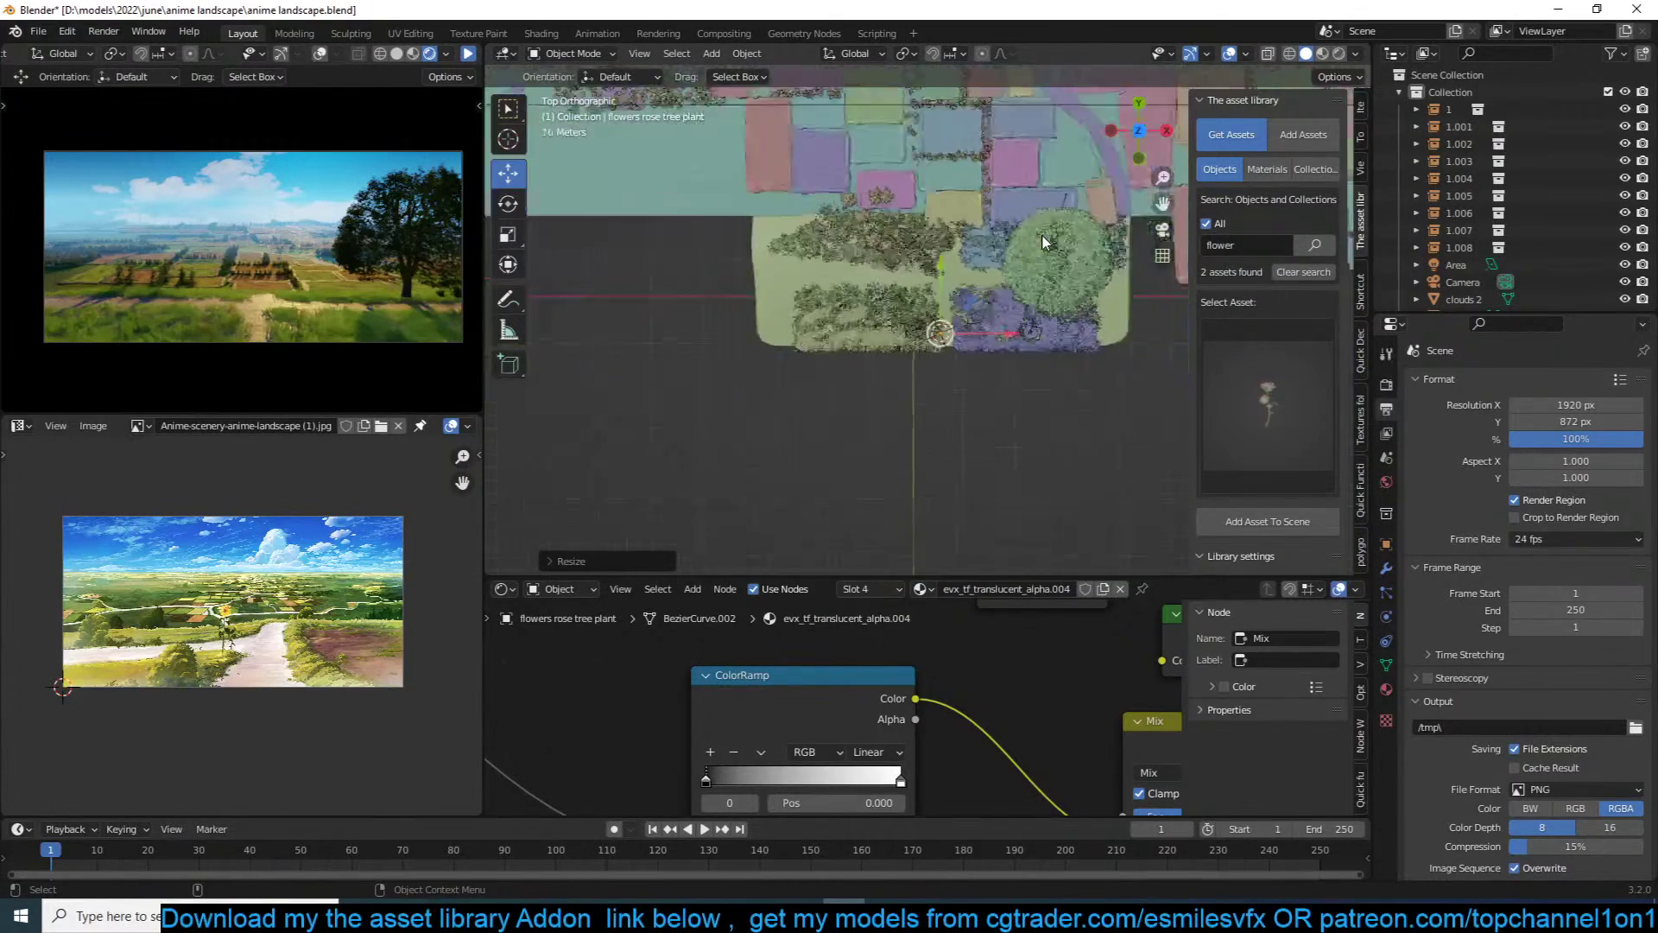
scroll(1010, 190, up, 1)
click(971, 185)
scroll(967, 198, up, 7)
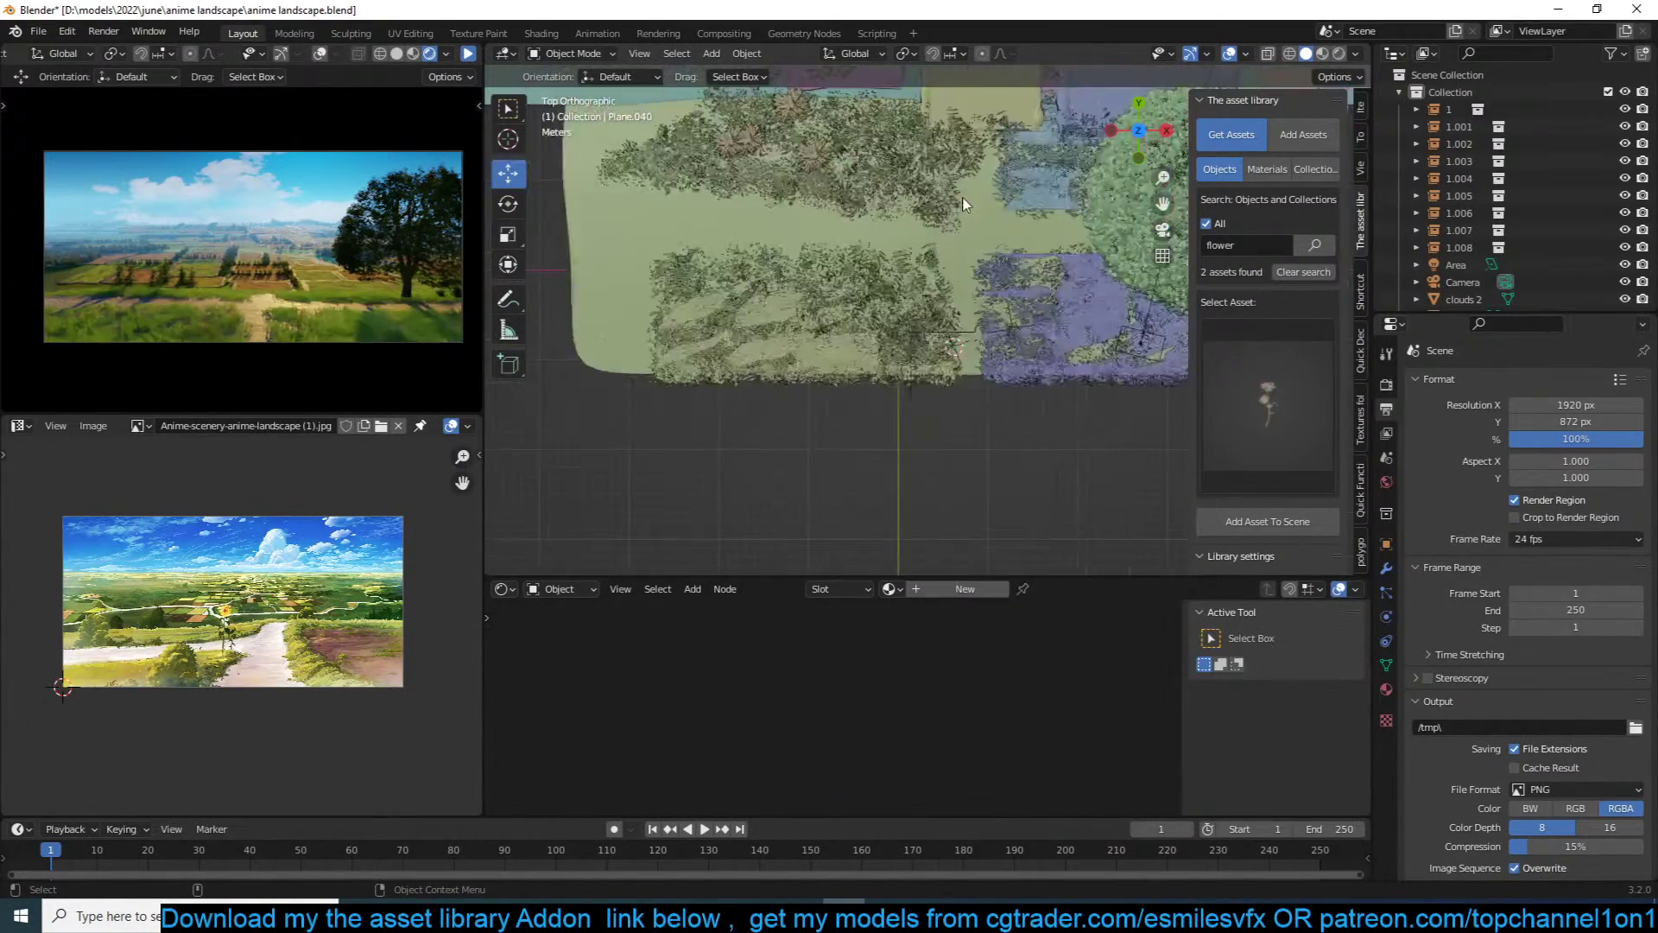
click(965, 203)
key(shift+s)
click(943, 191)
middle_drag(942, 117, 950, 145)
Step: Change the Shrinkwrap target of the tree-row plane to the foreground ground object Plane
click(1386, 568)
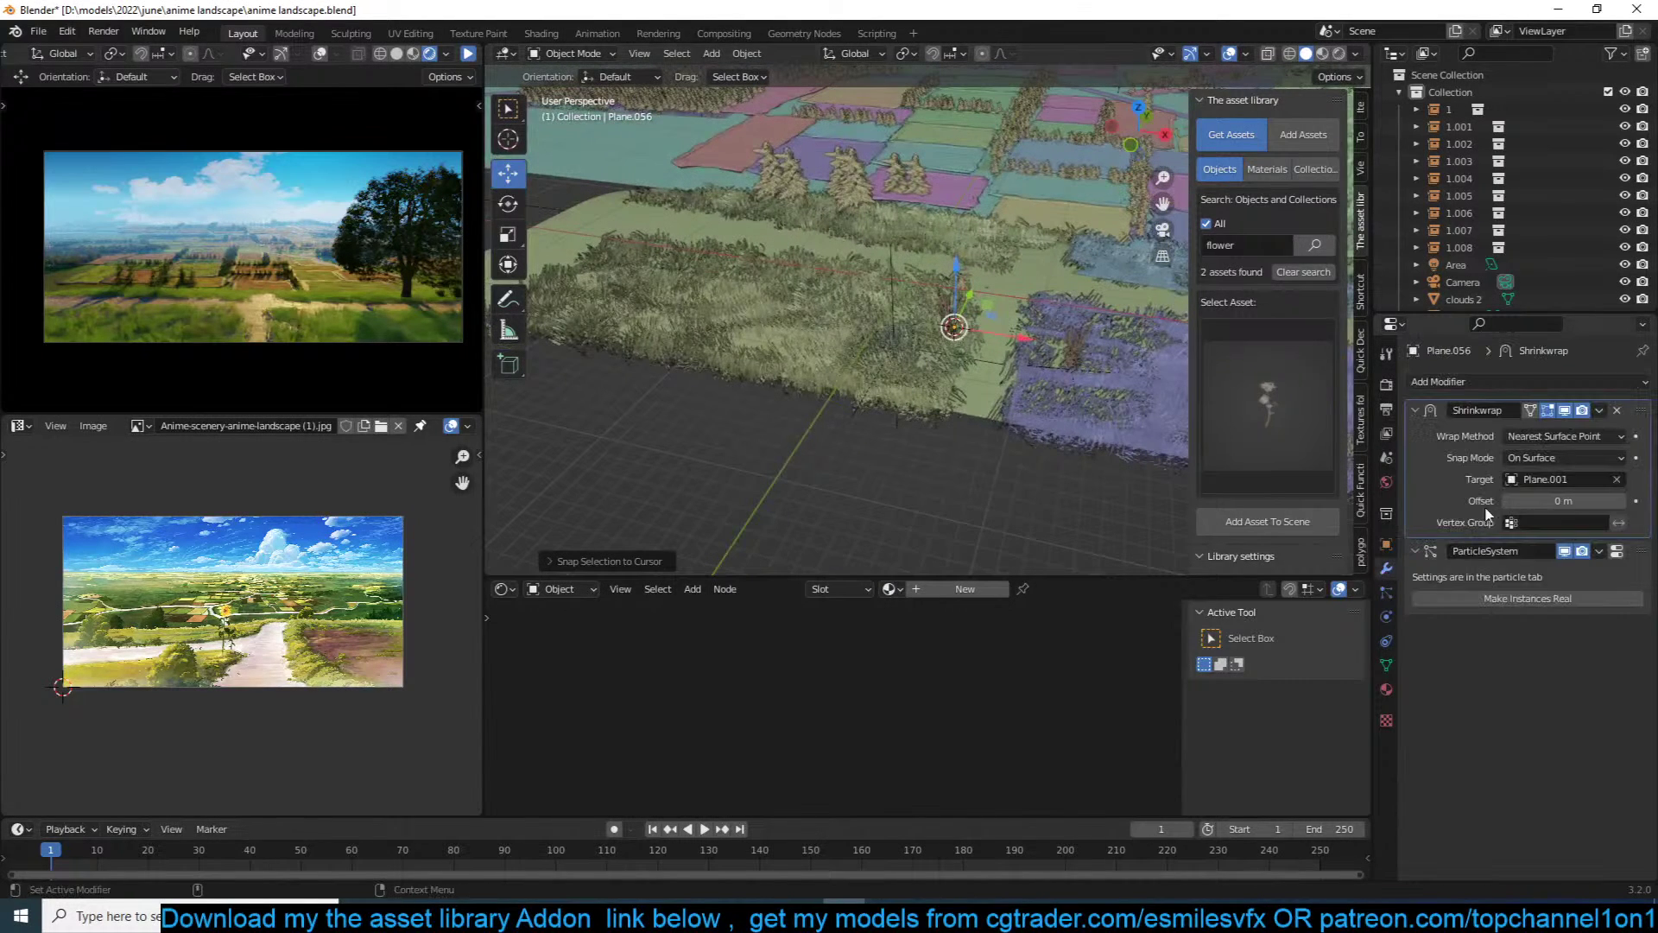
click(1617, 479)
click(1618, 479)
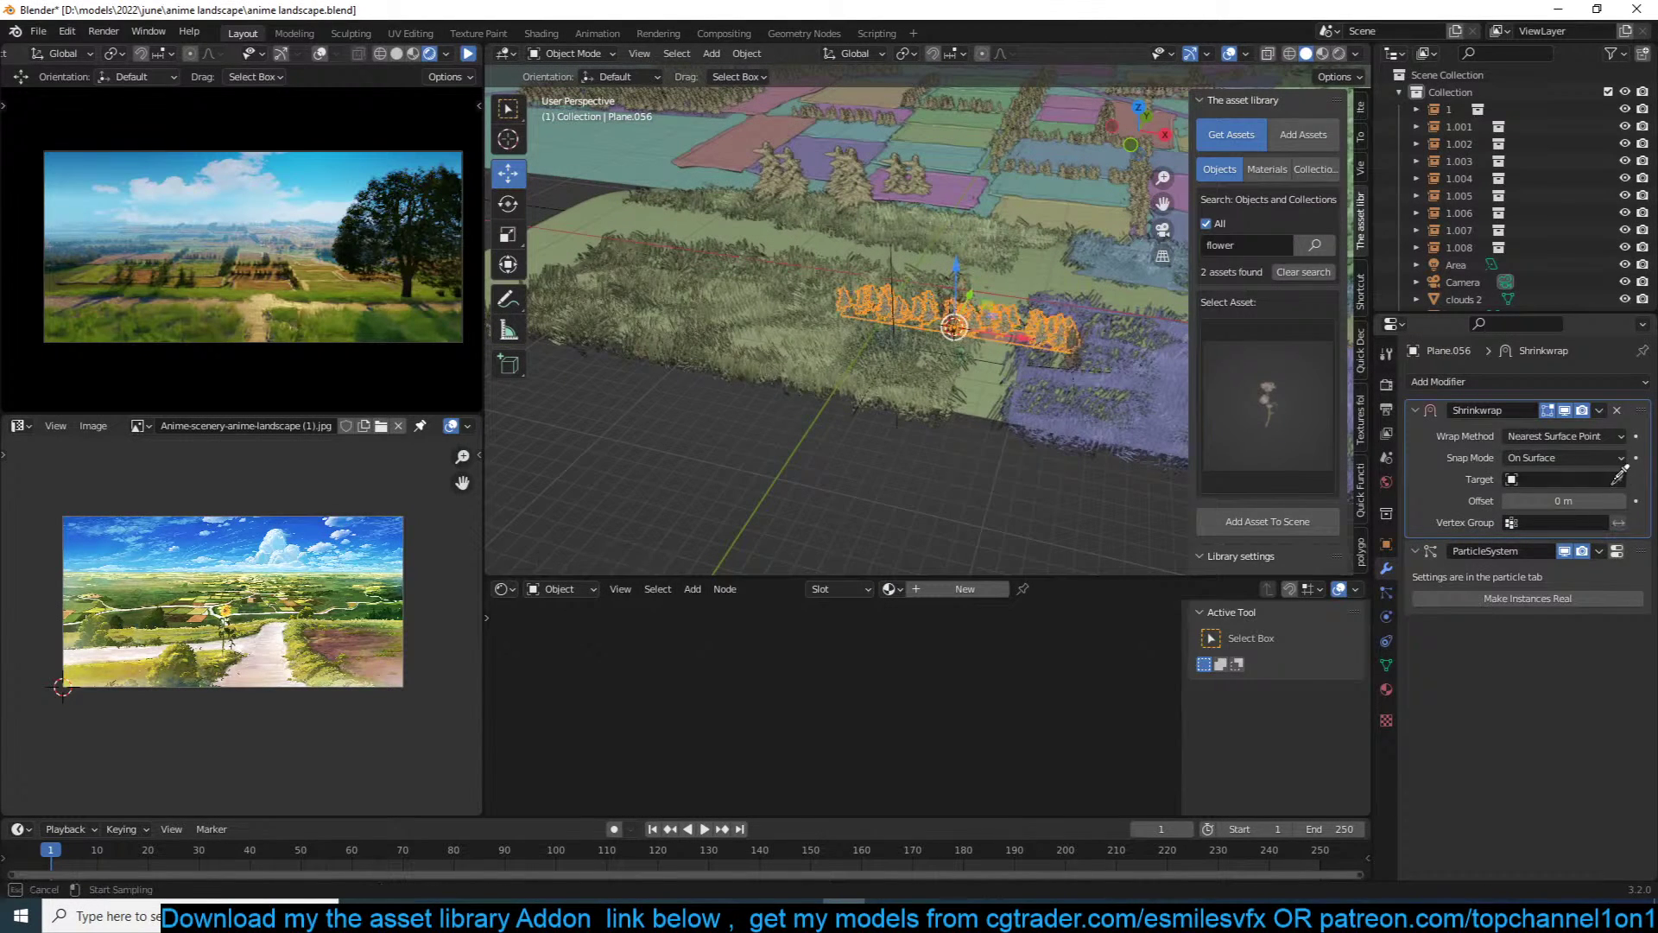
click(999, 369)
scroll(994, 372, up, 2)
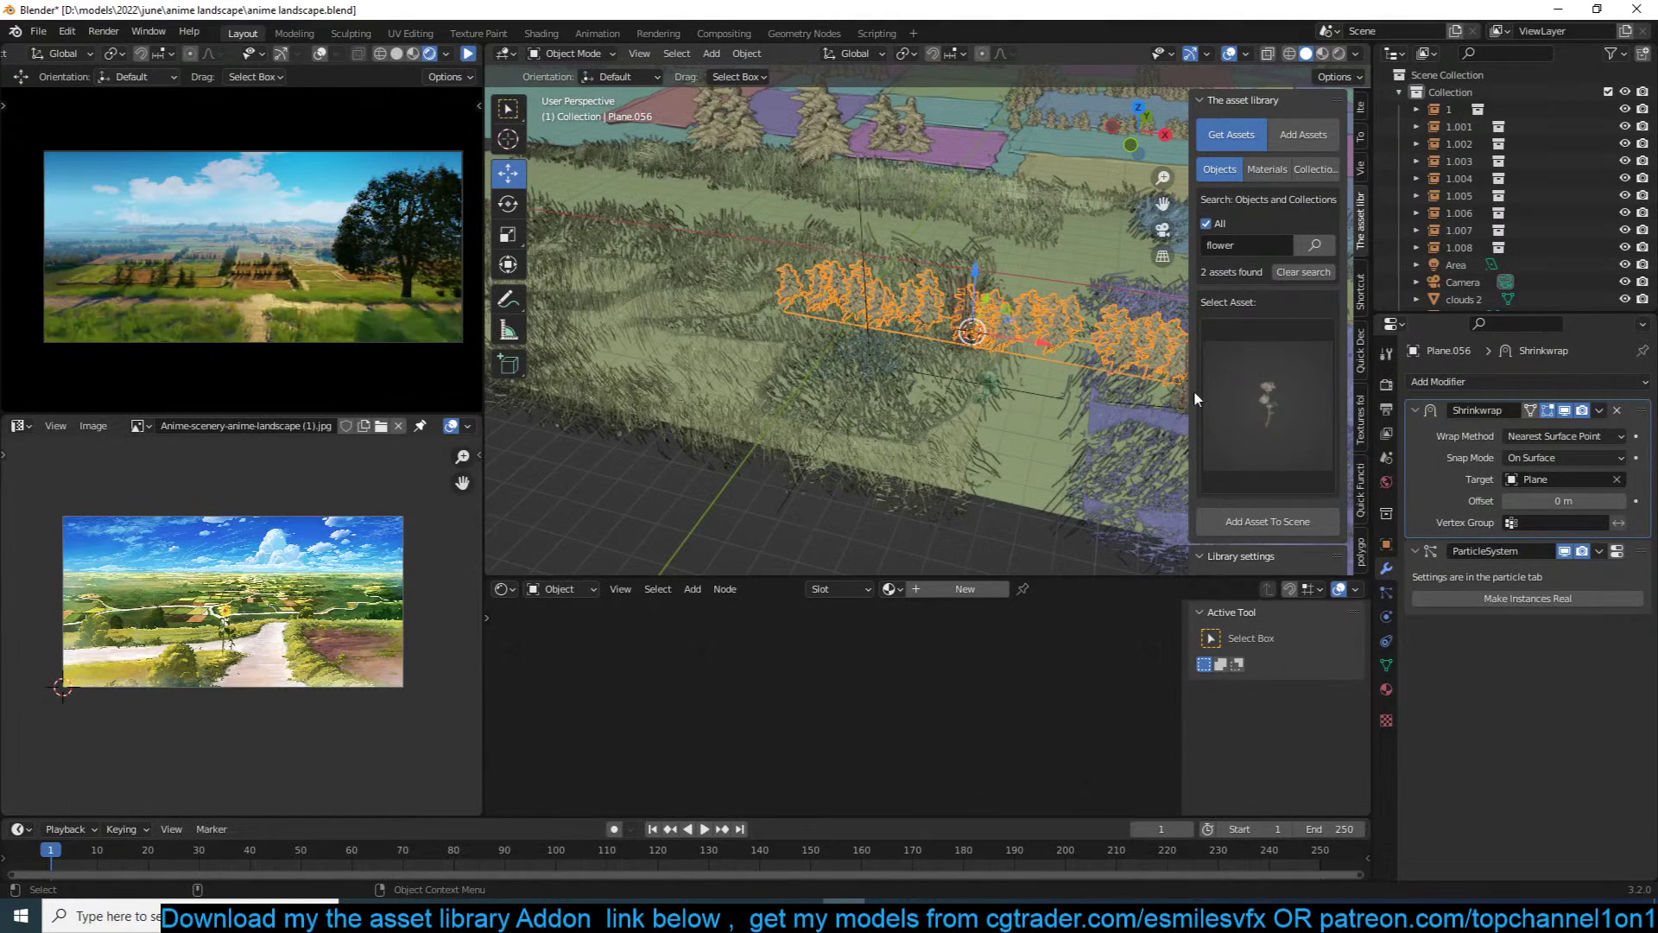
Step: Move the tree-row plane to the Scene Collection and rotate it around the Z axis beside the grass
key(m)
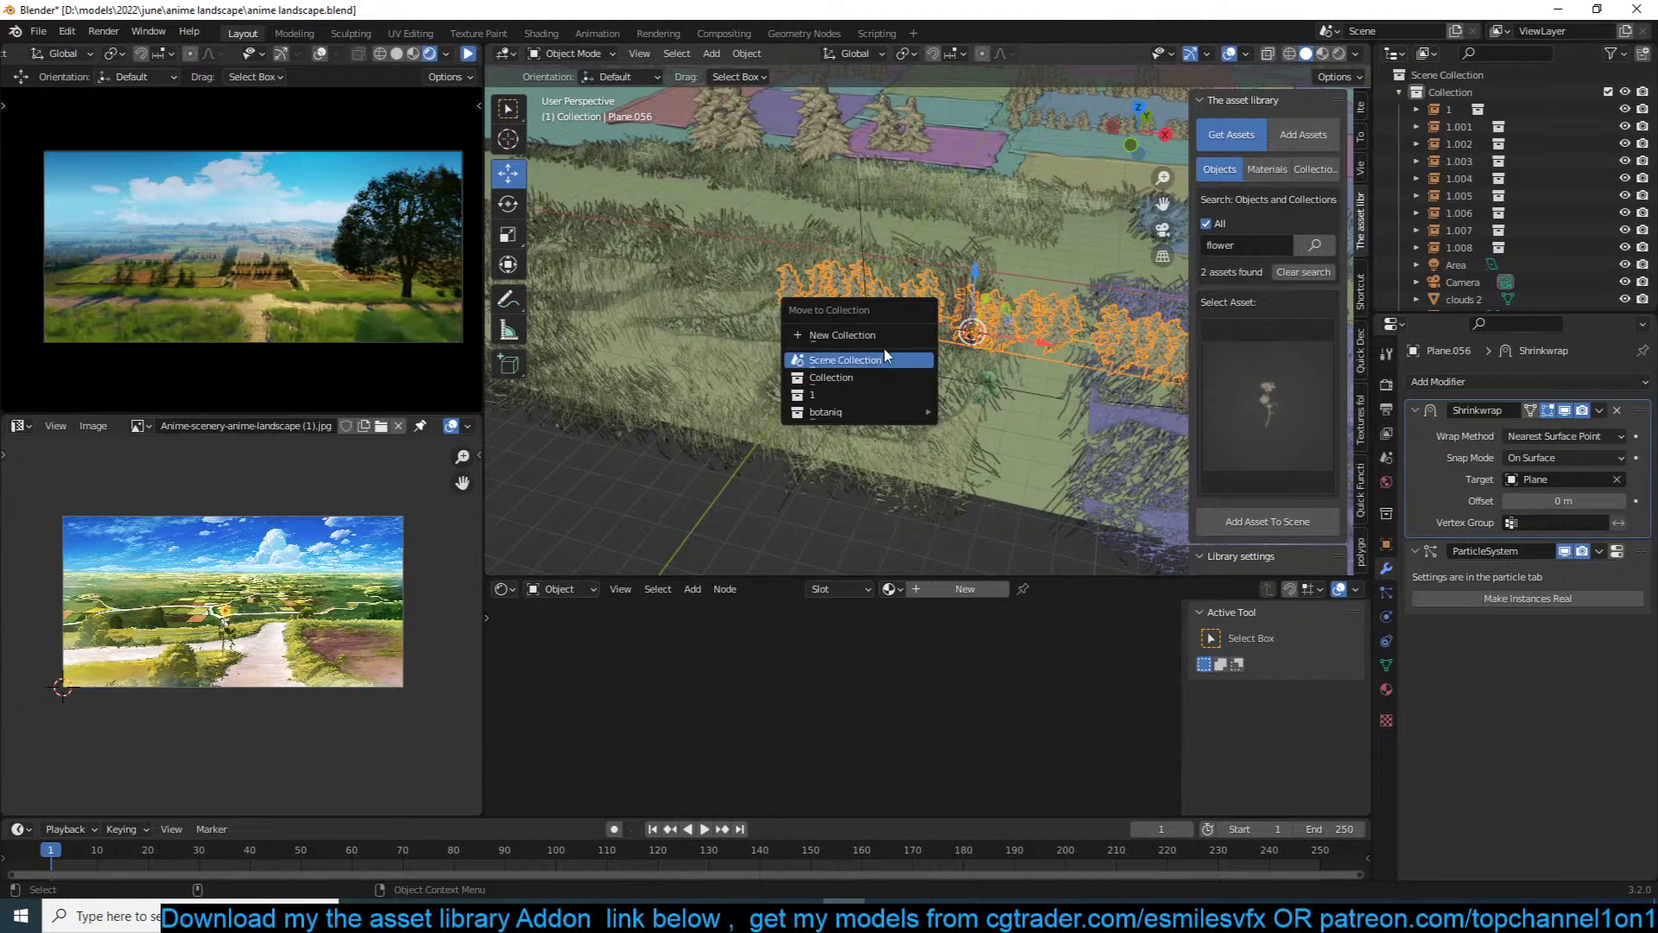
click(883, 359)
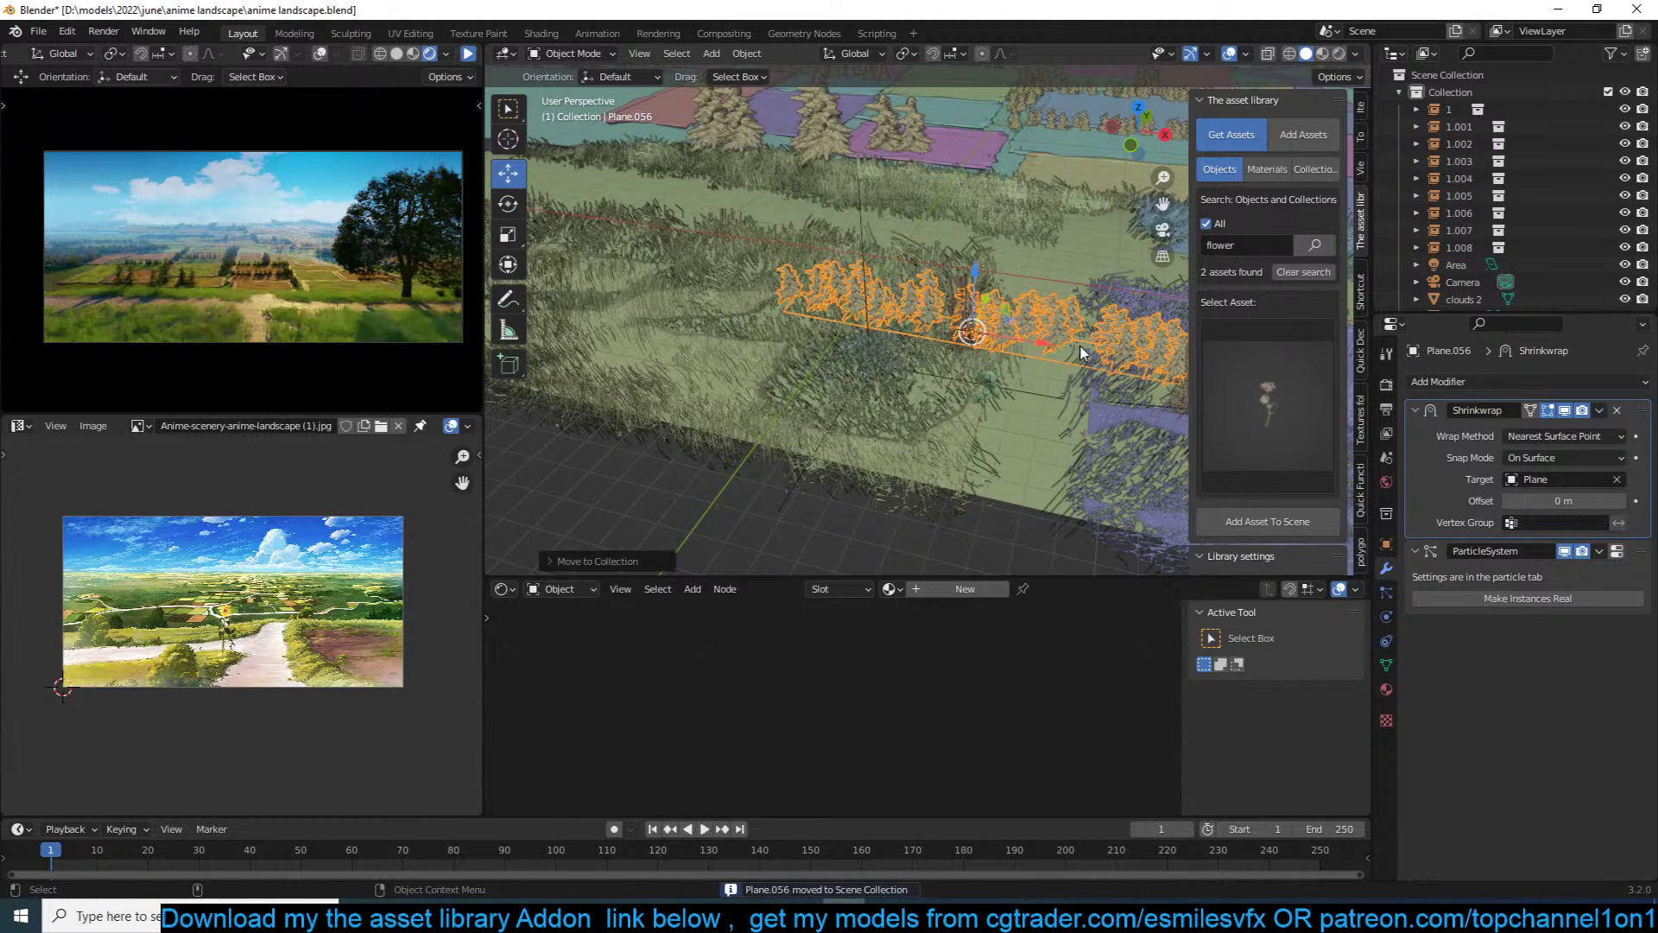
key(r)
key(z)
click(1077, 341)
middle_drag(1078, 341, 974, 428)
scroll(1044, 290, up, 3)
click(996, 445)
click(872, 450)
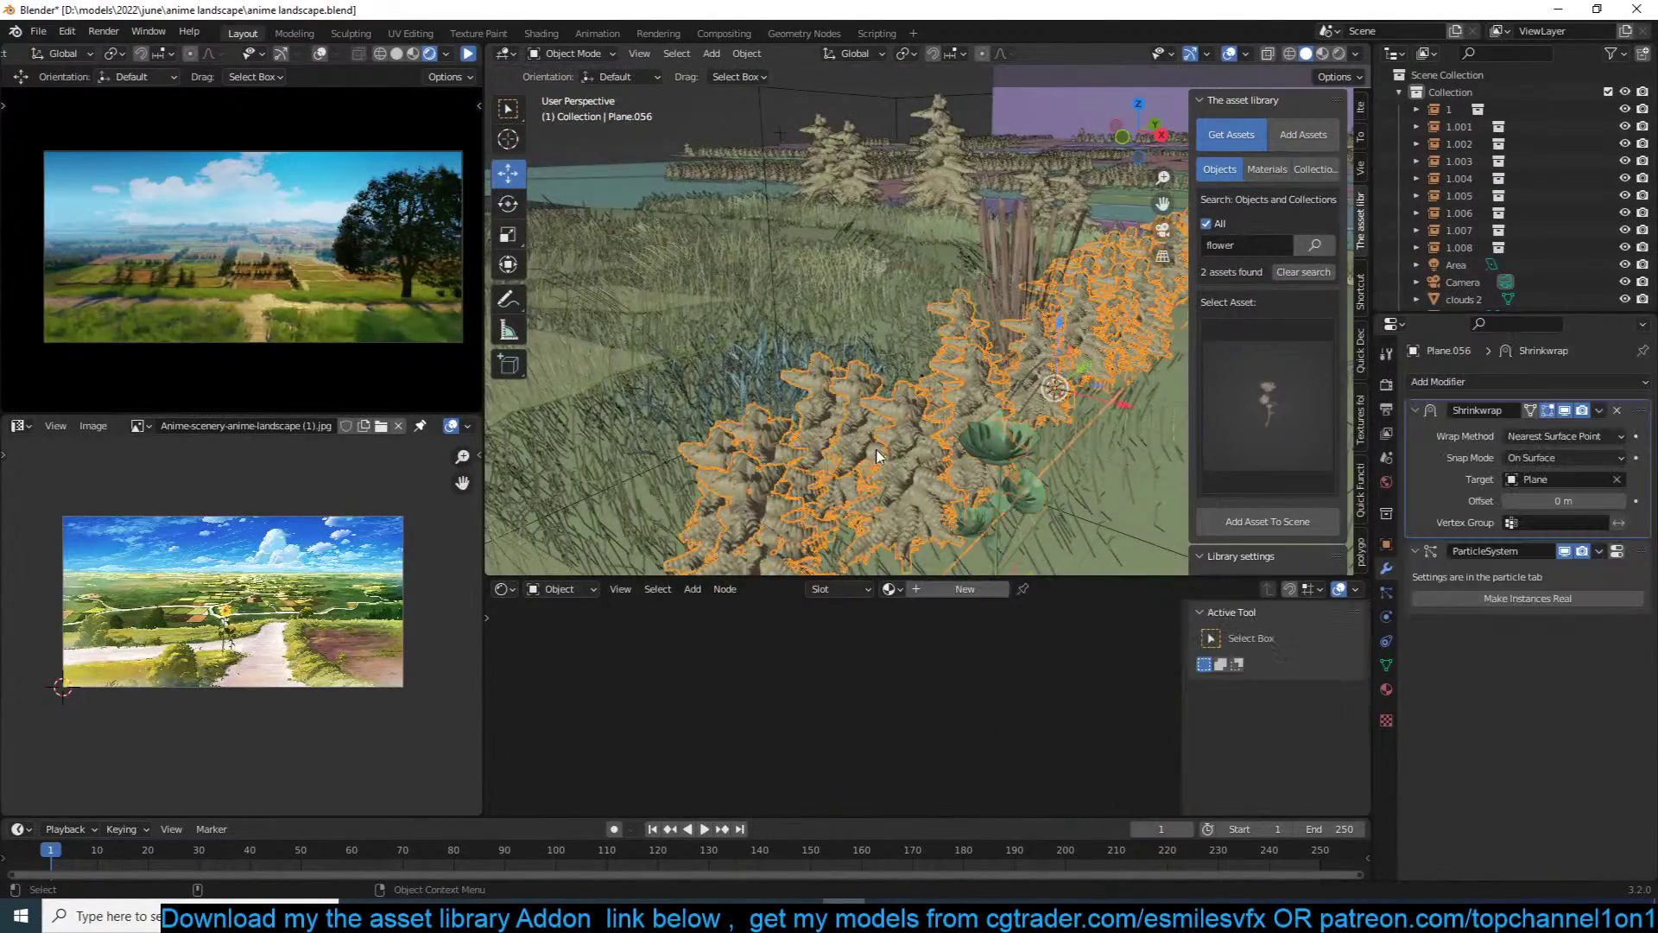
Step: Replace the tree with the rose plant as the instance object of the row plane's particle system
click(1386, 593)
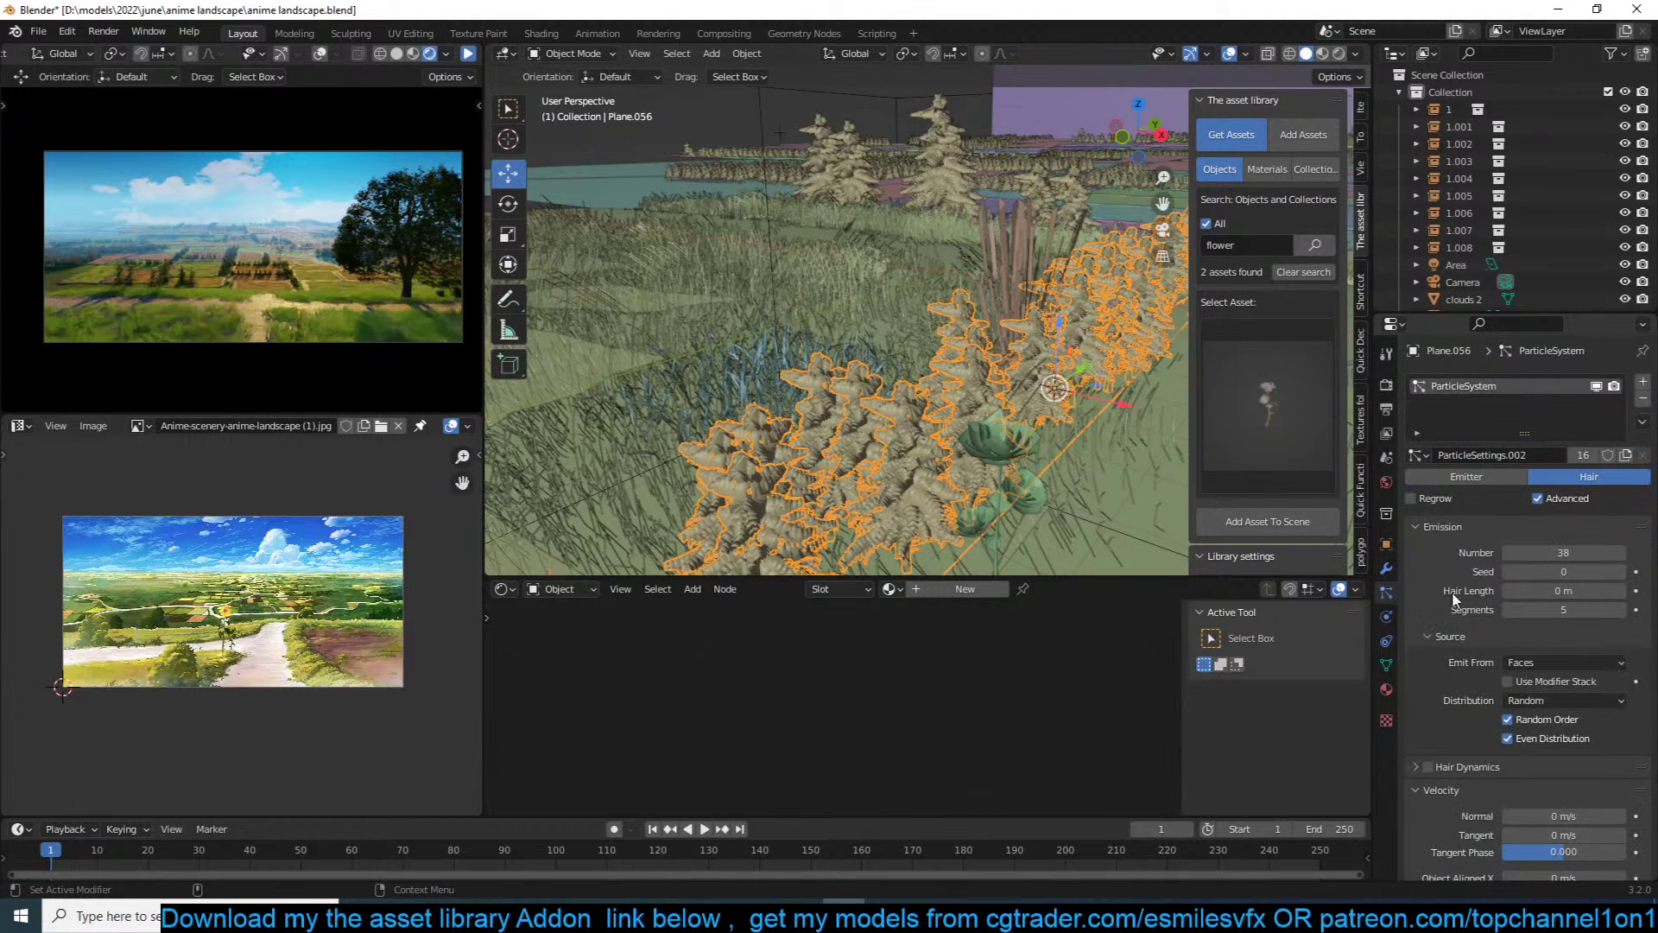
scroll(1515, 743, down, 8)
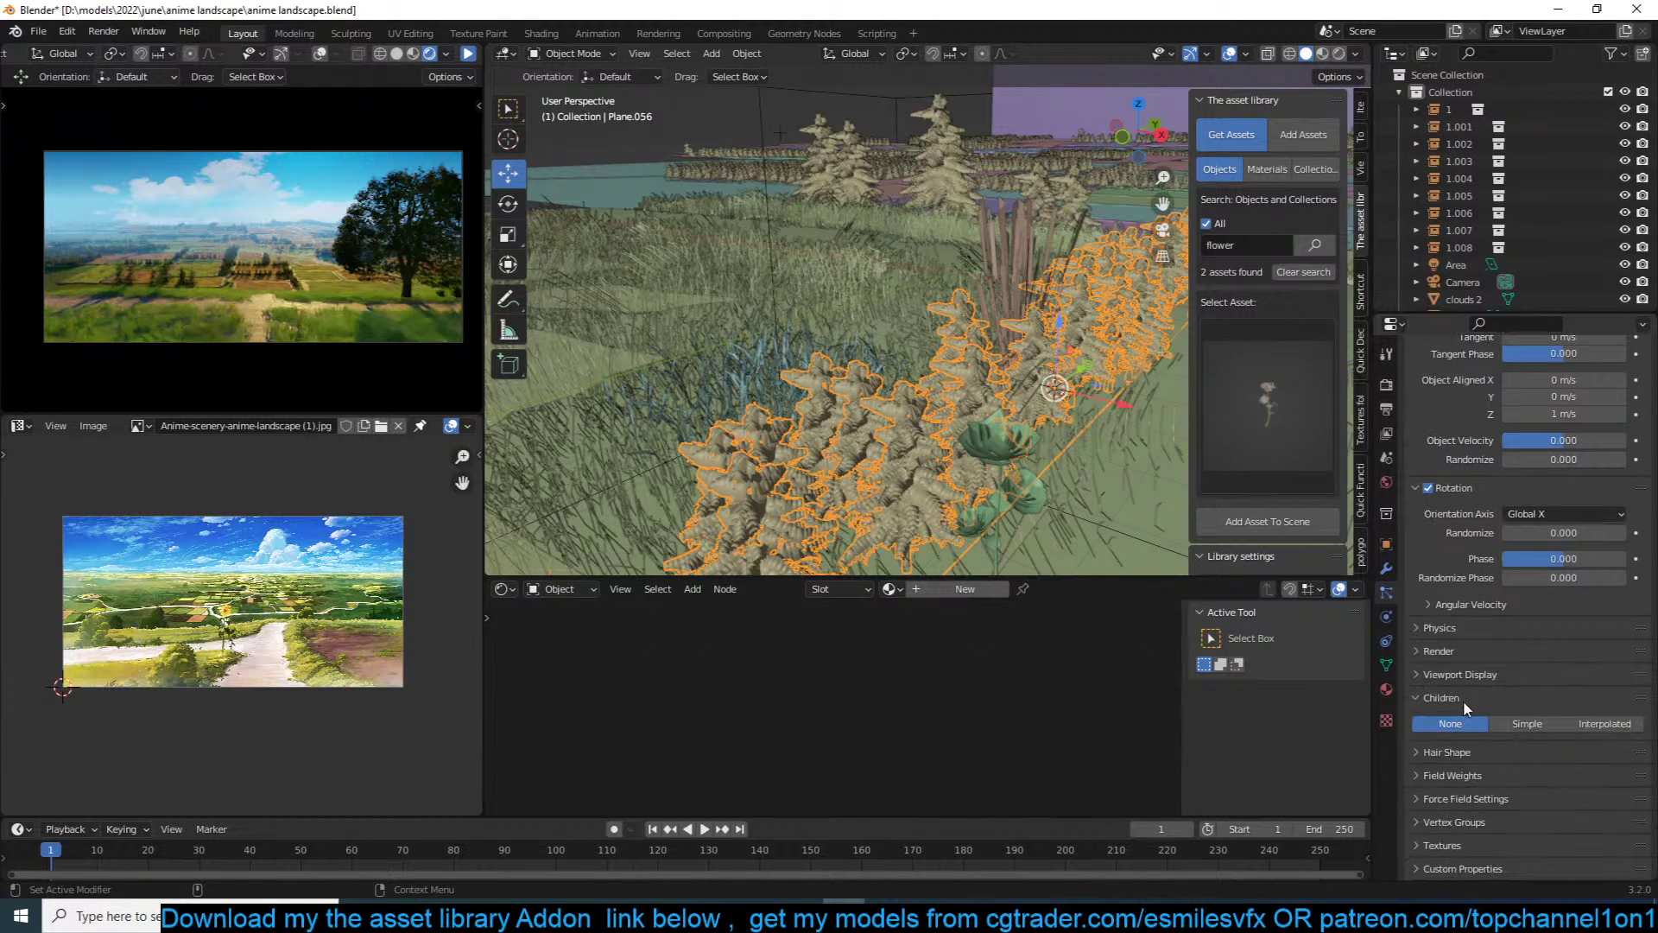
click(1470, 649)
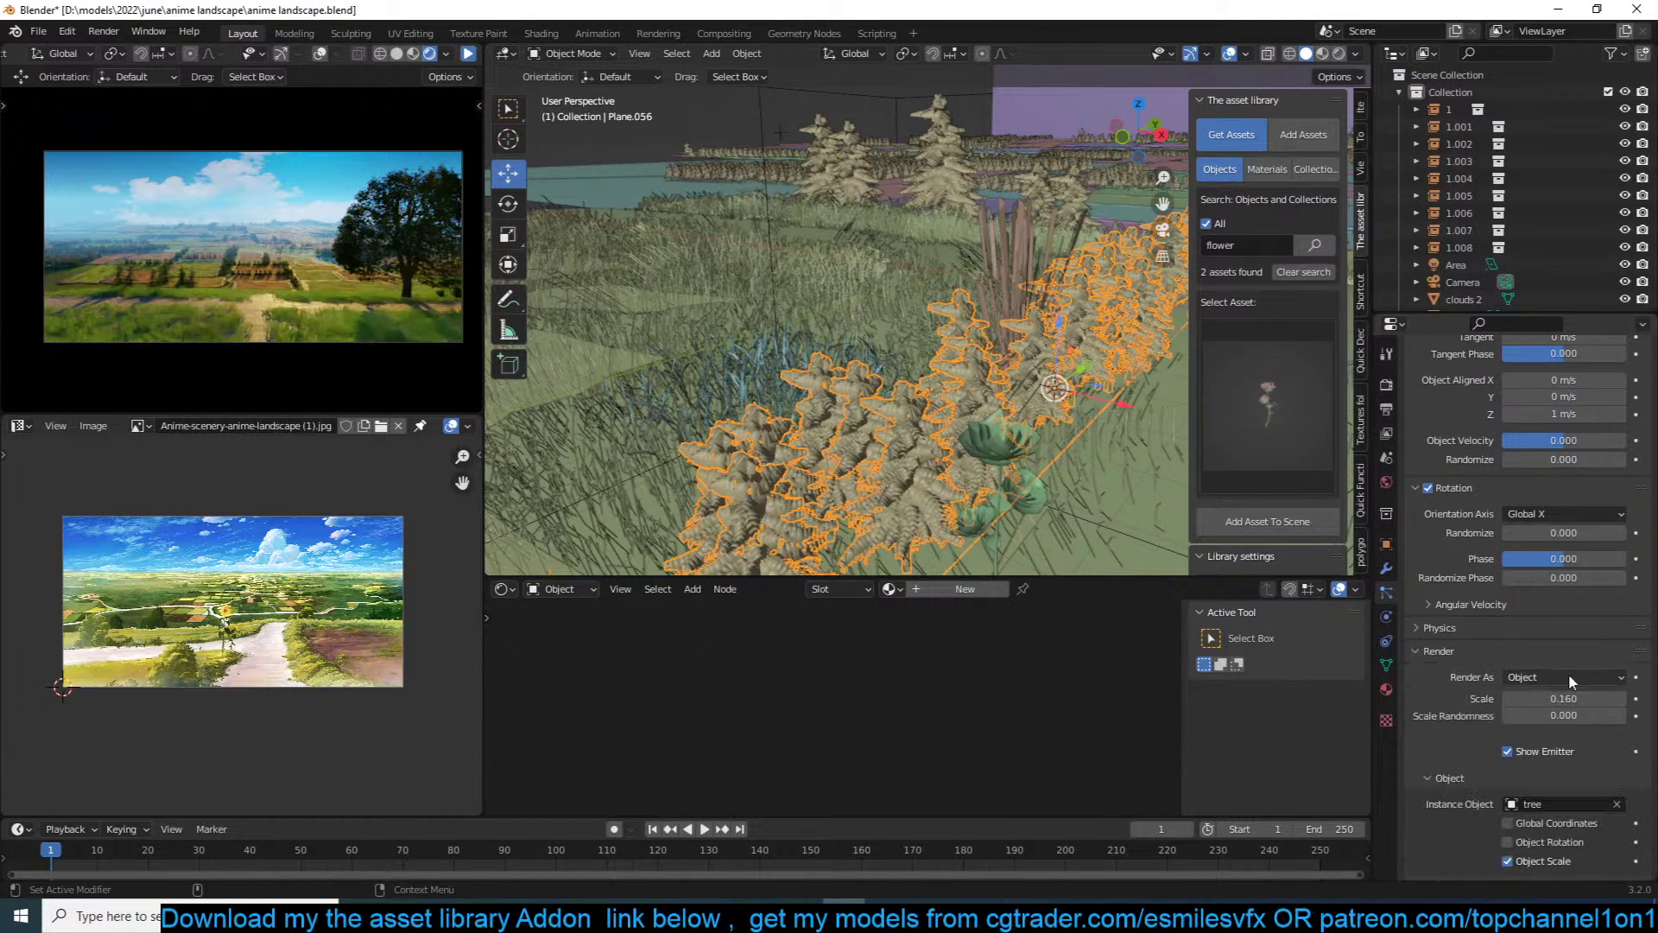
scroll(1563, 671, down, 2)
click(1614, 735)
click(1620, 735)
click(1054, 442)
mouse_move(1051, 448)
middle_down()
mouse_move(1054, 391)
mouse_move(1051, 415)
middle_up()
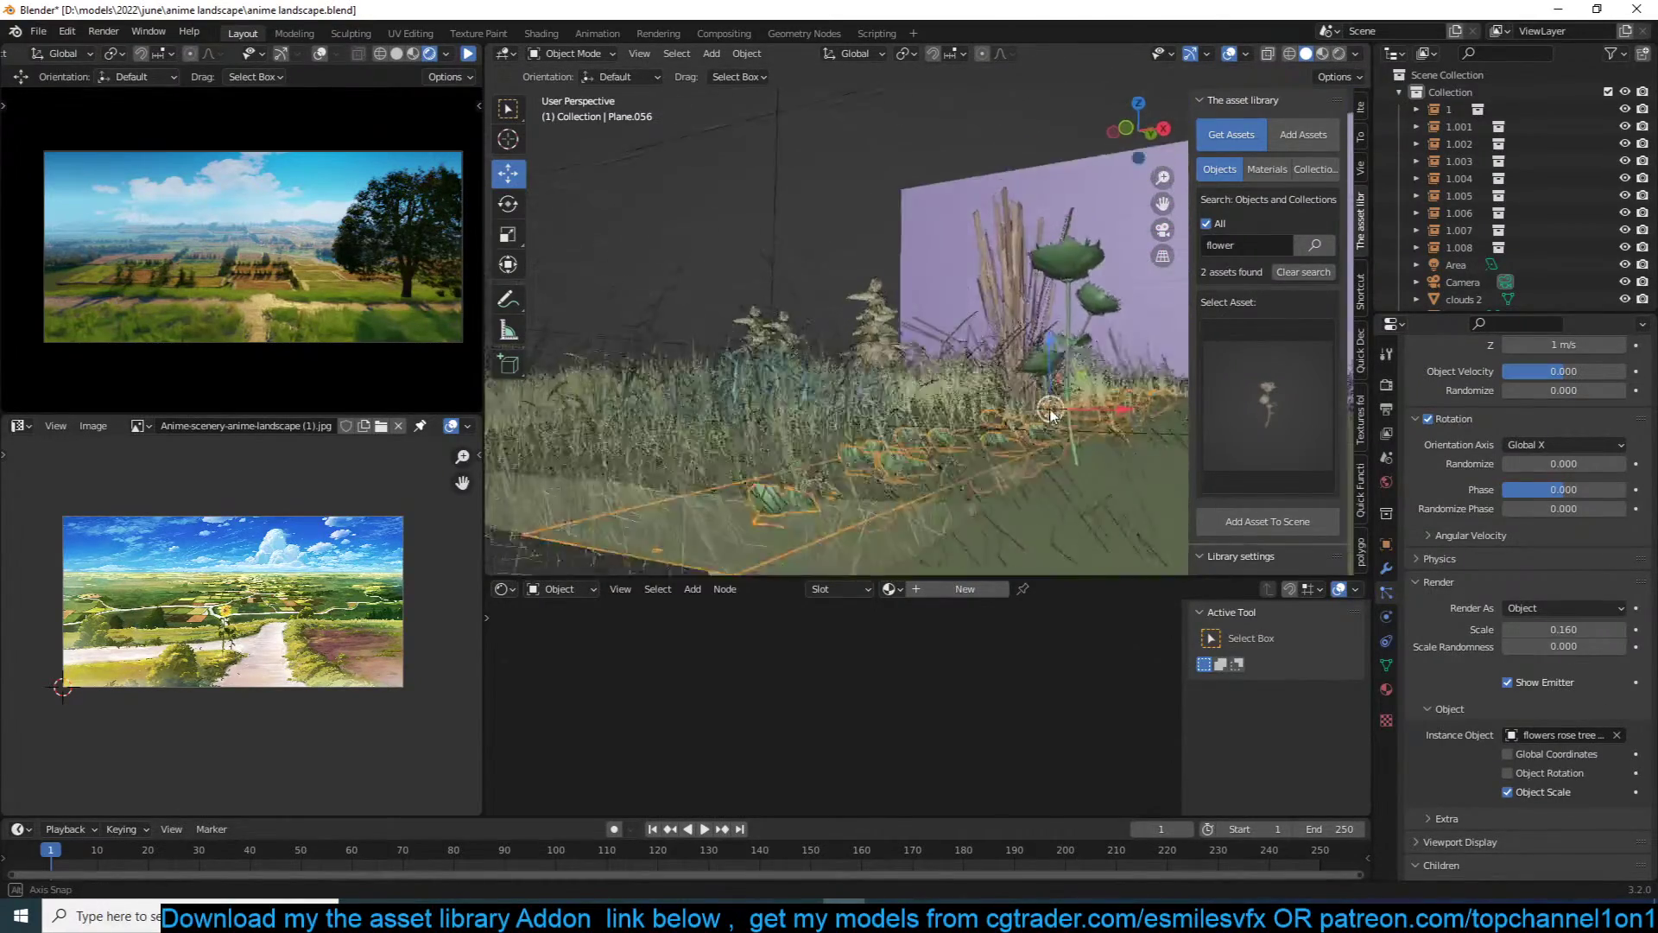
Step: Apply the rose plant's transform, then reselect the rose-row plane and save the landscape file
click(1062, 307)
key(ctrl+a)
click(1062, 301)
click(997, 438)
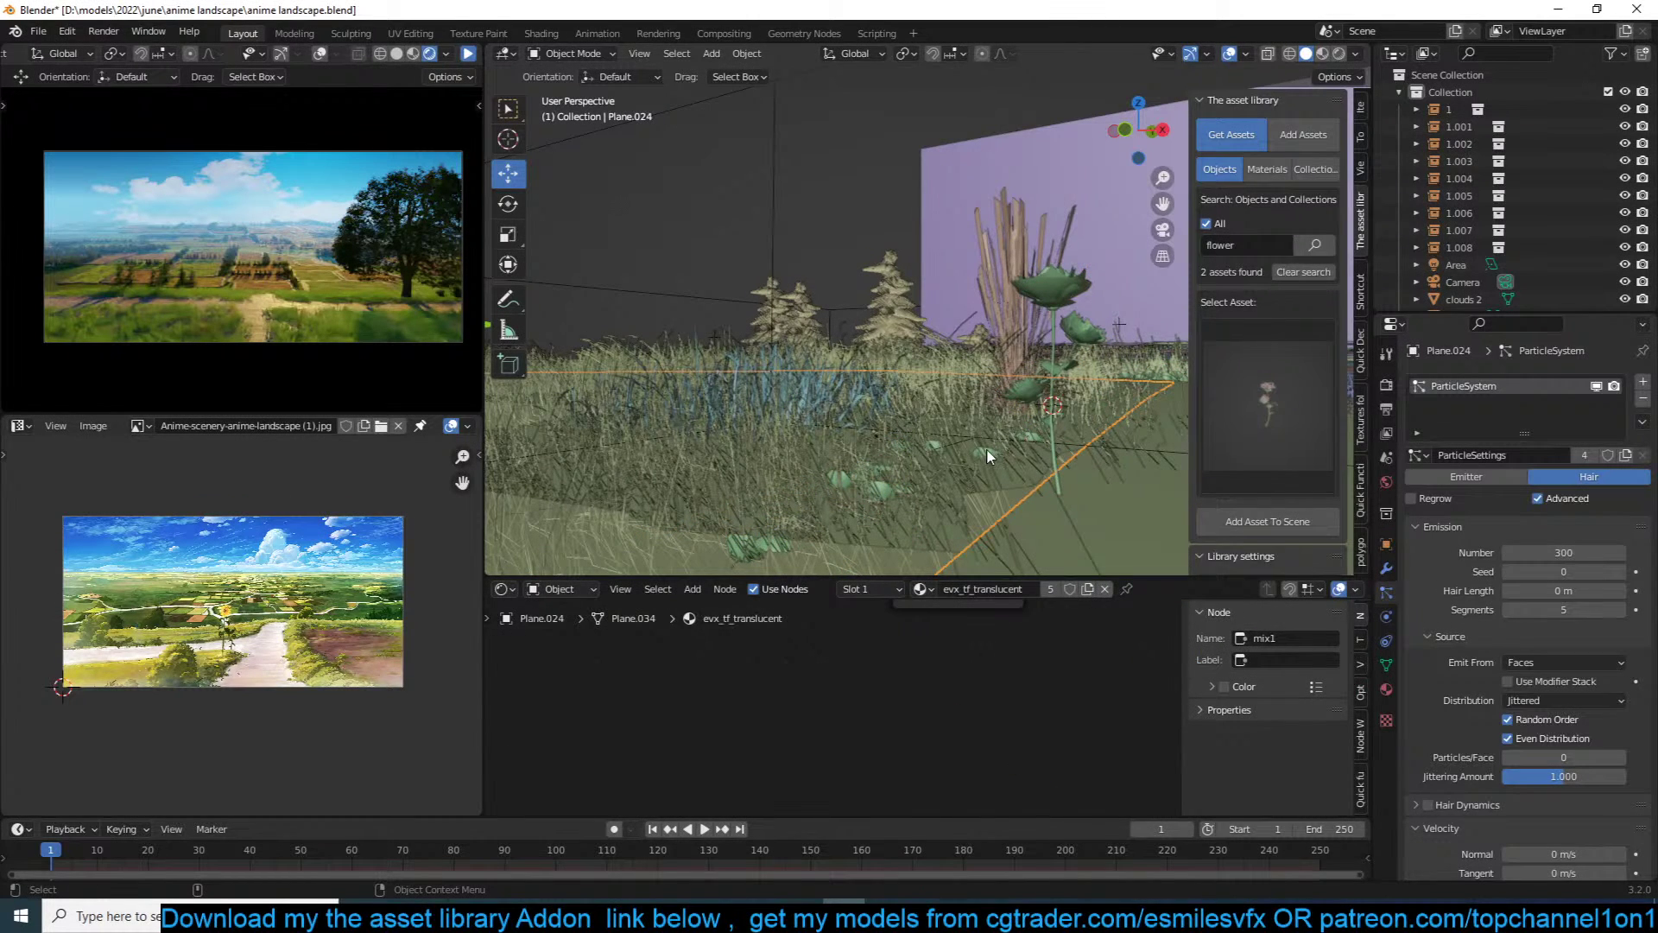
middle_drag(990, 446, 981, 482)
click(931, 479)
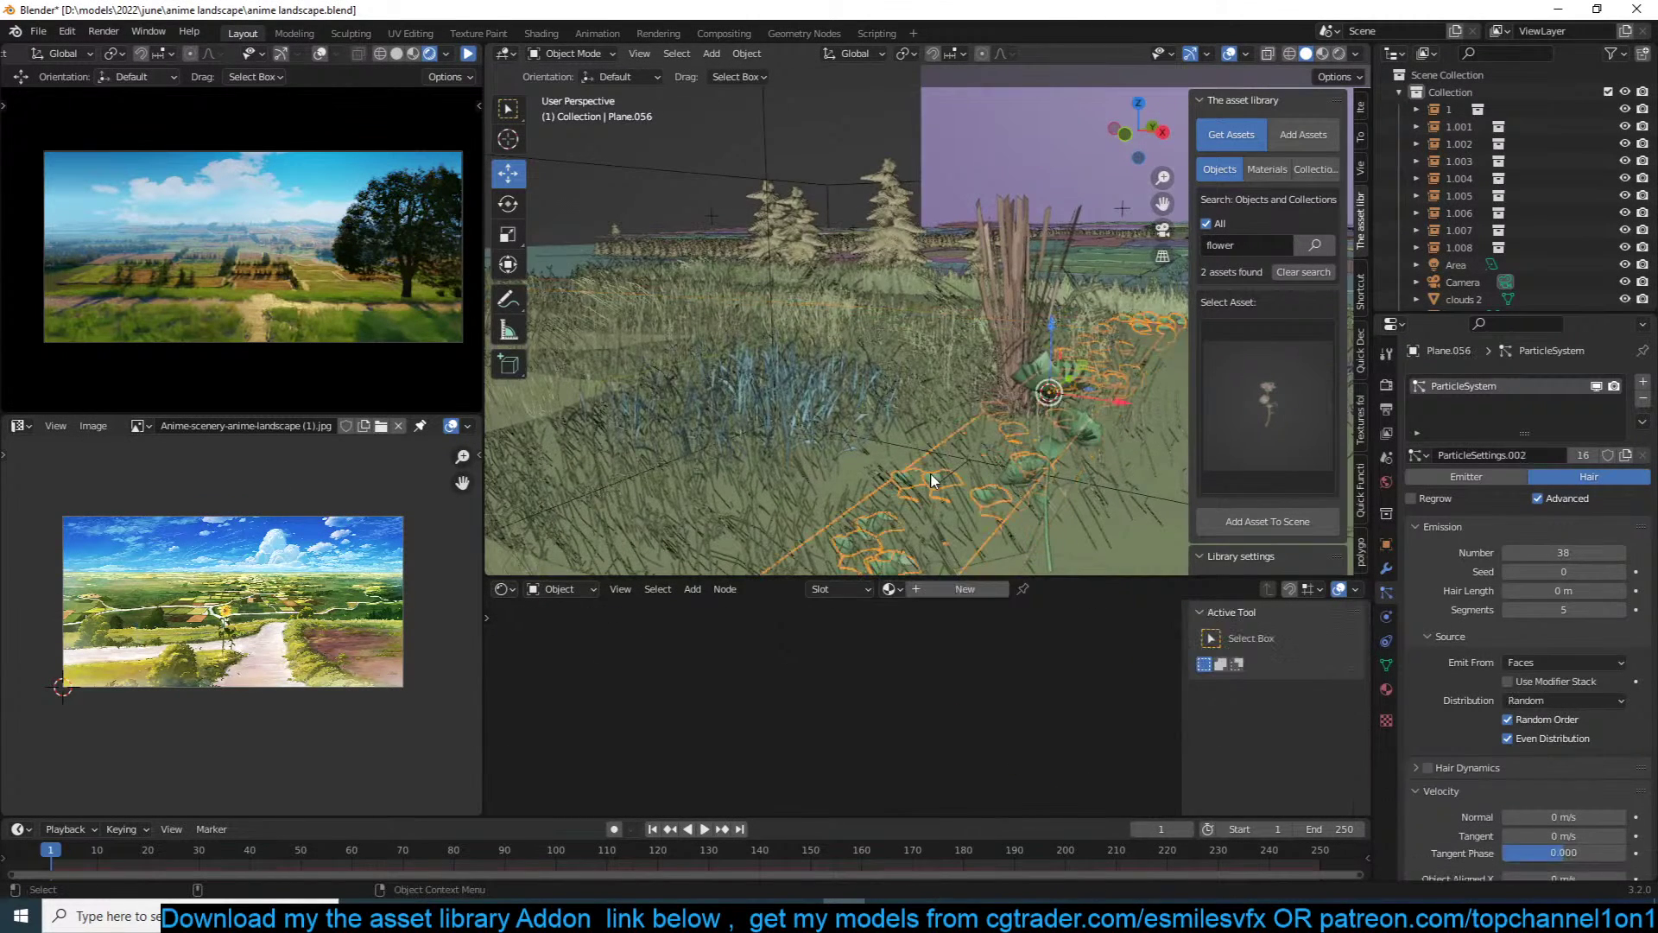
key(ctrl+s)
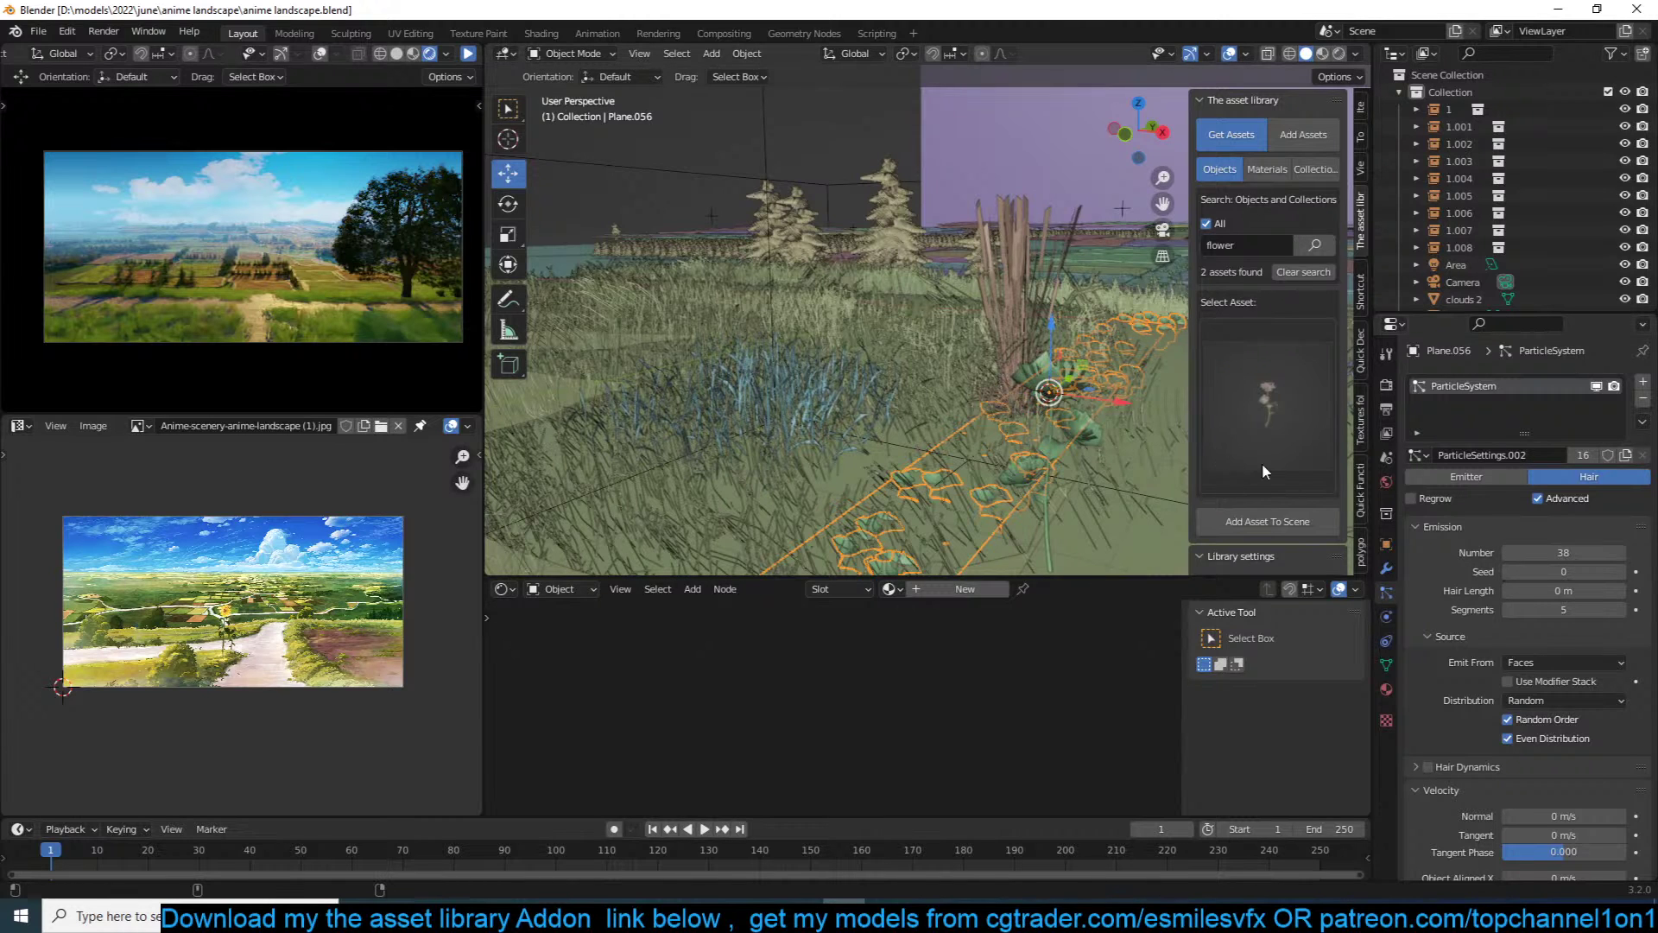
Step: Adjust the rose row's particle number and isolate its plane in local view
scroll(1478, 688, down, 1)
mouse_move(1573, 517)
mouse_down()
mouse_move(1597, 518)
mouse_move(1580, 517)
mouse_up()
shift+middle_drag(993, 466, 1024, 366)
key(KP_Divide)
scroll(1007, 400, up, 4)
scroll(1546, 663, down, 8)
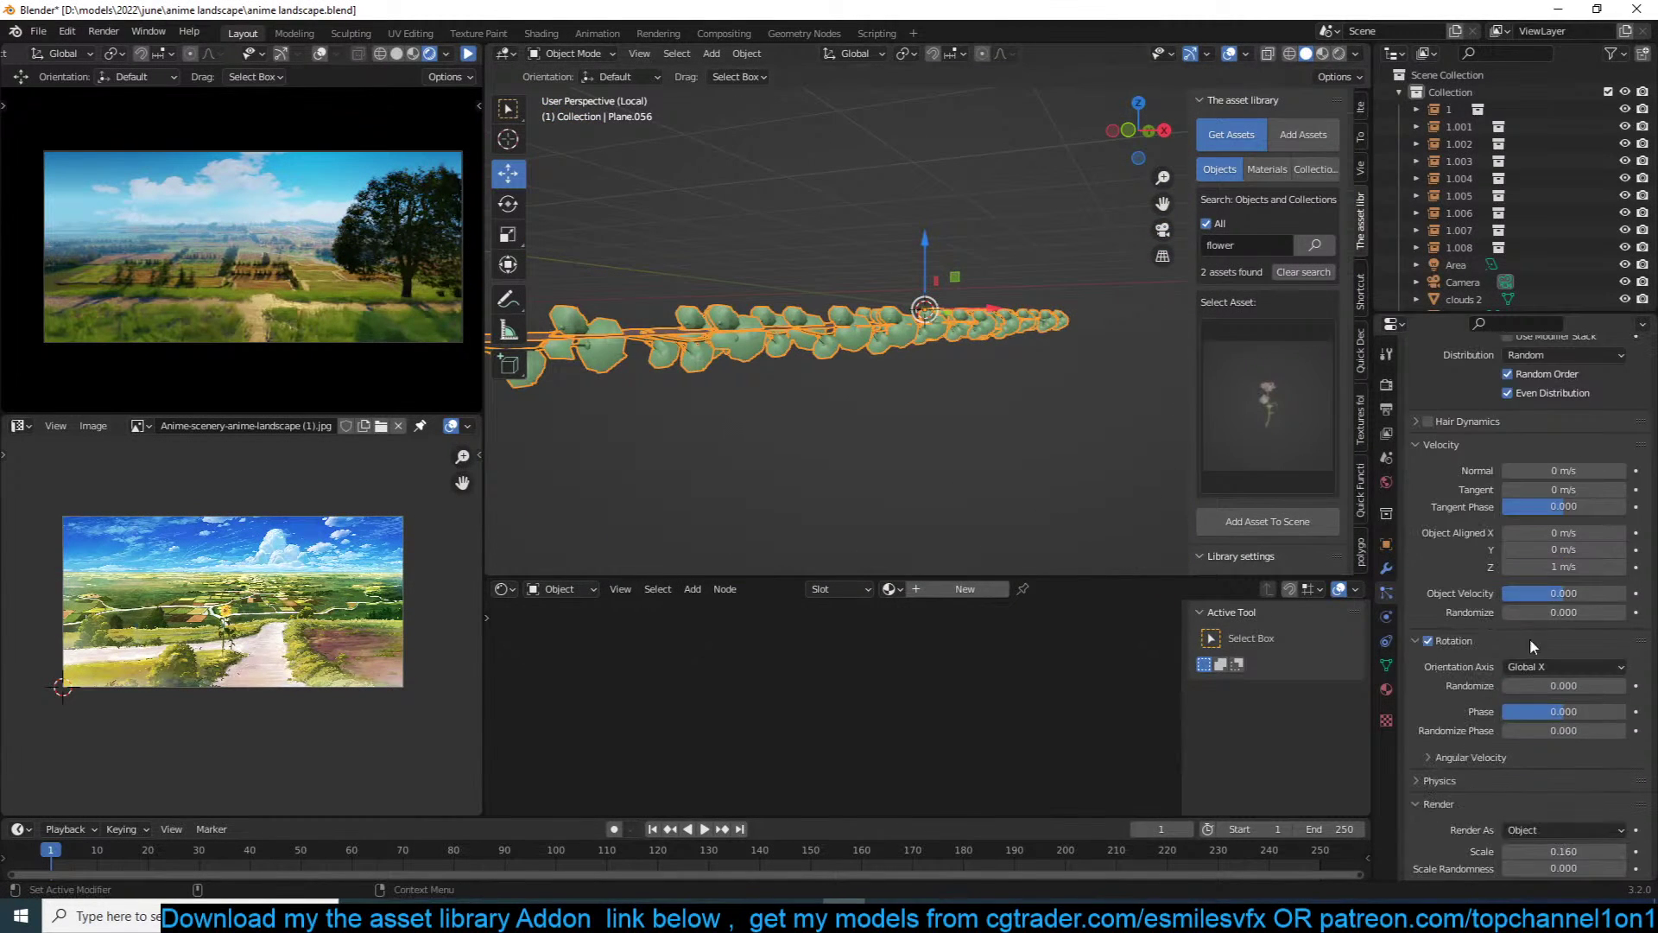
Step: Try Normal, Normal-Tangent and Velocity / Hair as the rose particles' orientation axis, then return it to Global X
click(1546, 664)
click(1527, 705)
click(1557, 661)
click(1529, 726)
click(1546, 667)
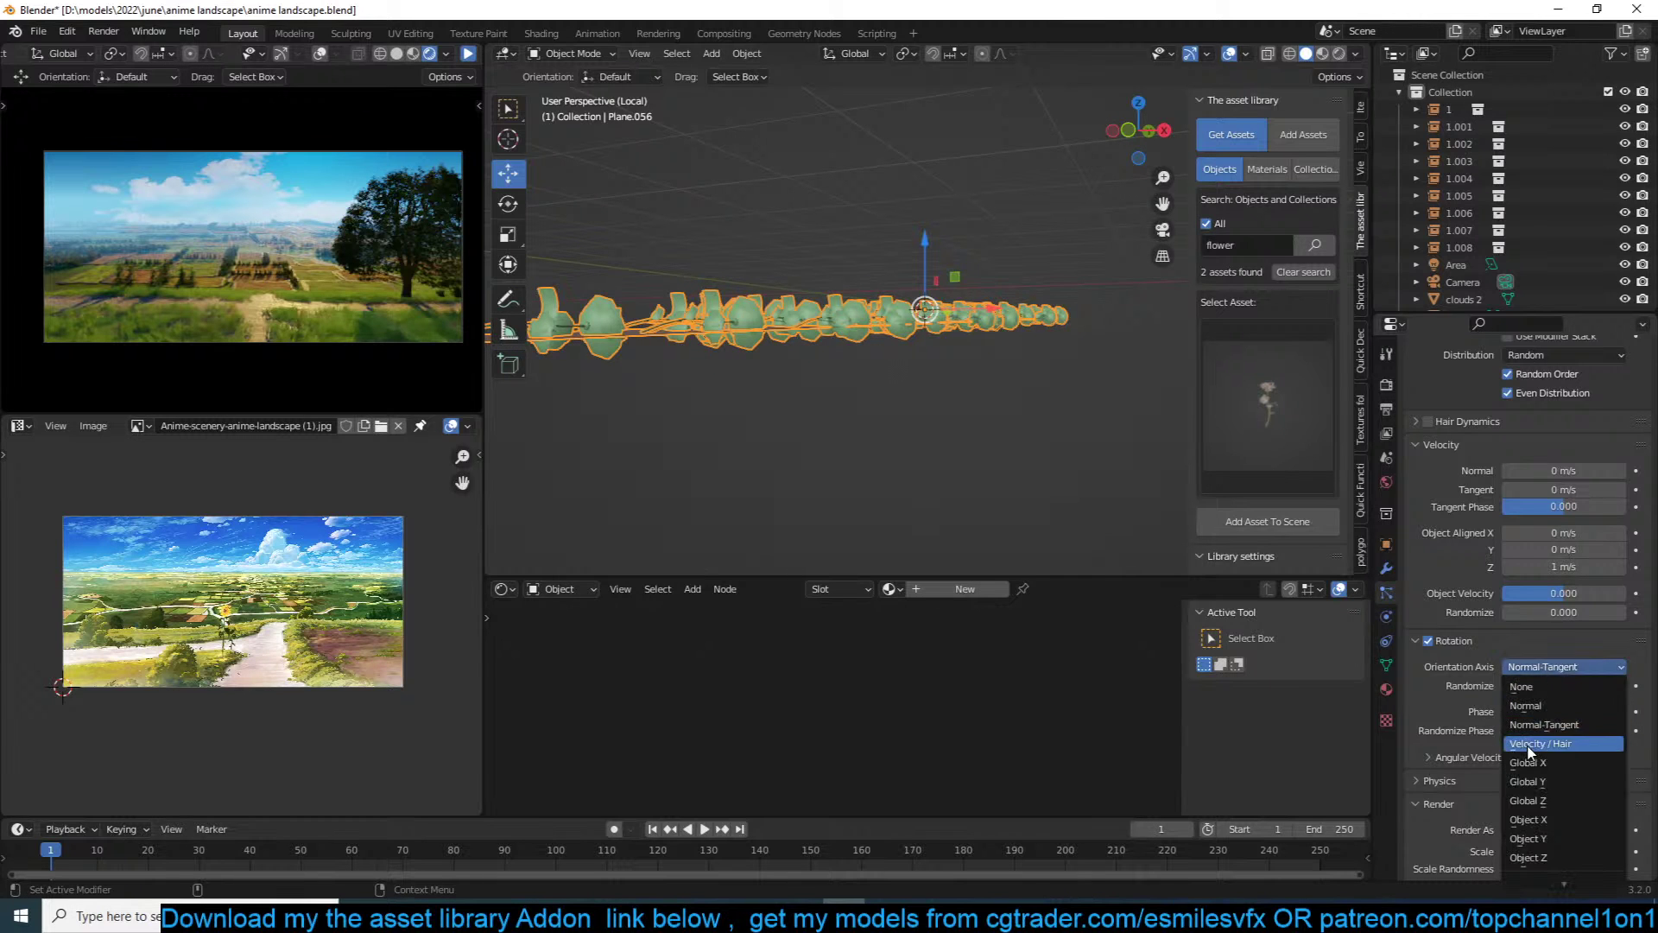
click(1534, 744)
click(1546, 666)
click(1535, 760)
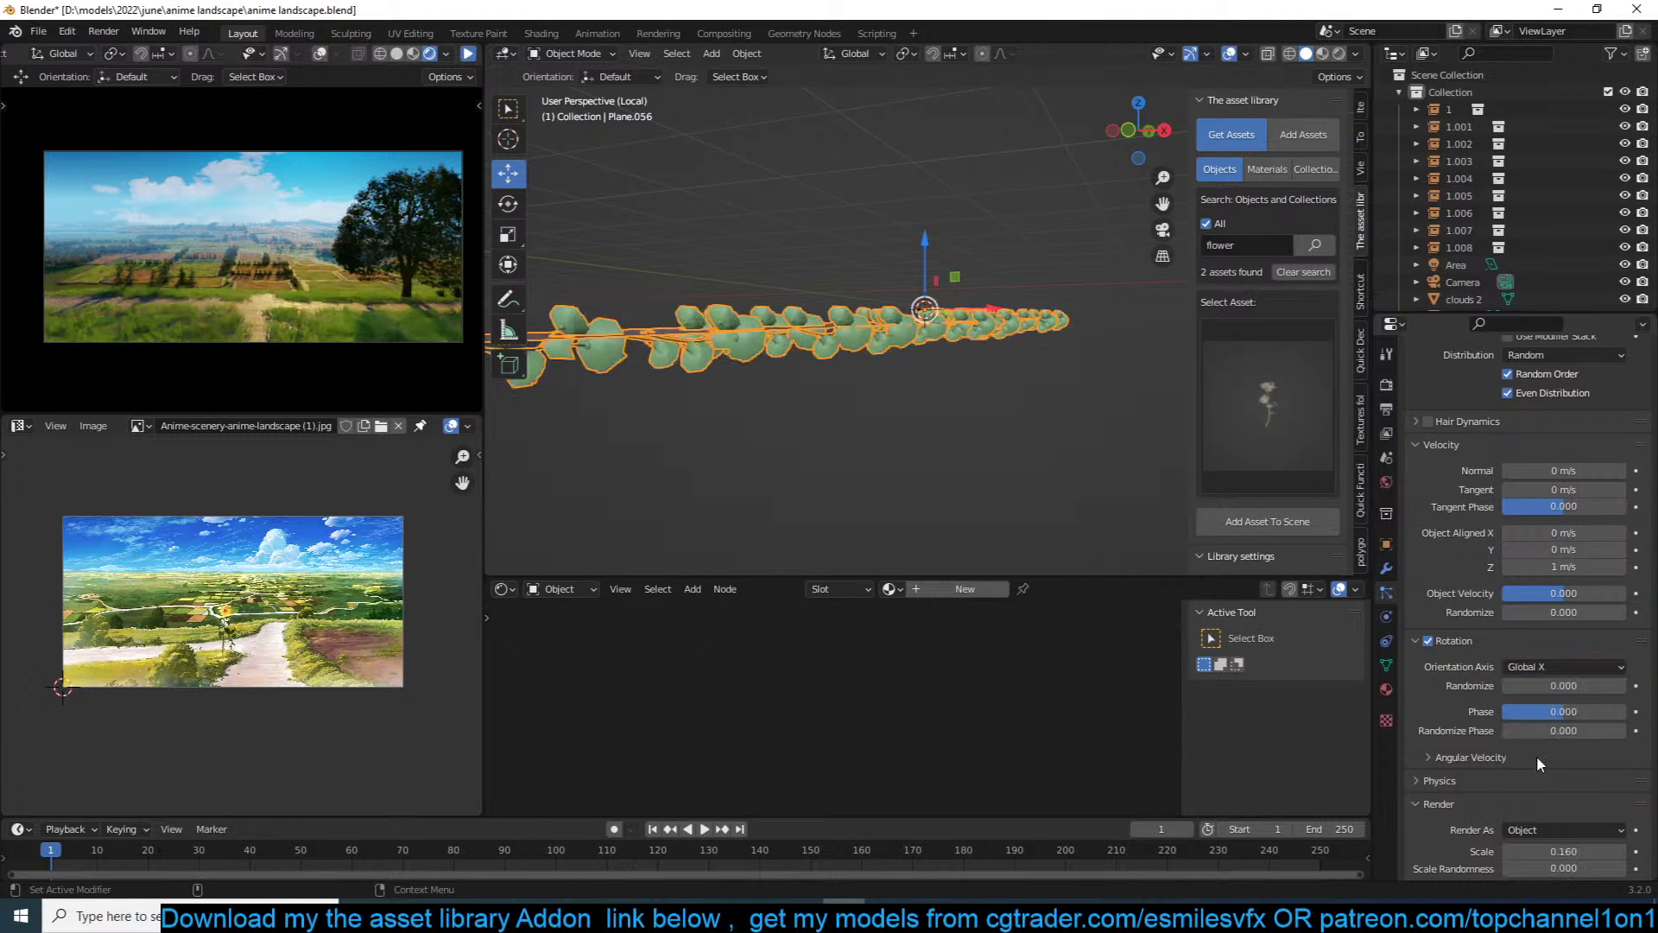
Step: Try Global Y, Global Z, Object X and Object Y as the orientation axis of the rose particles
click(1559, 667)
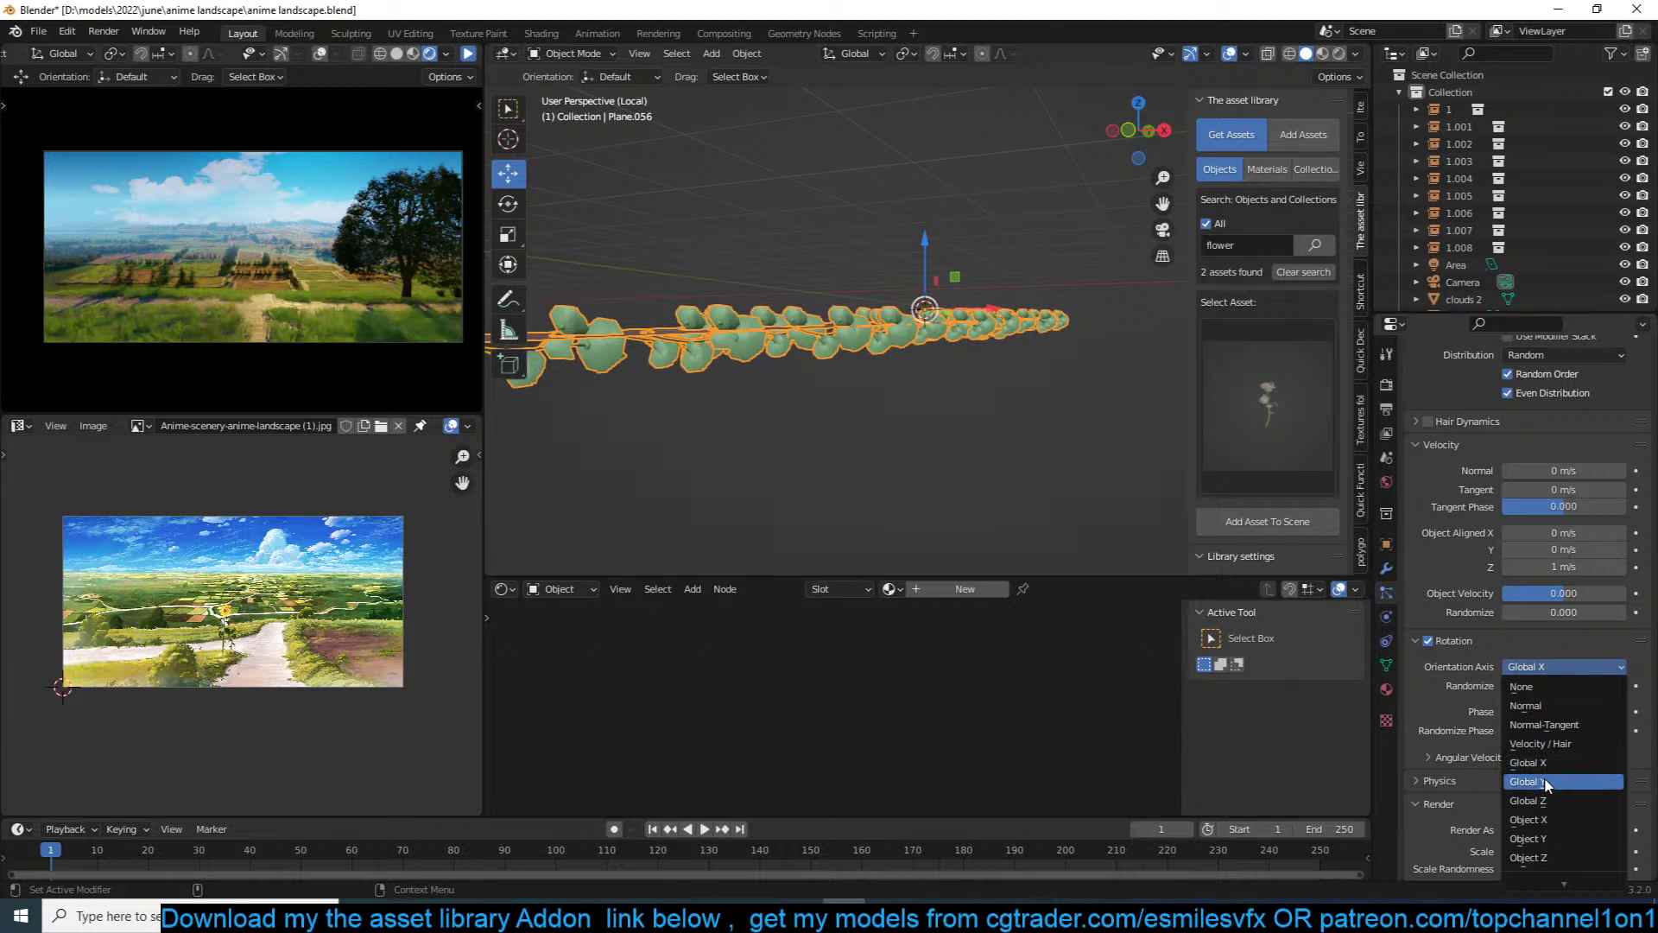
click(1543, 778)
click(1564, 667)
click(1545, 803)
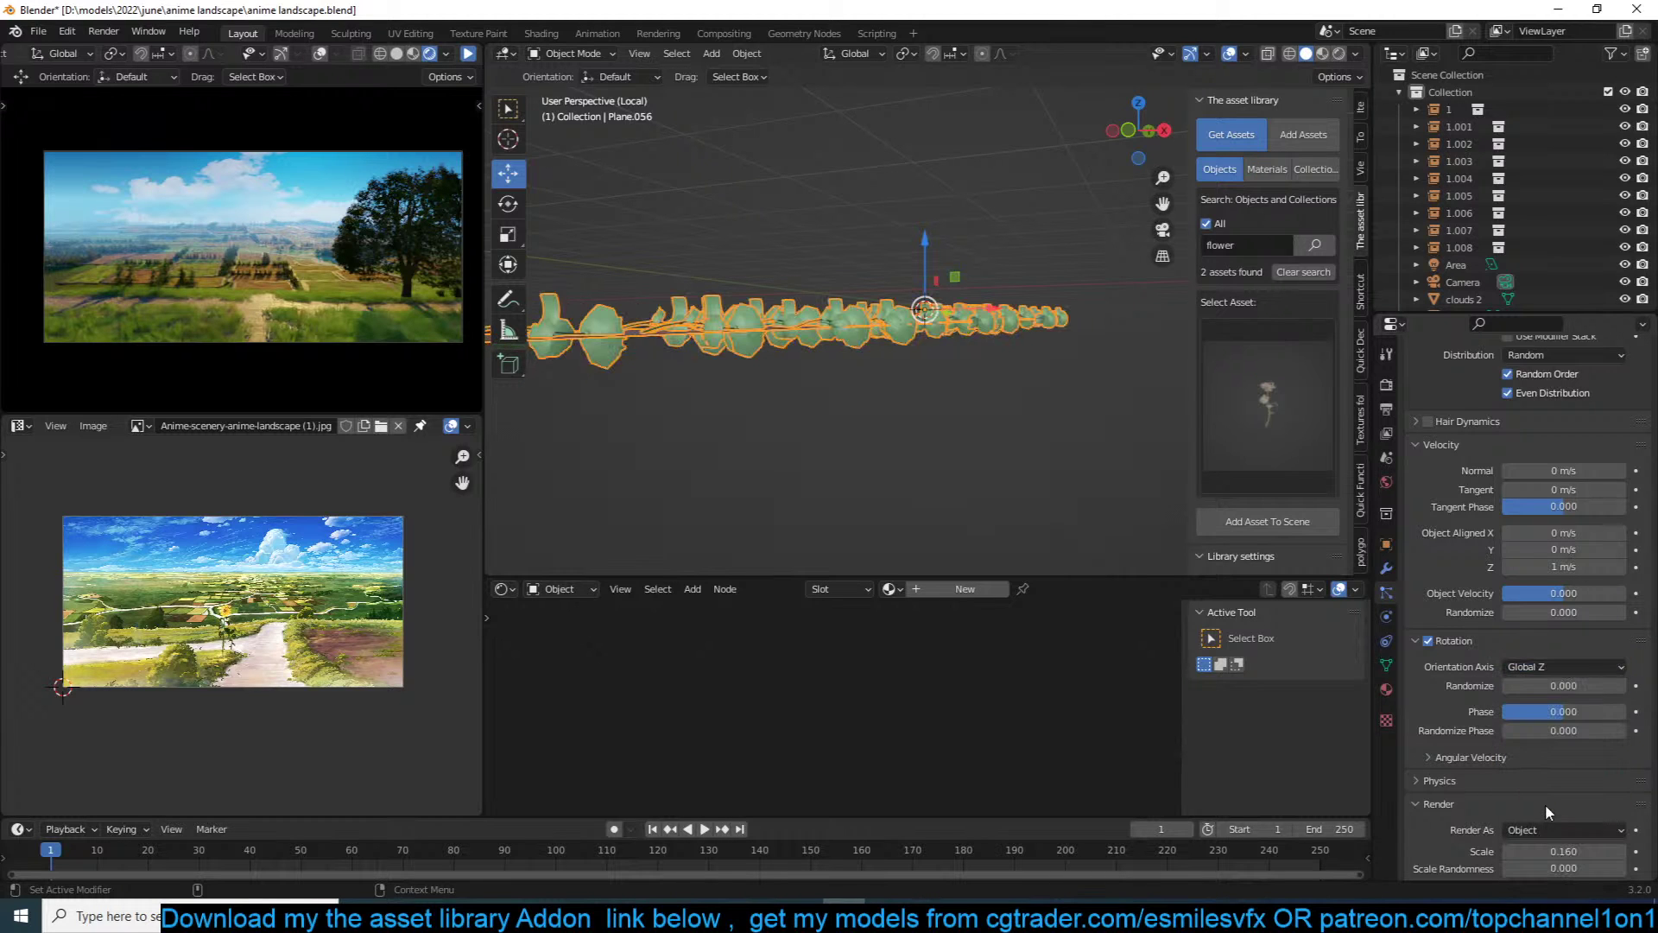
click(1577, 666)
click(1546, 815)
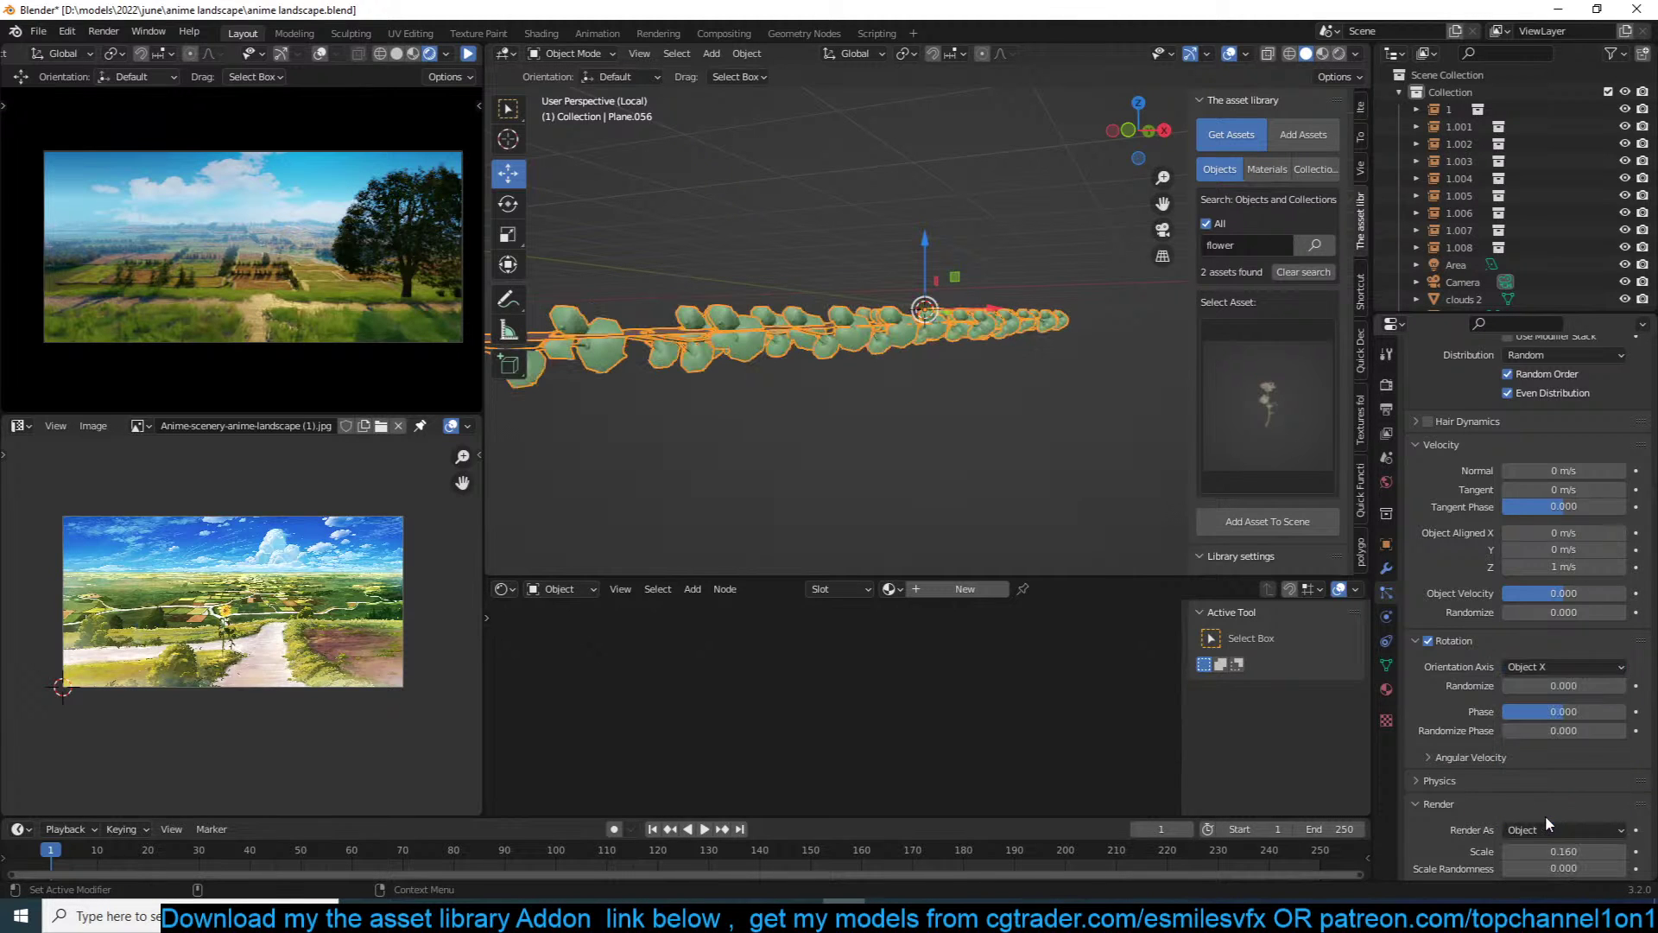
click(1577, 667)
click(1546, 838)
Step: Set the rose particles' orientation axis to Object Z and inspect the plants' direction along the plane
click(1570, 667)
click(1539, 858)
middle_drag(909, 390, 1103, 460)
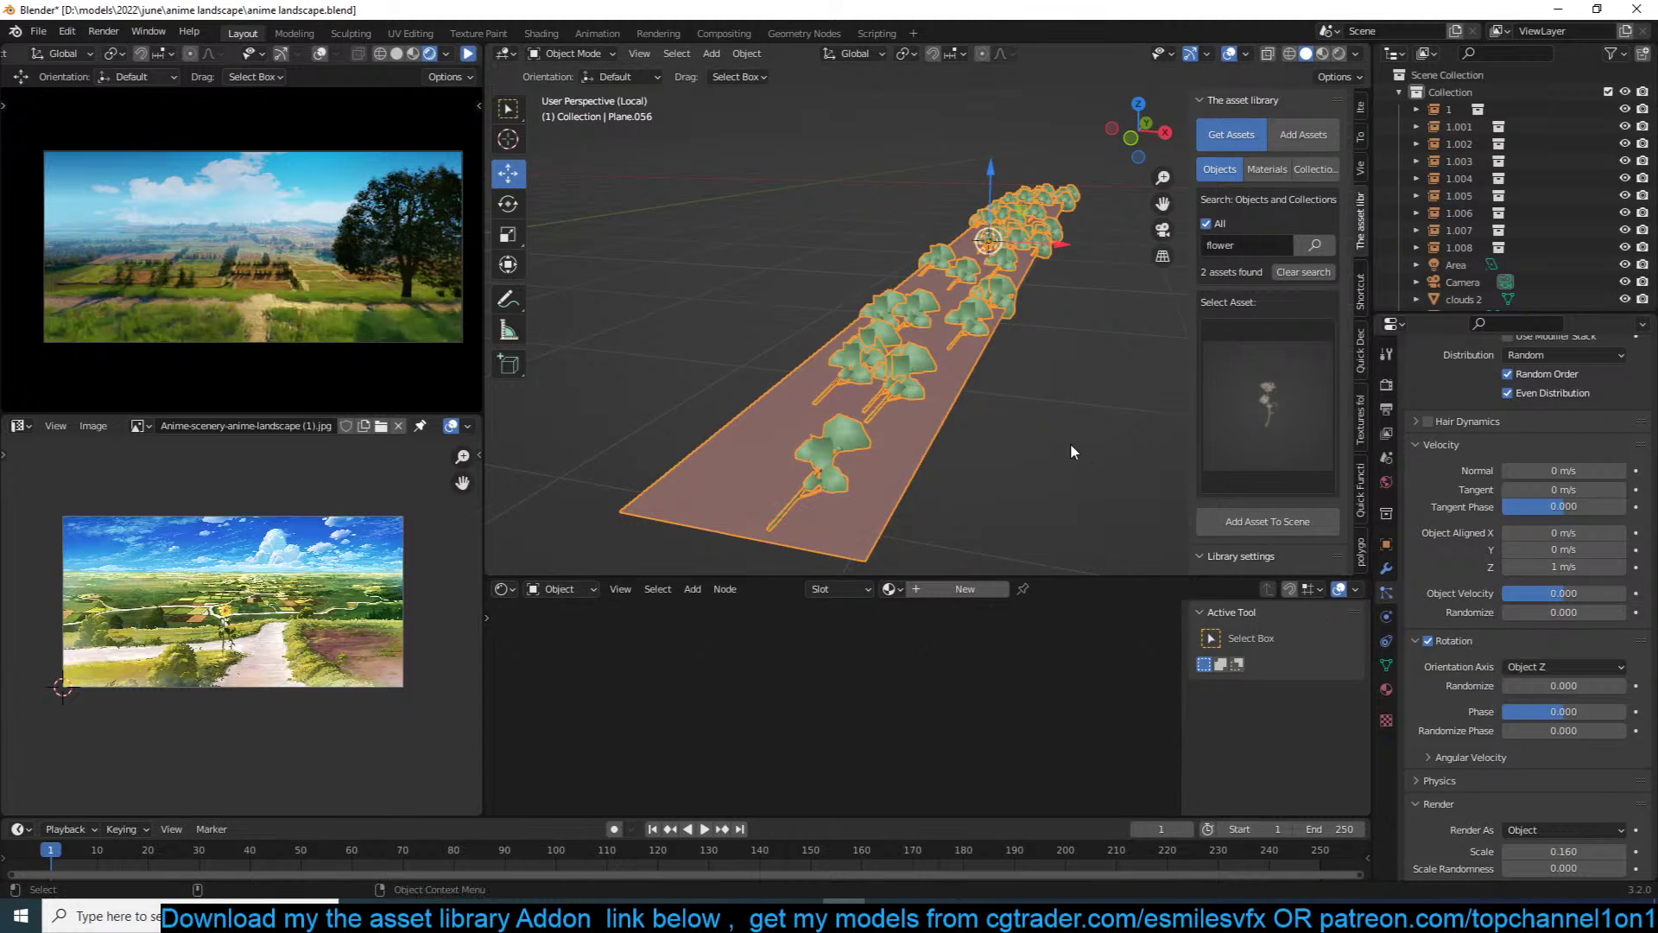
Step: Leave the isolated strip view and try rotating the flower plant 90° about the global Y axis in object mode
key(KP_Divide)
click(1083, 275)
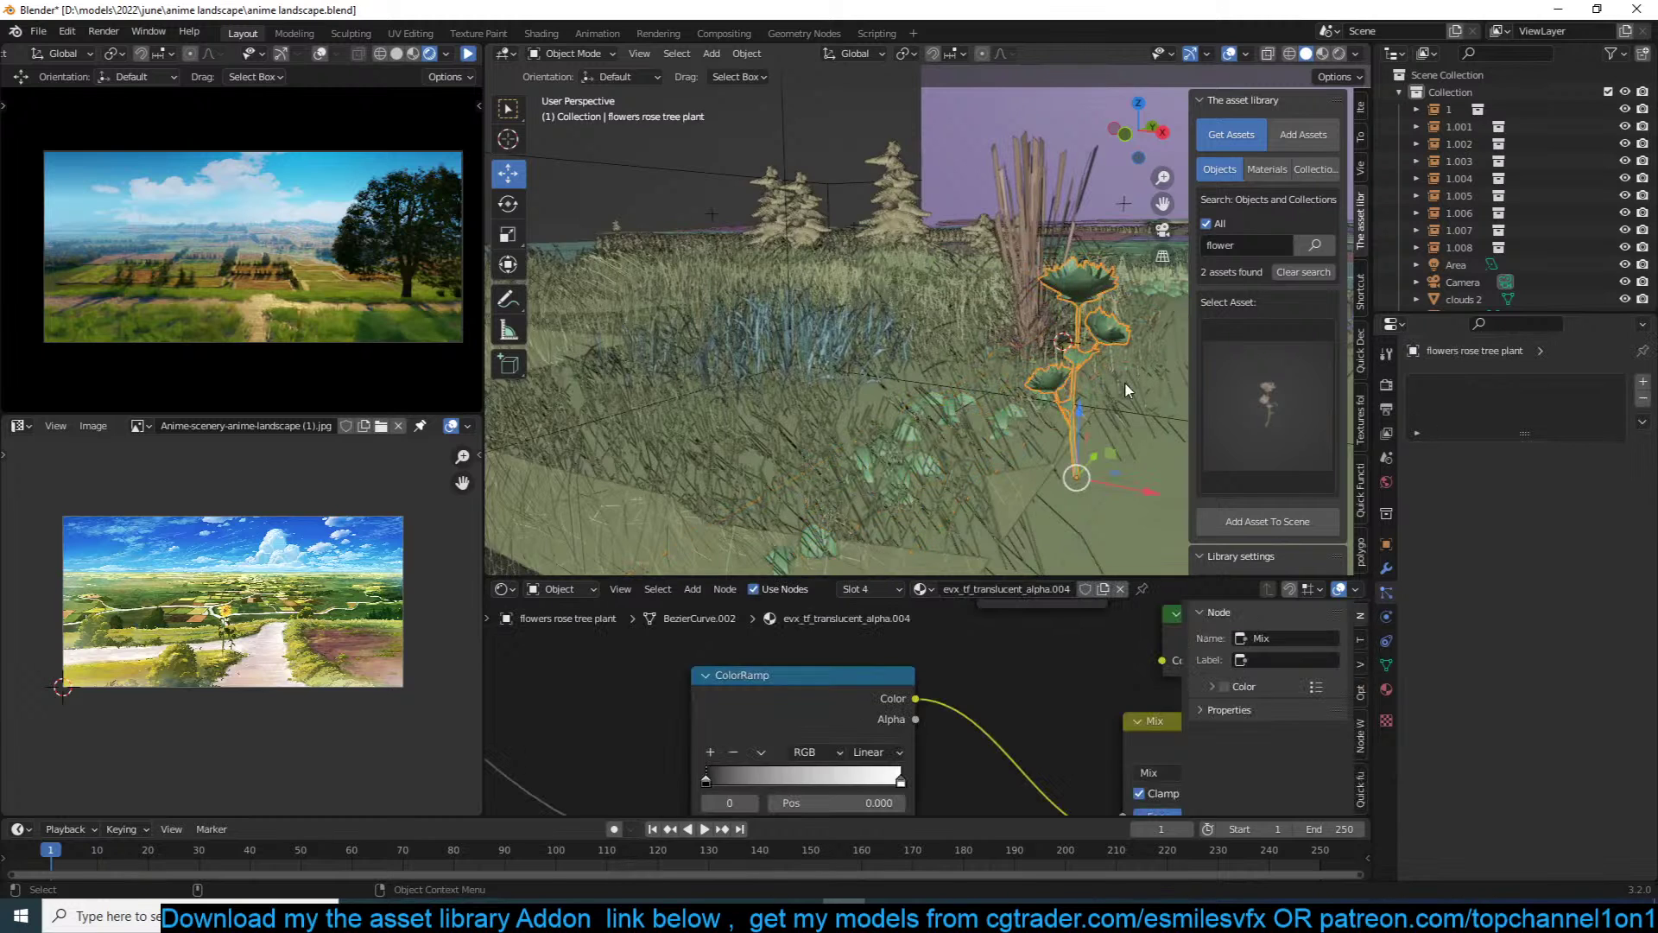
text(rx)
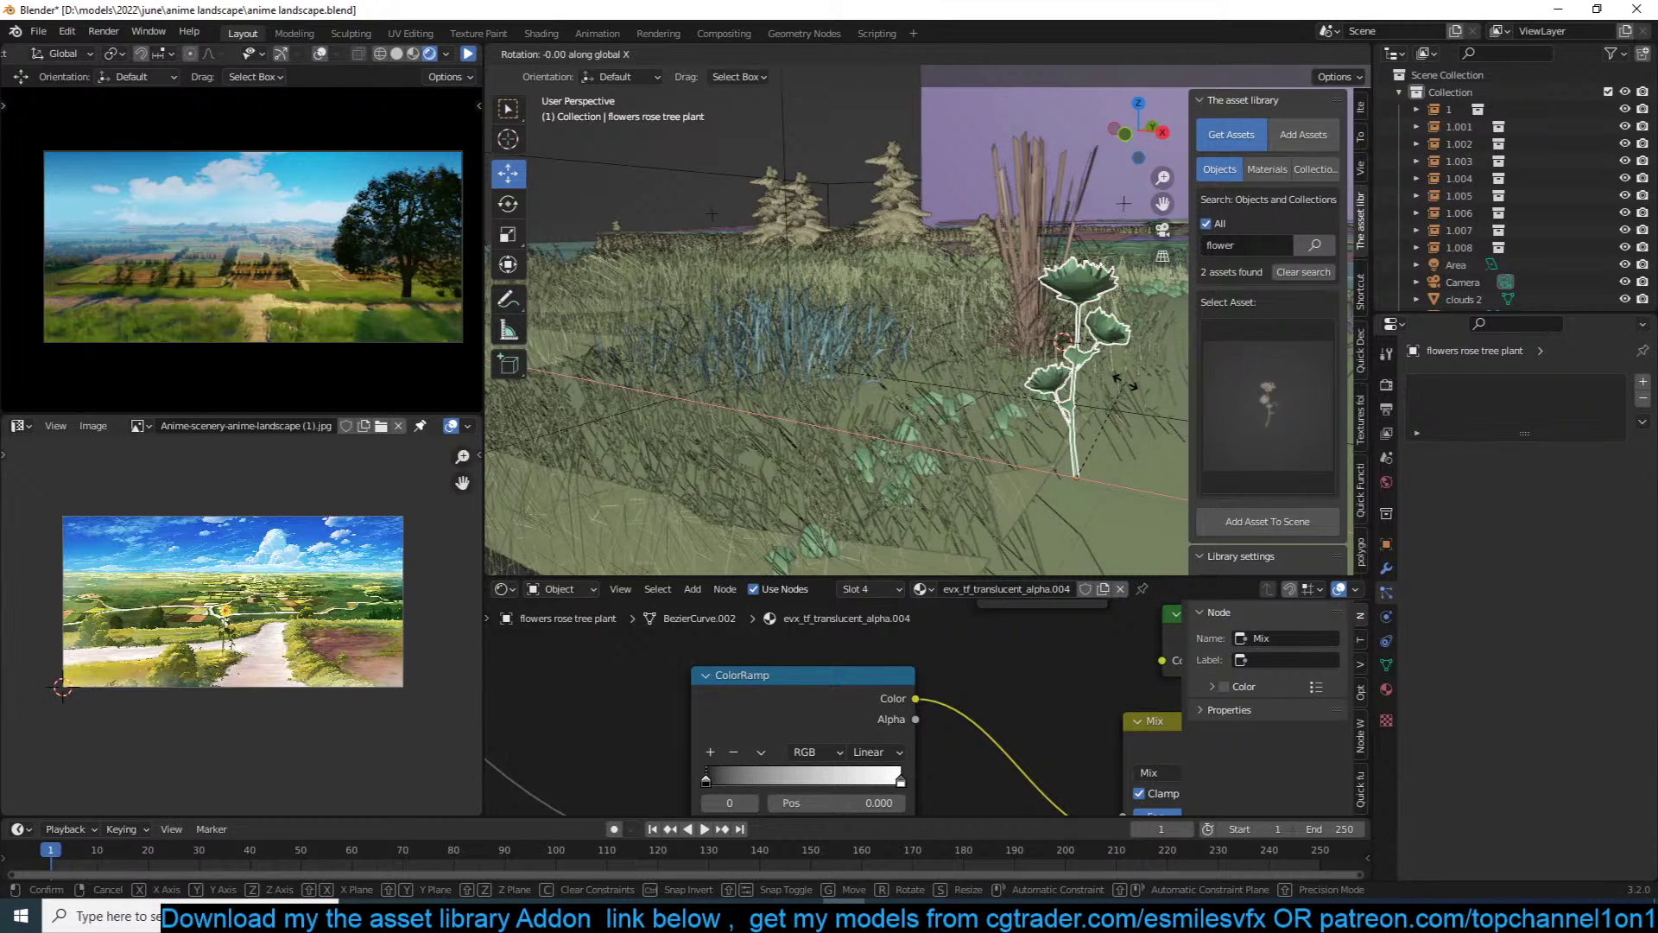
text(y90)
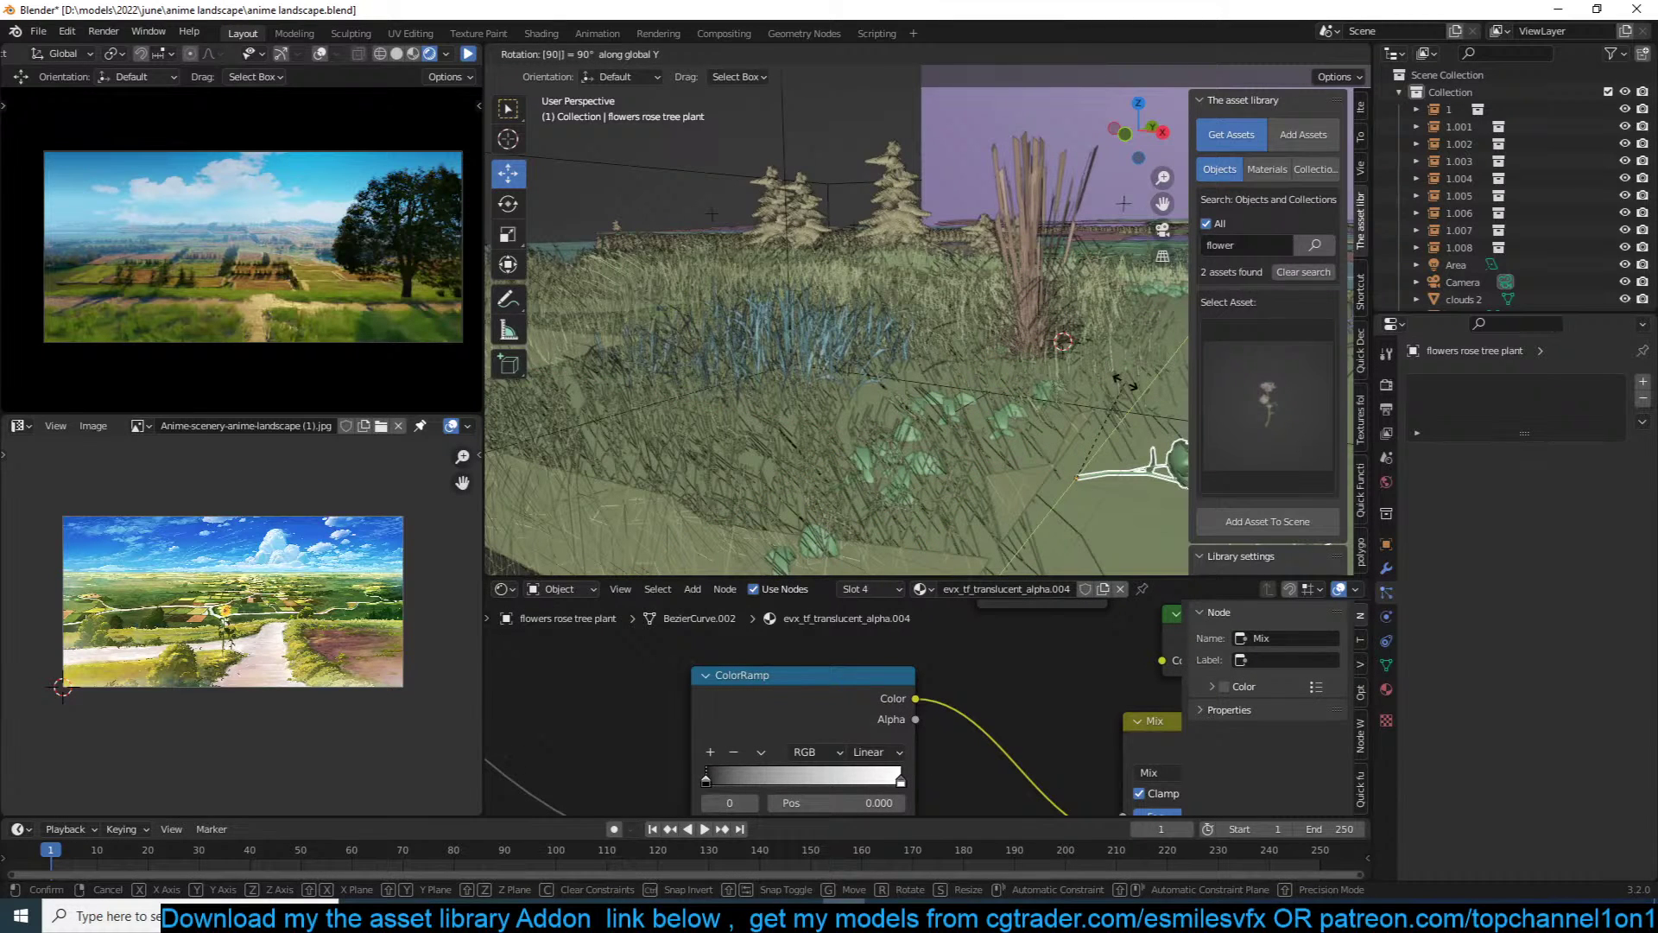
key(Return)
key(Tab)
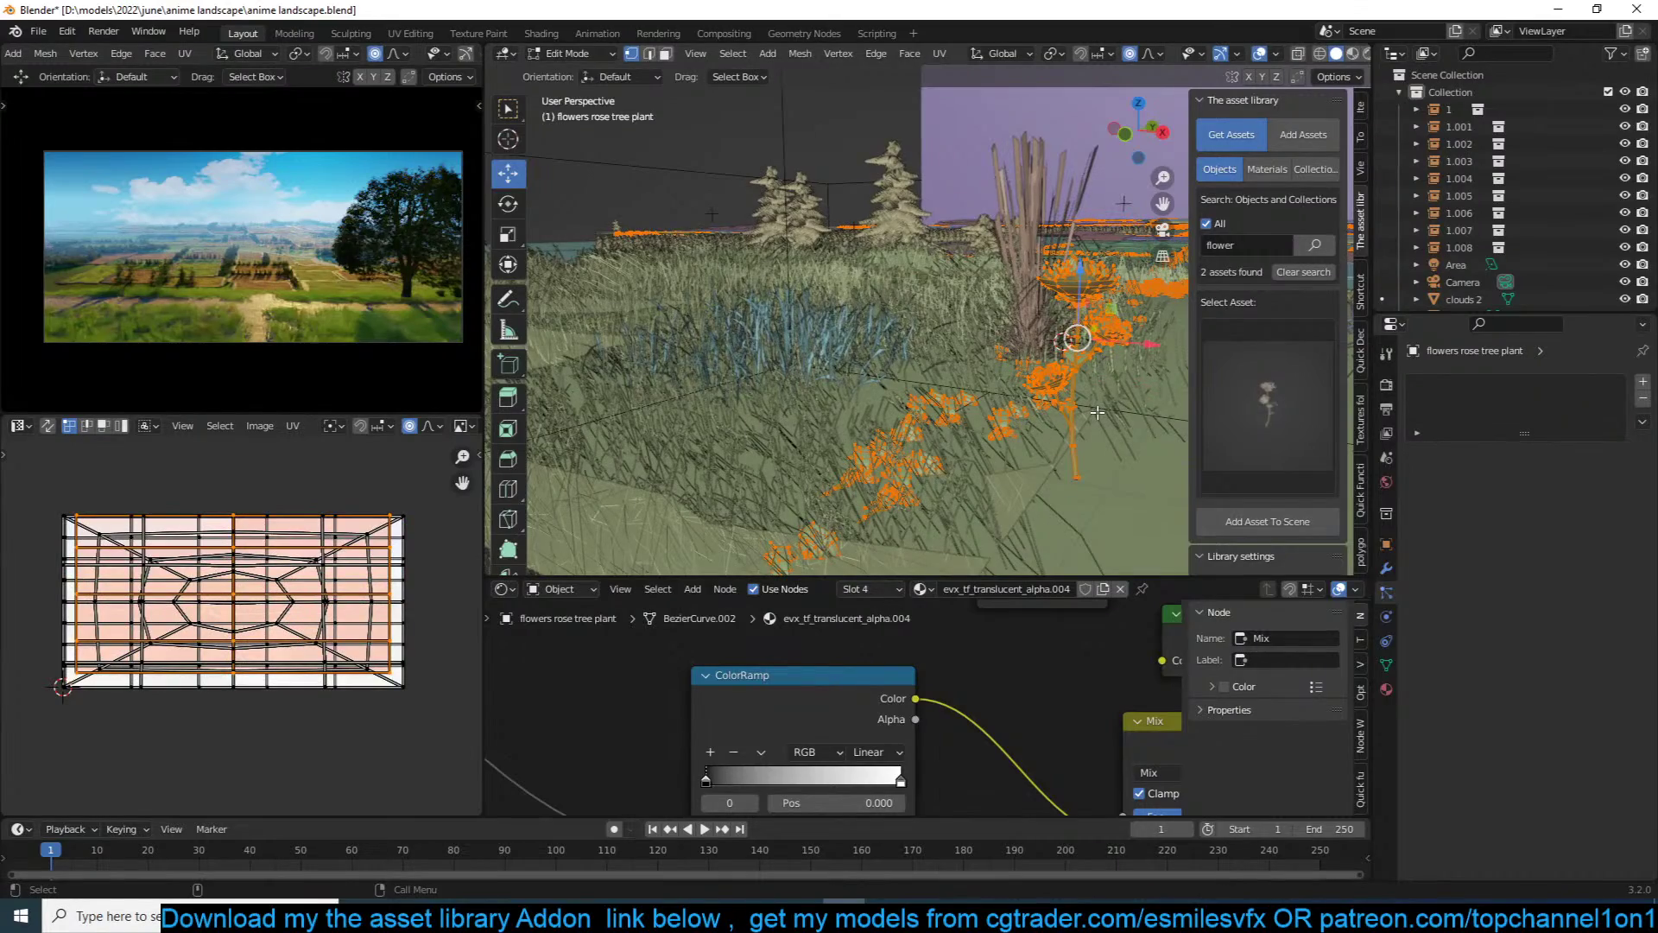
scroll(1097, 413, down, 4)
middle_drag(1097, 413, 1093, 459)
scroll(1091, 411, down, 4)
key(Tab)
scroll(1082, 400, up, 4)
Step: Undo the flower plant's rotation and the preceding particle setting changes
key(ctrl+z)
key(ctrl+z)
key(ctrl+z)
key(ctrl+z)
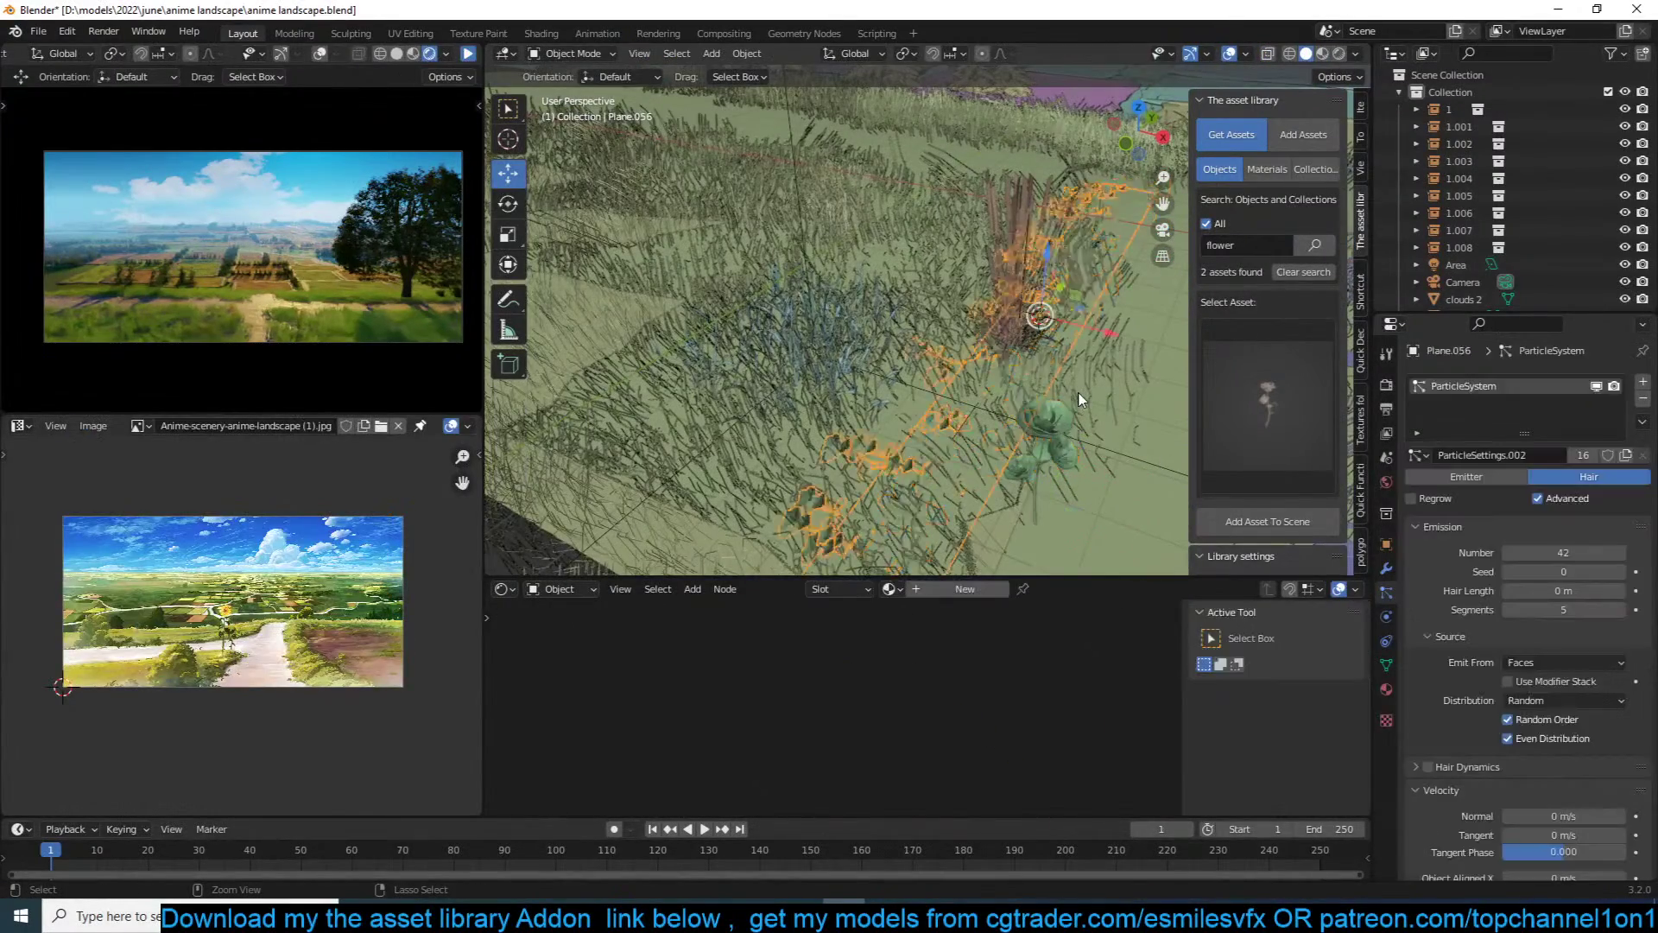
key(ctrl+z)
key(ctrl+z)
key(ctrl+z)
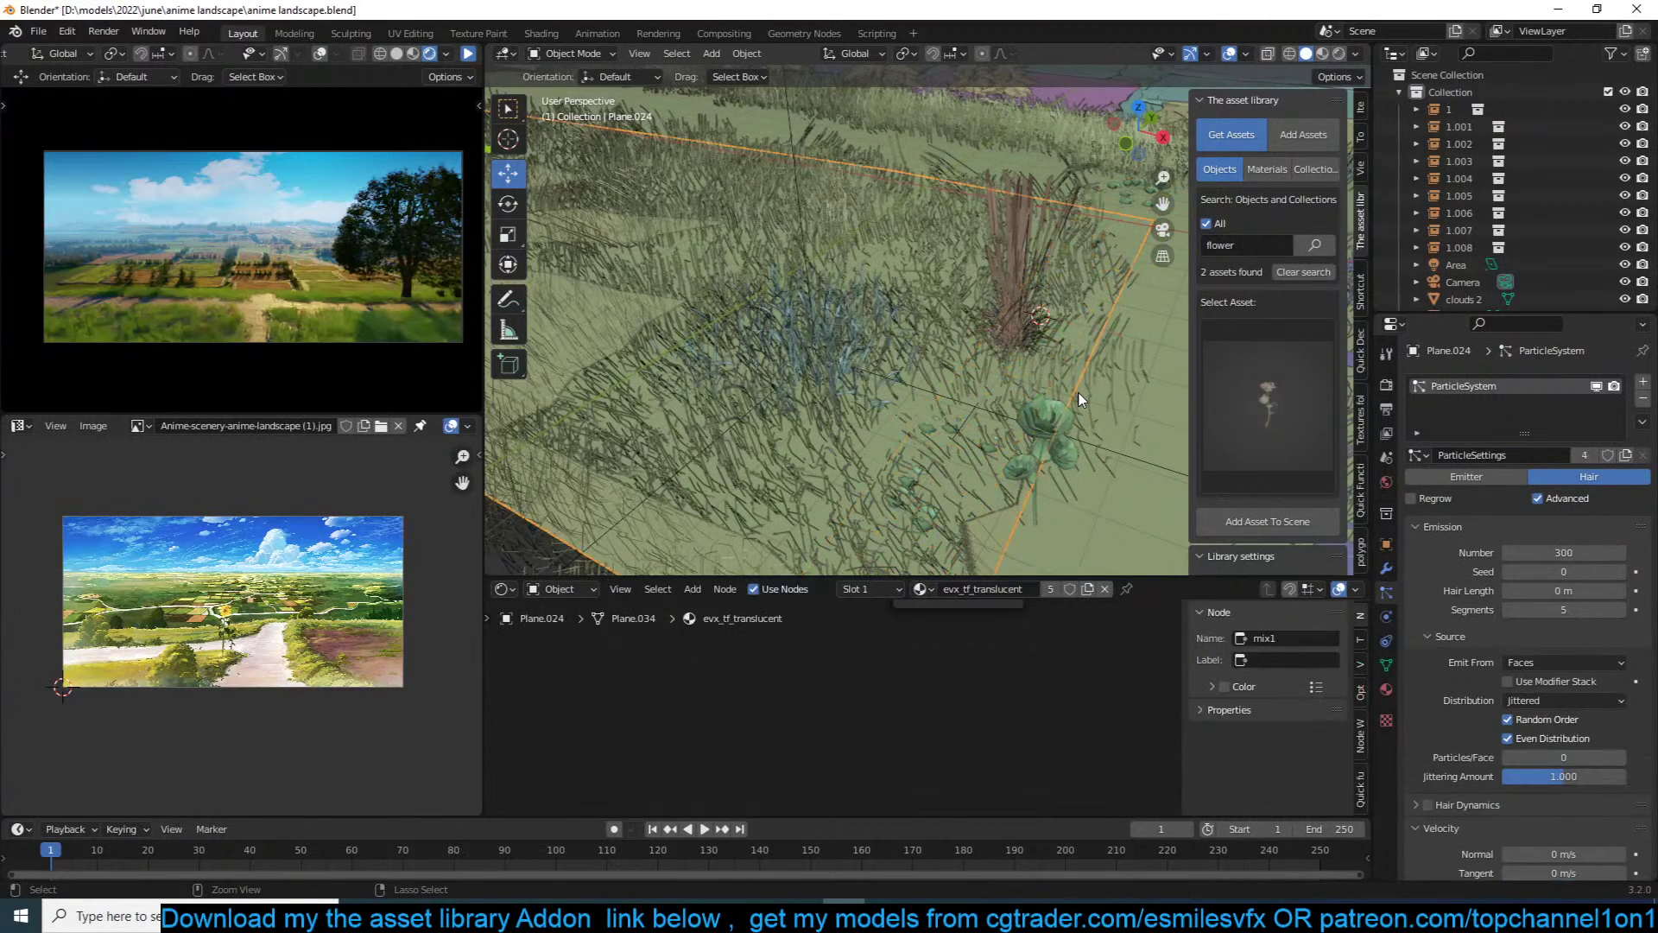
key(ctrl+z)
Step: Set the instance object of the flower strip's shared particle settings to tree
click(935, 432)
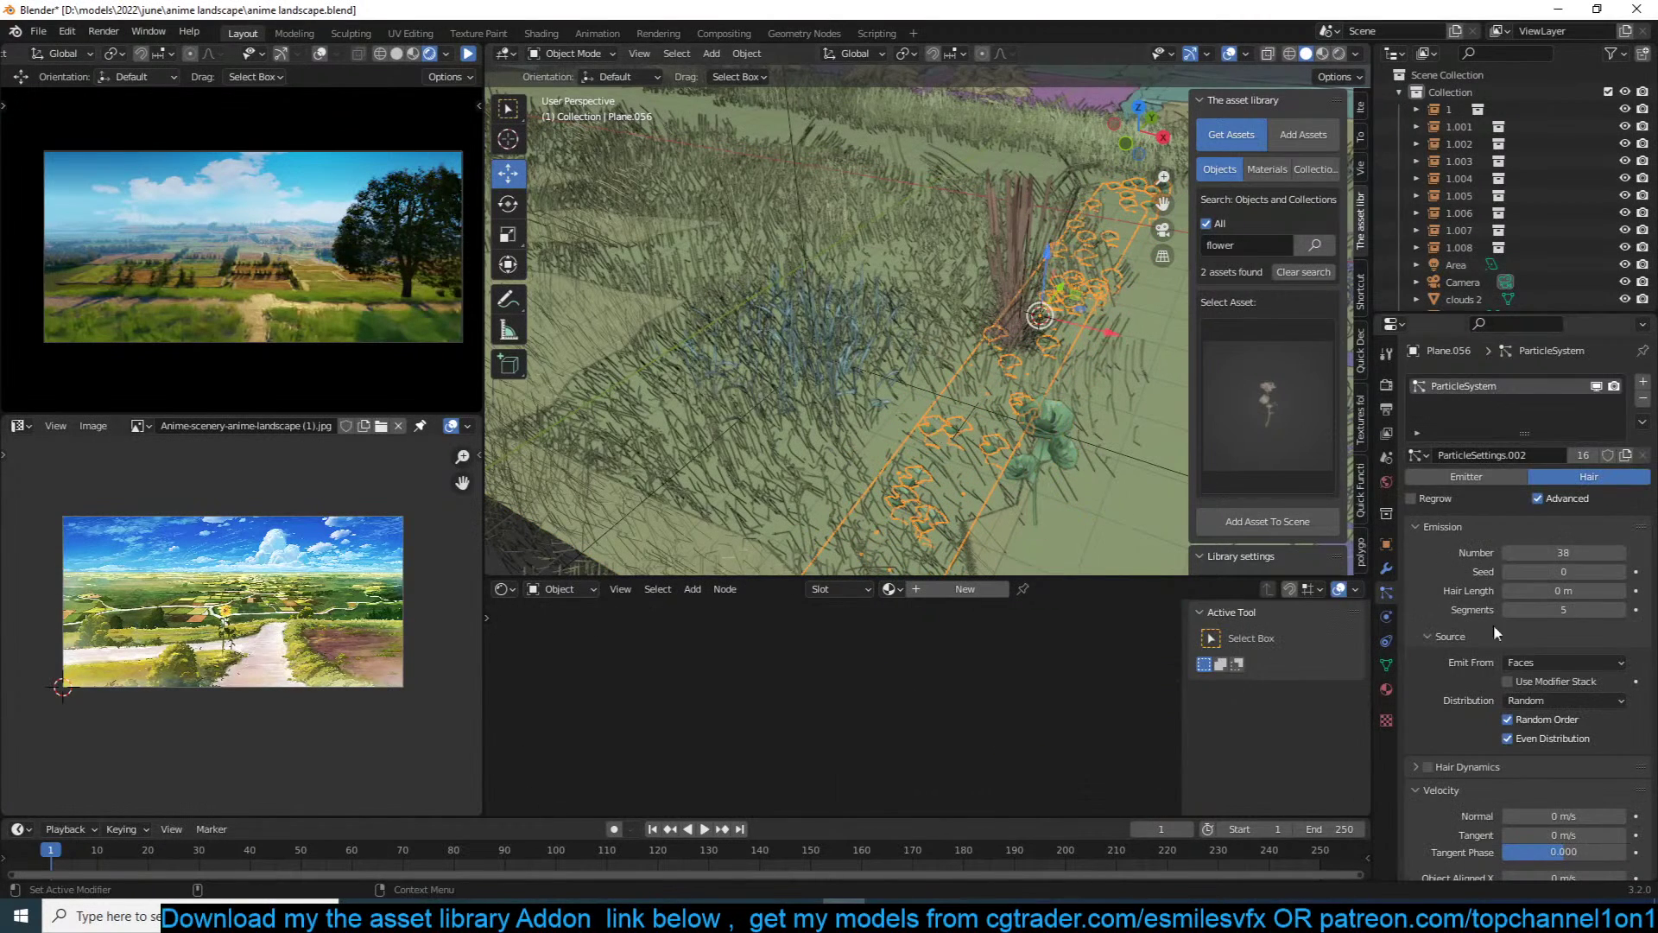
scroll(1526, 702, down, 6)
scroll(1529, 704, down, 10)
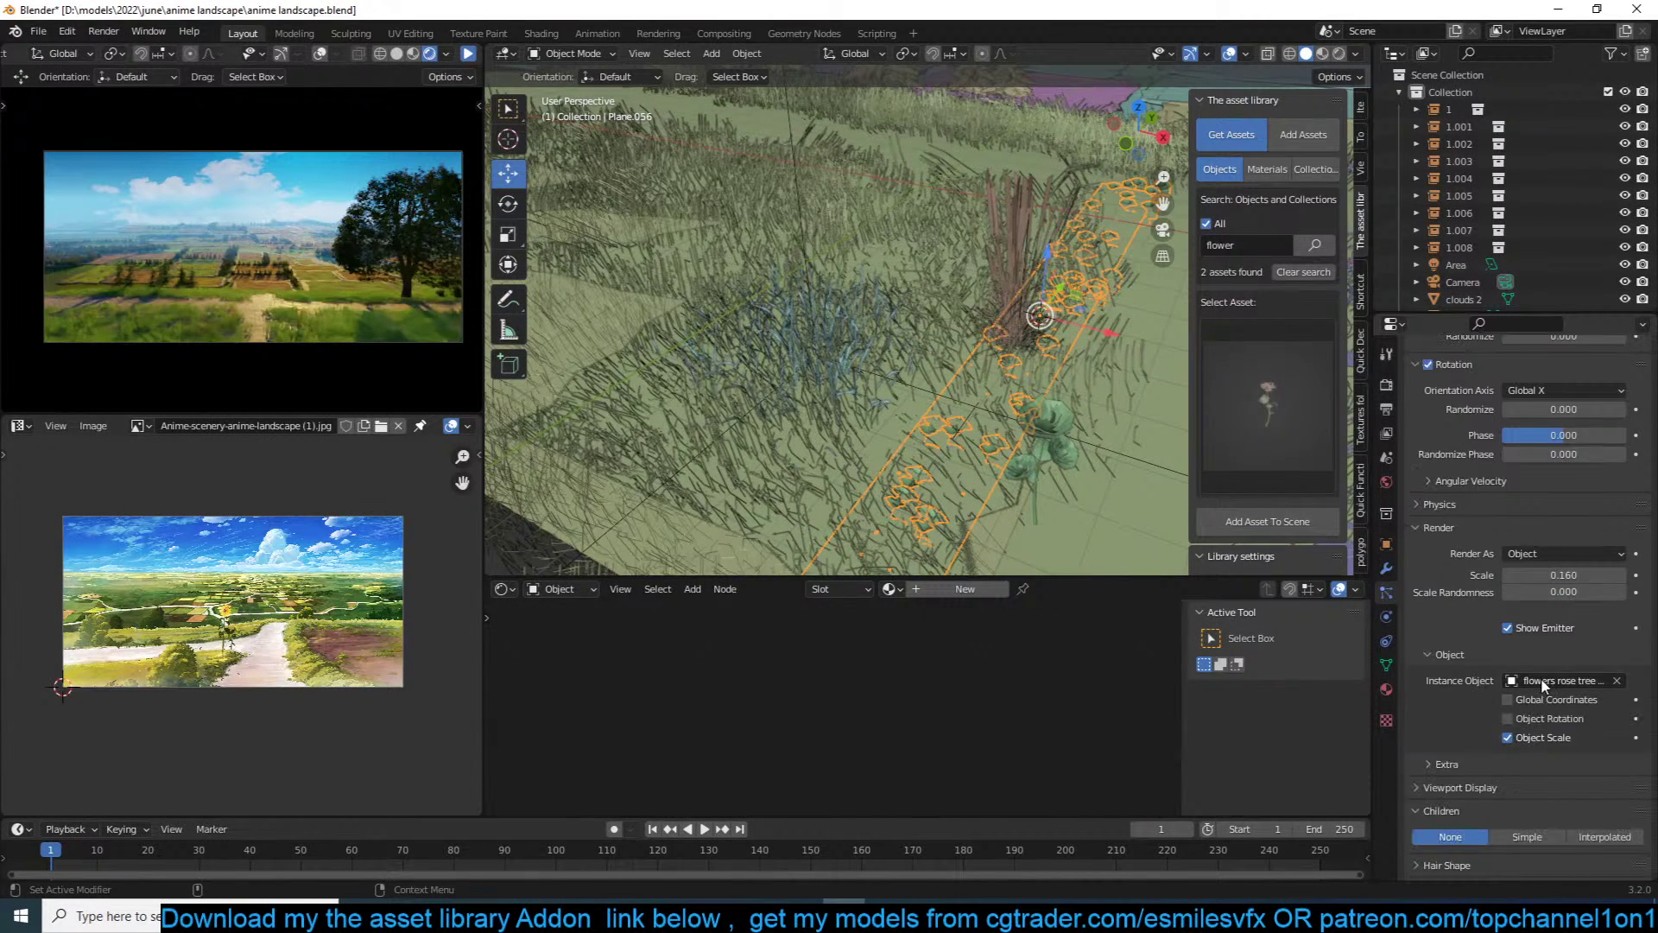
click(1541, 677)
click(1534, 707)
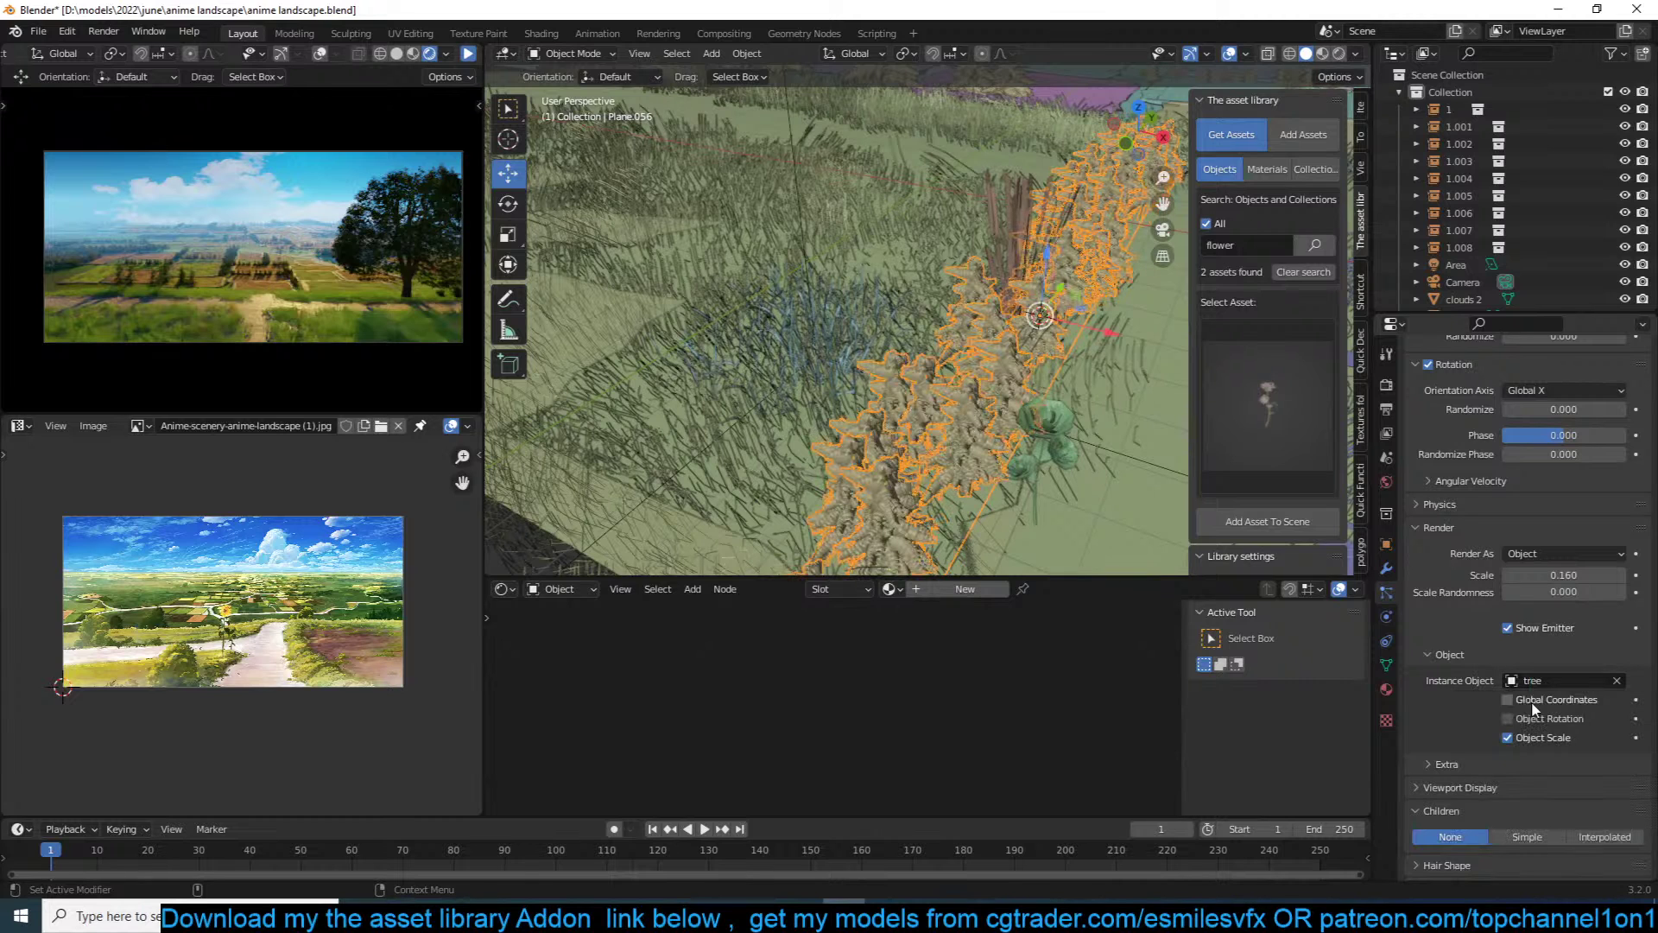
Step: Give the strip its own single-user particle settings and assign the flowers rose tree plant as the instance object
scroll(1478, 344, up, 15)
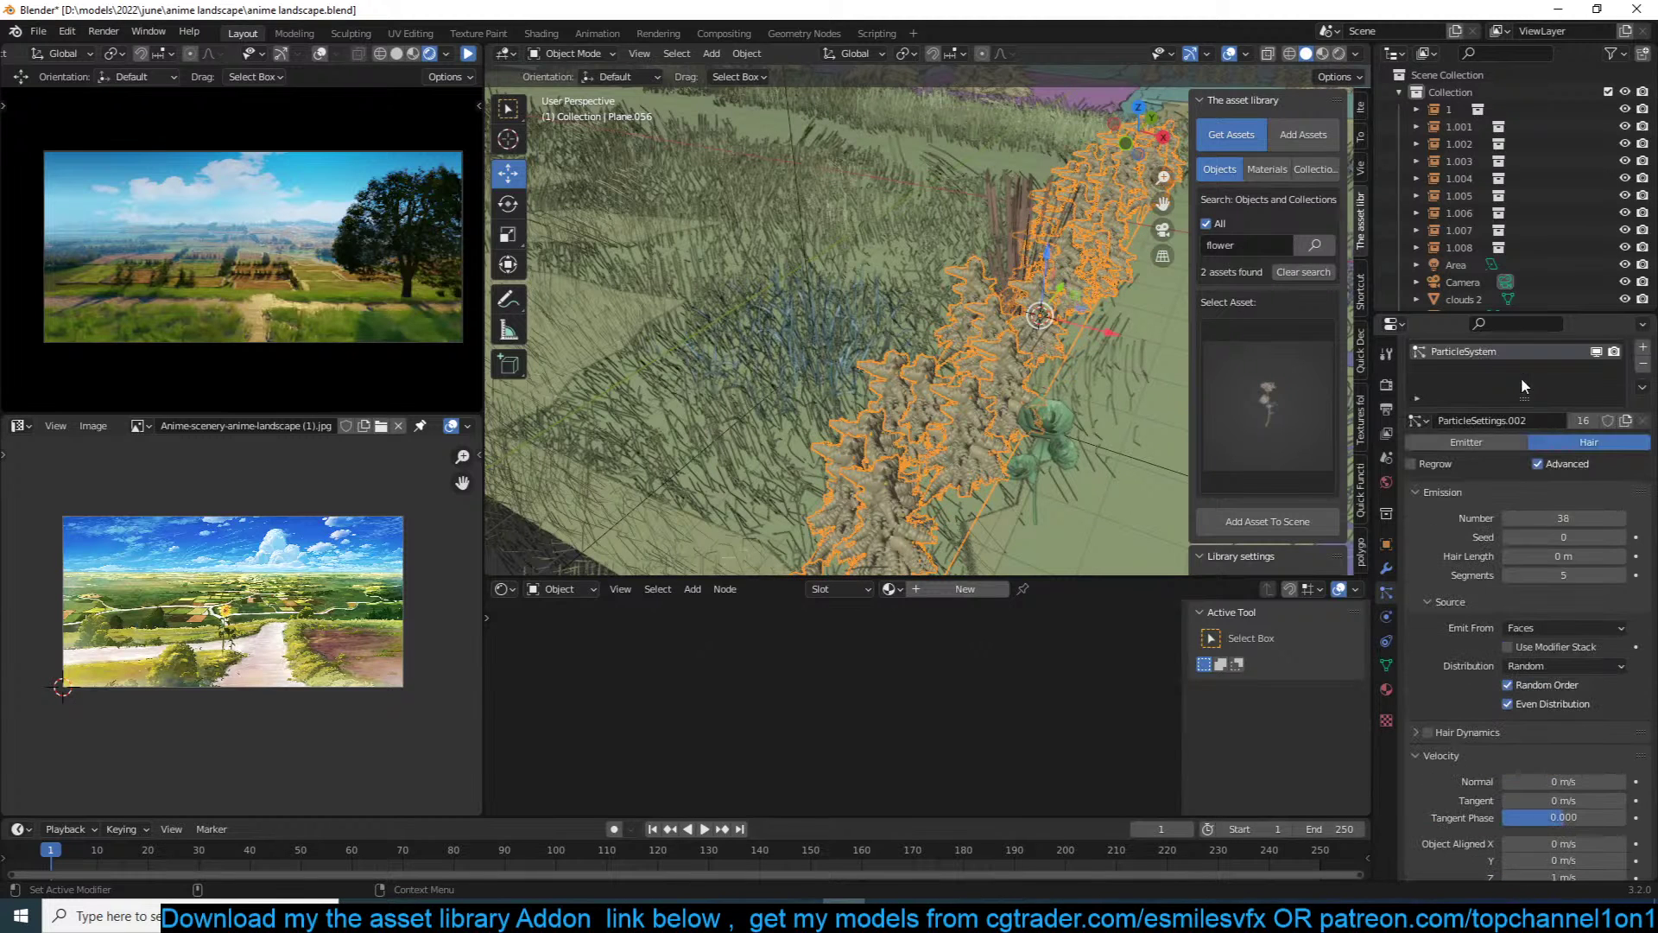
scroll(1528, 490, down, 15)
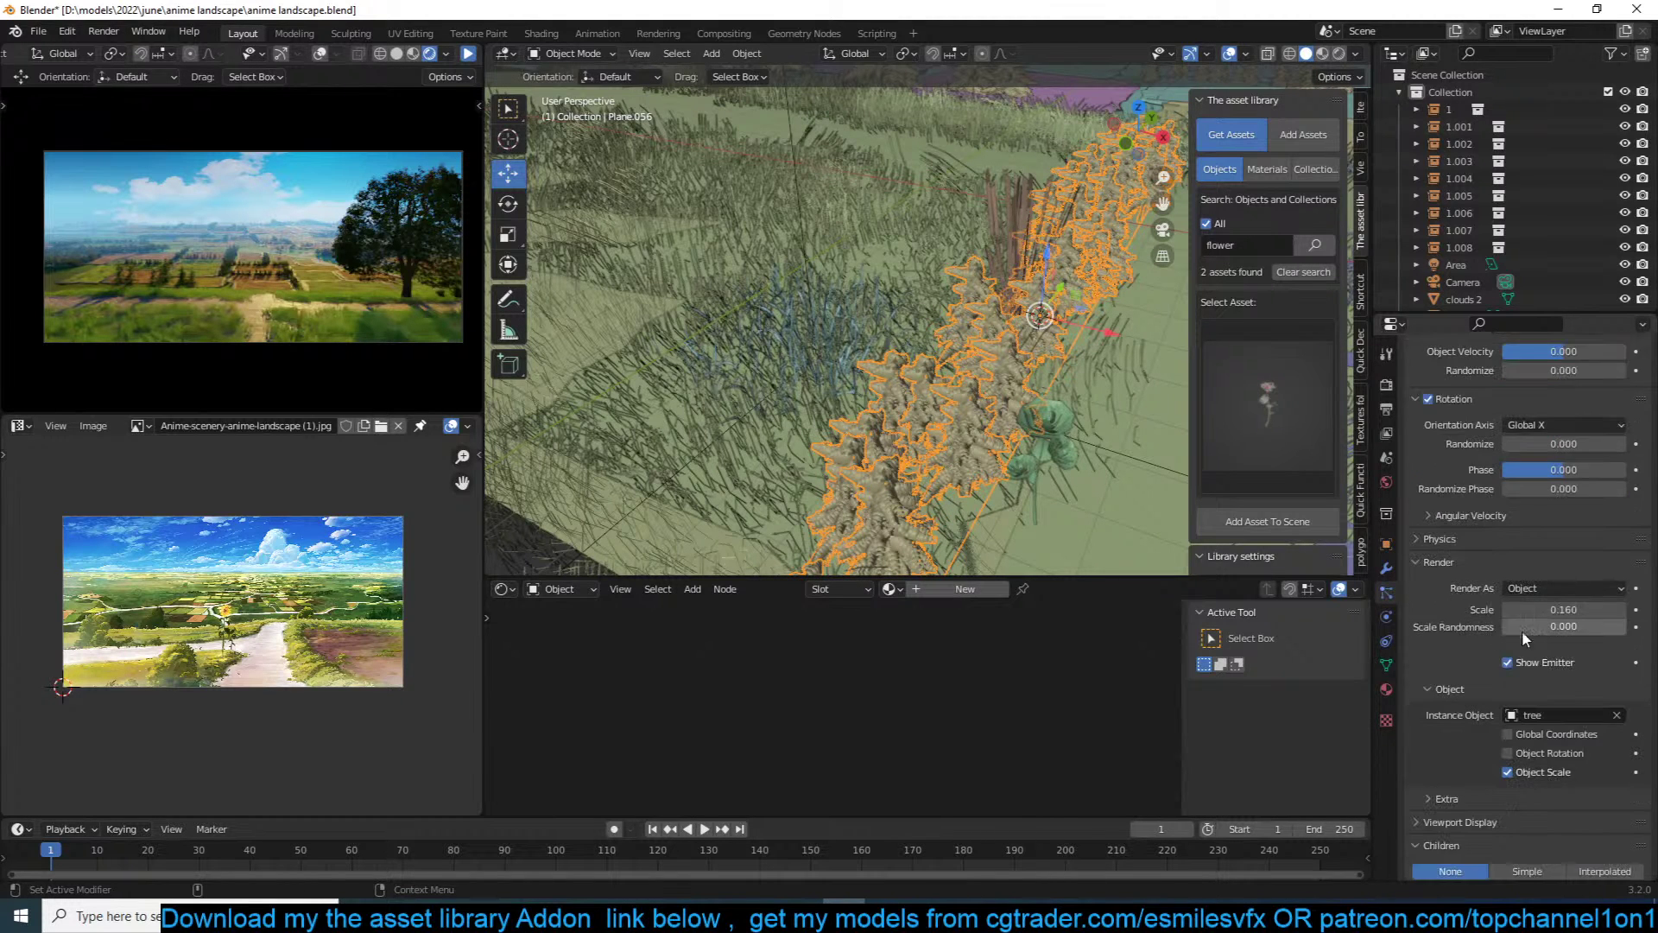
scroll(1515, 625, down, 4)
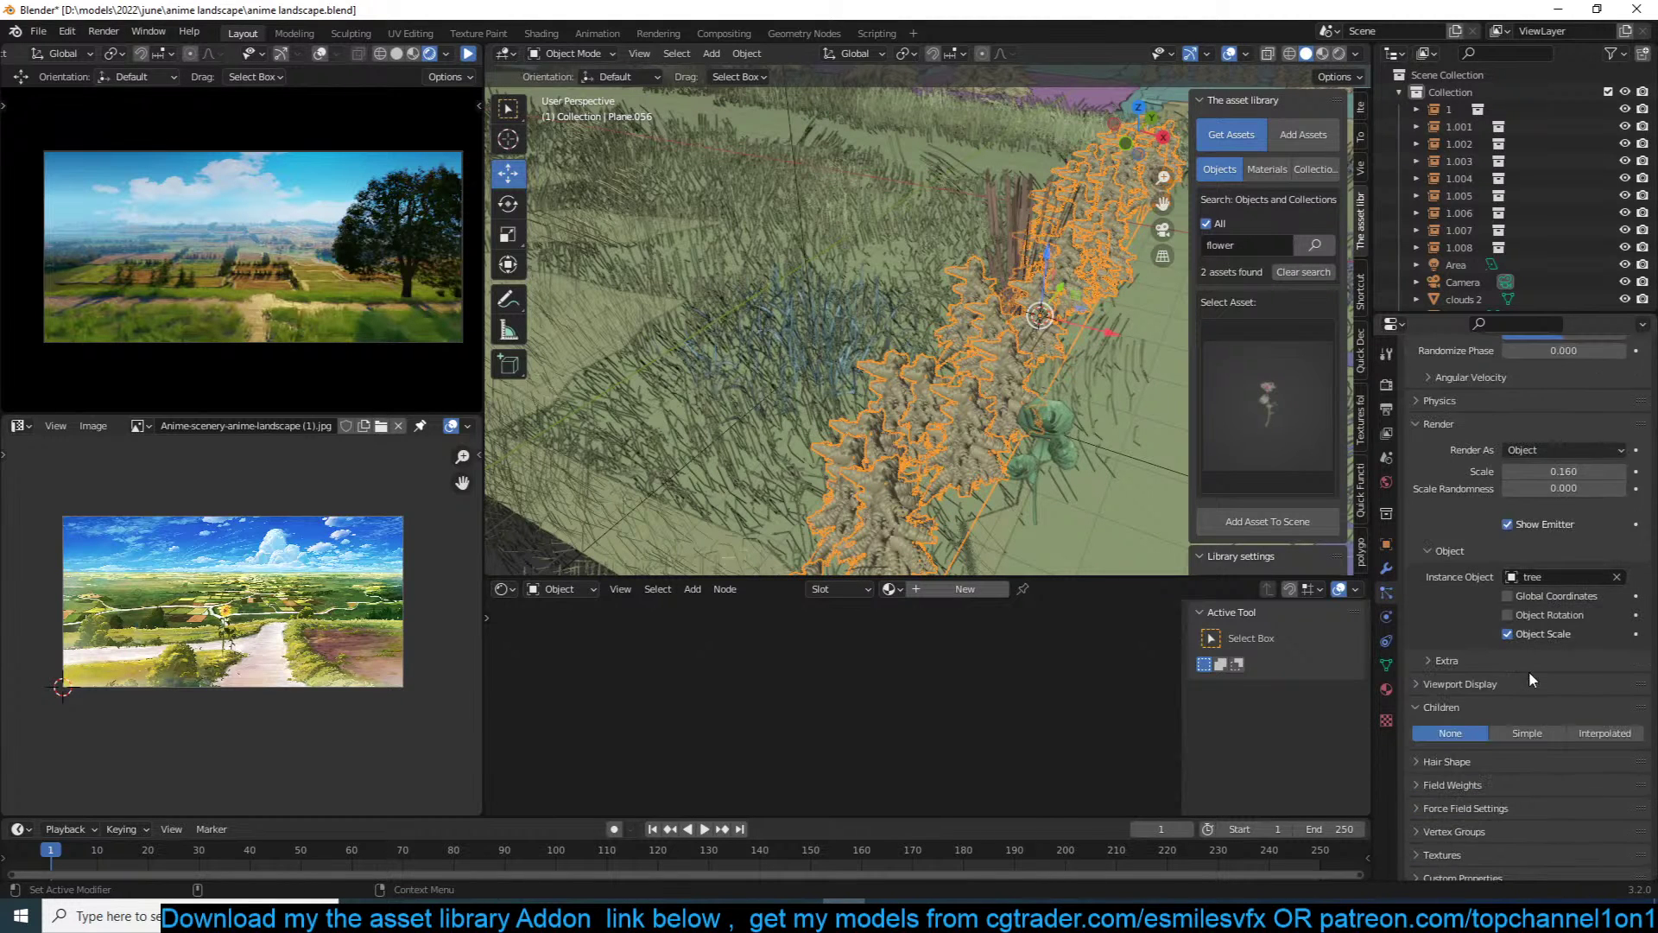
click(1617, 577)
click(1617, 576)
Step: Select the flower plant, place the 3D cursor at its origin and set the pivot point to 3D Cursor
click(1027, 414)
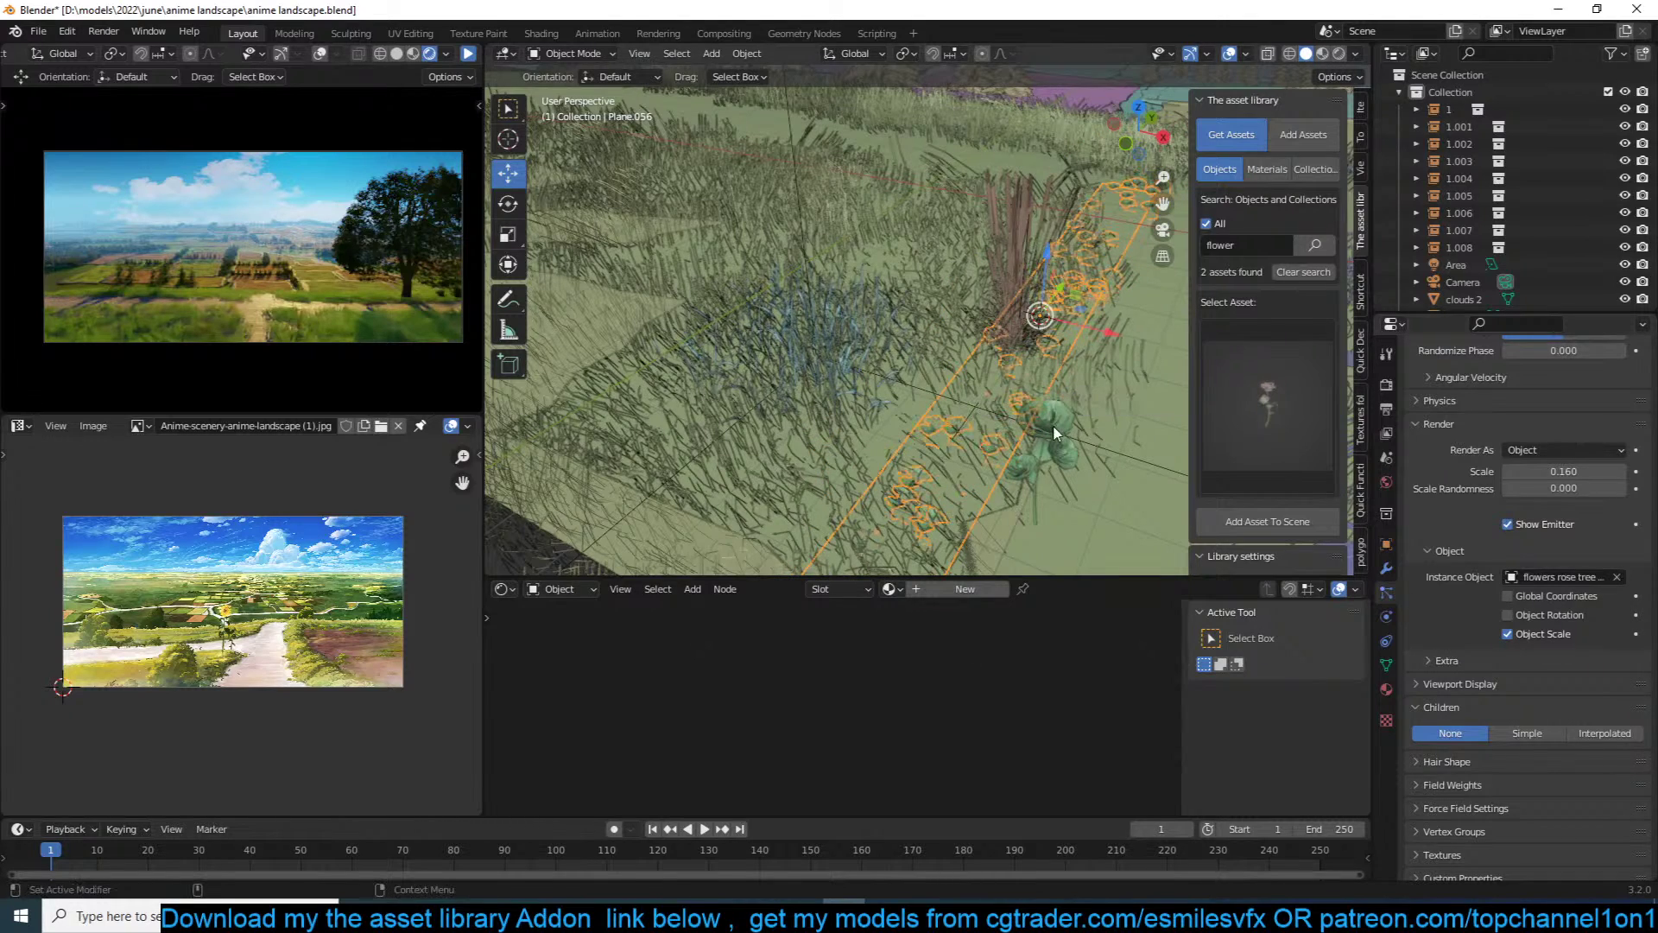
middle_drag(1028, 415, 1022, 361)
click(1023, 361)
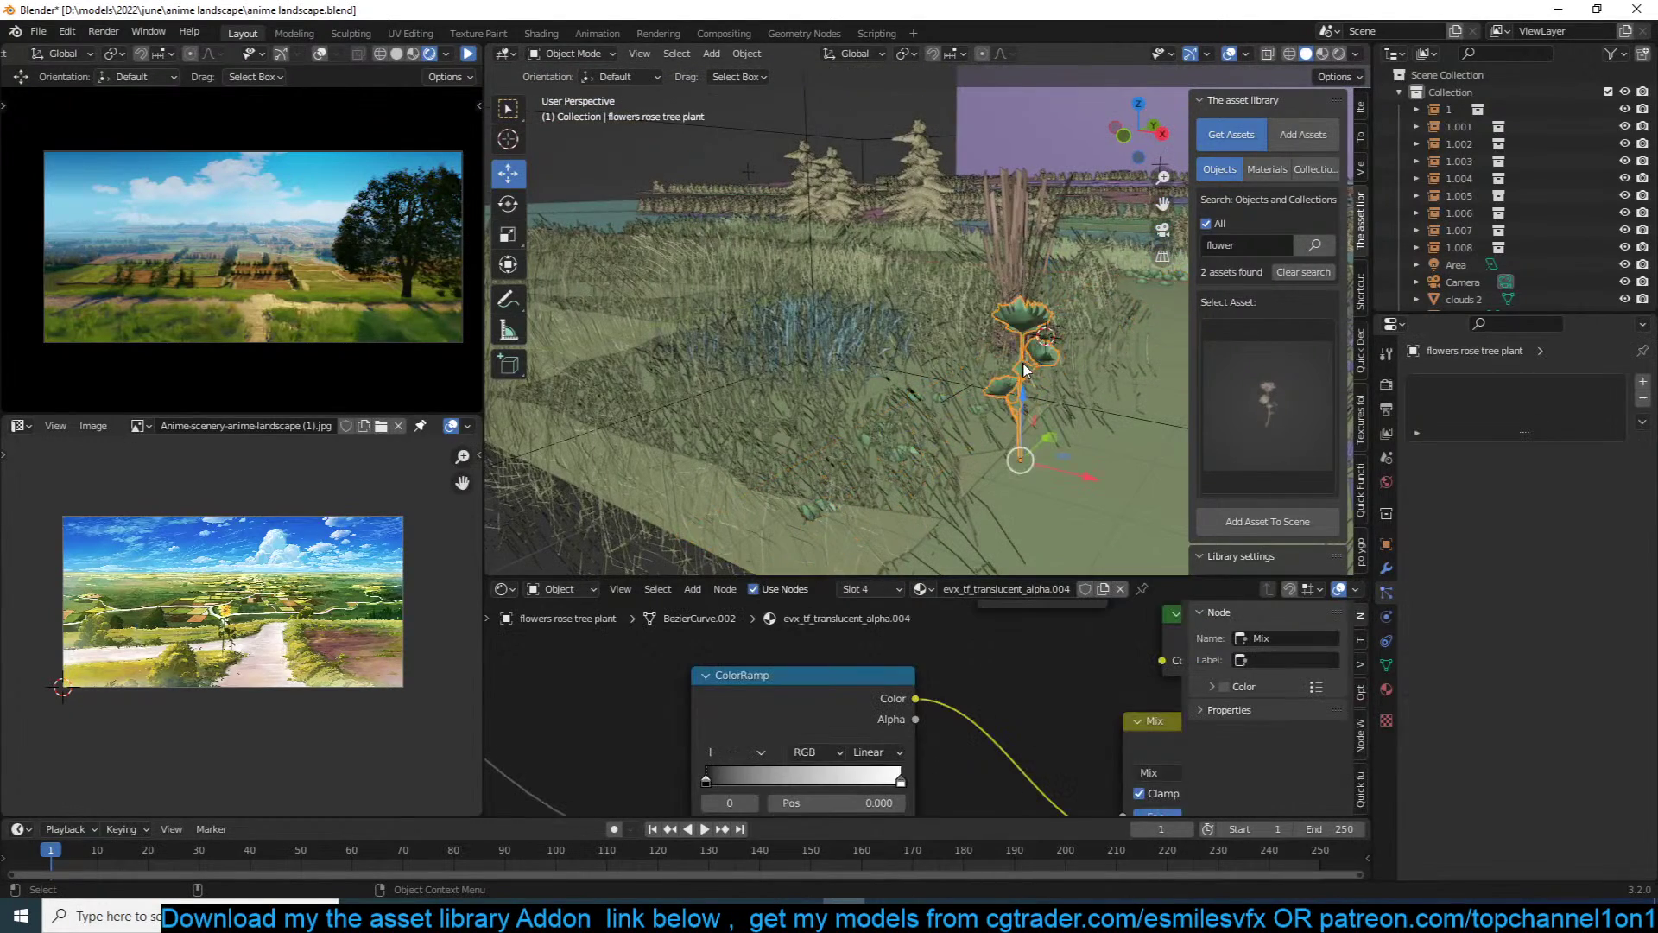
key(Tab)
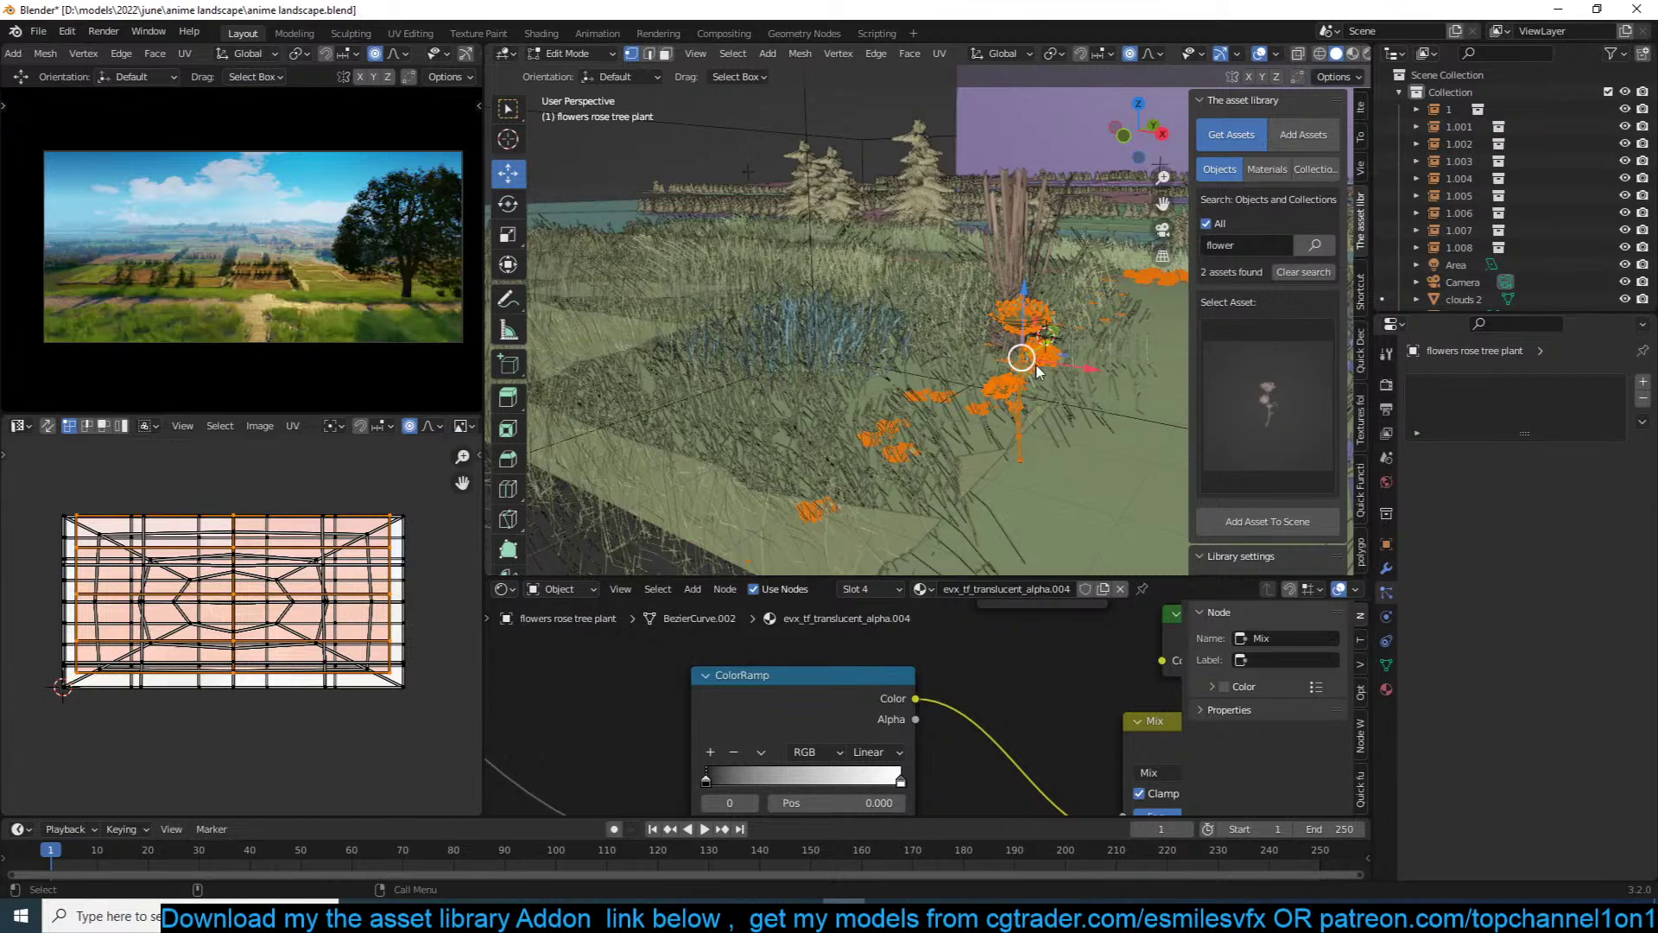
key(Tab)
key(comma)
key(Escape)
key(period)
click(1182, 448)
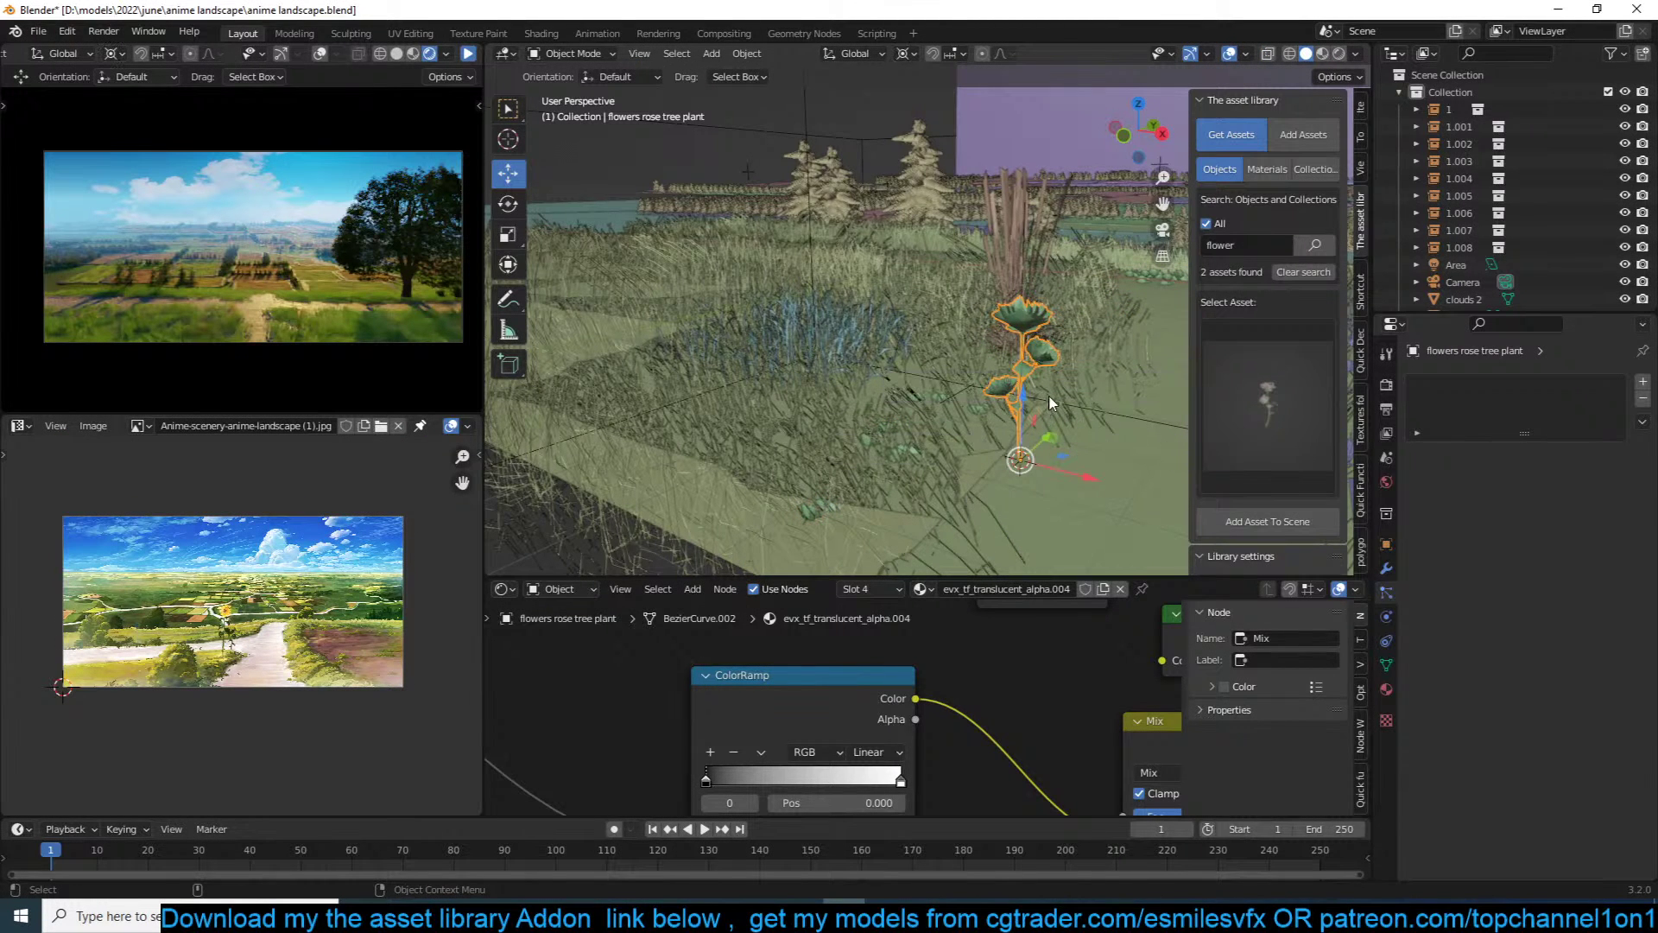
Step: Rotate the flower plant's whole mesh 90° about the global Y axis in edit mode, and select the flower strip
key(Tab)
key(r)
text(y)
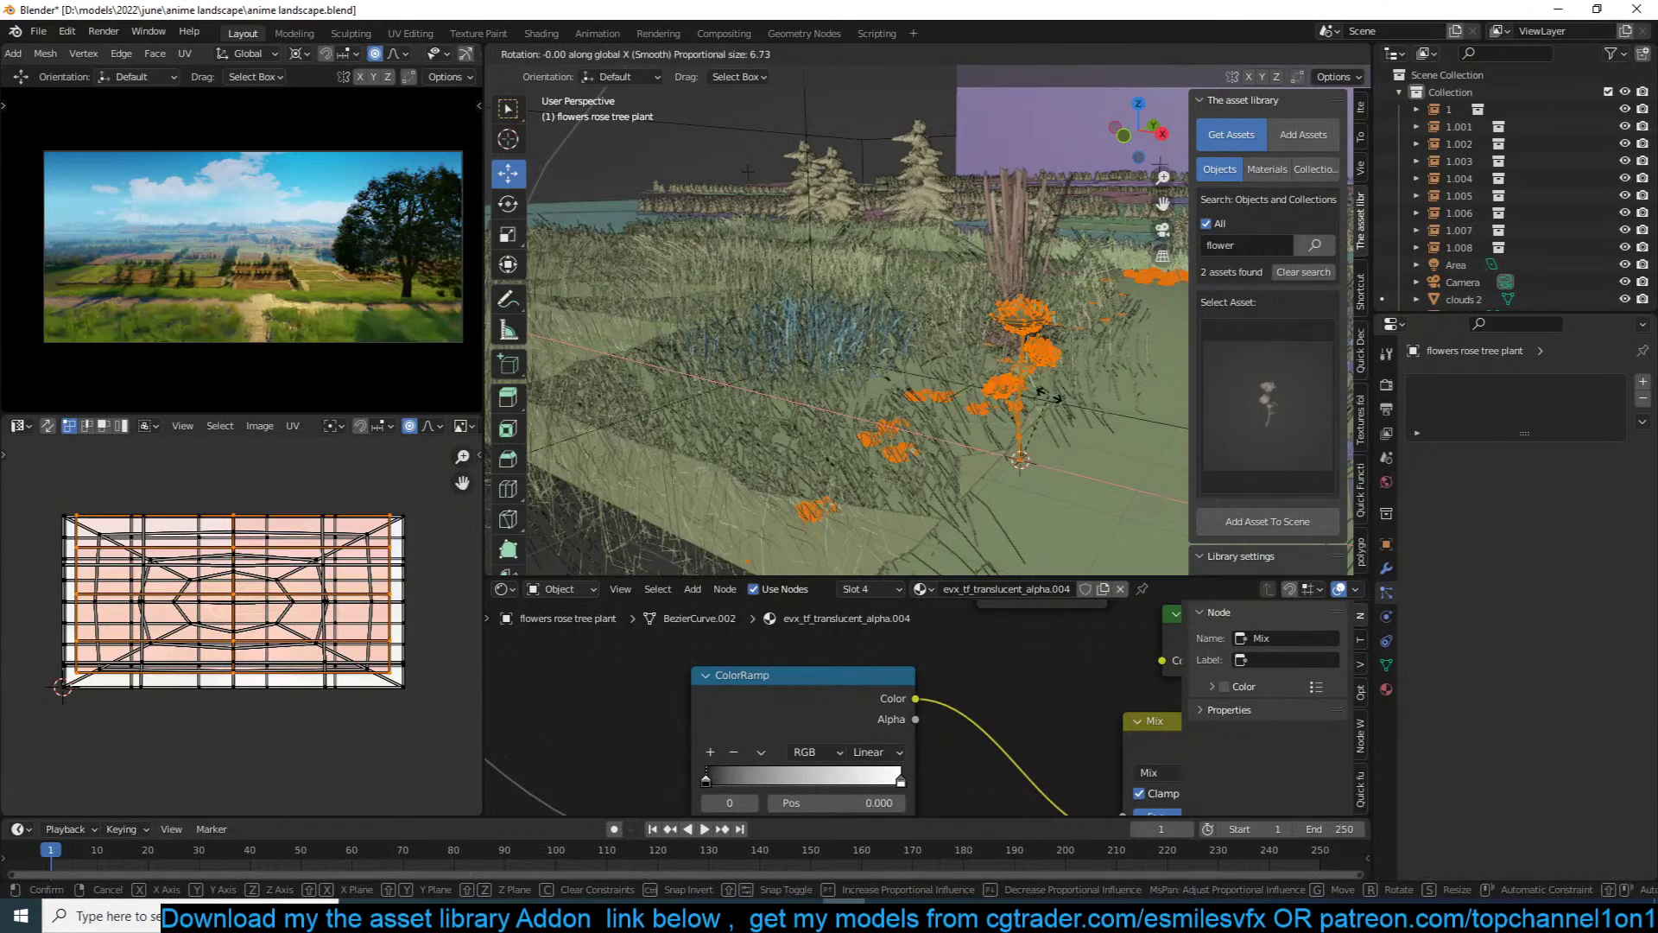
text(90)
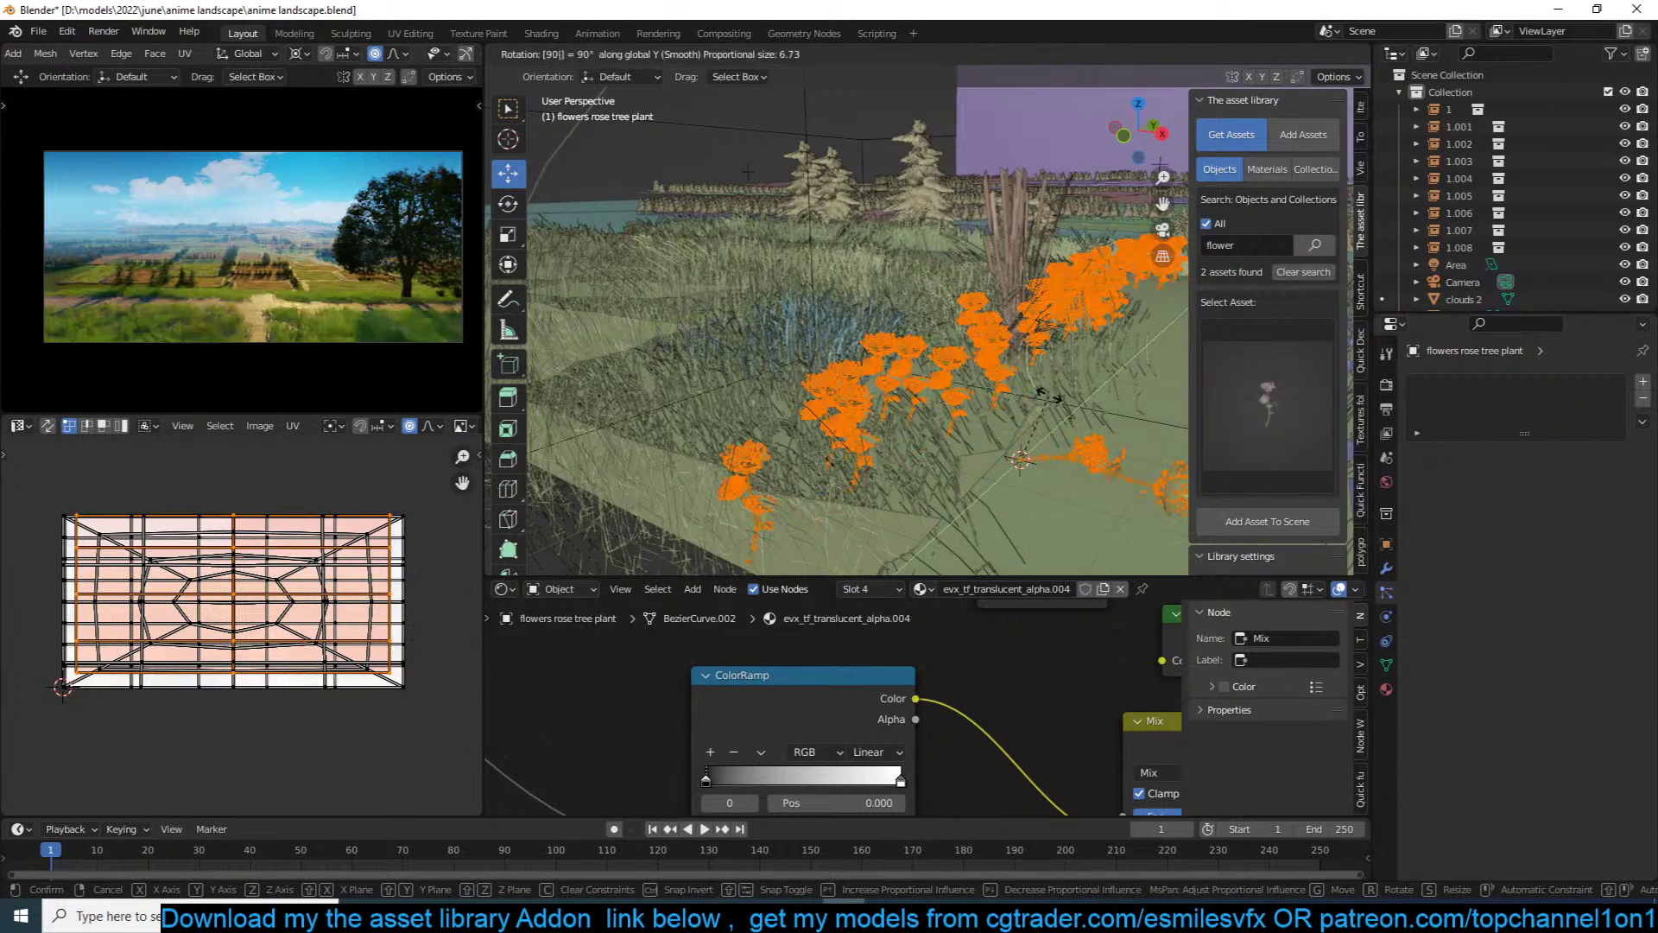
key(Return)
key(Tab)
click(956, 366)
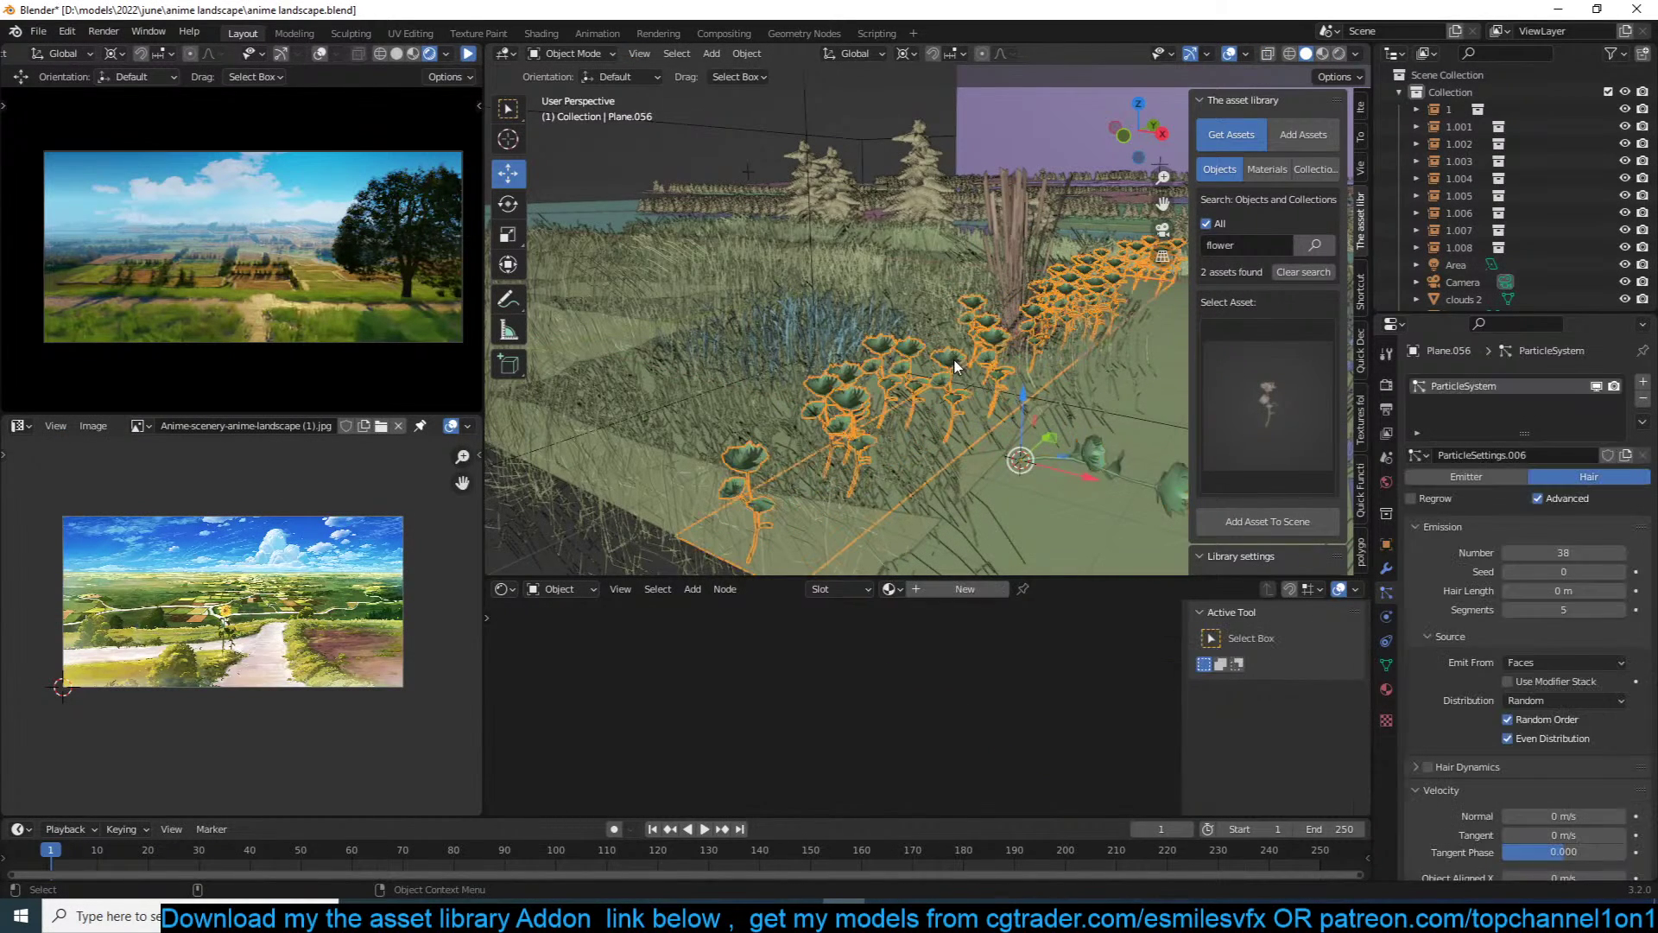
scroll(1546, 725, down, 10)
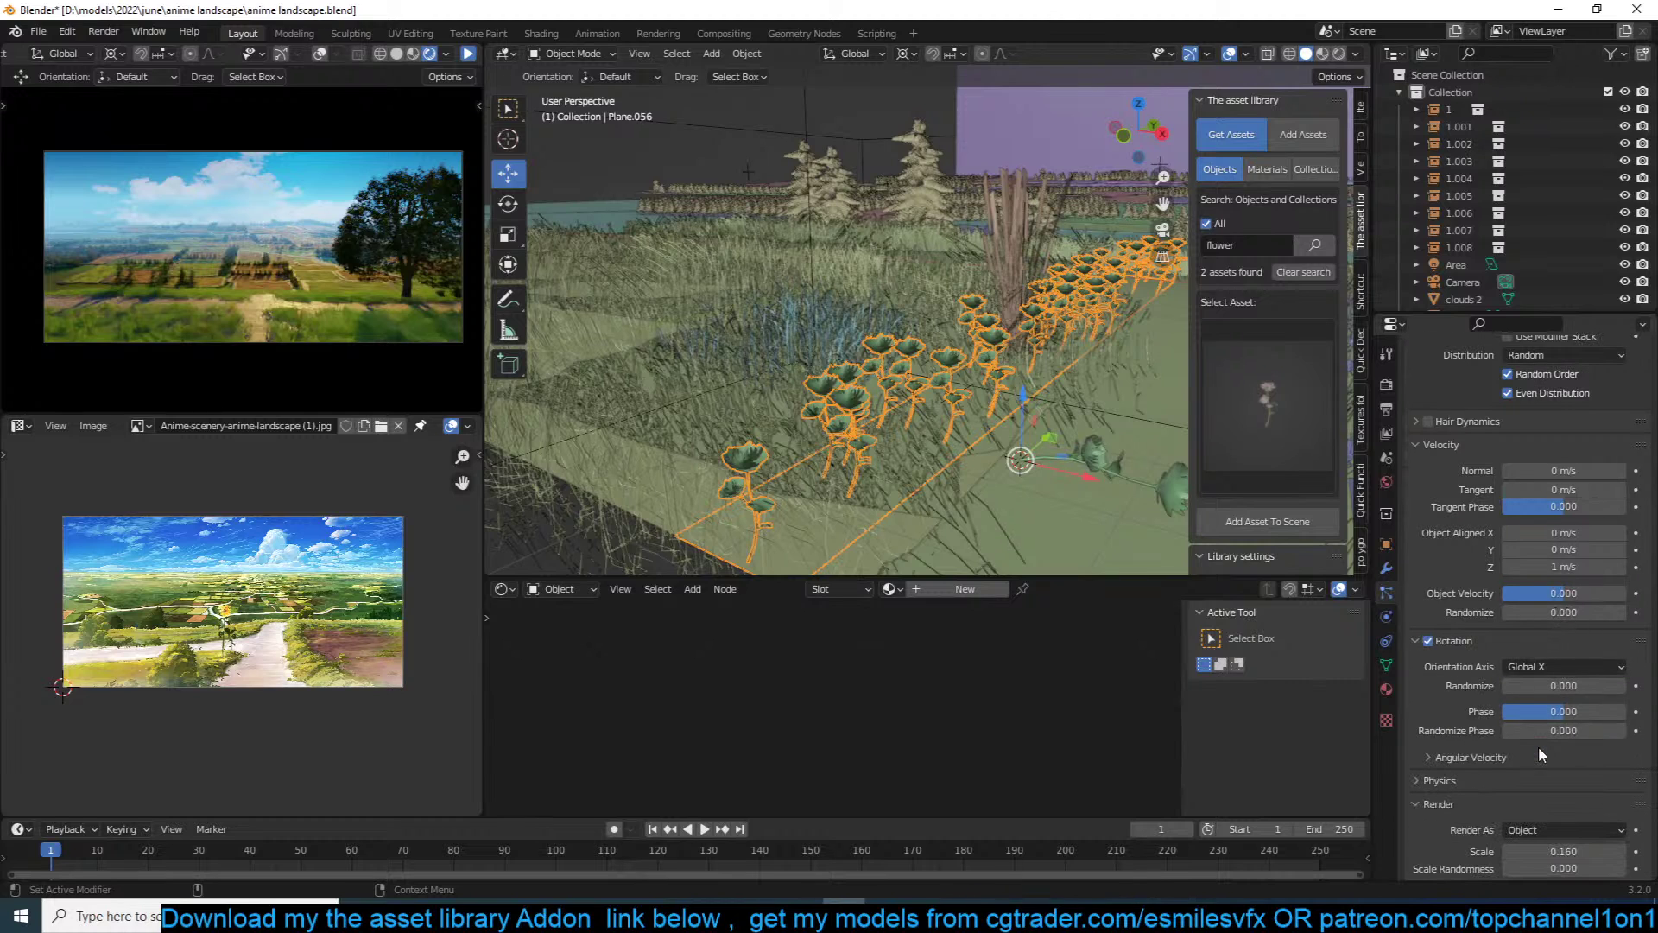
Step: Move the flower plant into a new collection named bk and exclude that collection from the view layer
click(1113, 471)
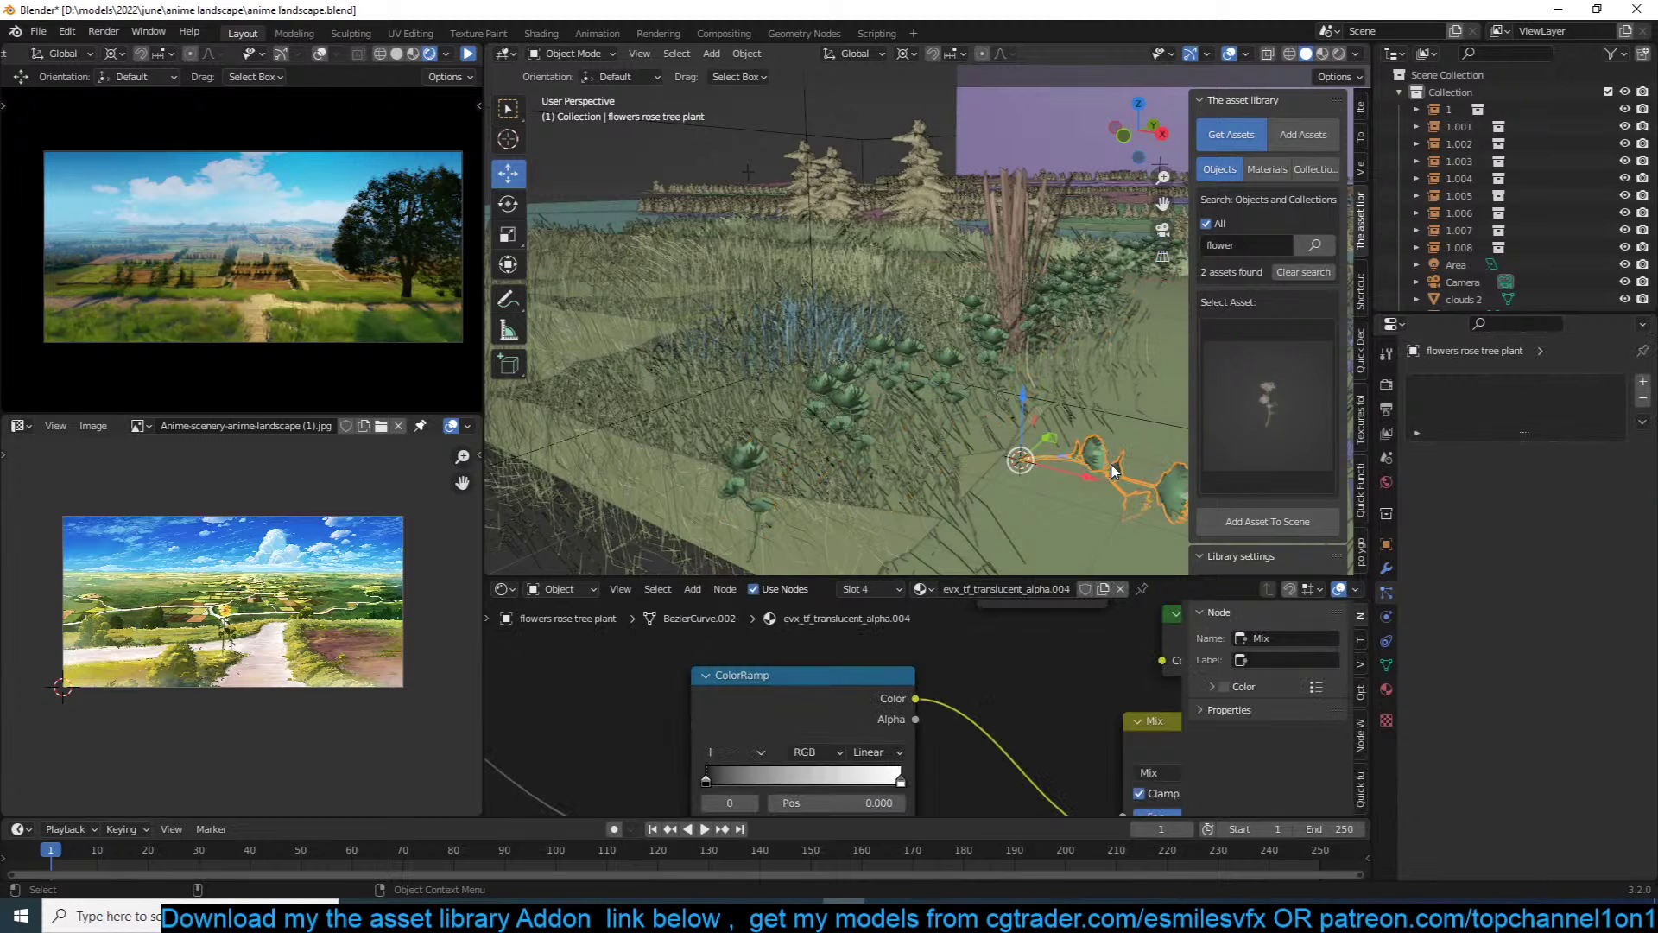
key(m)
click(1087, 439)
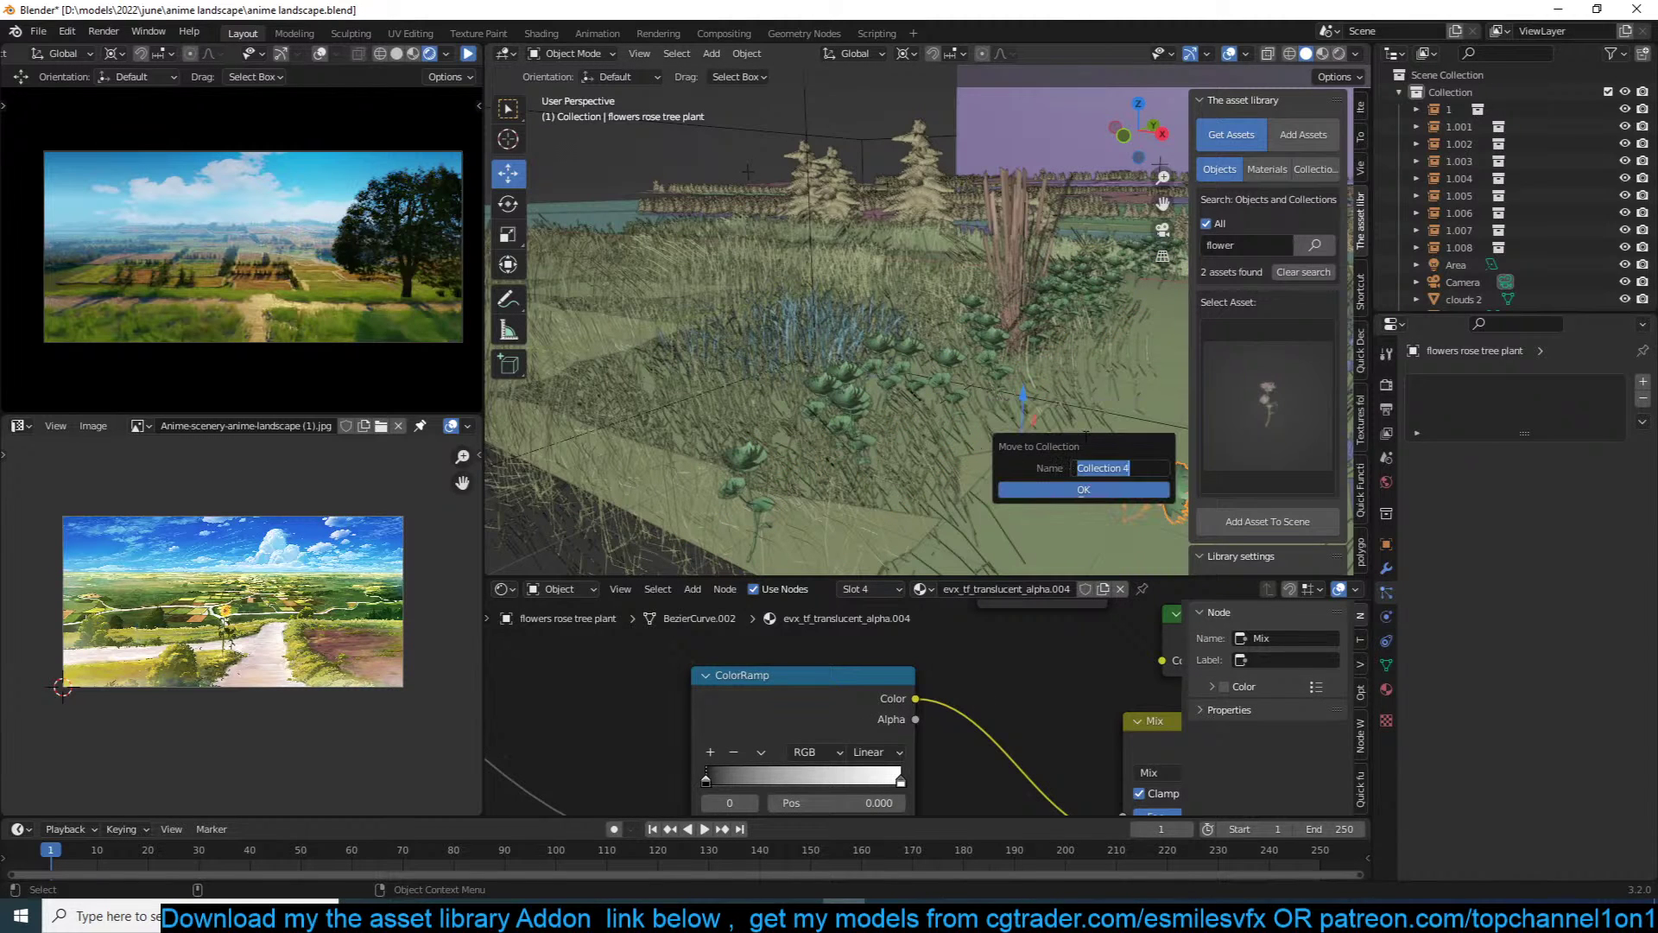
text(bk)
click(1070, 487)
scroll(1594, 245, down, 4)
scroll(1595, 245, down, 15)
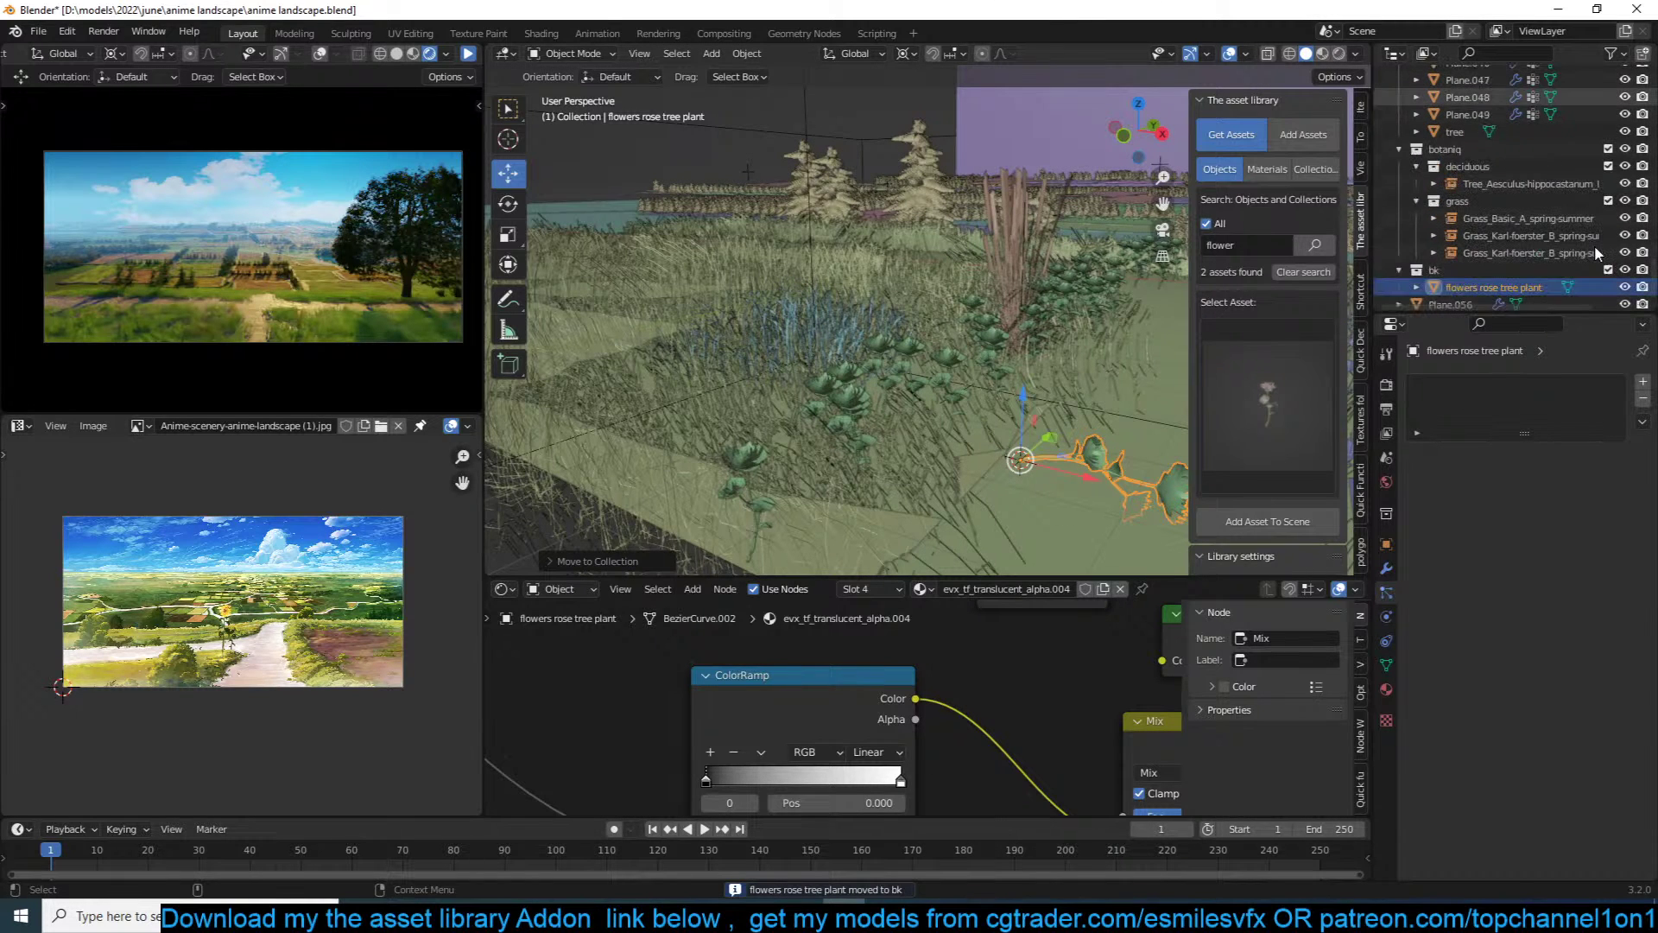
click(1609, 269)
Step: Select the flower strip again and save the file
click(915, 365)
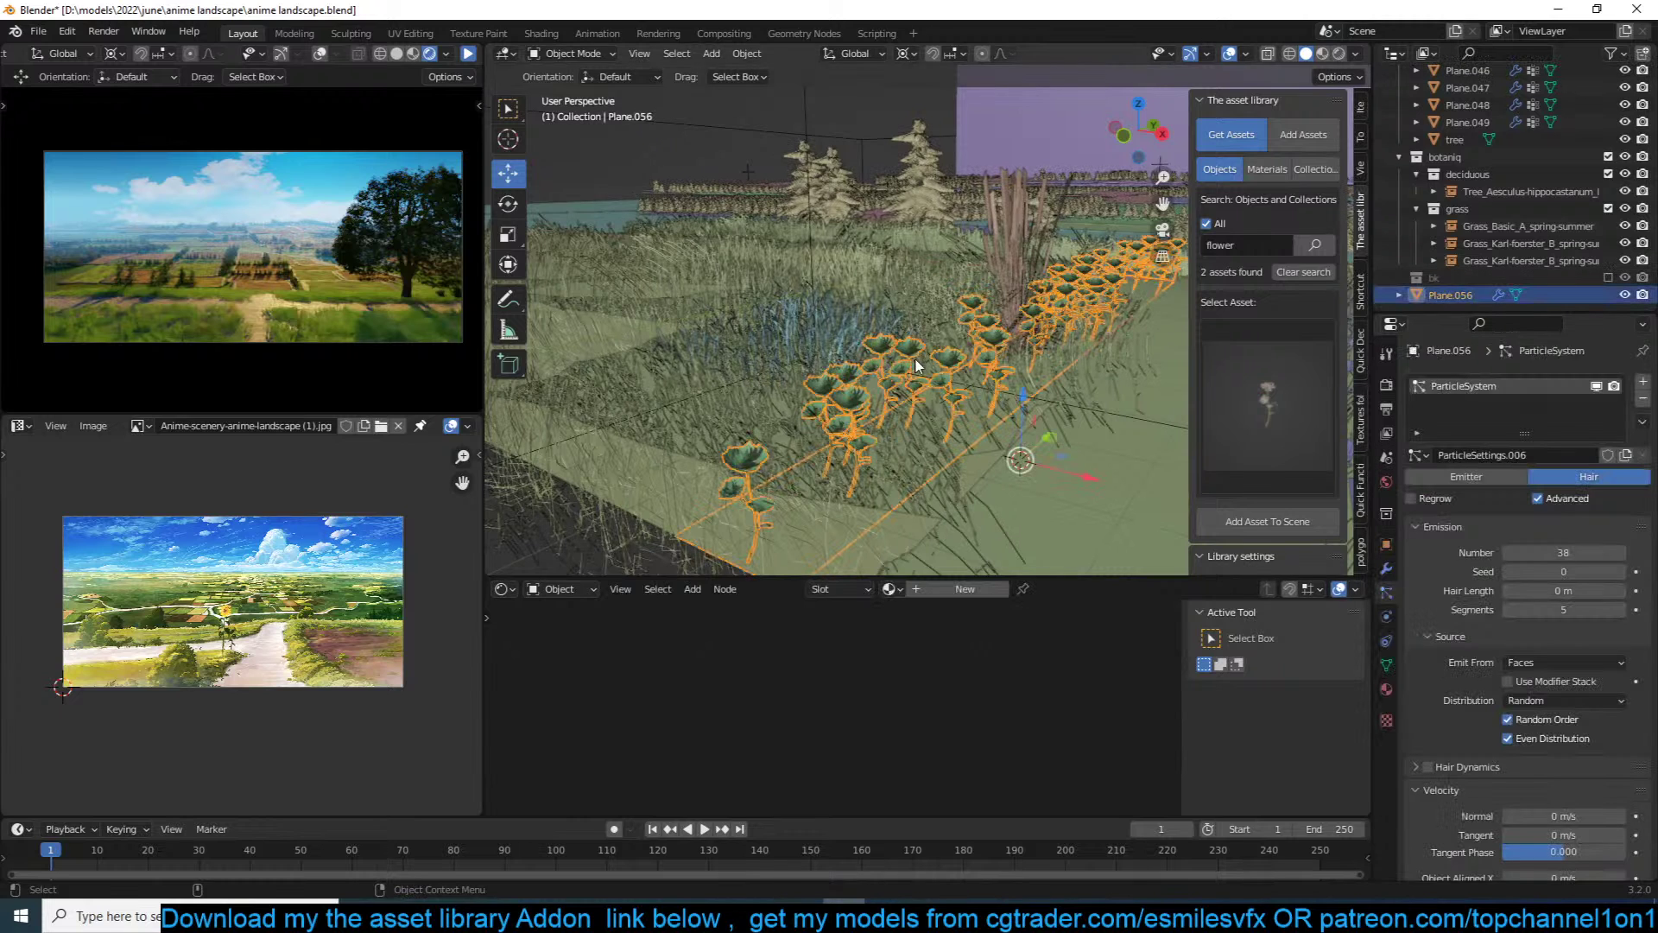
key(ctrl+s)
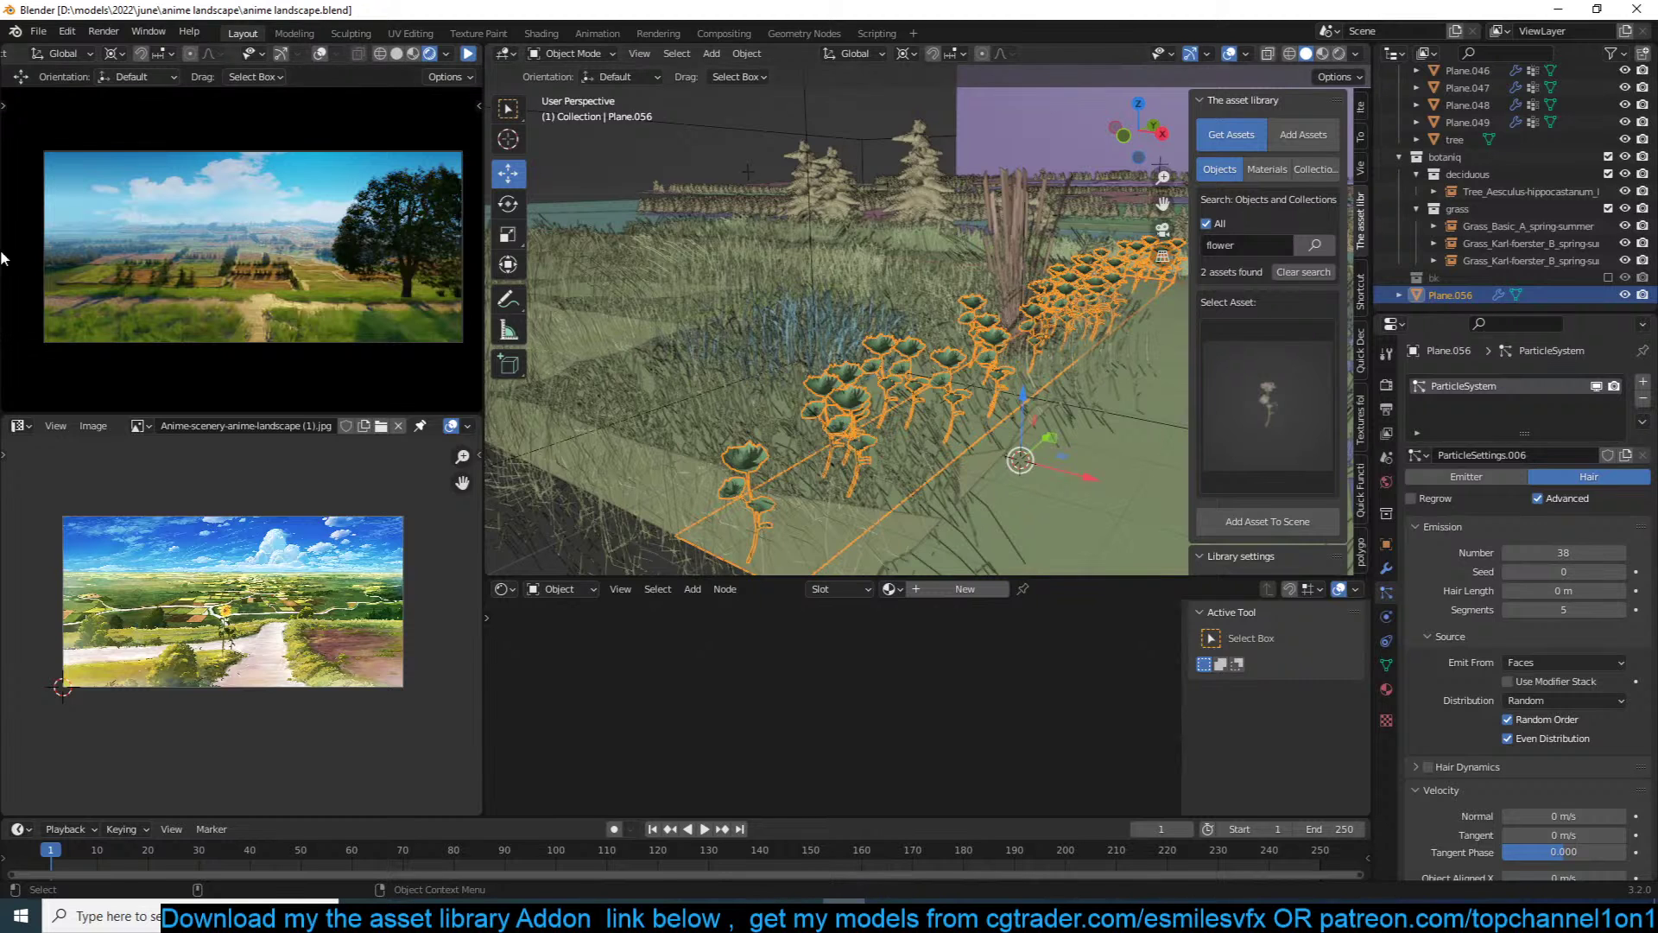
shift+middle_drag(1052, 403, 1070, 383)
scroll(1551, 713, down, 5)
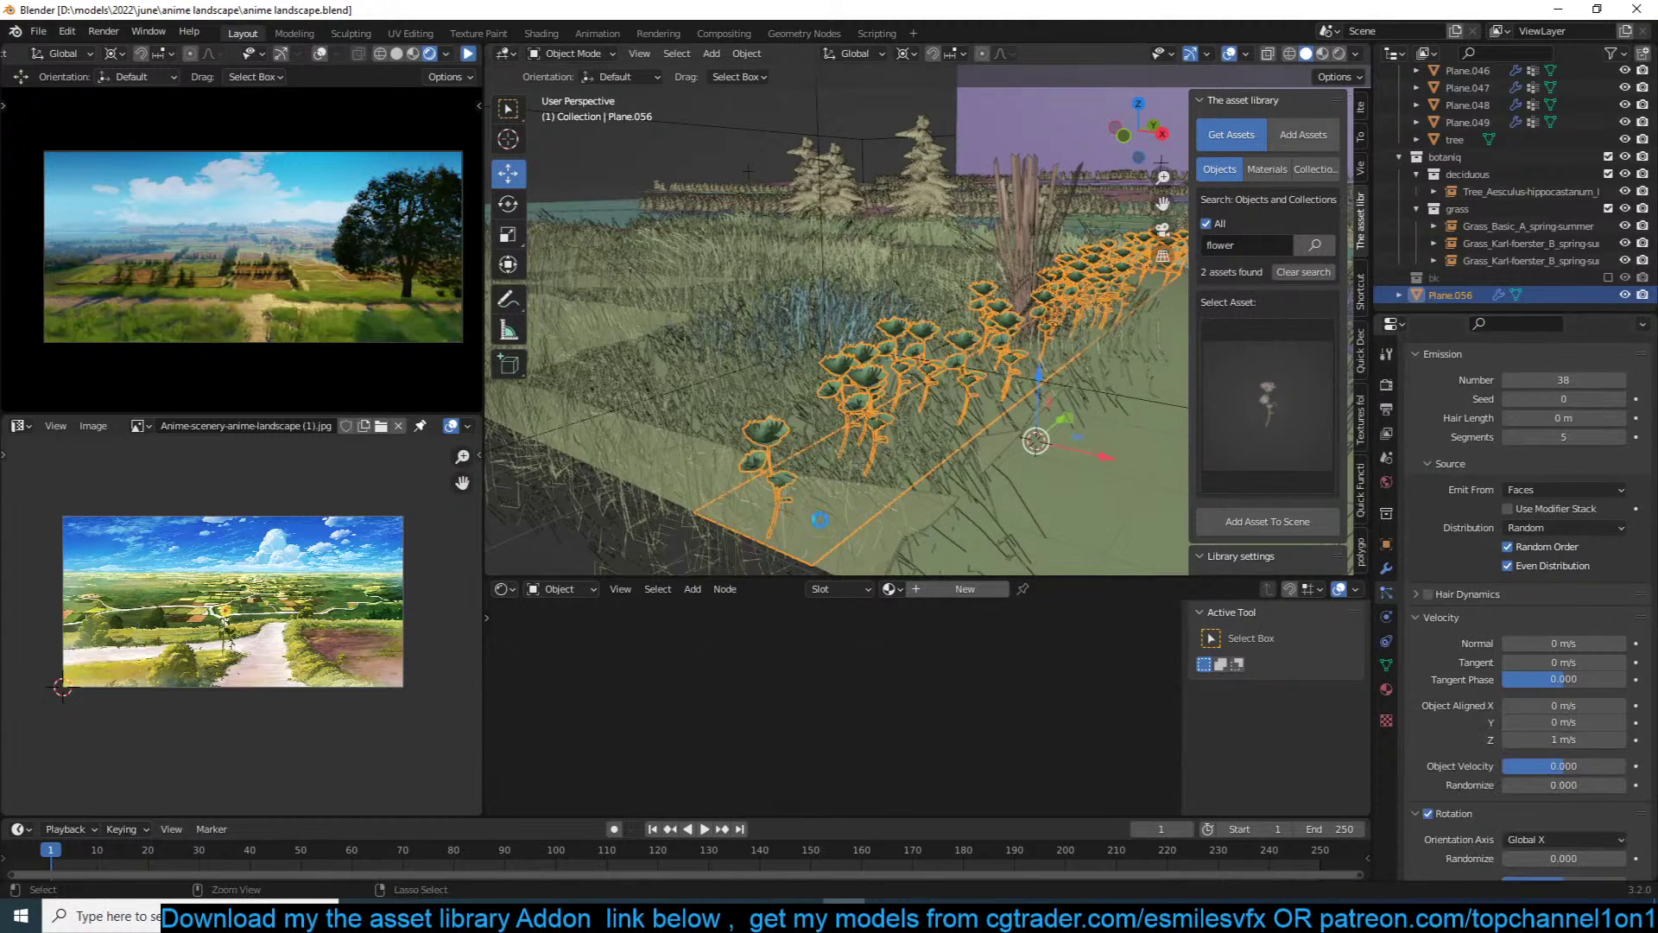
key(ctrl+s)
Step: Frame the flower strip in the camera view and collapse its particle Velocity settings
scroll(847, 485, up, 4)
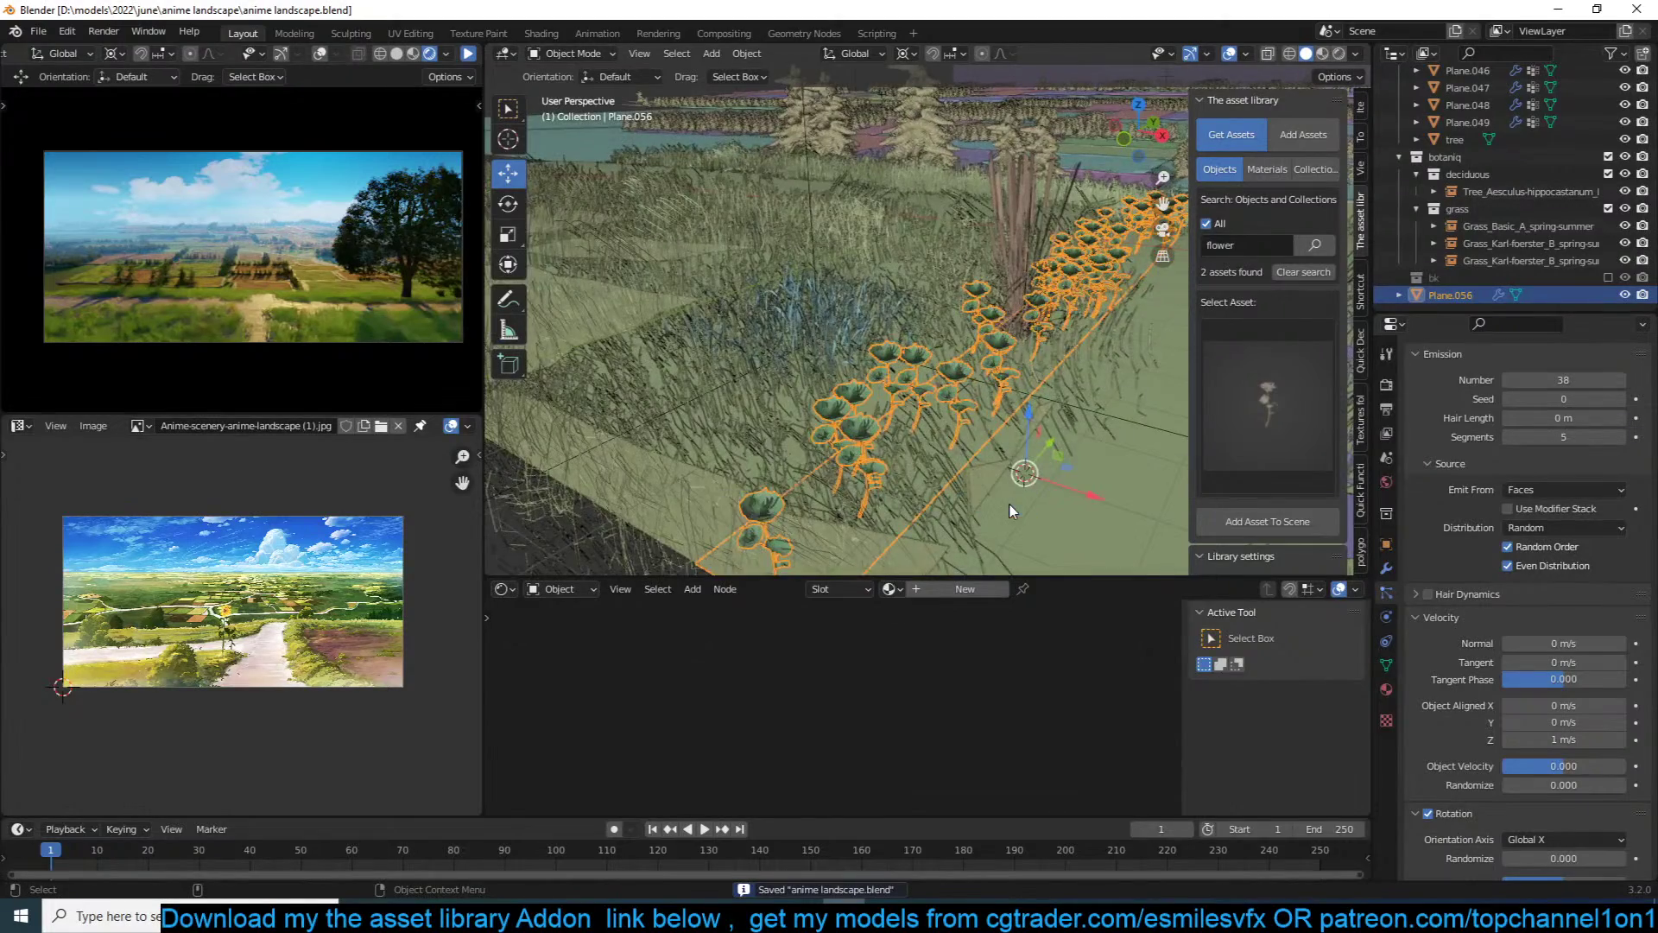
key(KP_0)
scroll(1008, 503, up, 5)
shift+middle_drag(675, 329, 956, 263)
shift+middle_drag(625, 407, 786, 369)
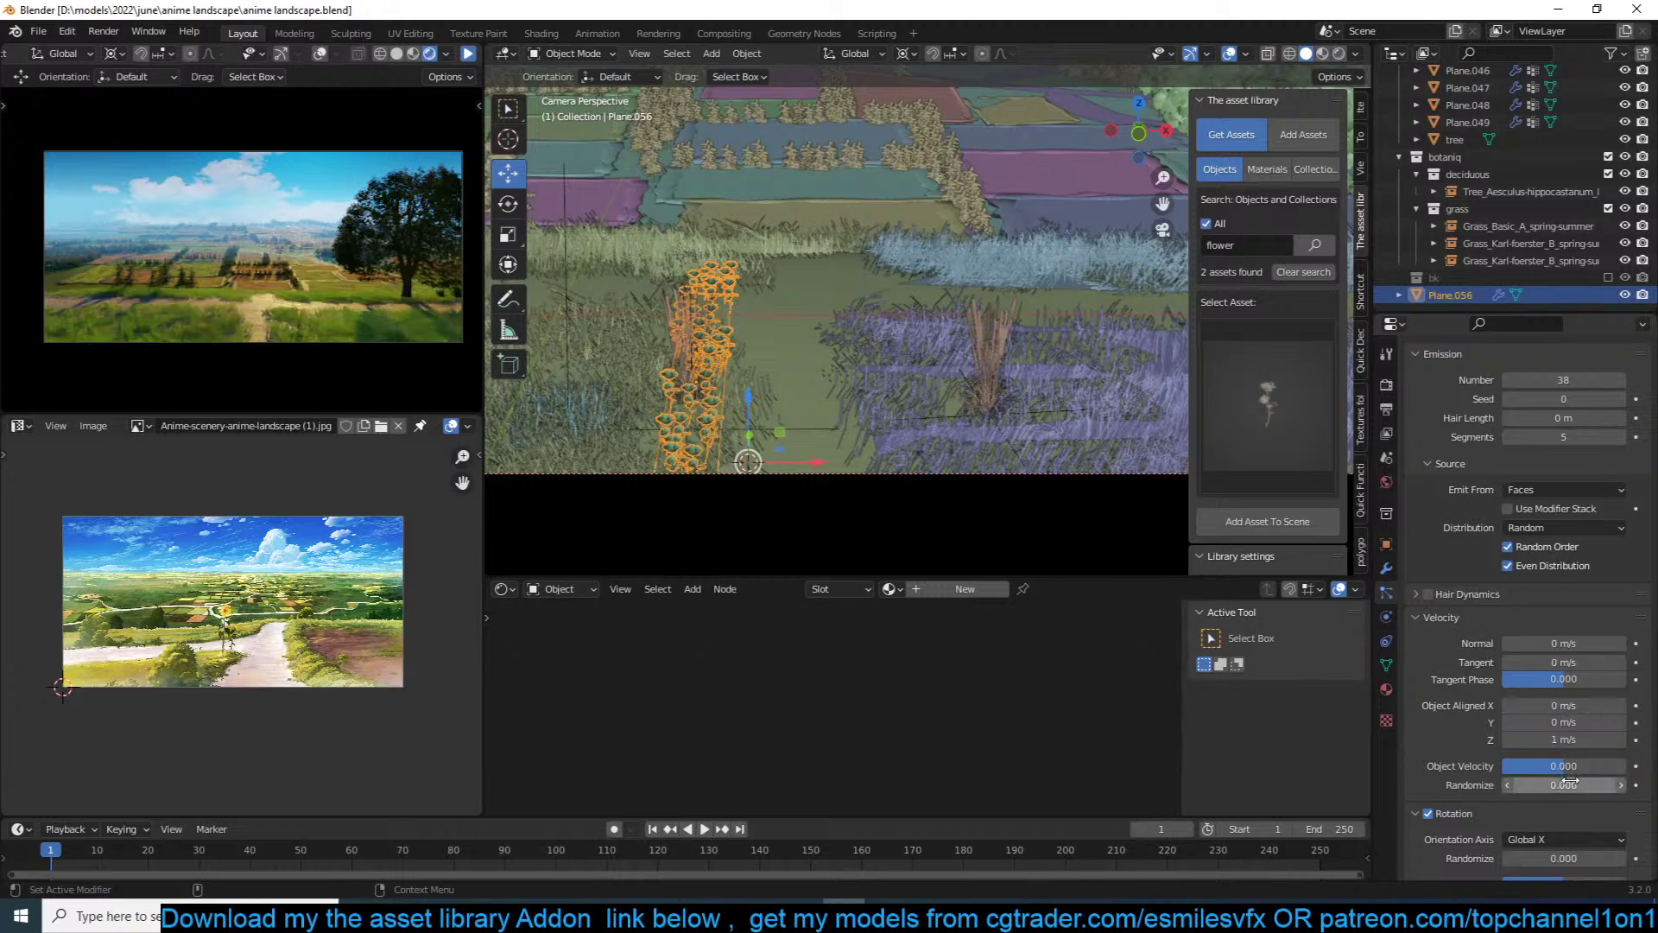
mouse_move(1572, 763)
mouse_down()
mouse_move(1604, 764)
mouse_move(1564, 766)
mouse_move(1563, 785)
mouse_up()
click(1448, 617)
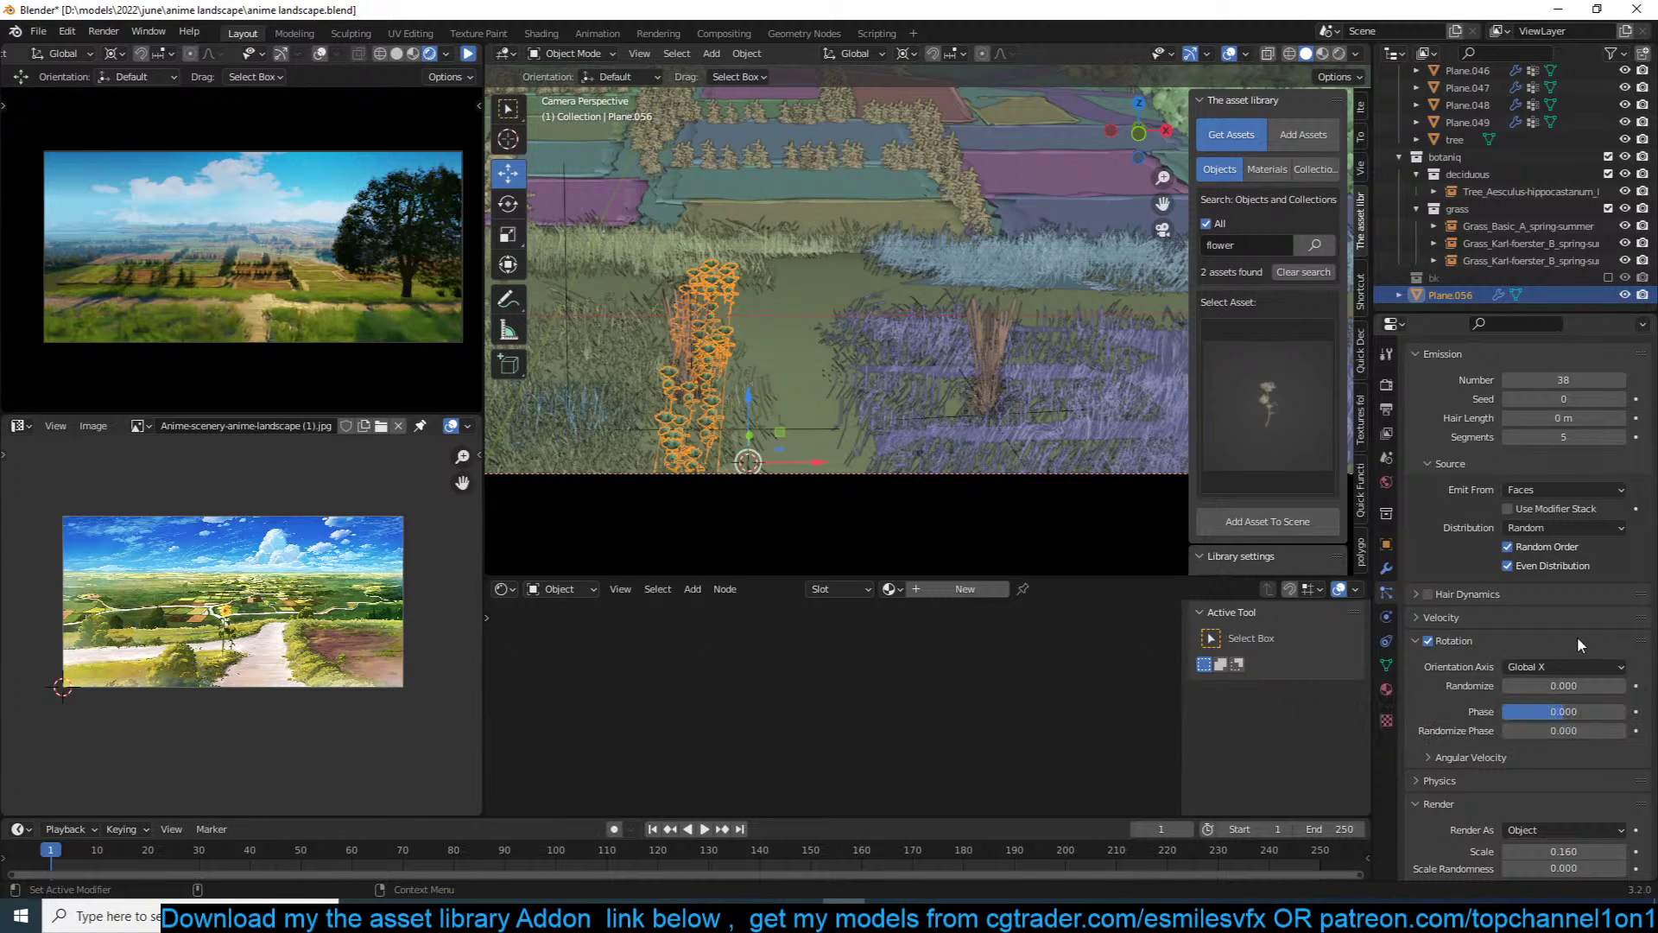
Step: Set the strip's particle rotation Randomize to 0.178, Phase to -0.082 and Randomize Phase to 0.082, with emission Number 23
scroll(1545, 496, up, 3)
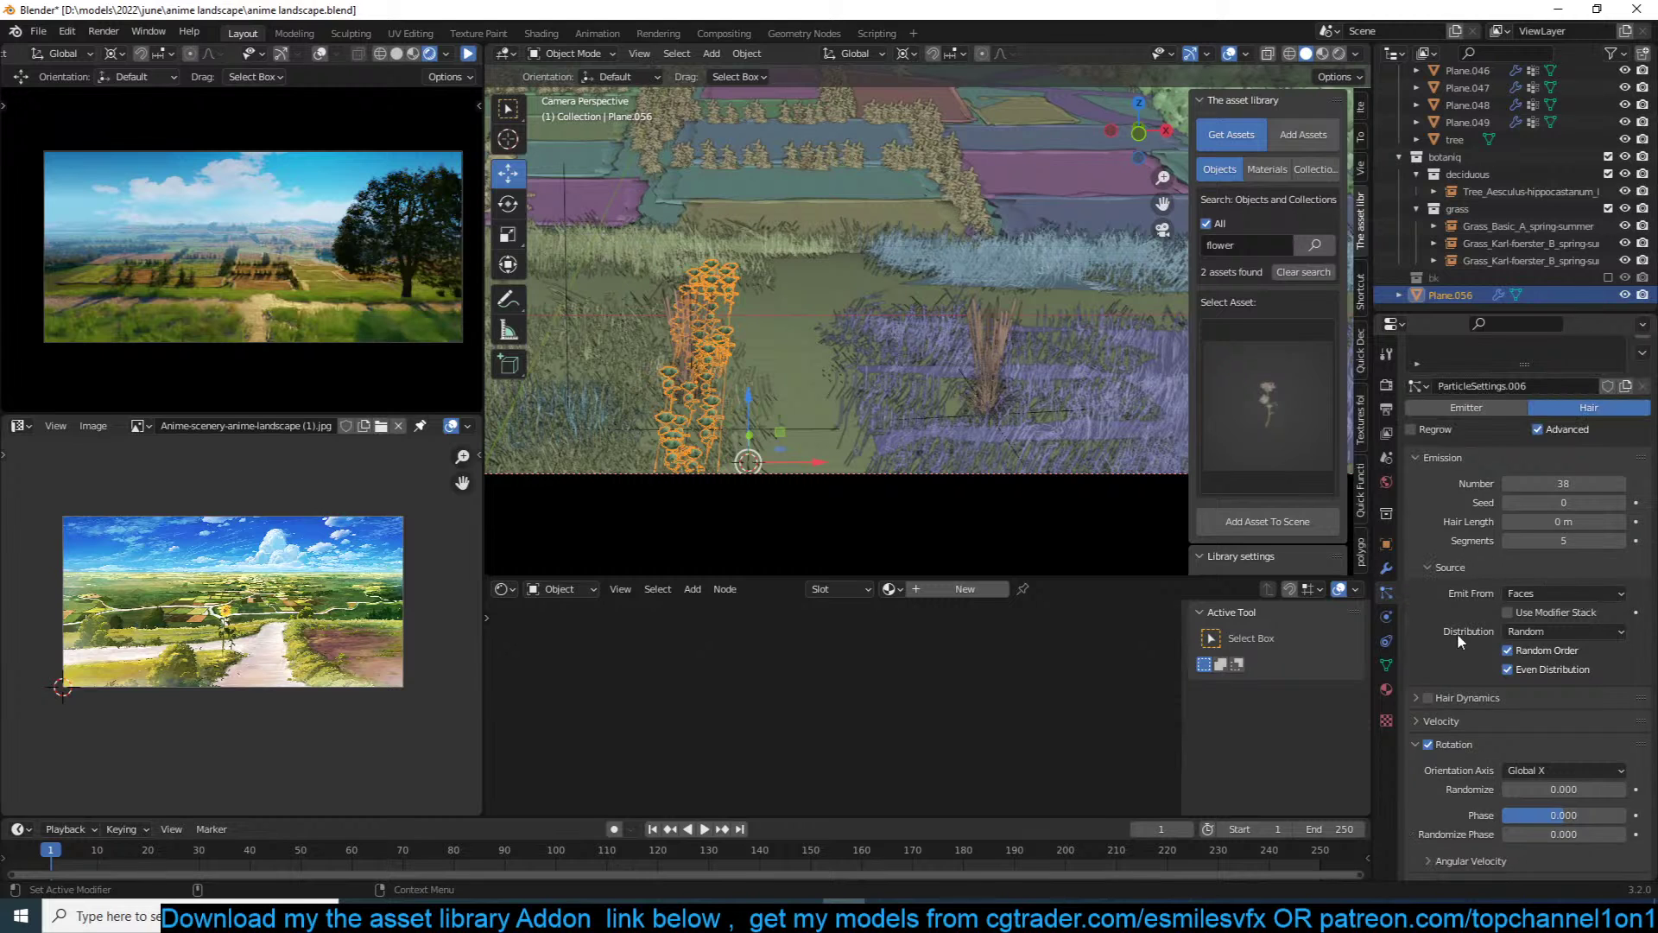
scroll(1445, 762, down, 4)
mouse_move(1547, 676)
mouse_down()
mouse_move(1576, 677)
mouse_move(1559, 677)
mouse_up()
drag(1558, 696, 1551, 652)
scroll(1547, 604, up, 5)
mouse_move(1564, 518)
mouse_down()
mouse_move(1545, 517)
mouse_move(1563, 517)
mouse_up()
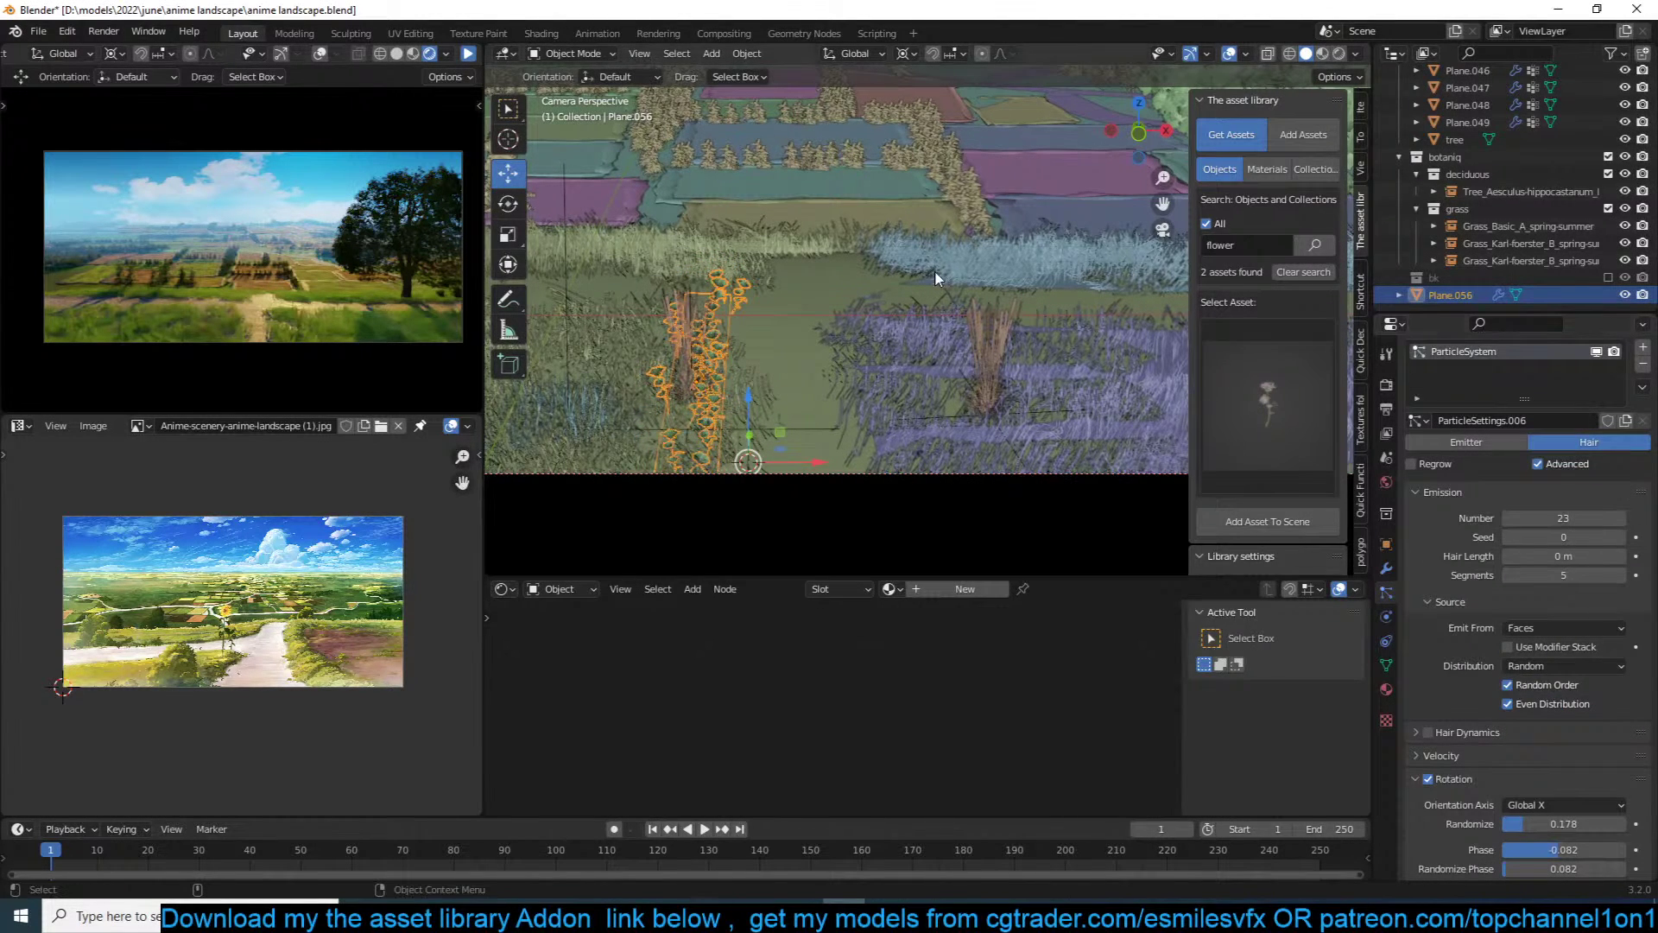
Step: Duplicate the flower strip in top view and place the copy along the opposite edge of the path
key(KP_7)
scroll(857, 345, down, 3)
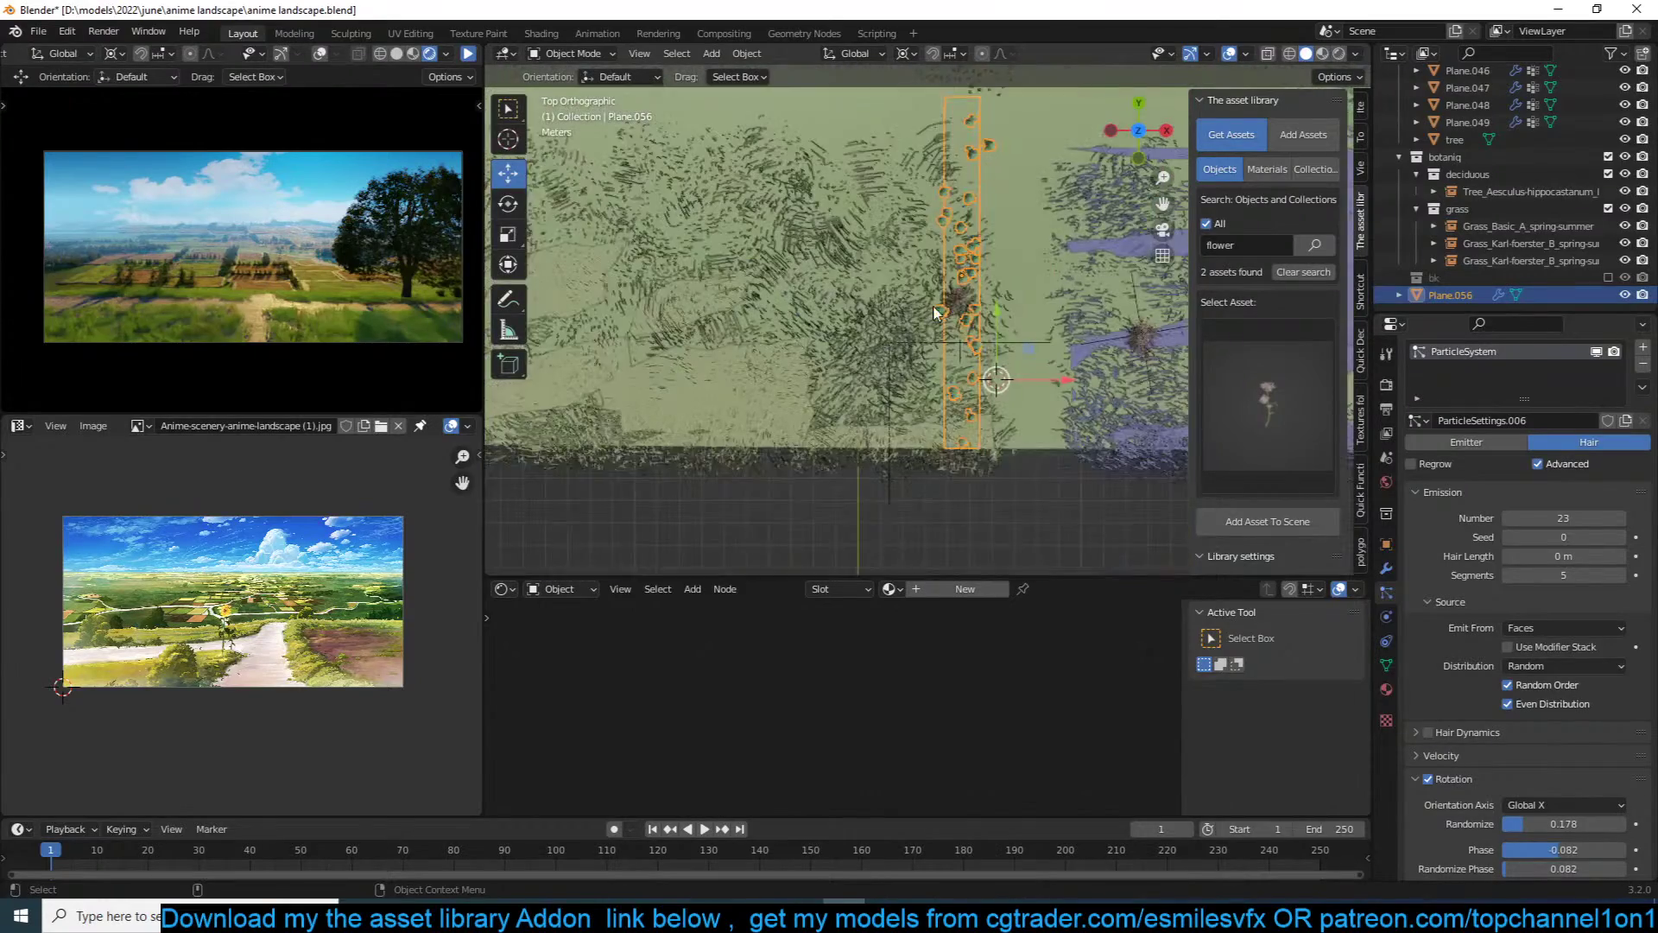
key(shift+d)
key(Return)
middle_drag(916, 363, 839, 283)
key(Tab)
key(Tab)
Step: Select the original flower strip, set its particle Hair Length to 2.81 m, deselect everything and save the file
click(854, 316)
key(Tab)
right_click(839, 283)
key(Tab)
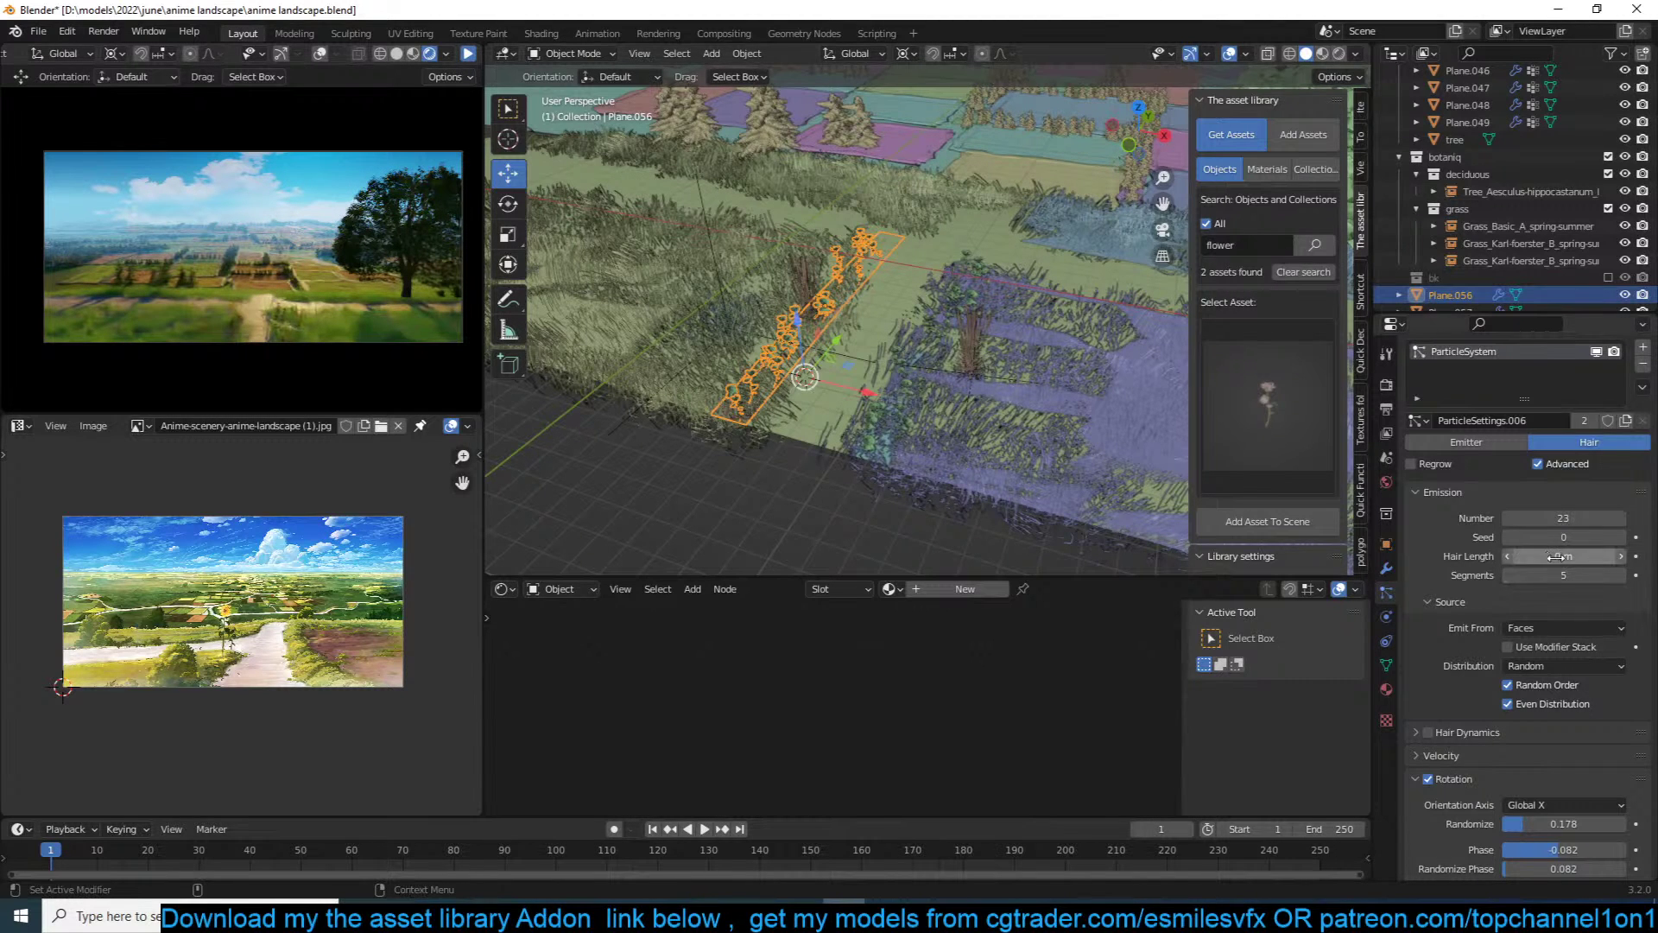
scroll(1559, 711, down, 4)
drag(1560, 419, 1616, 419)
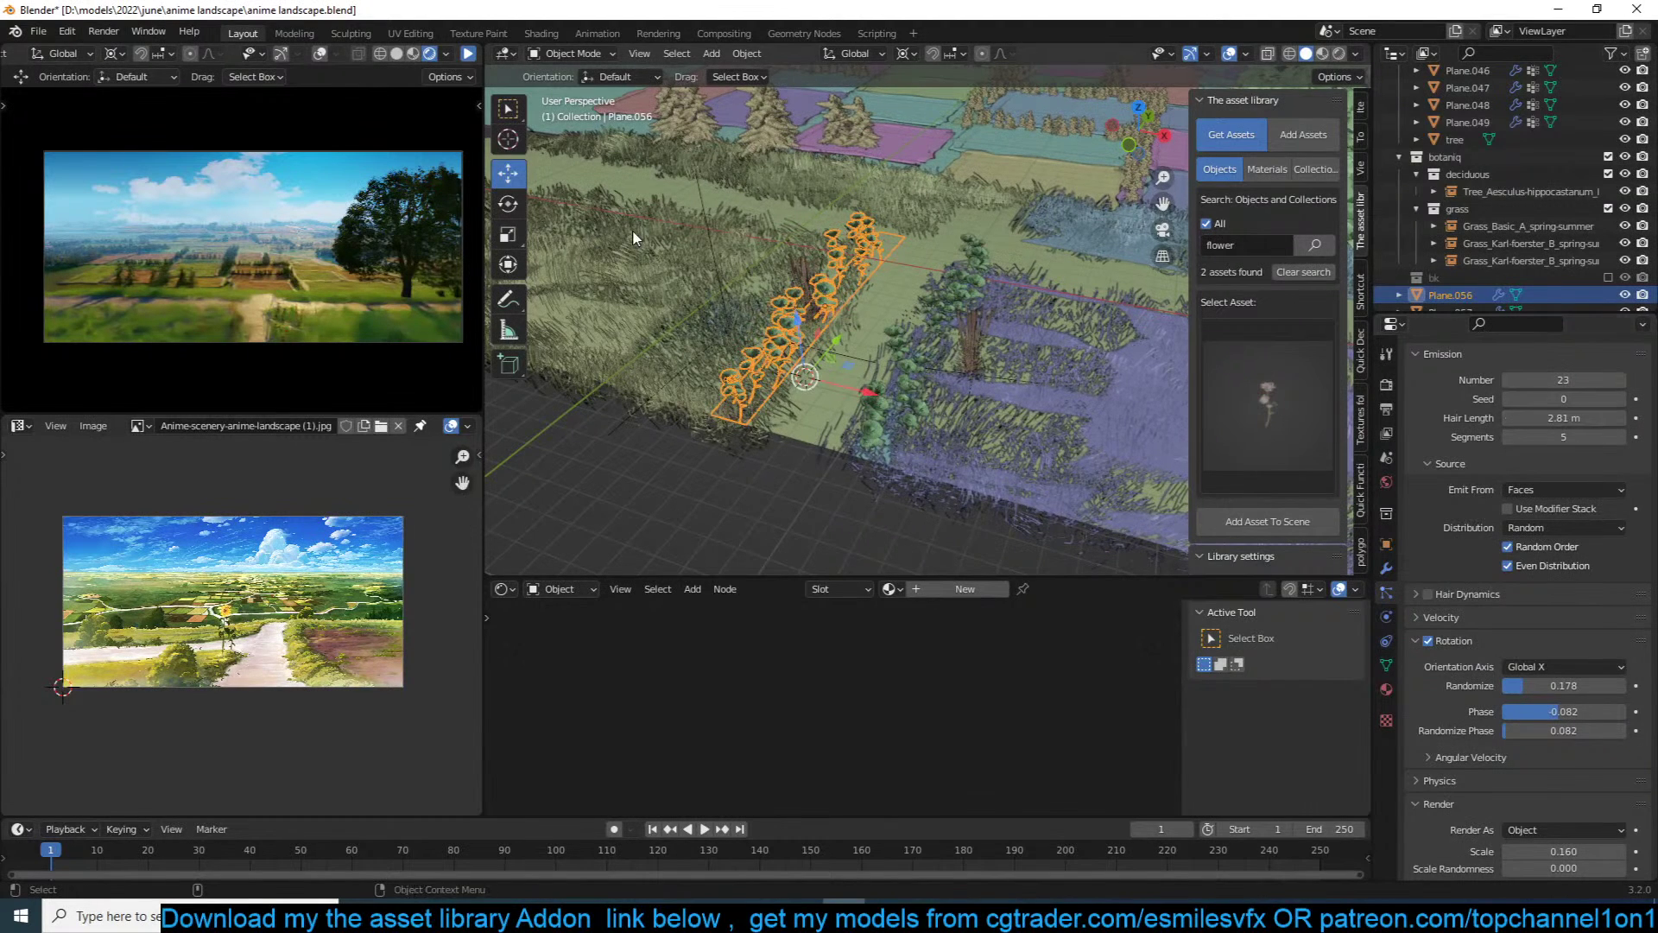
key(alt+a)
key(ctrl+s)
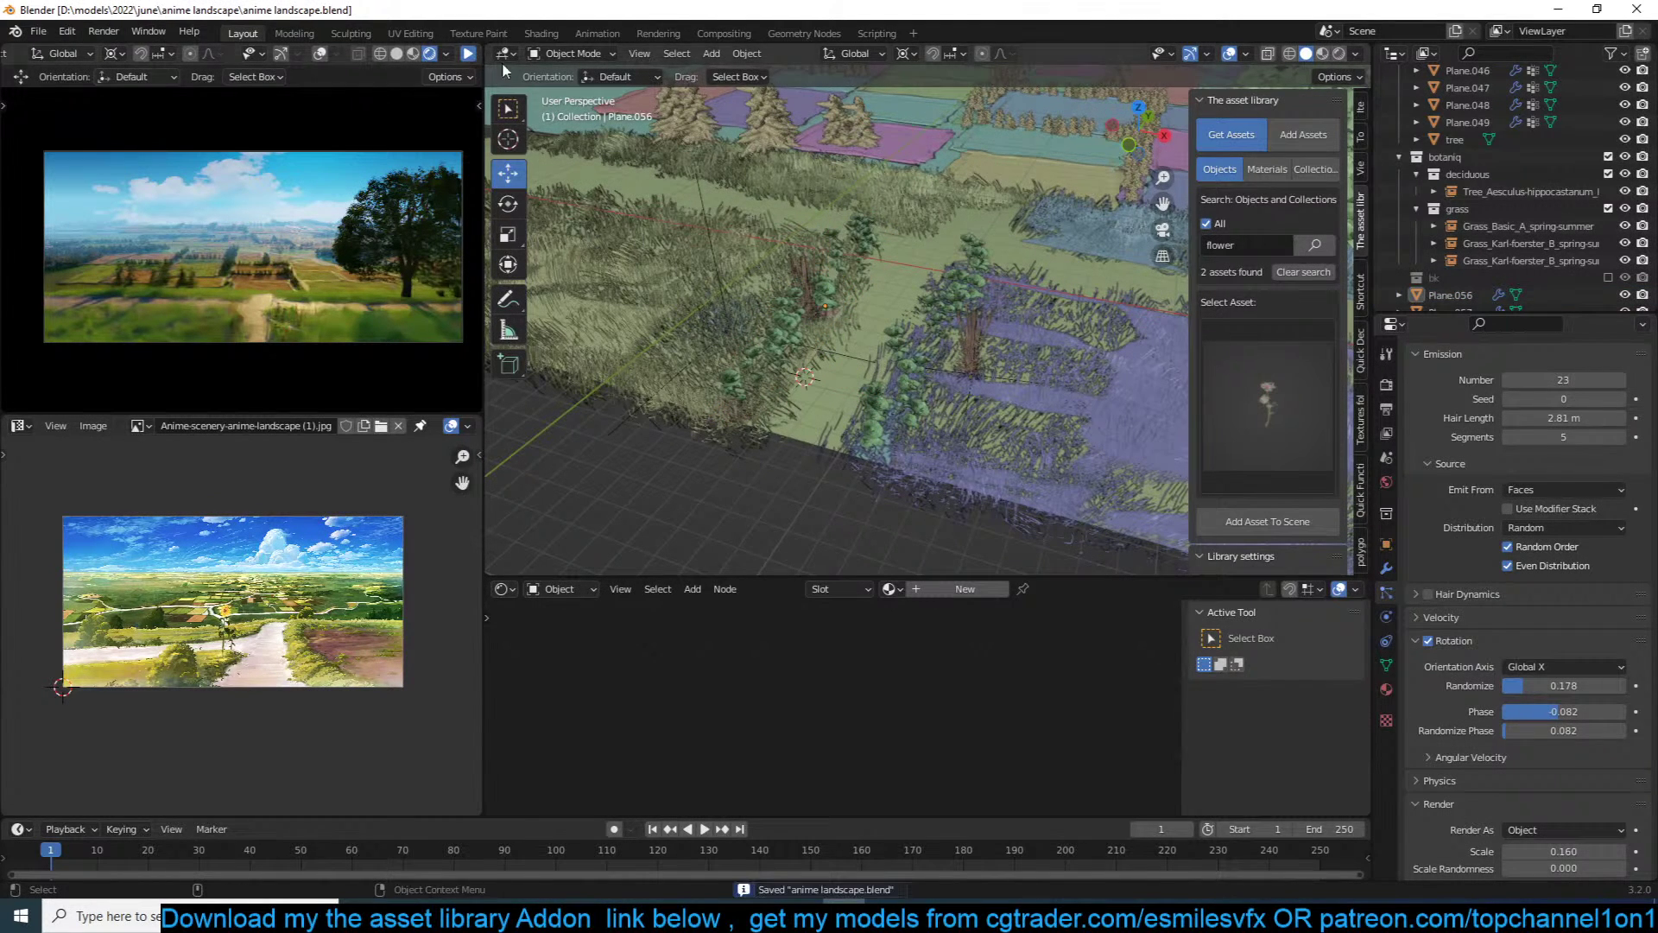
Step: Delete the large Aesculus chestnut tree standing beside the fields, leaving the field planes in place
scroll(1130, 169, up, 3)
click(1132, 205)
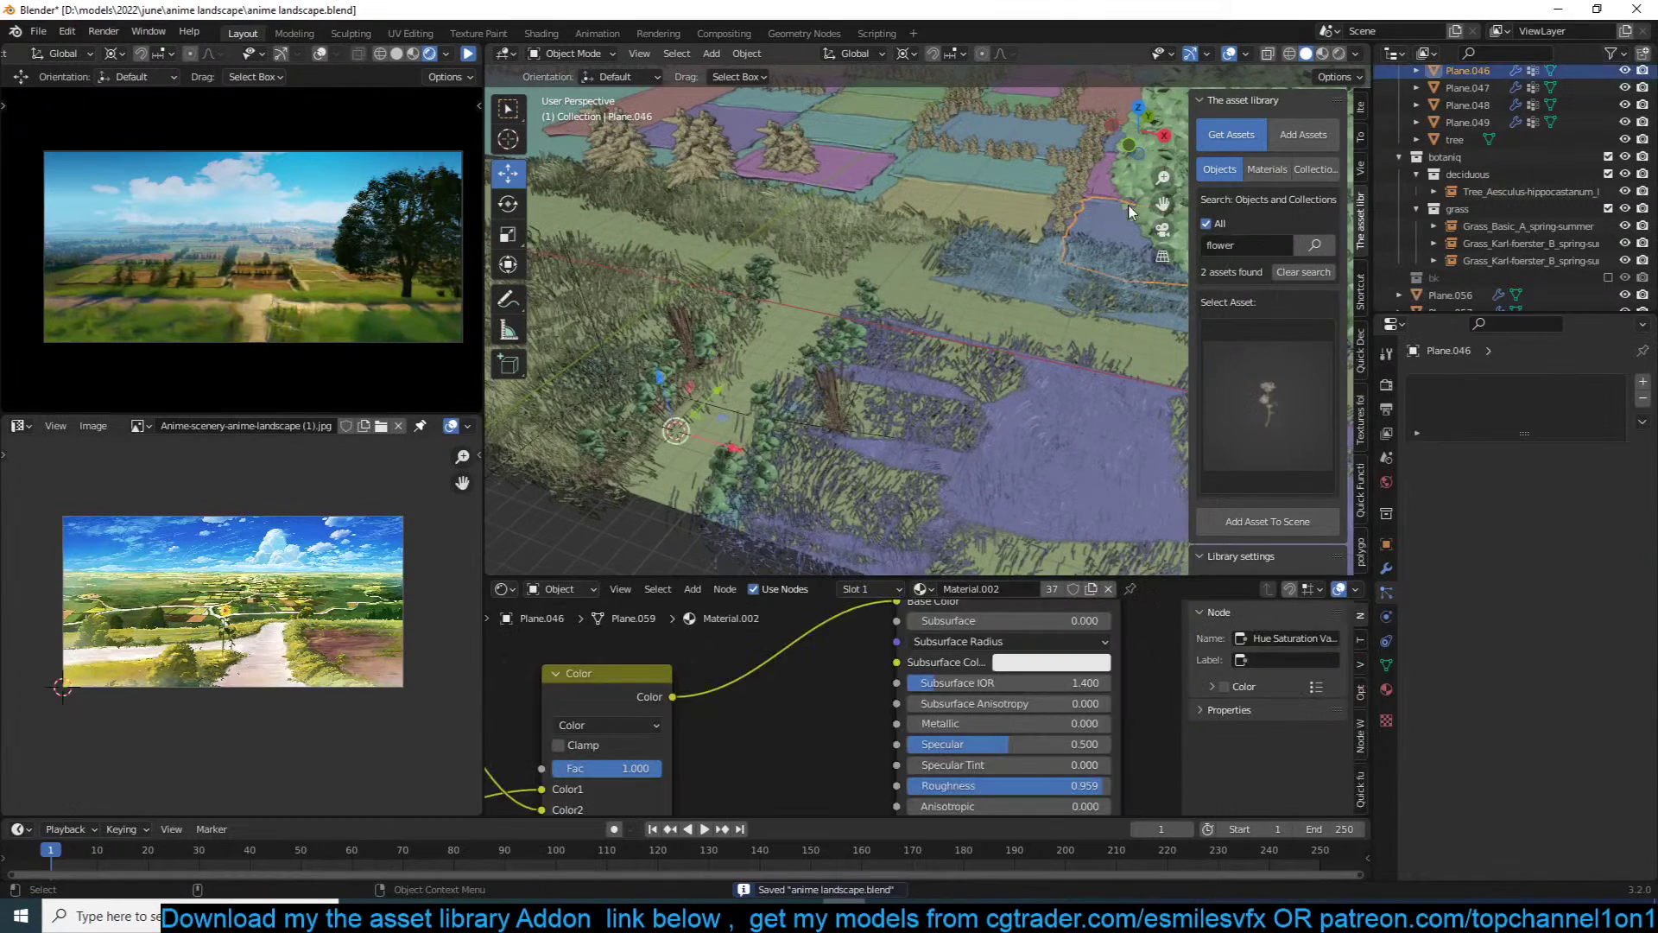
key(Delete)
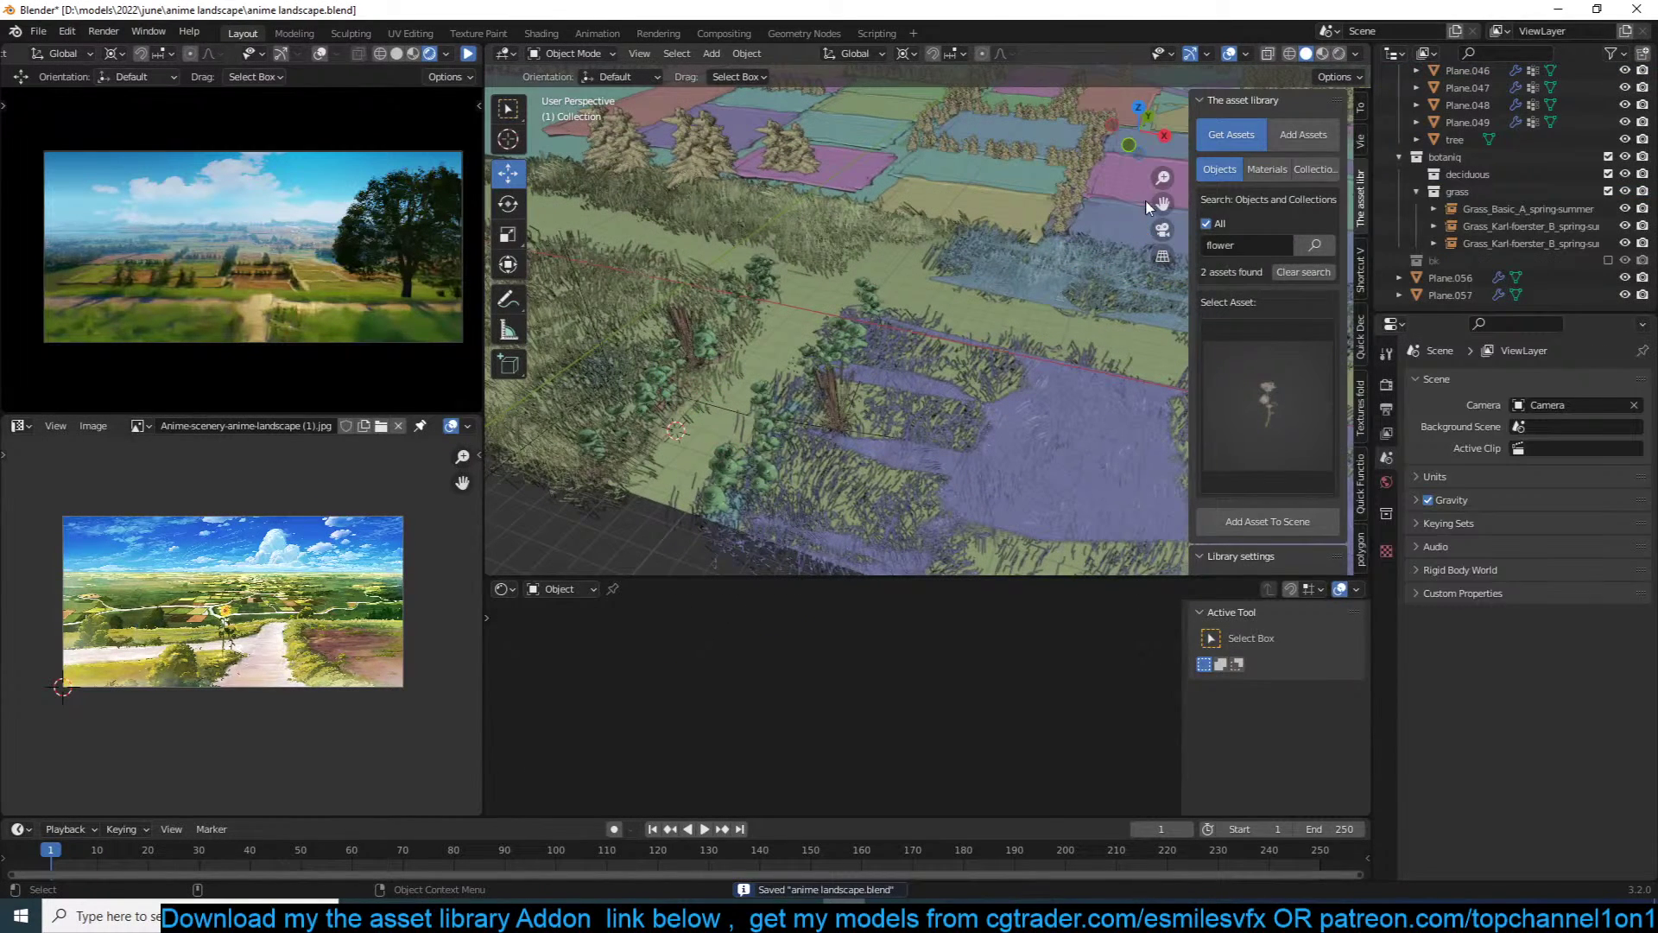
Step: Enable the Quick trees add-on in the preferences and close them
click(1361, 497)
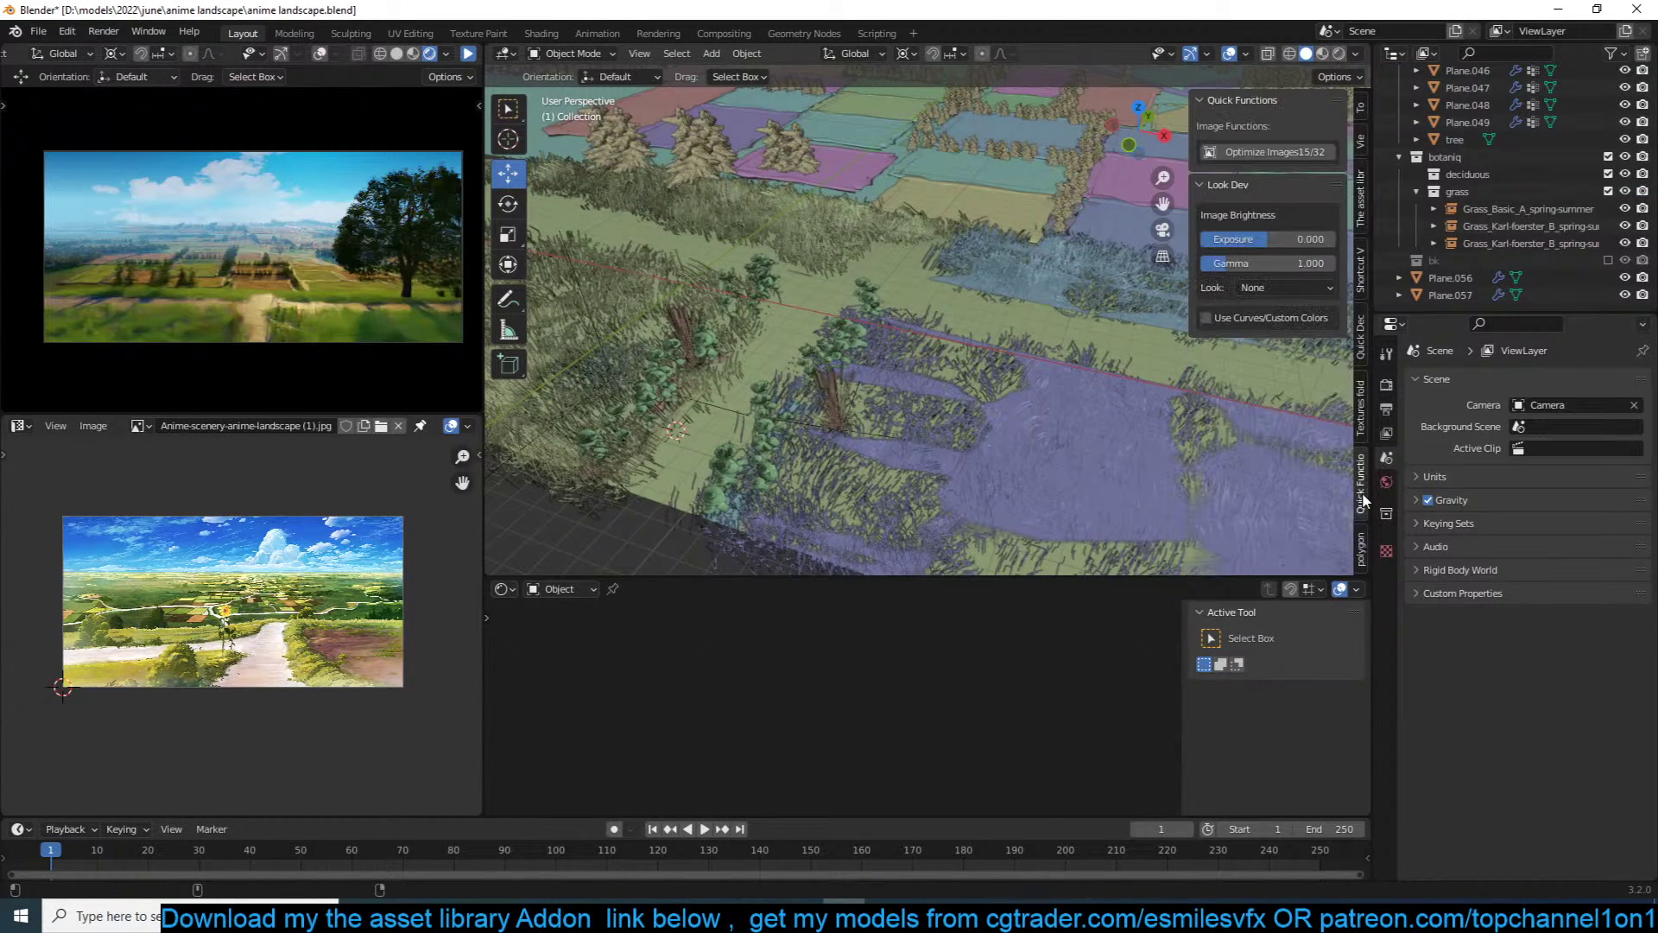
click(1362, 540)
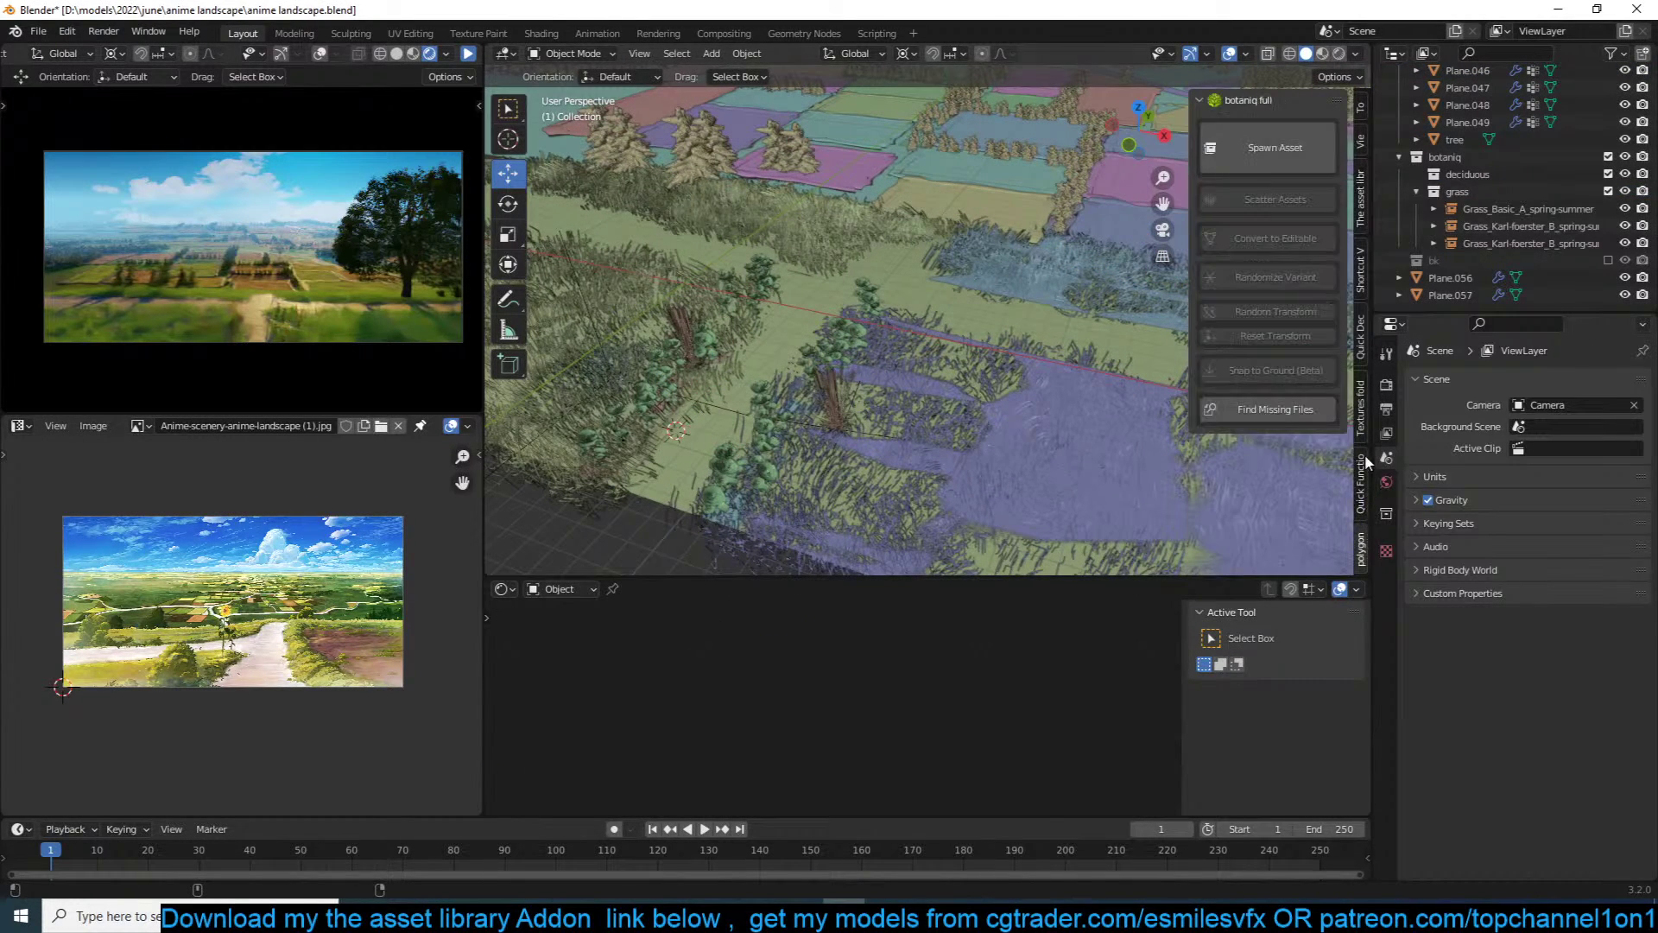
click(65, 33)
click(129, 292)
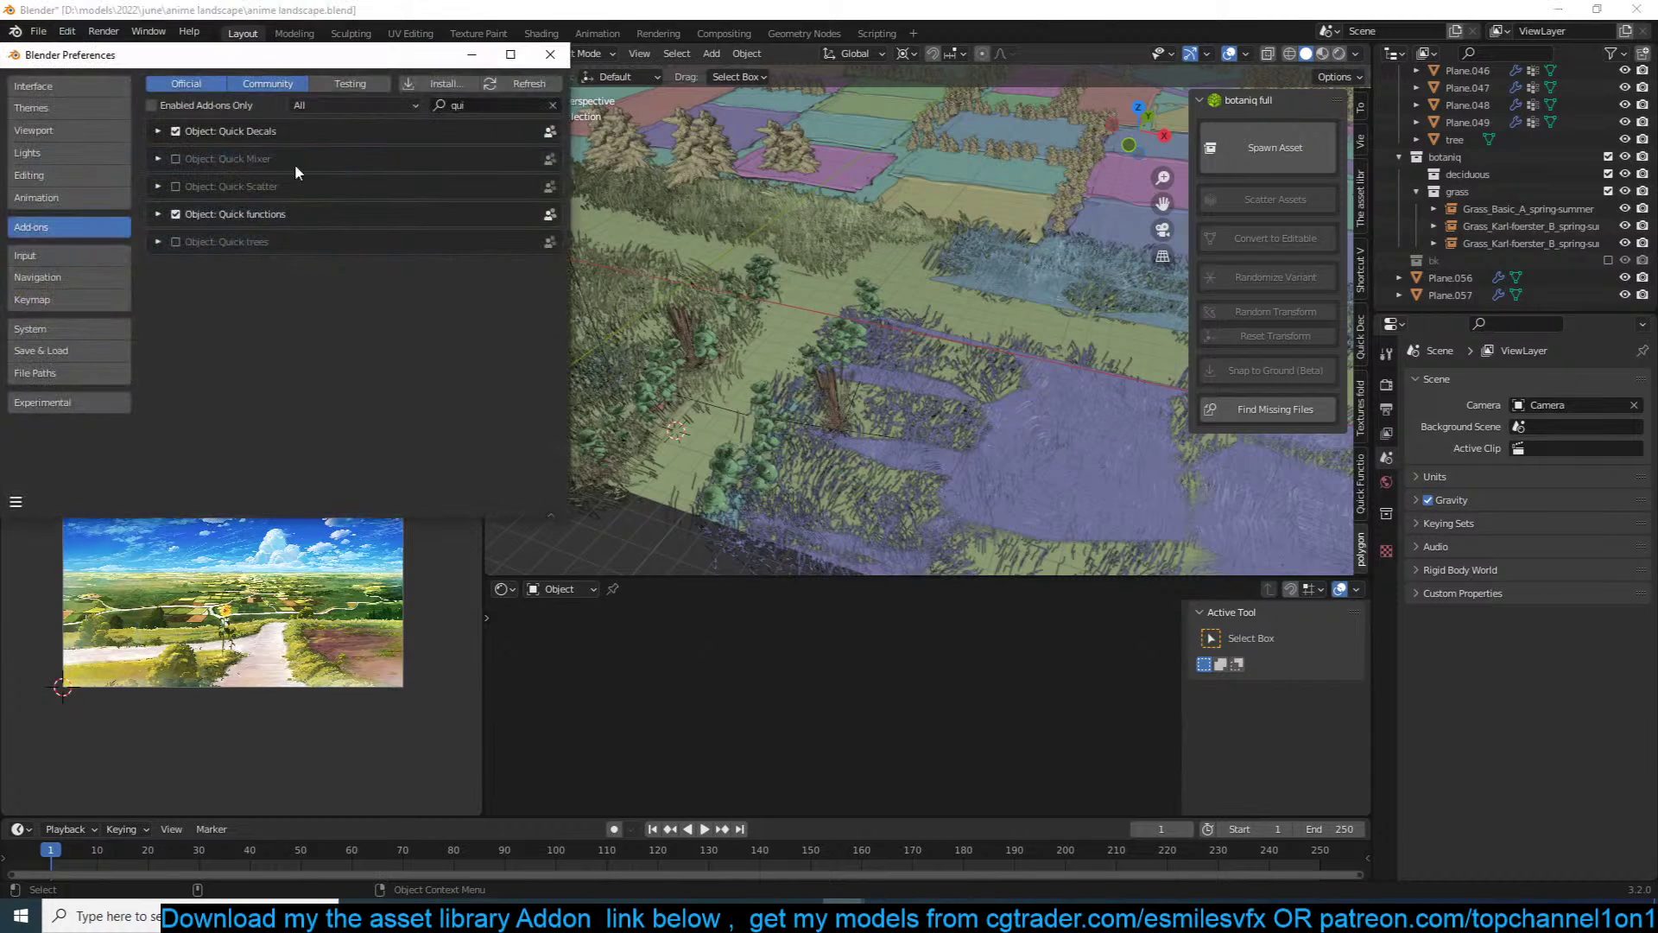
click(172, 242)
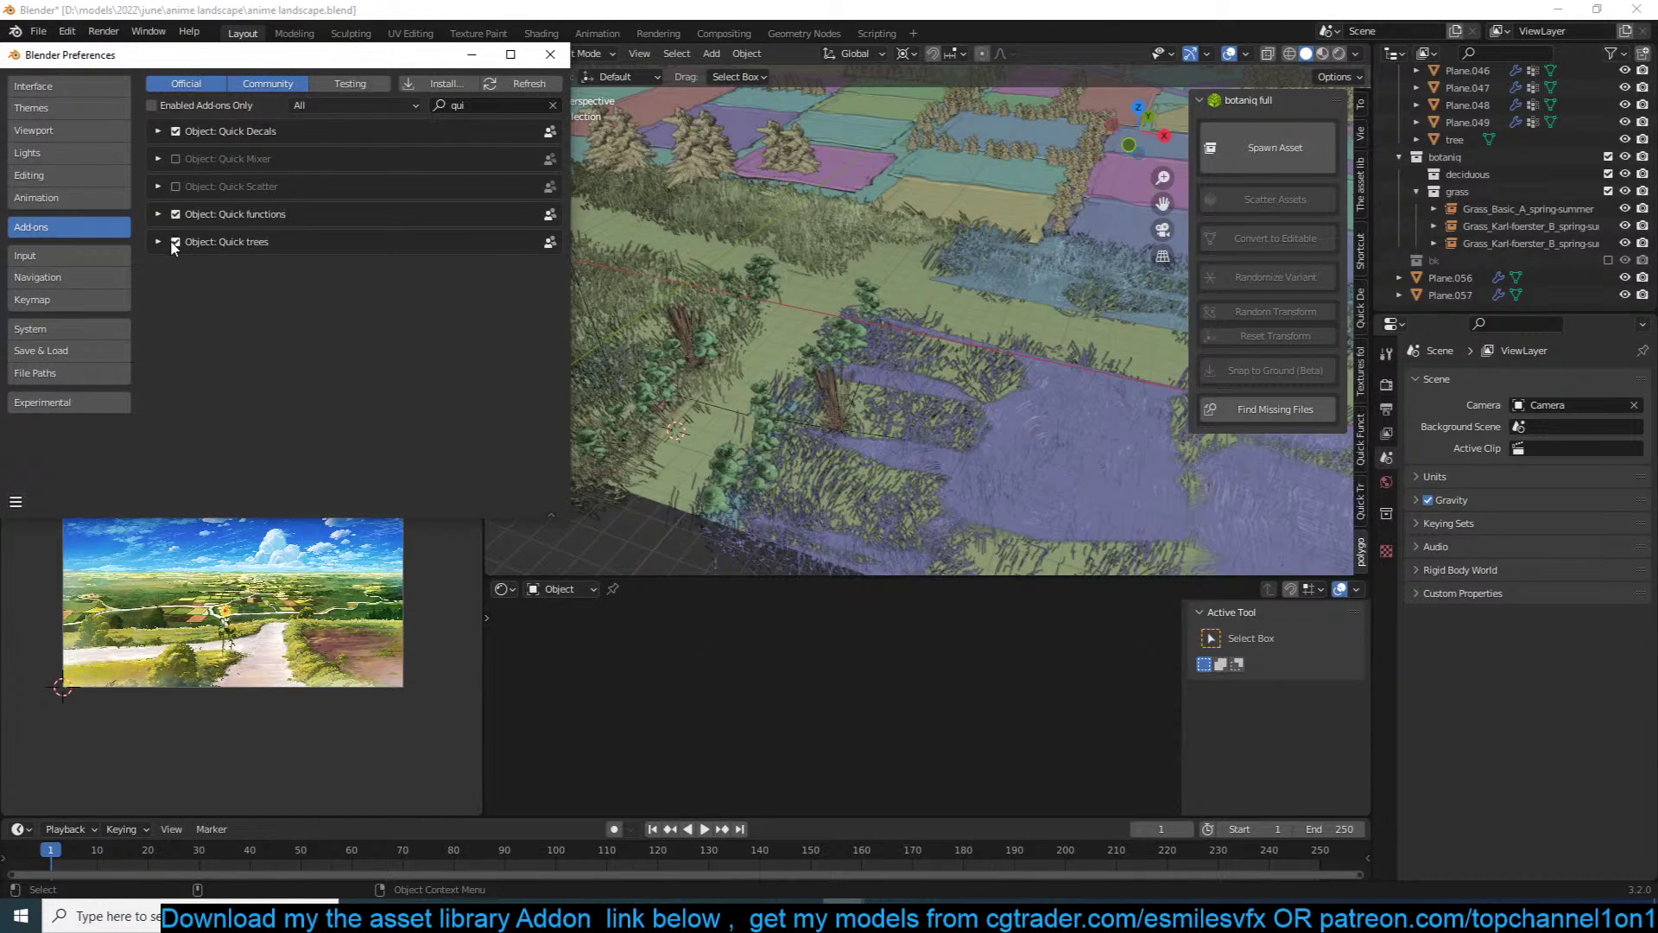
click(550, 53)
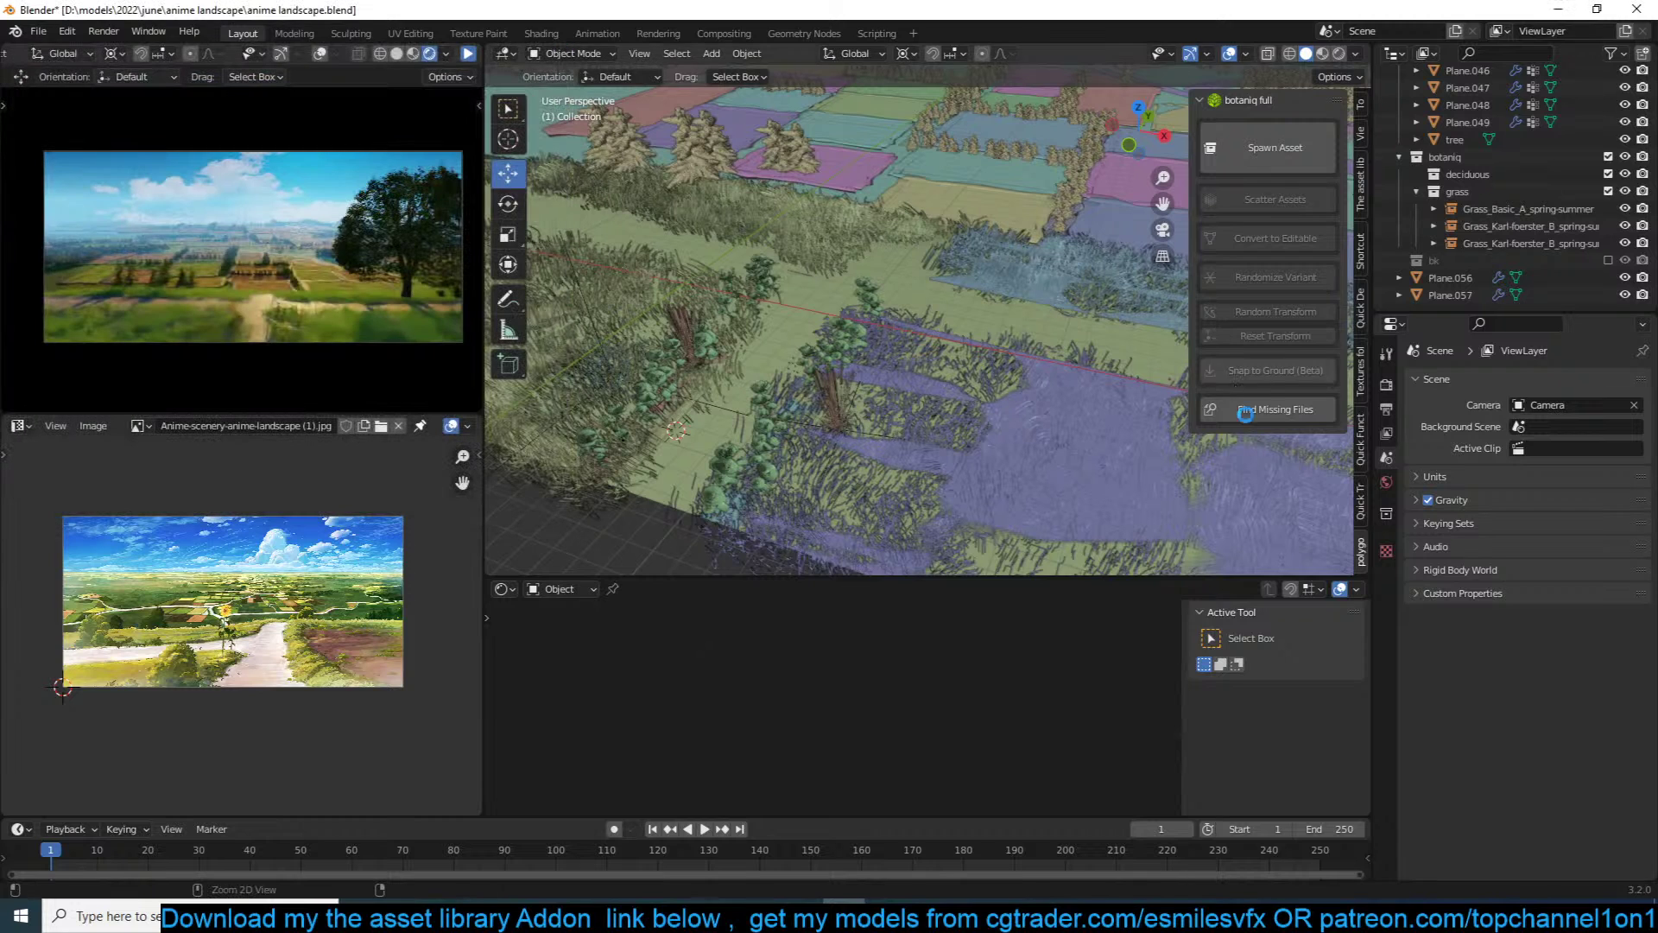
Step: Browse the tree previews of Quick Trees collection1, the pine collection and collection2
click(1362, 504)
click(1285, 220)
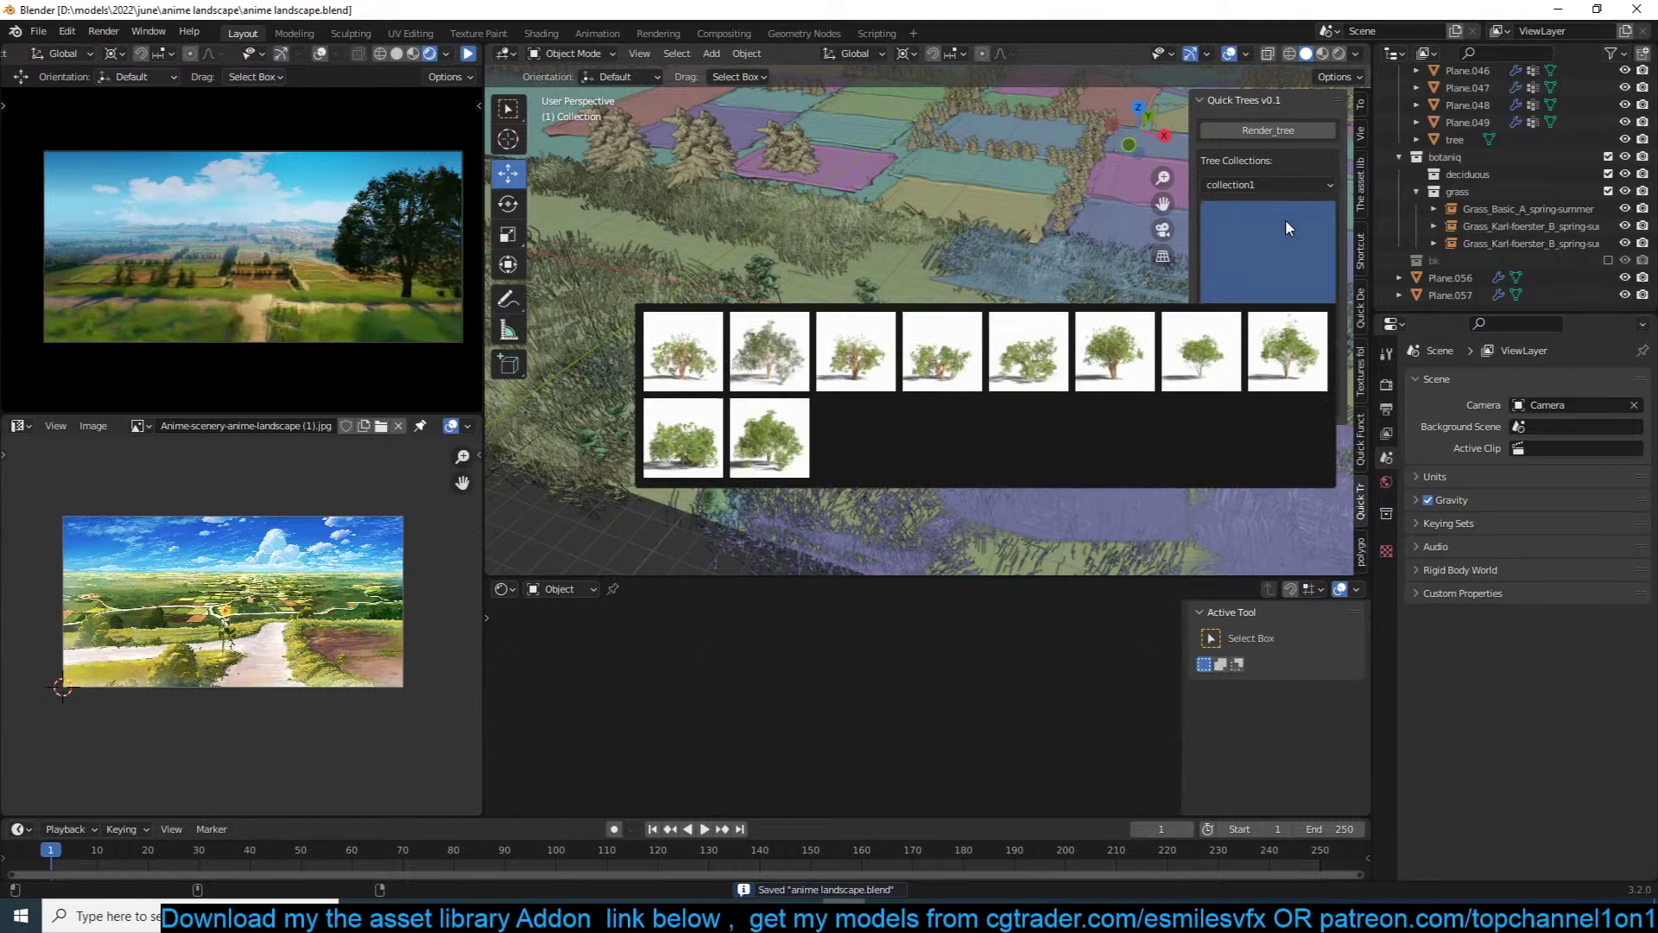
click(1298, 183)
click(1253, 282)
click(1266, 257)
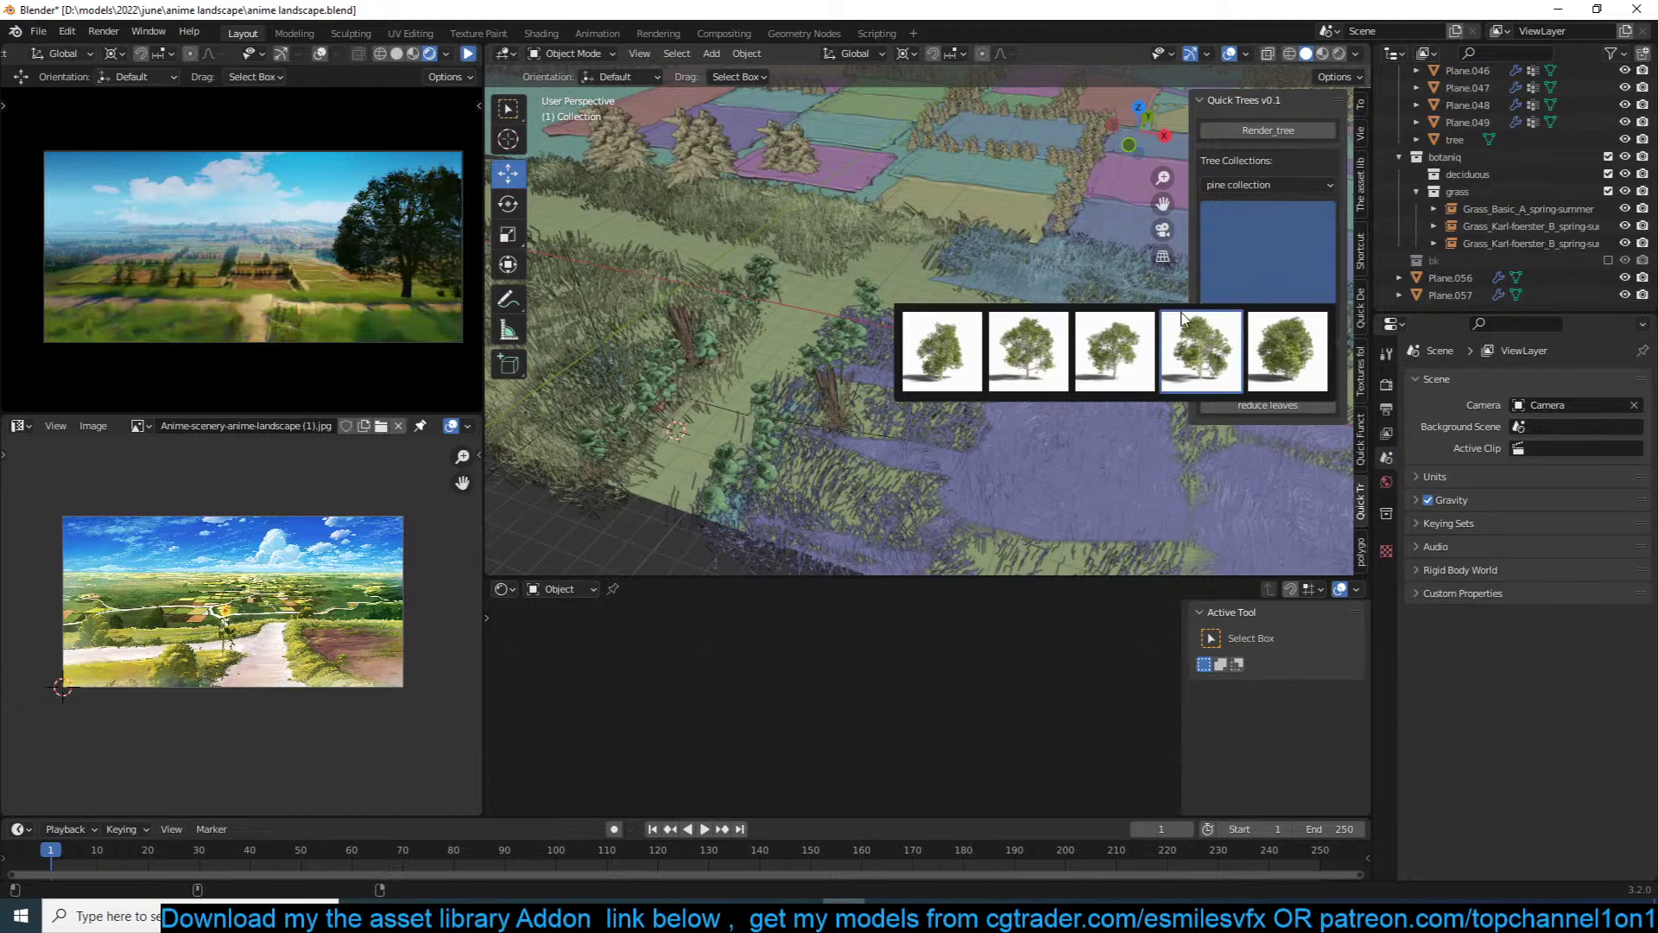
click(1270, 186)
click(1266, 223)
click(1263, 251)
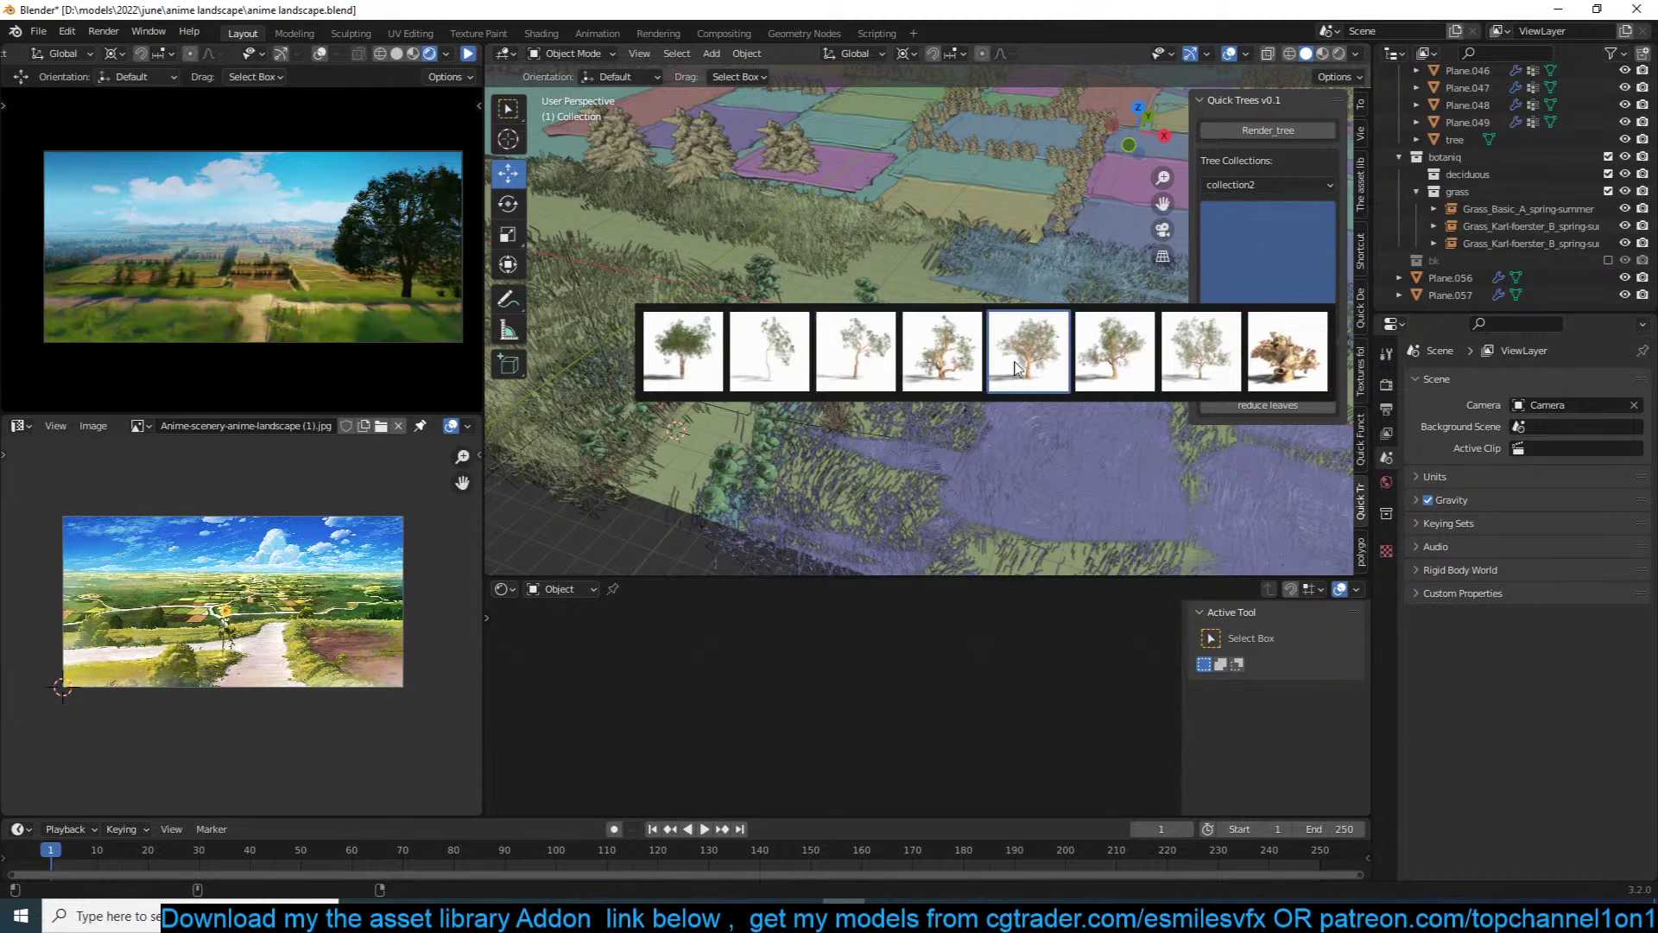
Step: Import the slender green tree from v2_collection1 with the 3D cursor at the field edge to the right of the path
click(1265, 184)
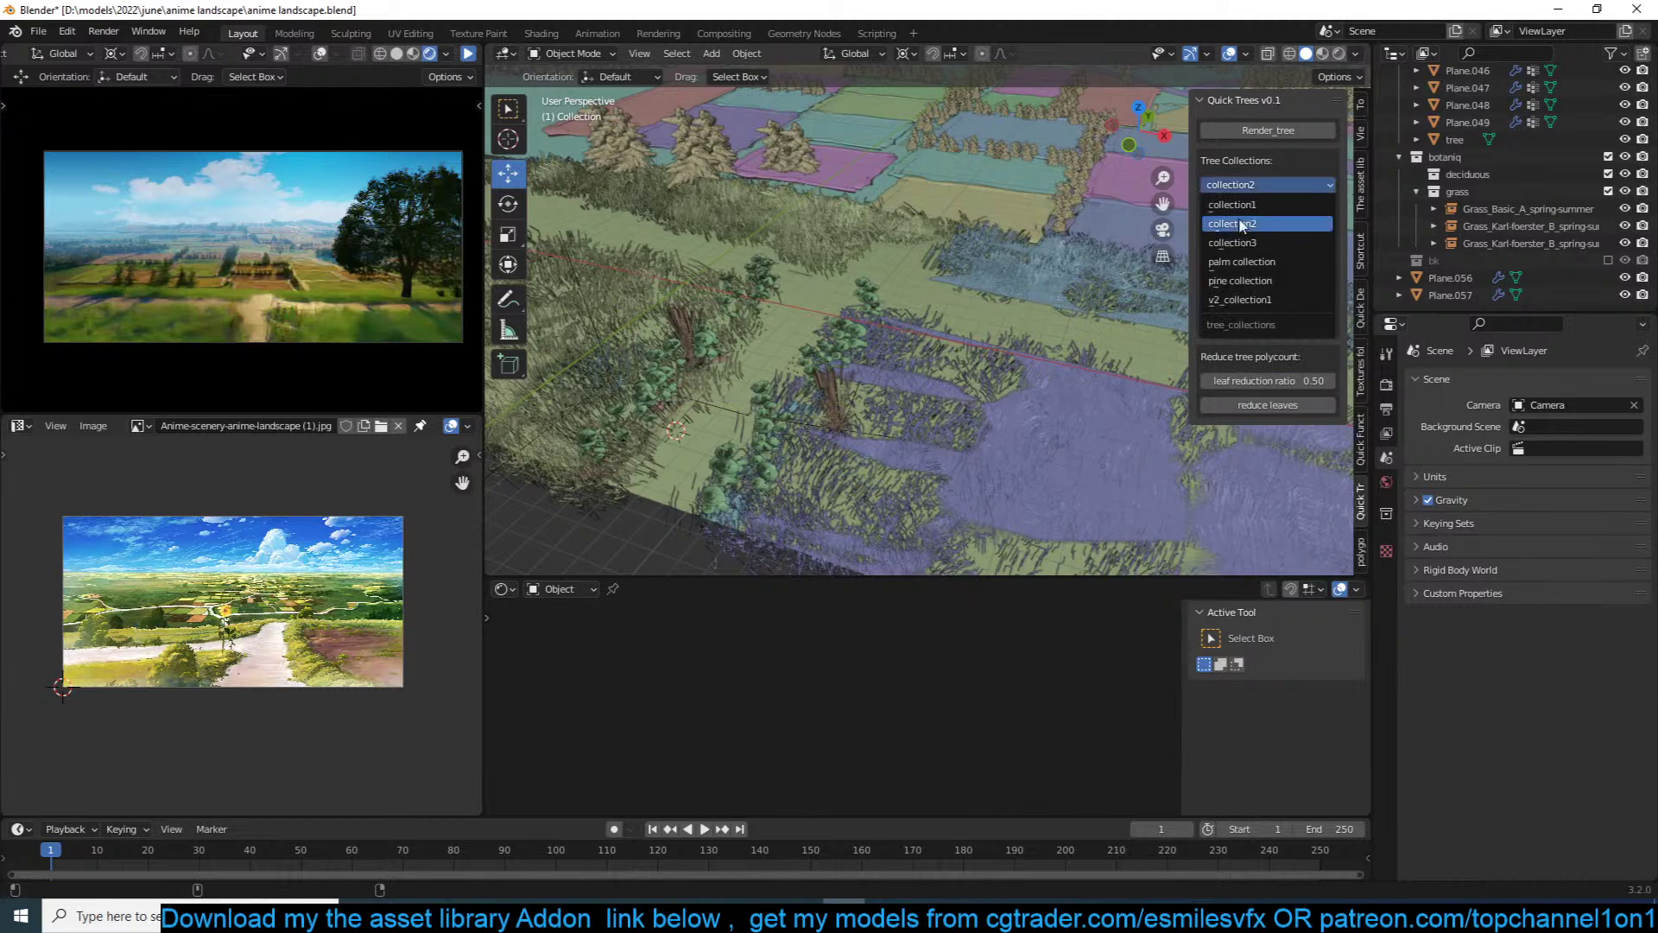
click(1248, 299)
click(1264, 263)
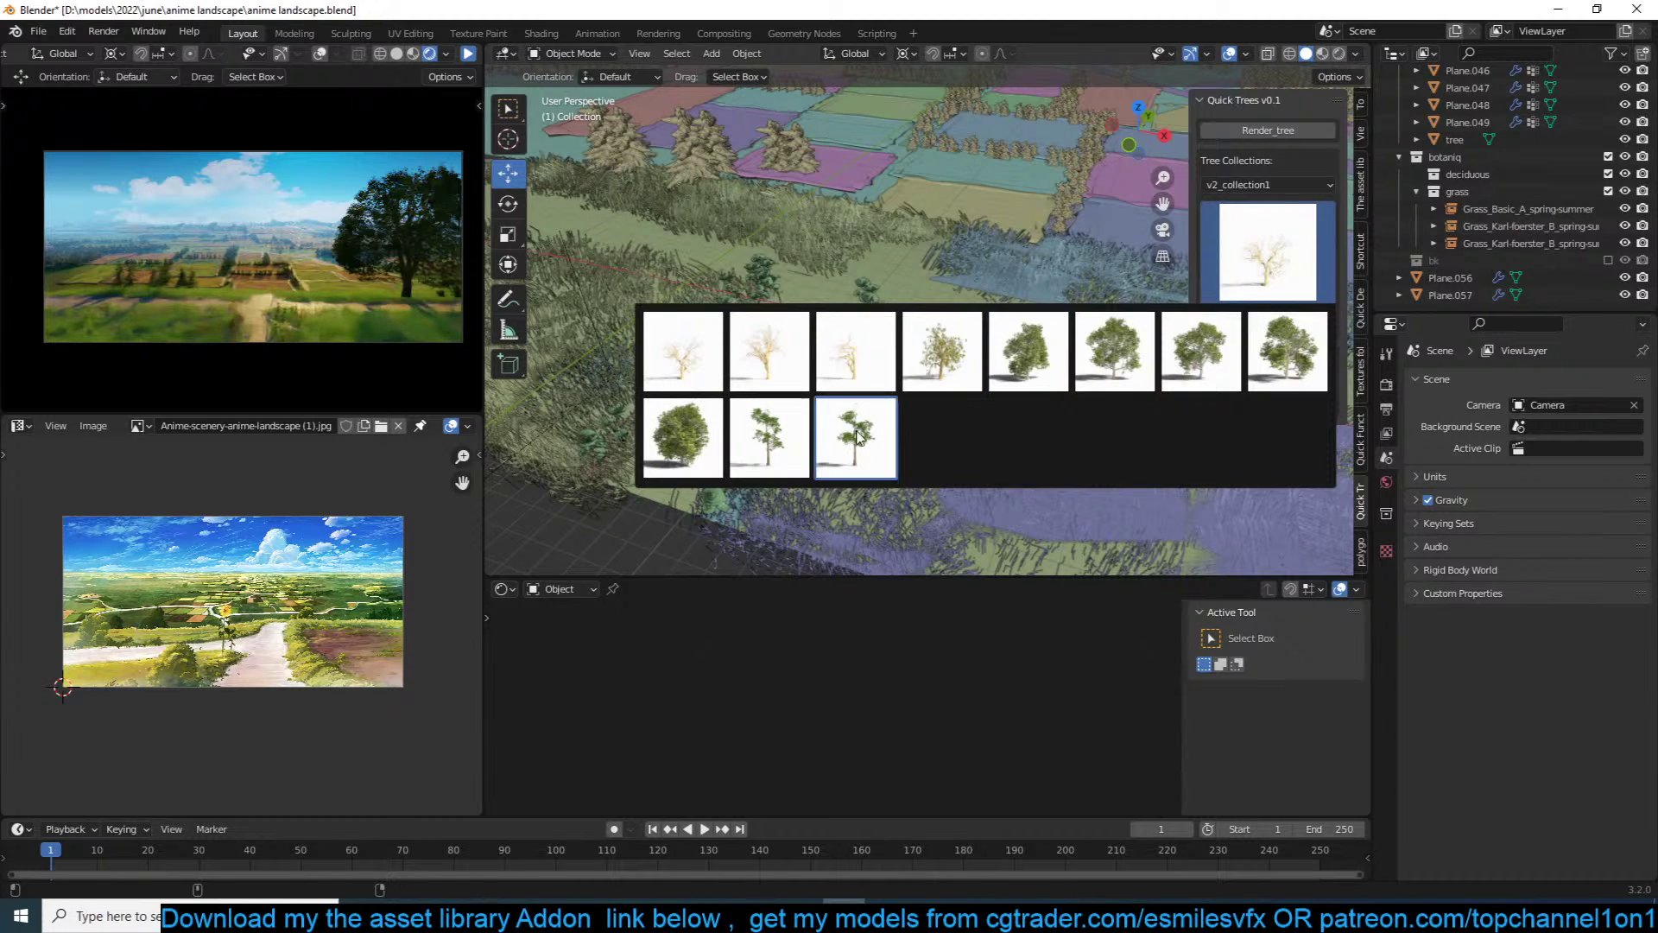
click(777, 439)
middle_drag(909, 269, 981, 267)
shift+right_click(979, 243)
click(1247, 323)
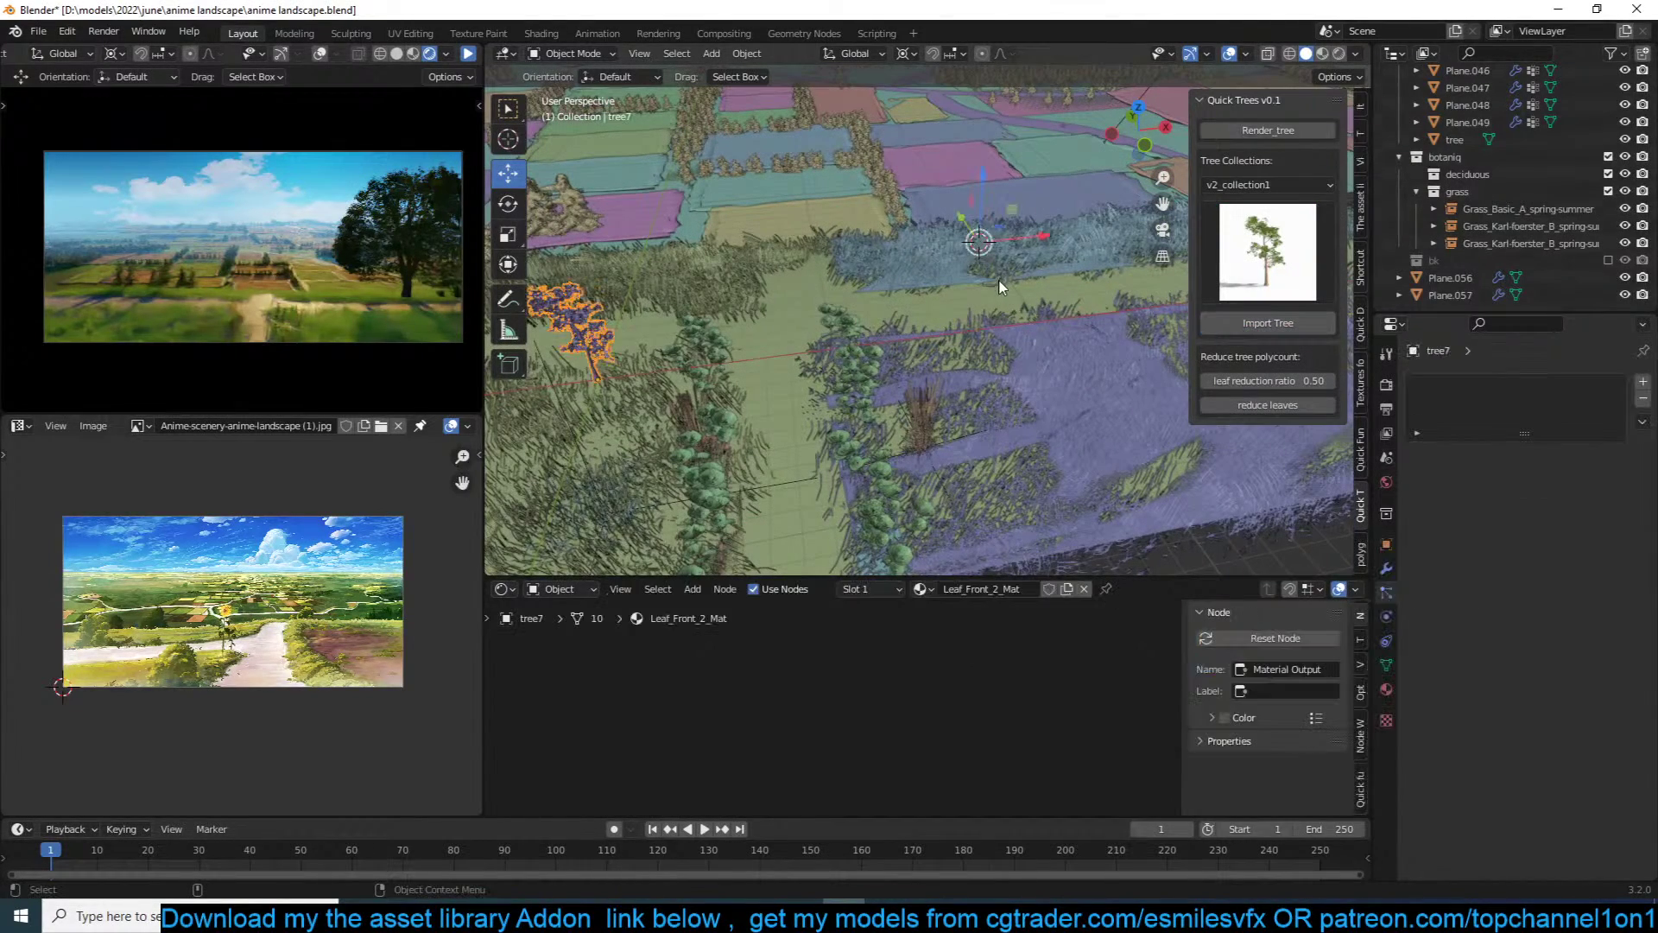
Step: Snap the imported slender tree to the 3D cursor and scale it to suit the camera view
key(shift+s)
click(826, 115)
key(s)
click(1101, 203)
key(KP_0)
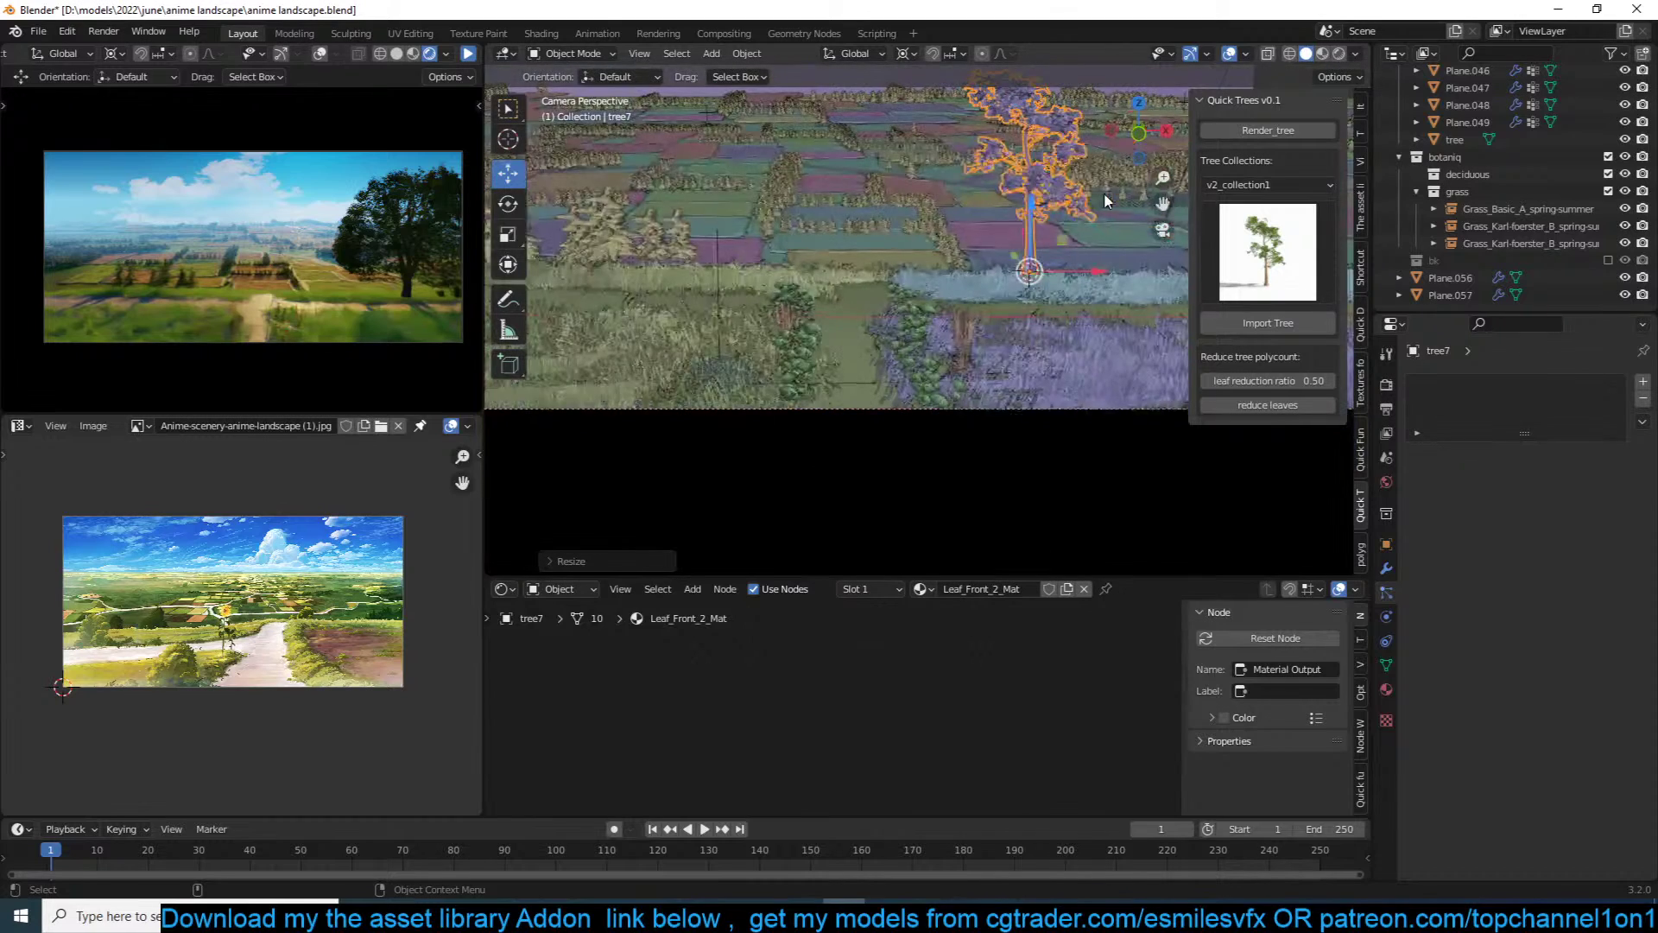
key(s)
click(1080, 208)
Step: Make a linked duplicate of the slender tree and snap it to the far left edge of the grass field
shift+middle_drag(921, 248, 1070, 215)
key(alt+d)
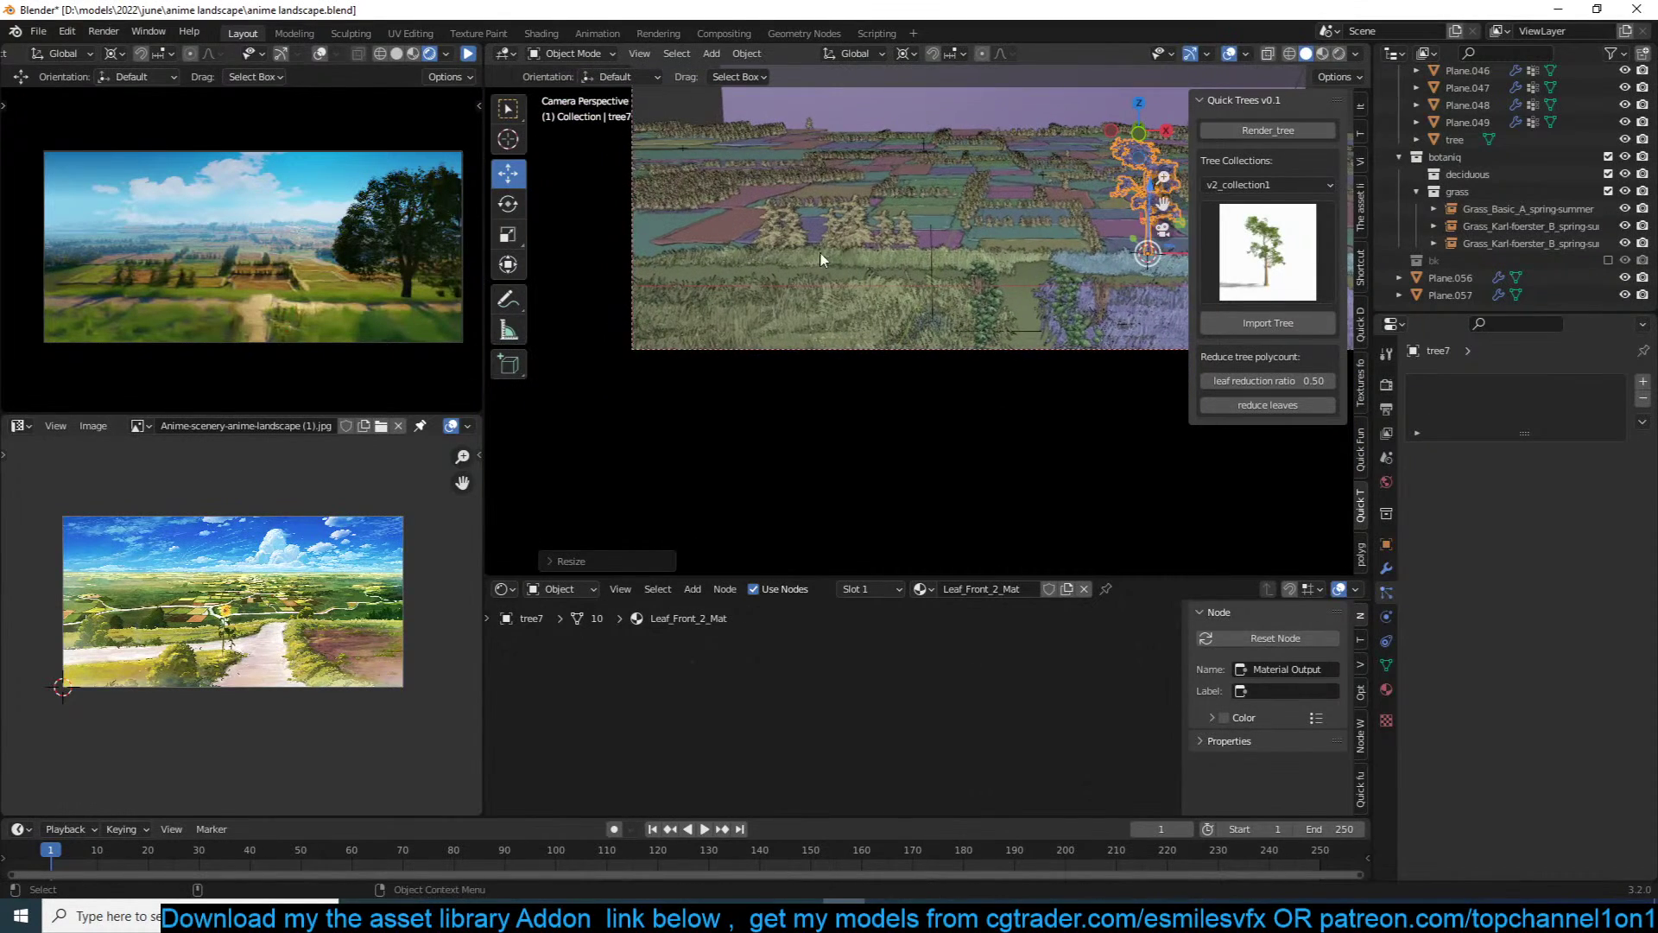
right_click(810, 253)
shift+right_click(695, 256)
key(shift+s)
click(709, 120)
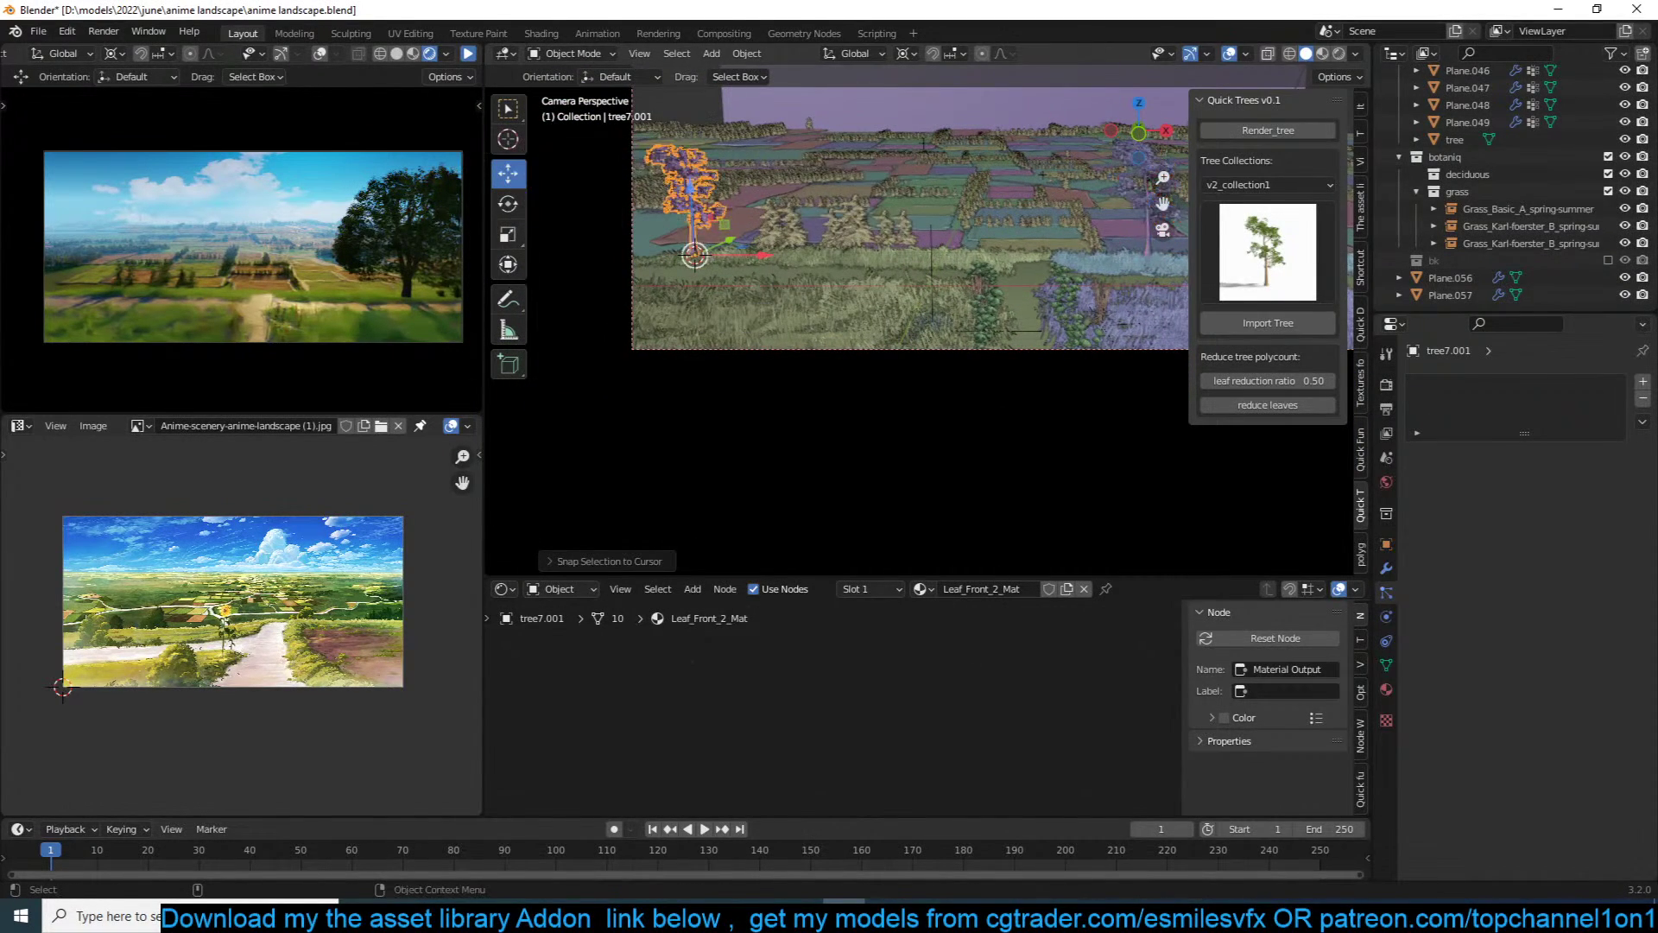
Step: Rotate the duplicated tree around Z and scale it up by about 1.1
key(r)
key(z)
click(804, 168)
key(s)
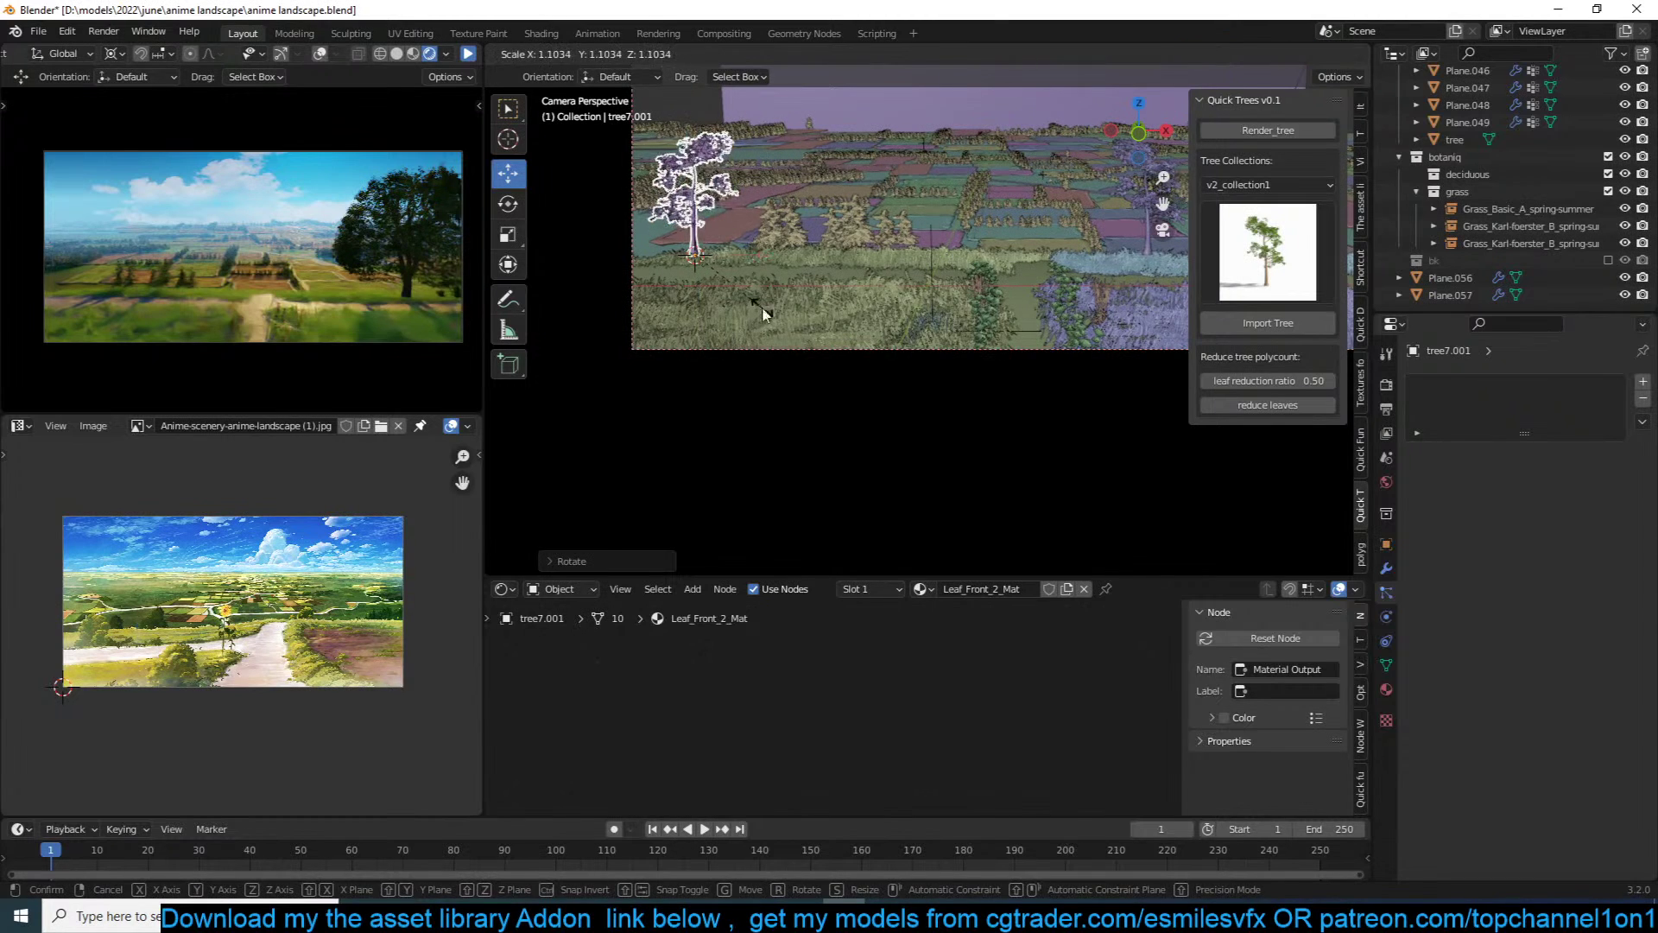
click(763, 310)
Step: Import a fuller leafy tree from v2_collection1 near the middle of the field edge and resize it
click(1235, 262)
click(1278, 358)
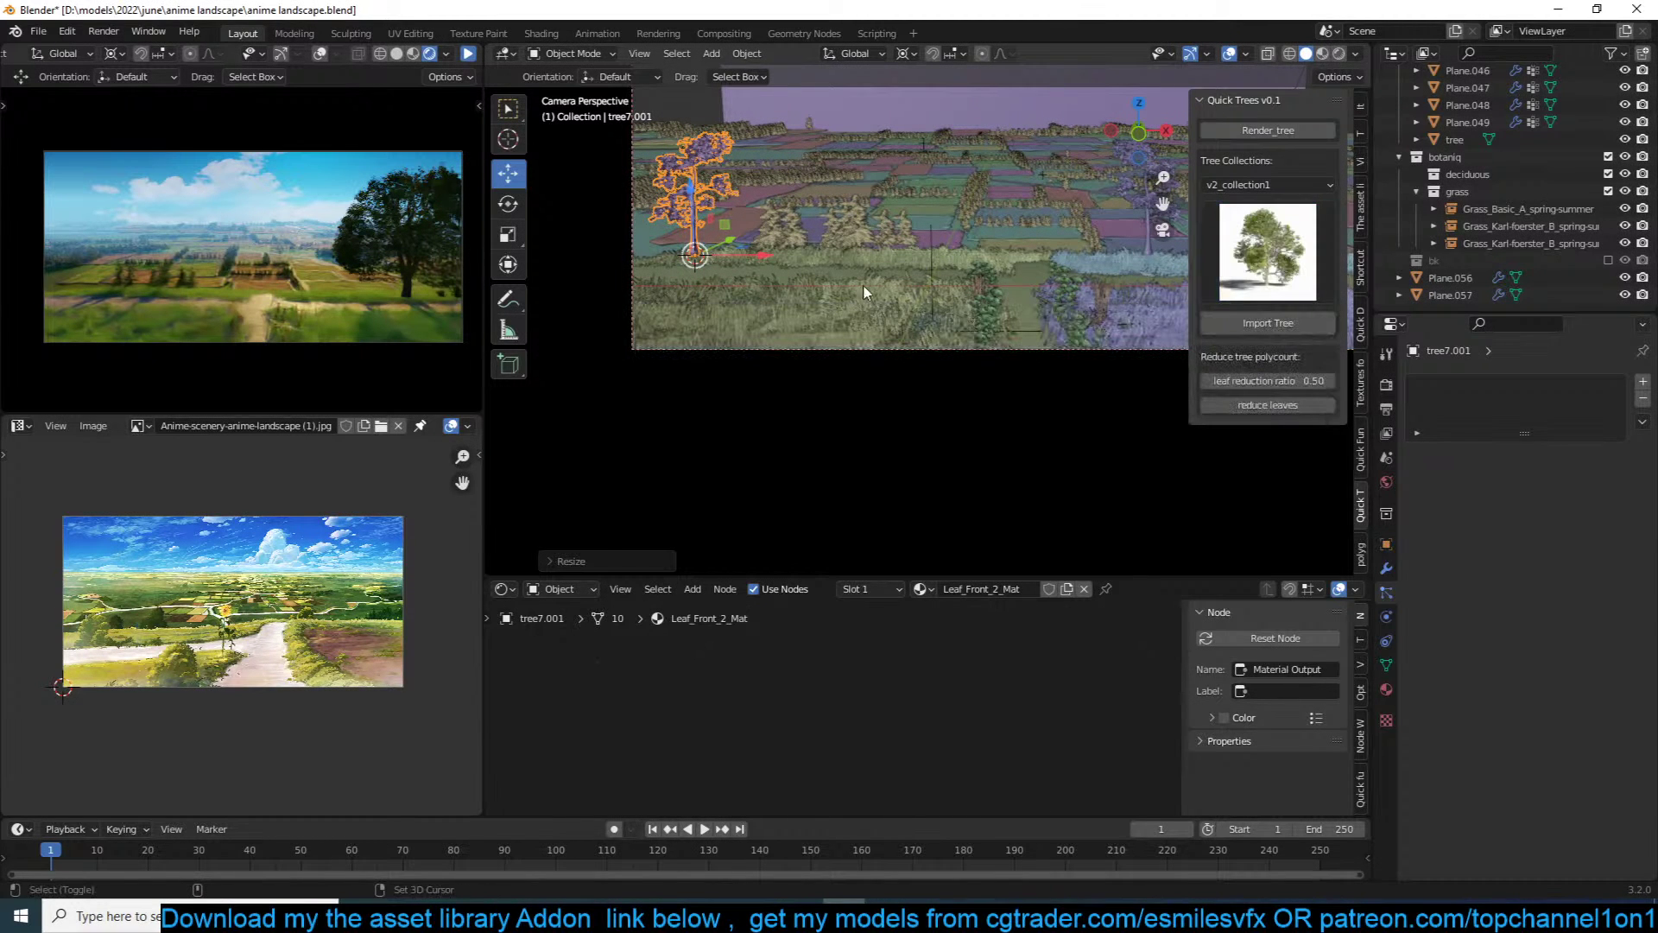
shift+right_click(864, 253)
click(1226, 322)
key(s)
click(942, 265)
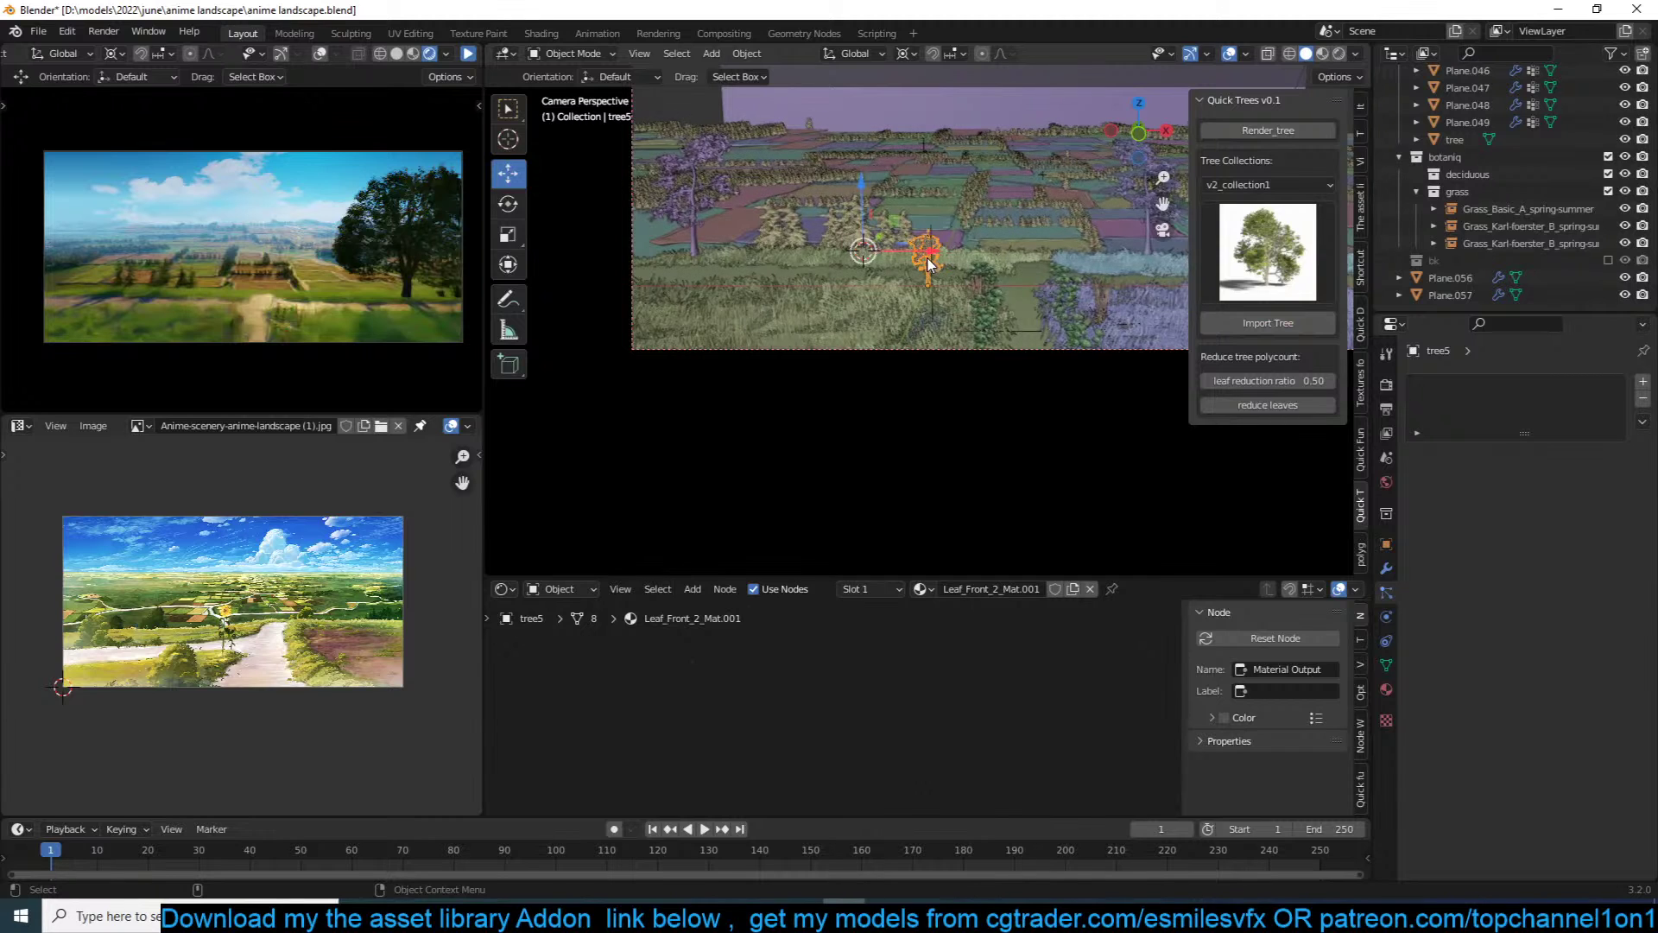
Step: Switch the transform pivot from the 3D cursor to the leafy tree itself and enlarge the tree
key(KP_Divide)
key(KP_Divide)
scroll(918, 266, up, 2)
key(period)
click(928, 145)
key(s)
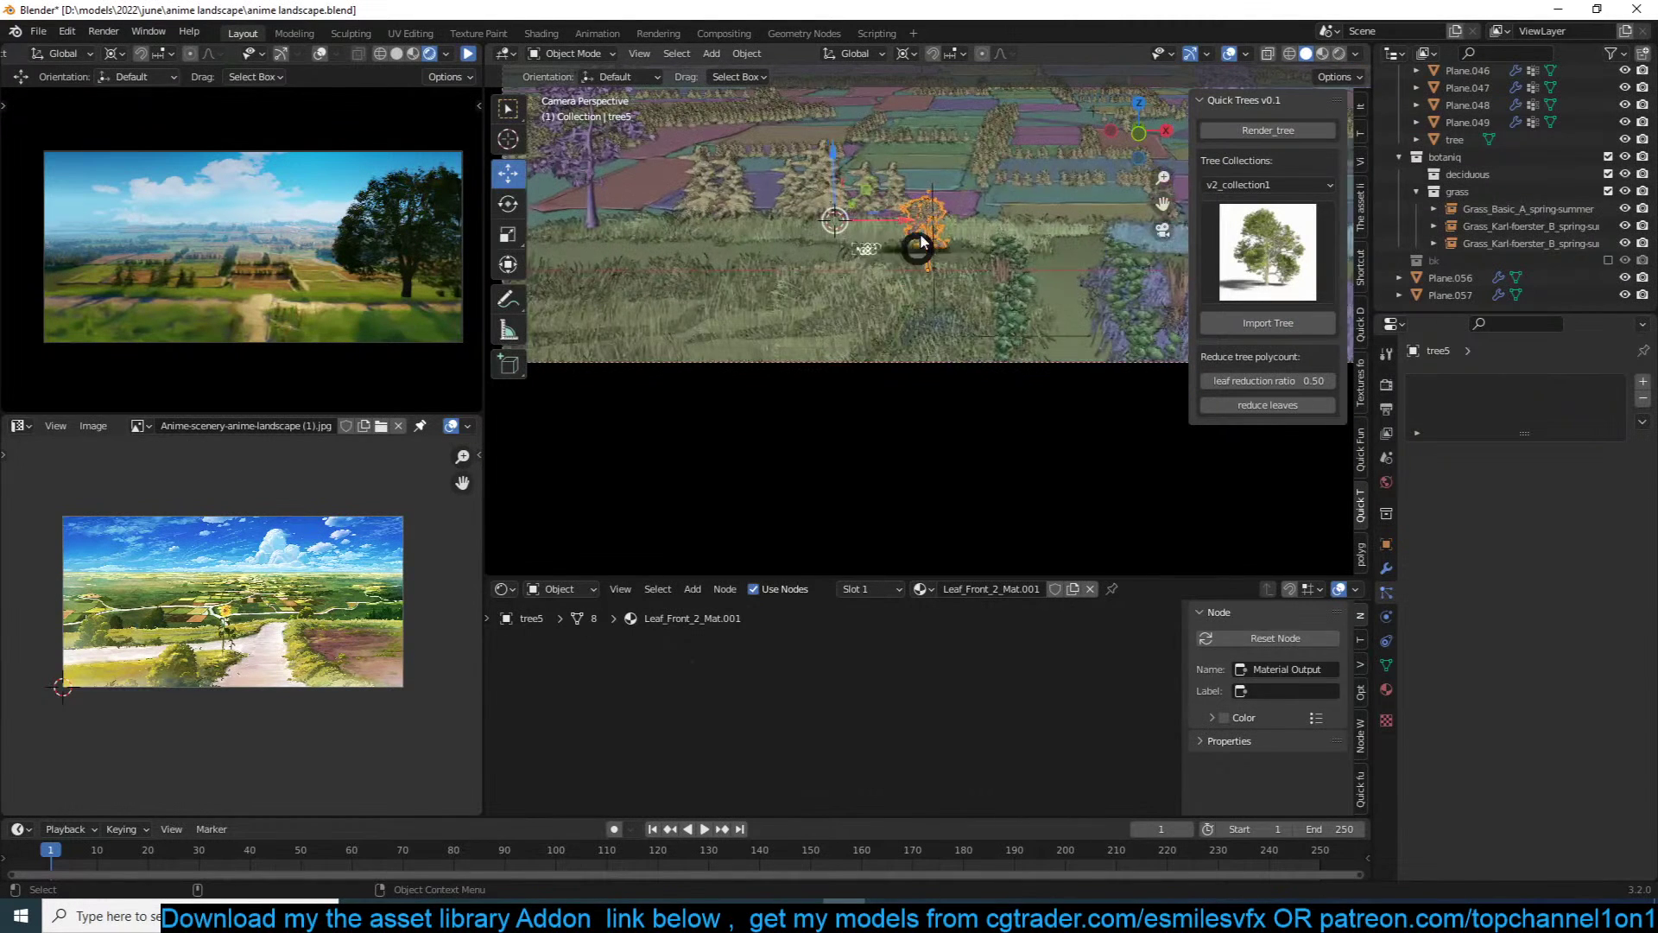
click(1039, 95)
Step: Snap the leafy tree to the far end of the path with the 3D cursor and scale it up
shift+right_click(1034, 226)
key(shift+s)
click(1032, 141)
key(s)
click(1071, 157)
scroll(1055, 171, down, 4)
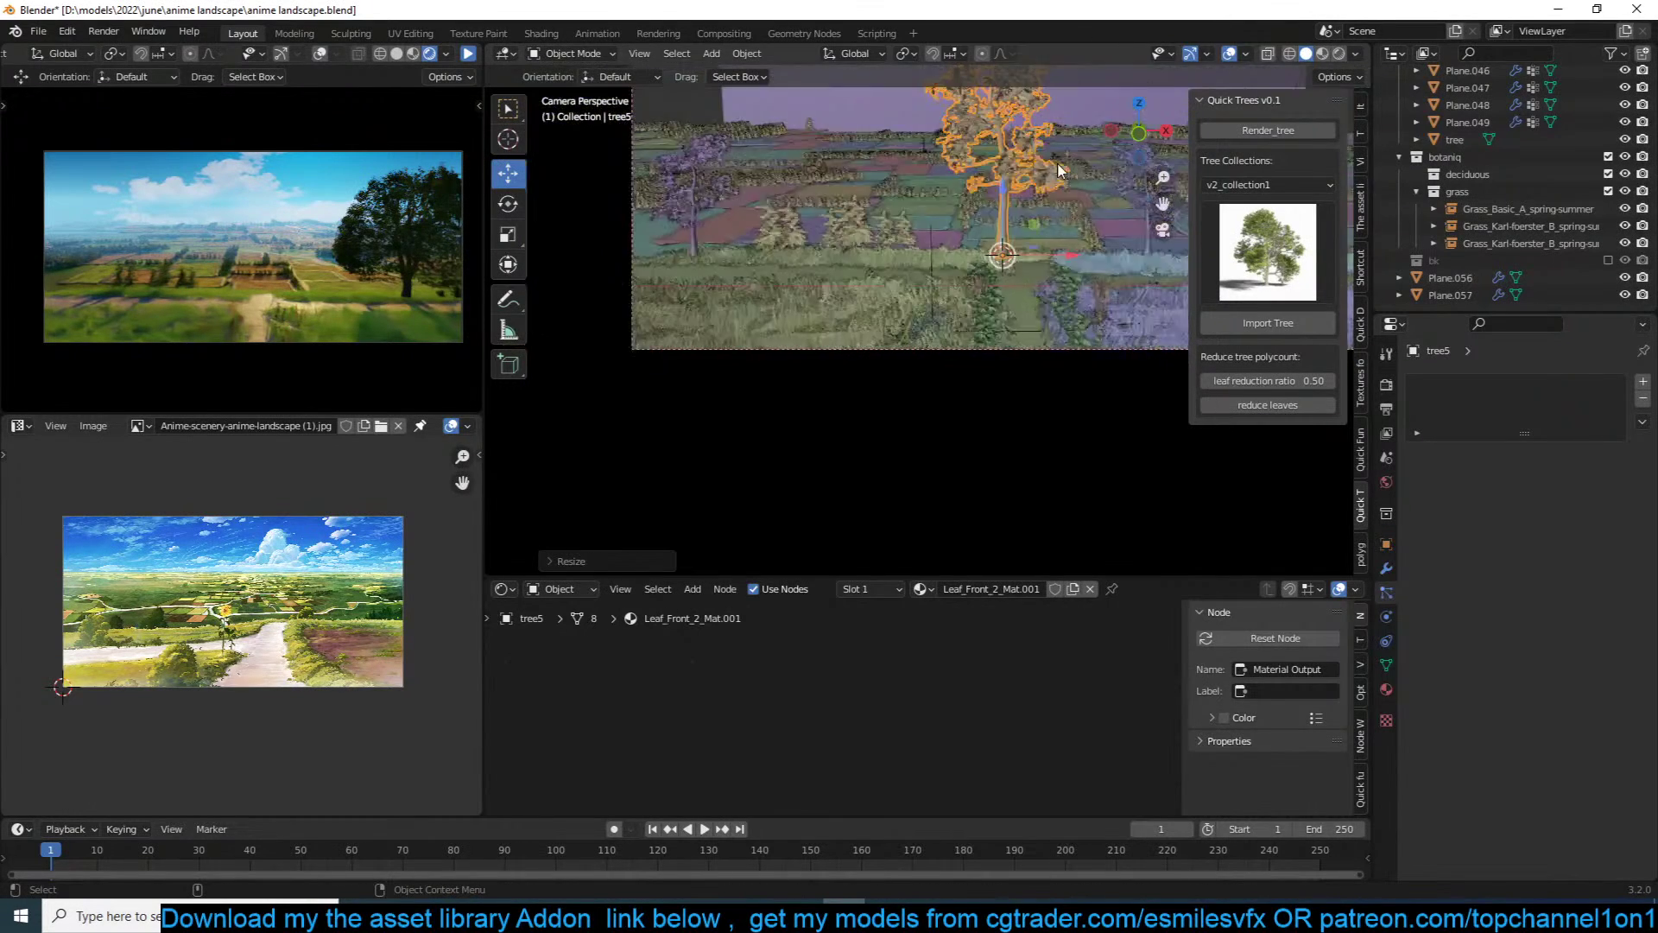
Step: Rescale the leafy tree, shift it slightly left of the path, deselect it and save the file
key(s)
click(1064, 203)
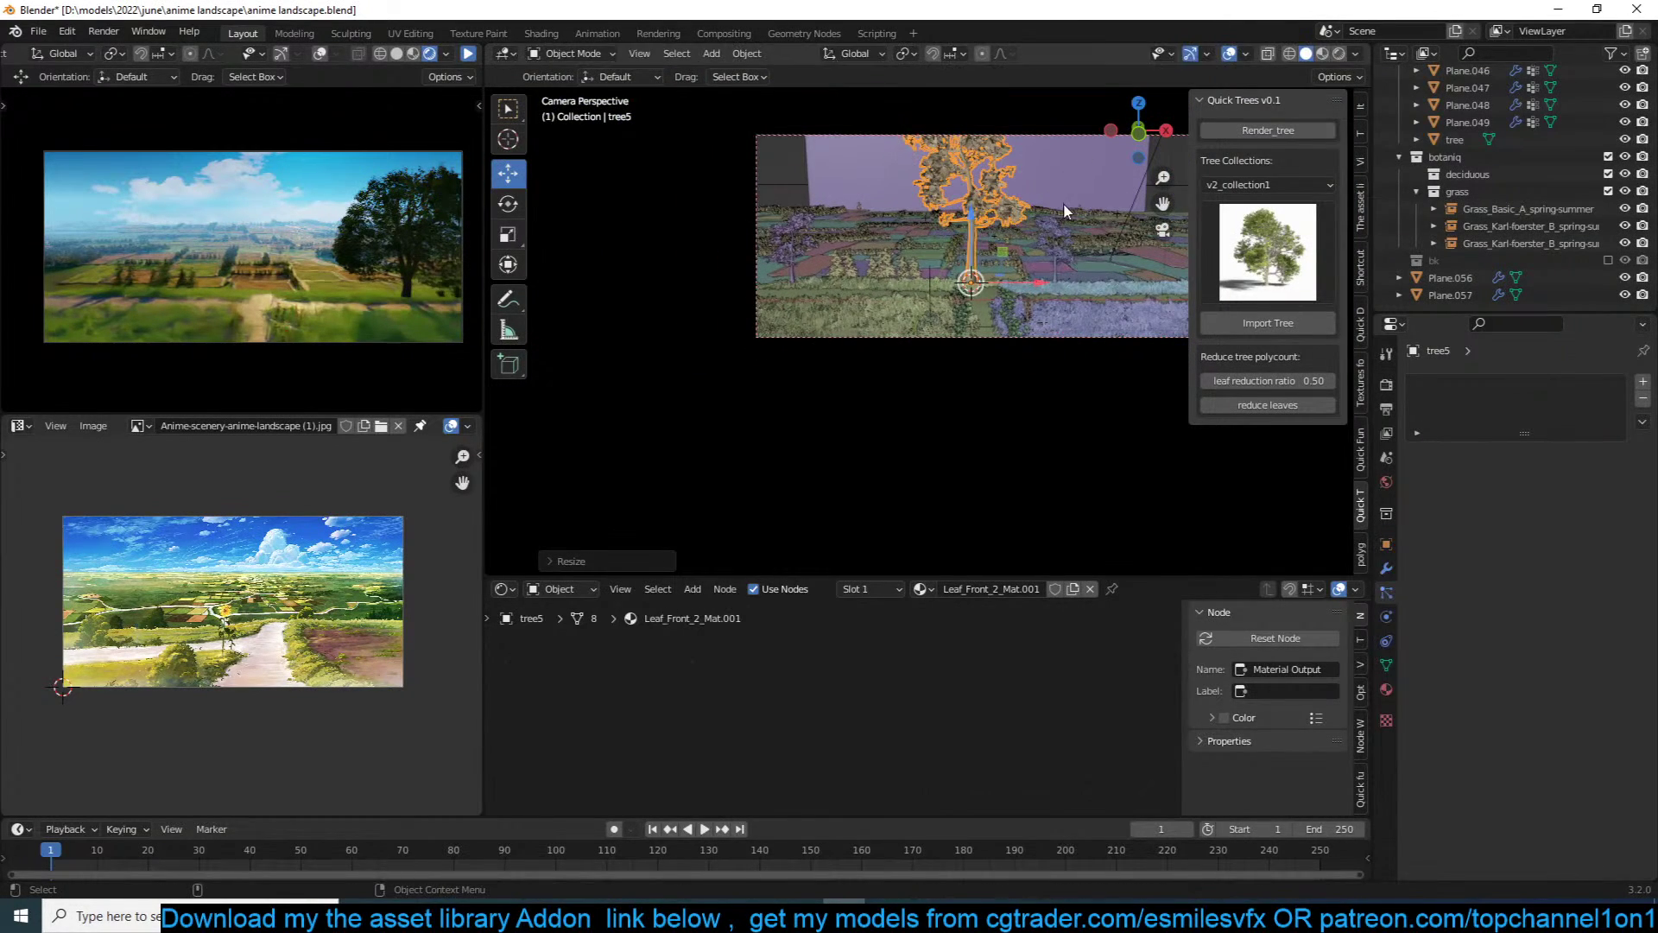
key(g)
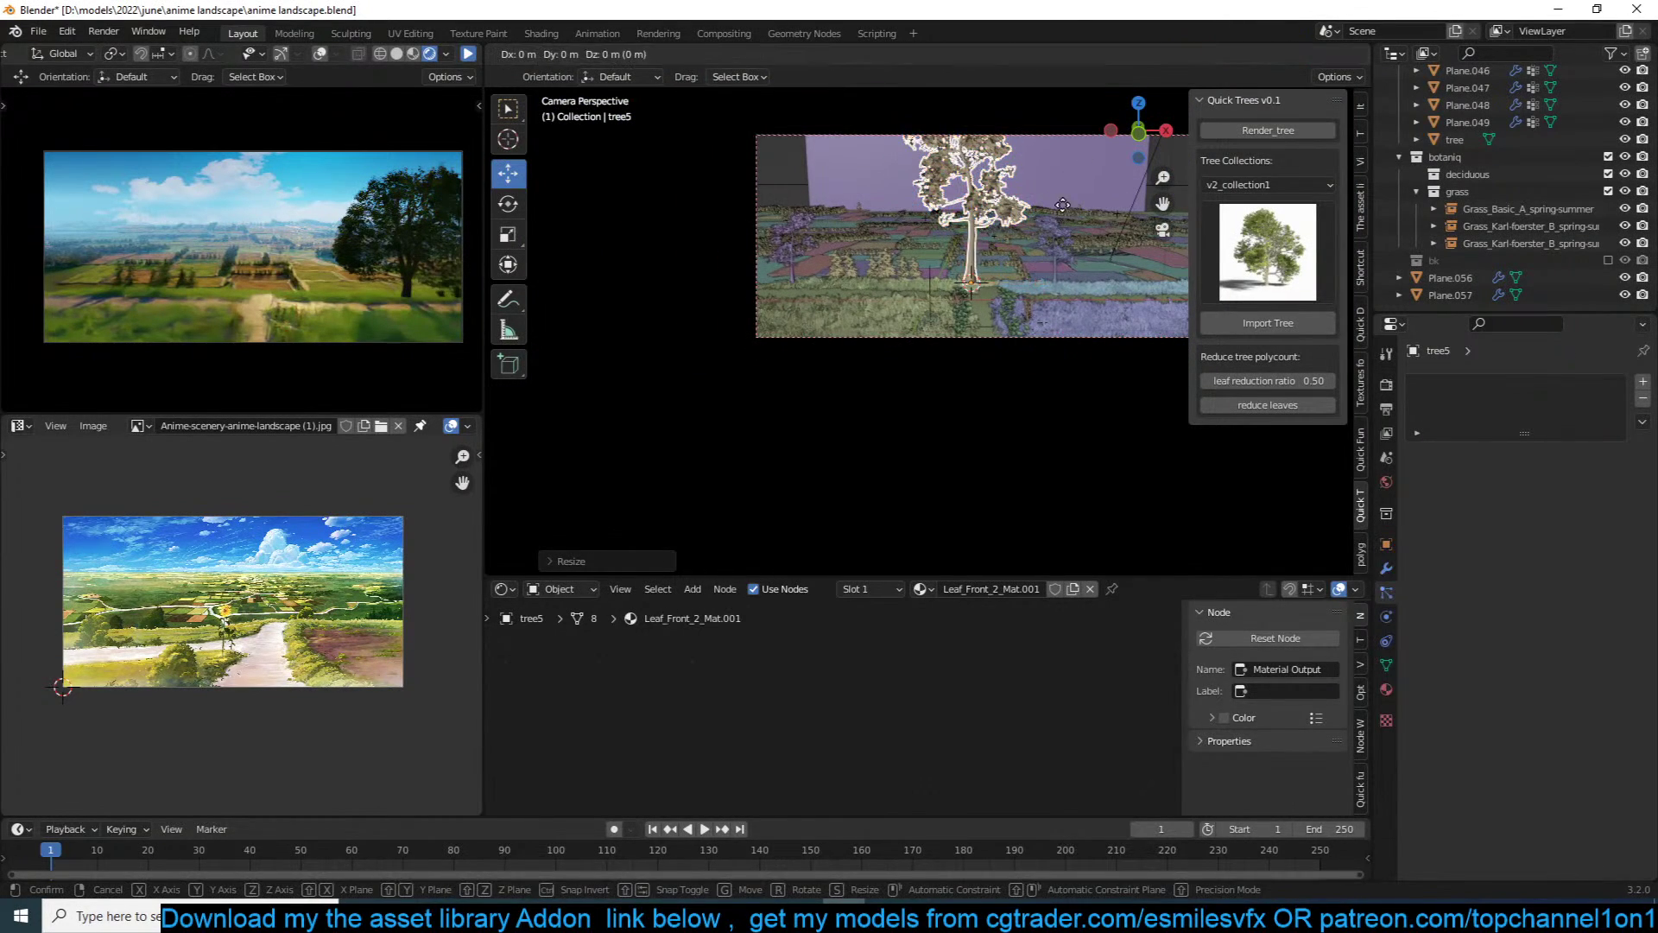
click(1042, 210)
key(alt+a)
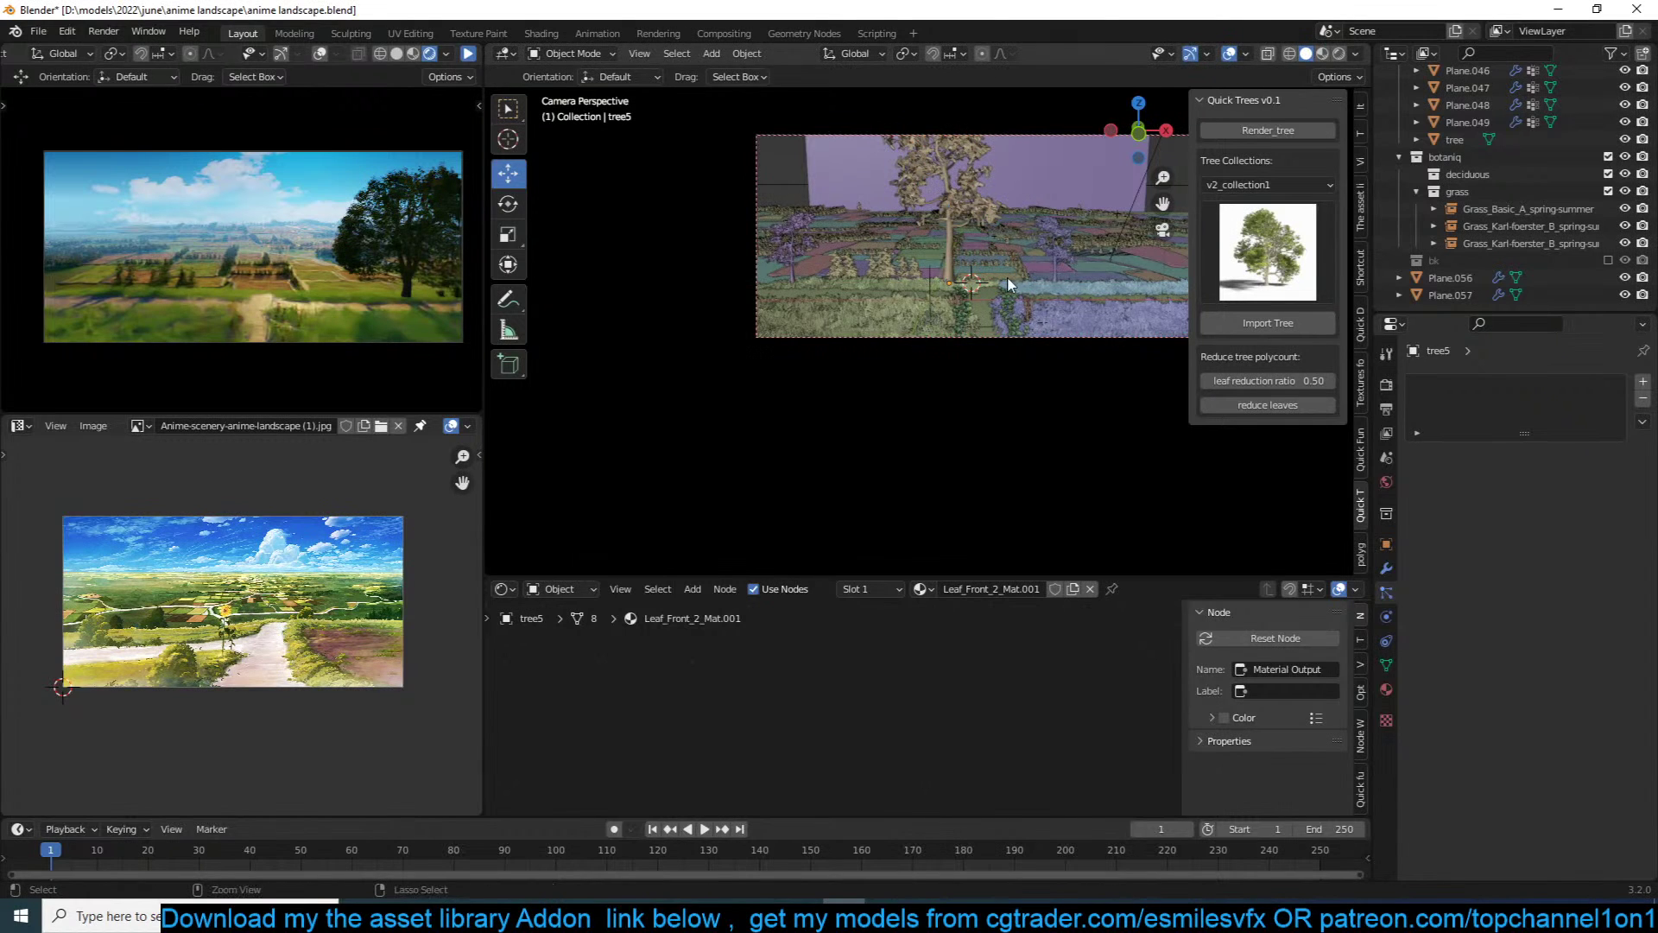
key(ctrl+s)
Step: Resume the rendered preview and adjust the leafy tree's size, scaling it up and back down
scroll(1007, 277, up, 2)
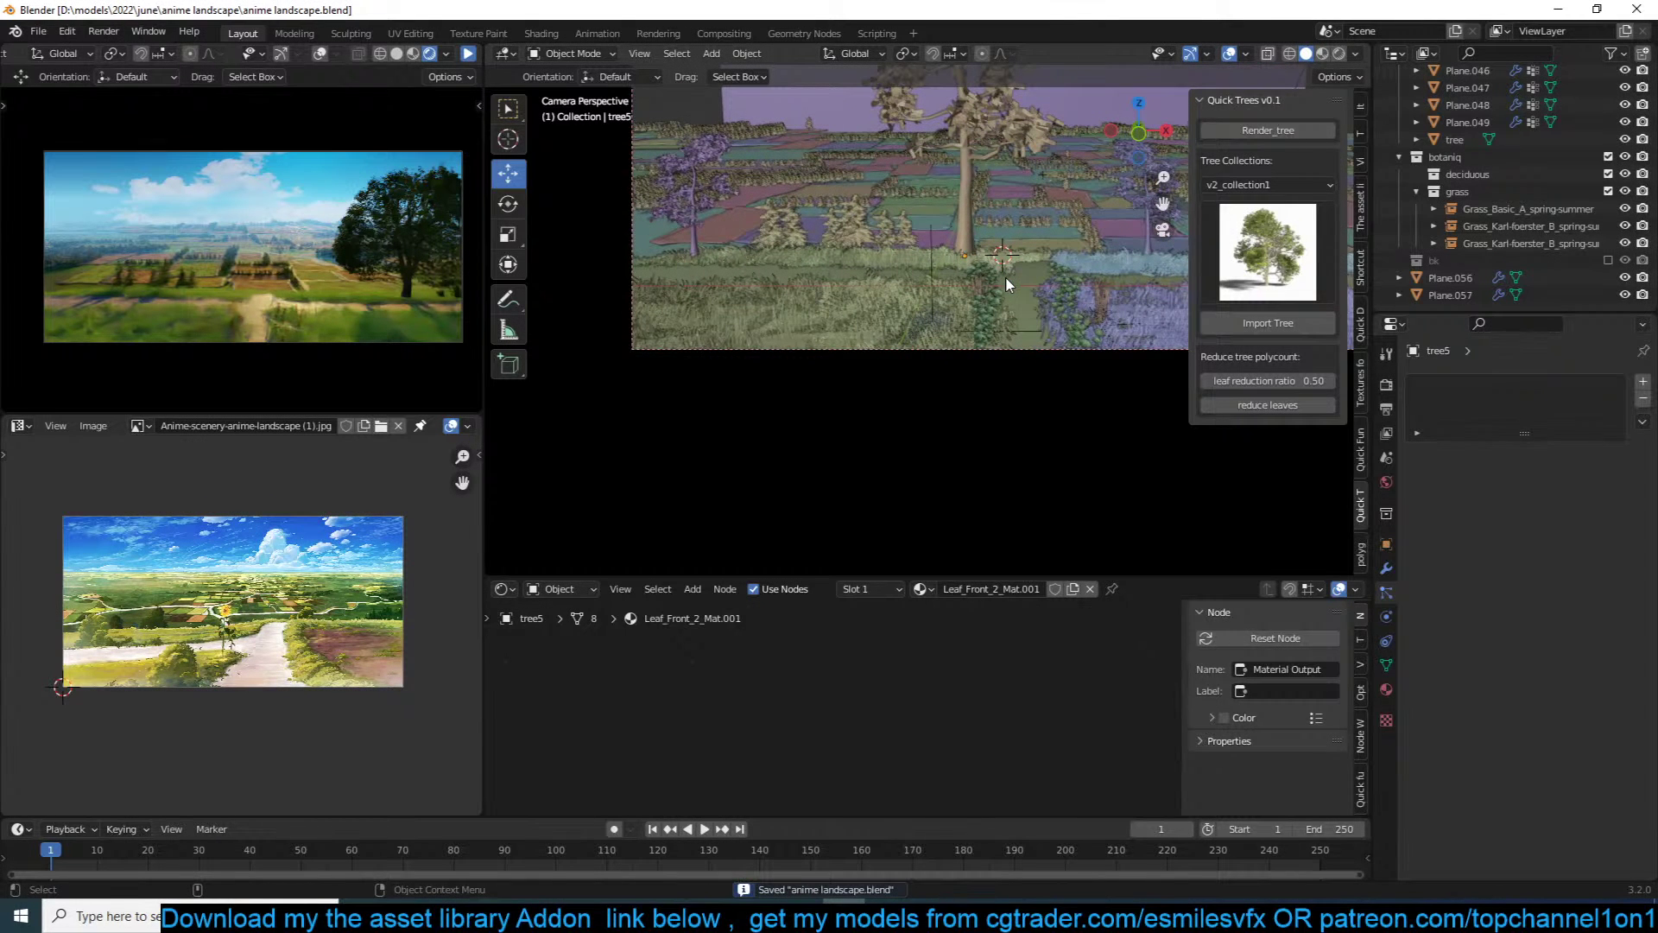
click(469, 55)
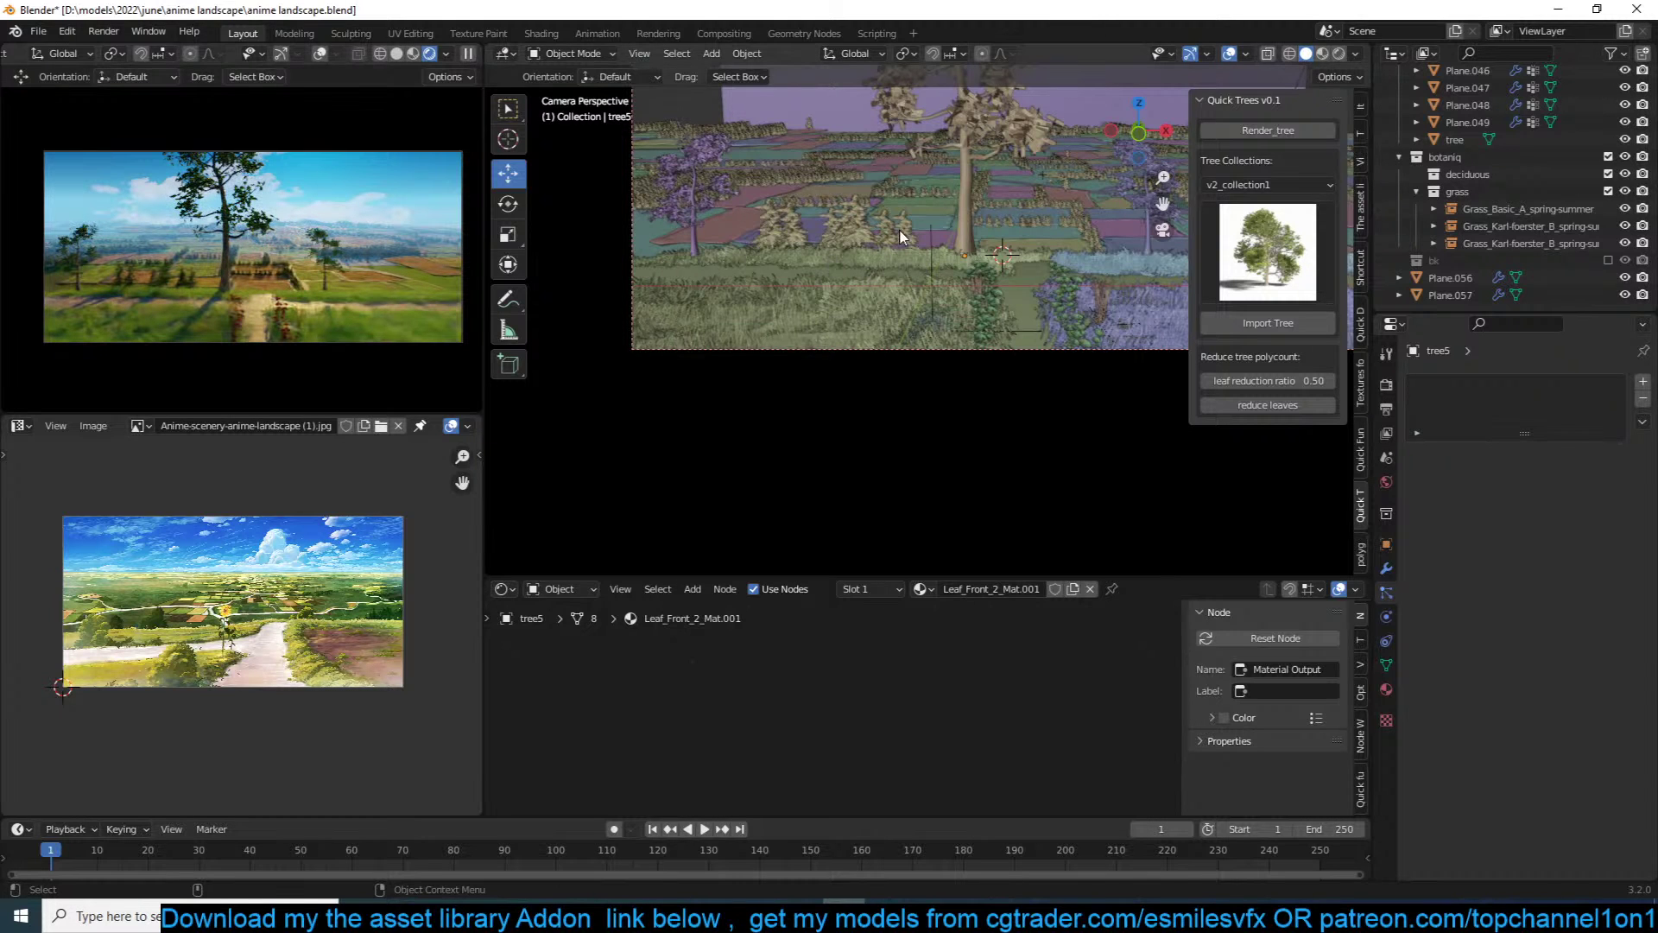
click(966, 203)
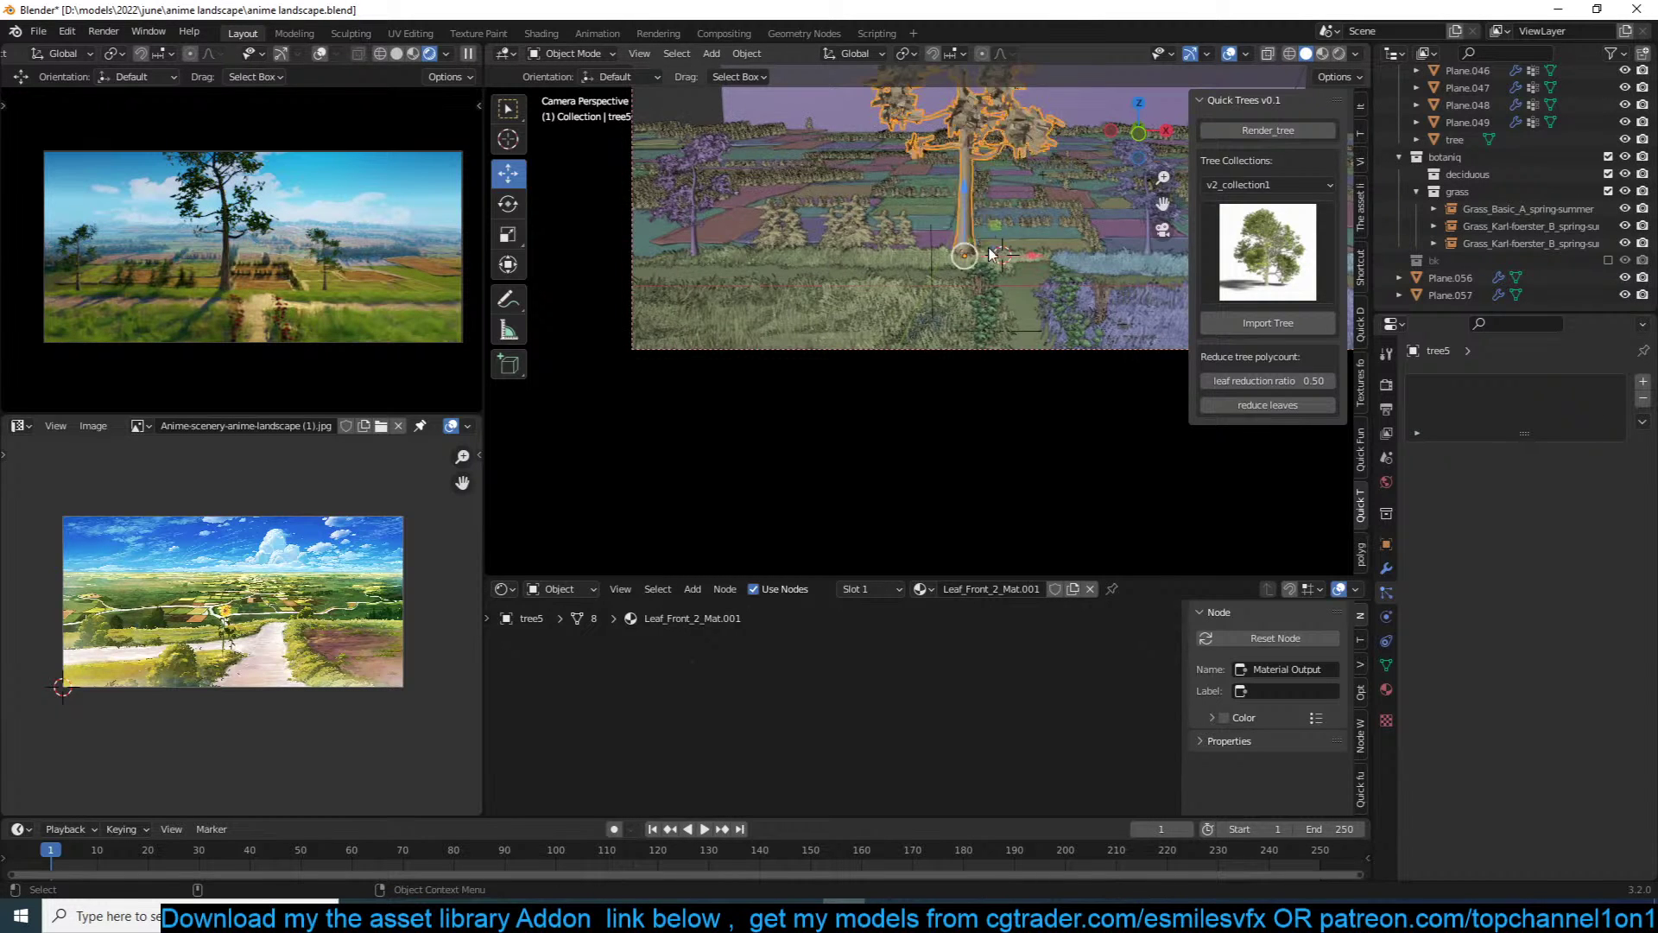
key(s)
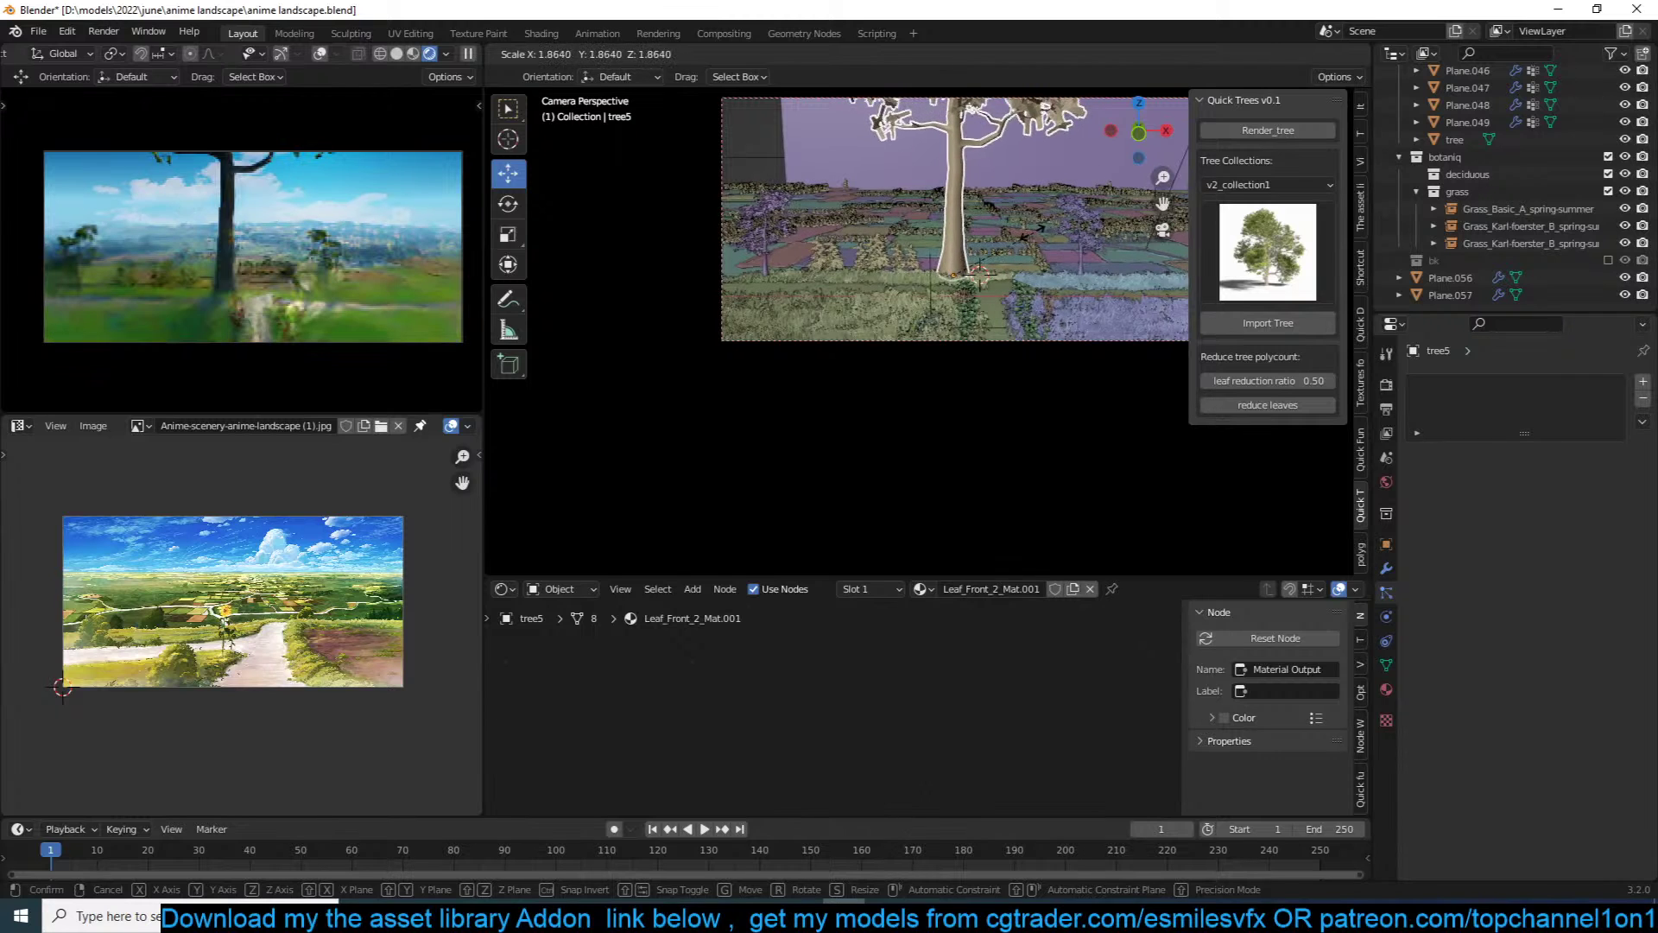
click(1026, 232)
key(s)
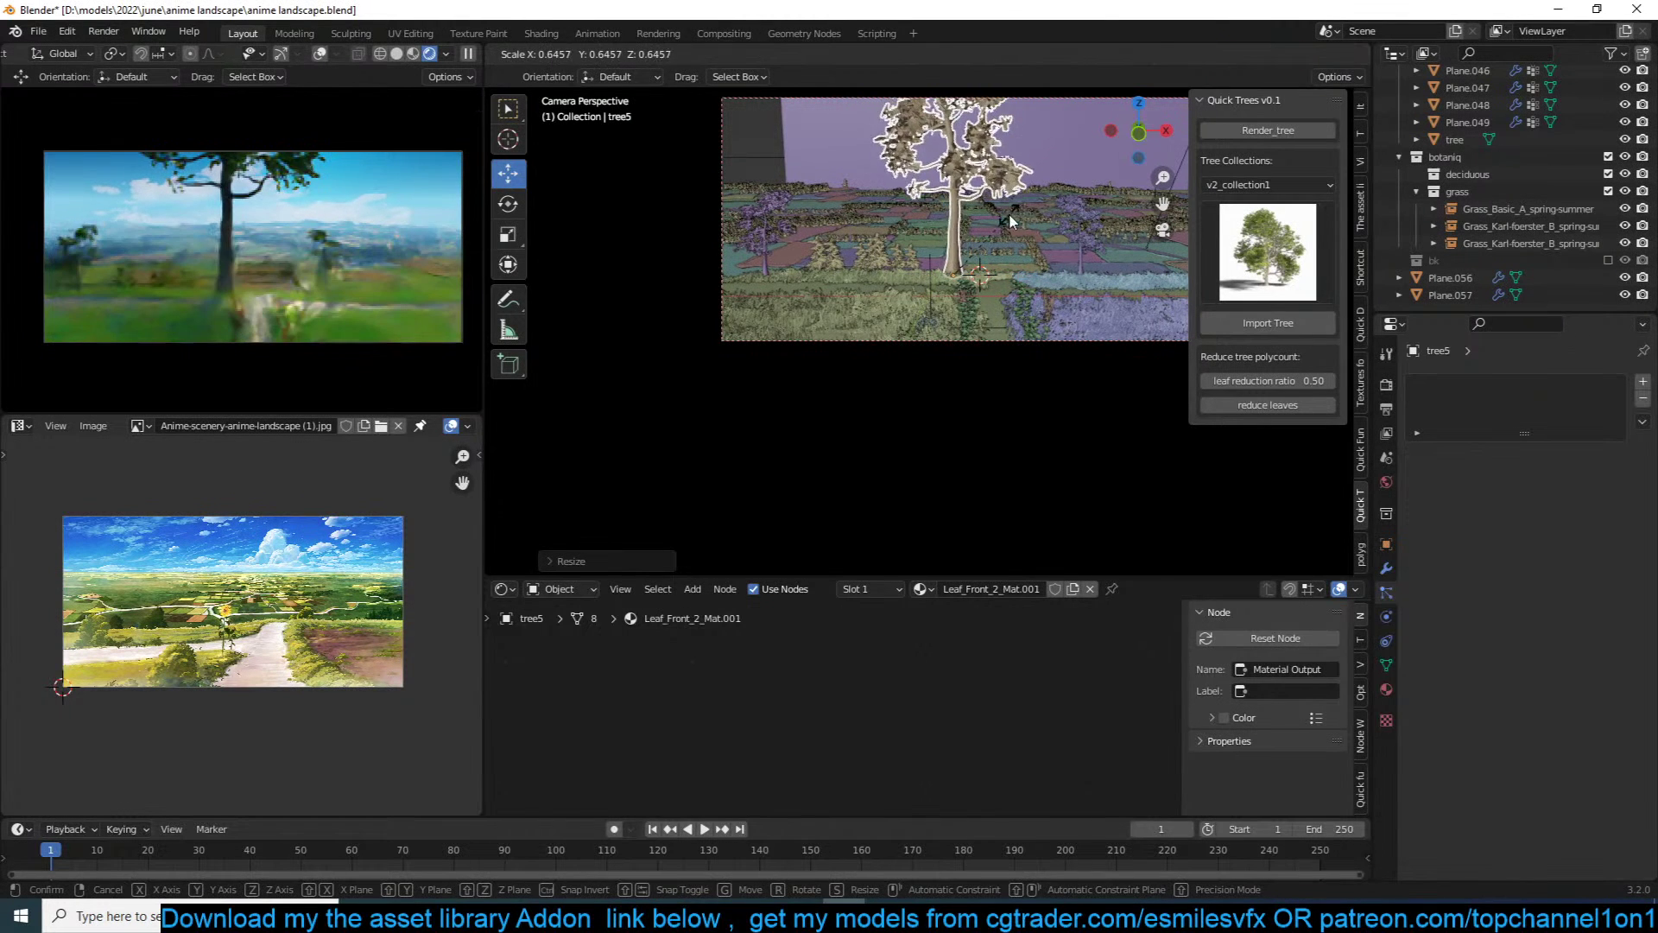
click(999, 248)
Step: Move the left foreground grass plane along X away from the path
shift+middle_drag(999, 245, 998, 211)
scroll(997, 211, up, 2)
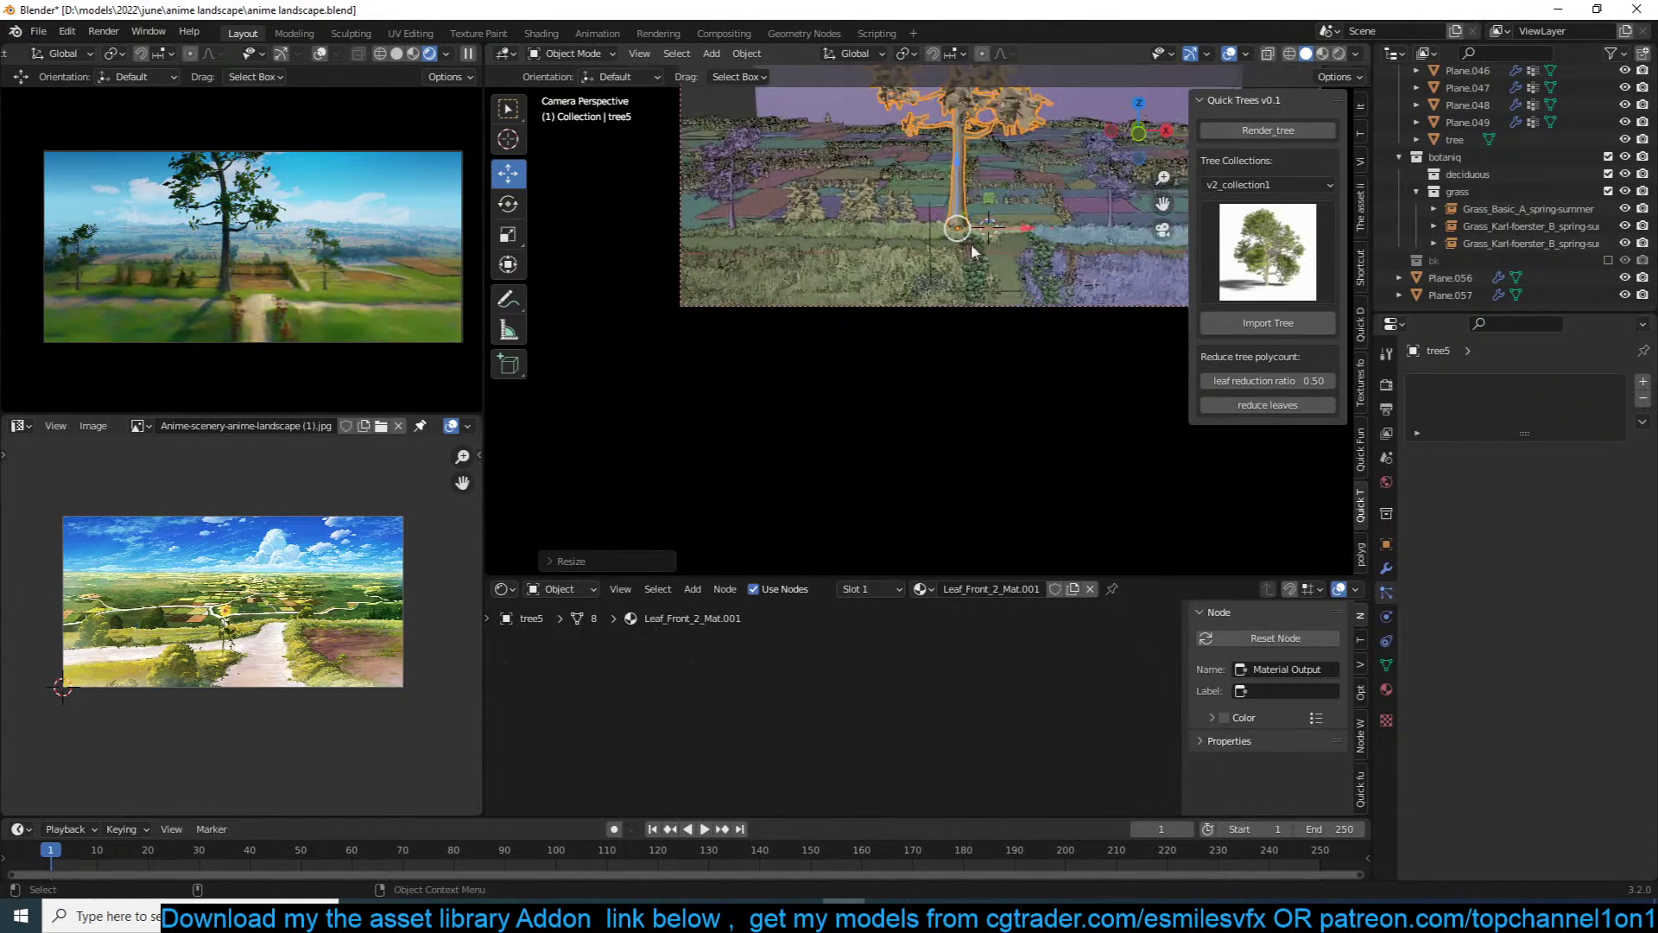
click(931, 277)
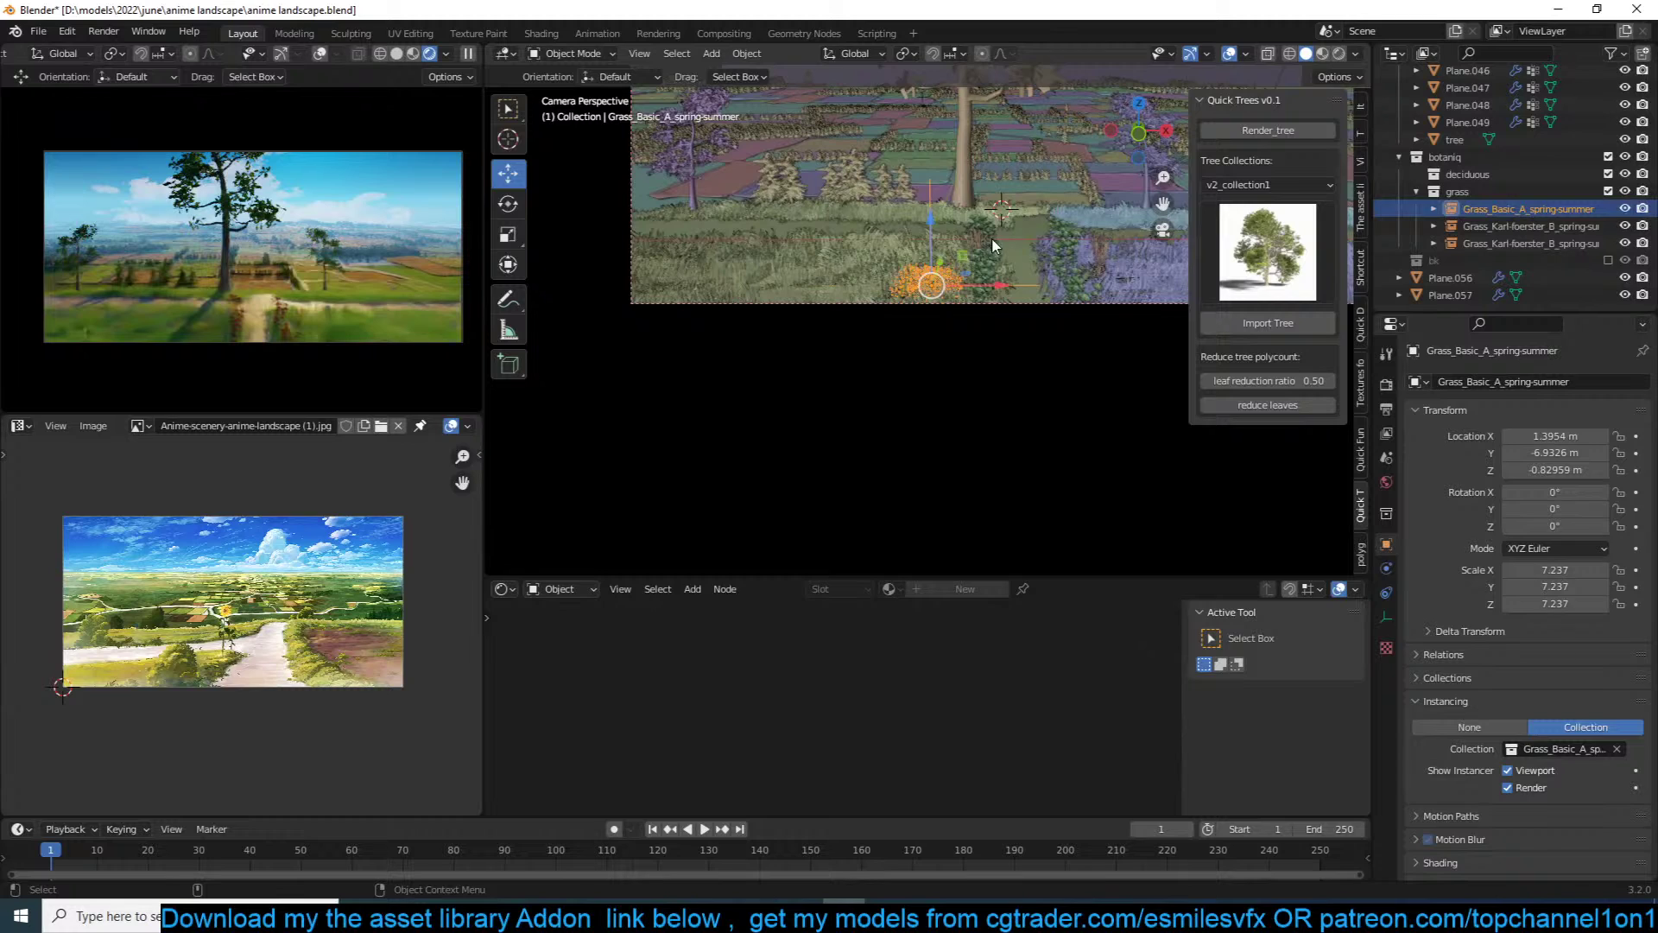
click(871, 260)
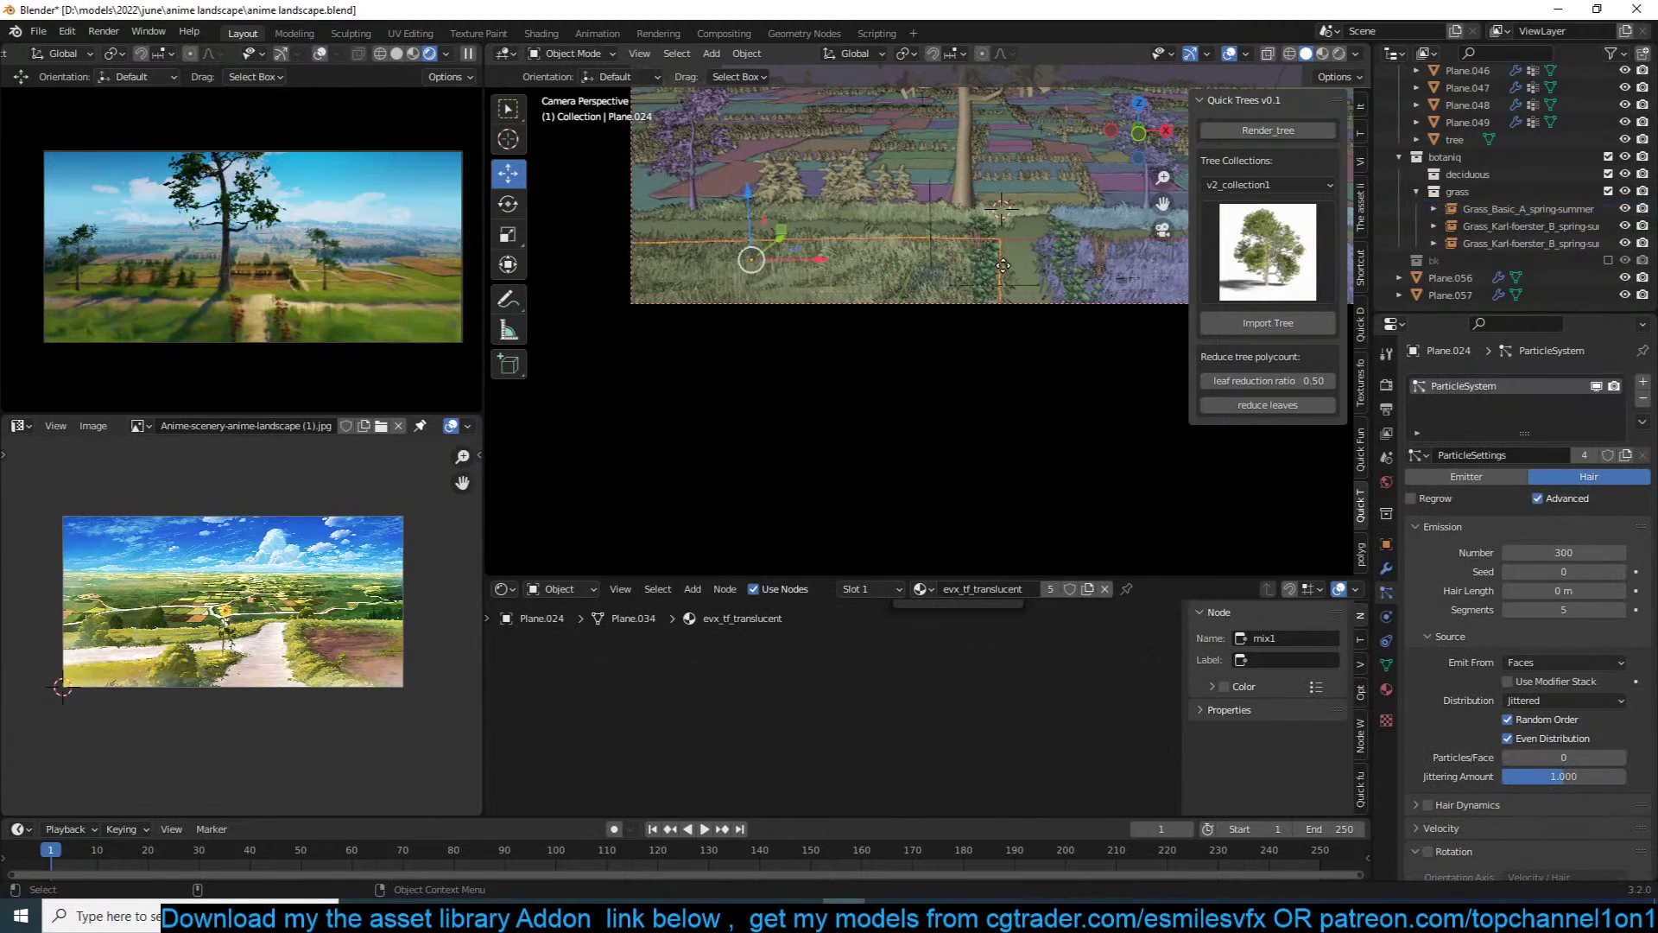
key(g)
key(x)
click(948, 262)
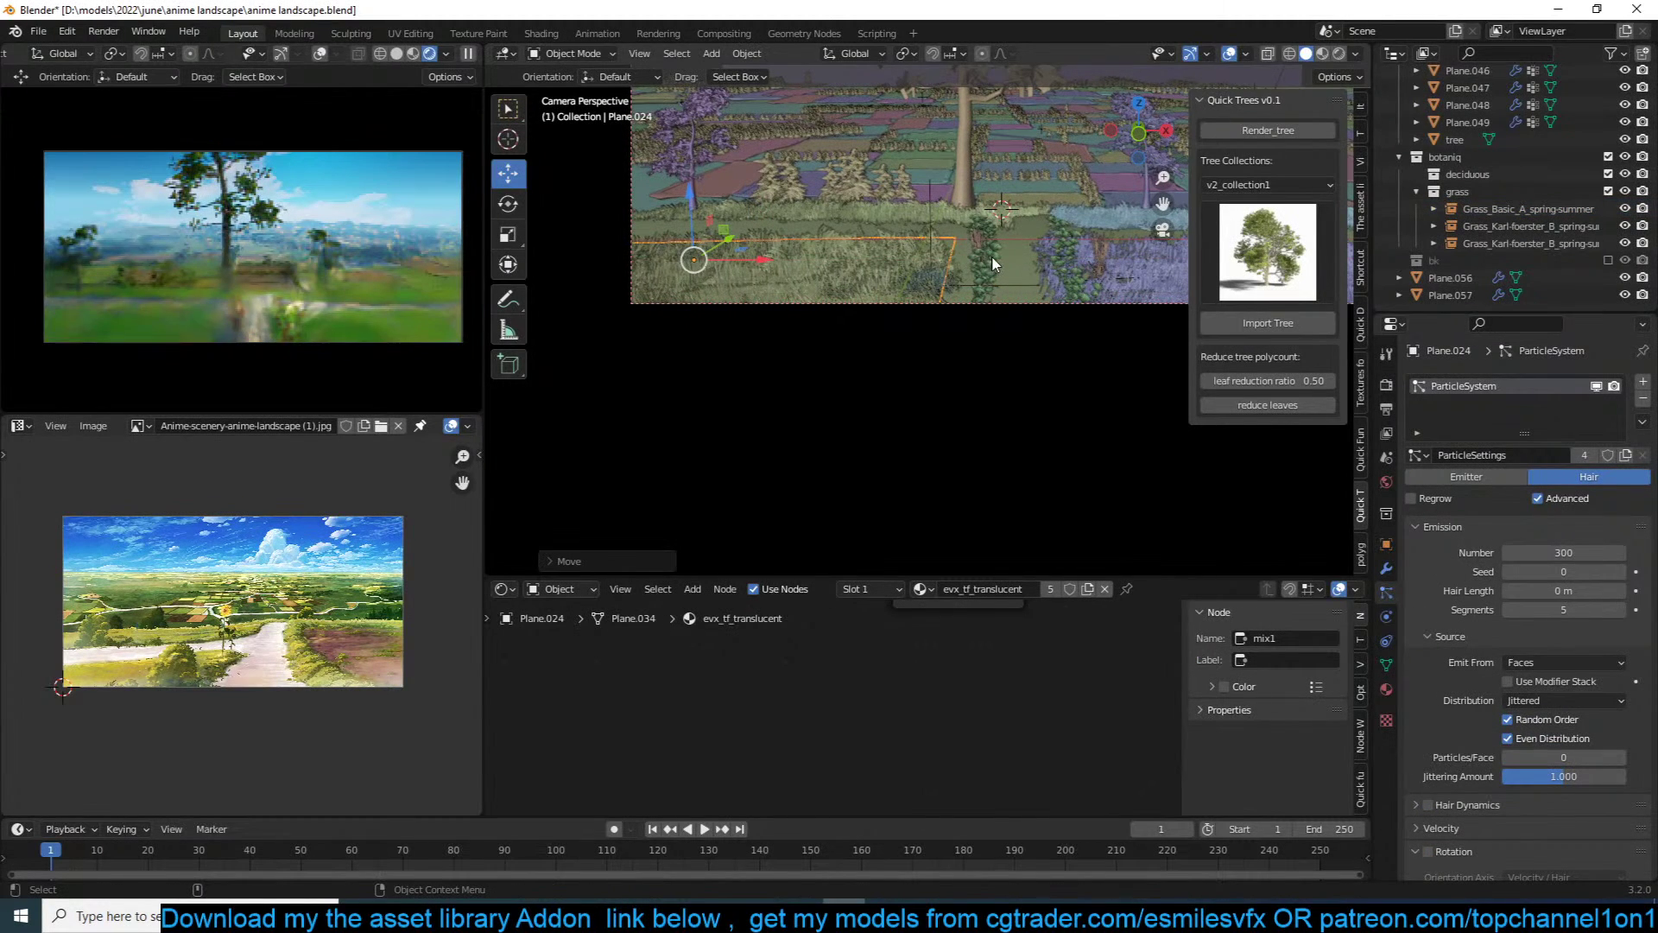
Step: Move the left flower strip along X toward the shifted grass plane to widen the path
click(991, 259)
key(g)
key(x)
click(948, 257)
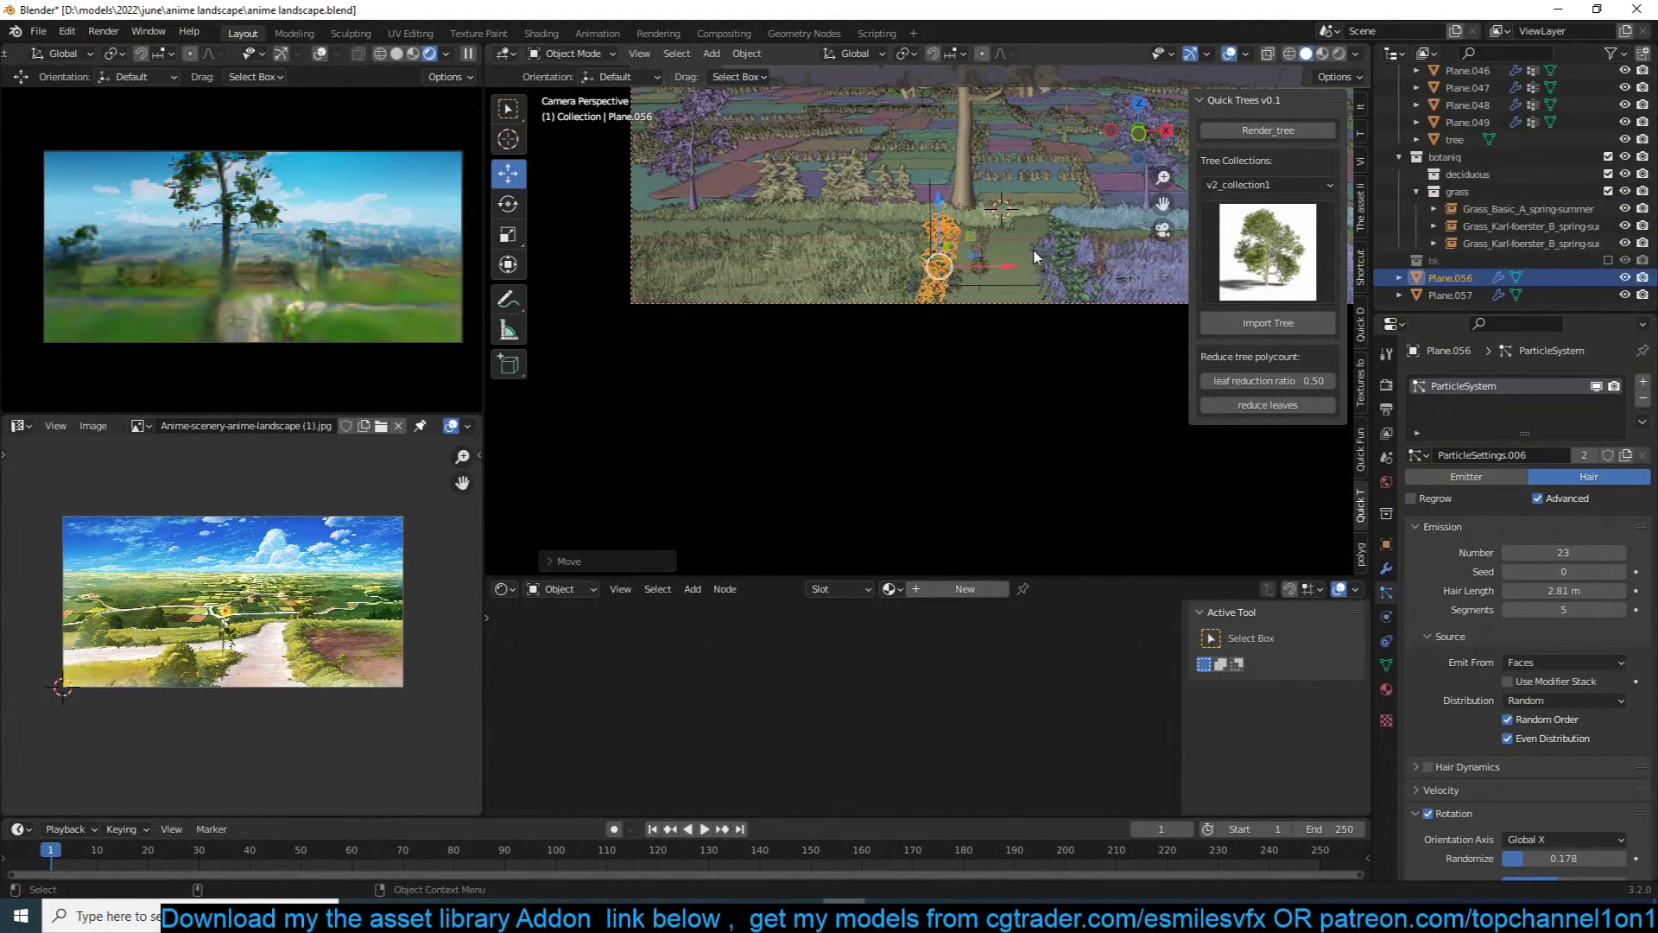
Step: Move the Karl-foerster grass clump on the path's left edge along X, away from the path
click(986, 256)
key(g)
key(x)
click(939, 259)
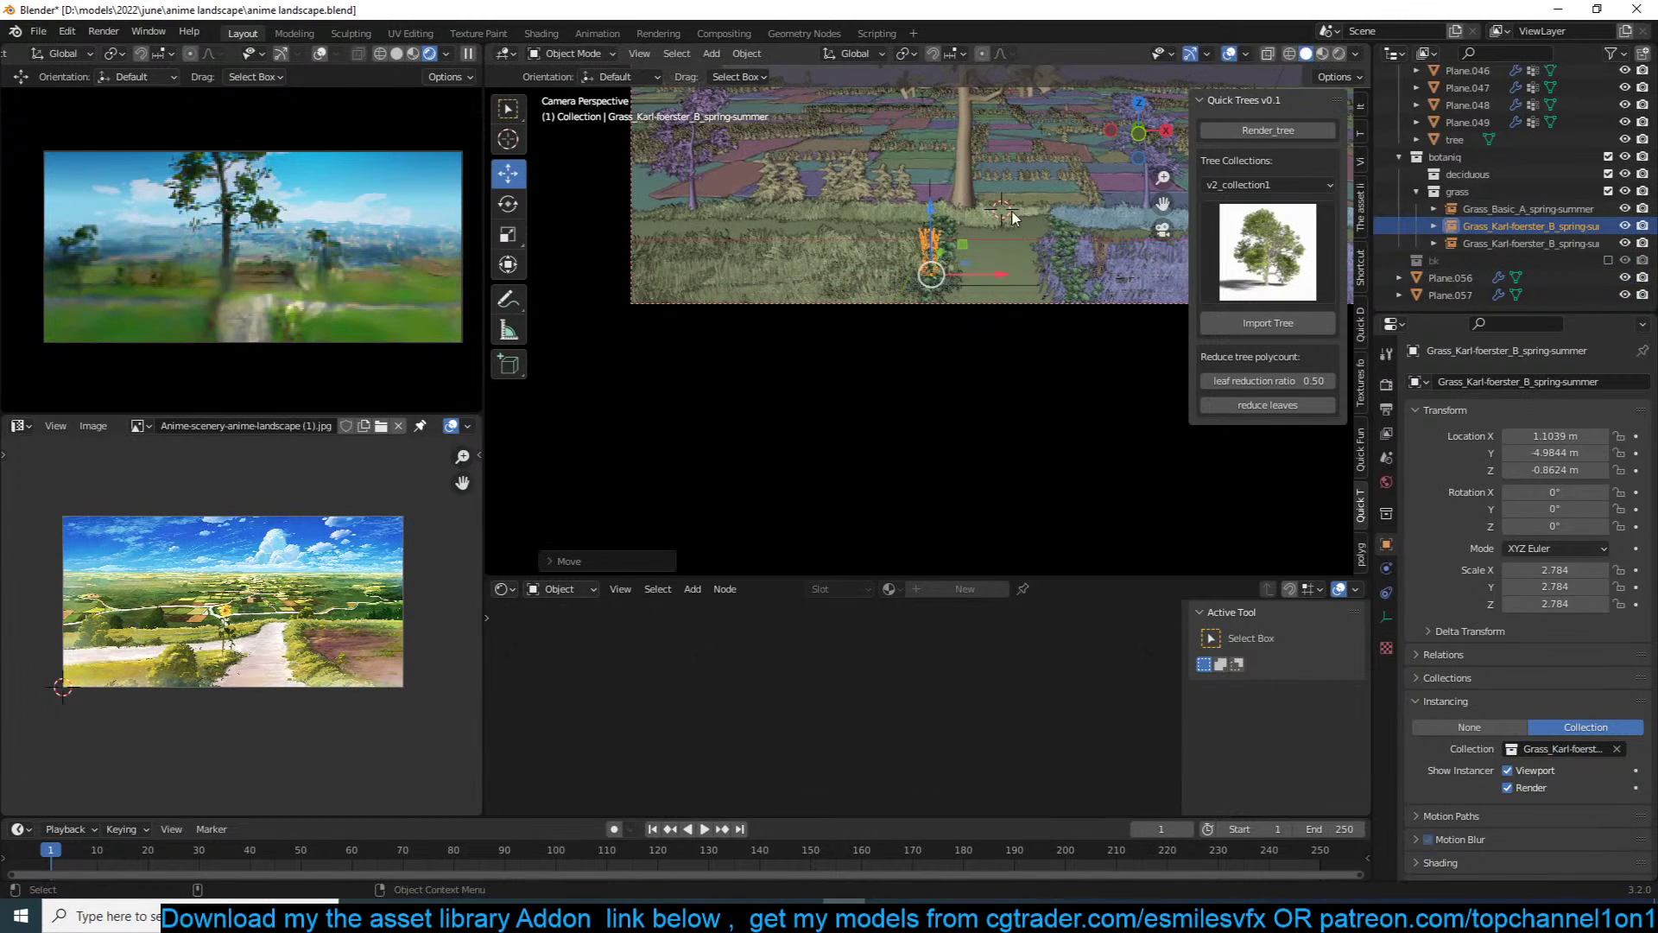
Step: Move the particle-covered plane at the far end of the path along X
click(1019, 218)
key(g)
key(x)
click(1016, 223)
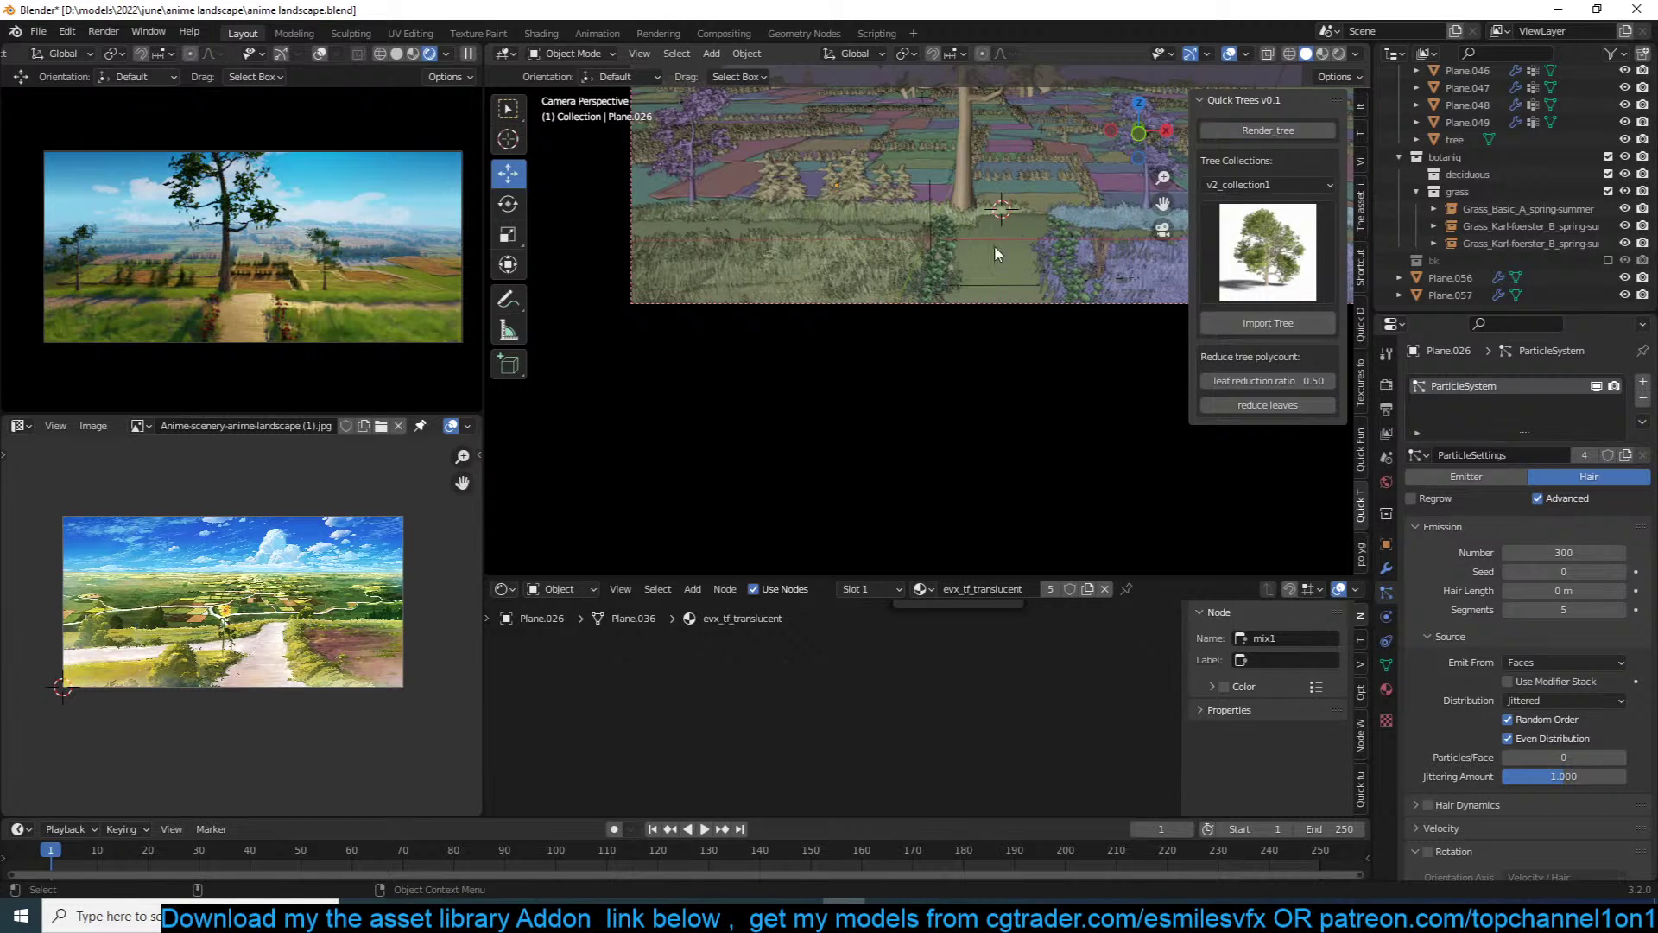
Step: Scale the tall foreground tree down slightly and move it toward the path's left edge
click(232, 233)
key(s)
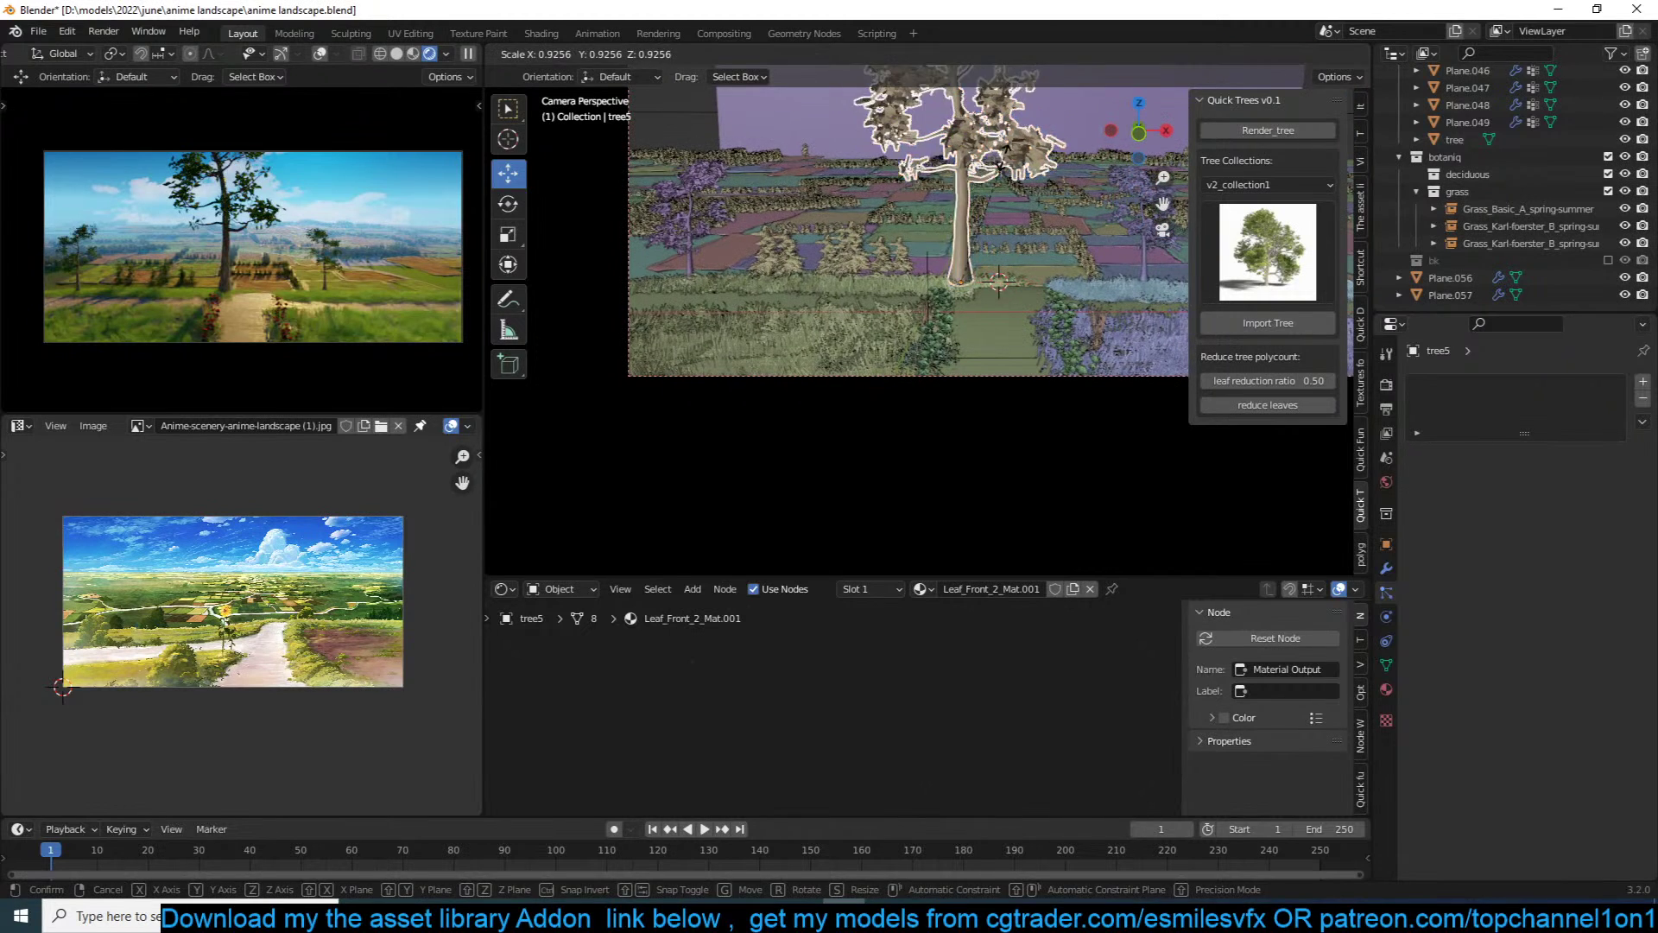
click(1007, 185)
key(g)
click(993, 212)
key(g)
click(992, 218)
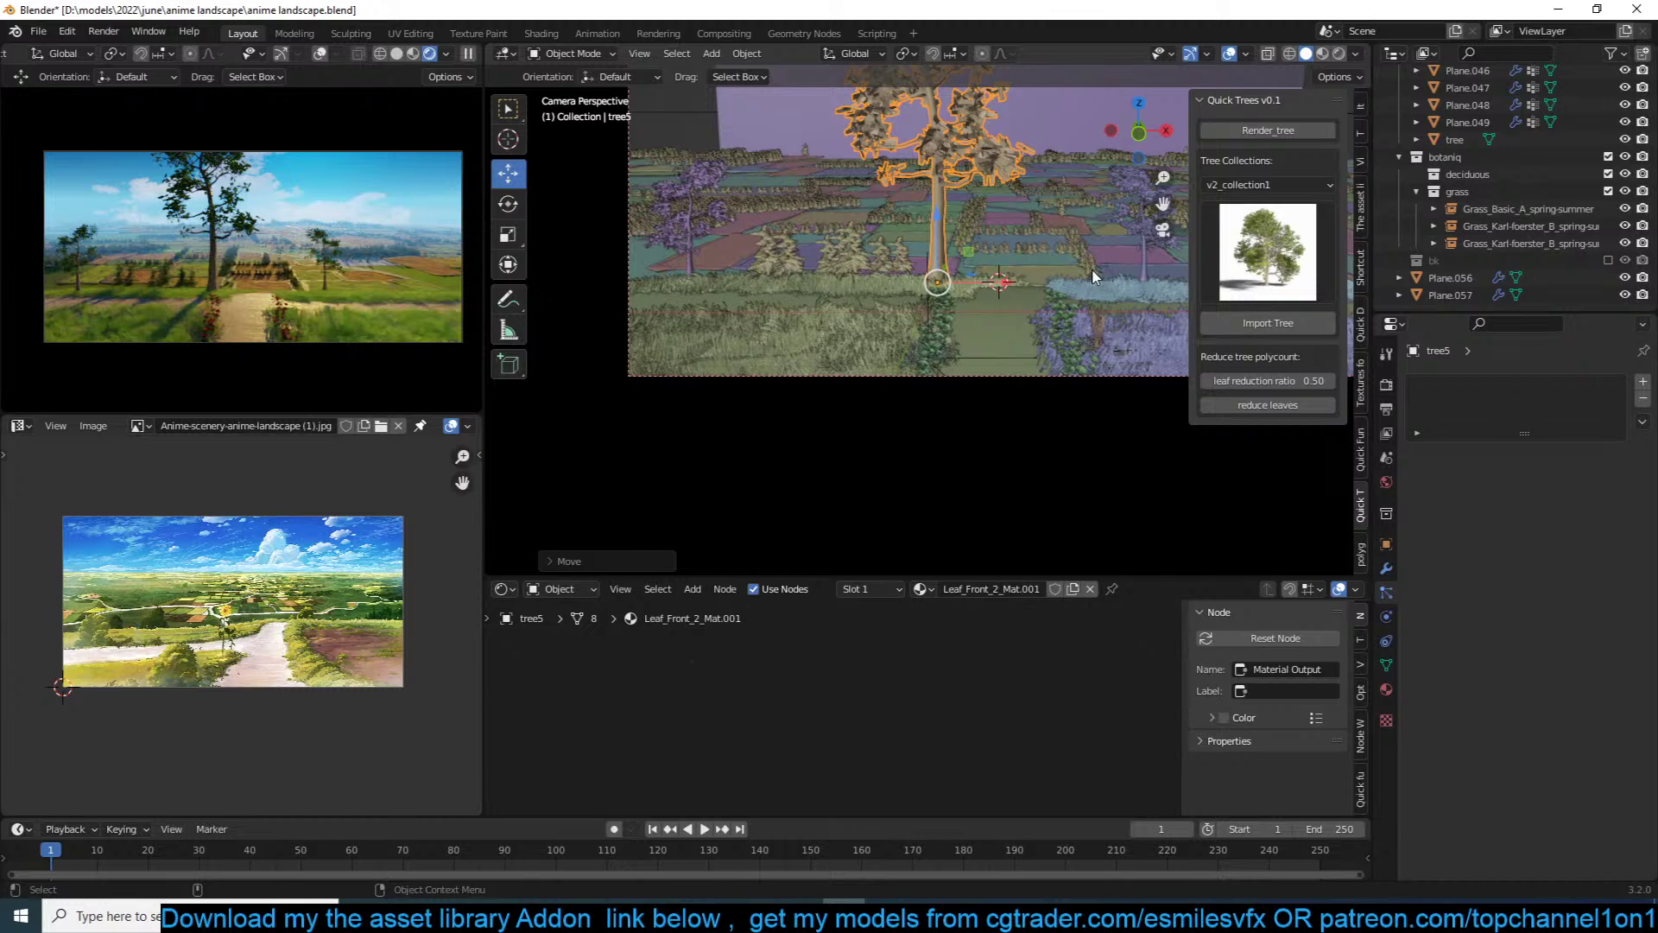
Step: Scale the clouds backdrop plane along X until it spans the full camera frame, and save the file
scroll(1090, 205, down, 2)
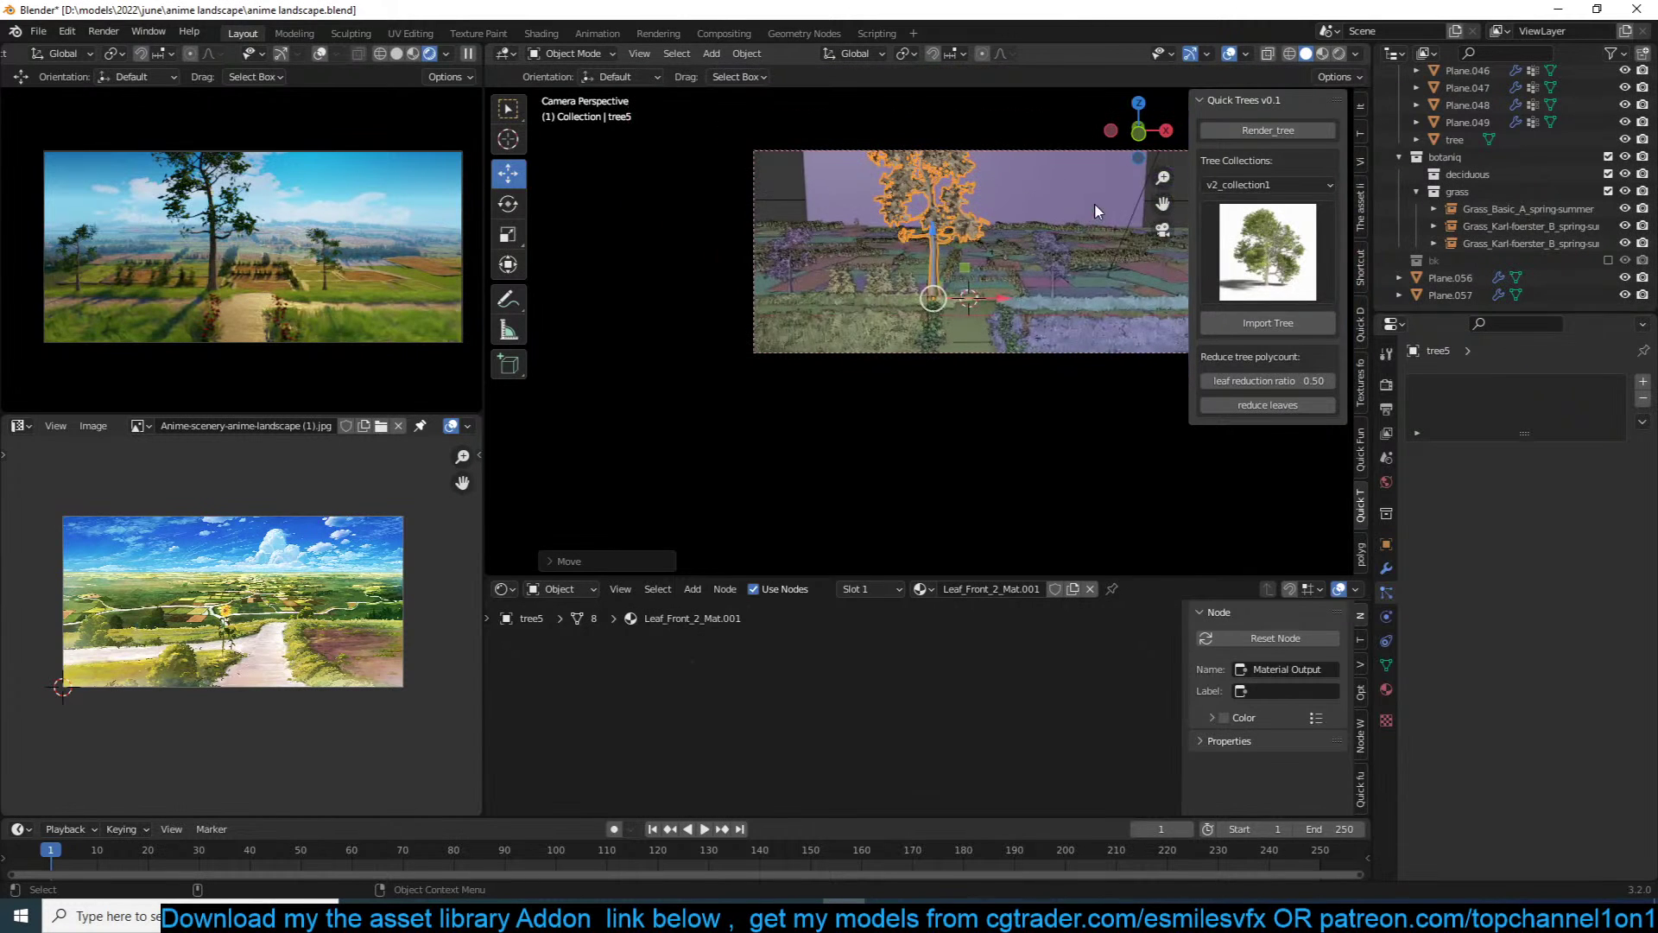
click(1088, 190)
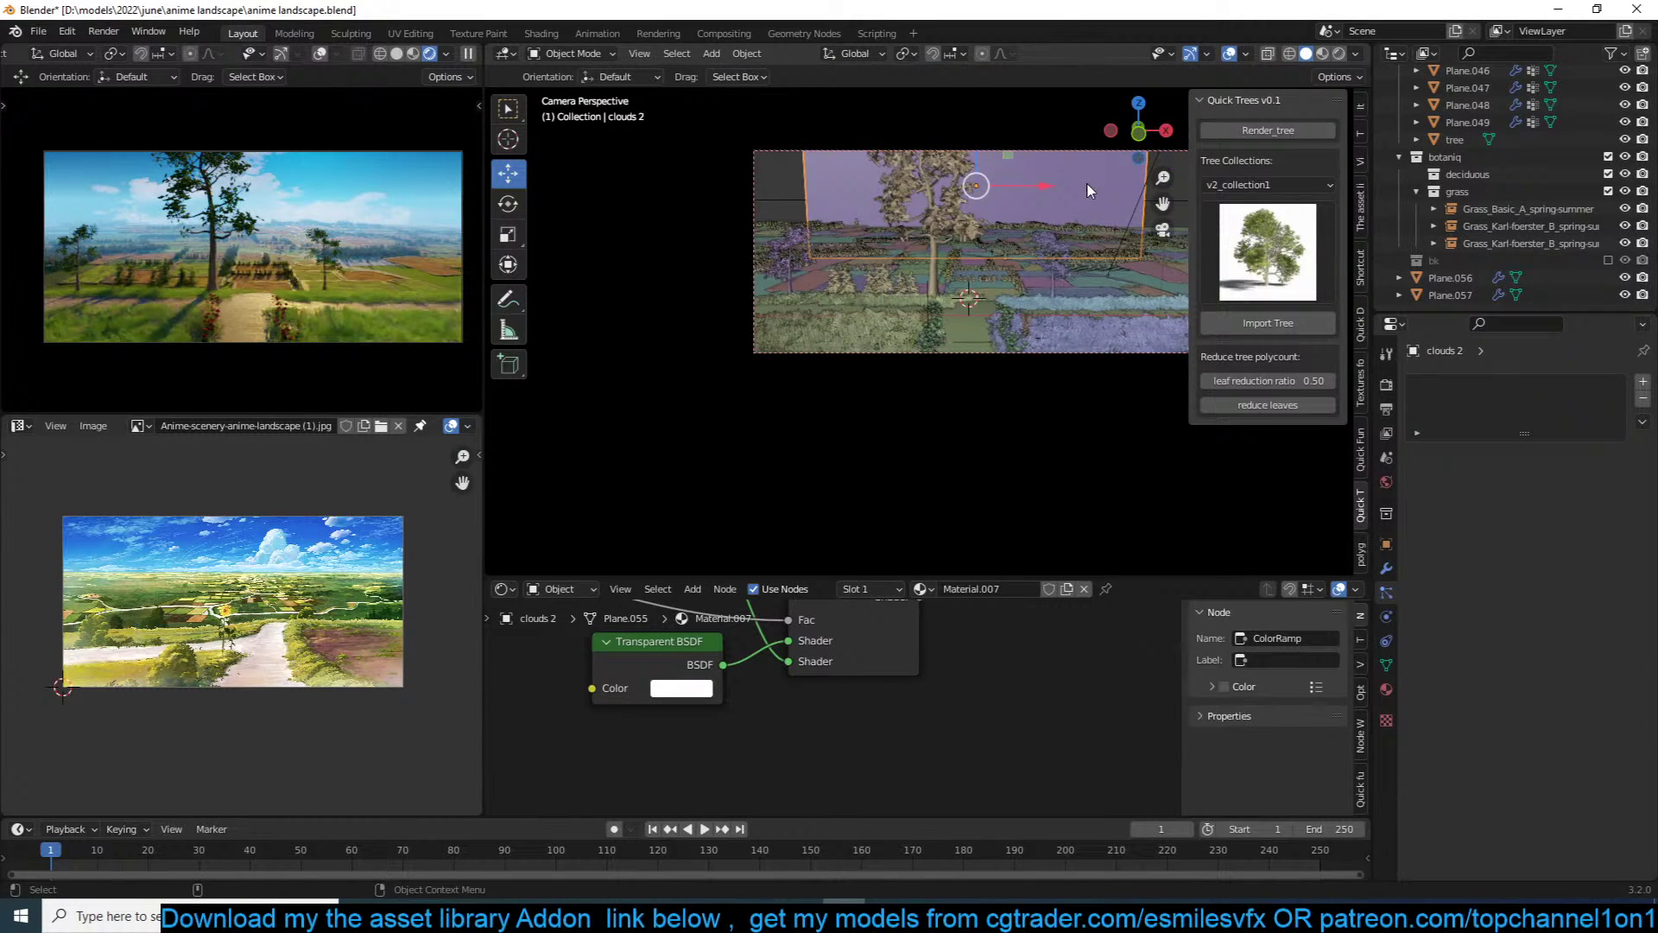
key(s)
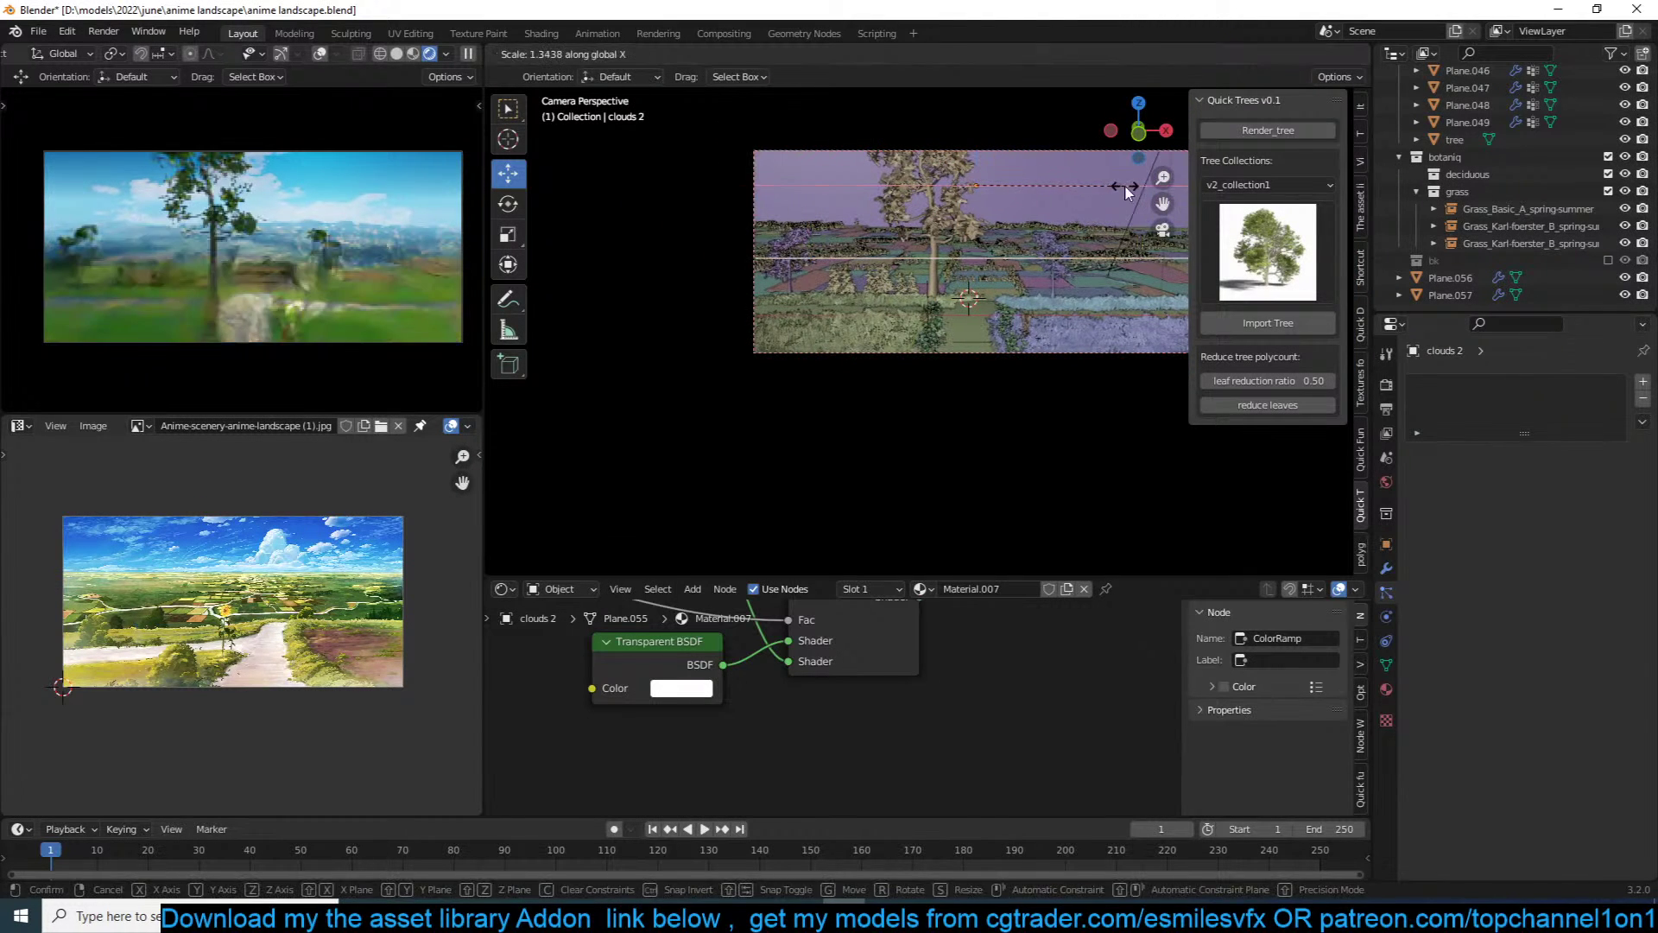
click(1028, 235)
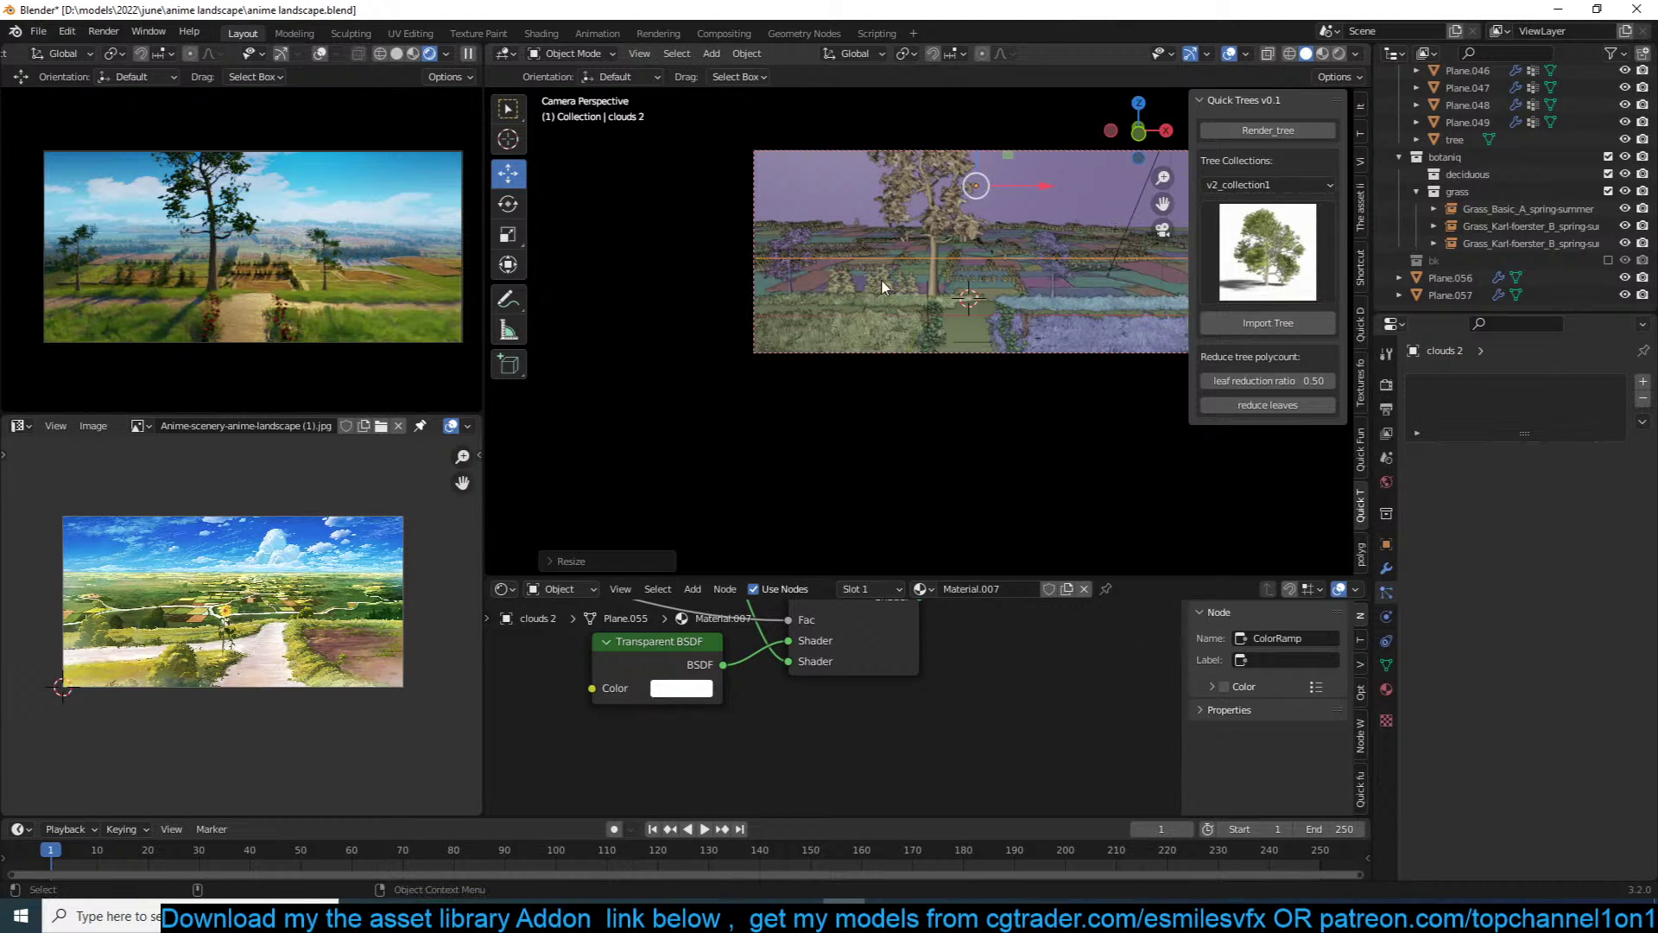
key(ctrl+s)
Step: Tilt the camera up to about 86.2° on X and lower it to a height of about 13.5 m
shift+middle_drag(952, 432, 931, 438)
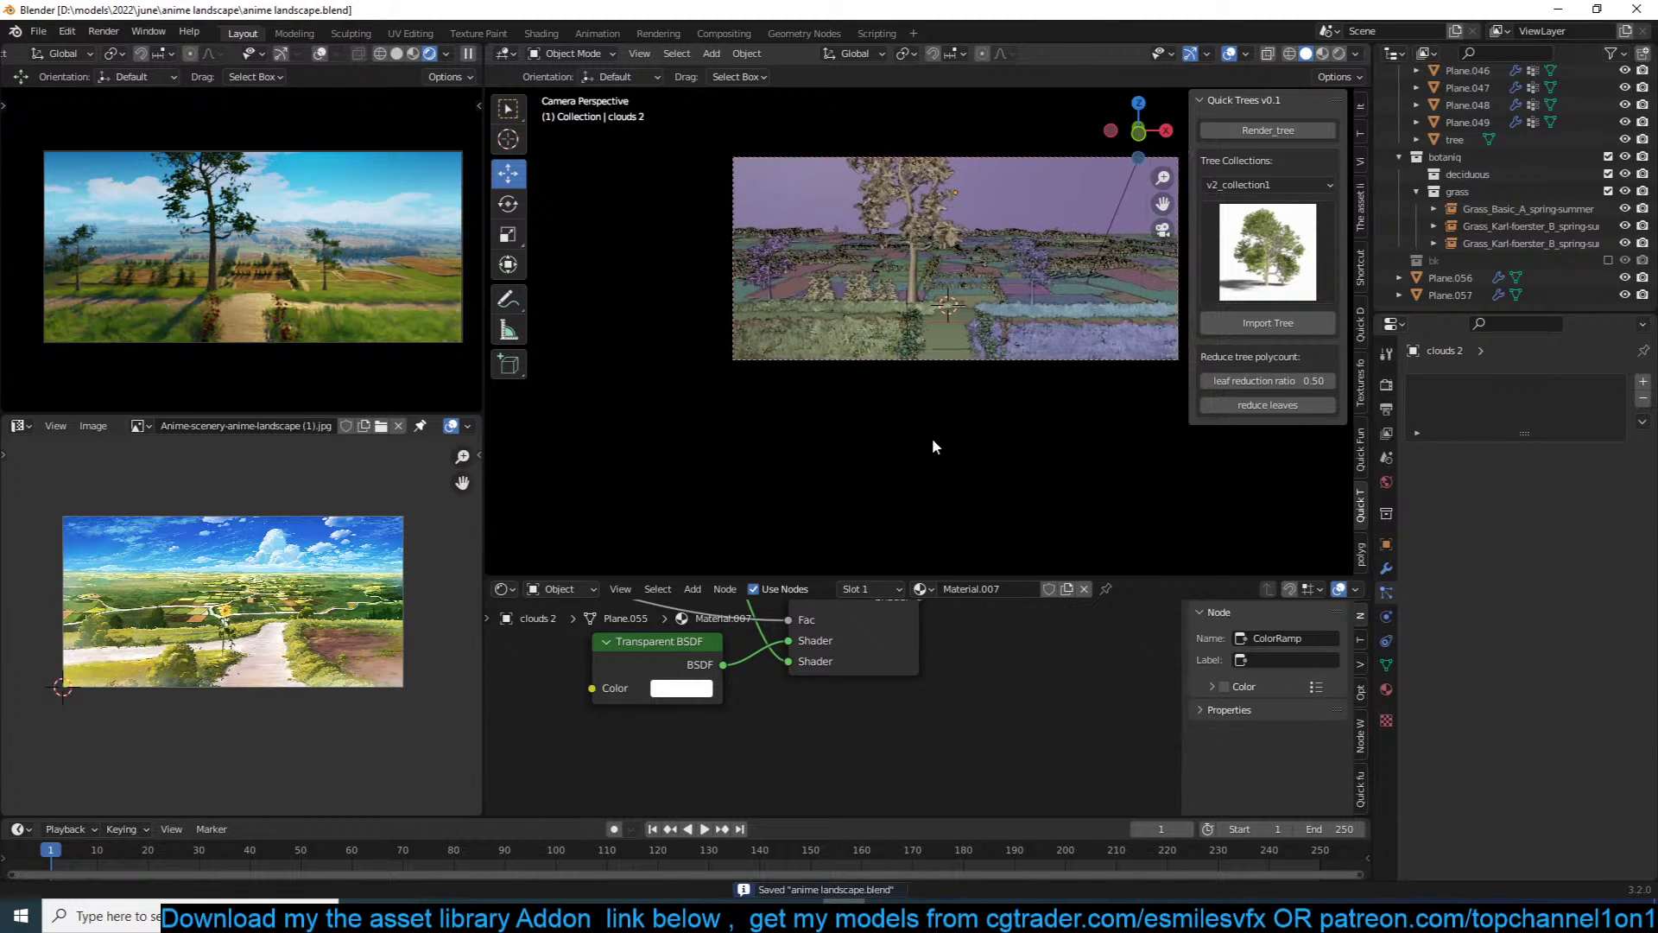
click(1000, 359)
key(r)
key(r)
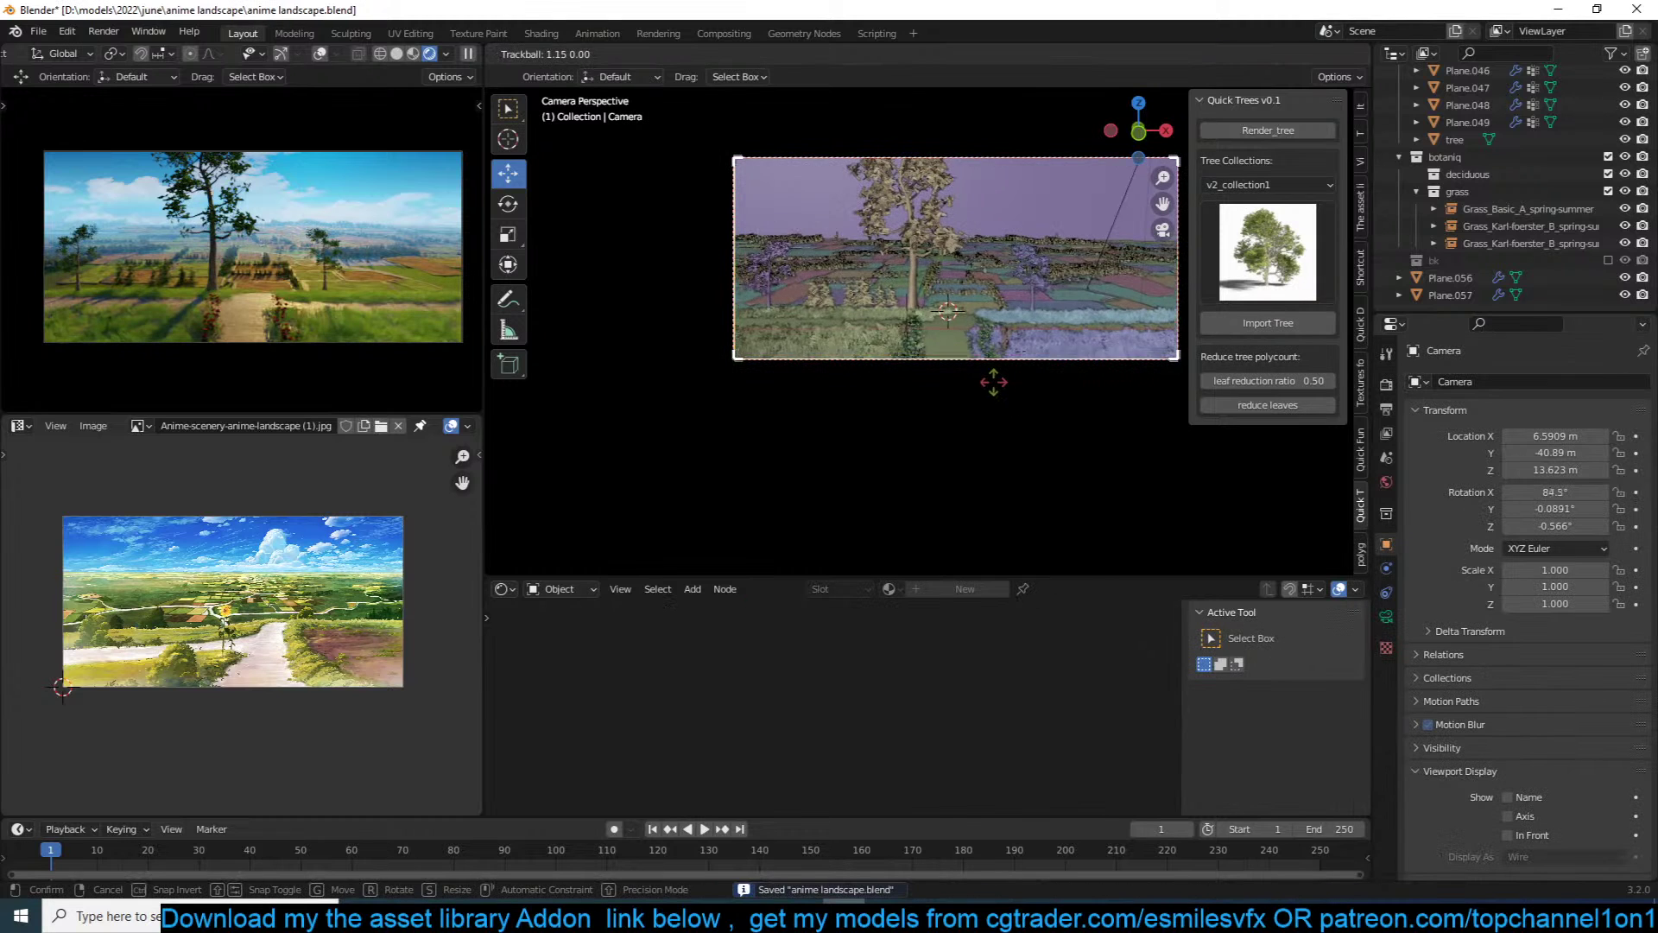
click(993, 382)
key(g)
click(991, 395)
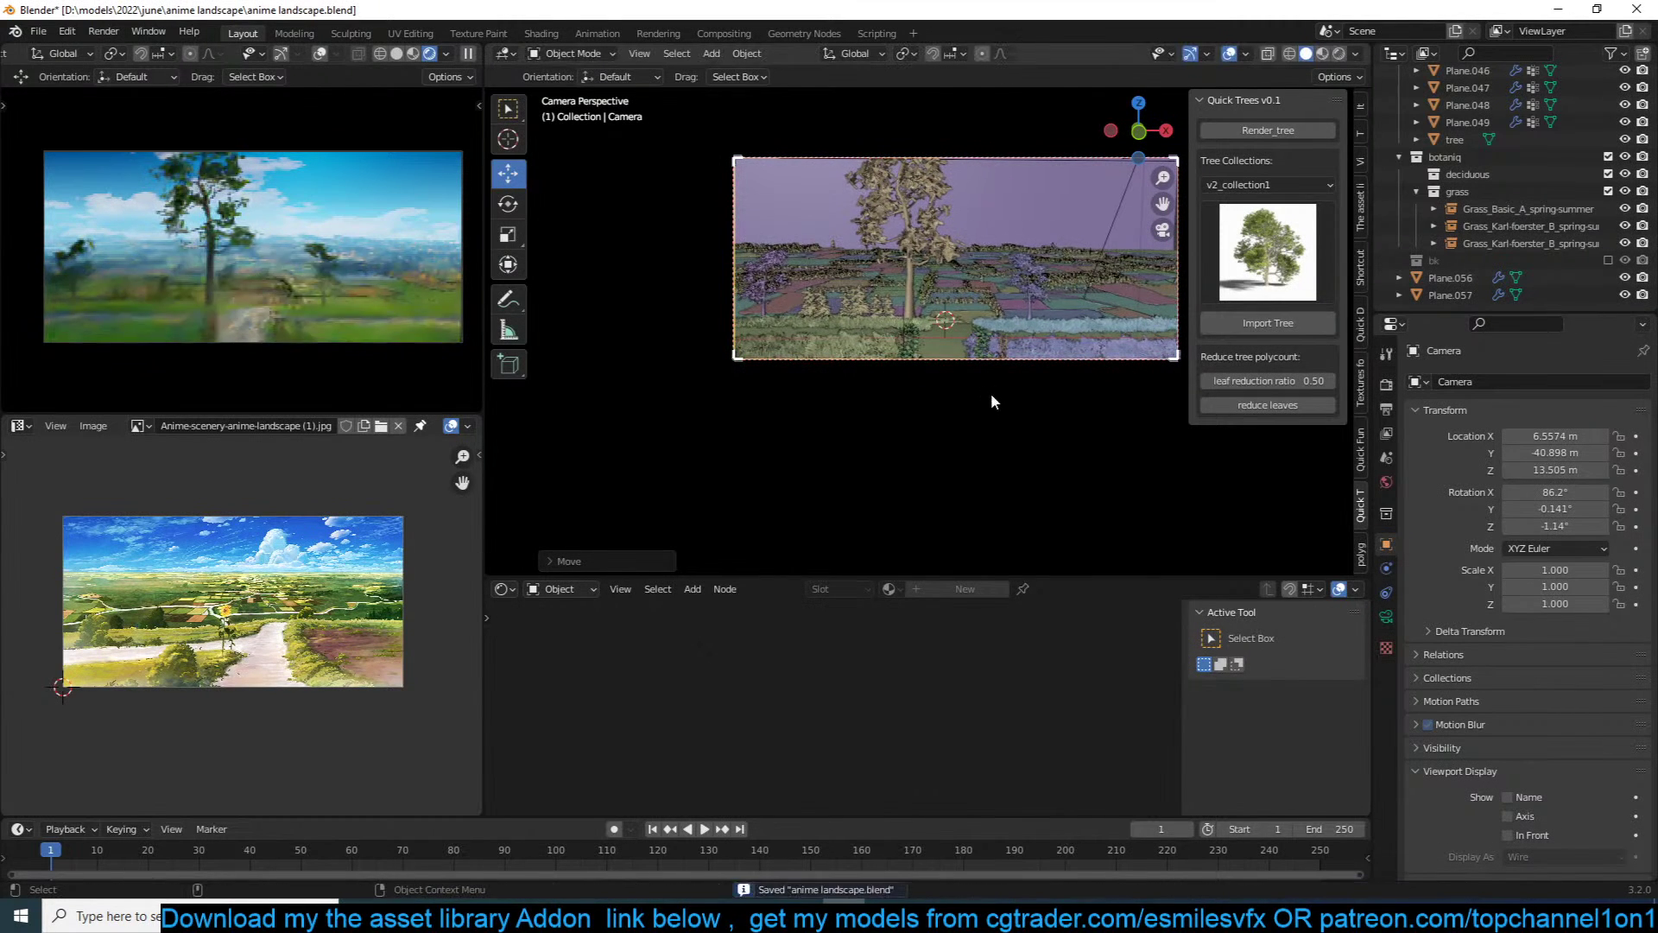
Step: Scale the tall foreground tree down to fit inside the camera frame, save the file, and clear the selection
click(941, 199)
key(g)
key(s)
click(971, 272)
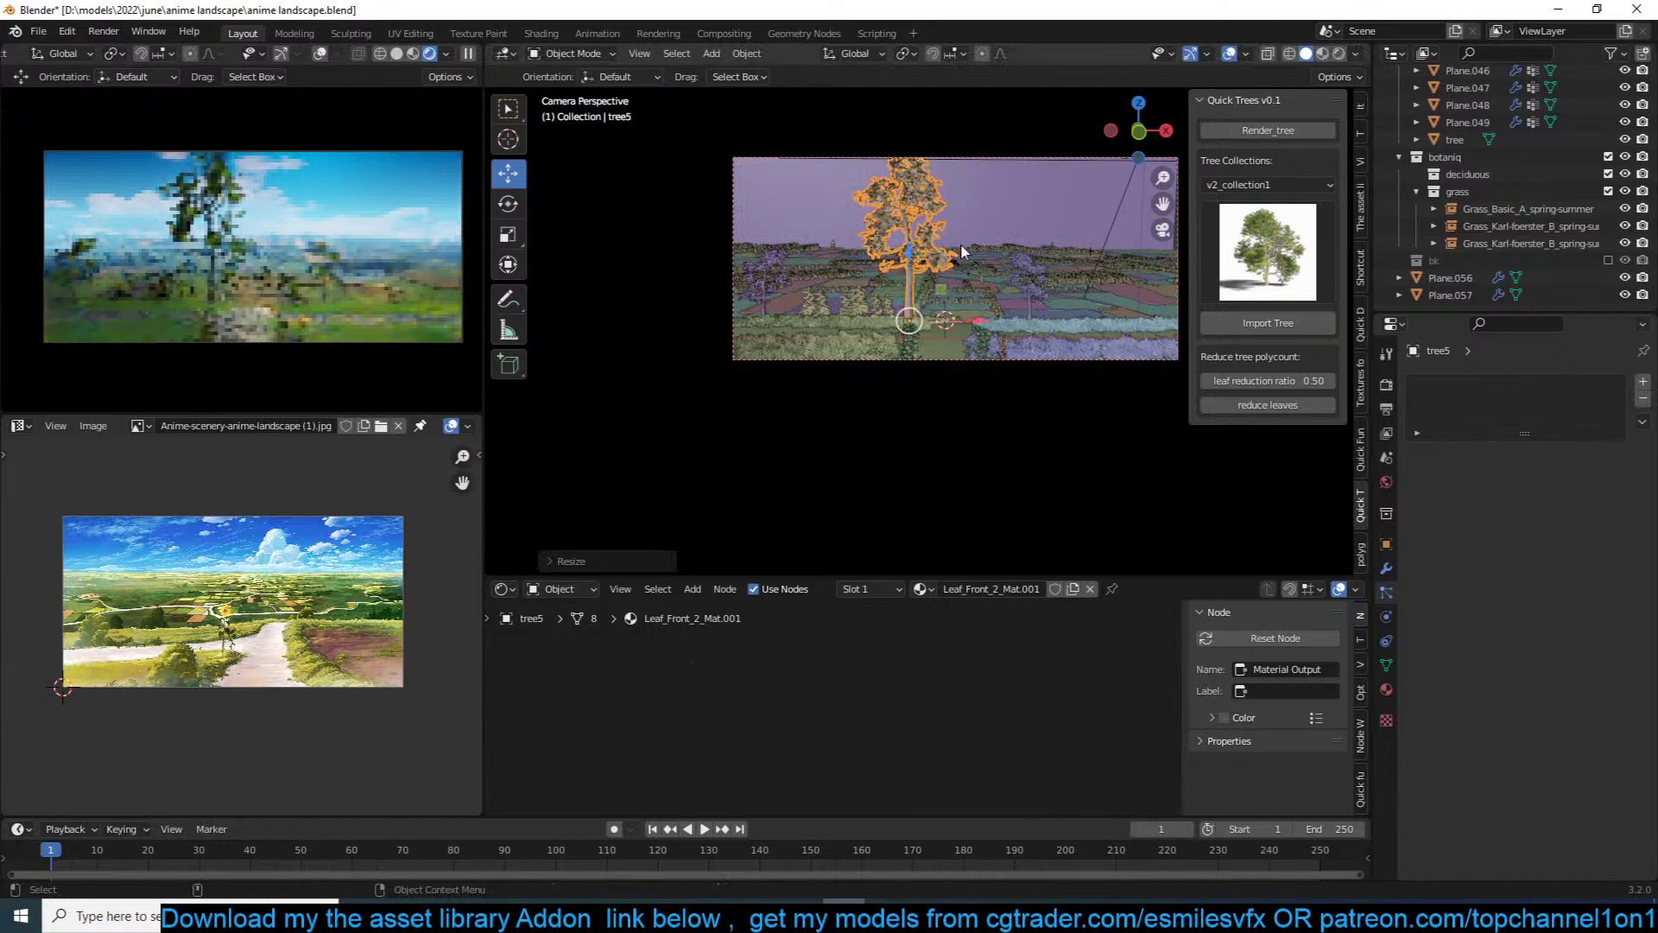
key(ctrl+s)
key(alt+a)
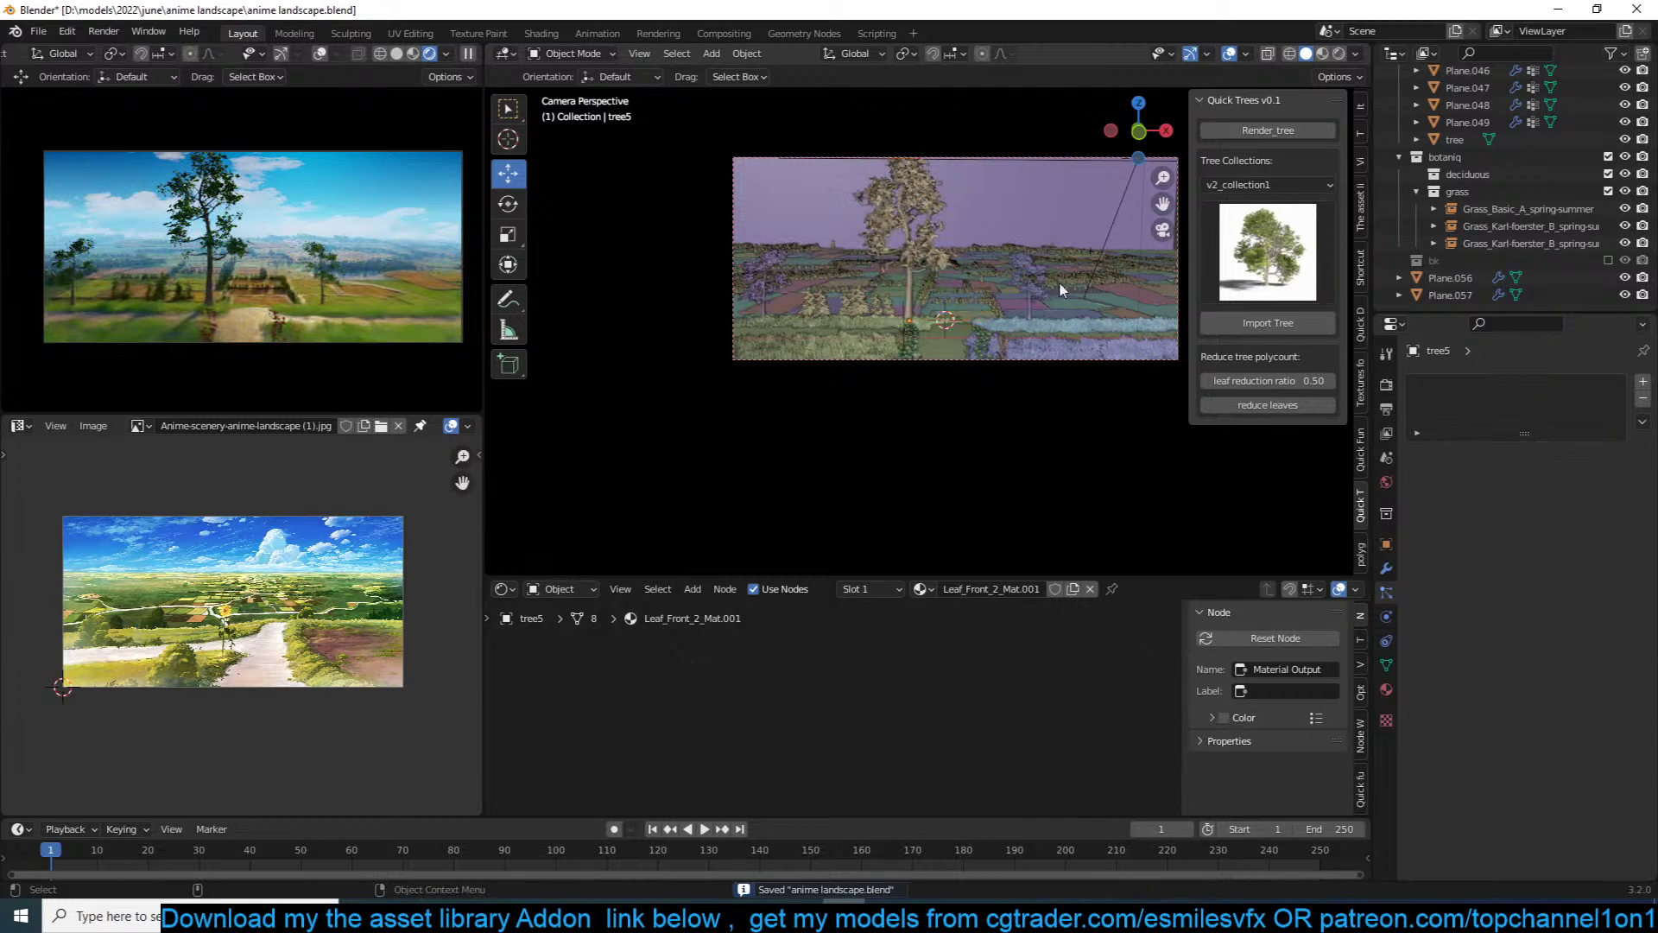
Step: Search all objects in the asset library for "sign" and browse the matching assets
click(1360, 133)
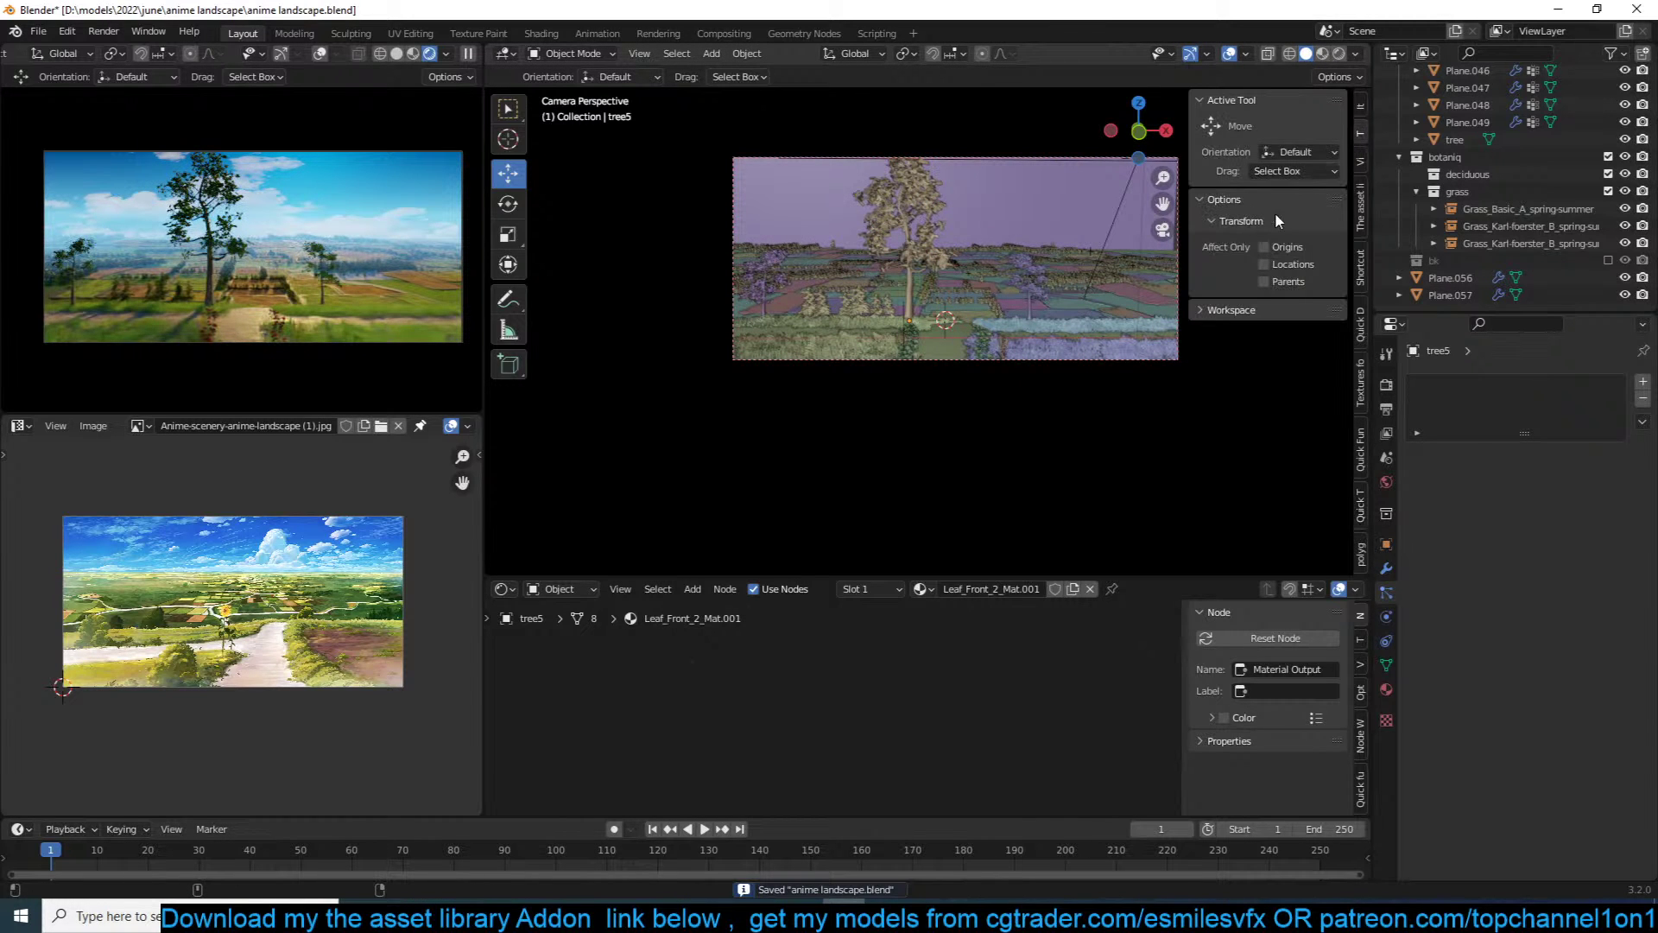
click(1360, 207)
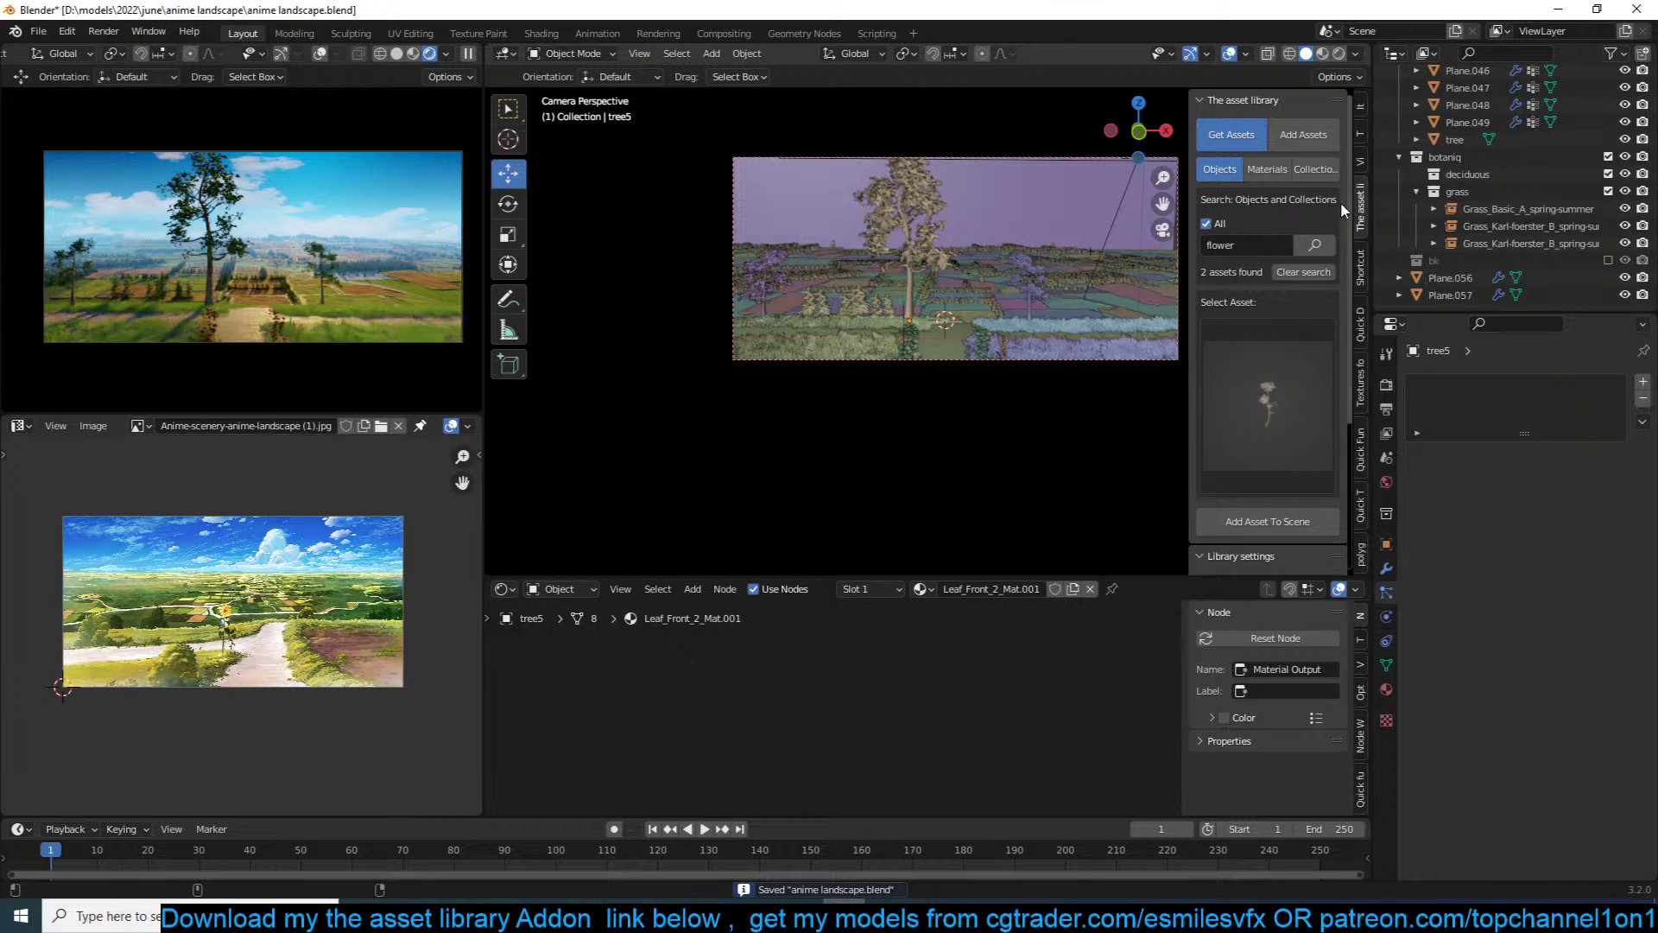
click(1252, 246)
text(sign)
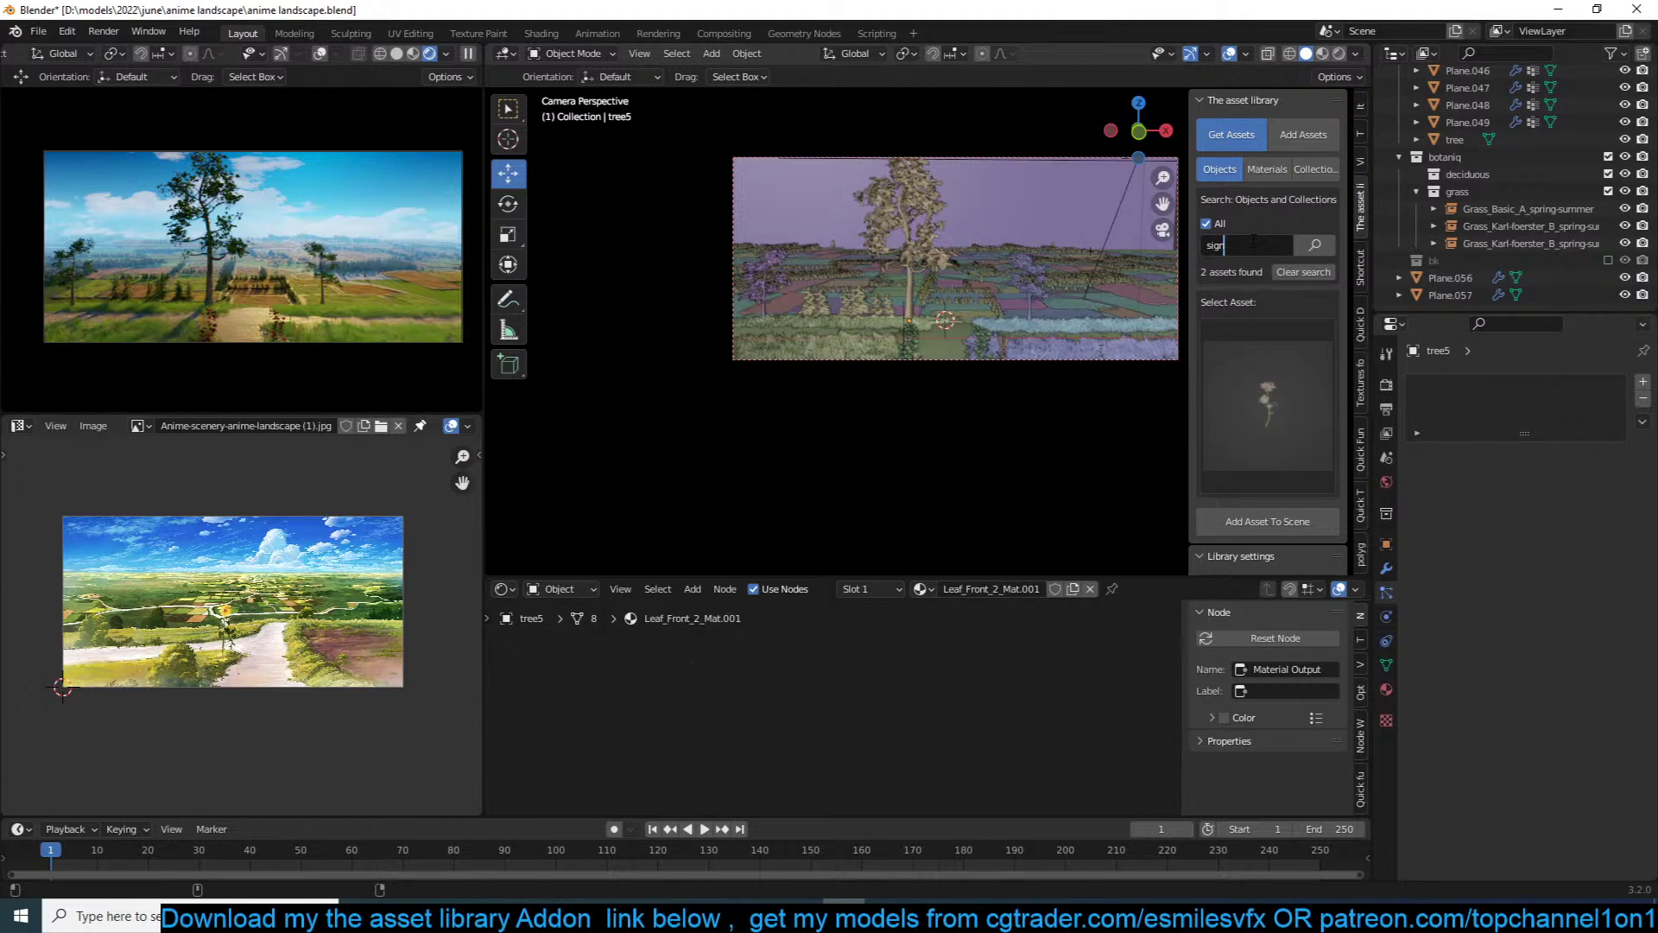
key(Return)
click(1252, 385)
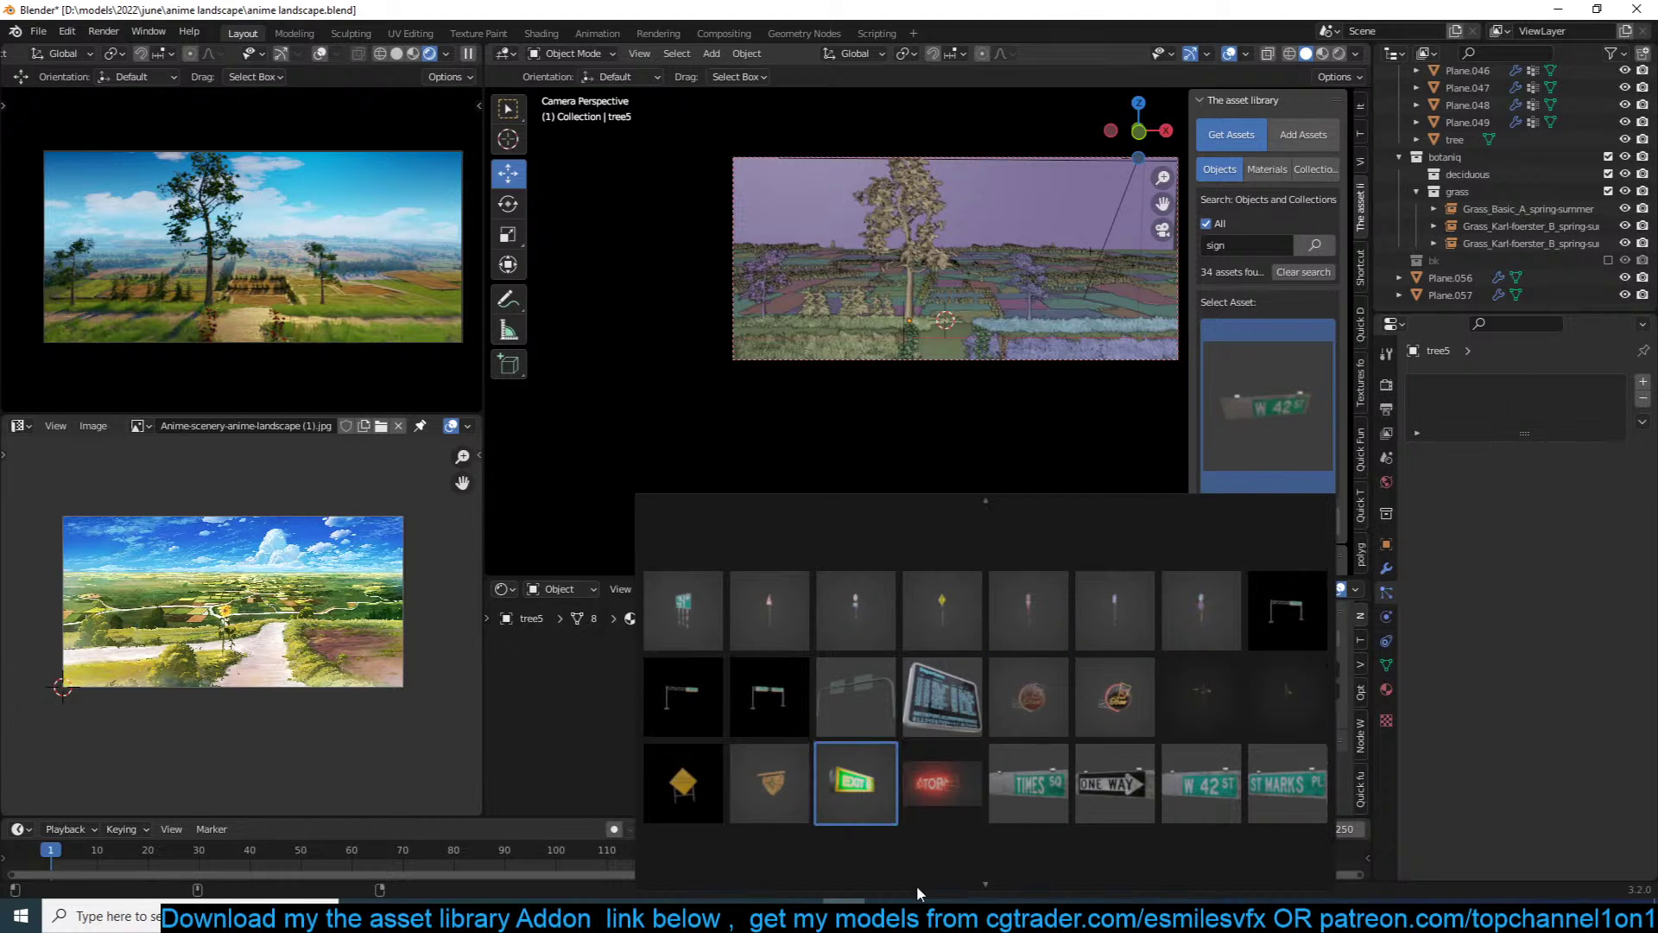
mouse_move(916, 895)
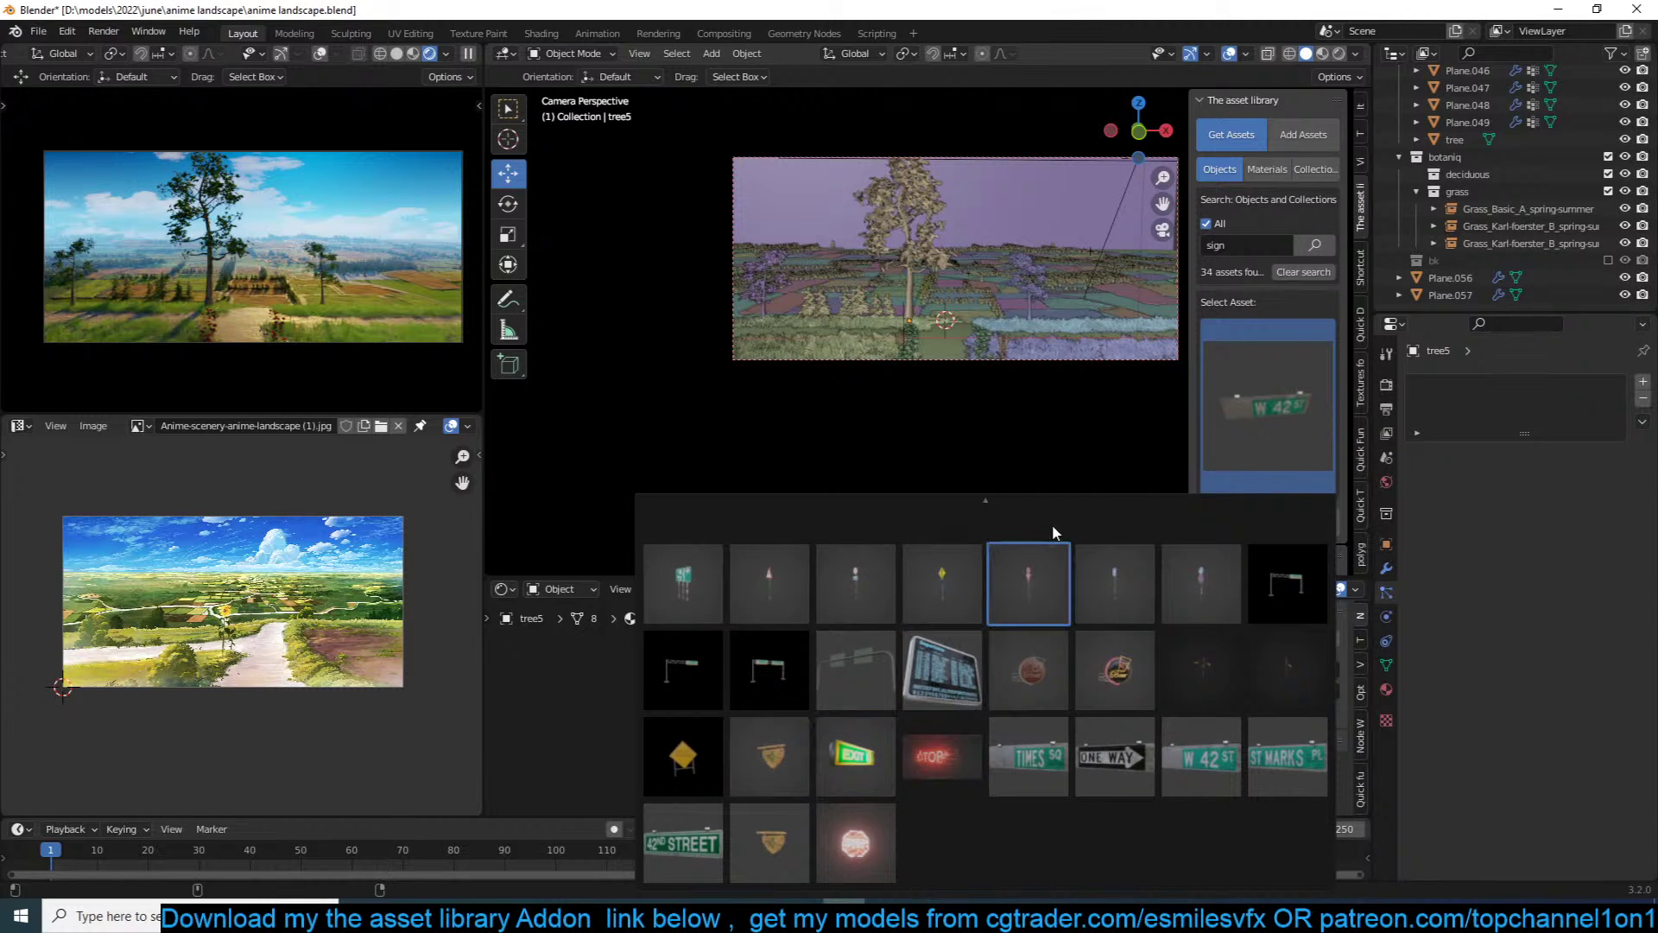
mouse_move(1056, 492)
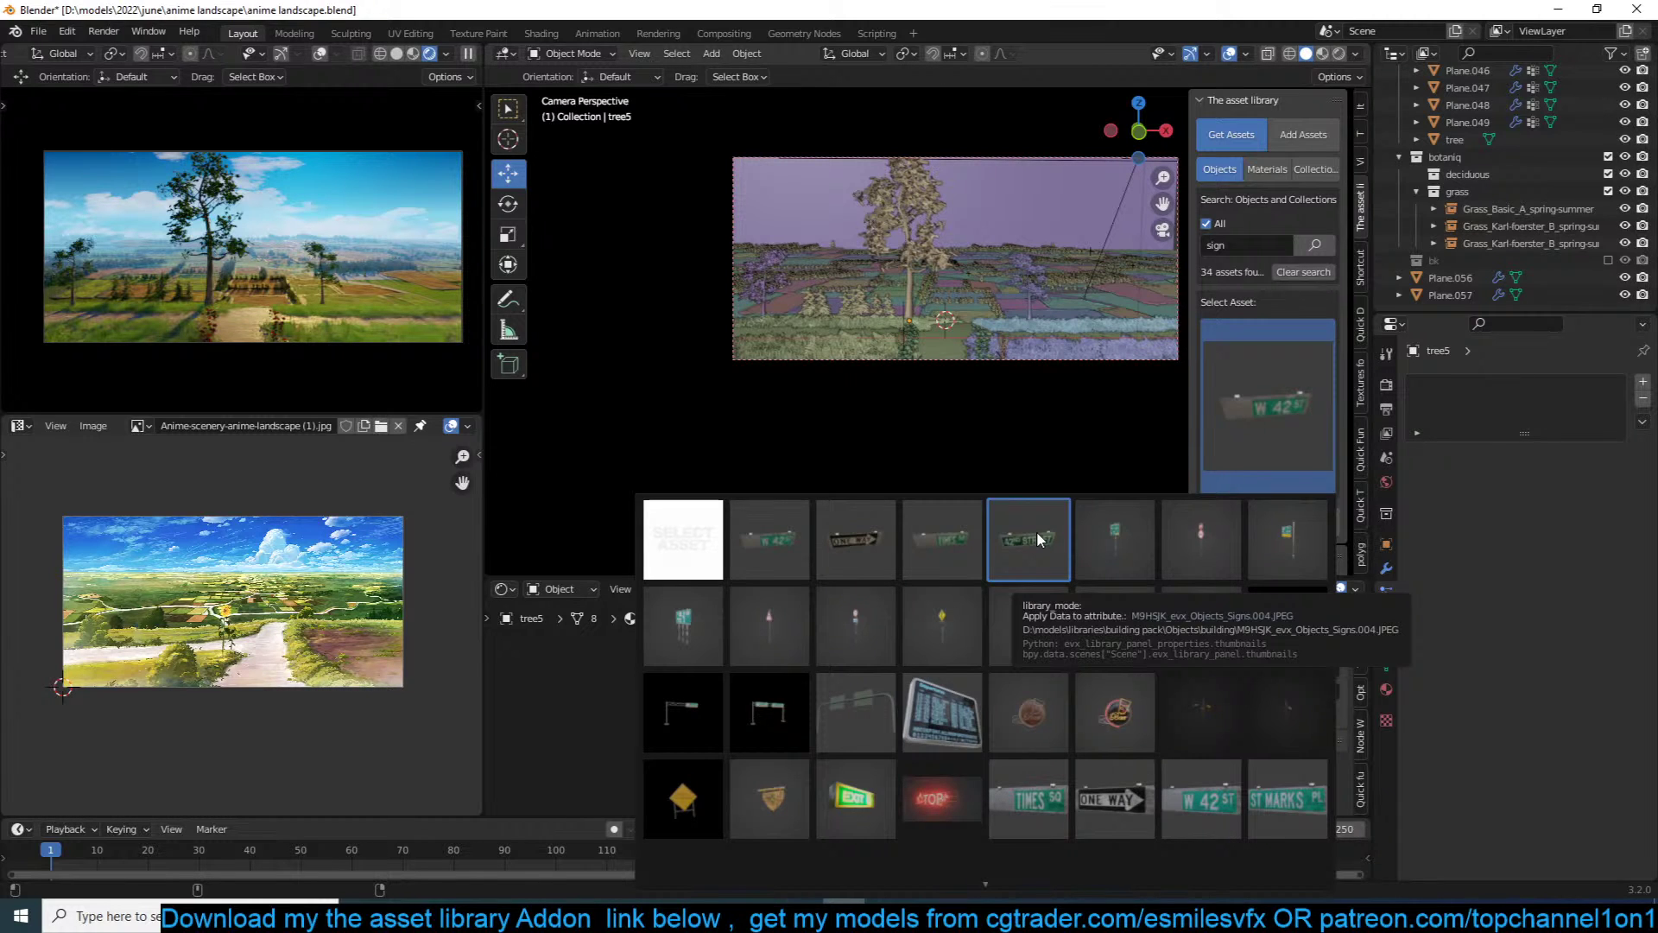
Step: Scale the tall foreground tree up in two passes, the second by about 1.18, and save the file
click(913, 240)
key(s)
click(976, 226)
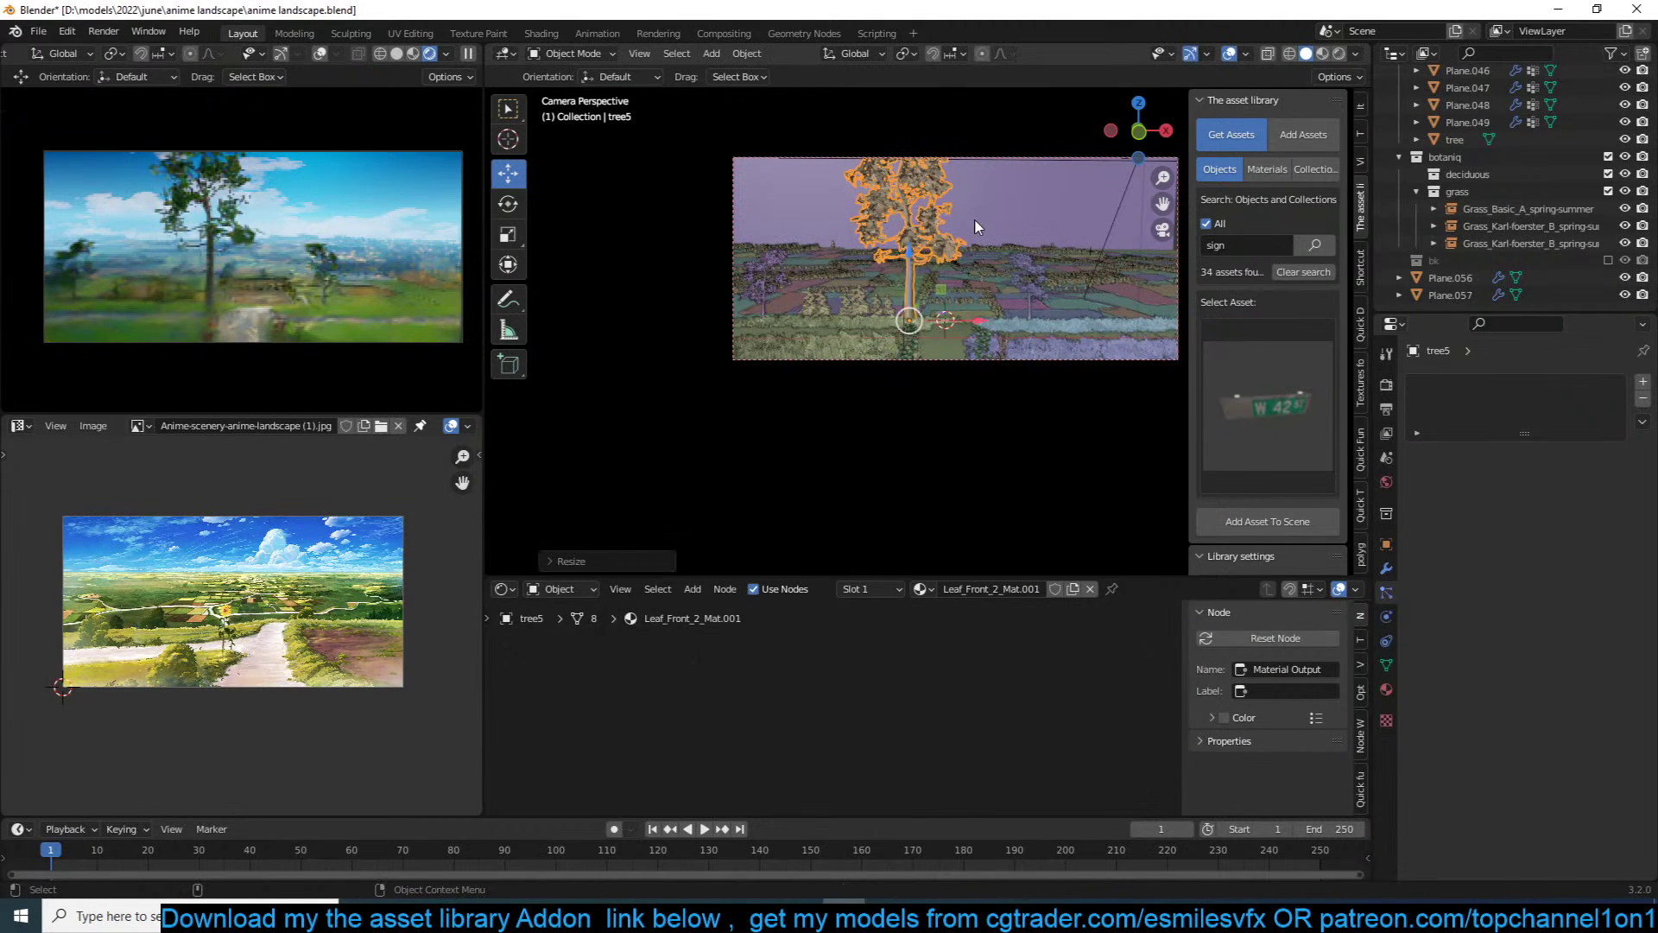
key(s)
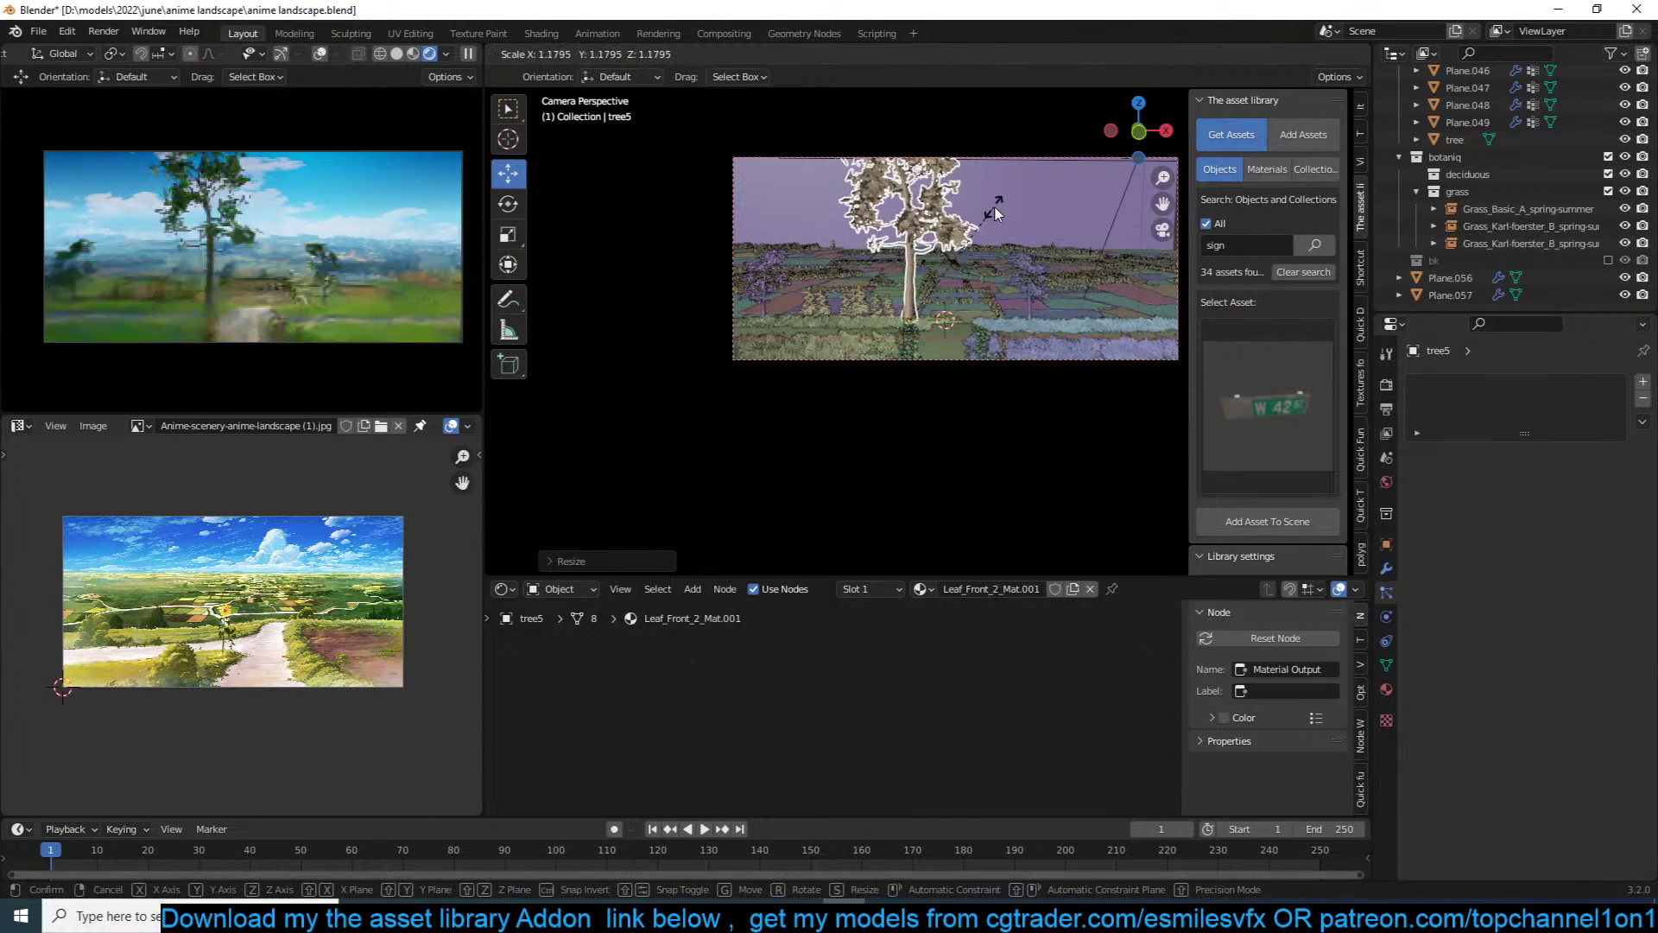
click(995, 209)
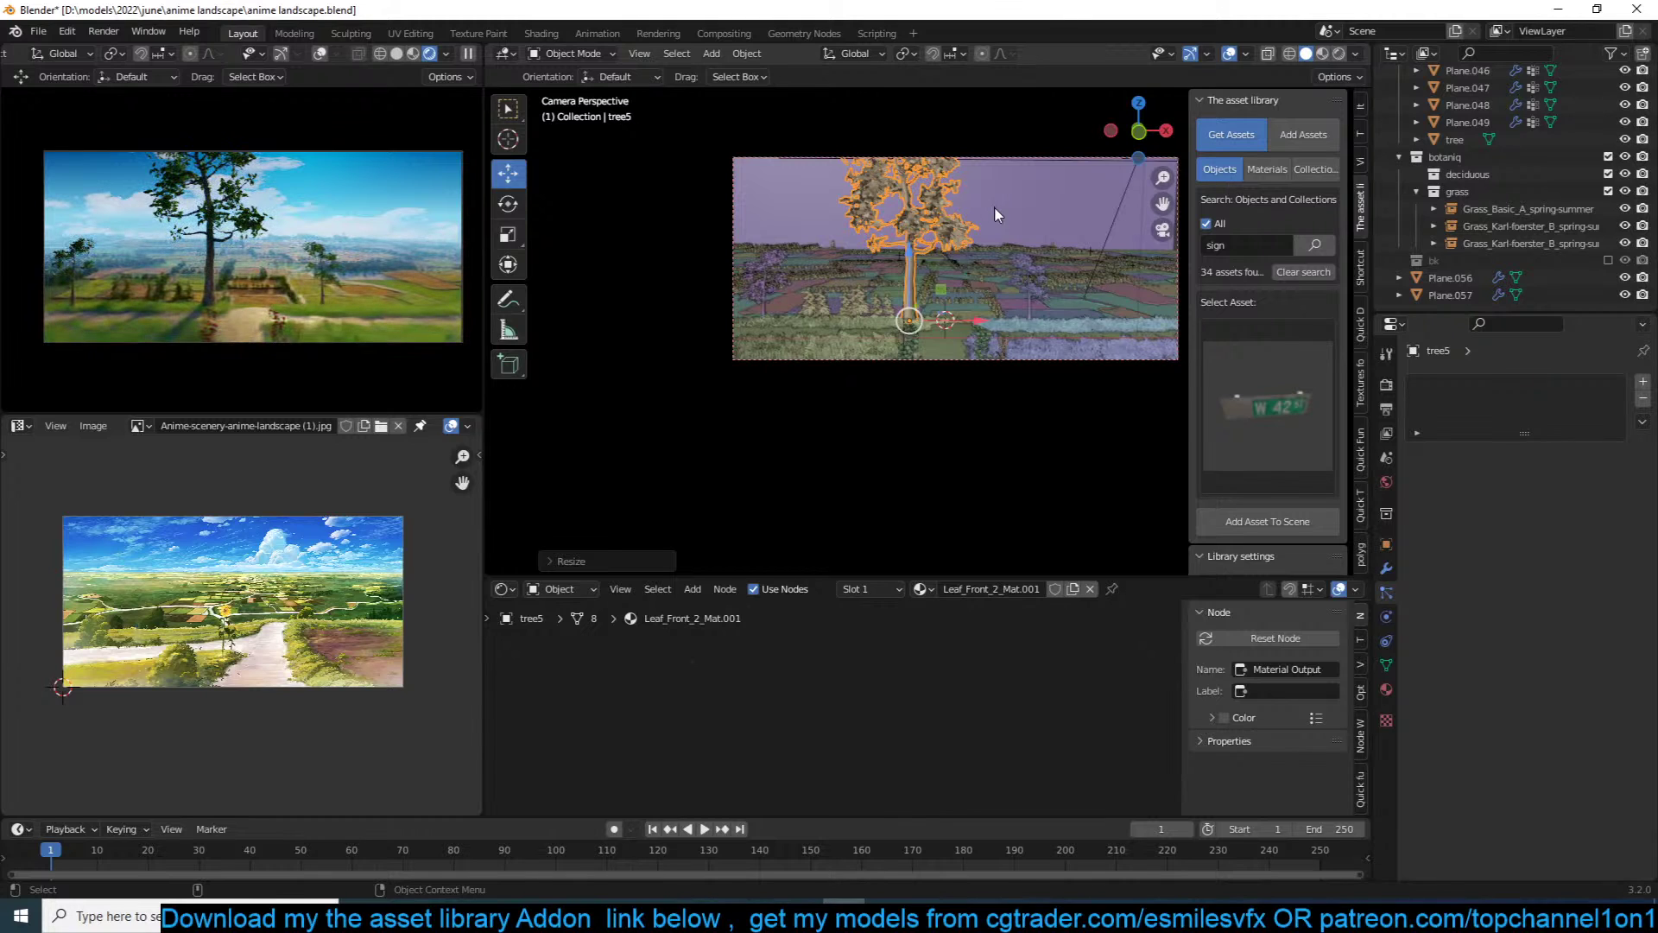
key(ctrl+s)
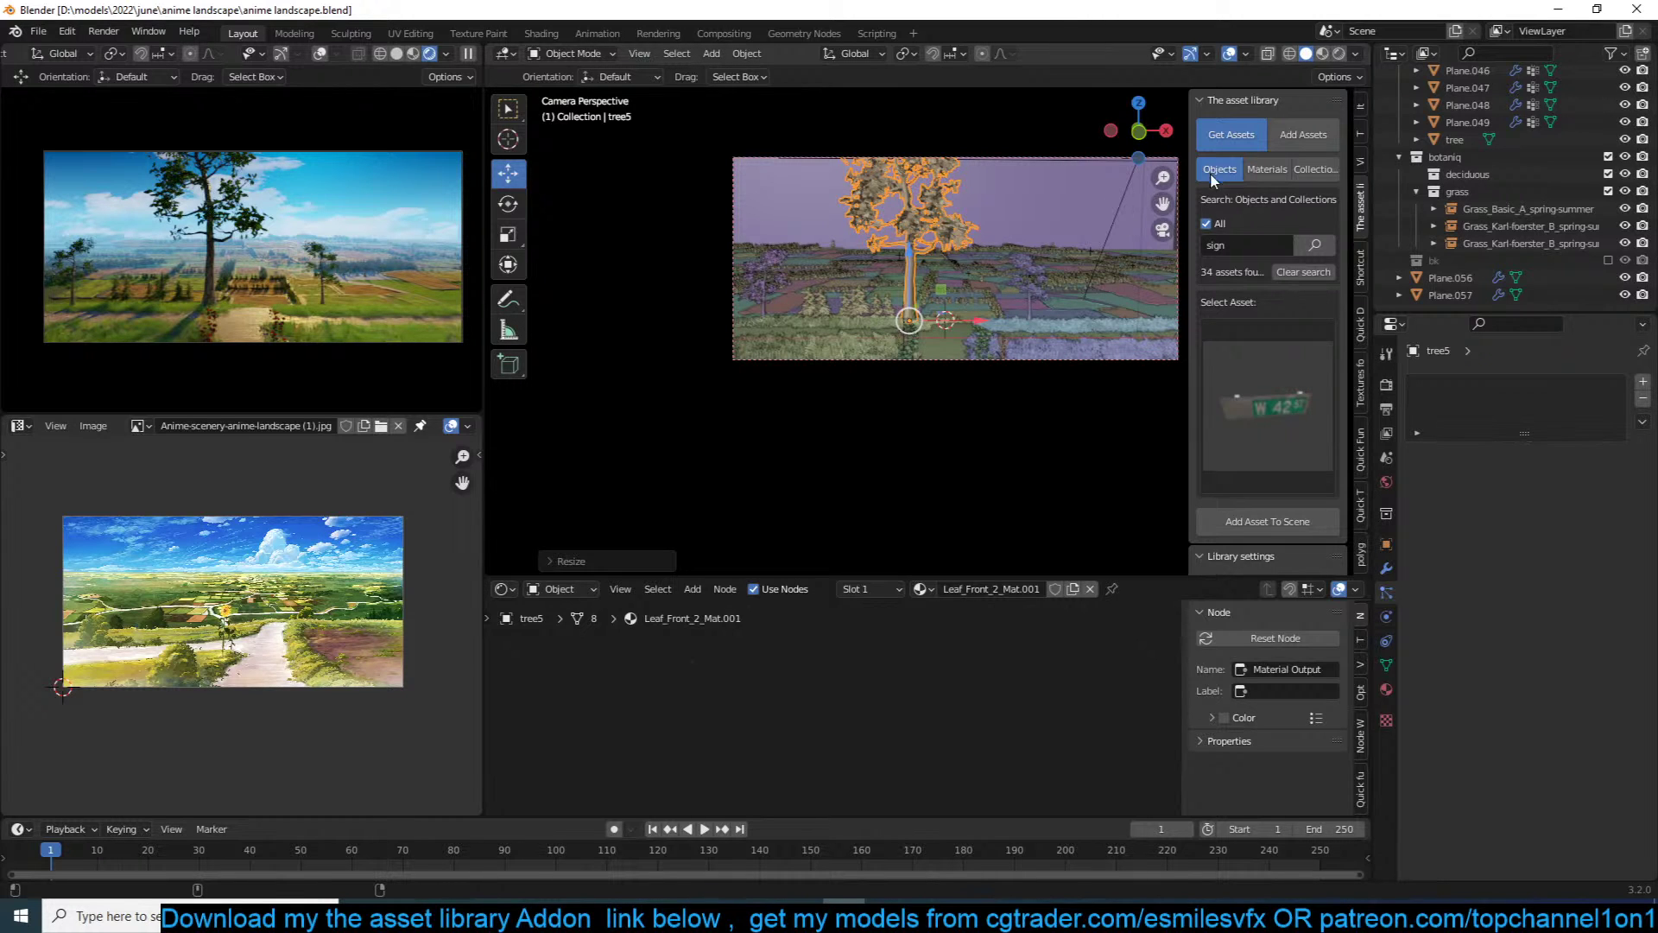
Step: Search the asset library for "house" and choose the small blue-roofed house
text(hous)
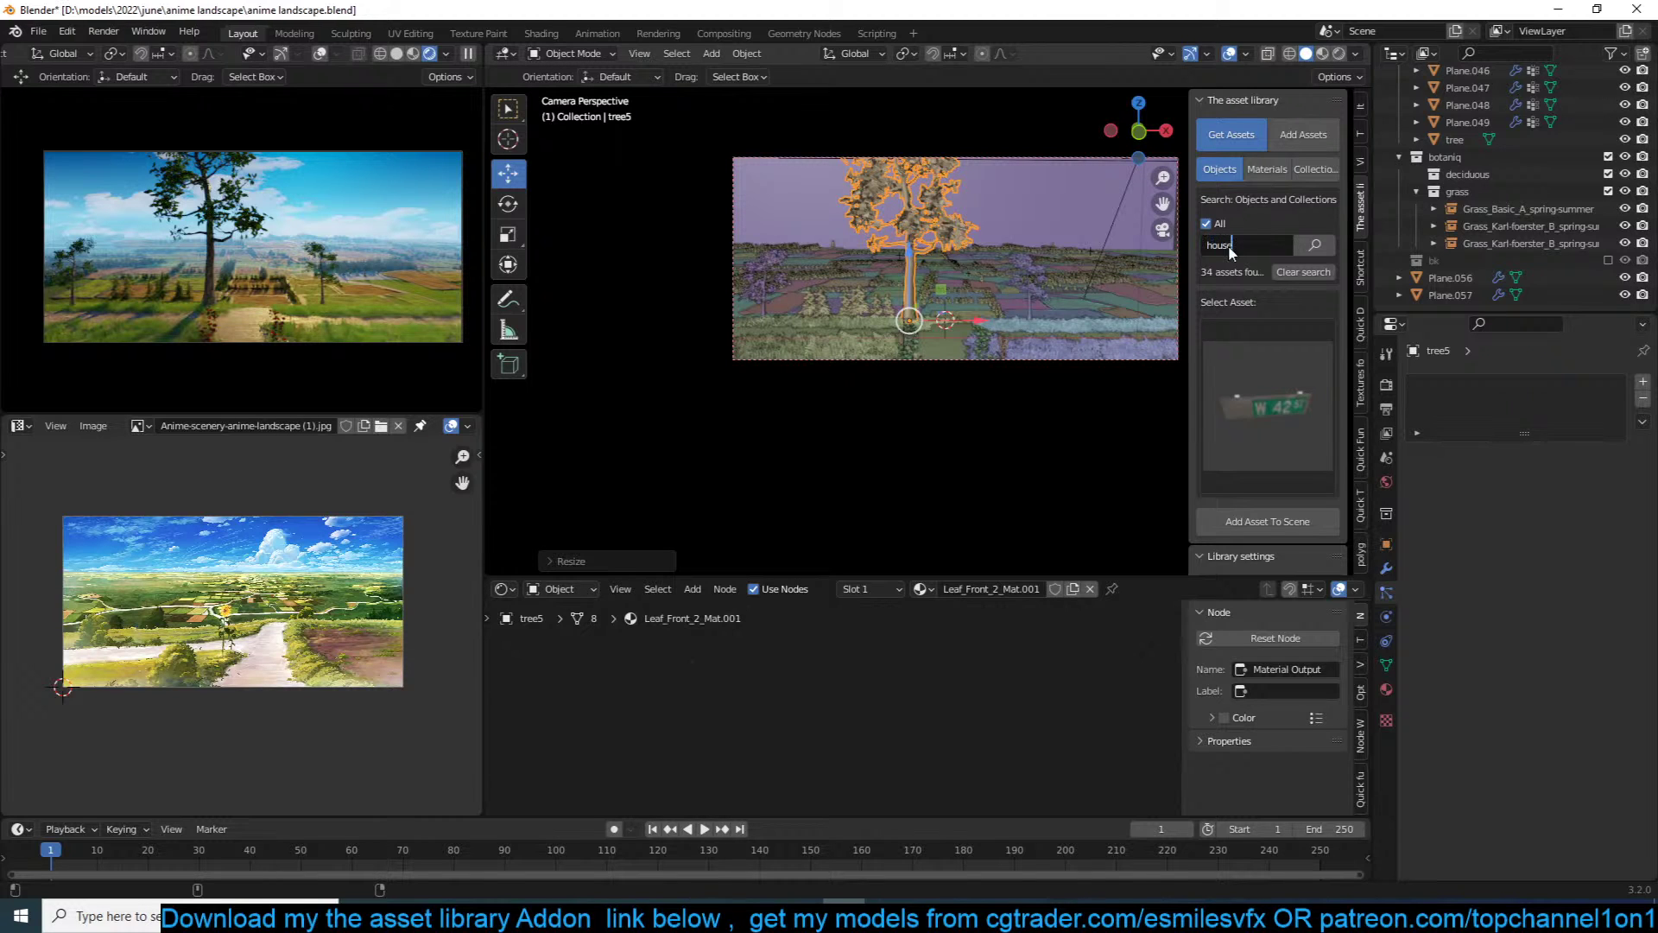
text(e)
key(Return)
click(1231, 352)
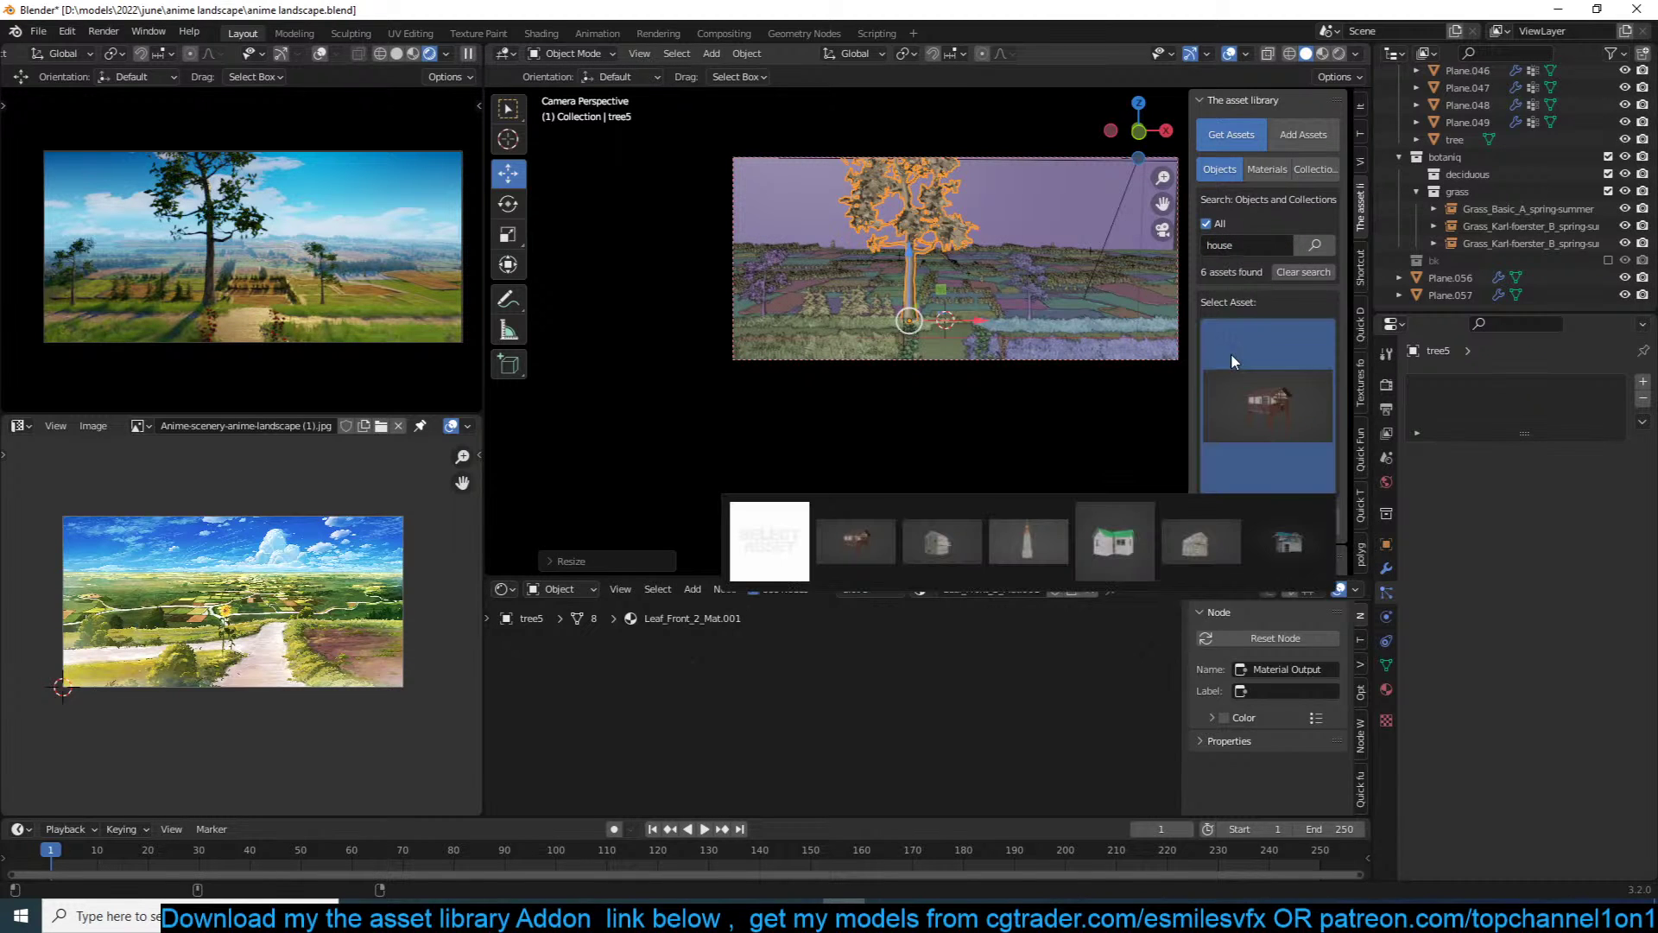
click(1288, 541)
Step: Pause the rendered preview and add the chosen house to the green field beside the winding road
click(471, 53)
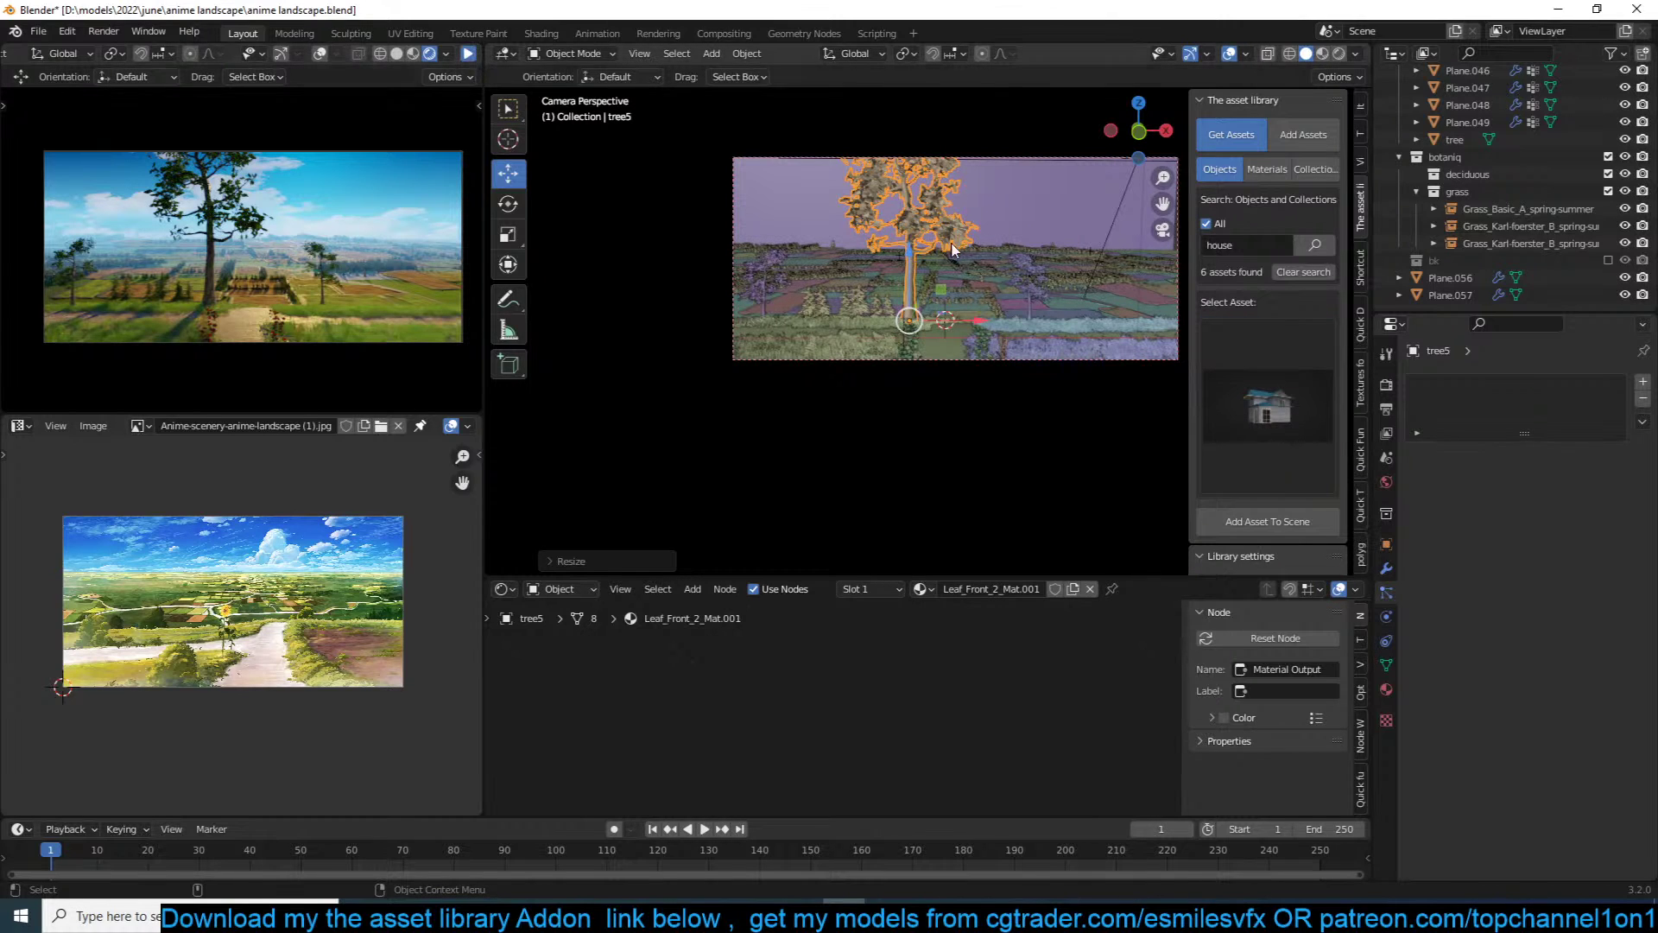
middle_drag(1101, 307, 925, 359)
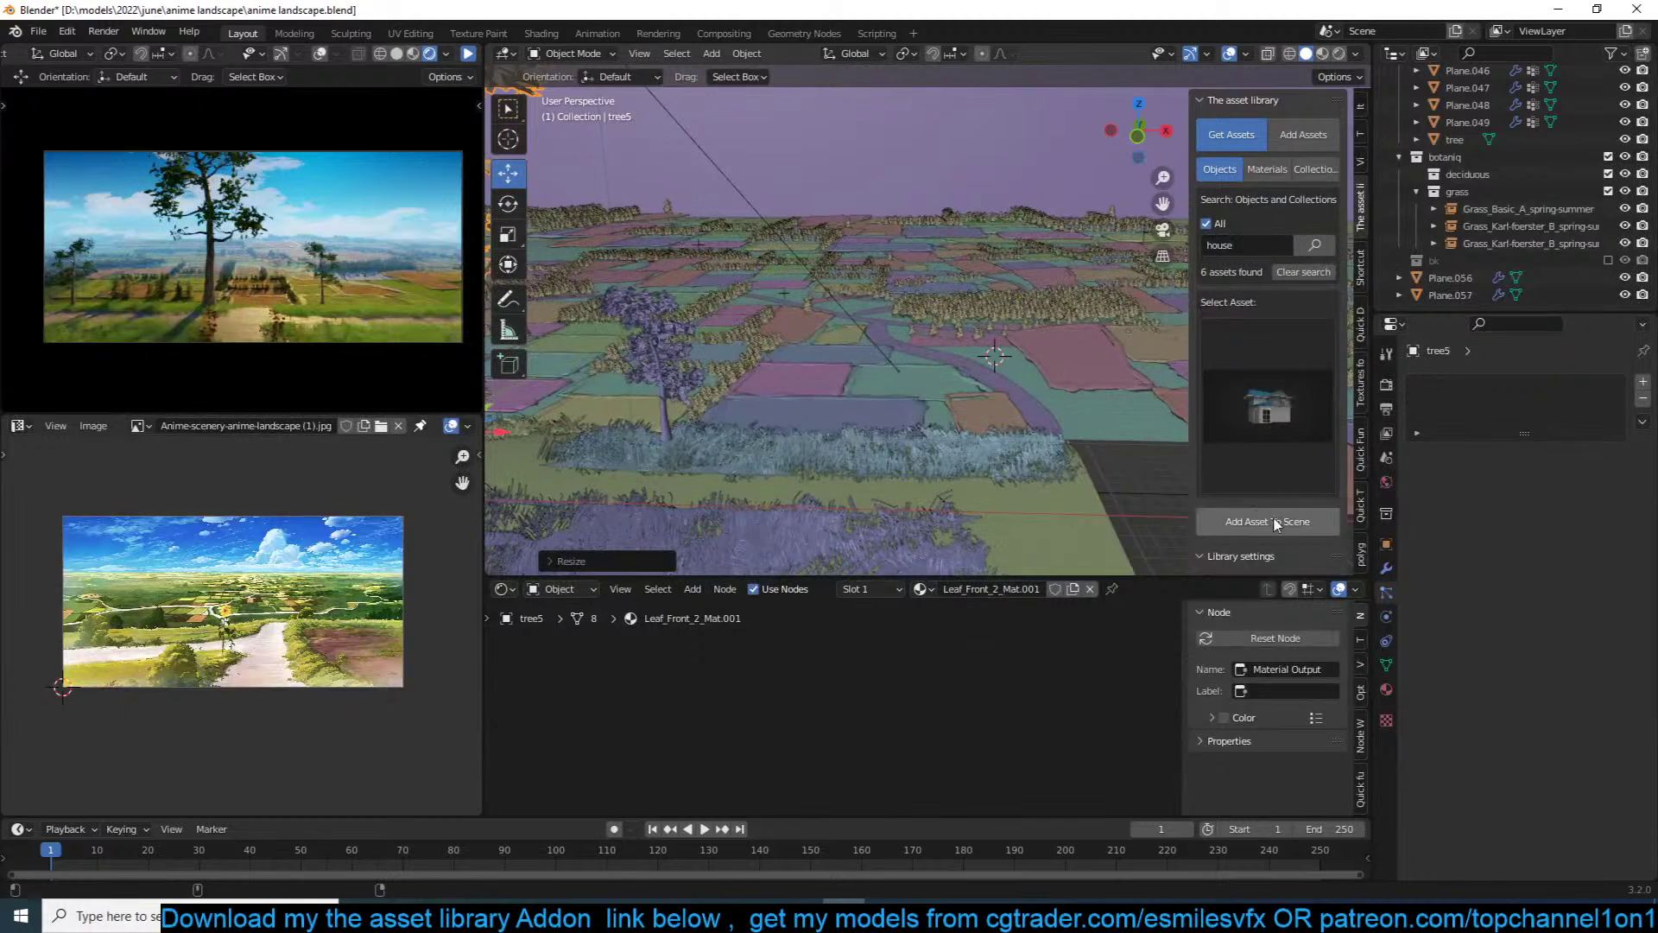
click(1302, 530)
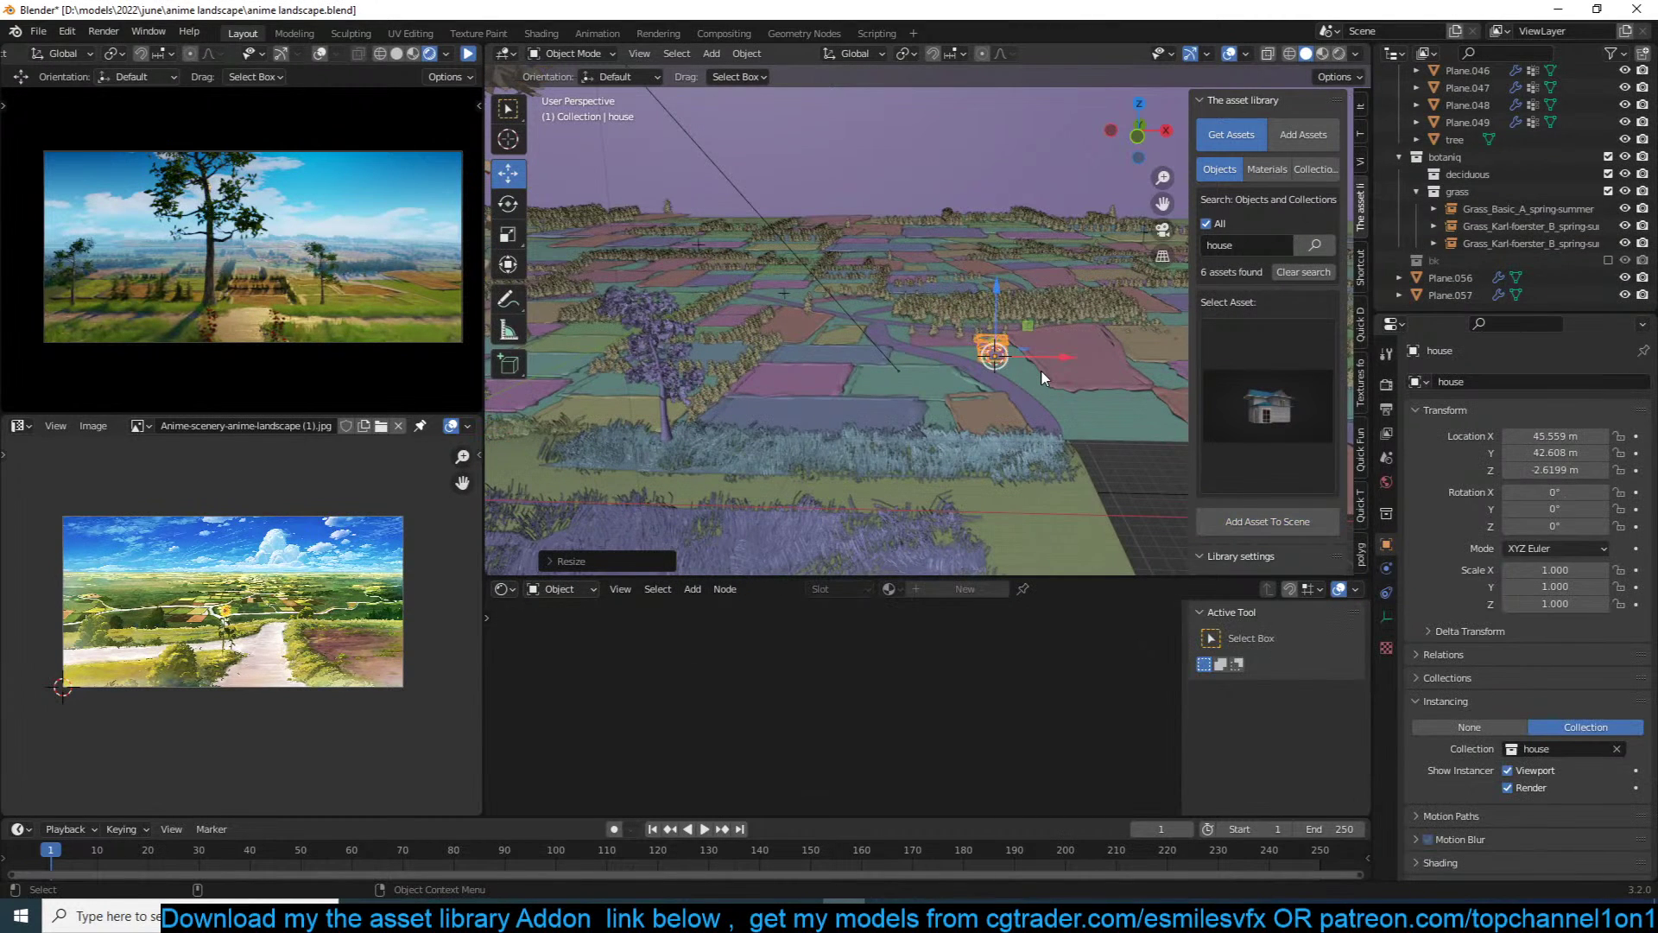
Step: Scale the house to 0.675 and set its height to about -2.38 m so it sits on the field
key(KP_Decimal)
middle_drag(1040, 370, 1064, 266)
key(g)
key(z)
click(1064, 259)
key(s)
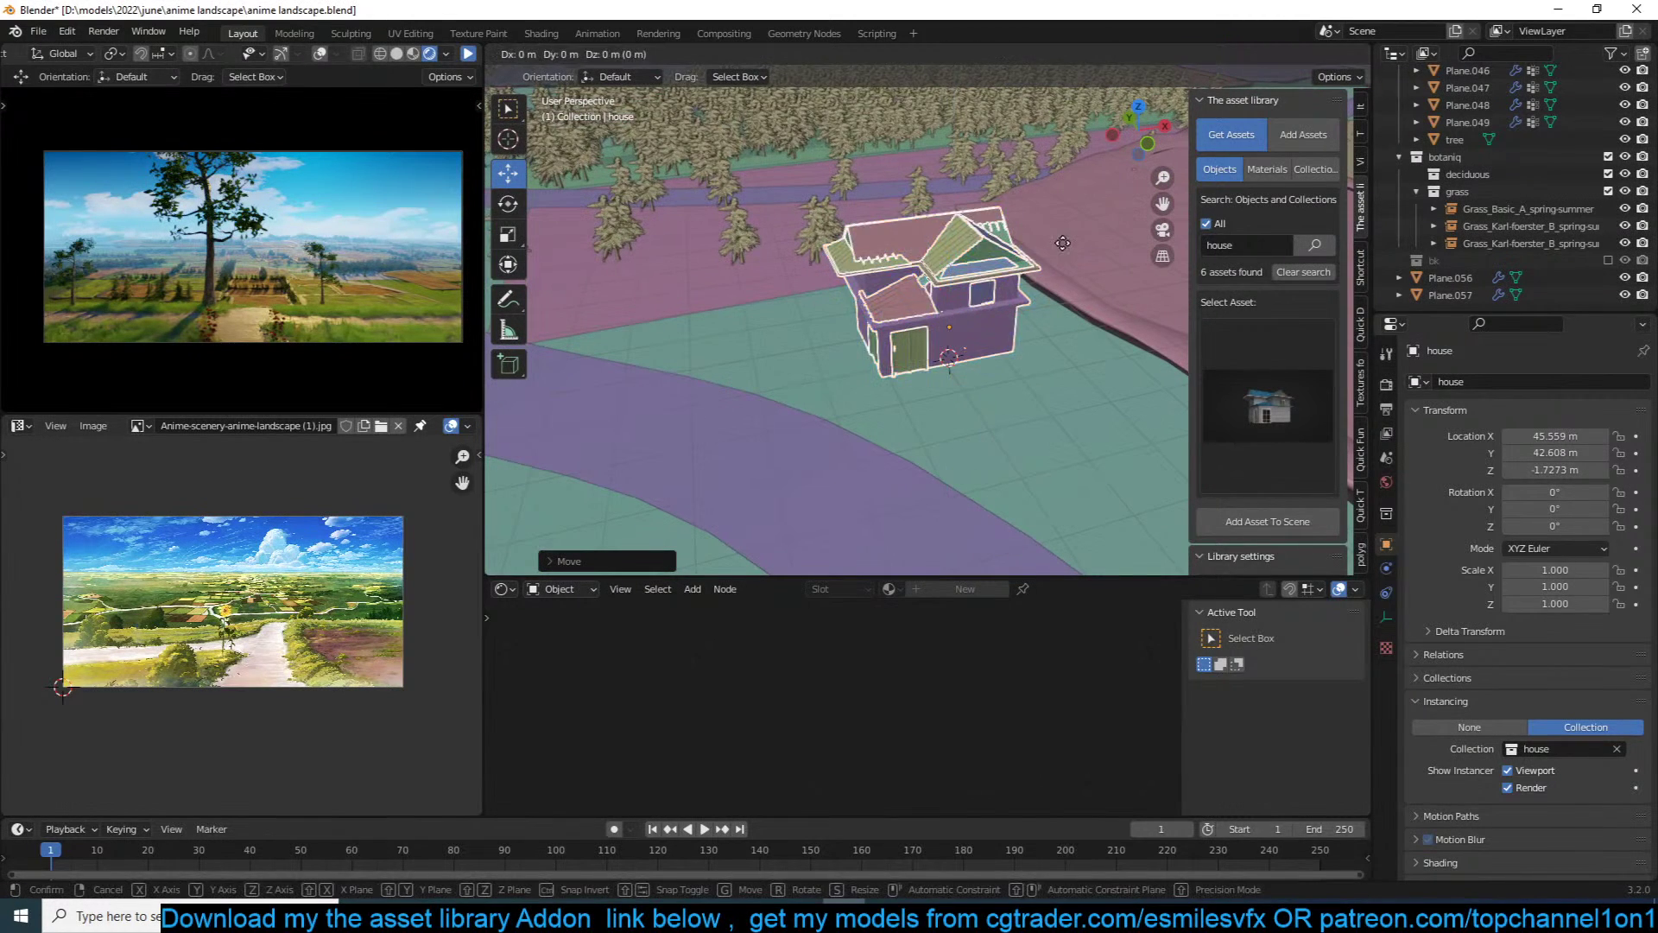
click(1032, 271)
key(g)
key(z)
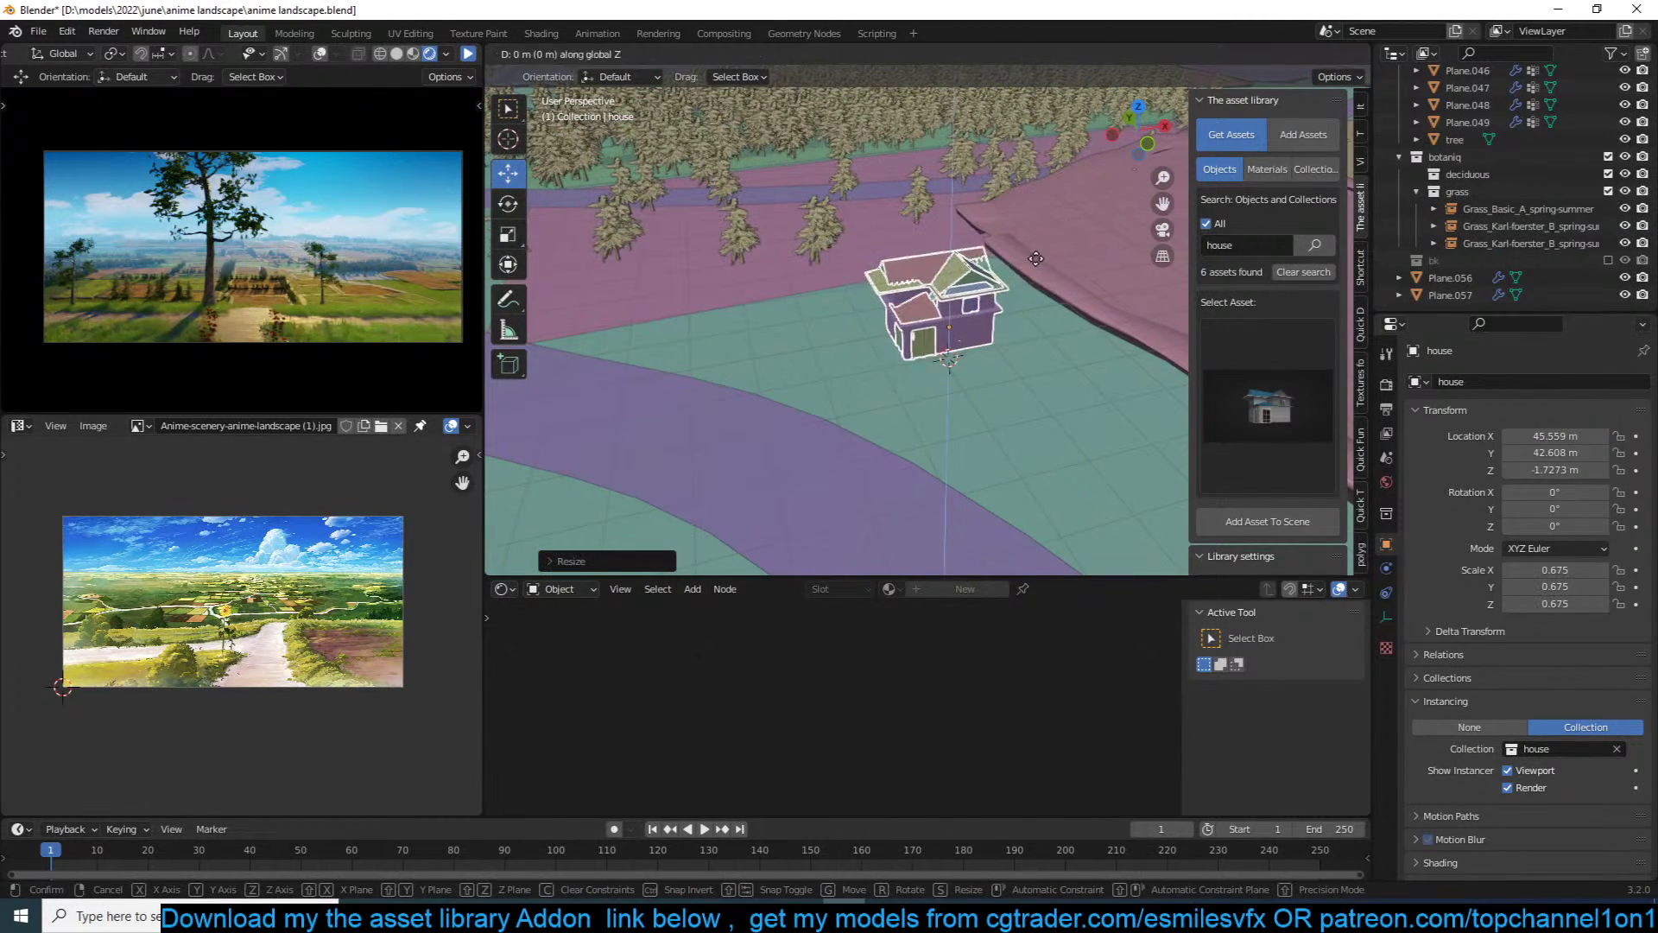
click(1039, 287)
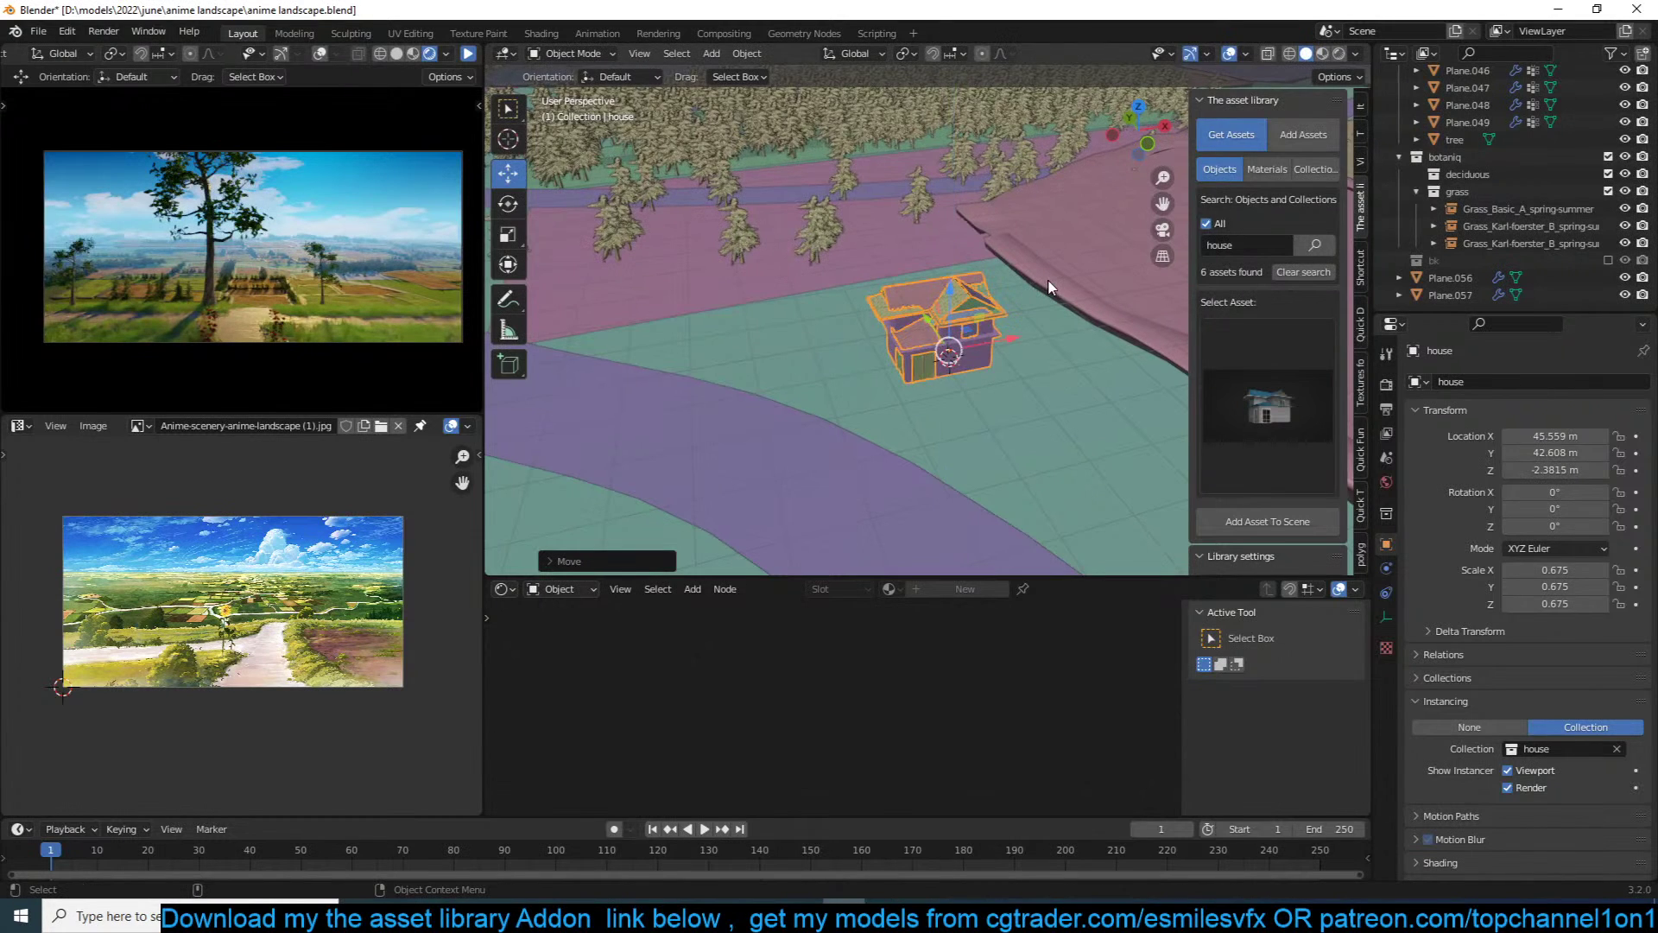
Step: Place two copies of the house side by side just north of the original, rotated to about -88.2° on Z
key(KP_7)
scroll(1051, 288, down, 5)
key(shift+d)
click(960, 248)
key(r)
click(889, 344)
key(shift+d)
click(955, 326)
Step: Place a house copy south of the original along the field's edge and rotate it to about 7.1° on Z
key(shift+d)
click(989, 453)
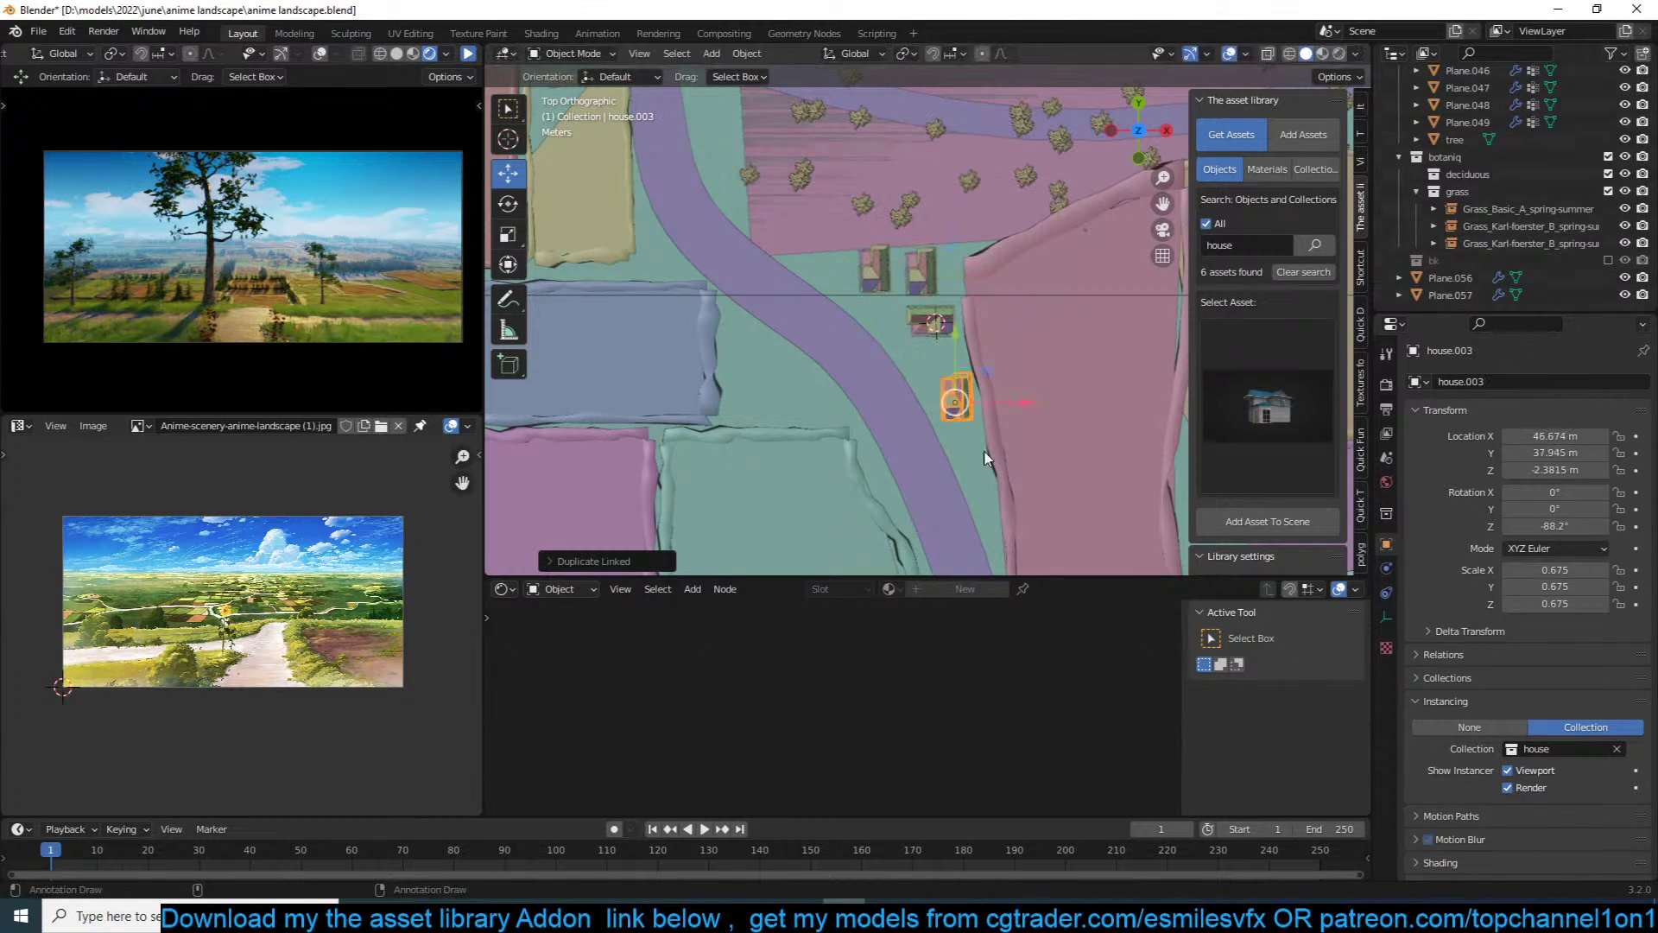
key(r)
click(1024, 339)
Step: Place another house copy between the original and the southern one and rotate it to about 16.1° on Z
key(shift+d)
click(1019, 334)
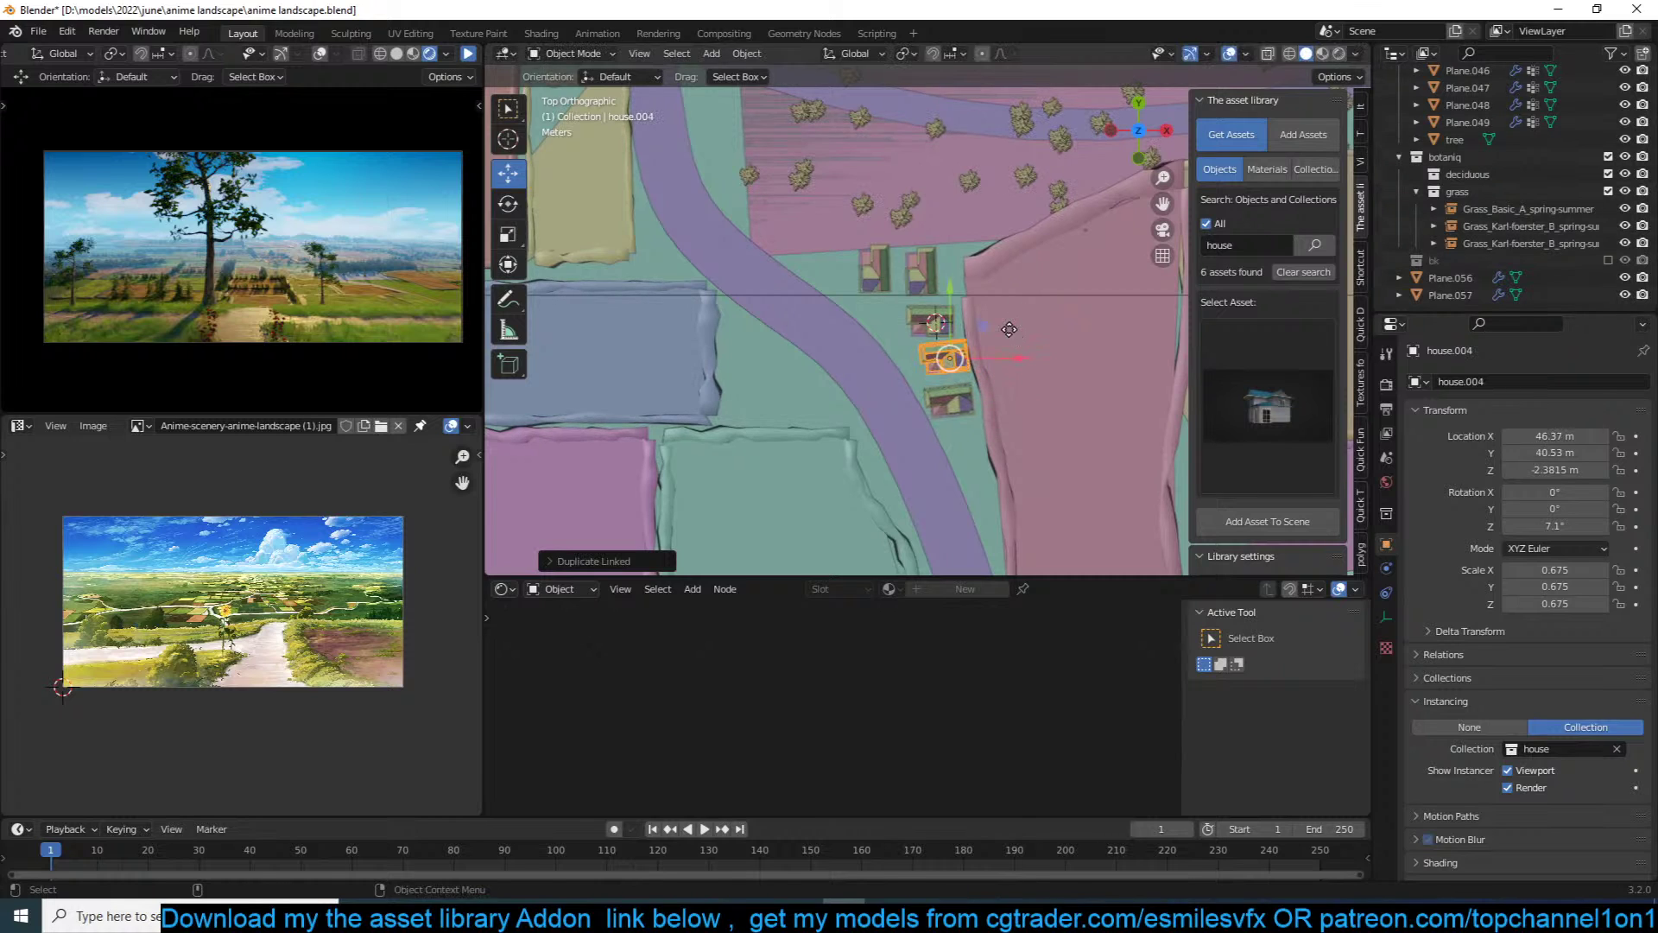
key(alt+d)
click(1002, 337)
scroll(1013, 333, down, 3)
key(r)
click(949, 326)
Step: Examine the house cluster's placement through the camera and return to the top view
key(KP_0)
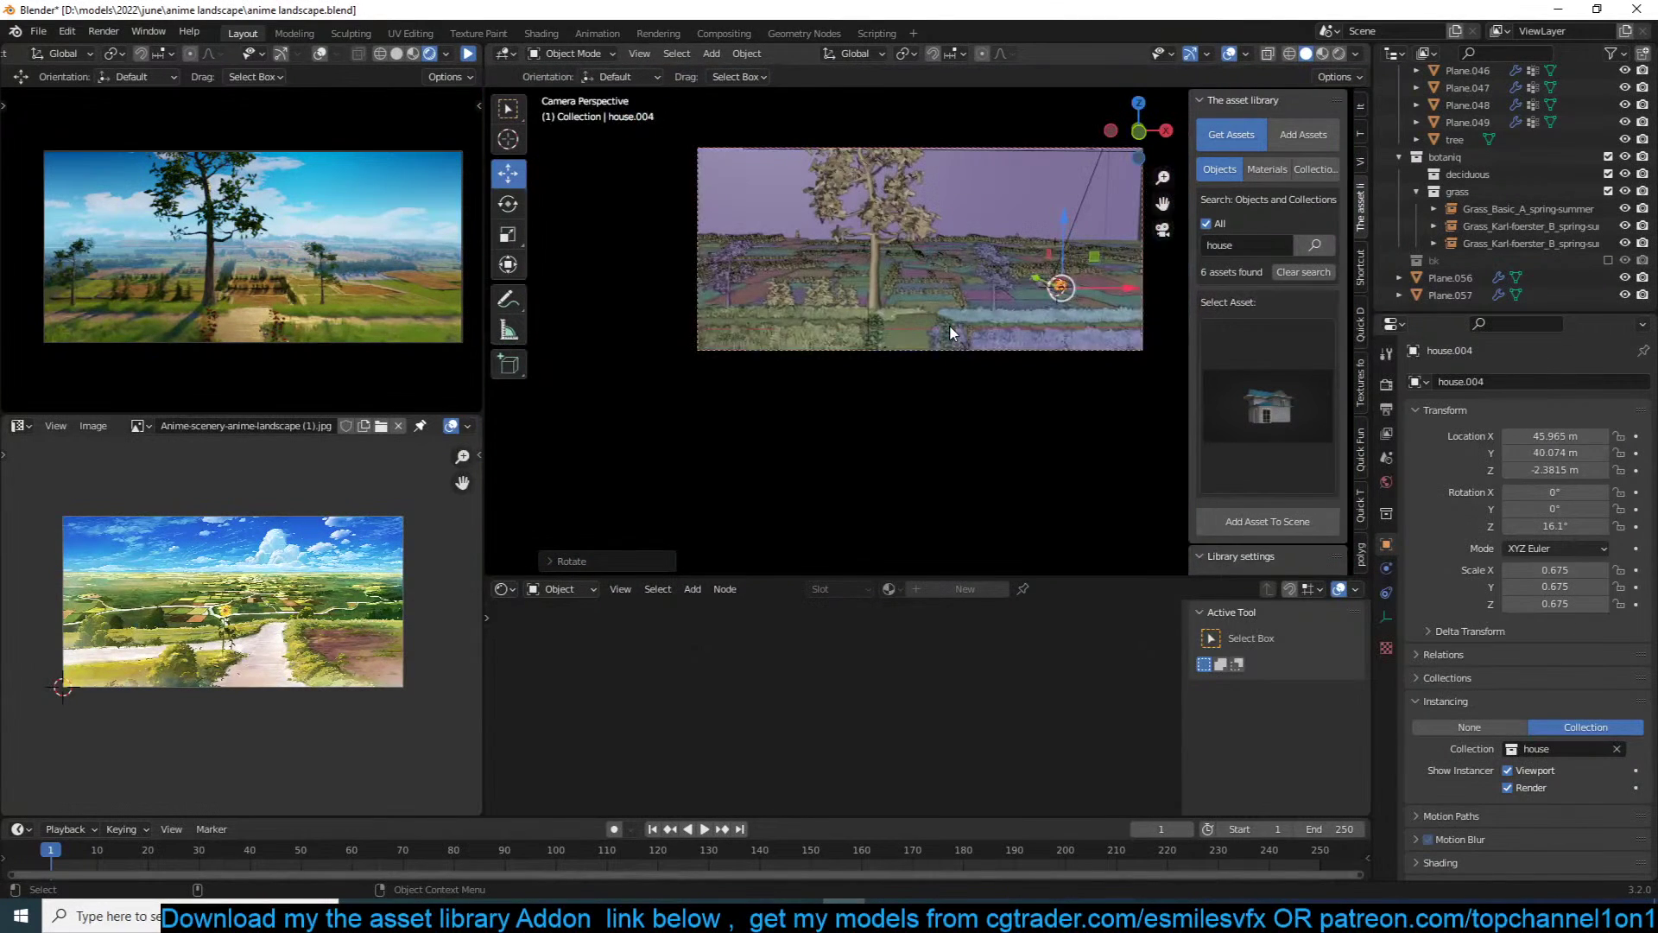
scroll(952, 334, up, 3)
shift+middle_drag(881, 337, 518, 356)
scroll(814, 307, up, 6)
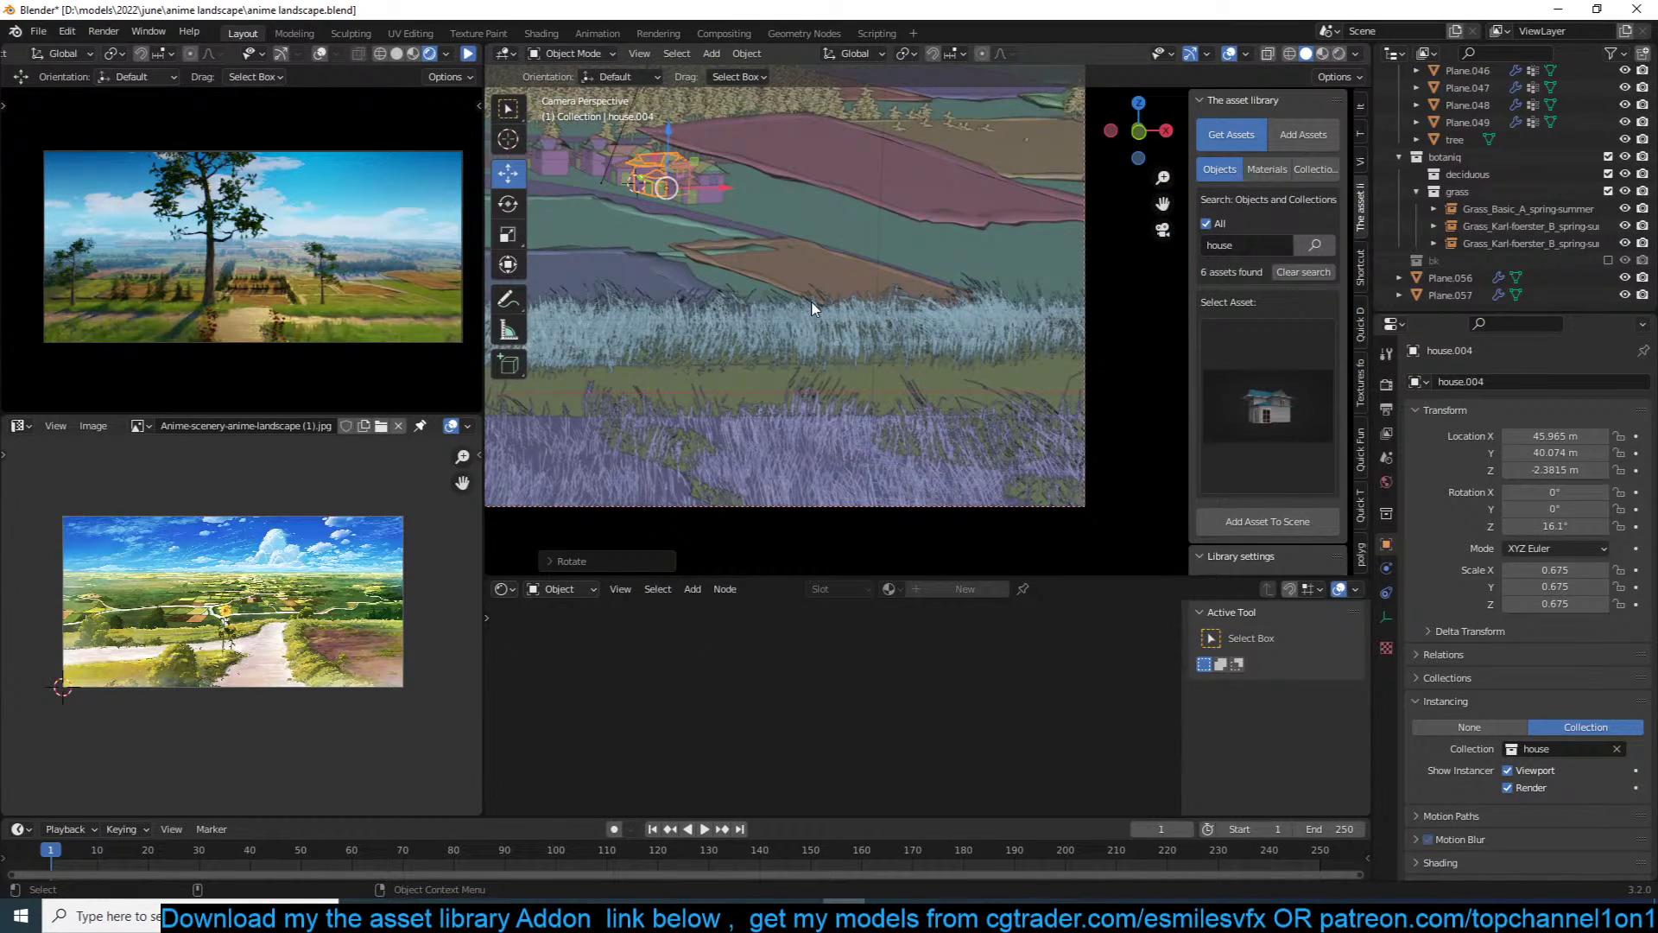
key(KP_7)
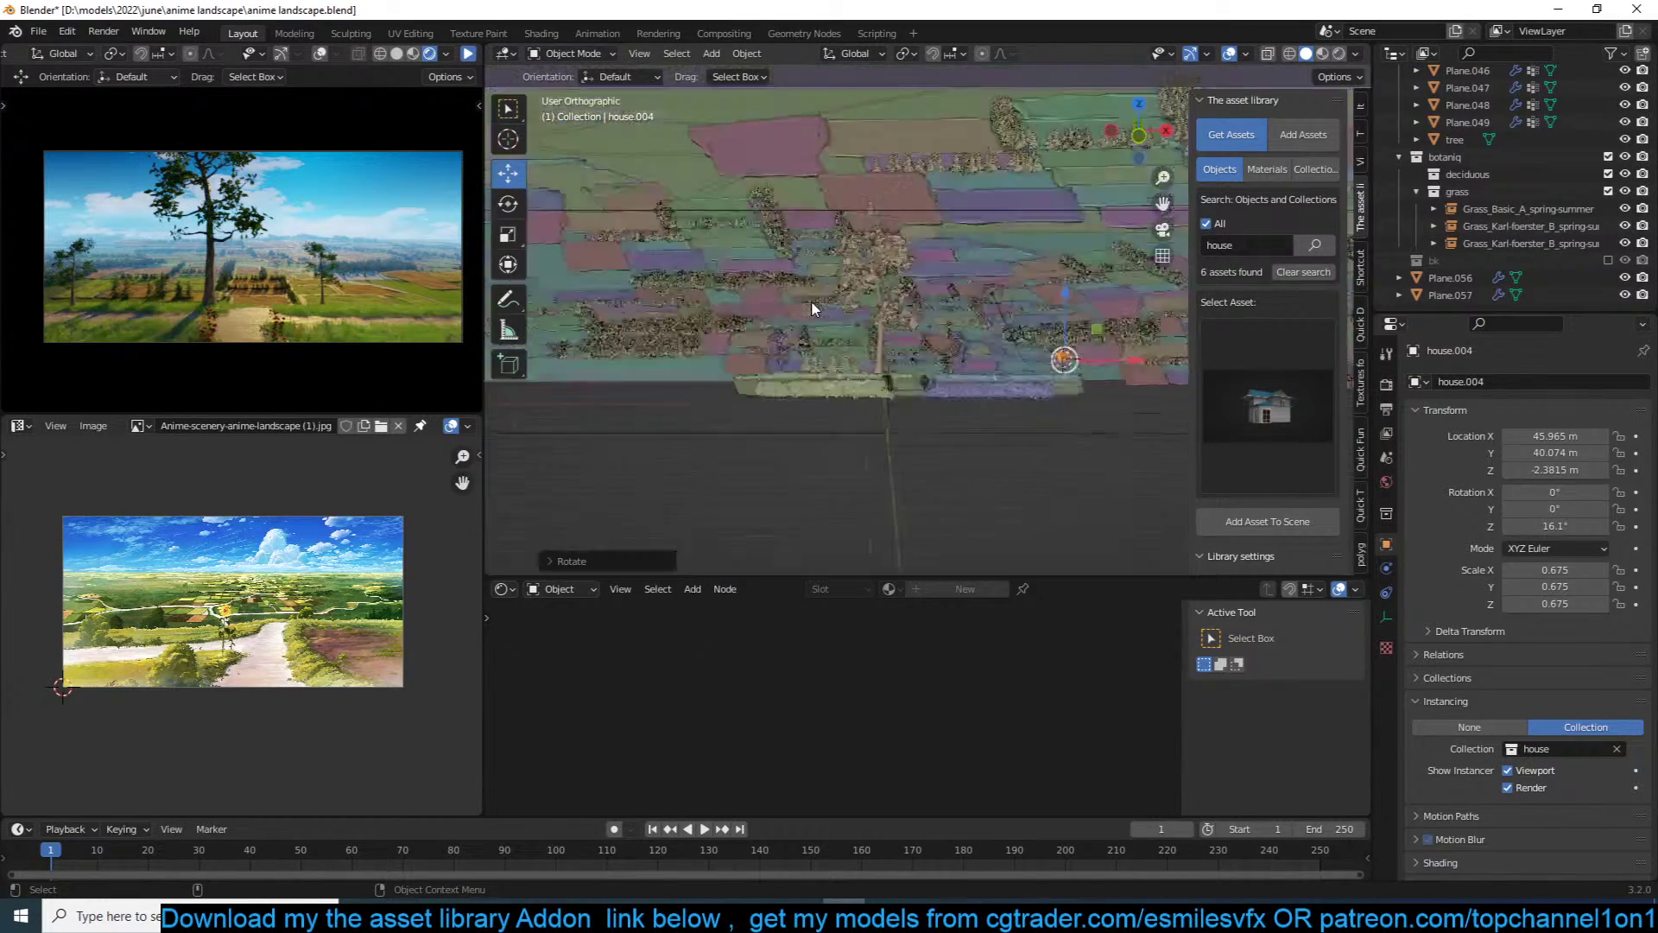
Step: Lower the large field patch 1.004 beside the houses along Z to about -0.34 m, judging it through the camera
scroll(812, 307, up, 3)
key(KP_0)
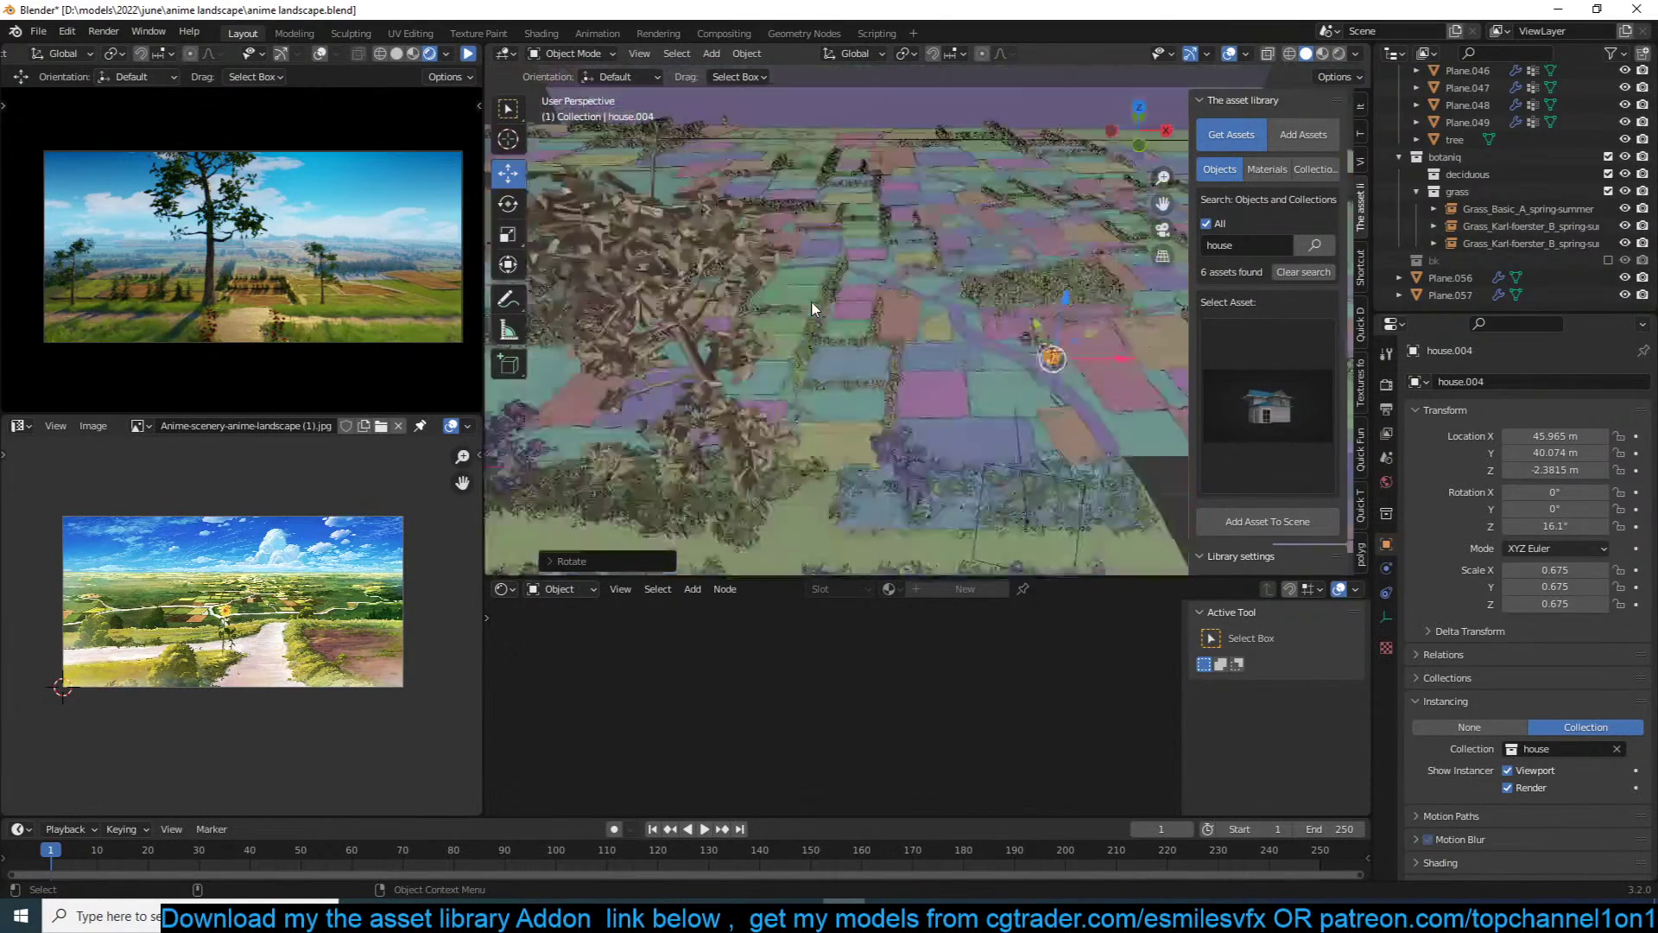
click(838, 197)
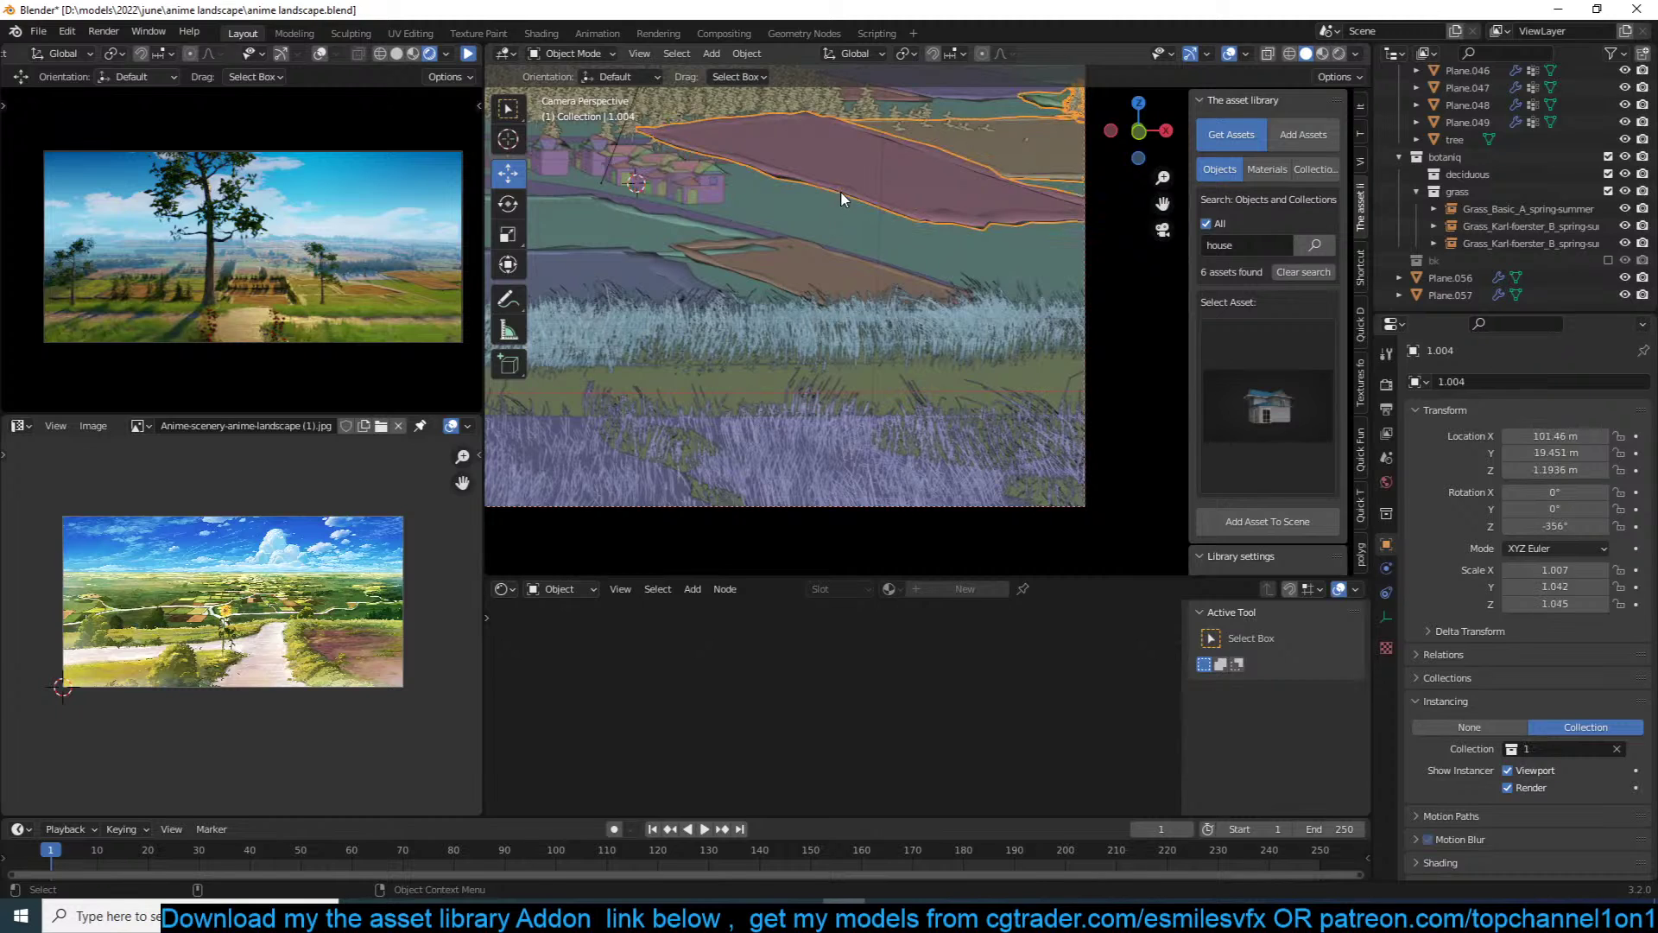
key(g)
key(z)
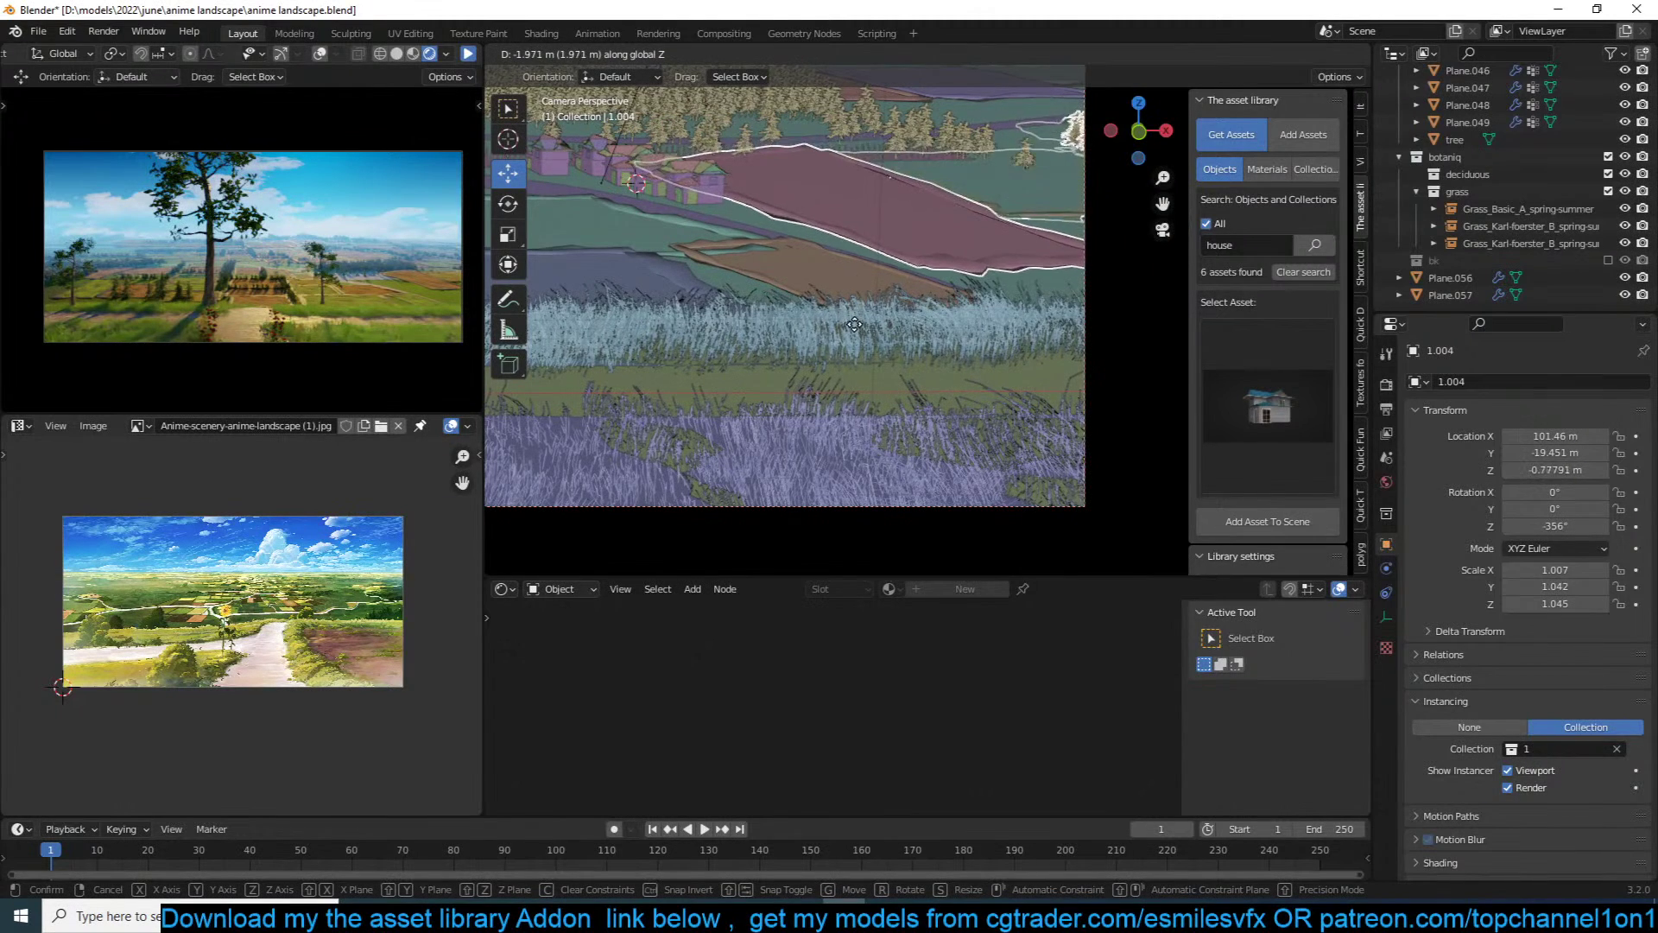
click(893, 270)
scroll(893, 271, down, 1)
scroll(898, 268, down, 1)
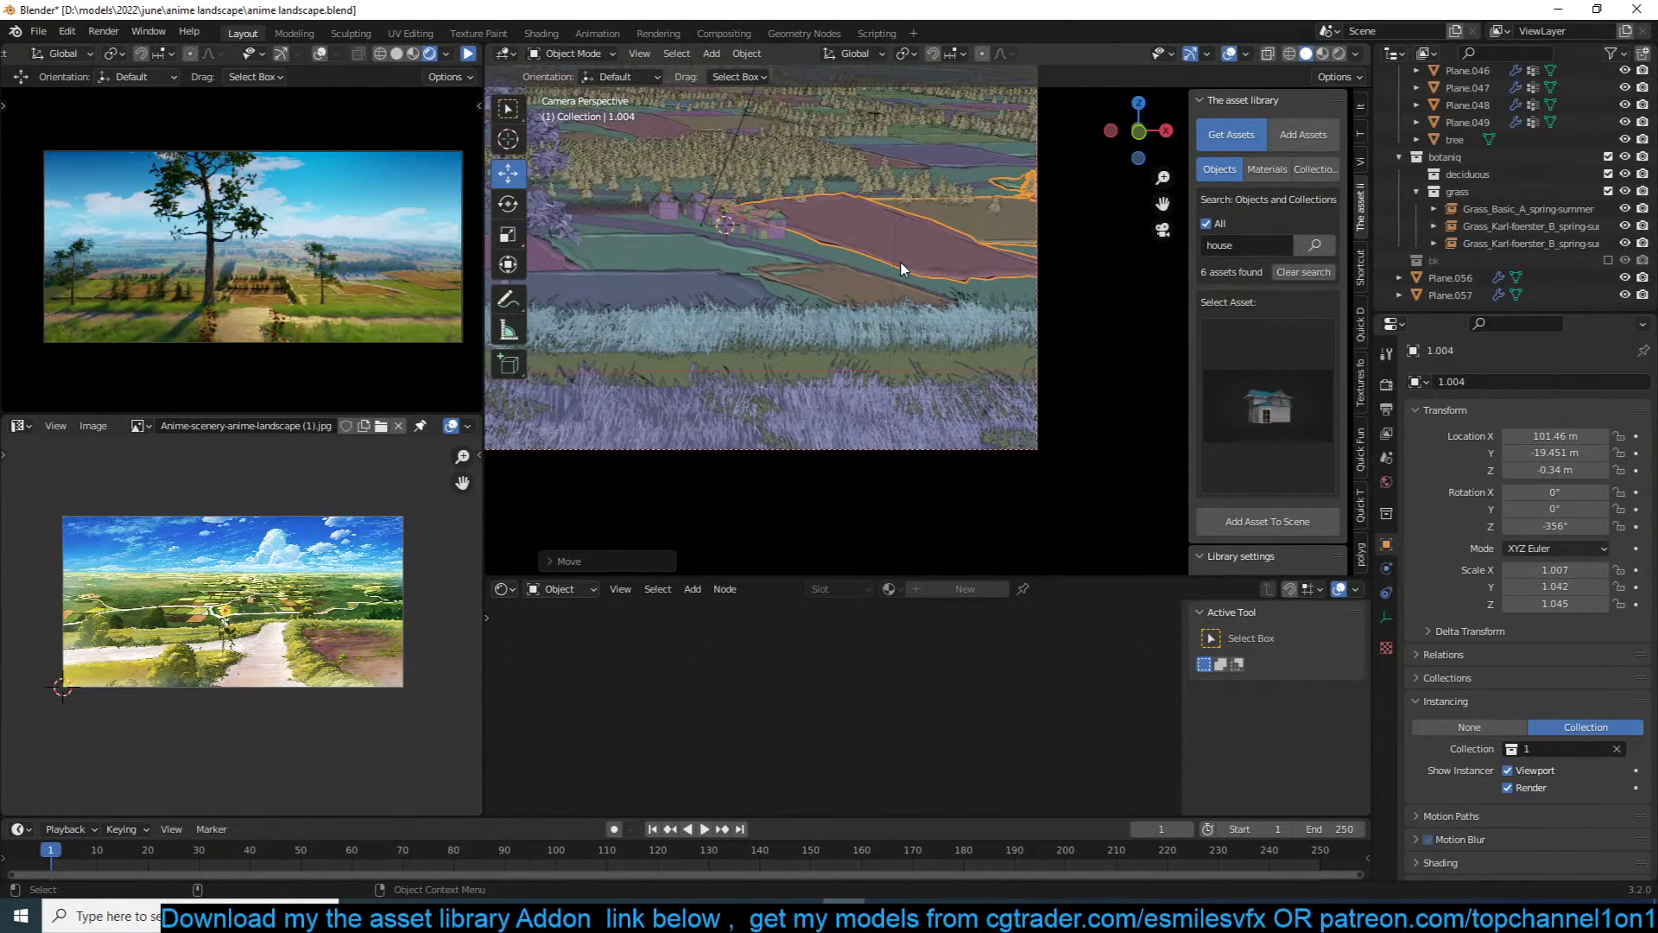
scroll(901, 269, down, 1)
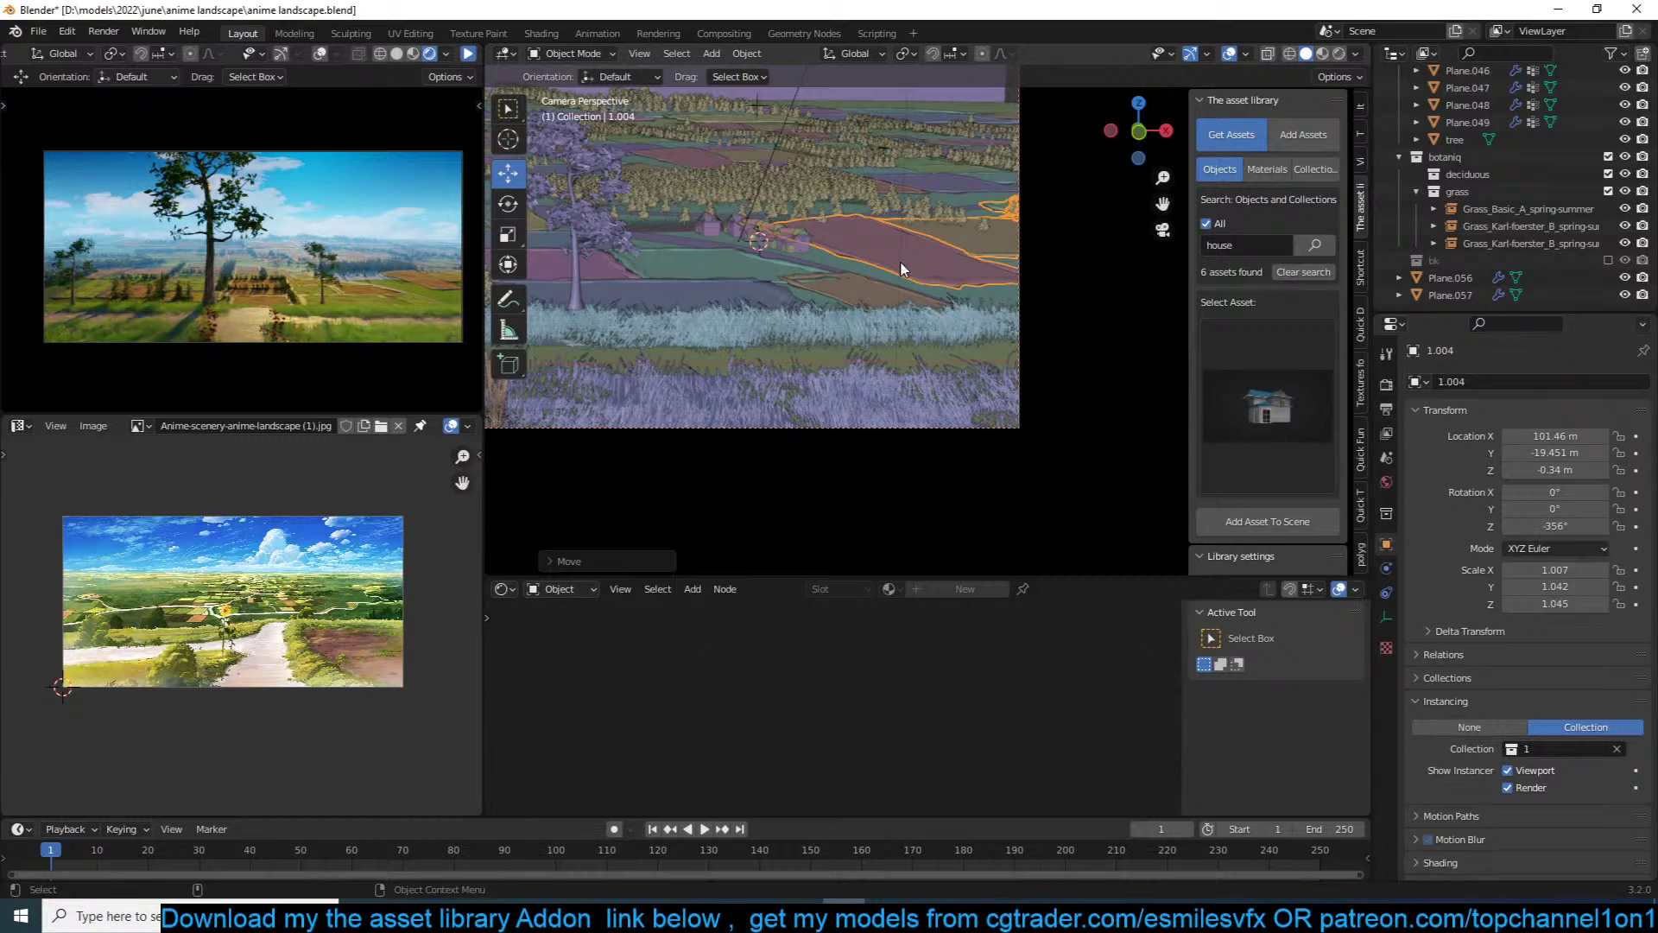
scroll(901, 268, down, 1)
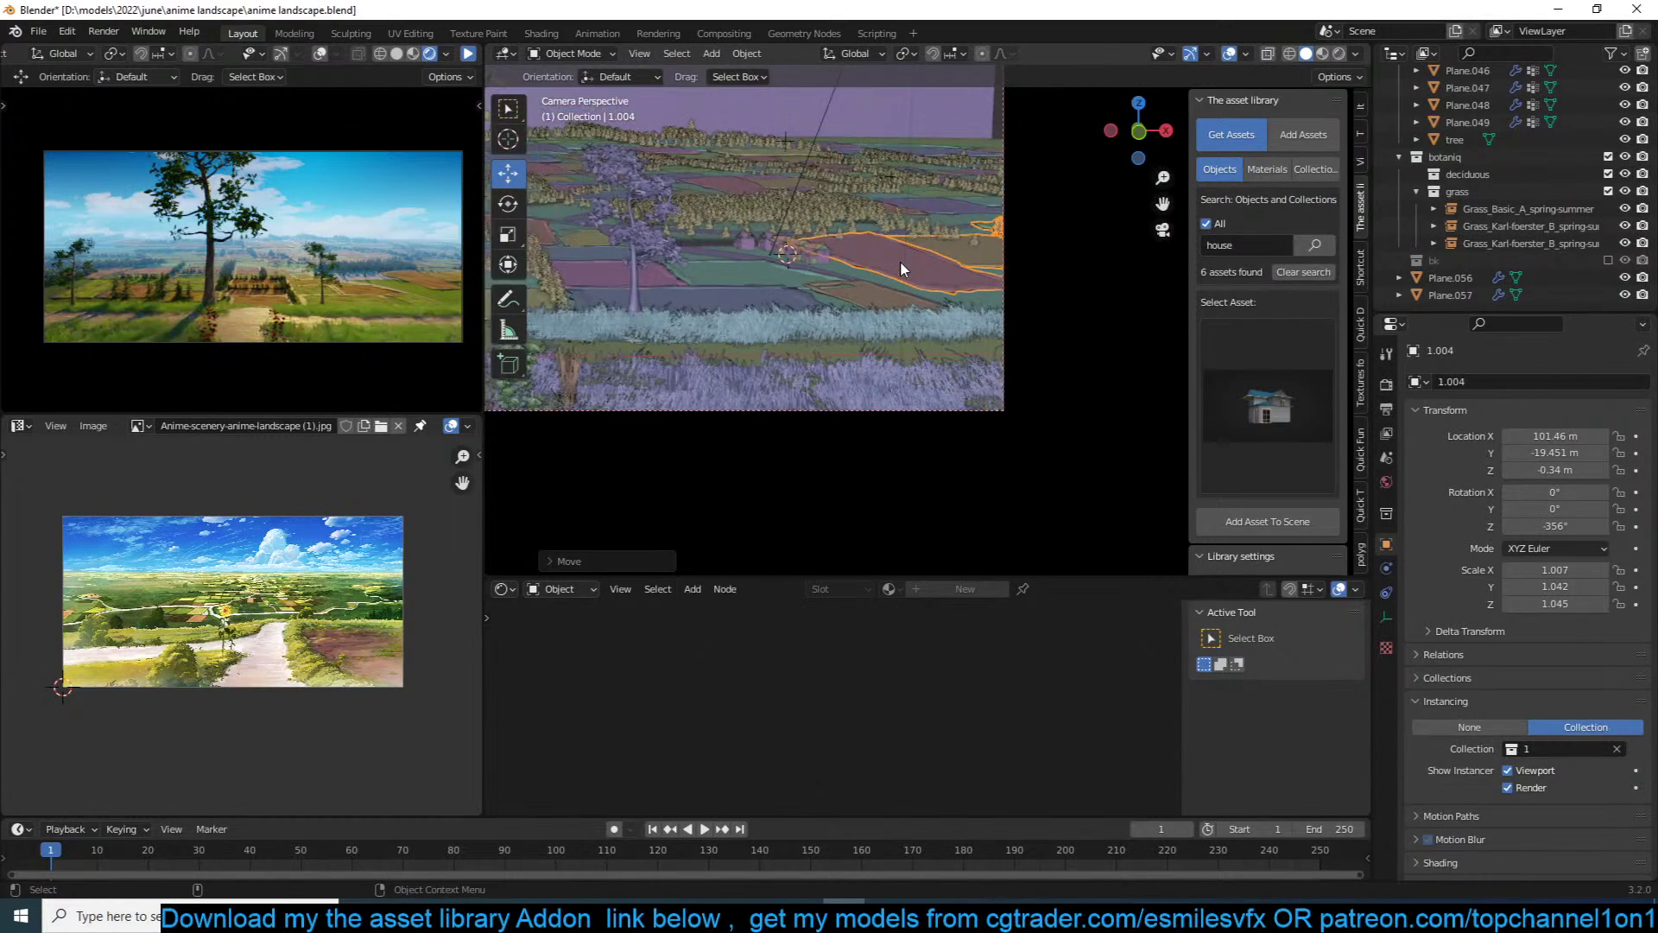
Step: Lower the same field patch a little further along Z, to about -0.46 m
scroll(901, 267, up, 5)
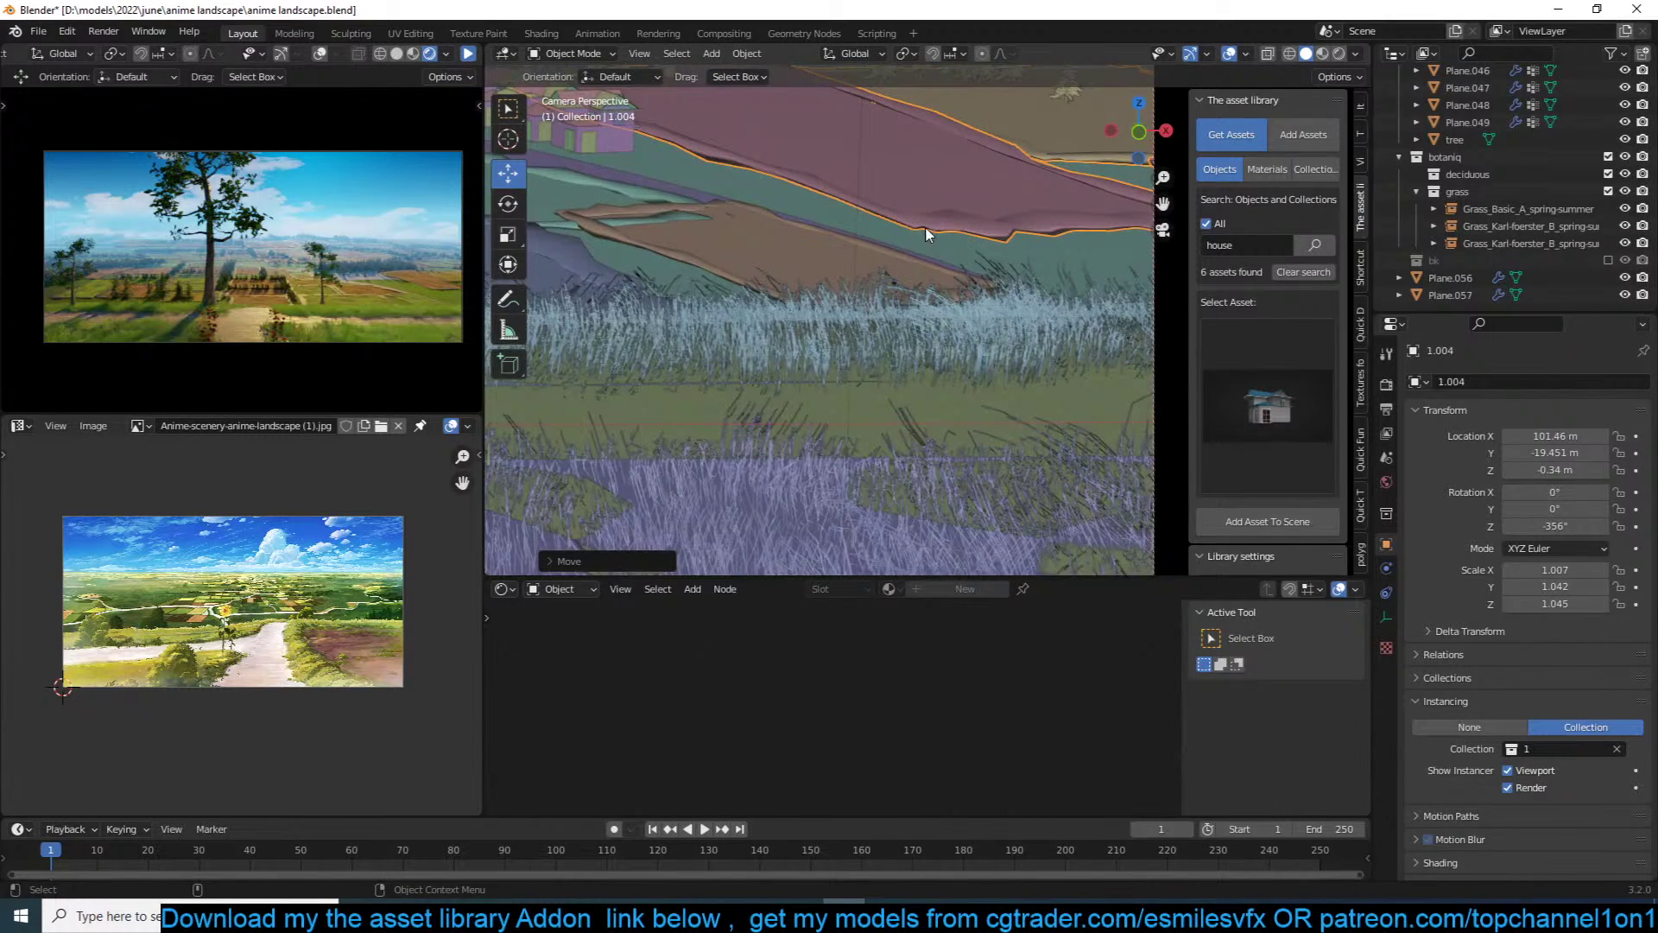
key(g)
key(z)
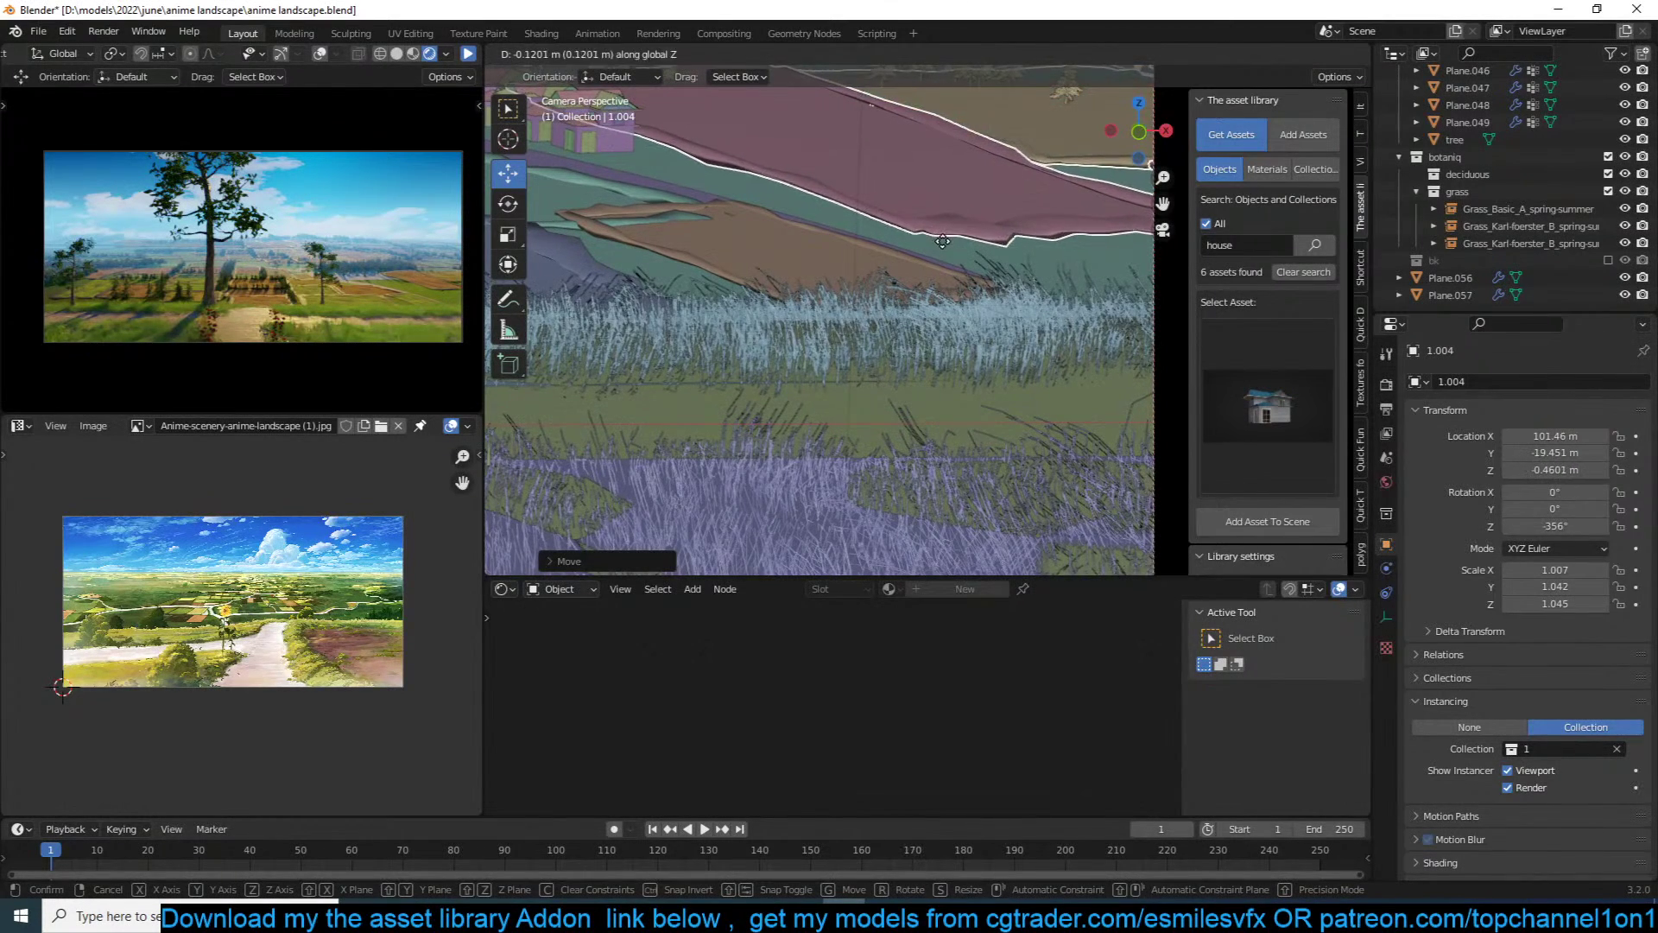
click(941, 246)
scroll(941, 250, down, 5)
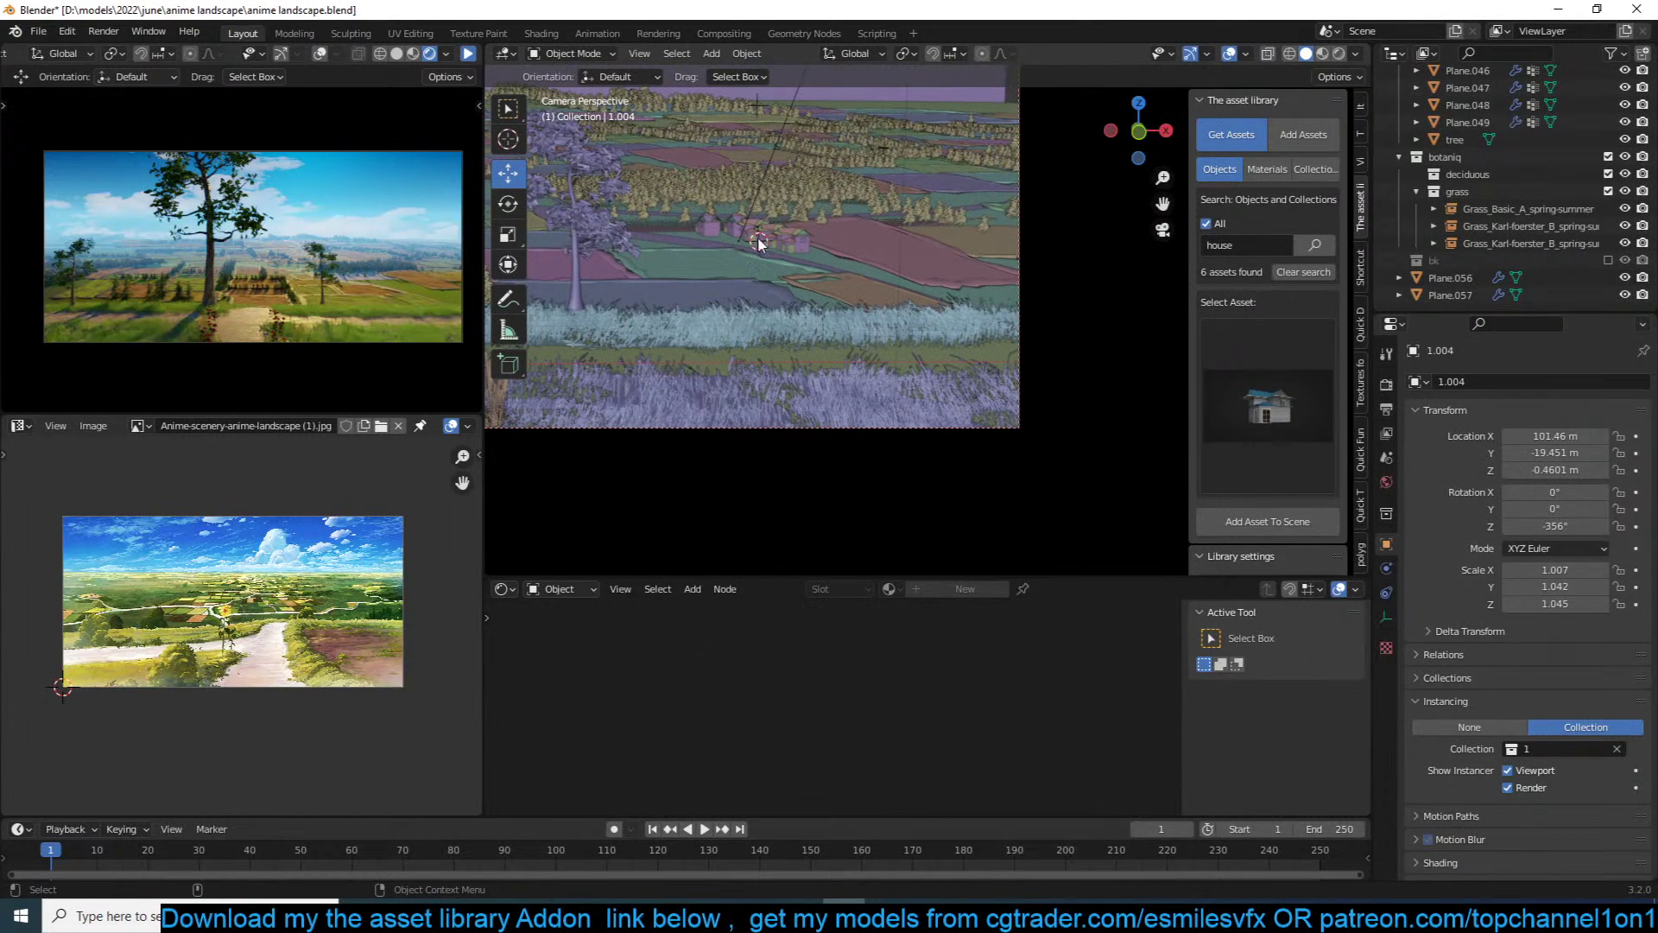
Step: Resize house.003 to about 0.652 and move it away from the cluster, in front of the large field patch
click(787, 240)
key(s)
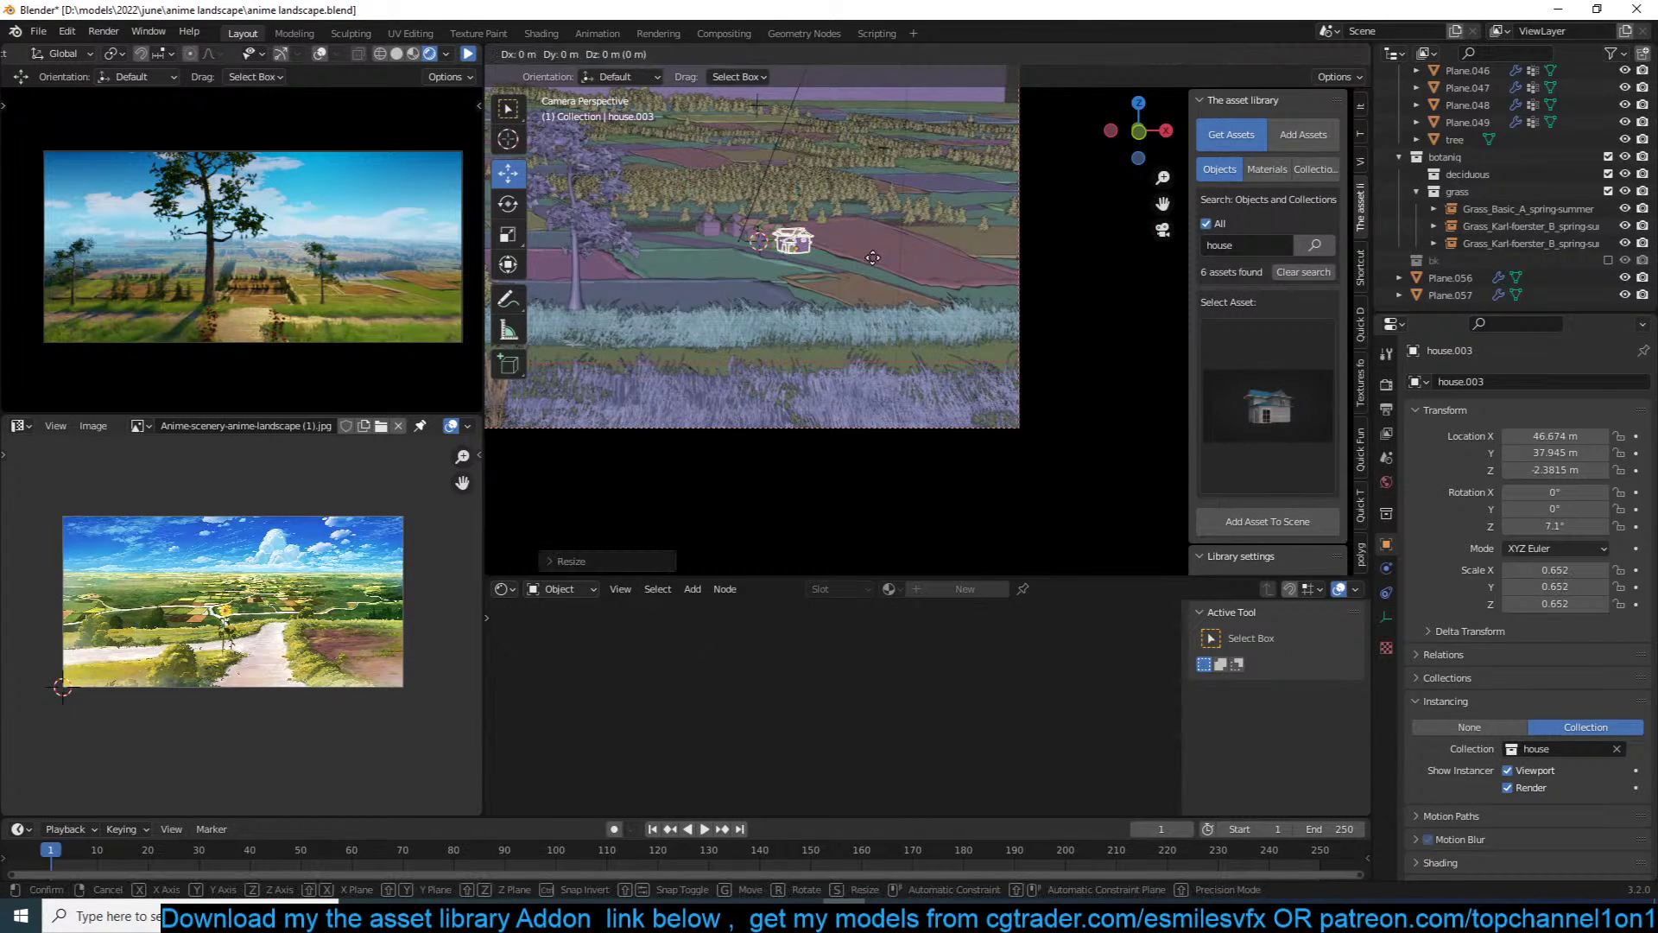
click(929, 269)
Step: Scale down the remaining houses of the cluster one by one, bringing house.001 to about 0.464
click(778, 231)
key(s)
click(796, 228)
click(740, 226)
key(s)
click(802, 214)
click(712, 227)
key(s)
click(831, 206)
click(1123, 269)
Step: Search the asset library for "pole" and choose the wooden electricity pole asset
click(1246, 247)
text(pole)
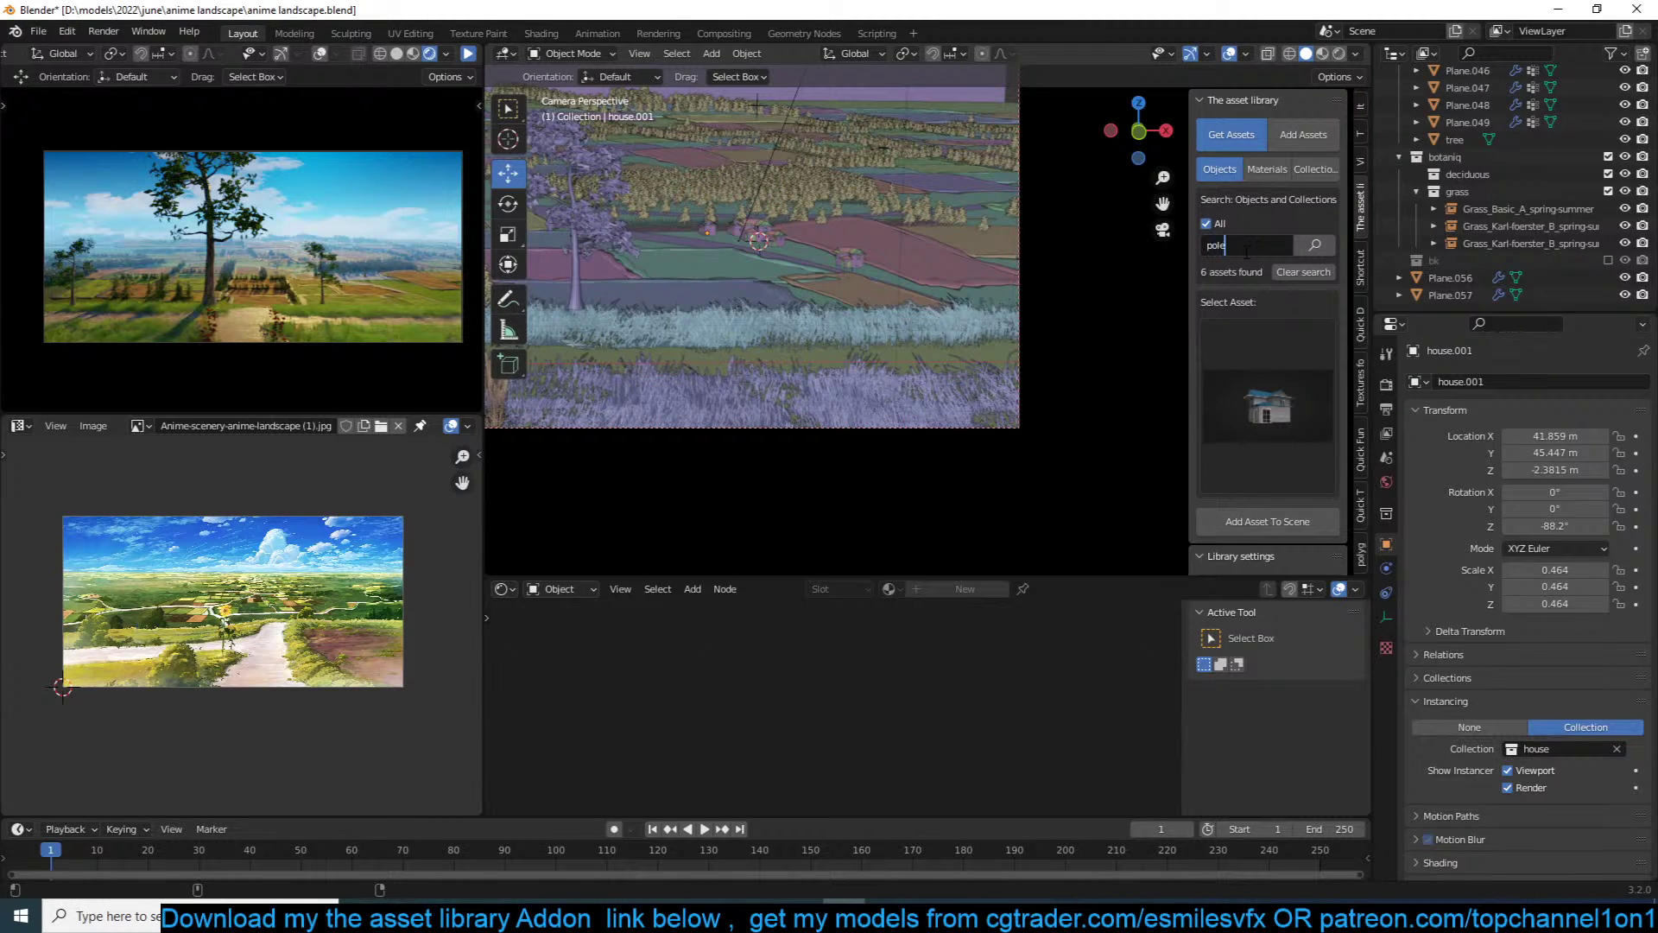
key(Return)
click(1254, 344)
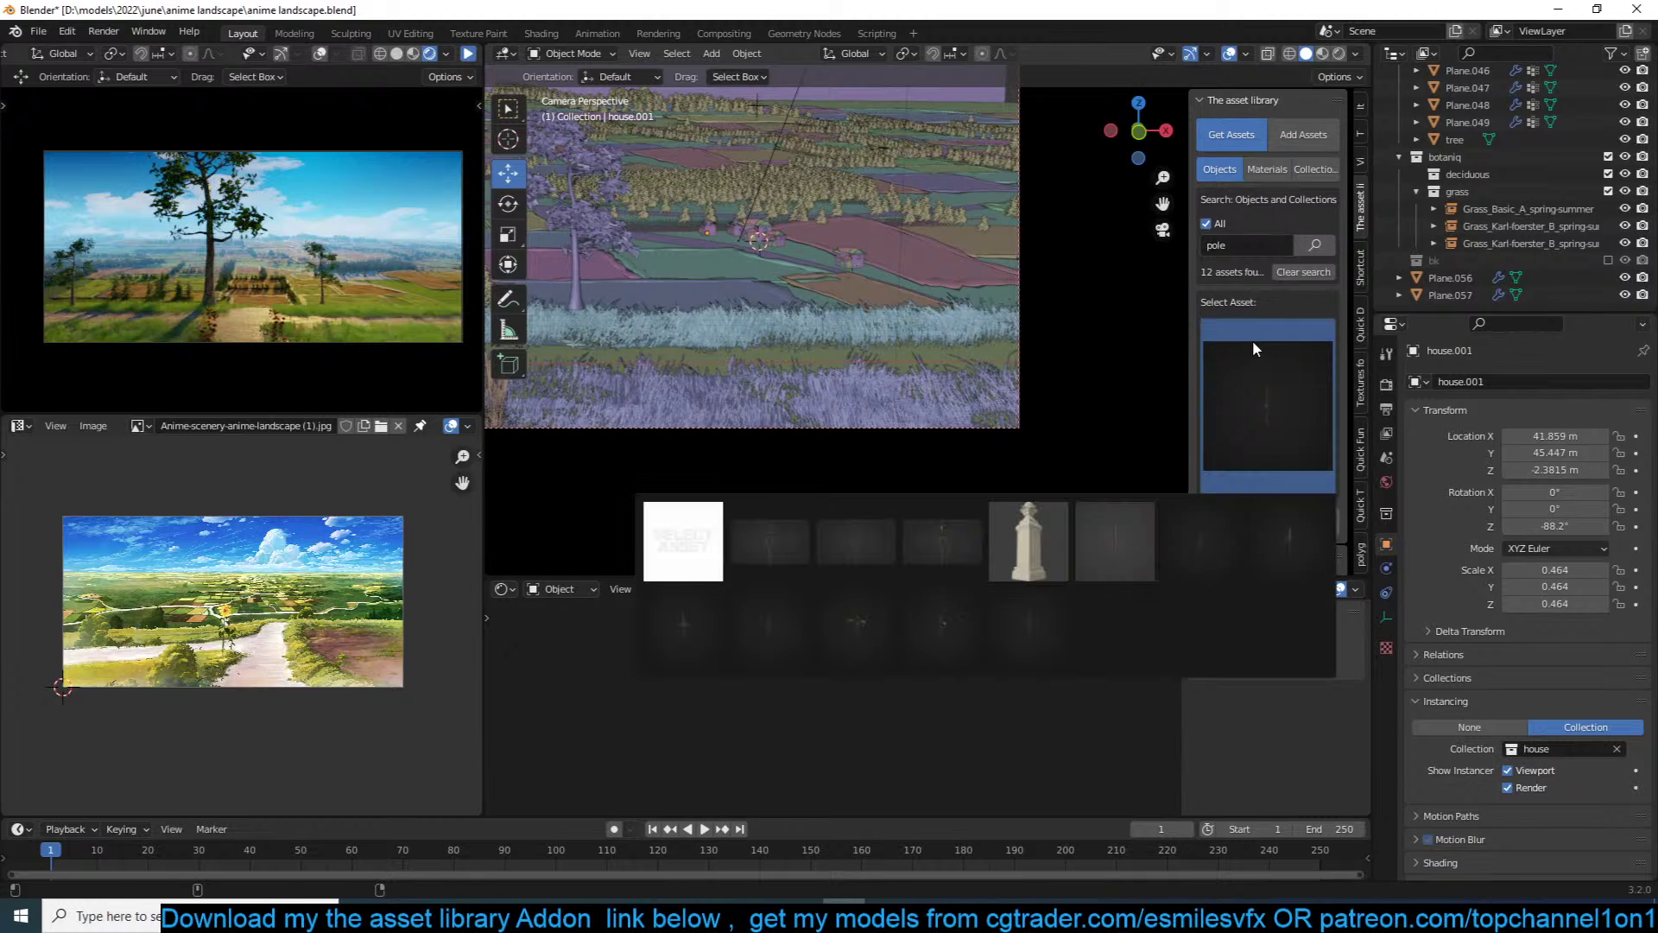
click(915, 529)
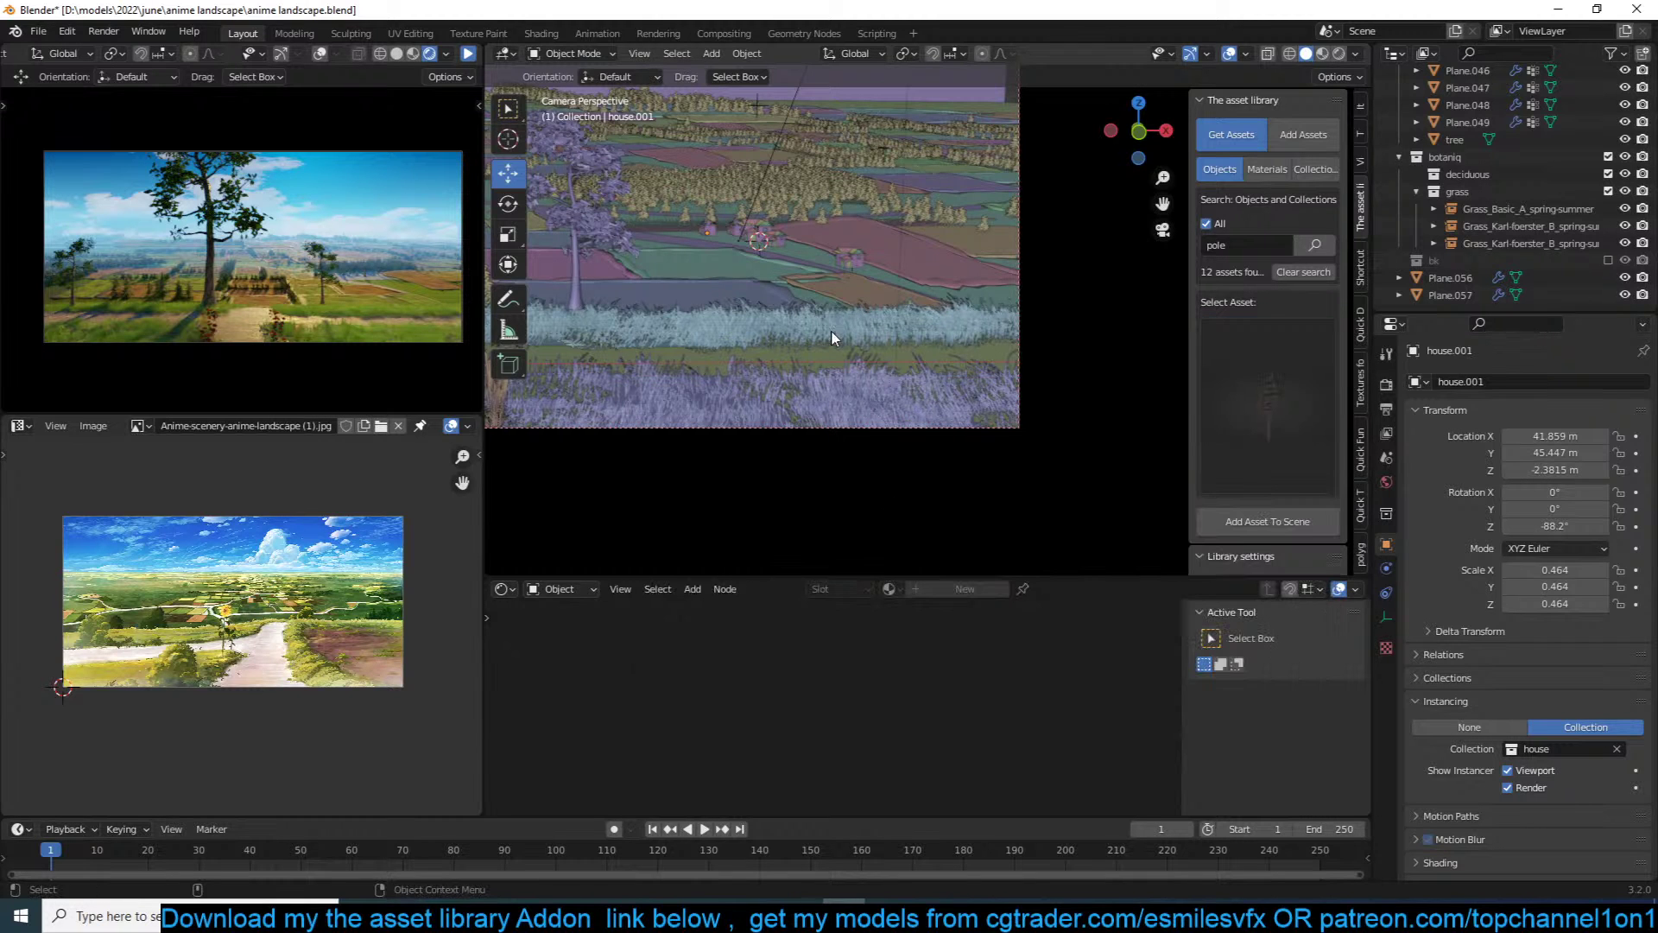
Step: Add the electricity pole at the grass edge beside the path's far end and scale it to rise just above the horizon
scroll(742, 342, down, 1)
shift+right_click(743, 318)
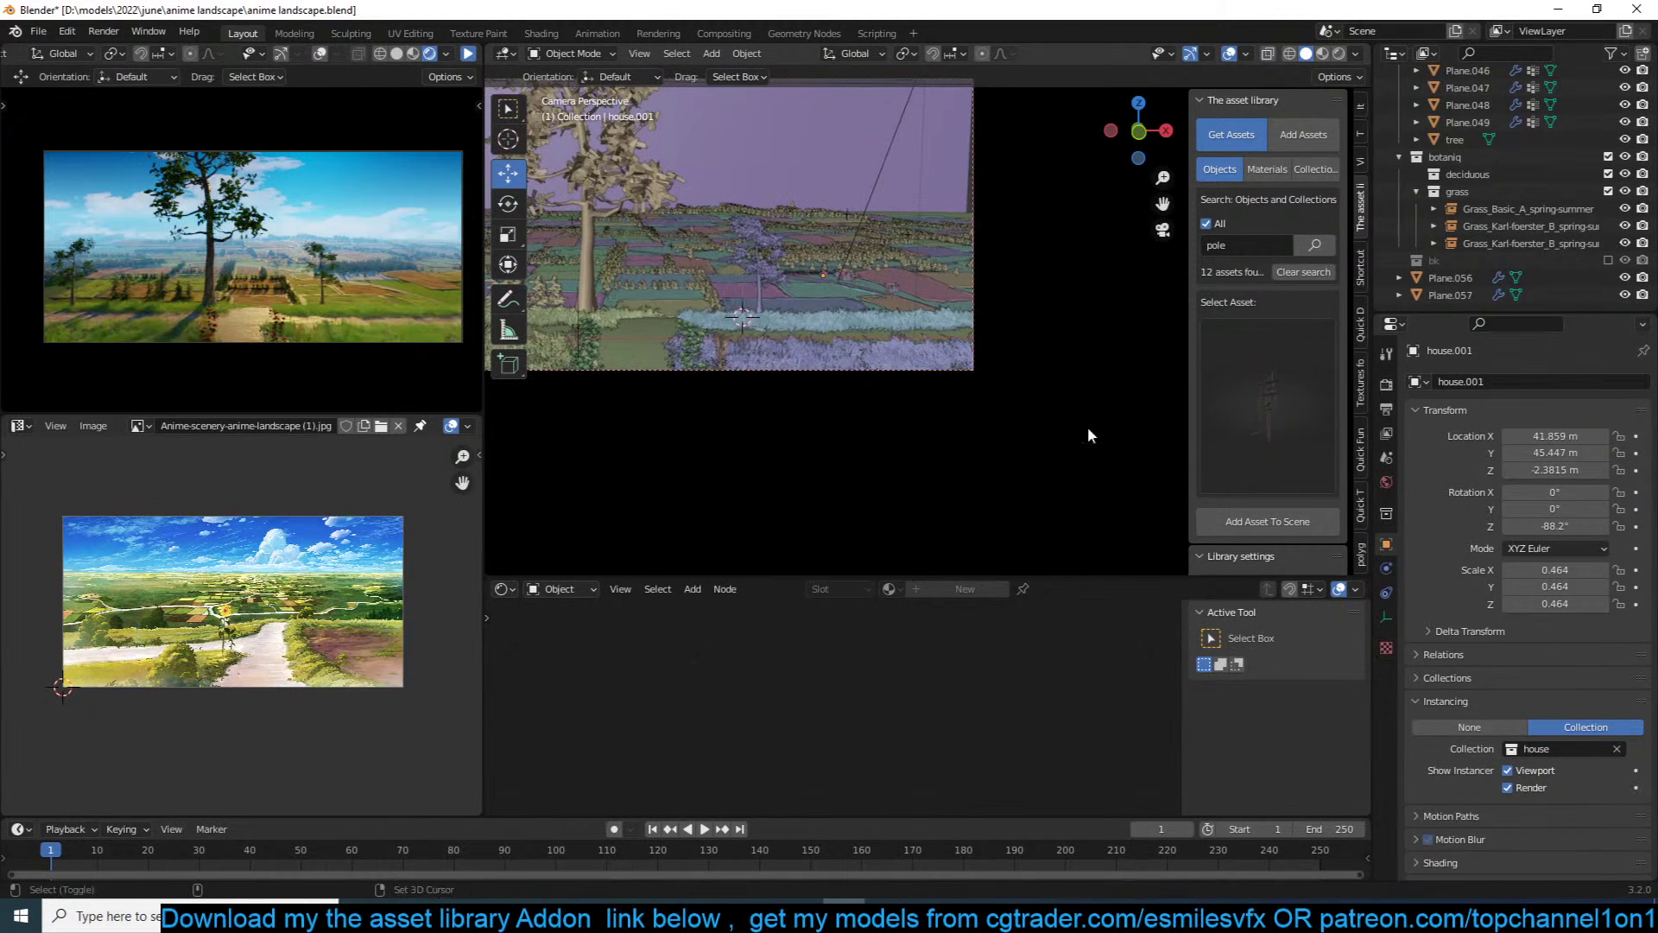
click(1294, 523)
key(s)
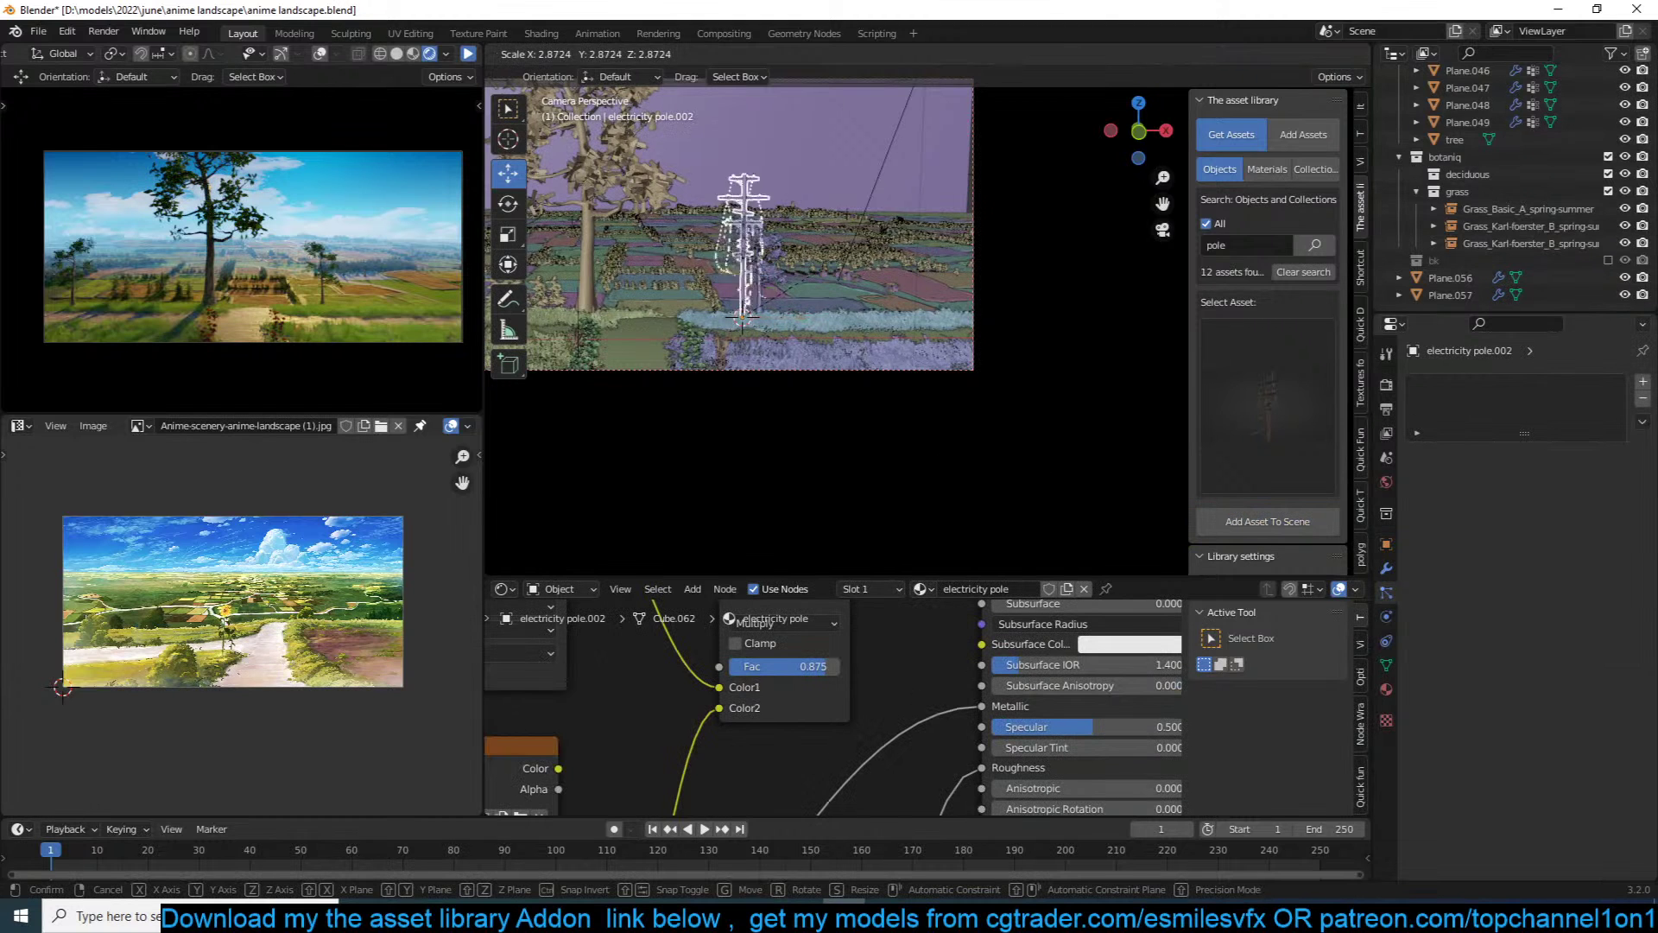
click(914, 211)
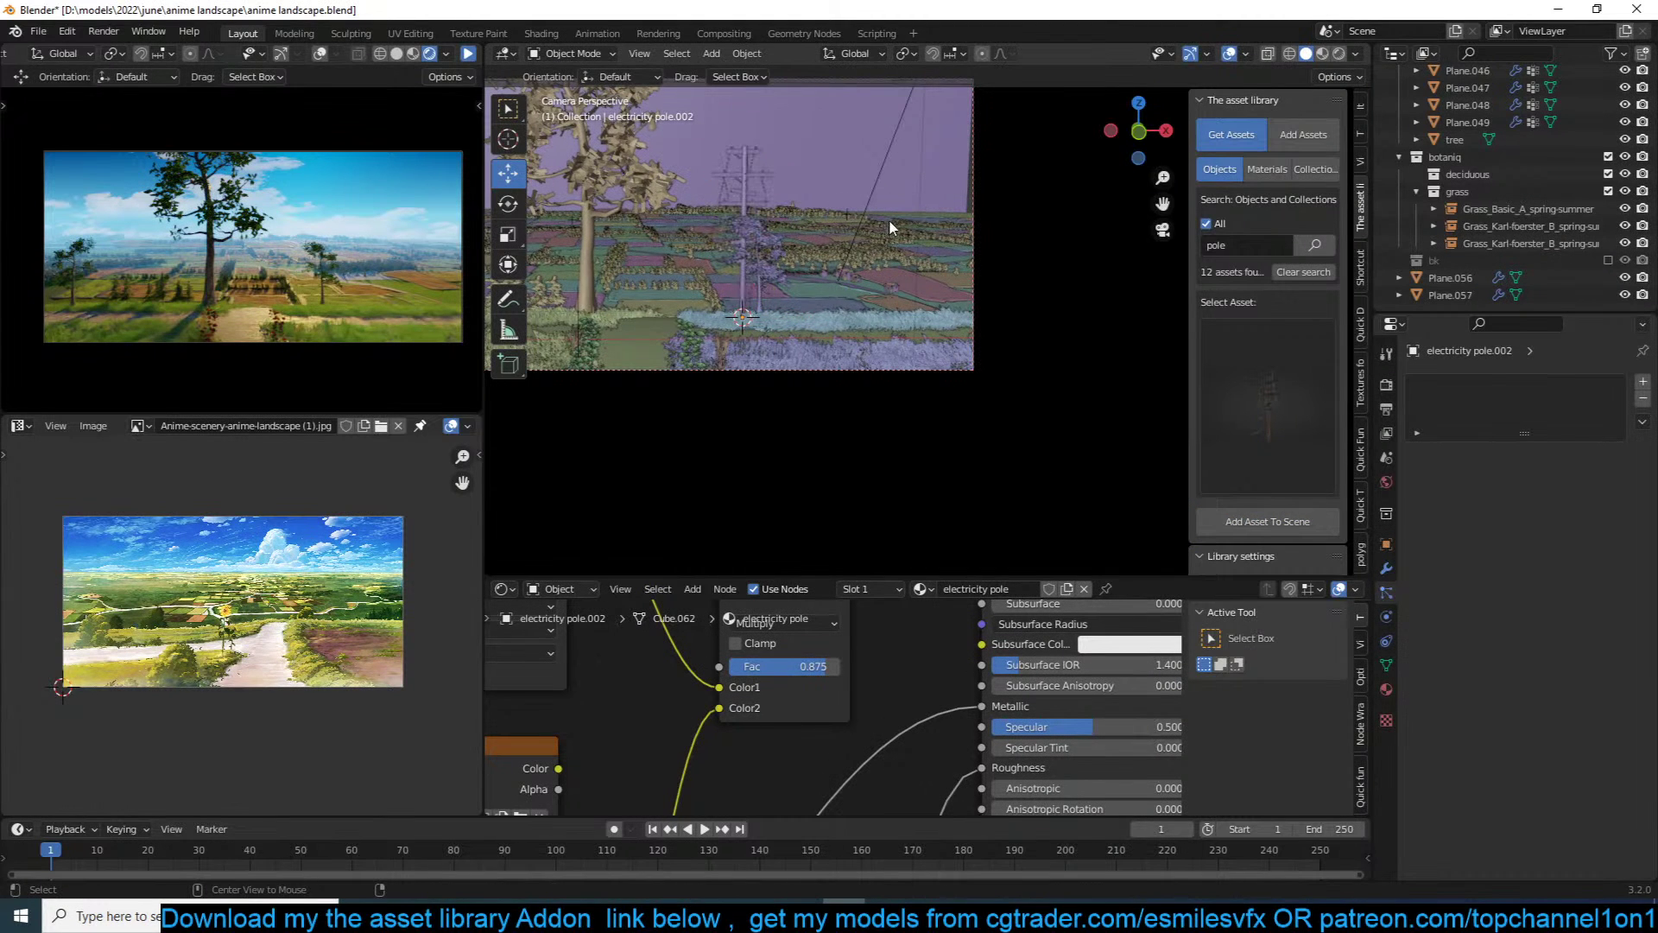
click(744, 178)
key(s)
click(783, 188)
Step: Relocate tree7 from behind the pole to a new 3D cursor position near the right edge of the camera frame
click(779, 208)
shift+right_click(929, 309)
key(shift+s)
click(932, 166)
click(796, 178)
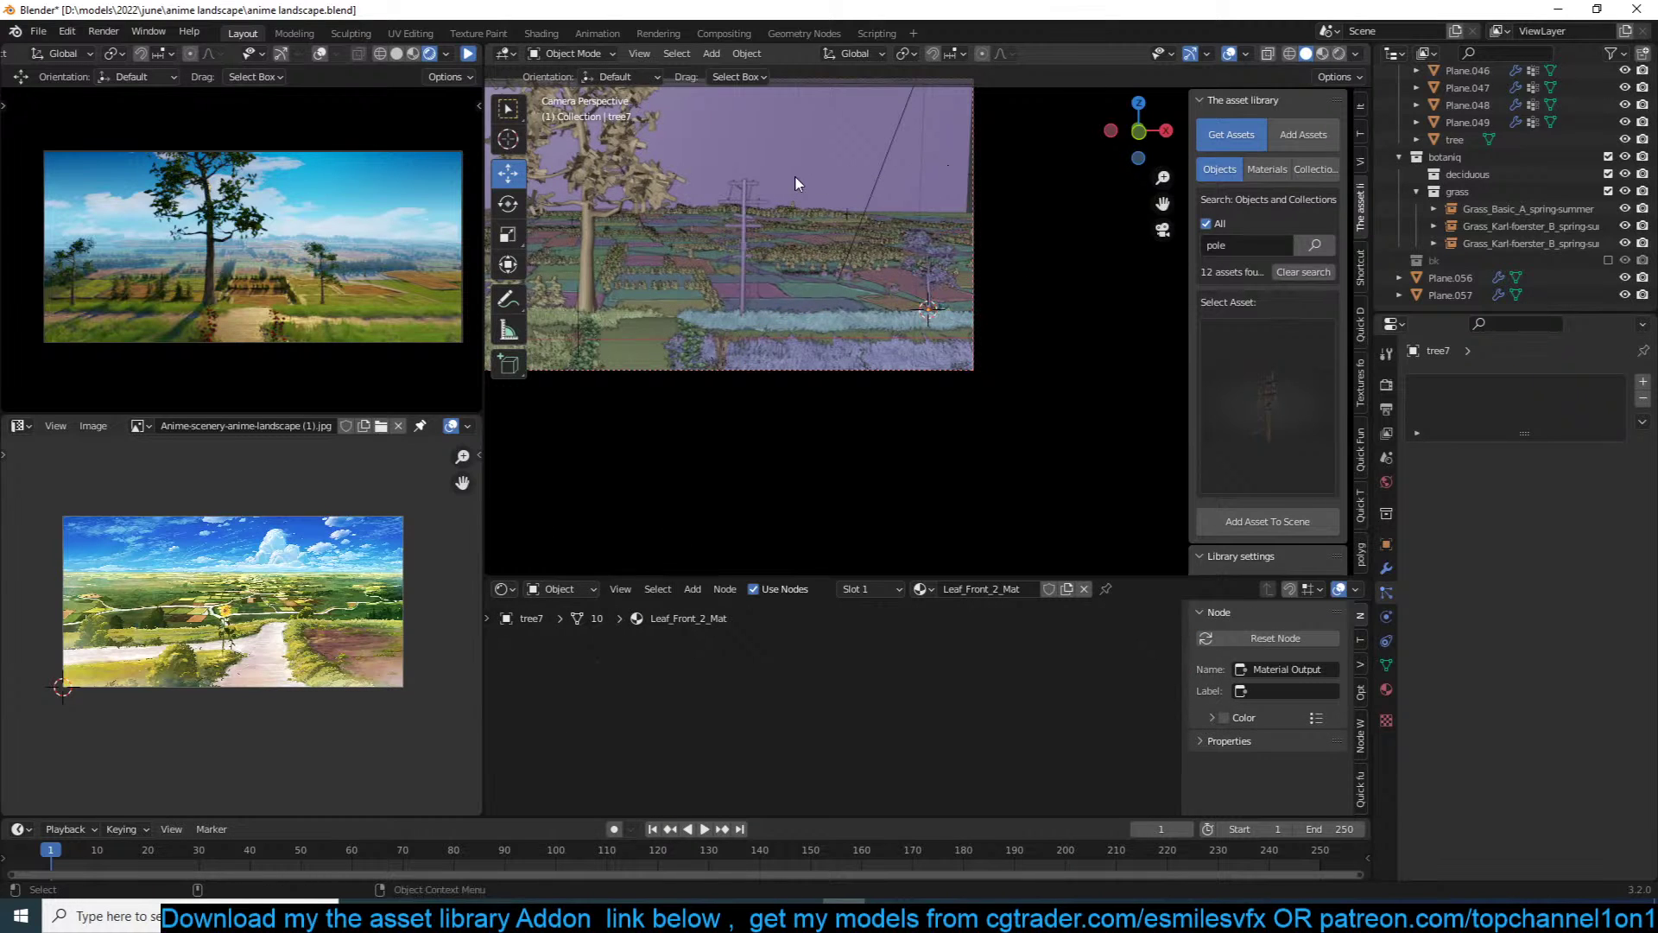
Step: Save the file and resume the paused rendered preview
key(ctrl+s)
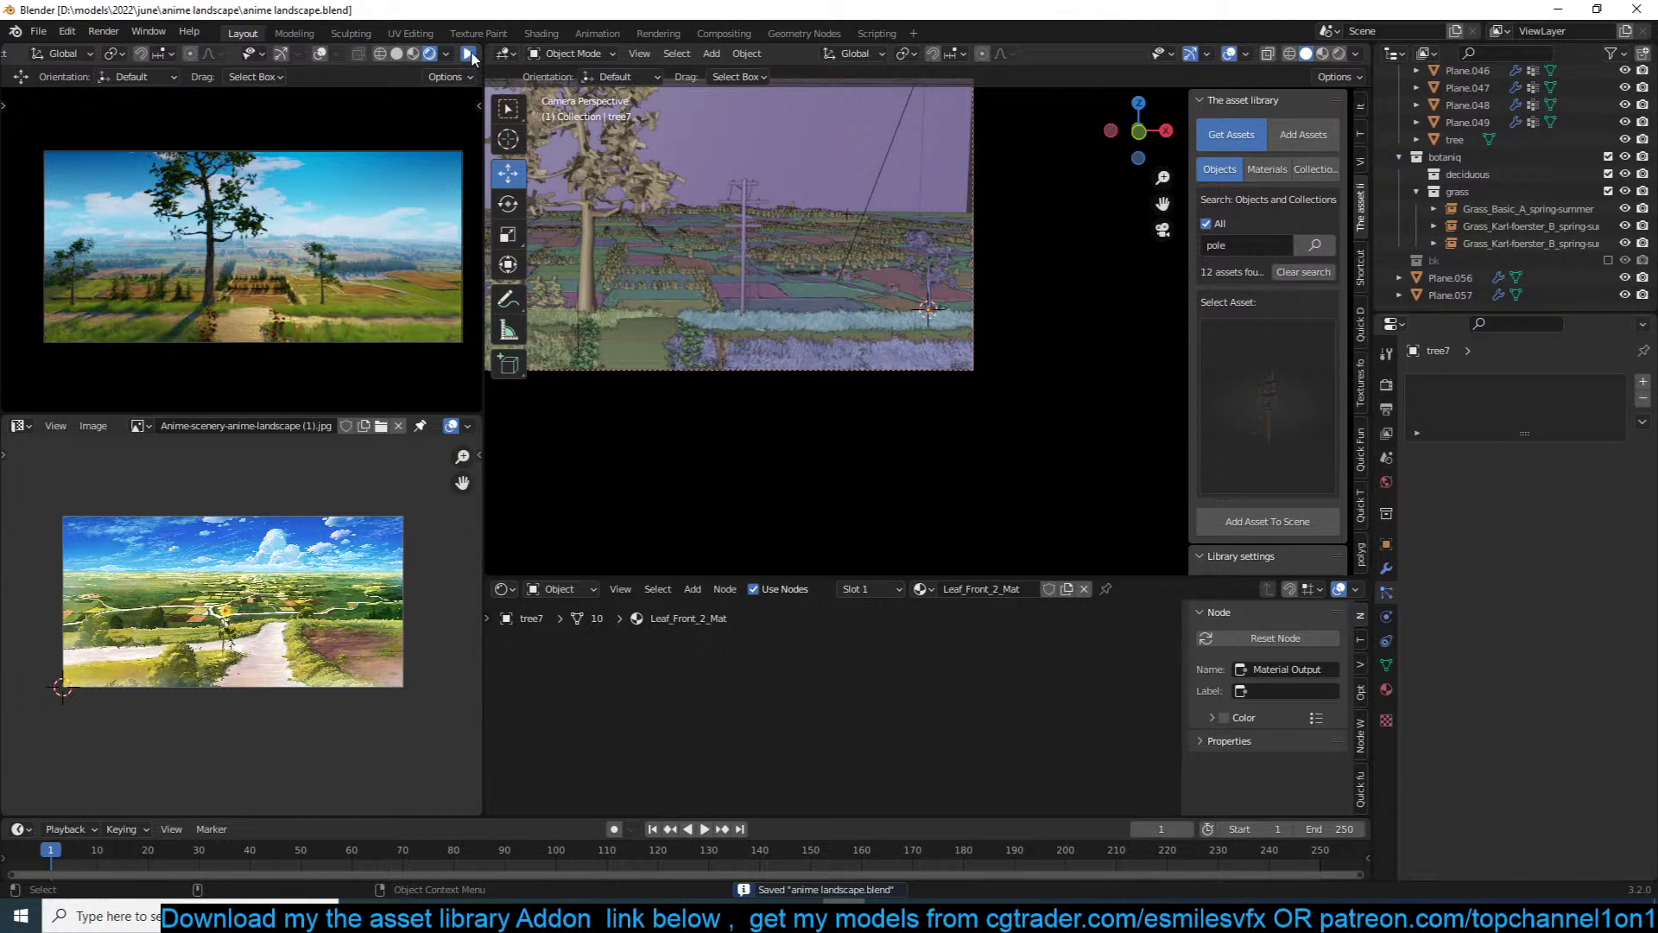
click(469, 54)
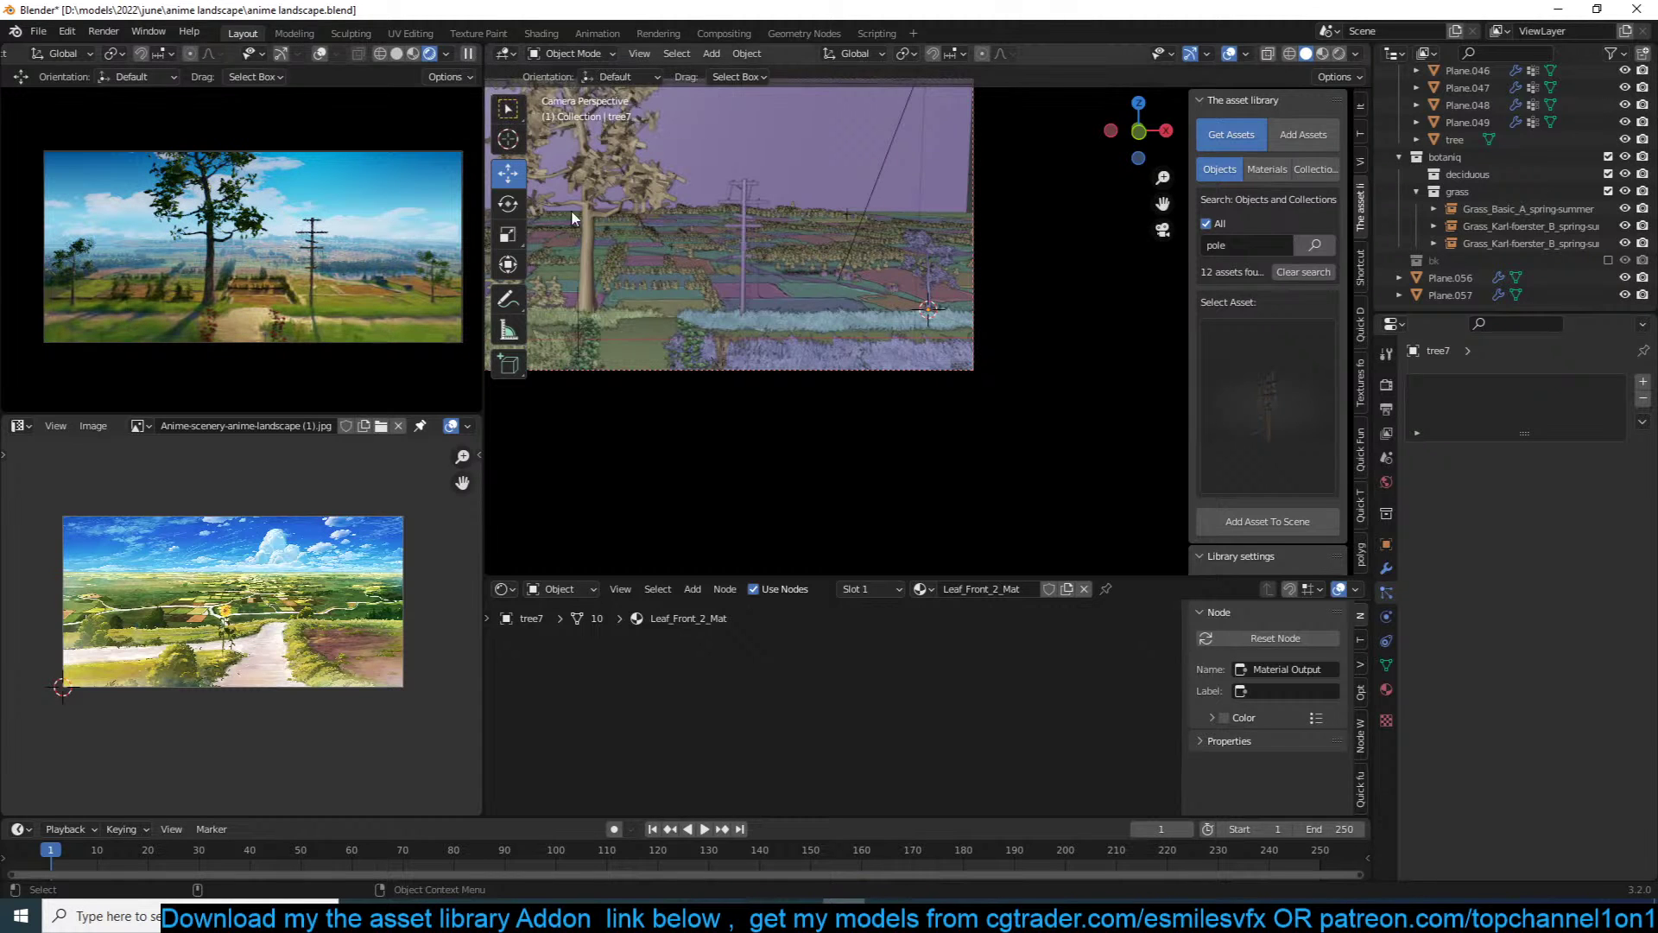
Step: Move the tall tree tree5 along X toward the left edge of the camera frame
click(613, 186)
shift+middle_drag(650, 238, 858, 242)
drag(848, 309, 684, 297)
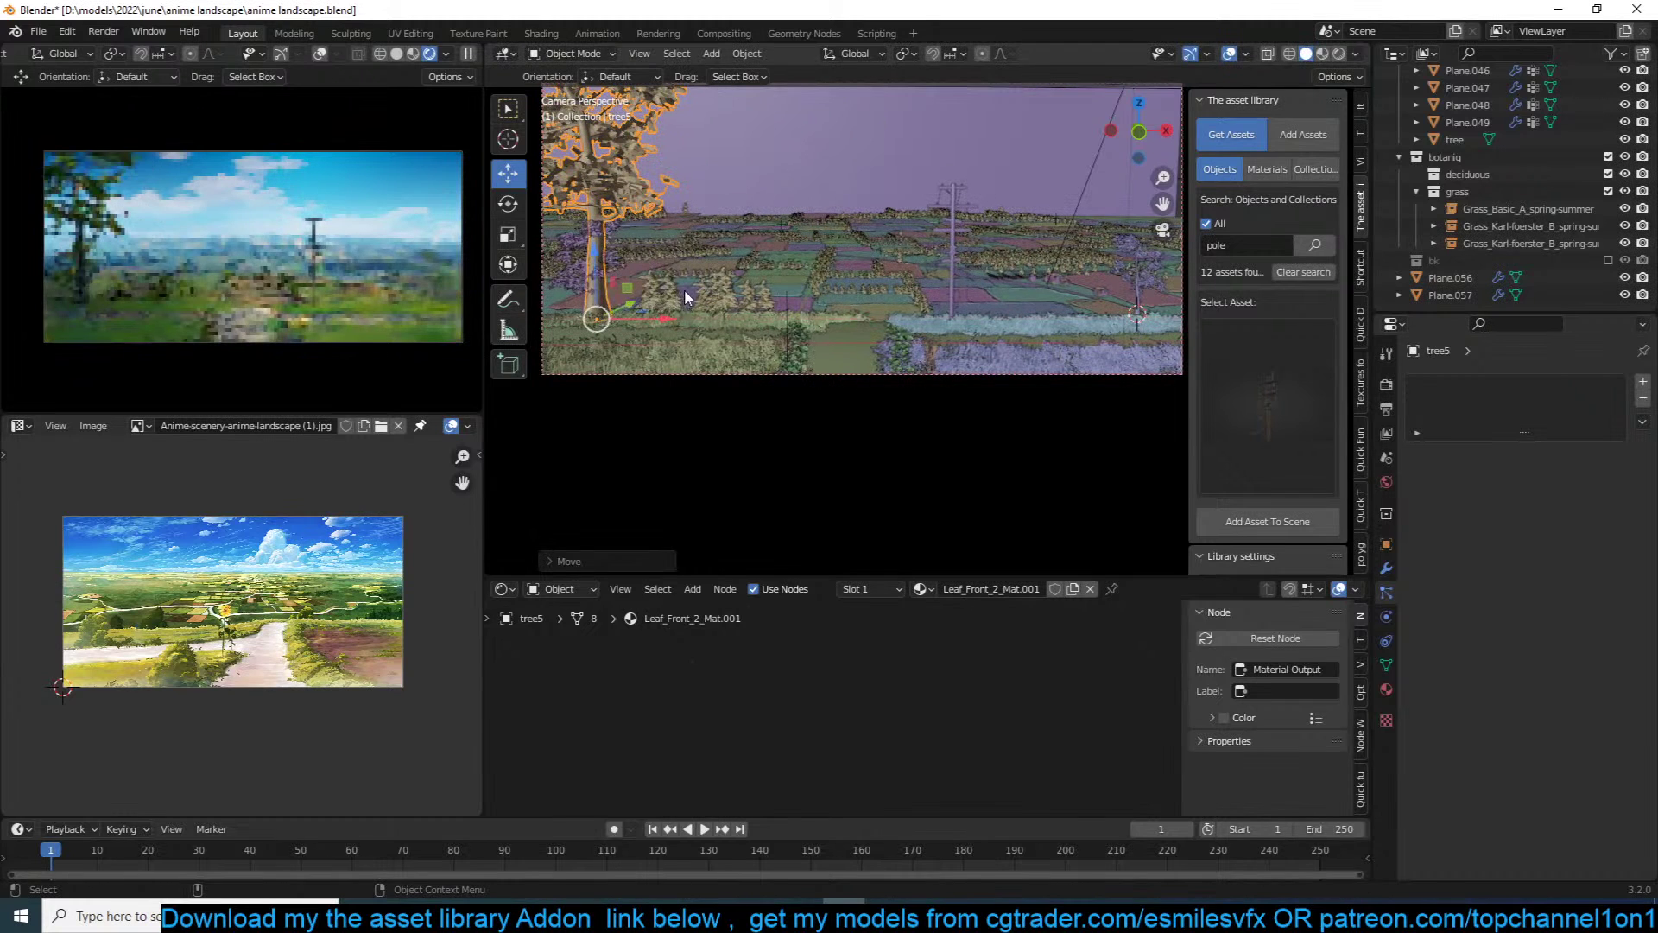
Step: Move the small tree tree7.001 along X so it stands between the tall tree and the path
click(572, 275)
drag(635, 318, 723, 318)
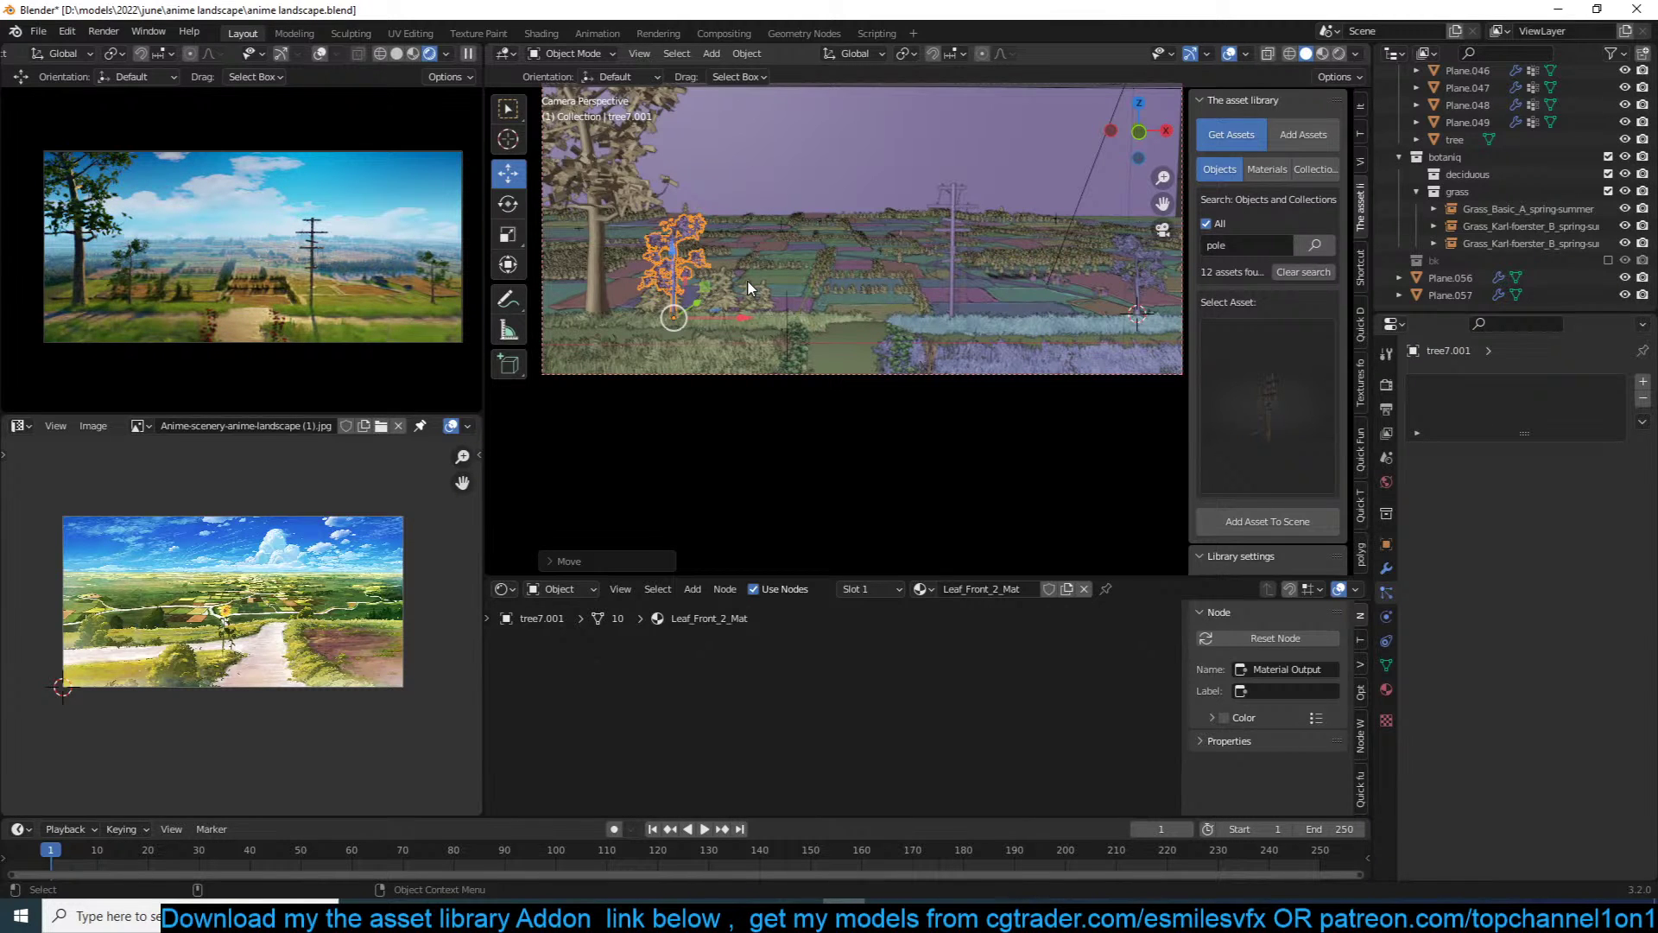
drag(727, 318, 740, 318)
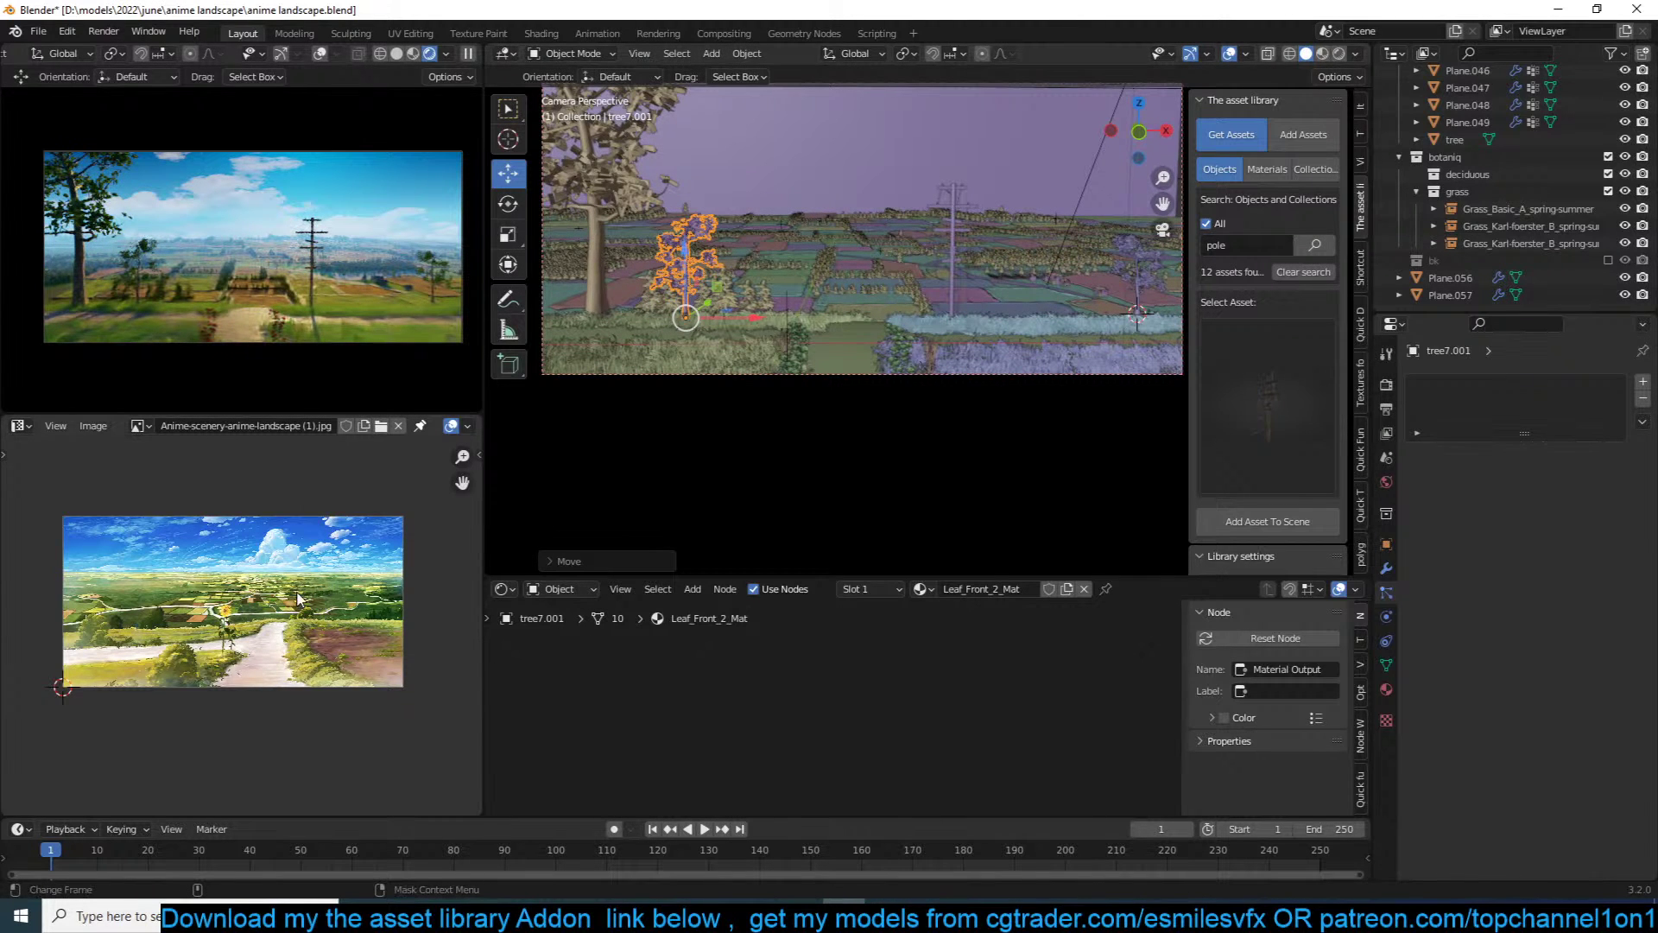
Step: Set the output resolution's Y value to 1080 px
scroll(298, 598, up, 2)
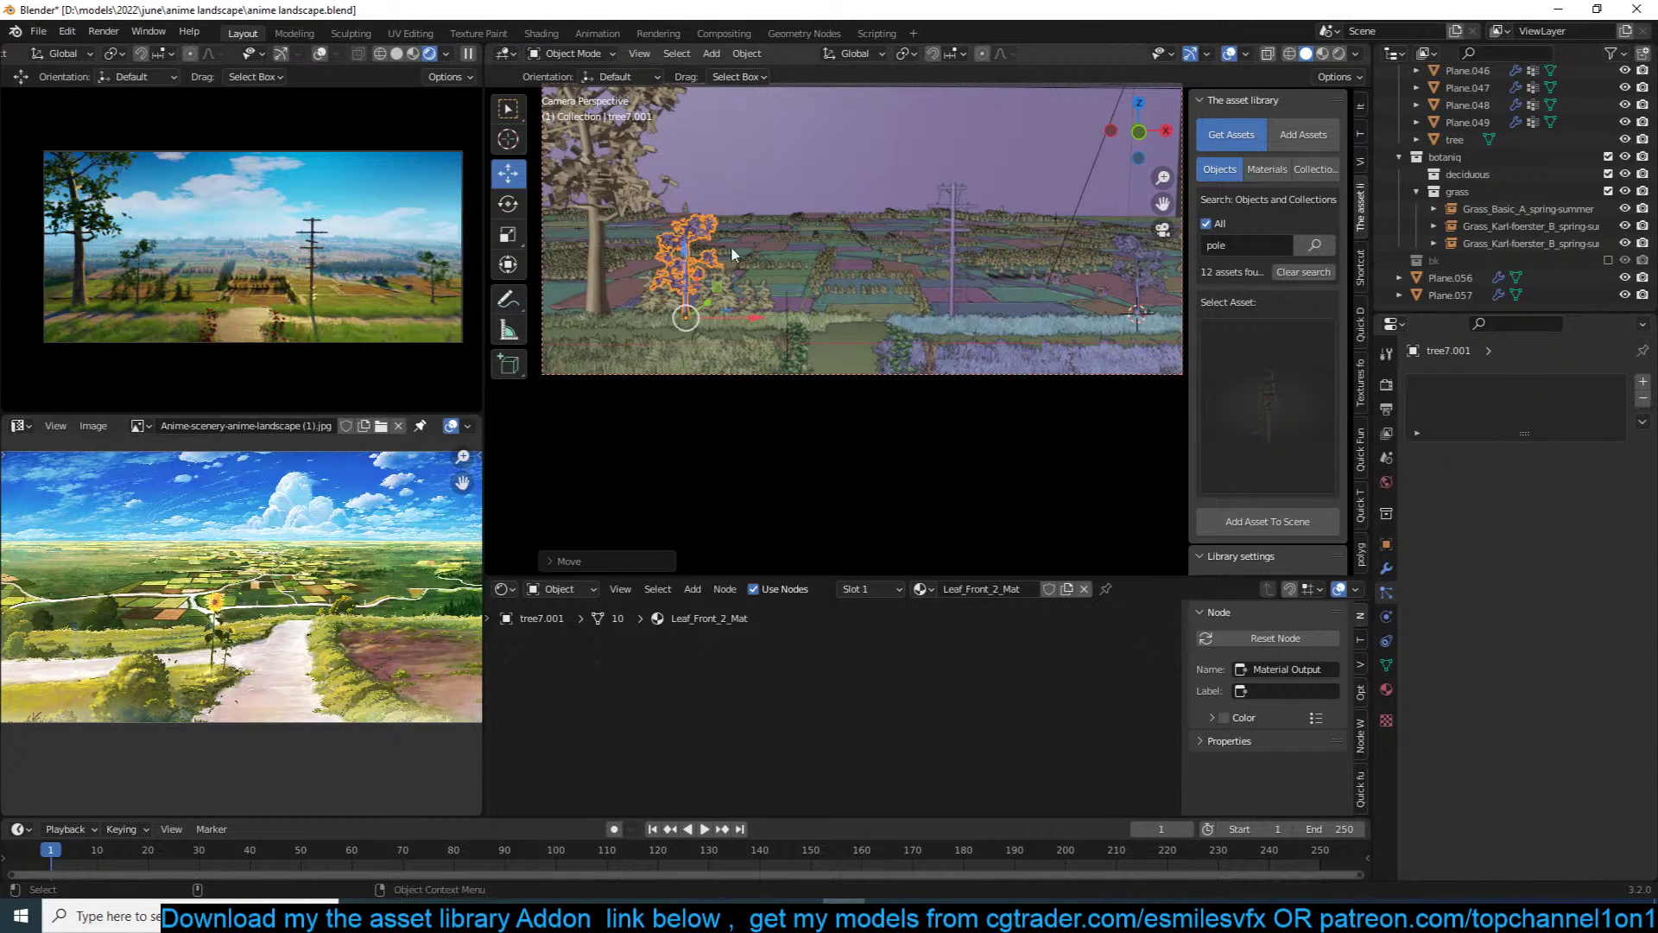
scroll(1164, 402, down, 2)
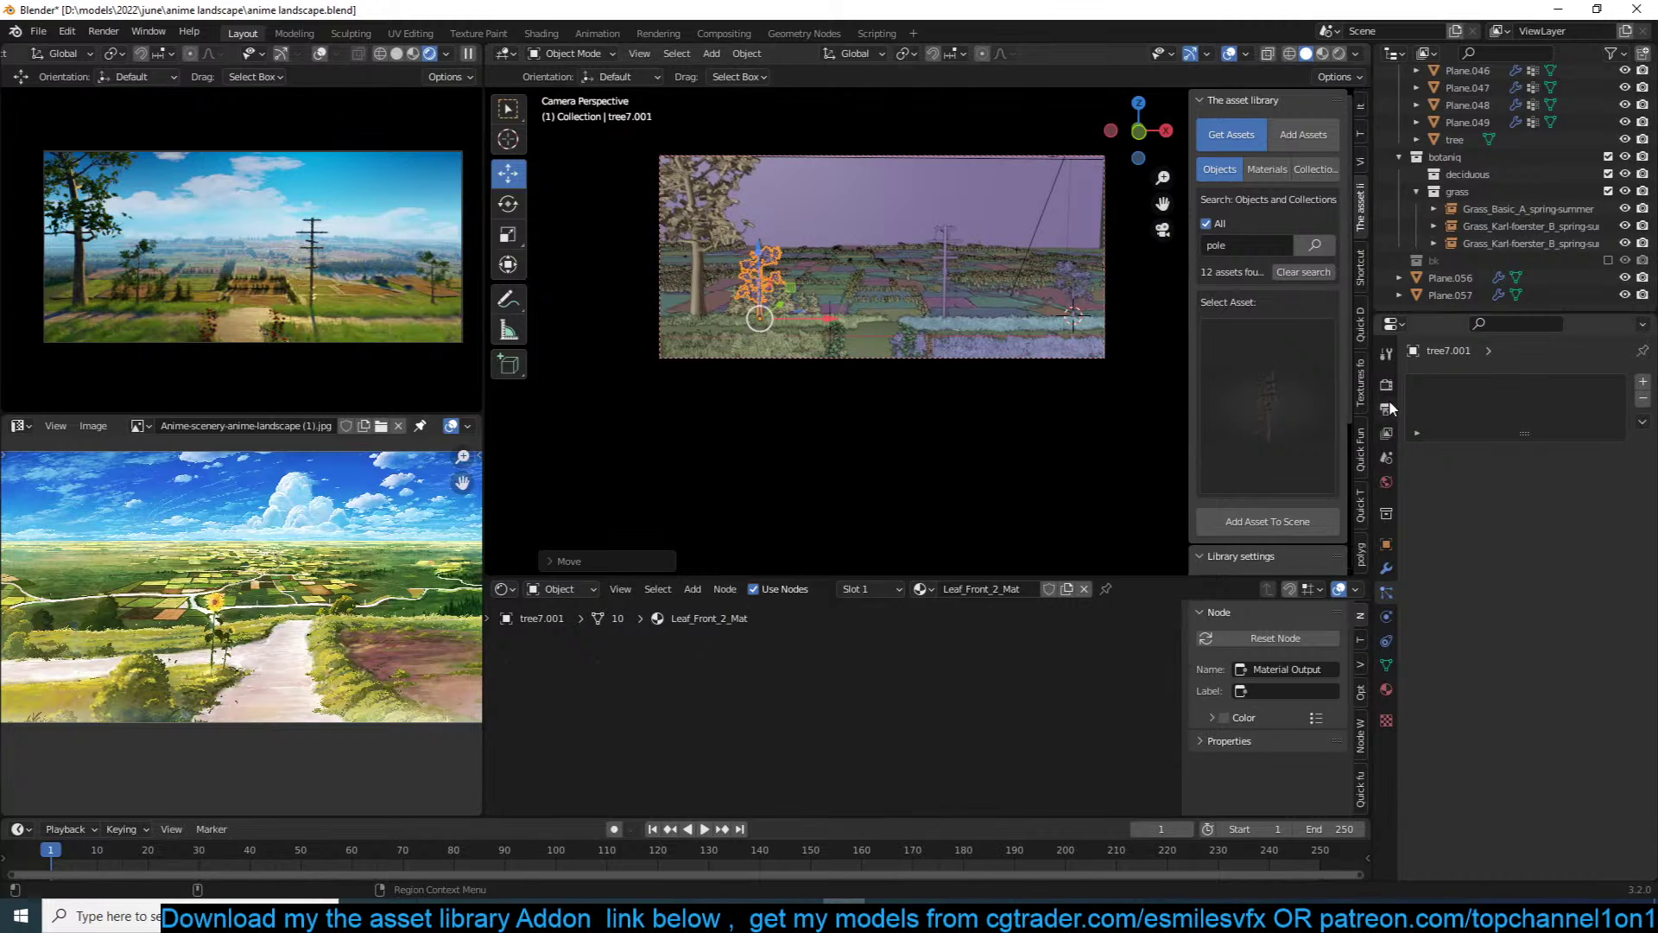
click(1387, 408)
drag(1576, 421, 1466, 436)
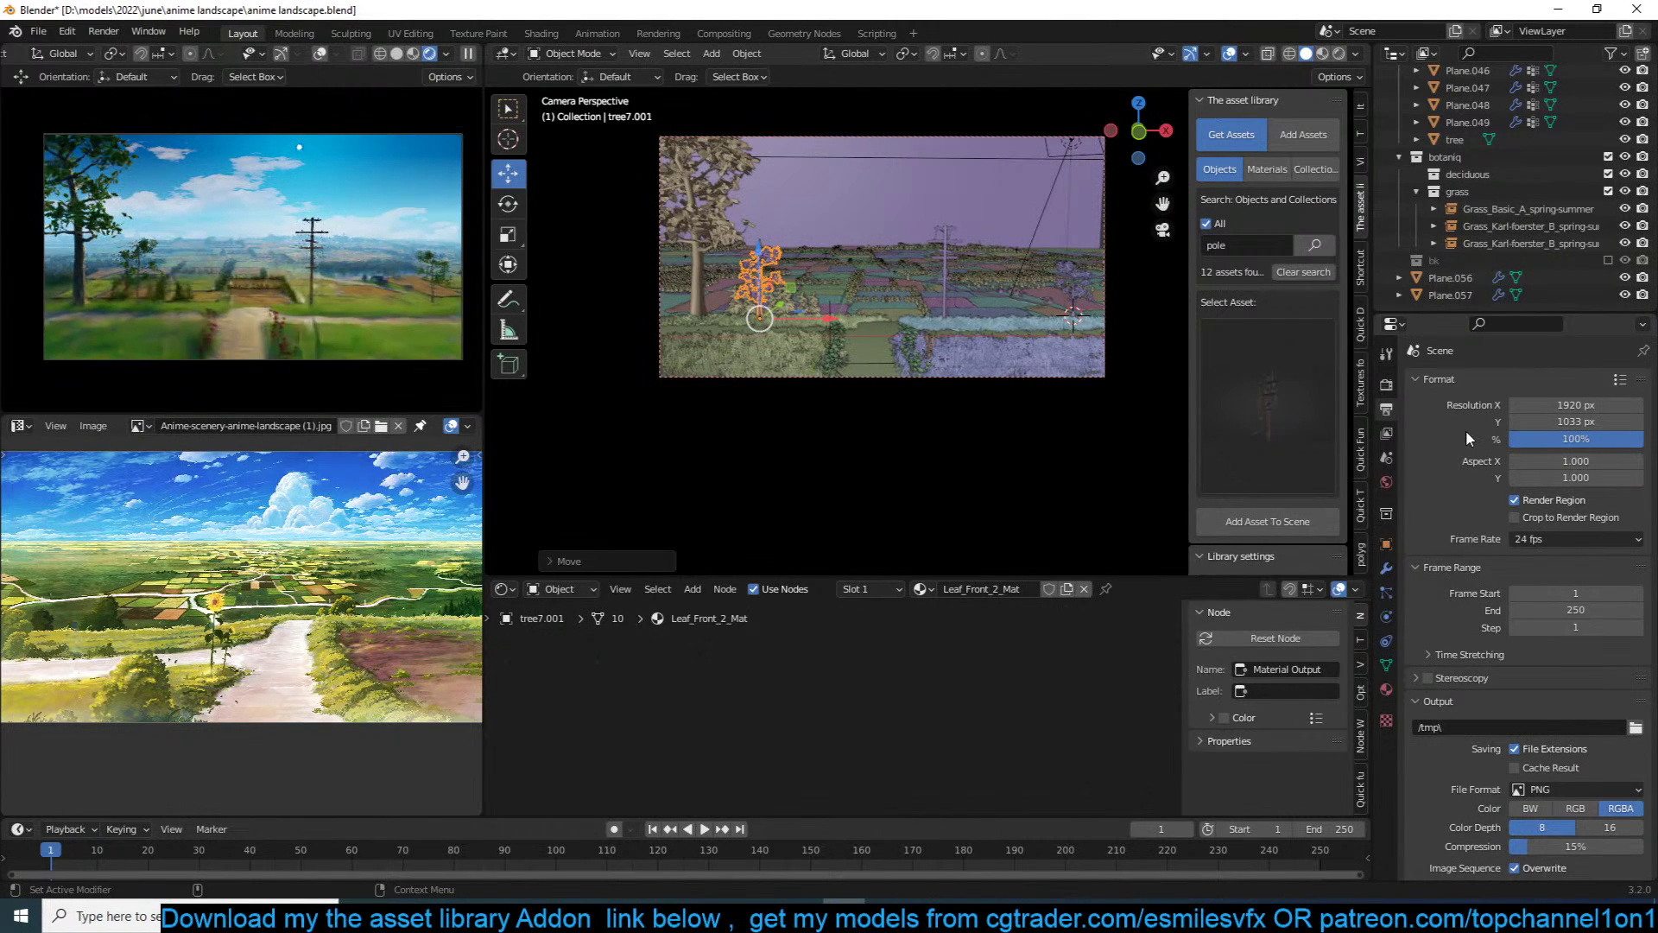
click(1575, 421)
text(1080)
key(Return)
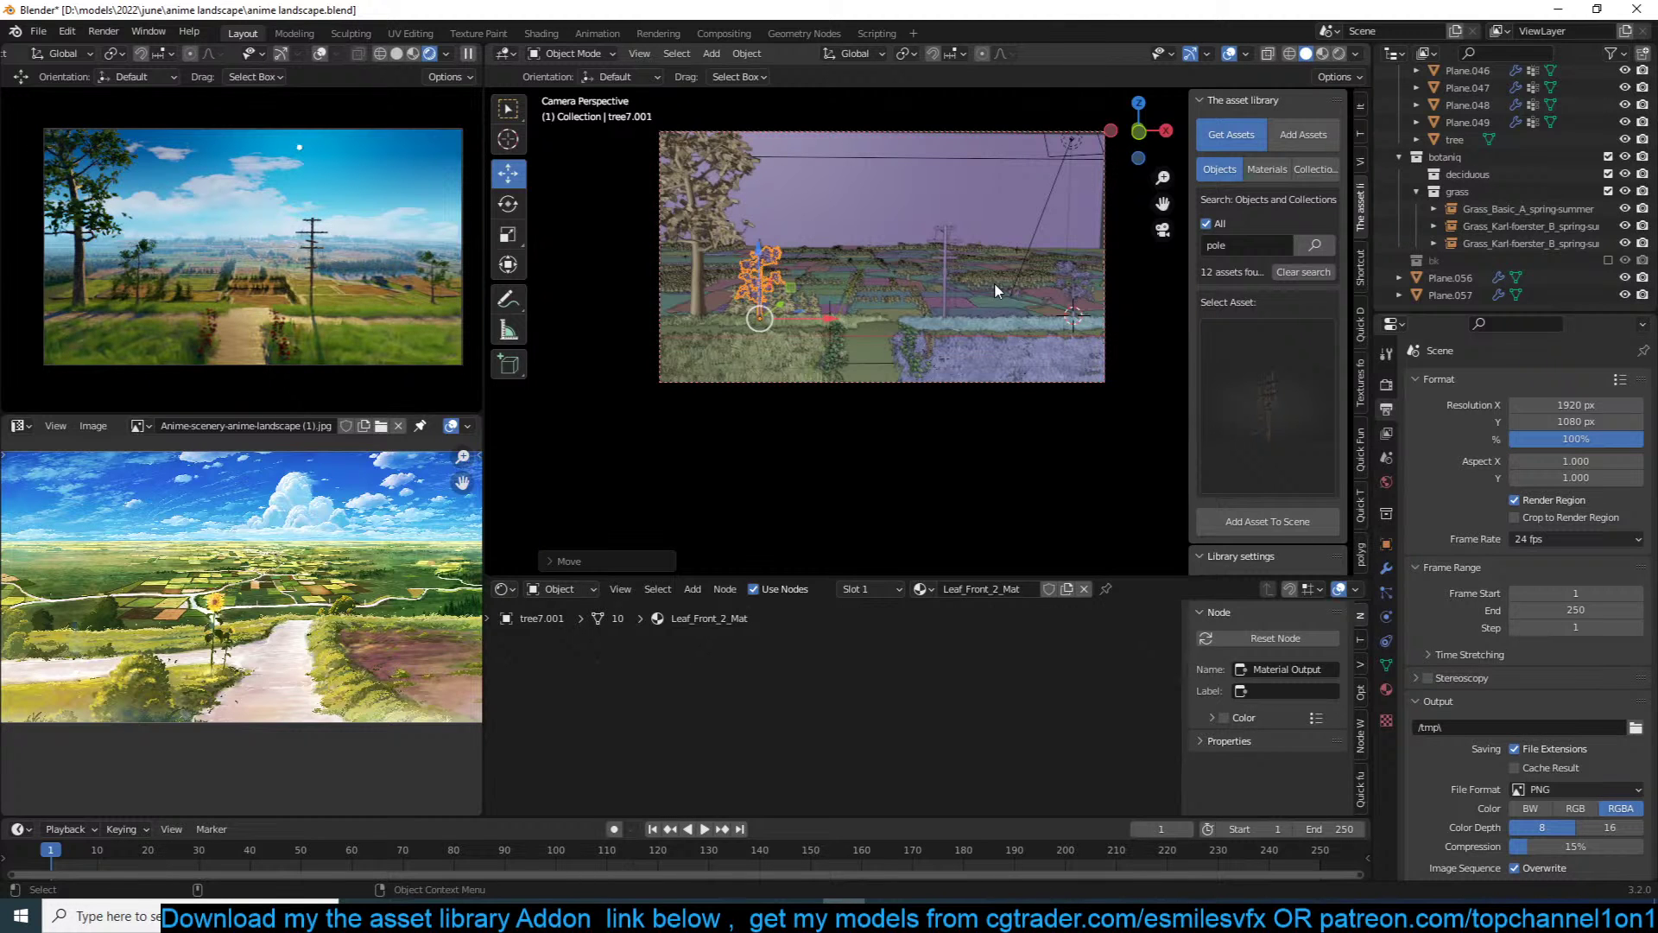
Step: Nudge the ground plane Plane.026 at the path's far end slightly along X, deselect it and save the file
scroll(1072, 395, up, 6)
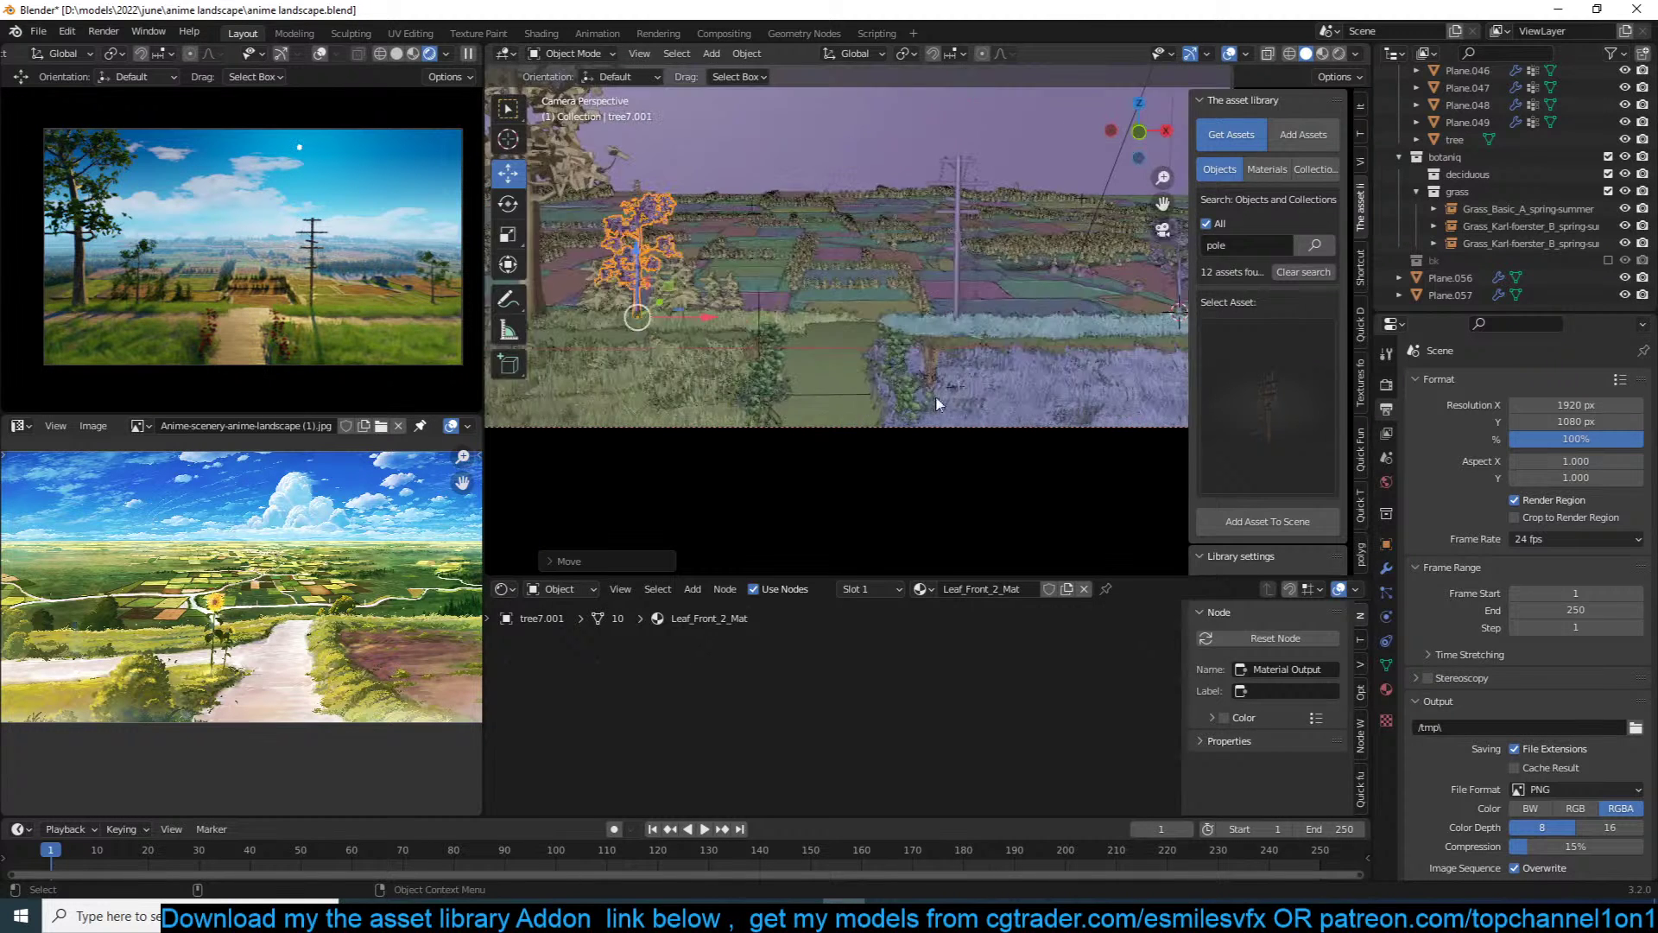
click(897, 339)
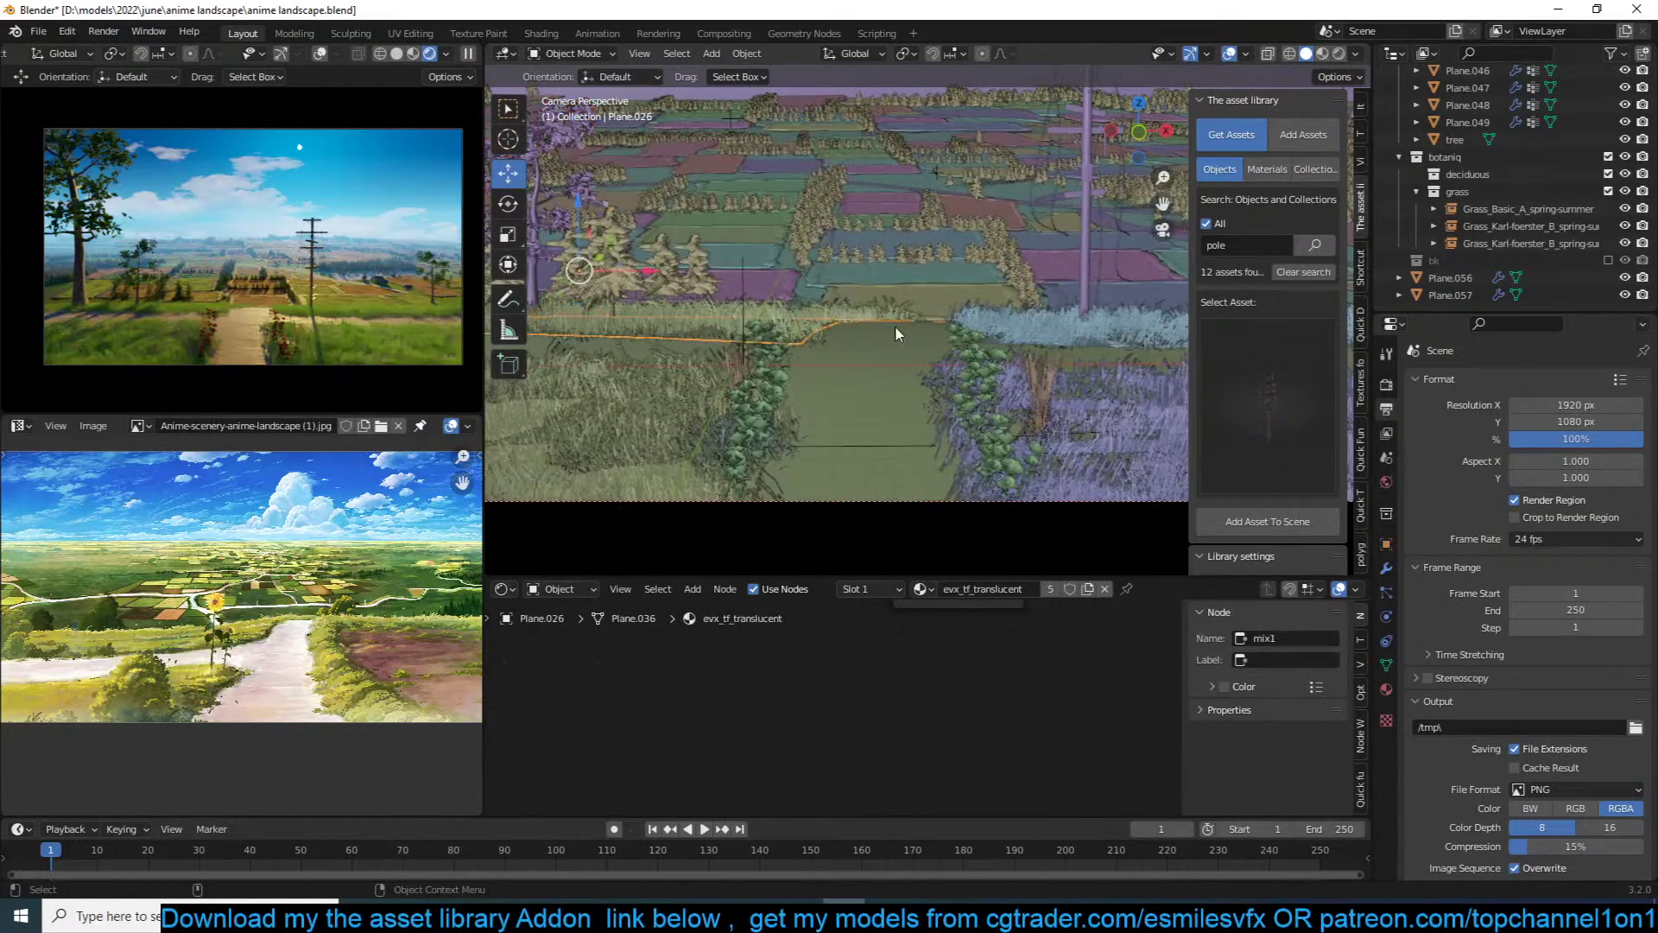
drag(648, 269, 638, 271)
key(alt+a)
key(ctrl+s)
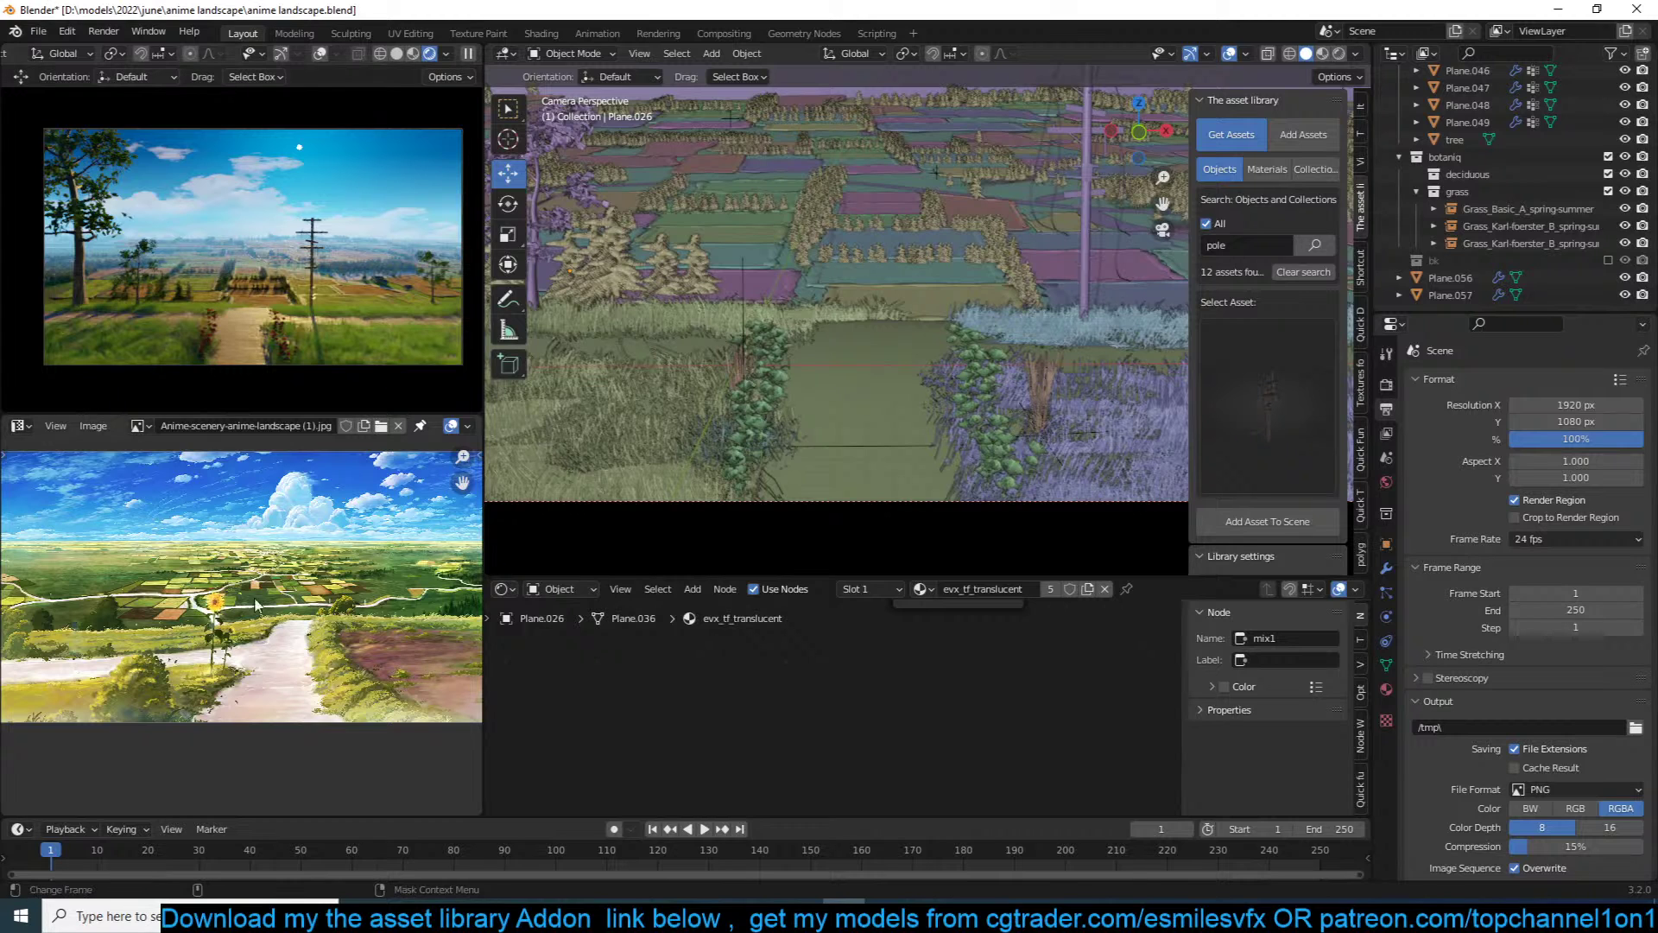
Step: Display the World shader nodes and turn off Sun Disc on the Sky Texture node
scroll(255, 624, down, 1)
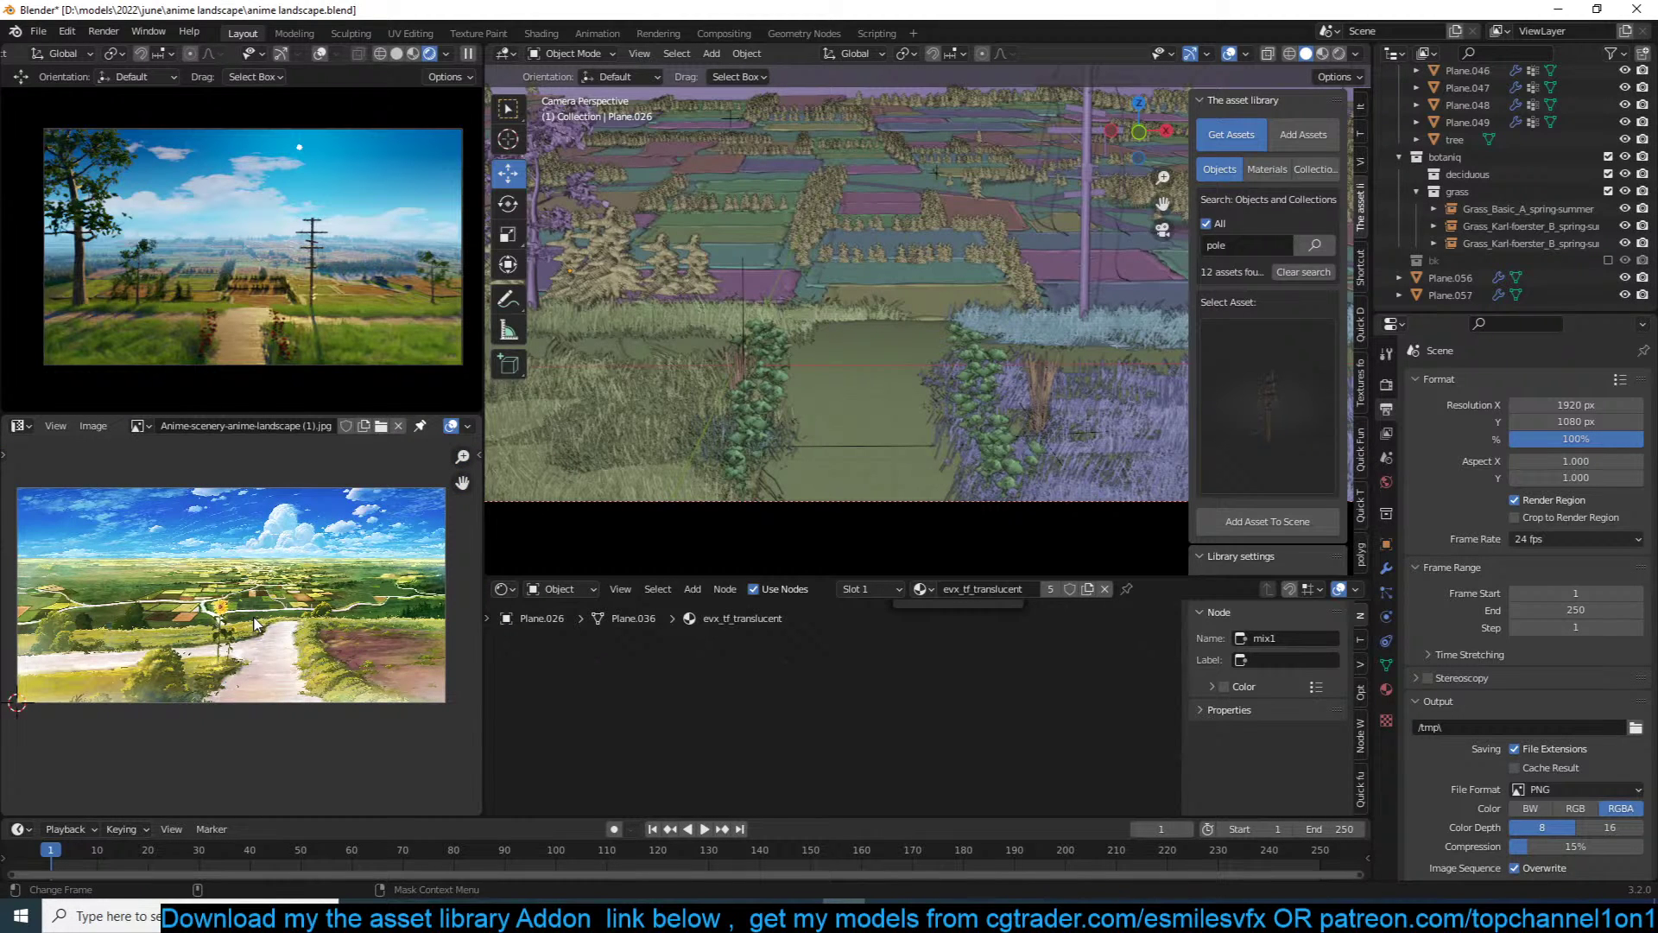
middle_drag(255, 624, 256, 640)
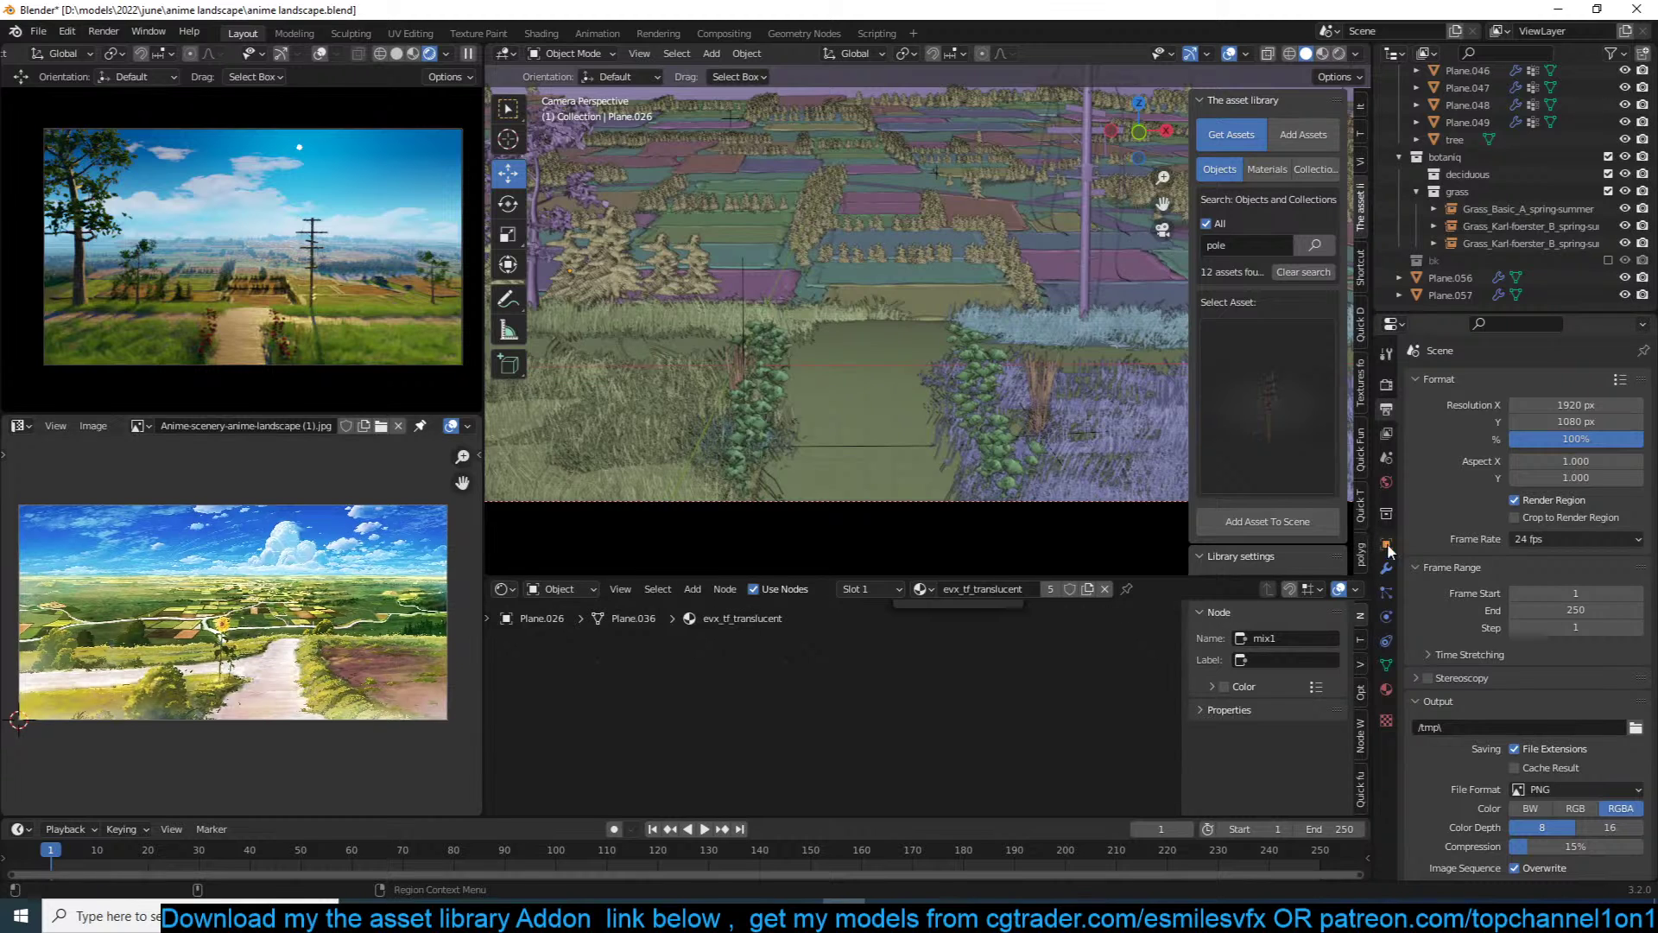
click(1386, 483)
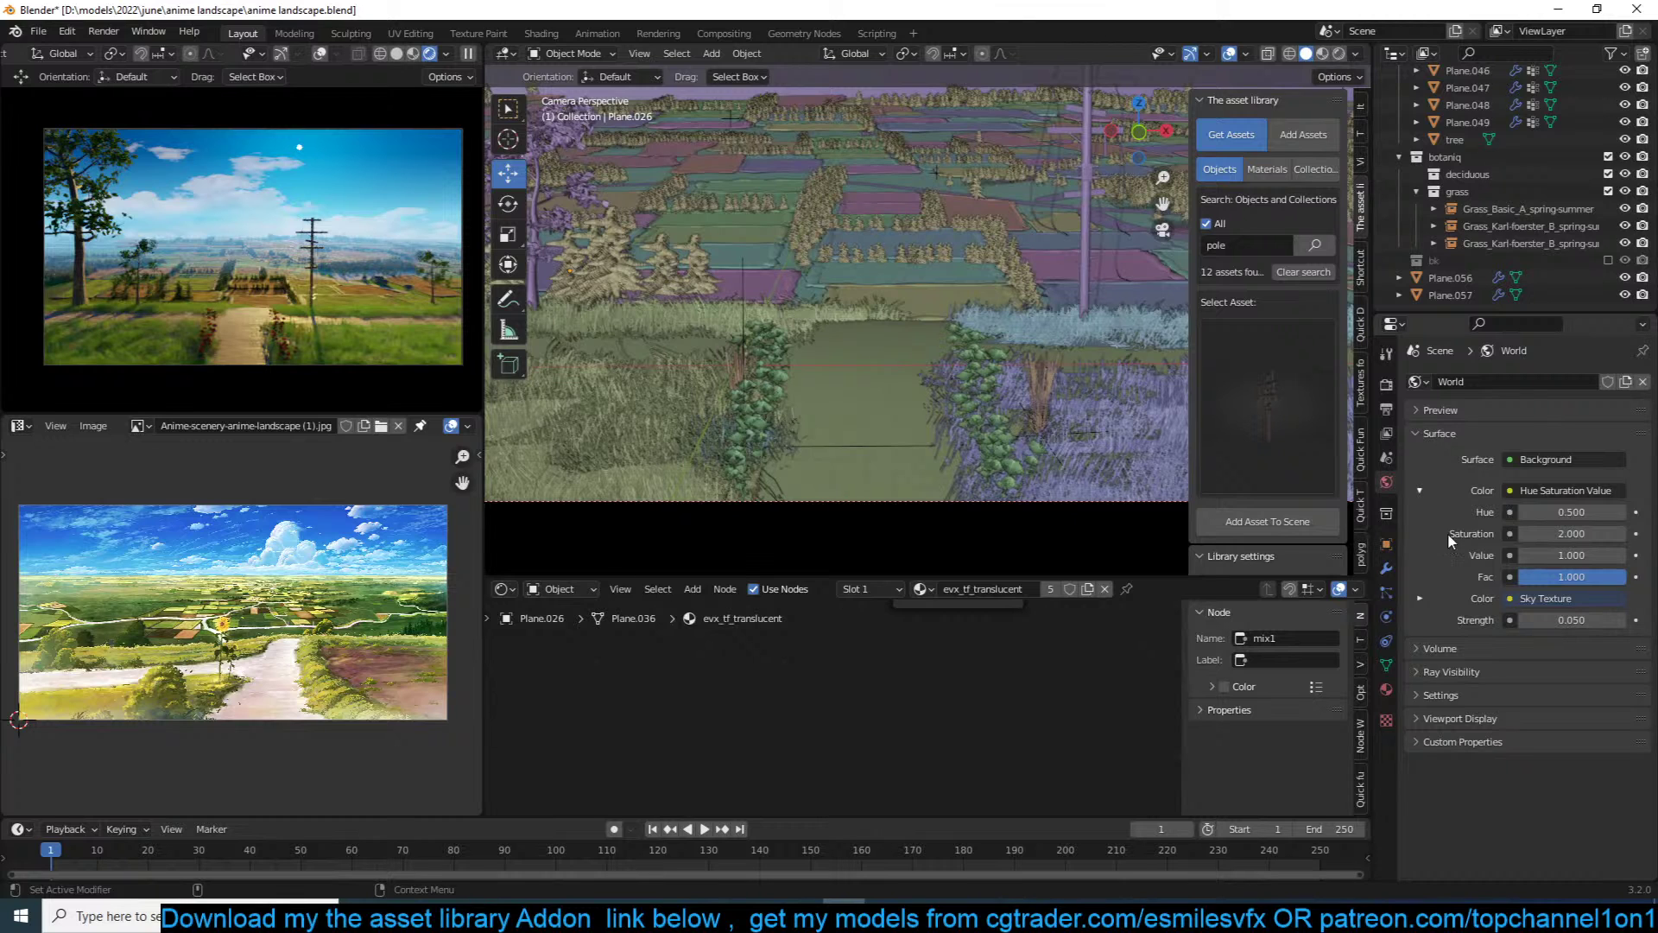
click(503, 589)
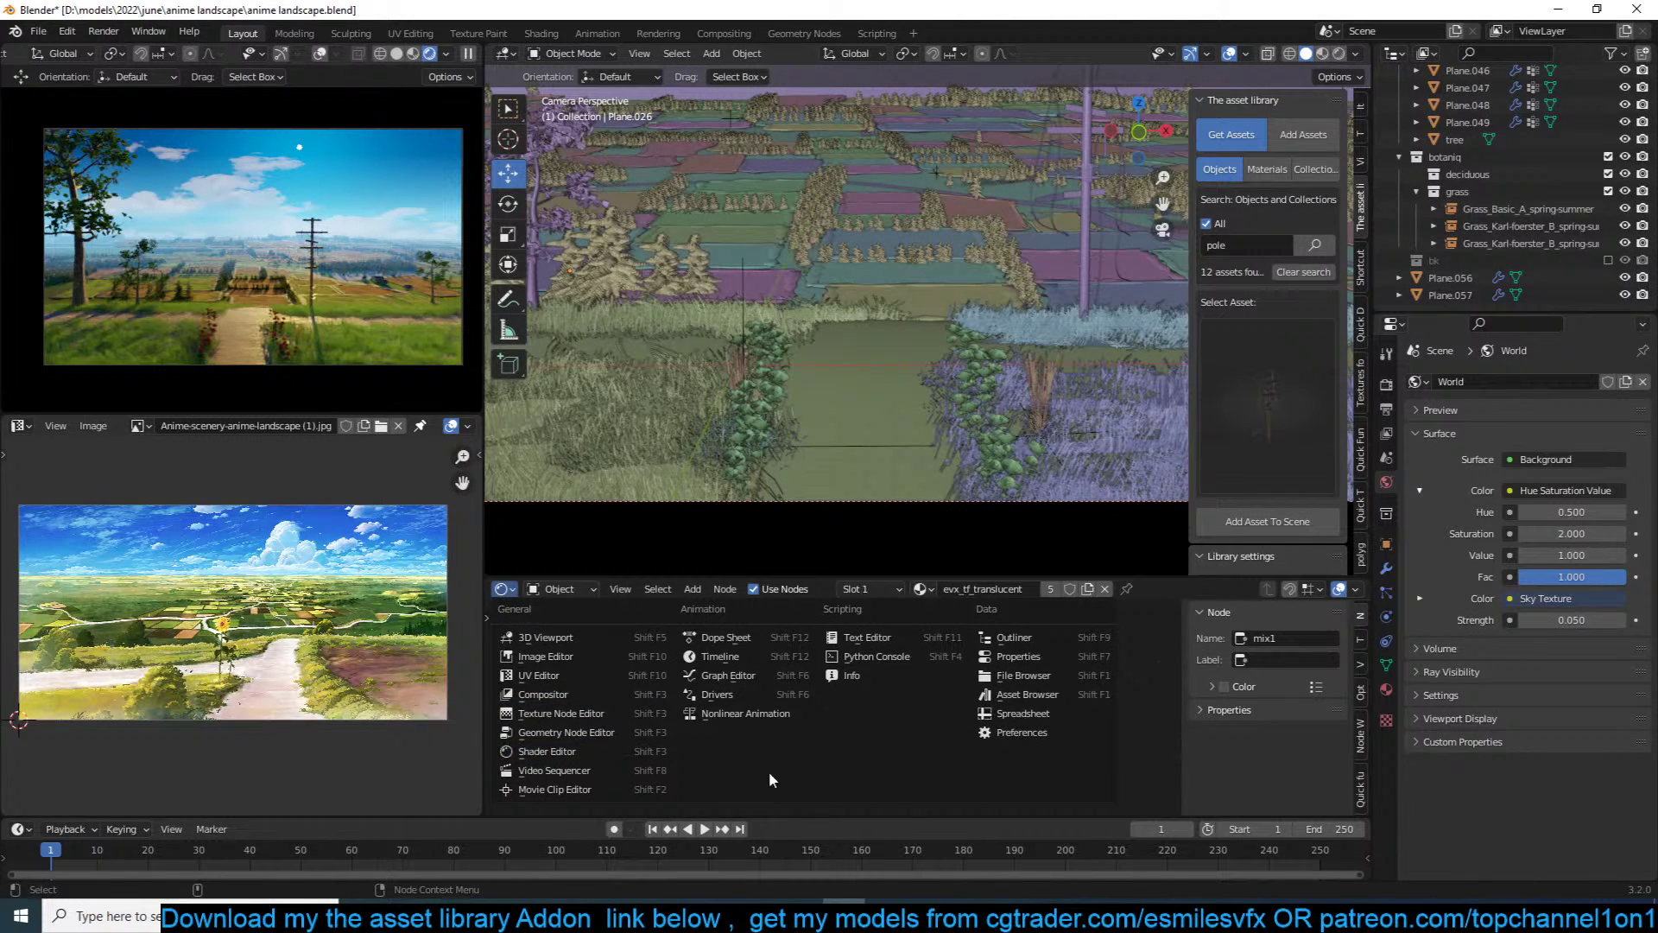
click(553, 589)
click(557, 639)
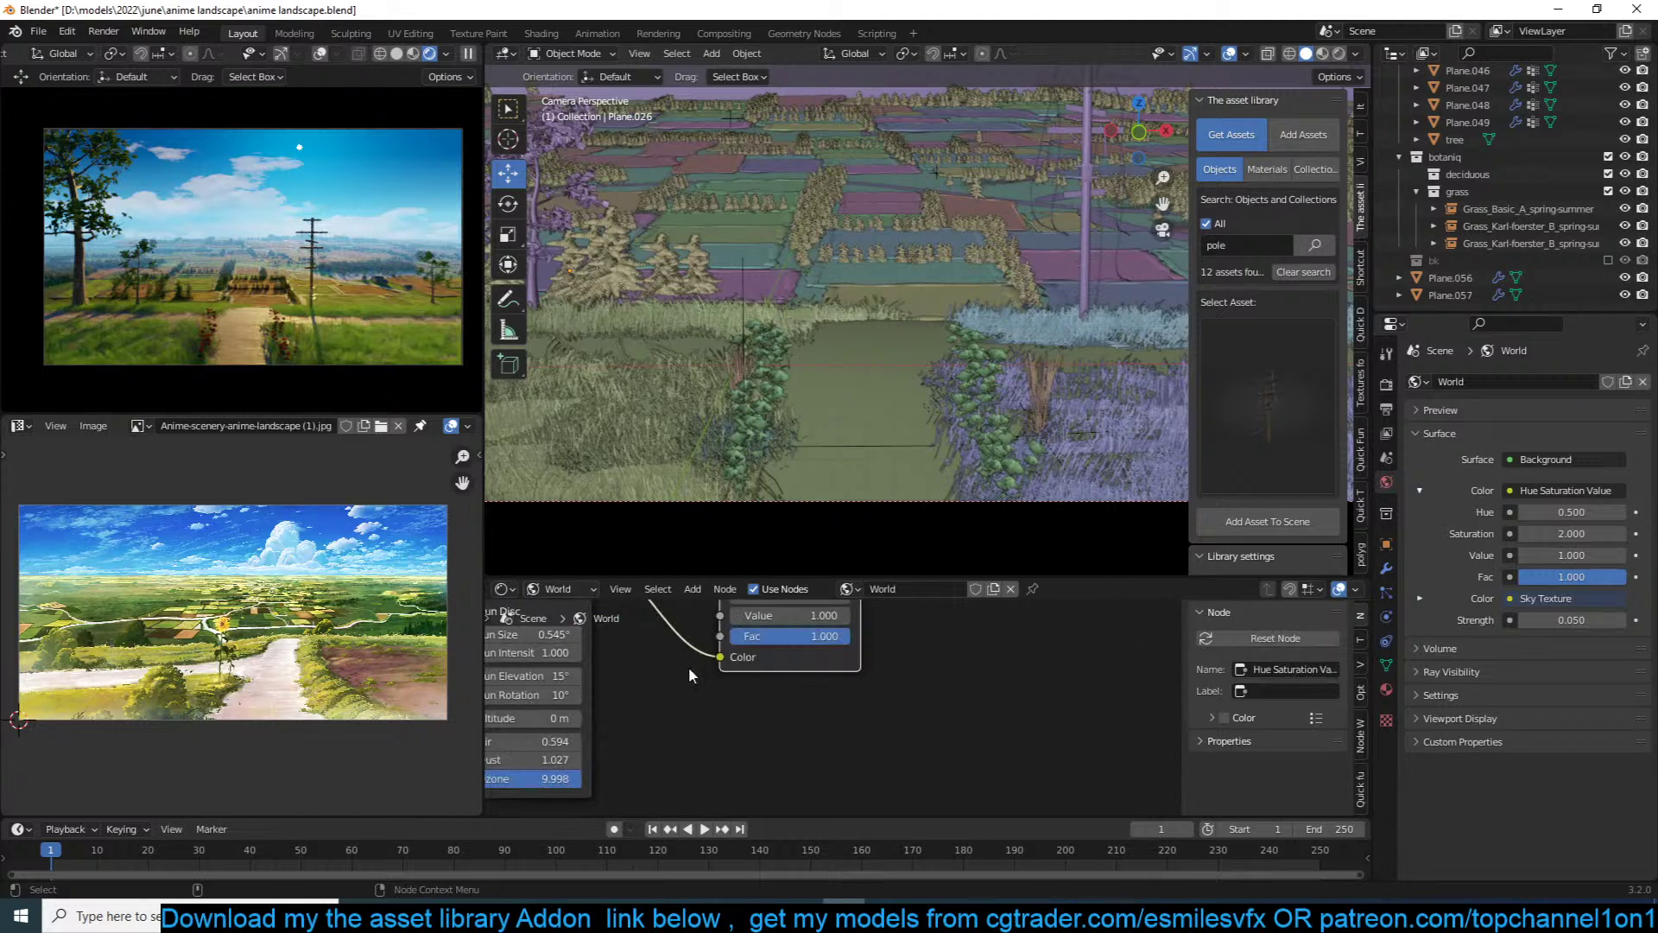
middle_drag(519, 747, 784, 817)
click(731, 682)
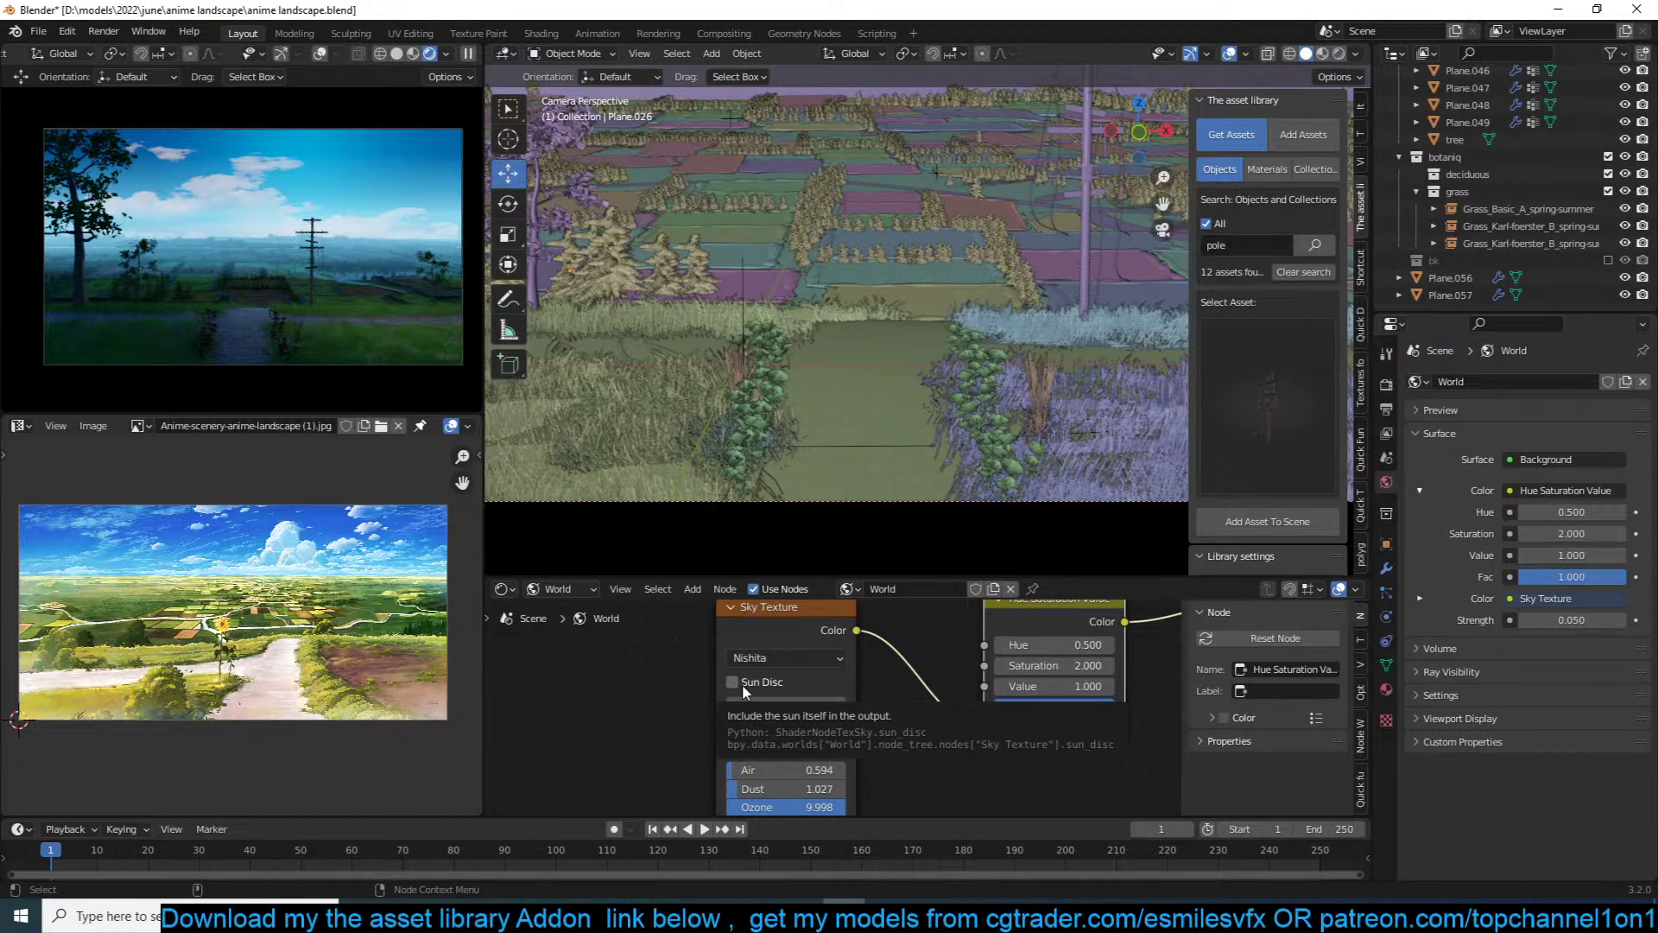
Step: Turn Sun Disc back on in the Sky Texture node, set Air to 0.517, Dust to 1.489 and Ozone to 7.305, and save the file
click(743, 688)
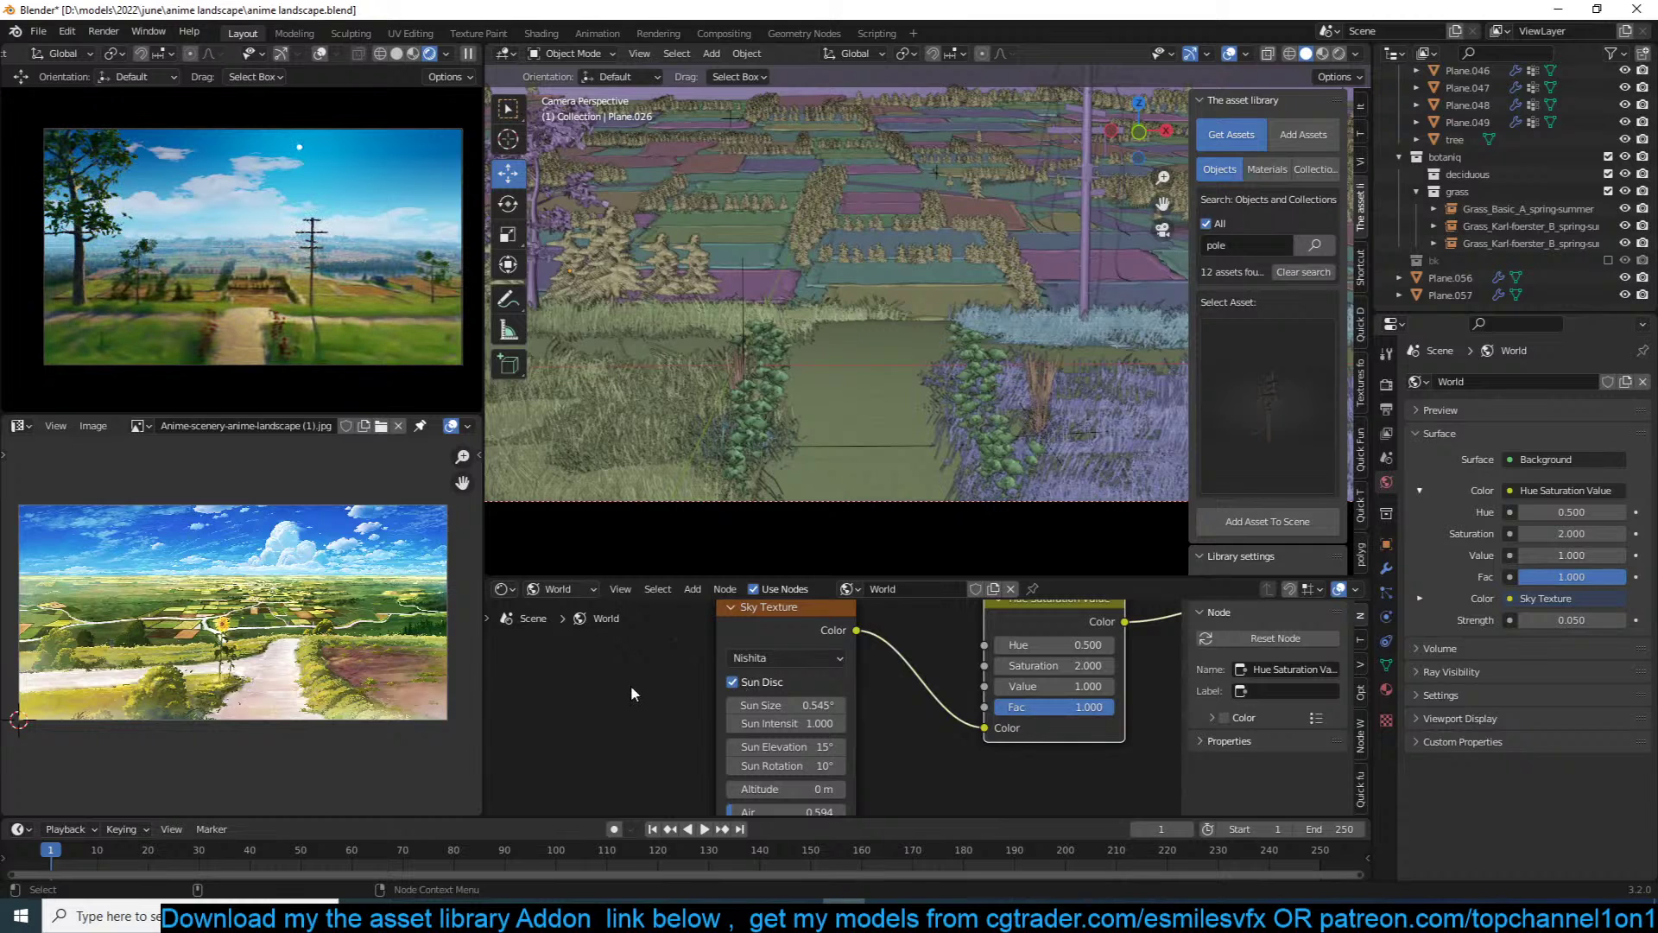
middle_drag(658, 688, 661, 614)
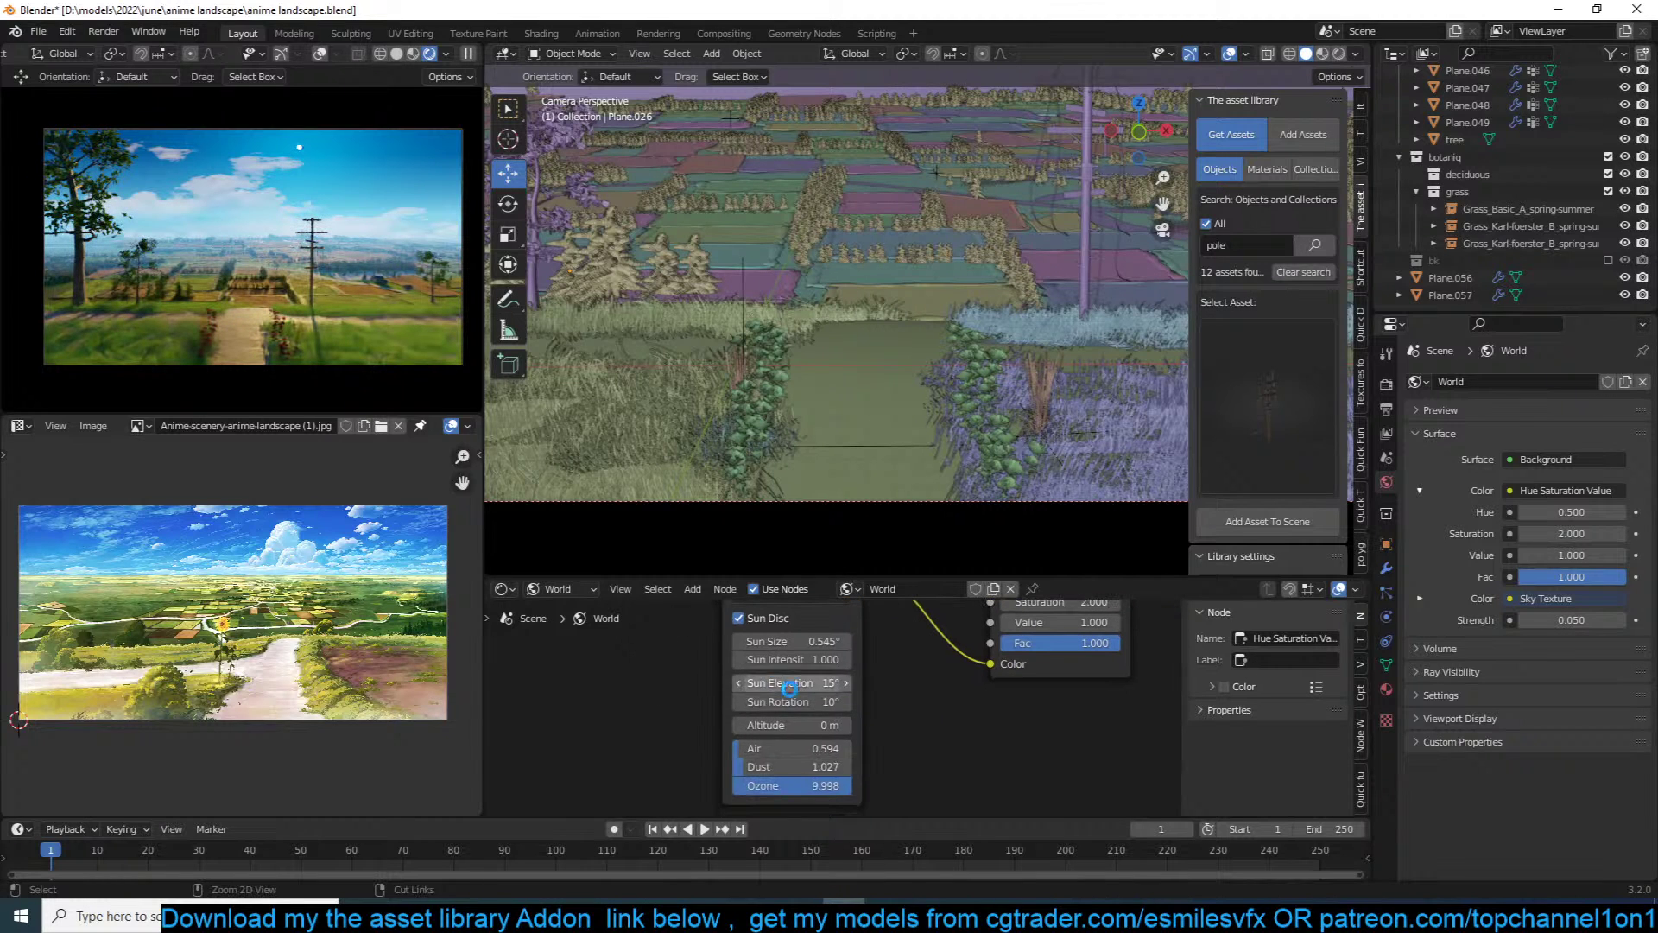
key(ctrl+s)
drag(796, 750, 763, 785)
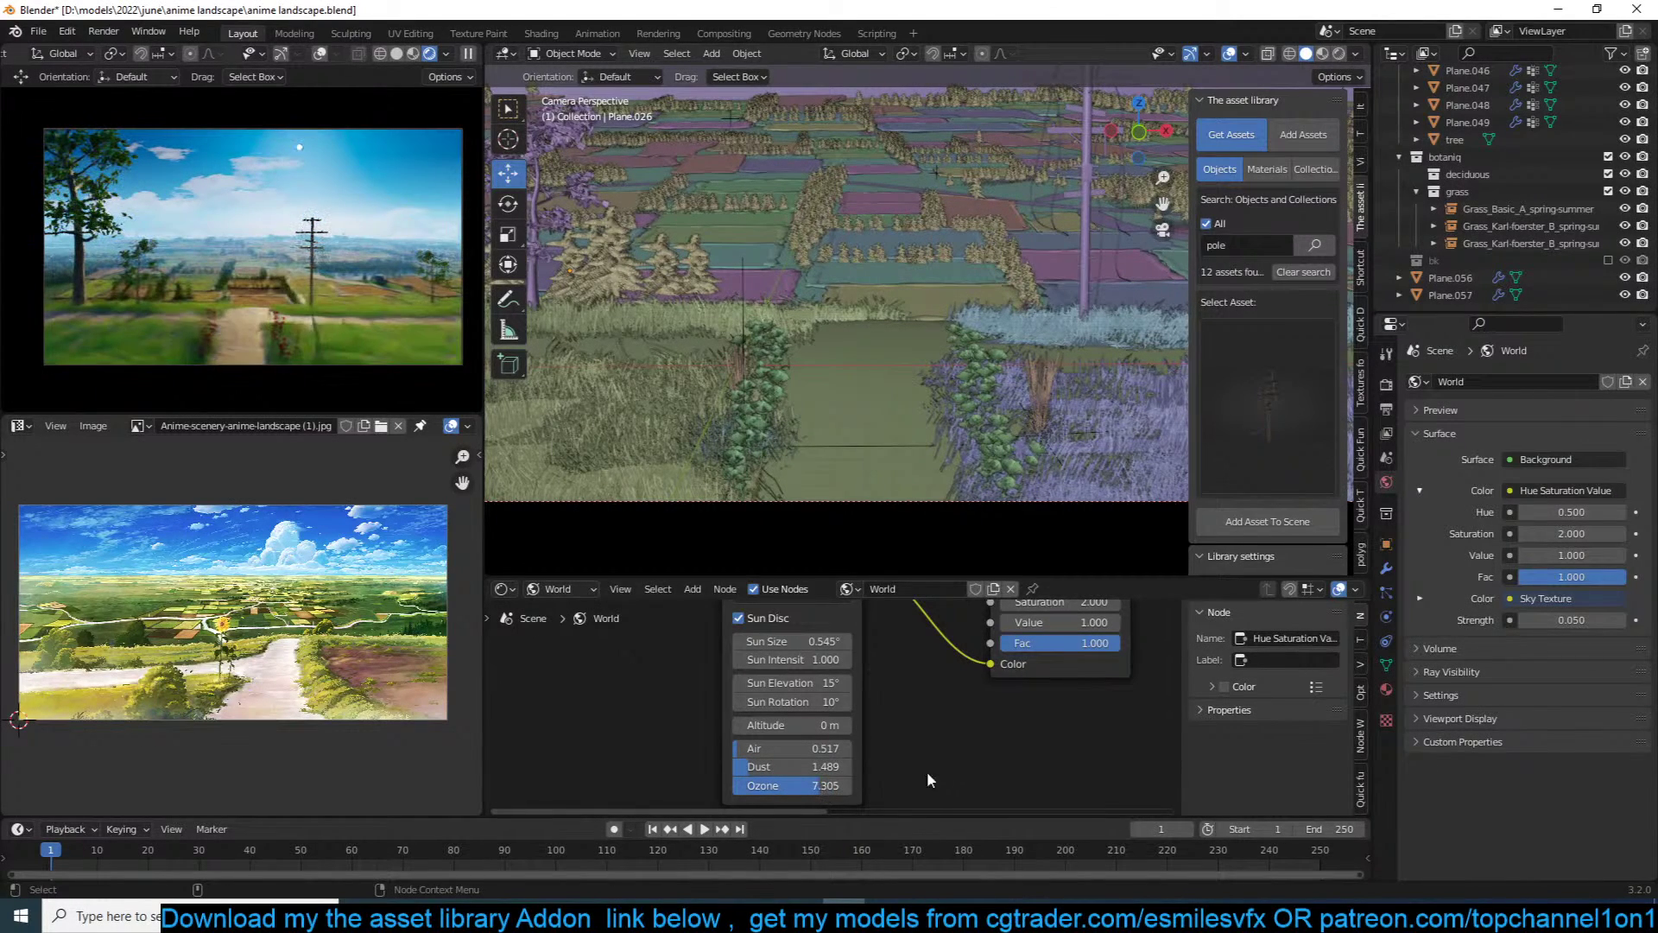
key(ctrl+s)
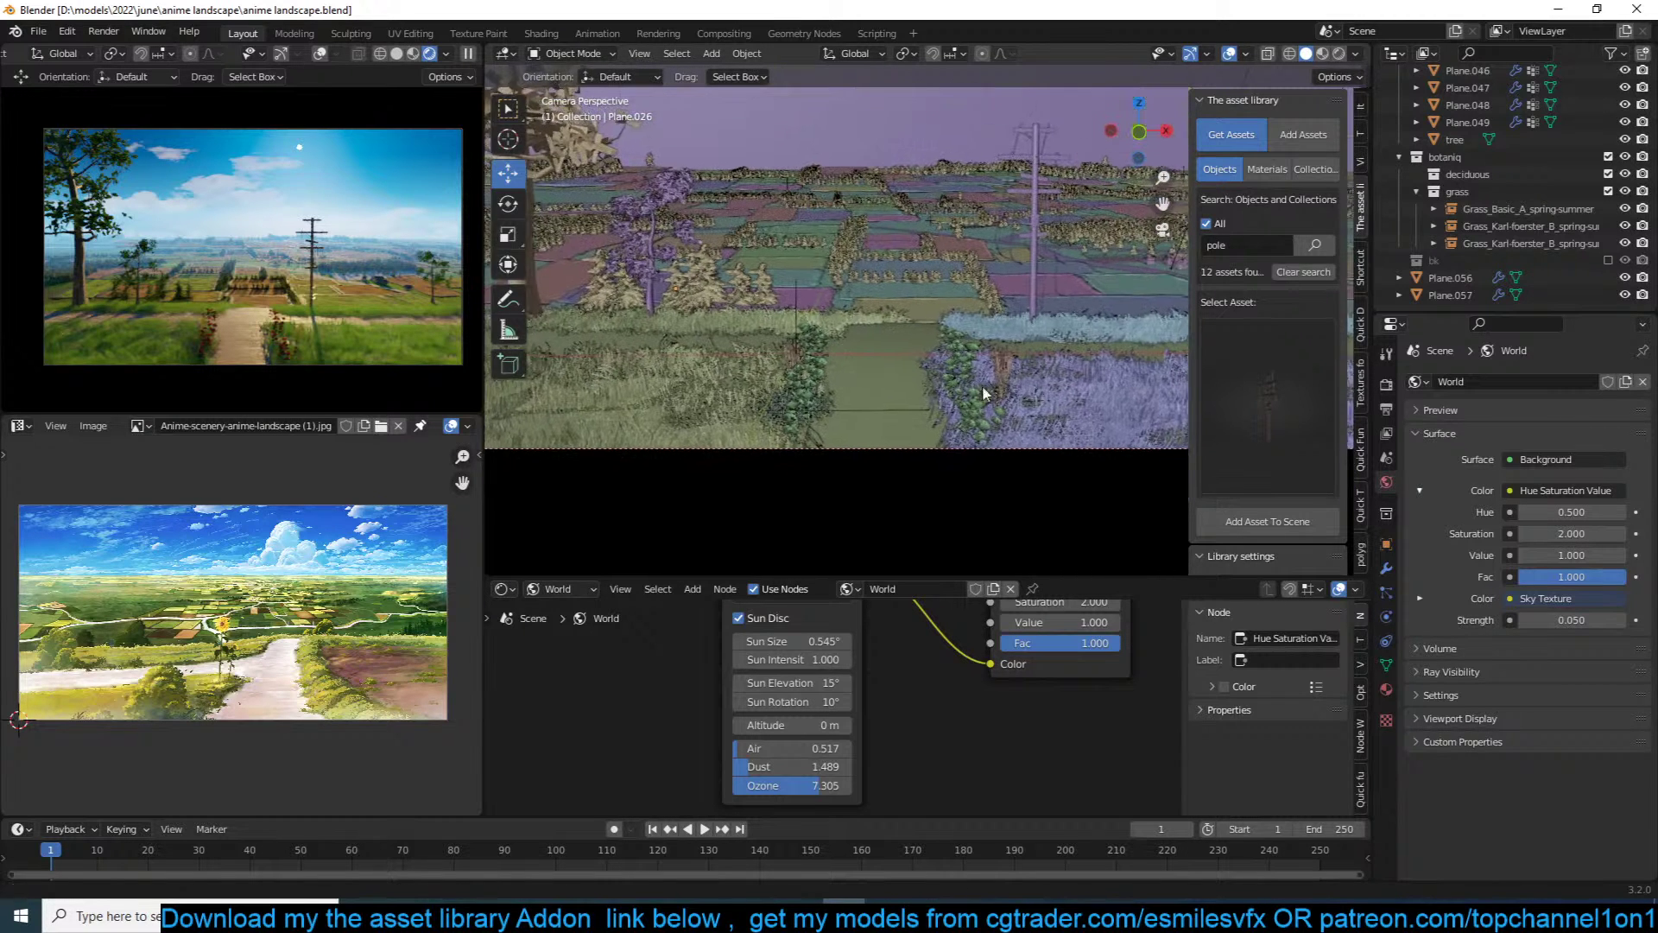
shift+middle_drag(988, 382, 947, 406)
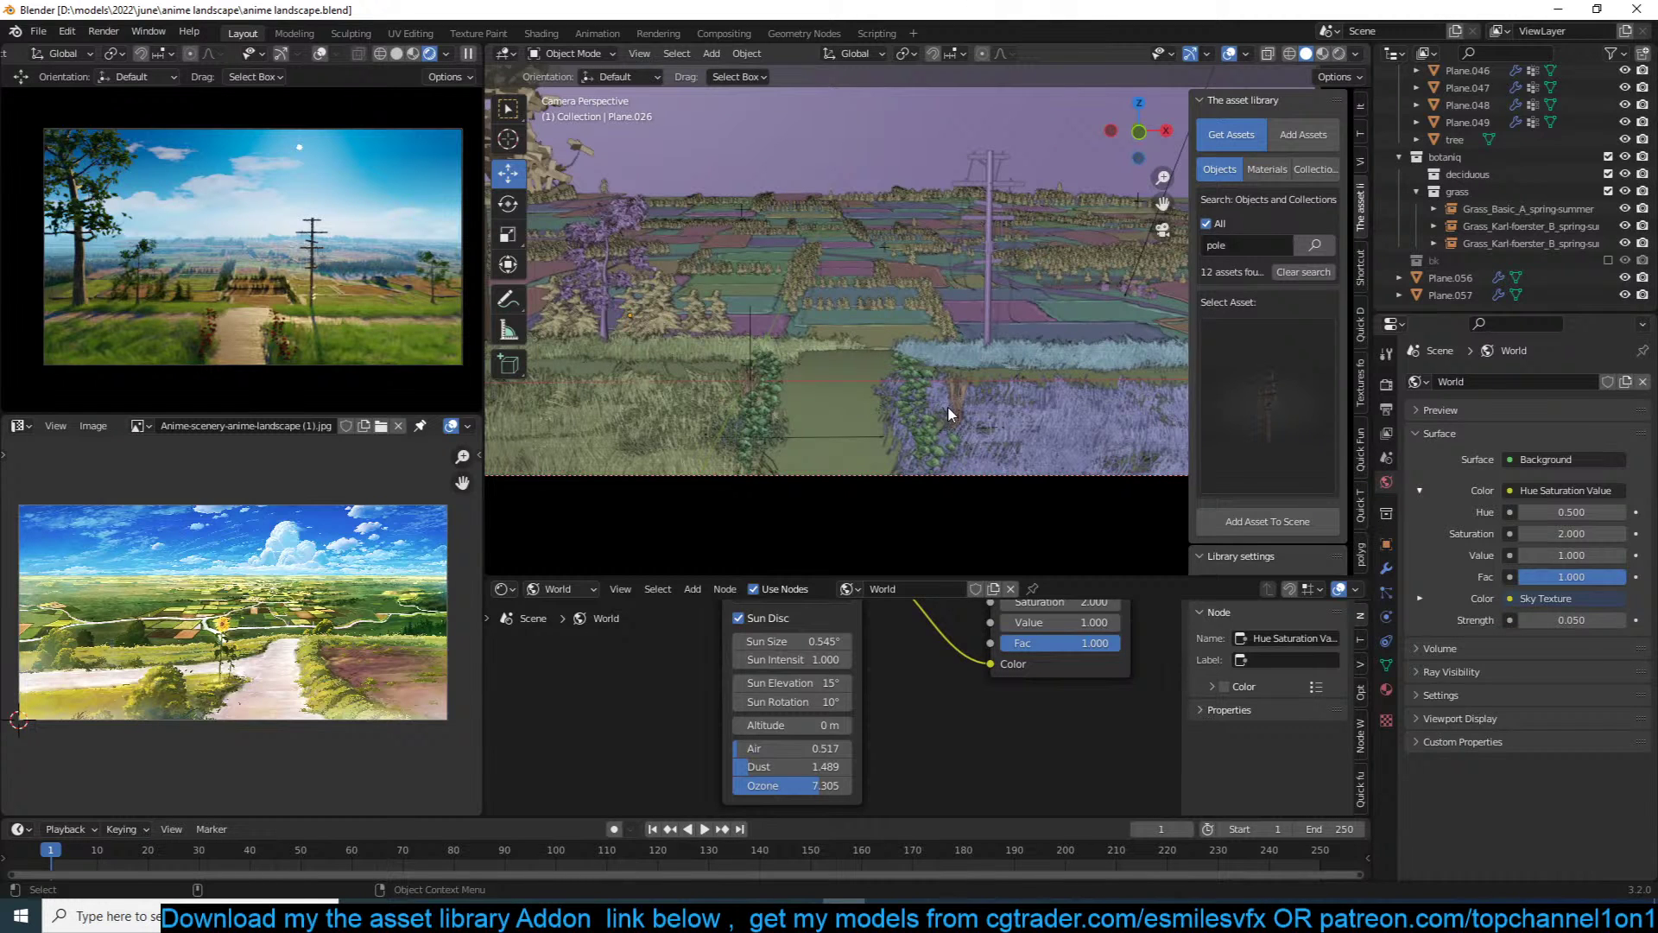
key(ctrl+s)
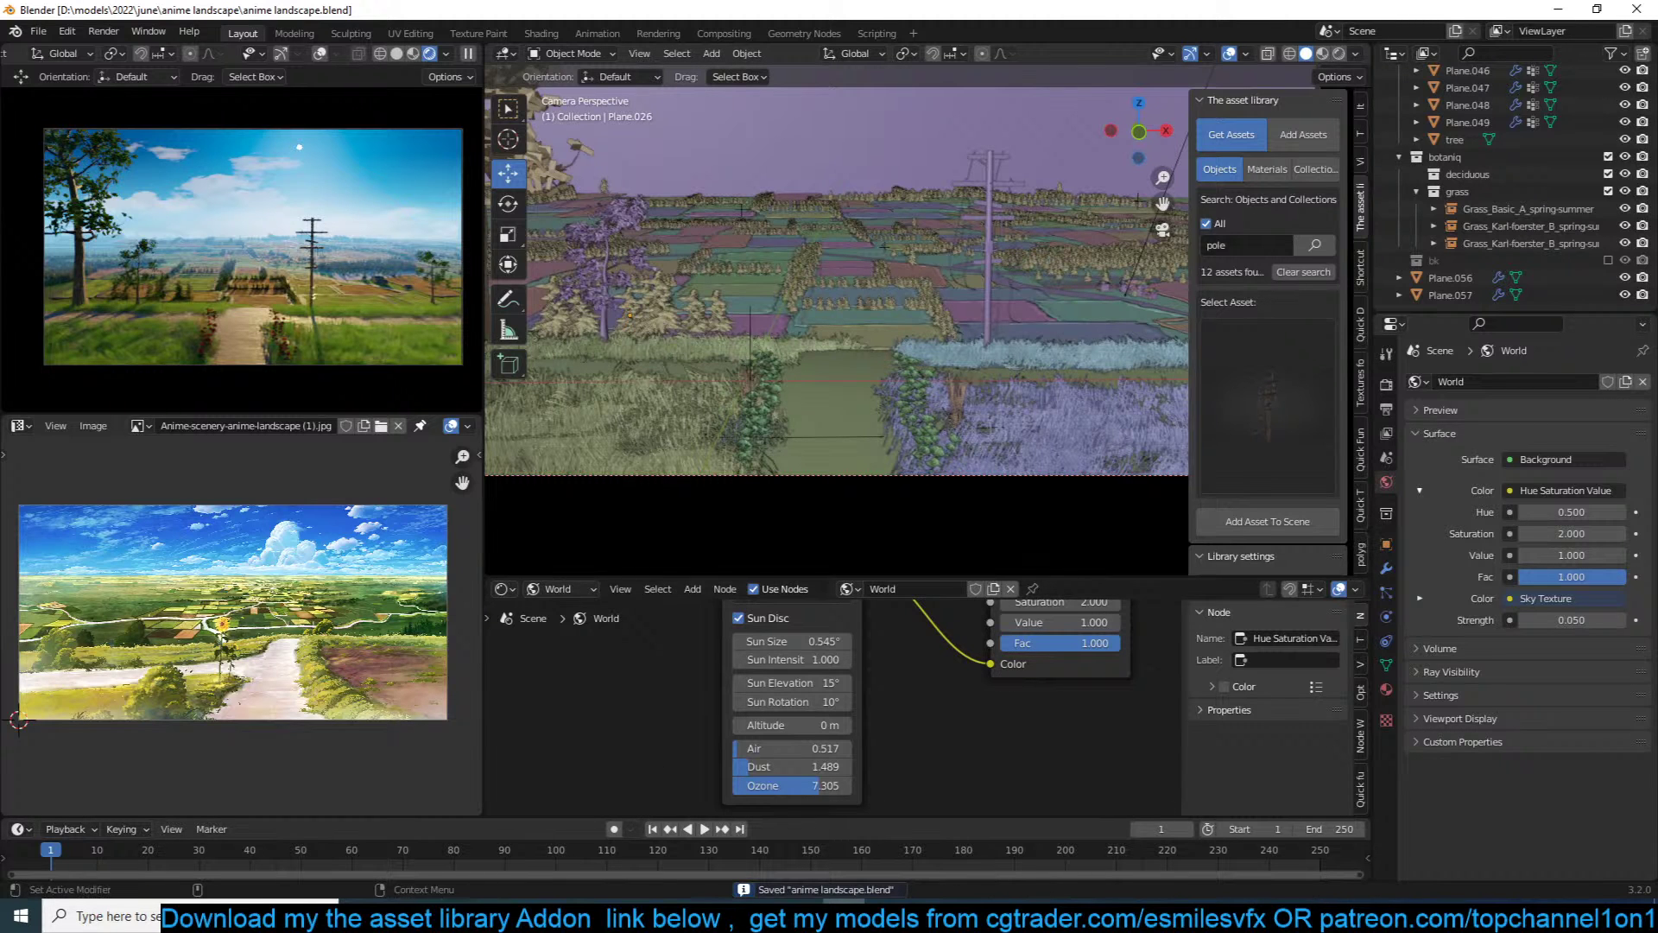
mouse_move(466, 916)
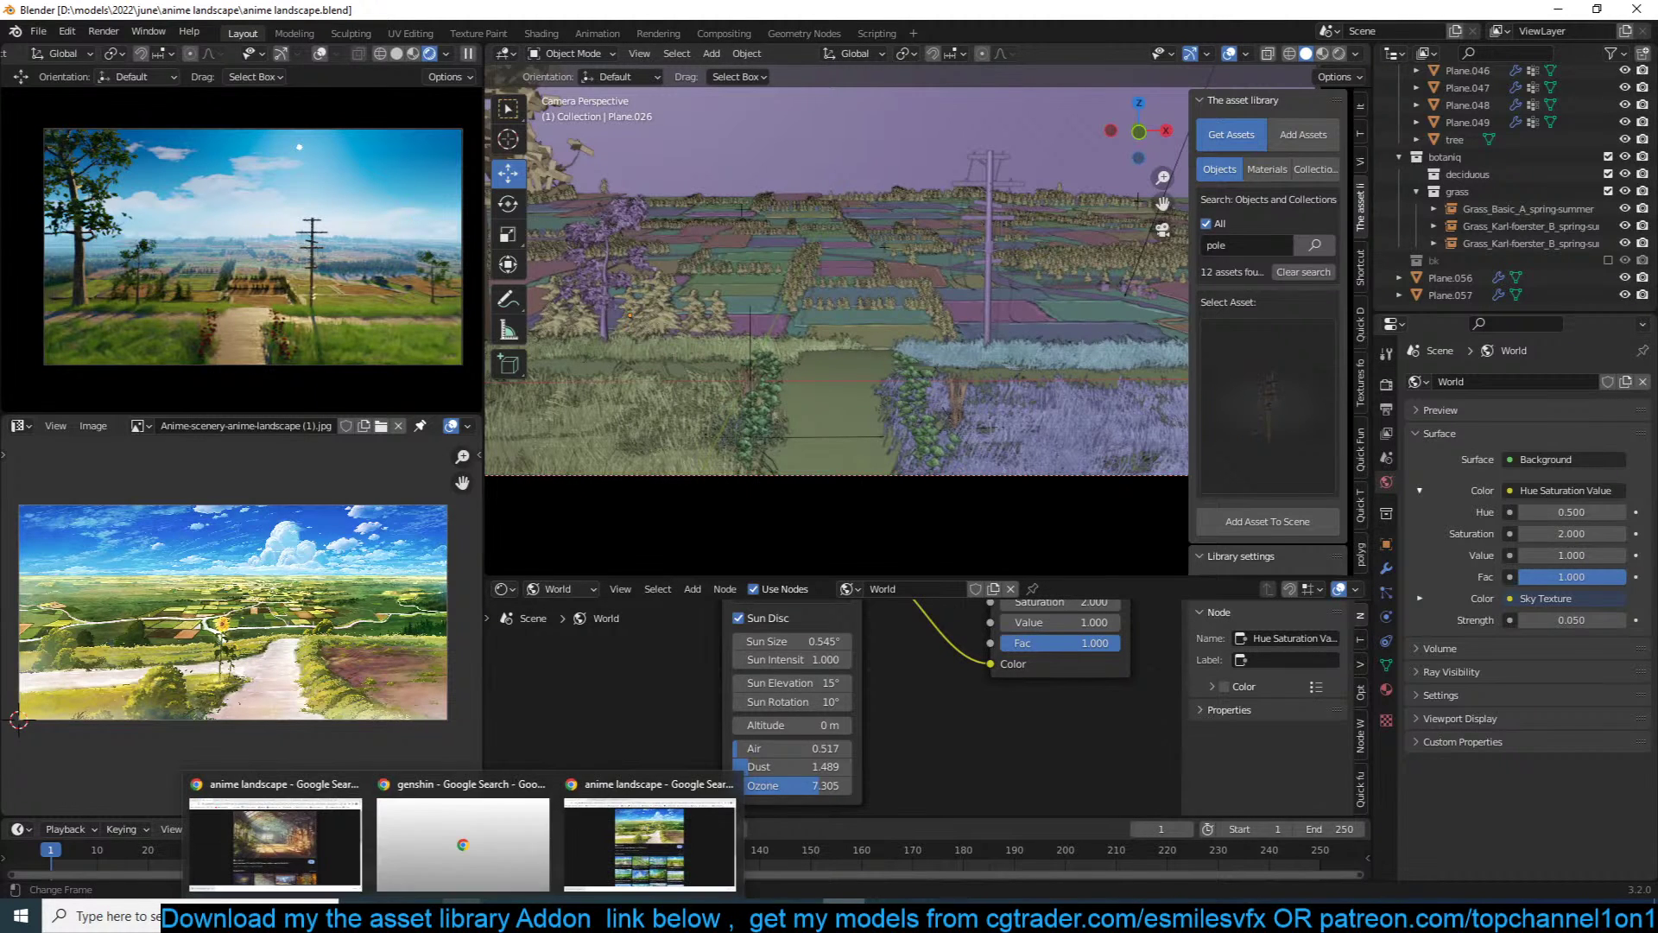
click(633, 846)
drag(932, 3, 1657, 207)
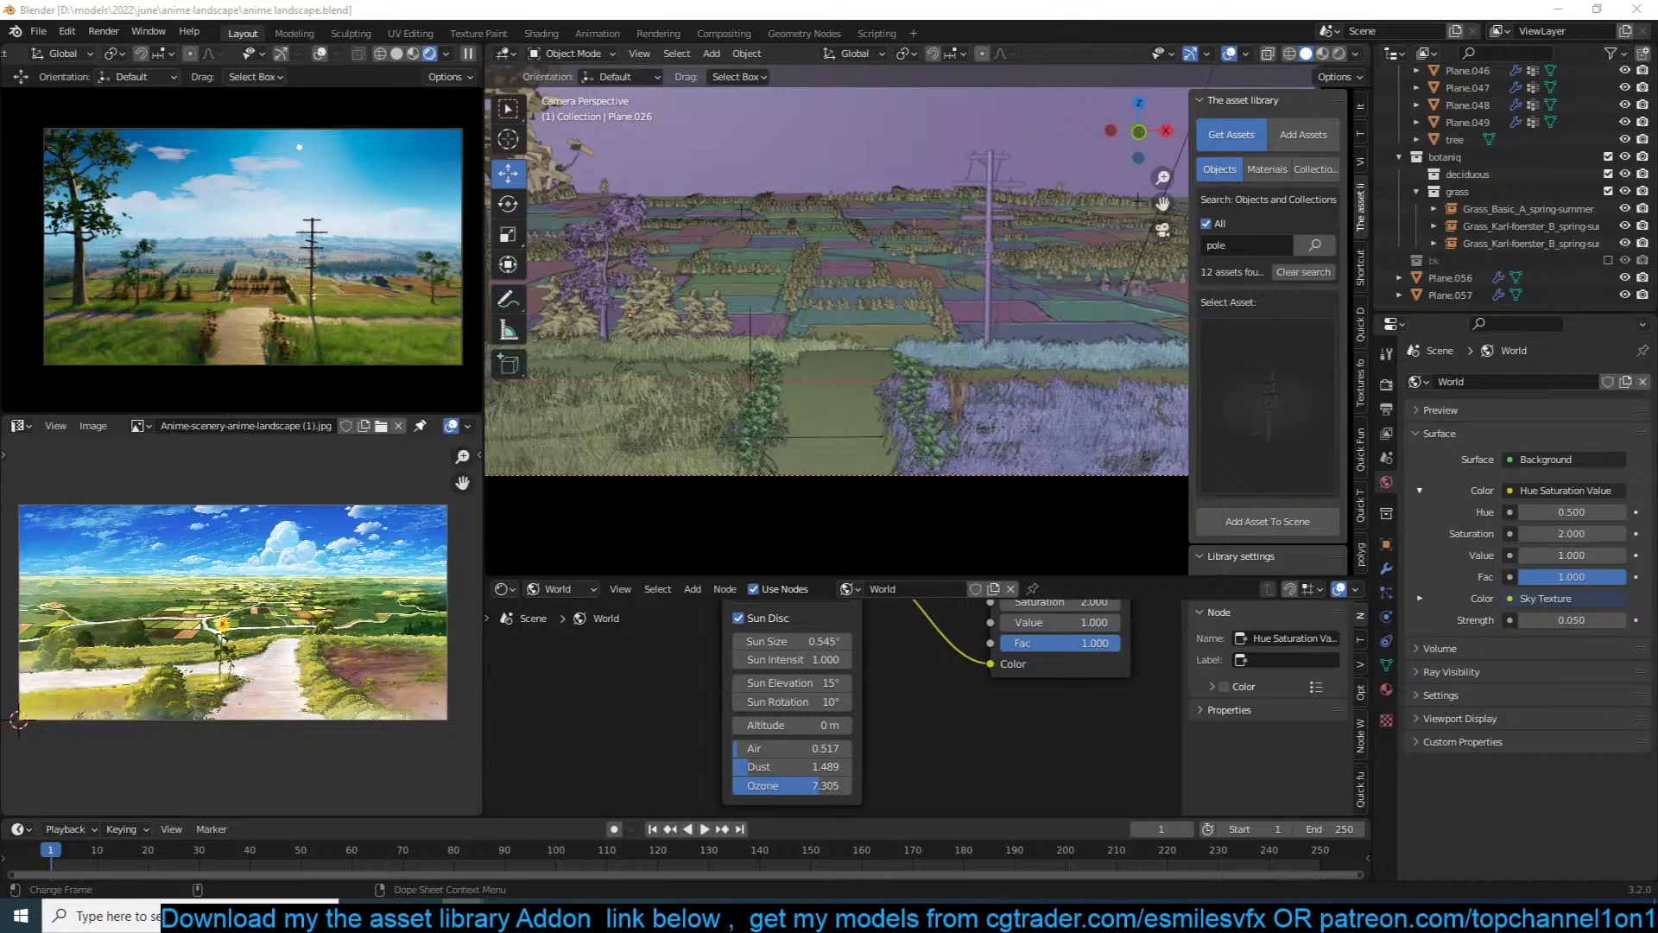
Step: Search the asset library for "cat" and add the cat animal model to the scene at the path's far end
click(1216, 245)
text(car)
key(Return)
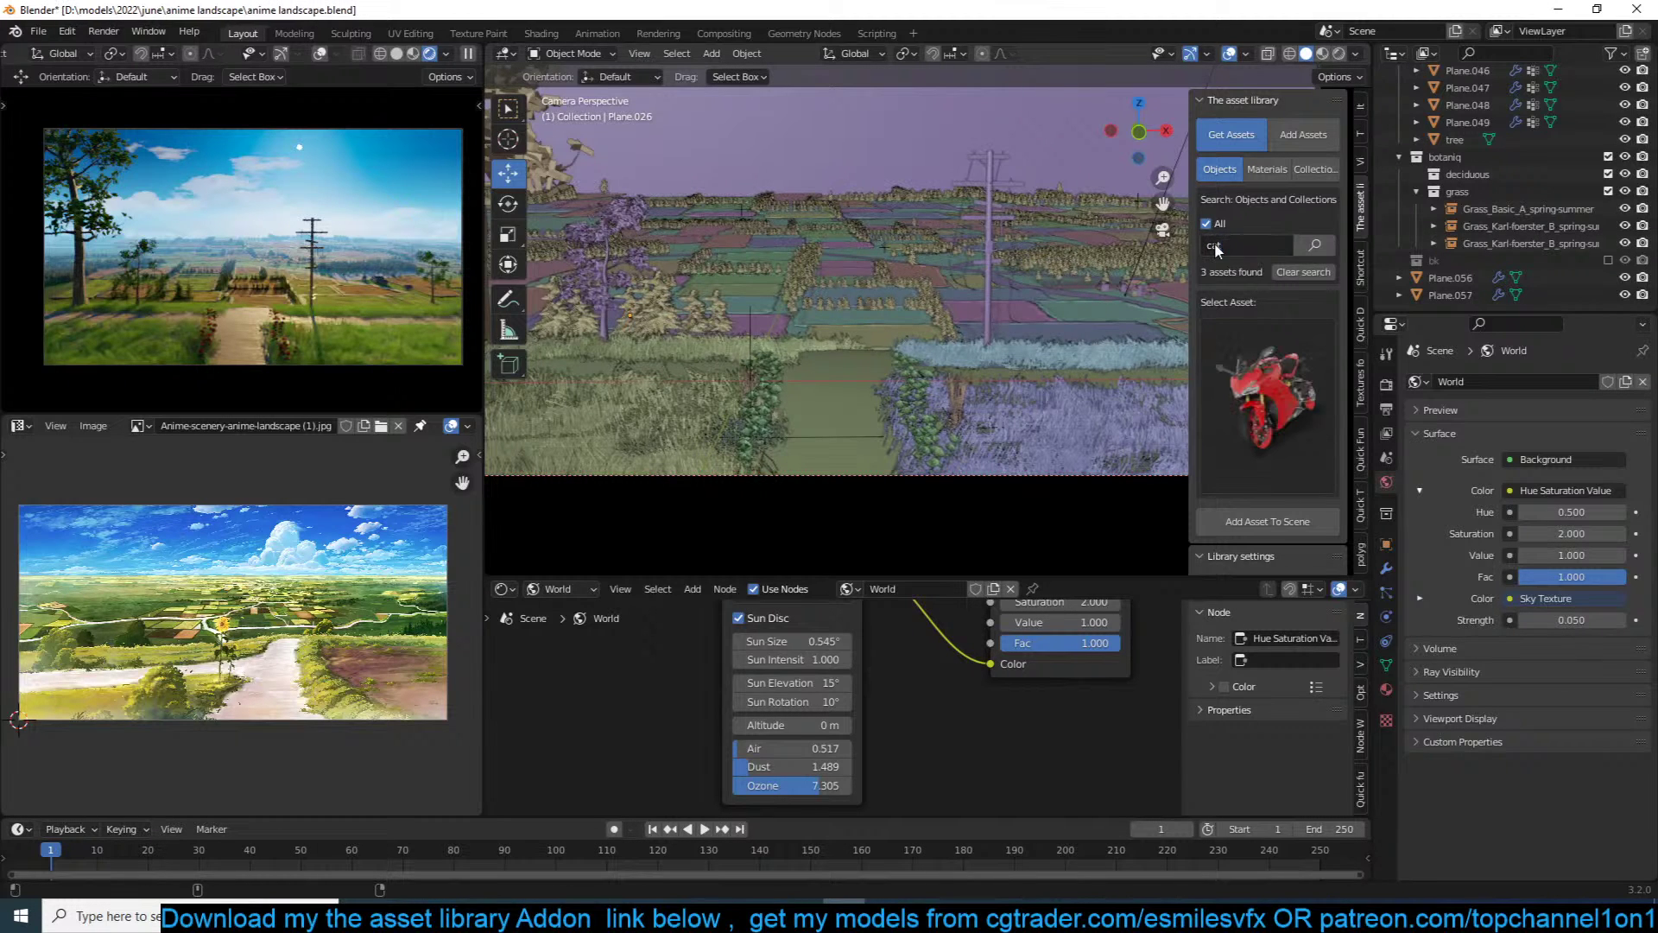
click(1291, 386)
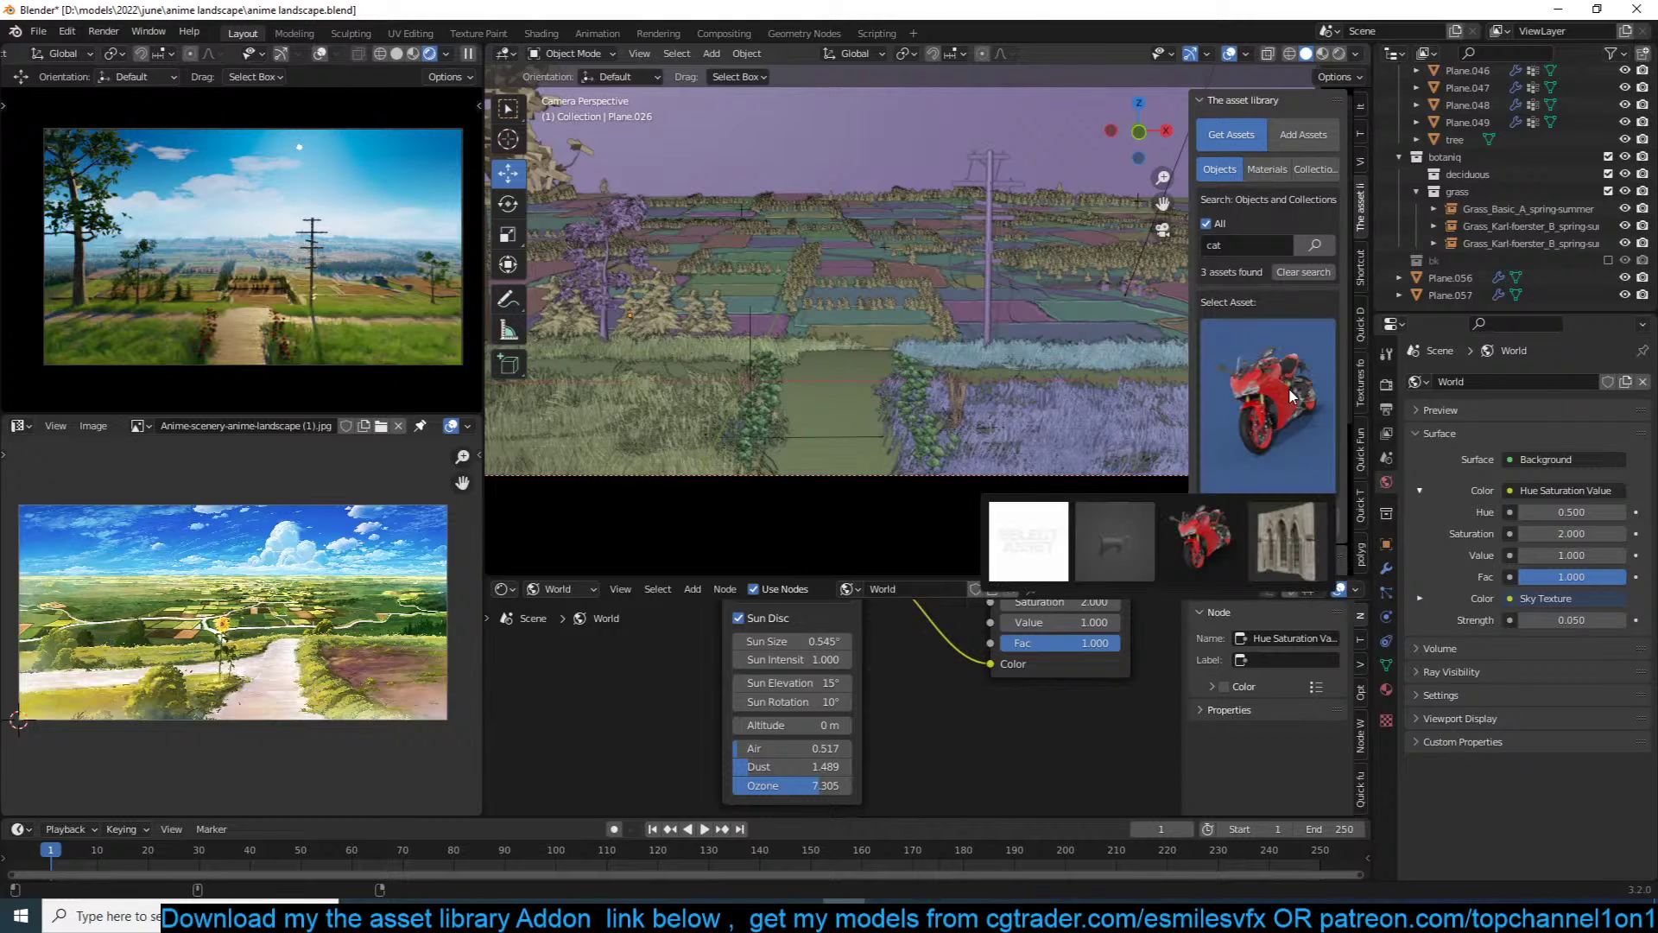
click(1133, 523)
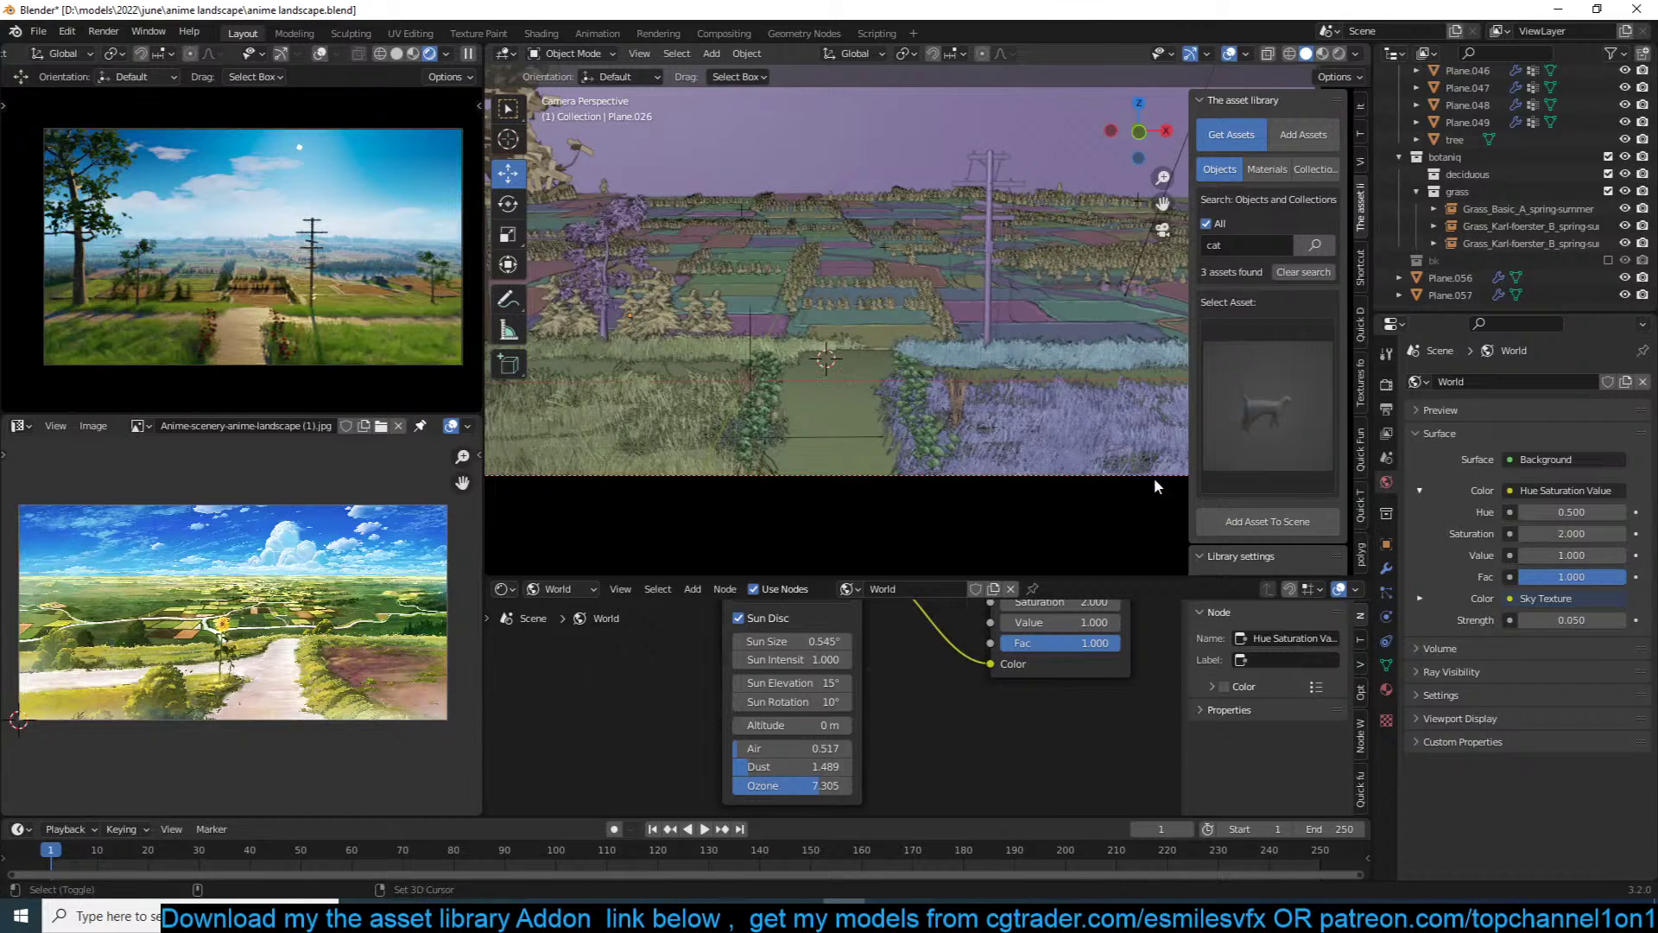
click(1267, 522)
Step: Resize the cat animal model uniformly at the path's far end
key(s)
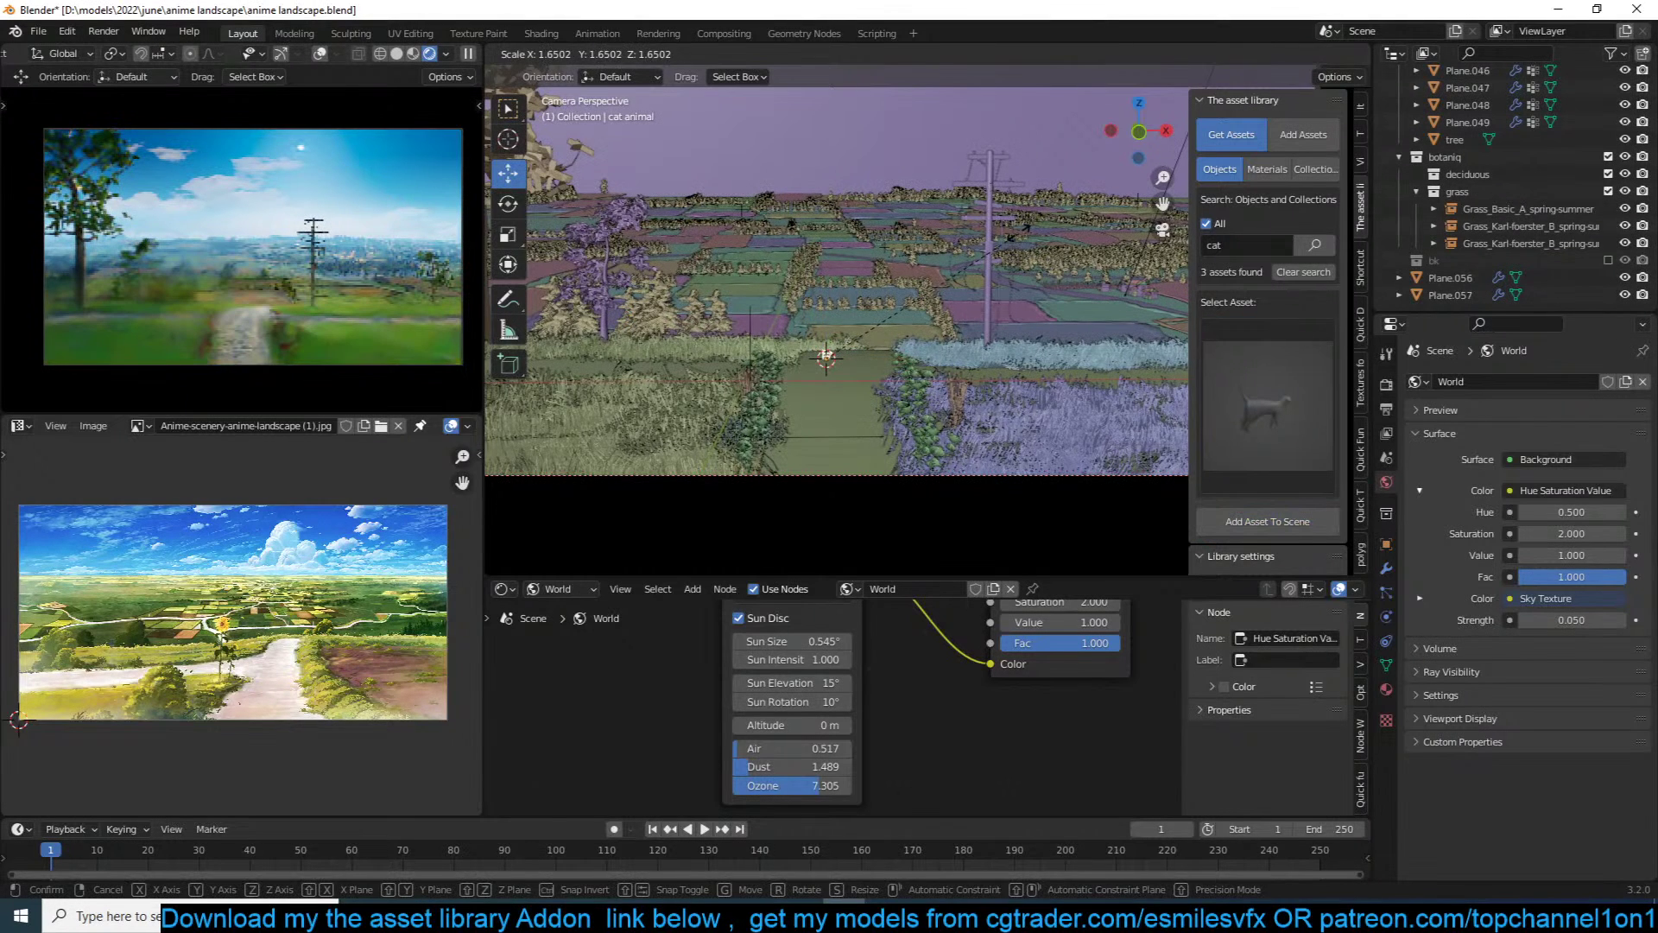
click(1019, 229)
key(s)
click(985, 236)
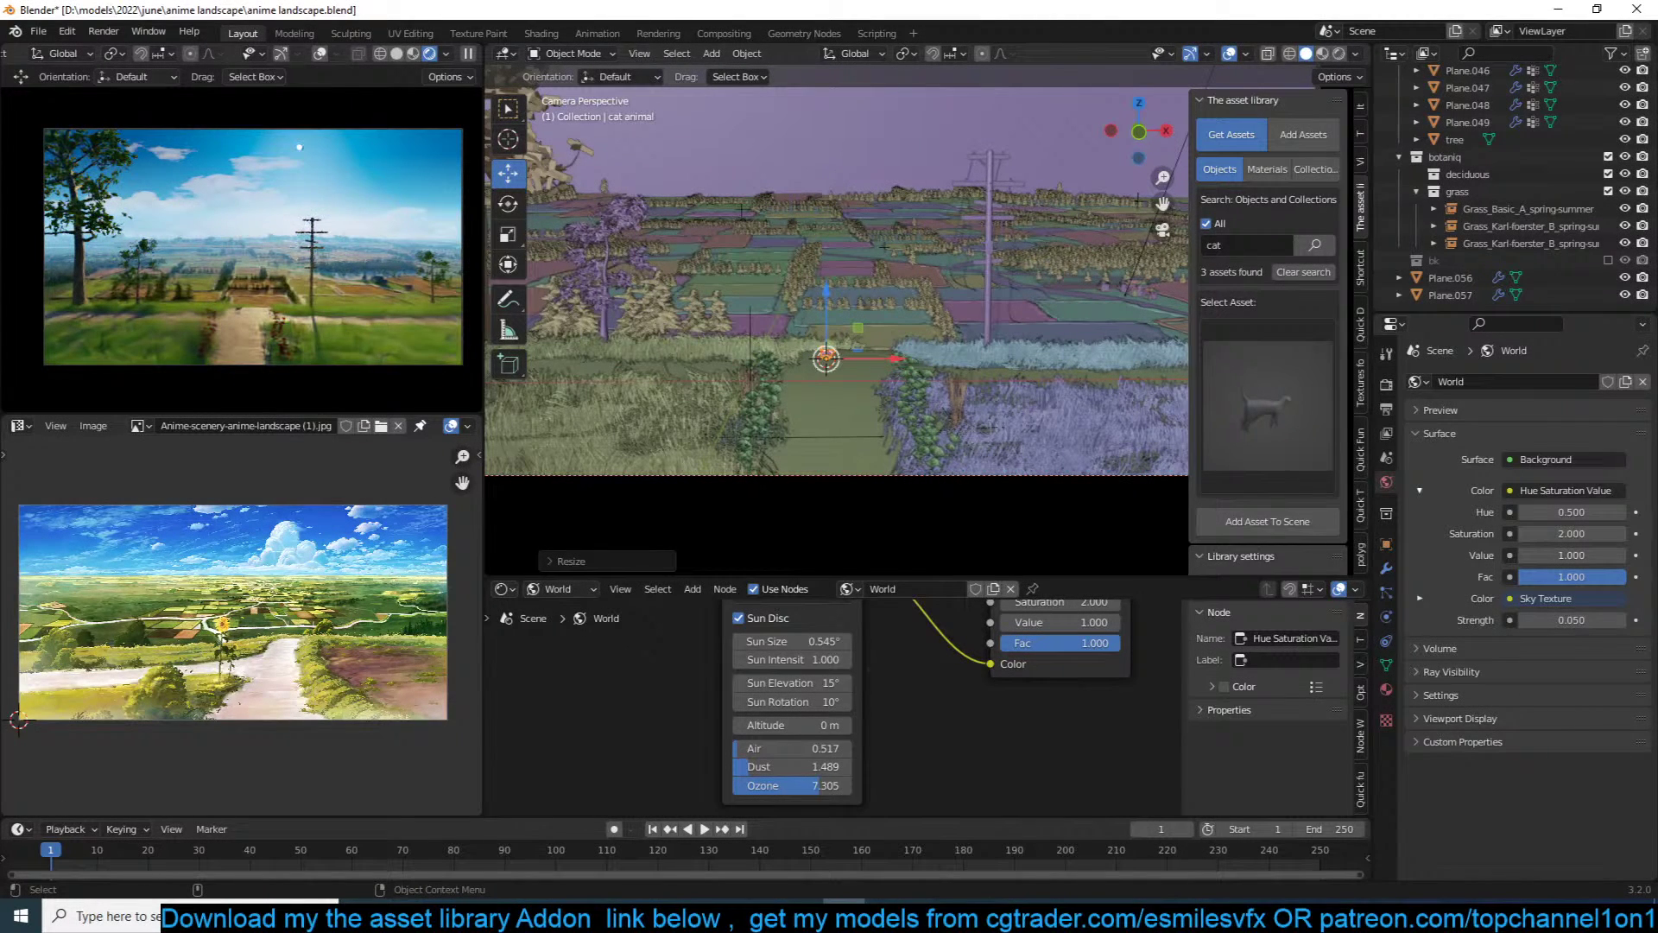
Step: Switch to the Discord general channel in Chrome, dismiss the downloads bar and enlarge the browser window beside the render preview
click(461, 916)
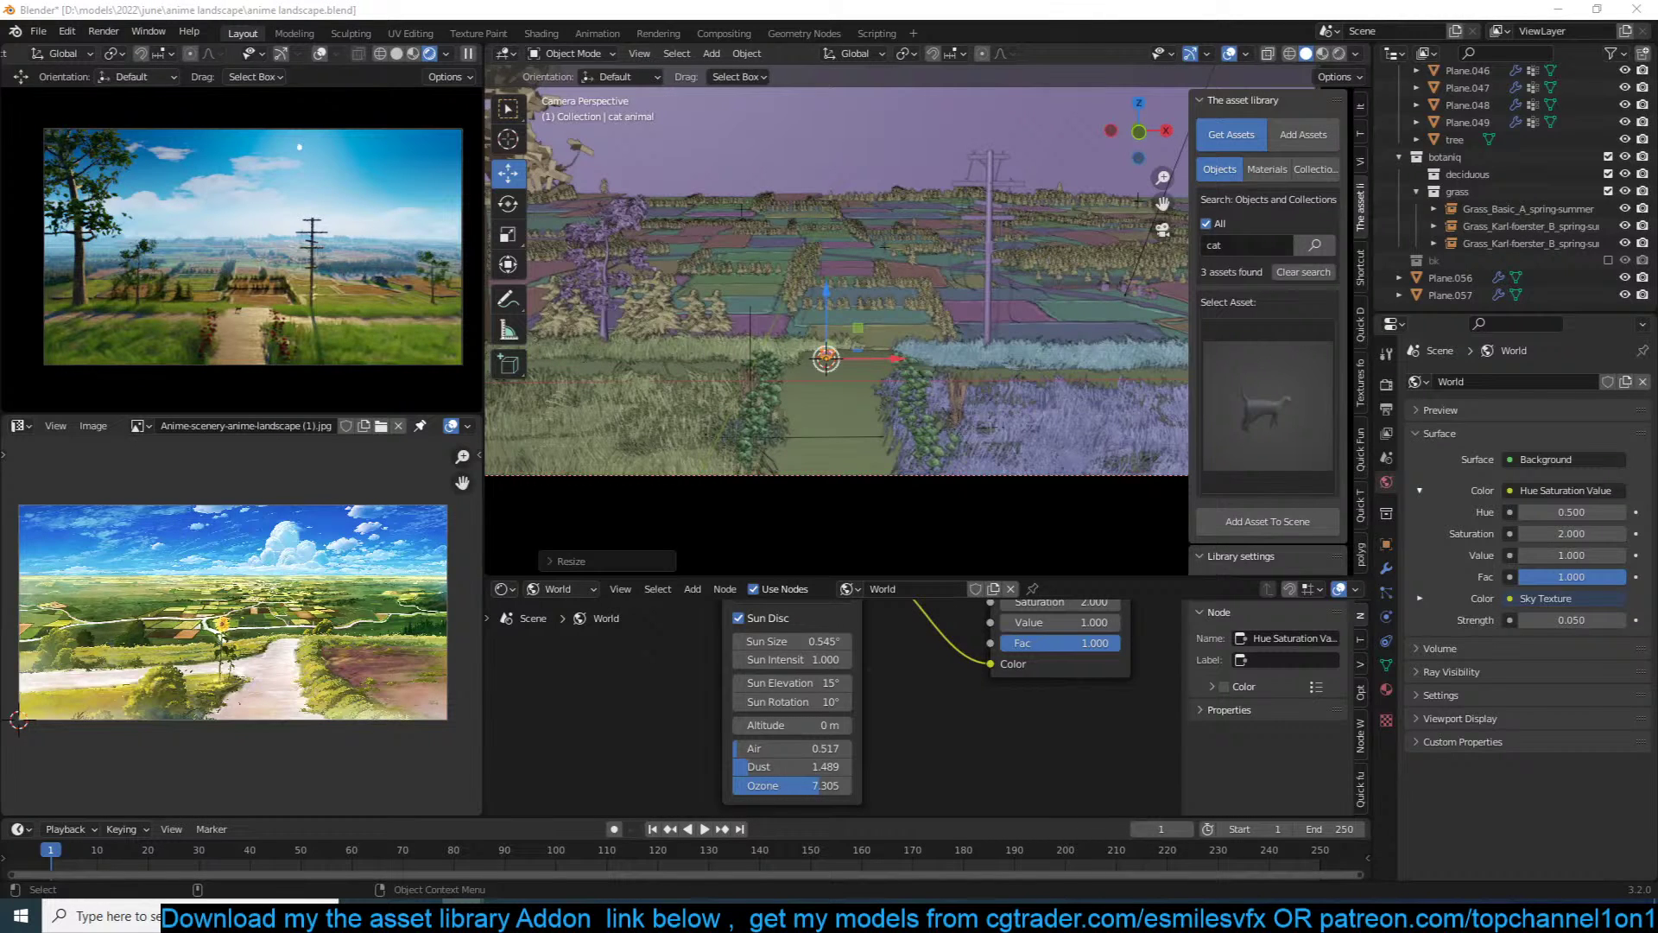
drag(1657, 328, 1325, 38)
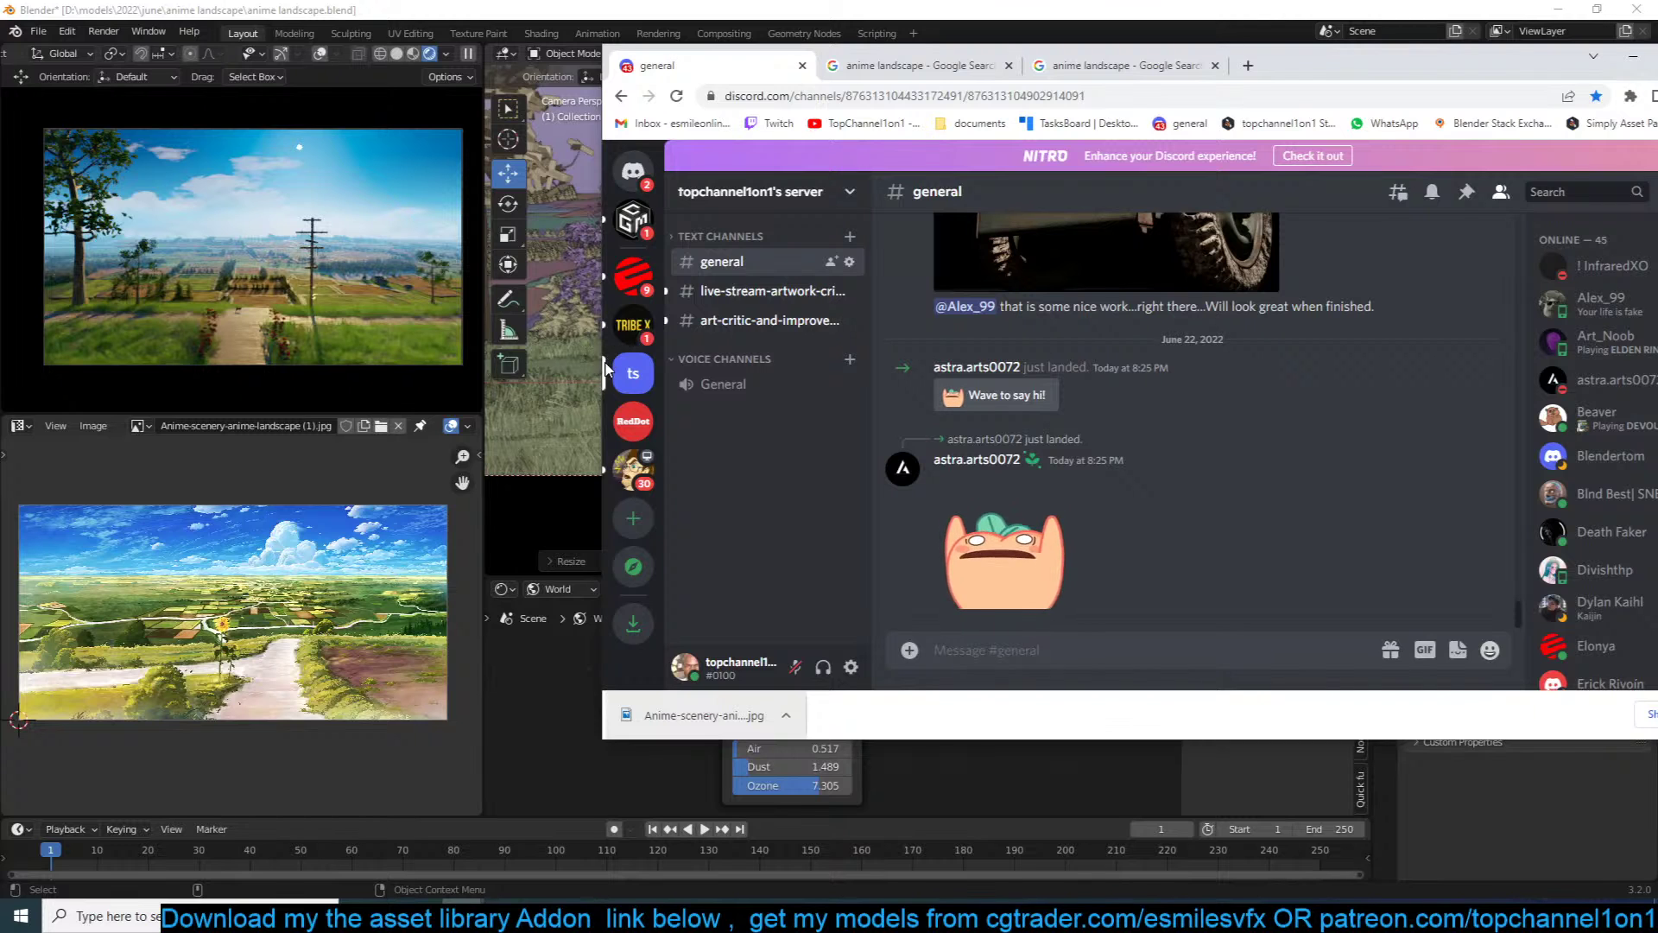
drag(605, 370, 991, 366)
drag(1545, 67, 1169, 91)
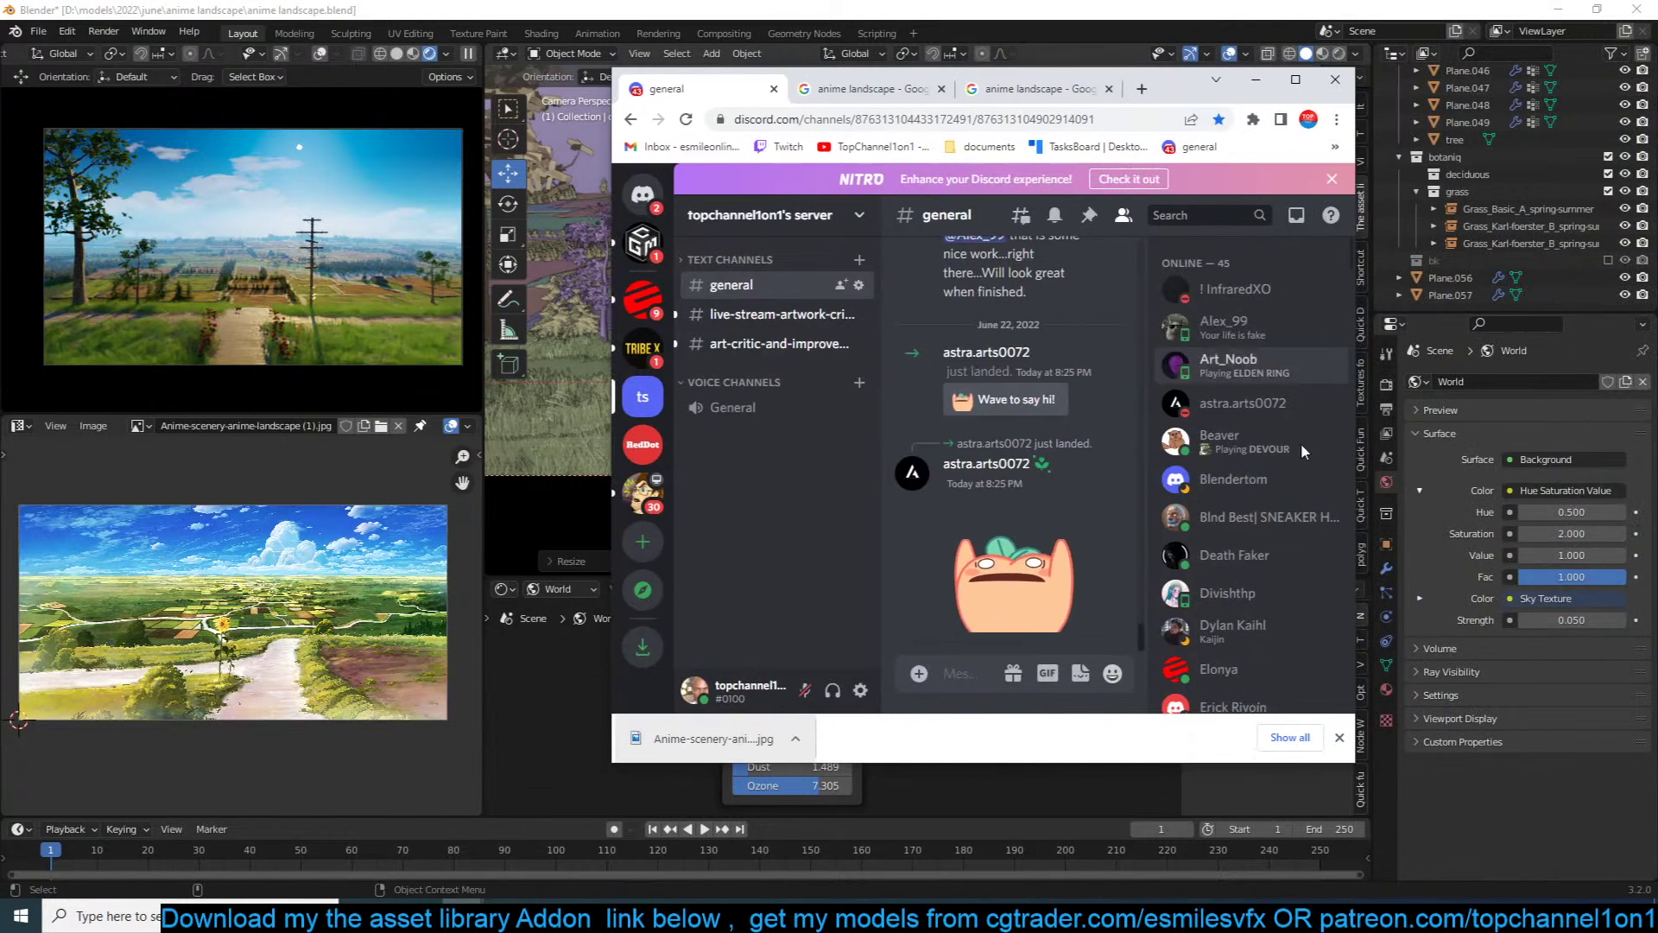
click(1339, 736)
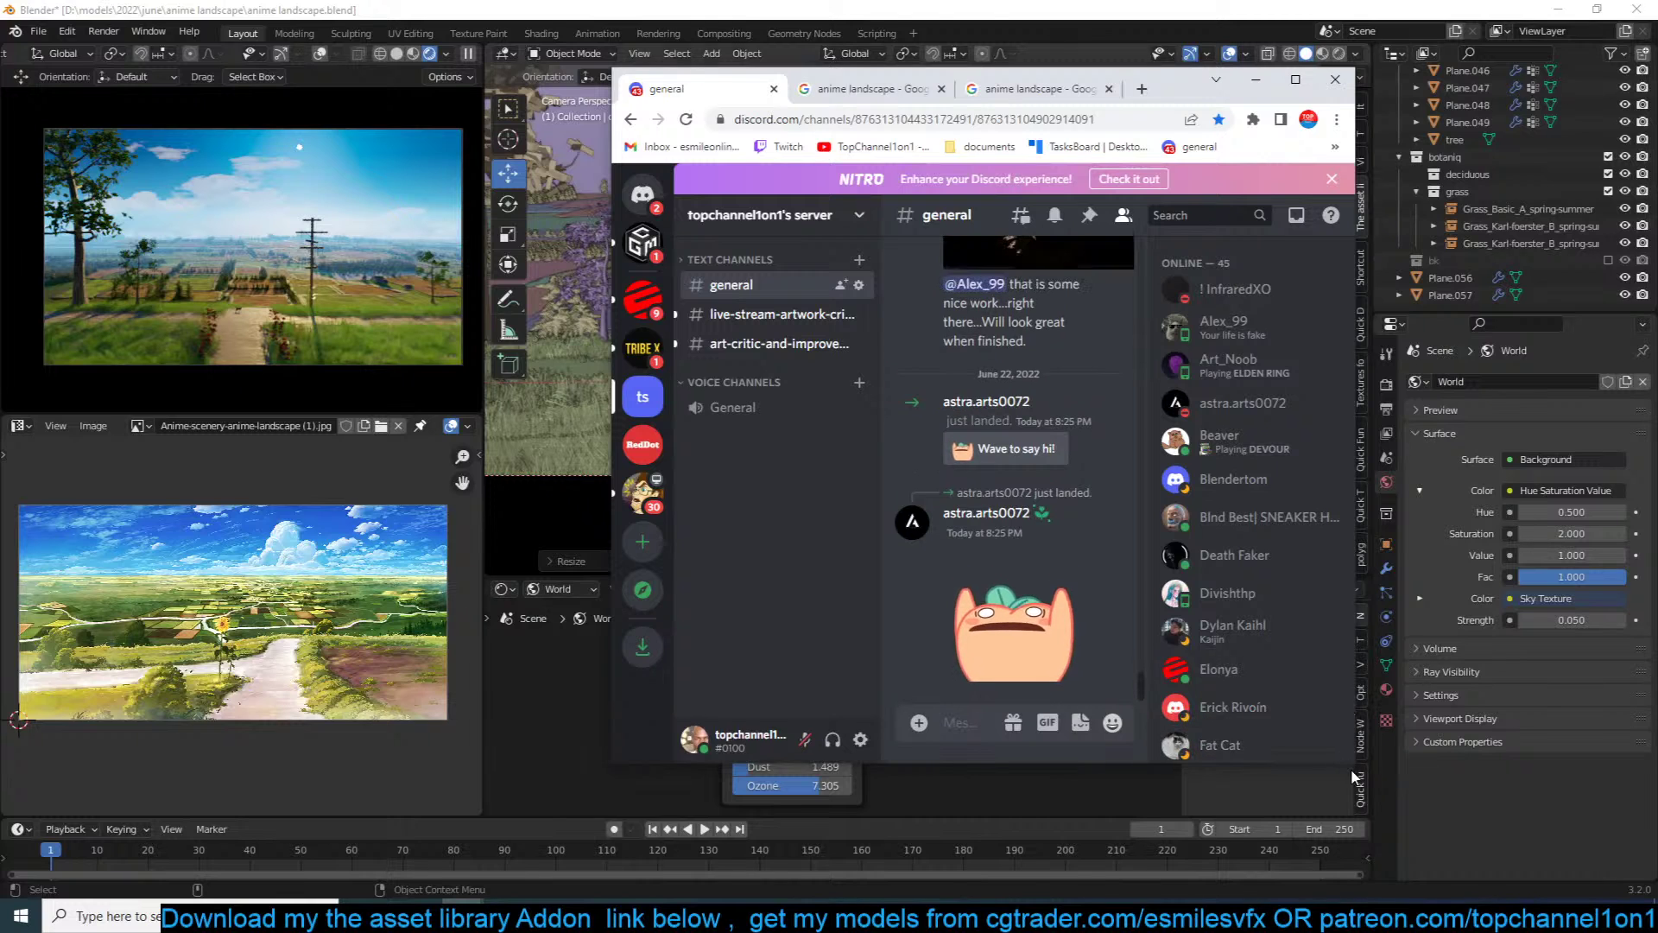
click(1361, 778)
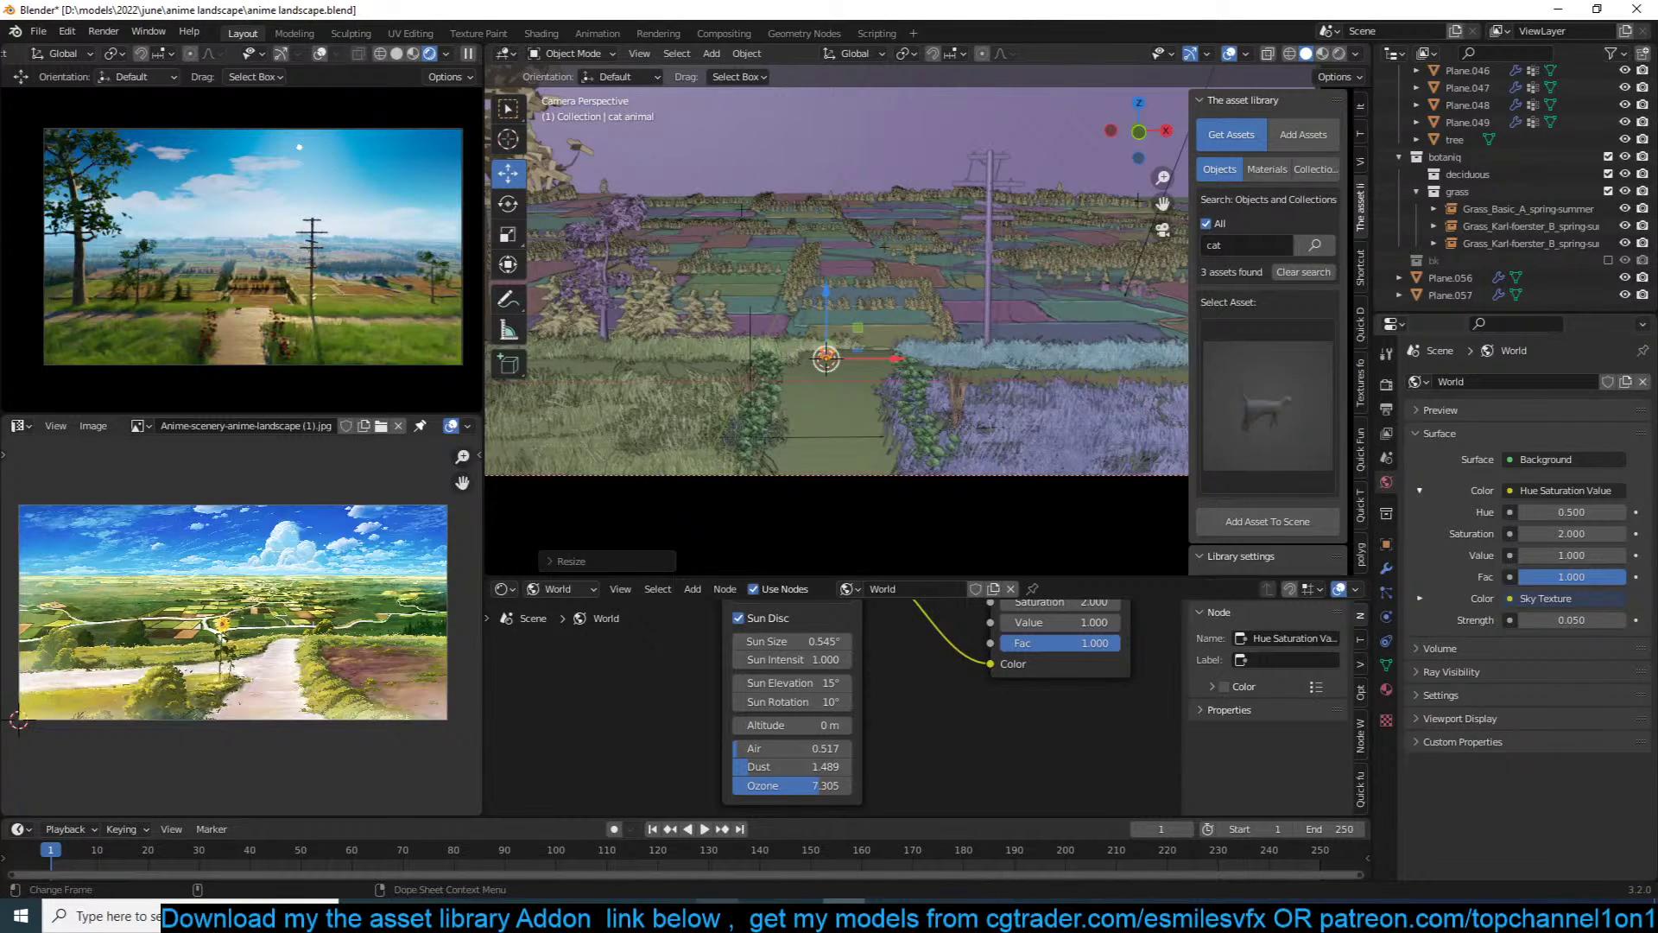
mouse_move(462, 902)
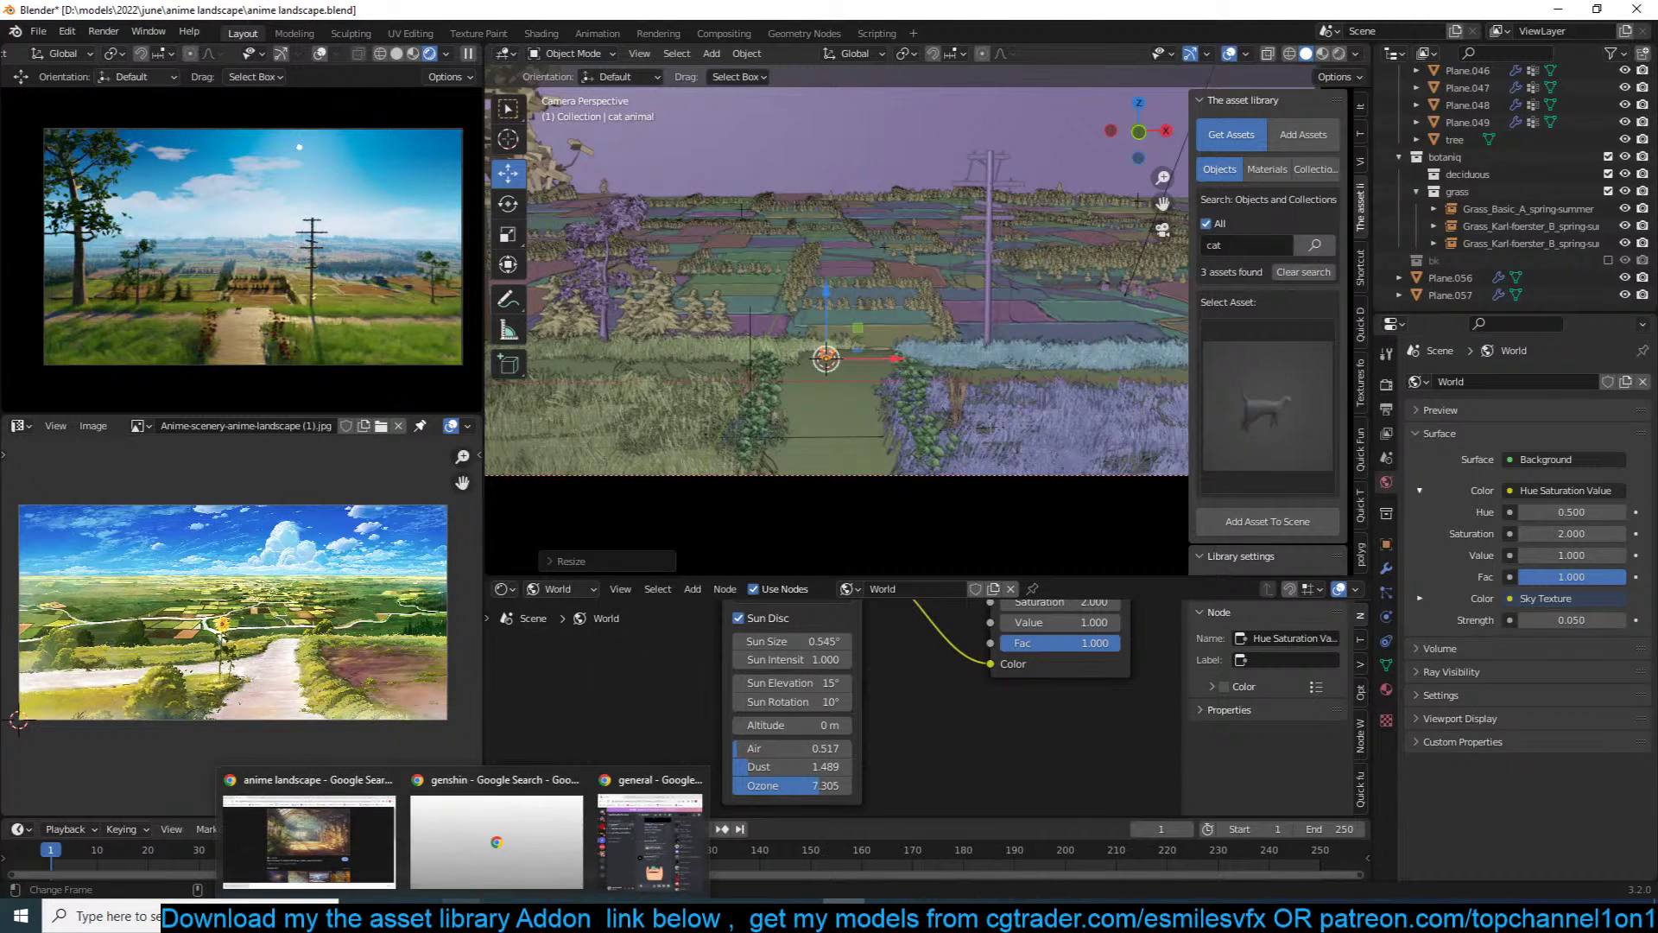
click(613, 868)
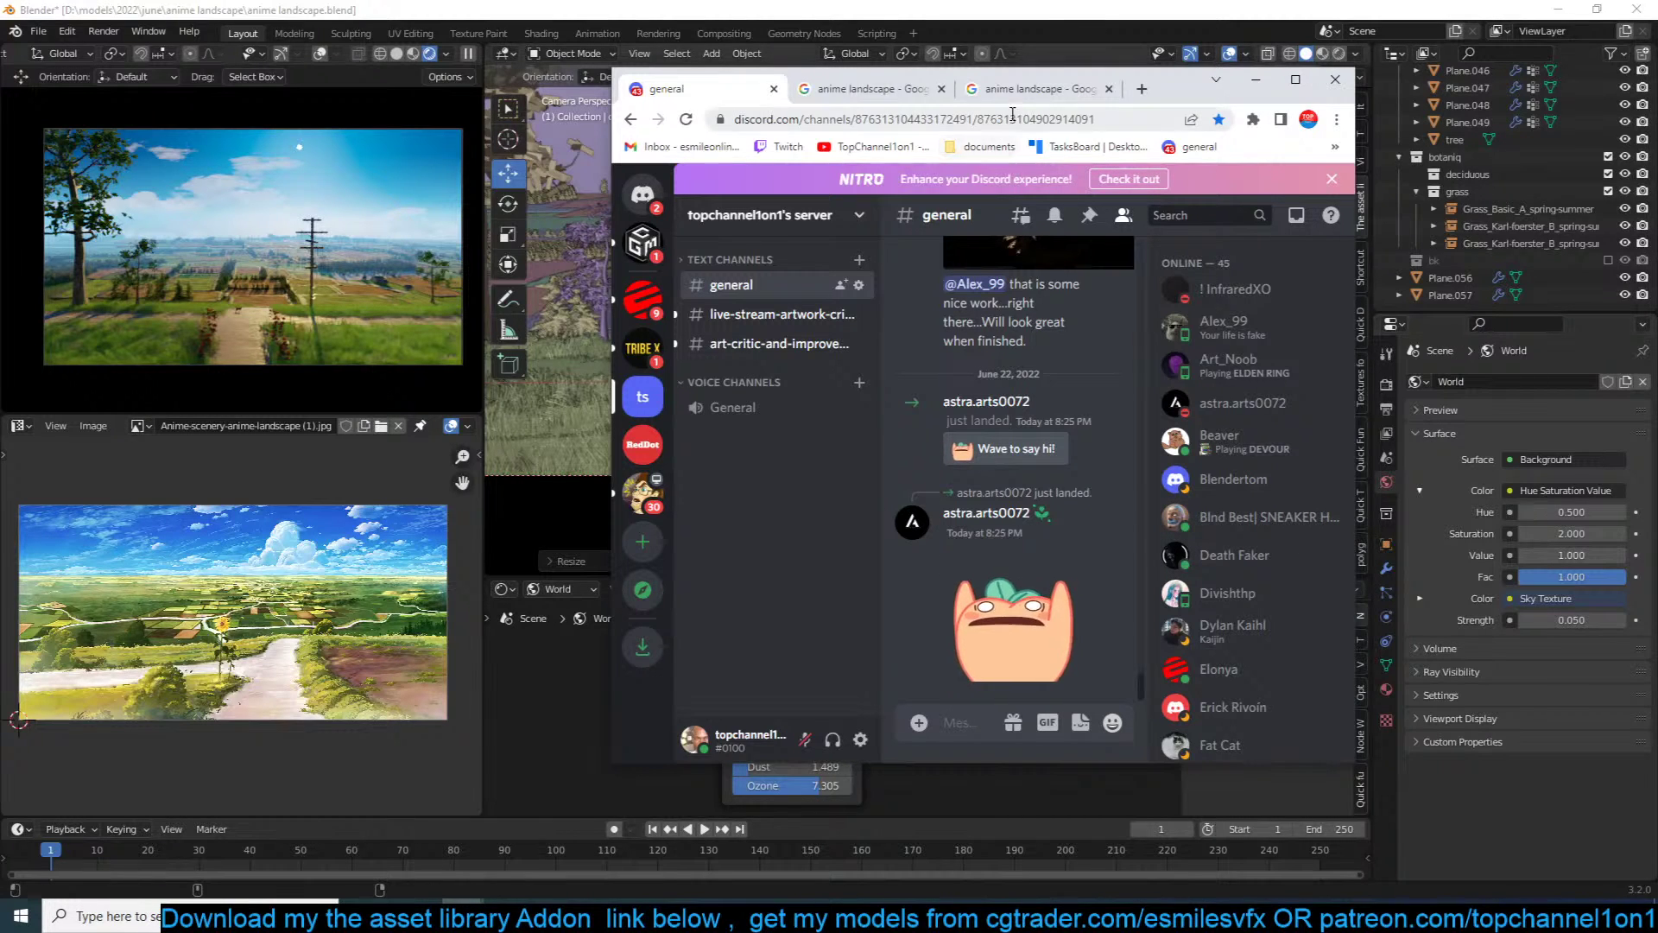
drag(1167, 68, 1167, 0)
drag(1360, 321, 1630, 321)
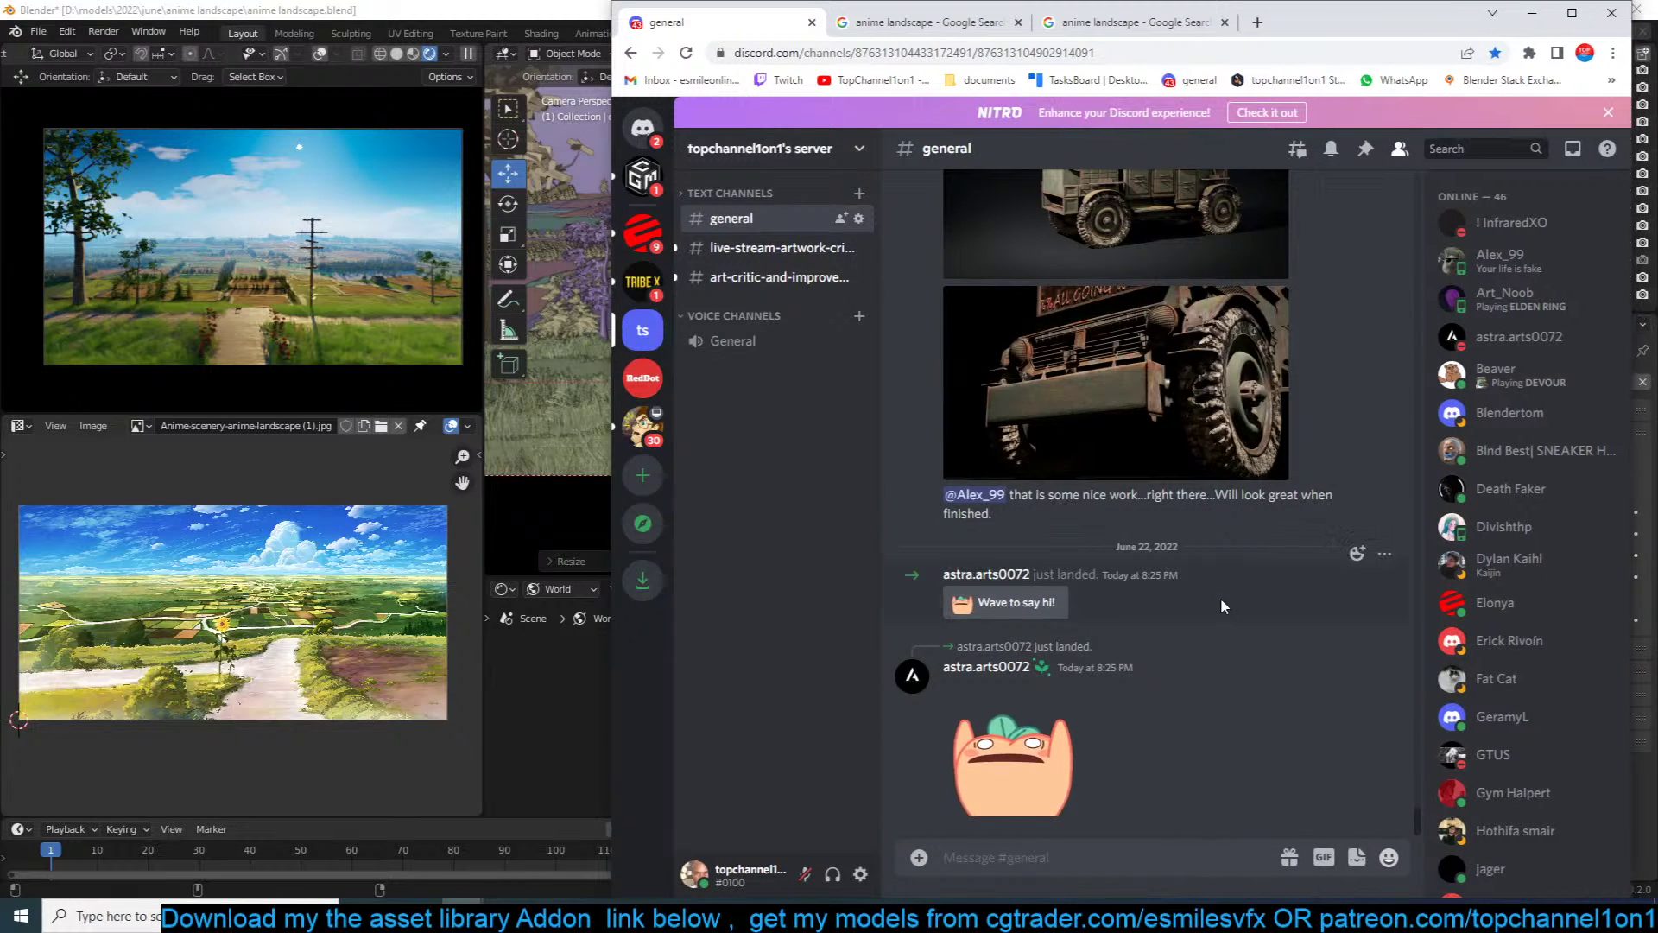
Step: Examine the post-apocalyptic truck renders in the general channel by enlarging the side, front close-up and rear views
scroll(1216, 614, up, 4)
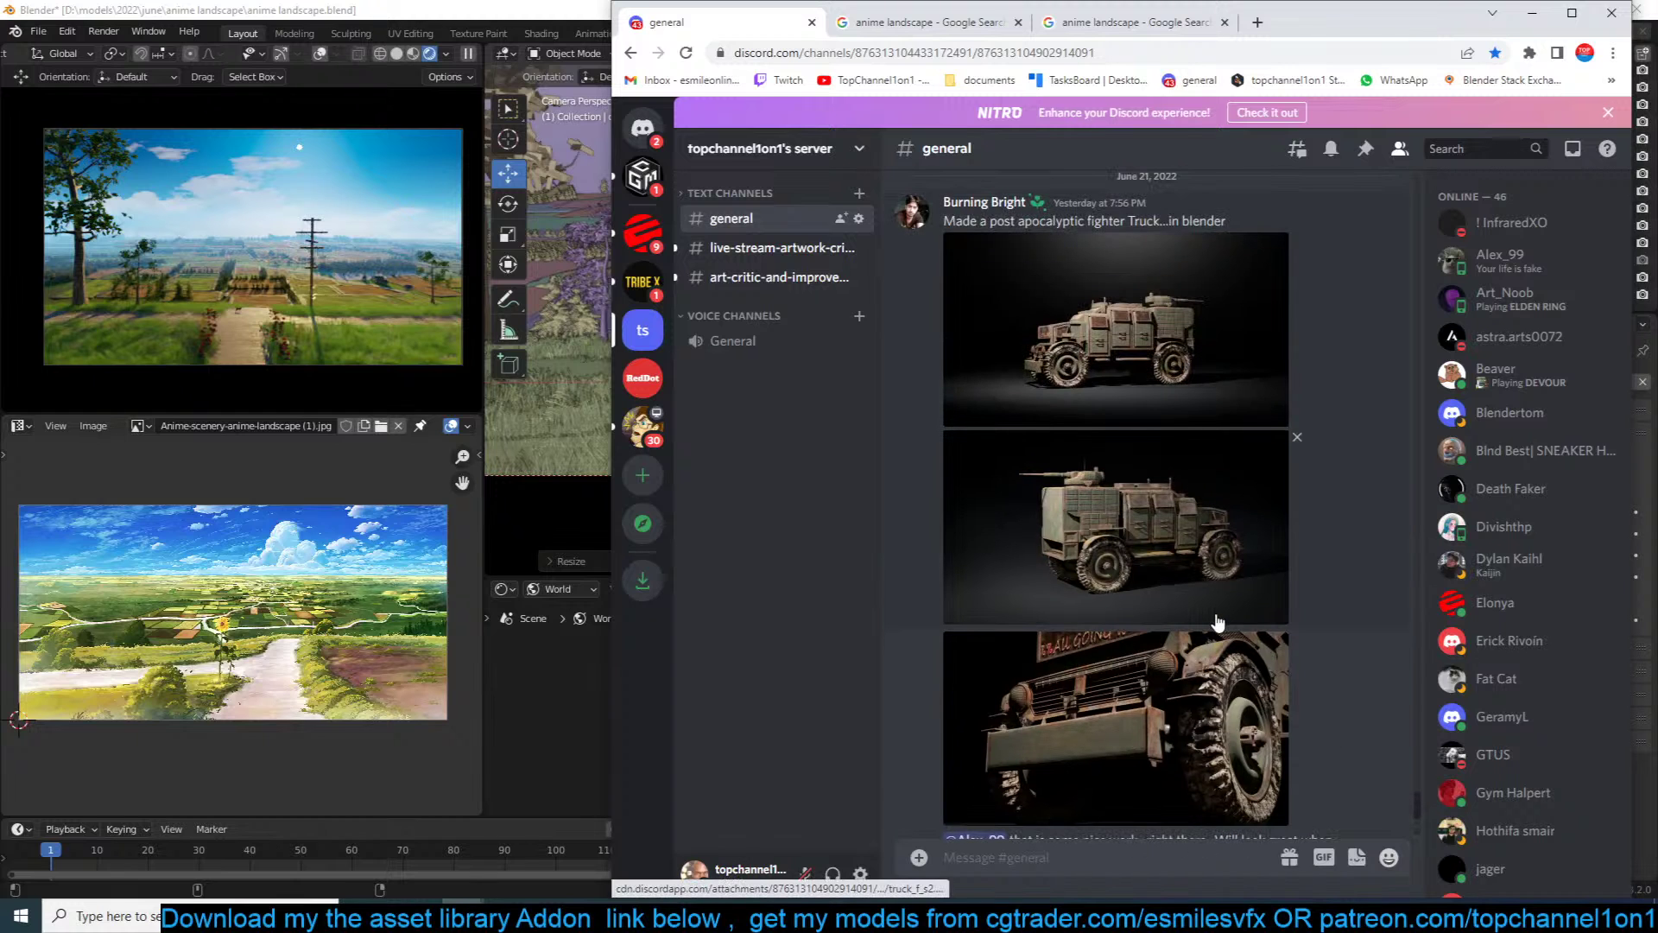
click(1196, 361)
key(Escape)
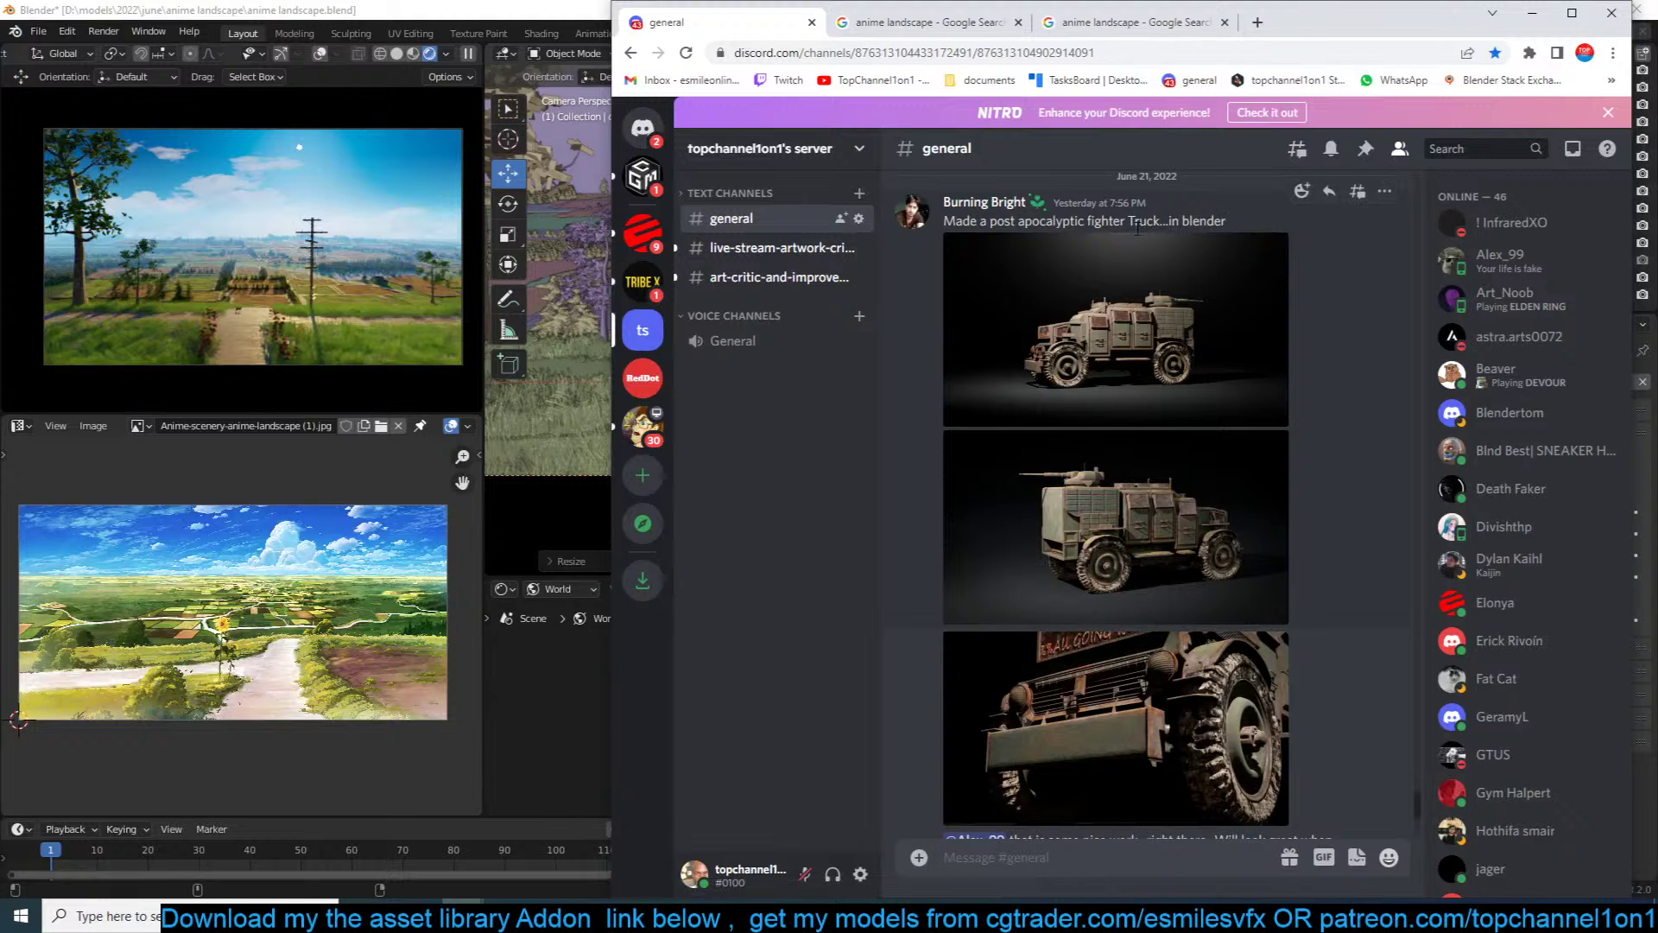
click(1166, 298)
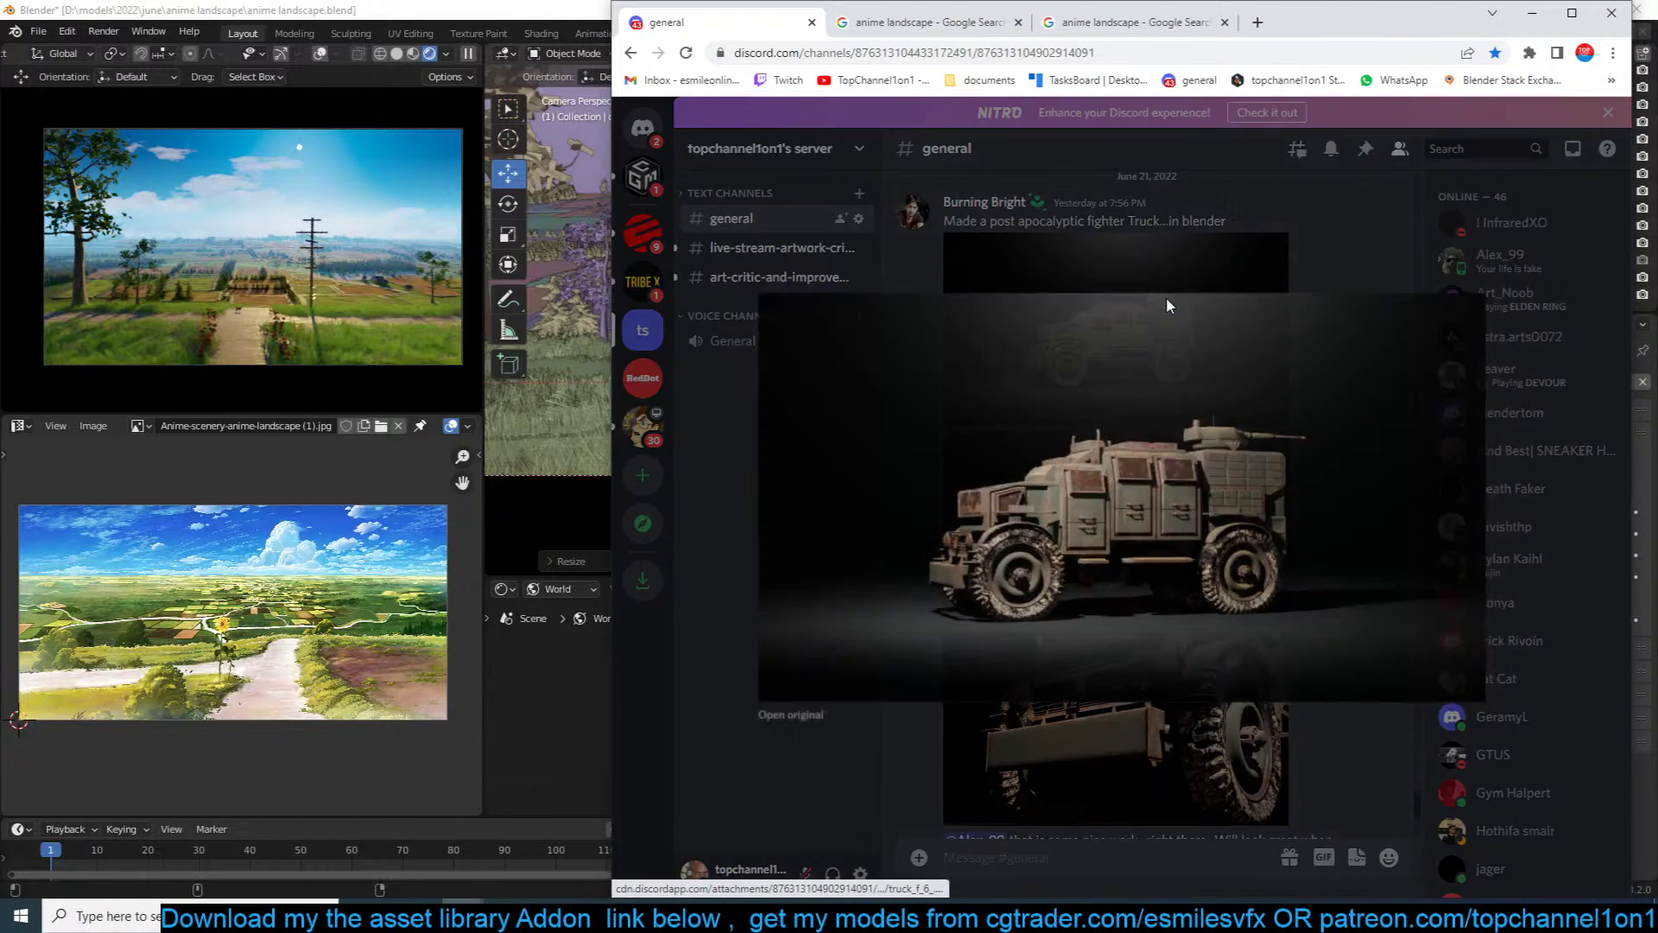
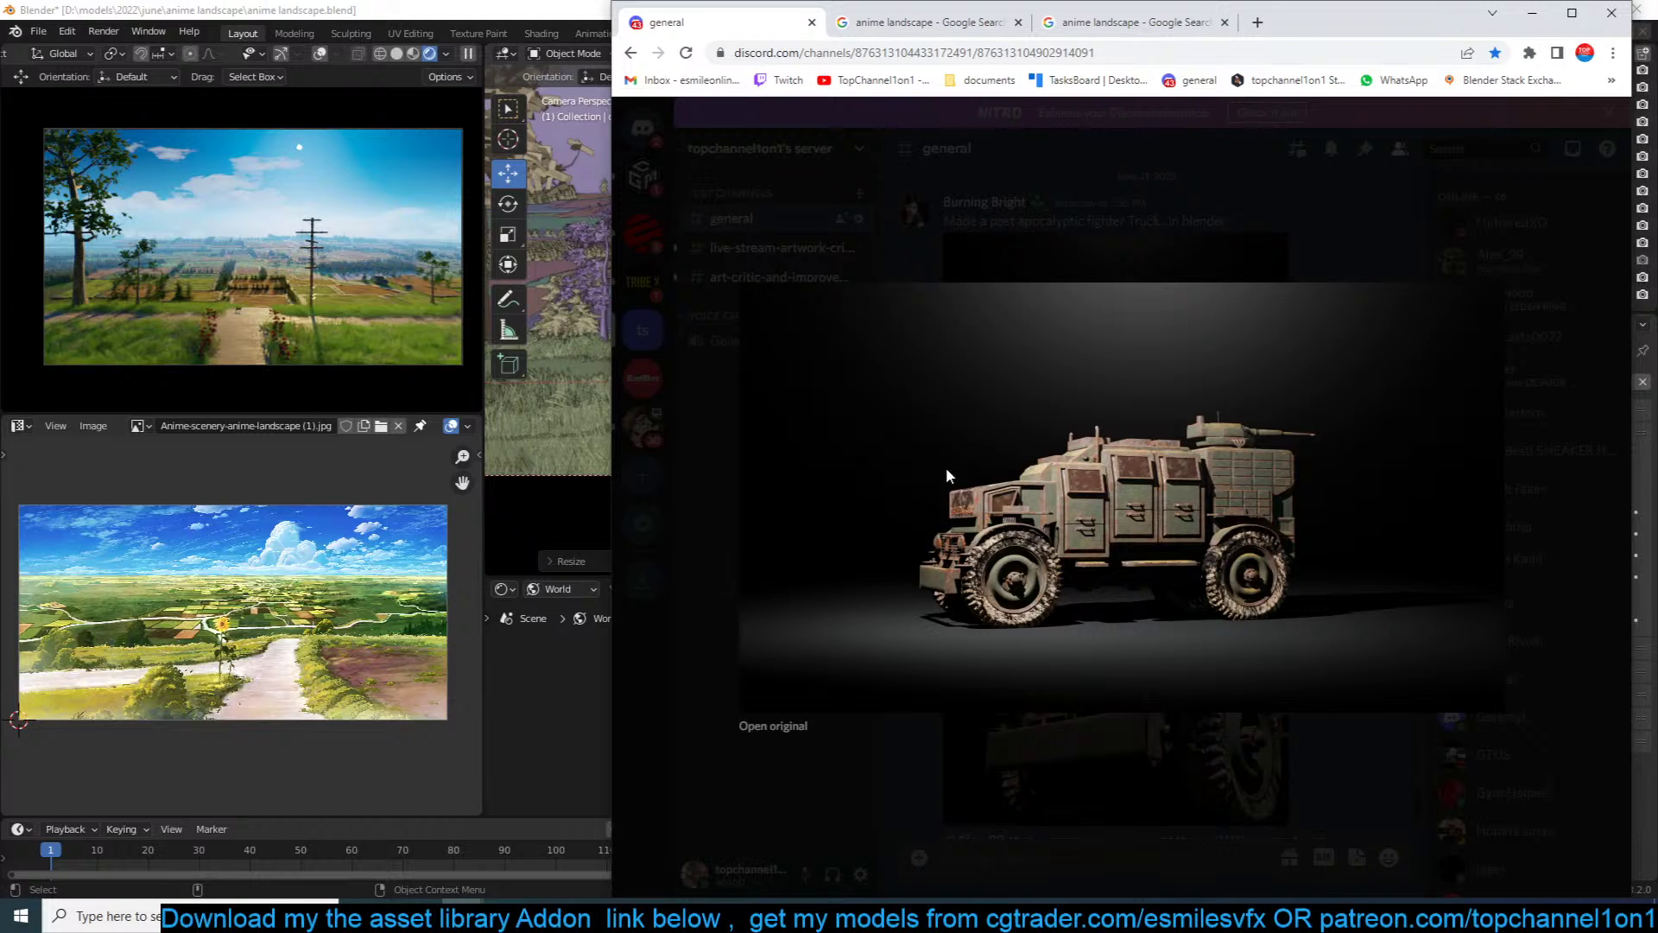
click(1131, 738)
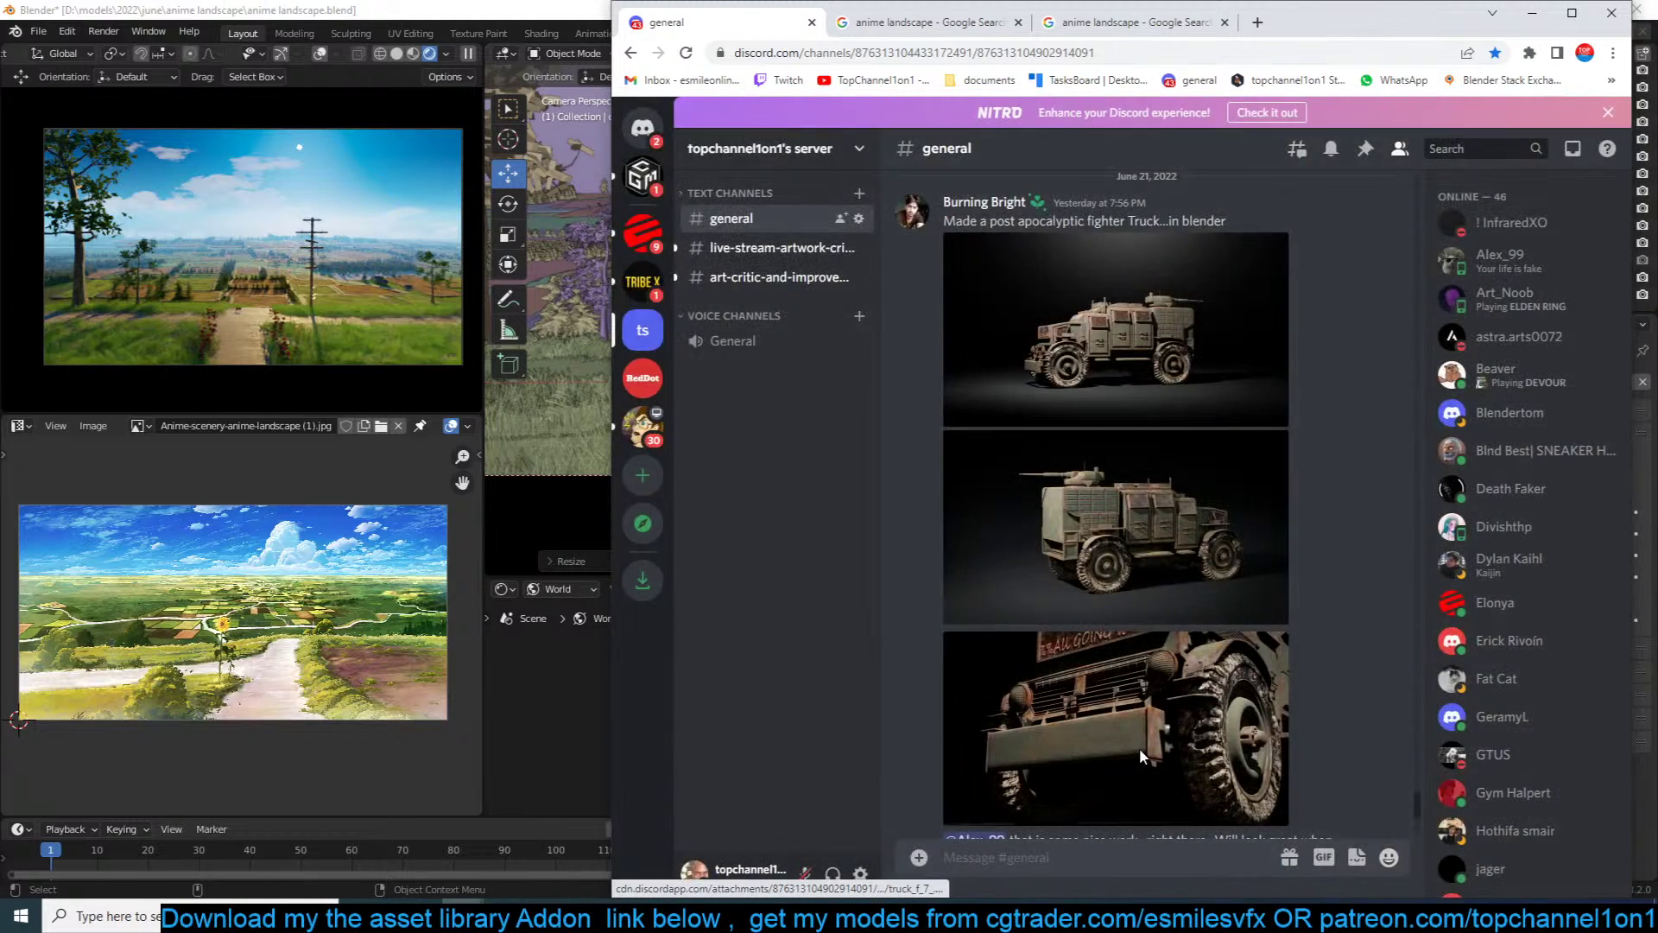
click(1138, 748)
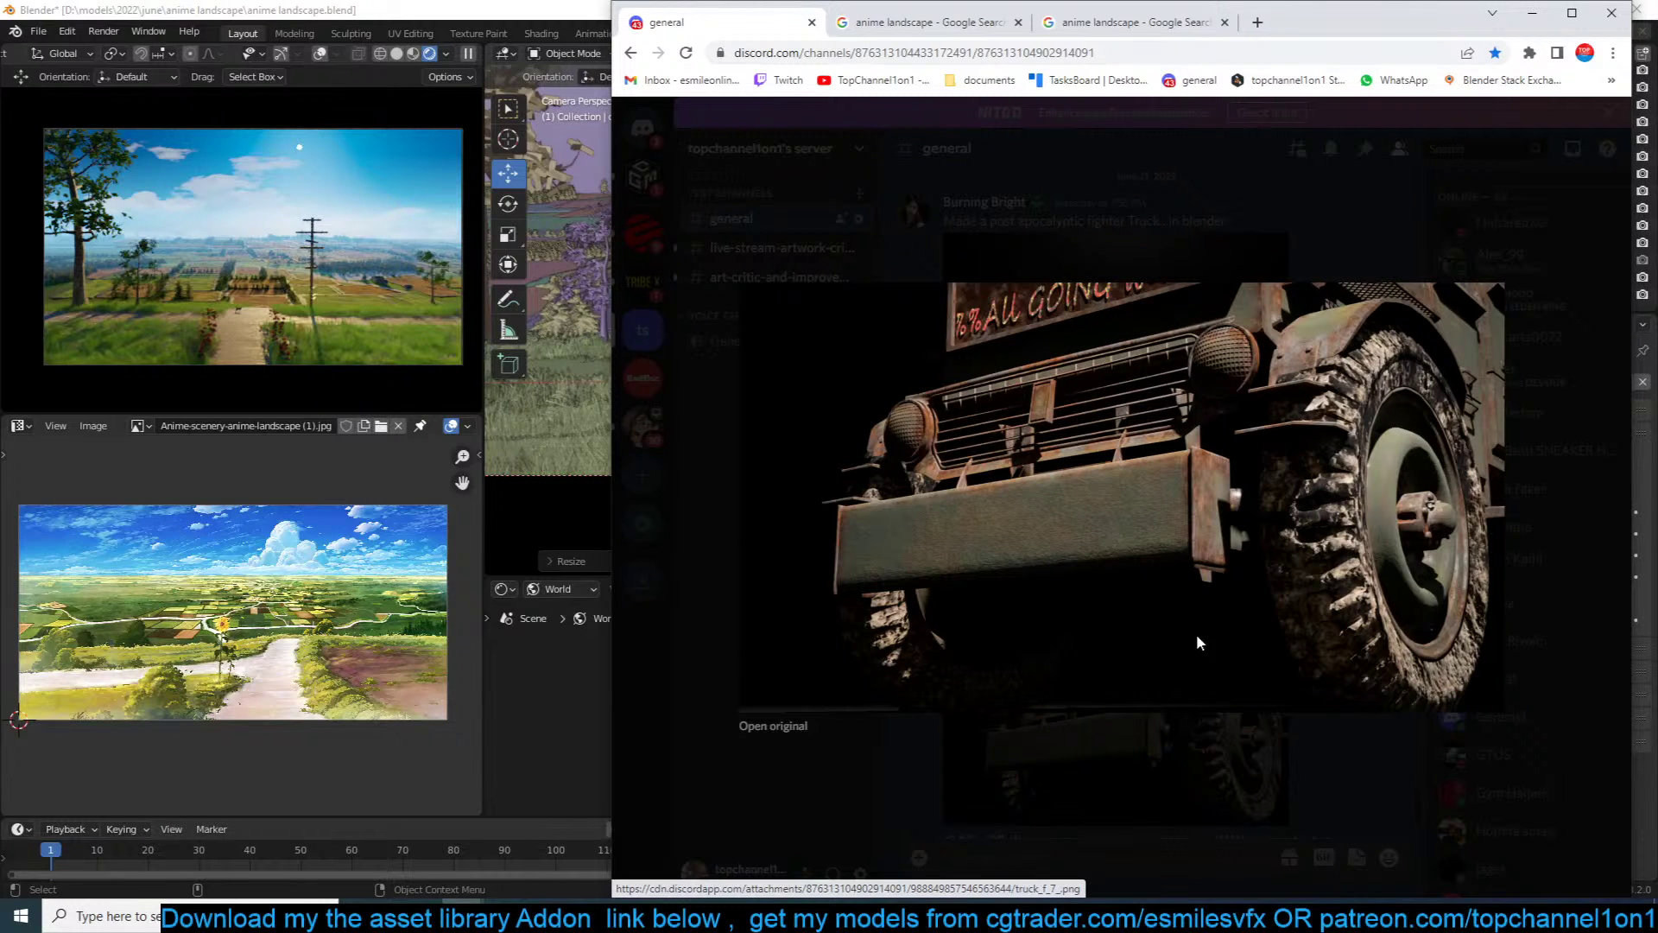
click(1081, 771)
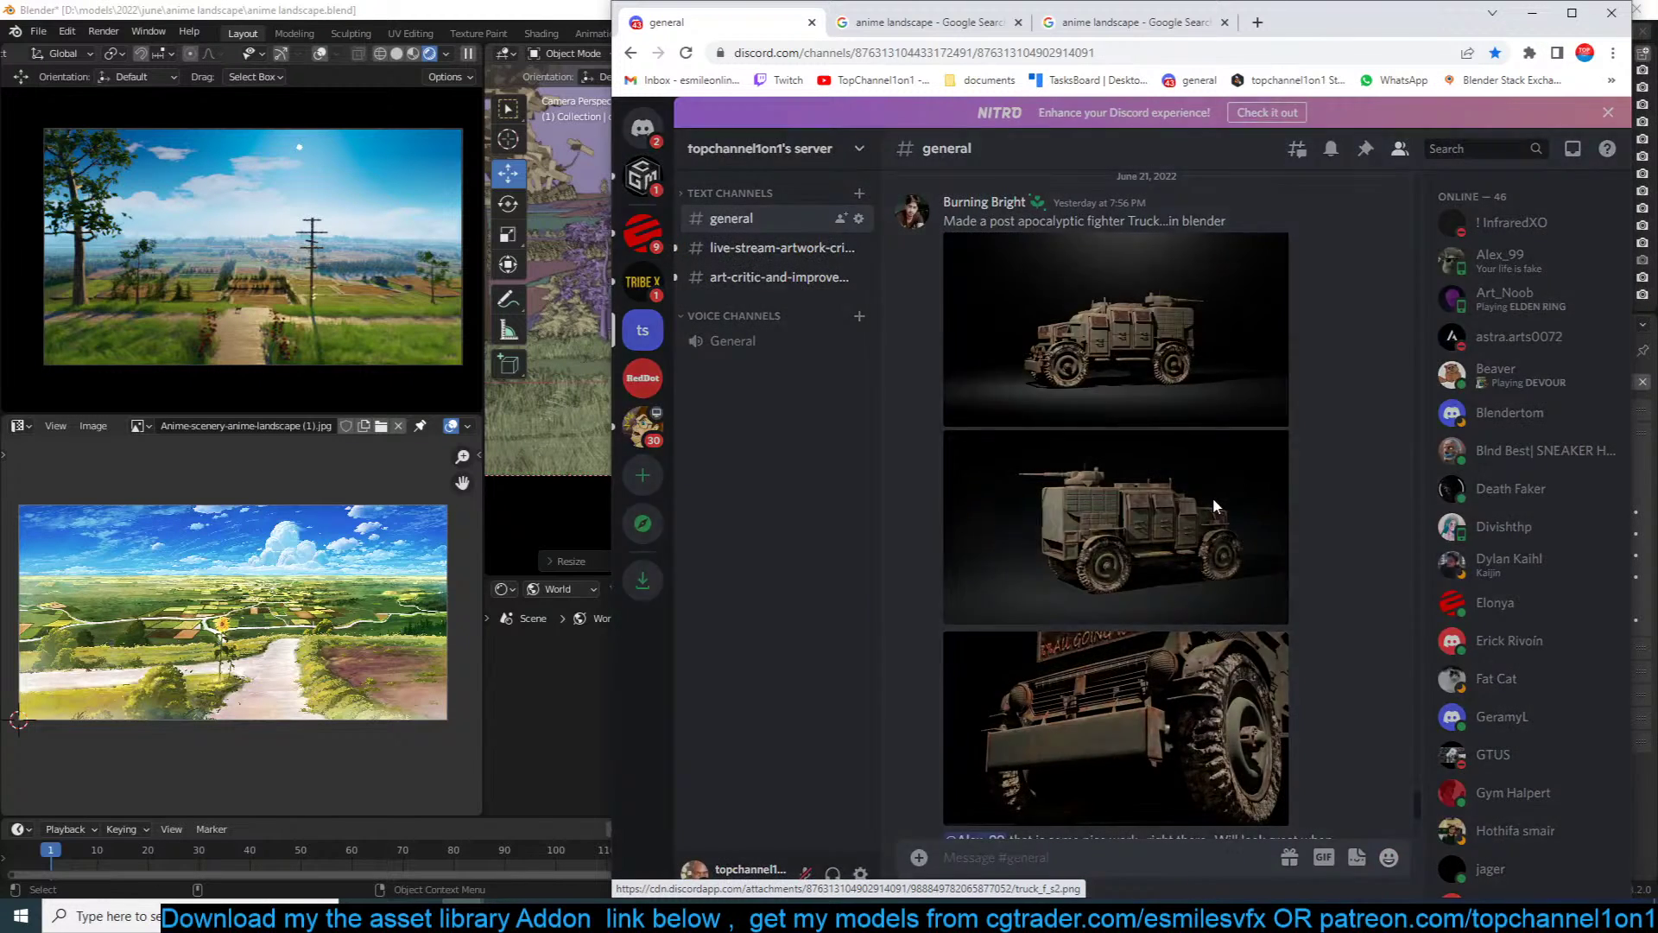
click(1212, 507)
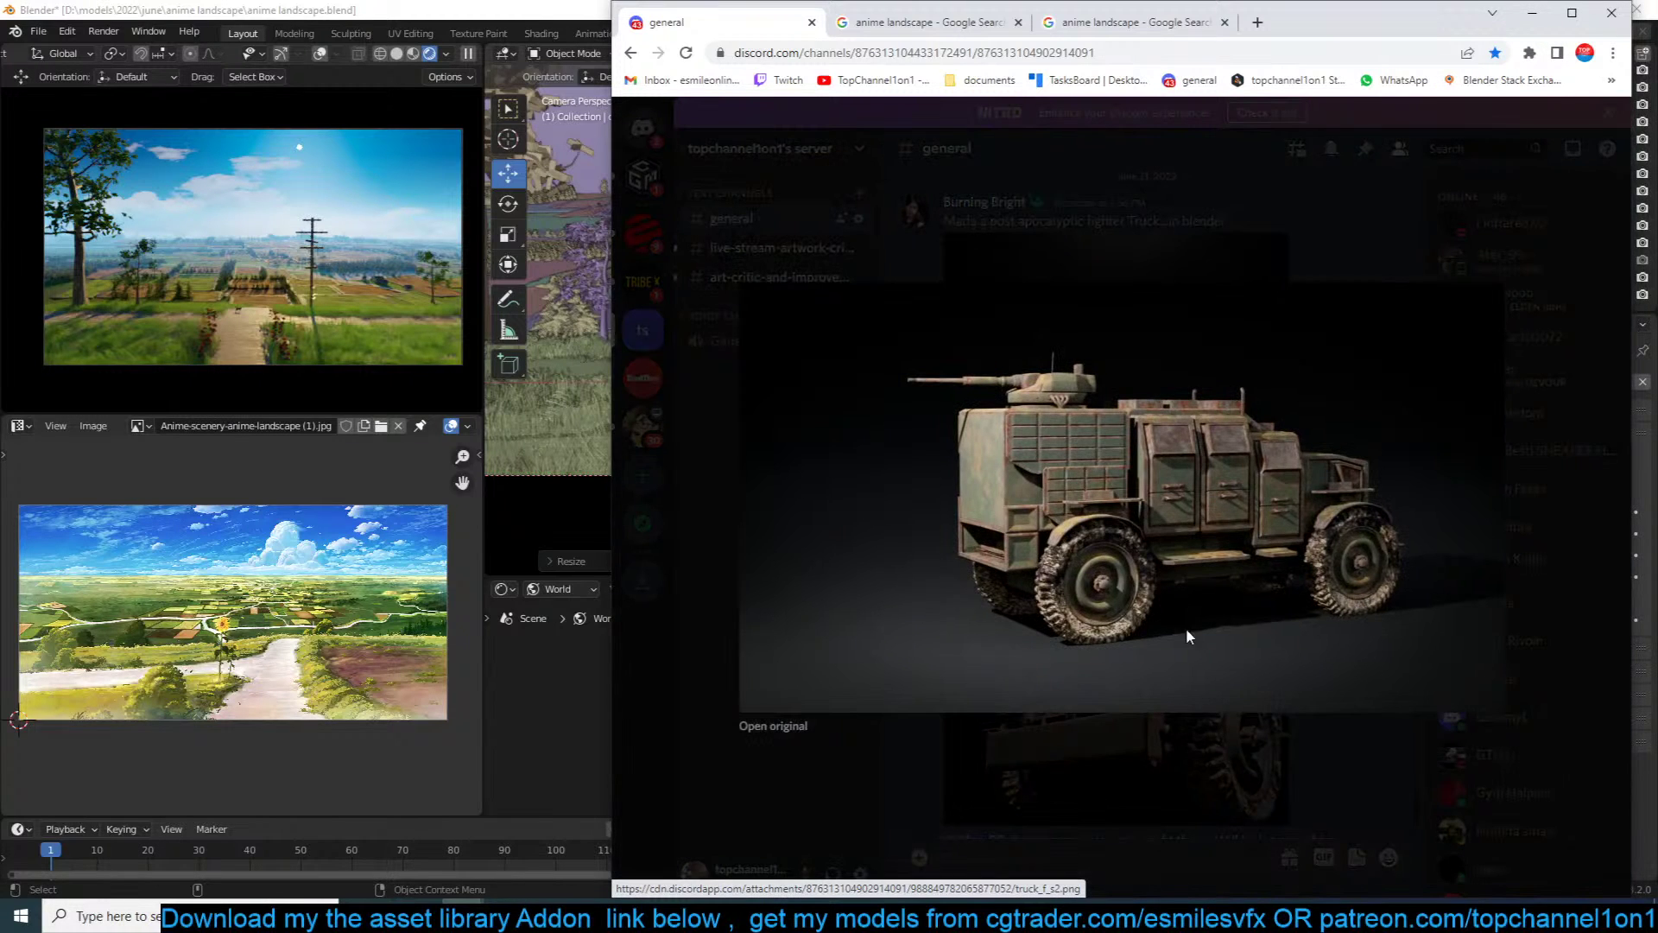
click(1207, 755)
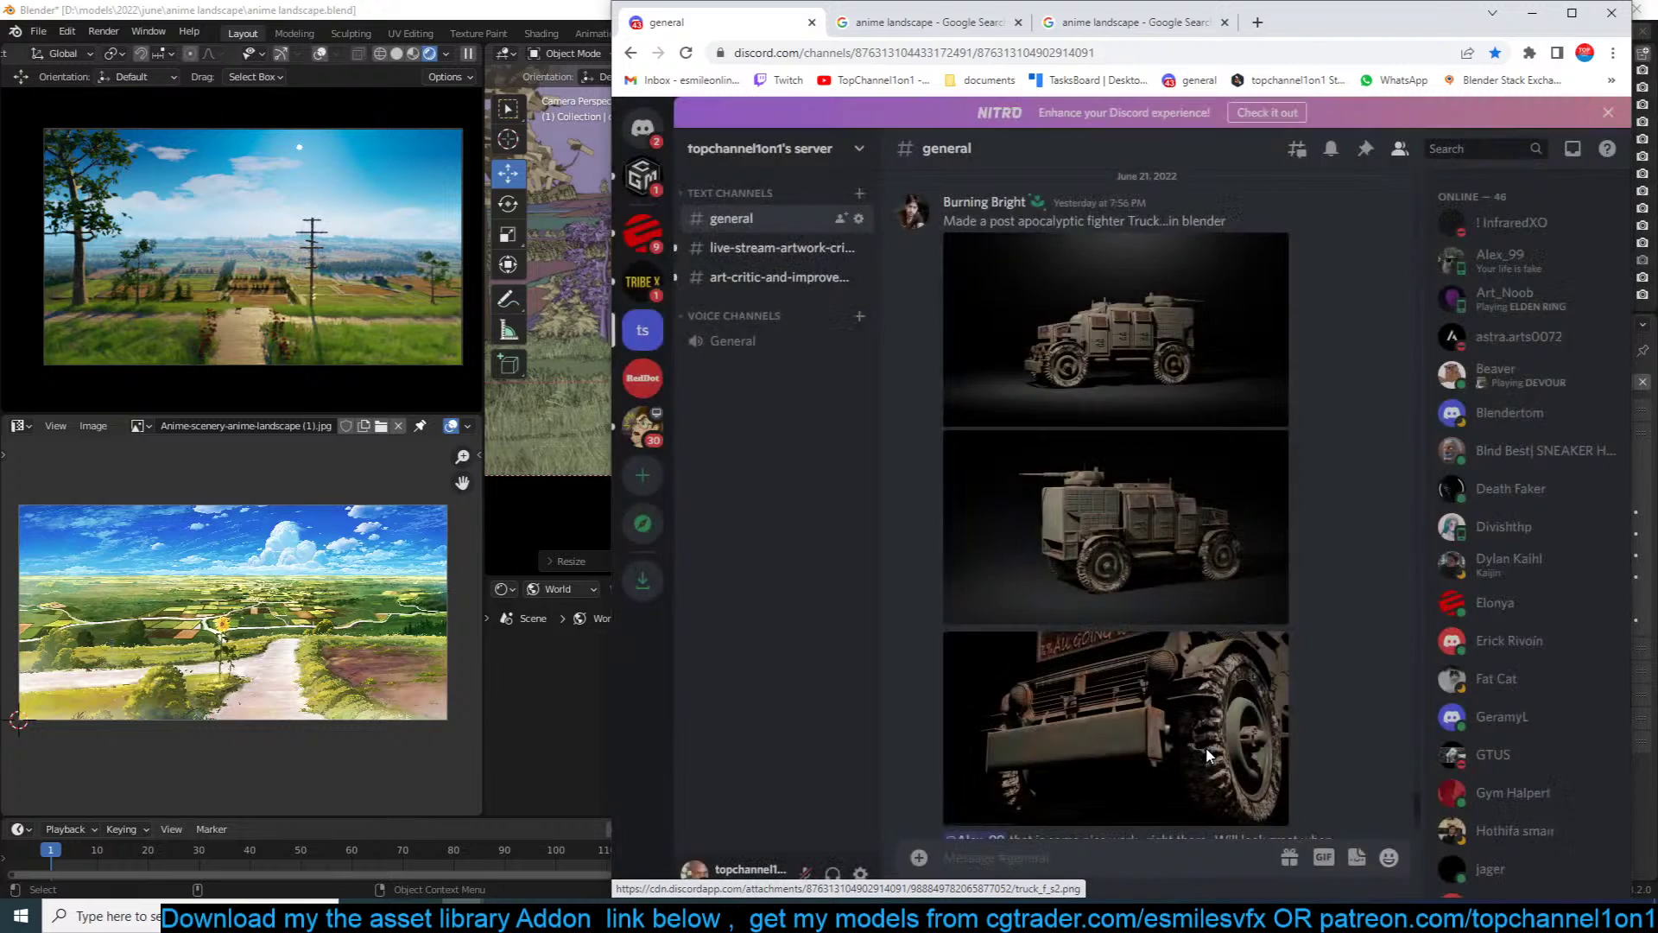
Step: Look through the channel posts around the truck renders and enlarge the truck's side view once more
scroll(1207, 757, down, 5)
scroll(1207, 757, up, 5)
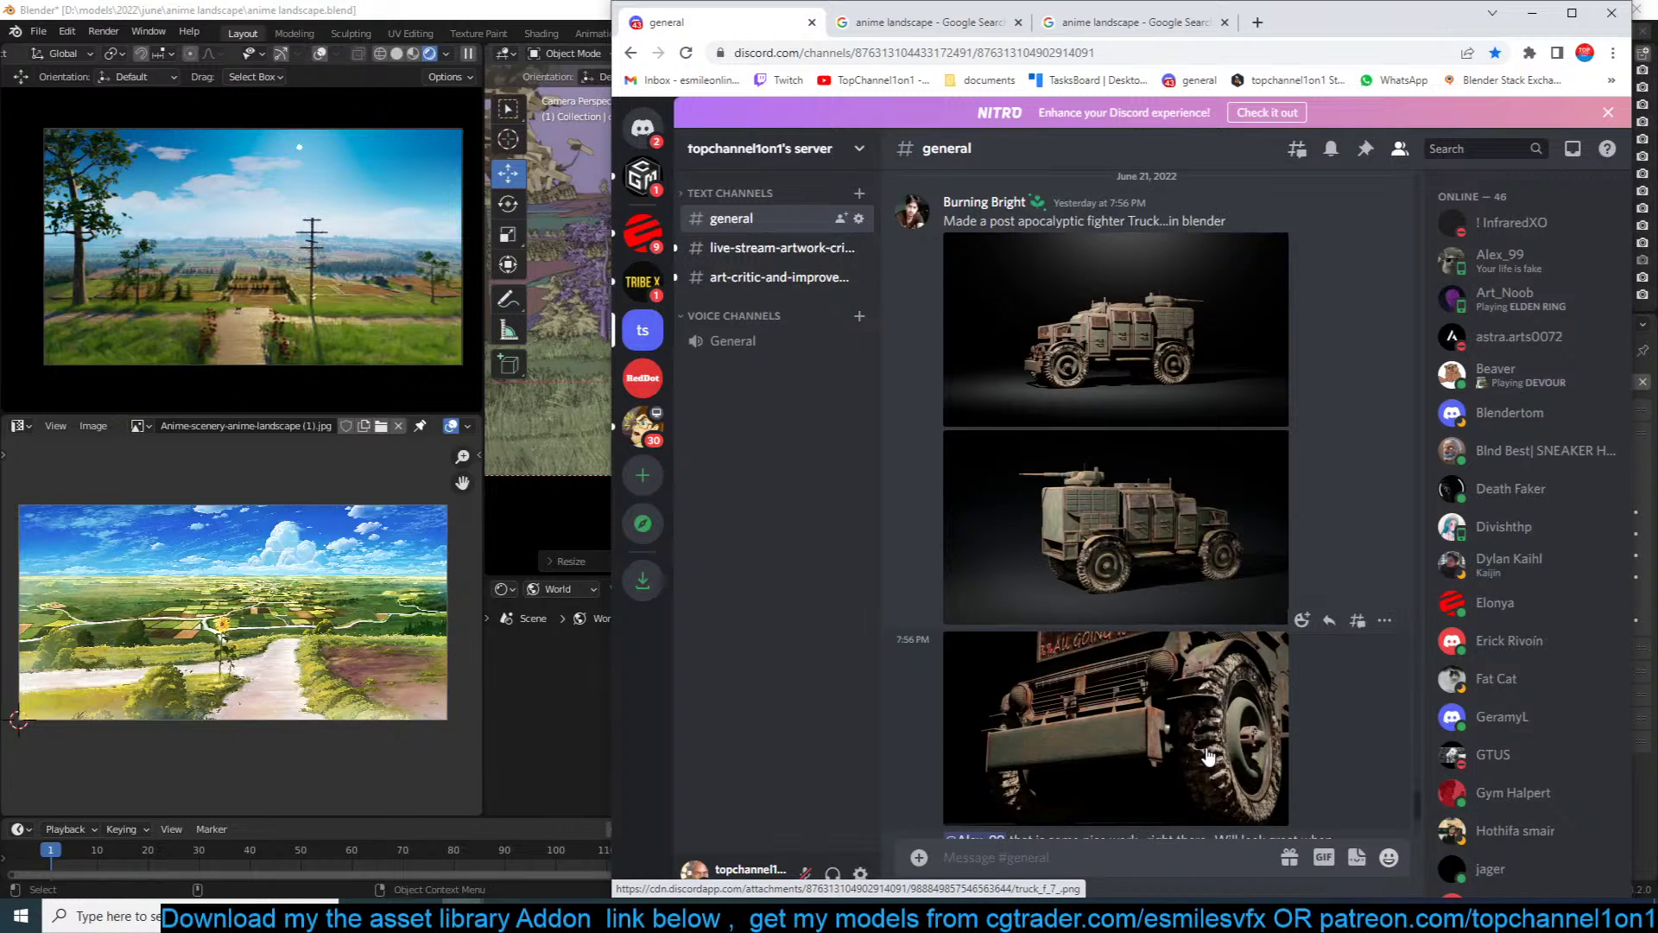
scroll(1207, 756, up, 2)
scroll(1208, 756, up, 3)
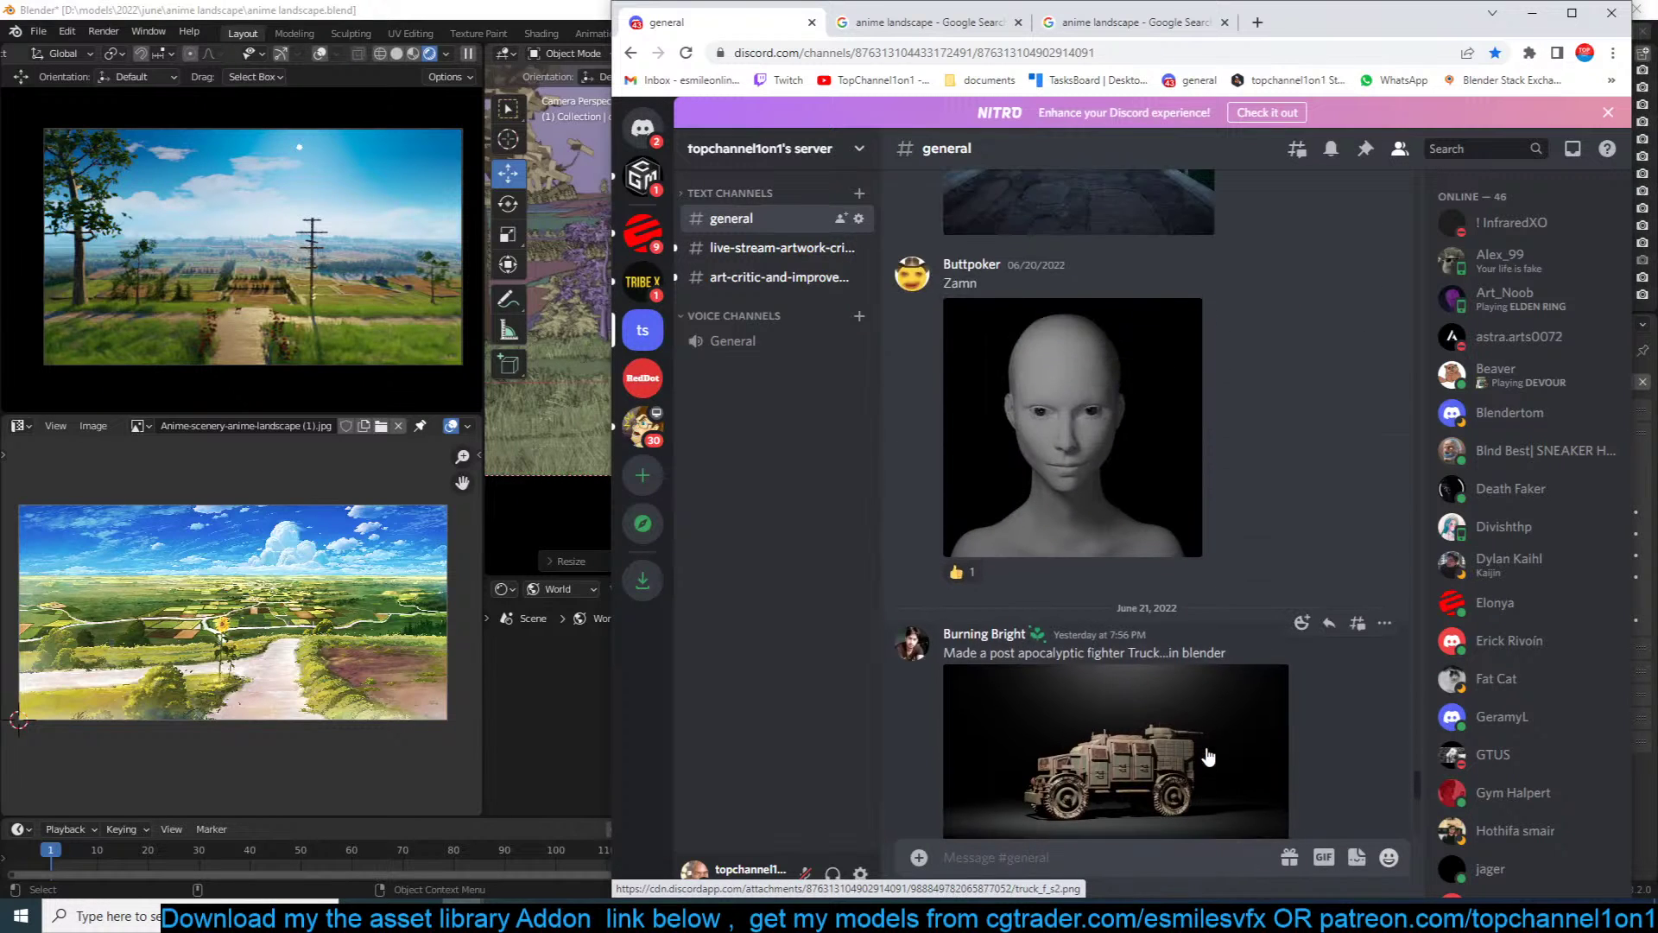
scroll(1208, 756, down, 2)
scroll(1217, 736, up, 2)
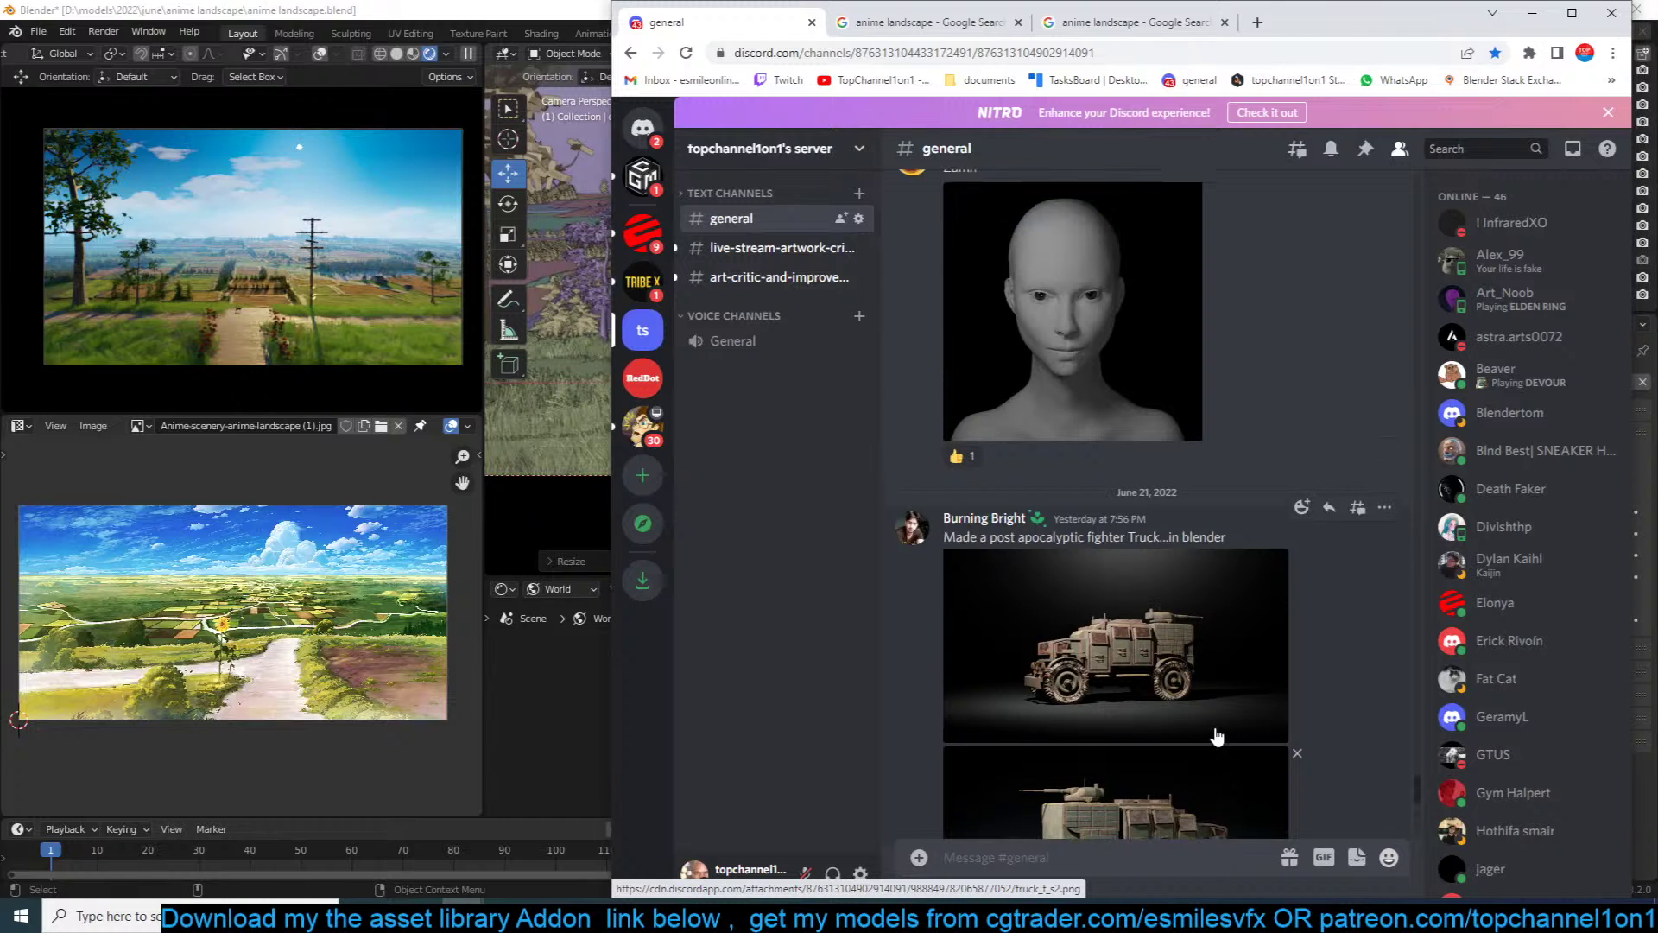
scroll(1213, 673, down, 2)
click(1209, 478)
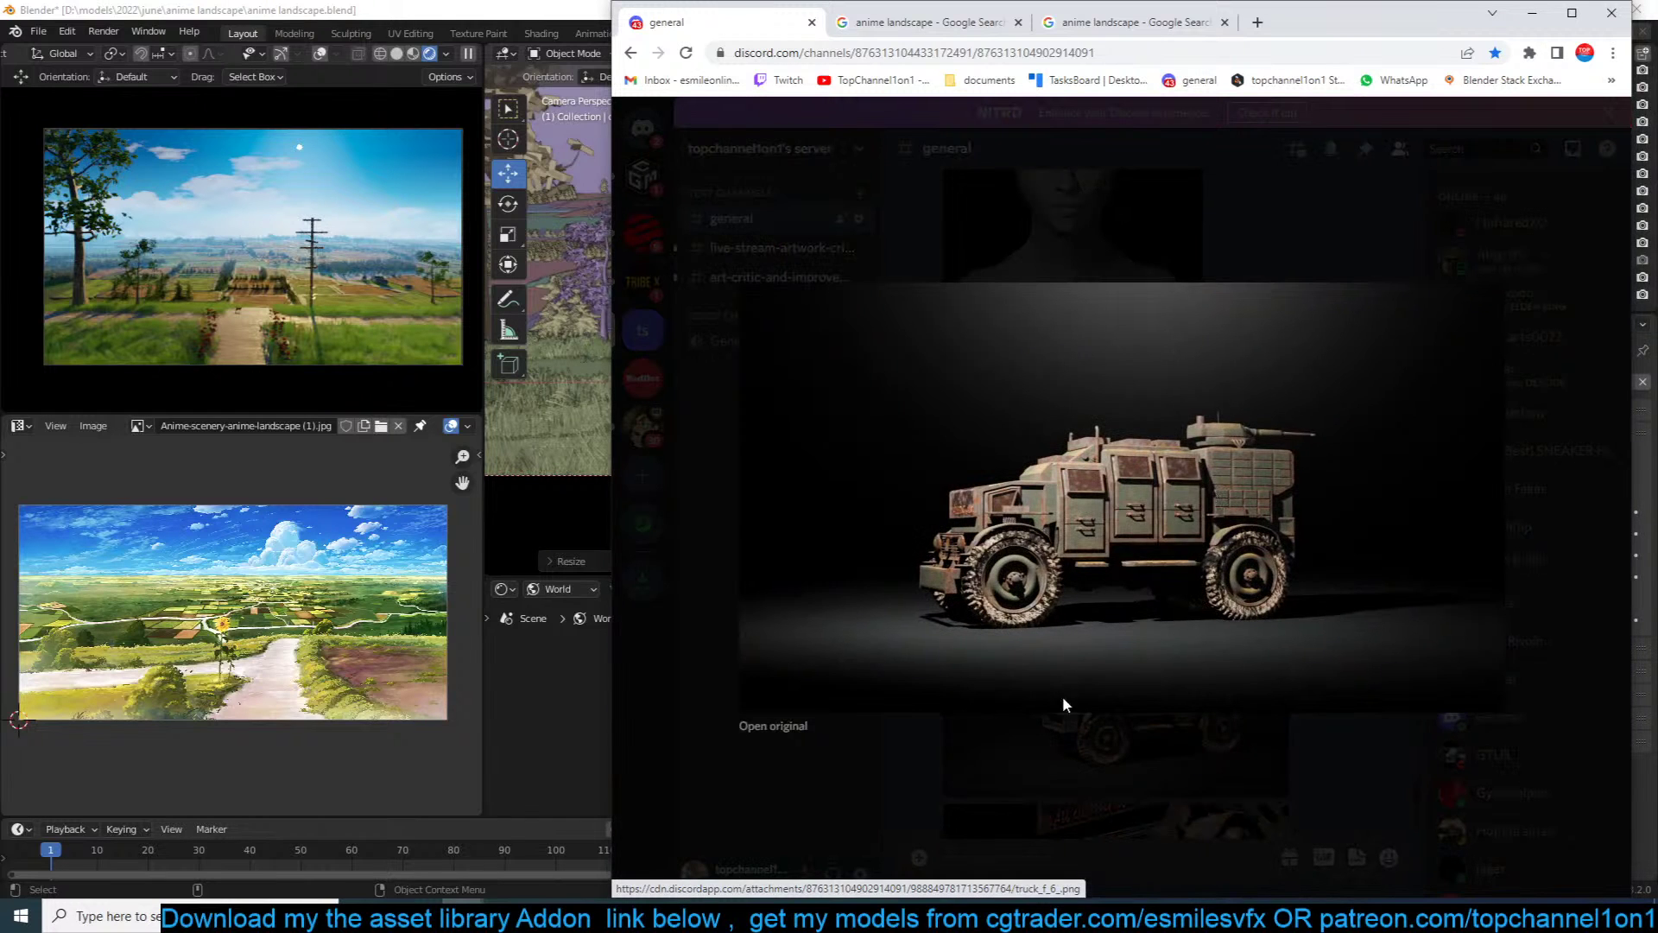
click(1151, 760)
scroll(1153, 762, up, 3)
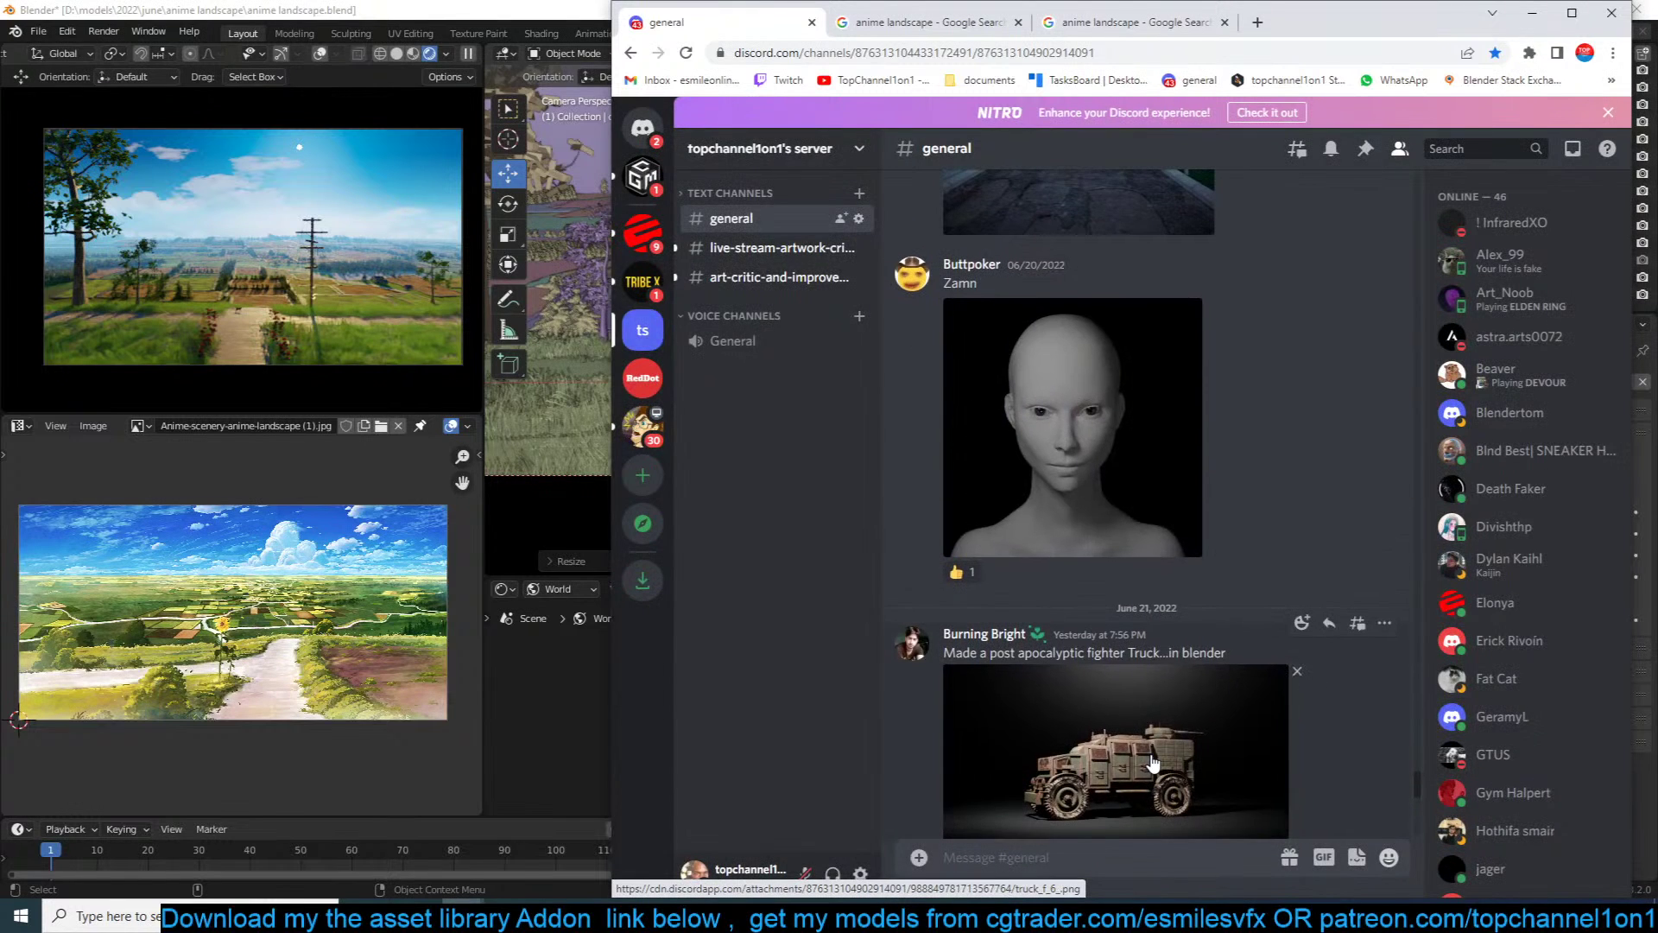
Step: Enlarge the bald head bust render and the street scene render posted in the general channel
scroll(1152, 762, up, 1)
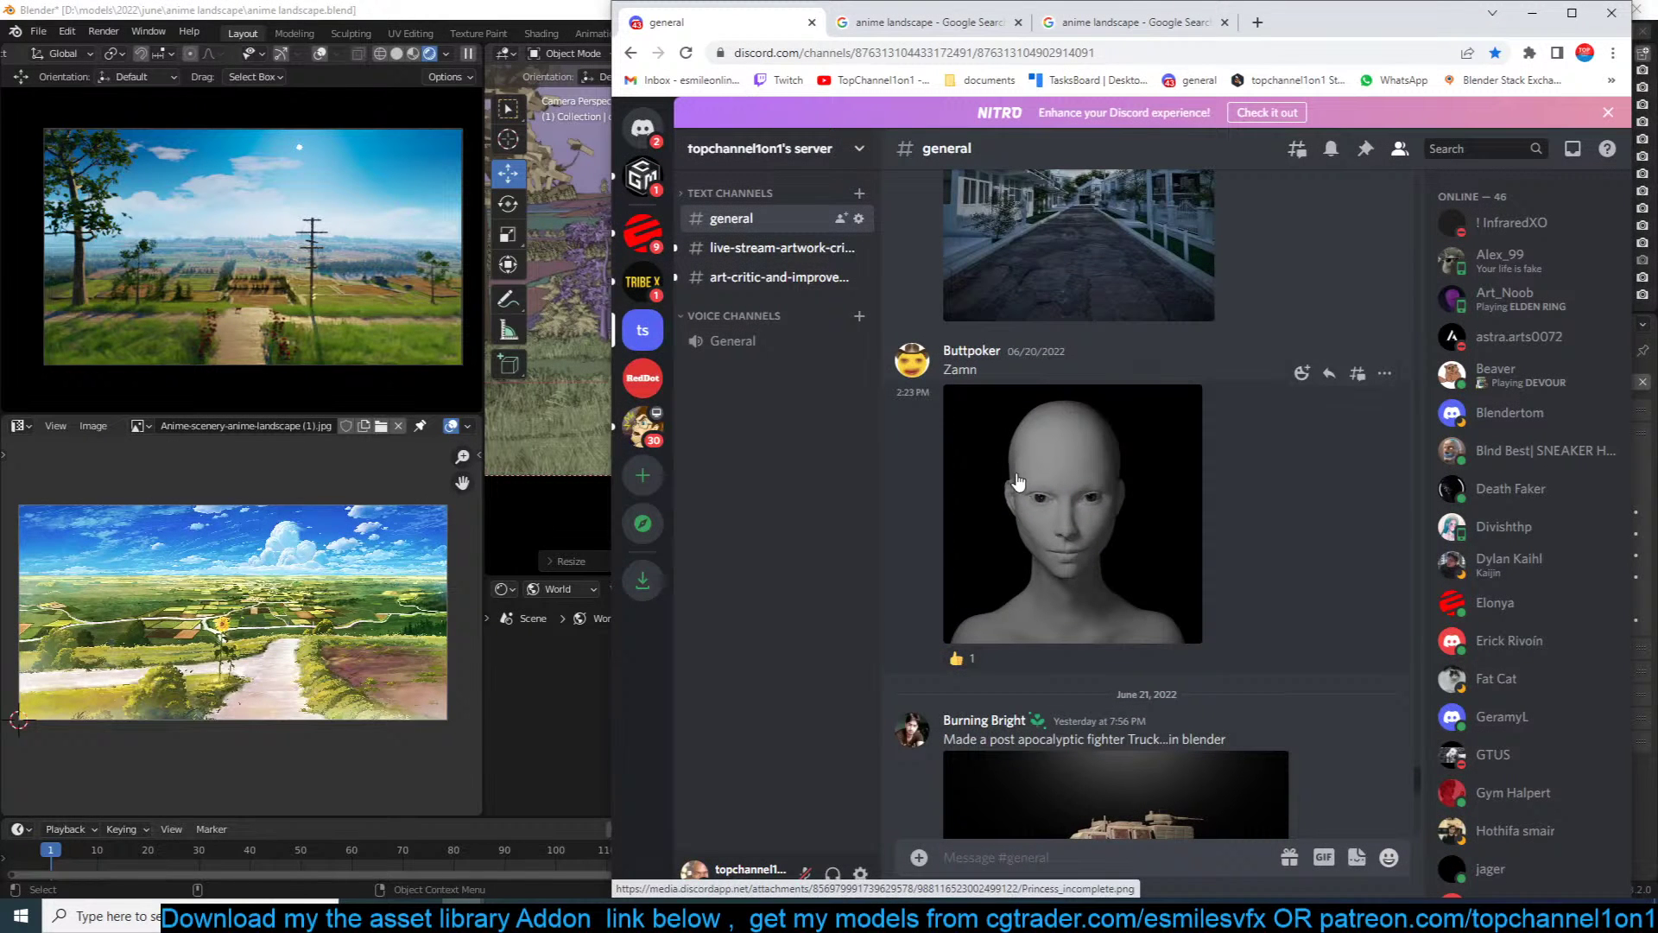
click(1167, 565)
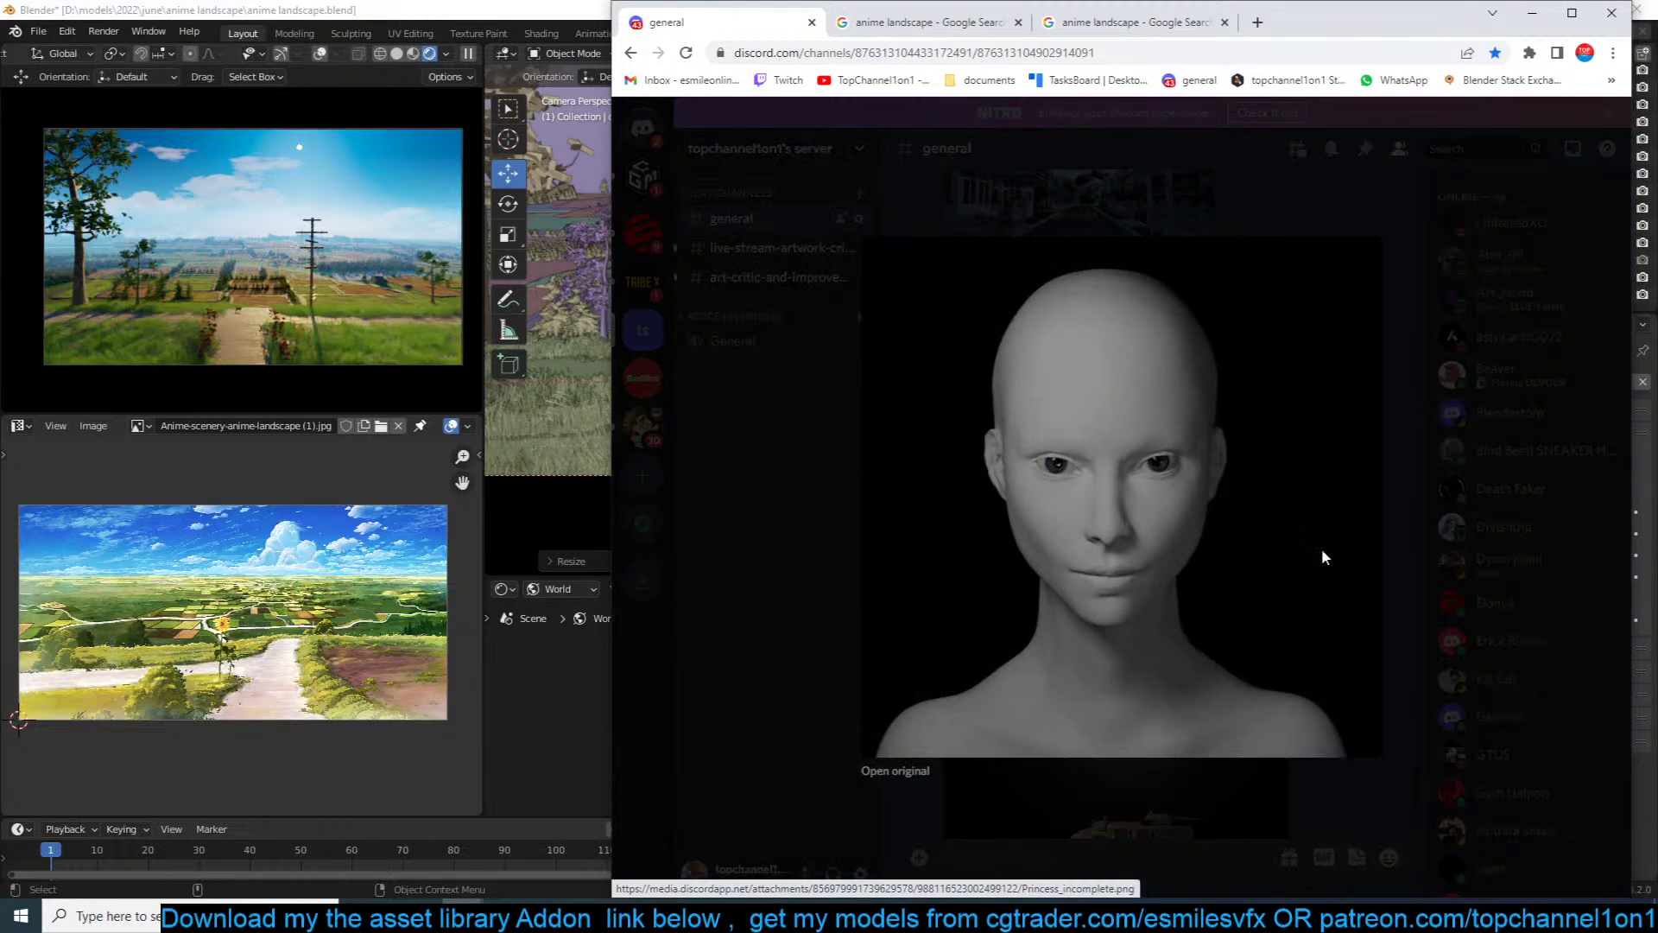
click(1403, 503)
scroll(1380, 531, up, 3)
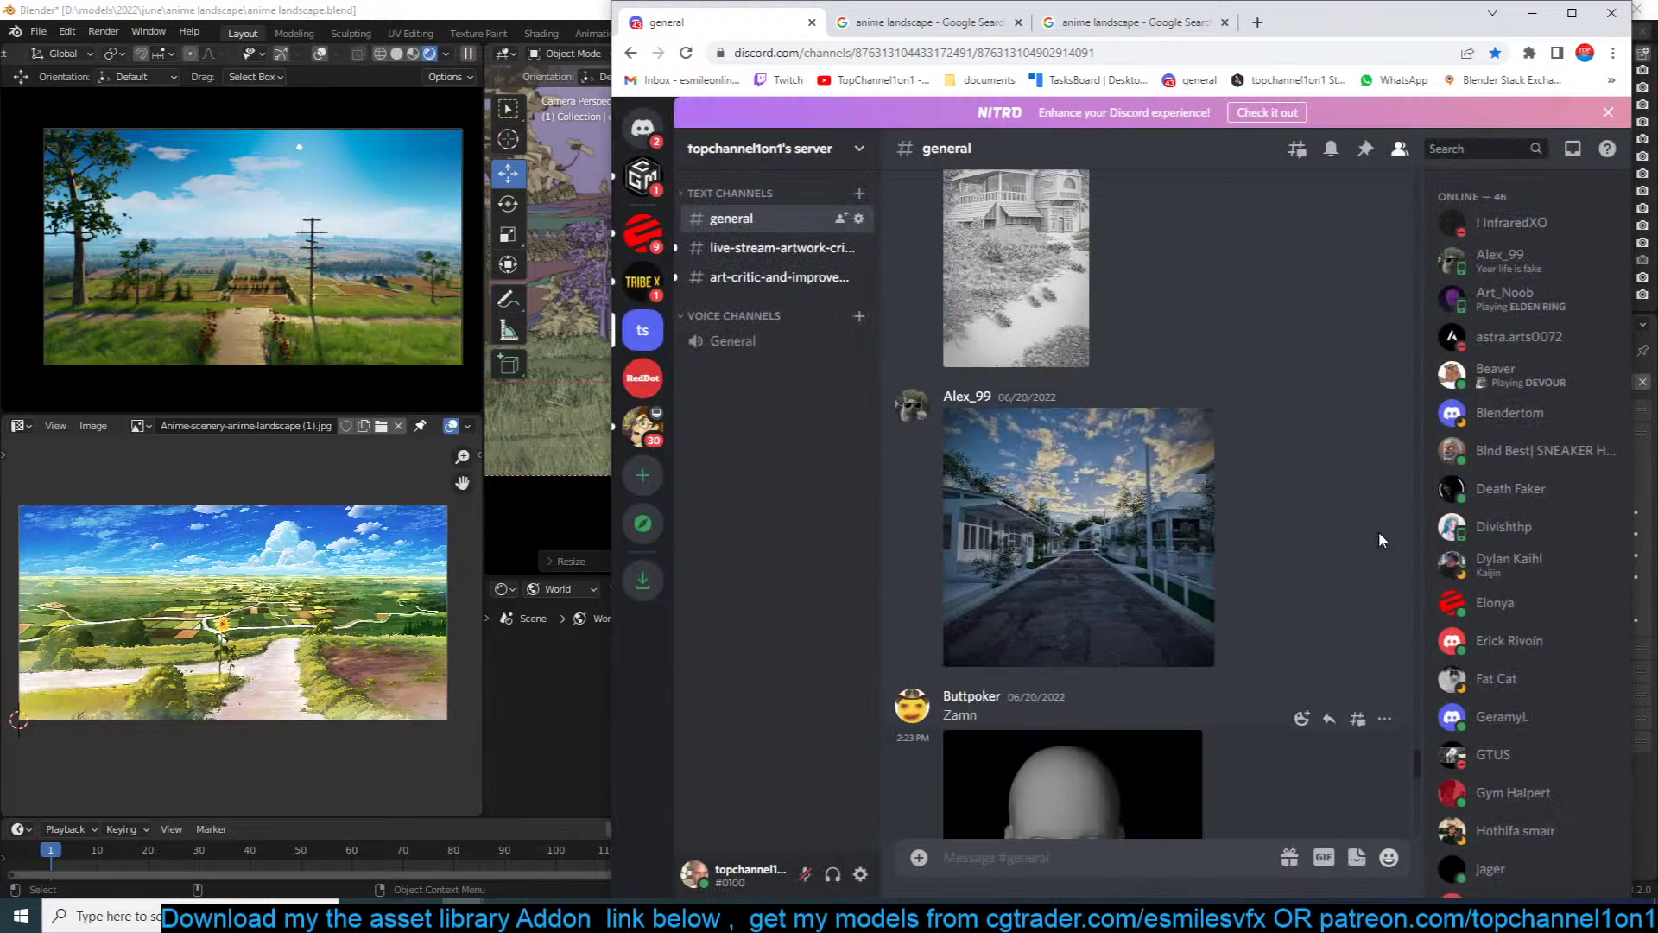
click(1084, 544)
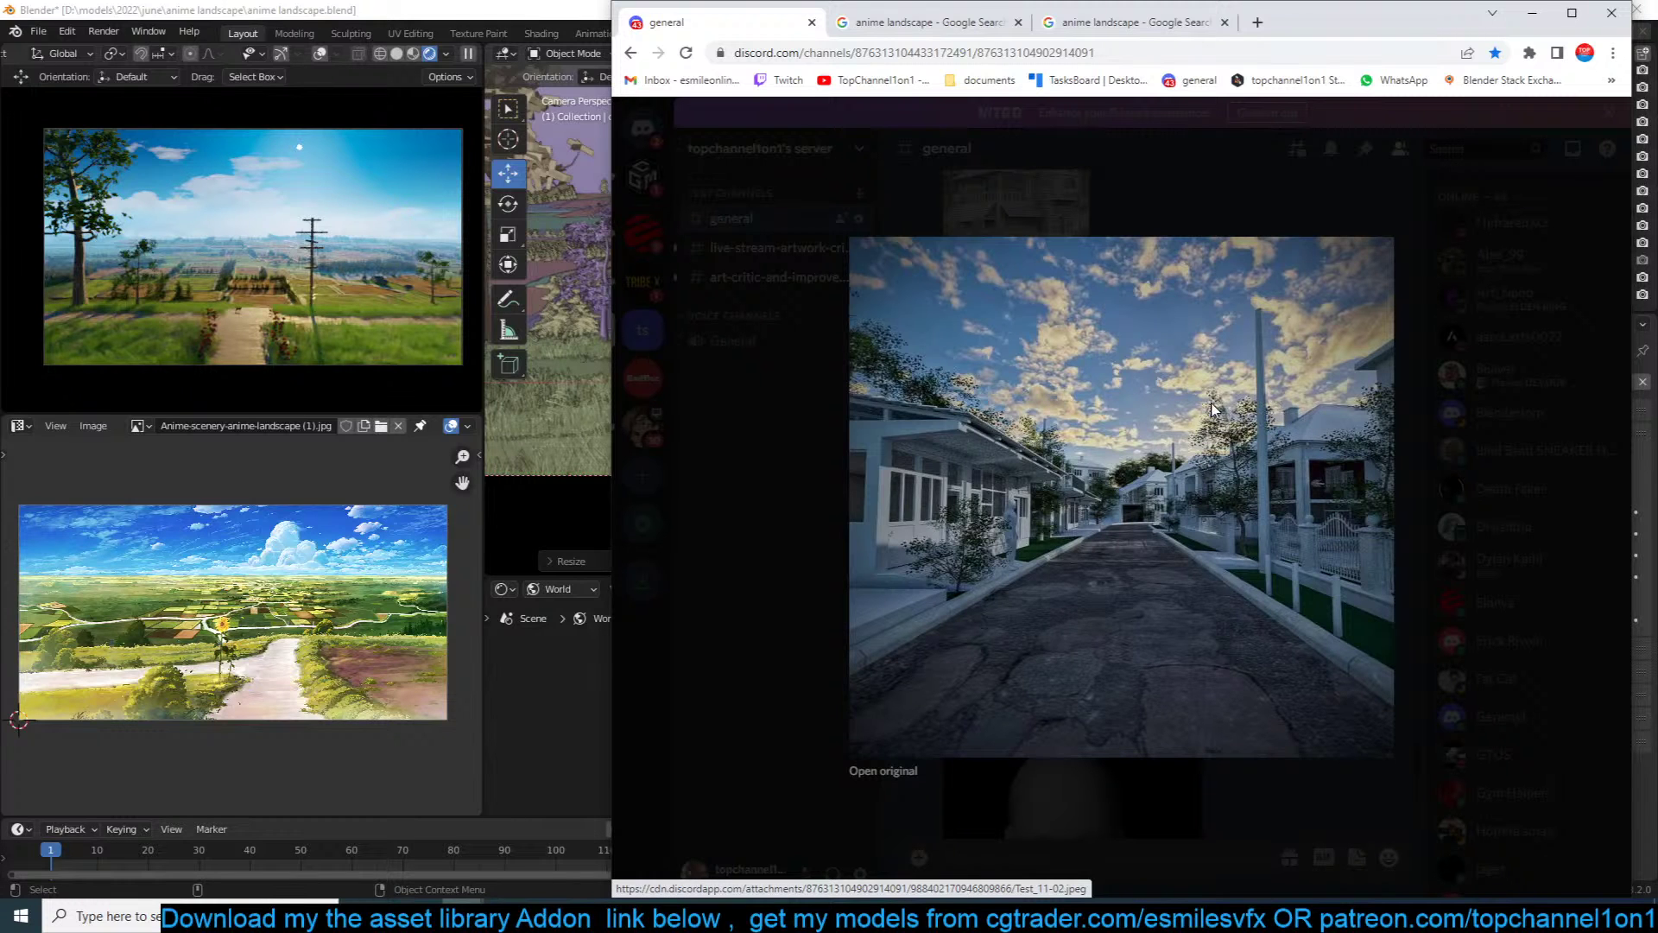
click(1423, 281)
Step: Enlarge the grey clay render of the fantasy house and play the Moon Studios video from the earlier posts
scroll(1183, 449, up, 3)
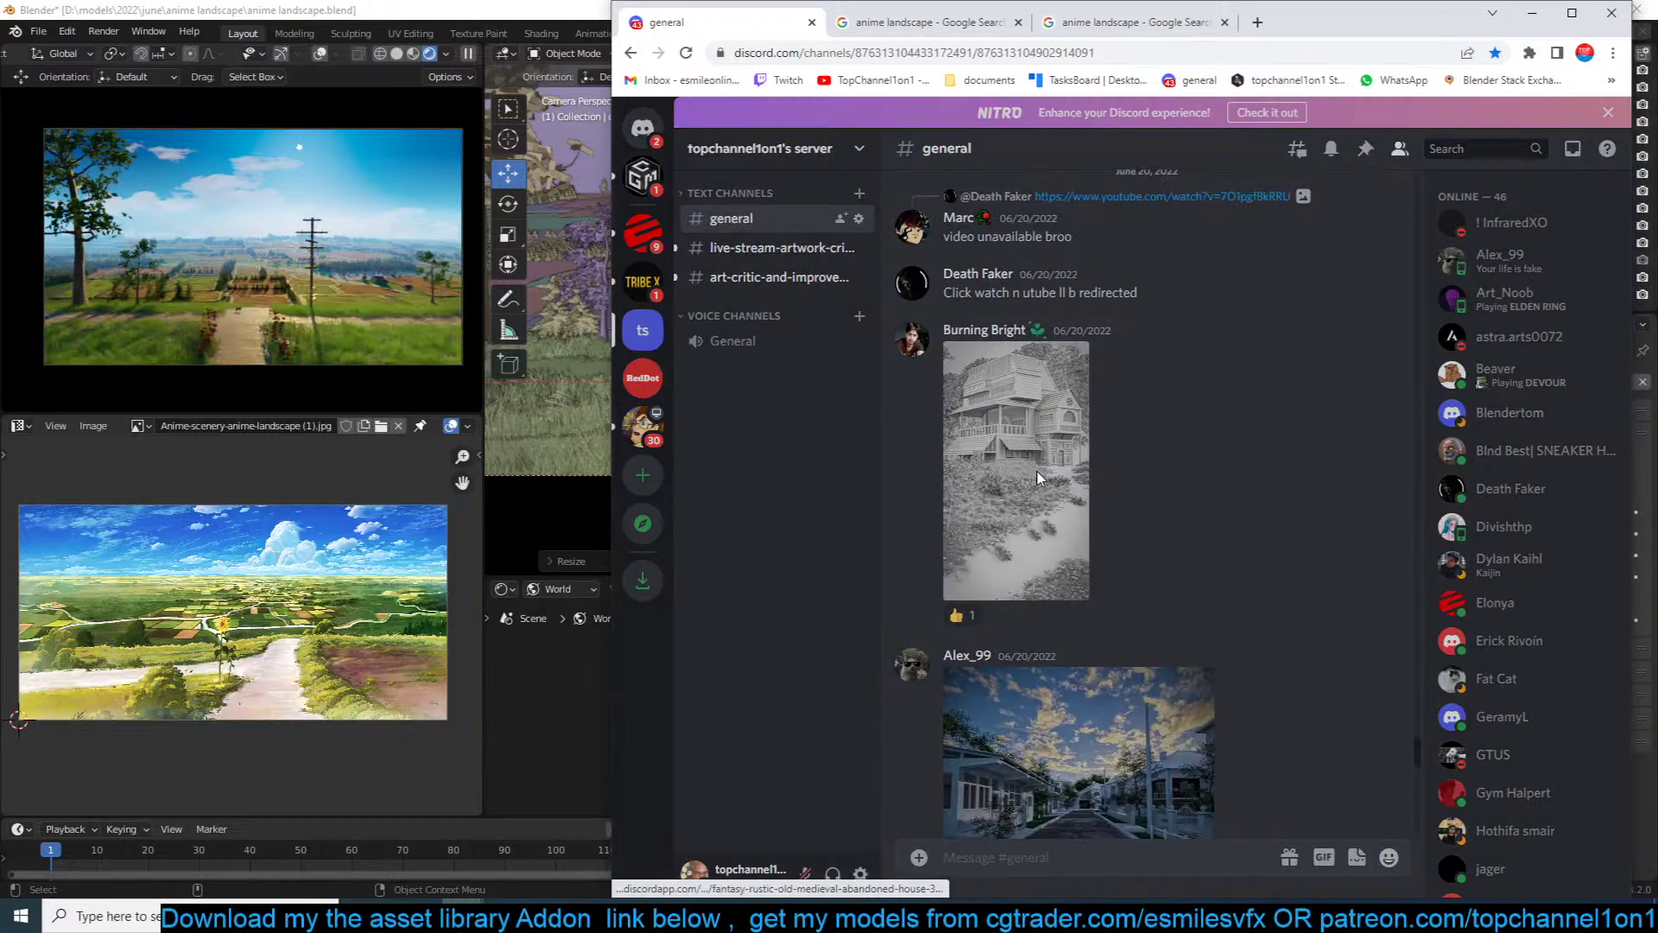
click(1036, 469)
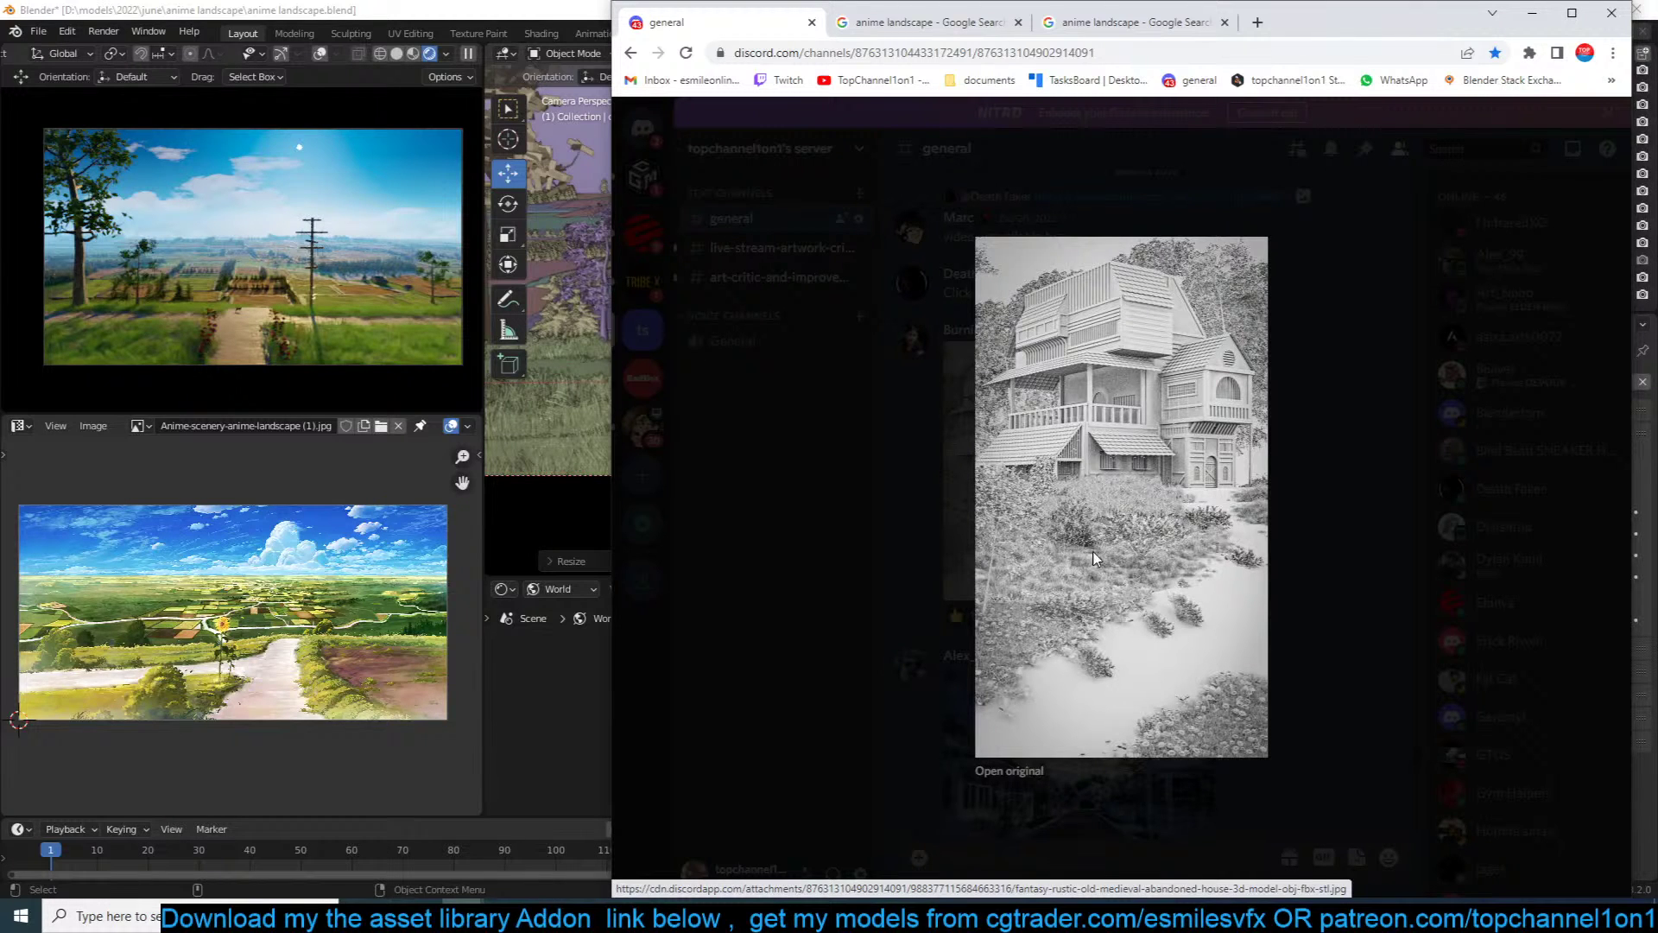
click(1319, 337)
scroll(1261, 439, up, 1)
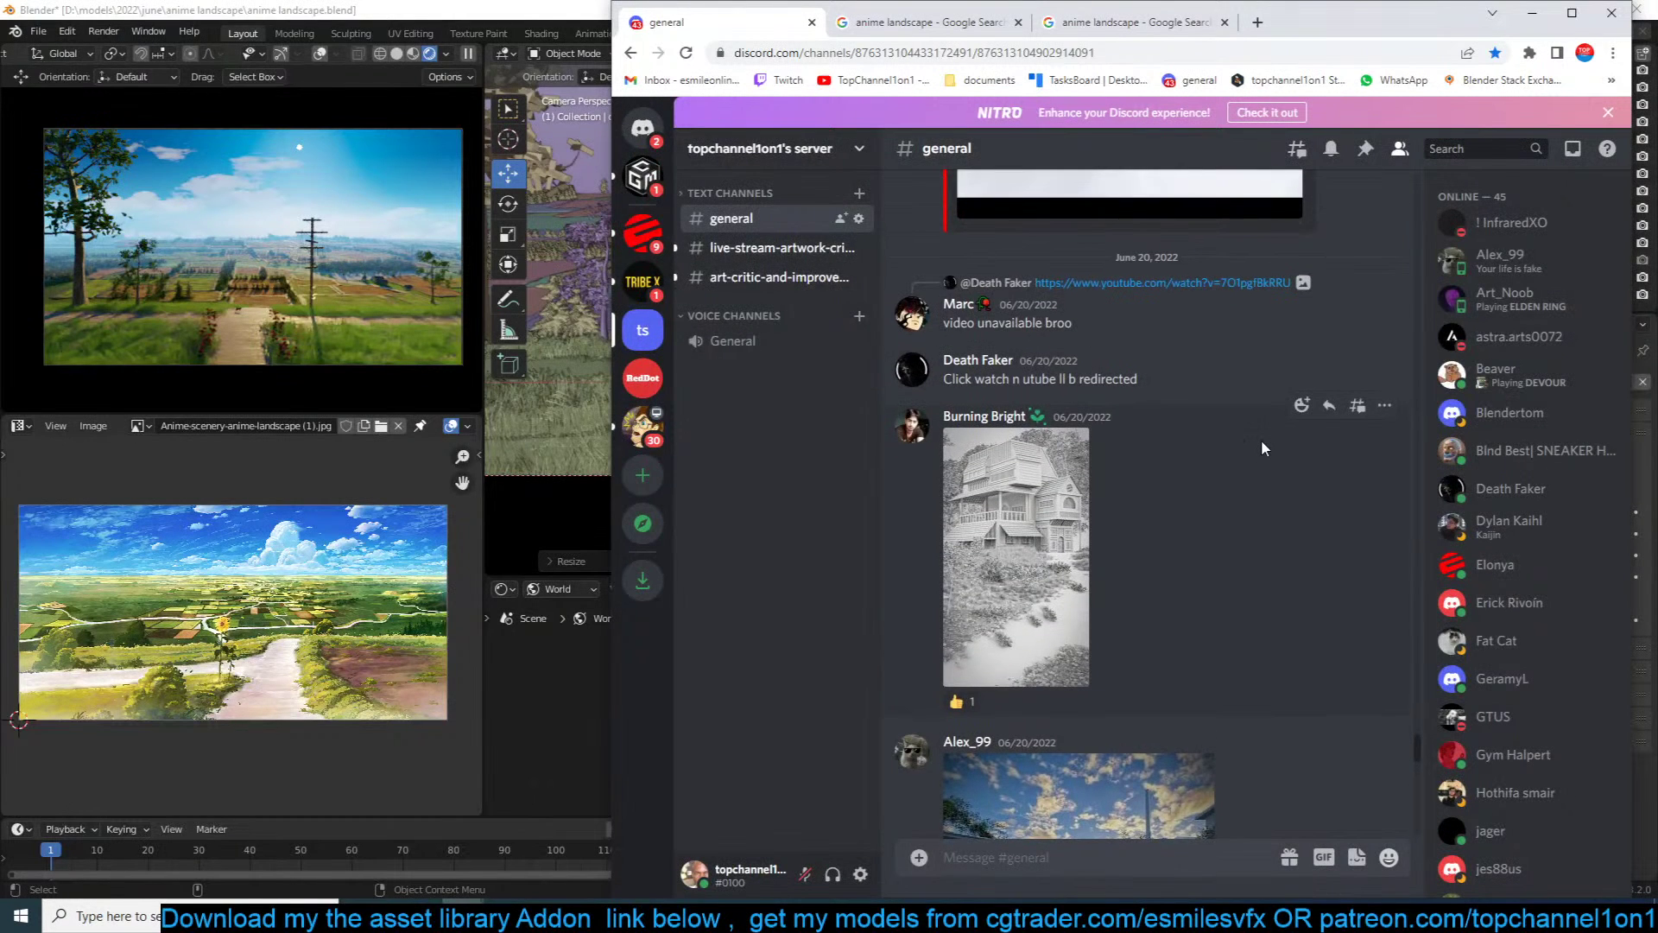
scroll(1261, 442, up, 4)
scroll(1283, 466, up, 1)
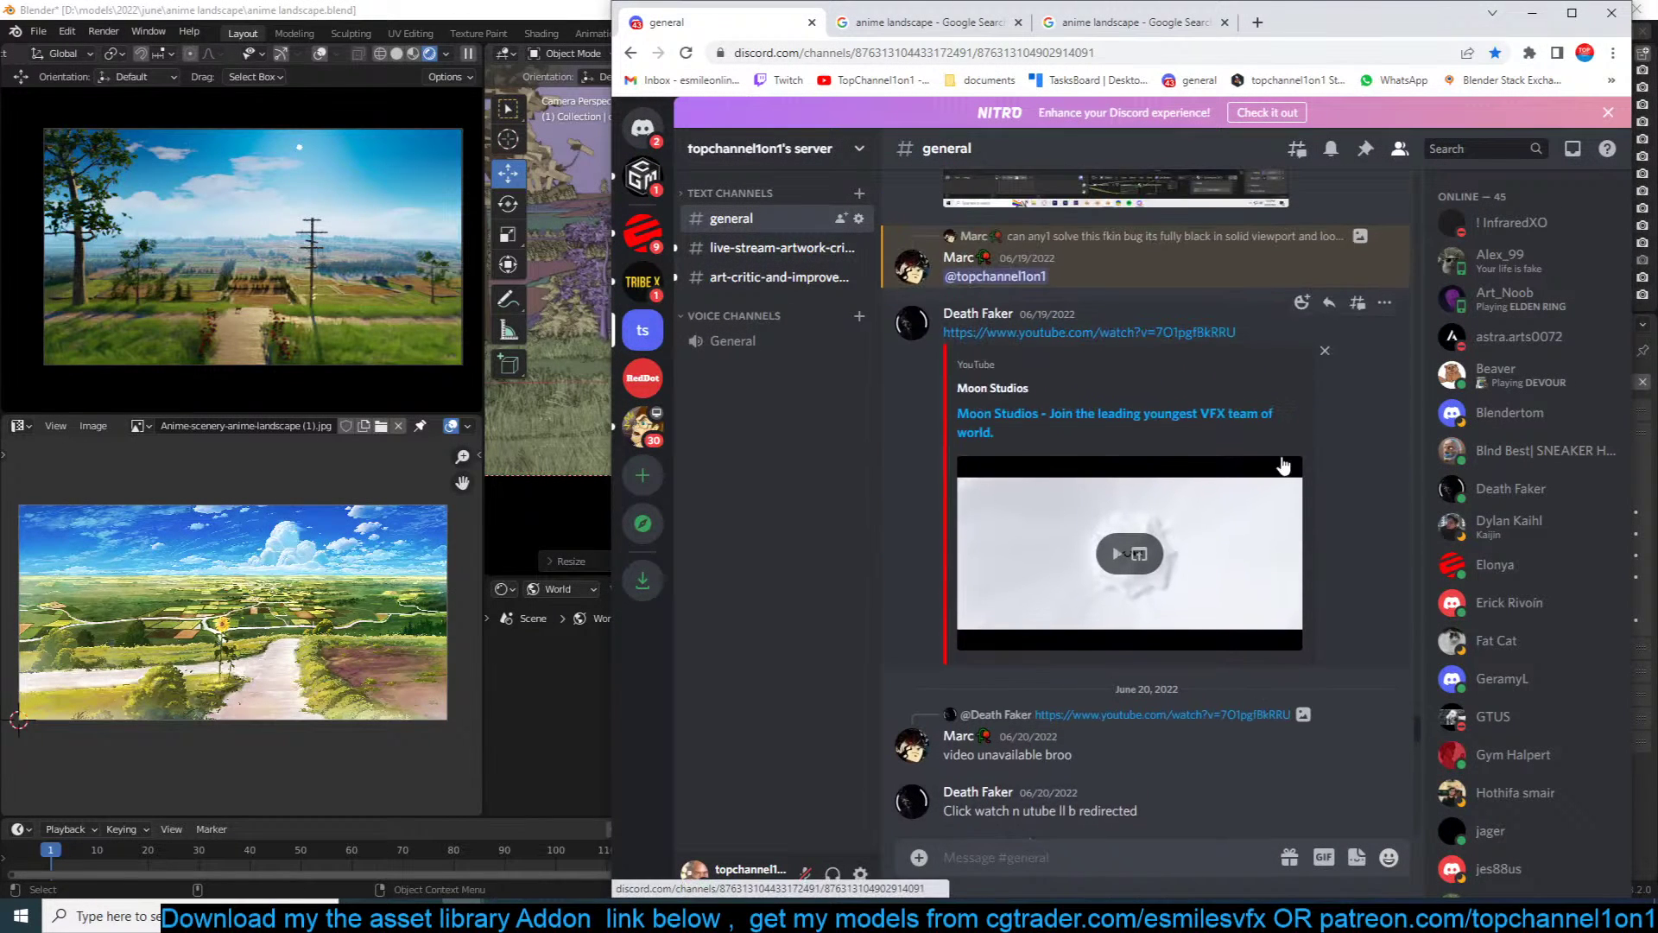
click(1106, 560)
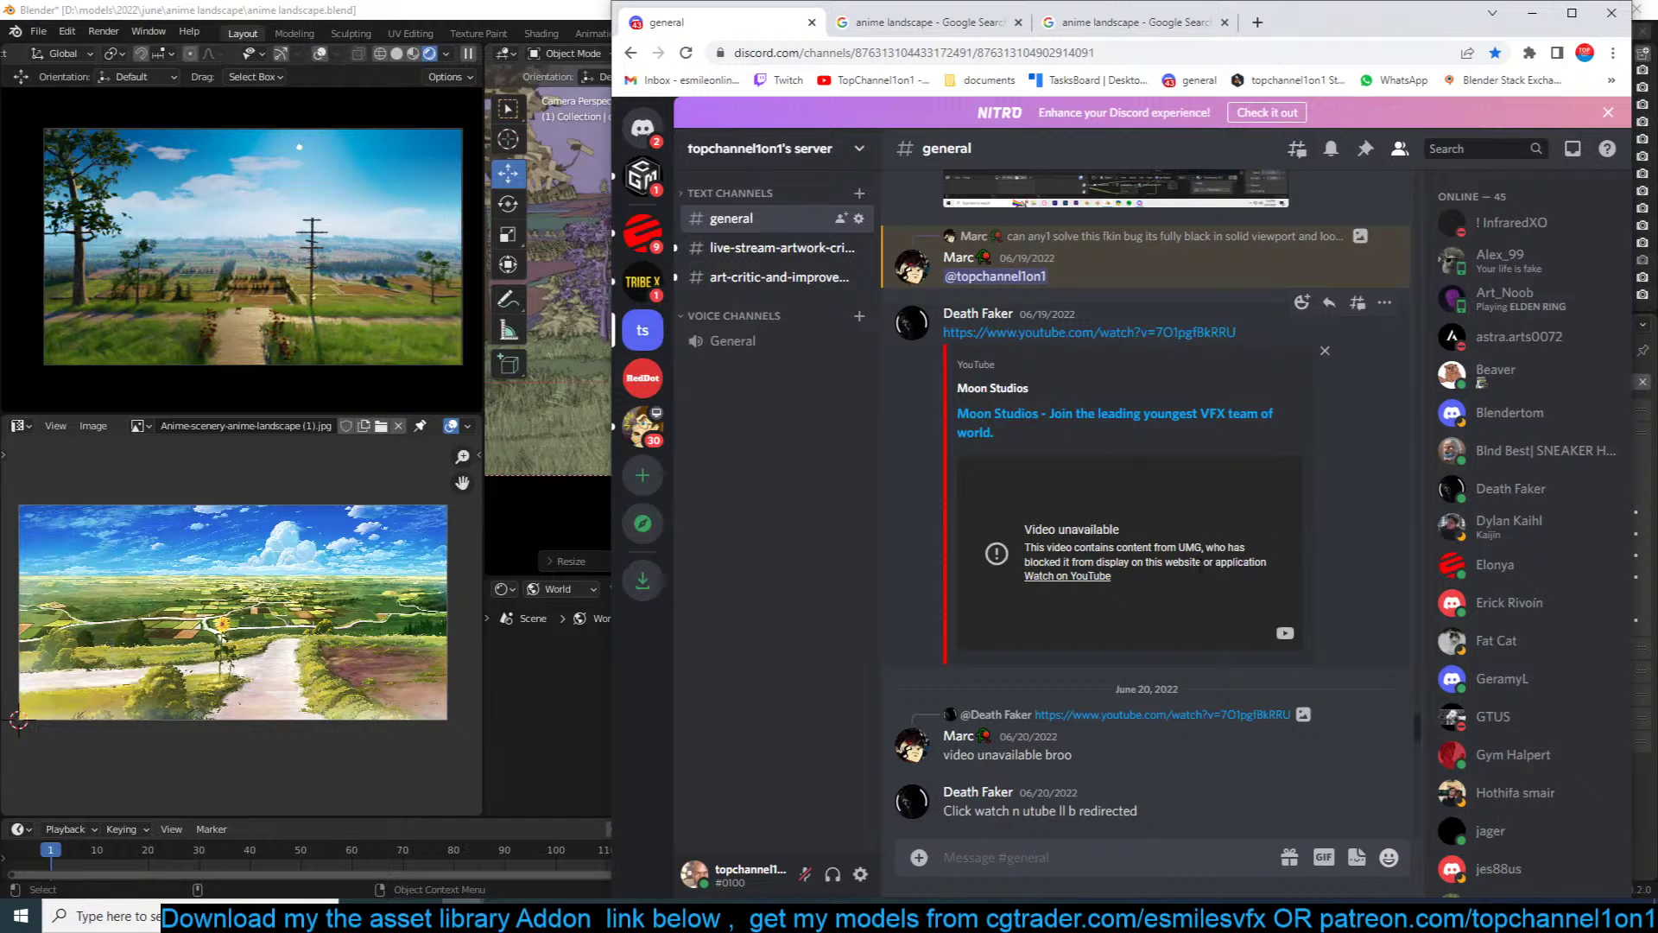
Step: Enlarge the screenshot in the post asking about the fully black solid viewport bug
scroll(1068, 515, up, 5)
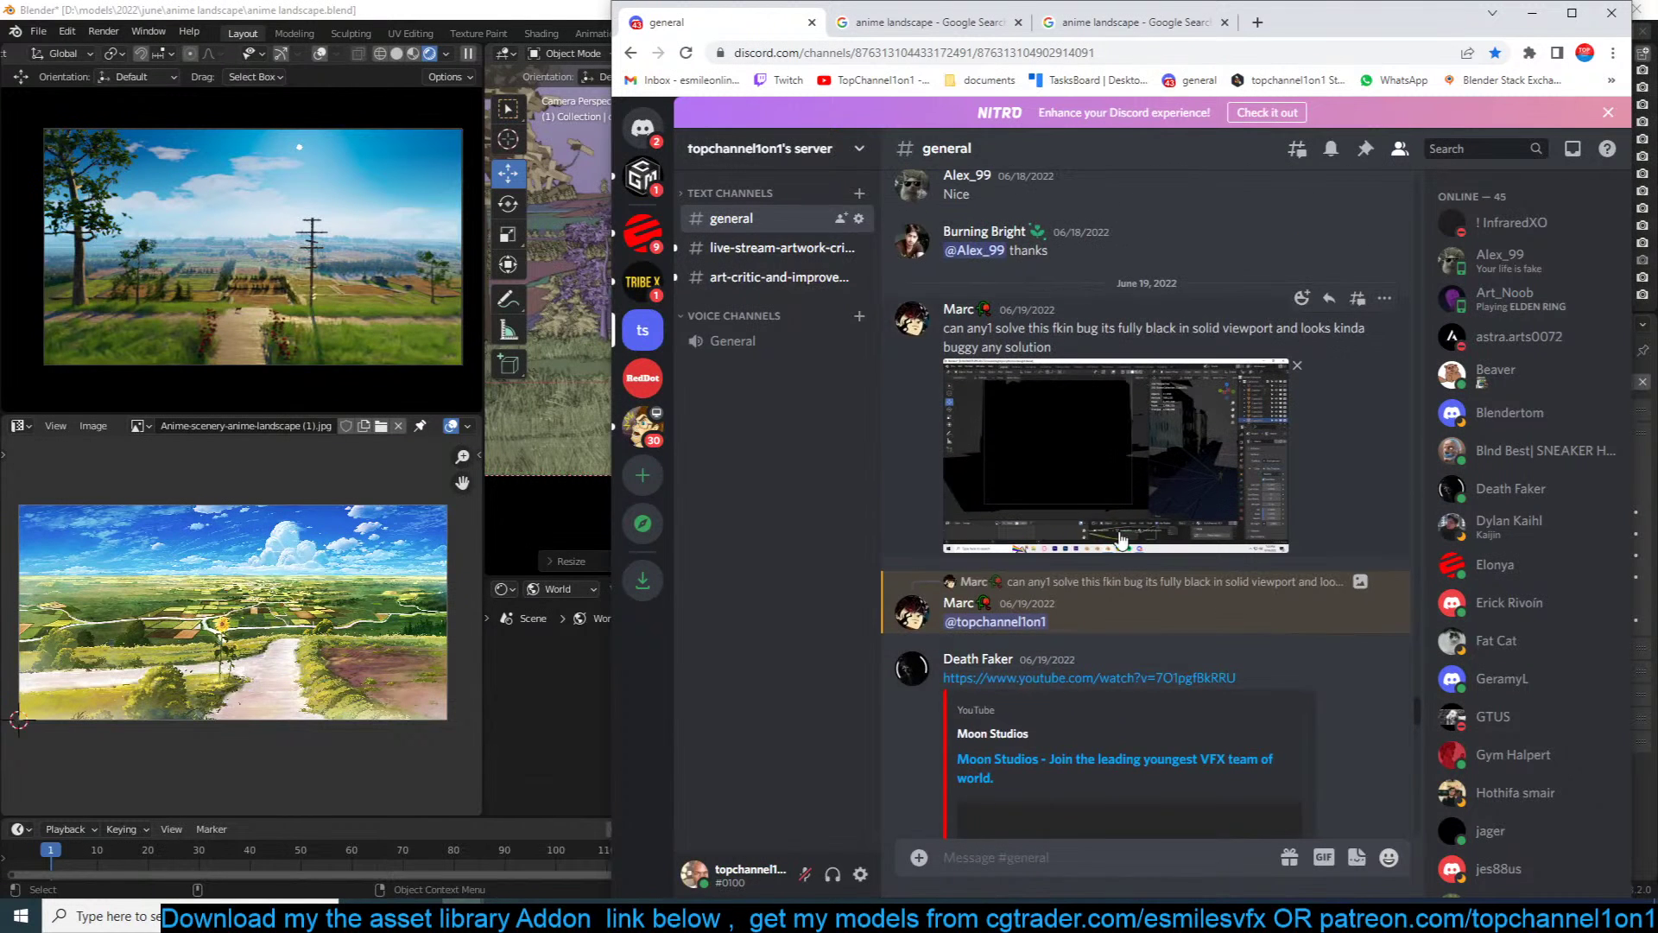
click(1068, 516)
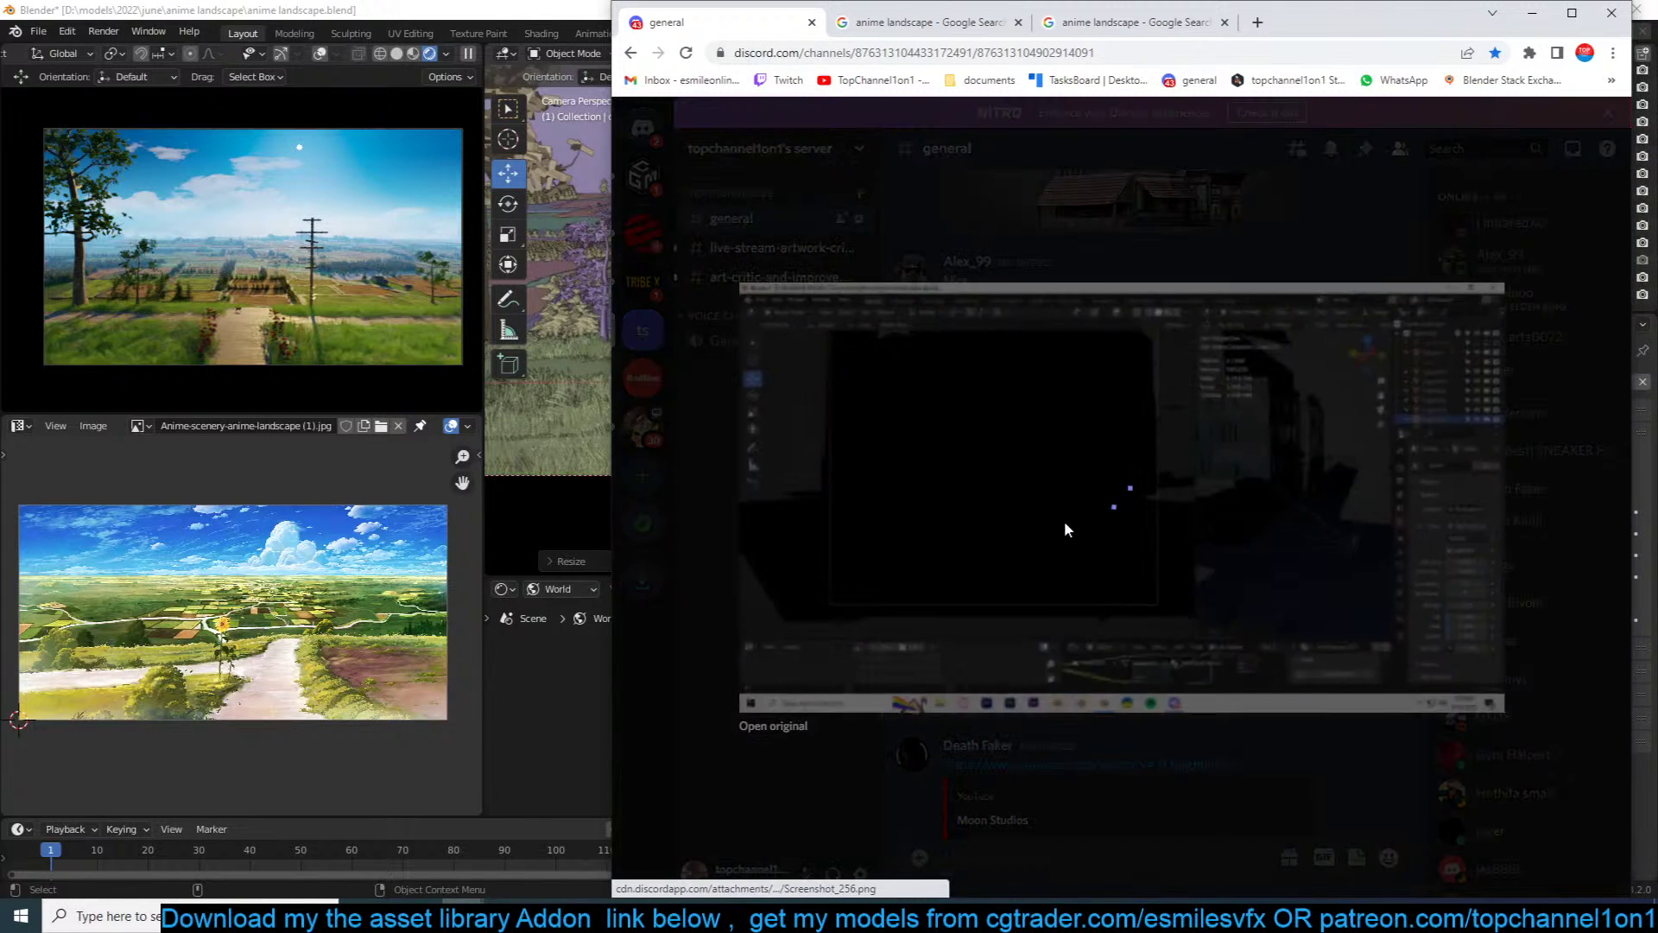
click(1277, 204)
Step: Examine the textured house renders by enlarging the two red-roofed views
scroll(1077, 517, up, 6)
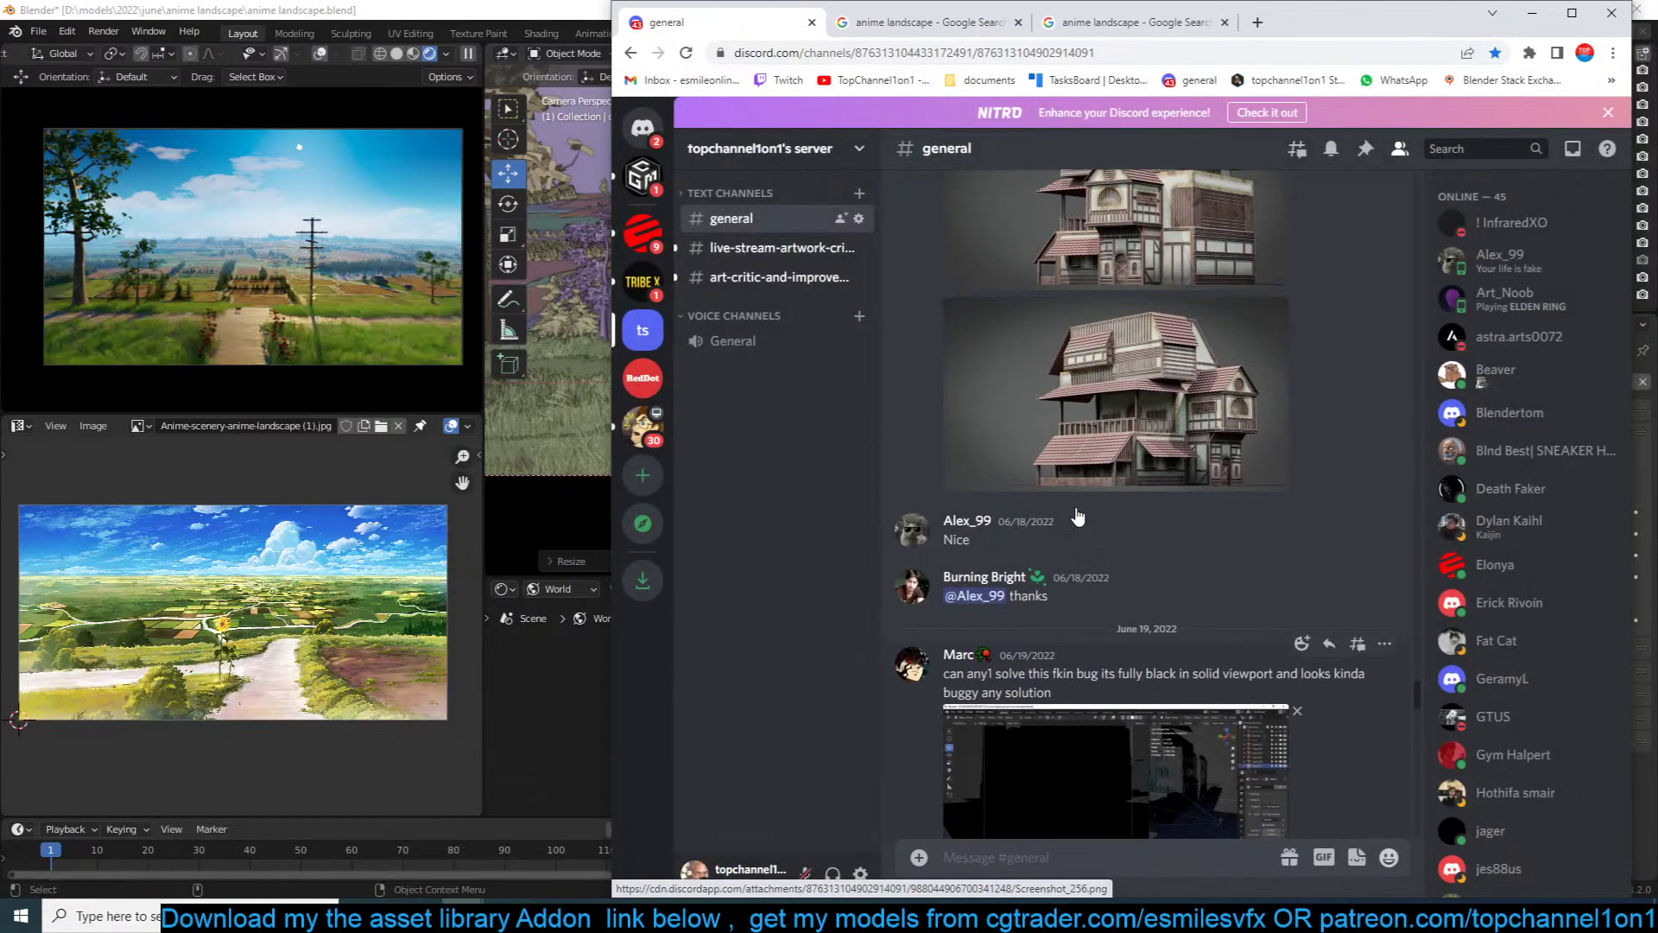
scroll(1079, 494, up, 5)
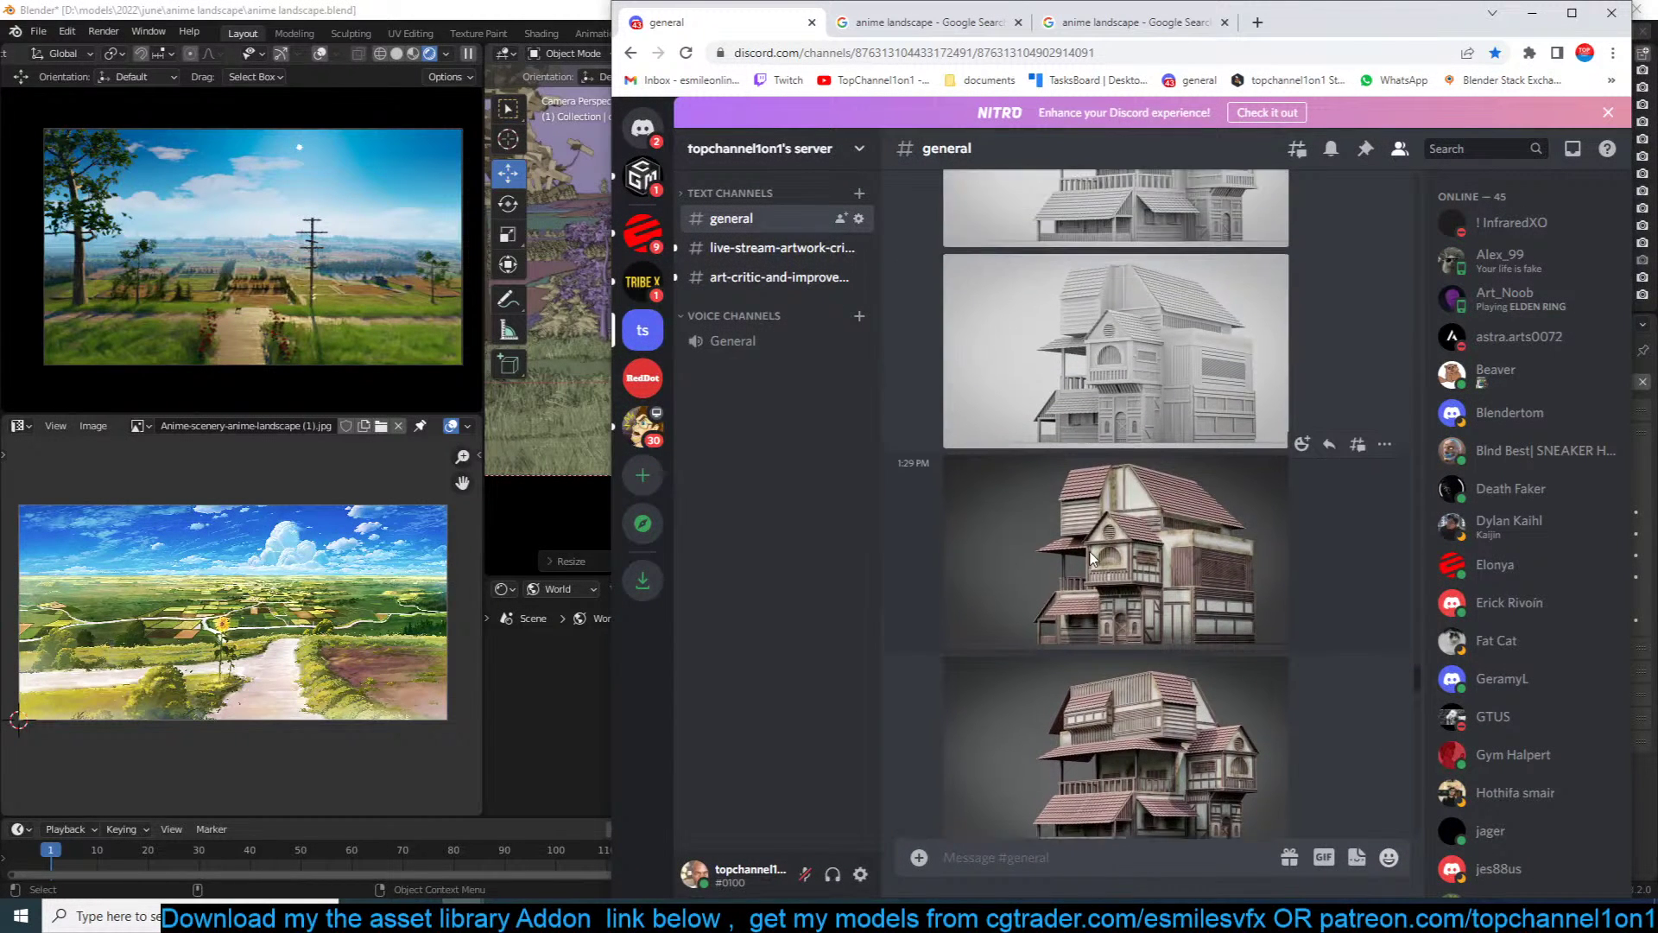
scroll(1105, 554, down, 8)
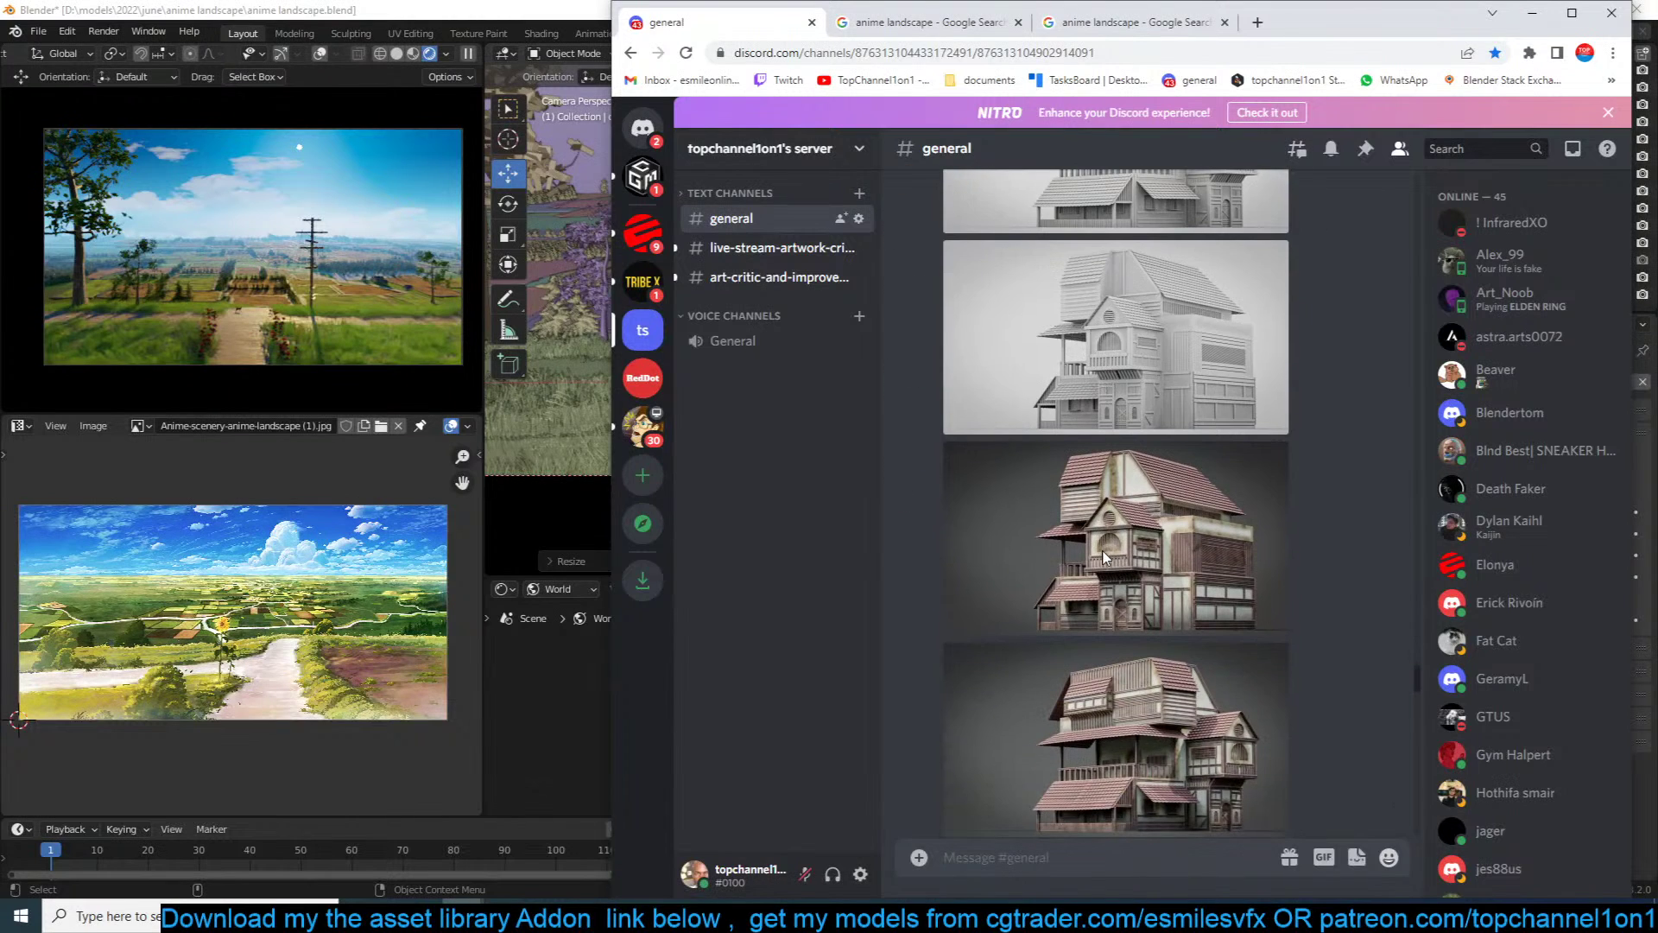
scroll(1187, 357, up, 1)
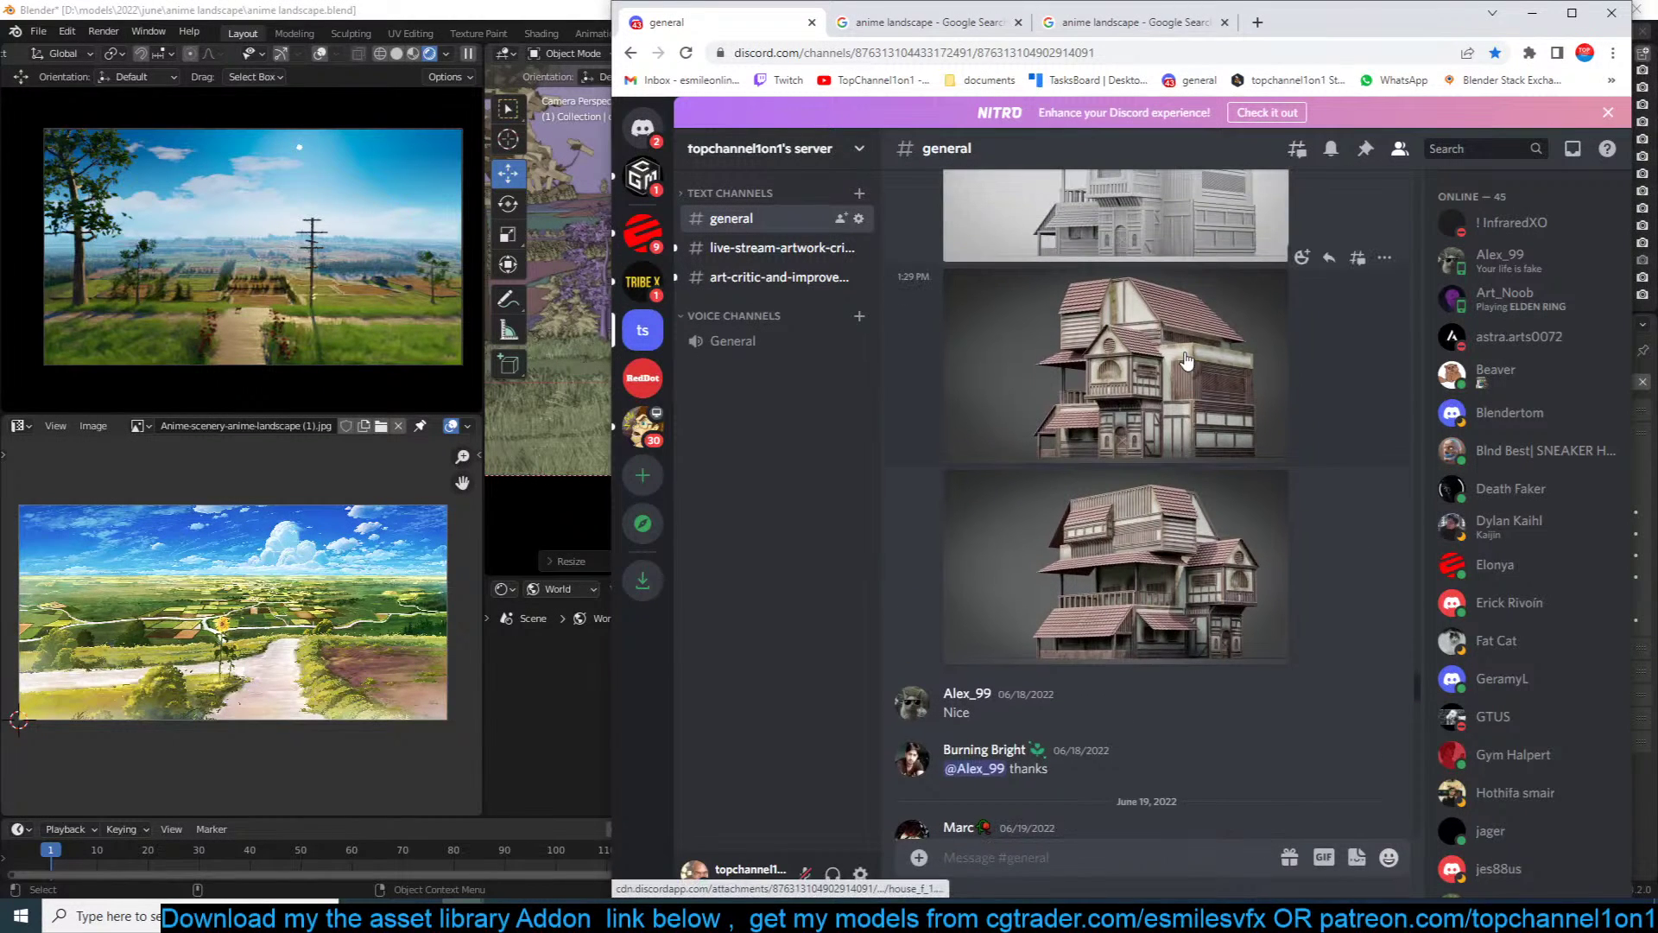
click(1187, 357)
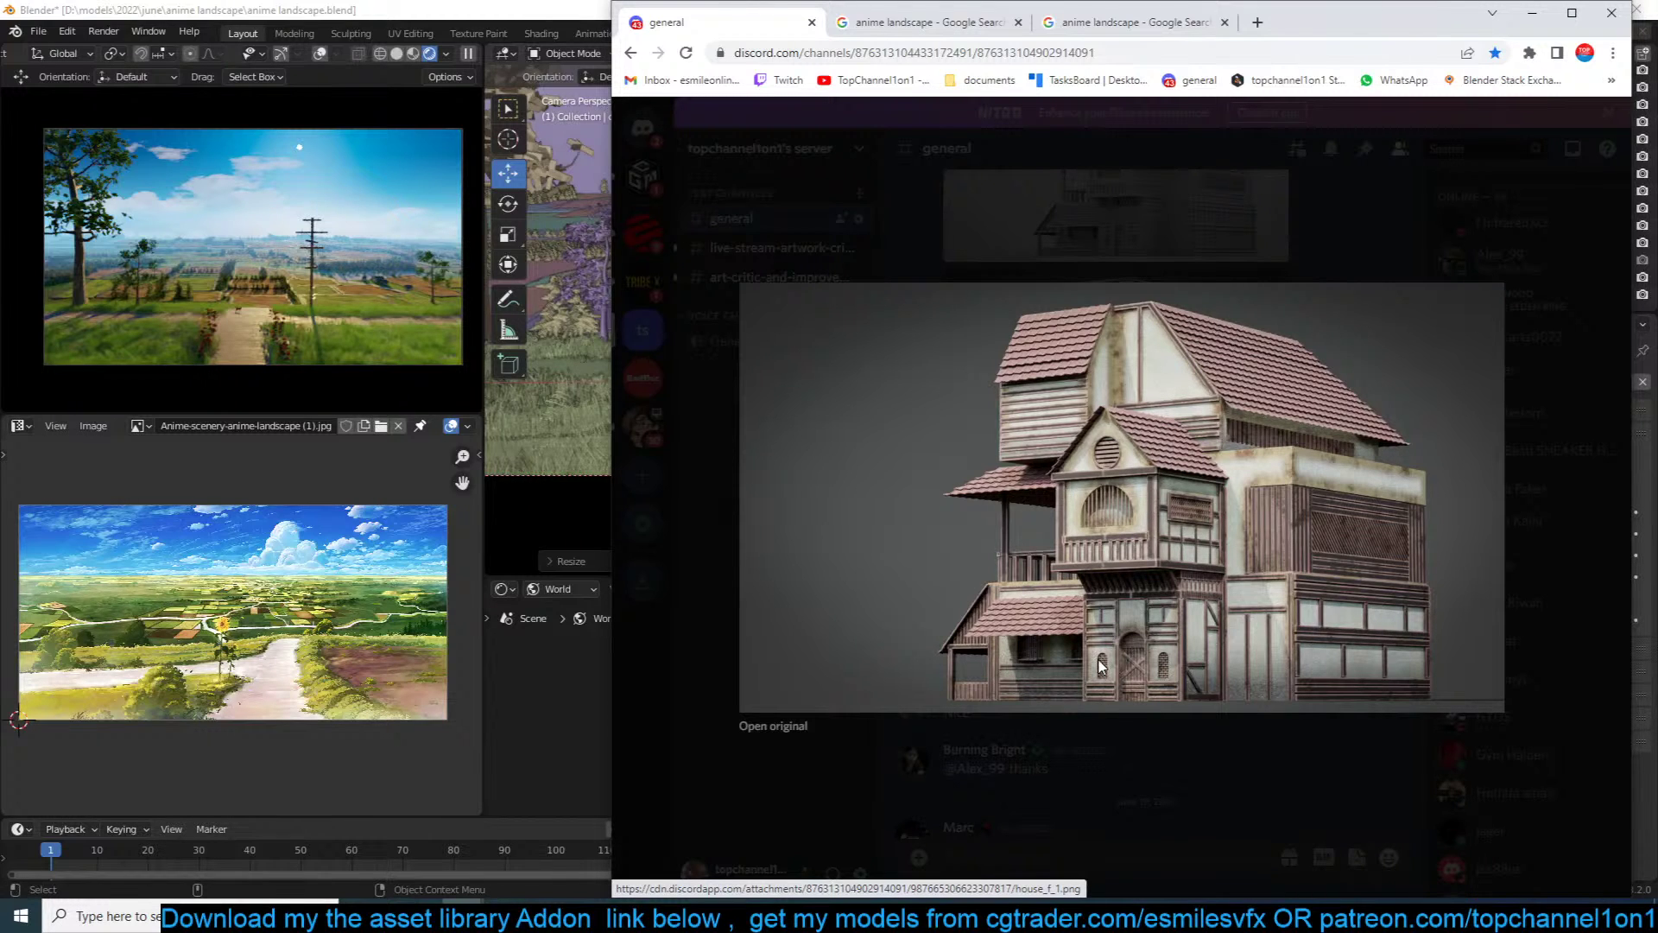
click(1096, 729)
click(1147, 624)
click(1204, 748)
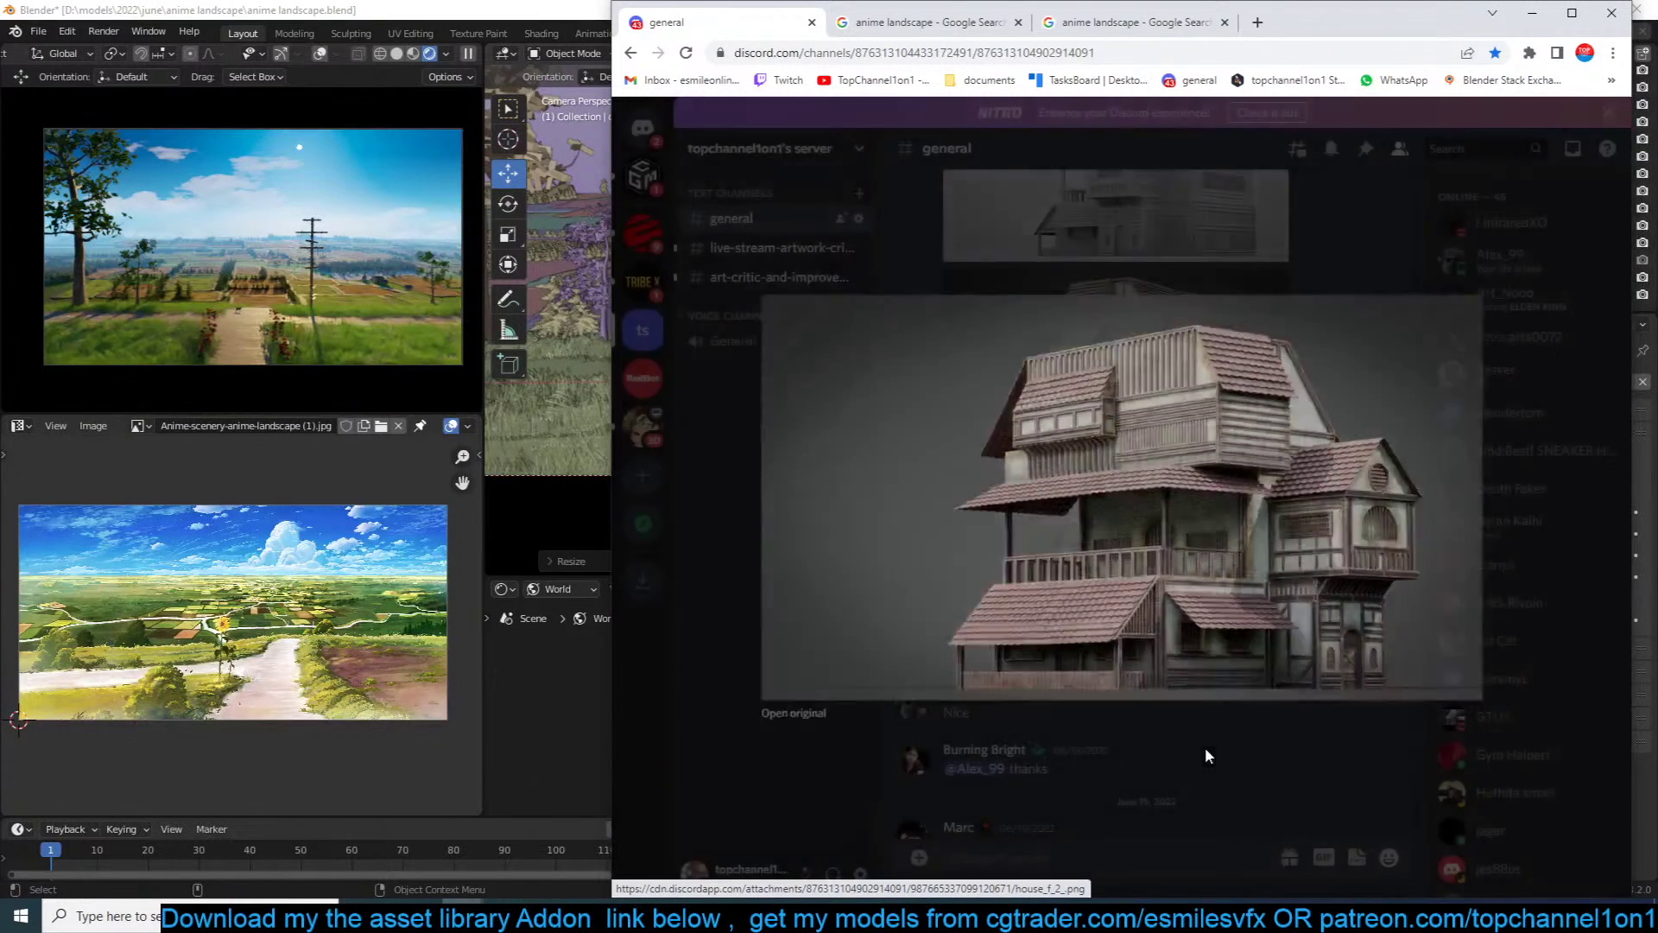
Step: Play the SokolovElixir.mp4 video of the elixir model in the June 18 post
scroll(1207, 525, up, 5)
scroll(1209, 525, up, 2)
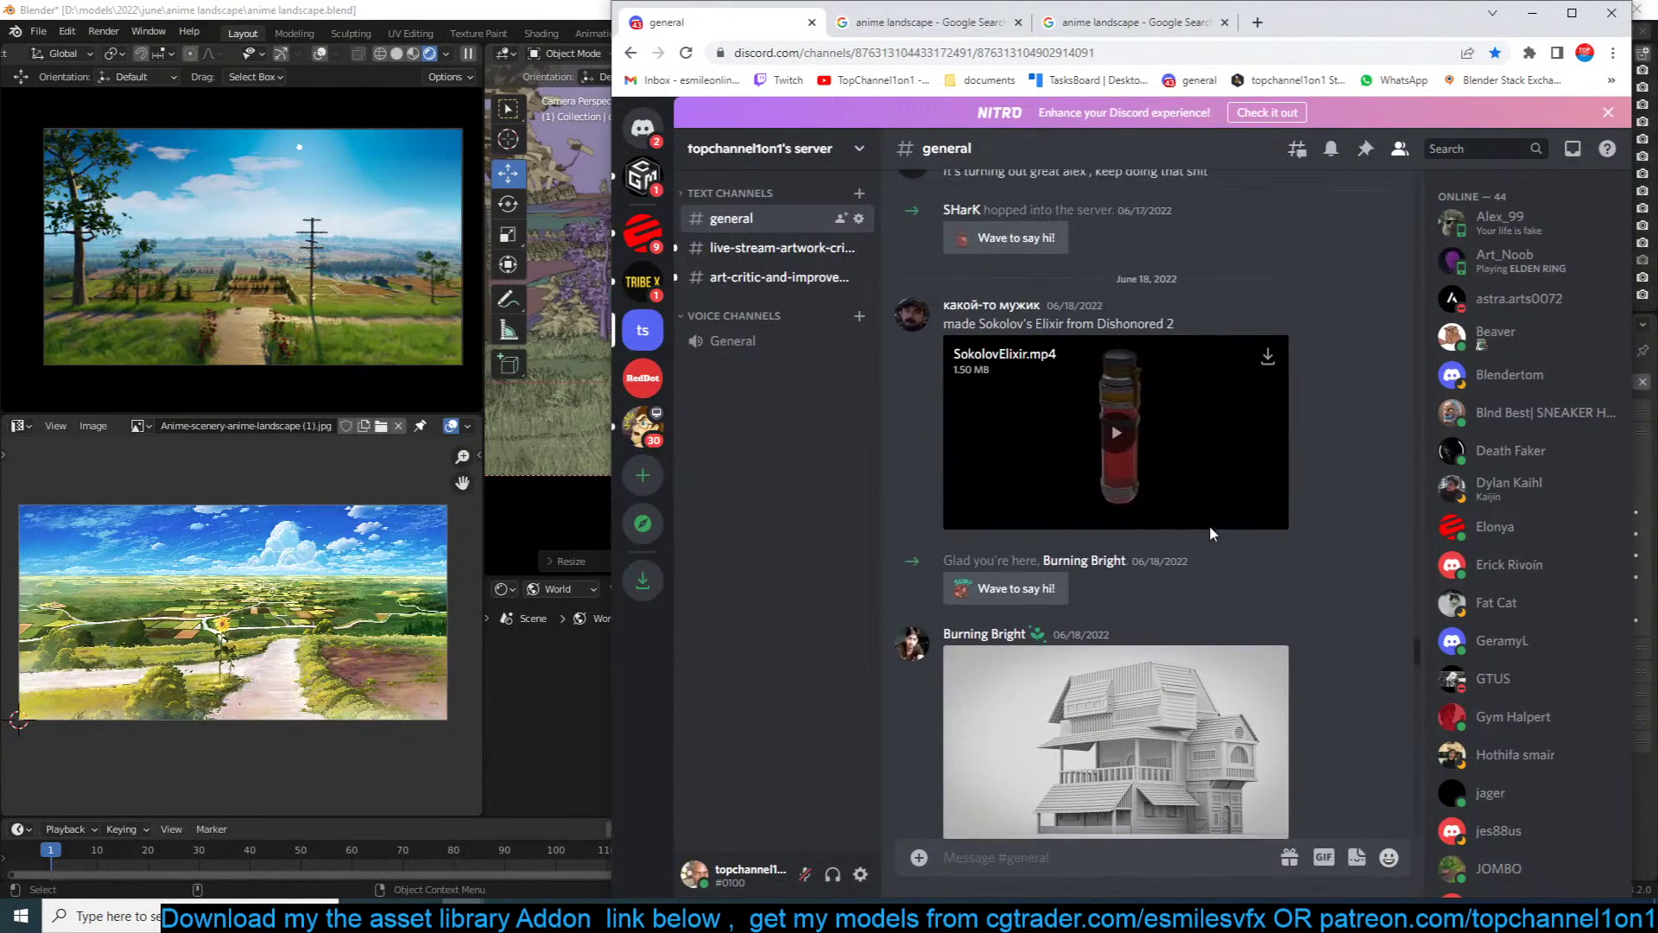
click(1112, 527)
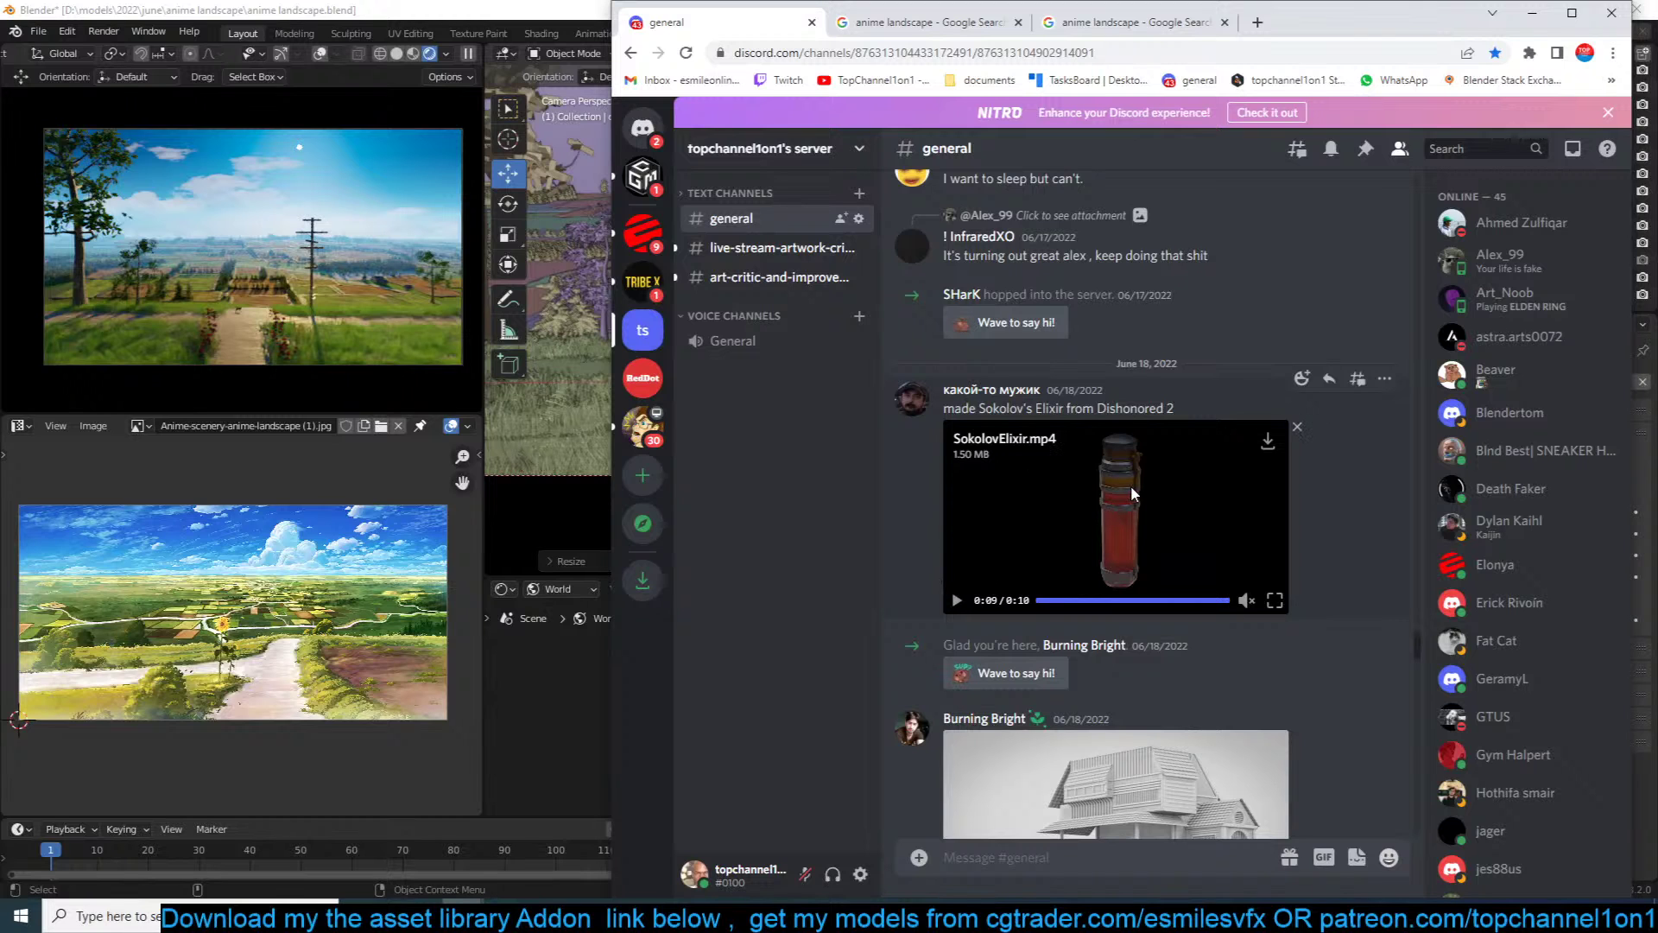
Step: Browse back to the terrain renders from mid-June and enlarge the last rough-ground terrain image
scroll(1133, 489, up, 6)
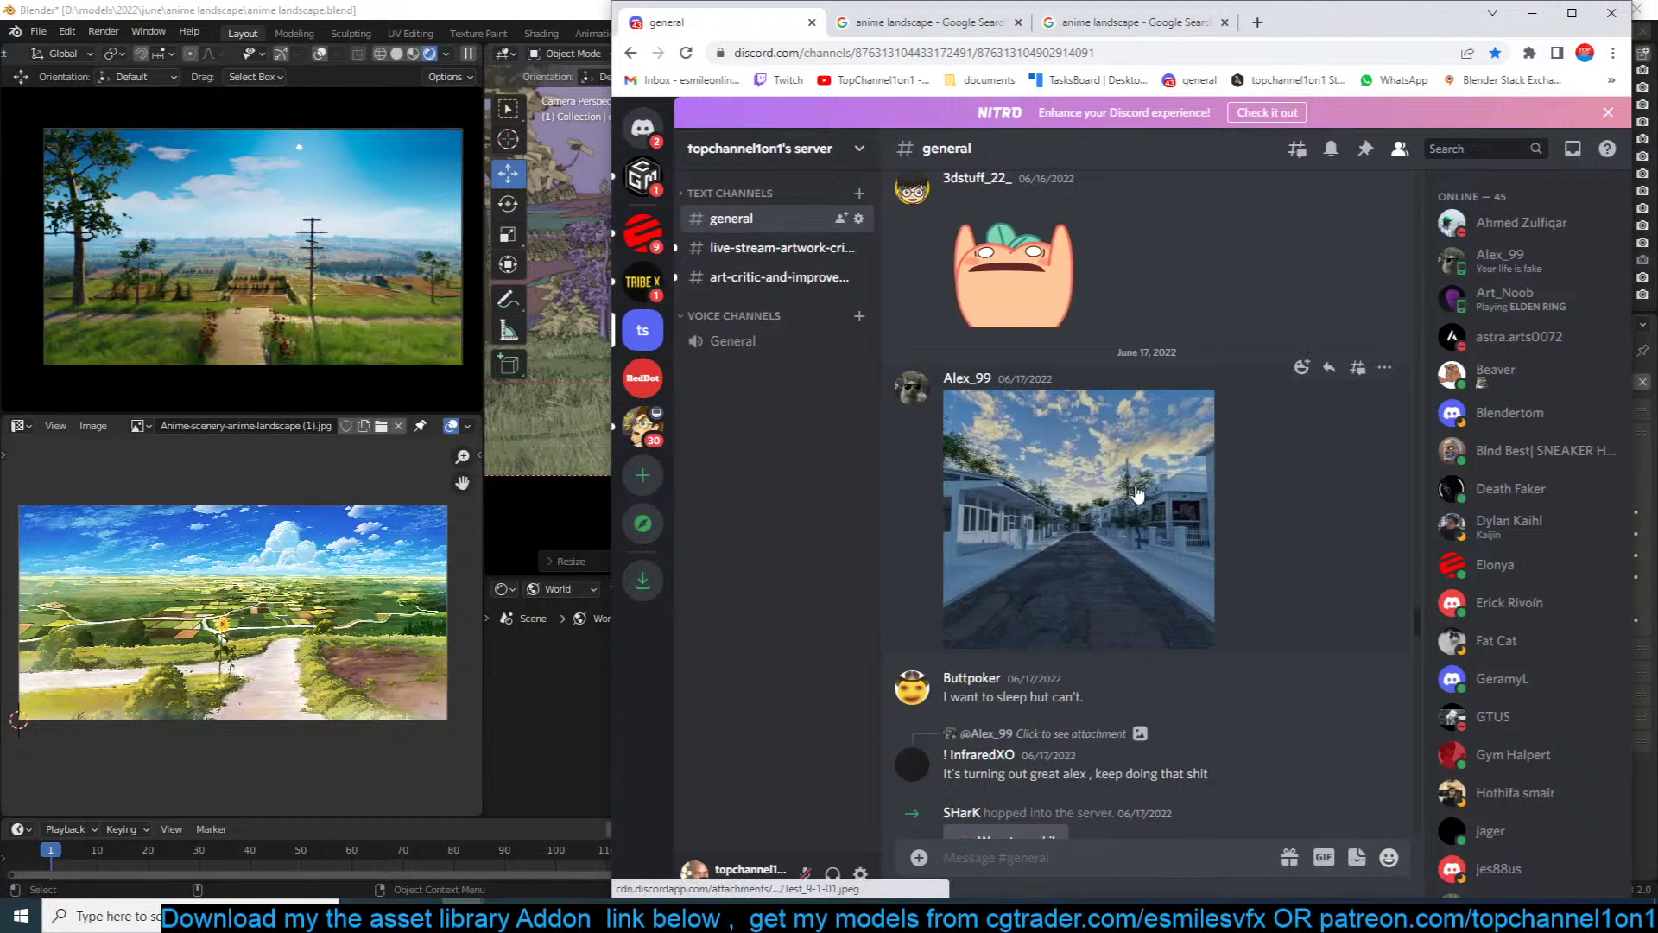
scroll(1137, 492, up, 4)
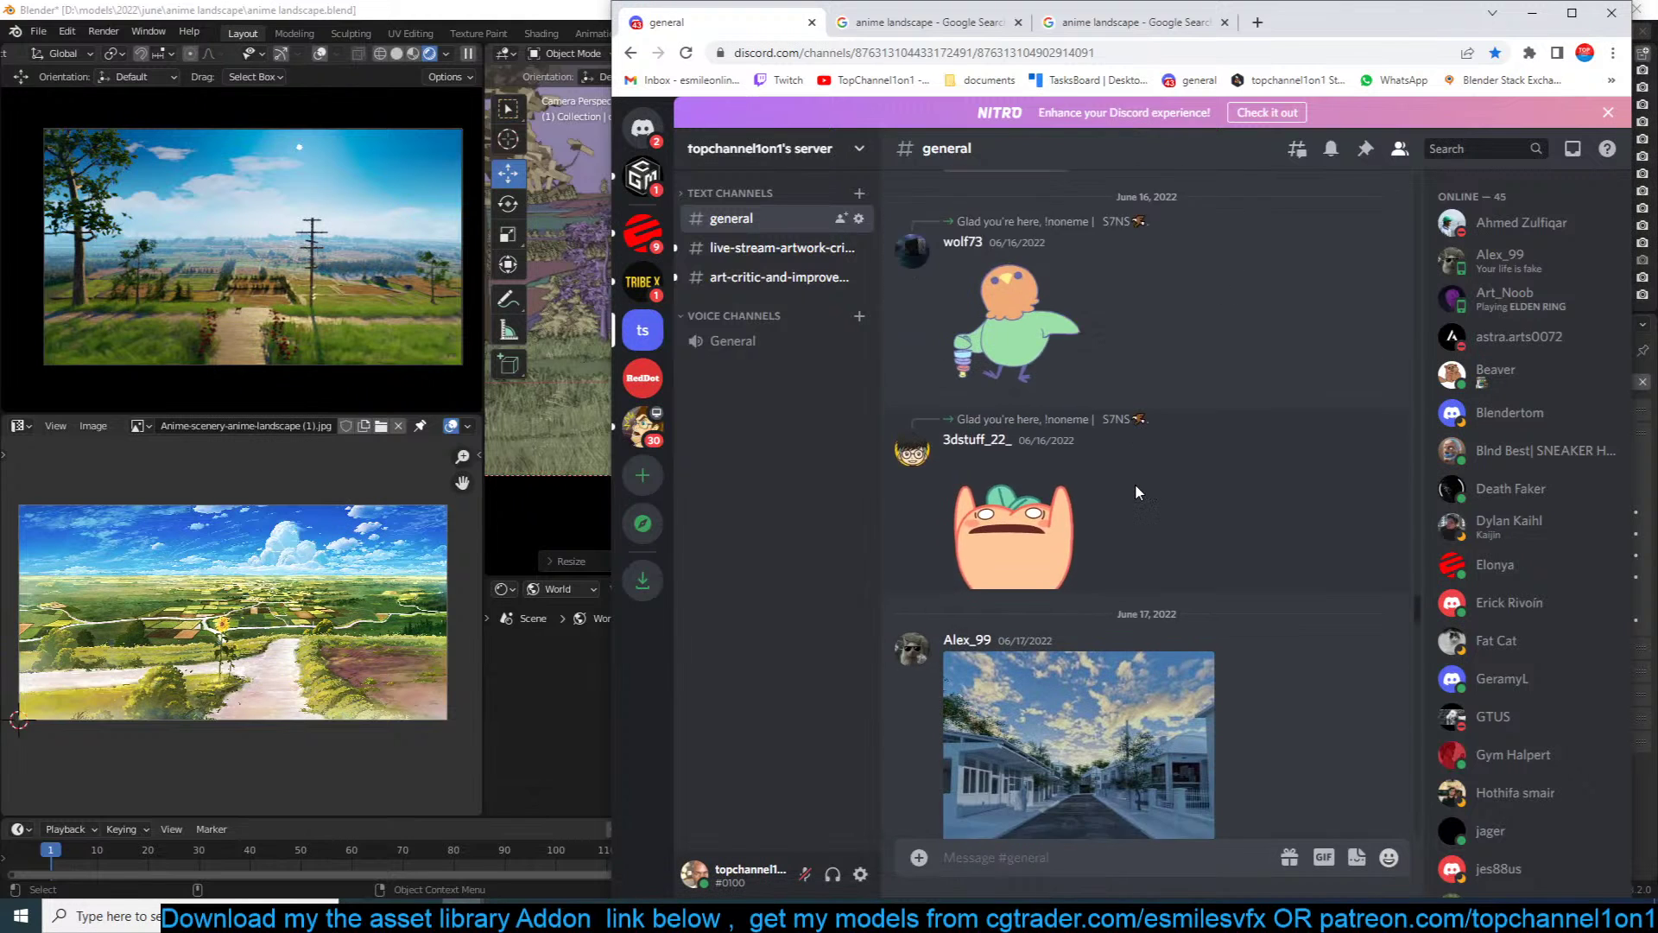
scroll(1136, 493, up, 12)
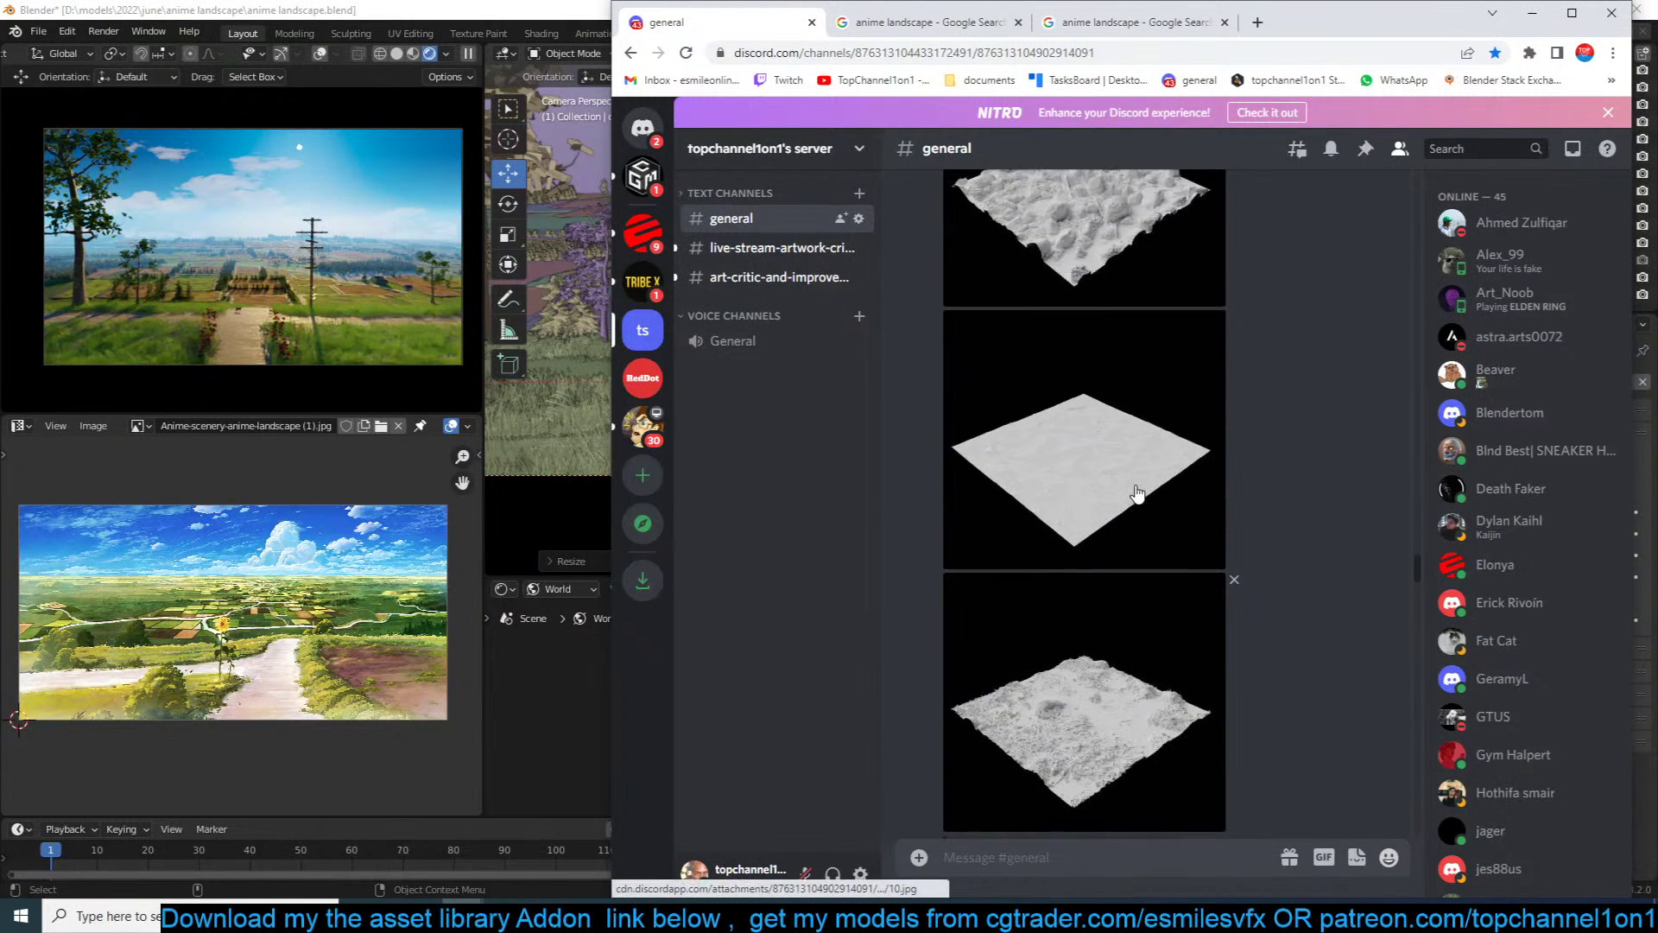
scroll(1136, 492, down, 8)
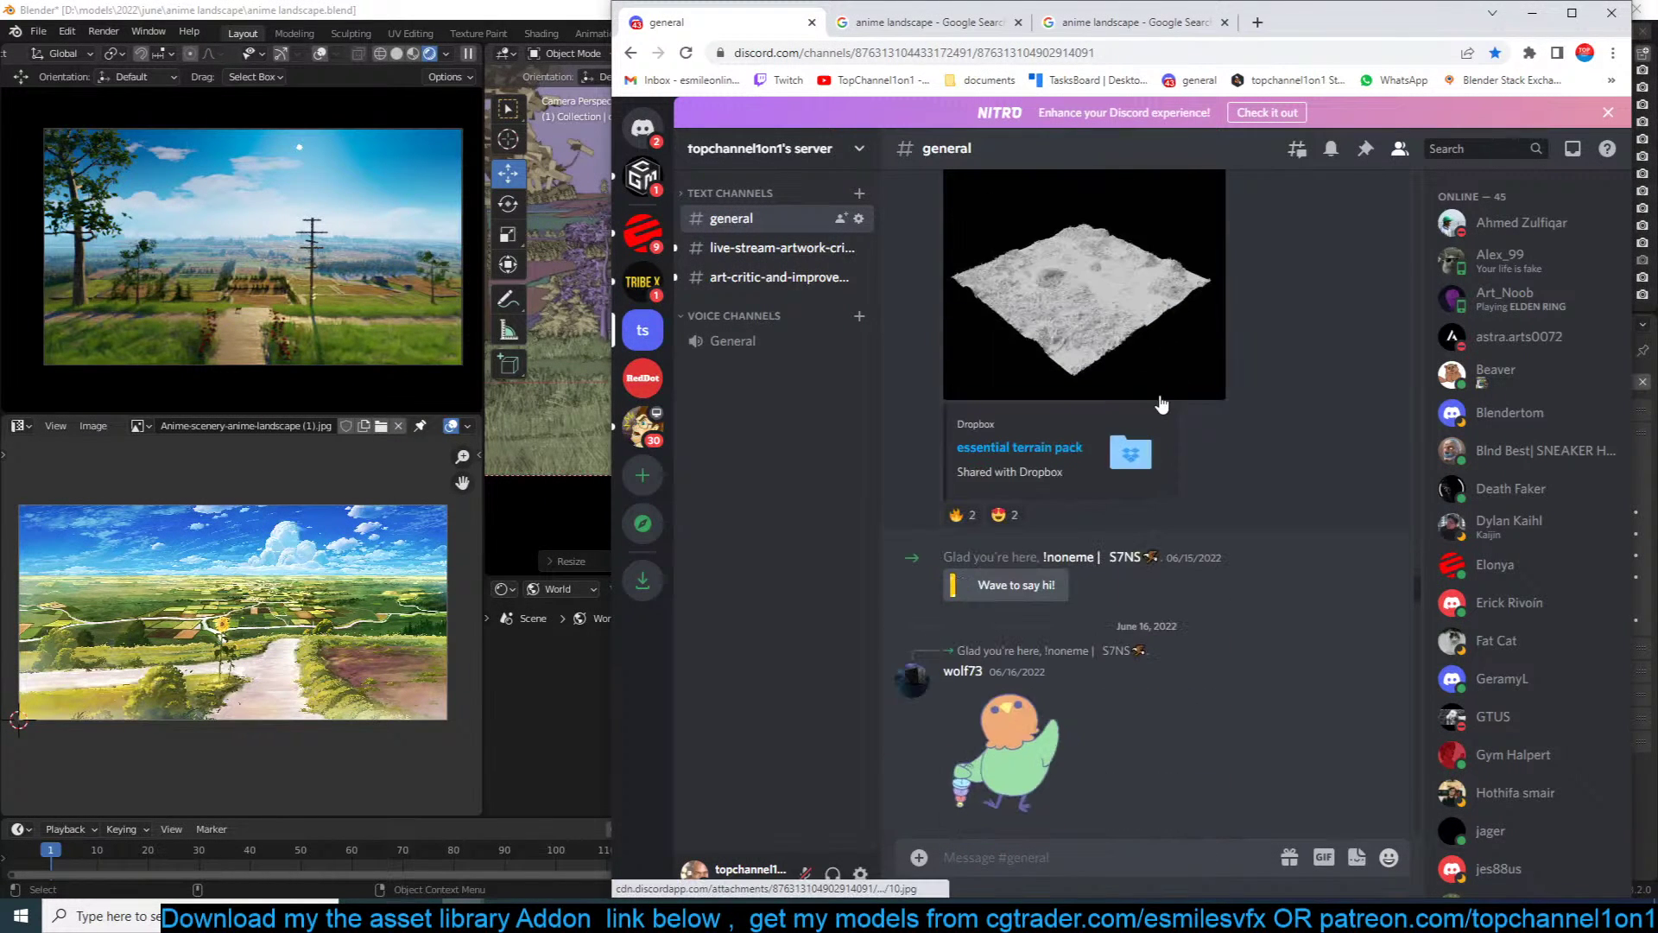
click(1178, 304)
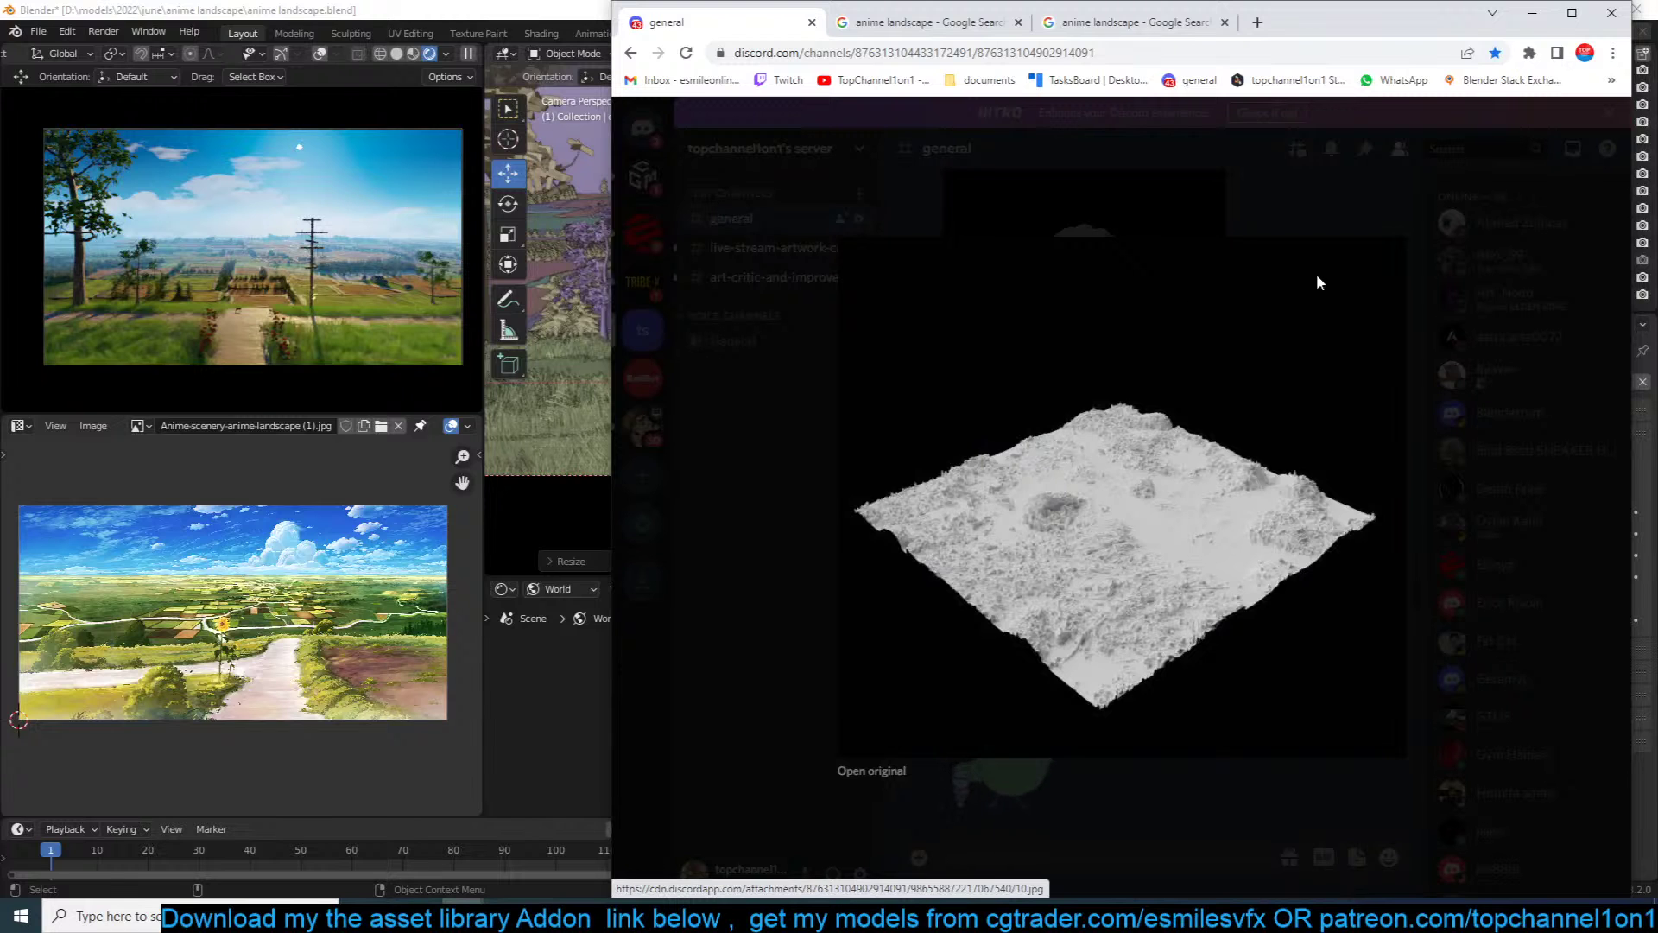
click(1424, 239)
Step: Examine more of the terrain pack renders, enlarging the boulder-covered terrain and another terrain image
scroll(1107, 405, up, 3)
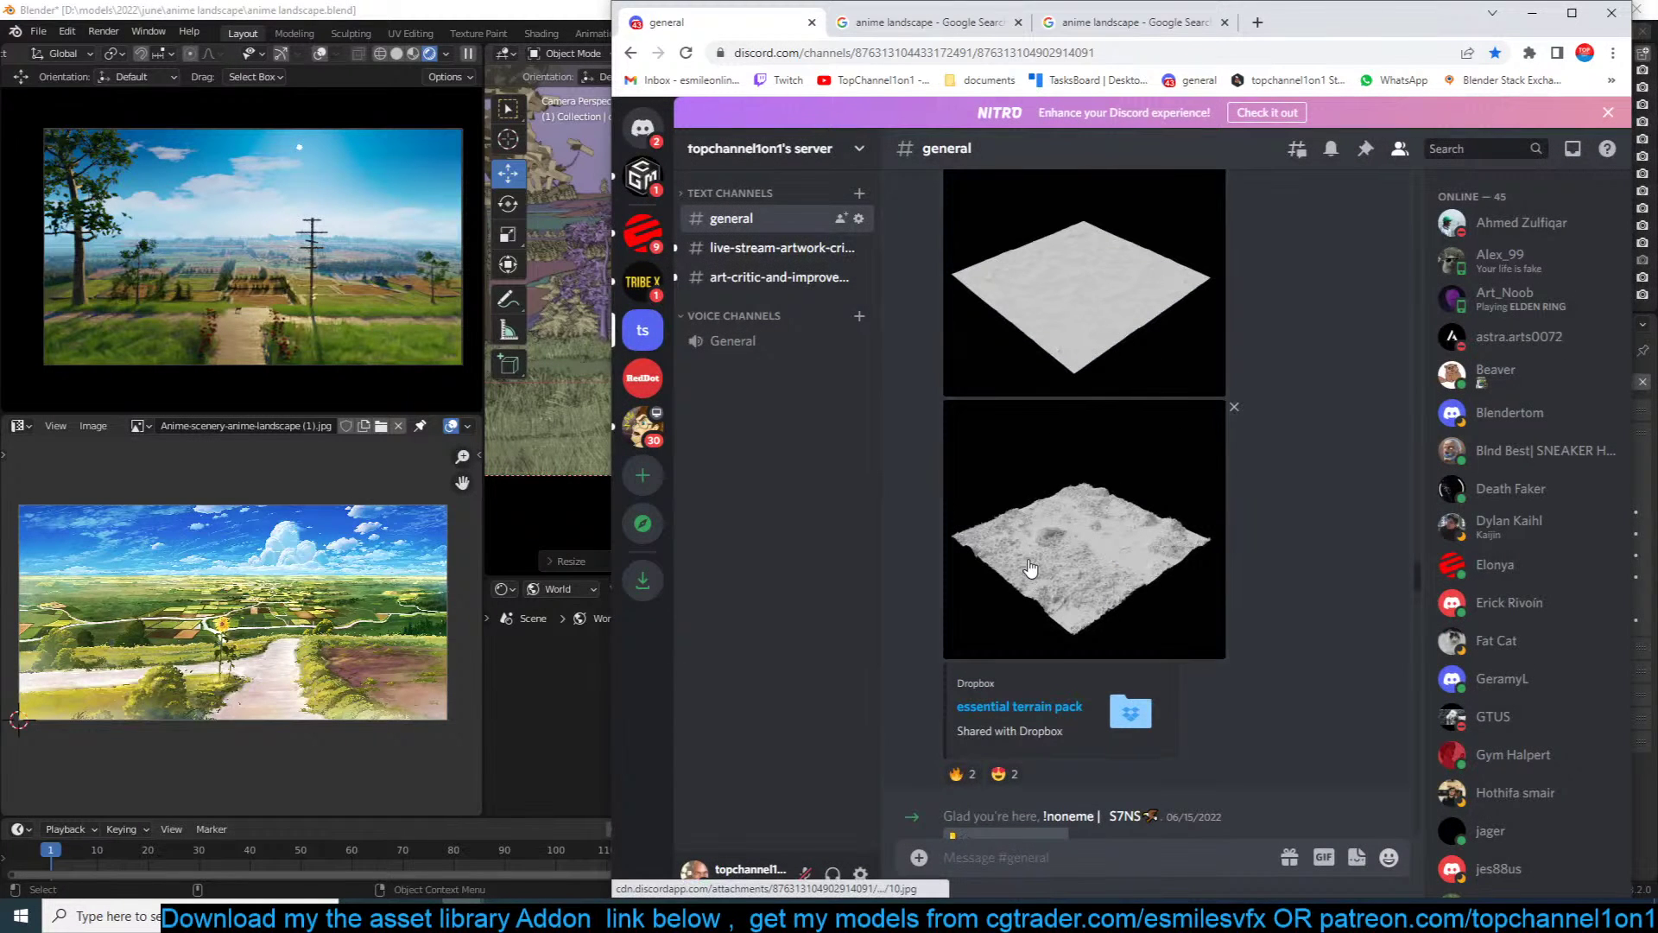
scroll(1080, 509, up, 3)
click(1129, 397)
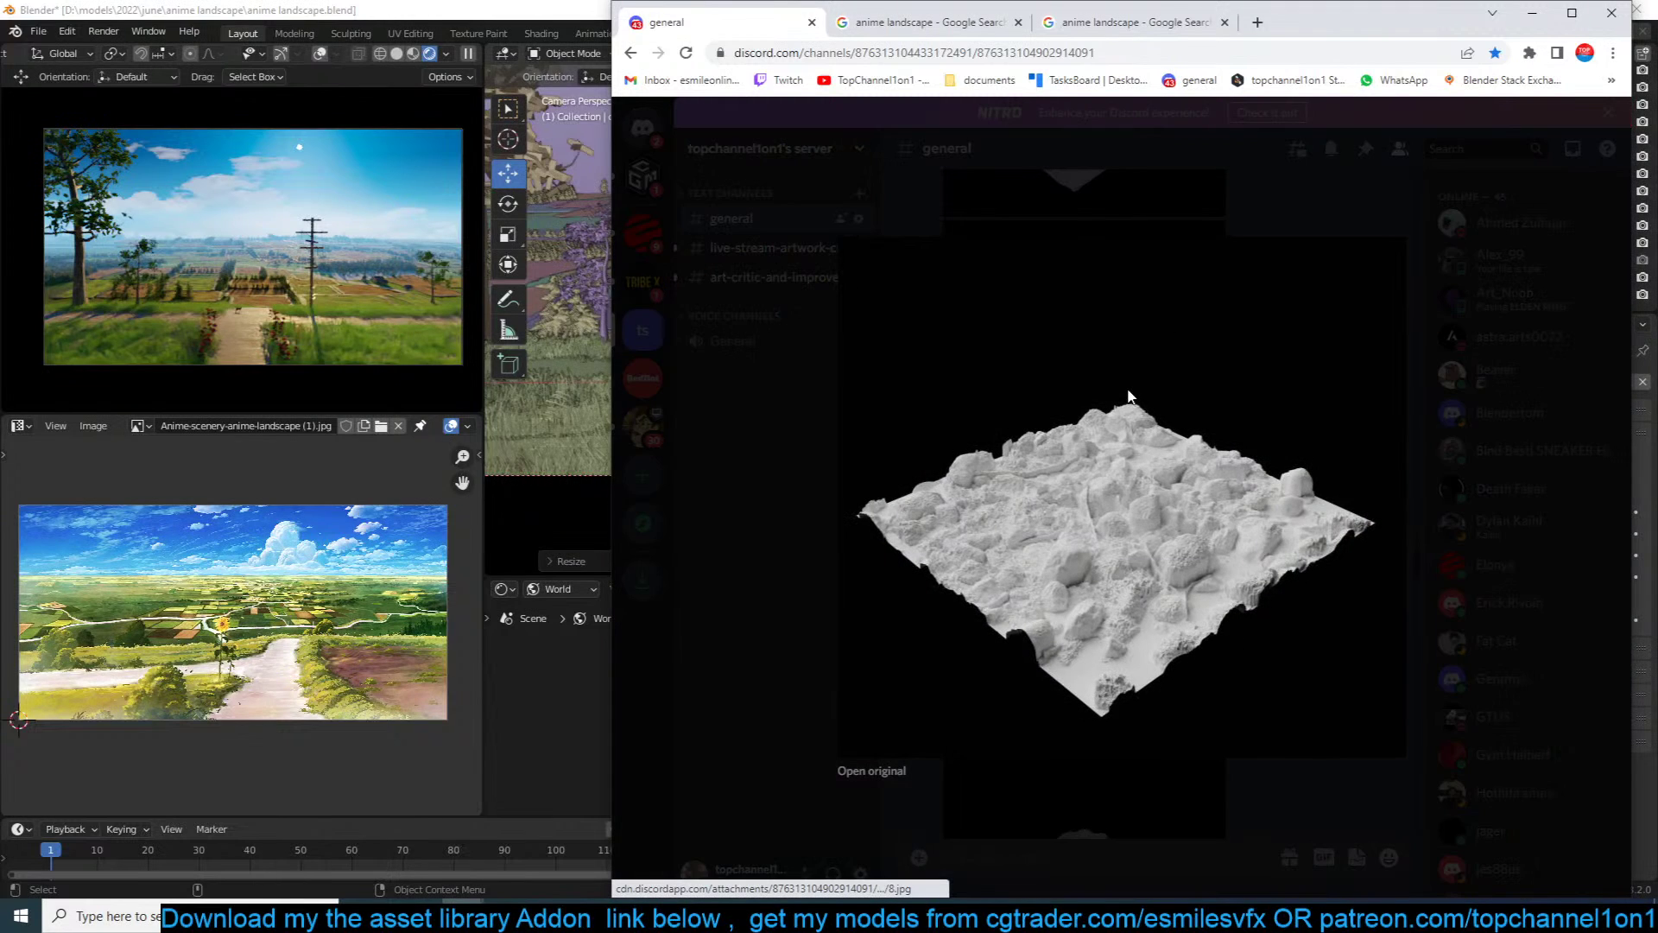
click(808, 526)
scroll(993, 441, down, 3)
click(1014, 437)
click(804, 513)
scroll(900, 463, down, 5)
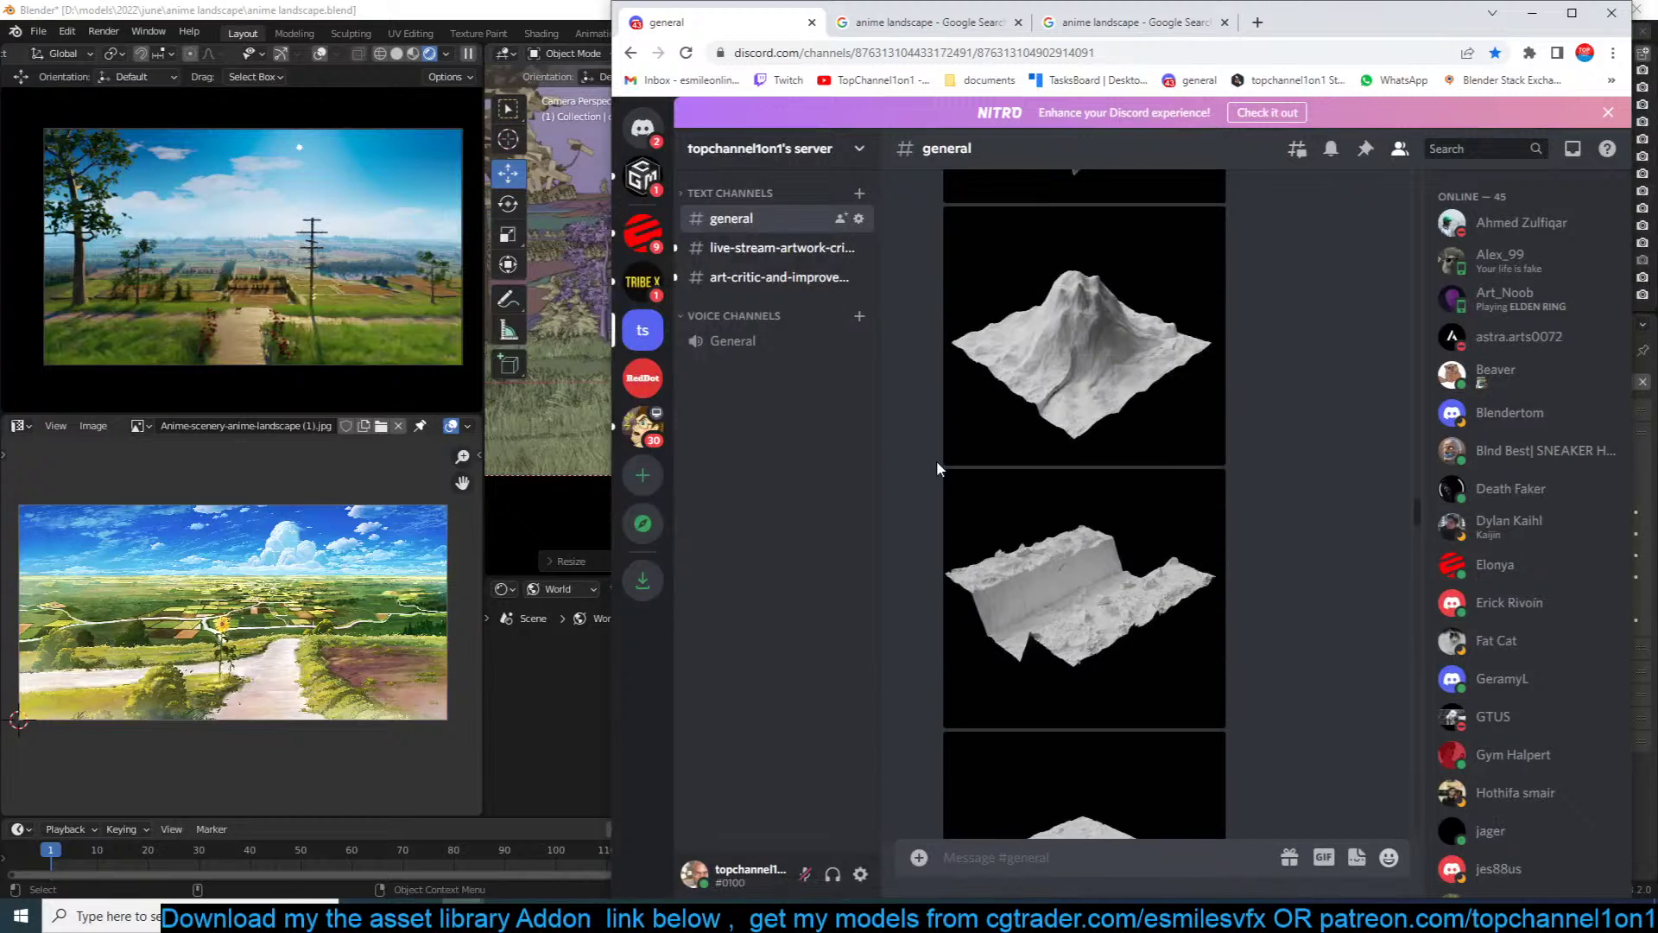
Step: Read the essential terrain pack post and look through the earlier channel posts back to June 12
scroll(941, 463, down, 10)
scroll(953, 467, up, 5)
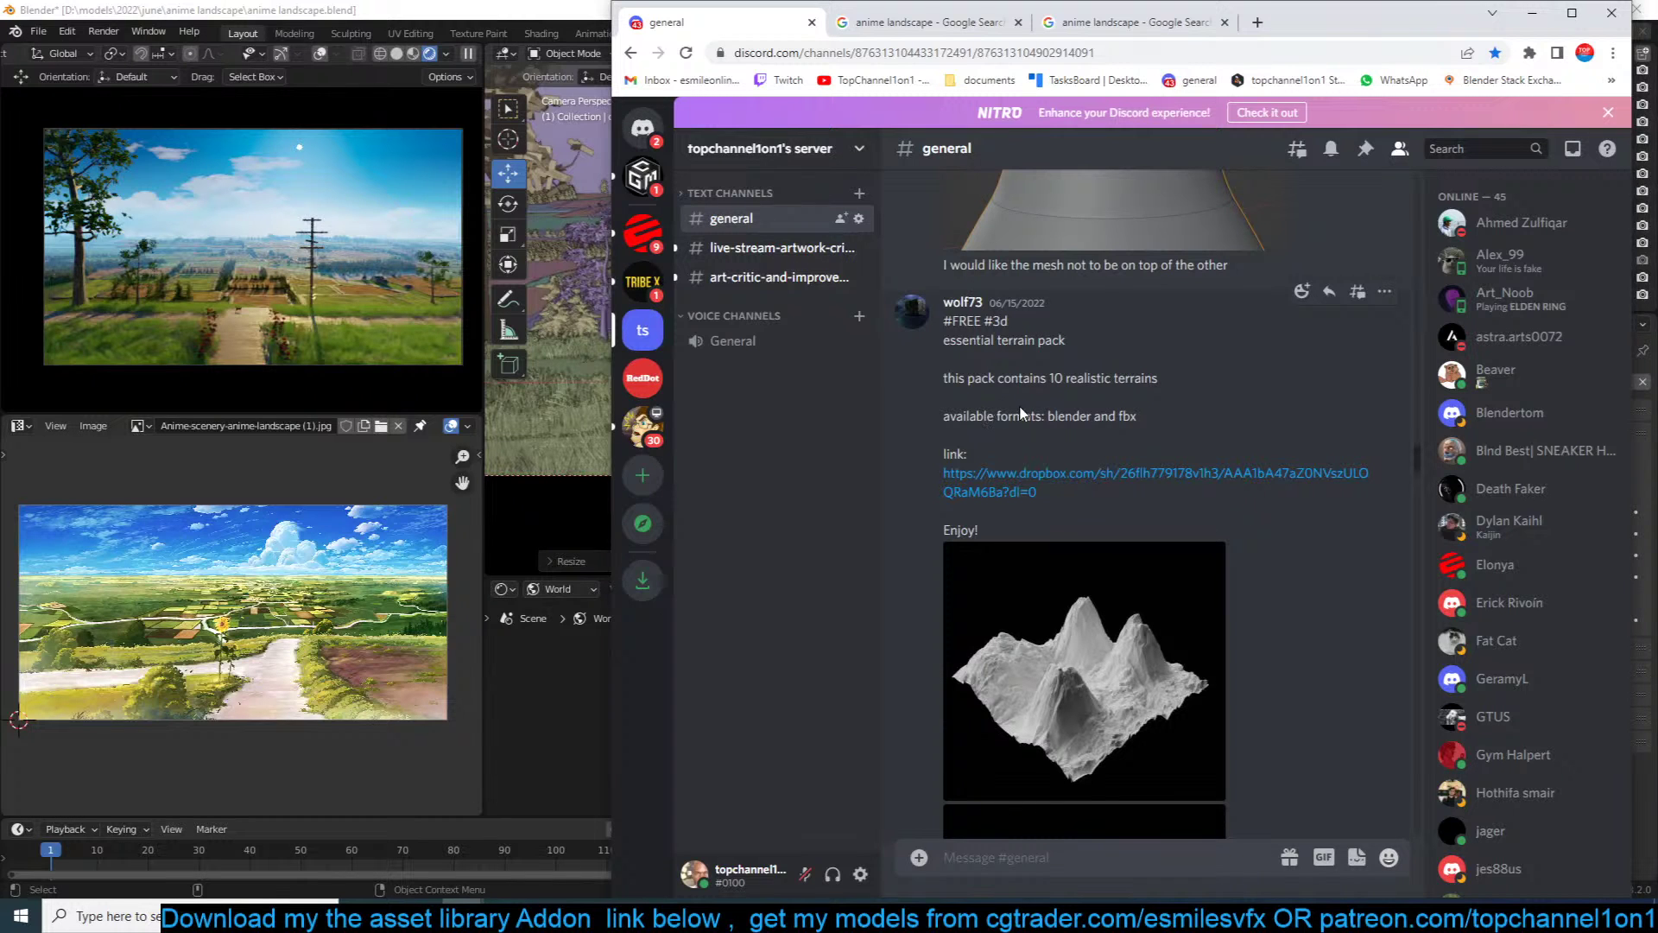
scroll(1022, 414, up, 6)
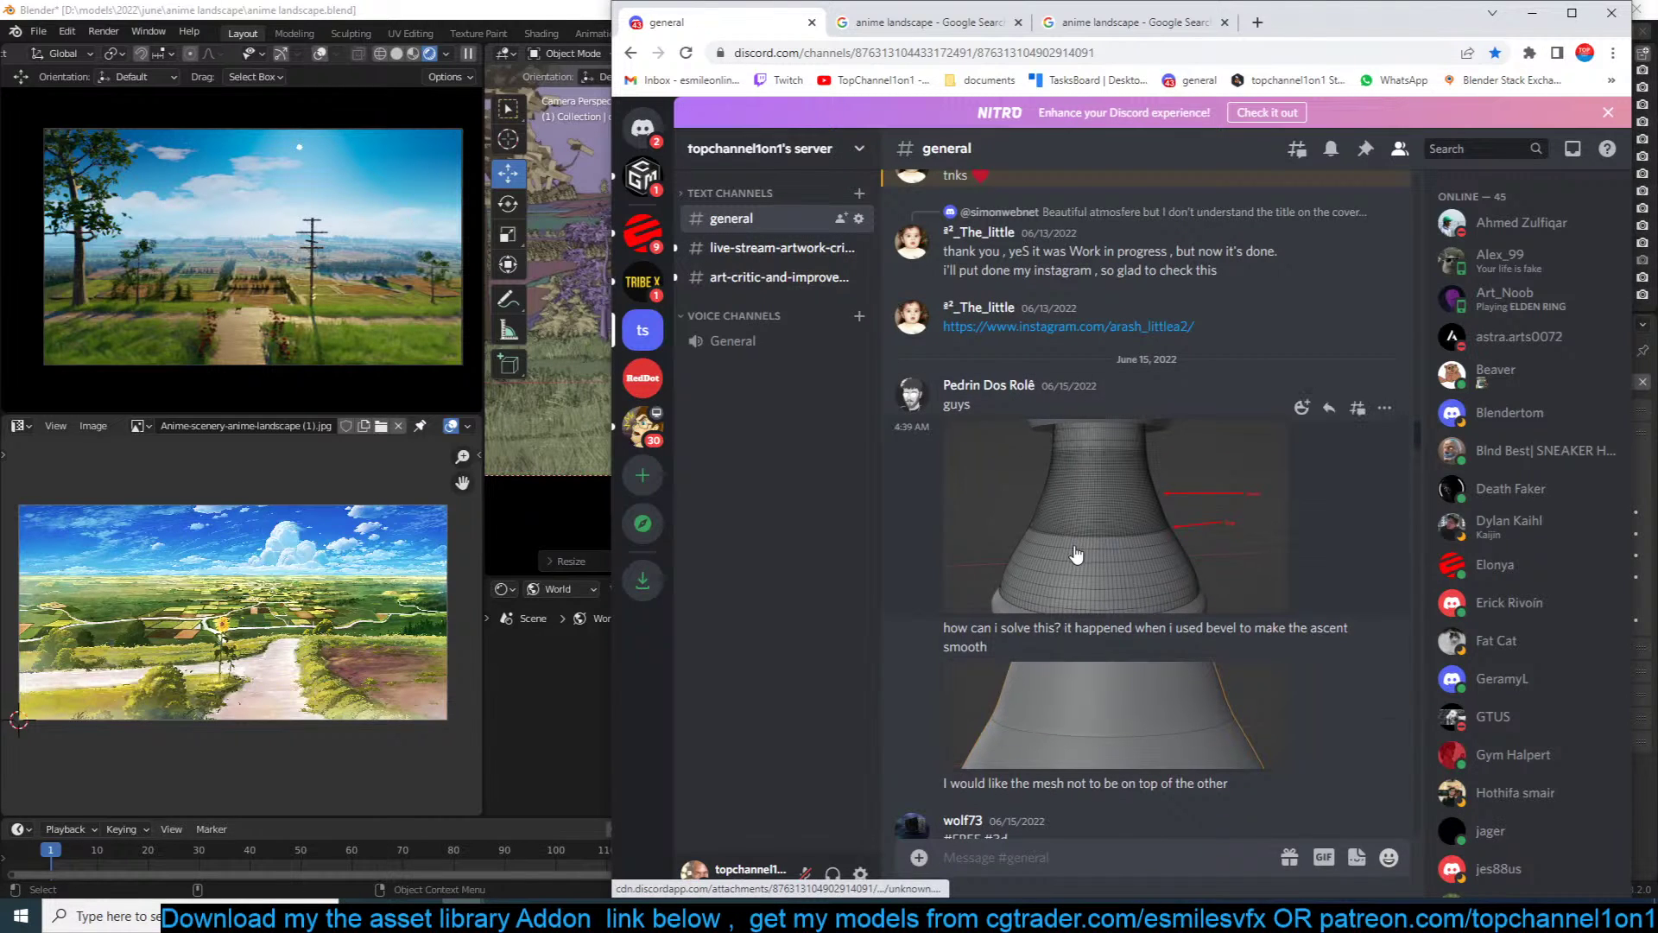
scroll(1075, 553, up, 5)
scroll(1075, 553, up, 4)
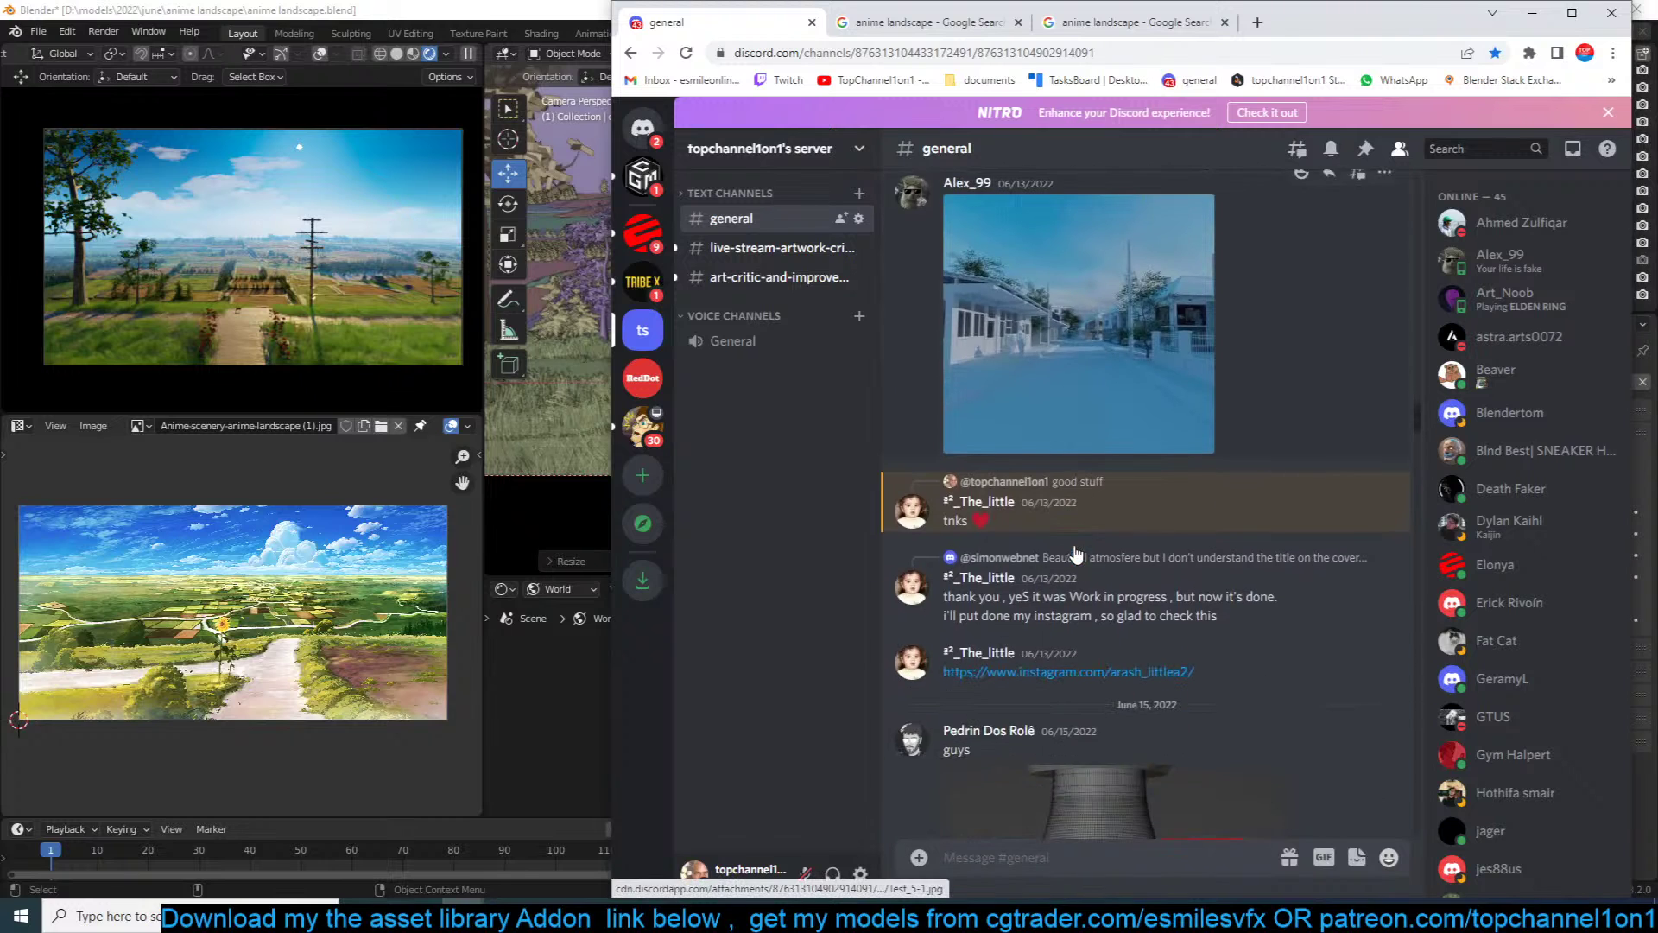
scroll(1075, 546, up, 5)
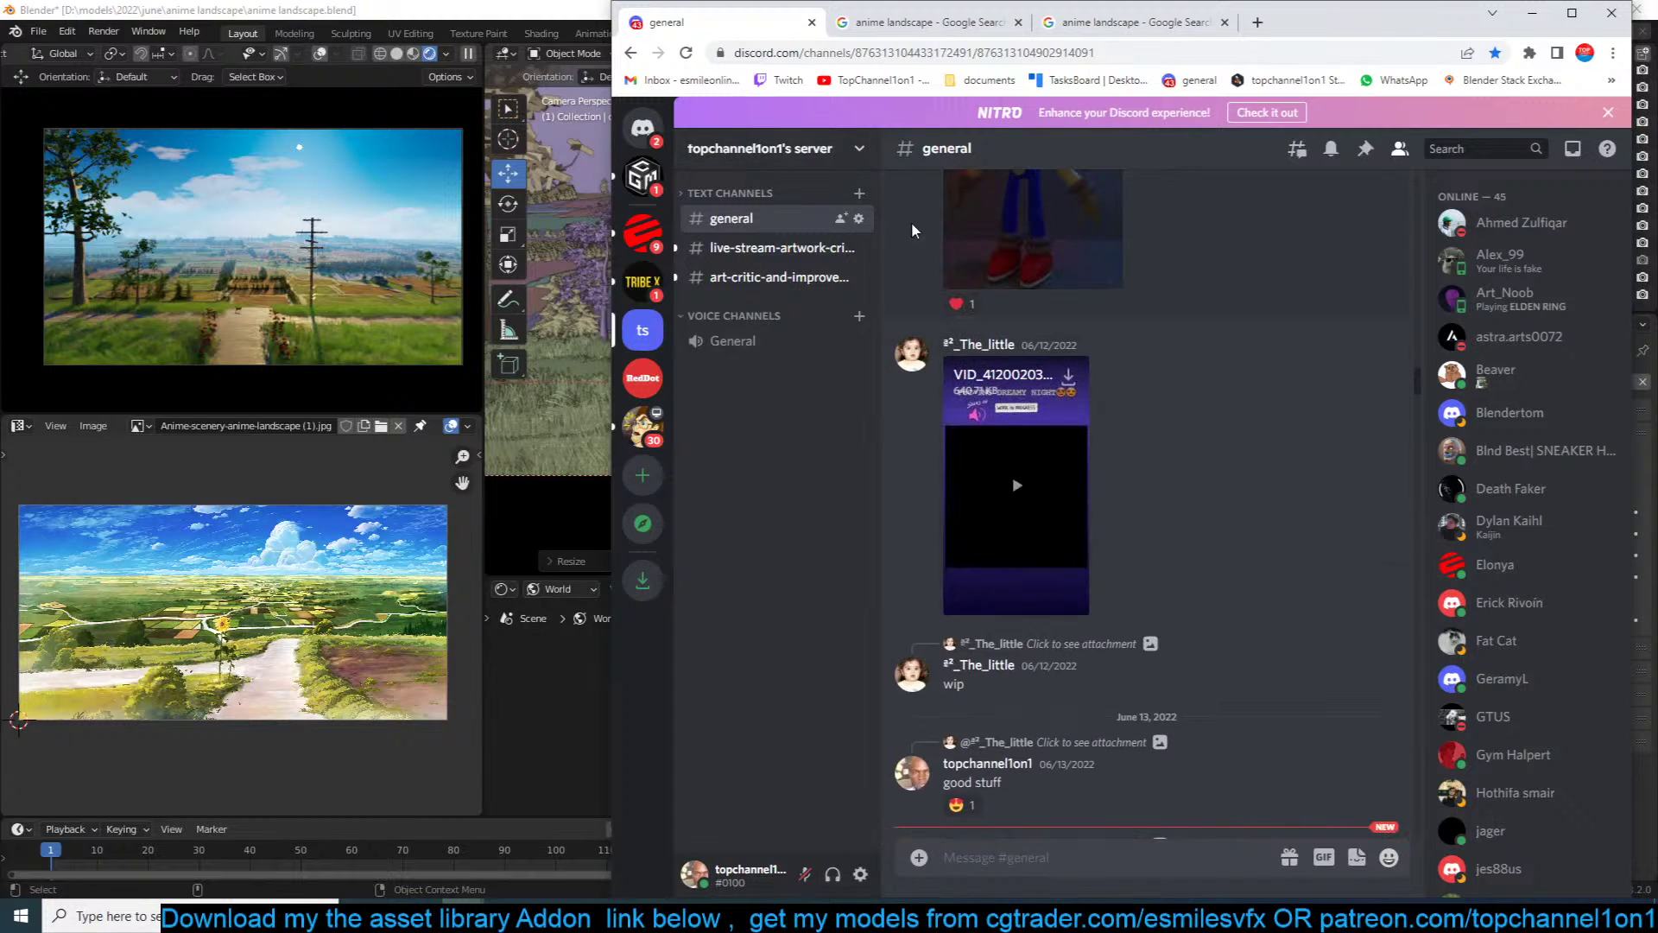
Step: Open instagram.com in a new browser tab and close that tab again
click(1257, 22)
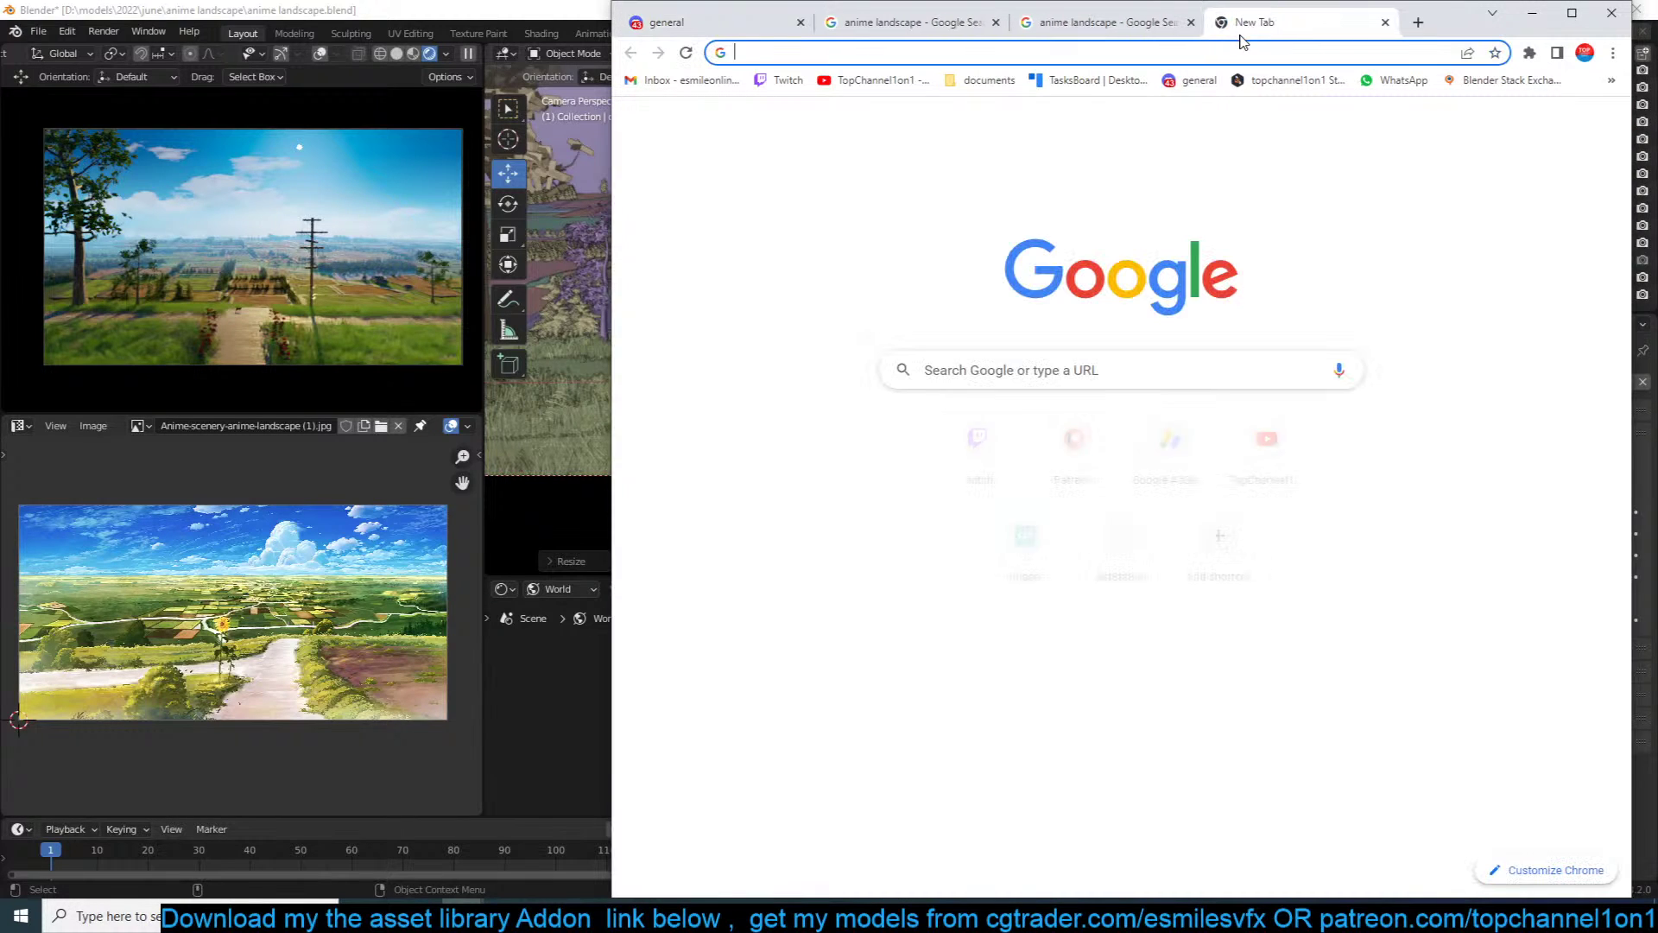
text(soc)
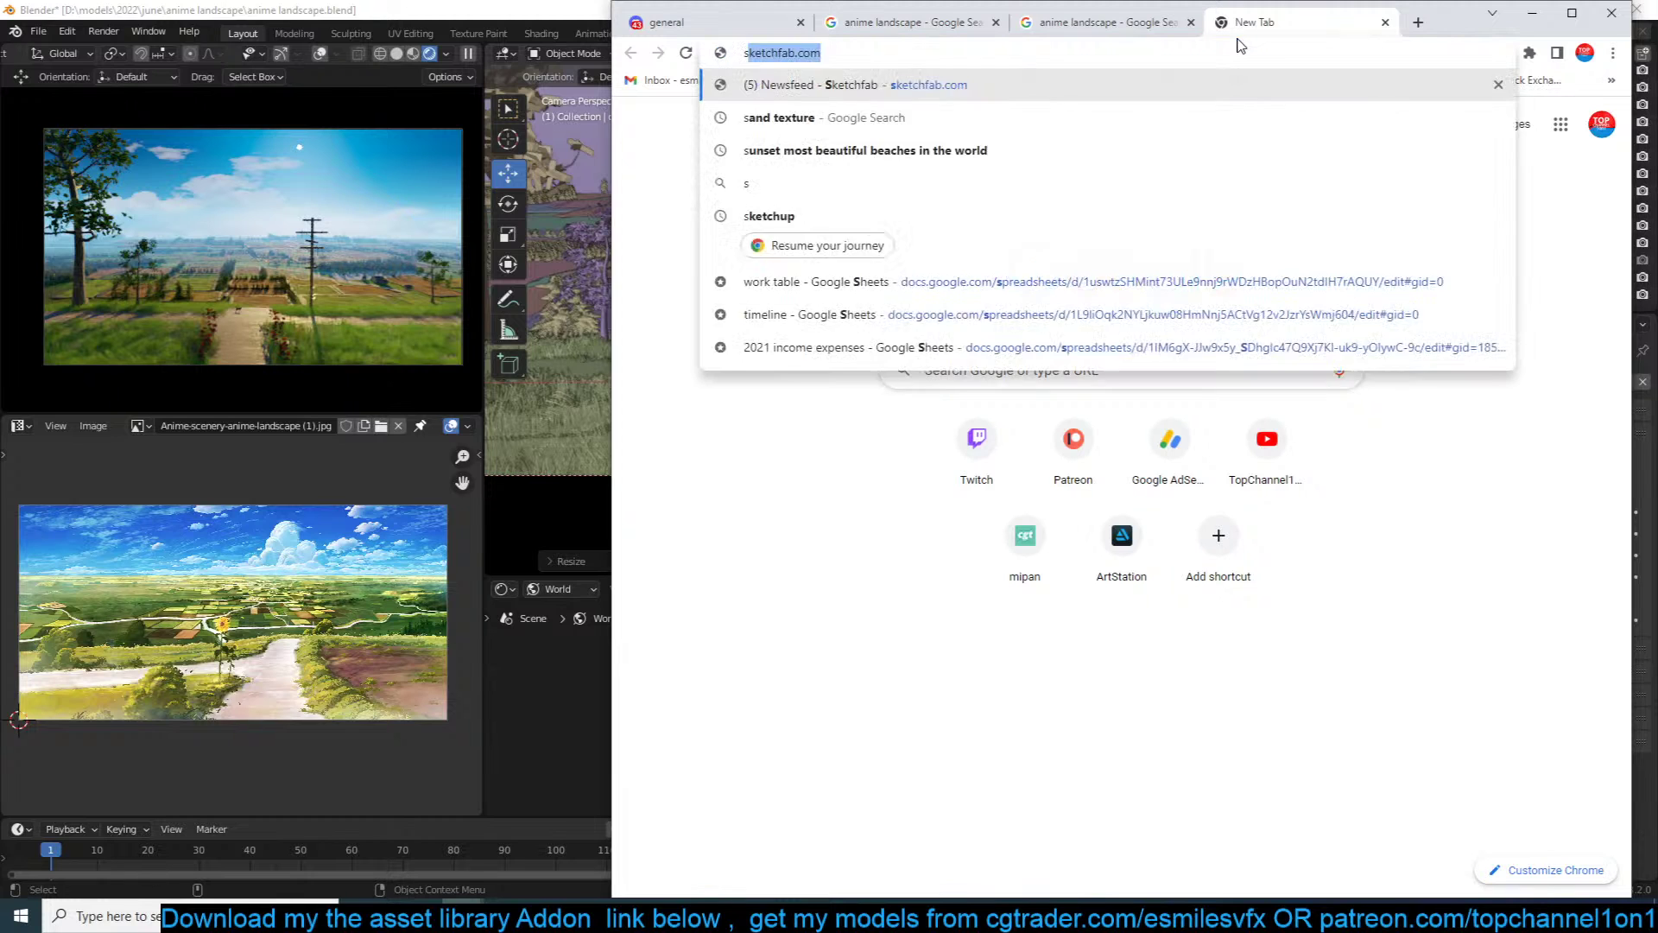
key(ctrl+a)
text(ins)
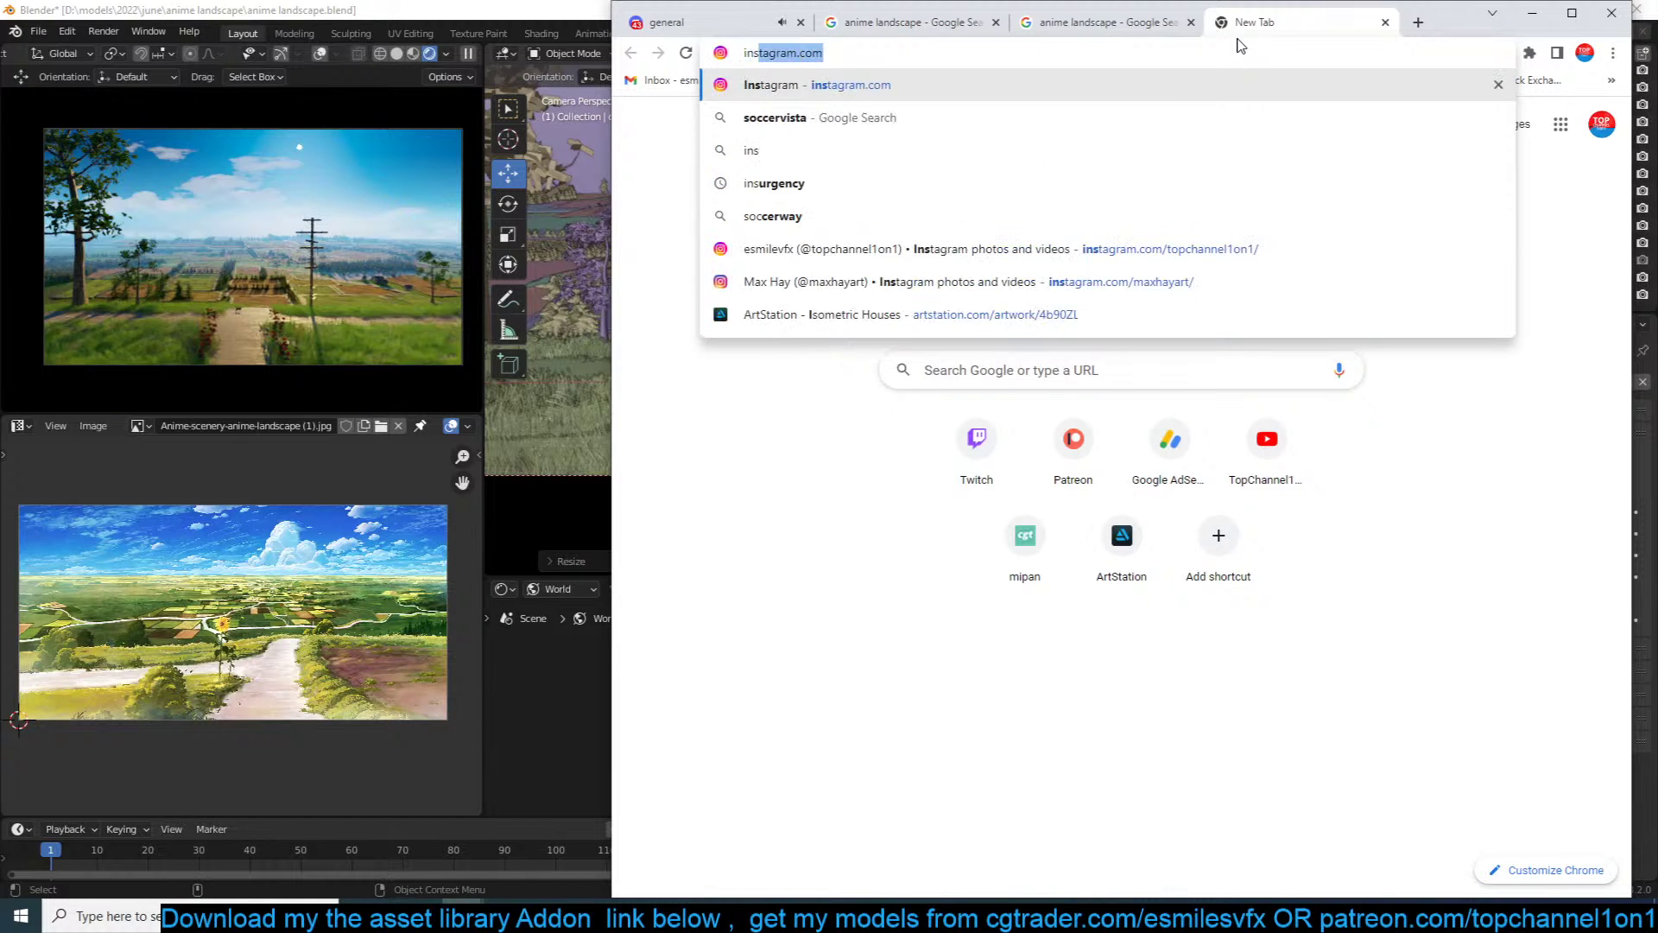
key(Return)
key(ctrl+w)
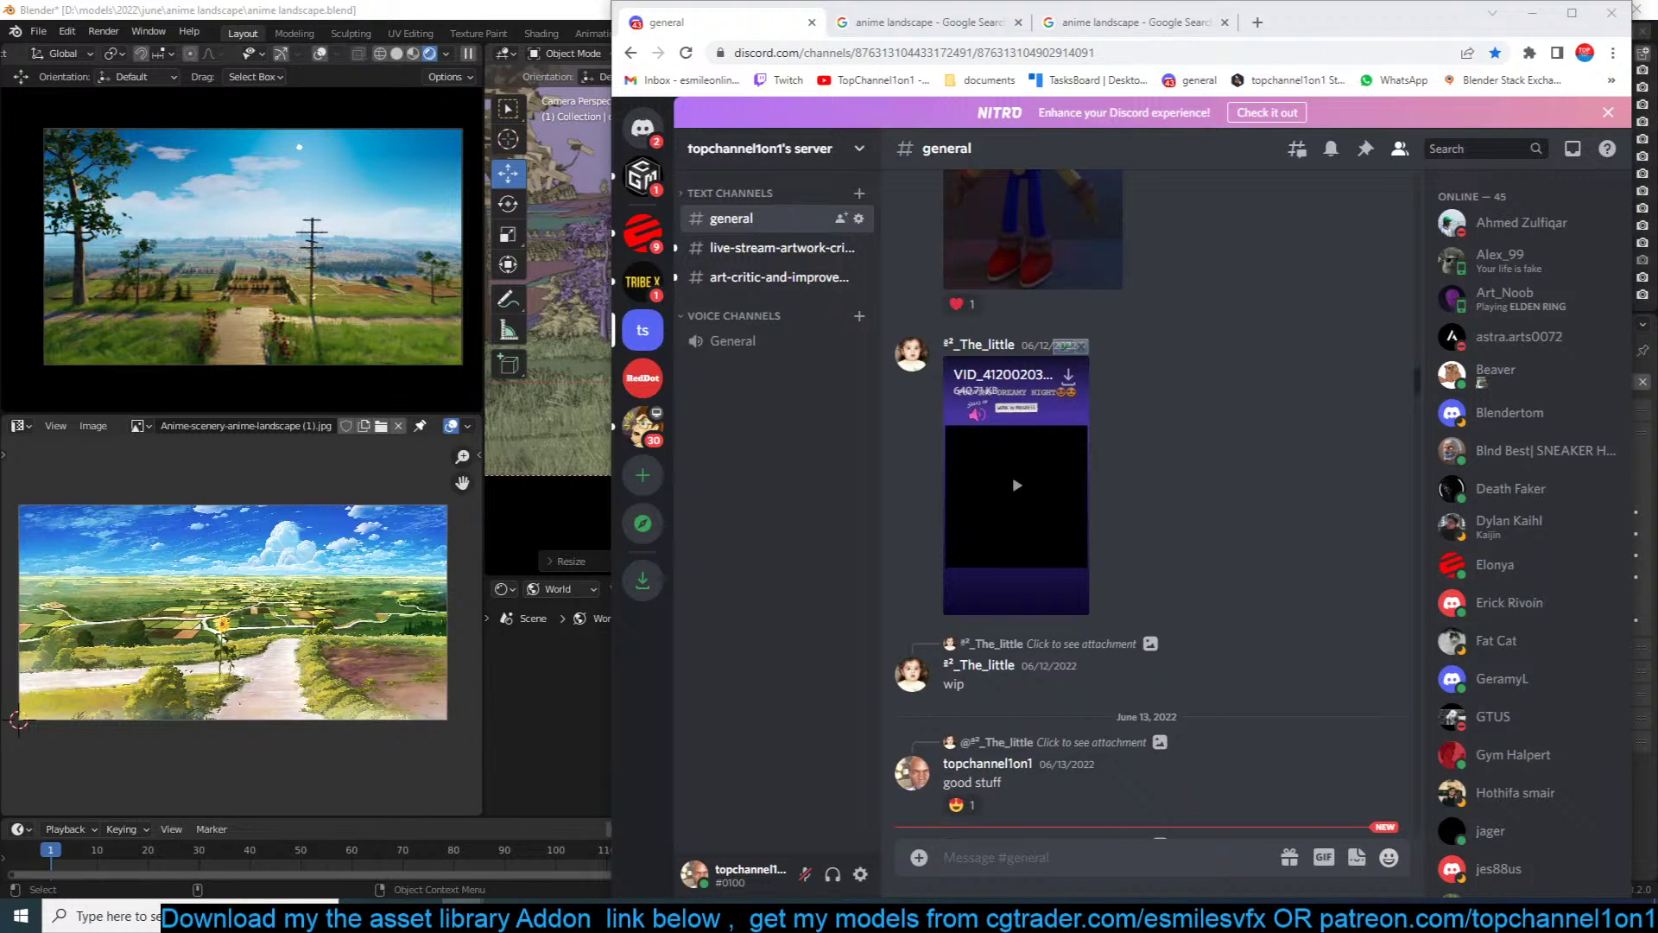
Step: Go through the Instagram profile's first four posts, from the lake render with the boat to the aerial anime city render
drag(1657, 173, 1125, 1)
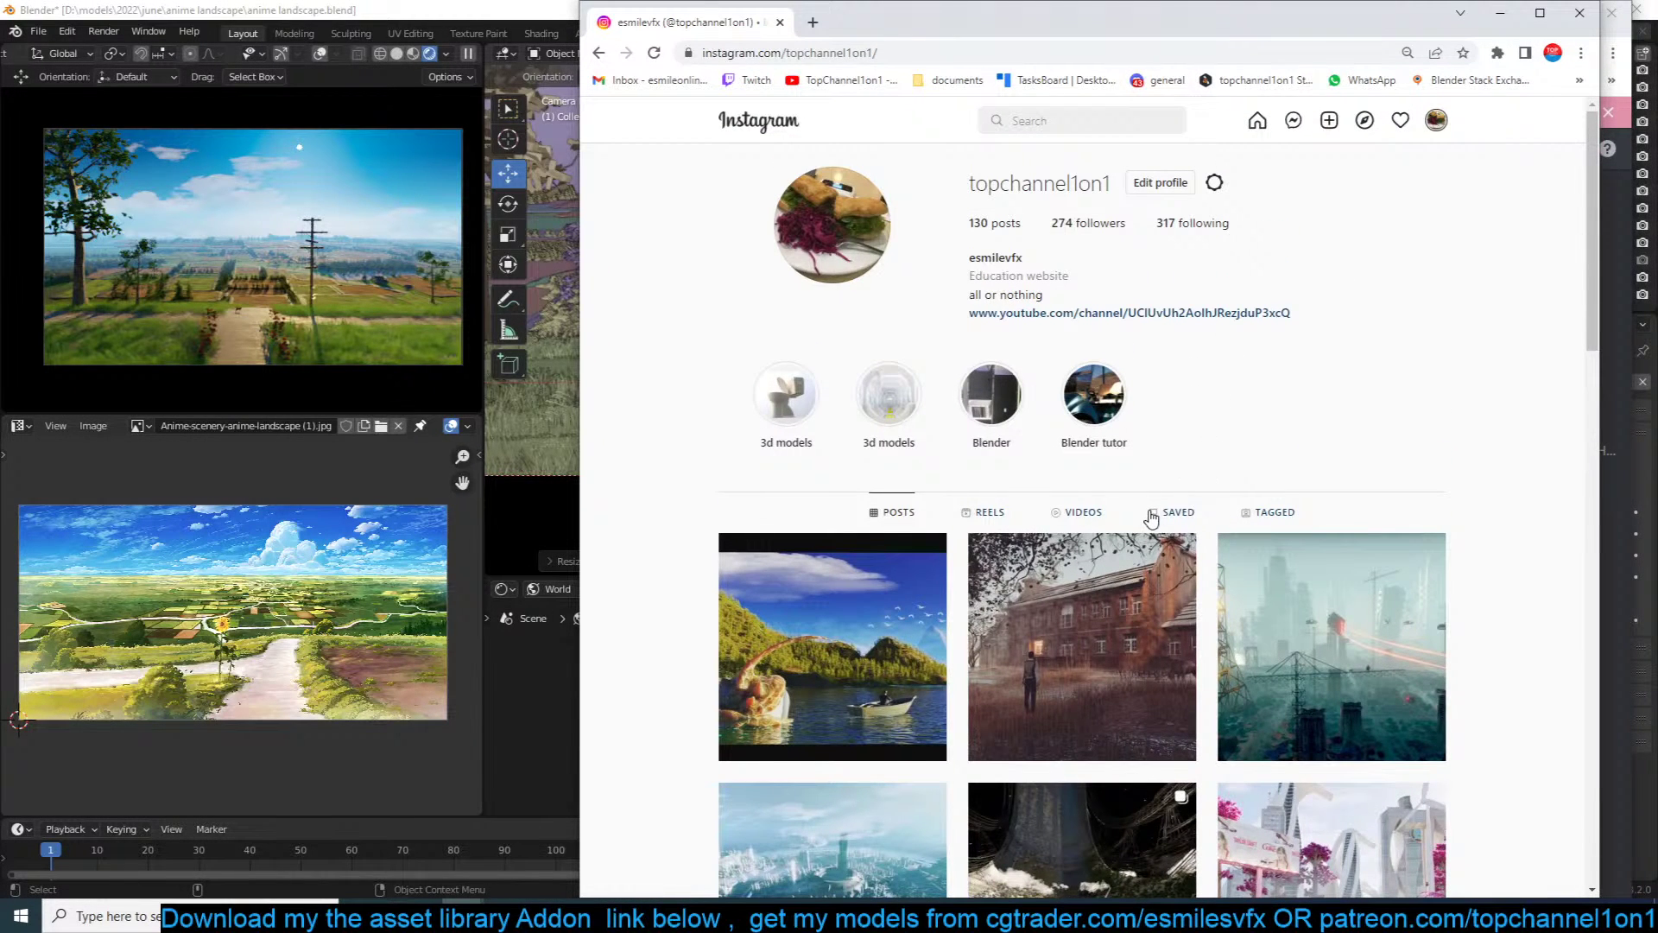
scroll(1158, 518, down, 2)
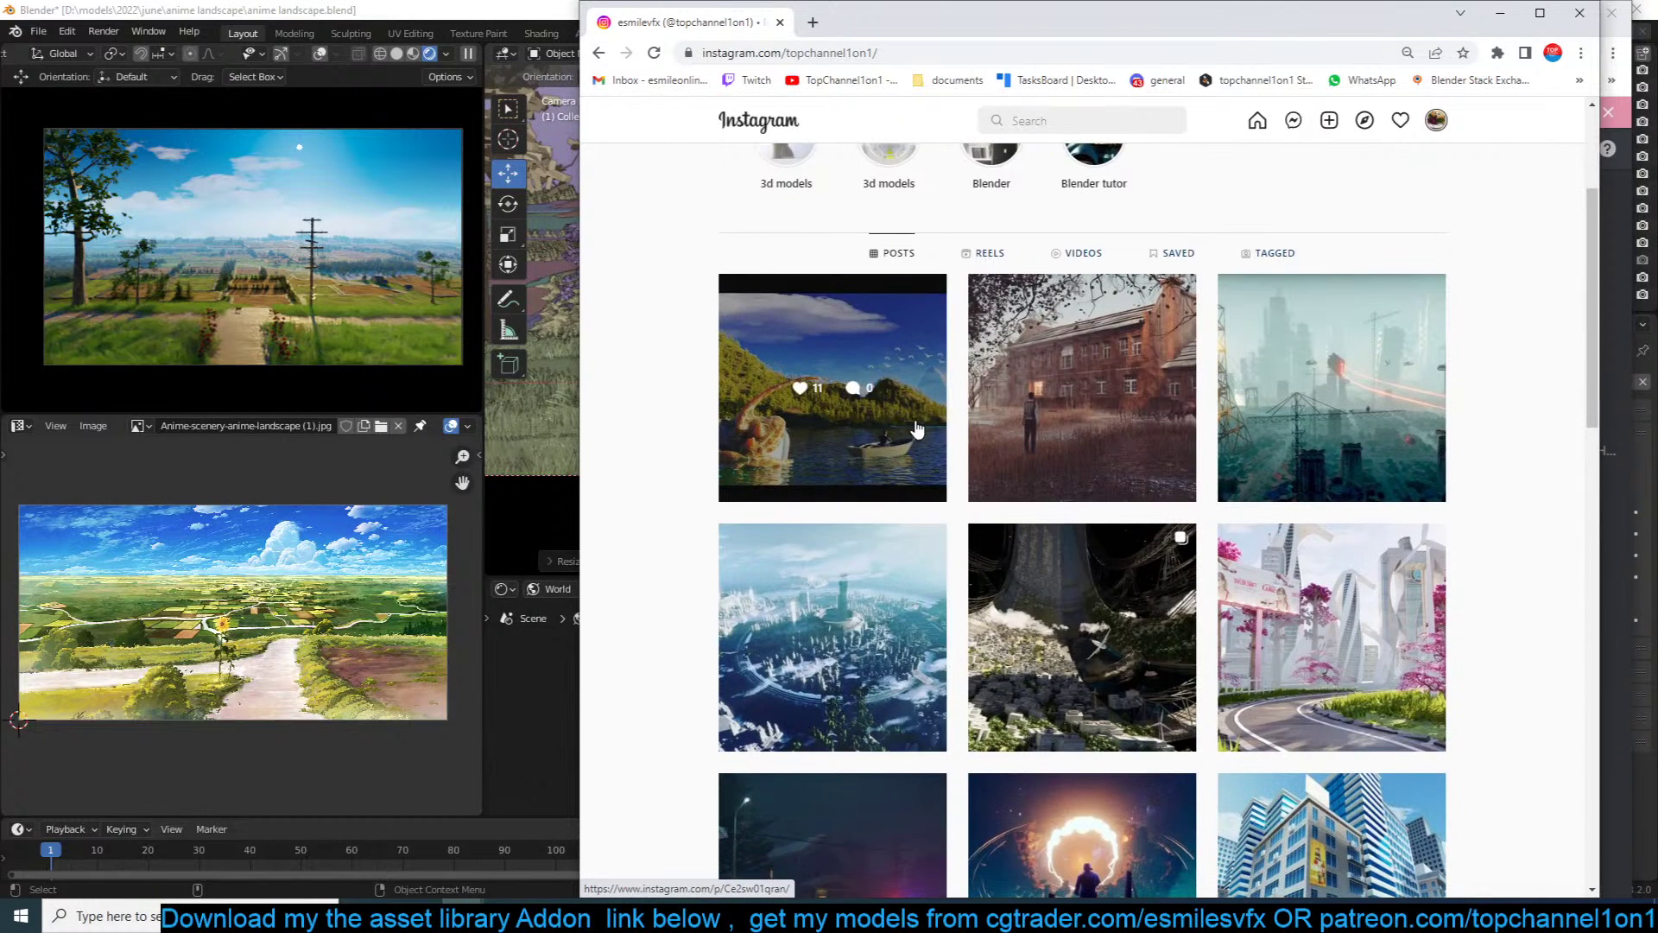
click(912, 438)
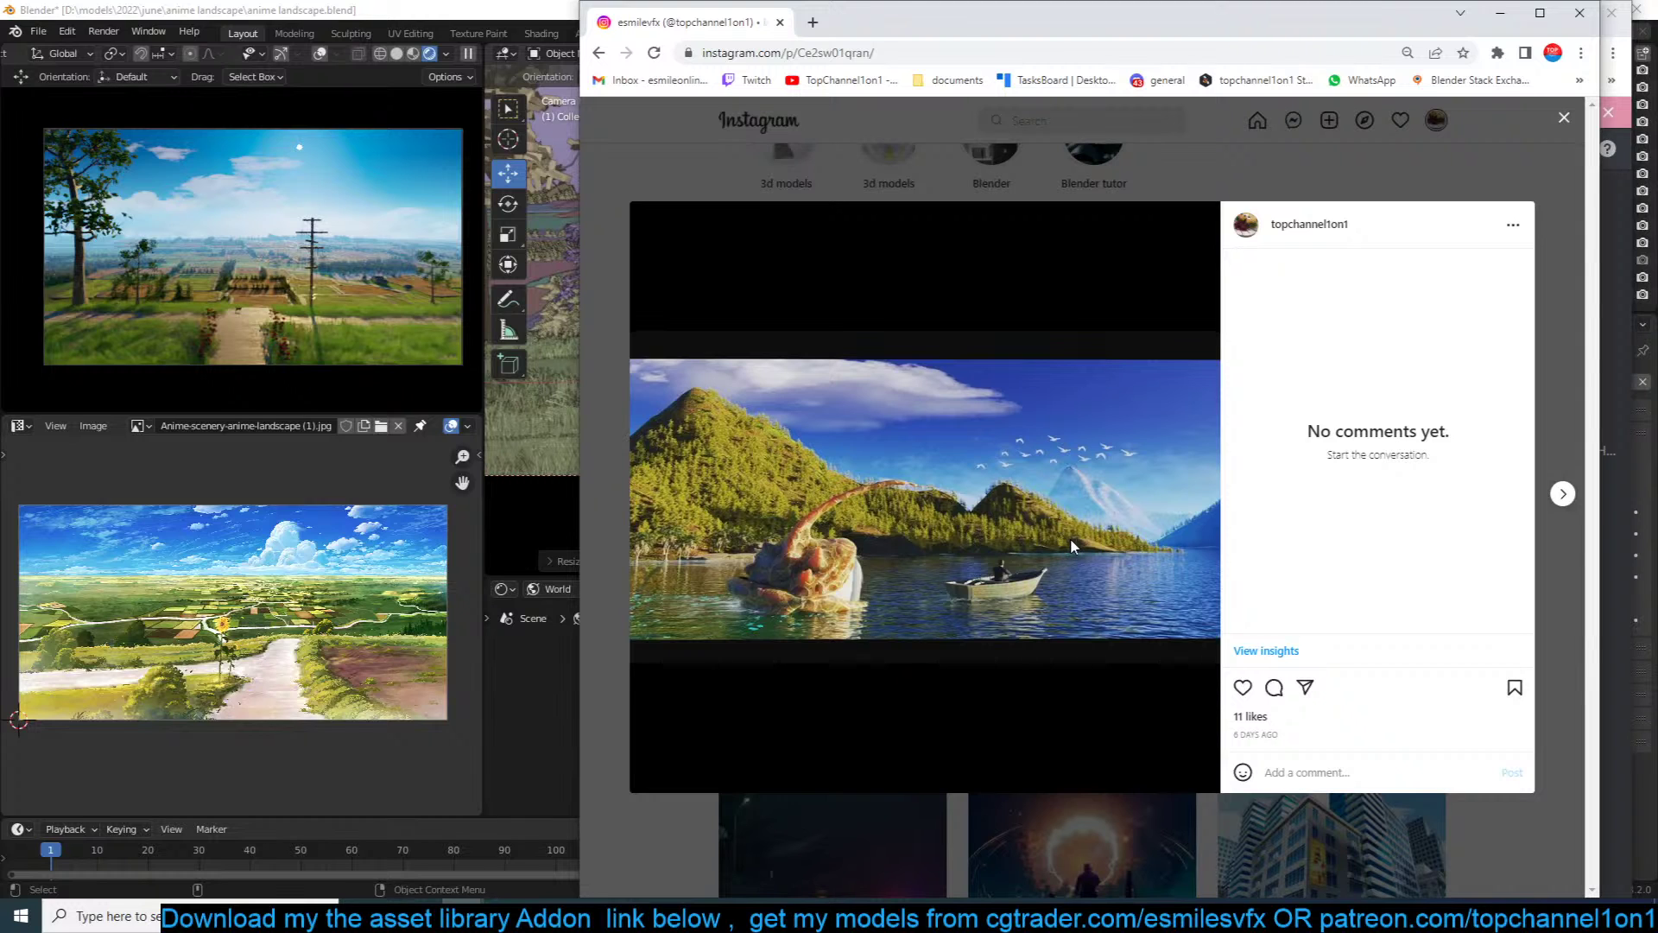
click(1564, 494)
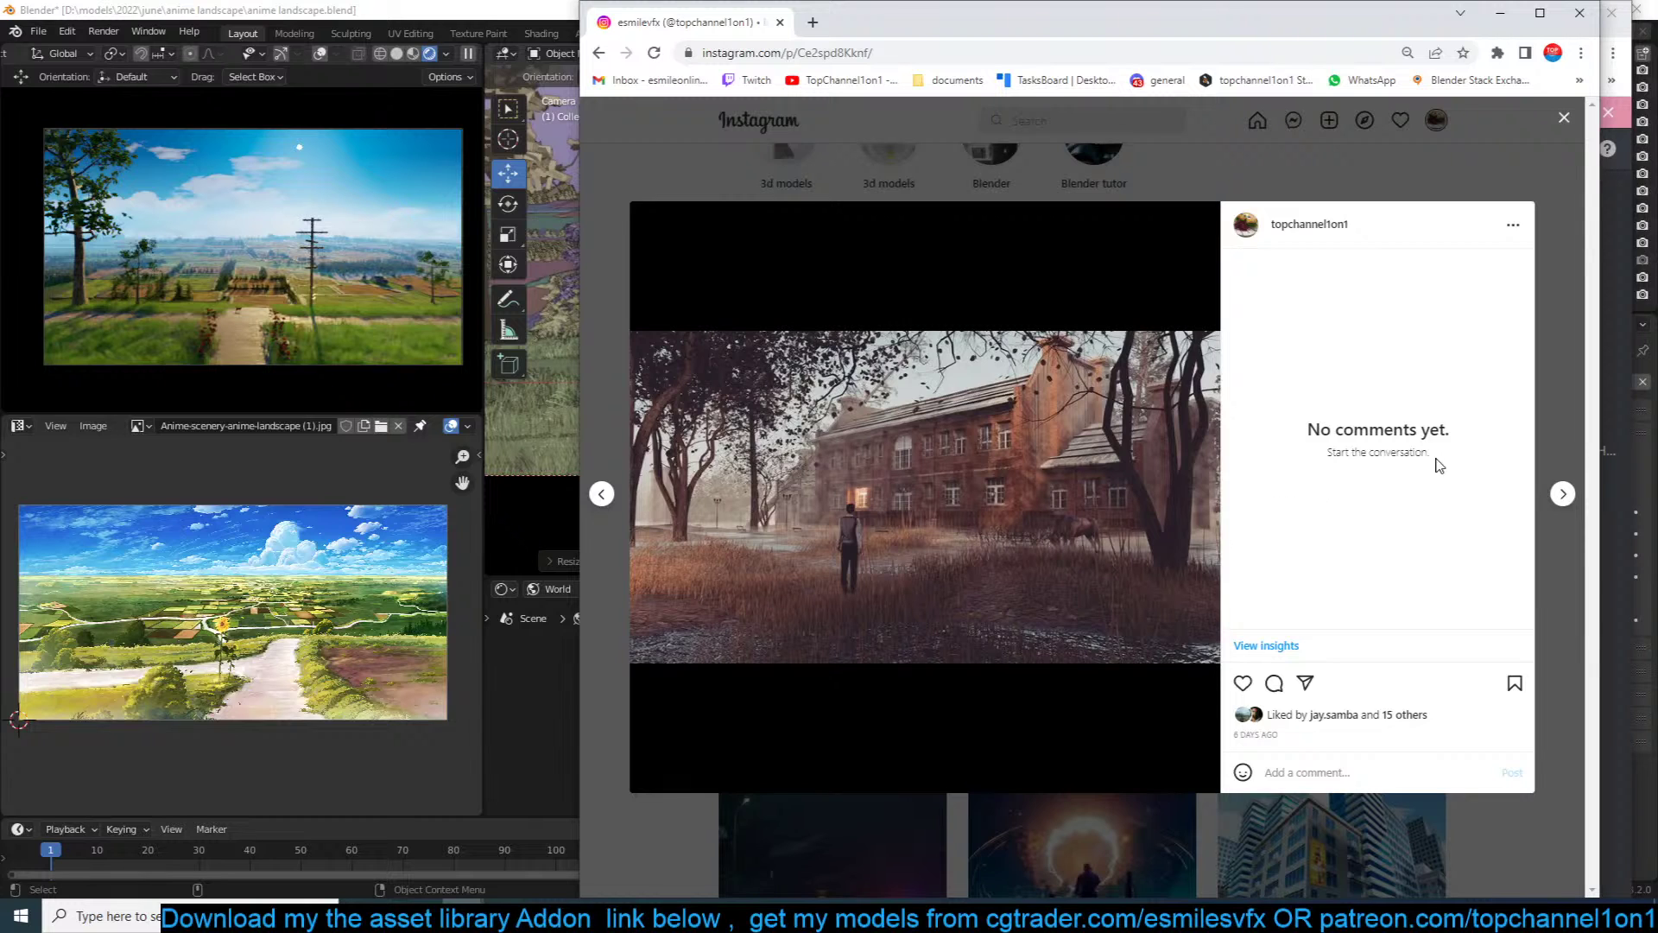
click(1560, 494)
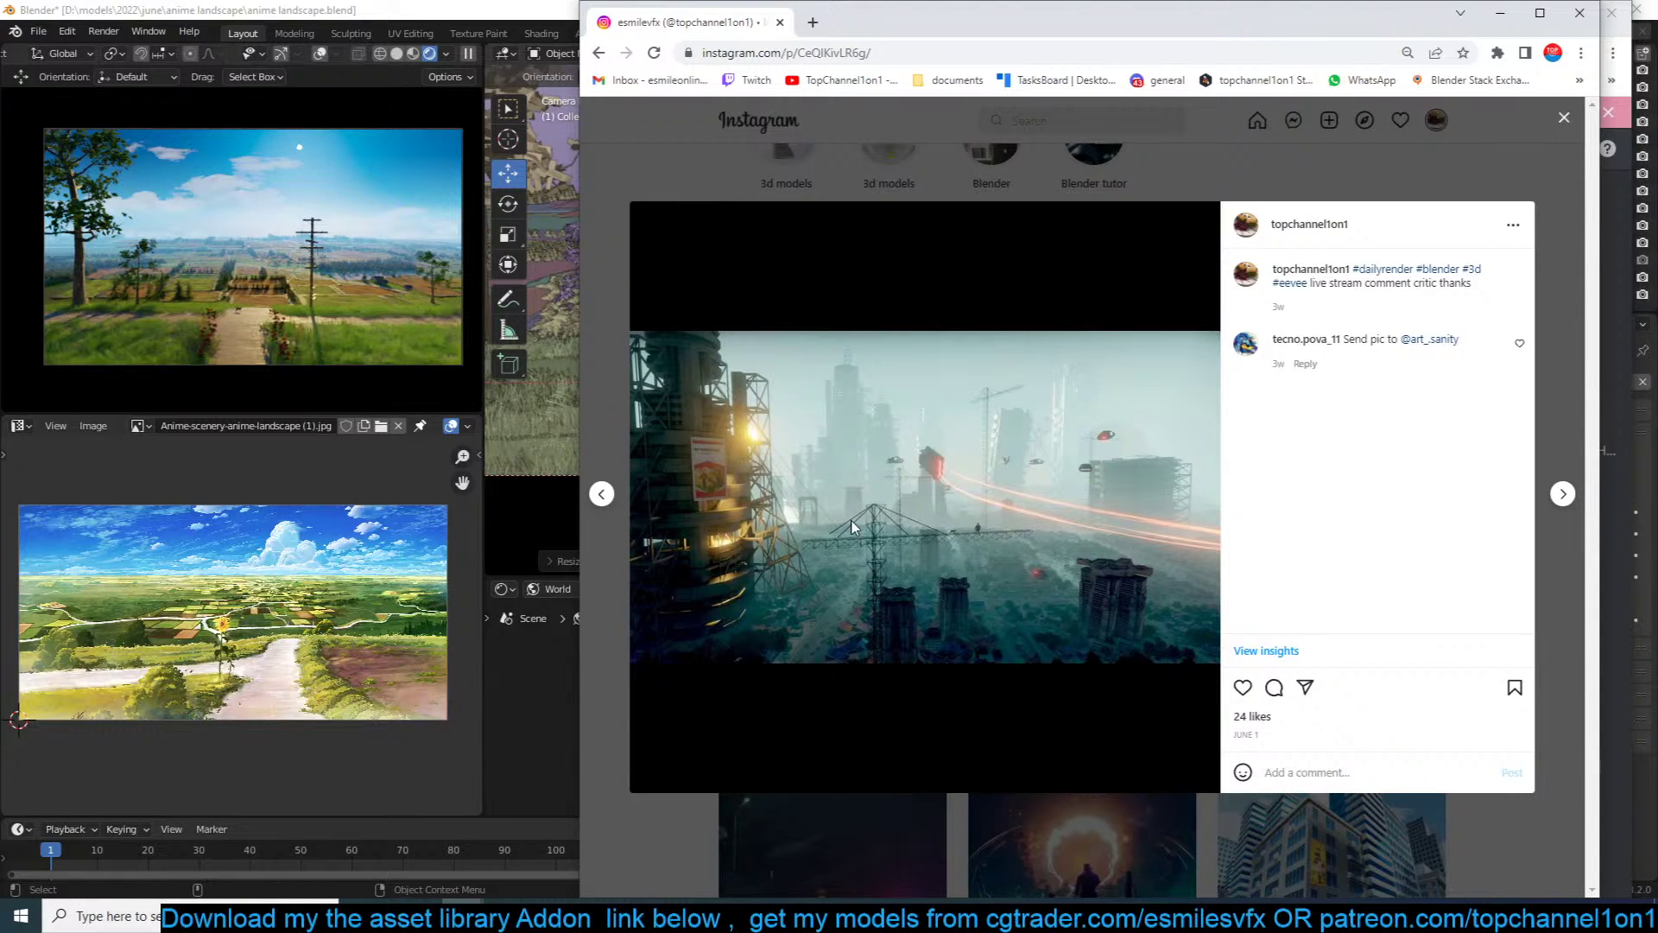
click(1563, 494)
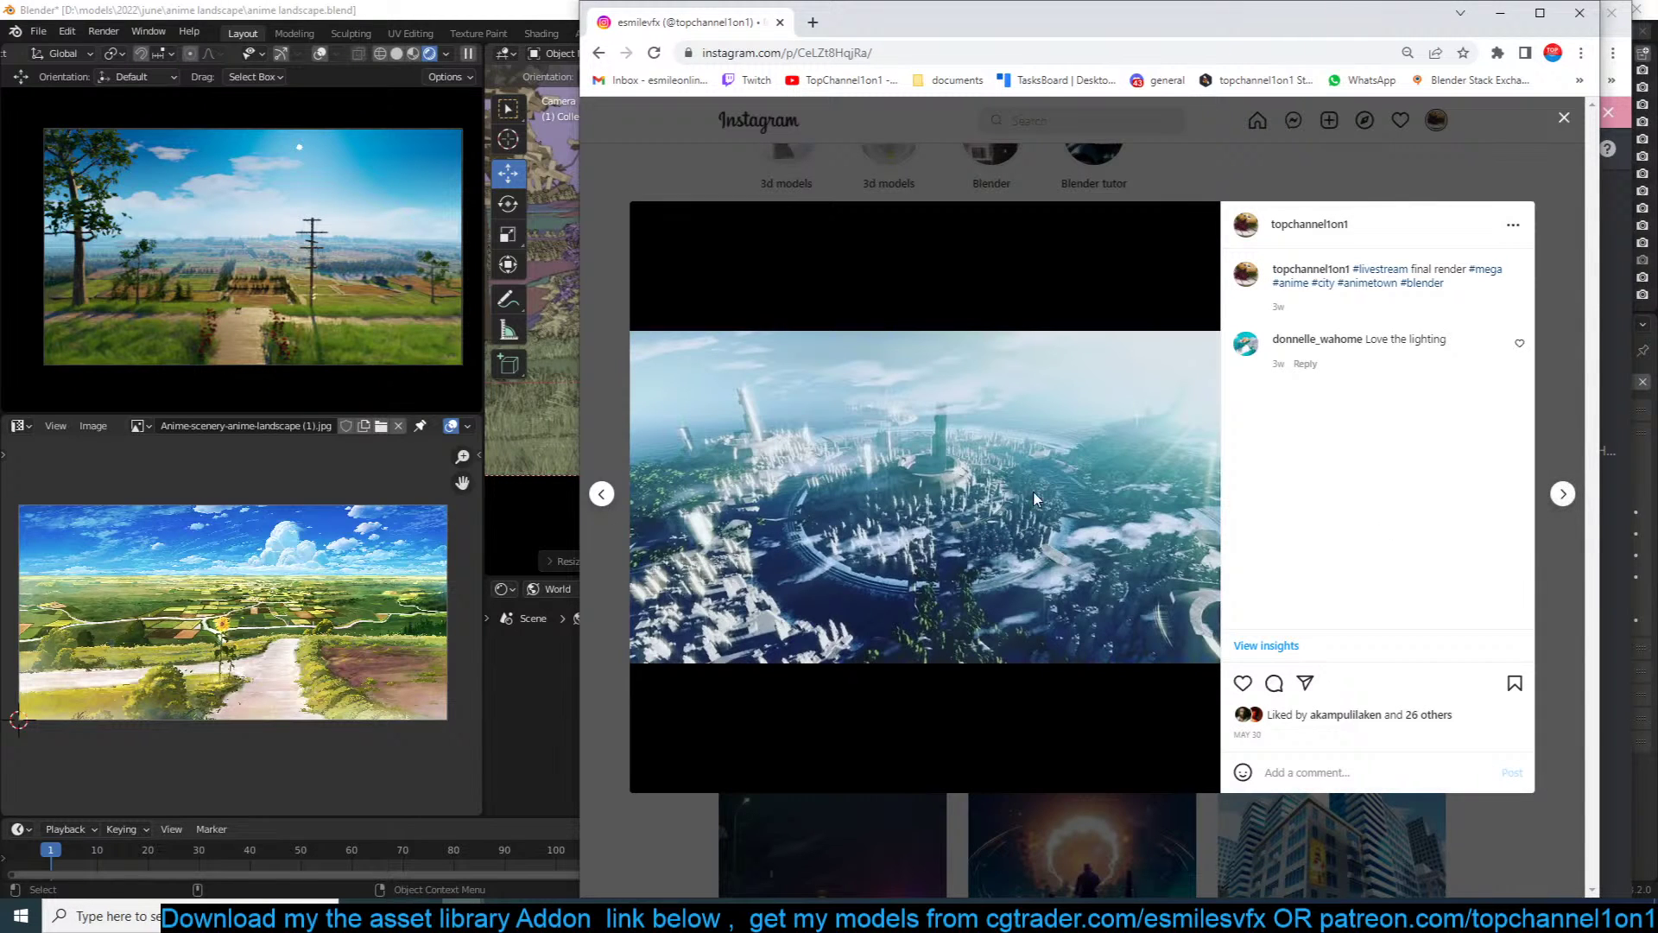
Step: Return to Blender and save the anime landscape scene
click(486, 376)
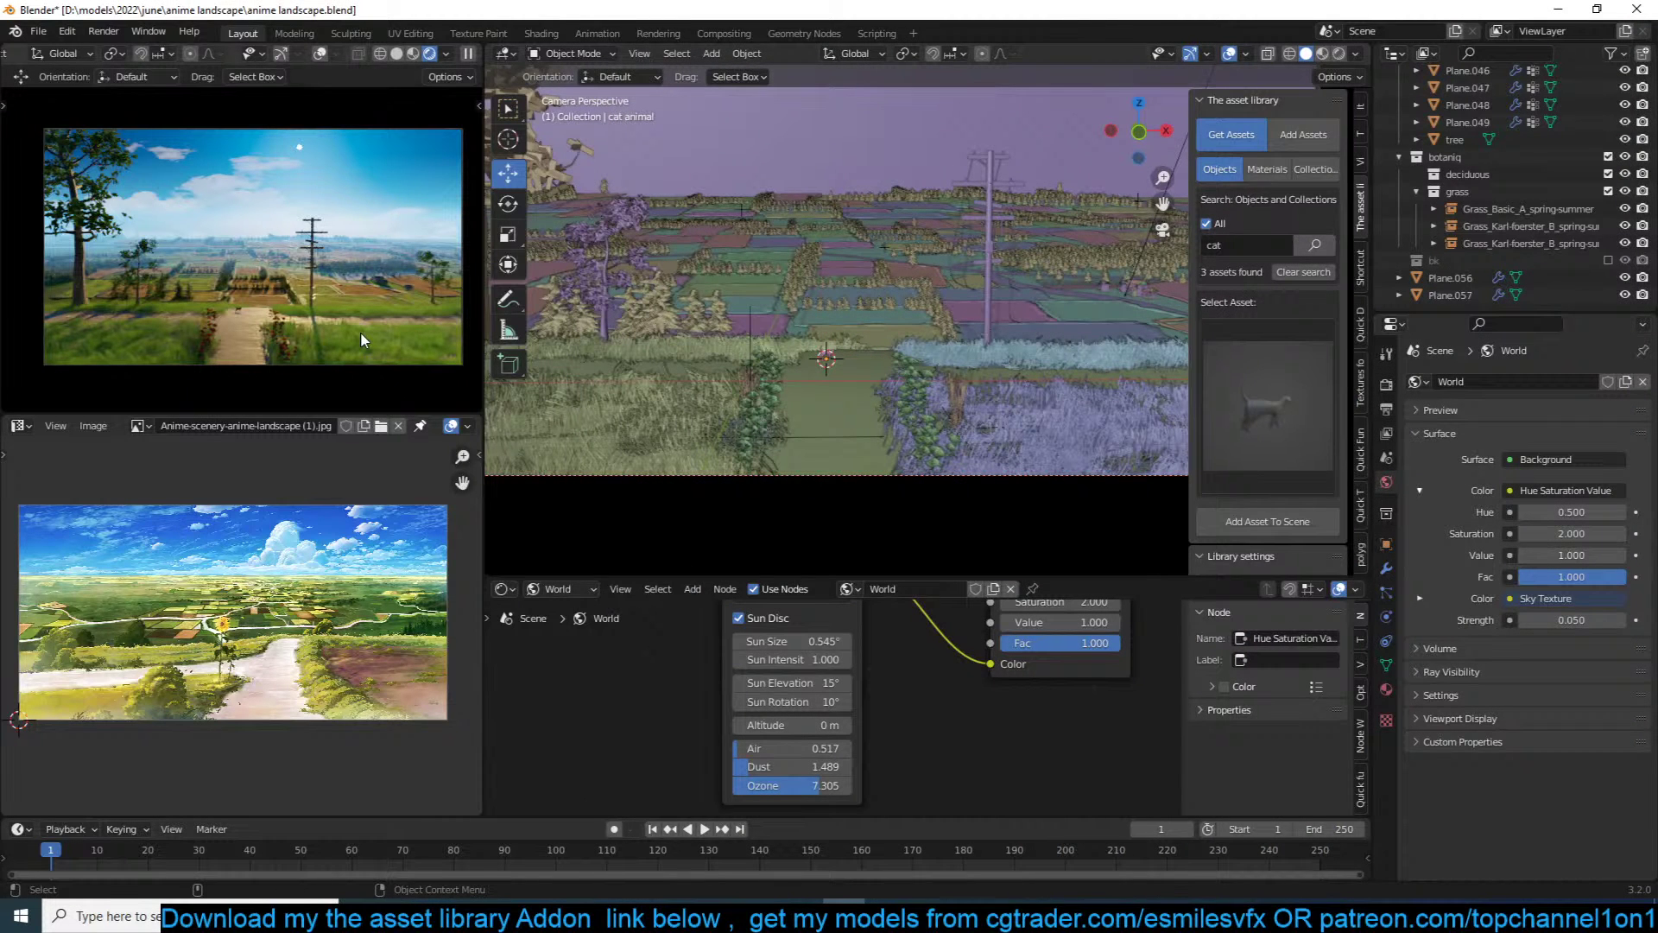
click(1277, 396)
click(1276, 395)
click(937, 324)
key(ctrl+s)
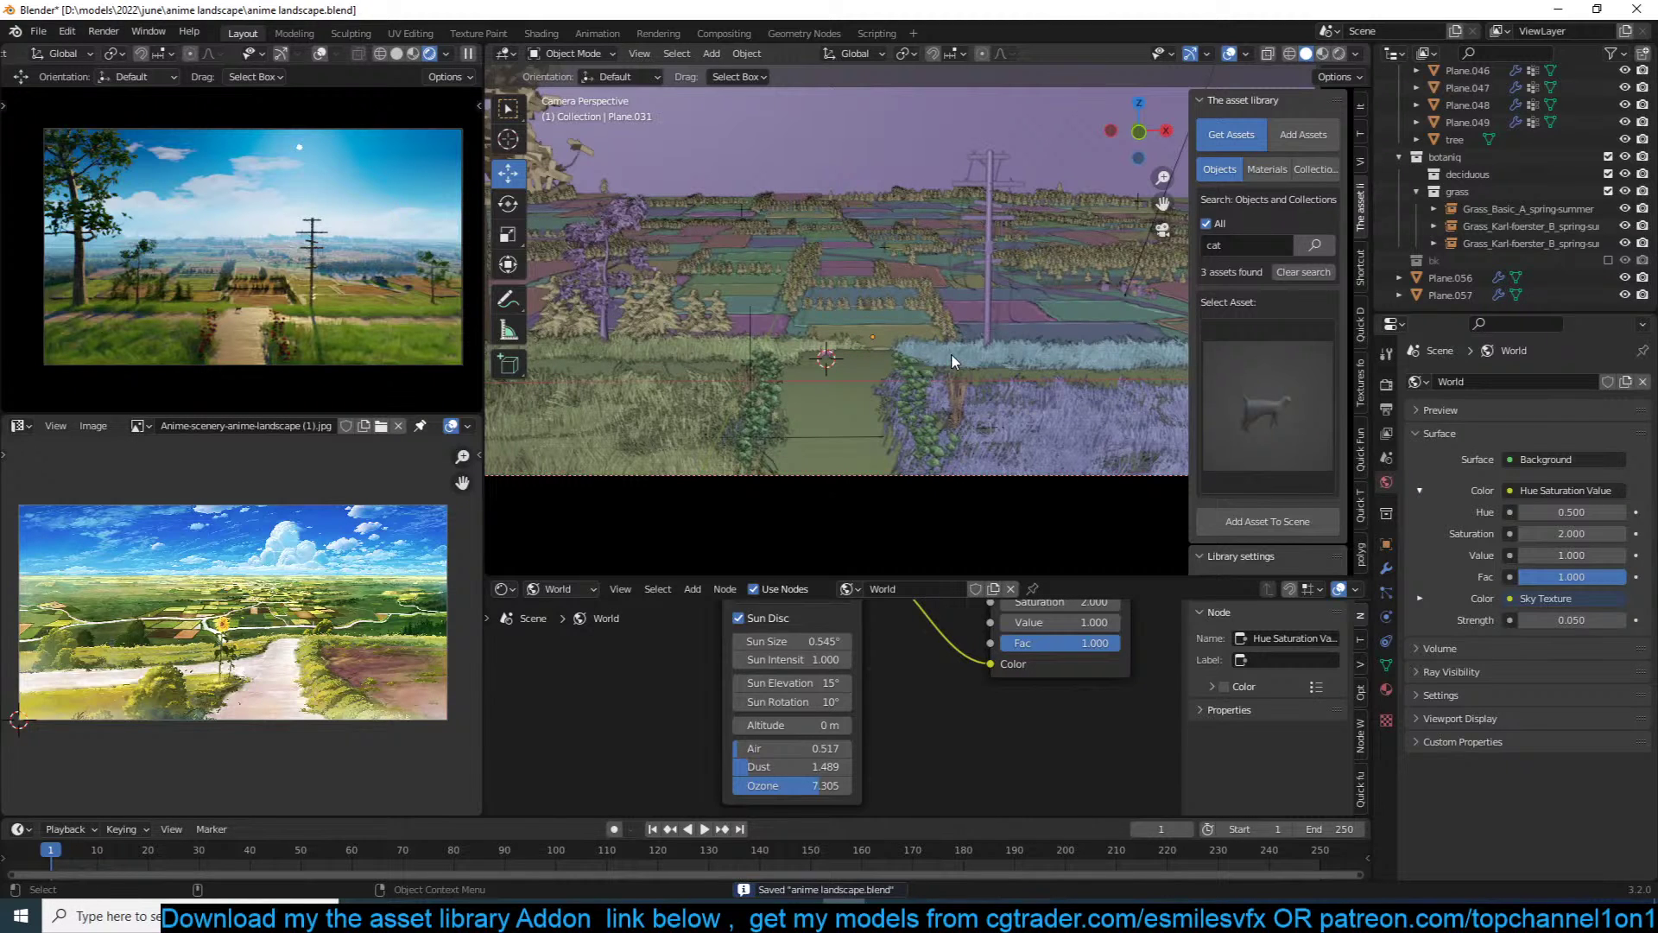
Step: Save the file, then add a plane in front view and stand it upright by rotating it 90 degrees about X
key(KP_1)
scroll(976, 350, down, 4)
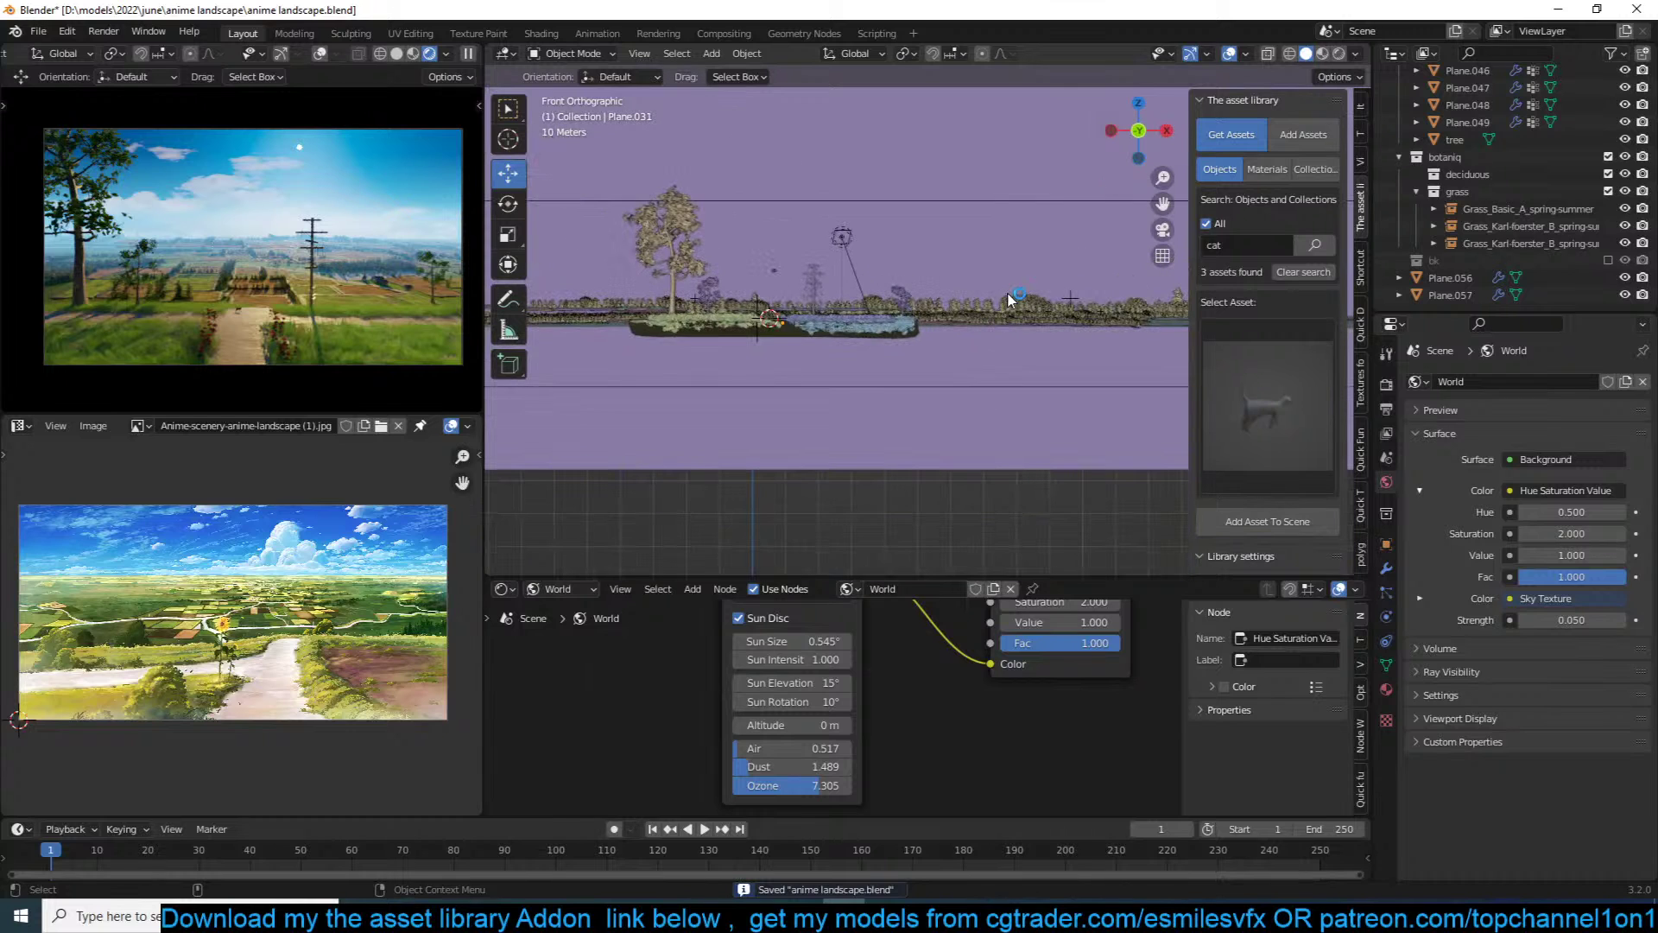
scroll(1009, 306, down, 1)
key(ctrl+s)
key(shift+a)
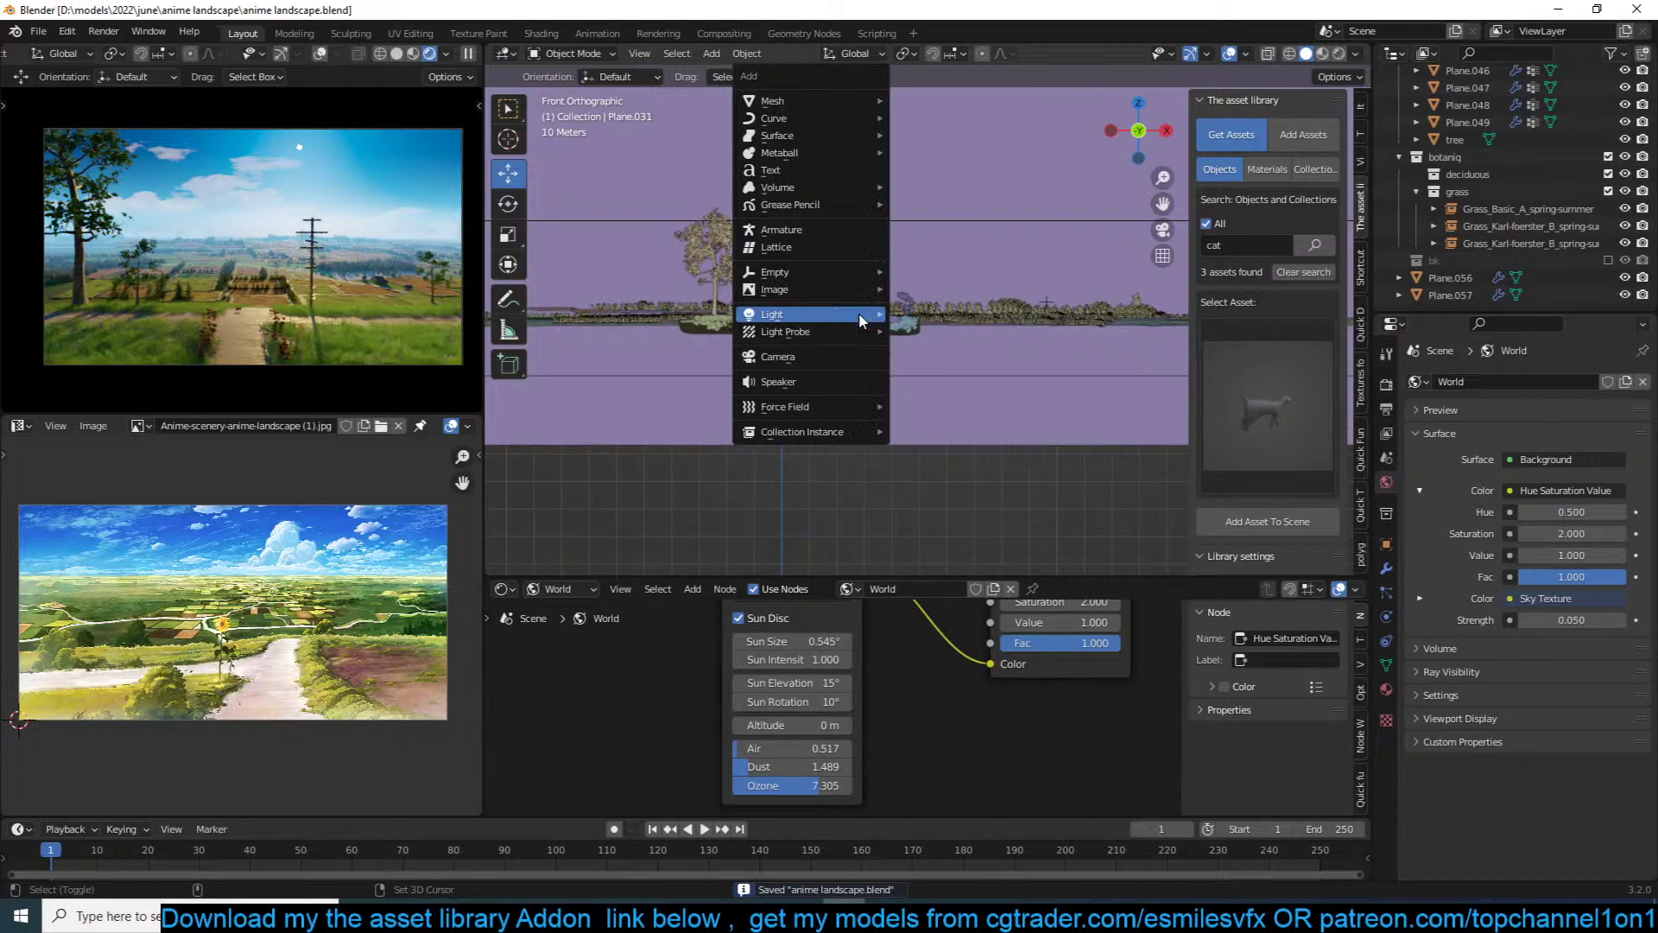
mouse_move(856, 100)
click(933, 102)
text(r)
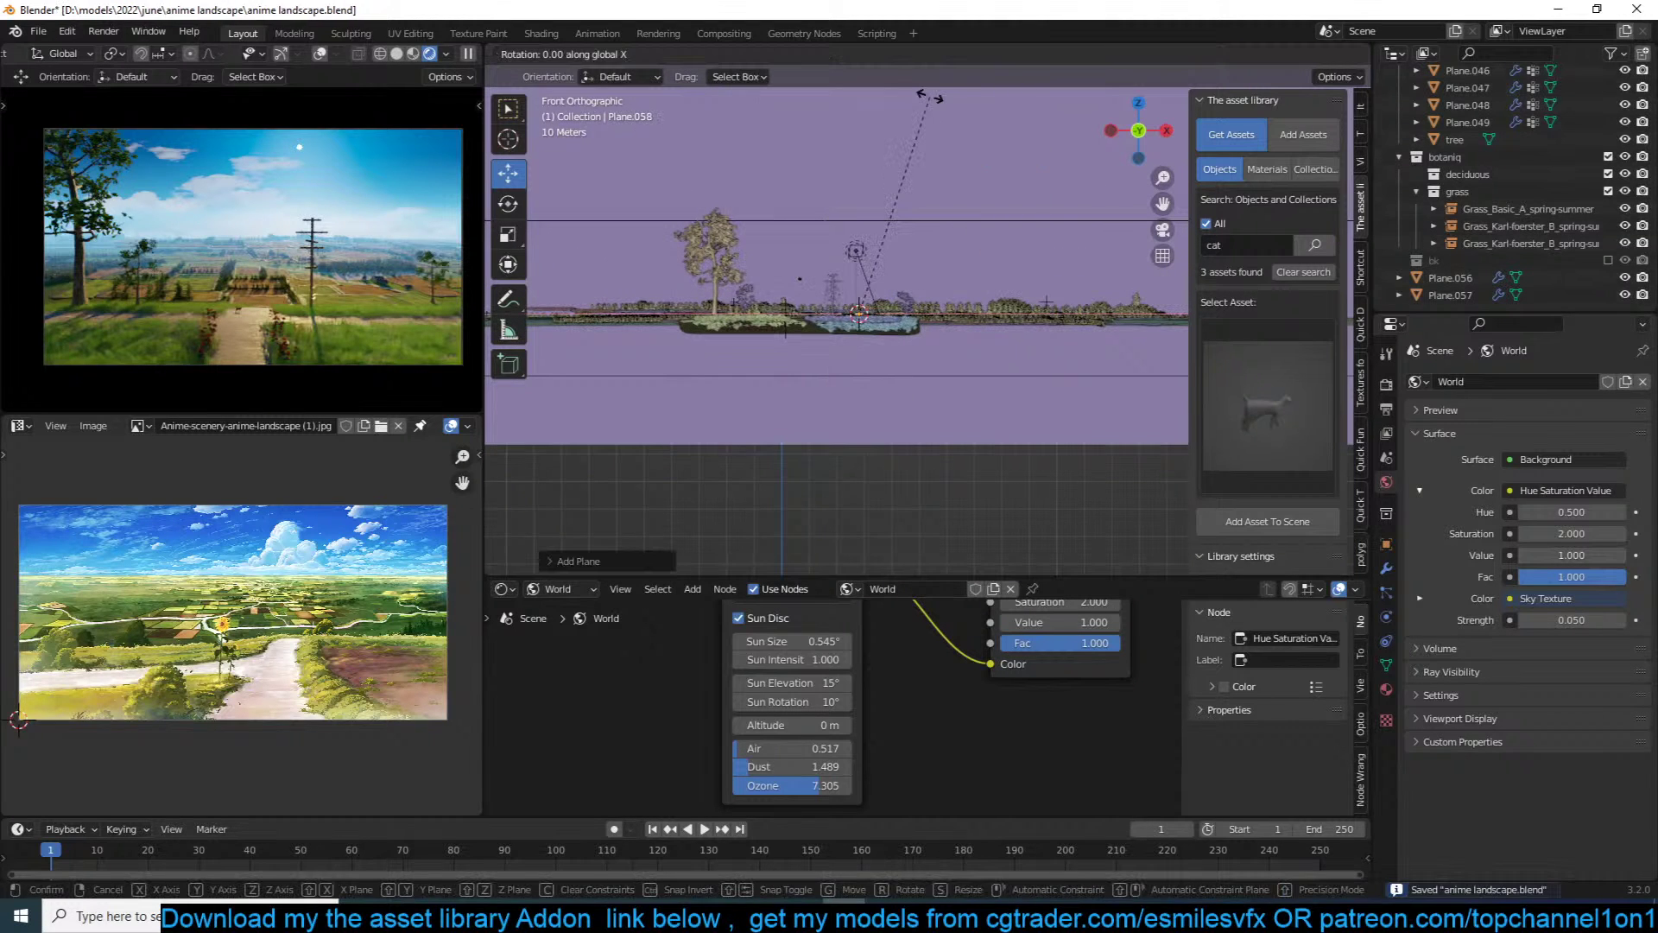
text(90)
key(Return)
Step: Isolate the upright plane and stretch it along X into a board about four times as wide as it is tall
key(KP_Decimal)
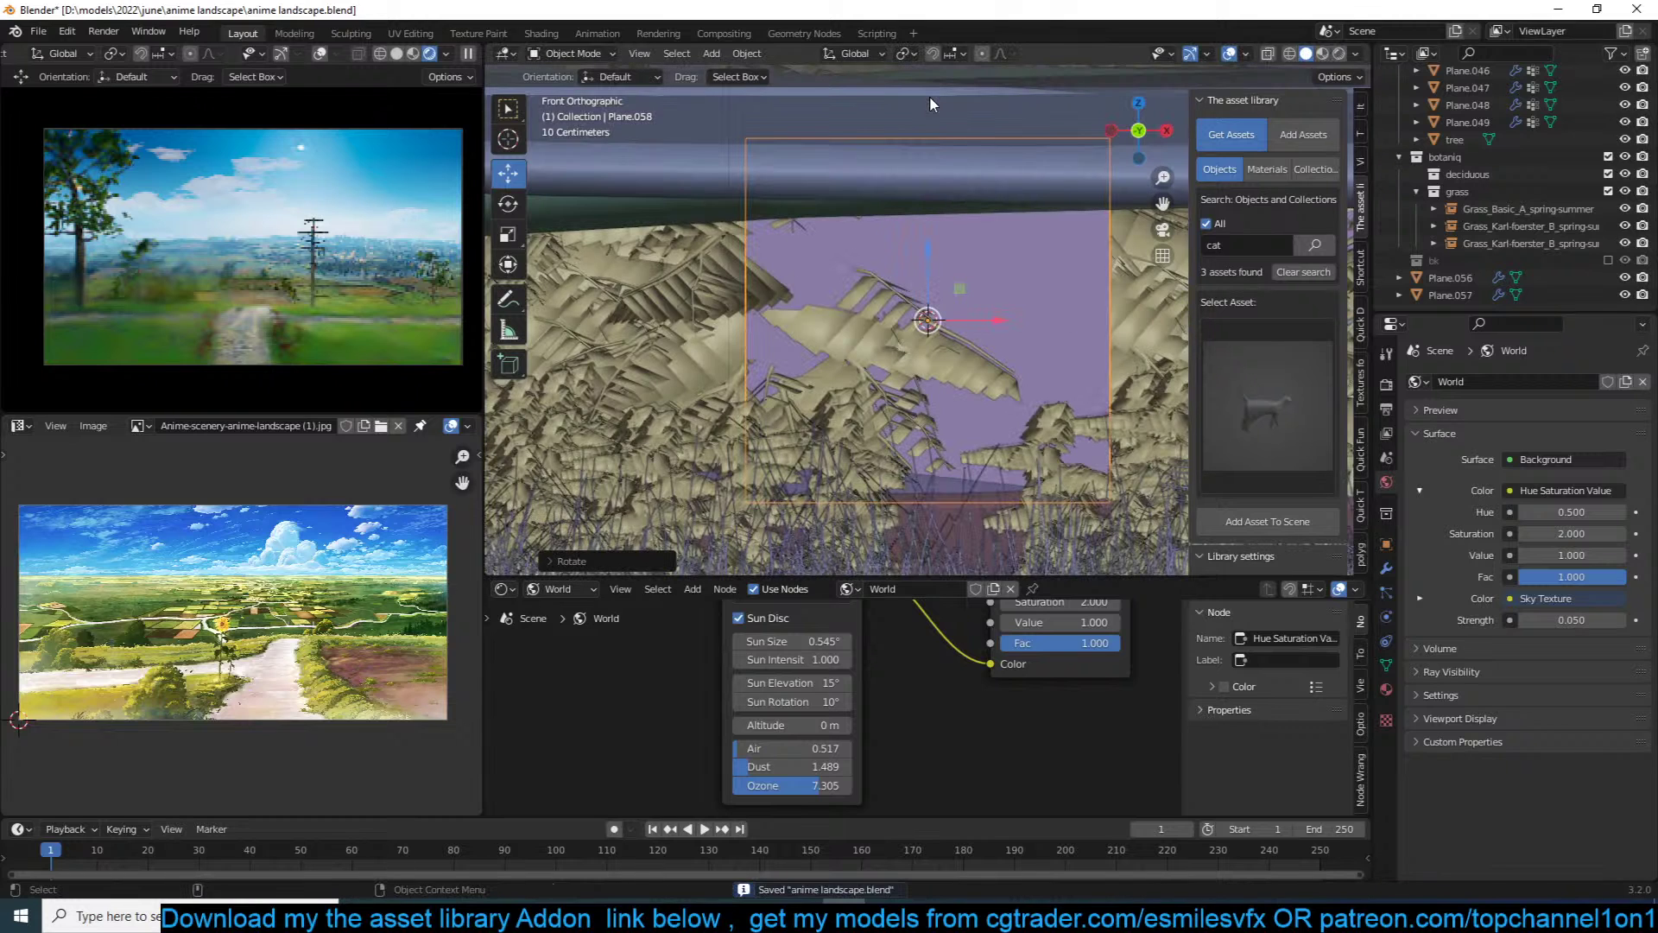
key(KP_Divide)
scroll(864, 302, down, 4)
key(s)
key(x)
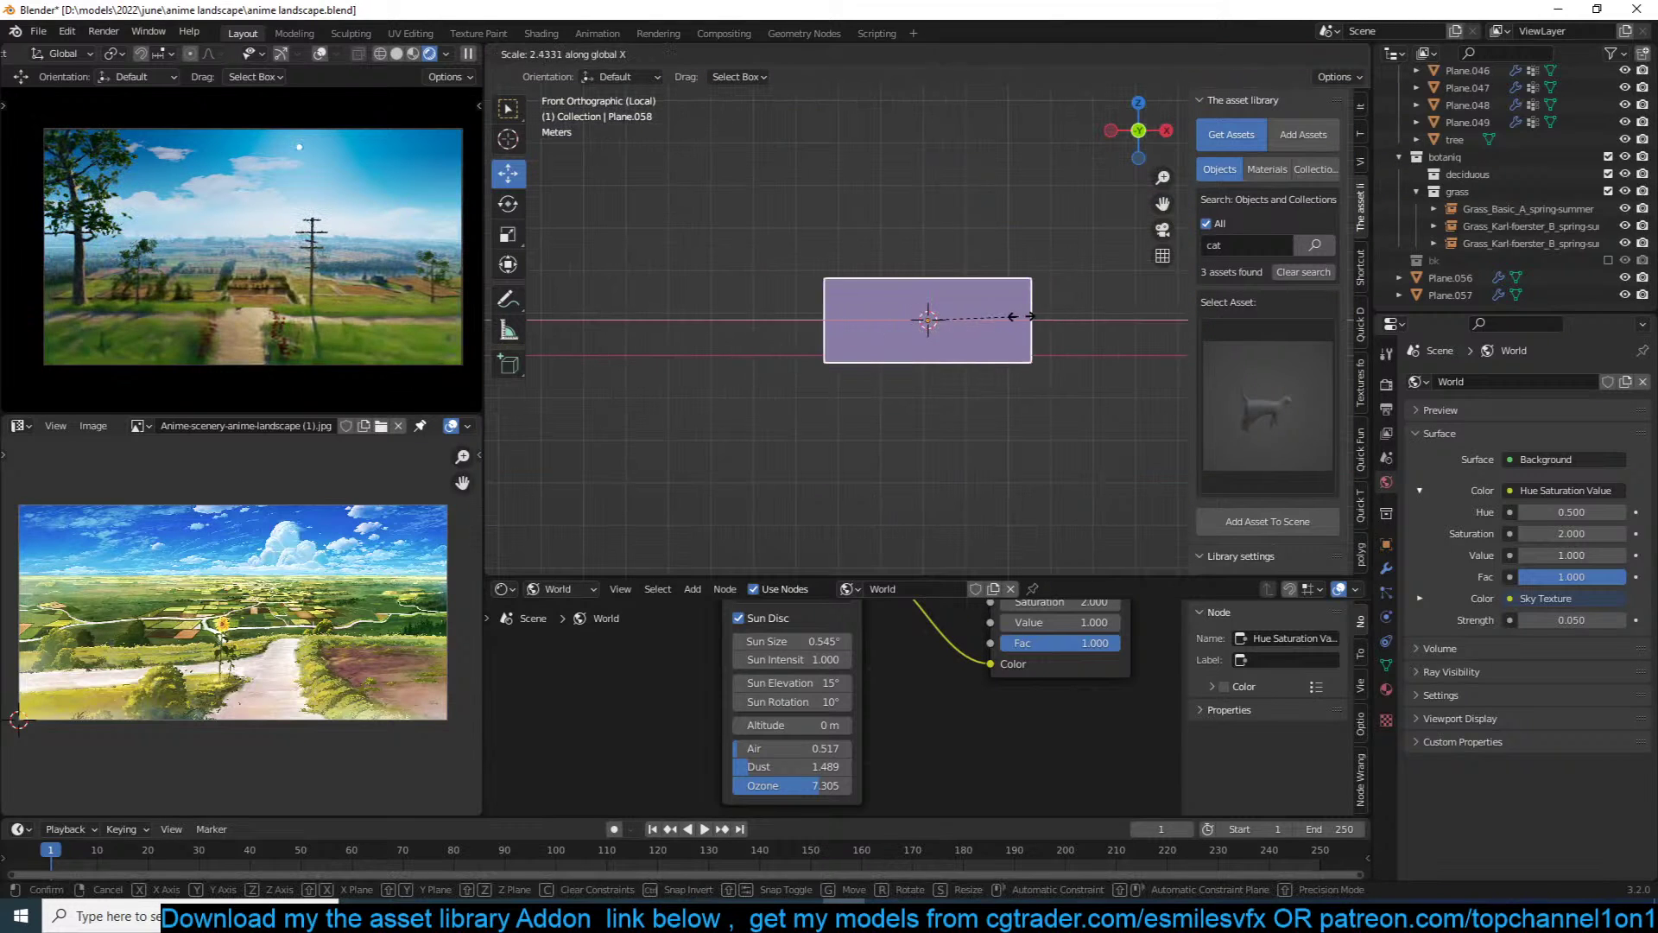
click(1074, 300)
shift+middle_drag(1026, 312, 934, 315)
key(s)
key(x)
click(975, 309)
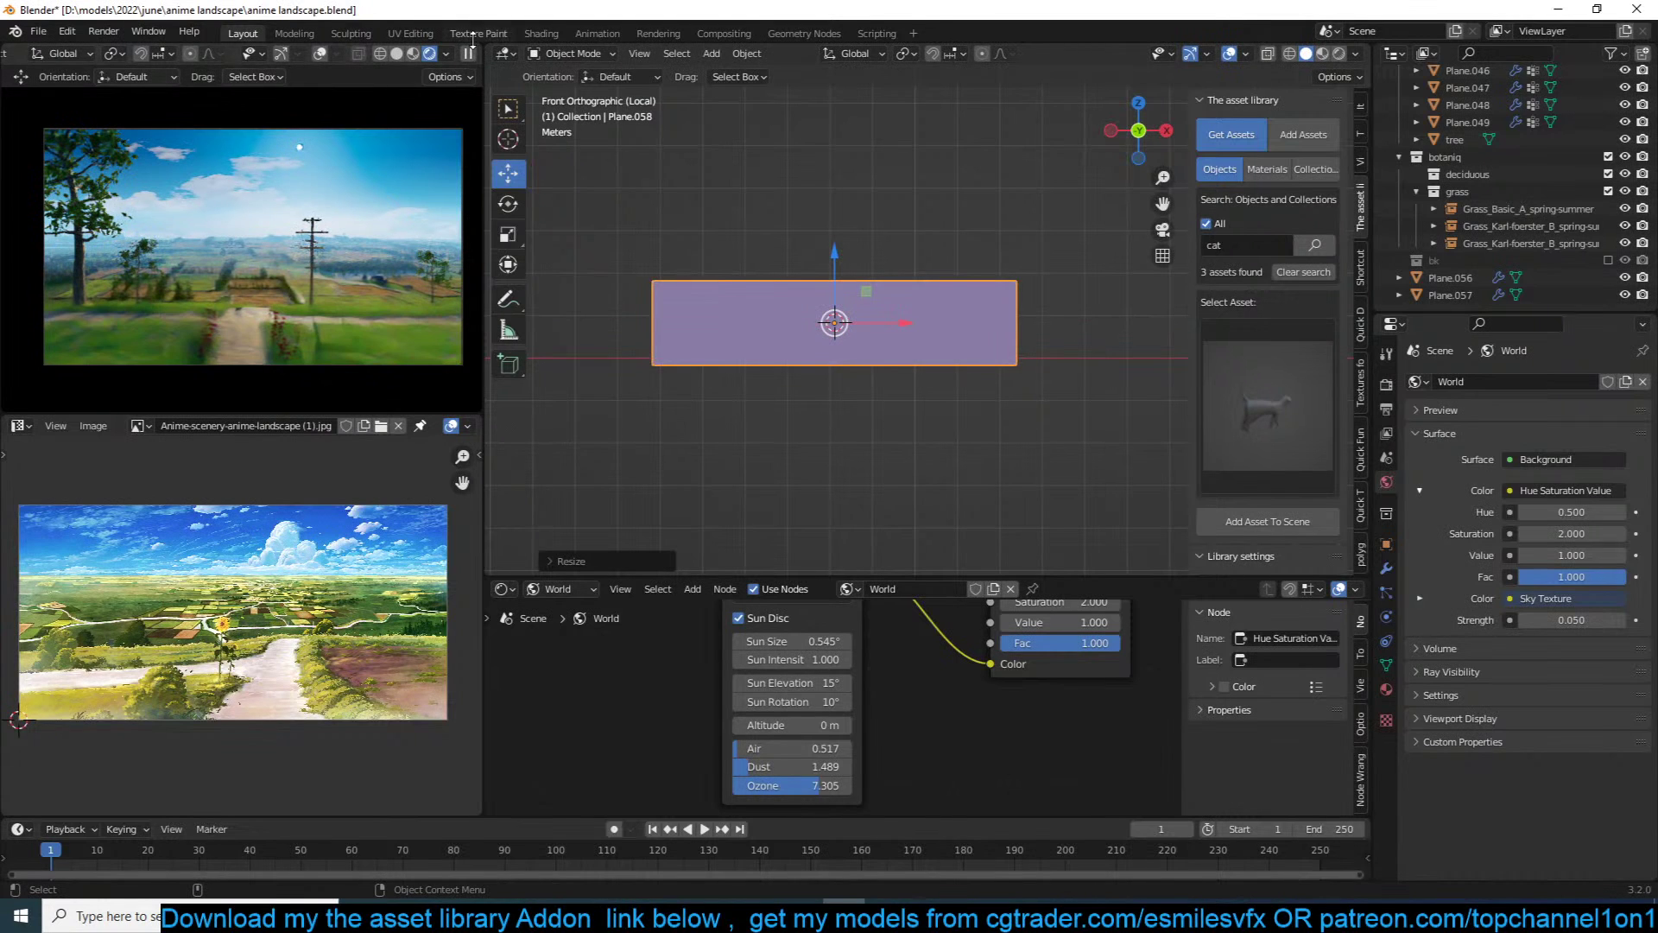
Step: Shape the board into a pointed sign by pulling the middle vertex of its right edge outward, with proportional editing off
key(Tab)
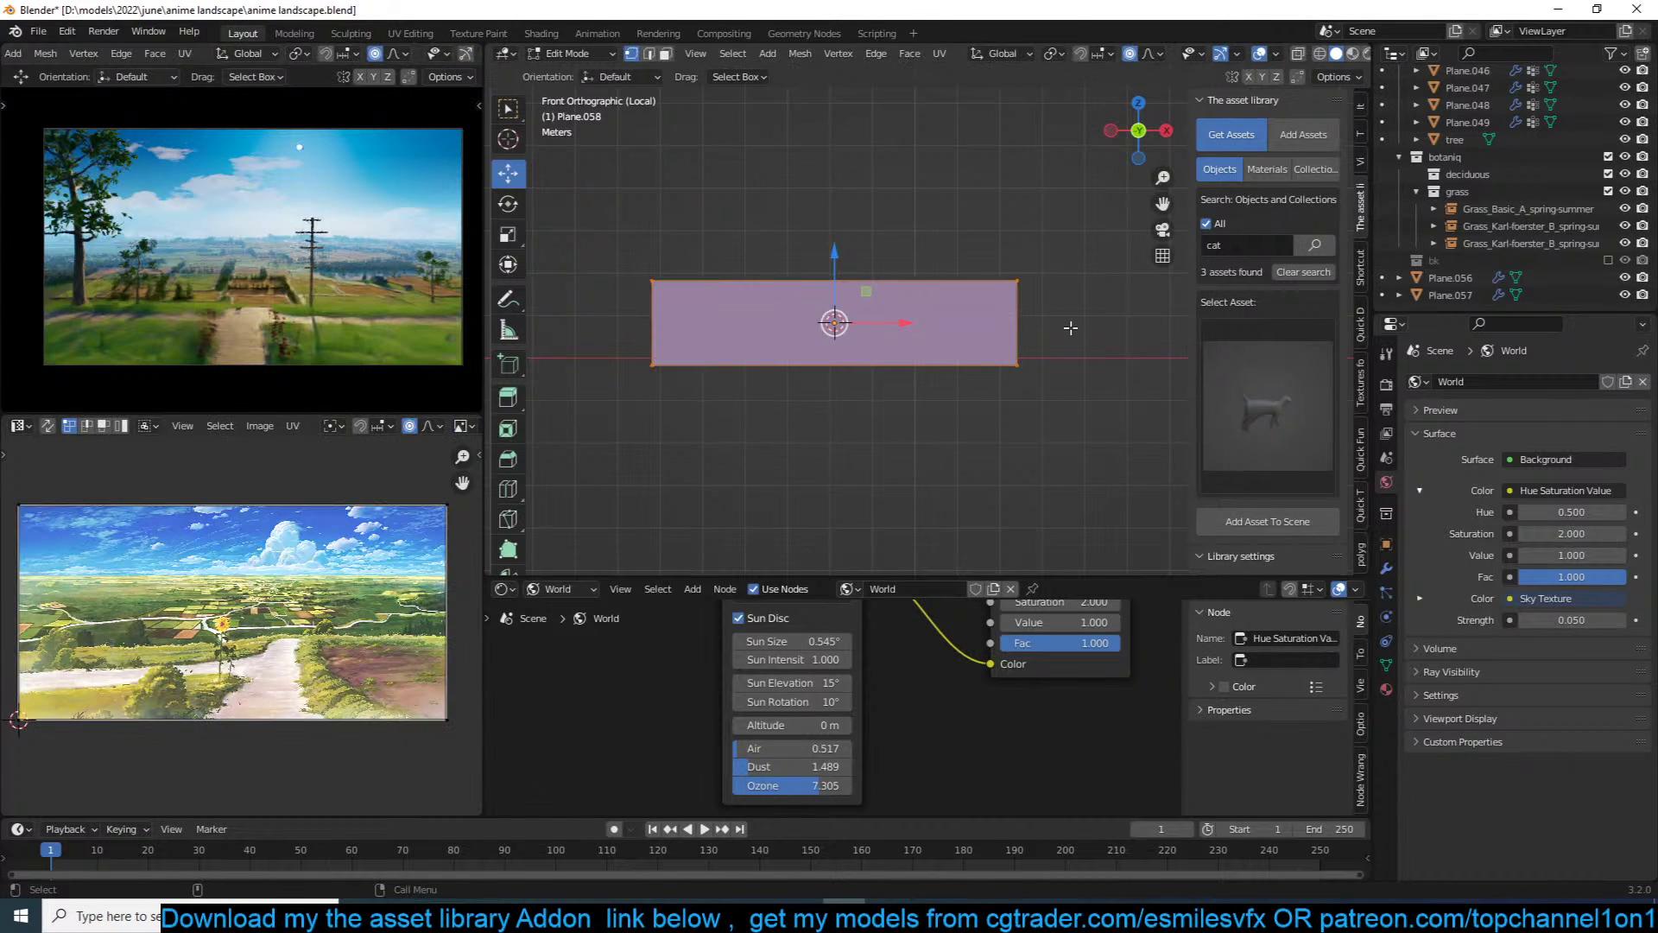
click(1019, 323)
key(g)
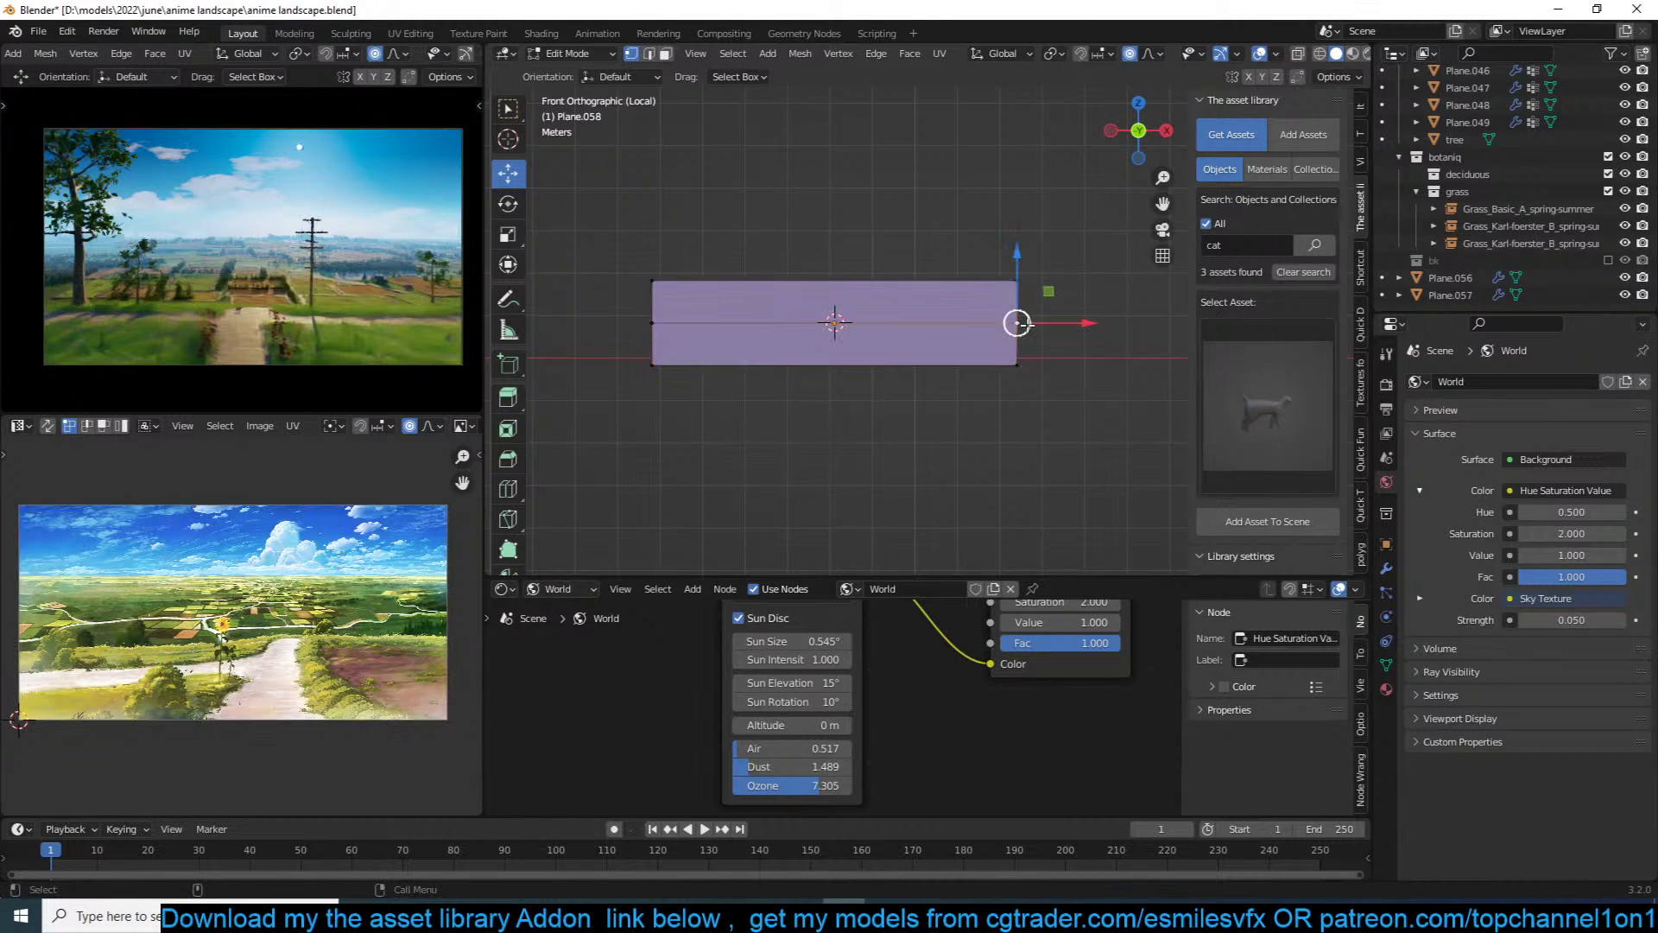
drag(1110, 327, 1178, 328)
key(o)
scroll(1088, 323, up, 1)
key(Tab)
scroll(894, 325, down, 3)
middle_drag(952, 342, 1007, 392)
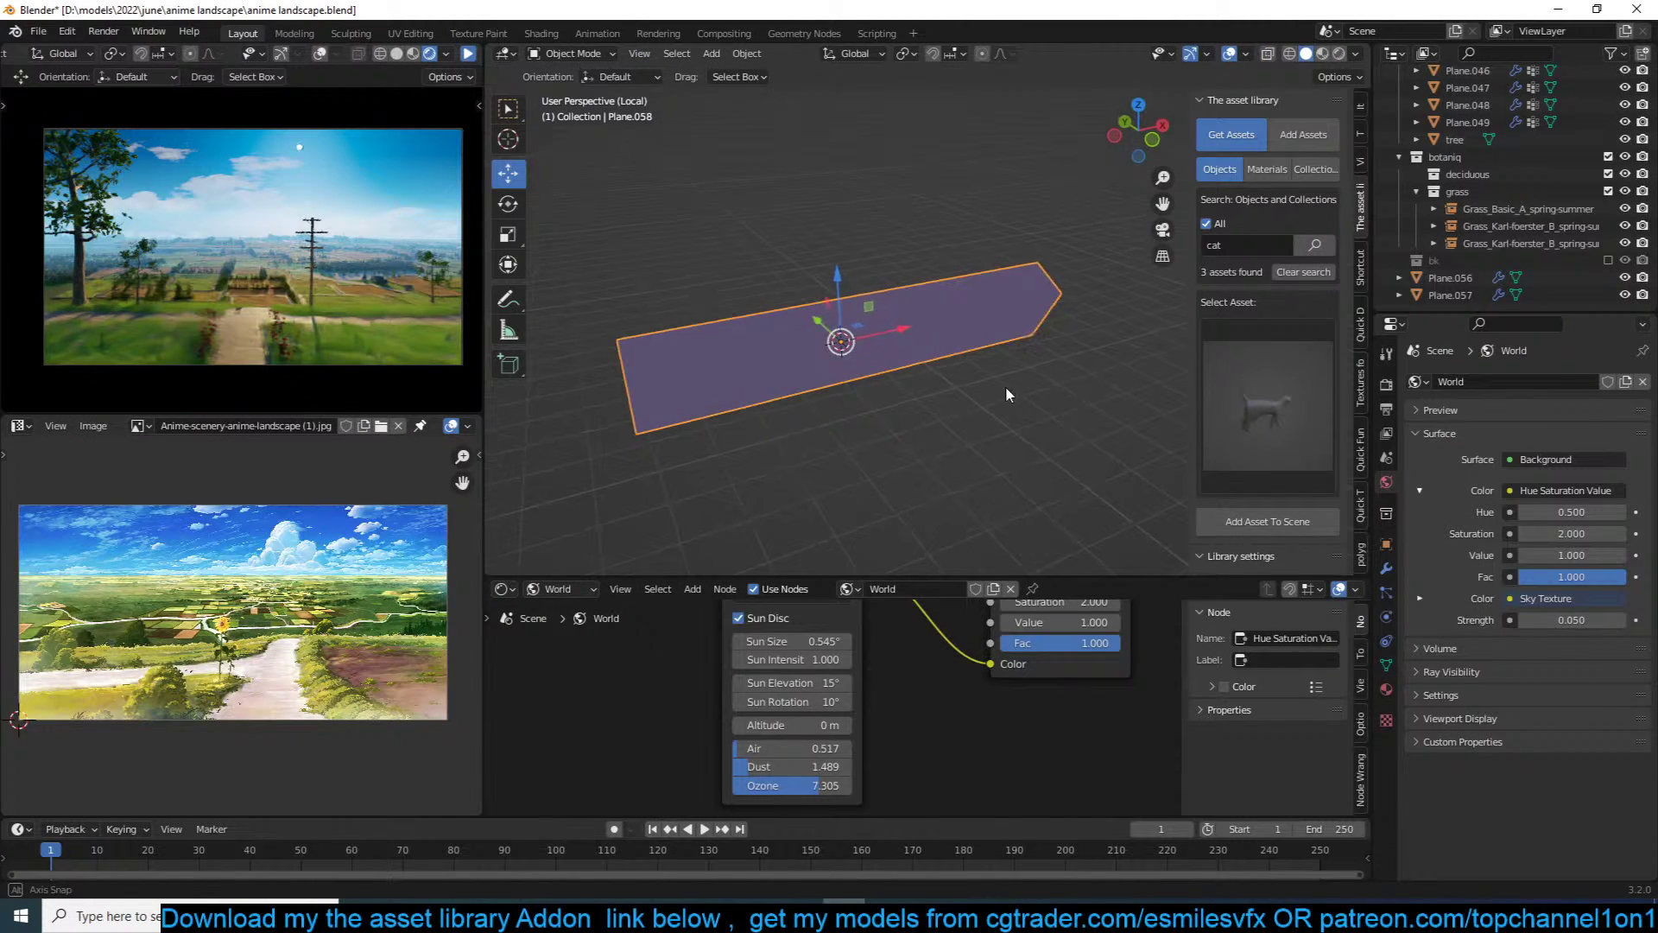
Step: Show the board in material preview, search the texture library for "wood", and apply the old oak veins texture as a BSDF material
click(1323, 53)
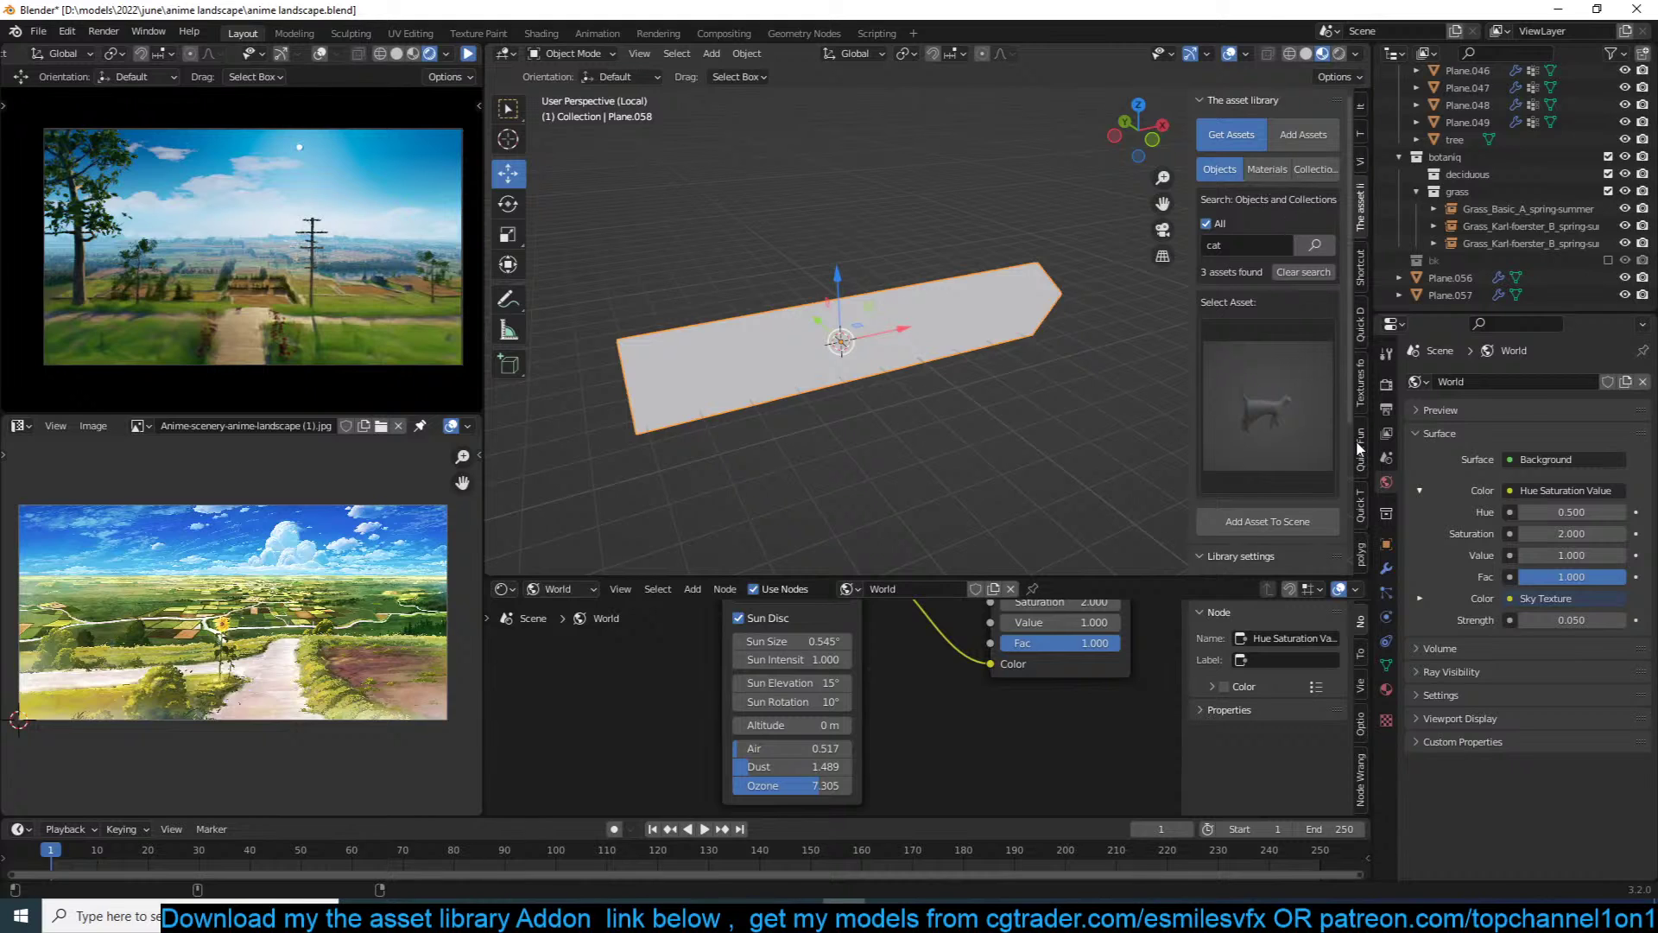
click(1362, 393)
click(1273, 153)
text(wood)
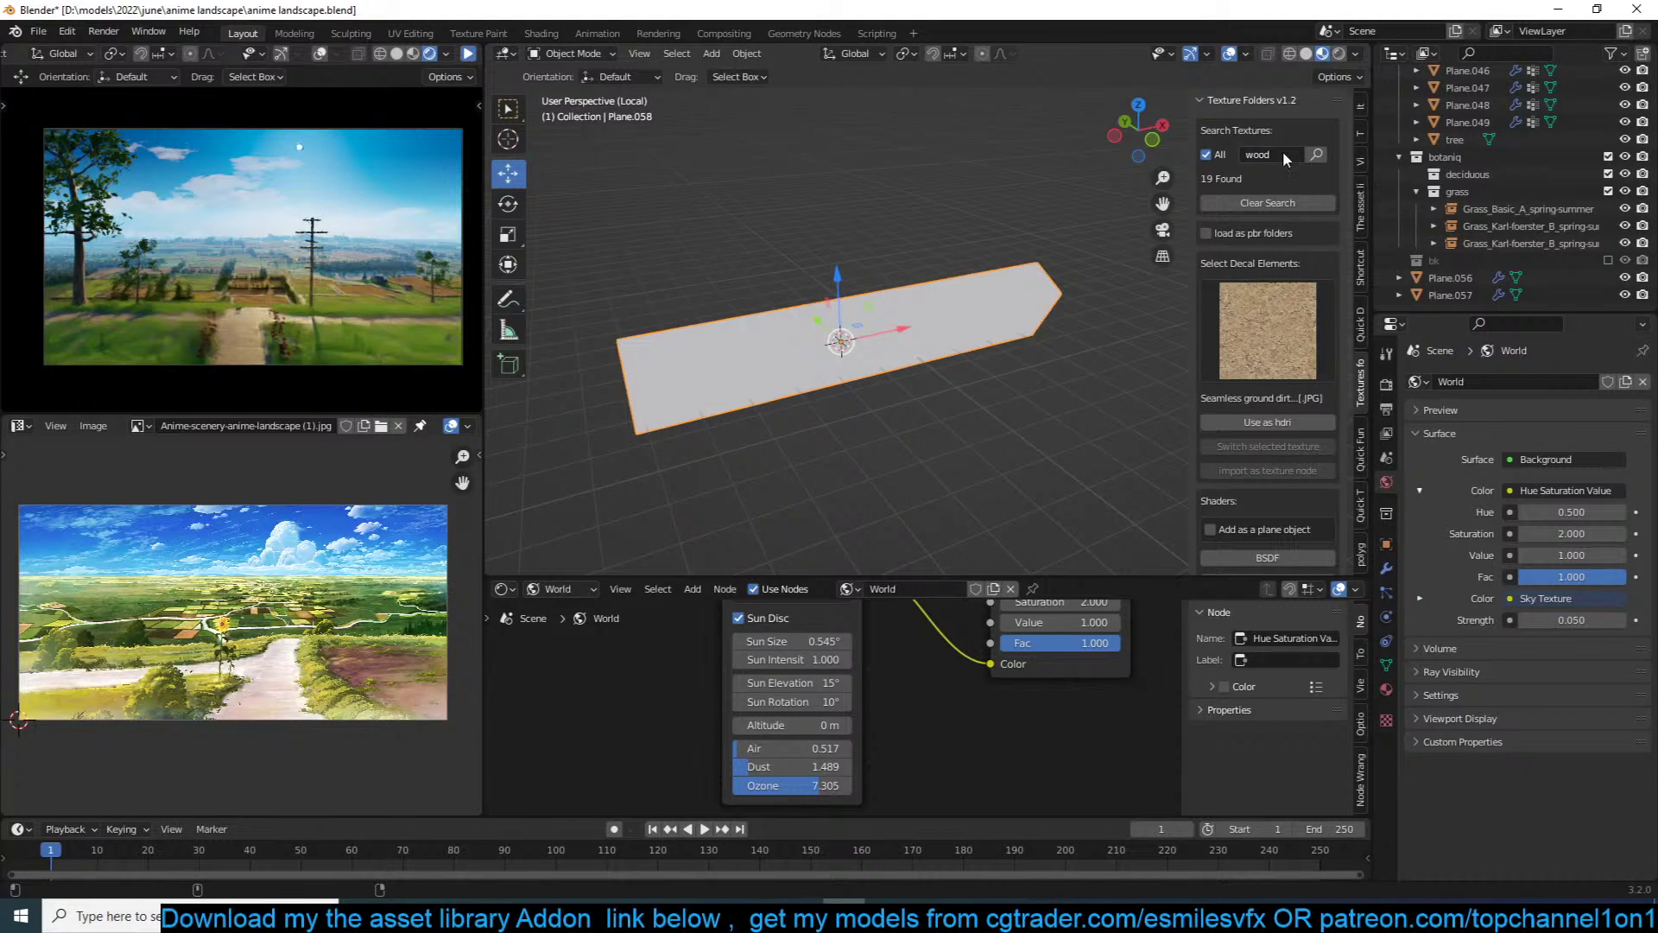
click(1316, 154)
click(1255, 292)
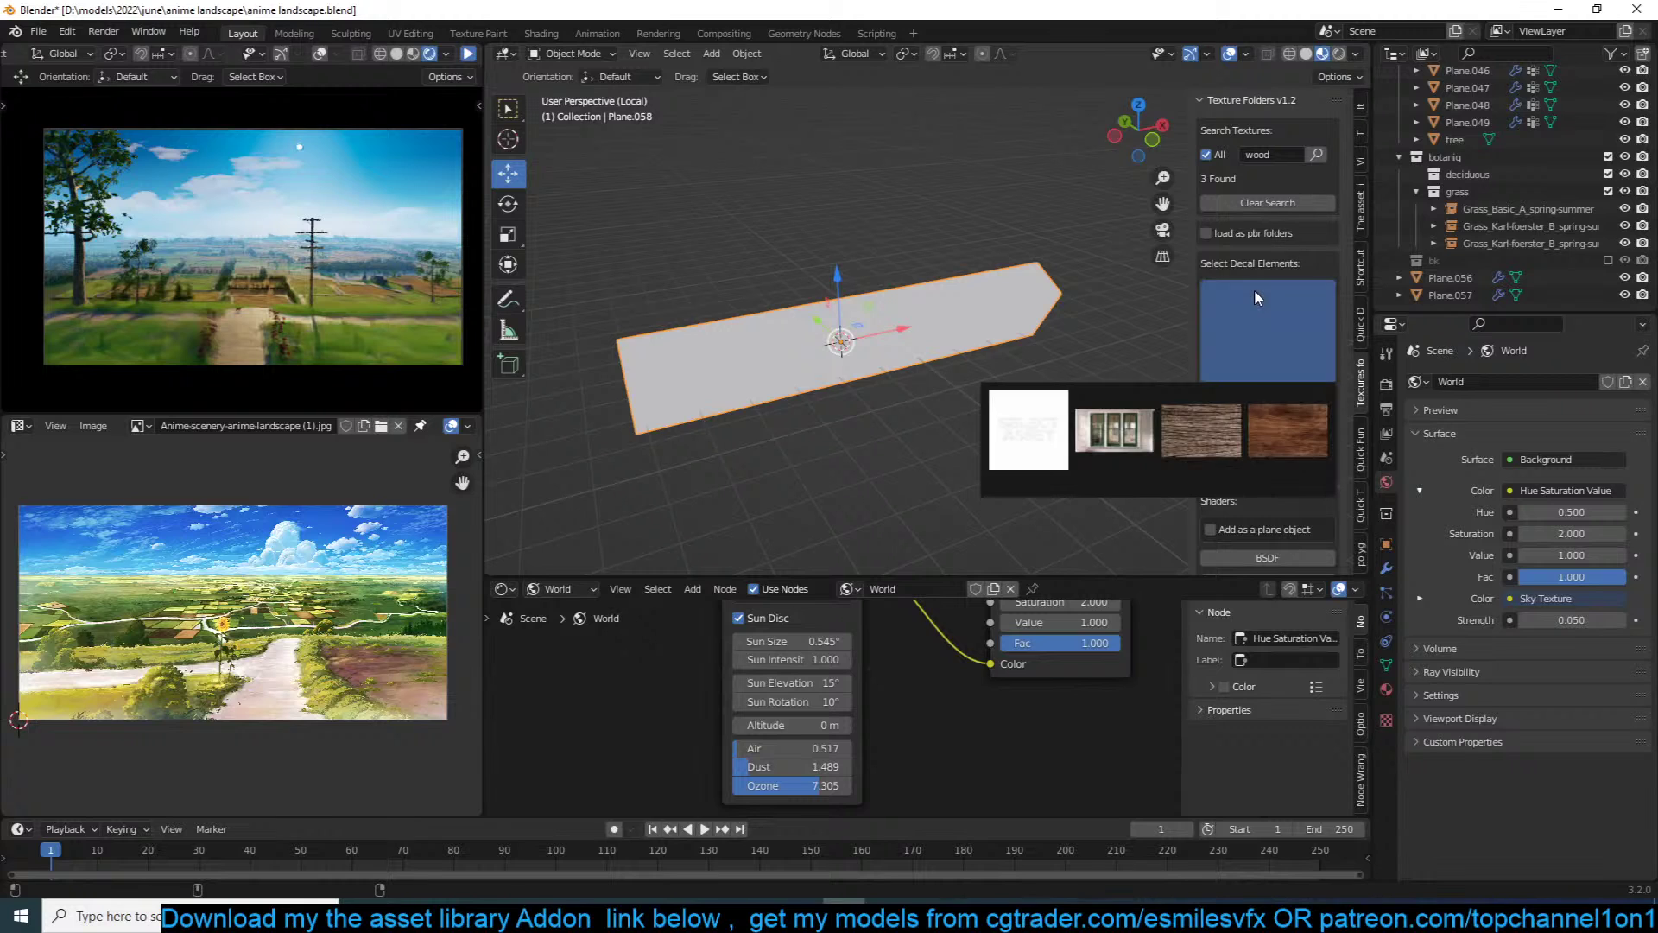
click(1228, 442)
click(1278, 422)
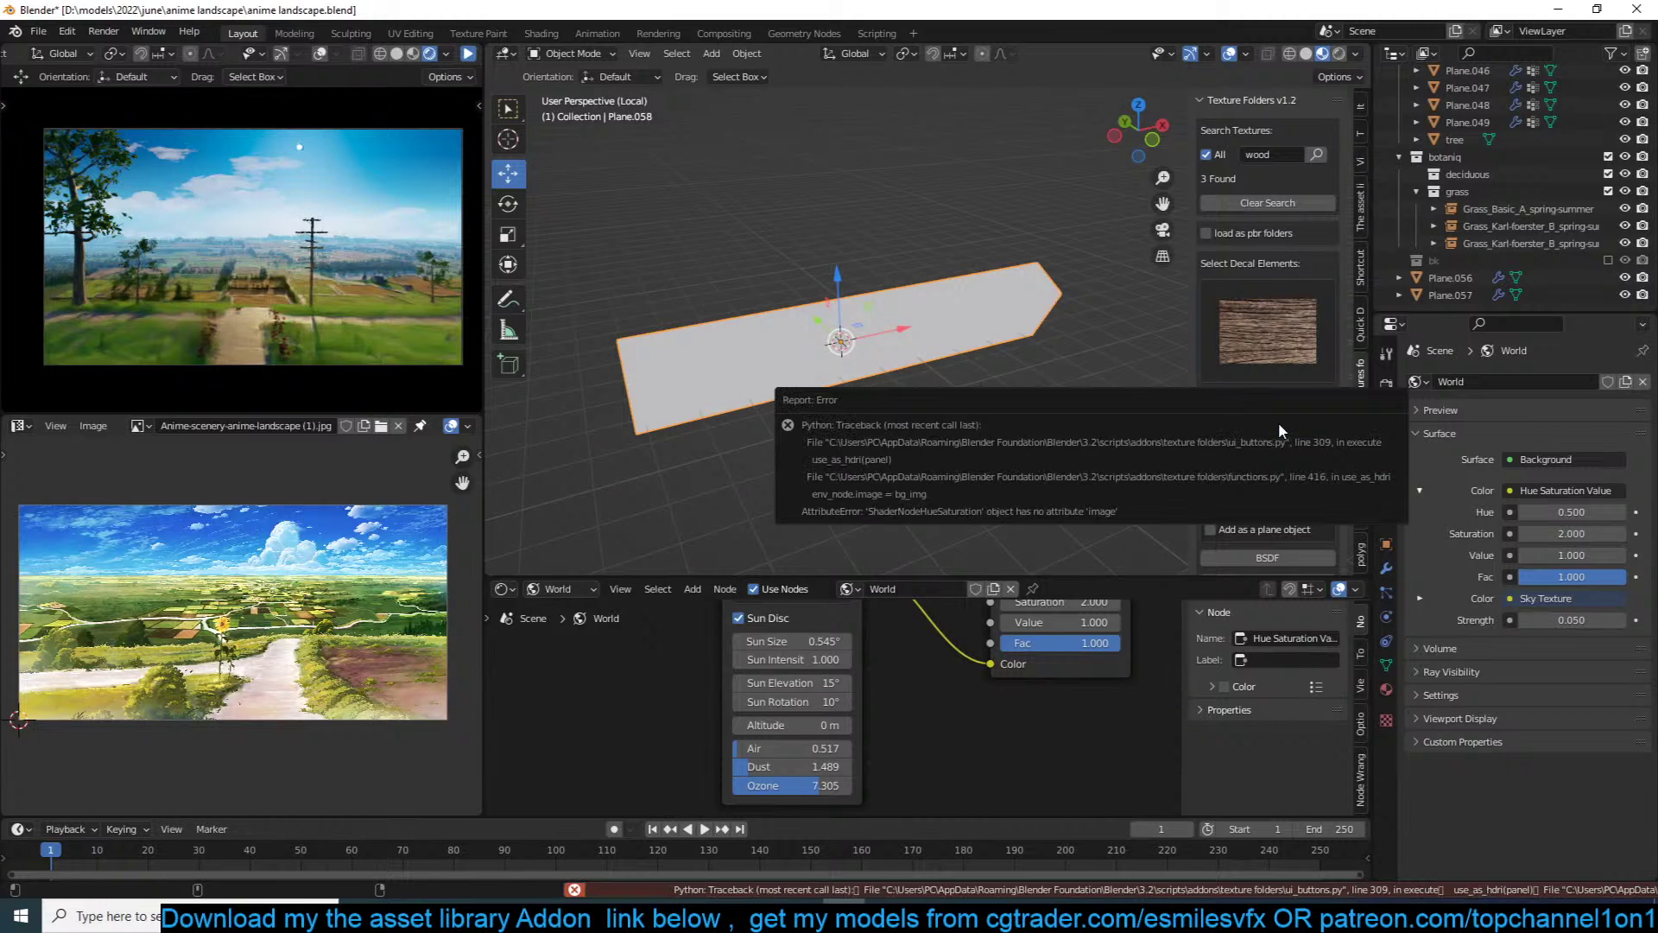
scroll(1330, 486, down, 4)
click(1277, 421)
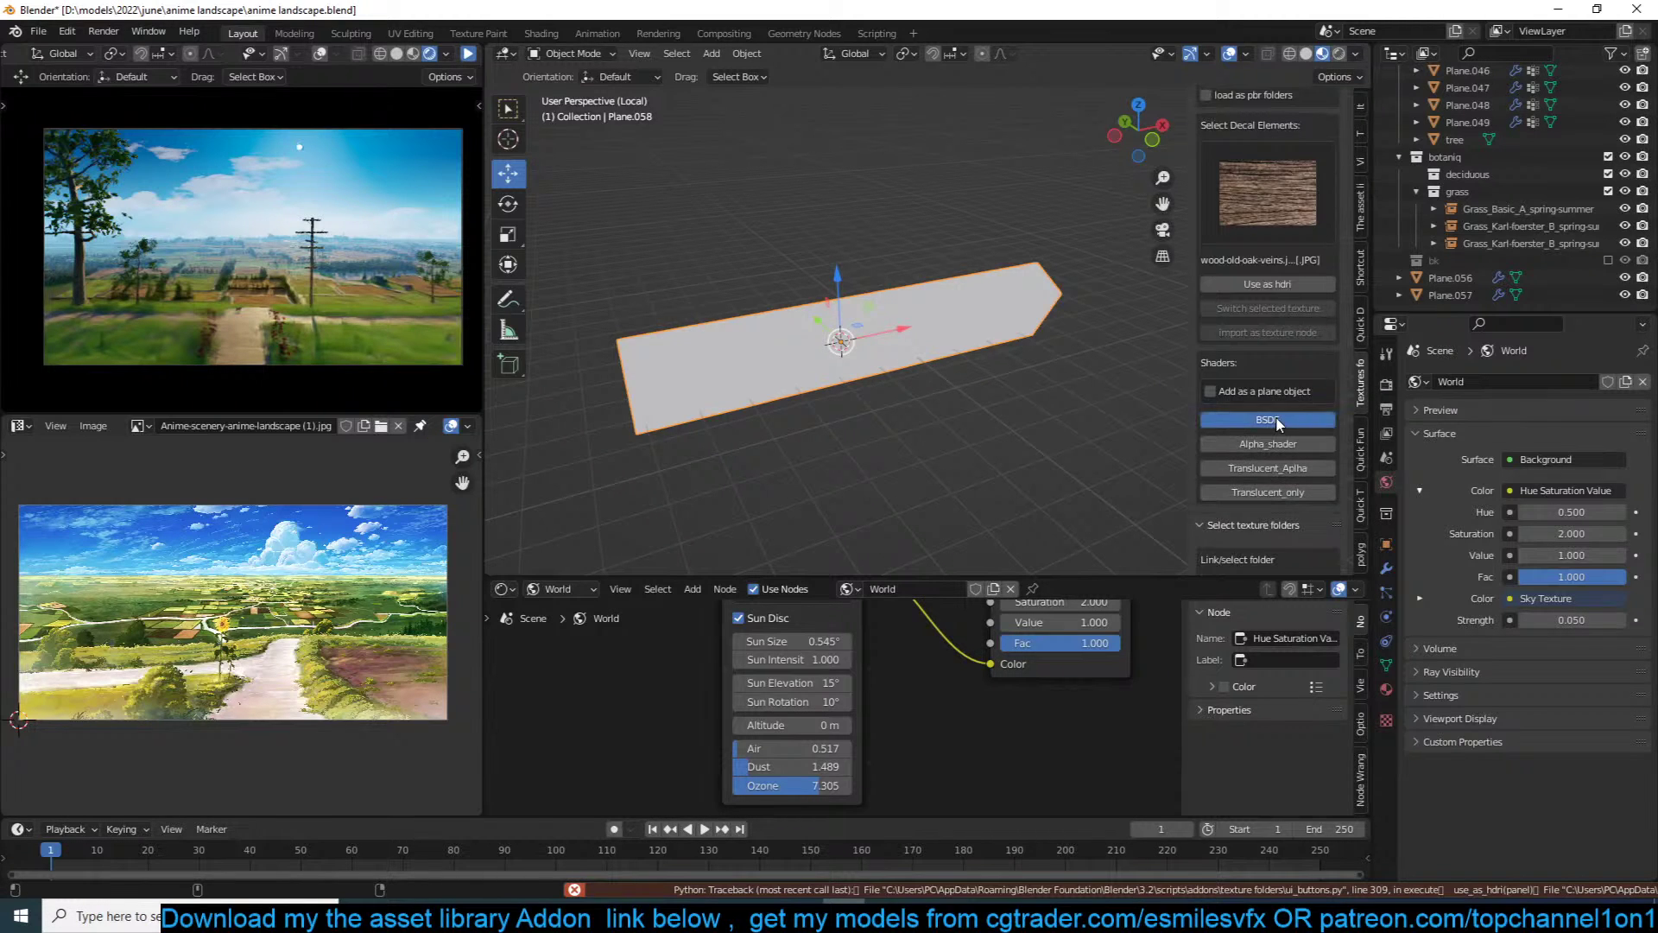
middle_drag(931, 356, 898, 260)
scroll(821, 295, up, 3)
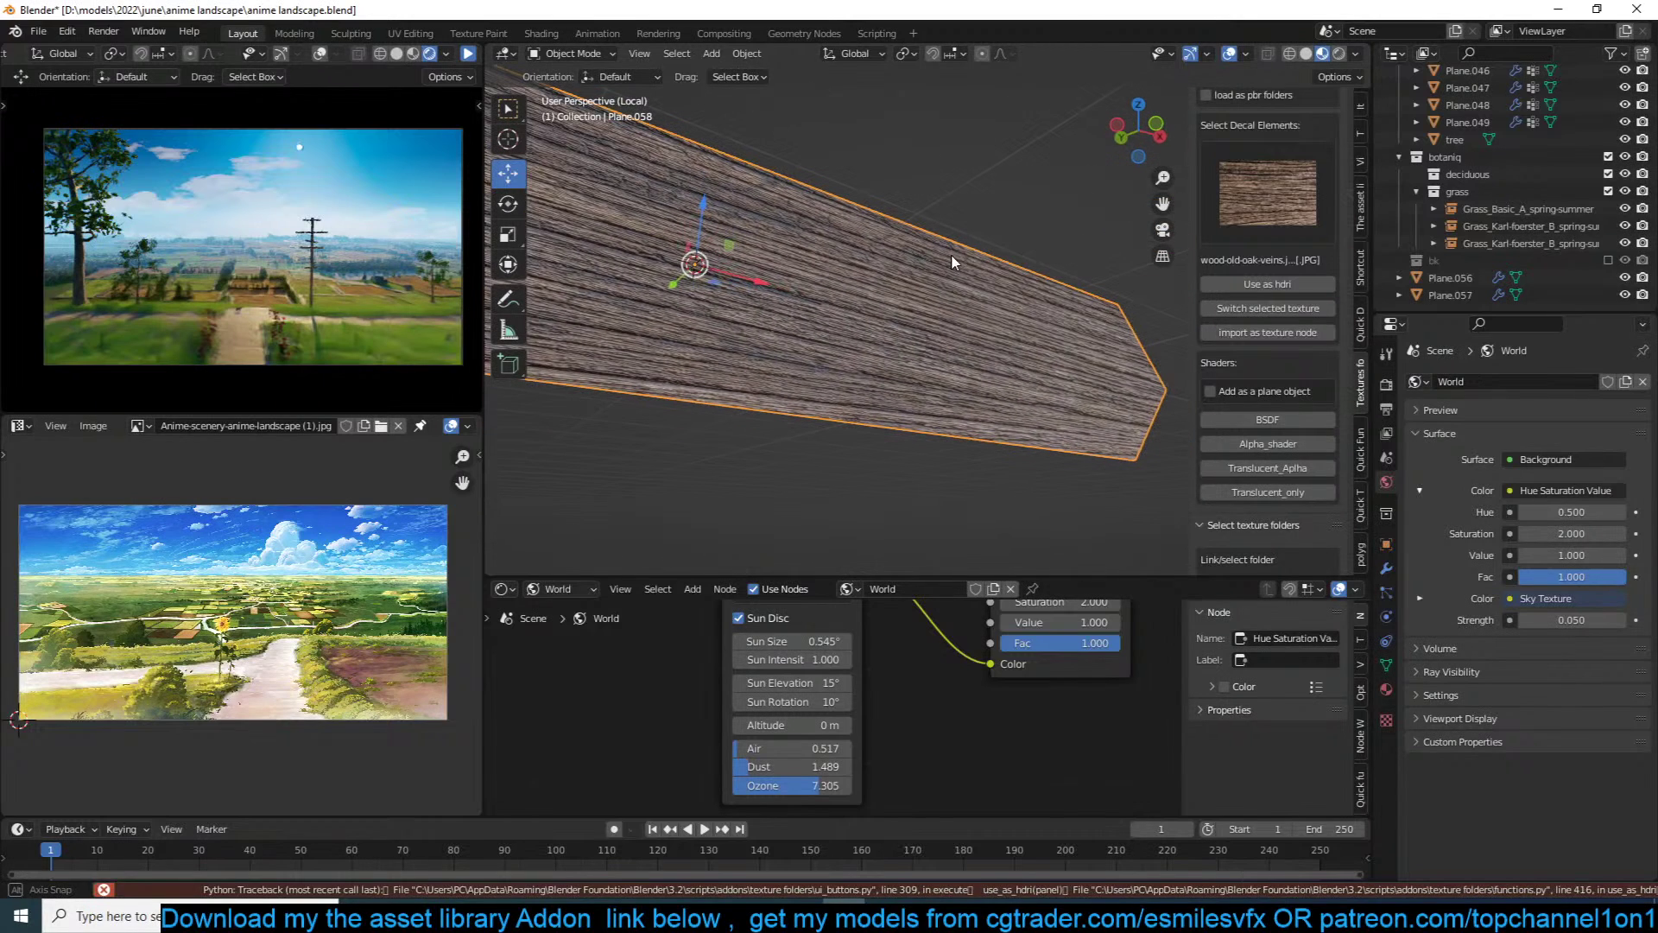
Step: Apply the brown wooden-textured background image as a BSDF material and remove the old oak material slot from the board
click(1268, 192)
click(1279, 288)
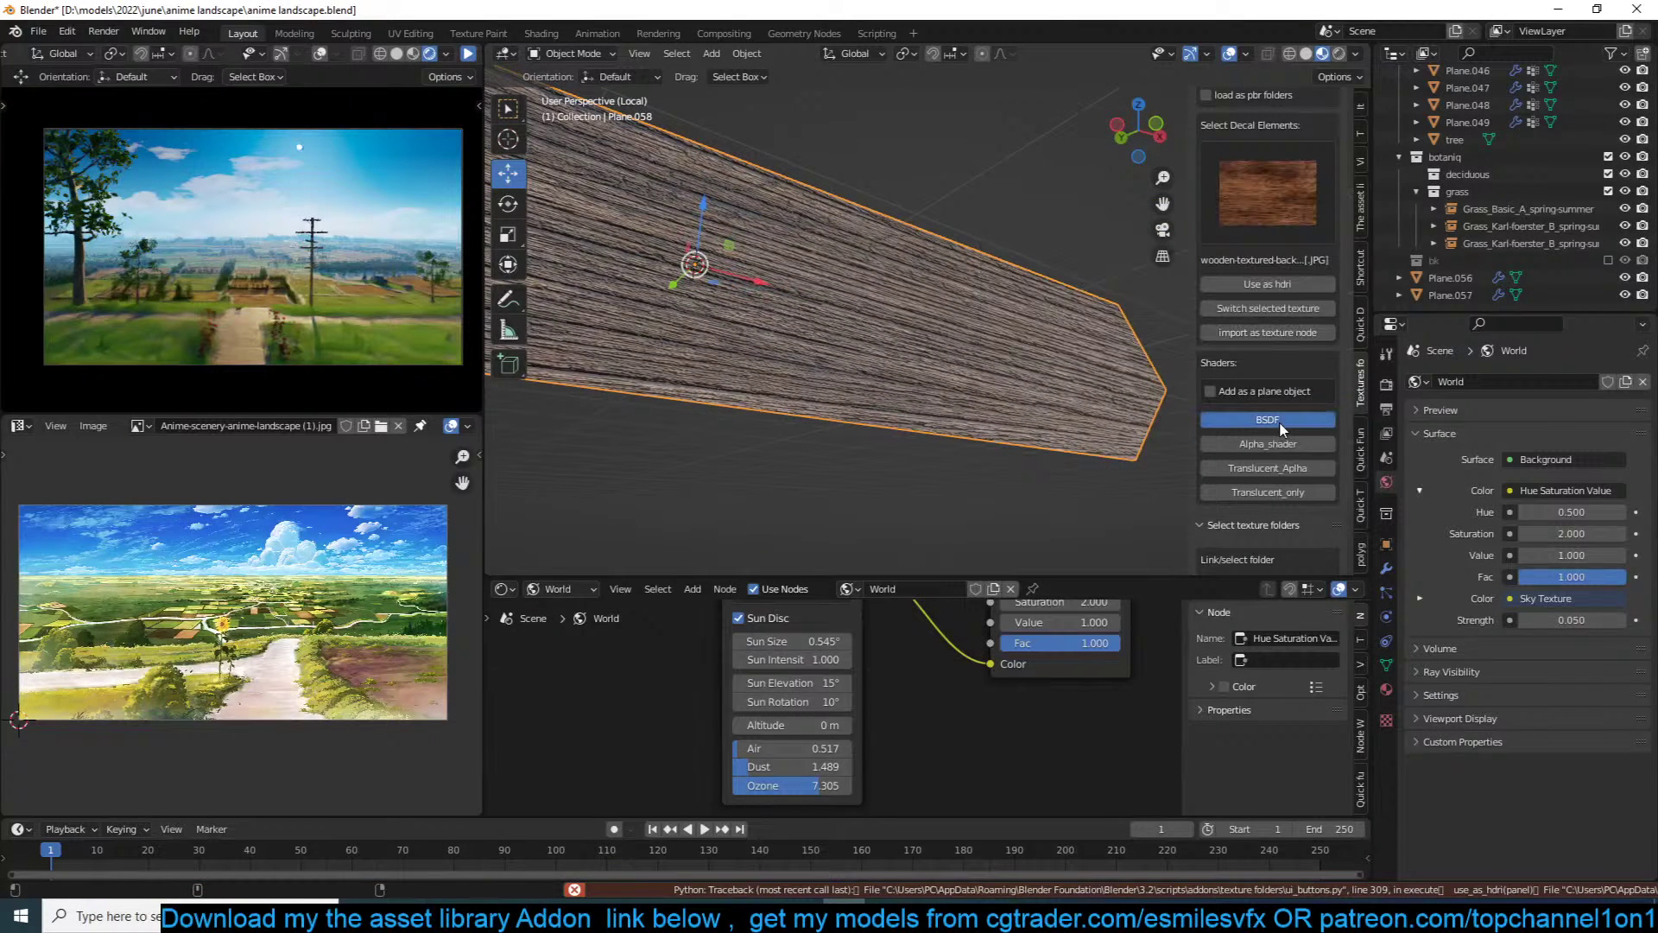
click(1386, 568)
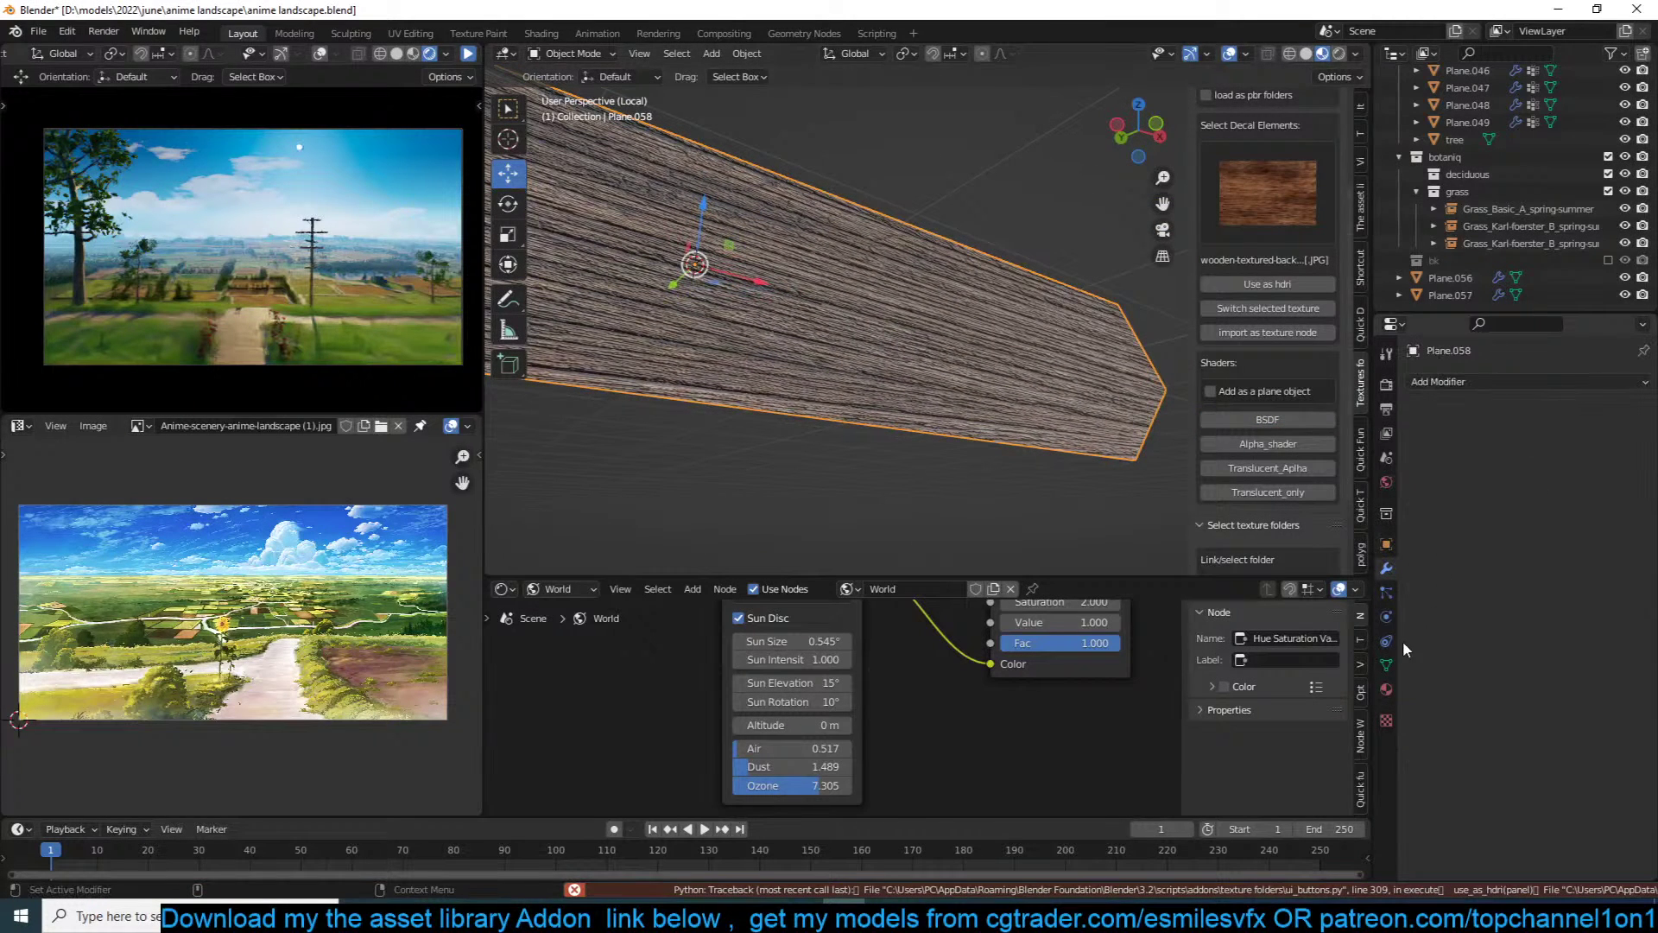
click(1386, 688)
click(1531, 387)
click(1642, 398)
middle_drag(1122, 346, 1080, 662)
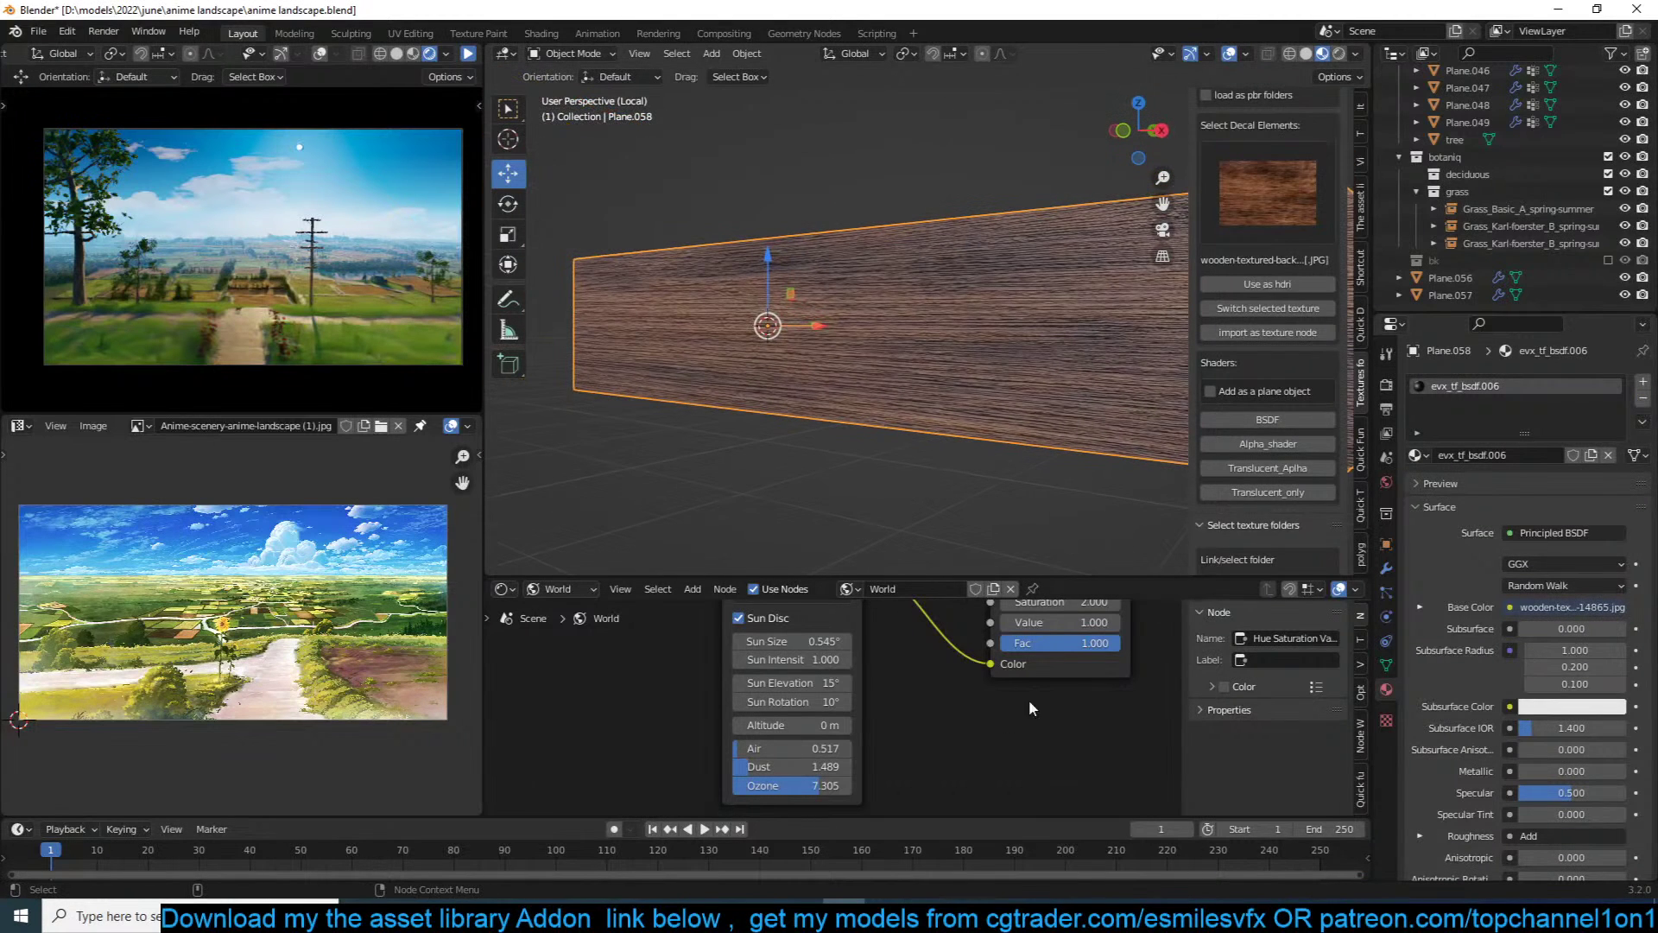
Step: Switch the shader editor from World to Object and bring the board's wood material nodes into view
scroll(966, 722, down, 5)
scroll(850, 729, up, 5)
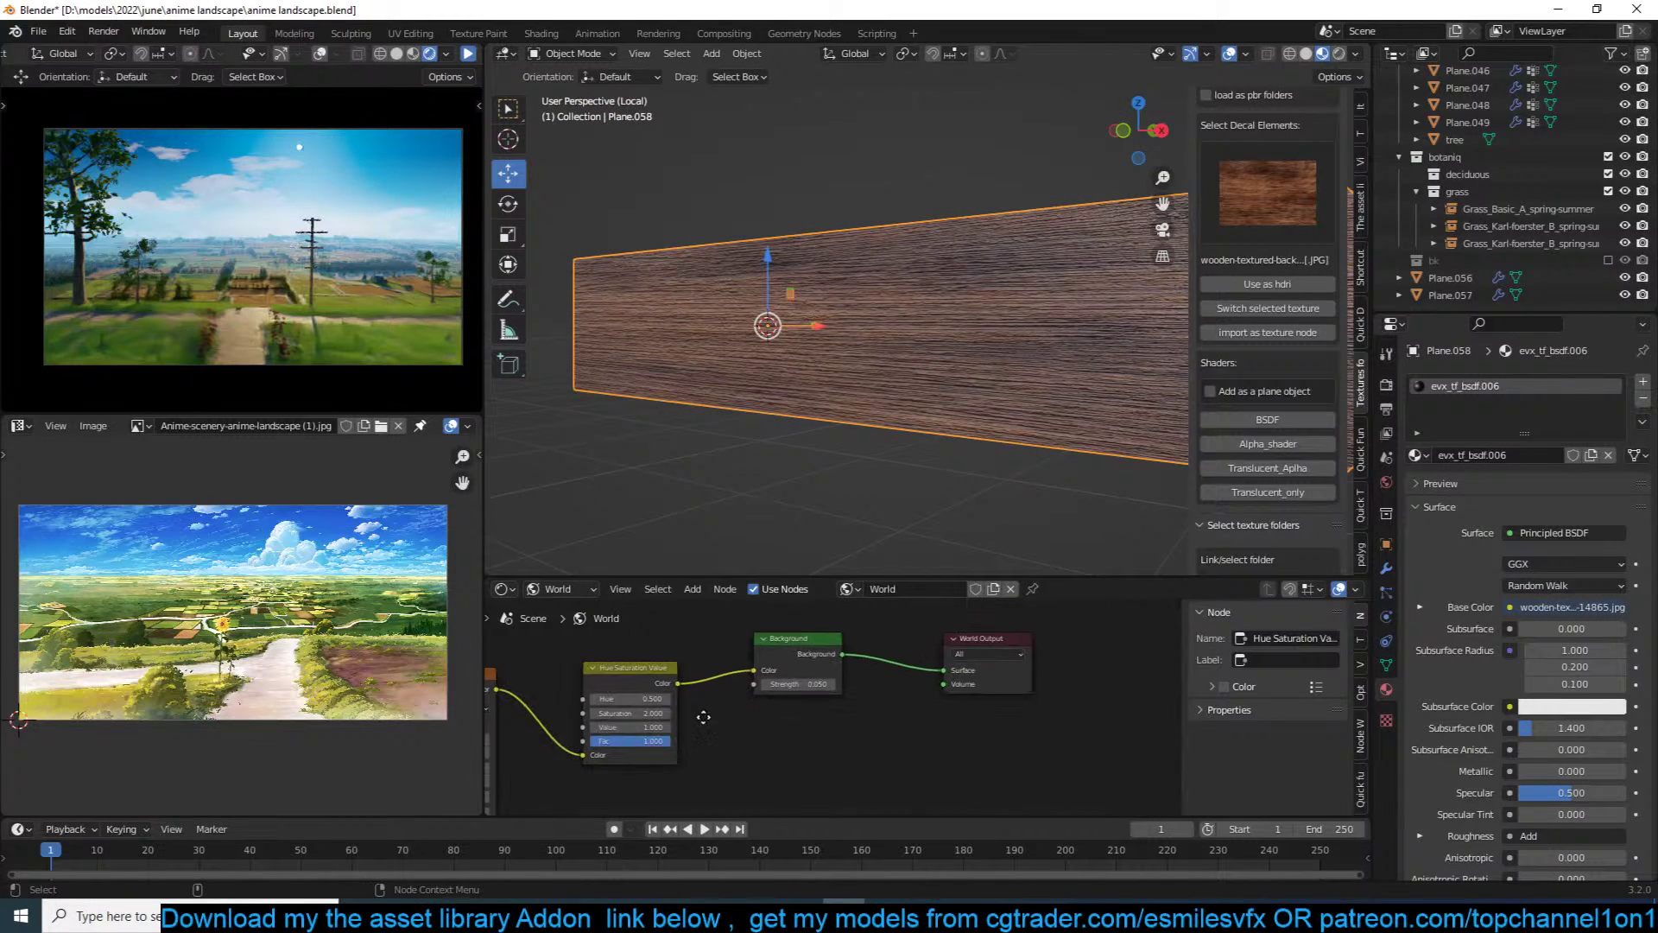
middle_drag(682, 717, 985, 650)
click(565, 591)
click(571, 630)
click(587, 589)
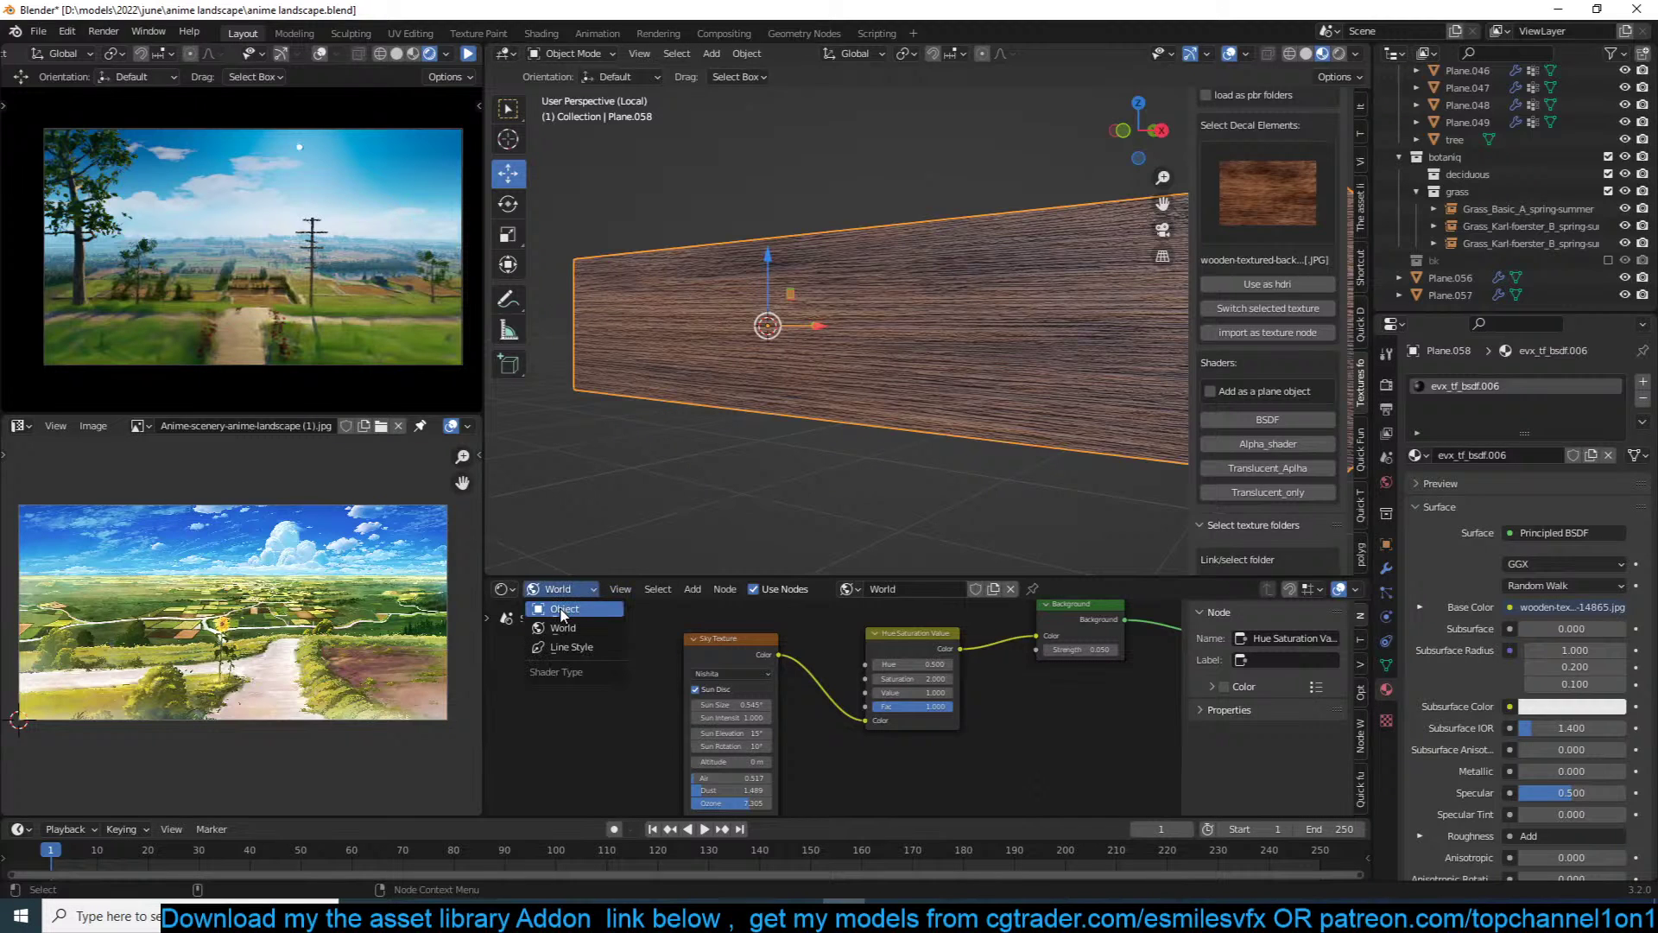
click(561, 610)
scroll(794, 742, down, 3)
middle_drag(795, 743, 894, 713)
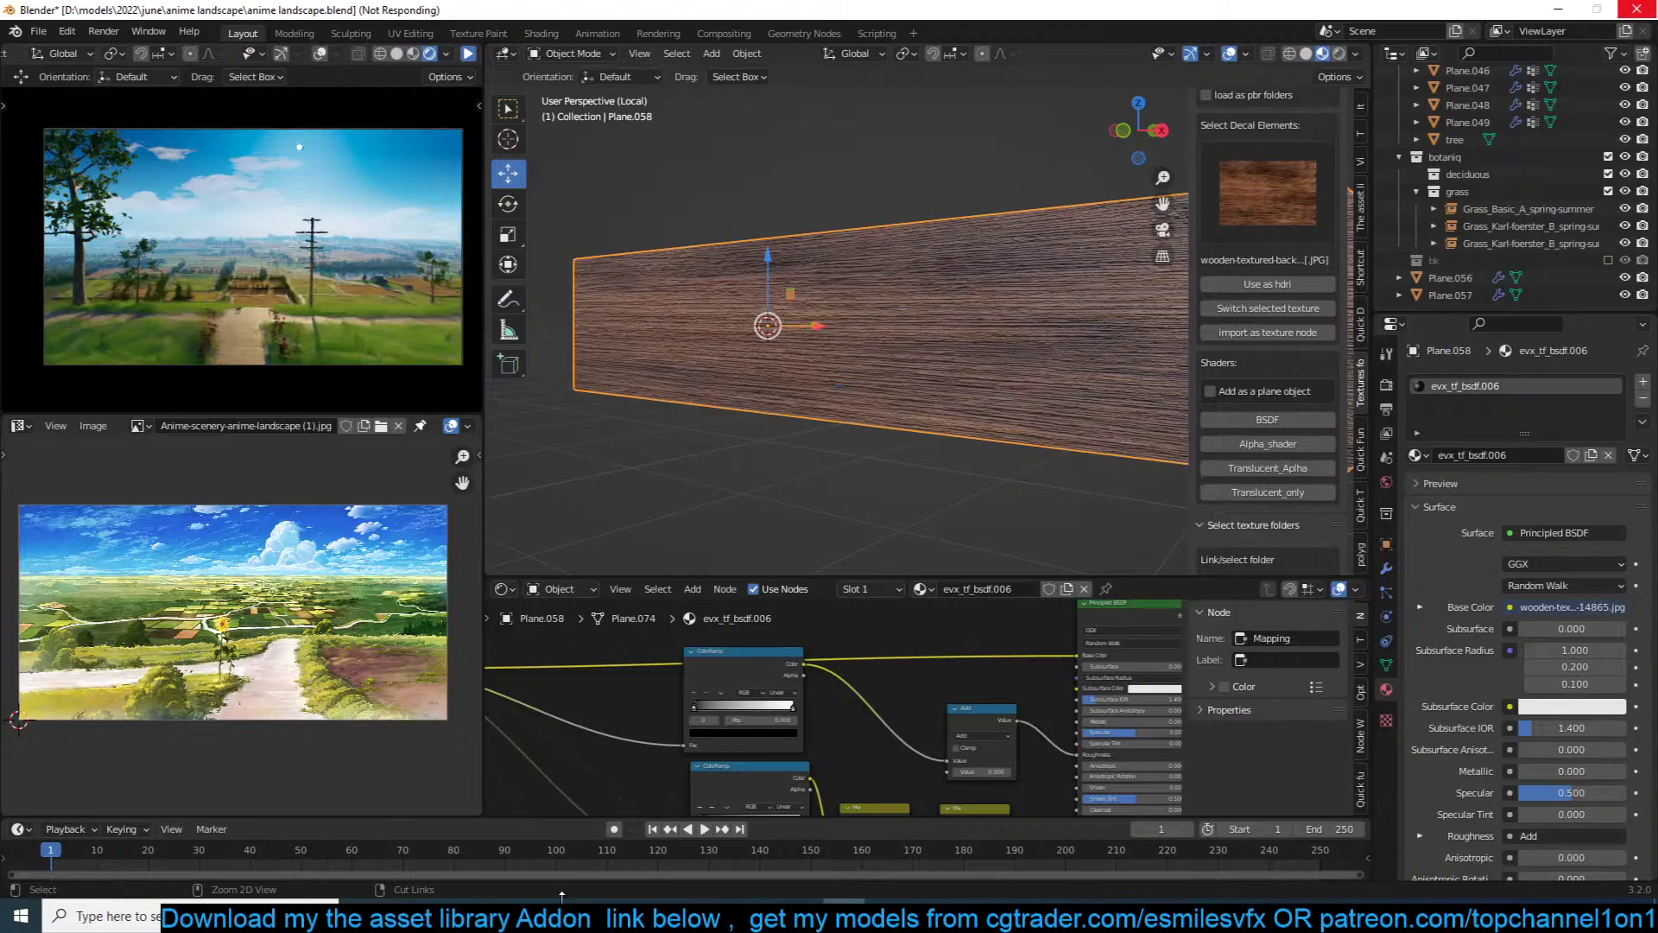
Step: Close the browser windows with the genshin image search and the Instagram profile
mouse_move(462, 916)
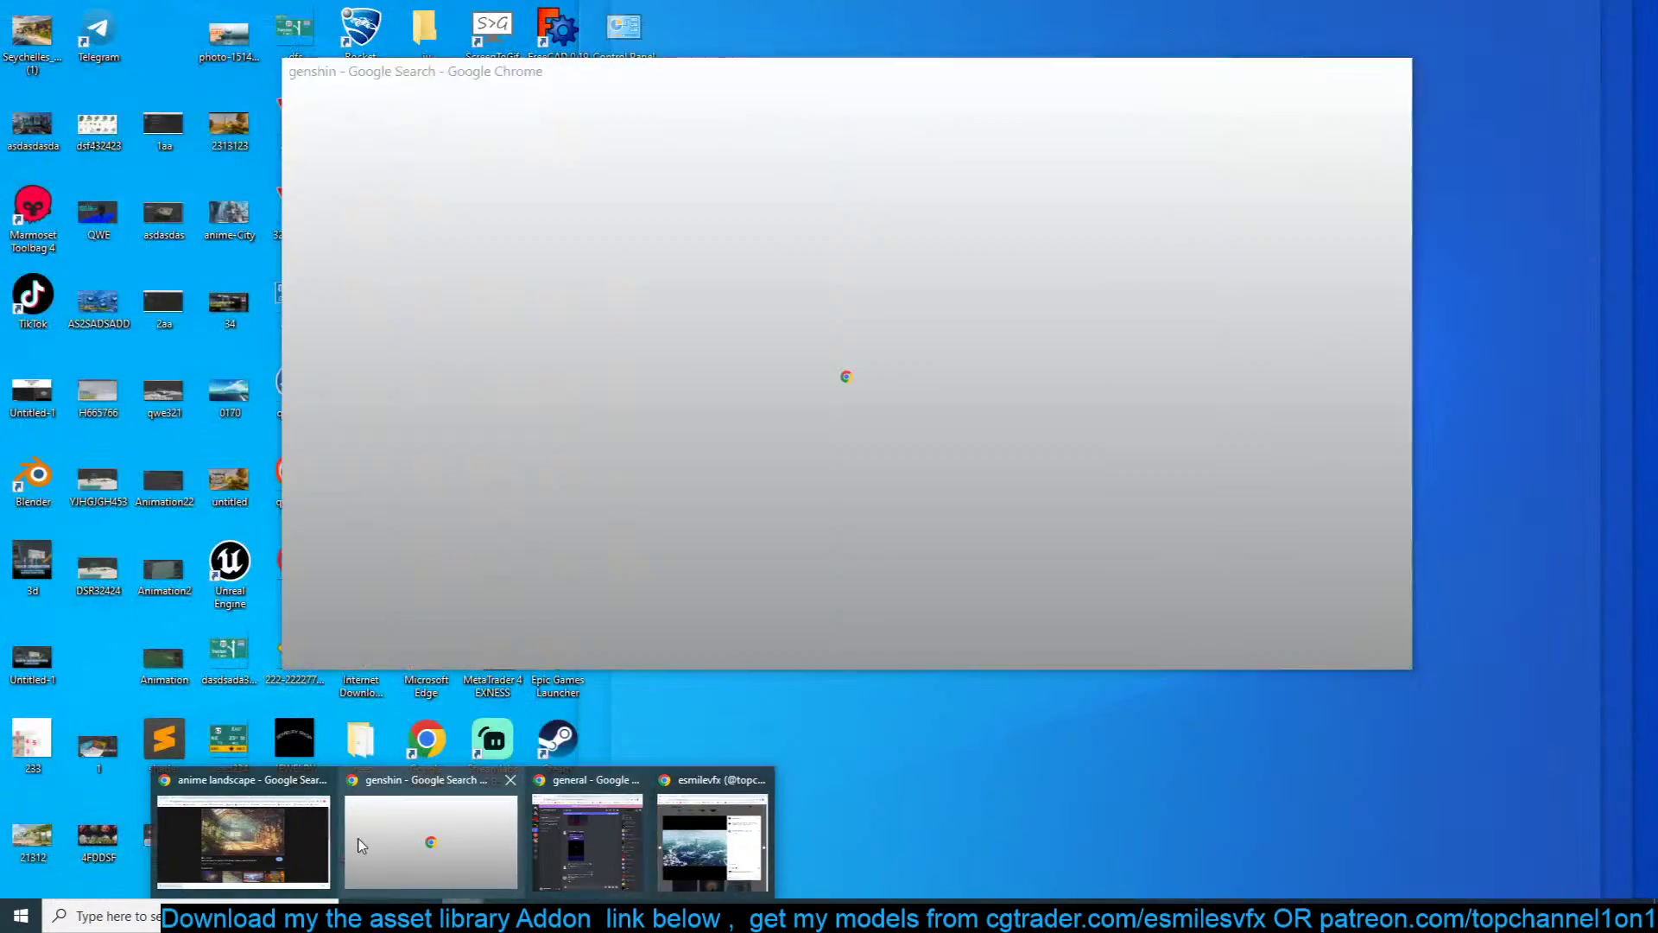
click(361, 846)
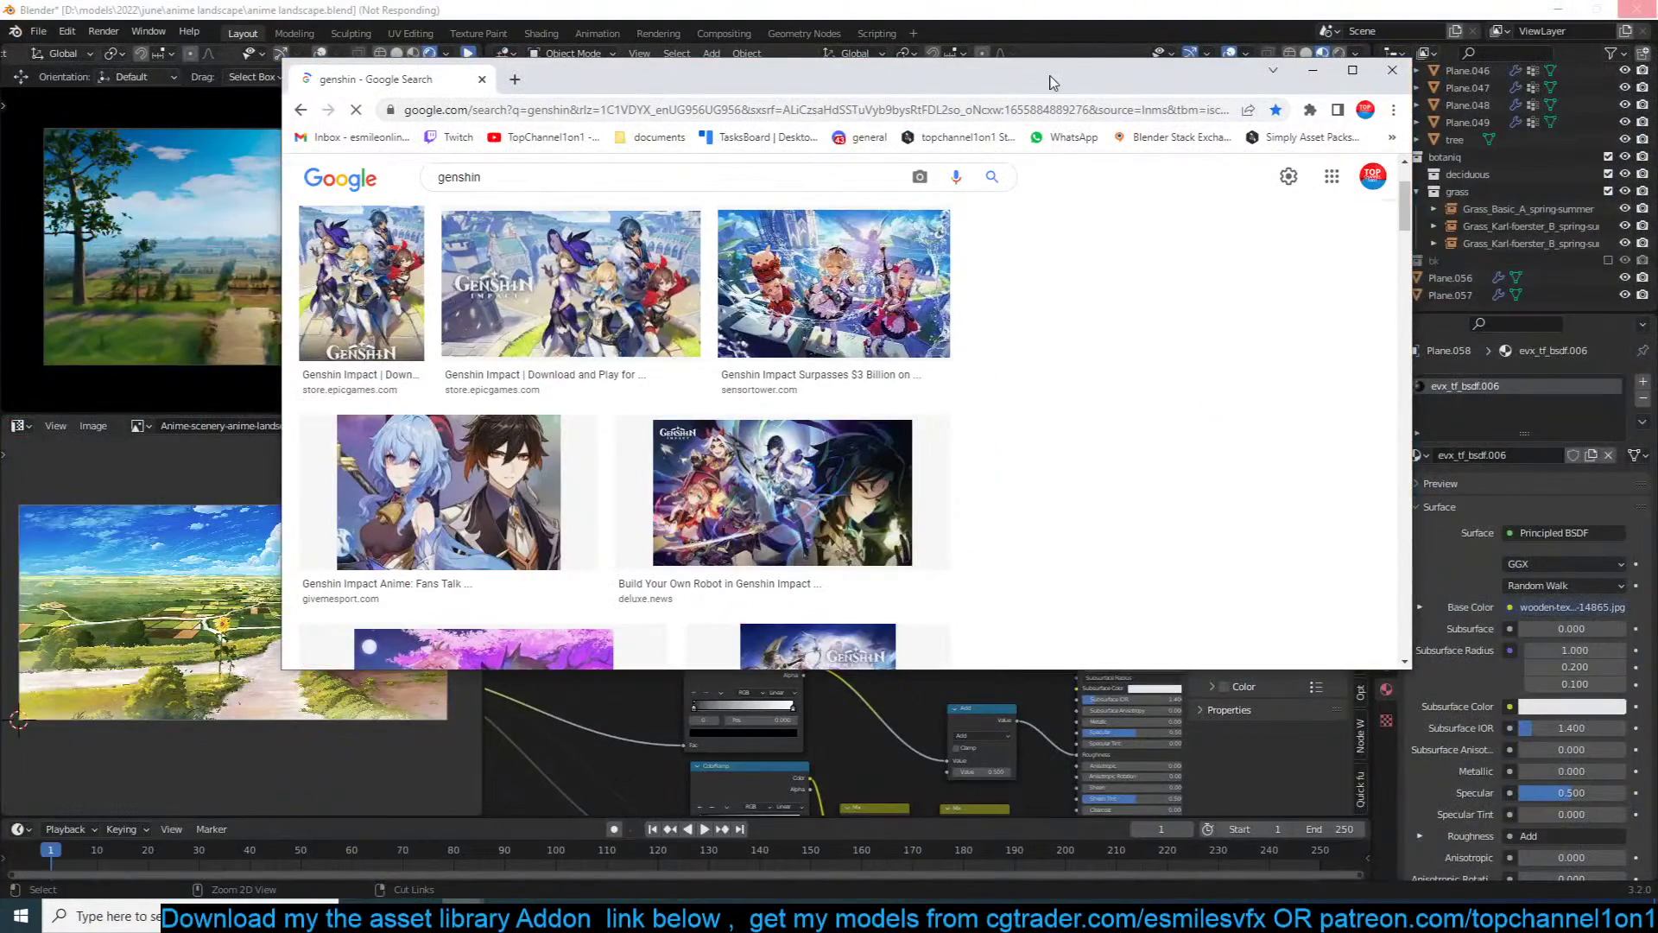
click(1392, 71)
mouse_move(488, 907)
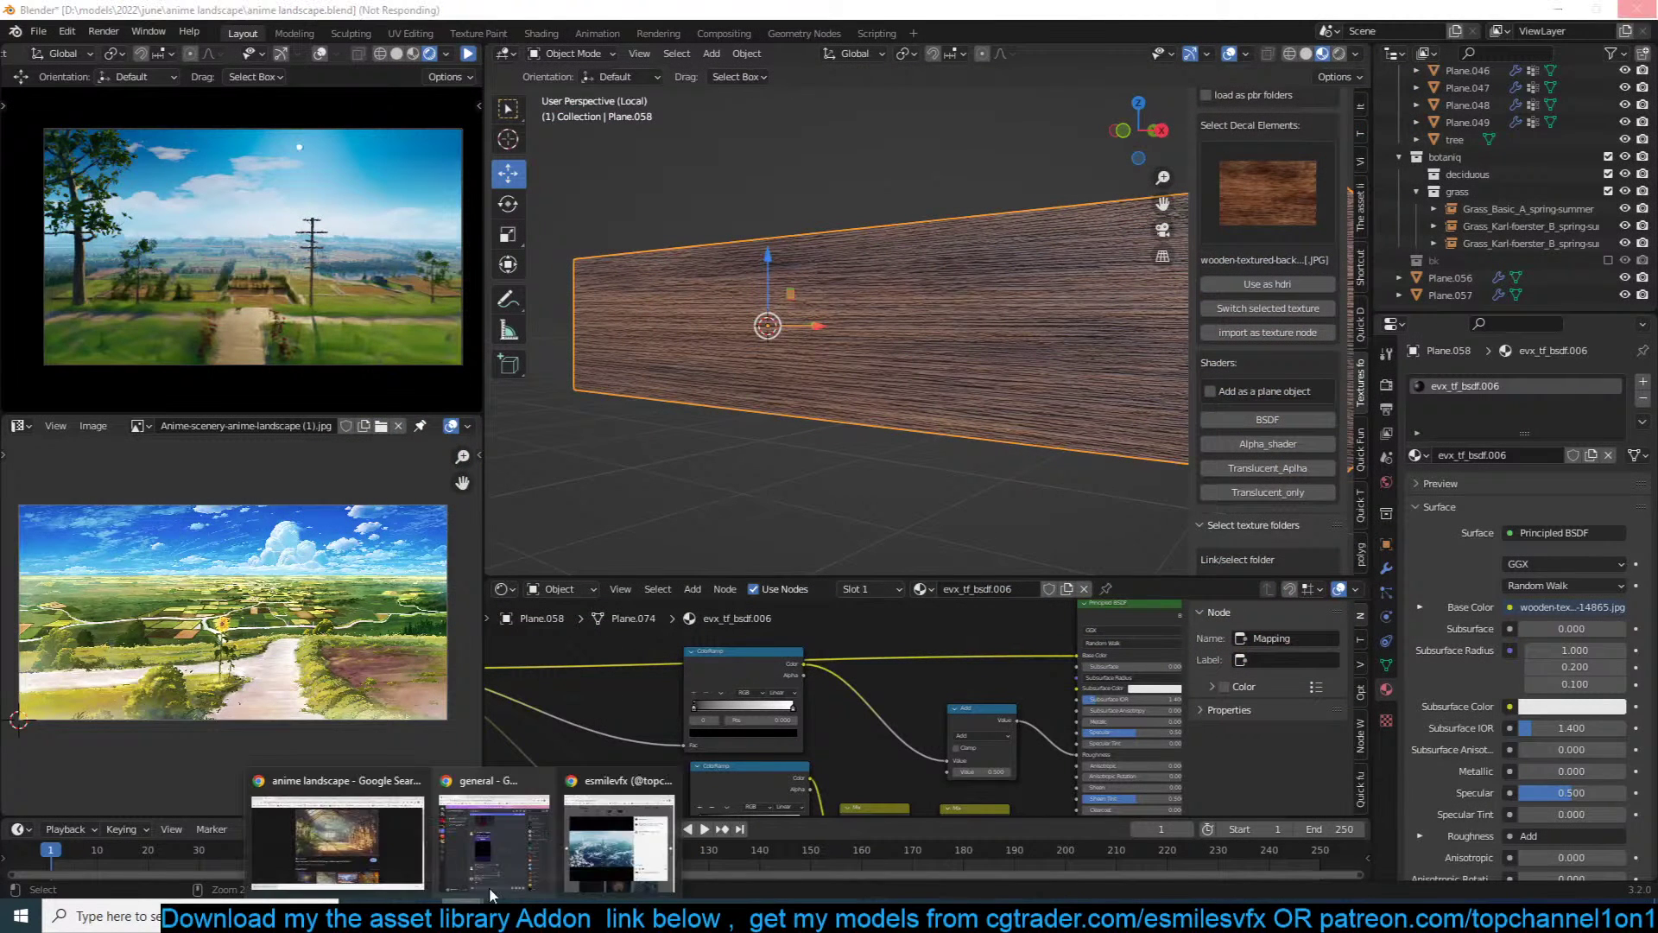
click(611, 831)
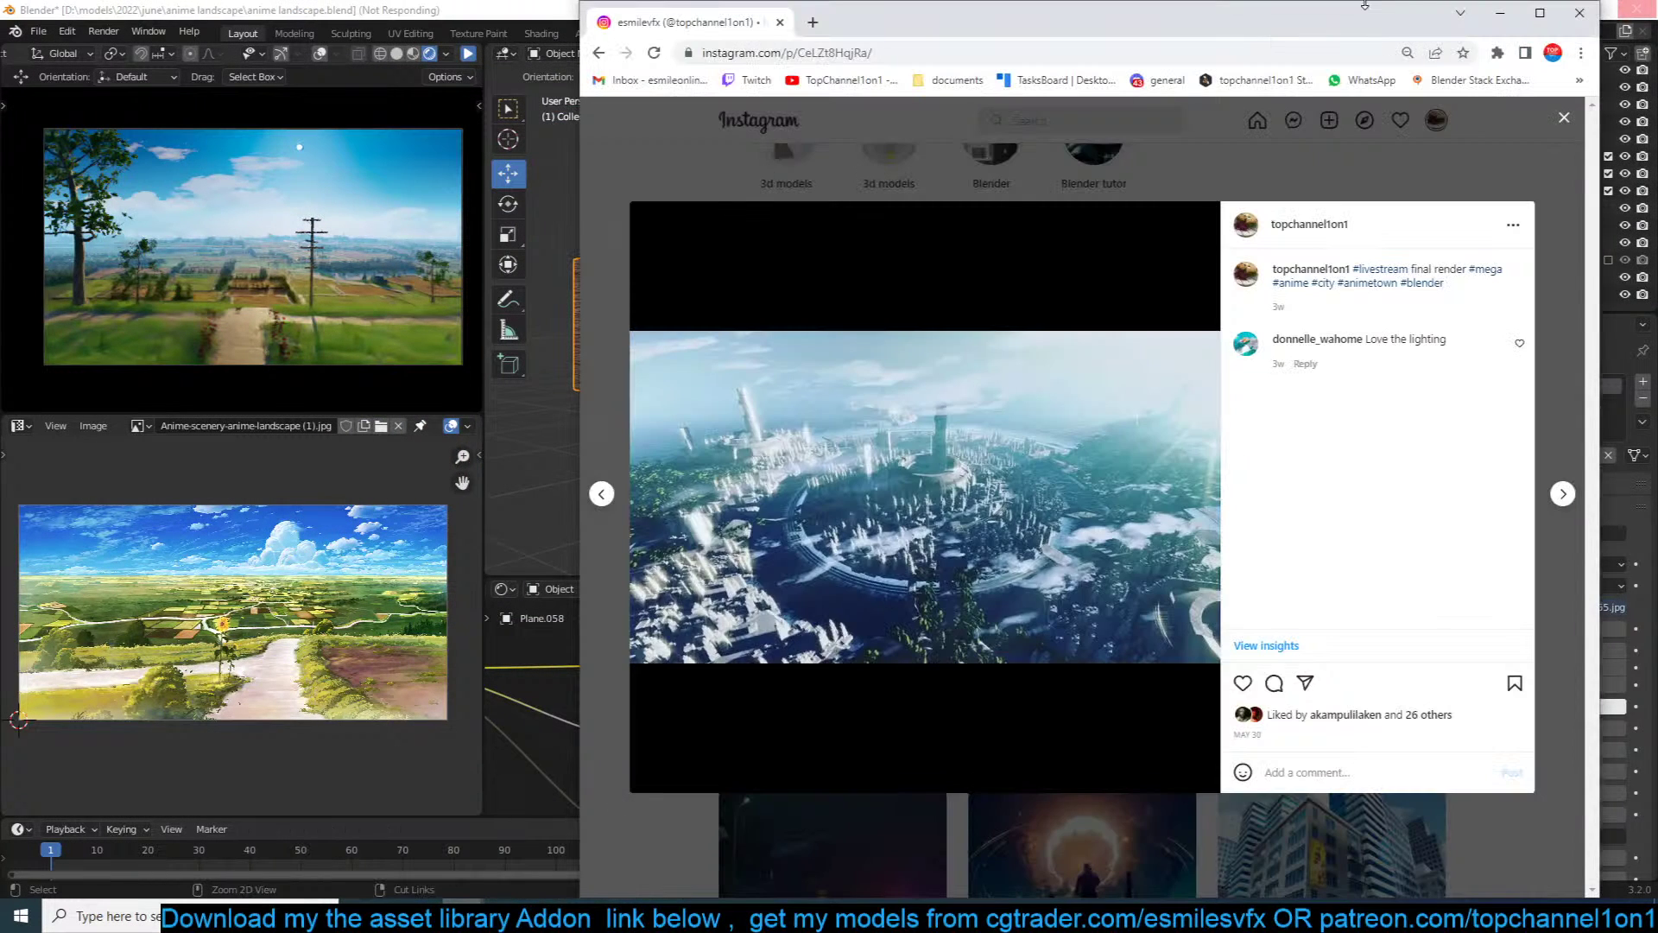
click(1580, 12)
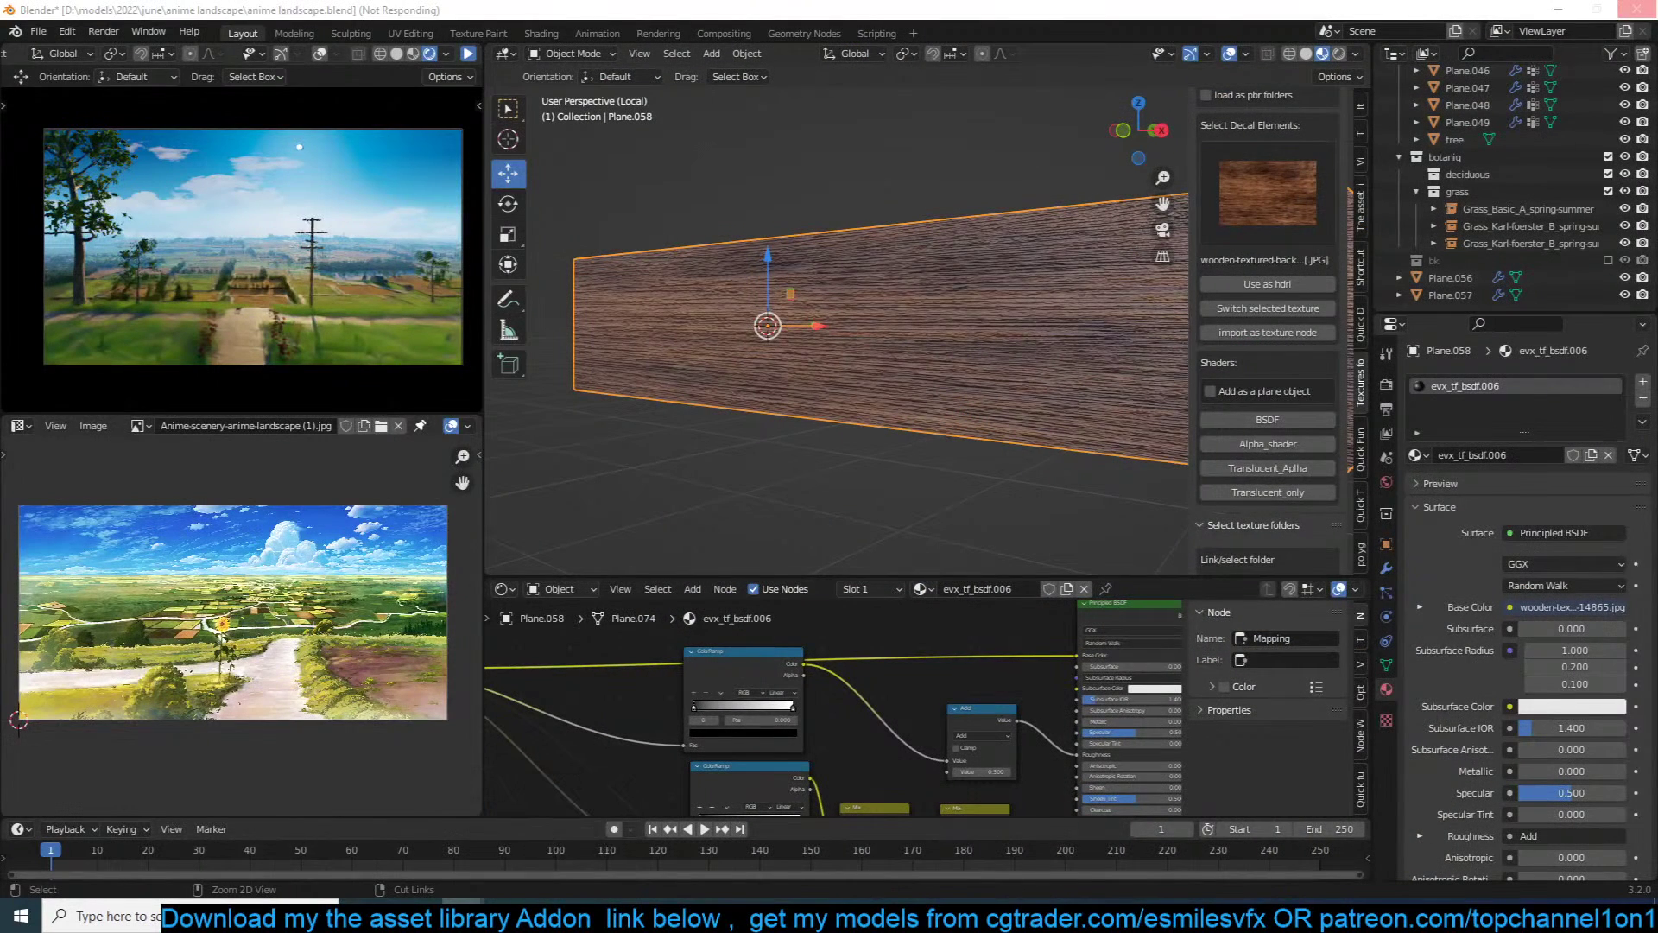
Step: Look through the open anime landscape and genshin image tabs in the browser, ending back in Blender
drag(1657, 303, 1483, 241)
click(699, 258)
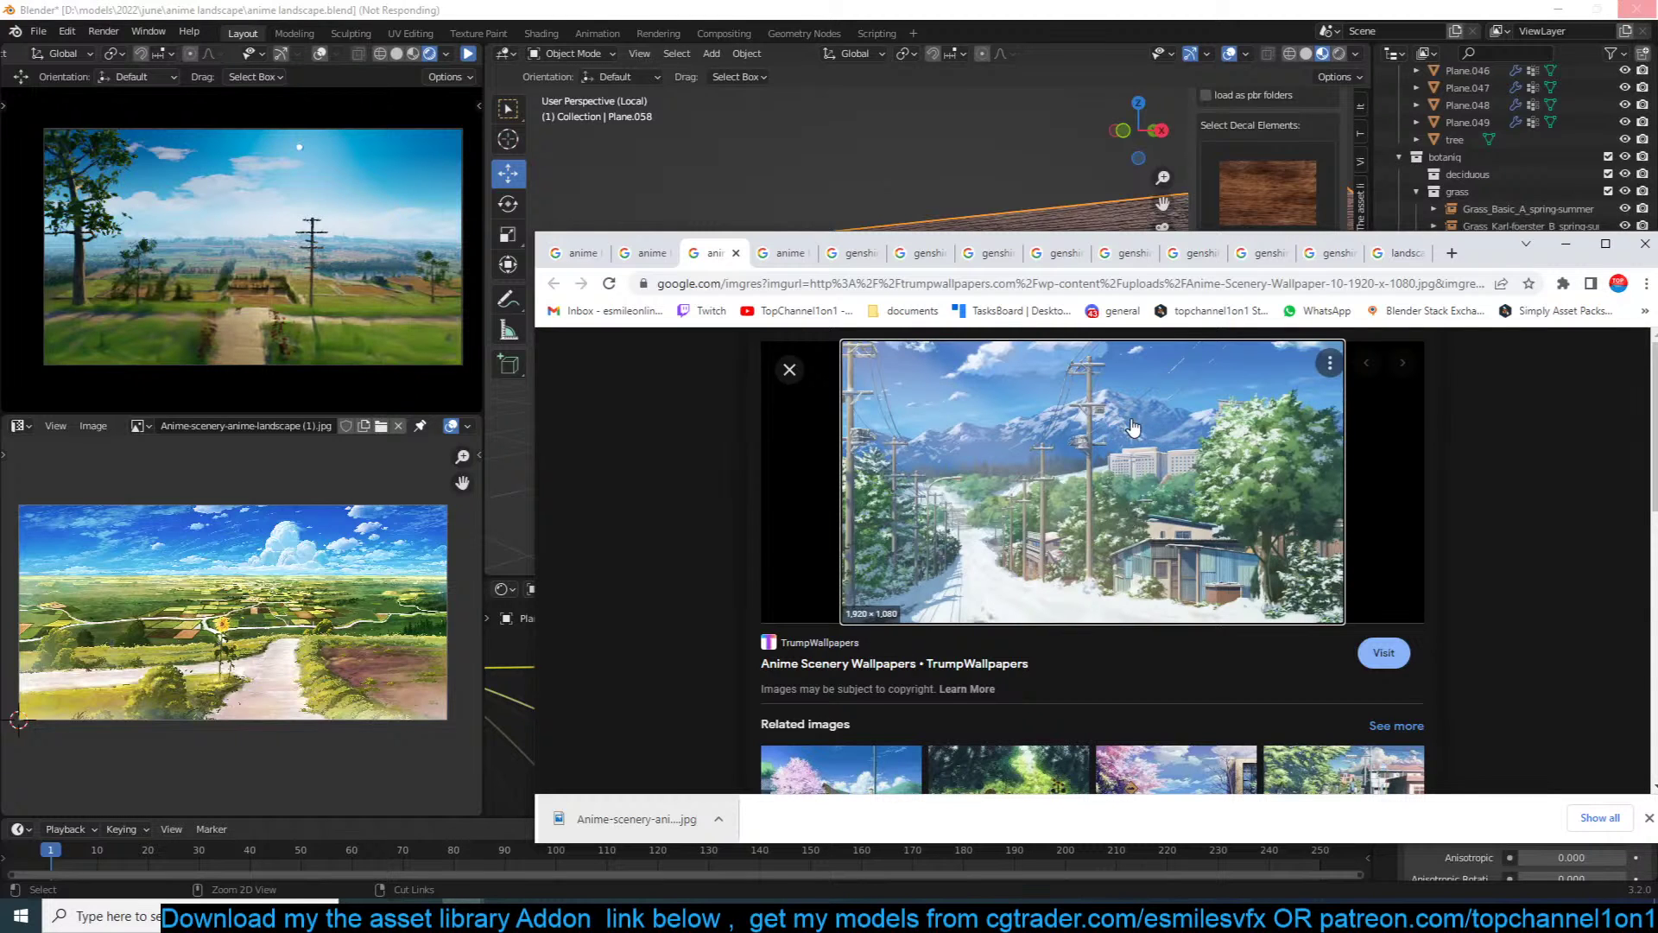
click(785, 254)
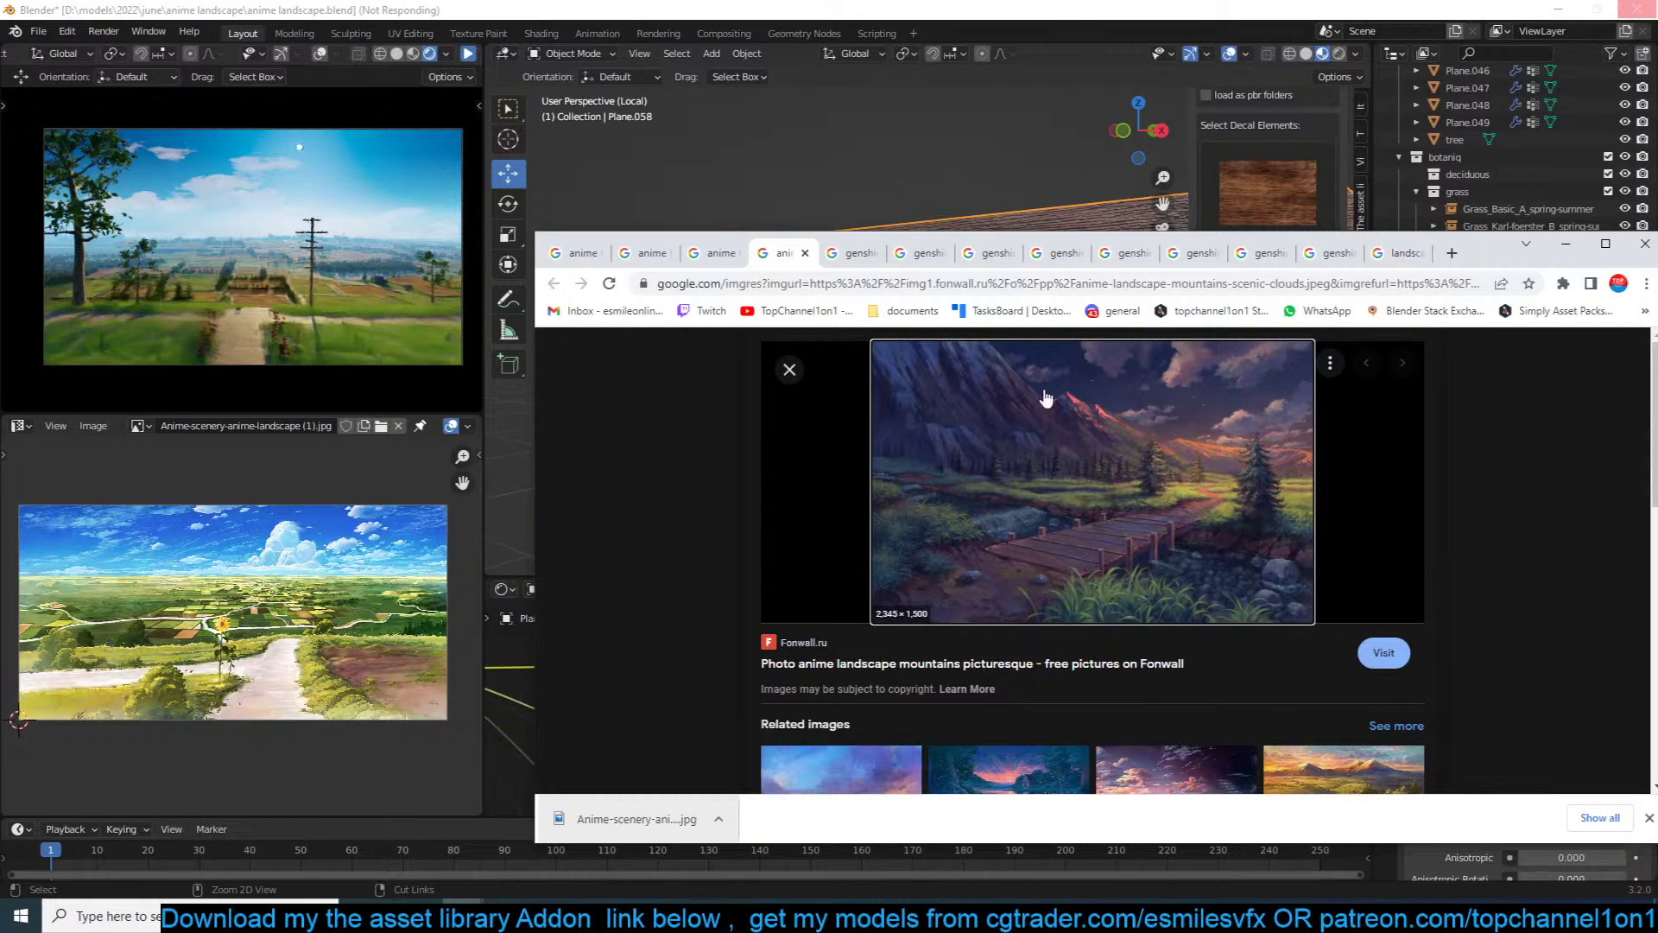
click(851, 259)
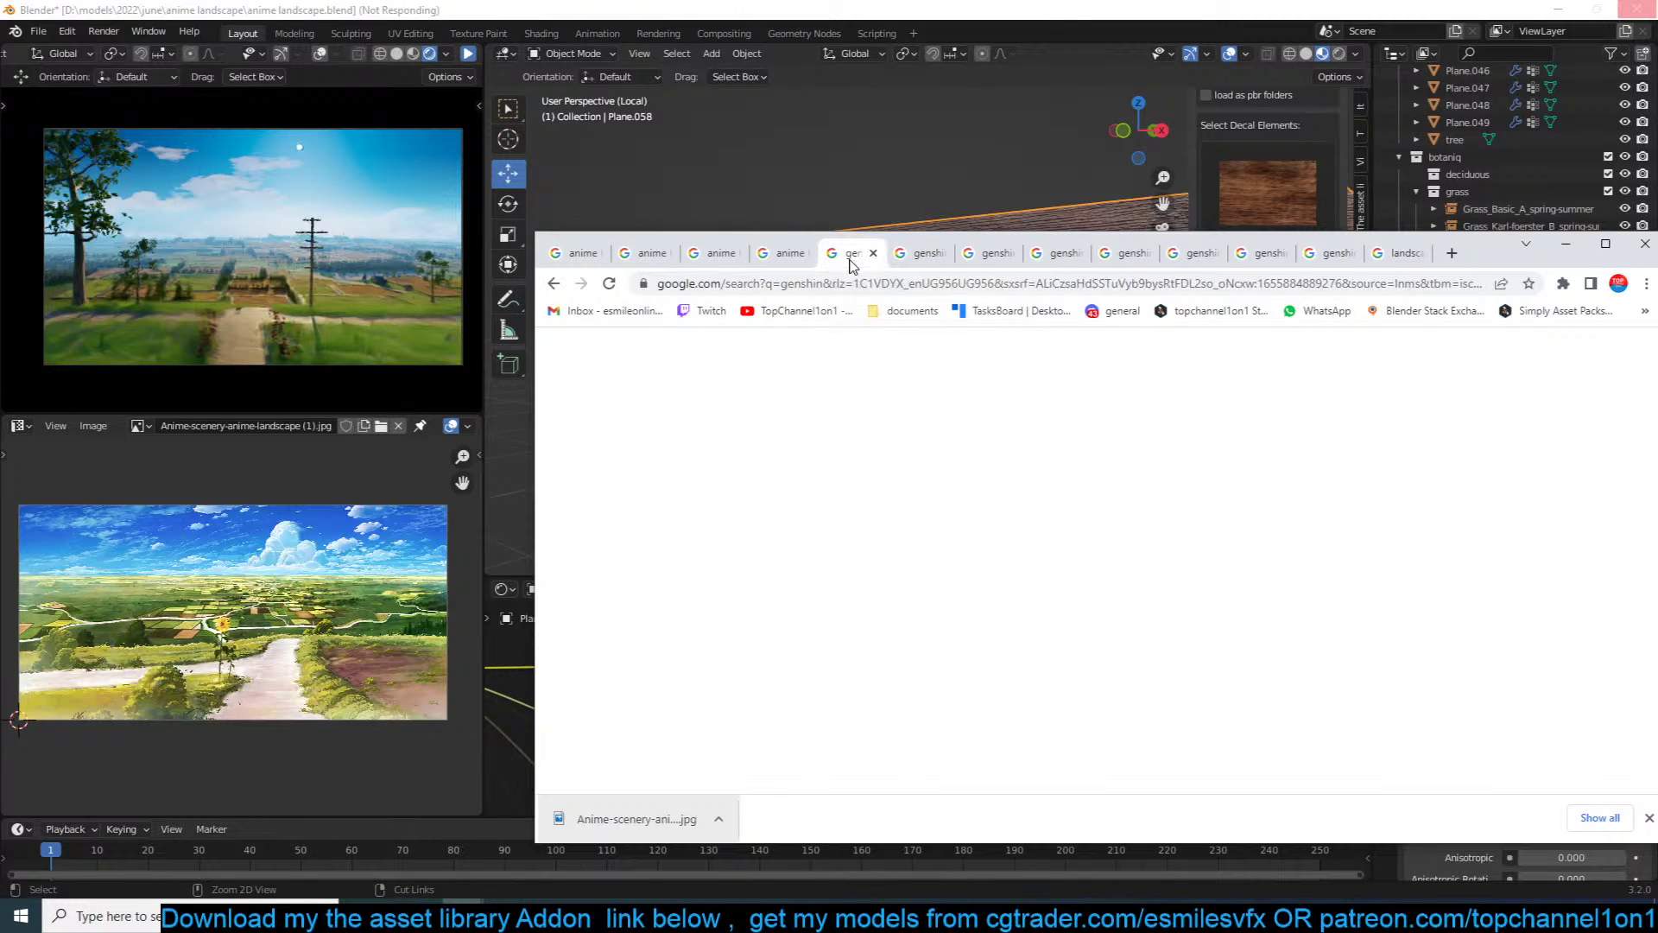
click(917, 259)
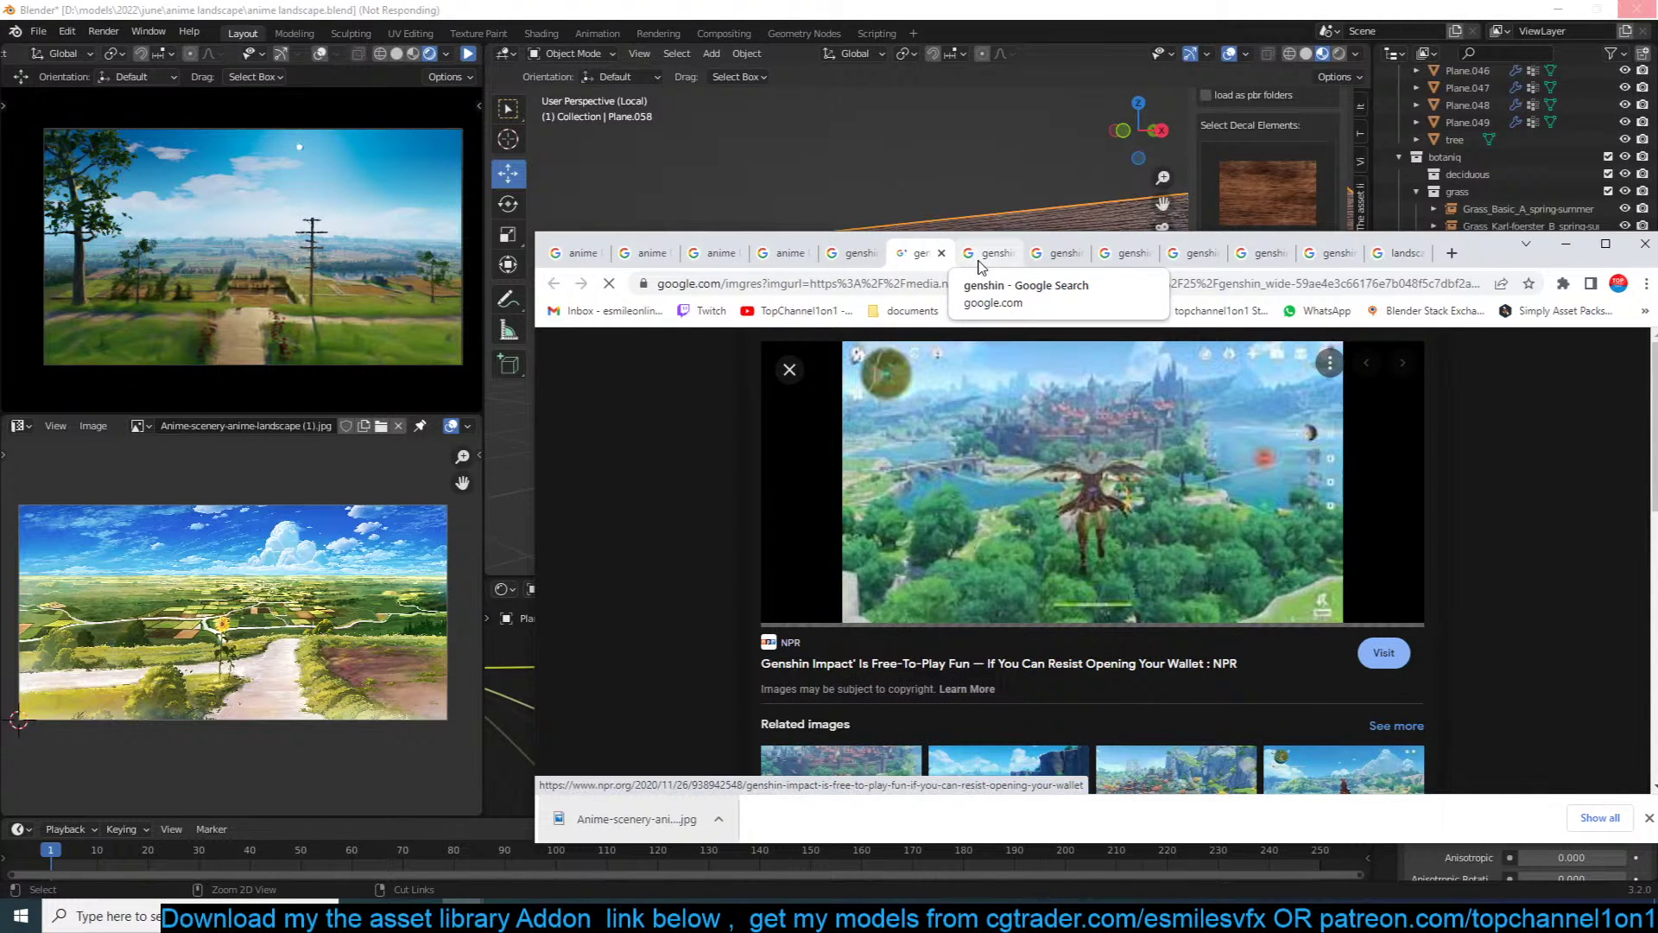
click(981, 261)
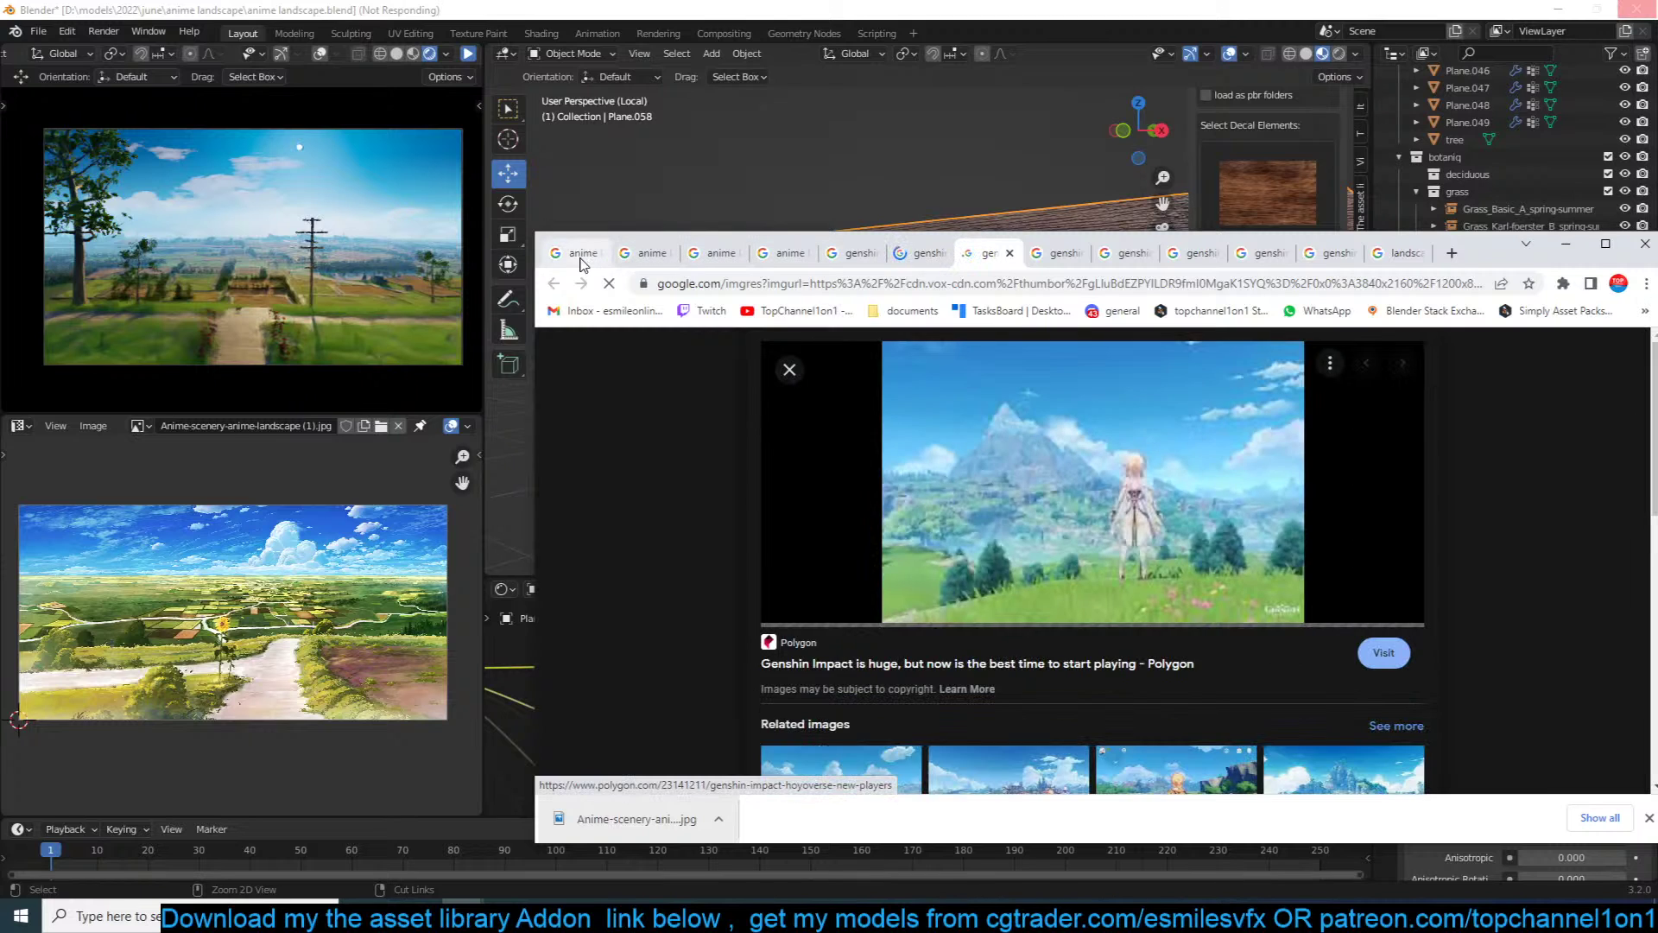
click(580, 259)
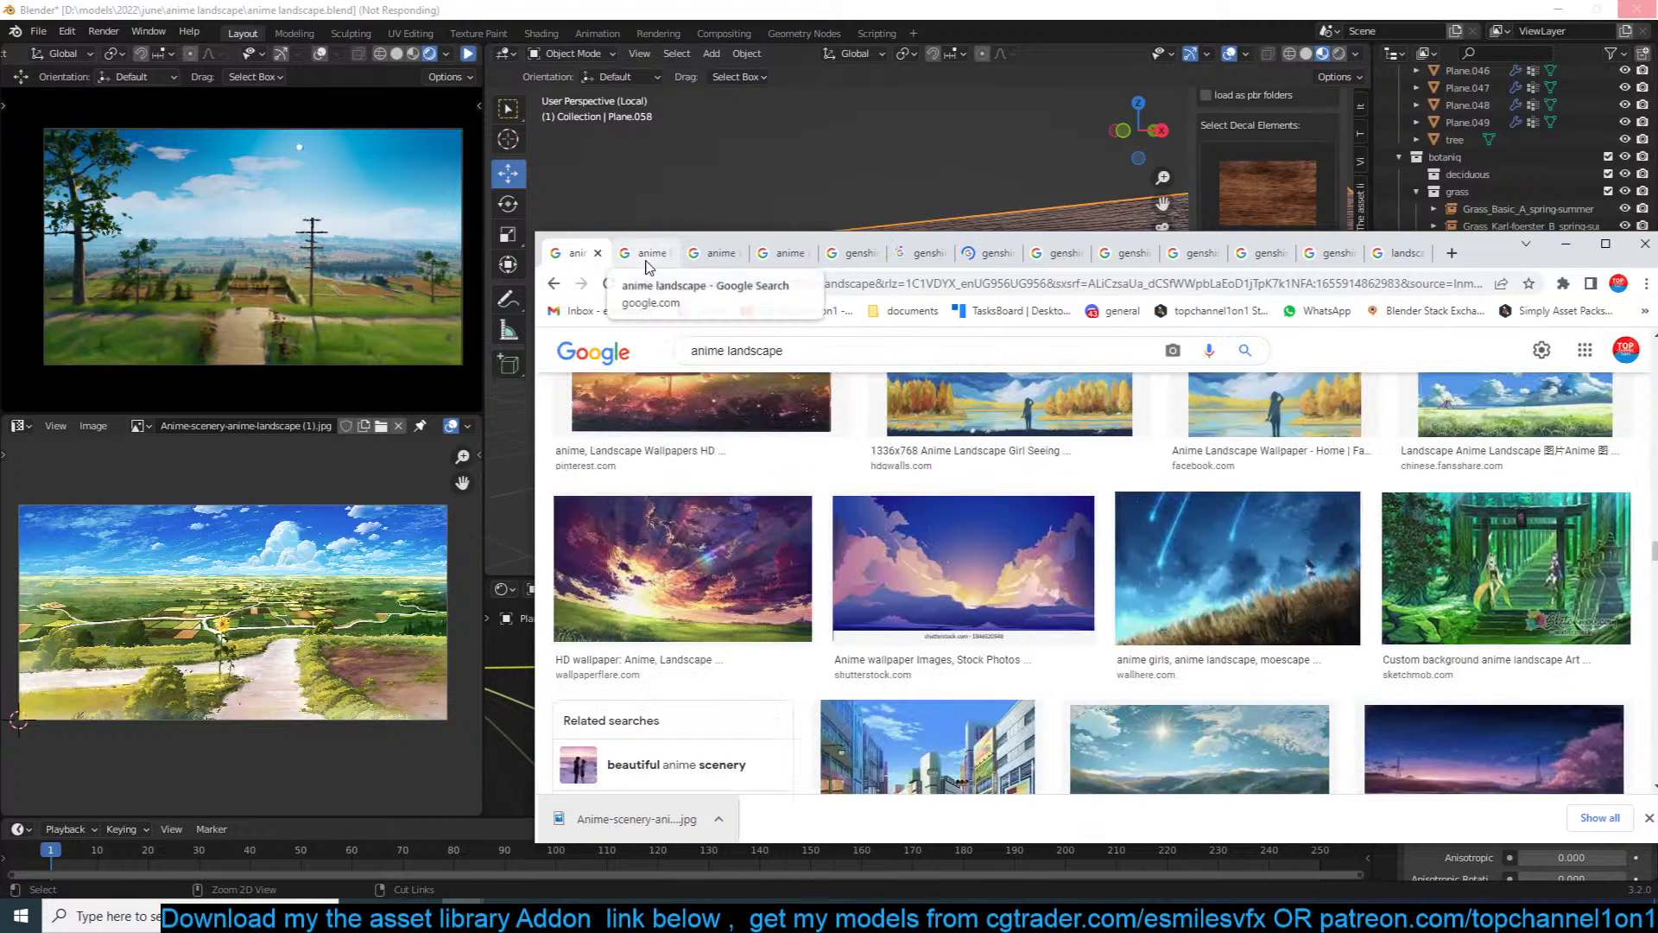
scroll(760, 527, up, 5)
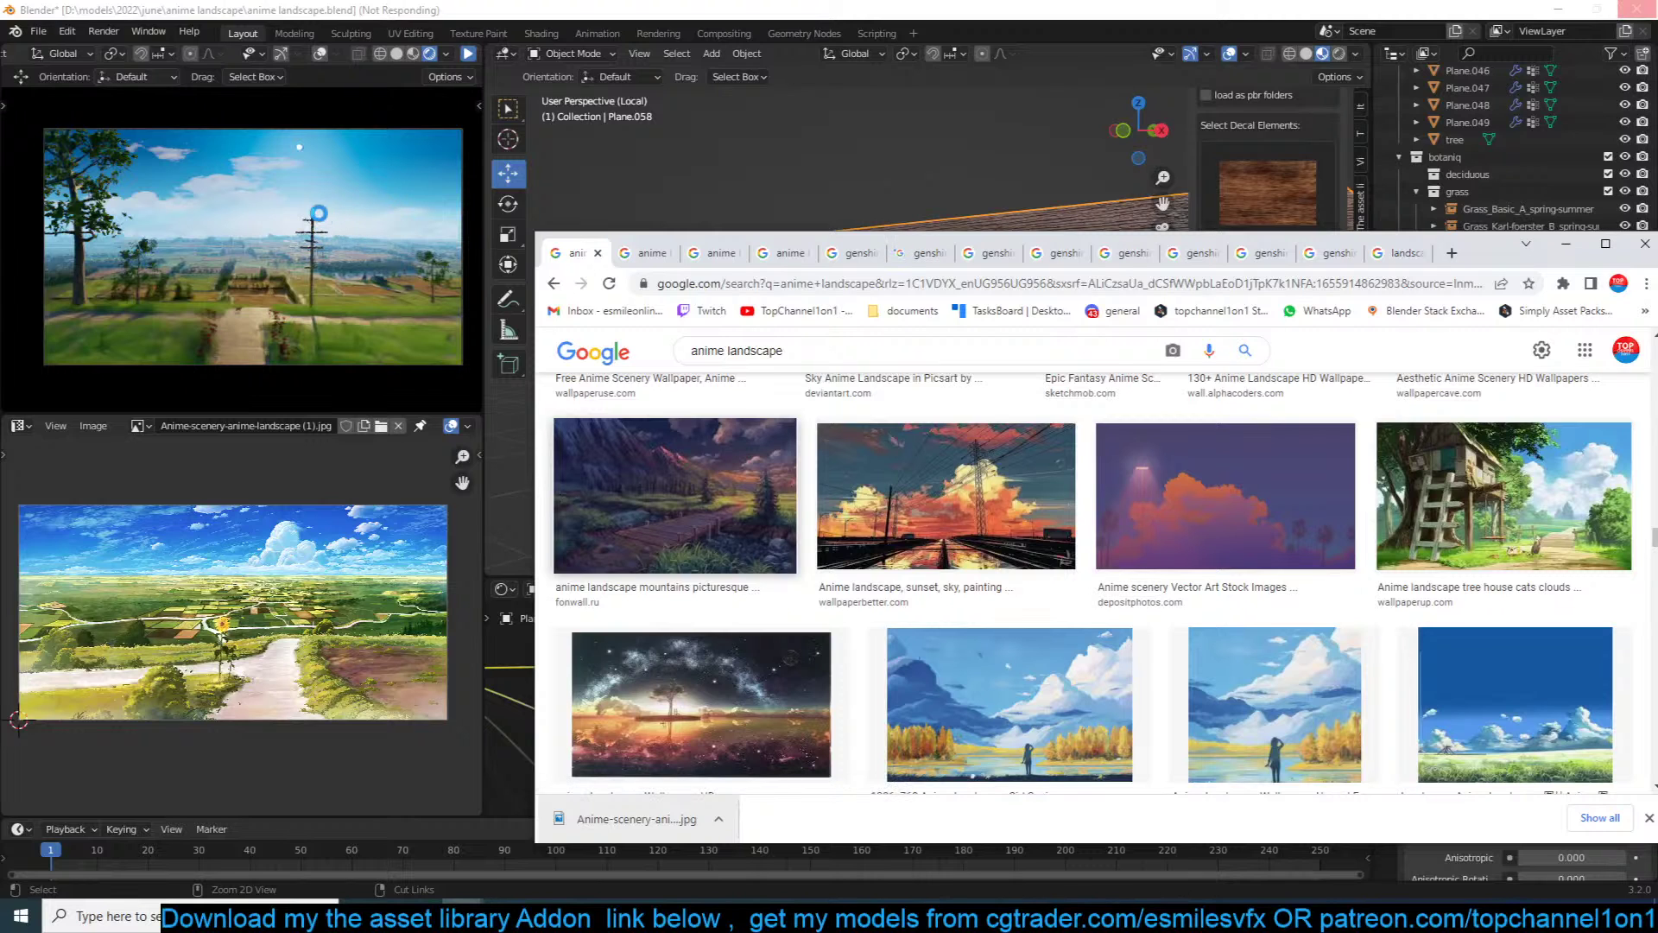
click(667, 259)
click(697, 259)
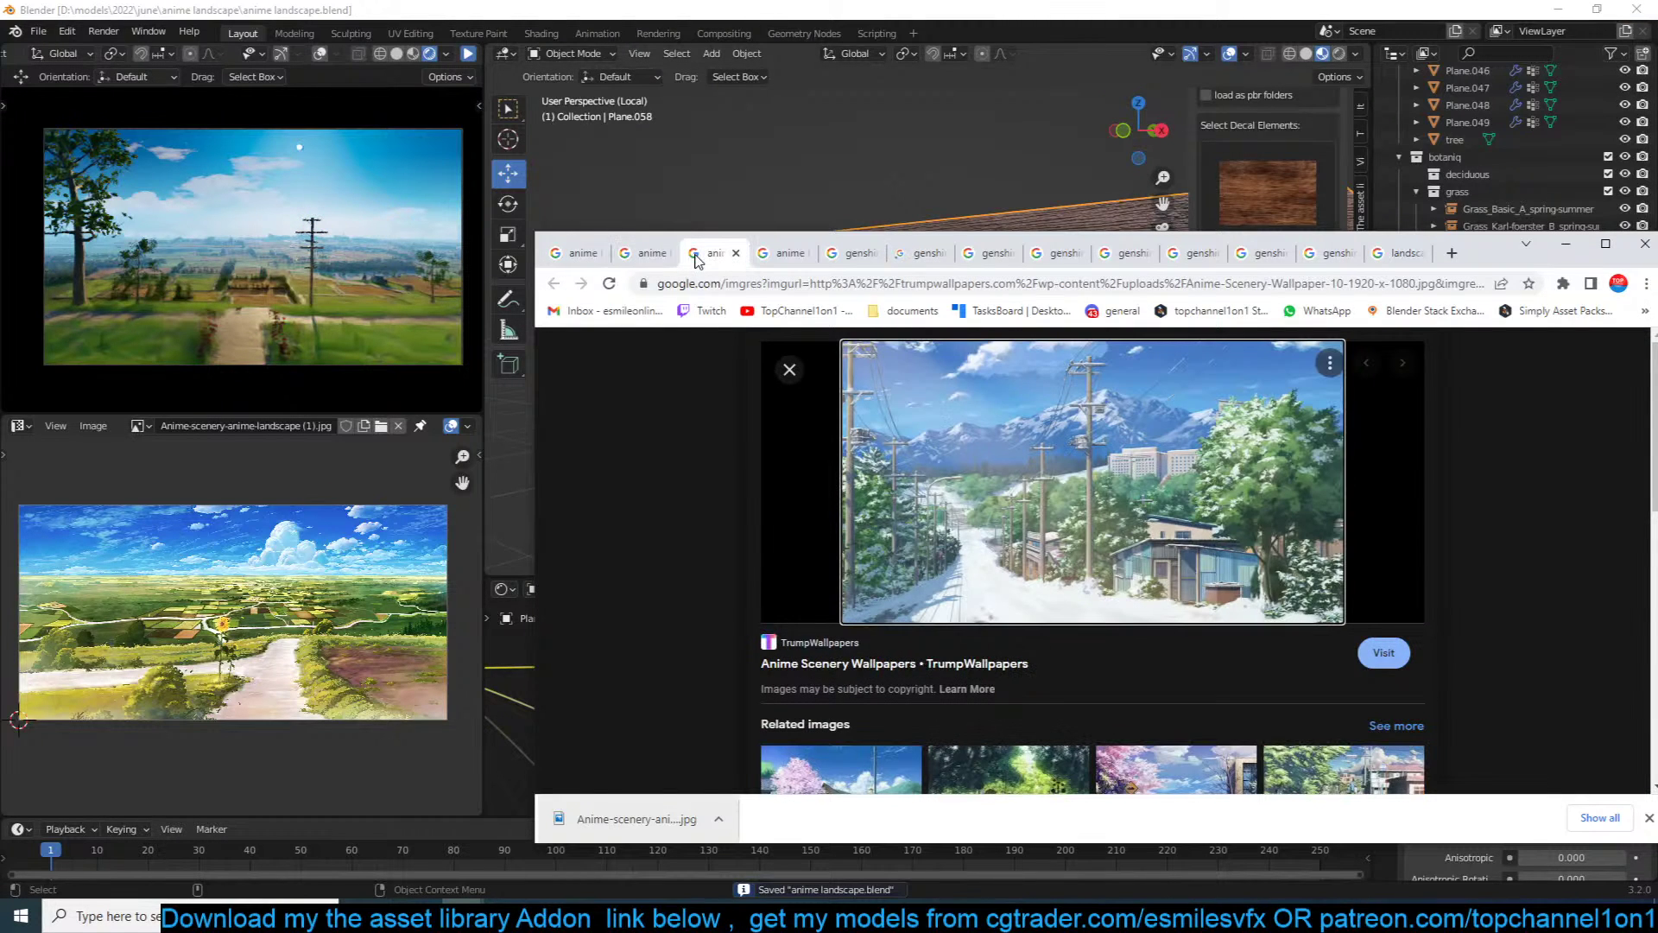
click(1256, 252)
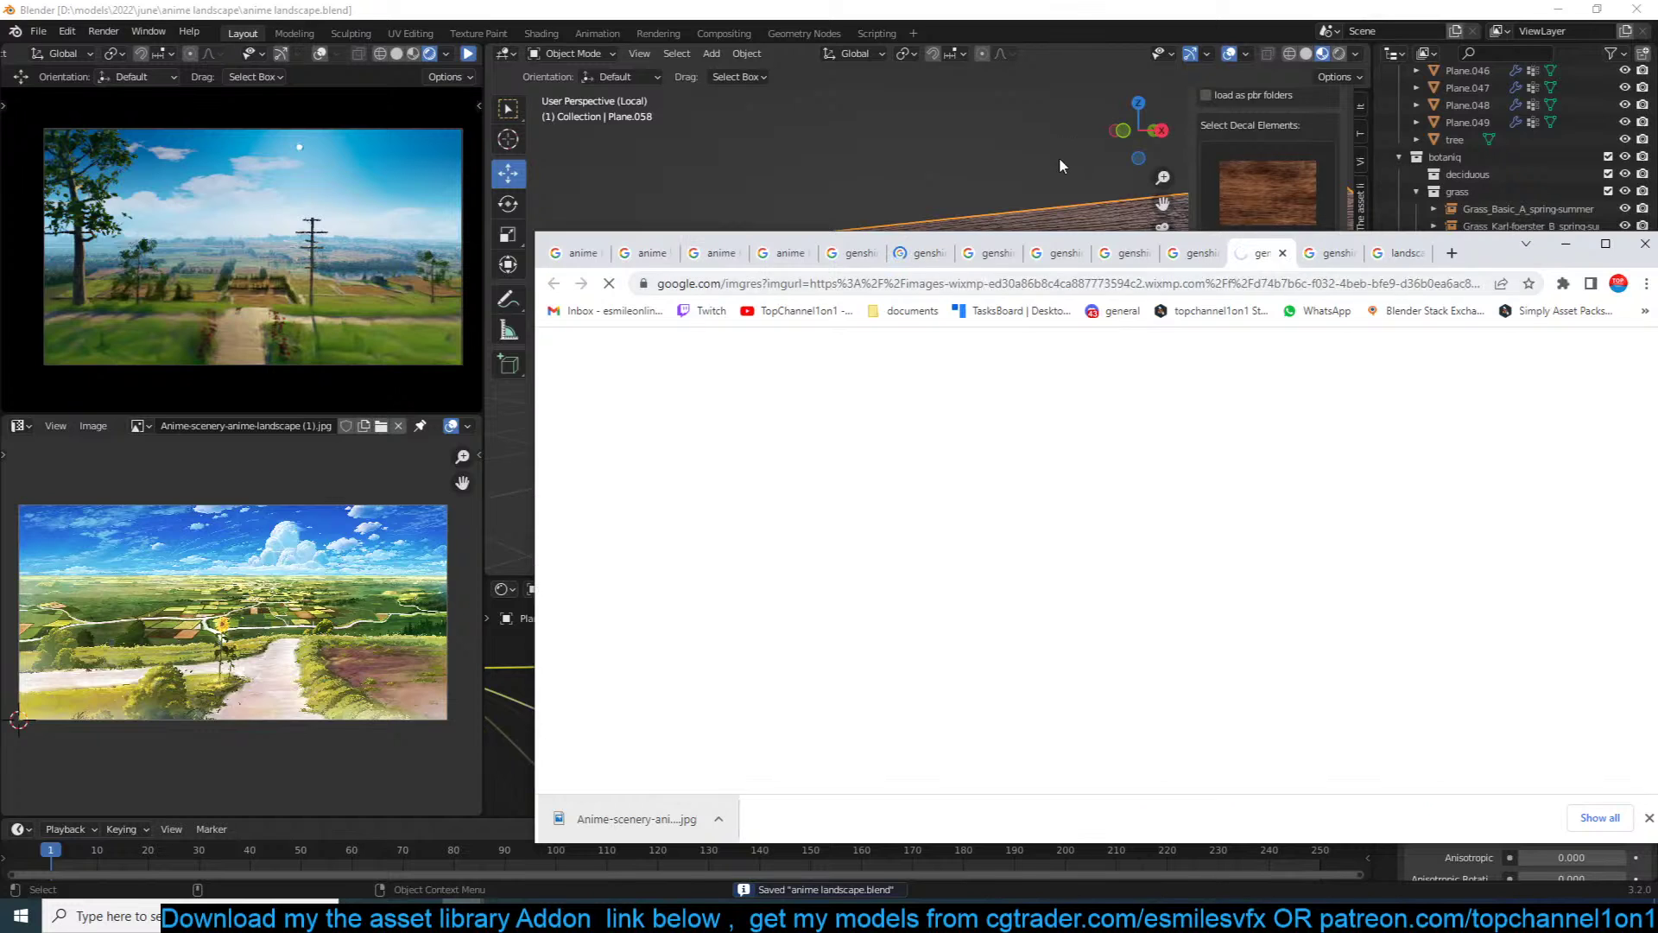
click(1059, 157)
Step: Show the board from the front and lower the Bump node's strength in its wood material
click(987, 302)
key(KP_1)
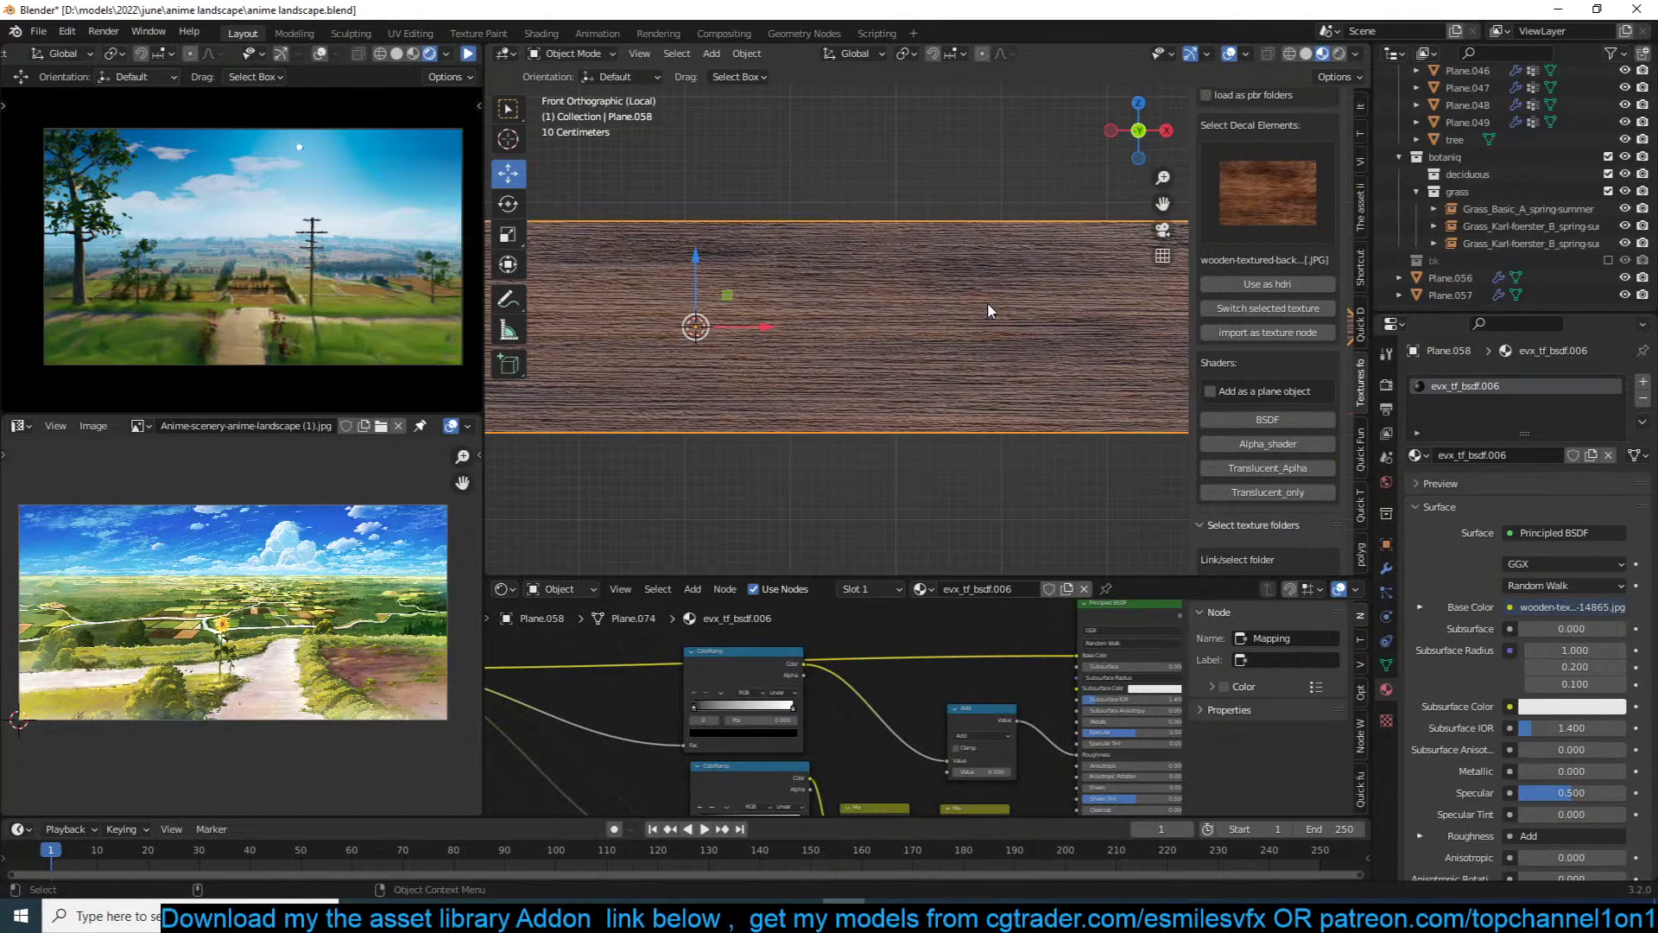
scroll(987, 303, down, 4)
scroll(944, 325, up, 3)
middle_drag(805, 679, 778, 650)
middle_drag(955, 821, 1036, 736)
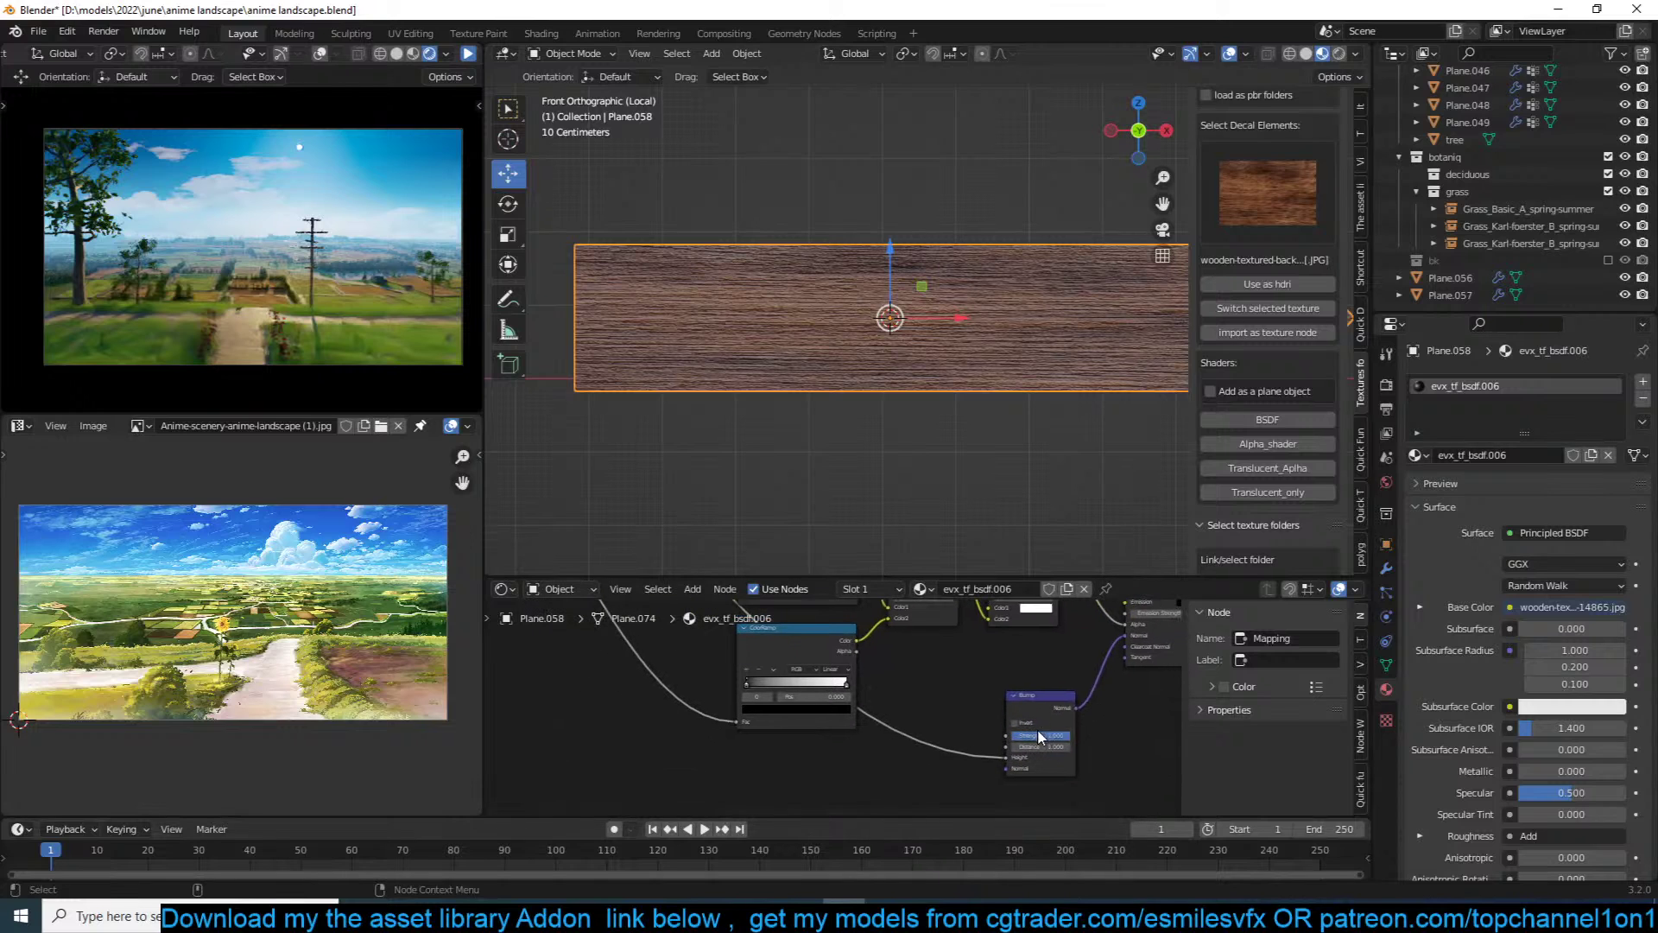
drag(1040, 735, 1023, 734)
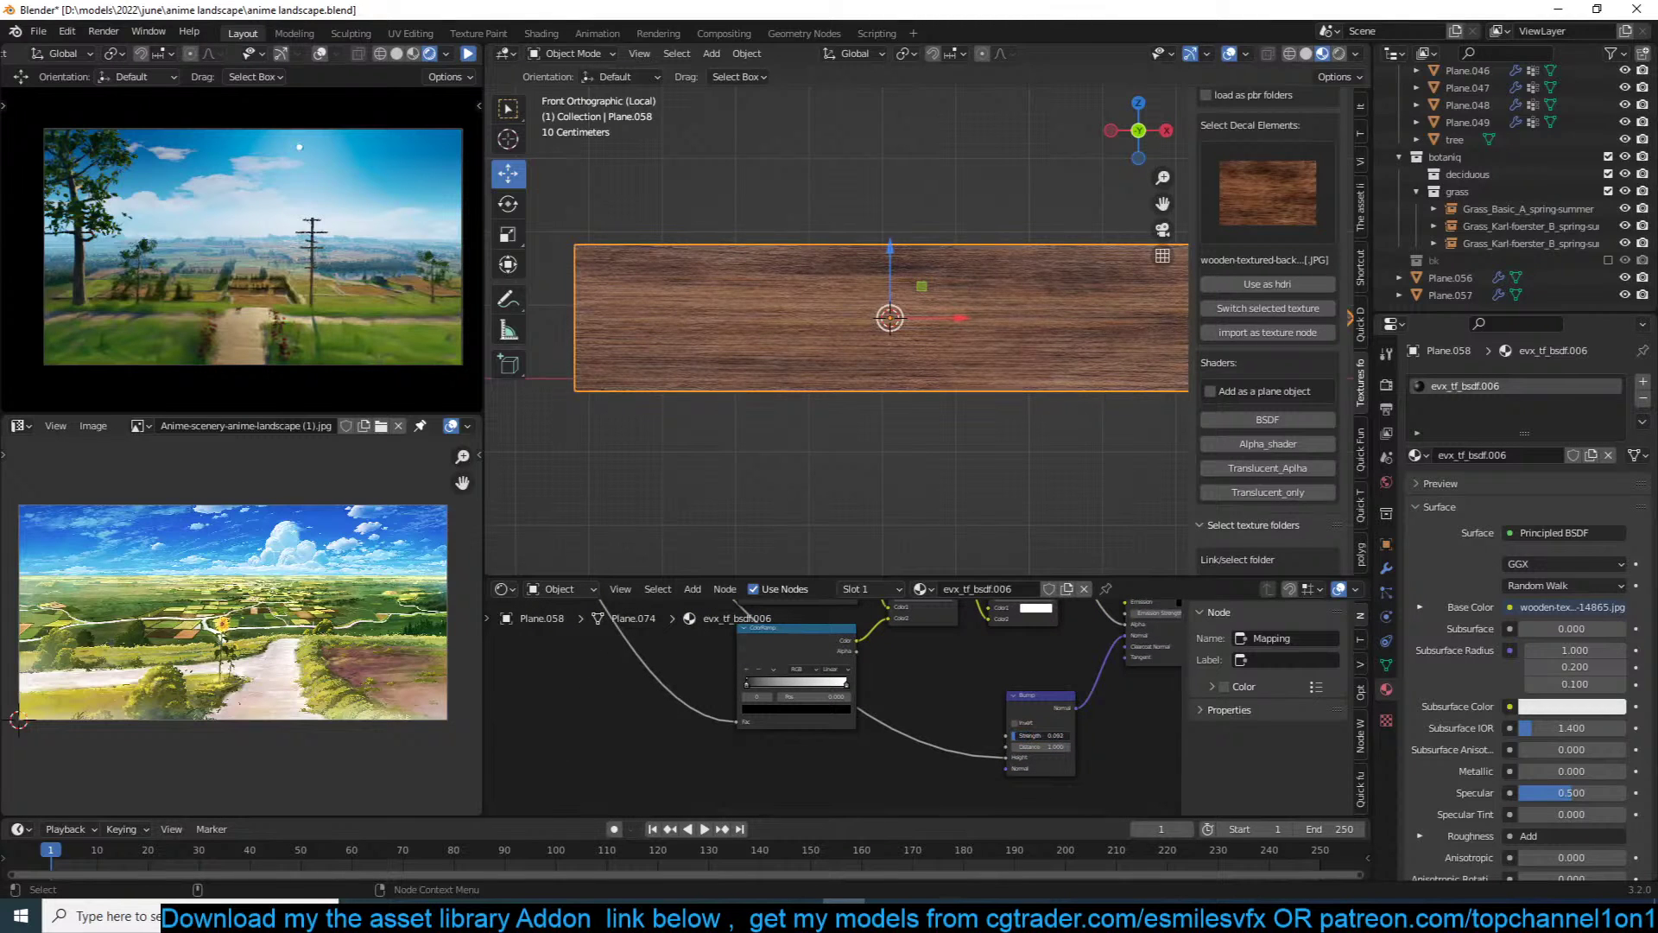
key(shift+a)
mouse_move(705, 309)
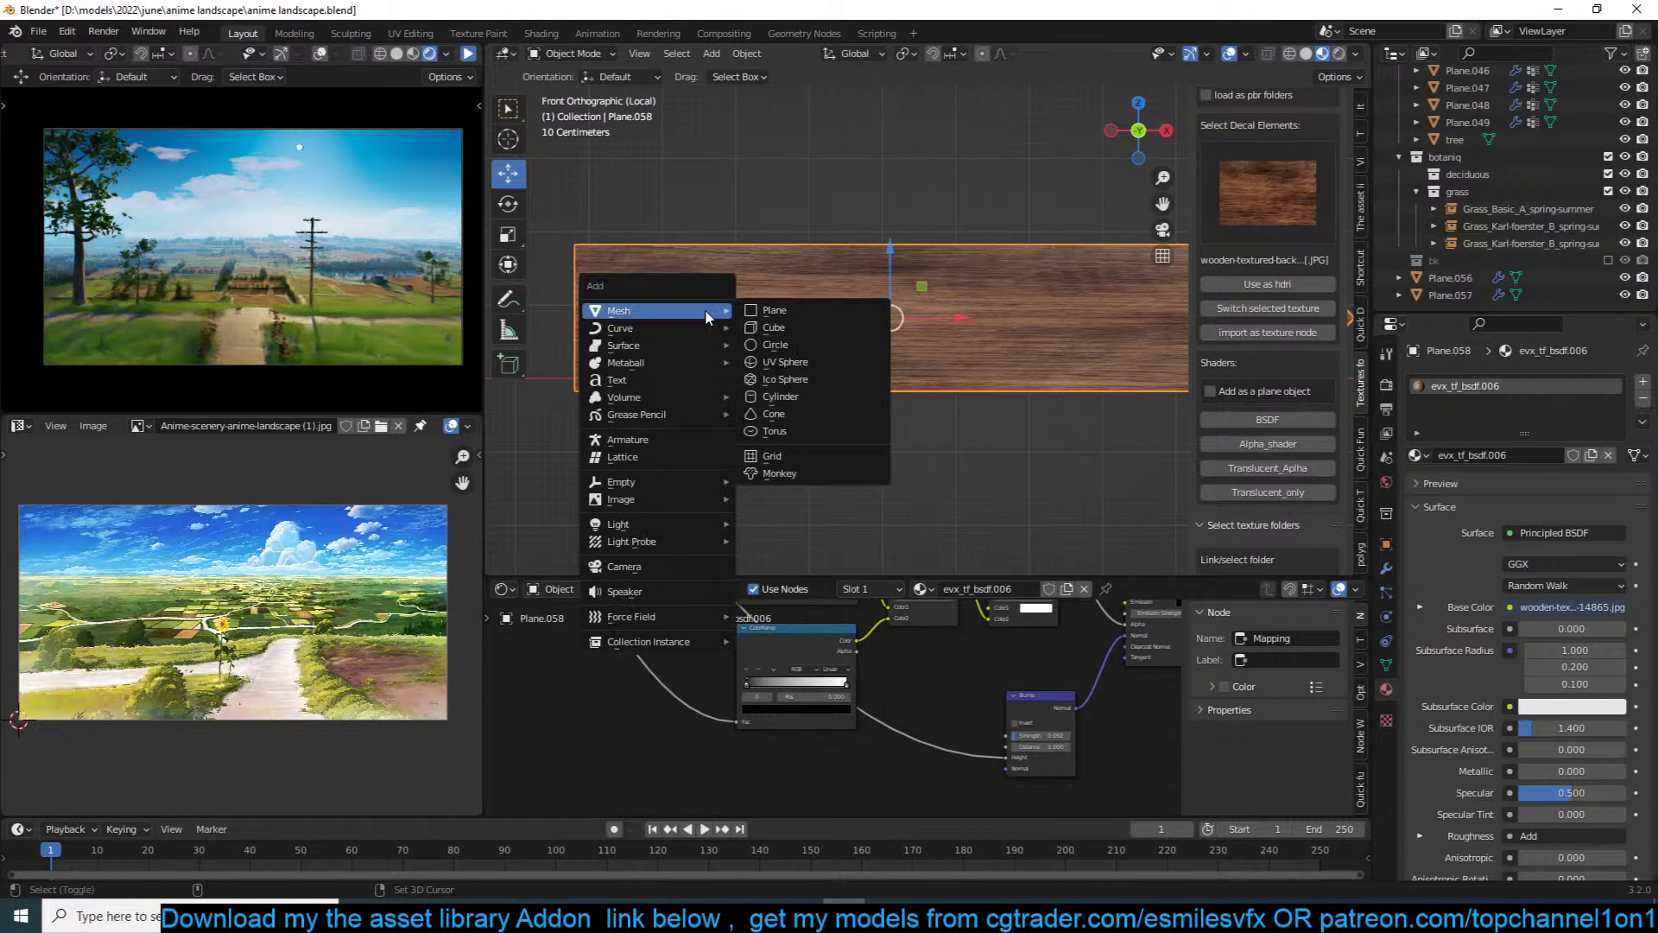
click(758, 313)
key(r)
key(x)
key(x)
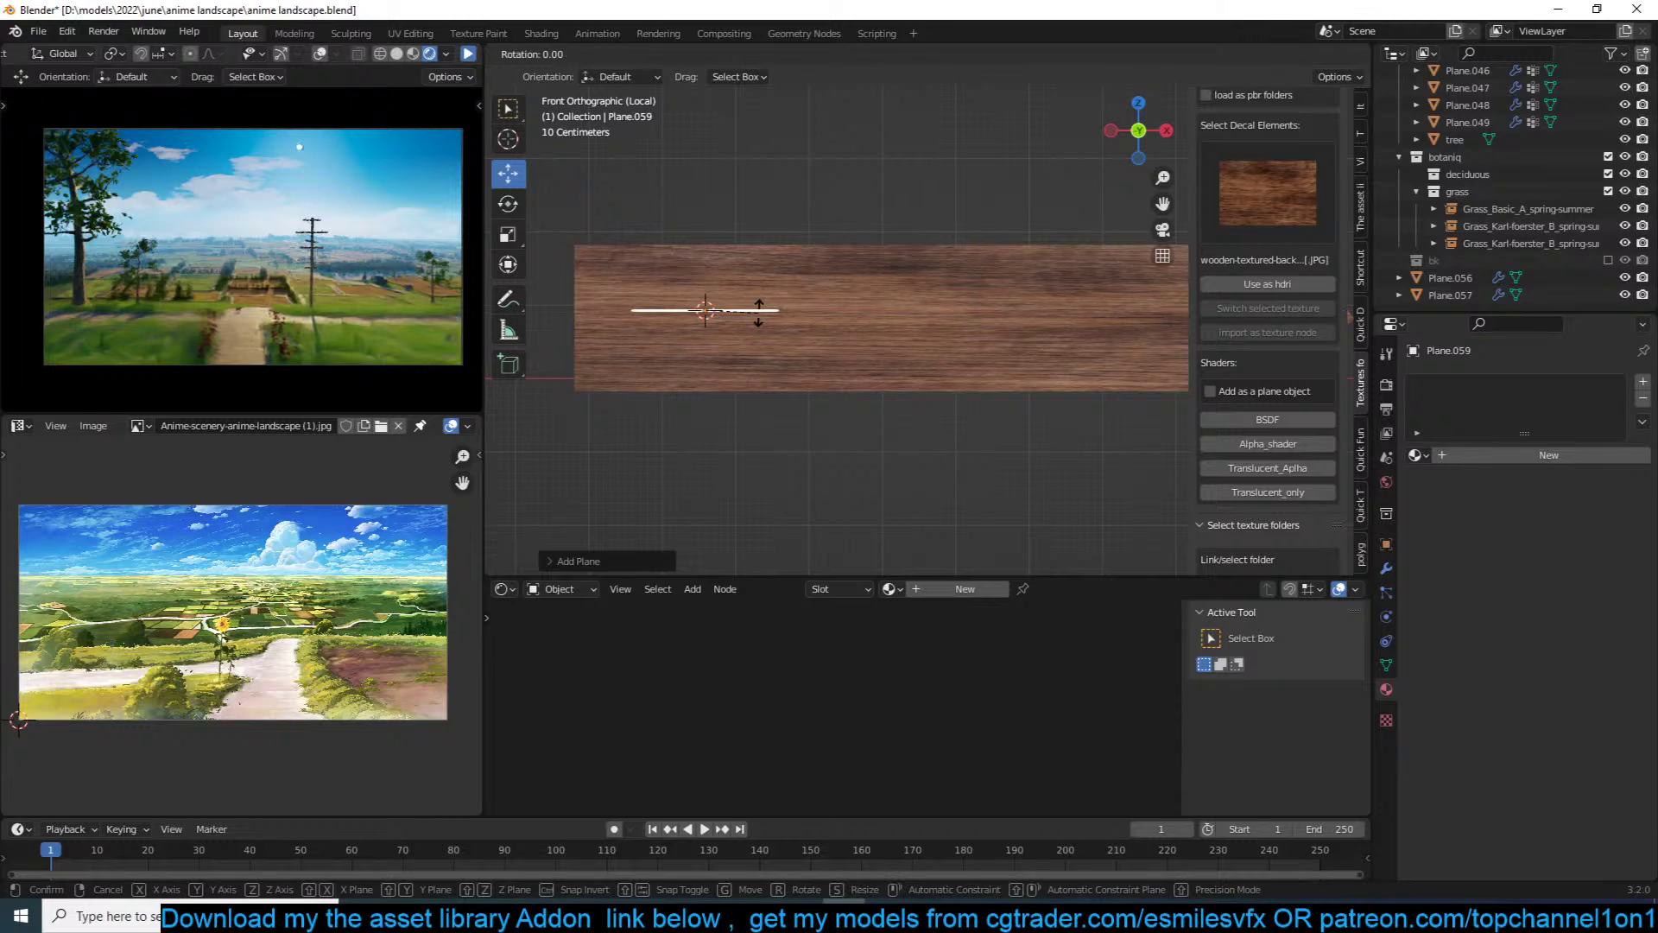
key(Escape)
key(x)
click(781, 327)
Step: Add a text object on the board and rotate it 90 degrees about the X axis
key(shift+a)
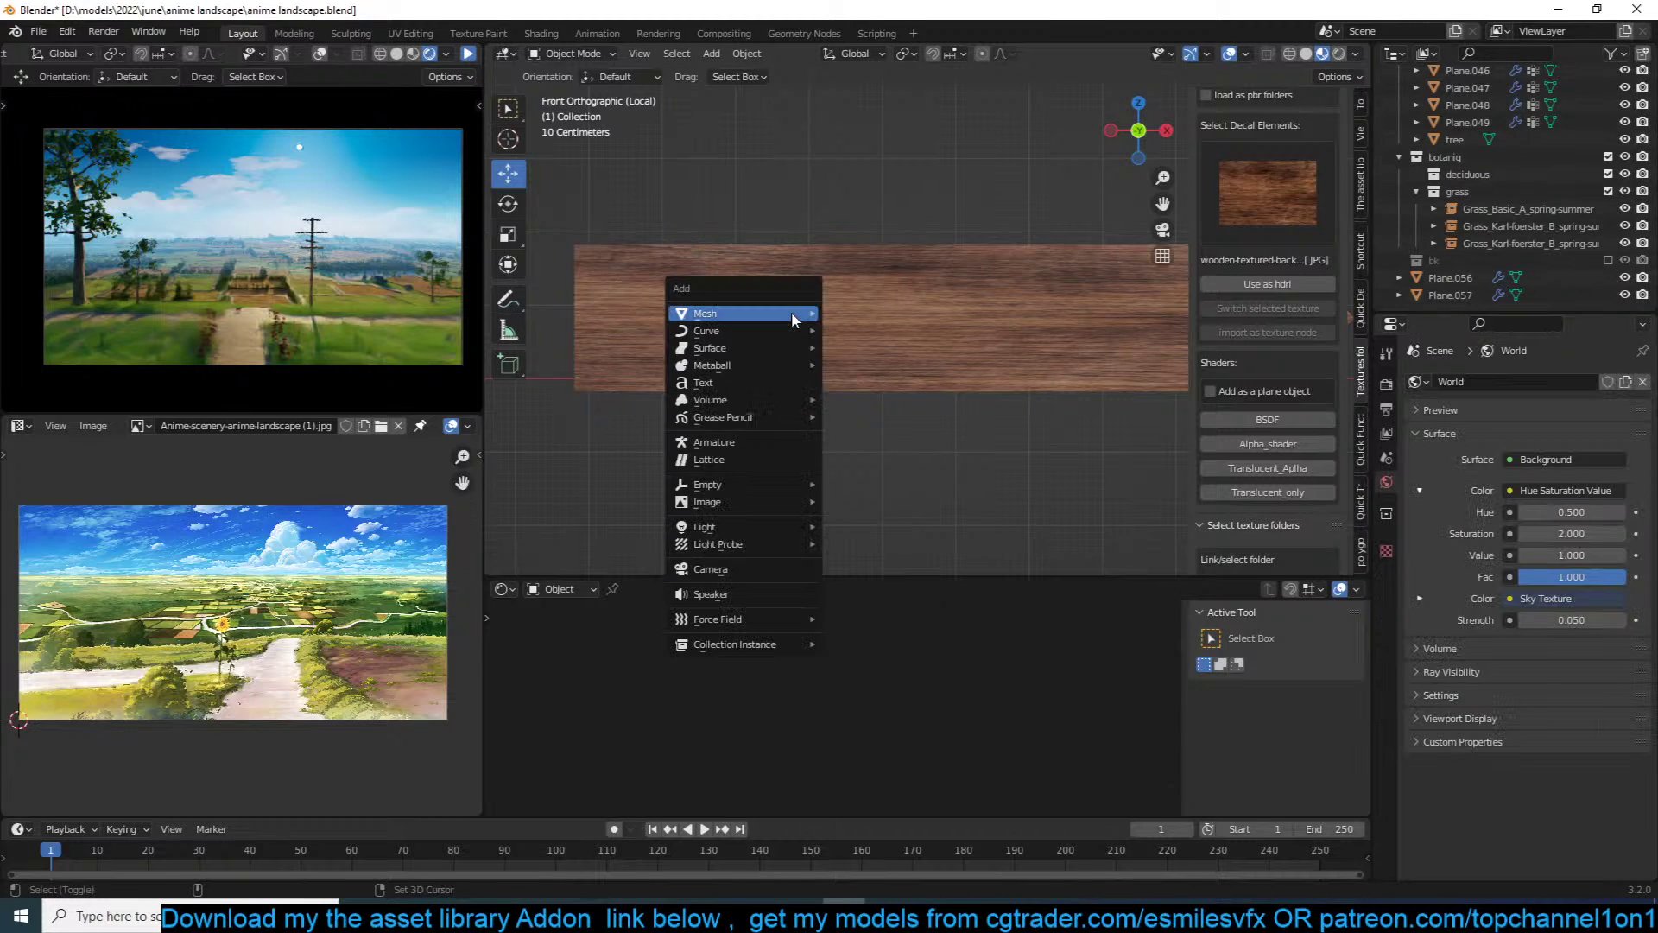
mouse_move(785, 324)
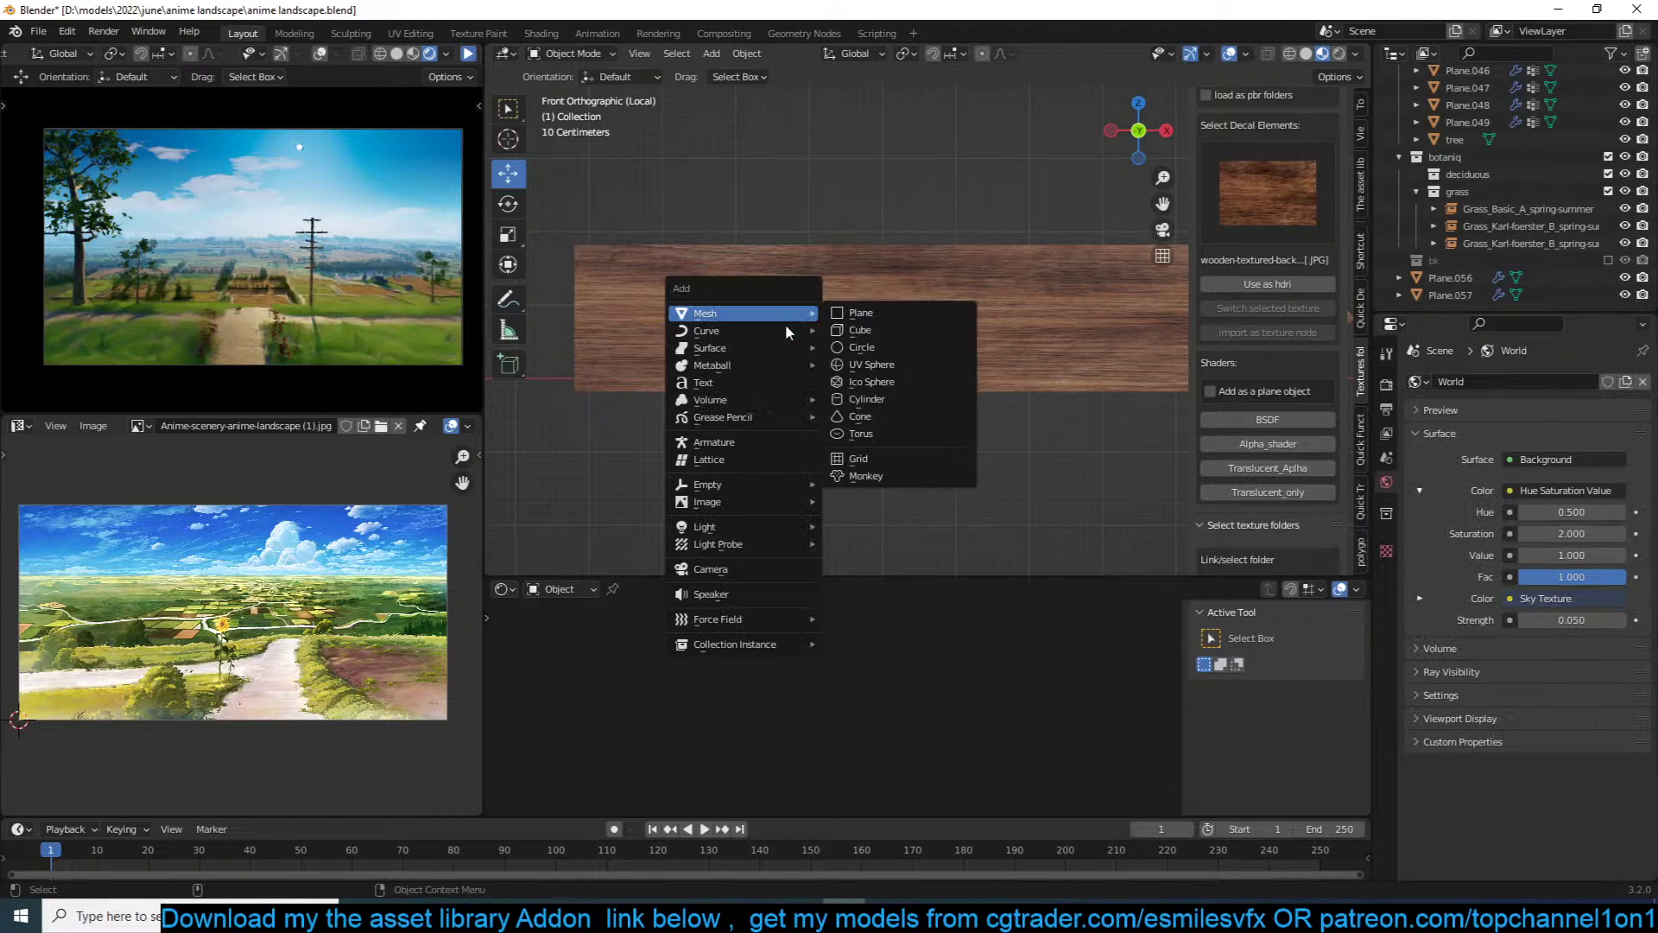
click(750, 384)
key(t)
key(x)
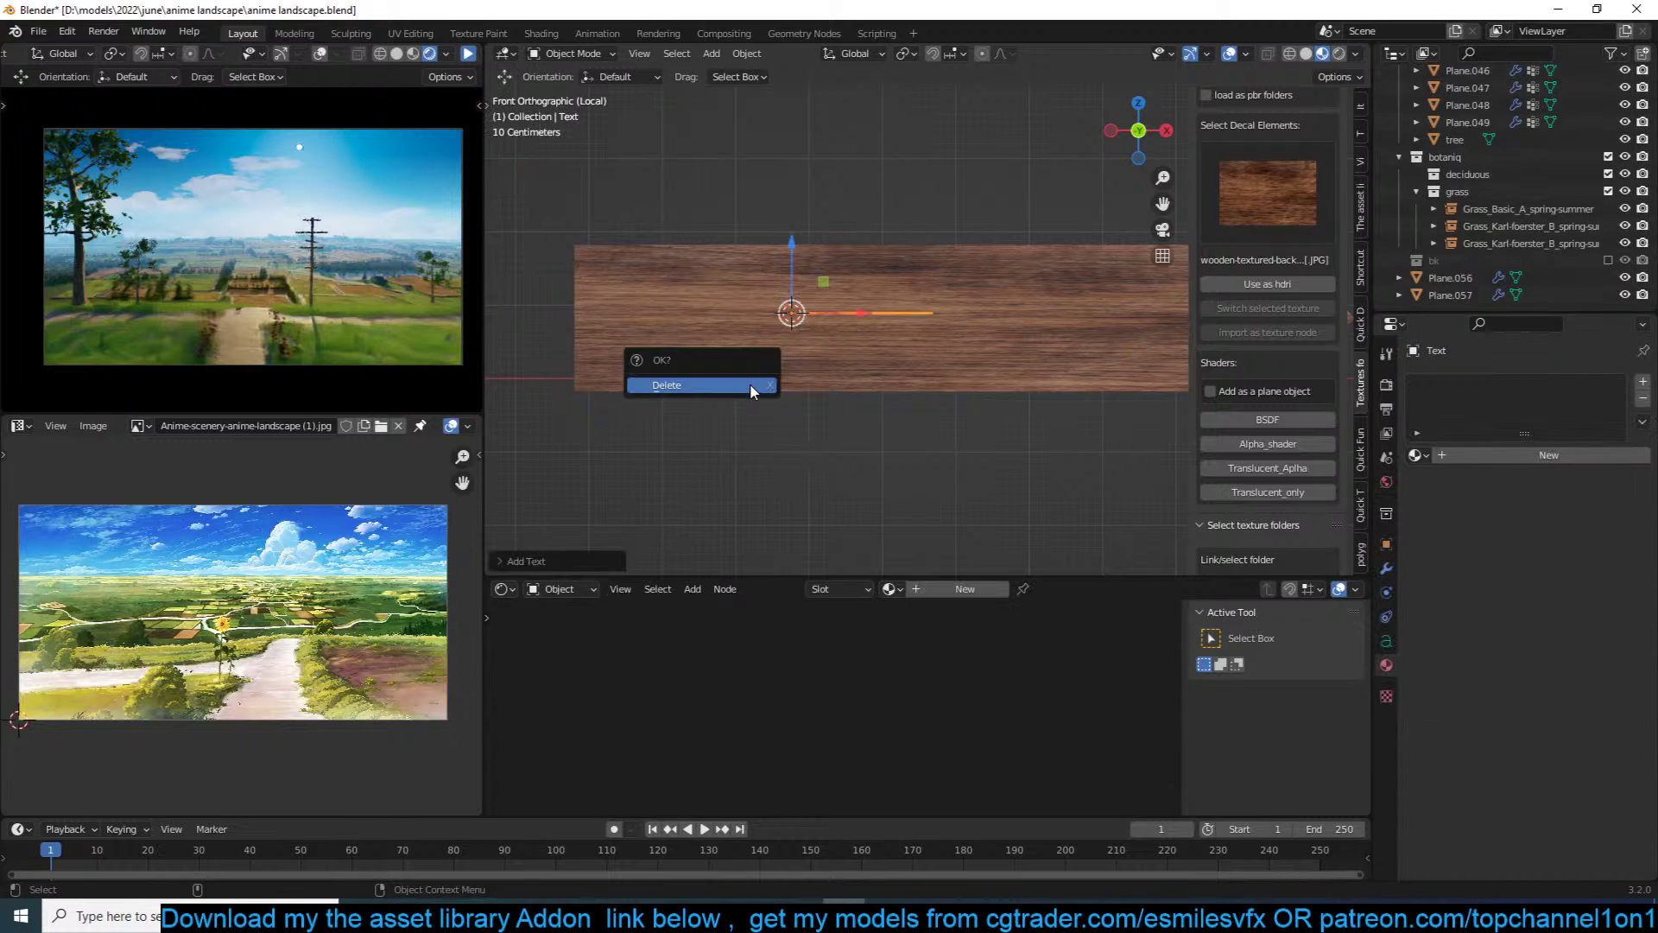
key(r)
key(x)
key(9)
key(0)
key(Return)
Step: Replace the text object's default wording with "SUBSCRIBE"
key(Tab)
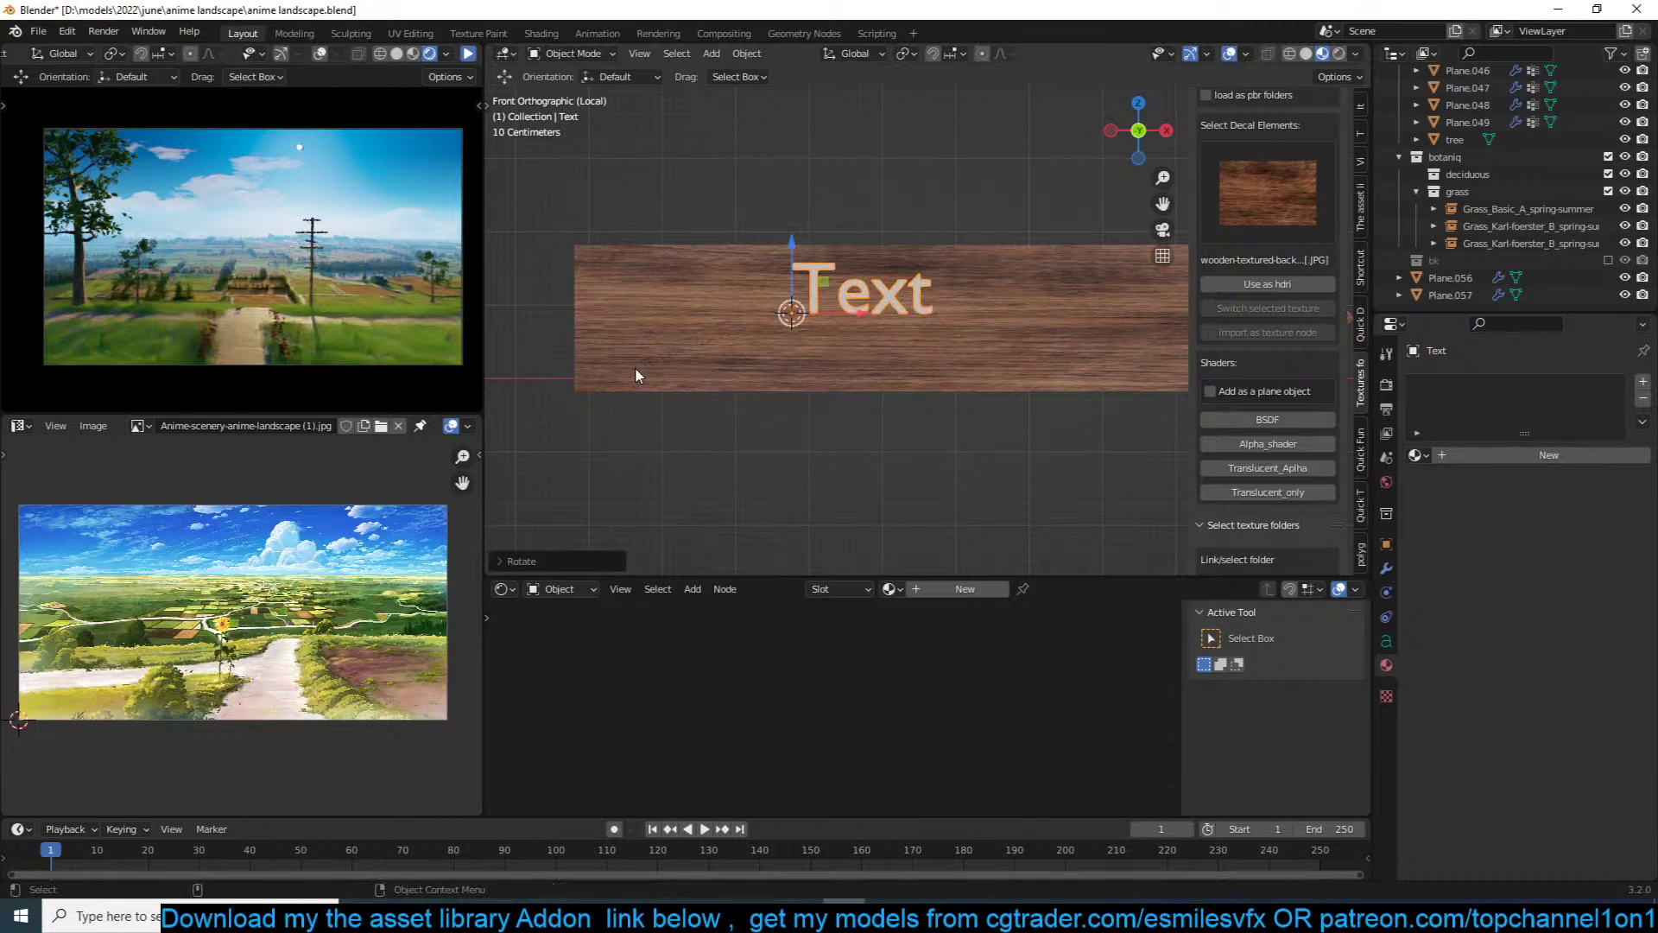
text(SUB)
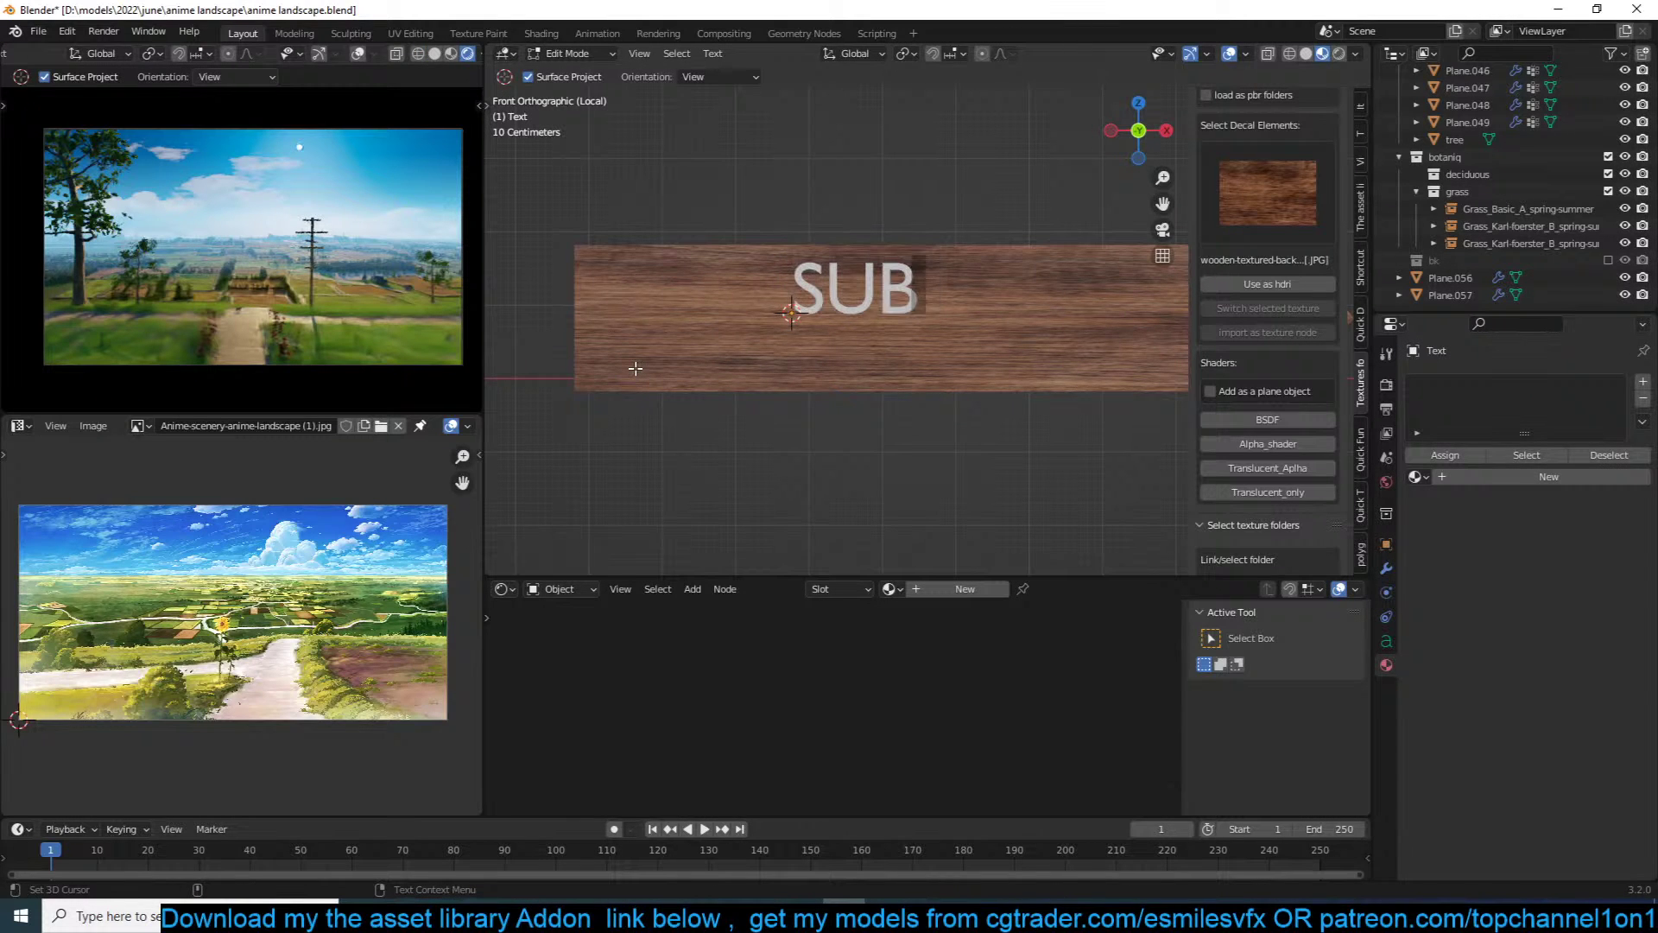
text(SCRIBE)
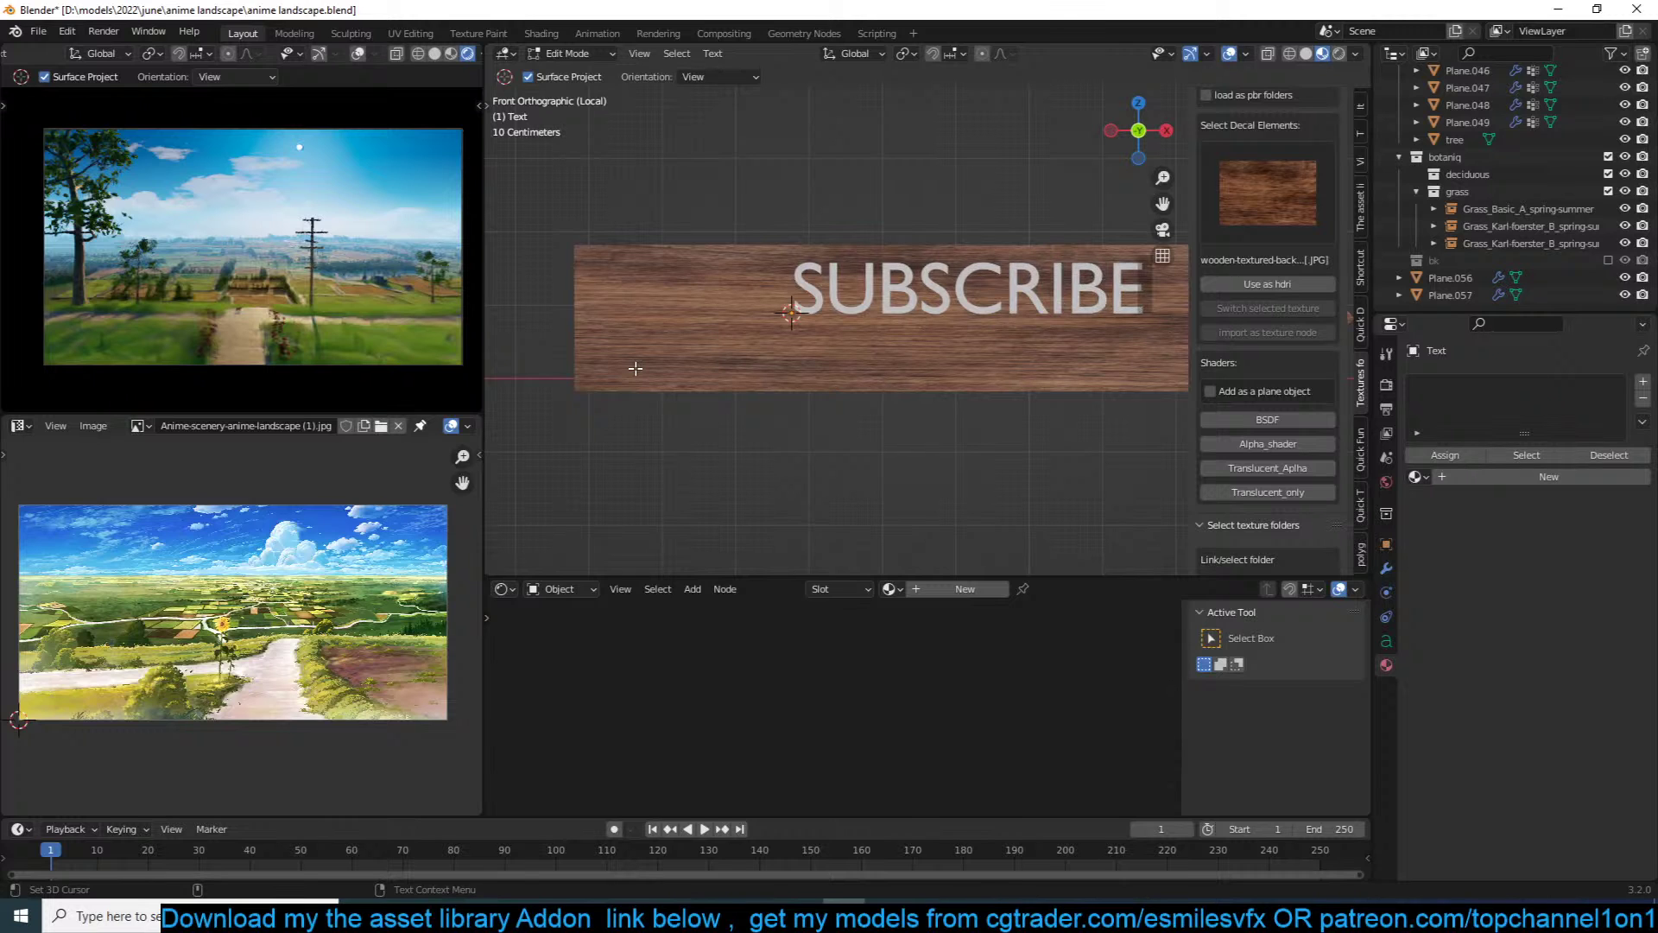
key(Tab)
Step: Enlarge the SUBSCRIBE text to fill most of the arrow board and position it over the board's face
scroll(639, 366, down, 4)
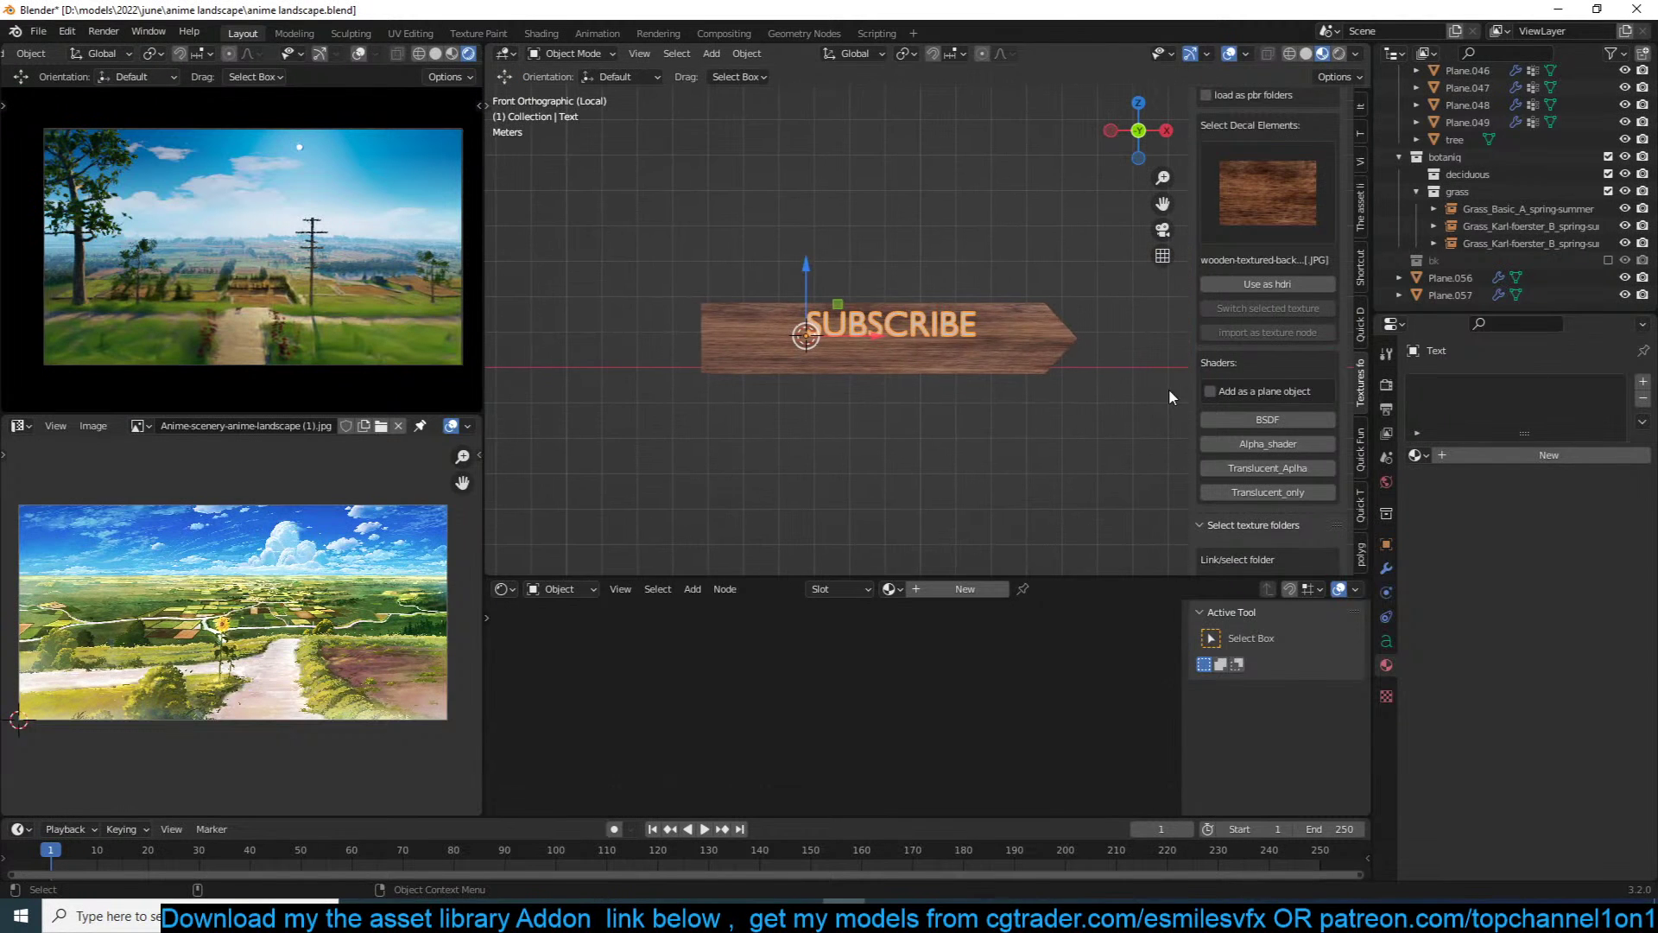
key(s)
click(562, 332)
scroll(730, 305, up, 3)
key(g)
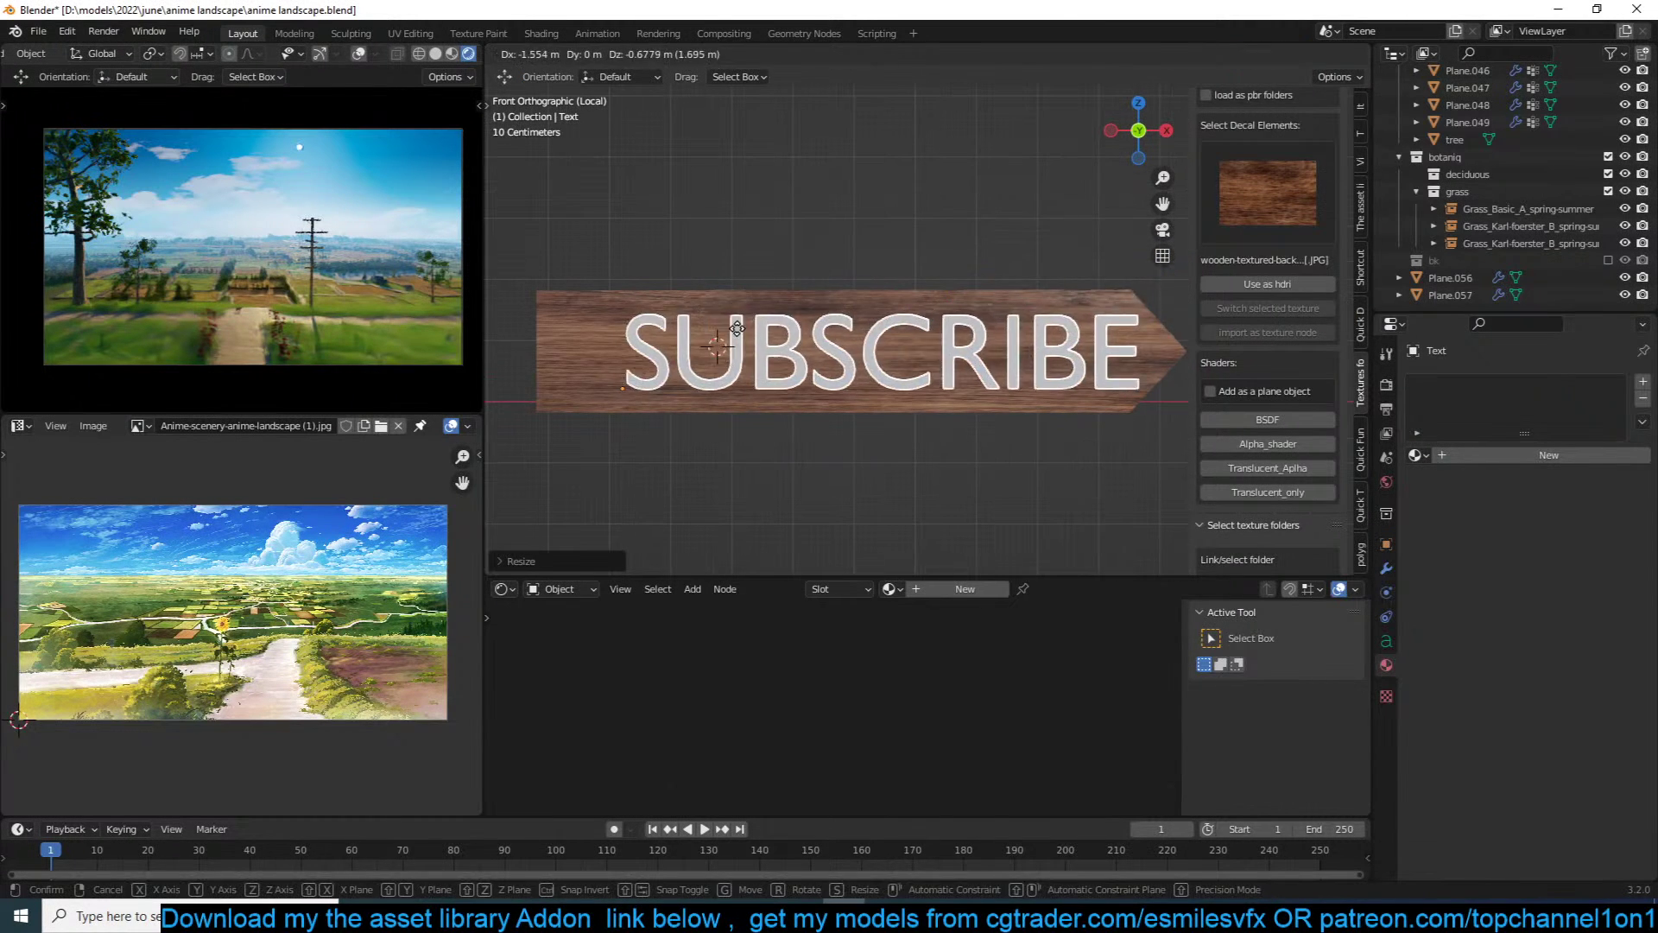
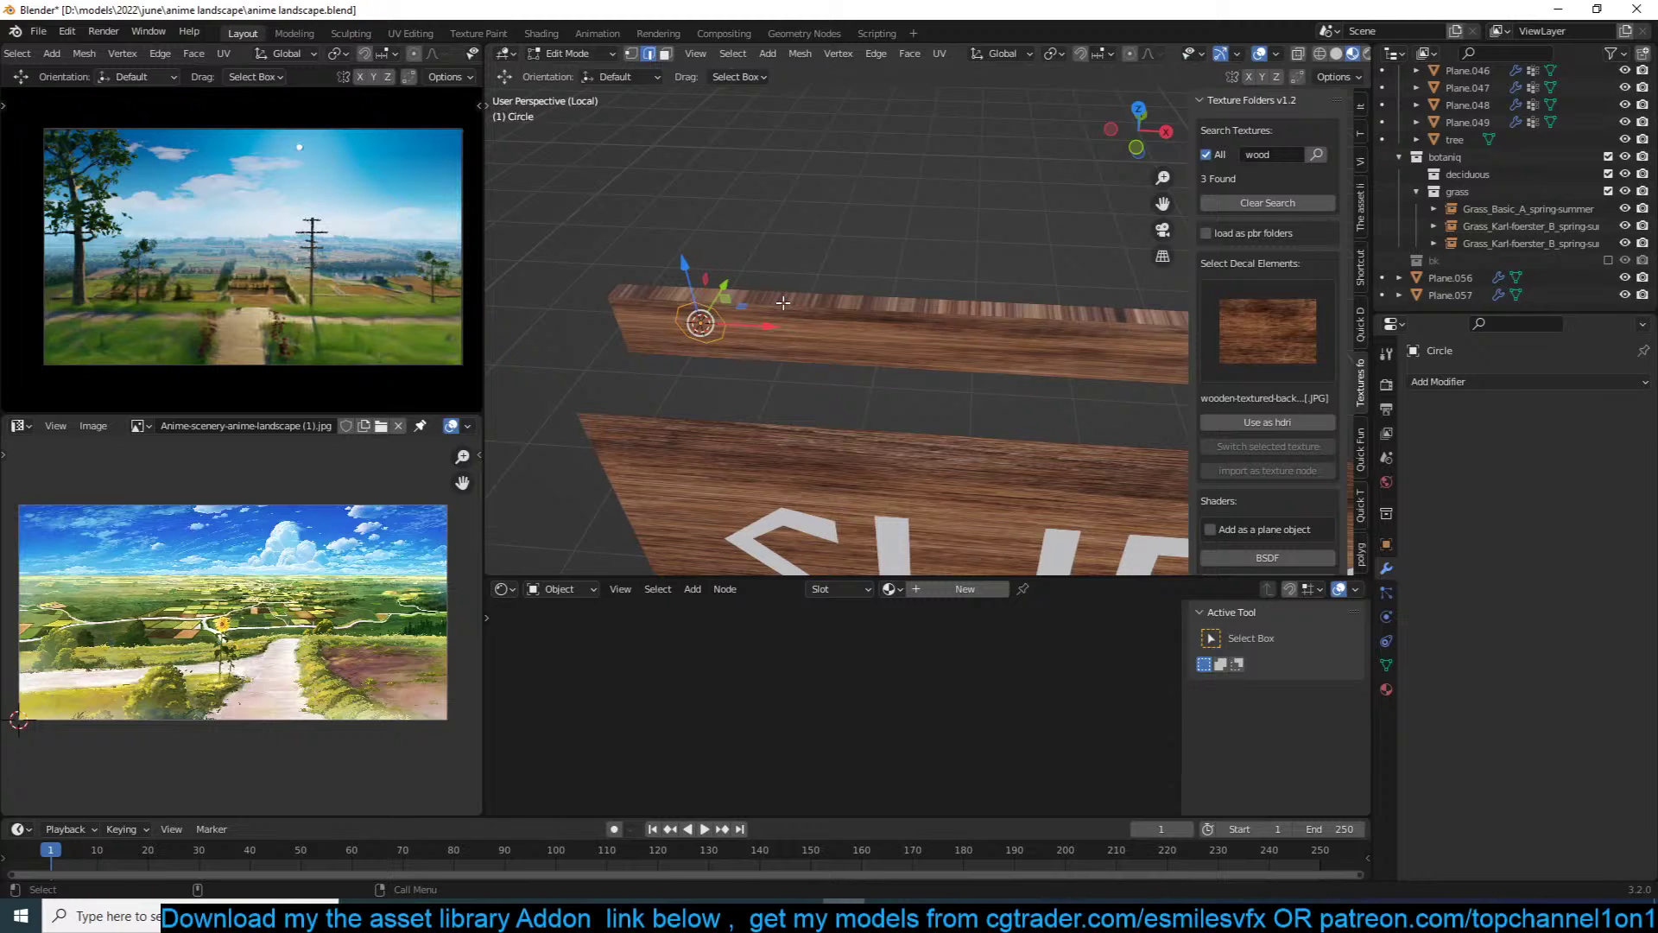
Step: Return the circle on the upper plank to Object Mode, frame it, and save the file
key(Tab)
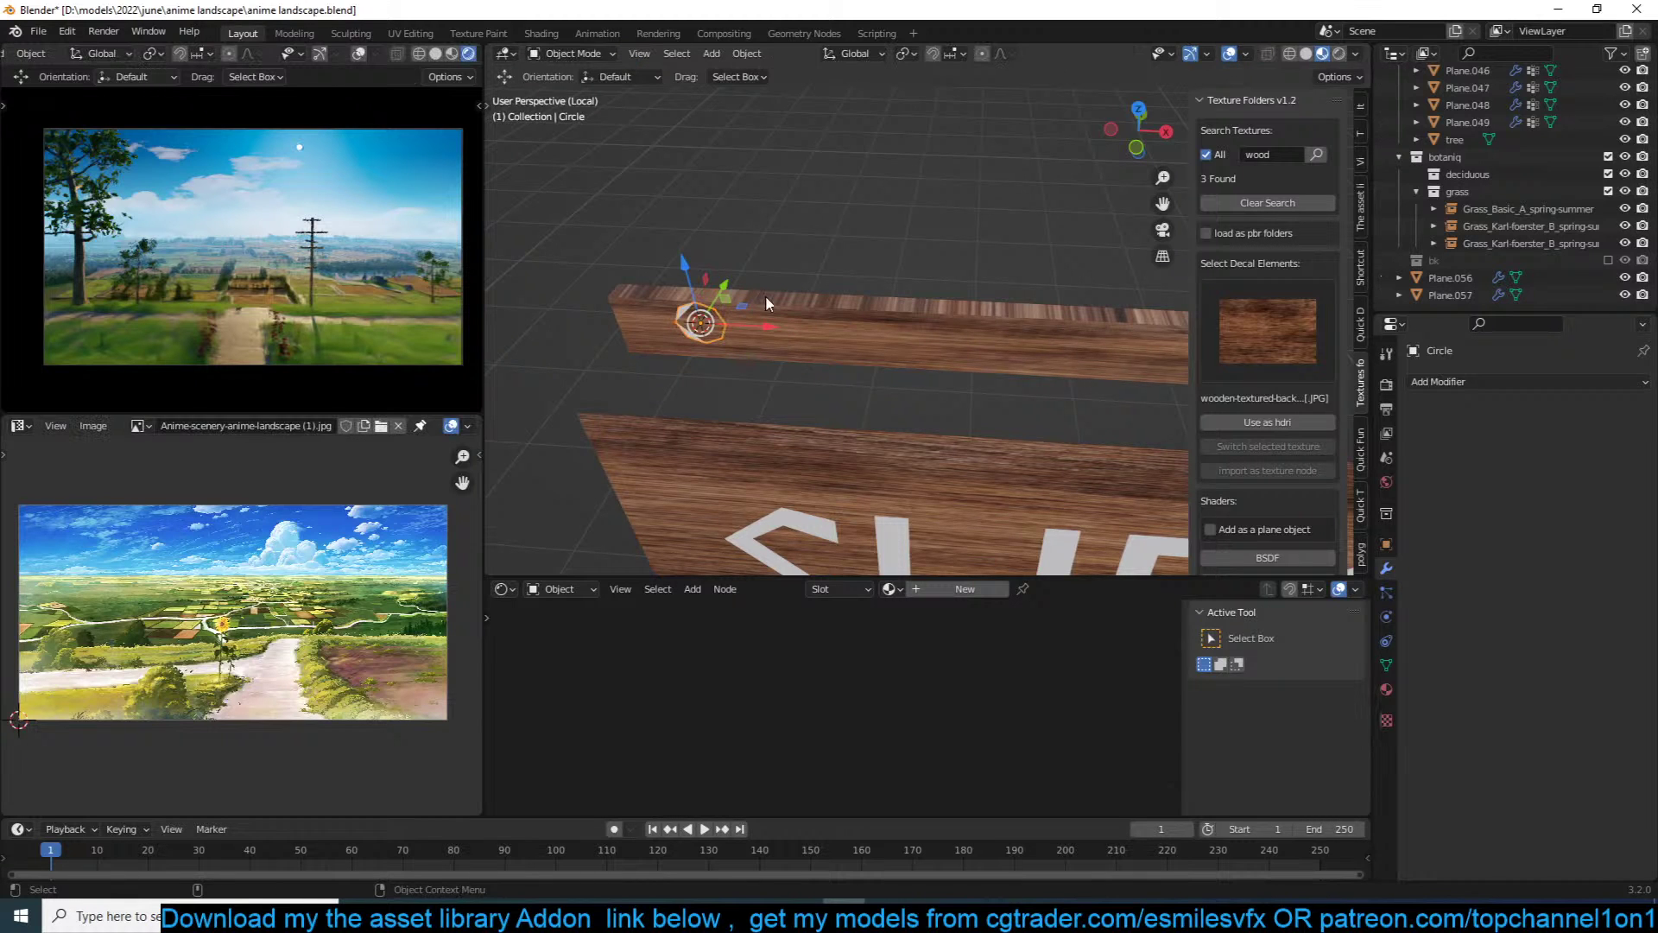
key(KP_Decimal)
scroll(777, 306, down, 4)
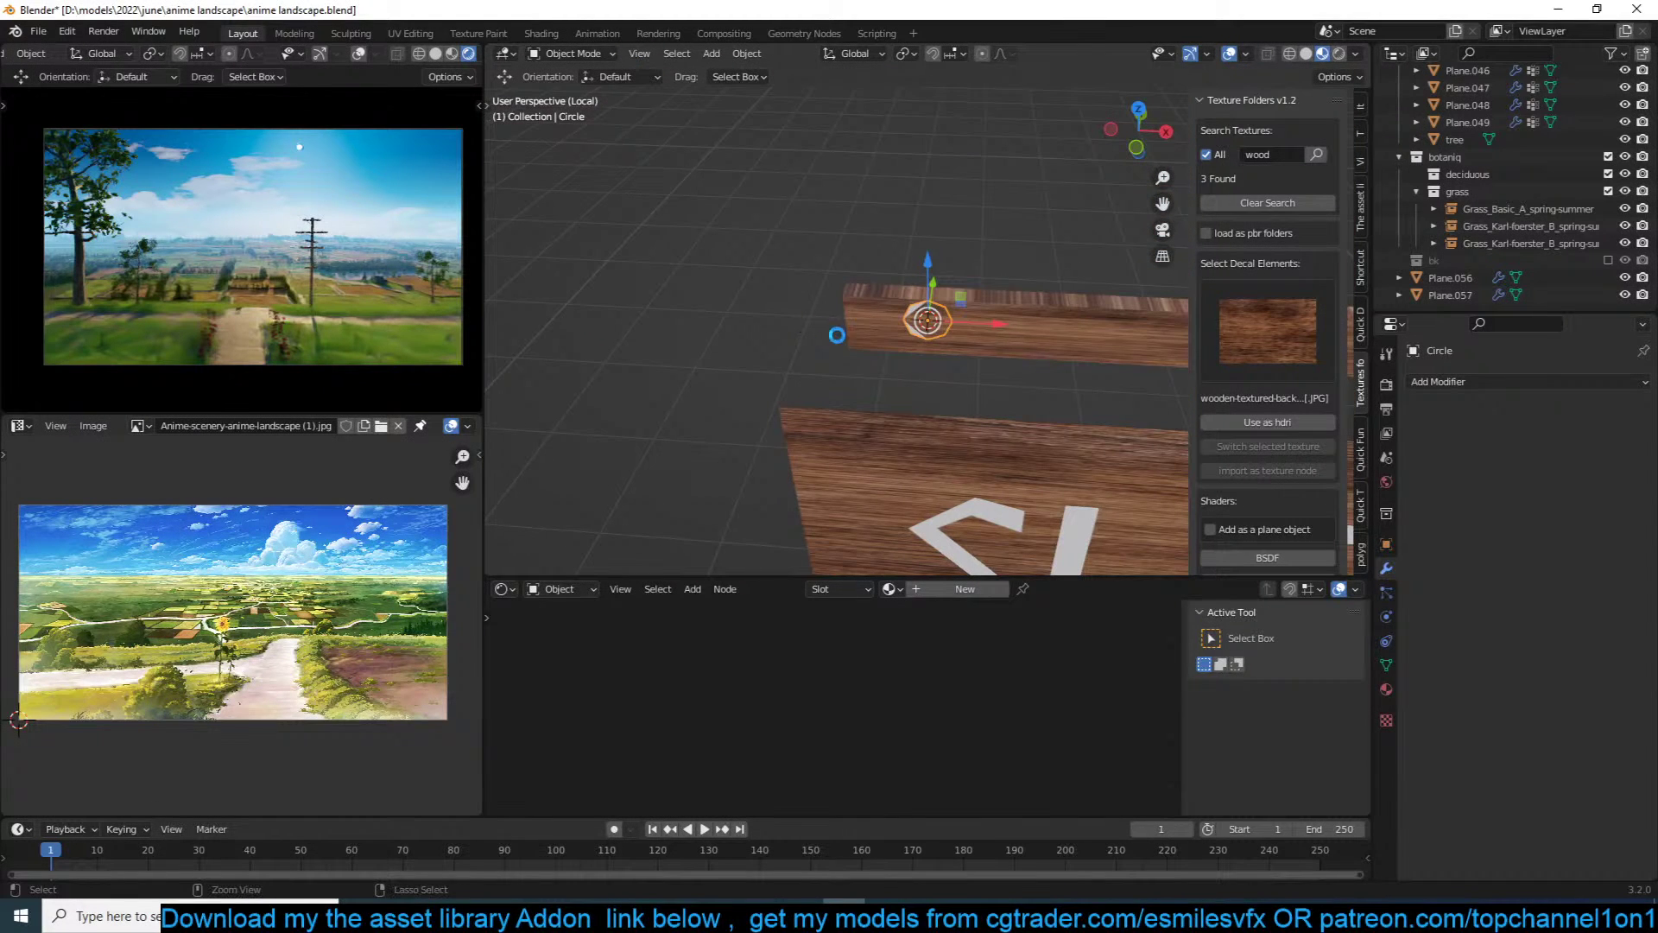
key(ctrl+s)
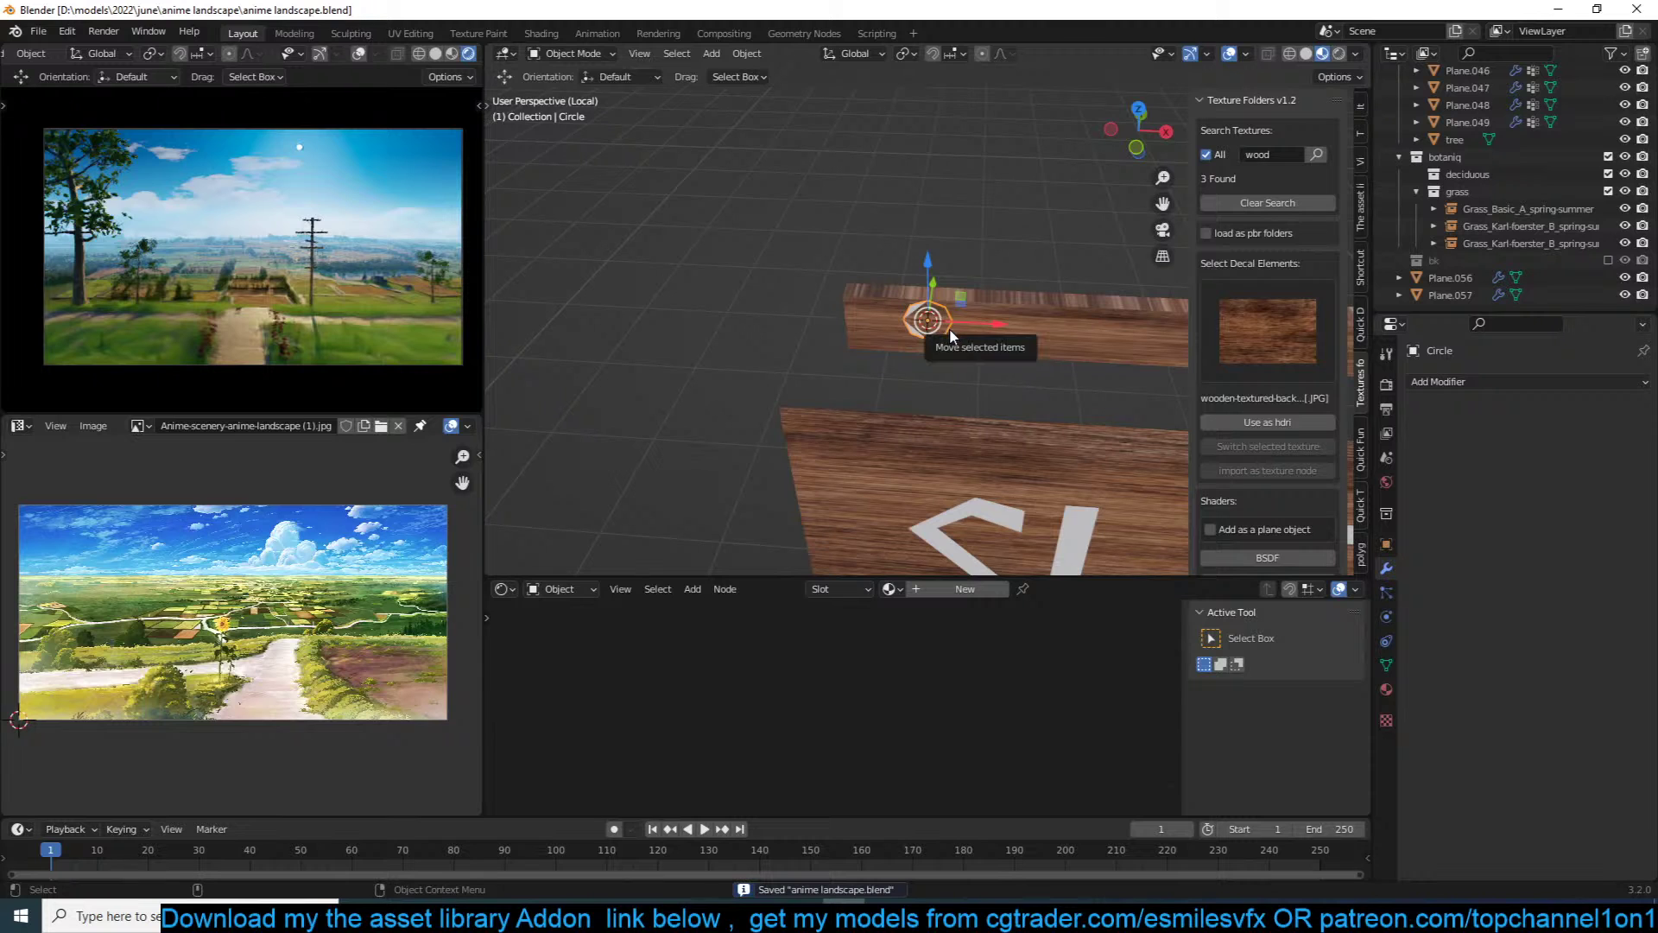
Step: Move the circle out in front of the upper plank's front face and resize it to bolt-head size
middle_drag(950, 332, 1037, 318)
drag(885, 289, 900, 301)
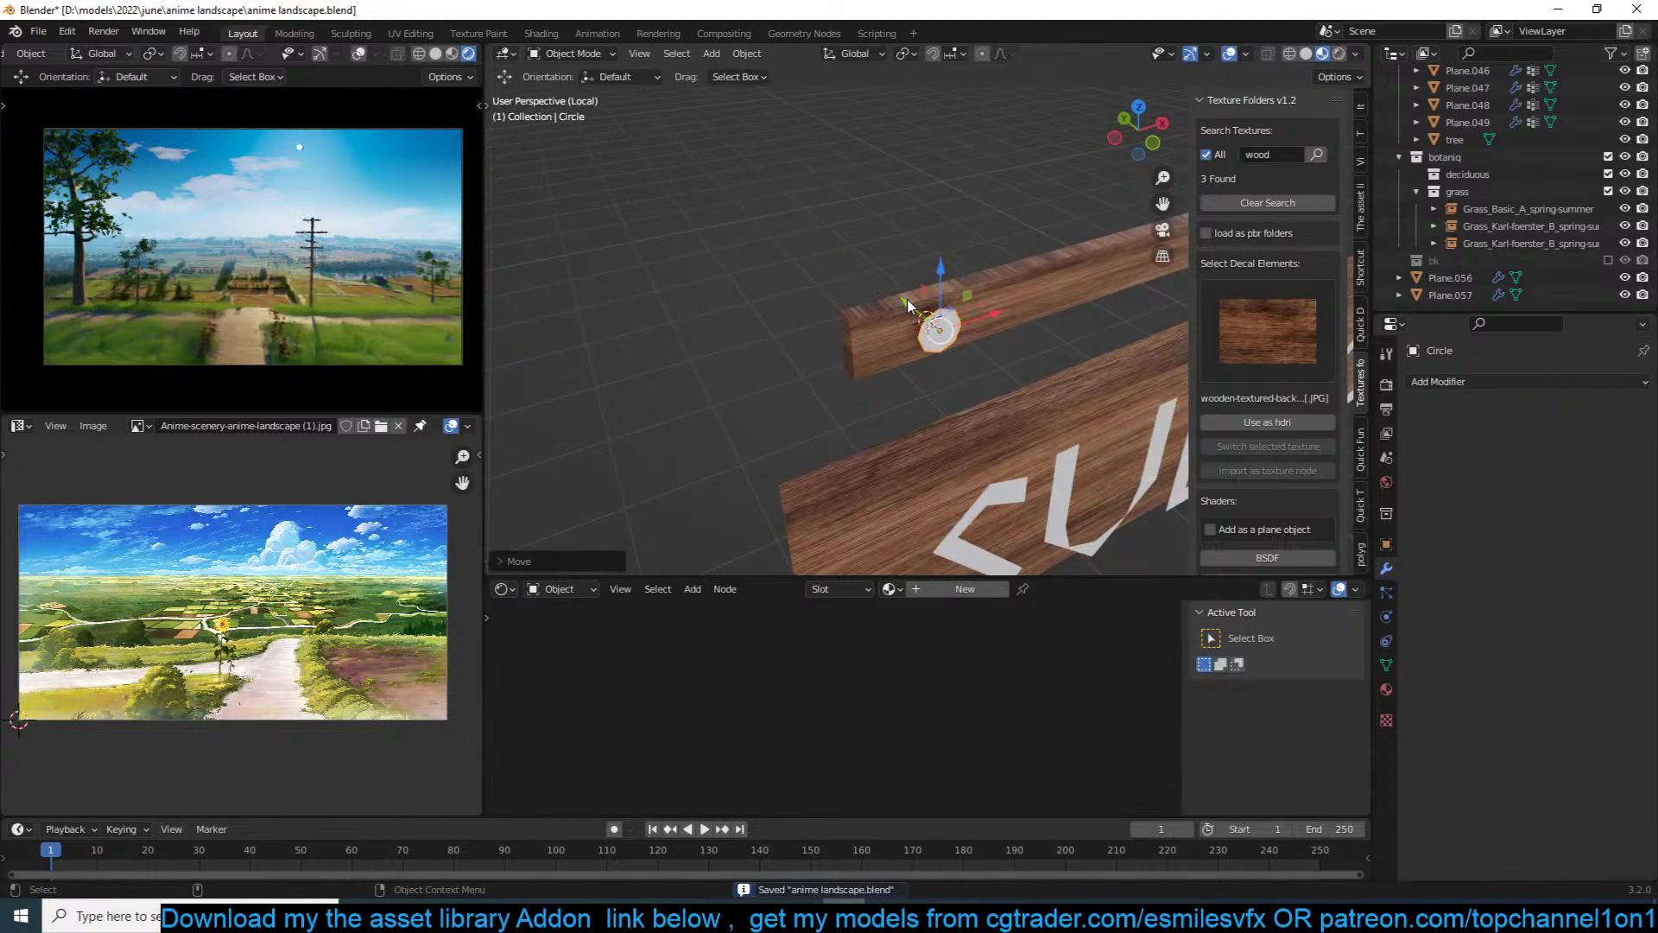
scroll(1060, 230, up, 4)
key(s)
click(1043, 247)
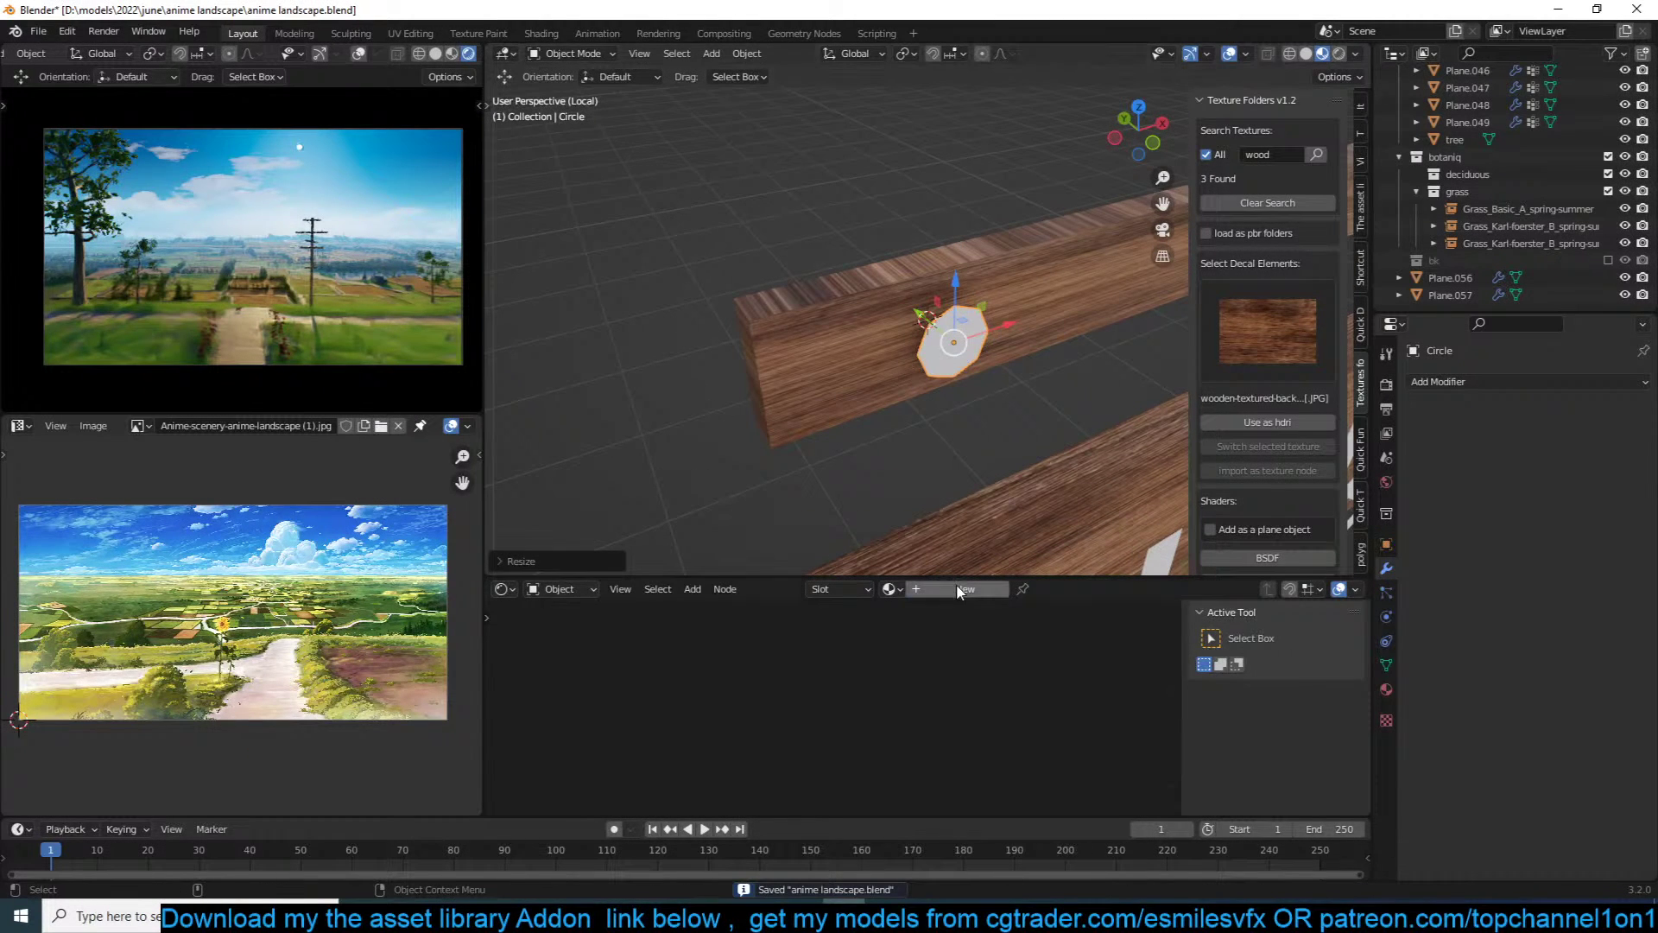
Step: Give the circle a new material with a dark grey base color and a Metallic value of 1
click(957, 590)
middle_drag(1079, 653, 896, 740)
scroll(907, 691, down, 3)
scroll(931, 658, up, 3)
middle_drag(909, 661, 914, 804)
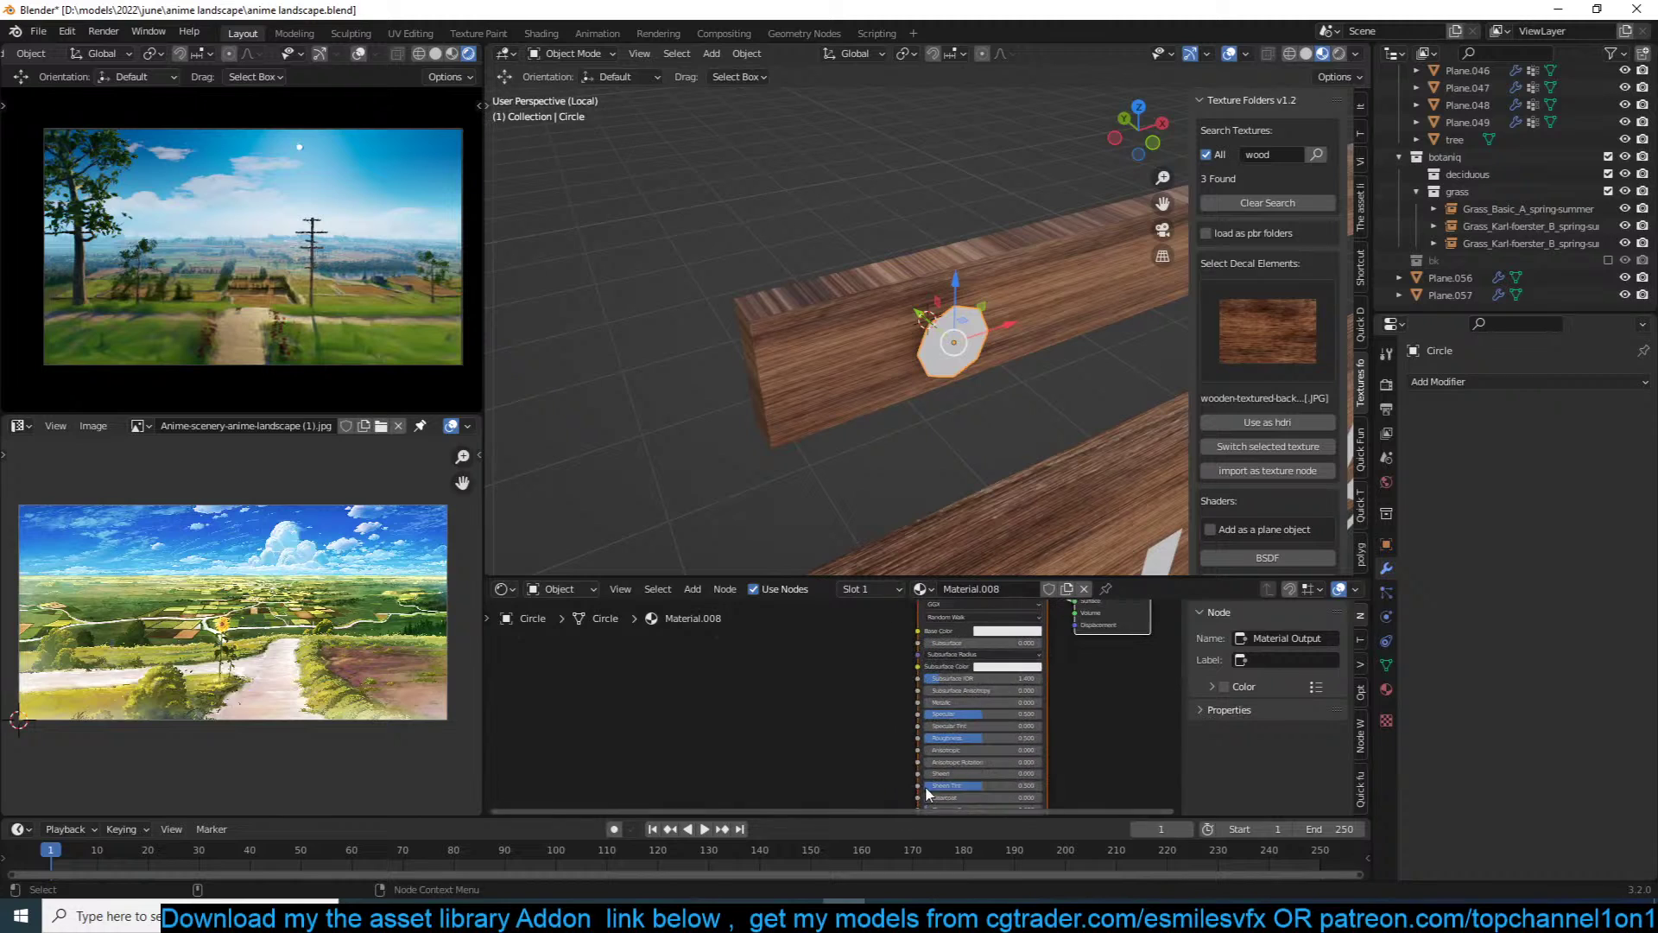
click(1007, 630)
click(1068, 523)
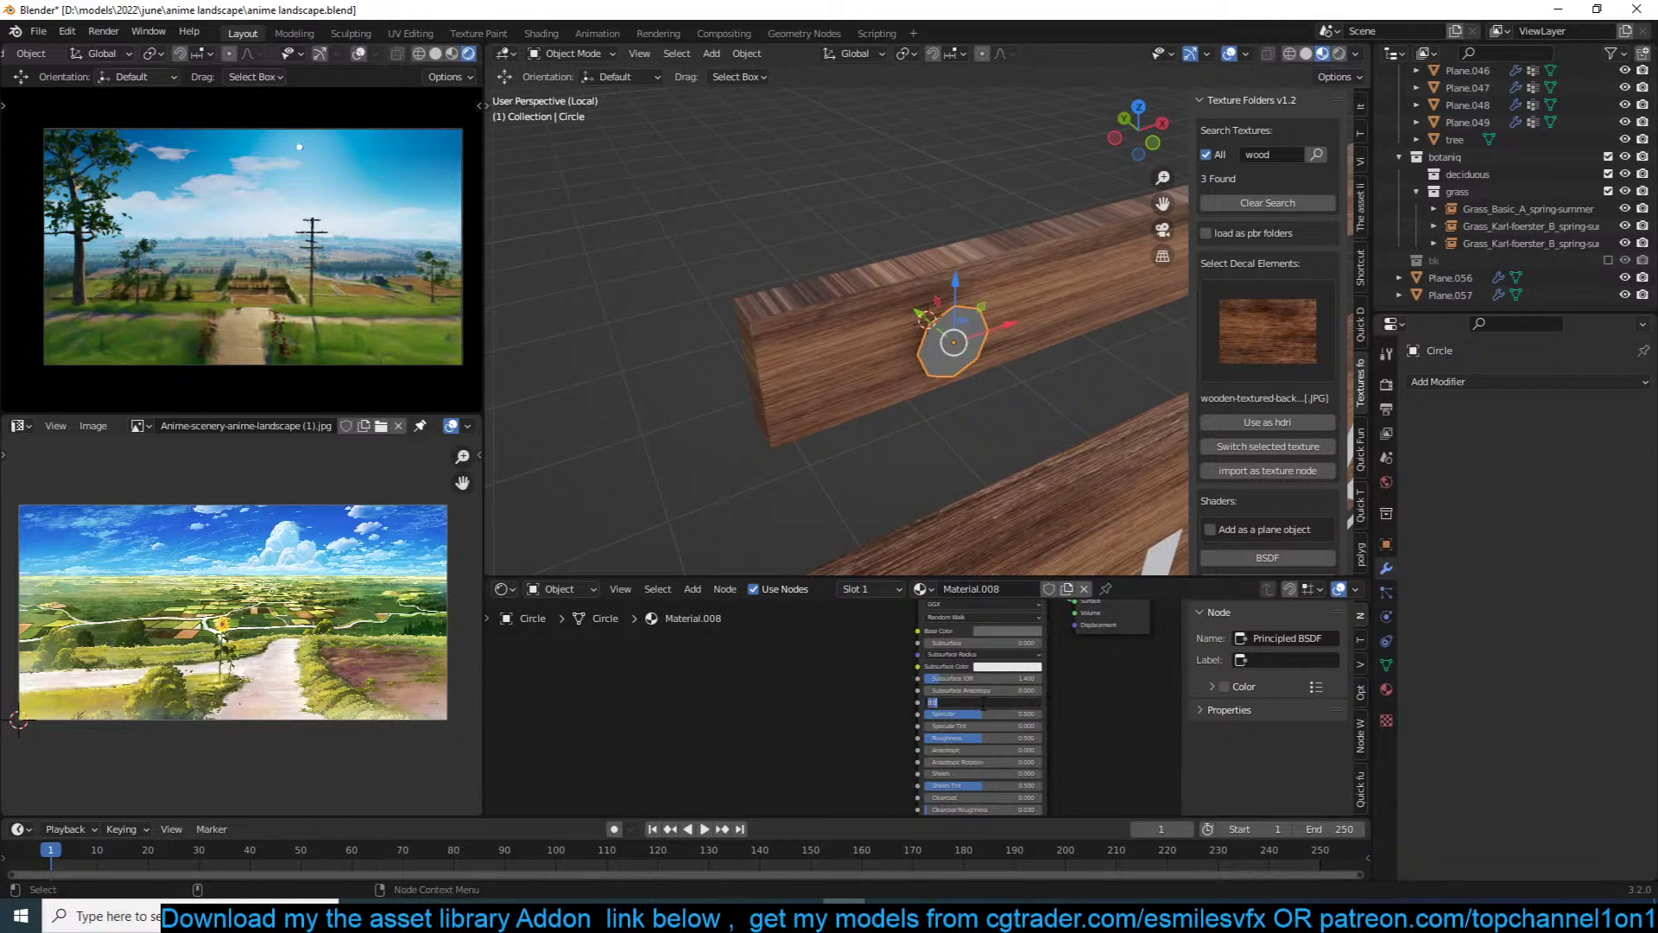
text(1)
key(Return)
Step: Extrude the circle's face back toward the plank by about 0.08 m and delete the hidden back face
scroll(970, 400, up, 3)
key(Tab)
key(e)
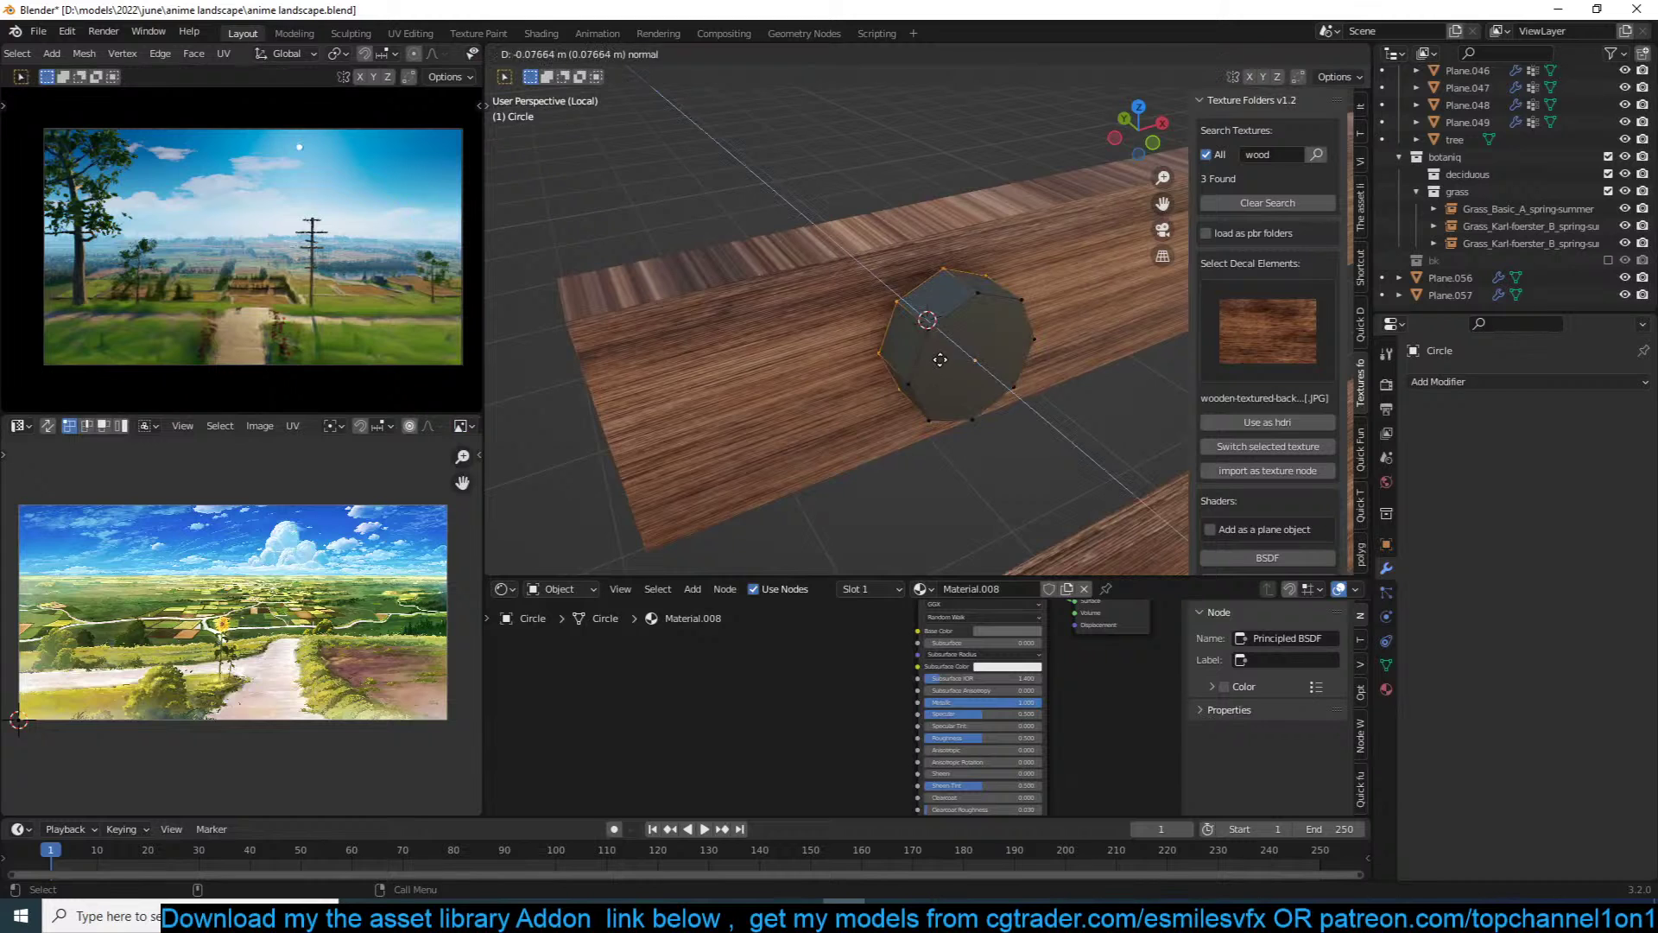
click(936, 357)
key(x)
click(935, 397)
Step: Unwrap the UVs of the entire bolt-head mesh and return to Object Mode
key(a)
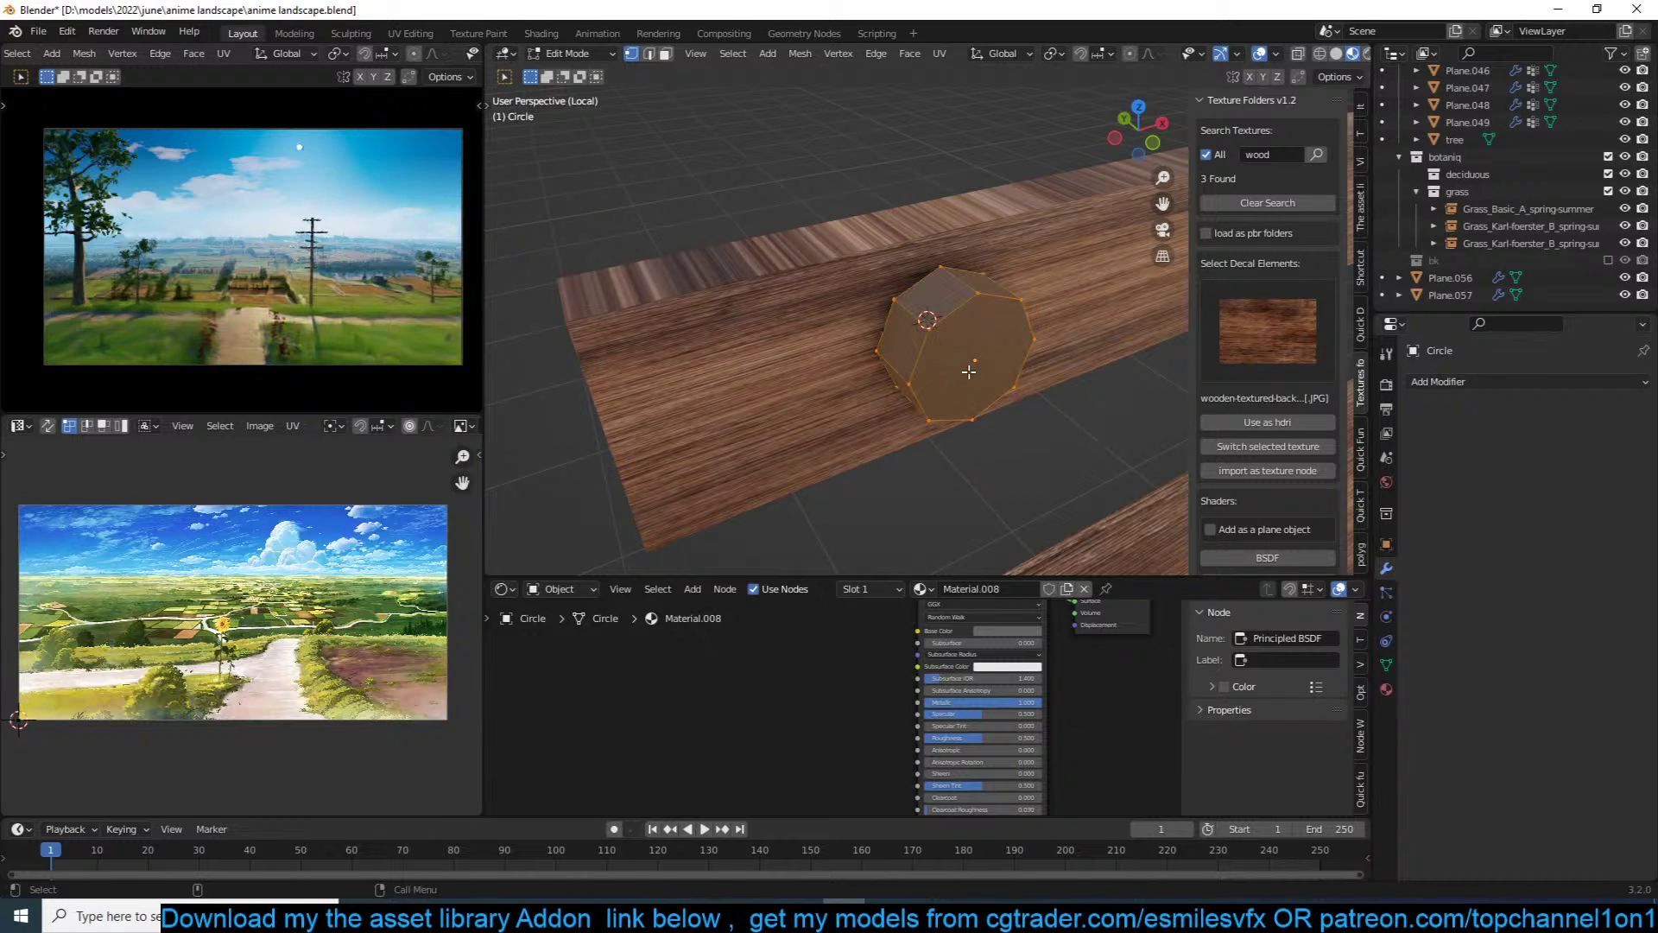
key(u)
click(970, 372)
key(Tab)
Step: Shrink the bolt head's front face to taper it and give the mesh smooth shading
middle_drag(971, 369, 982, 269)
key(Tab)
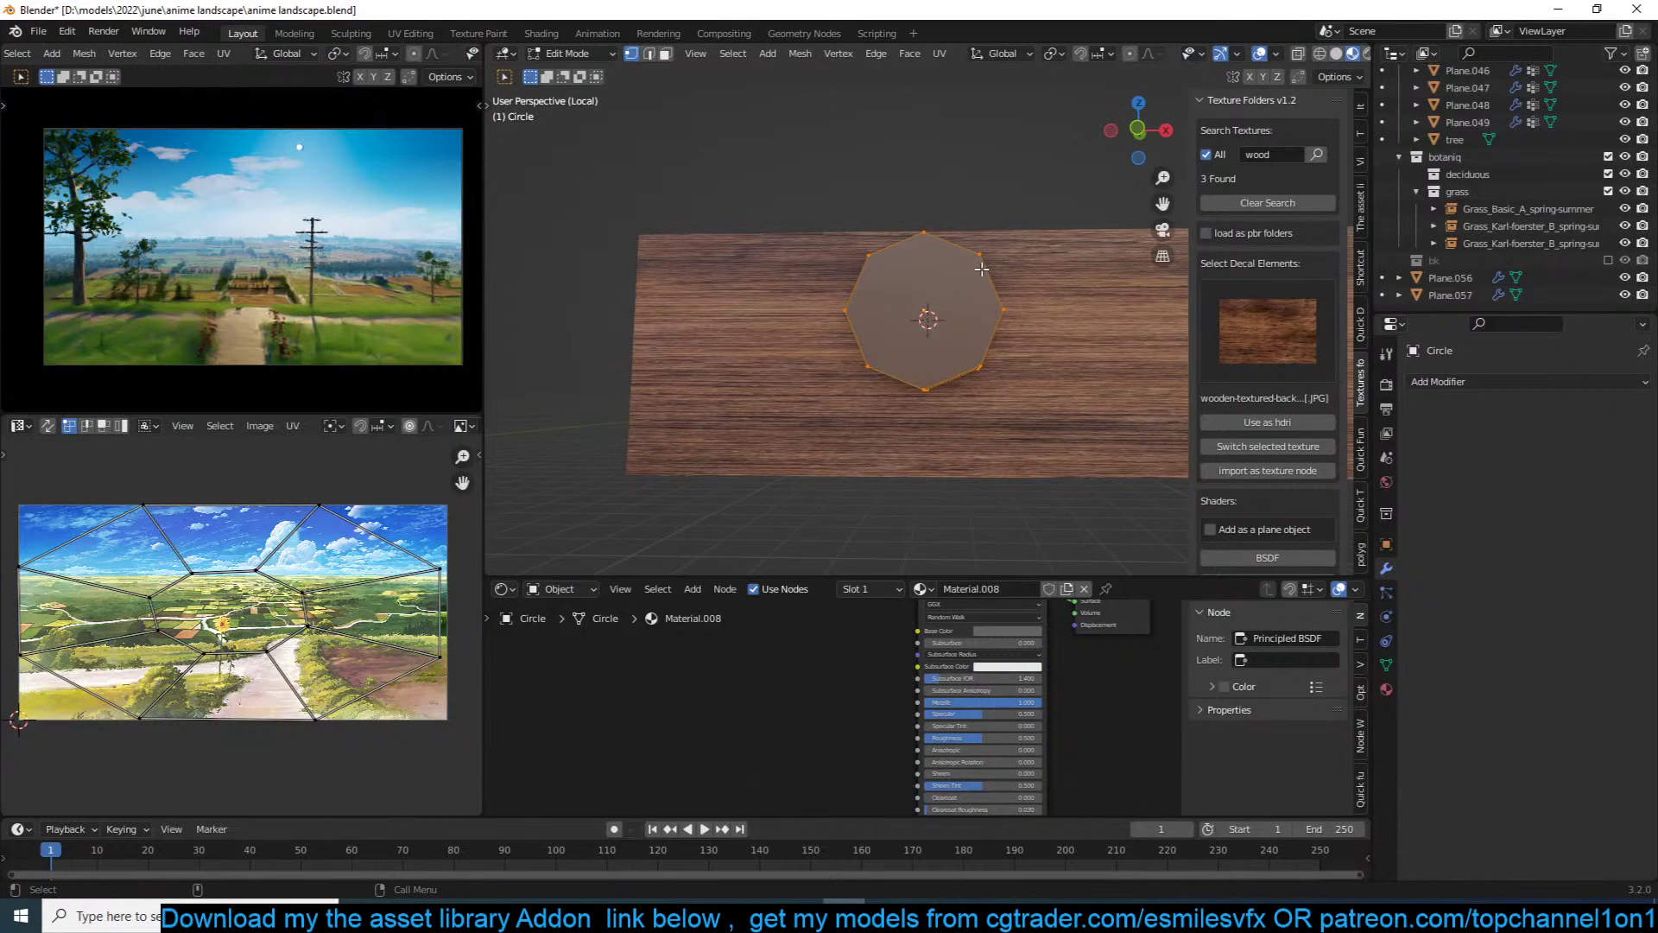
key(2)
click(938, 280)
key(s)
right_click(962, 288)
key(3)
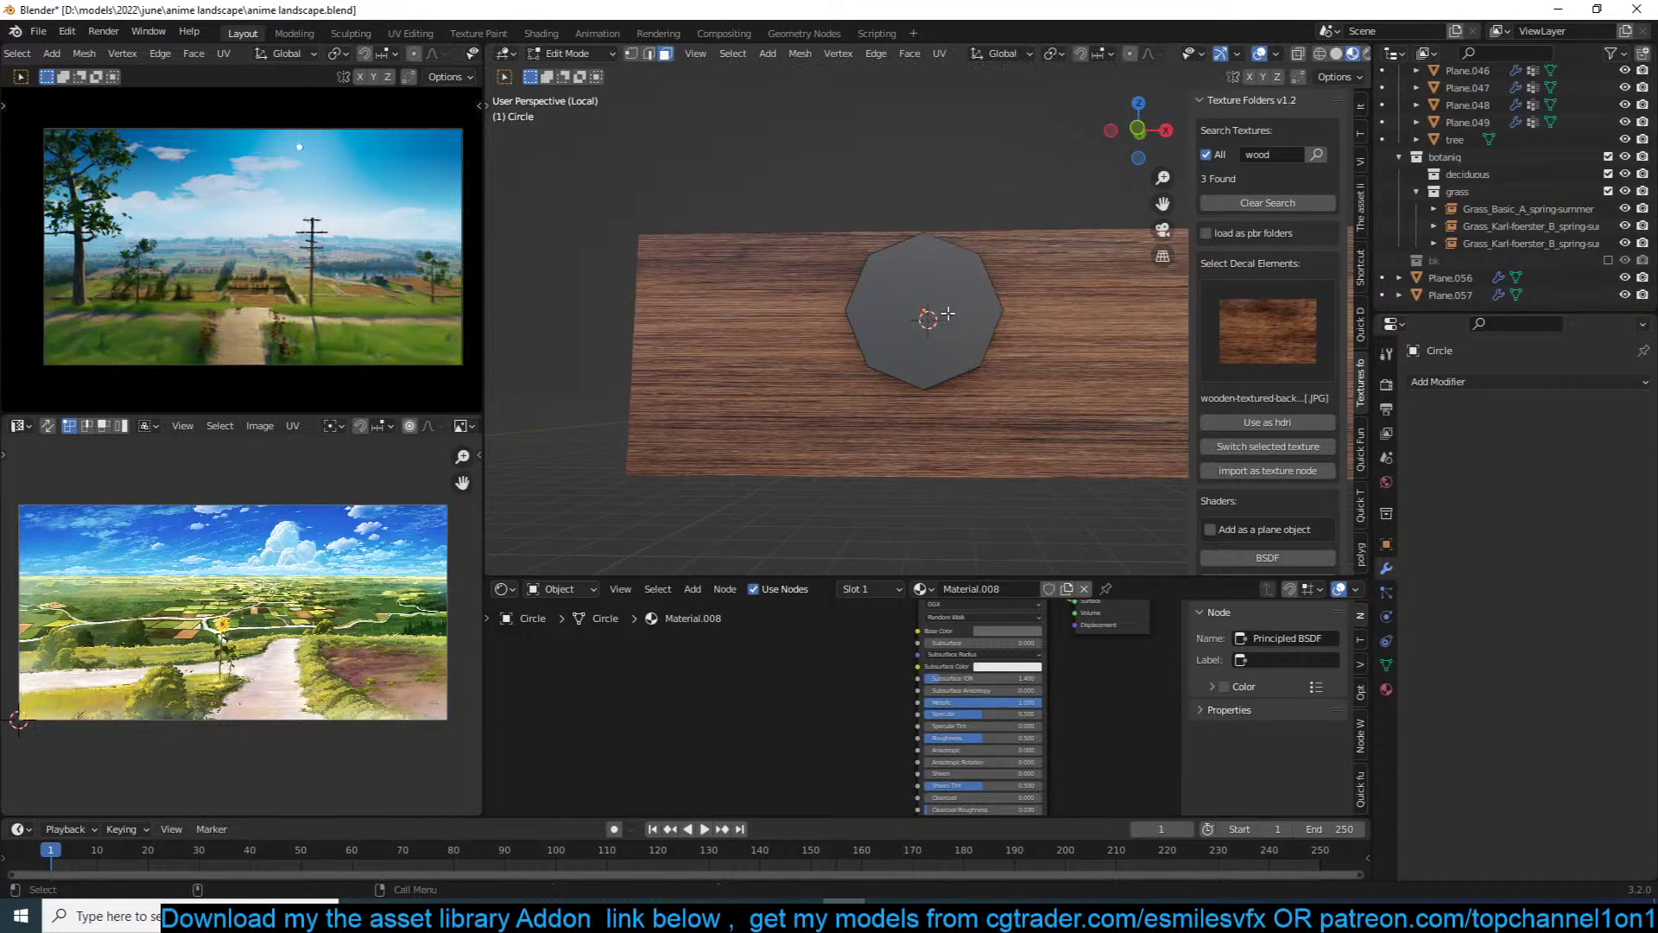
click(936, 329)
key(Tab)
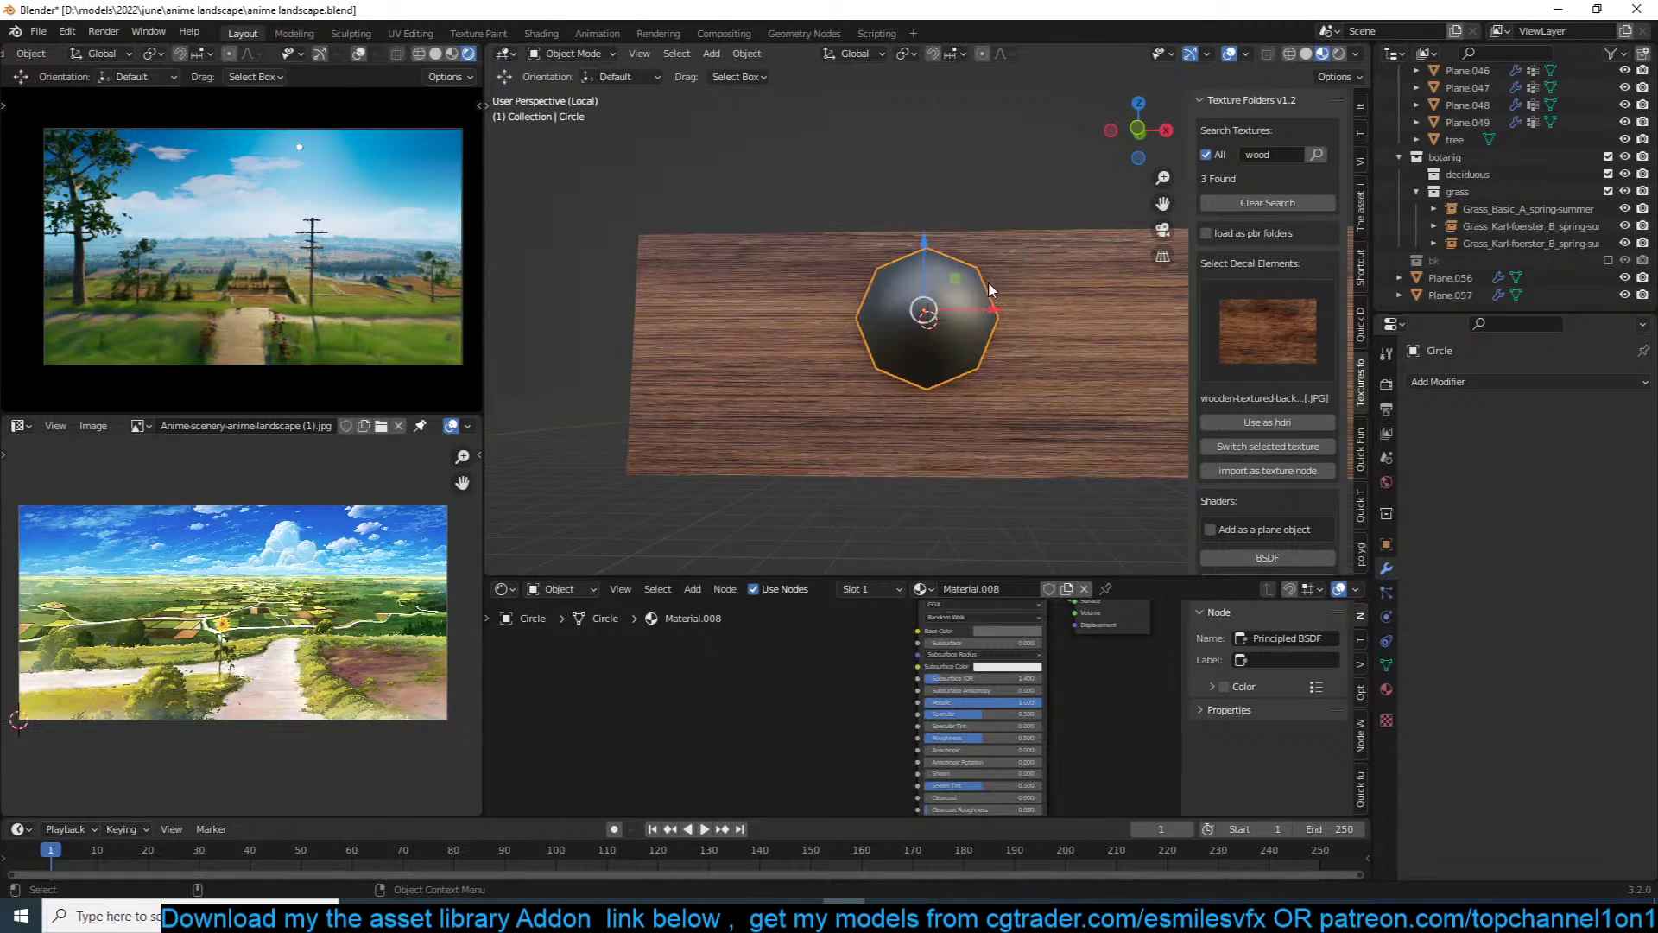
Step: Move the metal bolt head against the small plank's front face and join it into the plank object
middle_drag(926, 316, 942, 319)
key(g)
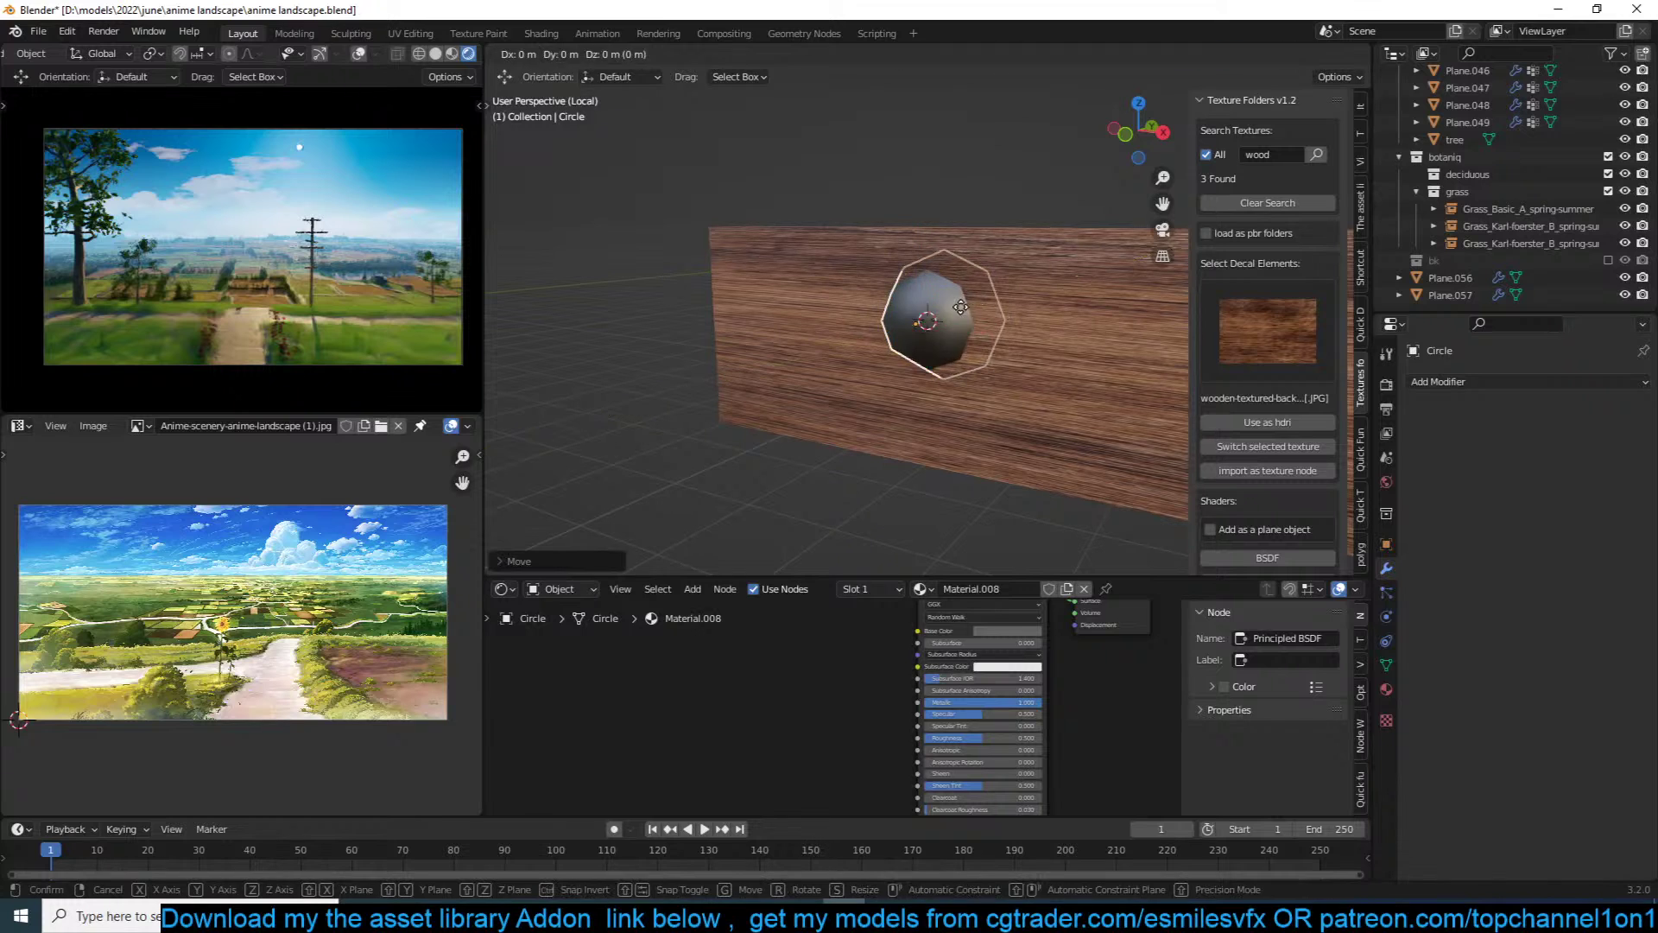
click(1012, 298)
click(1012, 288)
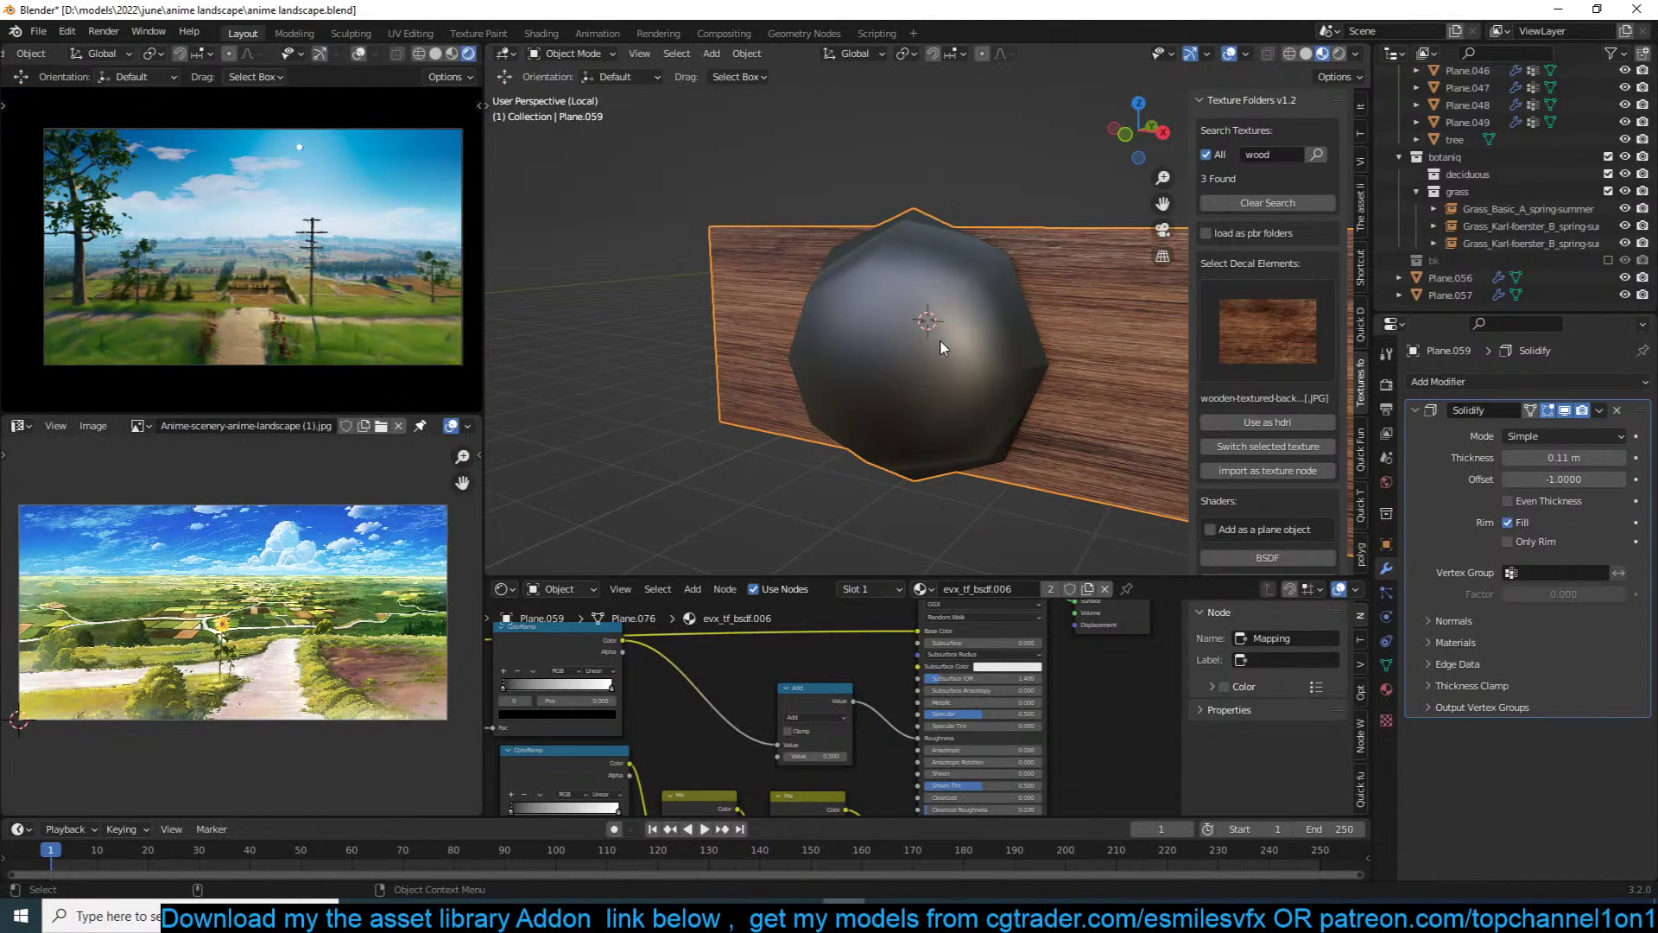
Step: Recalculate the outside normals of the linked bolt-head faces in the joined plank mesh and return to material preview in Object Mode
key(Tab)
key(shift+z)
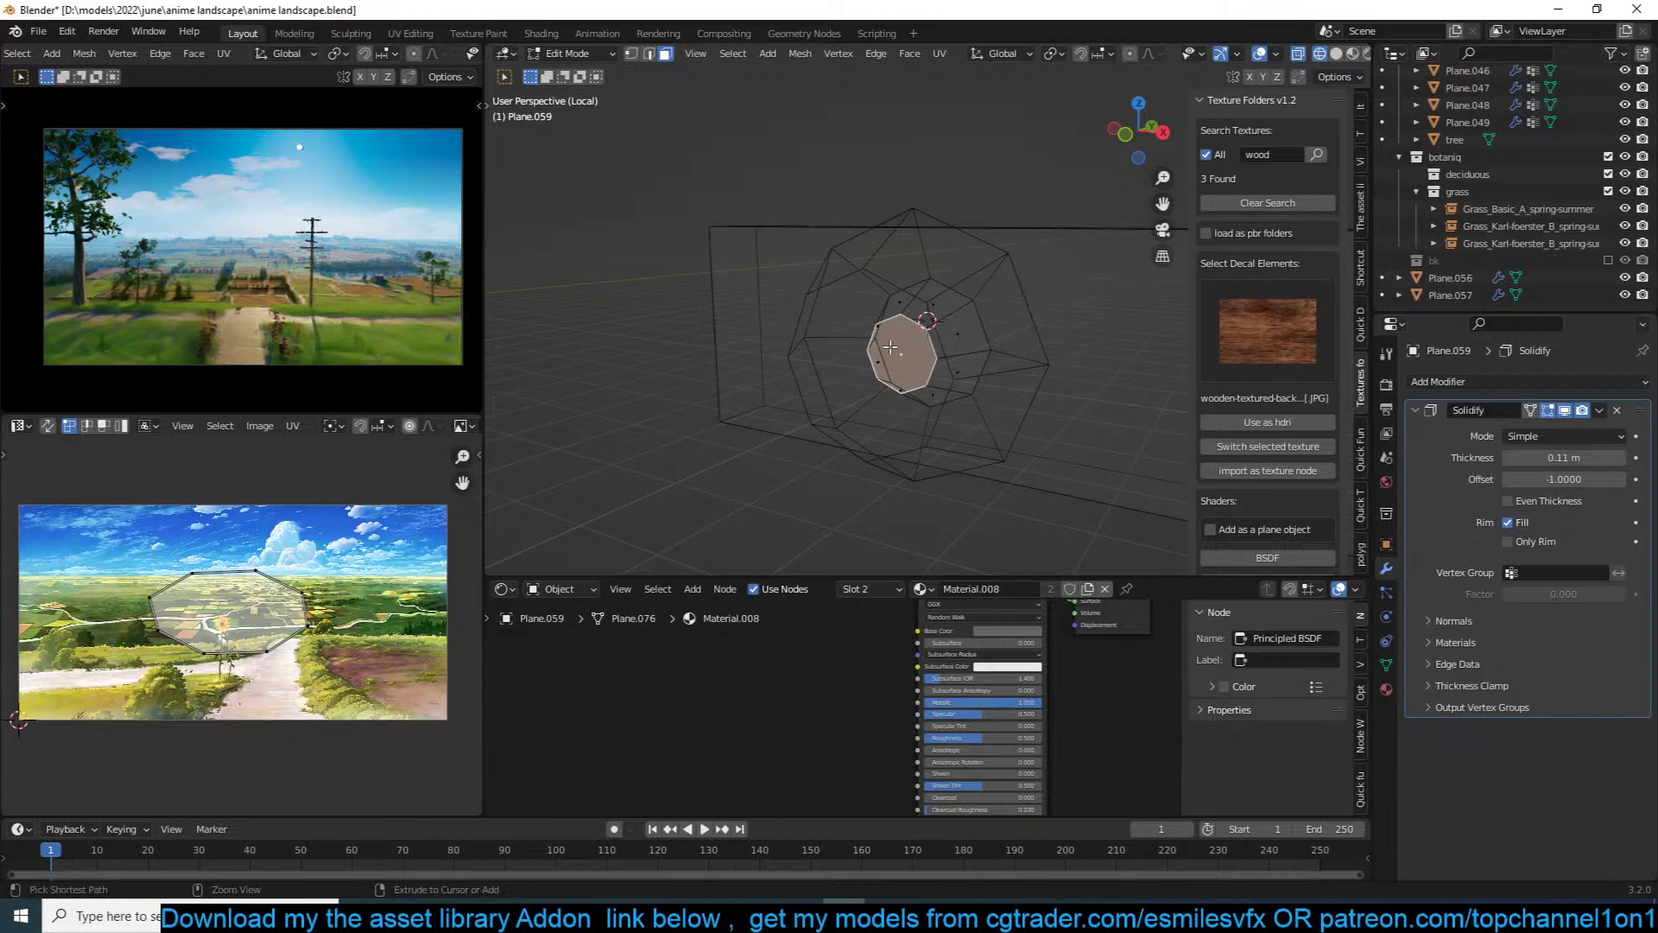
key(ctrl+l)
key(ctrl+n)
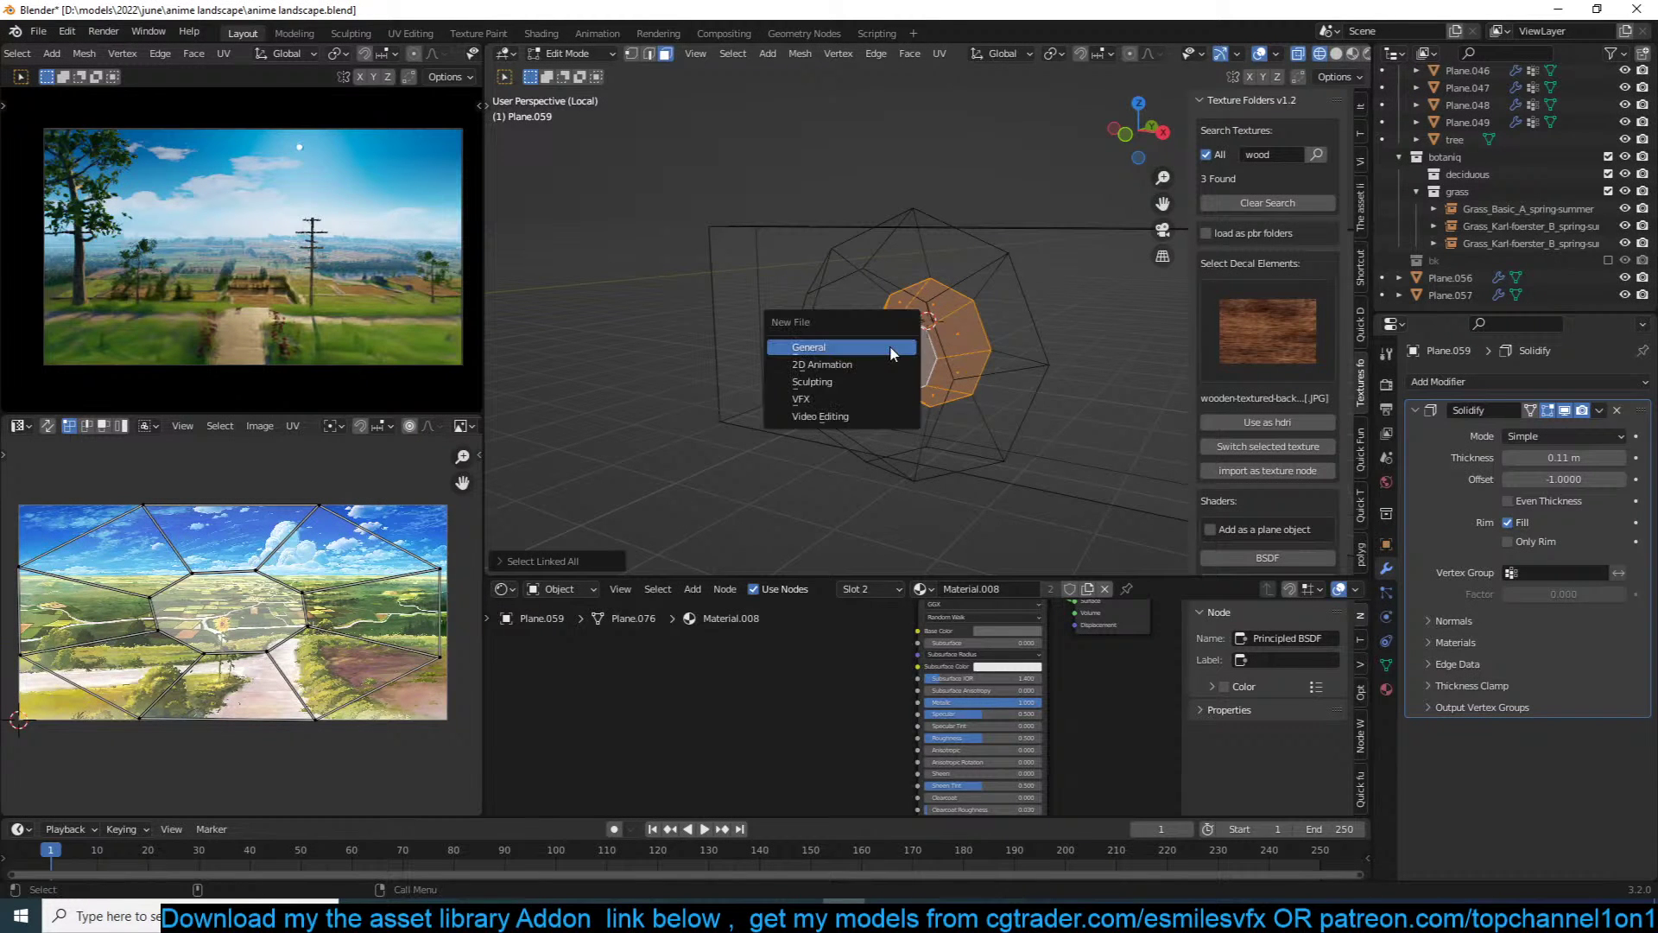
key(shift+n)
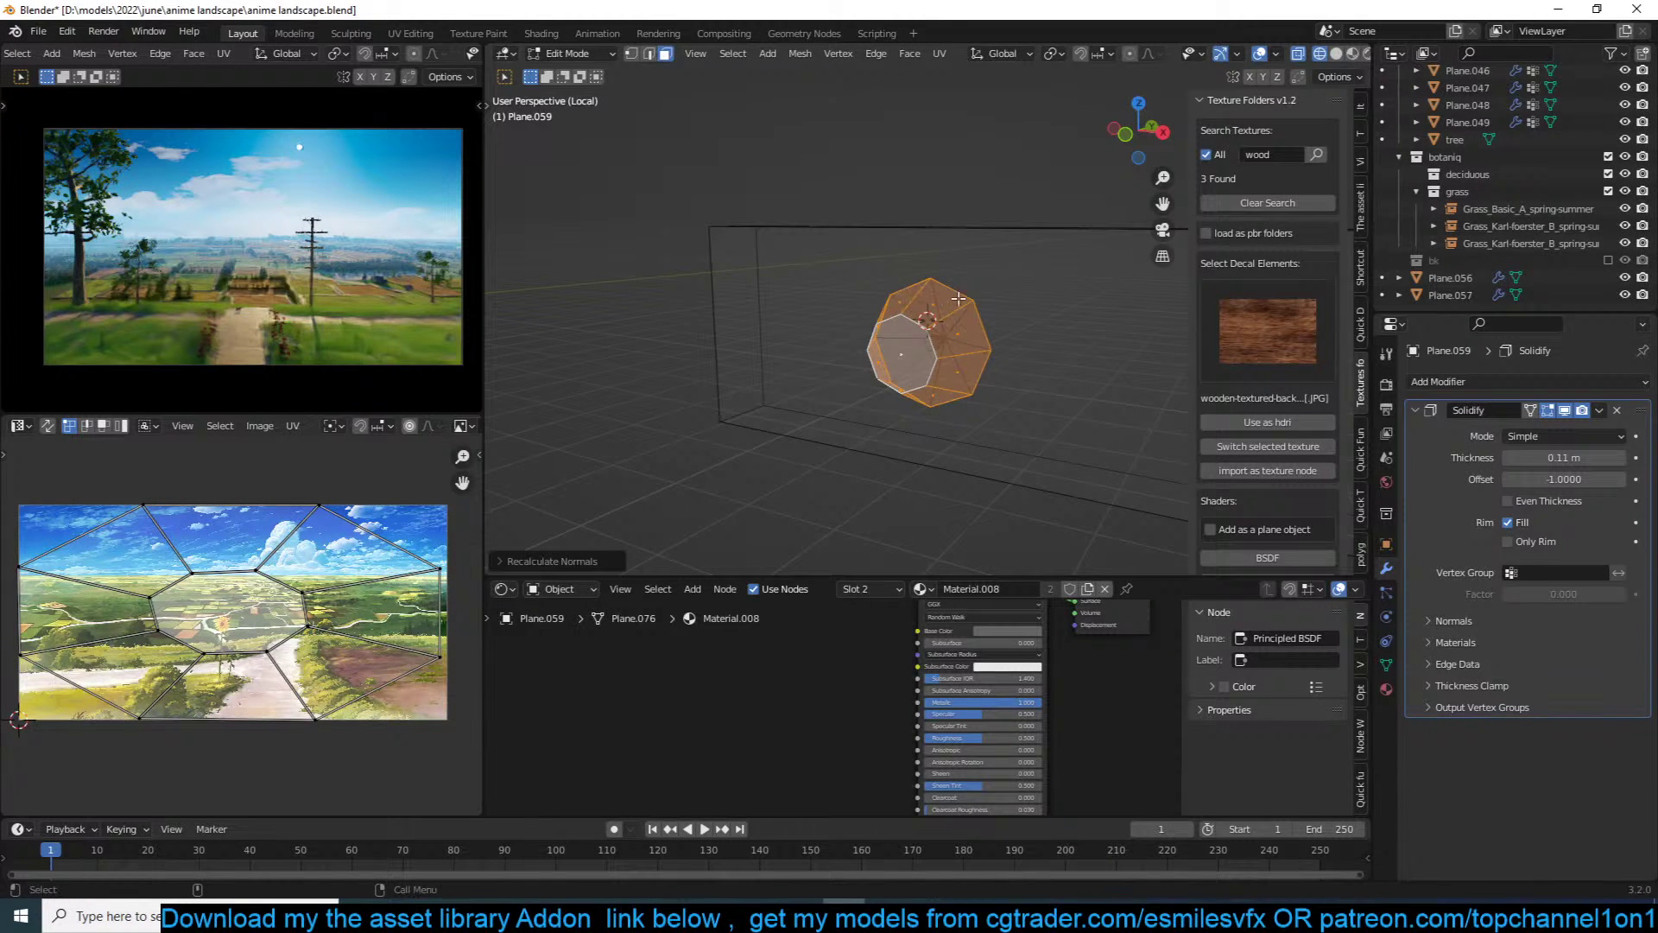
key(Tab)
key(shift+z)
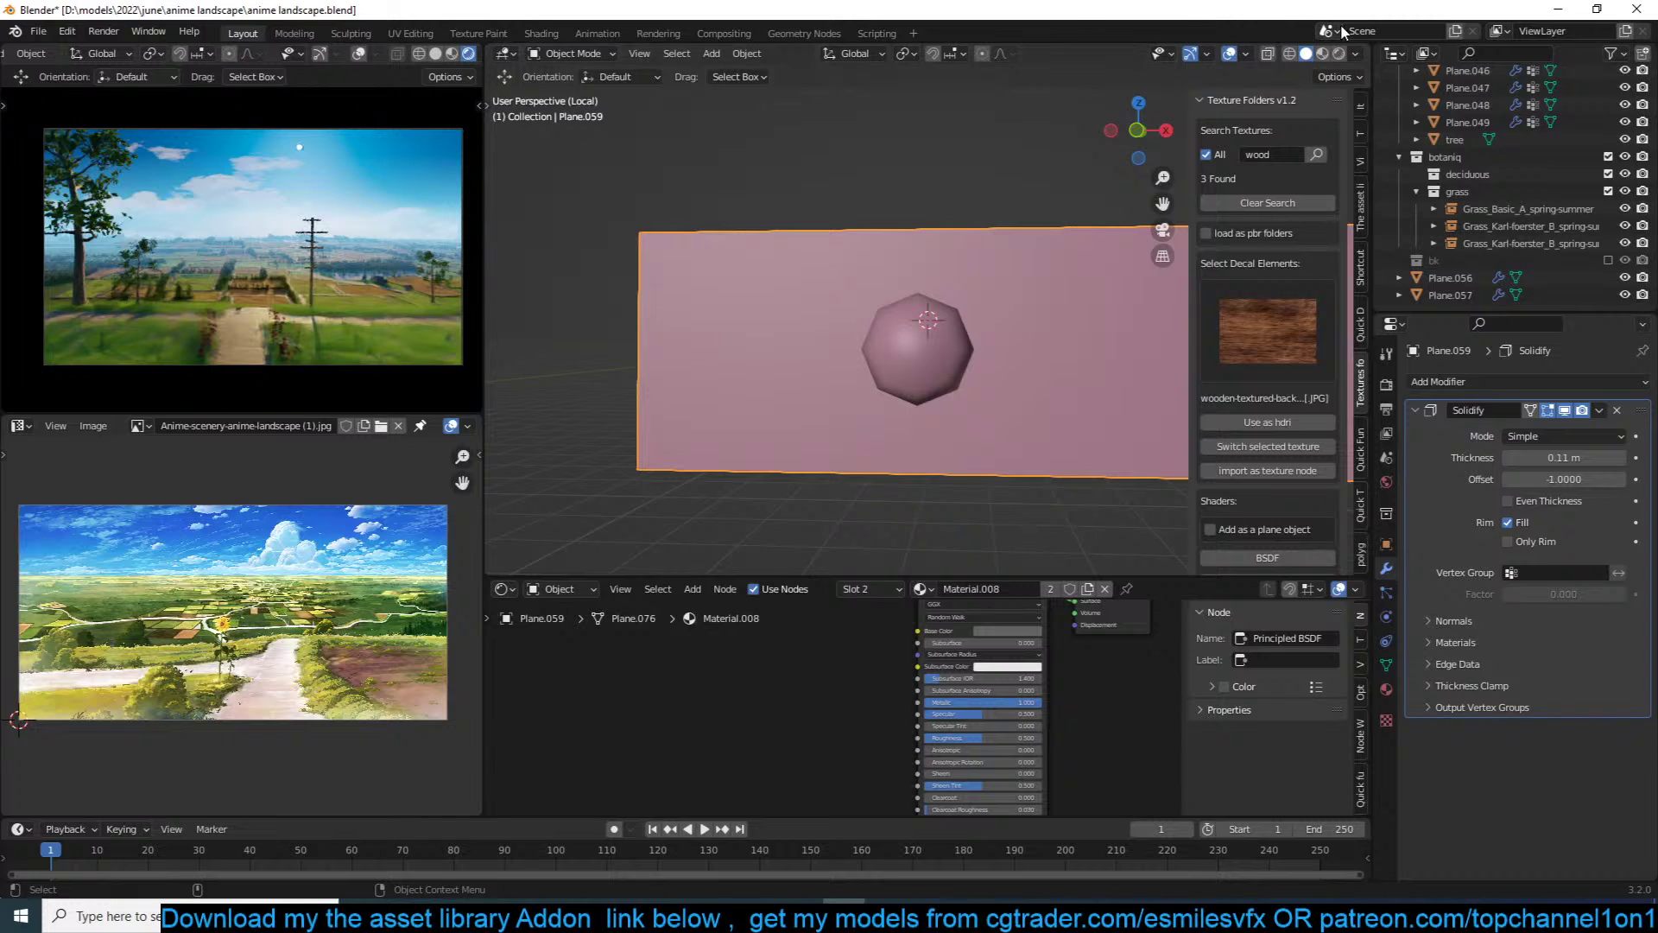
click(1322, 53)
key(KP_1)
middle_drag(938, 425, 956, 352)
key(shift+s)
key(Escape)
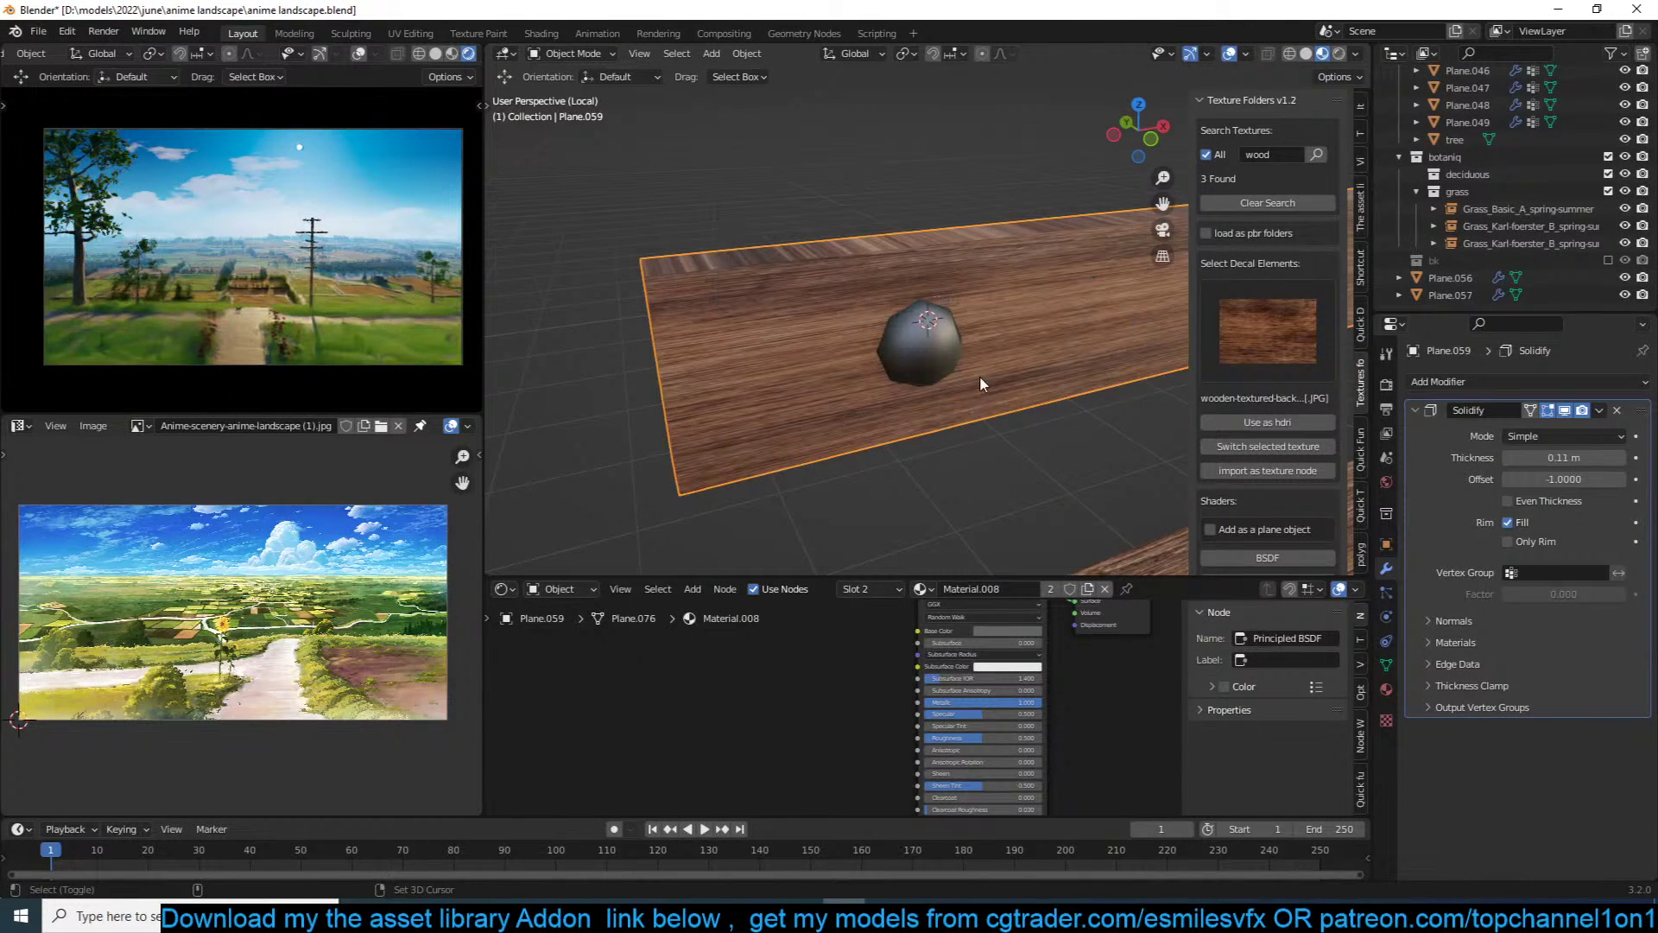
Step: Add a Bevel modifier to the small plank with an amount of 0.008 m and an angle limit of 45°
click(1520, 381)
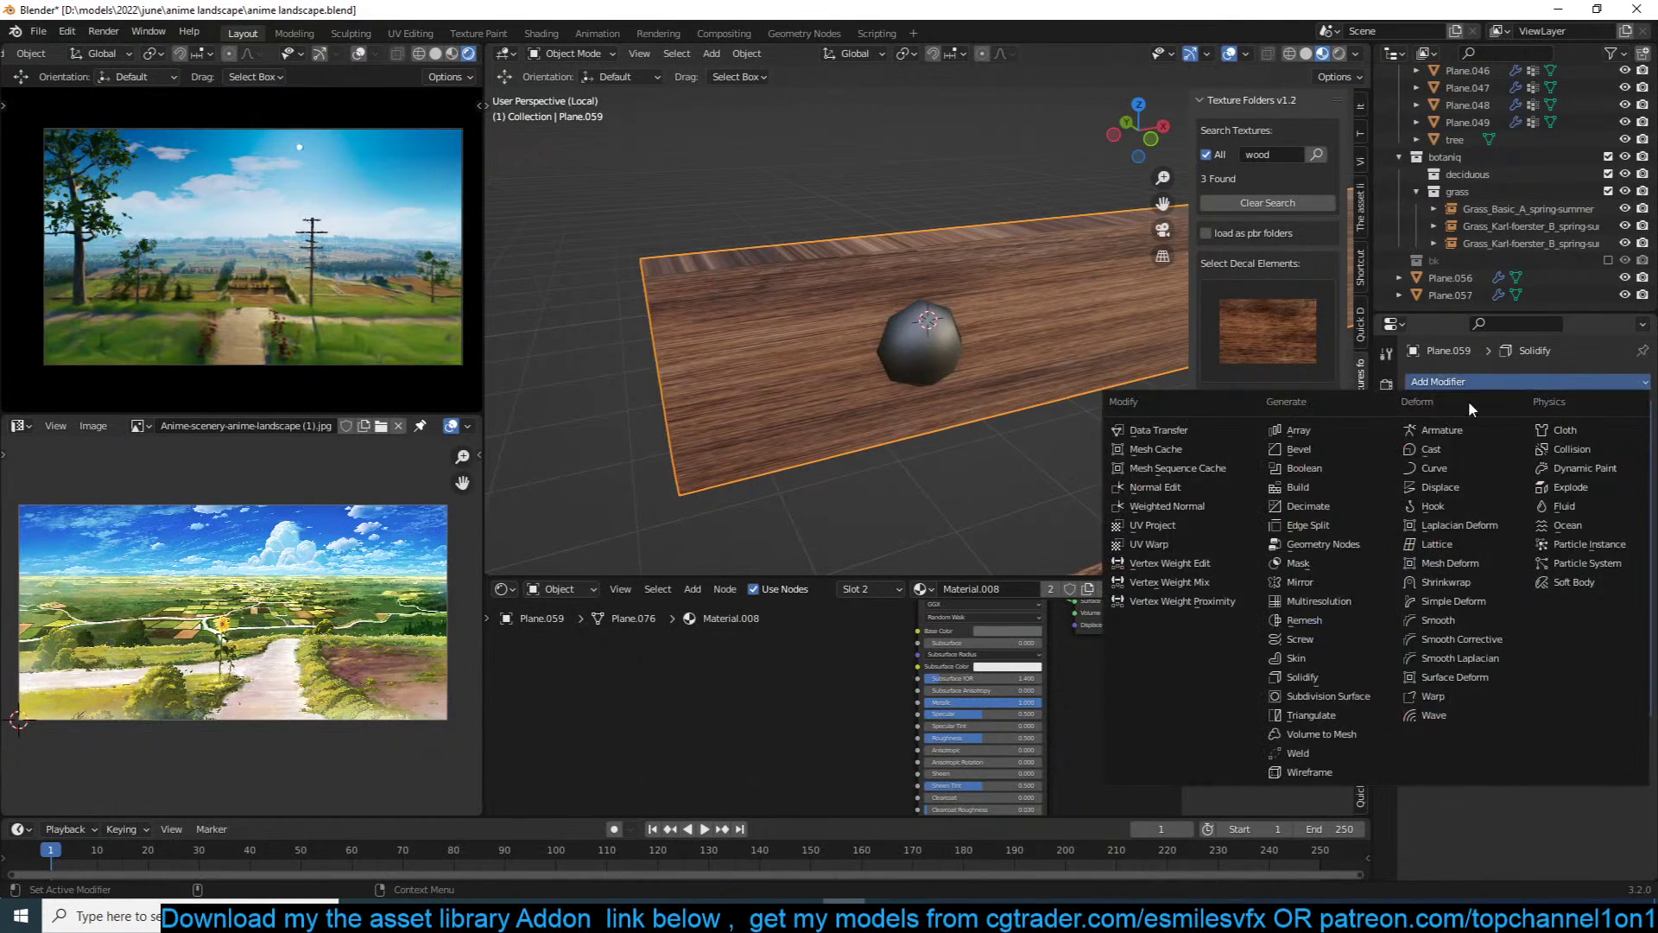
click(1324, 457)
click(1415, 410)
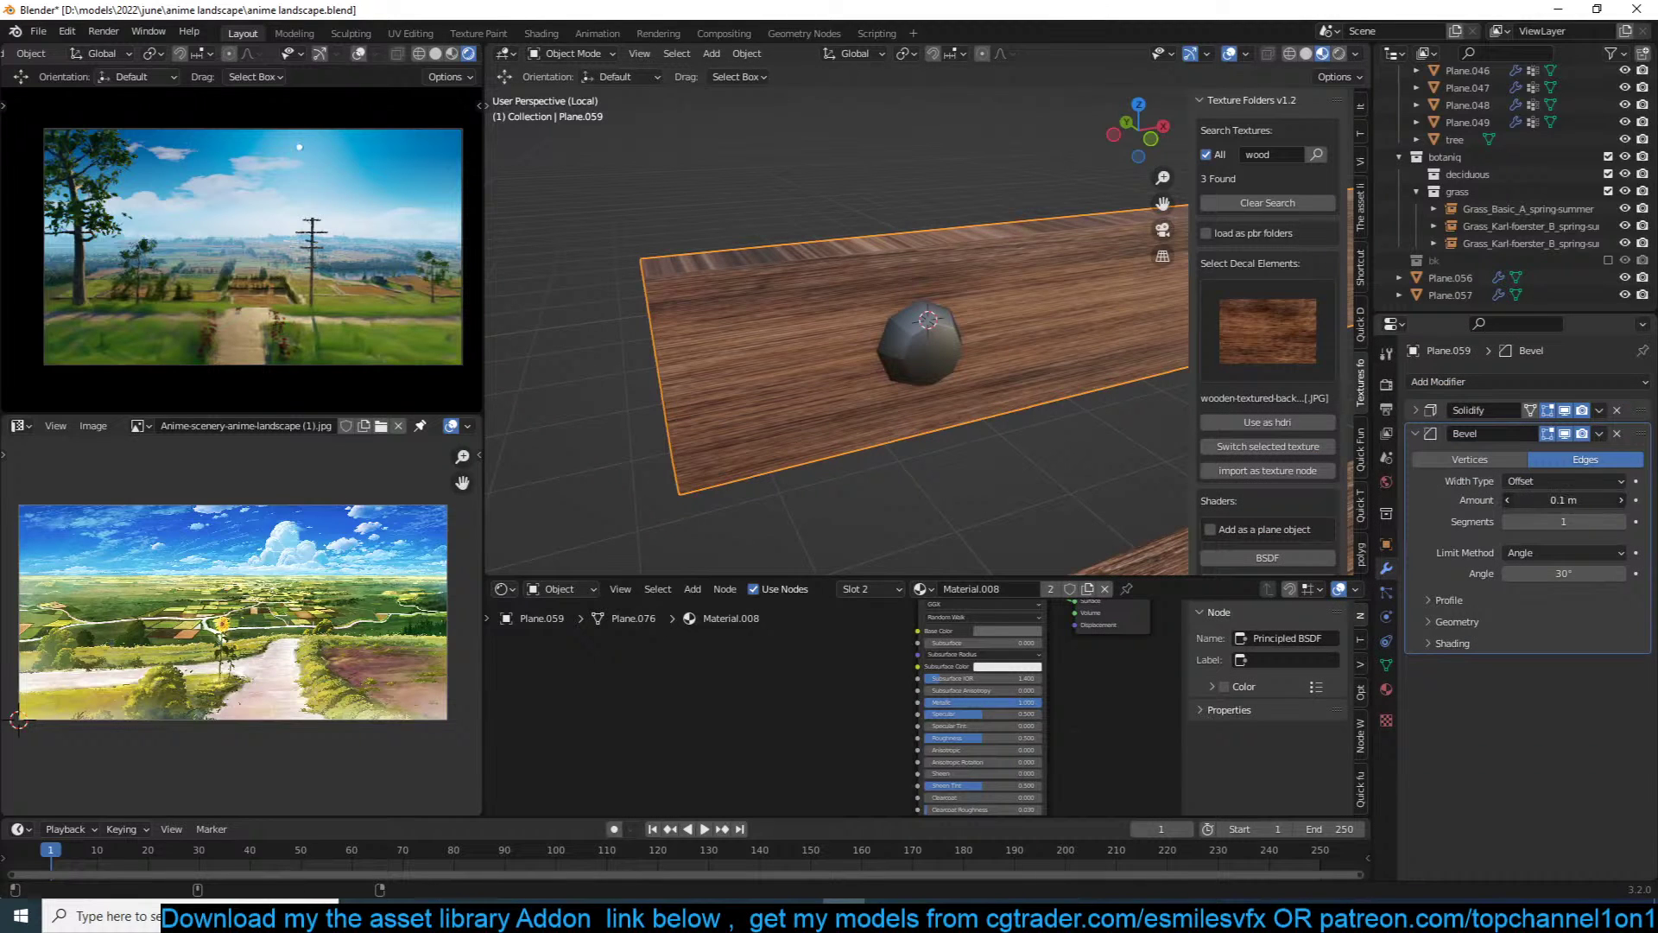
drag(1563, 500, 1556, 500)
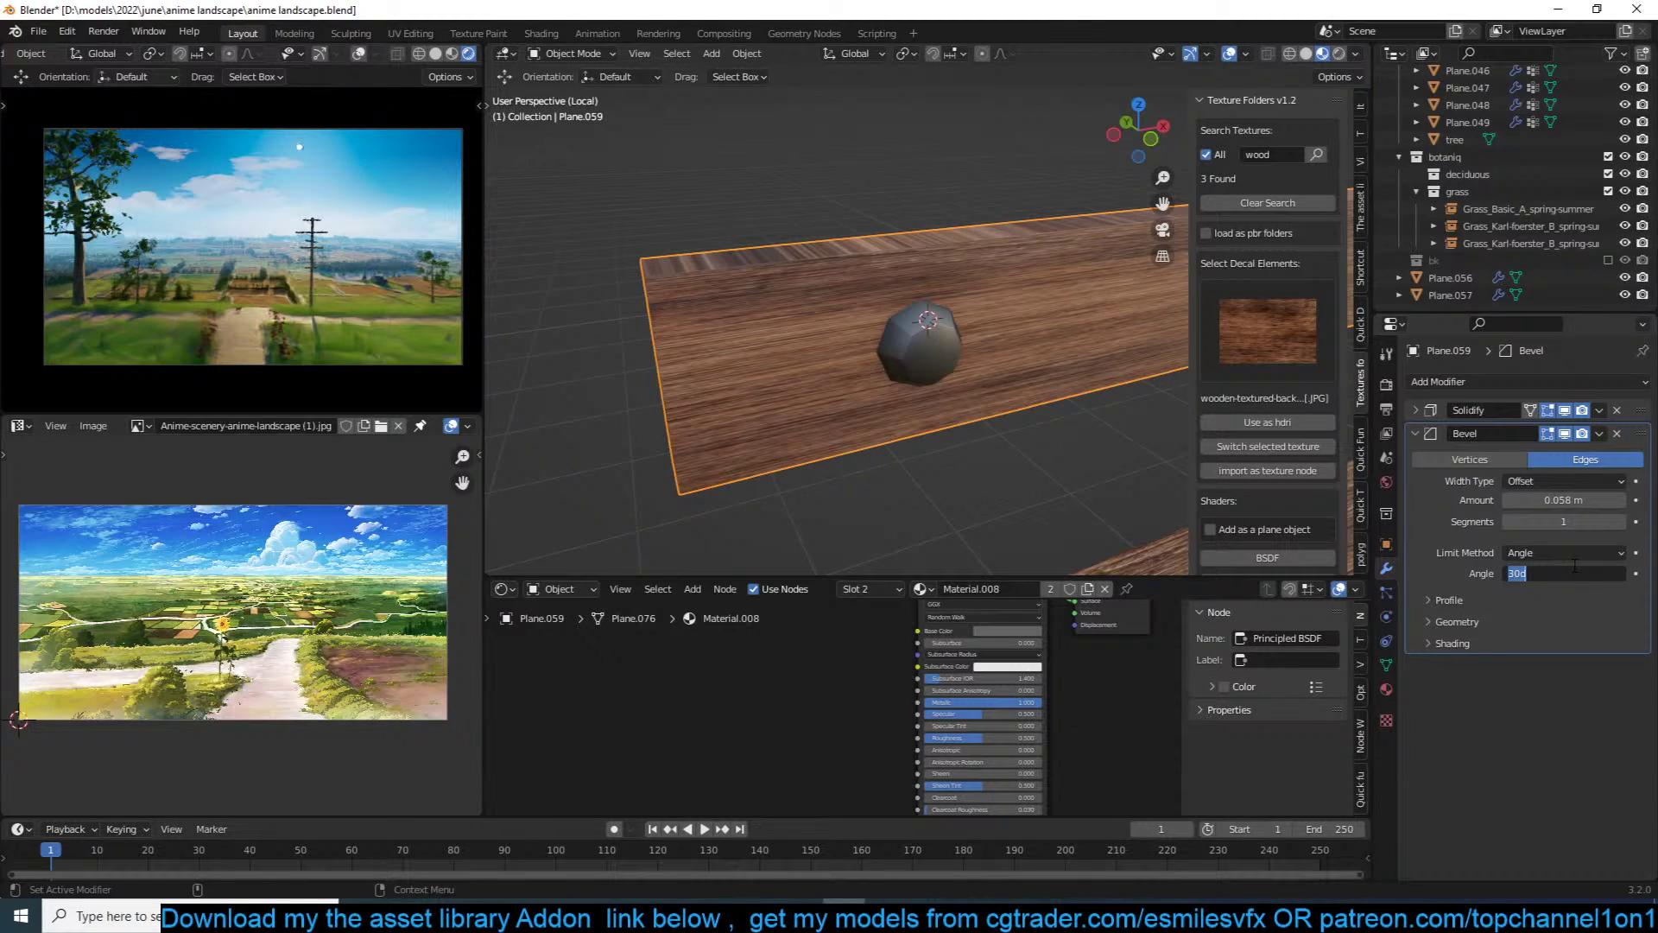
key(Return)
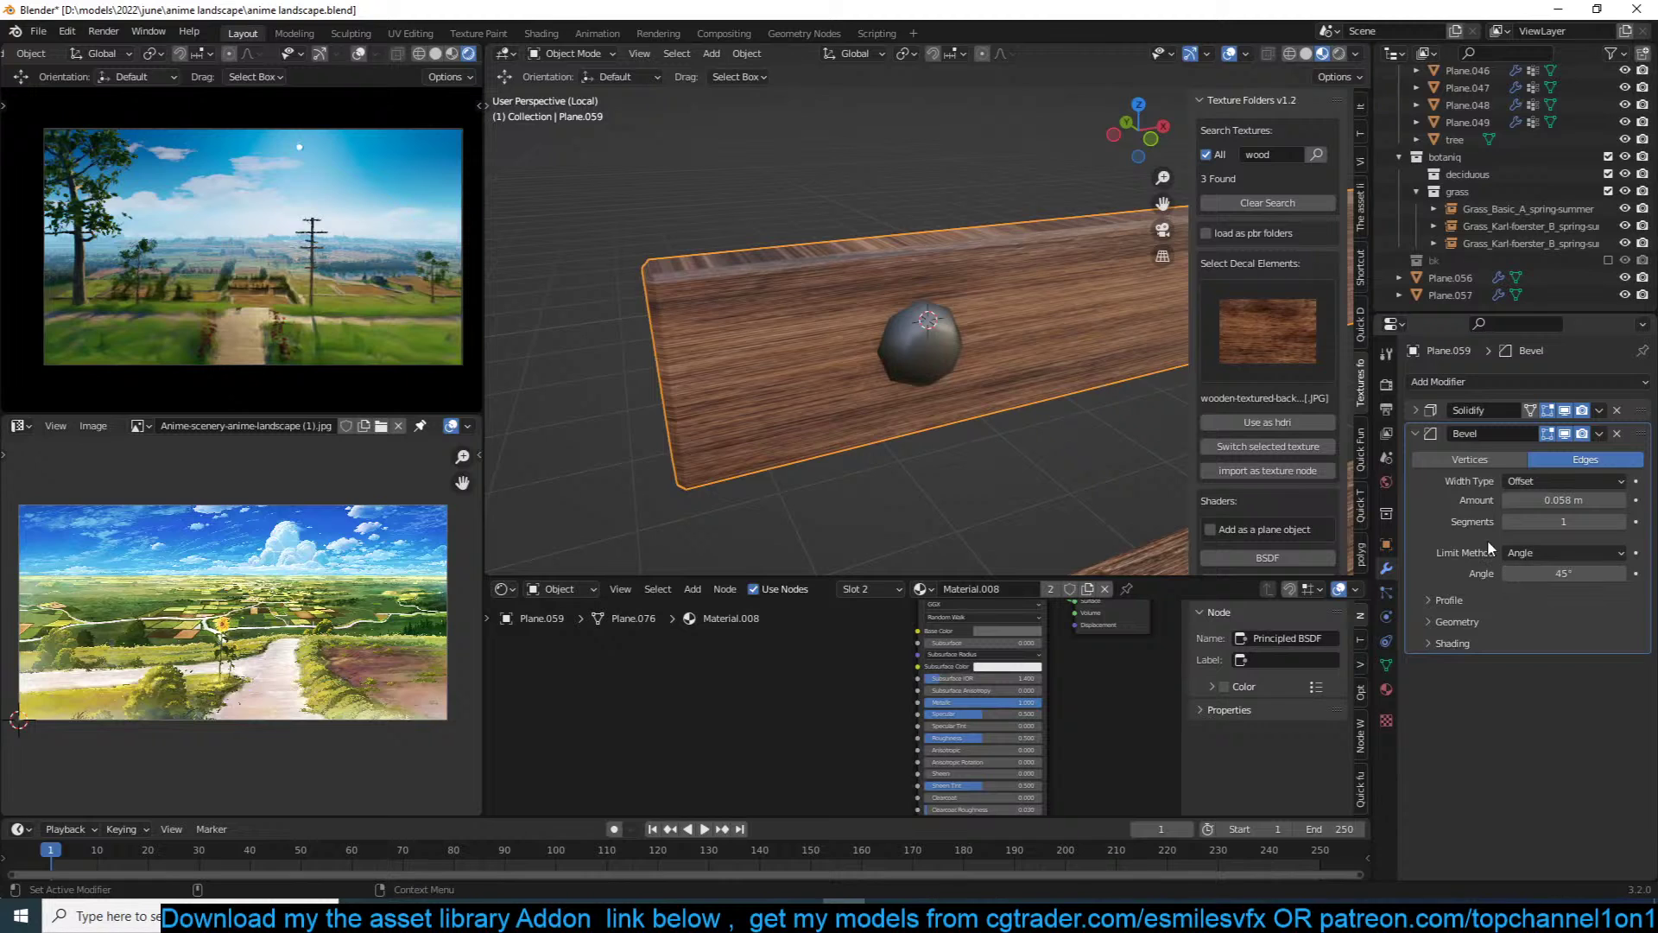
drag(1565, 500, 1497, 500)
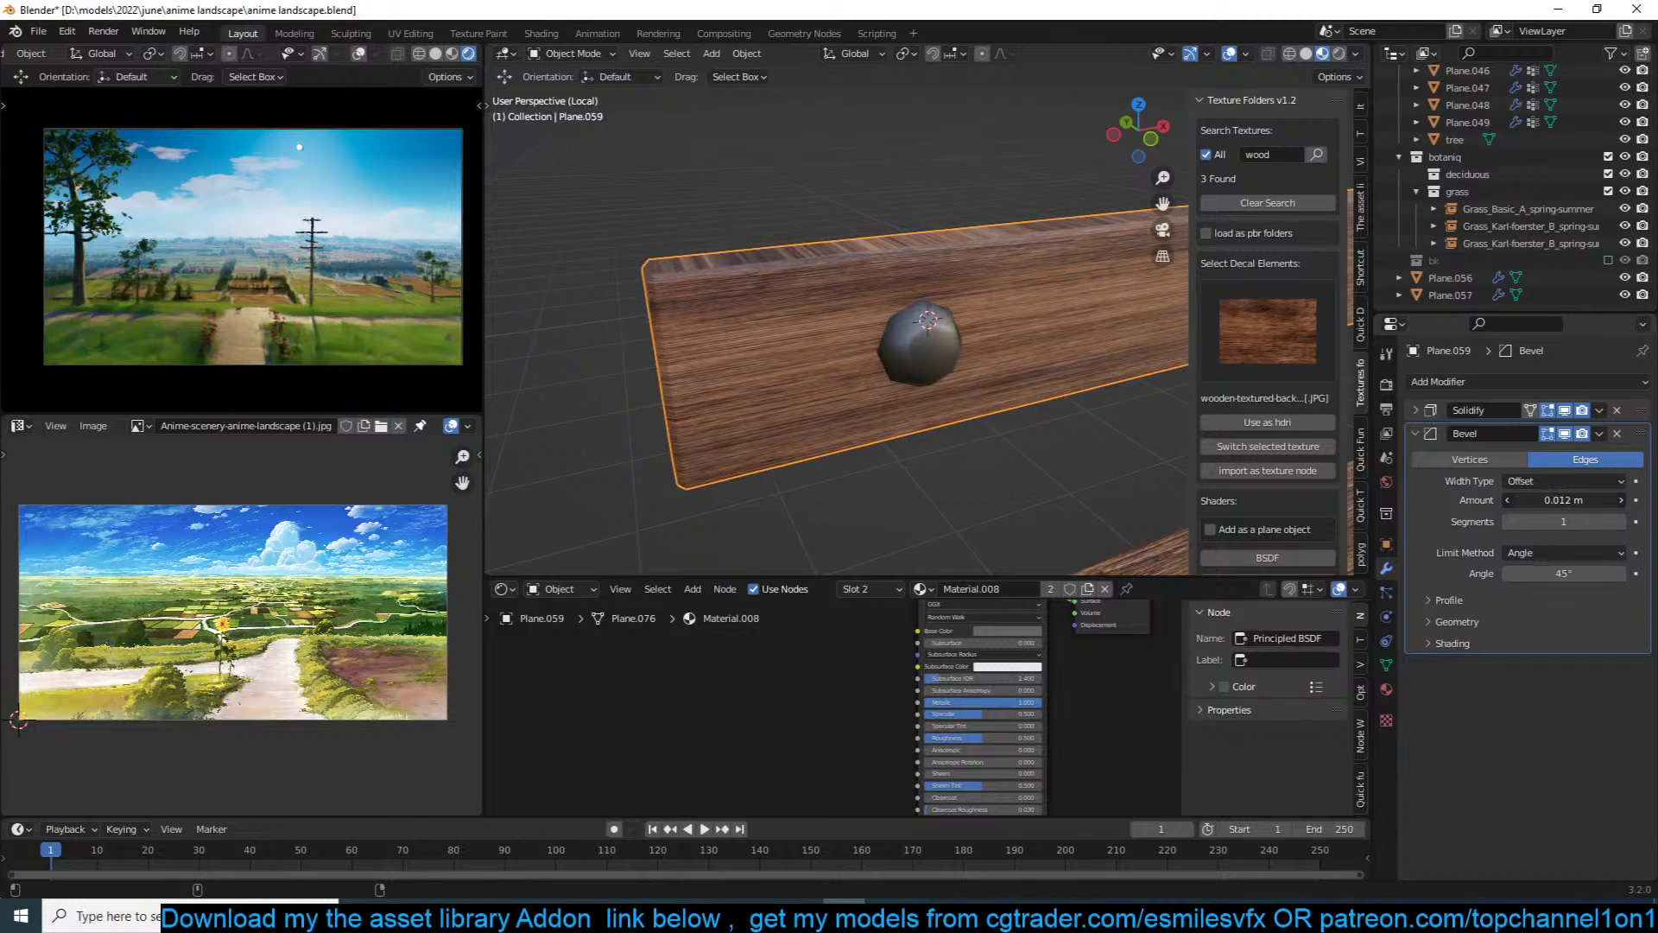
Step: Extrude the arrow-shaped sign board's mesh backward along its normal to make the board thicker
key(KP_1)
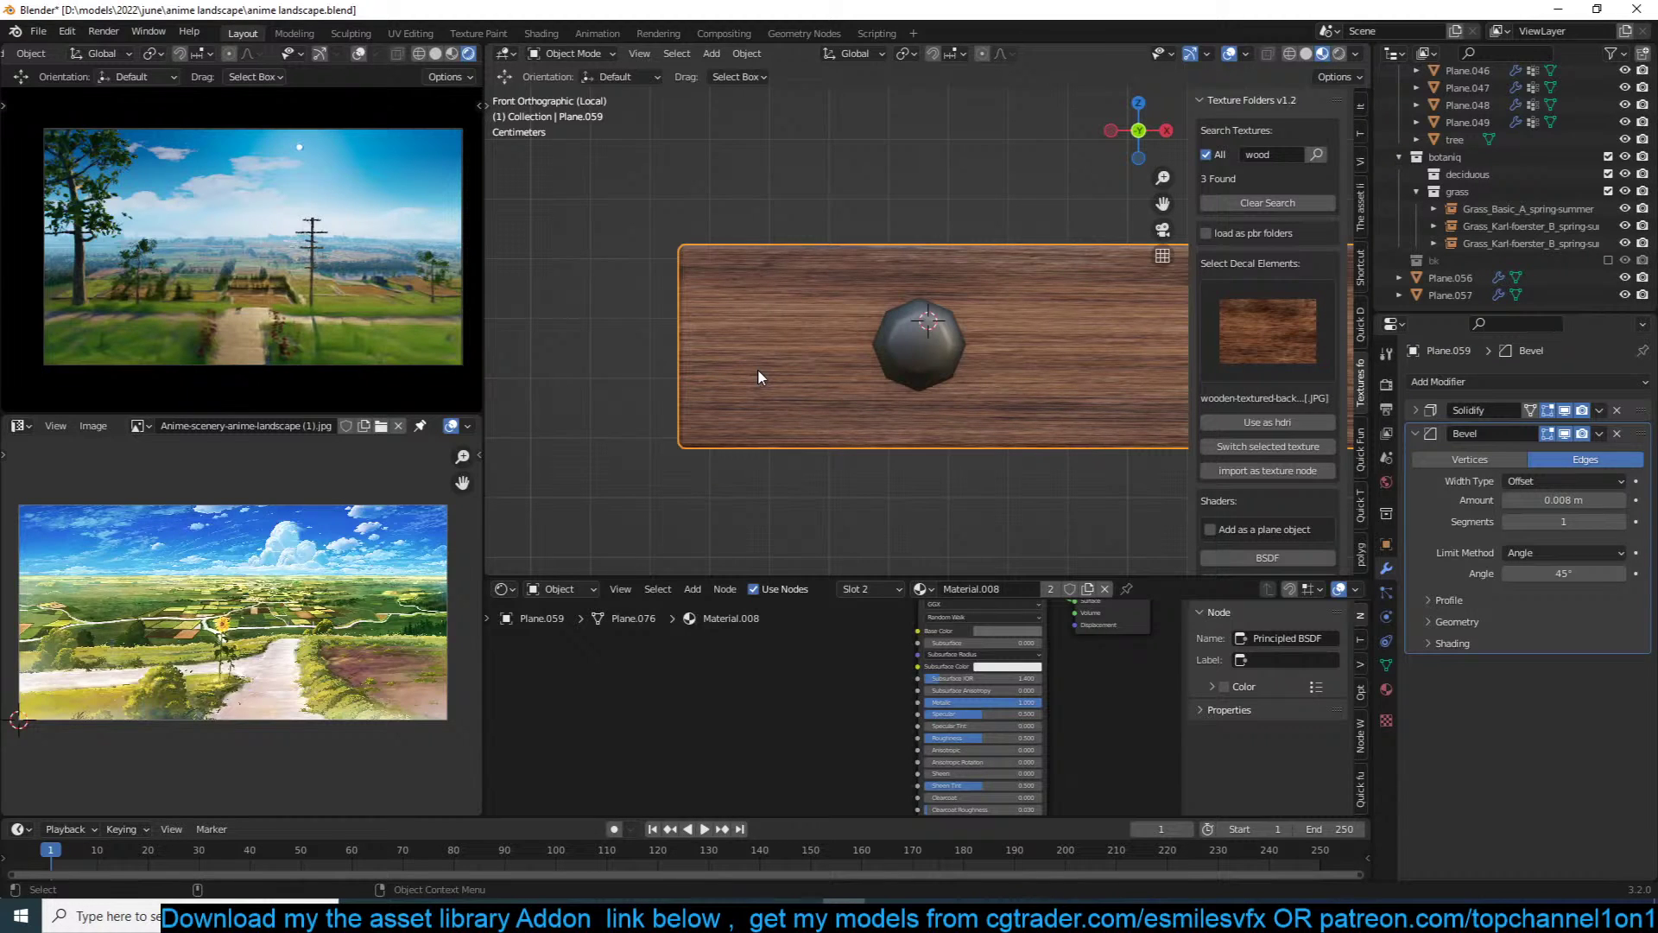
scroll(734, 251, down, 12)
shift+middle_drag(744, 292, 613, 249)
scroll(714, 261, up, 3)
middle_drag(715, 261, 956, 363)
click(956, 362)
key(Tab)
key(e)
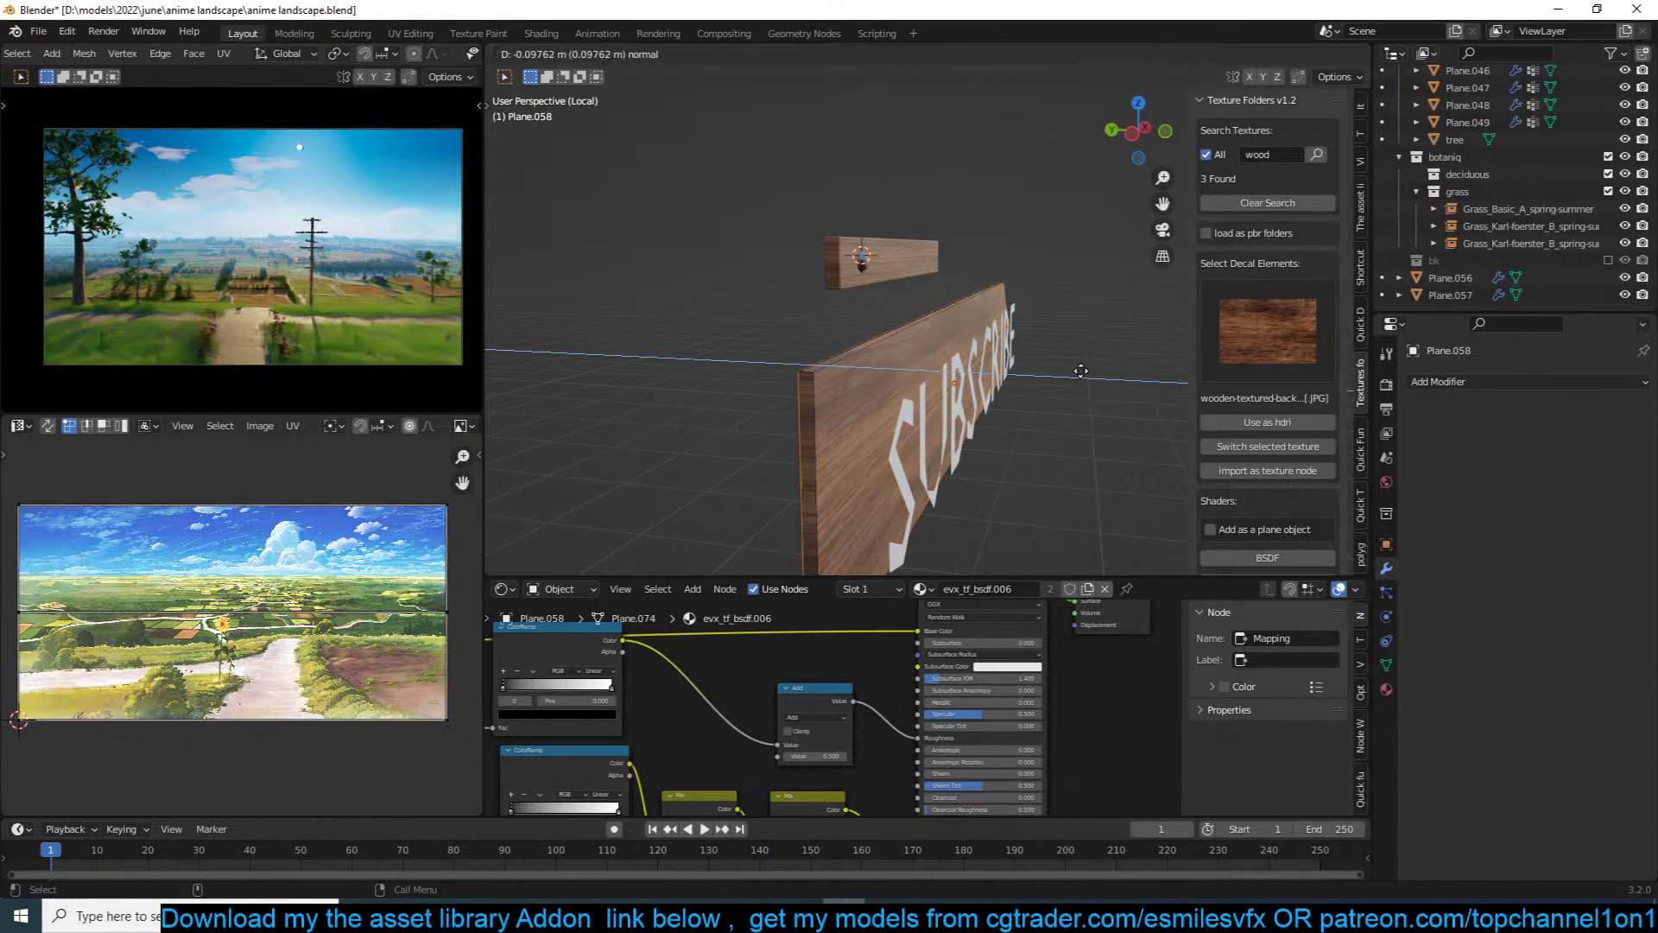
click(1063, 359)
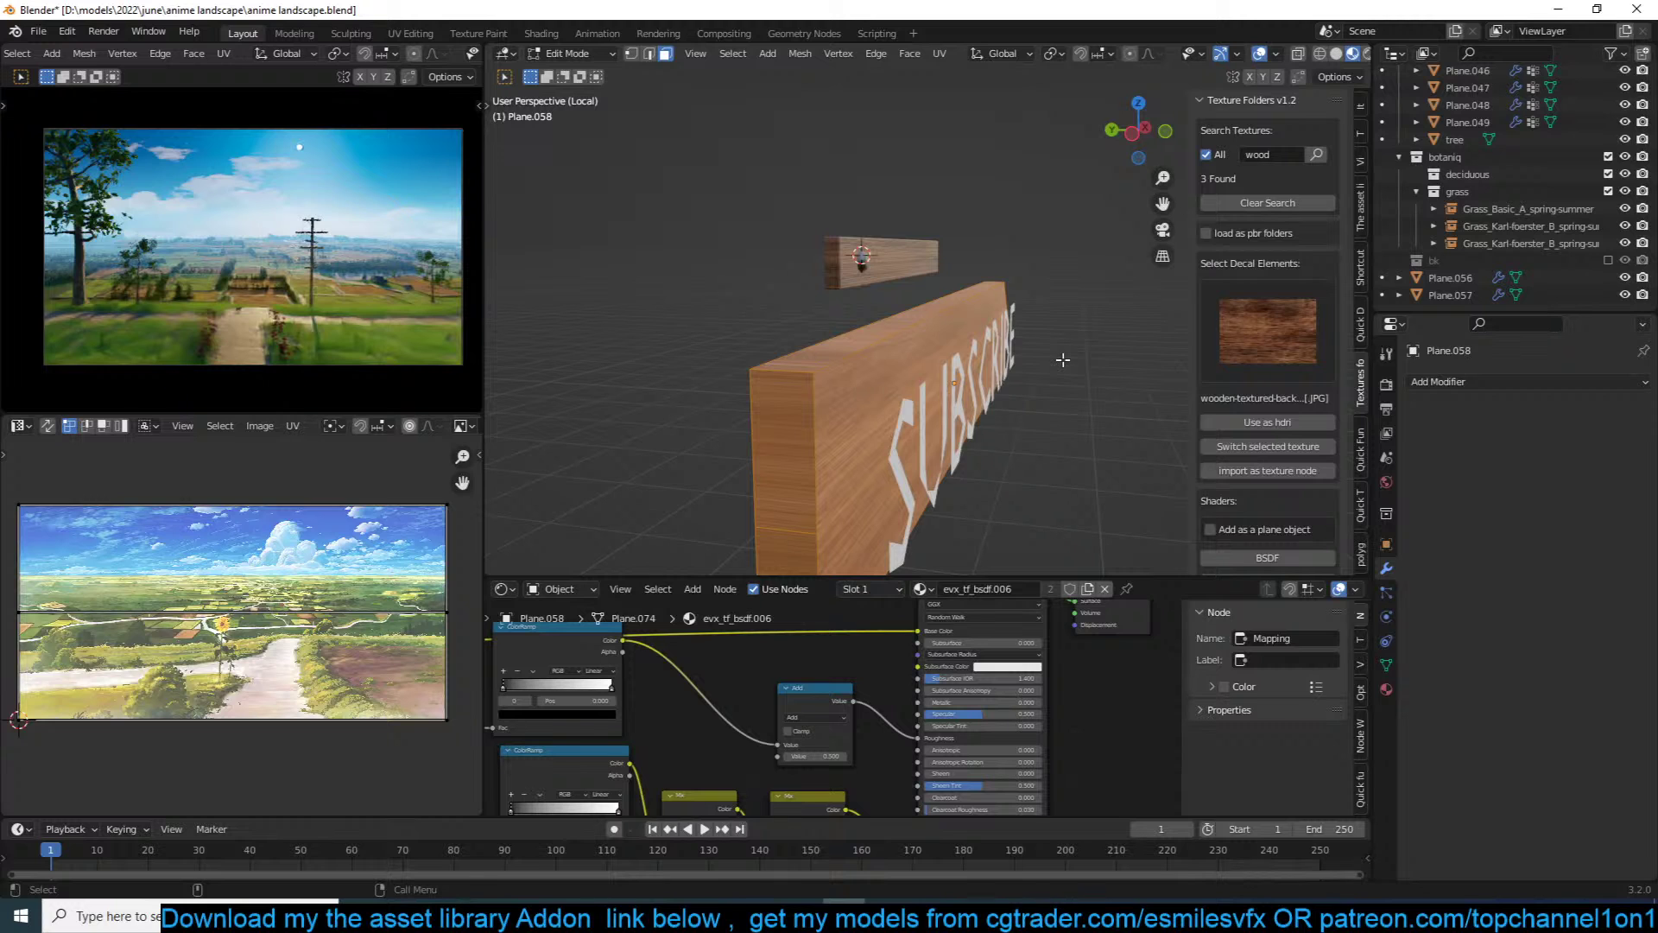
Step: Unwrap the thickened sign board's UVs again and return to Object Mode
key(u)
click(1041, 445)
key(Tab)
middle_drag(1048, 494, 976, 371)
Step: Try a preview resolution of 2 on the SUBSCRIBE text and set it back to 1
click(838, 274)
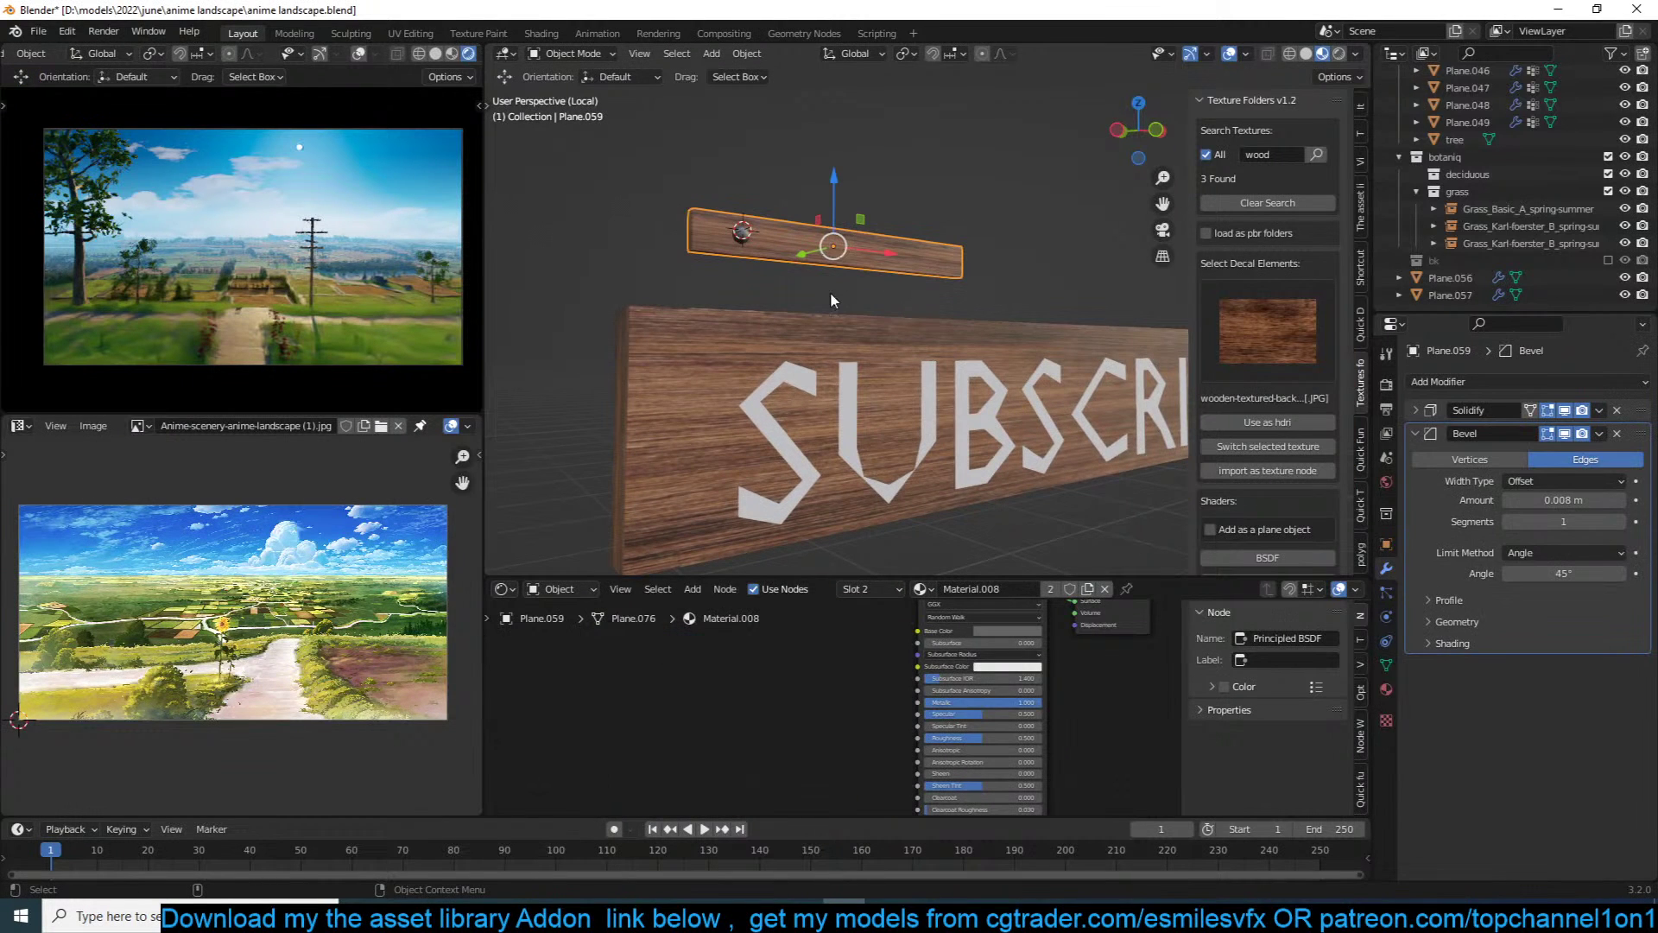
click(818, 425)
click(854, 416)
middle_drag(754, 243, 781, 260)
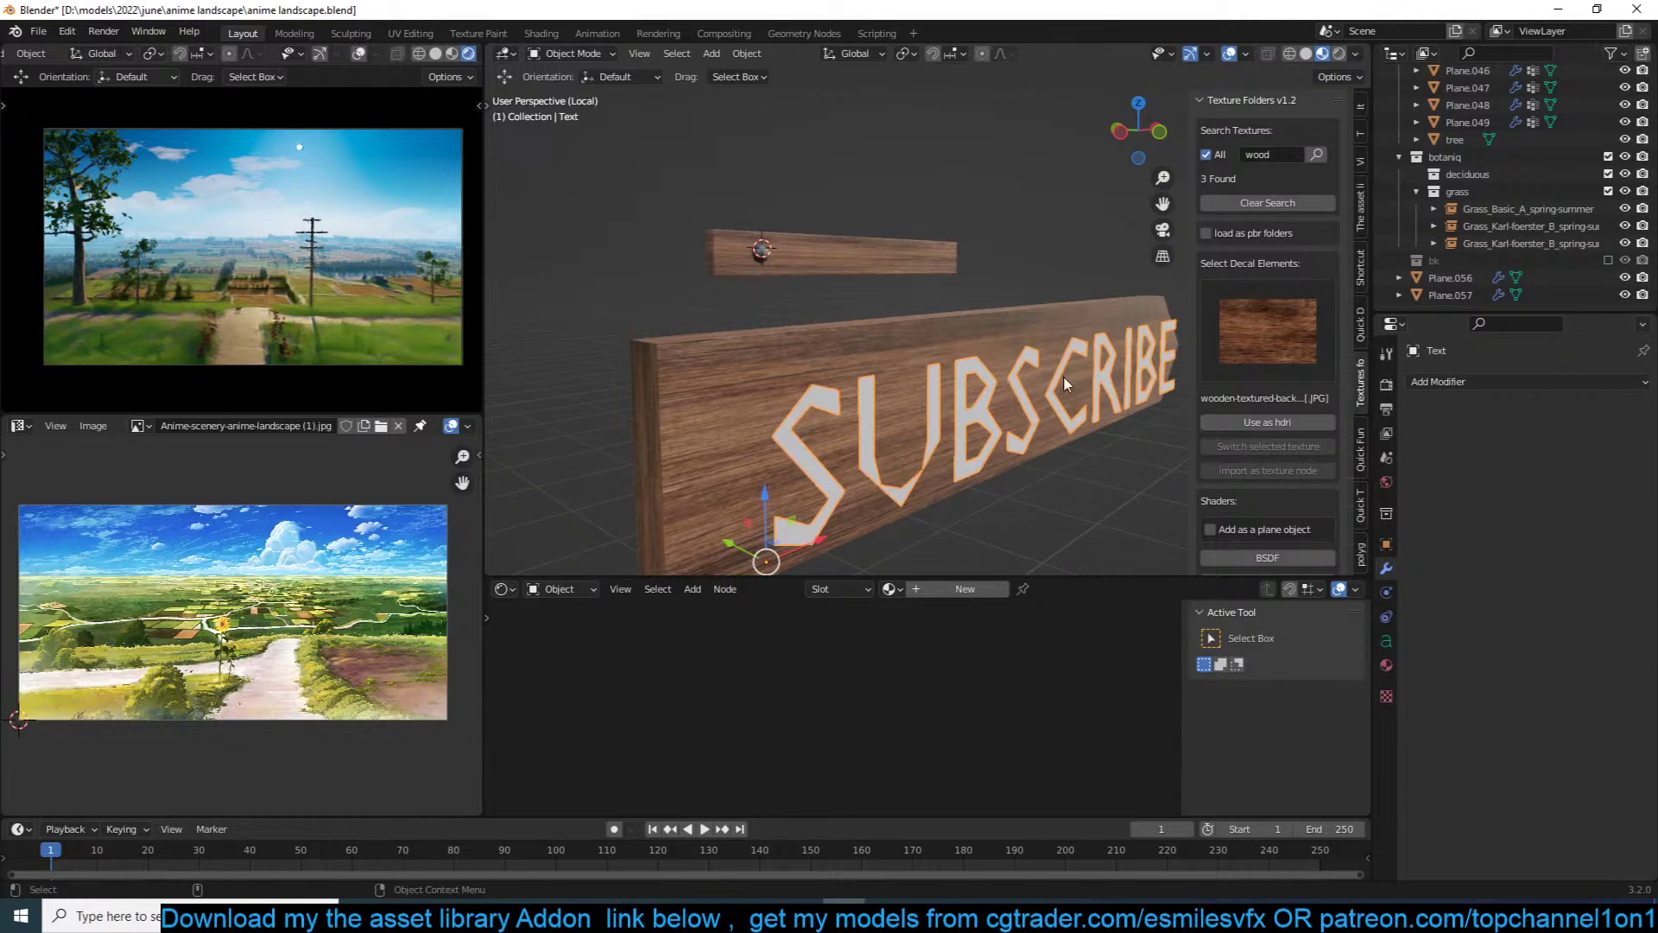
click(1439, 383)
click(1438, 383)
right_click(853, 412)
right_click(921, 473)
click(1386, 641)
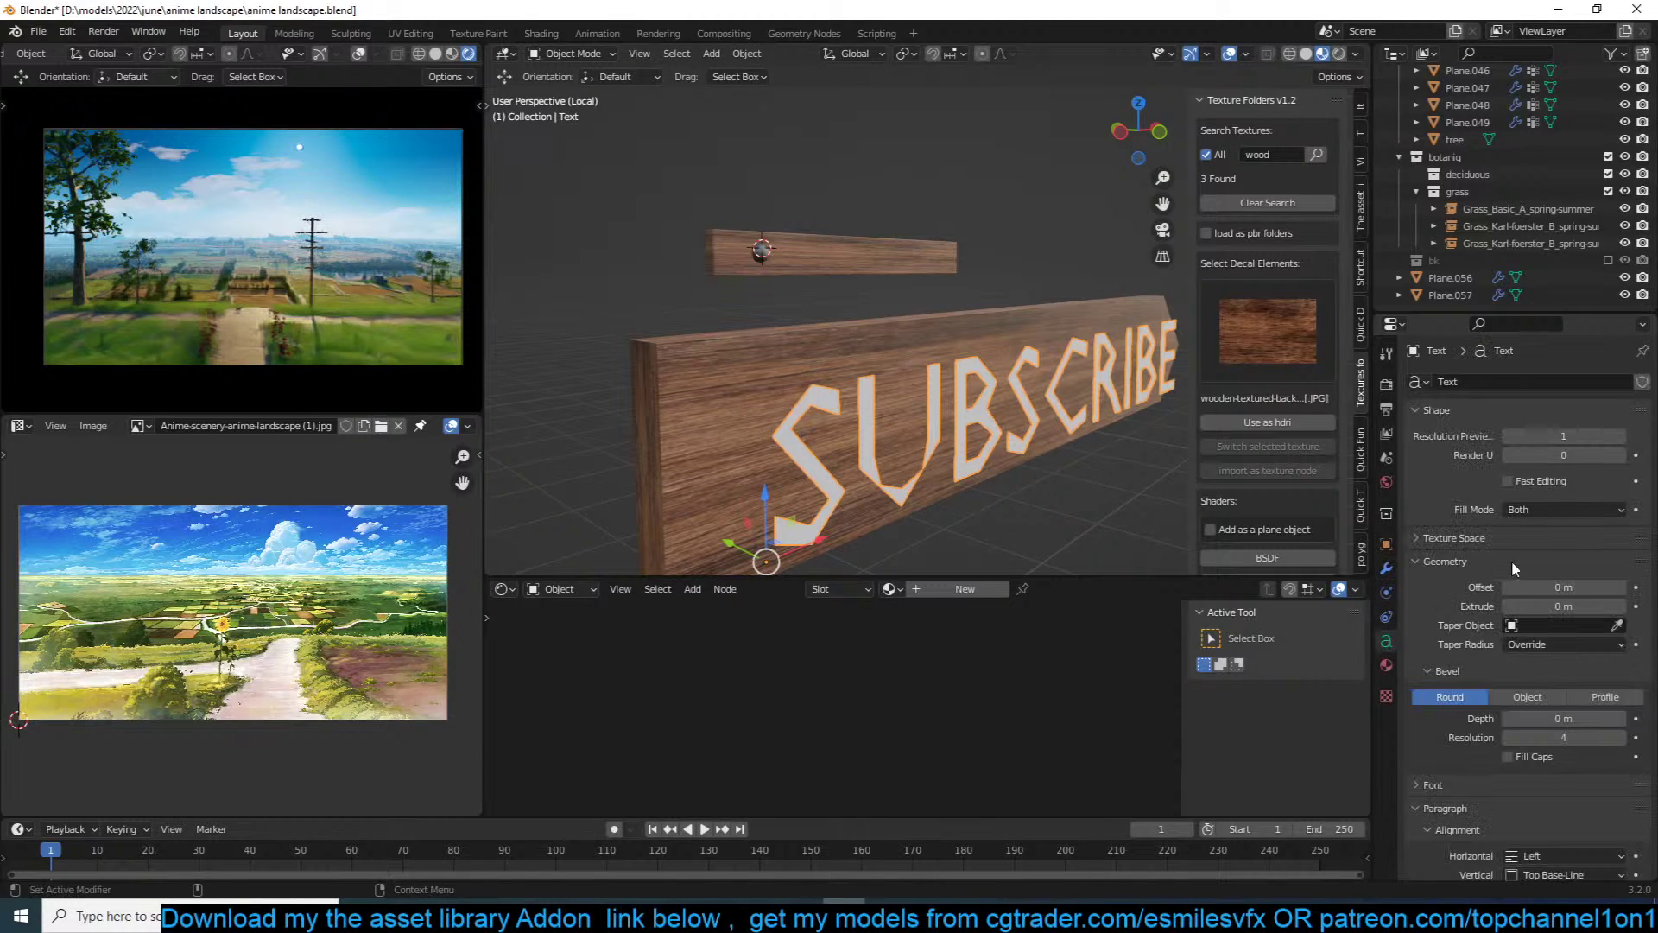
click(1619, 439)
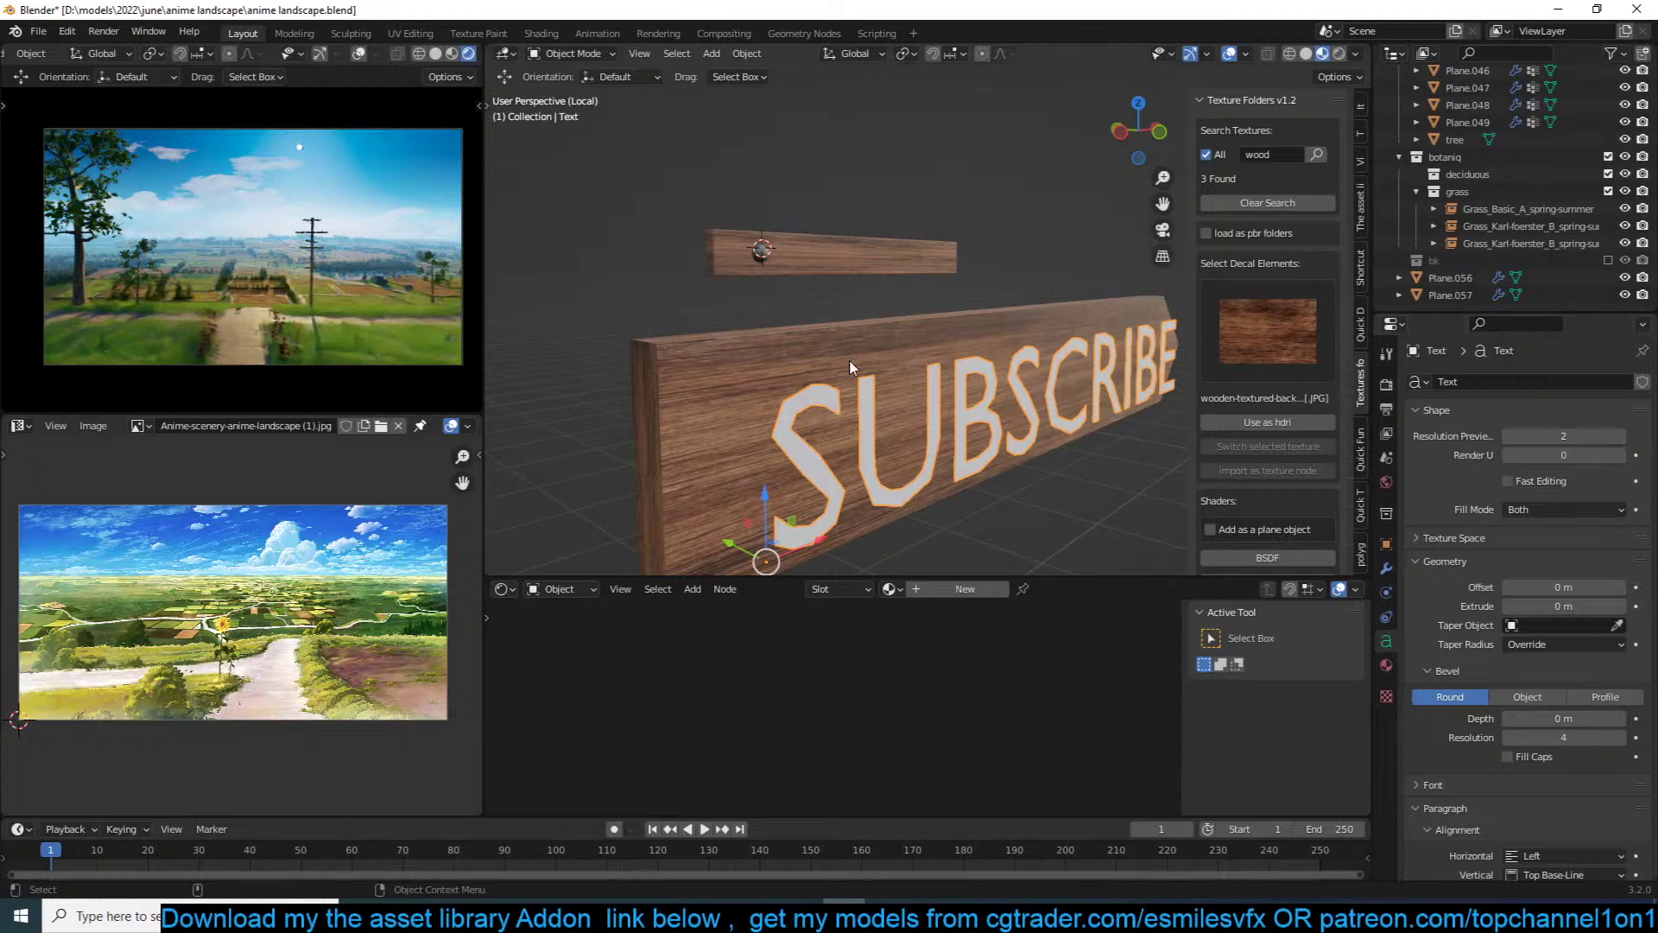
middle_drag(854, 365, 881, 344)
click(1509, 436)
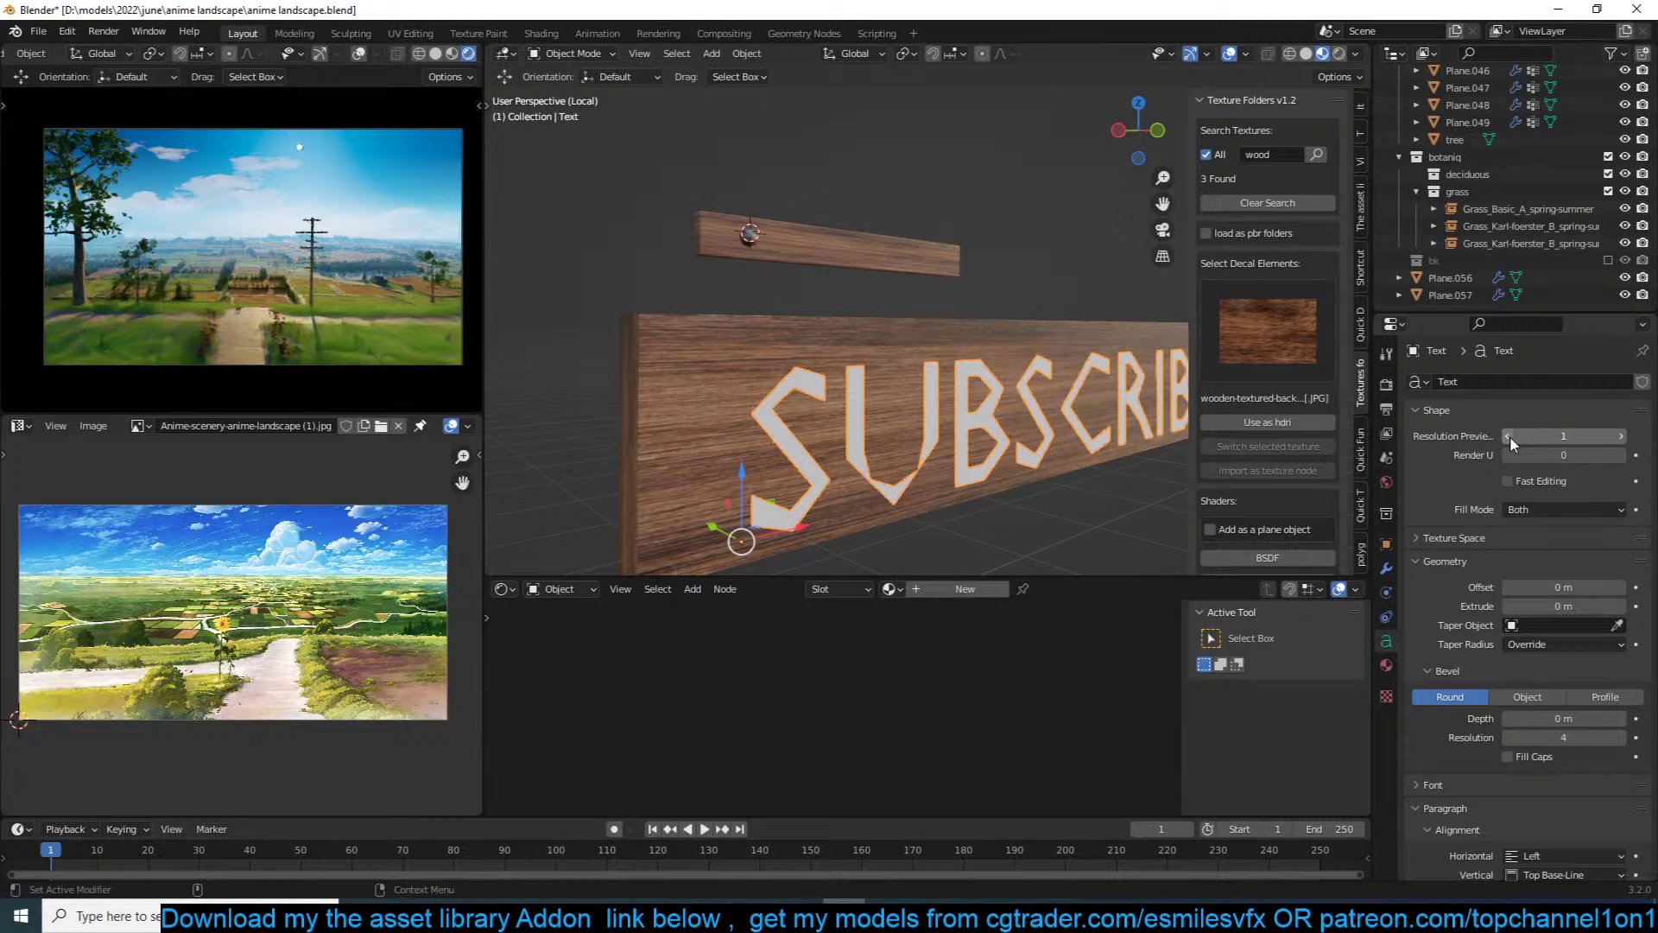
Step: Set the SUBSCRIBE text's origin to its geometry and convert the text to a mesh
right_click(855, 413)
mouse_move(915, 472)
click(1003, 489)
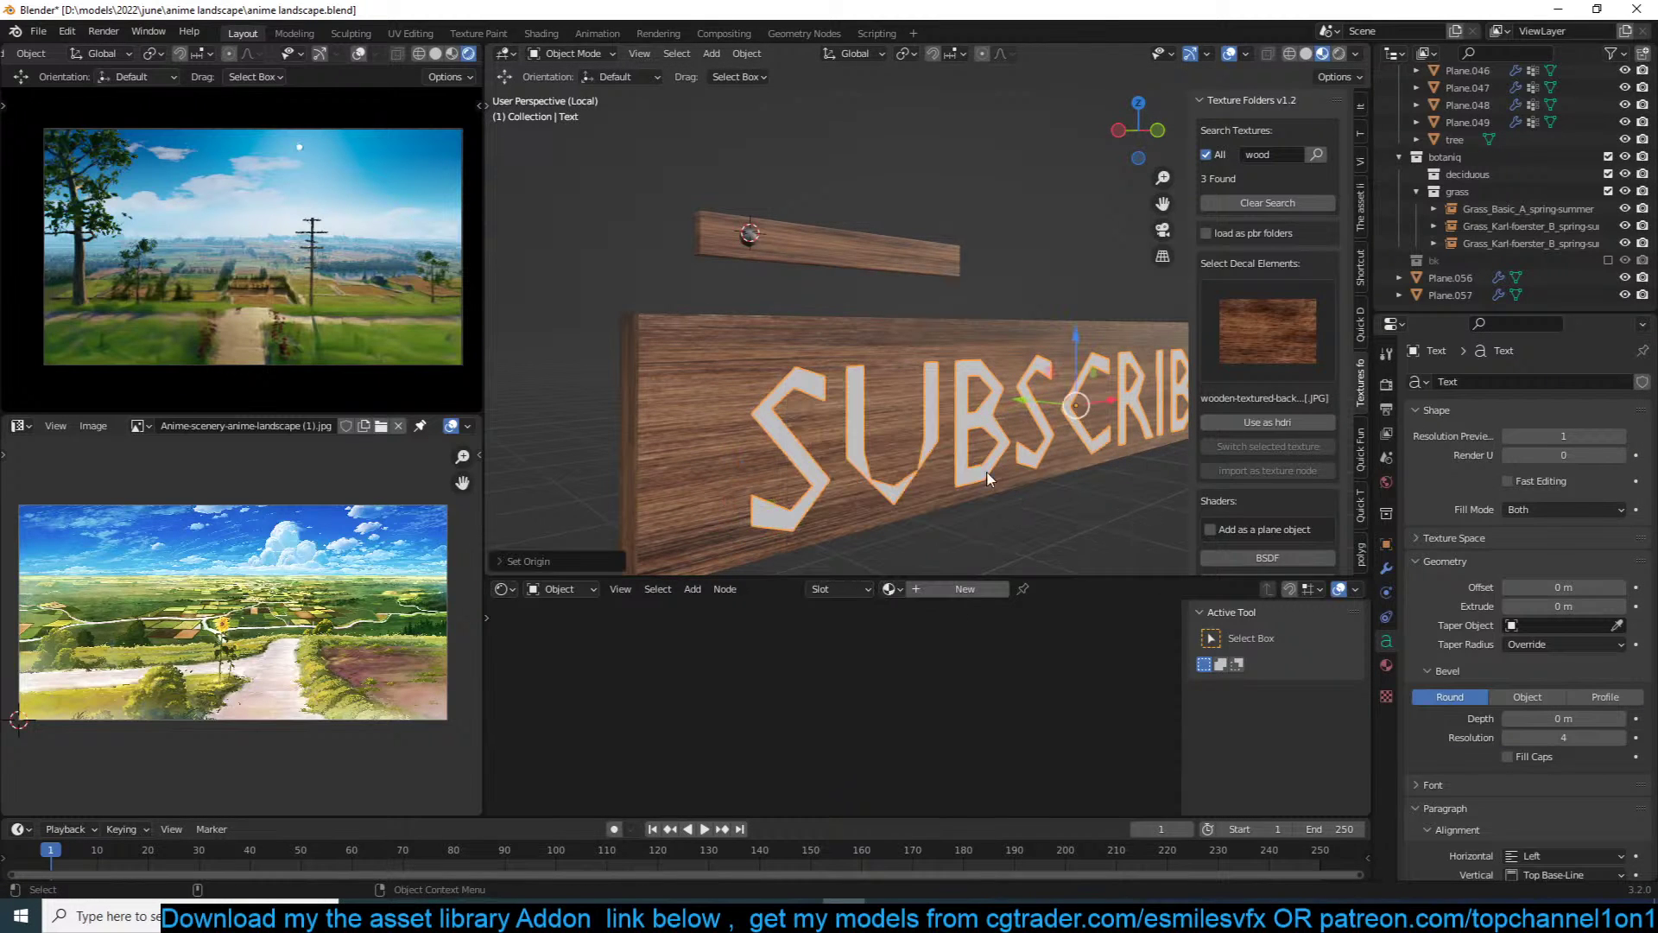
key(Tab)
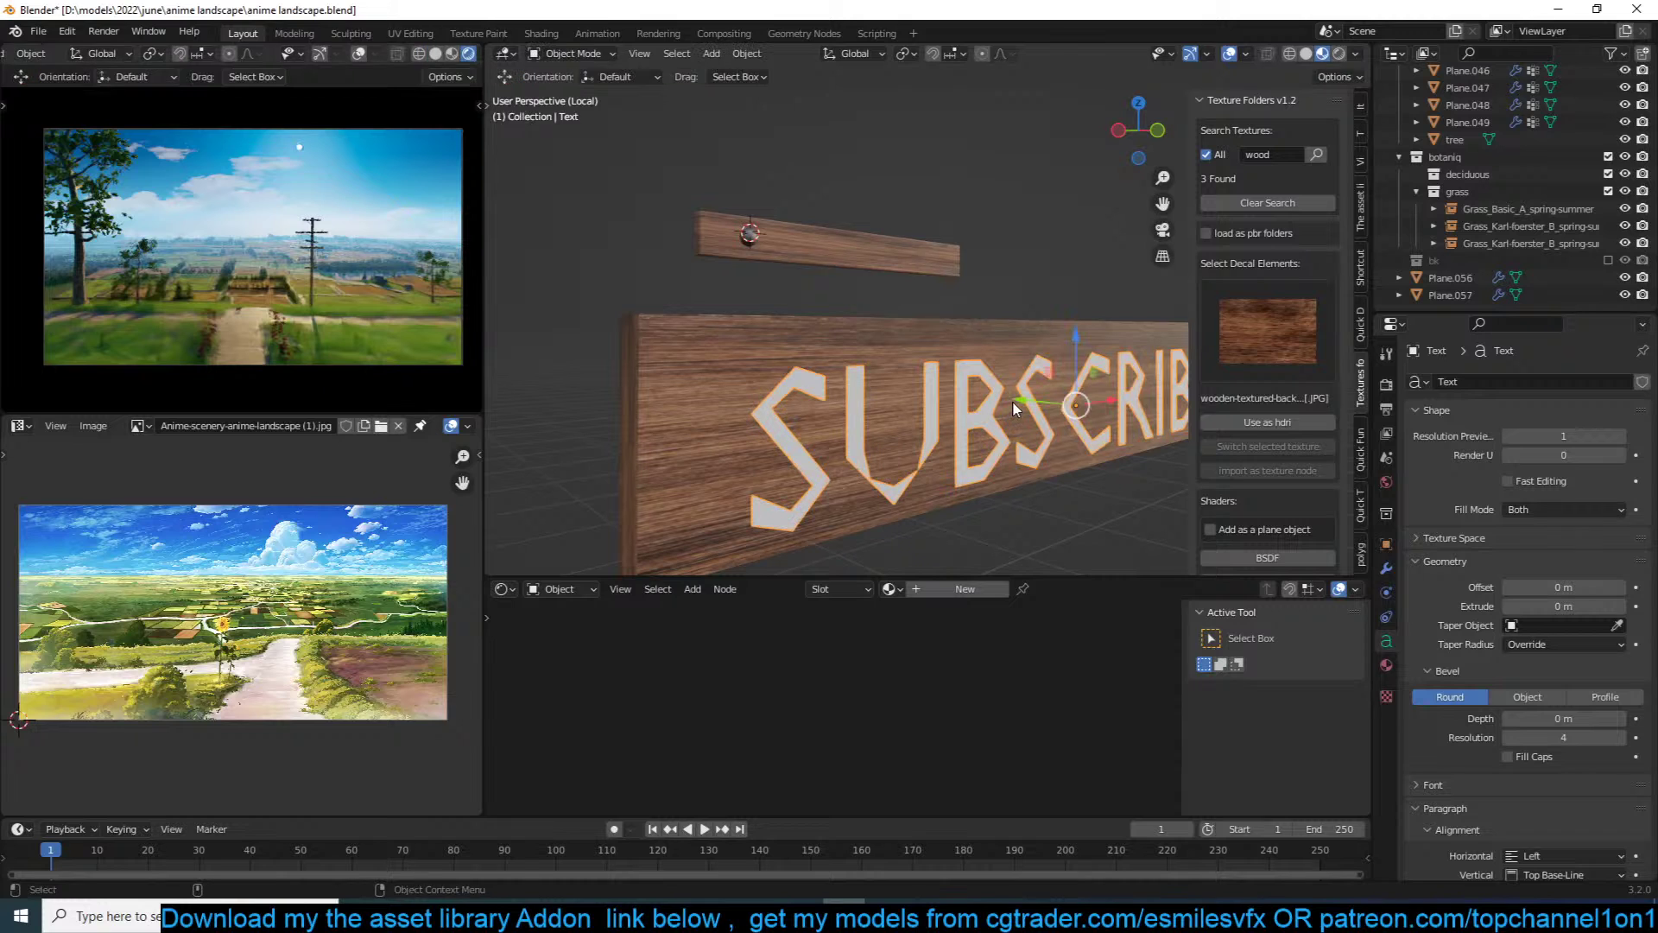
key(Tab)
middle_drag(1050, 205, 1026, 399)
right_click(1026, 399)
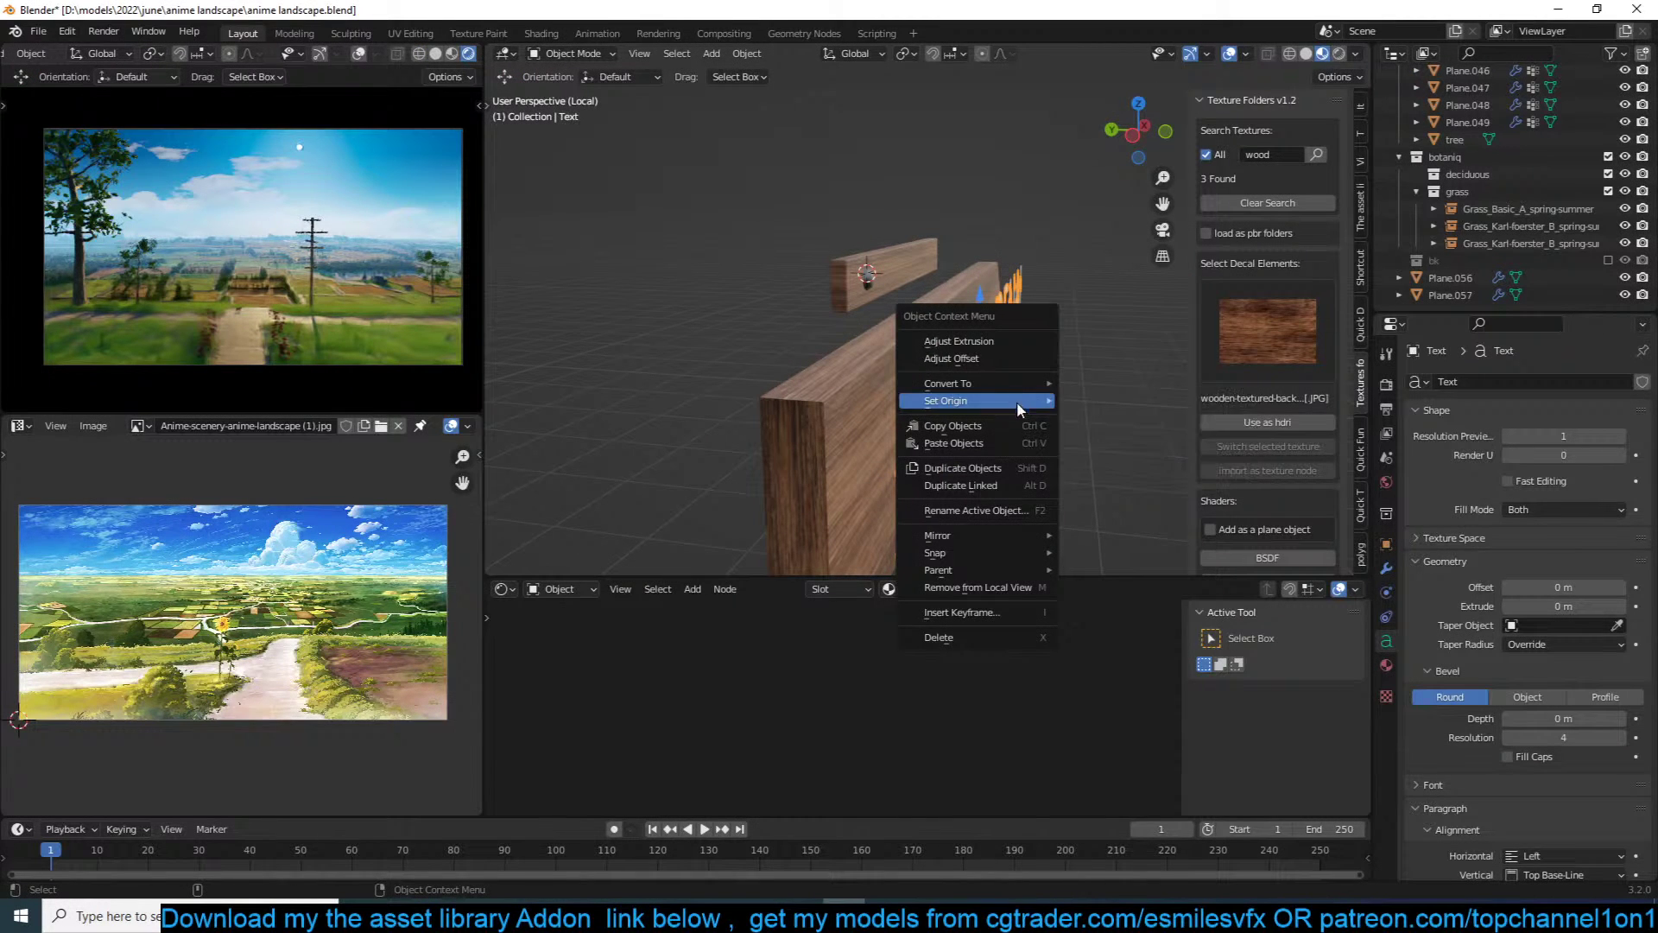
mouse_move(1024, 381)
click(1105, 405)
Step: Extrude all faces of the SUBSCRIBE lettering mesh to give the letters depth
key(Tab)
key(a)
middle_drag(1041, 390, 902, 173)
scroll(879, 318, up, 3)
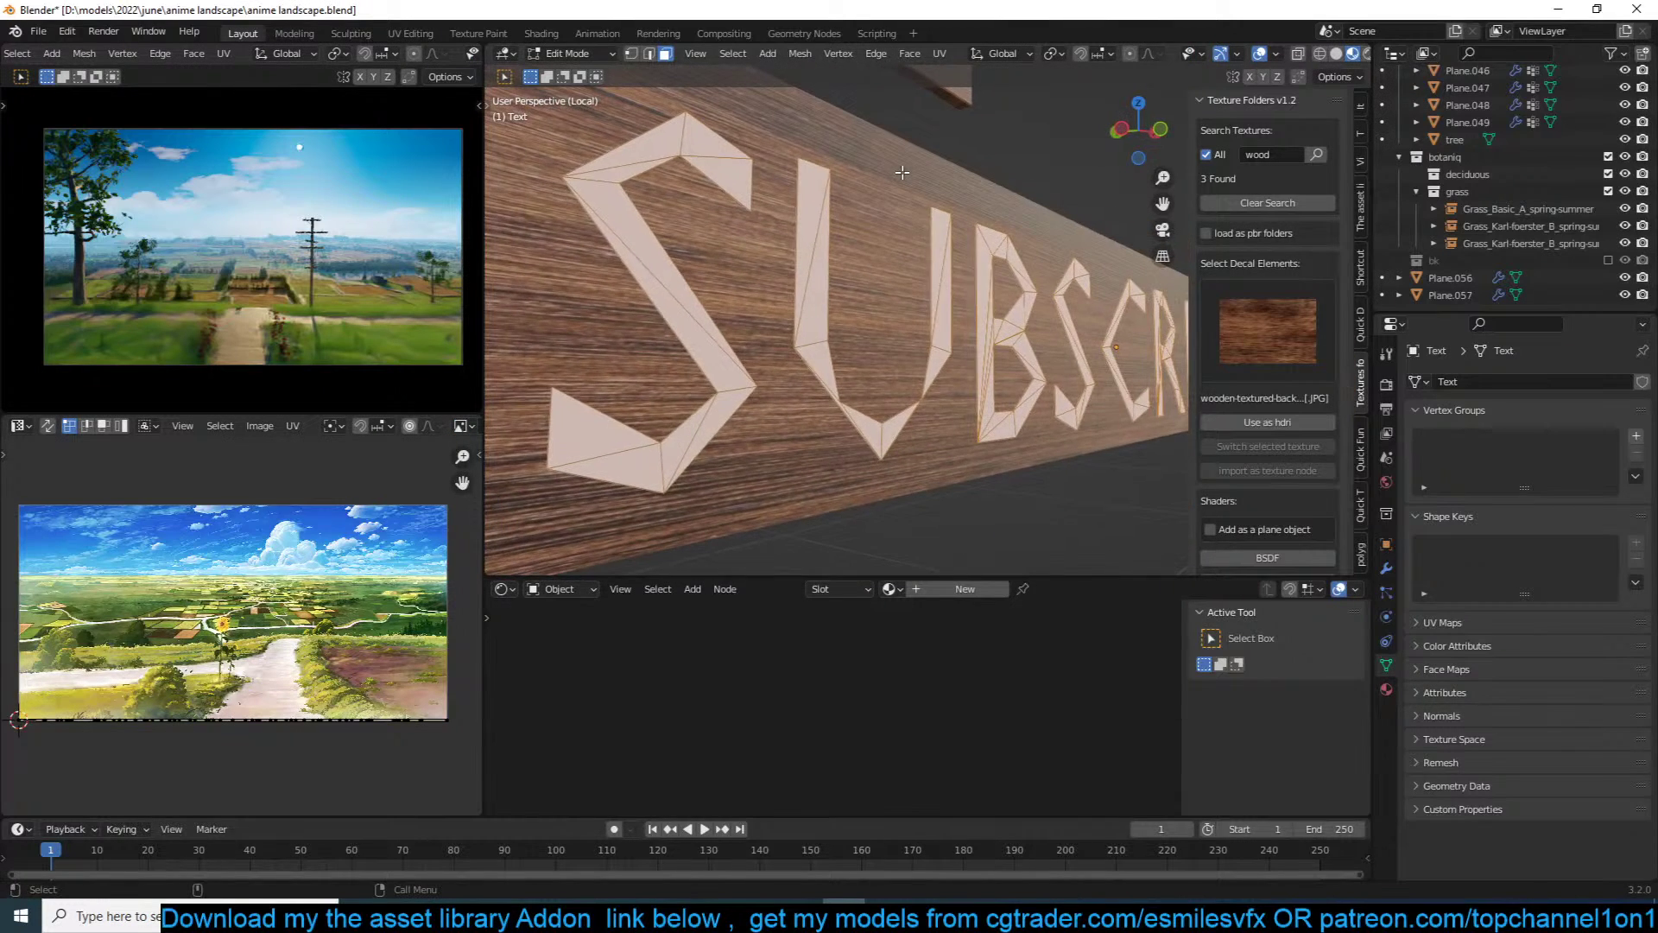
middle_drag(890, 249, 933, 326)
key(e)
click(847, 299)
key(Tab)
Step: Scale the lettering down slightly in front view and move it so the S starts at the board's square end
scroll(934, 251, down, 3)
middle_drag(915, 259, 713, 277)
key(KP_1)
scroll(935, 253, down, 3)
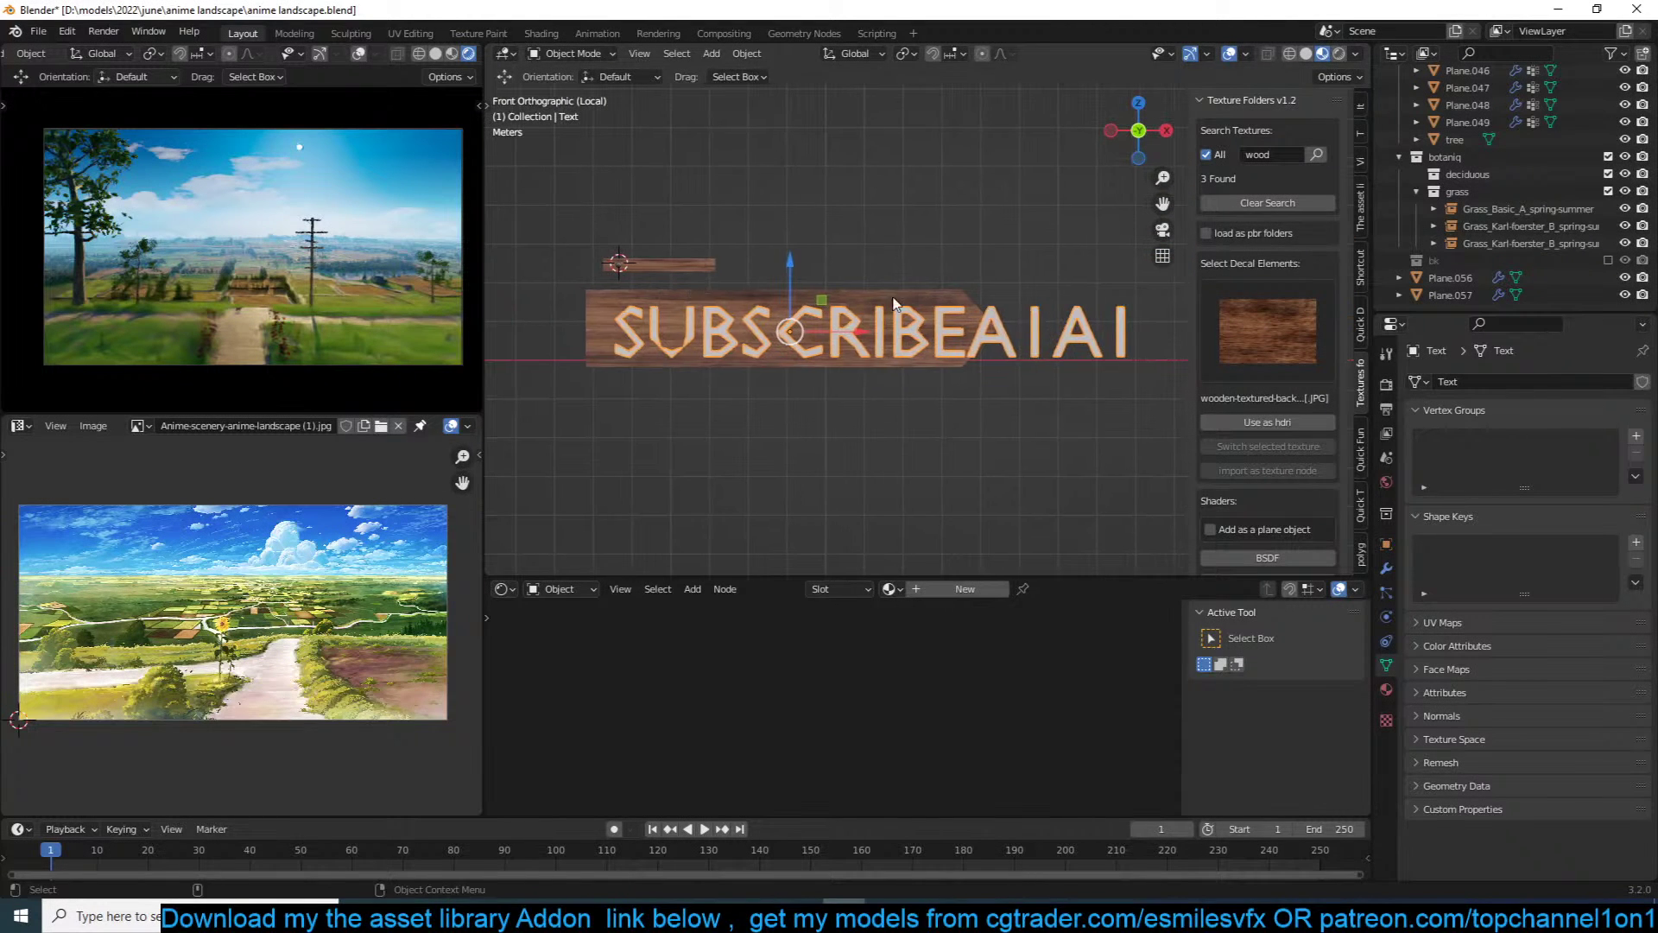
key(s)
click(1014, 312)
key(g)
click(969, 304)
Step: Delete the surplus AIAI letters from the text mesh so only SUBSCRIBE is left, and return to material preview
scroll(958, 304, up, 2)
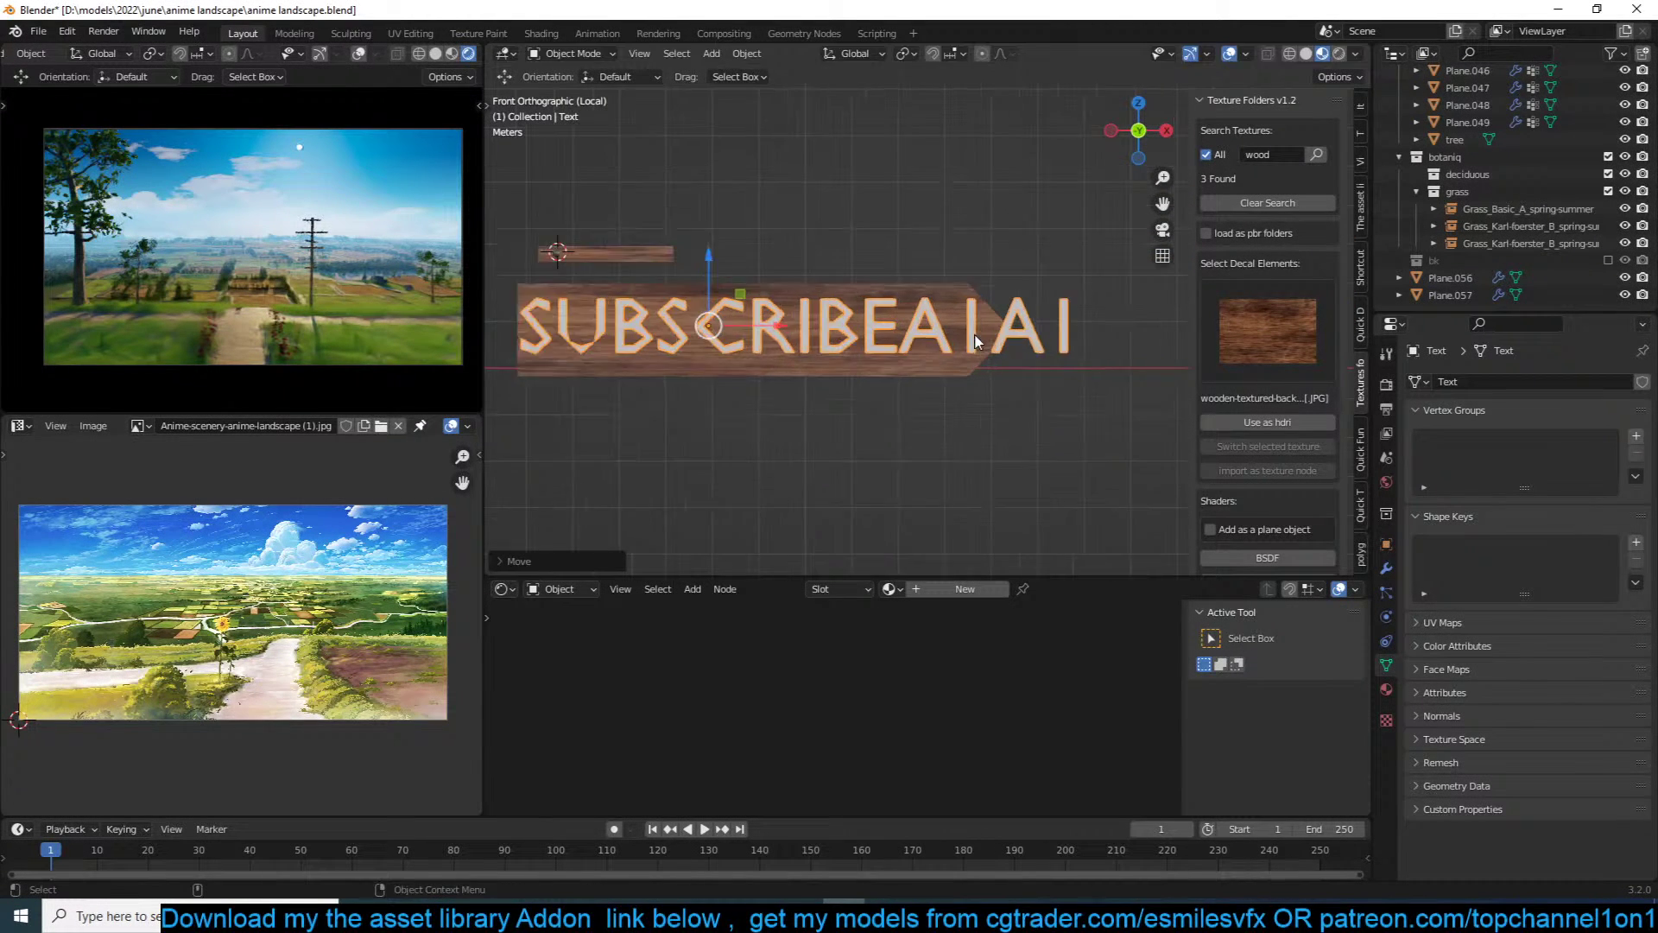
key(Tab)
key(shift+z)
key(1)
drag(903, 253, 1173, 395)
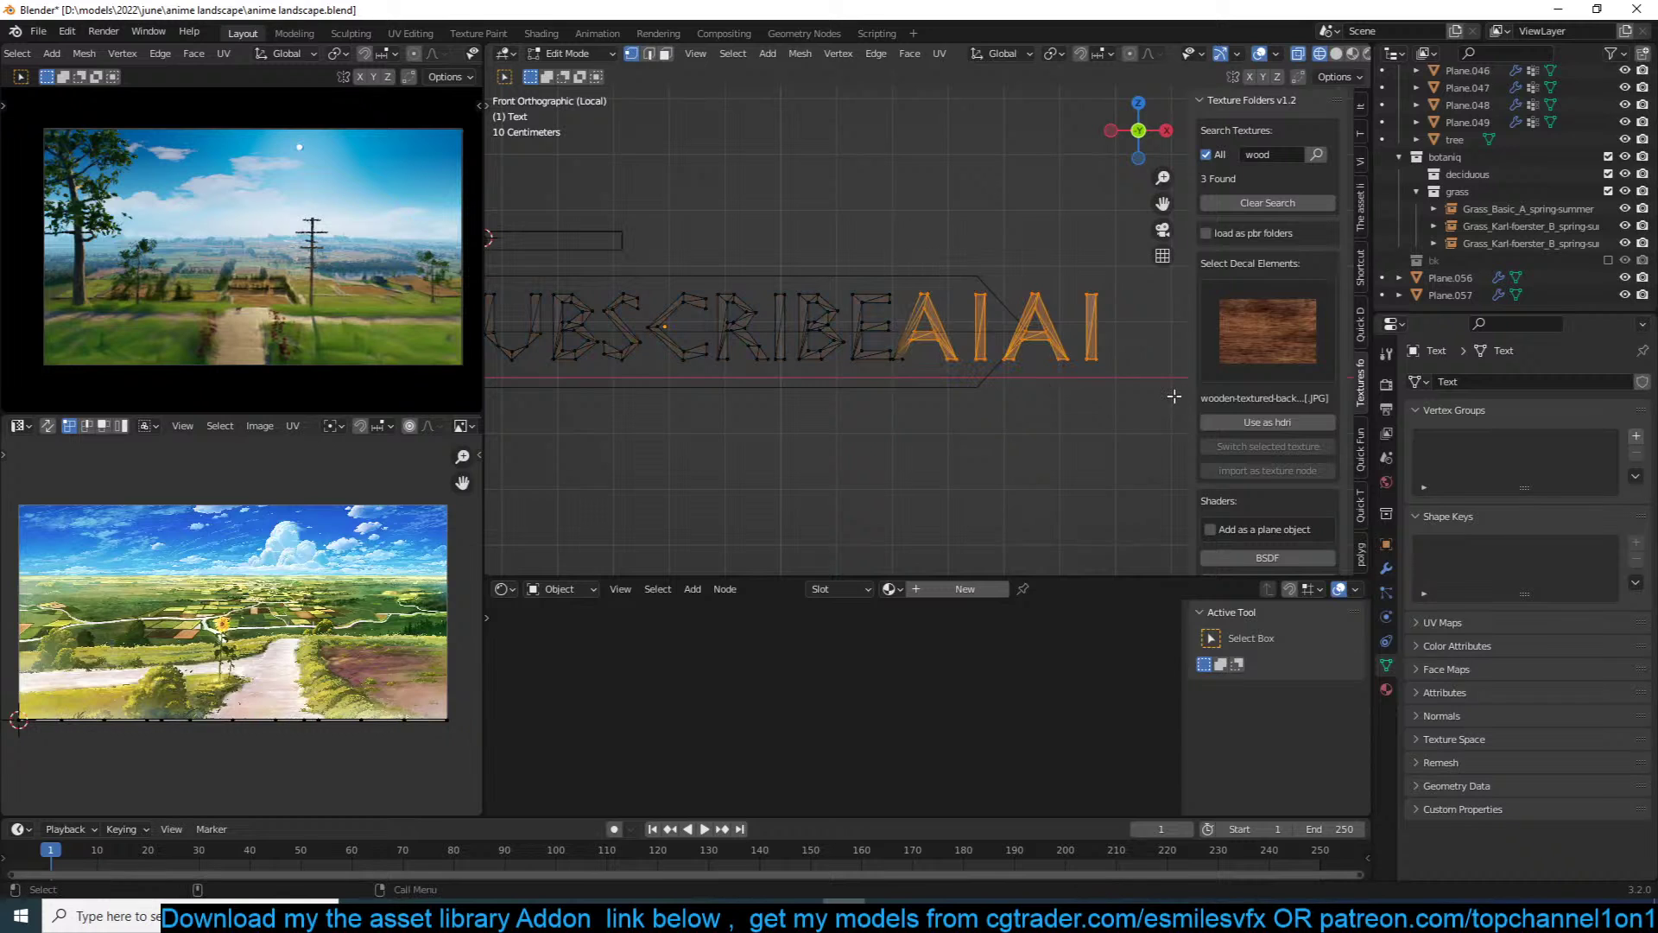
key(x)
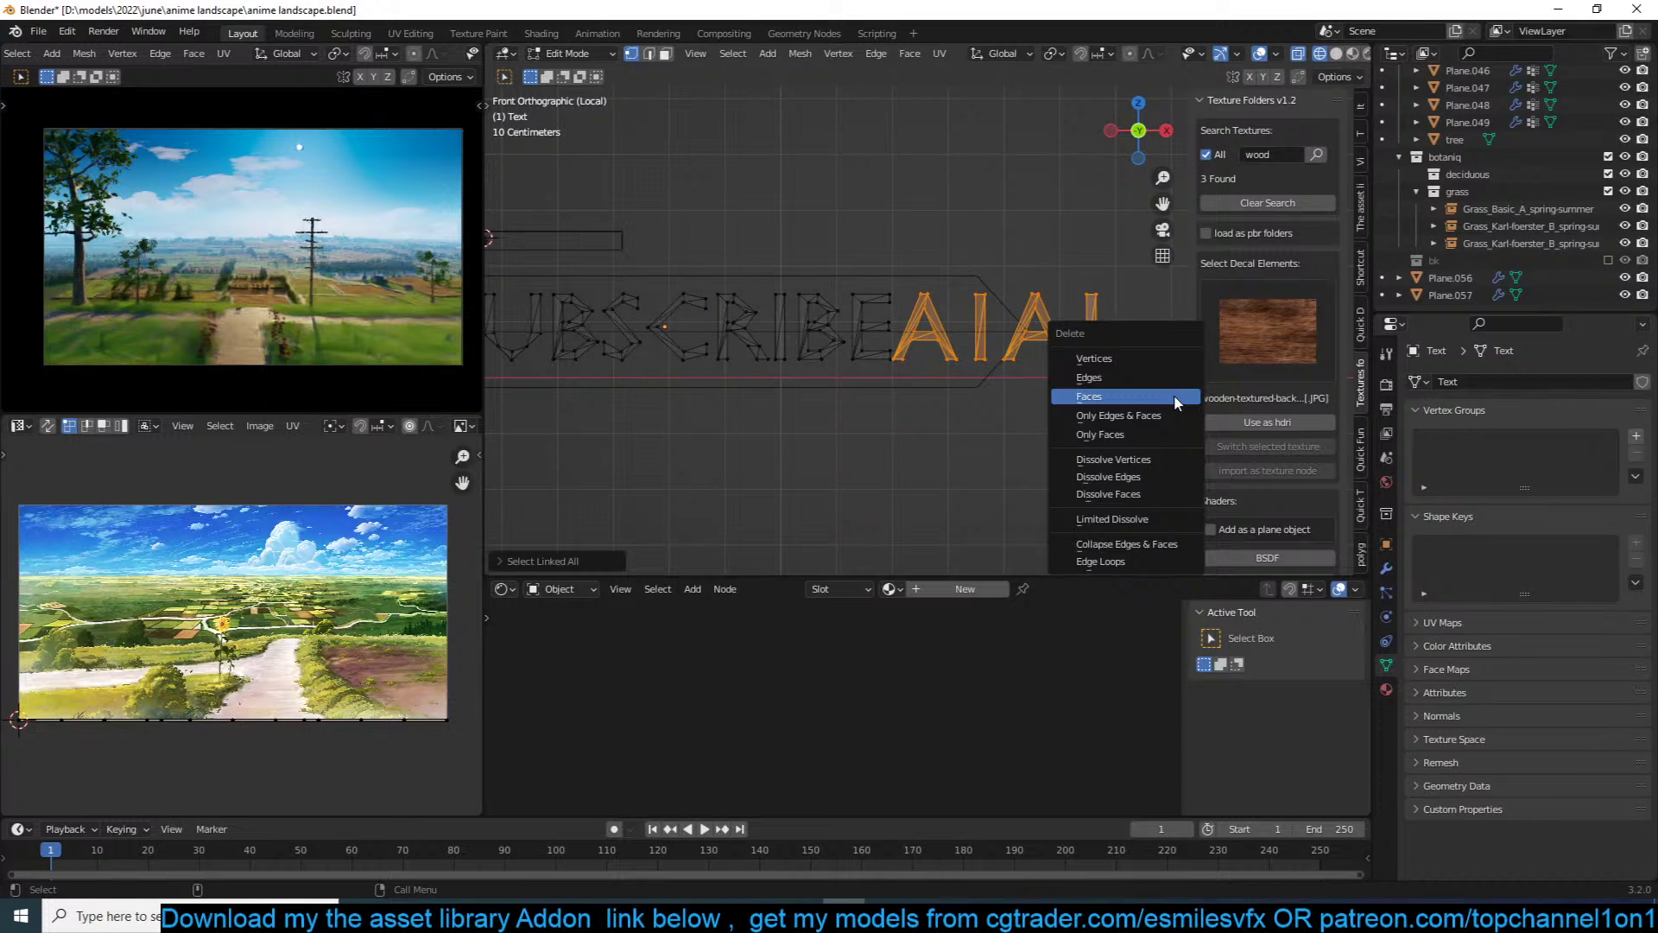
click(1173, 394)
key(Tab)
key(shift+z)
scroll(863, 345, down, 3)
click(1322, 54)
Step: Move the SUBSCRIBE lettering along the X axis toward the arrow tip to centre it on the board
middle_drag(993, 285, 850, 346)
drag(750, 351, 829, 354)
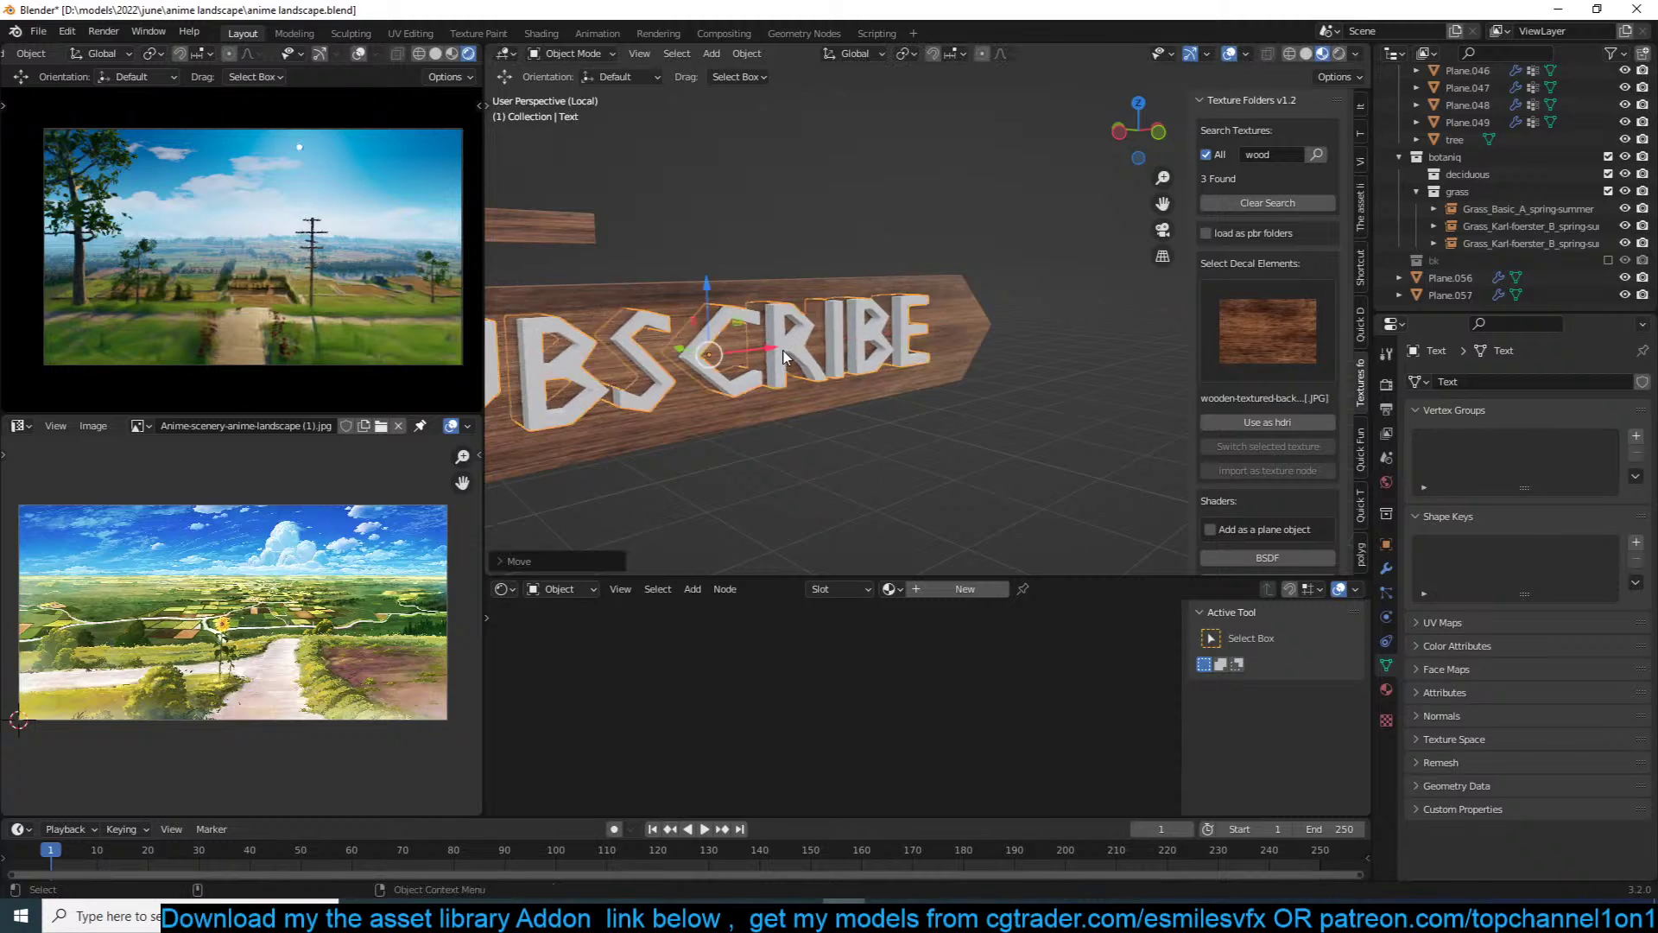
scroll(936, 366, down, 5)
middle_drag(936, 366, 857, 285)
scroll(844, 349, up, 5)
click(856, 280)
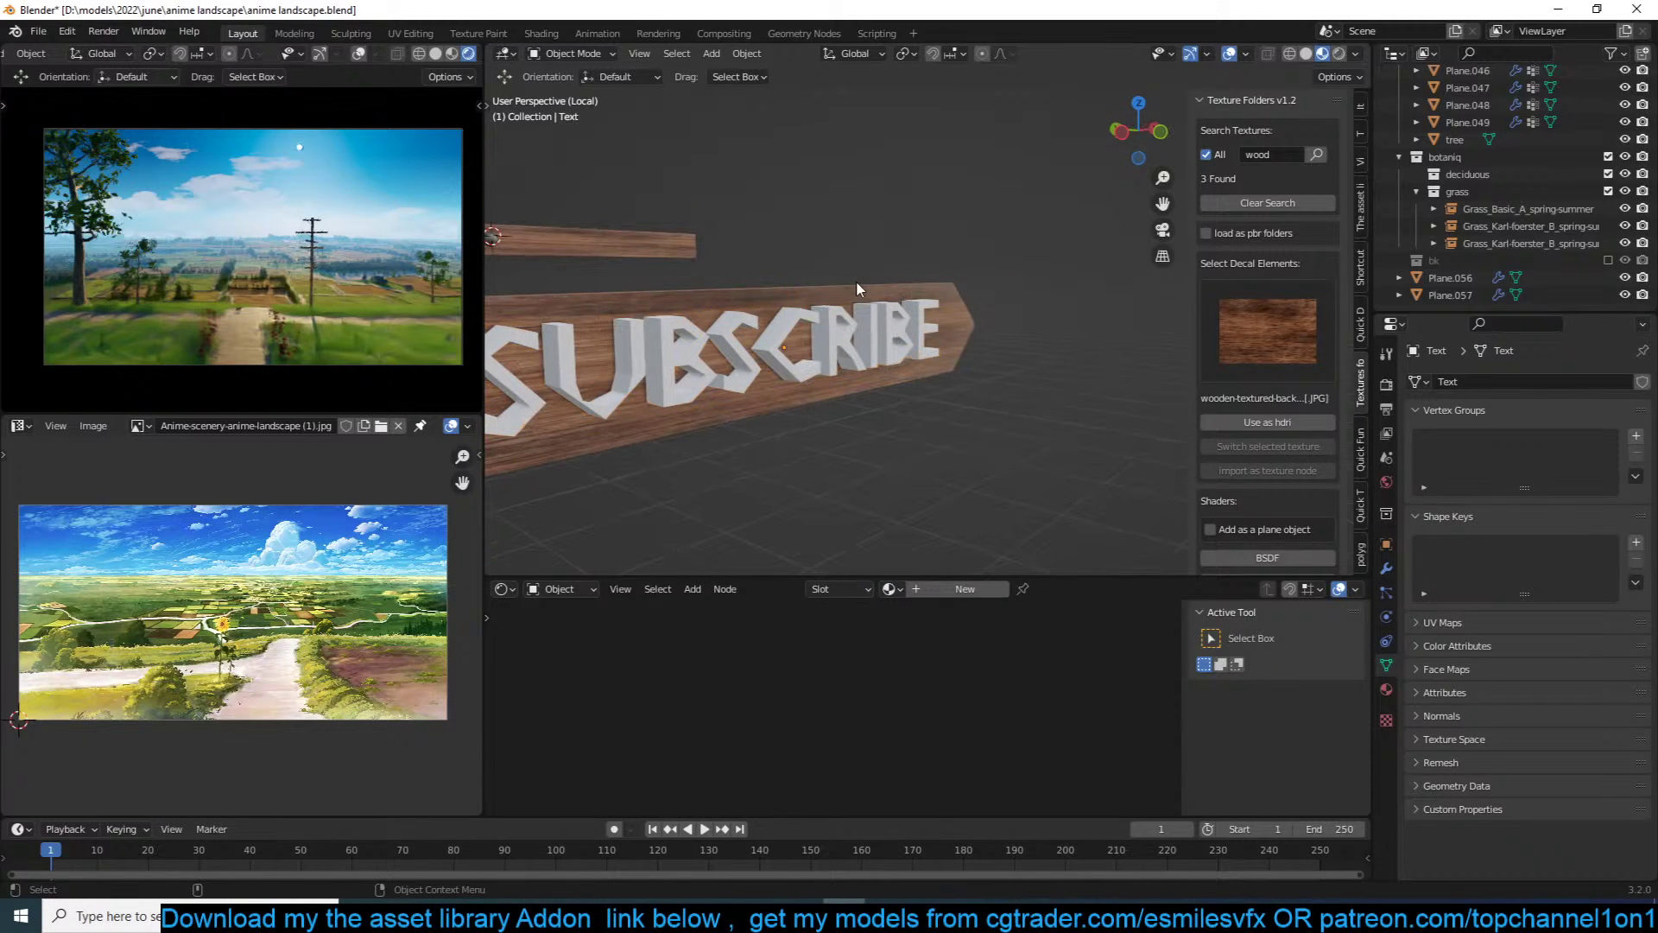
click(1386, 567)
click(1479, 380)
click(1322, 455)
click(1632, 412)
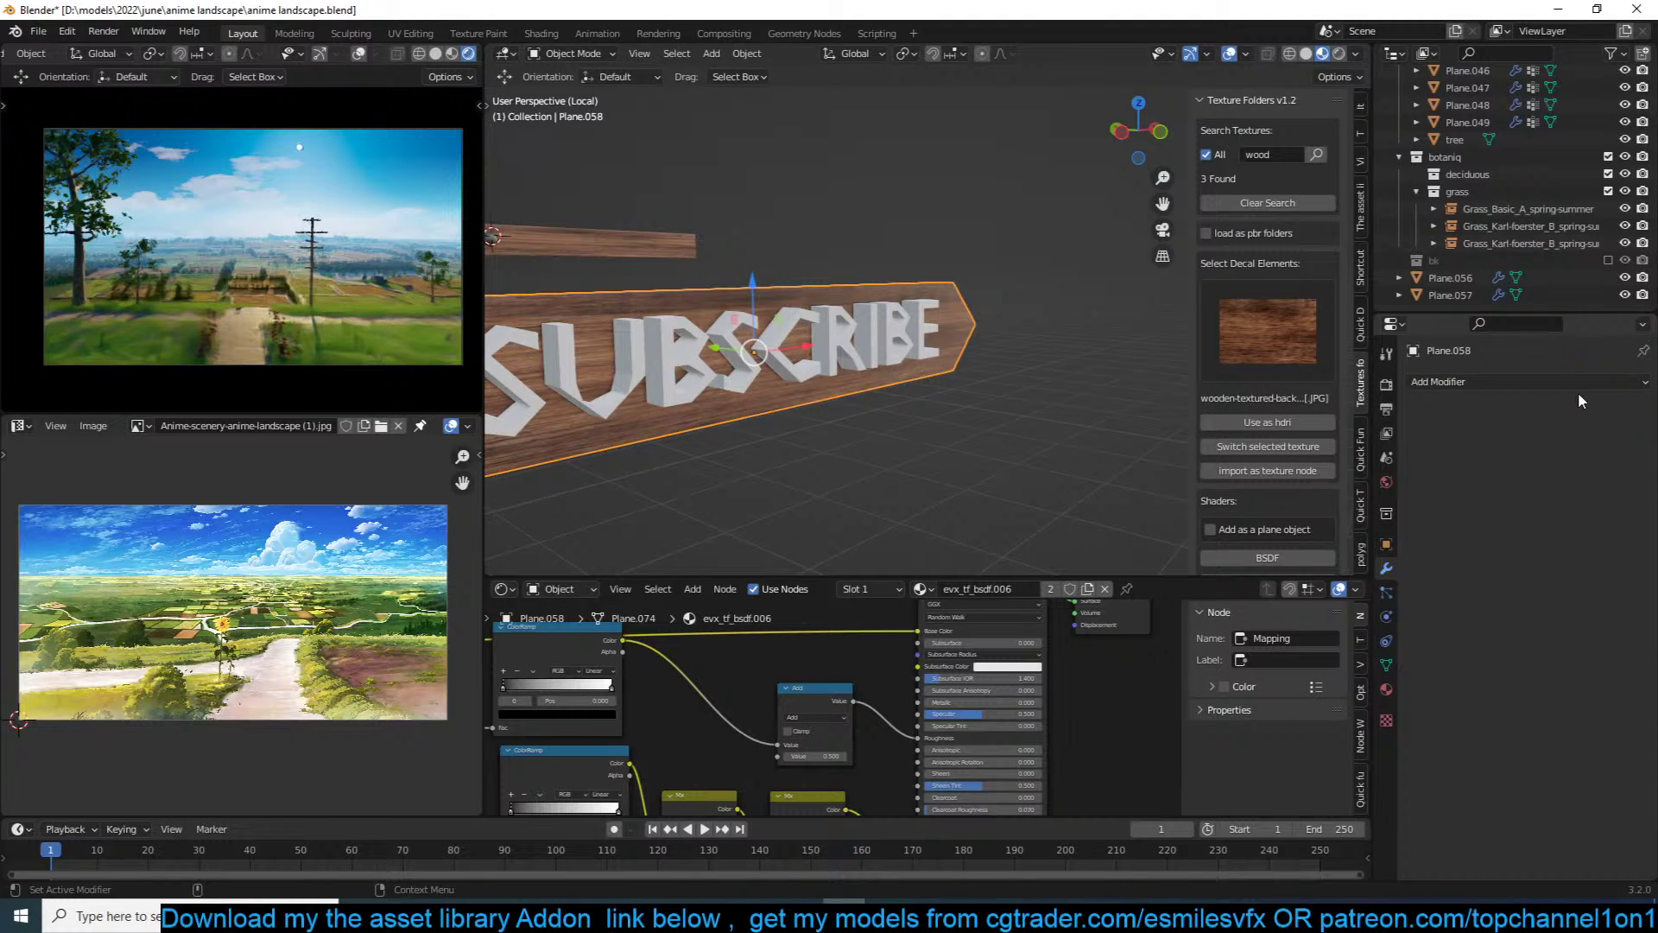
Step: Add a Boolean Difference modifier to the sign board with the SUBSCRIBE text mesh as the cutting object
click(1578, 382)
click(1326, 469)
click(1618, 481)
click(876, 346)
Step: Check the Boolean cut with the lettering hidden, unhide the lettering, and inspect the board's mesh in Edit Mode
click(874, 346)
key(h)
key(alt+h)
mouse_move(878, 319)
middle_down()
mouse_move(864, 357)
mouse_move(825, 337)
mouse_move(846, 316)
middle_up()
click(849, 313)
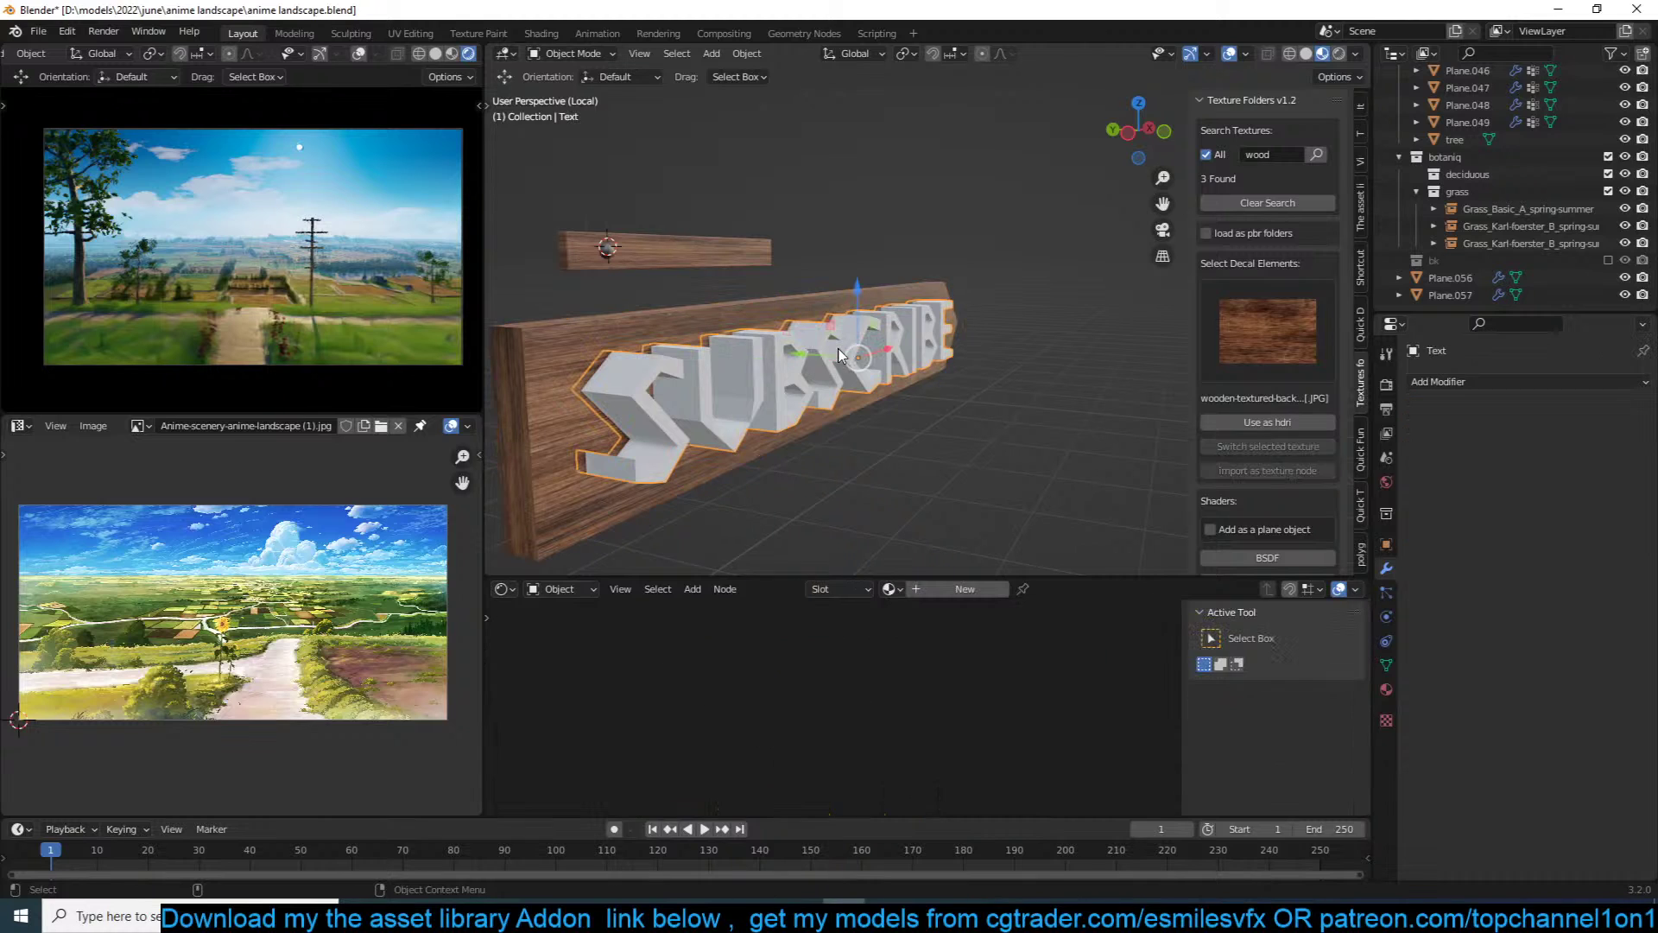
key(Tab)
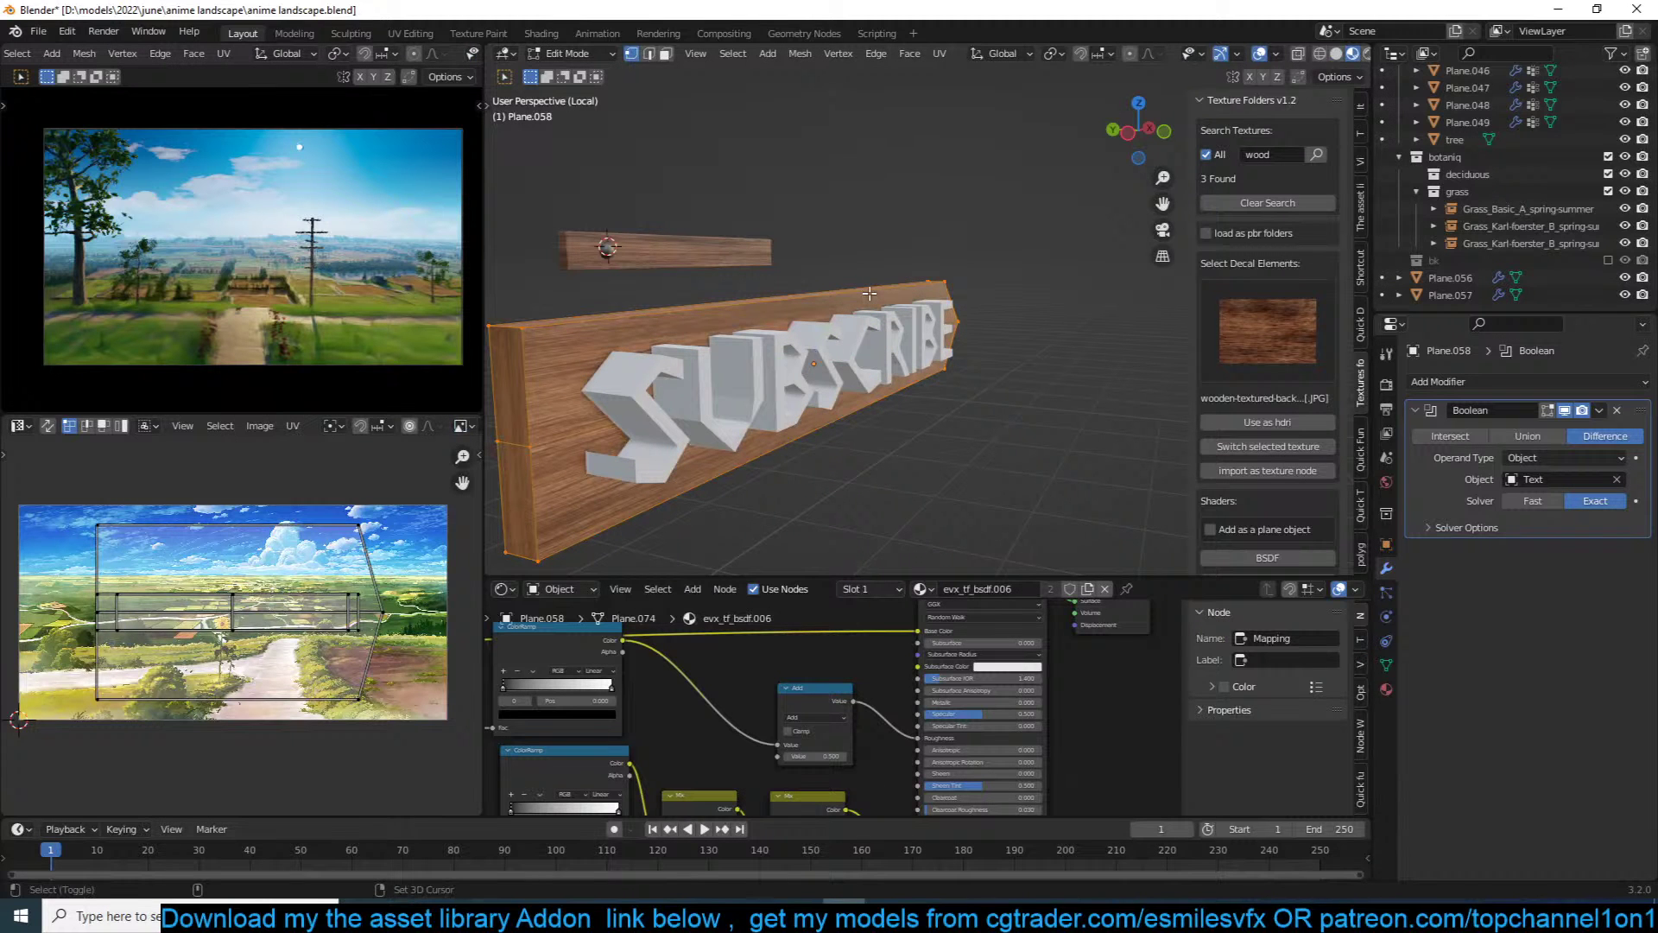
key(Tab)
Step: Hide the SUBSCRIBE lettering and switch the board's Boolean modifier to the Fast solver
click(860, 346)
key(h)
middle_drag(858, 346, 855, 326)
click(855, 326)
click(1533, 501)
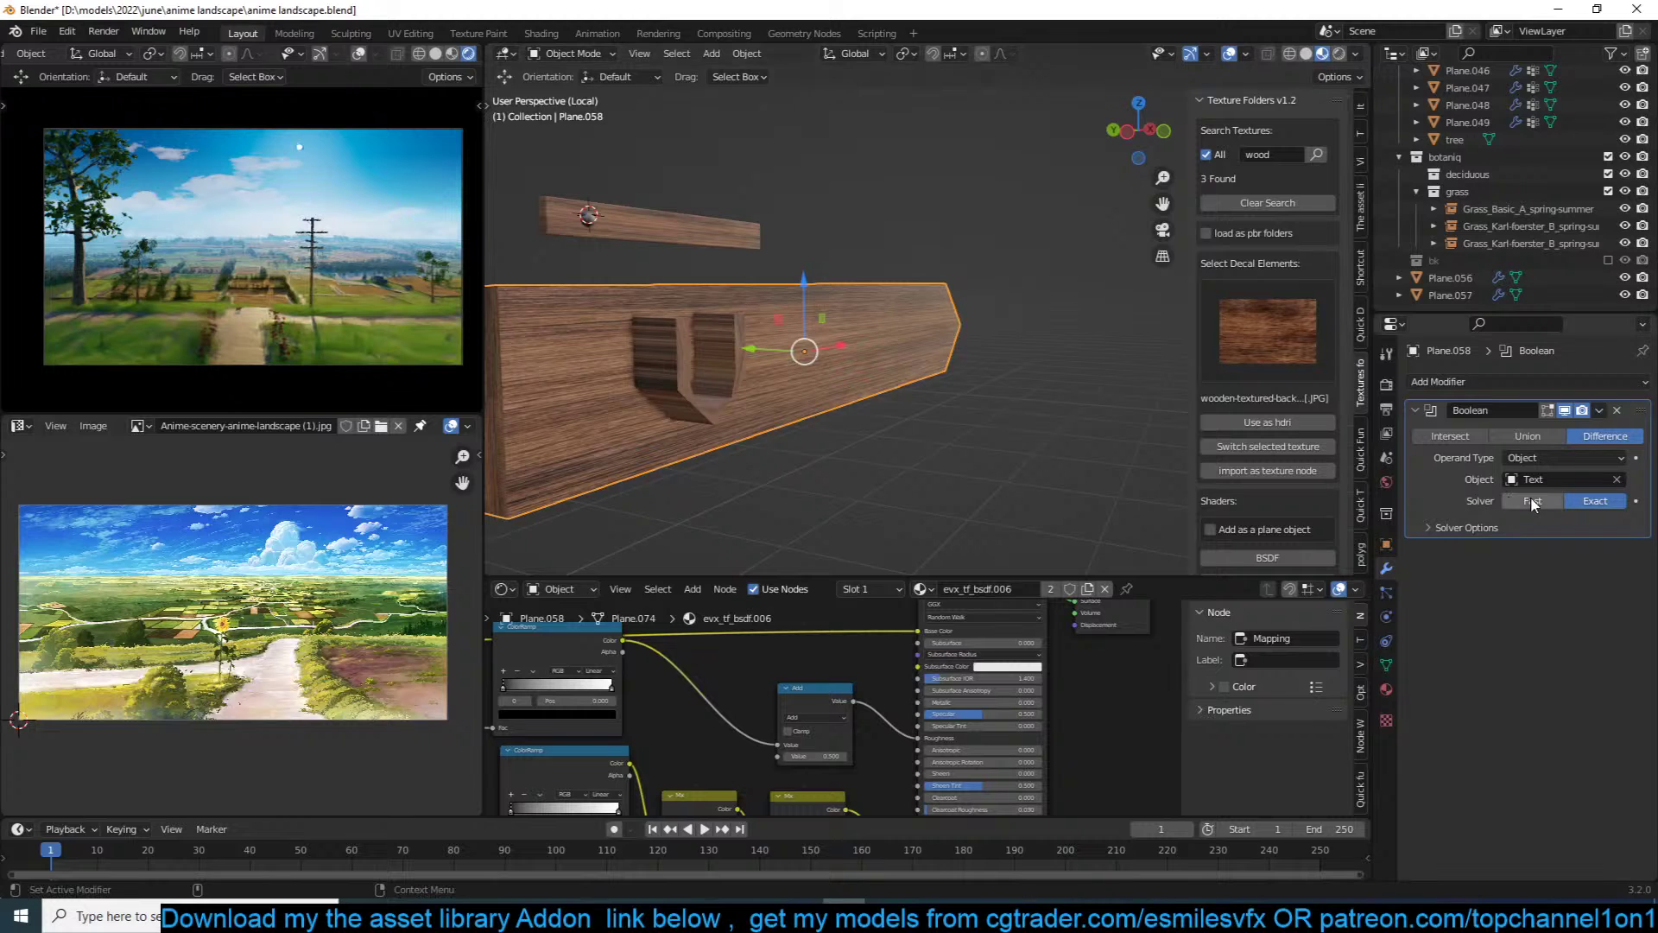
middle_drag(1225, 438, 940, 344)
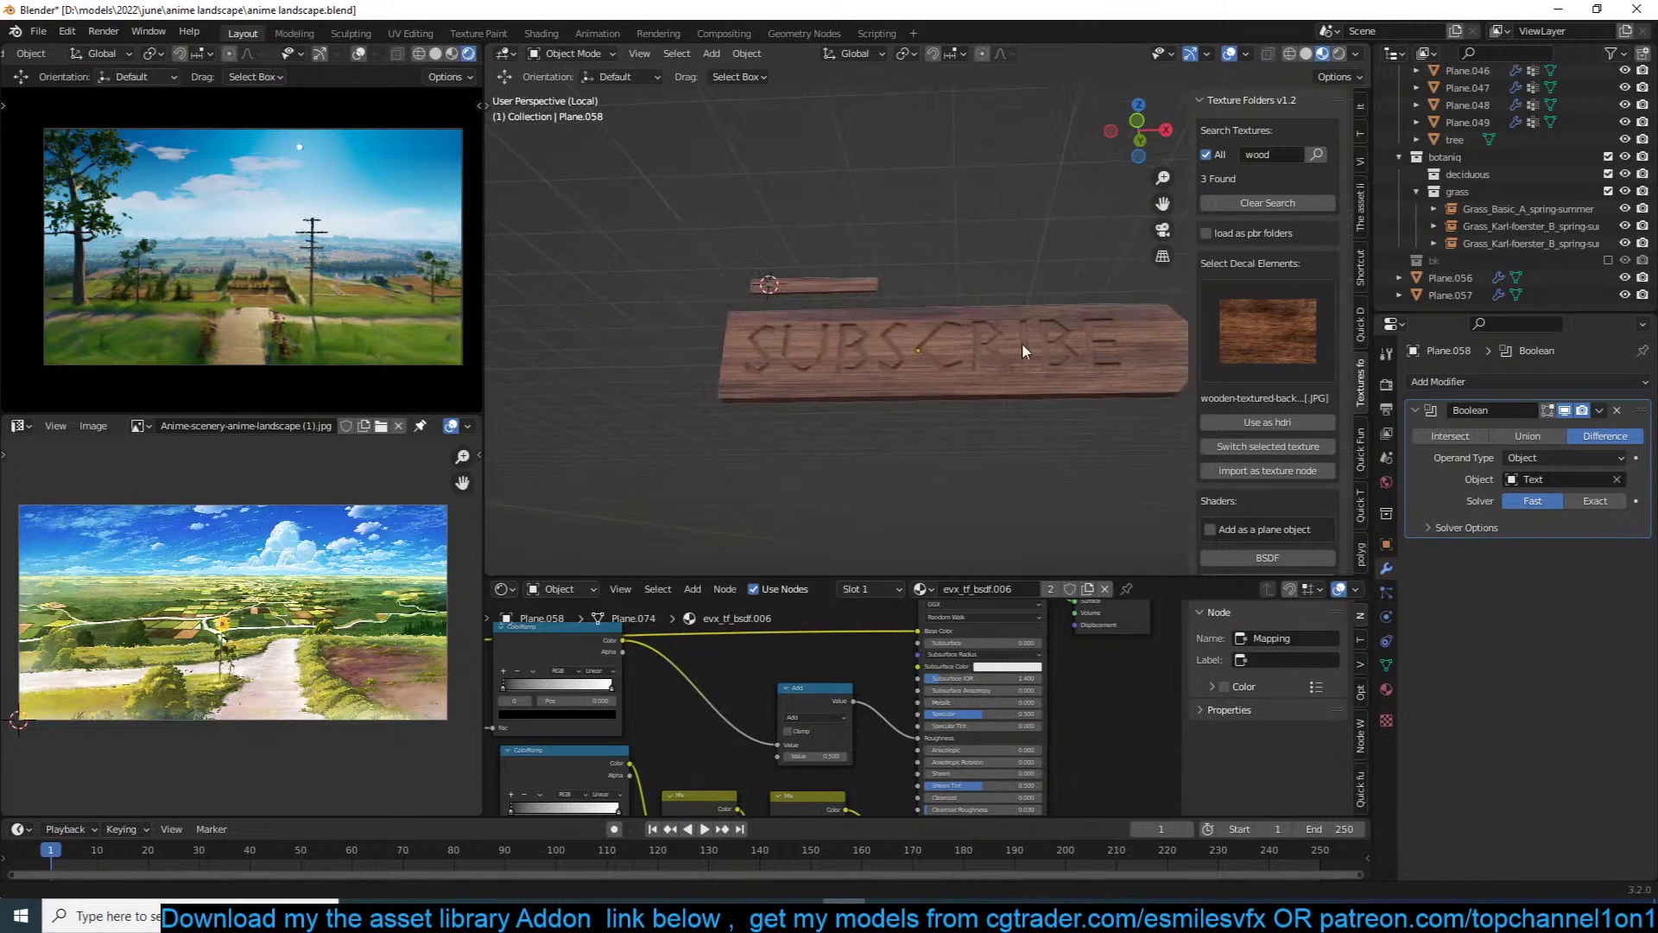
Step: Unhide the SUBSCRIBE lettering mesh and give it the existing material evx_tf_bsdf.001
scroll(1037, 344, up, 5)
middle_drag(1059, 343, 924, 298)
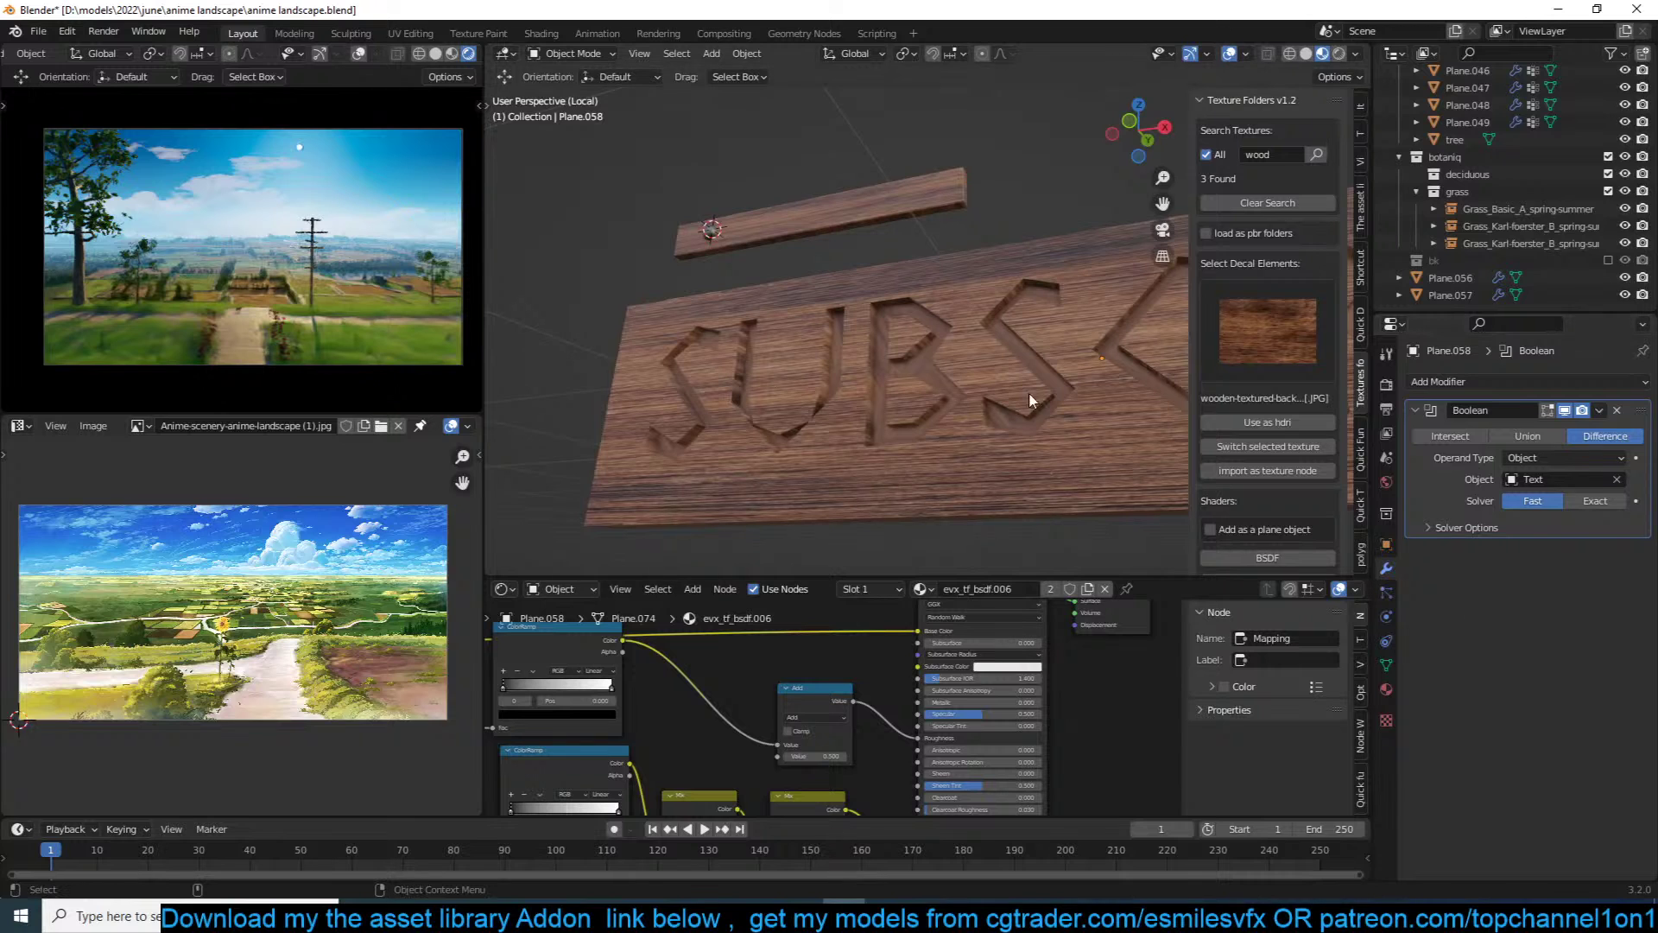
key(alt+h)
click(952, 309)
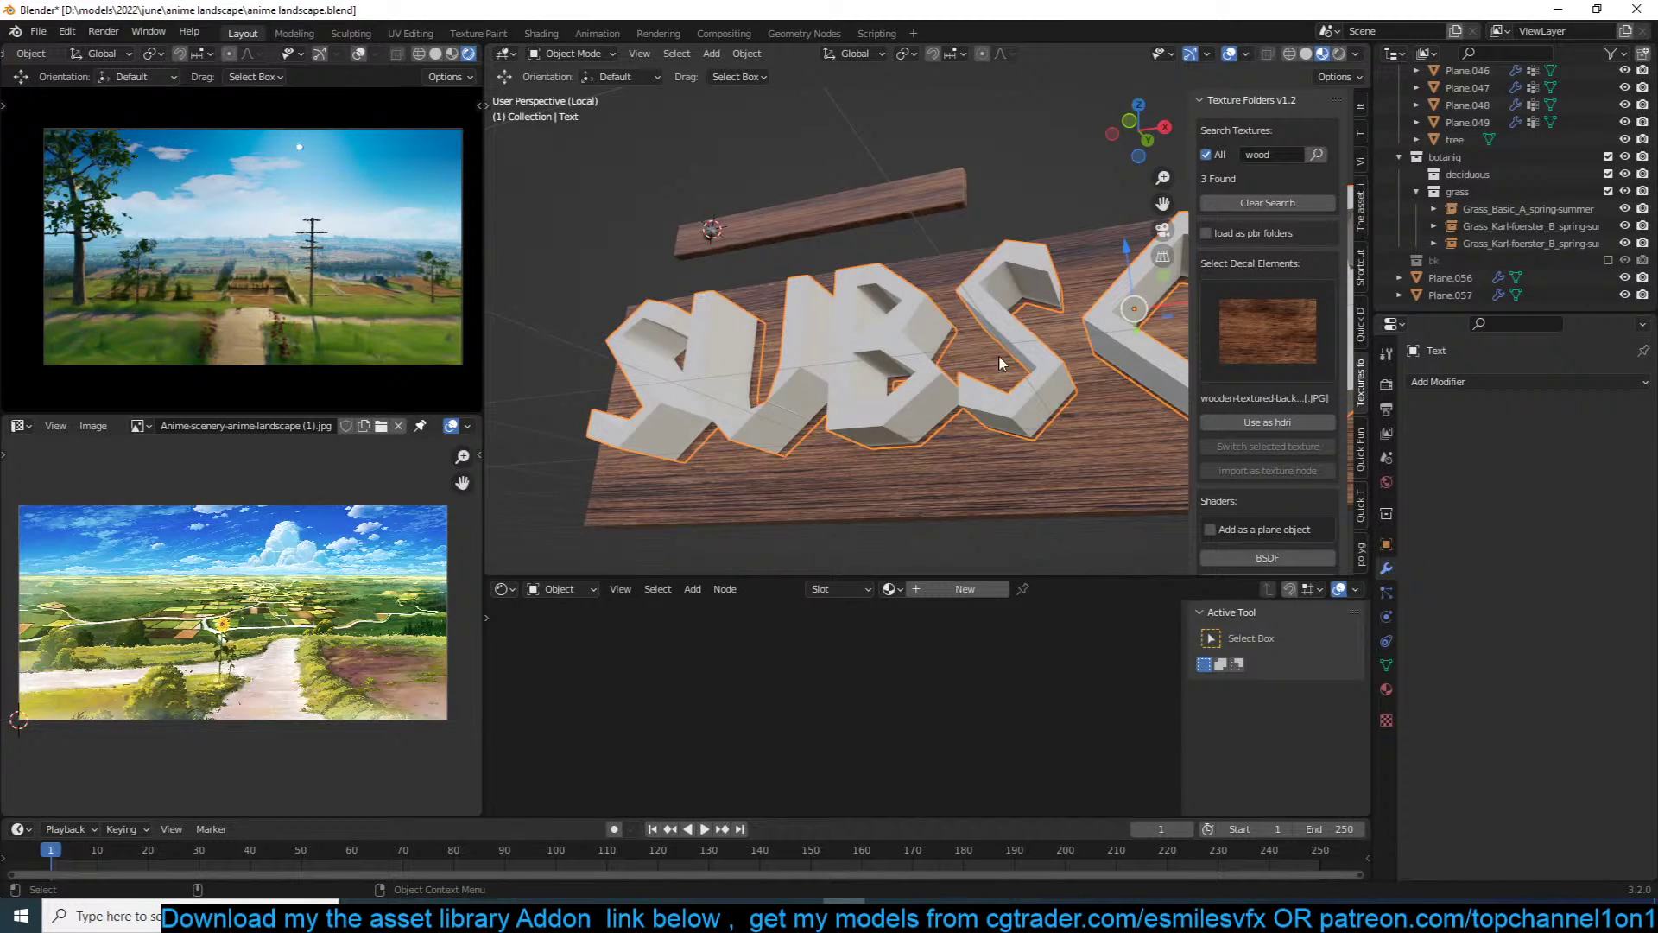
click(890, 591)
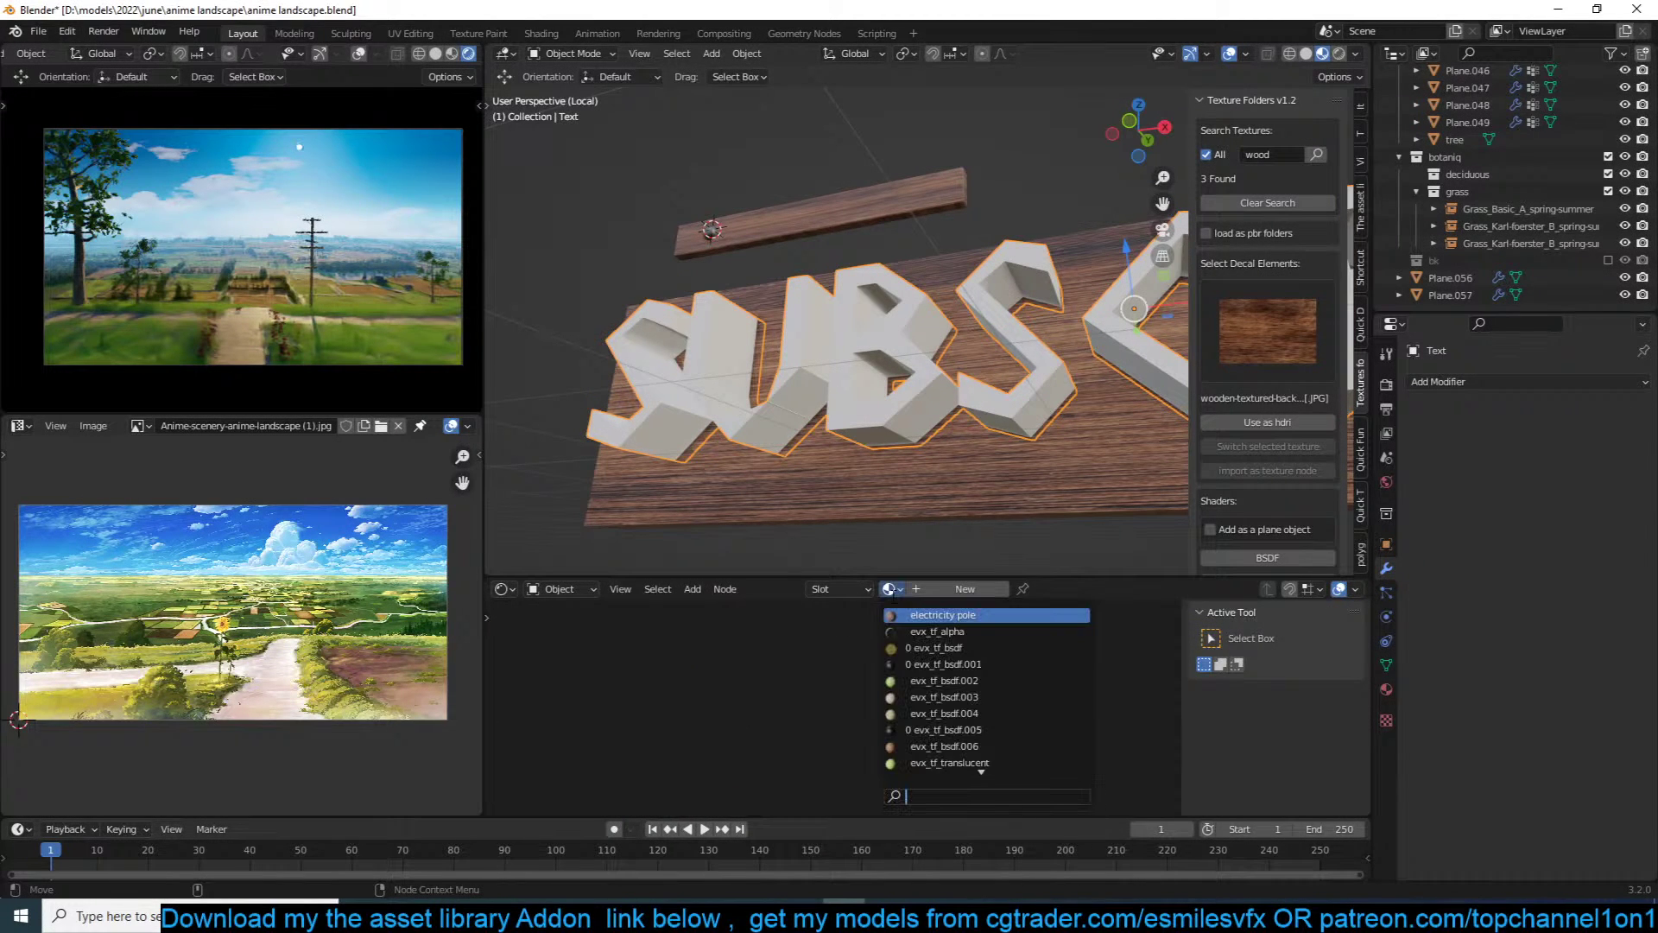
click(904, 665)
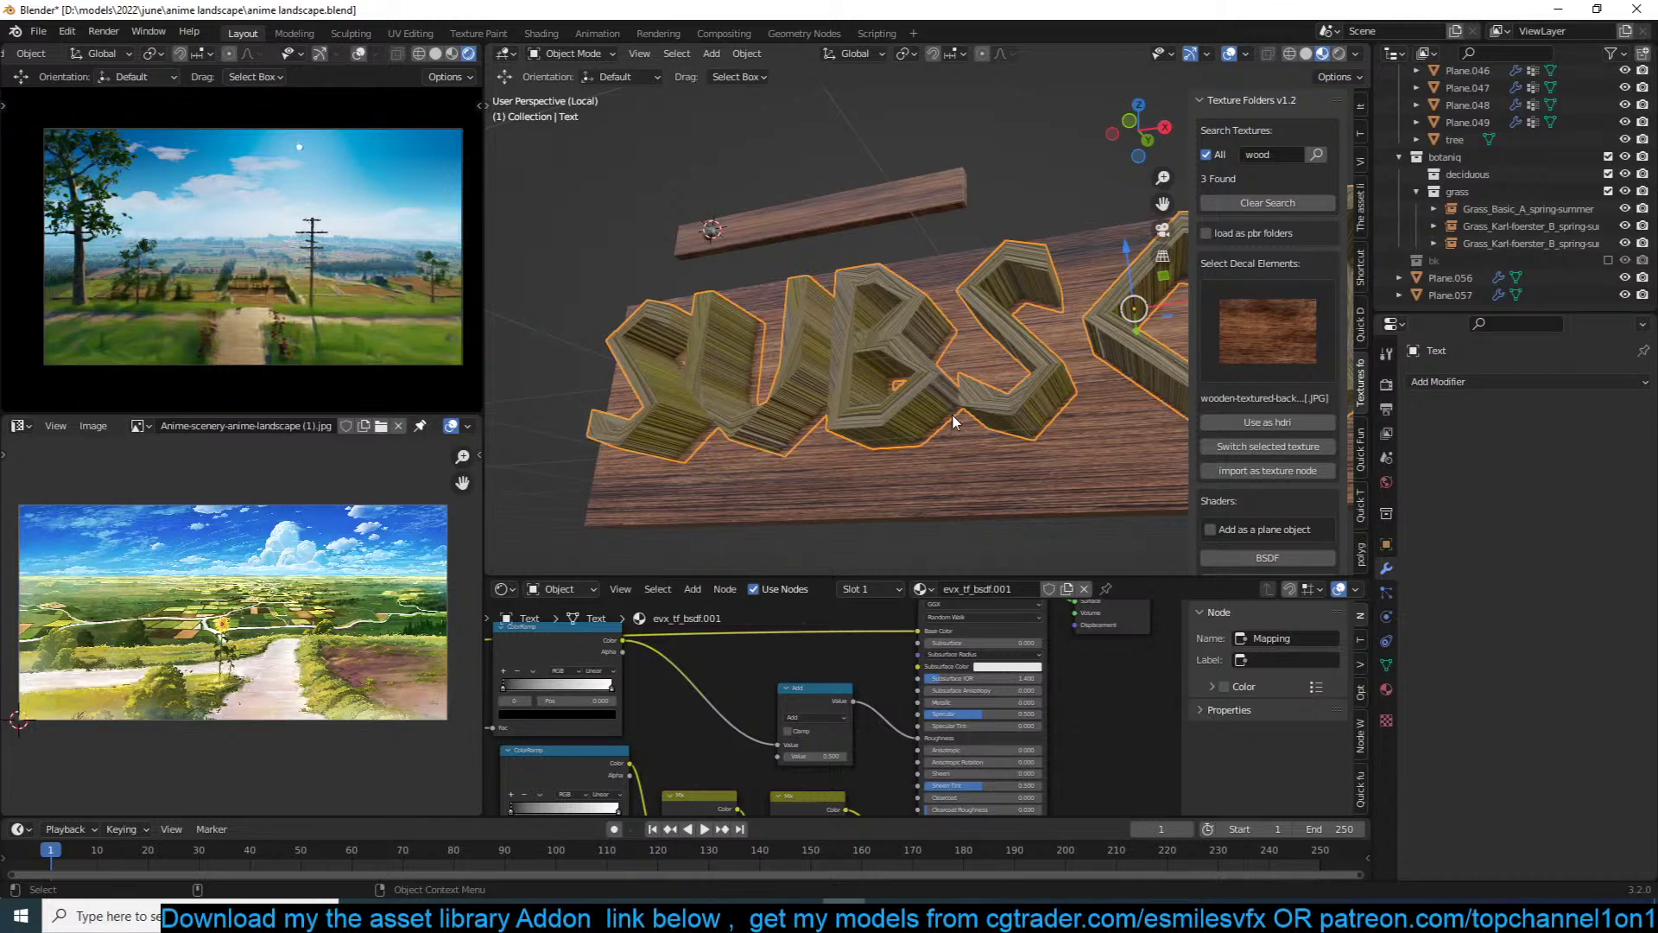
Step: Give the lettering a new BSDF material with the wood-old-oak-veins texture and remove its evx_tf_bsdf.001 material slot
click(706, 233)
click(1386, 688)
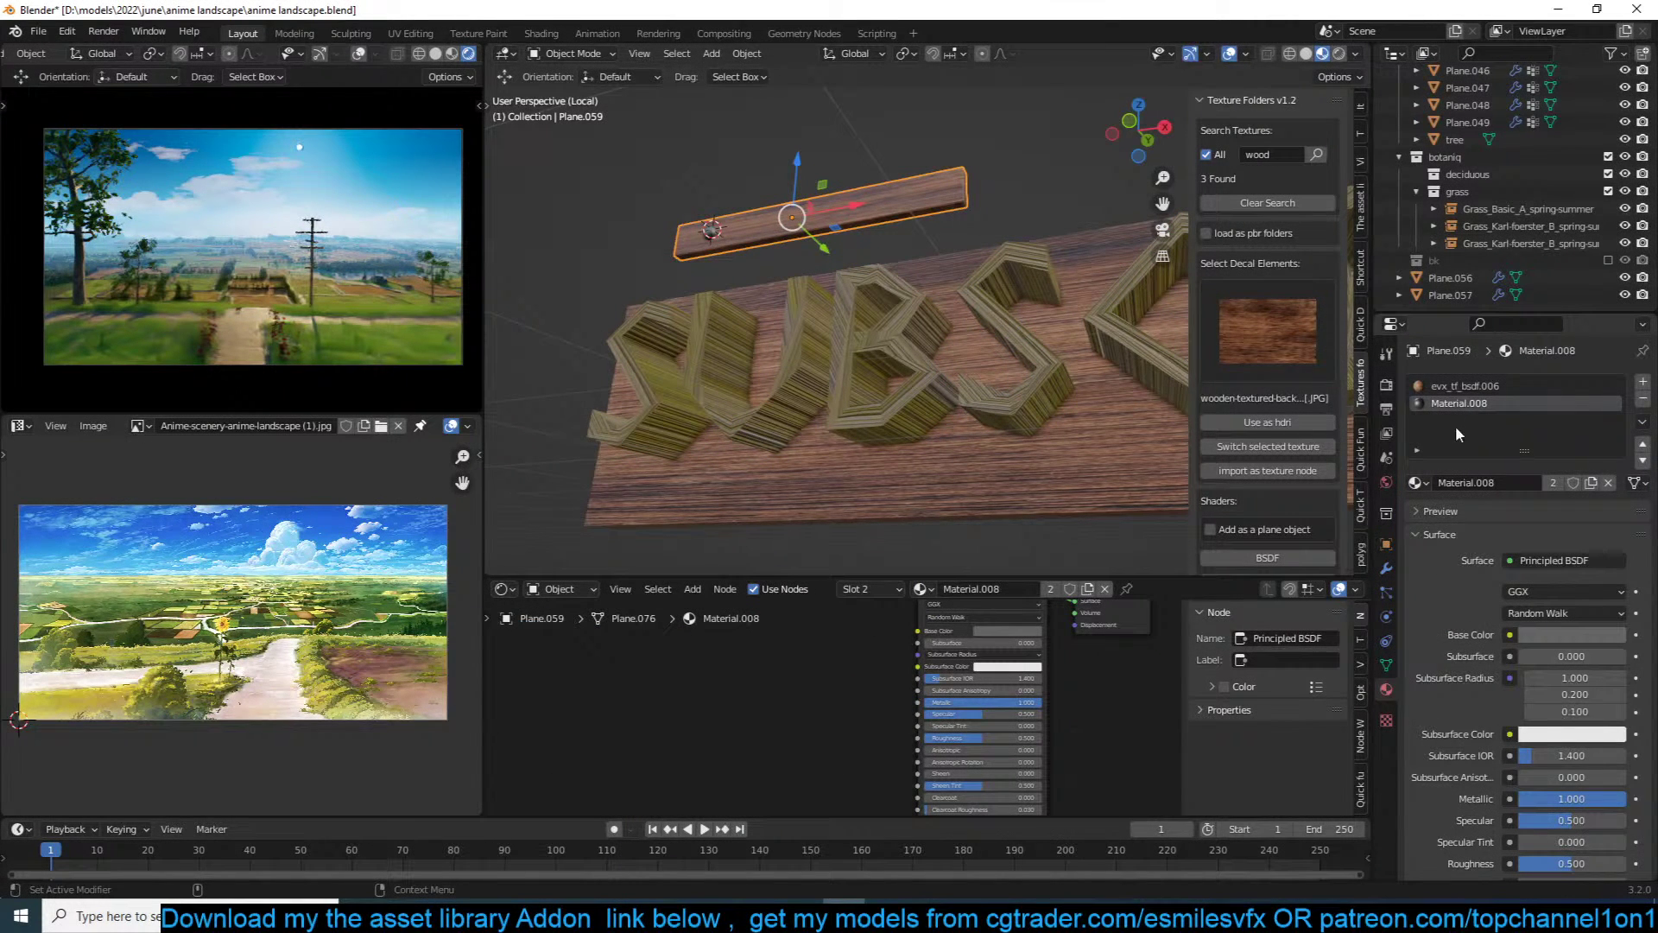
click(1020, 381)
click(1290, 349)
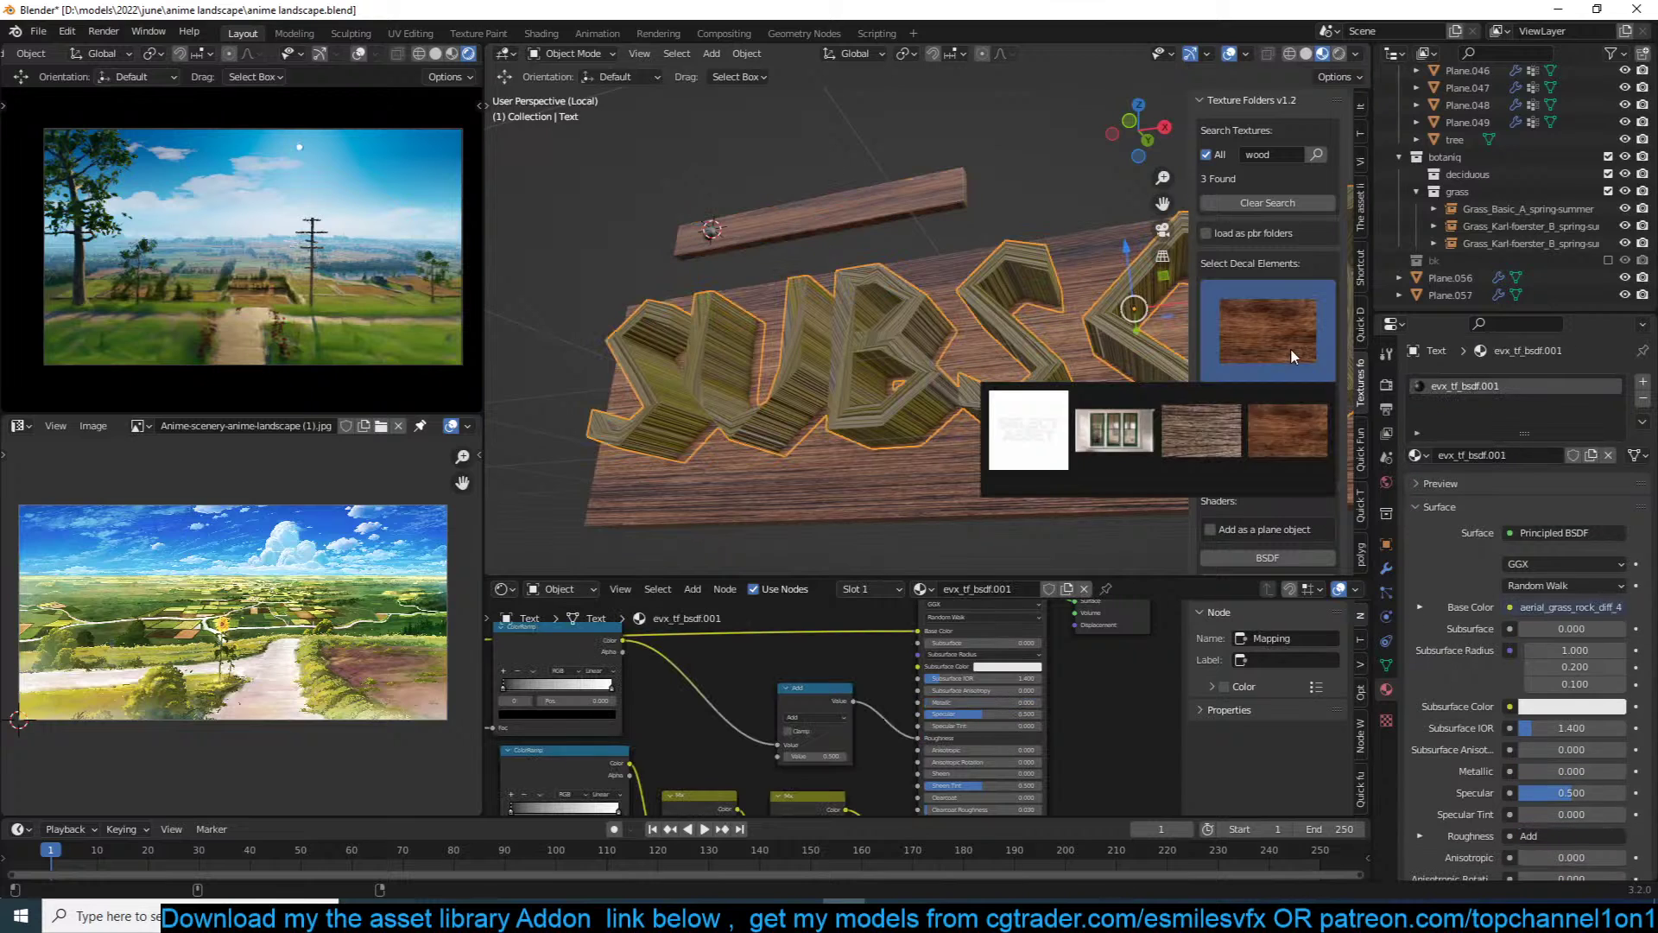
click(1213, 440)
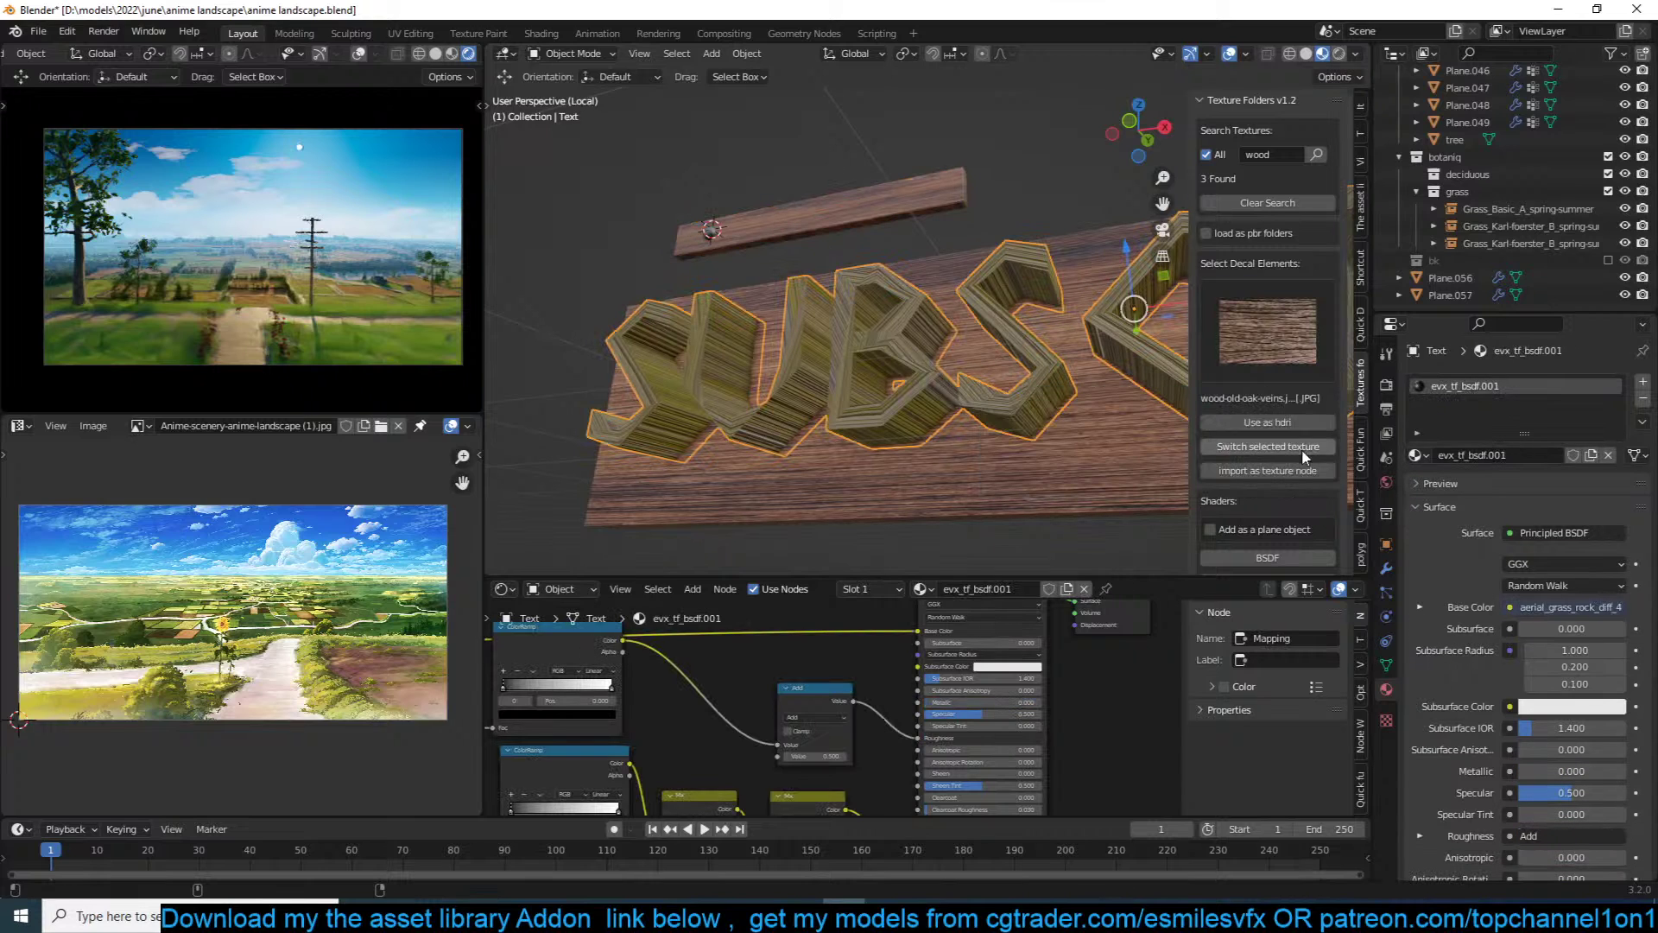
scroll(1259, 507, down, 2)
click(1267, 488)
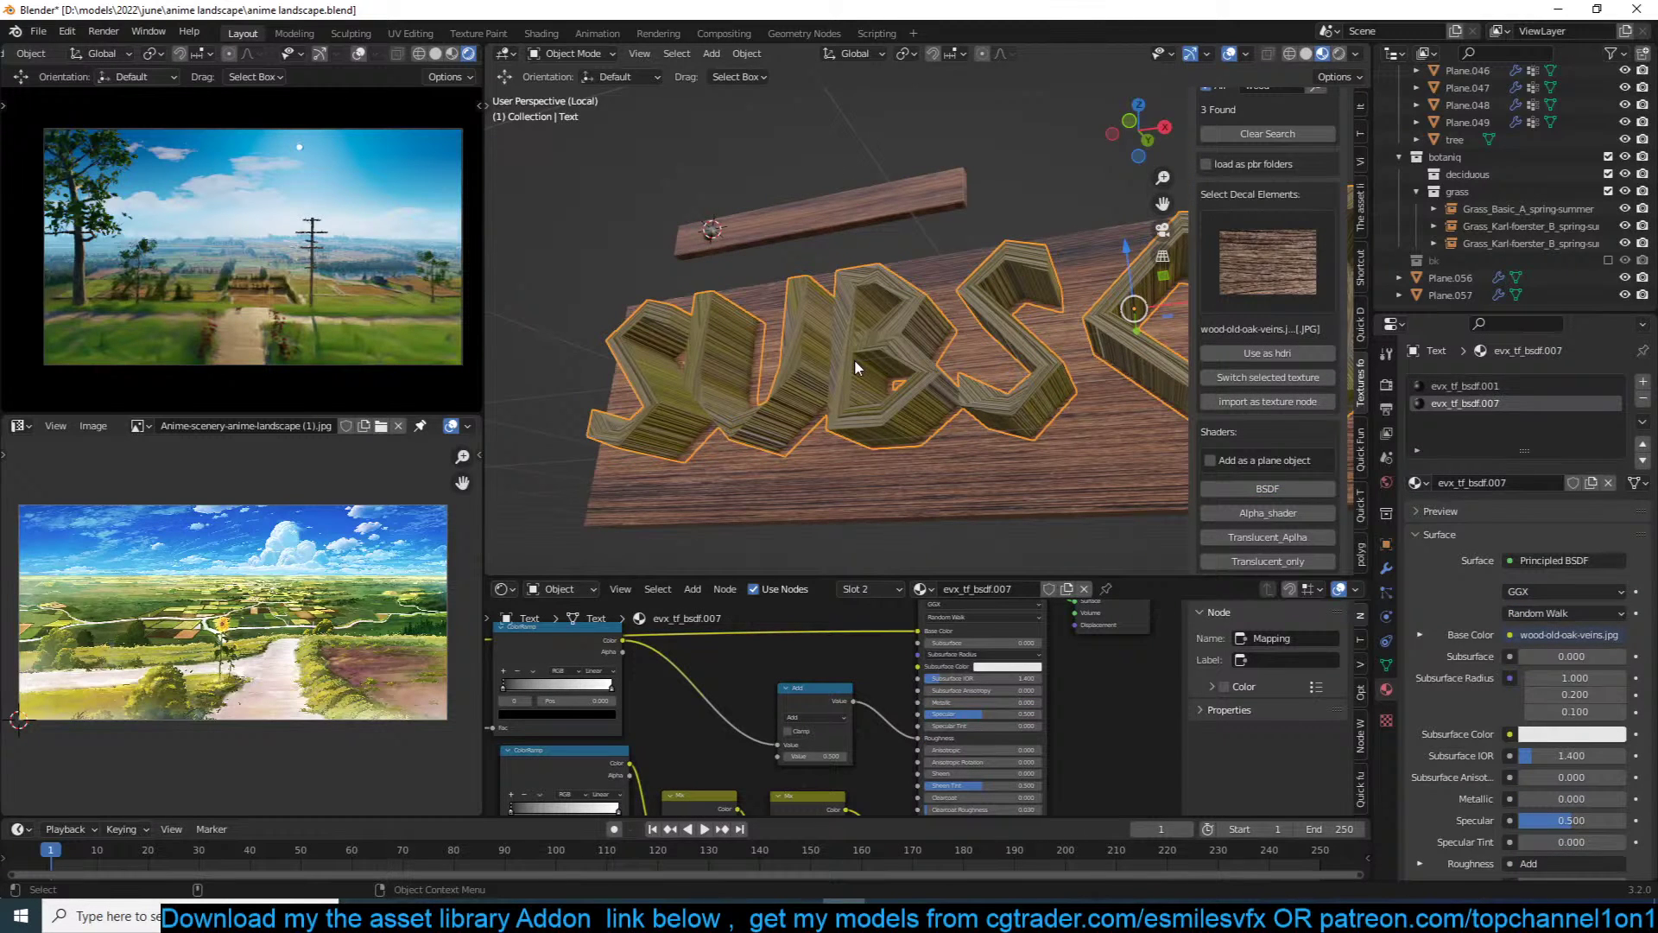
click(1501, 385)
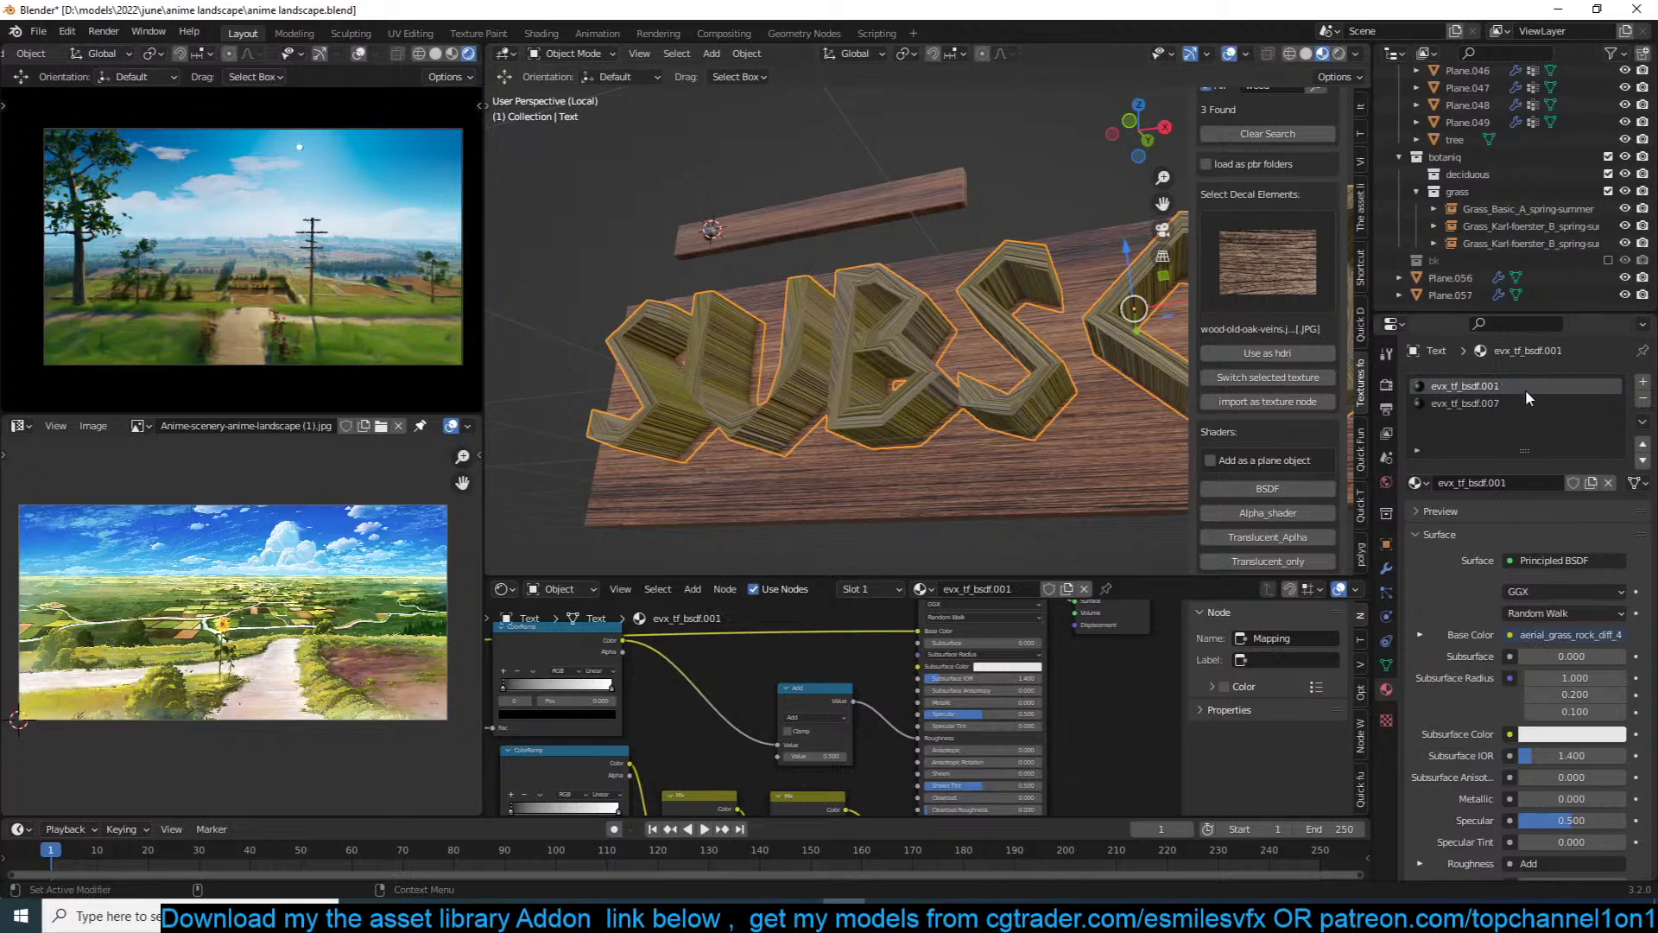
click(1644, 400)
Step: Delete the surplus nodes from the lettering's evx_tf_bsdf.007 material, keeping its image texture, mapping and coordinate nodes
middle_drag(834, 362, 942, 400)
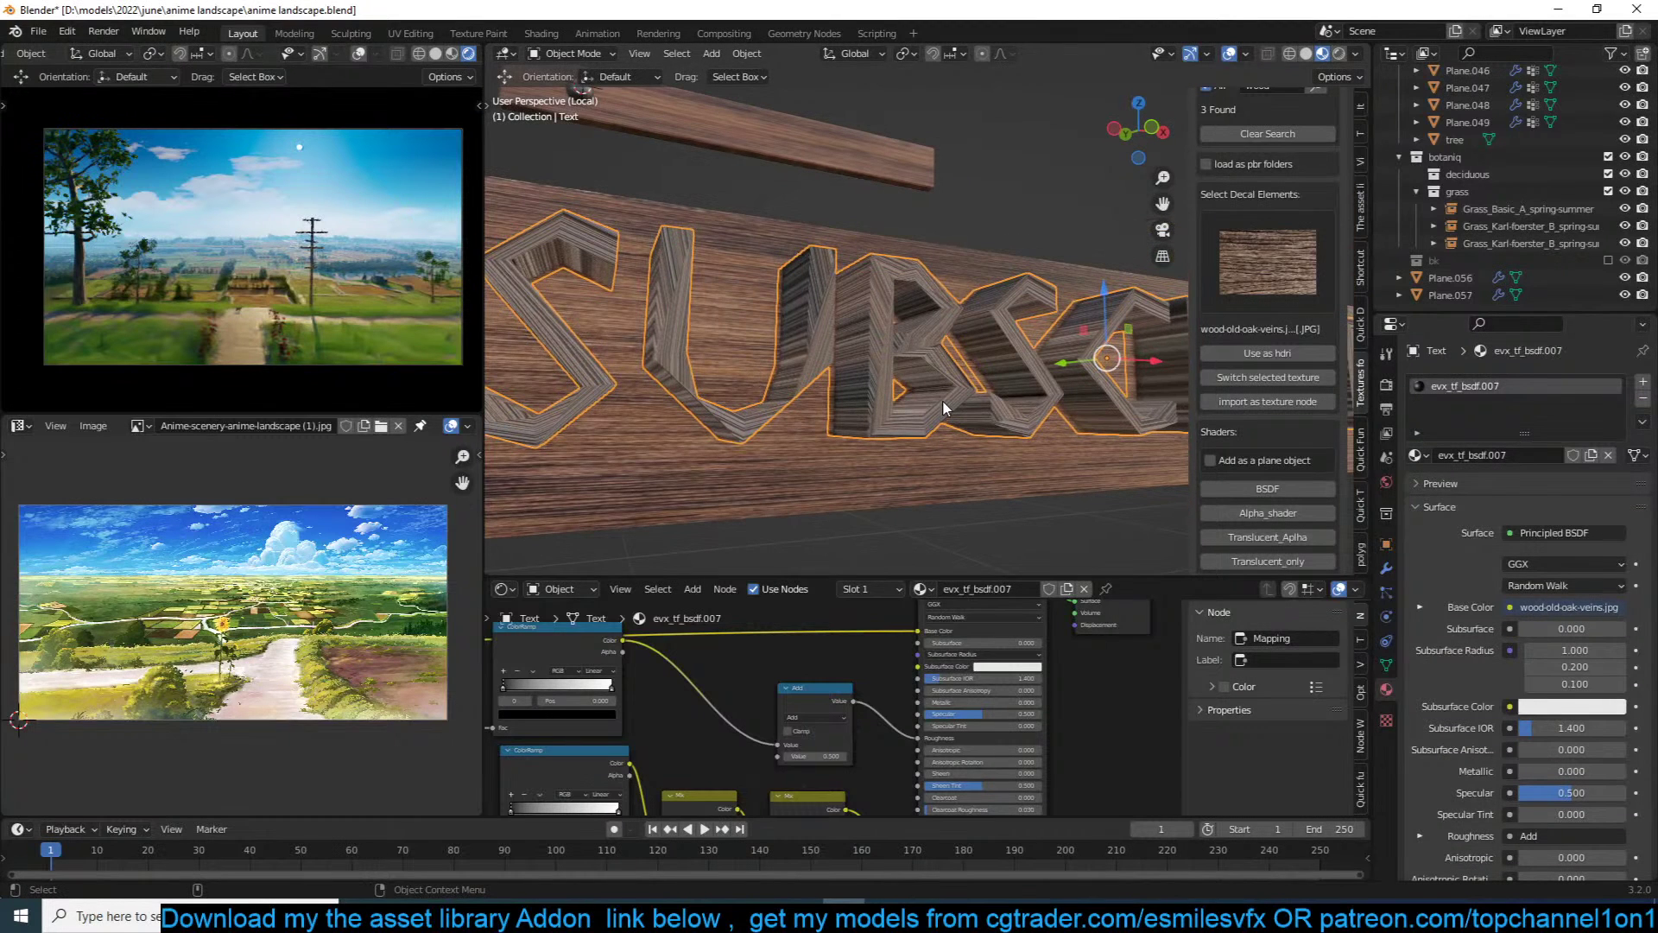
middle_drag(779, 738, 841, 671)
scroll(829, 716, down, 2)
drag(842, 671, 1023, 794)
key(Delete)
mouse_move(1023, 794)
middle_down()
mouse_move(833, 680)
mouse_move(755, 673)
middle_up()
scroll(832, 680, up, 2)
Step: Map the lettering's oak texture with Object coordinates and Box projection, and save the file
drag(746, 681, 779, 669)
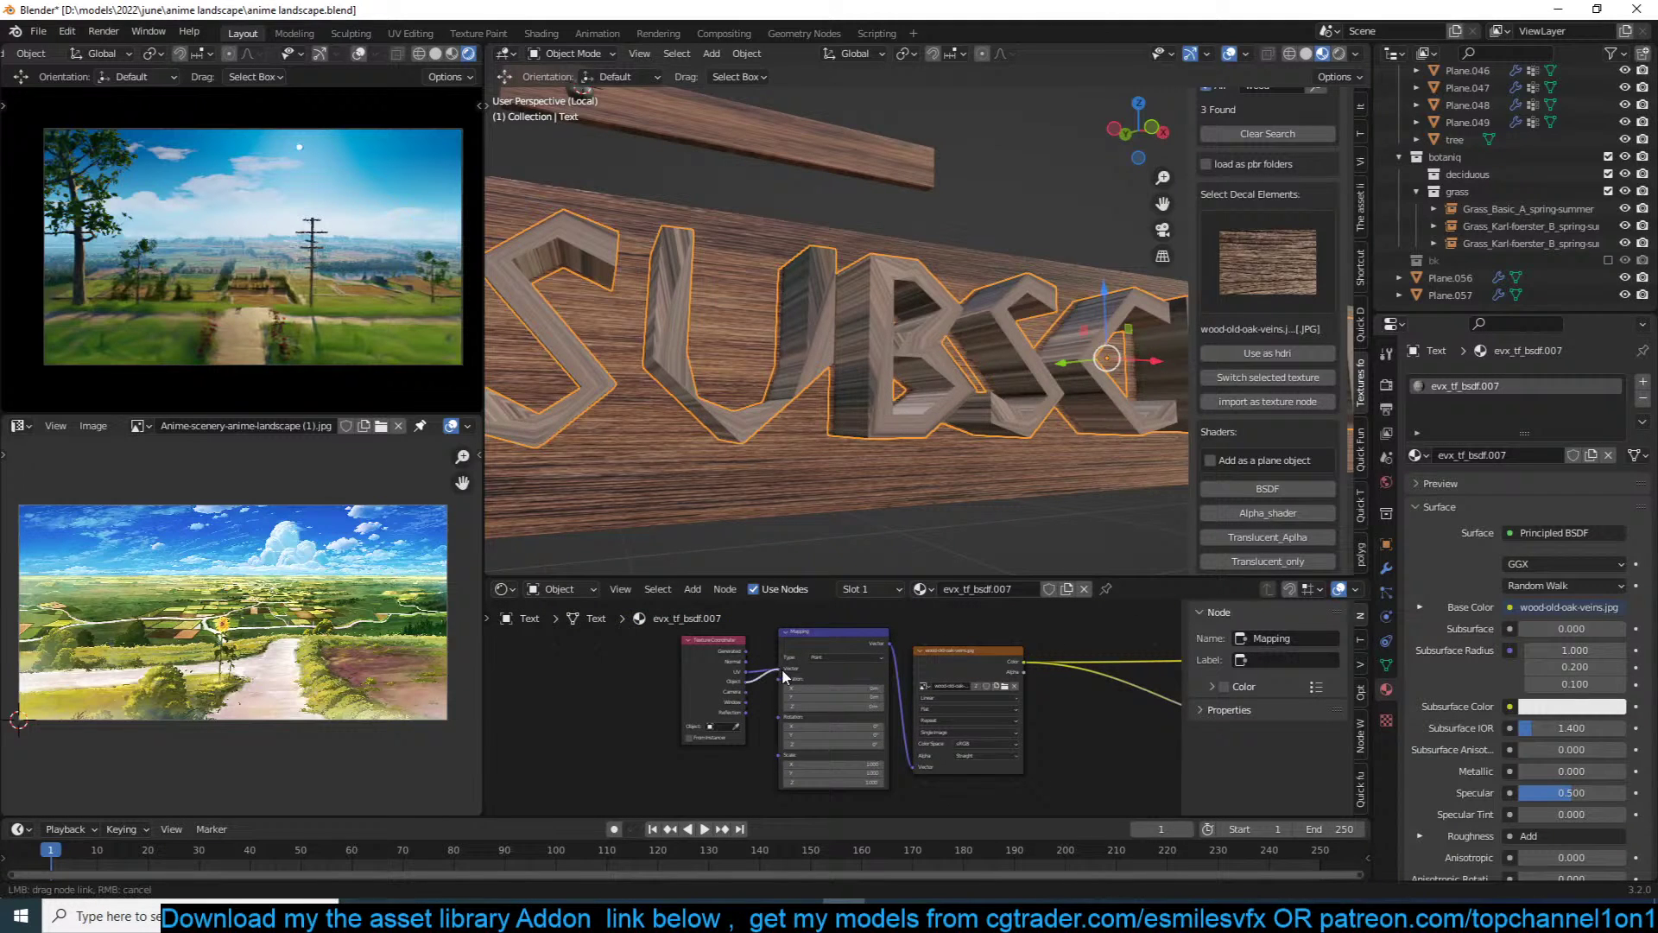
click(956, 708)
click(946, 728)
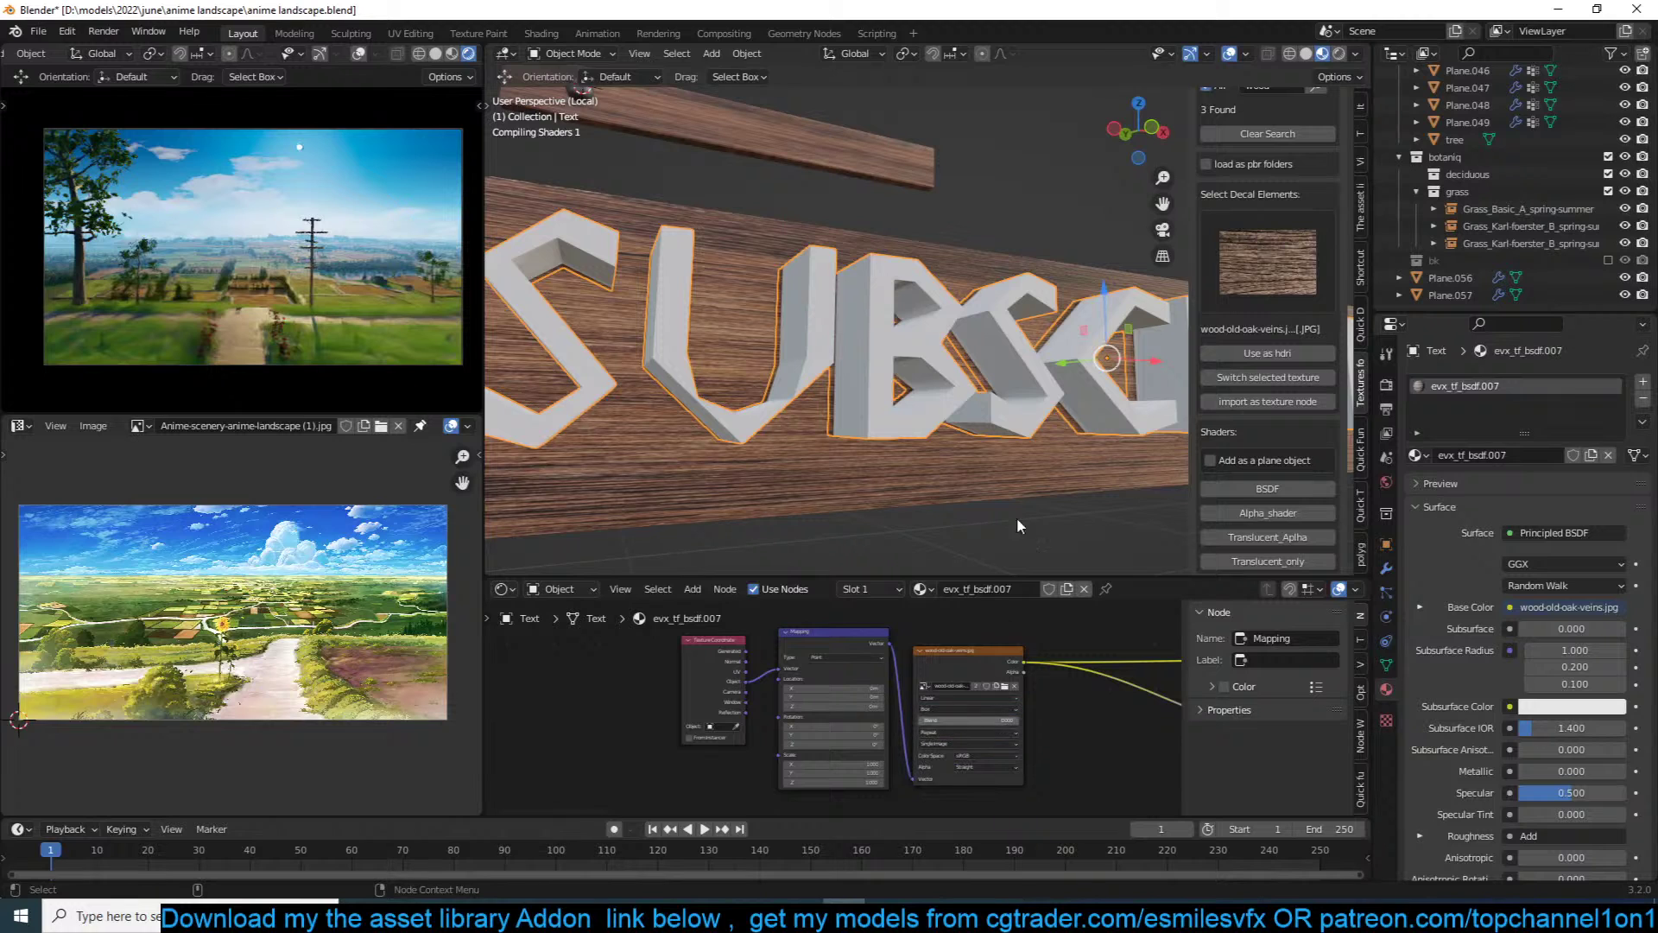
scroll(903, 451, up, 2)
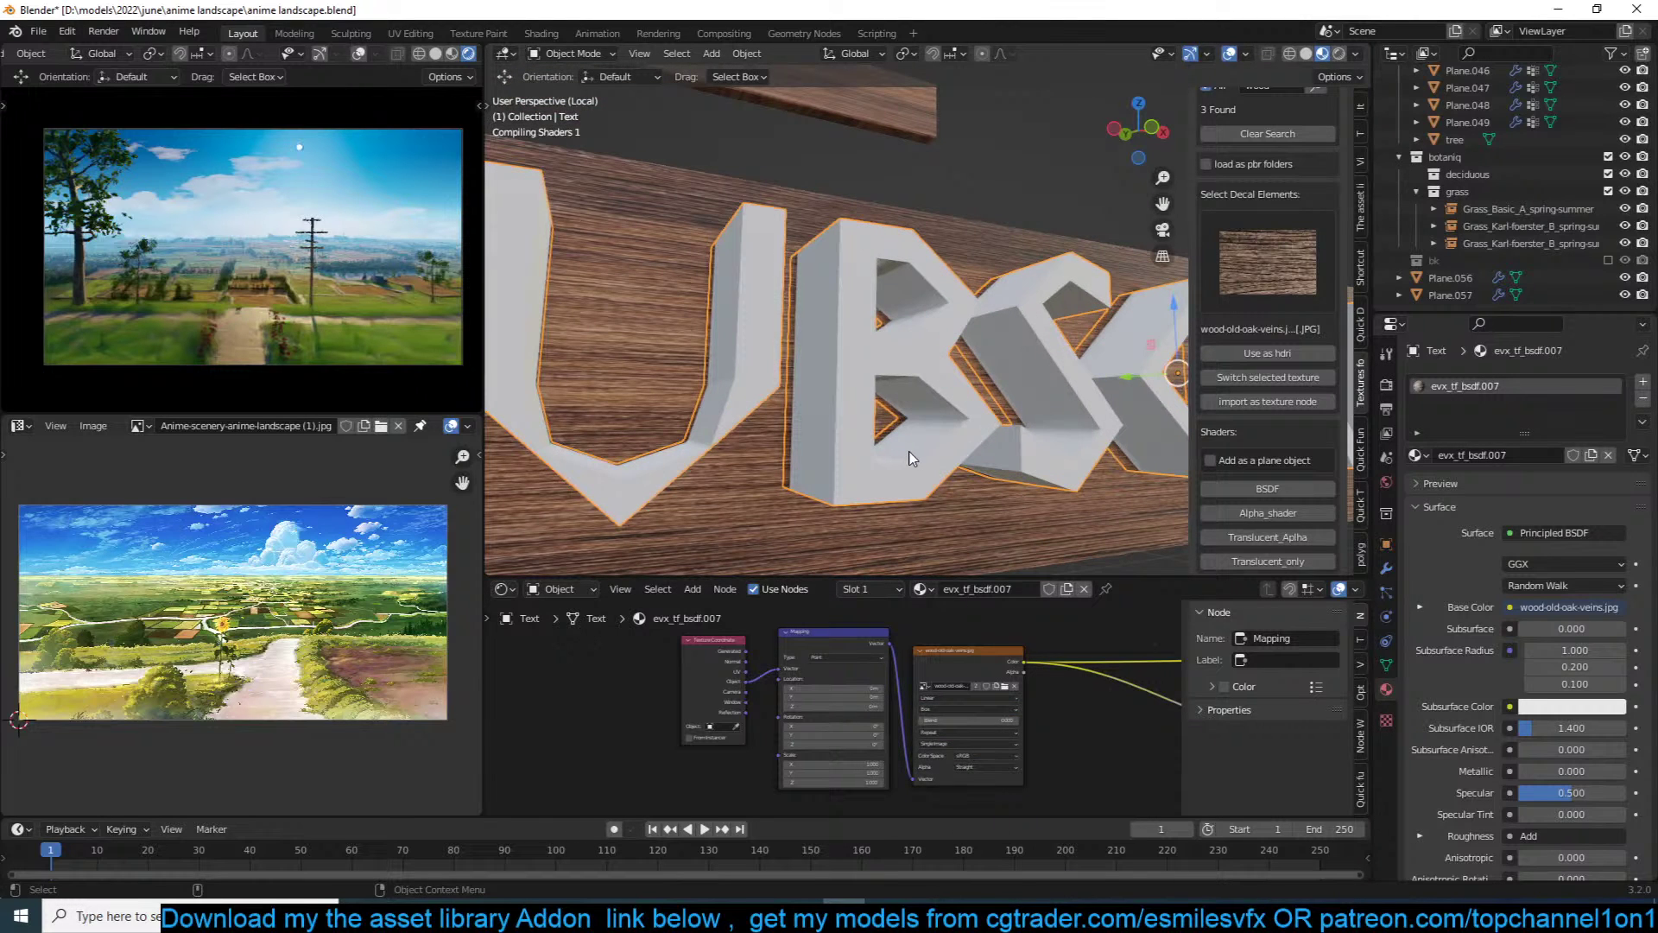
middle_drag(896, 454, 961, 268)
key(ctrl+s)
Step: Hide the lettering again and apply the Boolean modifier on the sign board
click(965, 232)
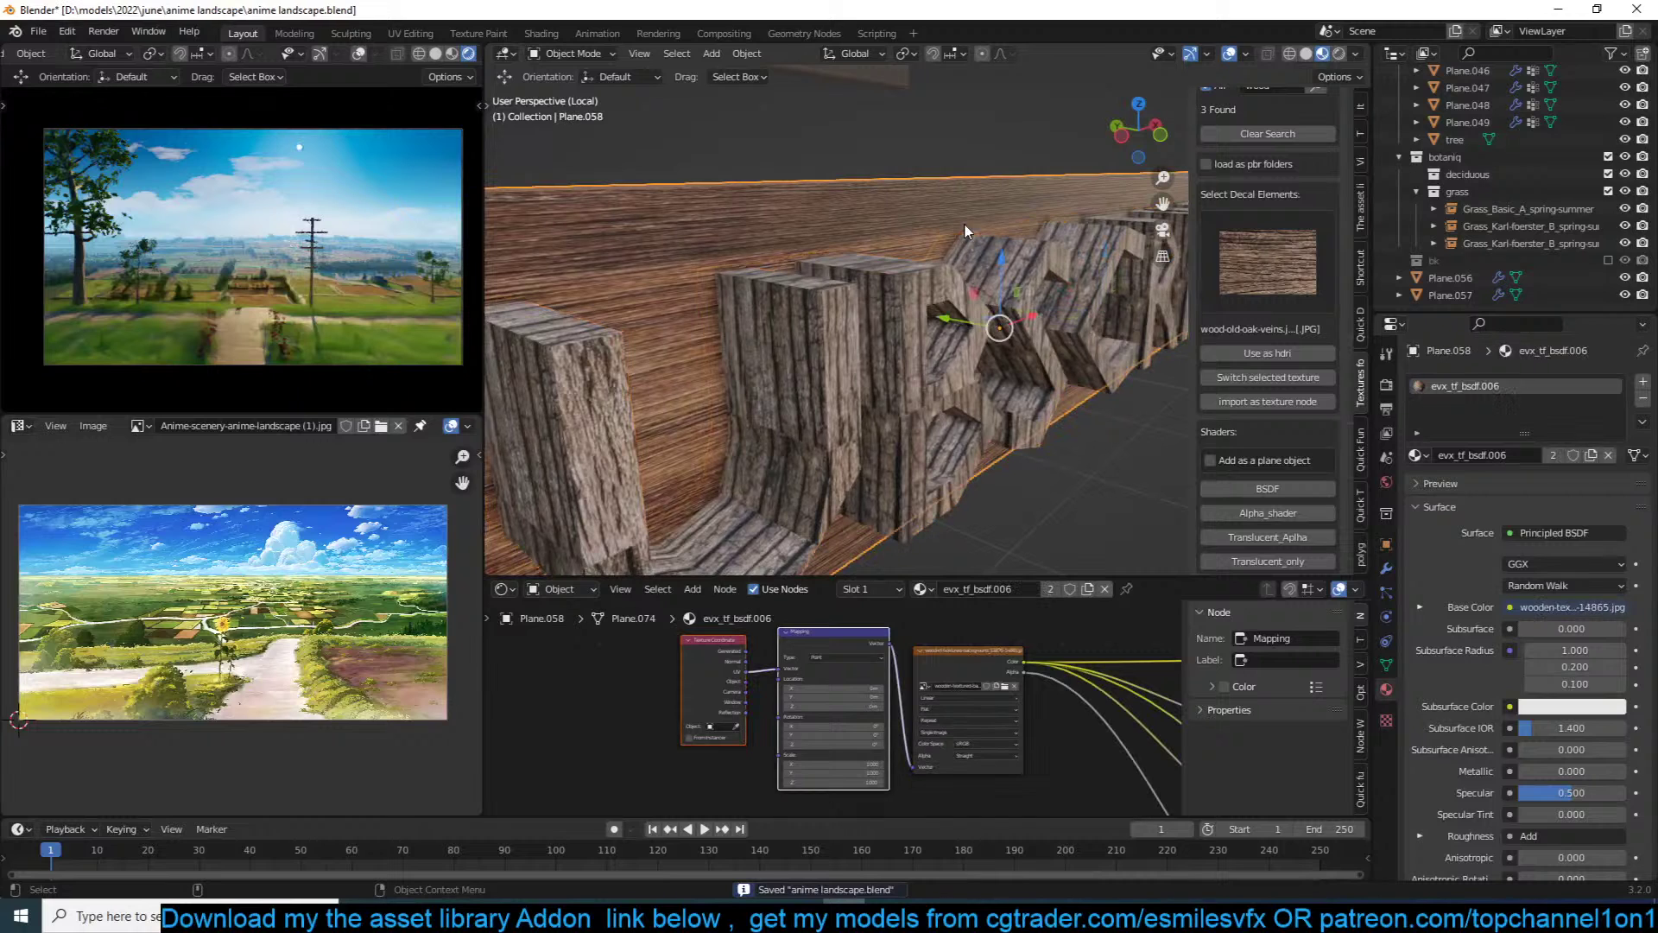
click(1386, 568)
click(1002, 354)
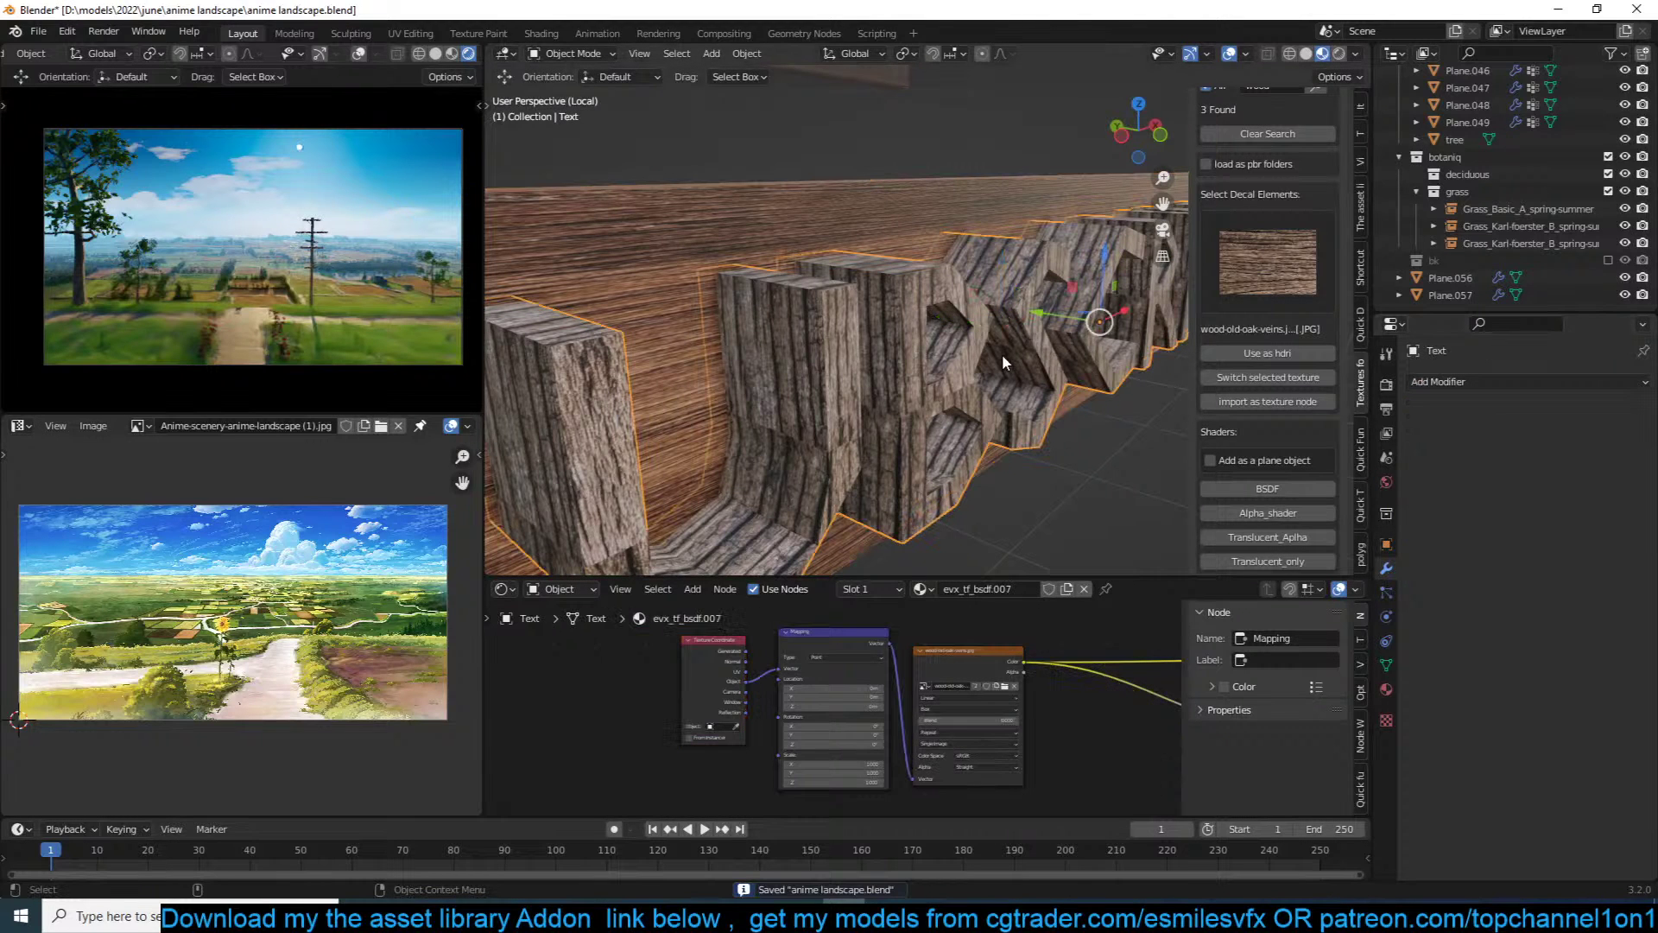
key(h)
middle_drag(1002, 354, 815, 300)
click(1095, 404)
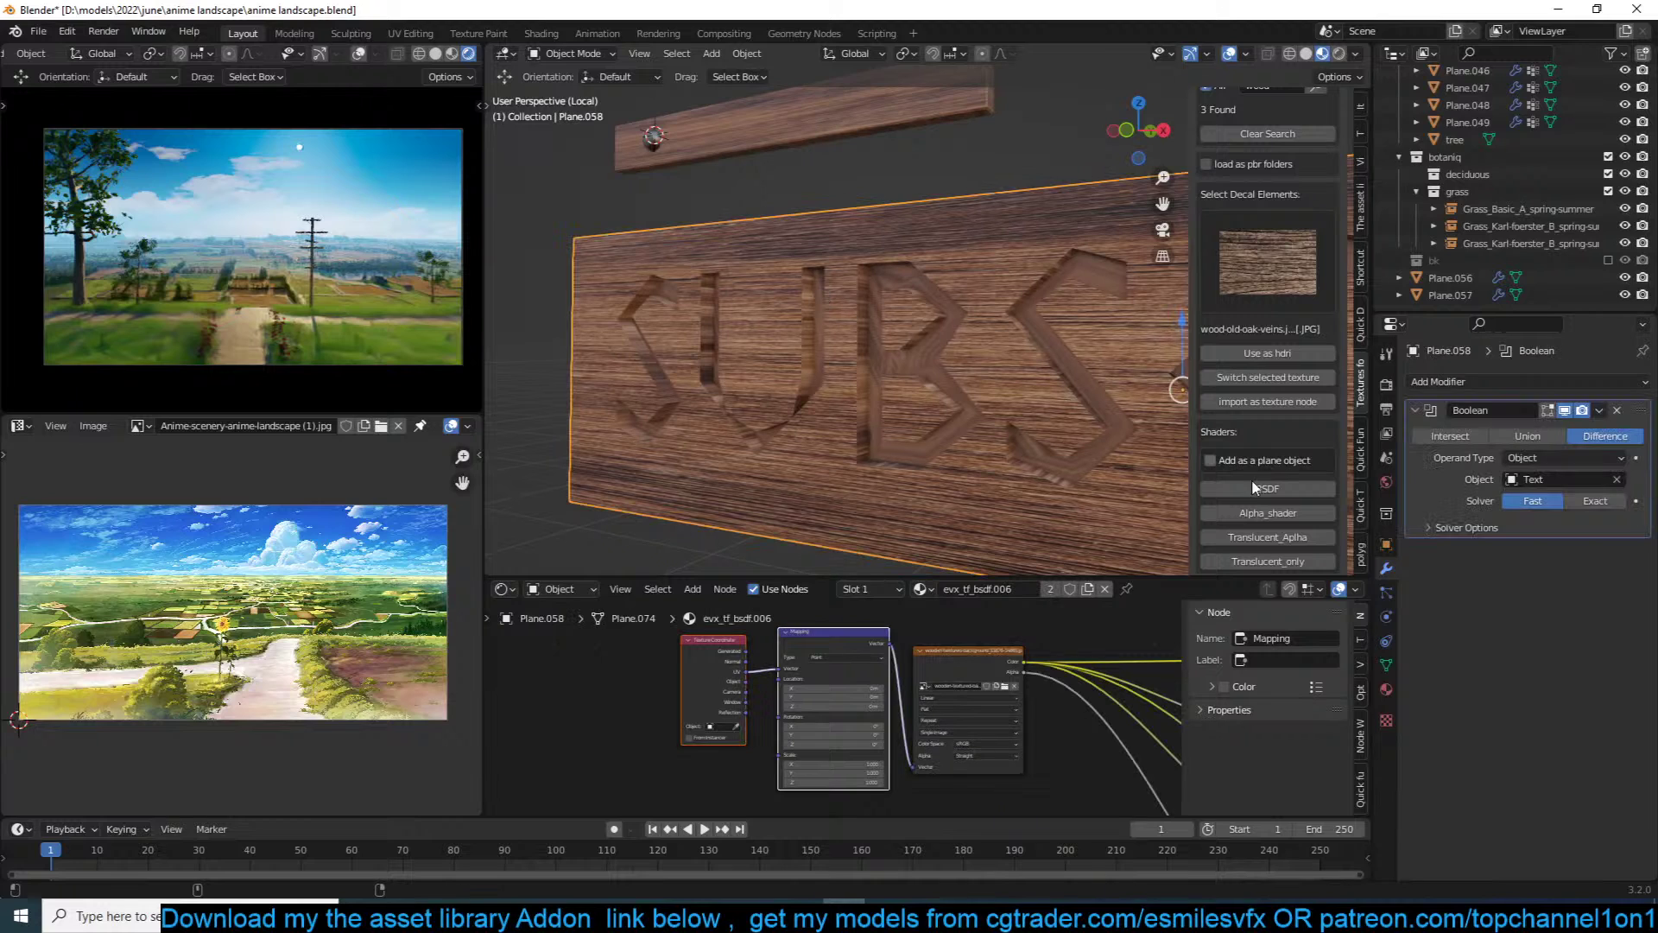
click(1466, 526)
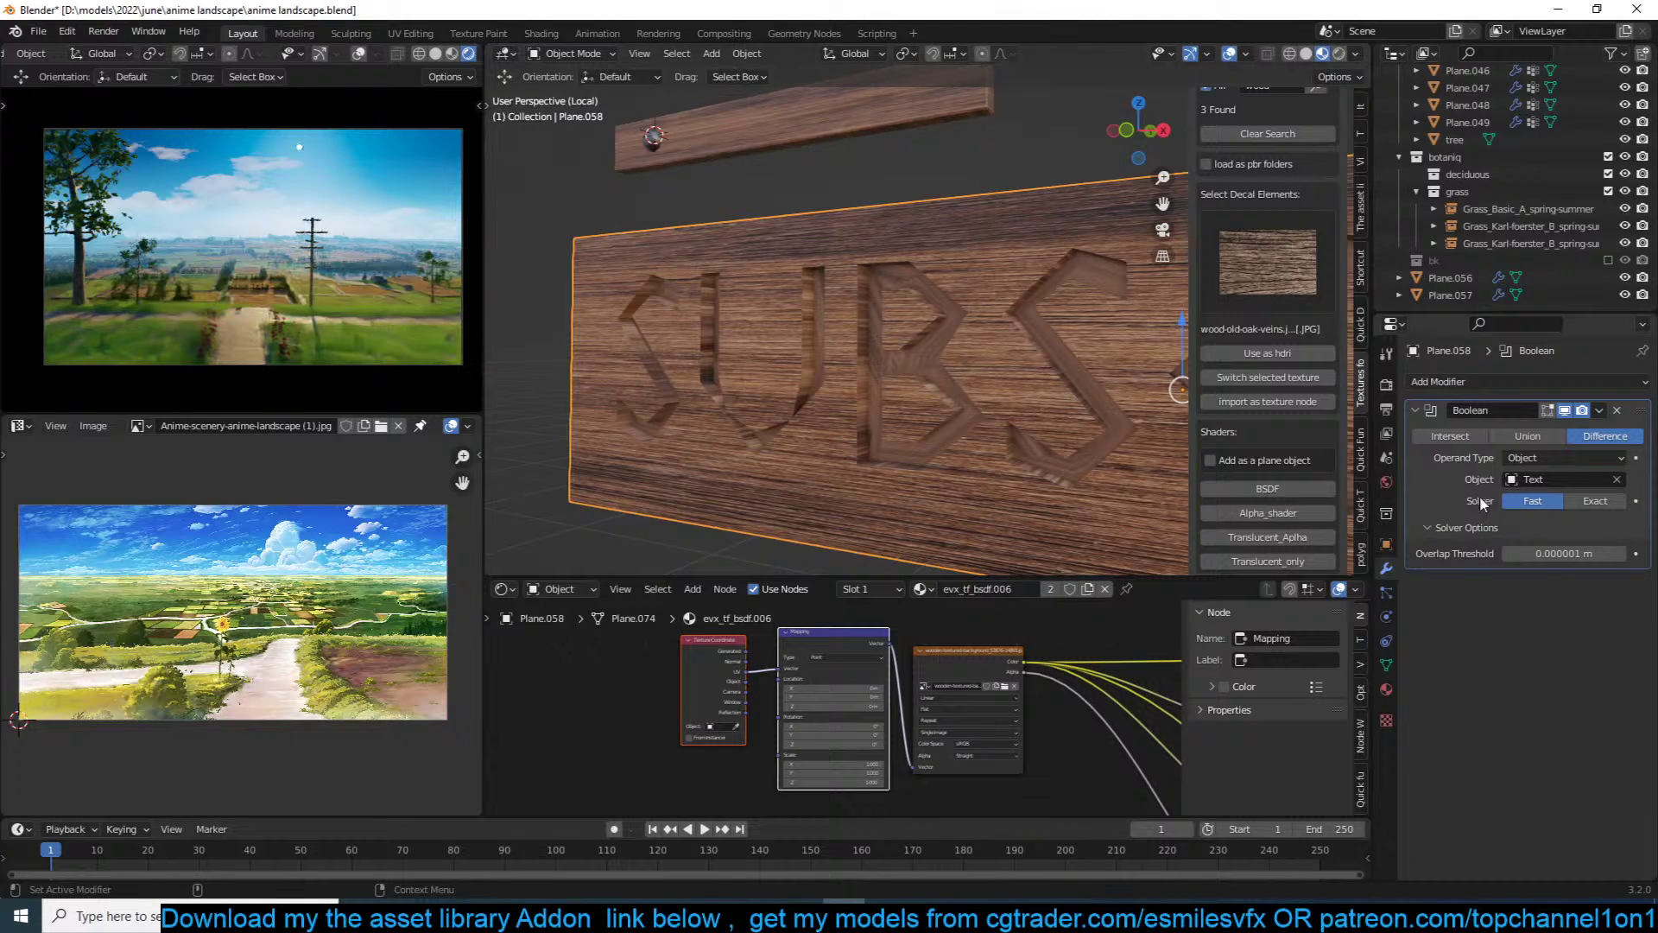
key(ctrl+a)
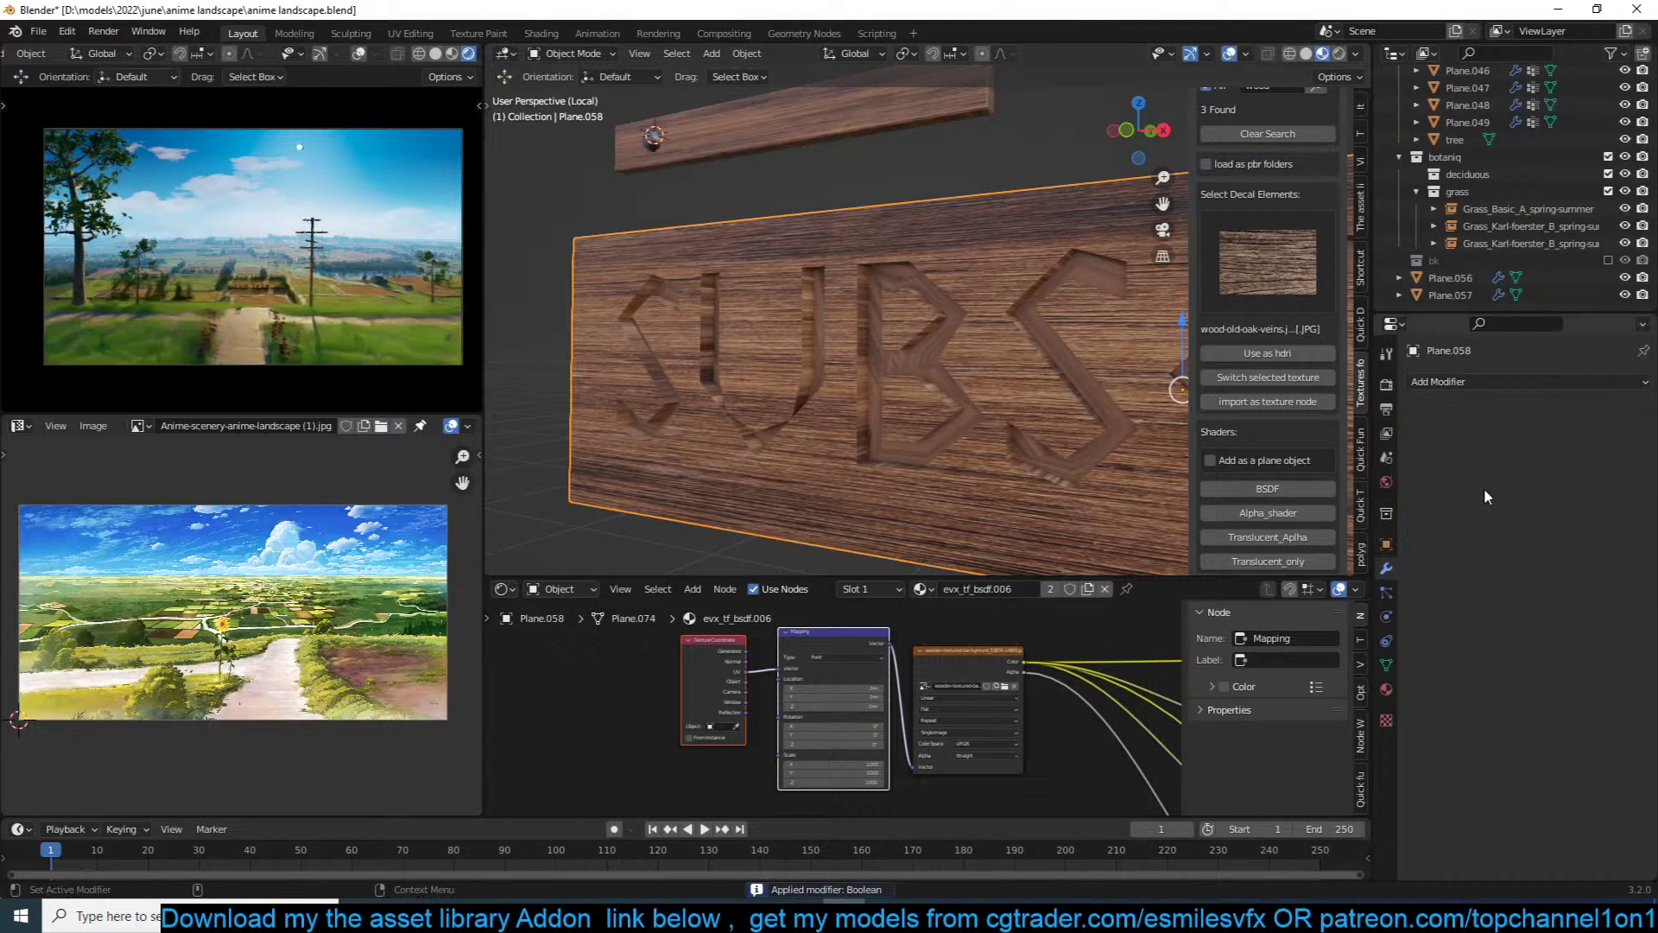
click(1387, 667)
click(1392, 573)
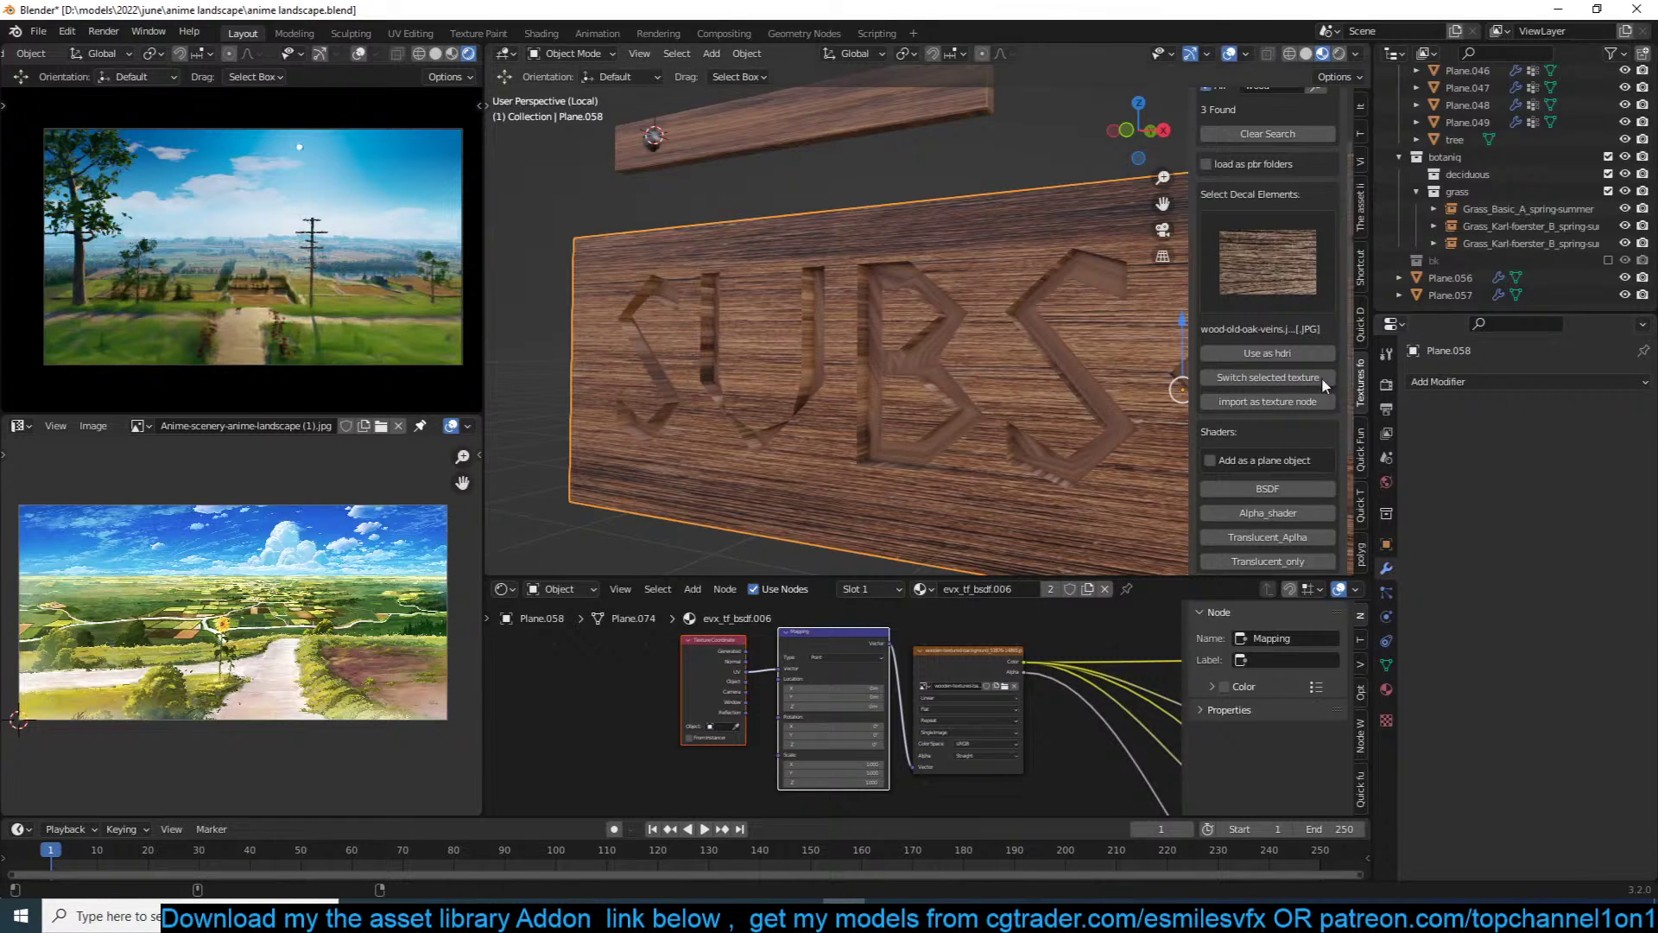
Step: Select the carved SUBSCRIBE geometry on the board in Edit Mode and grow the selection
scroll(967, 402, down, 3)
mouse_move(967, 402)
middle_down()
mouse_move(1097, 386)
mouse_move(953, 418)
middle_up()
key(alt+a)
scroll(998, 411, up, 2)
click(998, 411)
key(Tab)
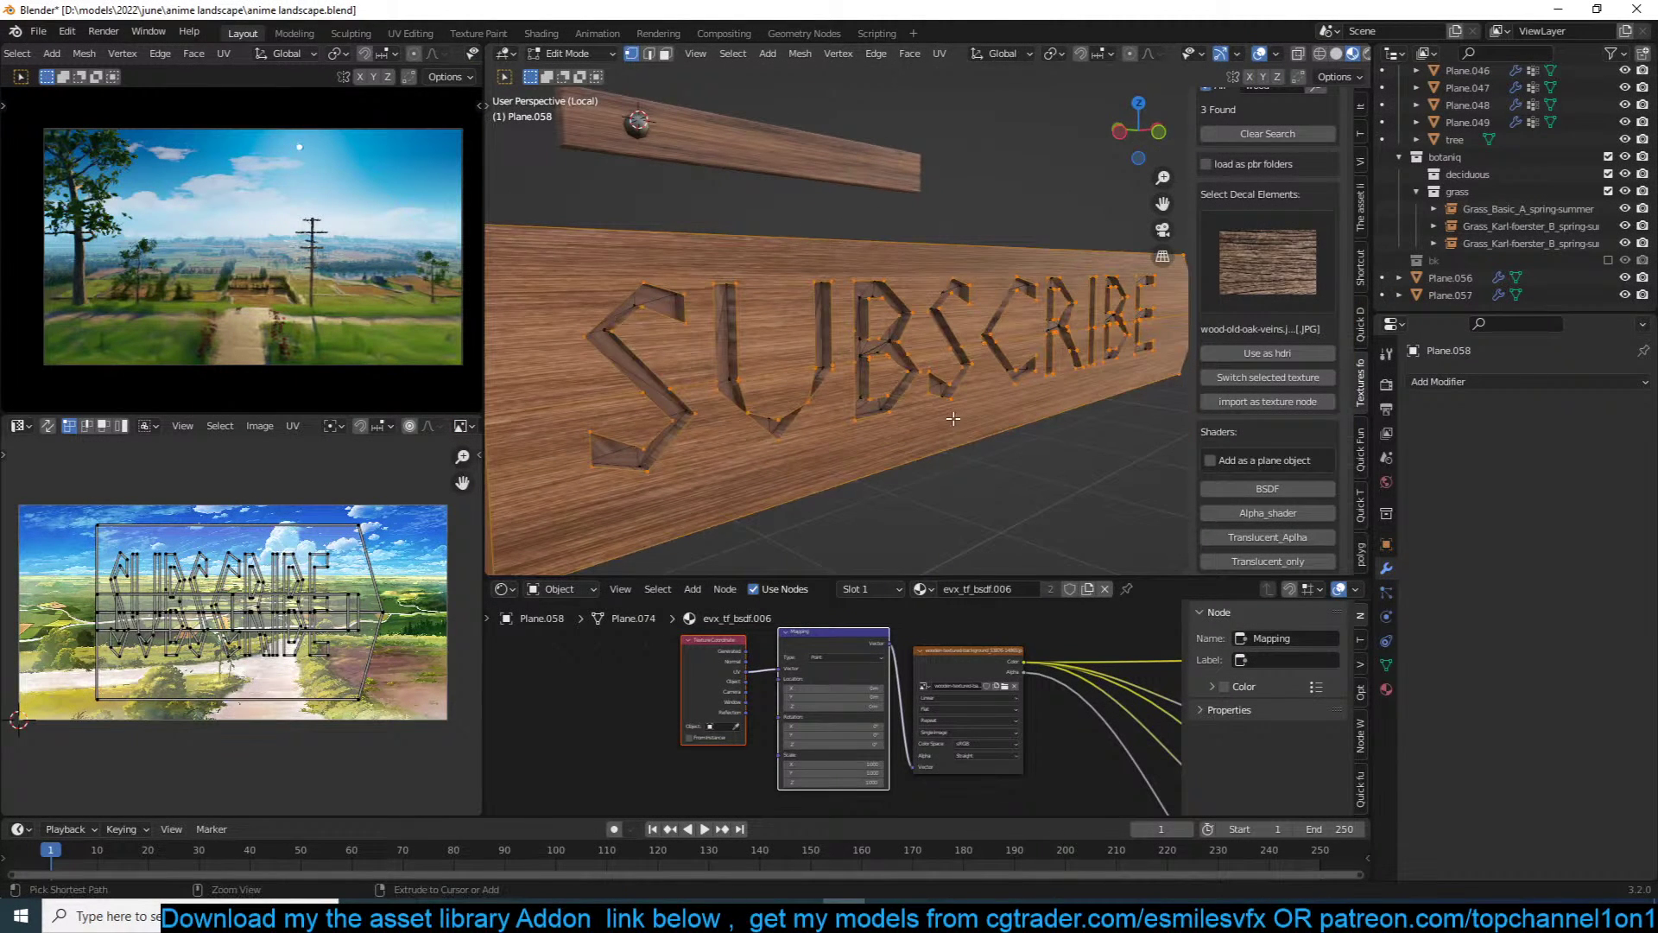
key(alt+a)
key(ctrl+KP_Add)
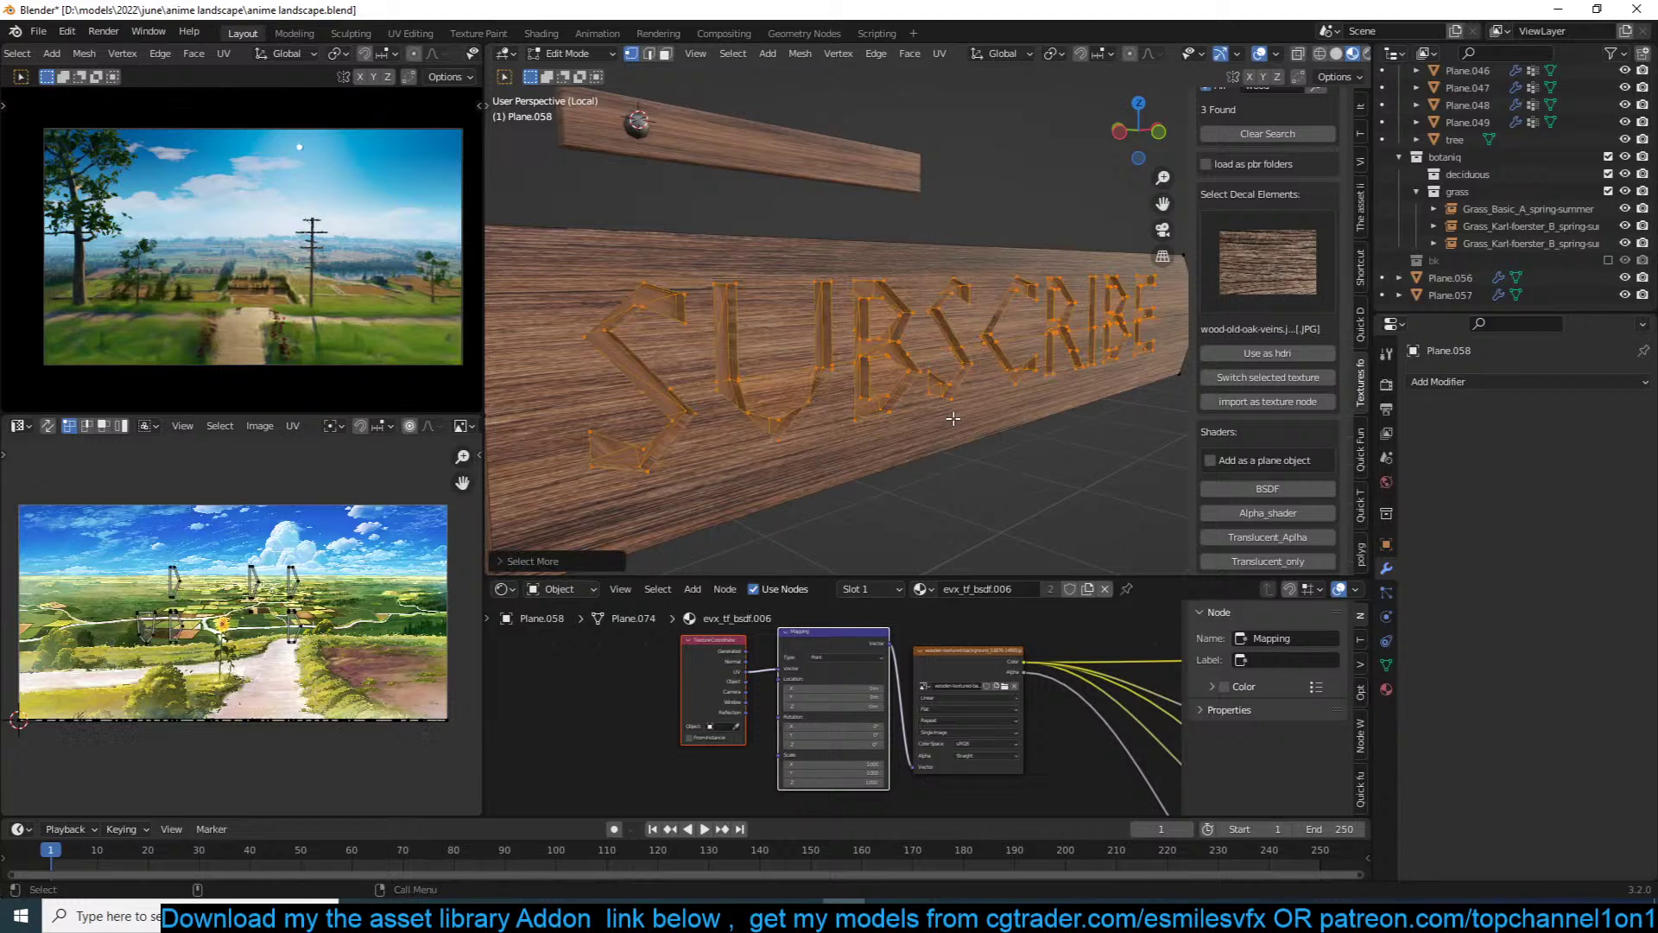
Step: Add a second material slot with a wood-old-oak-veins BSDF material to the board and assign it to the carved letters
click(1386, 689)
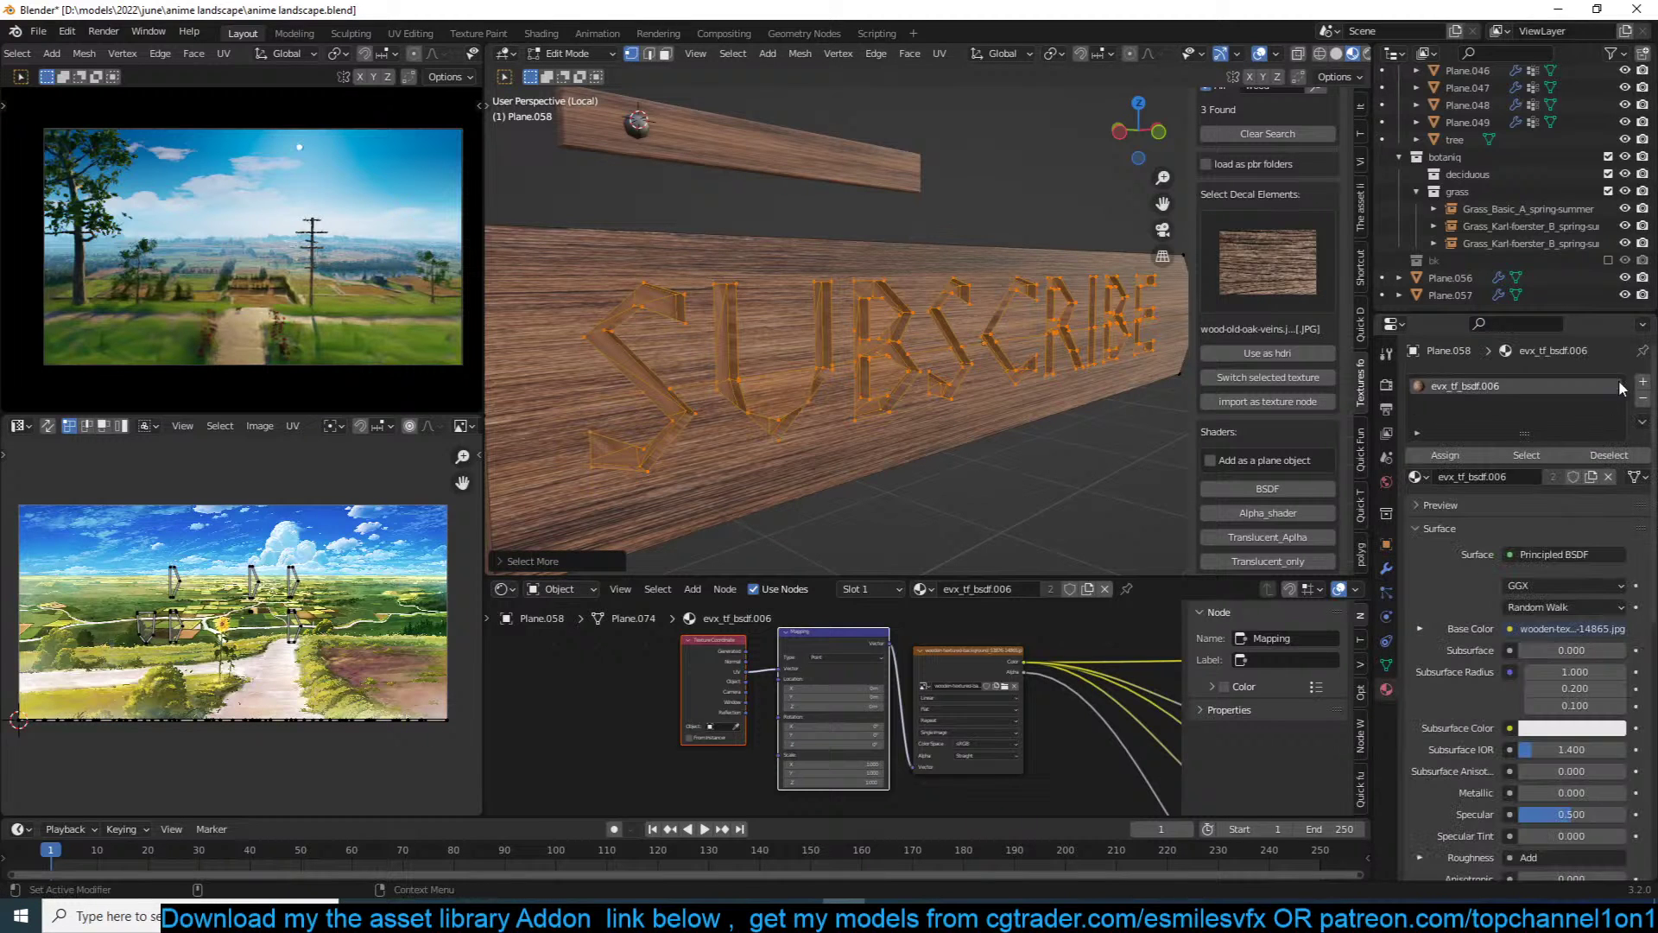
click(1644, 382)
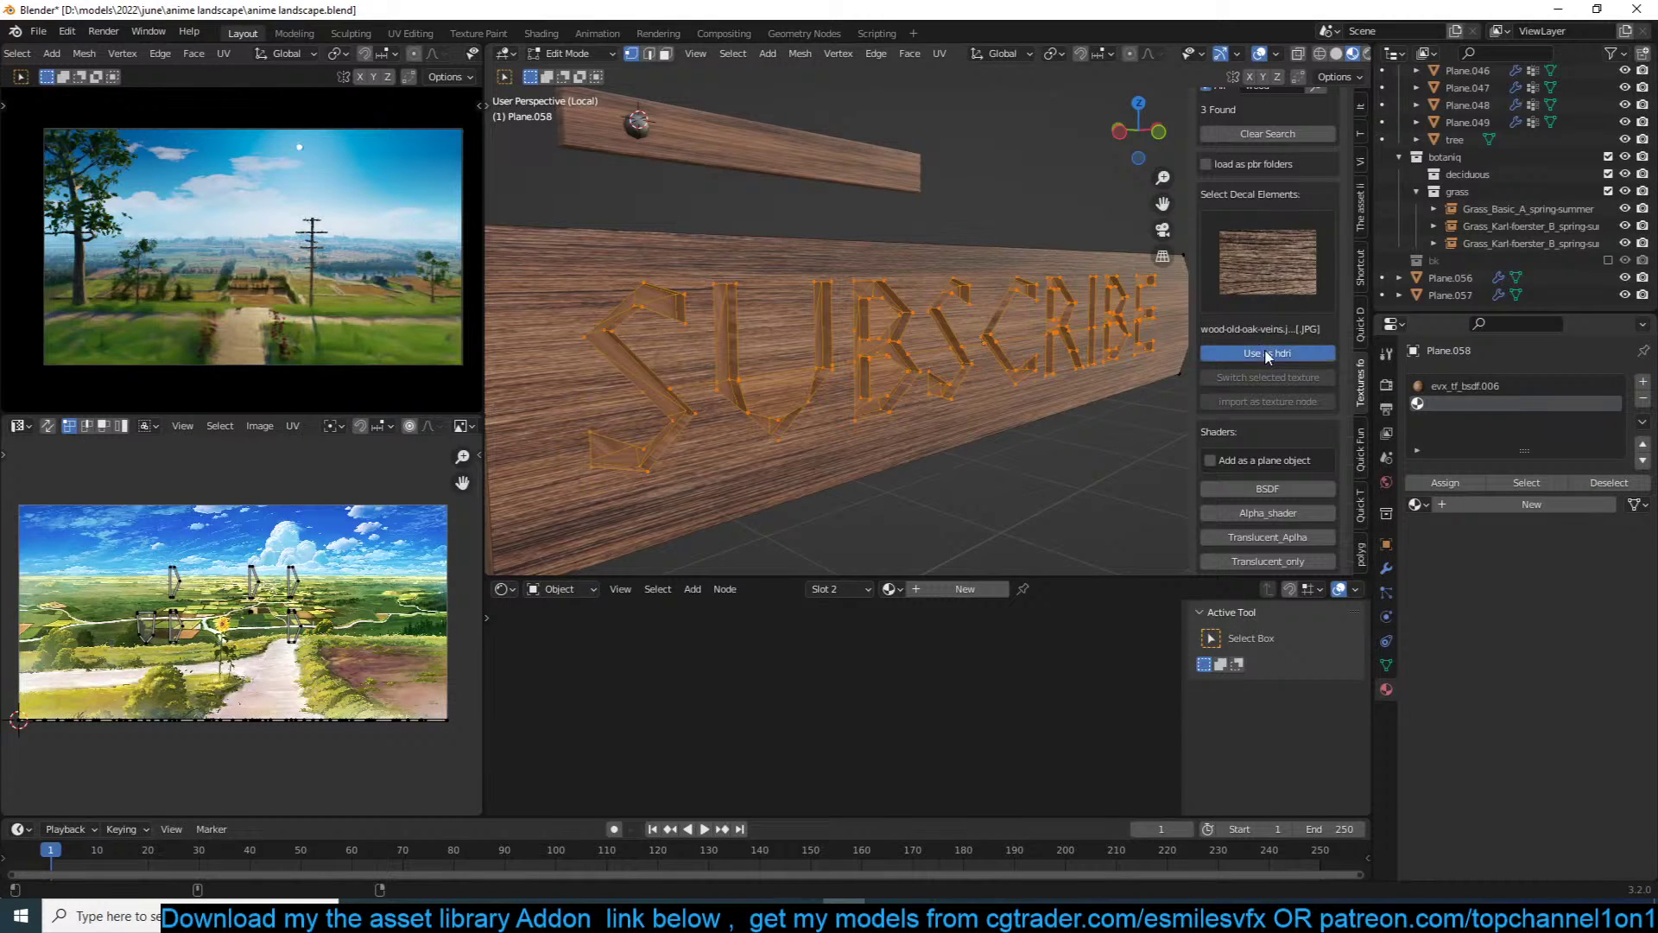
click(1267, 489)
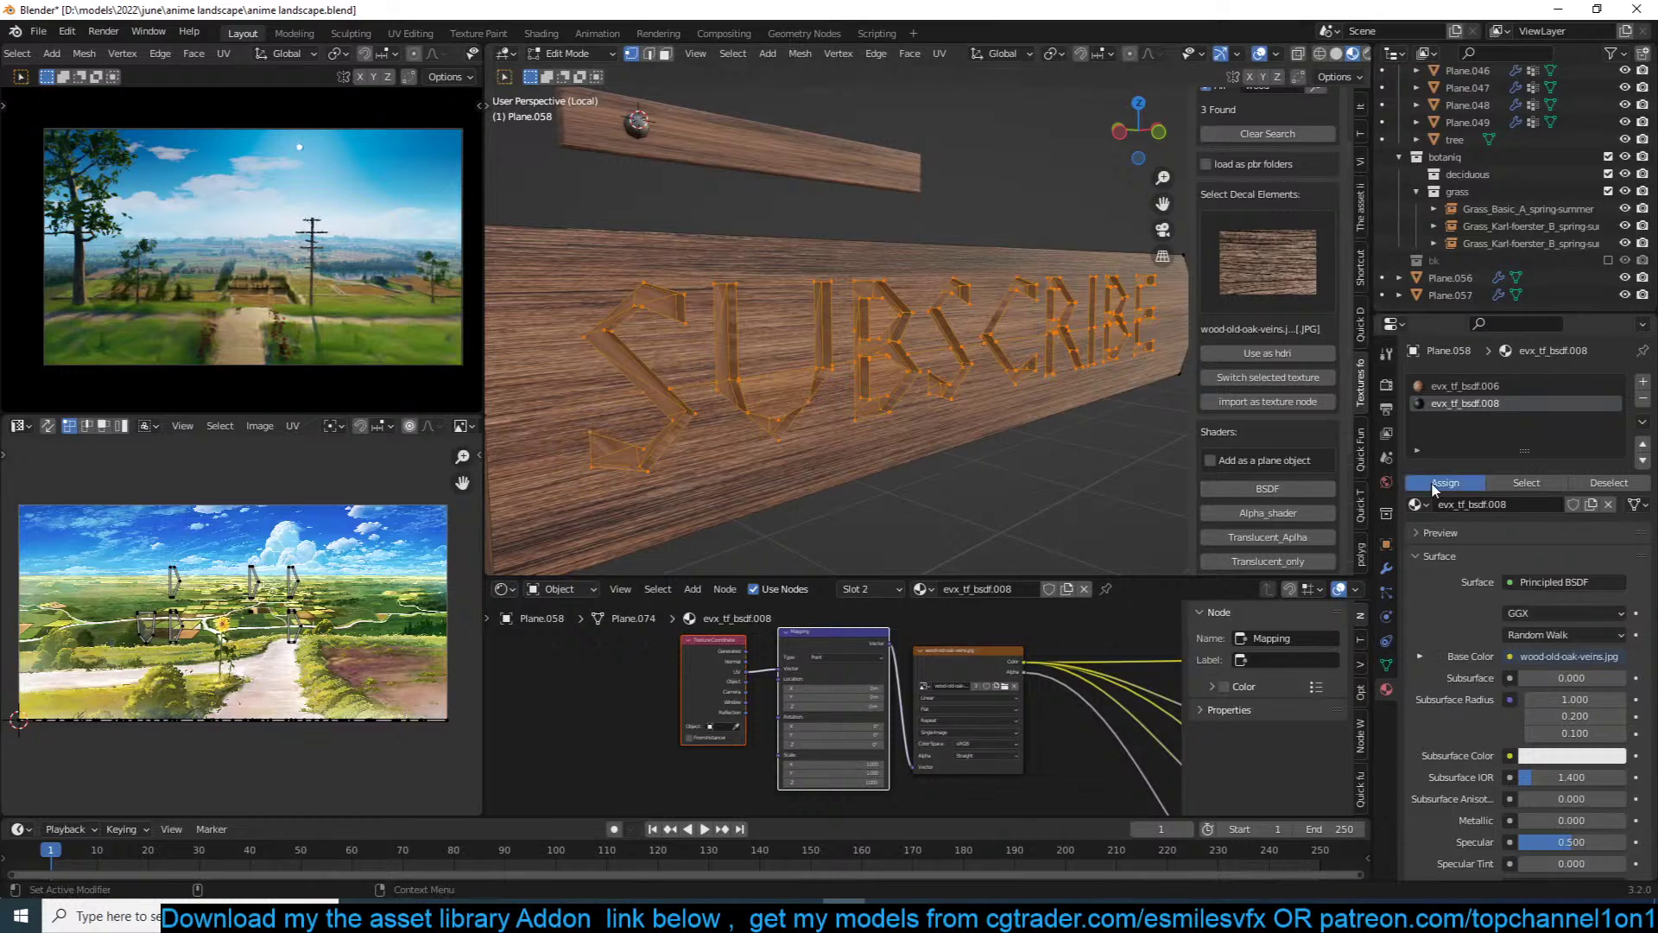
key(Tab)
middle_drag(1023, 397, 939, 360)
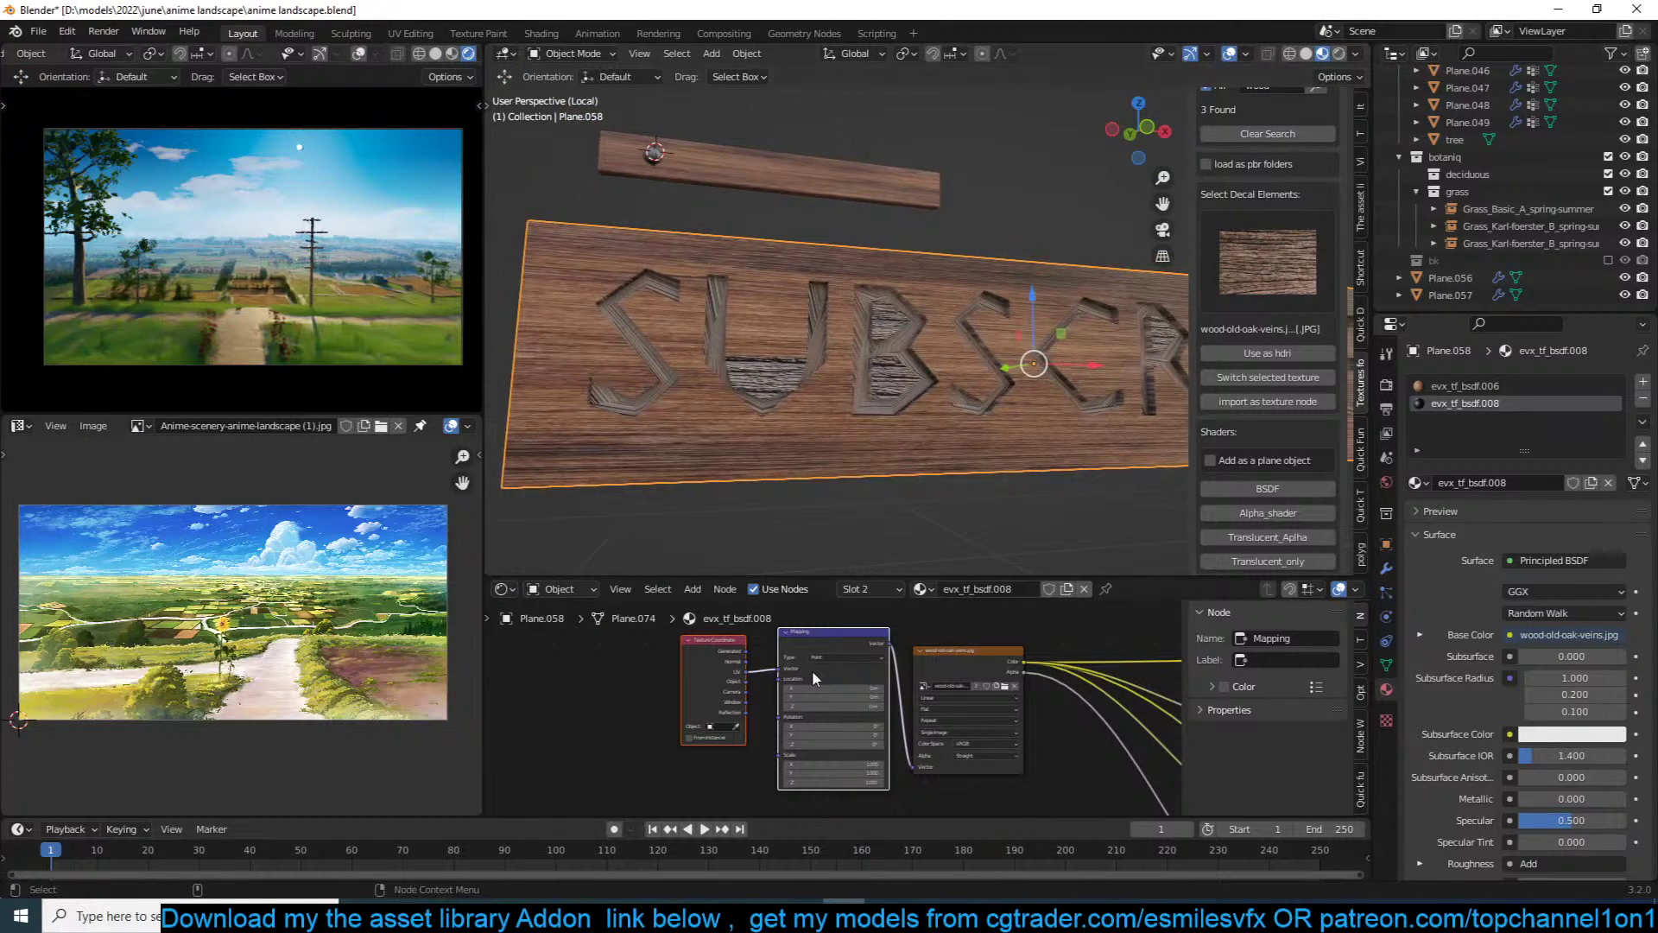
Step: Map the carved letters' oak texture with Object coordinates and Box projection
drag(745, 682, 776, 669)
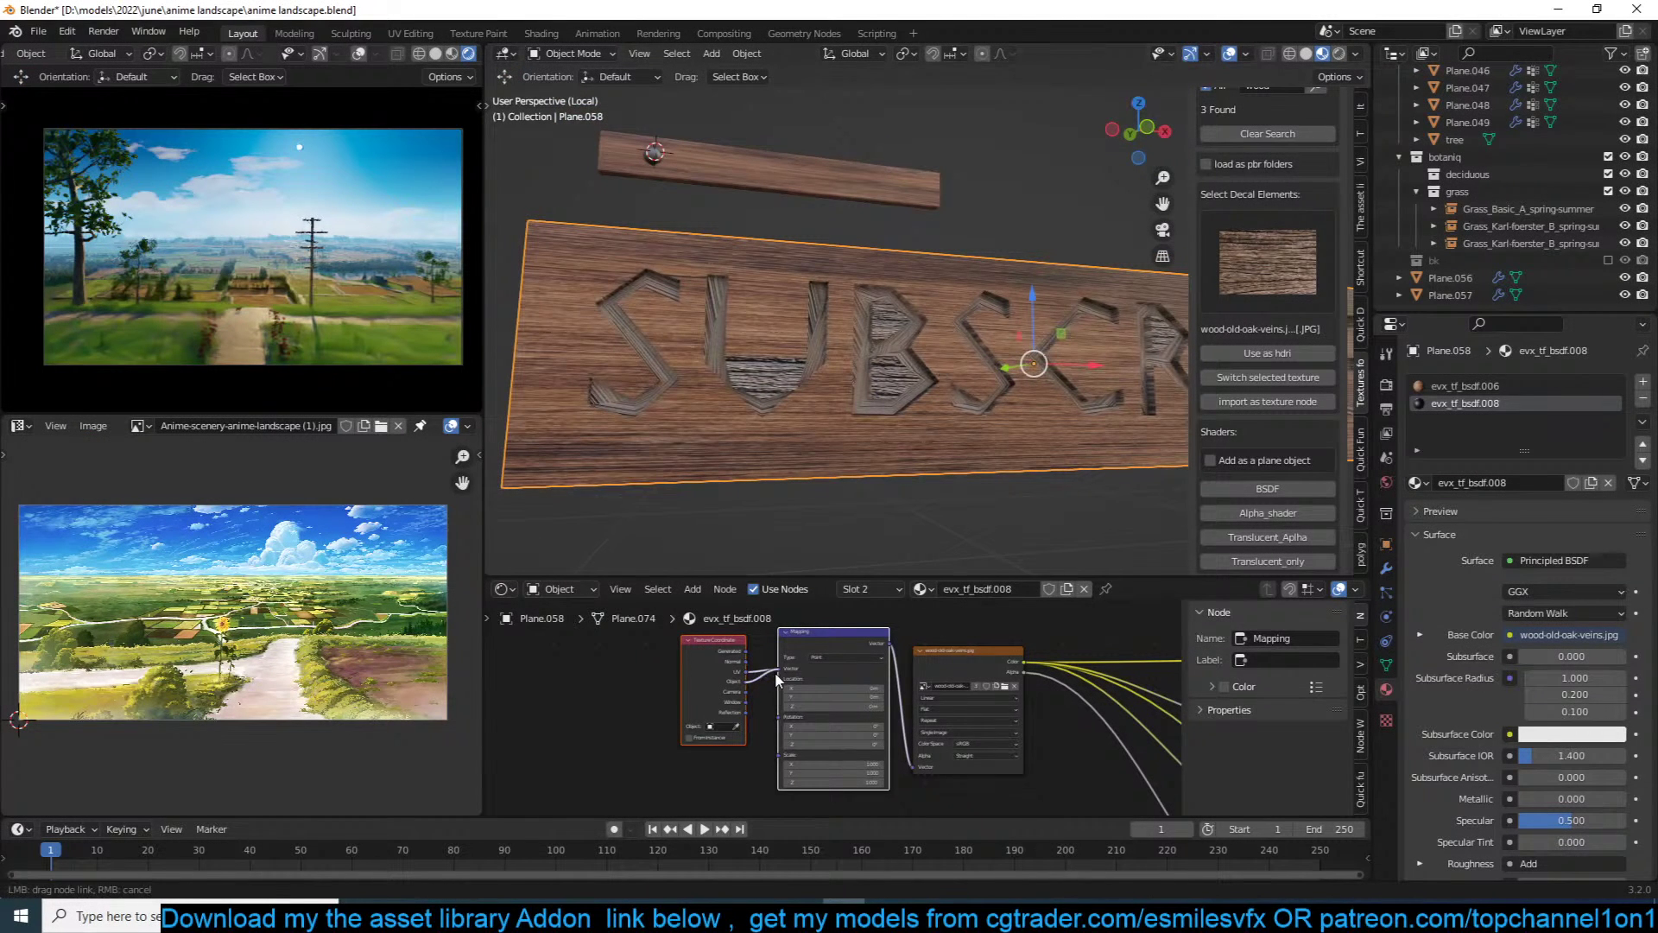
click(948, 709)
click(947, 728)
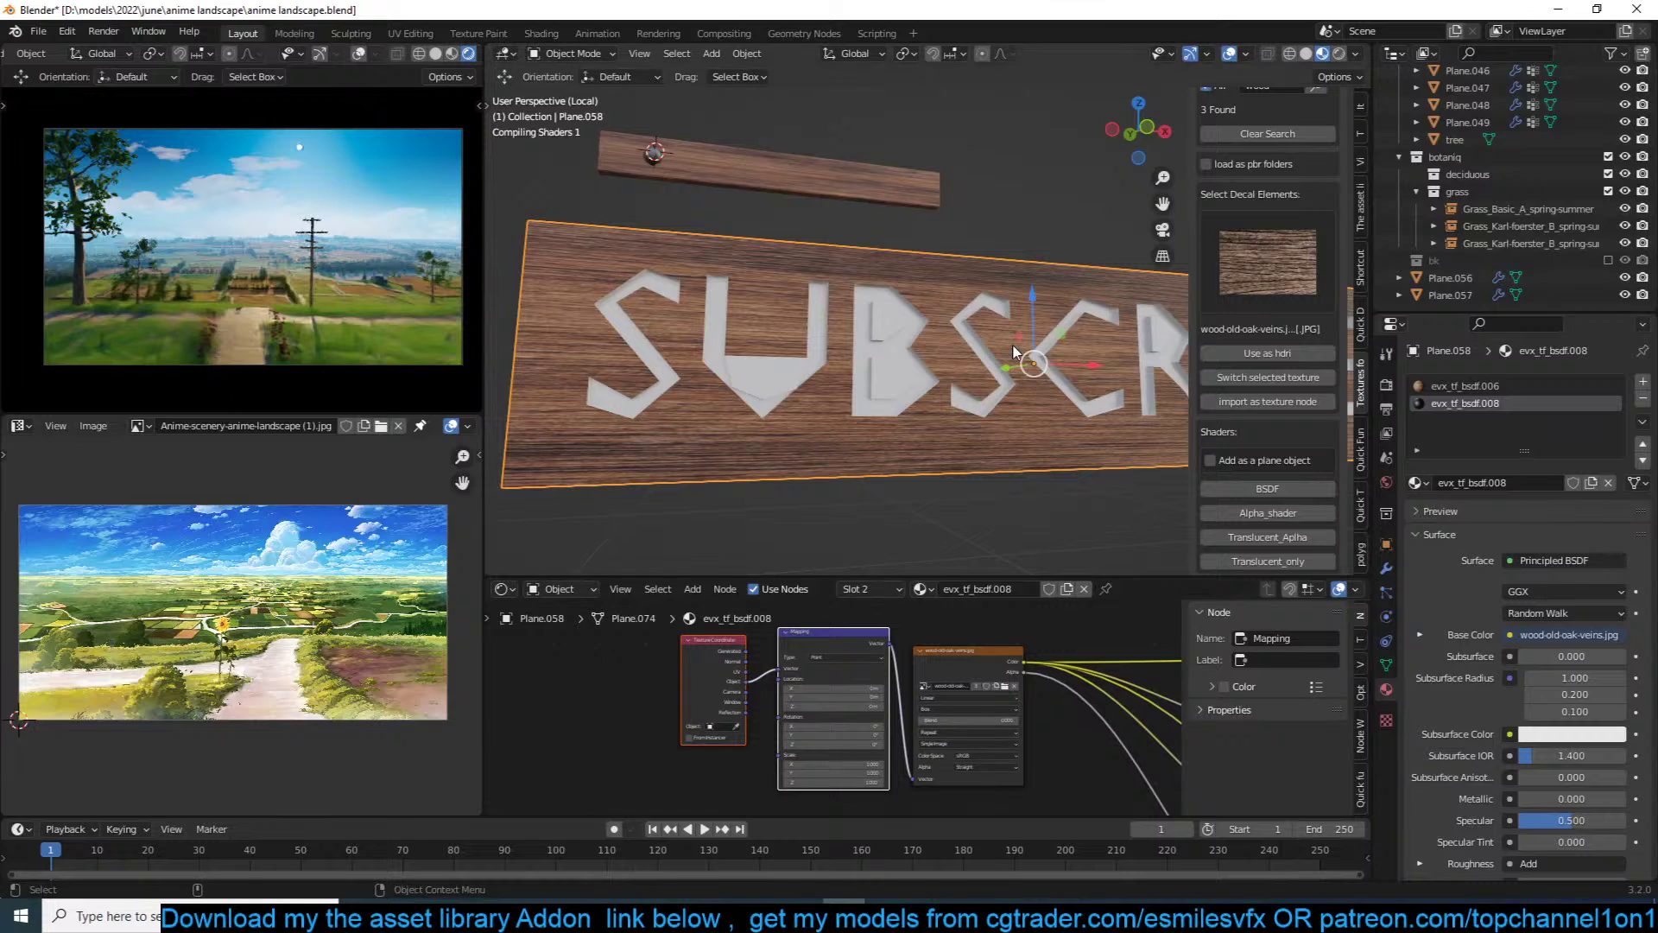
scroll(1012, 302, up, 1)
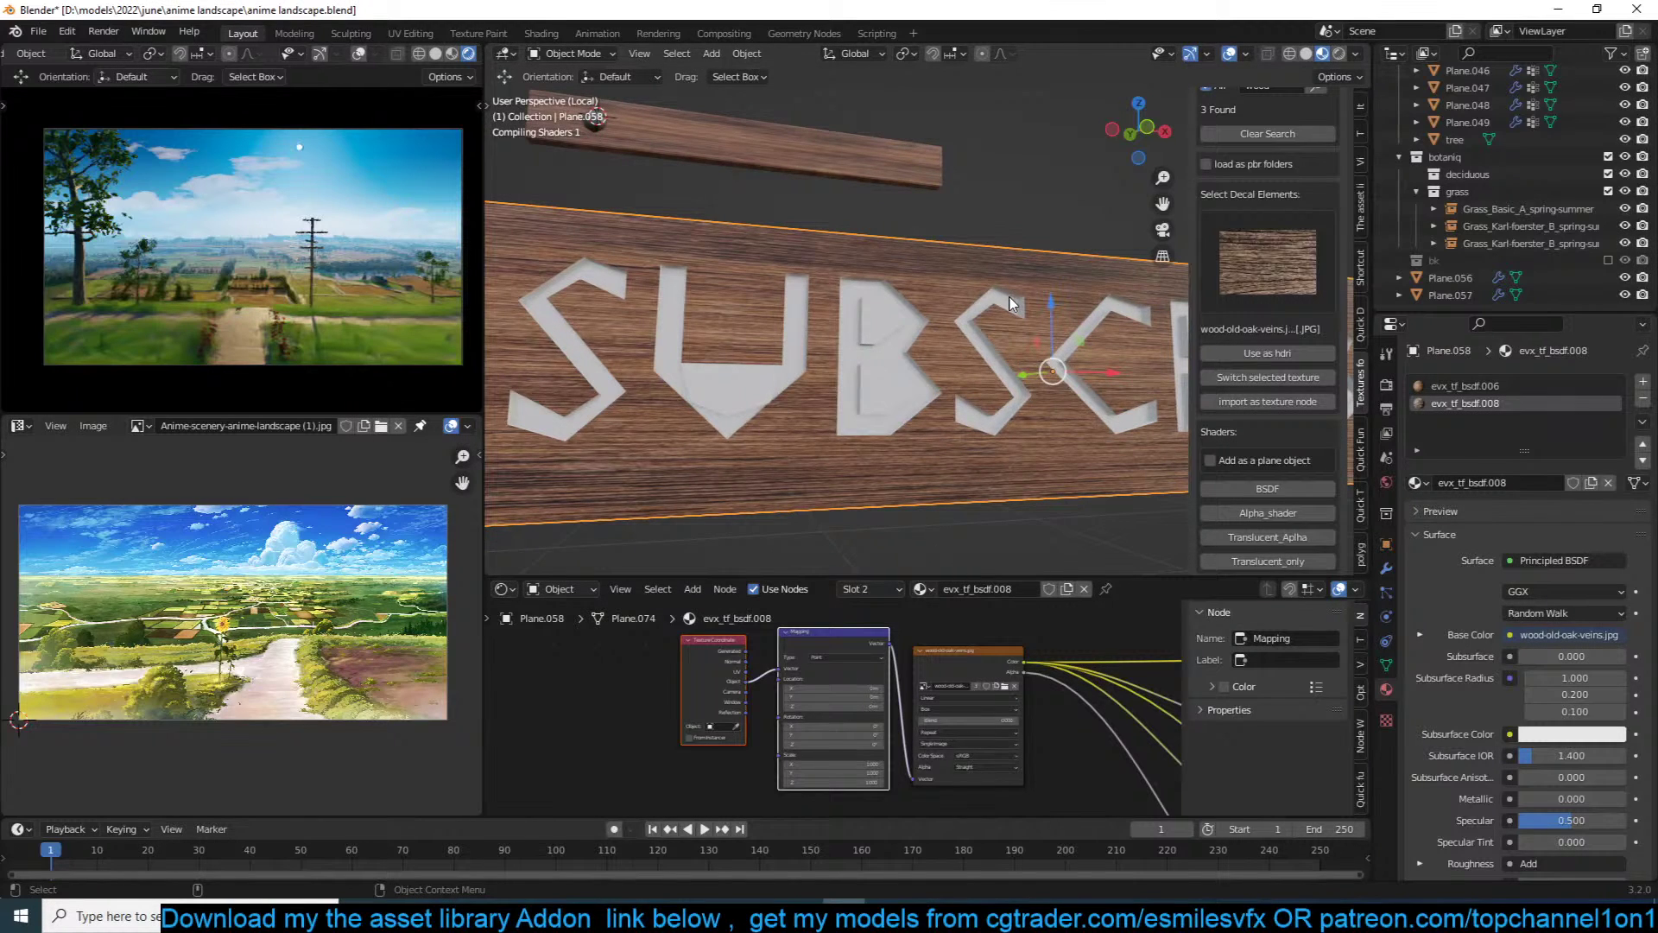
middle_drag(1012, 302, 872, 338)
Step: Select the enclosed inner faces of the letters B, R and B and reassign them to the board's evx_tf_bsdf.006 material
key(Tab)
key(3)
click(816, 303)
shift+click(846, 441)
shift+middle_drag(990, 376, 708, 382)
shift+click(975, 343)
shift+middle_drag(975, 343, 734, 328)
scroll(869, 340, up, 2)
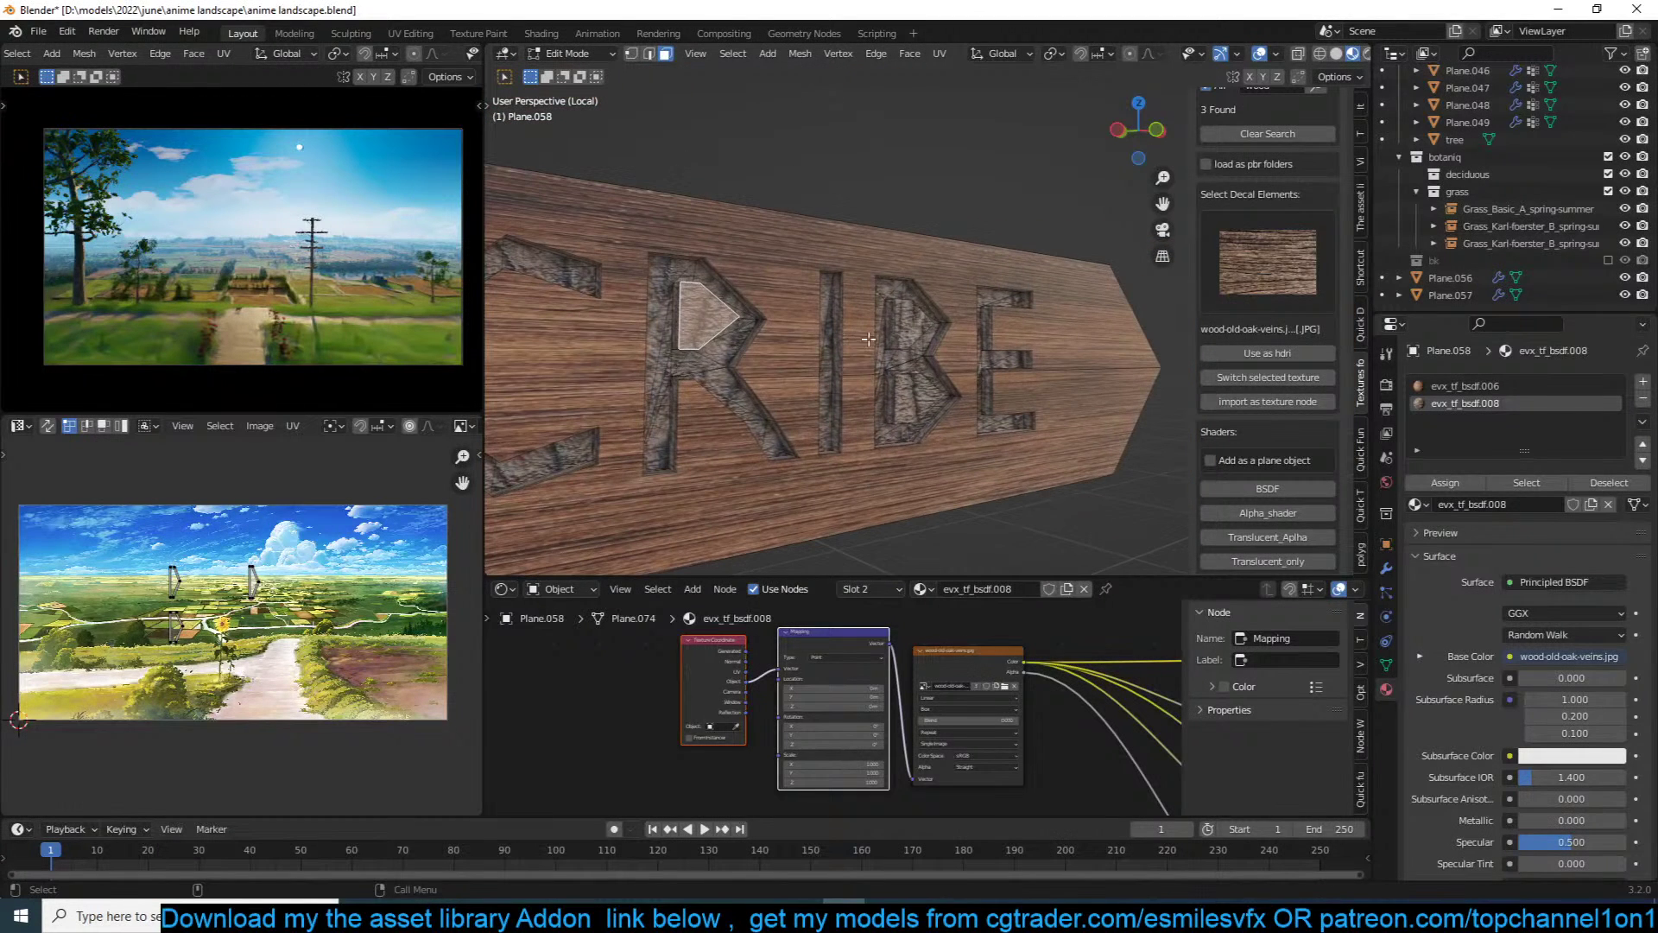
click(915, 328)
click(916, 397)
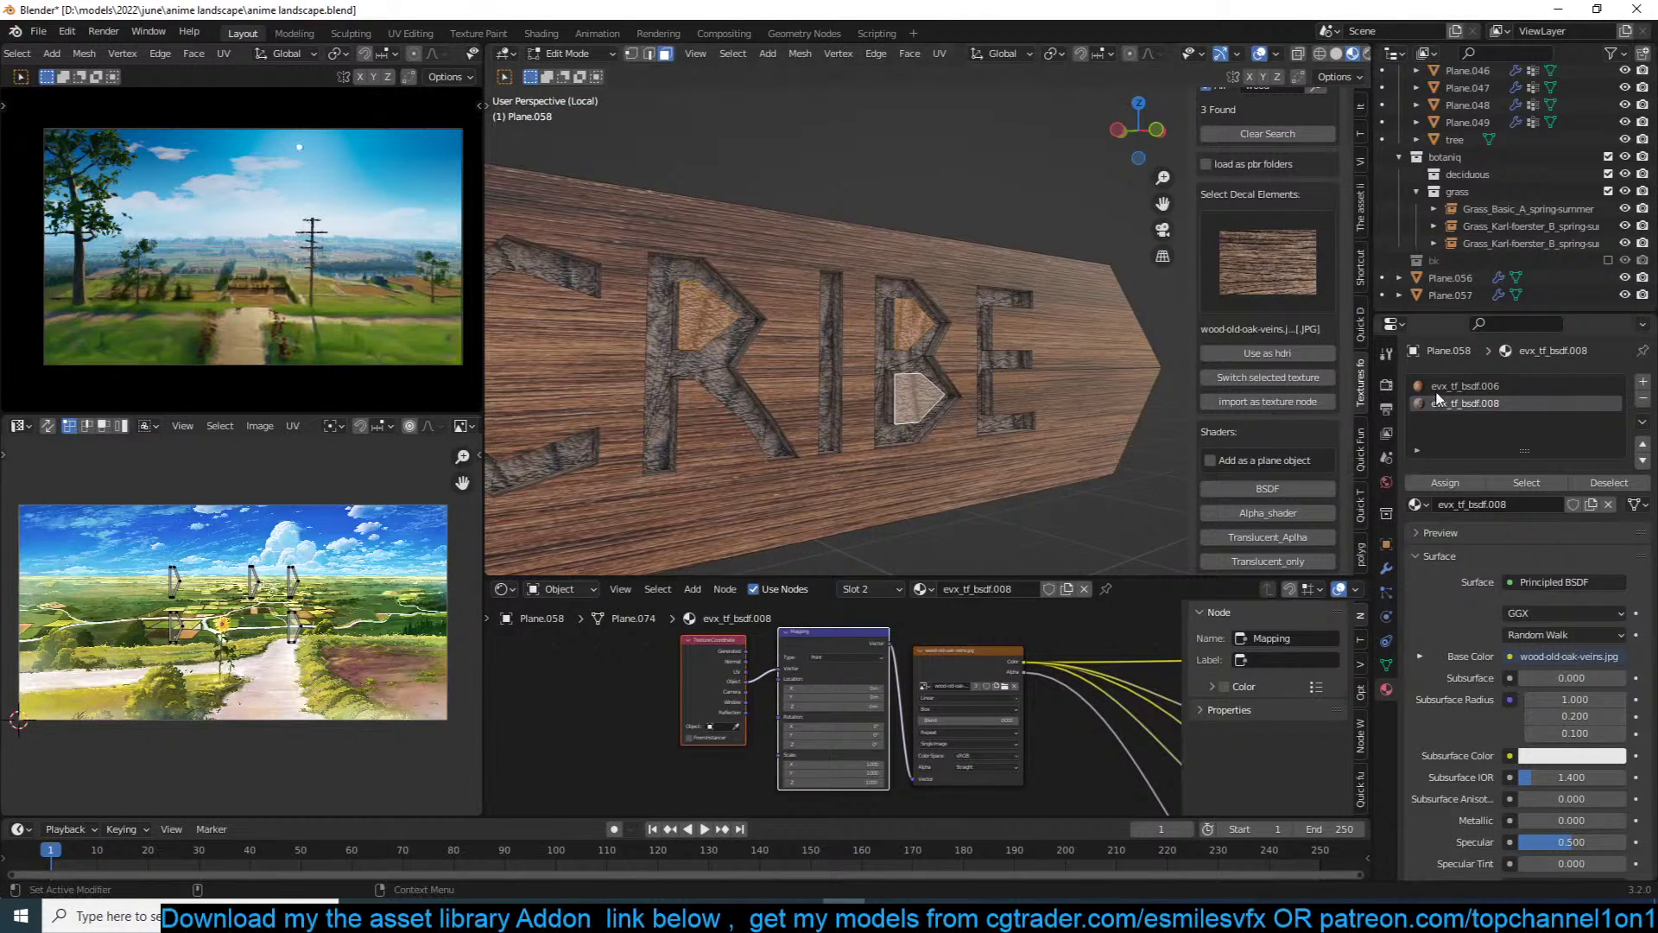
click(1466, 386)
click(1445, 482)
key(Tab)
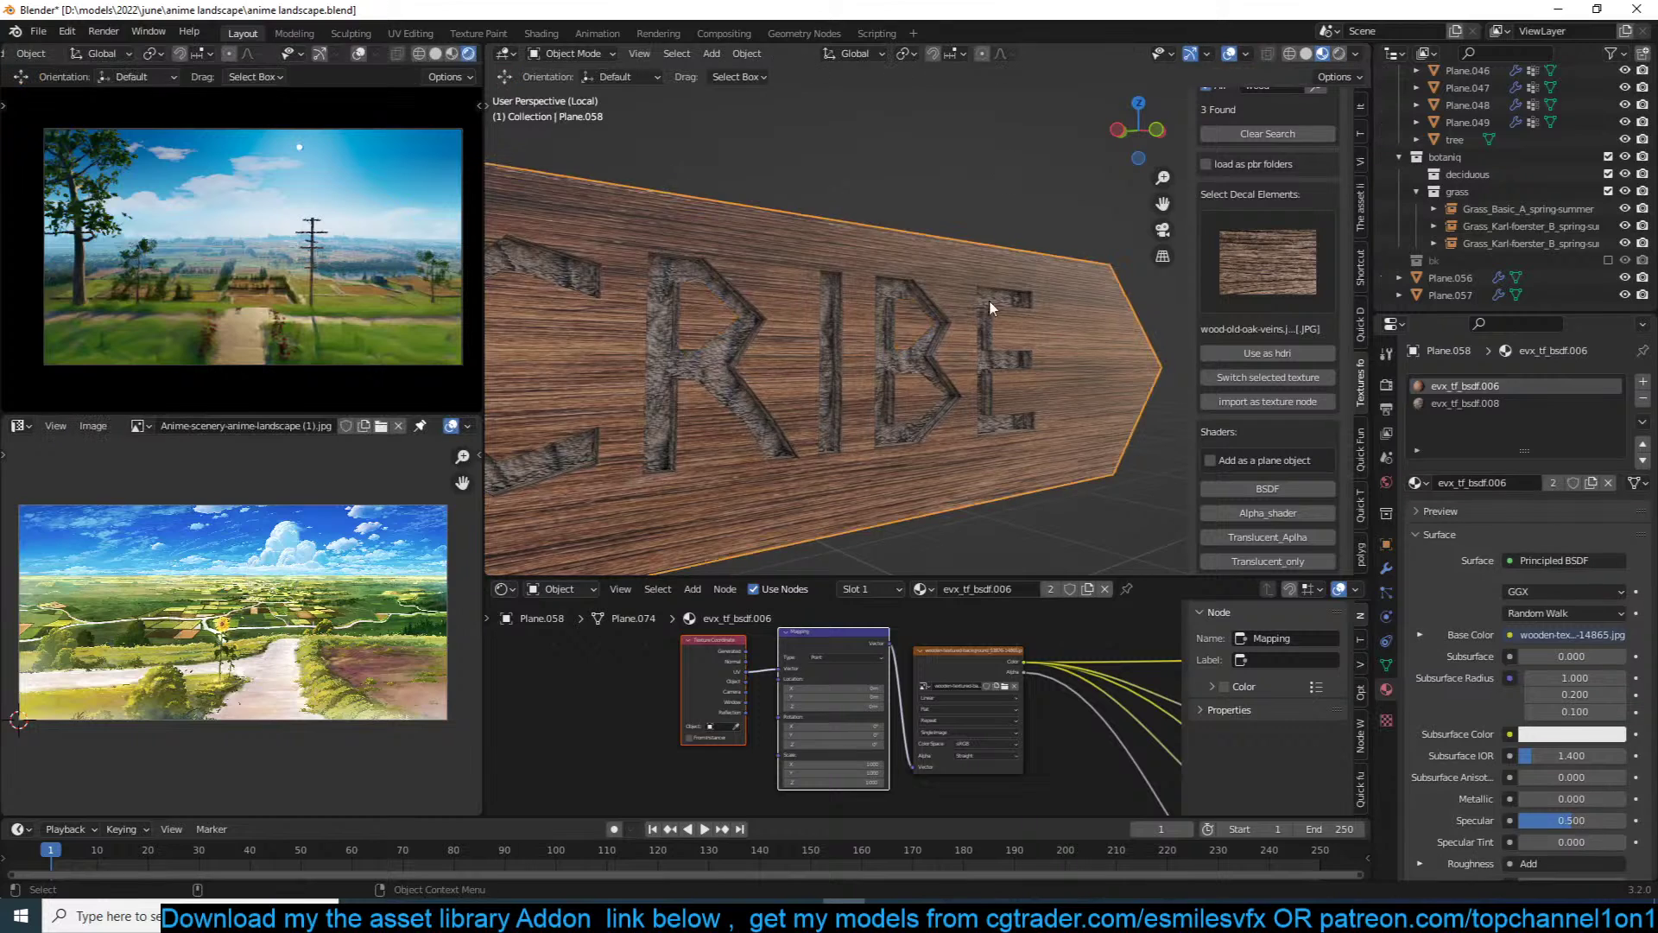
Step: Select the small bolted plank in front view and move its mesh in Edit Mode away from its origin
middle_drag(988, 272, 859, 323)
scroll(859, 316, down, 4)
middle_drag(864, 403, 942, 421)
scroll(941, 422, down, 2)
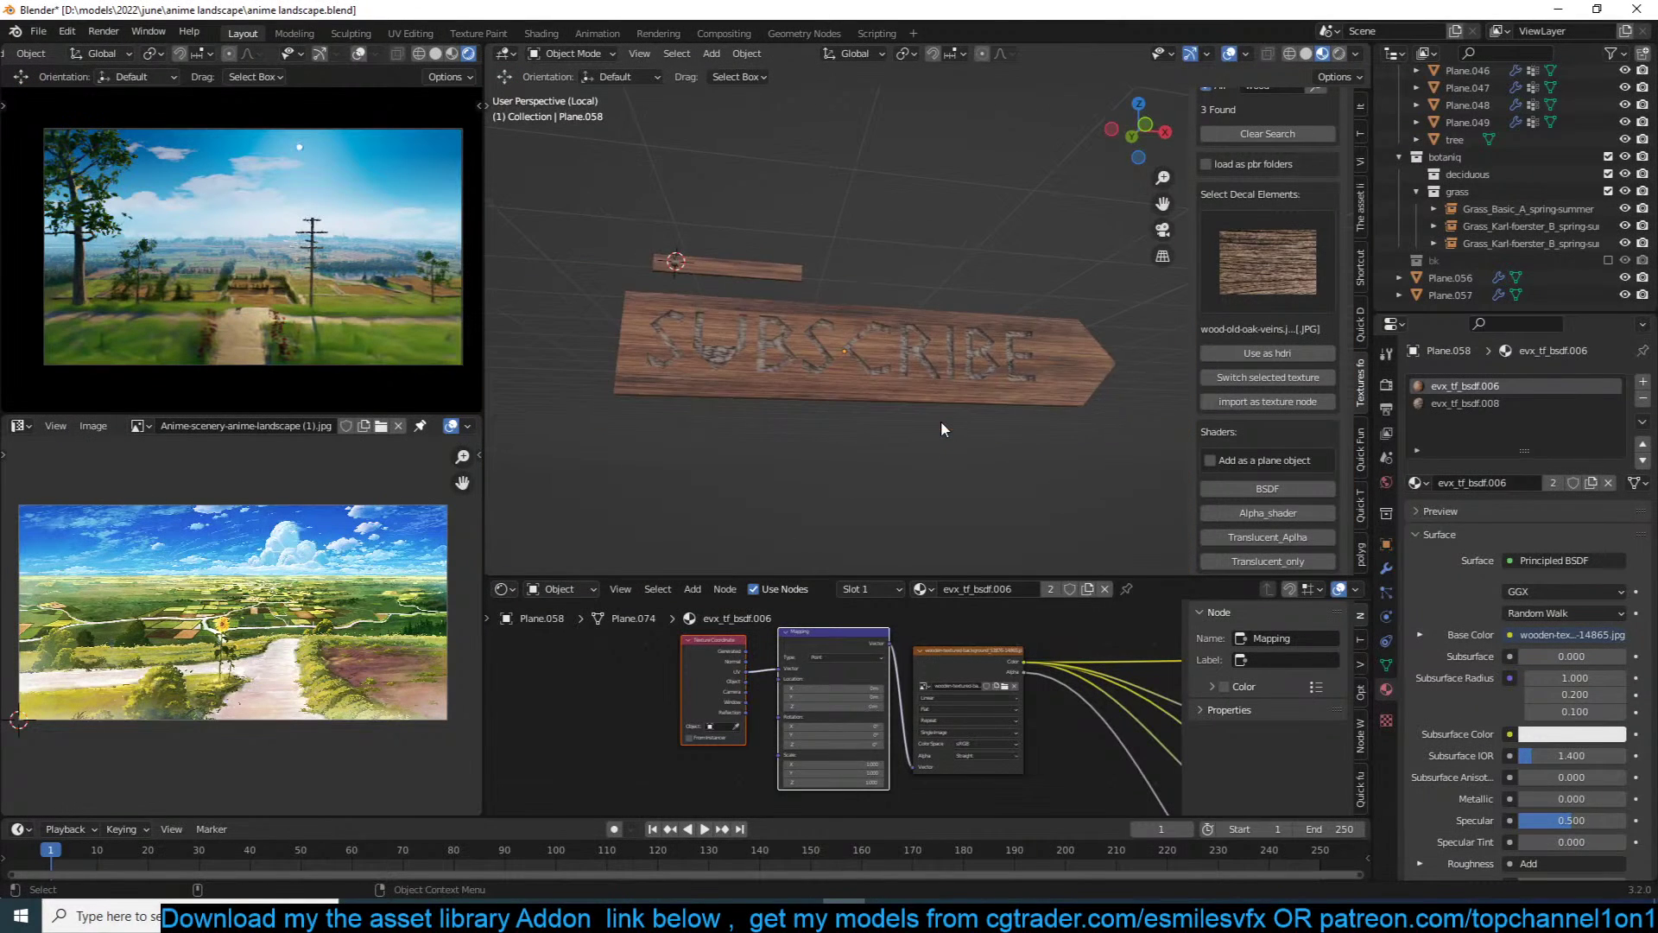
key(KP_1)
click(708, 245)
scroll(838, 297, up, 5)
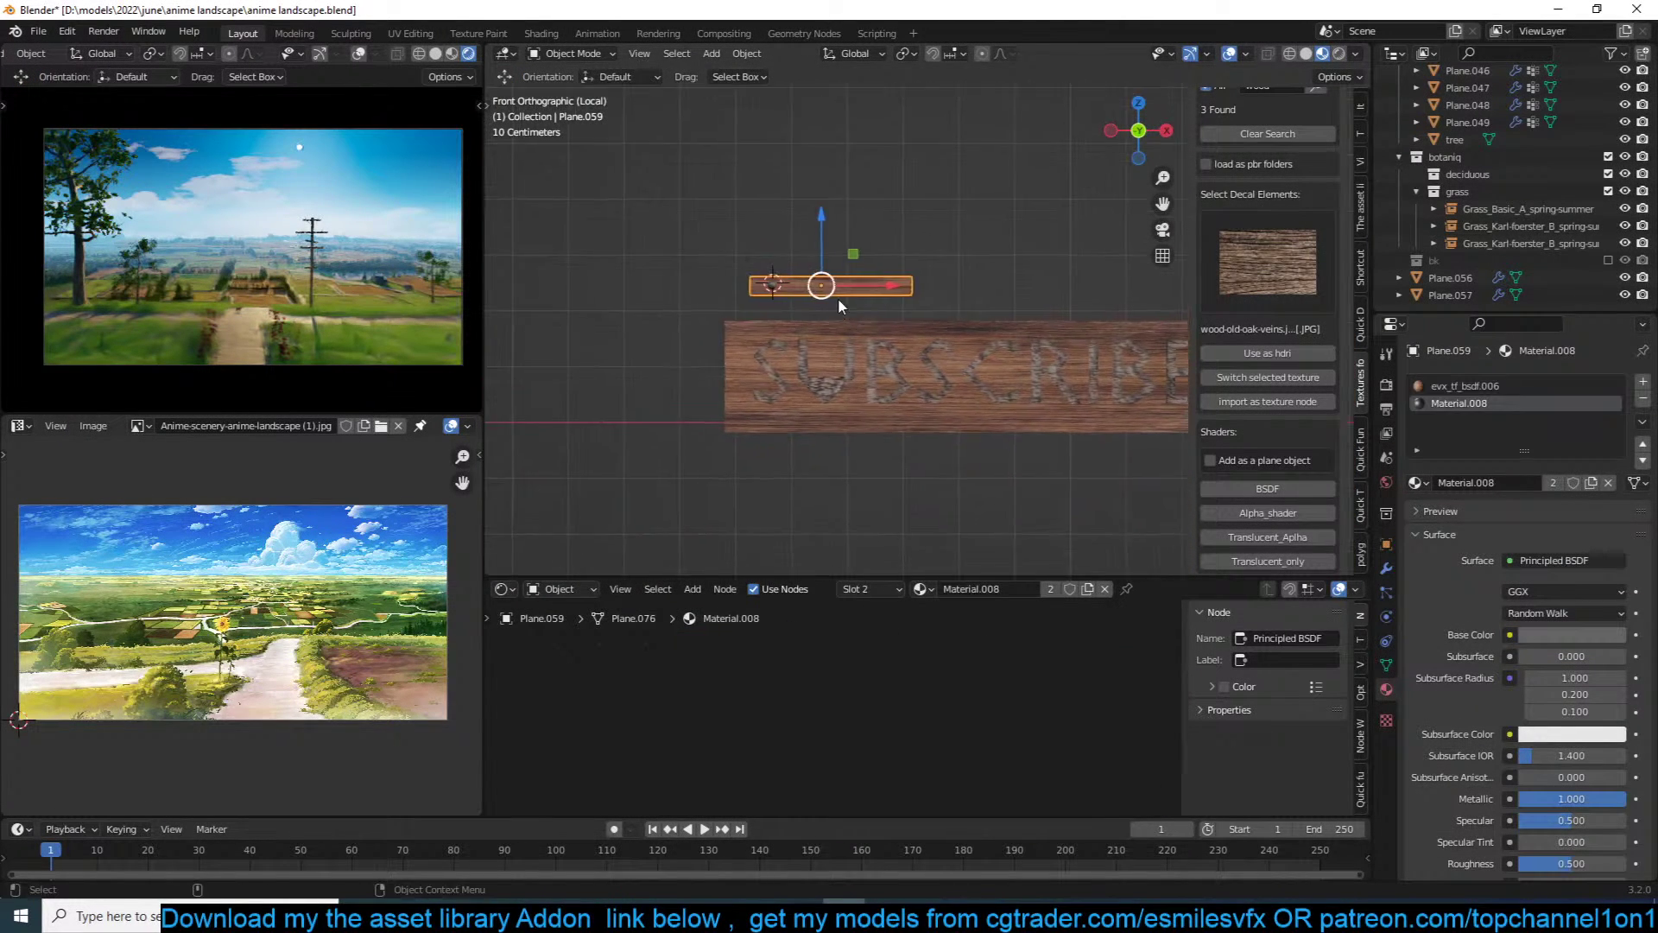
key(Tab)
key(g)
click(897, 258)
key(Tab)
Step: Rotate the small plank diagonally, move it to the board's blunt end, and save the file
key(r)
click(966, 139)
key(g)
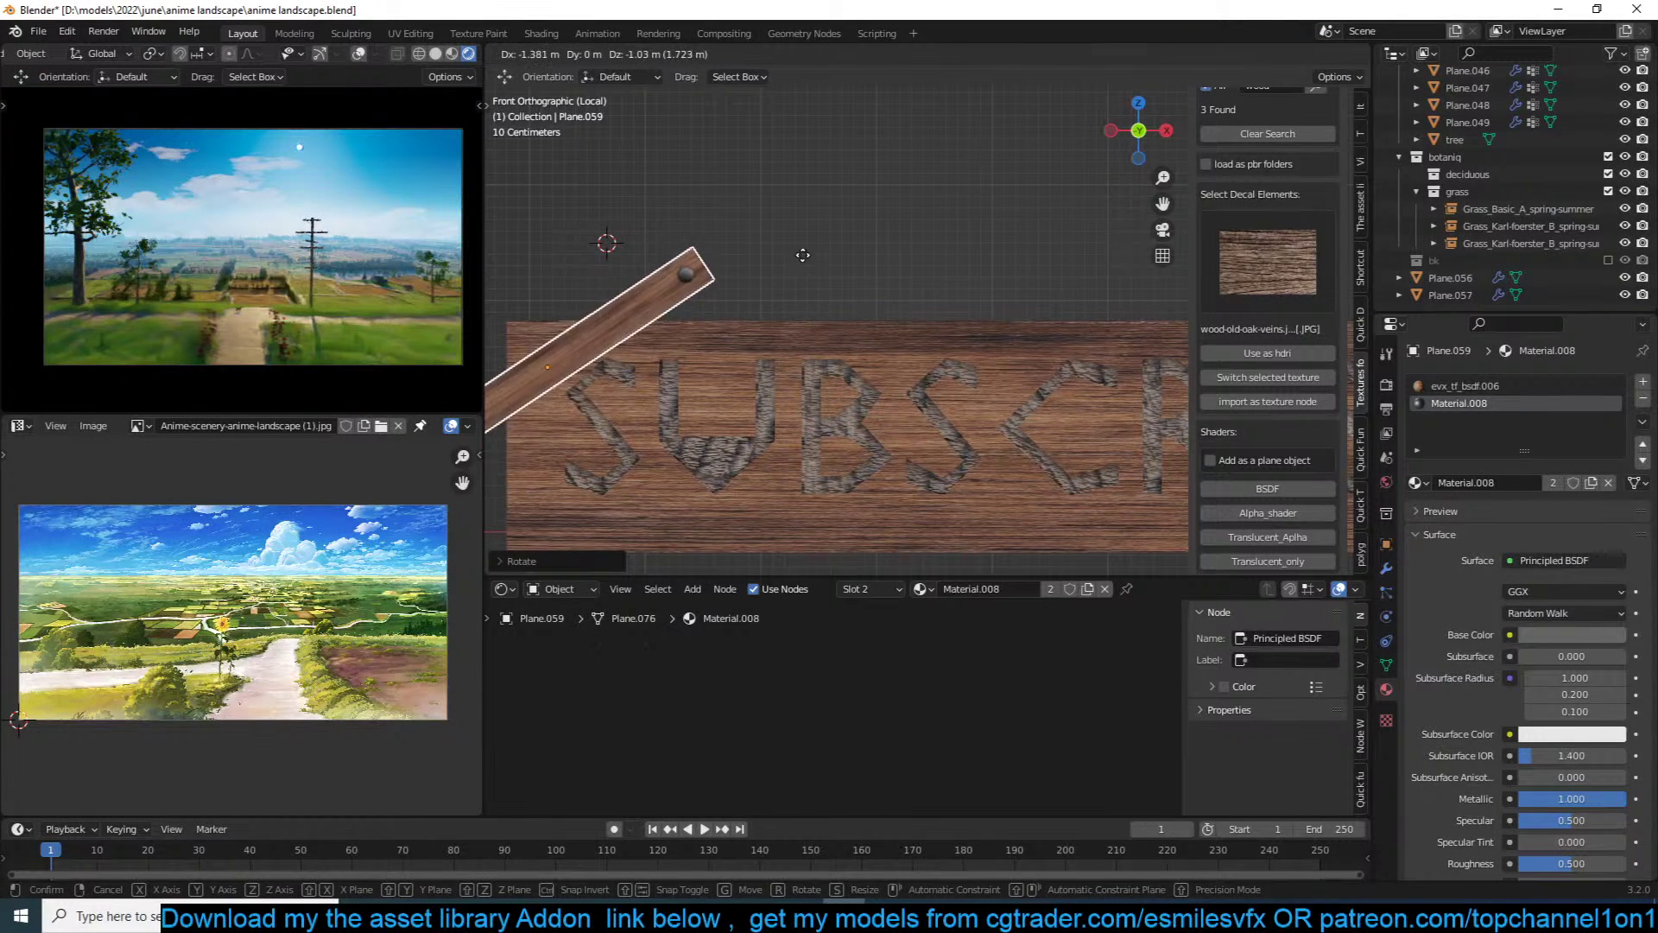
click(795, 266)
scroll(777, 285, down, 4)
shift+middle_drag(933, 325, 759, 307)
scroll(759, 307, up, 2)
key(ctrl+s)
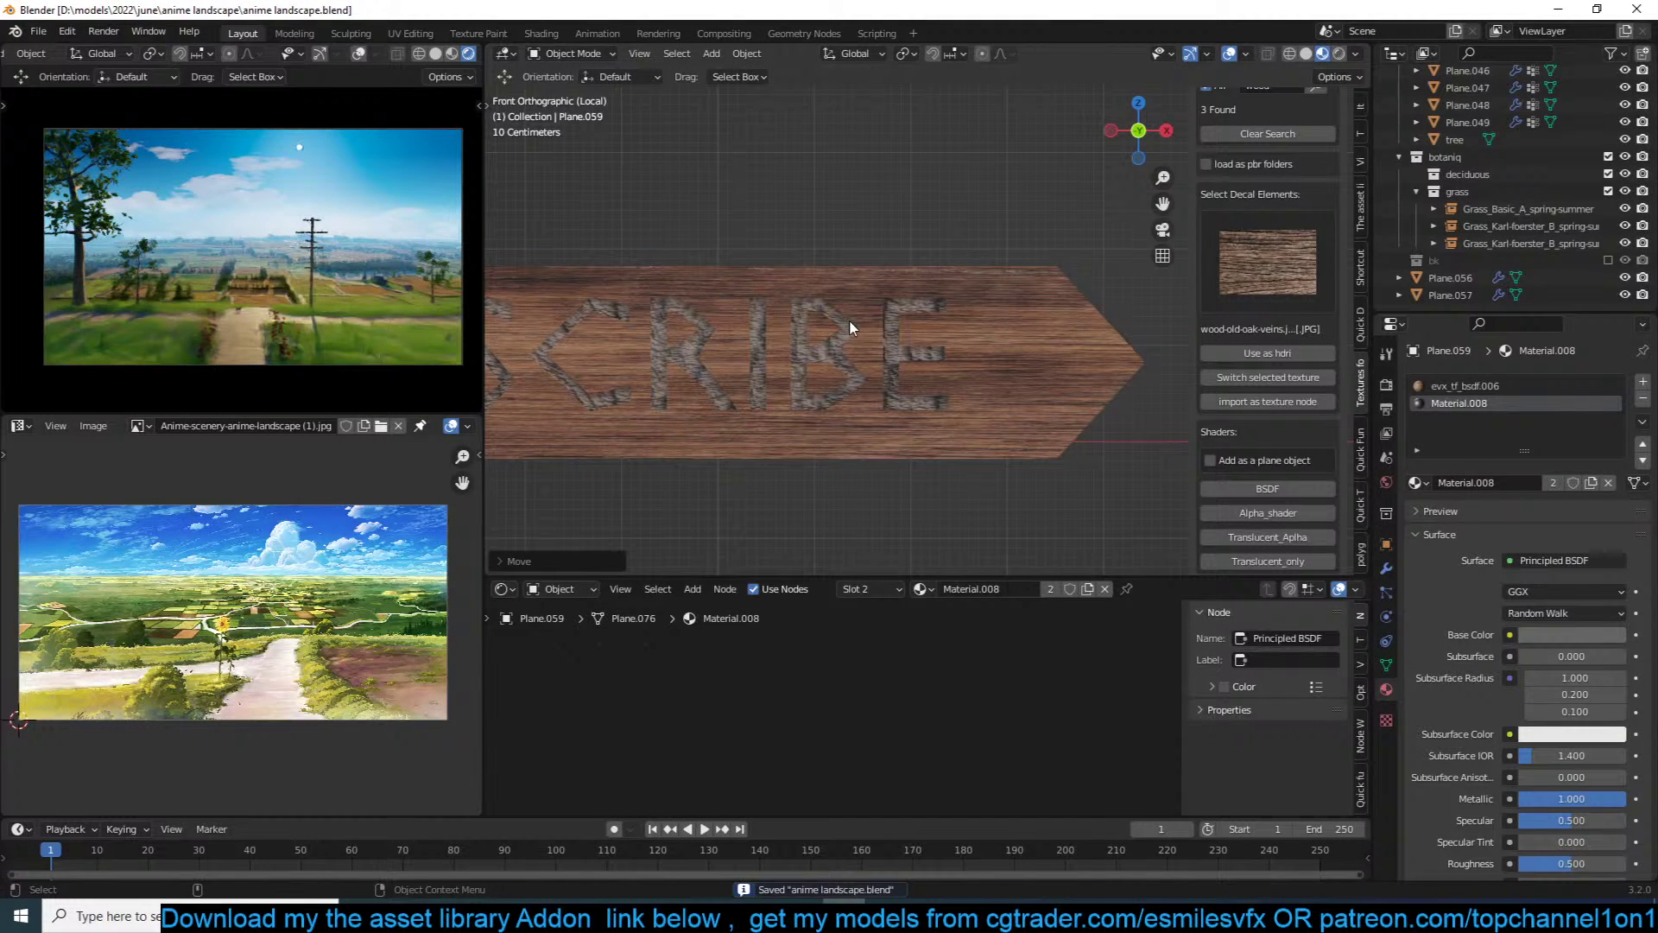
key(shift+a)
mouse_move(944, 178)
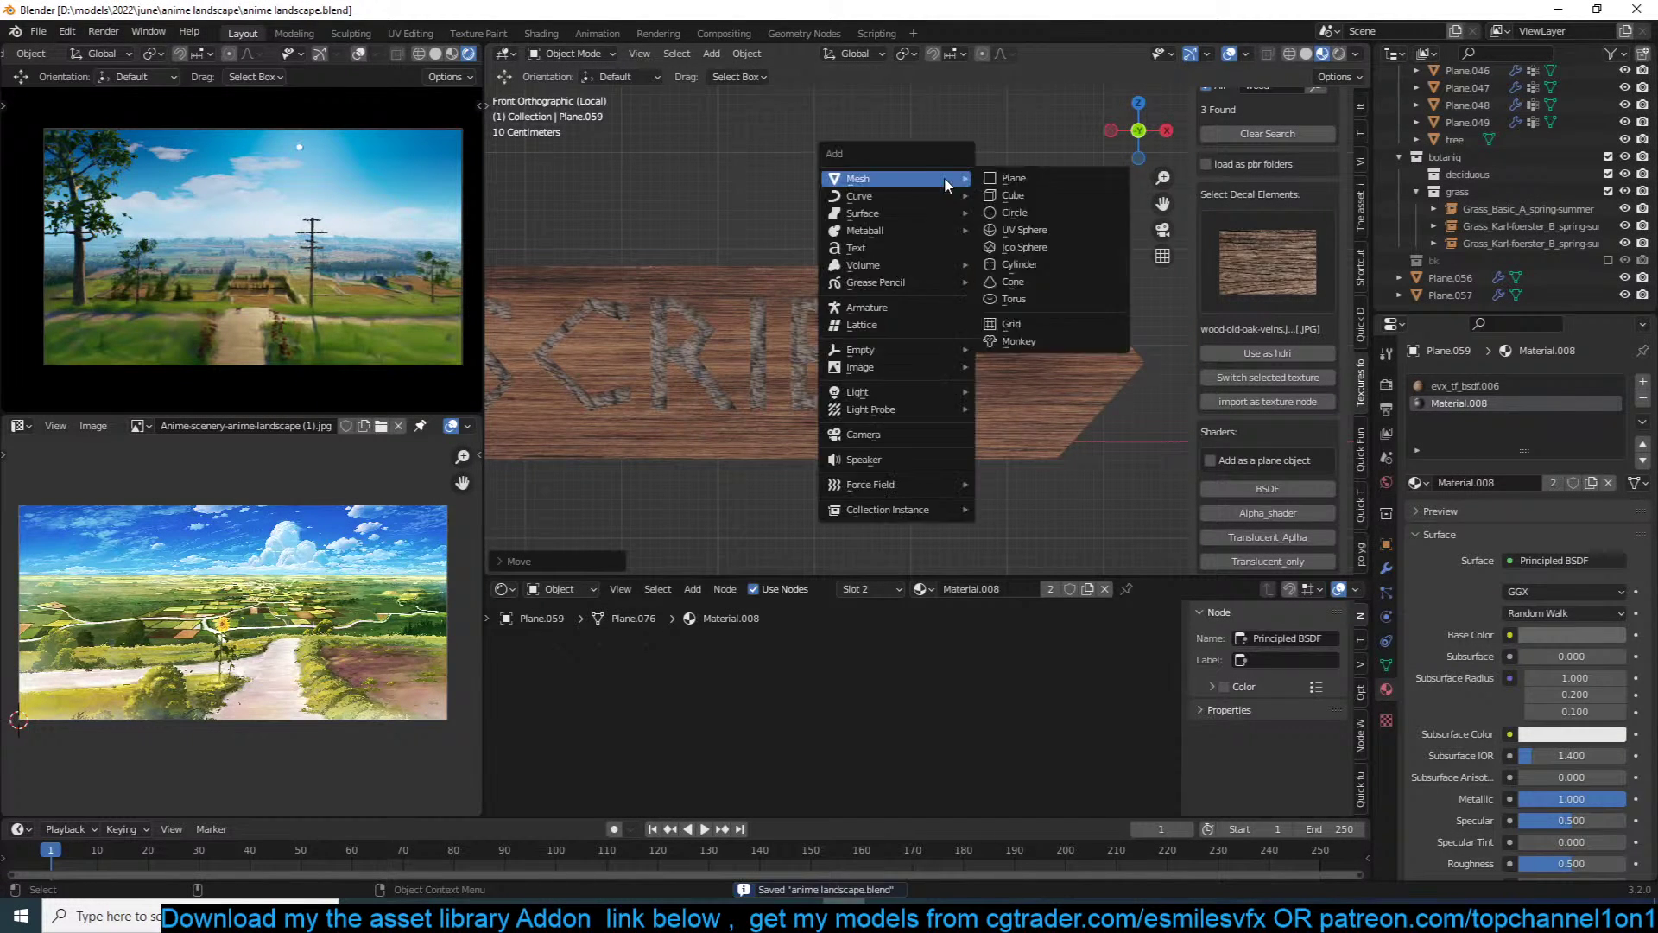
click(1012, 213)
scroll(1010, 215, down, 1)
key(r)
key(x)
key(9)
key(0)
key(Return)
key(x)
click(1011, 220)
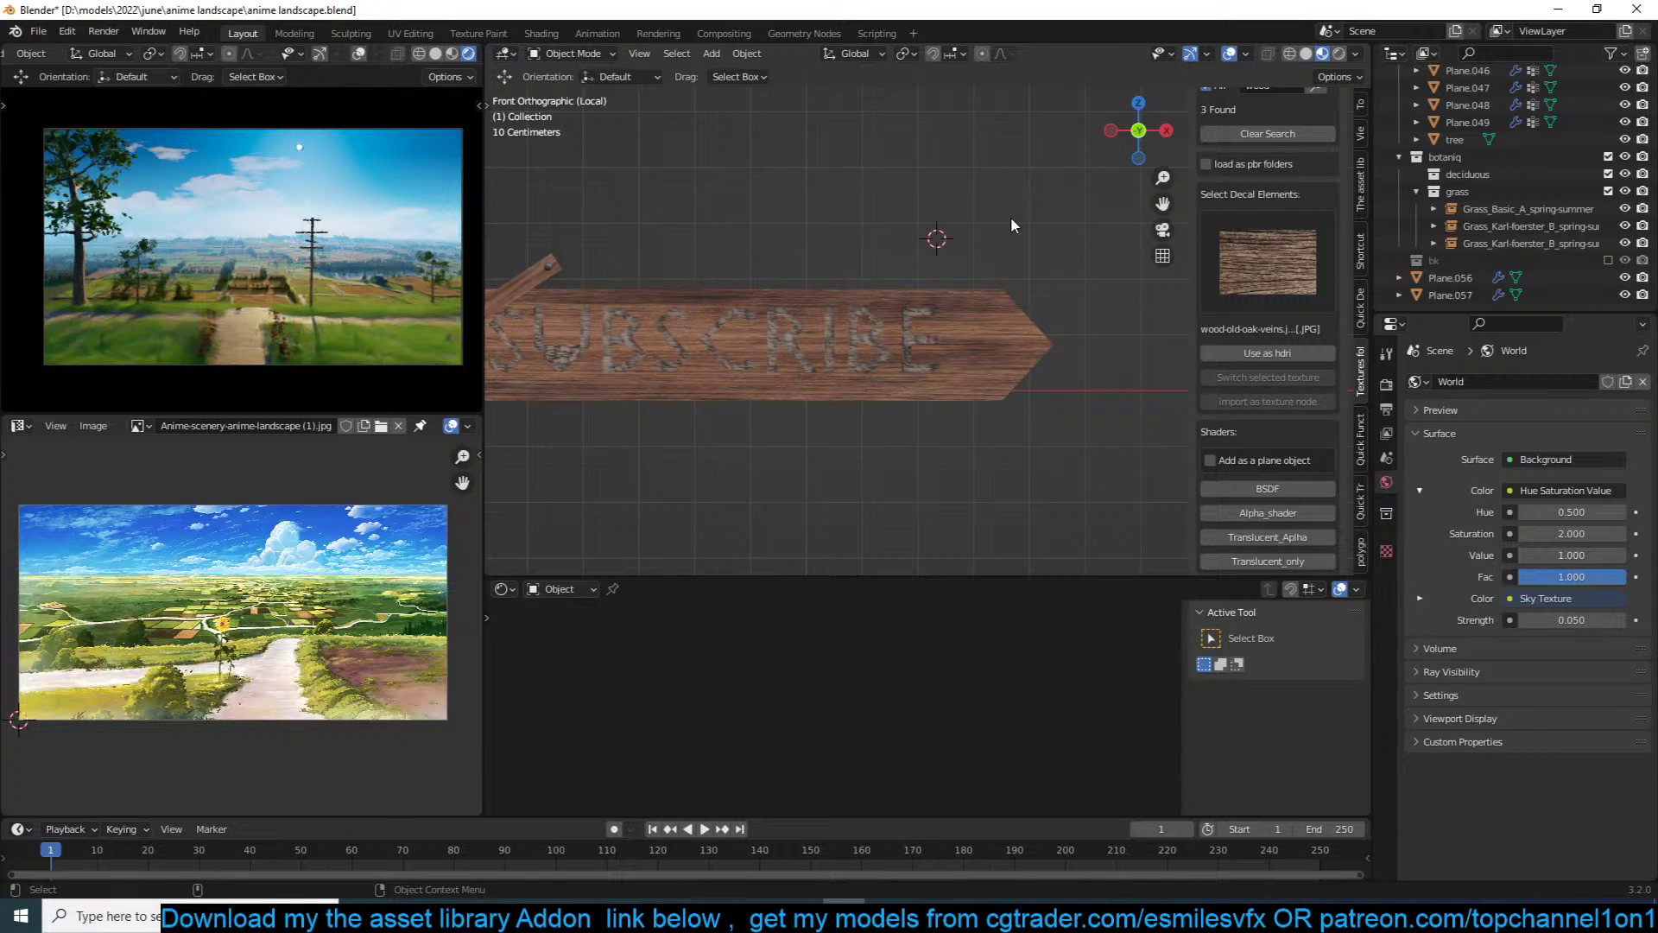
Step: Add a Bézier circle above the board near its pointed end and rotate it 90° about the X axis
shift+middle_drag(798, 230, 842, 217)
right_click(847, 212)
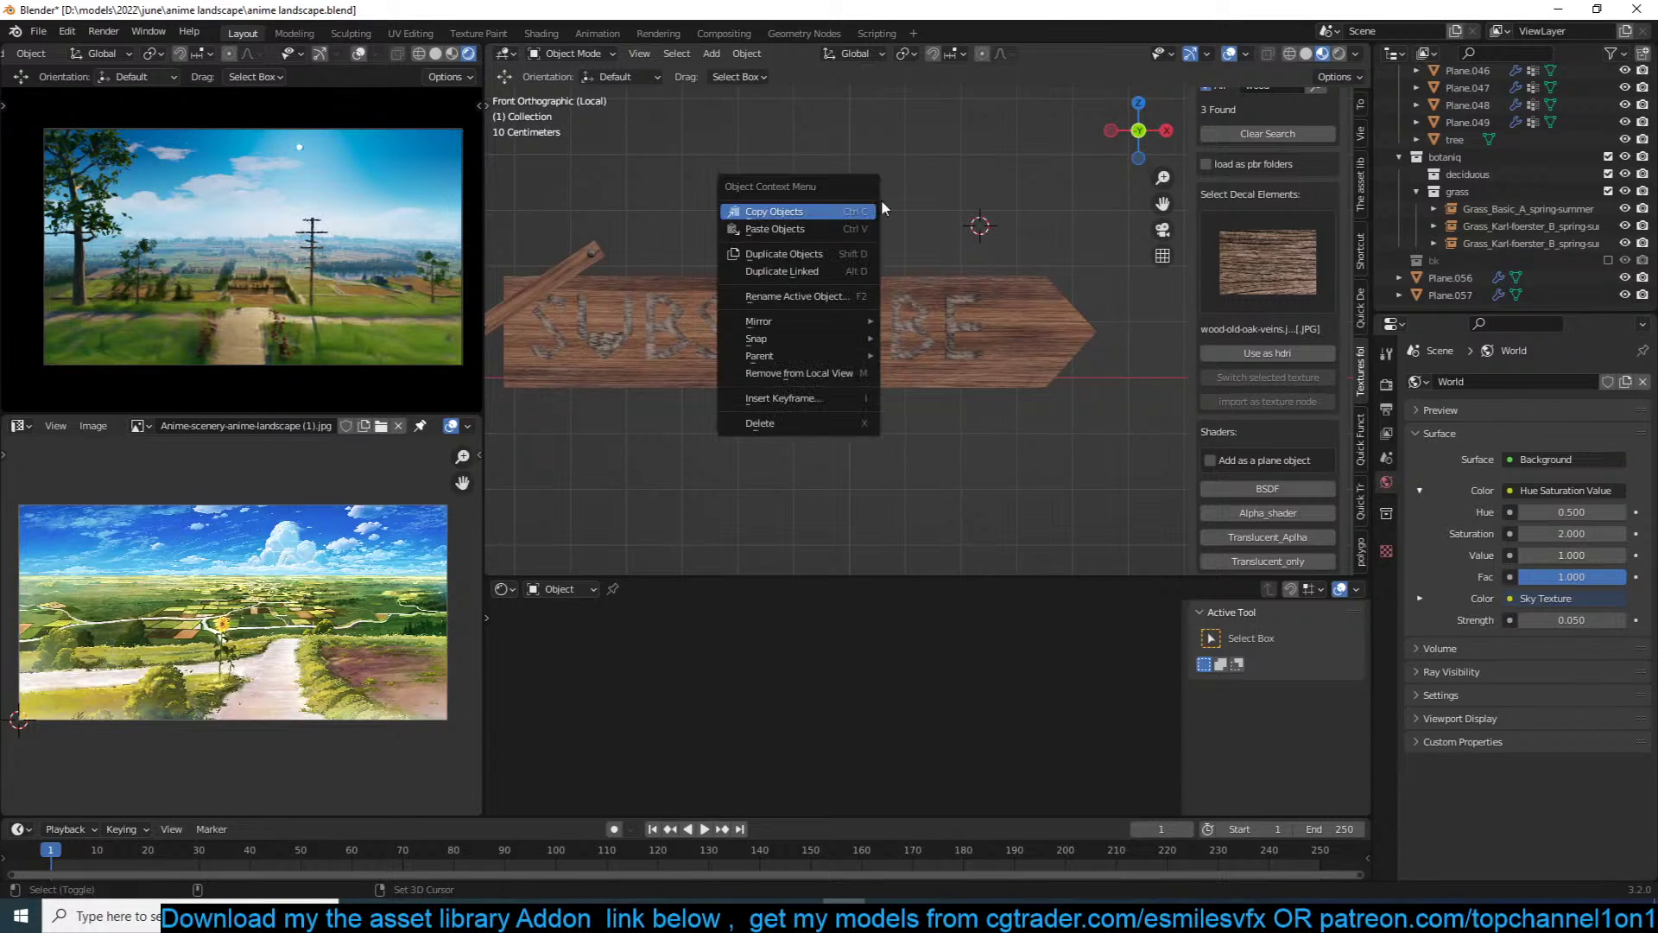
key(shift+a)
mouse_move(890, 212)
click(1029, 228)
text(rx90)
key(Return)
Step: Set the handles of the circle's bottom and top control points to Vector type in Edit Mode
key(Tab)
click(979, 281)
key(v)
click(965, 313)
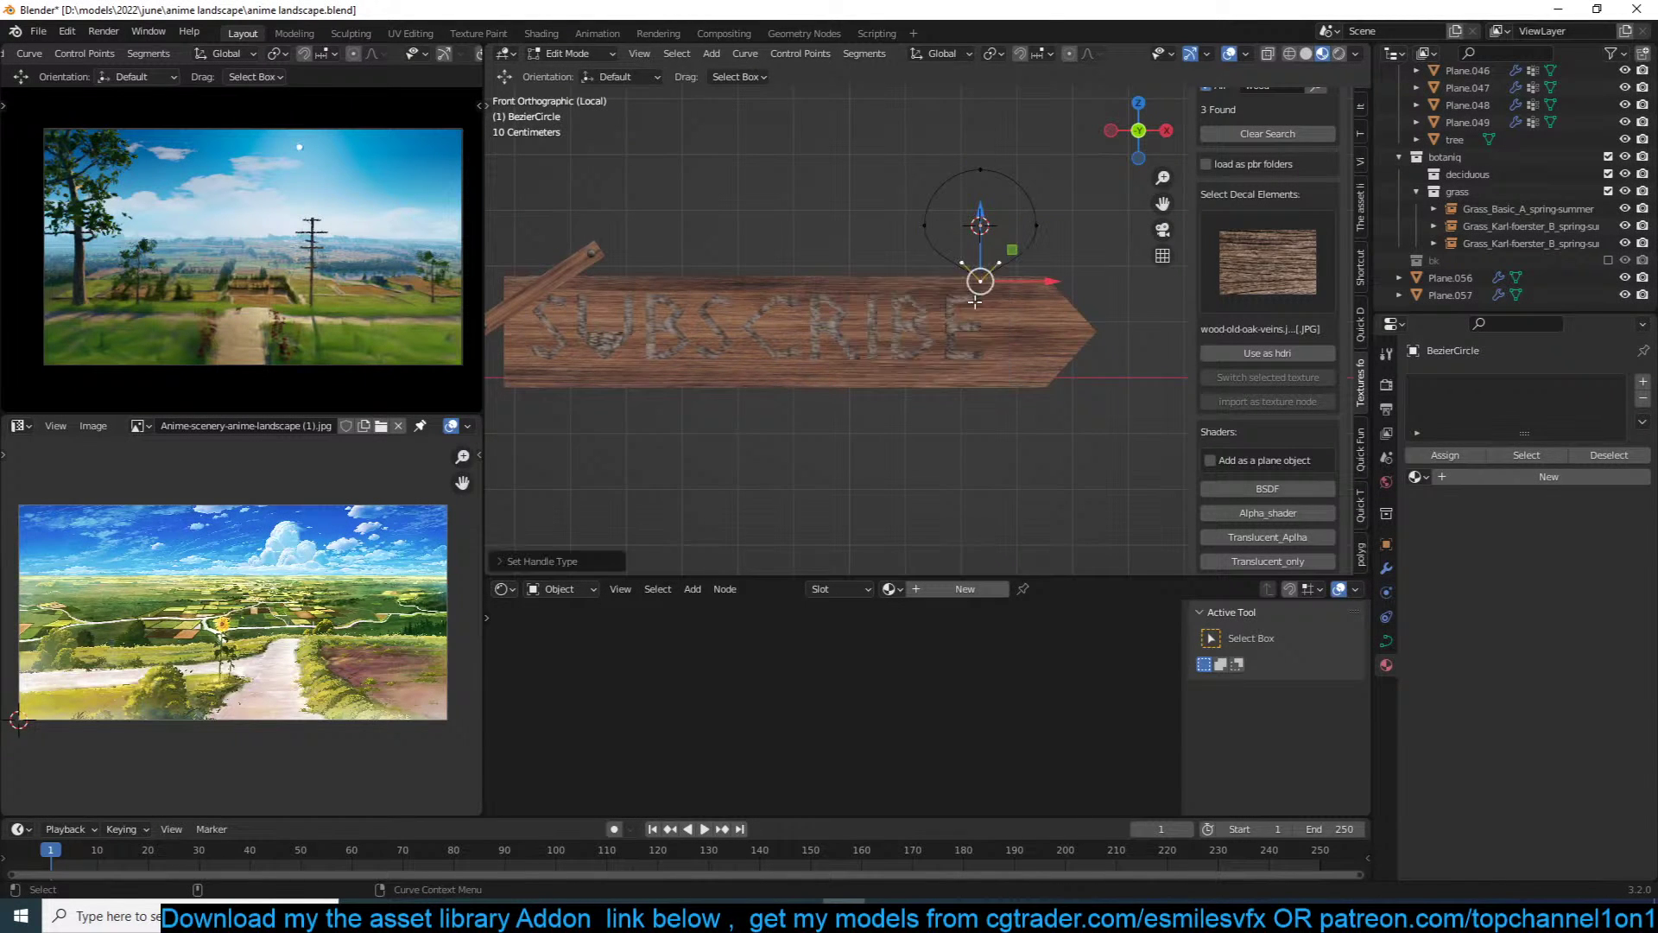
scroll(986, 282, up, 2)
shift+middle_drag(986, 281, 936, 406)
click(943, 228)
key(v)
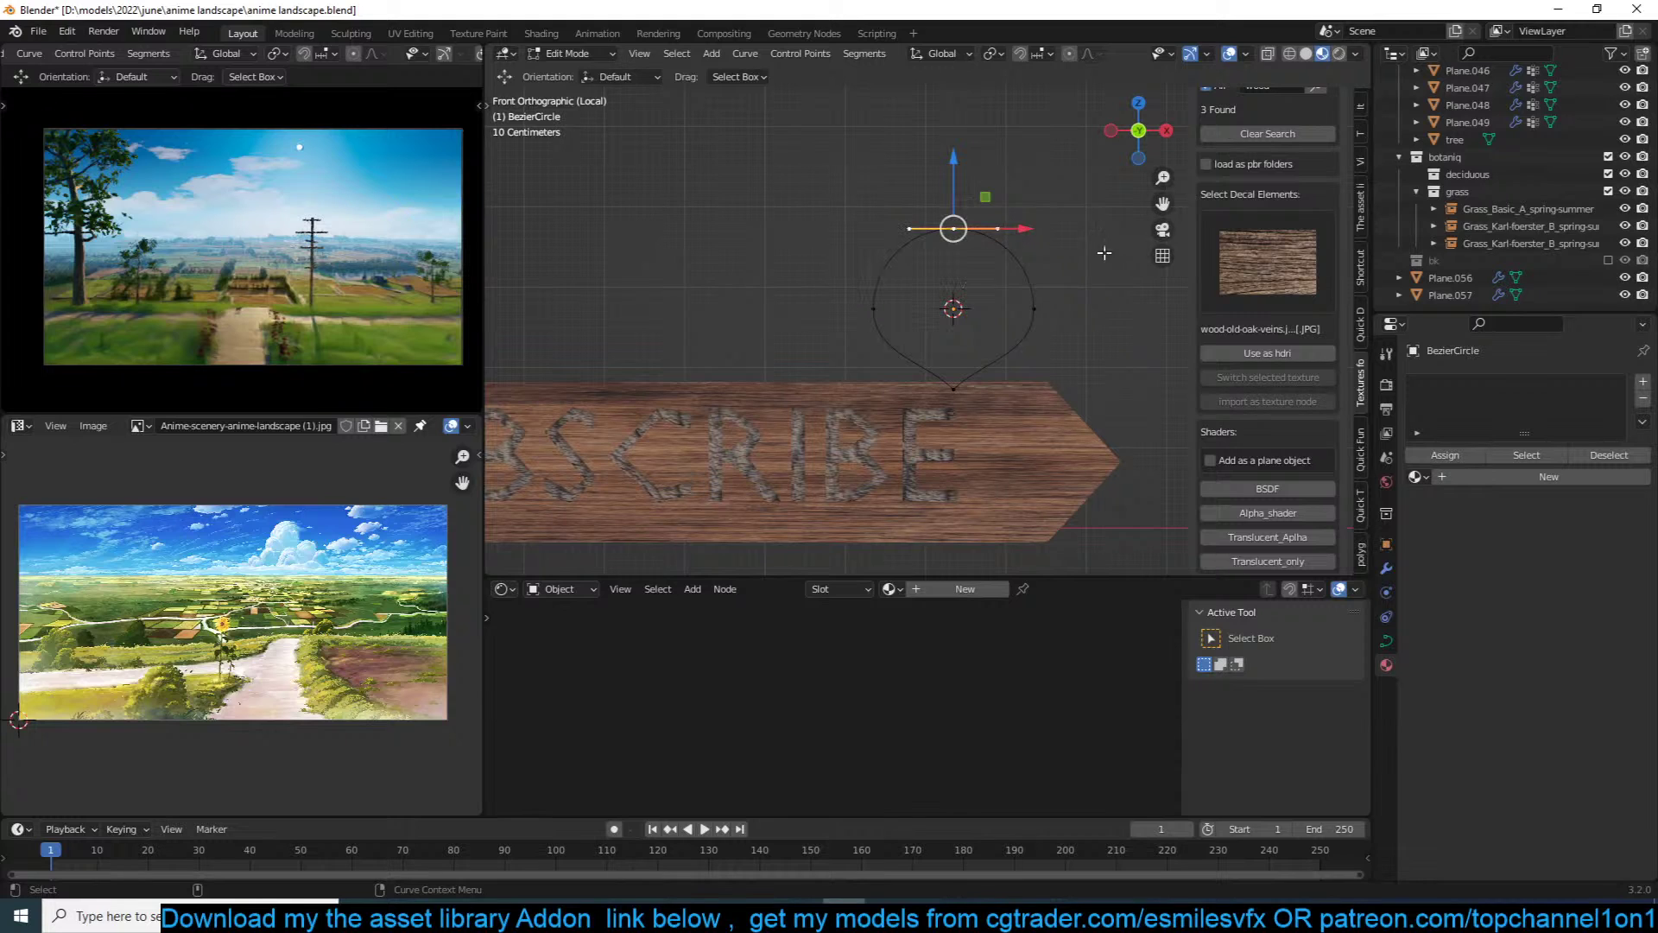
key(v)
click(1081, 266)
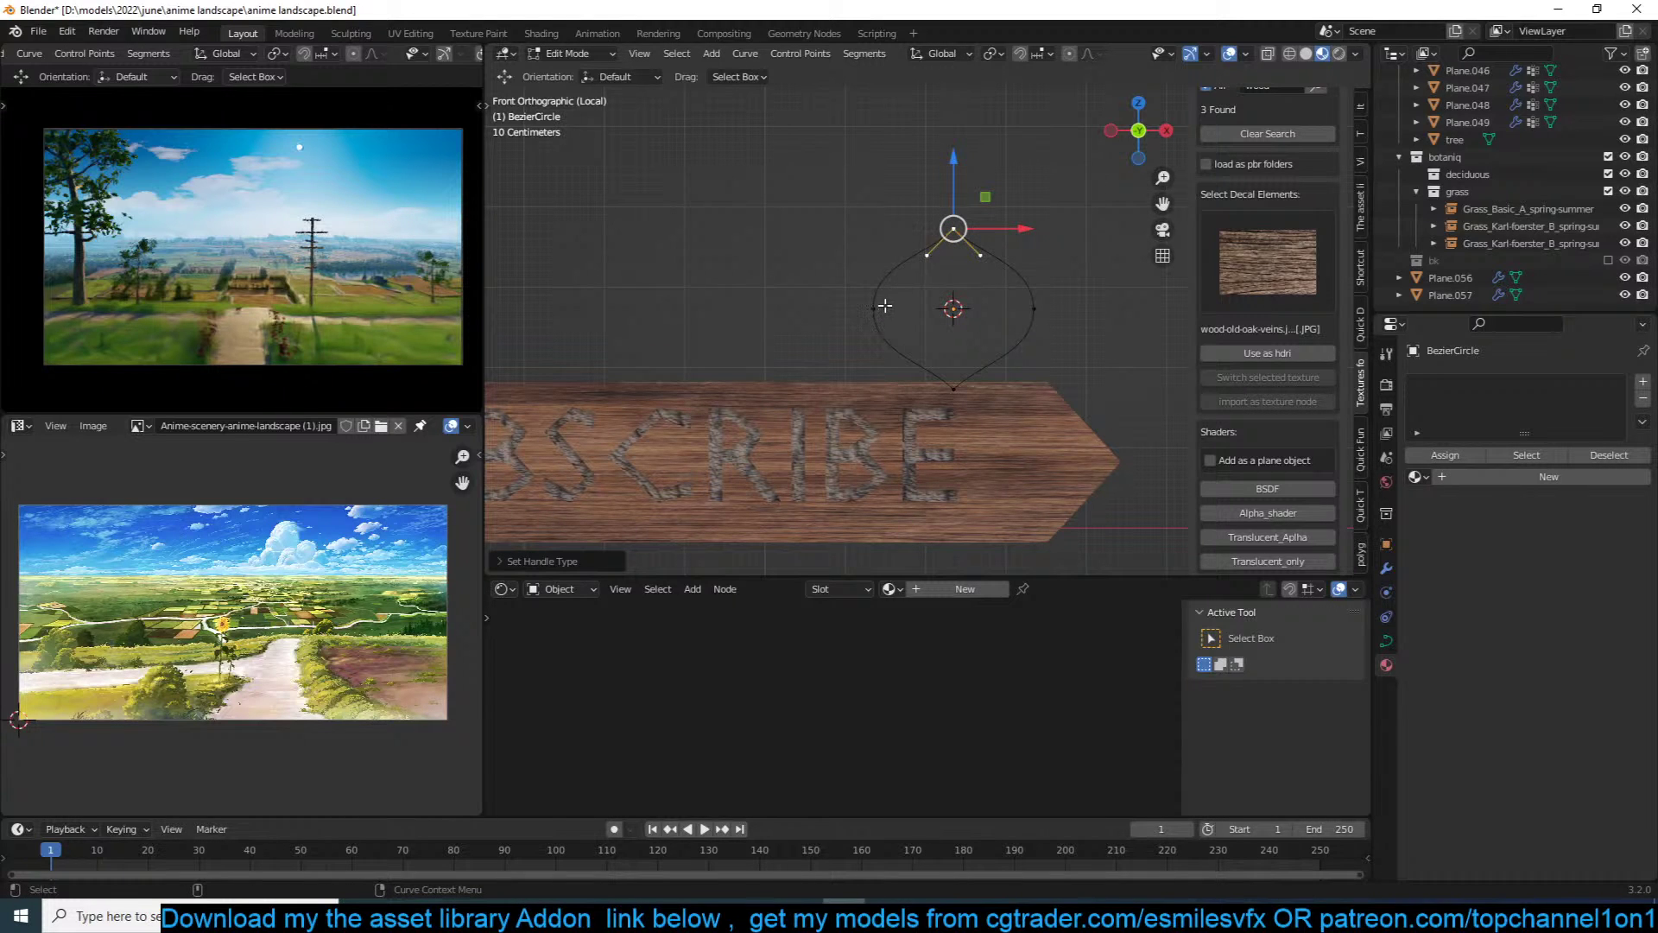
Step: Lower the circle's top control point along Z and scale its handles to form the notch of a heart
key(g)
key(z)
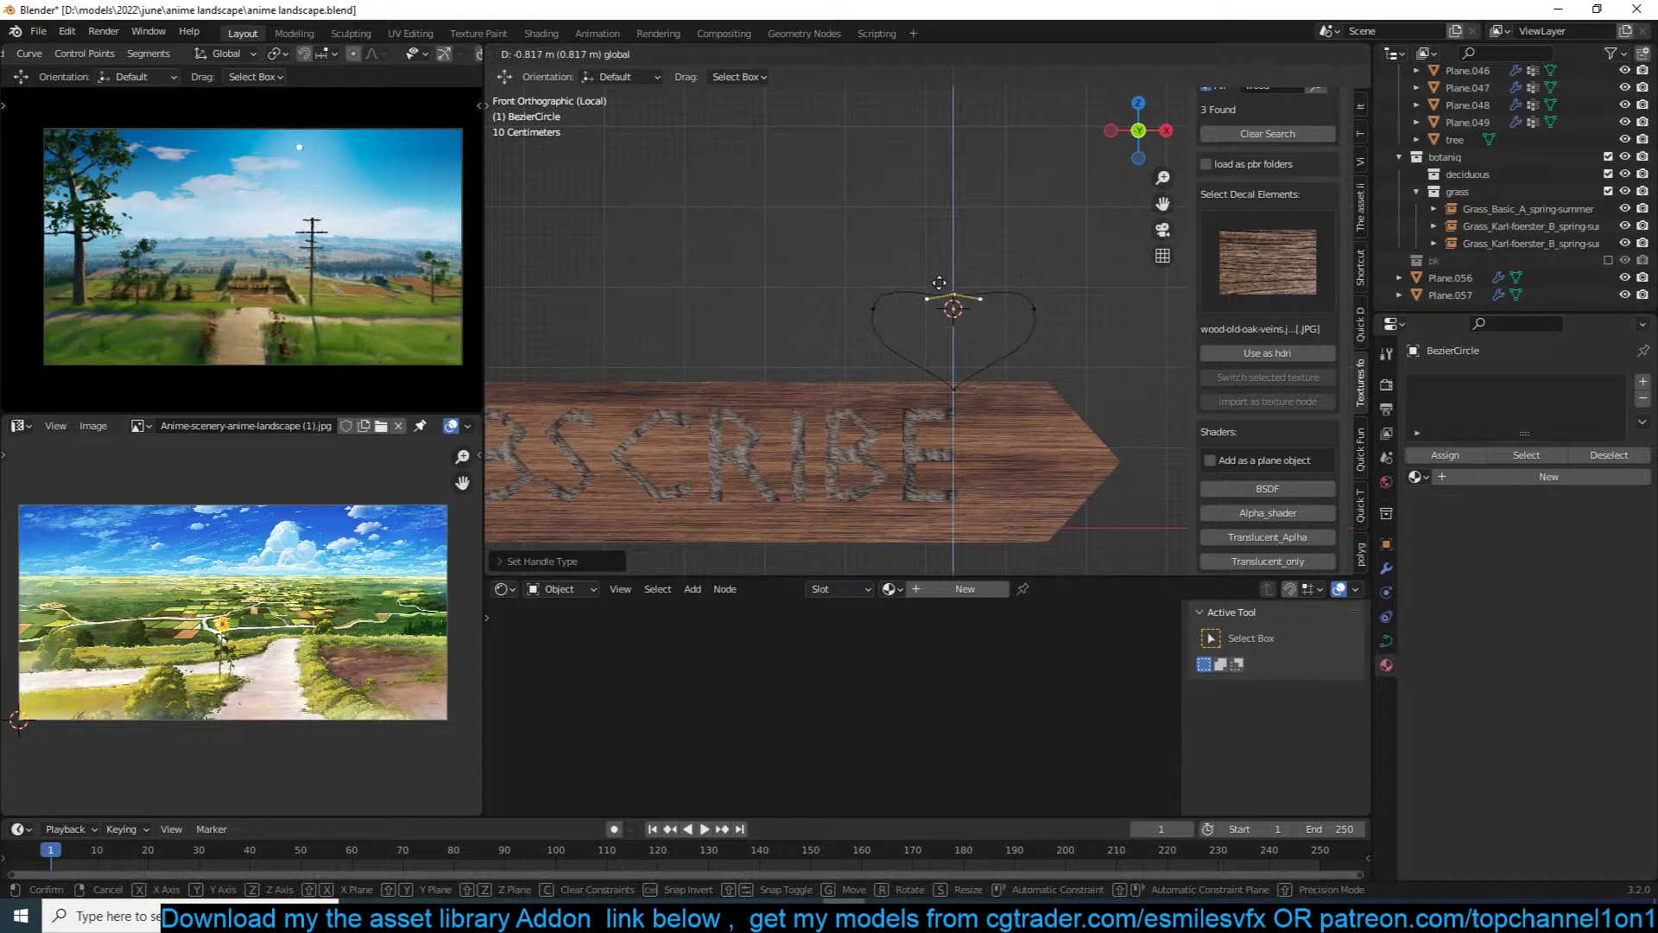
click(939, 317)
click(924, 318)
key(s)
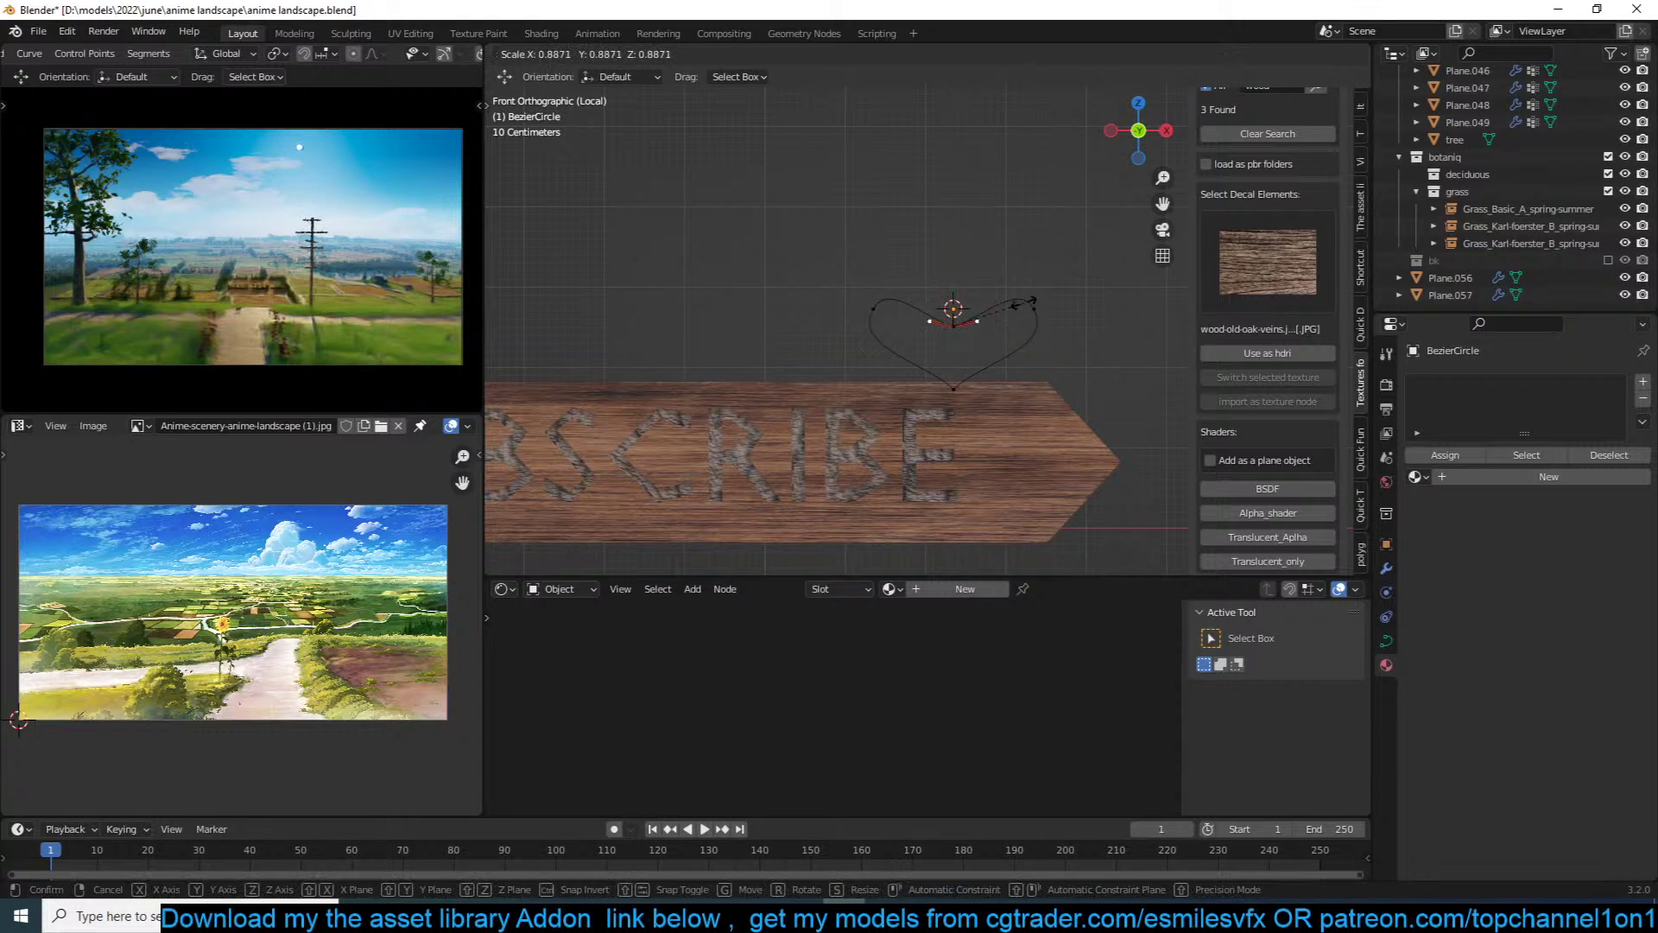
click(982, 296)
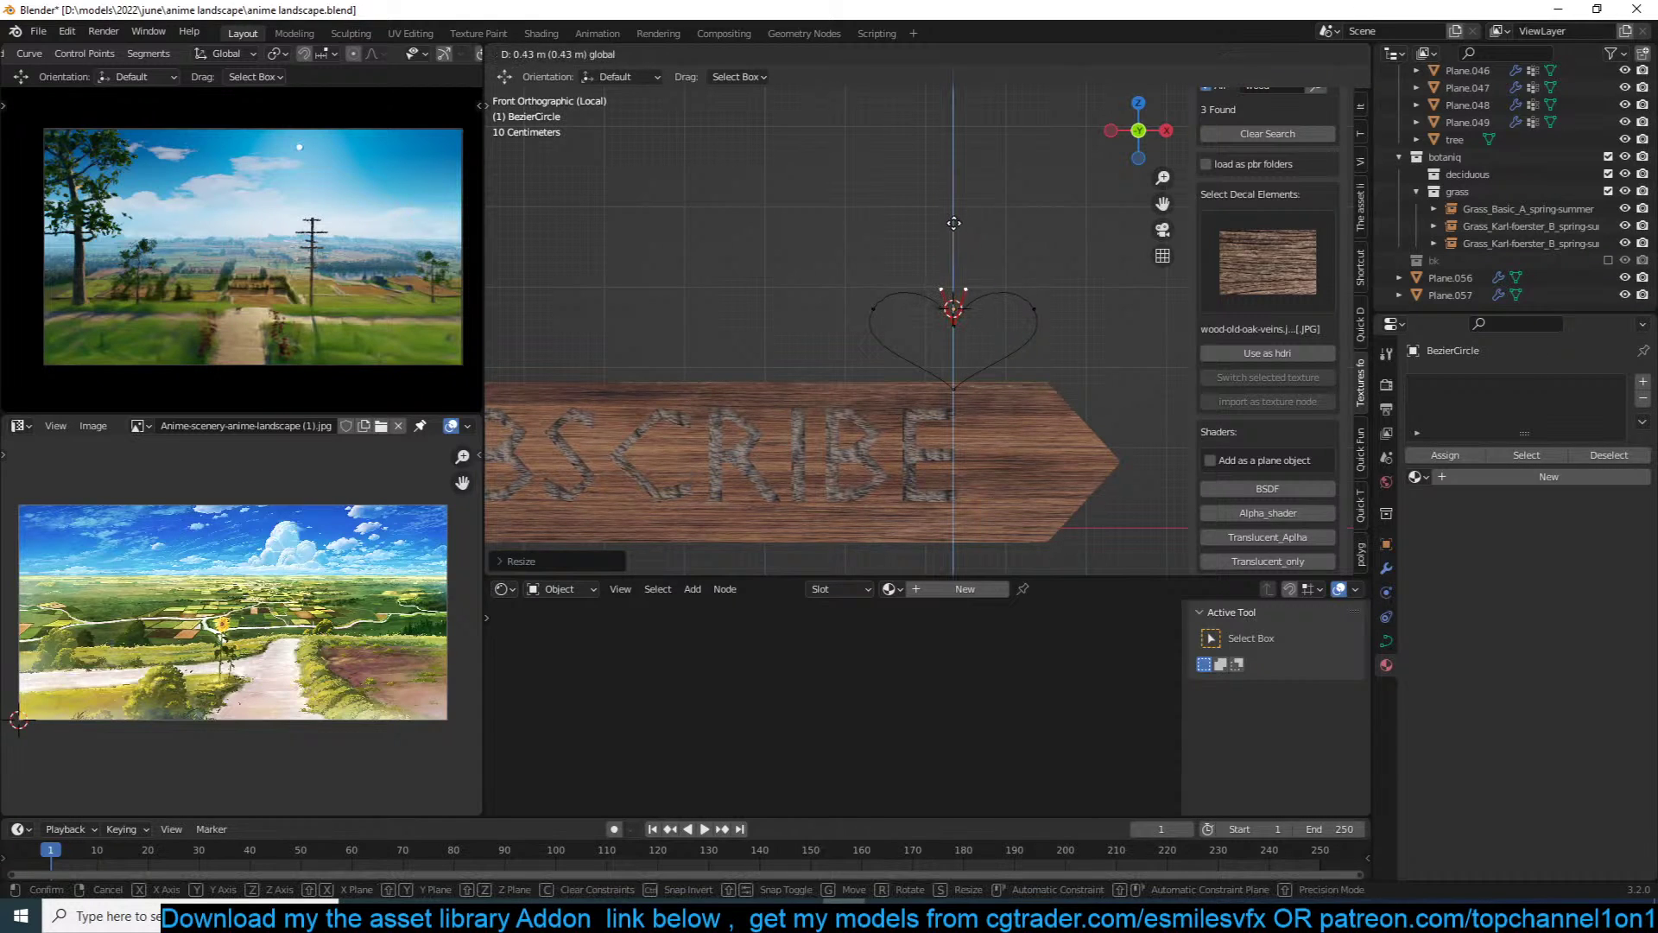
Step: Pull the heart's bottom point down along Z and move the whole heart higher above the board
key(Tab)
key(Tab)
click(952, 387)
key(g)
key(z)
click(960, 384)
key(Tab)
key(g)
click(1055, 271)
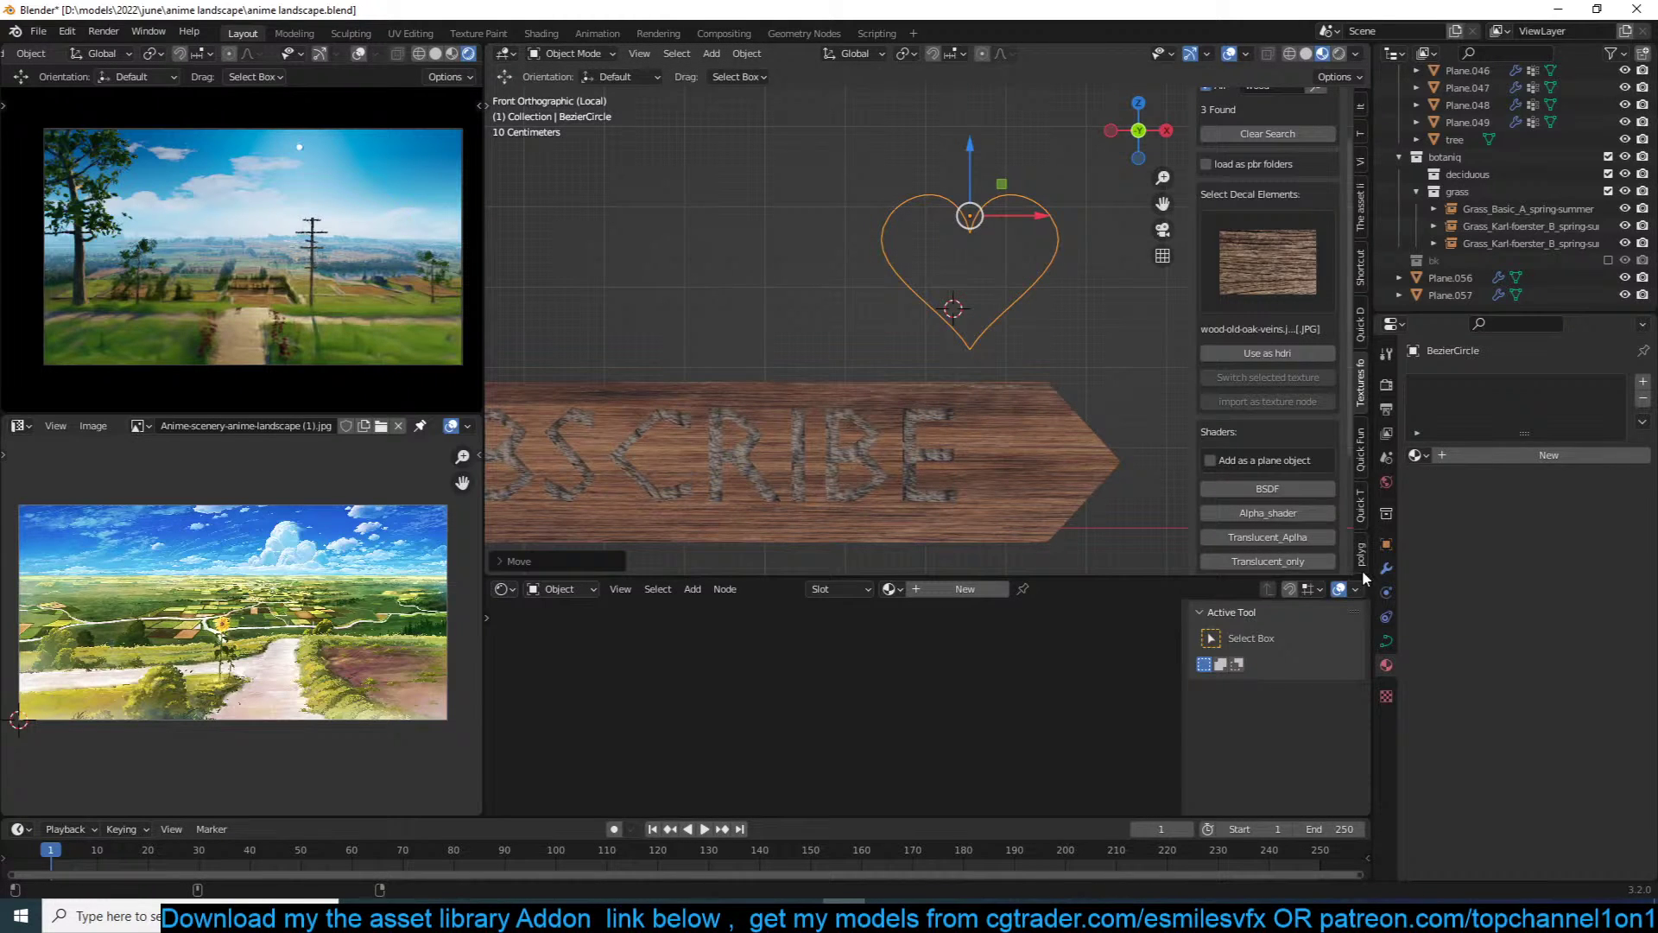
Step: Set the heart curve's preview resolution to 3 and convert the curve to a mesh
click(1387, 640)
drag(1591, 459, 1630, 460)
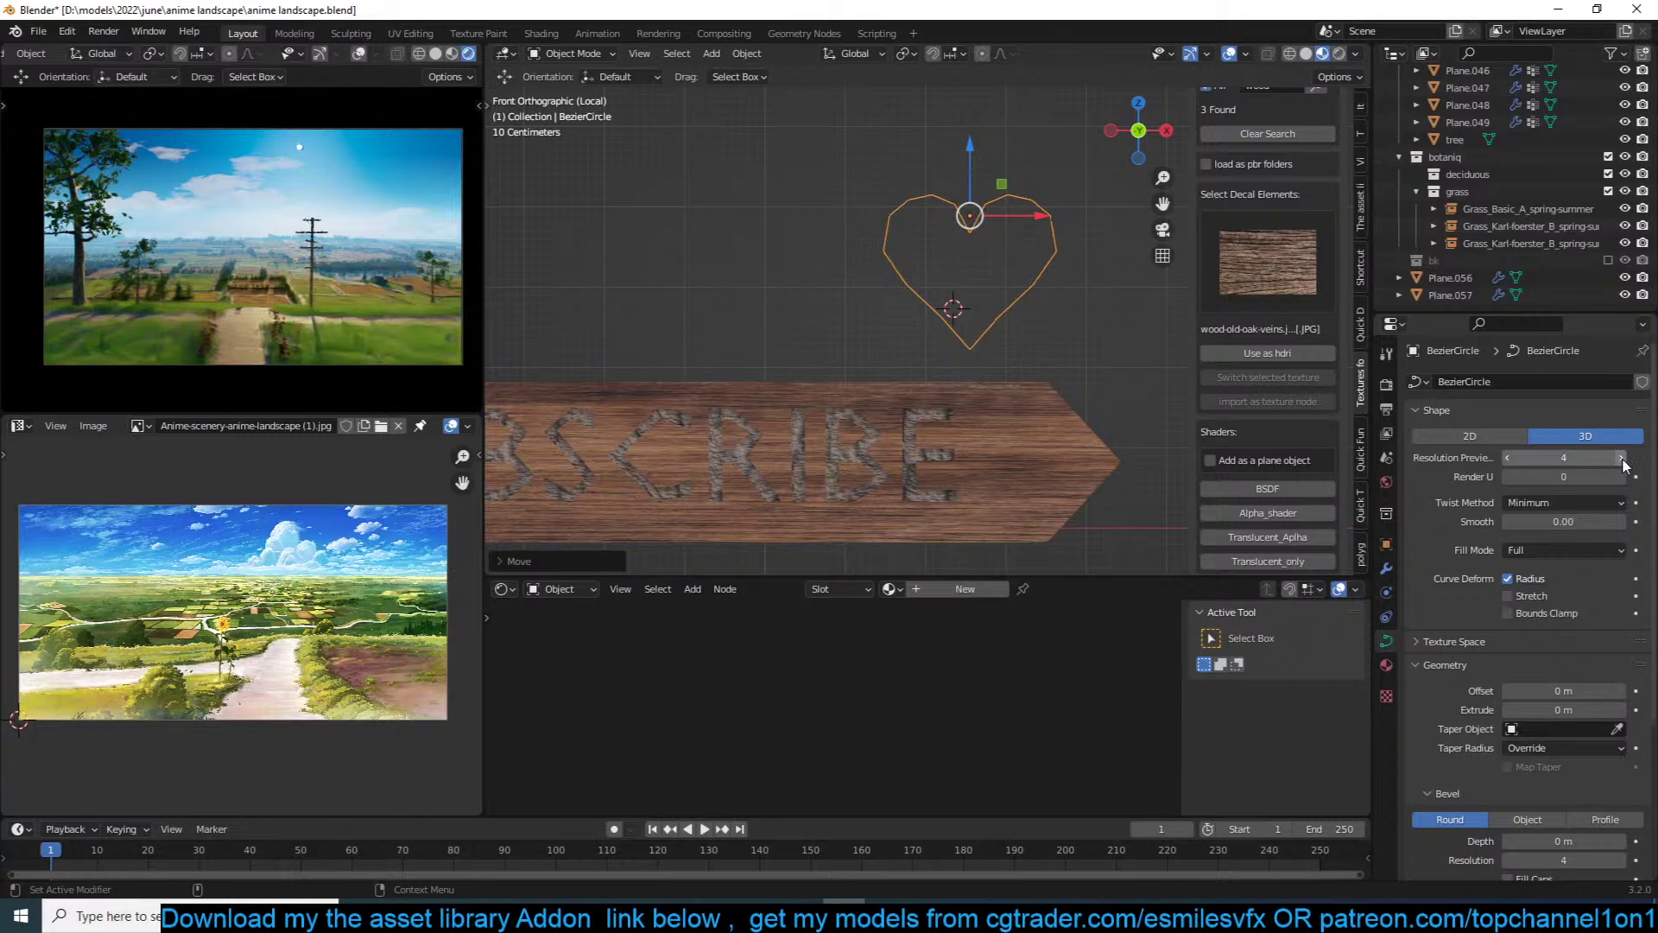
click(1506, 458)
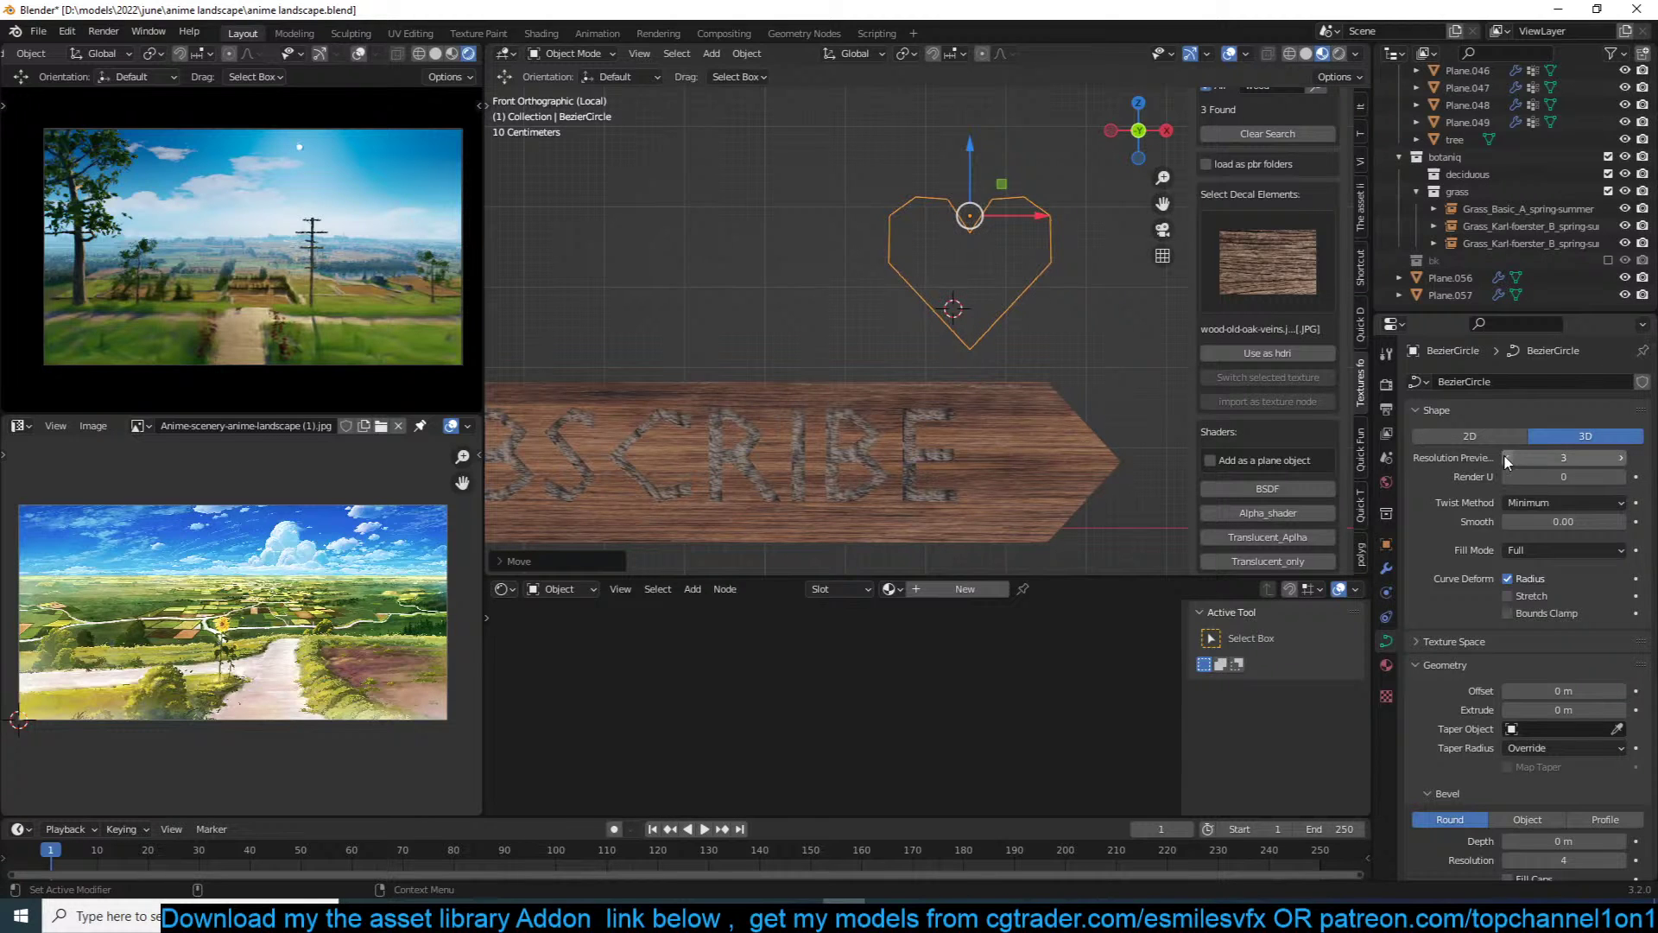
right_click(1079, 383)
mouse_move(1142, 383)
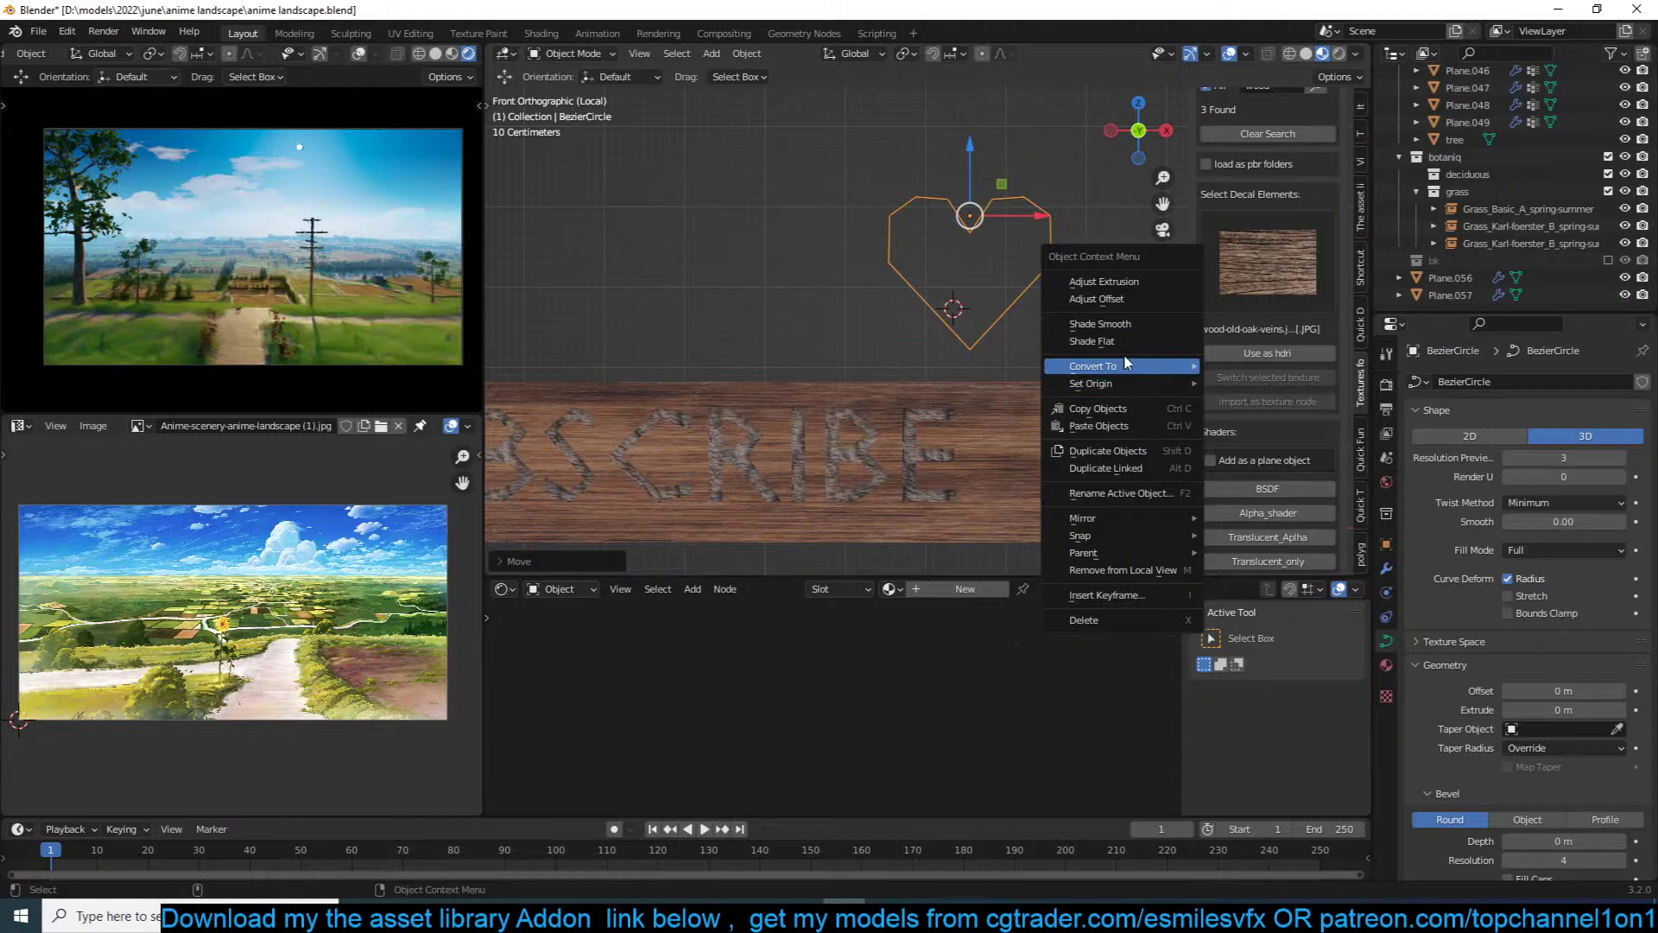
click(1241, 384)
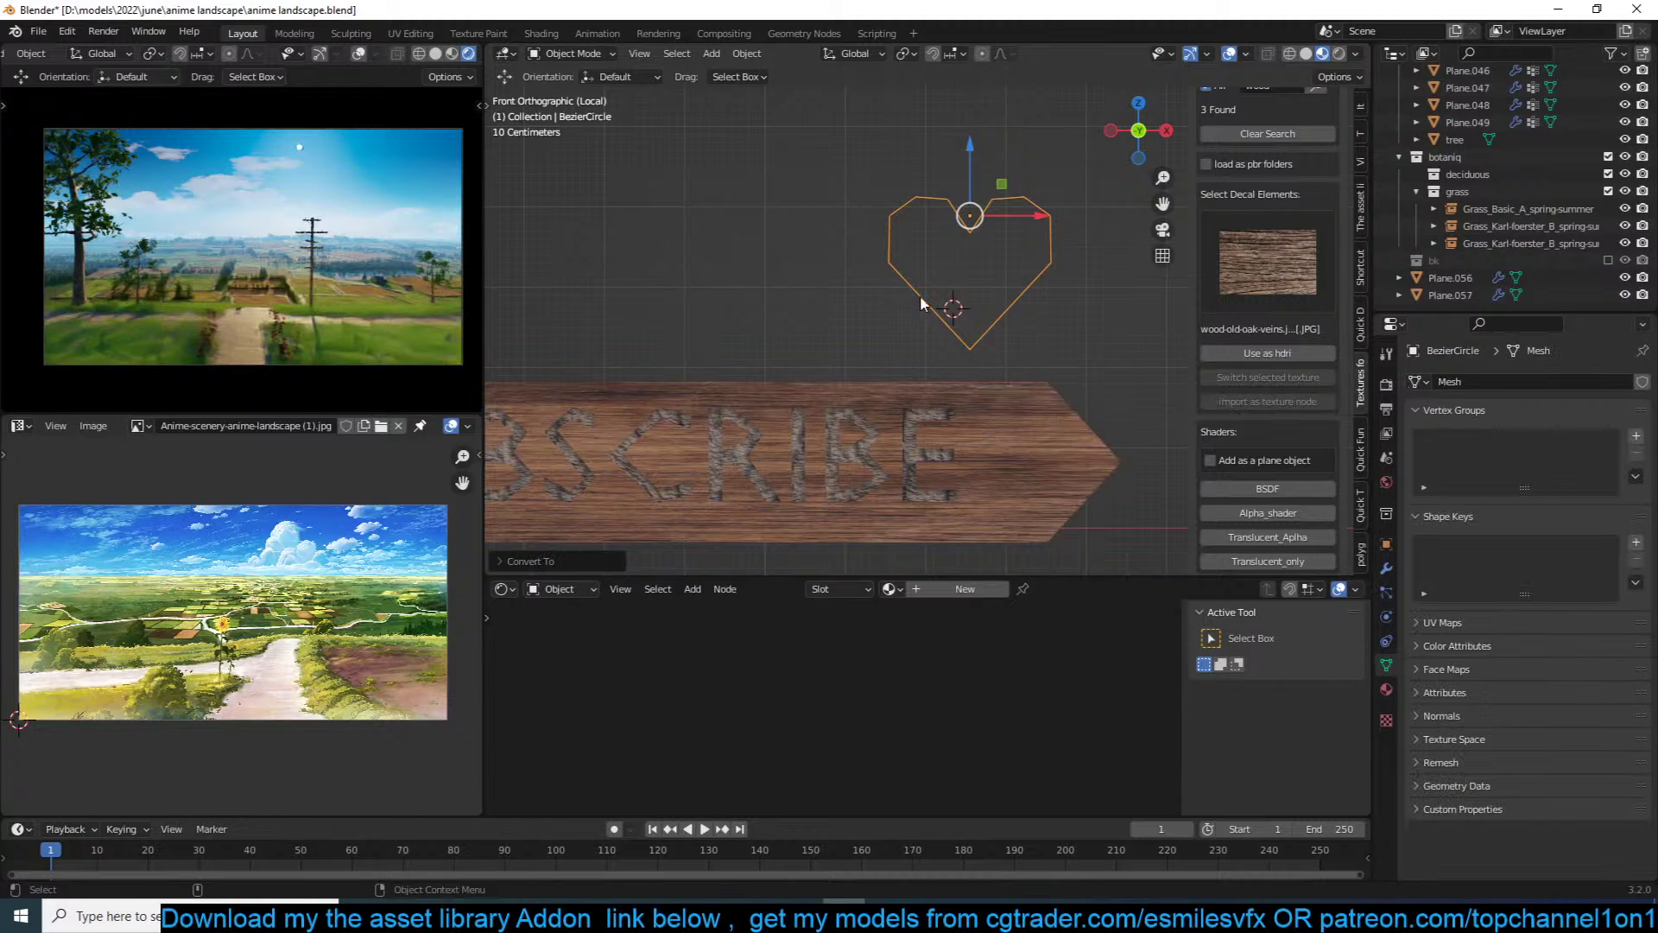
Step: Fill the heart outline with a face and link the arrow board's wood material to it
key(Tab)
key(f)
key(Tab)
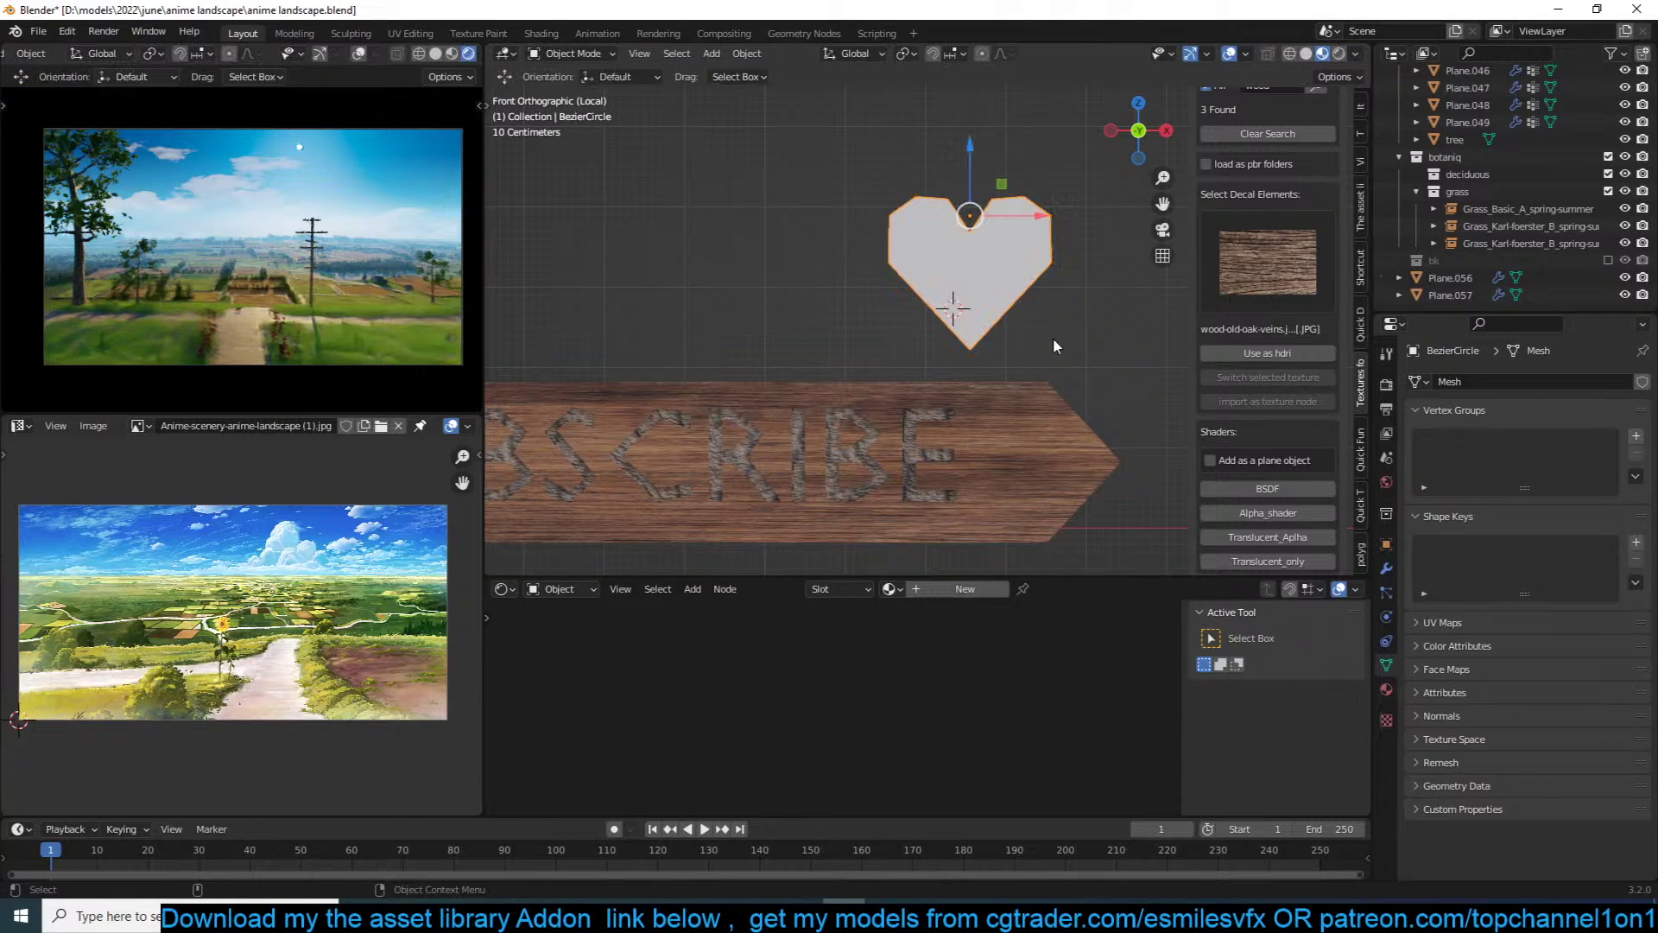
shift+click(1064, 403)
key(ctrl+l)
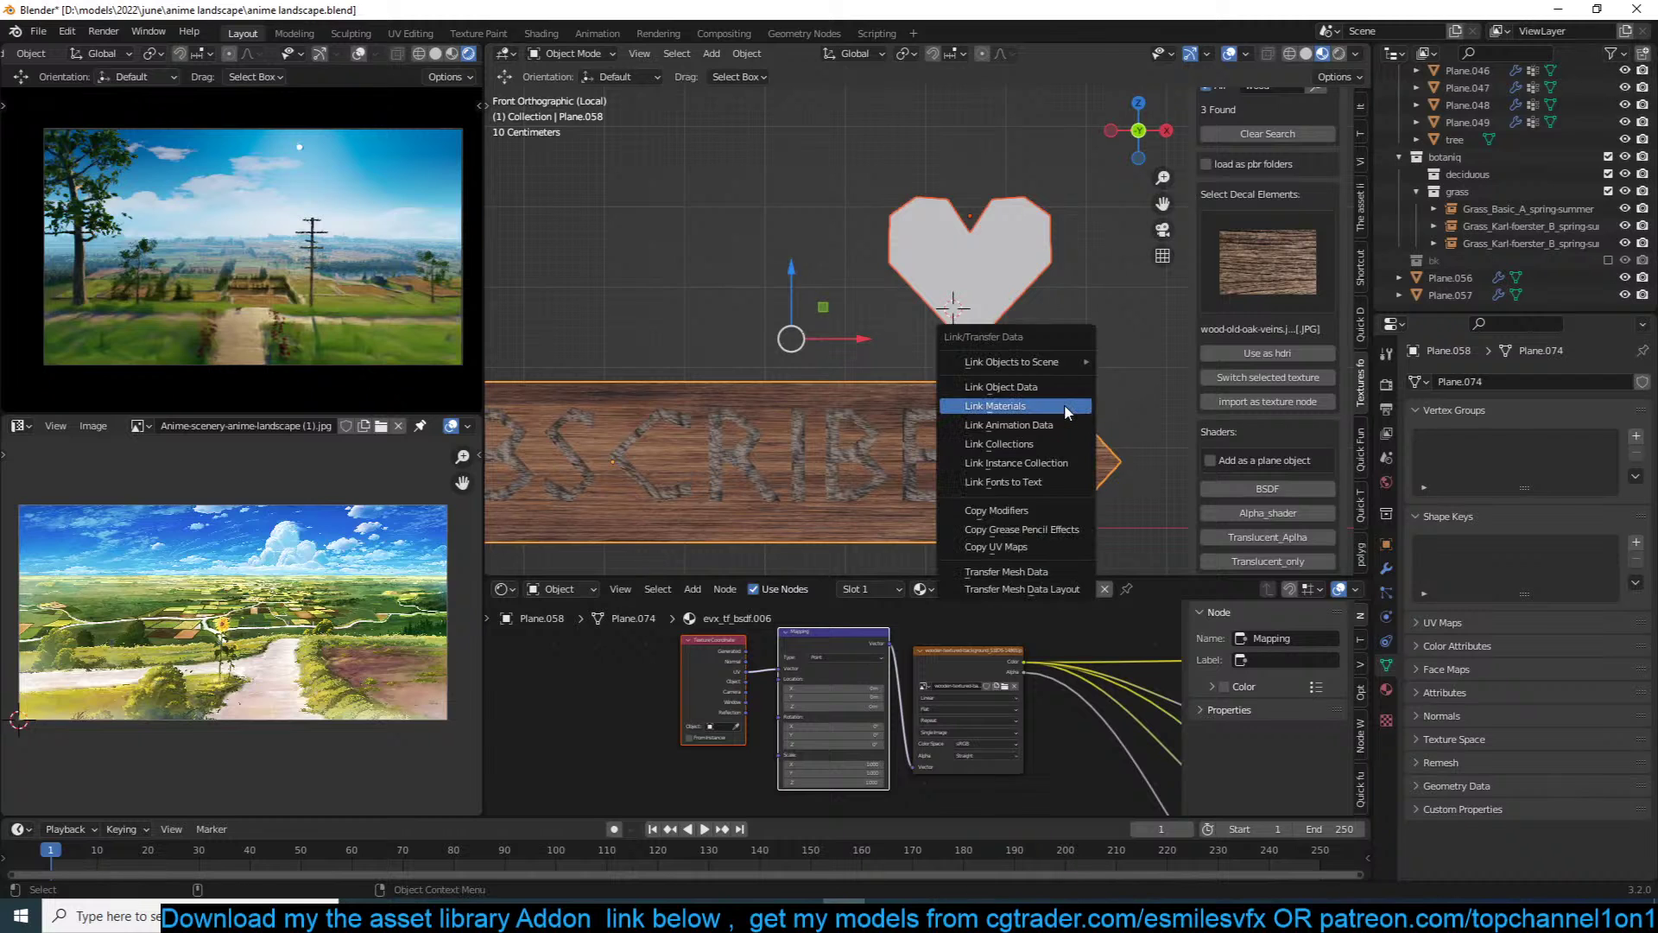
click(1068, 412)
click(1012, 303)
Step: Unwrap the heart's face in Edit Mode so the wood texture maps onto it
key(Tab)
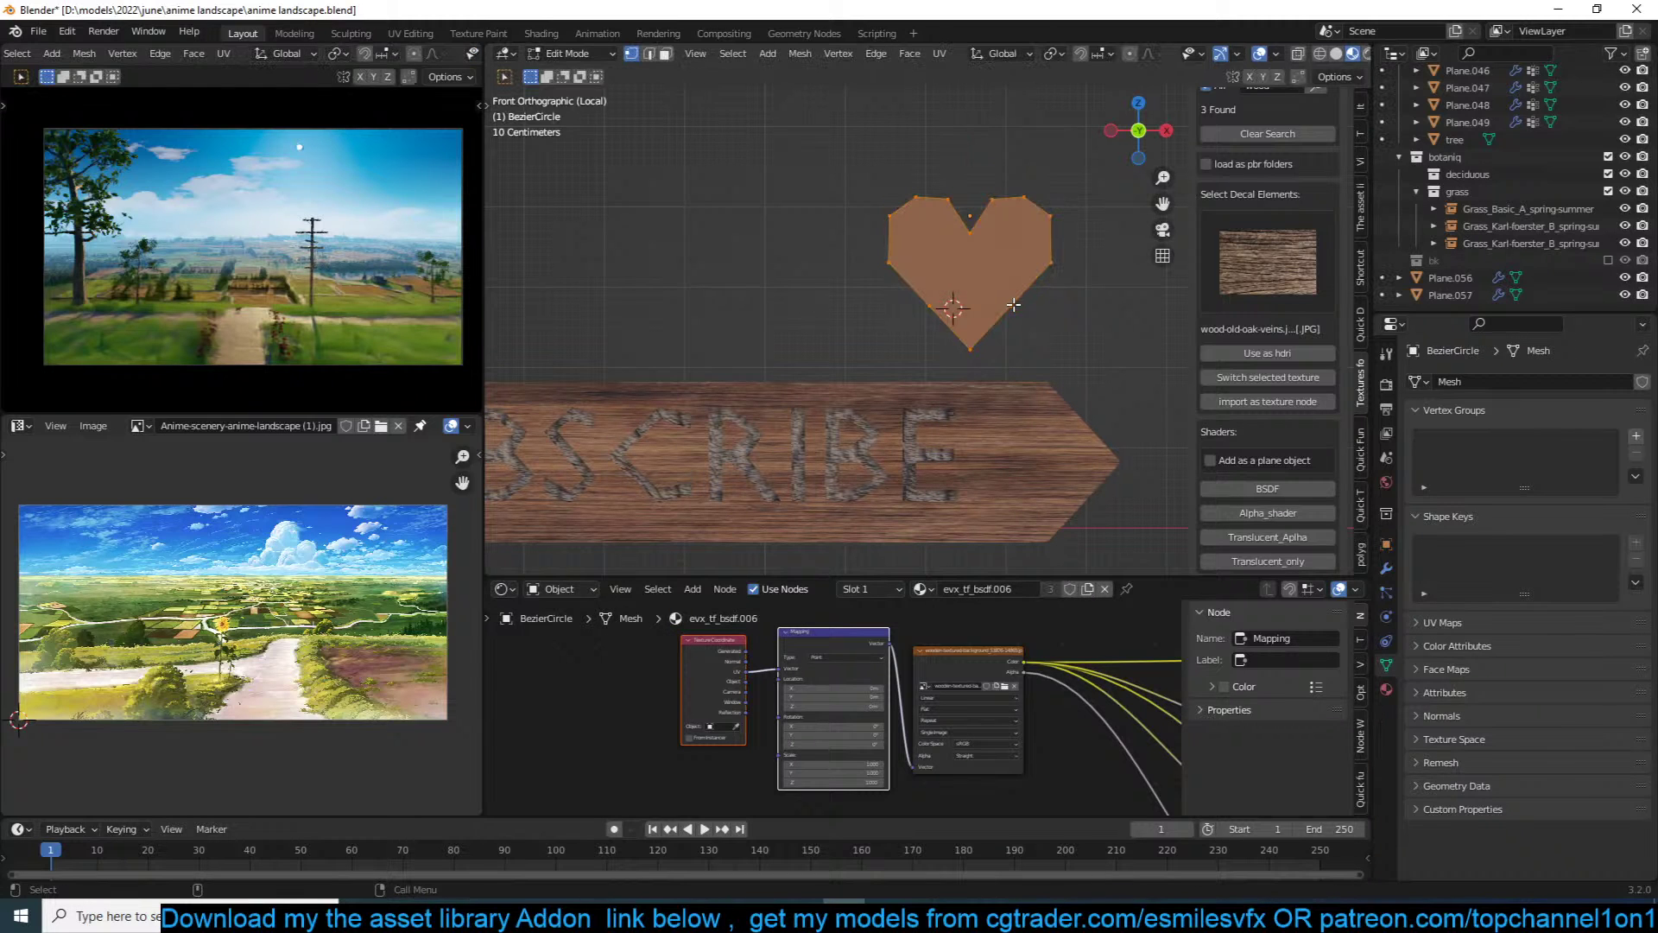
key(u)
click(956, 179)
middle_drag(993, 250, 919, 321)
key(e)
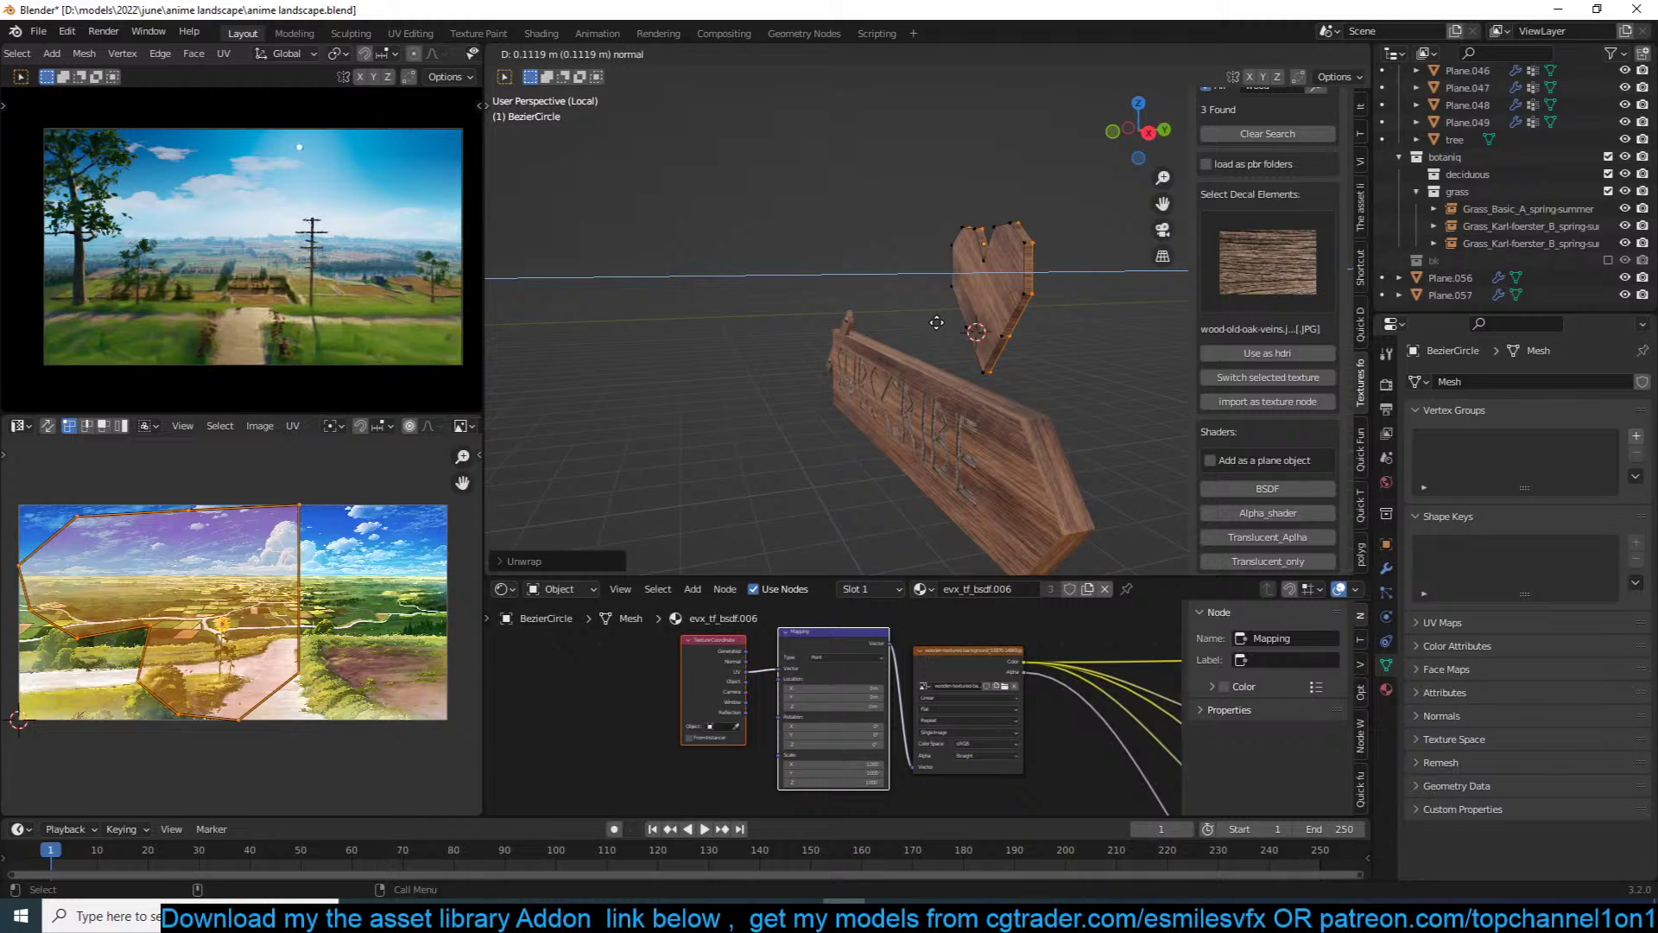
click(936, 323)
key(x)
click(936, 323)
Step: Cut the heart's face diagonally with the Knife between its upper-left outer vertex and the vertex on its lower-right edge
key(a)
key(KP_1)
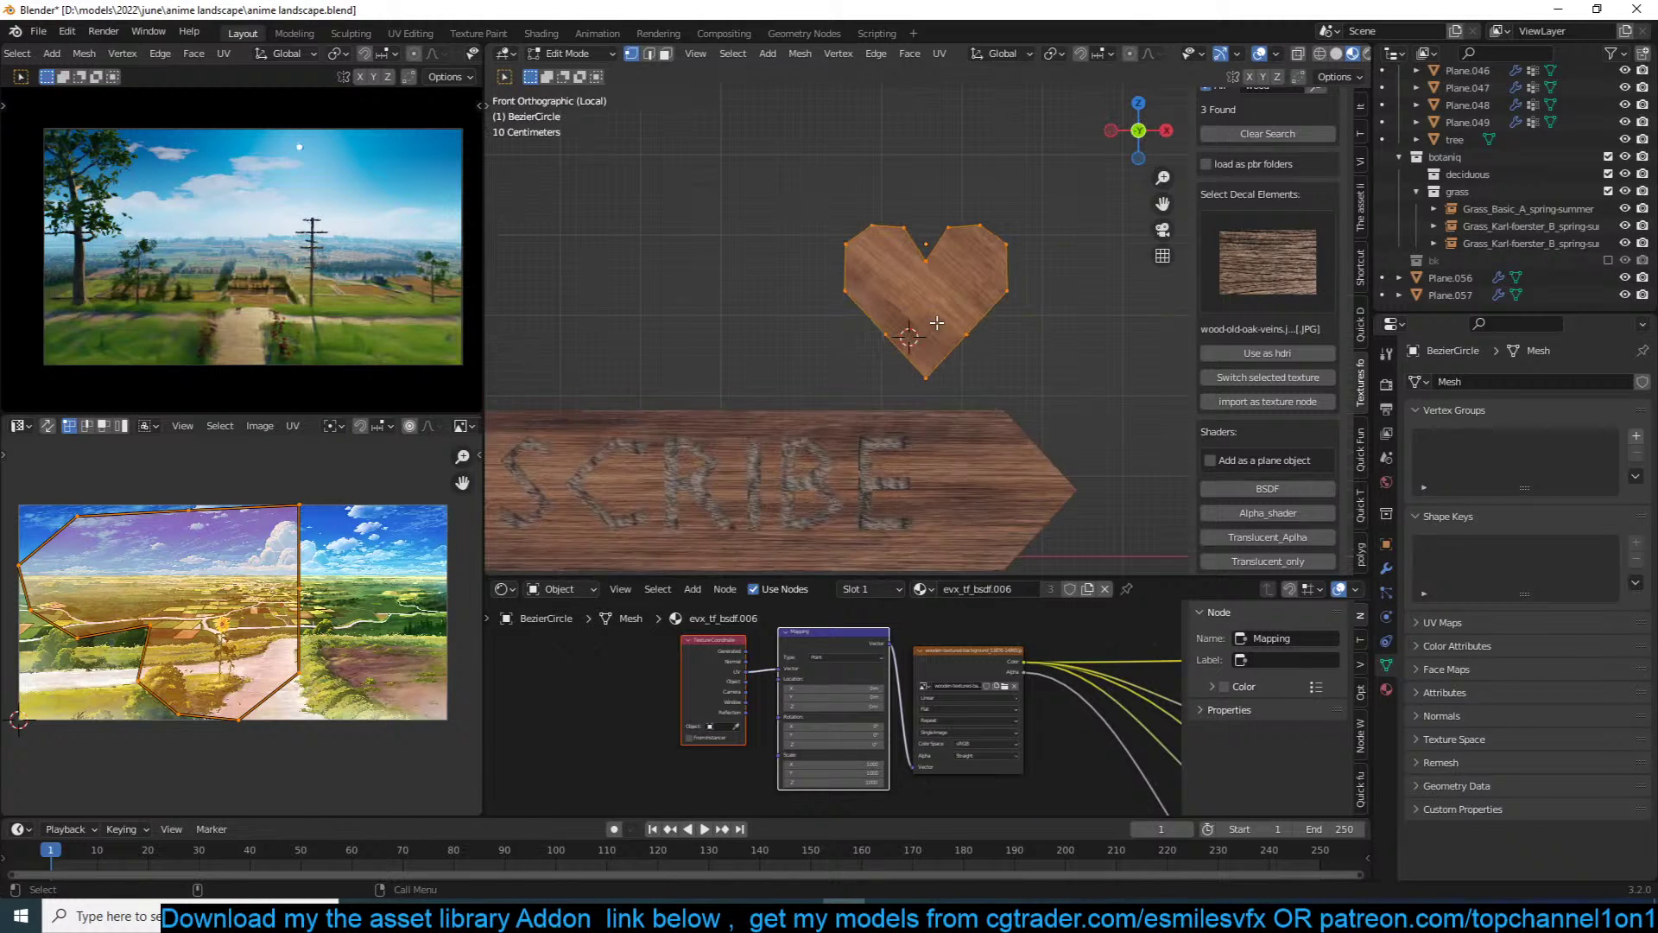
key(KP_Decimal)
click(1019, 394)
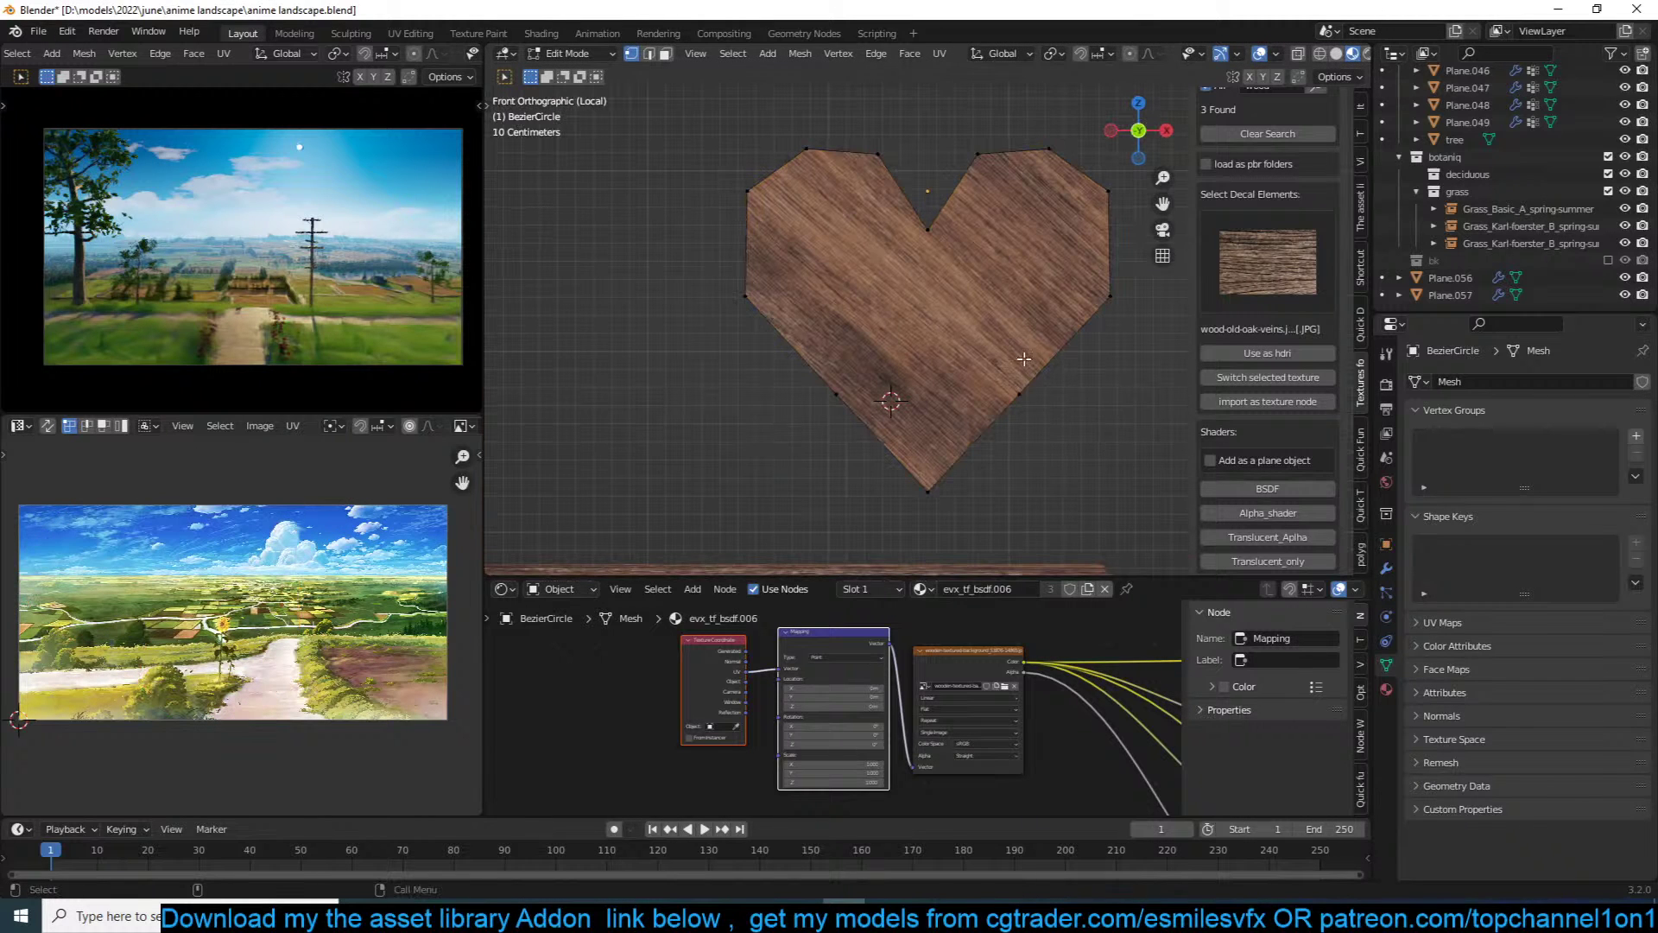
shift+click(747, 200)
shift+click(1006, 386)
middle_drag(1006, 386, 1106, 305)
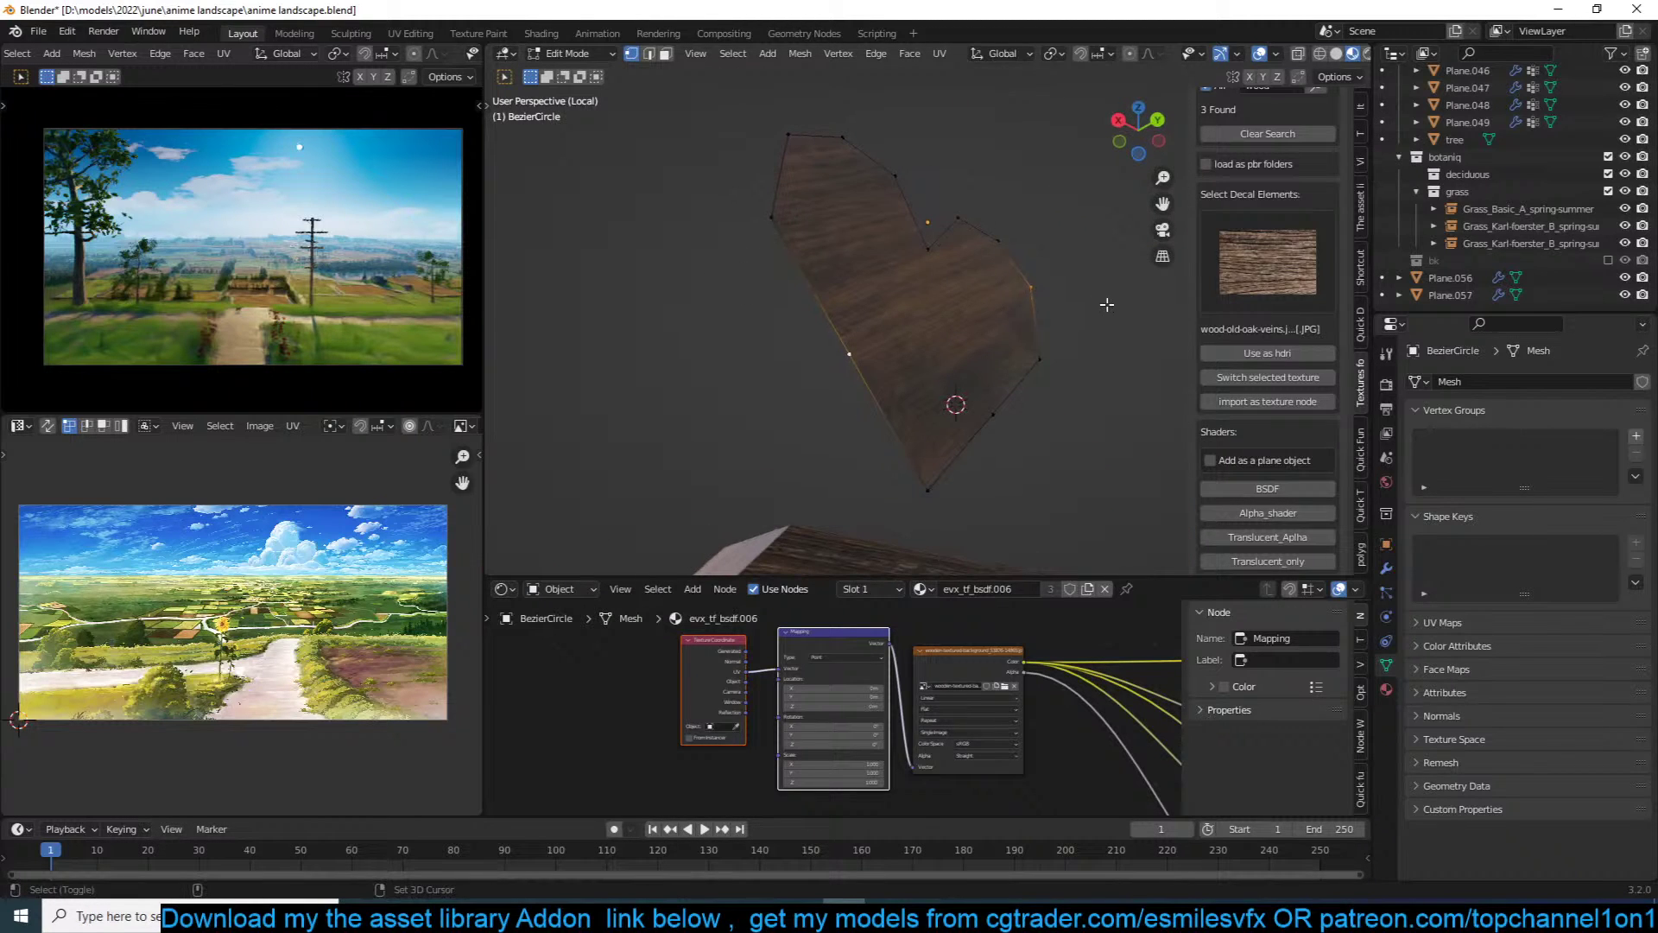
key(ctrl+z)
key(k)
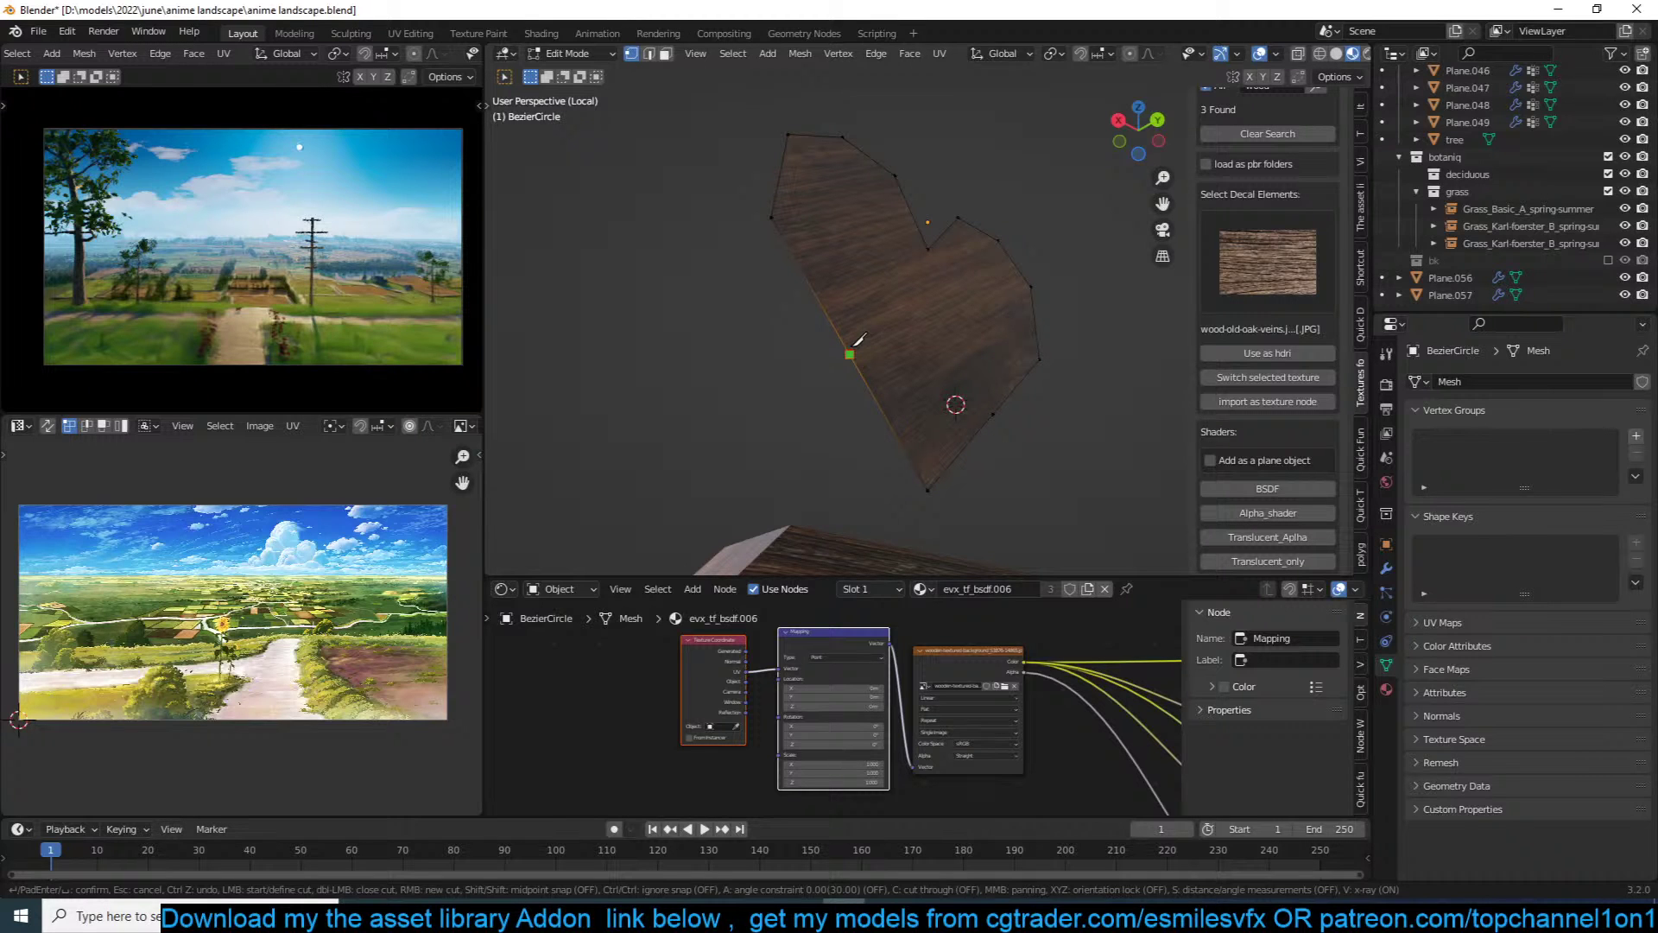
key(Return)
middle_drag(891, 332, 1111, 354)
key(KP_1)
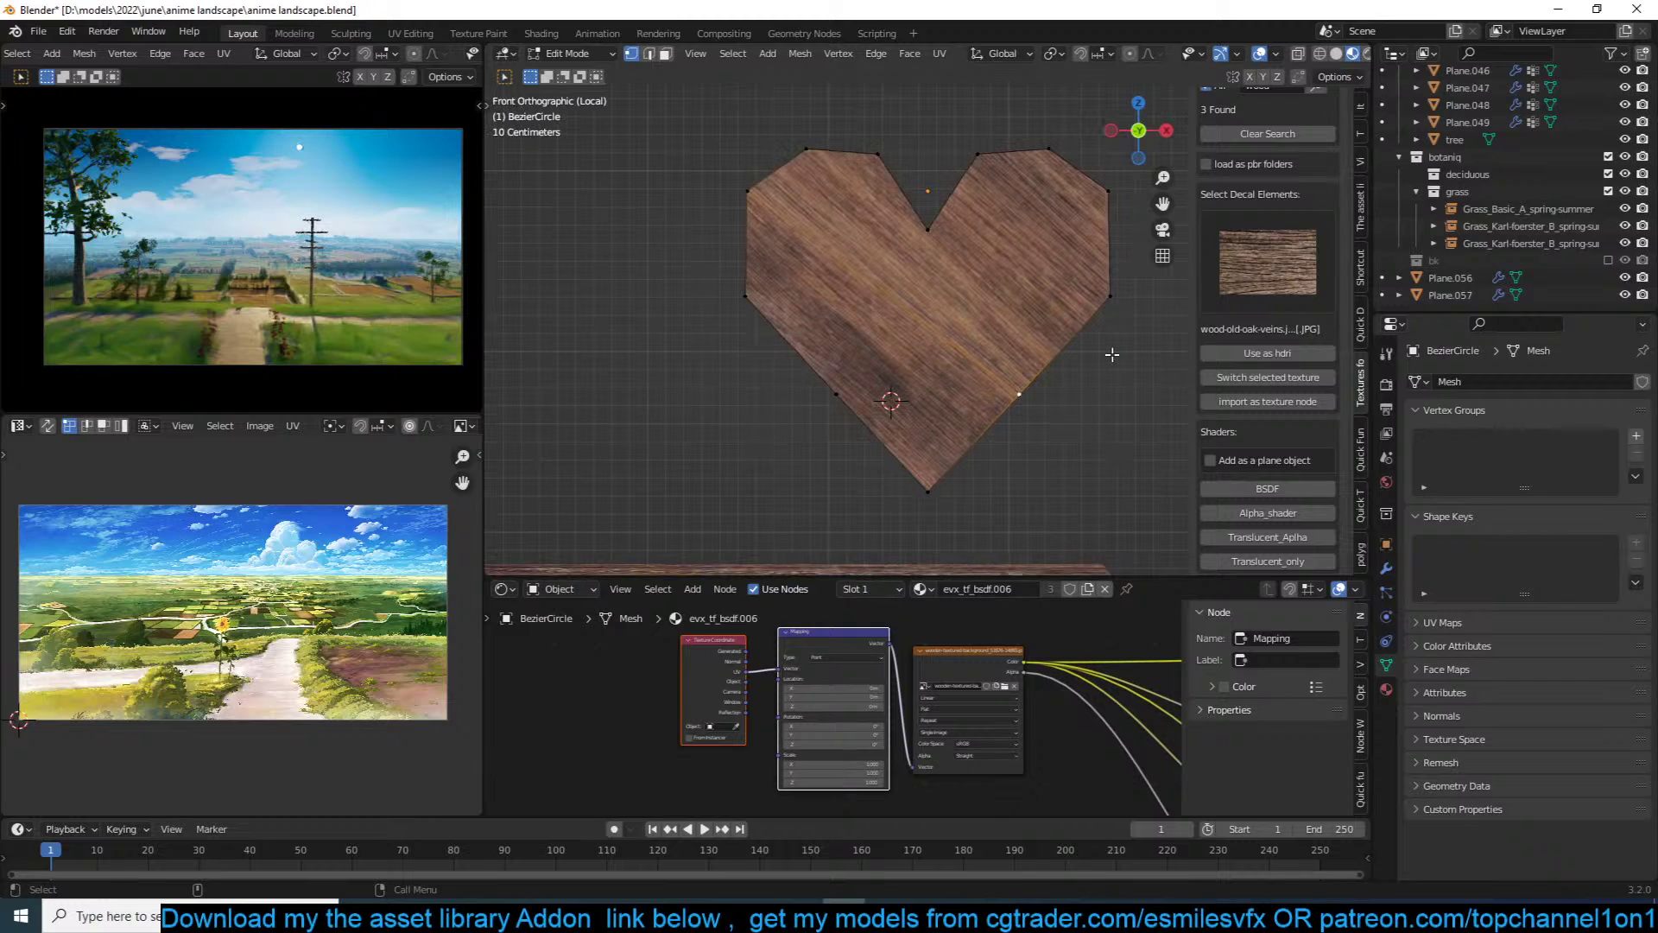
Step: Examine the heart's vertices and the faces on either side of the cut, from the front and the back
key(a)
key(alt+a)
shift+click(990, 170)
key(a)
key(alt+a)
shift+click(985, 162)
key(3)
click(1060, 310)
click(921, 385)
middle_drag(922, 385, 626, 354)
shift+click(866, 301)
middle_drag(877, 298, 920, 278)
Step: Knife a second cut across the heart's right lobe, from its inner top vertex to its lower outer vertex
key(1)
click(905, 171)
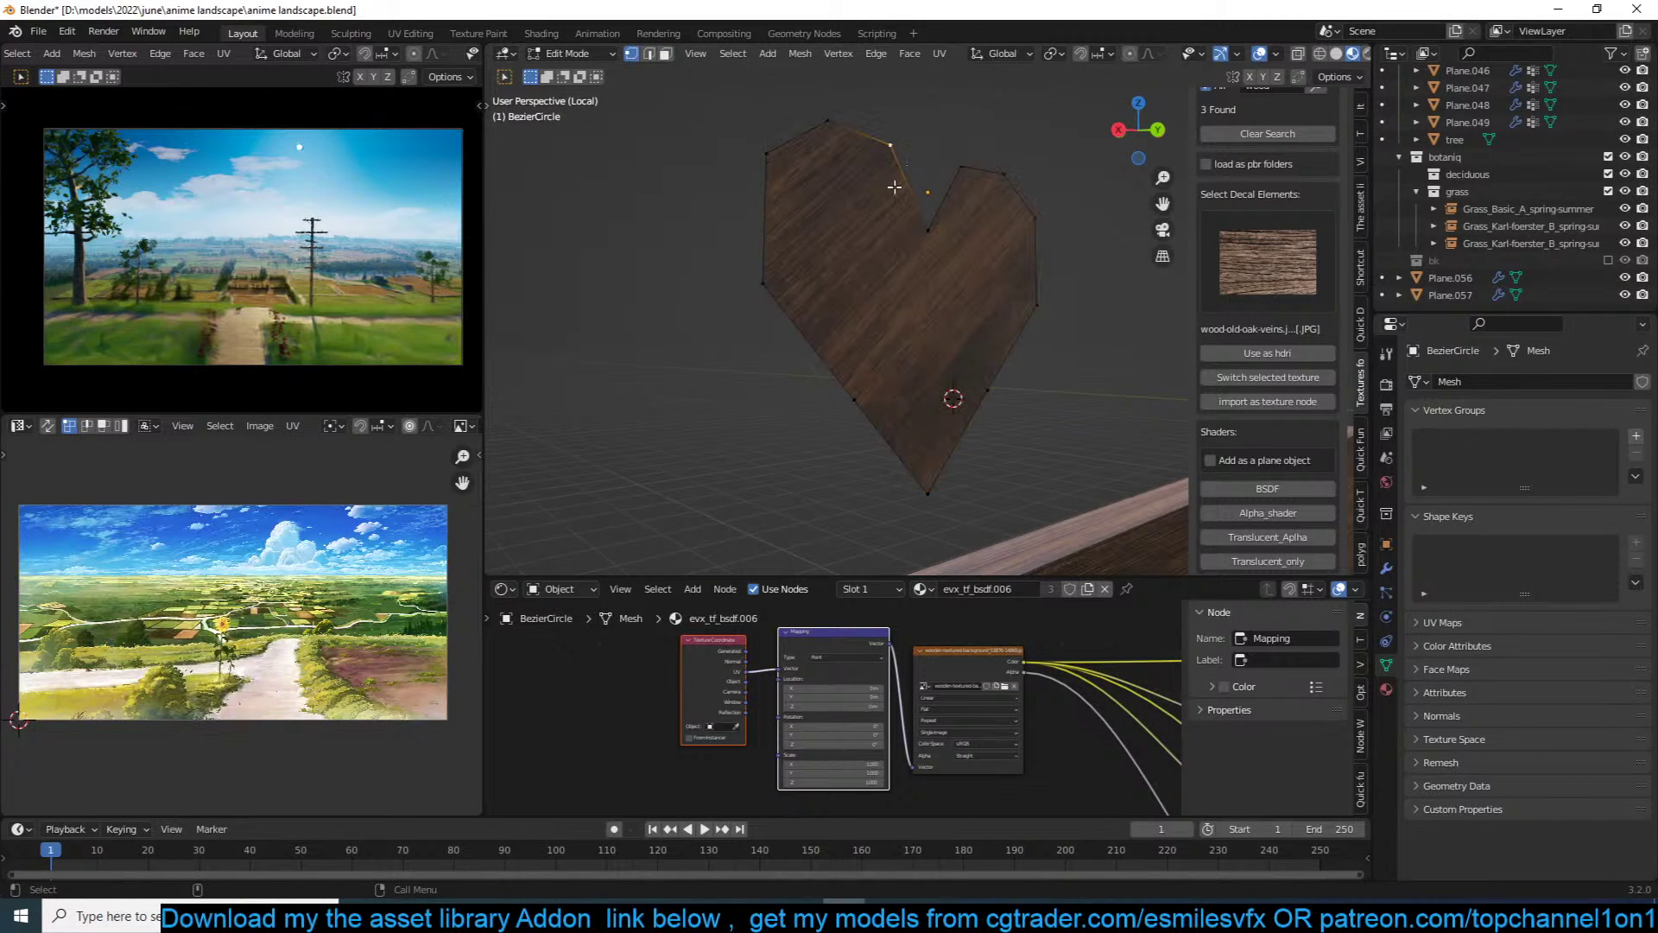
key(ctrl+z)
key(alt+a)
key(k)
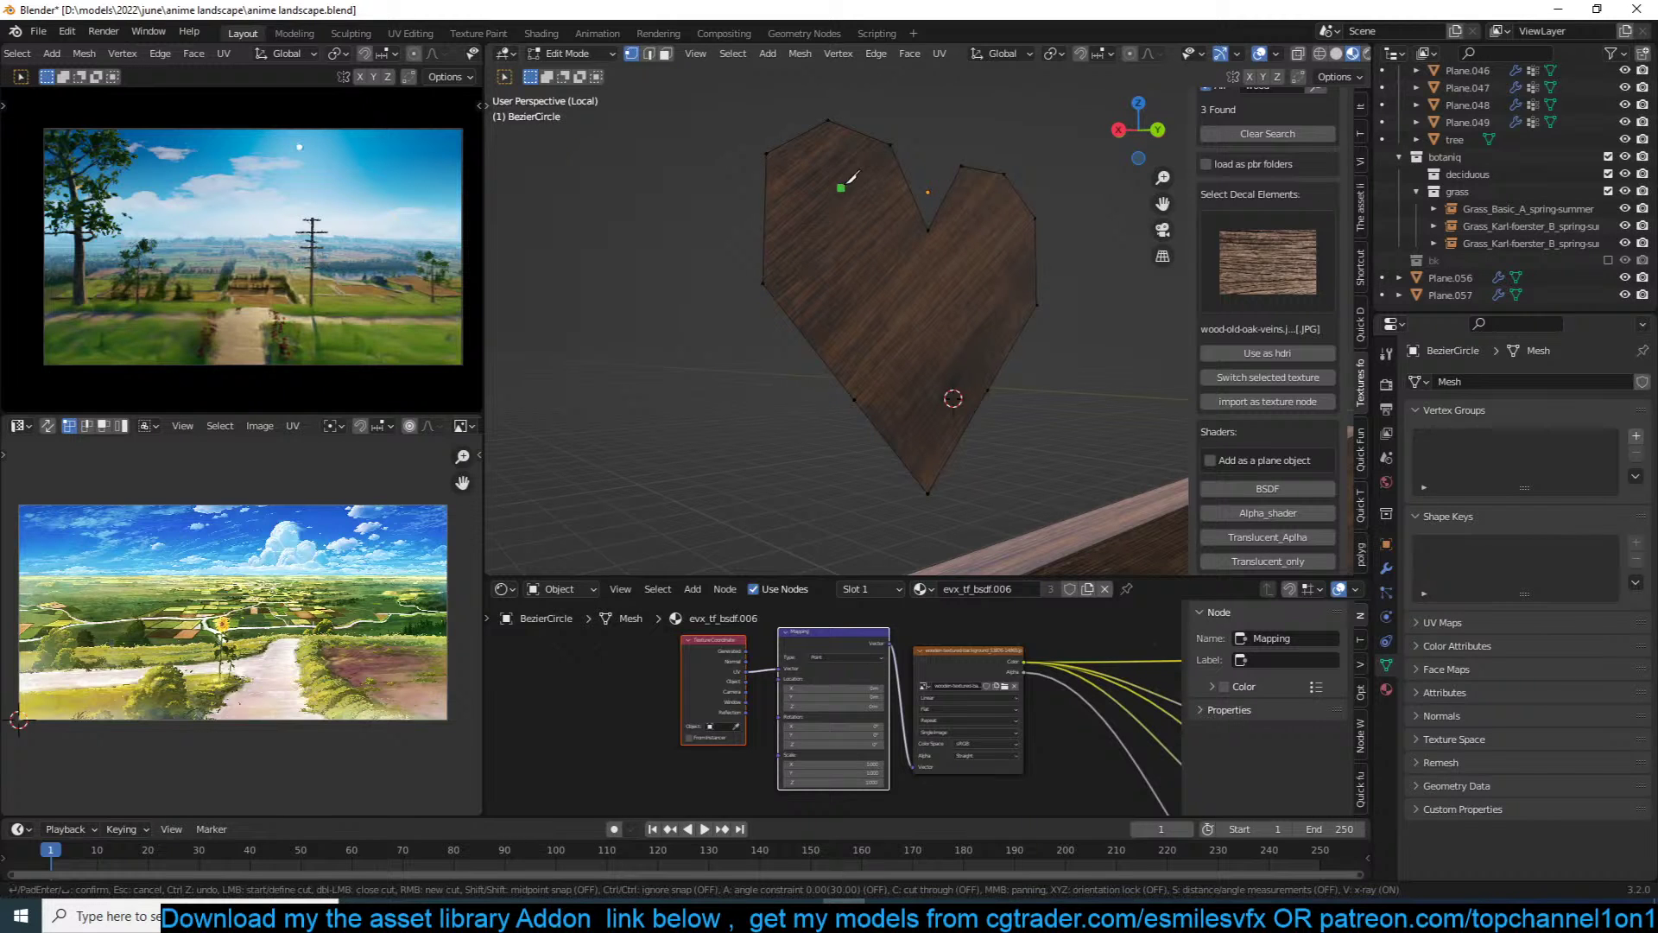
click(772, 282)
key(Return)
Step: Extrude the whole heart face to give it a plank-like thickness
key(a)
middle_drag(818, 305, 1008, 228)
key(e)
click(892, 328)
Step: Bevel the edges along both diagonal cuts on the heart's front with 2 segments
key(2)
alt+click(1037, 230)
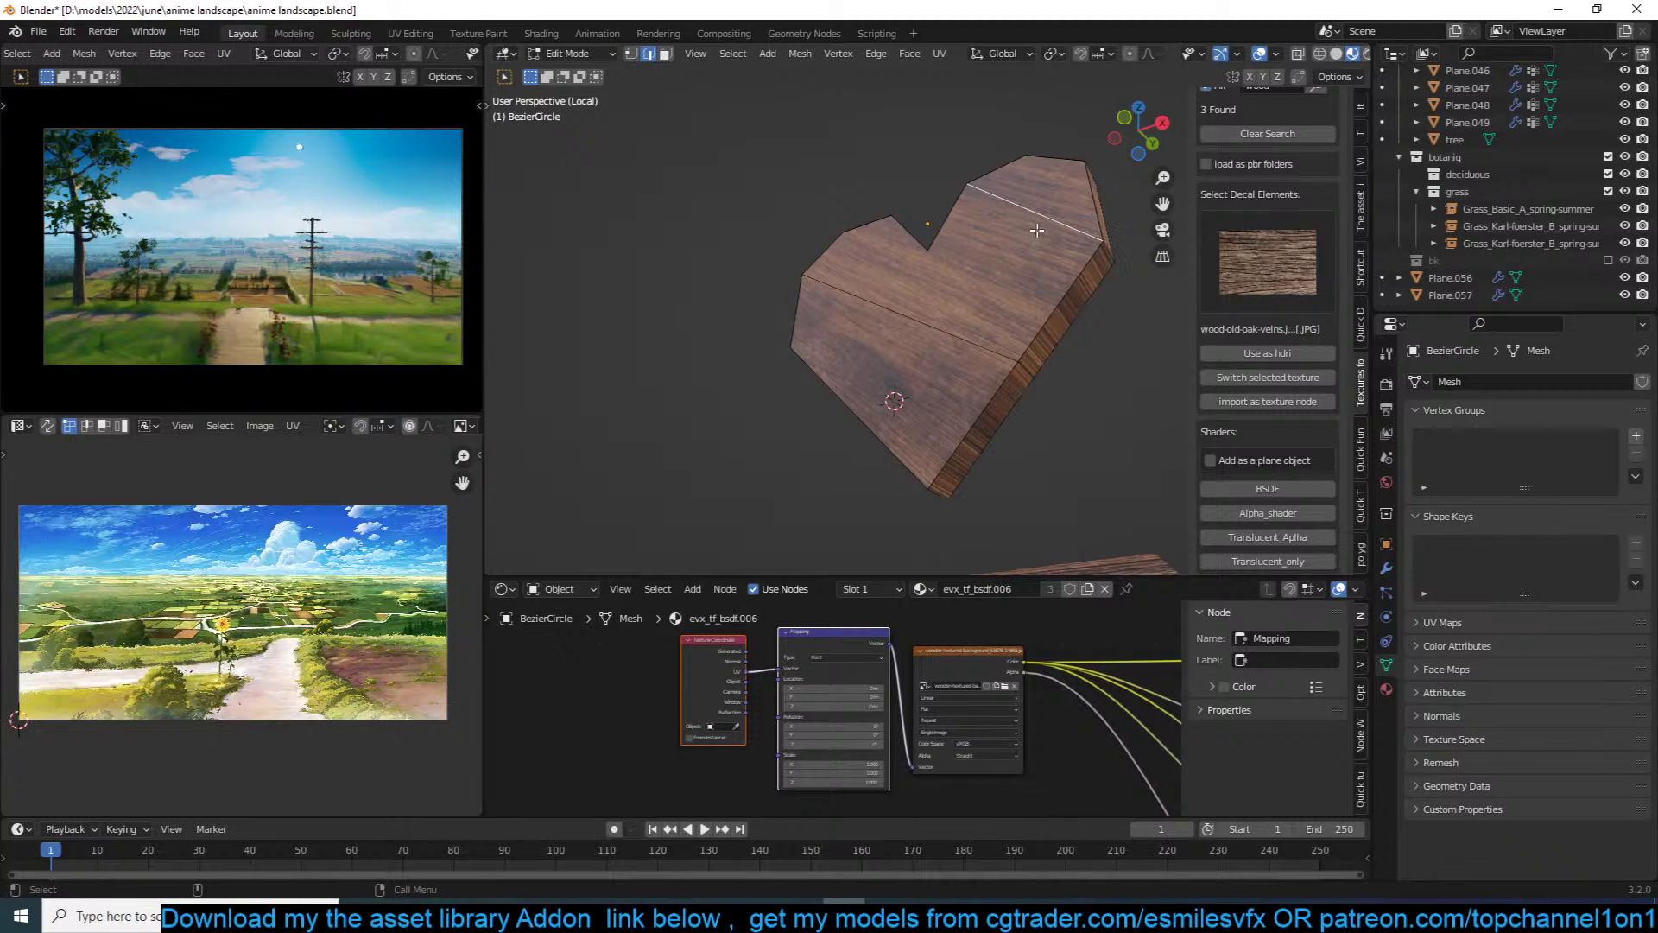
alt+shift+click(987, 342)
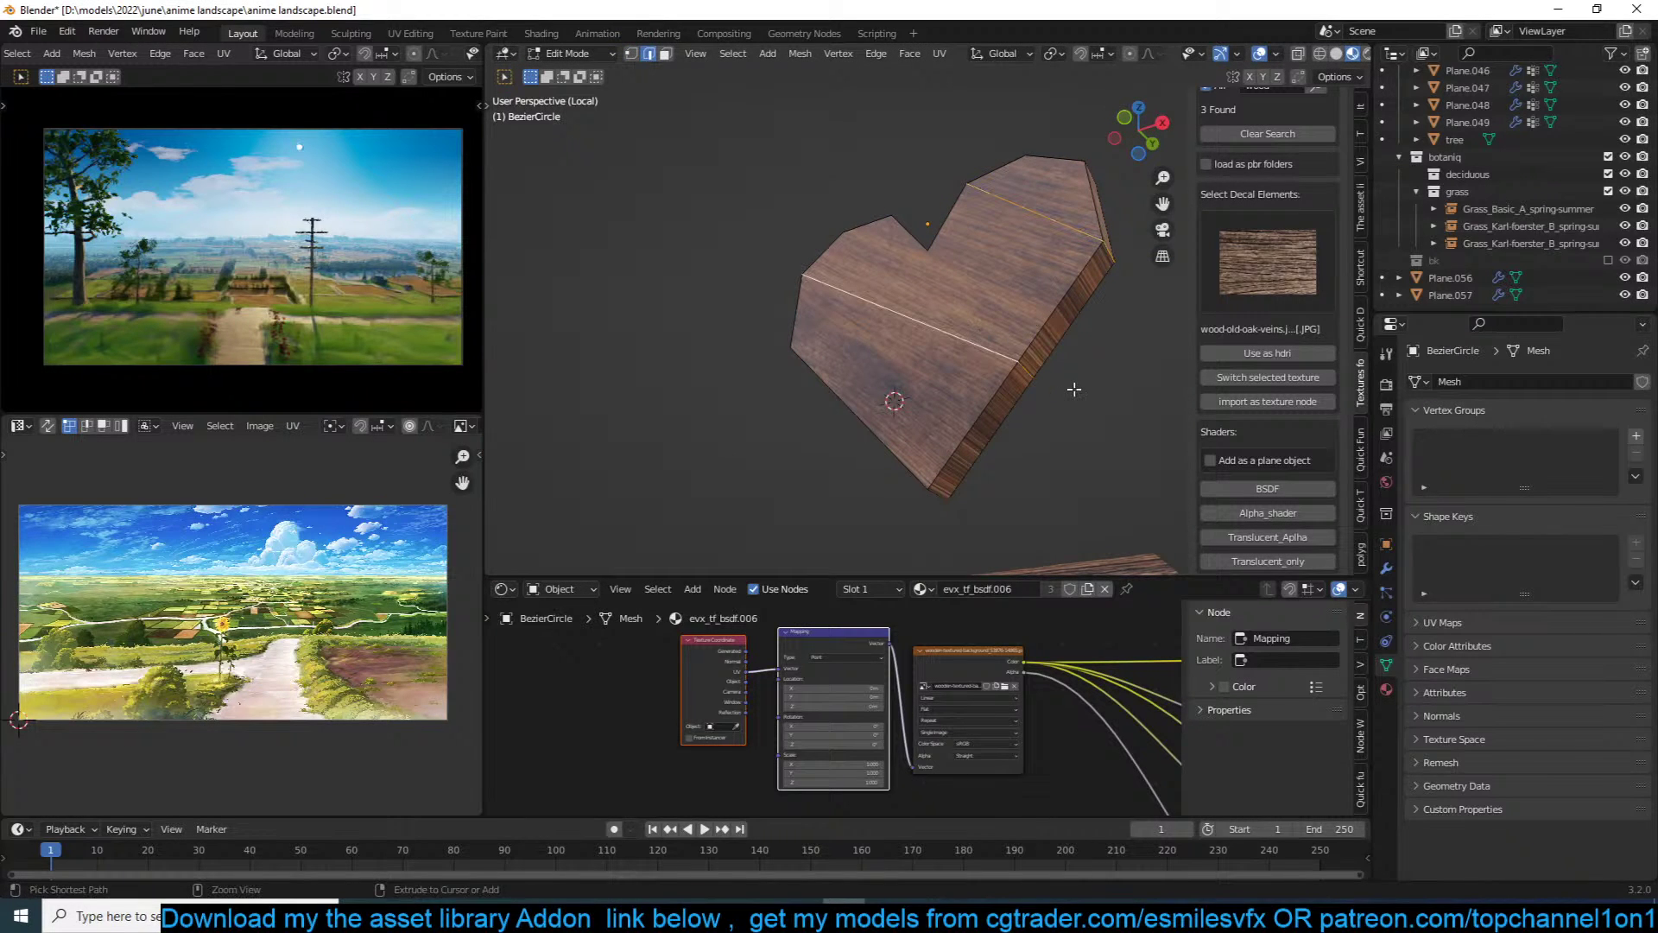
key(ctrl+b)
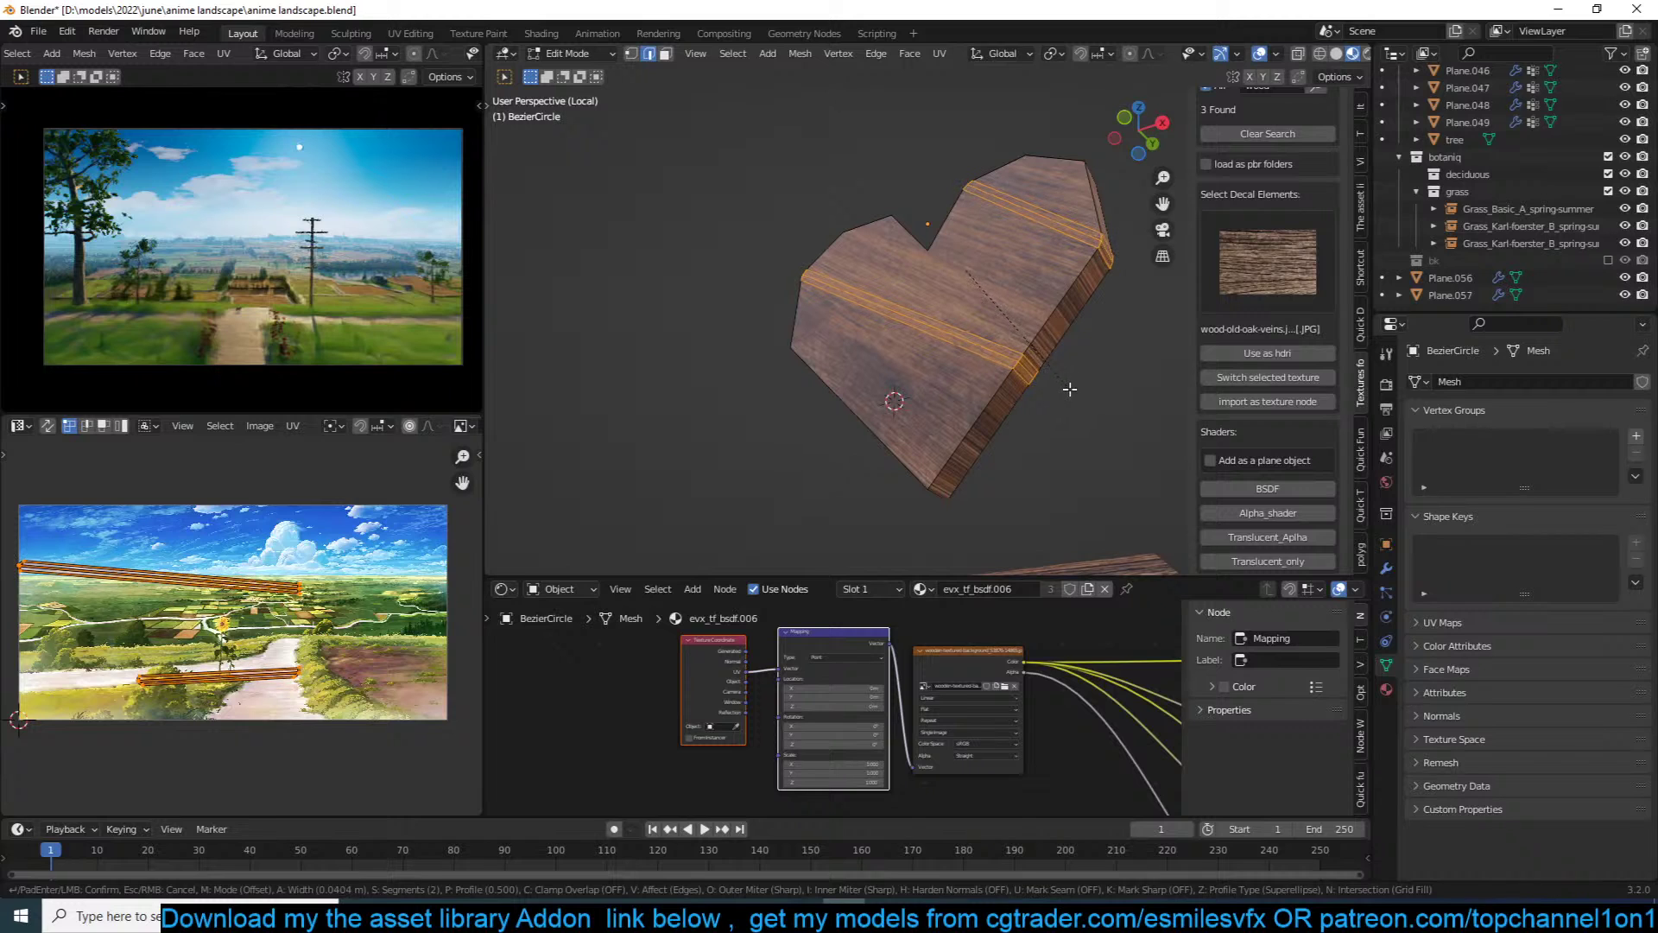
click(1037, 377)
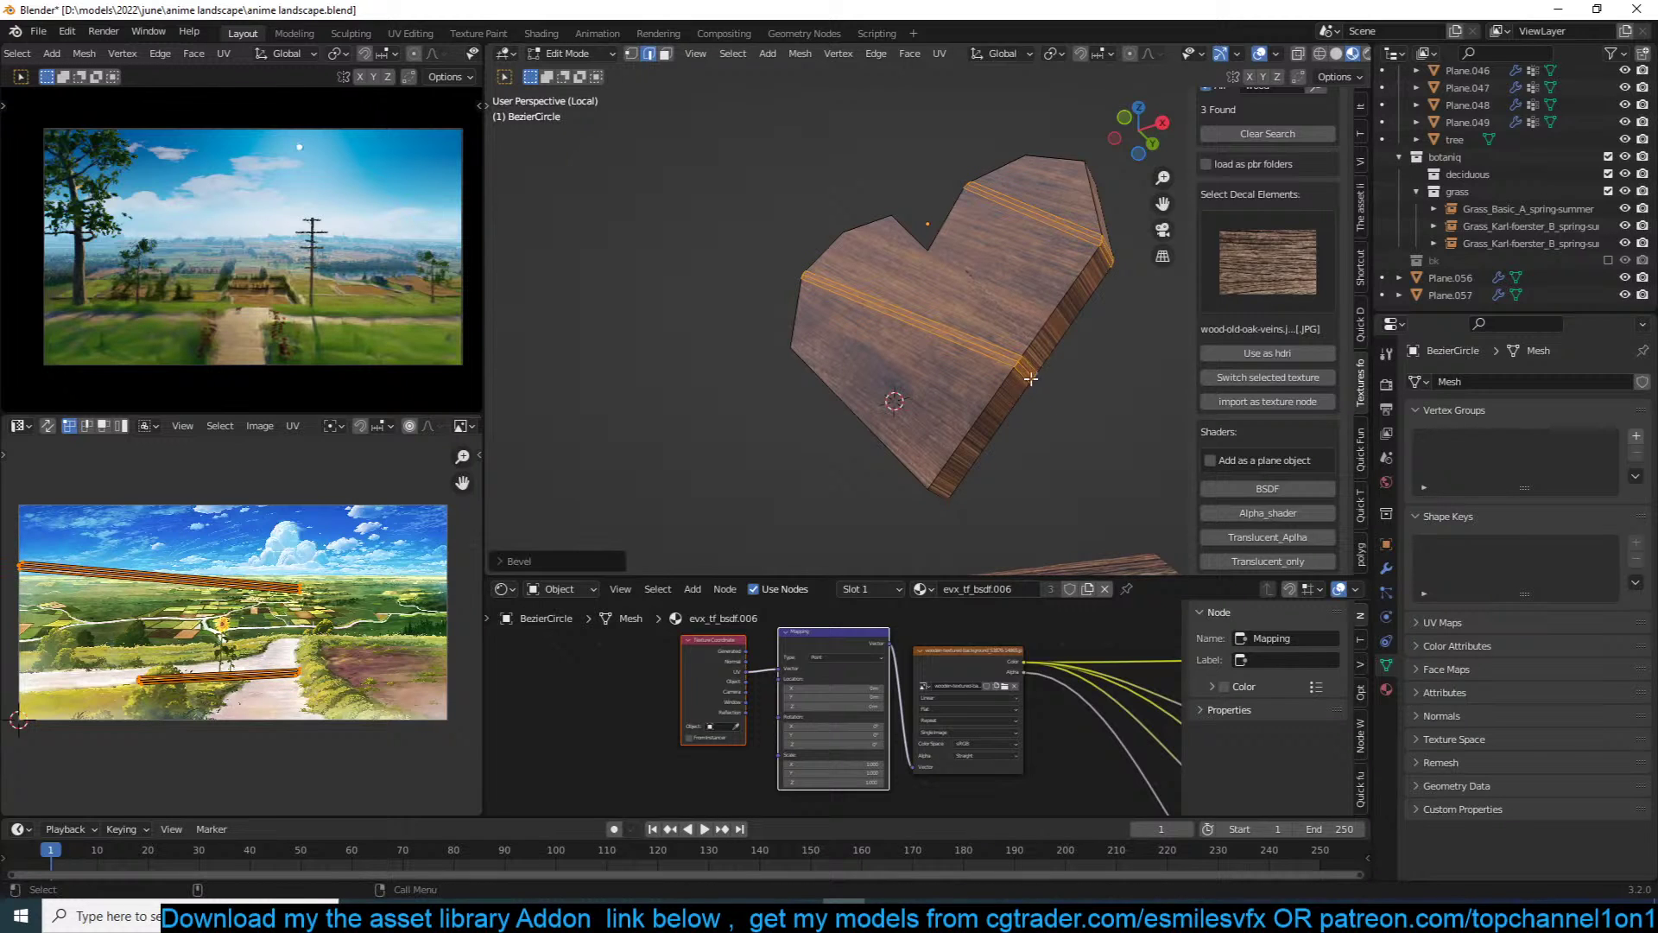
scroll(1037, 378, up, 1)
key(1)
click(1036, 377)
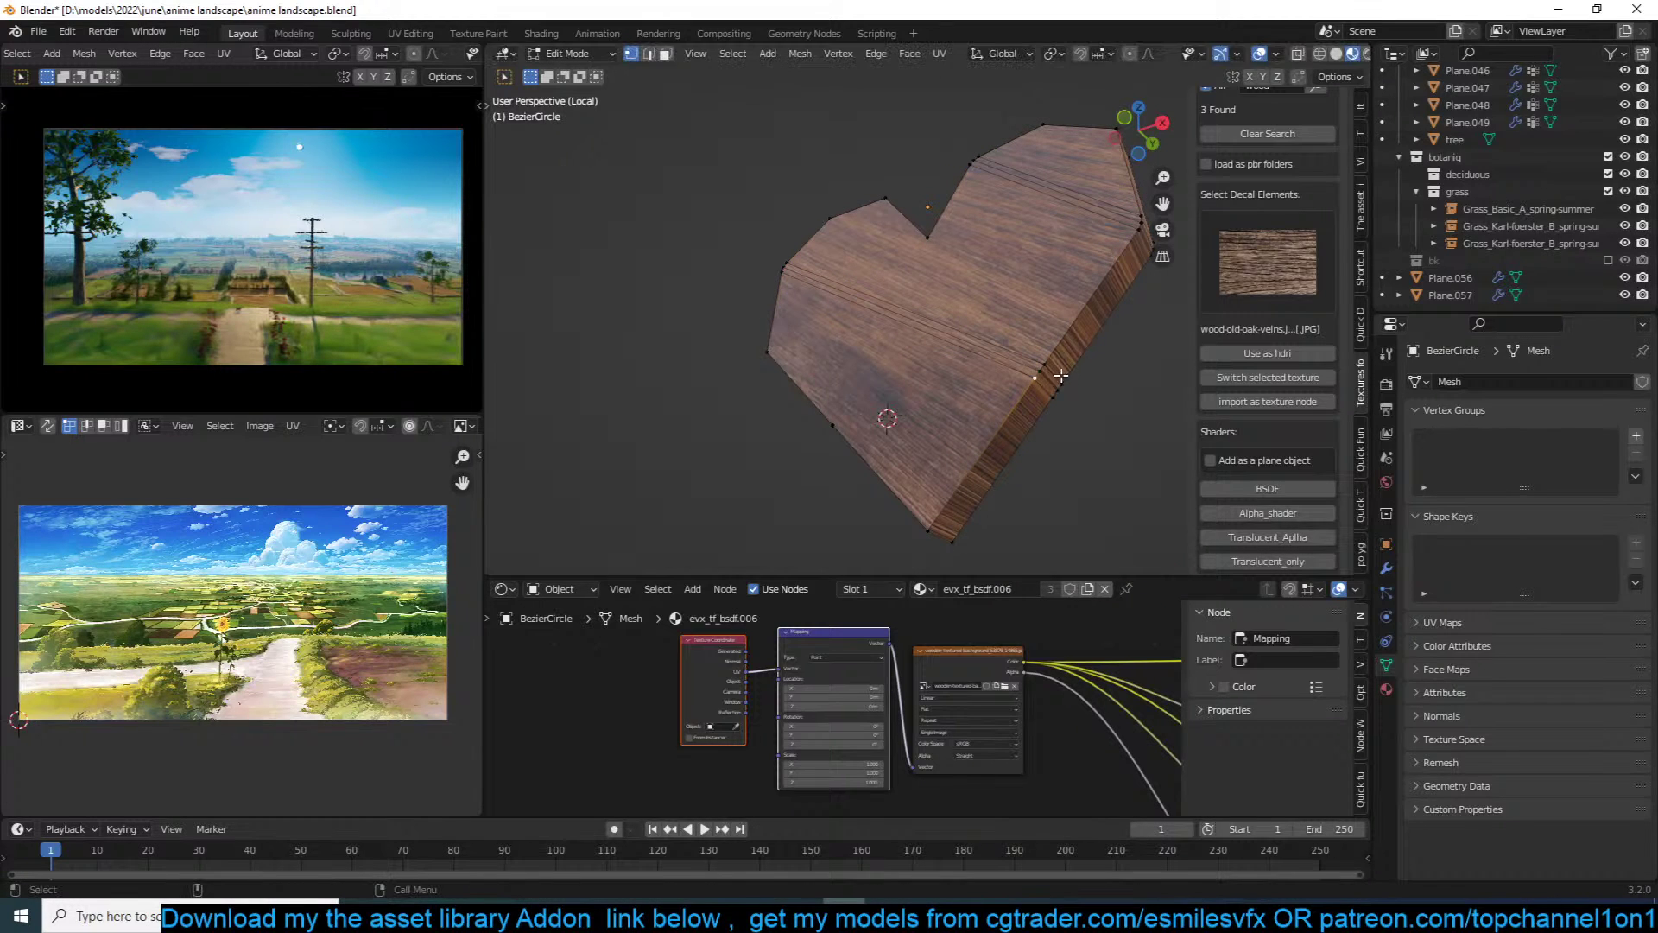
key(alt+s)
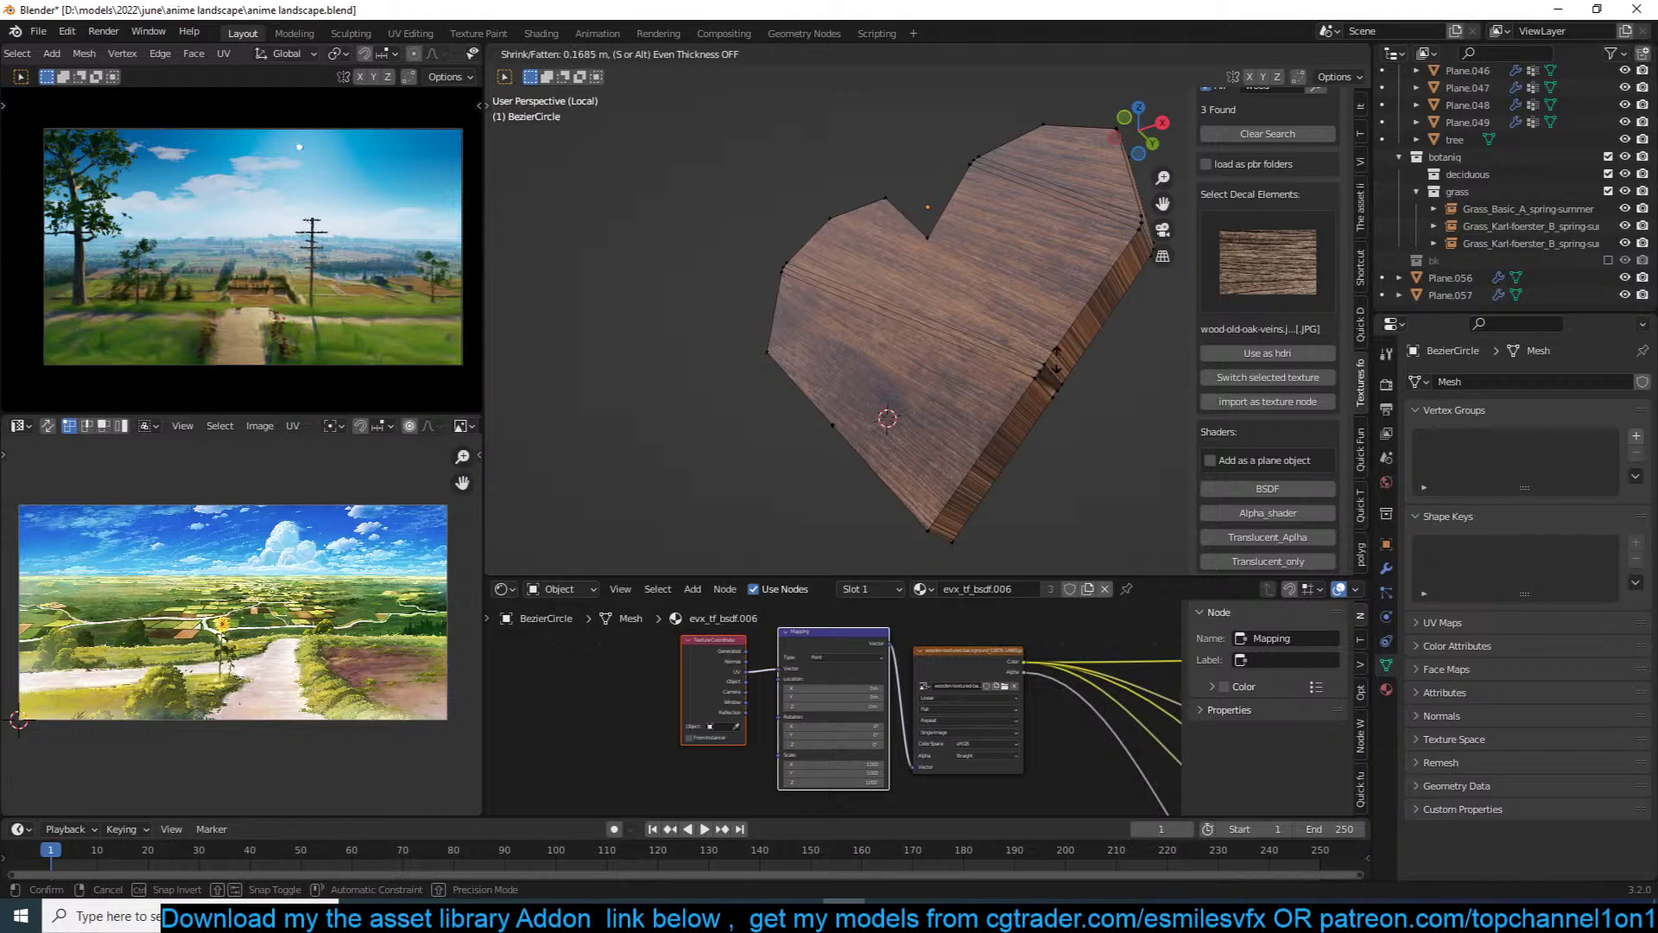
right_click(1058, 365)
Step: Merge all the heart's vertices by distance
key(a)
key(m)
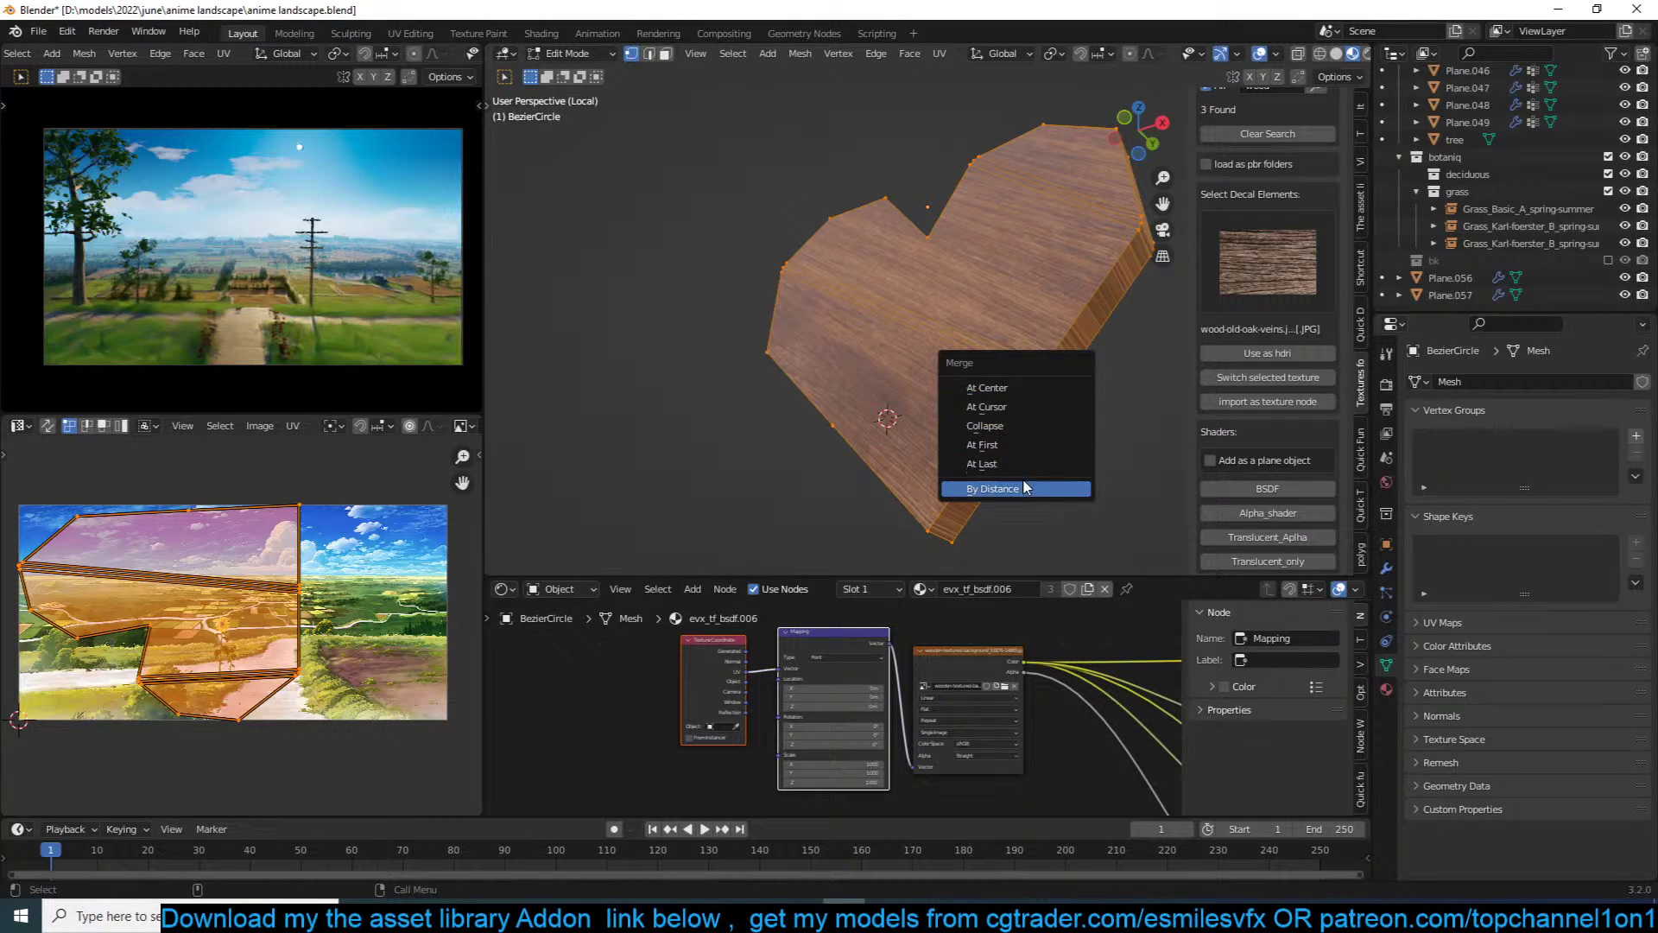
click(1023, 480)
Step: Shrink the middle edge loop of the heart's lower cut inward to form a plank groove, and return to Object Mode
key(alt+a)
alt+click(1051, 380)
key(alt+s)
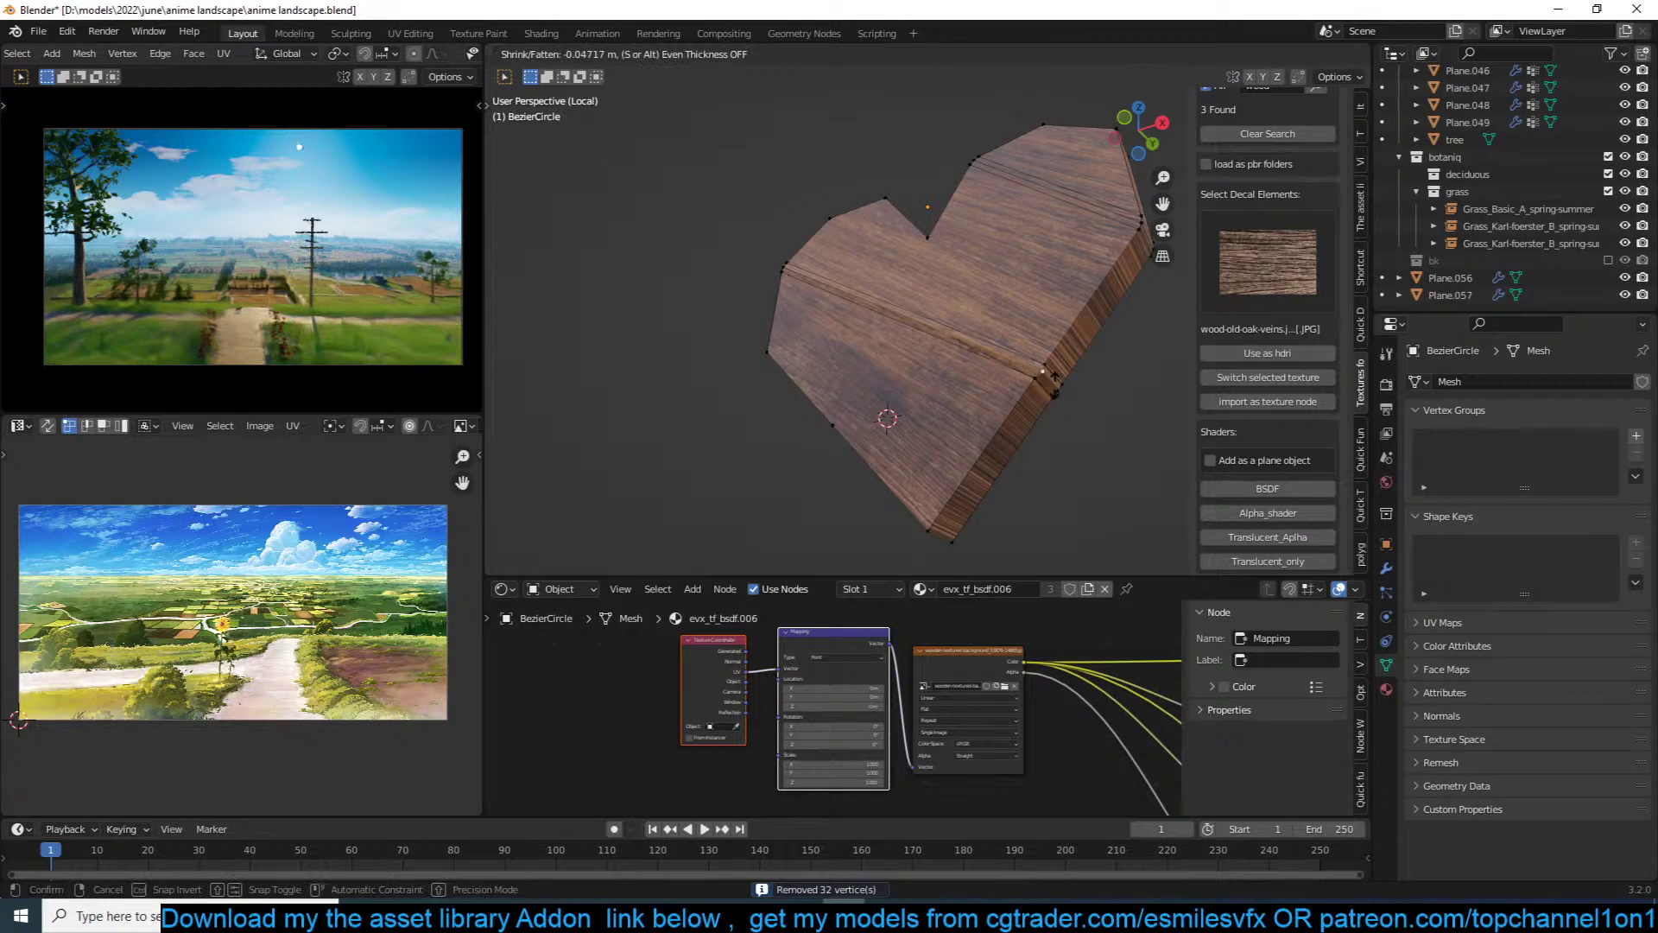
click(1061, 341)
middle_drag(1061, 341, 760, 205)
key(Tab)
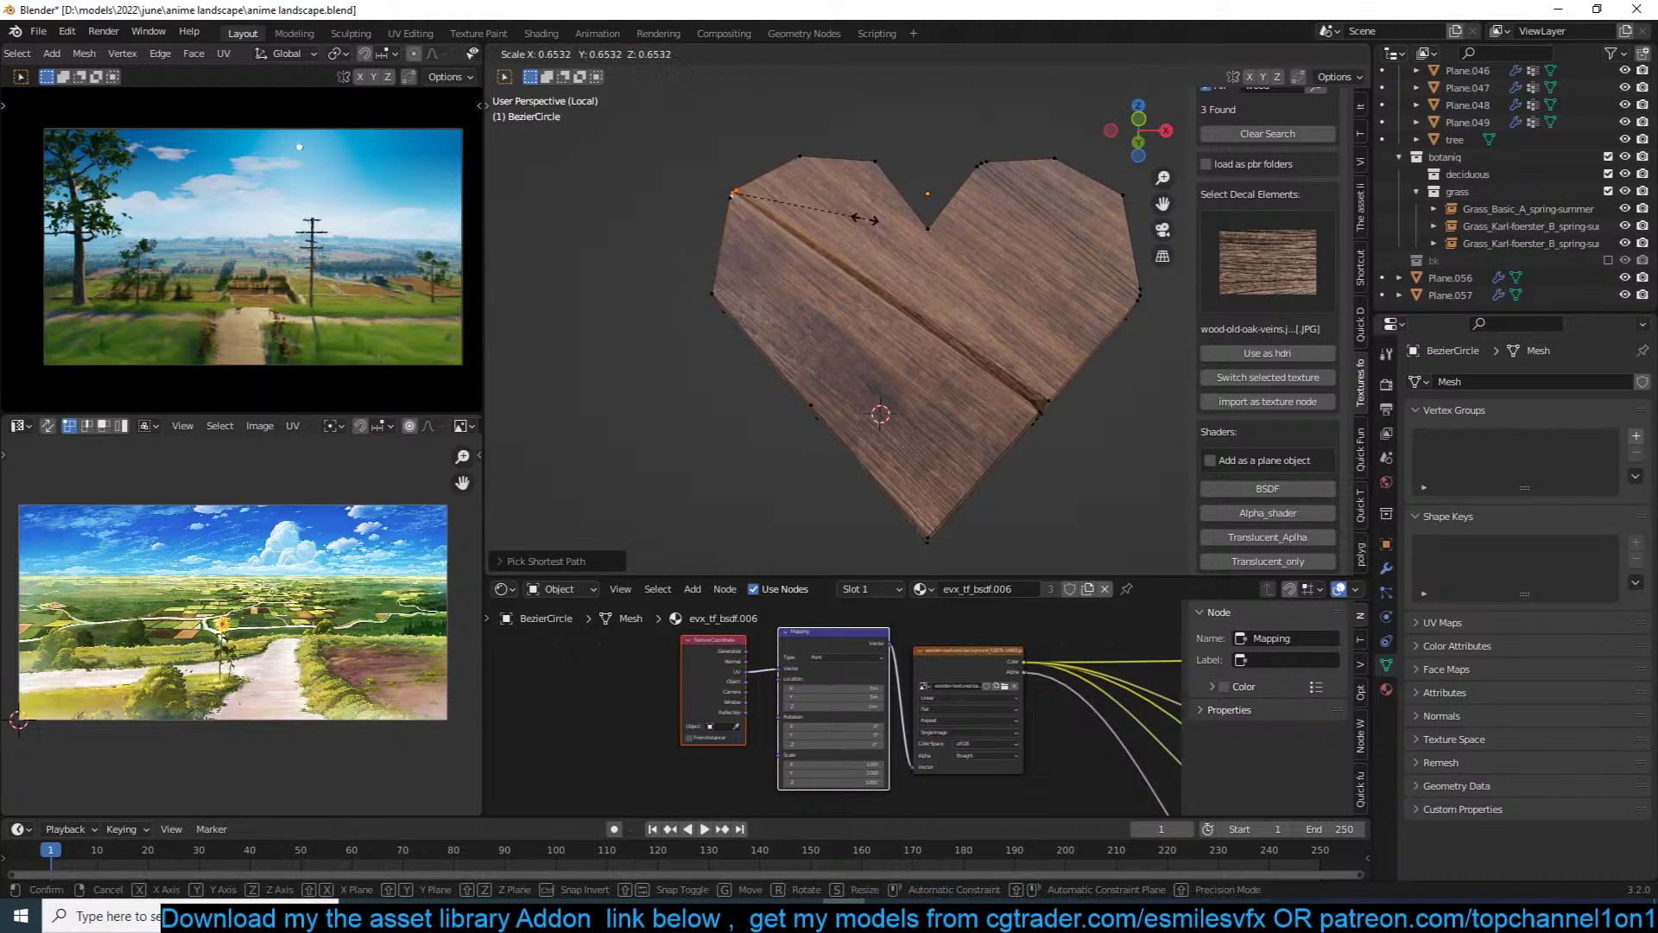
middle_drag(1061, 298, 944, 373)
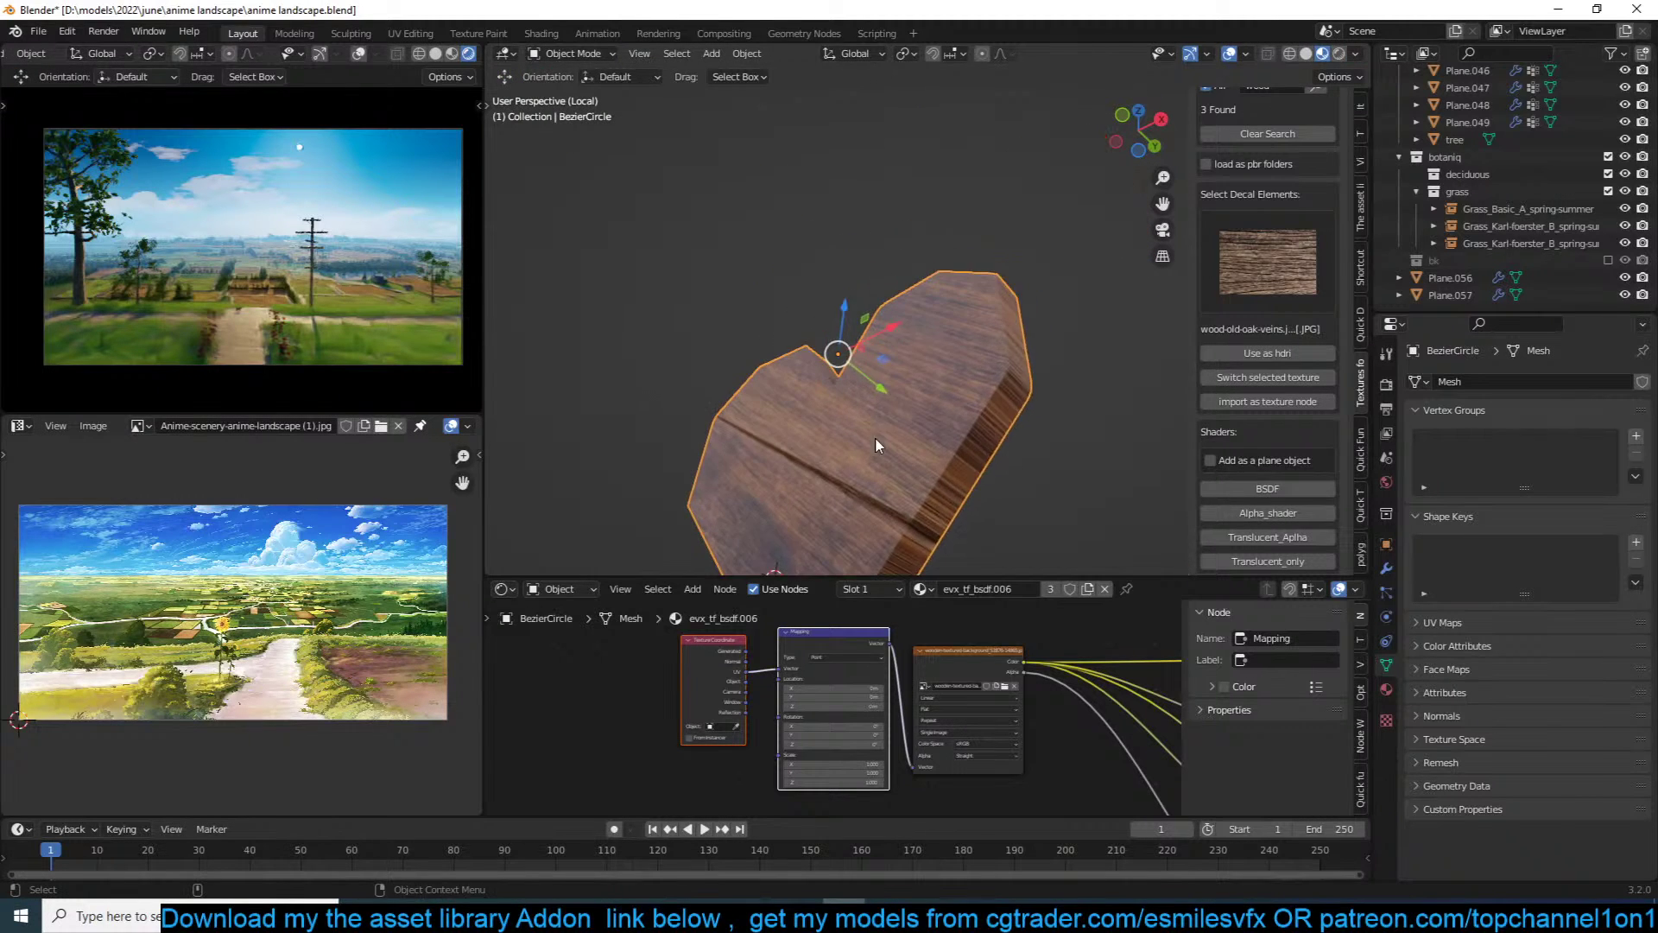
Step: Merge the heart mesh's overlapping vertices again, including those at the upper diagonal cut, and clear the selection
key(Tab)
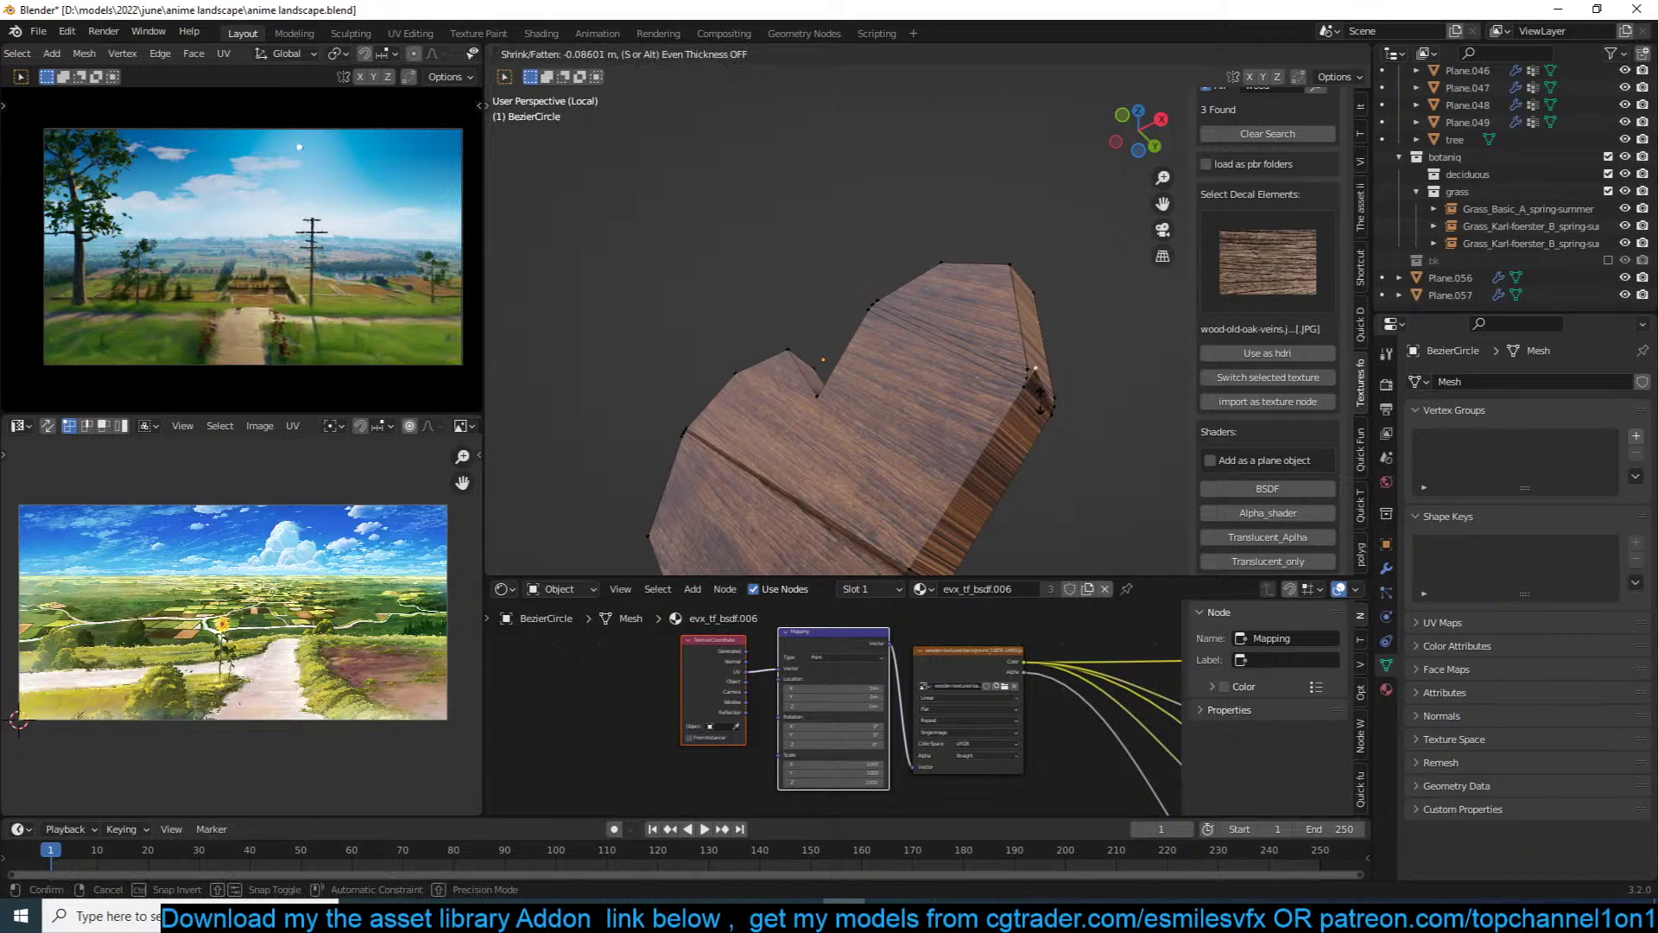
key(a)
key(m)
click(1052, 374)
scroll(1079, 401, up, 2)
key(alt+a)
key(g)
key(Escape)
Step: Dissolve the stray vertex on the heart's side at the upper cut and connect the middle vertices across the thickness
middle_drag(1127, 442, 858, 445)
key(g)
key(Escape)
key(ctrl+x)
shift+click(783, 438)
shift+click(1000, 468)
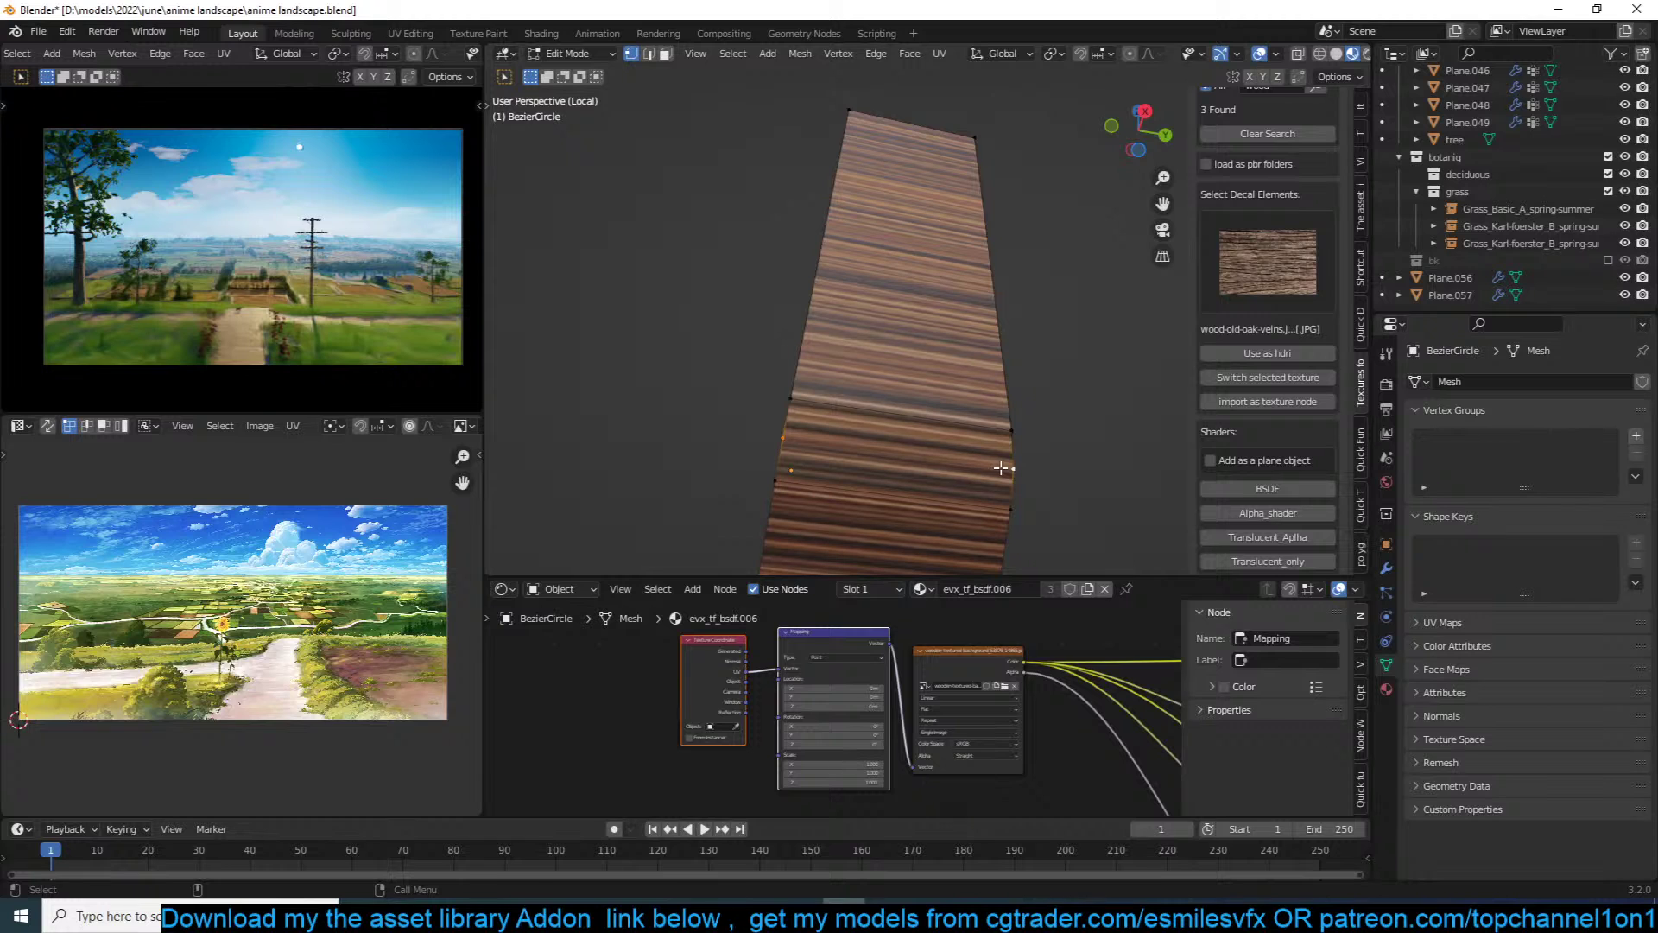
key(j)
Step: Shrink the middle of the heart's upper cut inward to form a second plank groove, and return to Object Mode
middle_drag(790, 442, 916, 346)
key(alt+s)
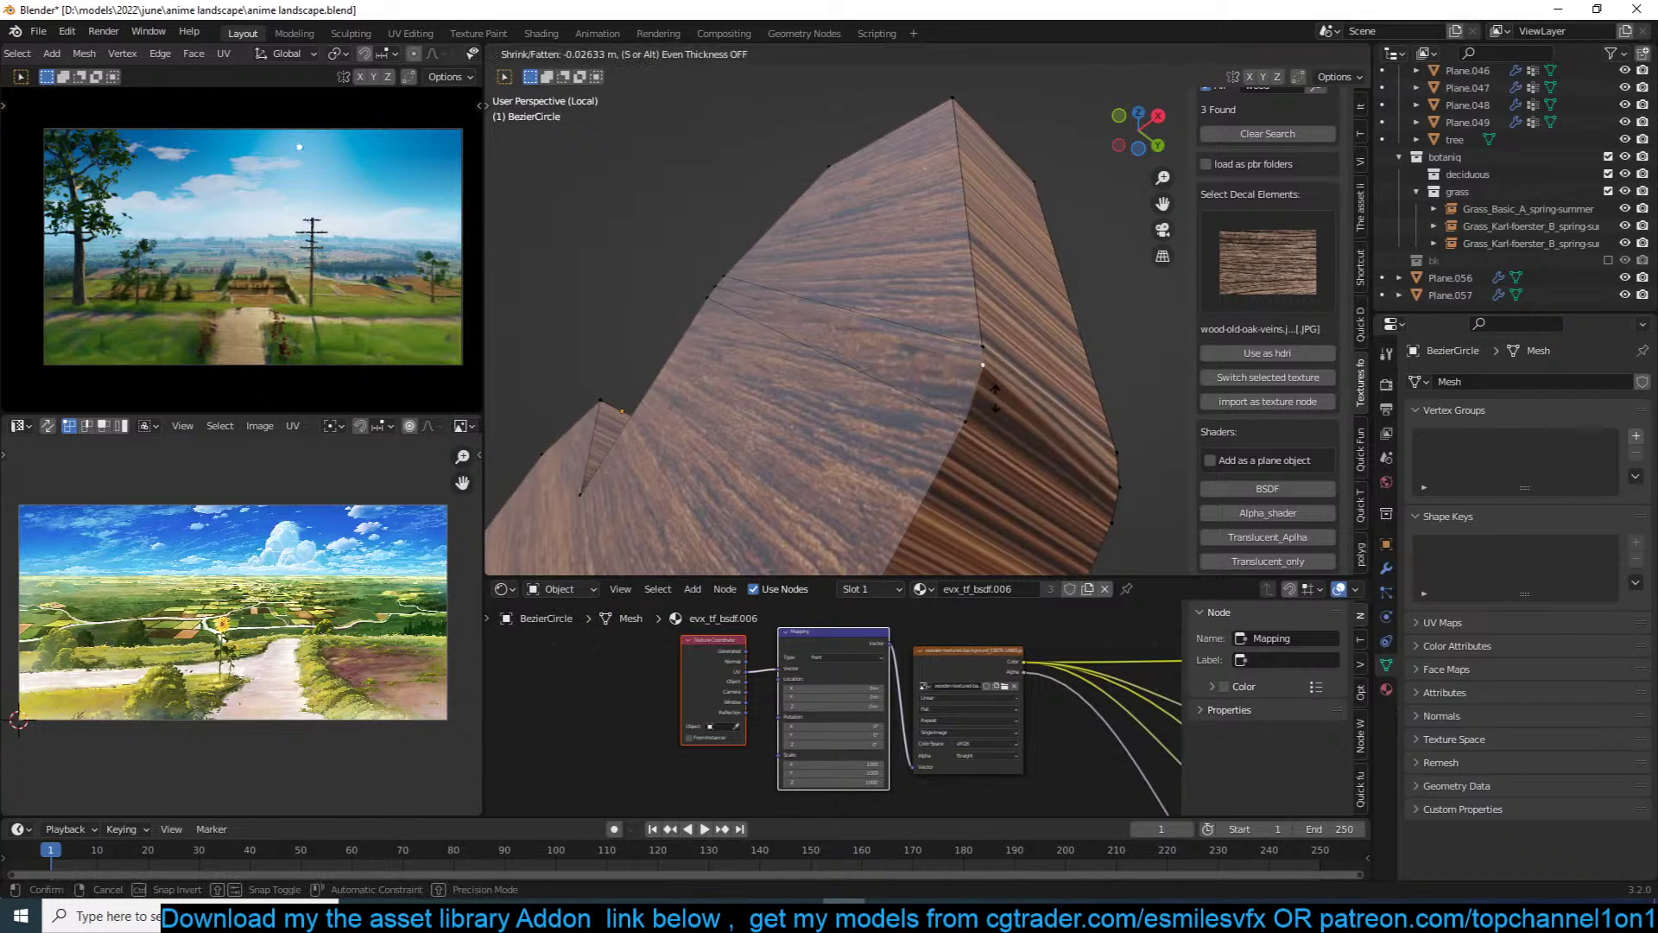
right_click(1049, 328)
middle_drag(1048, 328, 846, 235)
key(Tab)
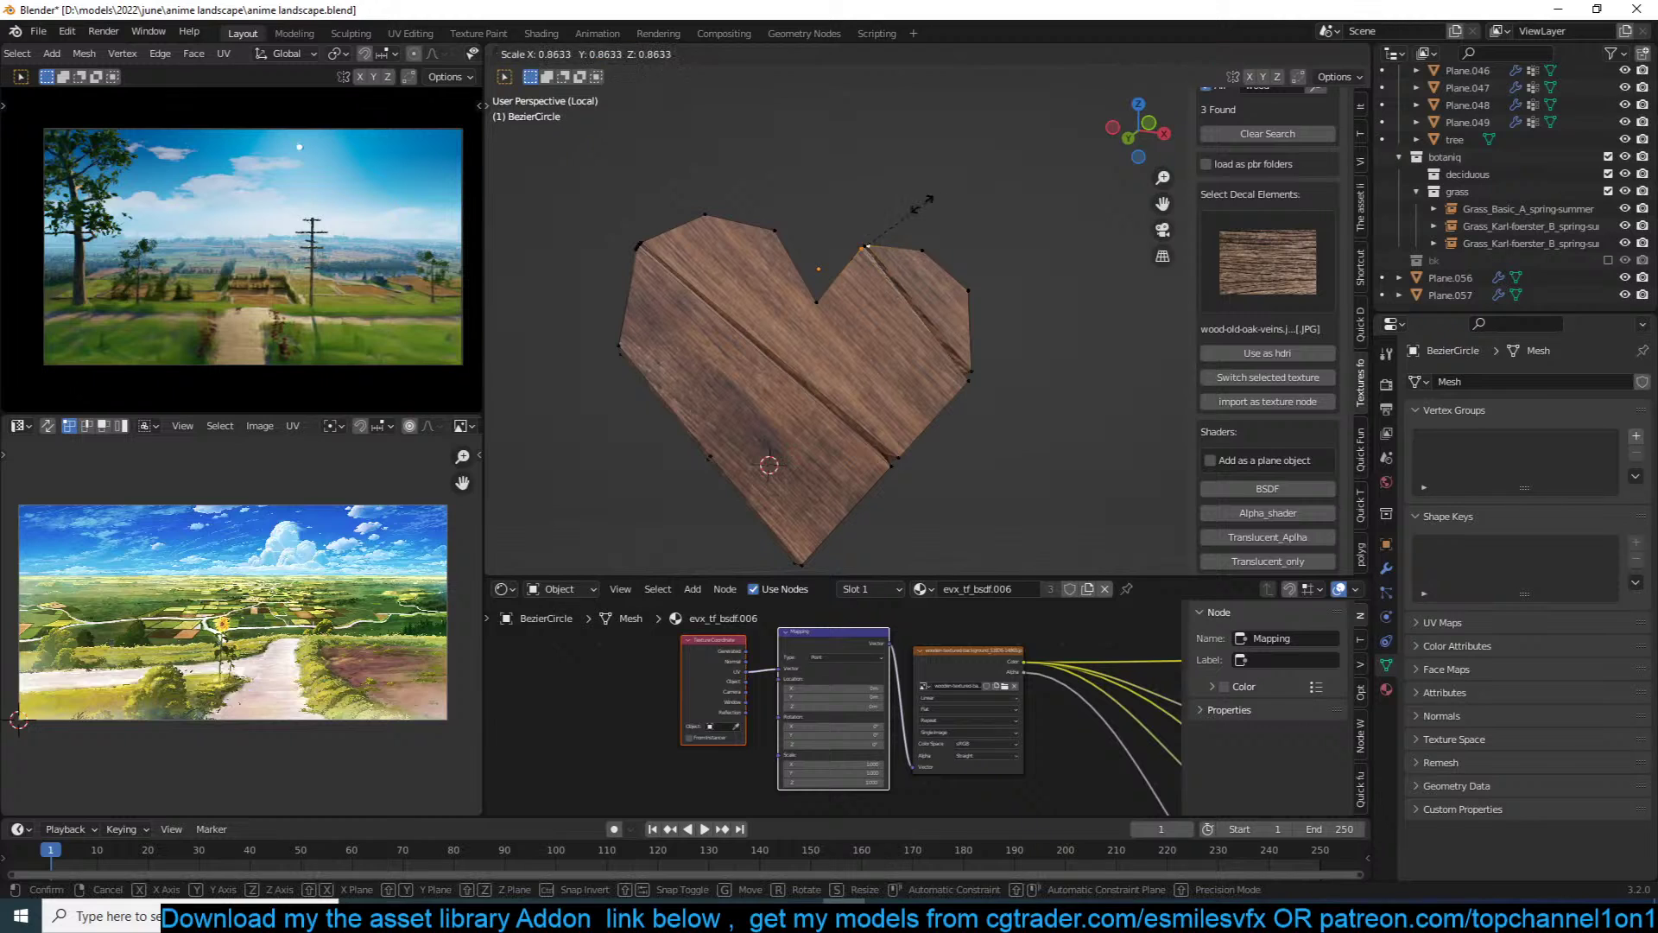
middle_drag(919, 258, 880, 380)
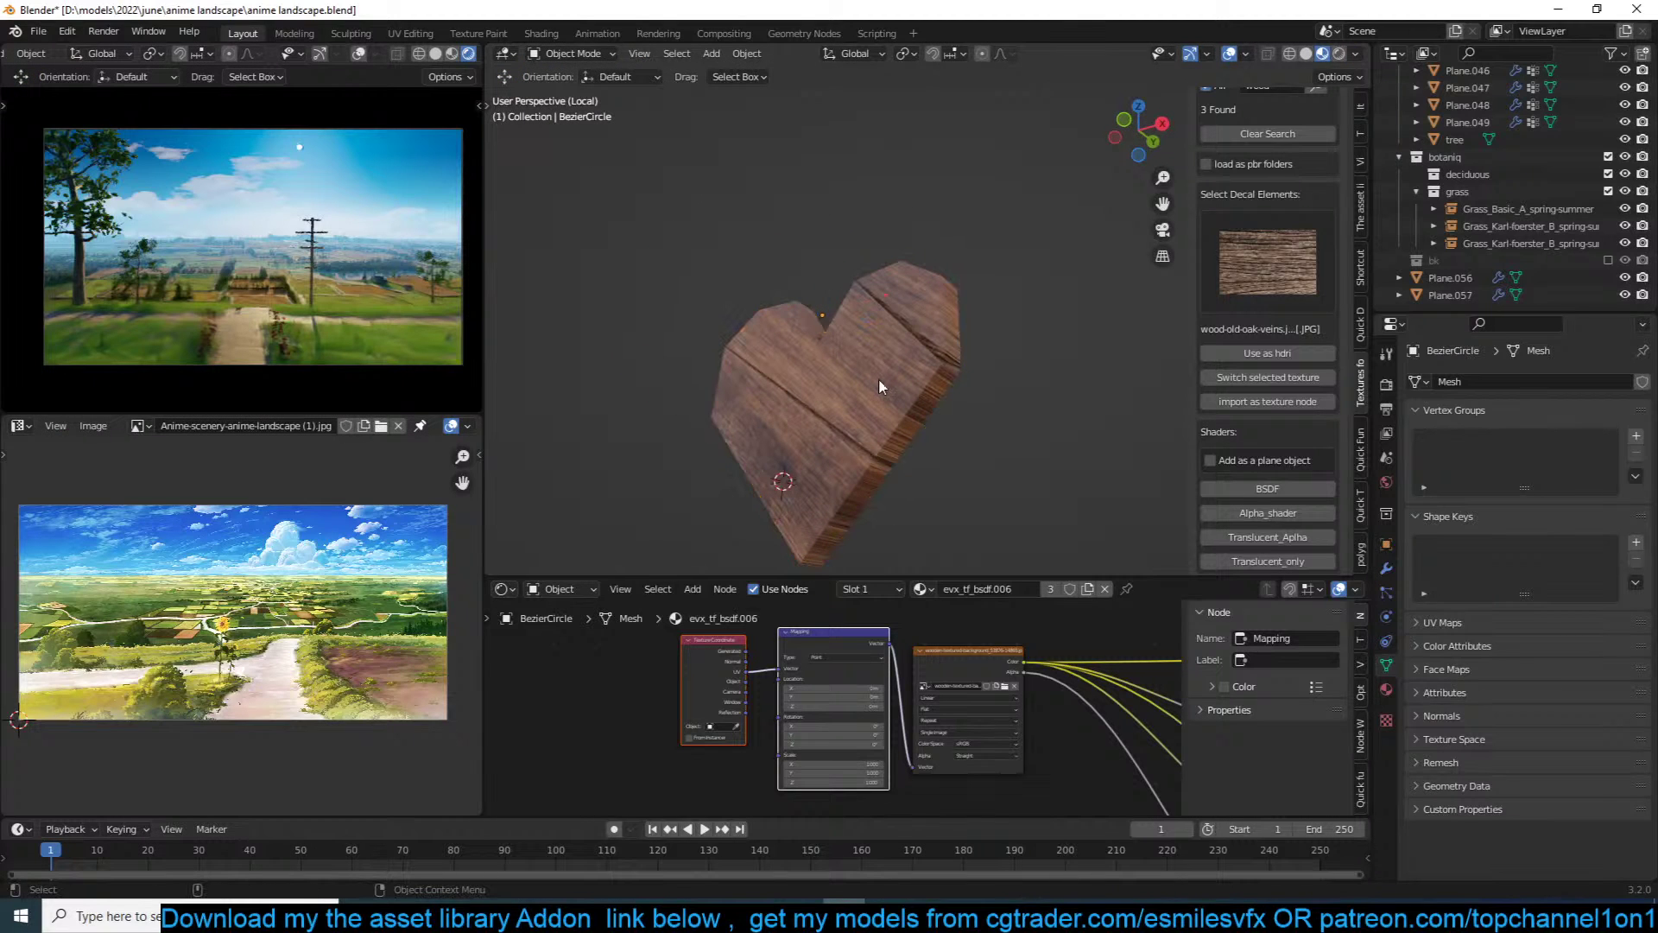
Step: Check the heart from the front, and leave local view to examine it with the SUBSCRIBE sign in the full scene
key(KP_1)
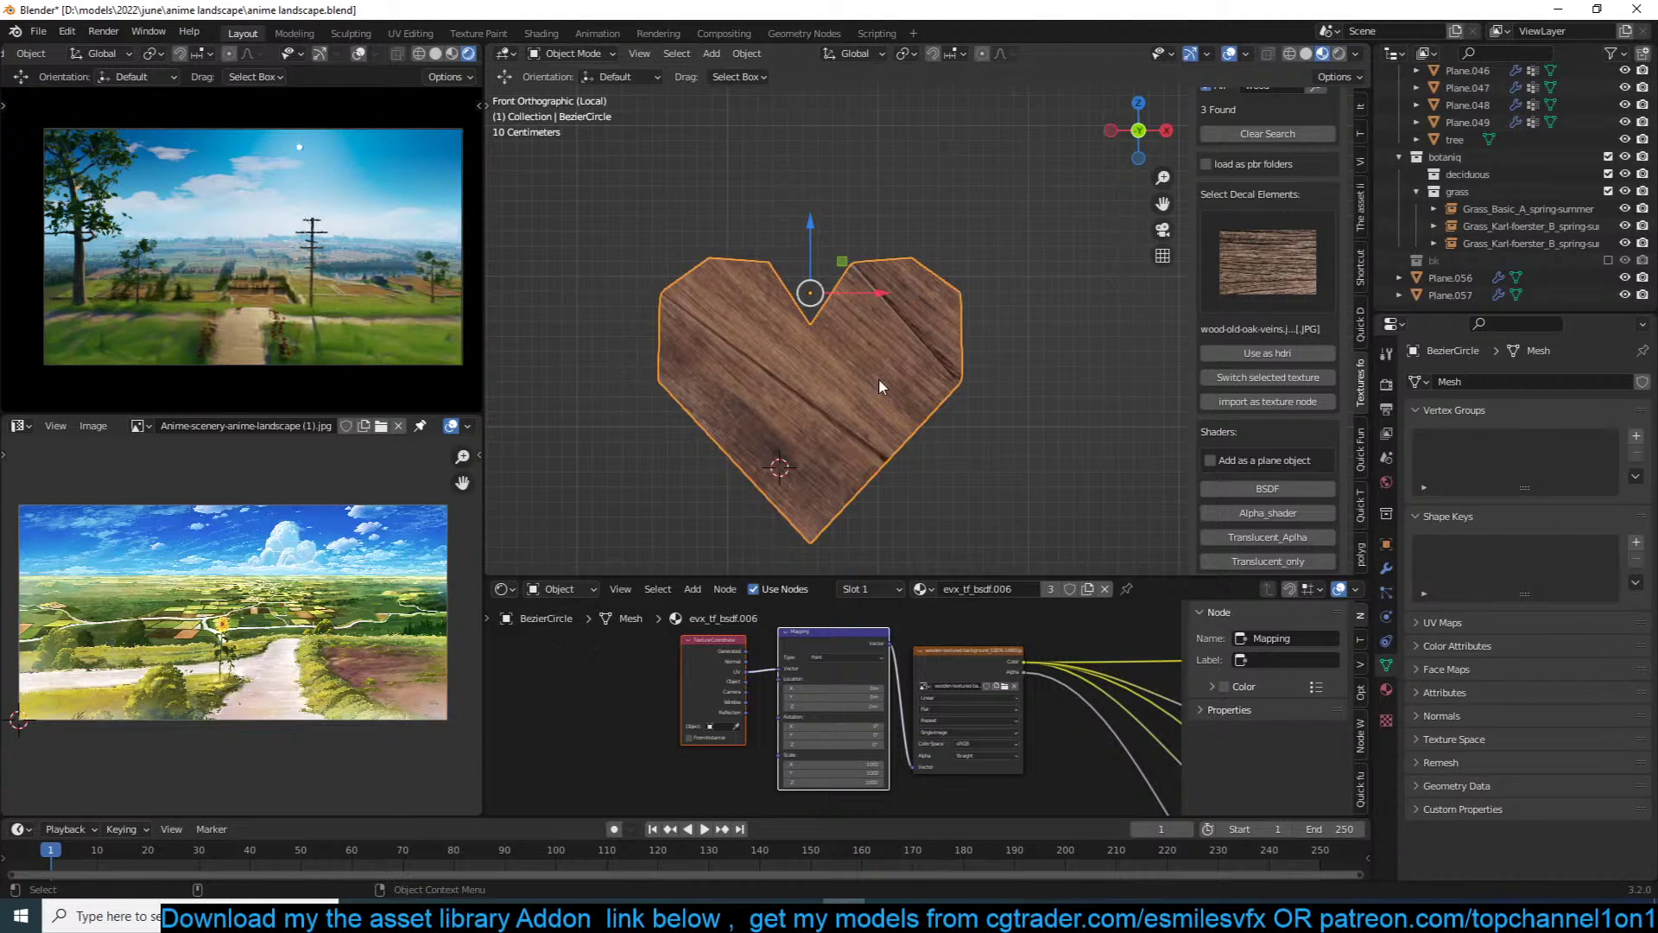
key(KP_Decimal)
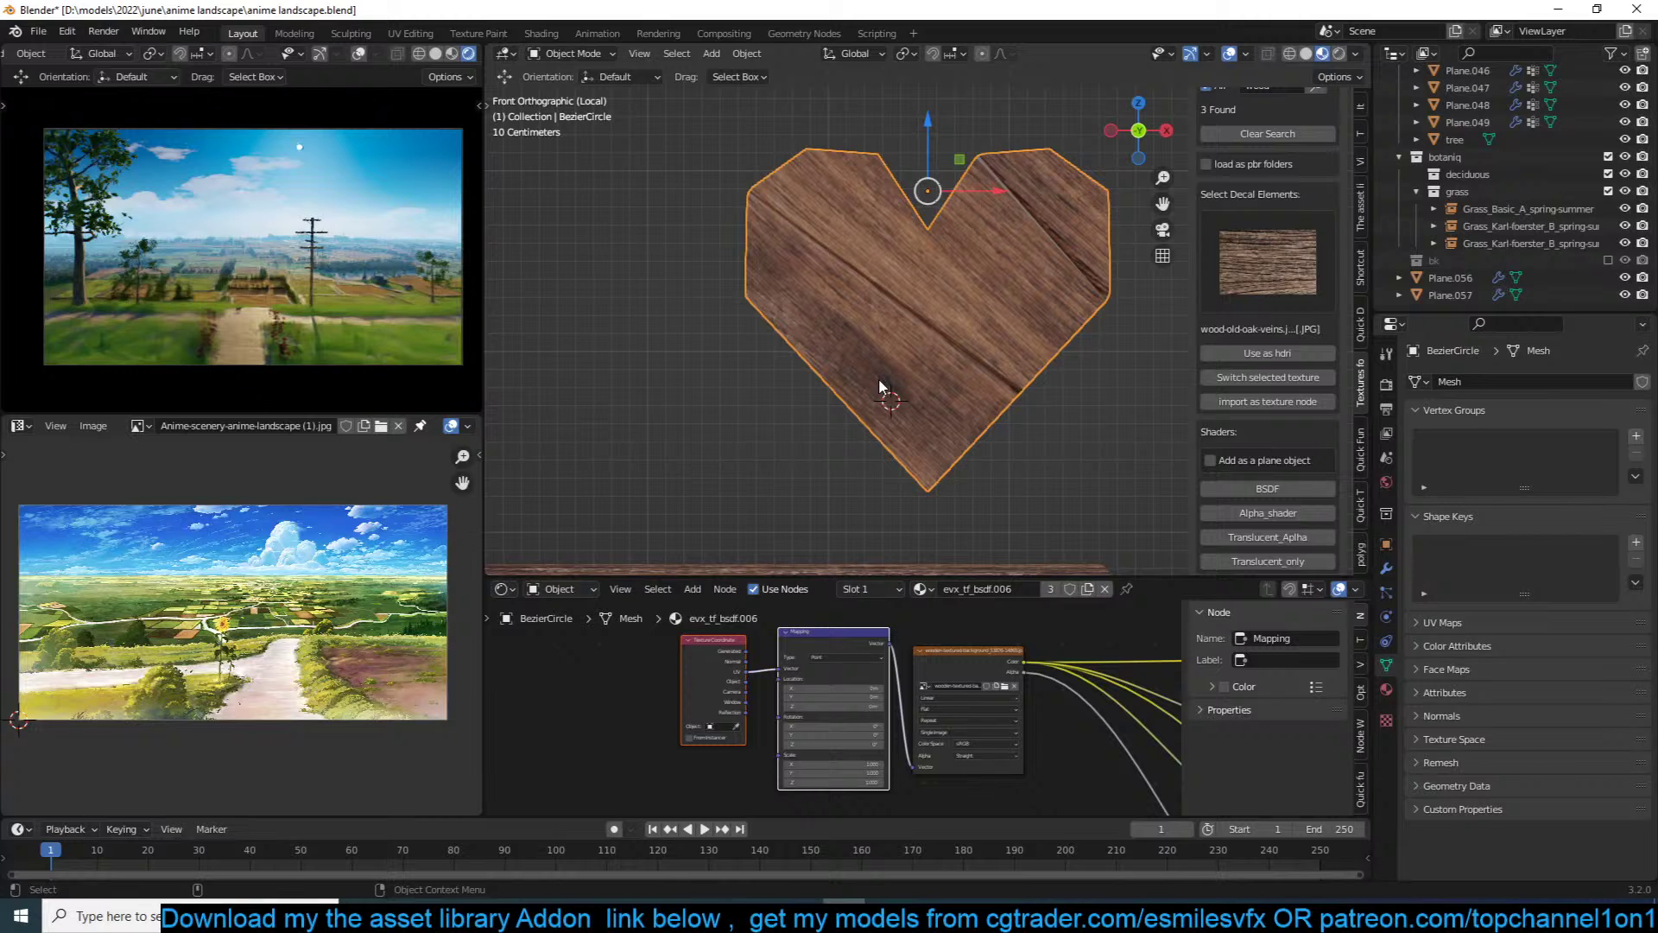
key(KP_Divide)
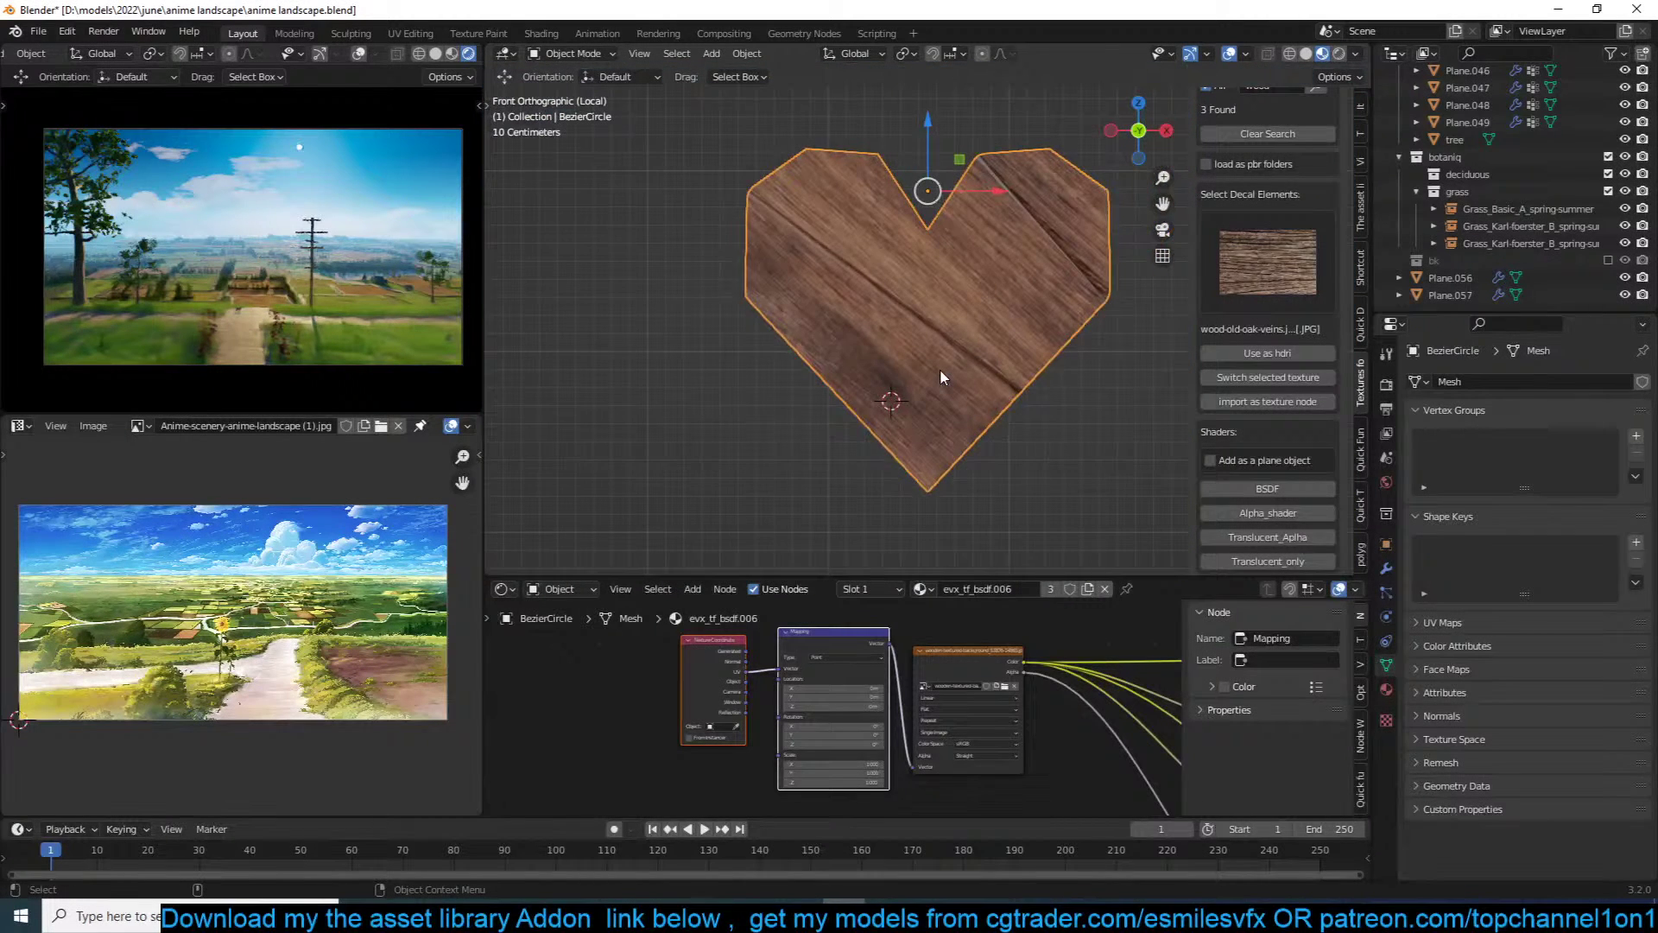
scroll(941, 369, down, 10)
key(KP_Divide)
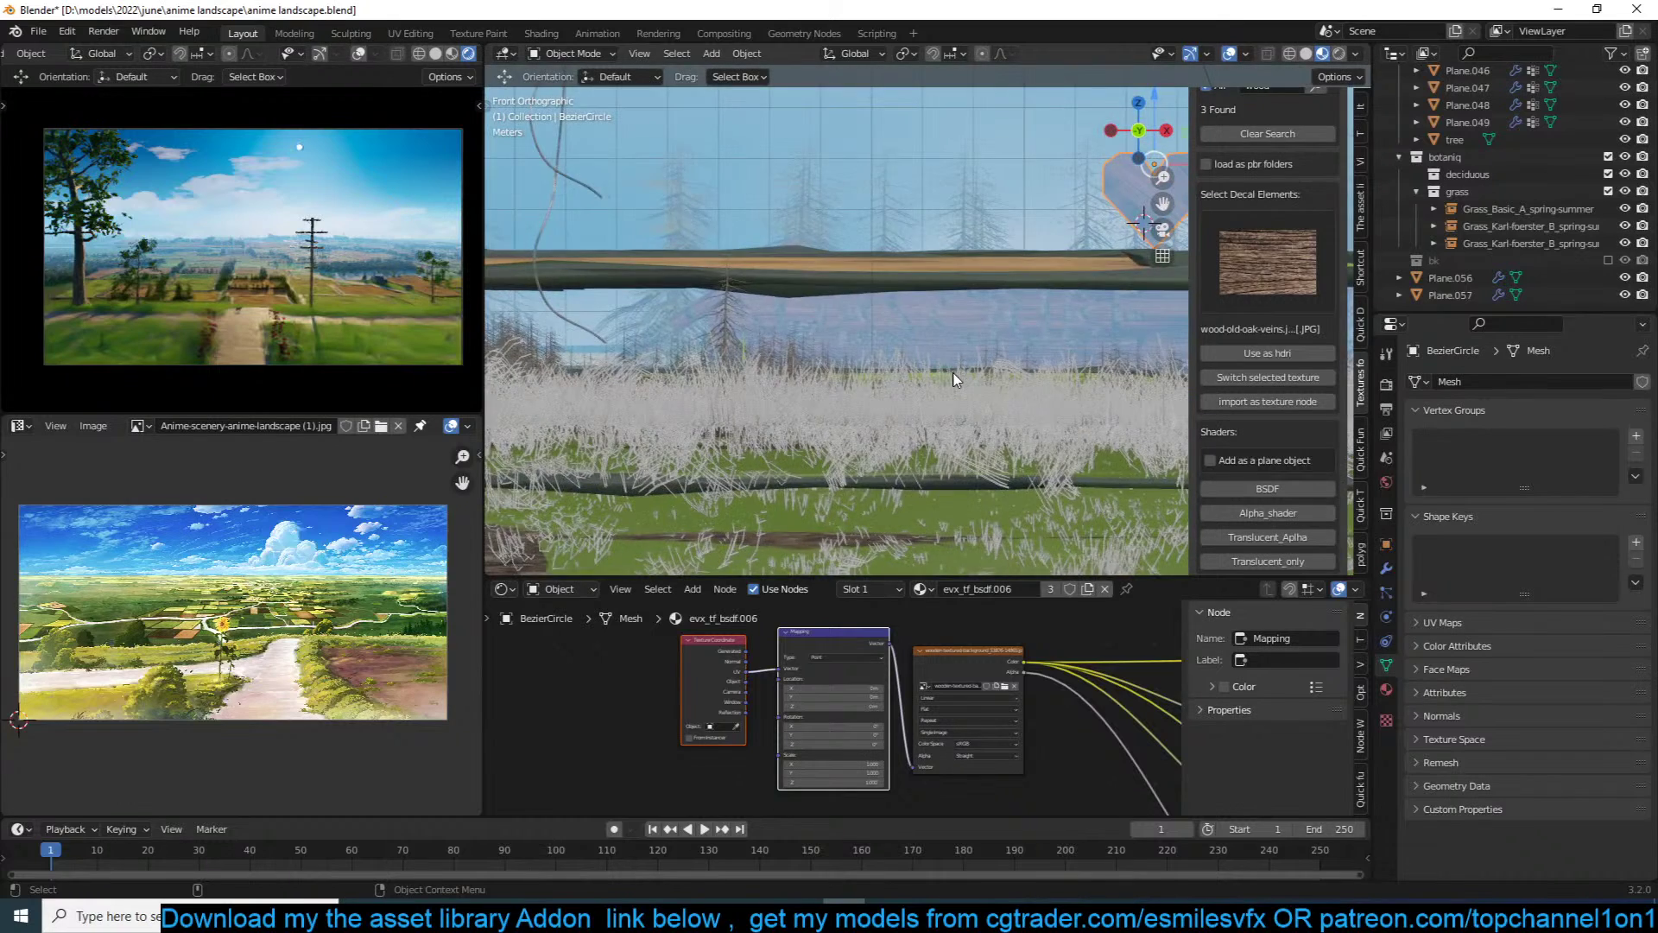
scroll(1443, 207, up, 10)
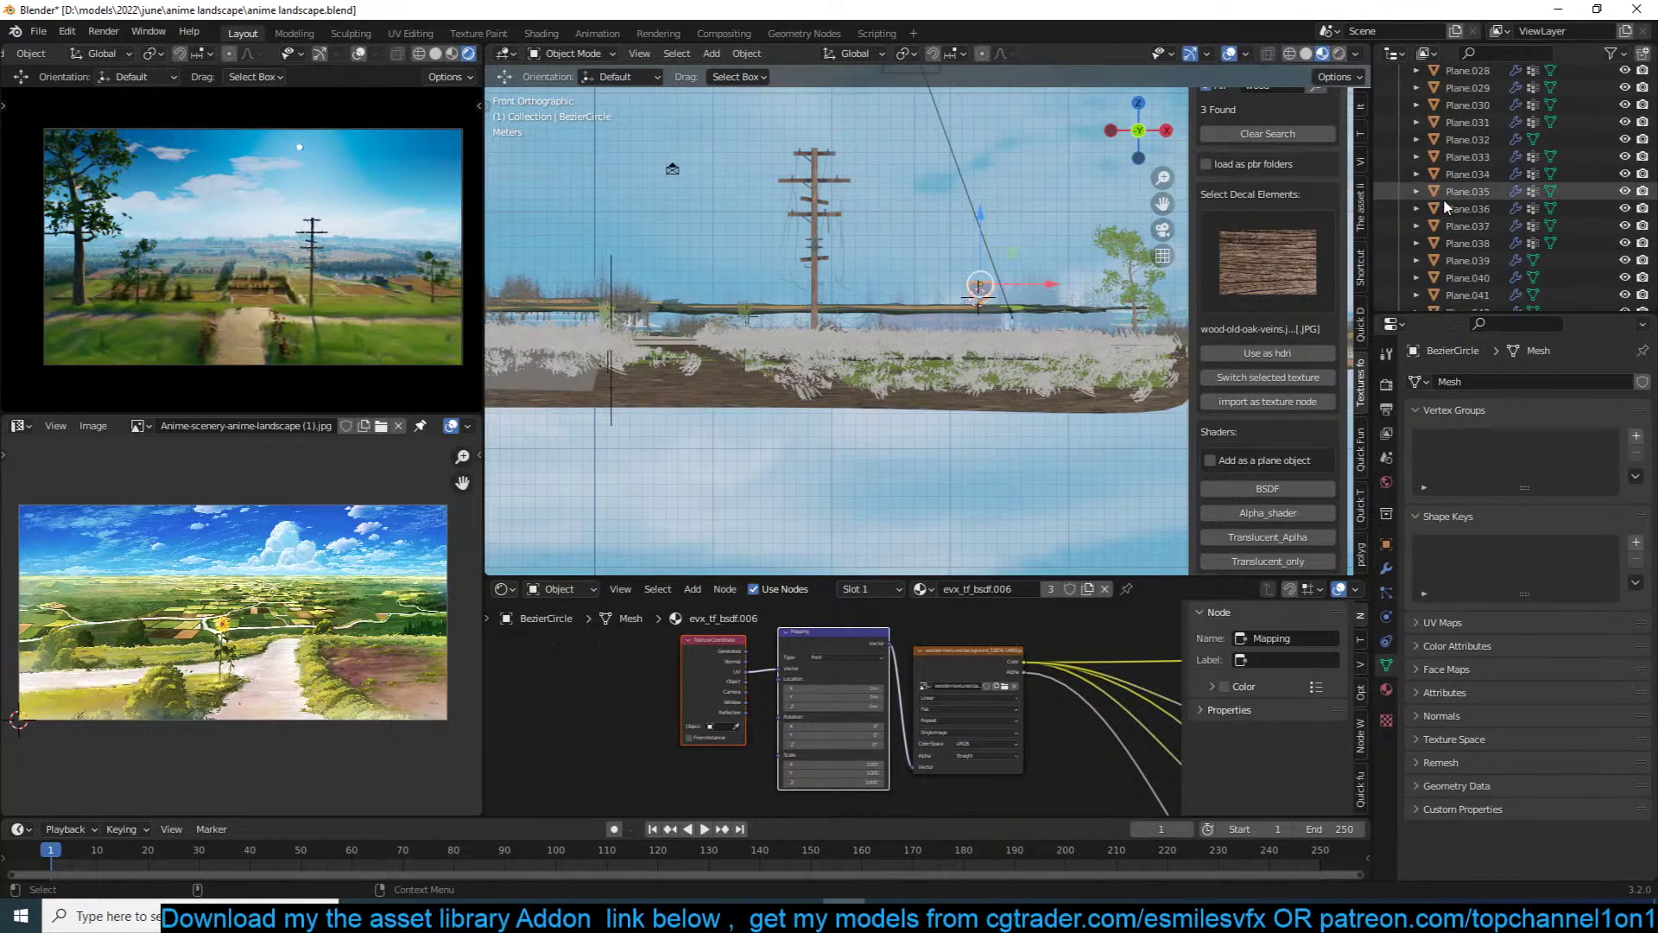
middle_drag(1000, 191, 911, 286)
scroll(1051, 322, up, 8)
middle_drag(1051, 314, 1071, 289)
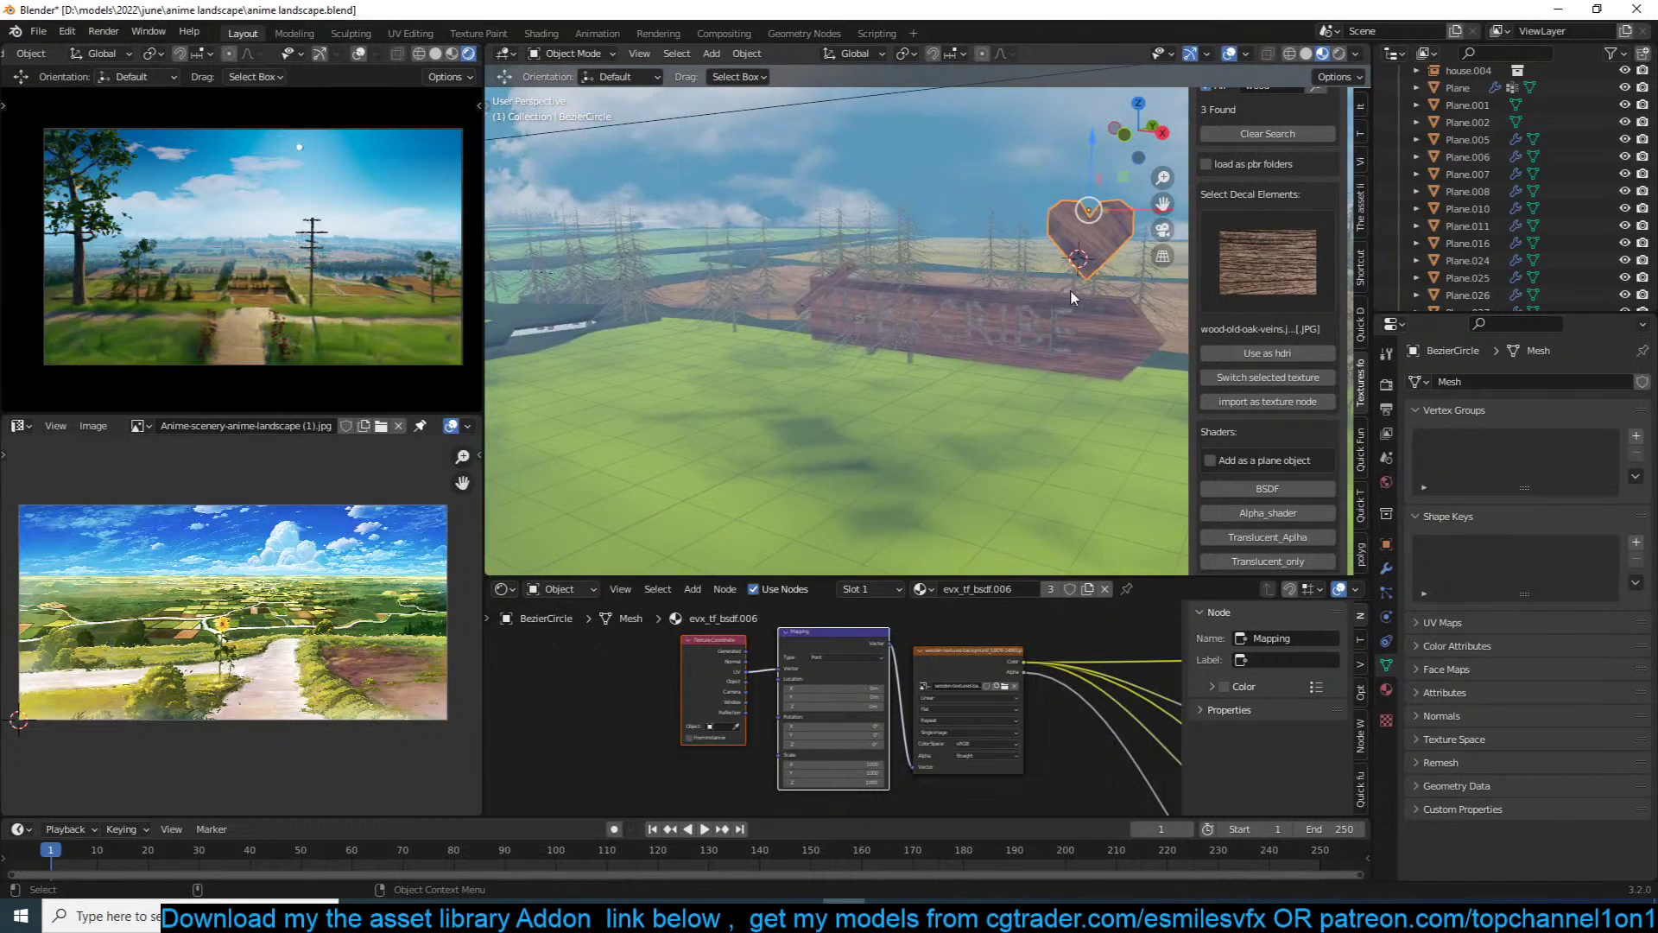
Step: Add the SUBSCRIBE arrow sign and its bolted cross plank to the heart's selection
click(1093, 320)
key(KP_Divide)
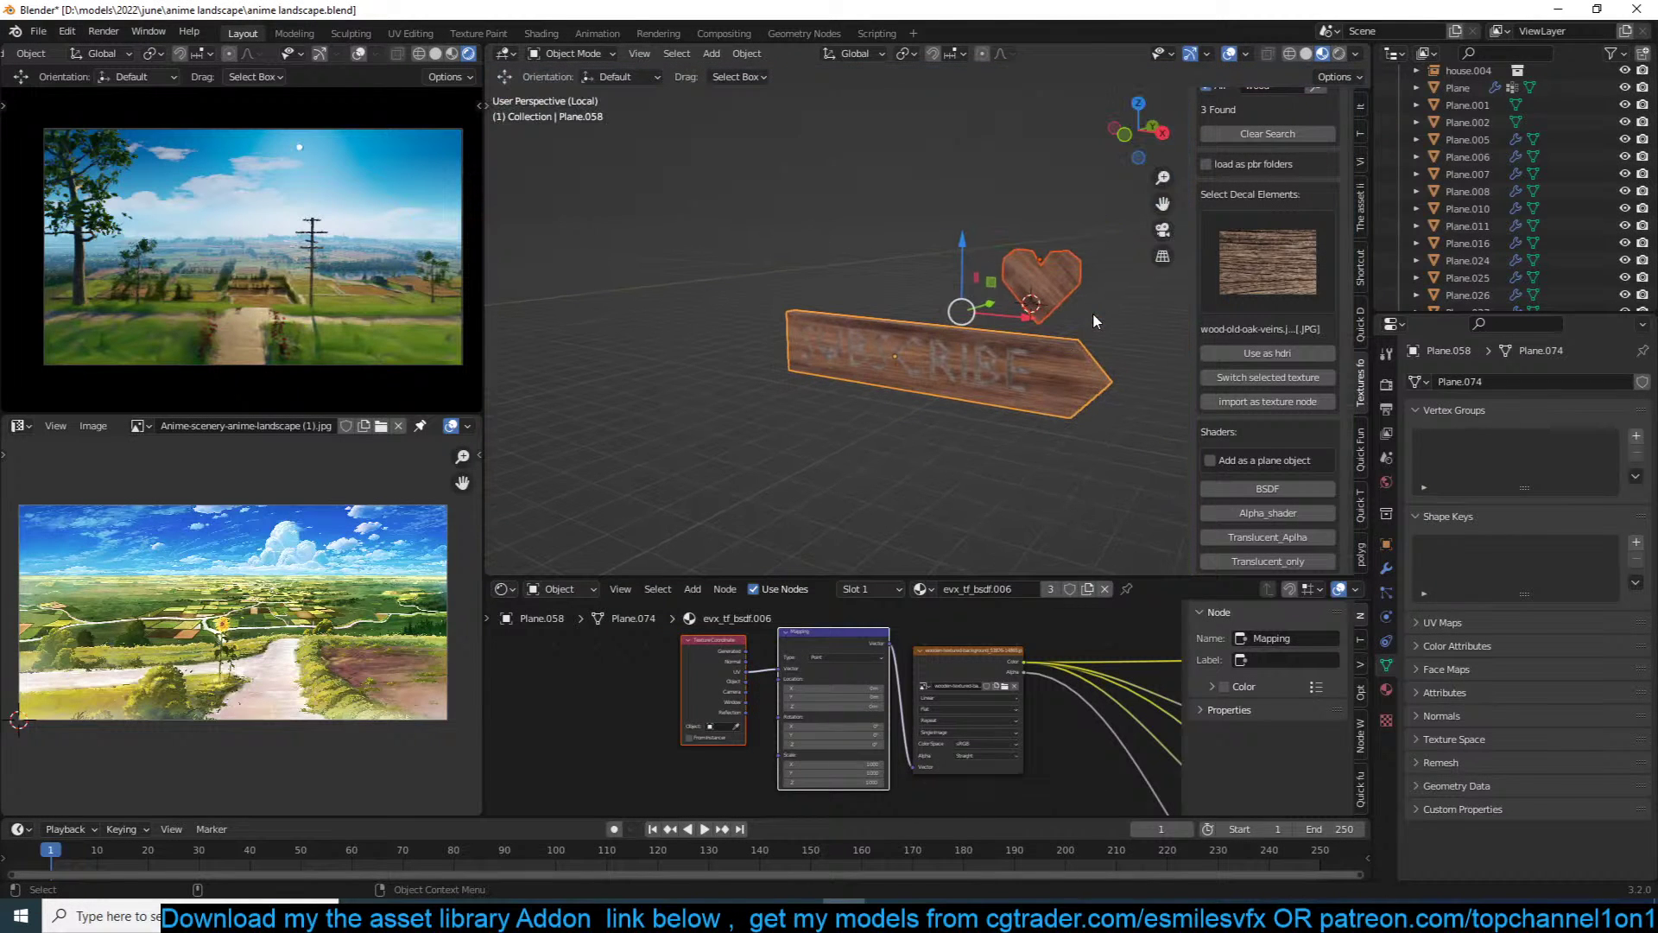
key(KP_Divide)
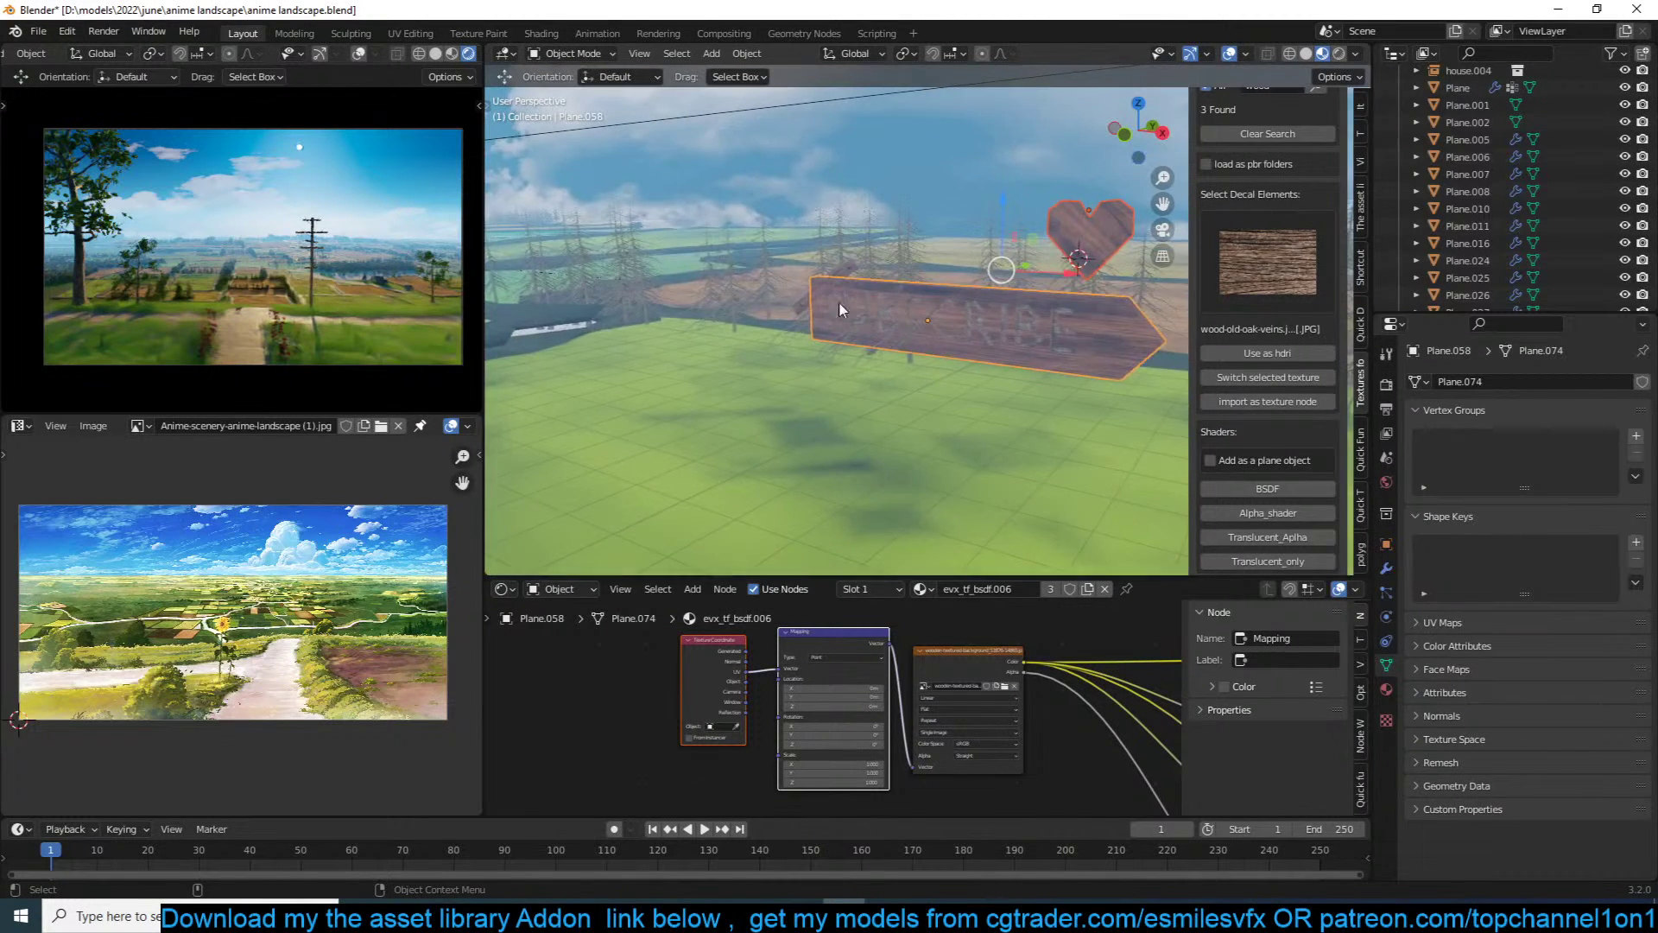
click(722, 182)
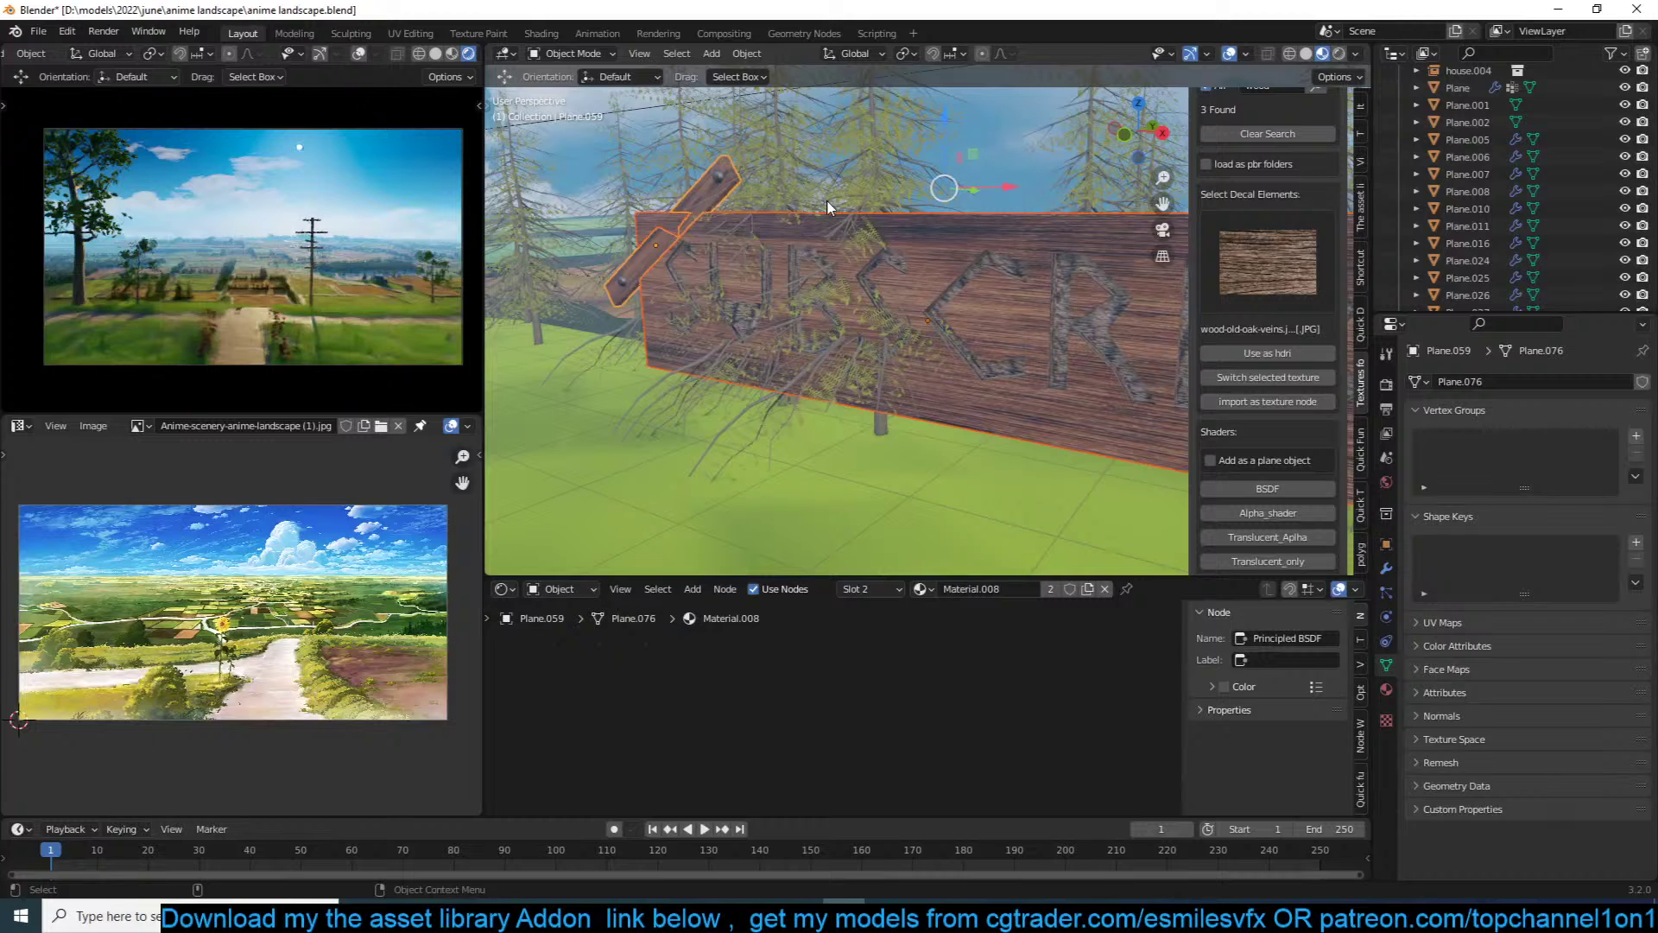
Step: Isolate the SUBSCRIBE sign parts and place the heart at the board's pointed end, tilted and scaled down
key(KP_Divide)
click(1056, 290)
key(KP_1)
scroll(1059, 295, up, 5)
key(g)
click(807, 466)
key(r)
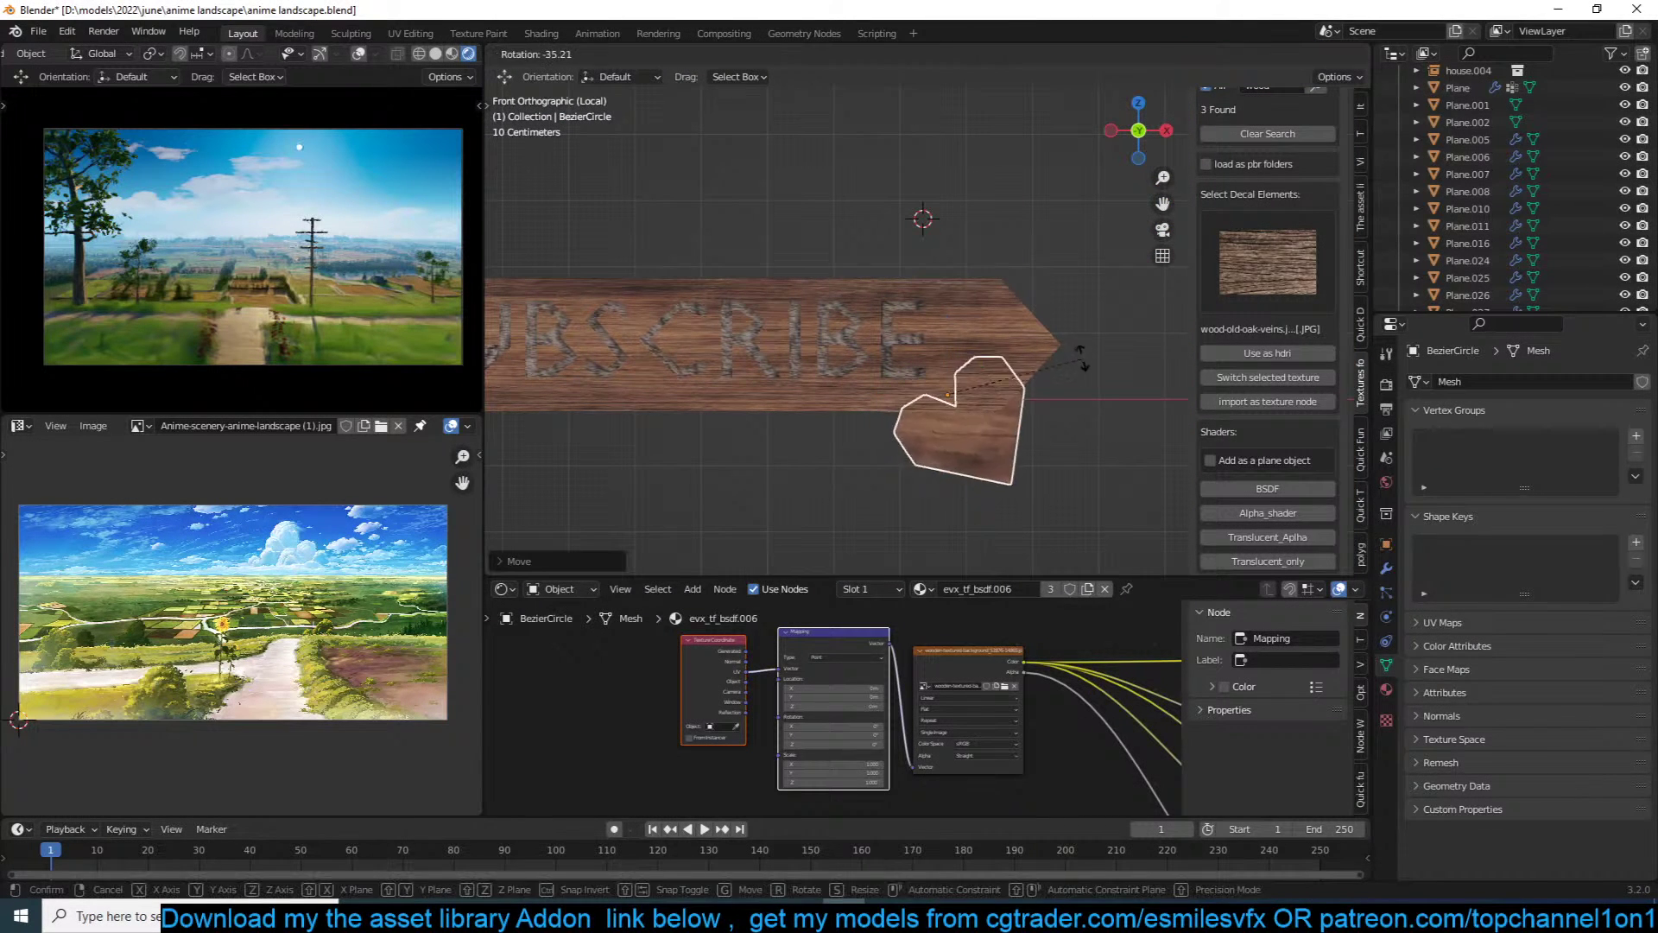
click(1061, 325)
key(s)
click(1052, 324)
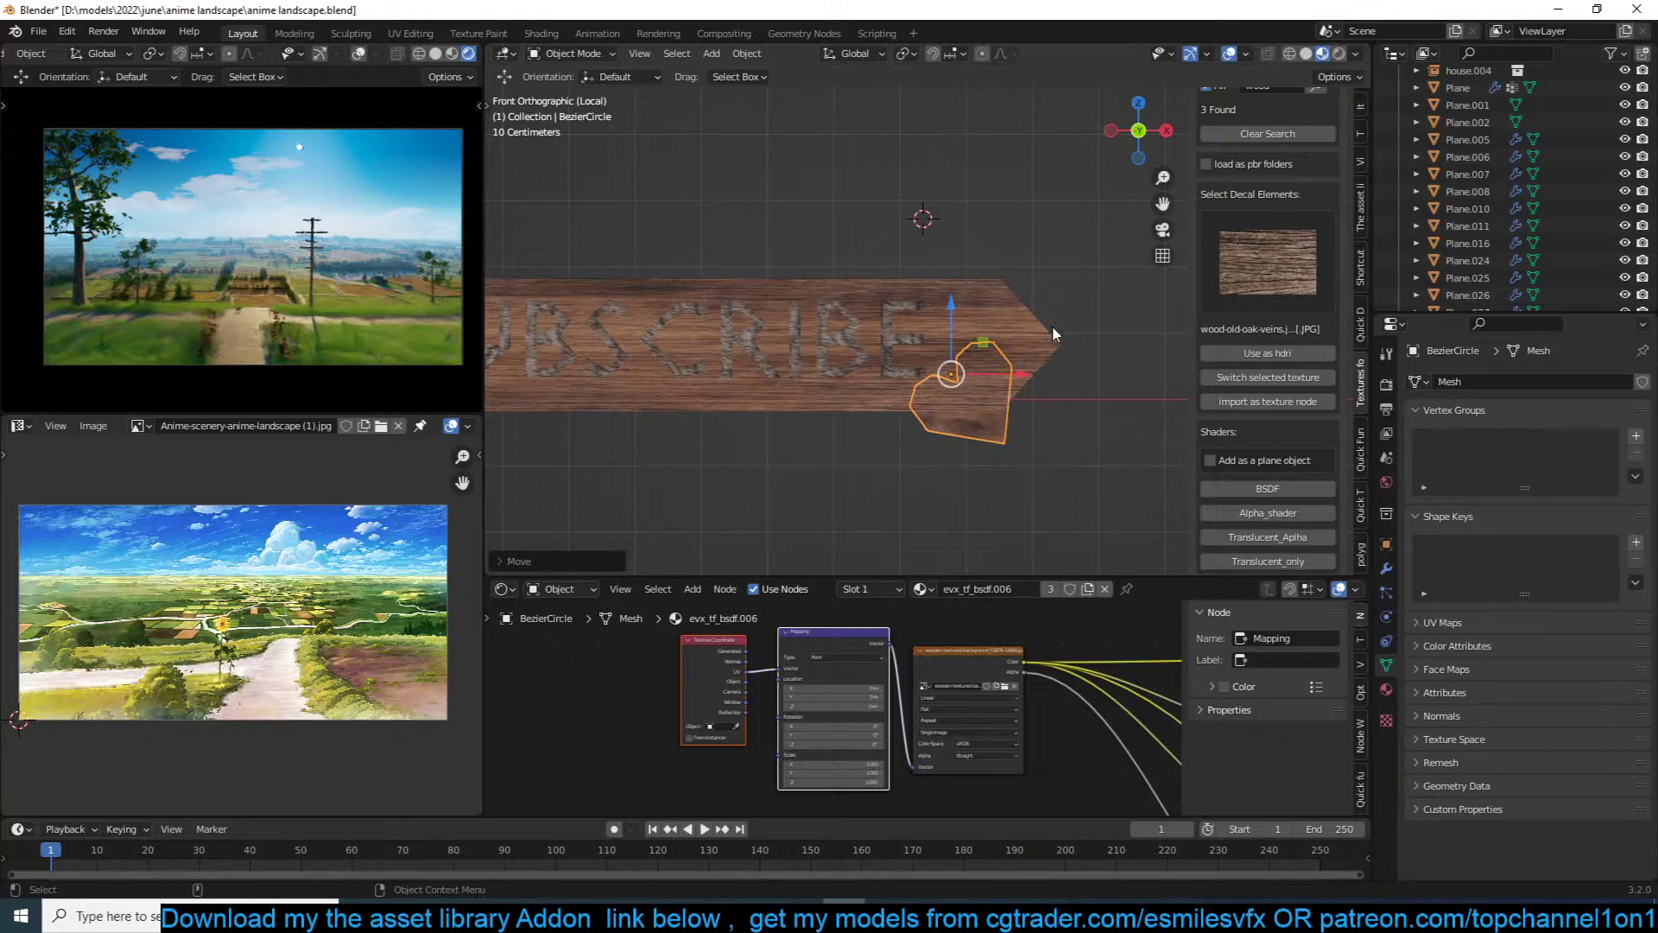
key(KP_Decimal)
middle_drag(1045, 332, 945, 272)
drag(945, 273, 917, 270)
Step: Snap the nailed plank from the board's far end to the 3D cursor placed on the heart
click(584, 248)
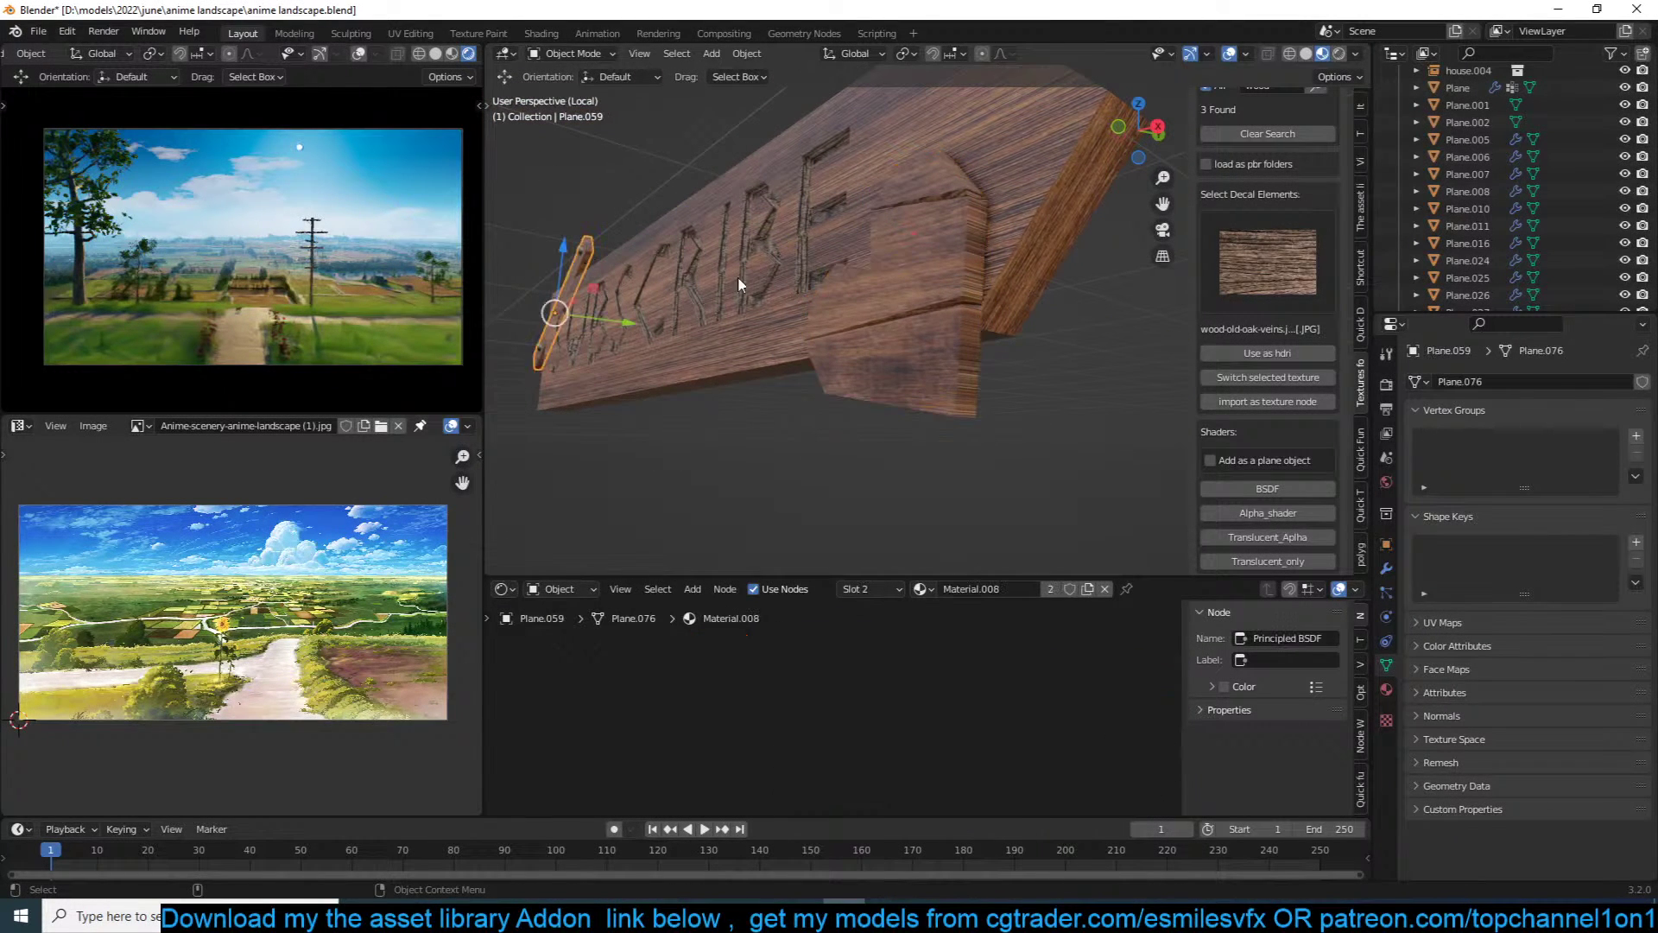
key(KP_1)
shift+right_click(997, 297)
key(shift+s)
click(1040, 153)
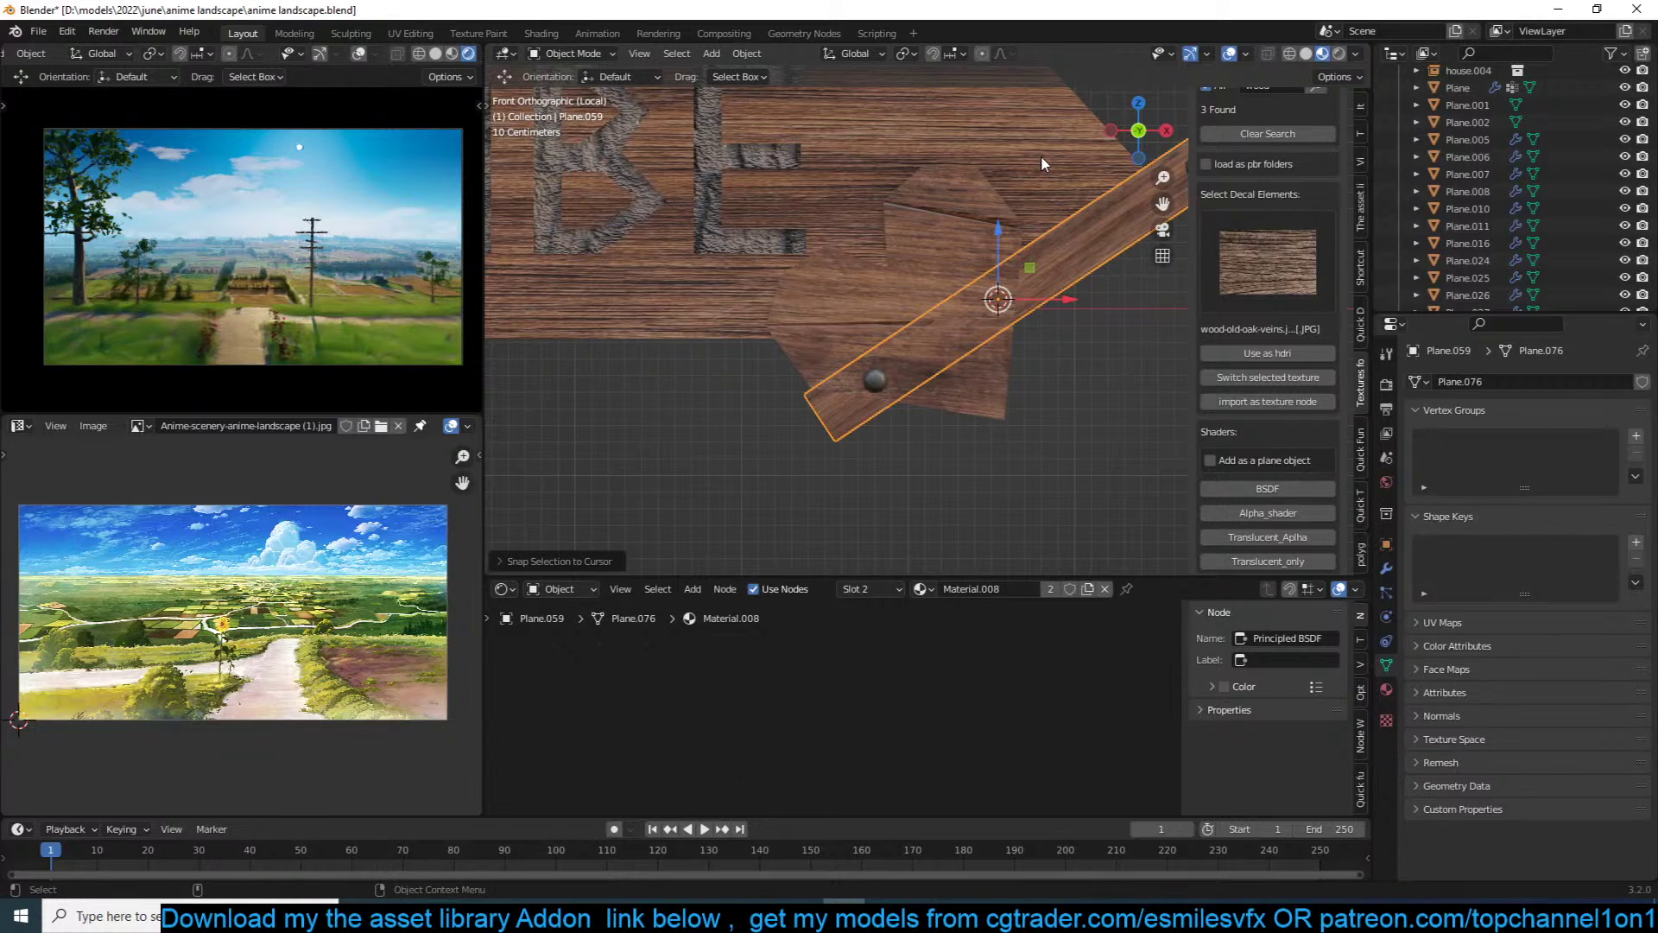
Step: Rotate, scale and position the nailed plank so it lies diagonally across the heart and board
scroll(1076, 229, down, 1)
key(r)
click(1070, 445)
key(g)
click(1015, 334)
key(s)
click(1027, 341)
middle_drag(1041, 332, 882, 349)
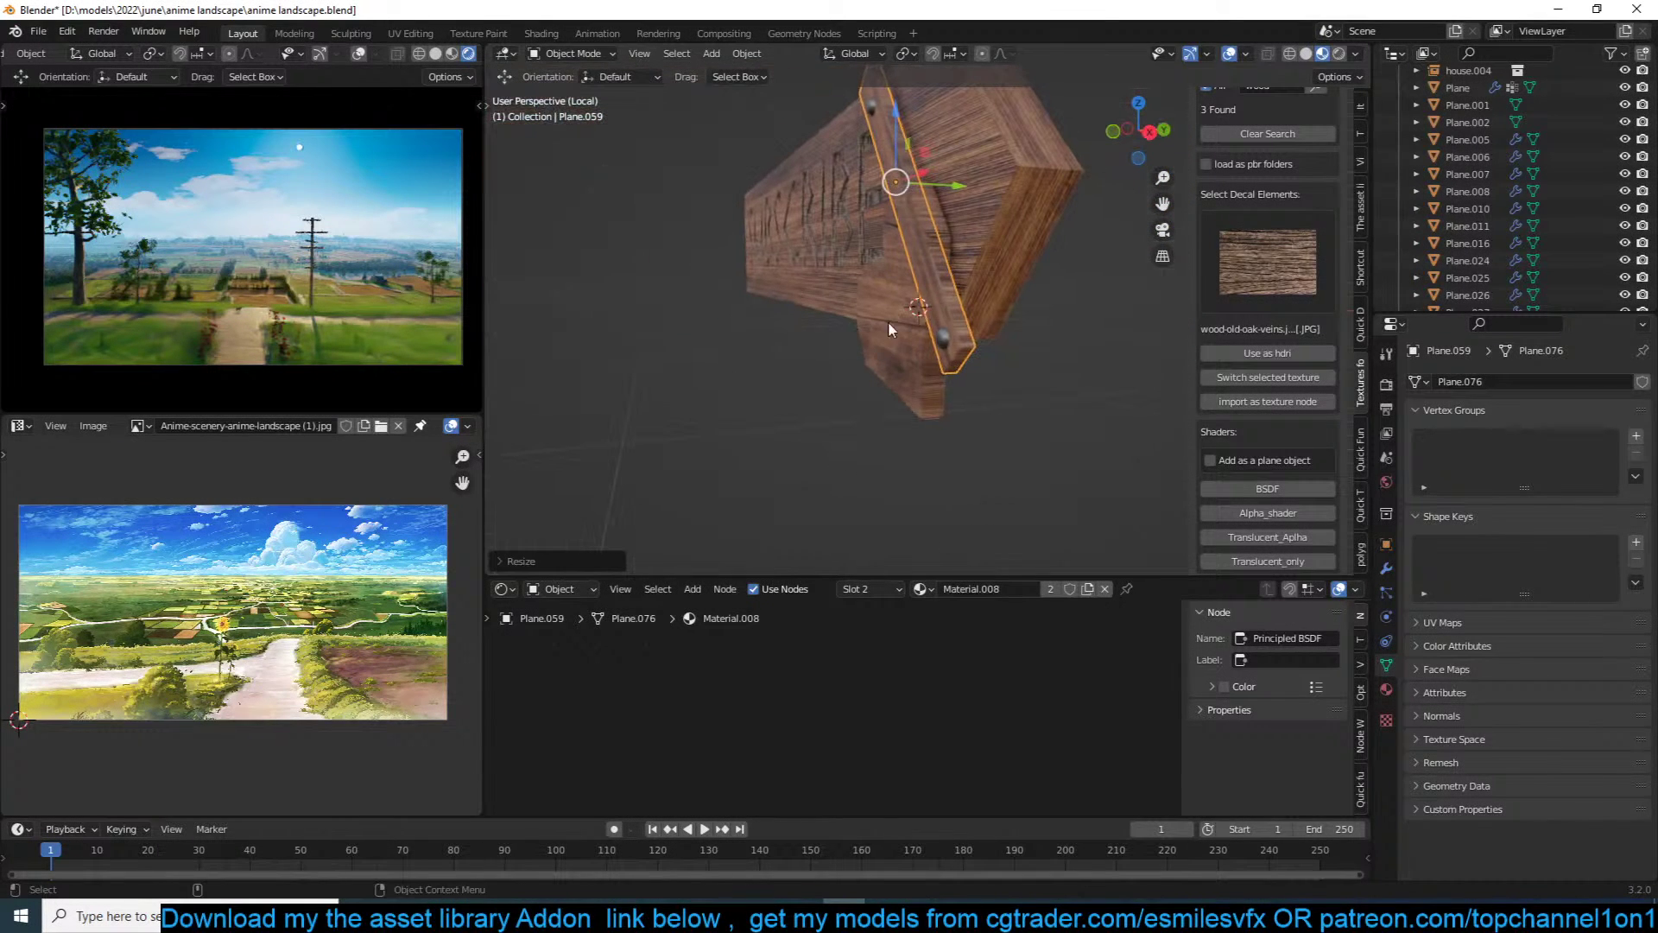
middle_drag(957, 192, 993, 285)
key(r)
key(r)
click(999, 217)
Step: Select the heart, save the file and rearrange its shader nodes to make room before the Principled BSDF
click(969, 350)
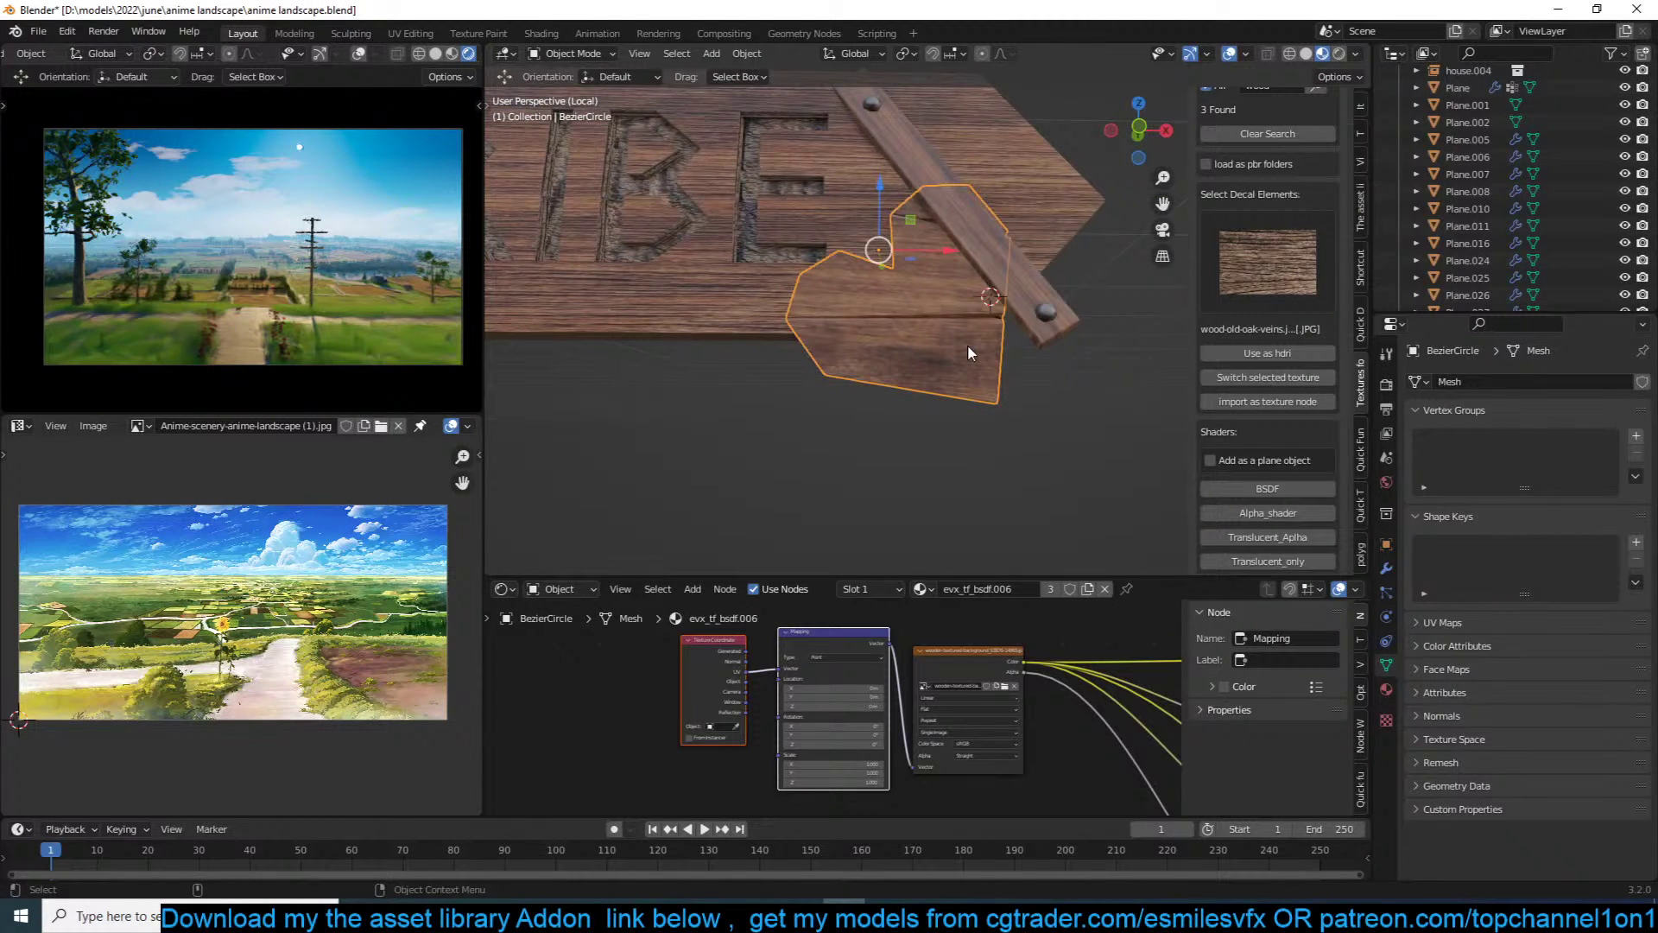
scroll(968, 345, up, 1)
scroll(987, 646, down, 3)
drag(985, 634, 743, 663)
key(Home)
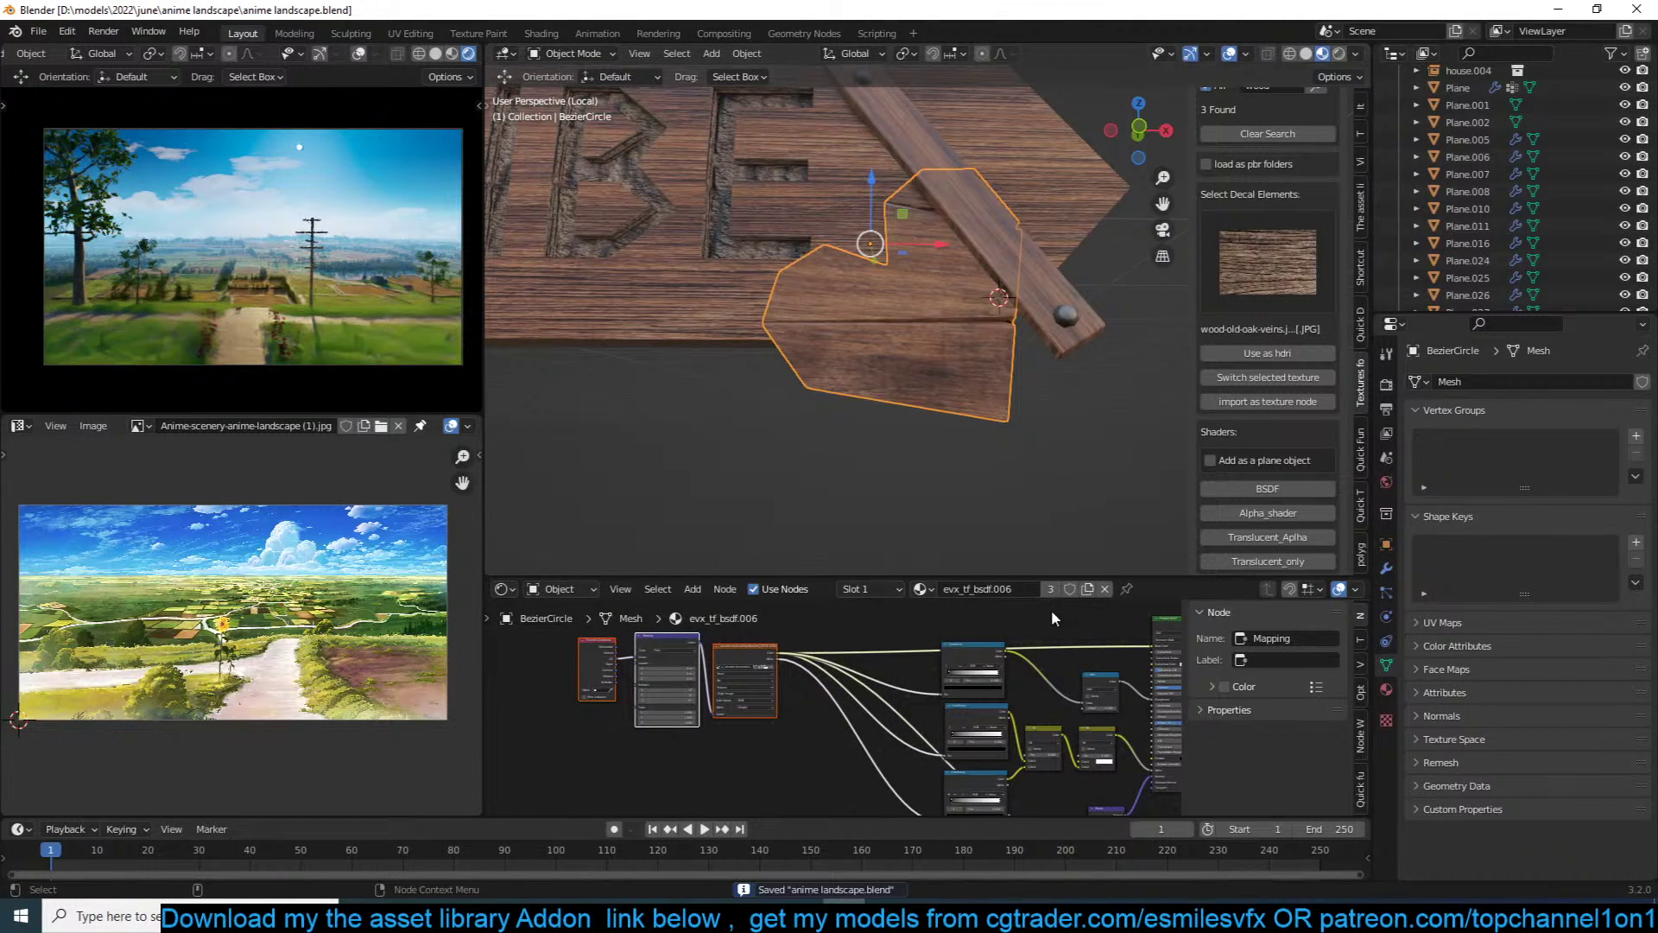
middle_drag(1067, 636, 900, 670)
drag(1119, 637, 1018, 653)
key(g)
click(1033, 626)
middle_drag(749, 640, 772, 654)
click(1055, 323)
middle_drag(1056, 371, 1008, 390)
scroll(1035, 394, up, 2)
click(1035, 394)
click(1009, 391)
middle_drag(792, 670, 803, 687)
scroll(802, 687, up, 1)
Step: Add a ColorRamp node fed by the image texture's colour and preview its output
key(shift+a)
mouse_move(812, 802)
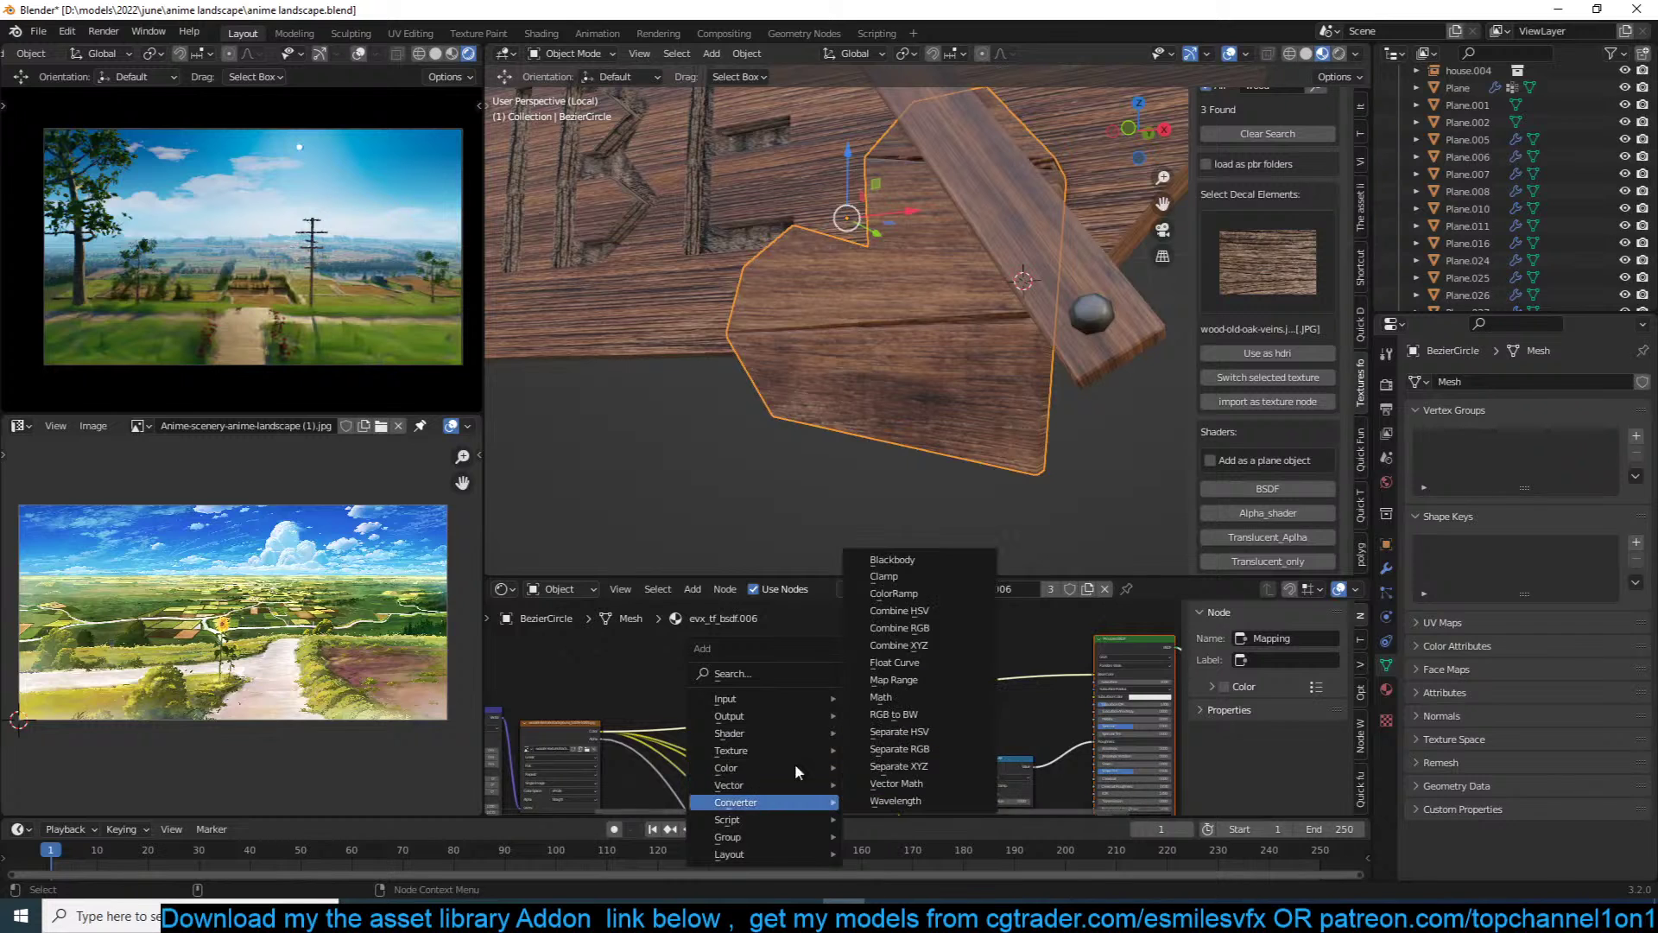
click(917, 600)
drag(594, 732, 732, 694)
ctrl+shift+click(779, 657)
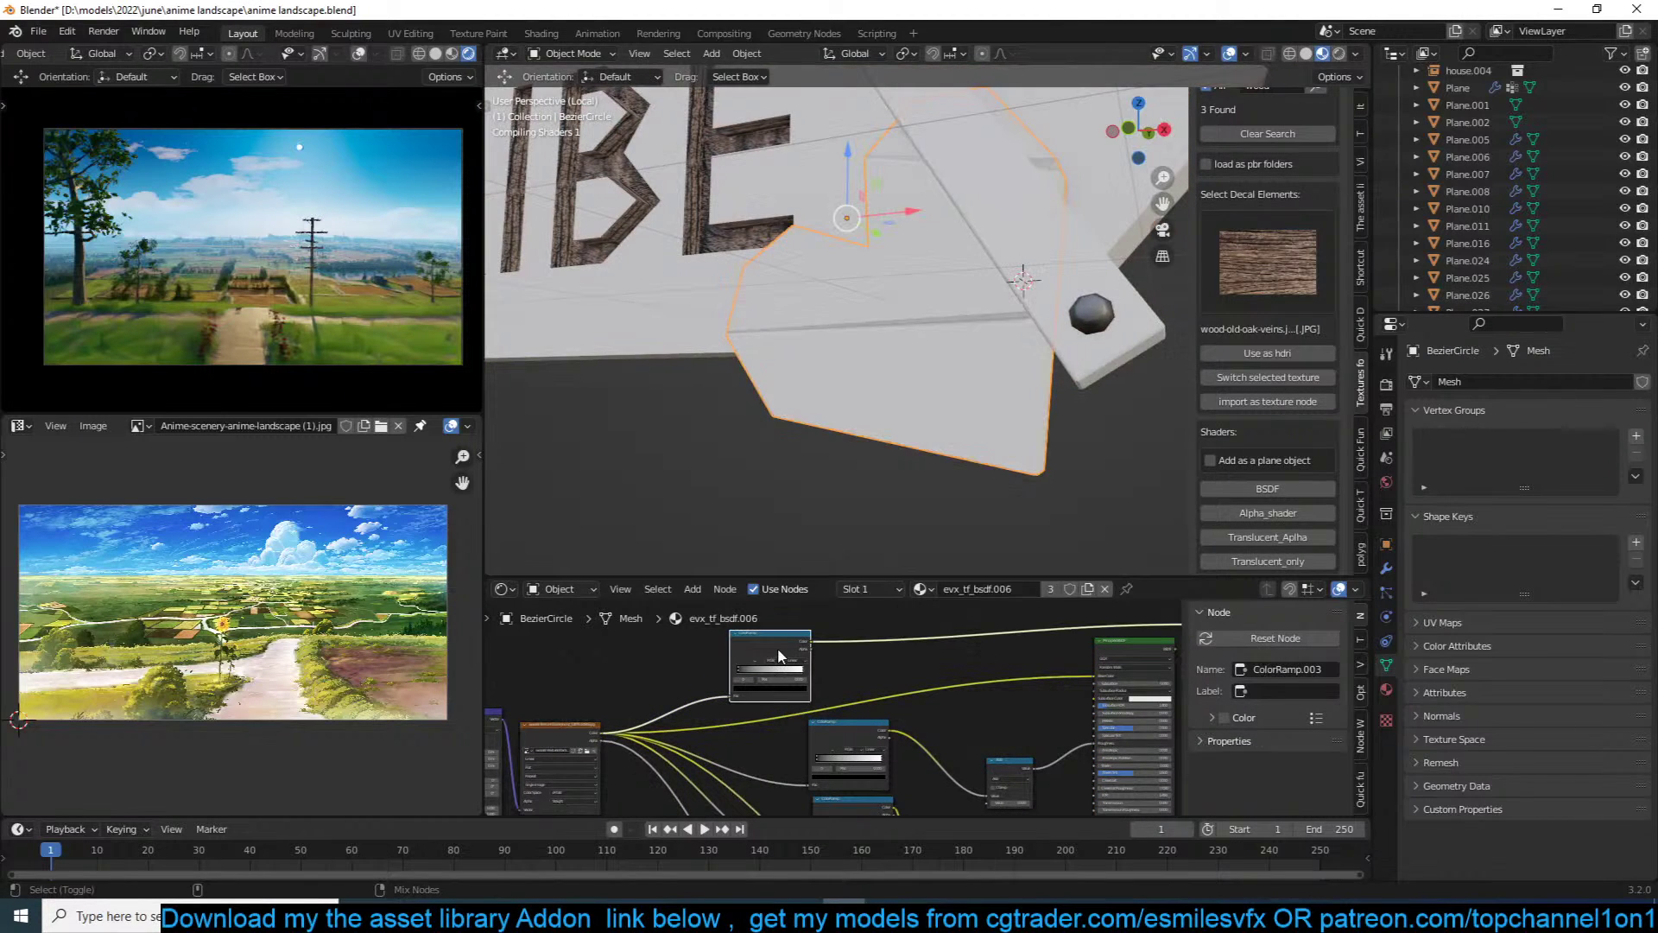
Step: Make the heart's material a single-user copy, preview its new ColorRamp and save the file
scroll(787, 671, up, 2)
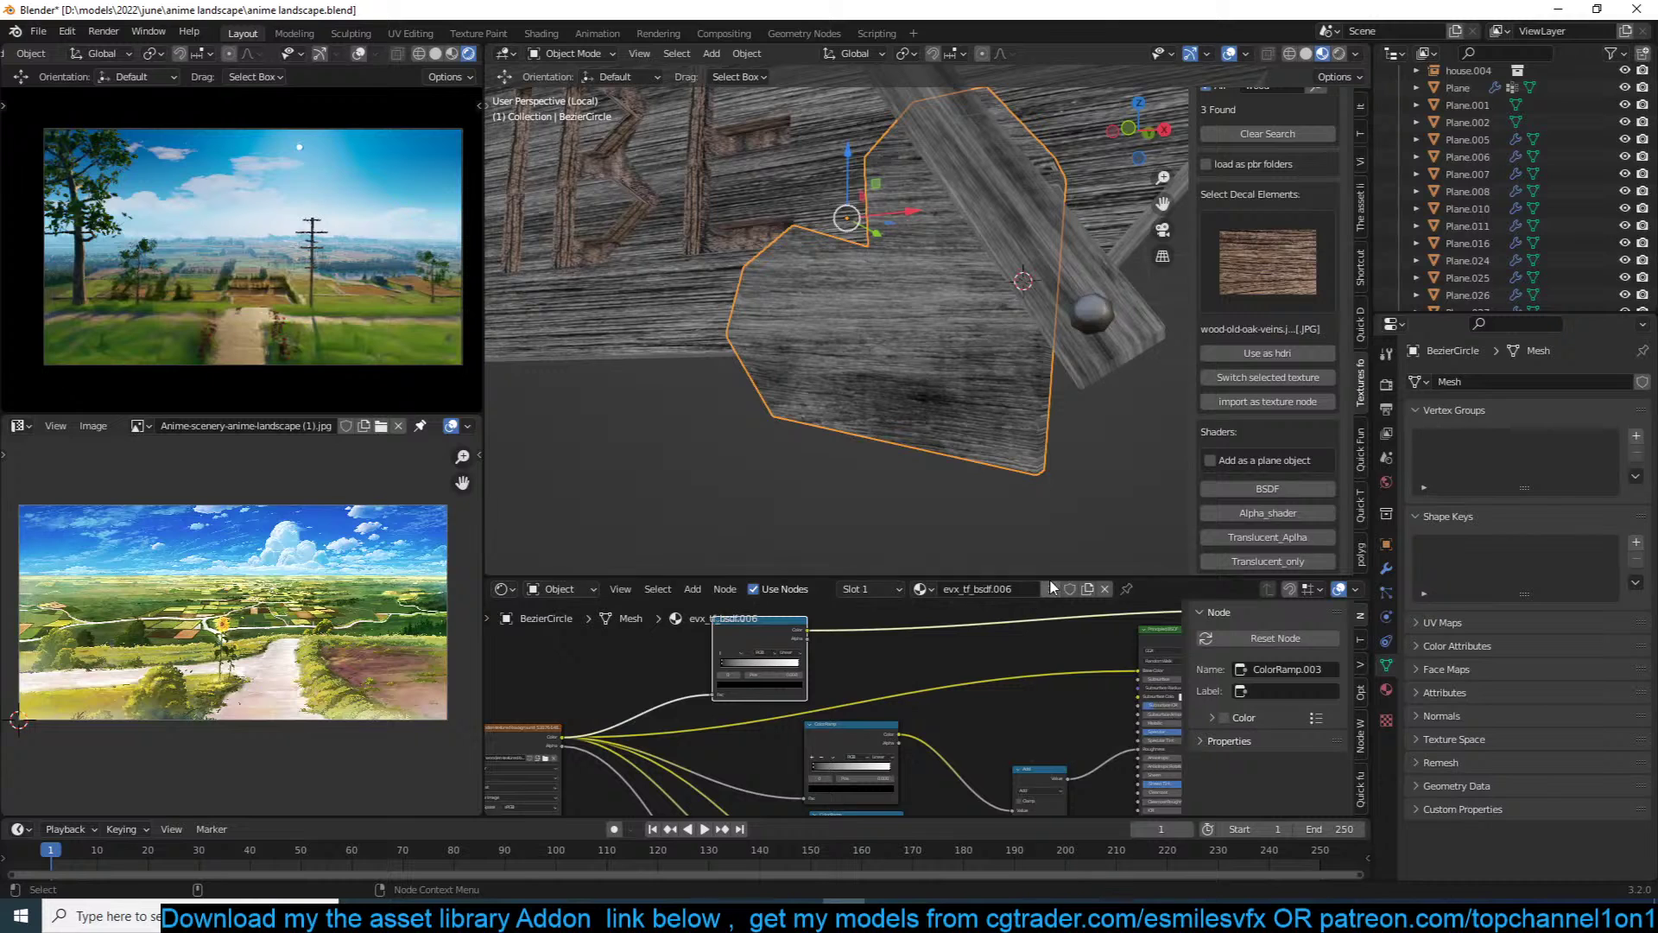
scroll(1041, 672, down, 3)
ctrl+shift+click(1070, 656)
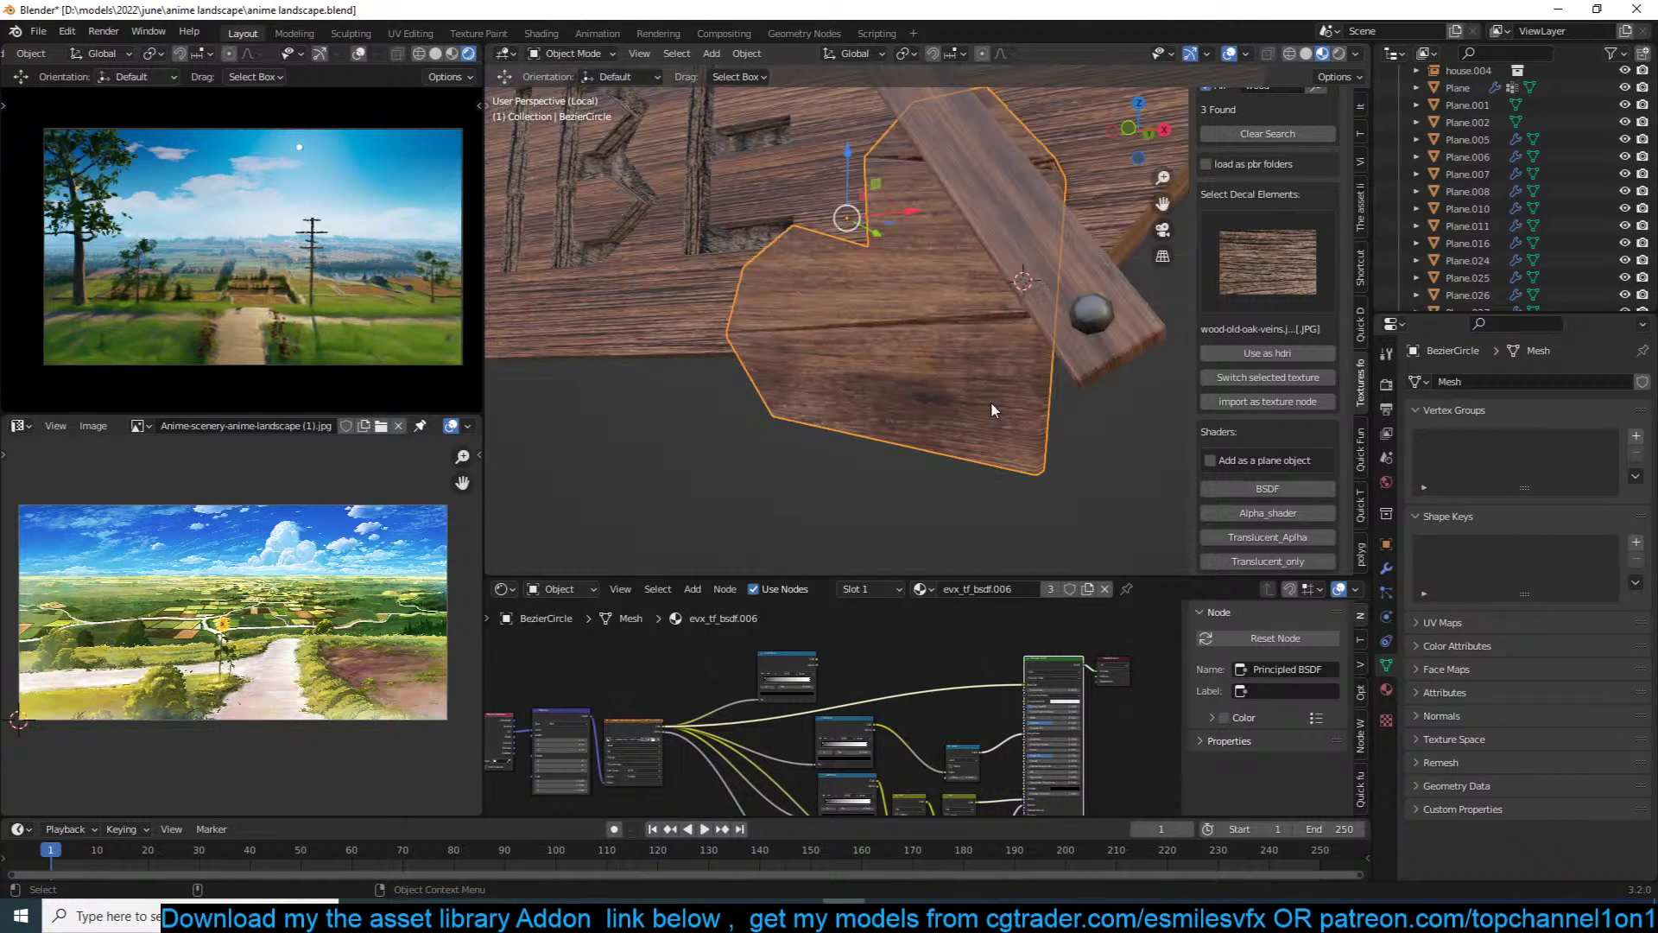
ctrl+shift+click(807, 661)
scroll(753, 729, up, 2)
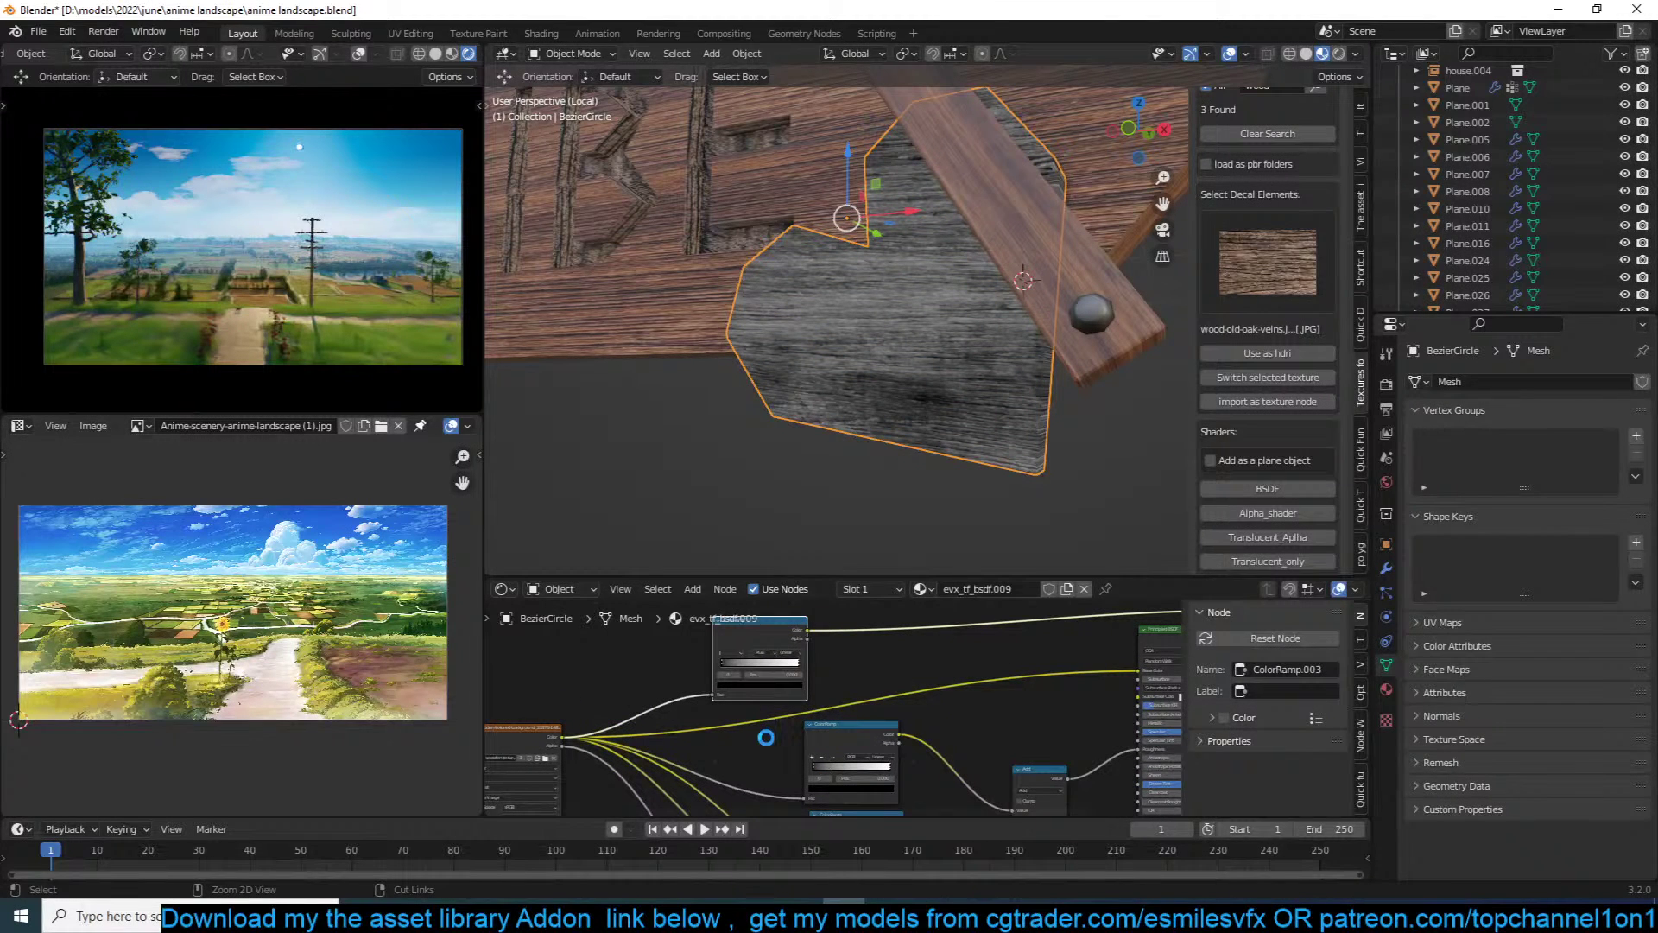
key(ctrl+s)
scroll(779, 730, up, 1)
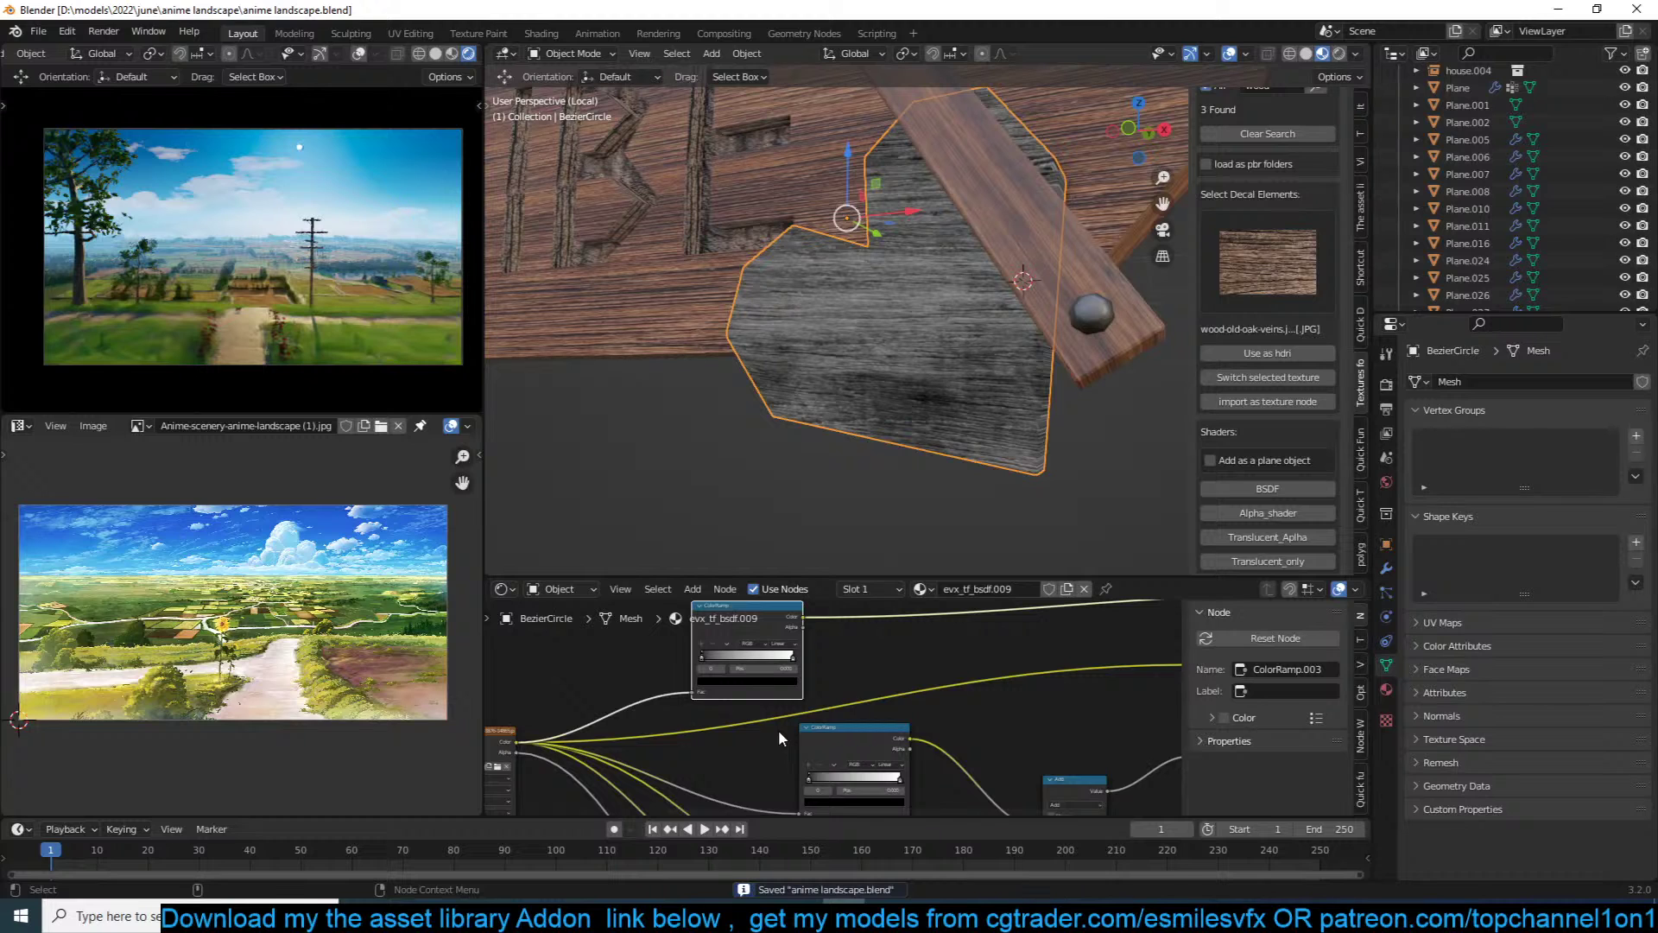
Step: Raise the new ColorRamp's contrast by moving the white stop to position 0.077
scroll(779, 729, up, 2)
drag(684, 645, 762, 641)
middle_drag(765, 641, 786, 684)
scroll(791, 684, up, 2)
drag(793, 686, 667, 701)
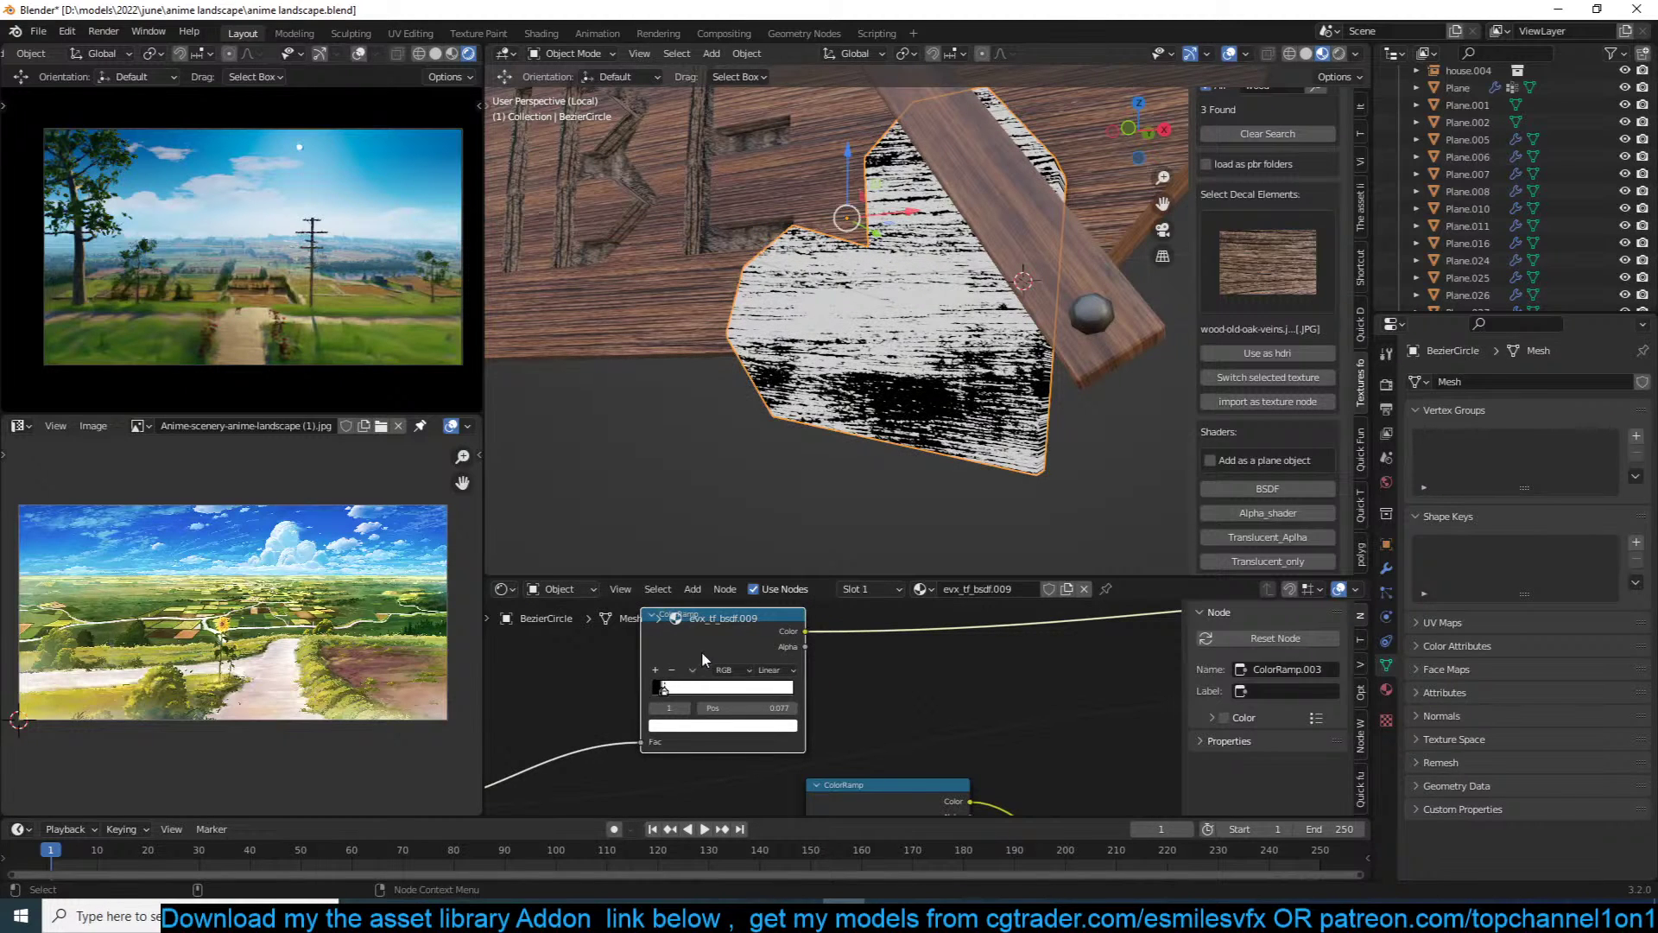
Step: Add a MixRGB node after the new ColorRamp and route the ramp's colour into its Fac input
scroll(692, 659, down, 5)
key(shift+a)
mouse_move(712, 695)
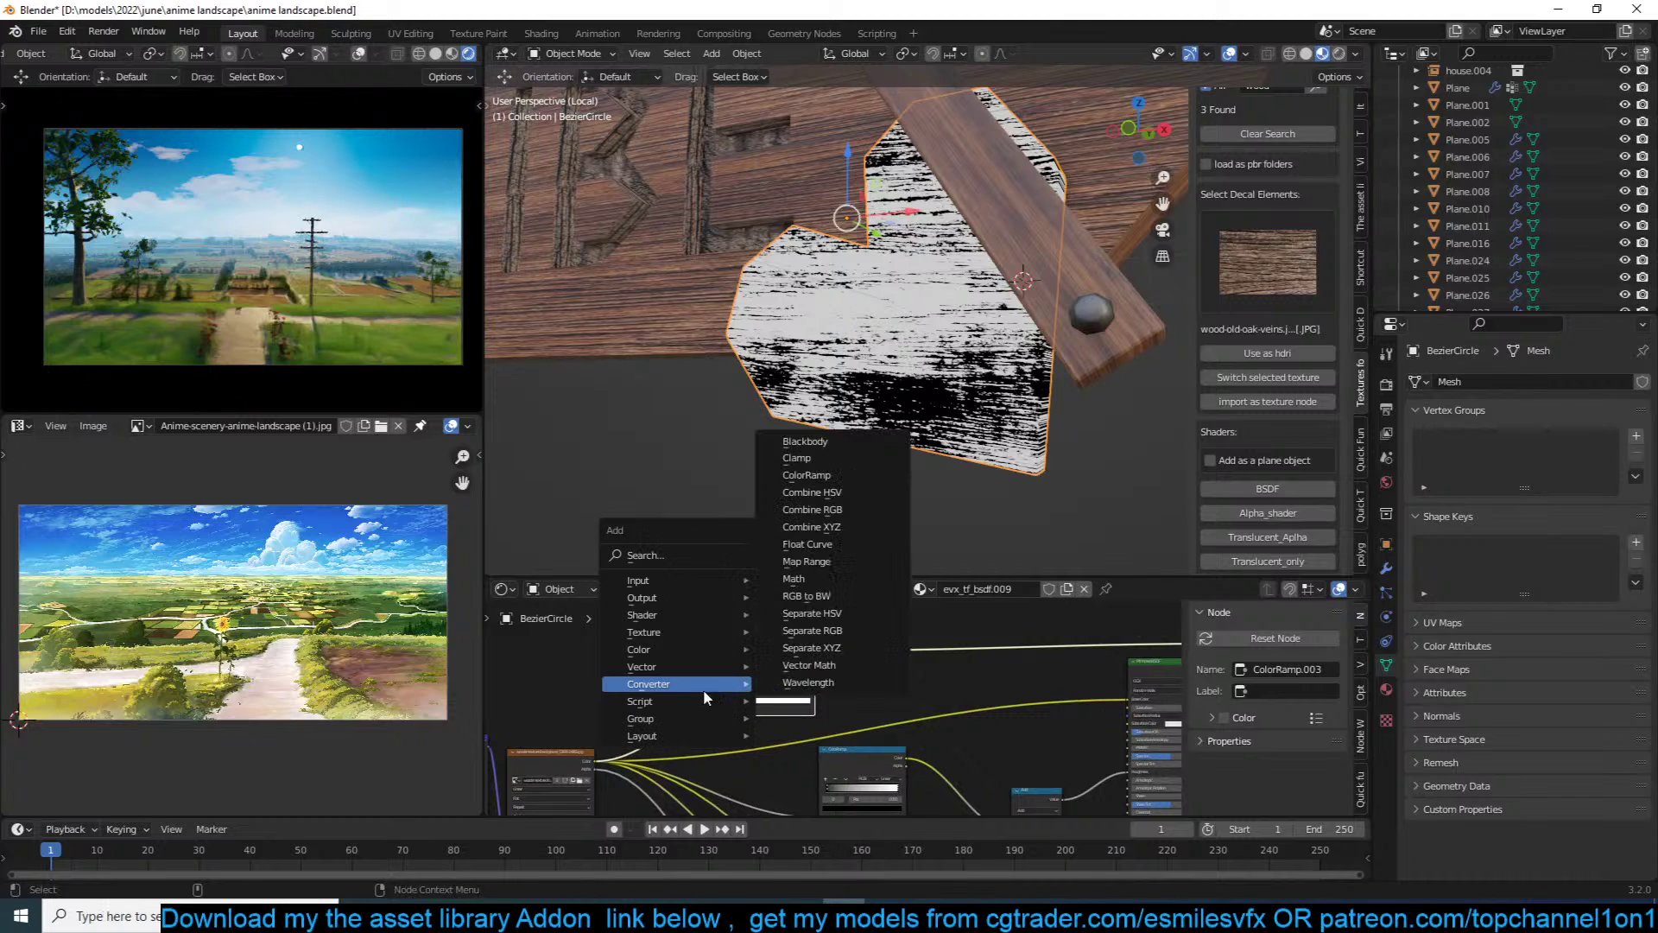
mouse_move(666, 650)
click(816, 736)
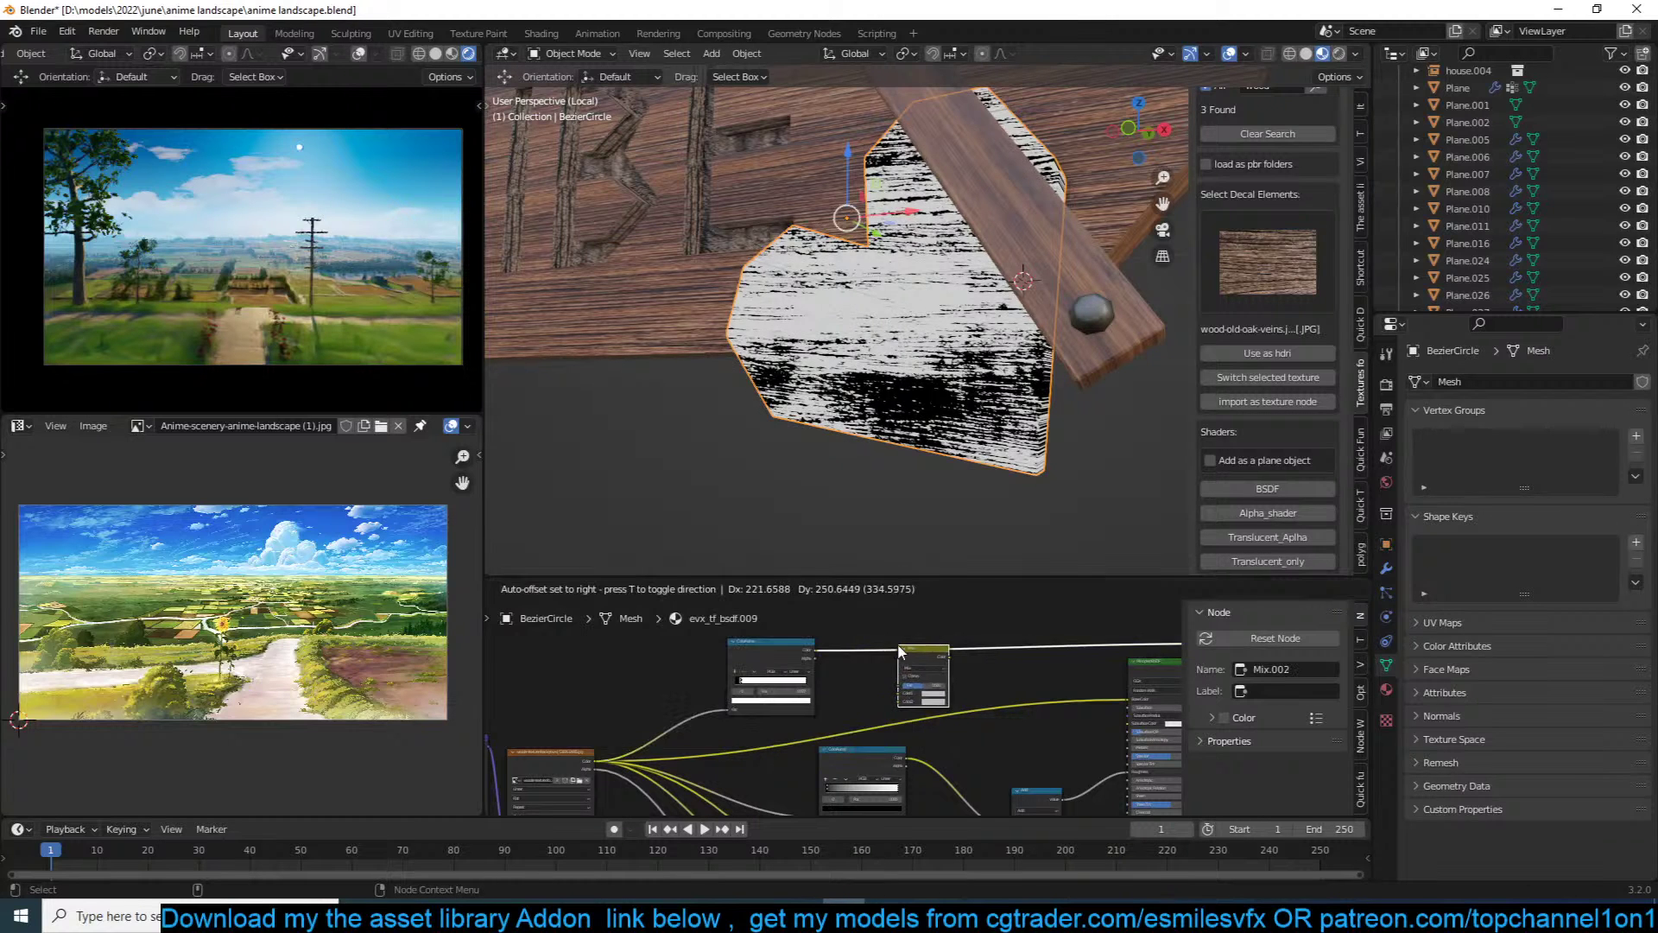
click(894, 662)
scroll(894, 660, up, 6)
middle_drag(822, 645, 817, 691)
drag(948, 730, 947, 717)
middle_drag(929, 732, 894, 663)
Step: Feed the image texture's colour into the Mix node's Color1 and set Color2 to dark red (H 1, S 1, V 0.5)
scroll(912, 693, down, 3)
drag(874, 755, 793, 722)
scroll(650, 739, down, 2)
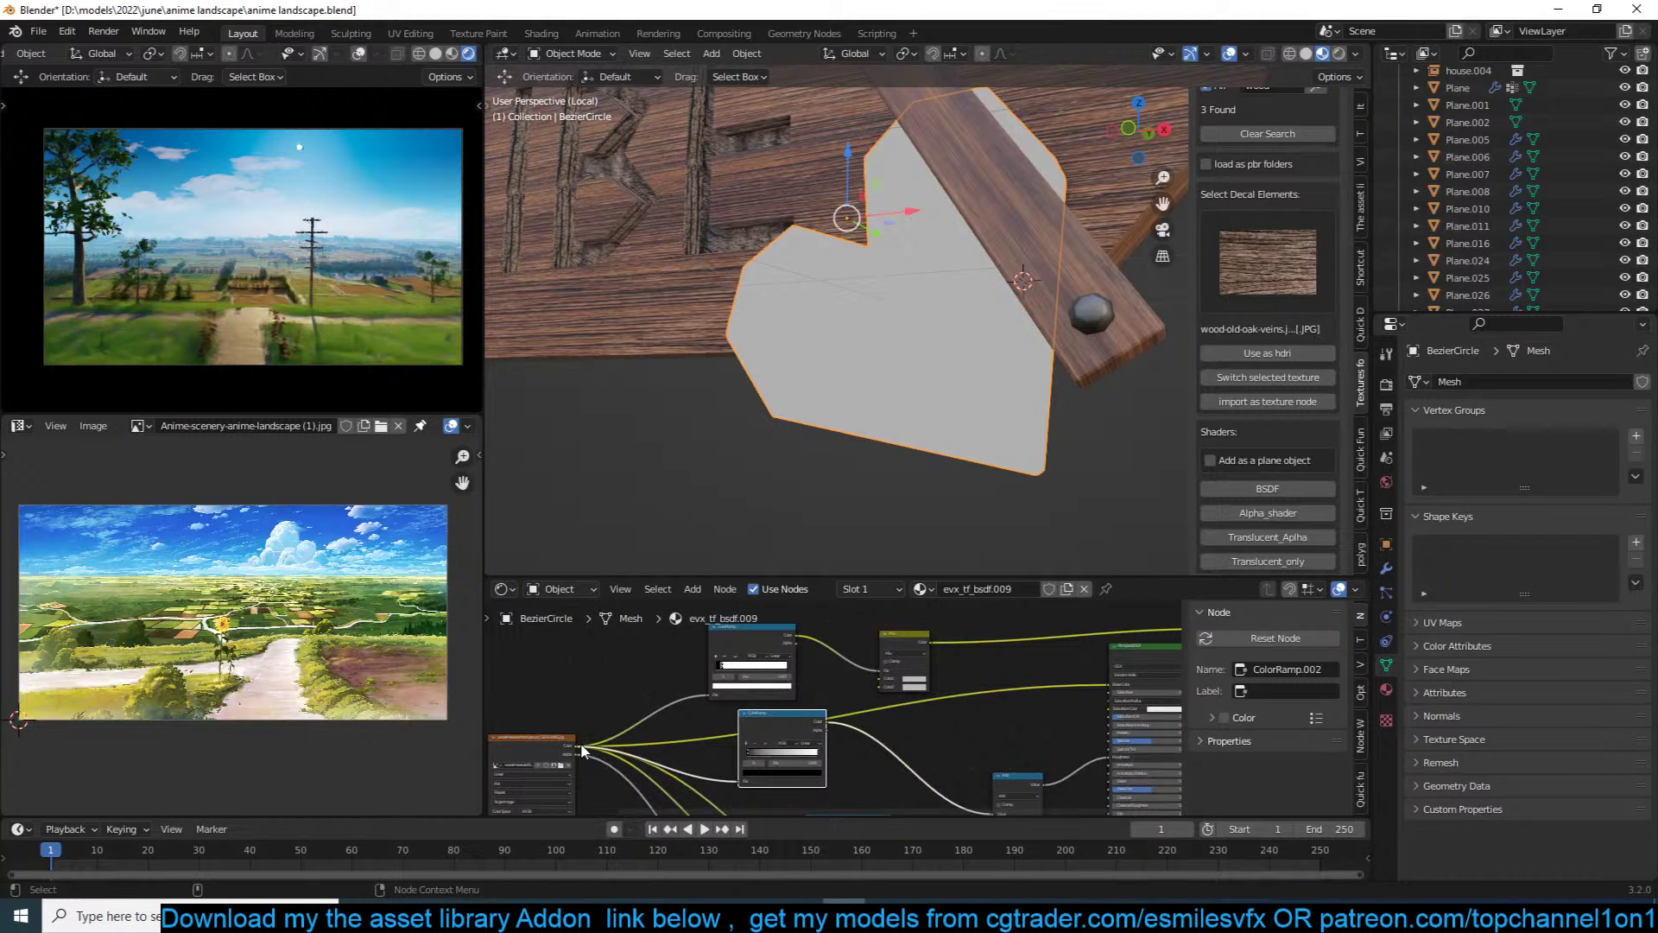
drag(571, 747, 885, 679)
scroll(898, 685, up, 4)
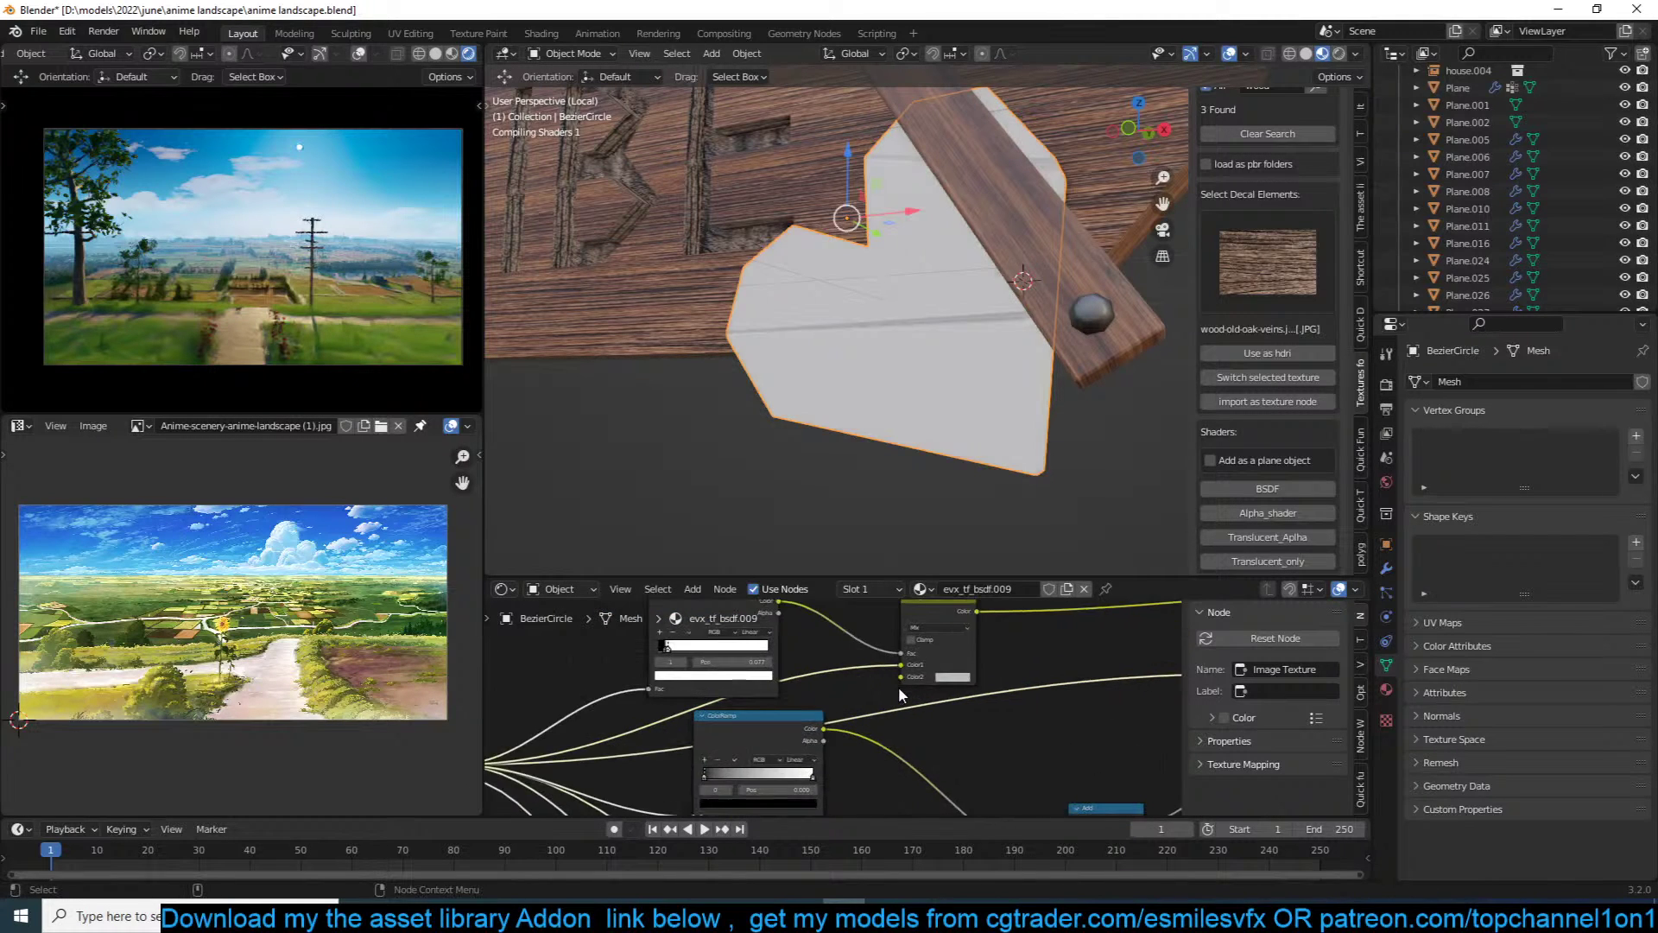
click(856, 742)
click(896, 638)
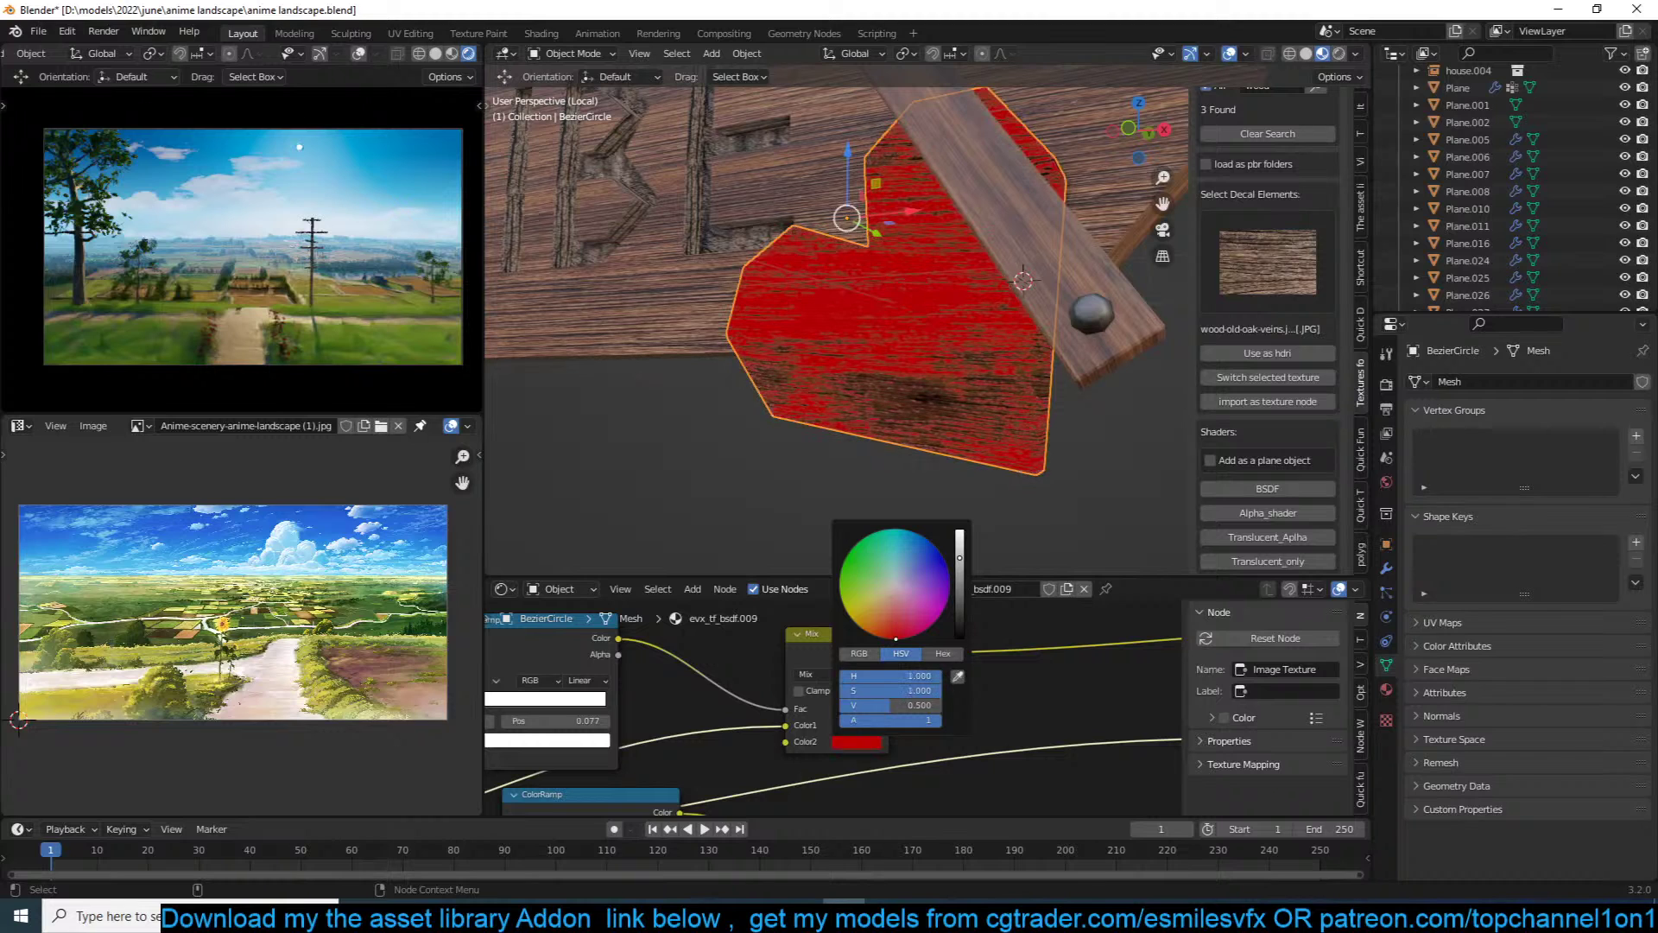
Step: Connect the Mix node's colour output to the Principled BSDF's Base Color and inspect the red heart
scroll(852, 691, down, 2)
drag(813, 663, 1106, 733)
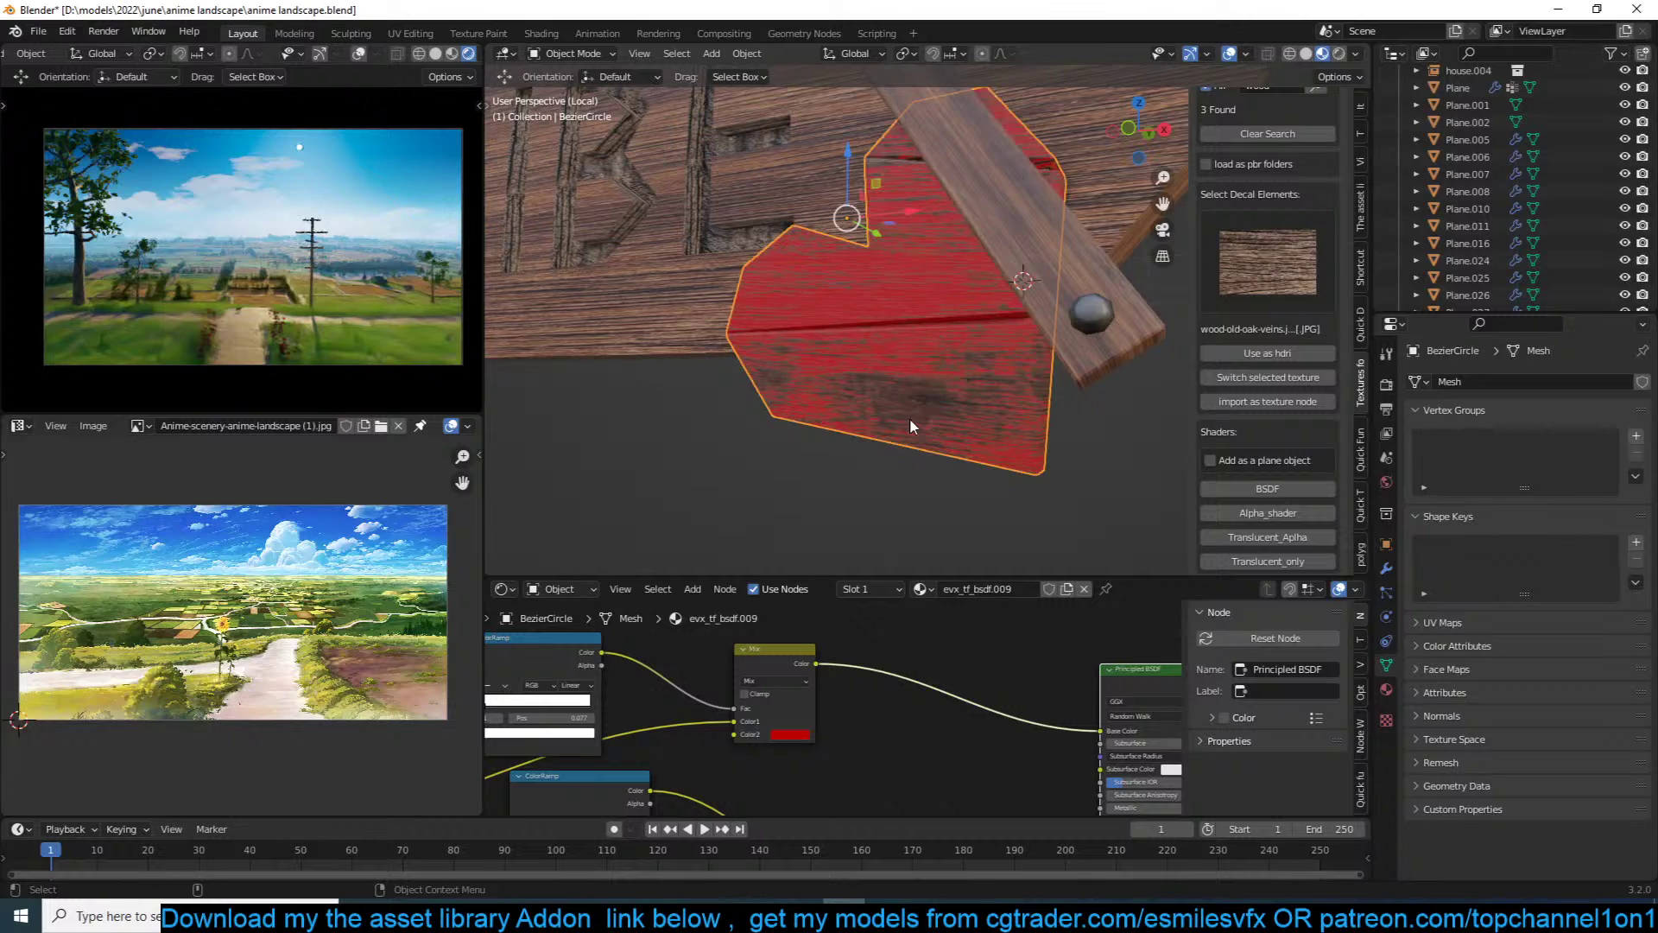
middle_drag(940, 397, 1089, 328)
click(1060, 411)
Step: Duplicate the two back faces of the sign board's mesh in place and rotate the copy 90° about the global Y axis
scroll(994, 433, down, 6)
middle_drag(994, 432, 895, 303)
scroll(918, 464, up, 4)
scroll(1019, 344, down, 5)
click(824, 340)
key(Tab)
click(1031, 286)
shift+click(1044, 236)
key(shift+d)
right_click(1045, 237)
key(r)
key(x)
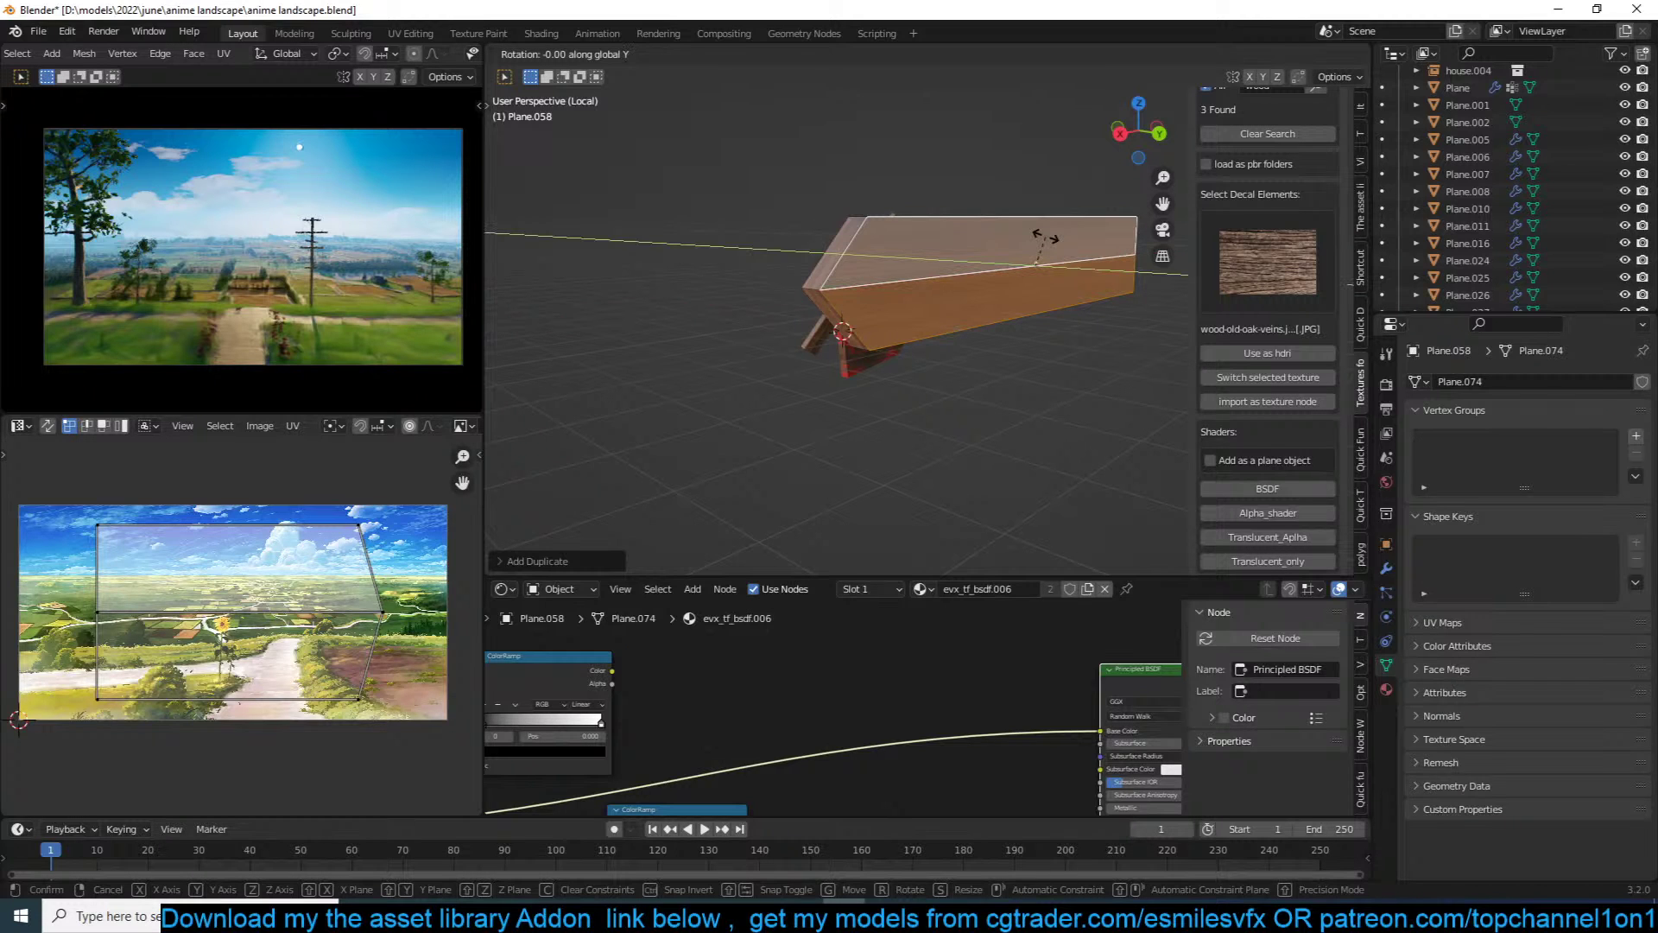
text(90)
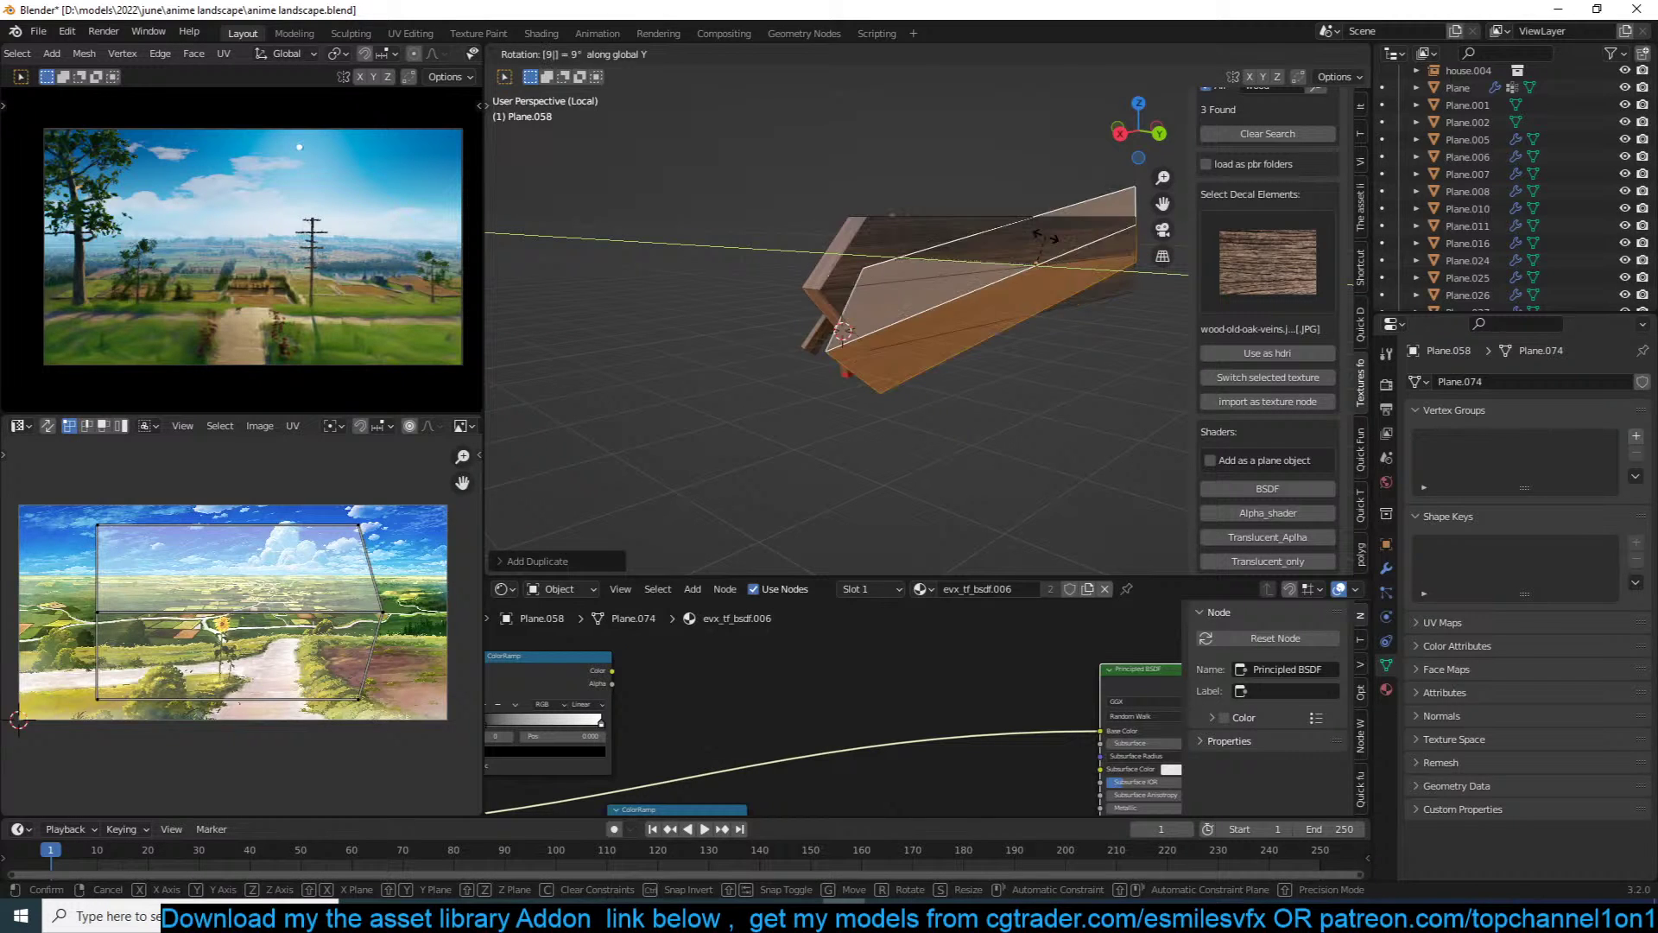
key(Return)
Step: Adjust the upright copy's position along the global Y axis so it sits against the back of the board
middle_drag(1045, 236, 1070, 274)
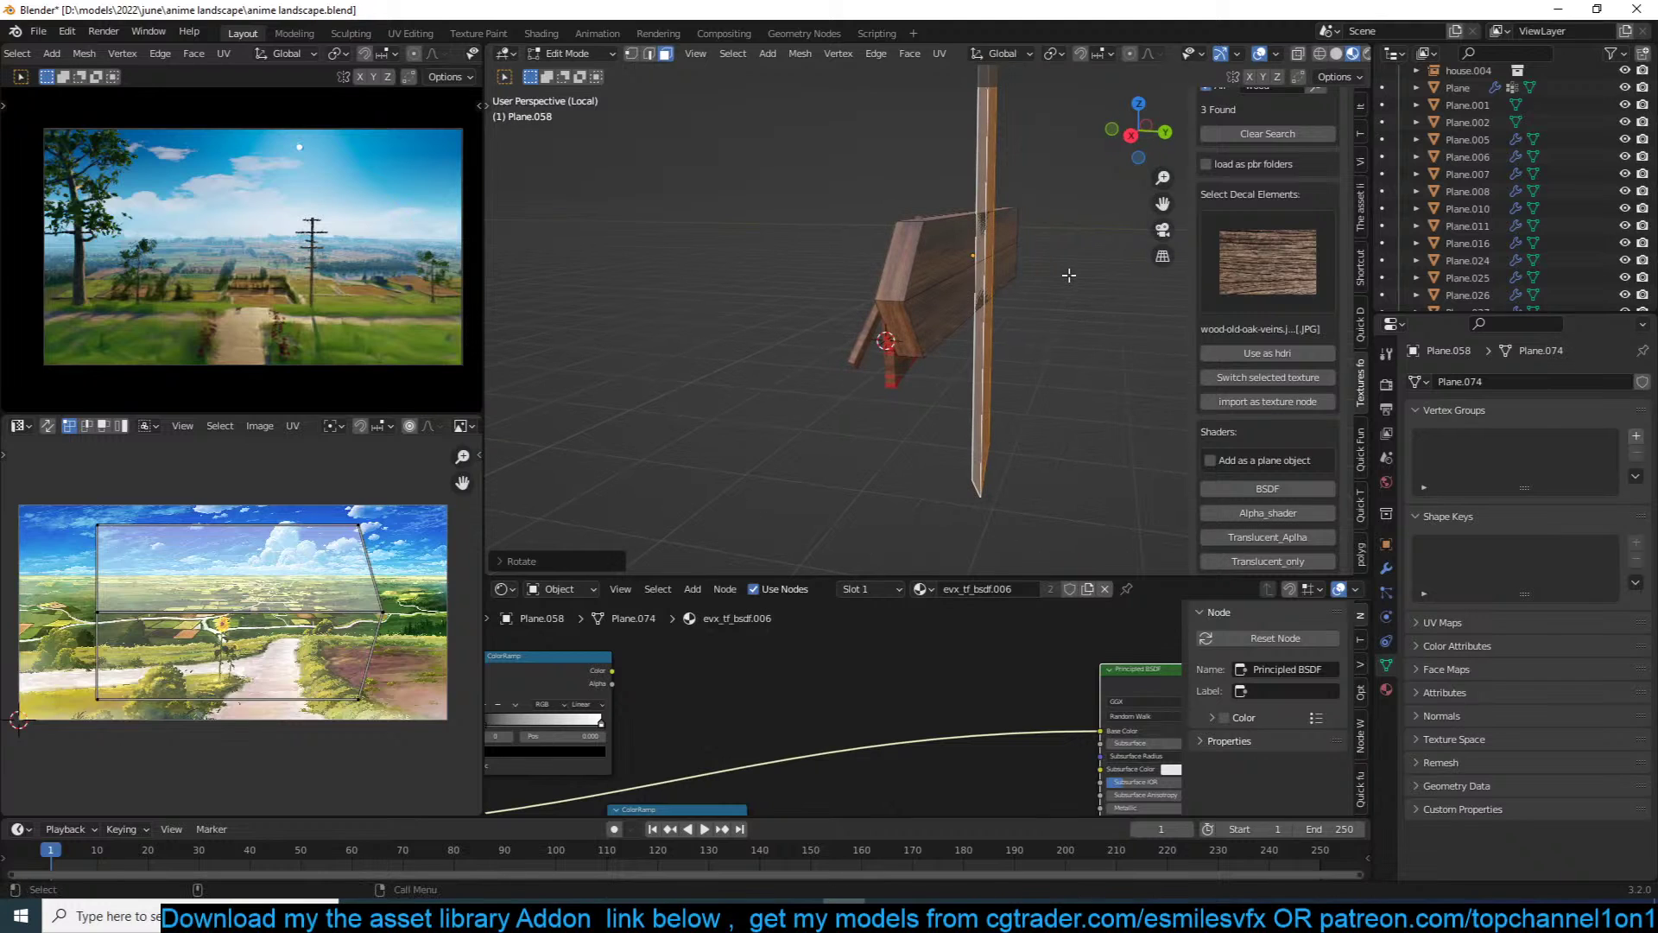
key(g)
key(y)
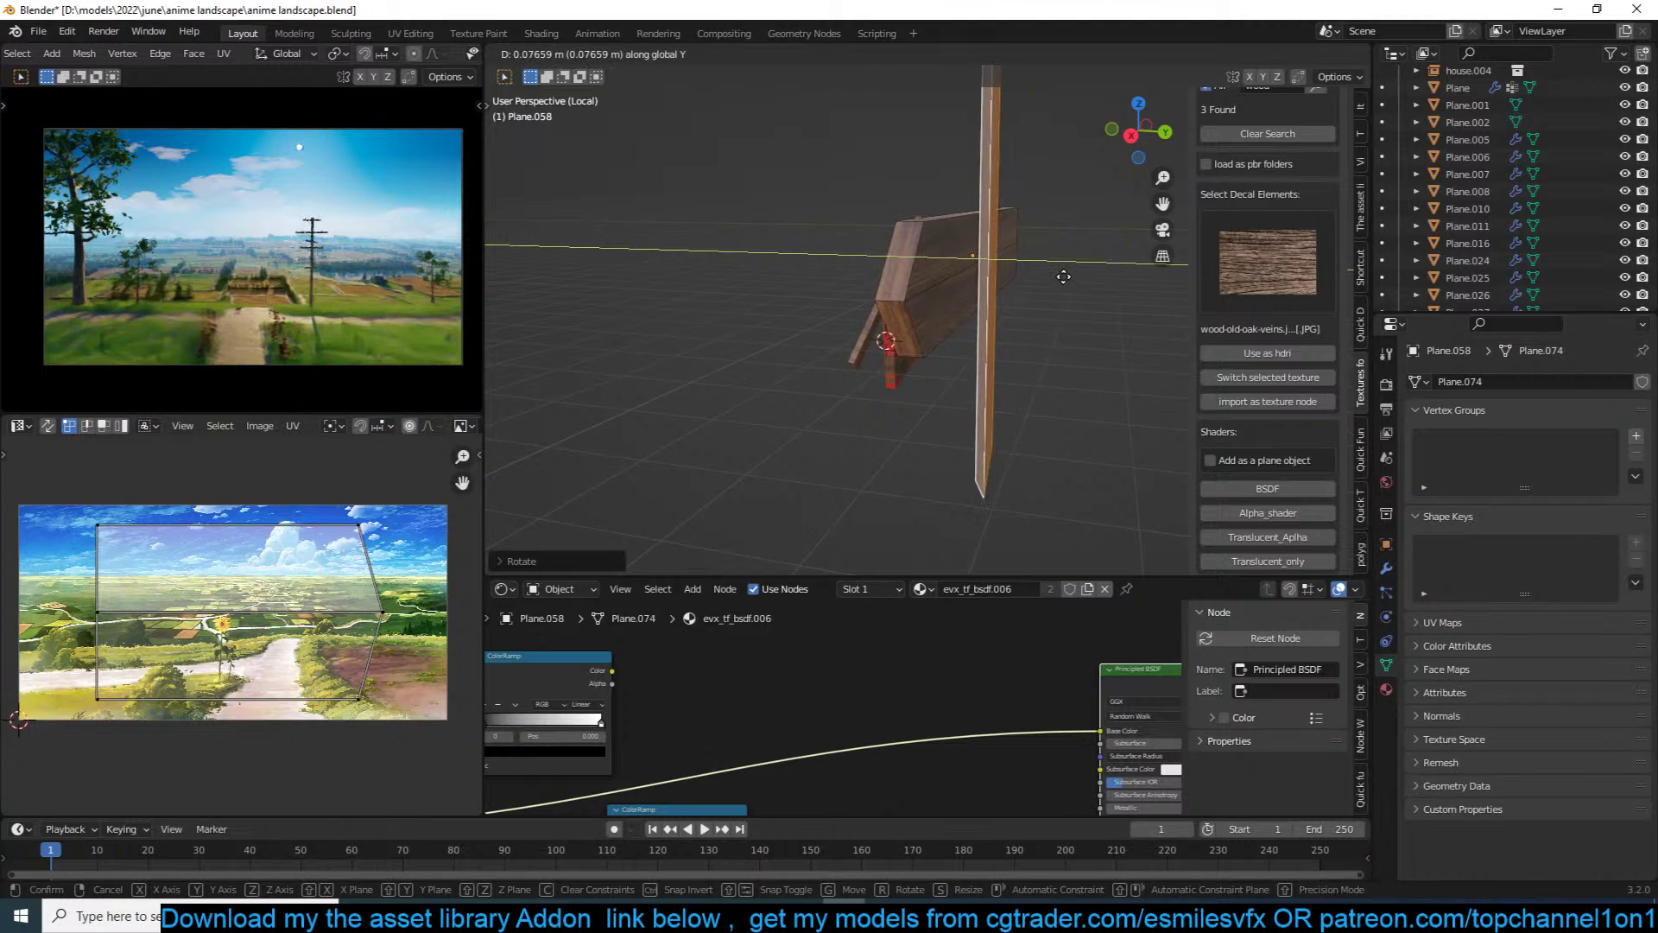
click(1060, 274)
key(g)
key(y)
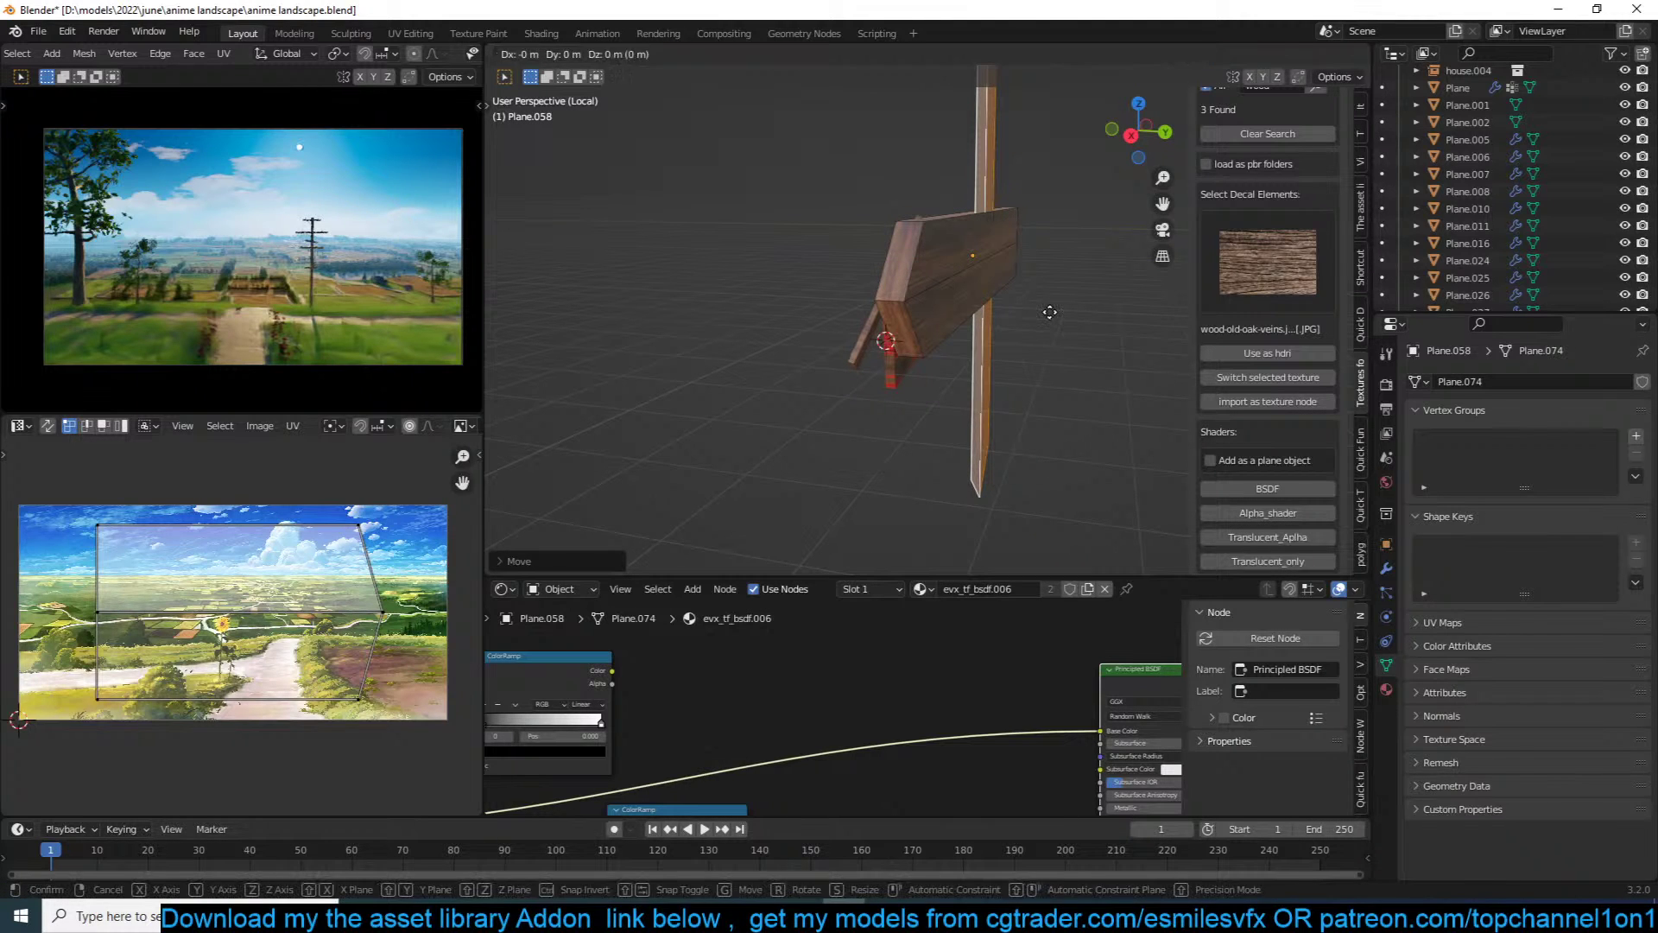
click(1051, 310)
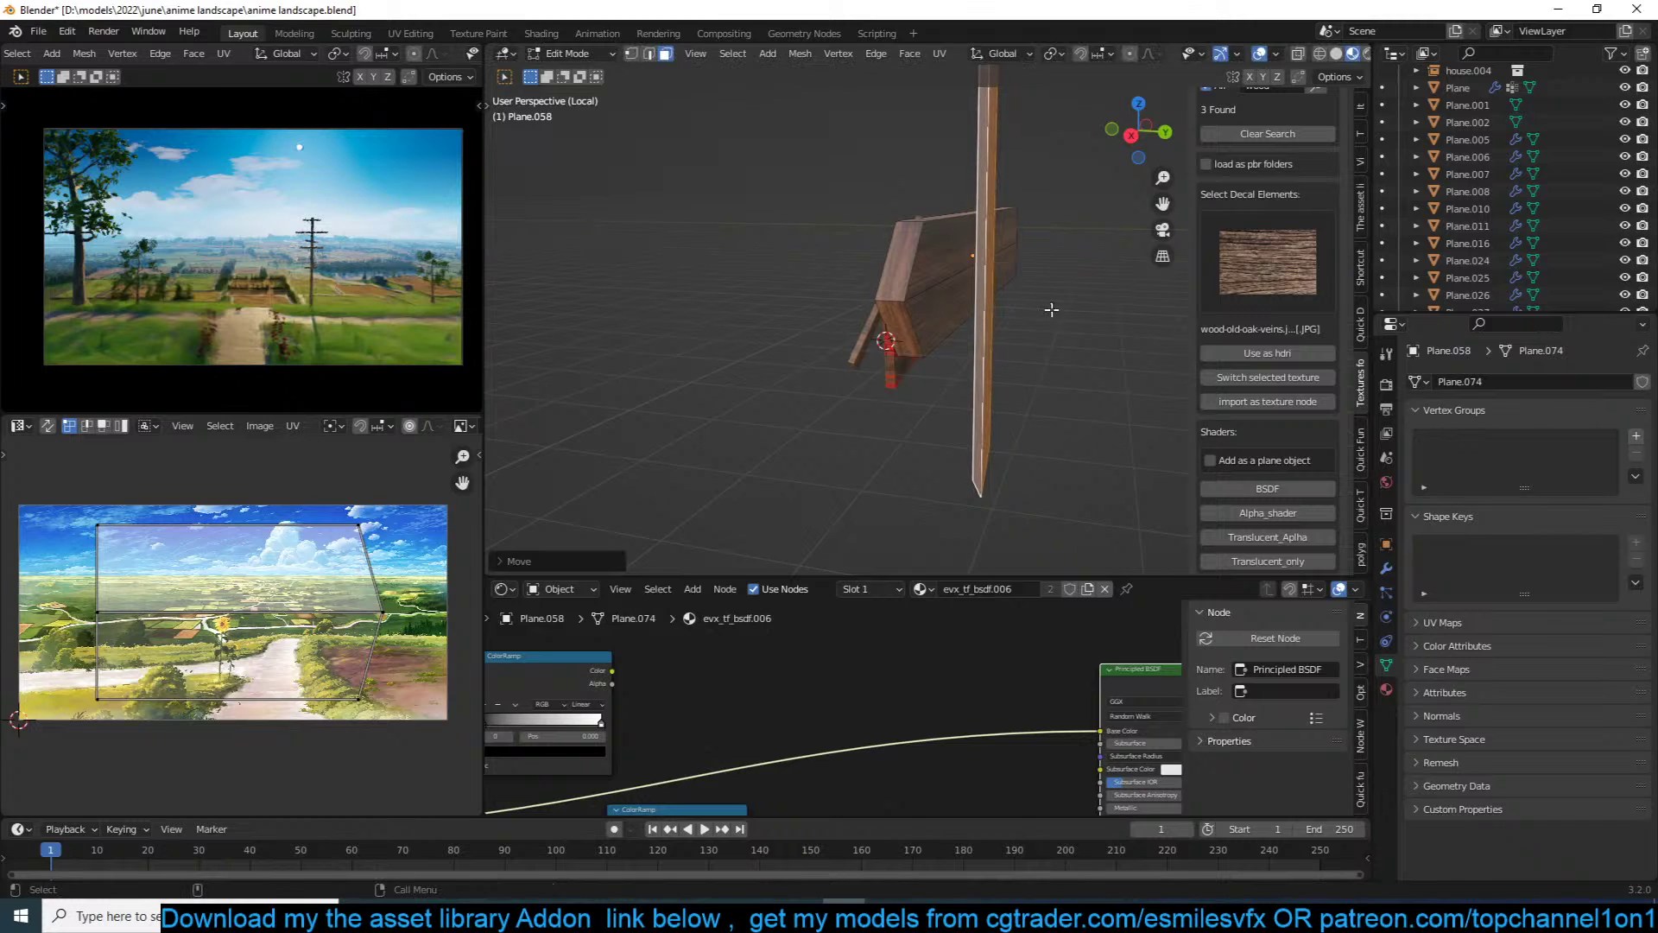
Step: Flatten the upright's lower end by scaling its vertices to 0 along Z
click(1001, 460)
key(s)
key(z)
key(0)
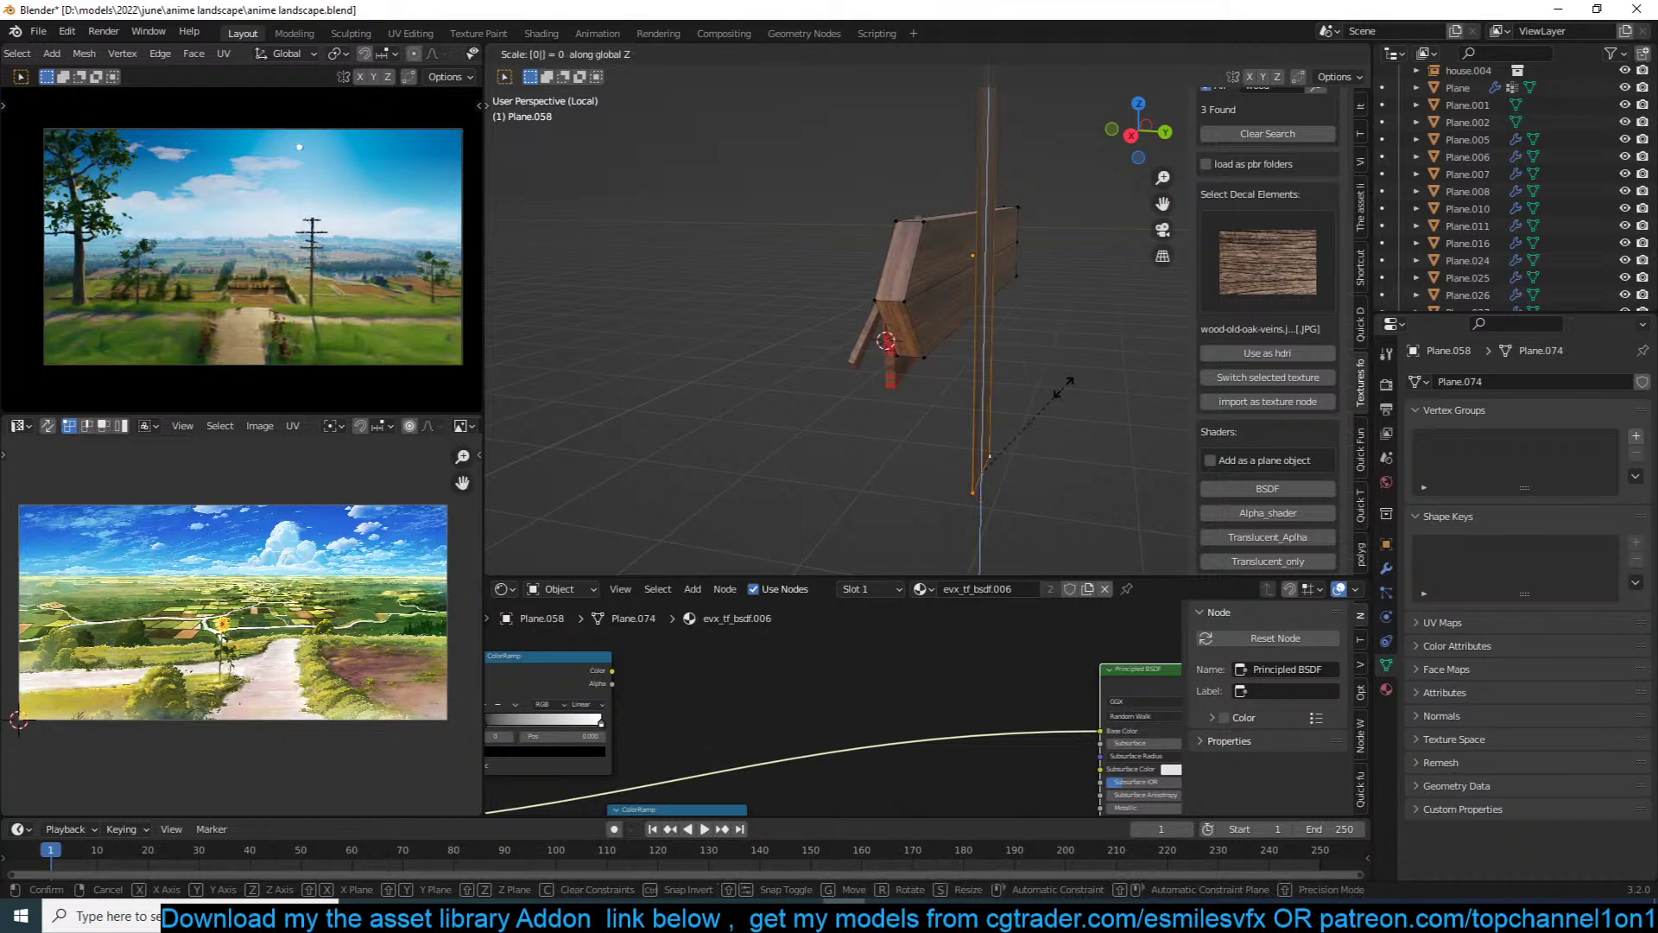
click(1064, 385)
Step: Lengthen the upright by moving its bottom vertices down about 3.5 m along Z
middle_drag(1063, 385, 1023, 364)
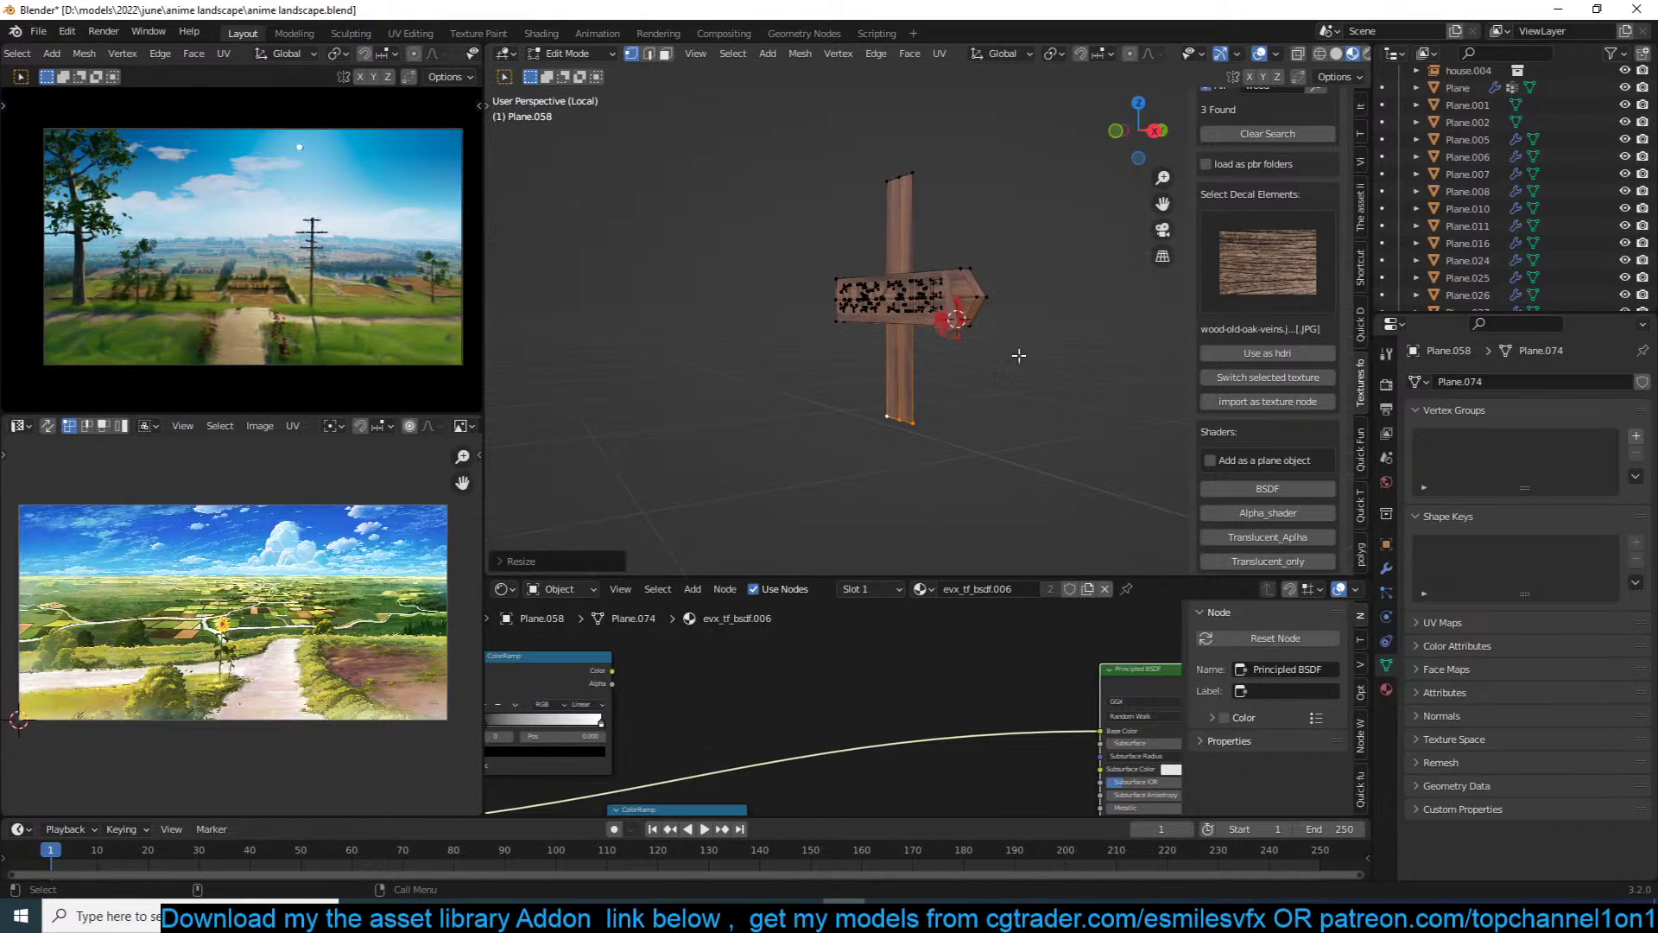
key(g)
key(z)
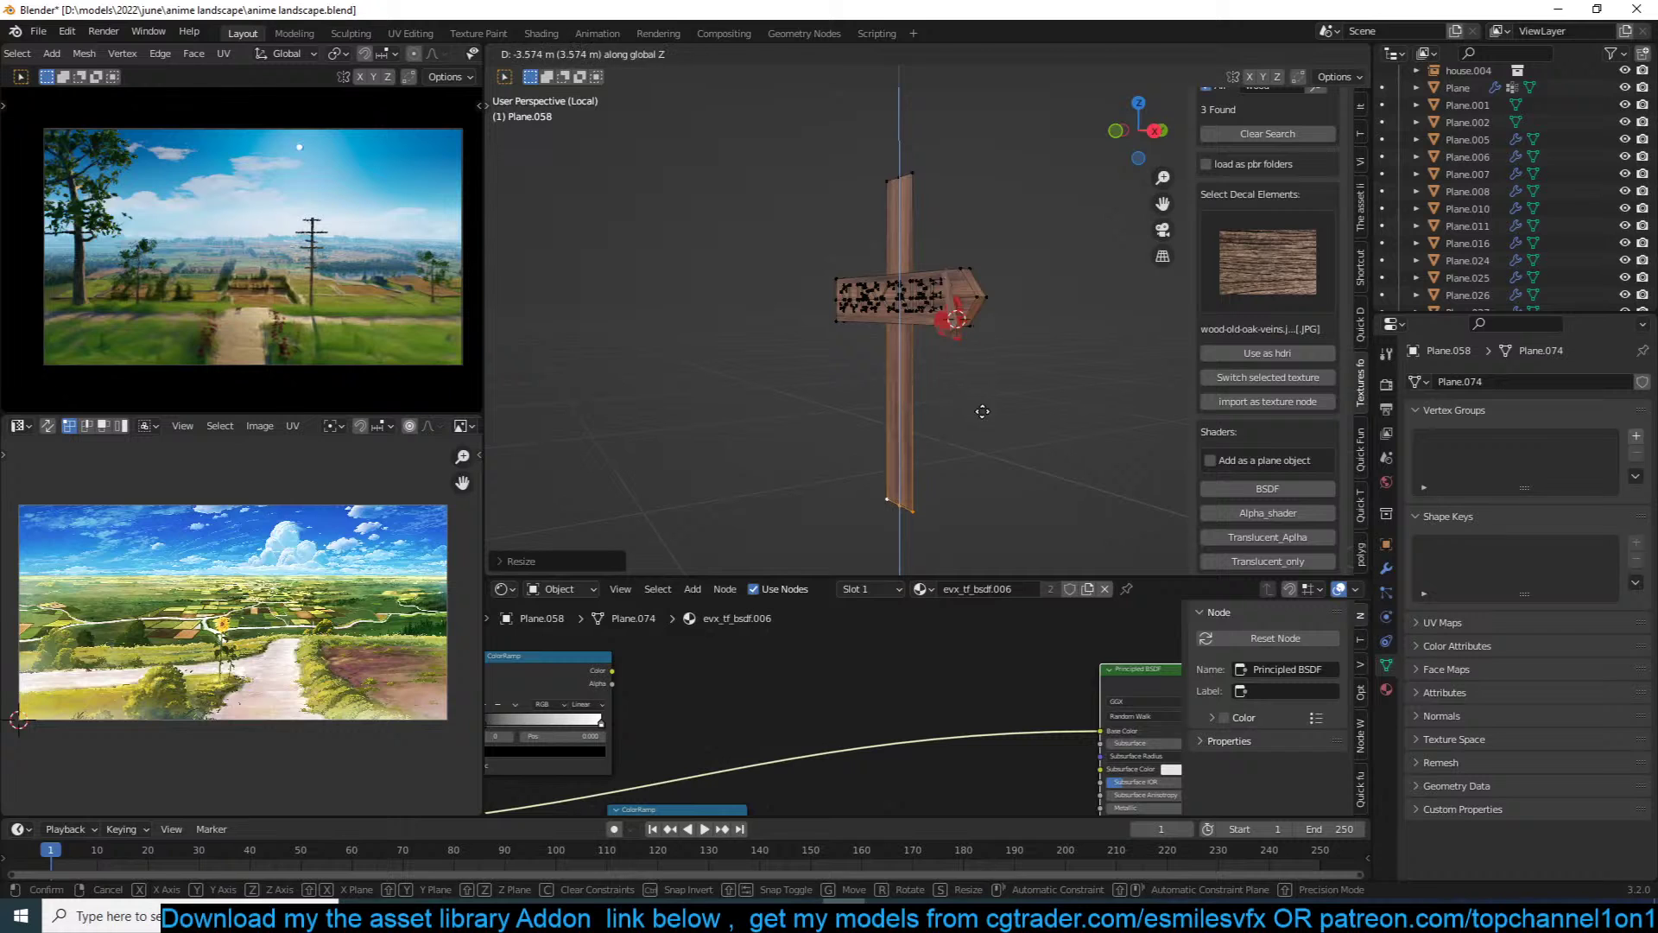
click(976, 406)
Step: Select the whole upright and extrude it backwards to form a thick post
middle_drag(905, 177, 853, 251)
key(ctrl+l)
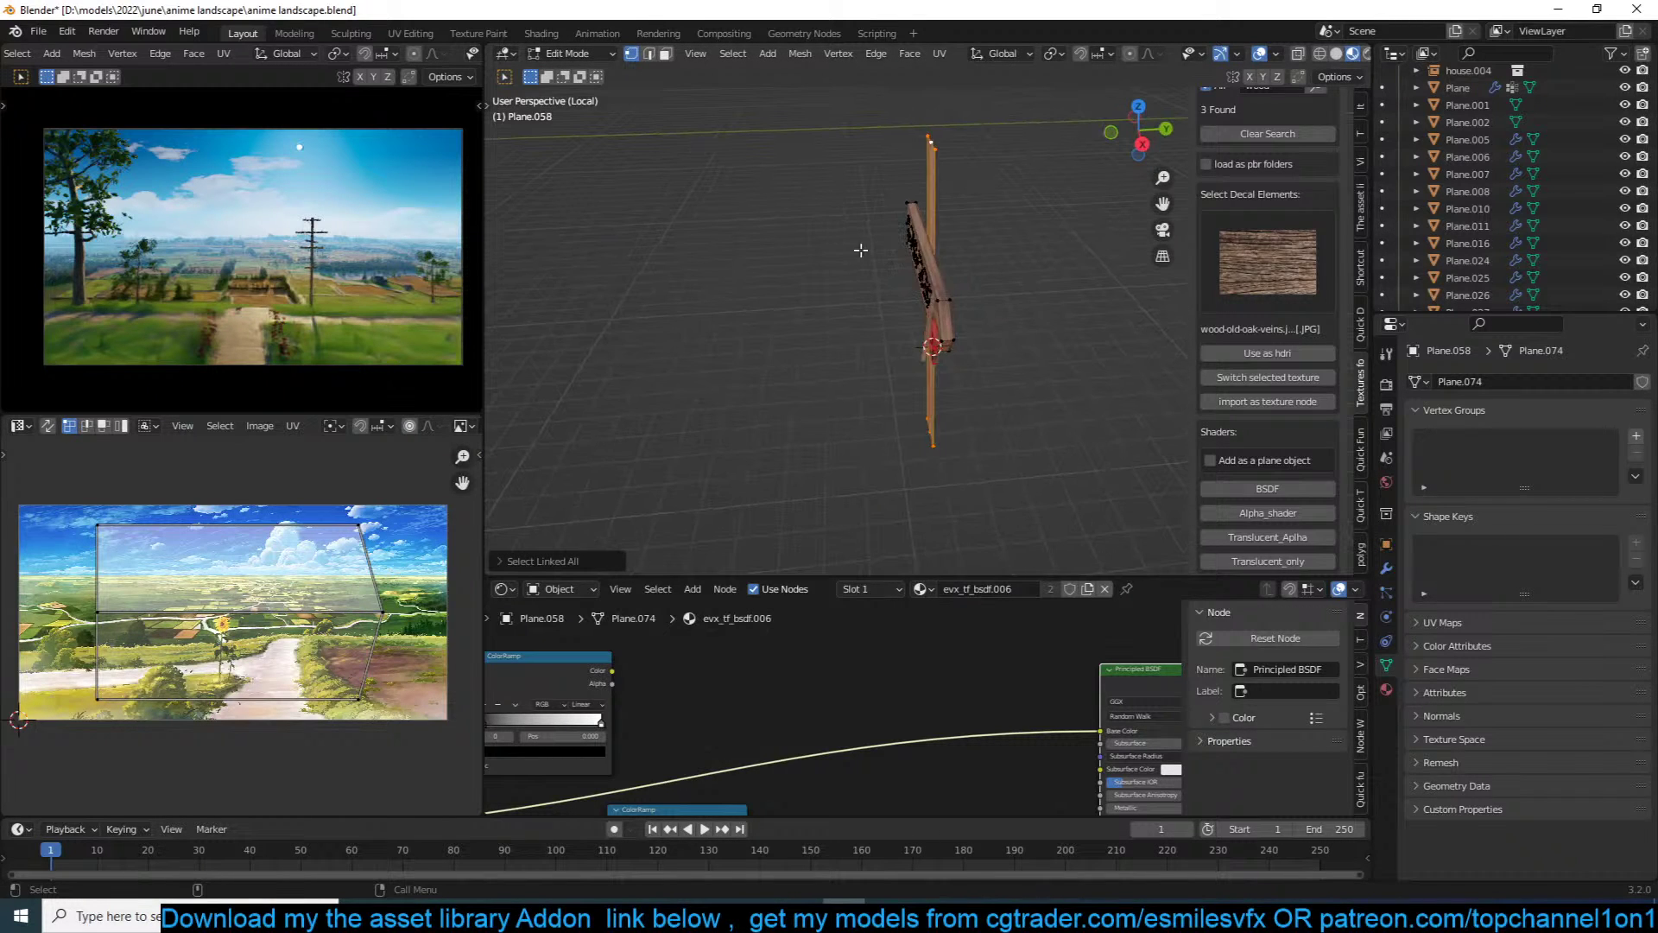
key(e)
click(931, 245)
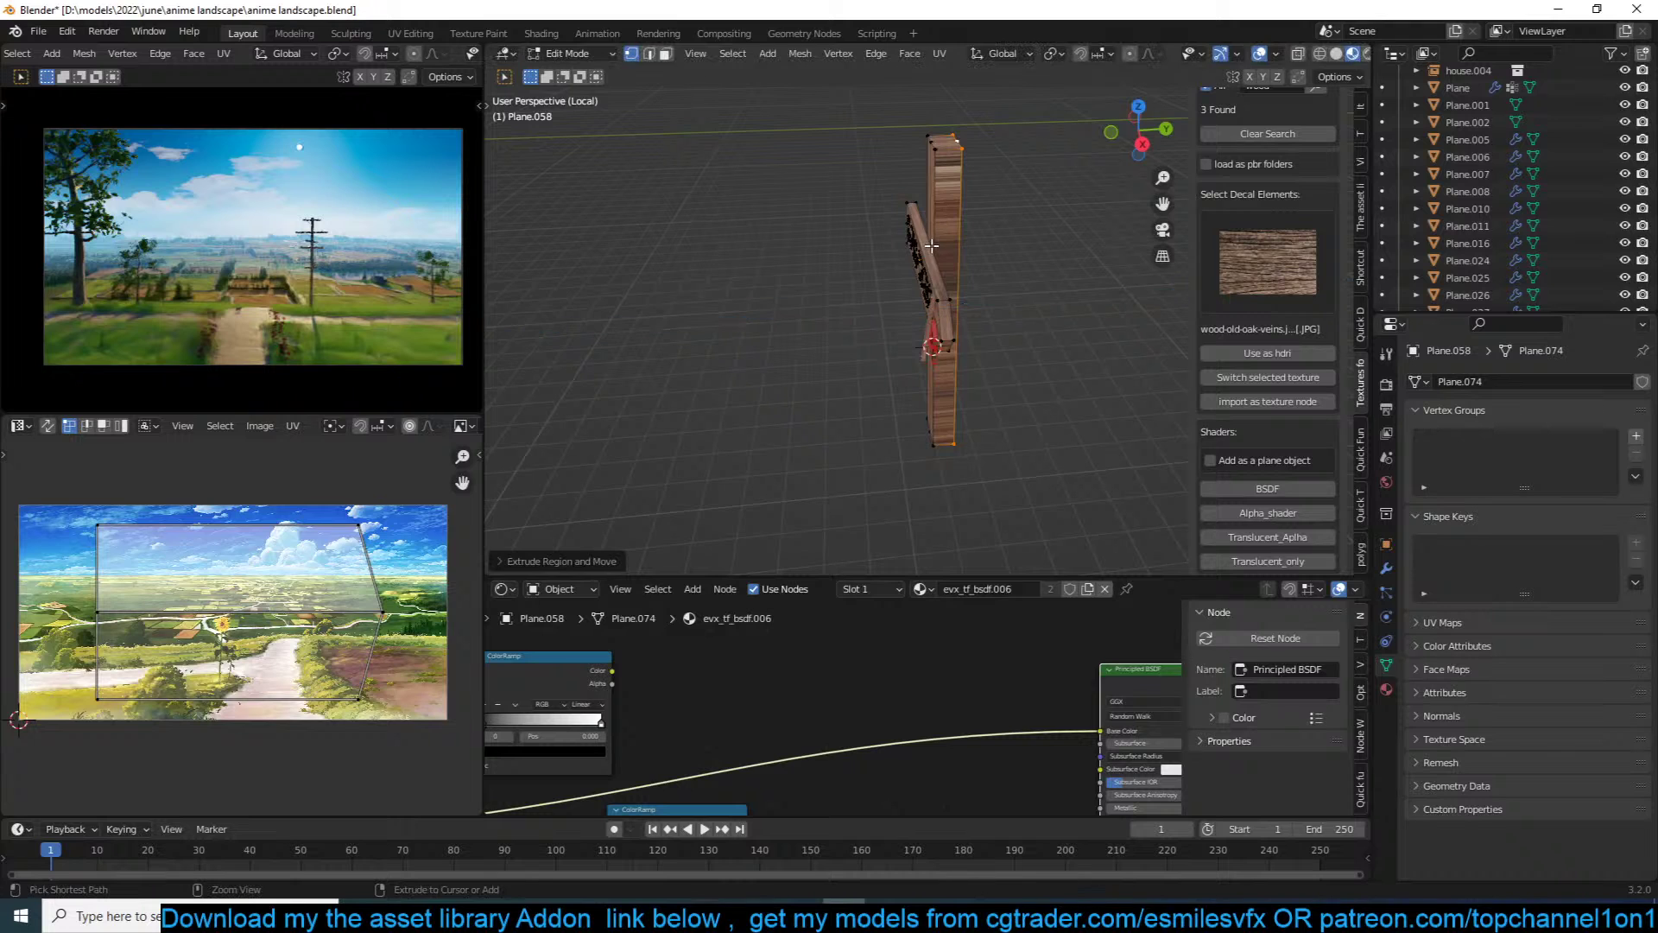
Step: Unwrap the extruded post's UVs with Cube Projection
key(u)
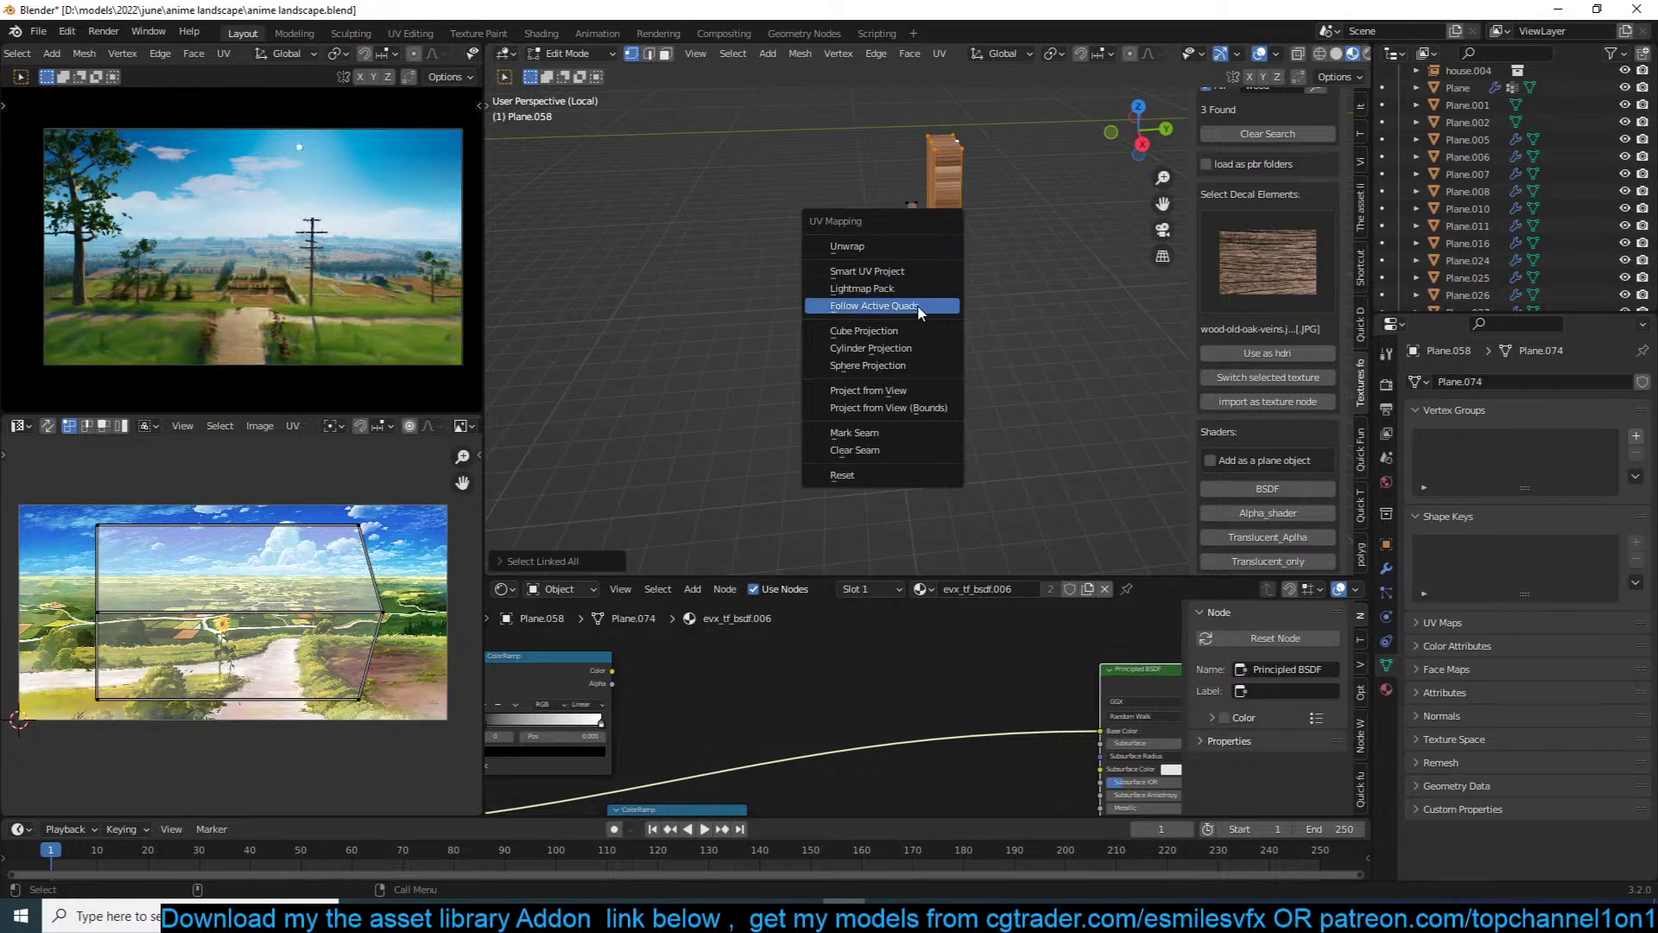
click(913, 335)
middle_drag(913, 335, 1108, 259)
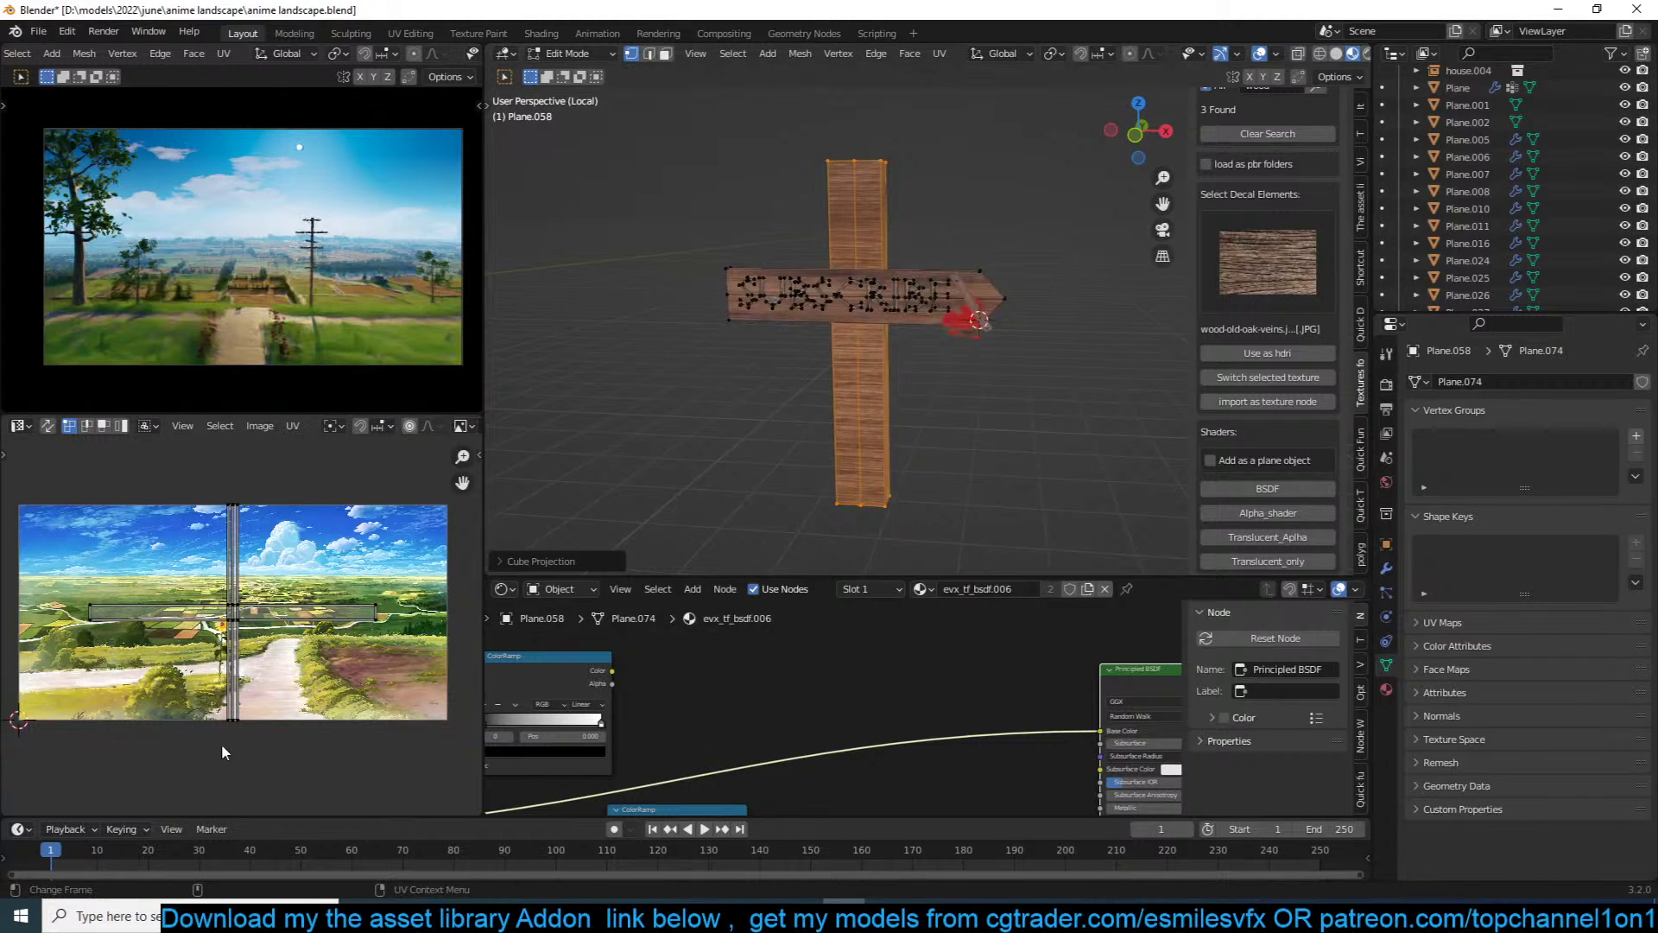
Step: Rotate the post's vertical UV island by 90° so the wood grain runs along the post
scroll(268, 685, down, 1)
key(a)
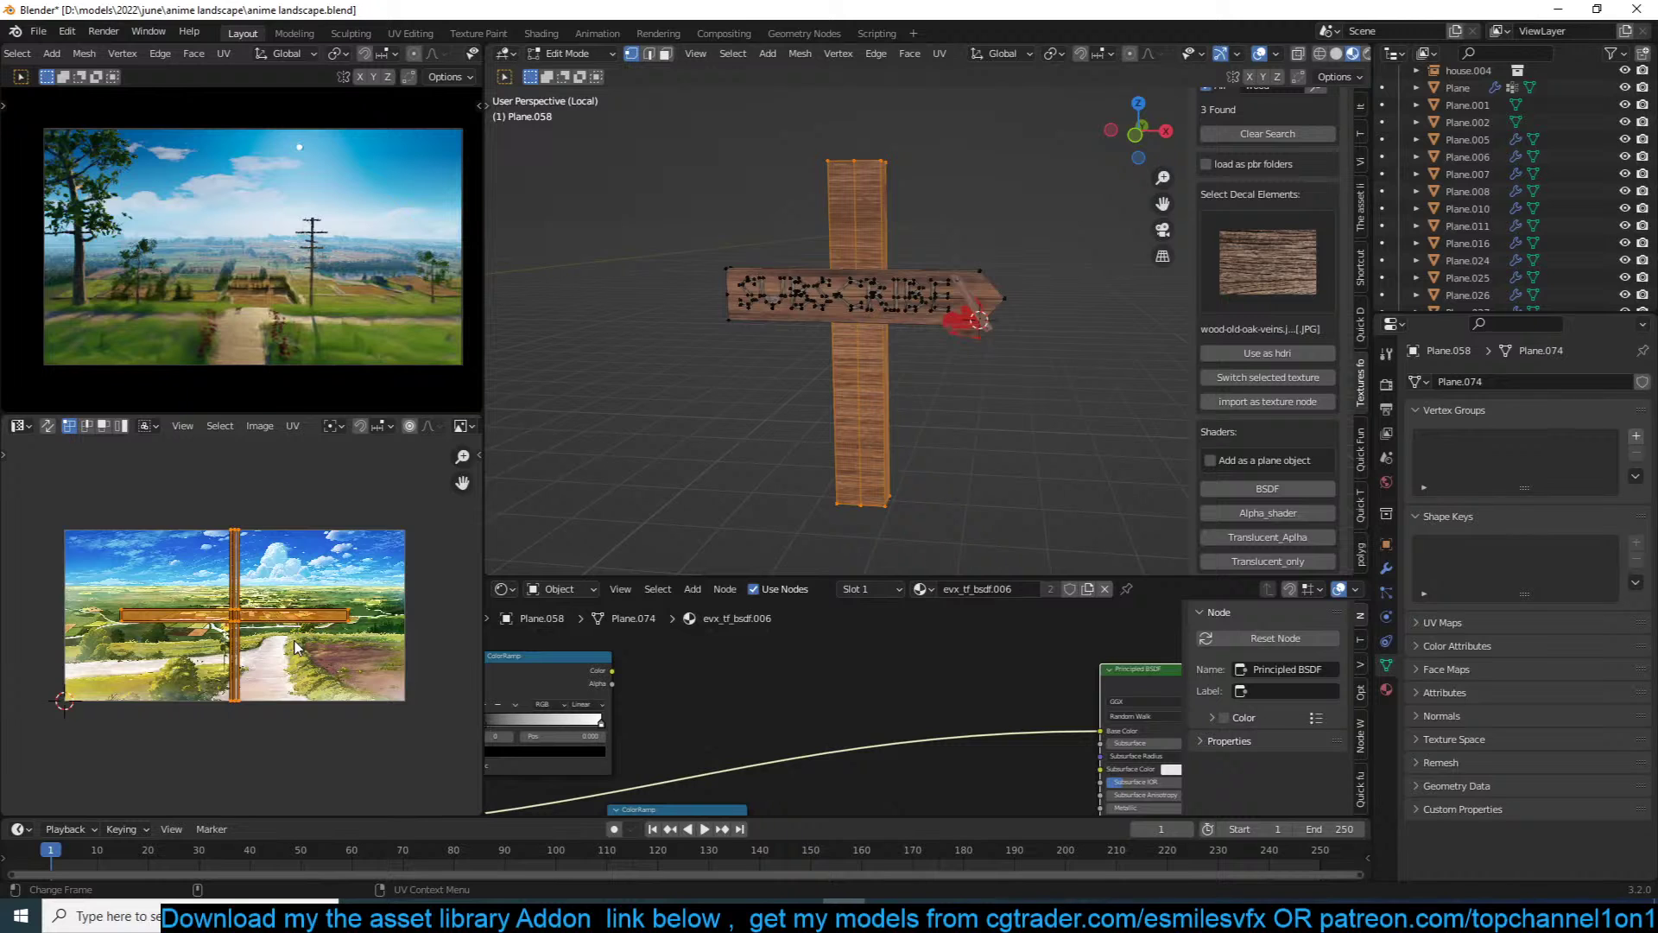
click(239, 547)
text(r90)
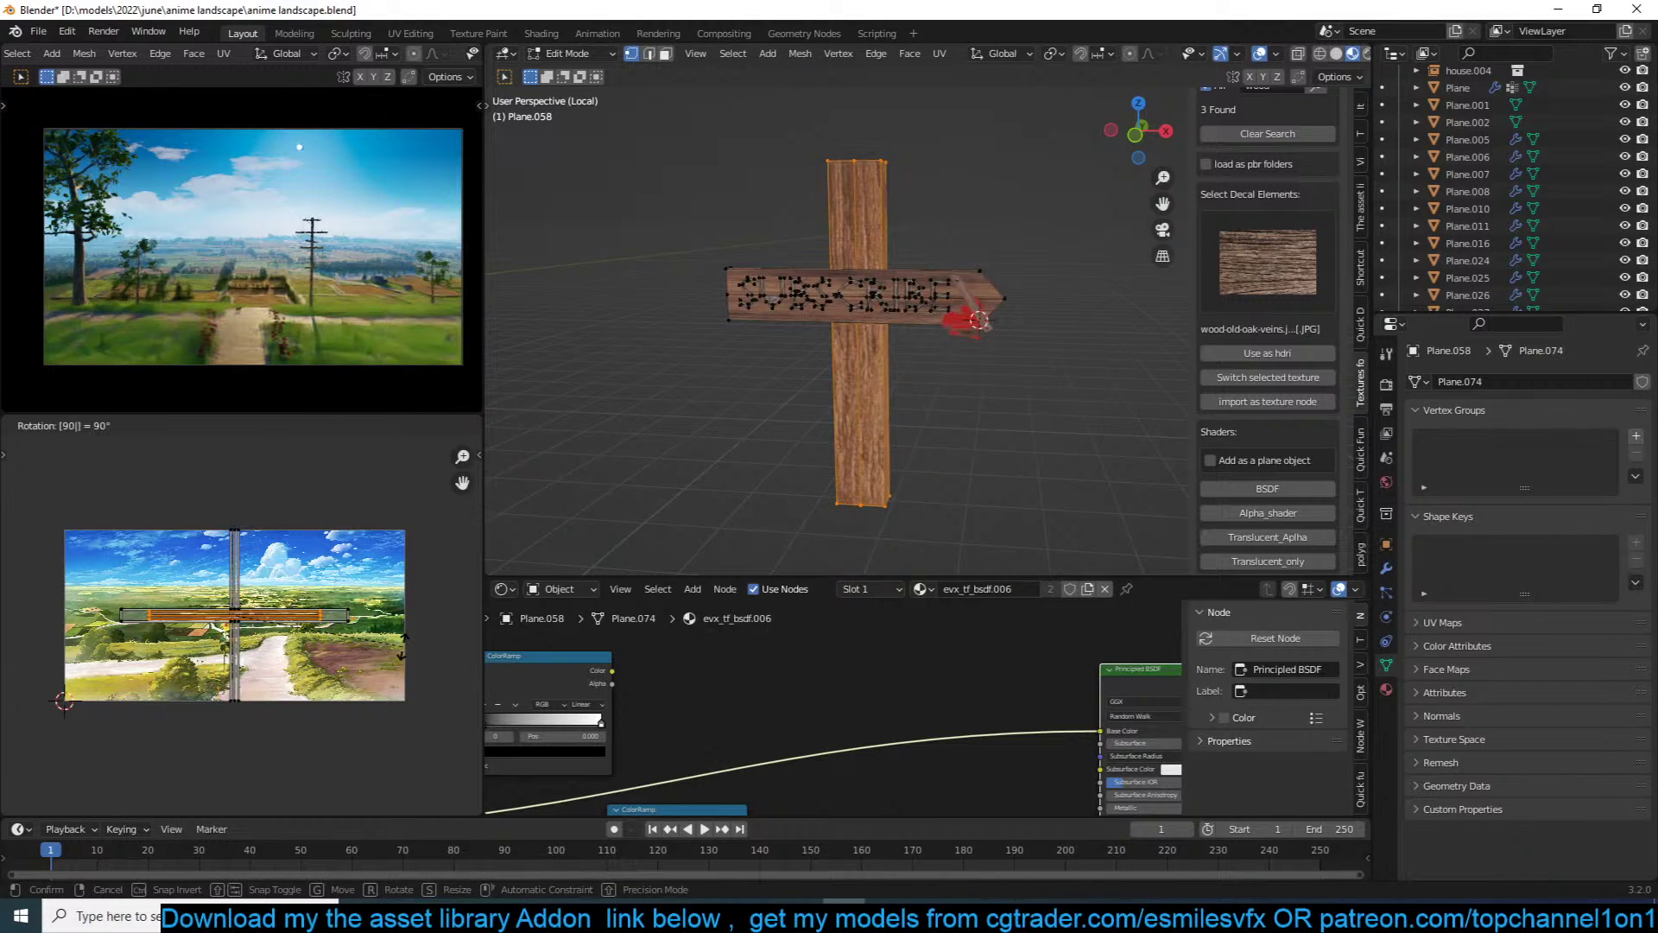
key(Return)
middle_drag(953, 425, 821, 399)
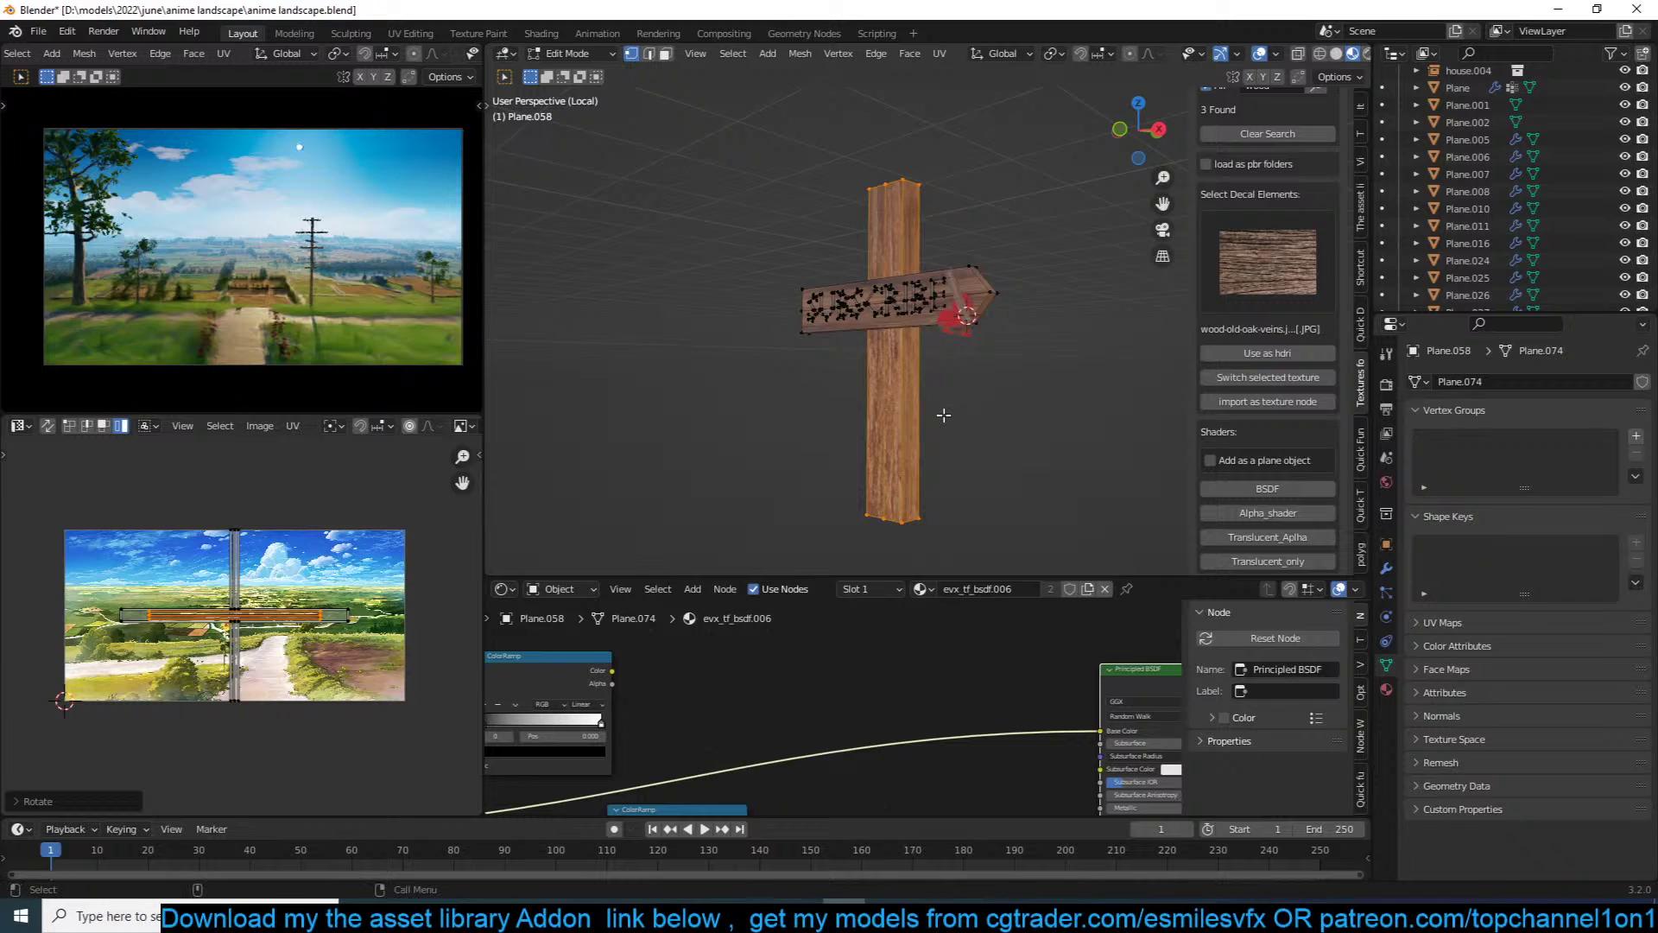
Step: In front view, narrow the post by scaling it along X and shorten it by scaling it along Z
key(KP_1)
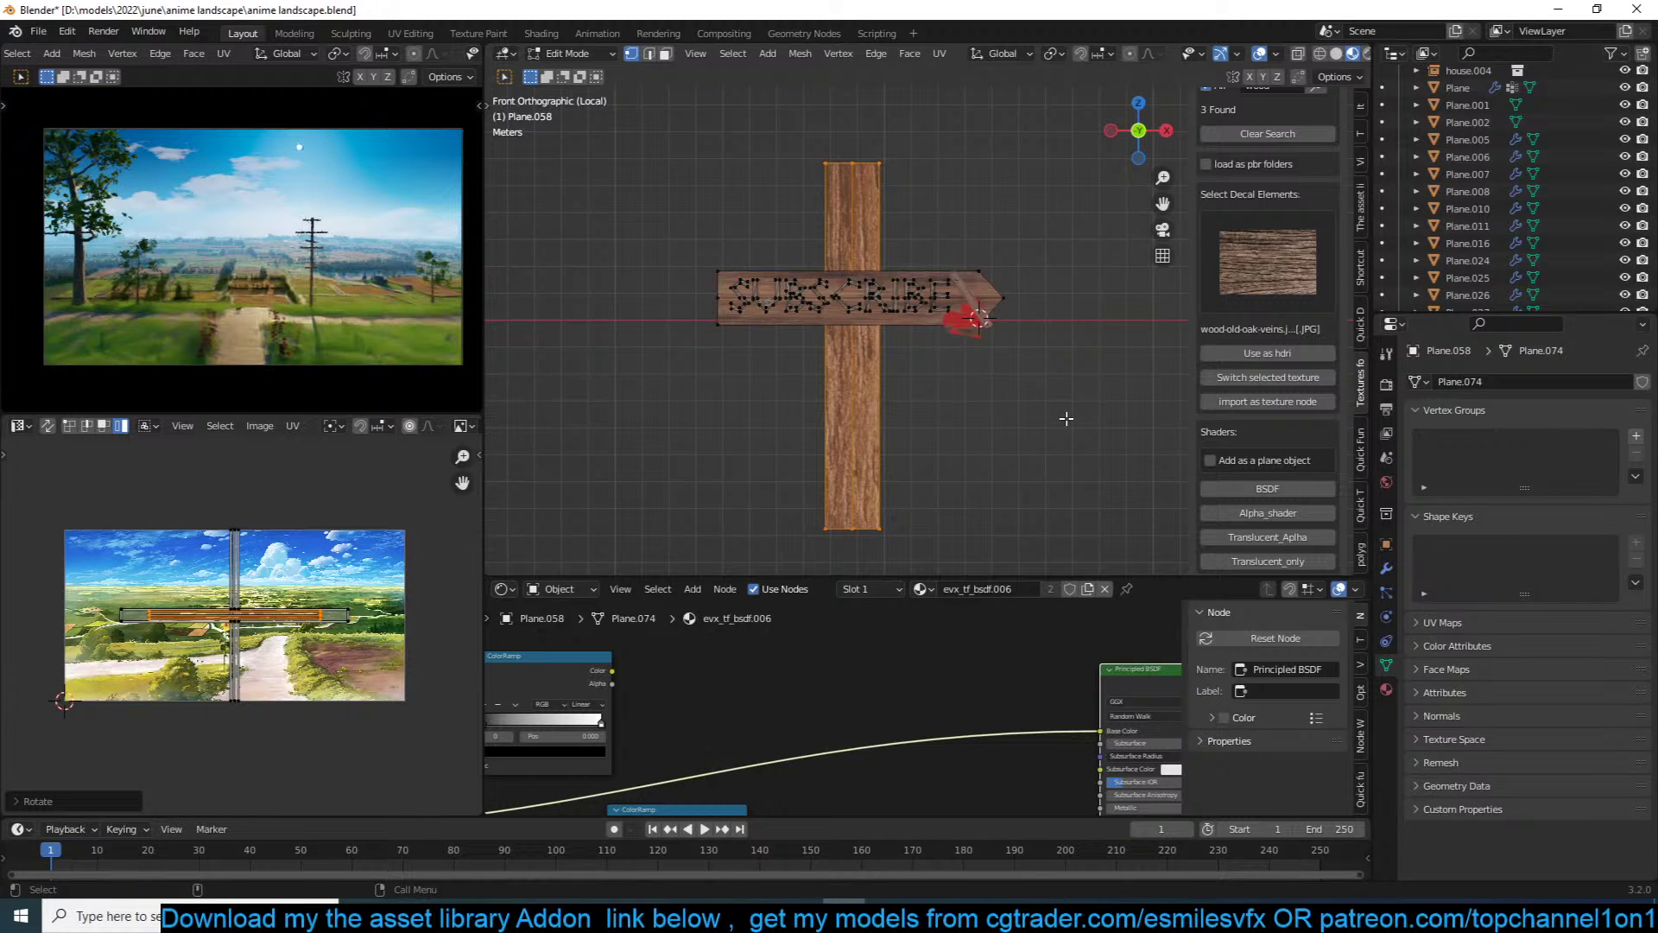
key(s)
key(x)
click(1012, 412)
key(s)
key(x)
click(1001, 411)
key(s)
key(z)
click(979, 374)
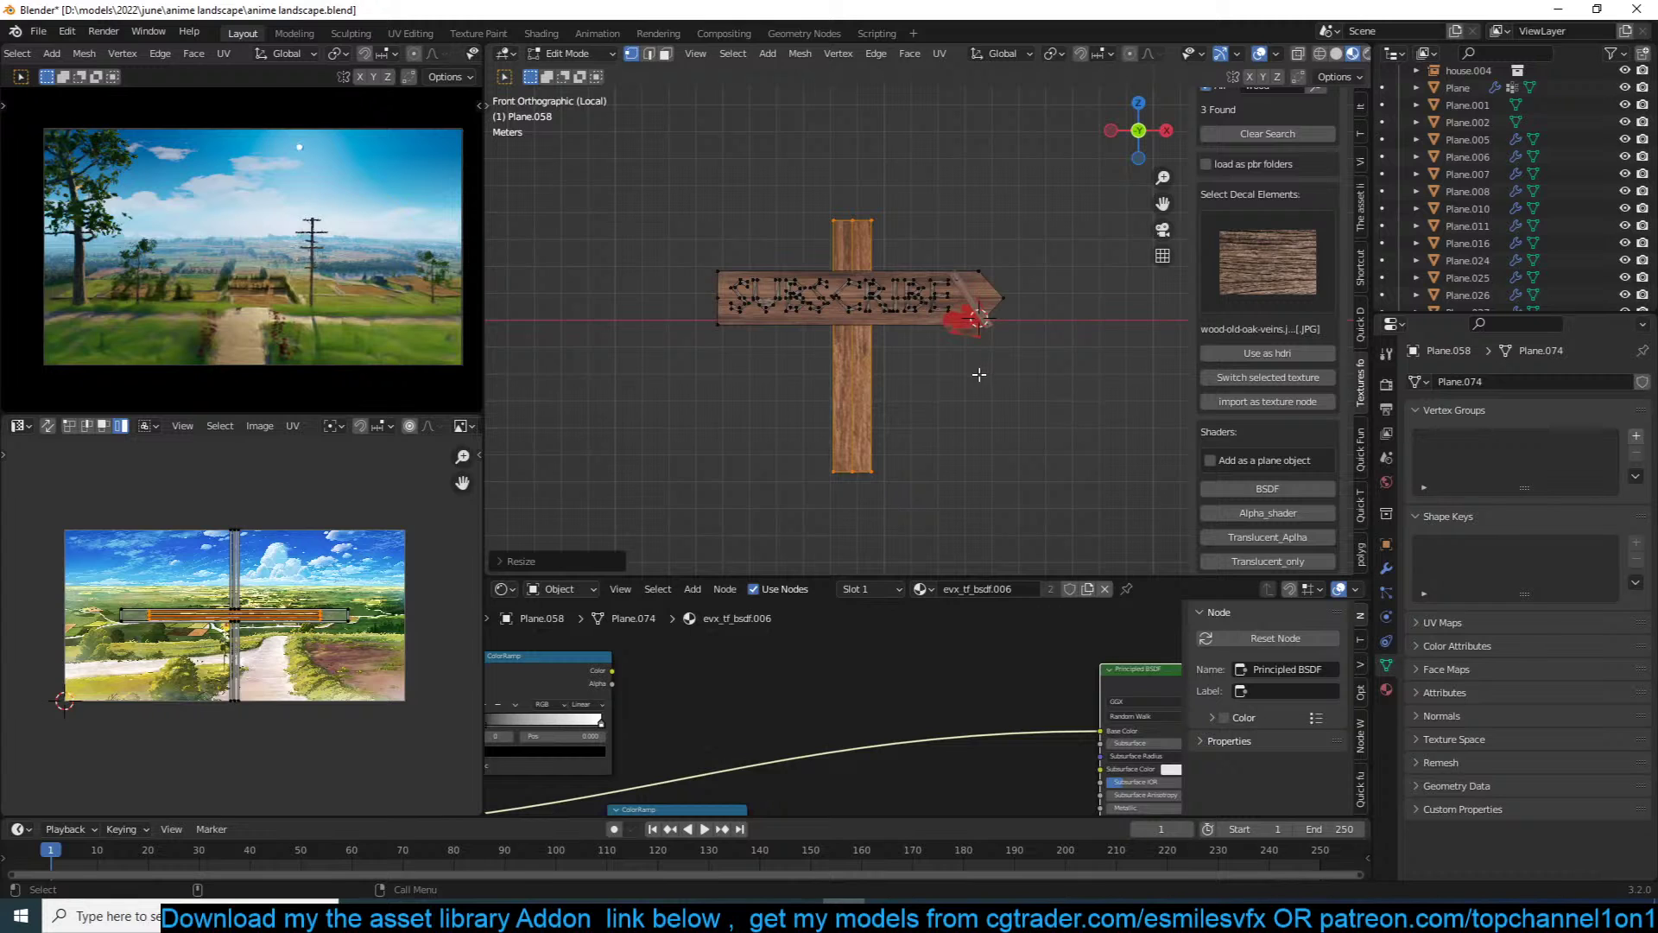
Step: Move the post along X to the board's blunt end and tilt it slightly
key(g)
key(x)
click(886, 388)
key(r)
click(961, 423)
Step: Lengthen the post by scaling it along Z and adjust its rotation so it stands nearly upright
key(s)
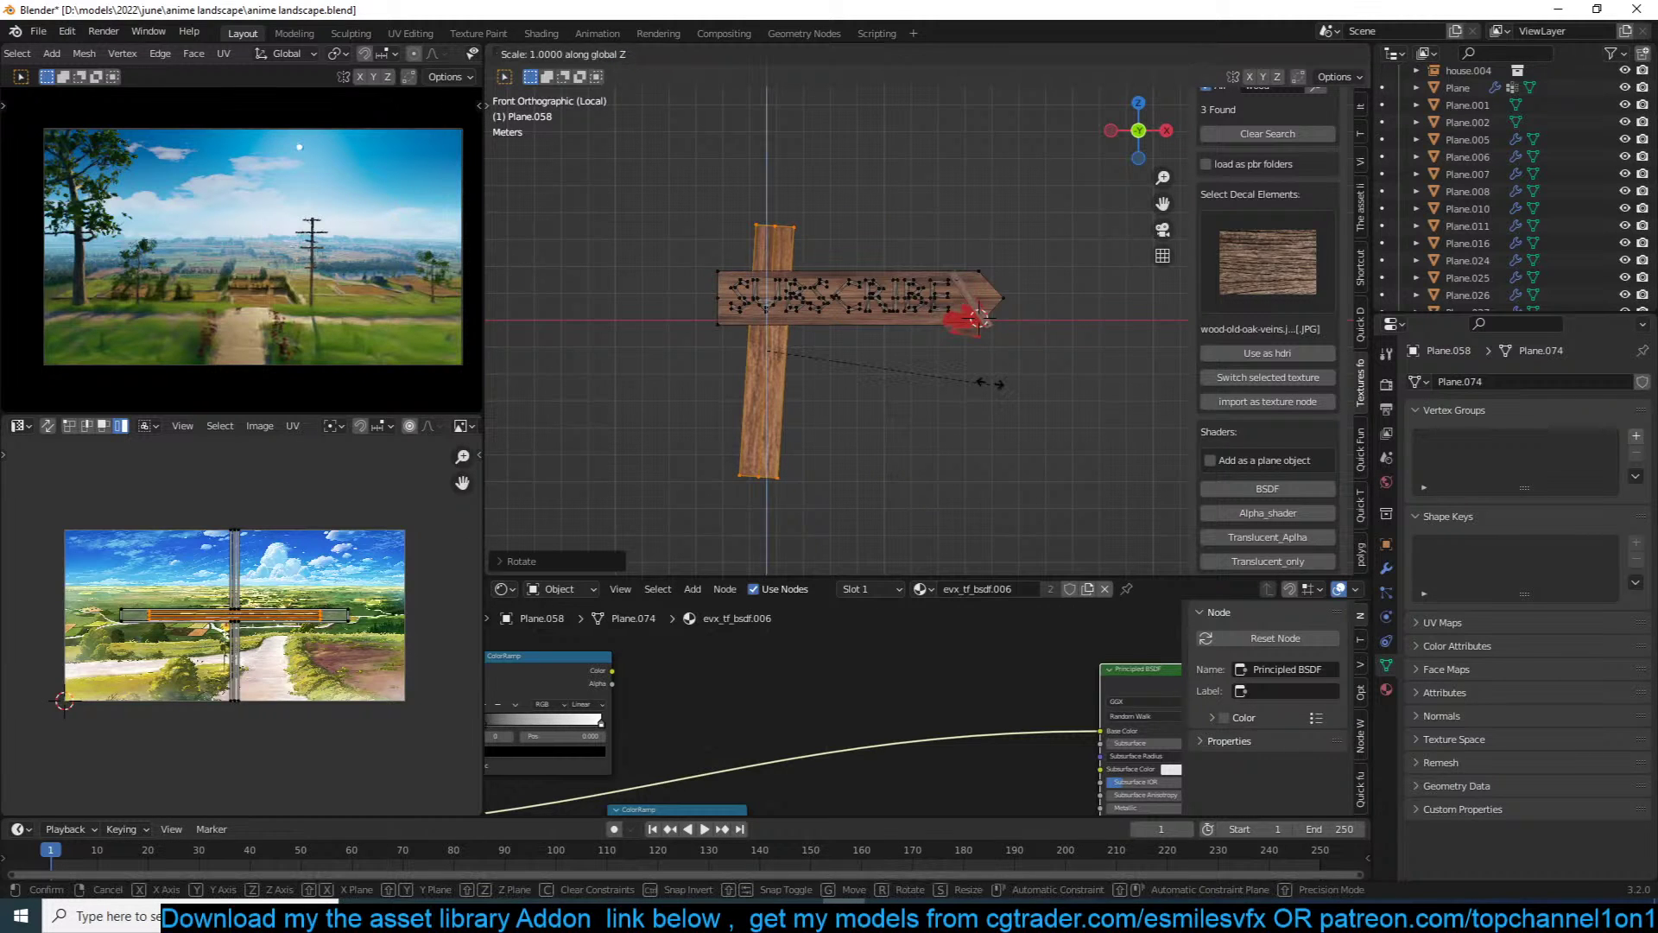
click(1031, 399)
key(r)
right_click(1057, 313)
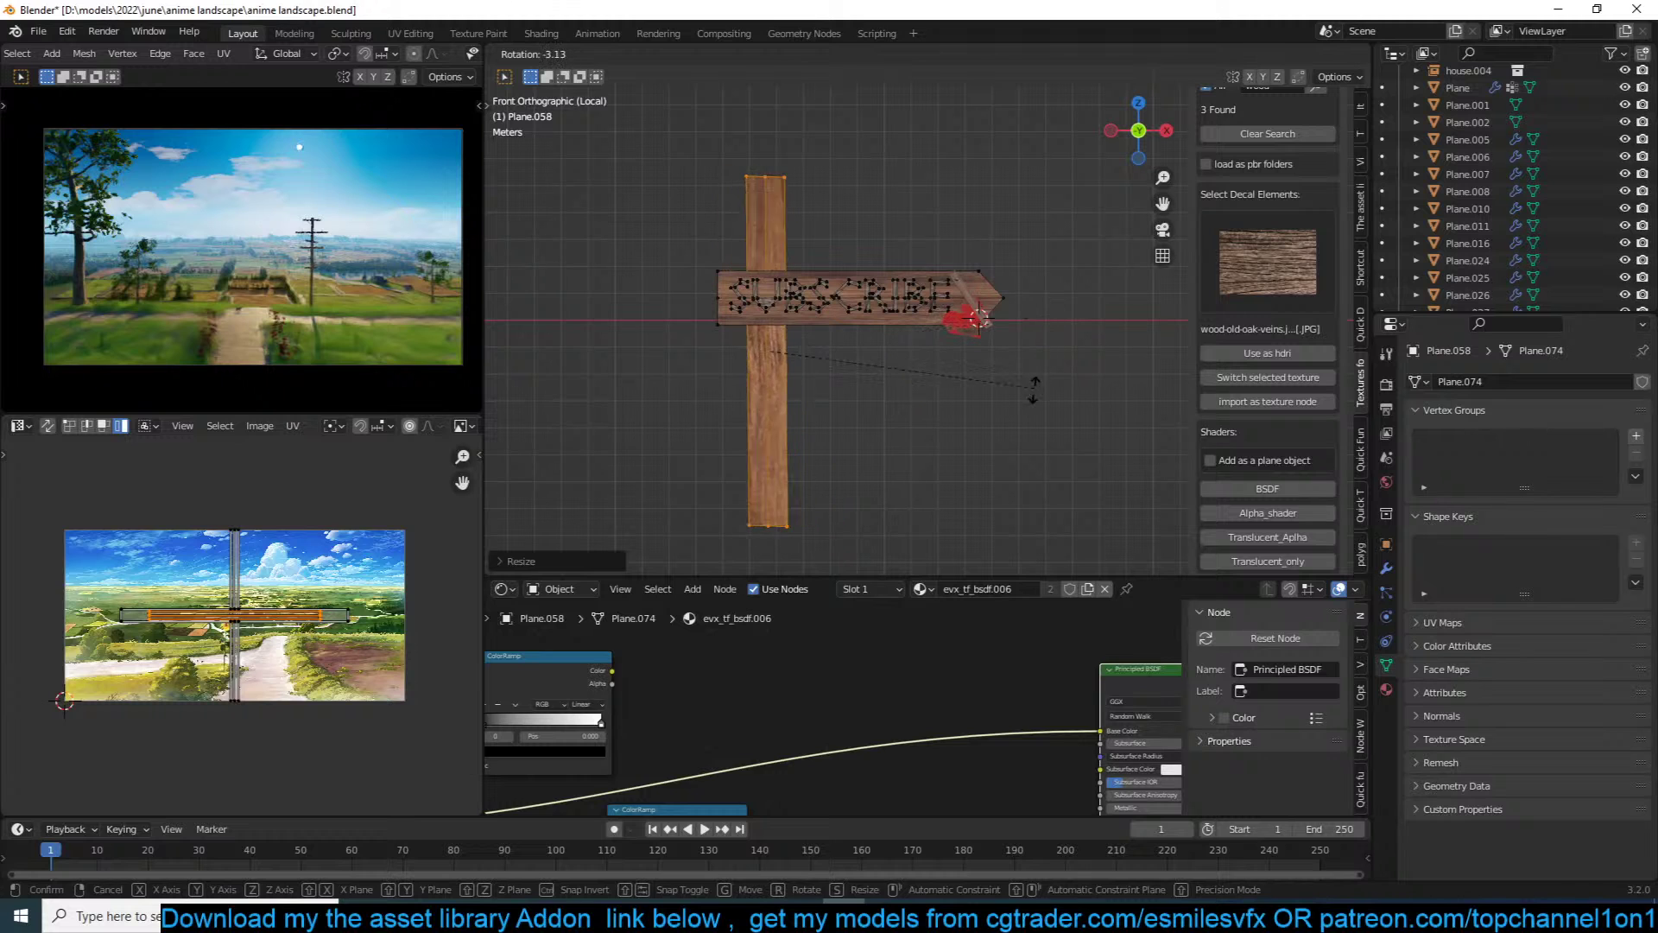
Step: Duplicate the post along X and scale the copy down
key(shift+d)
key(x)
click(984, 395)
key(s)
click(991, 397)
Step: Rotate the small copy diagonally, resize it and place it as a brace between the post and the board's underside
key(r)
click(952, 462)
key(s)
click(925, 450)
key(g)
click(880, 444)
key(Tab)
Step: Select the nailed plank near the arrow tip and apply its Solidify and Bevel modifiers
middle_drag(880, 444, 1019, 280)
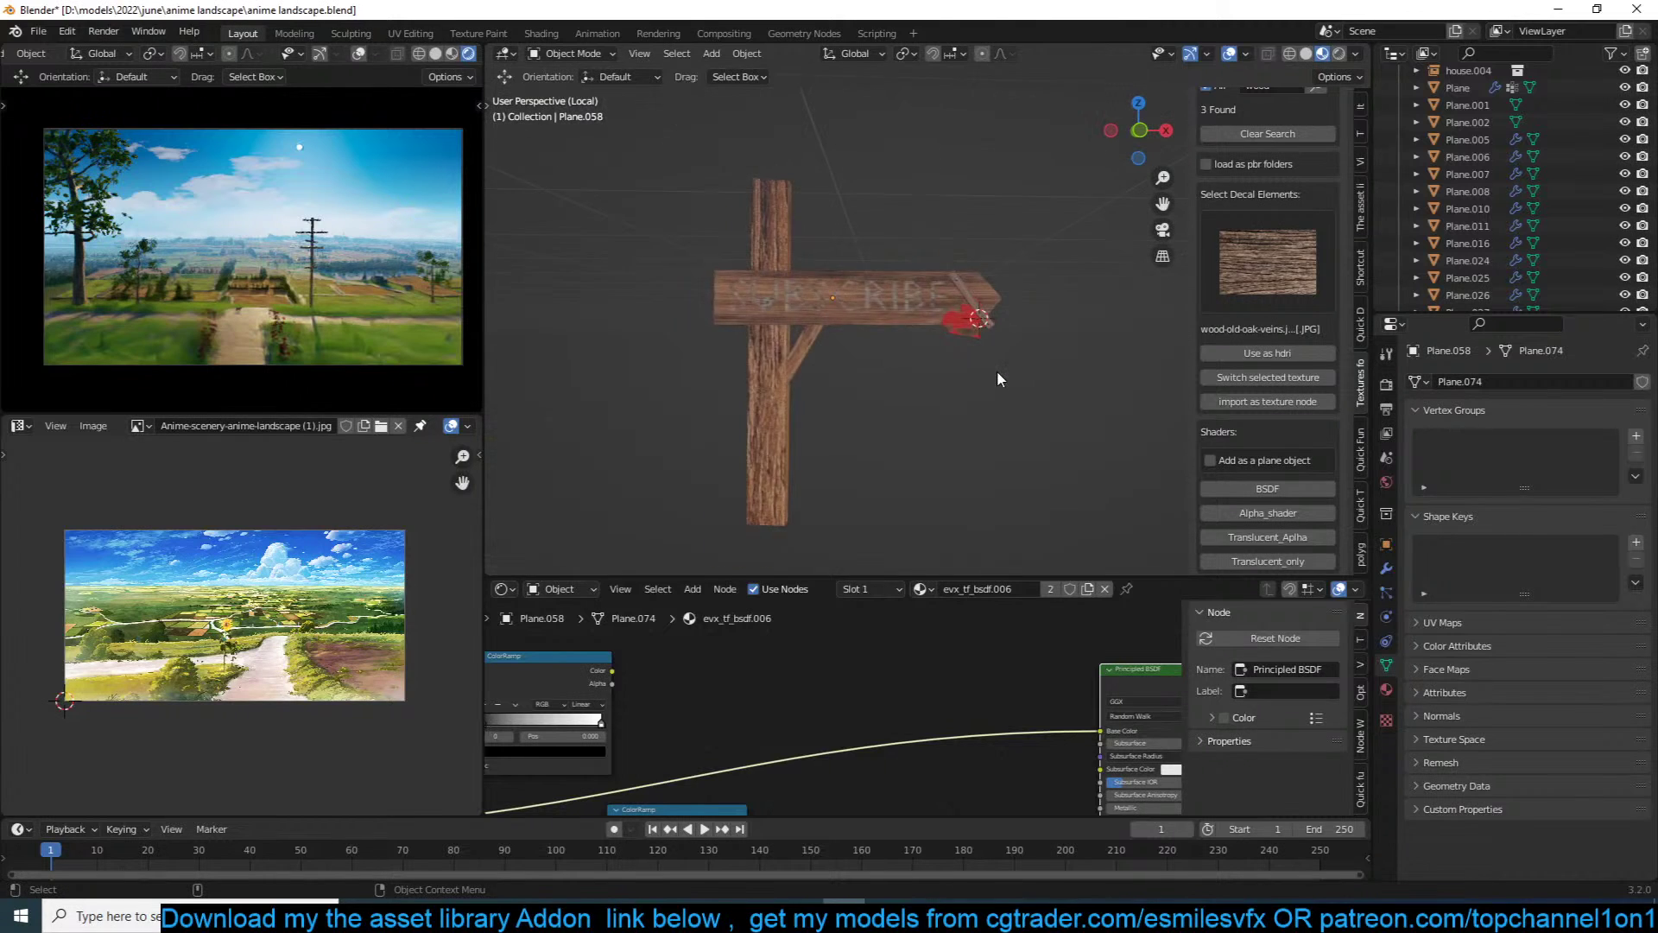
scroll(996, 371, up, 6)
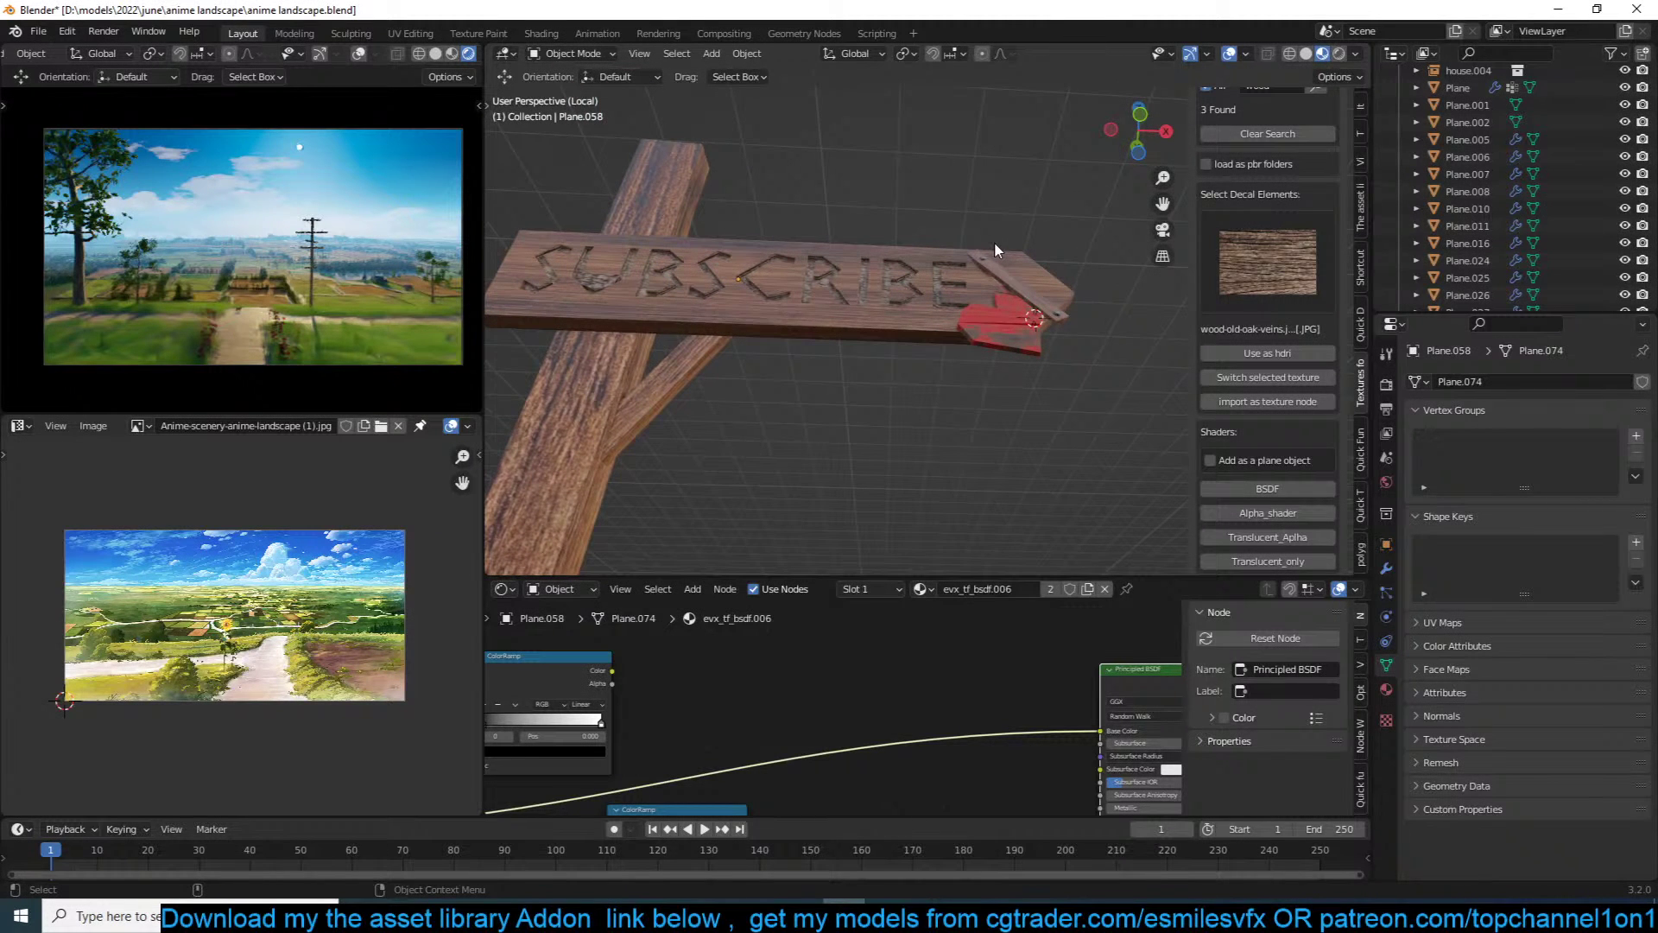
middle_drag(994, 242, 859, 422)
click(990, 344)
click(1024, 263)
click(1028, 287)
click(1032, 291)
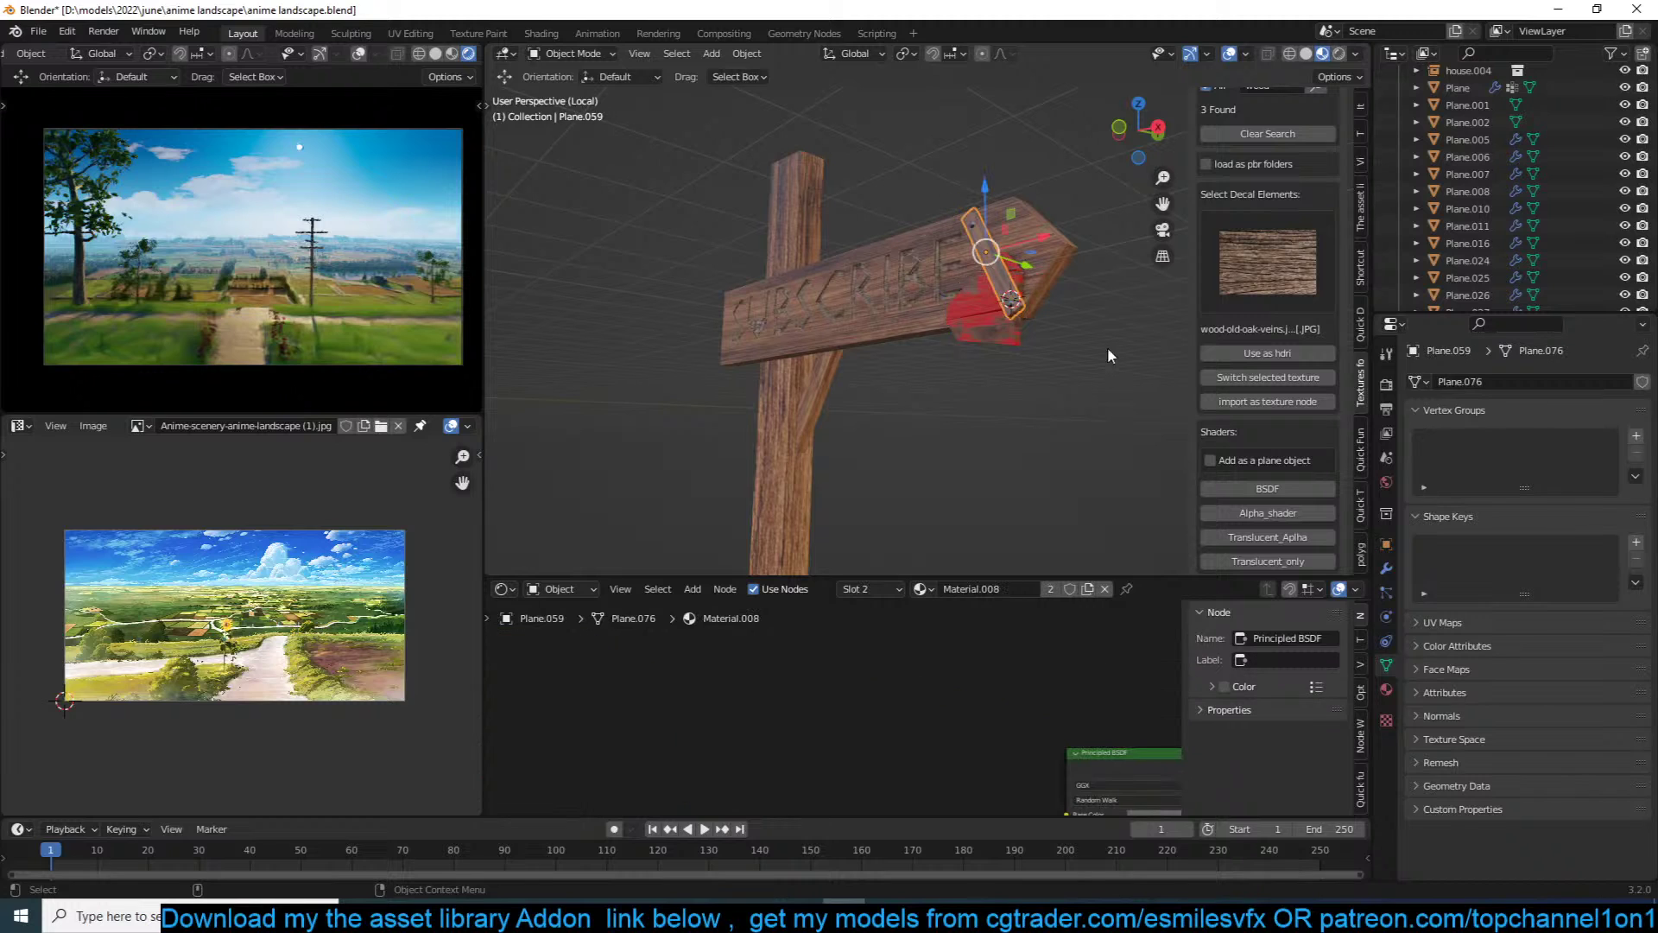
click(1386, 570)
key(ctrl+a)
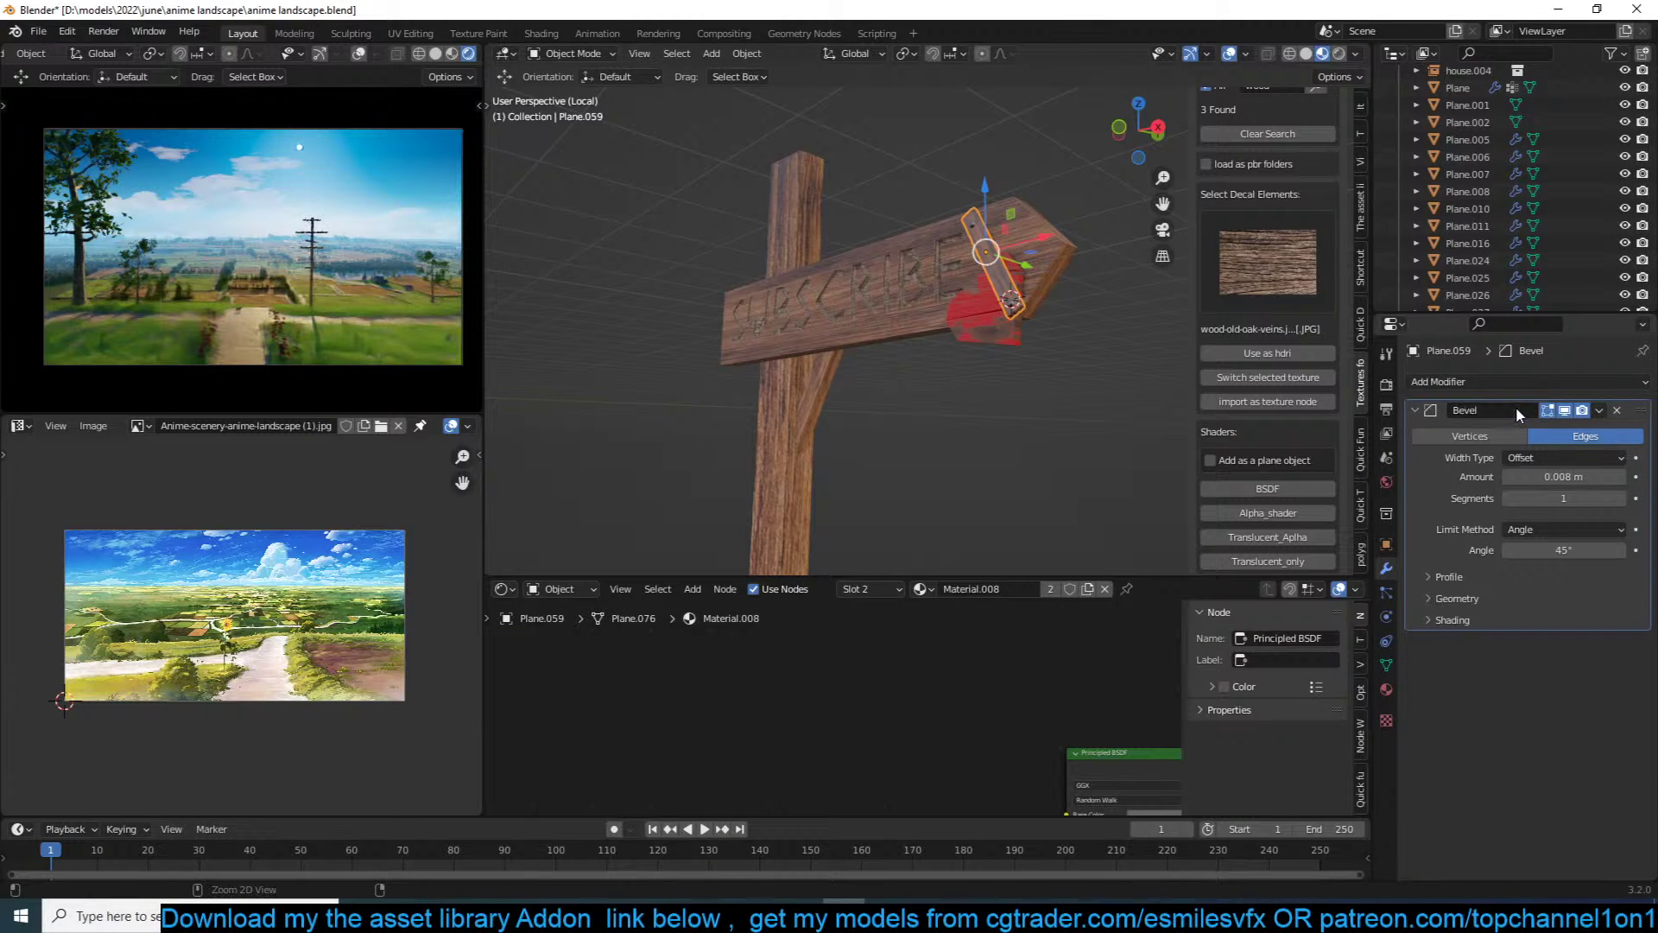
Step: Join the nailed plank and the red heart into the signpost object and save the file
click(1039, 291)
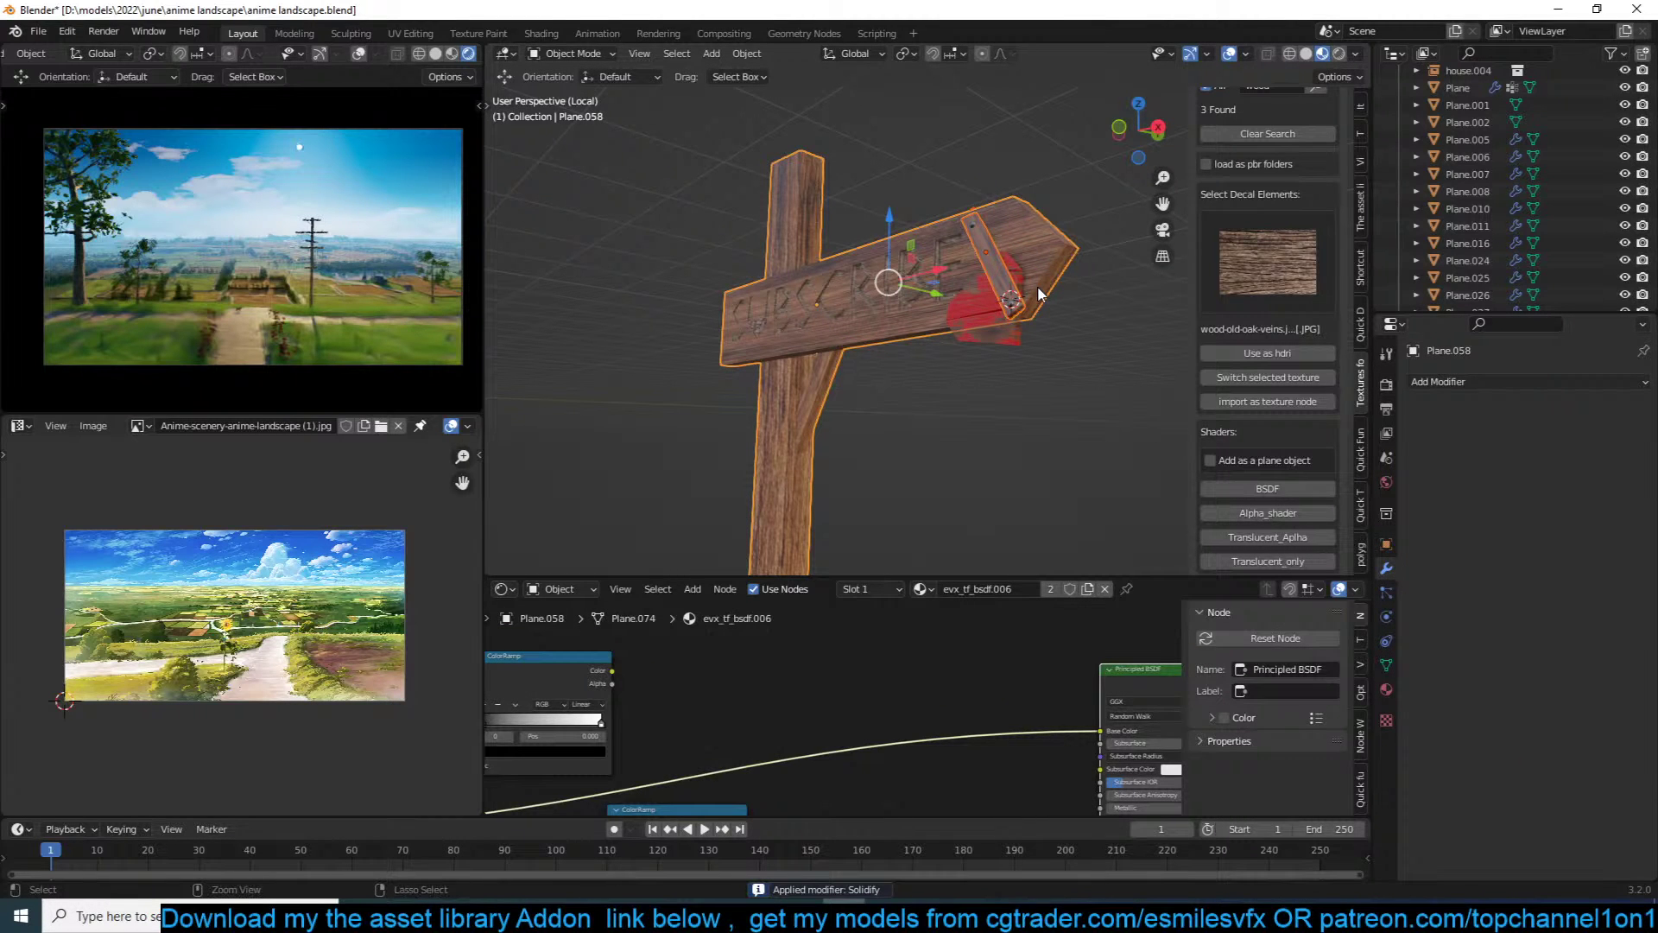
click(1009, 341)
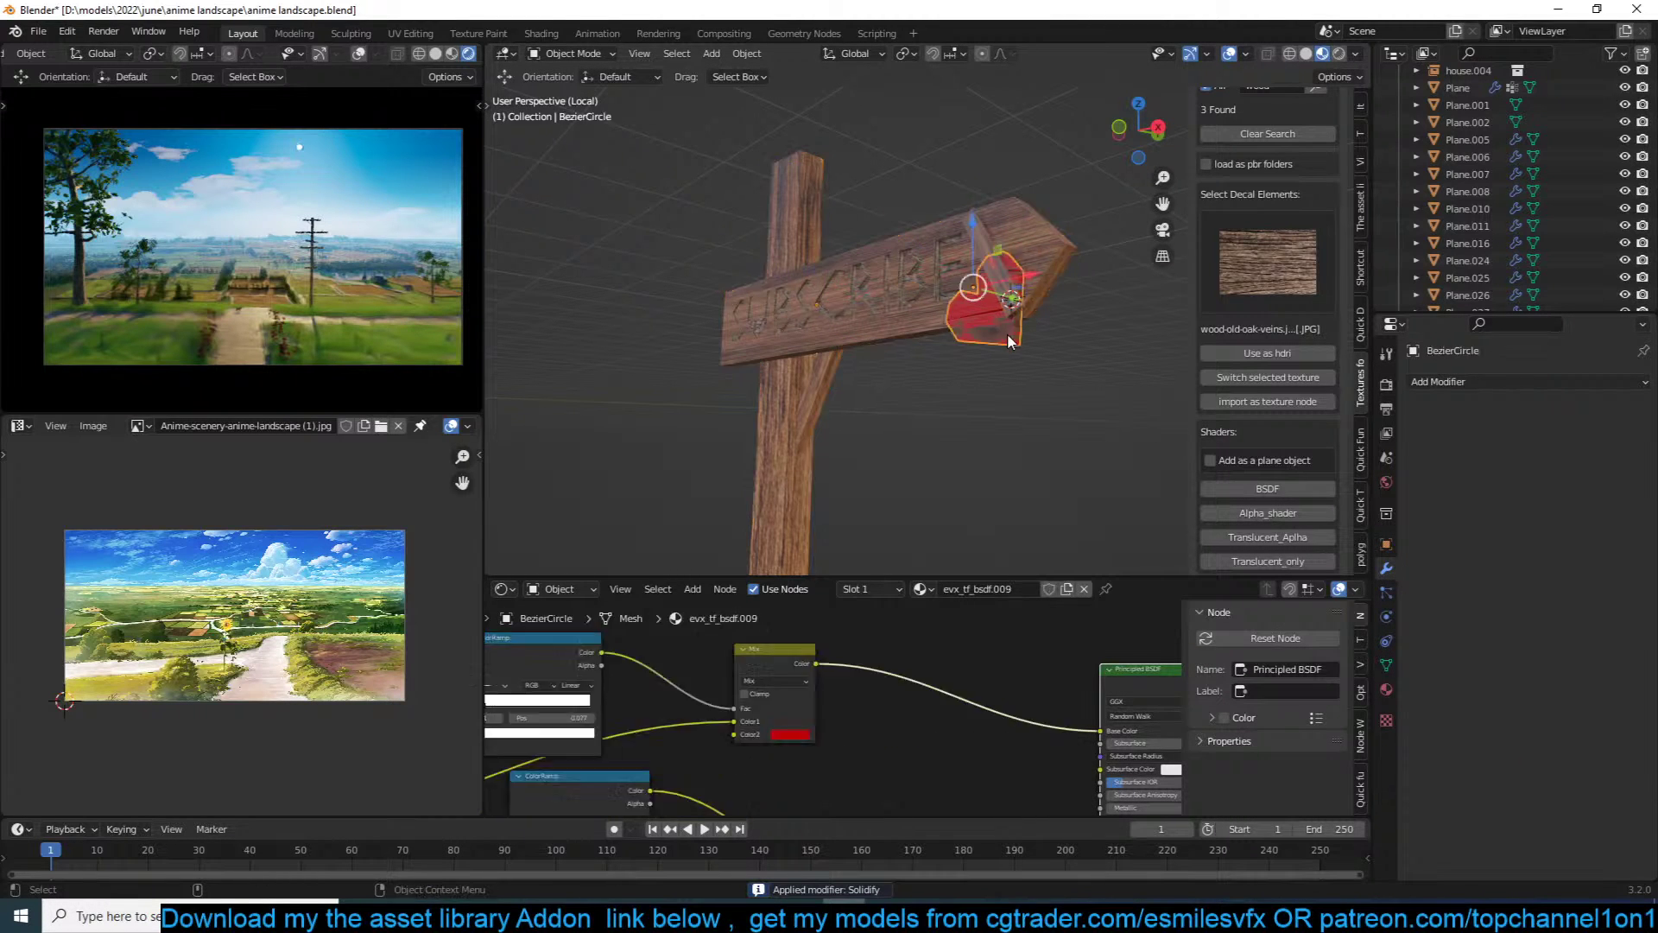
click(1036, 285)
middle_drag(1036, 285, 1013, 417)
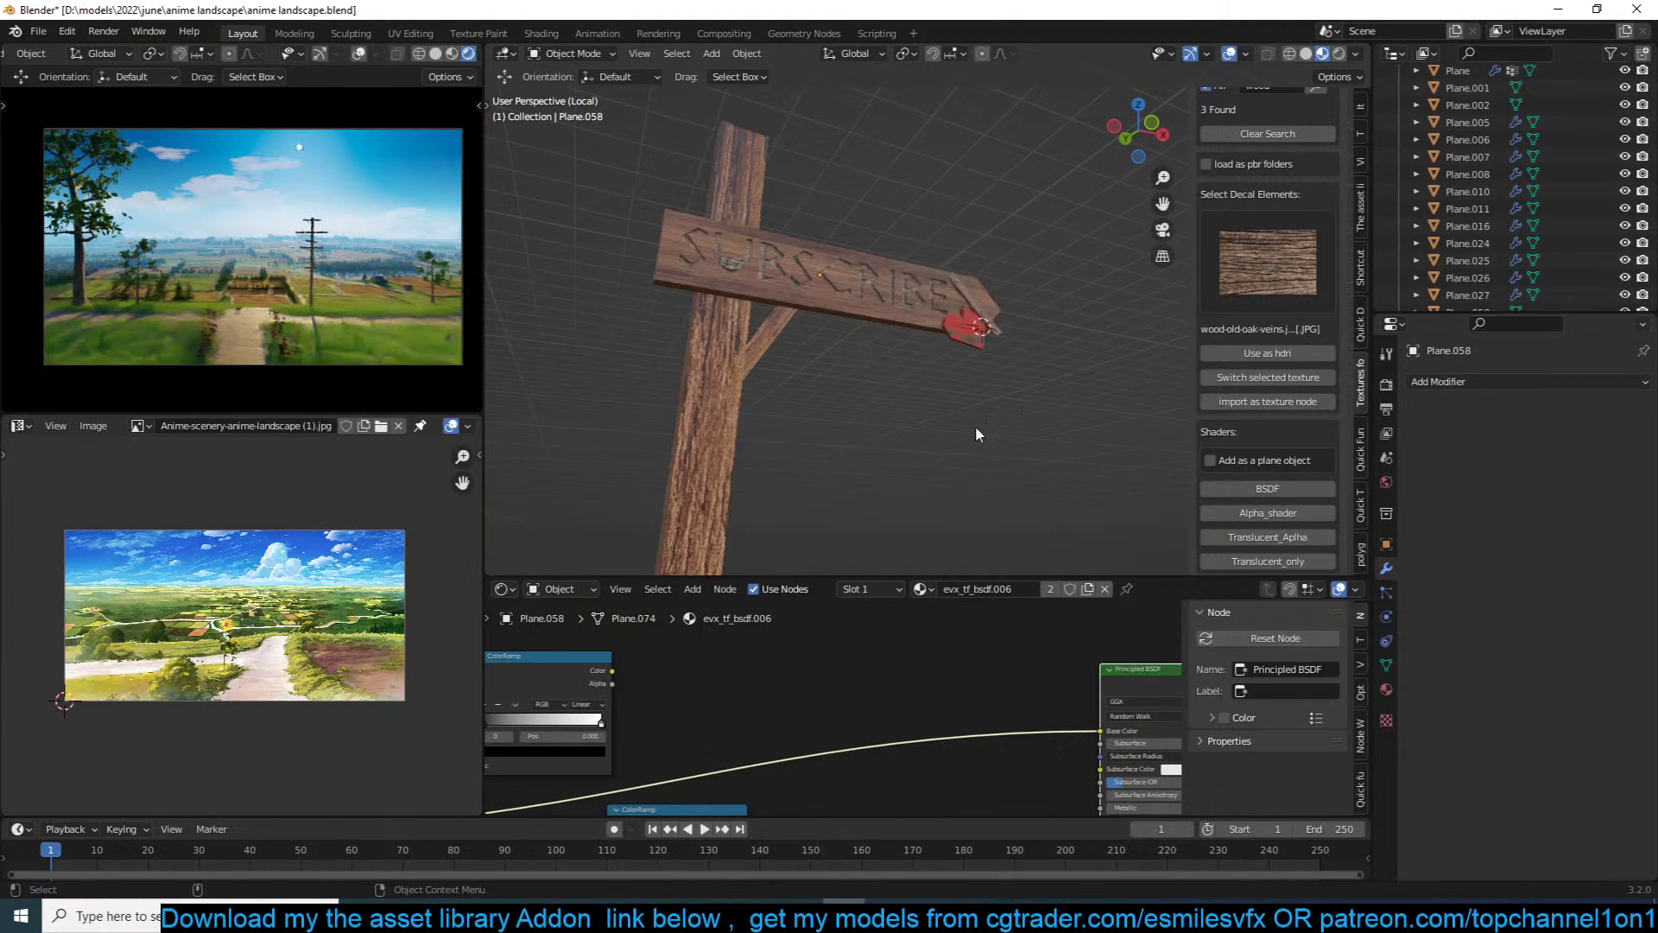
scroll(872, 431, down, 2)
shift+middle_drag(872, 432, 993, 375)
key(ctrl+s)
scroll(992, 366, up, 2)
Step: Select the post's linked faces and scale up all their UVs to make the wood grain finer
click(920, 399)
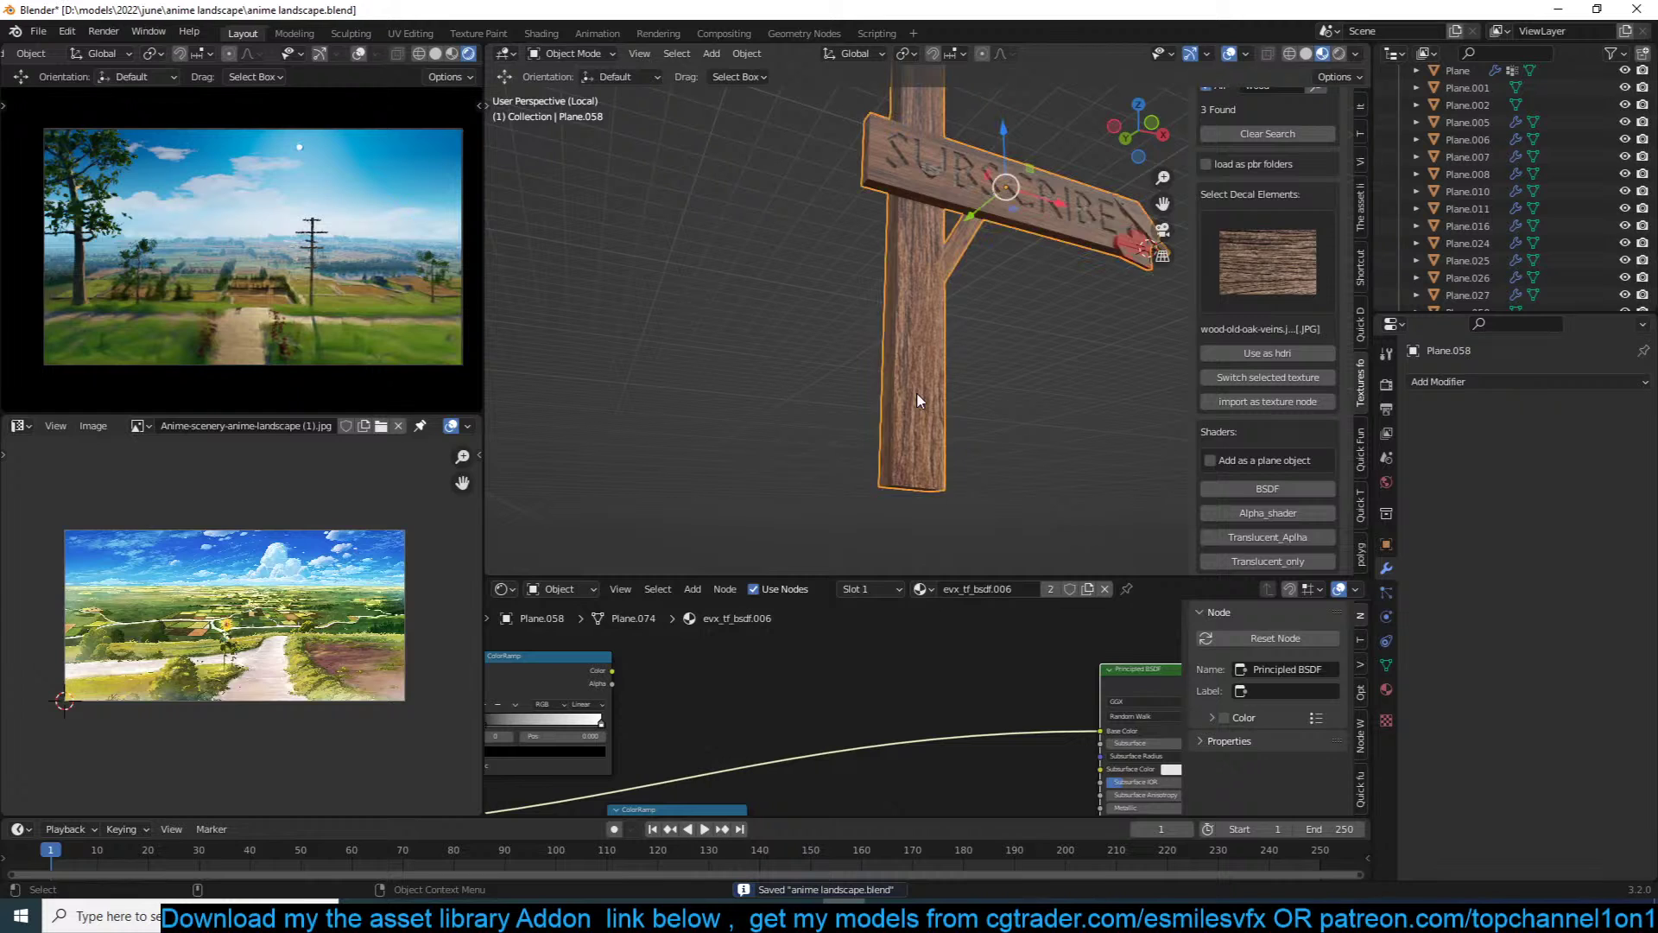
key(Tab)
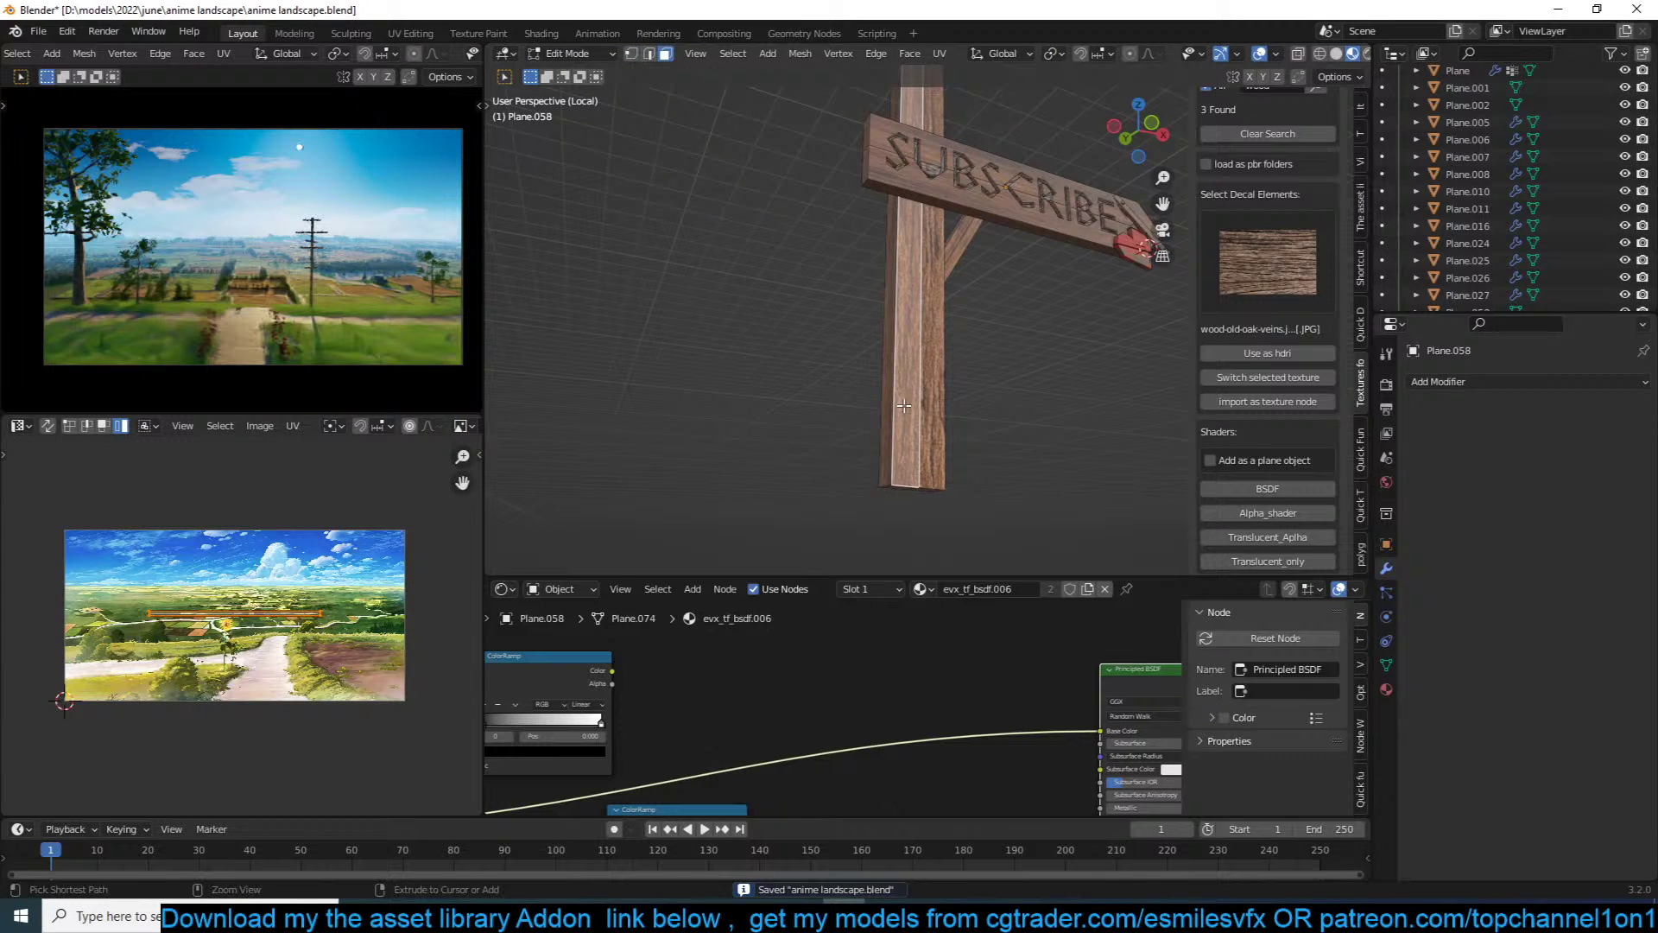
key(ctrl+l)
key(a)
key(s)
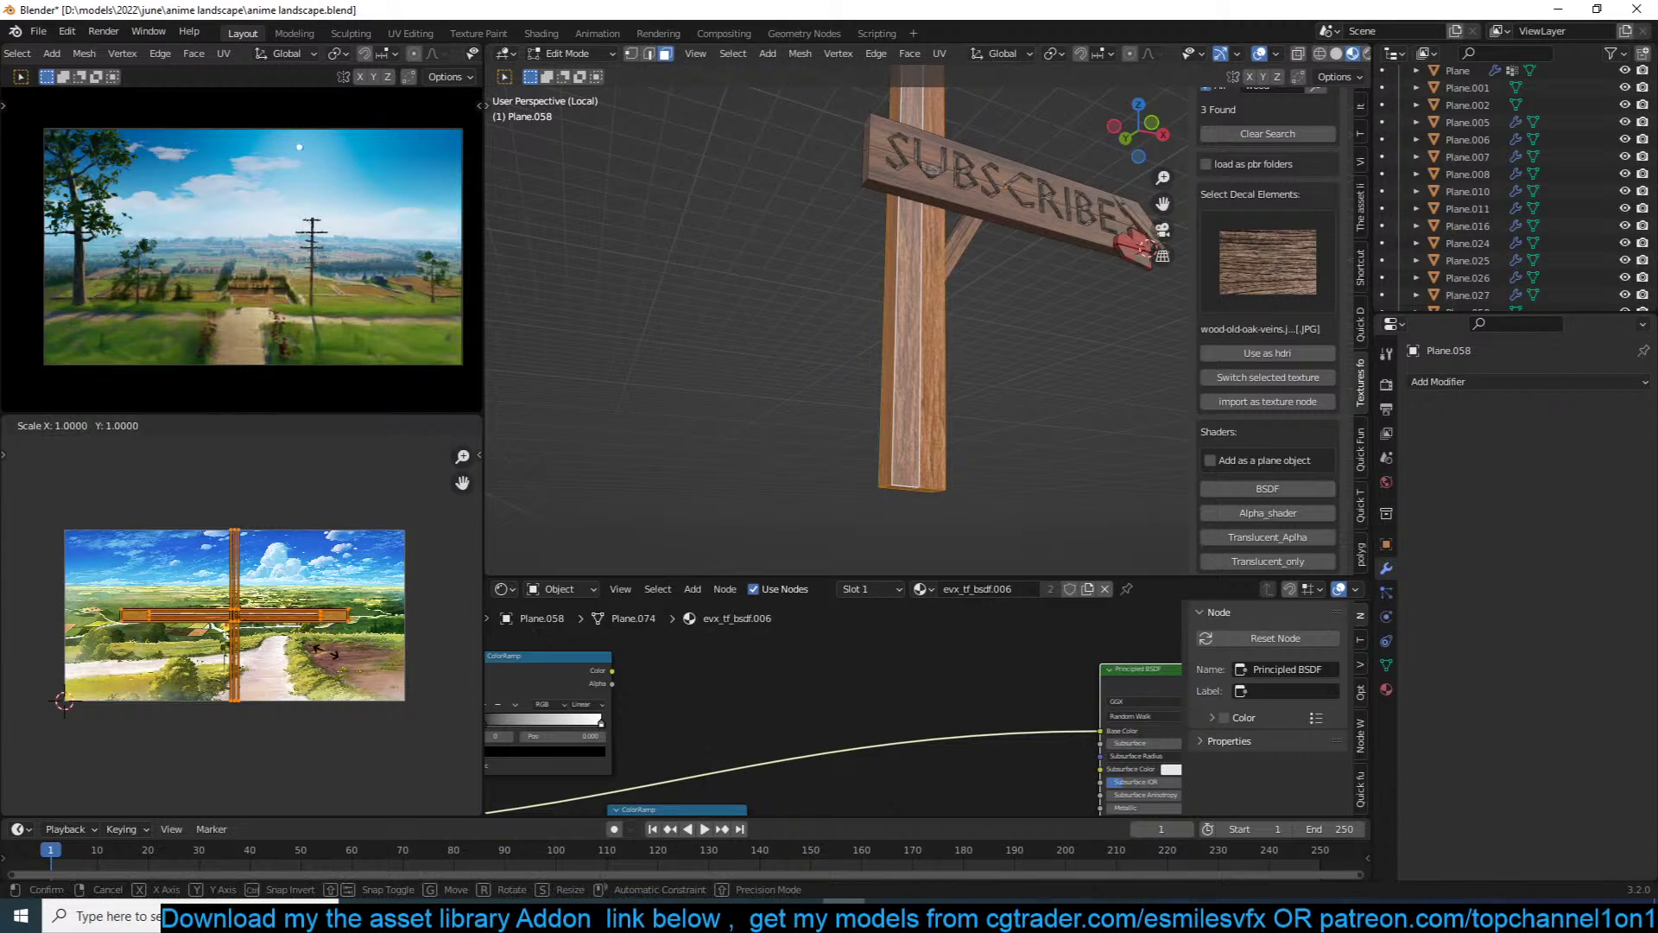
key(Return)
key(Tab)
middle_drag(912, 458, 892, 401)
scroll(866, 464, down, 3)
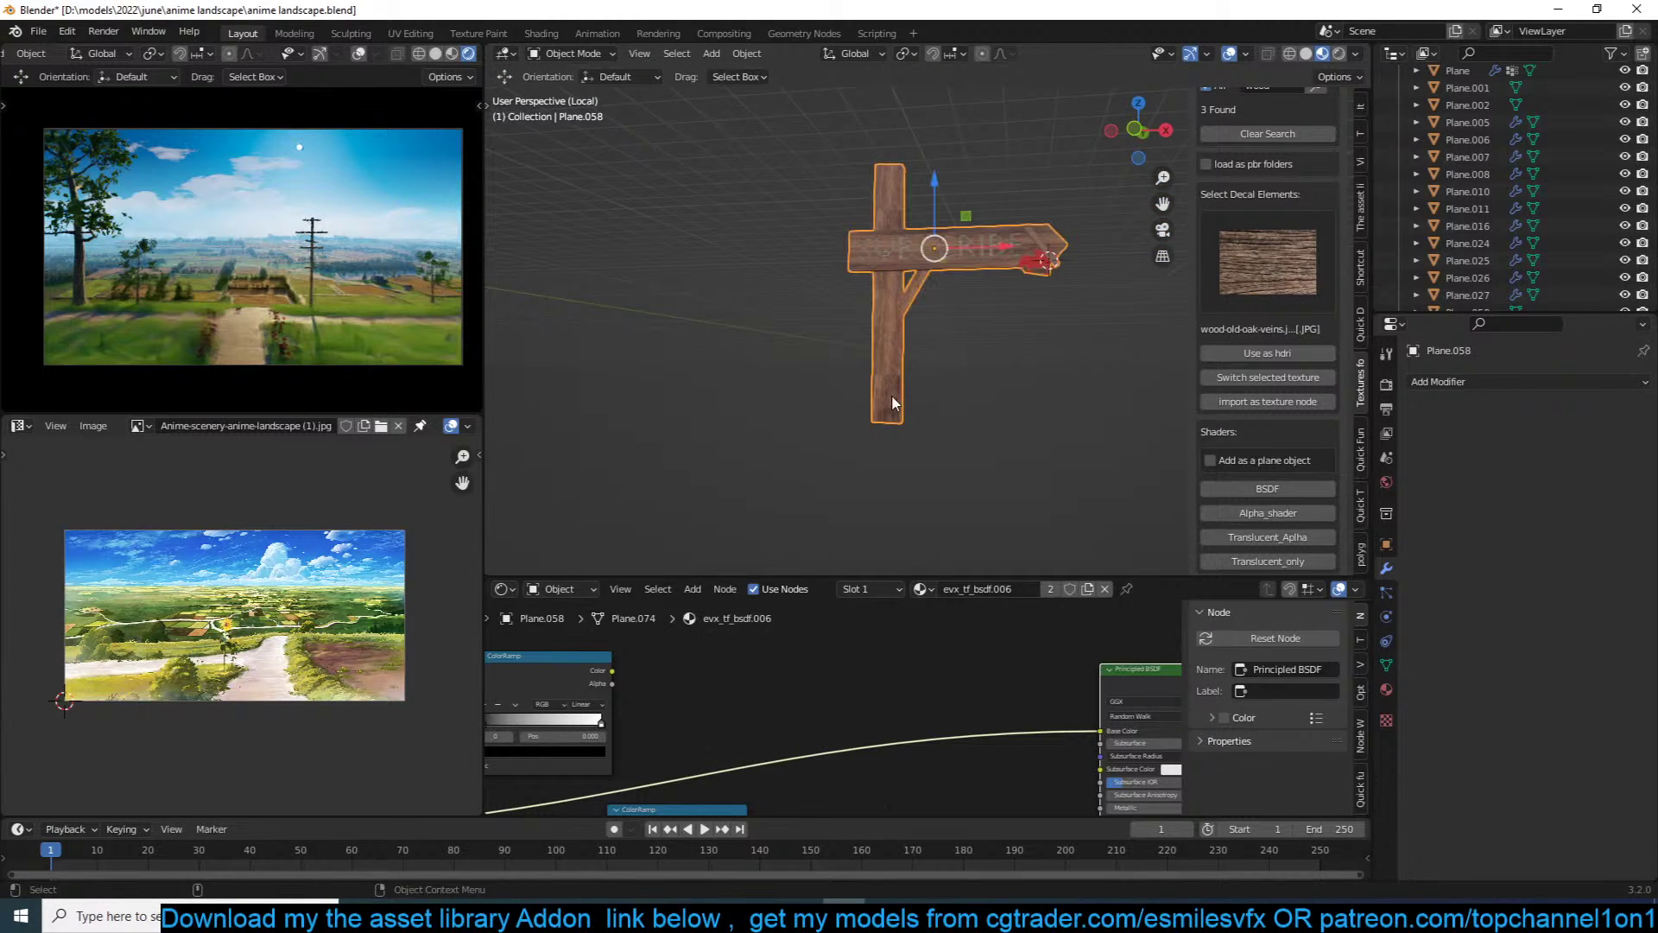
Step: Exit local view and, in the camera view with Solid shading, snap the signpost to the 3D cursor placed beside the path
key(KP_Divide)
scroll(894, 403, down, 4)
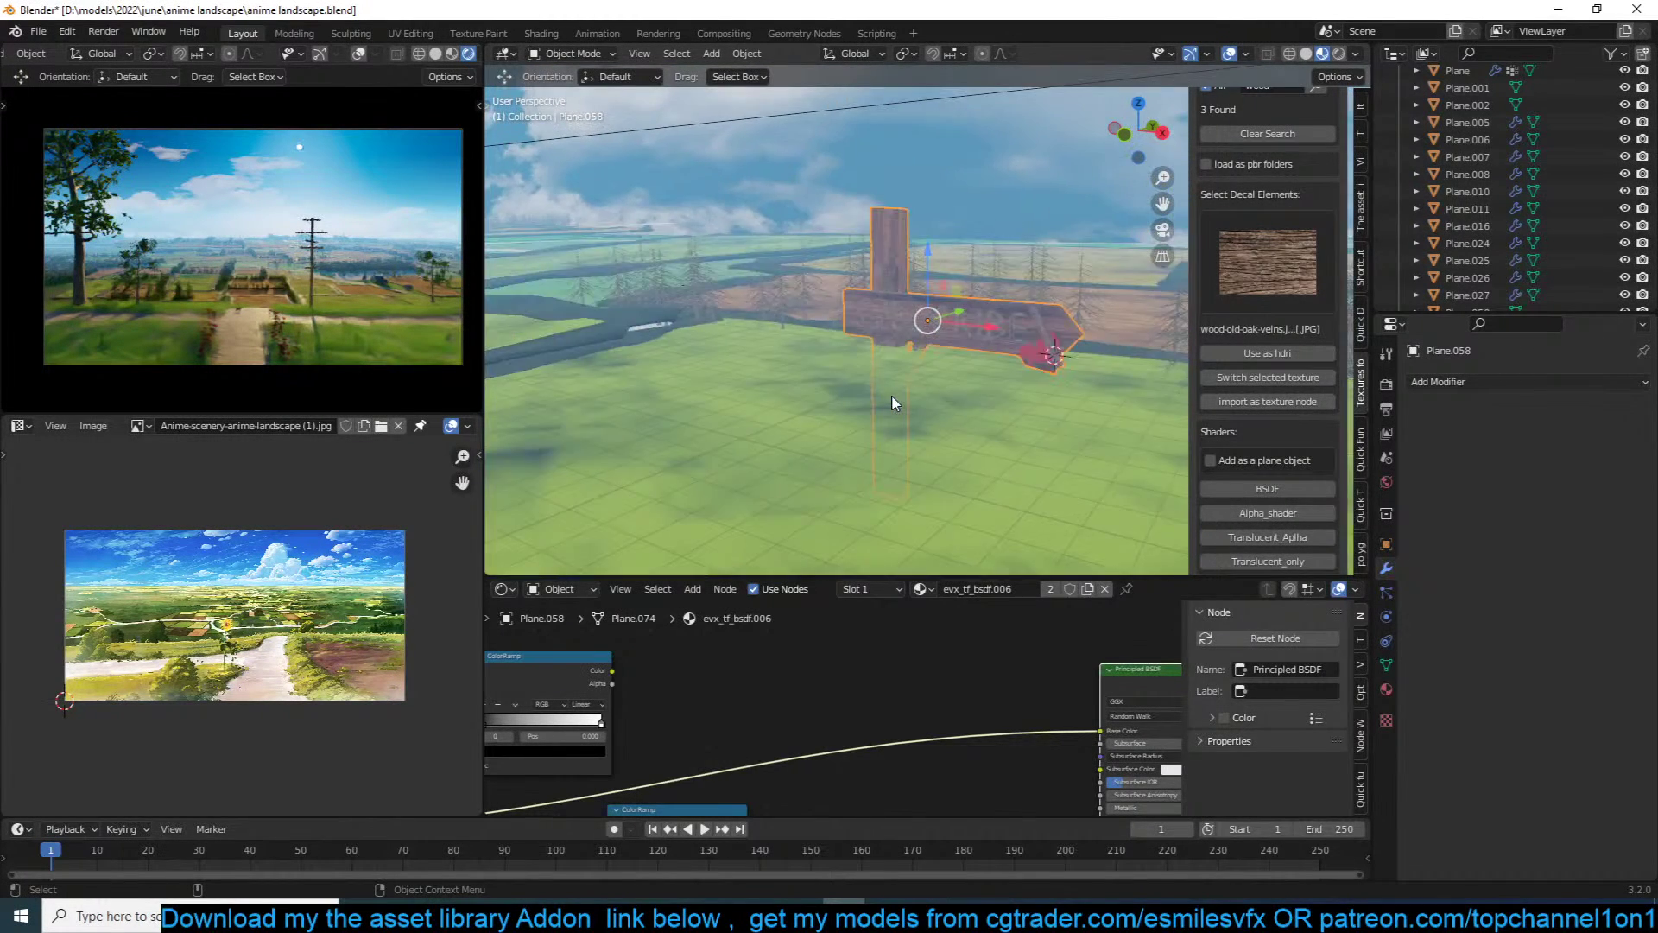
scroll(892, 401, down, 5)
scroll(894, 403, down, 2)
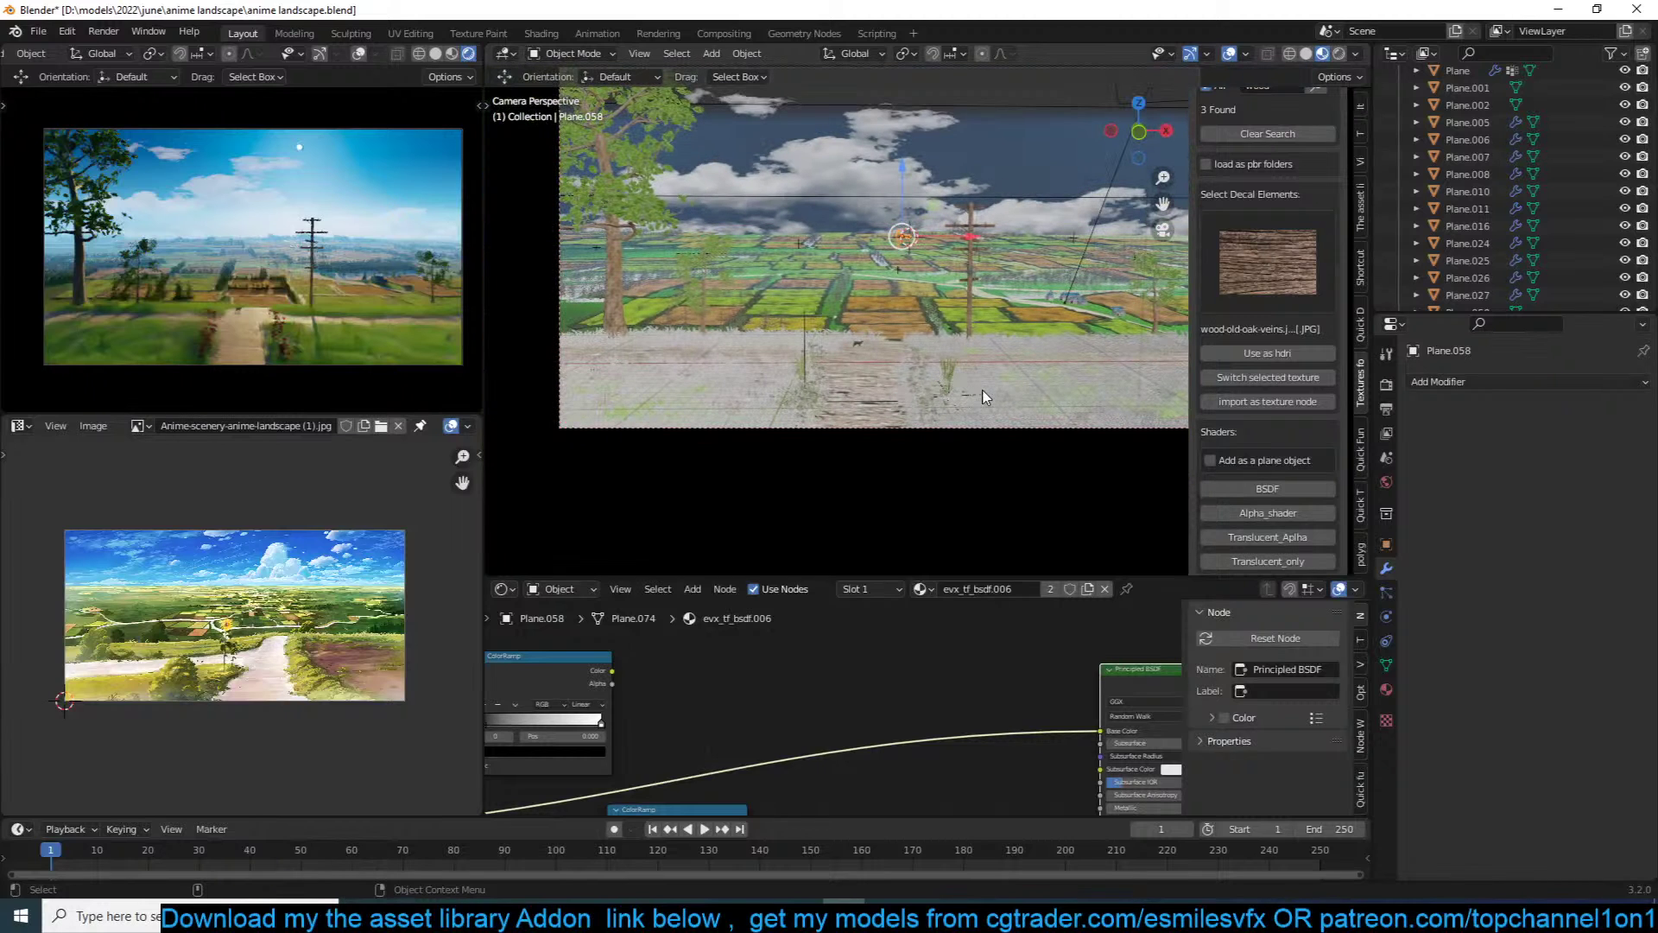
key(z)
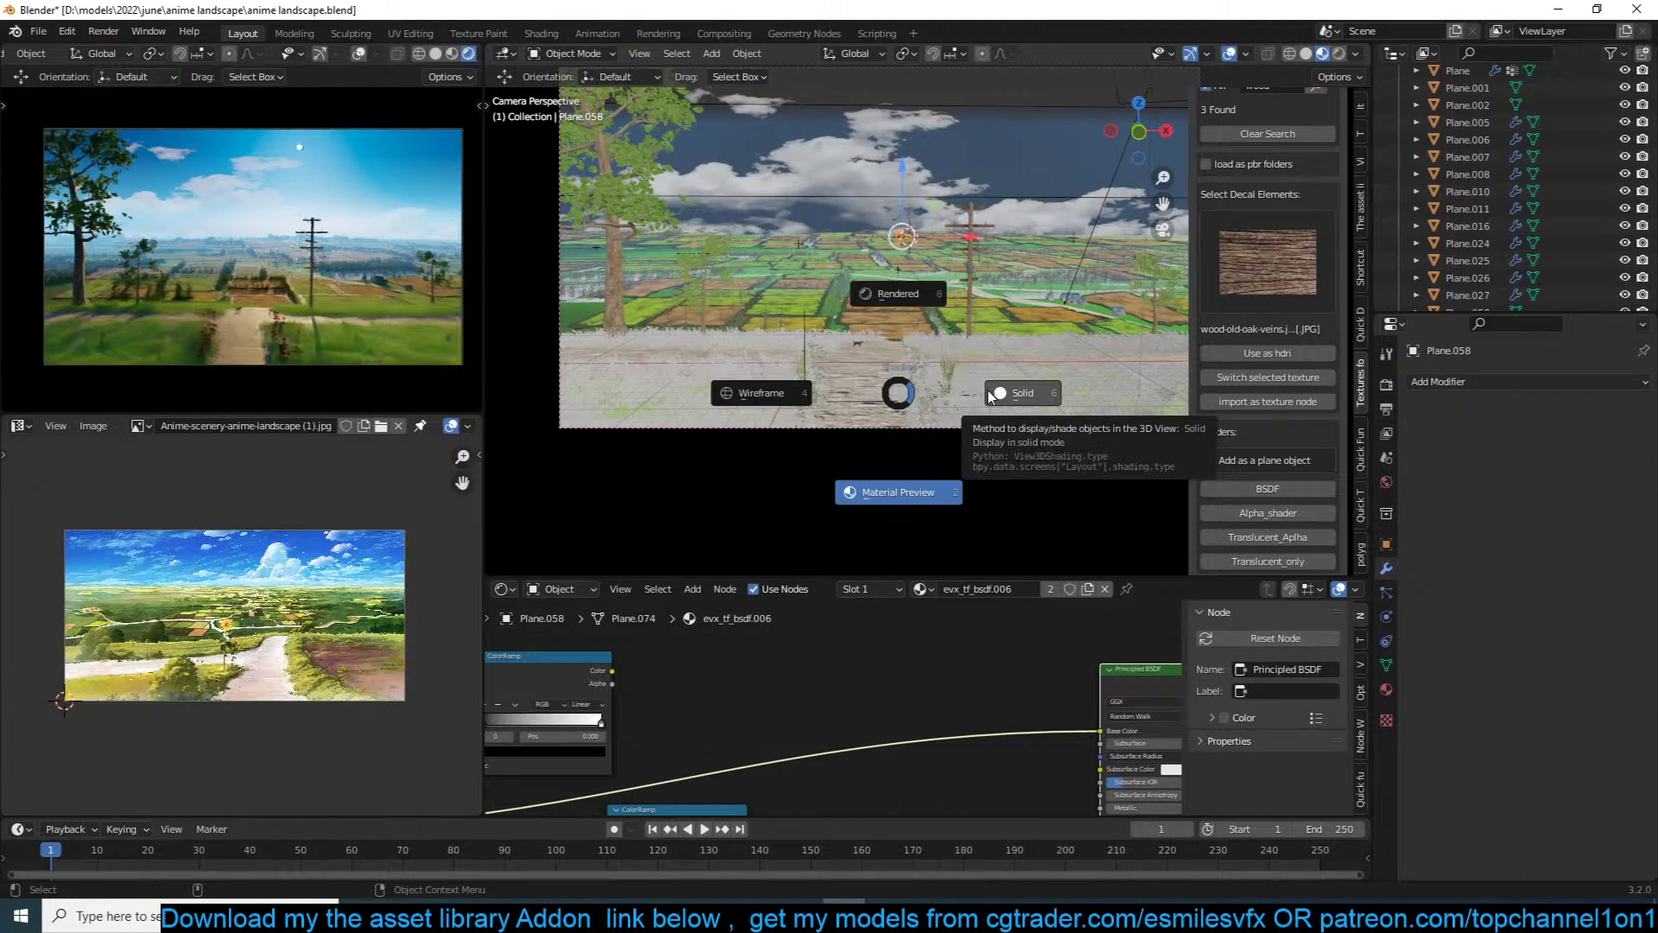
click(999, 395)
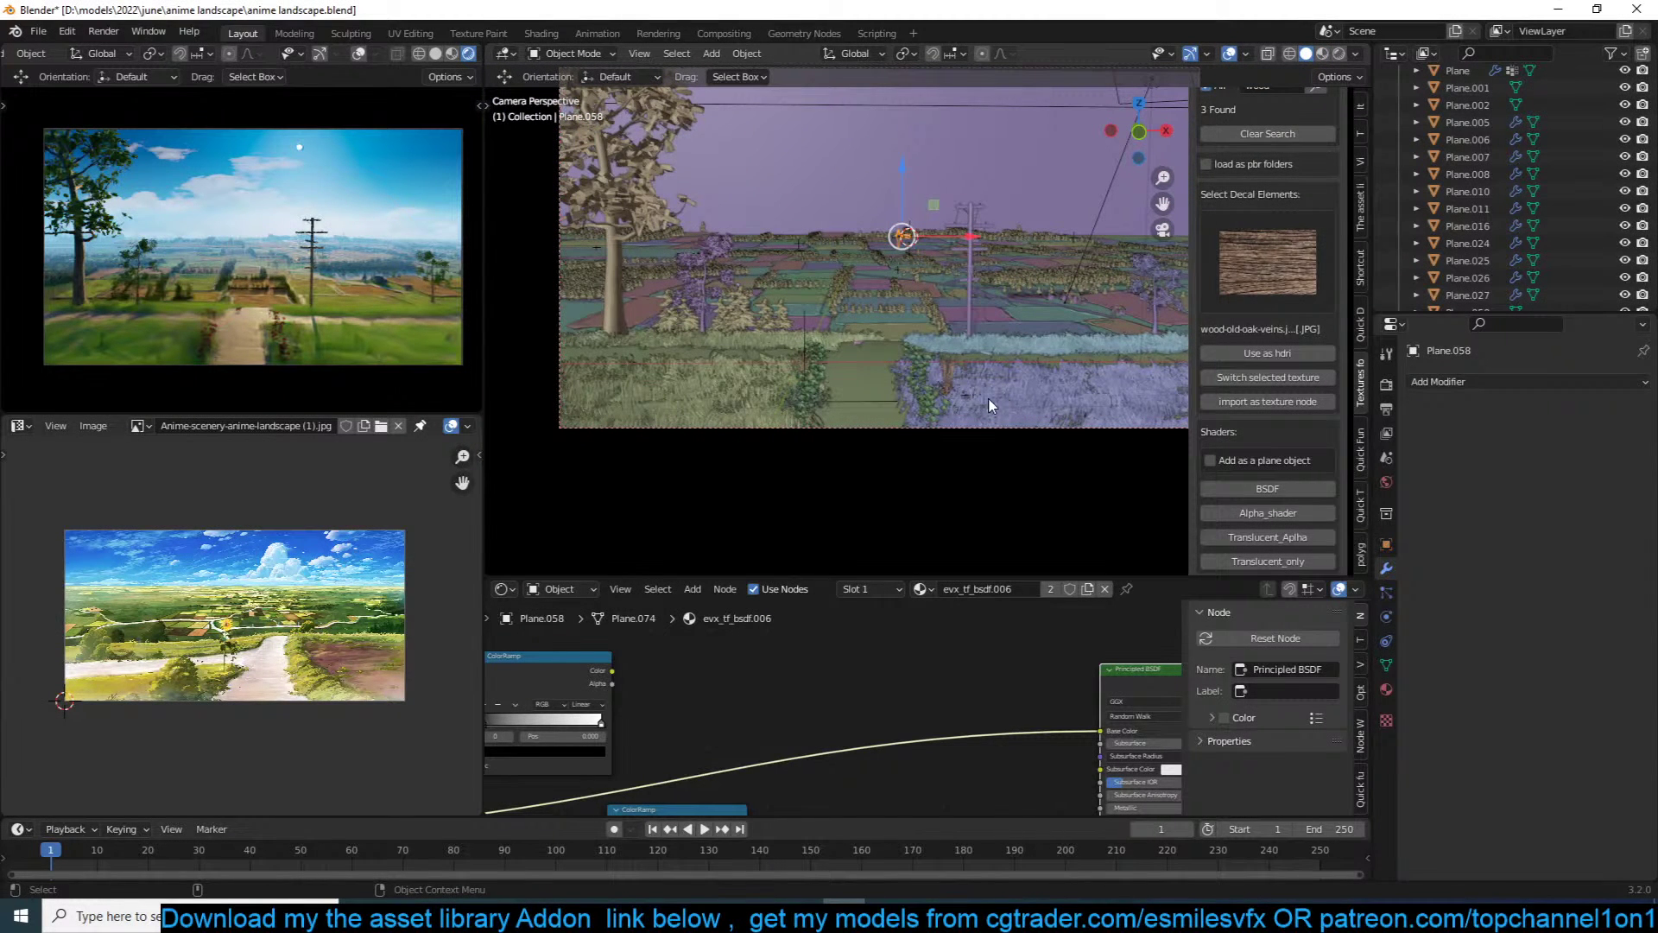
key(shift+s)
click(975, 150)
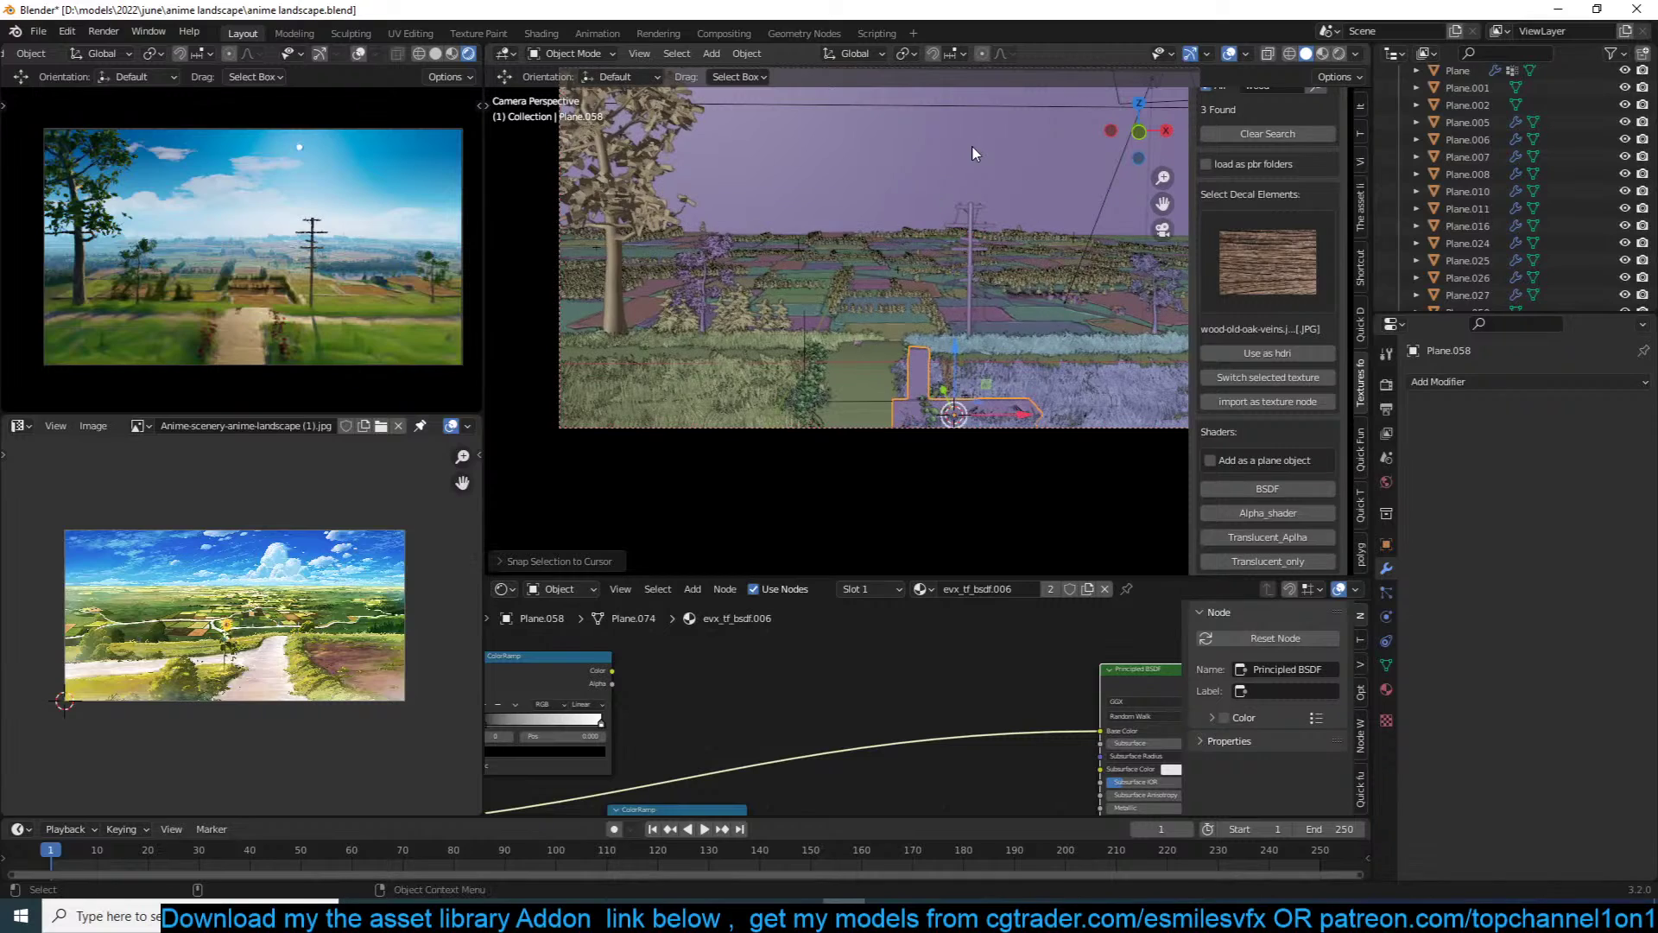
Step: Raise the signpost along Z, scale it down and move it to the edge of the path
key(g)
key(z)
click(994, 278)
key(s)
click(1001, 289)
scroll(998, 323, up, 5)
key(g)
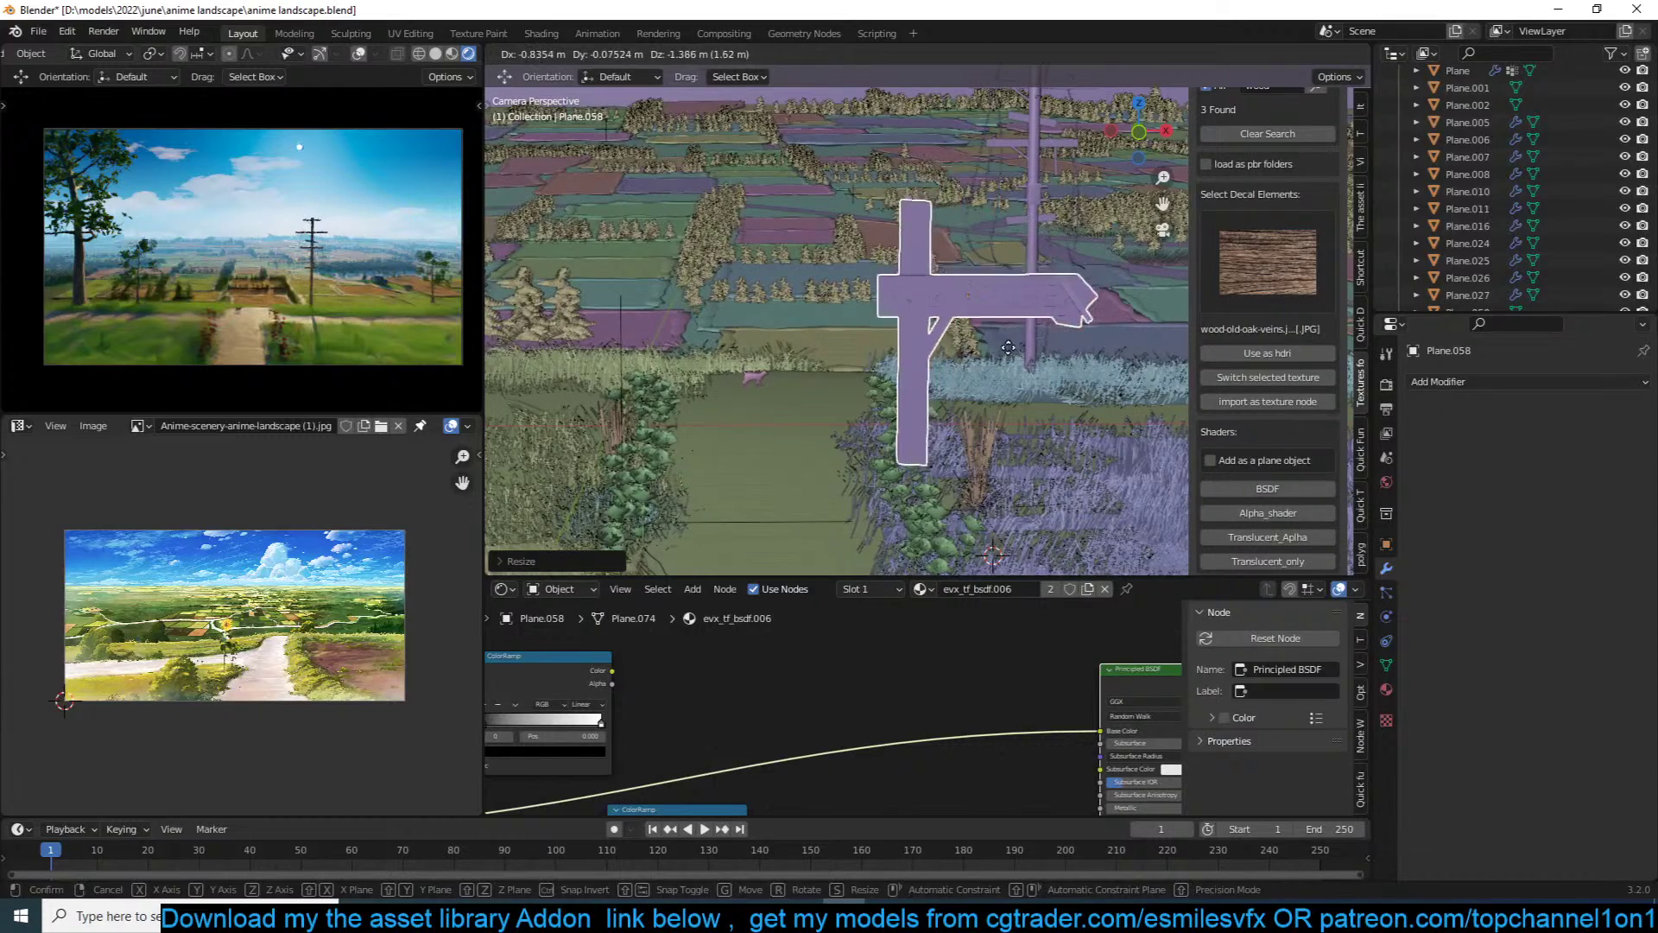
click(962, 303)
Step: Select the post's bottom vertices with X-ray enabled and snap the 3D cursor to them
key(Tab)
key(1)
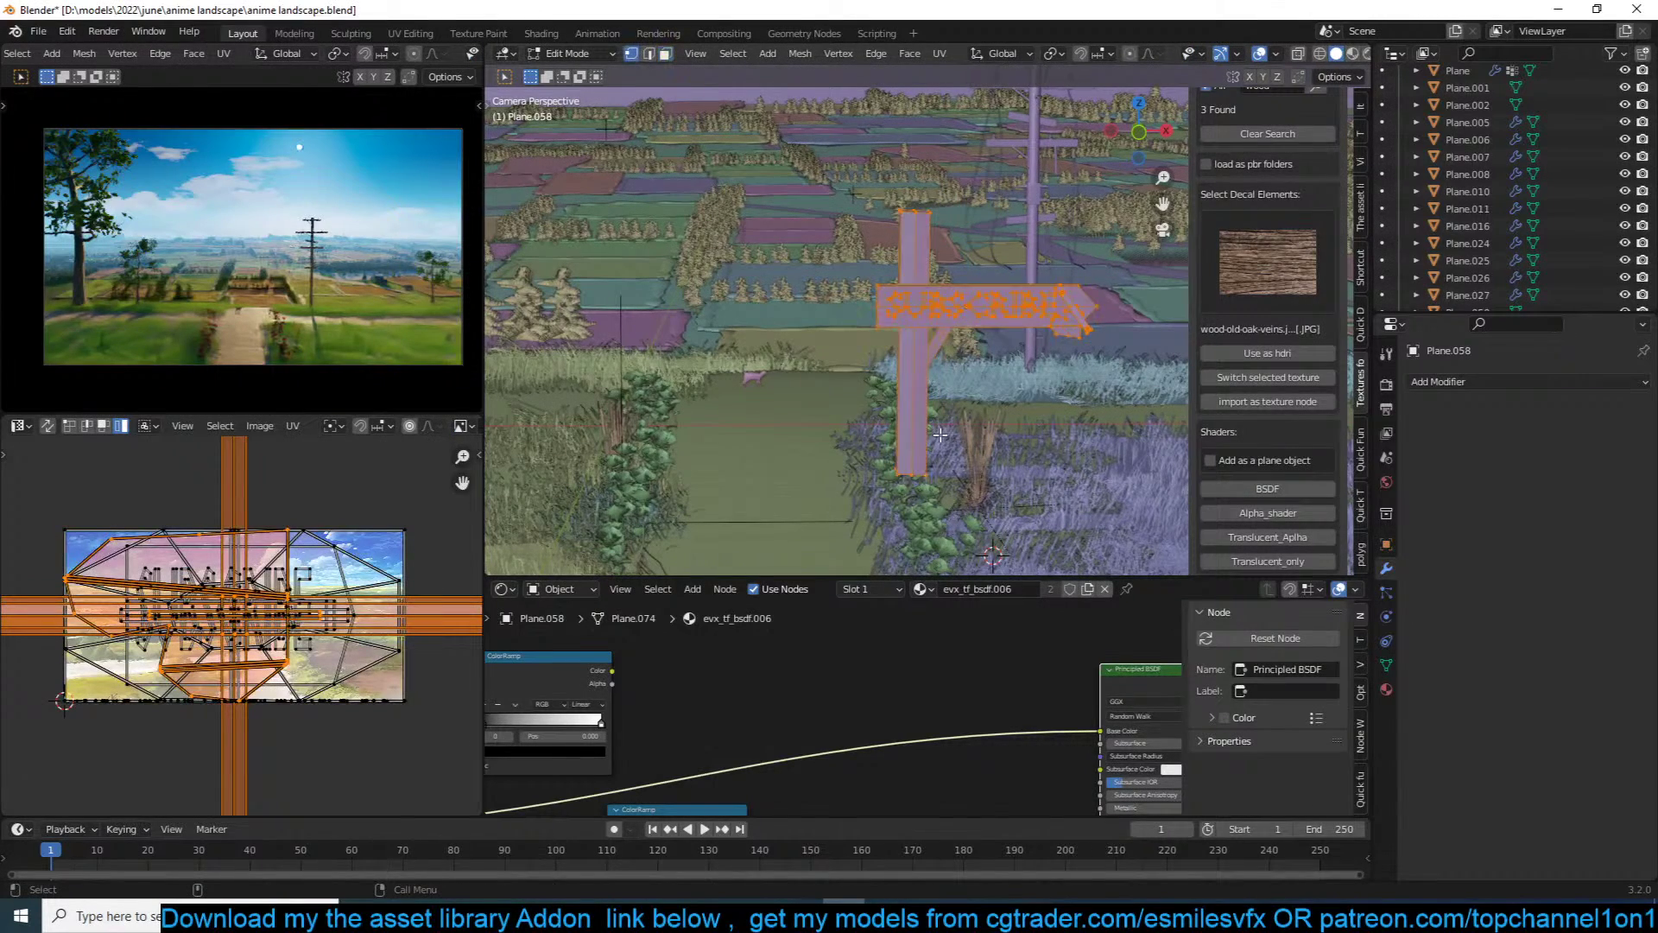
key(alt+z)
drag(834, 419, 998, 510)
key(shift+s)
click(961, 516)
Step: Set the signpost's origin to the 3D cursor and turn off X-ray
key(Tab)
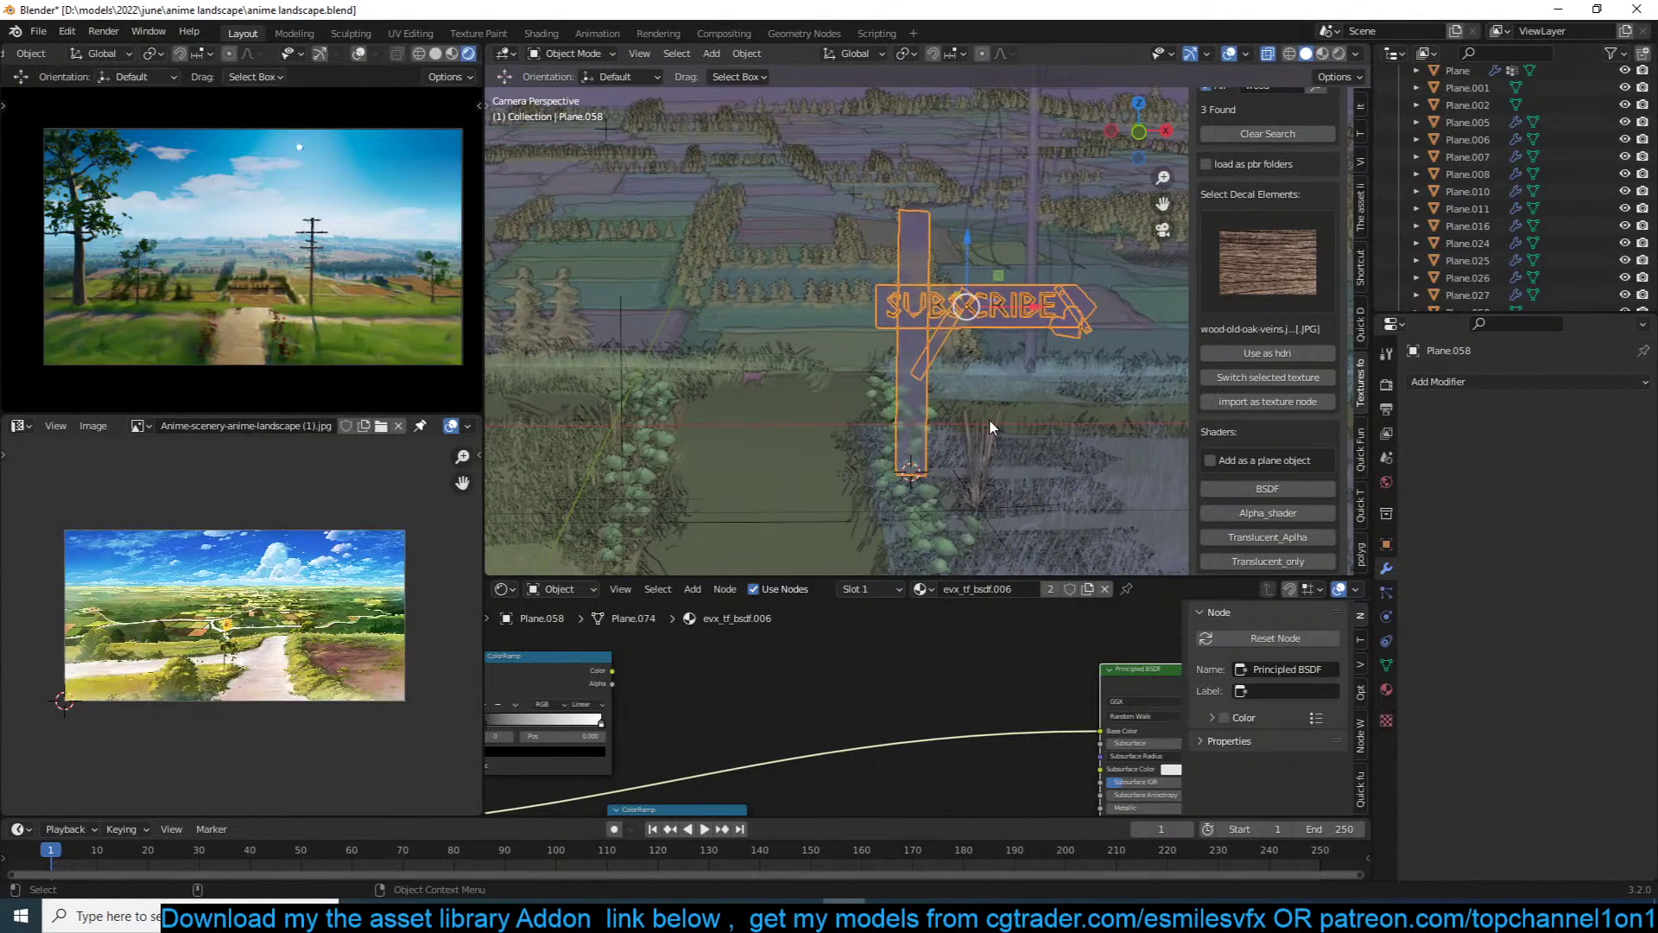
right_click(1102, 395)
mouse_move(1112, 420)
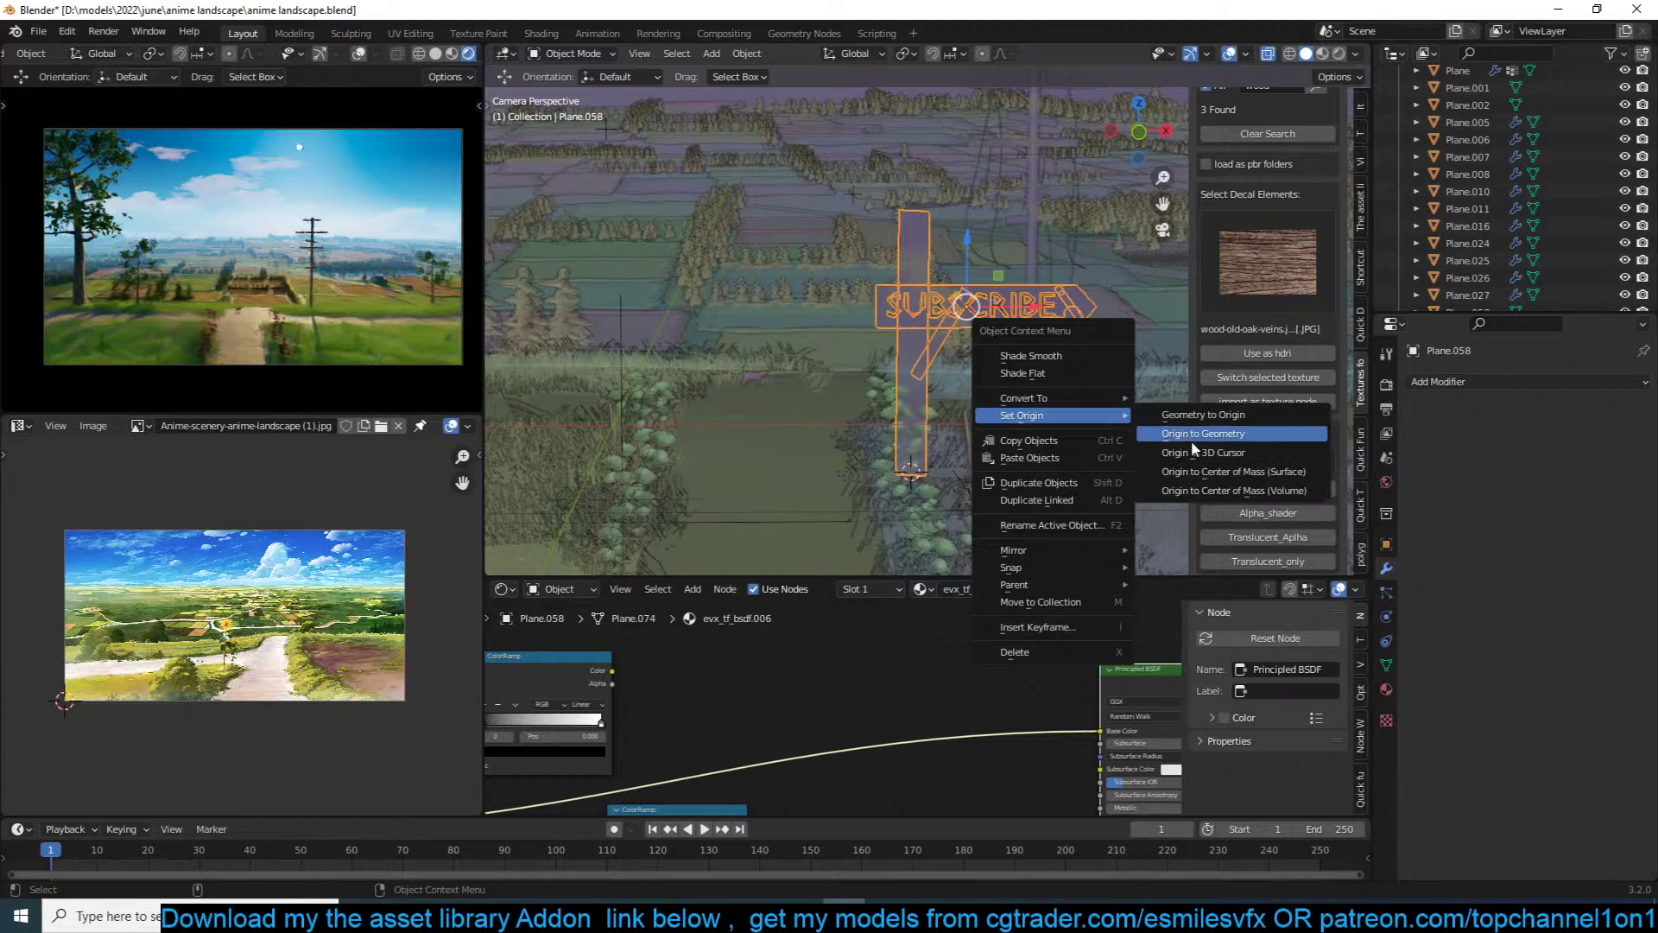
click(1191, 450)
key(alt+z)
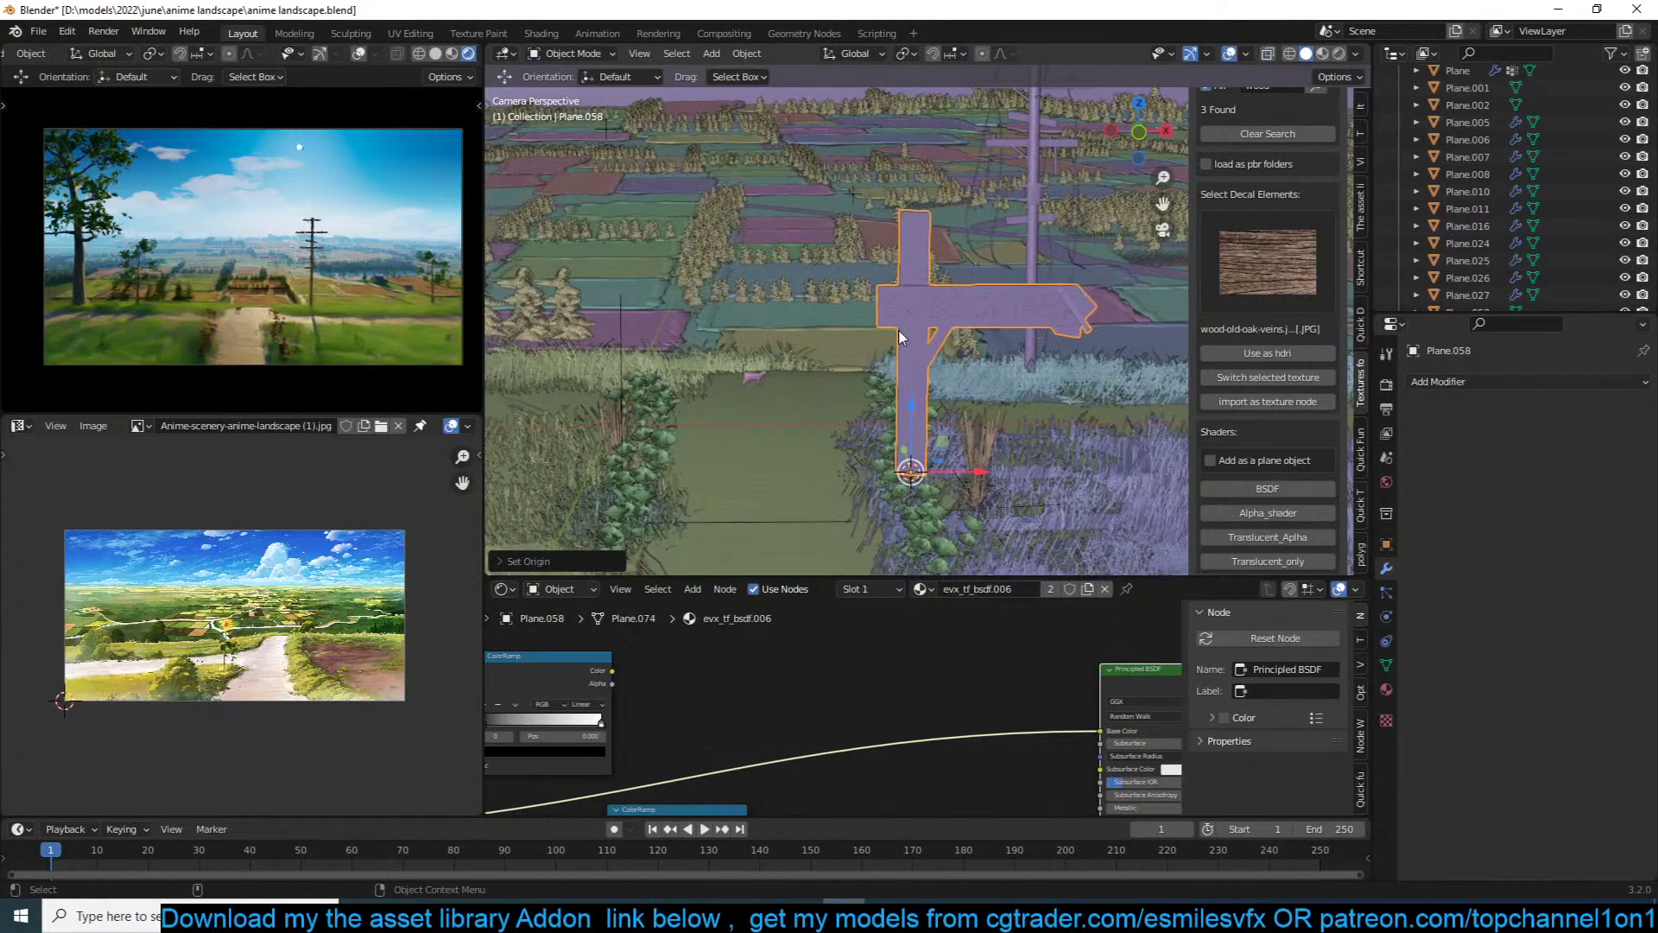
Step: Select the post's narrow top face and move it down slightly to make the top uneven
scroll(1016, 329, up, 3)
key(Tab)
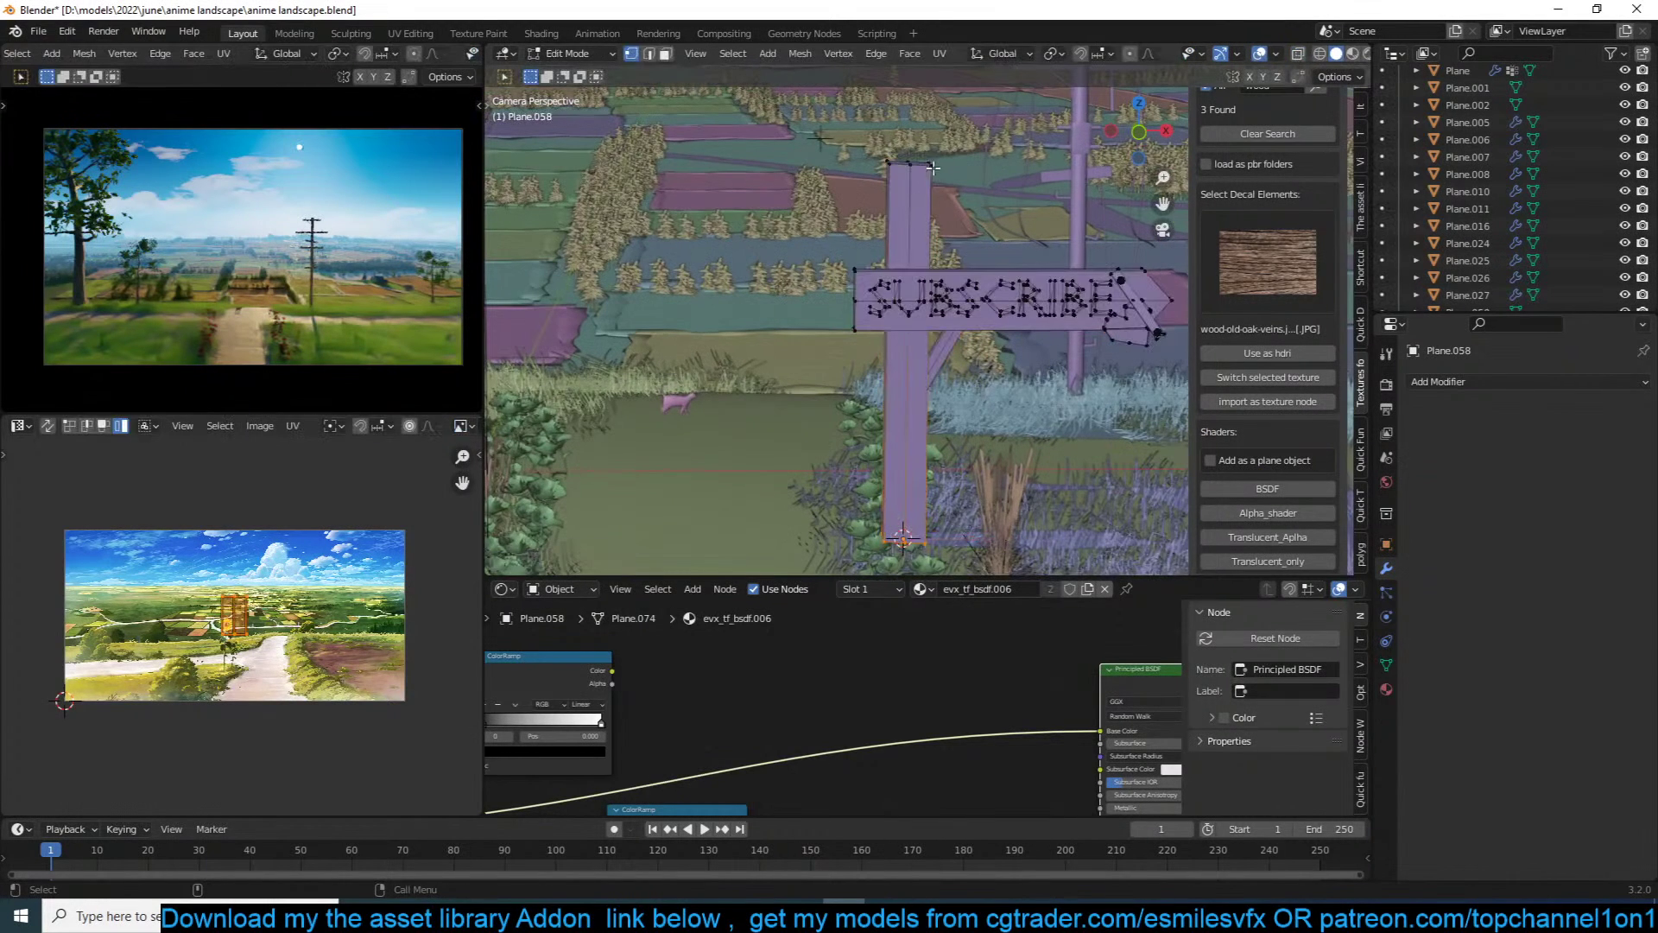
key(3)
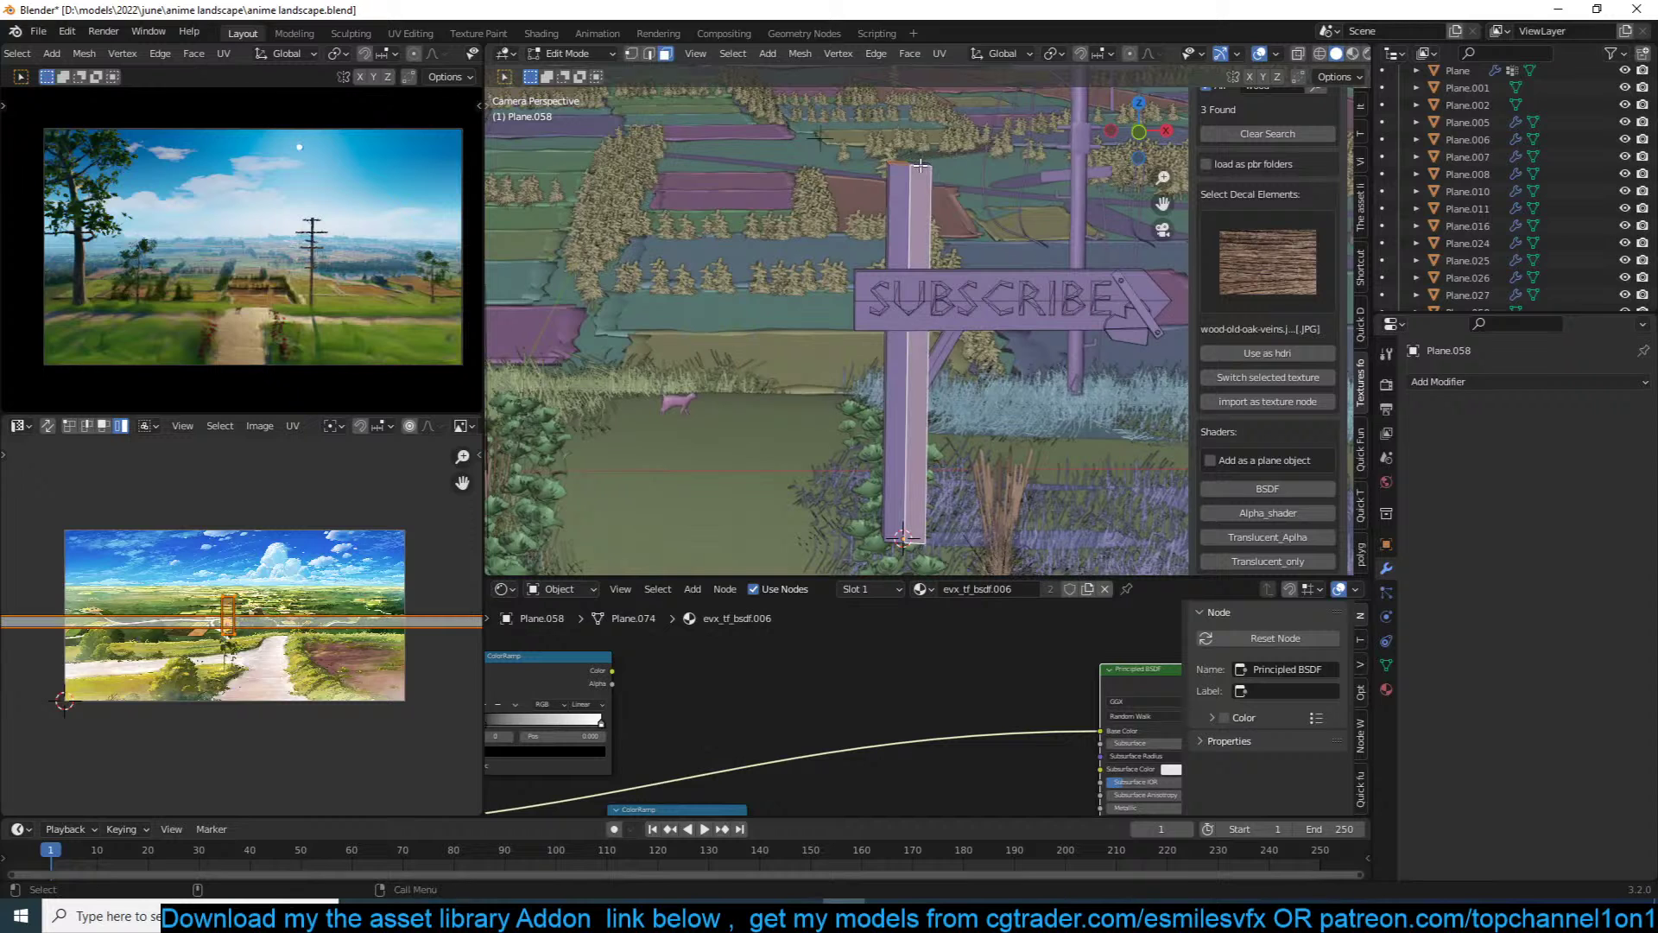
click(918, 162)
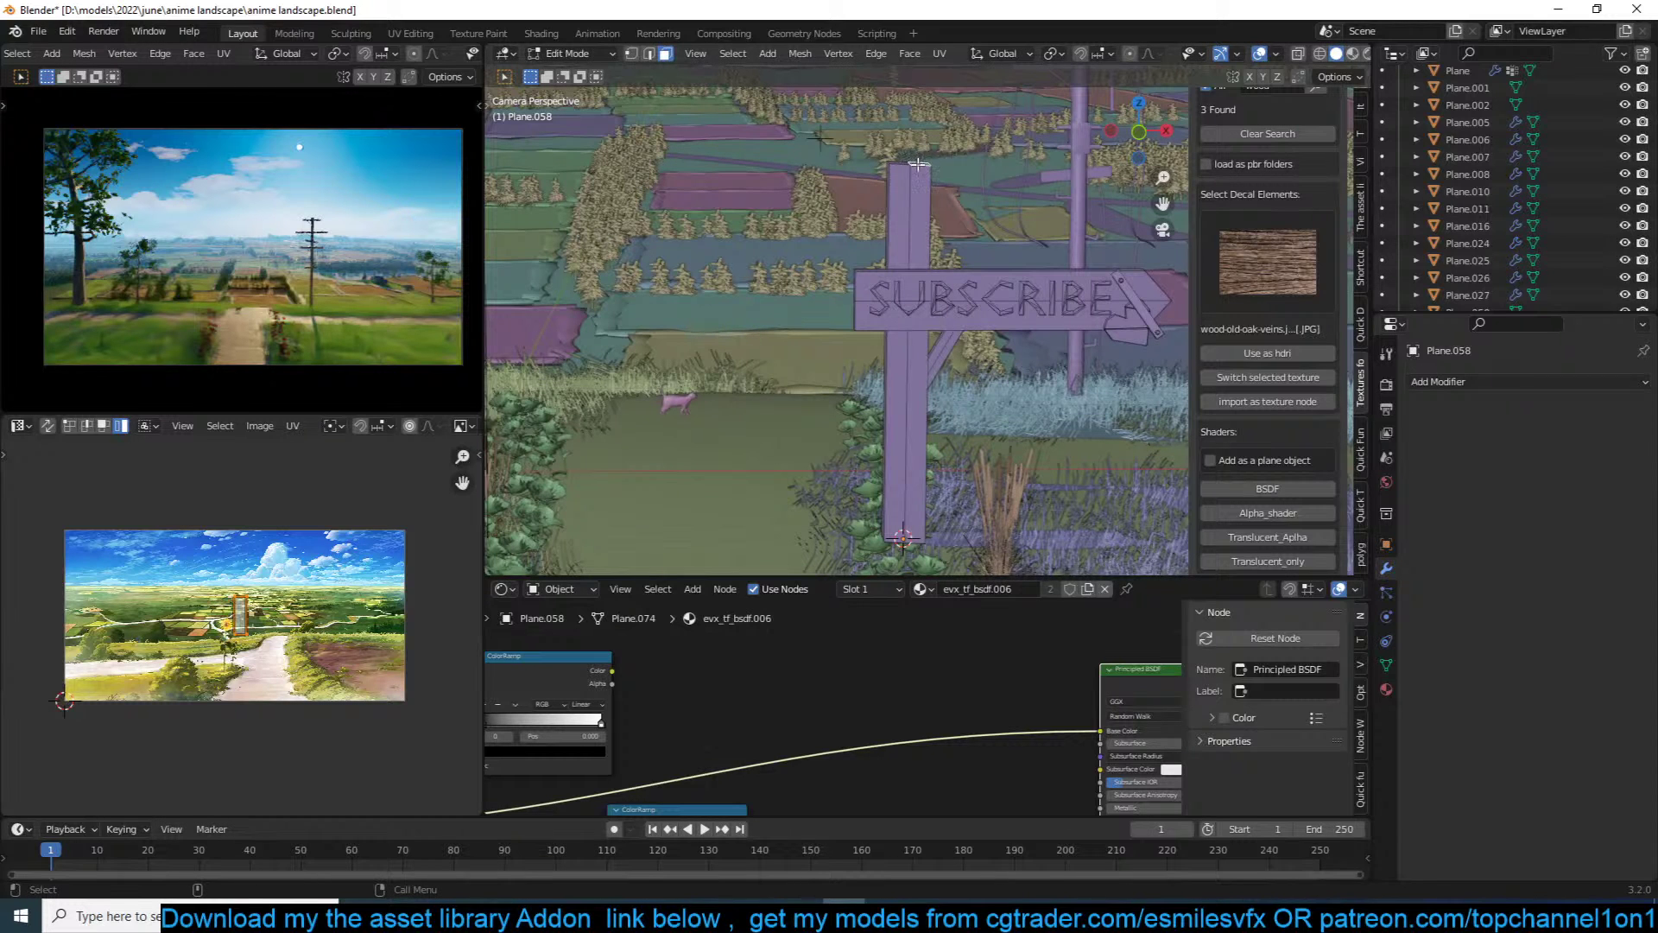
key(g)
click(911, 173)
Step: Shorten the post above the board by moving its top vertices down along Z
key(1)
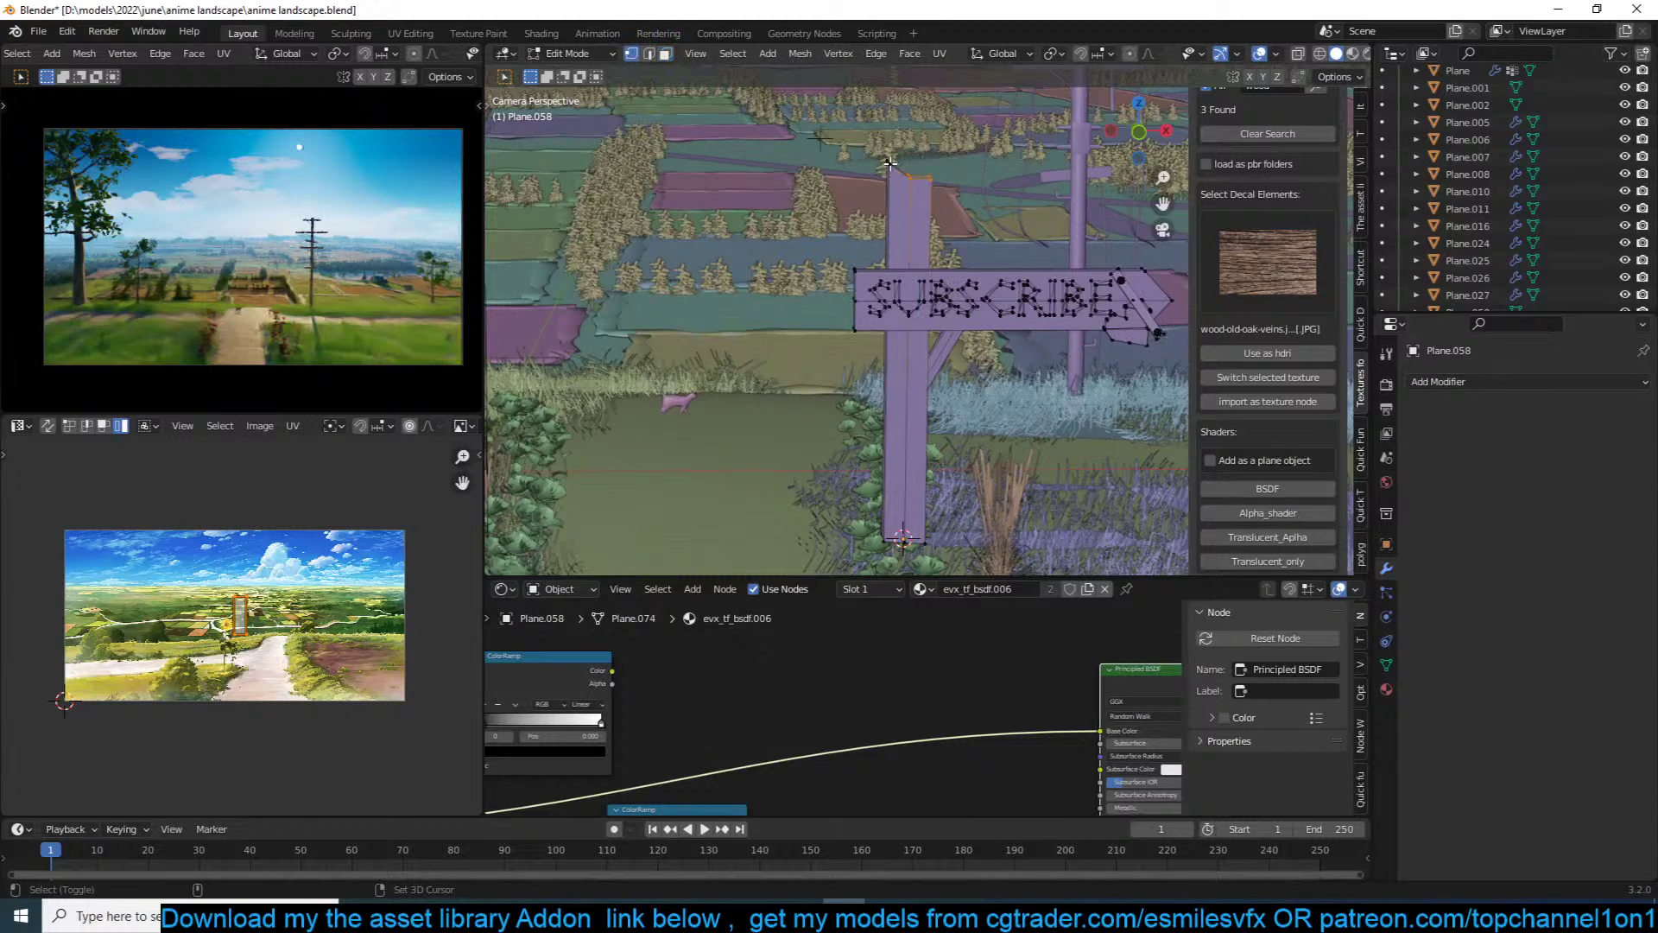
key(g)
key(z)
click(894, 205)
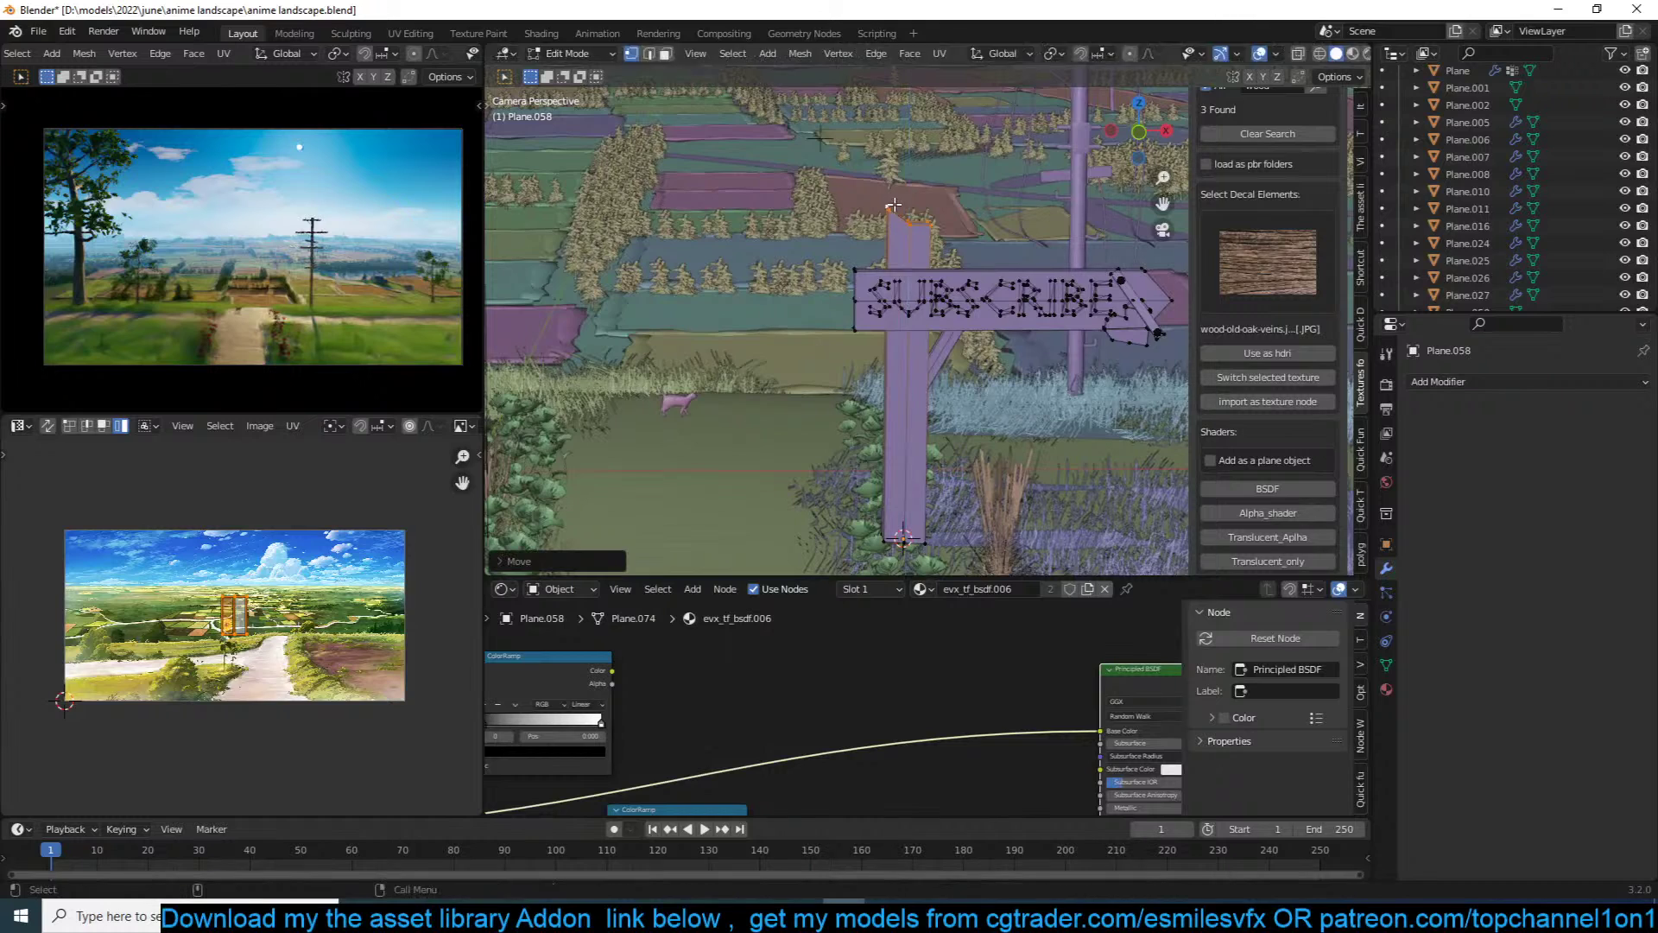
Step: Select the signpost's whole post and scale it narrower along X to about 0.78
key(Tab)
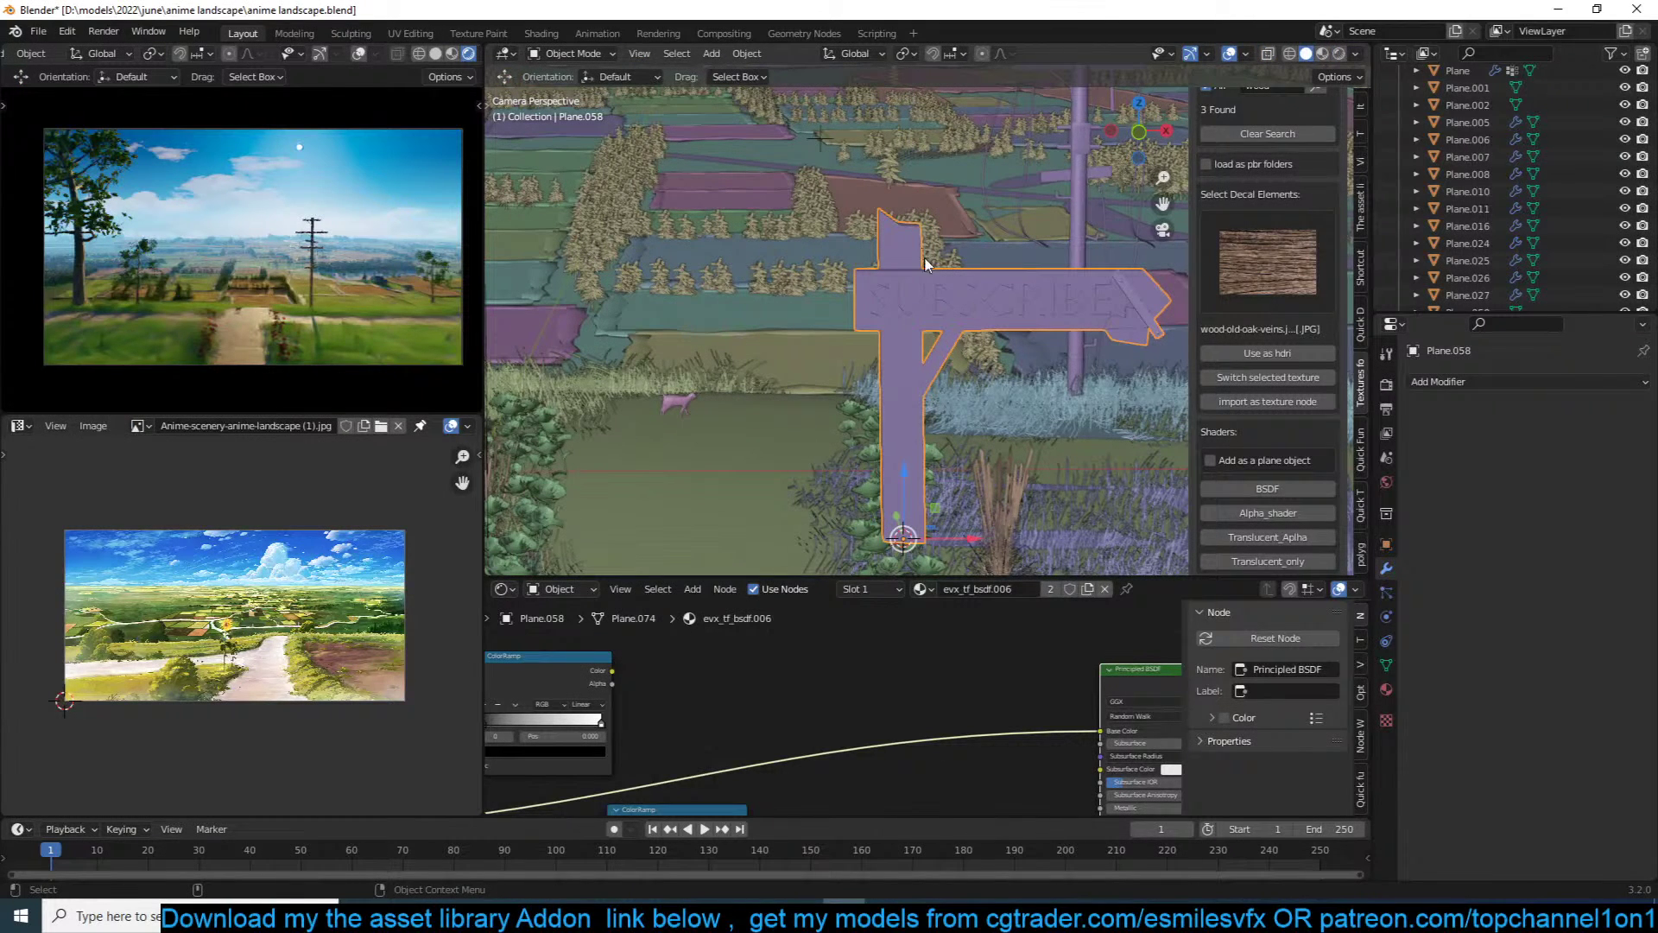
key(Tab)
key(ctrl+l)
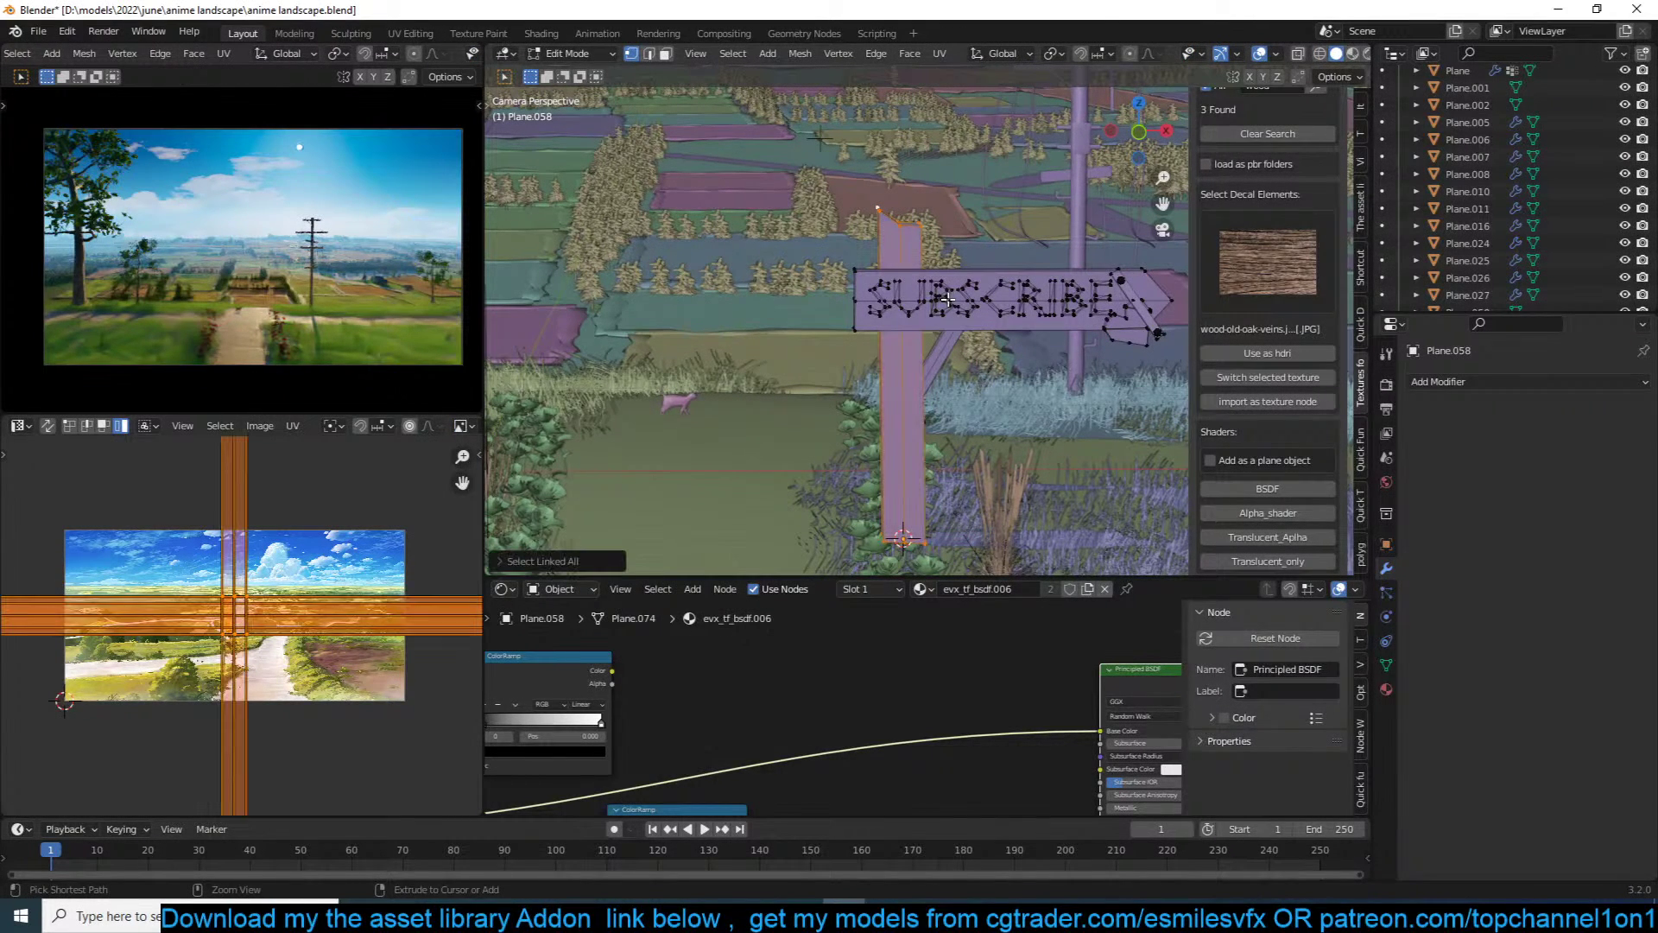
key(s)
key(x)
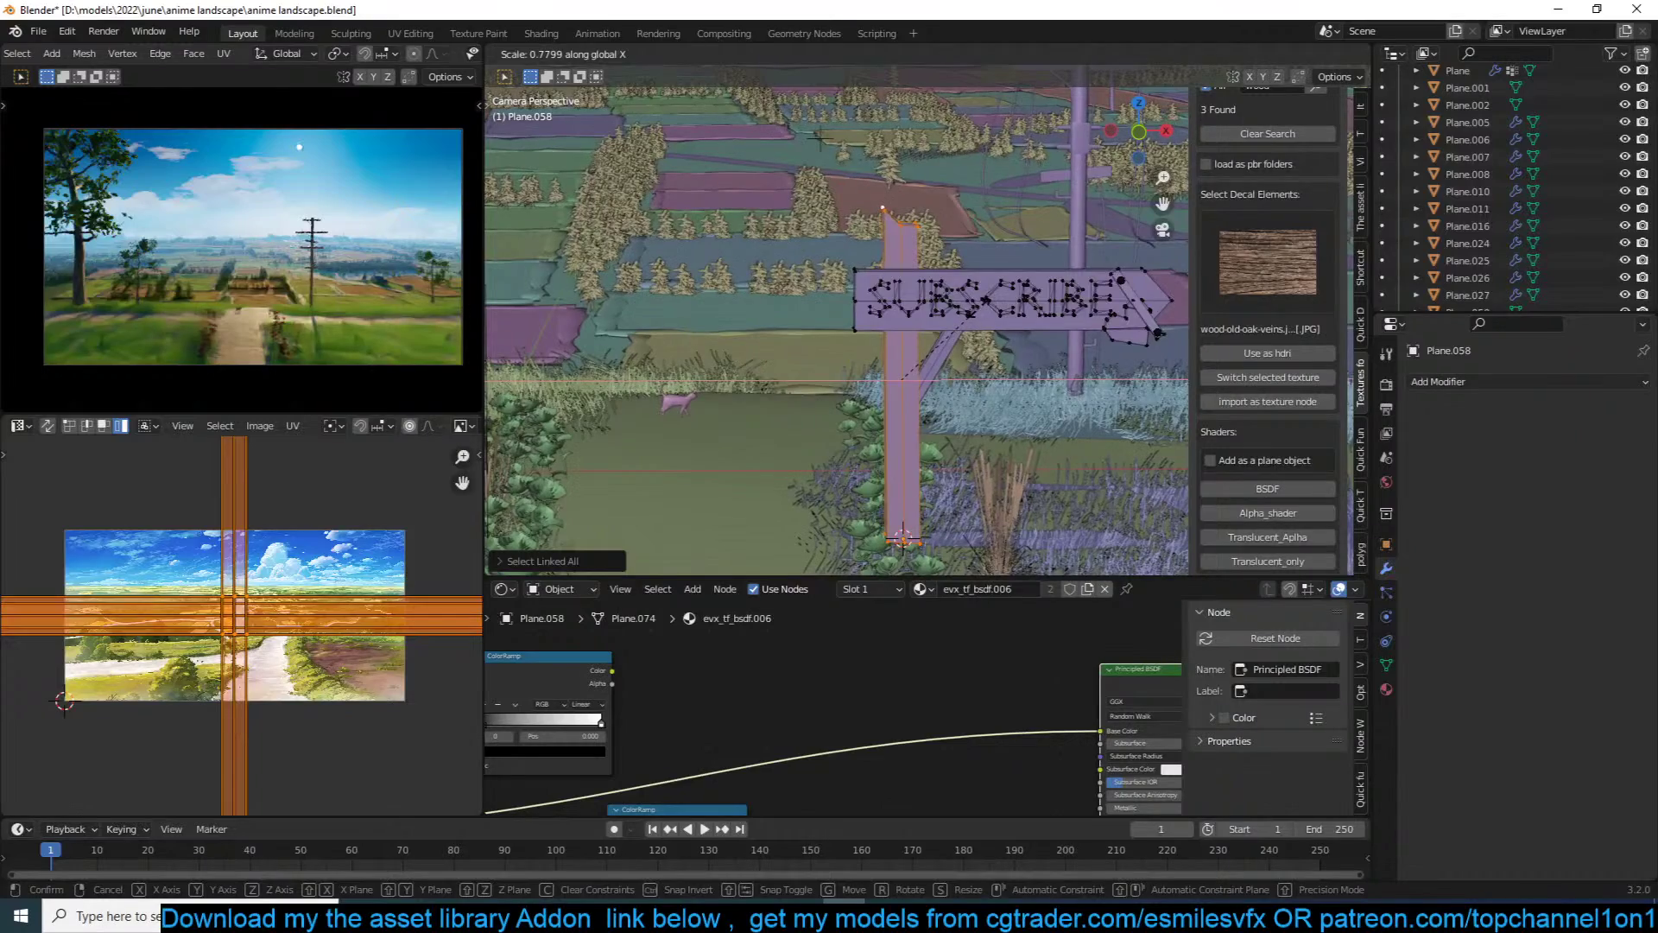
click(979, 308)
key(Tab)
Step: Snap the signpost to a new 3D cursor position beside the path and resize it
middle_drag(979, 308, 738, 358)
key(KP_Decimal)
scroll(739, 358, down, 2)
shift+right_click(724, 218)
key(shift+s)
click(724, 129)
key(s)
click(933, 185)
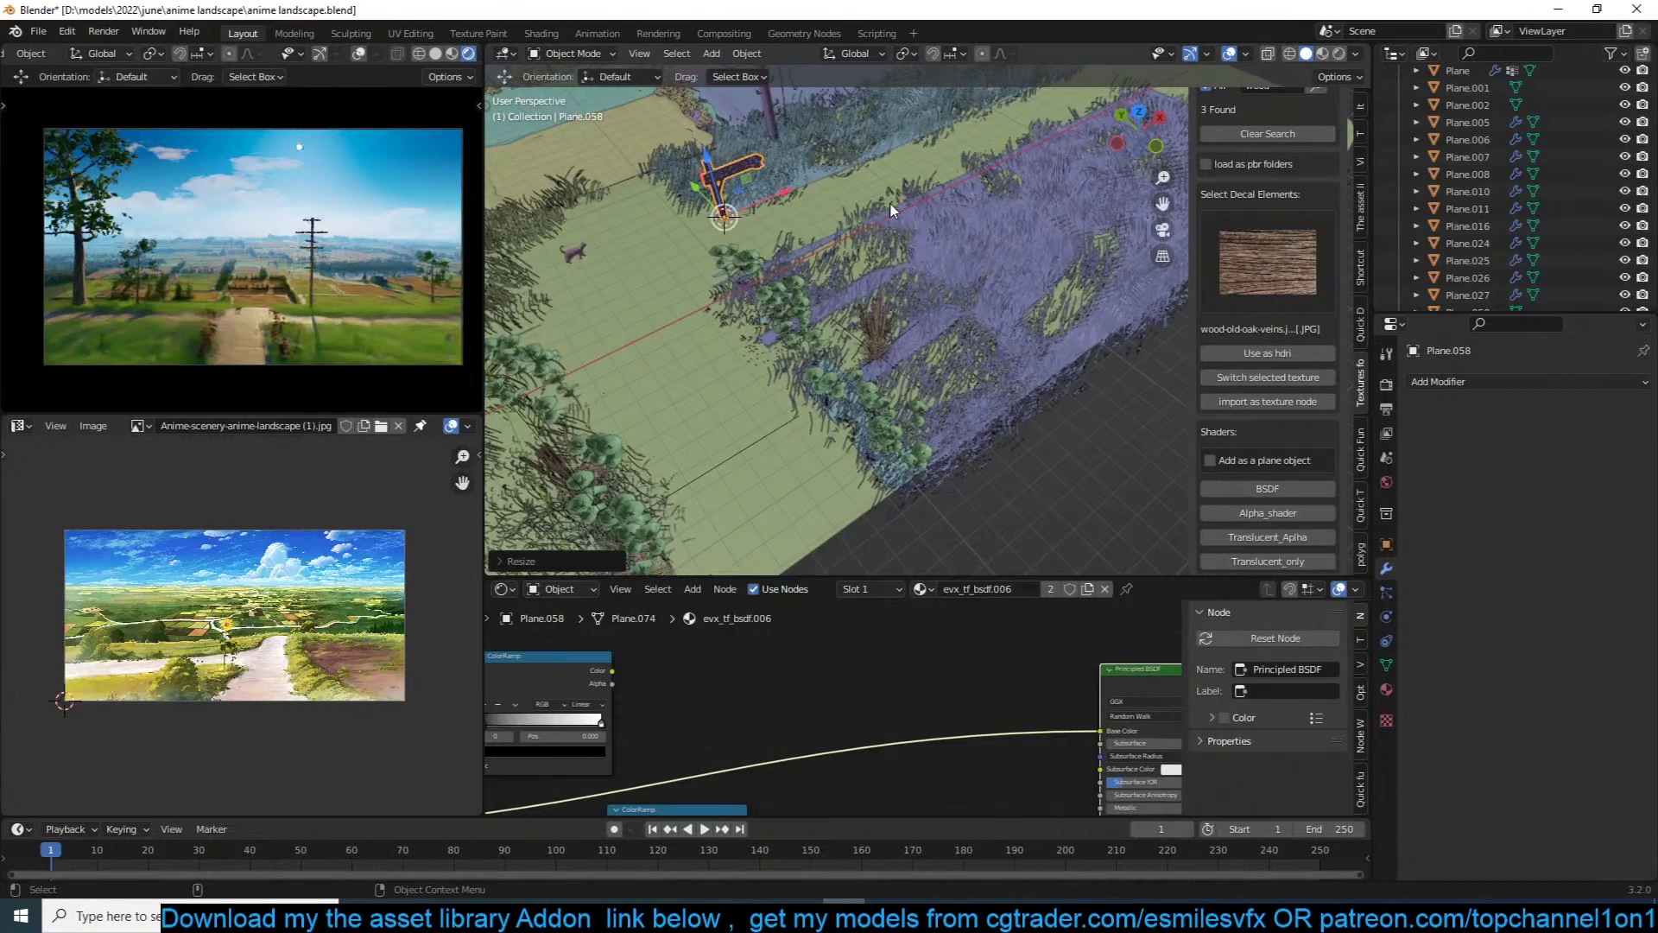
Step: Rotate the signpost about -13° around Z in the camera view and save the file
key(KP_0)
key(r)
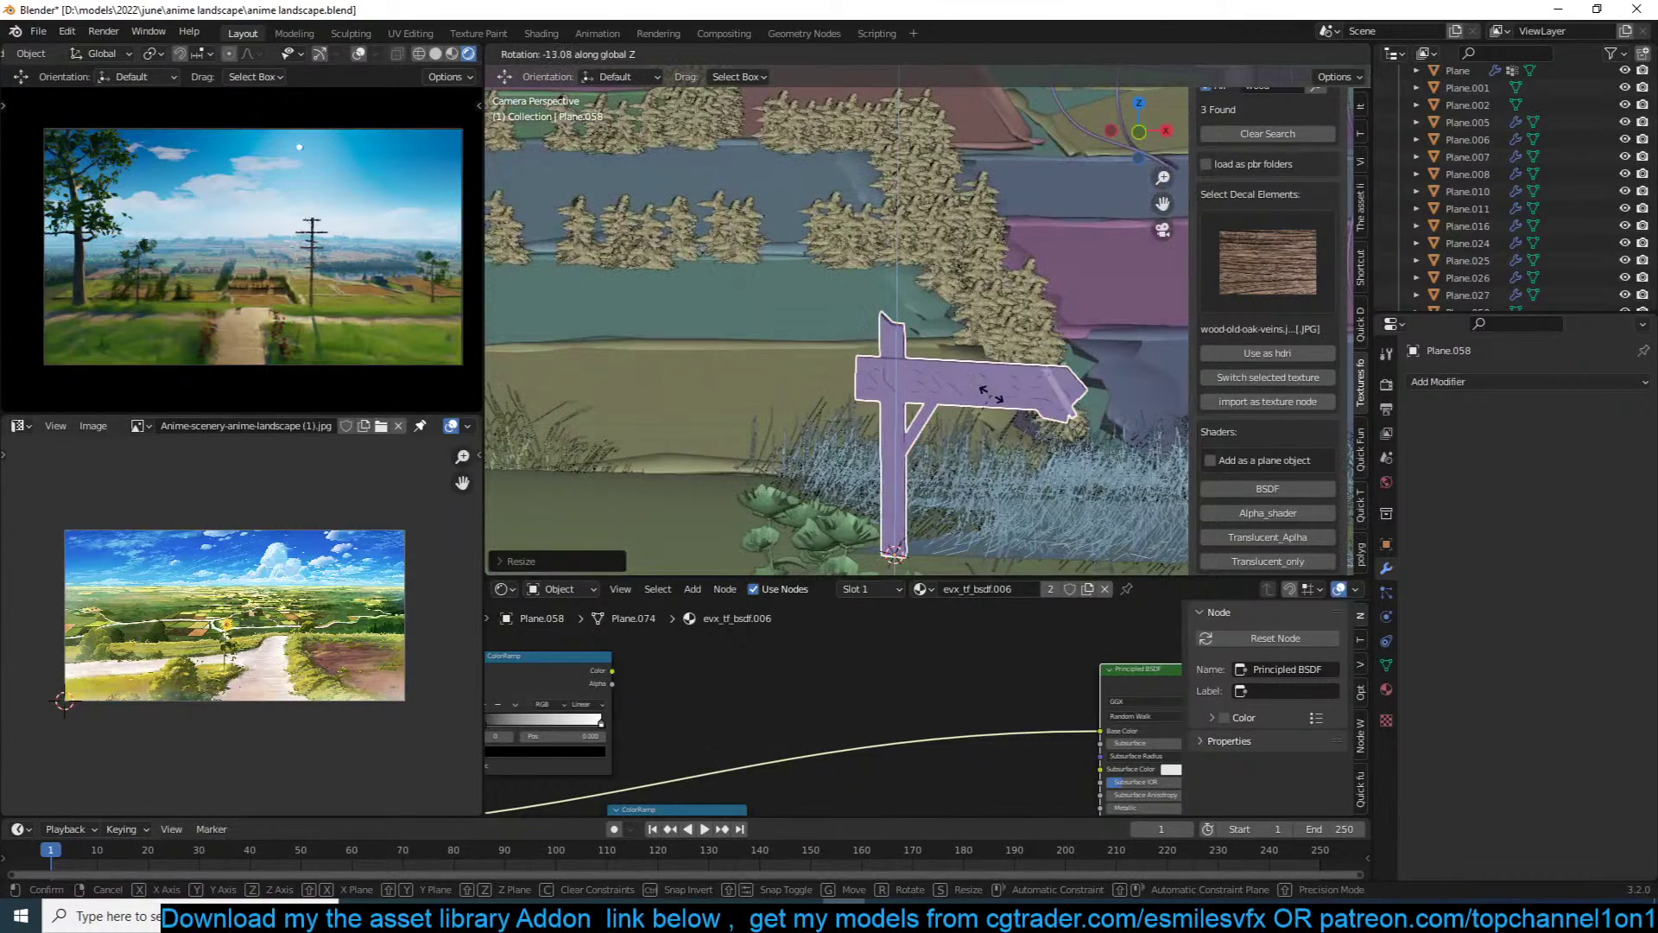
click(992, 400)
key(ctrl+s)
key(alt+a)
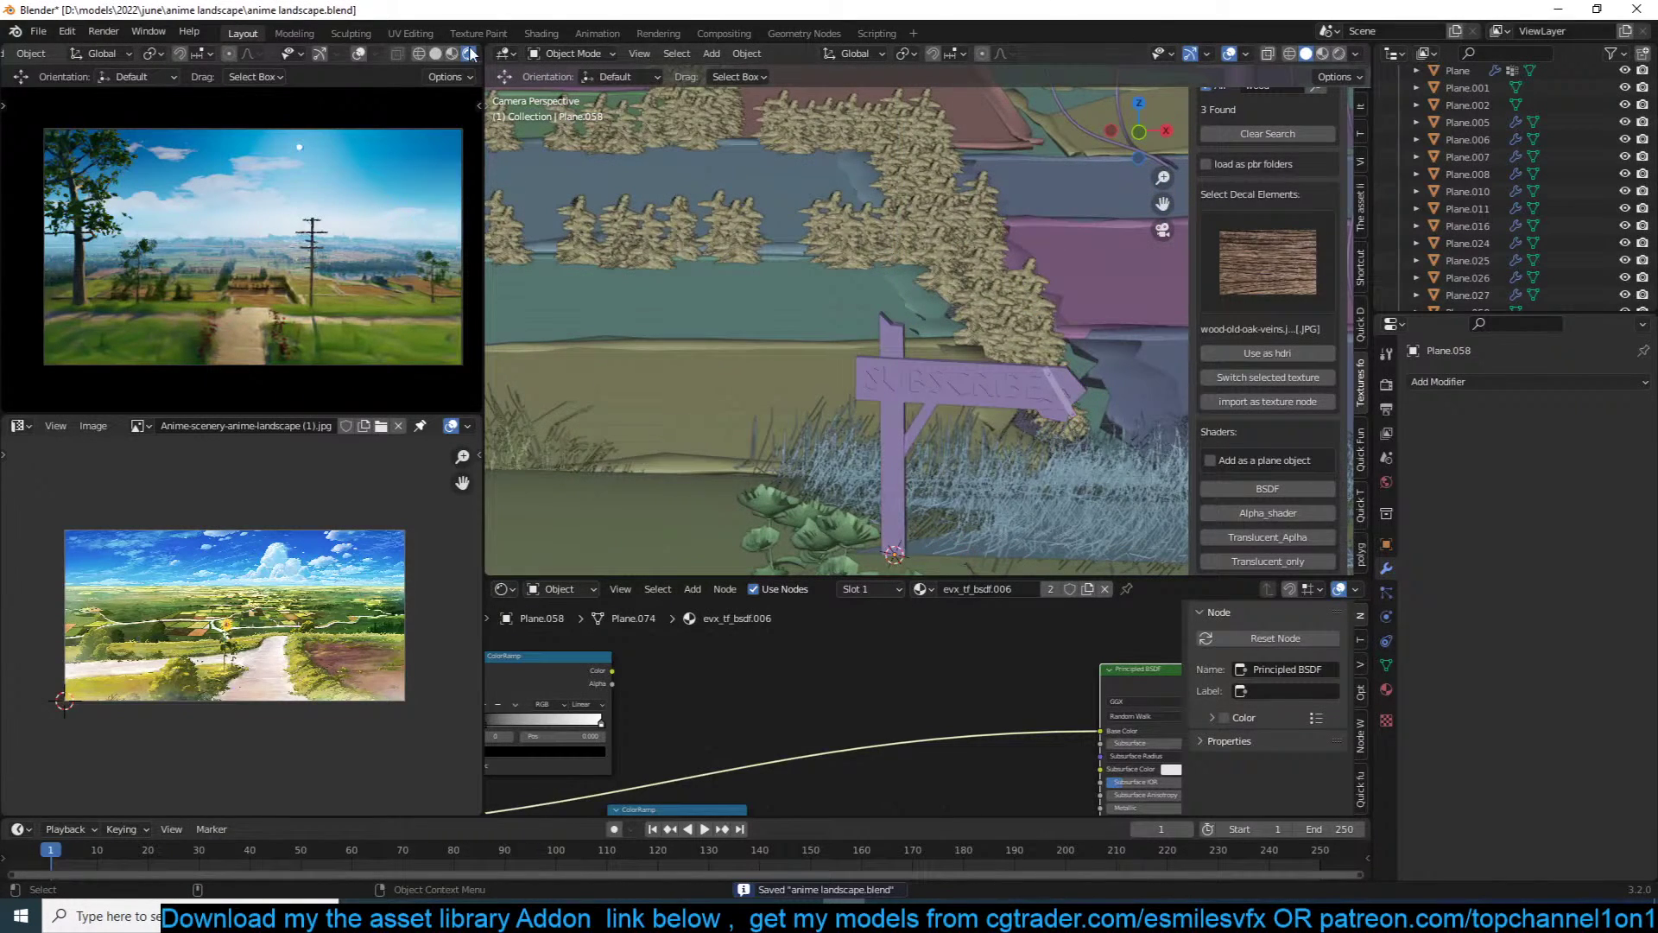
Step: Scale the signpost up slightly about its base and save the file
scroll(470, 54, down, 2)
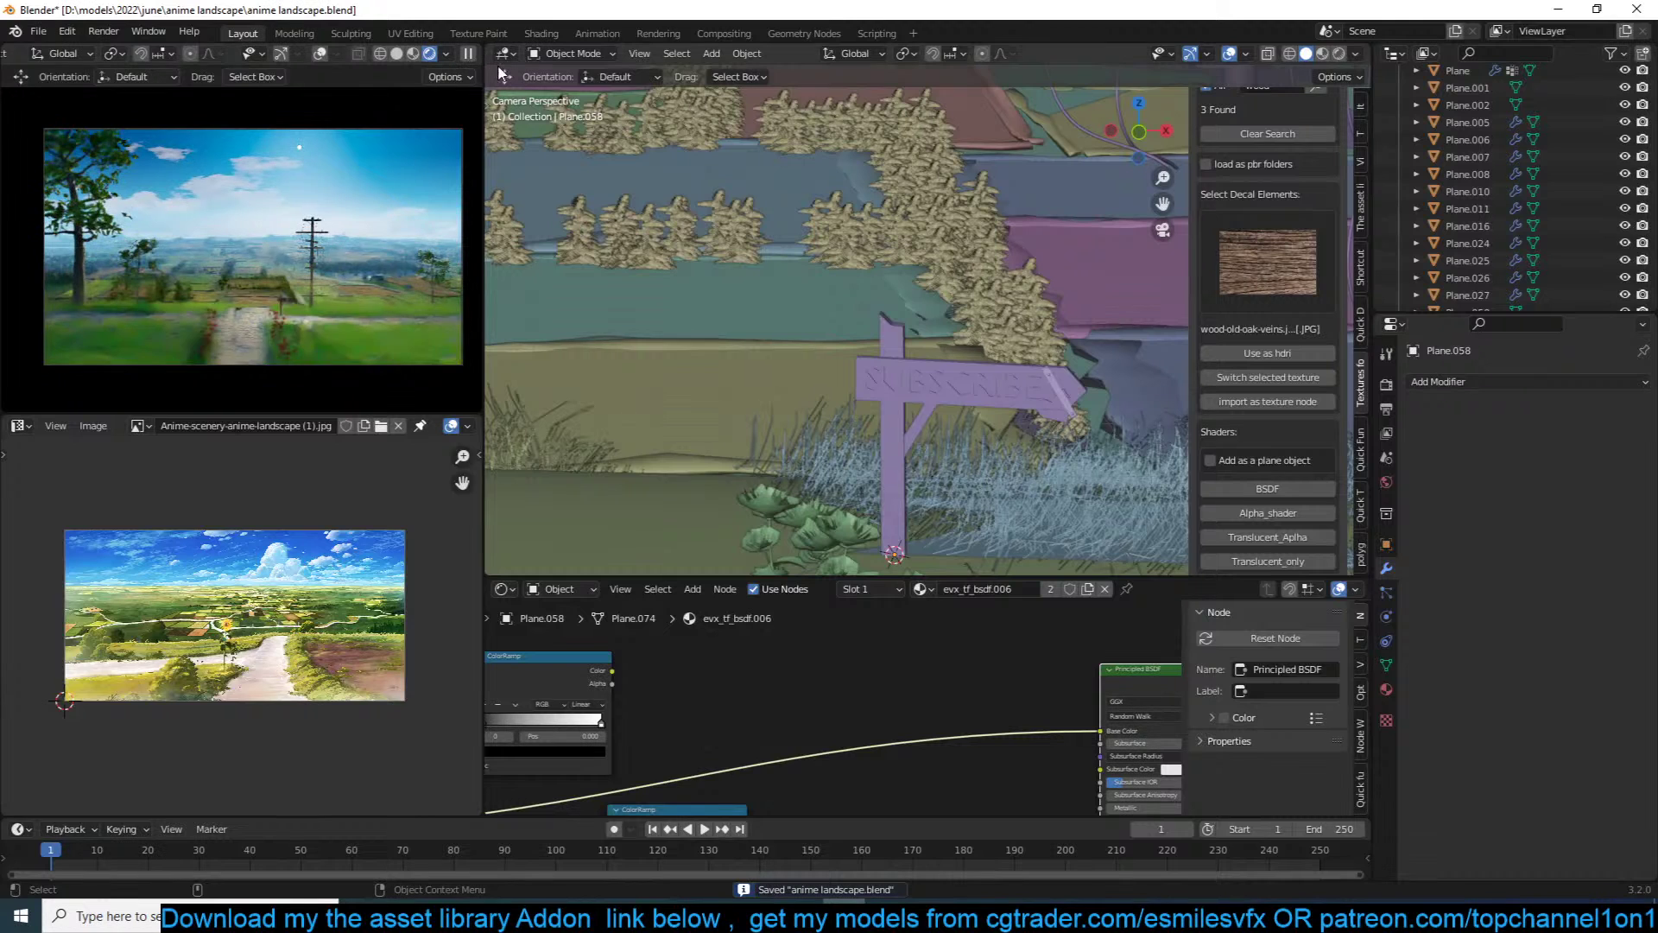
click(935, 380)
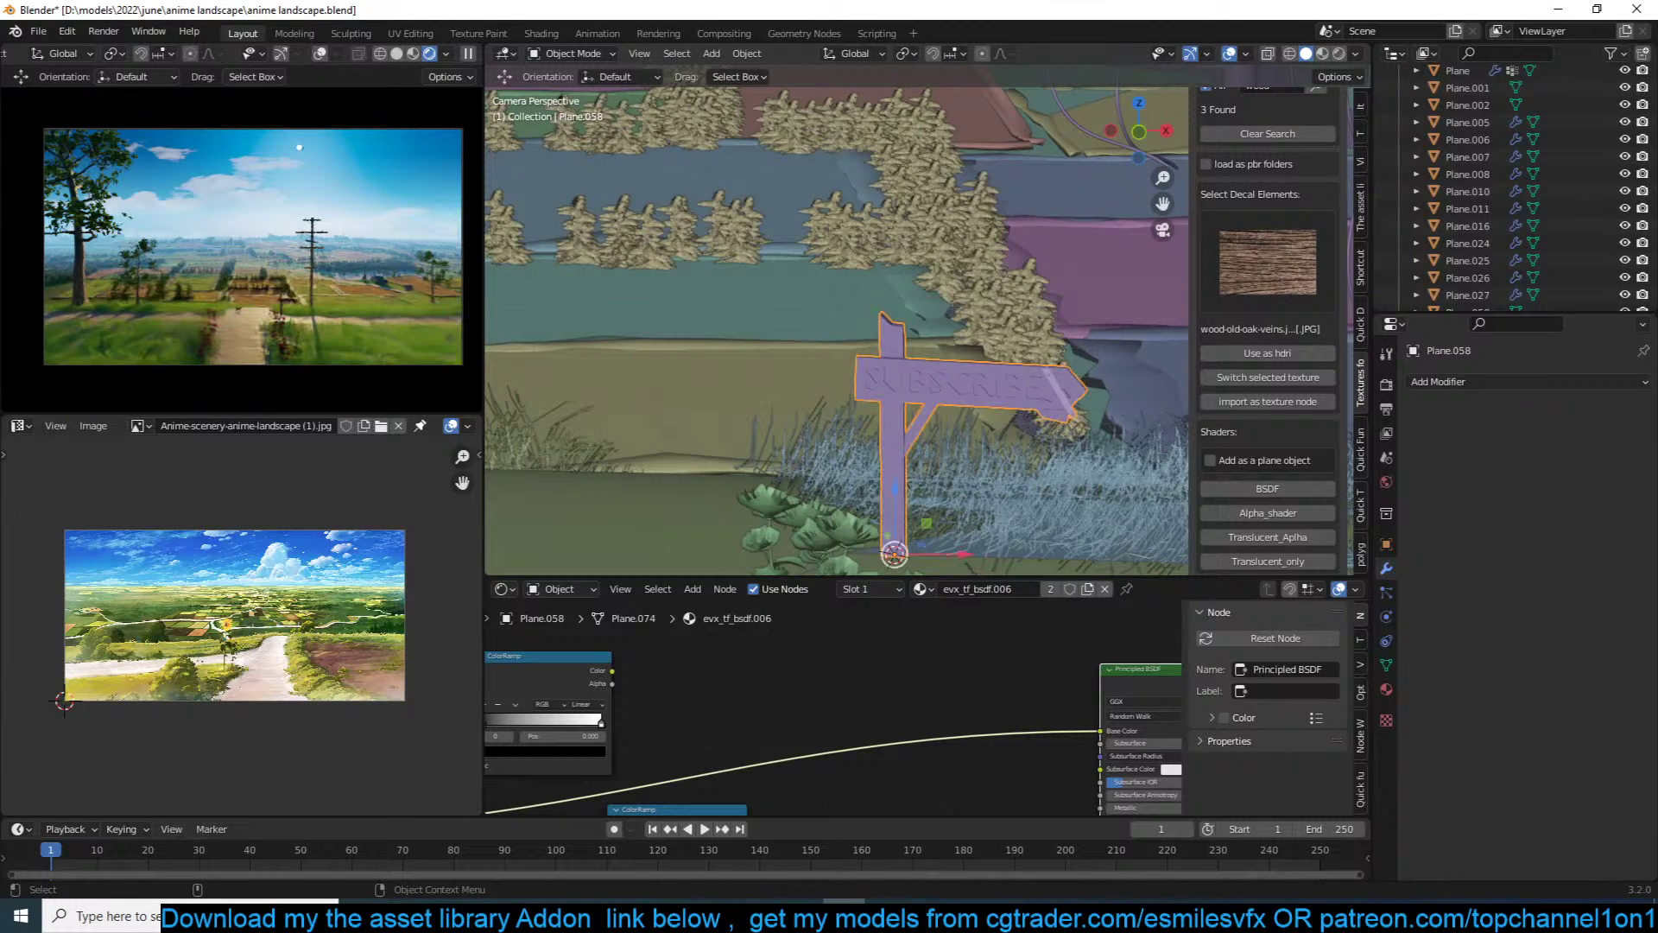
key(s)
click(974, 350)
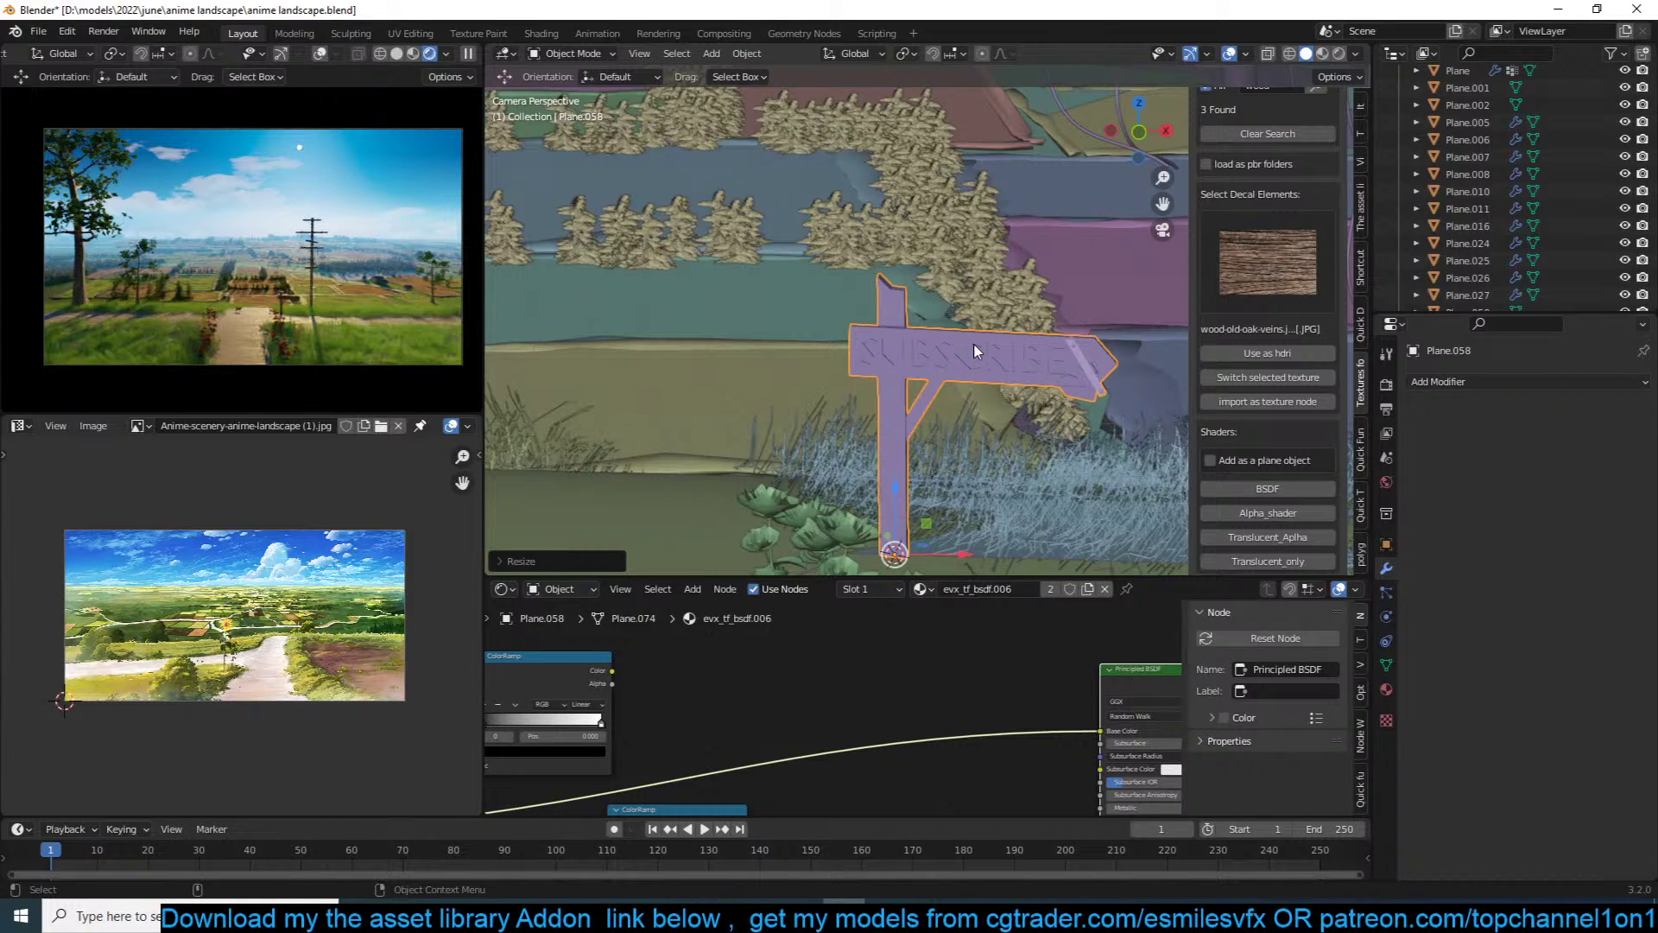
key(ctrl+s)
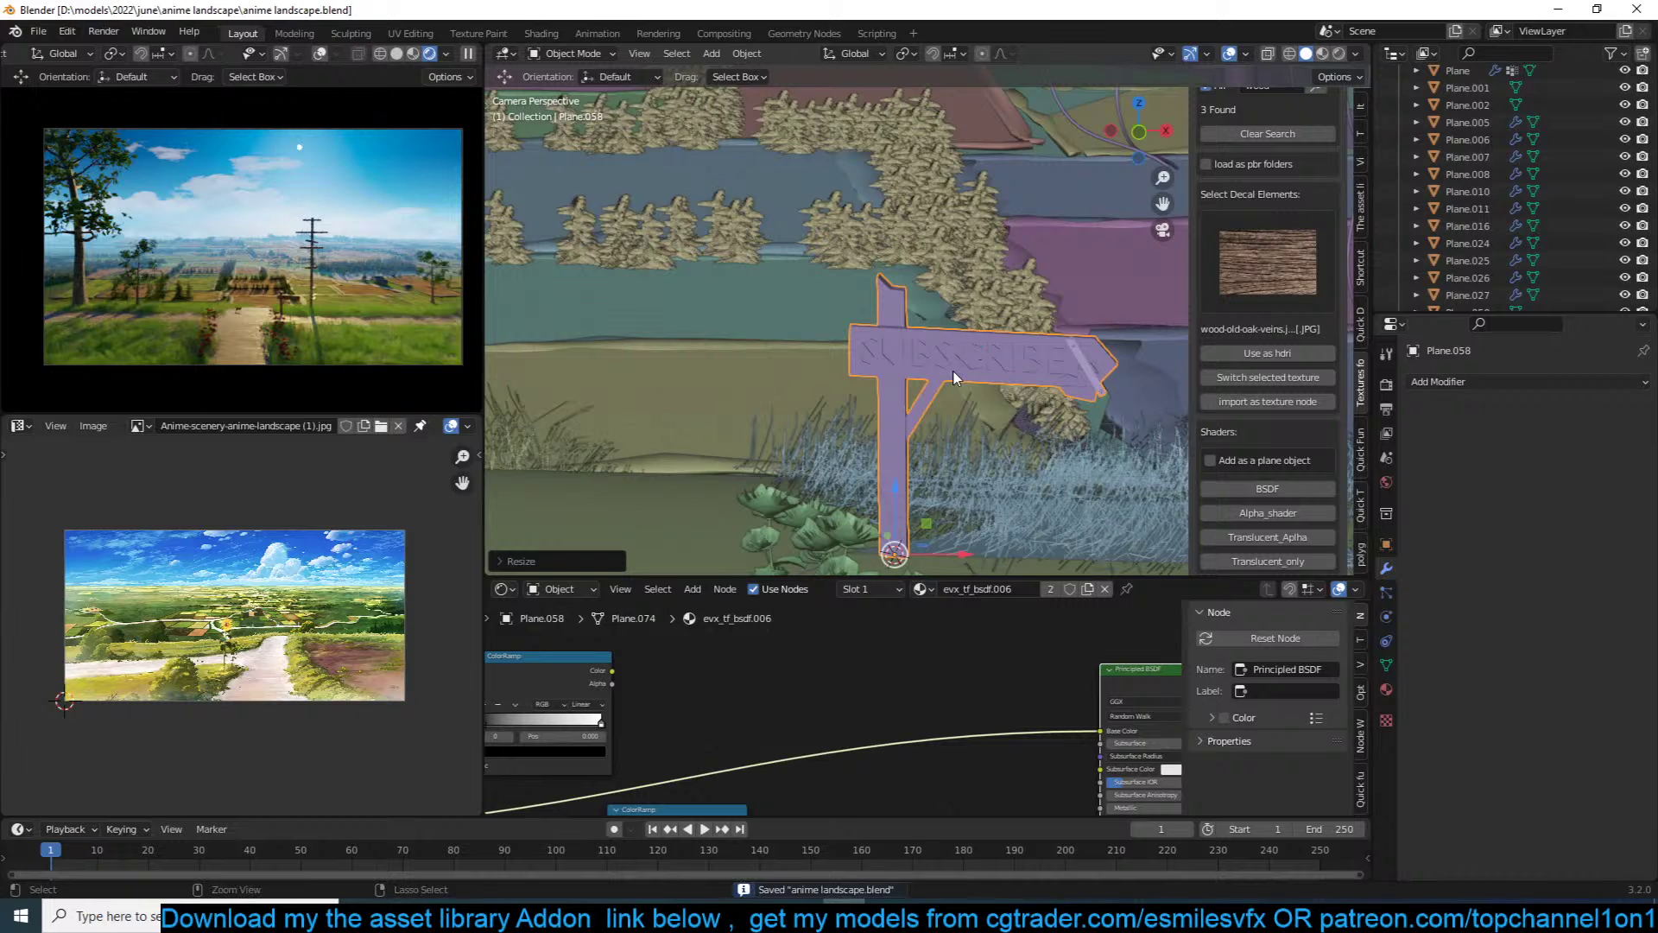
Step: Snap the cat to a 3D cursor position on the path closer to the signpost and save the file
shift+middle_drag(700, 484, 844, 420)
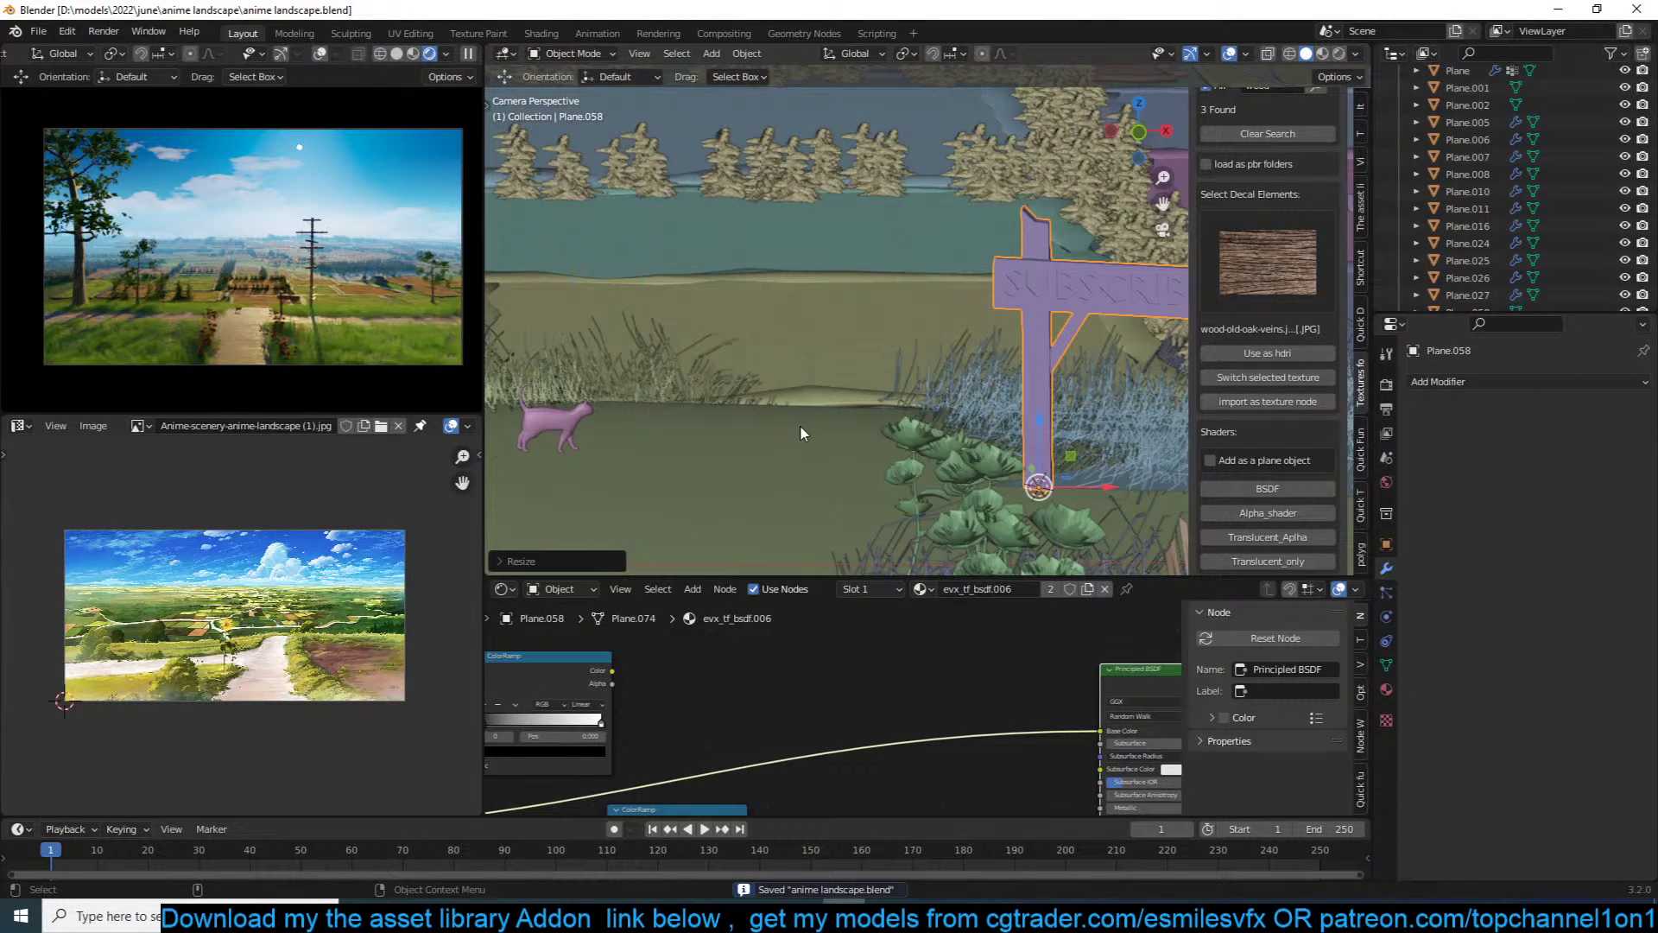
click(580, 421)
shift+right_click(684, 473)
key(shift+s)
shift+middle_drag(881, 332, 707, 325)
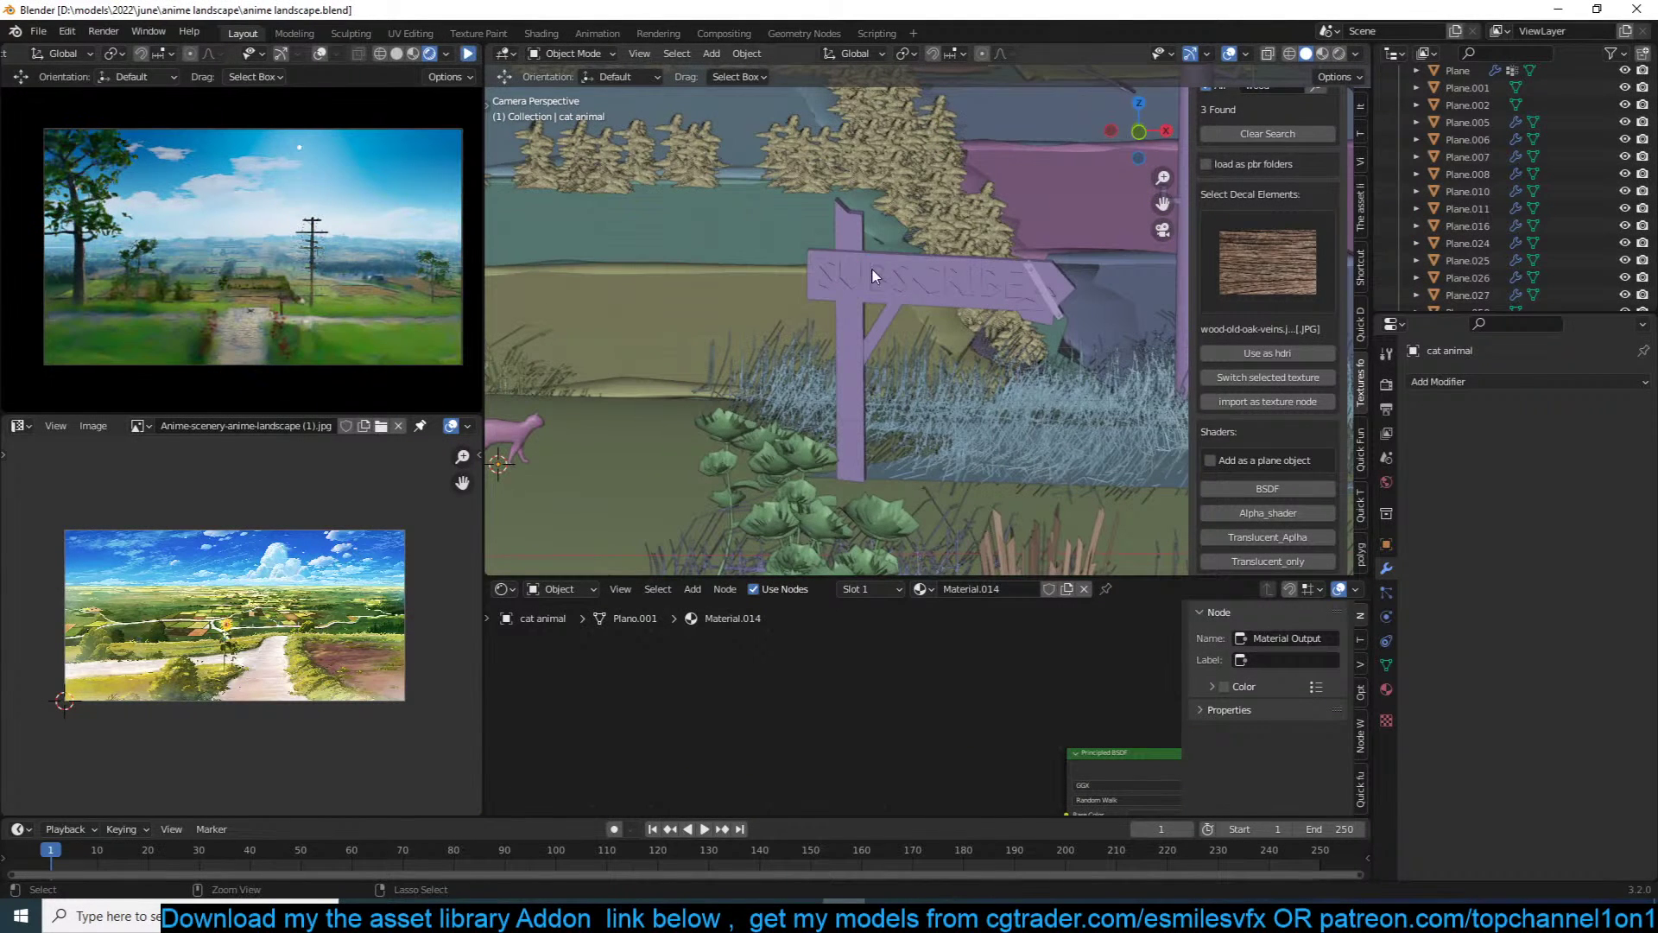
key(ctrl+s)
Step: Add a text object at the signpost and rotate it 90° around X
key(shift+a)
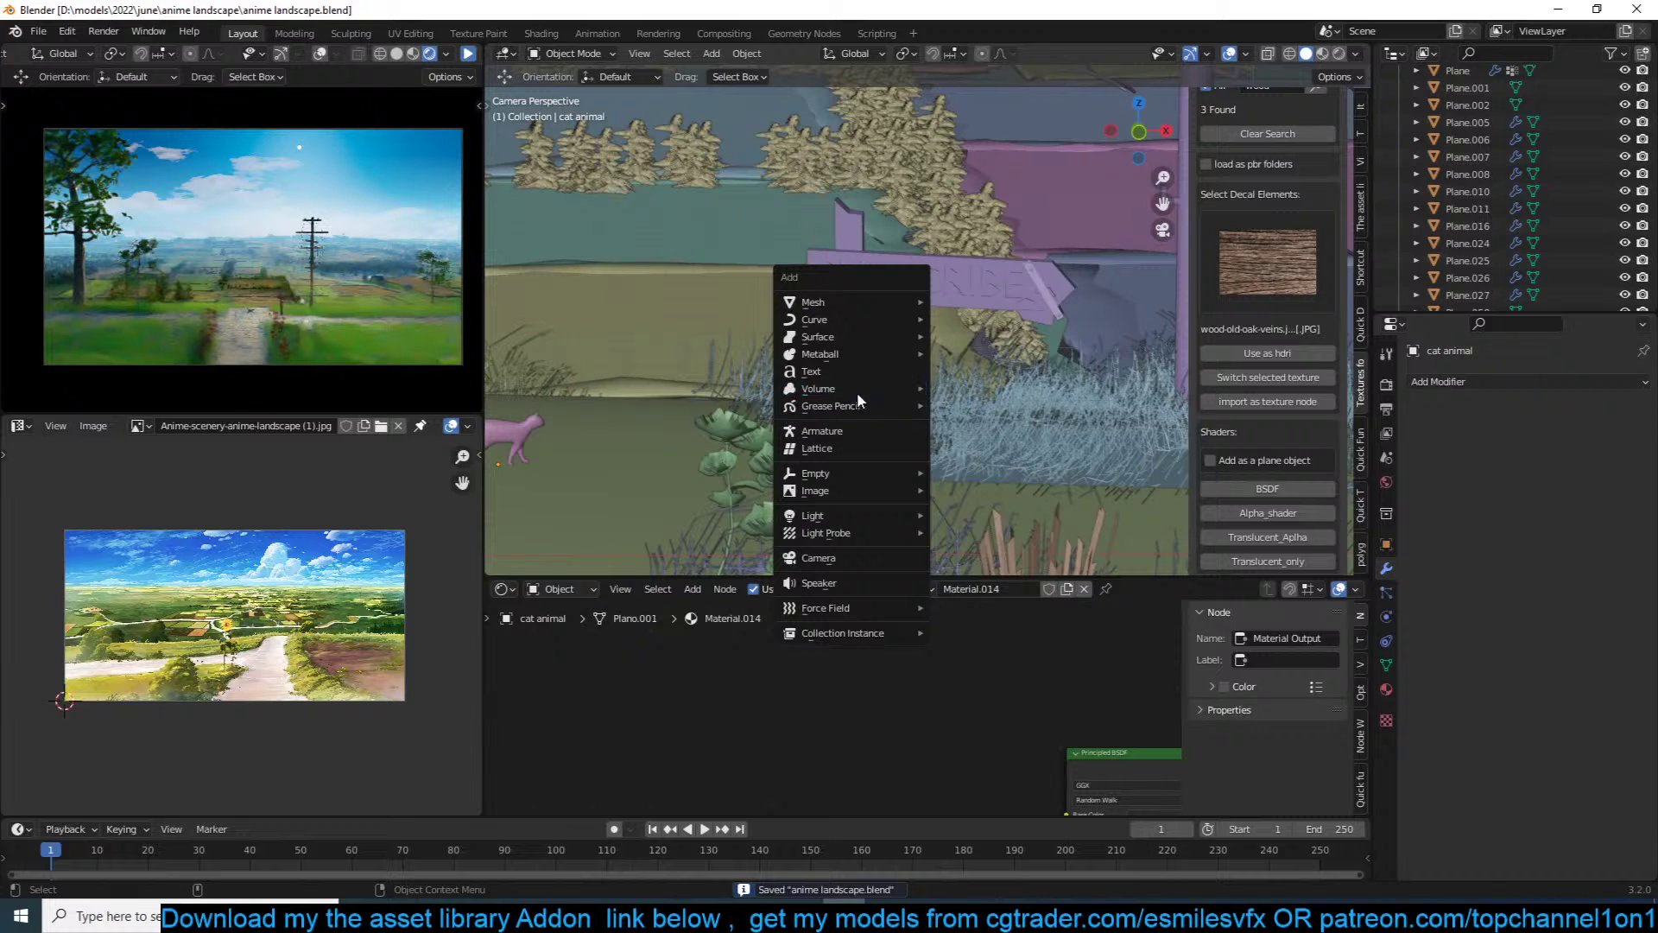
click(812, 372)
key(r)
key(x)
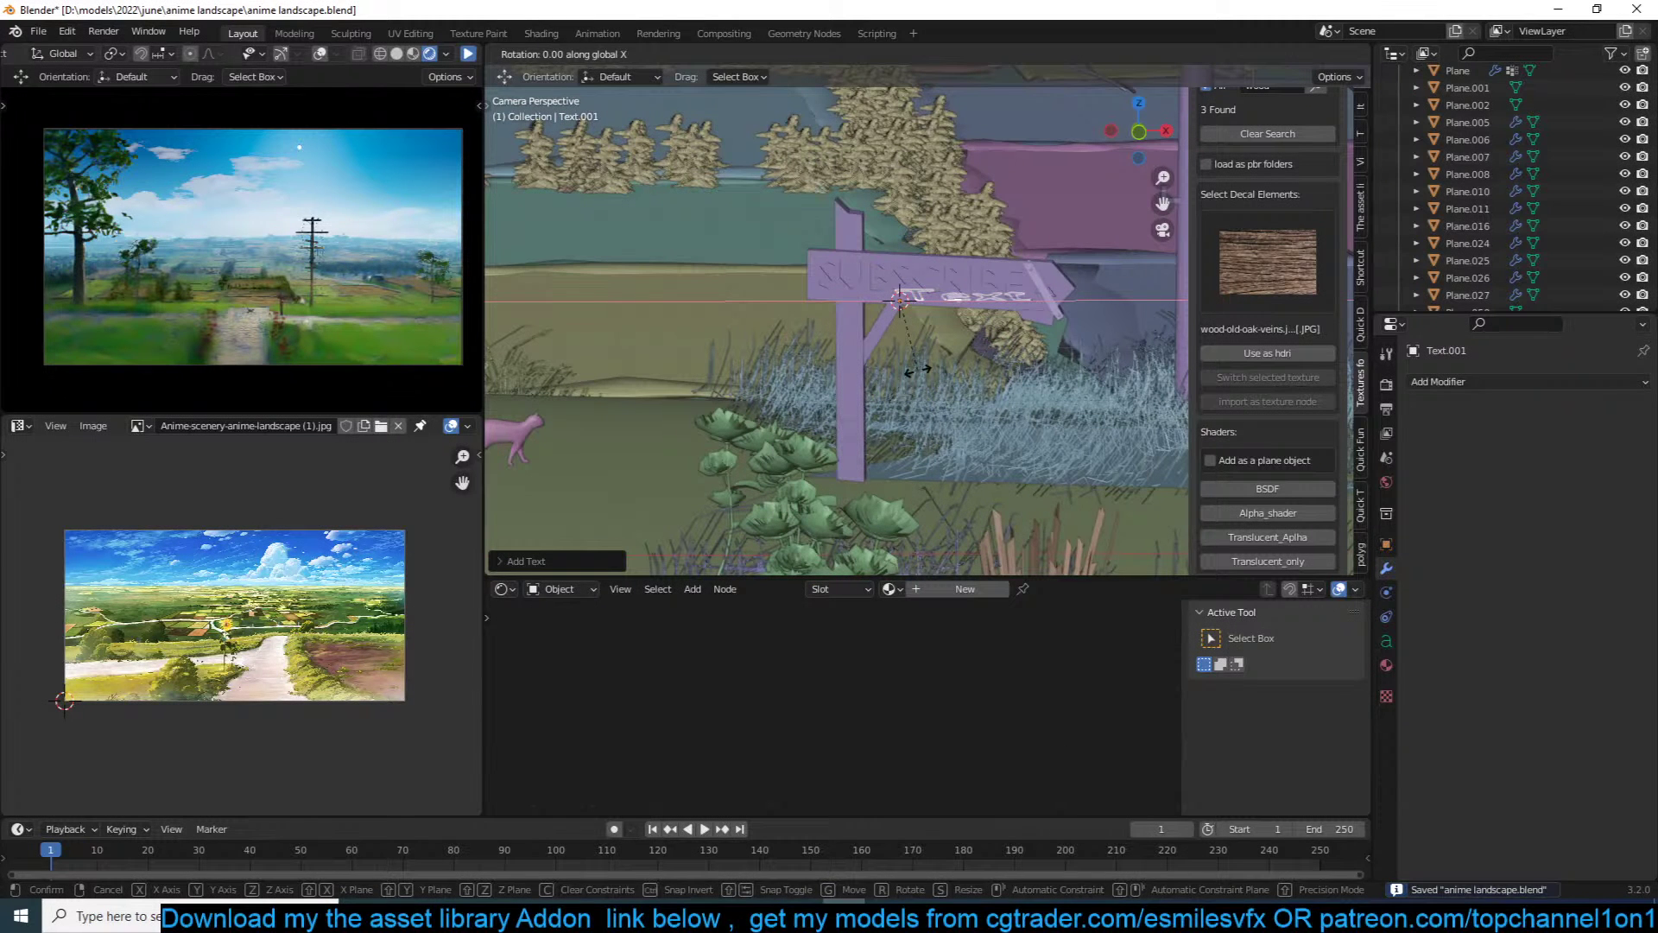
text(90)
key(Return)
Step: Replace the default text content with "TopChannel1on1"
key(Tab)
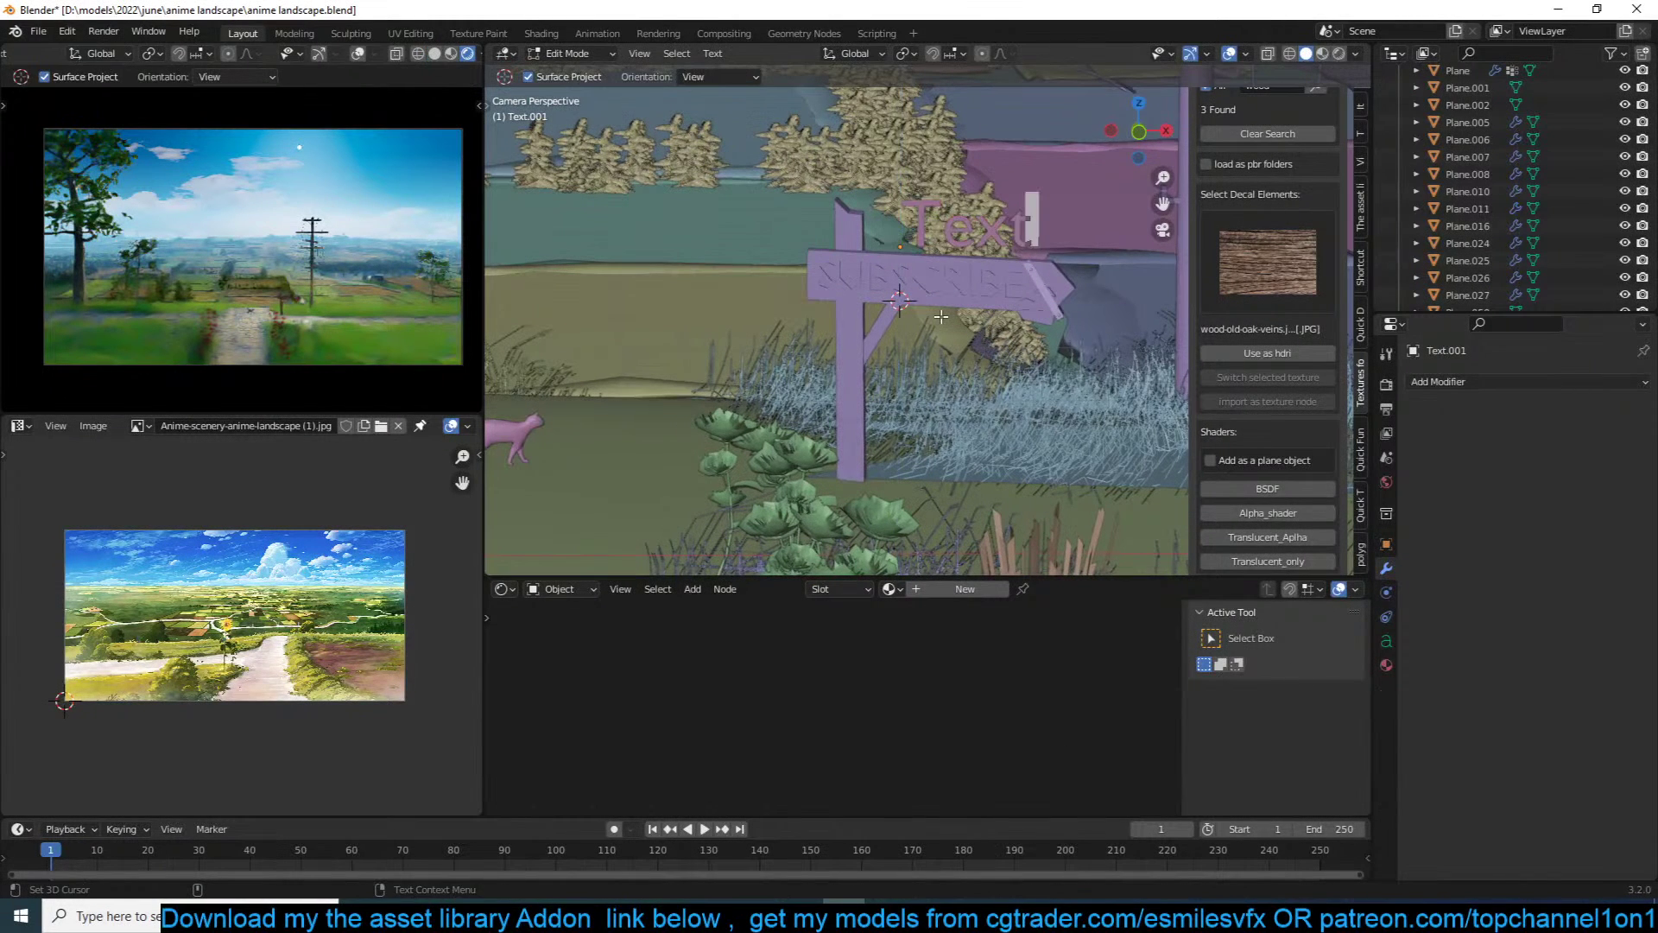
key(BackSpace)
key(BackSpace)
key(BackSpace)
key(BackSpace)
text(TOP)
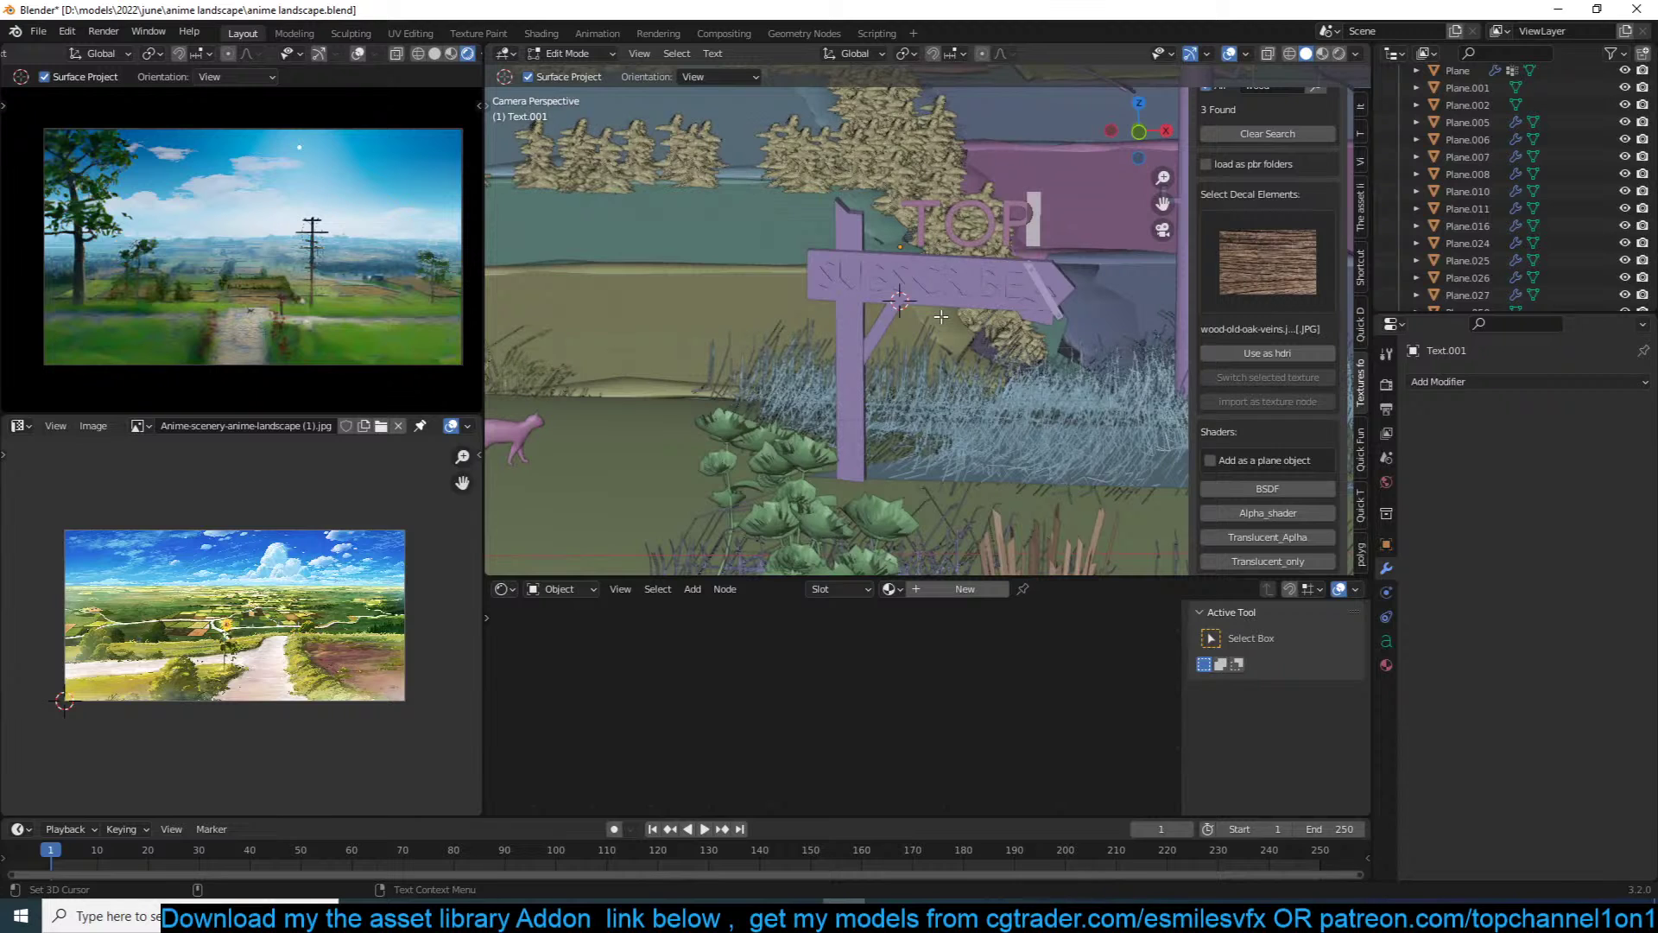
key(BackSpace)
key(BackSpace)
text(opX)
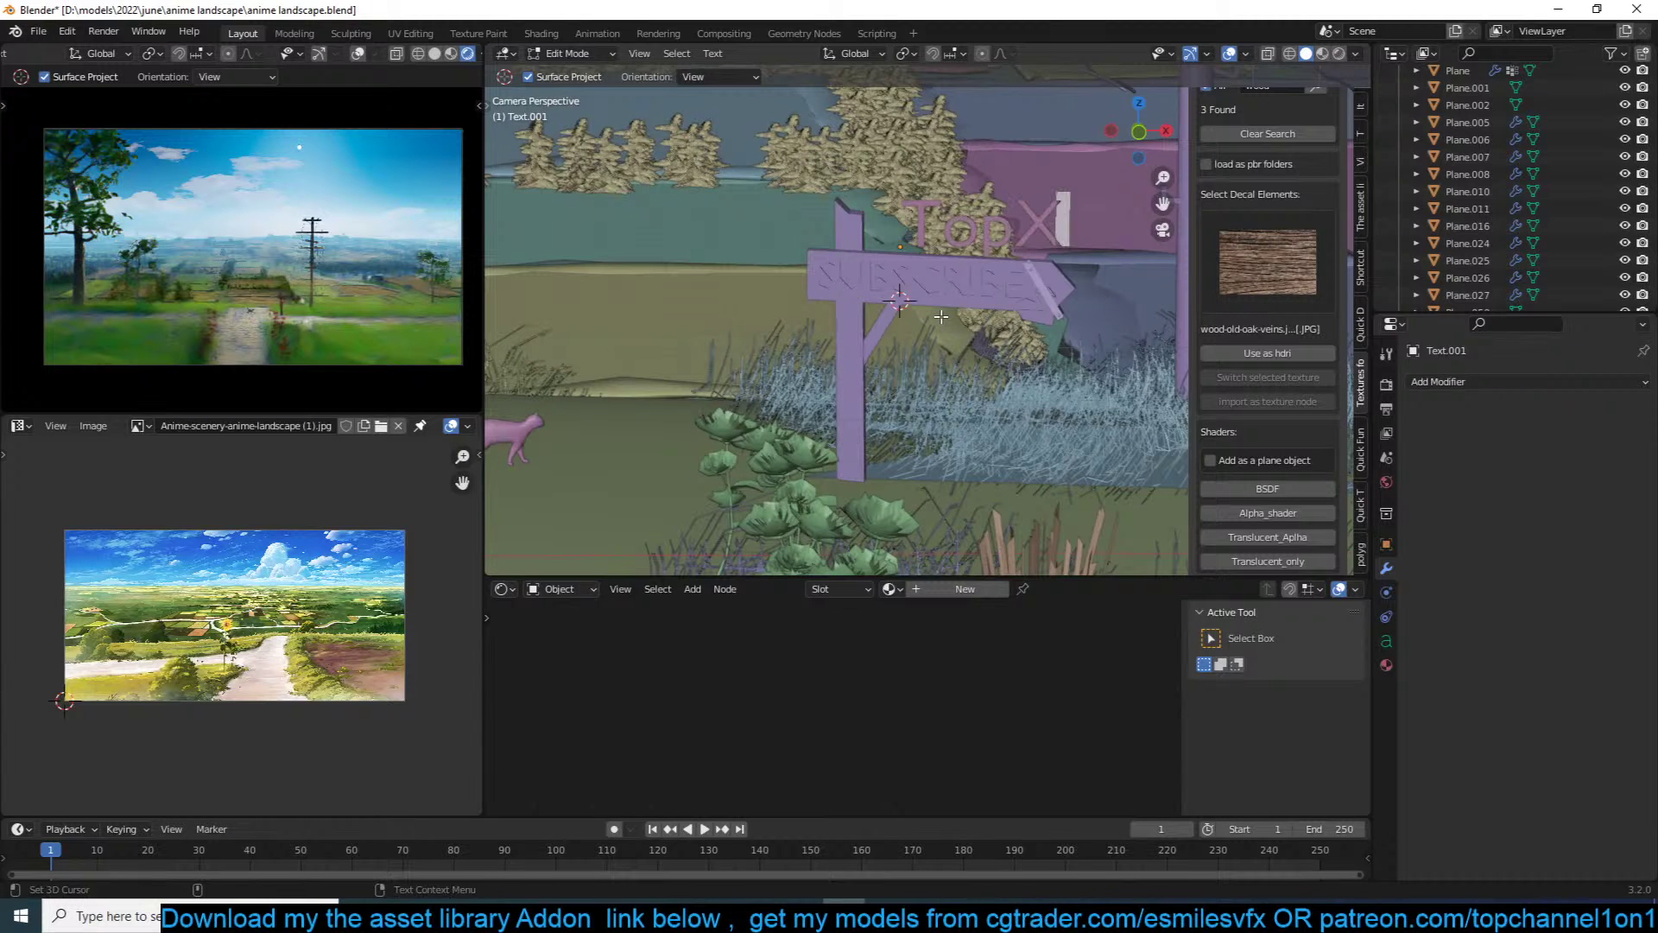
key(BackSpace)
text(Chan)
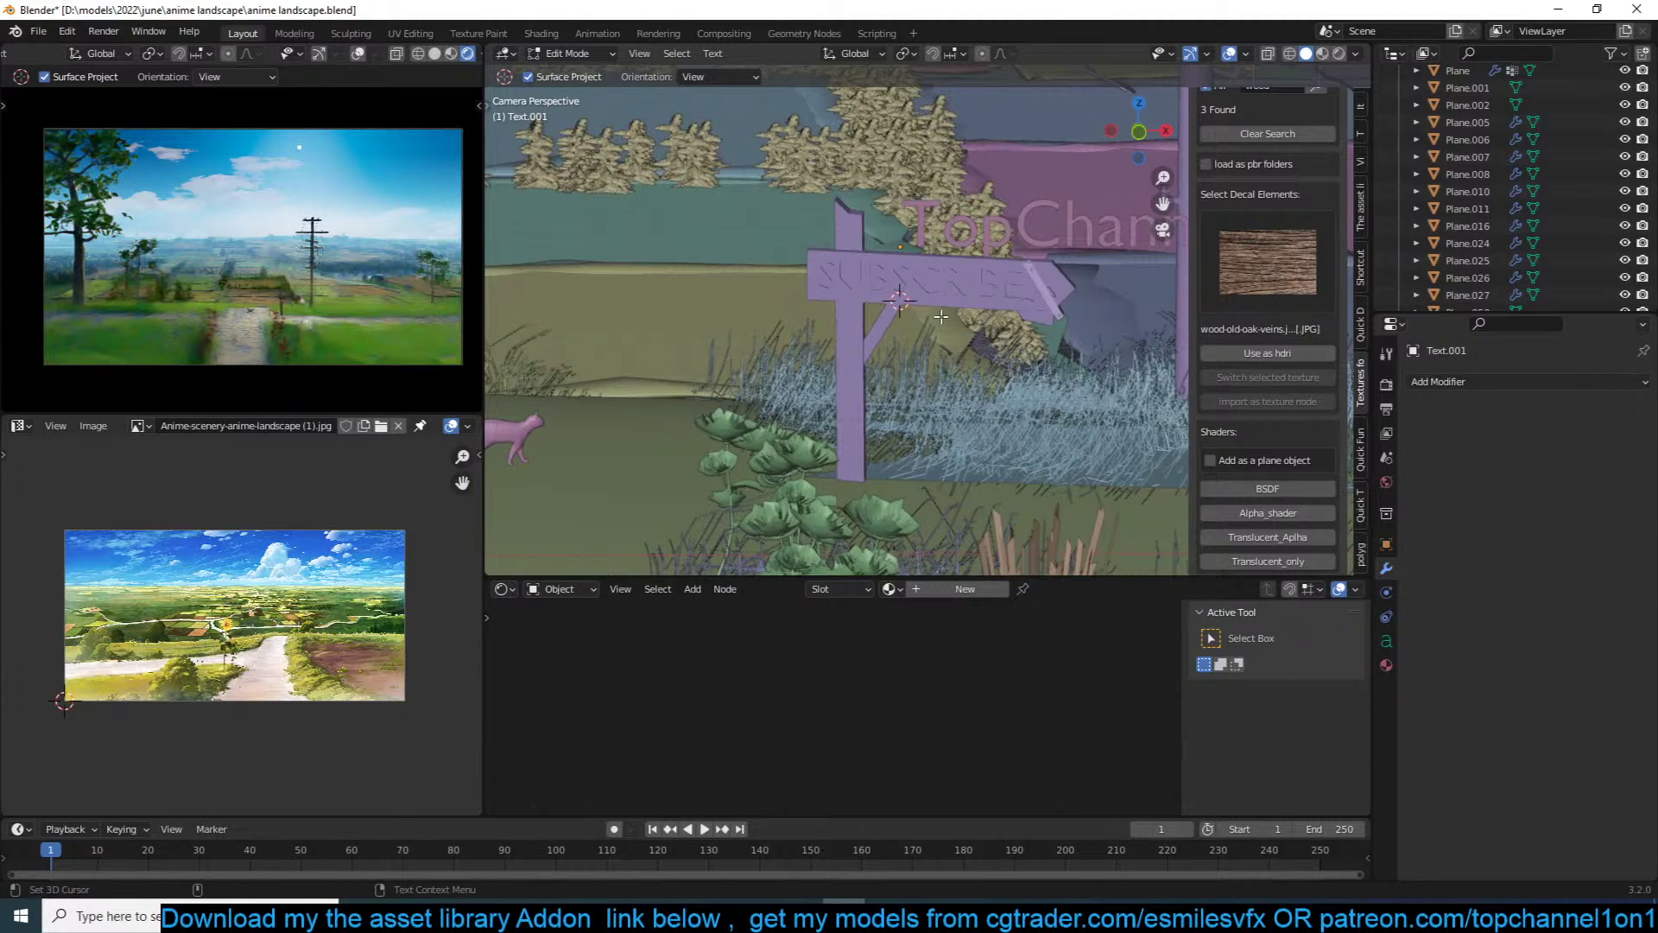
key(Tab)
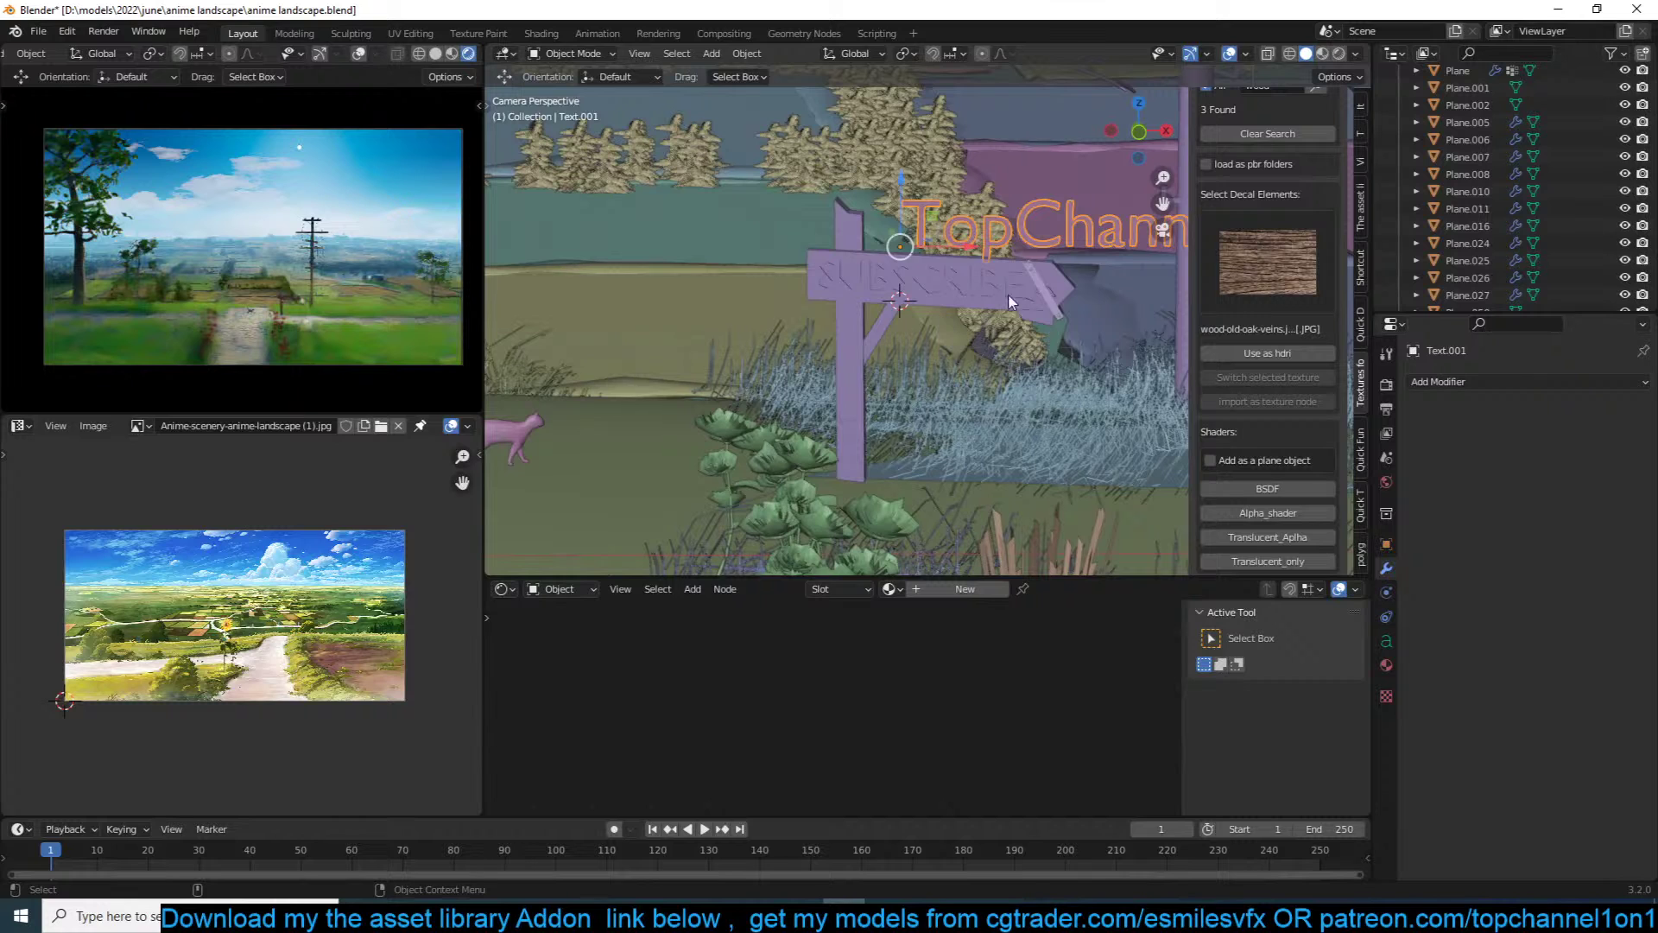
Step: Scale the channel text down and position it along the lower edge of the SUBSCRIBE board
key(s)
click(946, 290)
scroll(991, 326, up, 4)
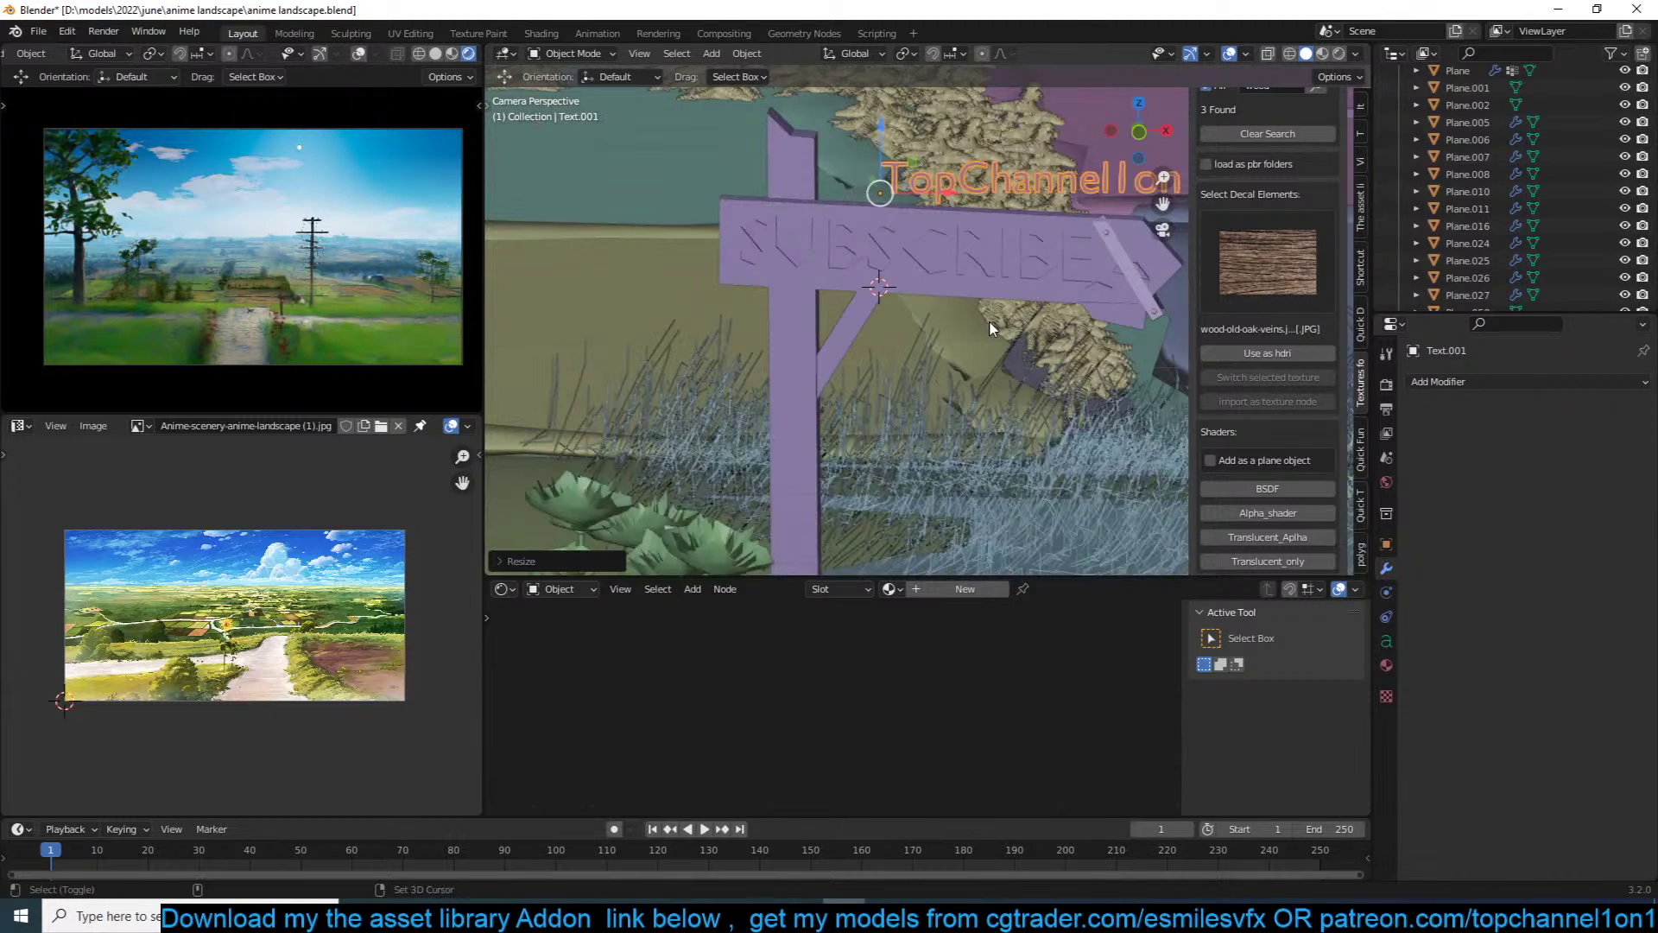
shift+right_click(1004, 293)
key(shift+s)
click(1002, 186)
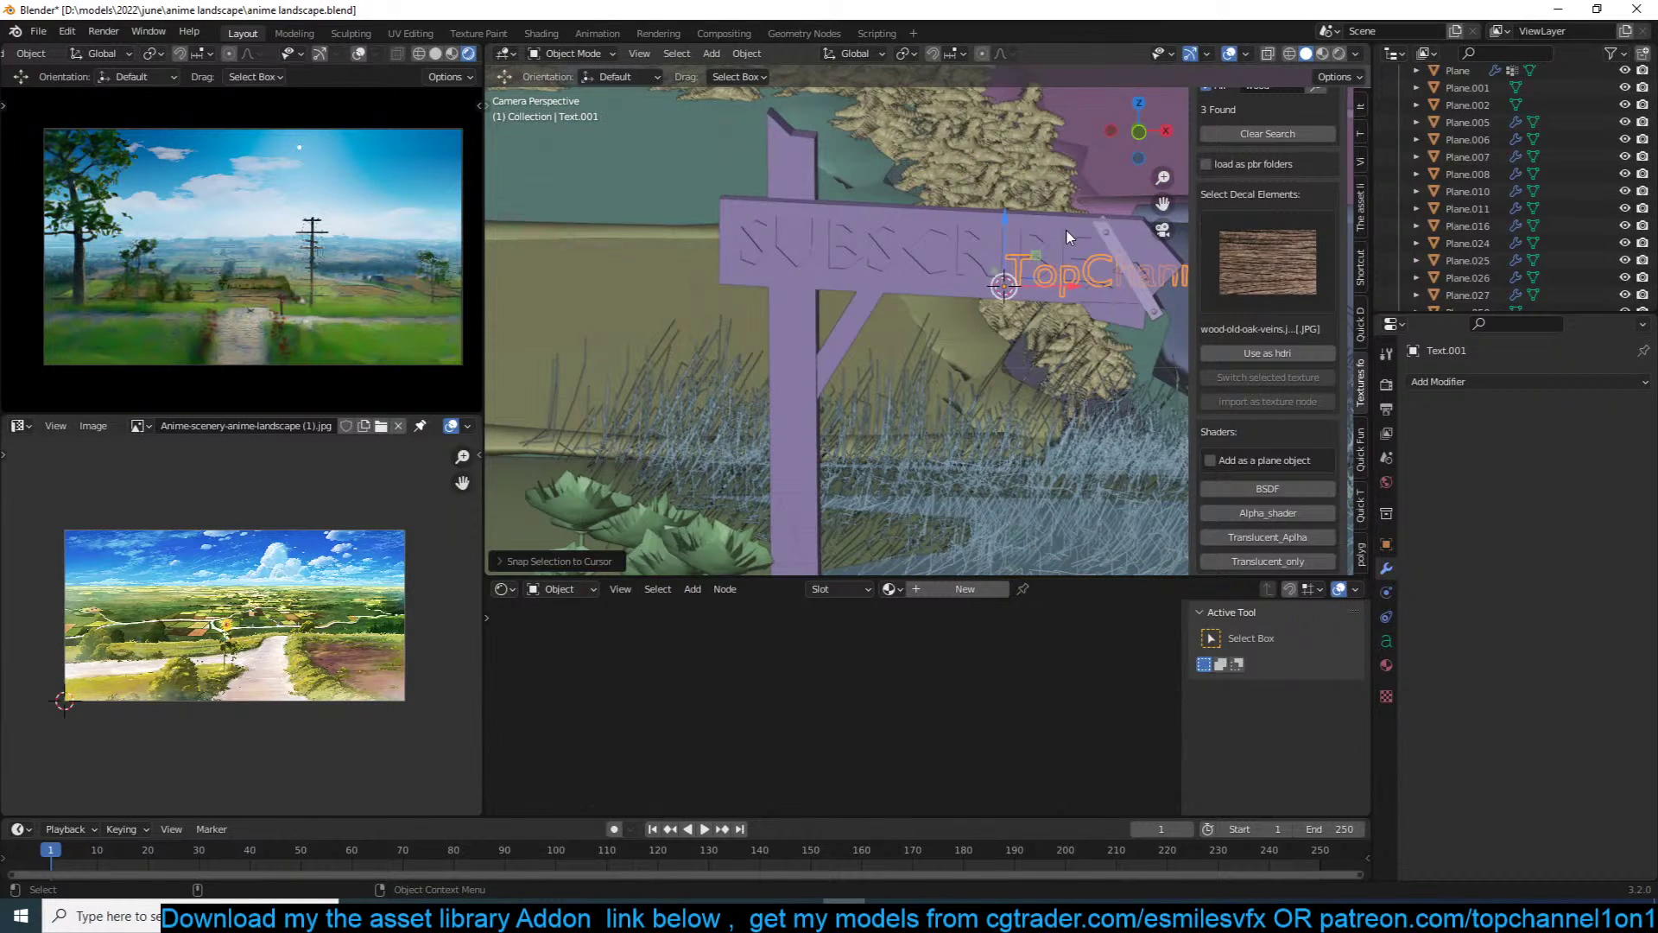
key(g)
click(909, 279)
Step: Apply Geometry to Origin to the channel text and move it down below the board
middle_drag(910, 279, 998, 227)
key(KP_Decimal)
scroll(975, 245, up, 3)
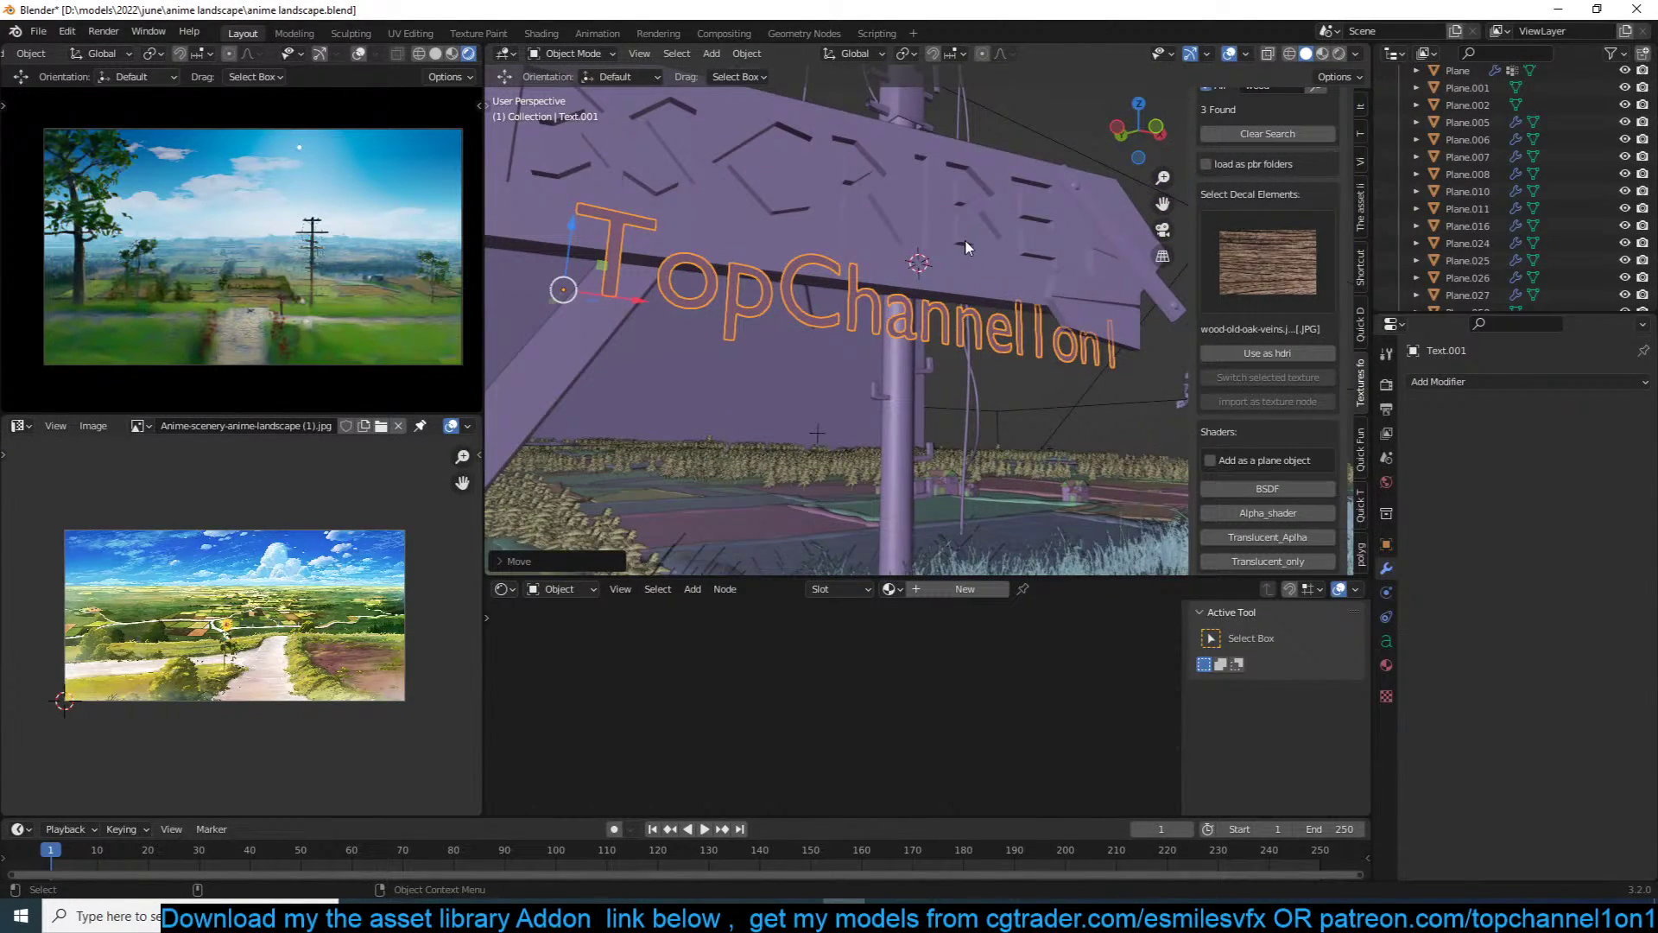
right_click(965, 247)
mouse_move(965, 239)
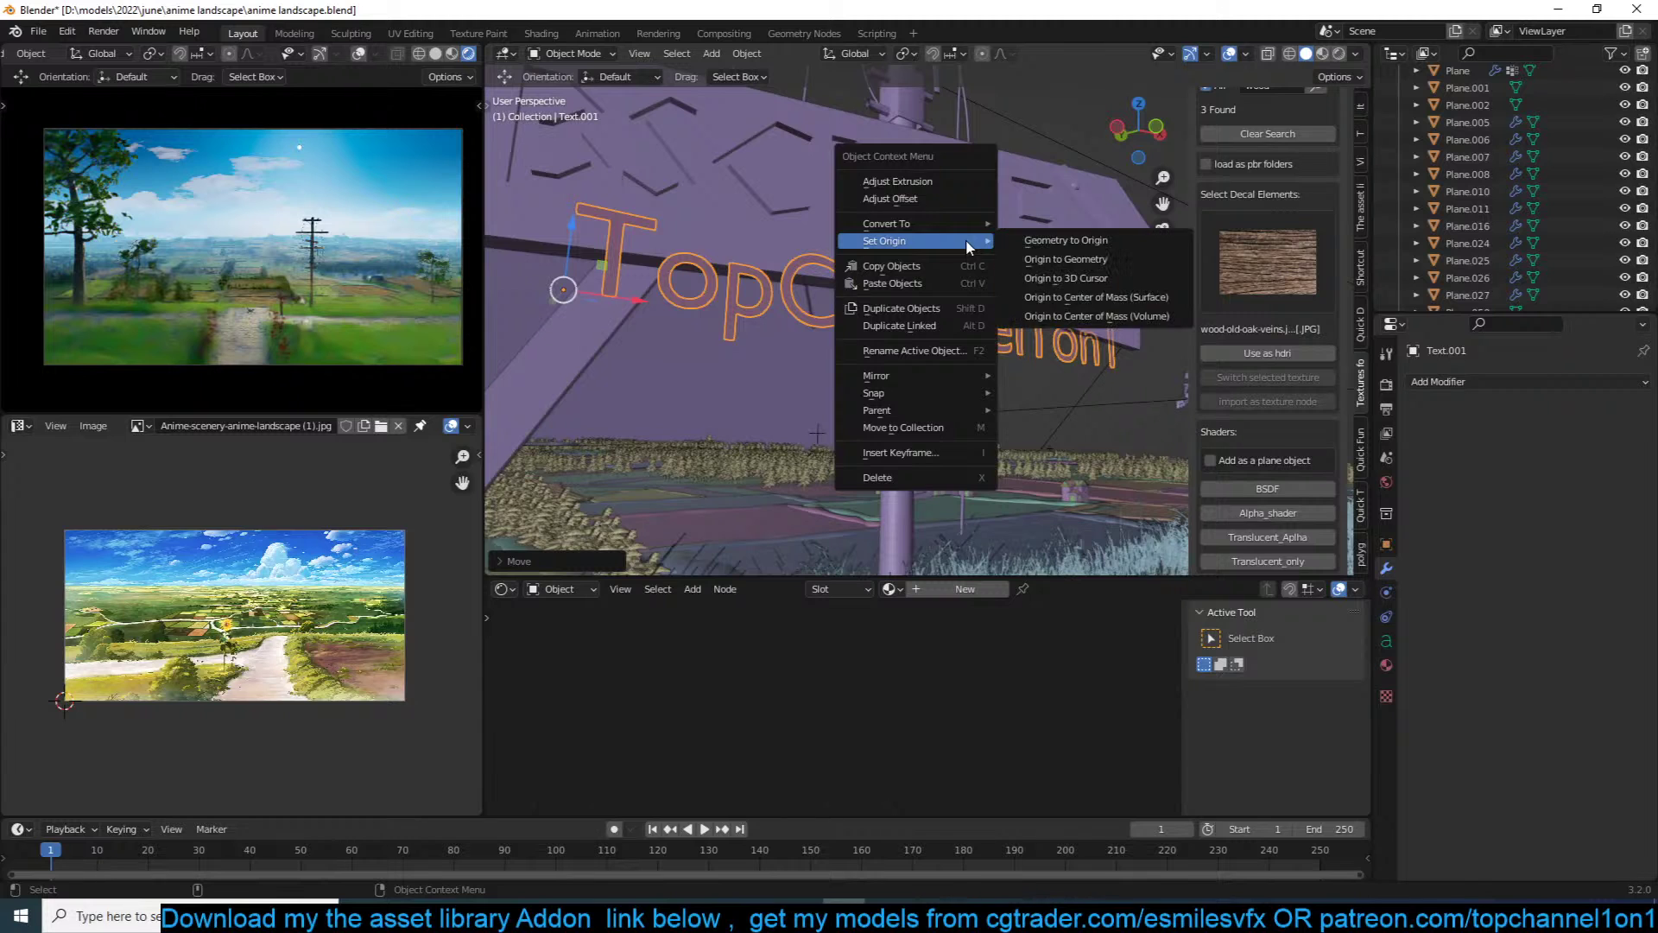
click(1062, 240)
key(g)
drag(995, 203, 990, 258)
click(990, 258)
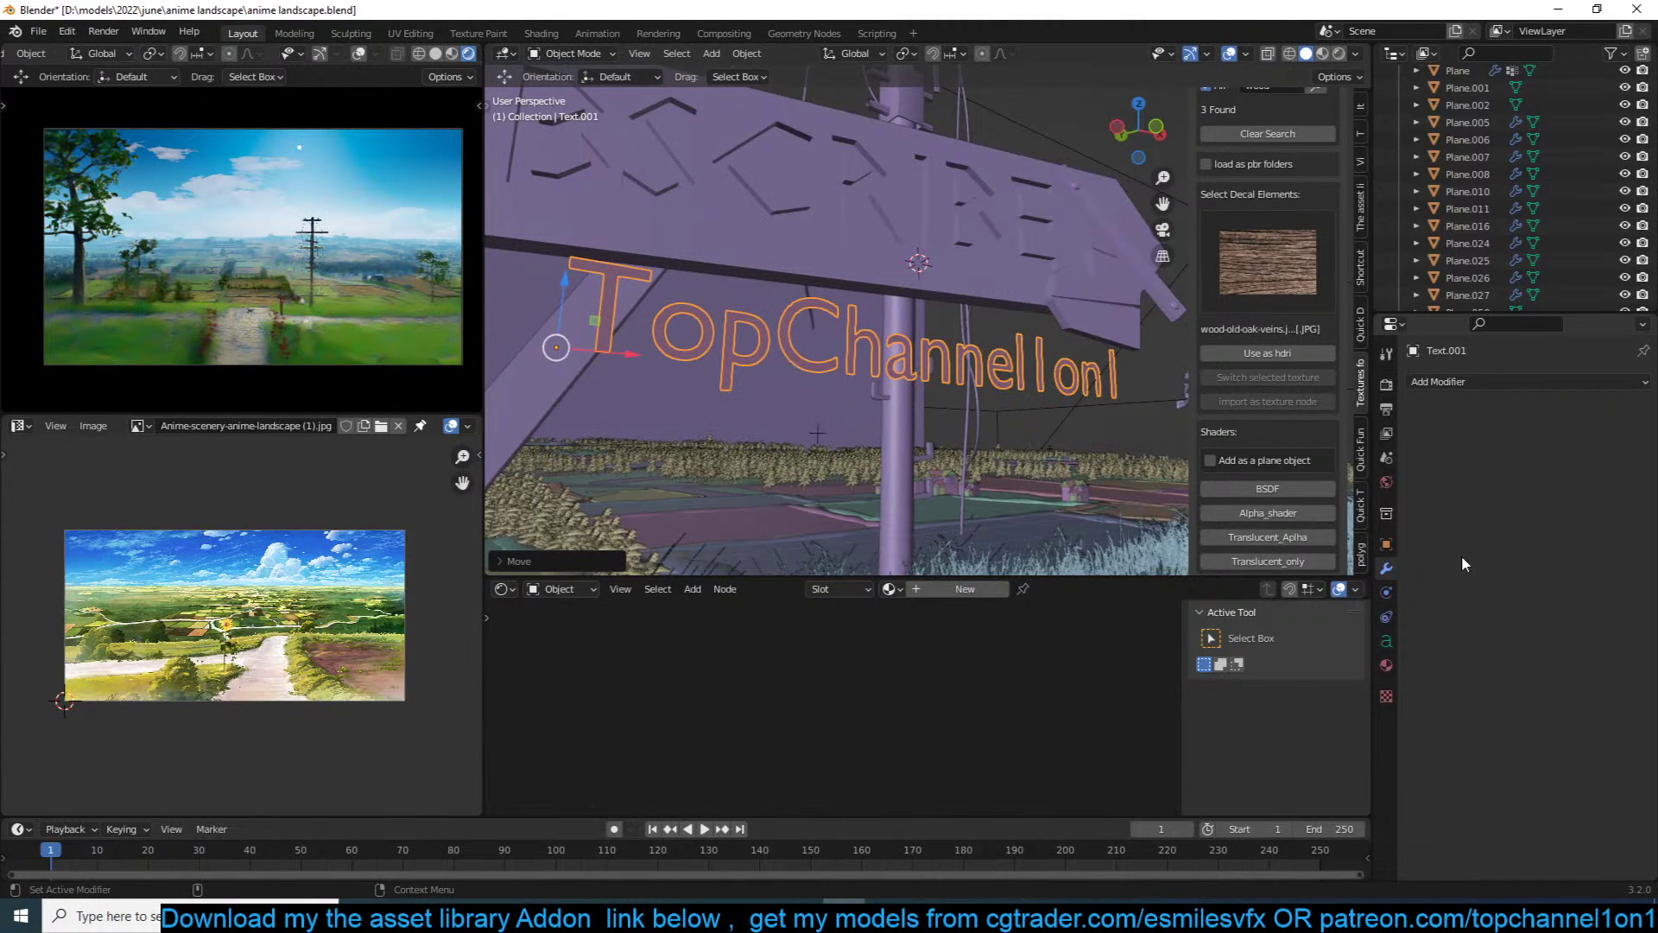
Step: Set the text's preview resolution to 2 and link the signpost's wood material to it
click(1386, 641)
drag(1546, 435, 1503, 435)
middle_drag(968, 449, 1050, 427)
click(1107, 299)
key(ctrl+l)
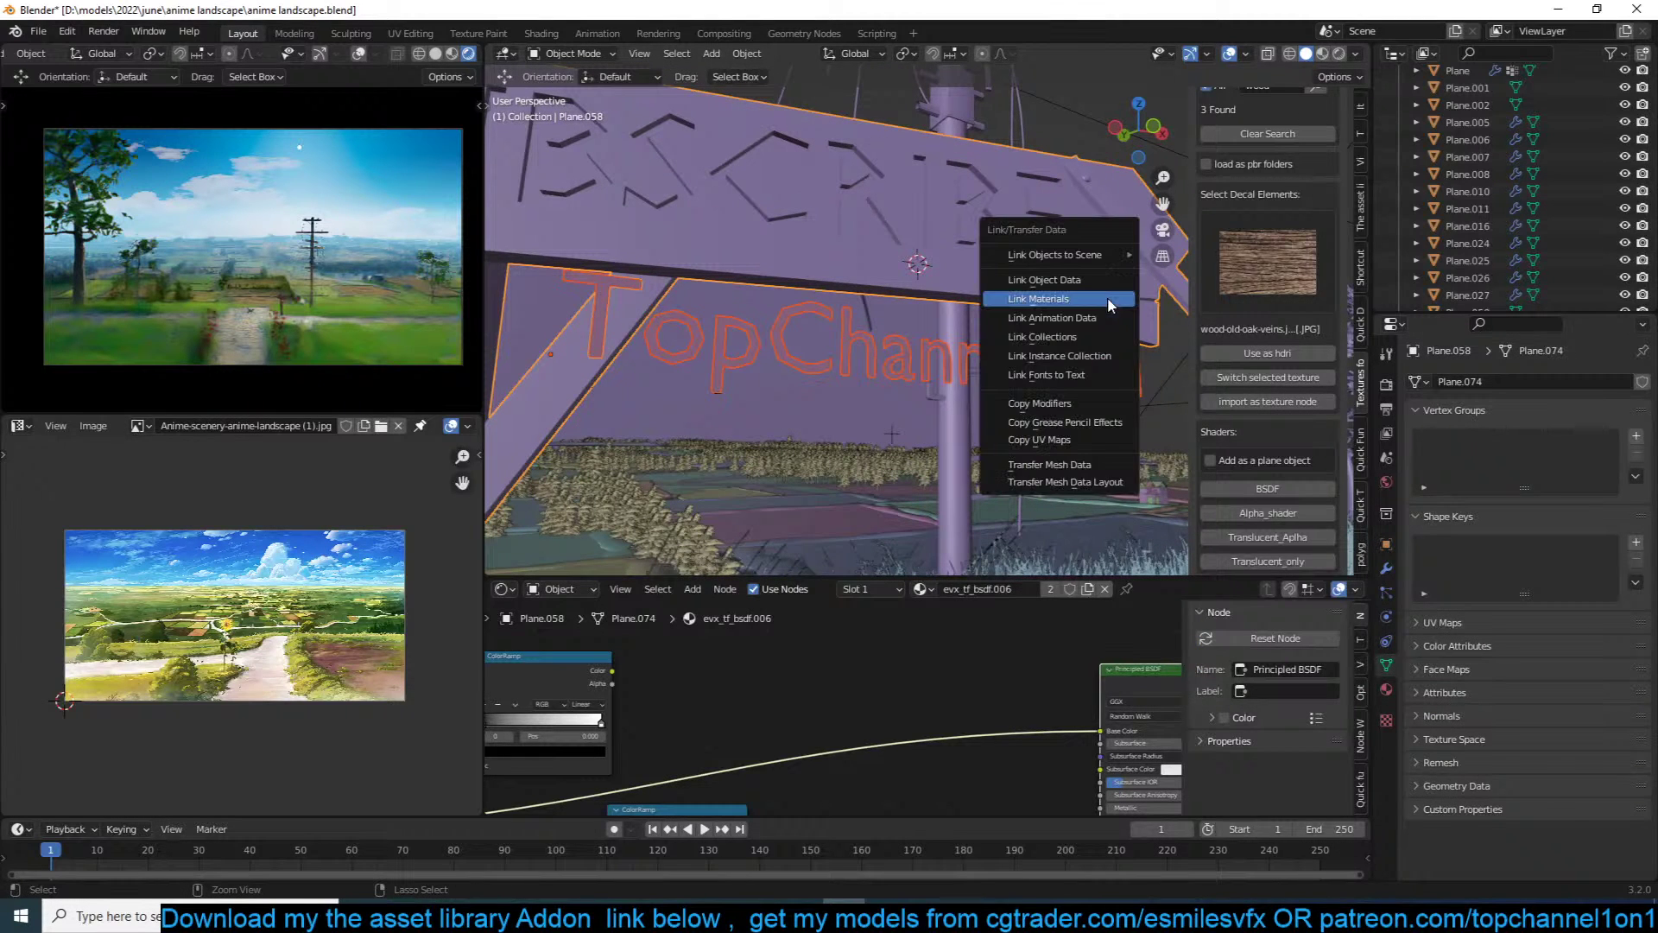
click(1107, 297)
middle_drag(858, 293, 807, 336)
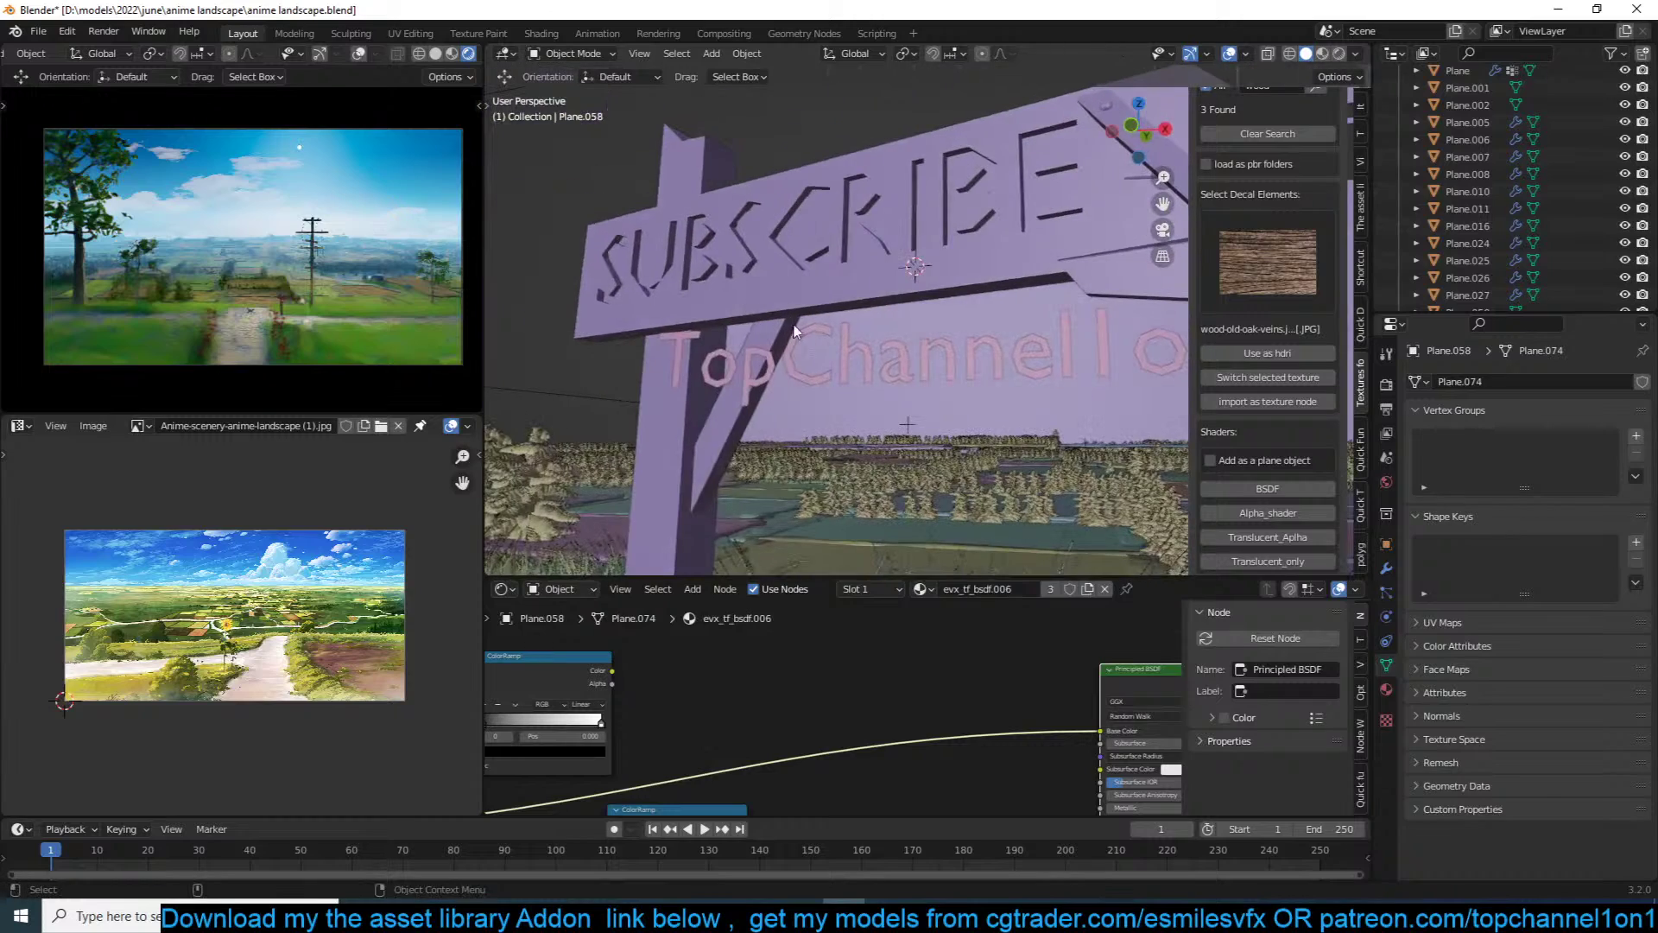
Step: Adjust the channel text's height along Z and set its preview resolution to 1
click(812, 339)
key(g)
key(z)
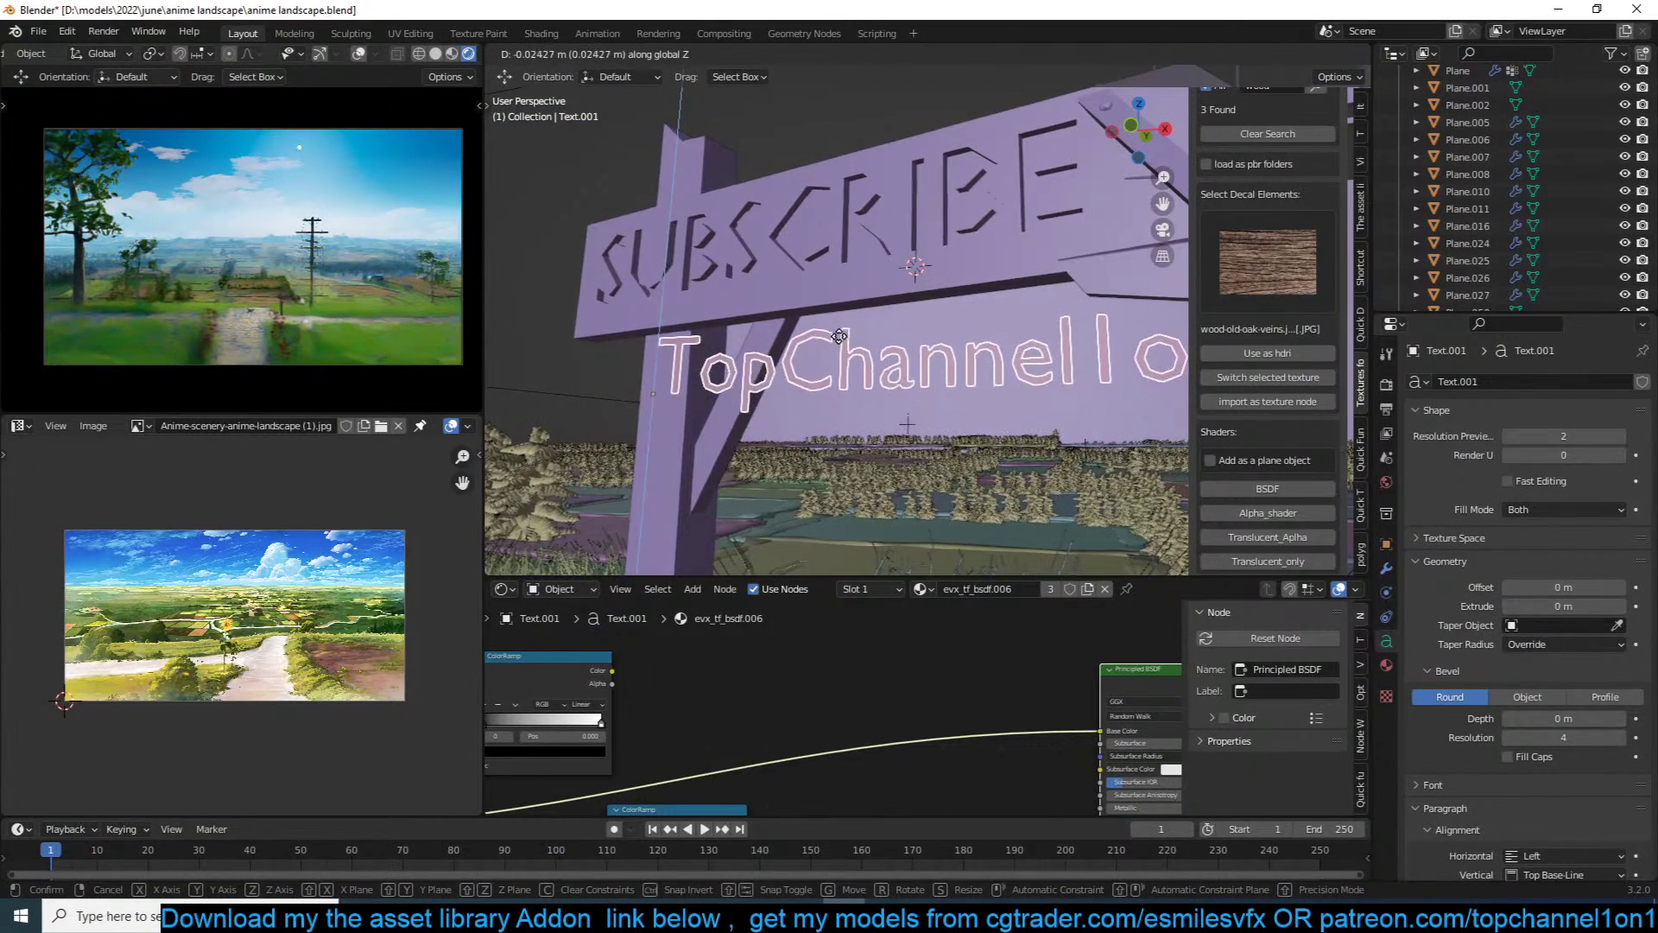
click(852, 323)
middle_drag(852, 322, 1019, 298)
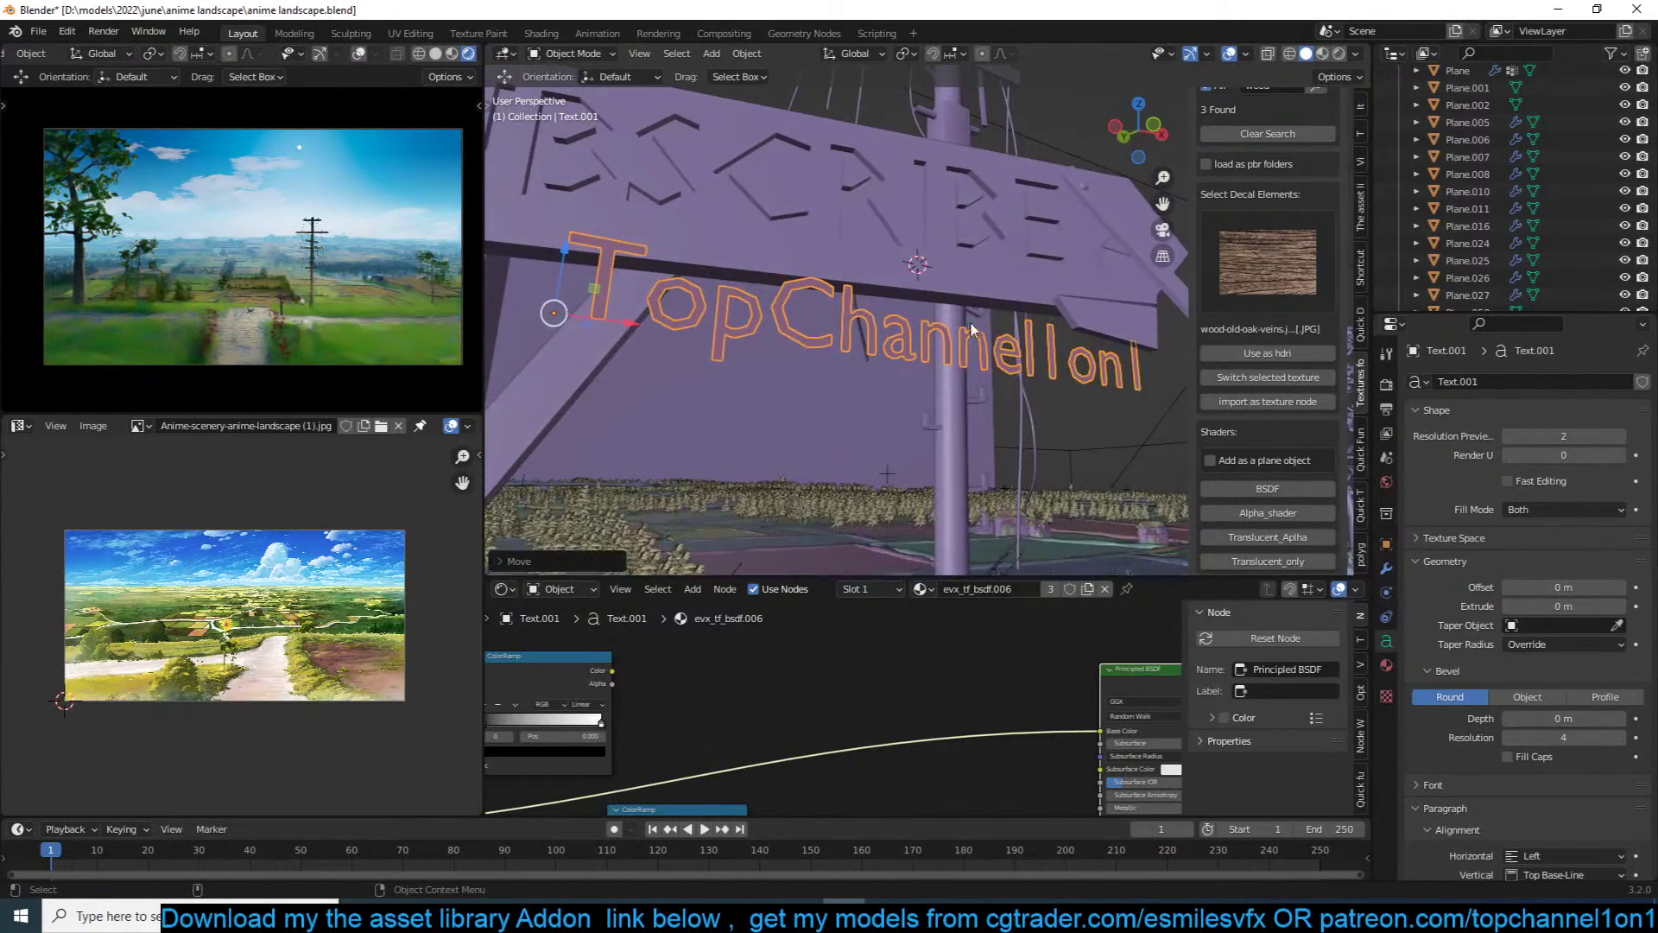
click(1510, 436)
middle_drag(915, 339, 847, 348)
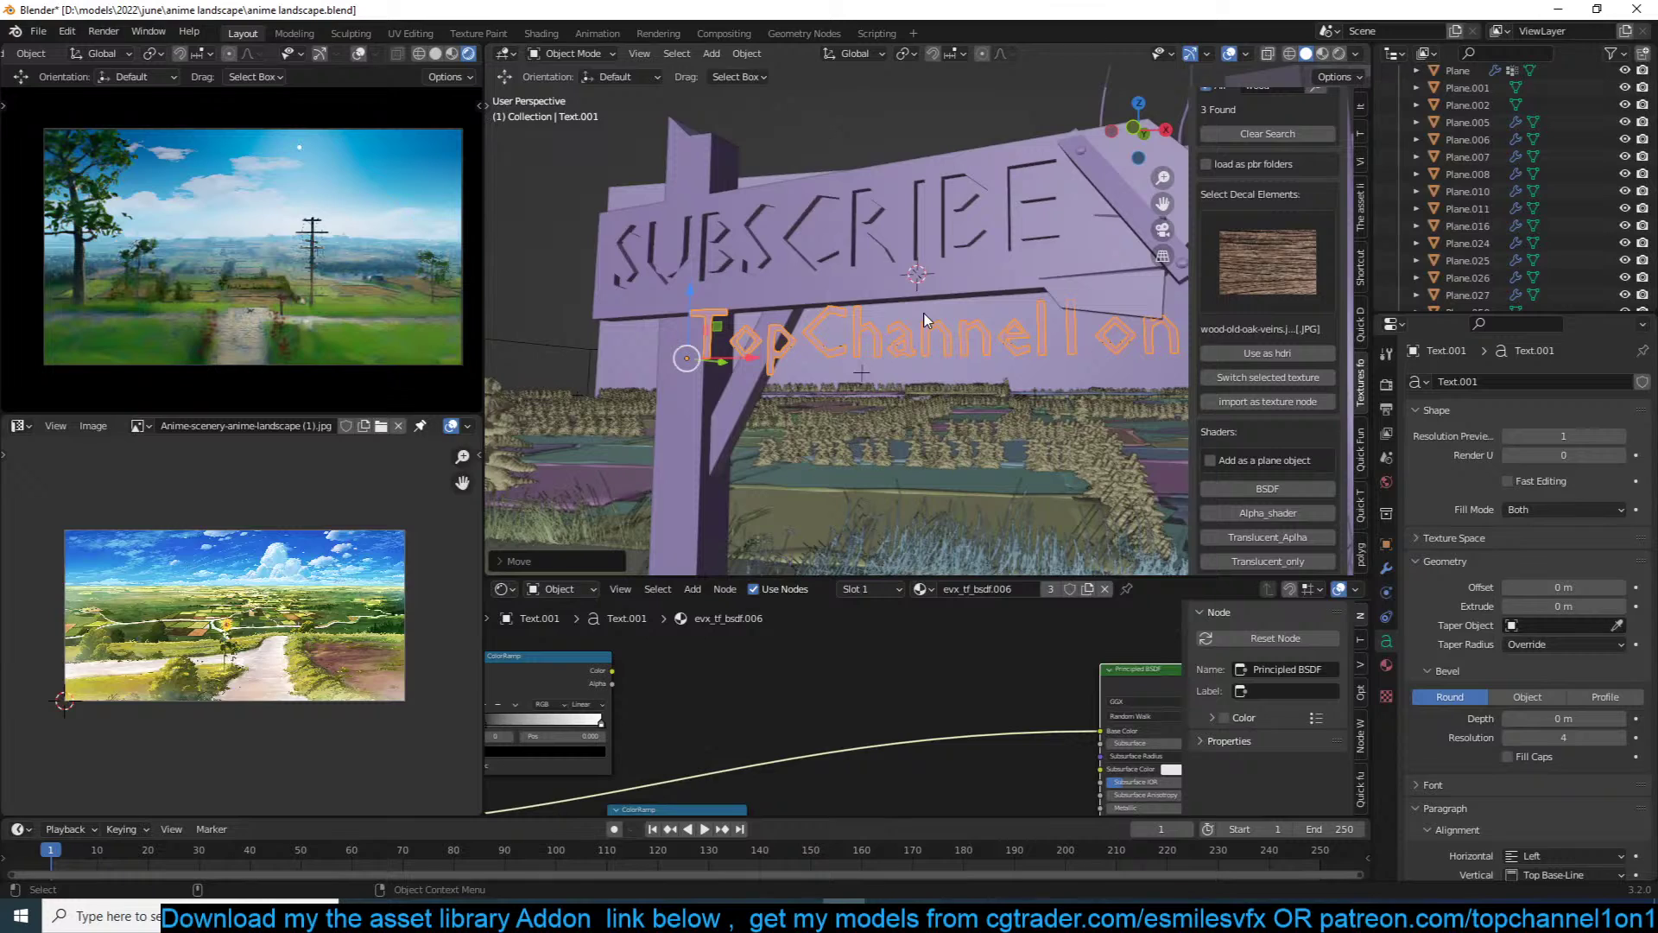
Step: Rotate the channel text around Z to follow the board and shift it along Y towards the board's face
key(r)
key(z)
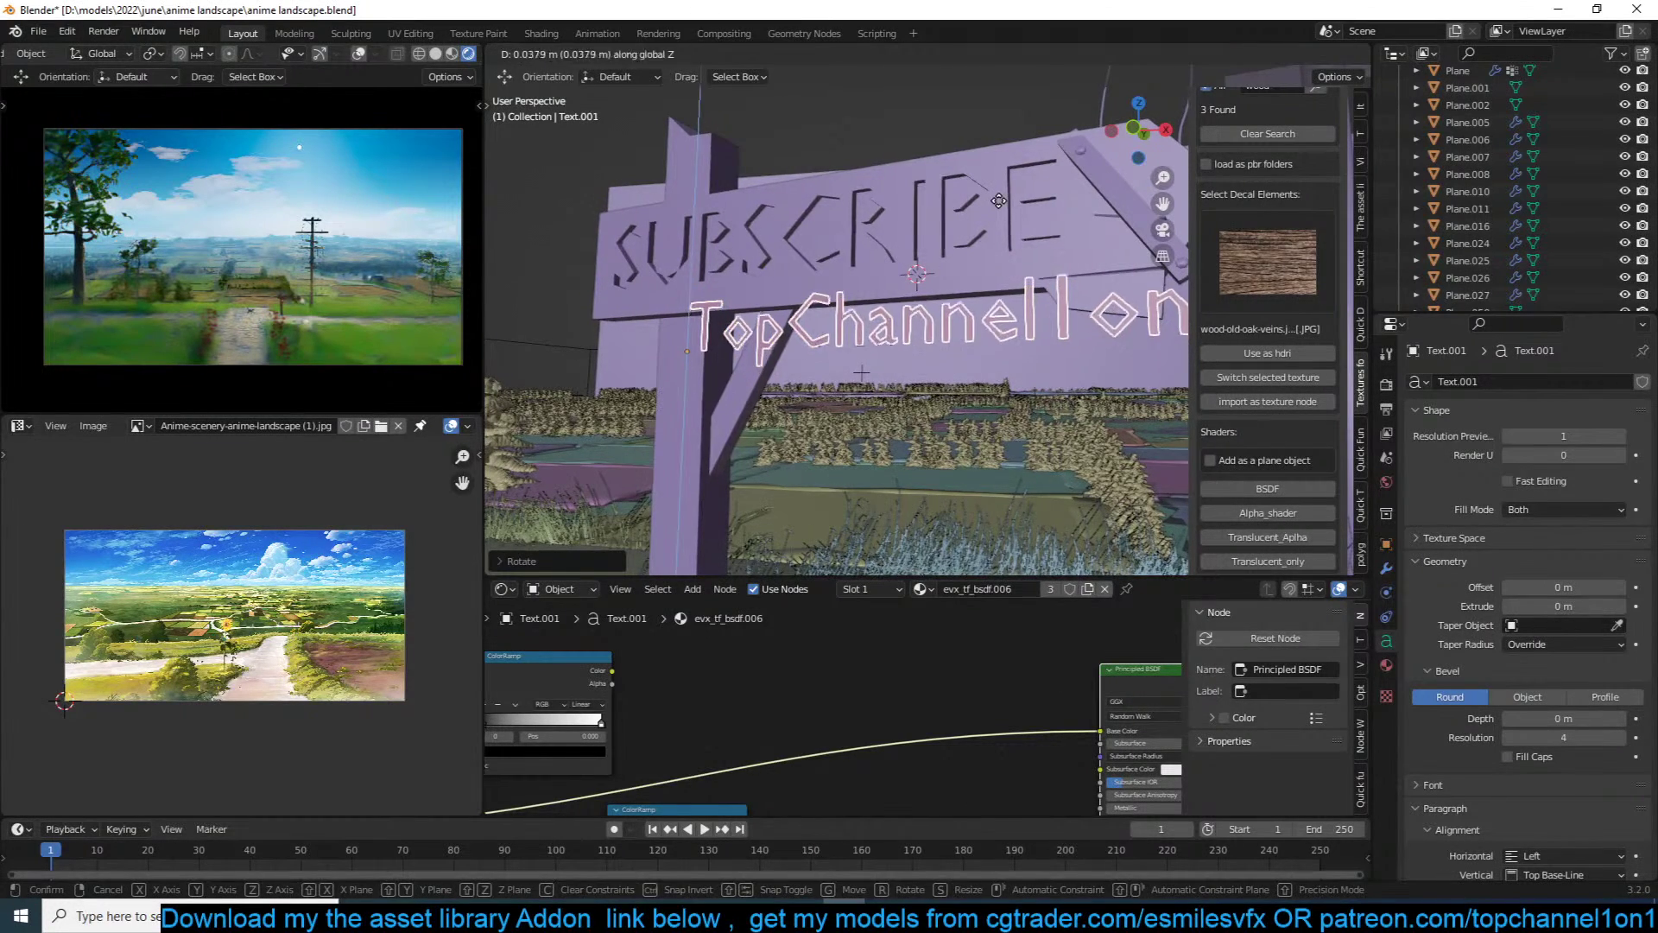
click(1002, 204)
middle_drag(1001, 204, 944, 386)
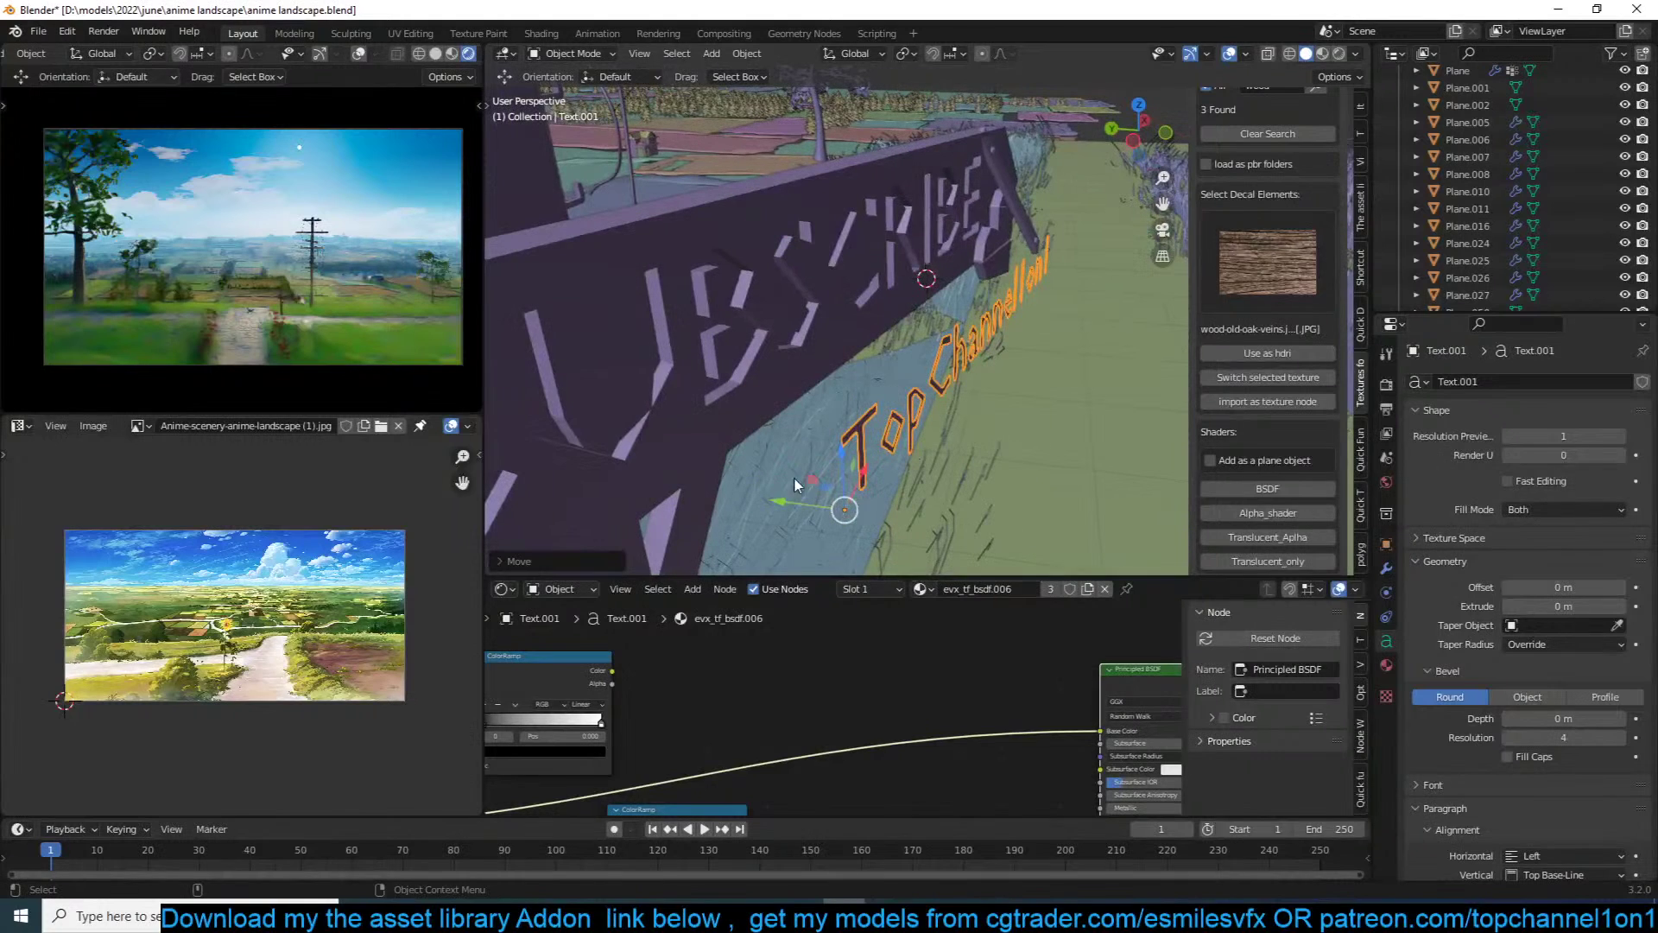
drag(790, 509, 717, 500)
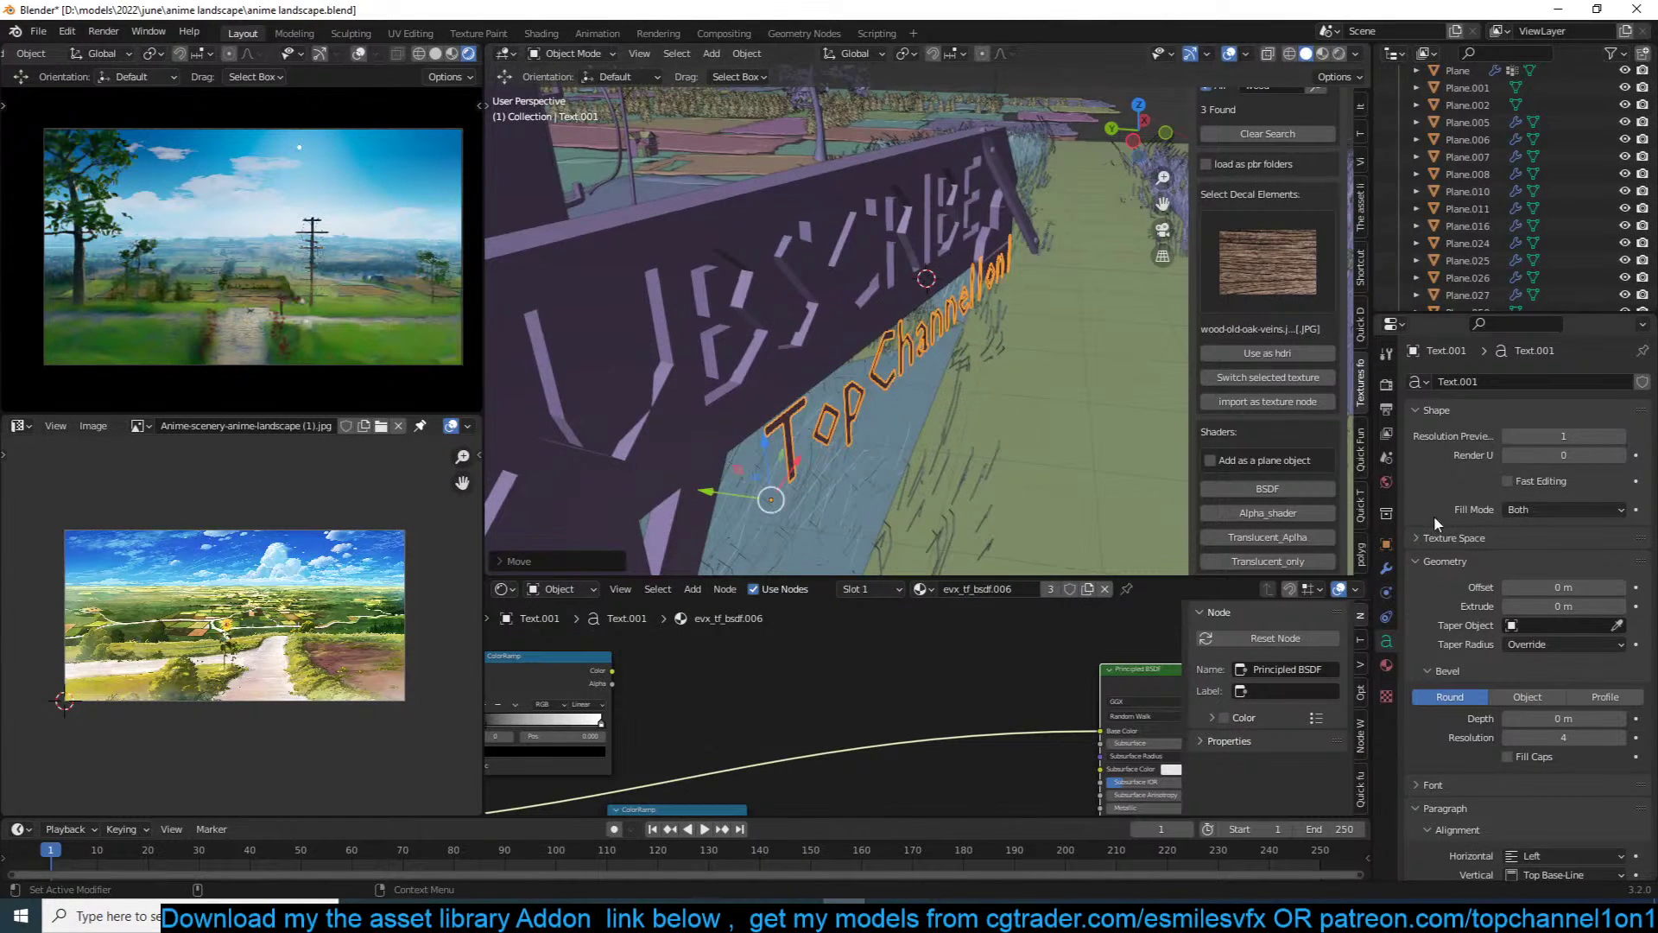
Step: Give the channel text a 0.014 m bevel depth and nudge it up along Z
scroll(1480, 606, down, 3)
mouse_move(1562, 616)
mouse_down()
mouse_move(1598, 616)
mouse_move(1571, 615)
mouse_up()
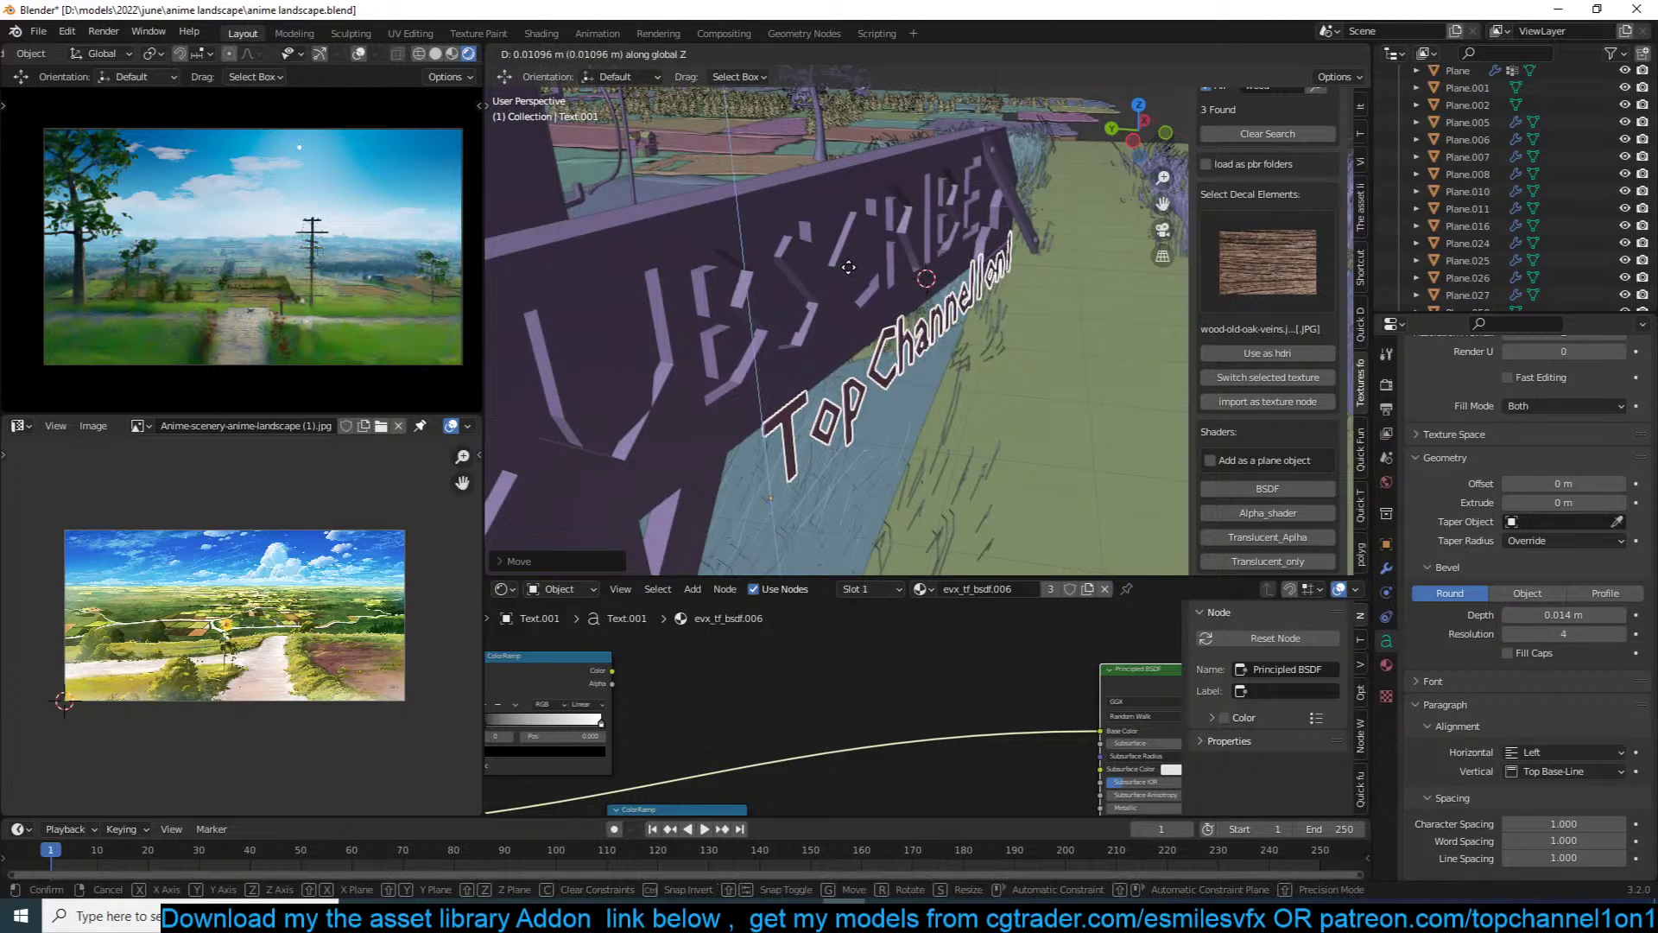
mouse_move(837, 341)
middle_down()
mouse_move(770, 279)
mouse_move(853, 364)
middle_up()
click(855, 344)
Step: Move the bevelled channel text into place just under the SUBSCRIBE board's lower edge
key(g)
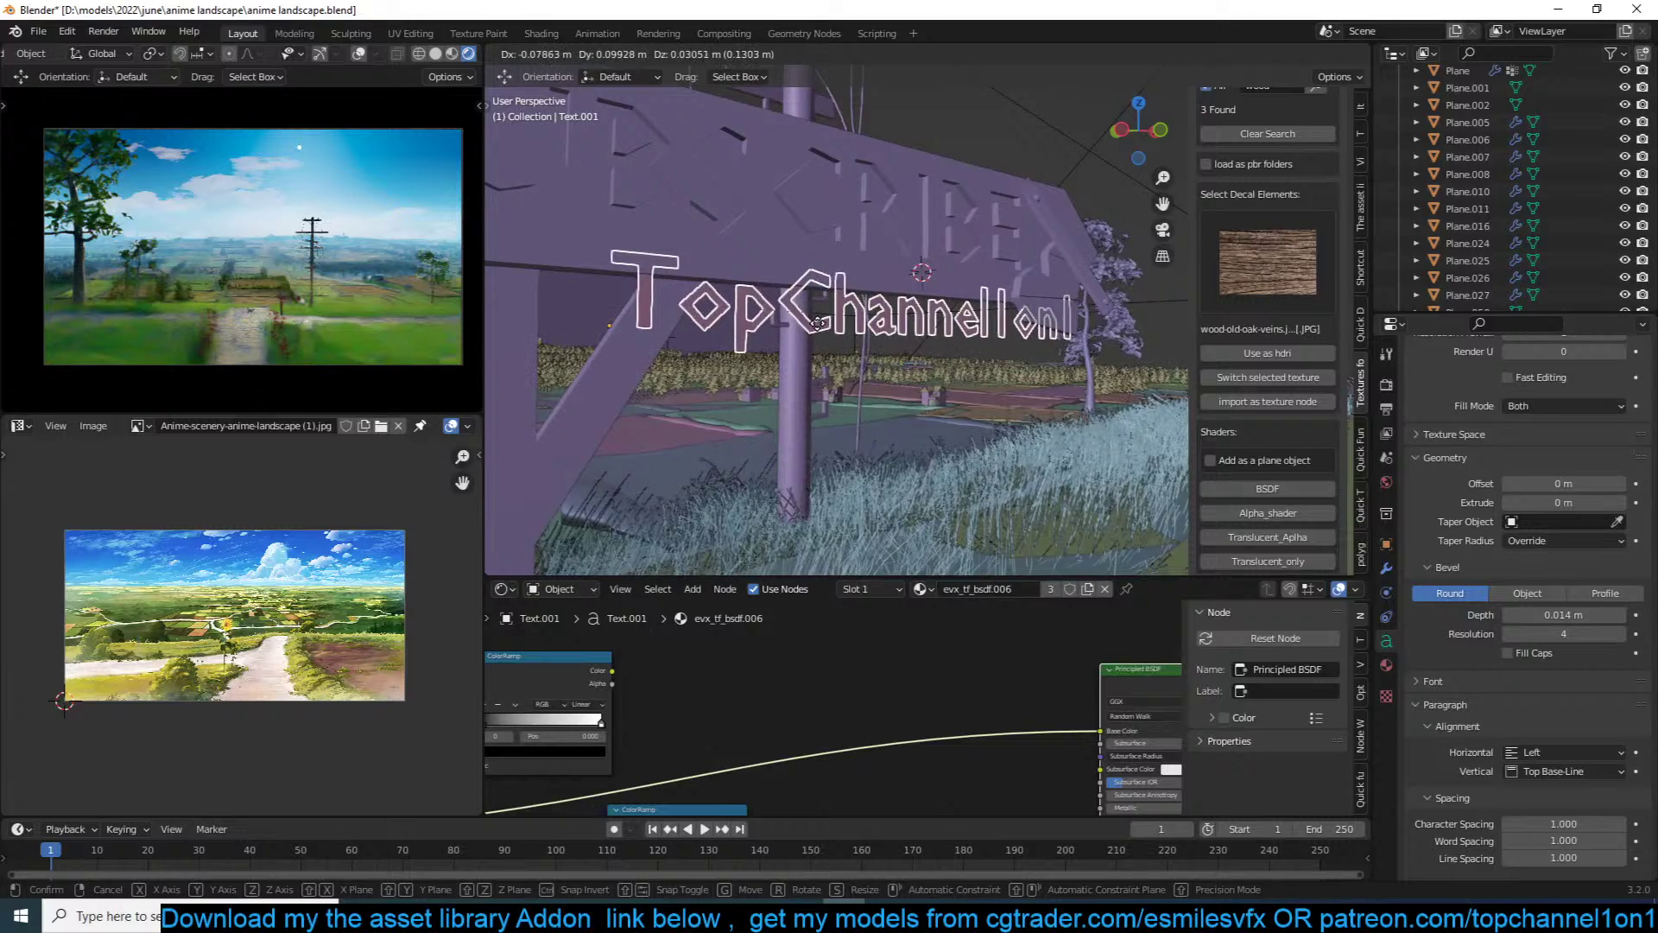
click(900, 324)
click(936, 329)
middle_drag(935, 328, 885, 311)
click(886, 311)
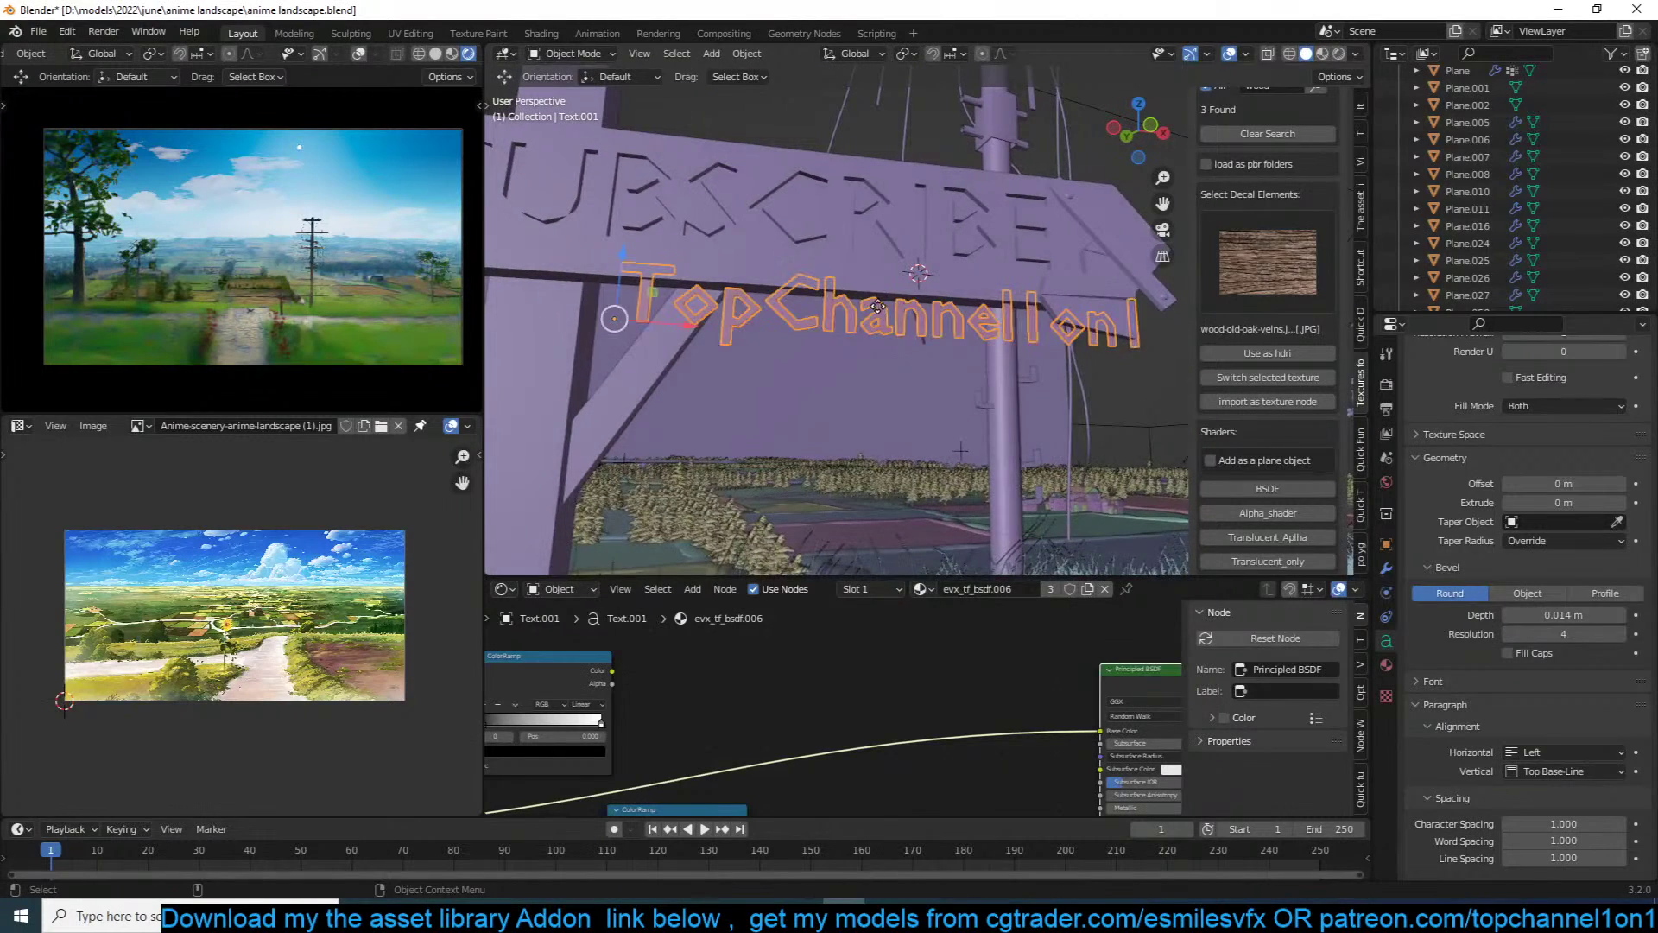
Step: Raise the channel text along Z above the SUBSCRIBE board, rescale it, and save the file from the camera view
key(g)
key(z)
click(984, 168)
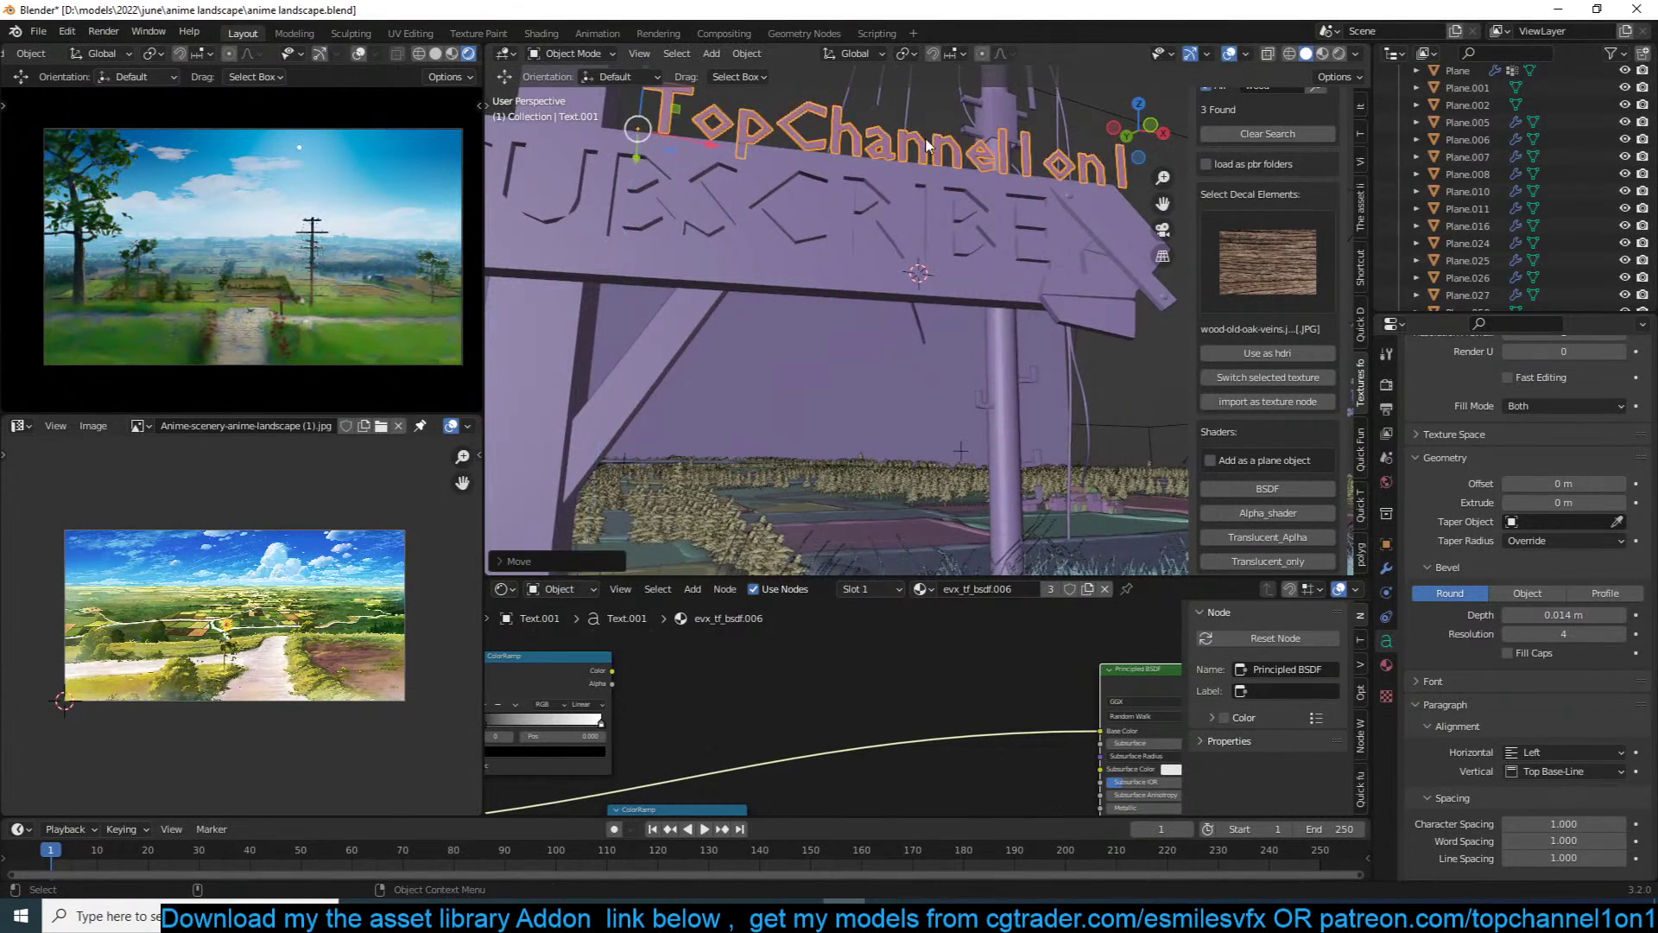
middle_drag(984, 169, 989, 173)
key(s)
click(947, 199)
key(KP_0)
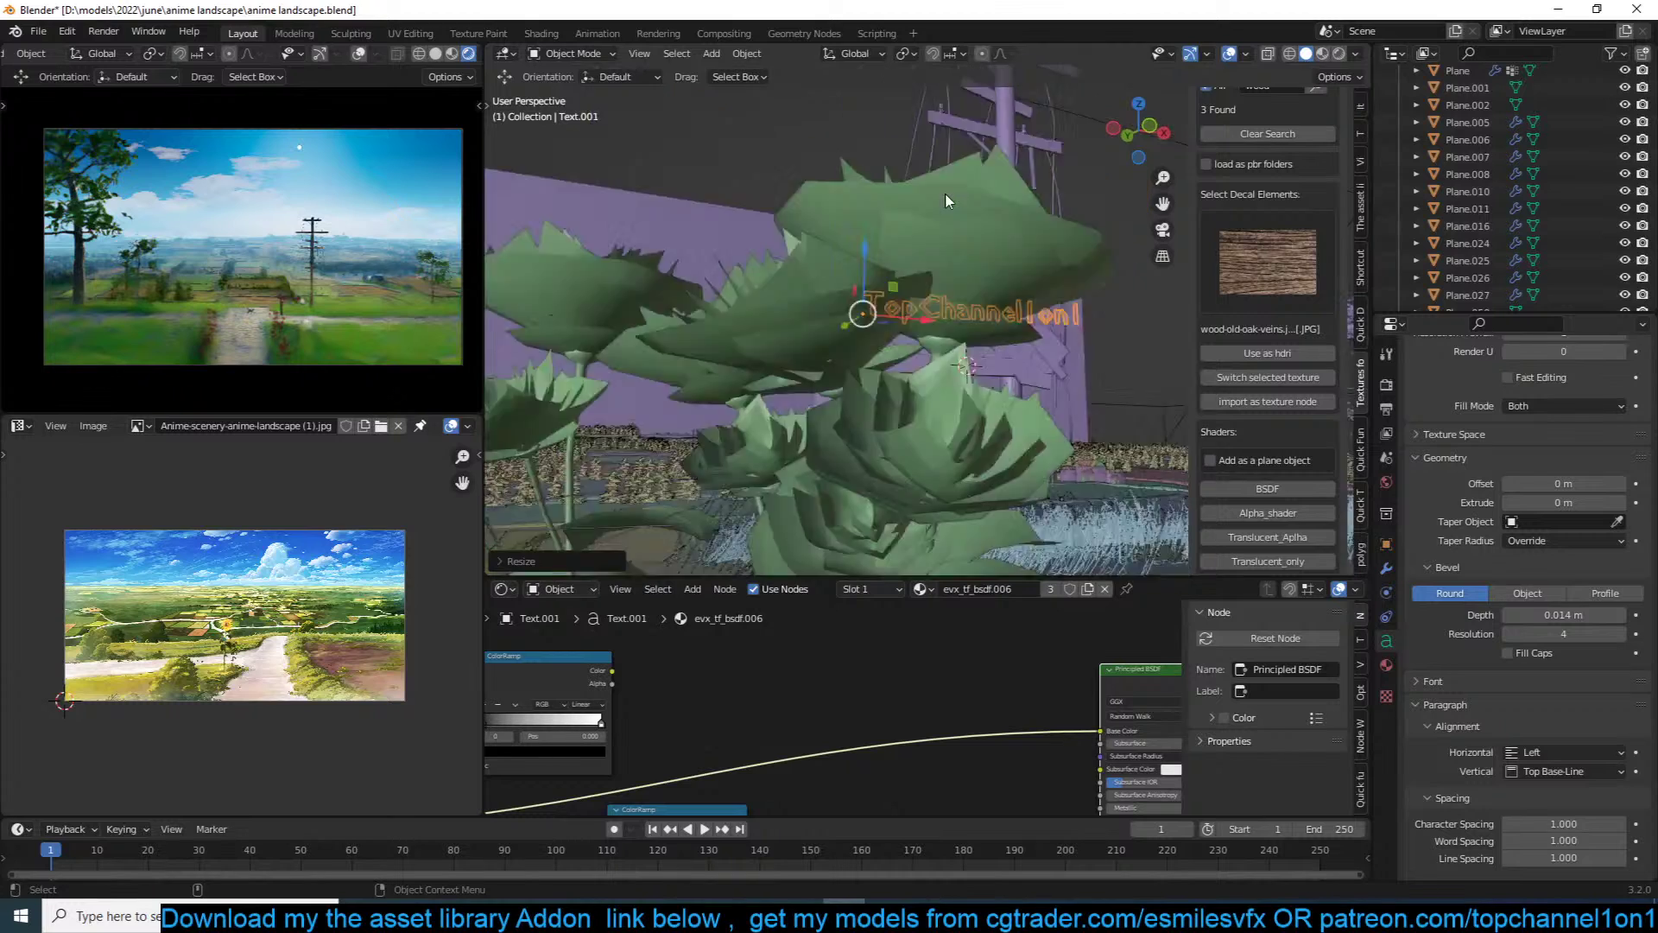
scroll(948, 199, down, 3)
key(ctrl+s)
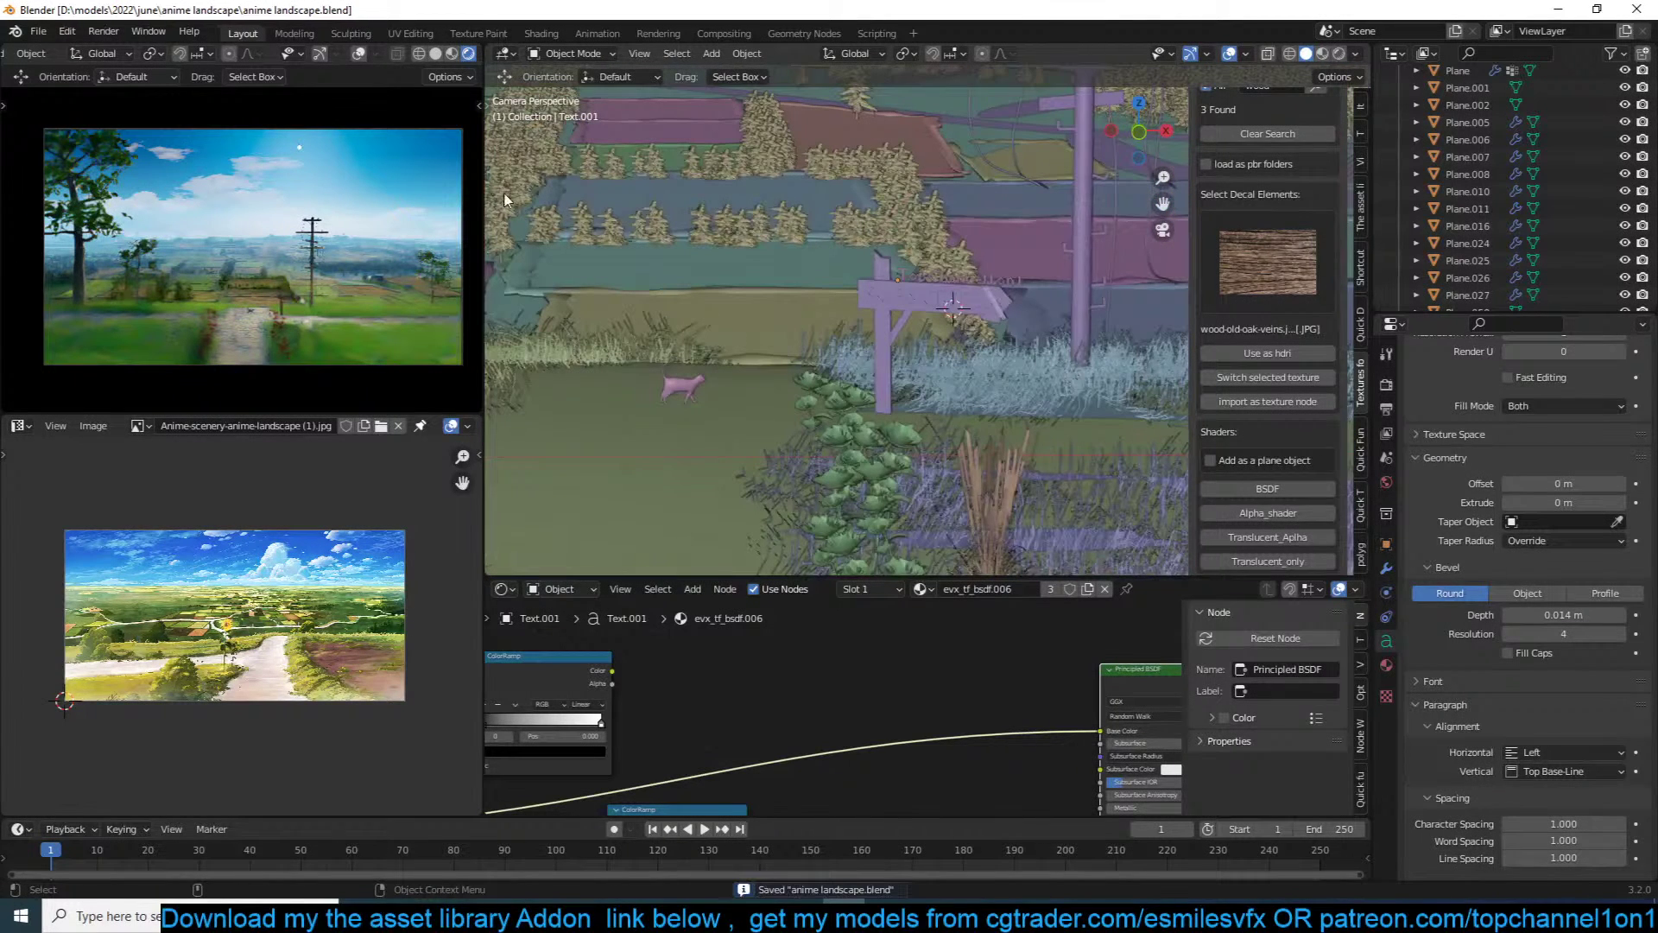
Step: Pause the rendered preview, examine the channel text above the signboard from the camera view, and save the file
scroll(474, 57, down, 2)
click(469, 55)
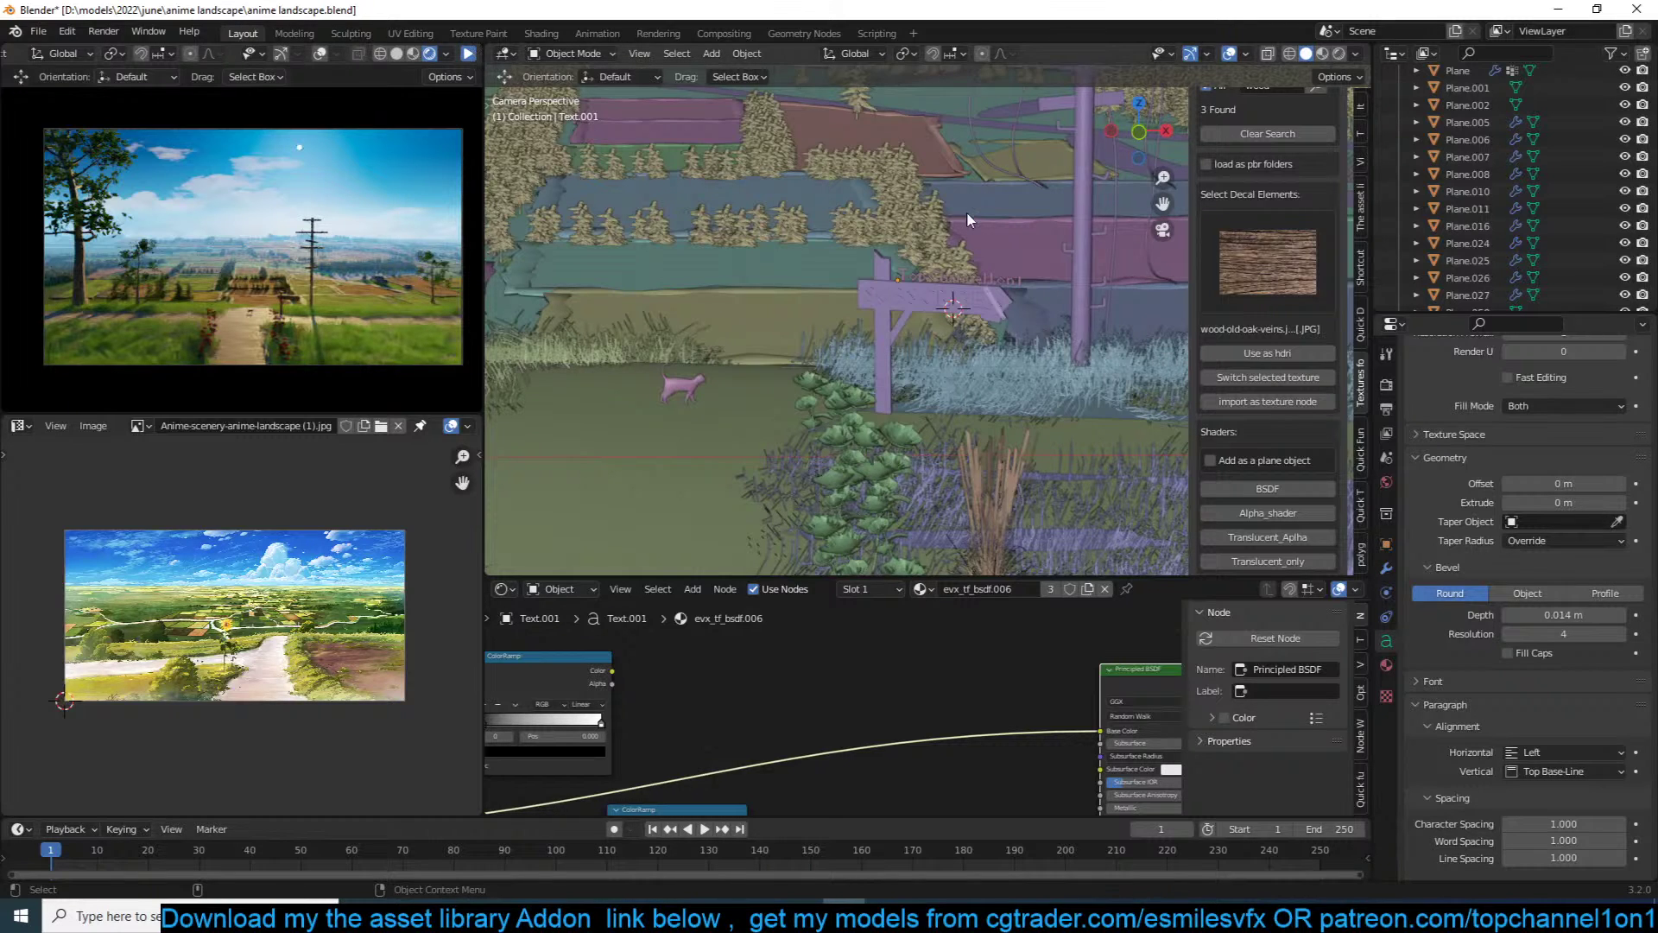
scroll(966, 267, up, 2)
scroll(956, 264, up, 4)
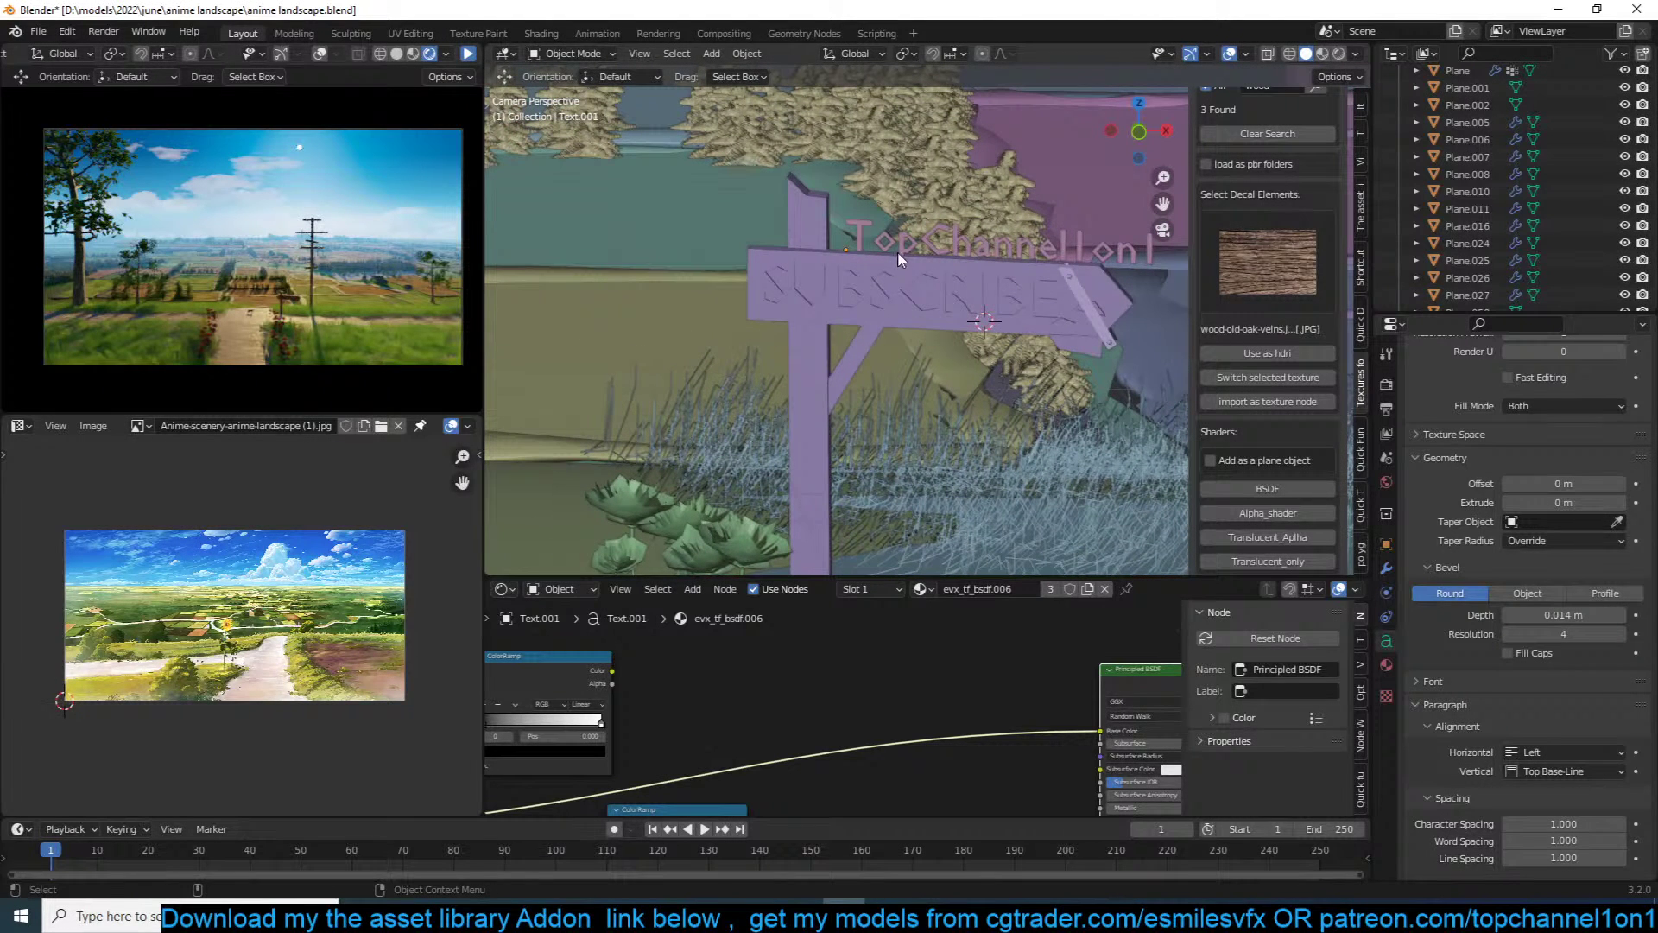
key(ctrl+s)
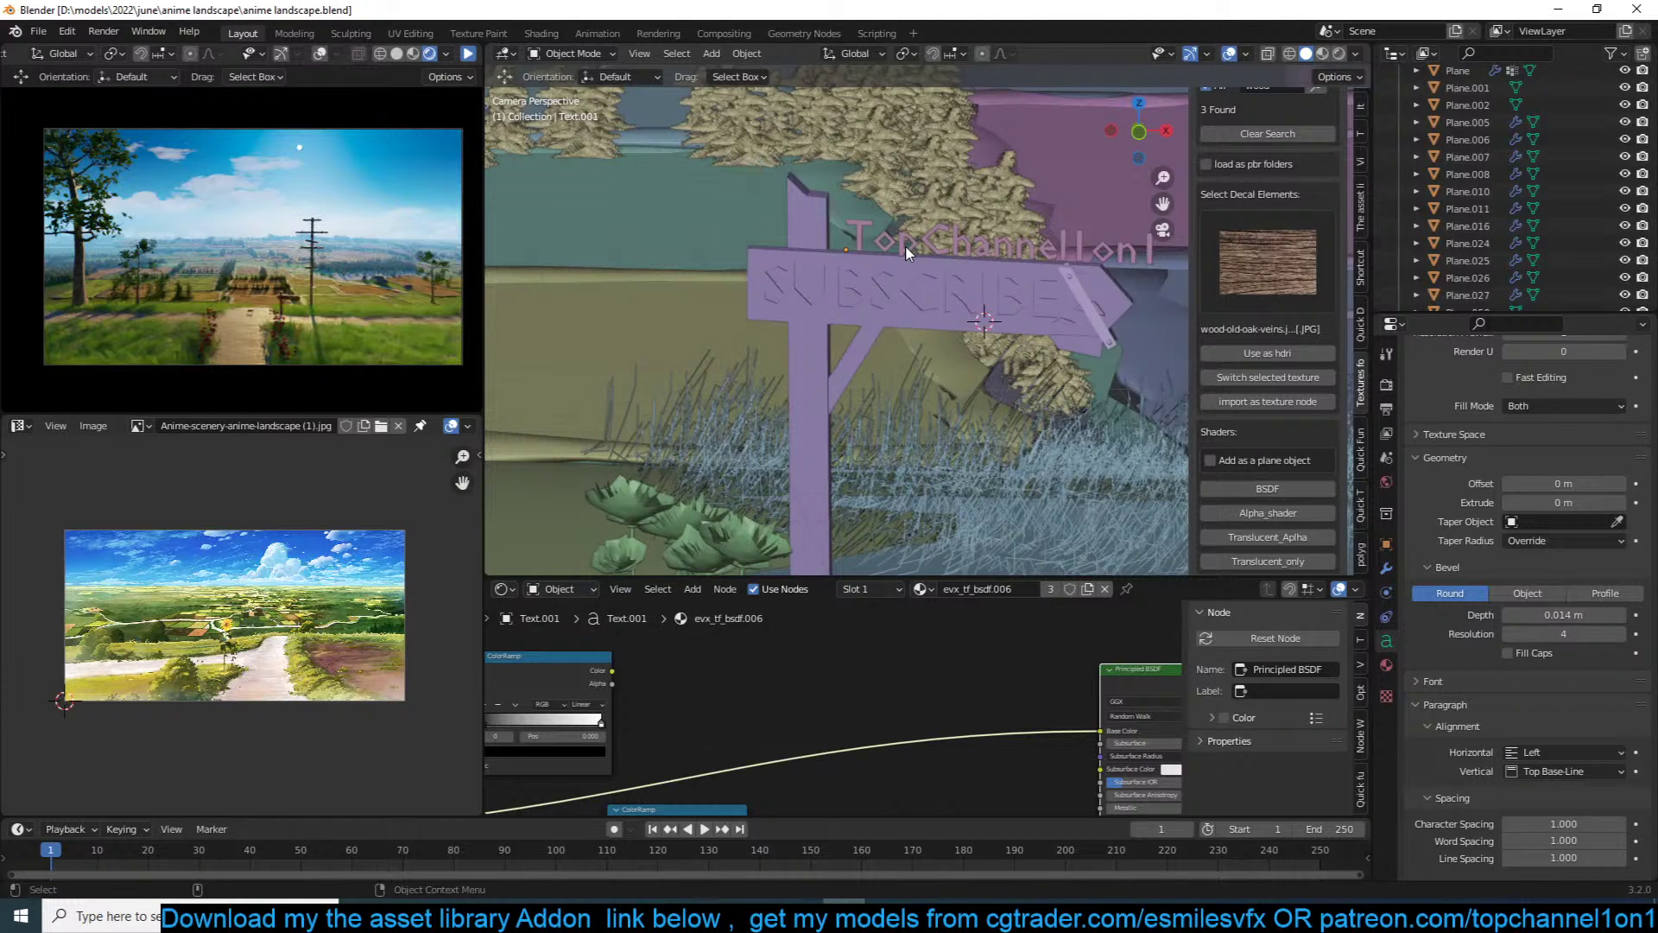
scroll(907, 252, up, 3)
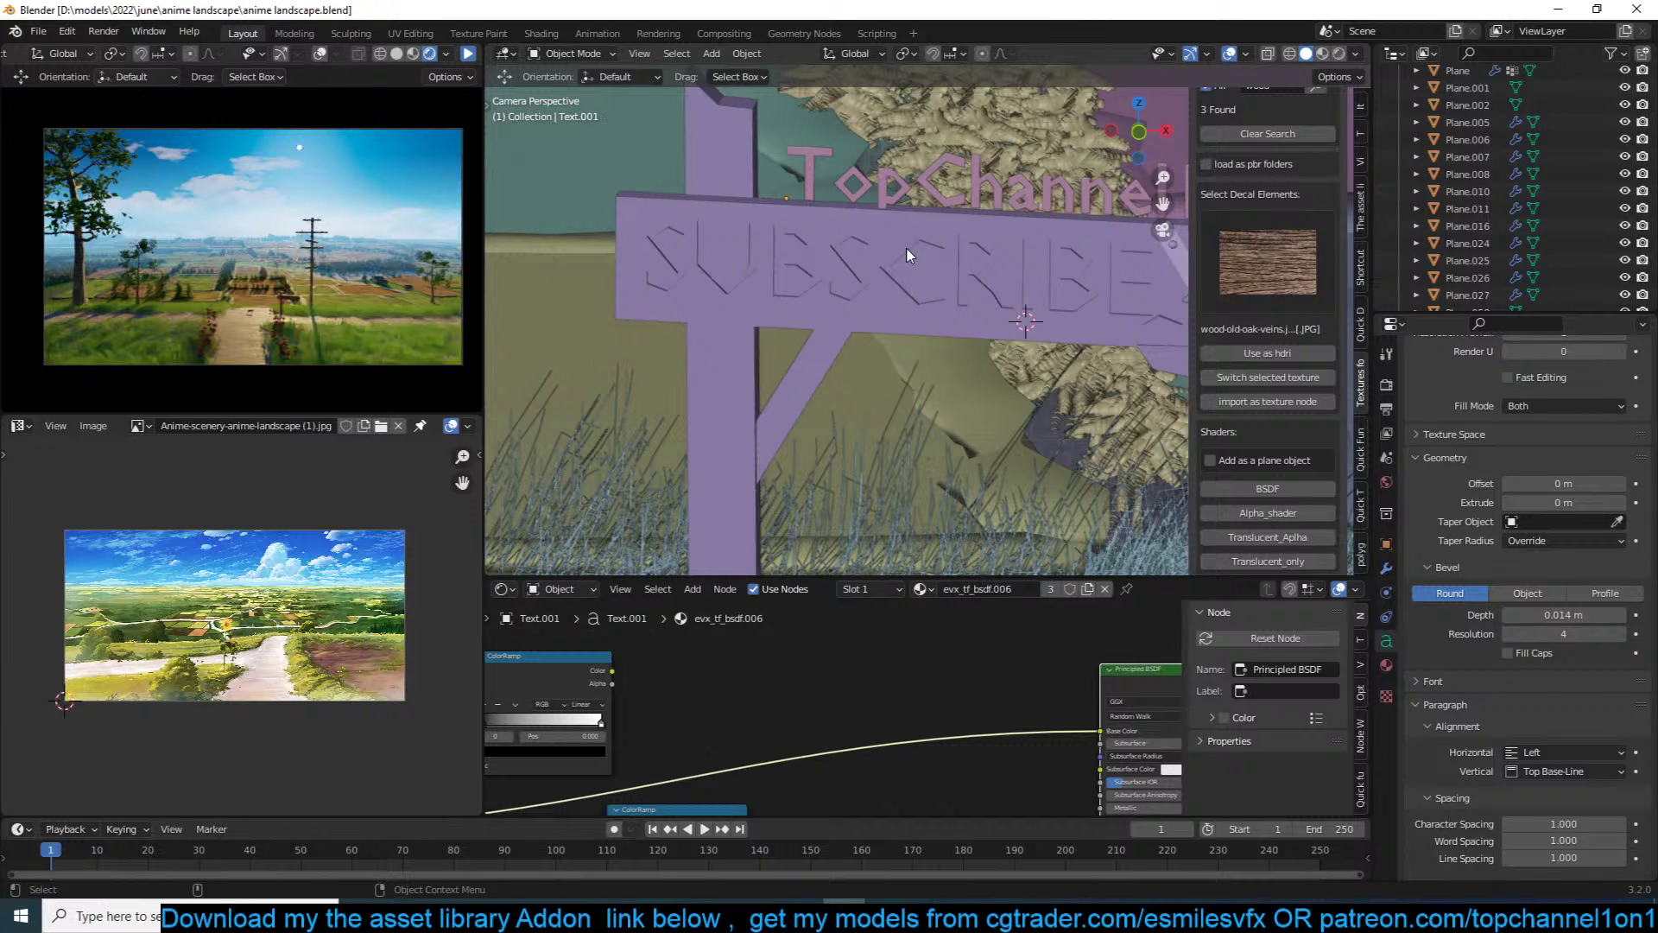
shift+middle_drag(907, 255, 831, 264)
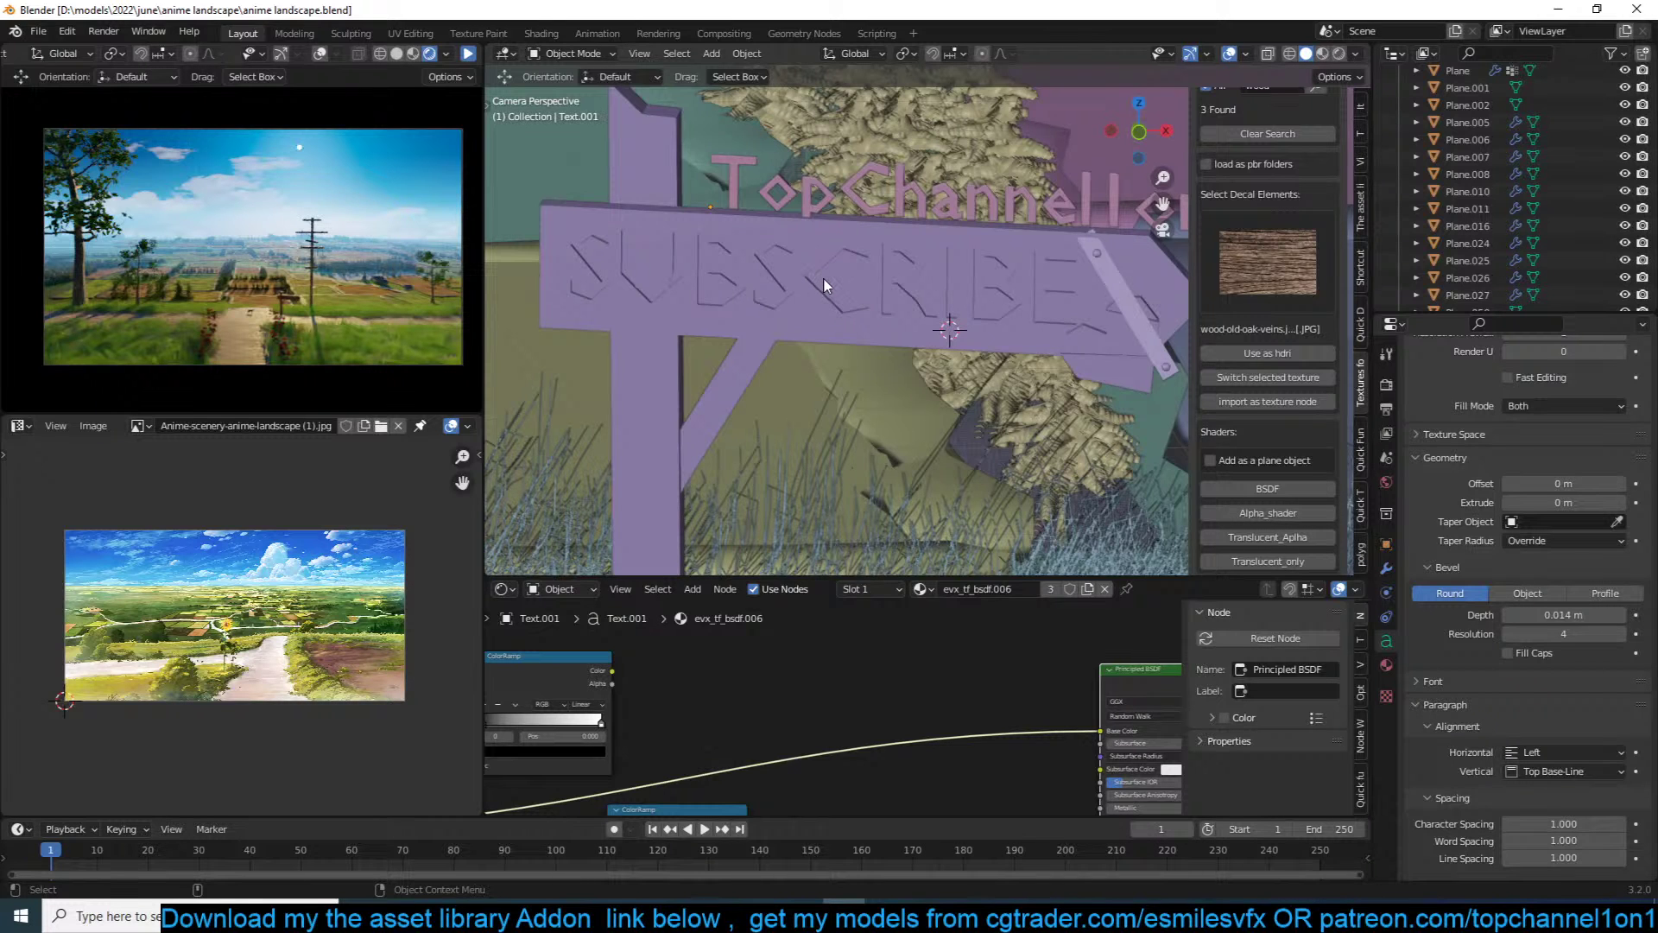
scroll(824, 285, up, 2)
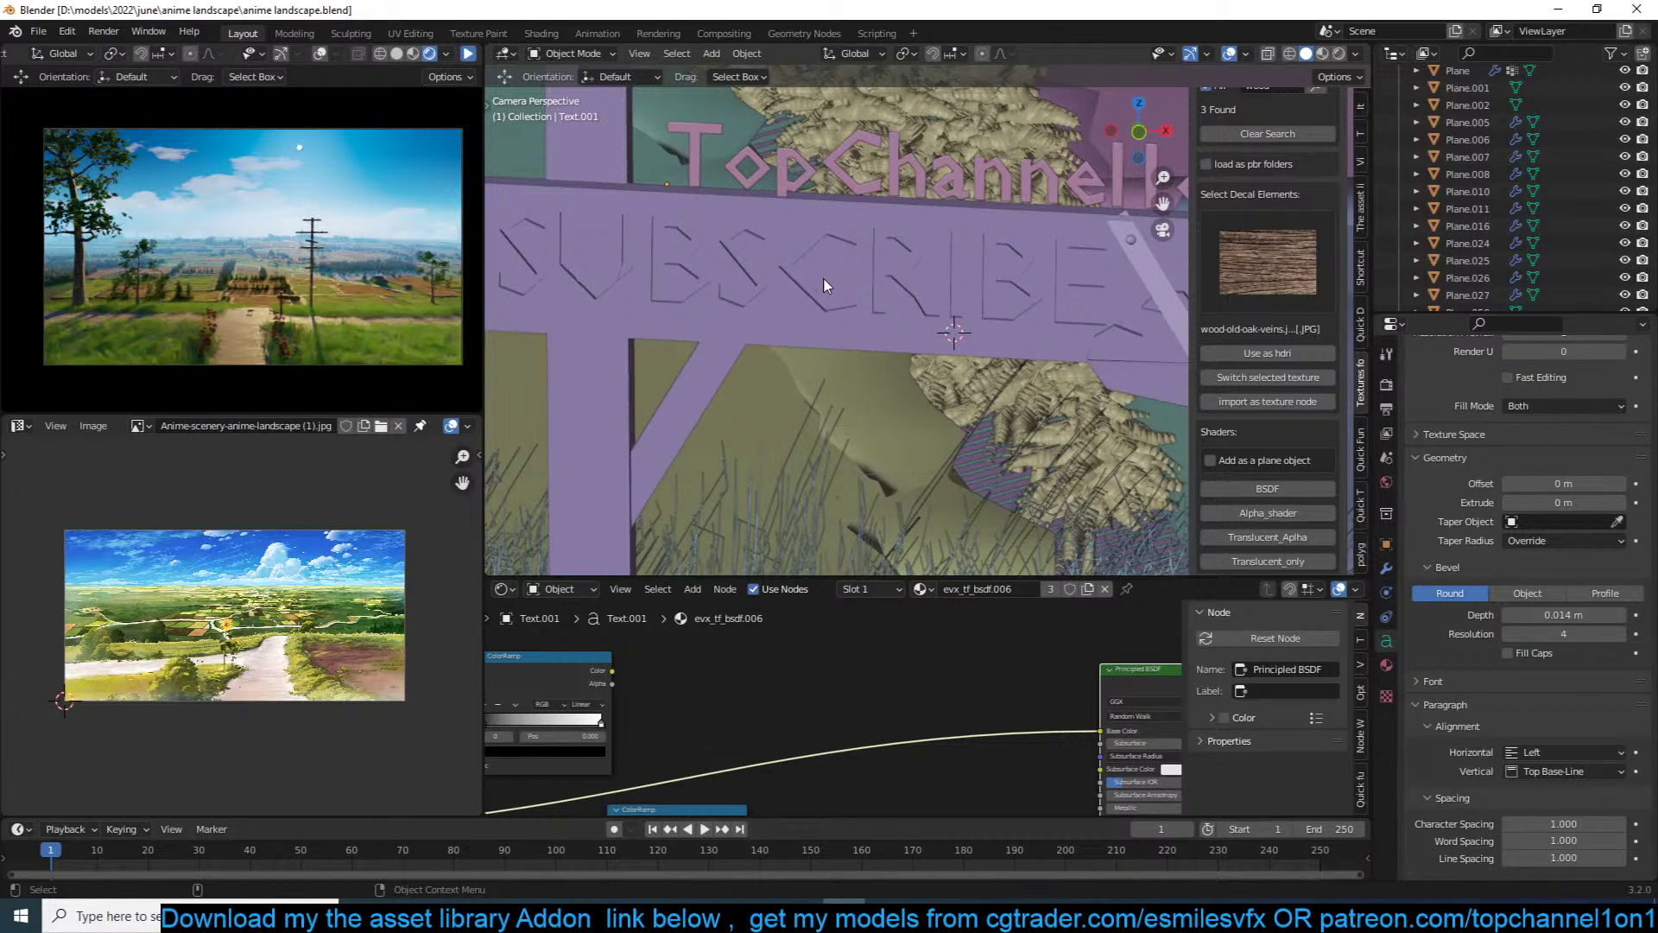
shift+middle_drag(824, 281, 811, 277)
key(ctrl+s)
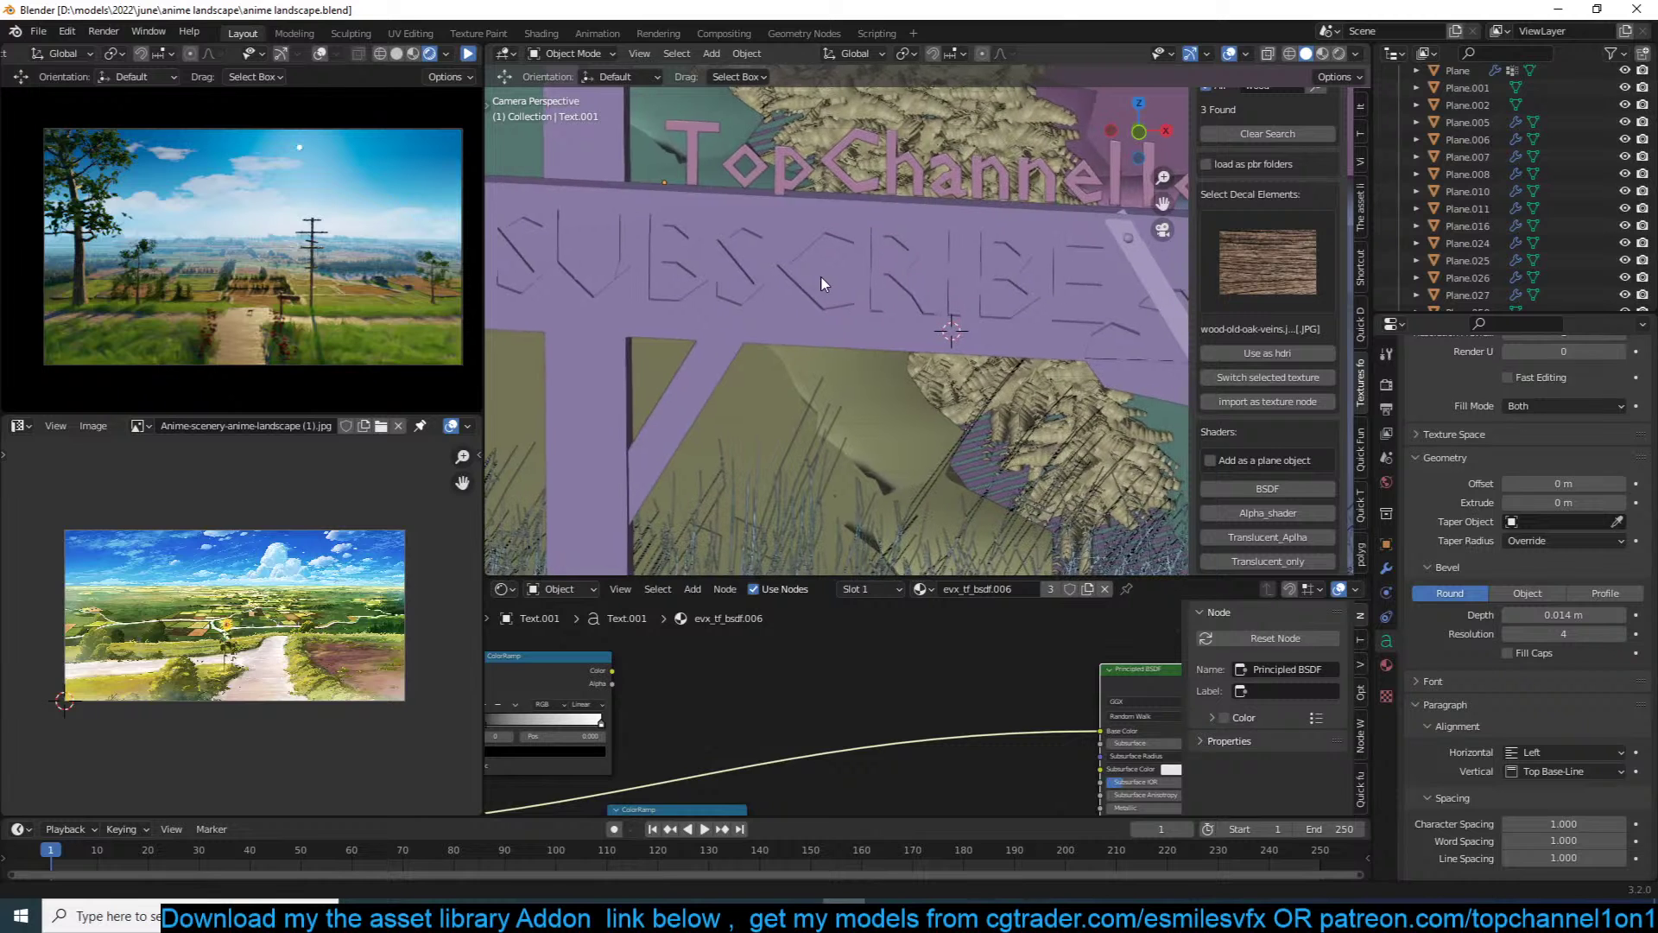
Step: Place the 3D cursor on the SUBSCRIBE board and add a plane there, rotated 90 degrees about X
shift+right_click(849, 329)
key(shift+a)
mouse_move(872, 252)
click(936, 262)
text(rx90)
key(Return)
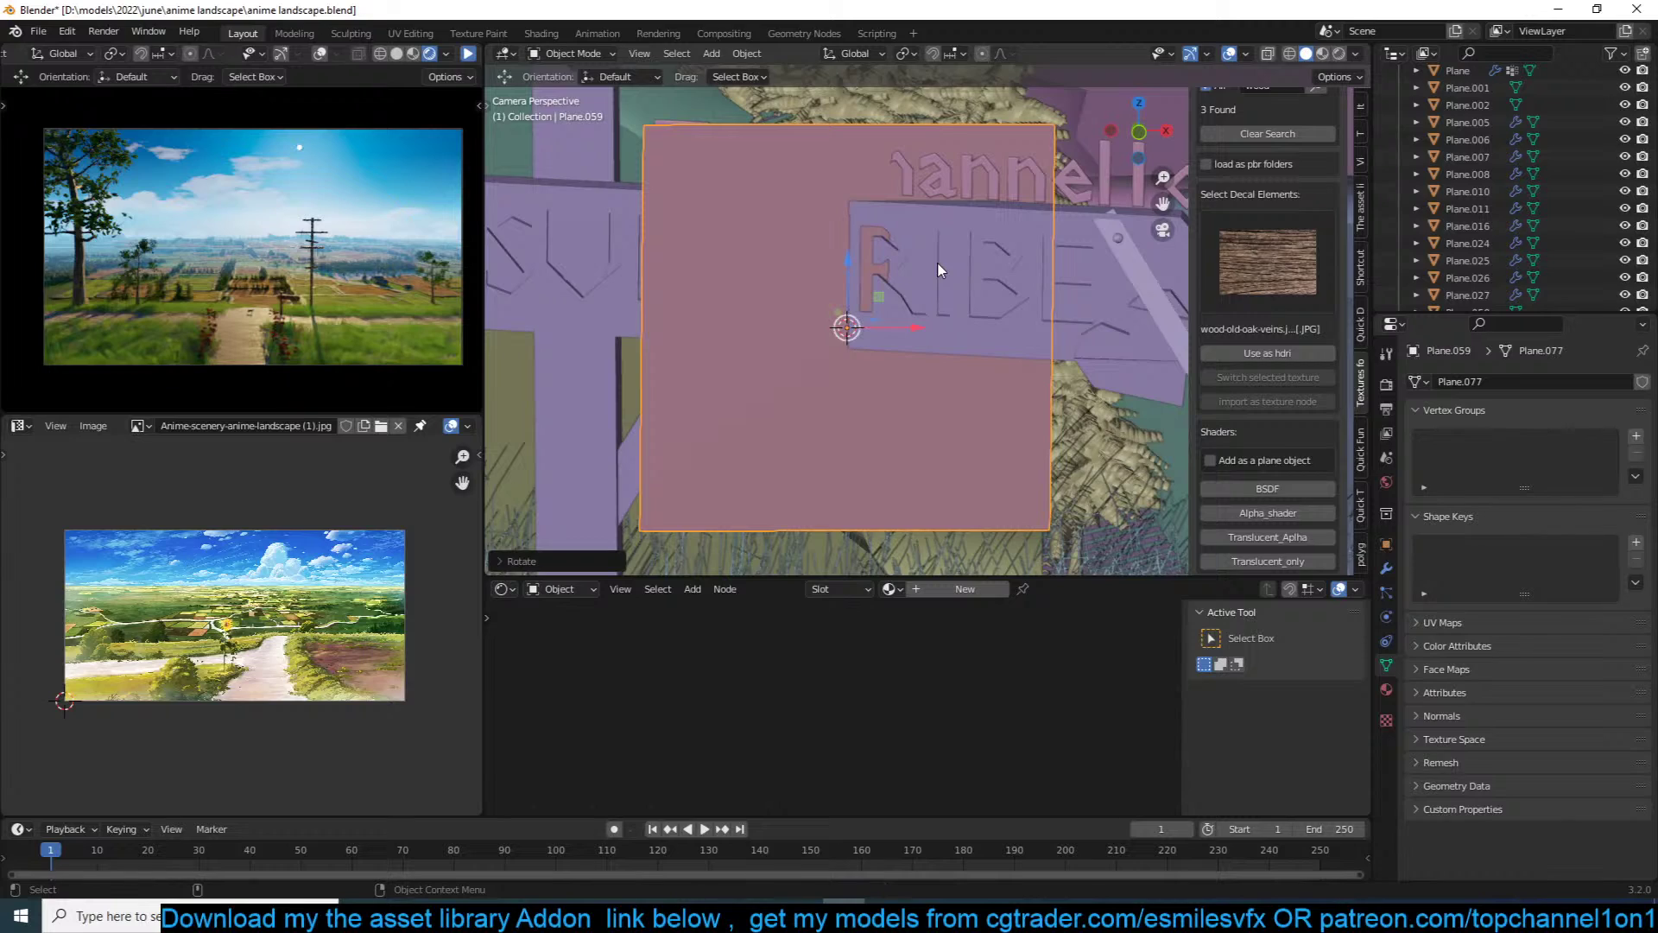
Step: Move the new plane just below the SUBSCRIBE board and shorten it along Z into a wide rectangle
key(KP_1)
middle_drag(938, 268, 982, 272)
key(g)
click(982, 340)
key(s)
key(z)
click(1013, 285)
middle_drag(1013, 285, 933, 282)
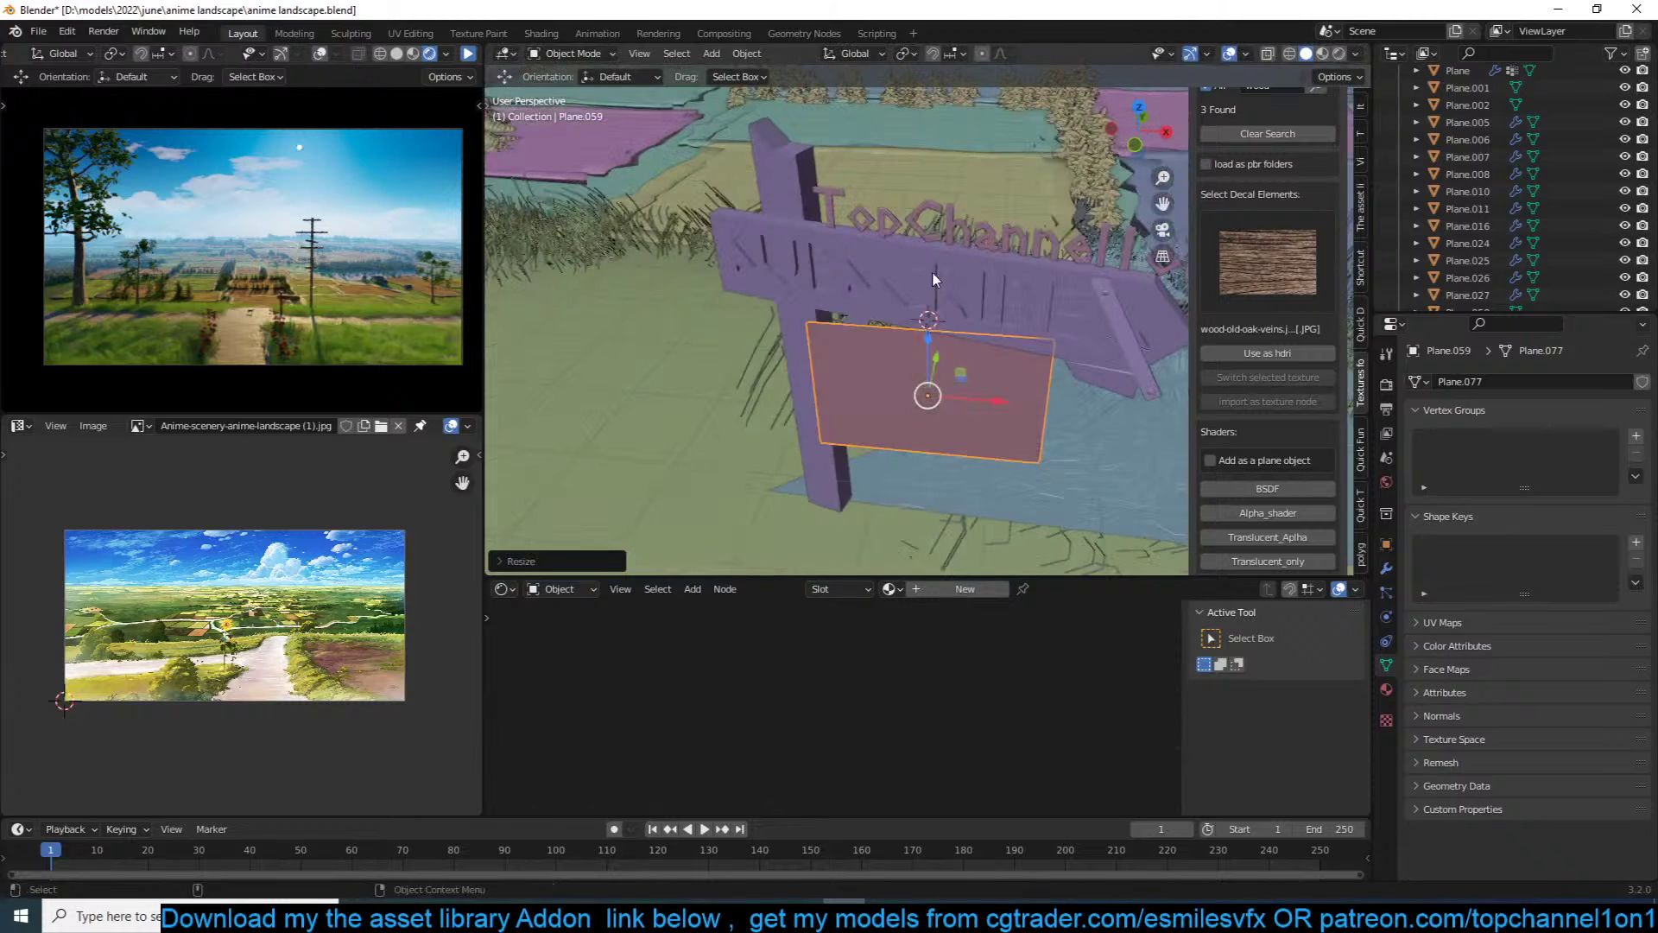
Step: Extrude the rectangular plane's face to give it a board-like thickness
key(Tab)
key(e)
click(957, 302)
key(Tab)
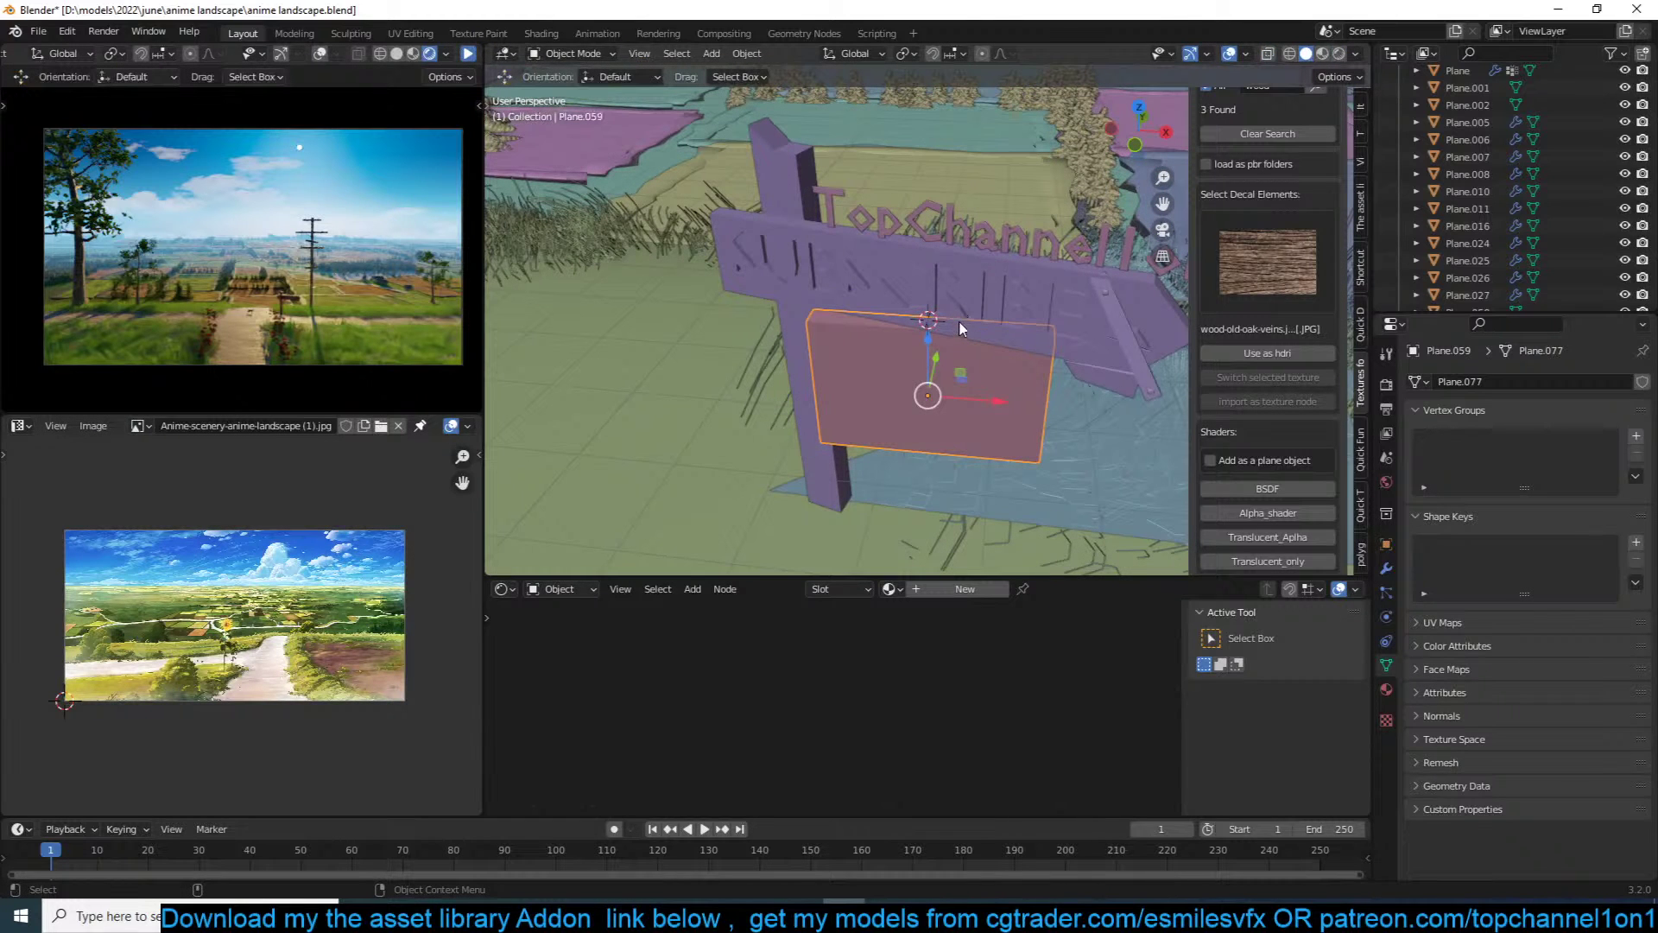
Step: Link the signpost's wood material to the new hanging board
shift+click(1036, 310)
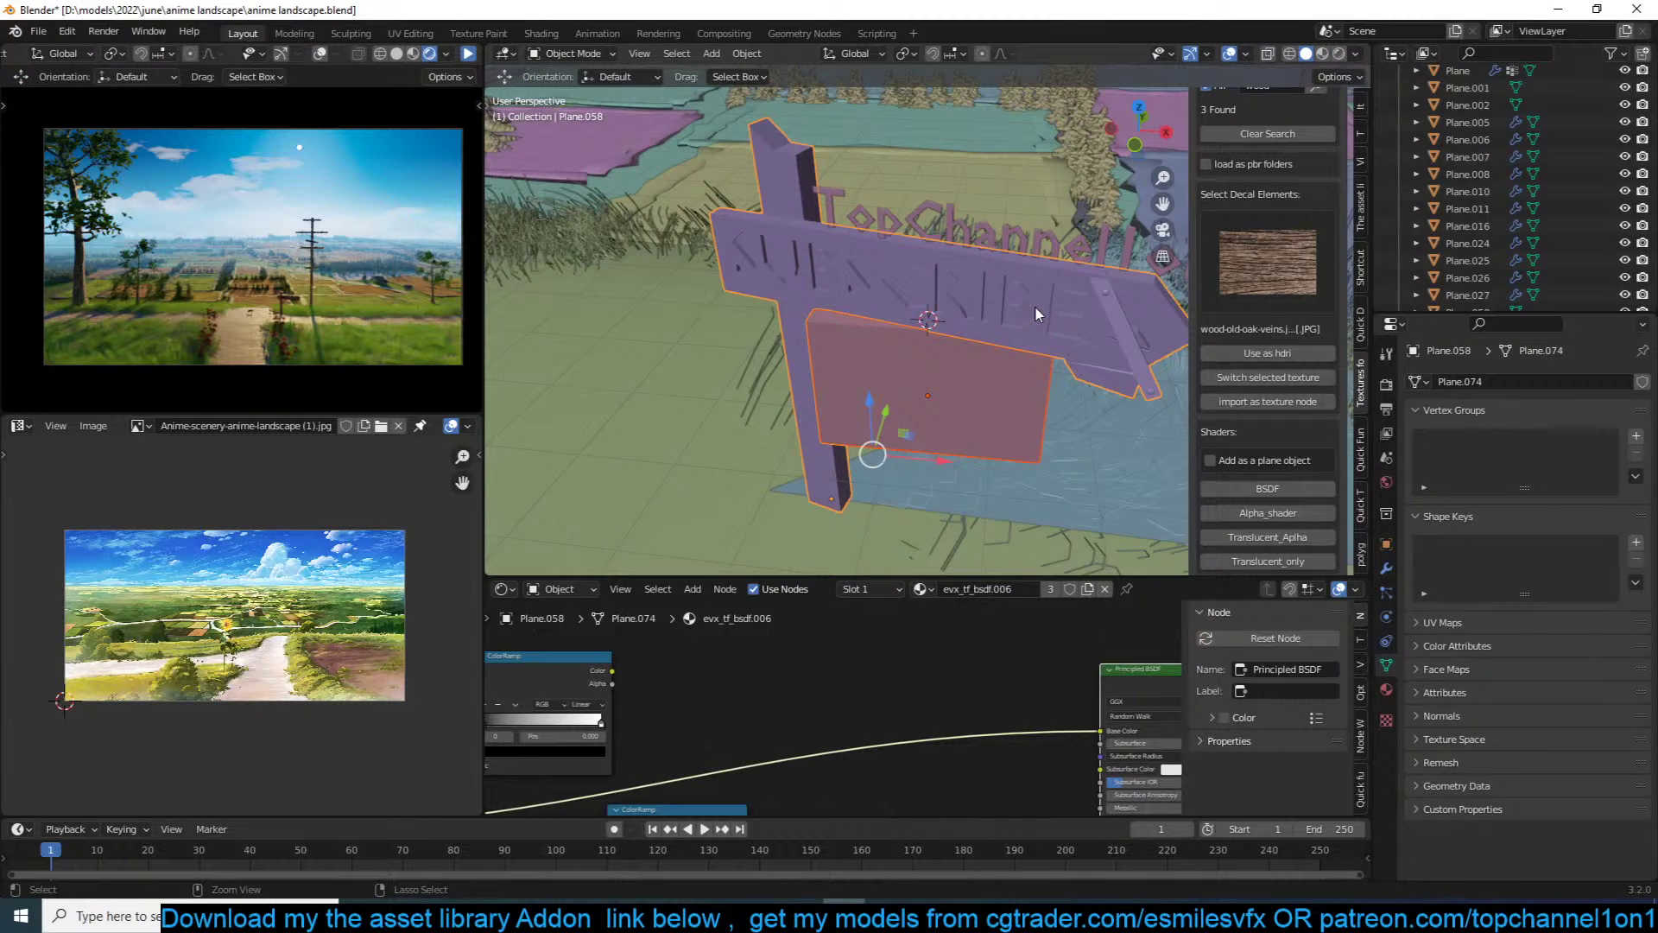
key(ctrl+l)
click(1034, 308)
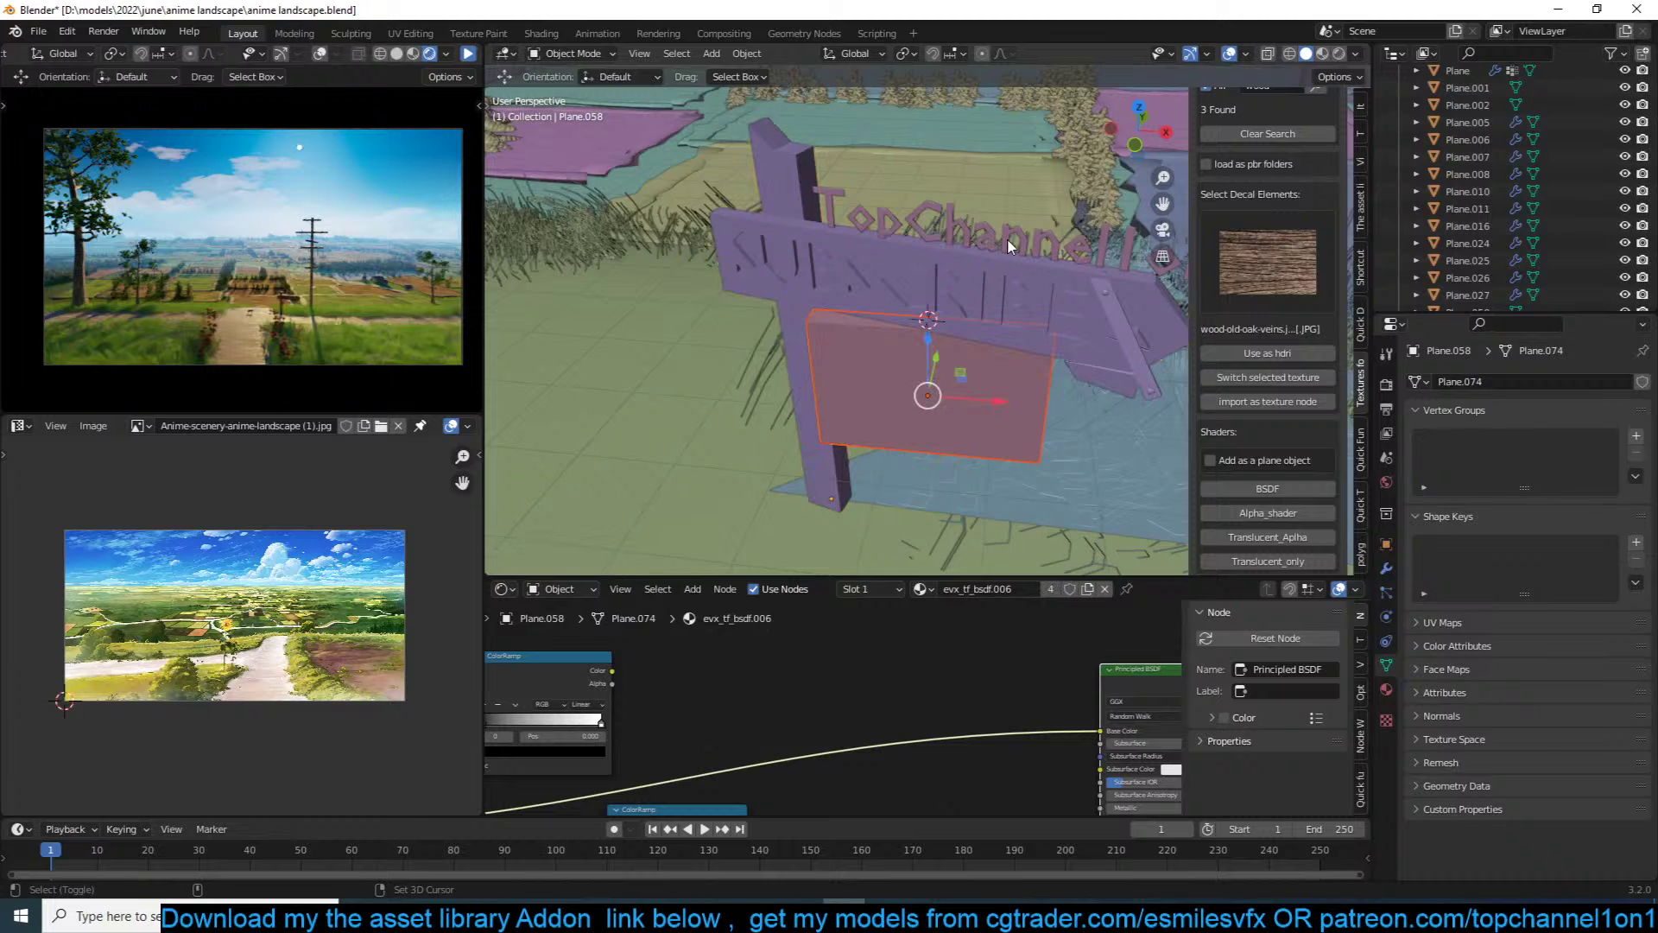
Step: Isolate the signpost, channel text and hanging board in local view with material preview shading, and save the file
click(946, 373)
key(KP_Divide)
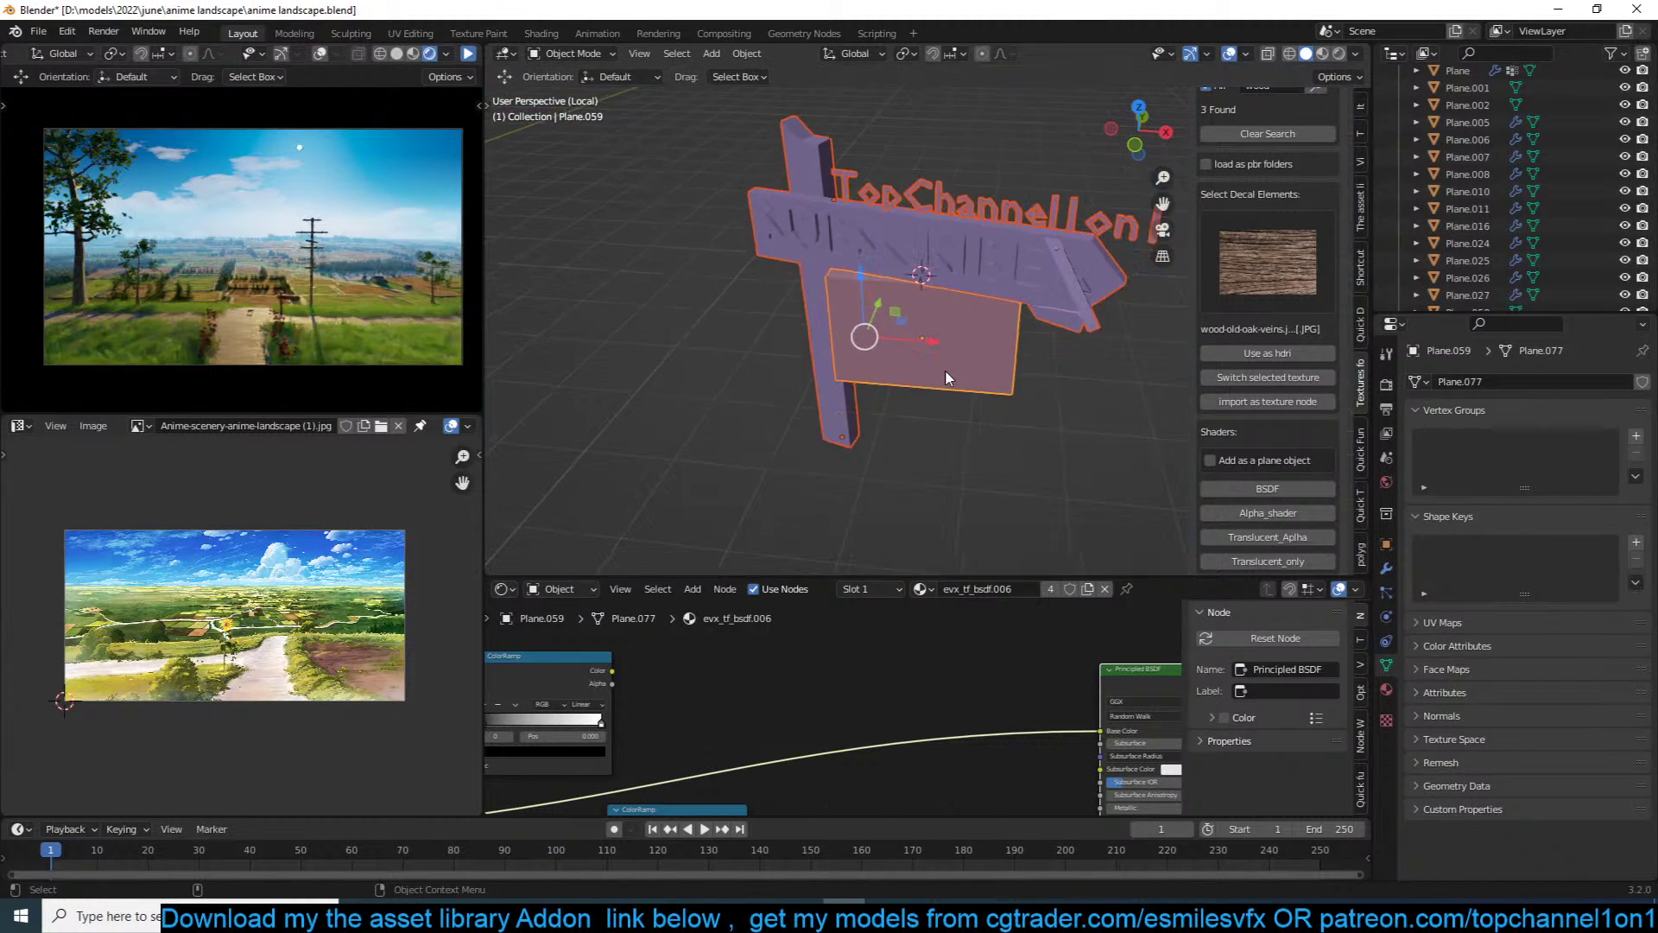
key(ctrl+s)
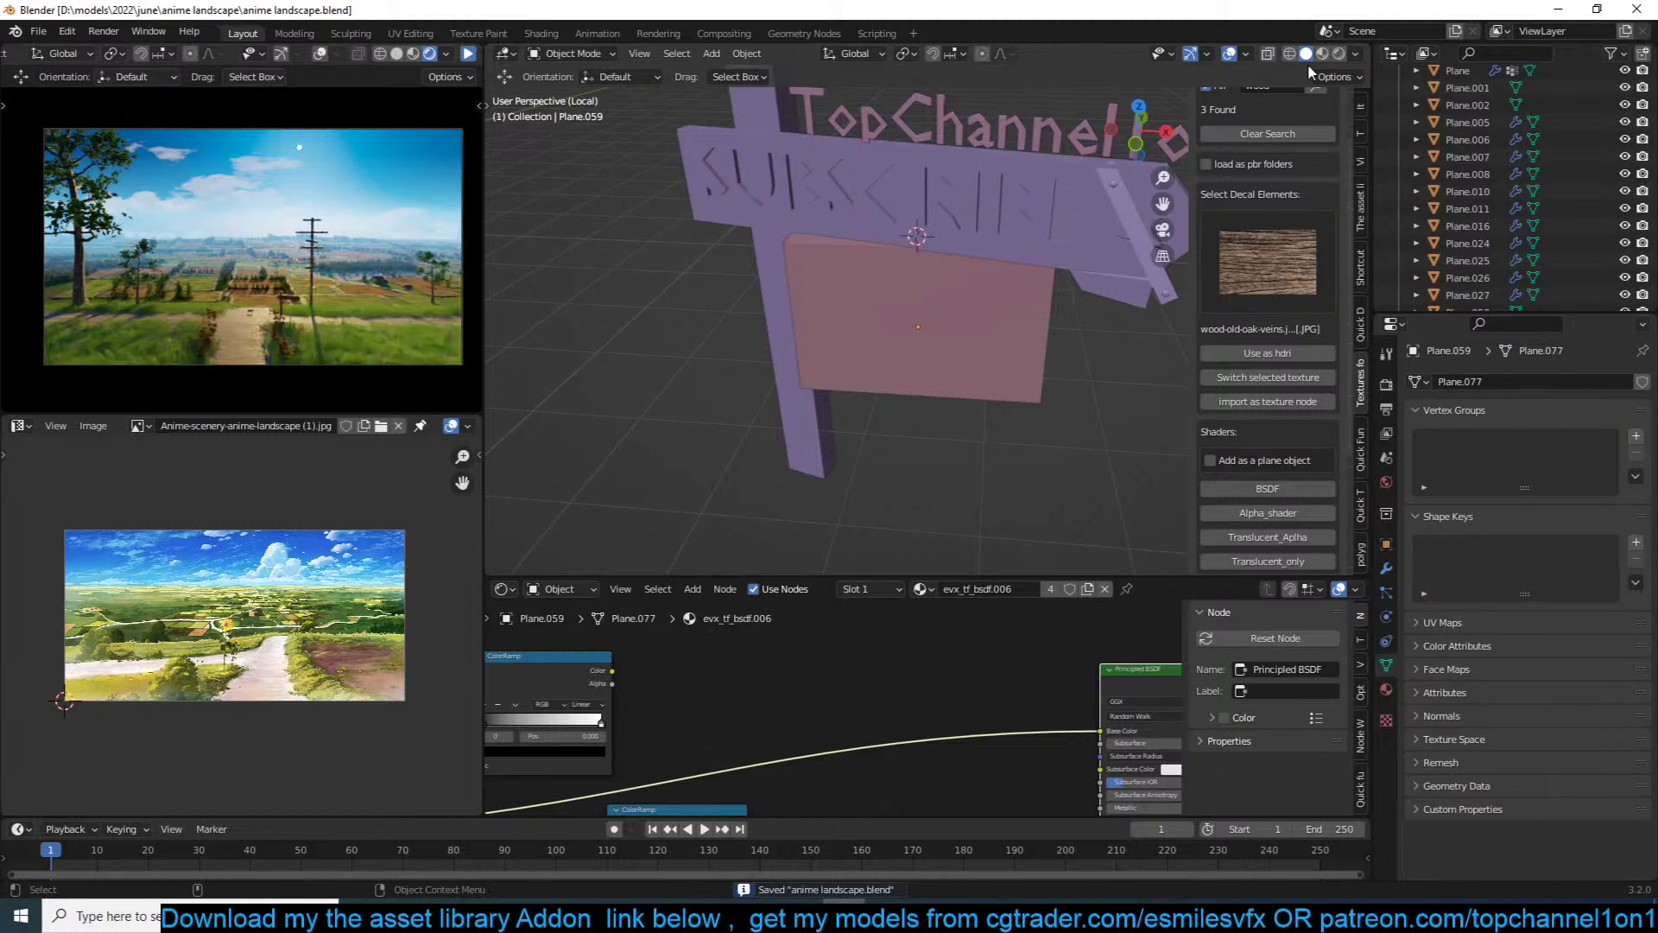
click(1325, 55)
Step: Scale the hanging board down slightly and widen it about 1.3 times along X
middle_drag(967, 268, 1036, 212)
click(948, 348)
key(s)
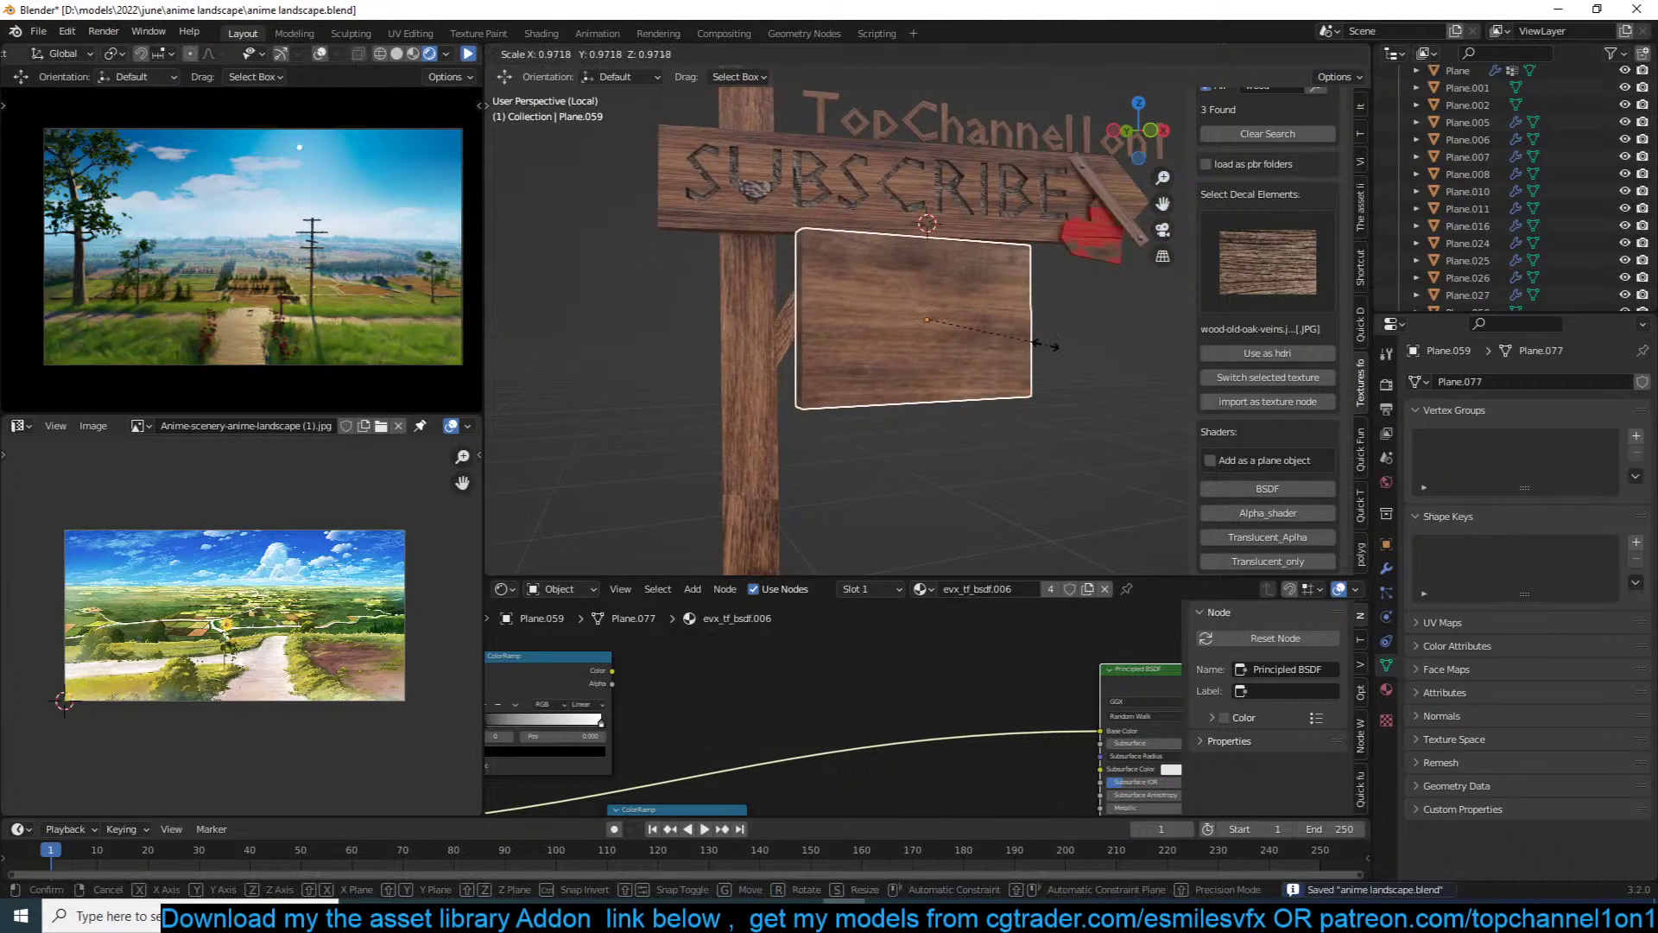
click(1042, 338)
key(s)
key(x)
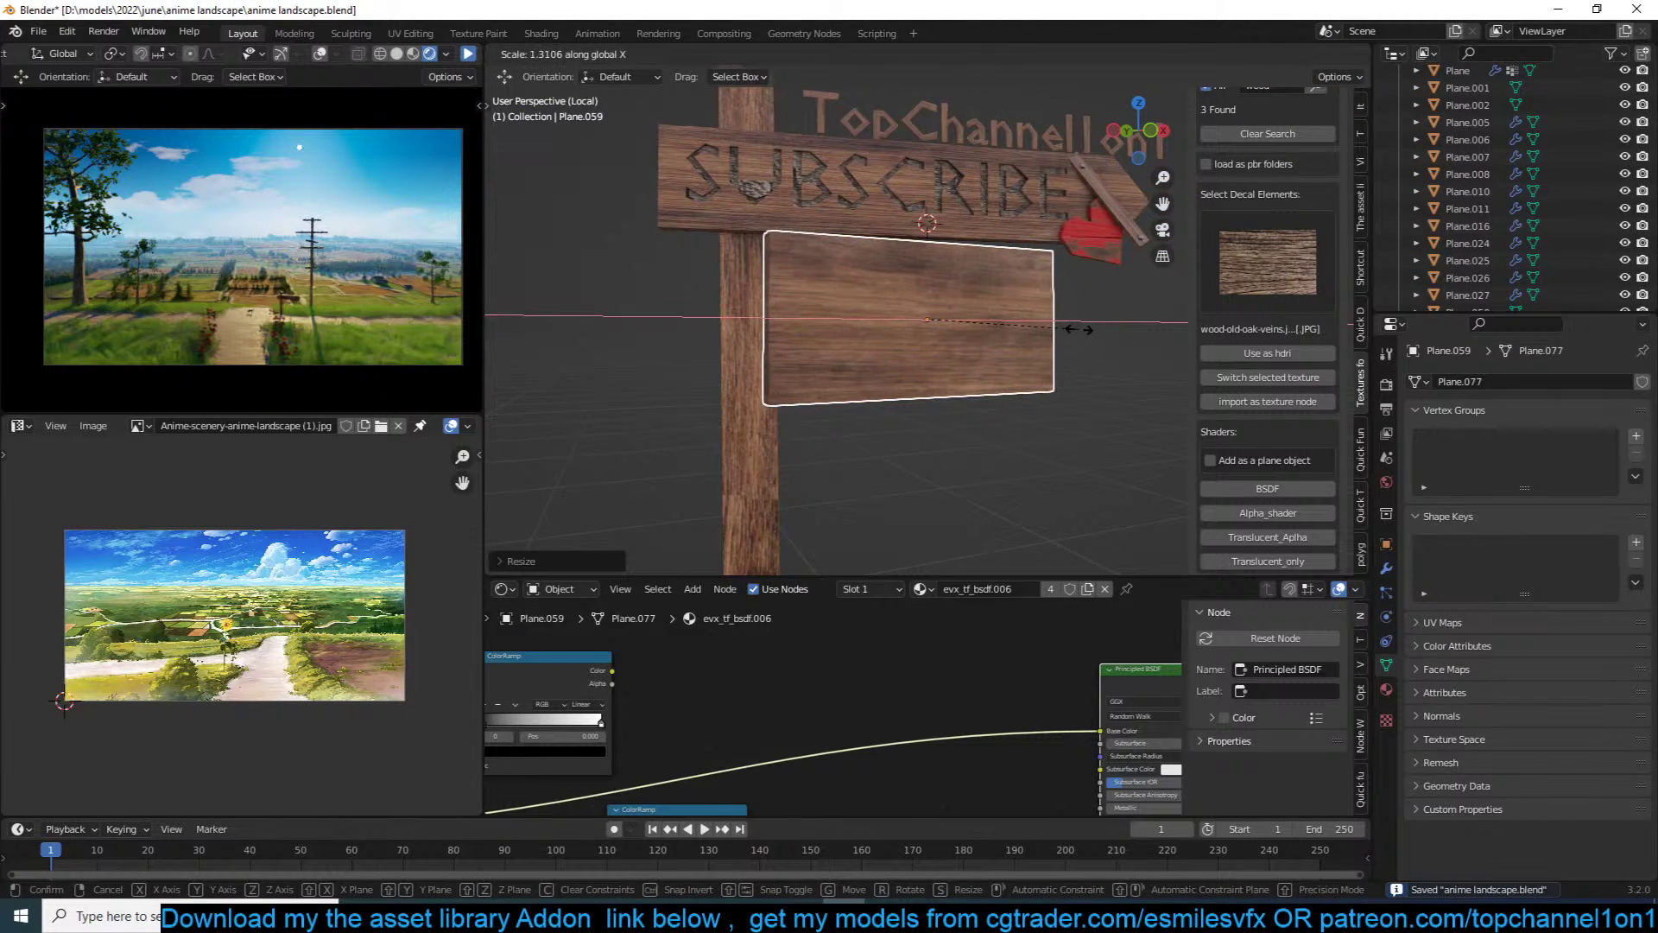
click(1079, 337)
Step: Place the 3D cursor on the hanging board's front face and snap the channel text to it
scroll(1058, 331, up, 3)
shift+middle_drag(1054, 334, 1000, 480)
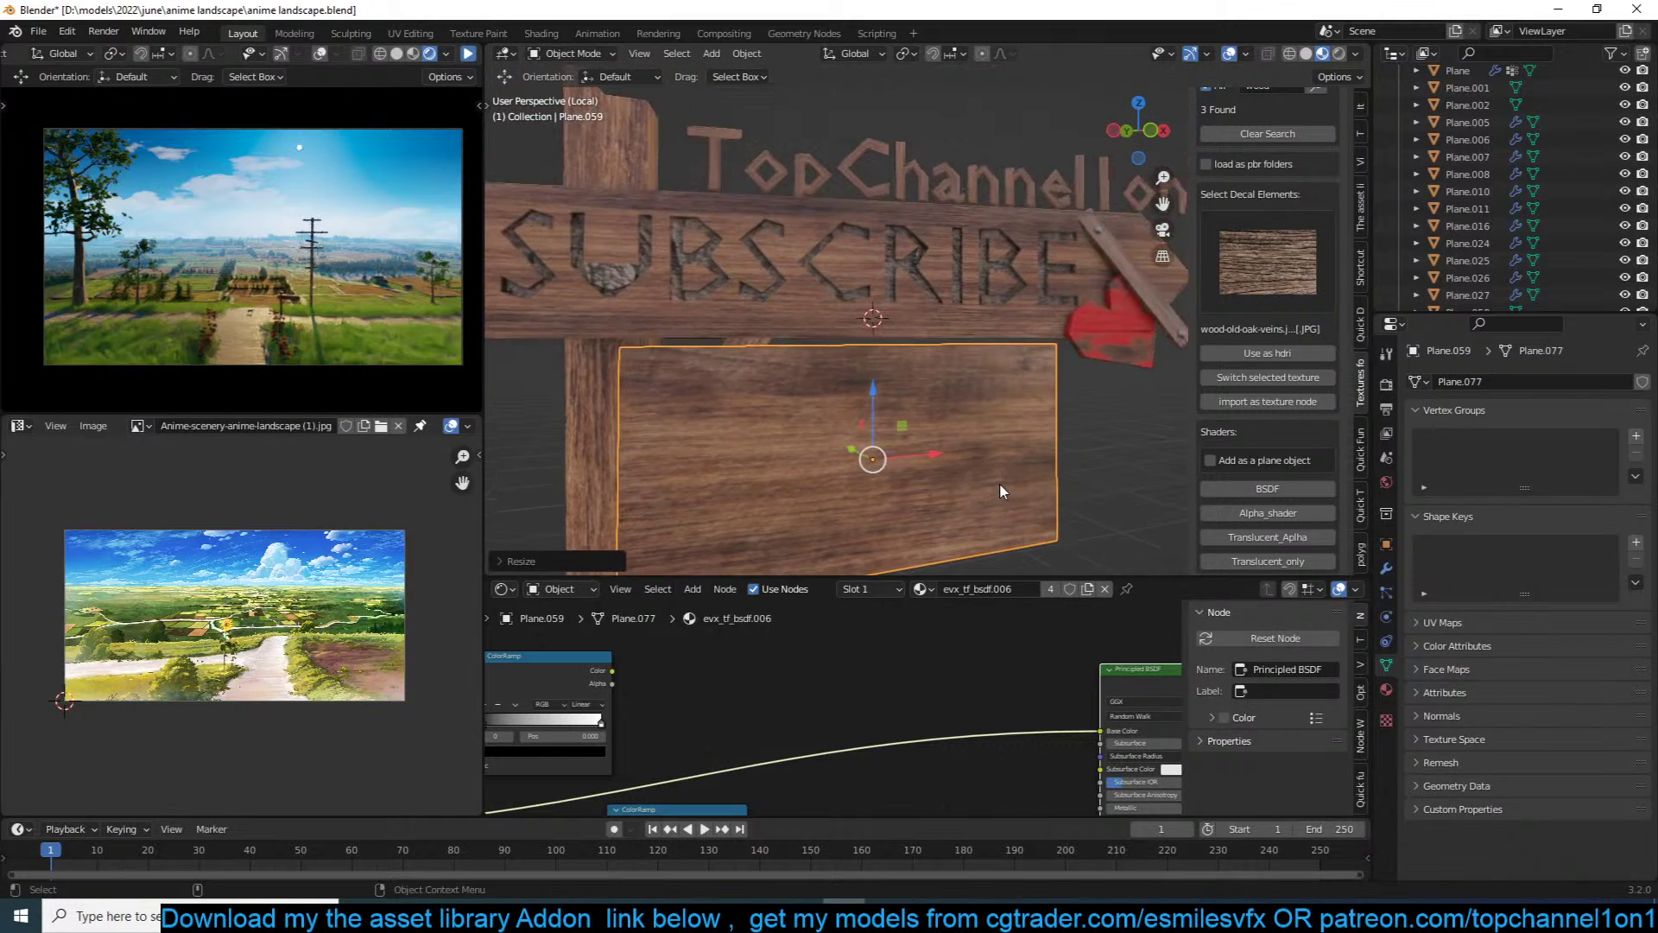
click(998, 199)
shift+right_click(883, 434)
key(shift+s)
click(878, 221)
Step: Rotate the channel text around Z and shift it to start at the hanging board's post-side edge
key(r)
key(z)
click(1008, 355)
shift+middle_drag(1008, 354, 923, 396)
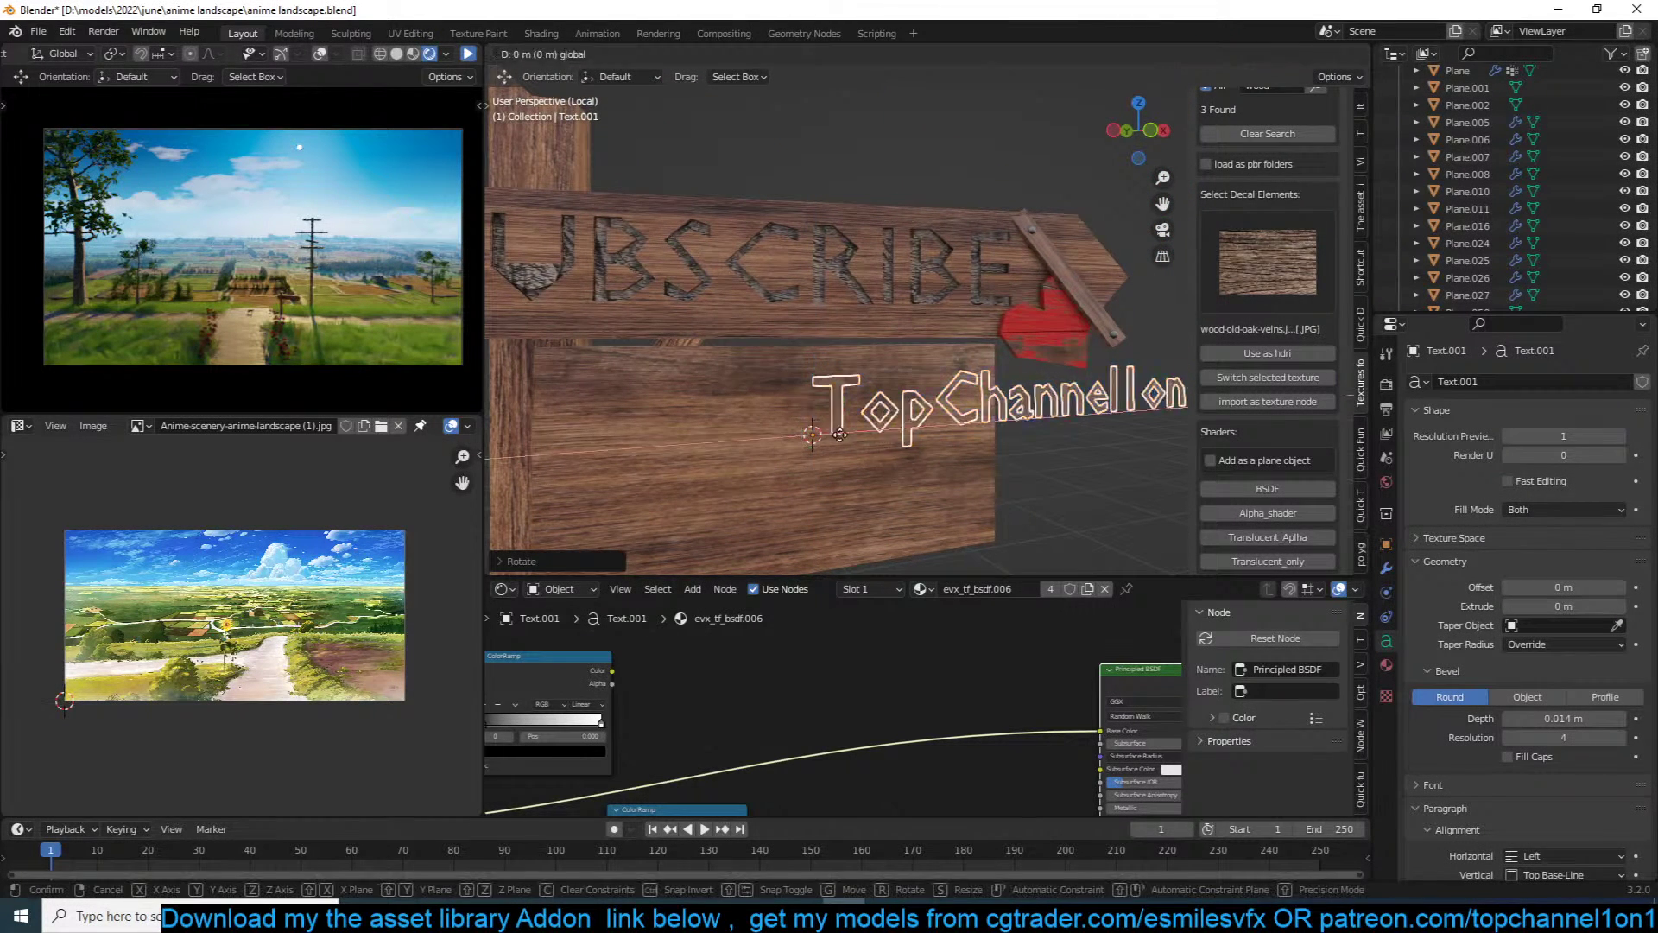
click(589, 451)
Step: Clear the channel text's rotation and stand it upright with a 90-degree rotation about X
key(KP_7)
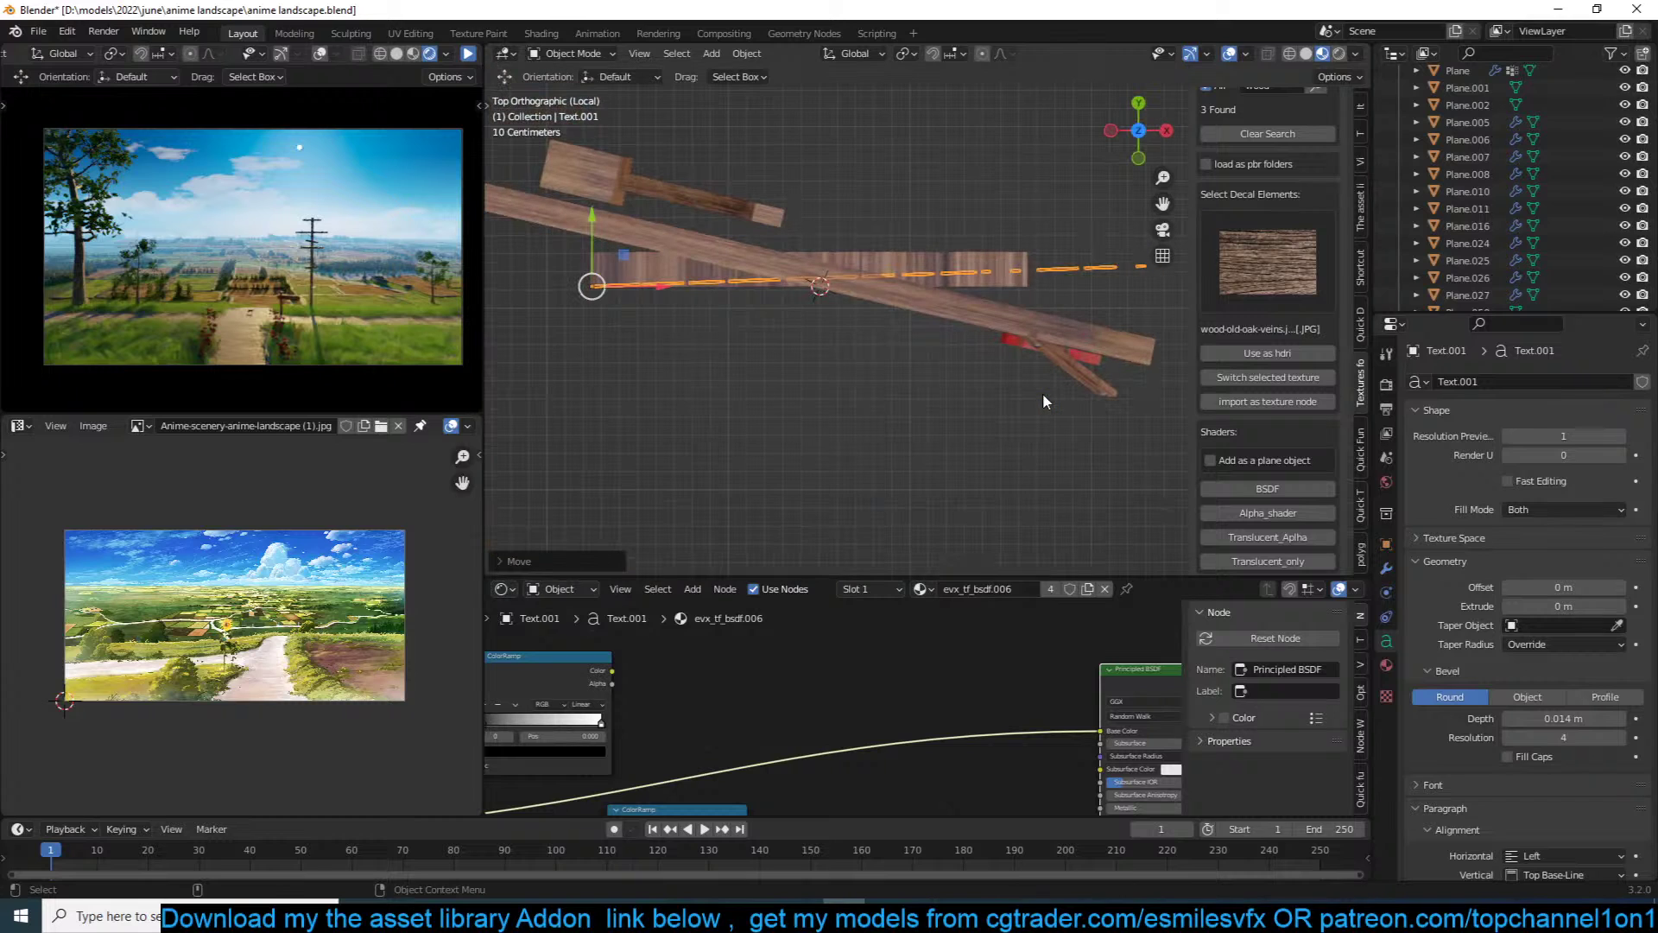
key(r)
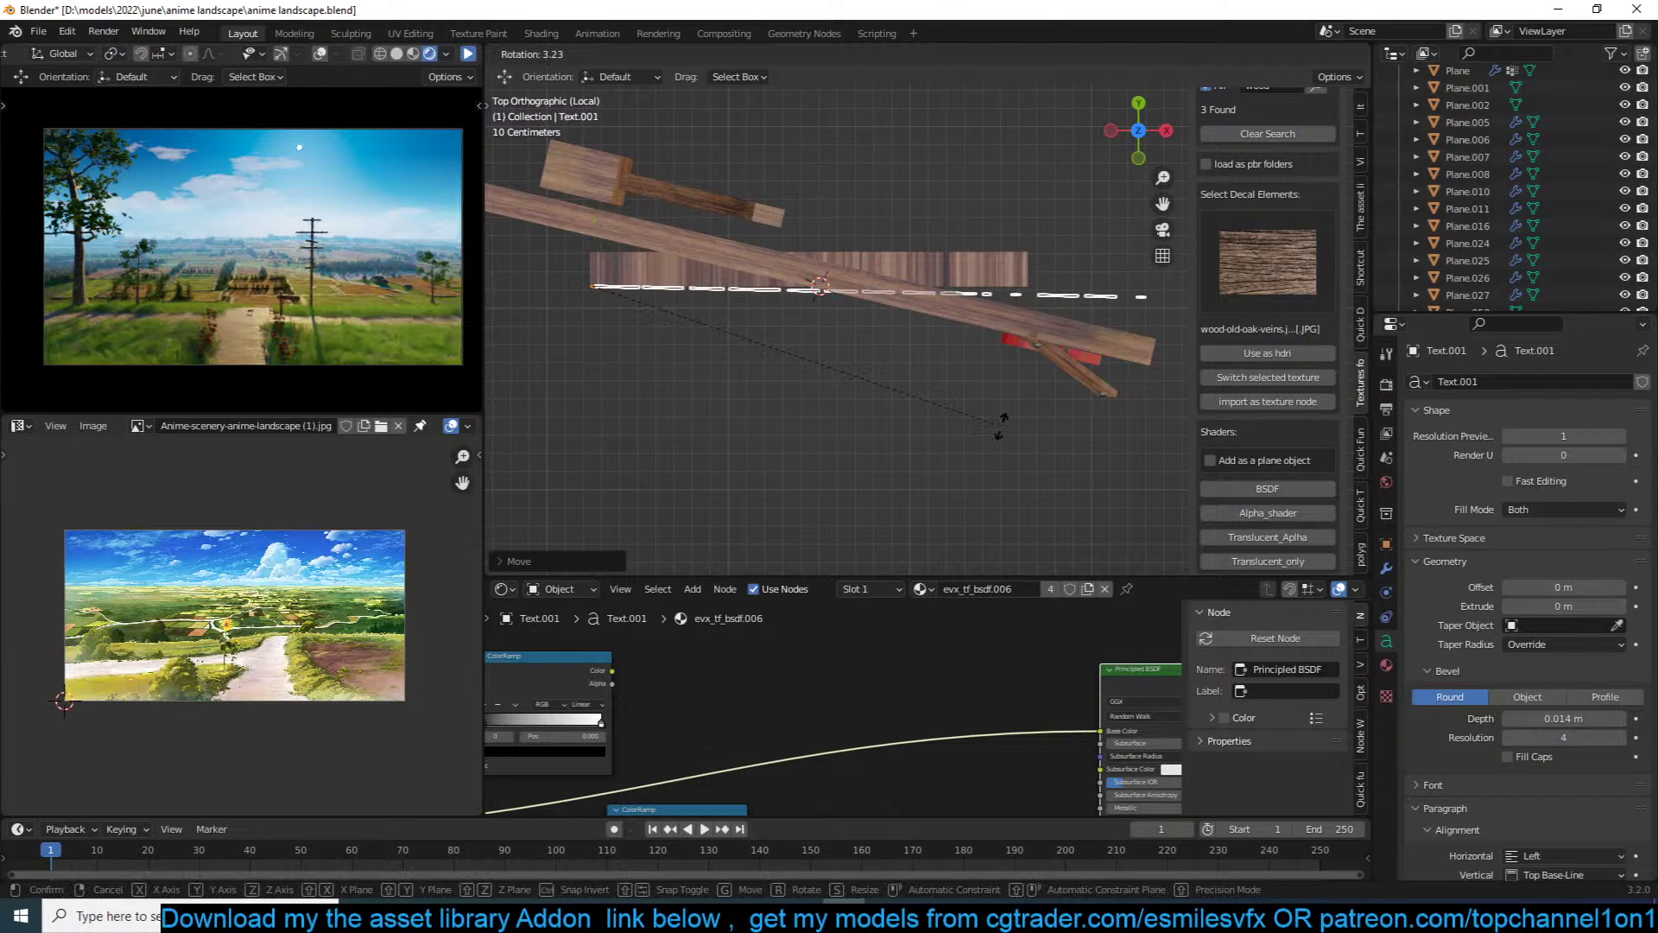
key(Escape)
key(alt+r)
key(r)
key(x)
key(9)
key(0)
key(Return)
Step: Scale the channel text to fit the hanging board's width, adjust its position, and save the file
key(s)
click(904, 409)
middle_drag(903, 409, 951, 272)
key(s)
click(929, 345)
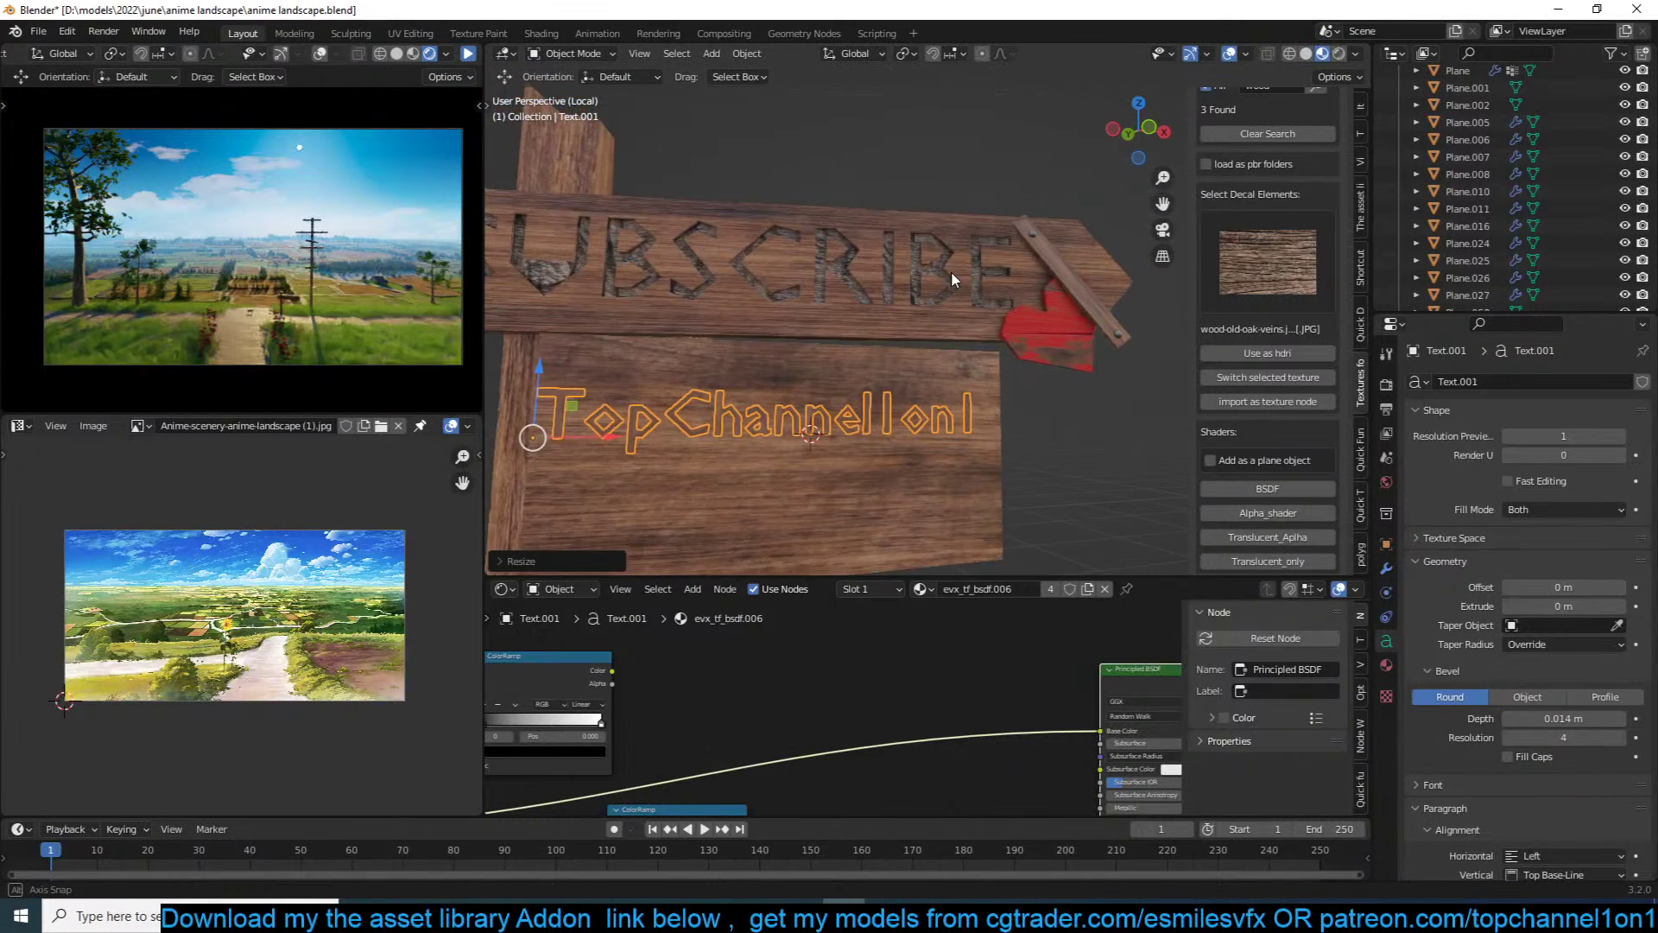
shift+middle_drag(863, 365, 921, 344)
key(s)
click(954, 358)
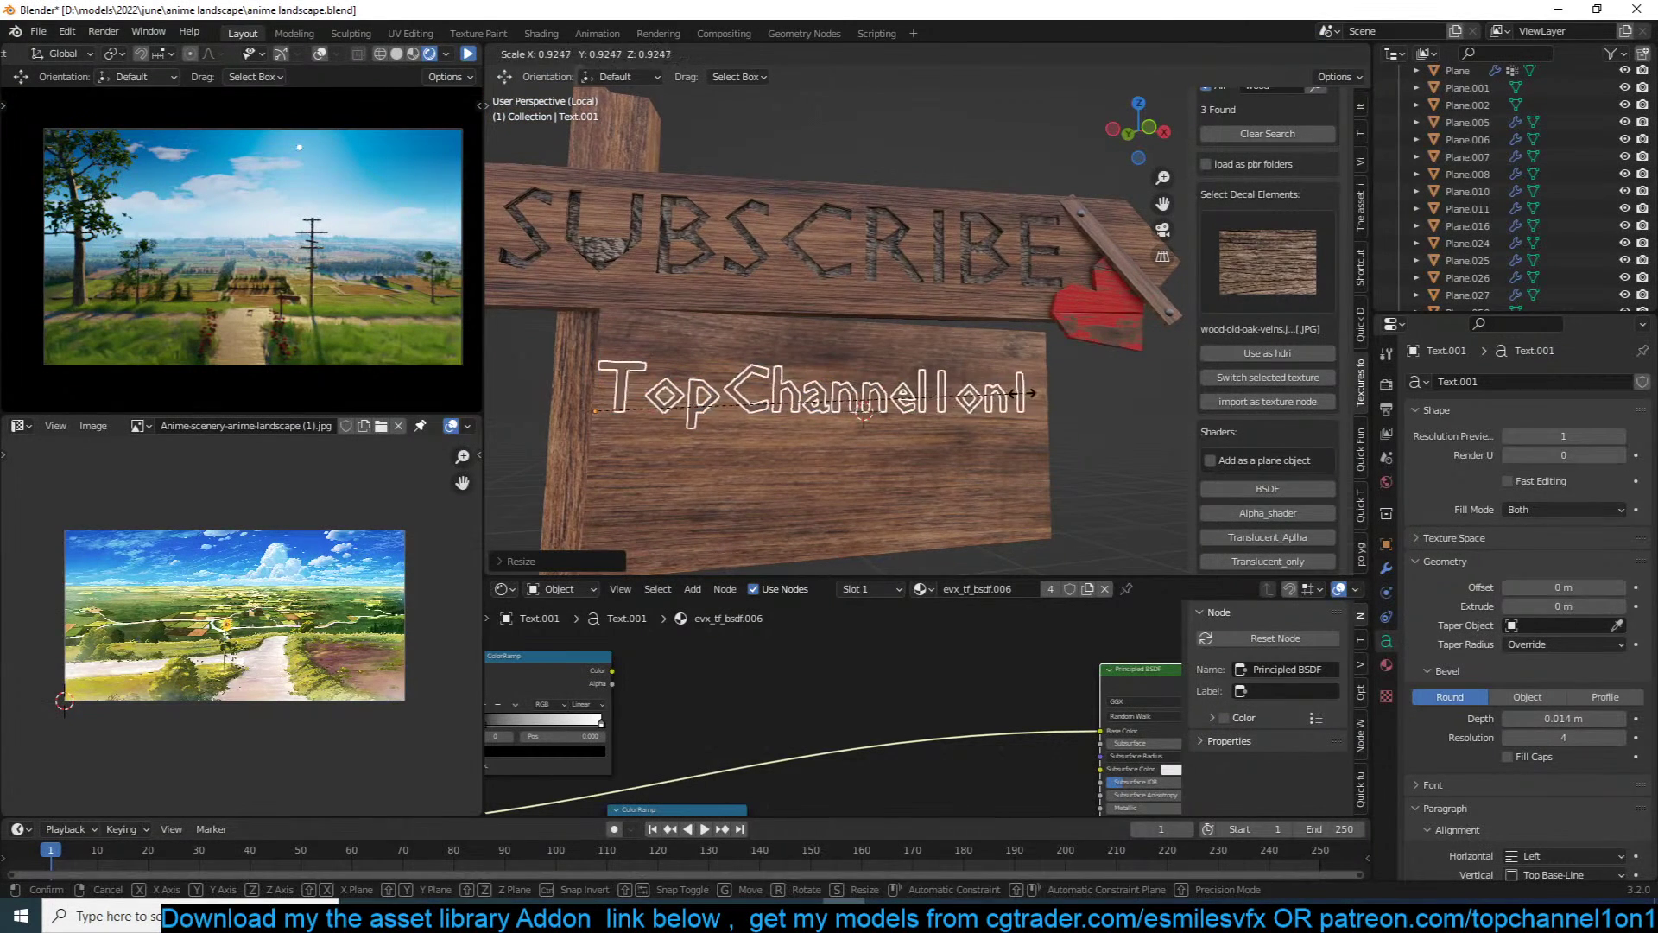
key(g)
click(732, 417)
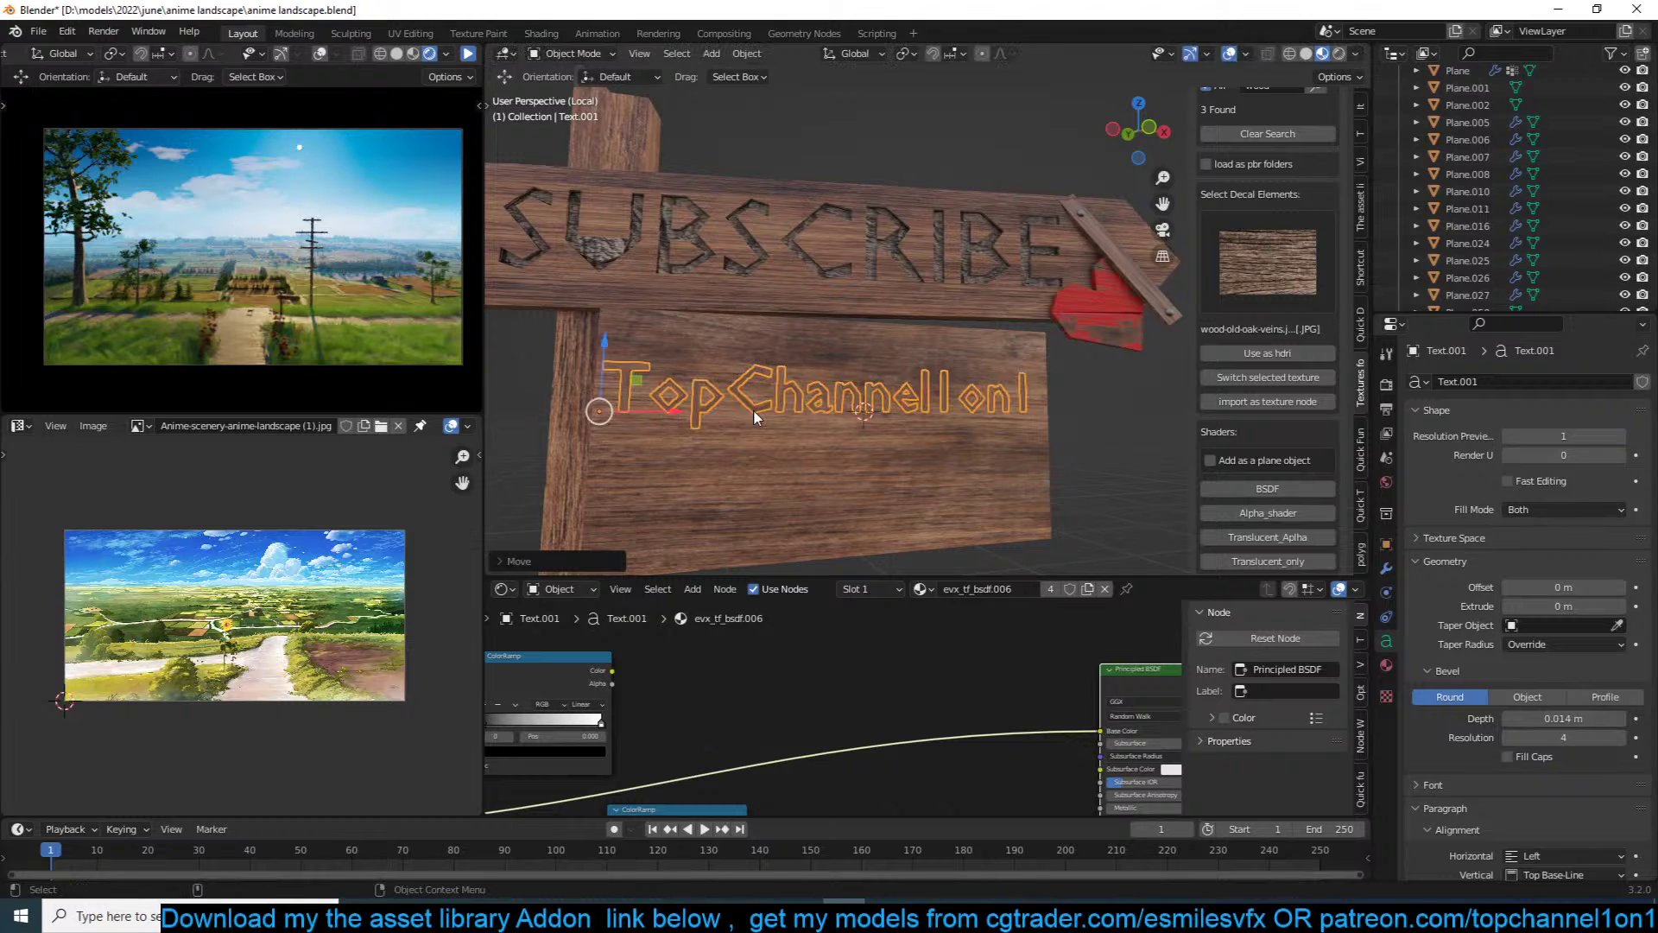
key(ctrl+s)
Step: Set the channel text's bevel resolution to 0 and its bevel depth to 0 m
scroll(754, 410, up, 1)
shift+middle_drag(754, 410, 1003, 422)
scroll(1009, 358, up, 3)
key(alt+a)
scroll(992, 363, down, 4)
scroll(1003, 423, up, 4)
click(1043, 357)
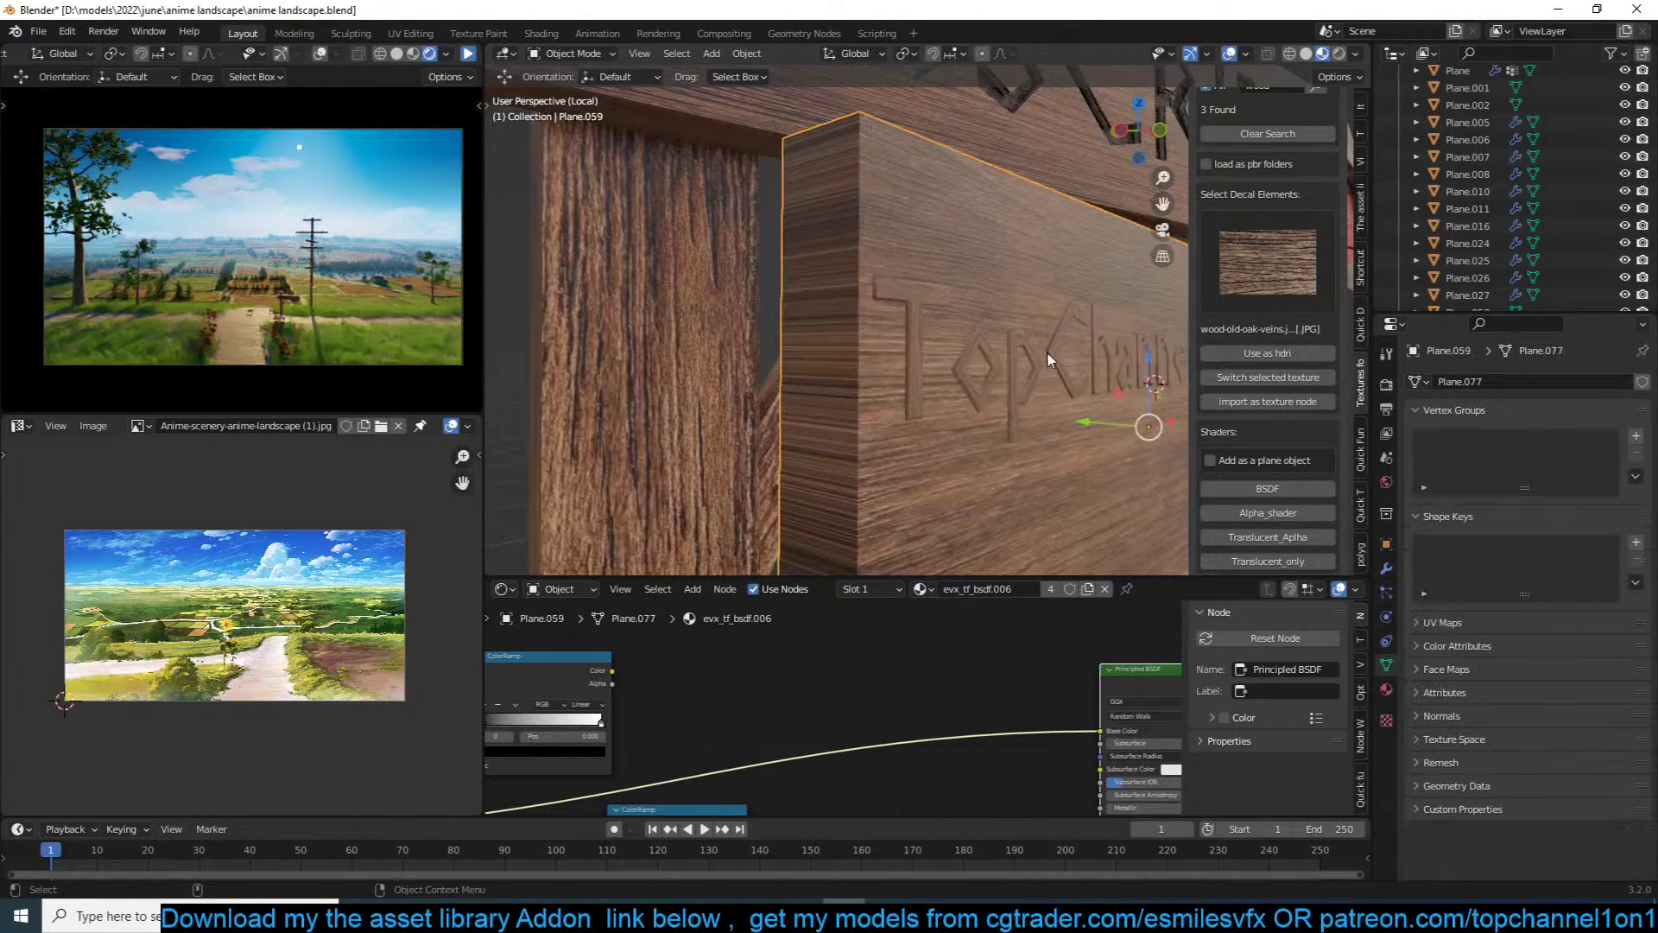
click(1066, 366)
scroll(1081, 421, down, 2)
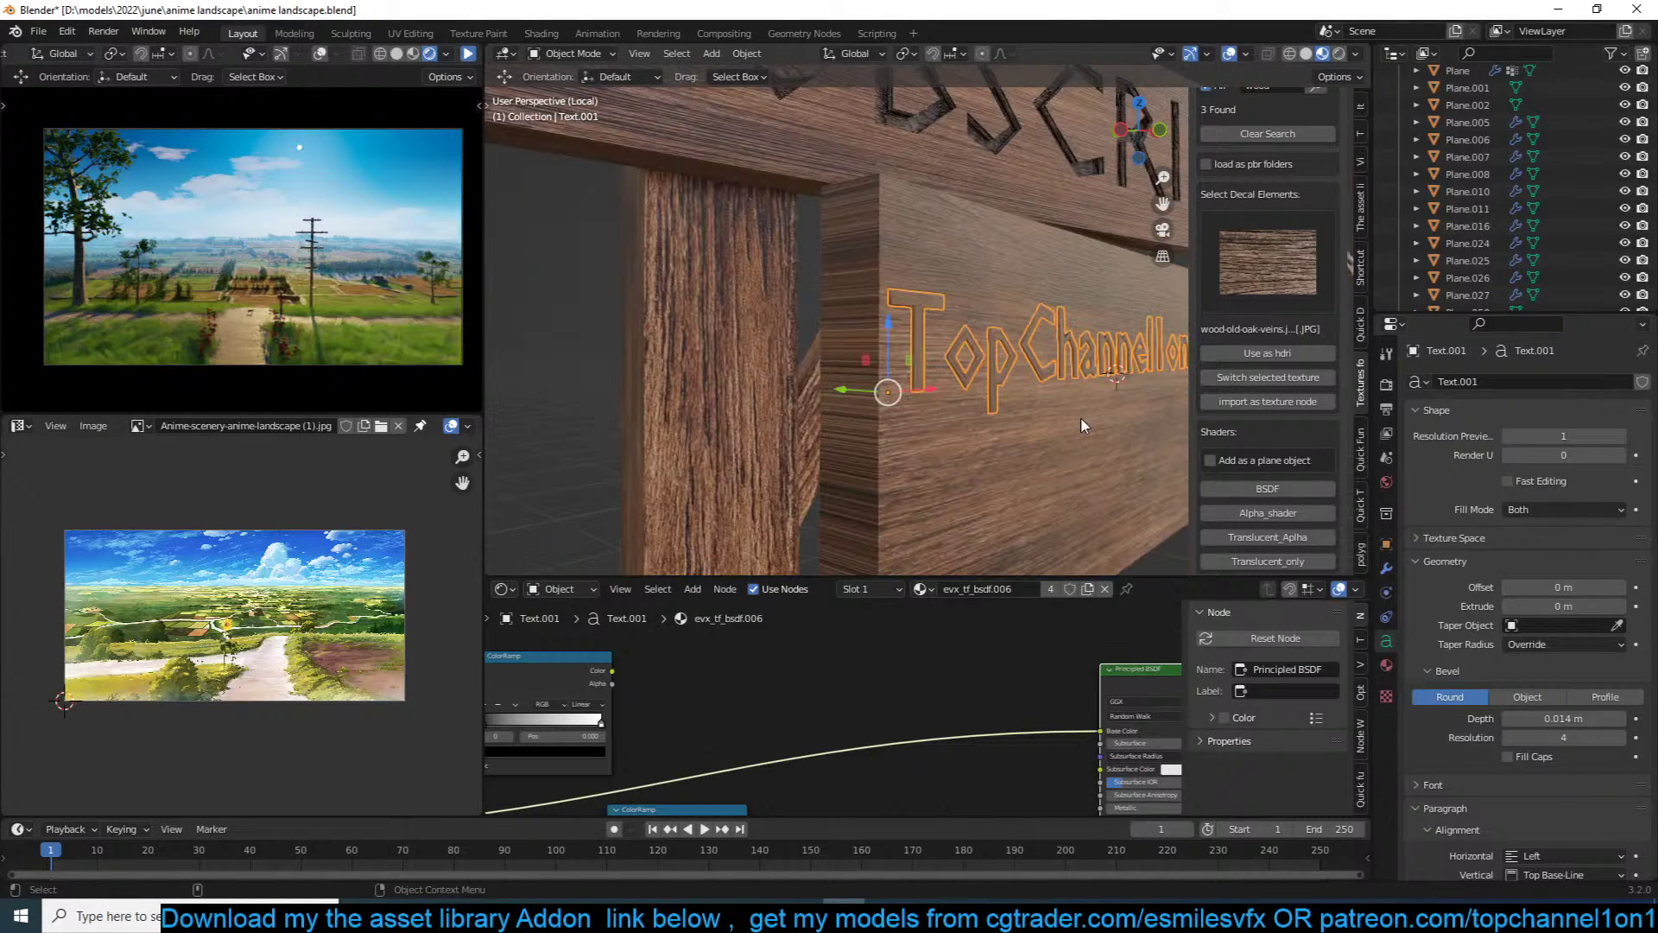
drag(1561, 738, 1507, 738)
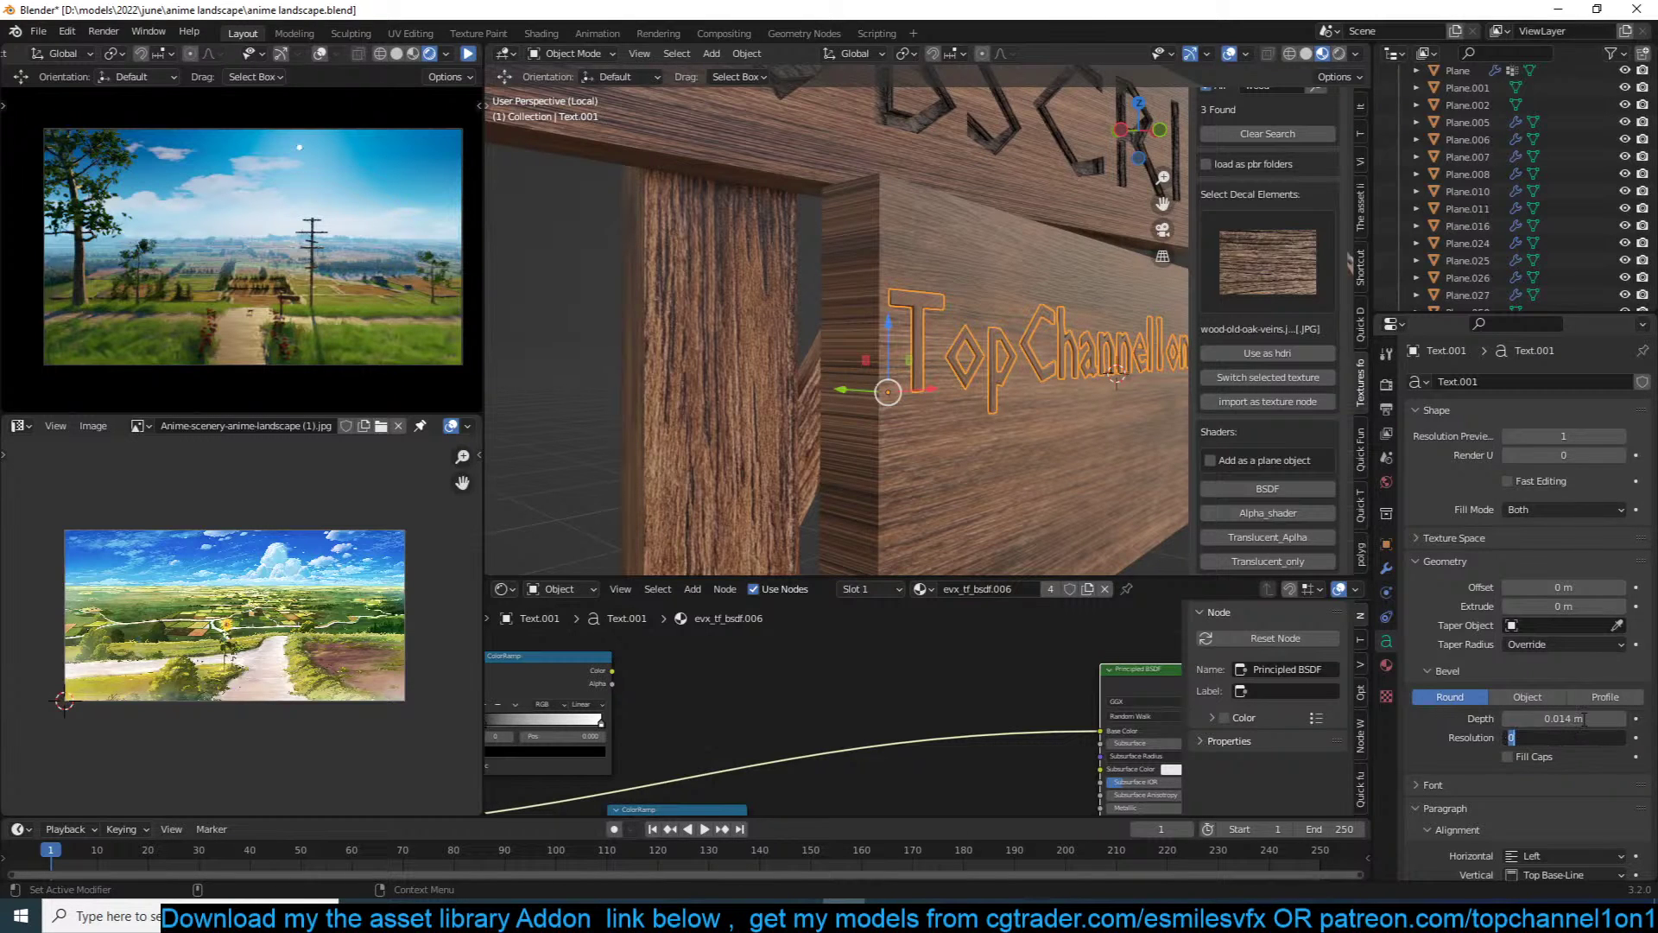
click(1584, 718)
drag(1584, 718, 1507, 719)
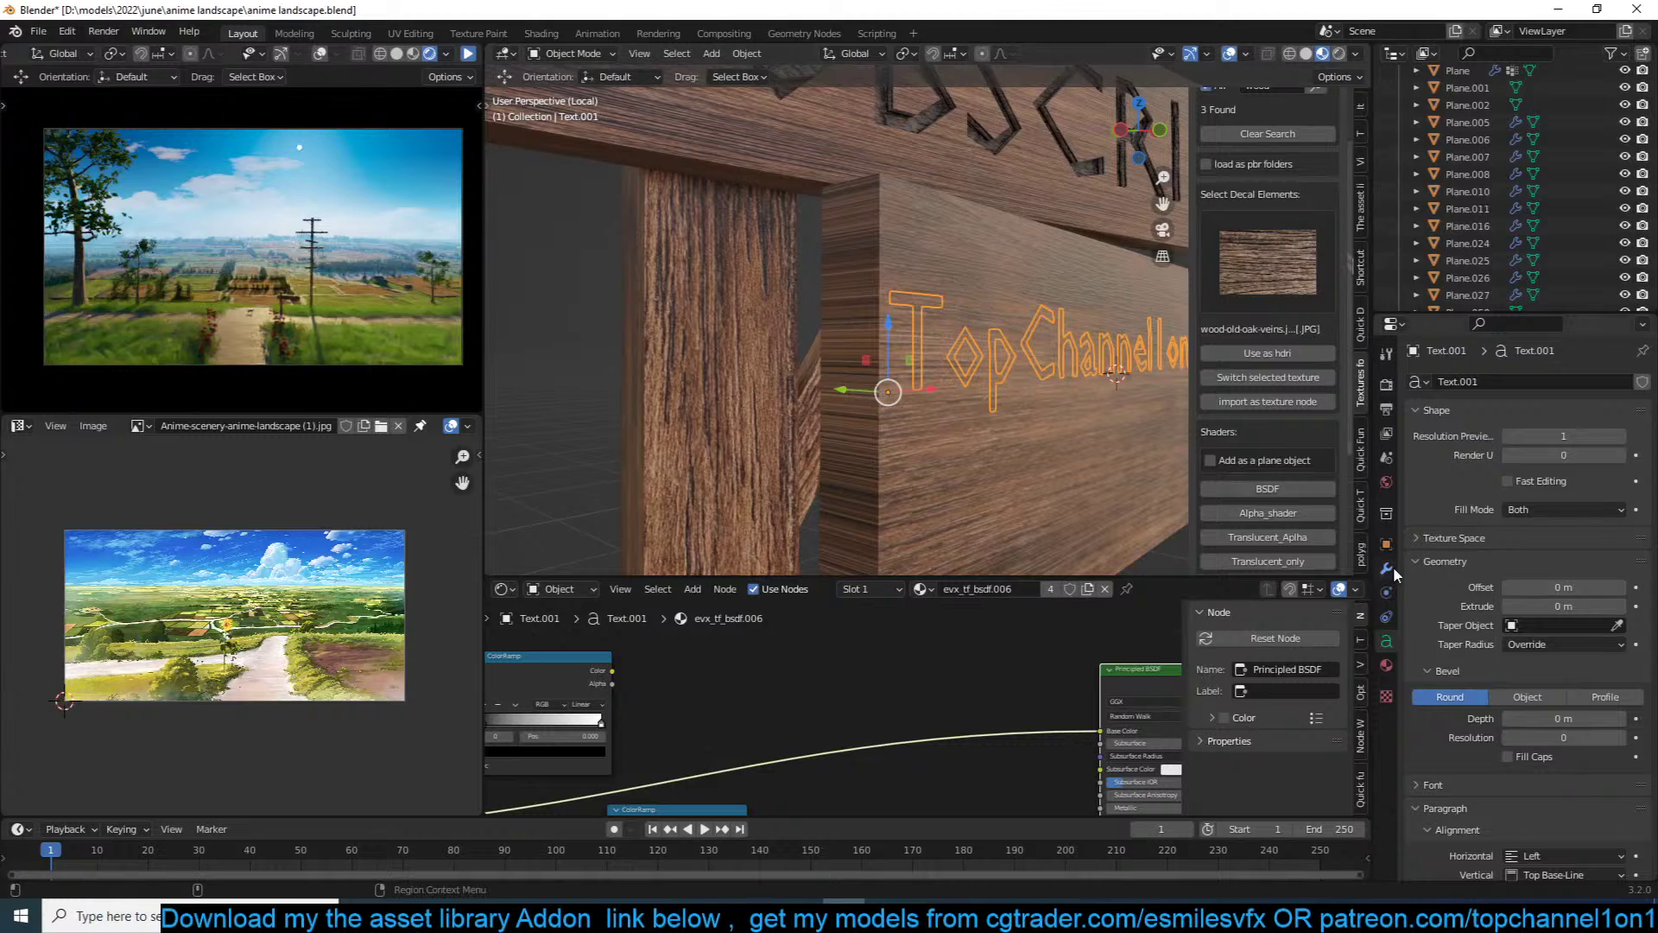
Step: Convert the flat channel text to a mesh
right_click(1015, 431)
mouse_move(1080, 431)
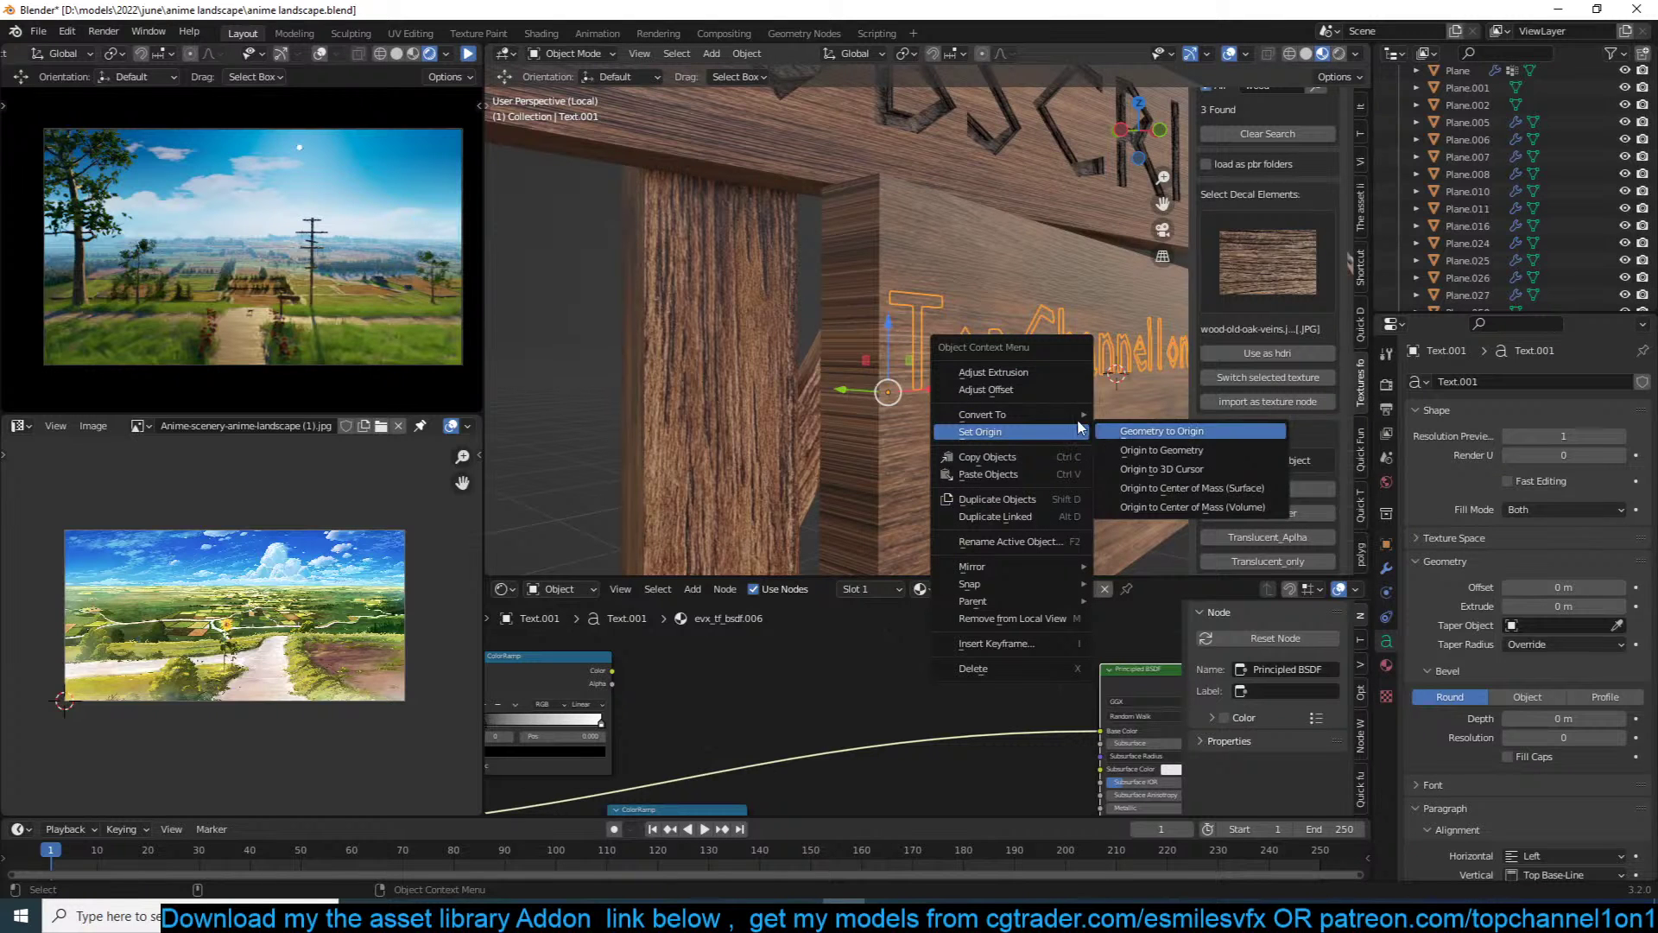
click(1134, 432)
Step: Extrude the lettering mesh outward from the hanging board to give the letters depth
key(Tab)
middle_drag(1105, 423, 1130, 446)
key(c)
right_click(1101, 436)
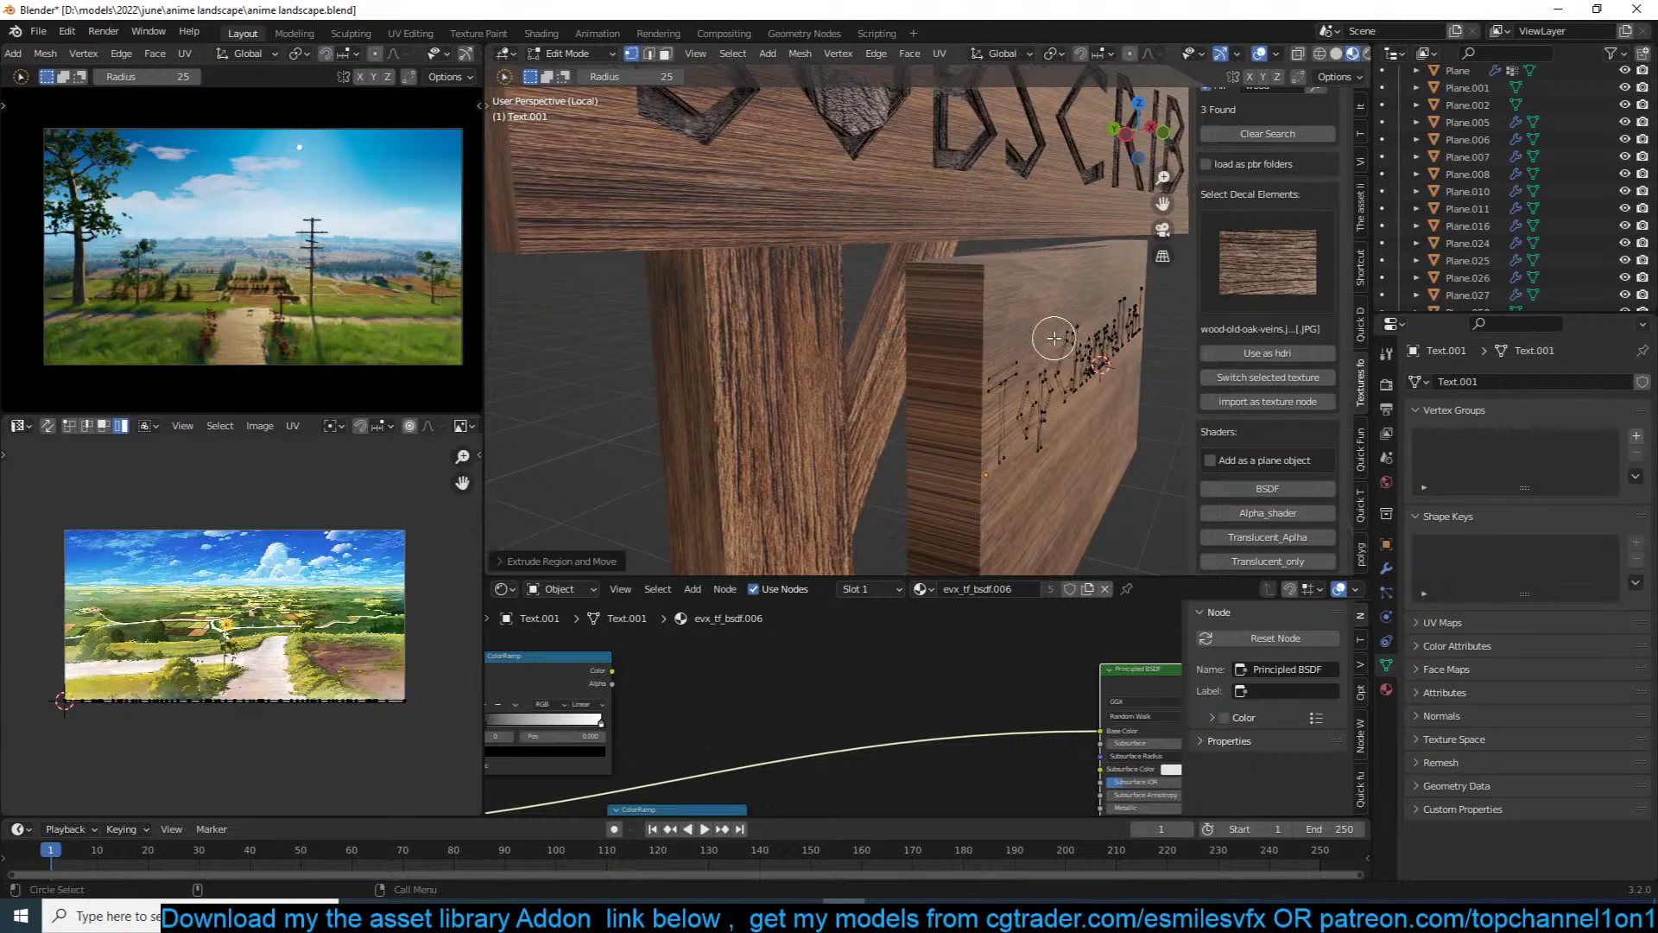
key(Tab)
Step: Shift the extruded lettering along Y so it cuts into the hanging board's face, and select the board
key(t)
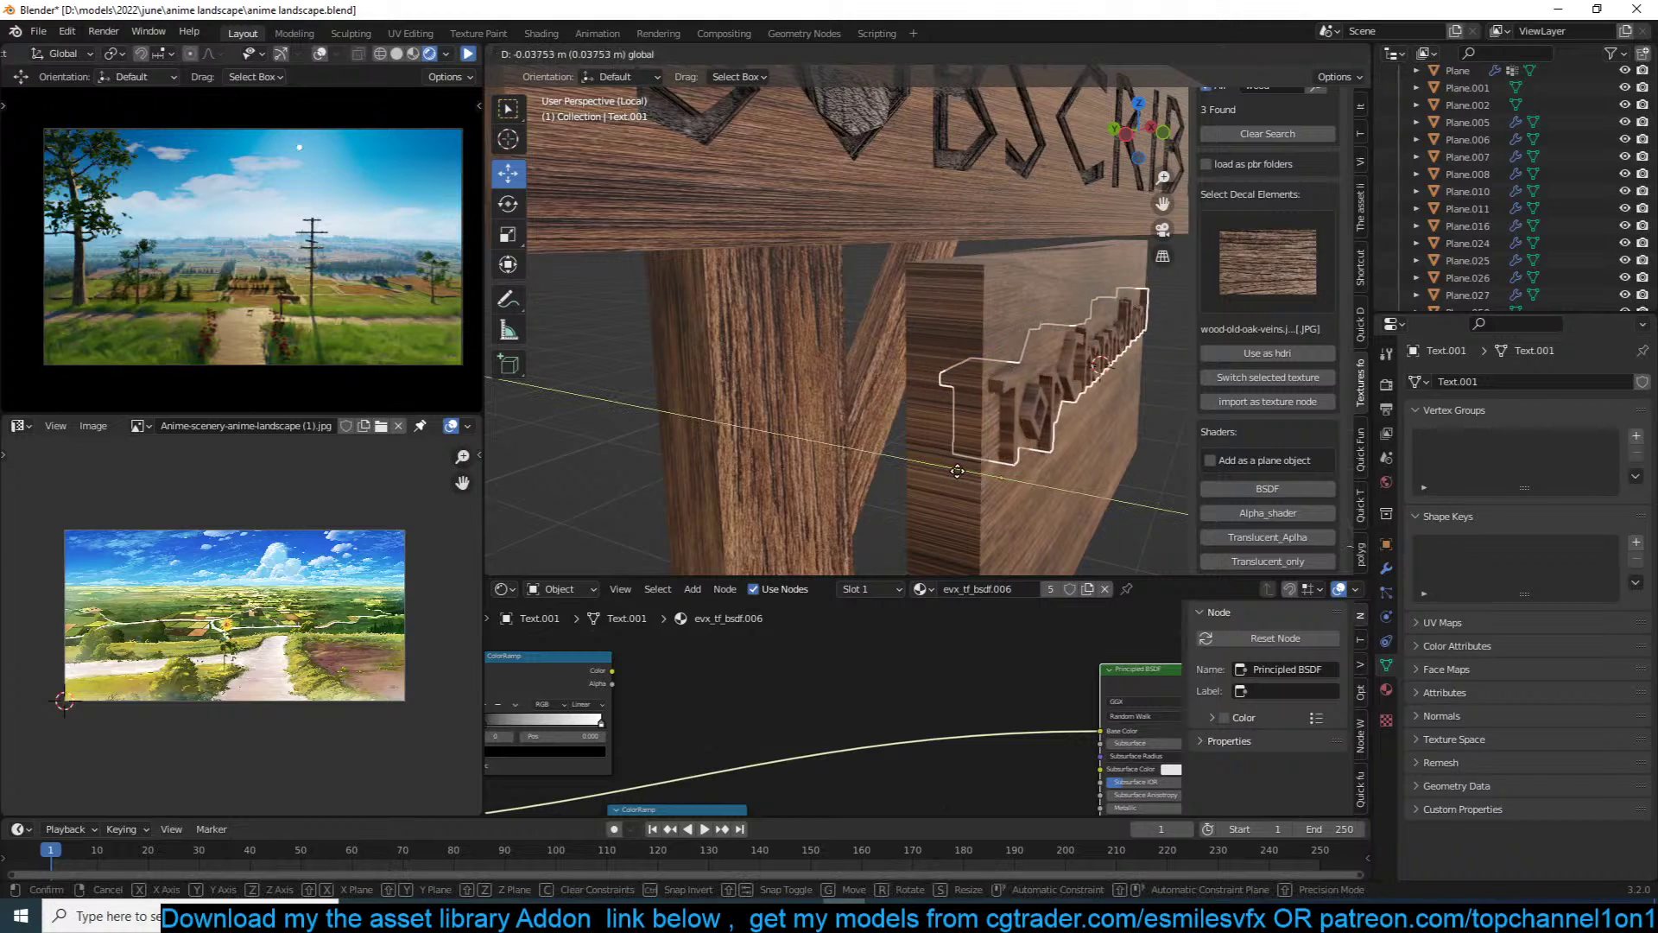
middle_drag(931, 454, 869, 320)
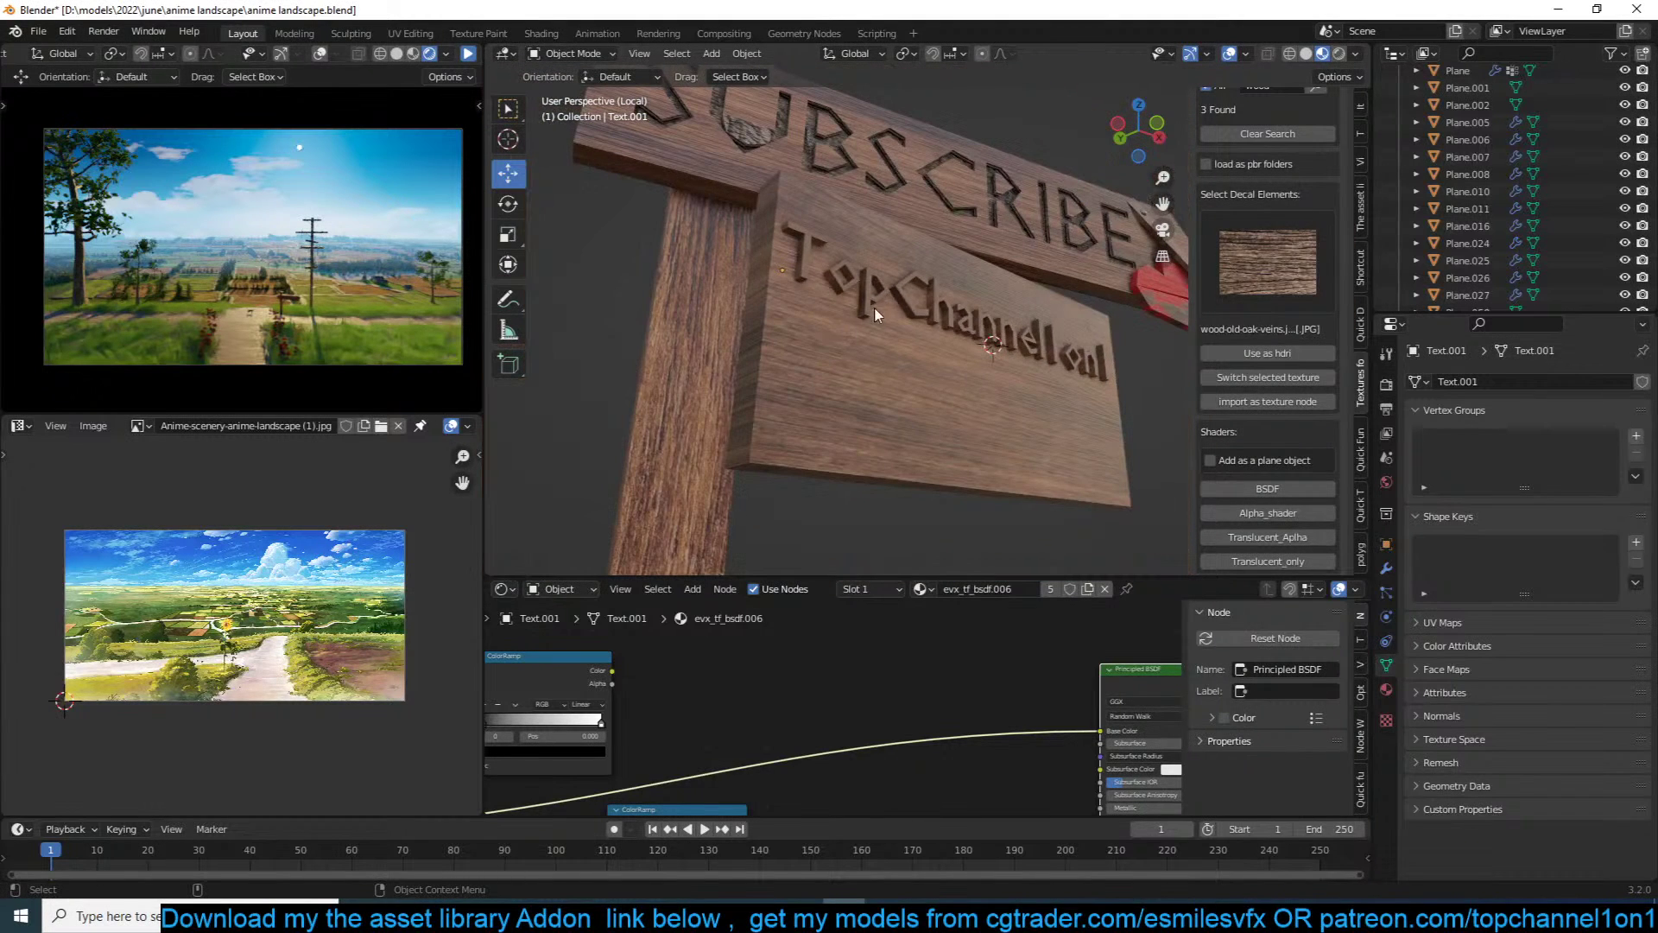
click(971, 268)
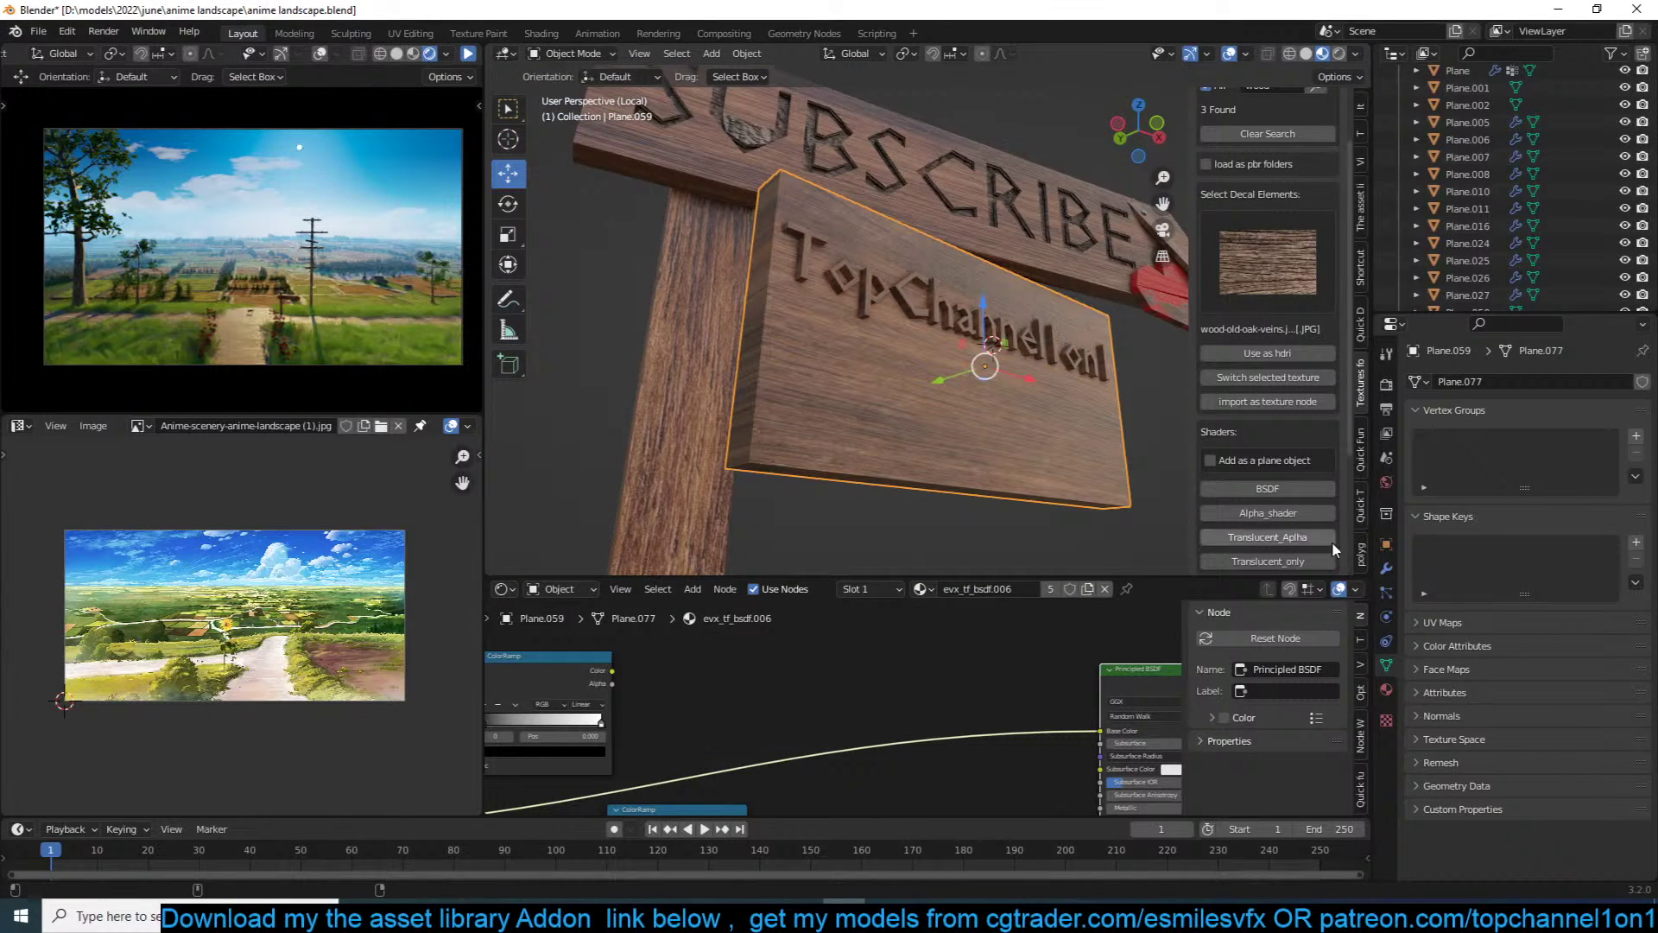
Step: Add a Boolean Difference modifier to the hanging board with the Text.001 lettering as cutter and the Fast solver
click(1386, 568)
click(1546, 381)
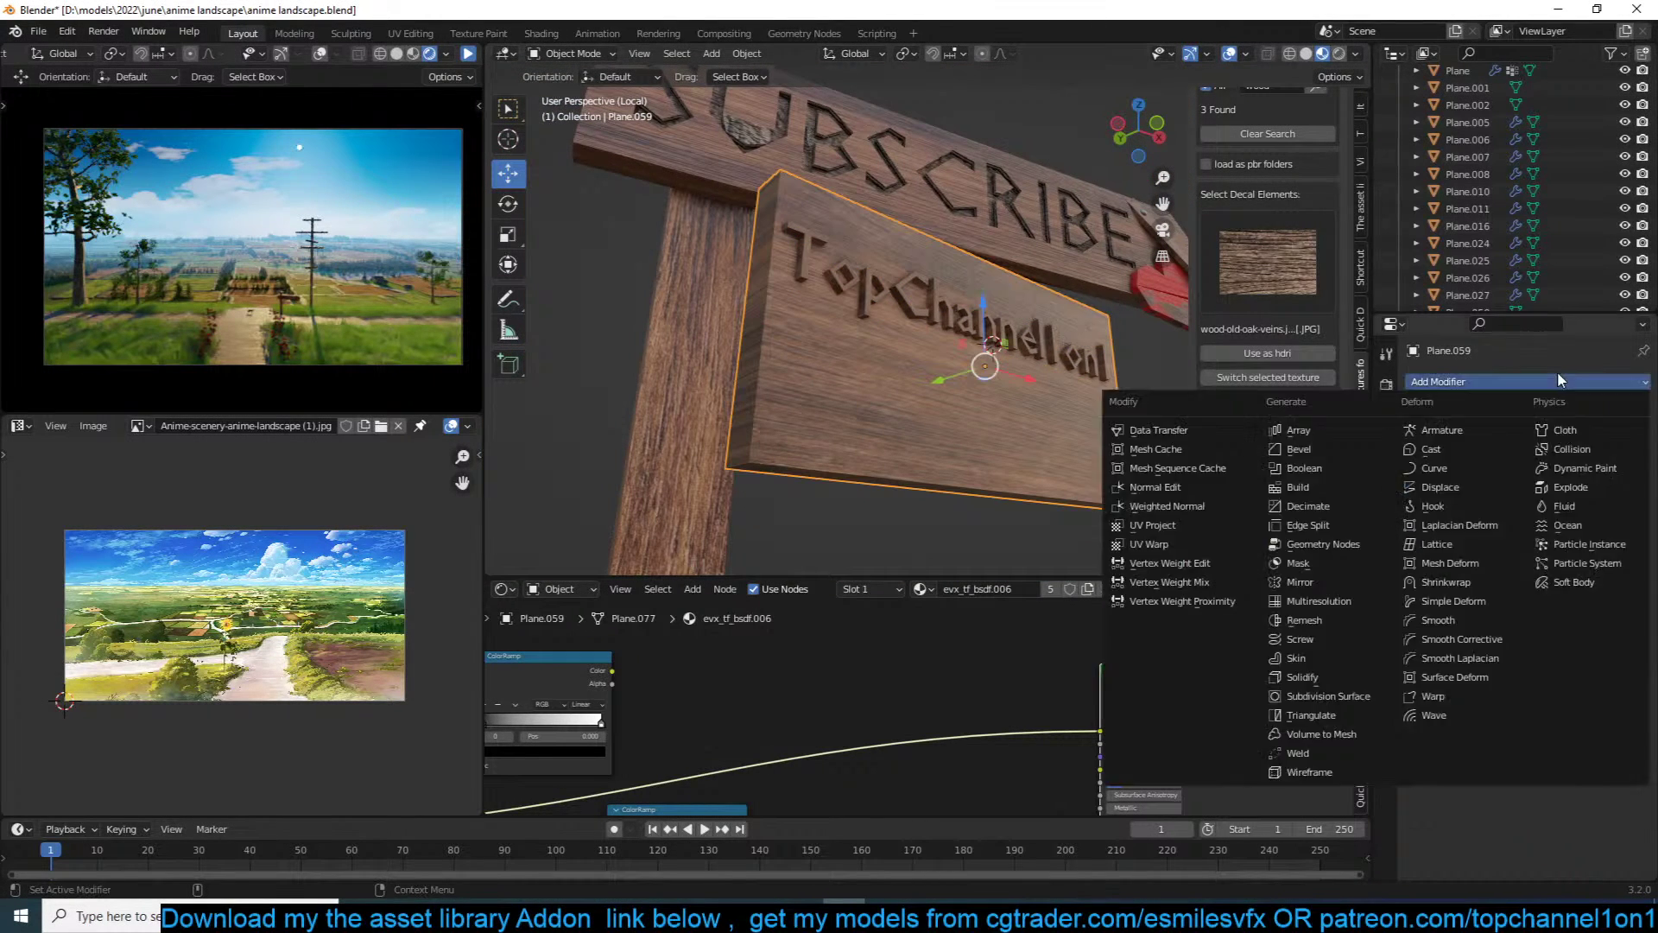
click(1350, 464)
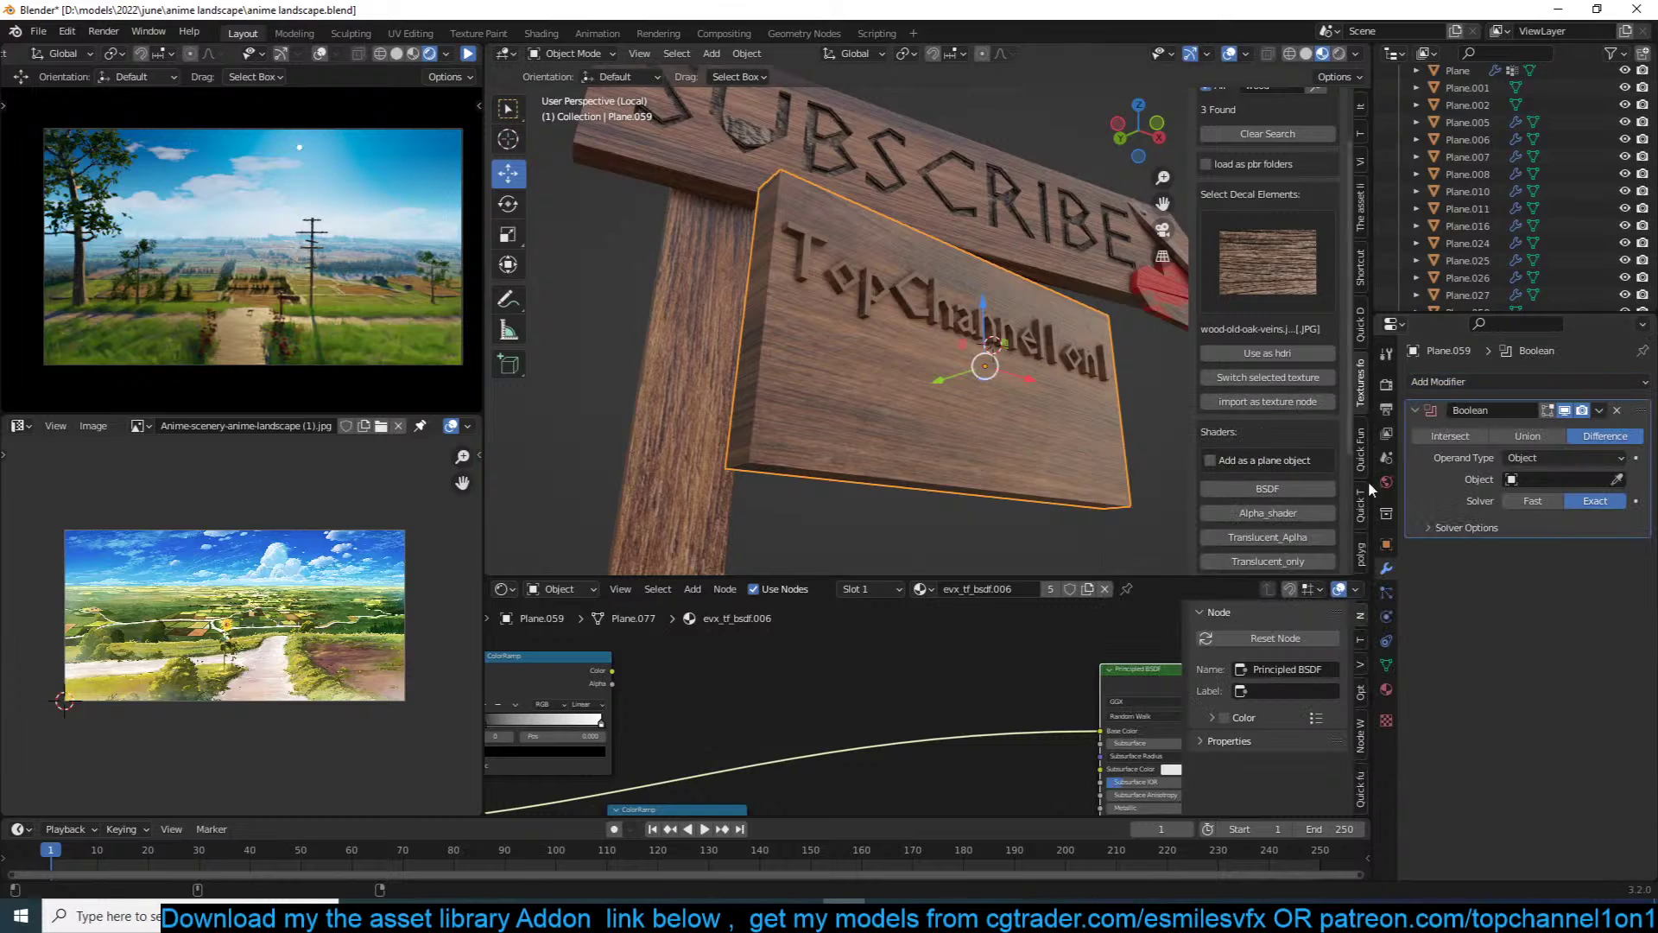
click(1045, 350)
click(1030, 351)
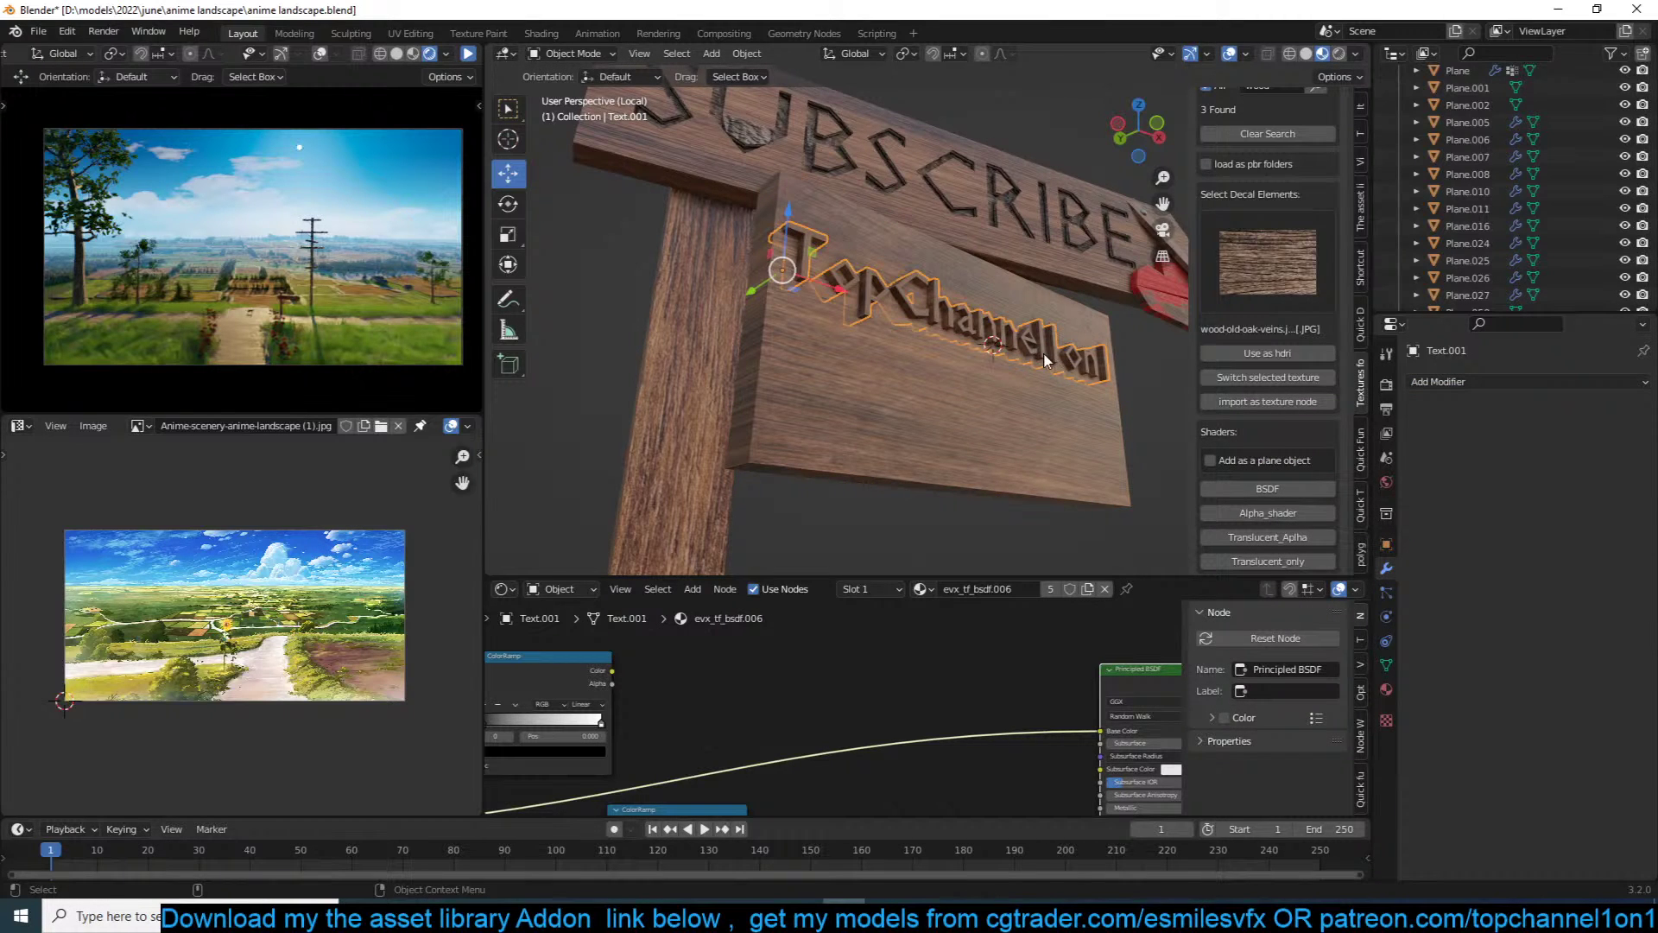
key(ctrl+z)
click(1533, 502)
mouse_move(985, 402)
middle_down()
mouse_move(839, 401)
mouse_move(957, 399)
middle_up()
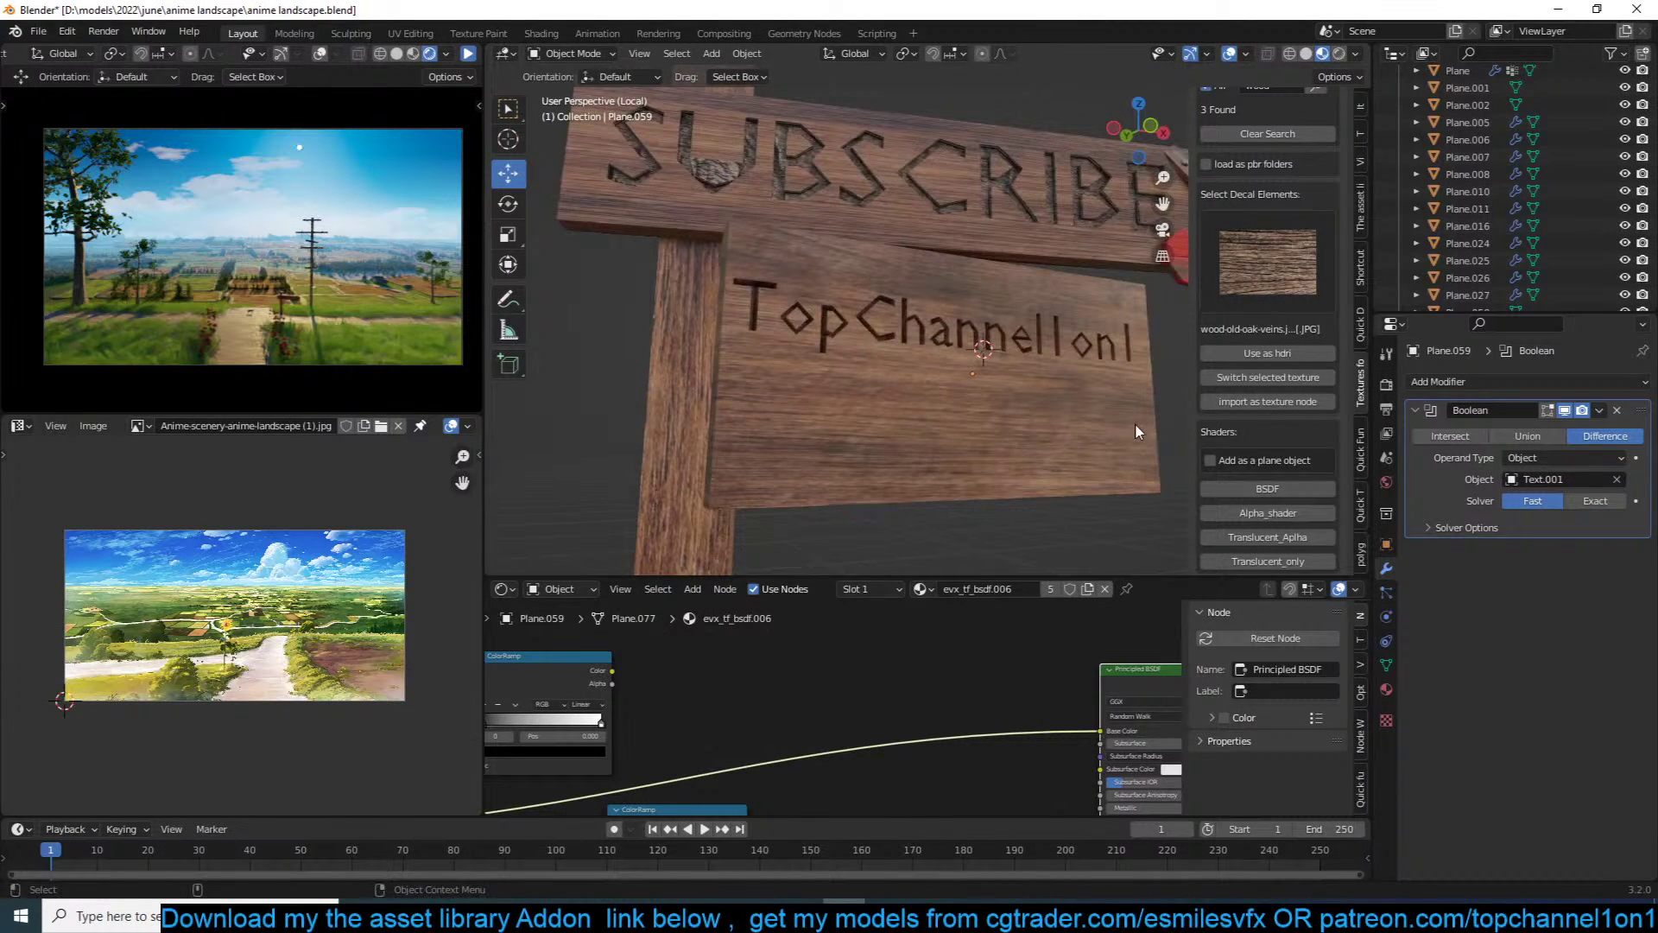
Step: Select the TopChannel1on1 lettering cutter and scale it up slightly
middle_drag(1132, 427, 1052, 394)
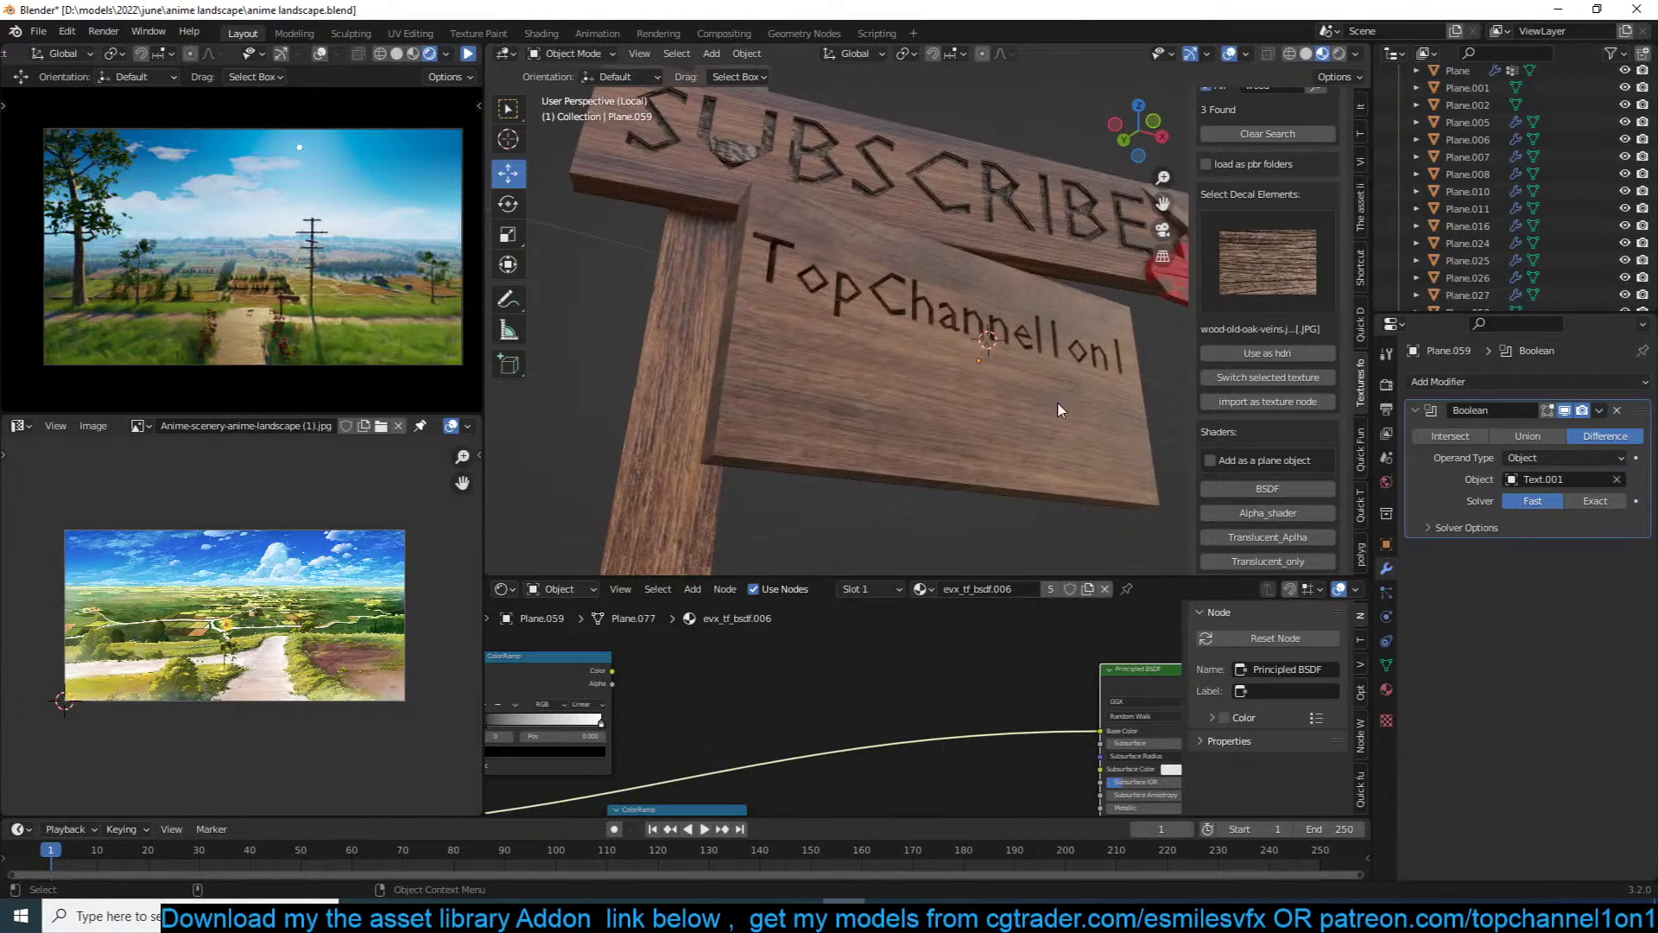
click(997, 344)
key(s)
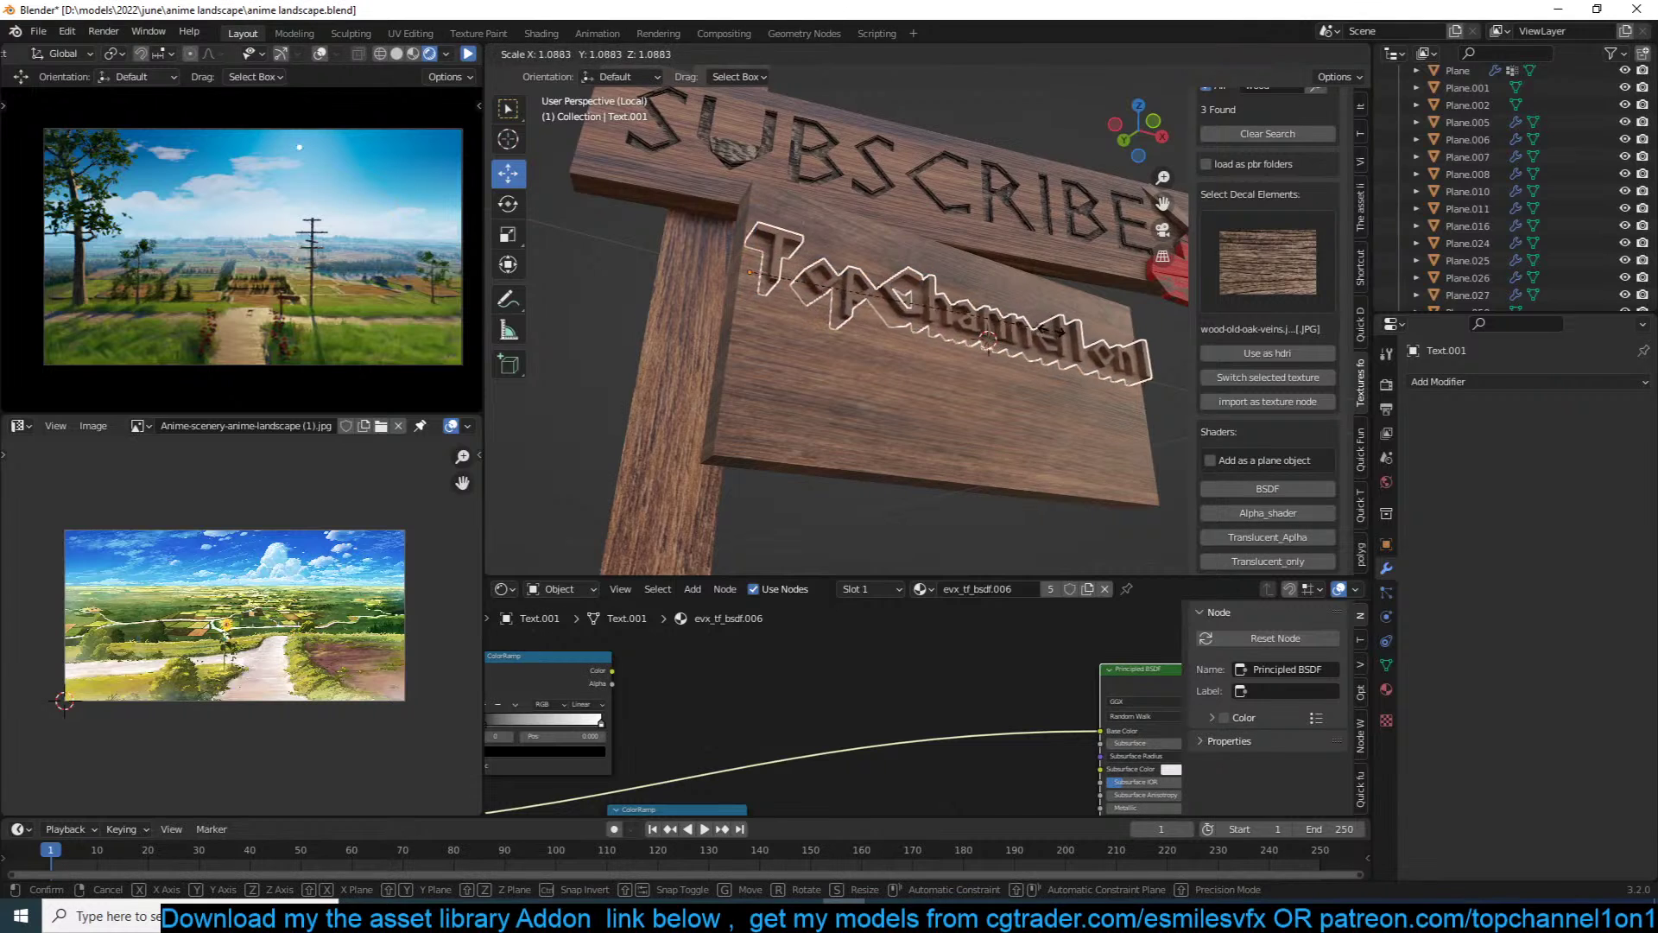
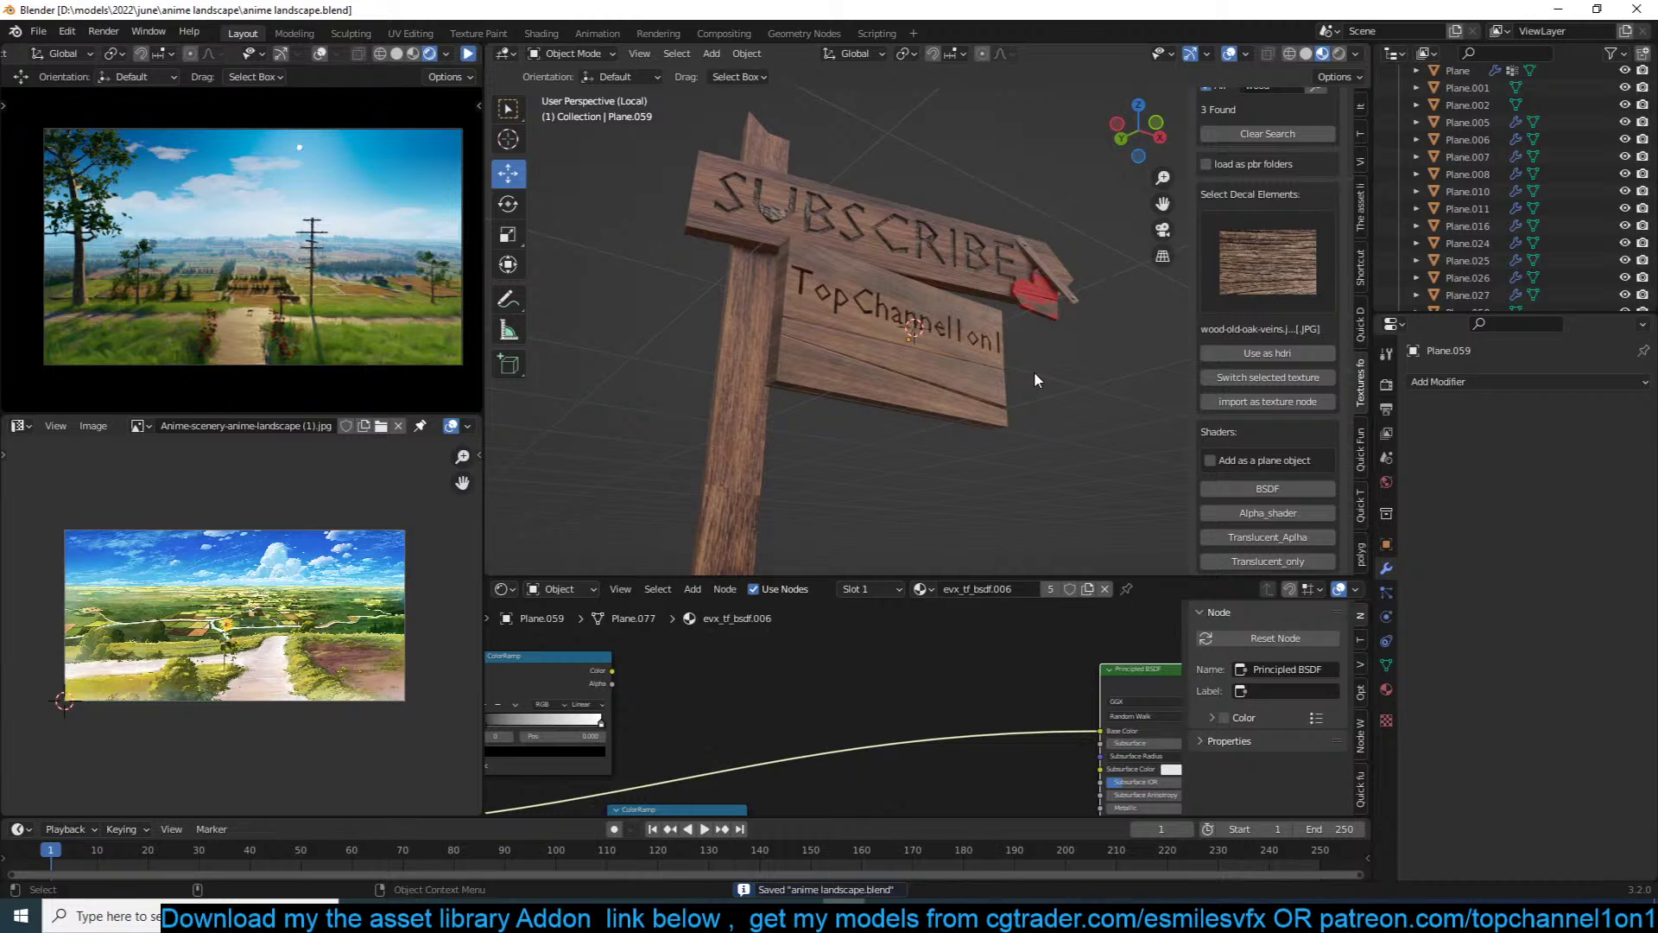
Step: Lower the carved hanging board along Z, away from the SUBSCRIBE plank, and save the file
scroll(1033, 371, up, 2)
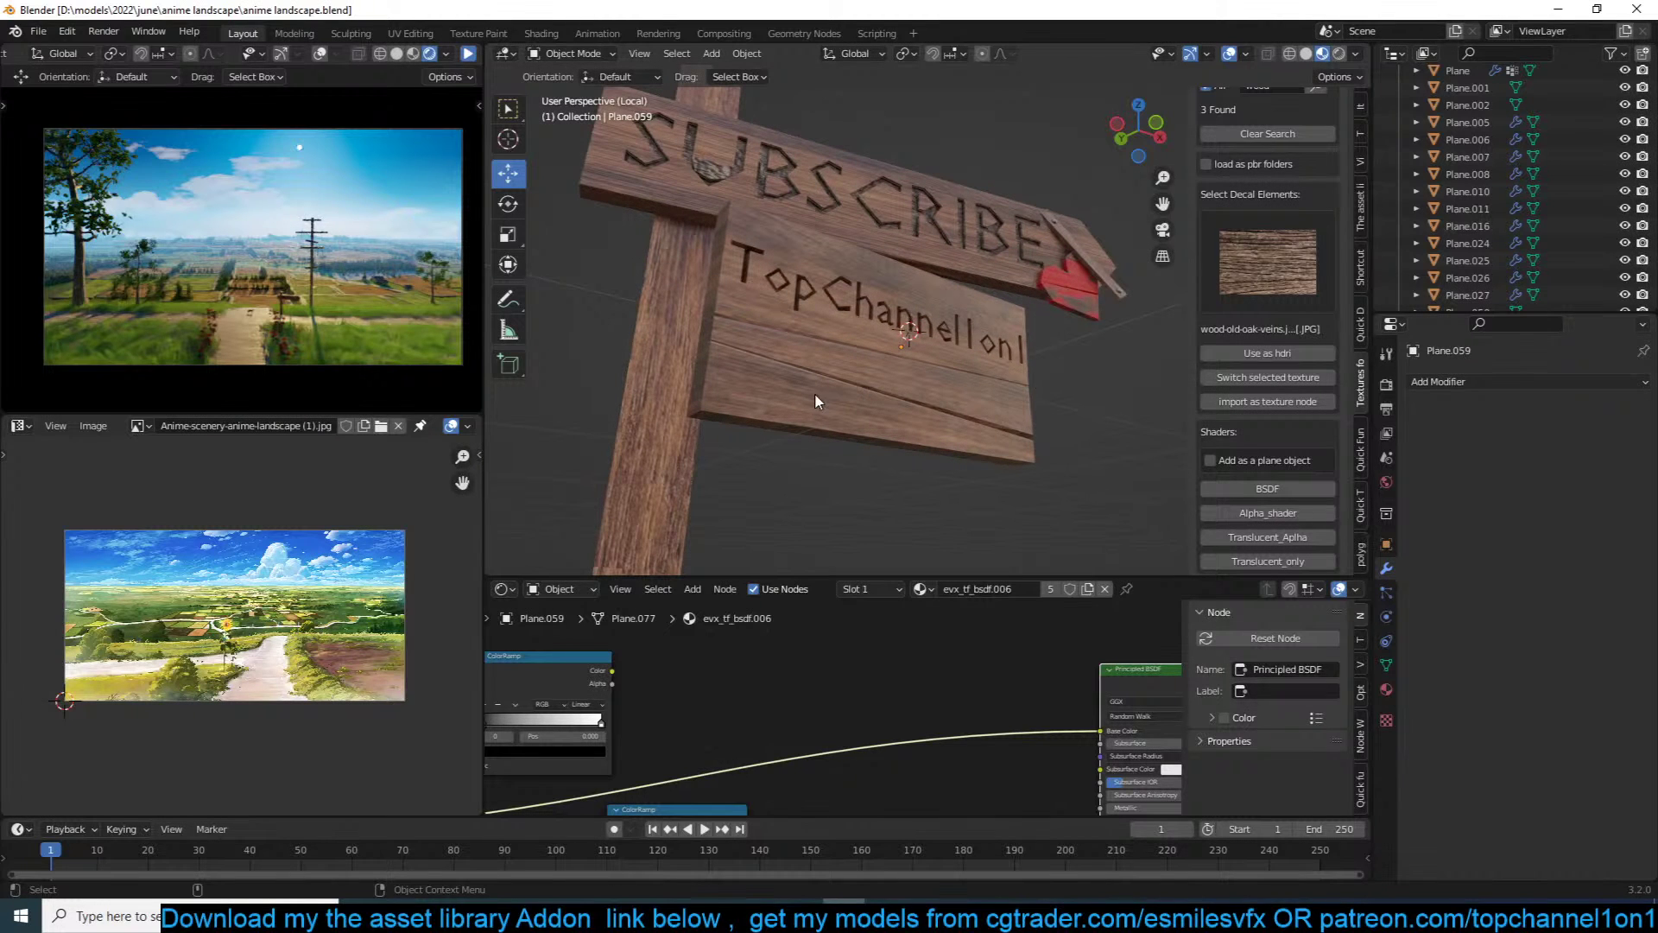
scroll(812, 397, up, 2)
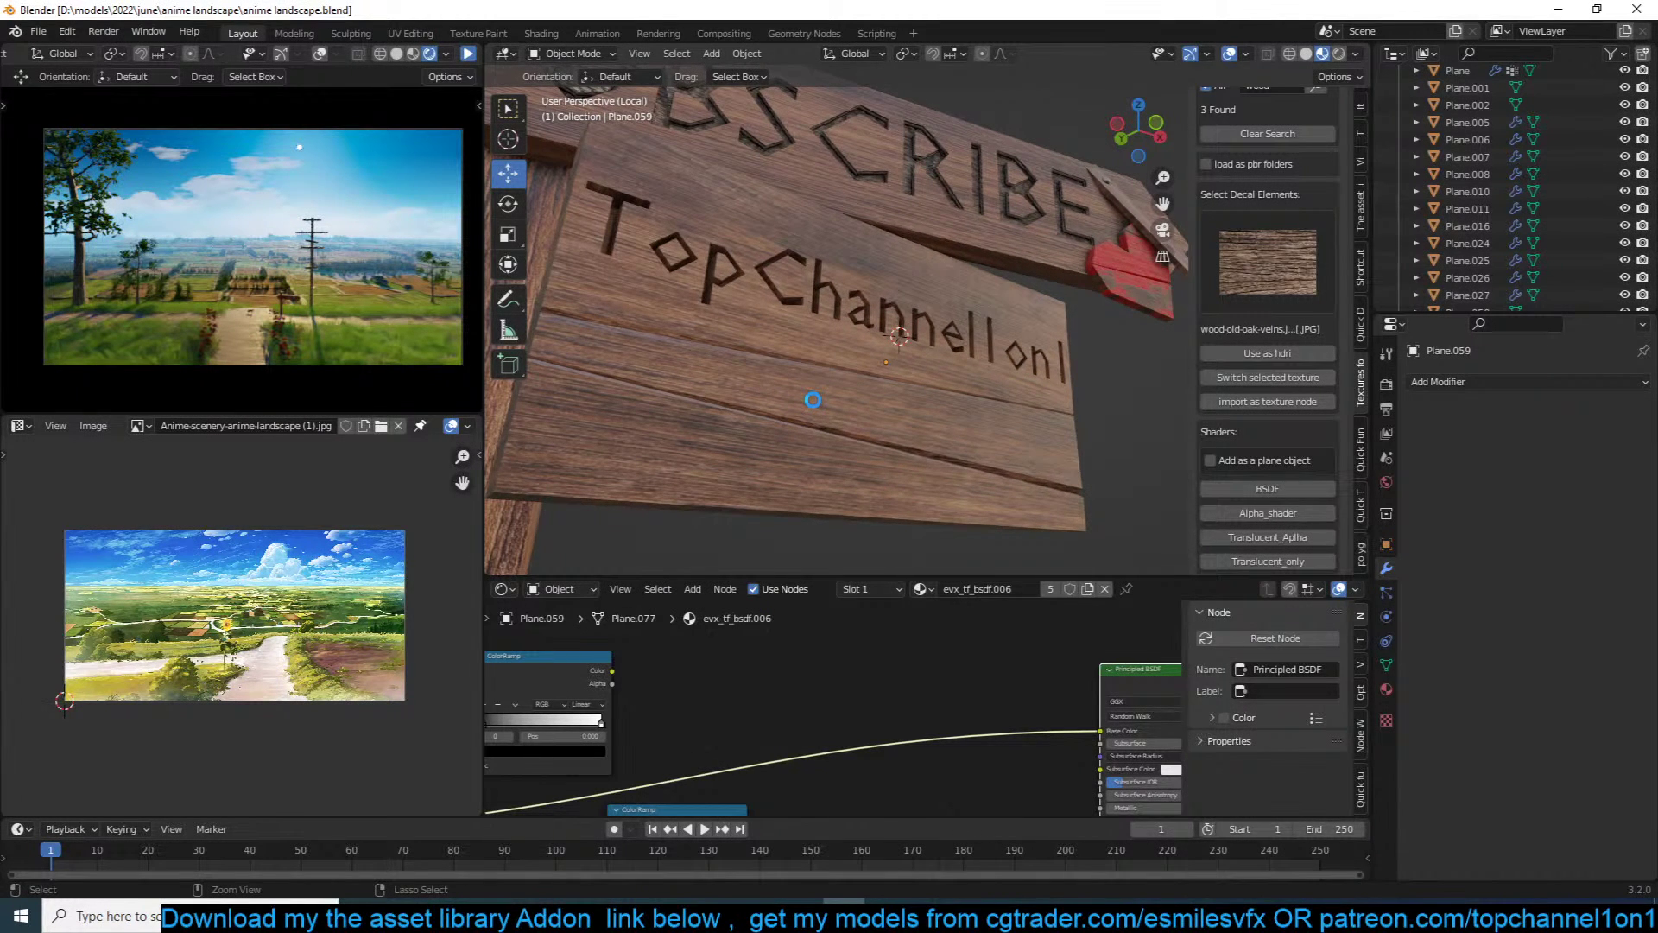
scroll(812, 399, down, 2)
click(842, 382)
key(g)
key(z)
click(850, 402)
mouse_move(904, 359)
middle_down()
mouse_move(863, 392)
mouse_move(937, 342)
mouse_move(882, 344)
middle_up()
click(936, 342)
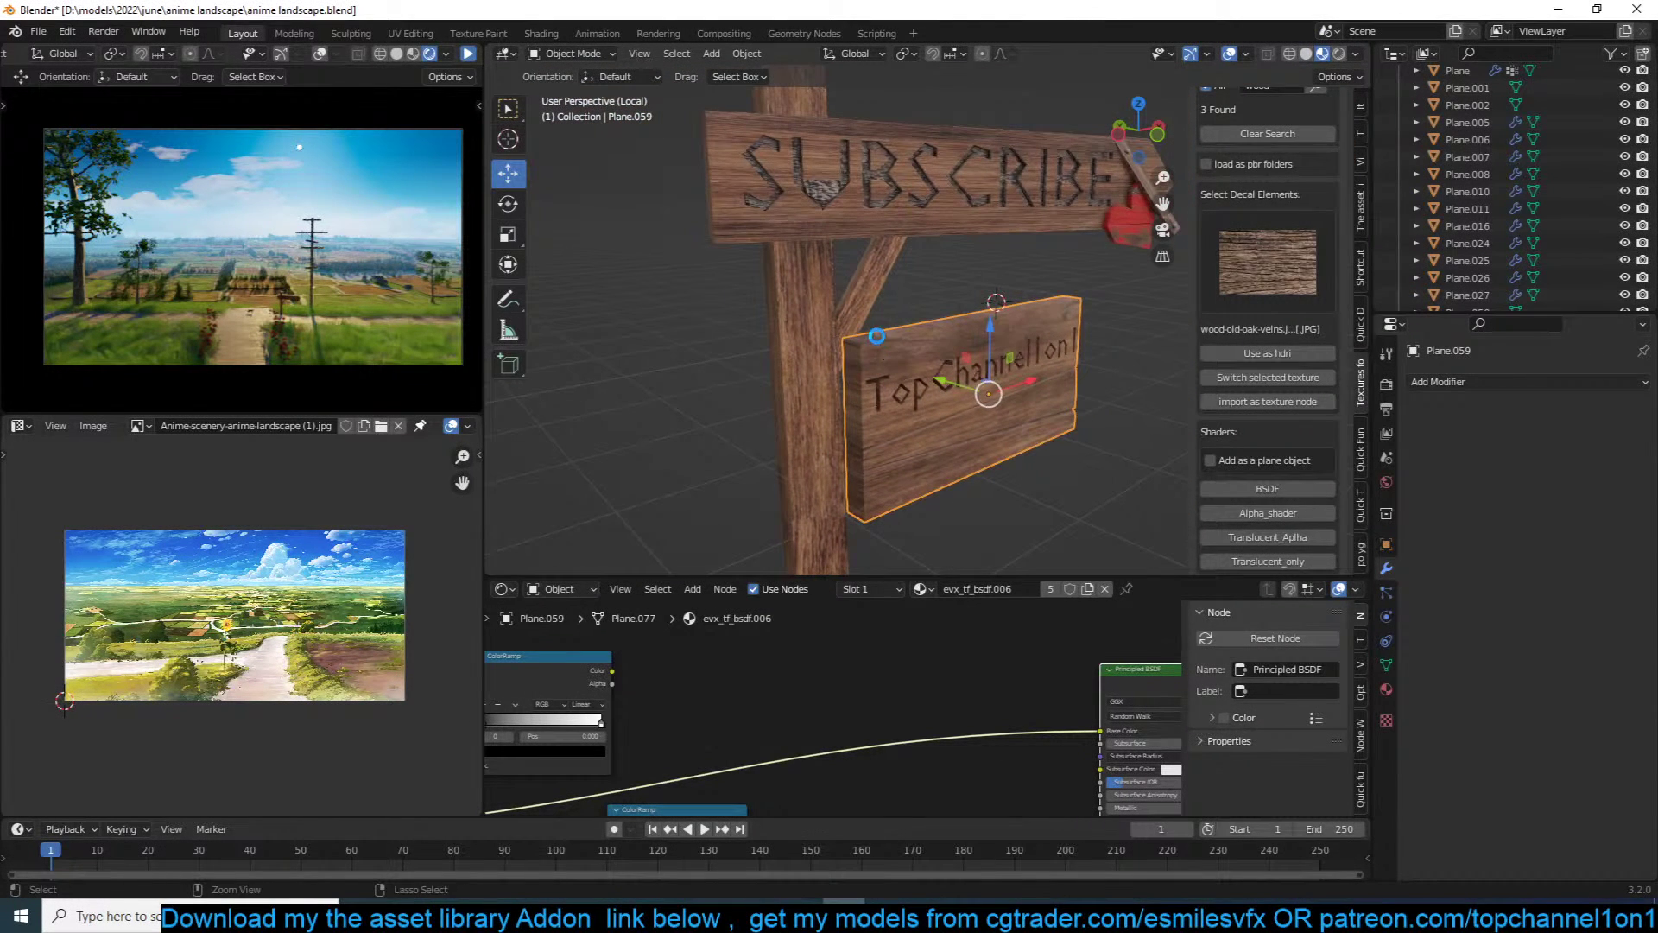
key(ctrl+s)
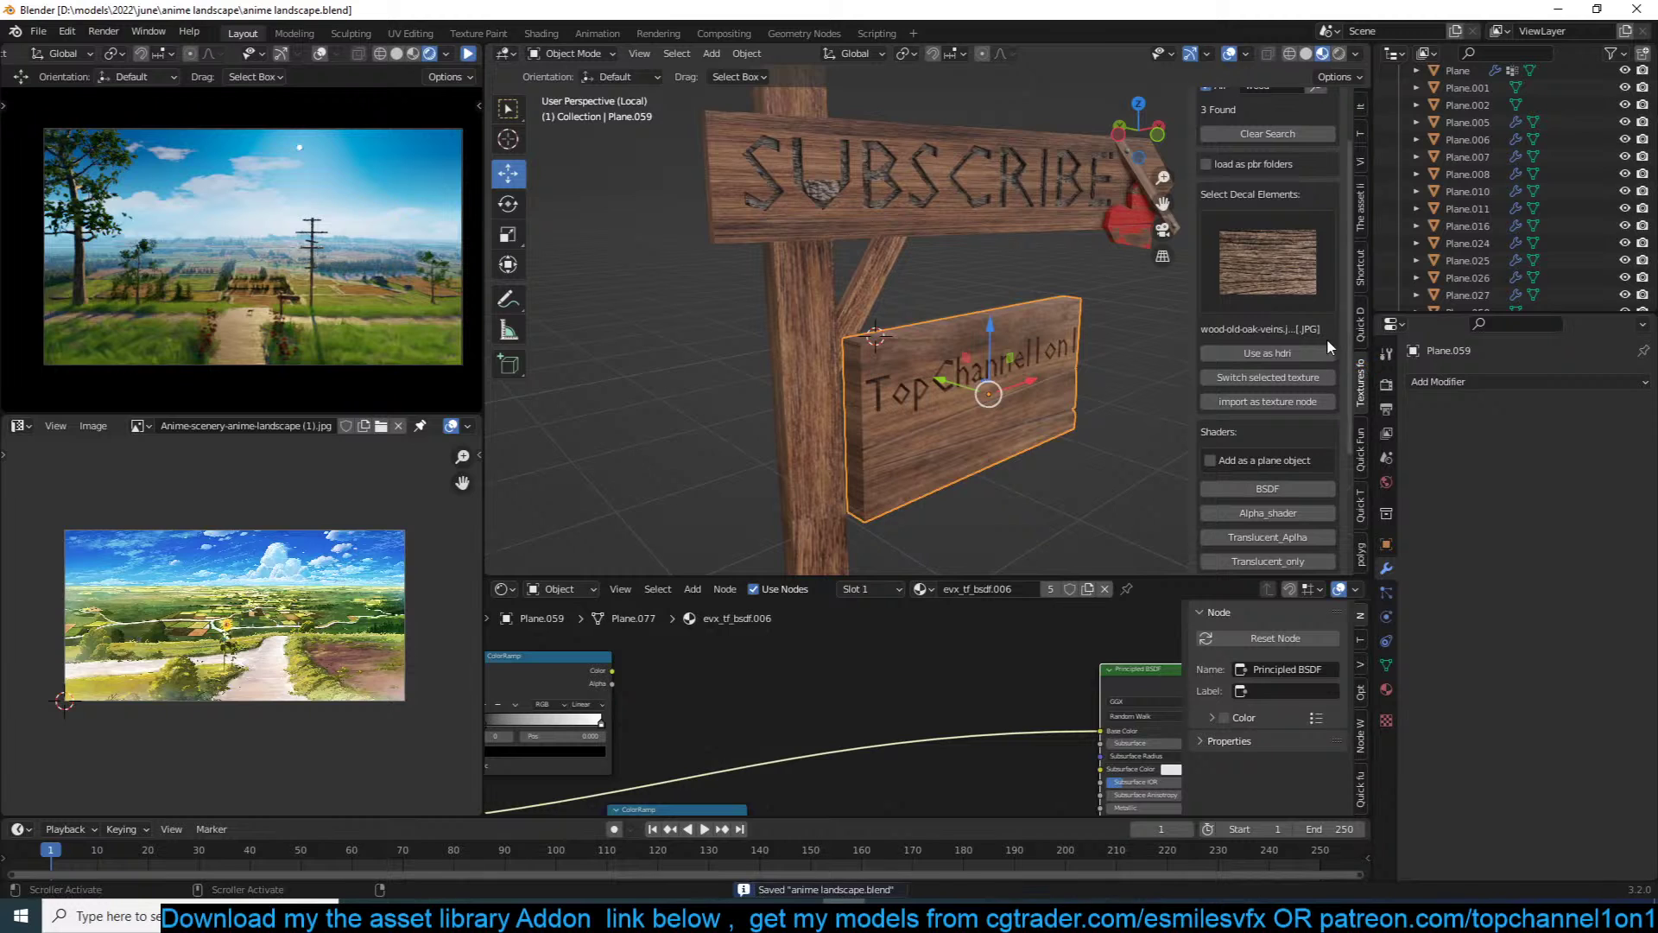
Step: Scale the hanging board down and raise it along Z until it sits just beneath the SUBSCRIBE plank
scroll(1238, 263, up, 2)
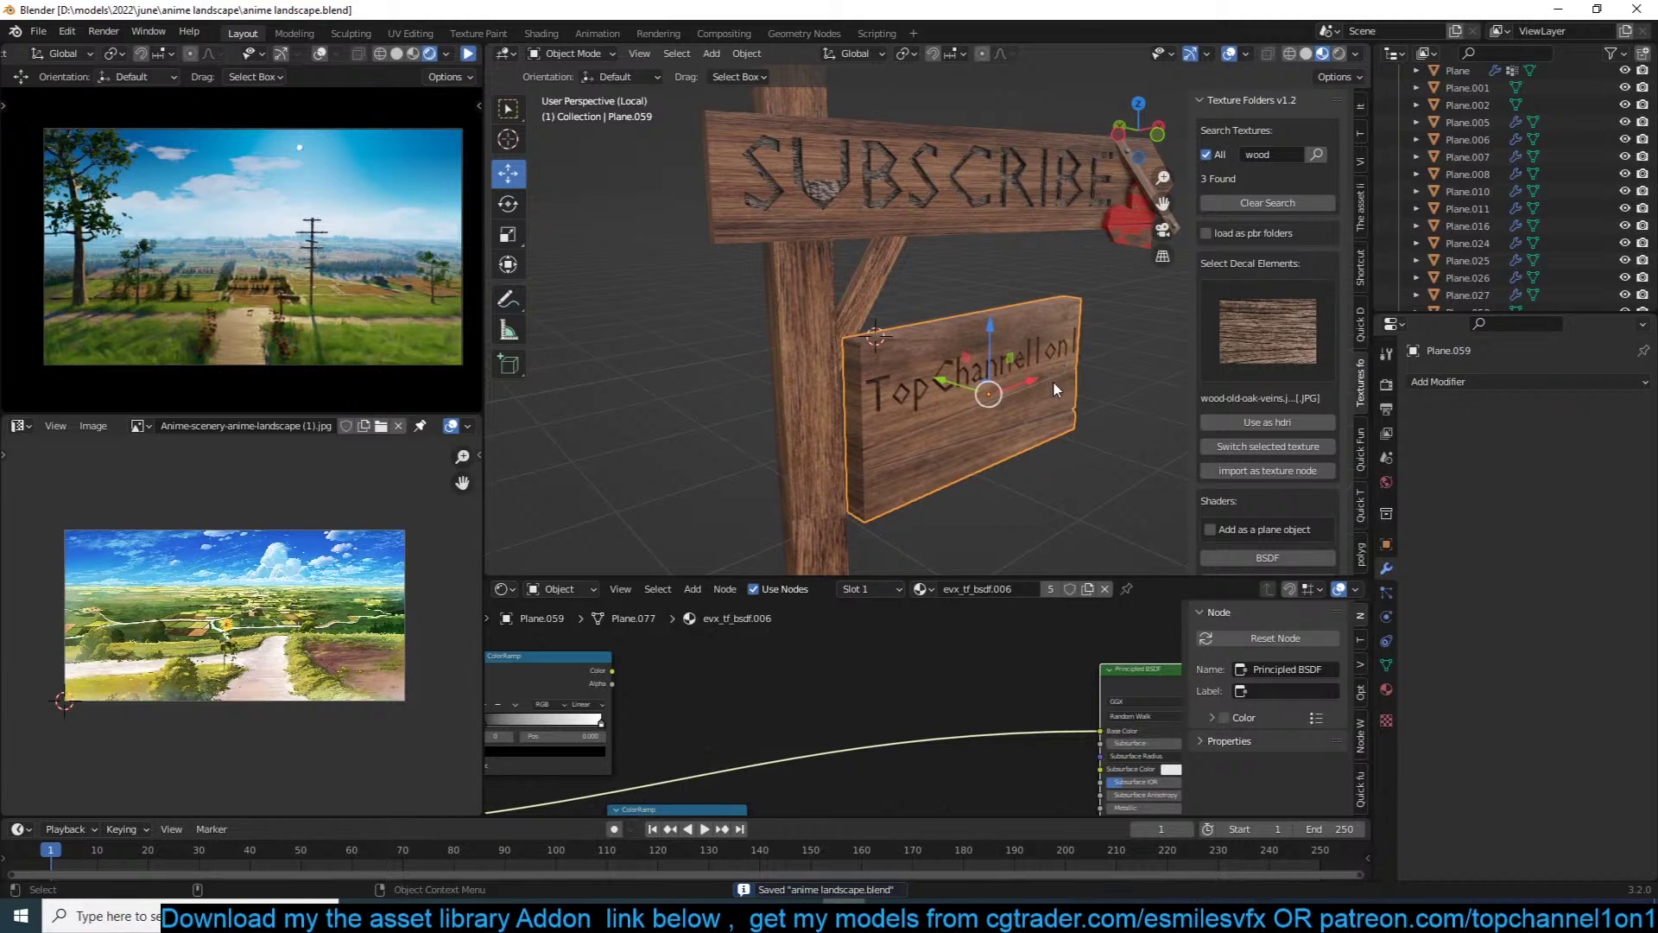
key(s)
click(1064, 408)
key(g)
key(z)
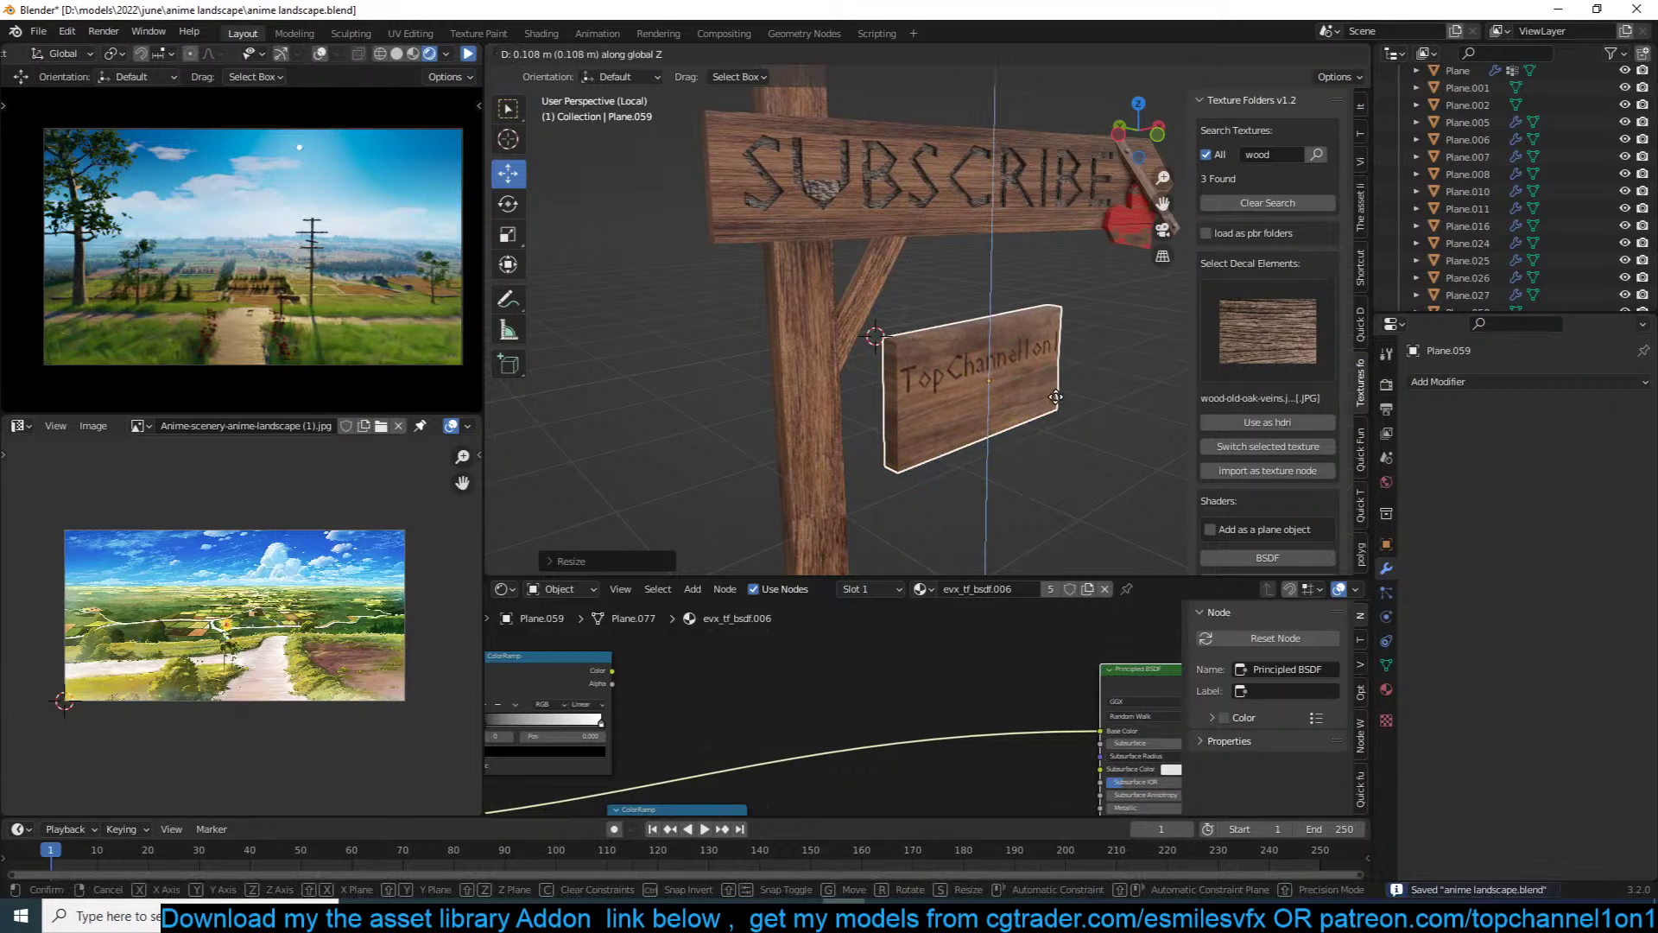
click(1061, 310)
click(1060, 315)
Step: Deselect all the signpost parts and save the file
mouse_move(1061, 315)
middle_down()
mouse_move(1007, 265)
mouse_move(981, 263)
mouse_move(1013, 300)
mouse_move(1090, 308)
middle_up()
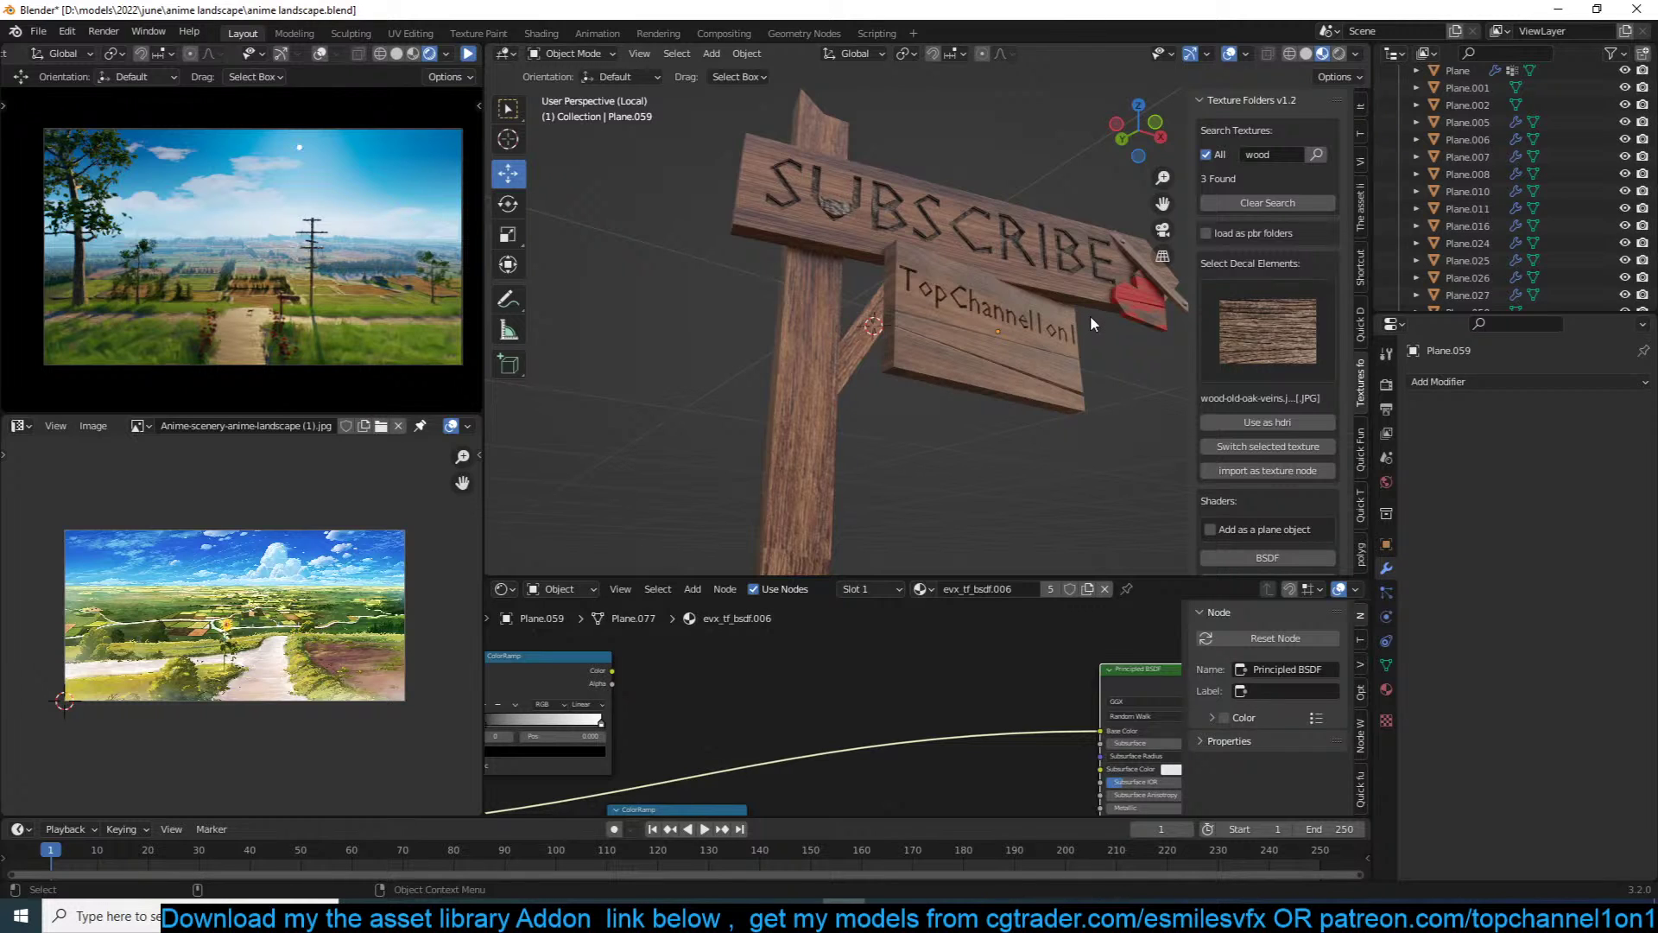
click(993, 343)
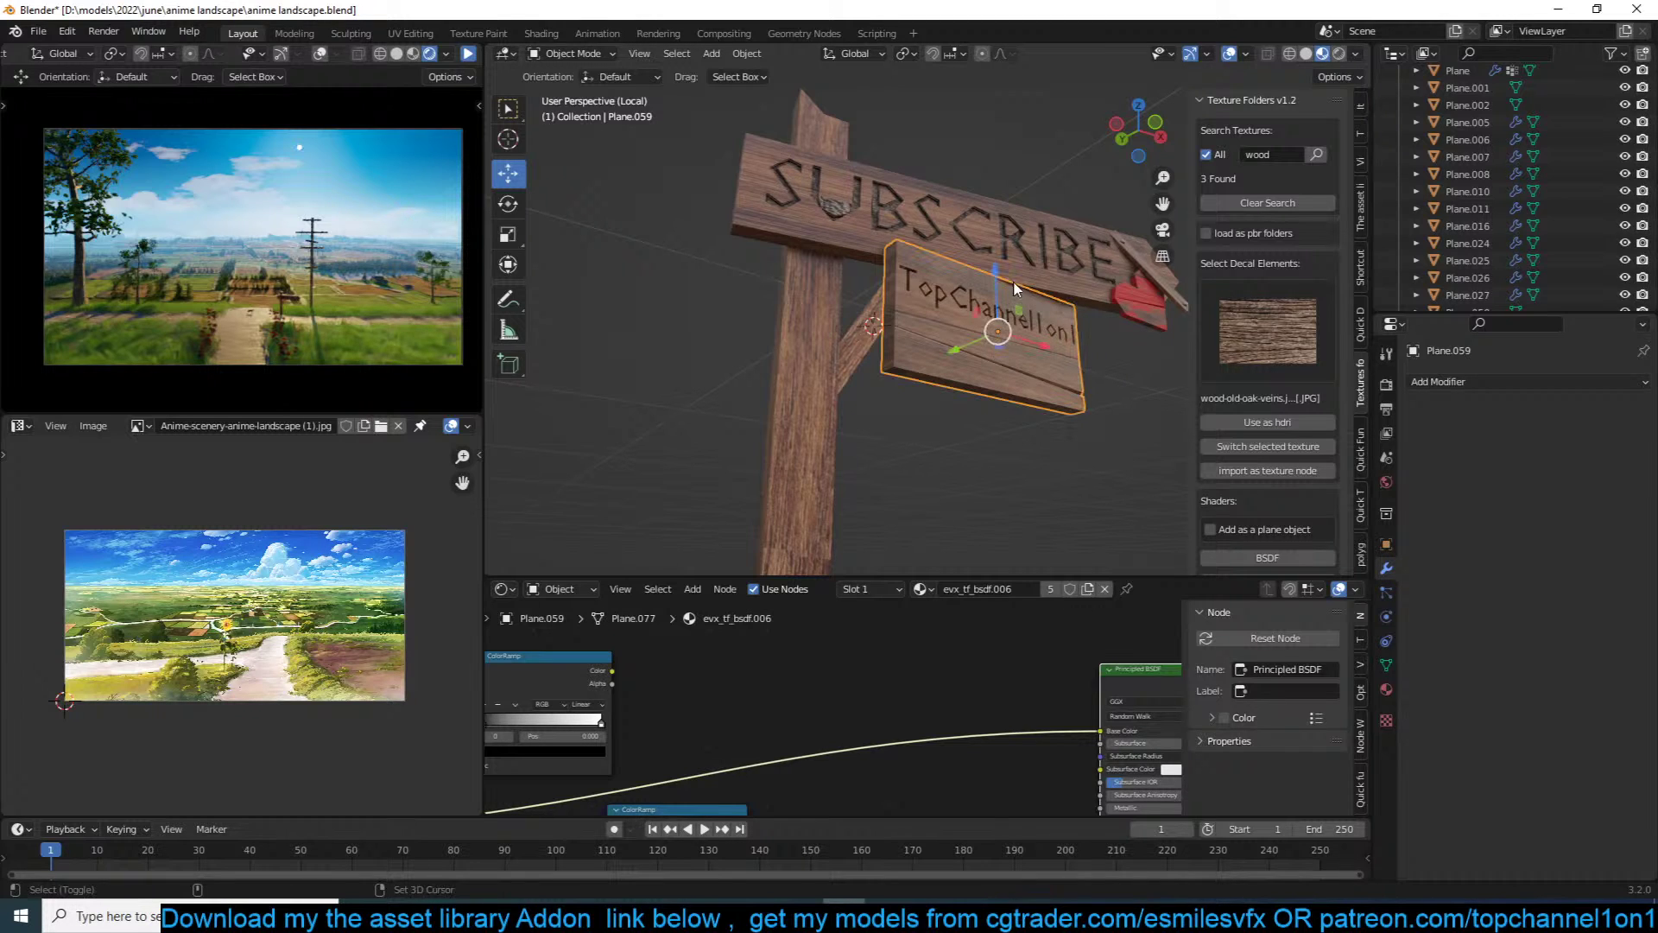
click(1023, 279)
key(alt+a)
key(ctrl+s)
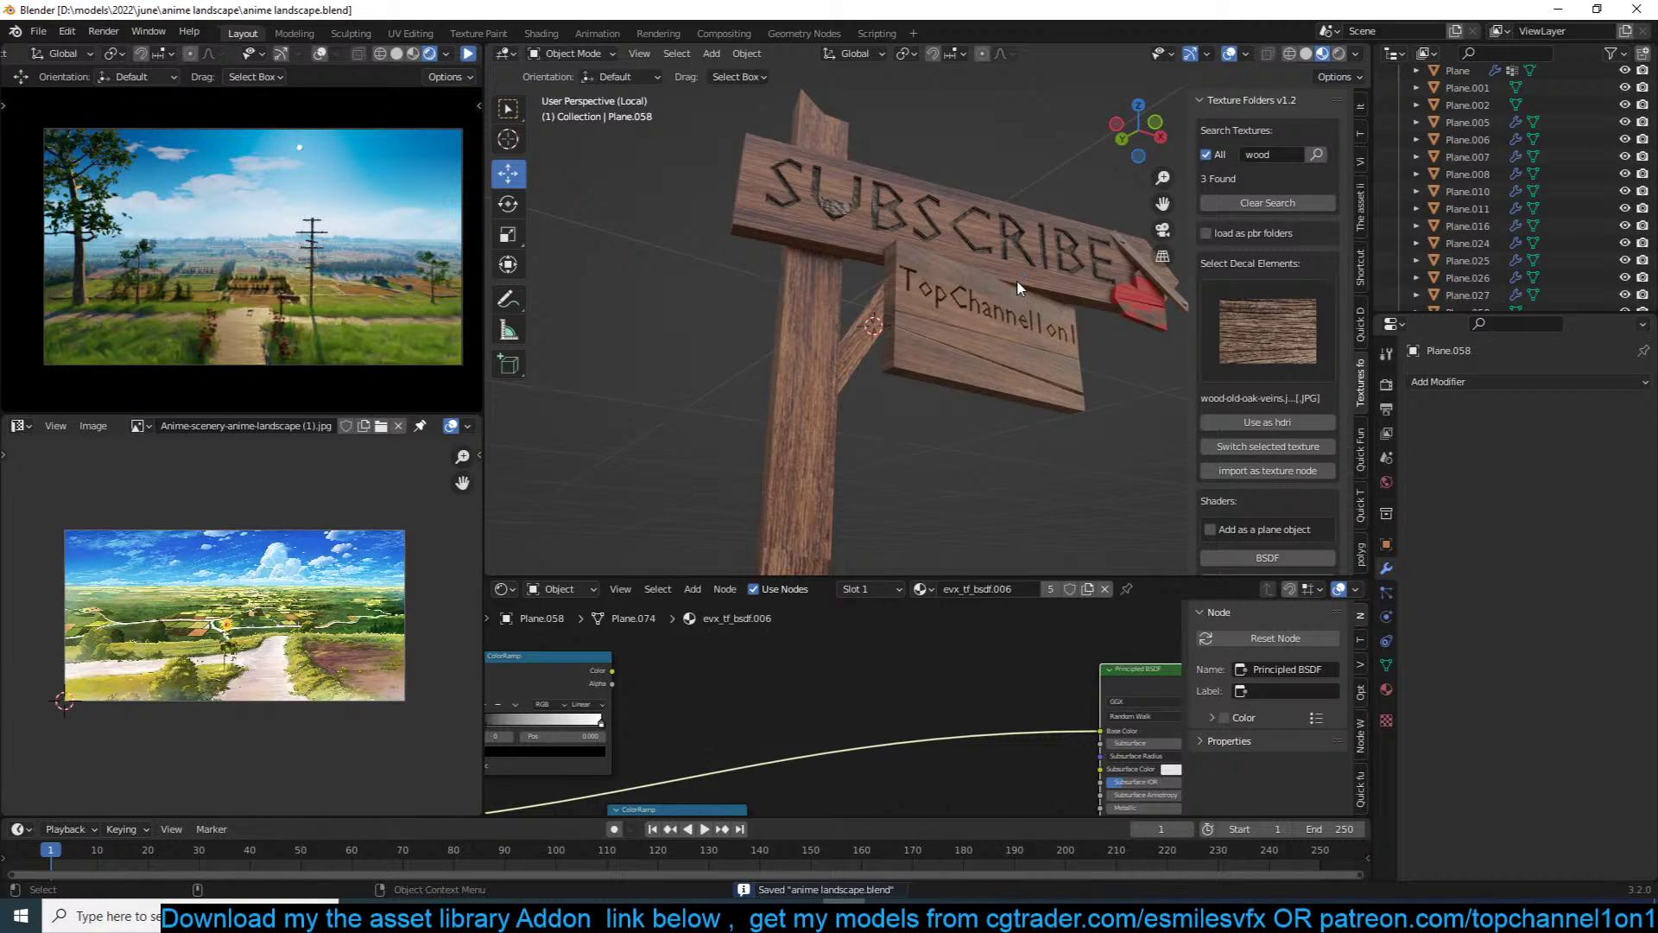
Step: Add a text object on the hanging board, rotate it 90 degrees about X and scale it down
middle_drag(950, 336, 924, 342)
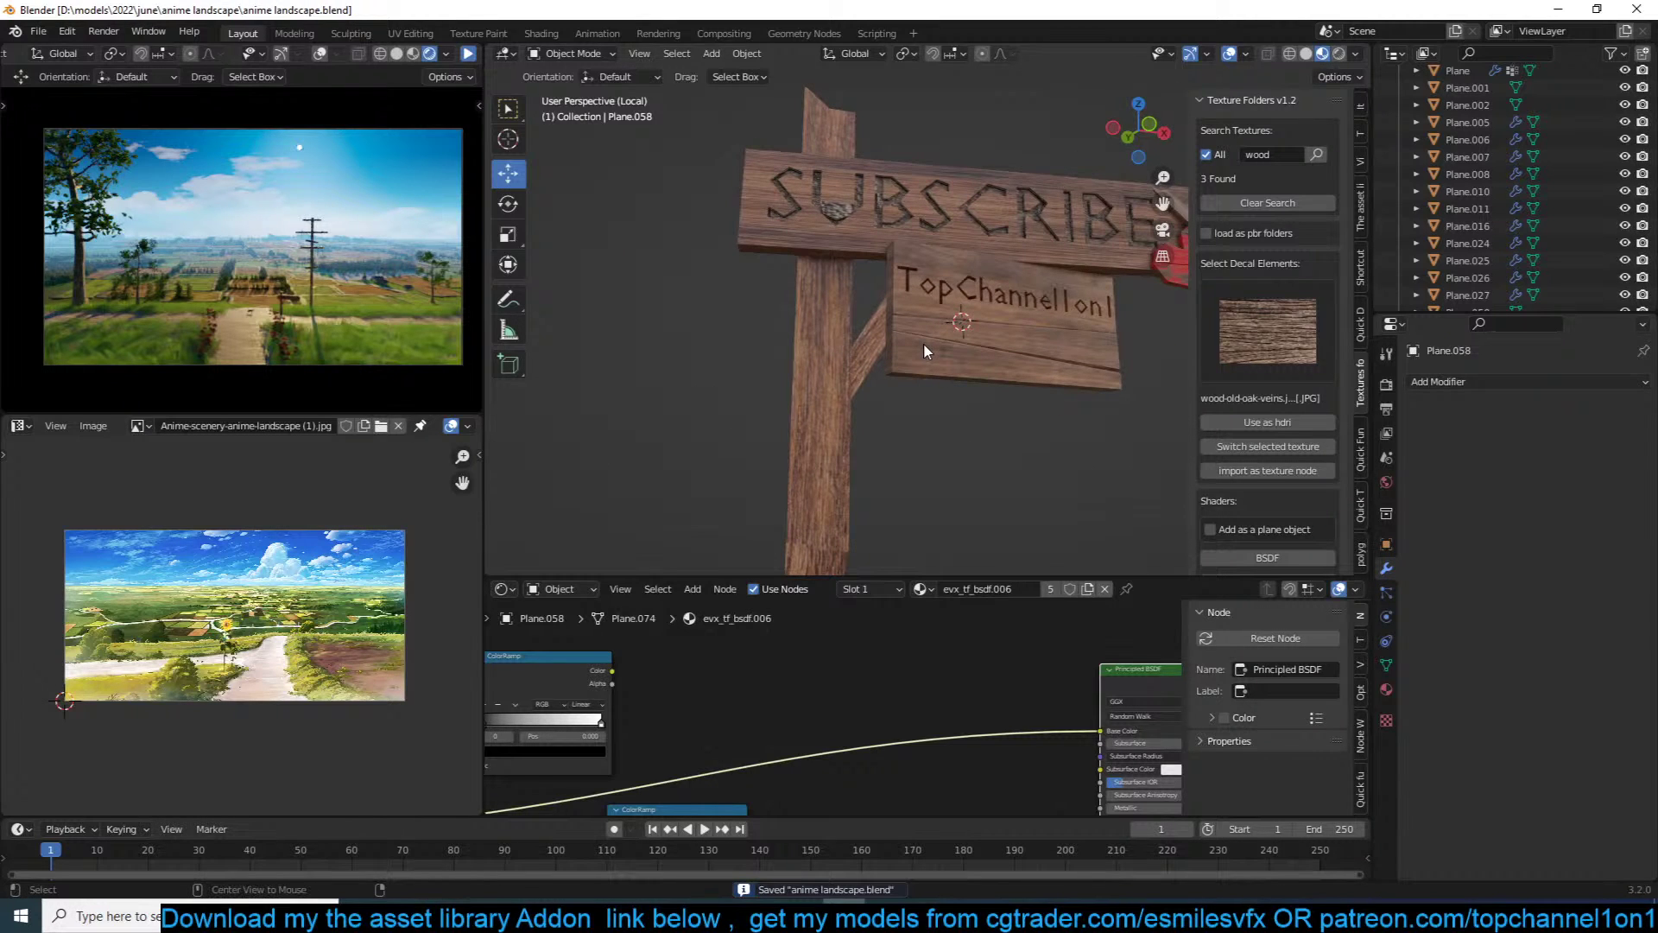
key(shift+a)
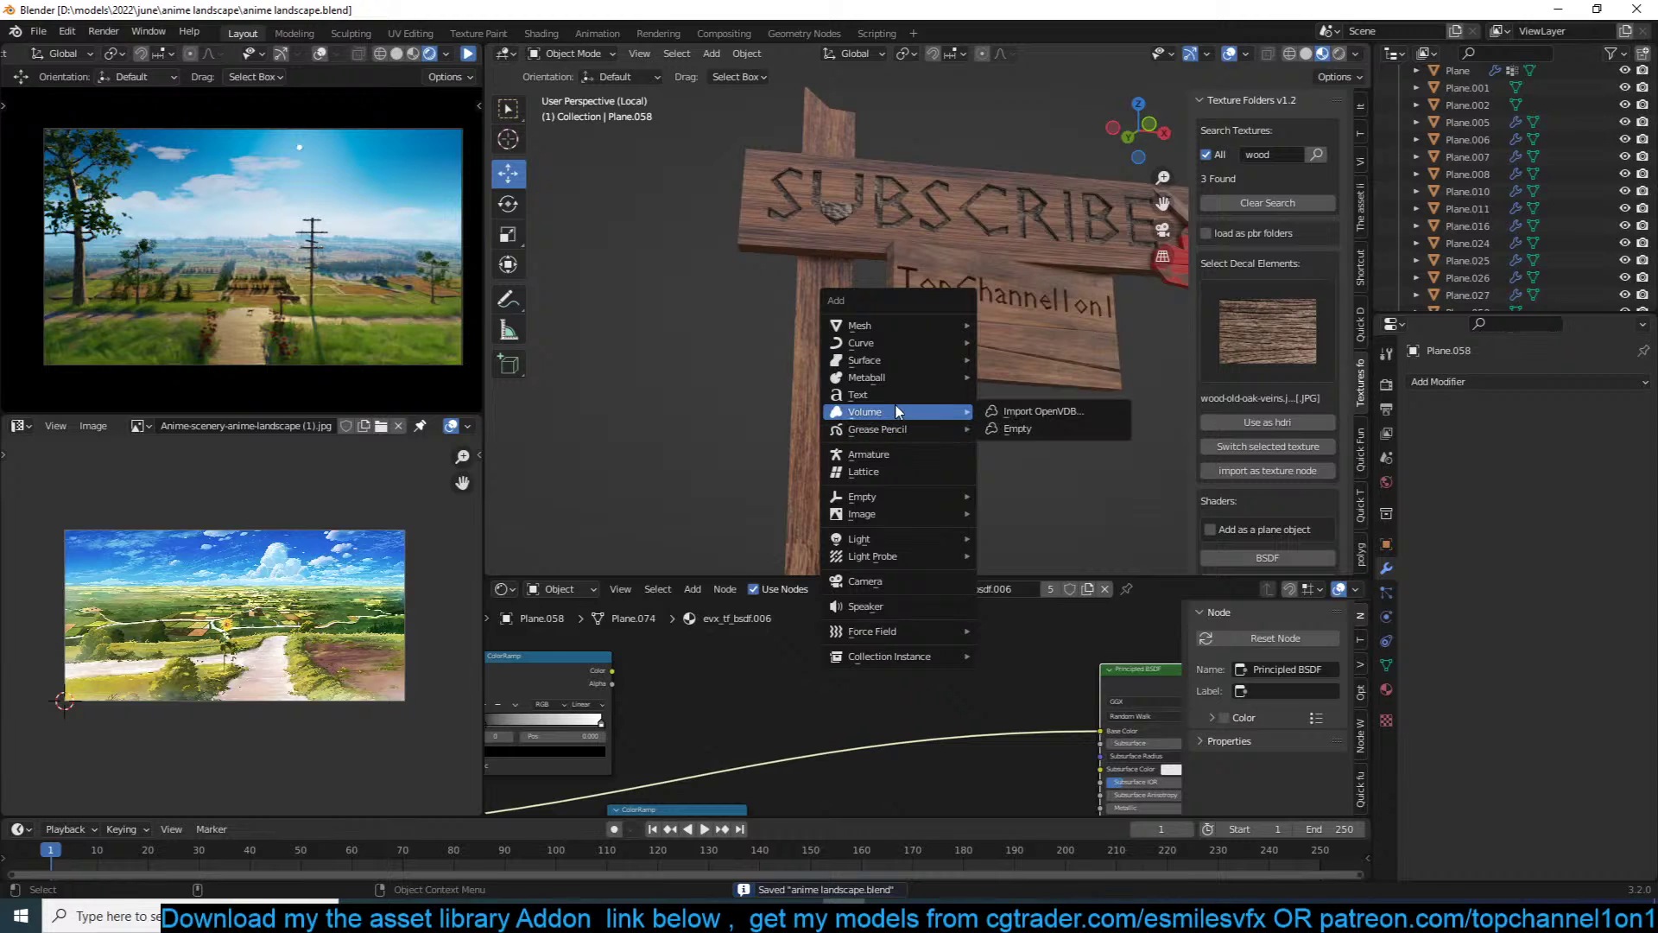
click(899, 396)
text(rx)
text(90)
key(Return)
key(s)
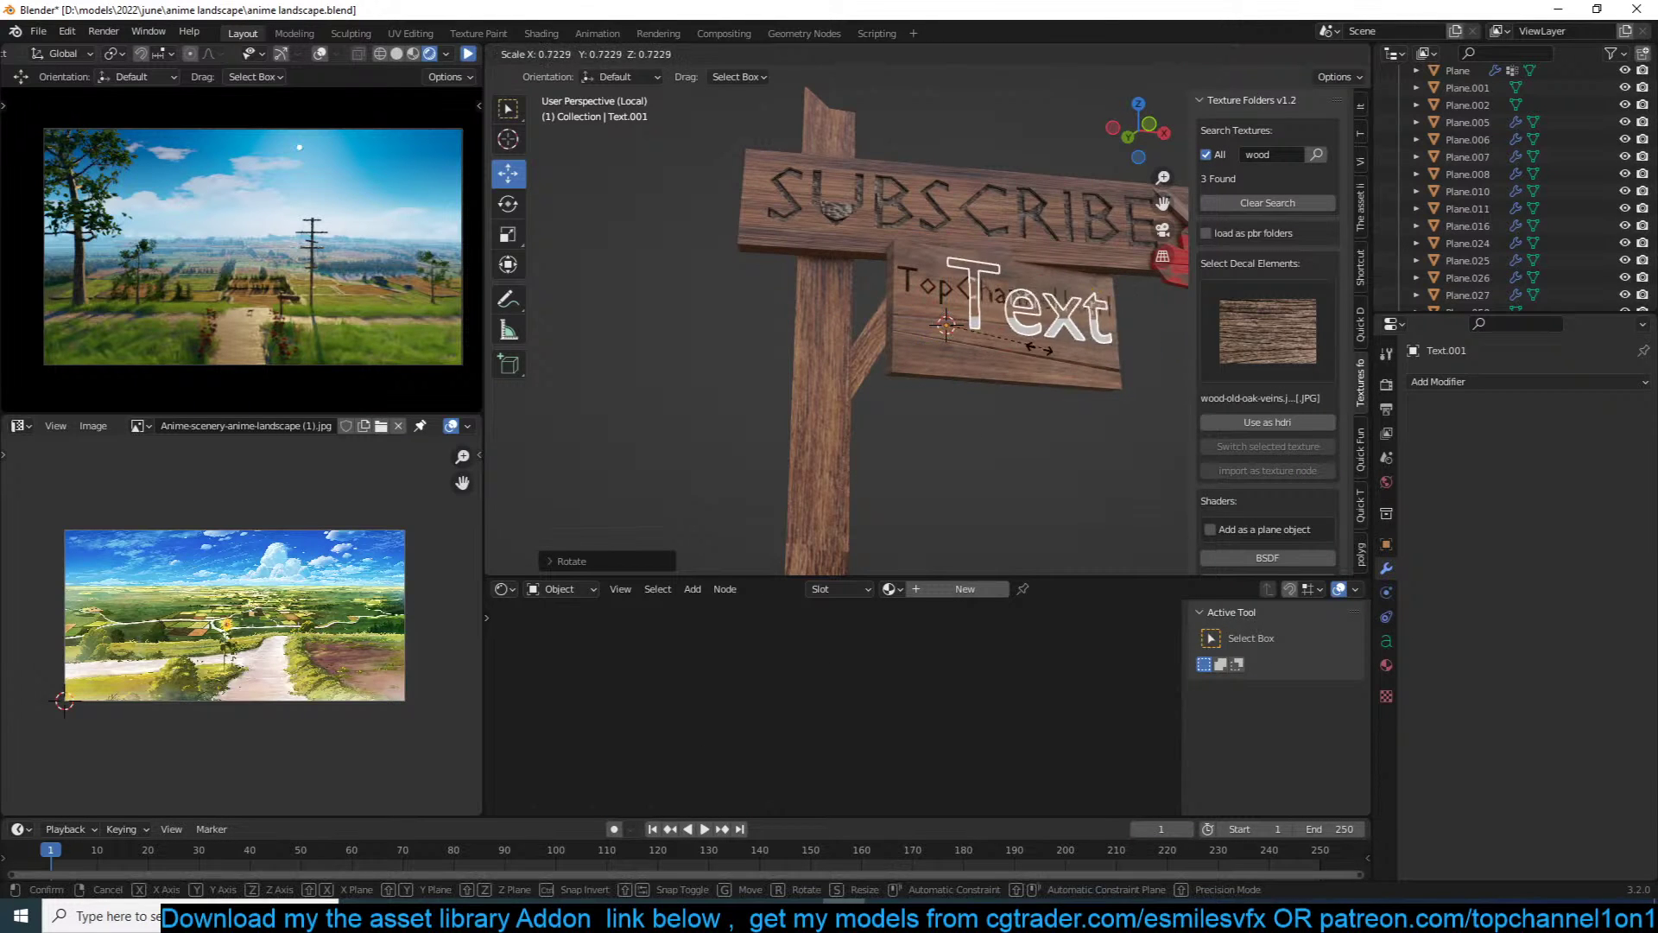
click(982, 360)
Step: Replace the new text object's placeholder wording with the person's first name followed by "was here"
key(Tab)
text(a)
key(ctrl+a)
key(BackSpace)
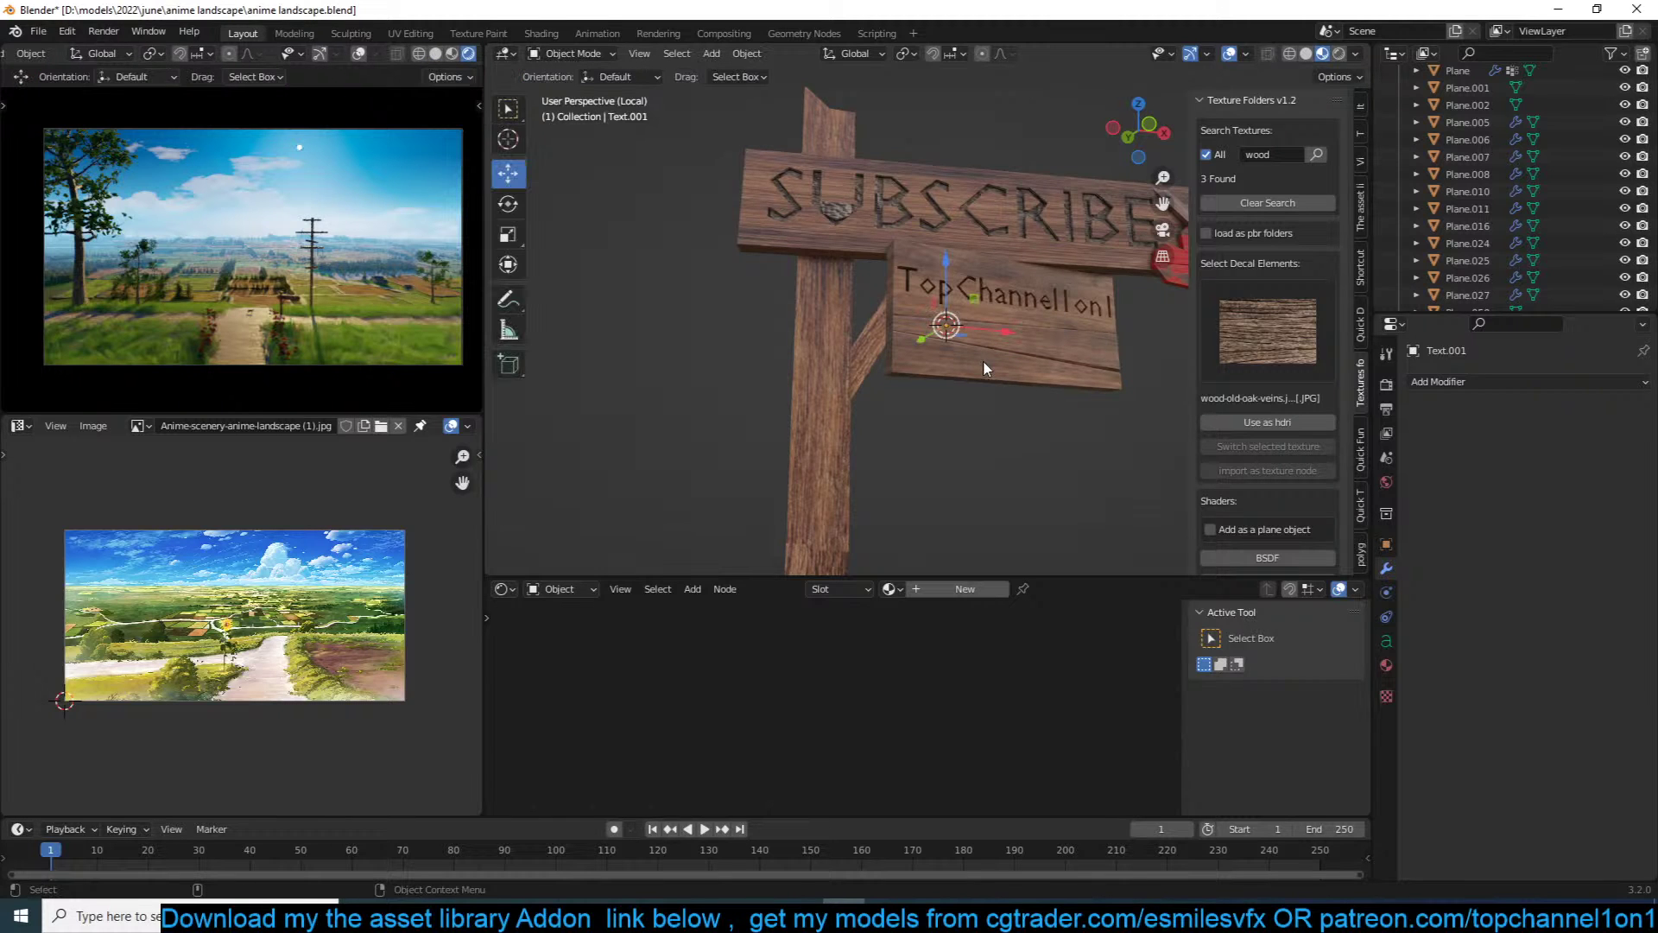
scroll(983, 361, up, 3)
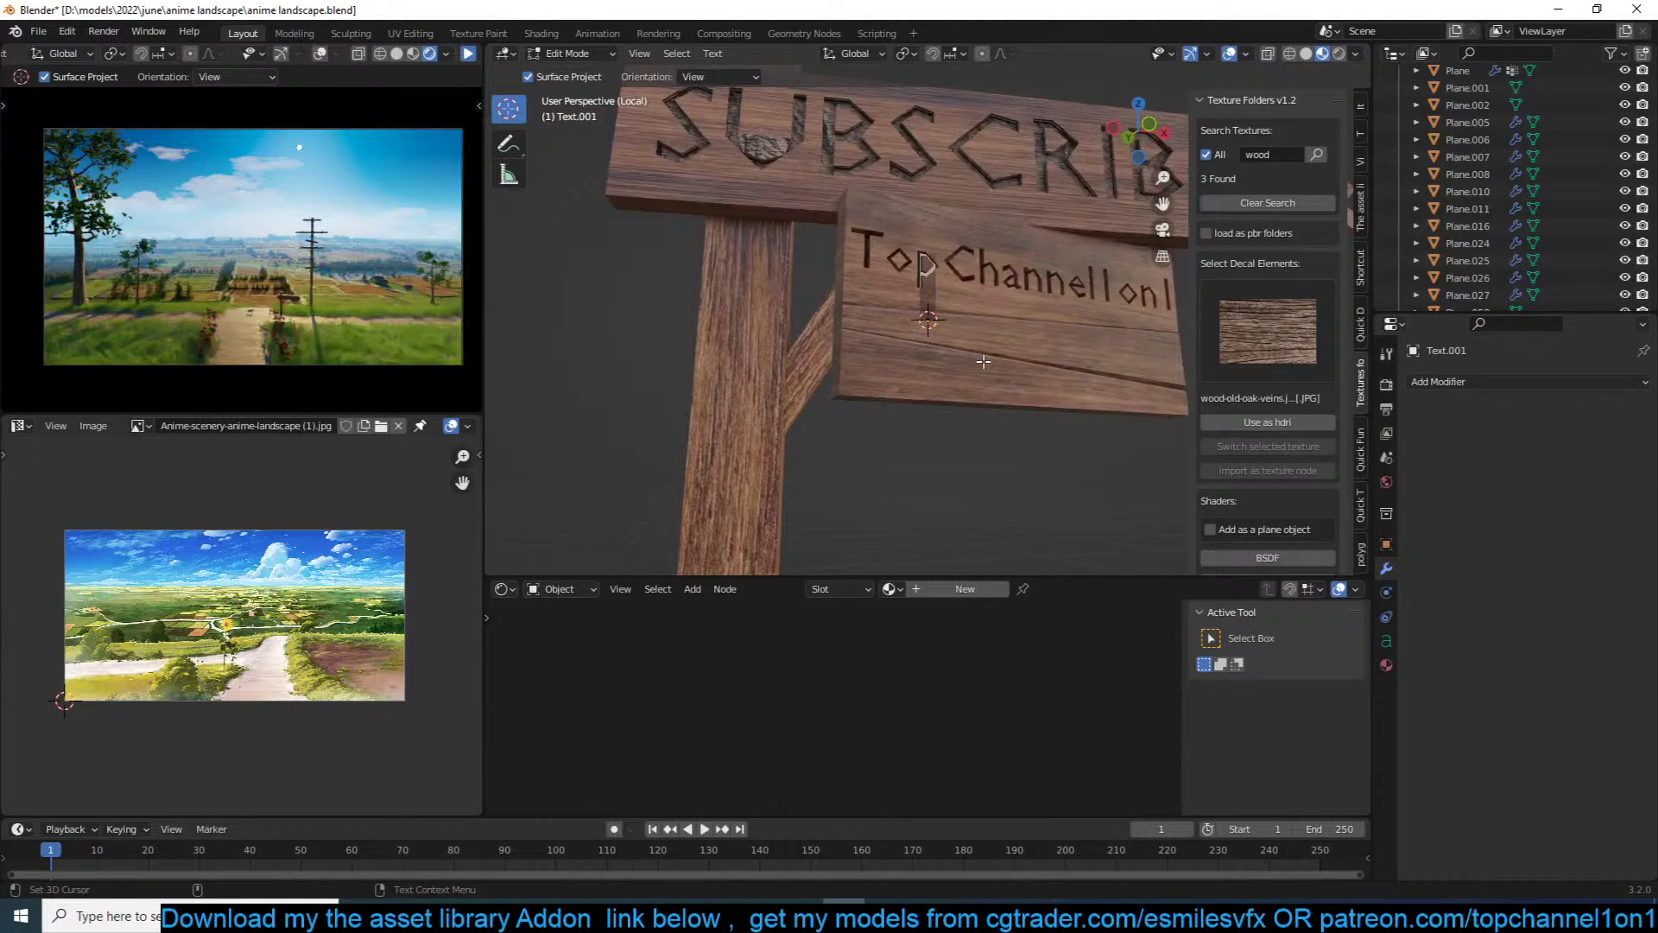
text(Kap)
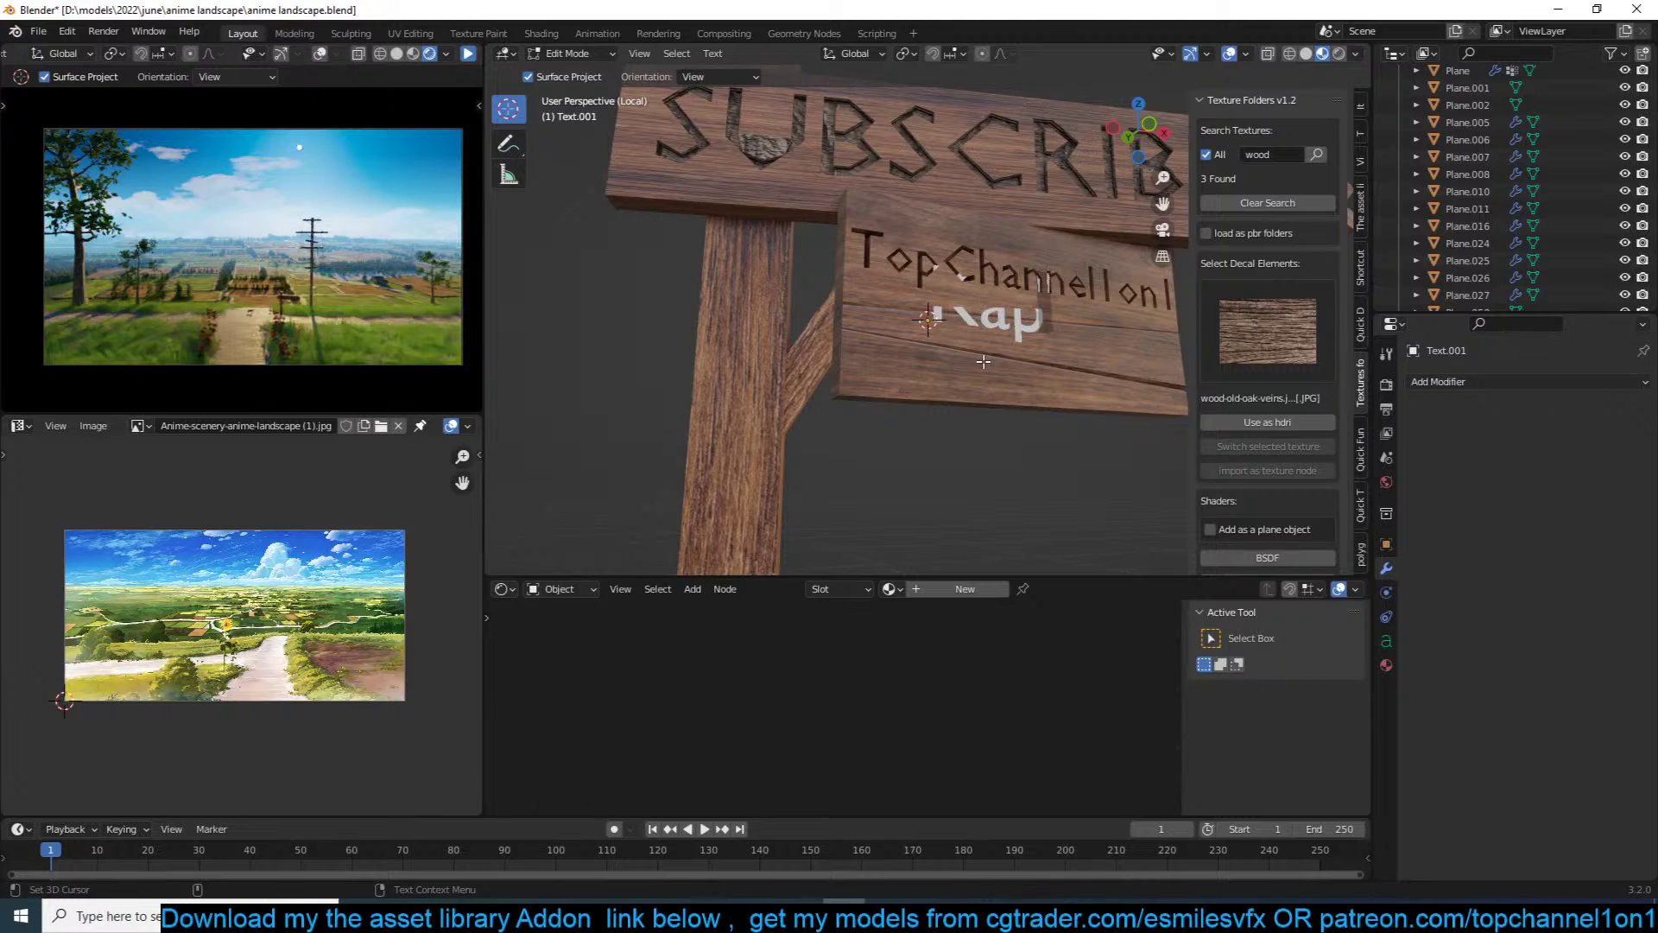
text(il Was)
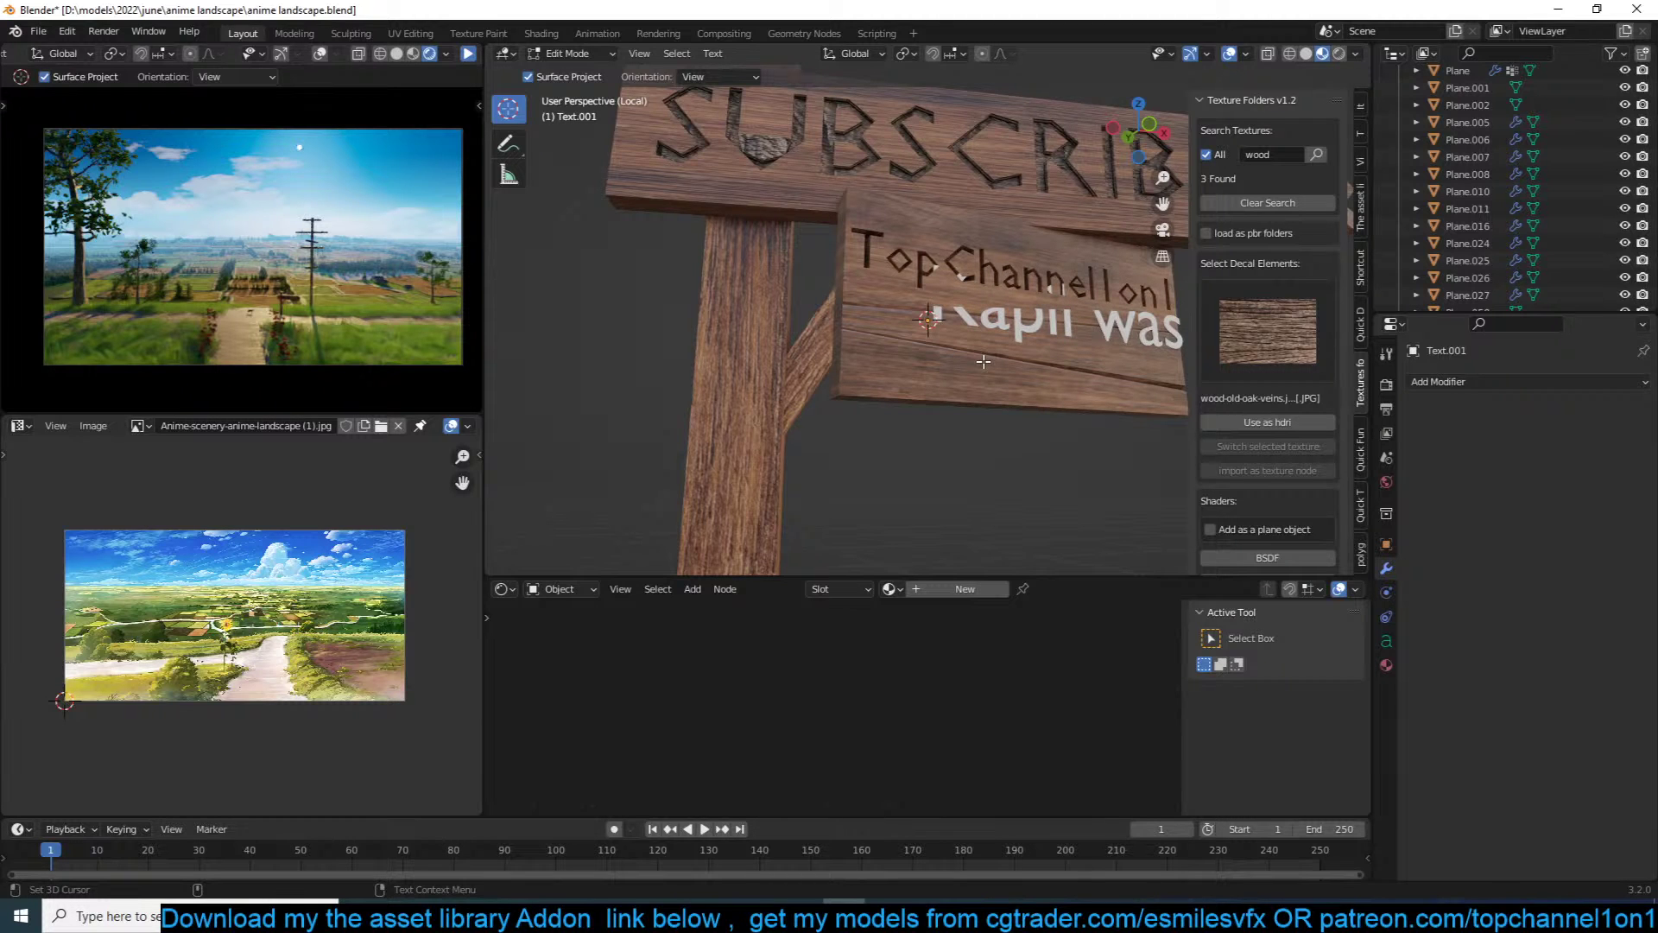
text( her)
scroll(983, 359, down, 4)
scroll(825, 384, up, 3)
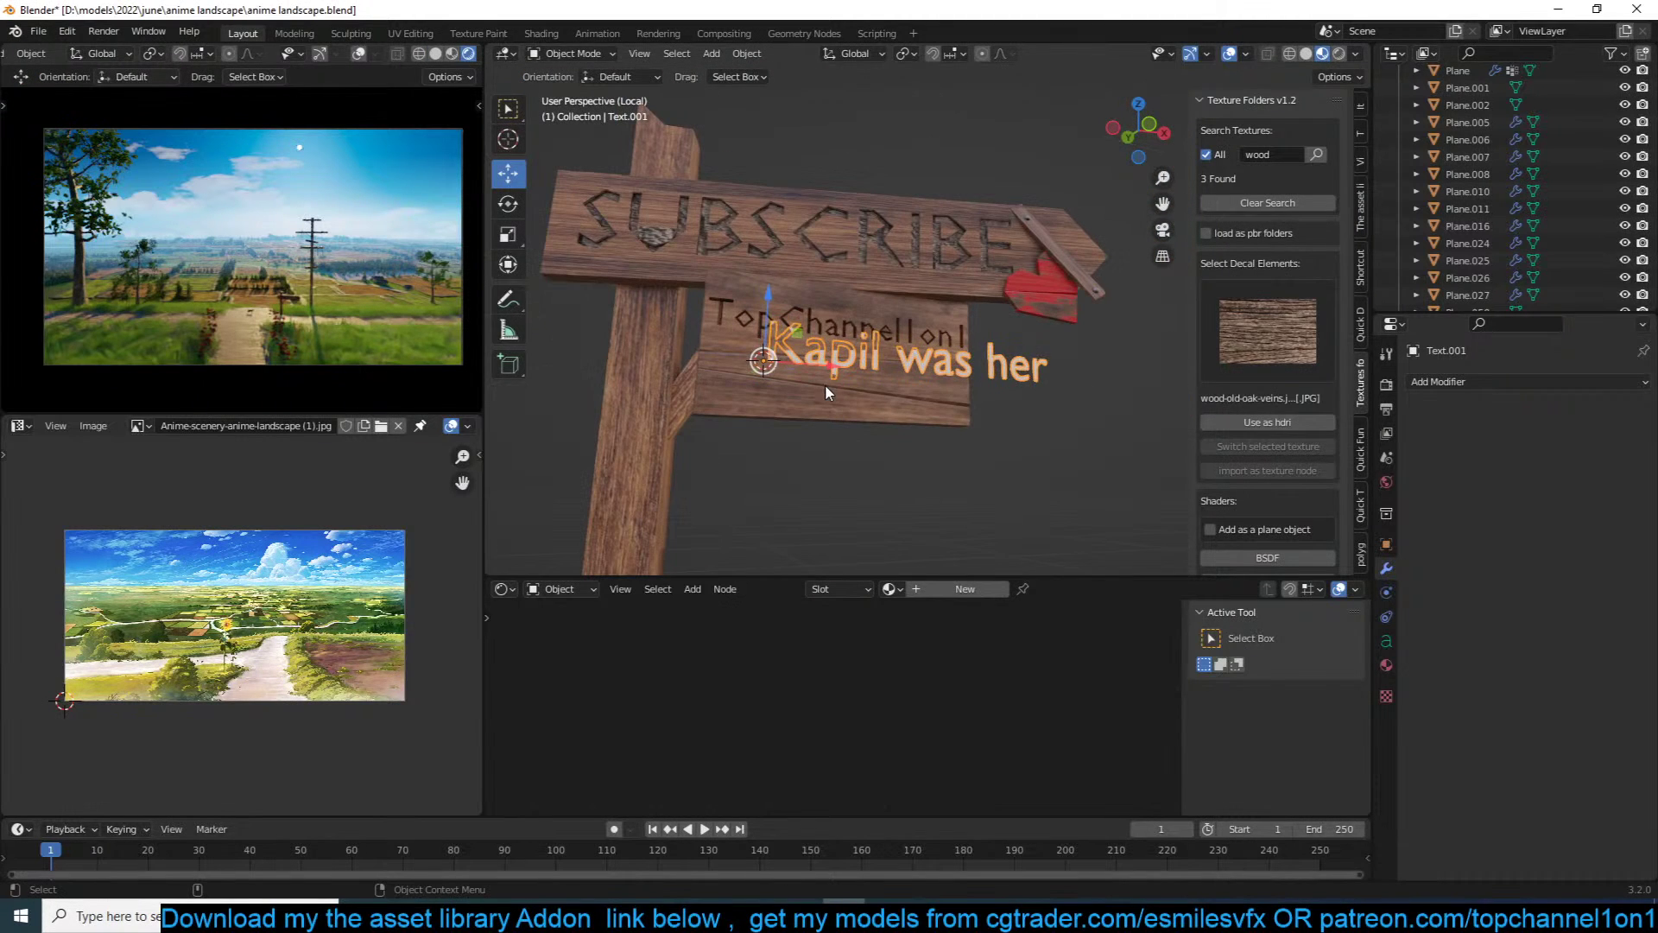
text(e)
key(Tab)
Step: Scale the new text down to roughly the width of the hanging board
key(s)
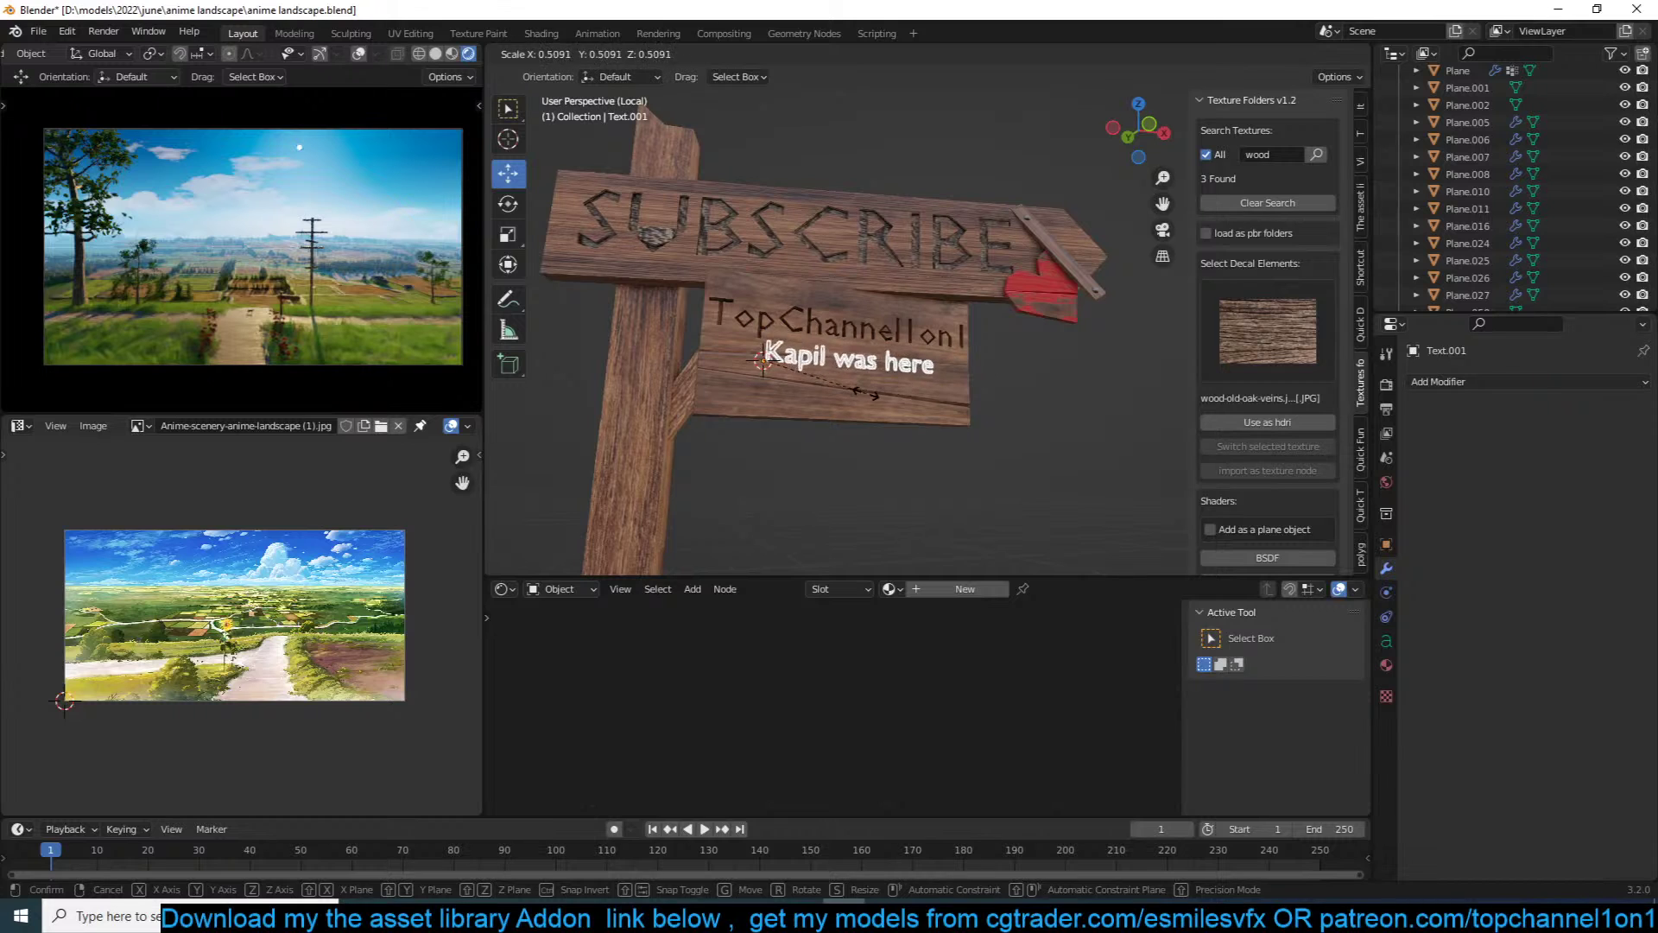
click(874, 402)
key(s)
click(907, 393)
Step: Break the text before "here" so that word starts a second line, and rescale the two-line text
key(Tab)
key(Left)
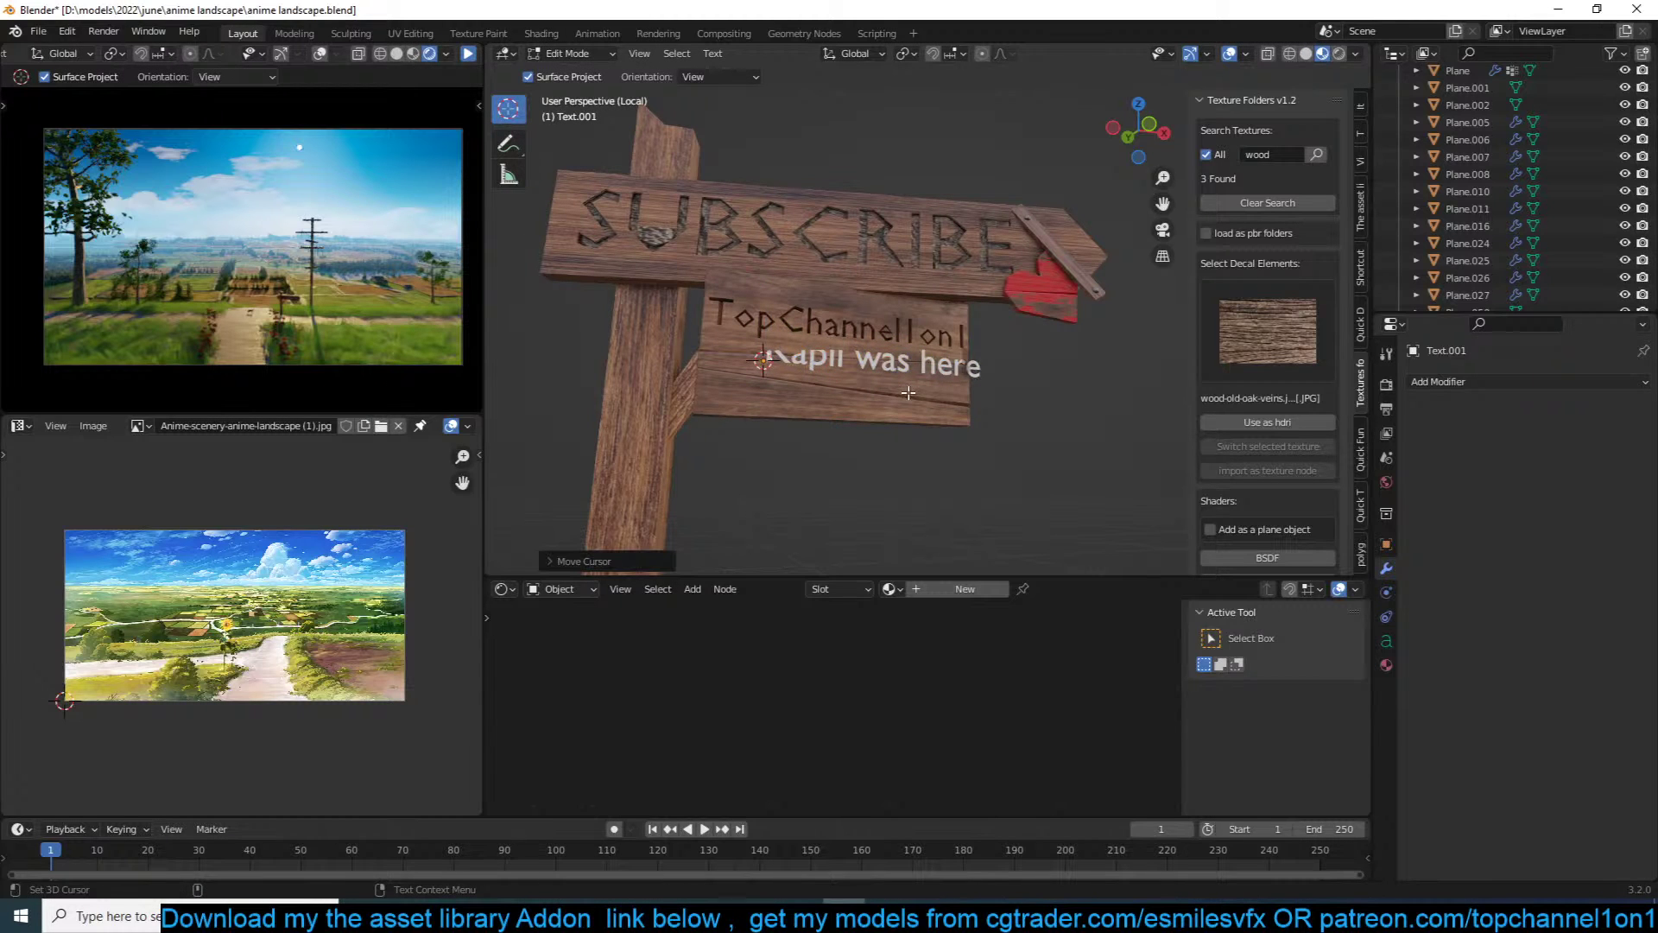
key(Return)
key(Tab)
key(s)
click(947, 397)
Step: Shift the two-line text along Y so all its letters stand in front of the hanging board's face
scroll(1053, 385, up, 3)
middle_drag(948, 396, 1028, 433)
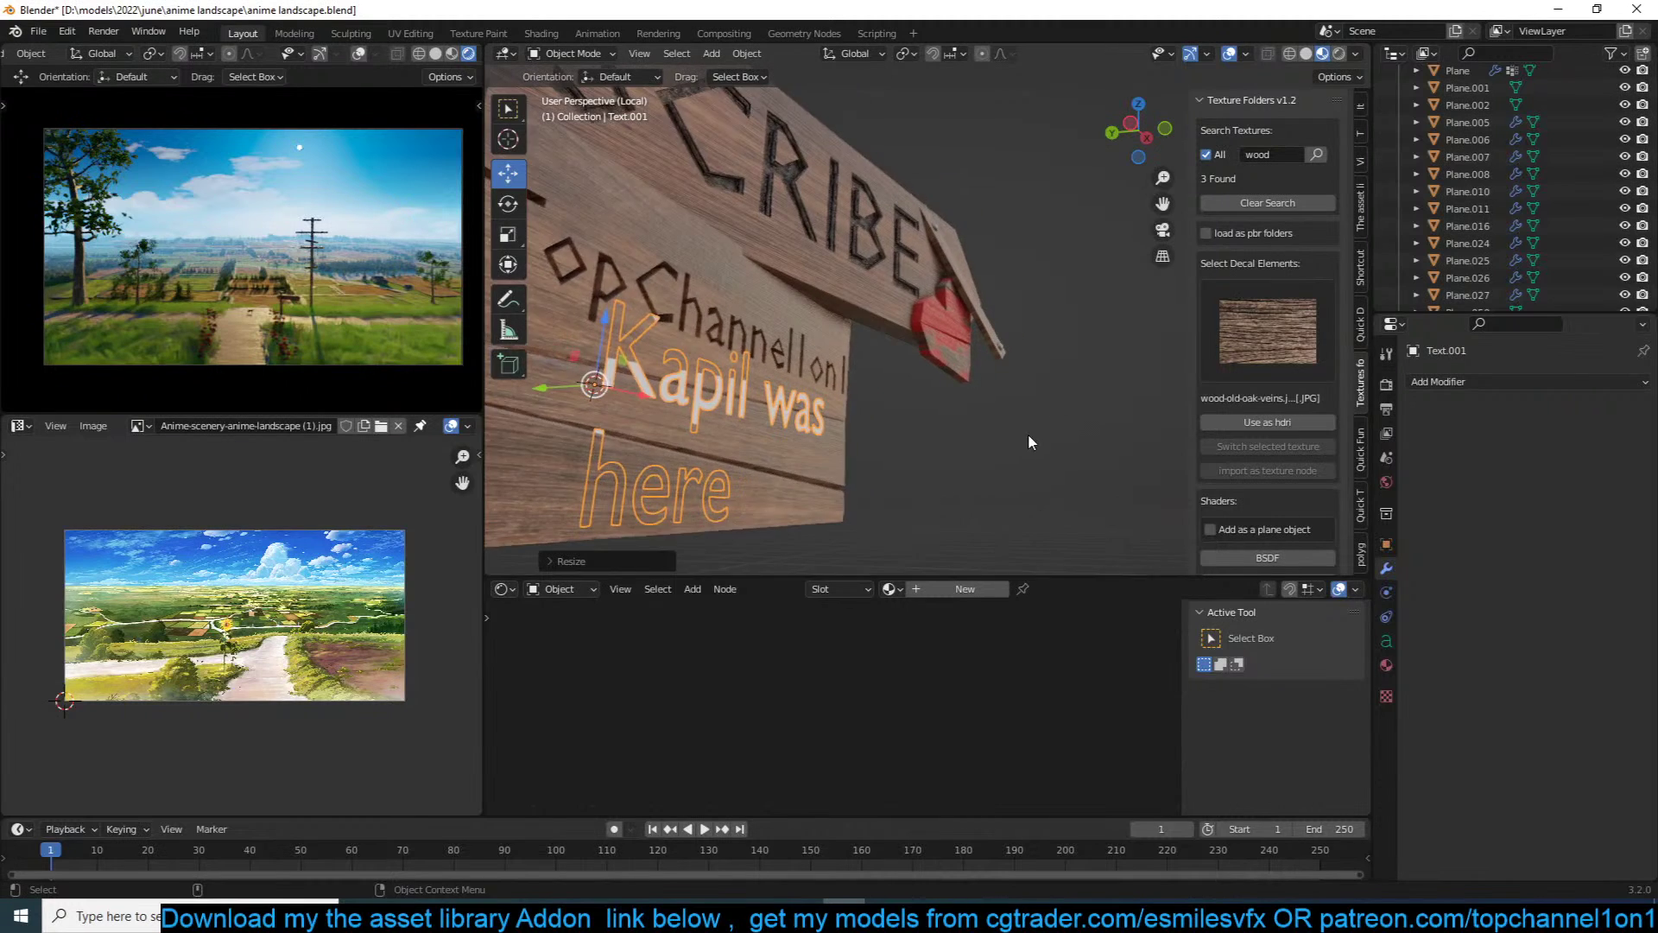
scroll(1028, 433, up, 2)
click(1386, 642)
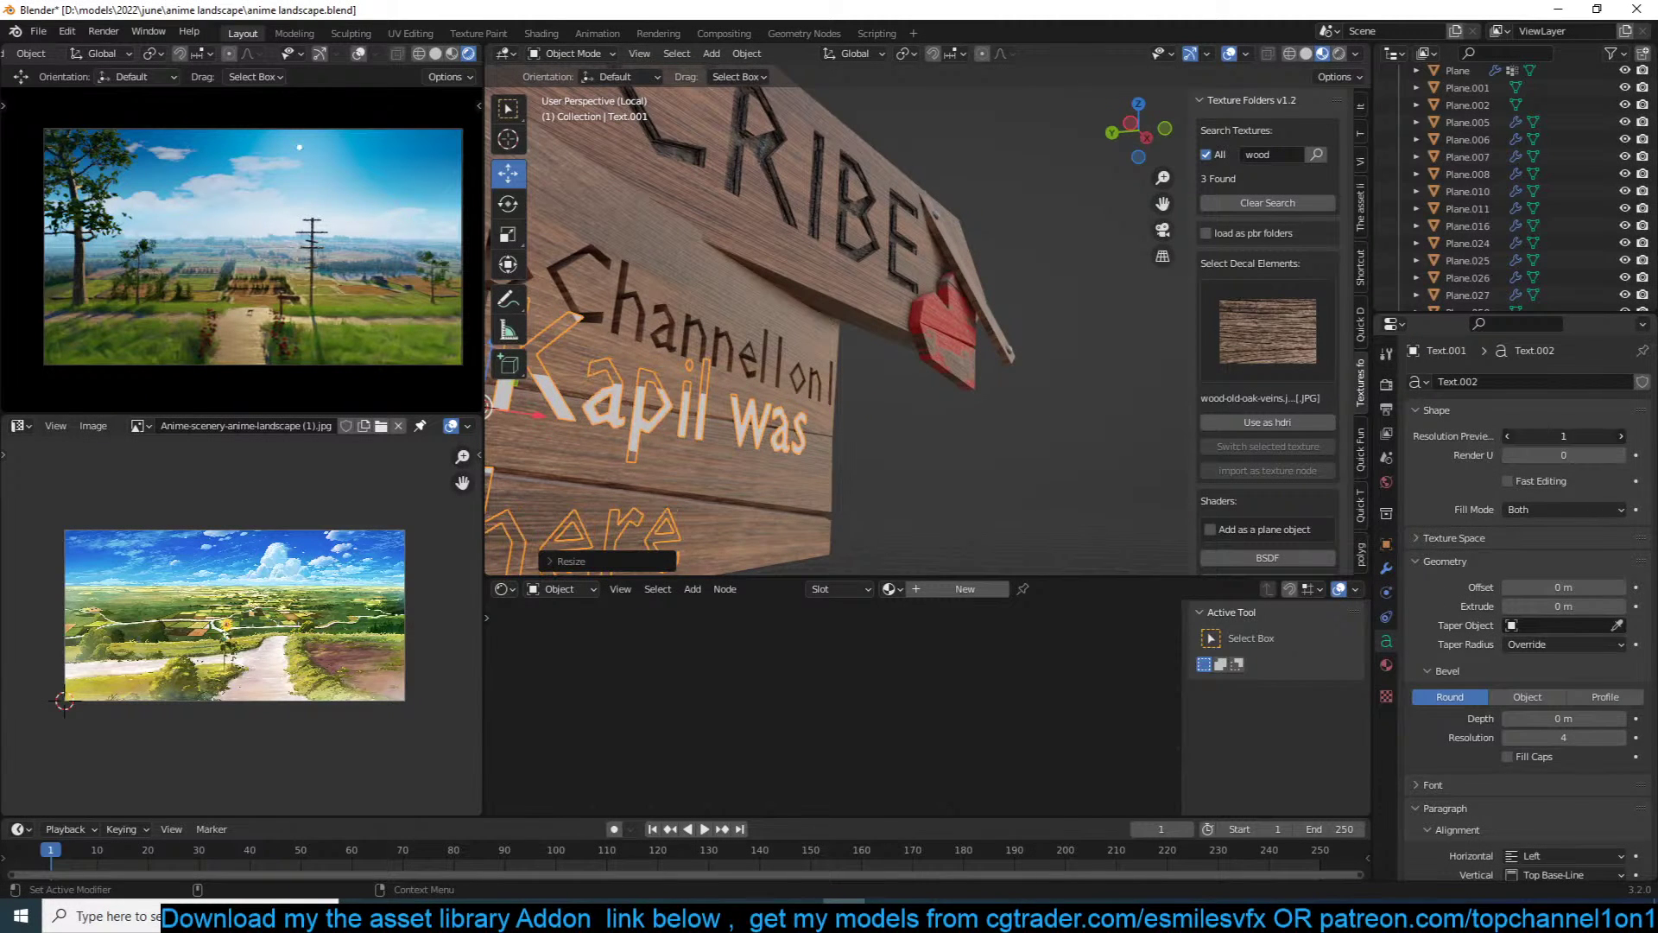
key(KP_Decimal)
drag(747, 359, 769, 368)
right_click(794, 412)
mouse_move(796, 412)
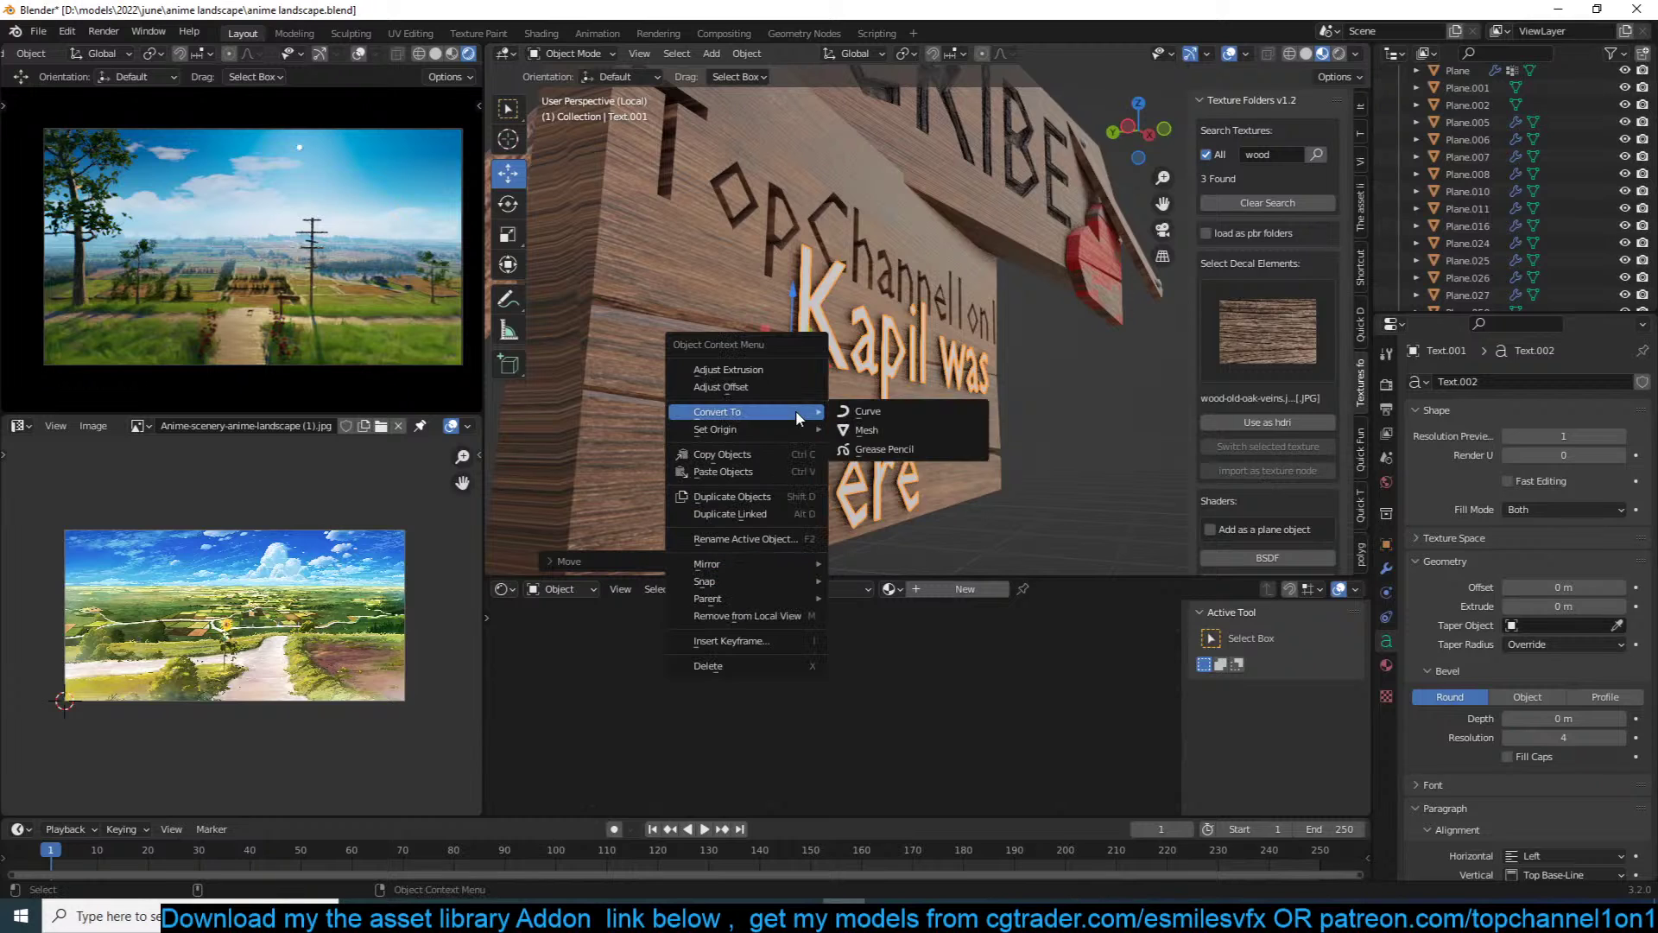
click(903, 448)
key(Tab)
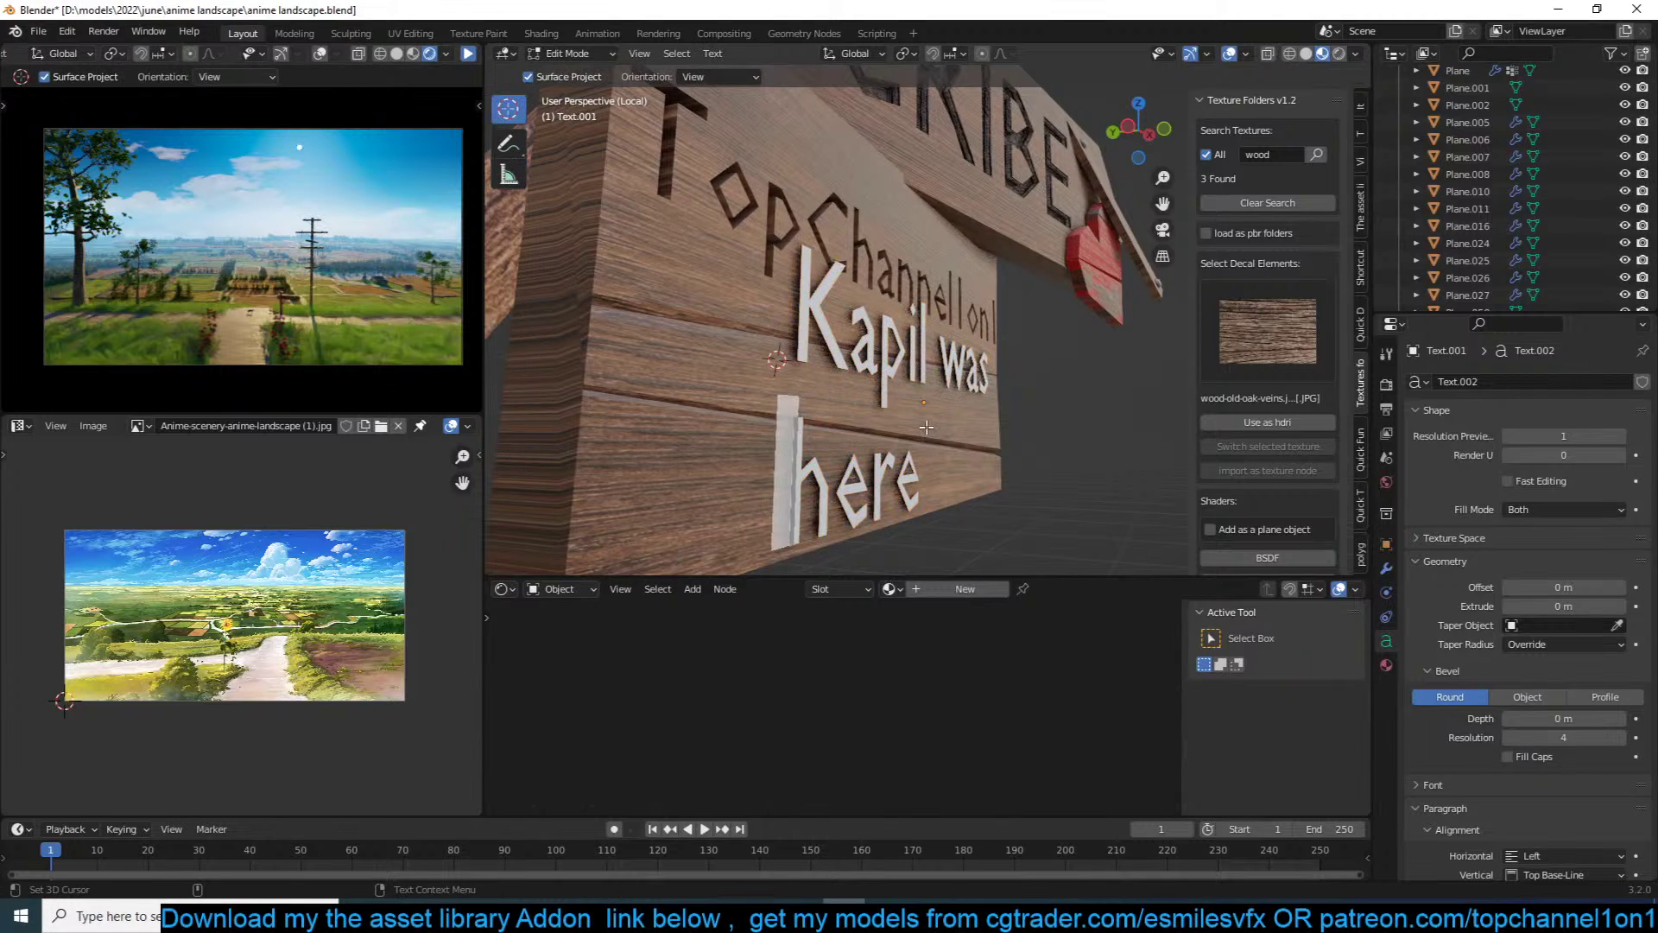
text(a)
key(BackSpace)
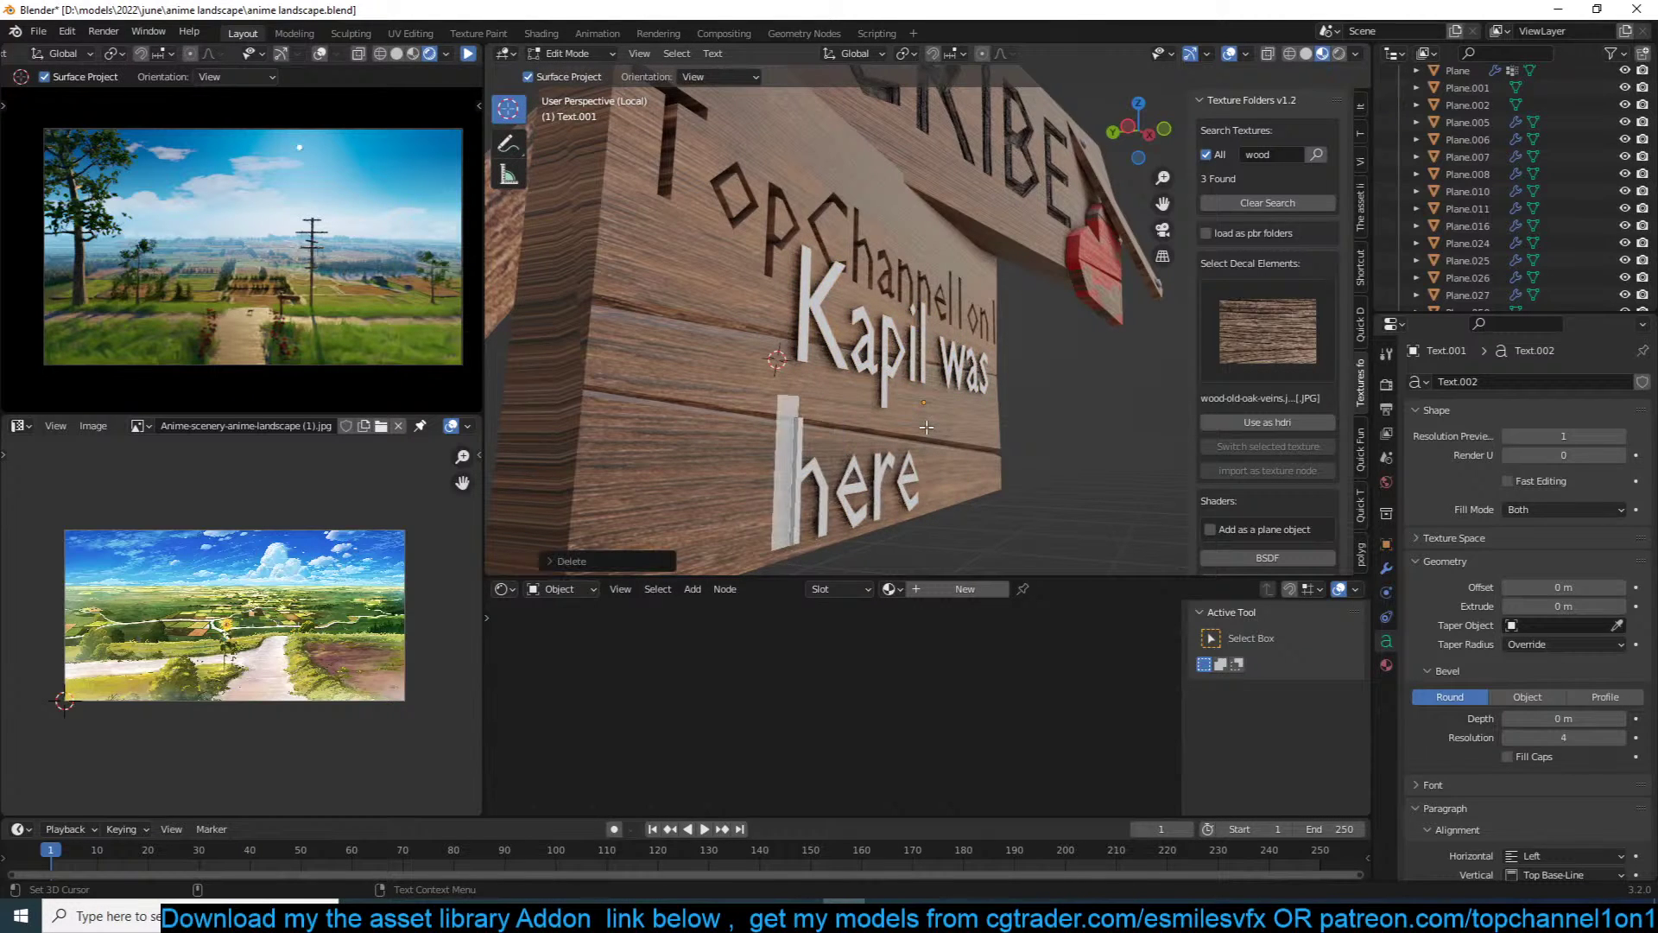
key(Tab)
Step: Convert the two-line text object to a mesh
middle_drag(929, 437, 931, 422)
right_click(931, 422)
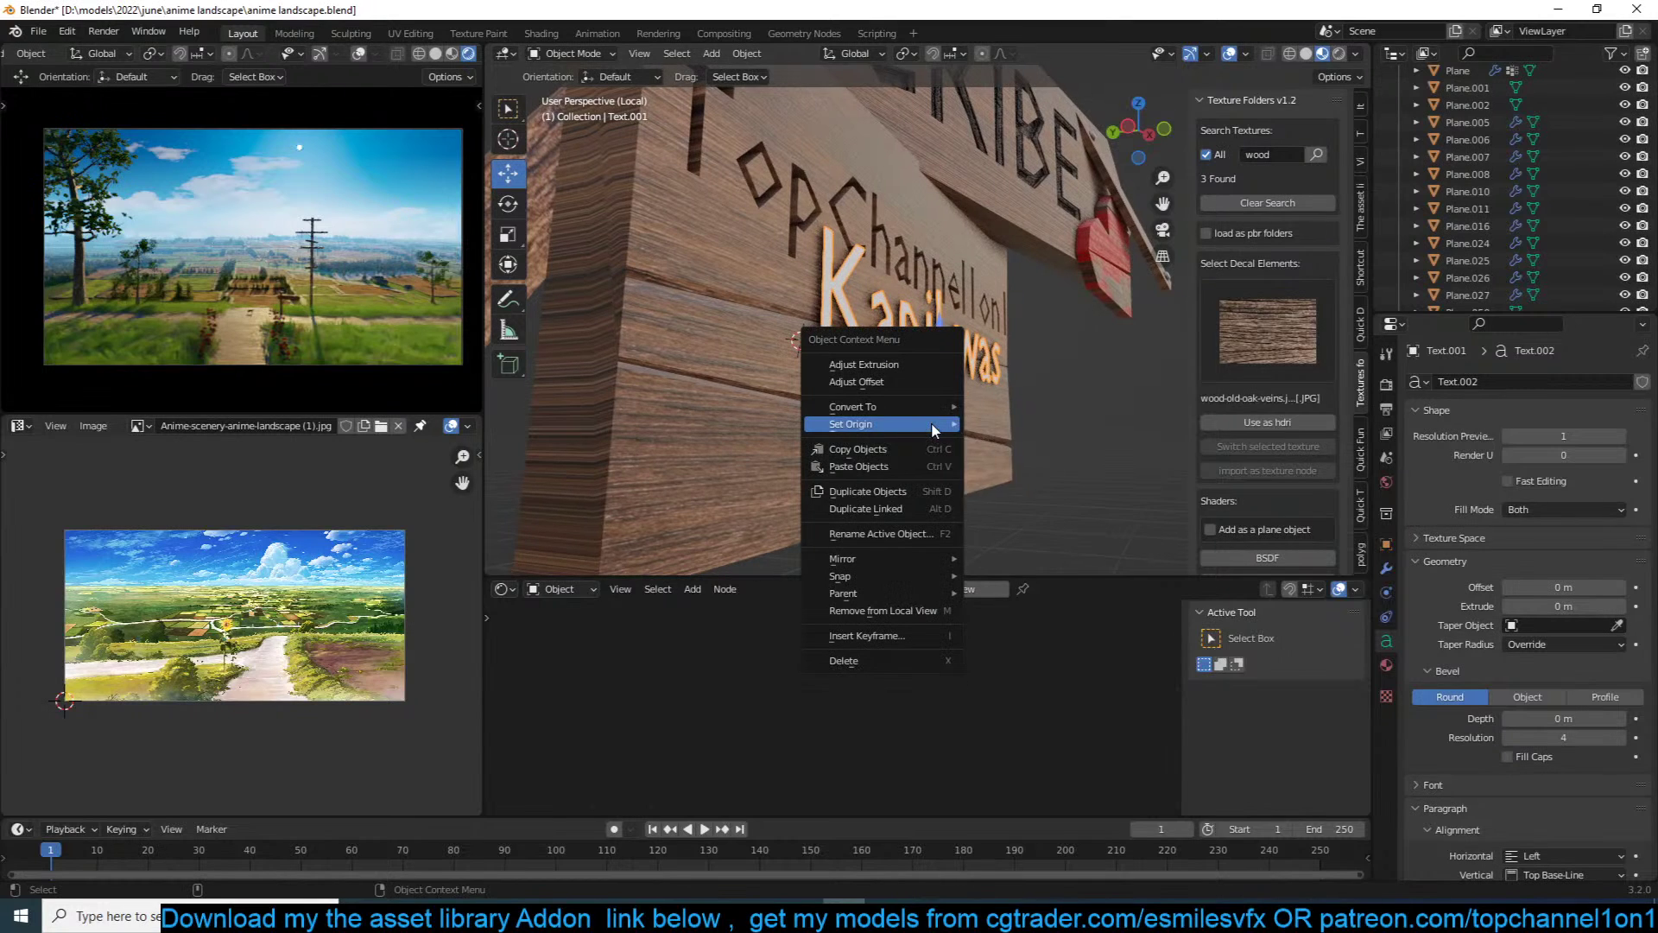
mouse_move(934, 408)
click(1002, 424)
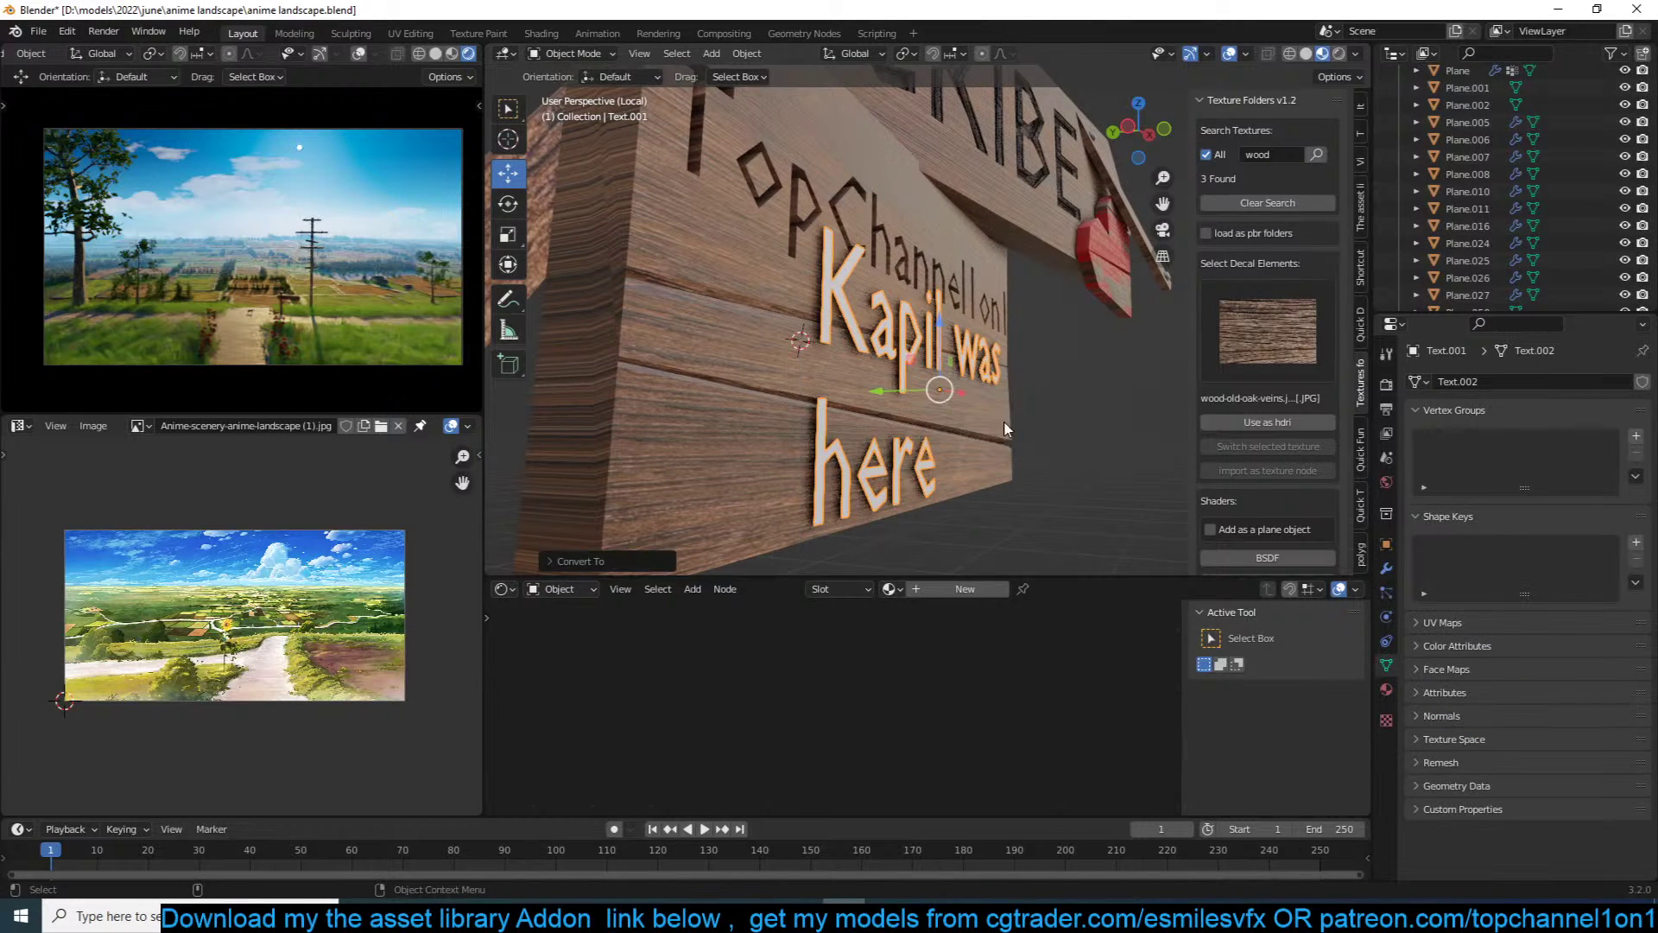
Step: Extrude the two-line lettering mesh outward from the hanging board to give the letters depth
key(Tab)
key(e)
click(957, 417)
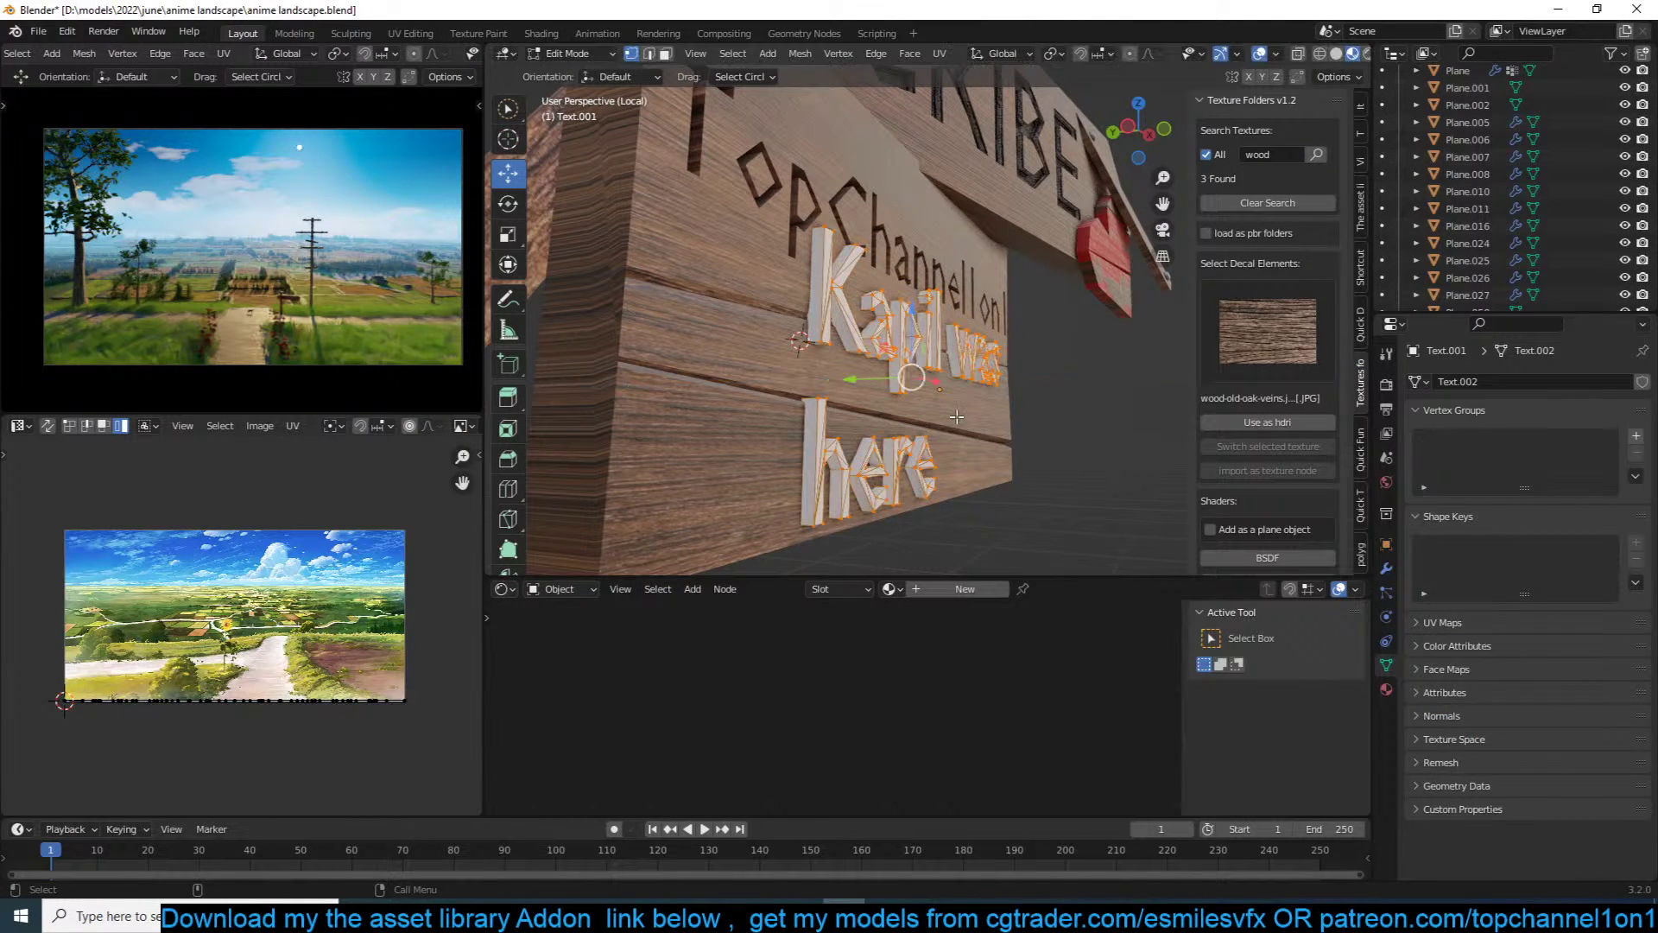
key(Tab)
middle_drag(975, 397, 800, 405)
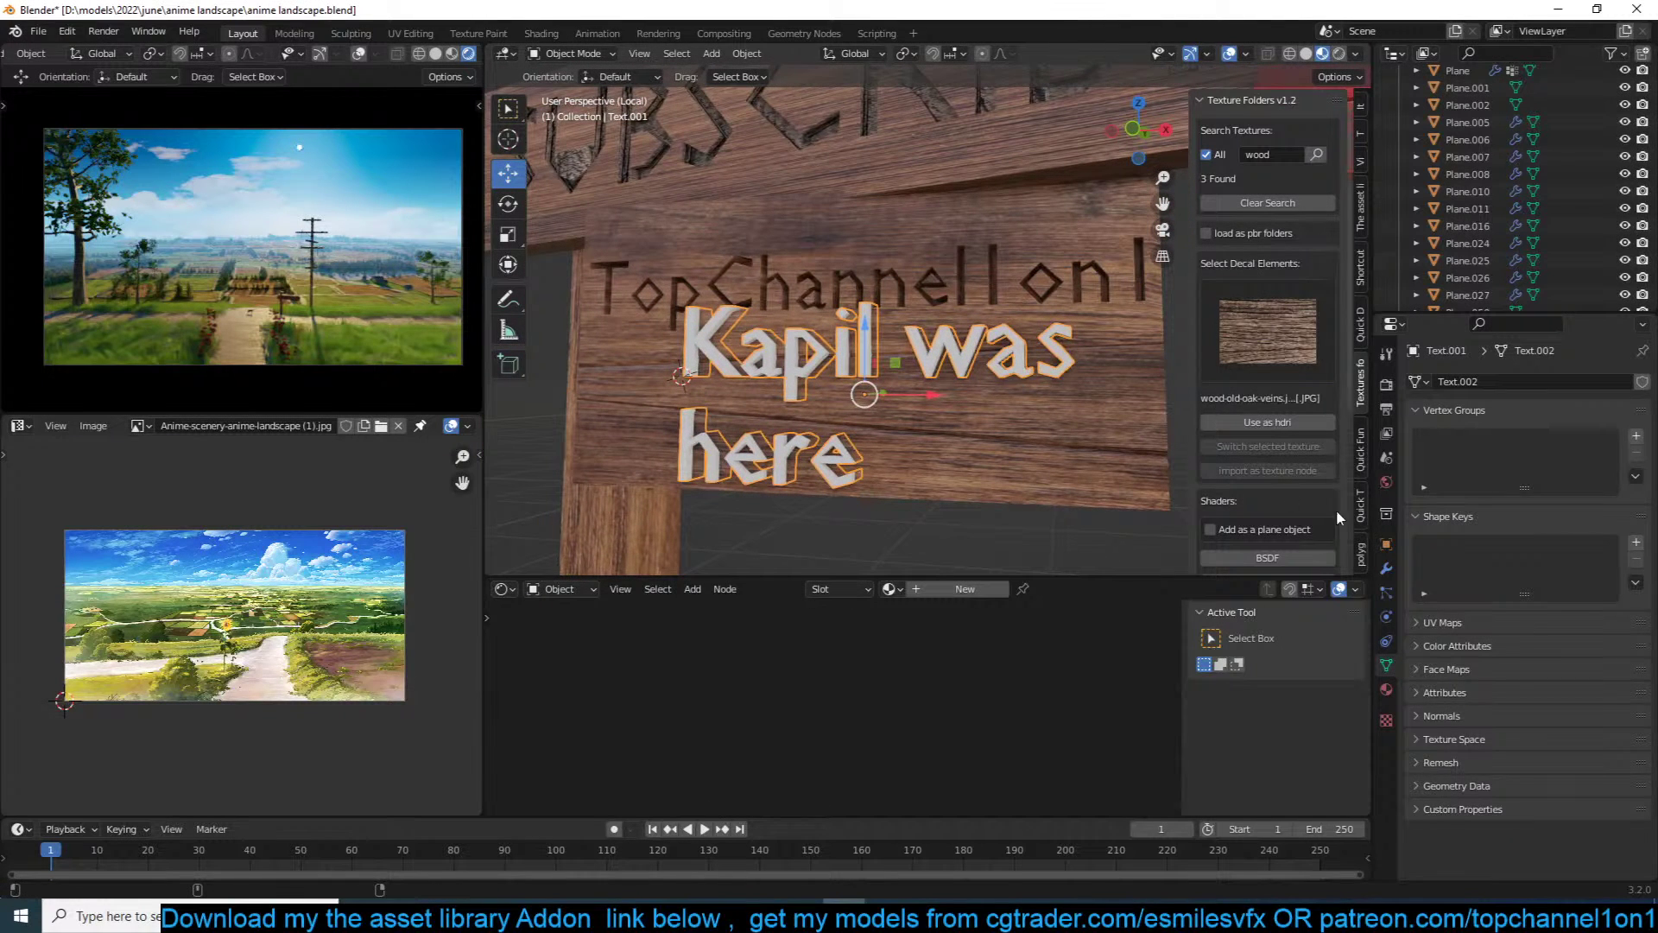
Step: Add a Boolean Difference modifier to the hanging board with the two-line text mesh as cutter and the Fast solver
click(1387, 569)
click(1511, 380)
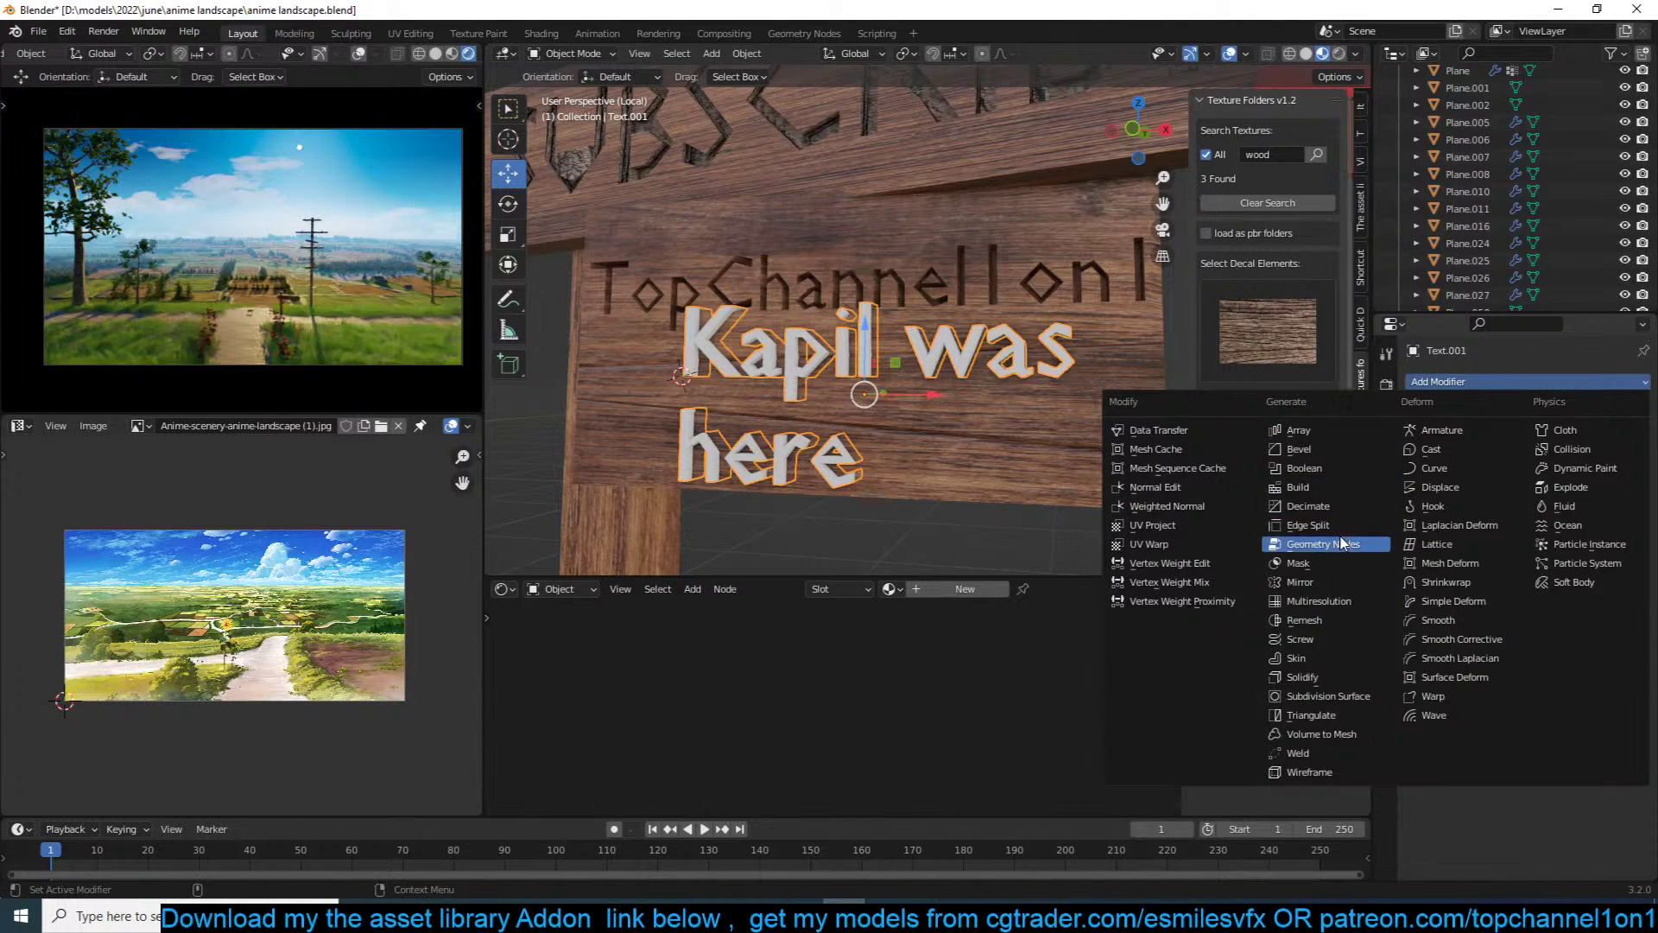
click(1007, 441)
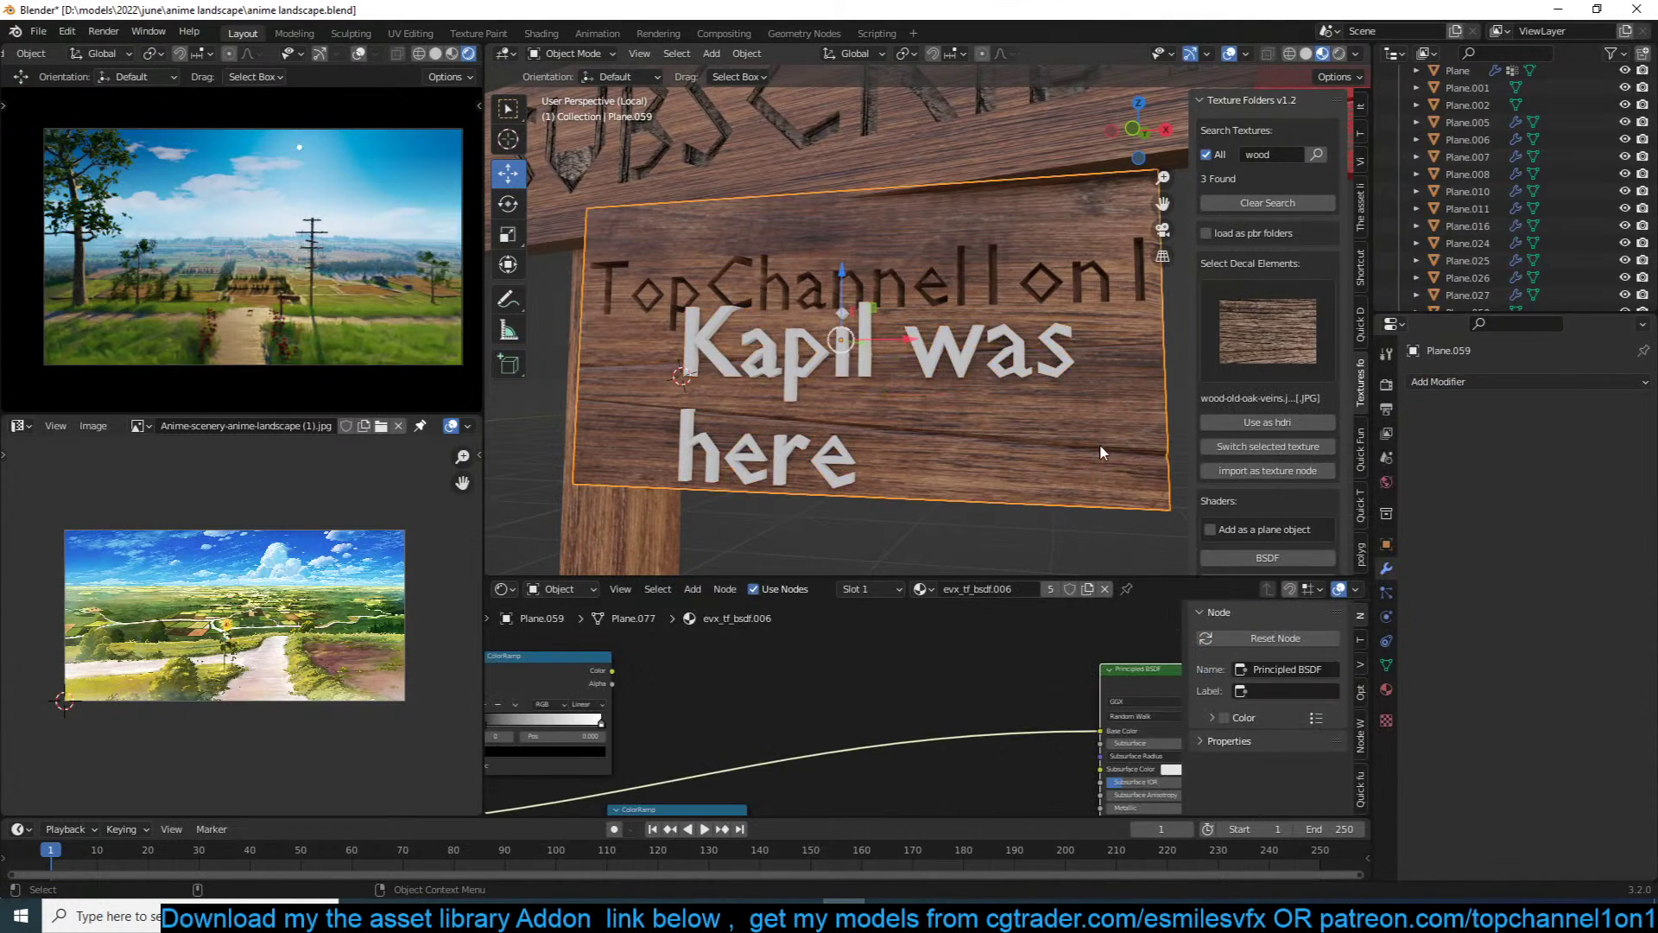
click(1495, 385)
click(1459, 468)
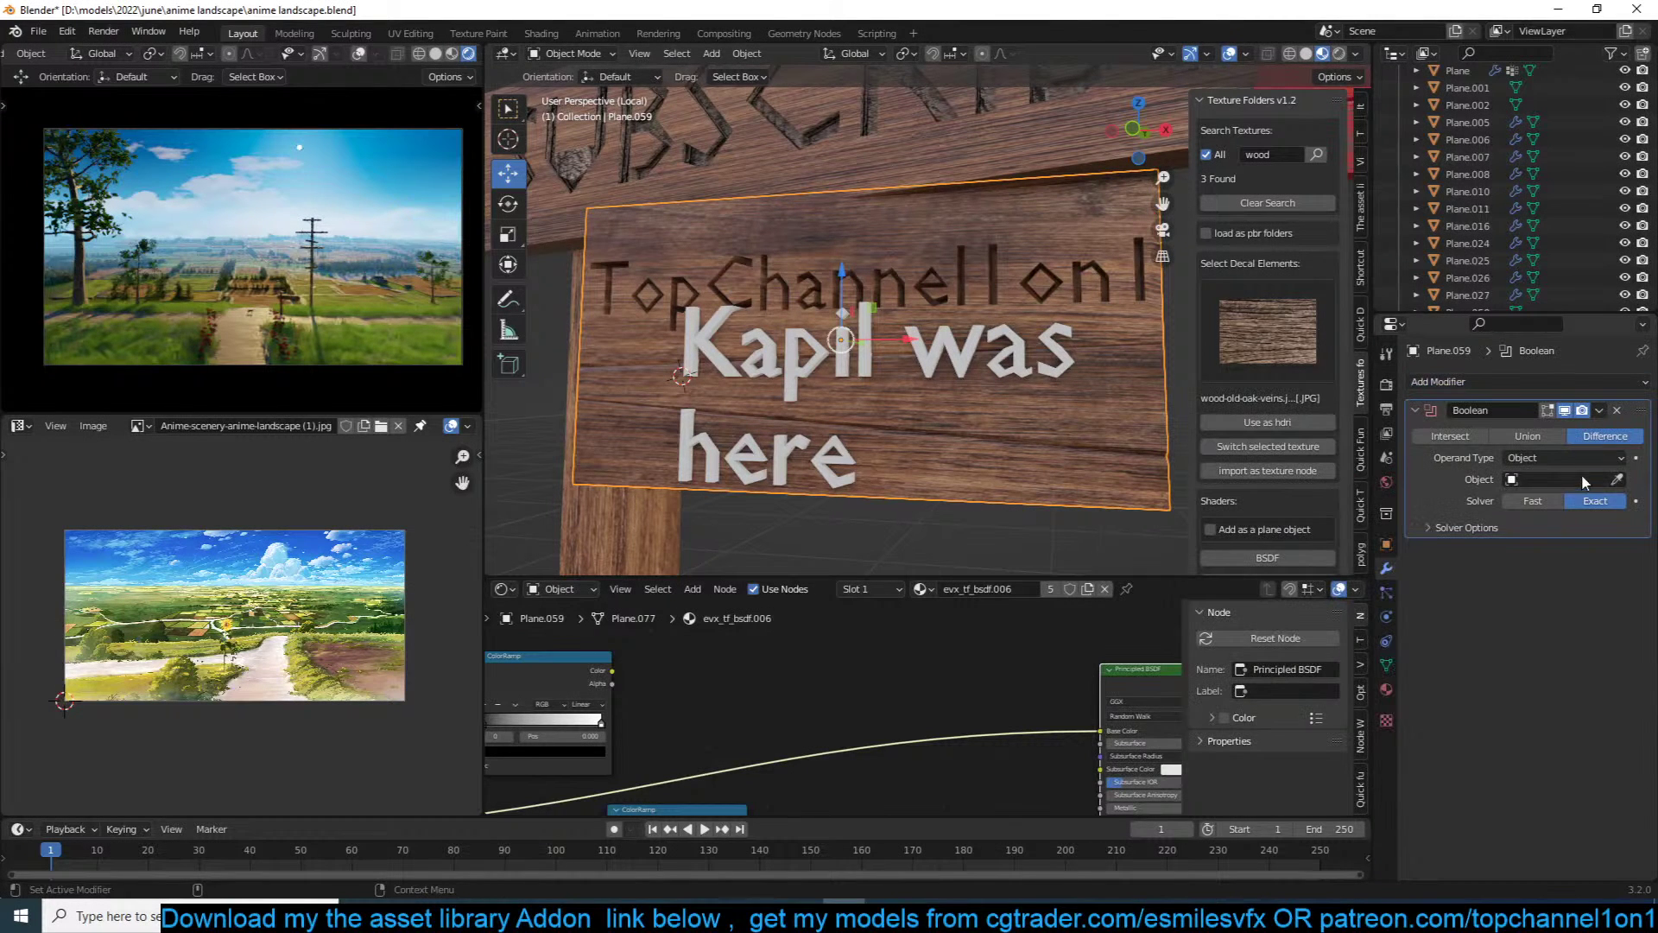
click(1617, 479)
click(794, 442)
click(1533, 501)
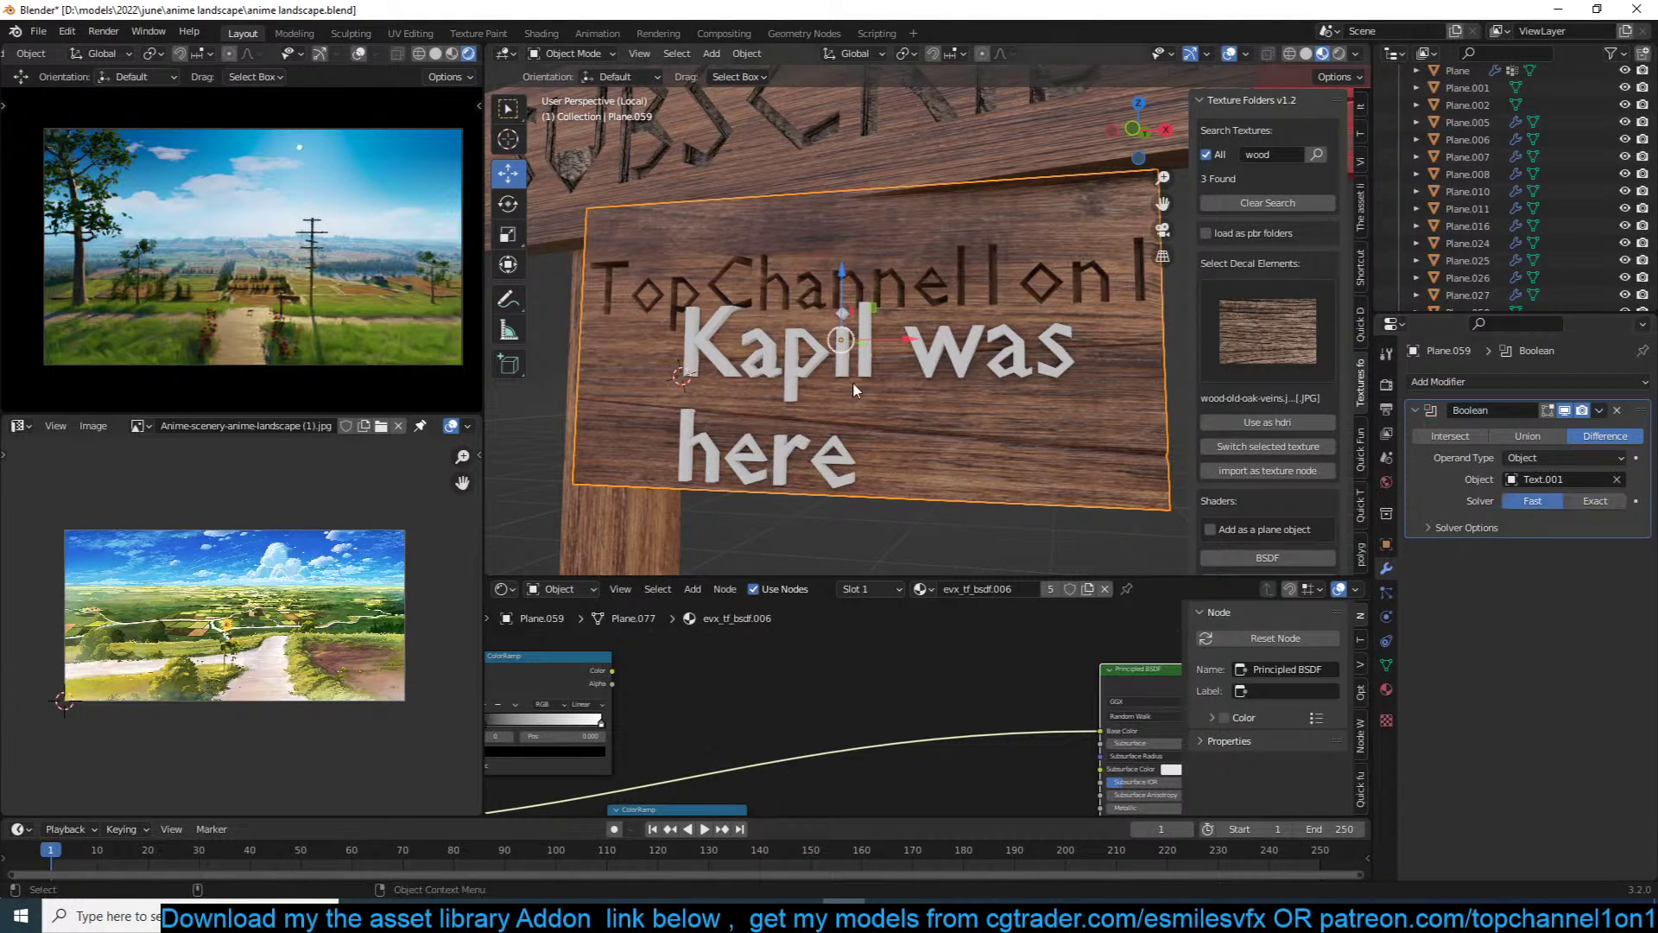
Step: Check the carved two-line lettering, apply the board's Boolean modifier, delete the text cutter, and save the file
click(919, 371)
key(h)
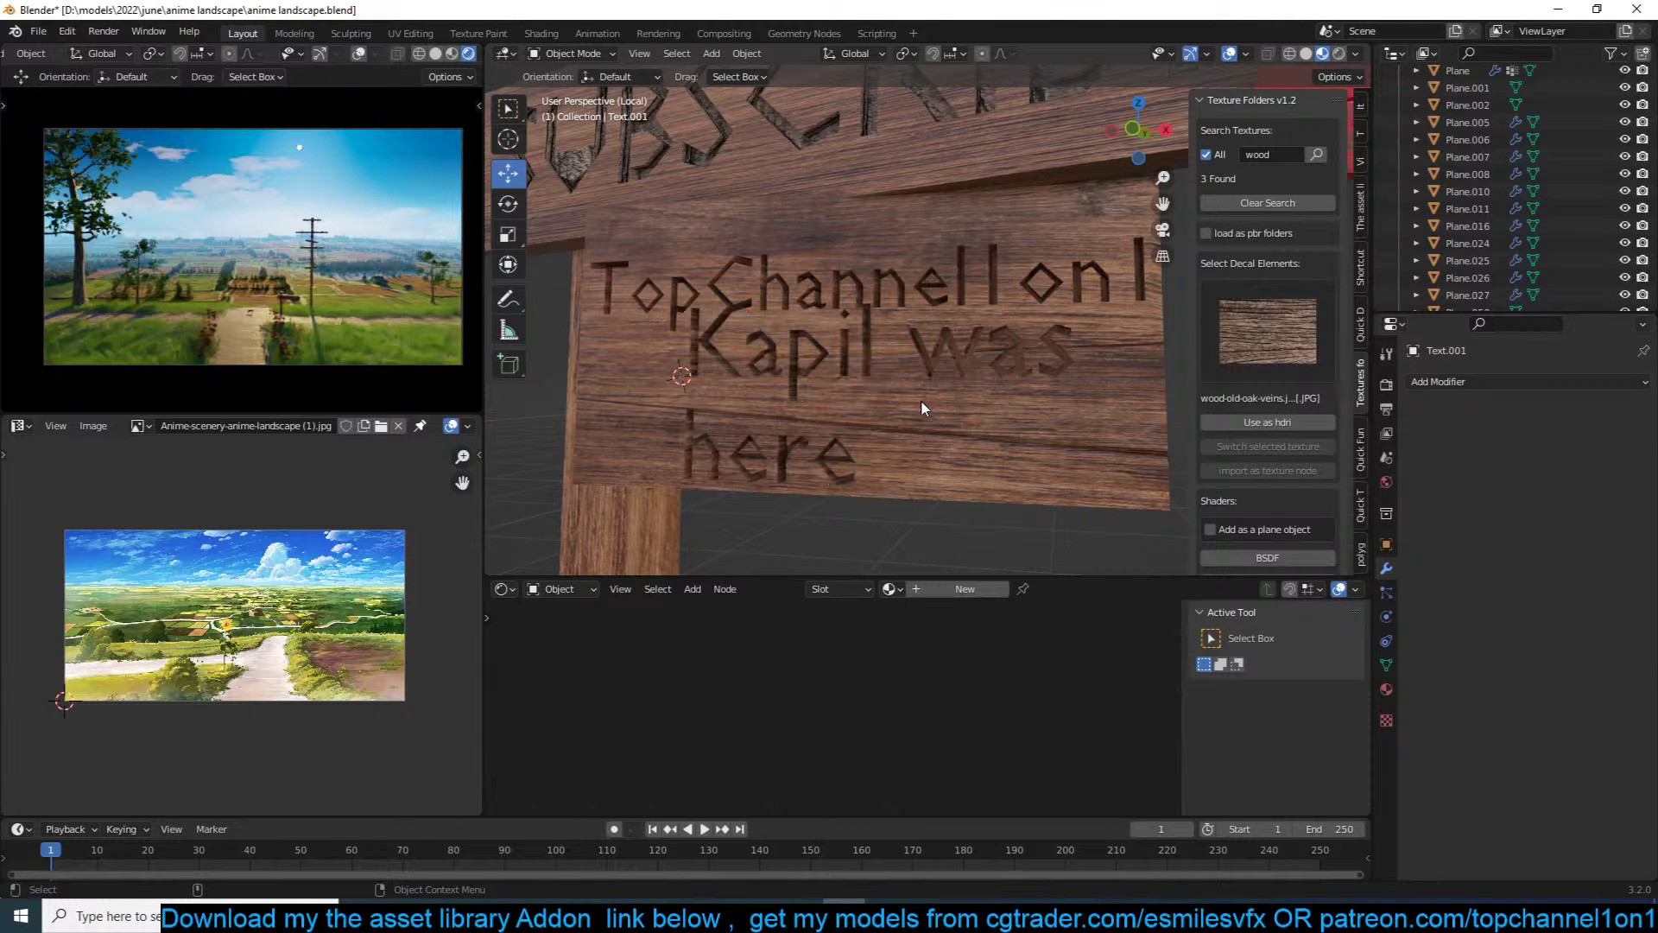
key(alt+h)
click(1049, 419)
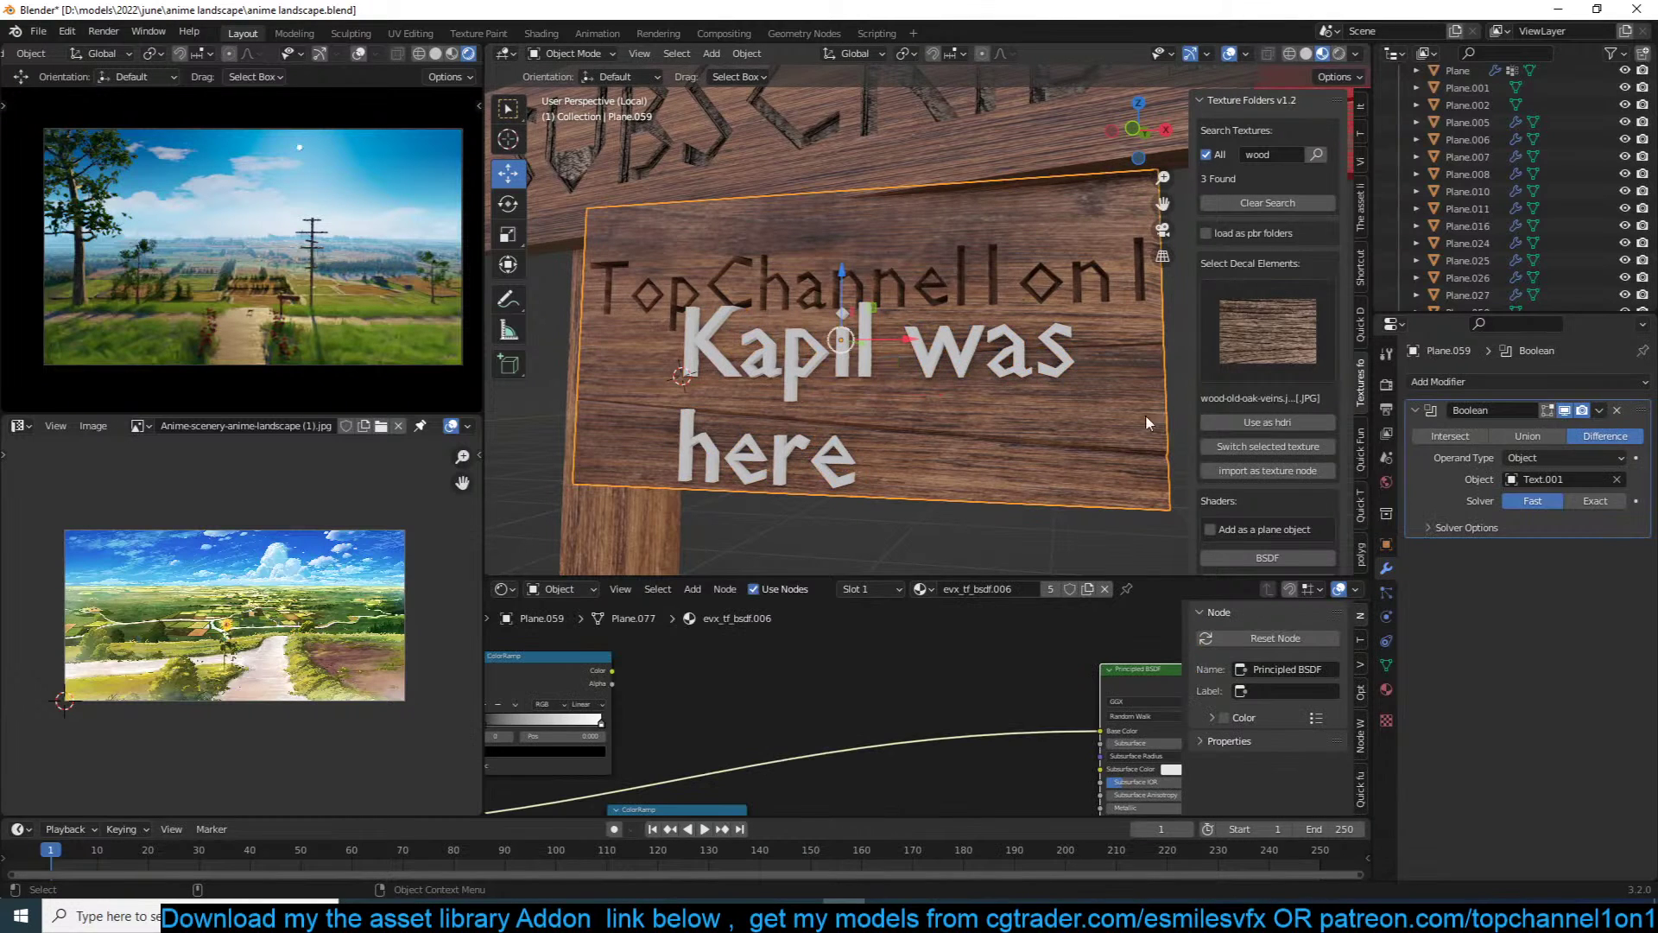
key(ctrl+a)
click(931, 346)
key(Delete)
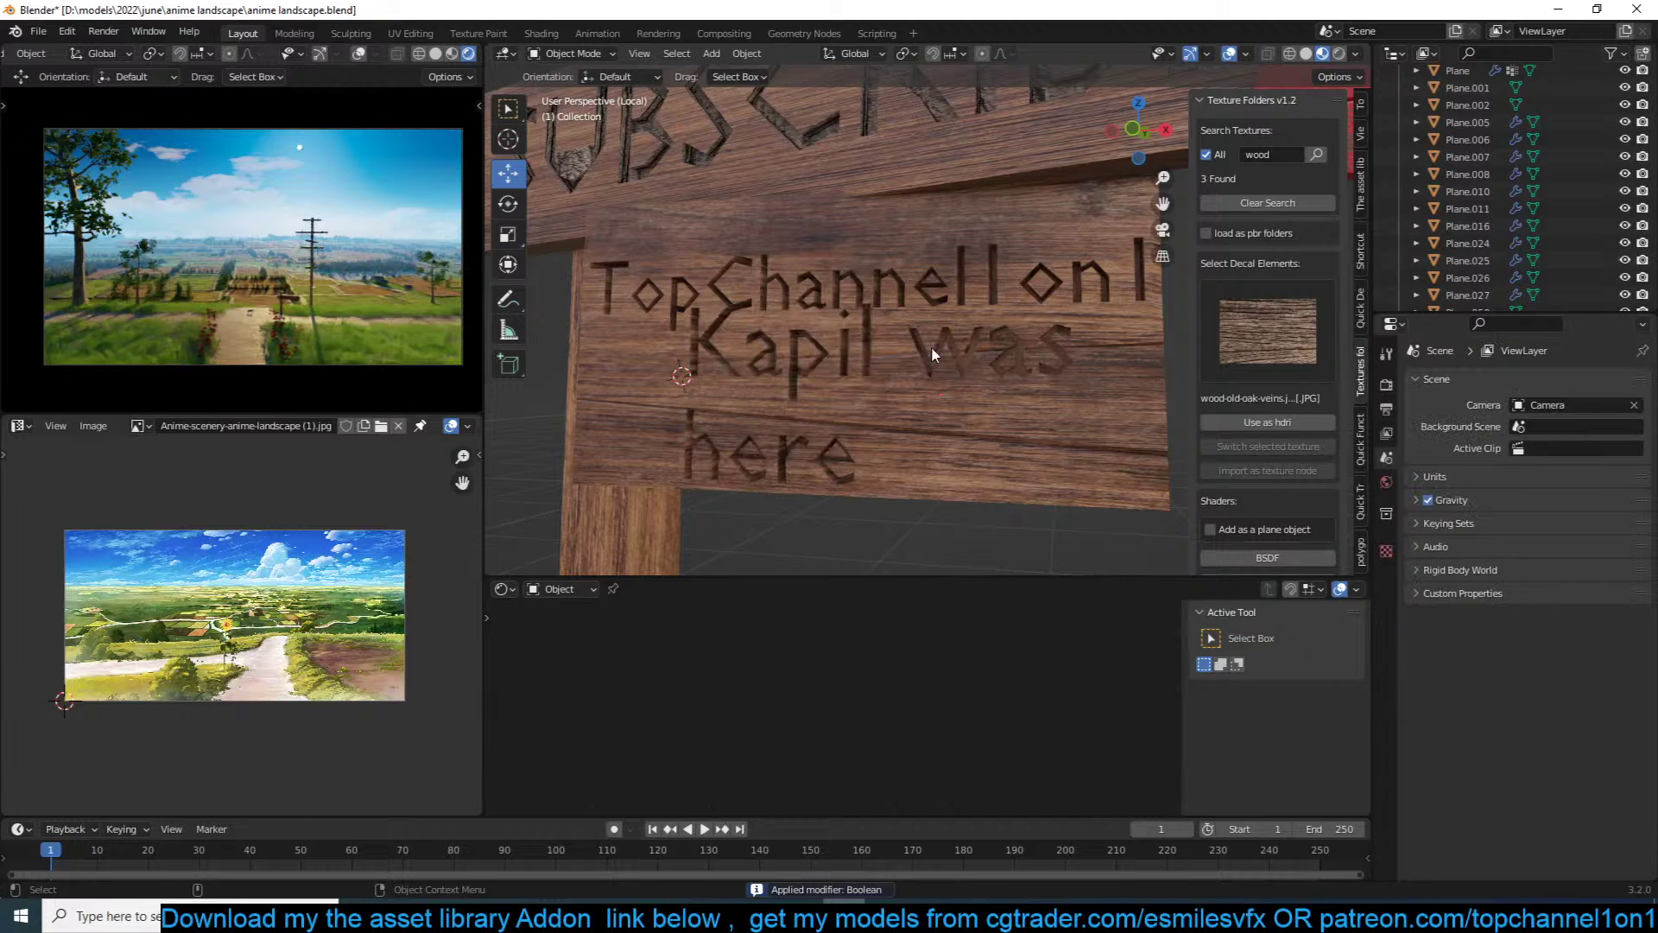
key(ctrl+s)
Step: Join the carved hanging board with the SUBSCRIBE signpost into one object
middle_drag(863, 397, 906, 368)
scroll(986, 382, down, 2)
scroll(907, 368, down, 2)
click(956, 329)
click(956, 281)
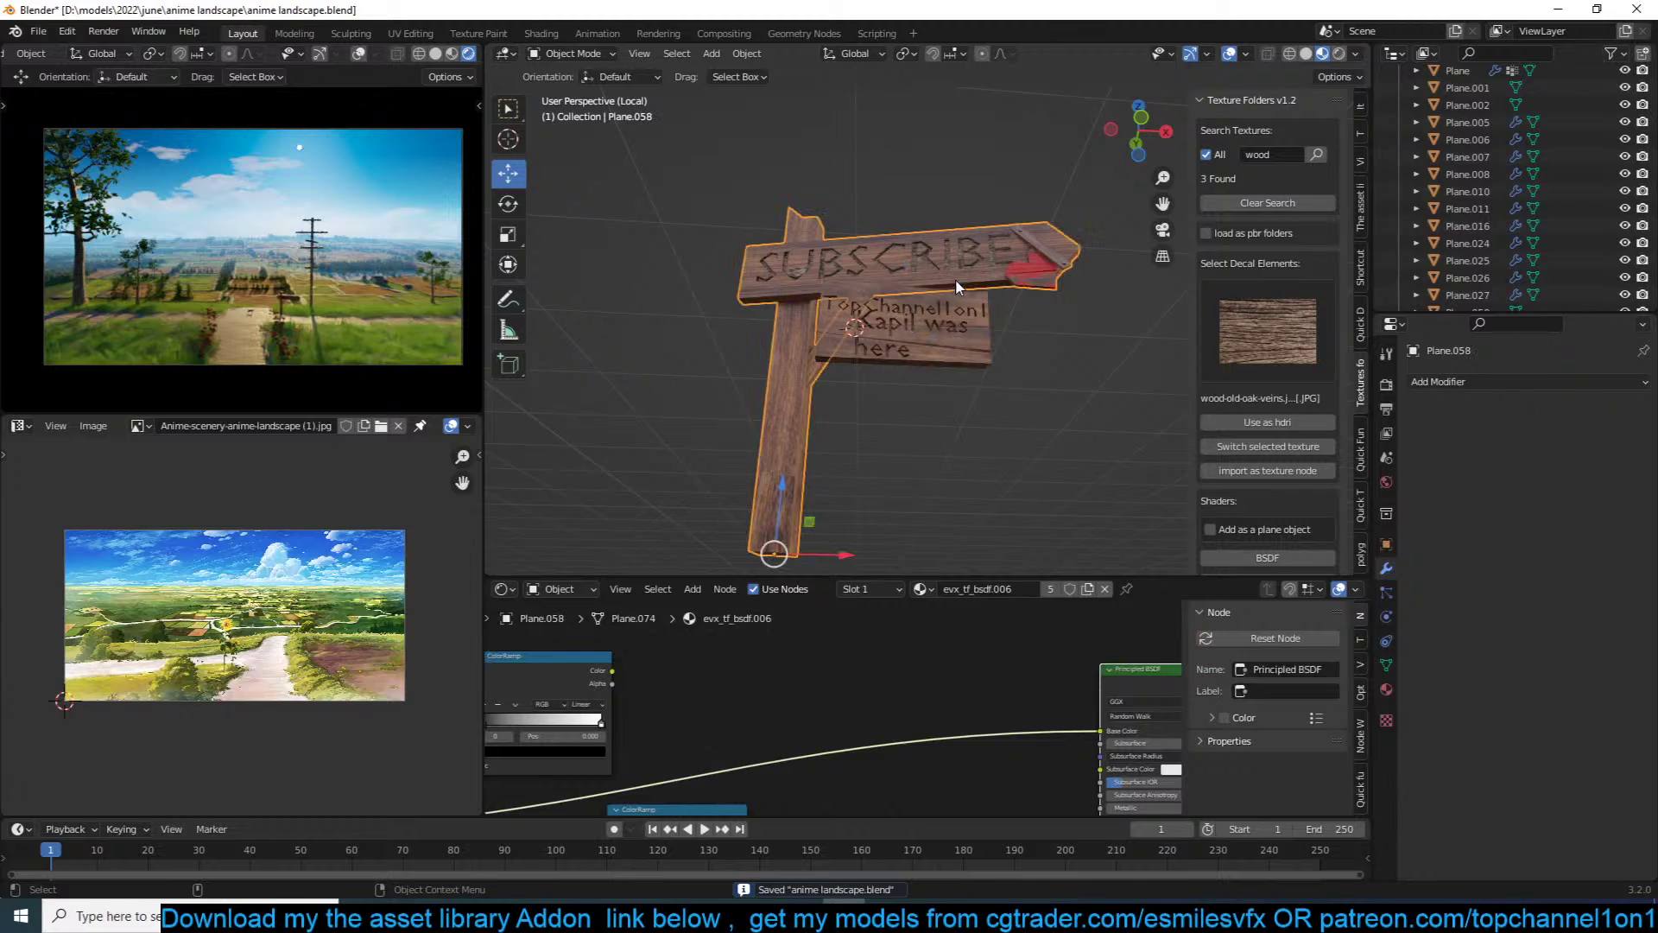
click(948, 347)
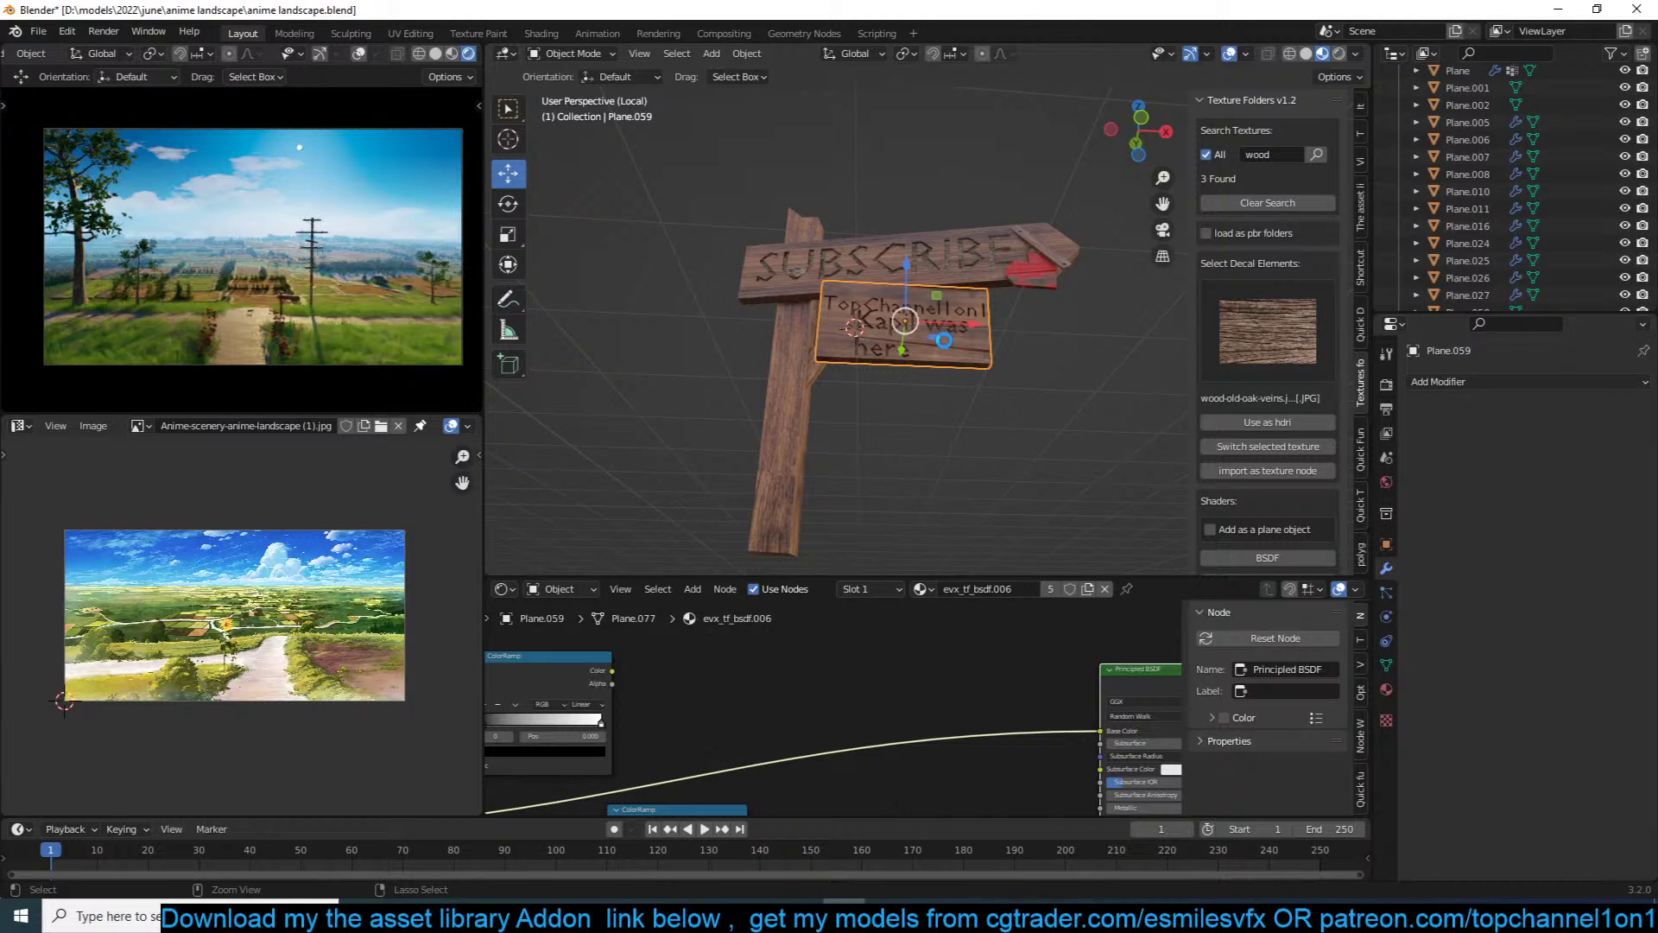
key(ctrl+s)
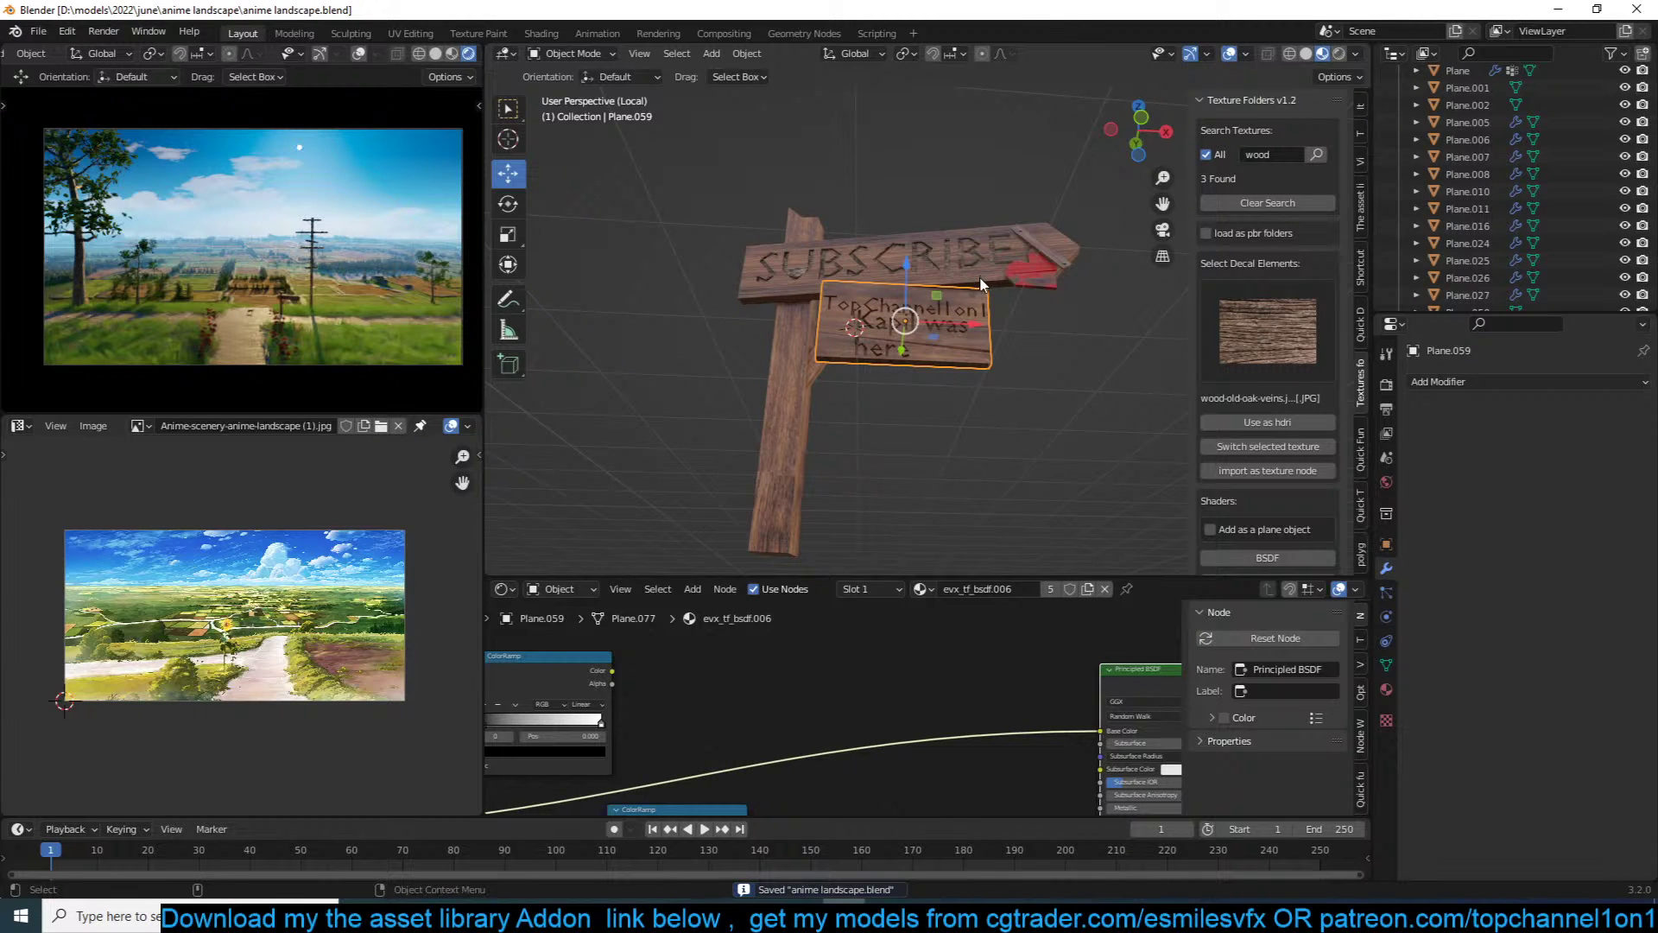
scroll(946, 302, up, 2)
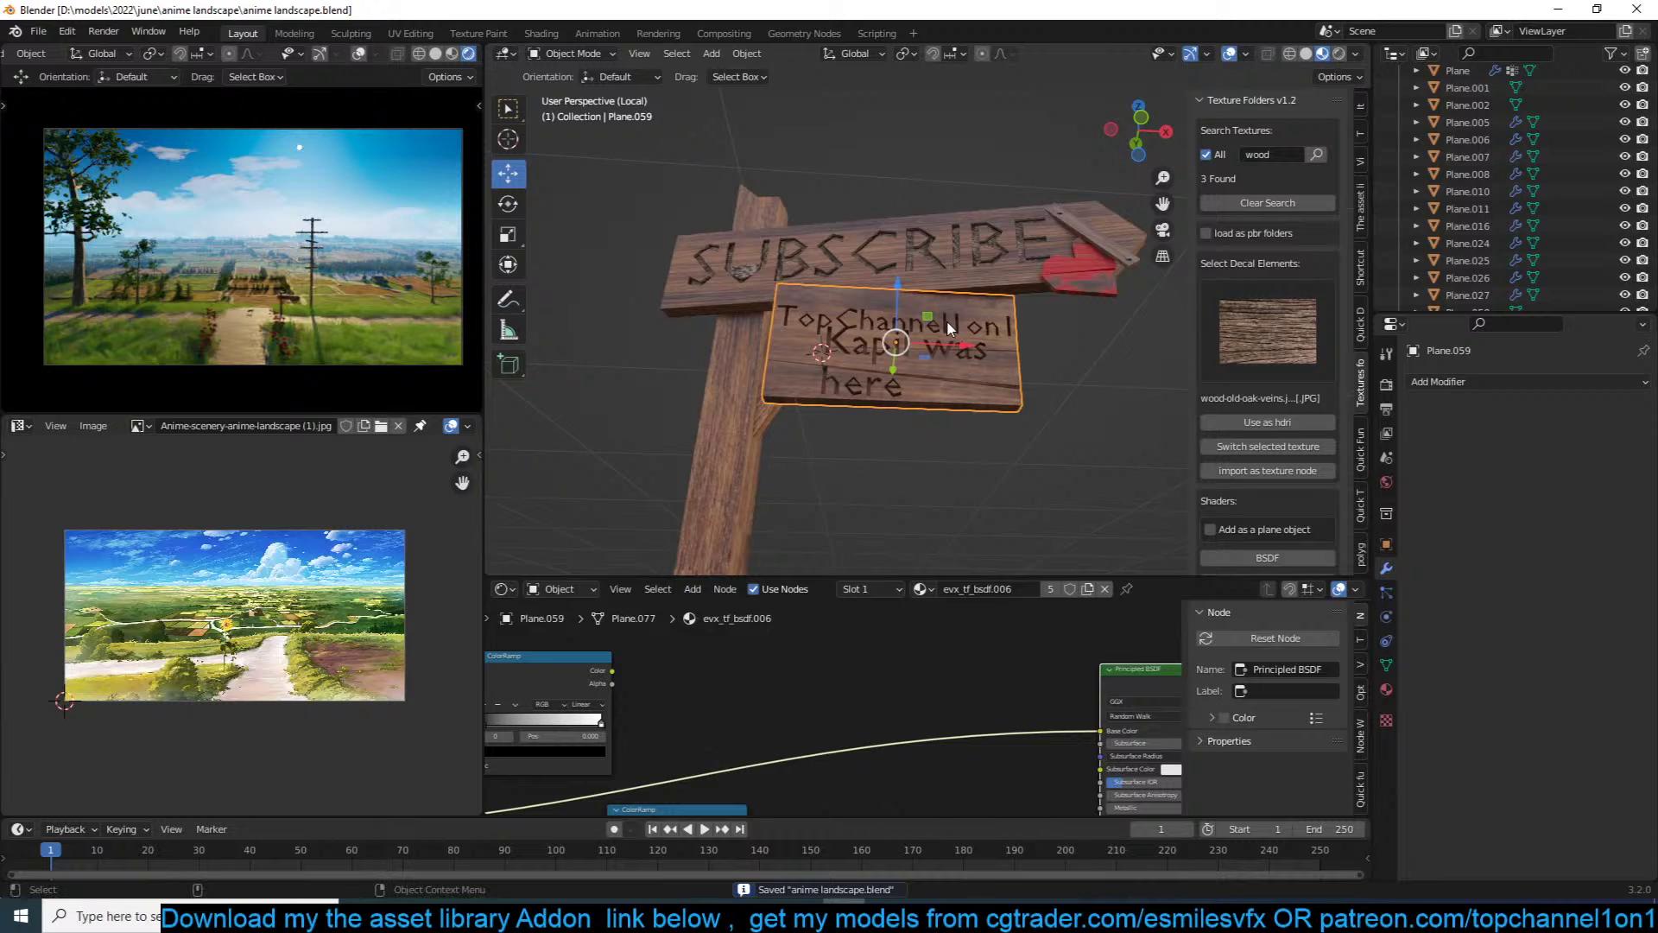
scroll(957, 295, up, 3)
shift+click(966, 264)
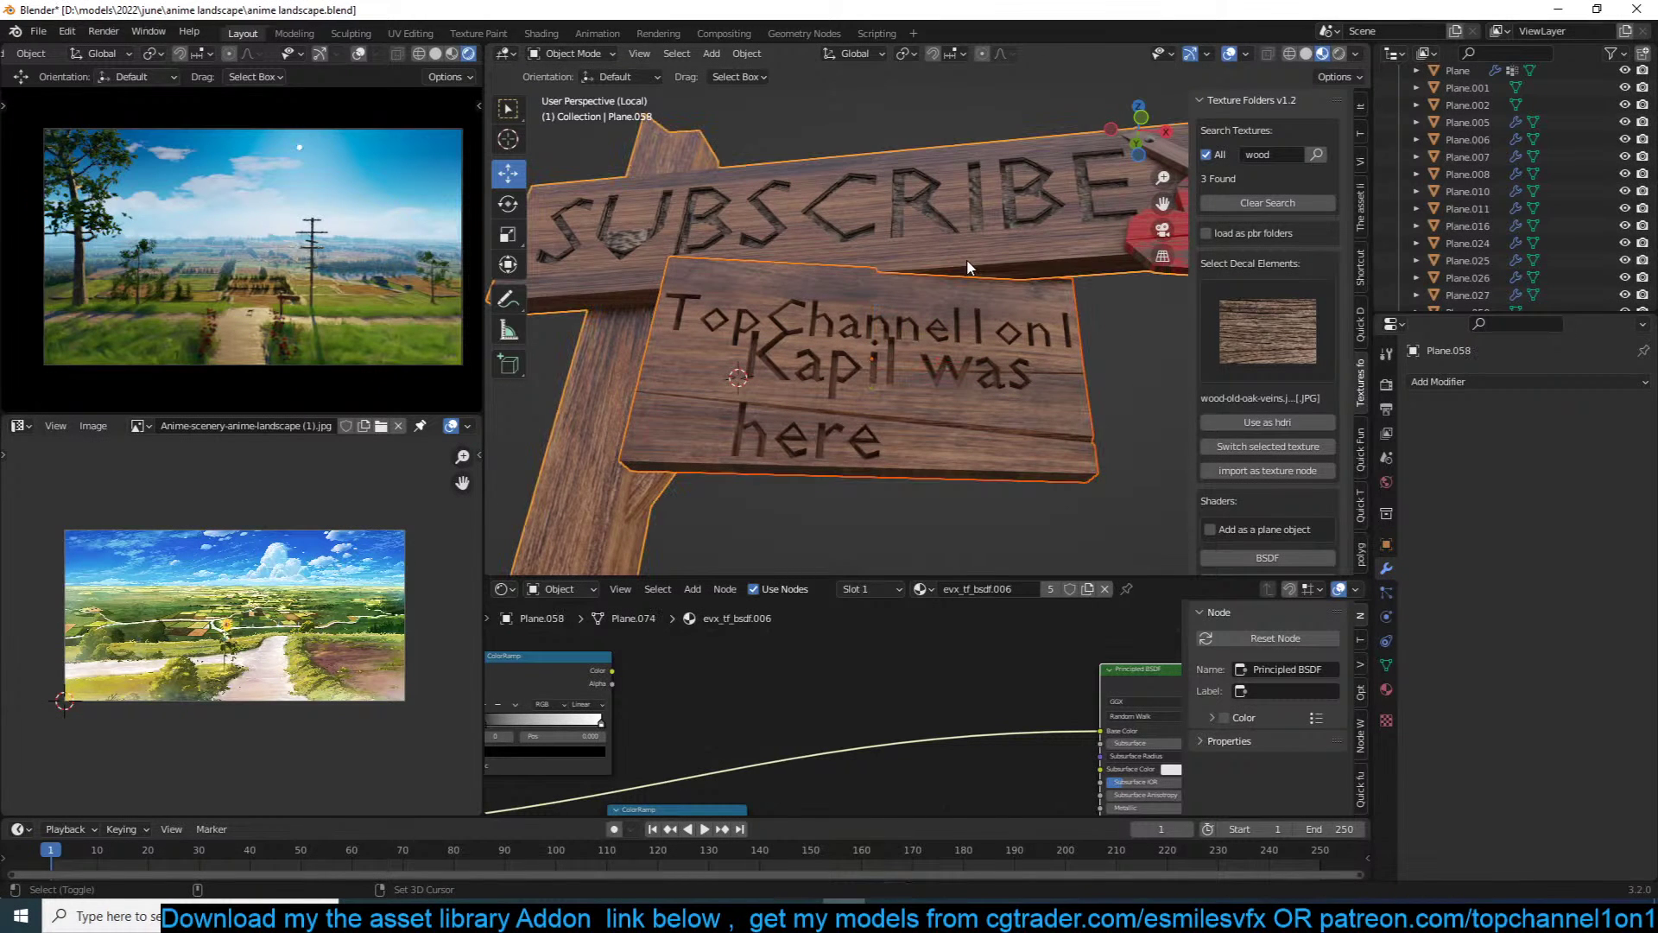
key(alt+a)
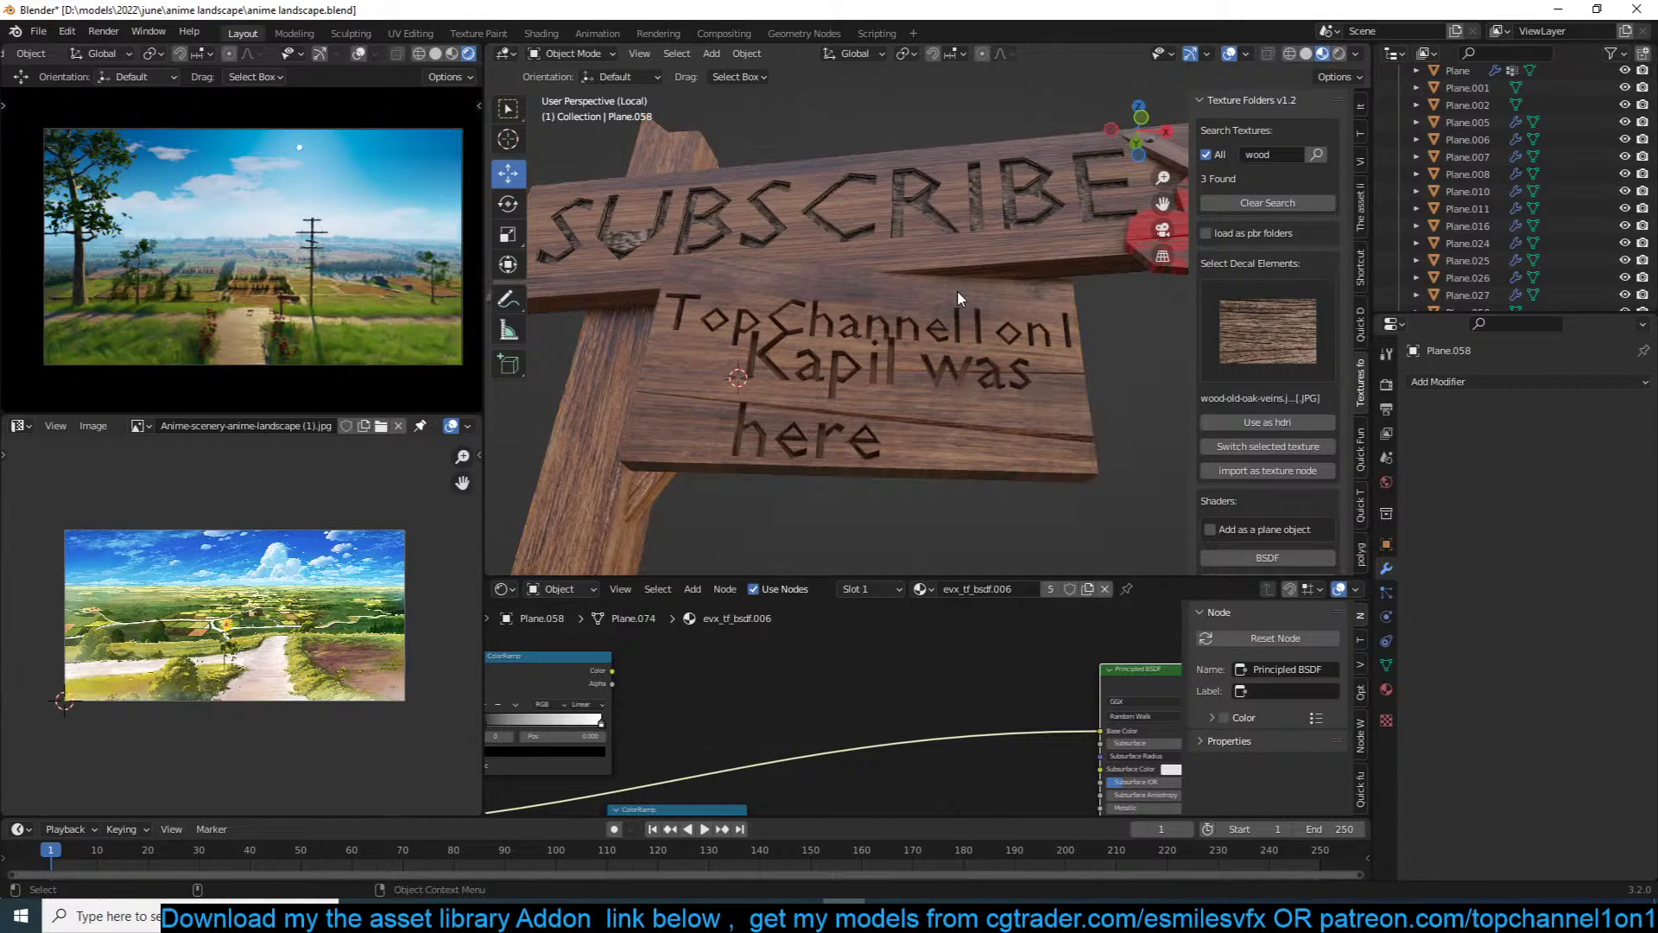
Step: Leave the signpost's local view, show the full scene in solid shading through the camera, and save the file
key(KP_0)
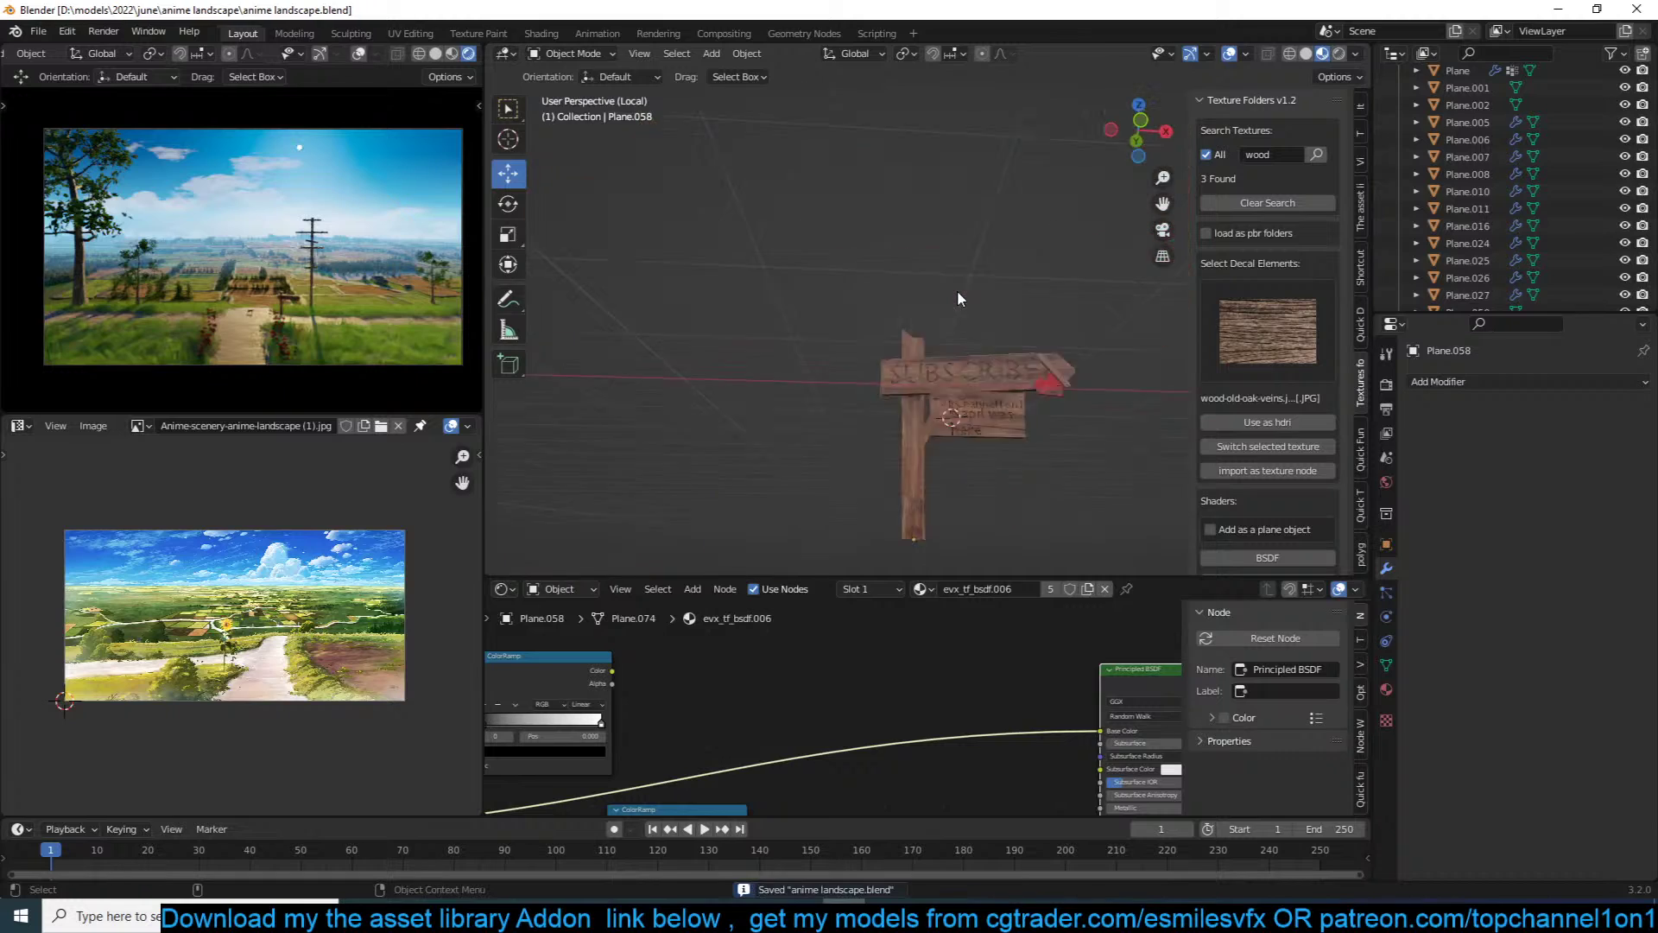
click(957, 291)
key(KP_Divide)
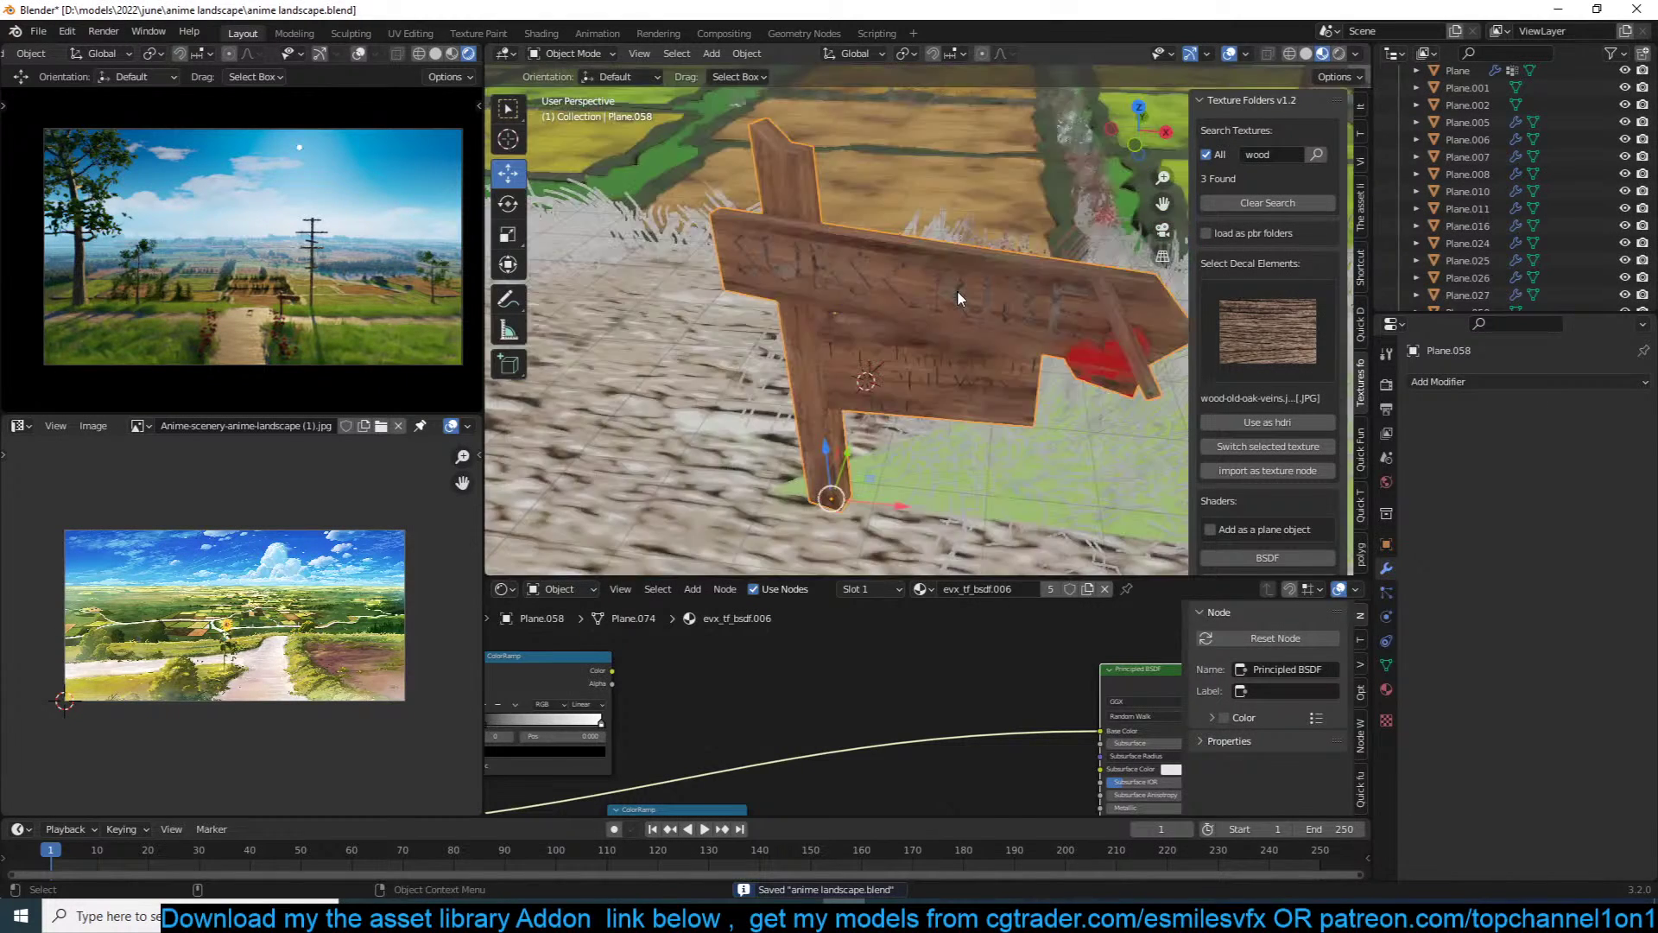
key(z)
click(913, 339)
middle_drag(866, 413, 903, 321)
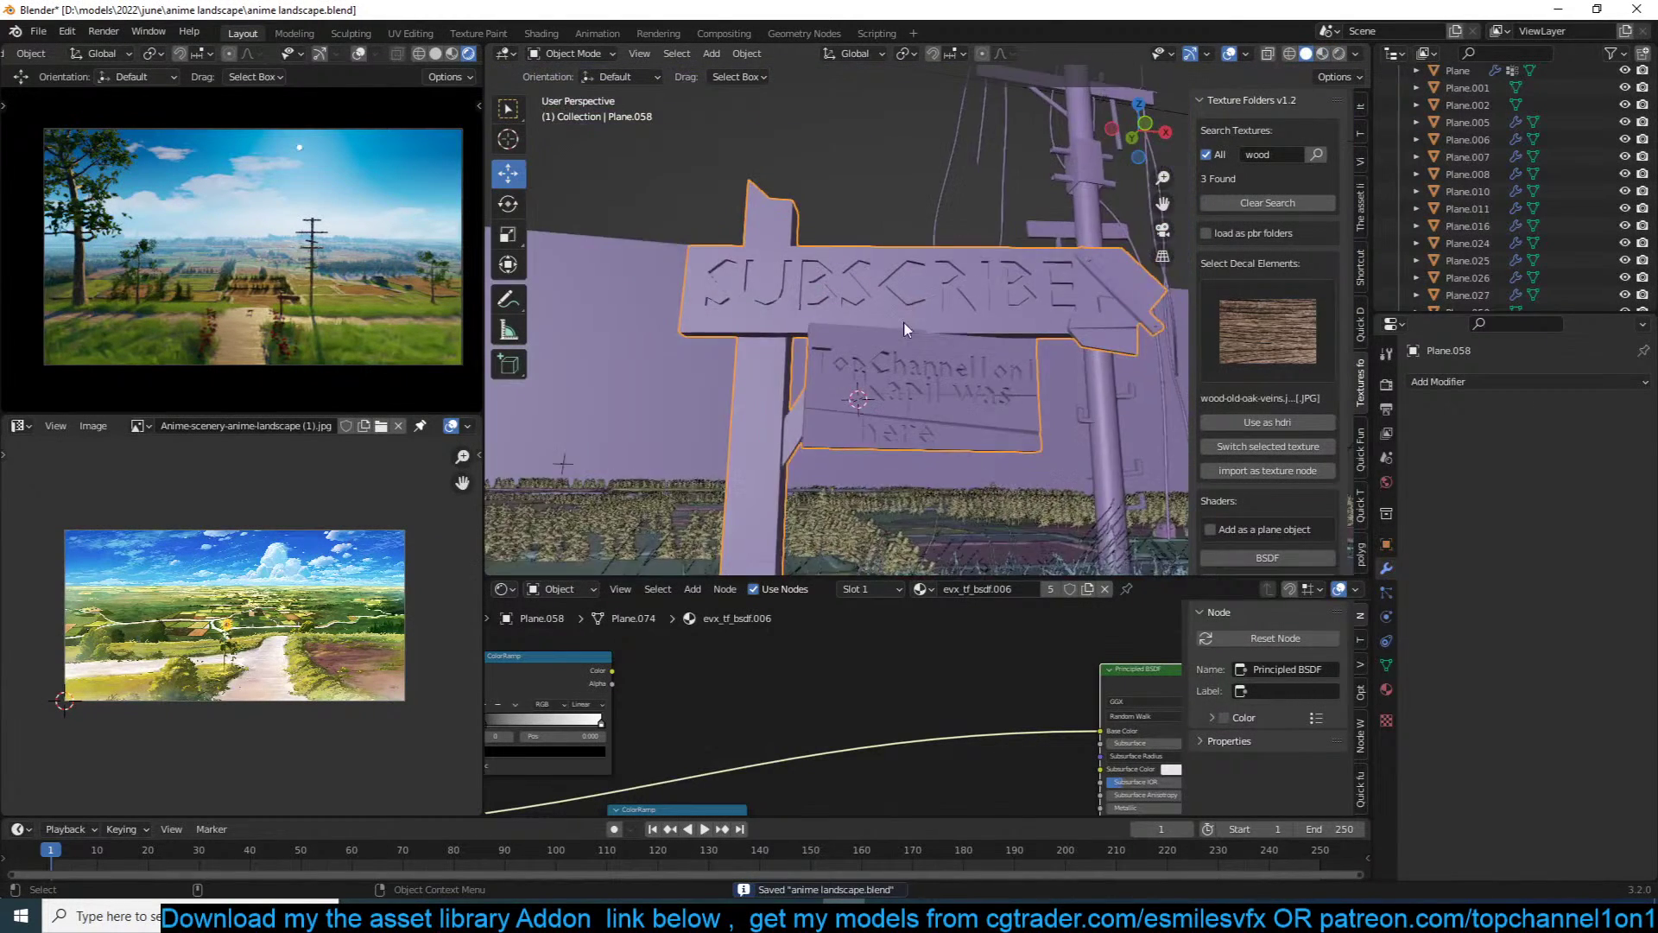
scroll(904, 321, up, 2)
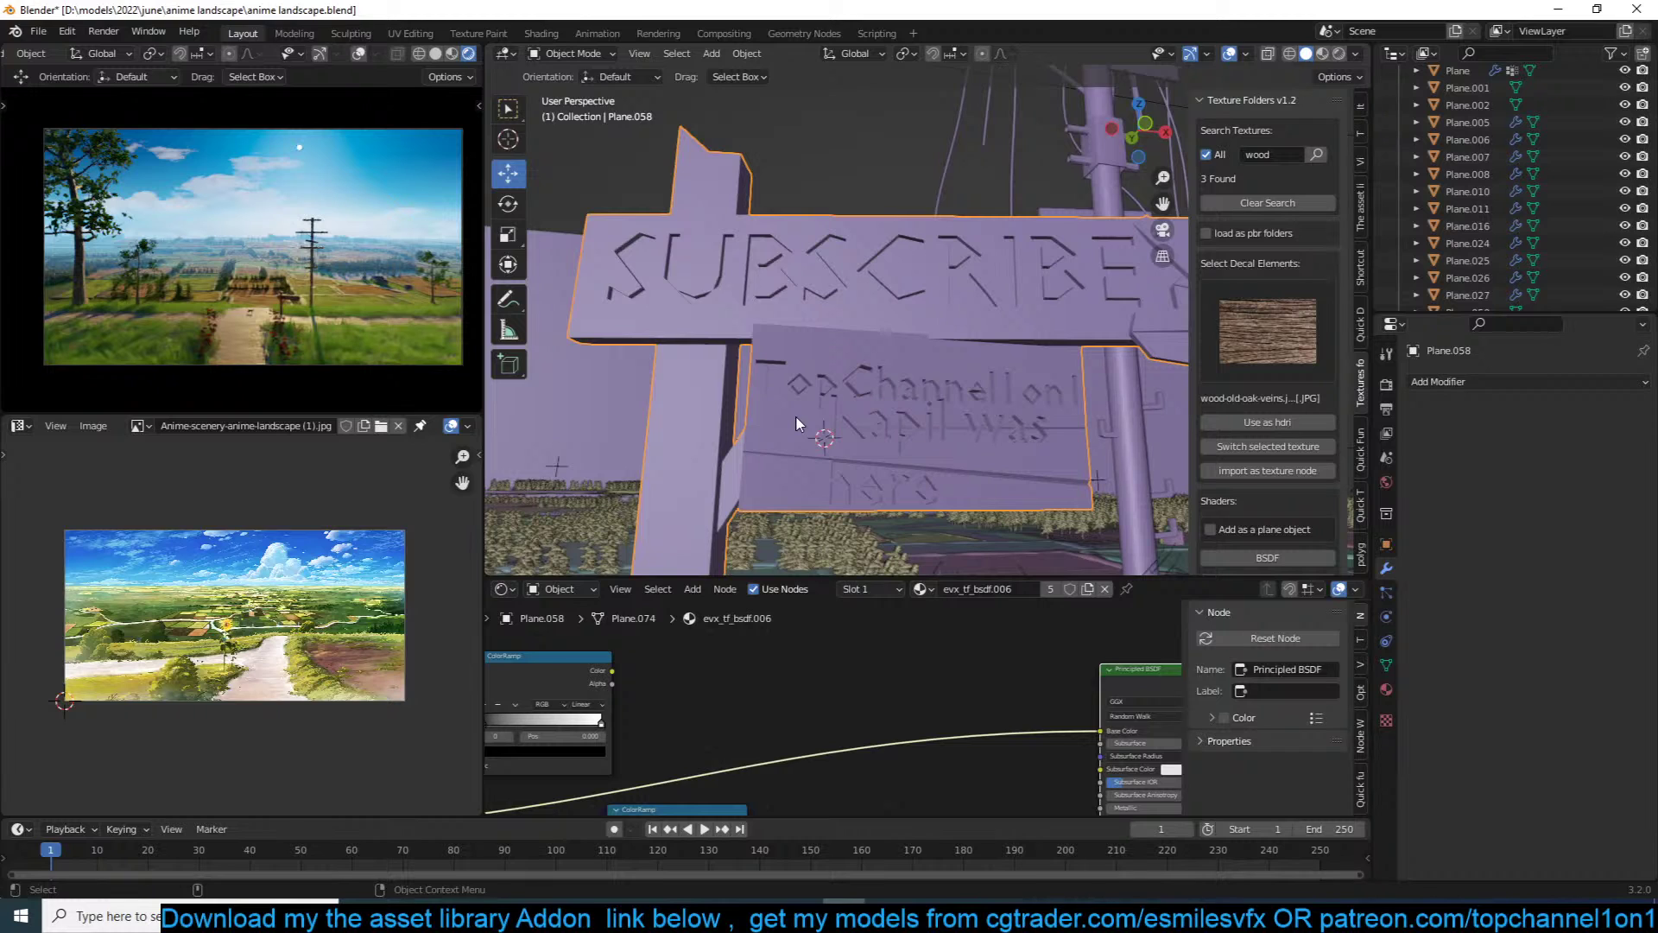
key(KP_0)
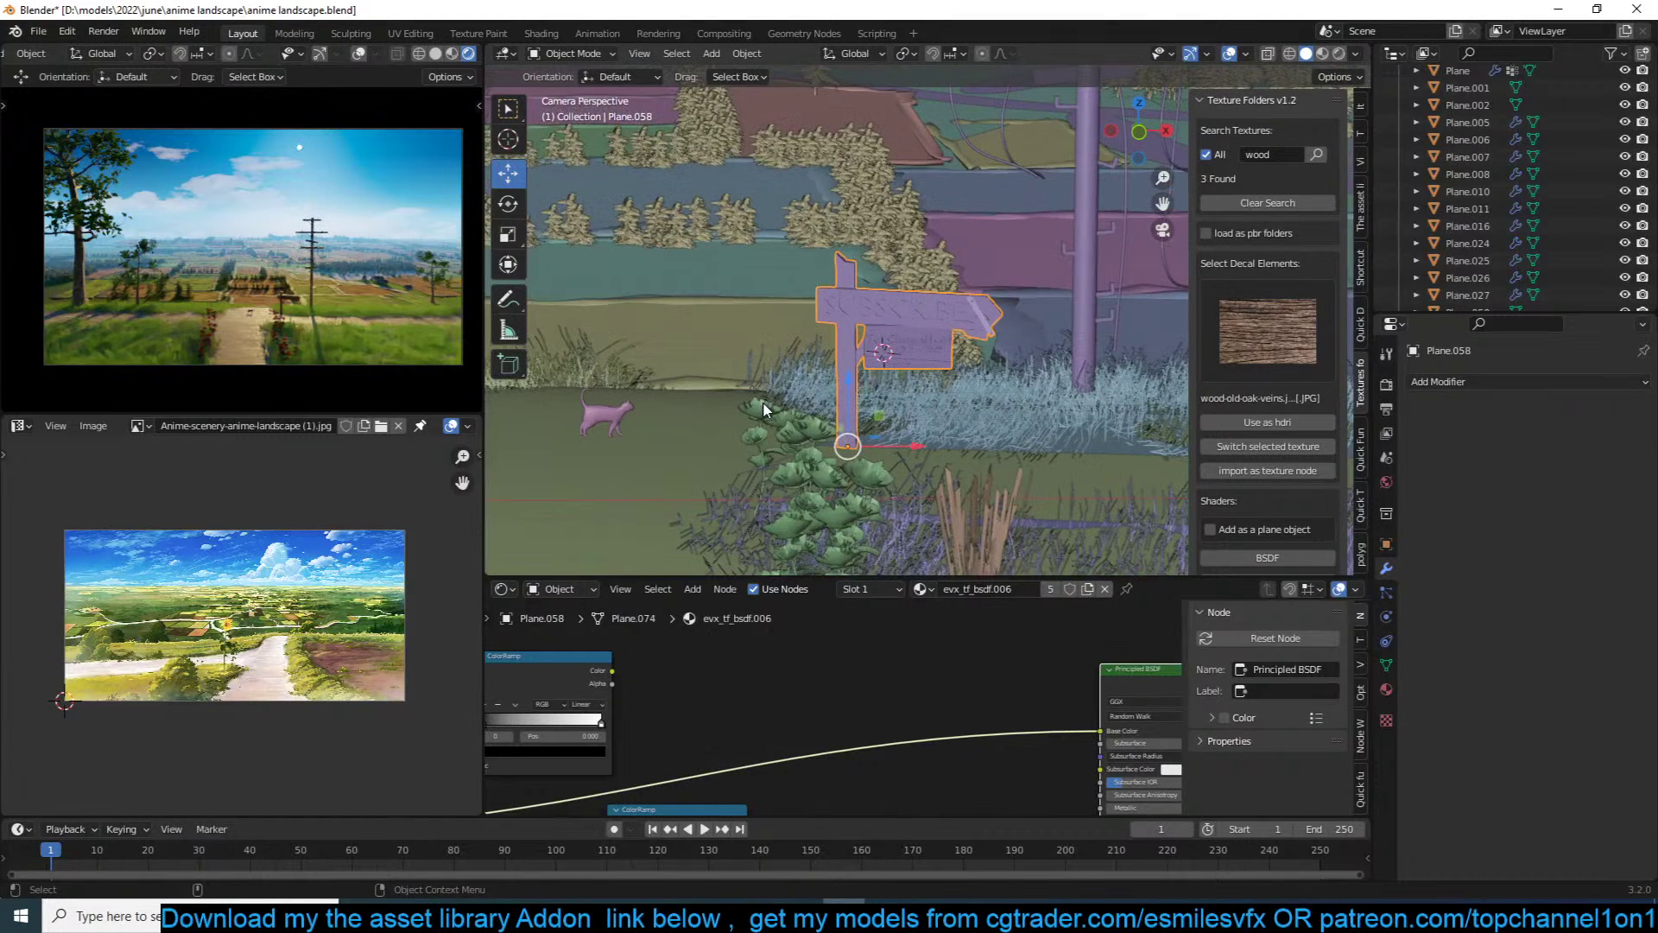
key(ctrl+s)
Step: Scale the signpost up slightly, check its lettering from the camera, and save the file
key(alt+a)
click(896, 352)
key(s)
click(979, 351)
key(alt+a)
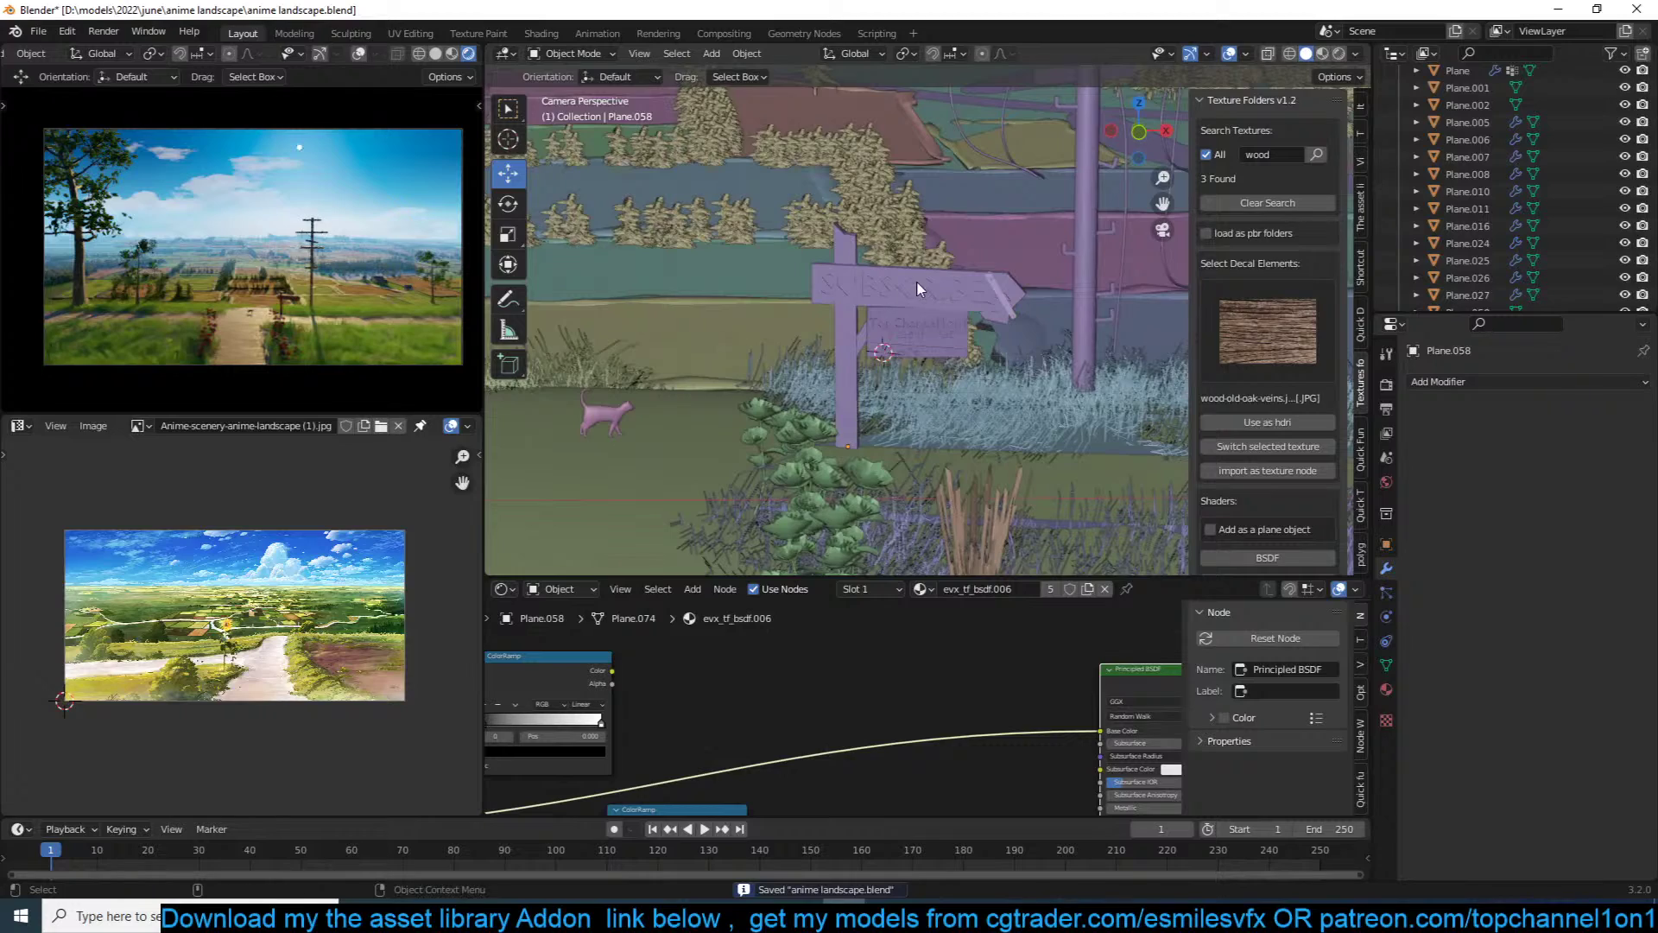
scroll(918, 287, up, 2)
mouse_move(941, 282)
middle_down()
mouse_move(959, 285)
mouse_move(943, 305)
middle_up()
key(KP_0)
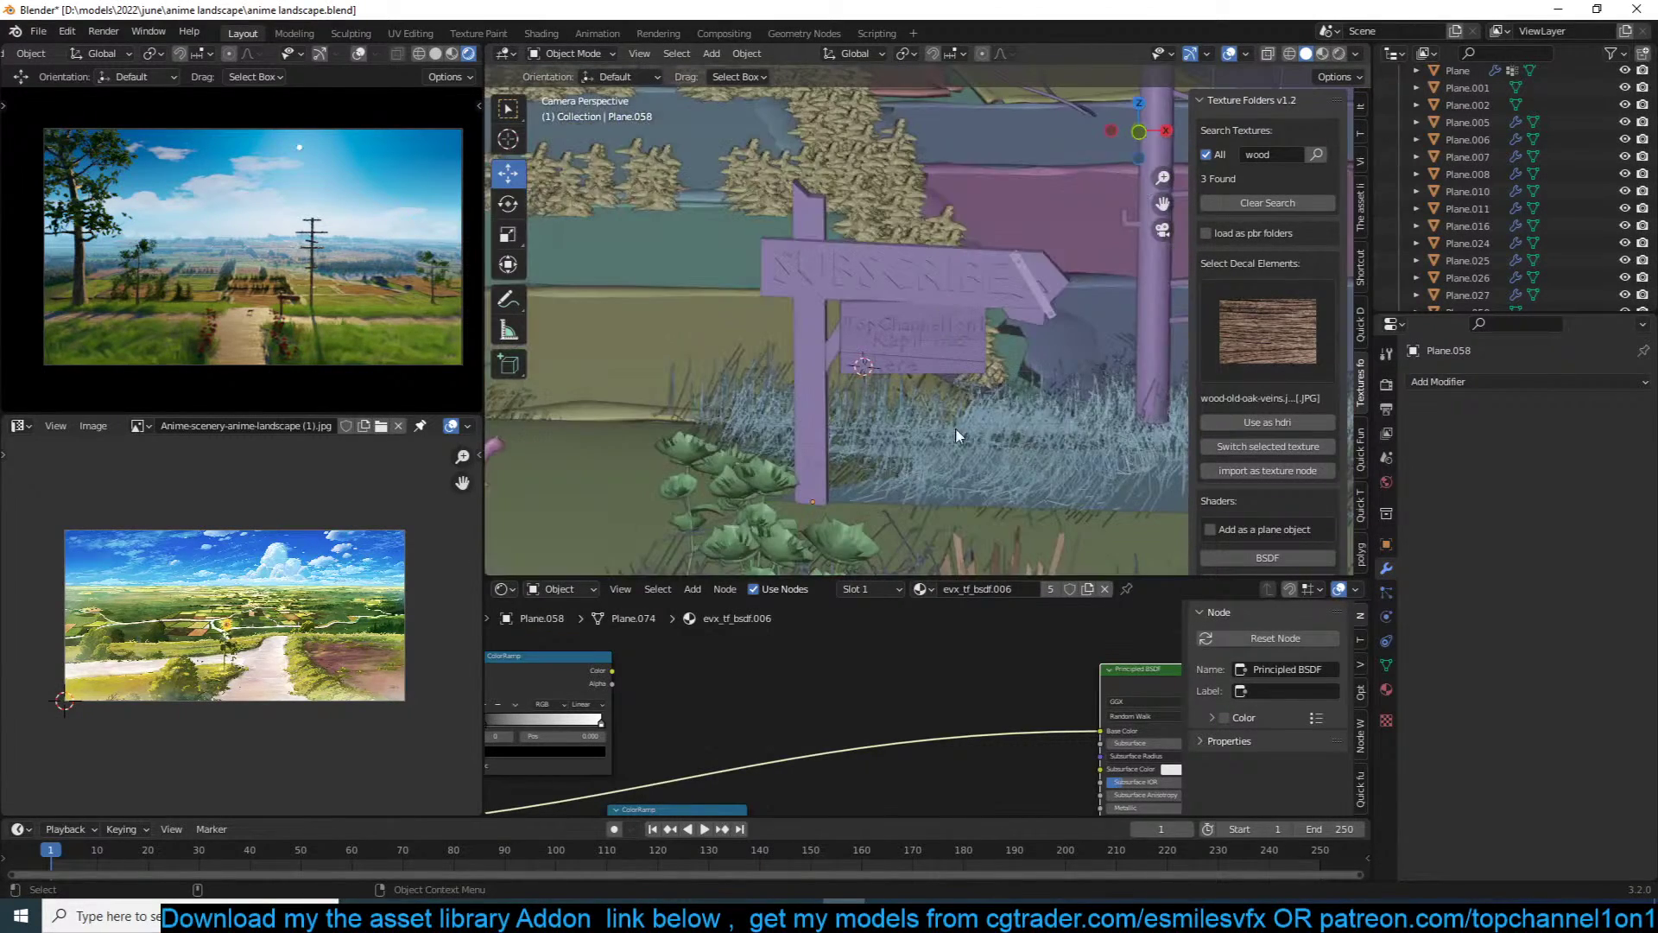
scroll(933, 367, up, 2)
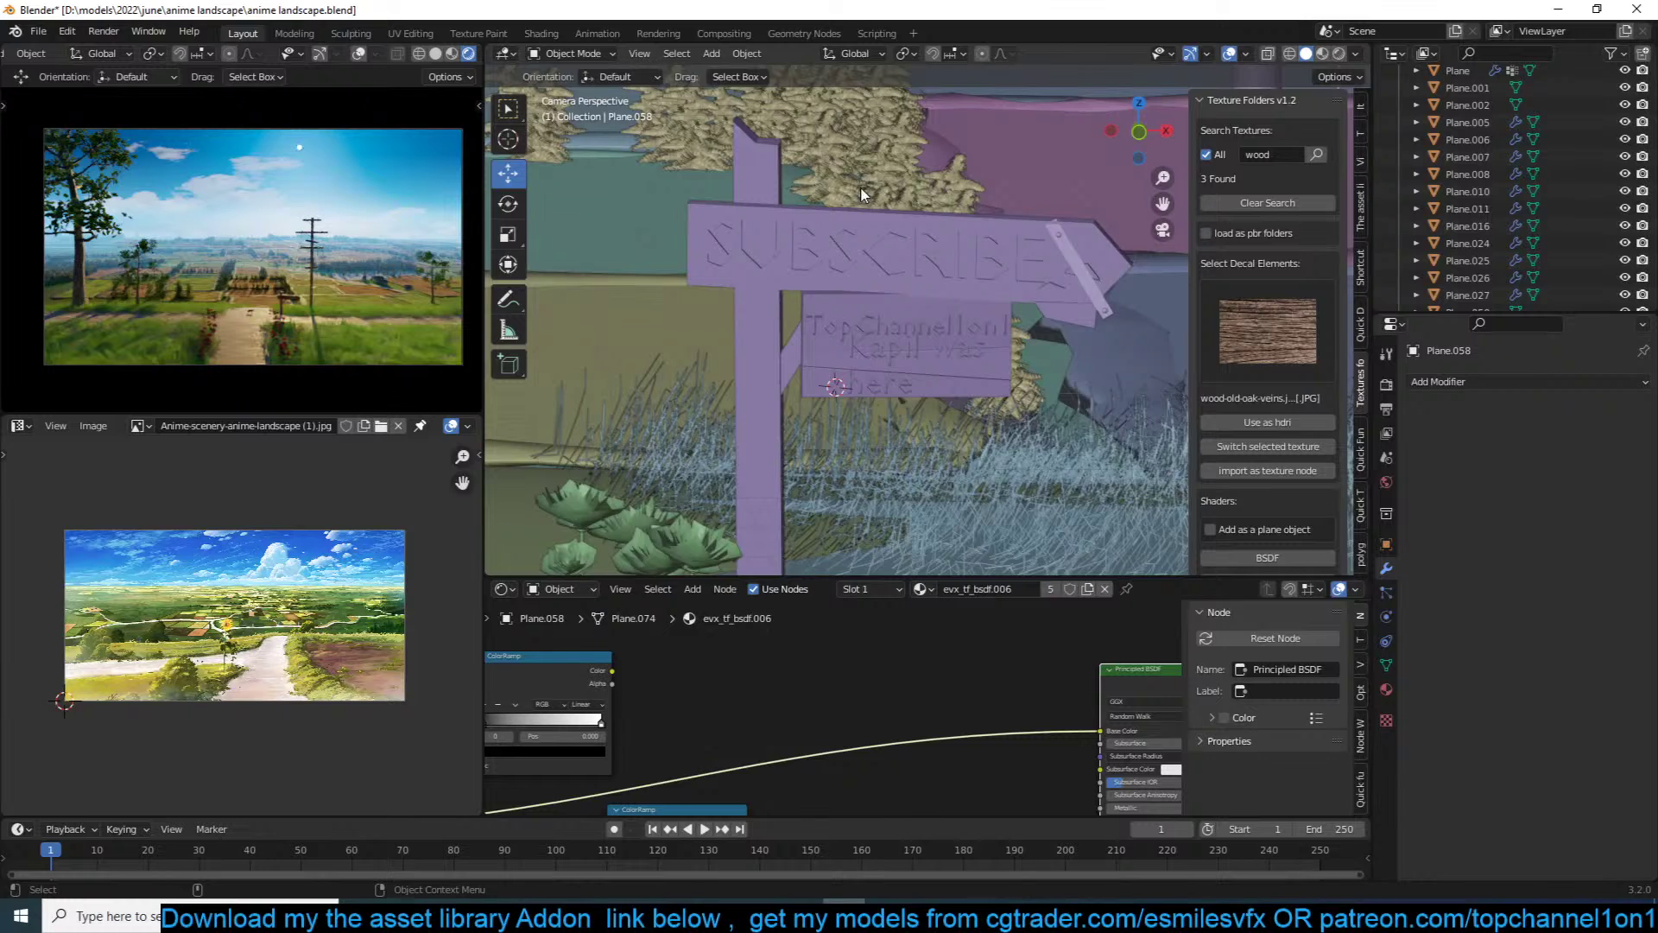
scroll(872, 208, down, 4)
scroll(951, 278, up, 1)
key(ctrl+s)
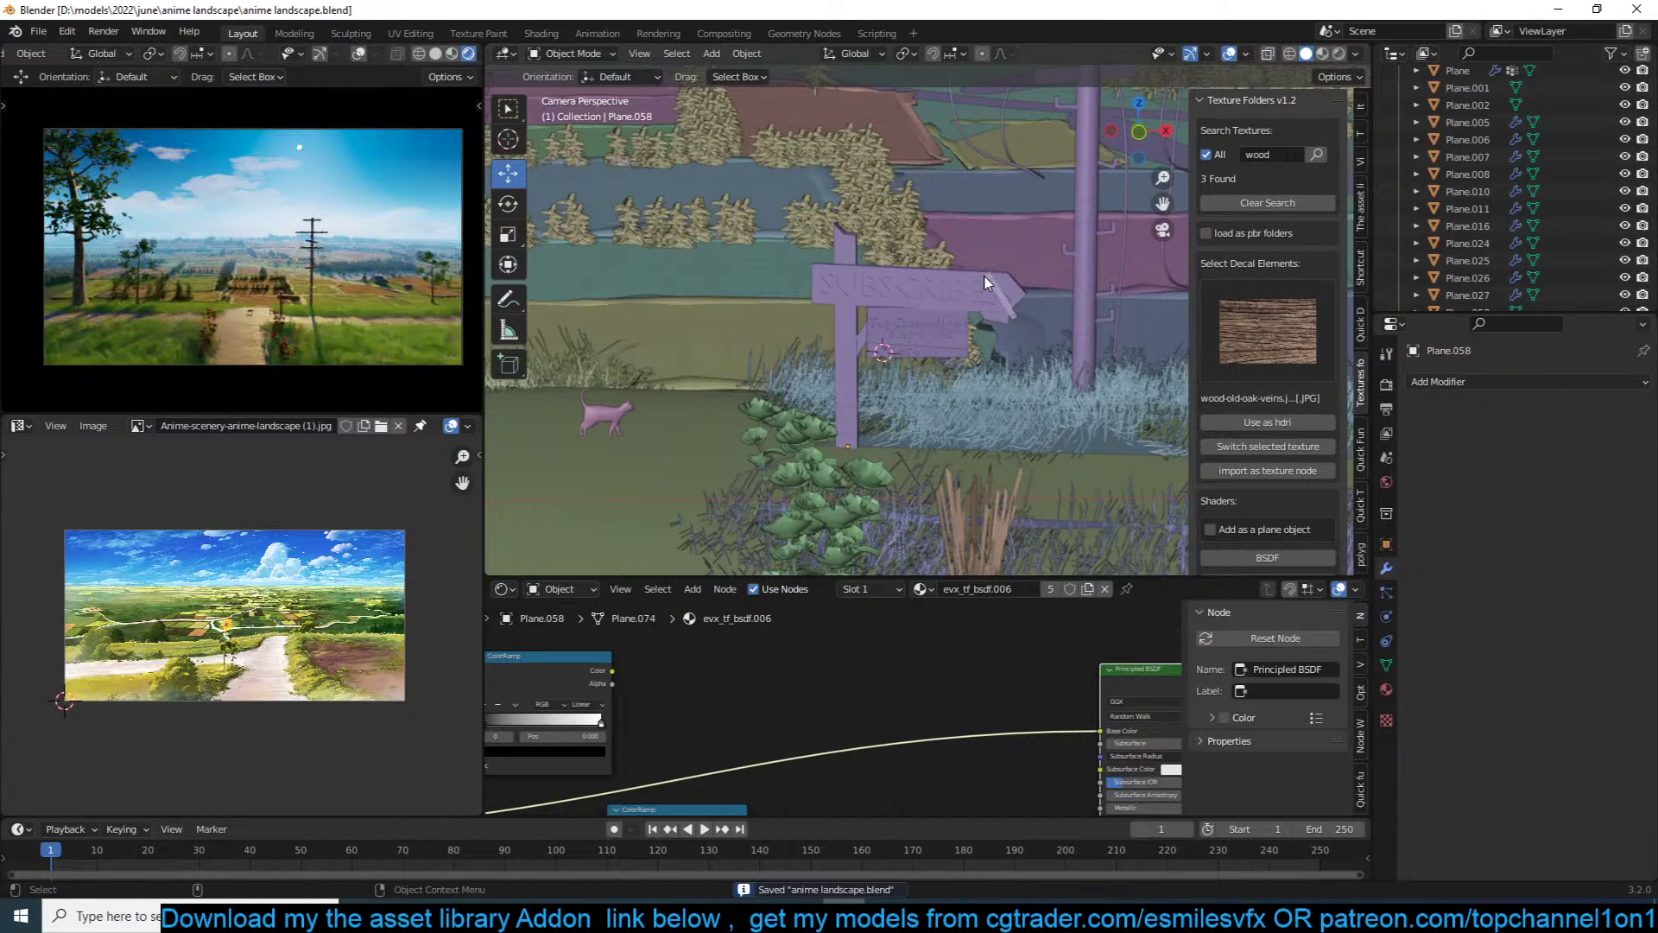
Step: Add an Area light and rotate and move it up beside the signpost's arrow end, angled down at the boards
scroll(987, 283, up, 2)
key(shift+a)
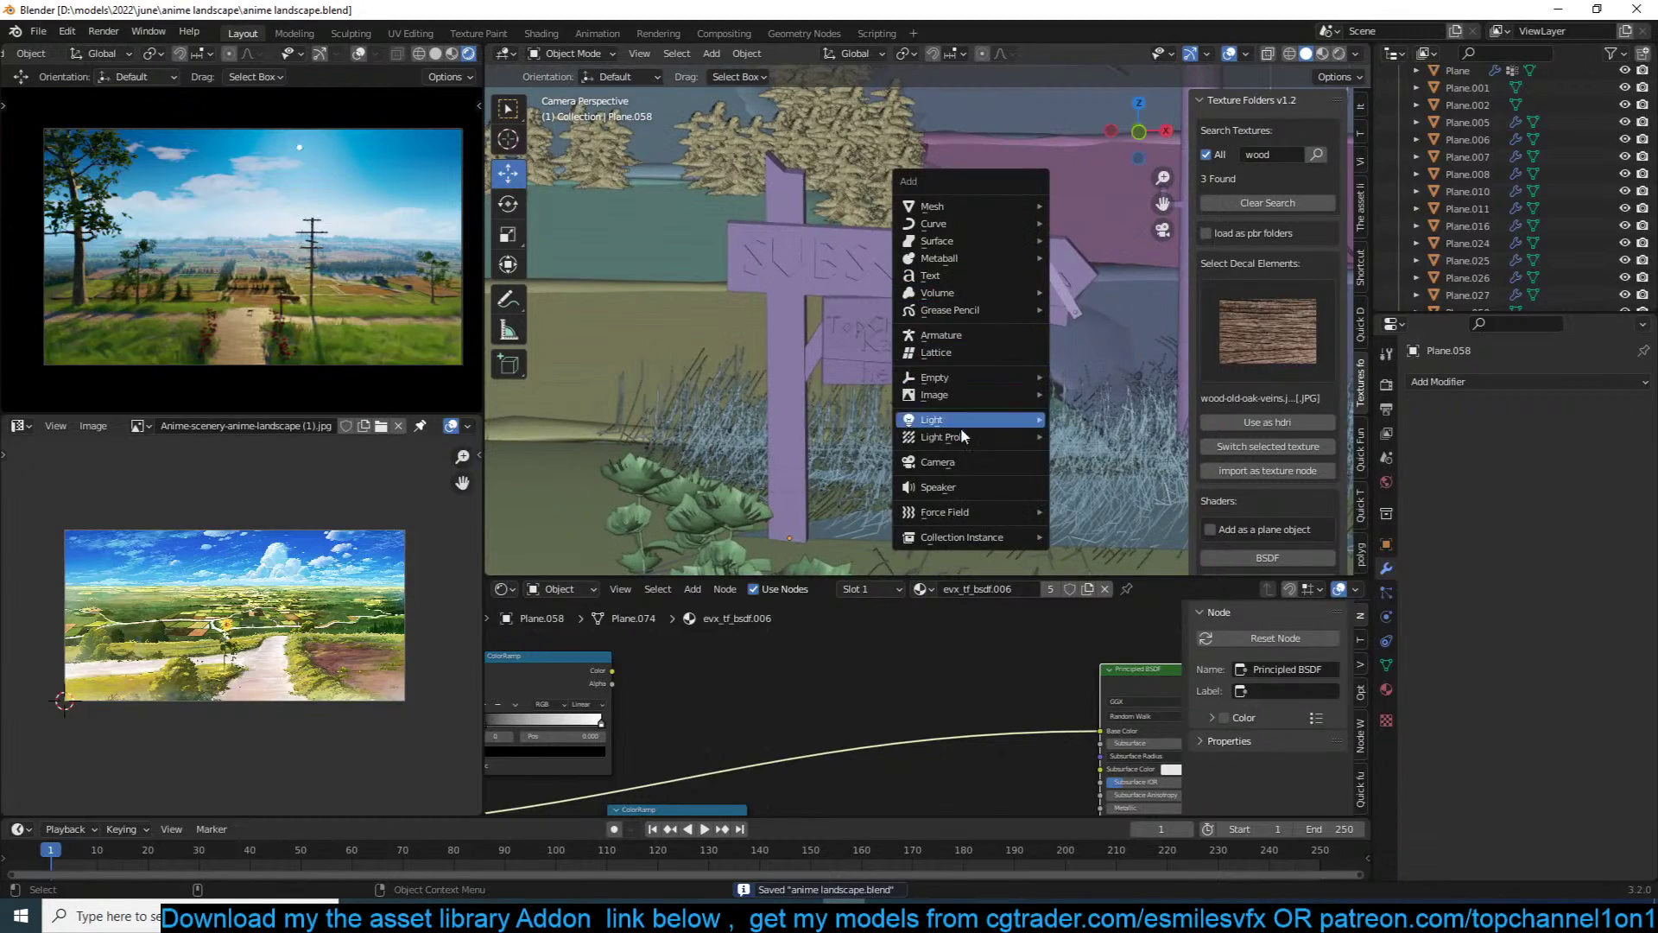
mouse_move(981, 419)
click(1088, 477)
key(r)
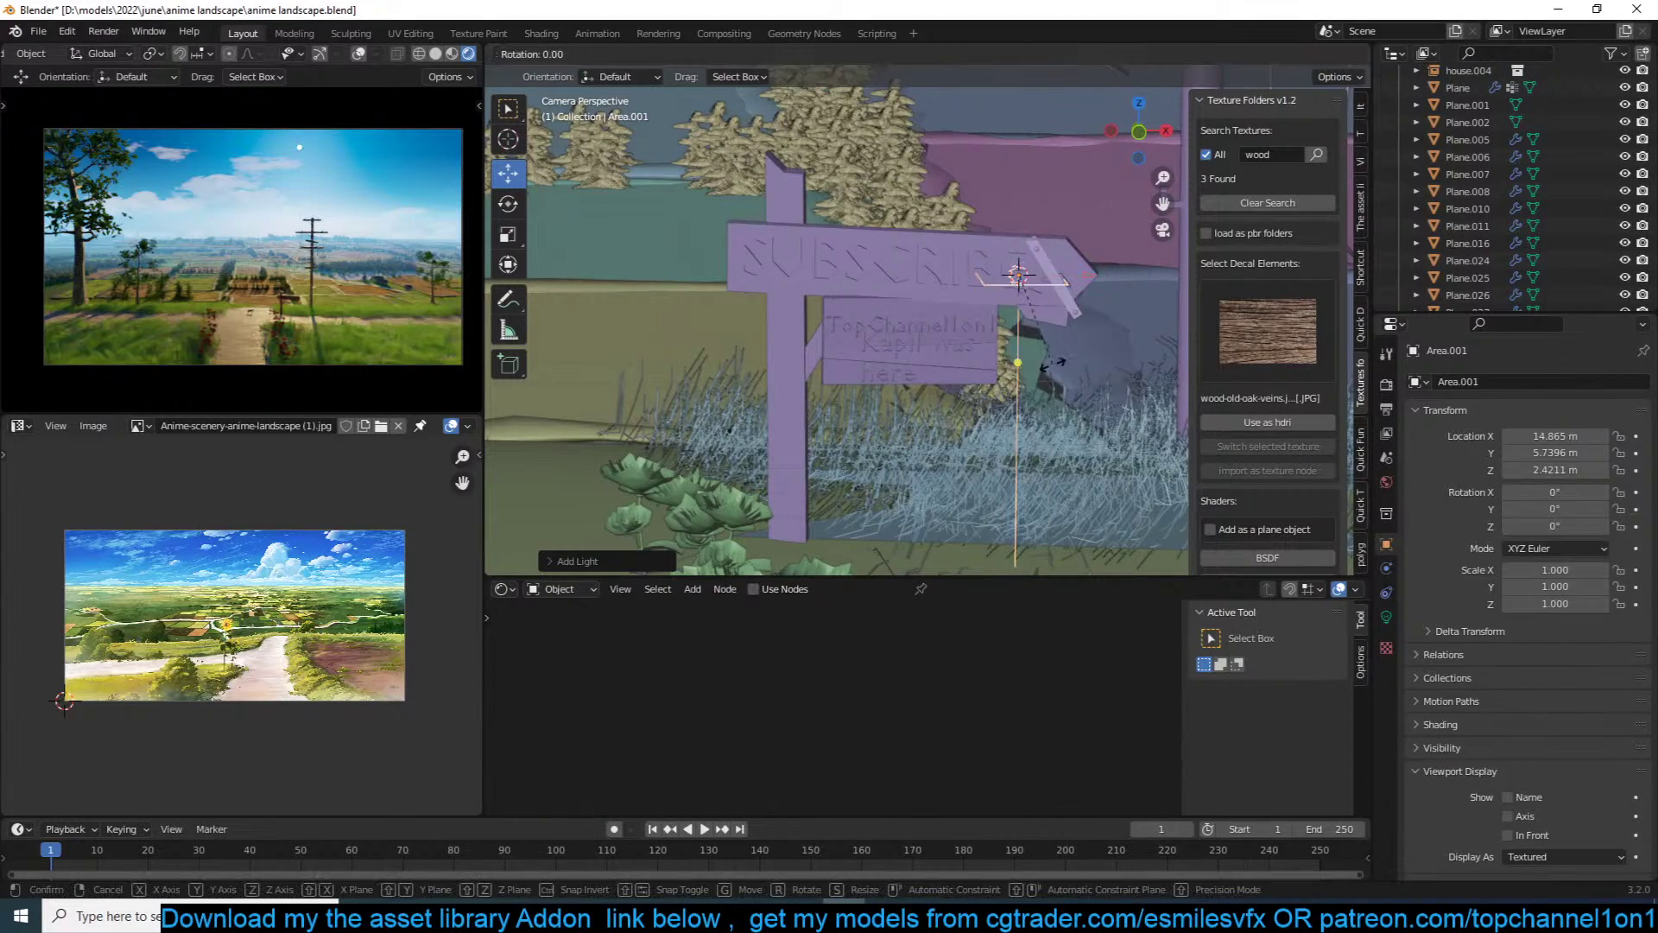
click(1002, 432)
key(g)
click(1039, 366)
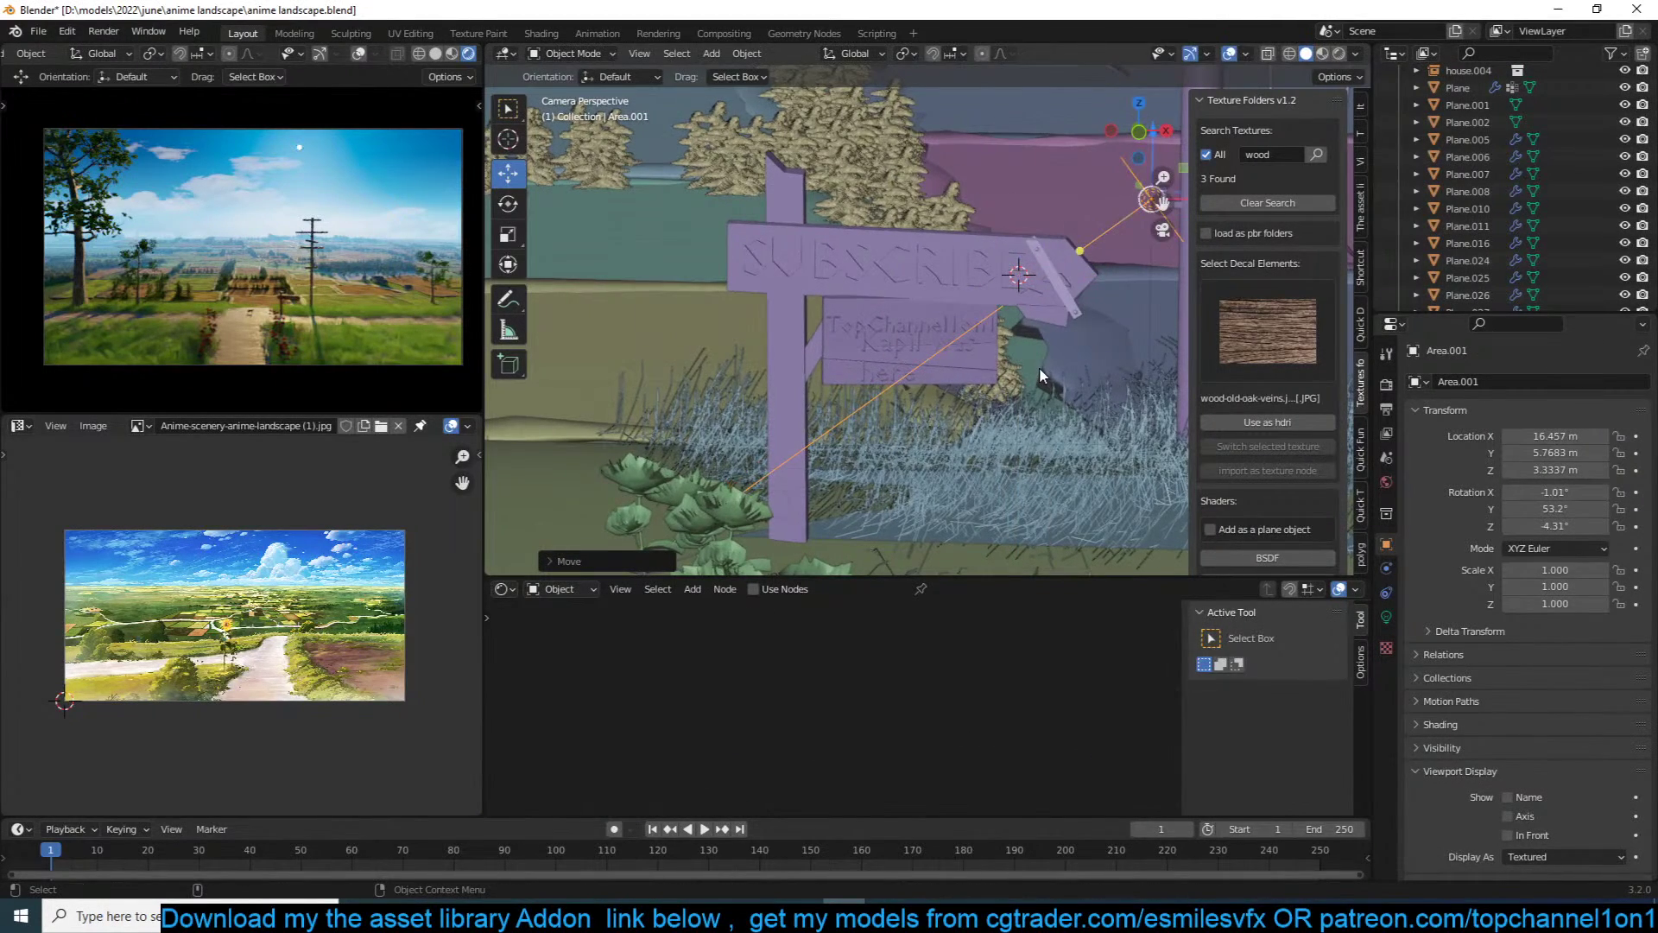
Step: From the top view, turn the area light about the vertical axis and move it in front of the signpost
key(KP_5)
key(KP_7)
key(r)
click(1040, 380)
key(g)
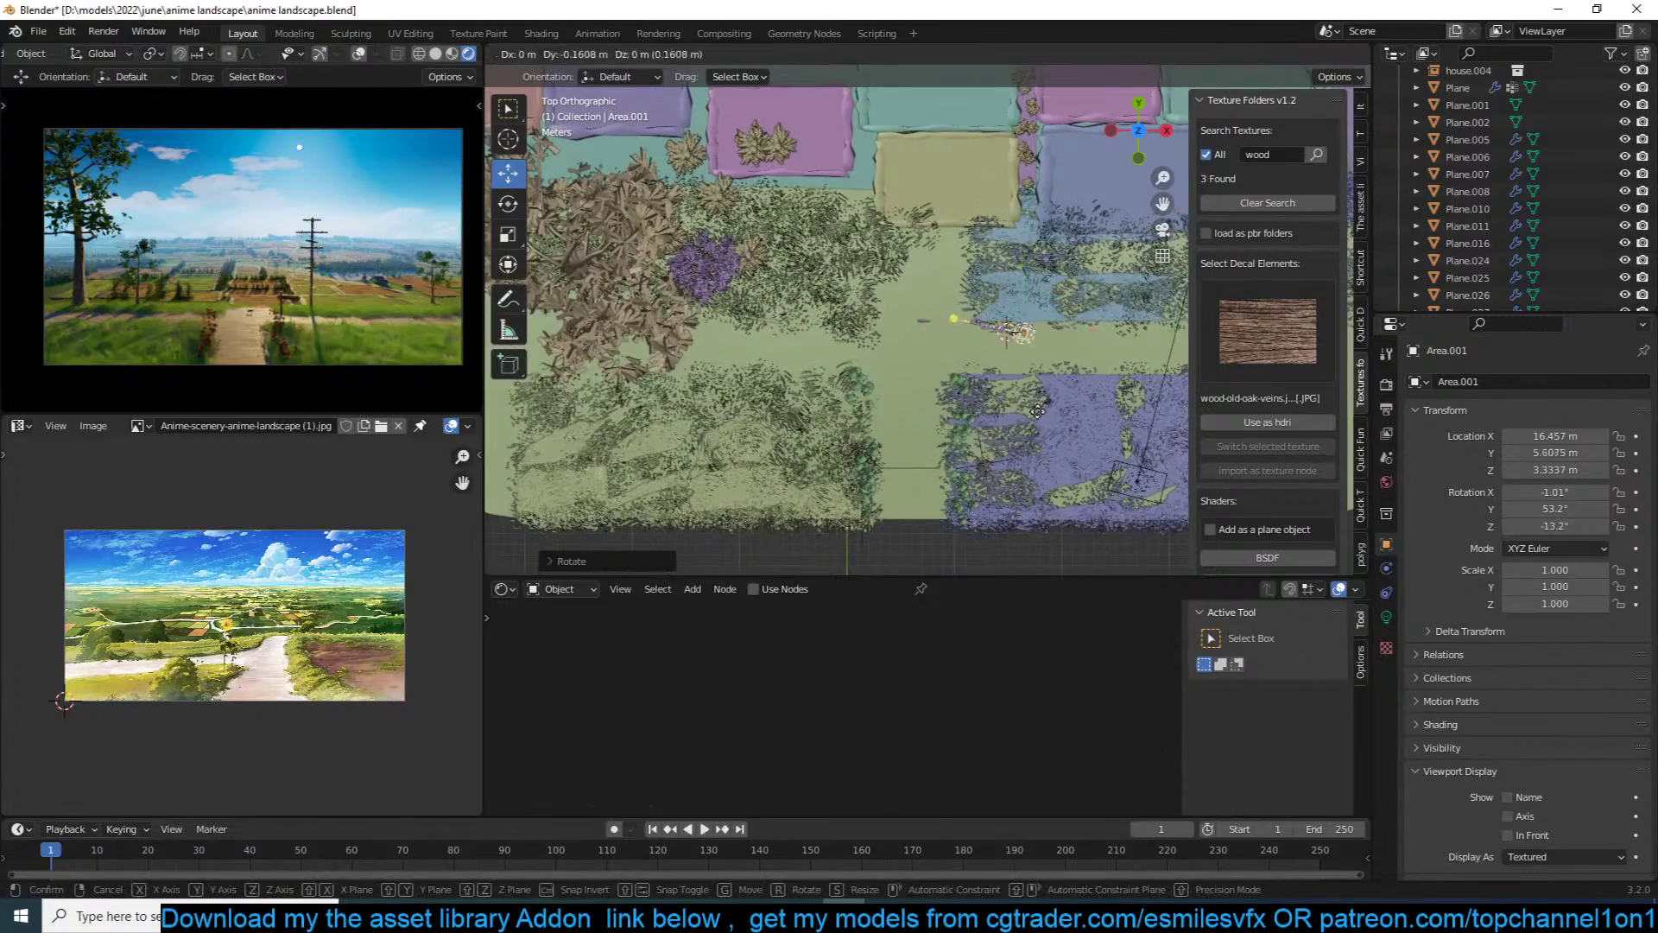
click(1037, 421)
key(KP_0)
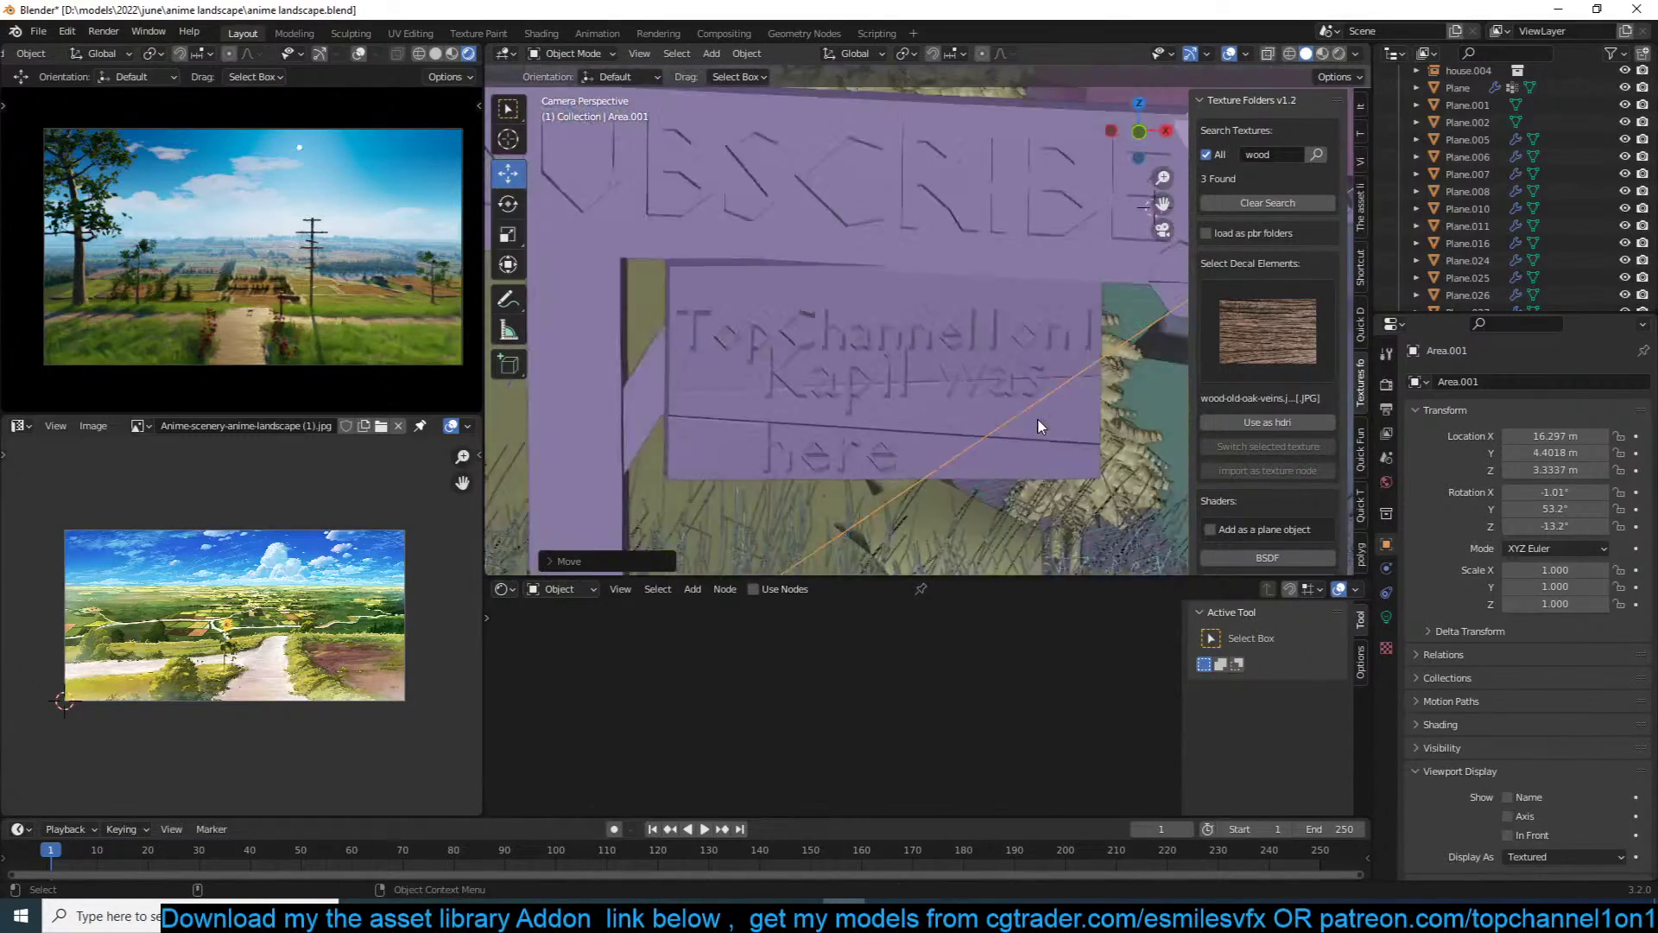
Step: Rotate the area light freely to aim at the lettered boards and fine-tune its position in the camera view
key(r)
key(r)
click(1028, 407)
key(g)
click(1052, 391)
Step: Give the area light a warm pale orange color and set its power to 100 W
click(1386, 619)
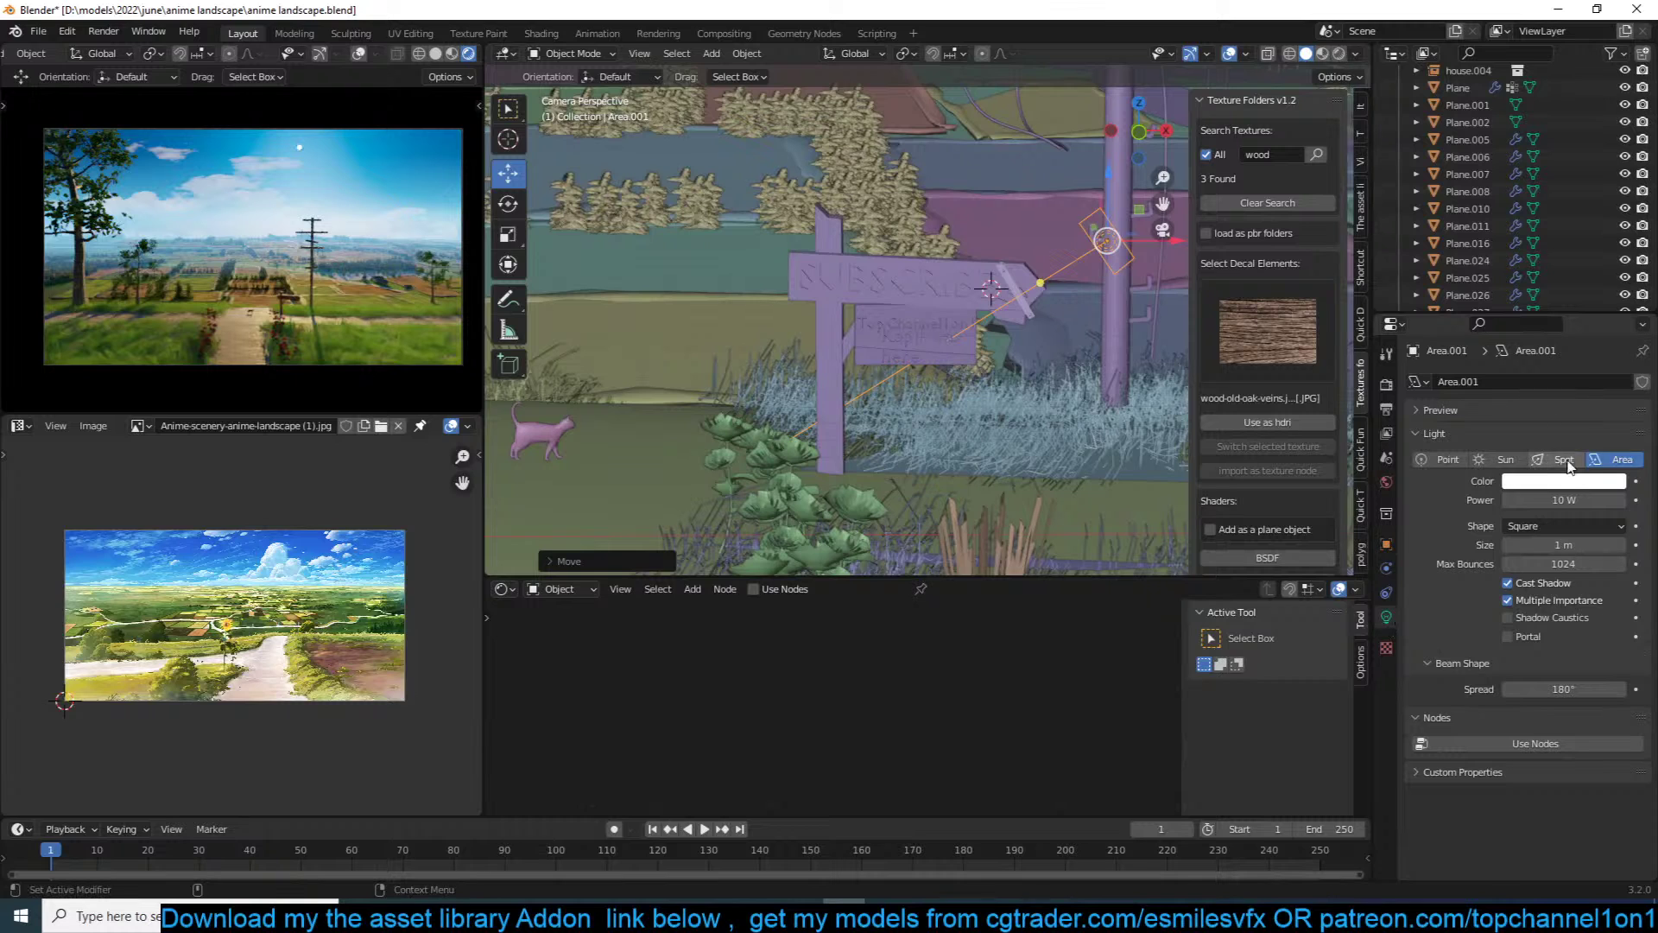
click(1567, 481)
drag(1551, 331, 1519, 335)
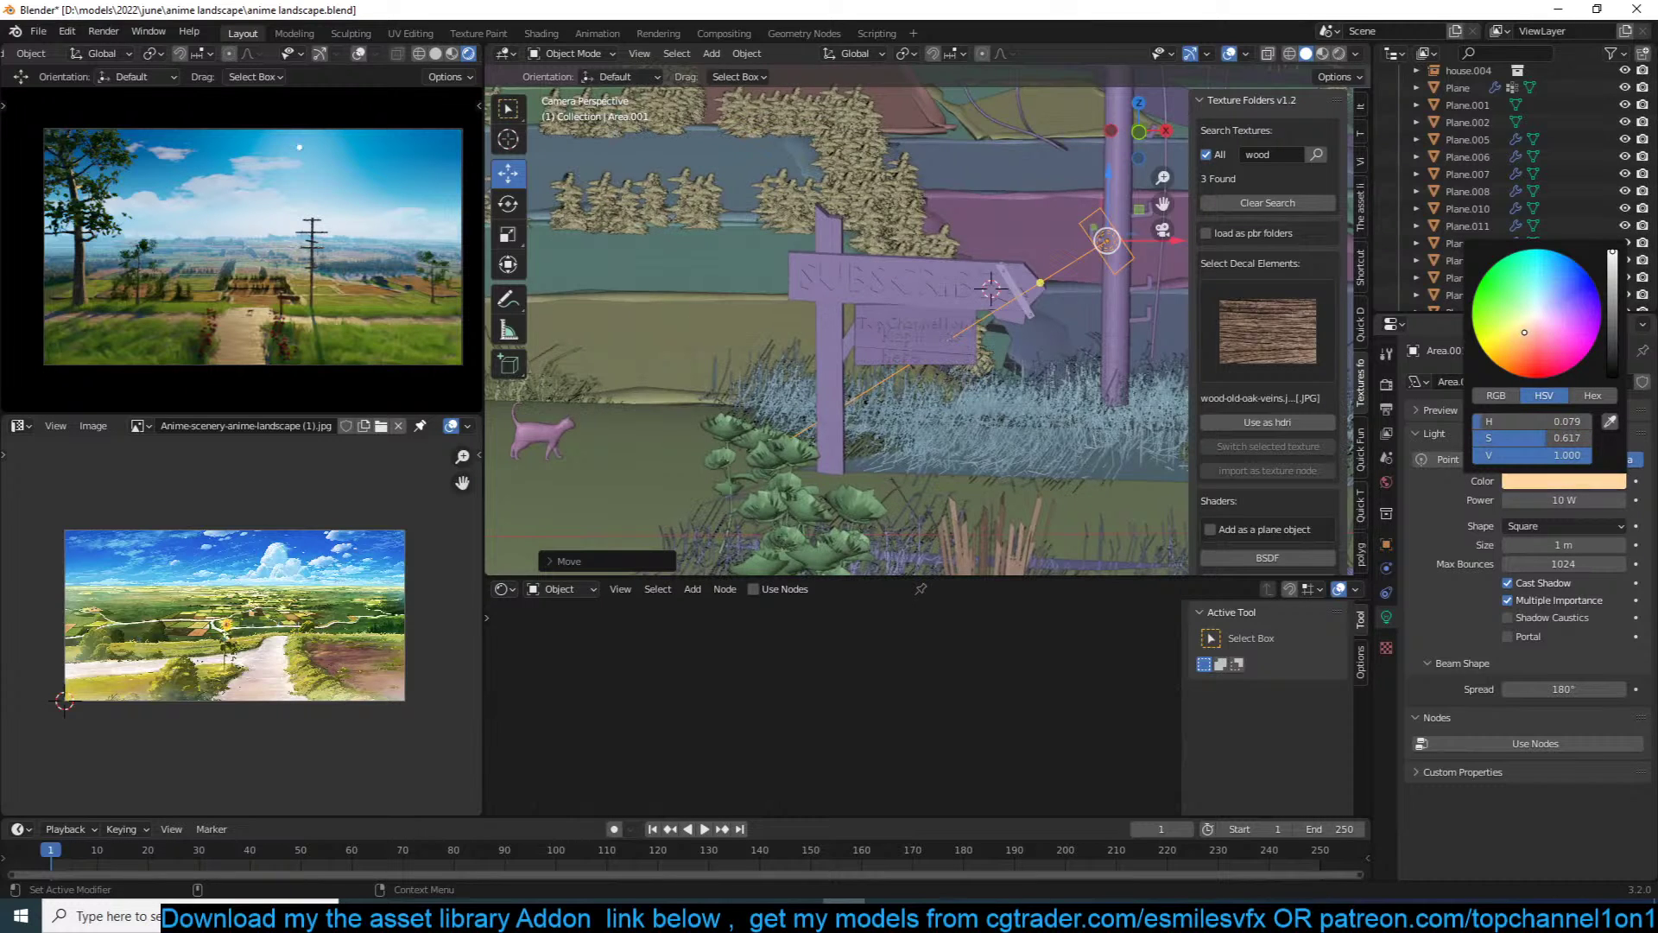
click(1585, 500)
text(100)
key(Return)
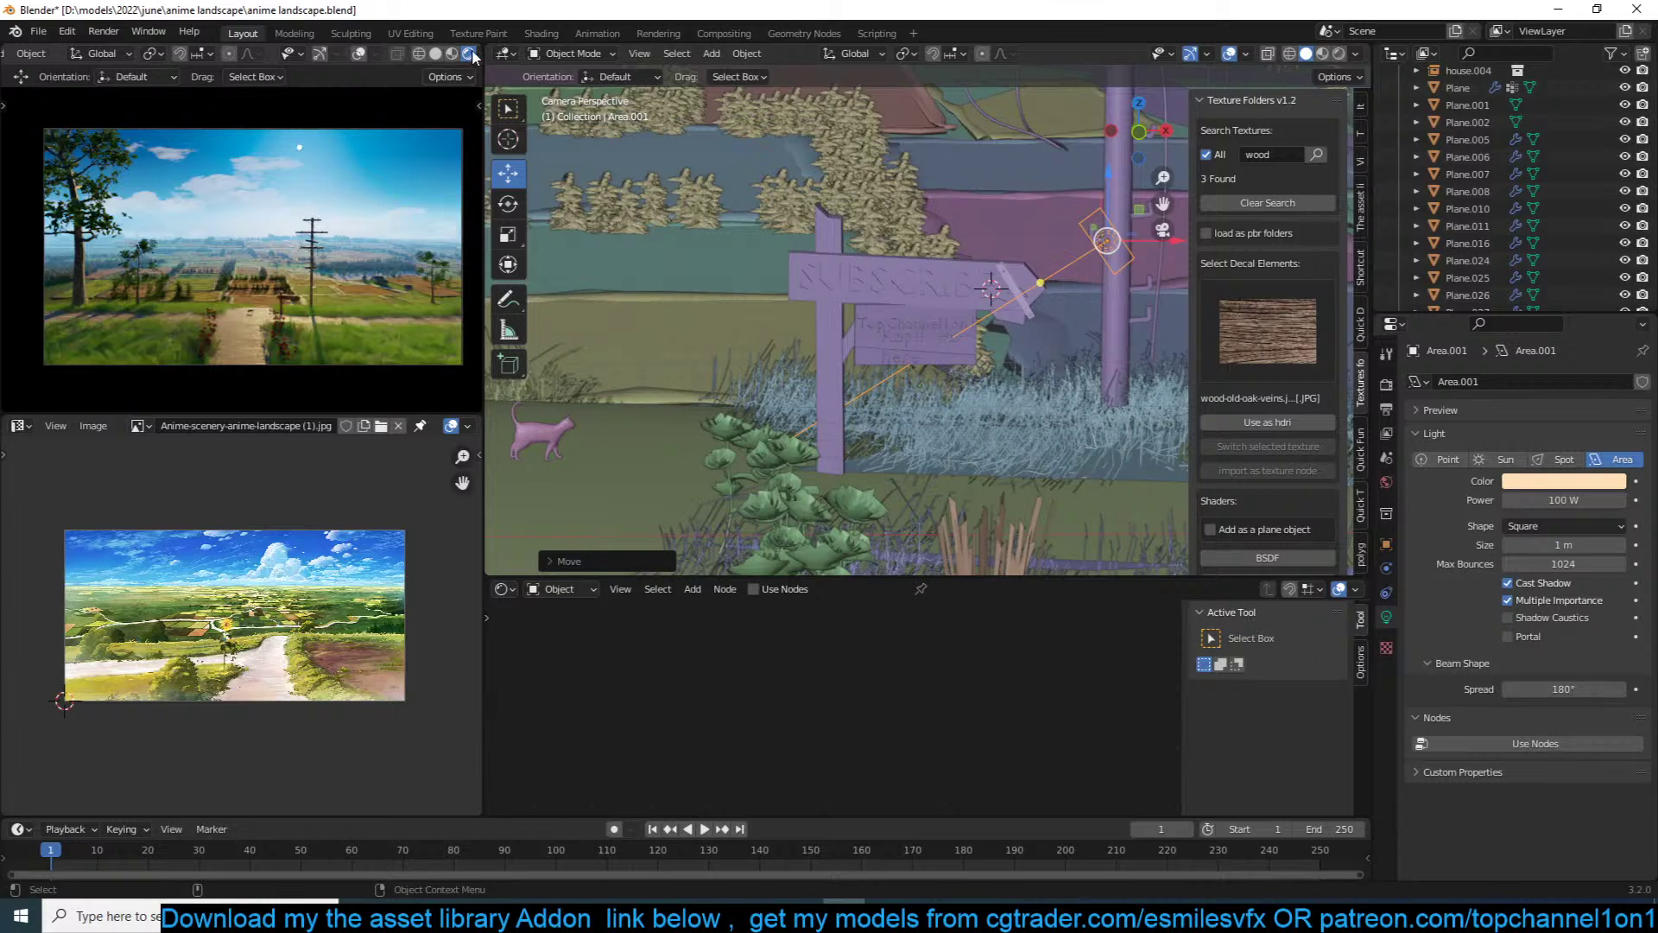
Step: Move the area light farther out in front of the signpost in the top view and set its power to 50 W
scroll(473, 57, down, 2)
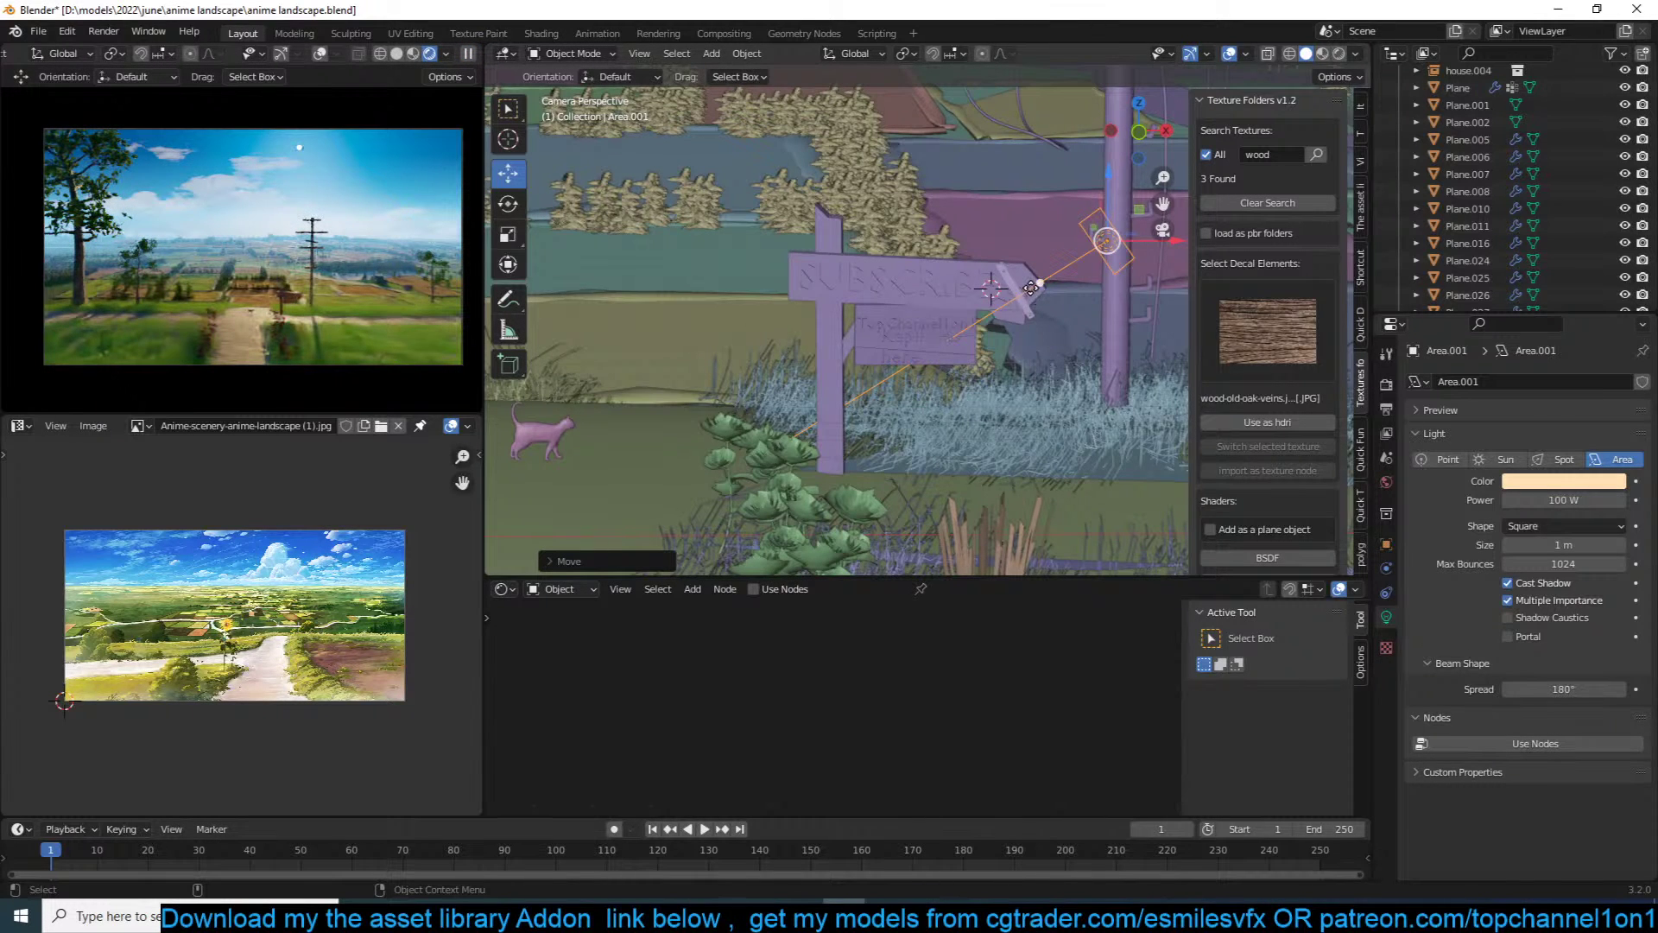
key(KP_7)
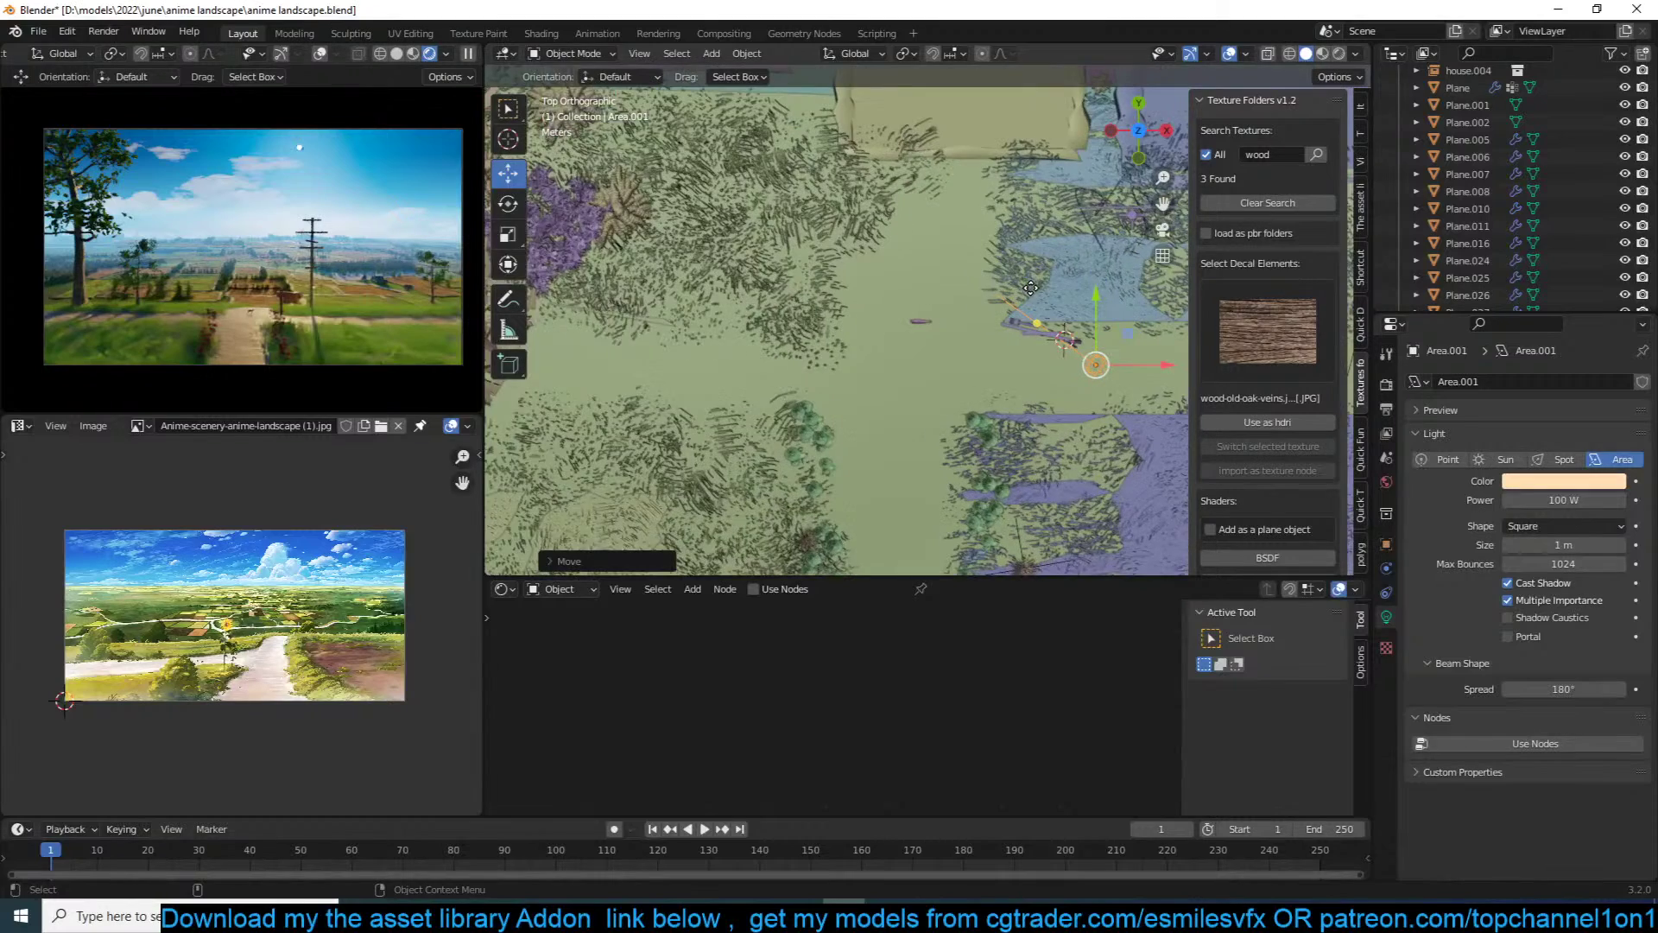
shift+middle_drag(1030, 288, 898, 343)
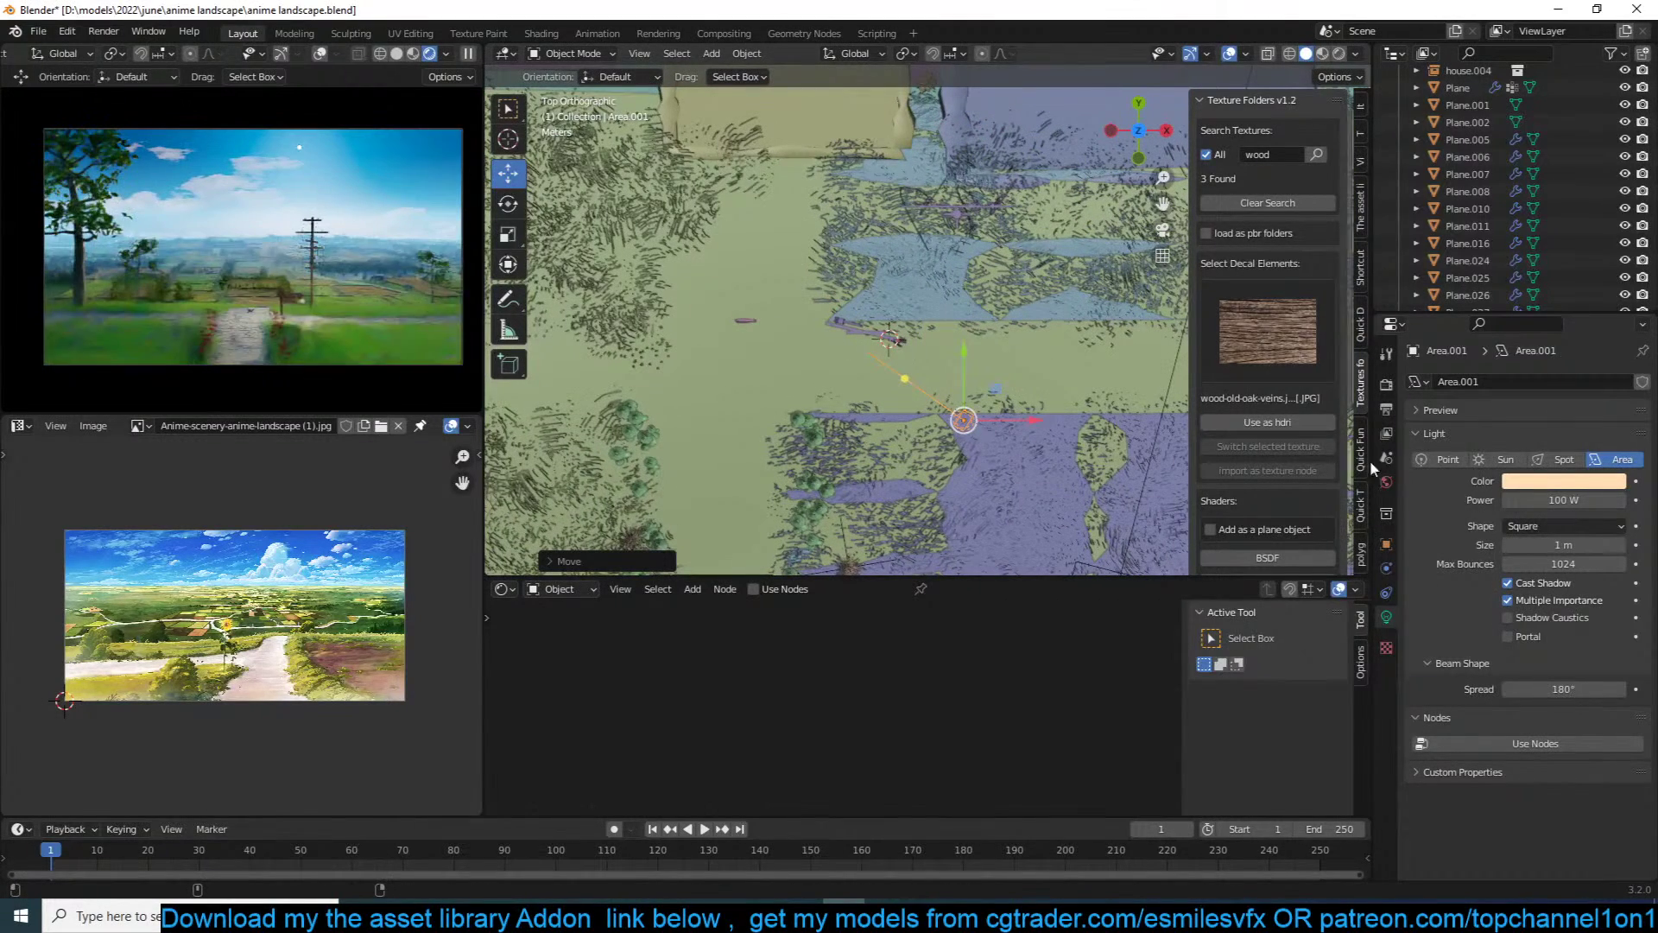
click(1564, 501)
text(50)
key(Return)
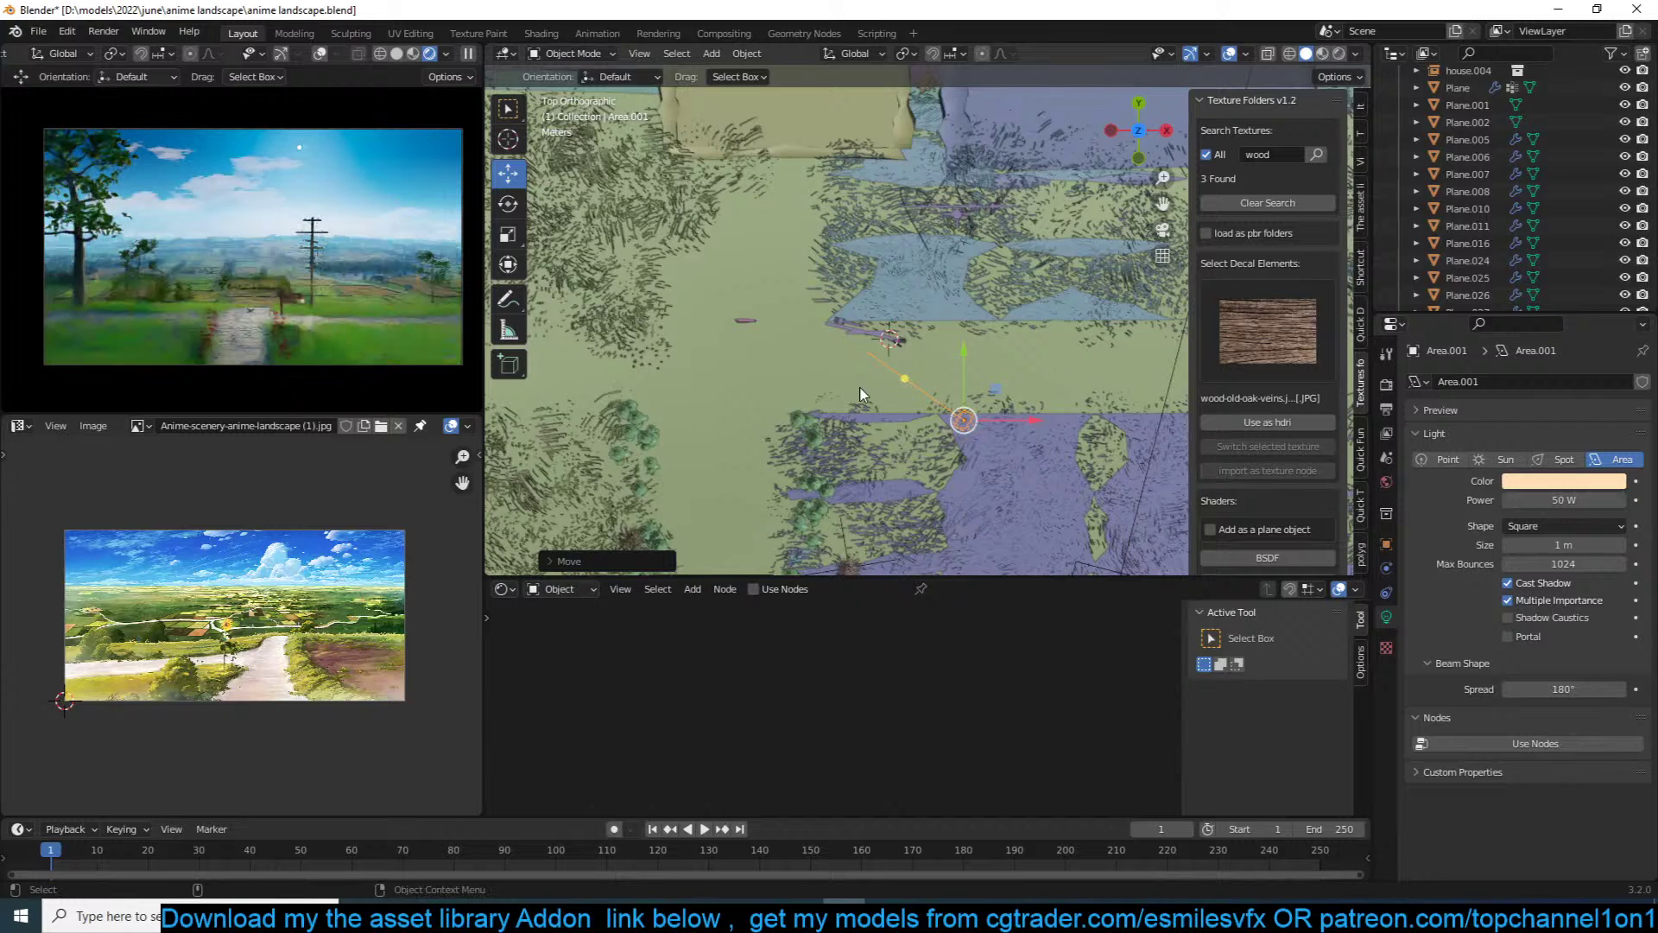
scroll(810, 384, up, 1)
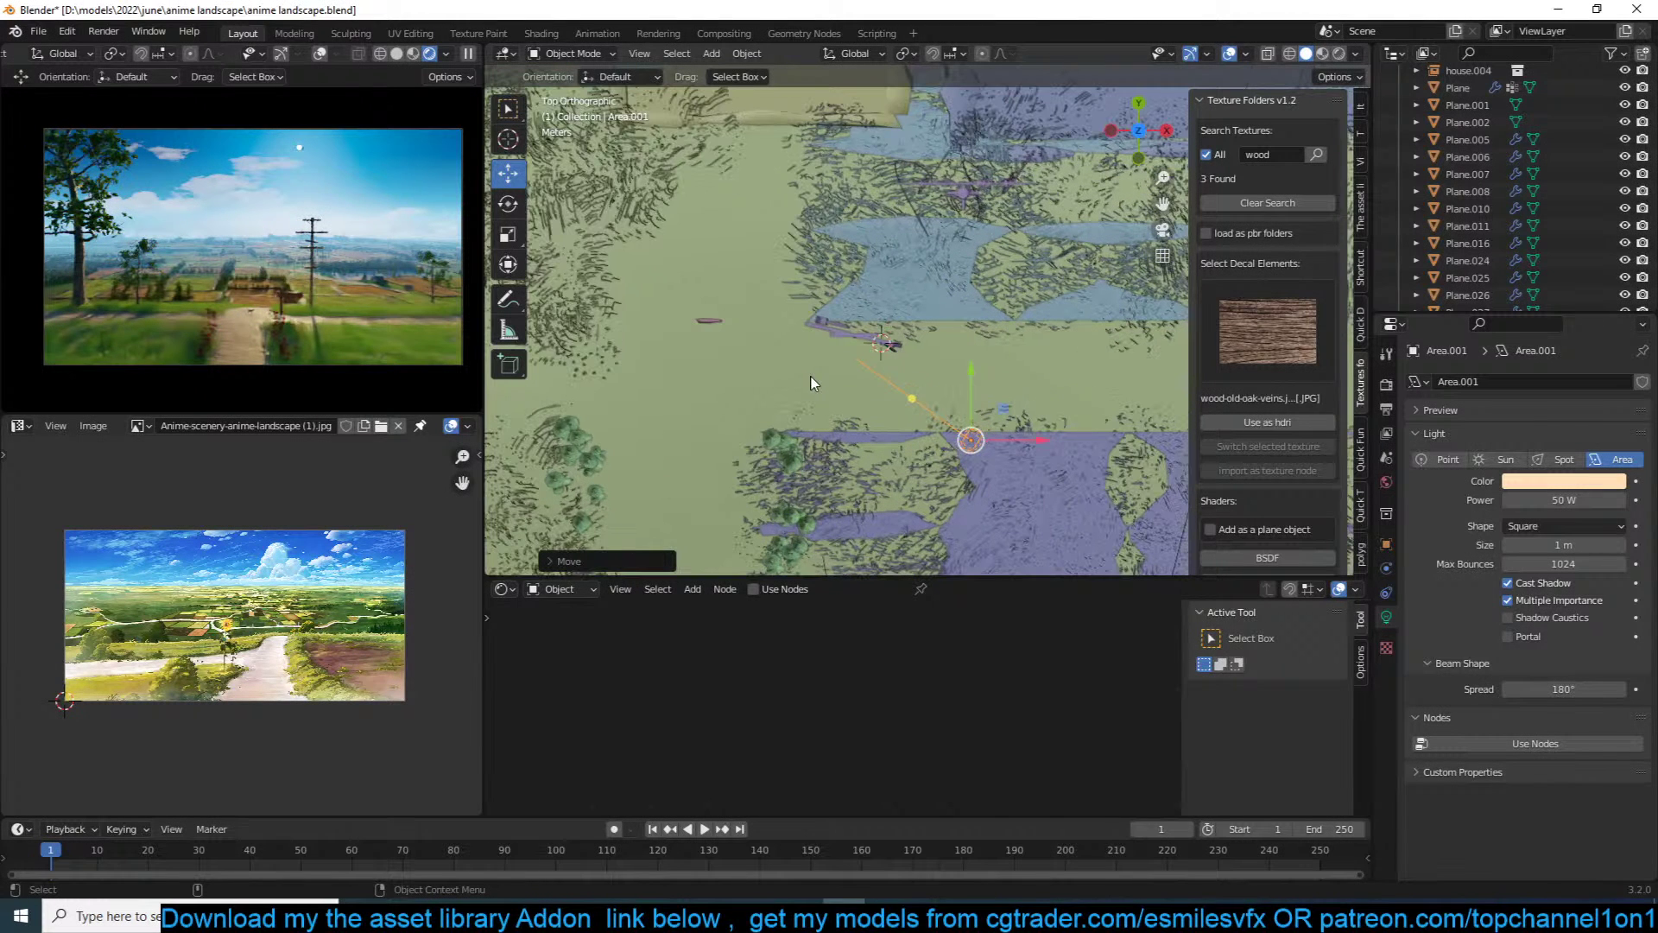
Step: Compare the view with the area light hidden, delete the light from the scene, and save the file
key(h)
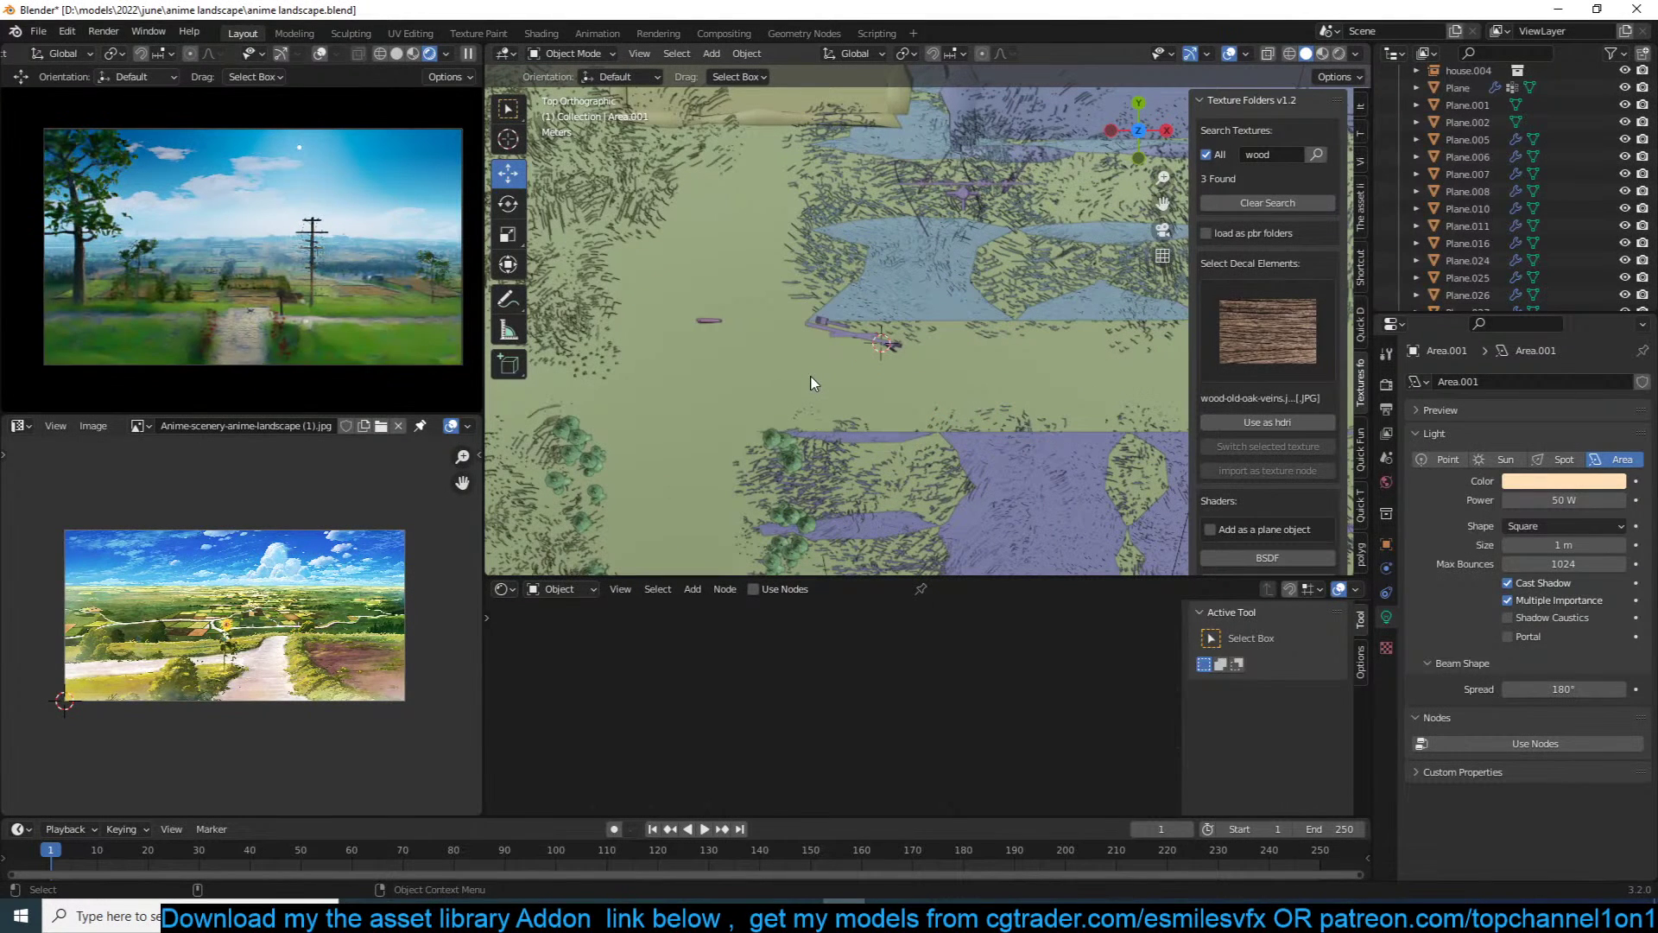
key(KP_0)
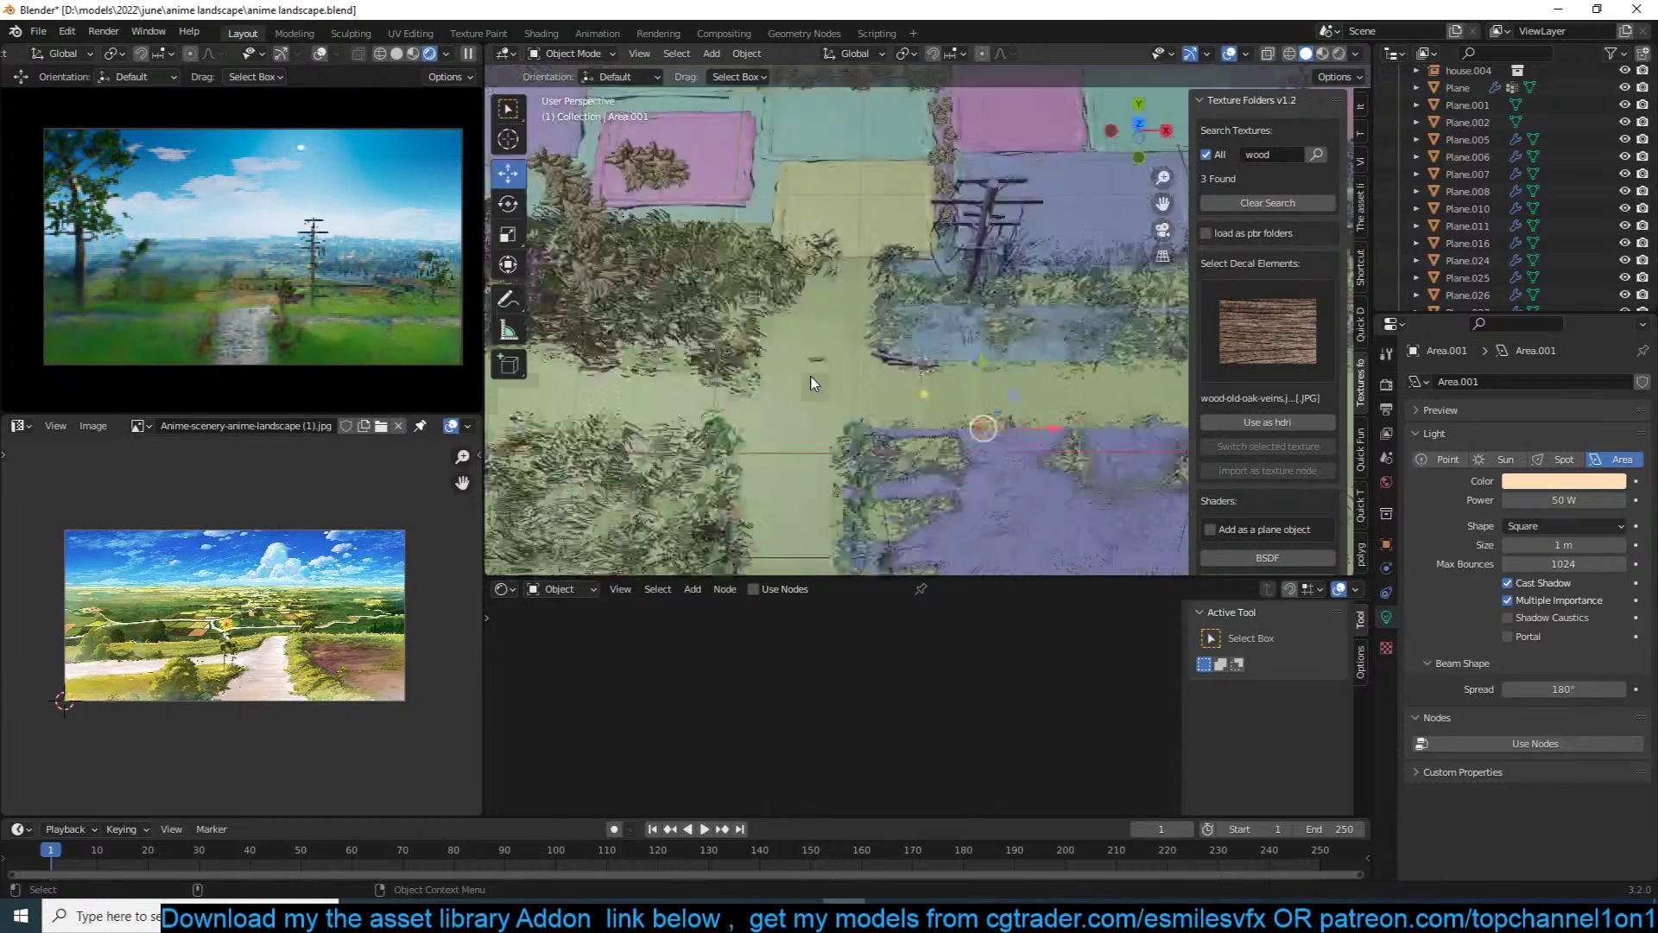
click(907, 280)
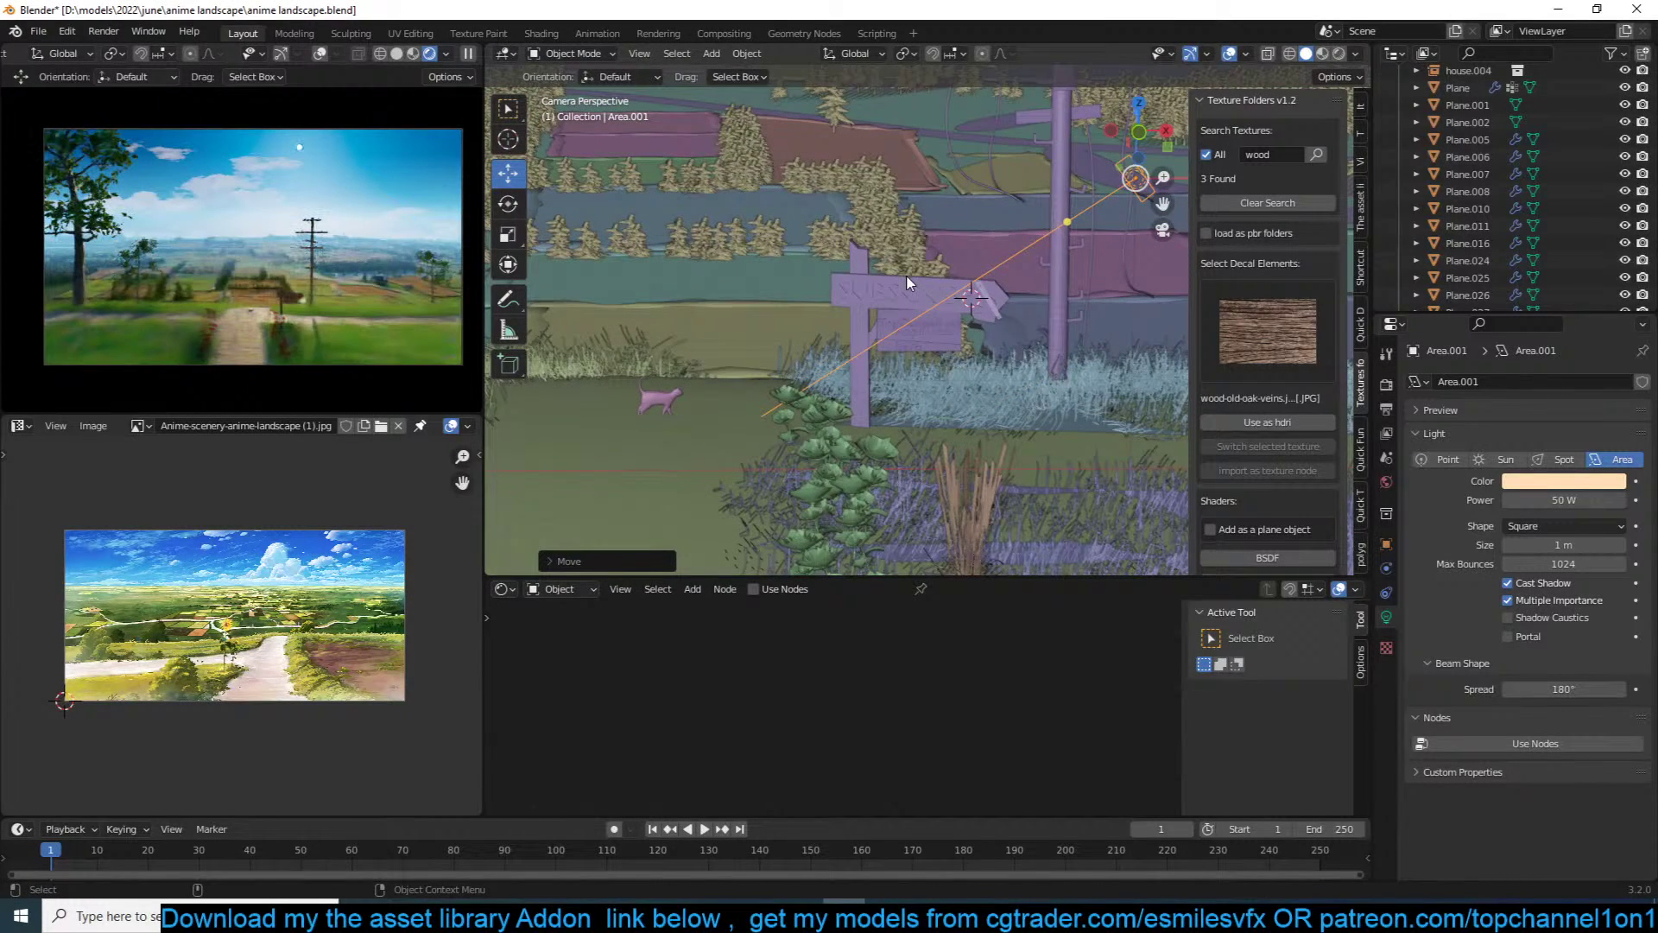
scroll(335, 344, up, 1)
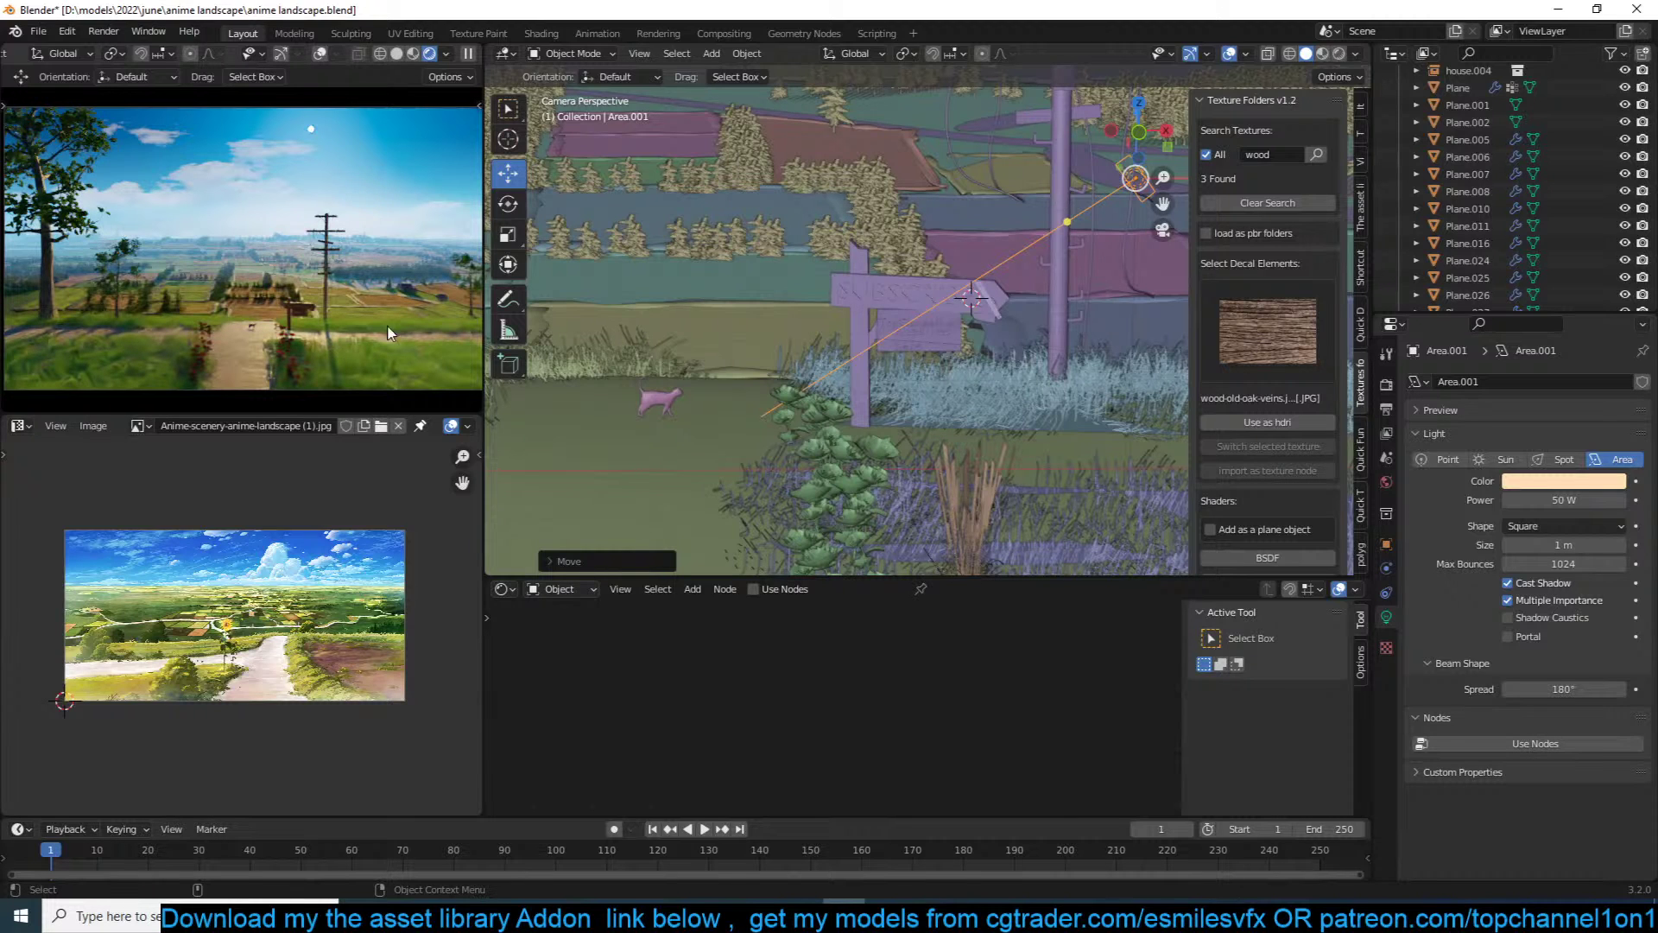
key(x)
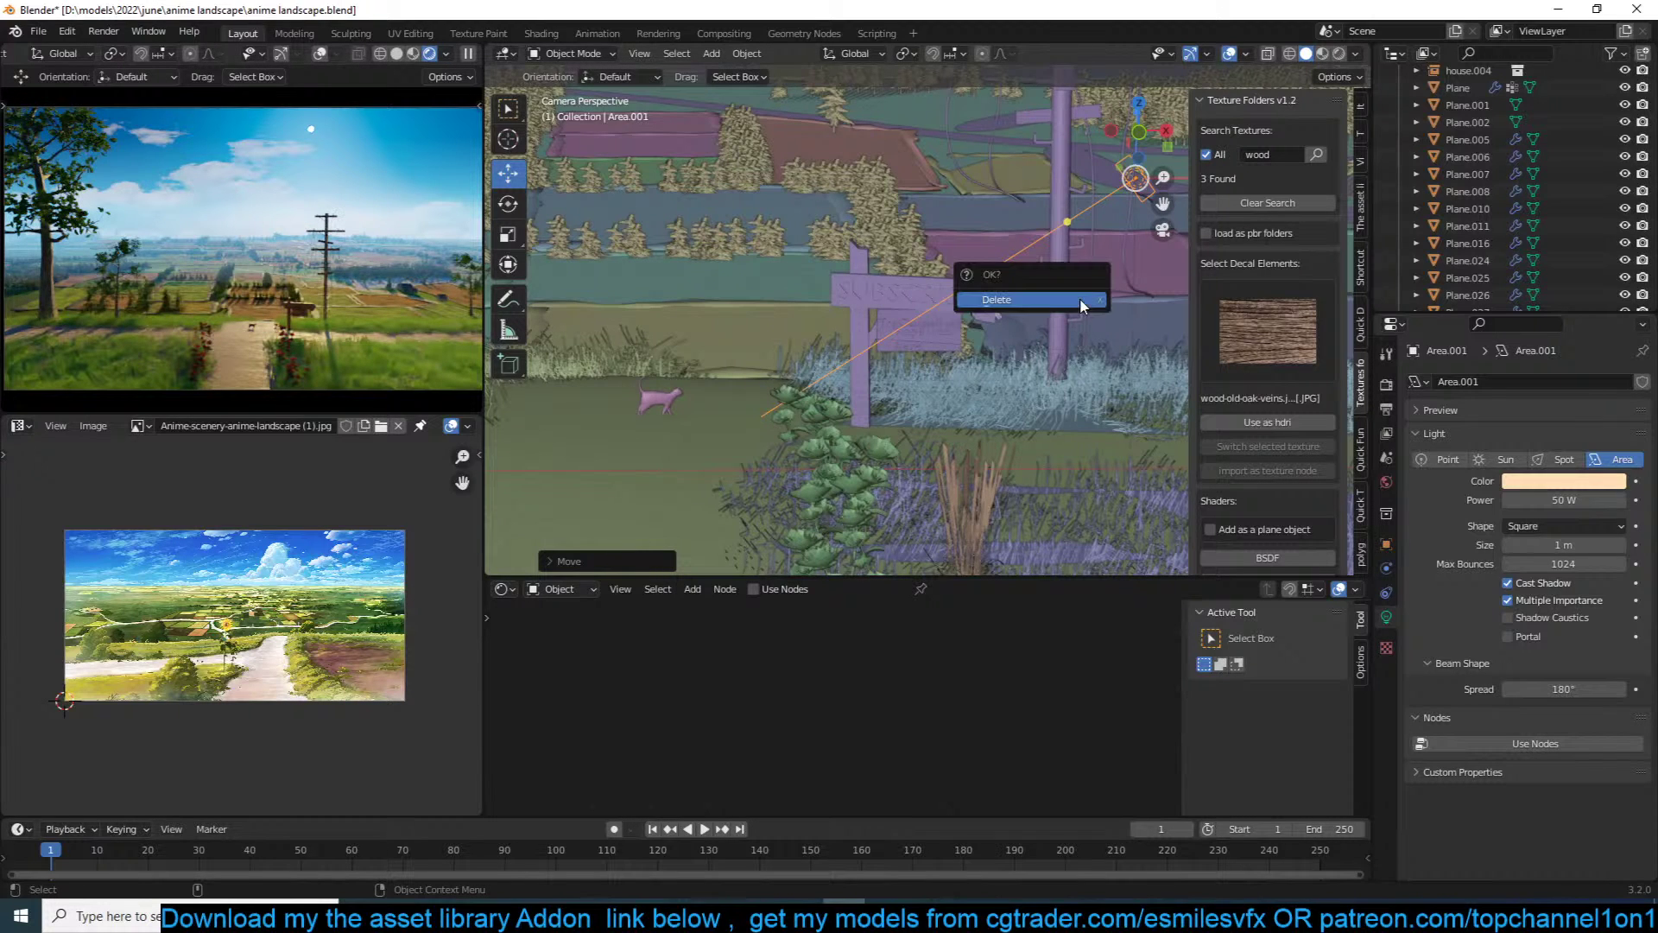
click(1080, 302)
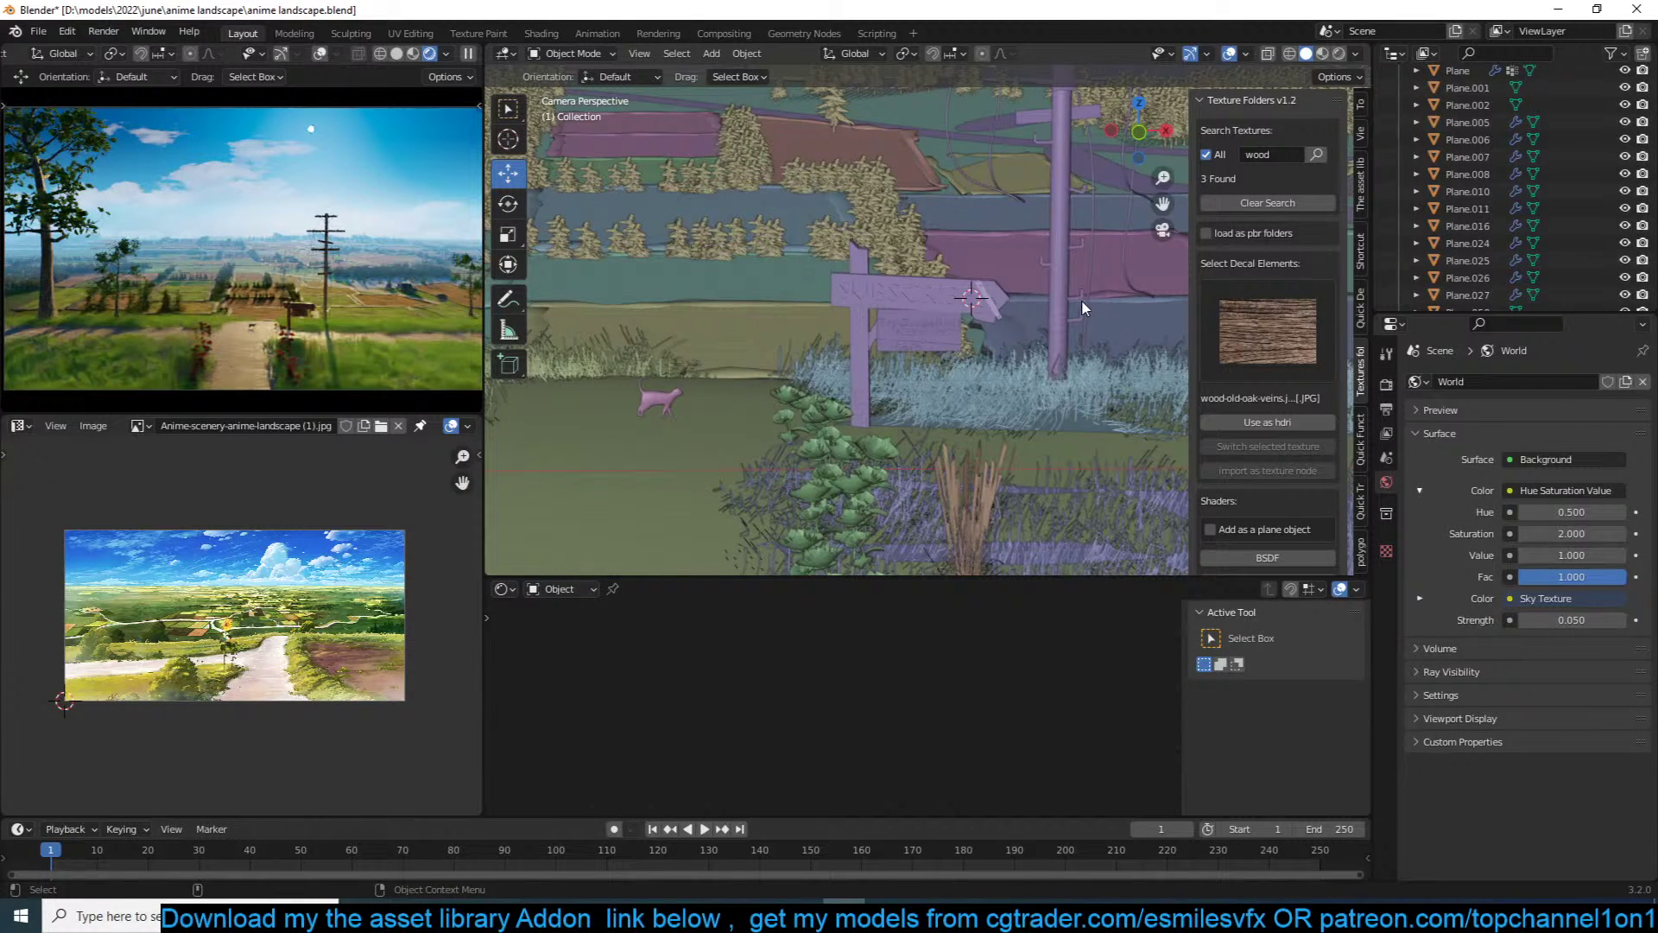
key(ctrl+s)
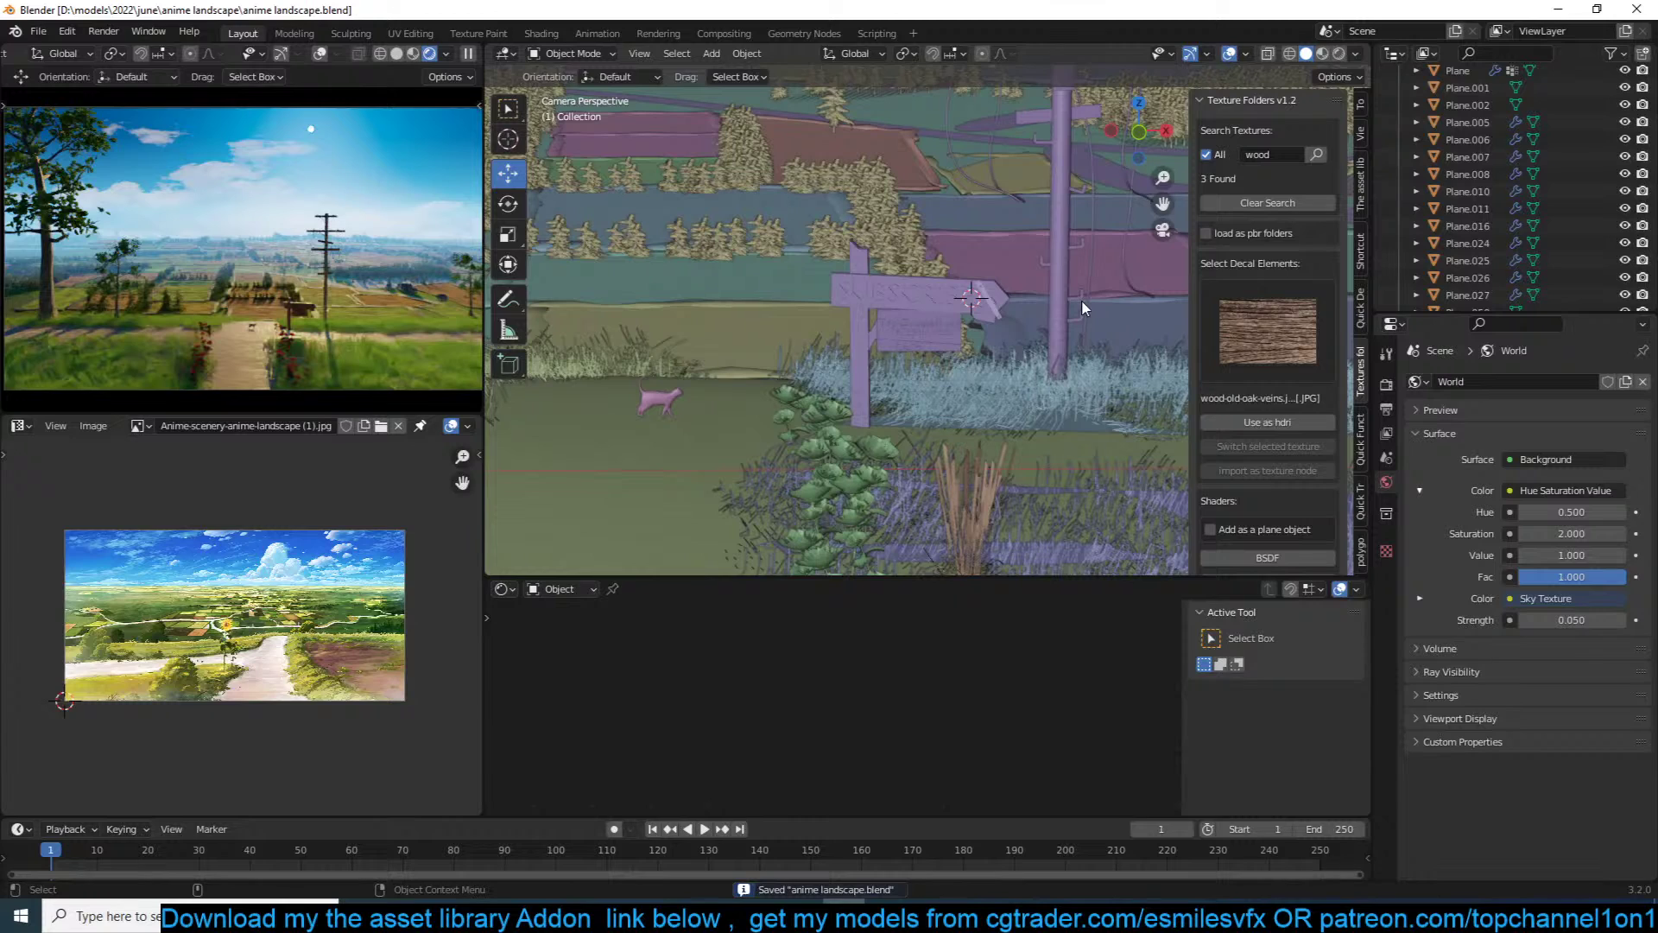
Step: Select the SUBSCRIBE signpost and scale it up so it reads larger in the camera view
click(935, 309)
key(s)
click(991, 292)
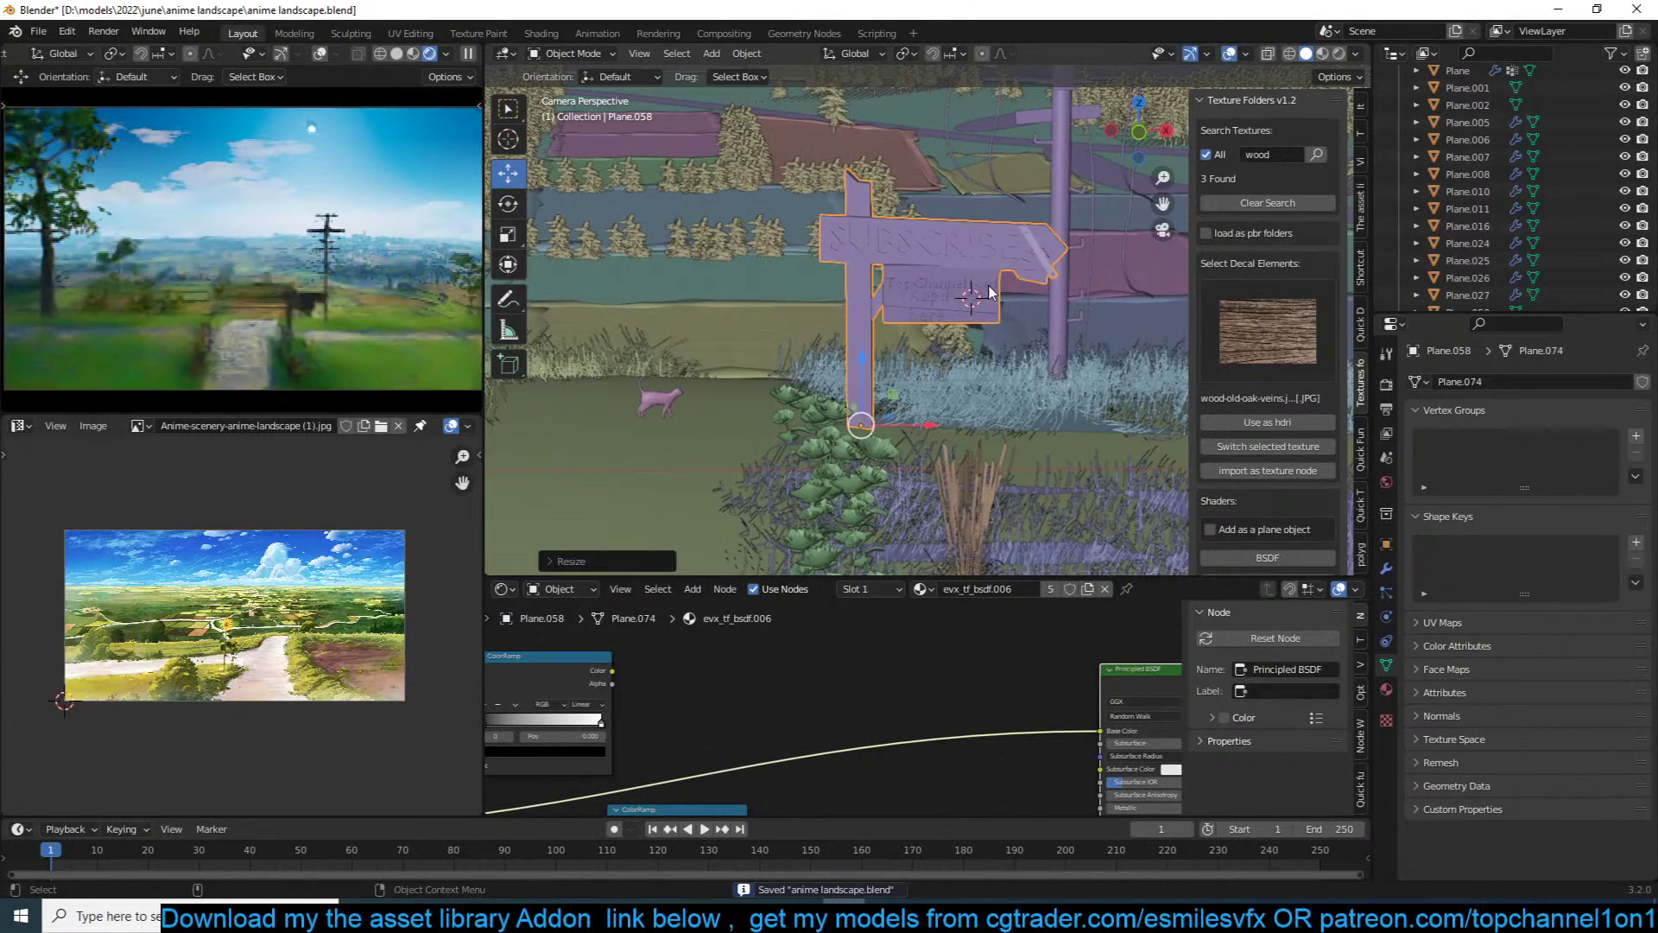
scroll(991, 289, down, 3)
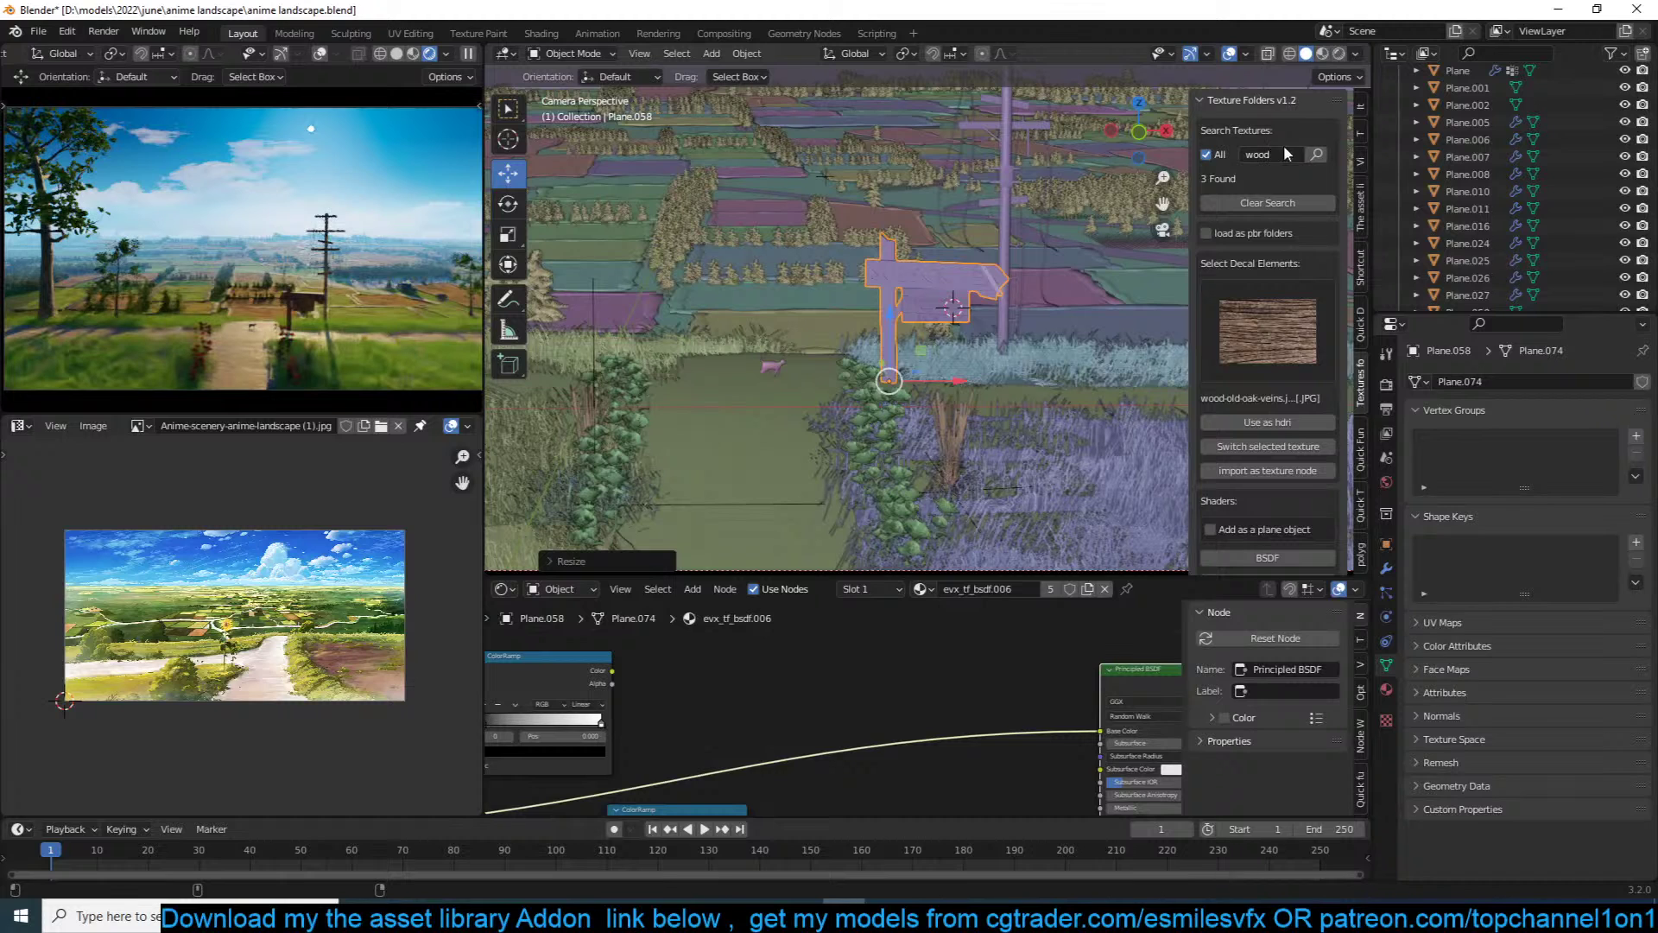
Step: Search the asset library's objects for wire and open the matching assets
click(1358, 131)
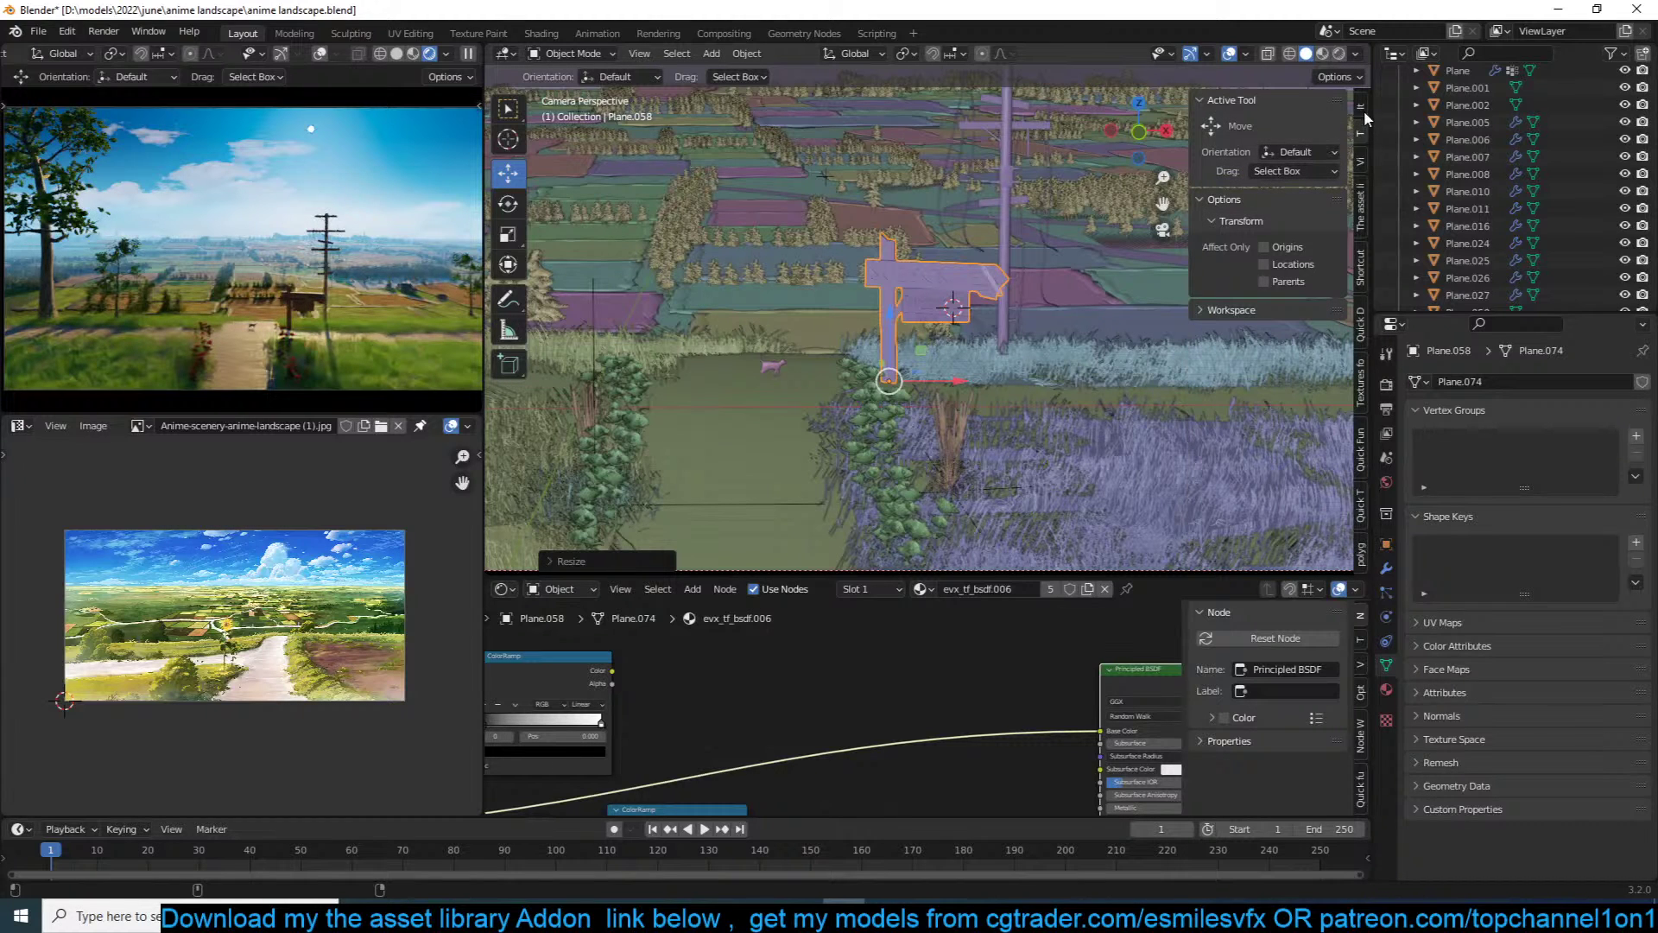
click(1362, 107)
click(1360, 208)
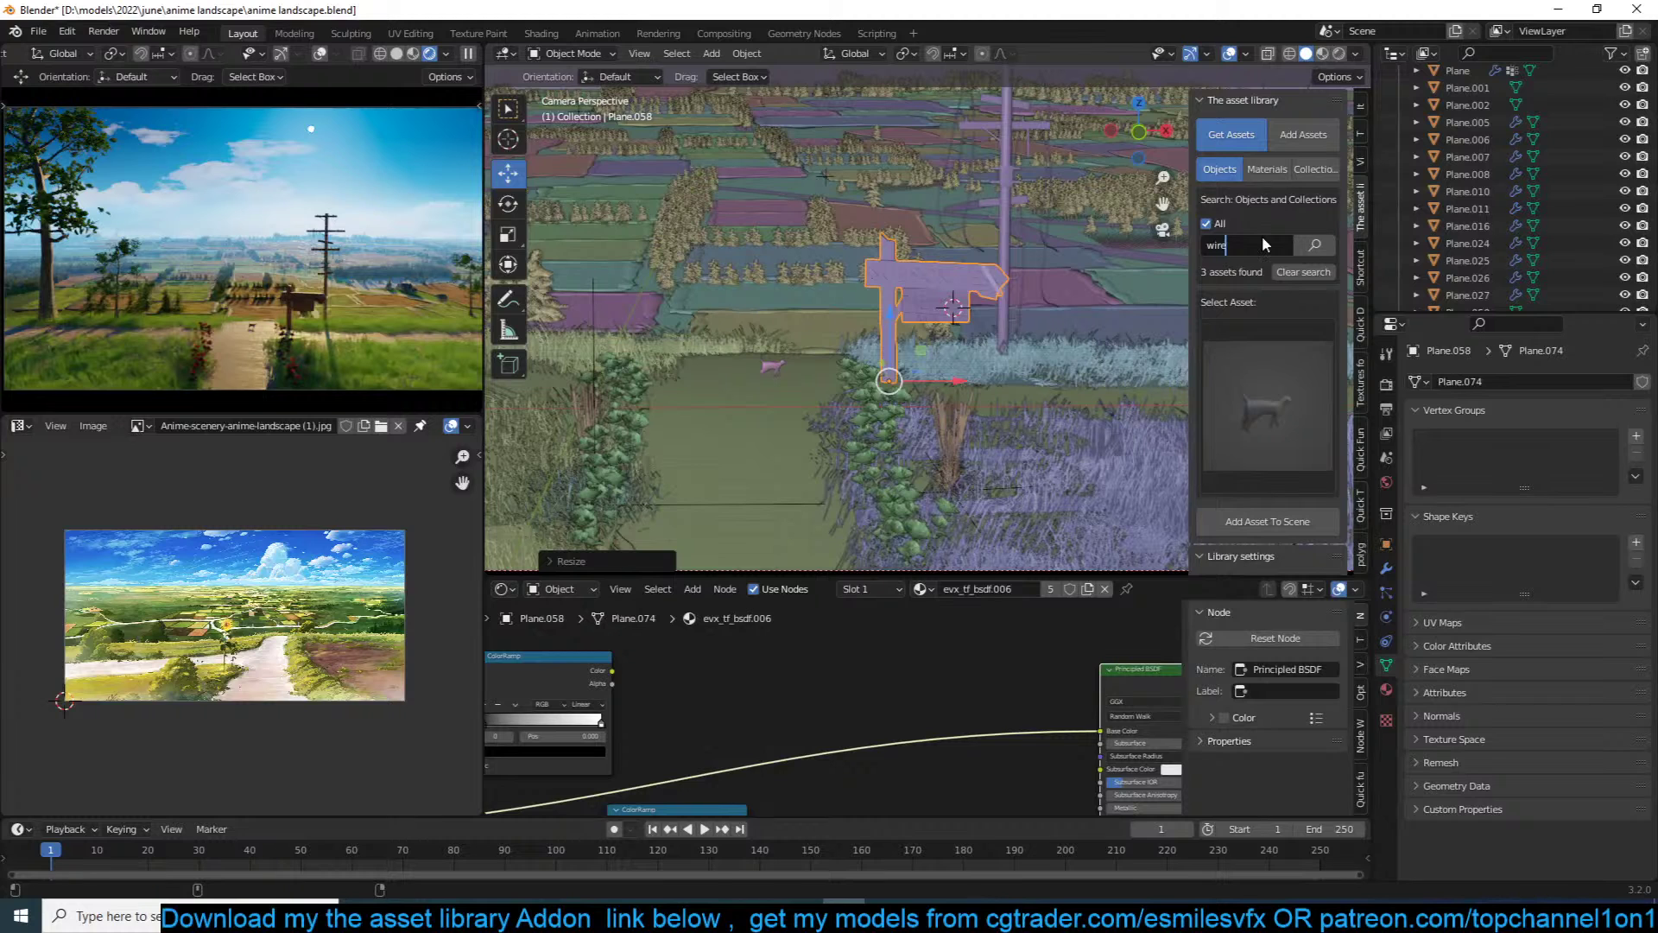
key(Return)
click(1282, 369)
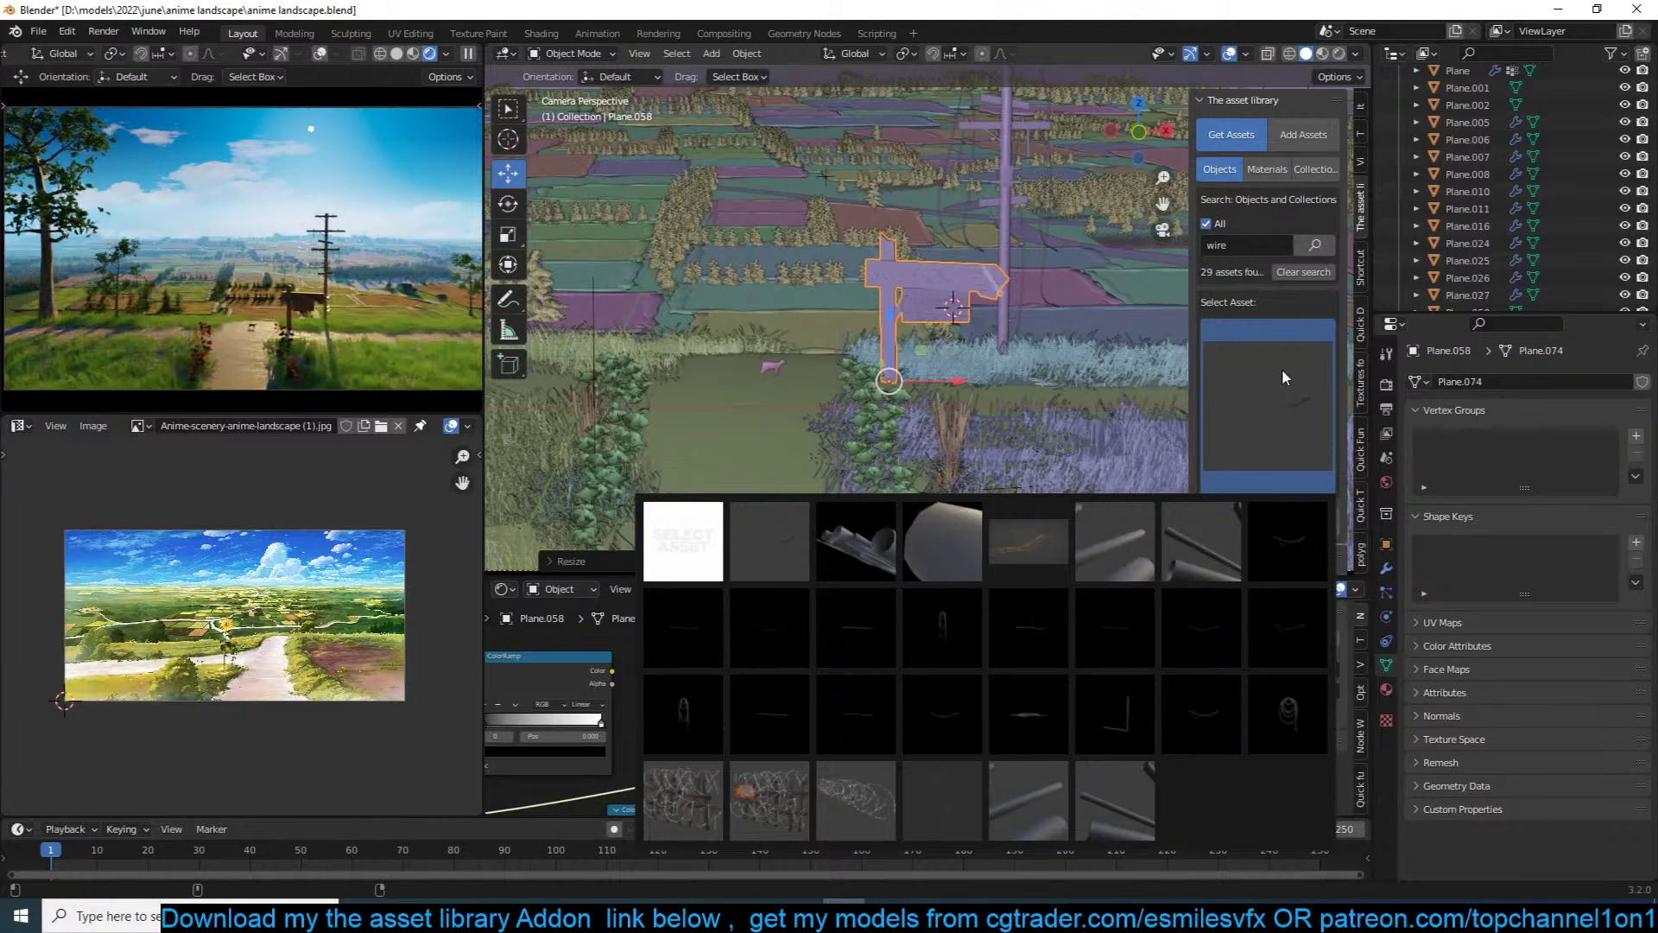
Step: Choose the sagging wires asset and add it to the scene at the top of the utility pole
click(993, 717)
click(1226, 406)
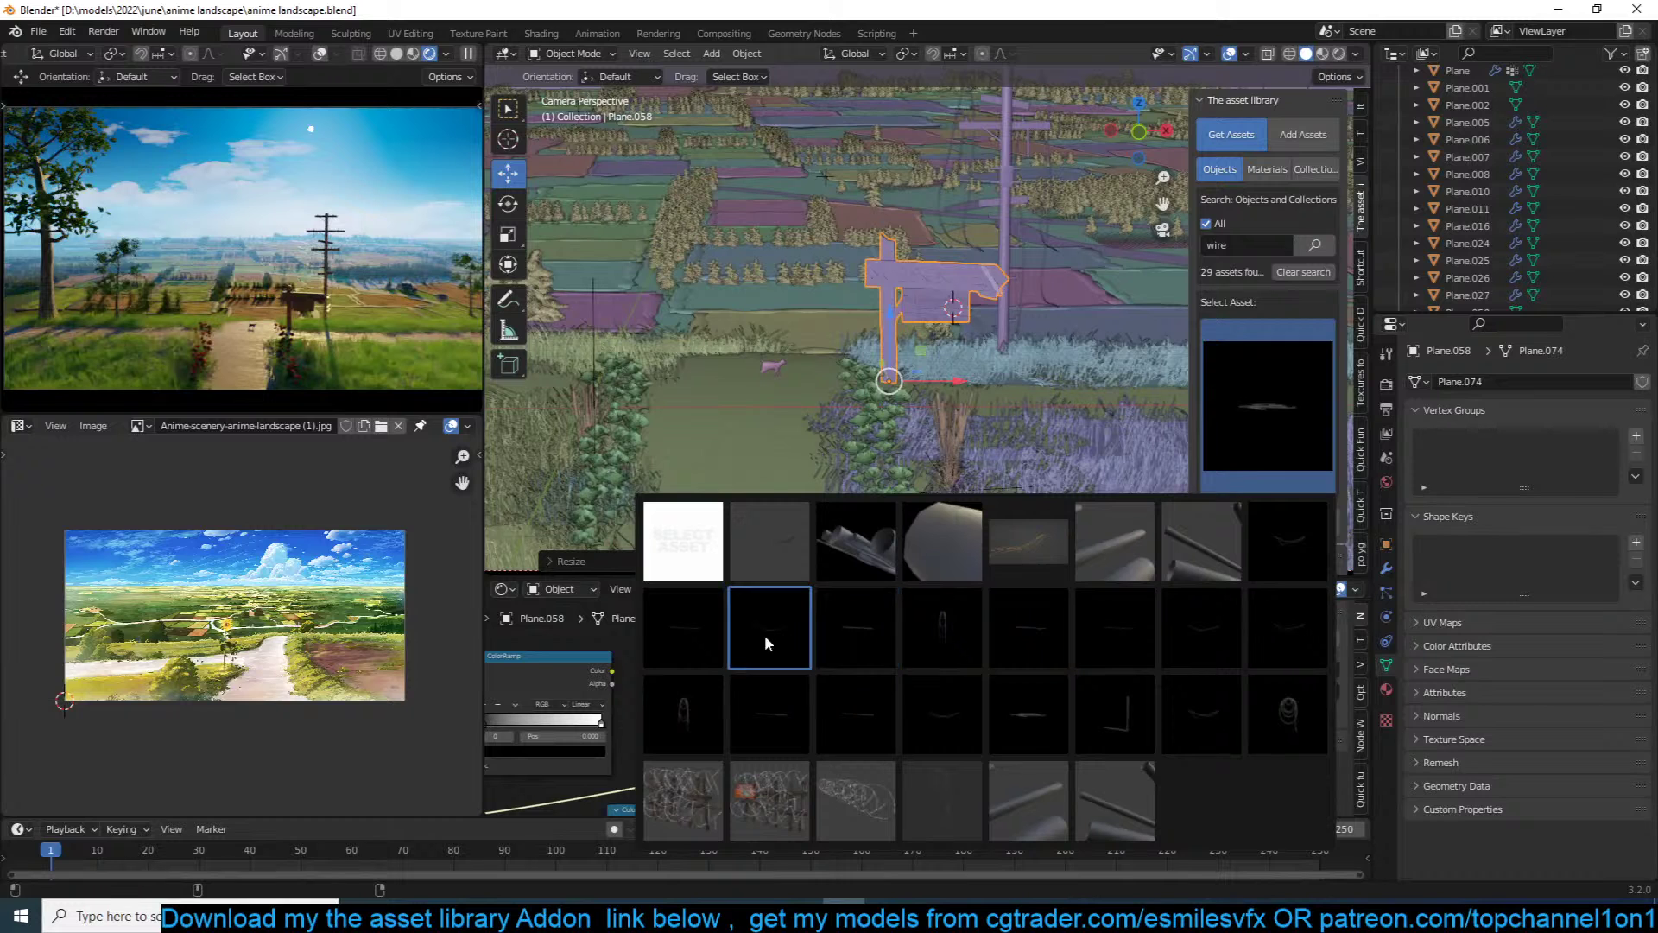
click(971, 706)
shift+middle_drag(1018, 292, 962, 404)
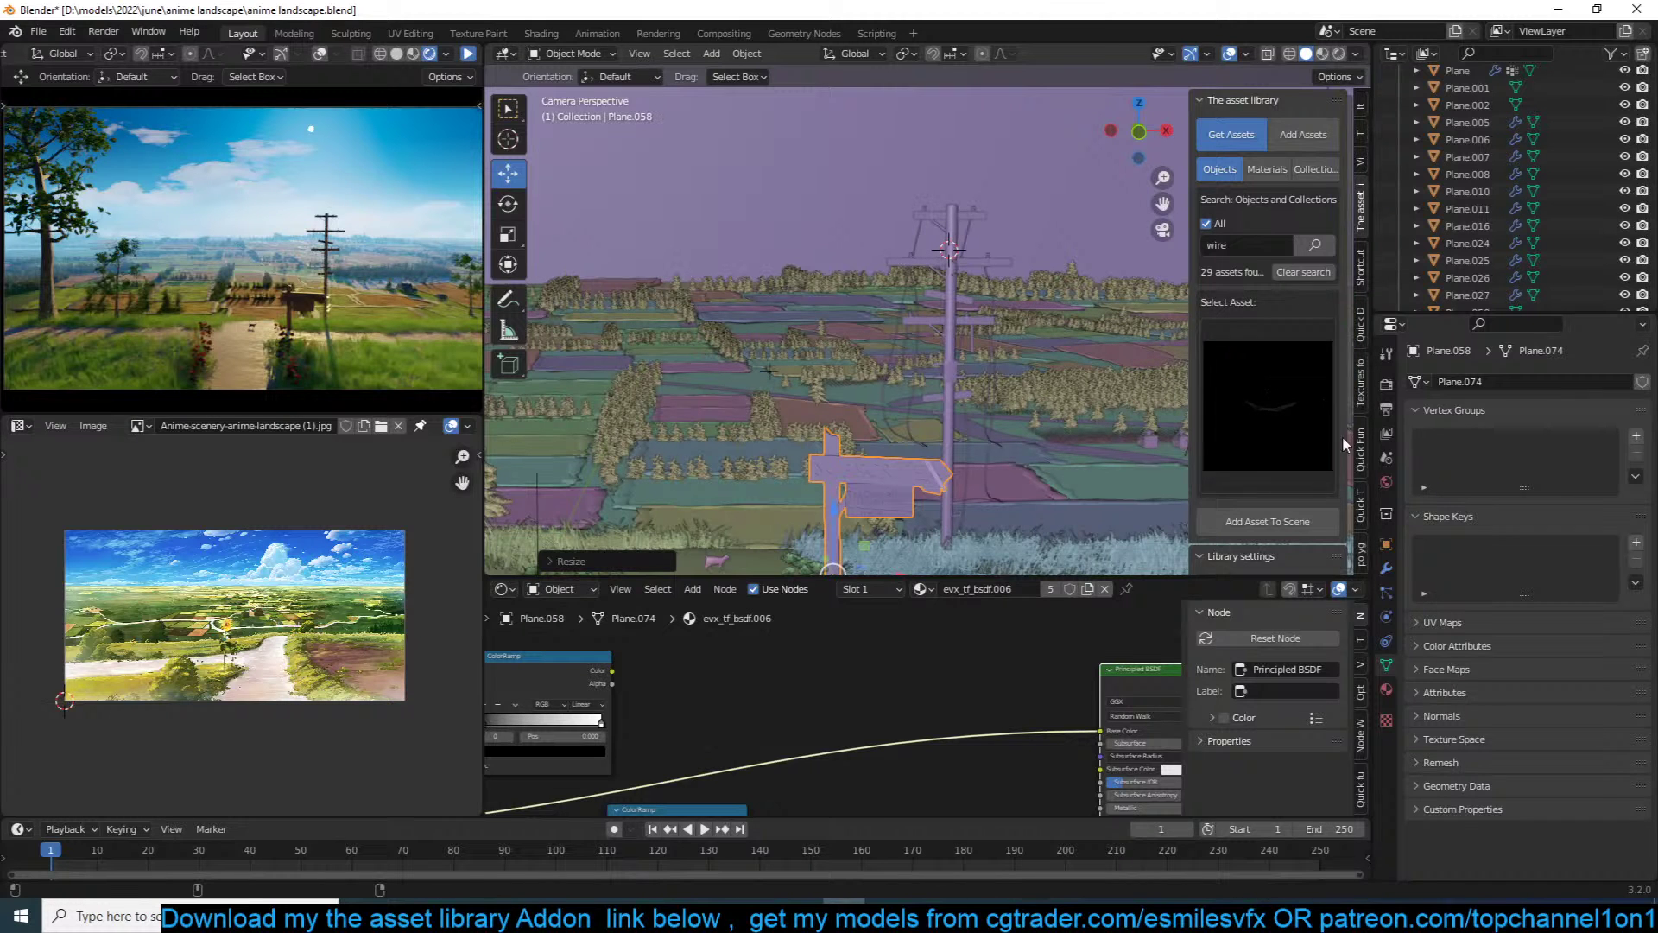
click(1293, 522)
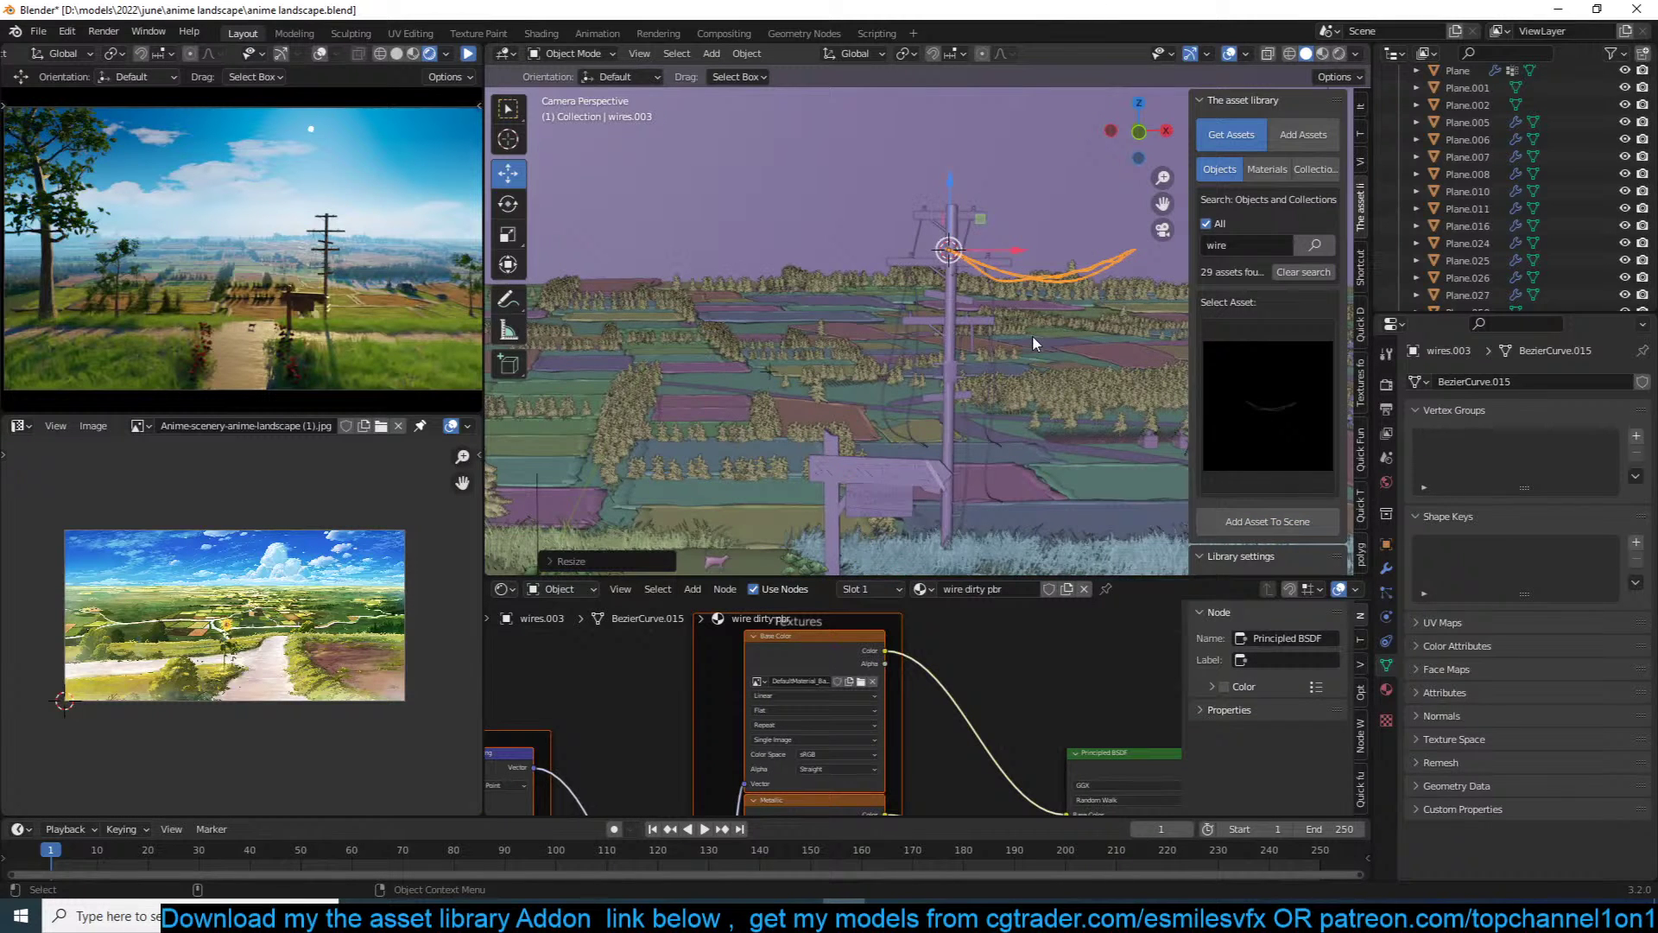
Step: Turn the wires 90° in the top view, then position and enlarge them so they extend from the utility pole toward the camera
key(KP_7)
text(r90)
key(Return)
key(g)
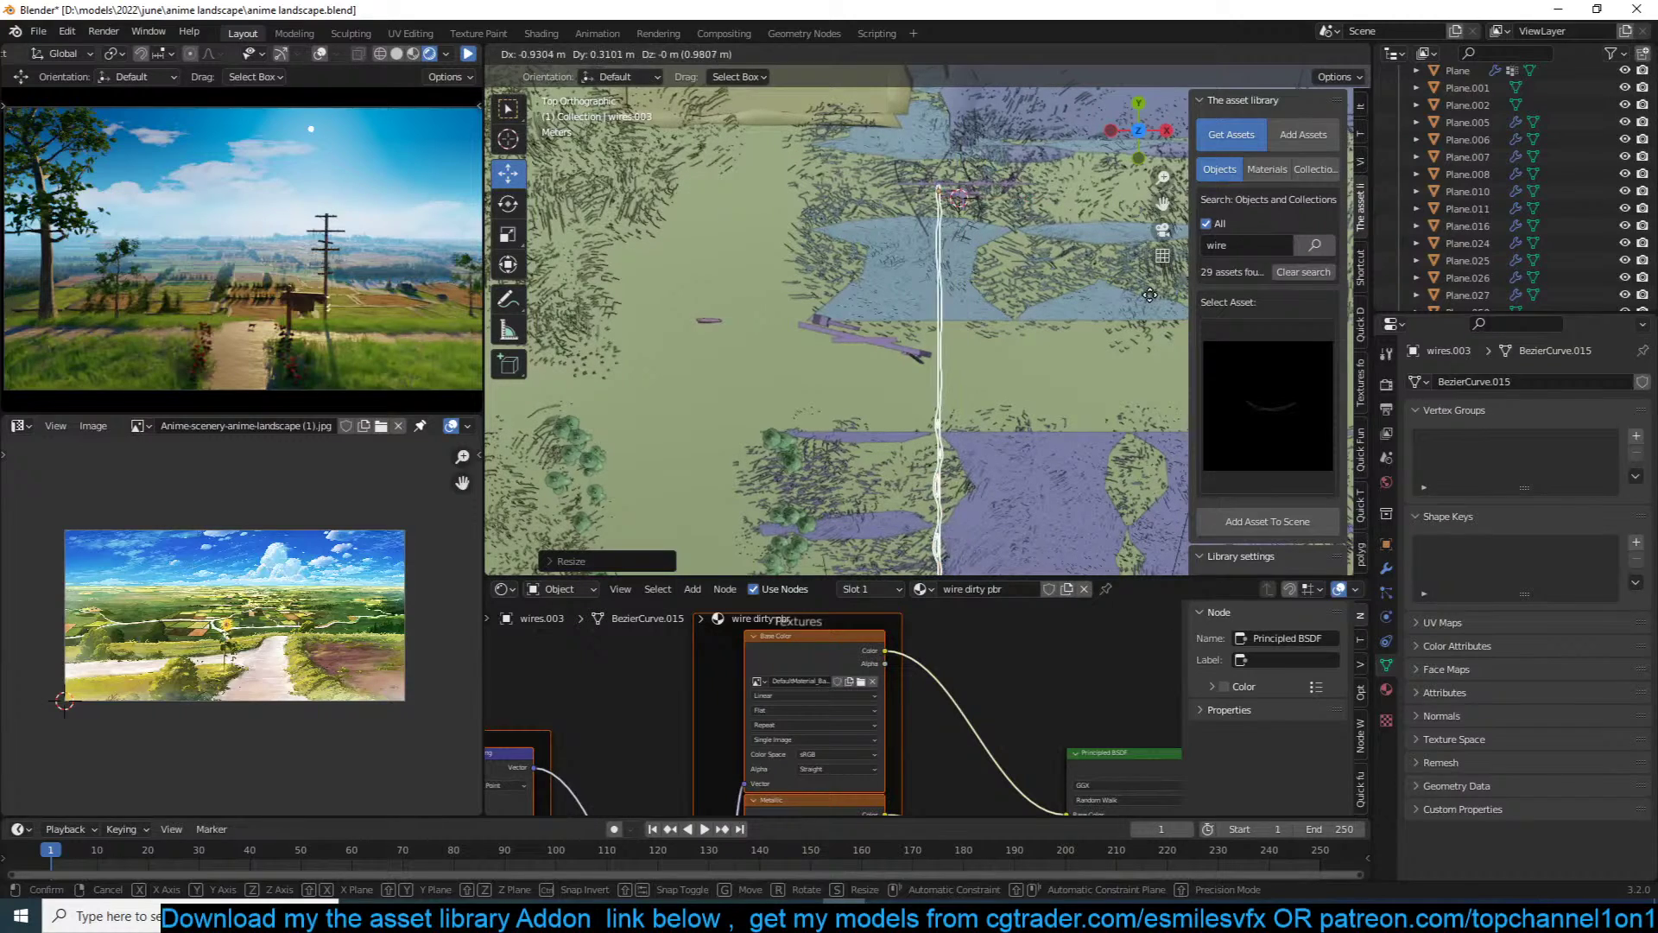
click(1142, 297)
key(s)
click(1242, 296)
Step: Fine-tune the wires' height and sideways position against the utility pole and save the file
middle_drag(1088, 342, 1063, 192)
middle_drag(1016, 242, 897, 213)
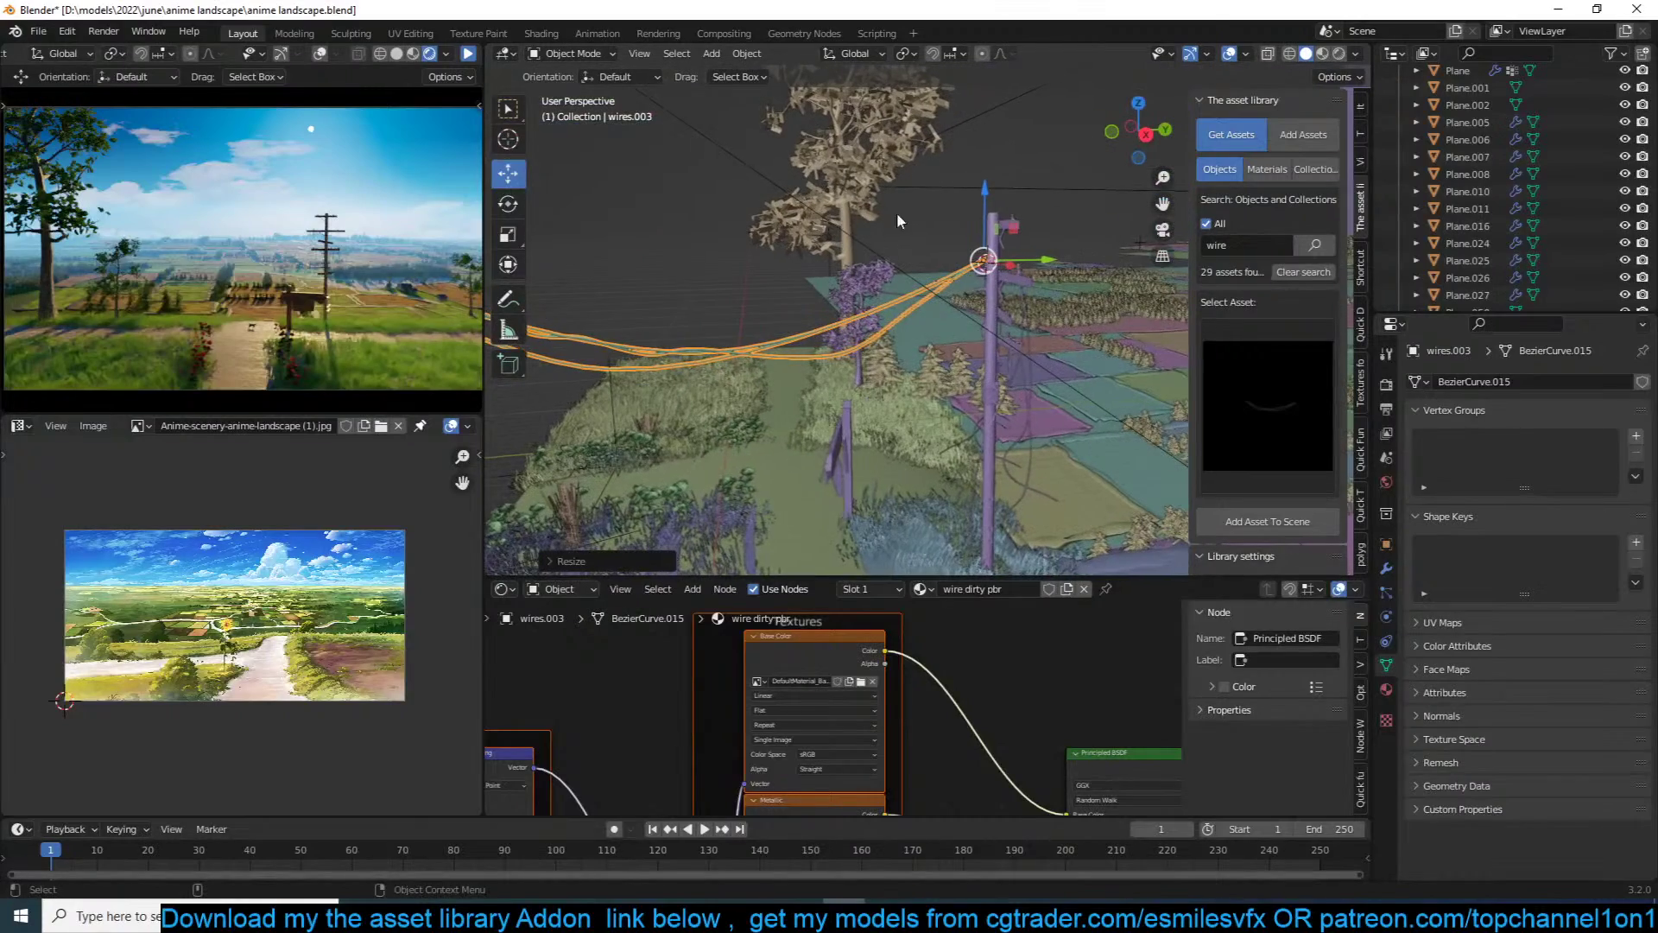
click(963, 212)
click(950, 270)
drag(986, 209, 988, 225)
middle_drag(993, 227, 1127, 257)
drag(976, 261, 949, 258)
key(ctrl+s)
Step: Select the signpost and examine its lettered boards up close from several angles
scroll(976, 405, up, 6)
middle_drag(979, 417, 842, 377)
click(809, 542)
key(KP_Decimal)
scroll(843, 468, up, 5)
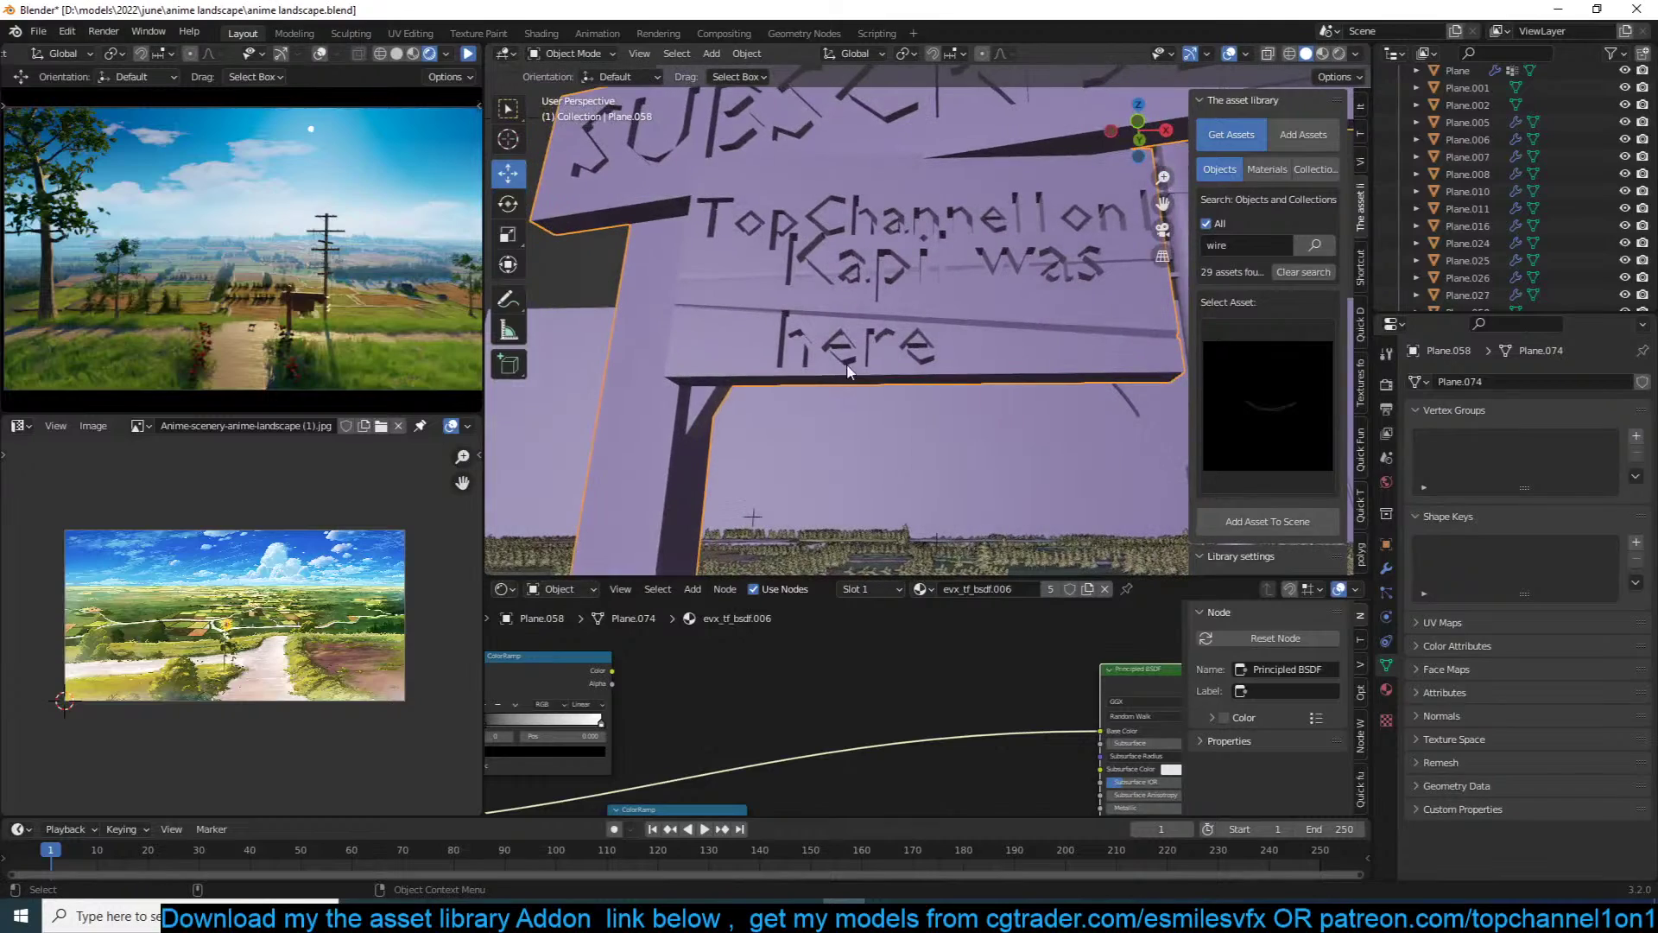
scroll(890, 341, down, 2)
scroll(892, 340, up, 1)
middle_drag(907, 334, 1021, 293)
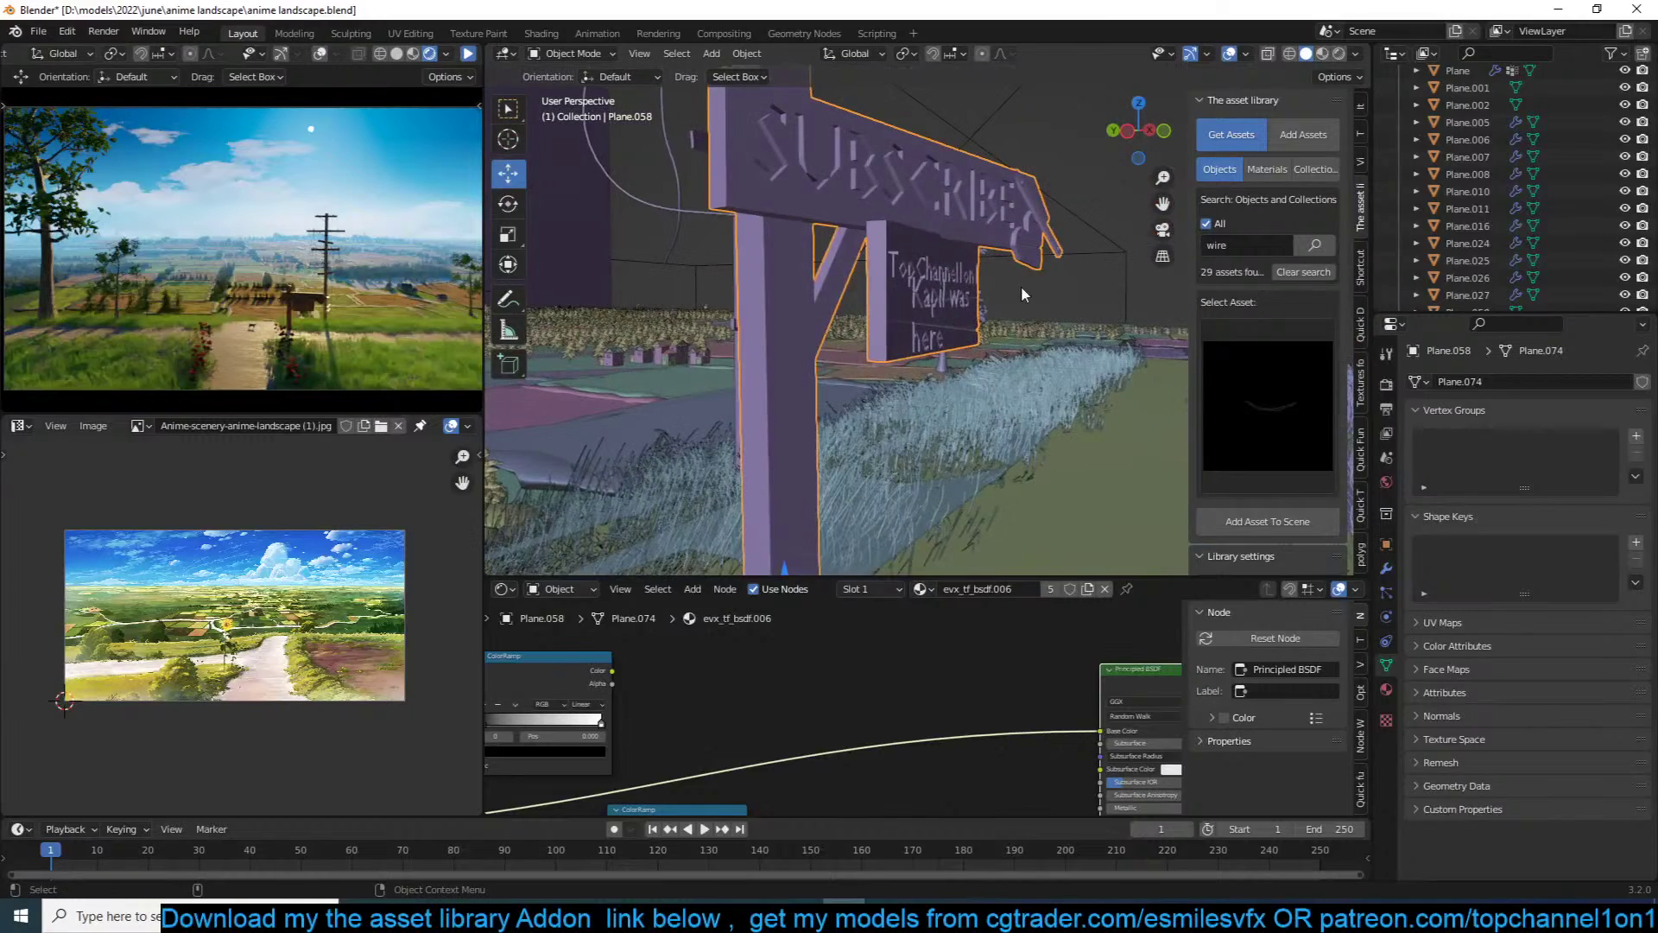
Step: Within the signpost mesh, duplicate the smaller lettered board under SUBSCRIBE and place the copy just below it
key(Tab)
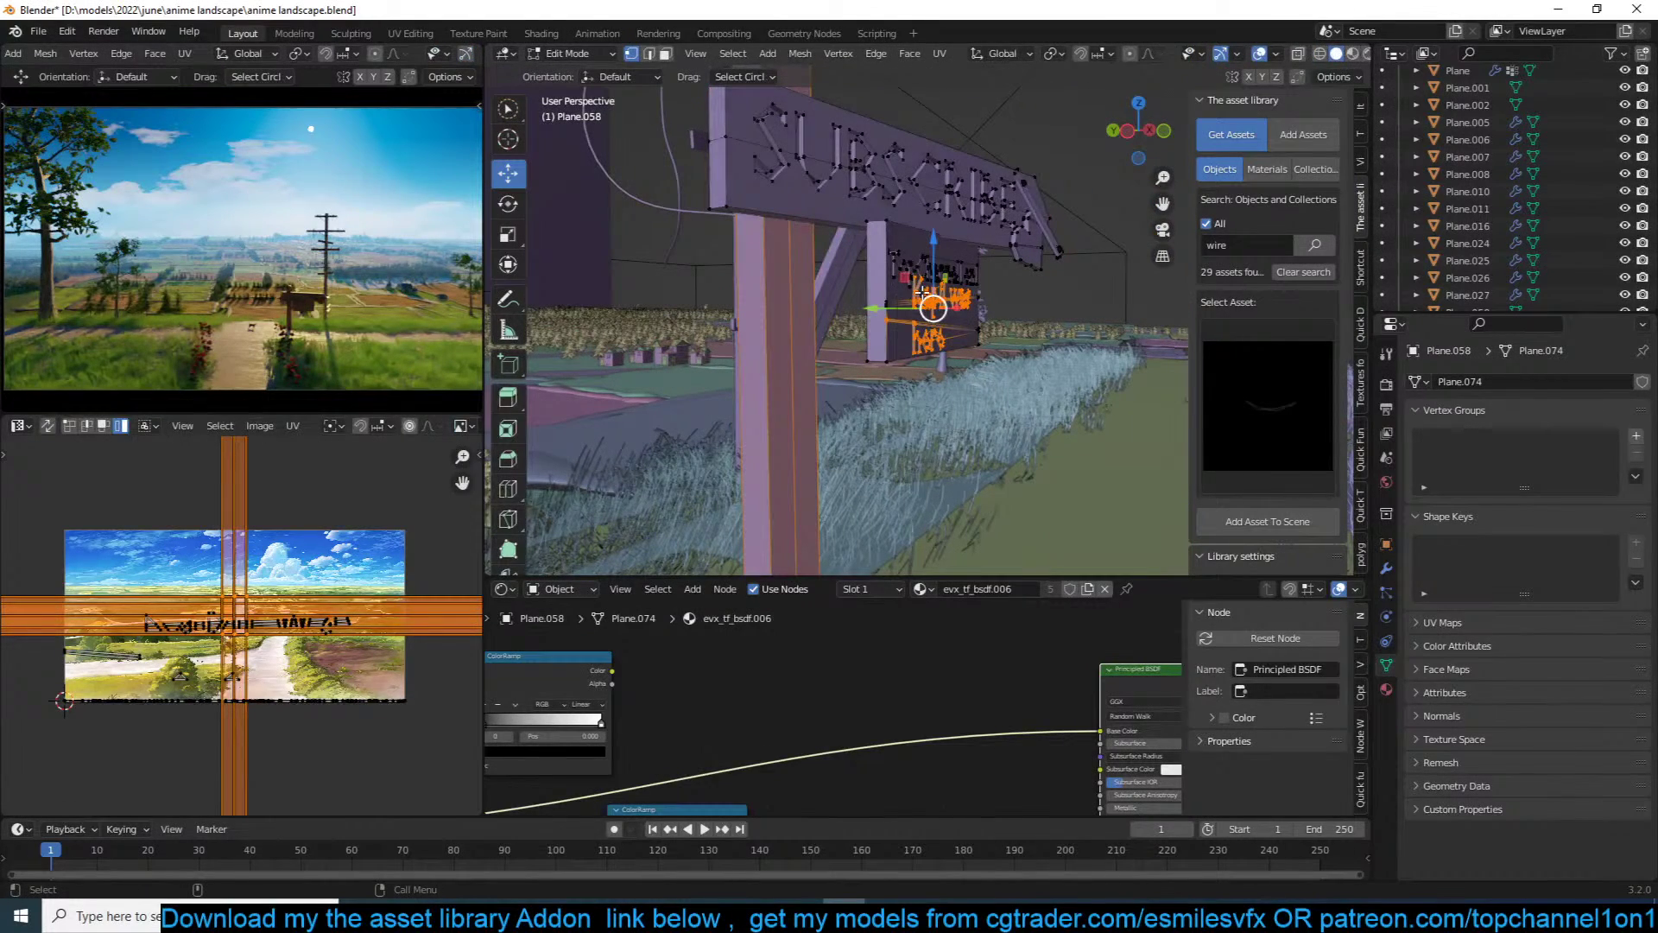
key(Tab)
middle_drag(921, 293, 873, 324)
key(Tab)
key(Tab)
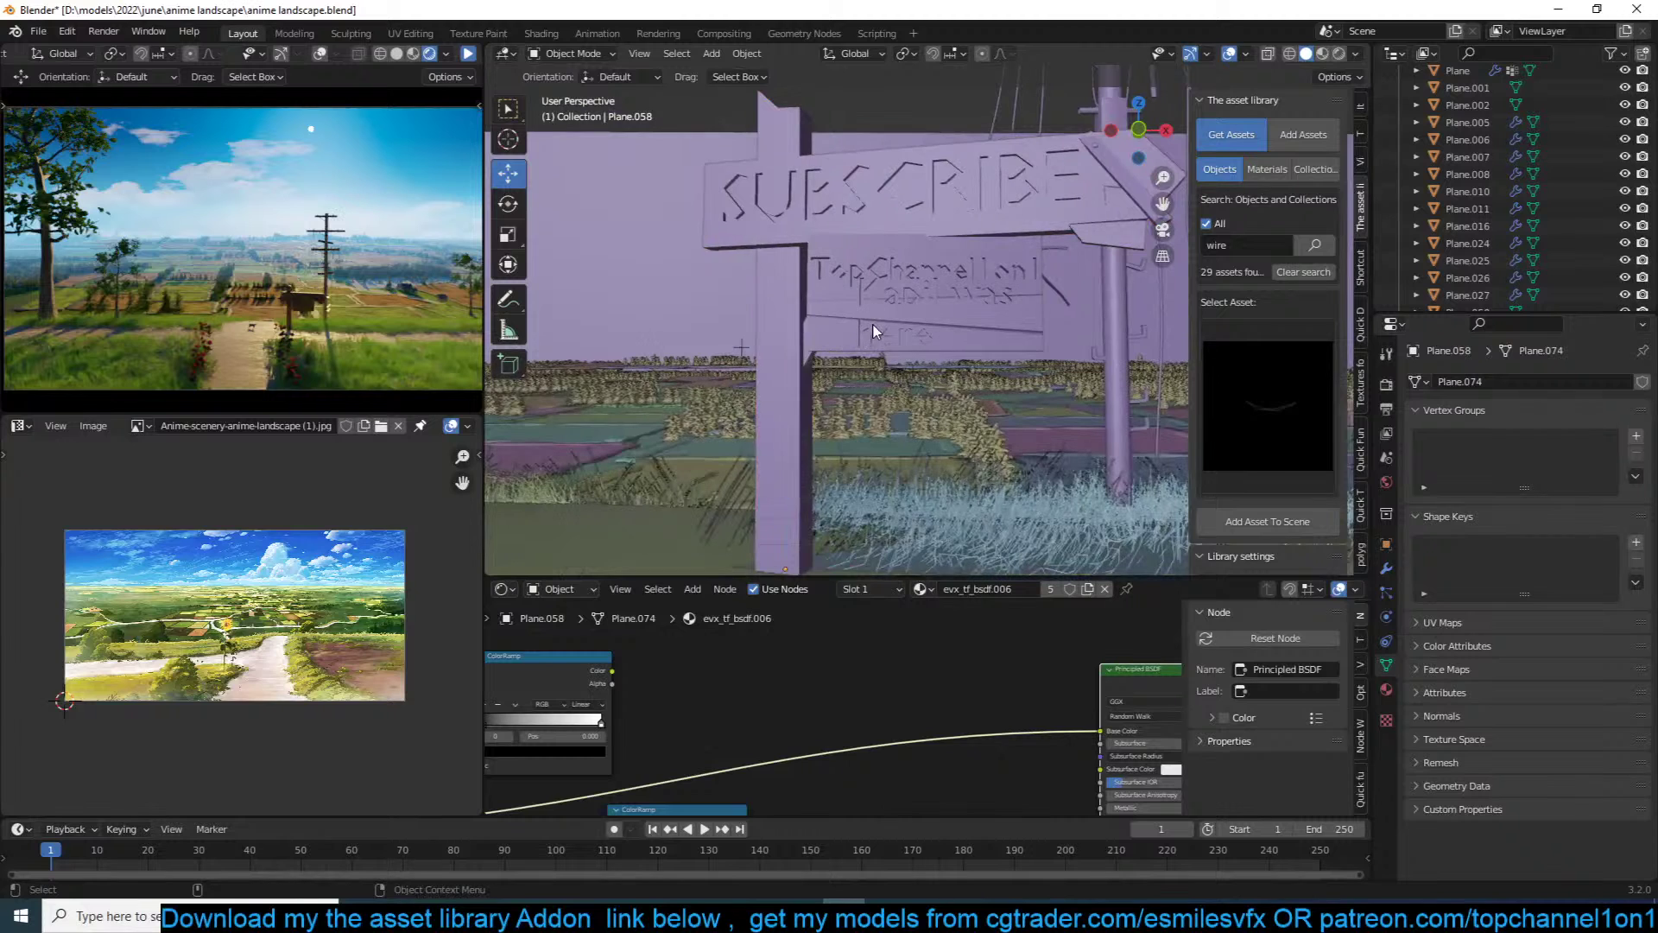
key(Tab)
key(alt+a)
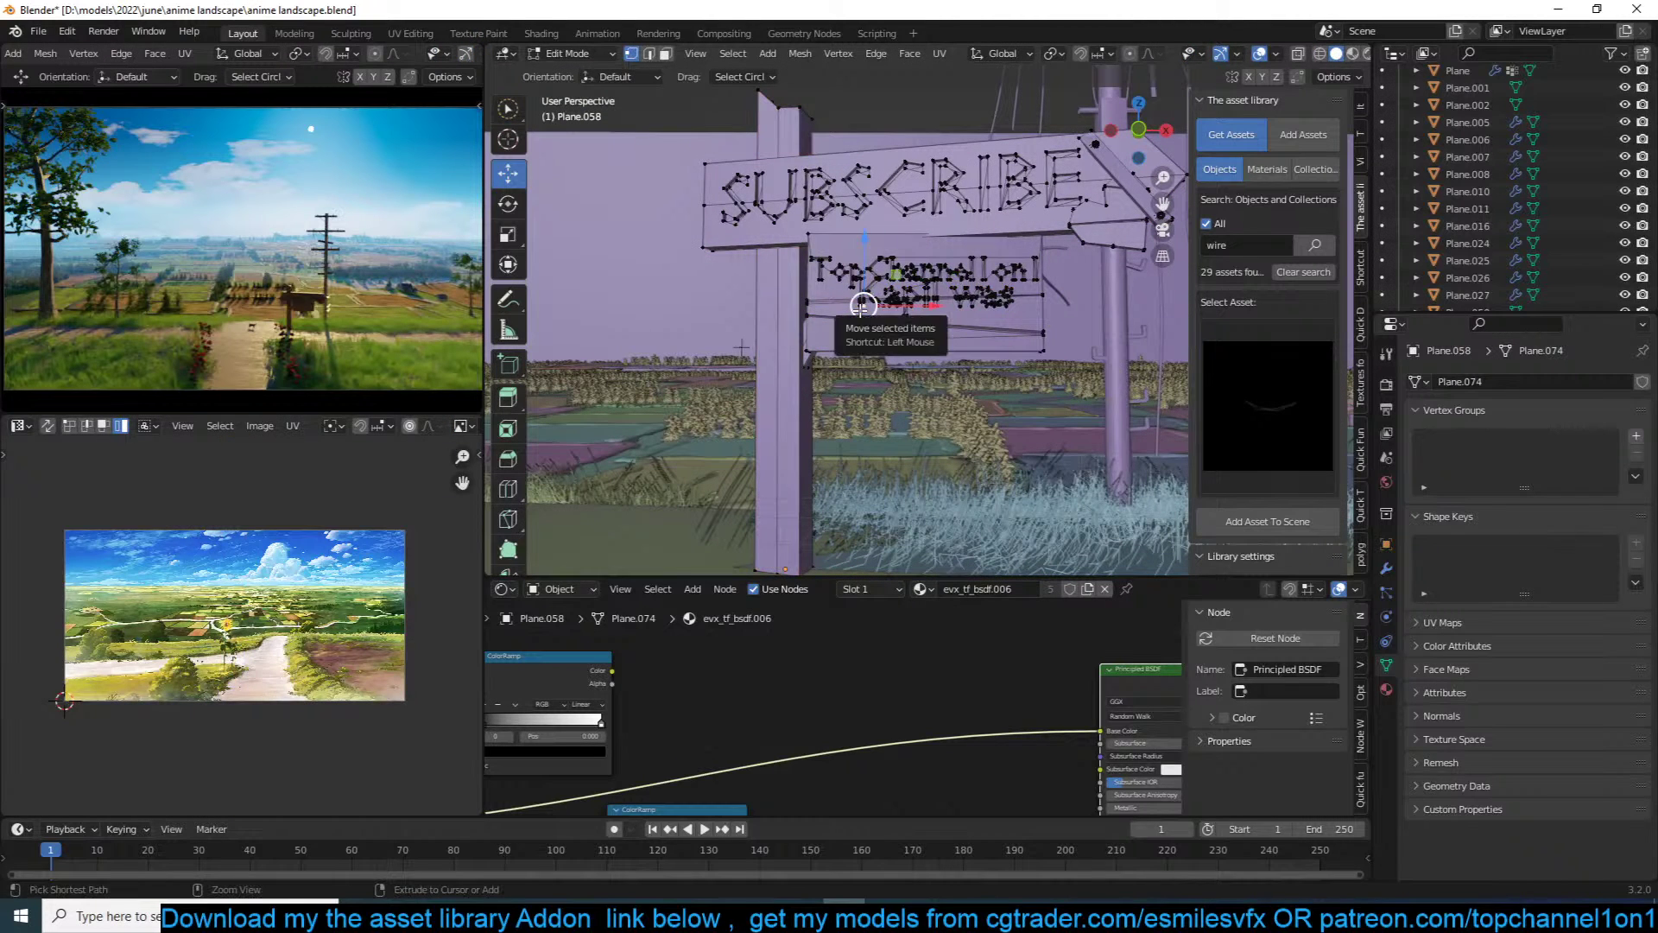
key(ctrl+l)
key(shift+d)
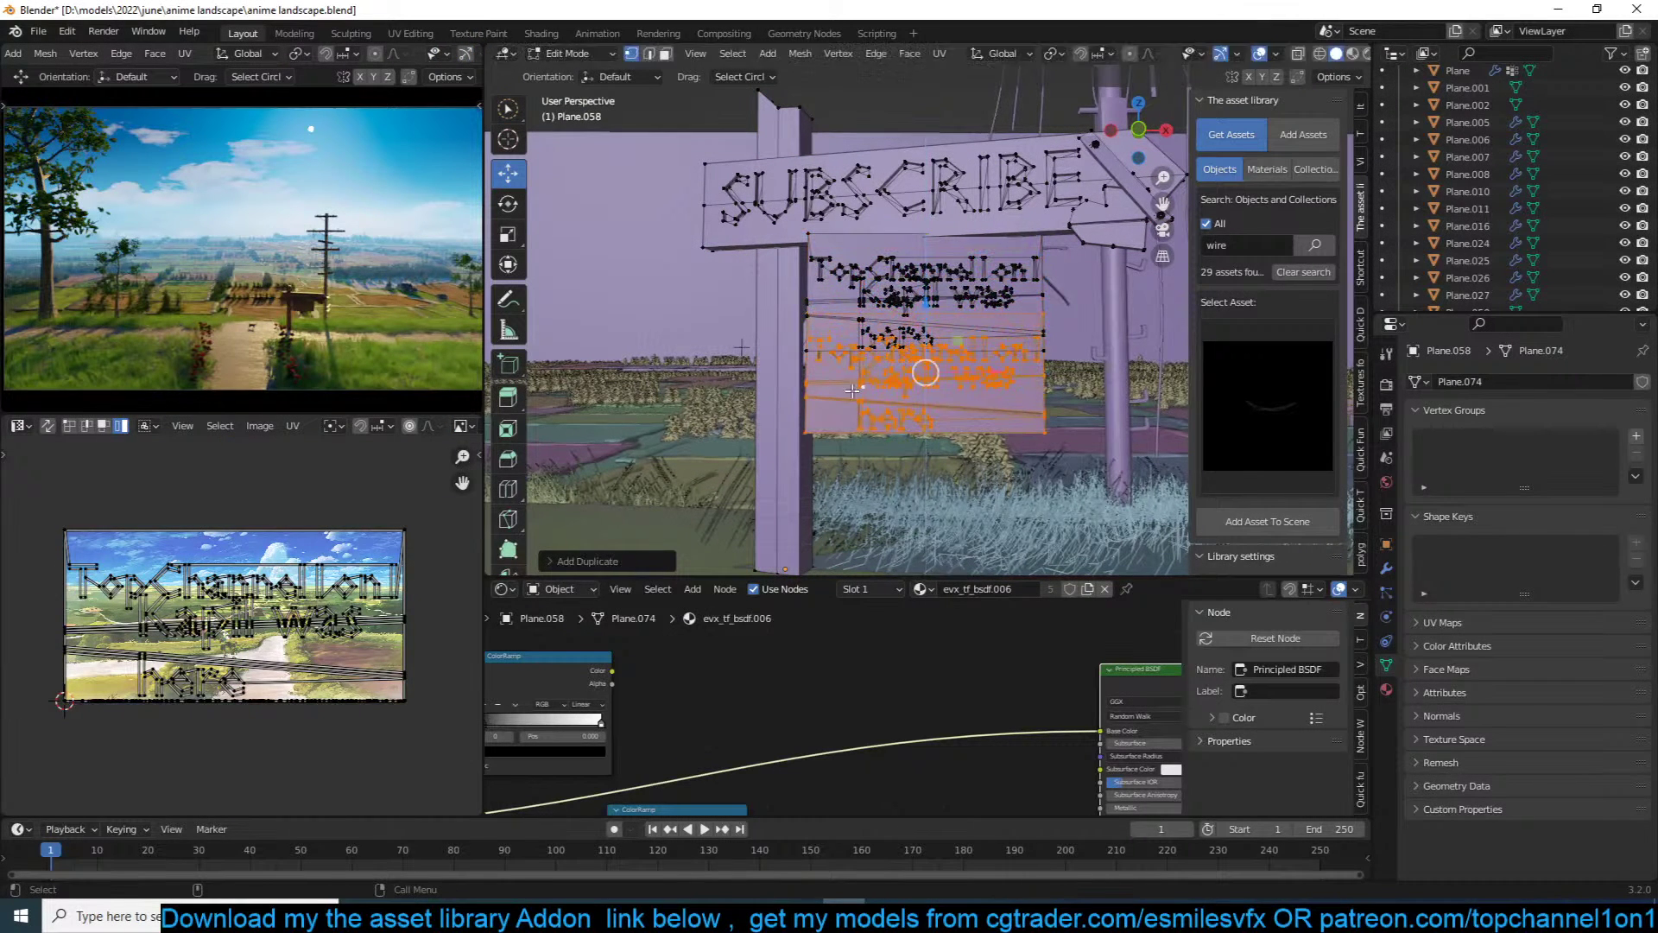
Step: Turn the duplicated board 180° so its plain back faces forward and shift it down along Z
text(180)
key(Return)
key(g)
key(z)
key(Return)
Step: Reduce the plain board's height along Z and angle it slightly about the vertical axis directly beneath the lettered board
key(s)
key(z)
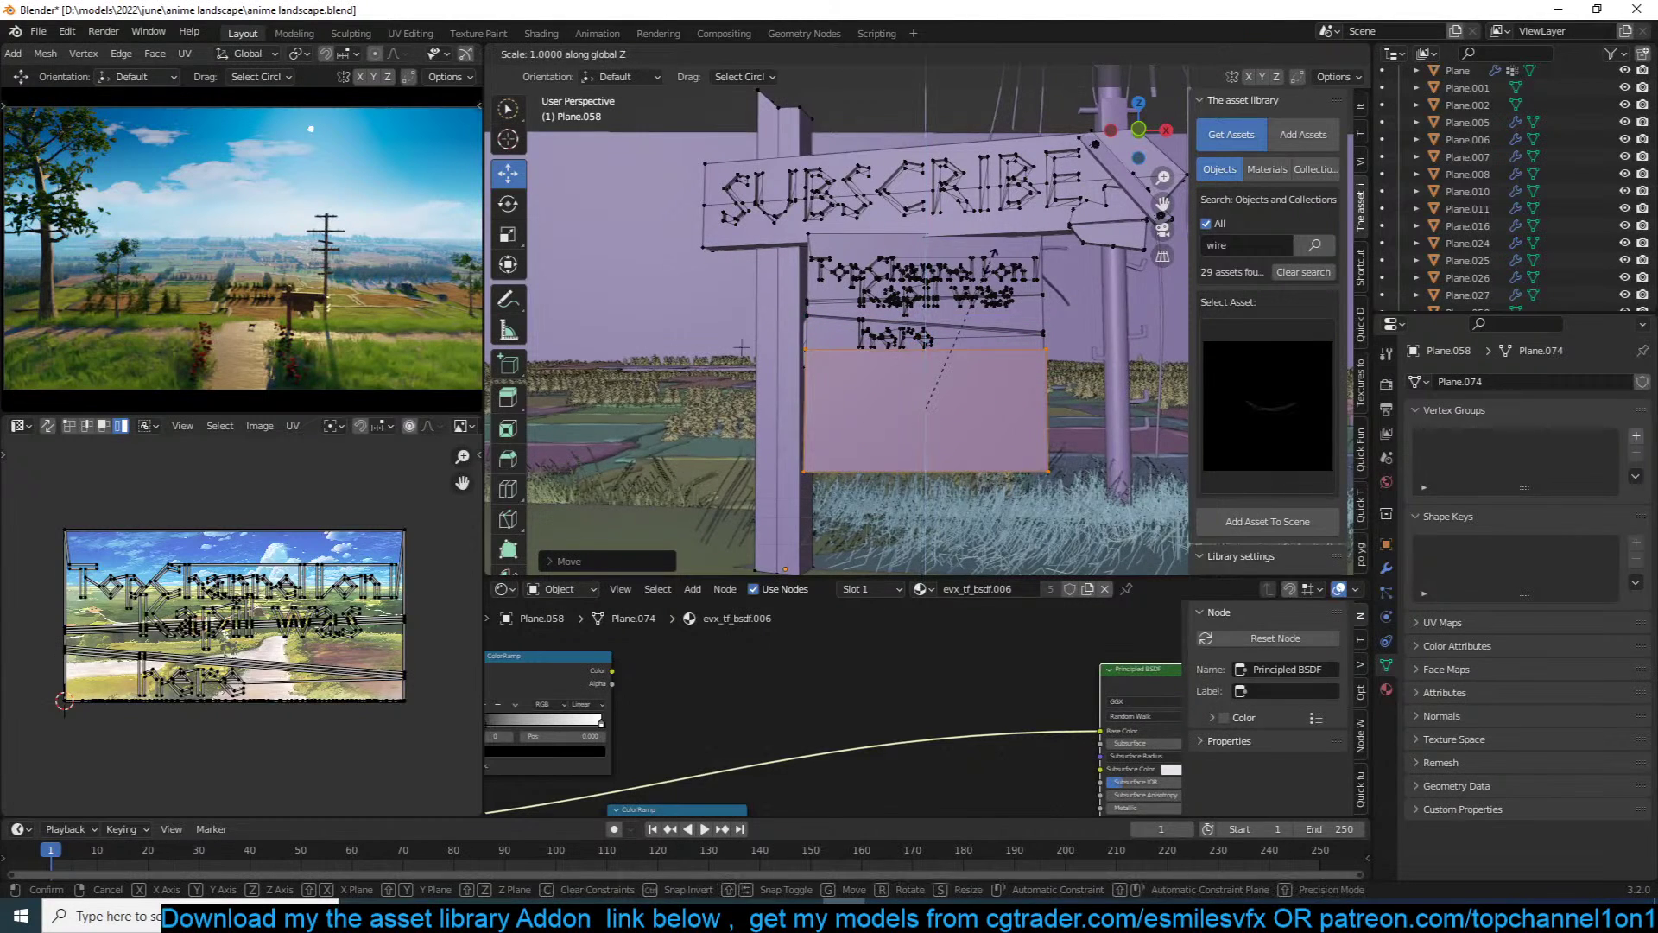
click(979, 312)
key(r)
key(z)
click(983, 365)
key(g)
key(z)
click(995, 352)
key(Tab)
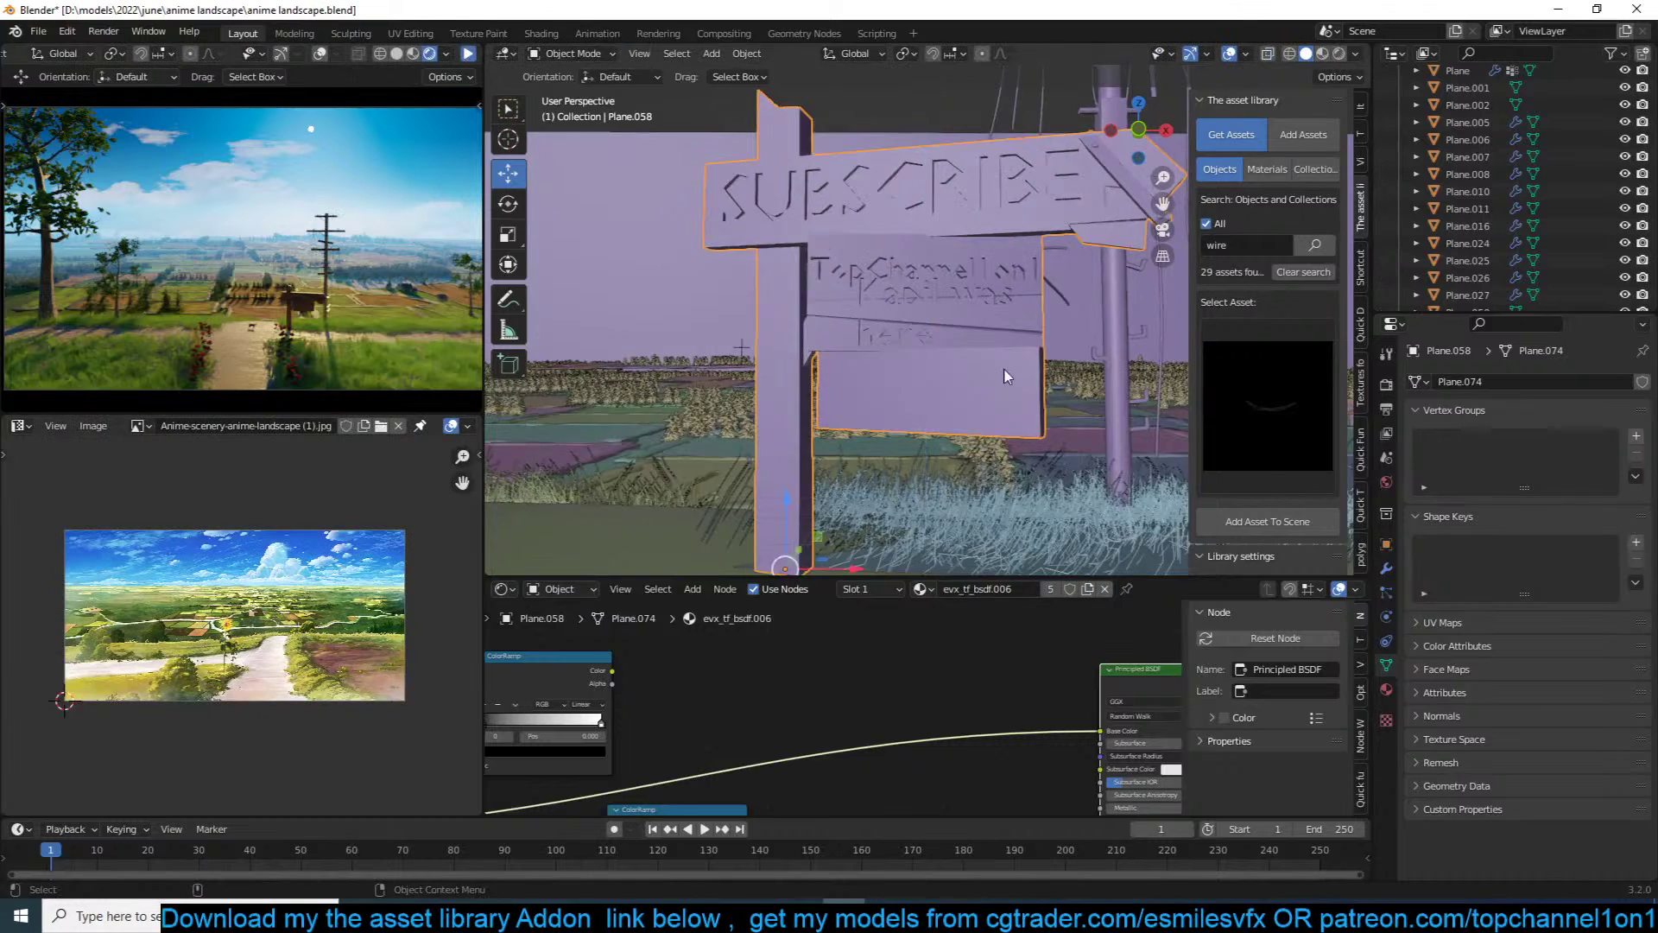
Step: Add a text object at the plain board, rotated 90° about X and turned about Z to follow the board's face
middle_drag(924, 403, 969, 387)
key(alt+a)
scroll(919, 402, up, 2)
key(shift+a)
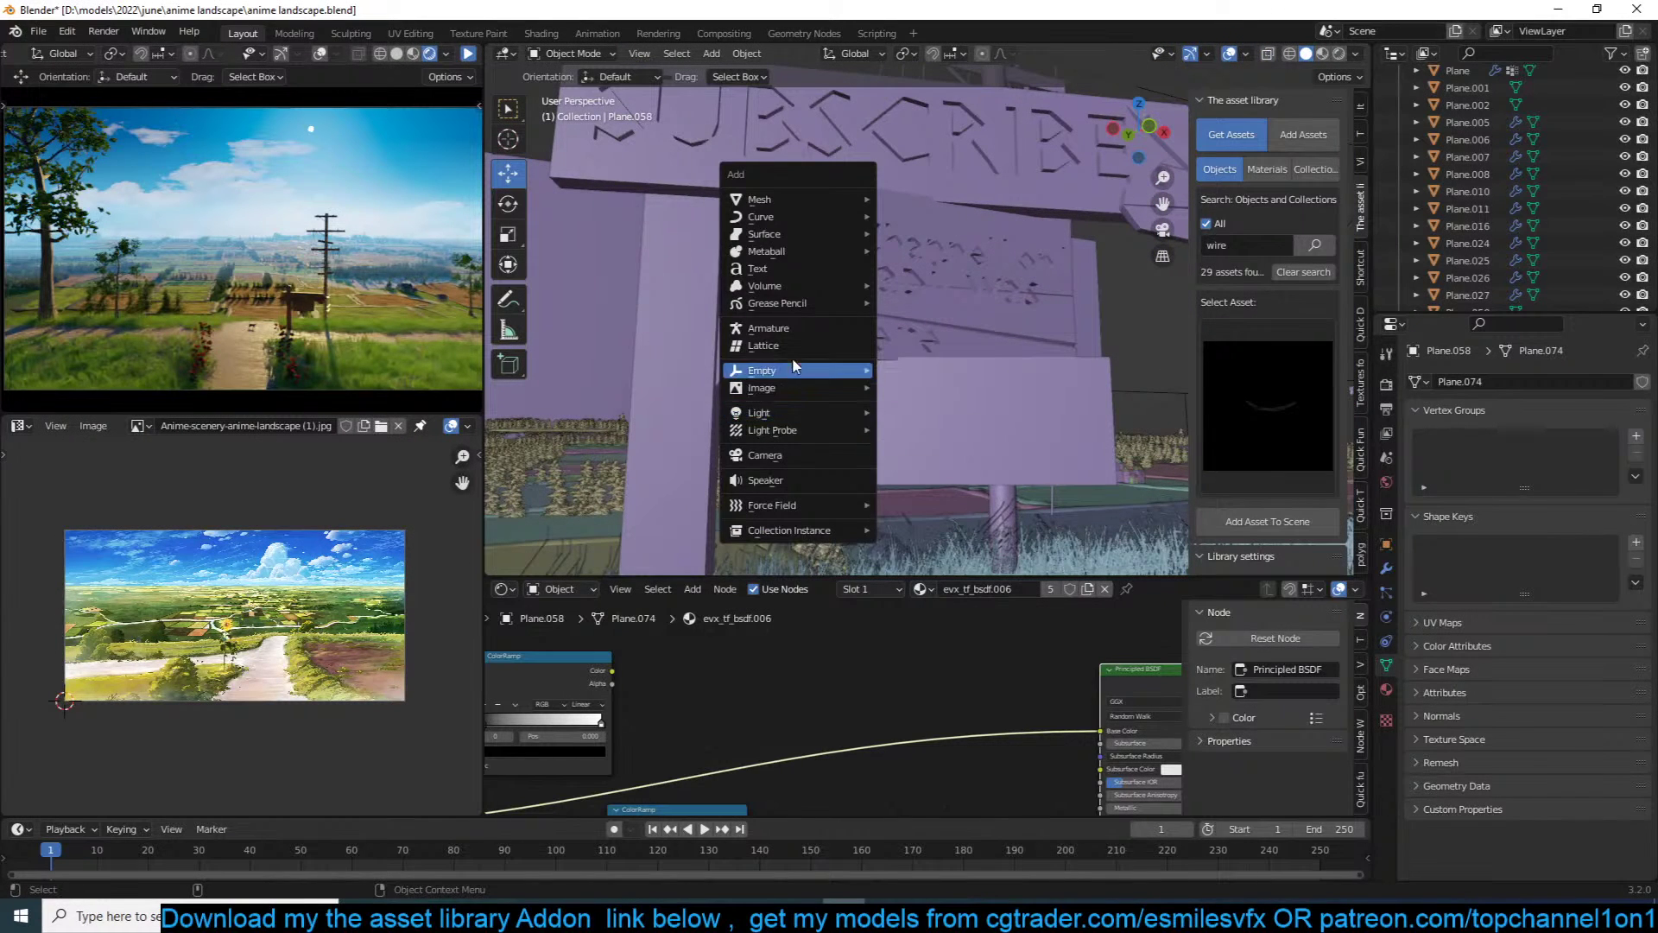
click(789, 266)
text(rx90)
click(875, 398)
middle_drag(875, 398, 884, 454)
key(r)
key(z)
click(987, 456)
middle_drag(988, 462, 907, 405)
Step: Replace the default wording of the new text object with "Burning Bringt"
key(Tab)
key(ctrl+a)
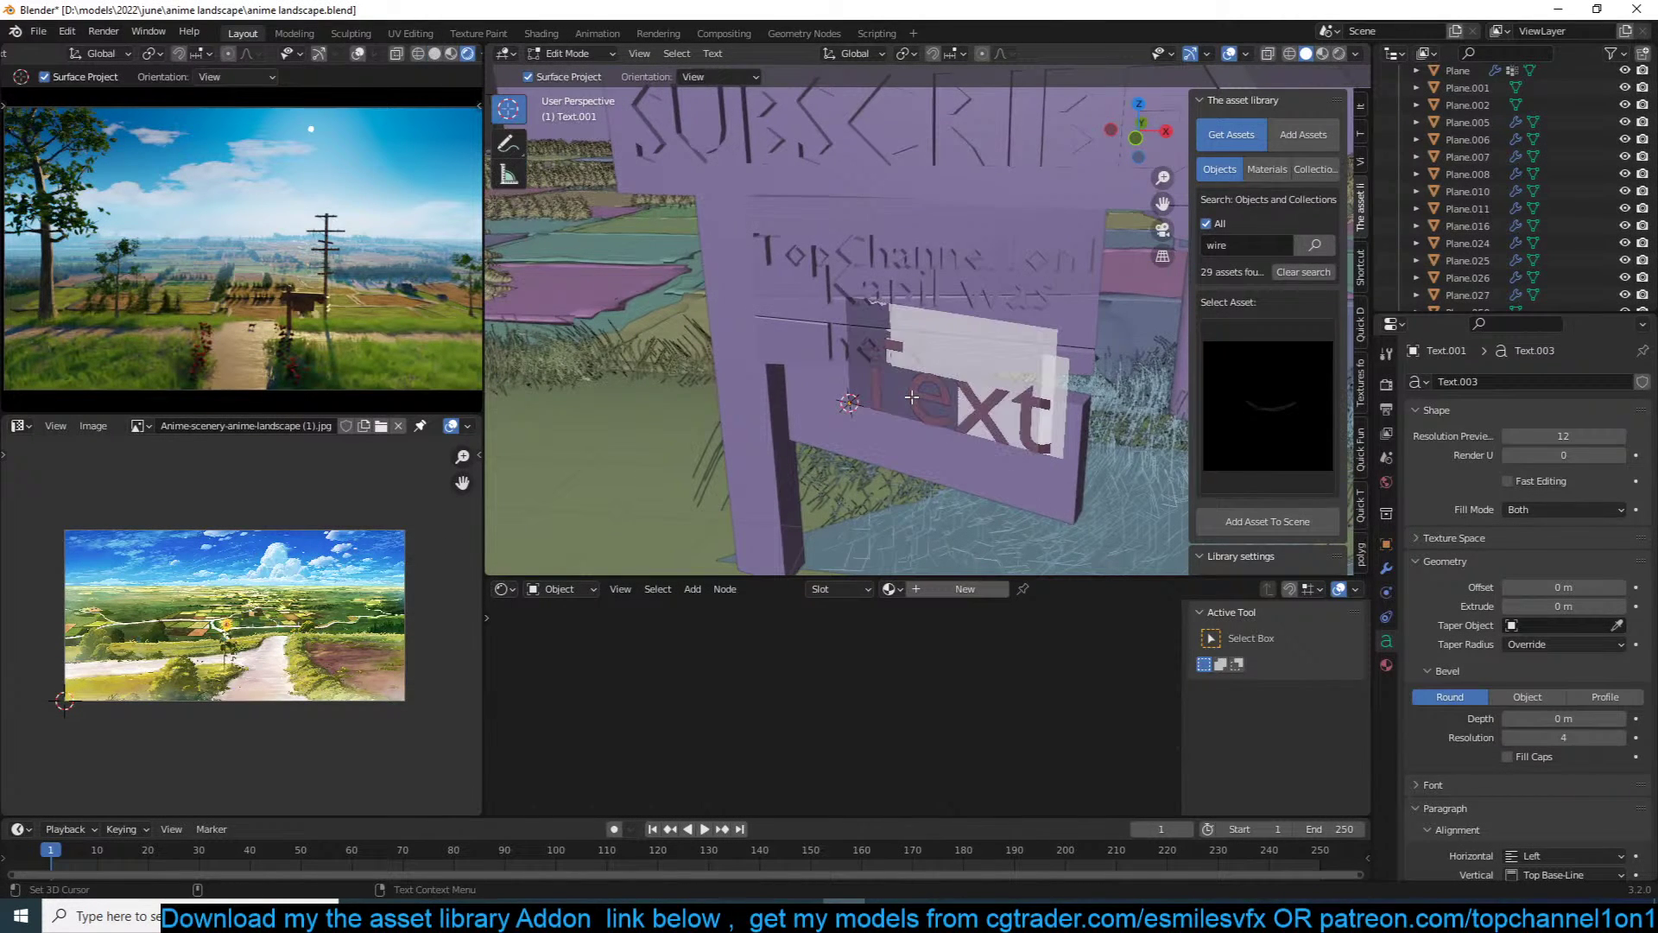
text(Bu)
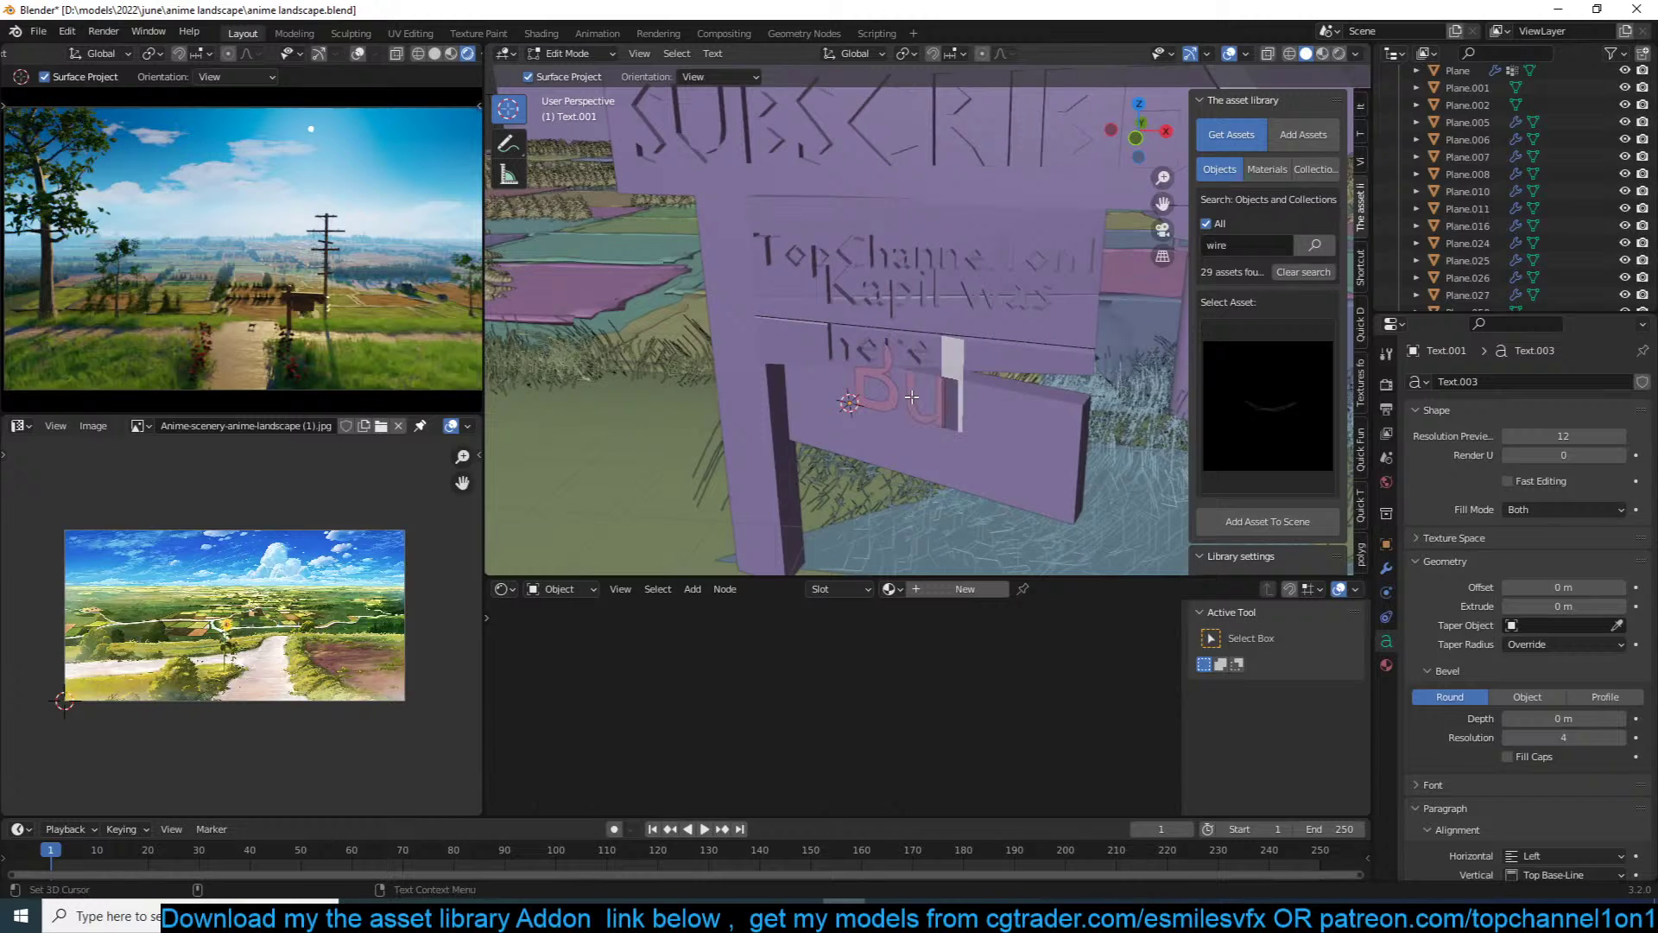
text(rning)
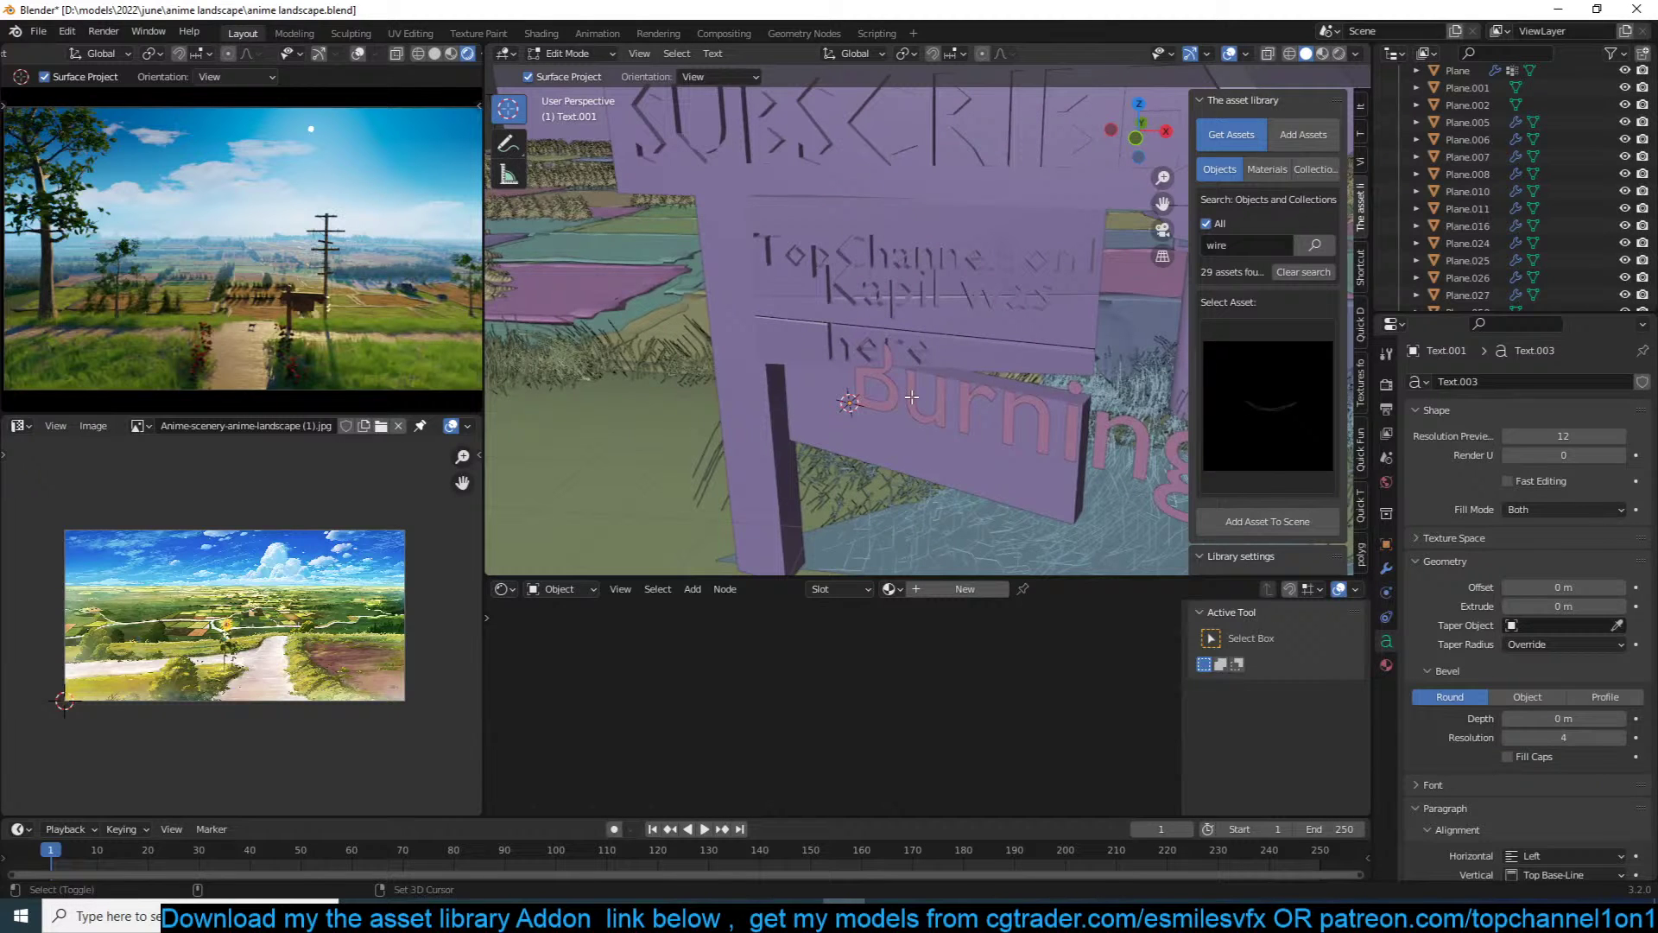
key(Tab)
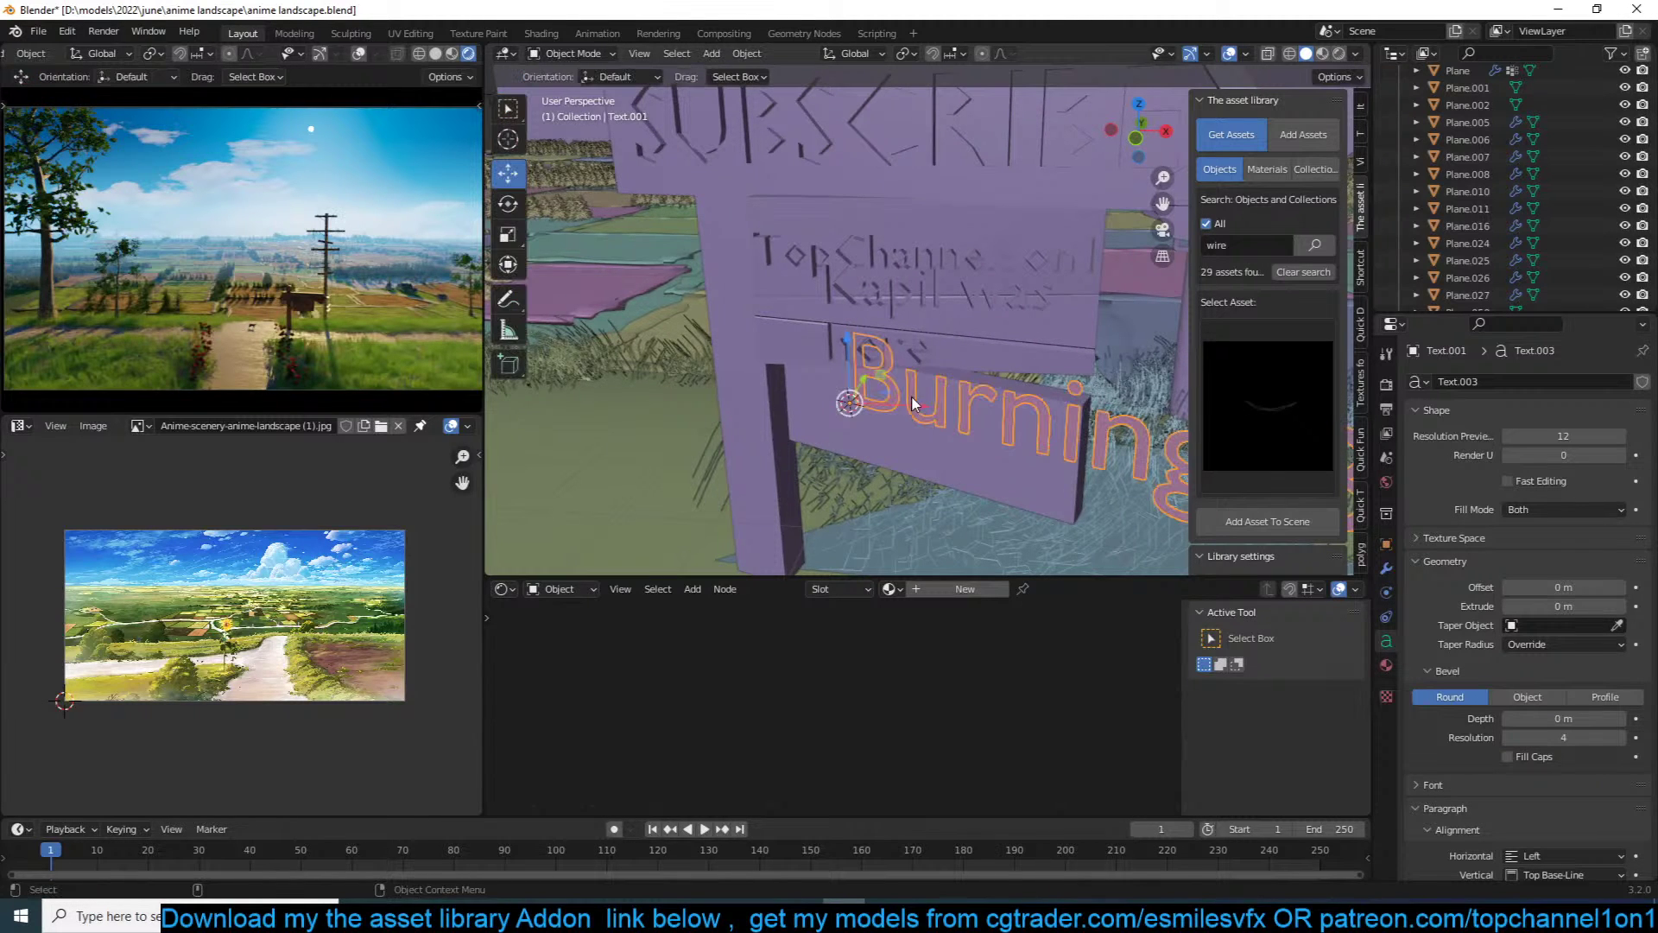
Step: Resize the "Burning Bringt" text to the plain board's width and shift it along X toward the signpost's post
key(s)
click(920, 423)
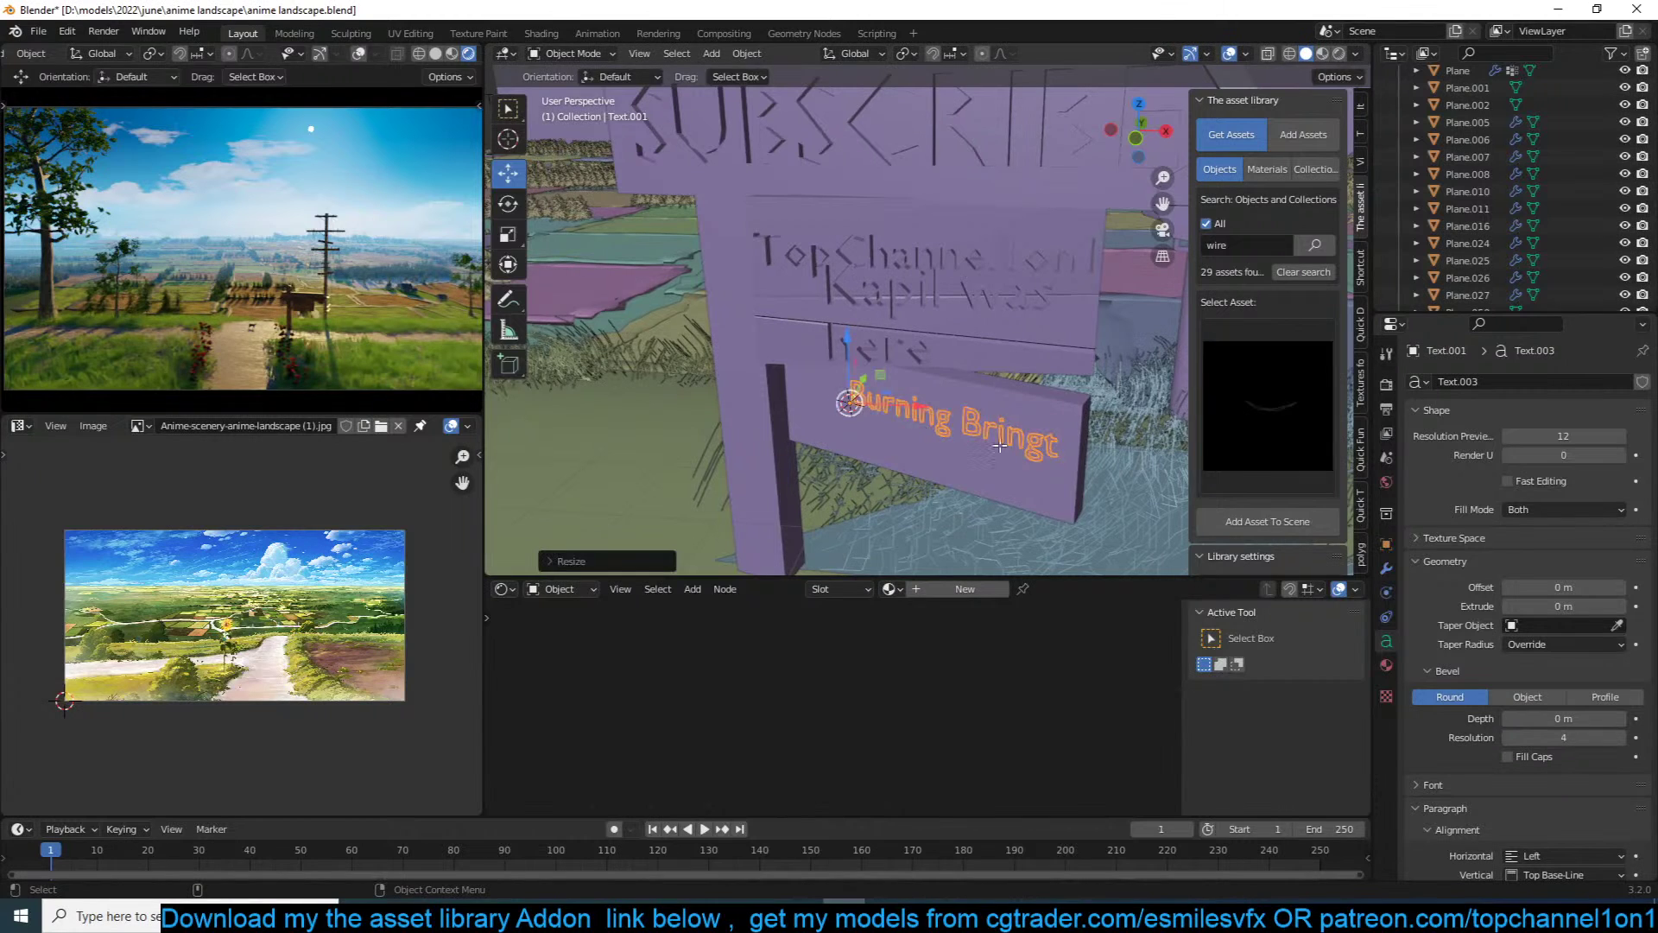
key(Tab)
key(Tab)
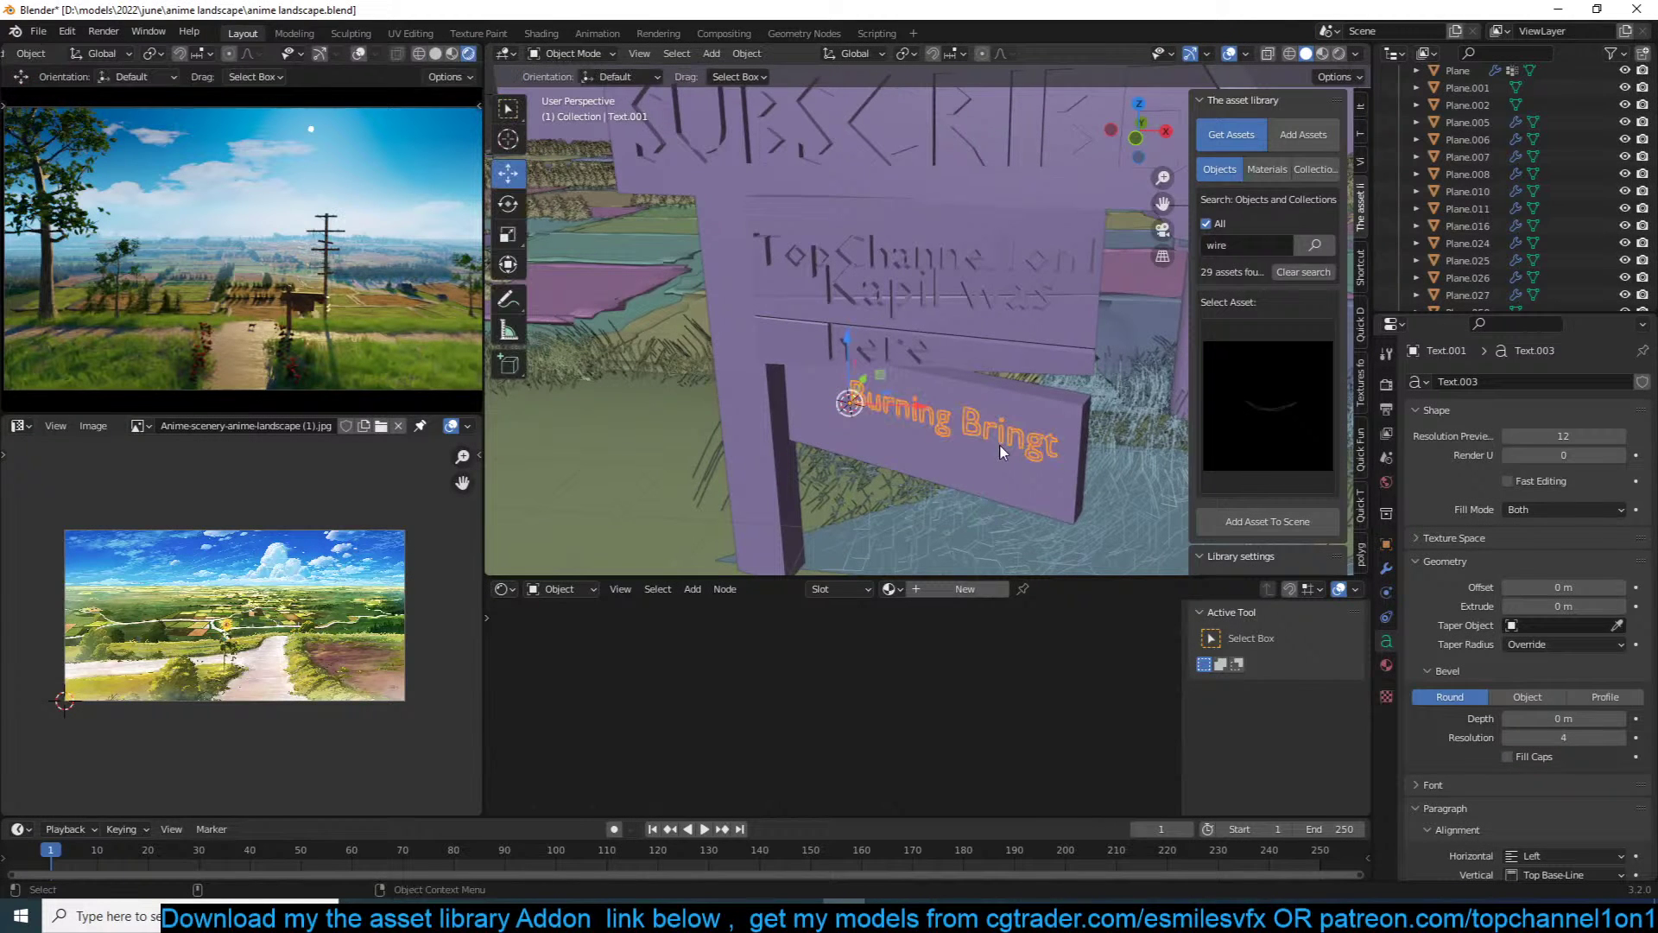
key(KP_Decimal)
key(s)
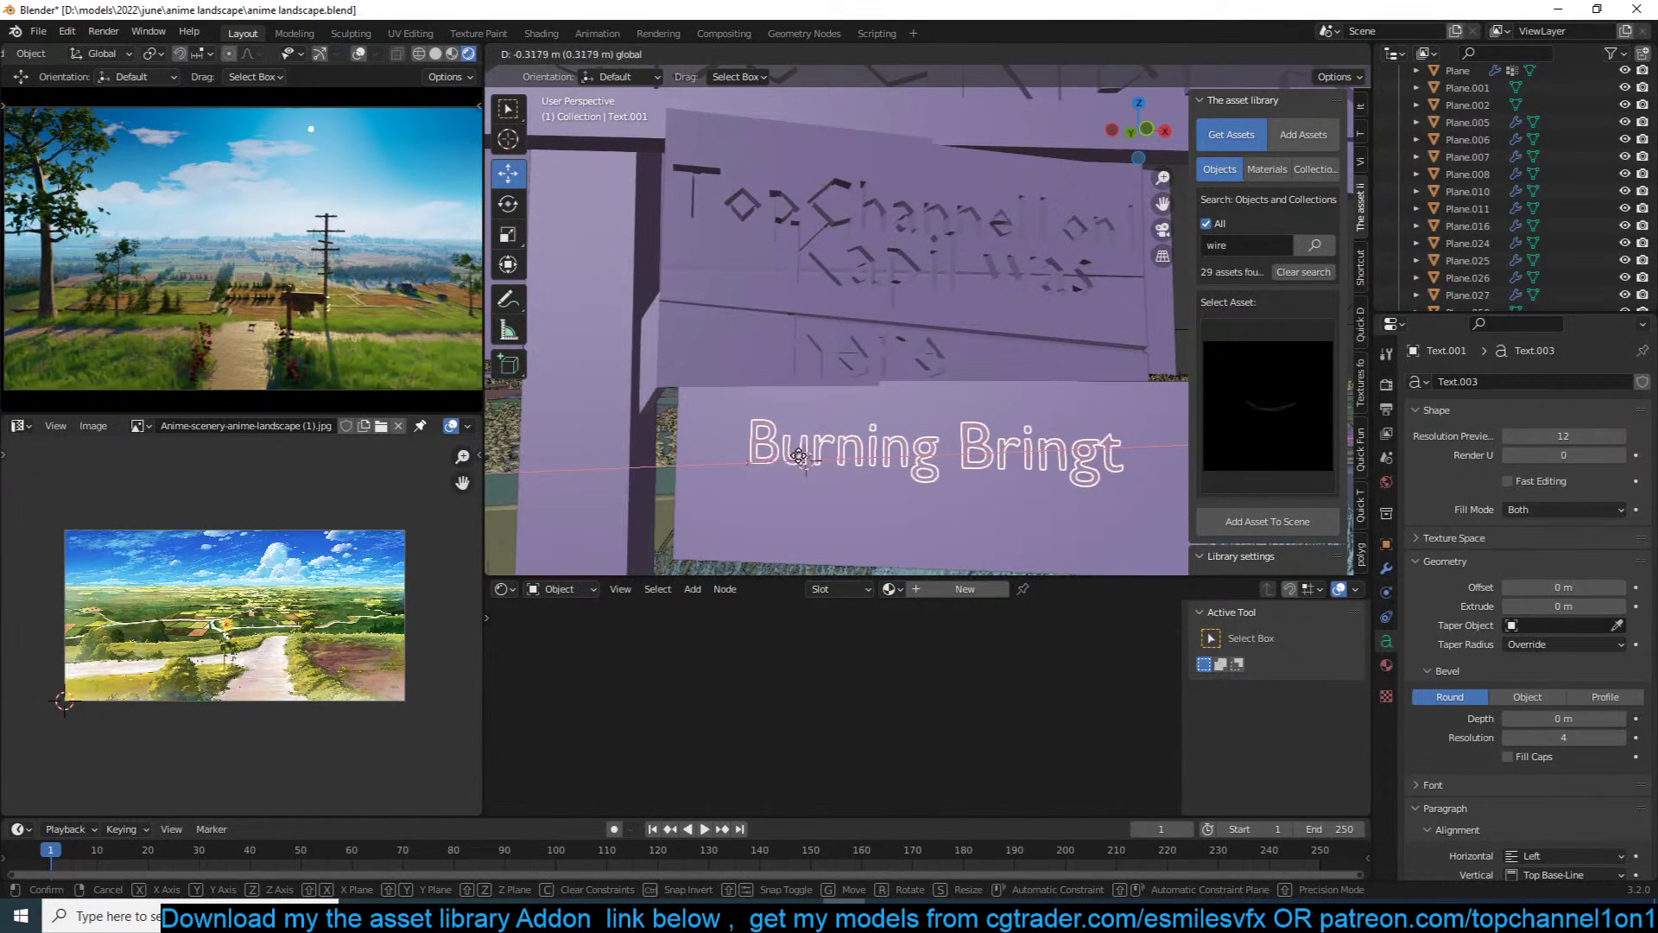
click(943, 447)
shift+middle_drag(943, 446, 902, 425)
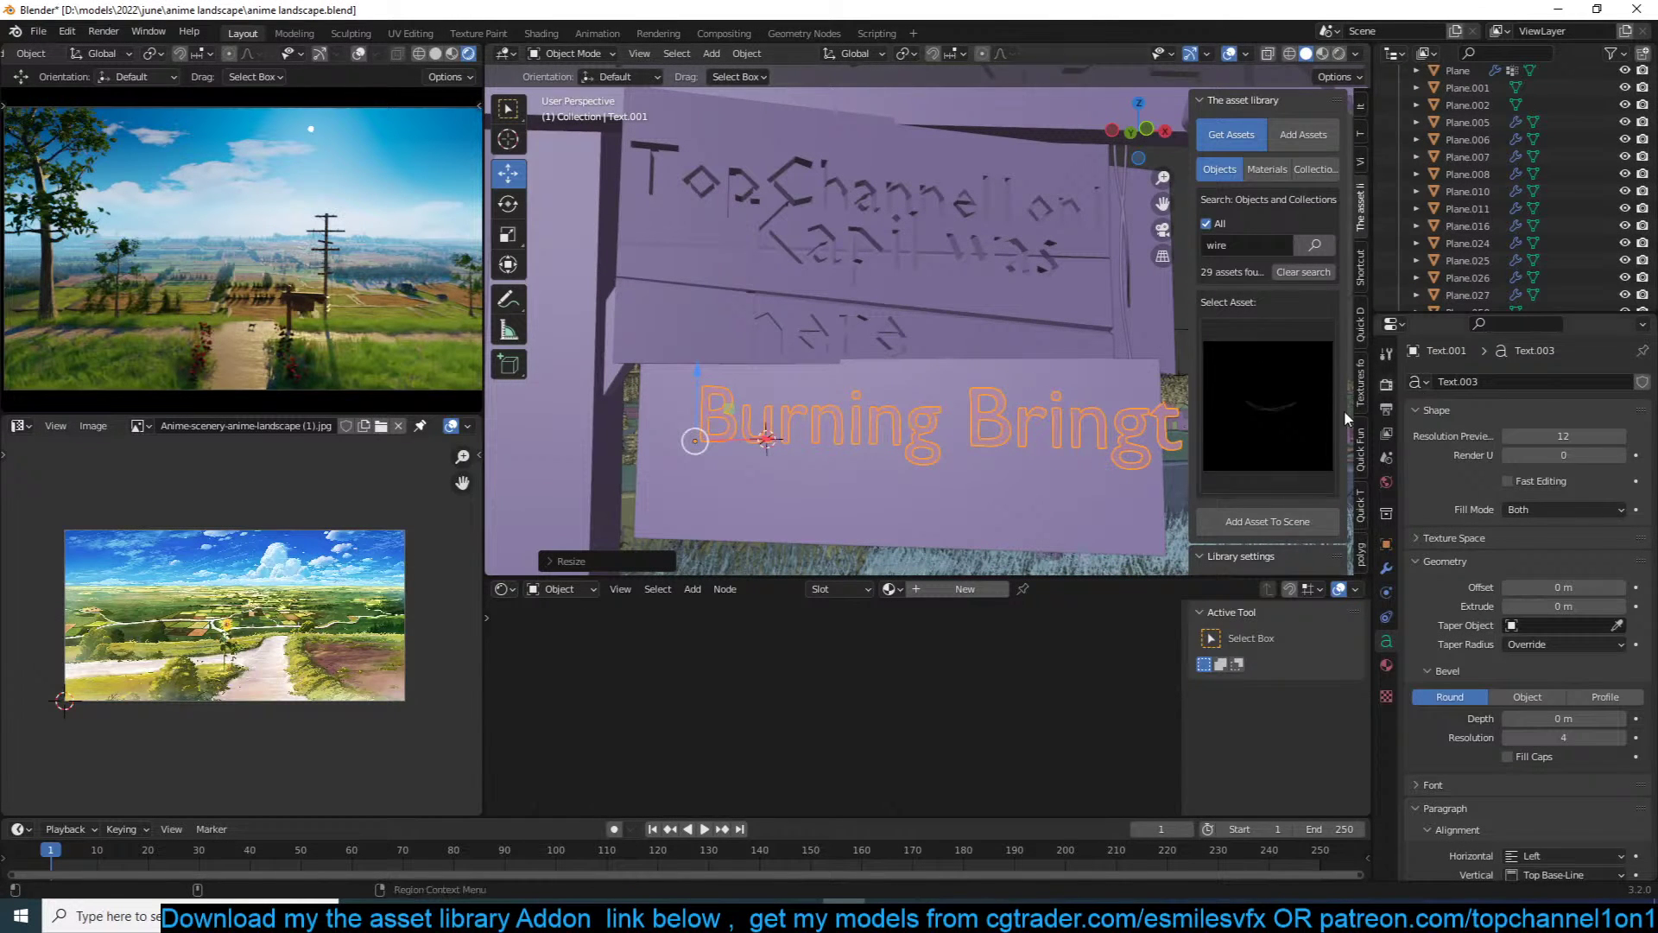
shift+middle_drag(1011, 424, 1003, 415)
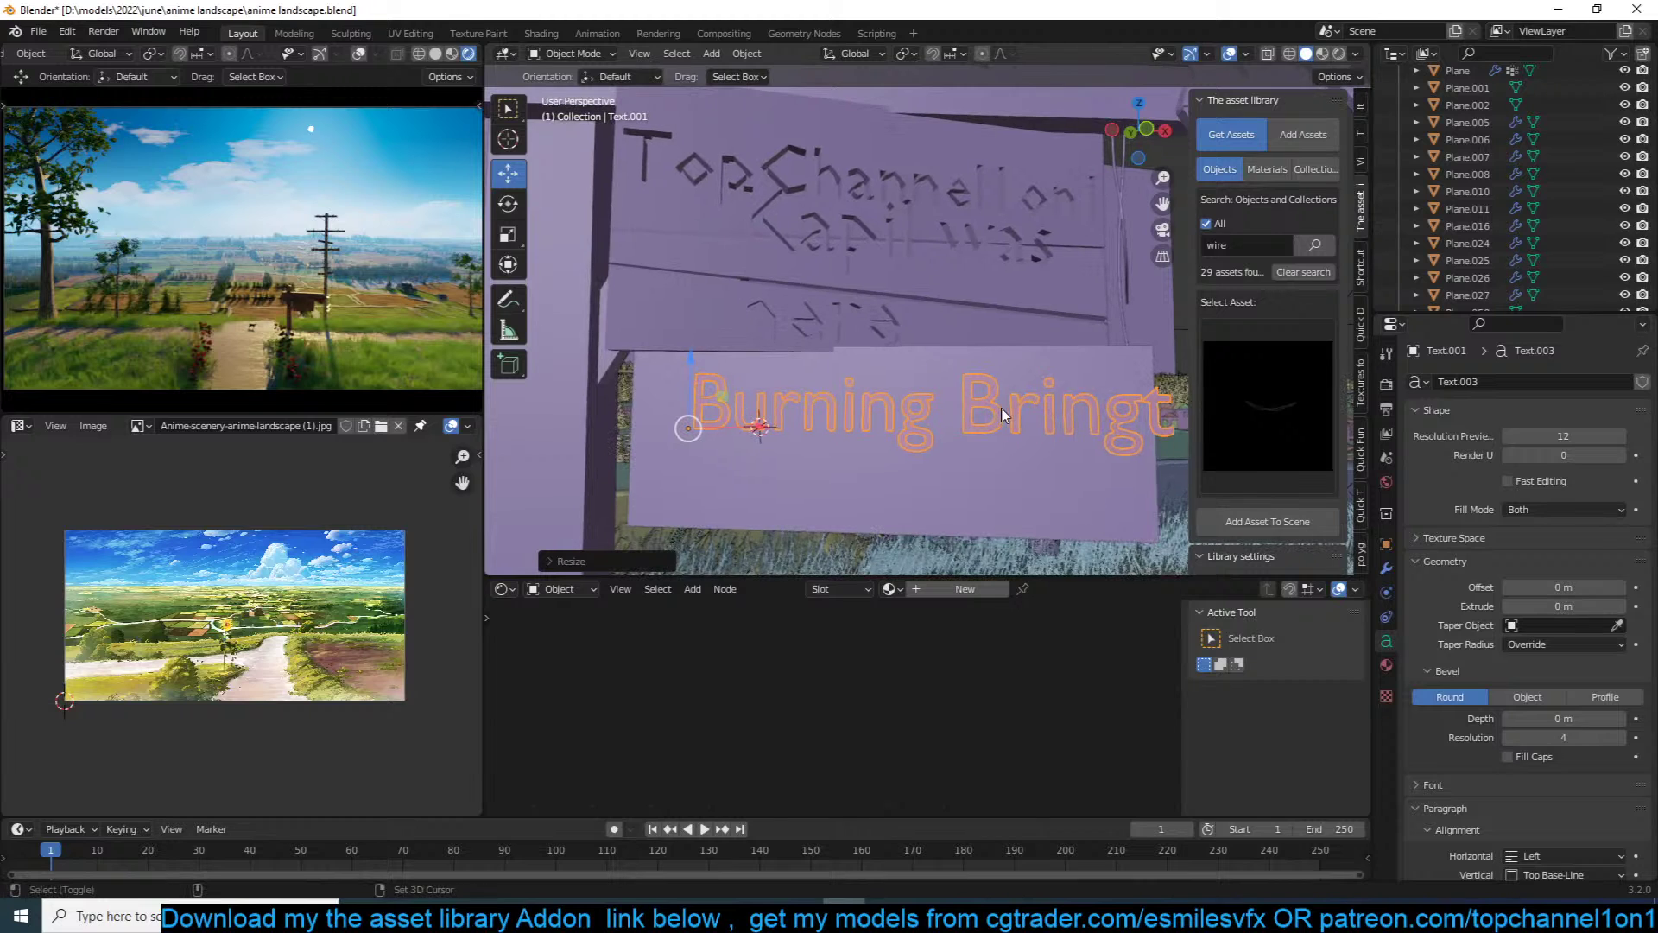
Step: Duplicate the "Burning Bringt" text and place the copy straight below it along Z on the board
key(shift+d)
key(z)
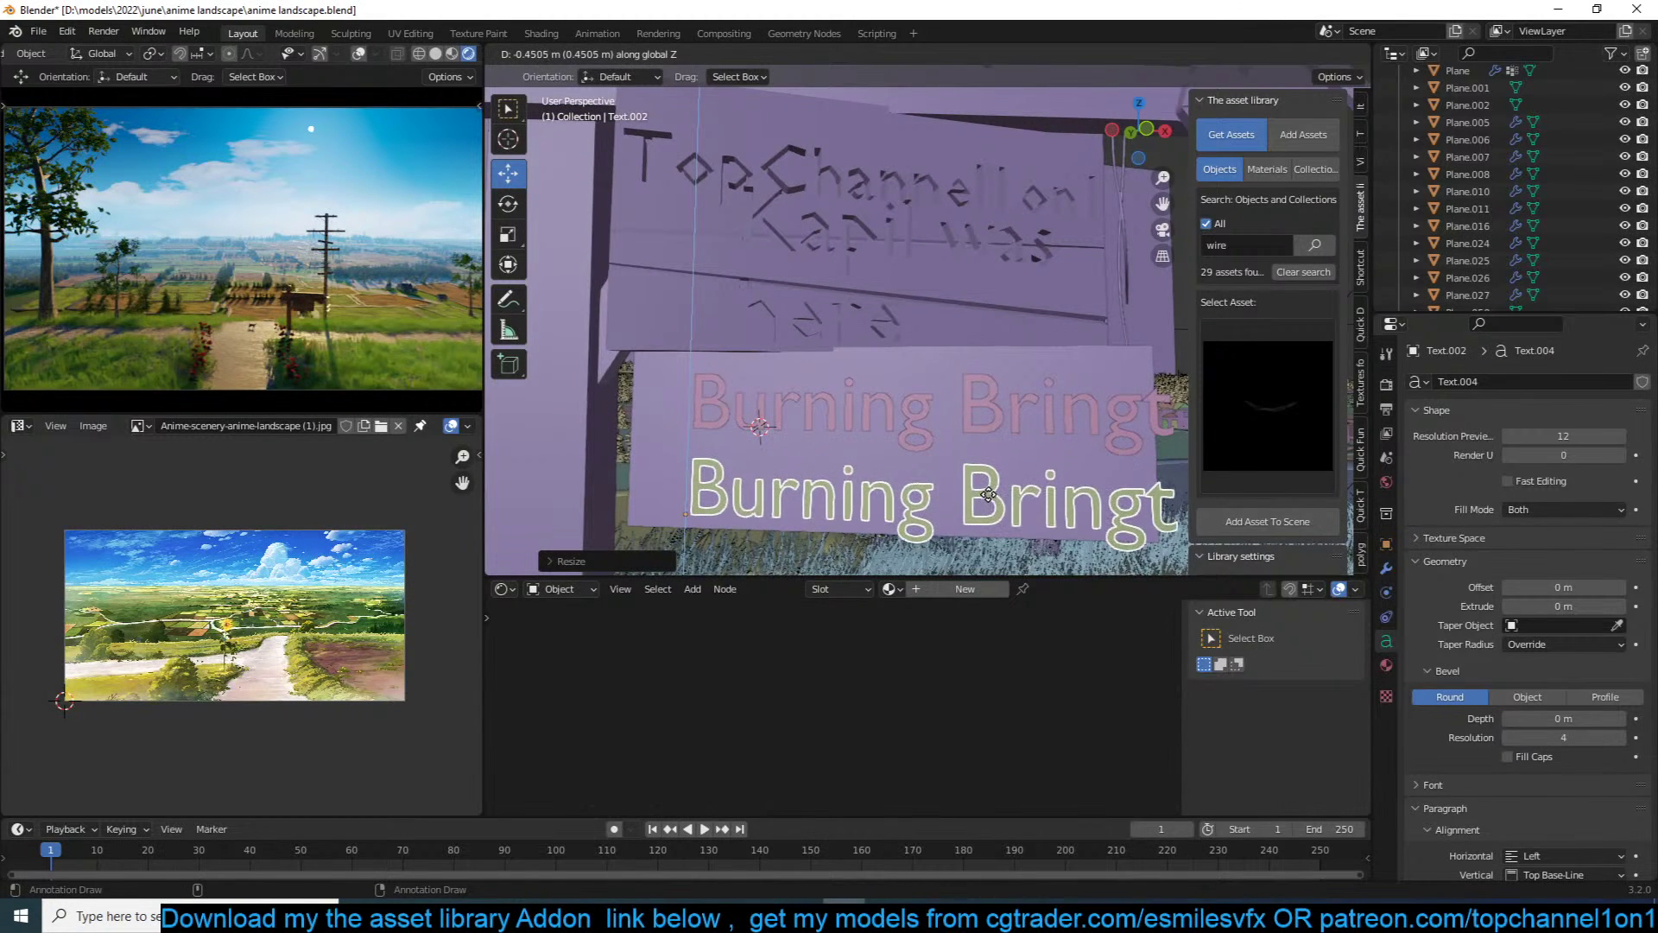
click(990, 498)
Step: Replace the wording of the lower text copy with "AxoM BoB"
key(Tab)
key(ctrl+a)
text(Ax)
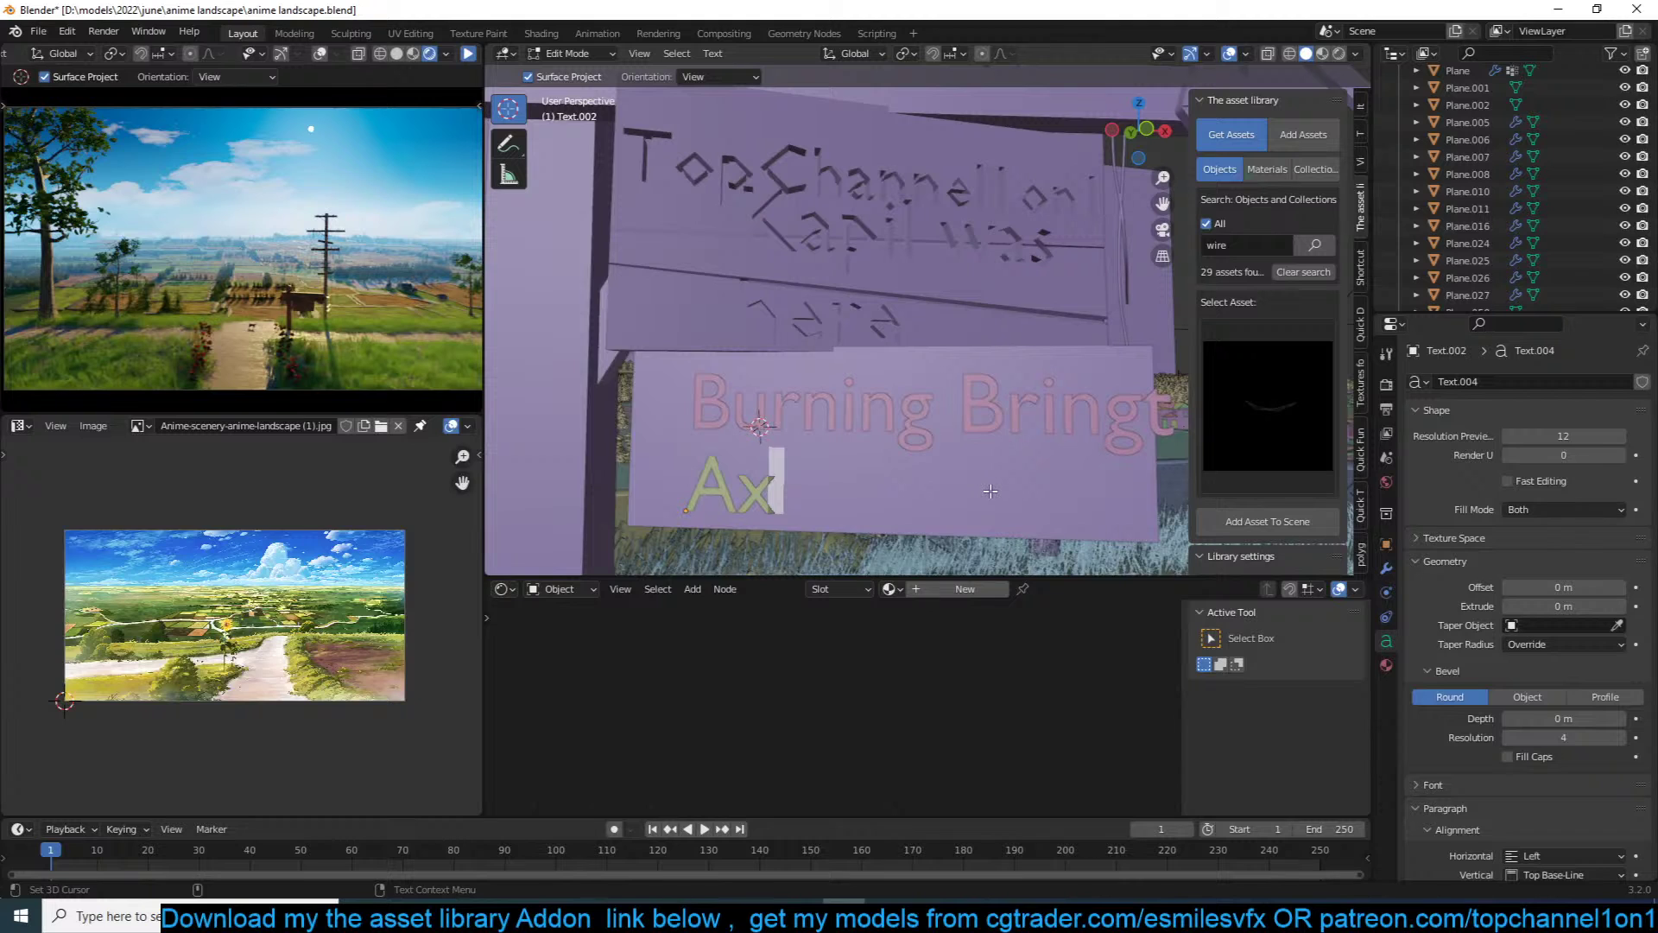
text(p,N)
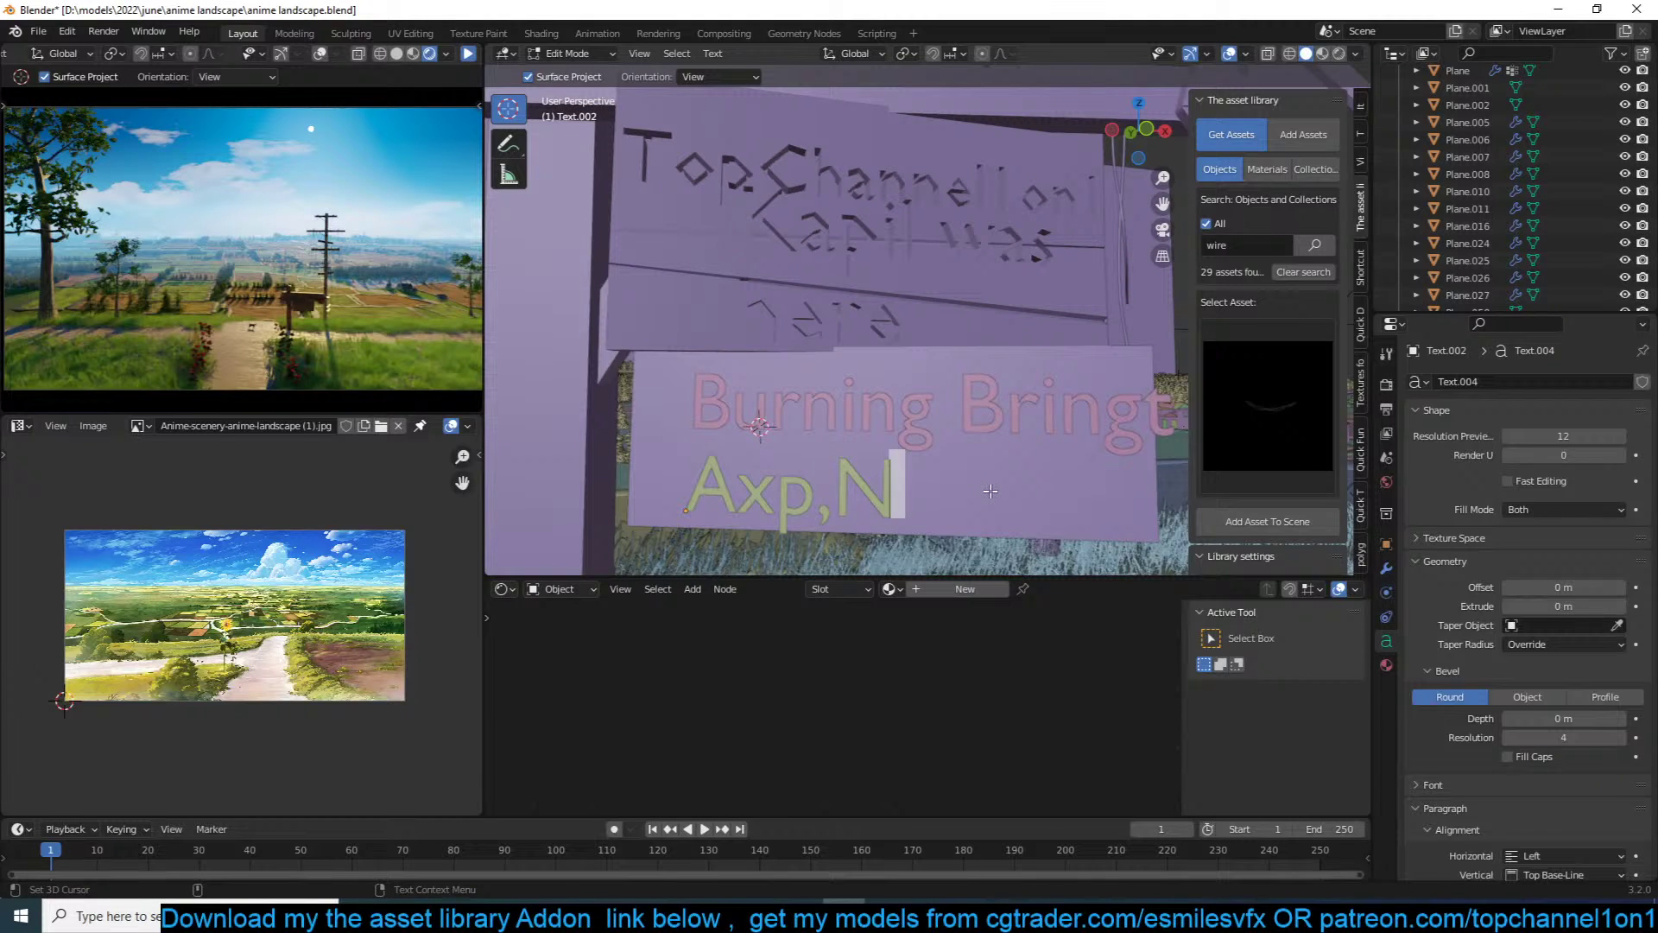
key(BackSpace)
key(BackSpace)
key(BackSpace)
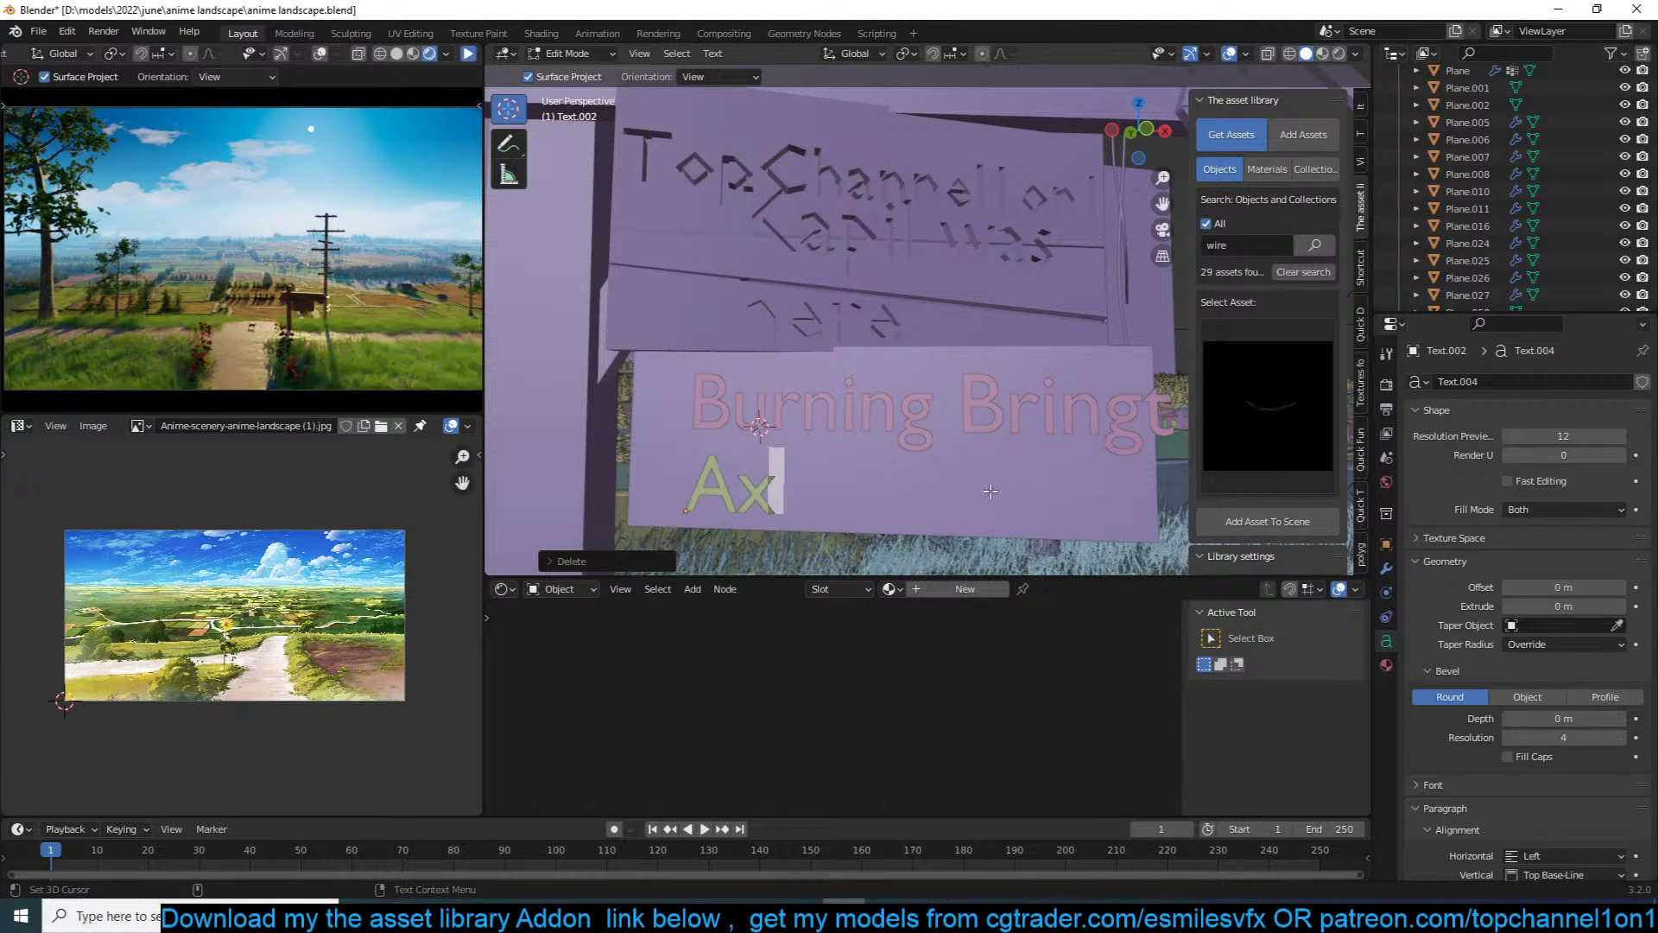
text(oM )
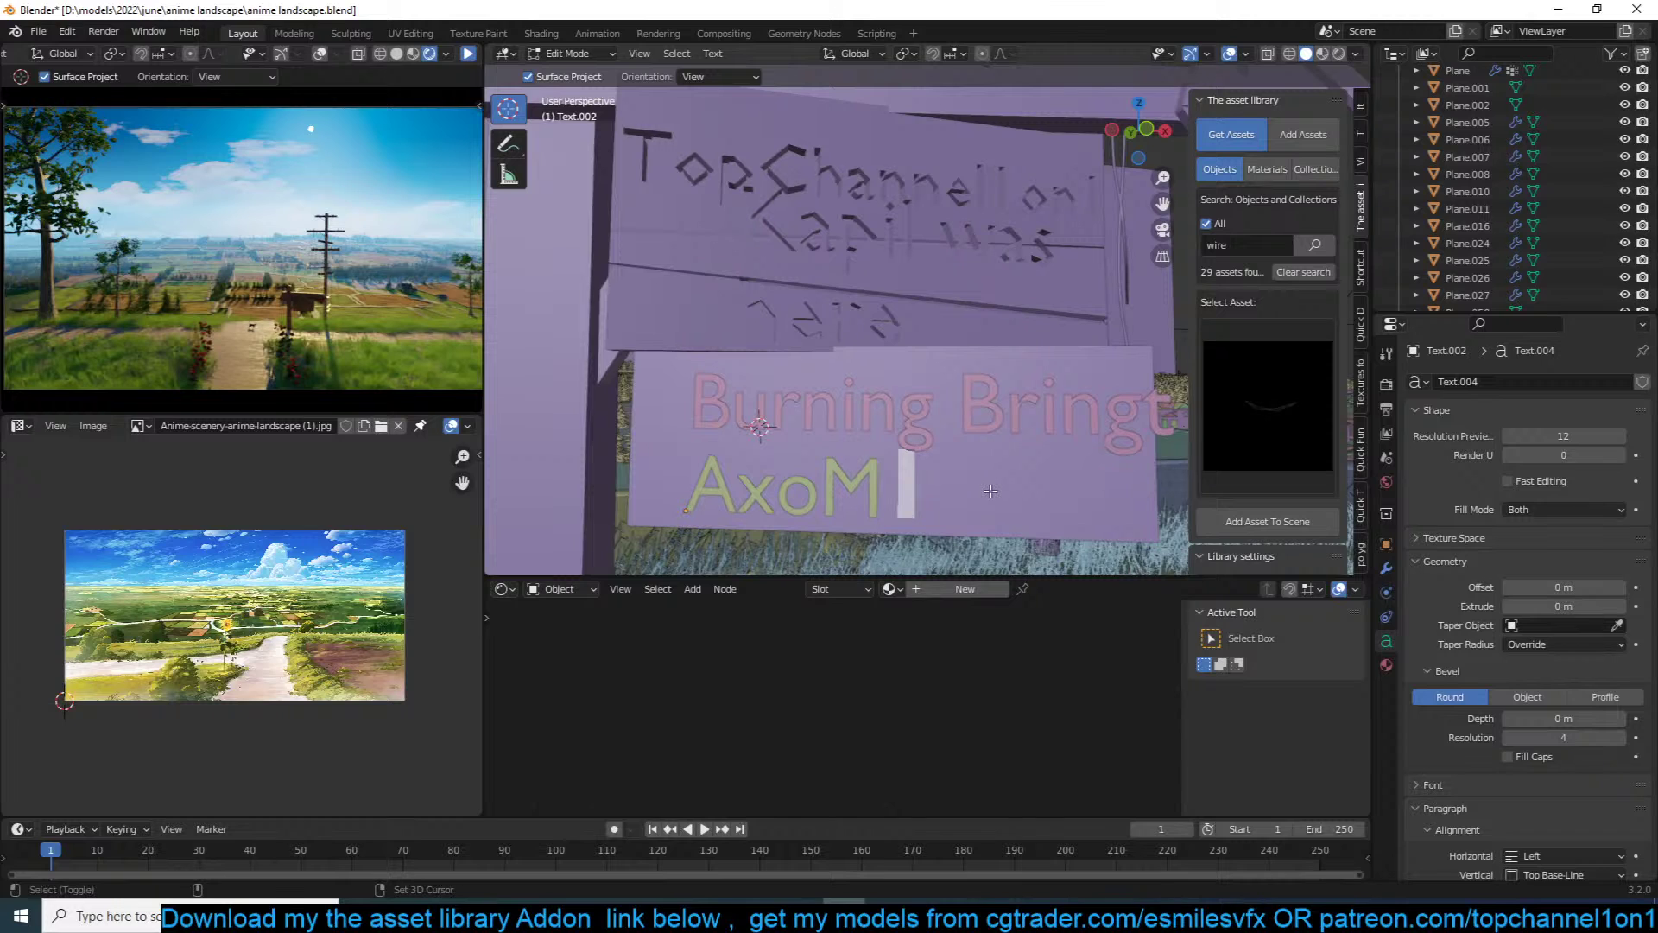
text(Bo)
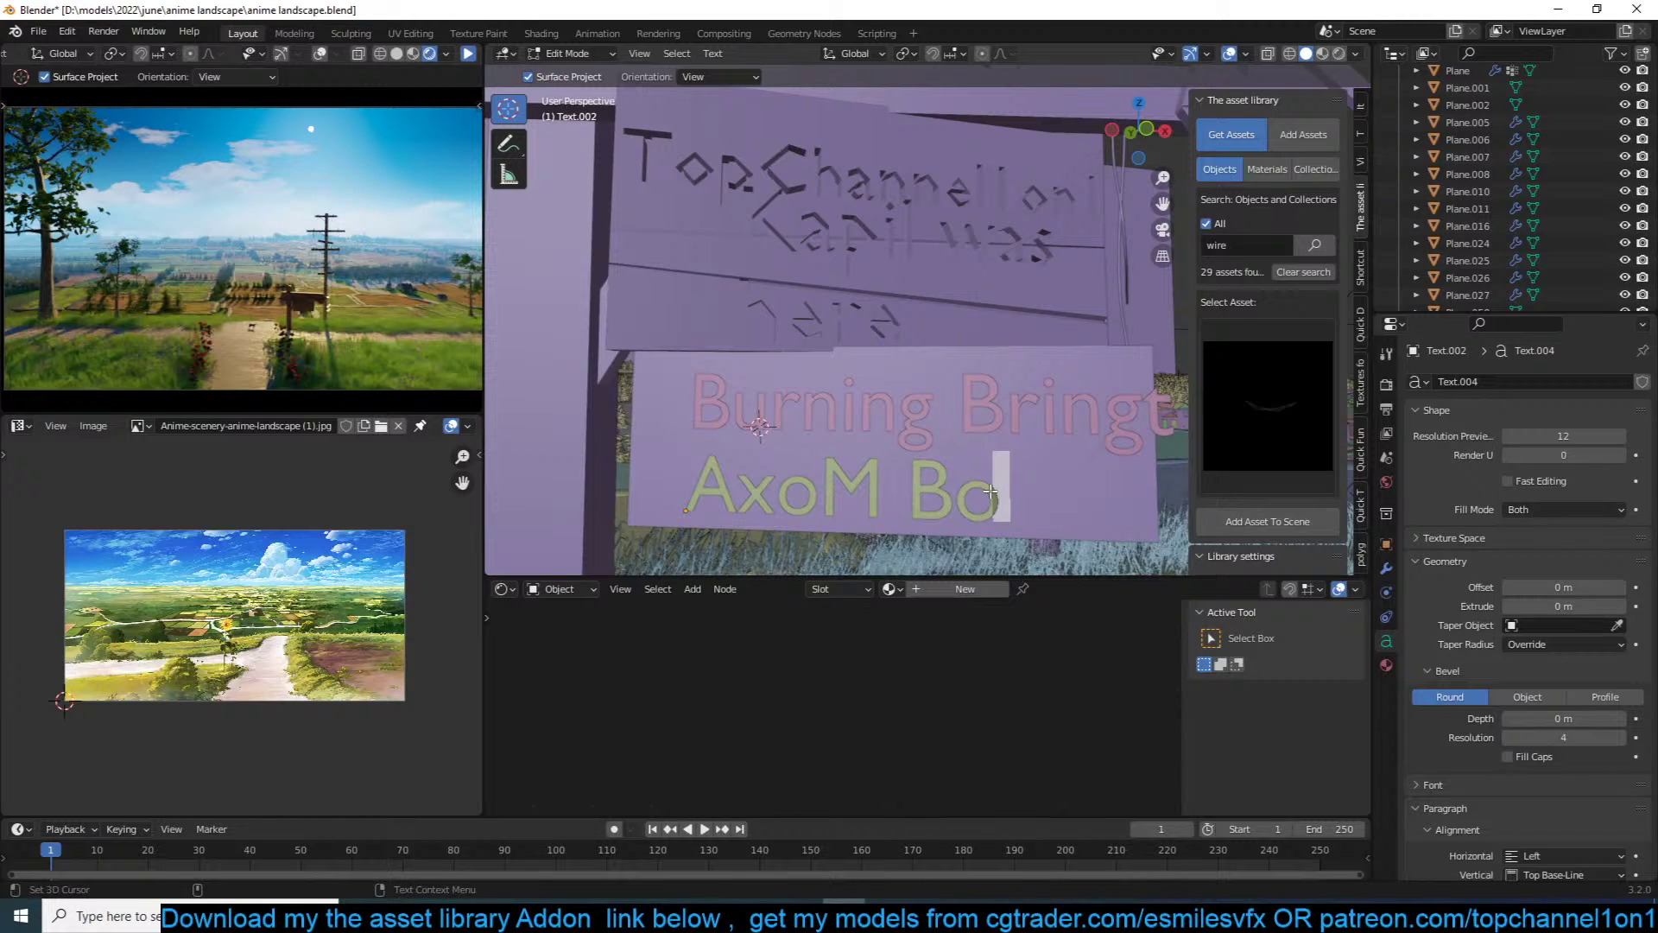
text(B)
key(Tab)
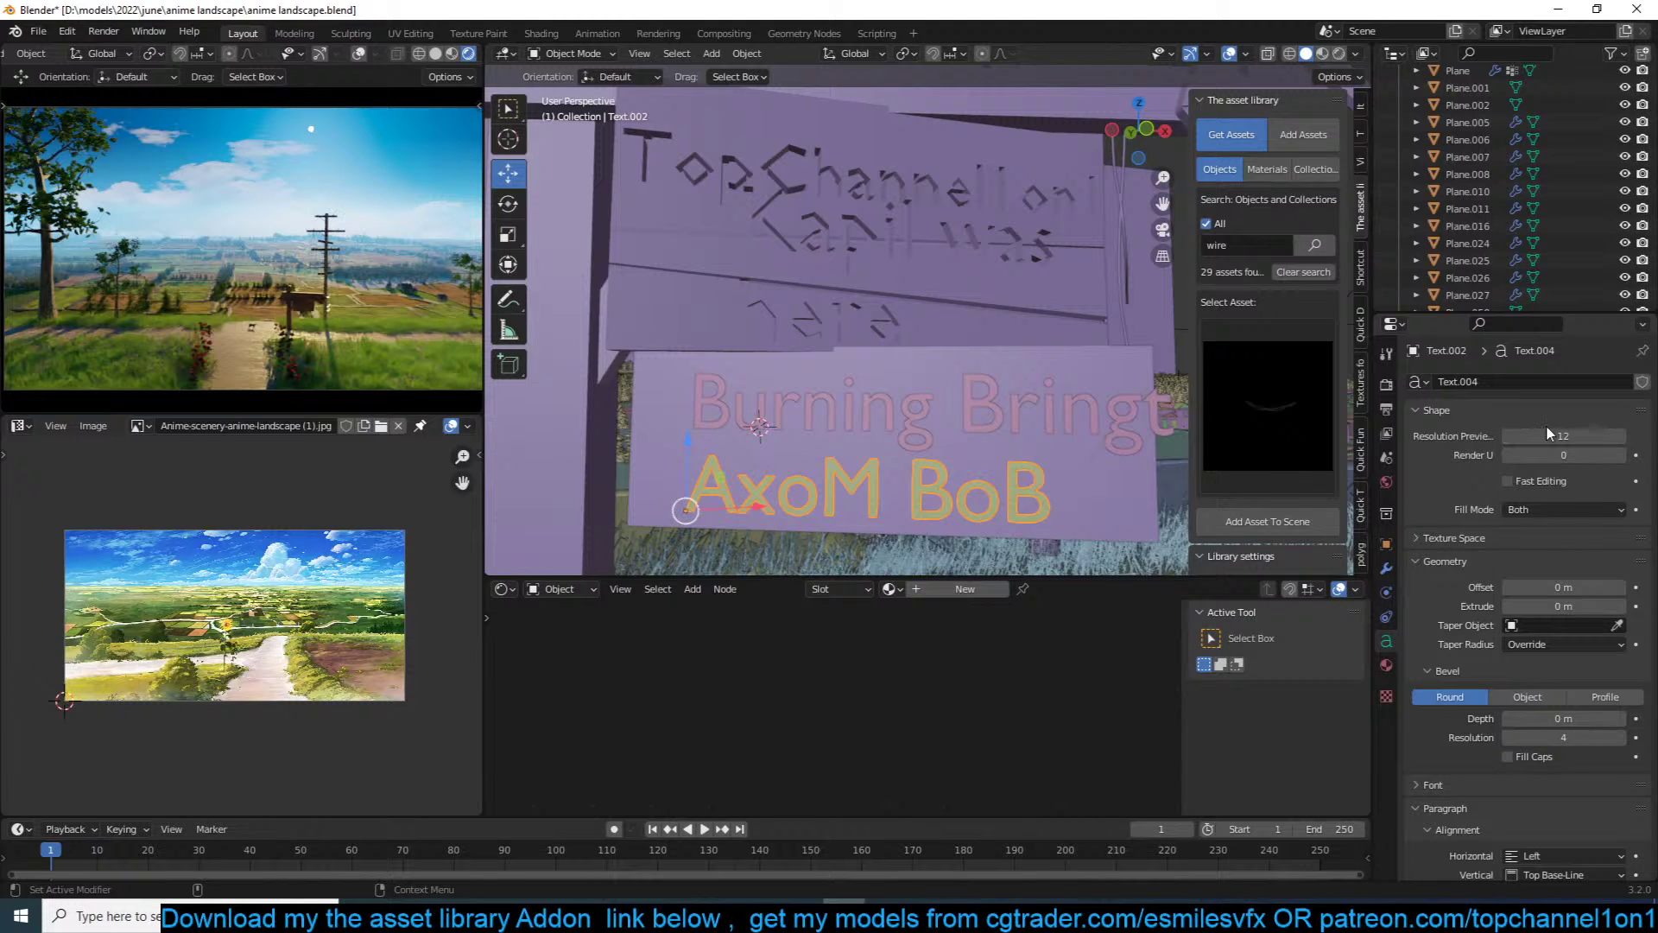
Step: Set the preview resolution of both text lines on the lower board to 1 and save the file
click(1126, 440)
drag(1560, 436, 1460, 436)
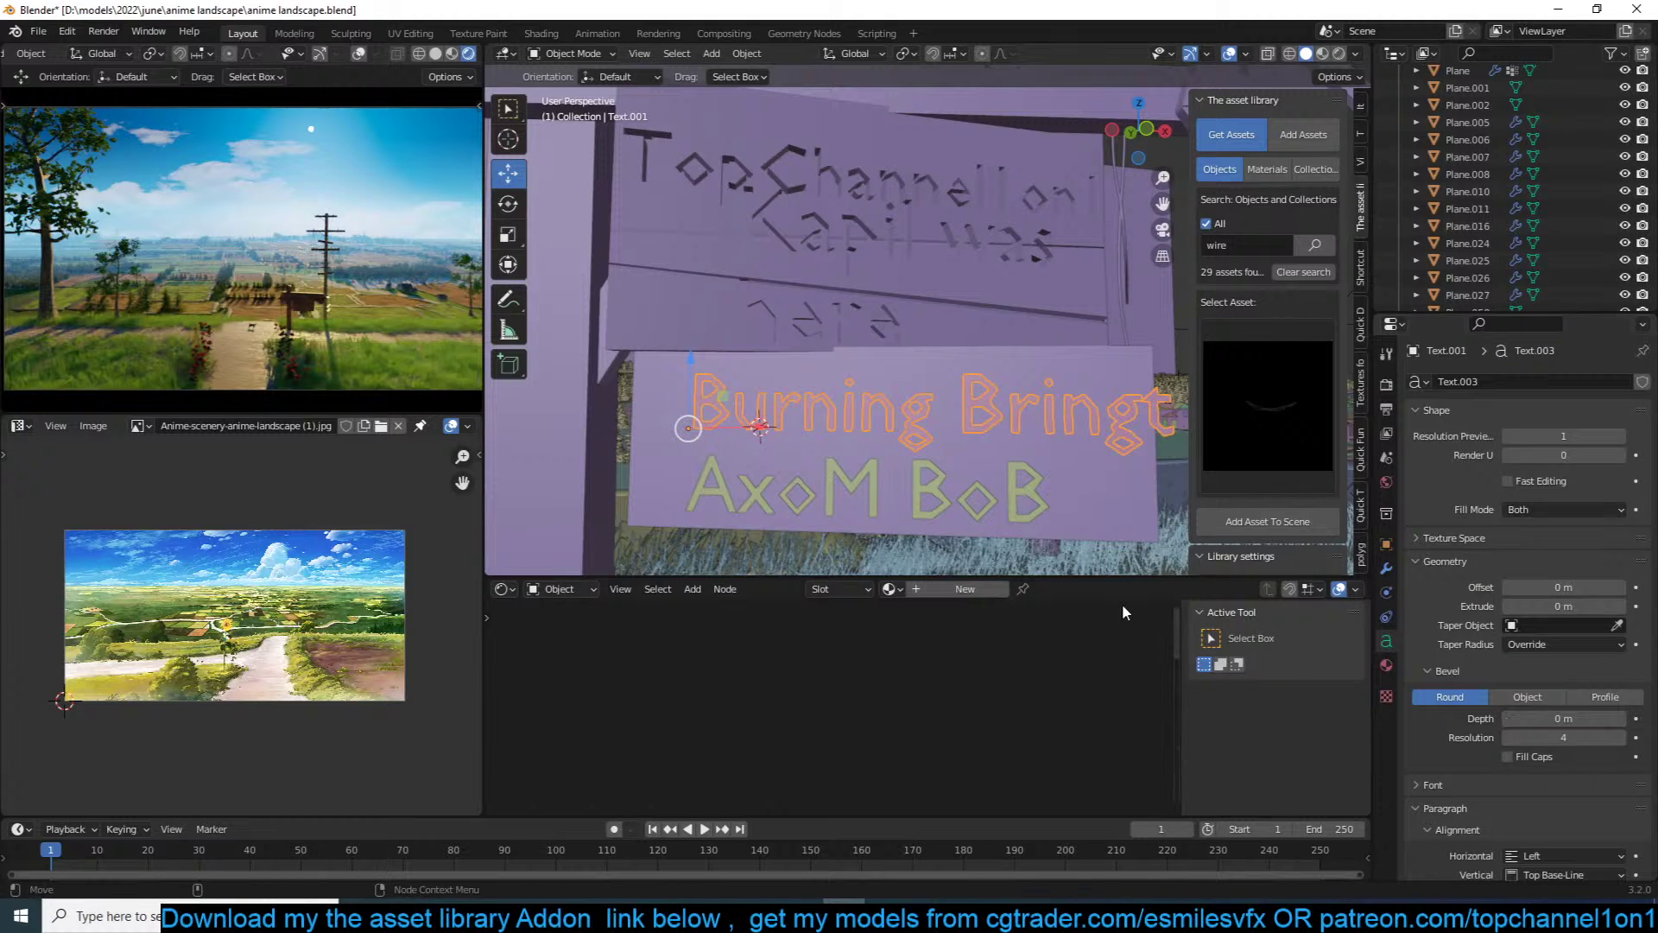
scroll(1118, 547, up, 5)
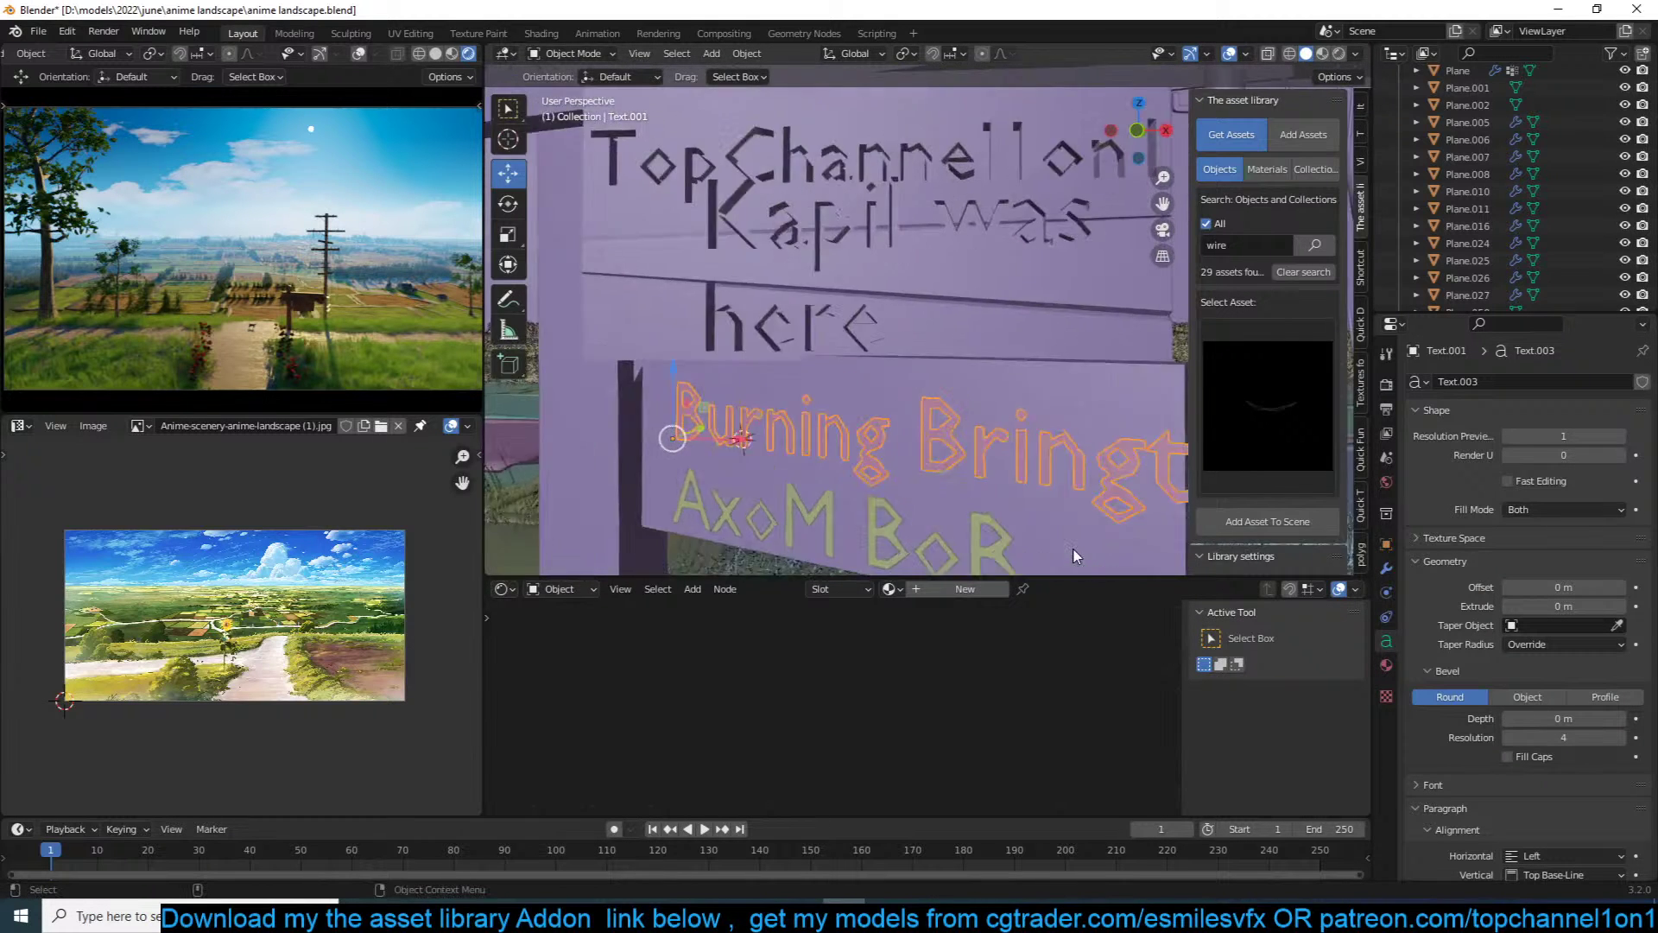
shift+middle_drag(1050, 473, 1074, 446)
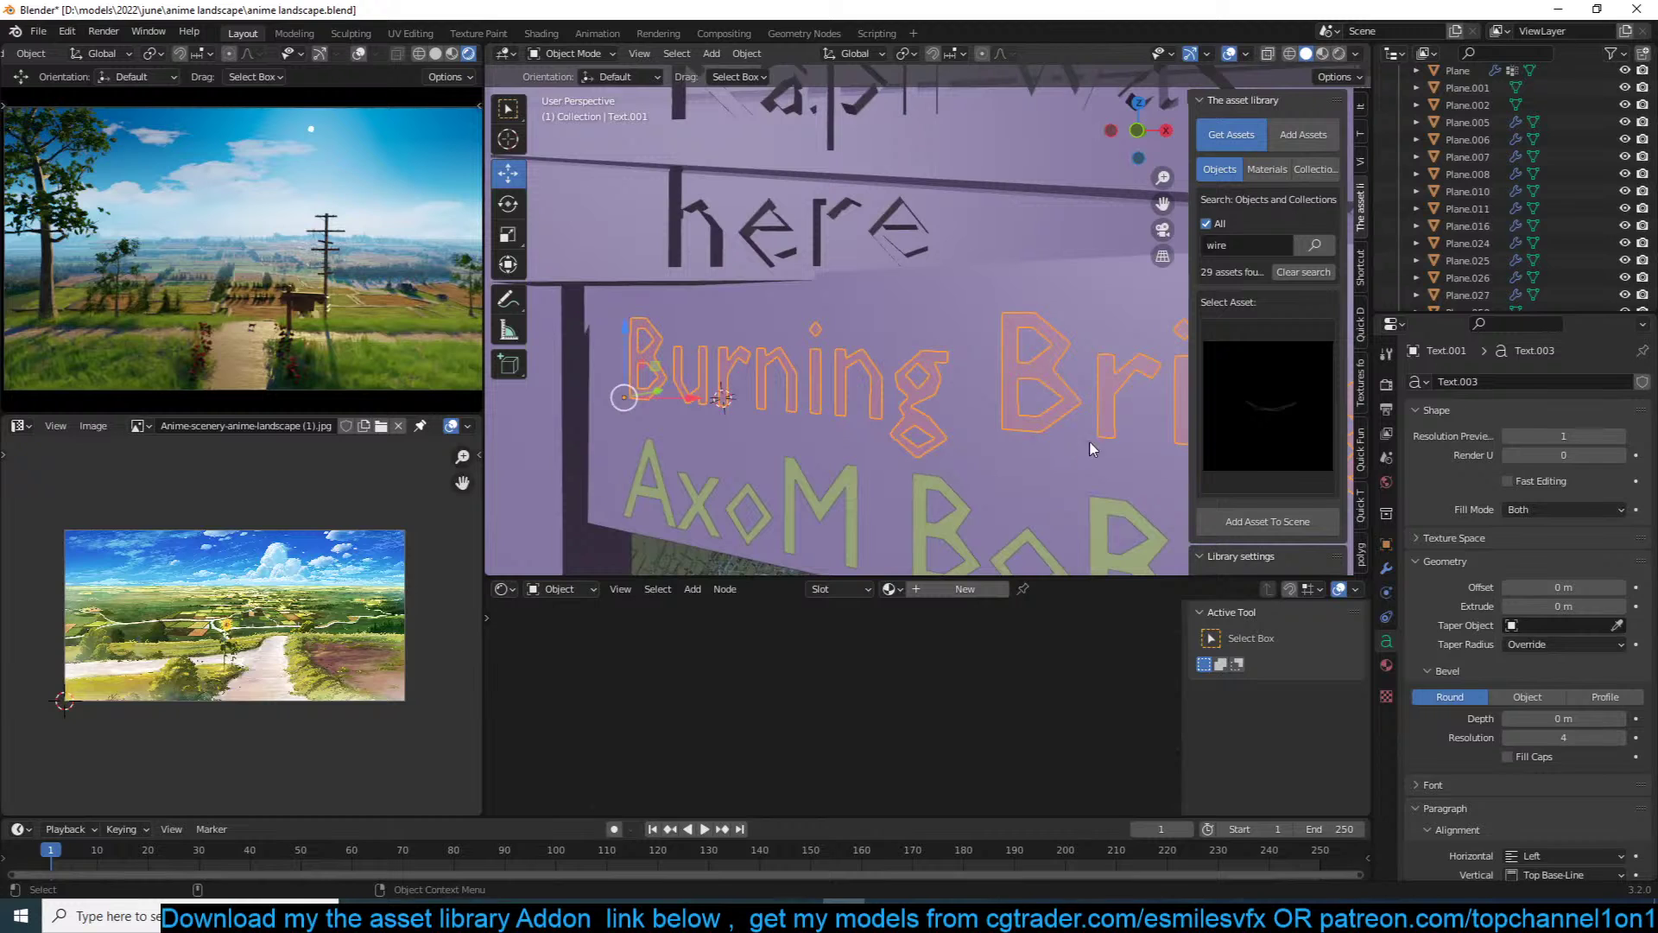
scroll(881, 496, down, 2)
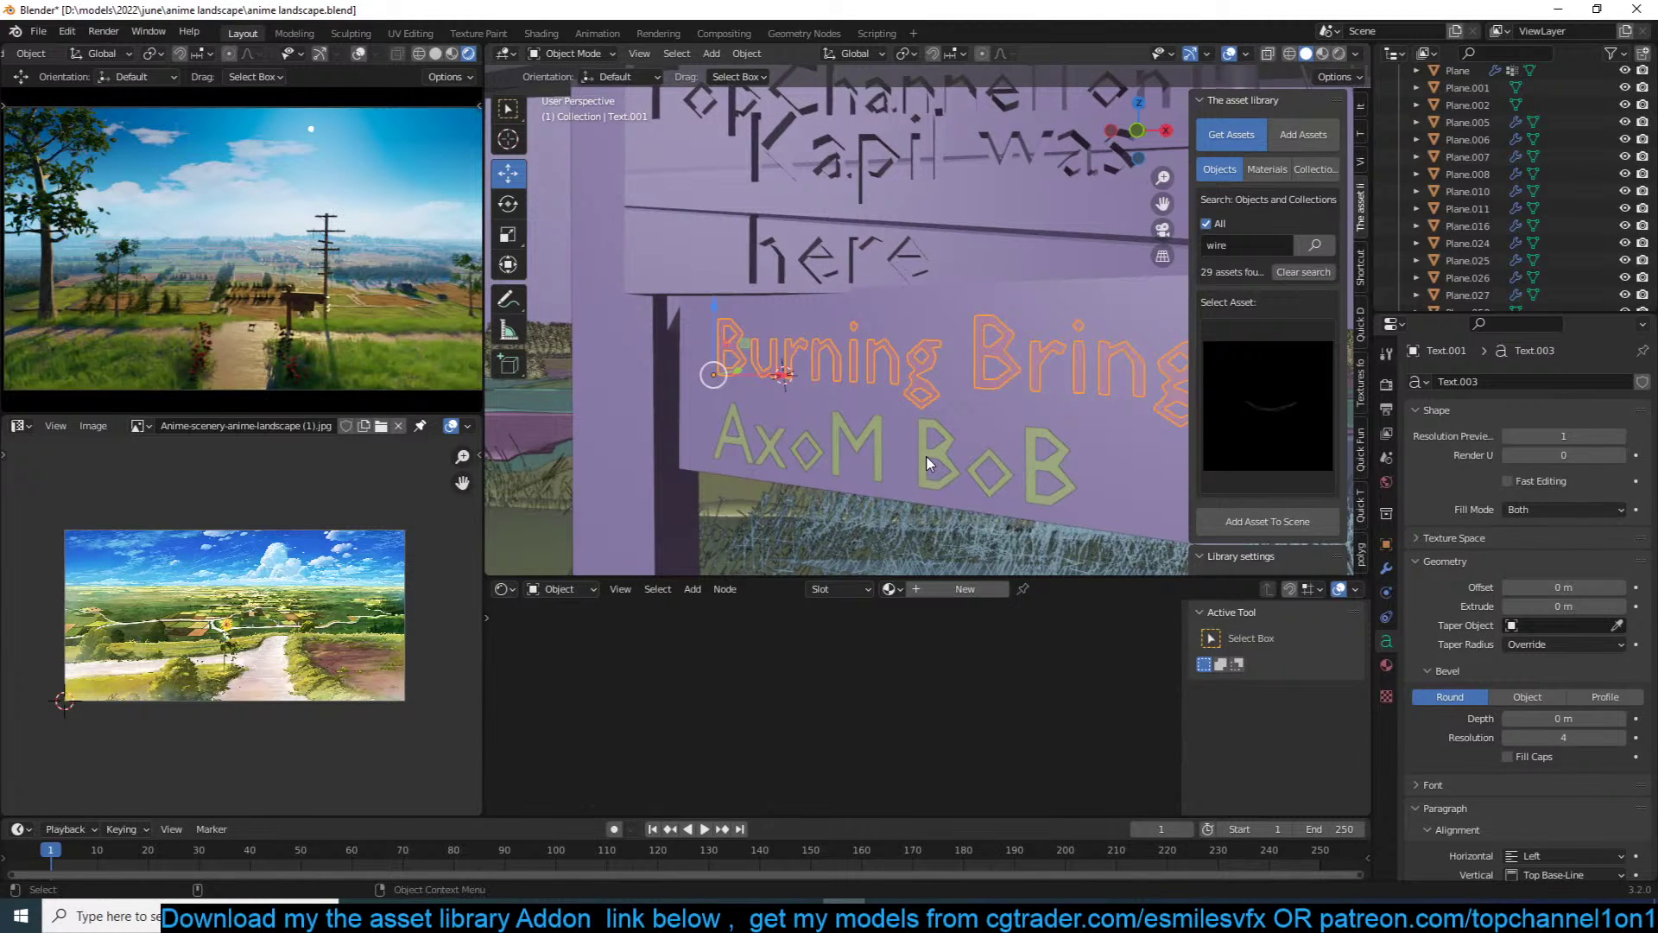
key(ctrl+s)
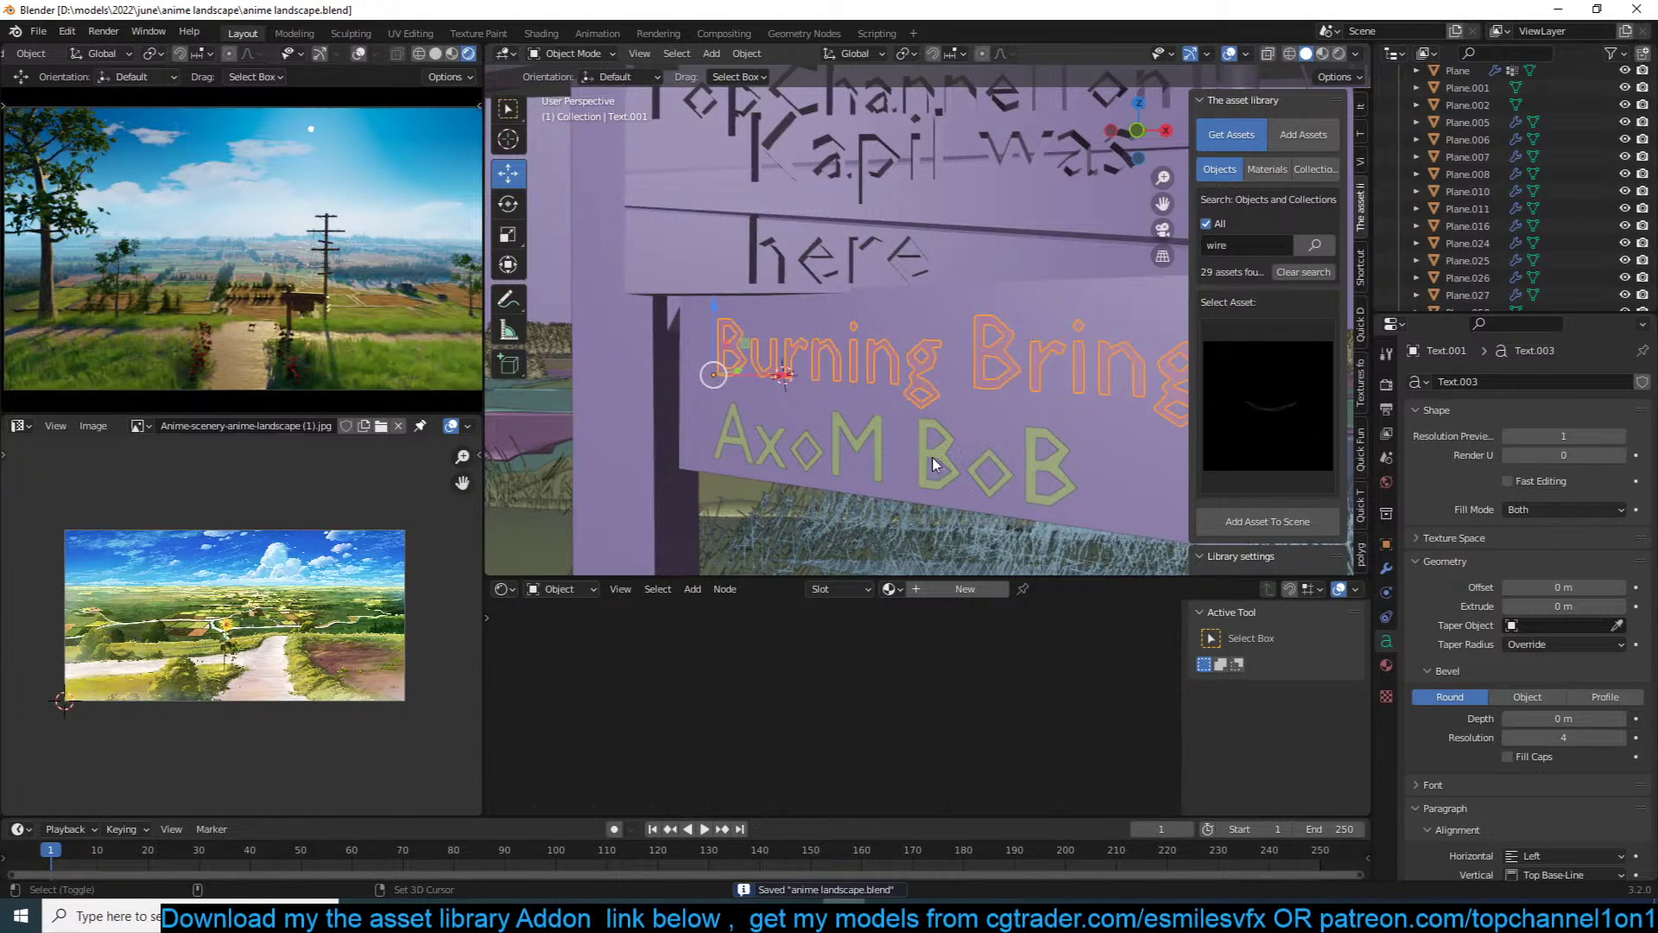
Step: Scale both text lines down together and raise them slightly along Z on the board, saving the file
click(931, 464)
key(s)
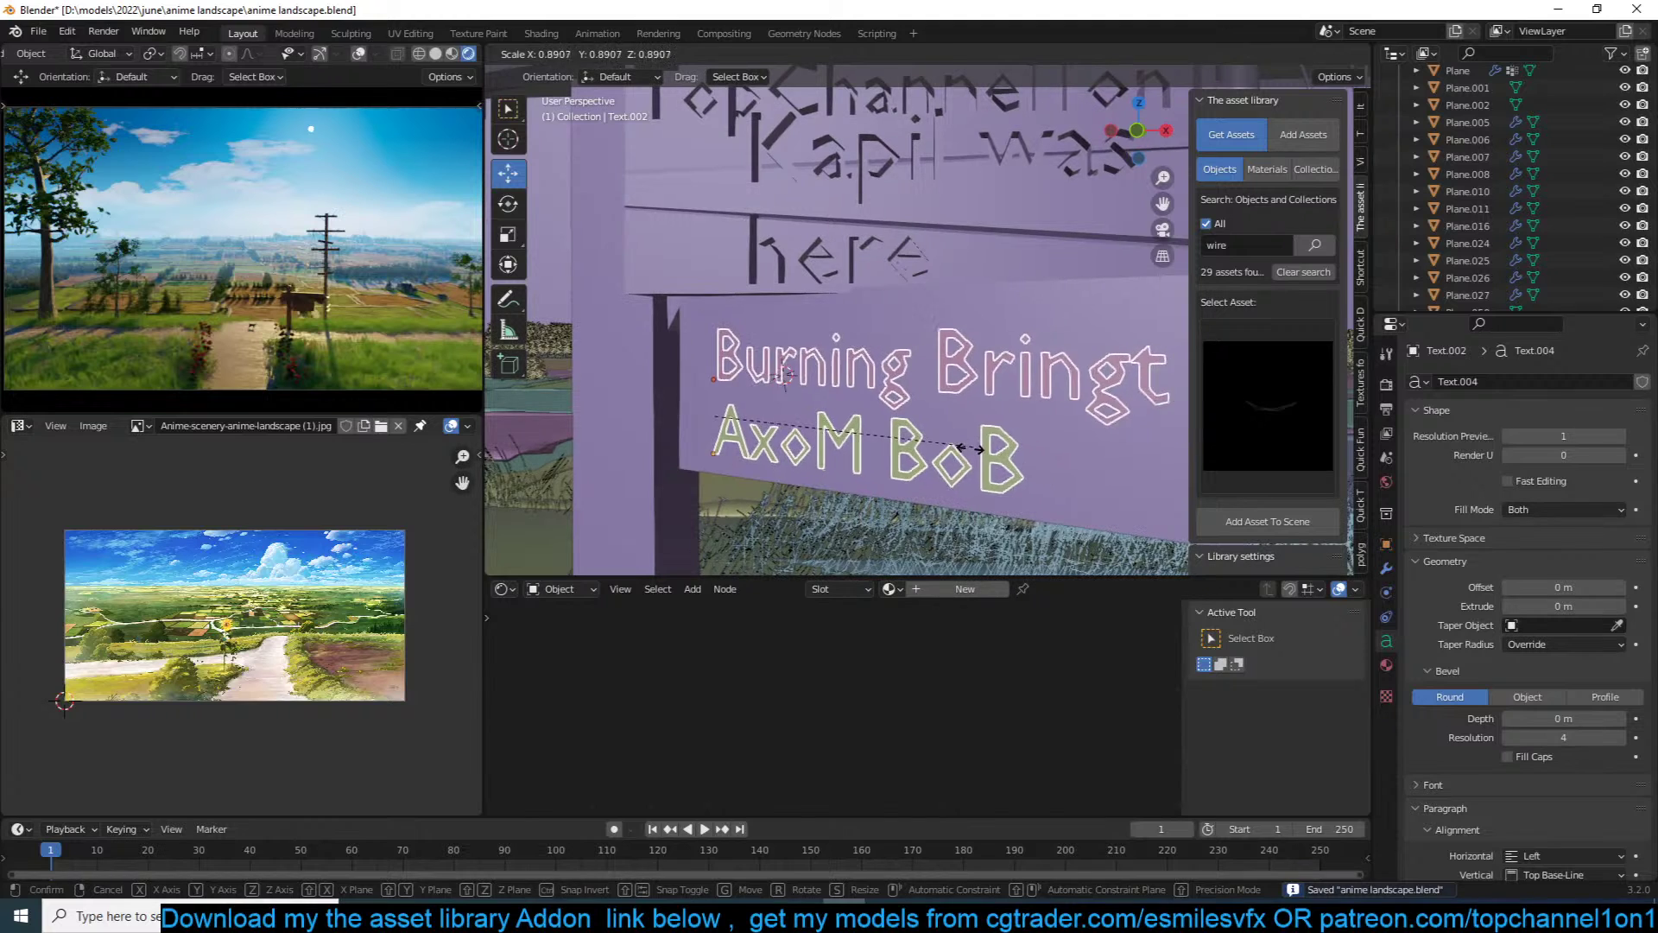
click(962, 450)
key(g)
key(z)
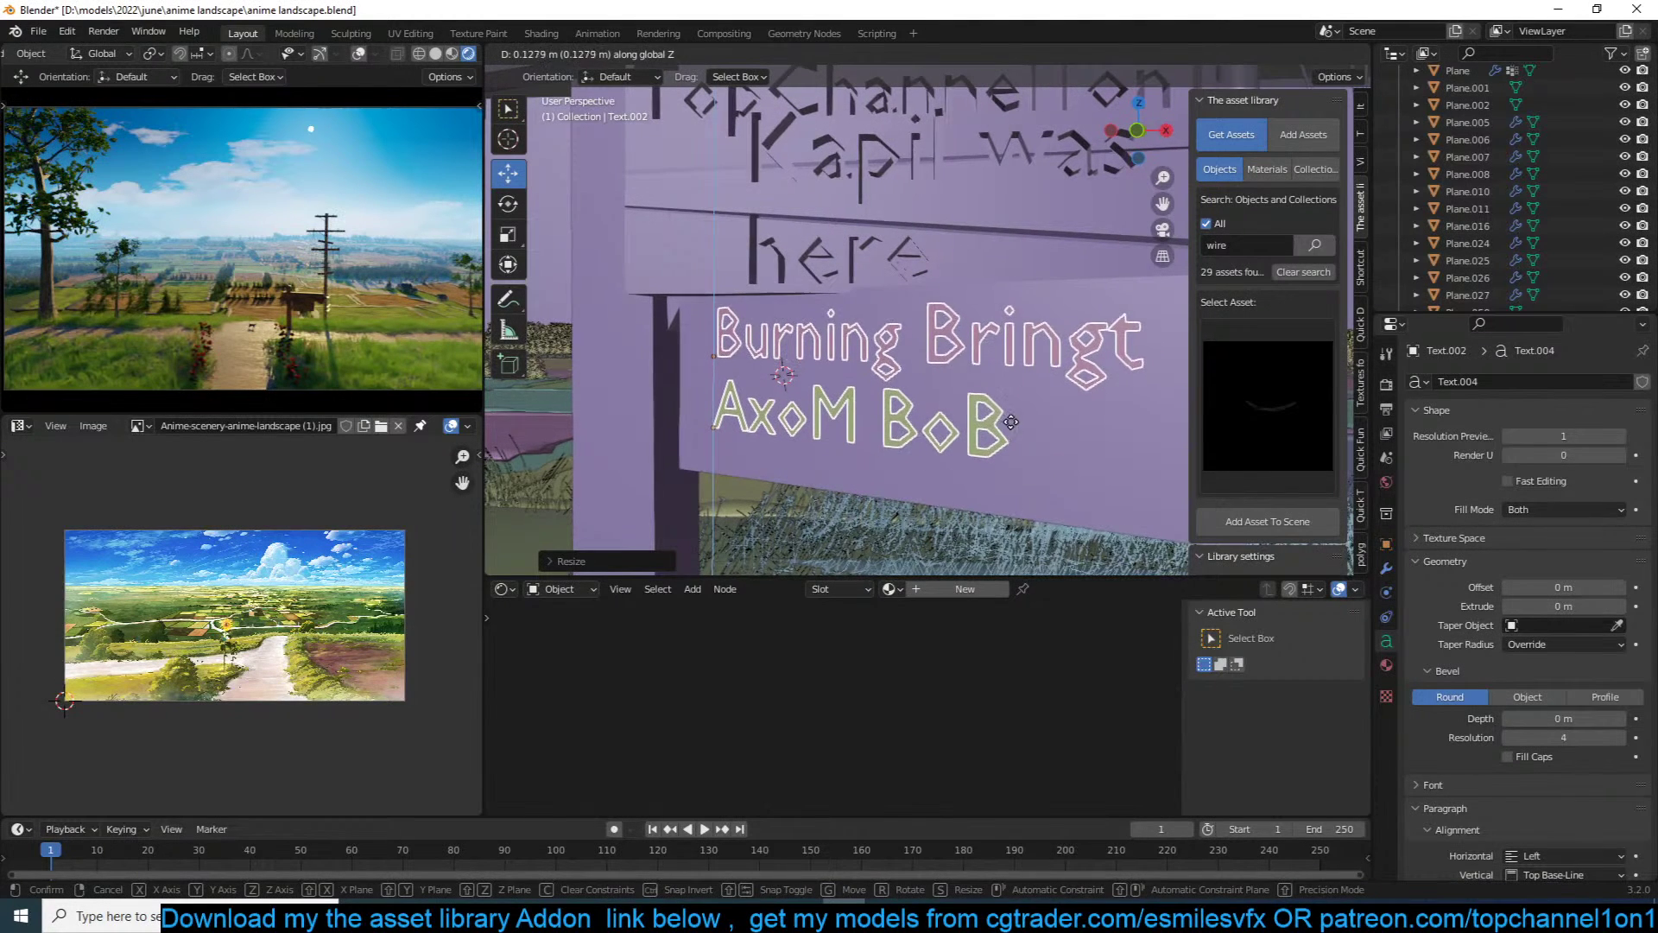
click(1019, 426)
key(ctrl+s)
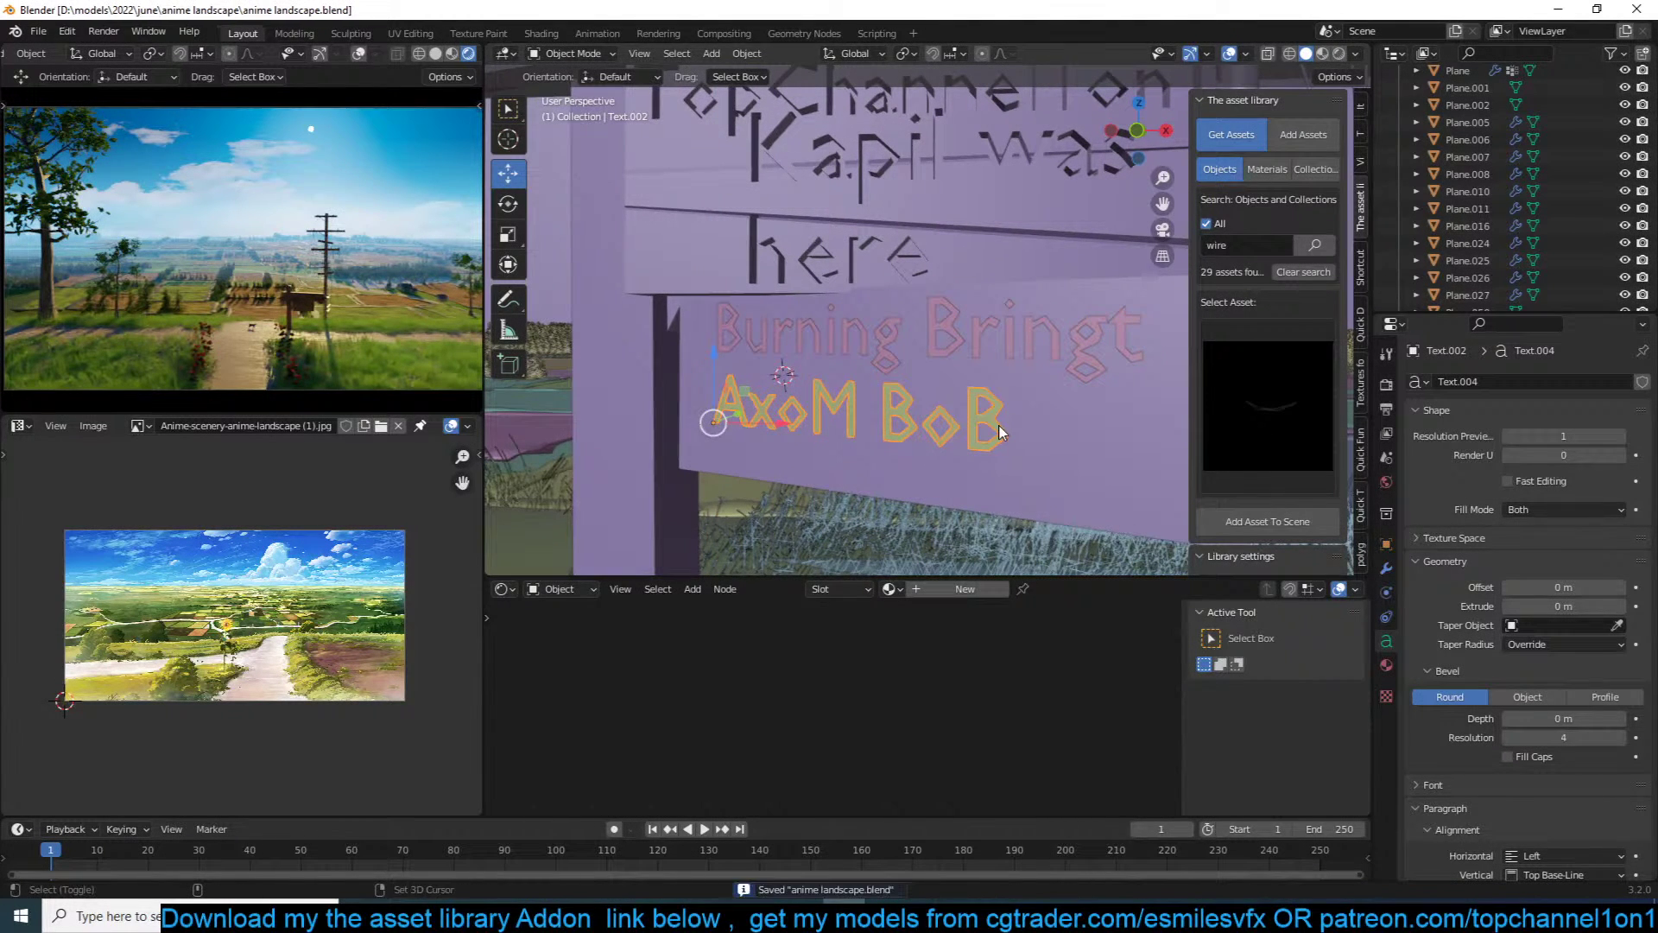
Step: Duplicate the "AxoM BoB" text and place the copy a little lower along Z as a third line
click(1002, 432)
key(shift+d)
key(z)
click(1002, 452)
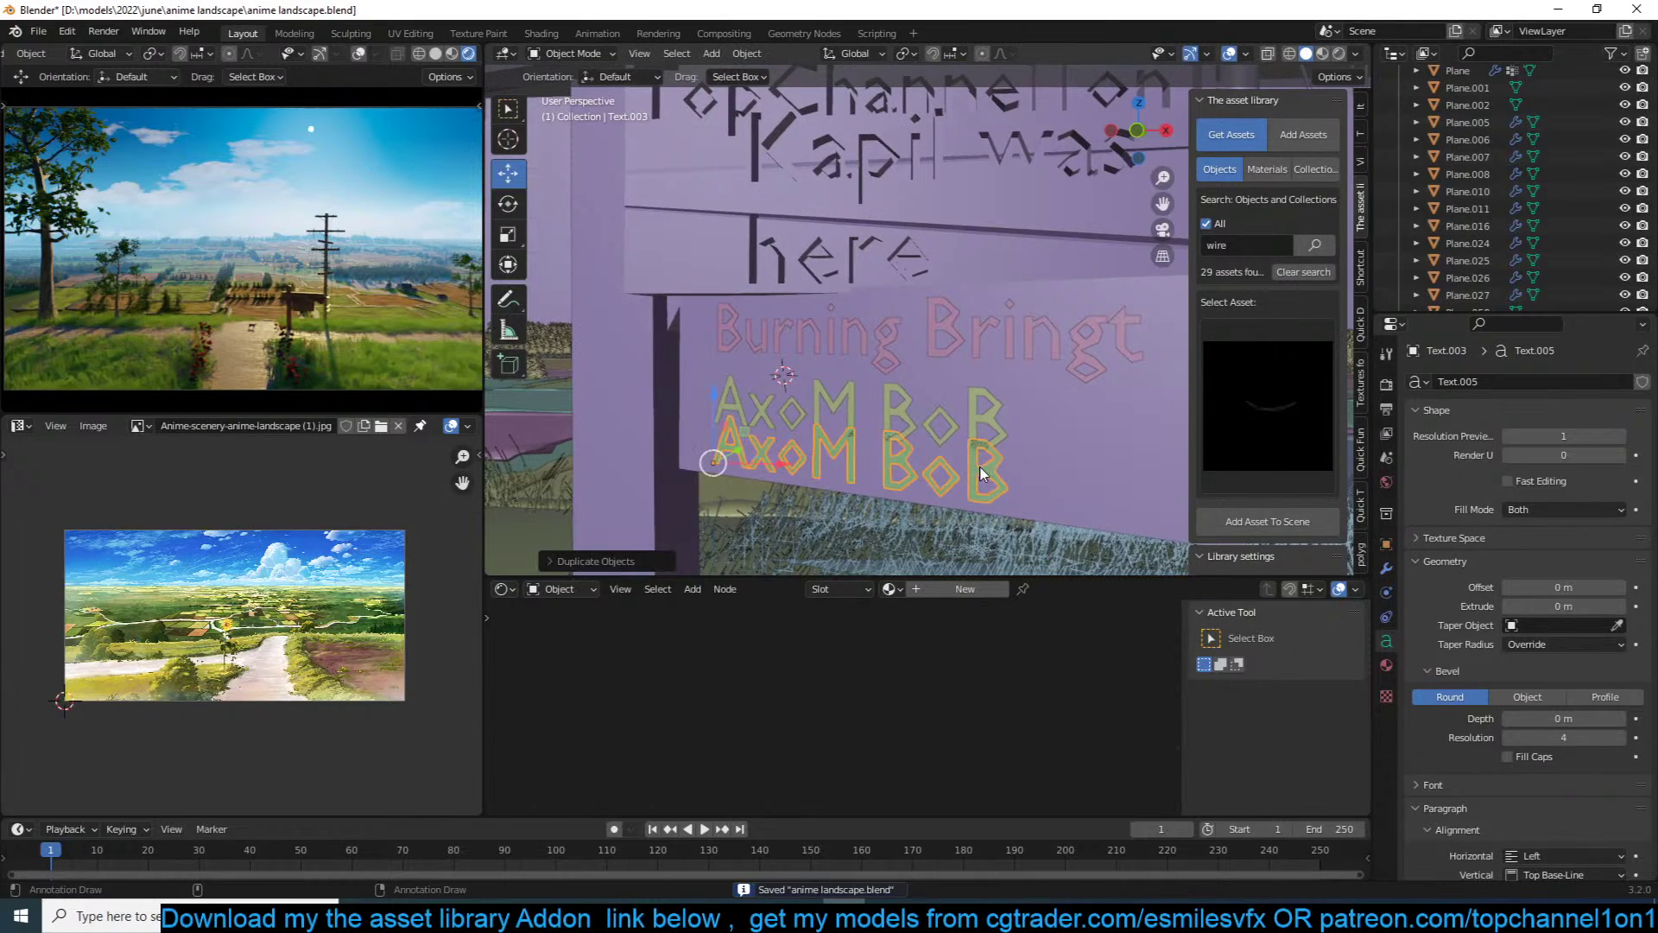
Step: Change the third line's wording to "Nilan Studios" and scale it down to fit within the board
key(Tab)
key(ctrl+a)
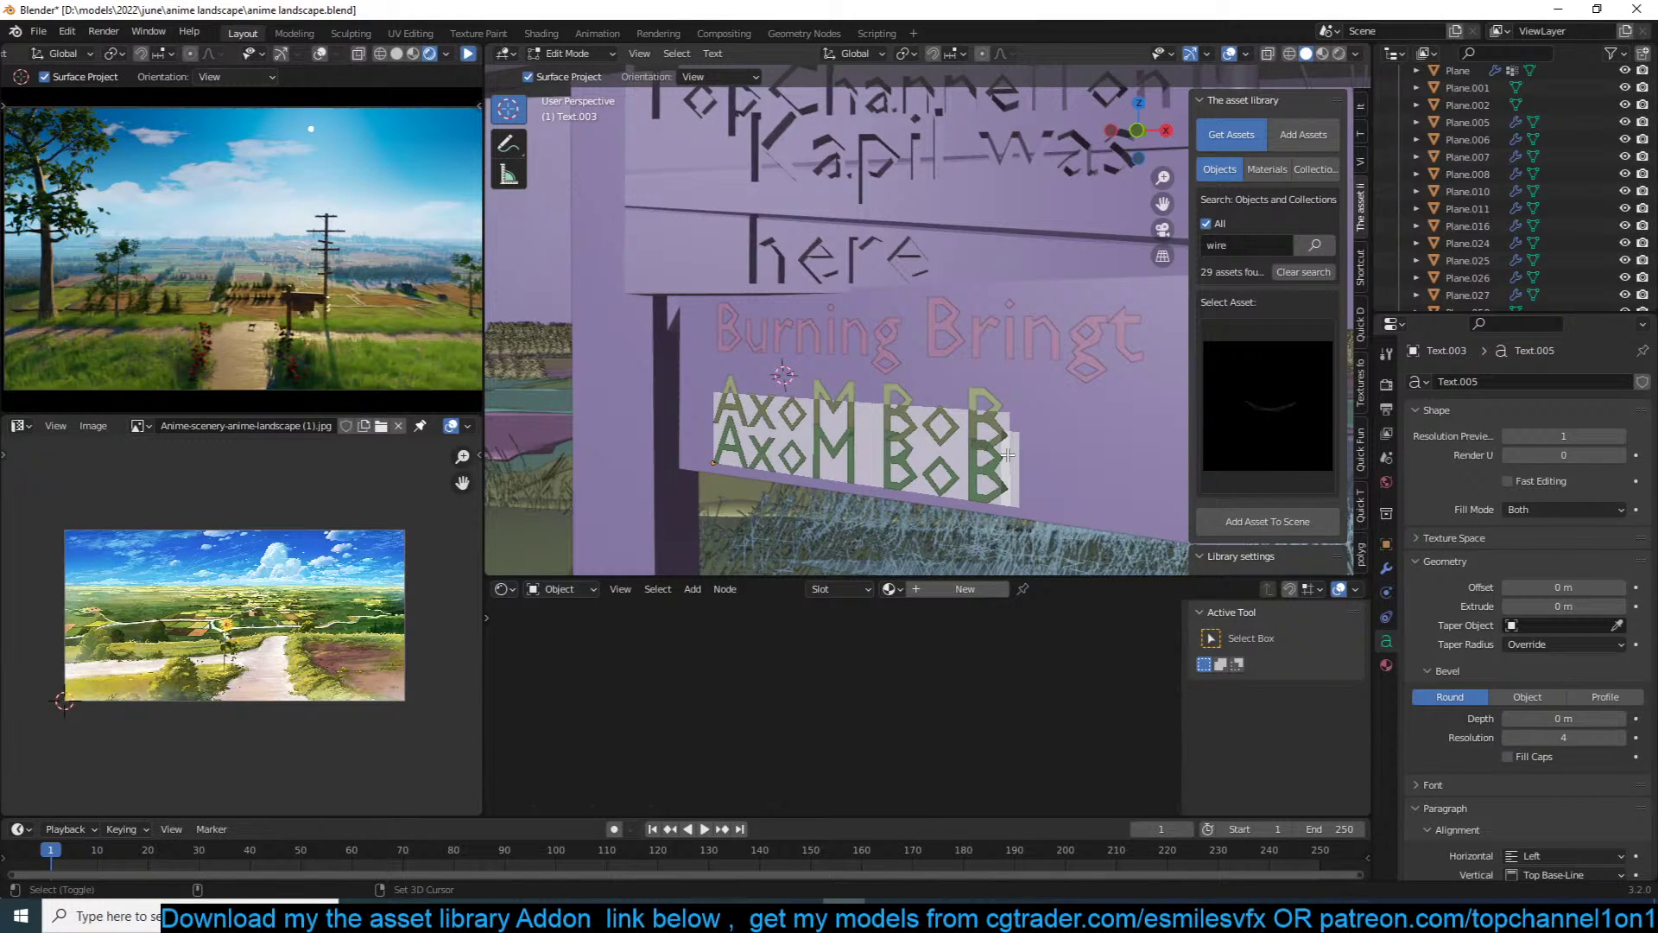
text(Nilan Studios)
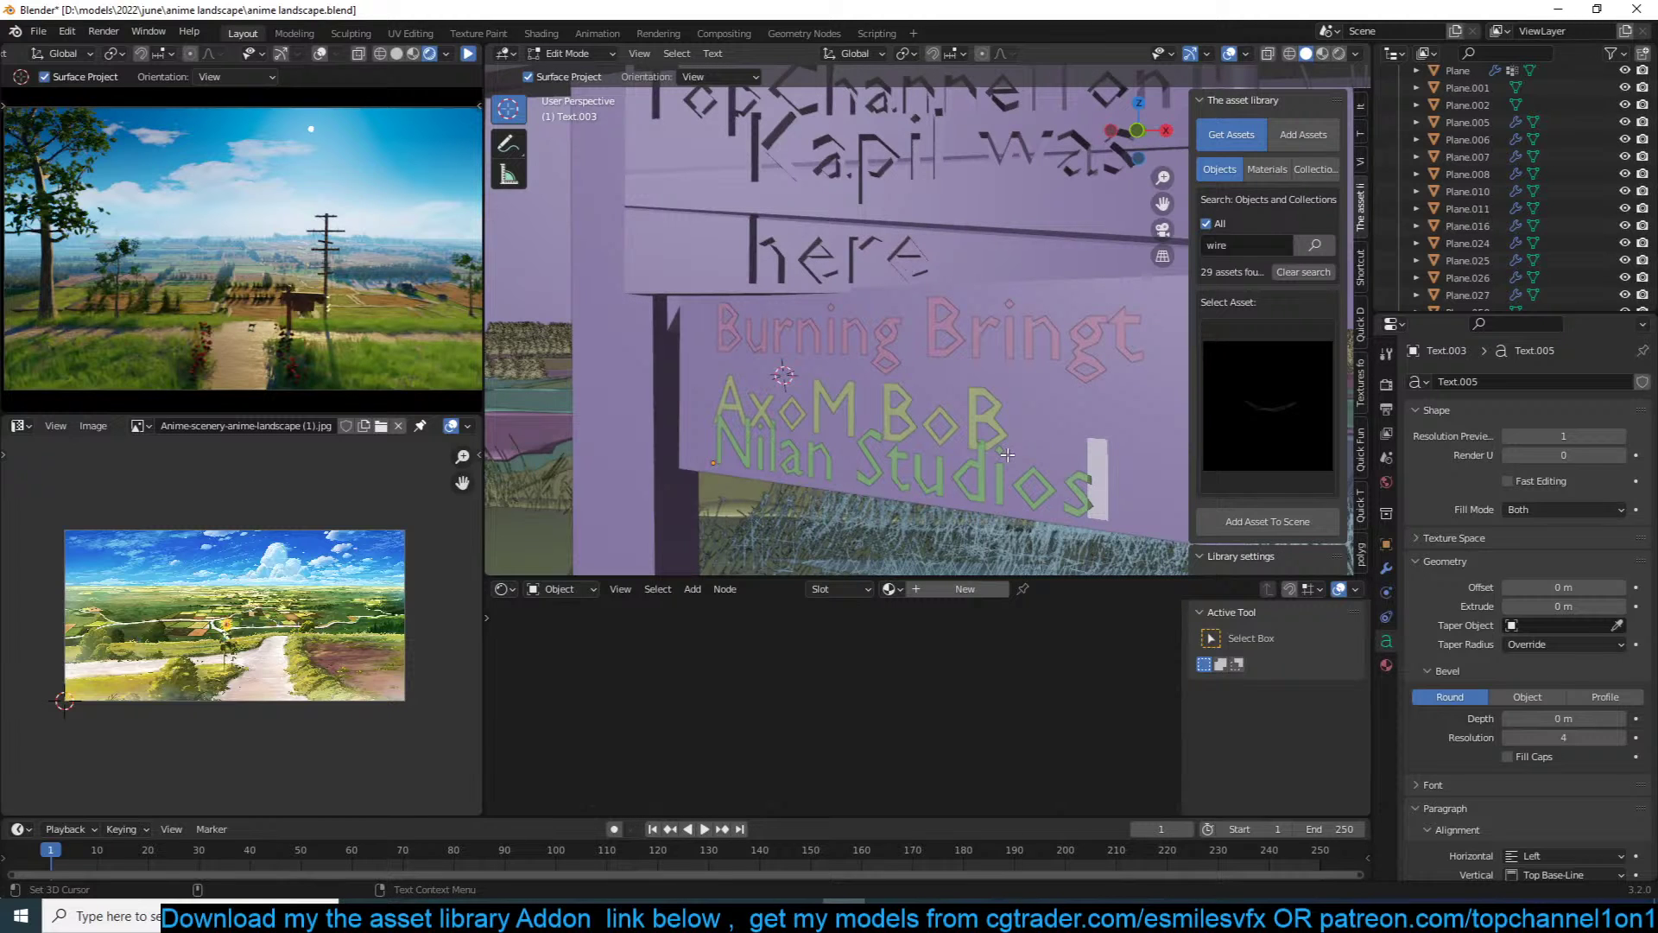
key(Tab)
scroll(1008, 454, up, 1)
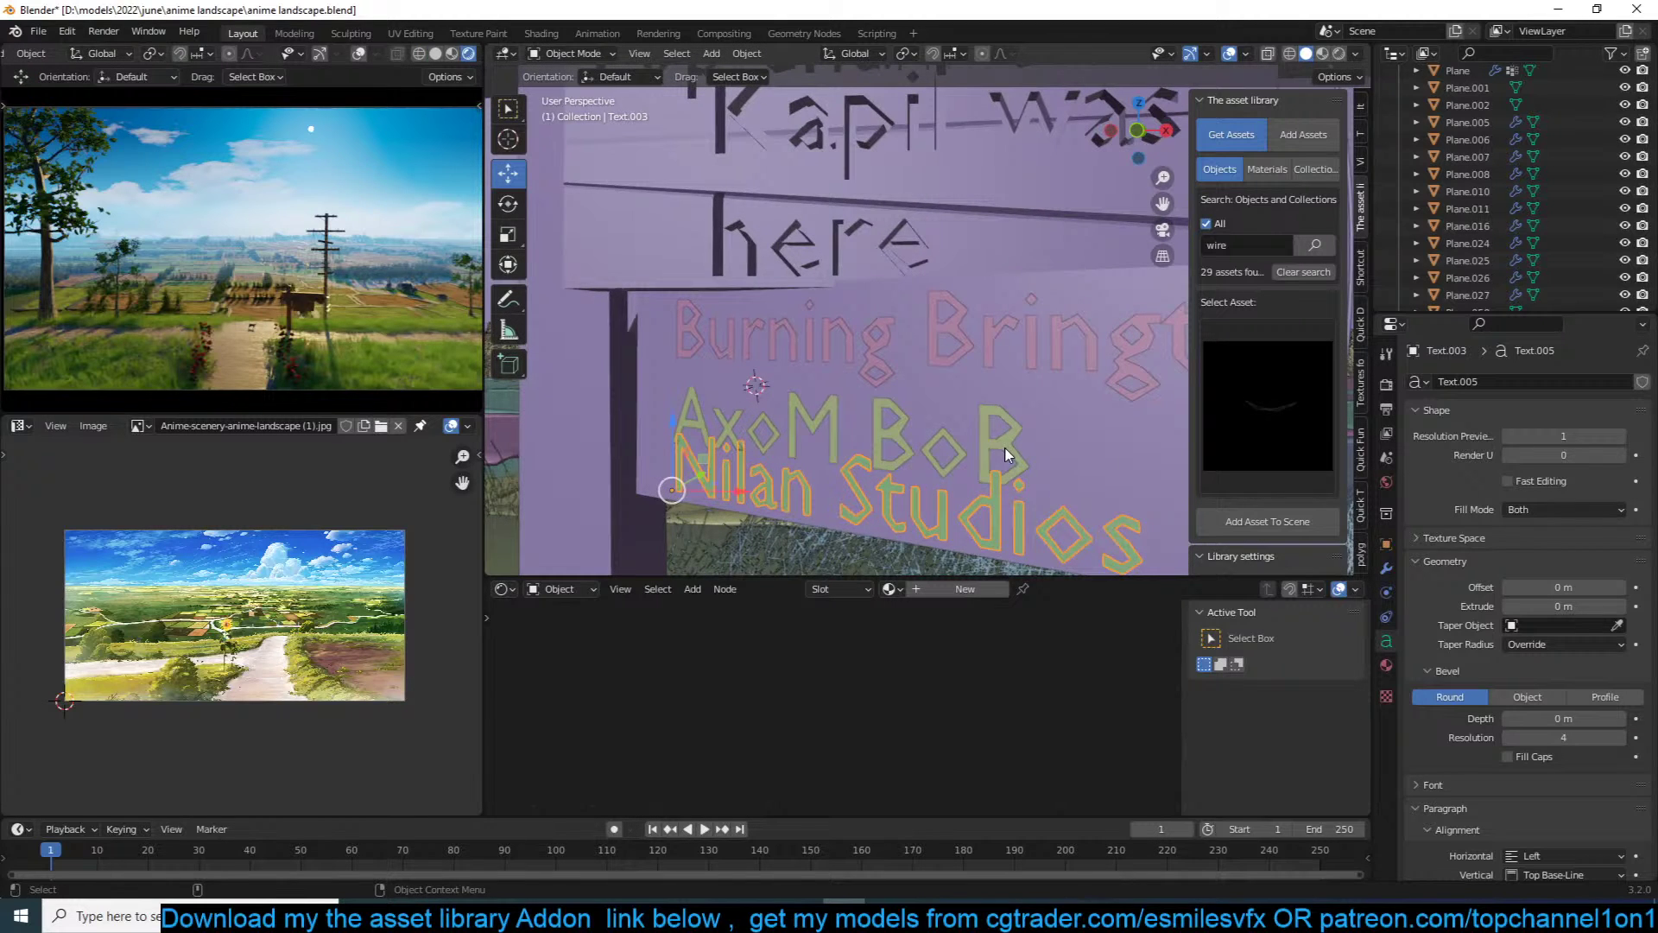
key(s)
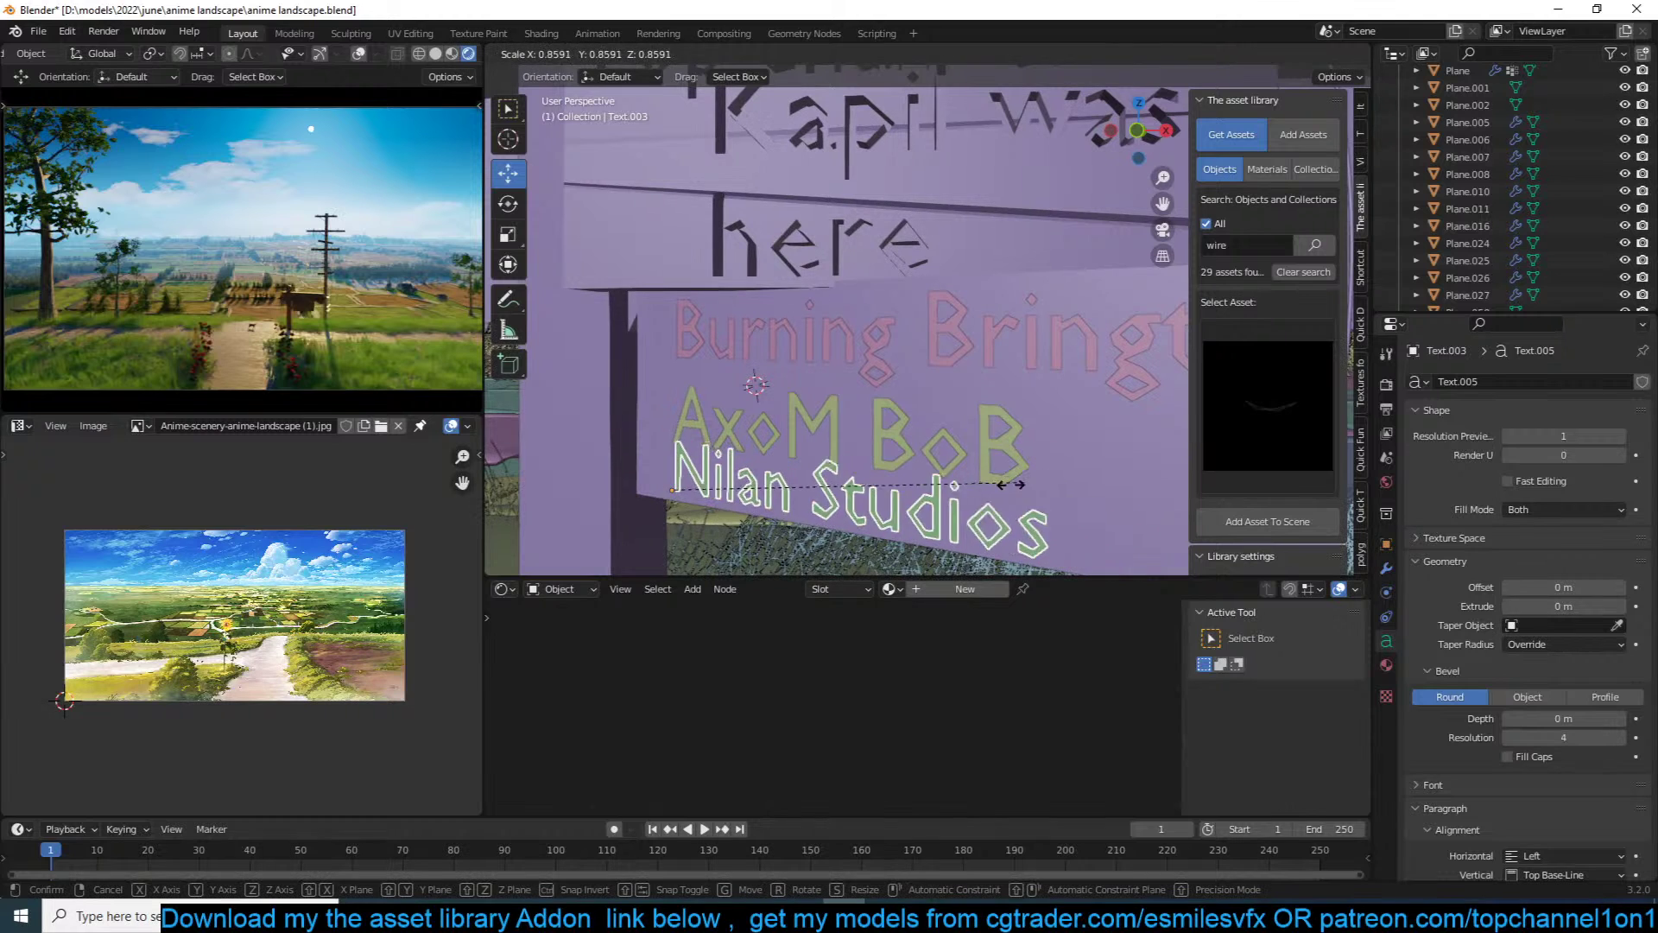
click(885, 517)
Step: Convert the three text lines on the lower board into one joined mesh and scale it down to fit the board
middle_drag(898, 510, 1023, 456)
click(1066, 396)
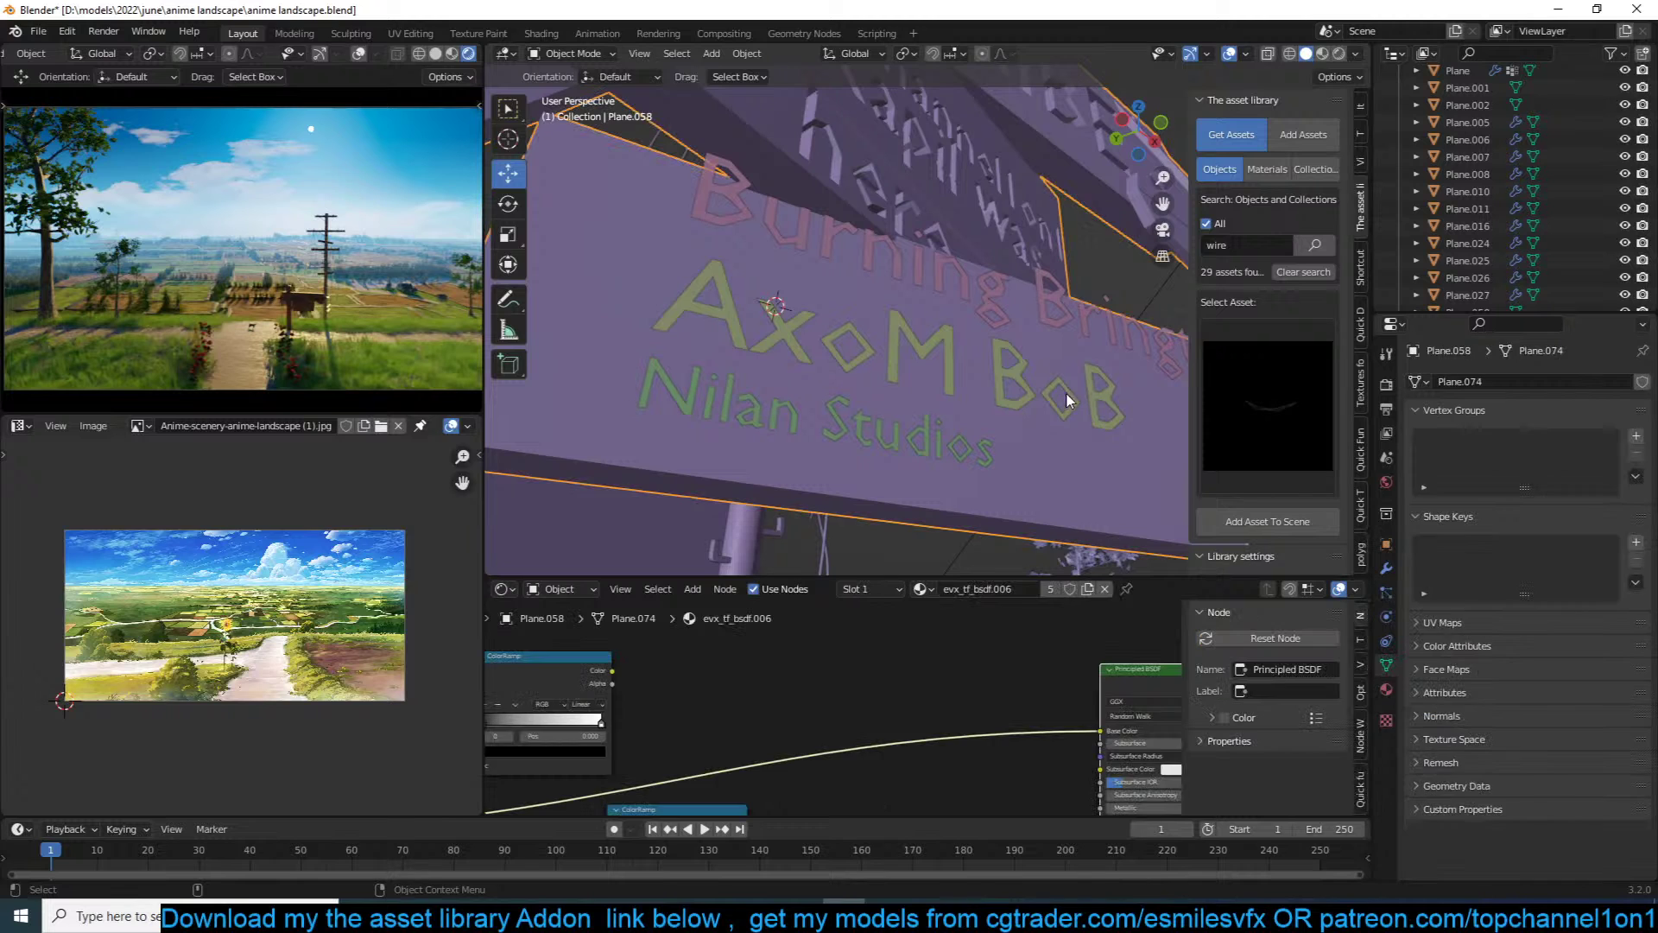
key(ctrl+z)
shift+click(1053, 410)
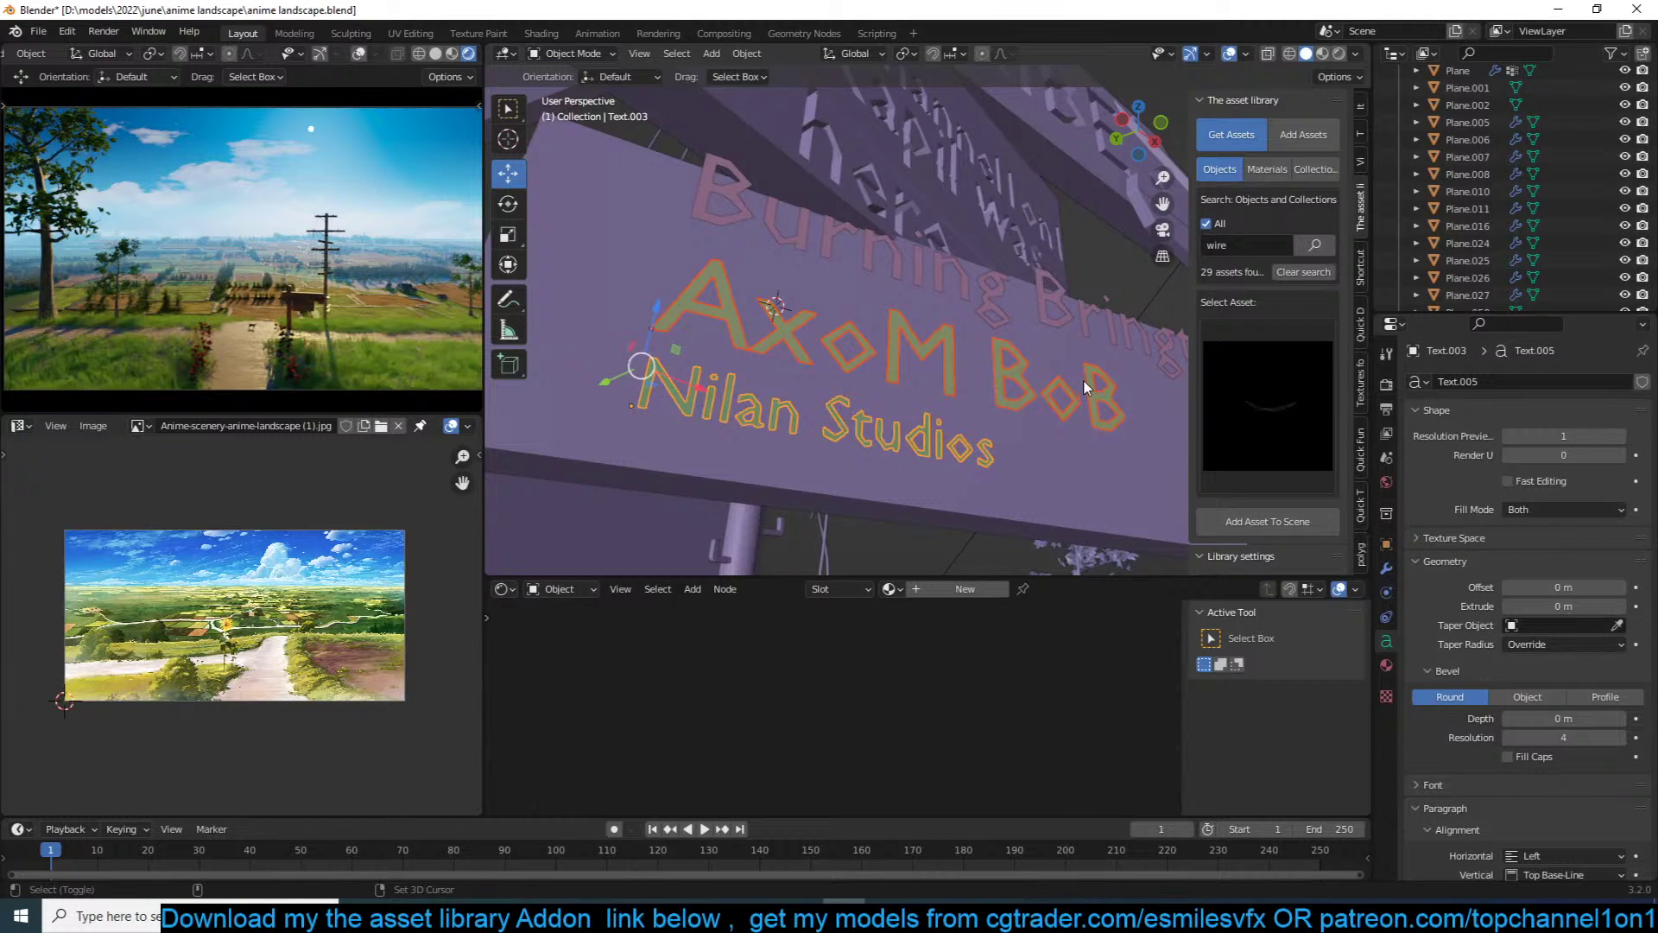
shift+click(1088, 340)
right_click(1085, 331)
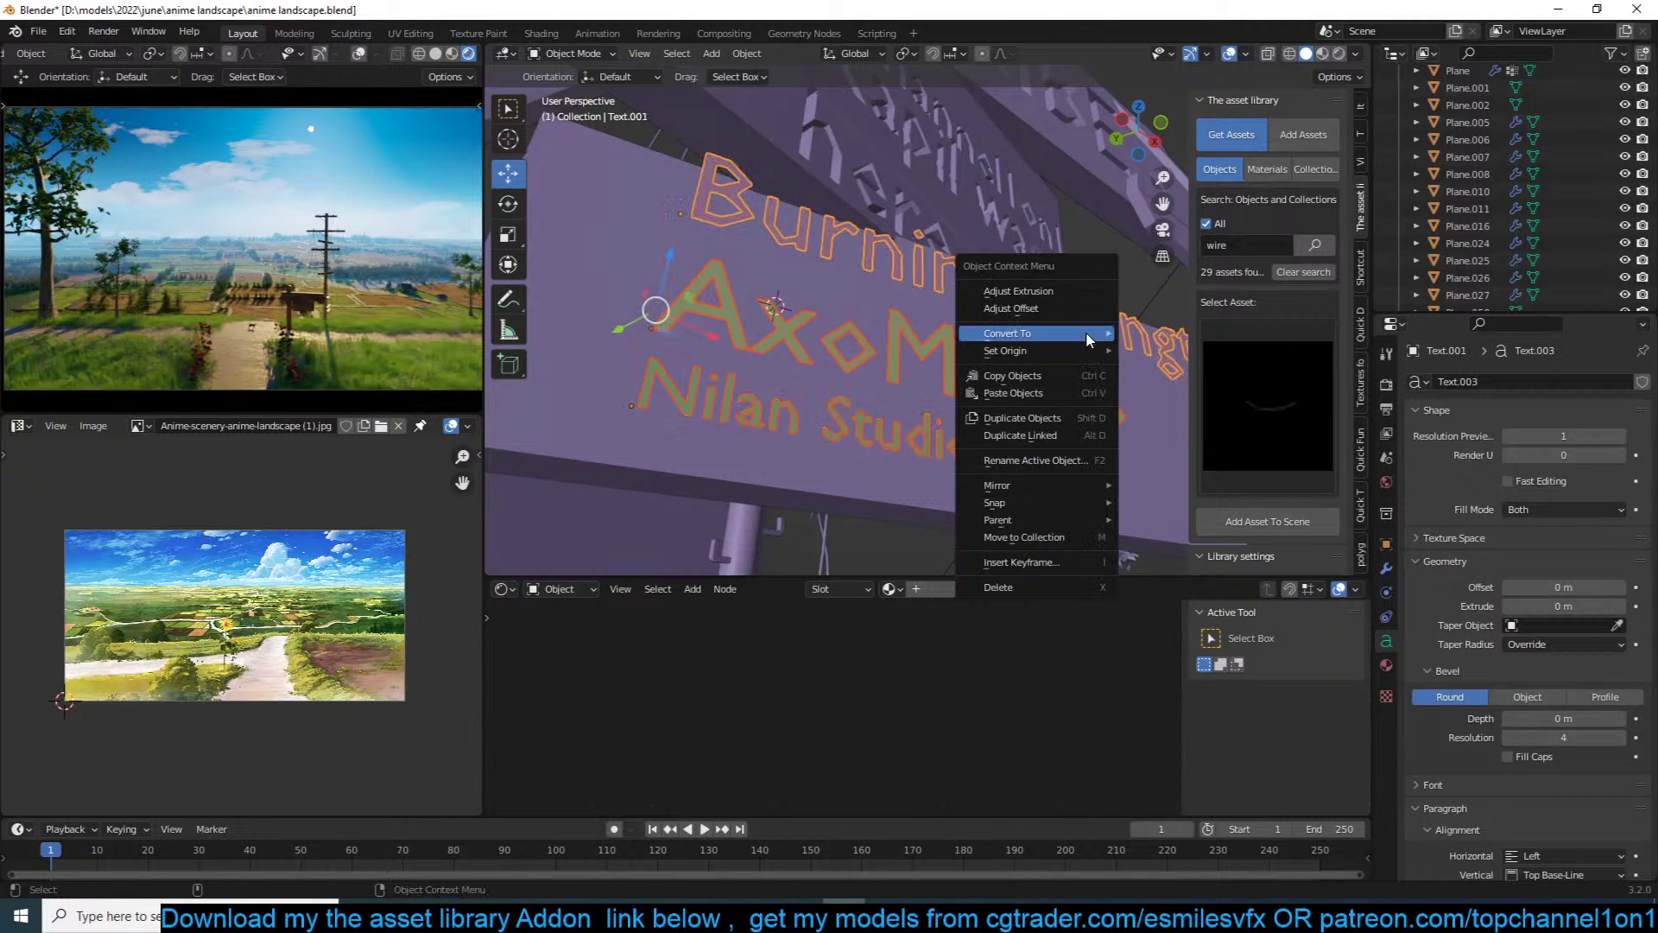
mouse_move(1081, 335)
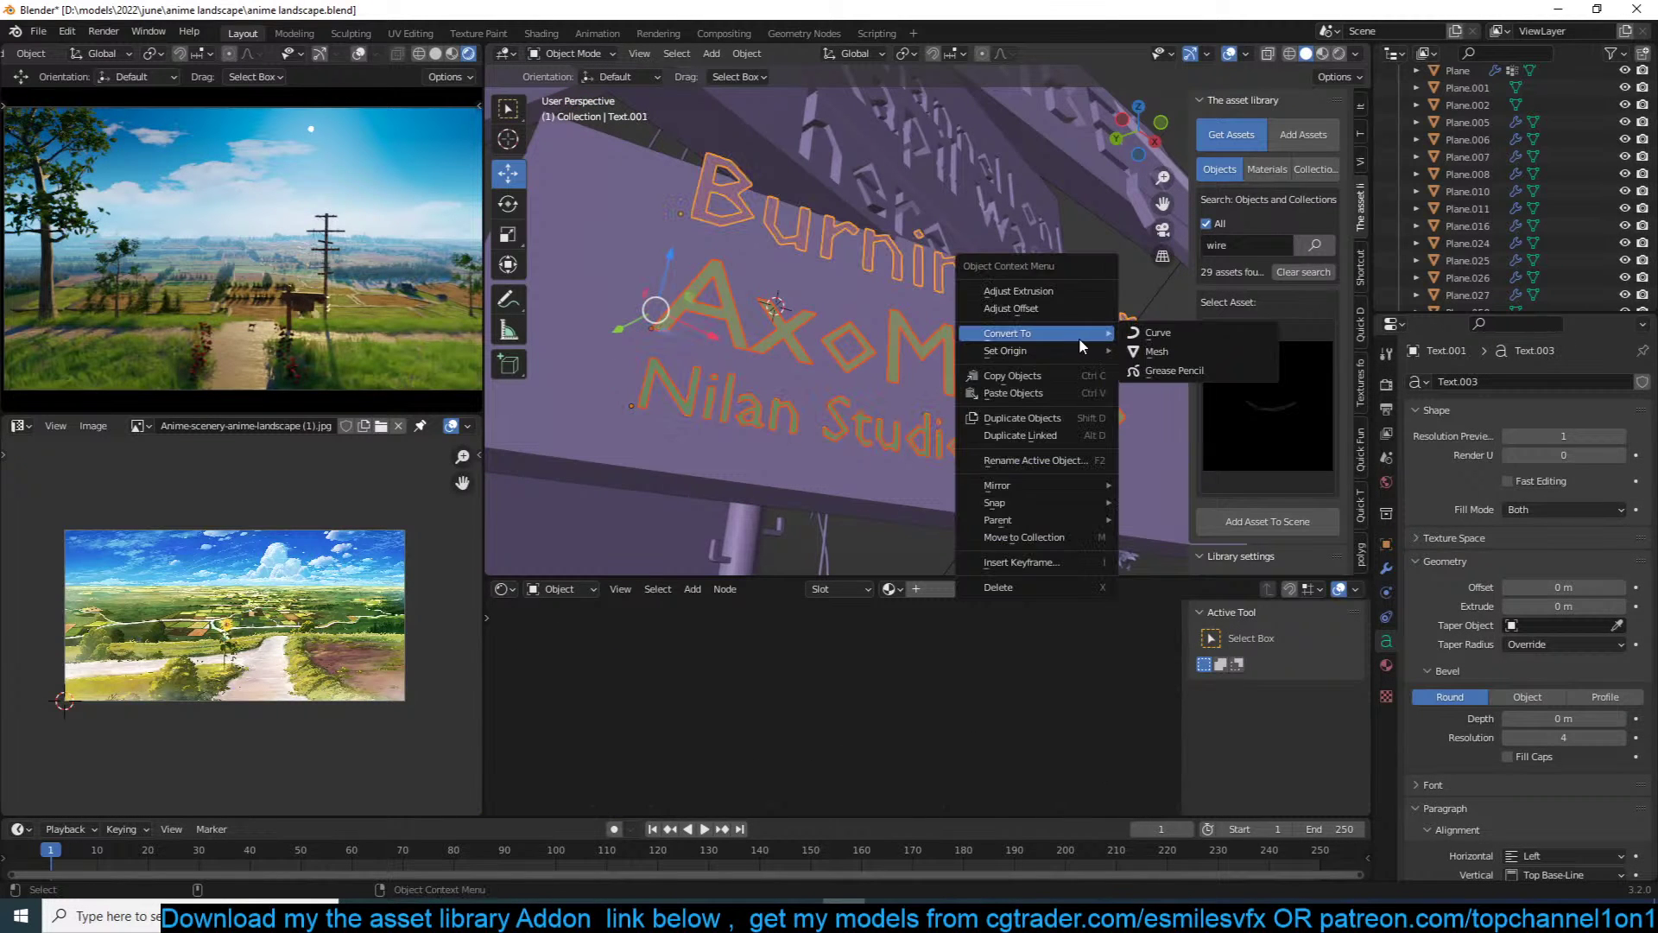
click(1153, 351)
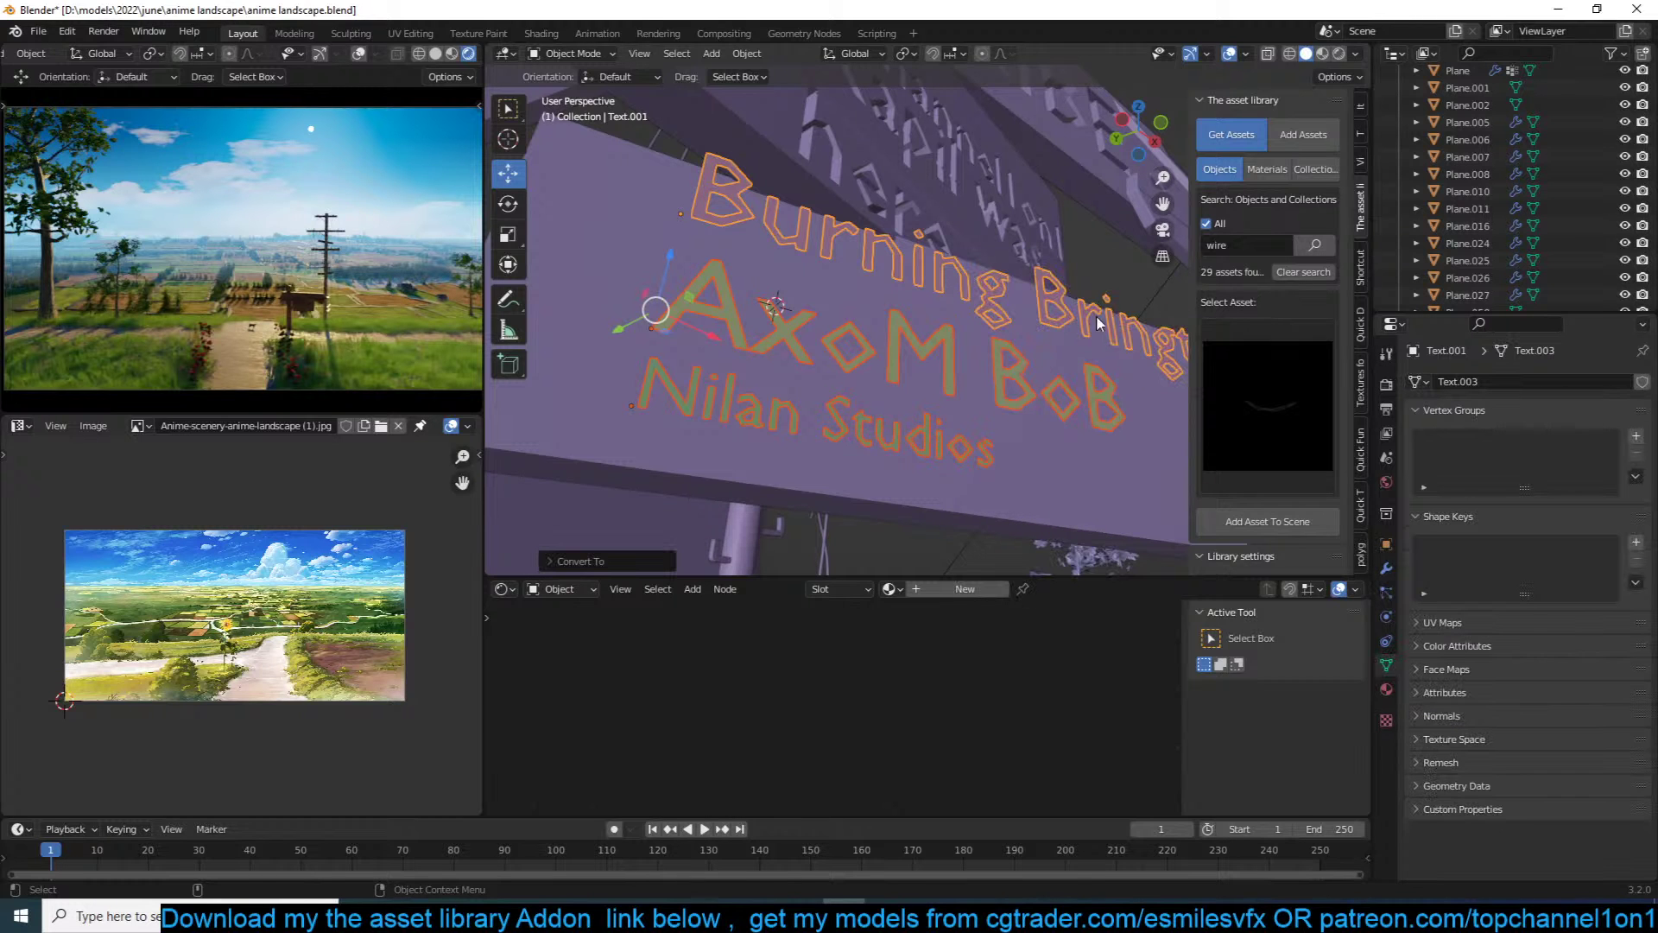
key(s)
click(1014, 333)
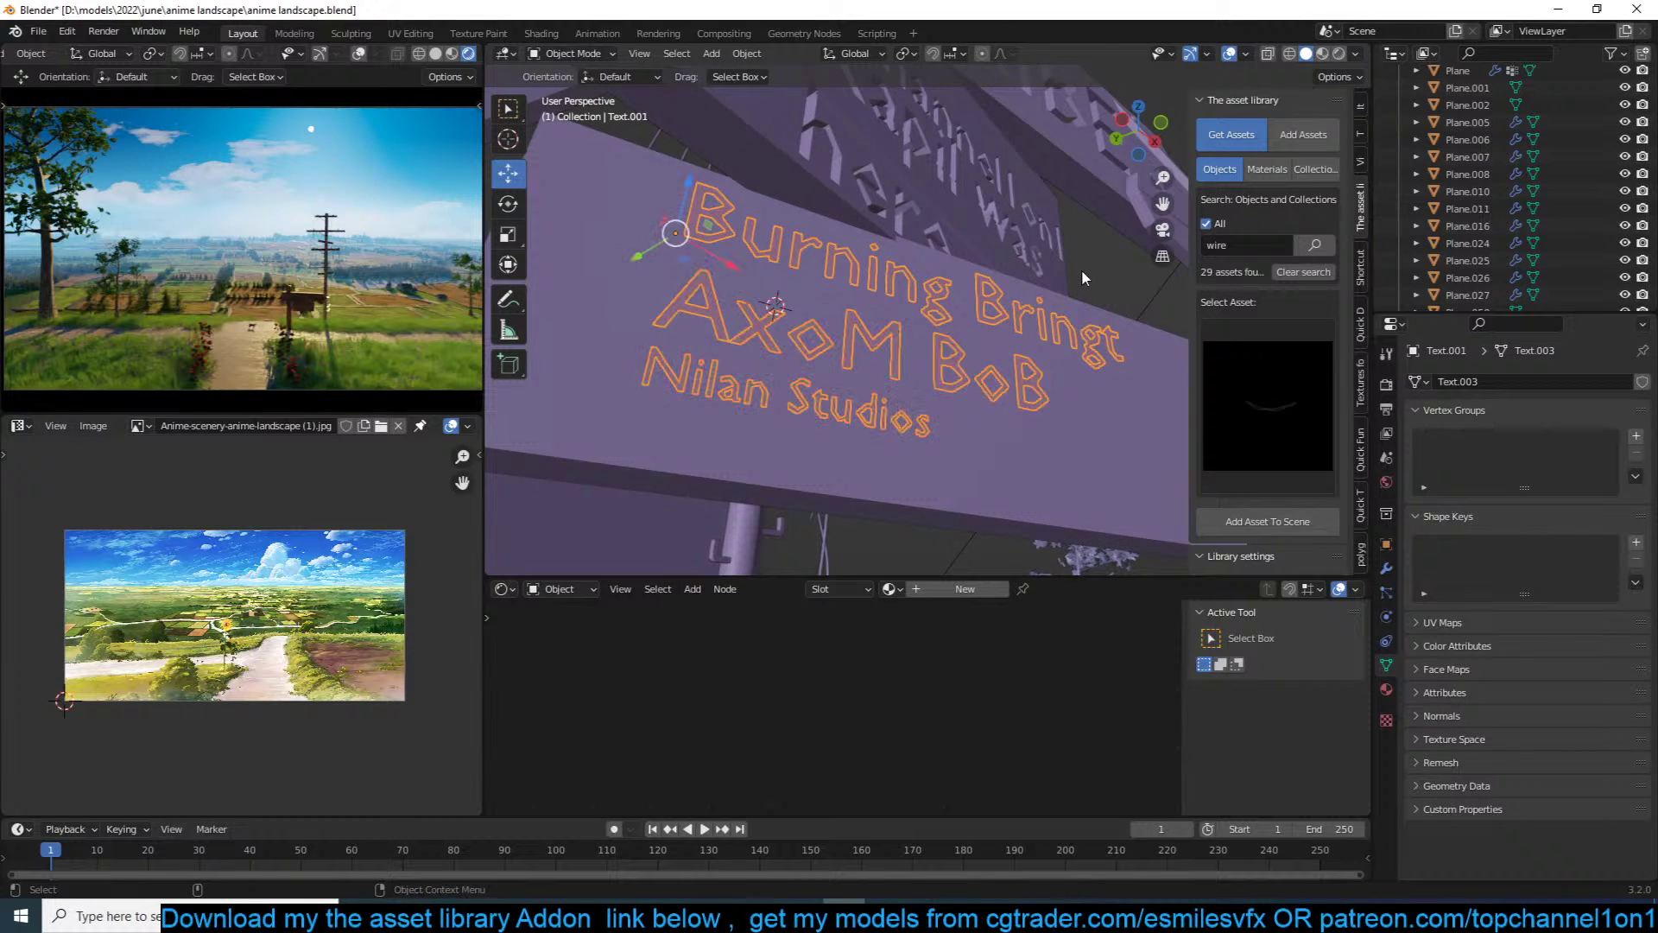
Step: Extrude the whole lettering mesh to give it thickness and recalculate its normals
middle_drag(1081, 269, 898, 373)
key(Tab)
key(a)
key(alt+a)
key(a)
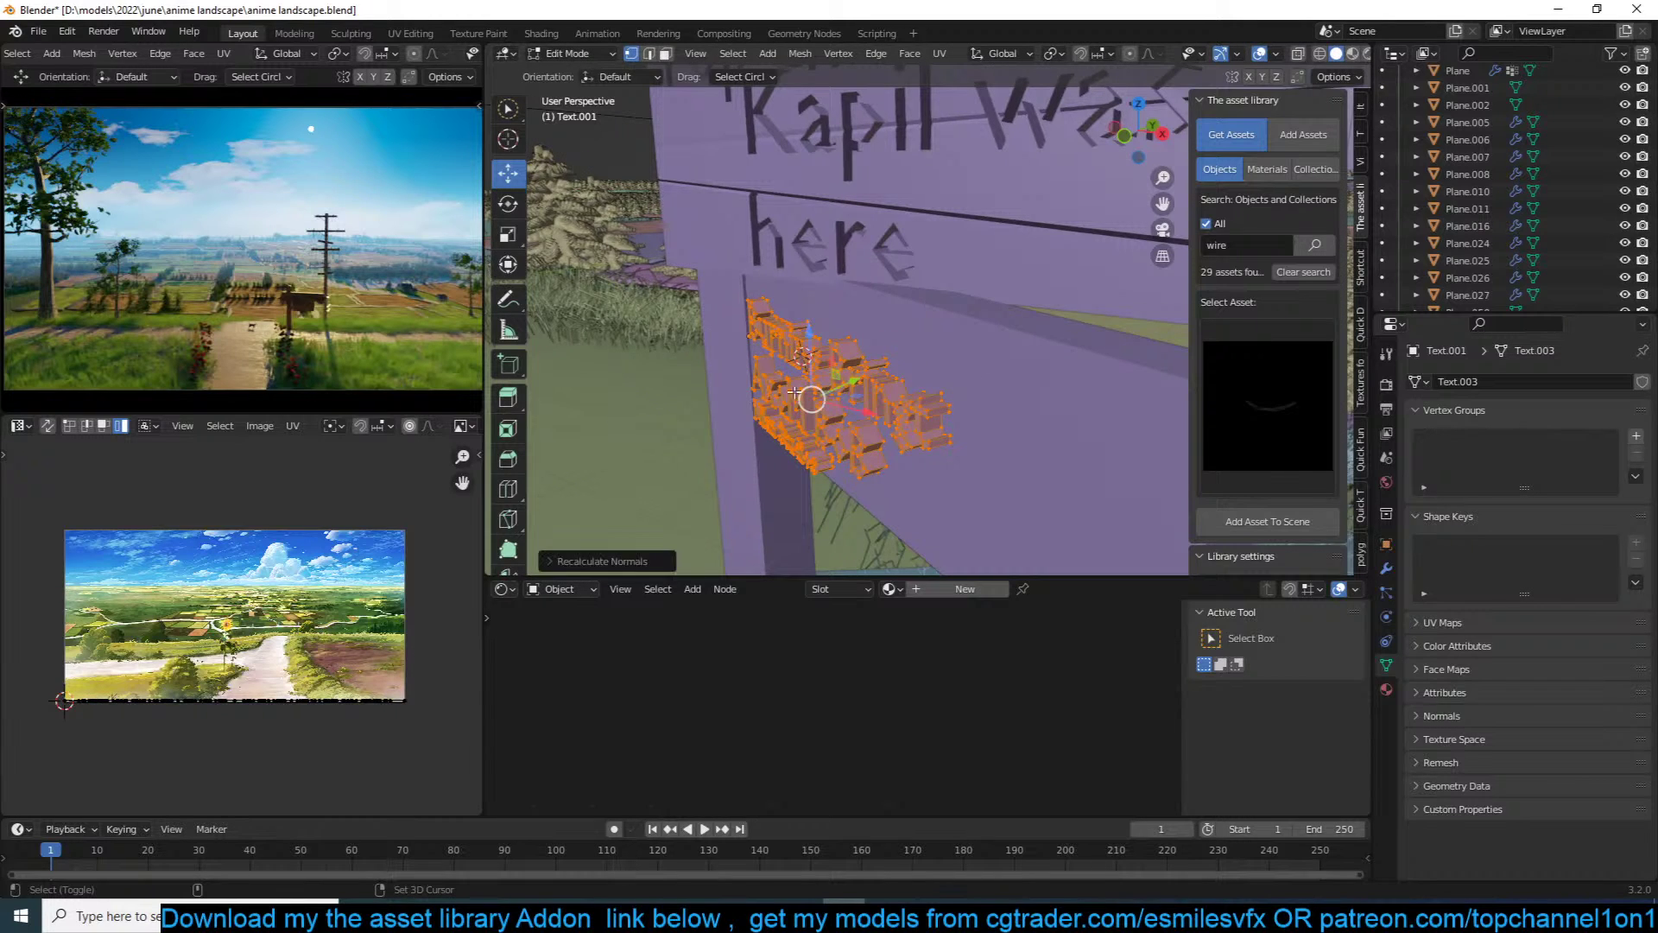
key(Tab)
Step: Resize the thick lettering and shift it along Y so that it intersects the board's face
middle_drag(911, 364, 1036, 387)
key(s)
click(1030, 380)
middle_drag(1058, 366, 1134, 316)
drag(832, 325, 758, 321)
middle_drag(758, 321, 827, 300)
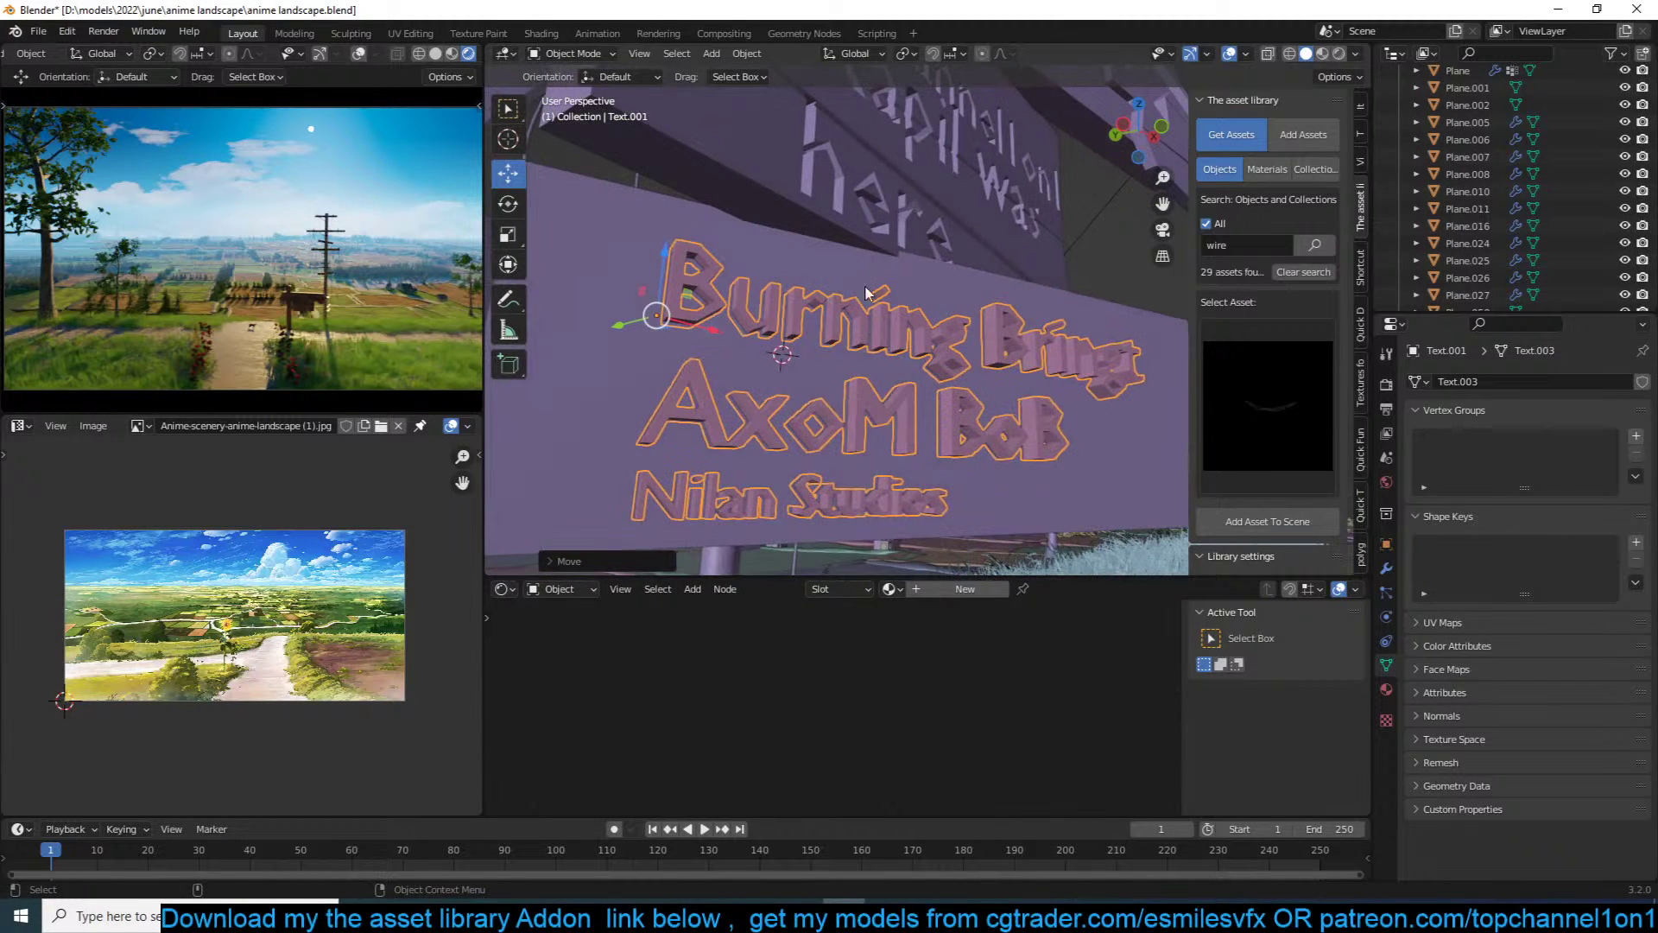
Step: Add a Boolean modifier set to Difference to the signpost boards, using the lettering mesh as the cutting object
click(1007, 298)
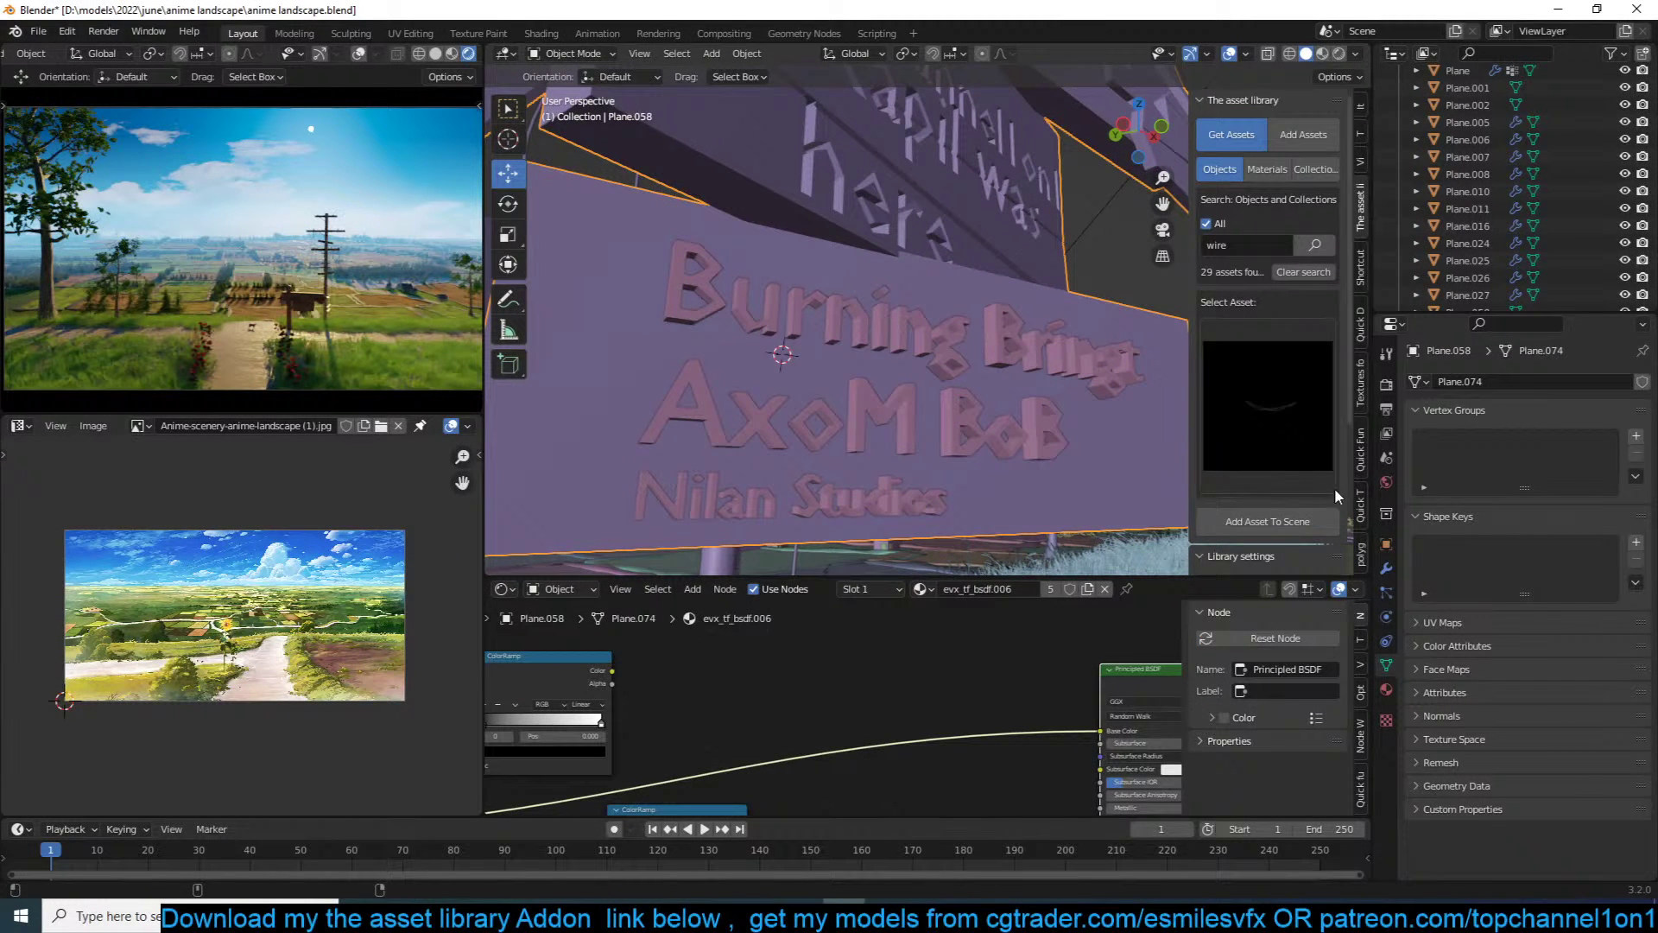
click(1386, 568)
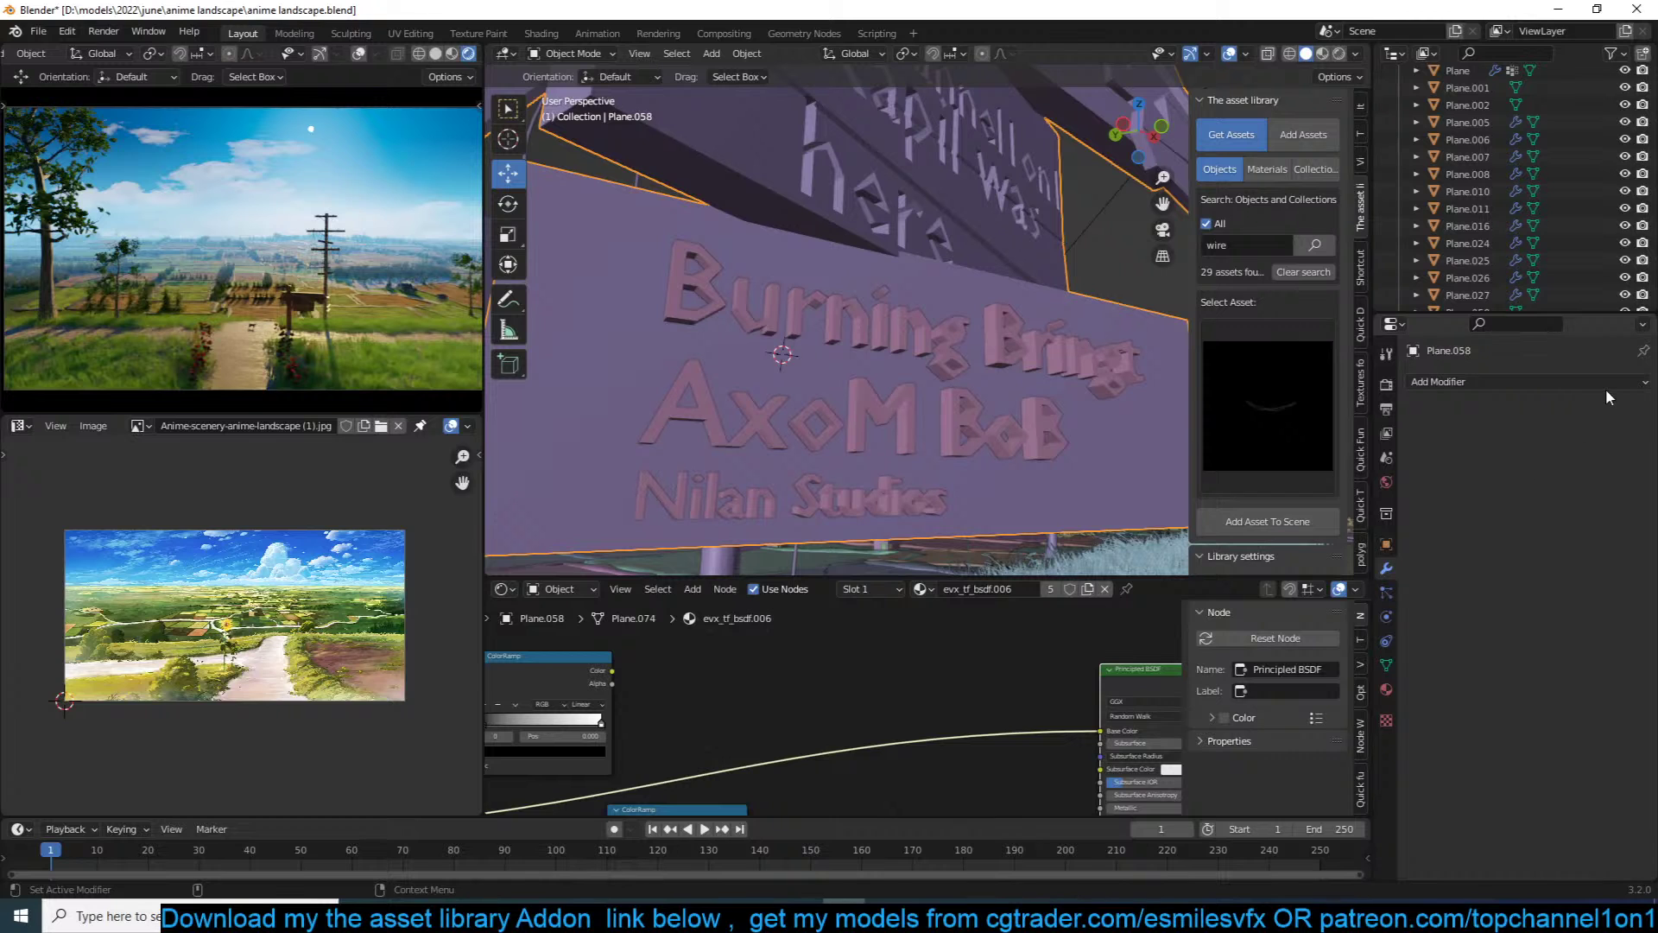
click(1450, 380)
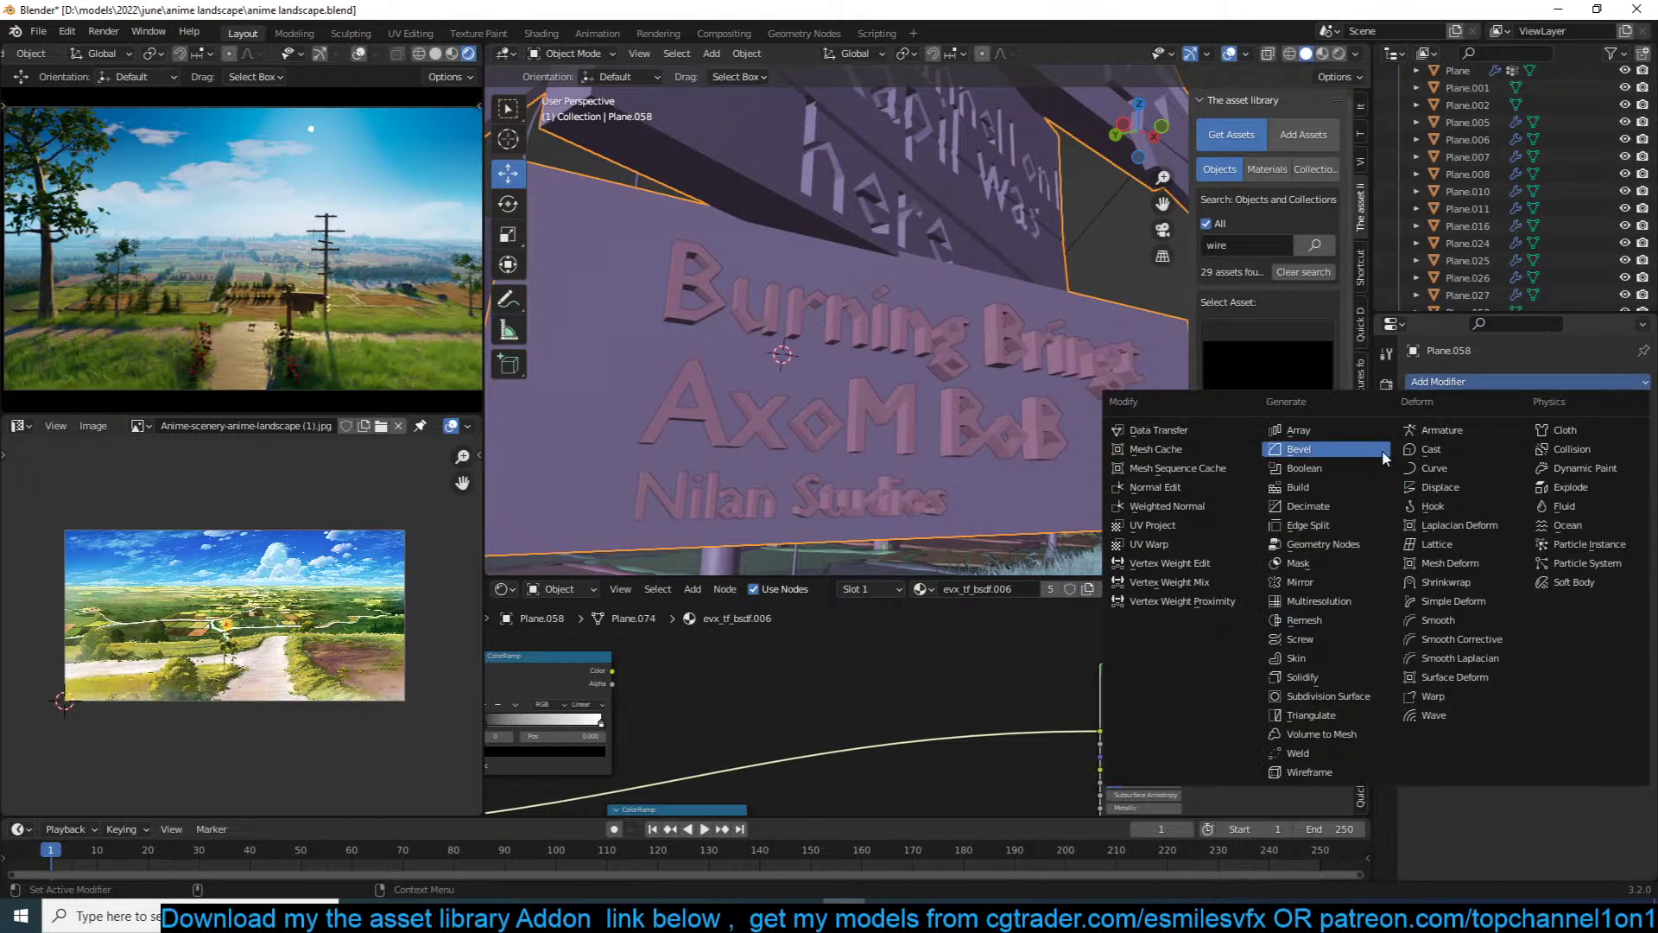
click(1321, 472)
click(1616, 478)
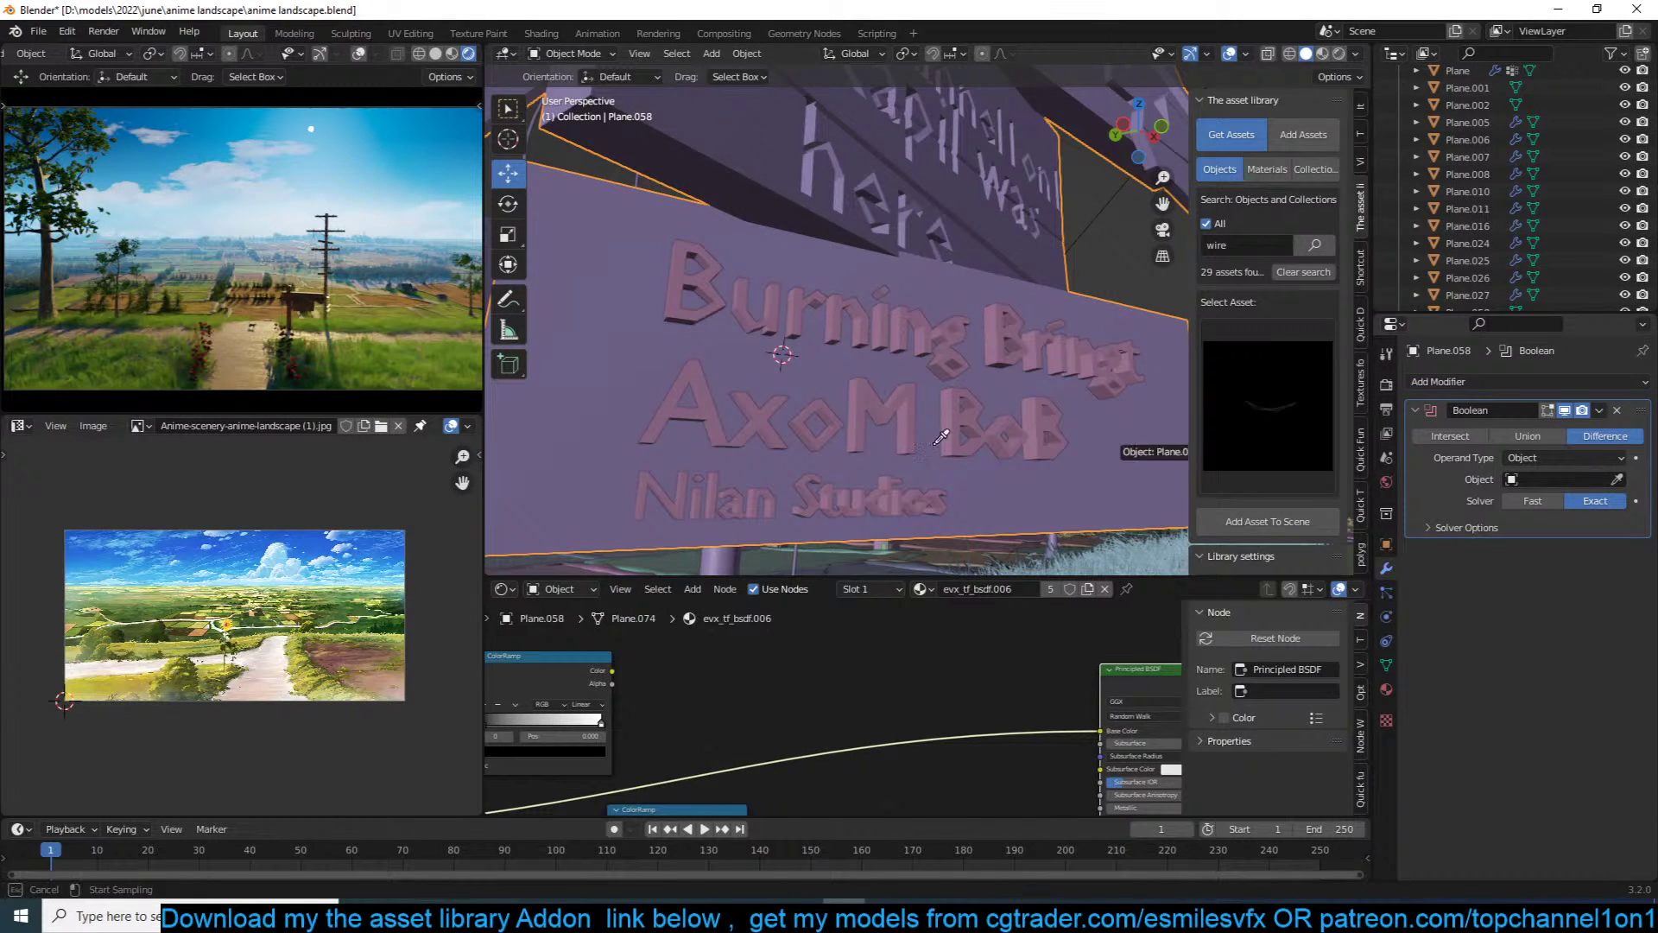
click(917, 404)
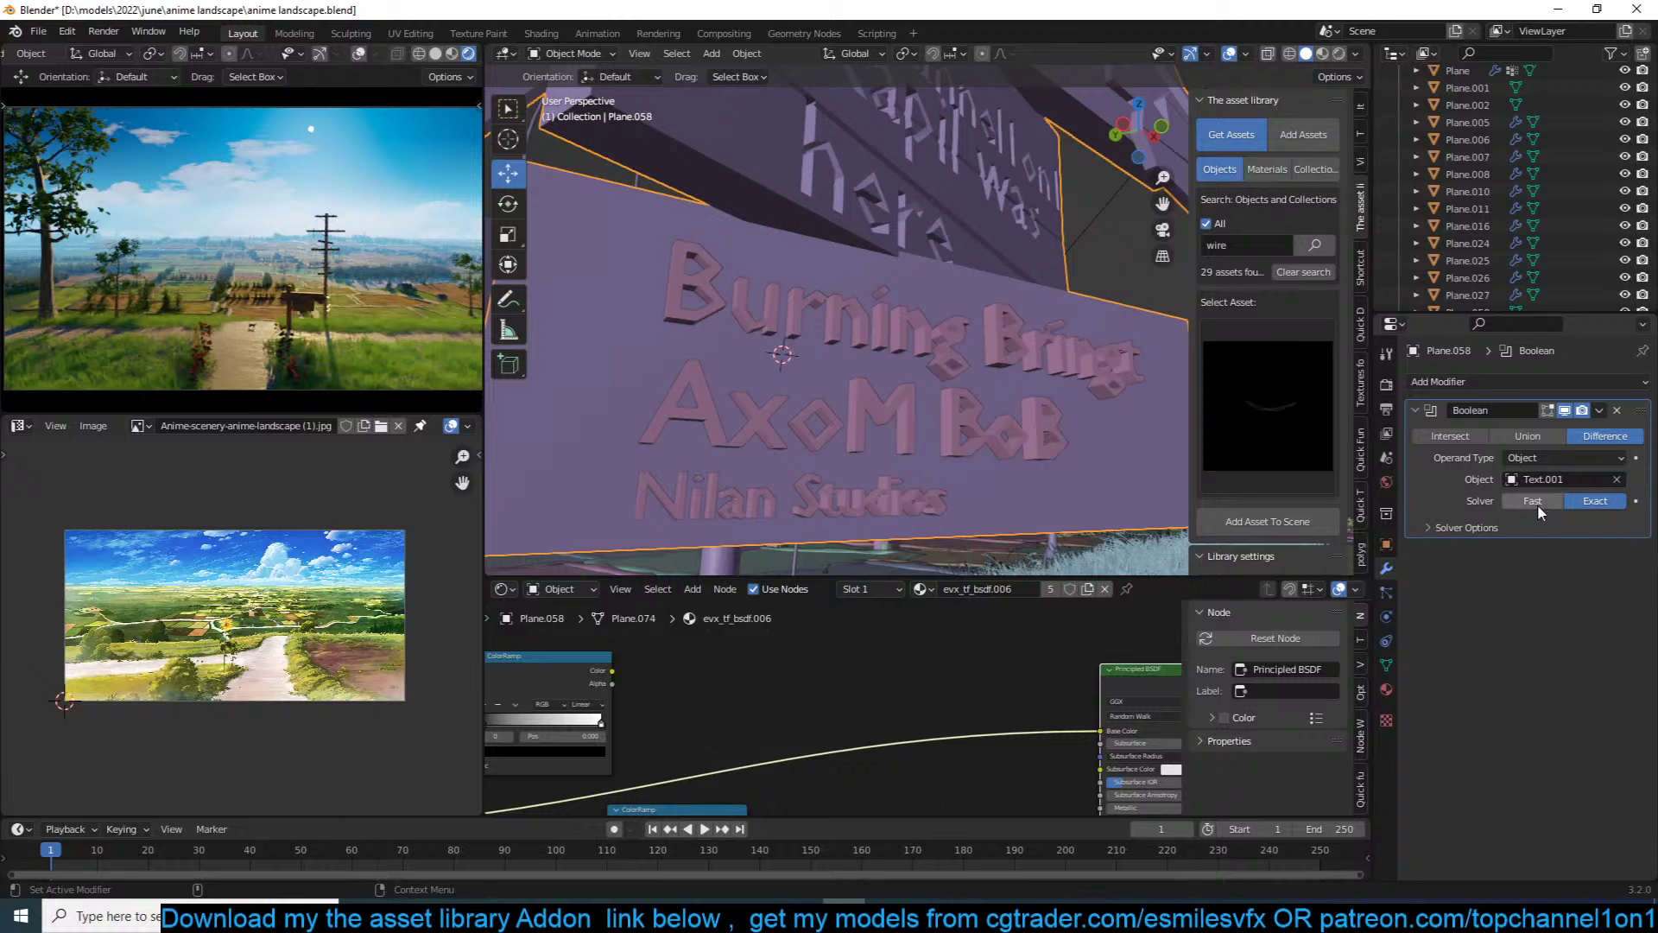
Step: Hide the lettering mesh and apply the Boolean modifier to the signpost boards
click(956, 435)
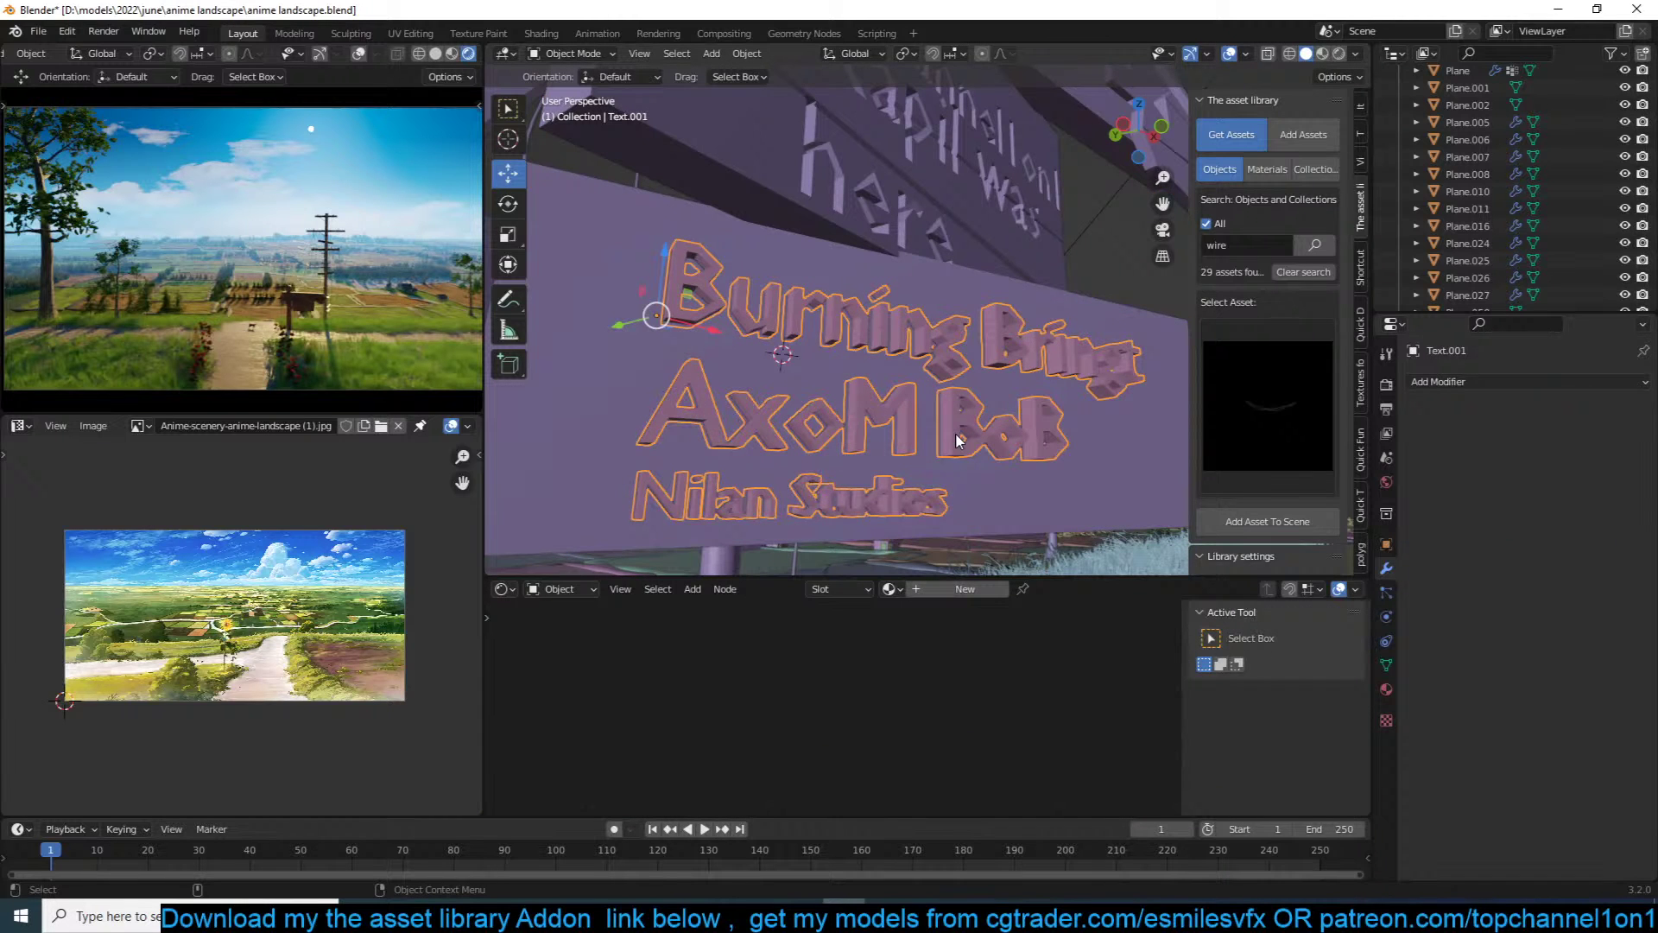
key(h)
click(956, 440)
key(ctrl+a)
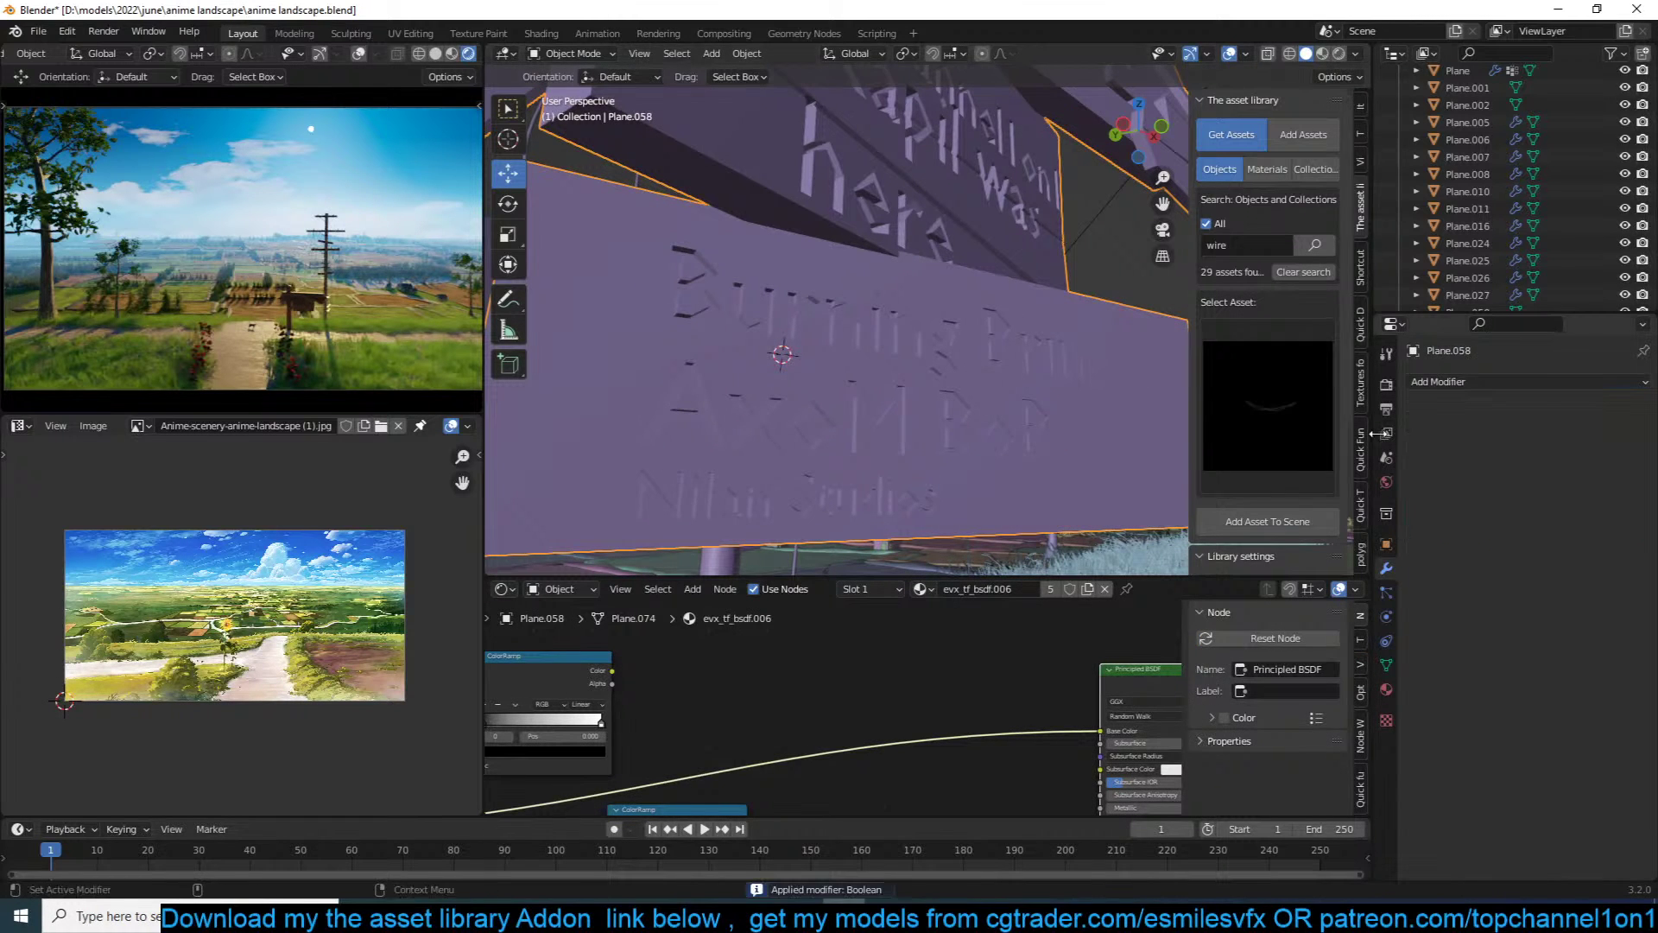
Step: Inspect the signpost's carved lettering with materials shown in the main viewport and save the file
key(z)
scroll(1049, 232, down, 3)
click(1049, 231)
middle_drag(1048, 232, 972, 257)
scroll(934, 248, down, 2)
scroll(977, 239, down, 3)
scroll(972, 261, up, 1)
scroll(971, 265, down, 3)
scroll(969, 266, down, 2)
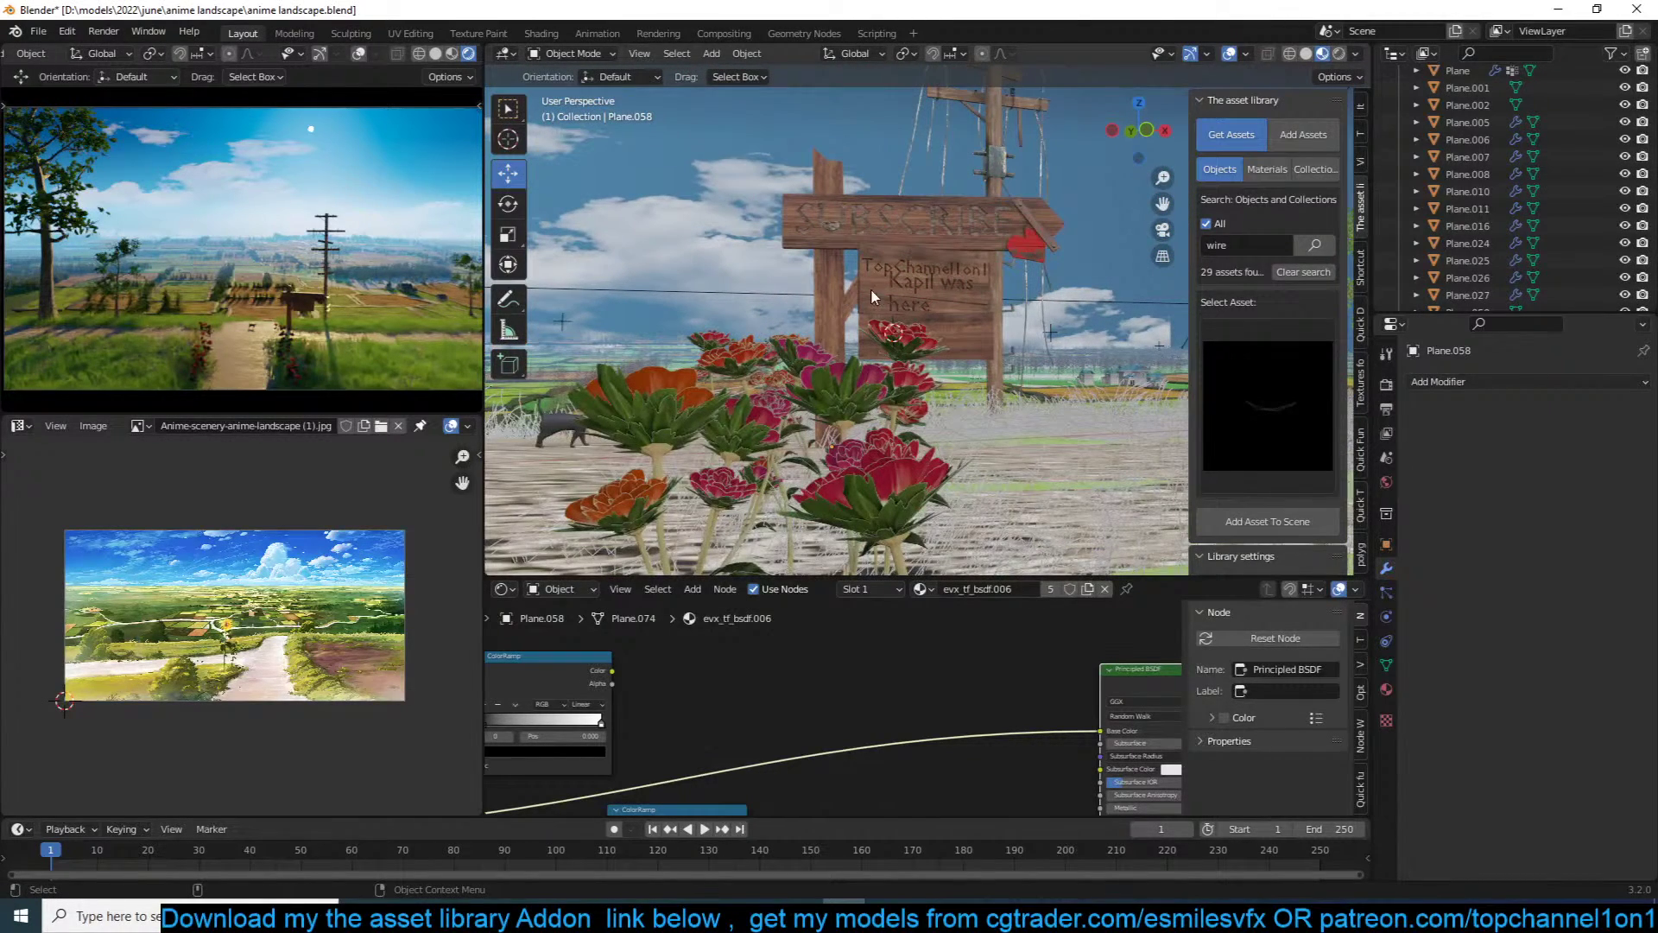
key(ctrl+s)
scroll(915, 257, up, 2)
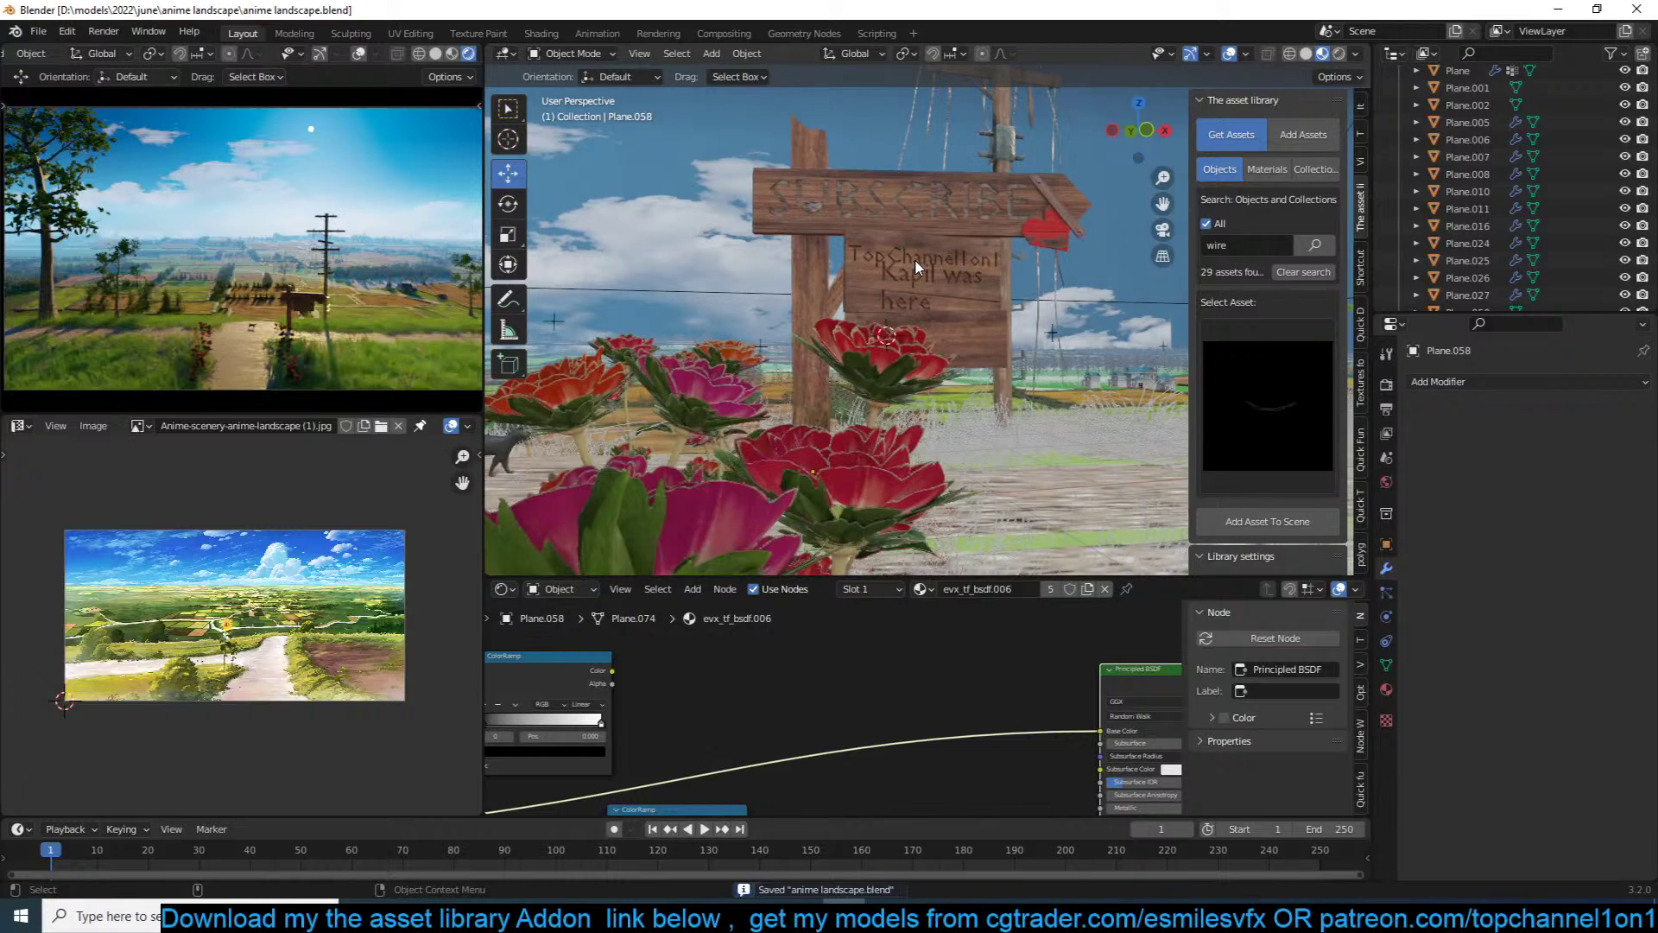
middle_drag(910, 259, 907, 270)
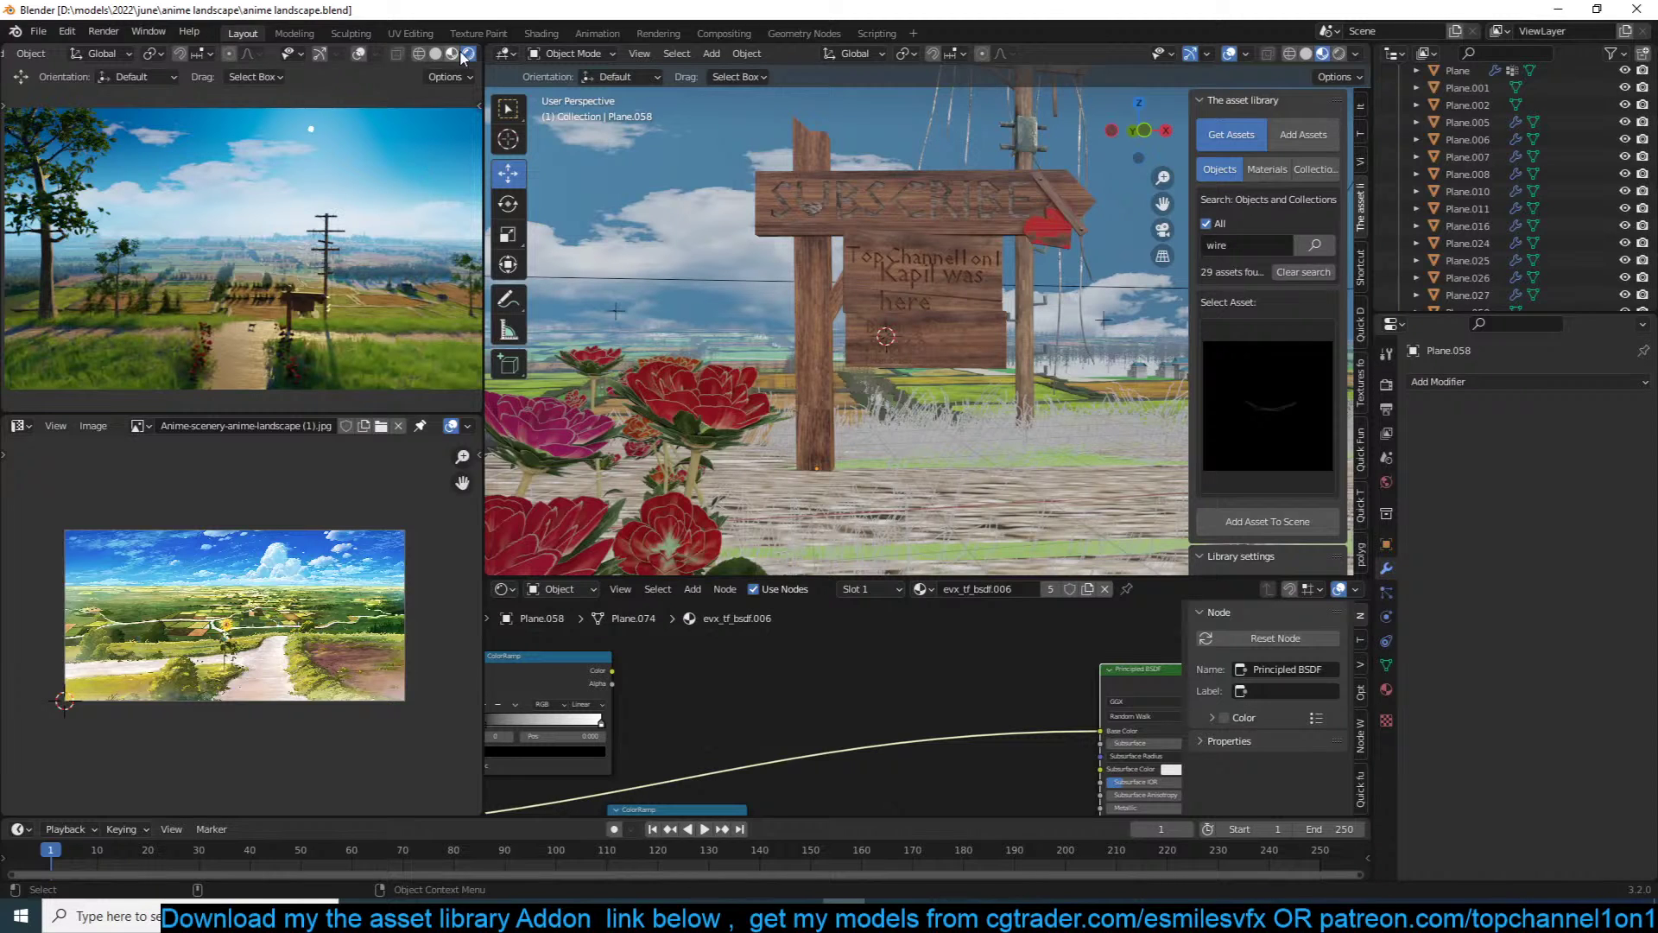
Step: Close in on the signpost in the smaller viewport and check it in rendered shading
scroll(458, 56, down, 2)
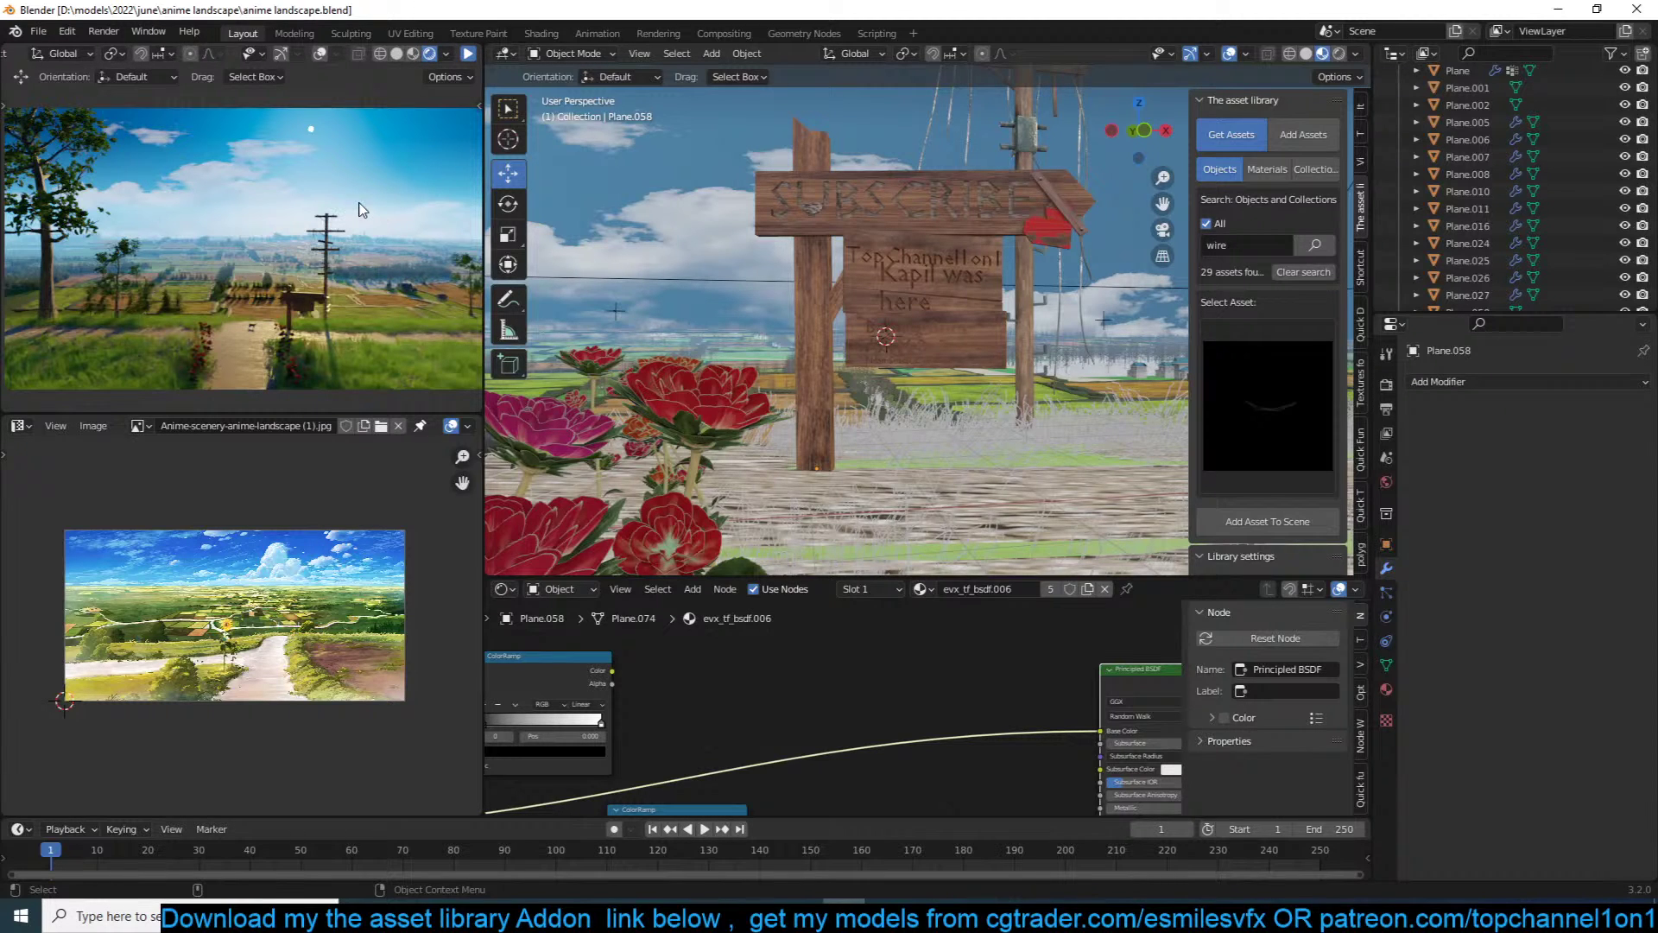
key(z)
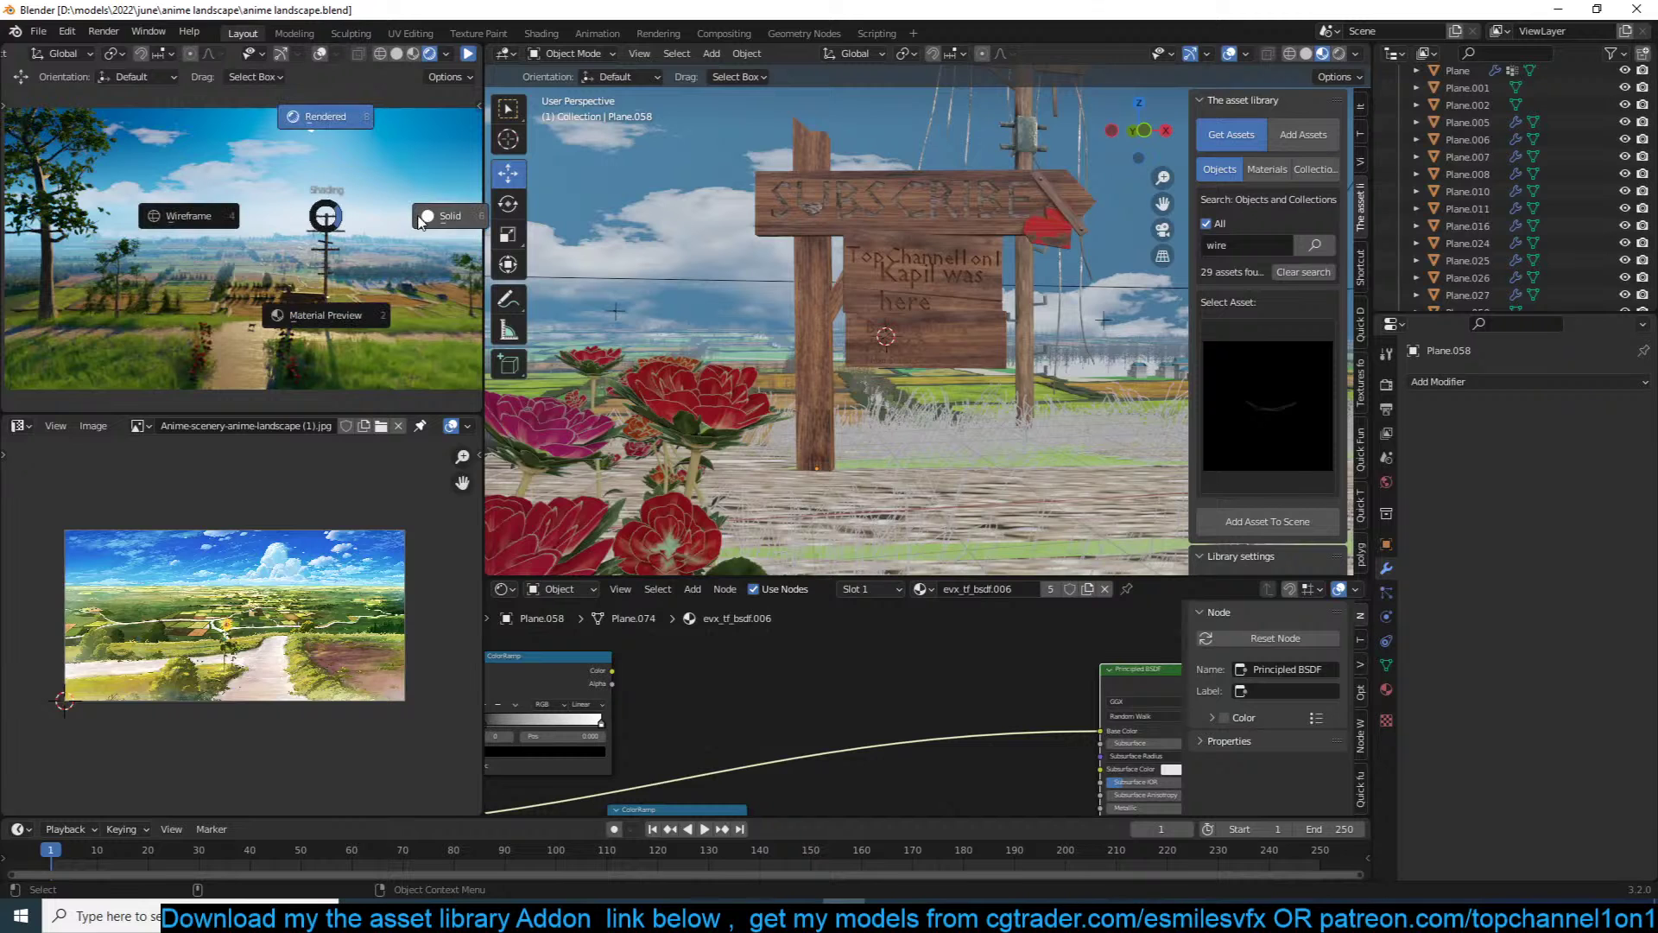
click(449, 217)
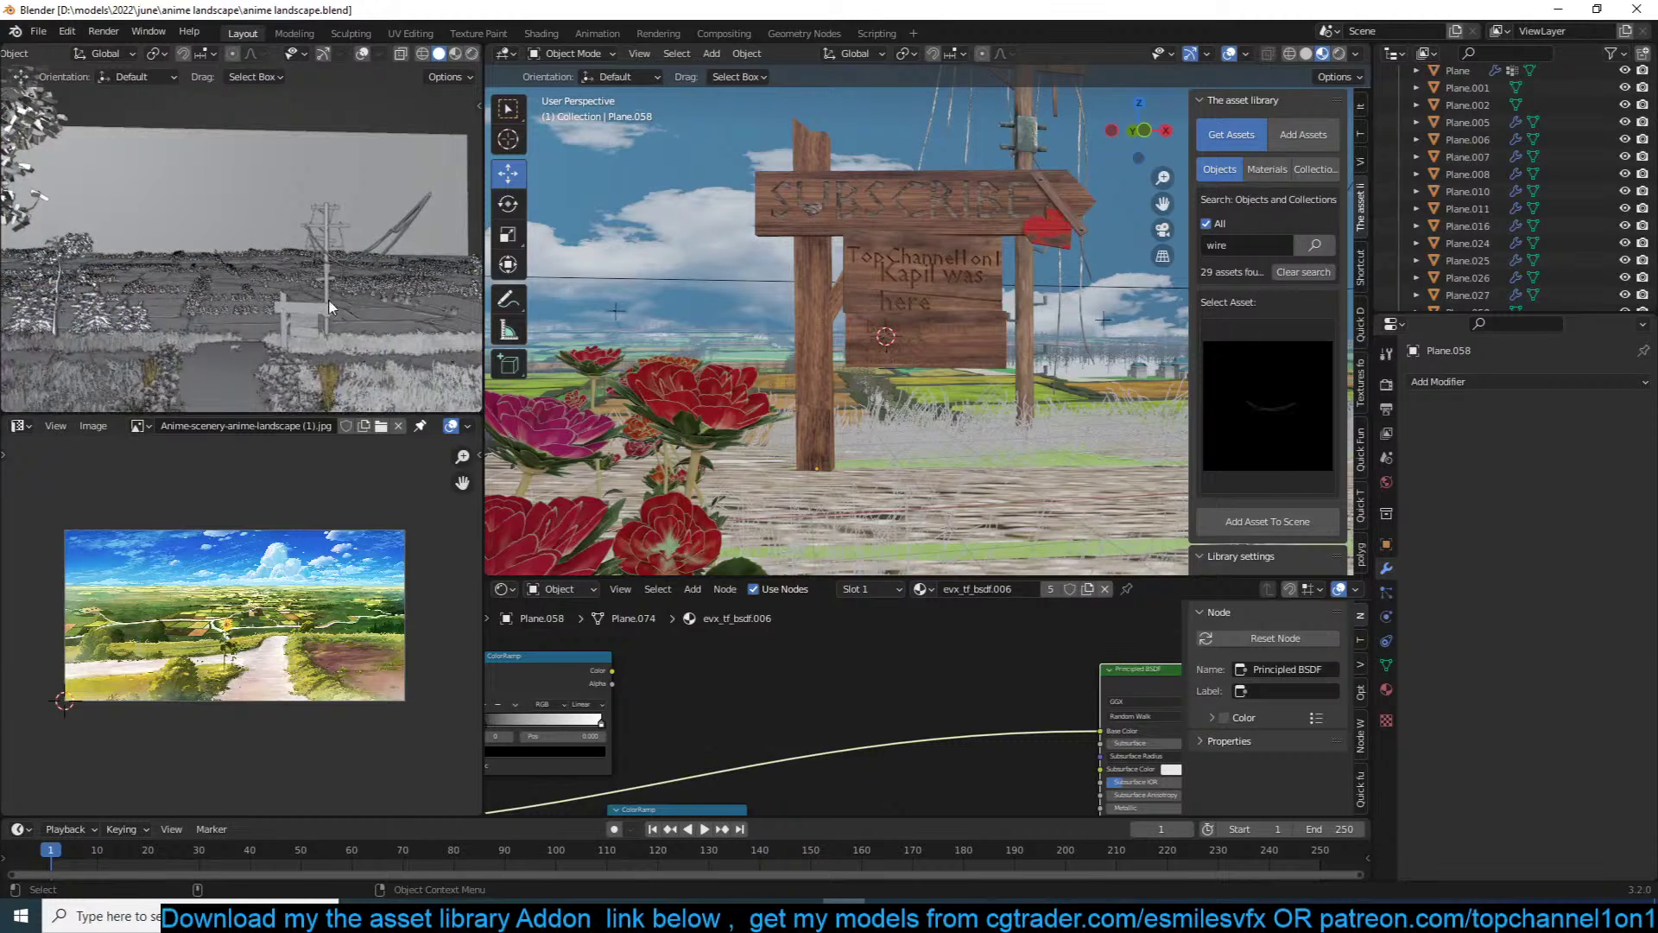
scroll(330, 305, up, 3)
mouse_move(330, 303)
middle_down()
mouse_move(316, 302)
mouse_move(277, 69)
mouse_move(263, 244)
mouse_move(302, 136)
middle_up()
scroll(276, 69, down, 1)
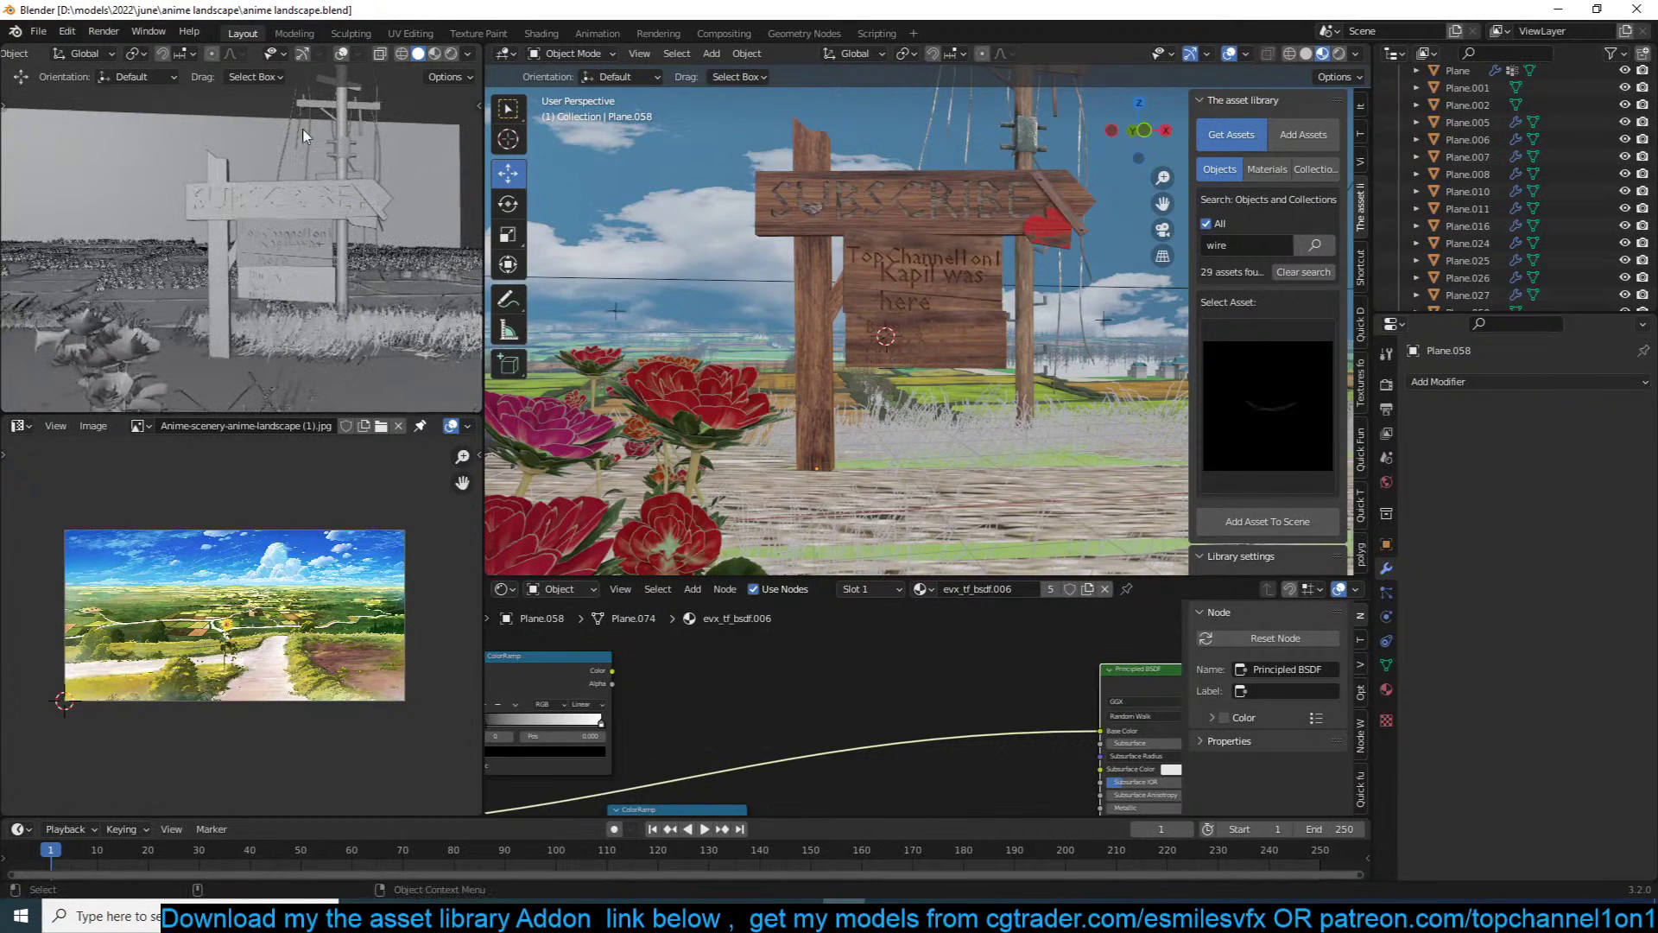
click(449, 55)
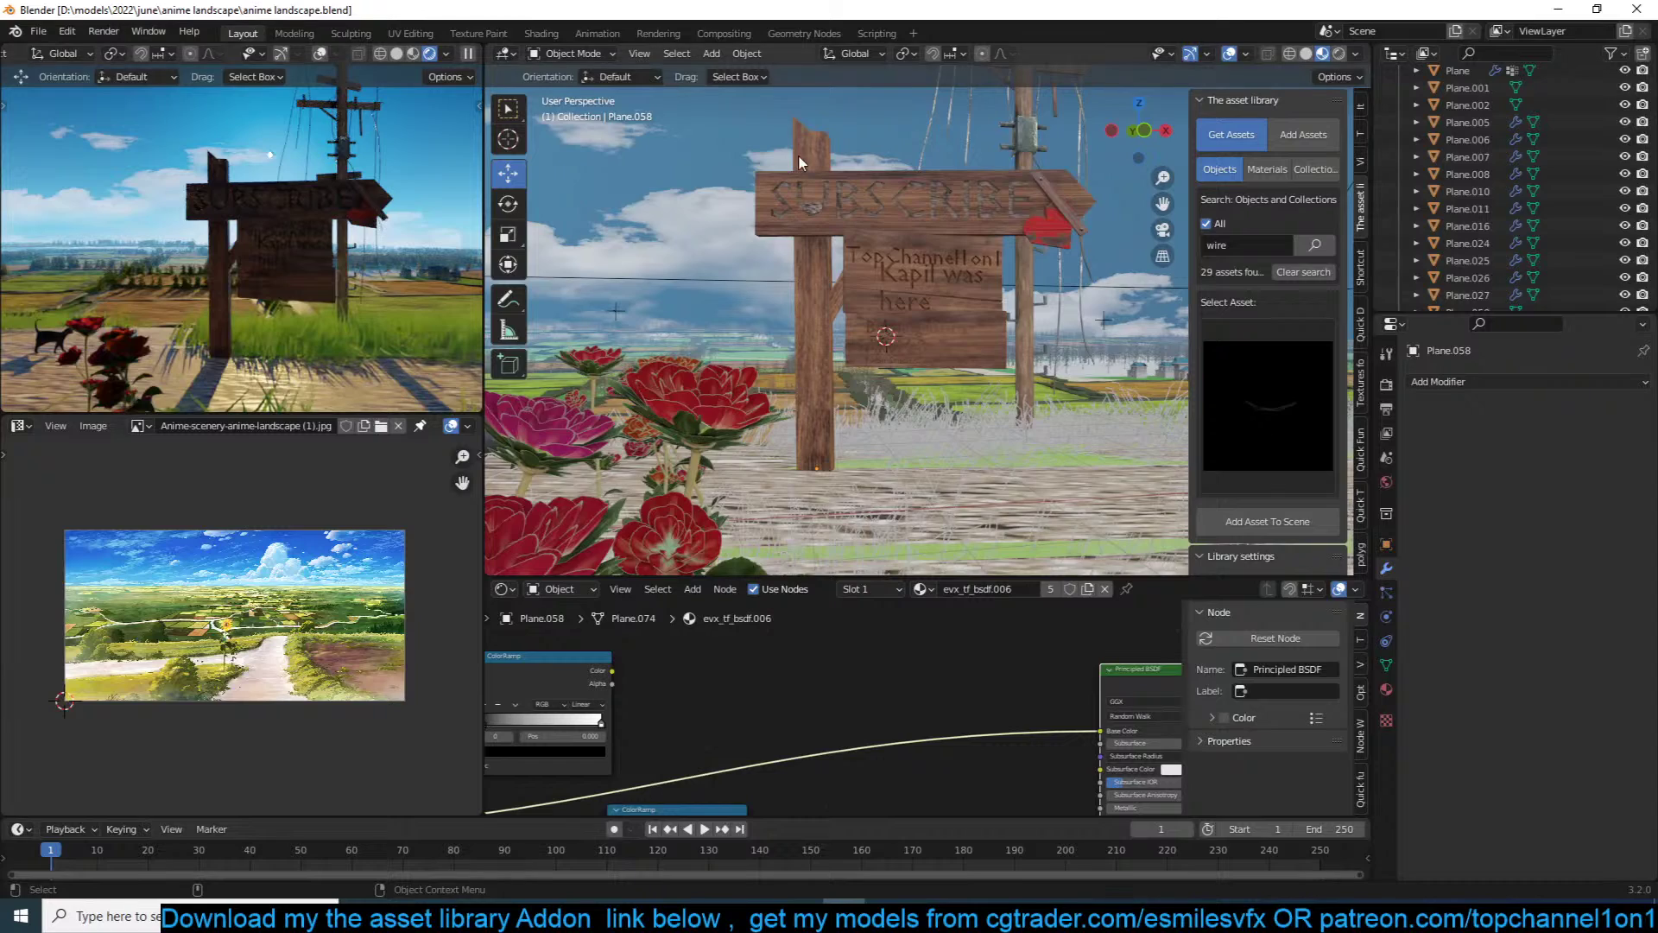
Step: Add an area light at the signpost, rotate it towards the boards and move it above and in front of them
middle_drag(798, 154, 893, 219)
click(1306, 54)
middle_drag(1081, 221, 1067, 246)
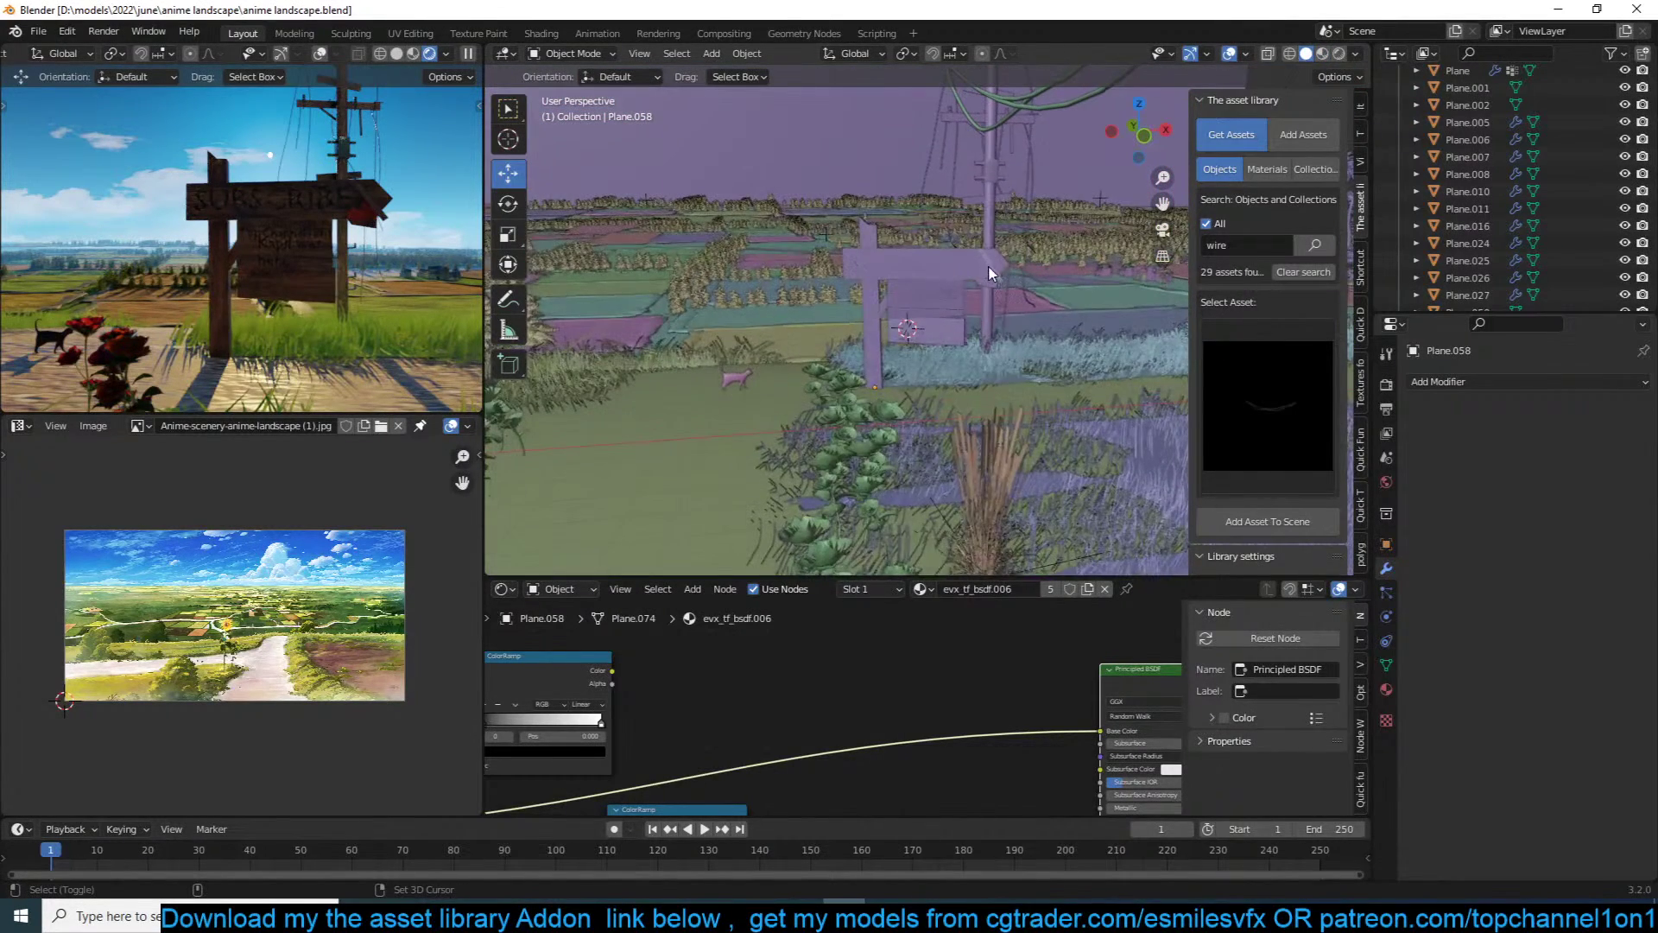
key(shift+a)
mouse_move(987, 413)
click(1075, 466)
key(KP_Decimal)
middle_drag(880, 337, 855, 334)
key(r)
click(939, 311)
key(g)
click(908, 227)
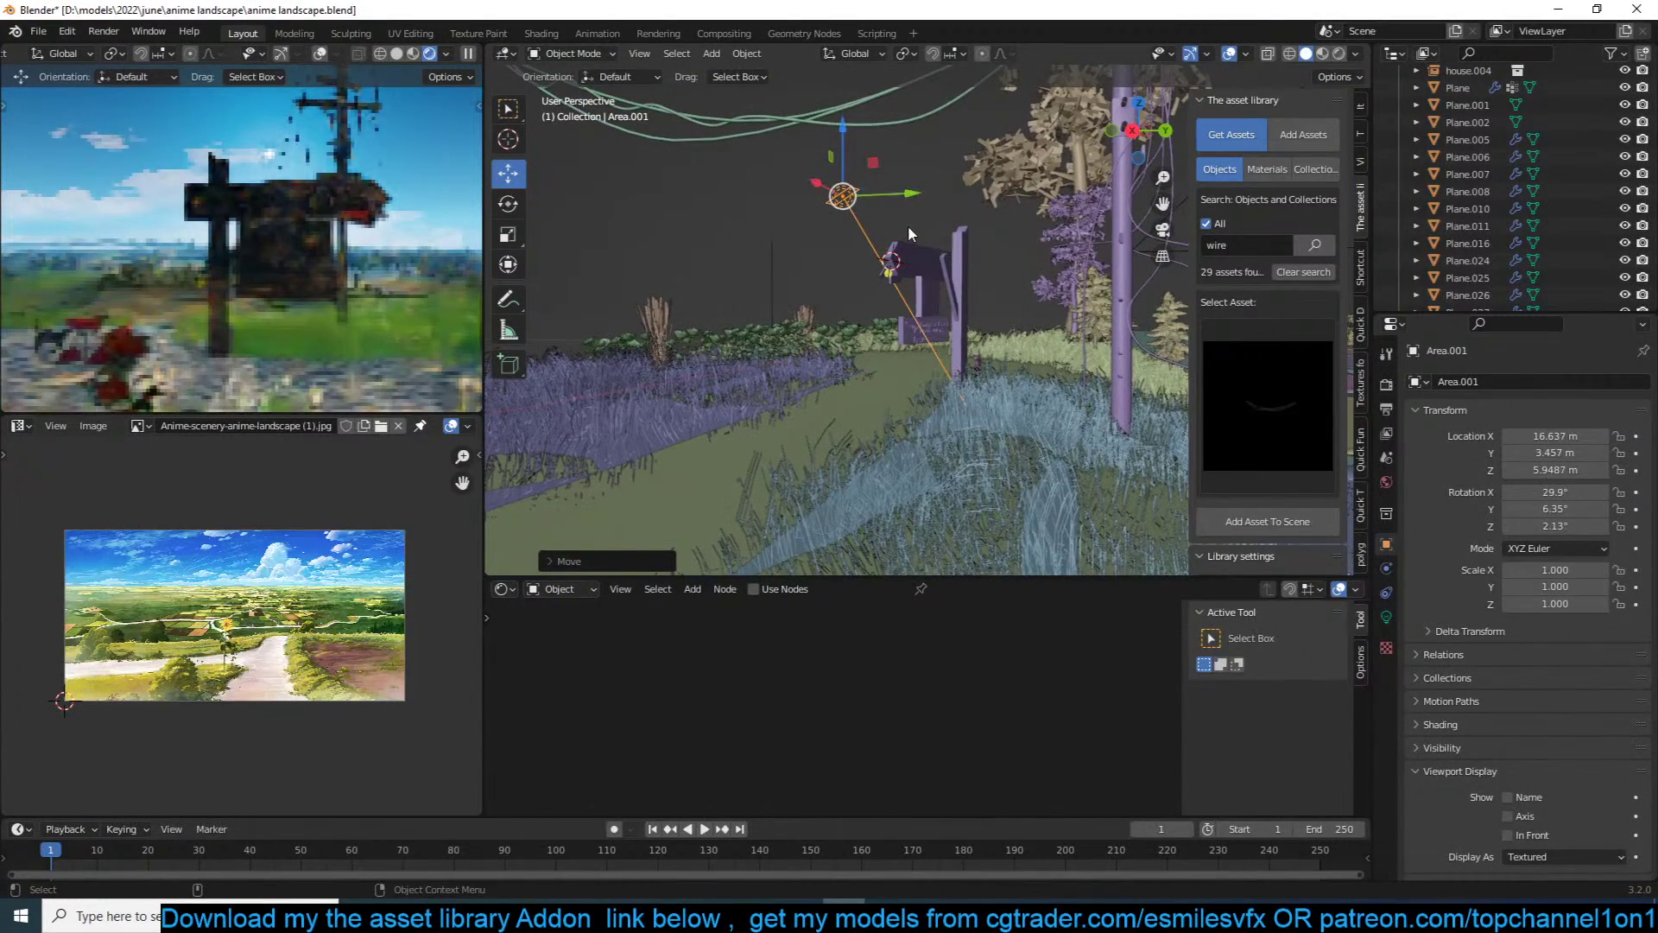
Step: Give the area light a pale orange colour in its light settings
click(1387, 618)
key(Return)
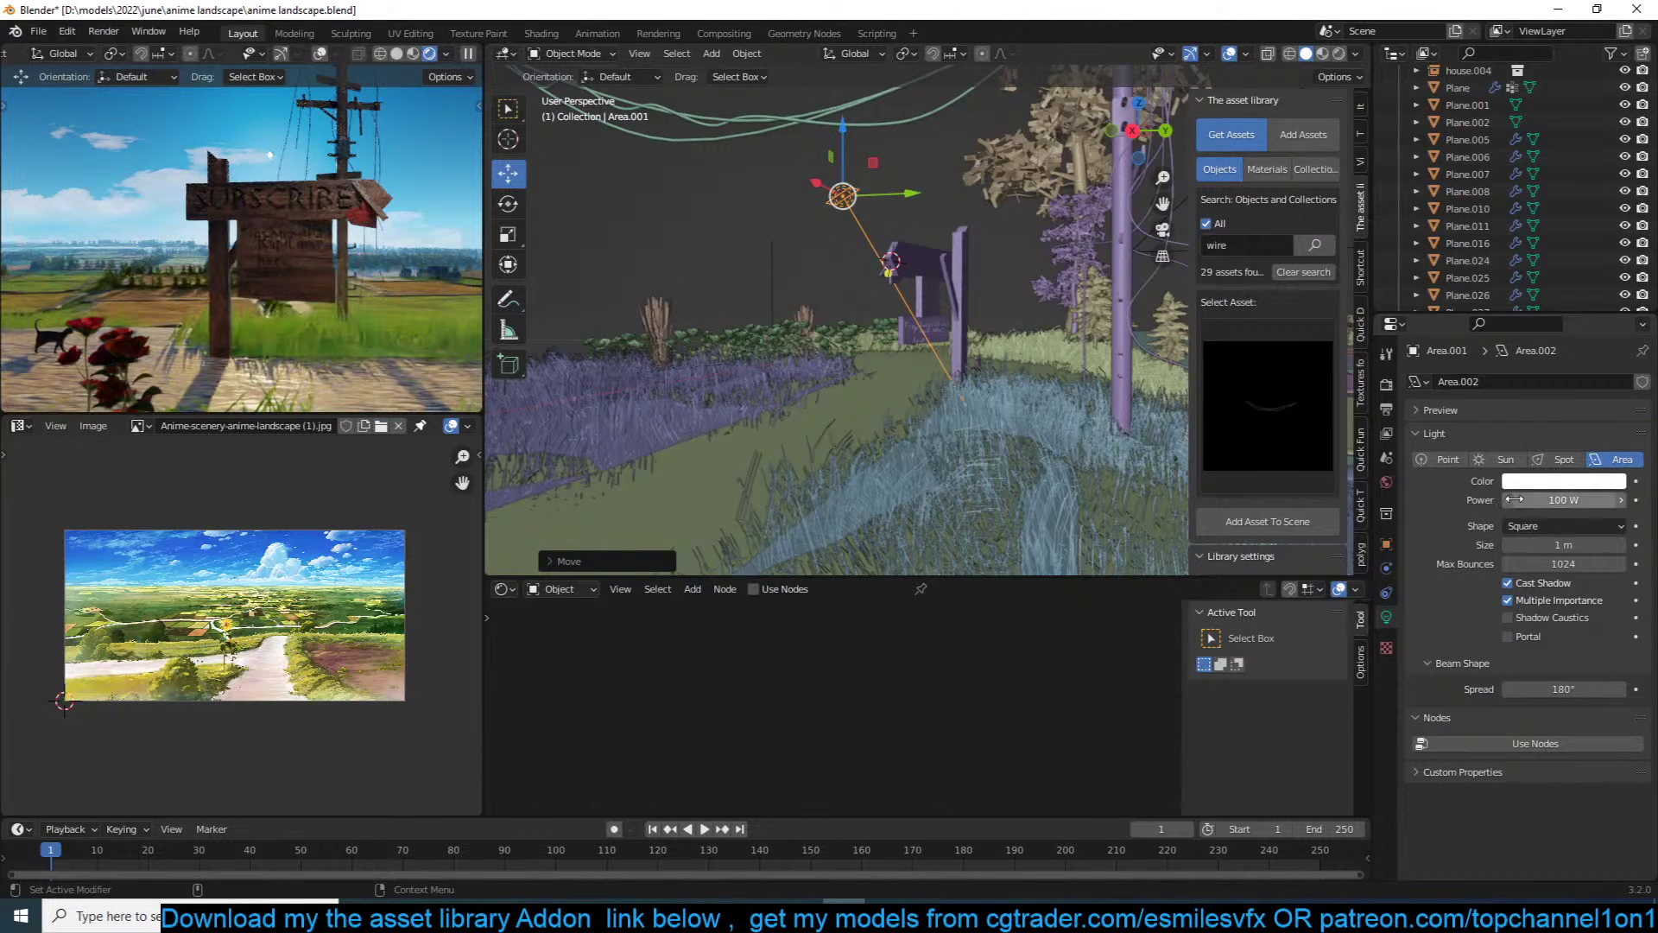
click(1585, 484)
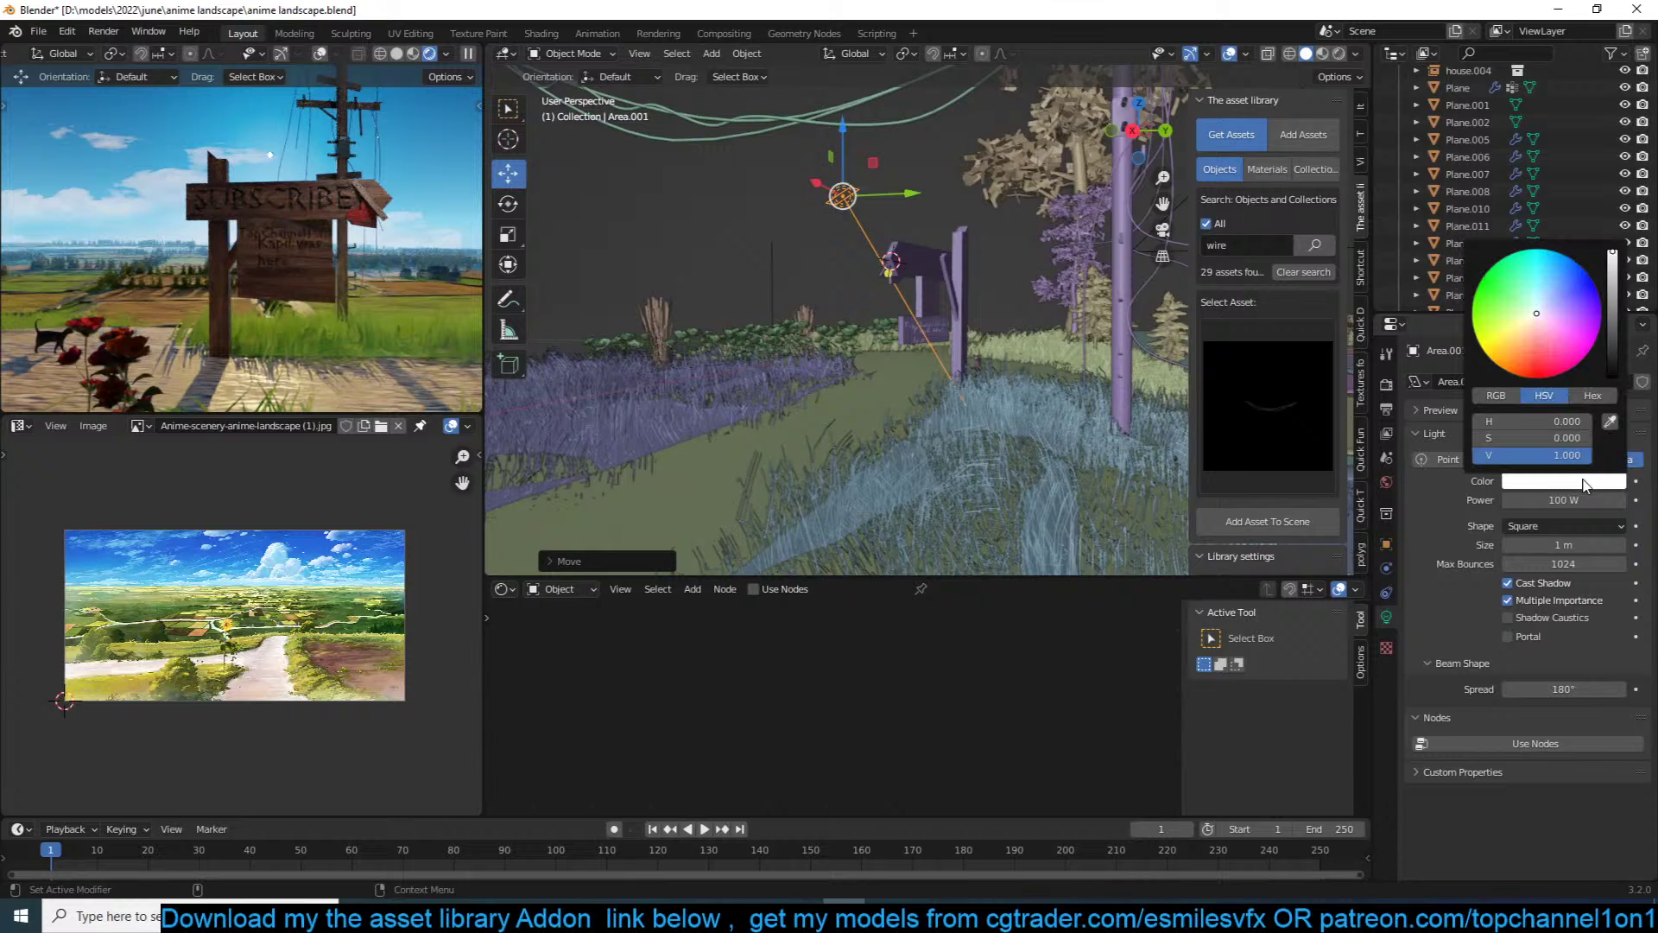
click(1536, 336)
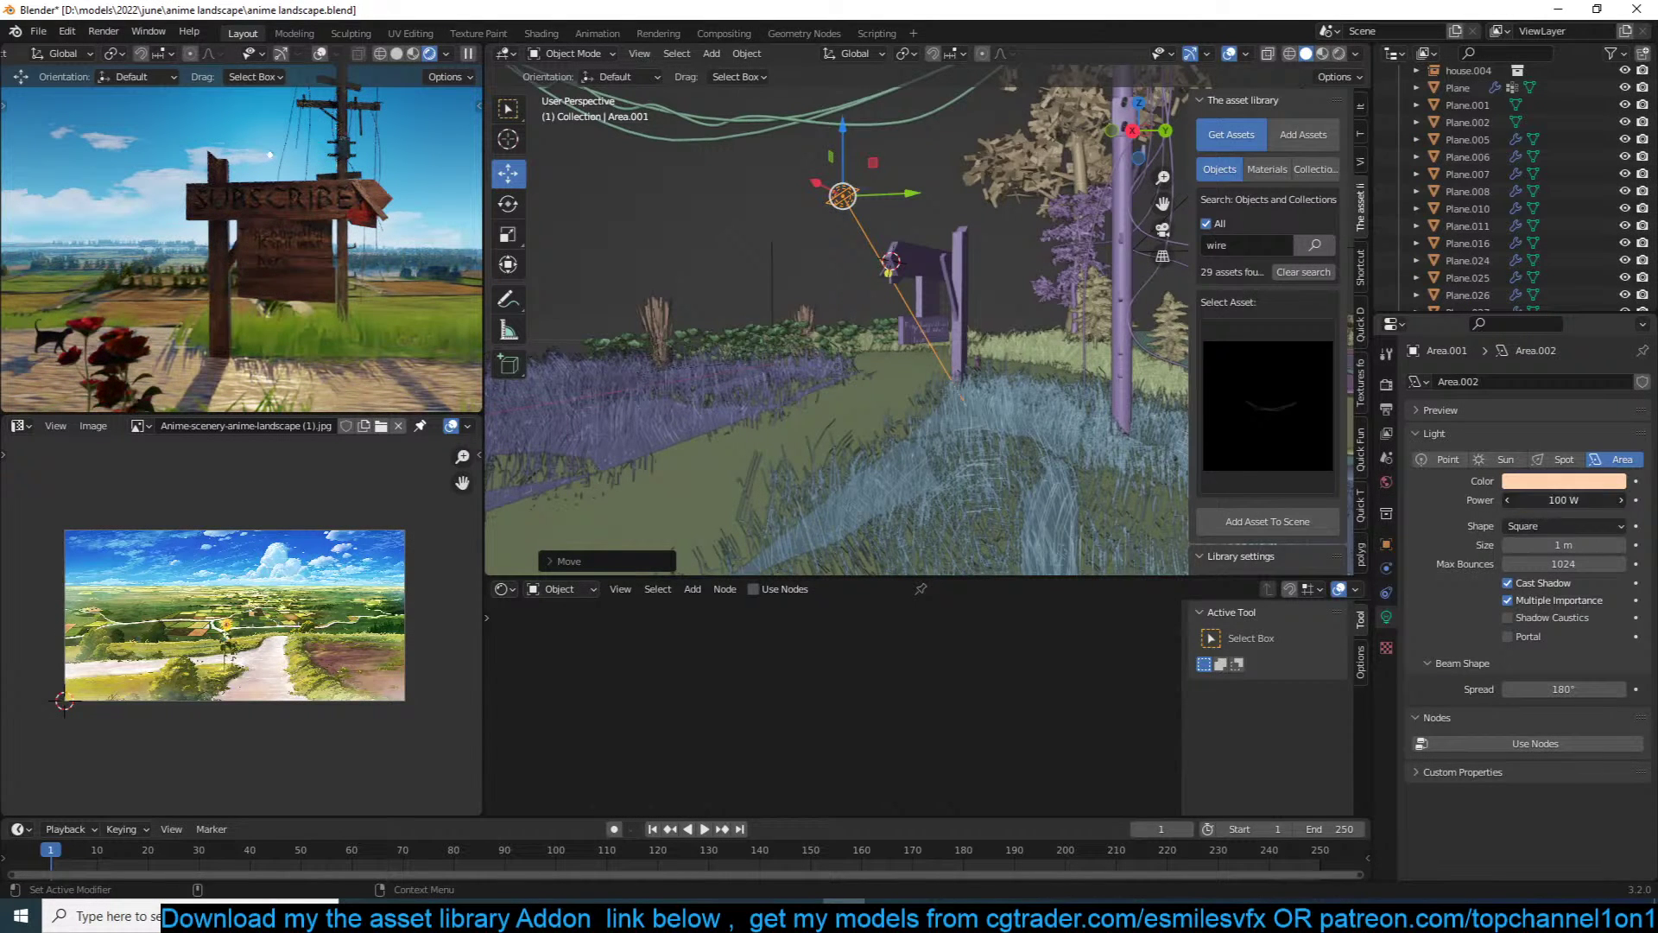
Step: Try a power of 3000 W for the area light, then return it to 100 W
text(00)
key(Return)
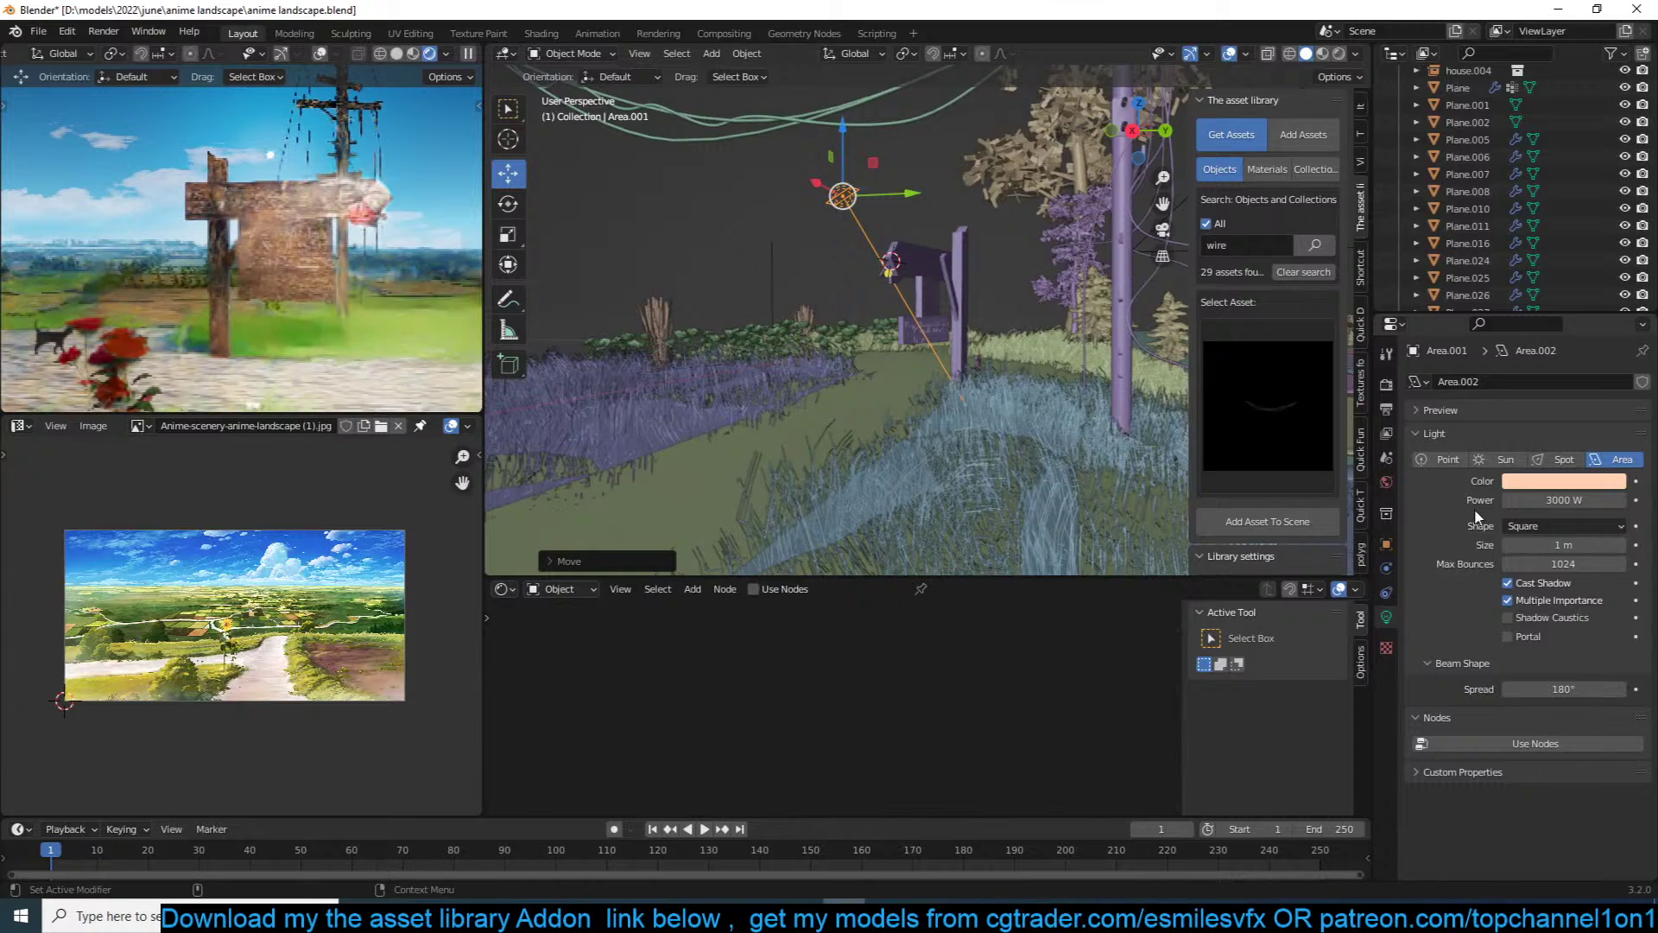
click(1539, 501)
text(10)
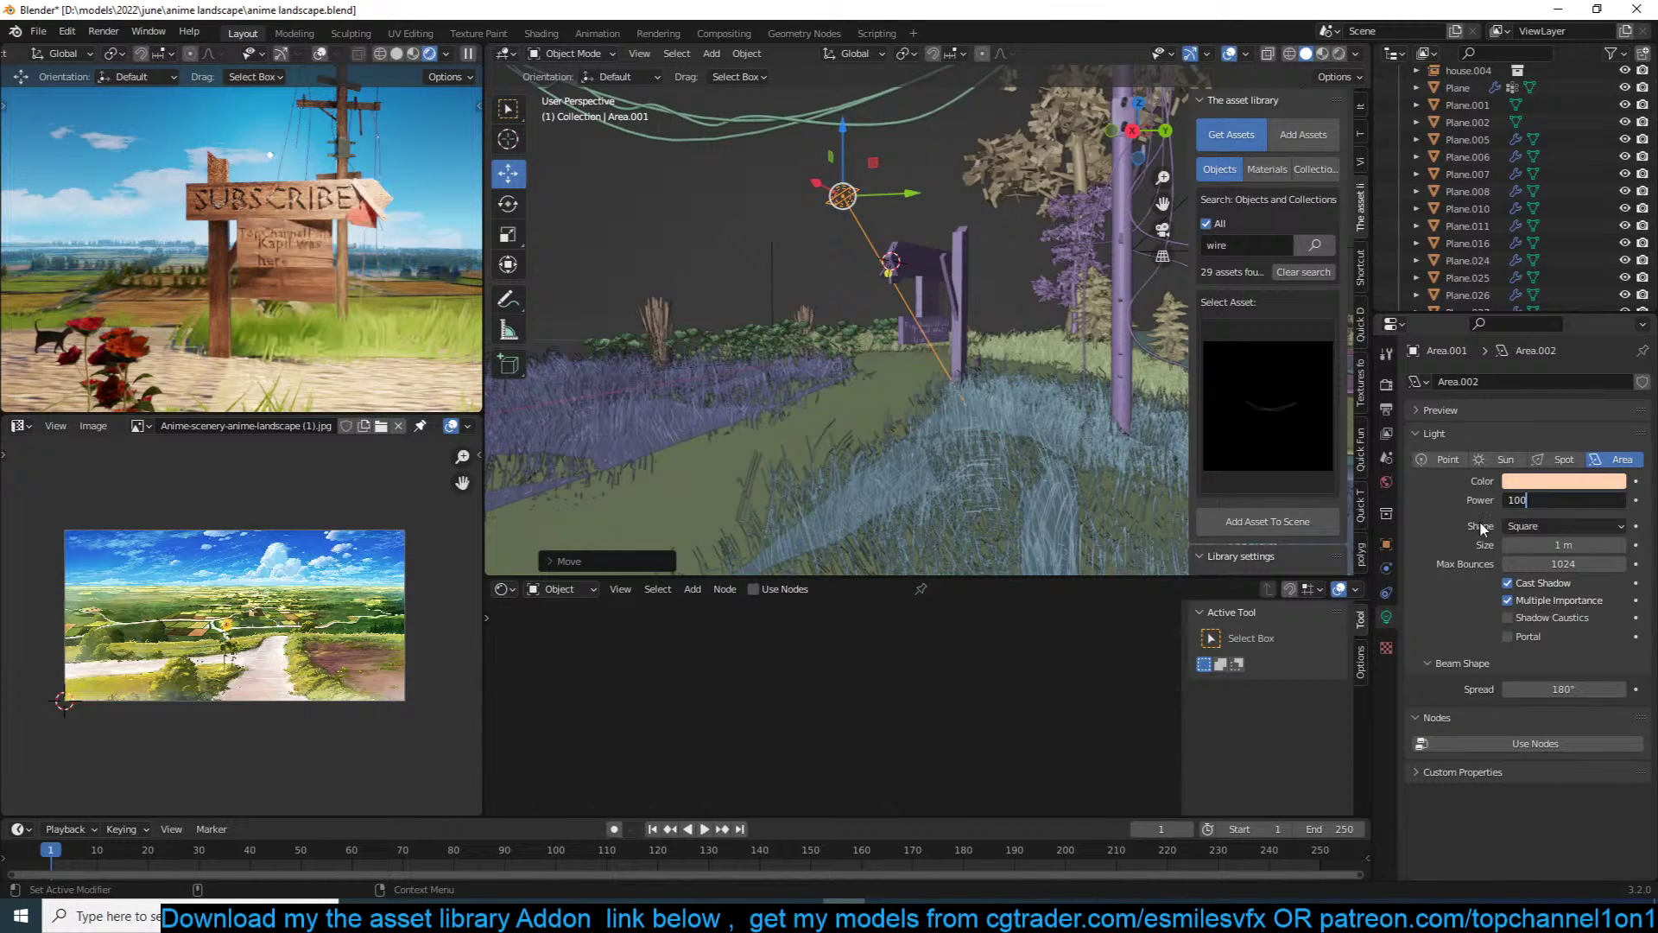
text(0)
key(Return)
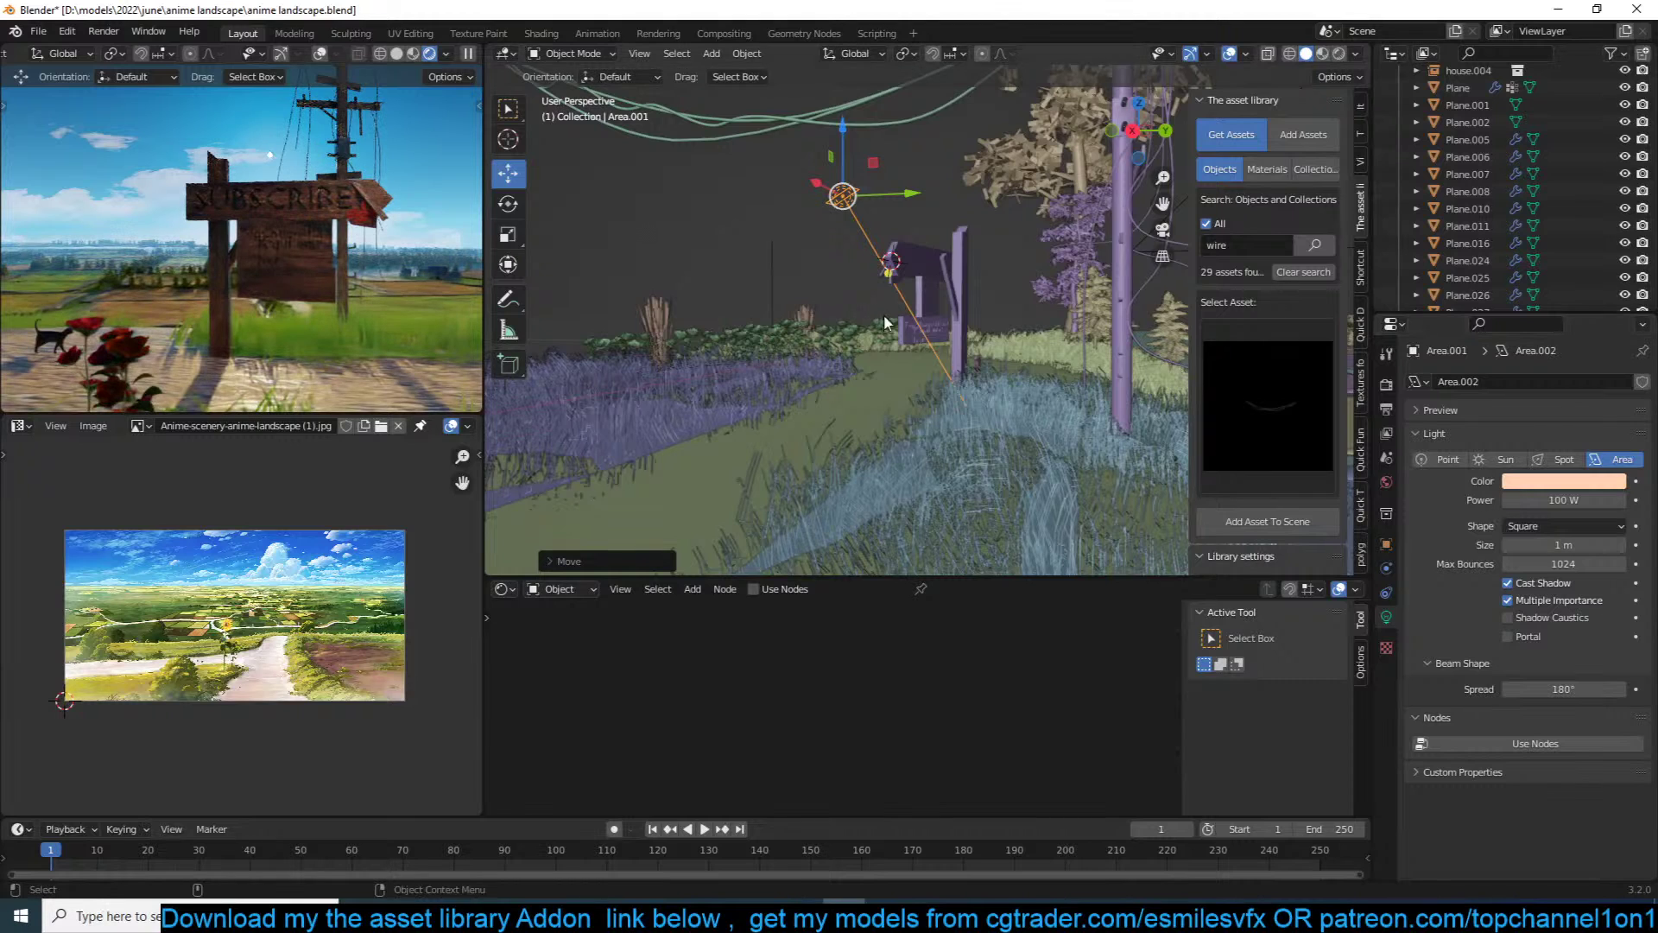
Step: Change the area light's colour to pale yellow and set its size to 5 m
scroll(864, 246, up, 2)
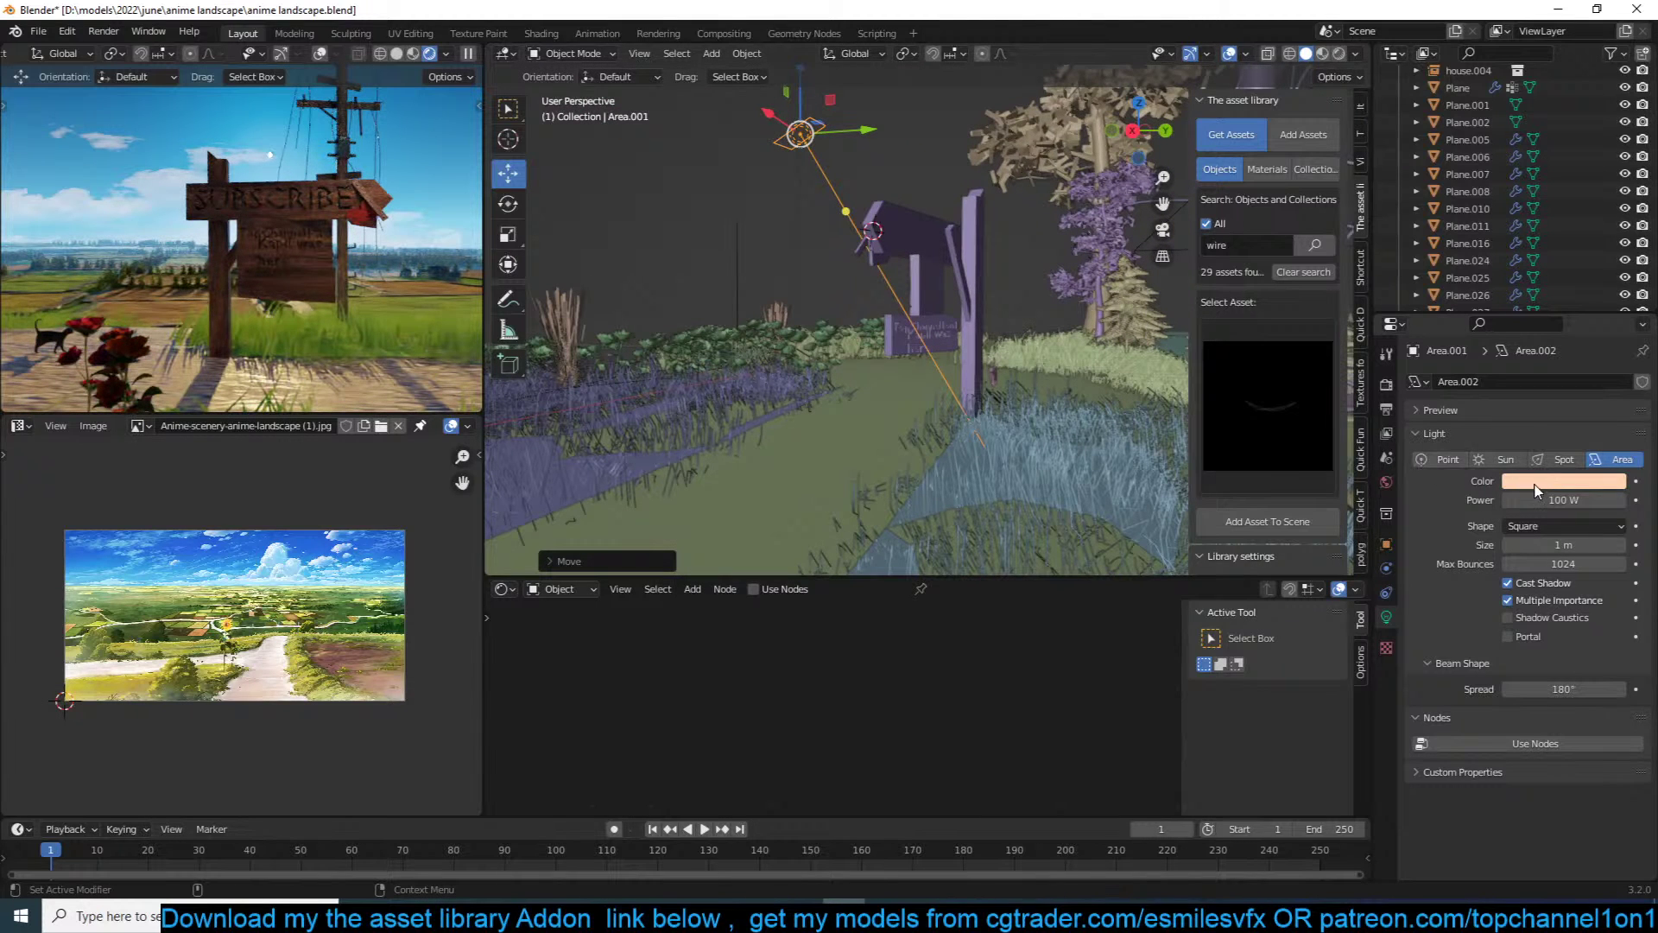
click(1593, 484)
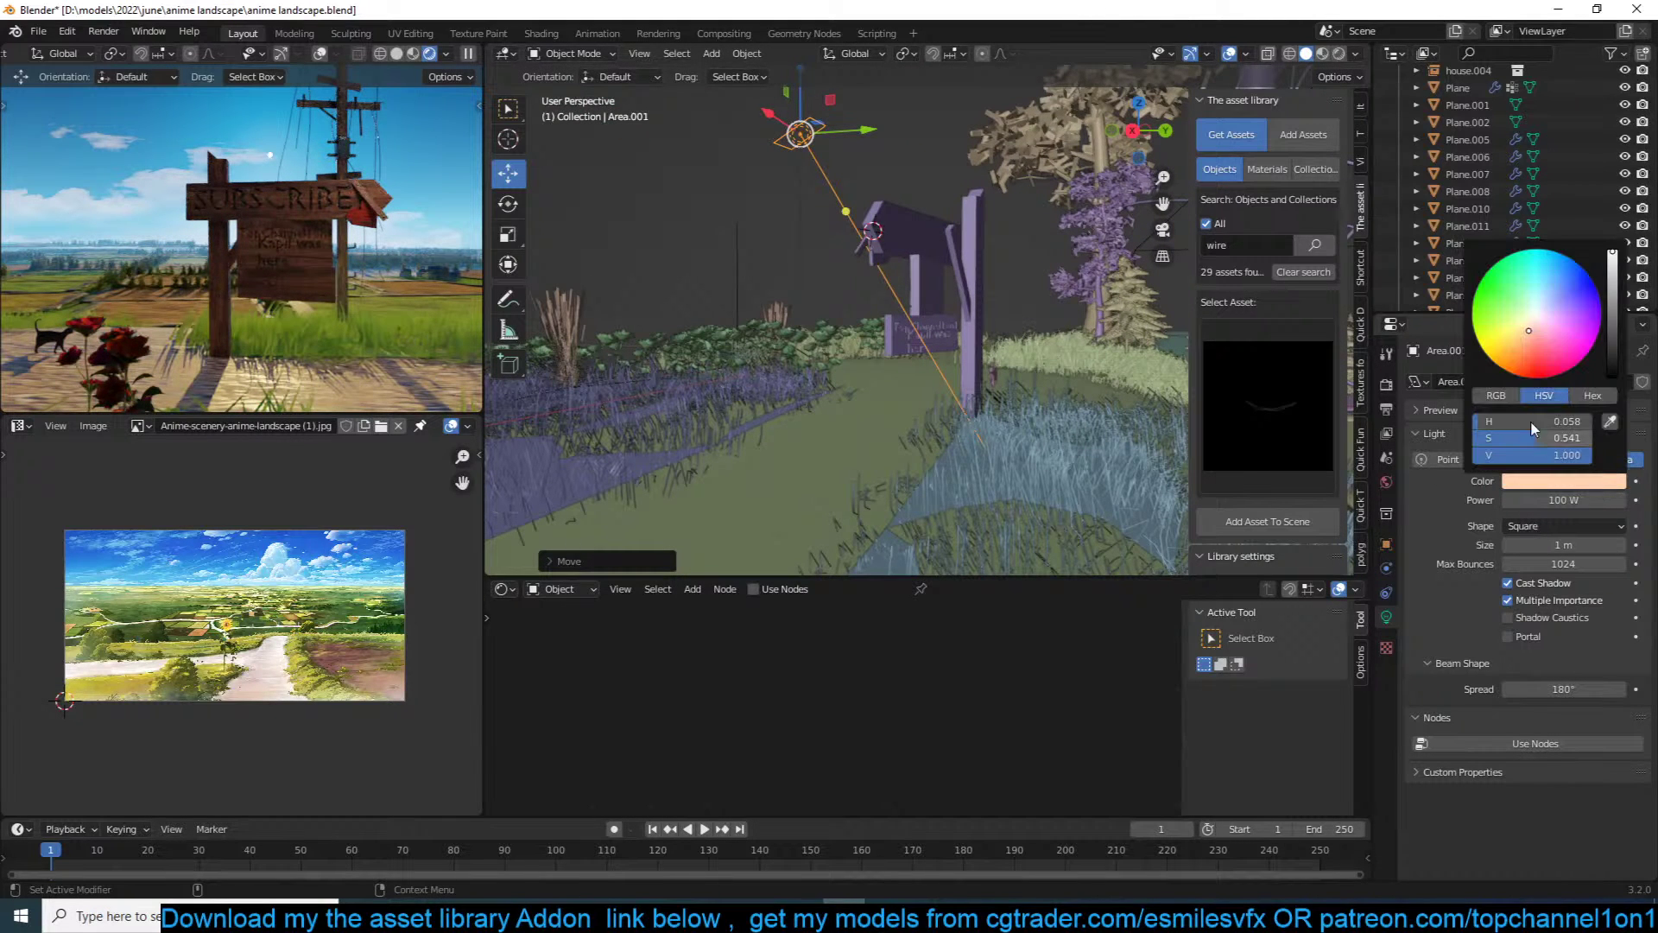
drag(1528, 330, 1520, 324)
click(1574, 546)
text(5)
key(Return)
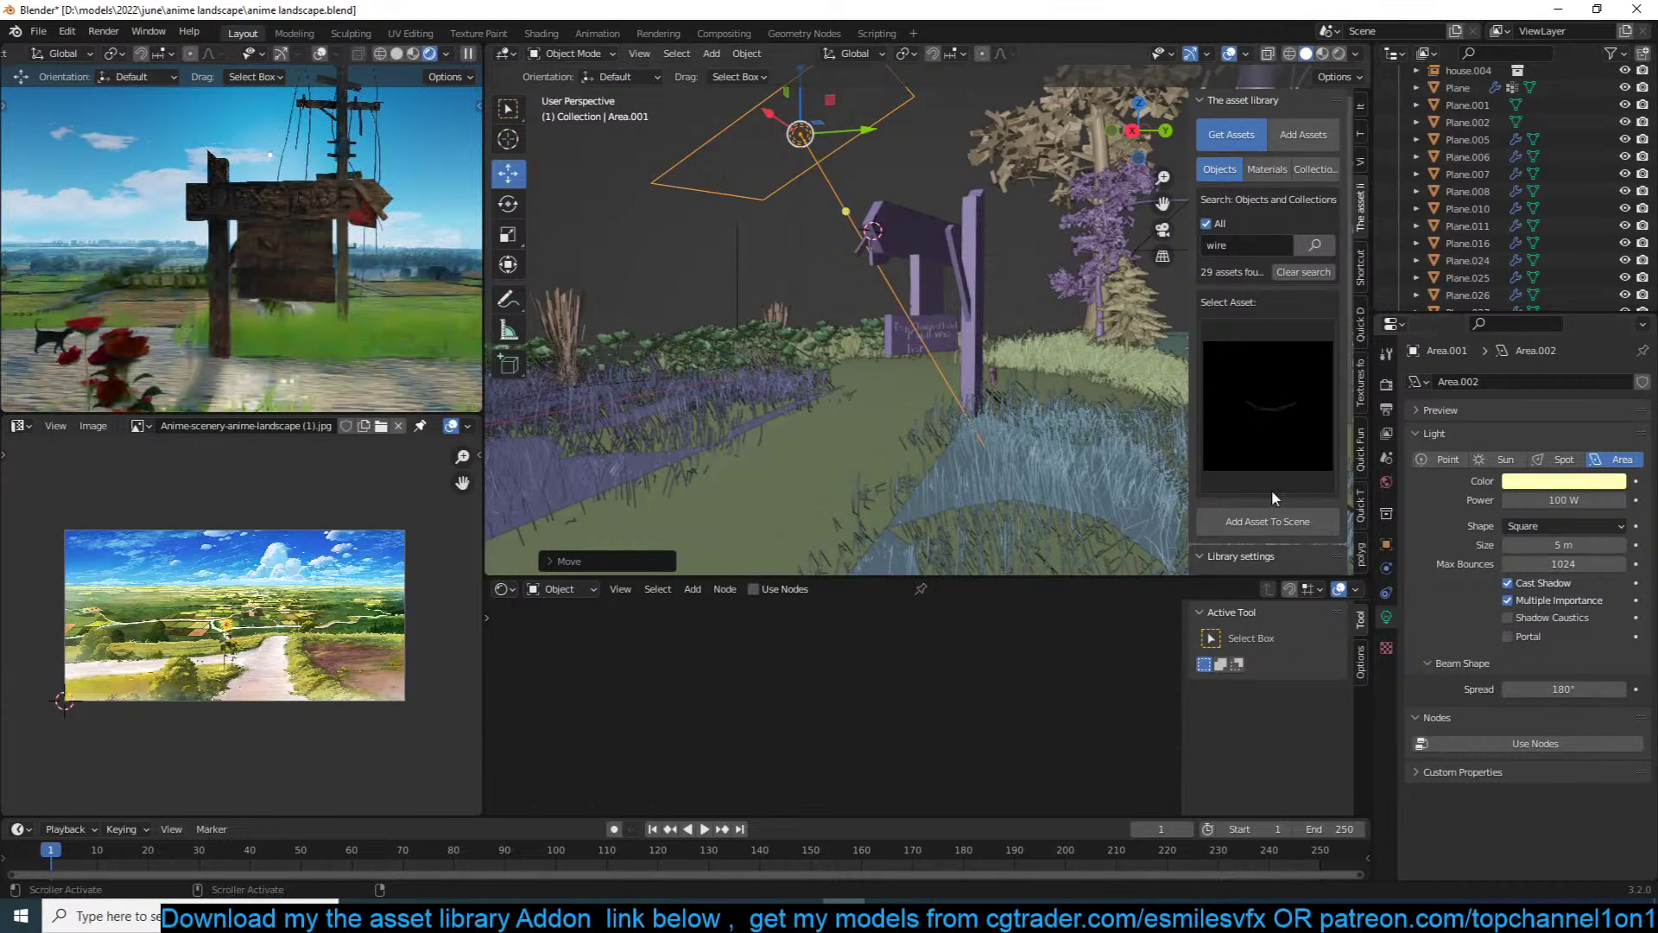
Step: Set the area light's power to 200 W and save the file
click(1591, 498)
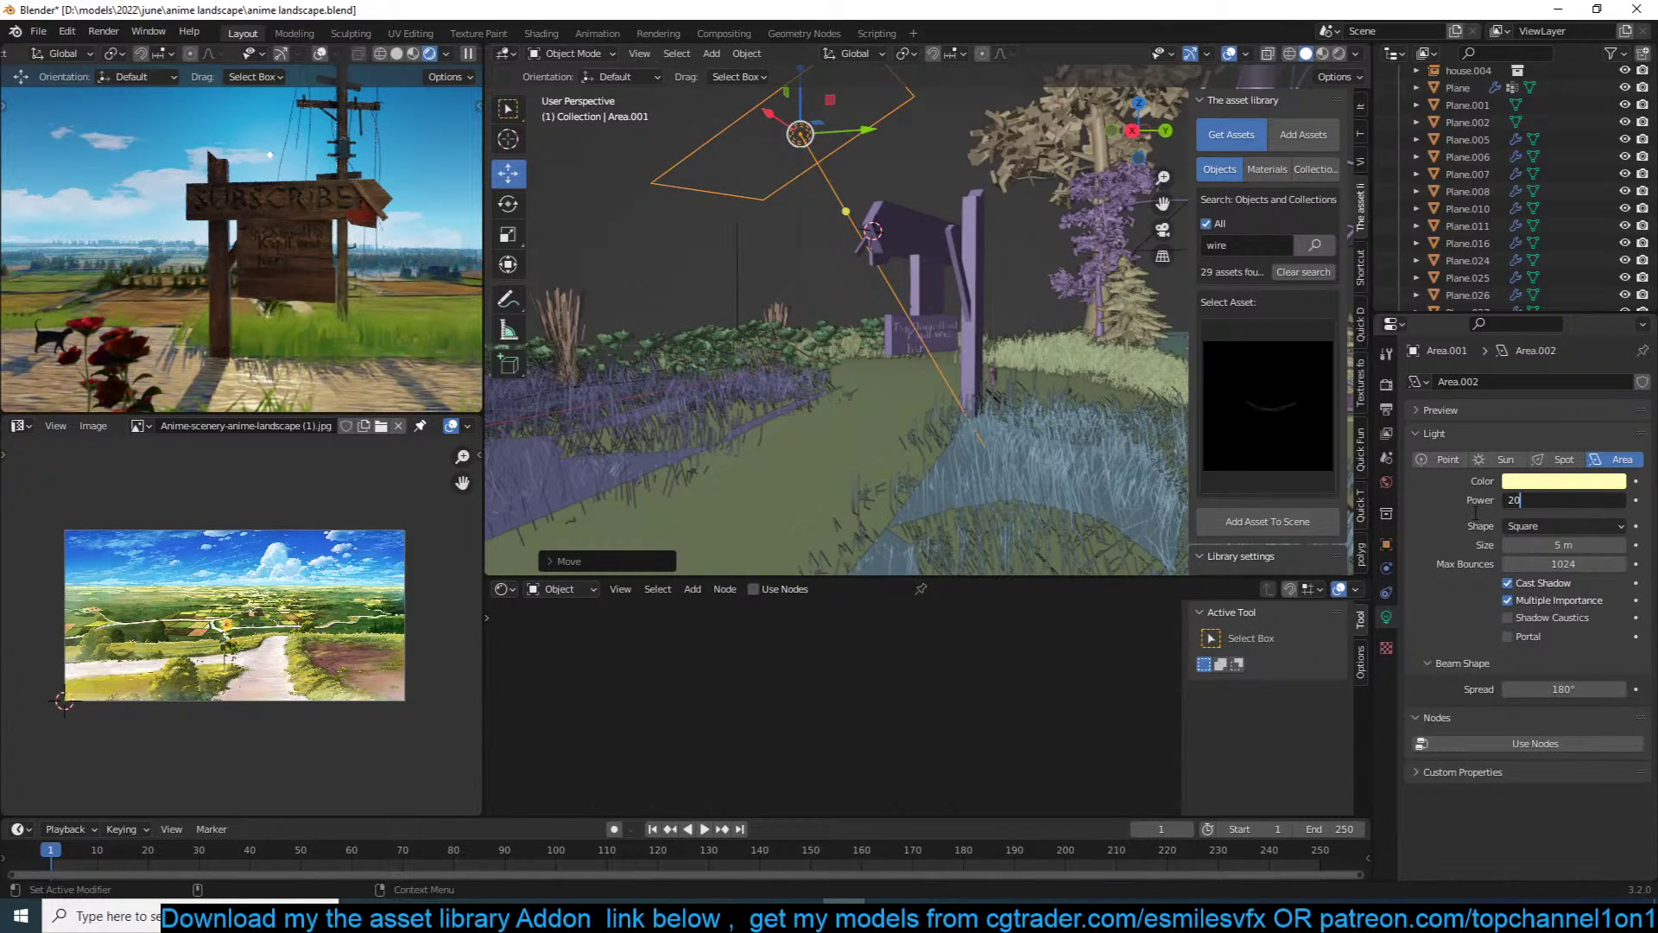
text(200)
key(Return)
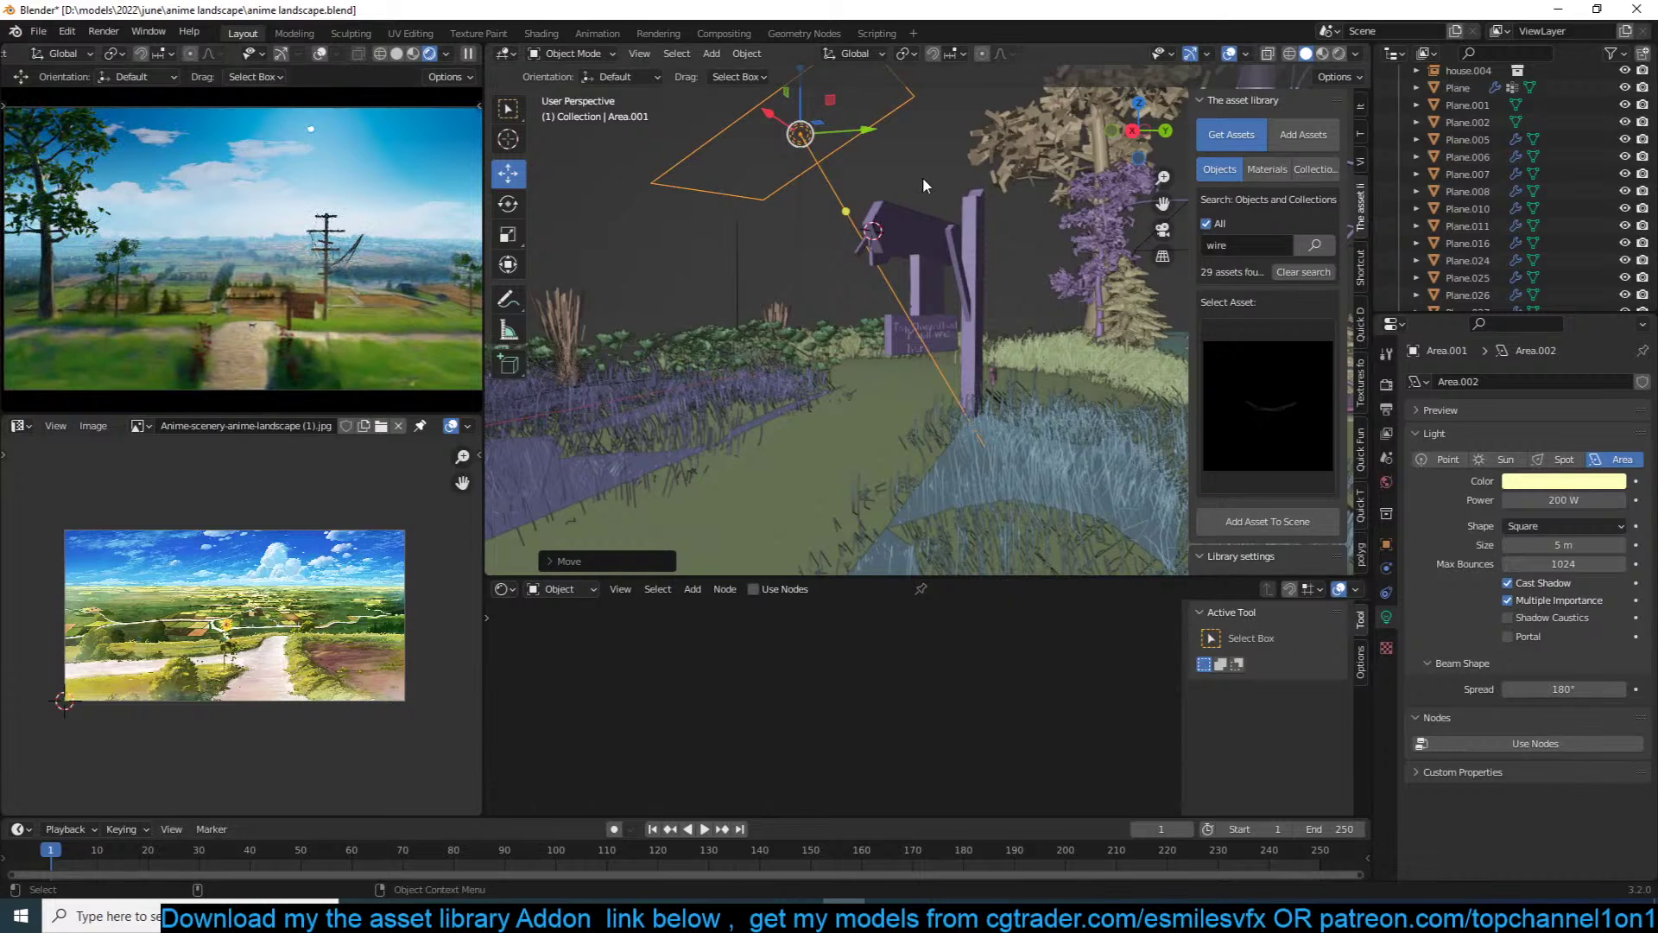
key(ctrl+s)
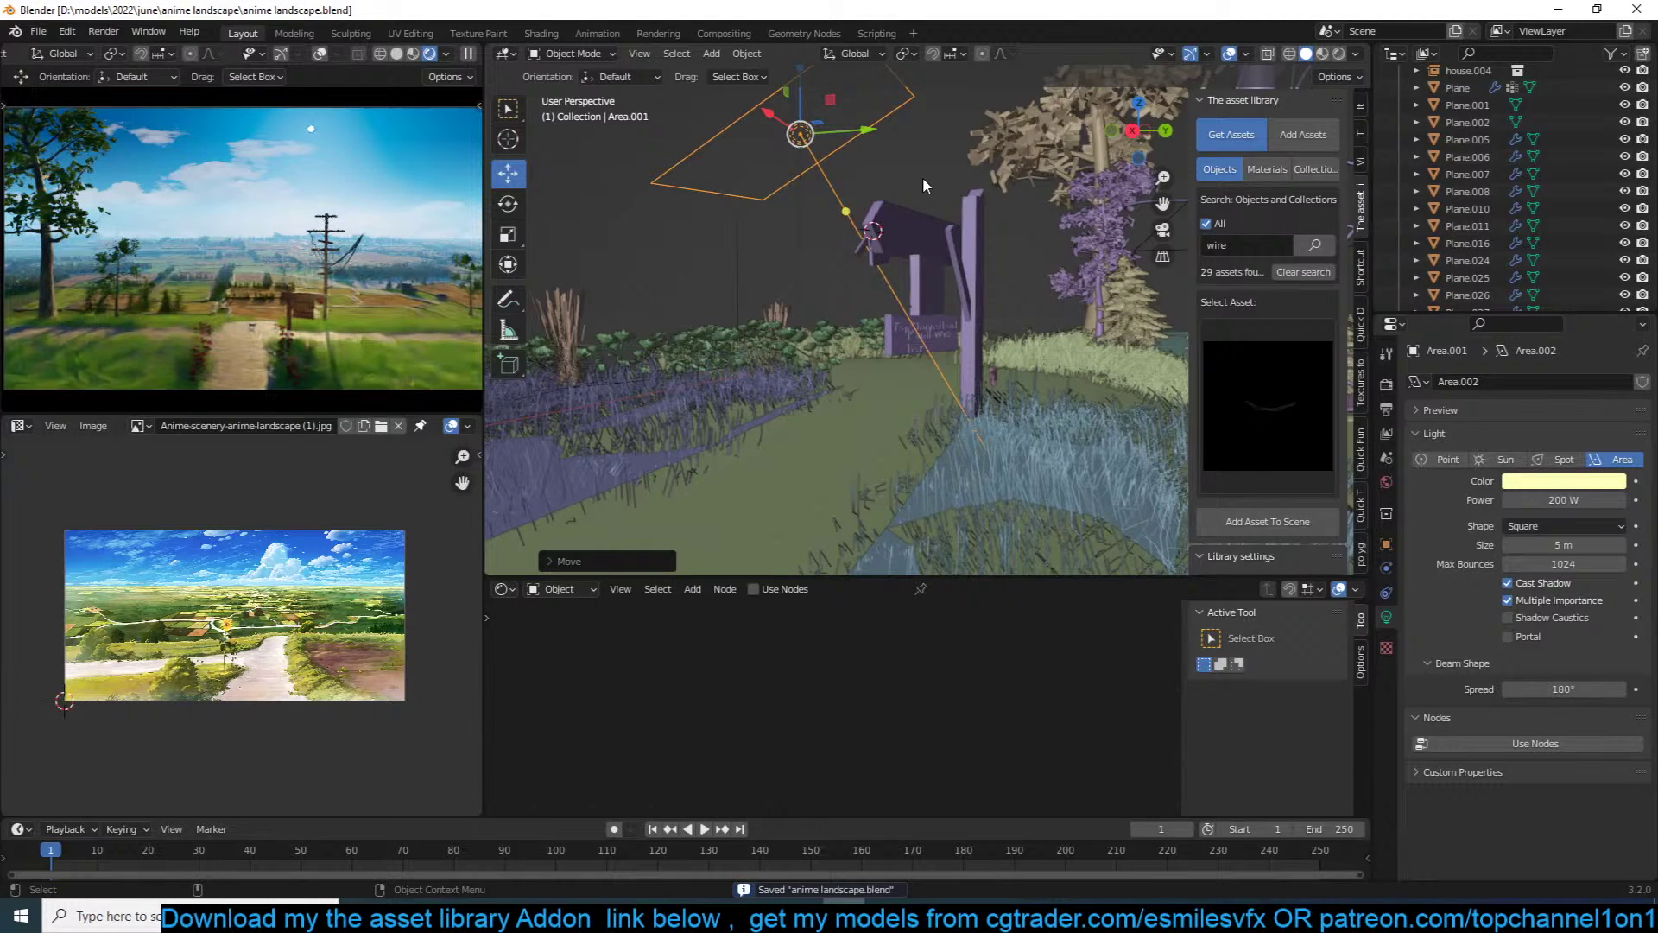
Step: Search the asset library for "rock" and choose the angular reddish-brown rock
click(467, 54)
click(1006, 247)
click(1250, 245)
key(BackSpace)
text(rock)
key(Return)
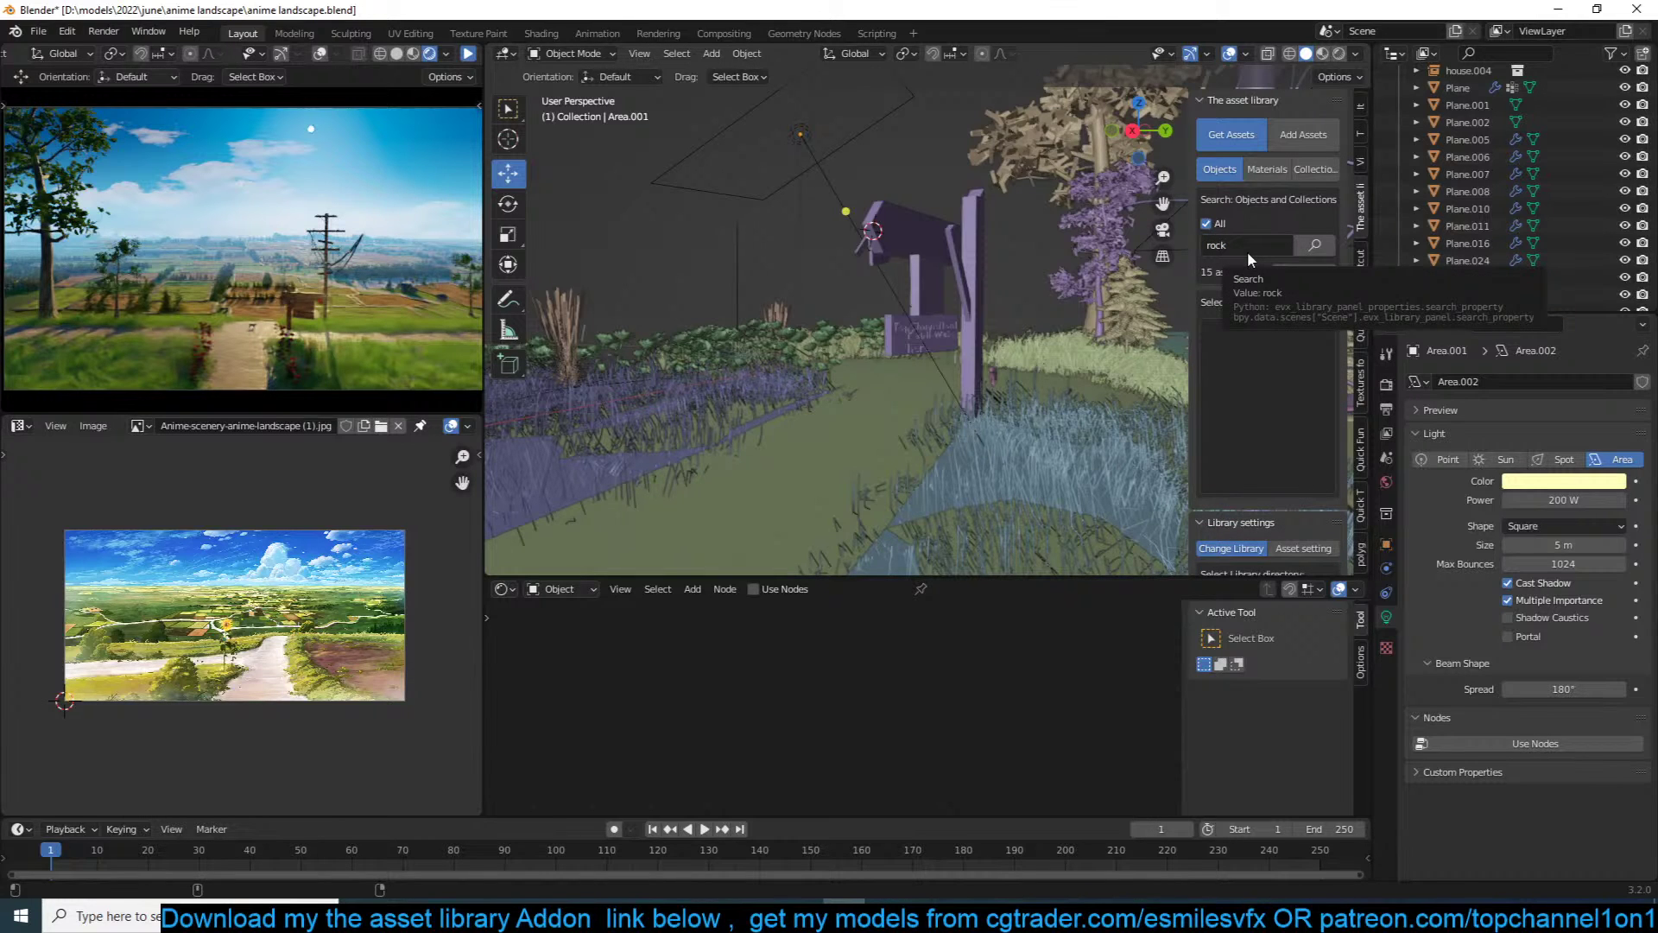
click(1250, 323)
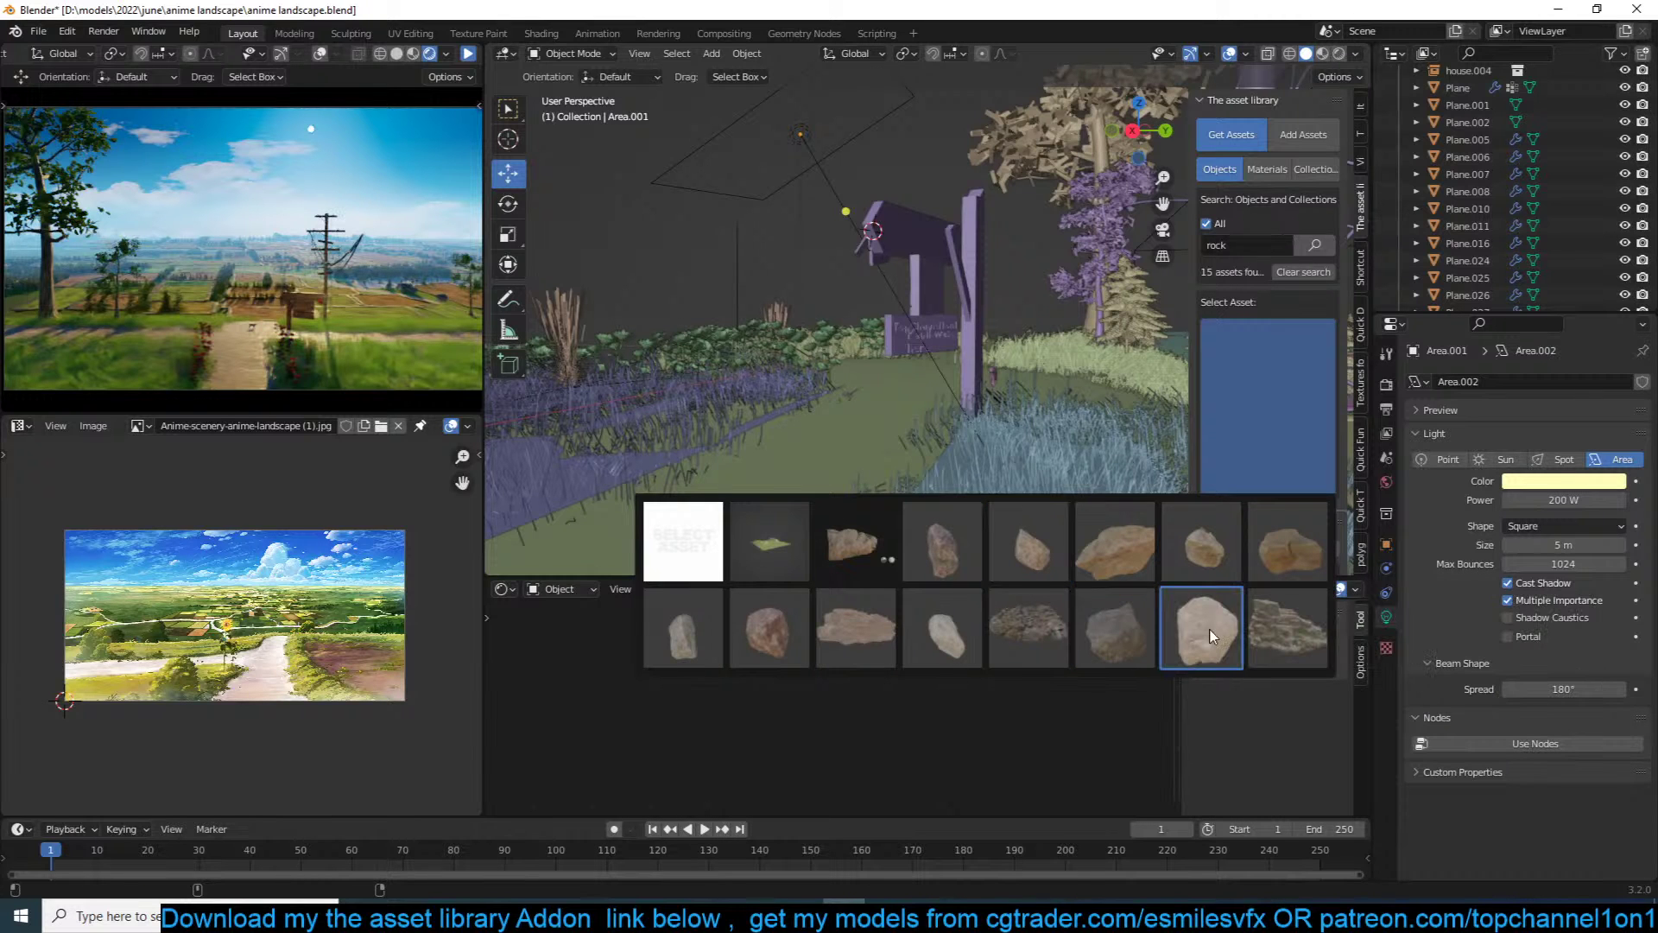
click(748, 639)
Step: Add the chosen rock to the scene at the foot of the signpost and scale it up
middle_drag(963, 448, 869, 471)
scroll(1075, 488, up, 3)
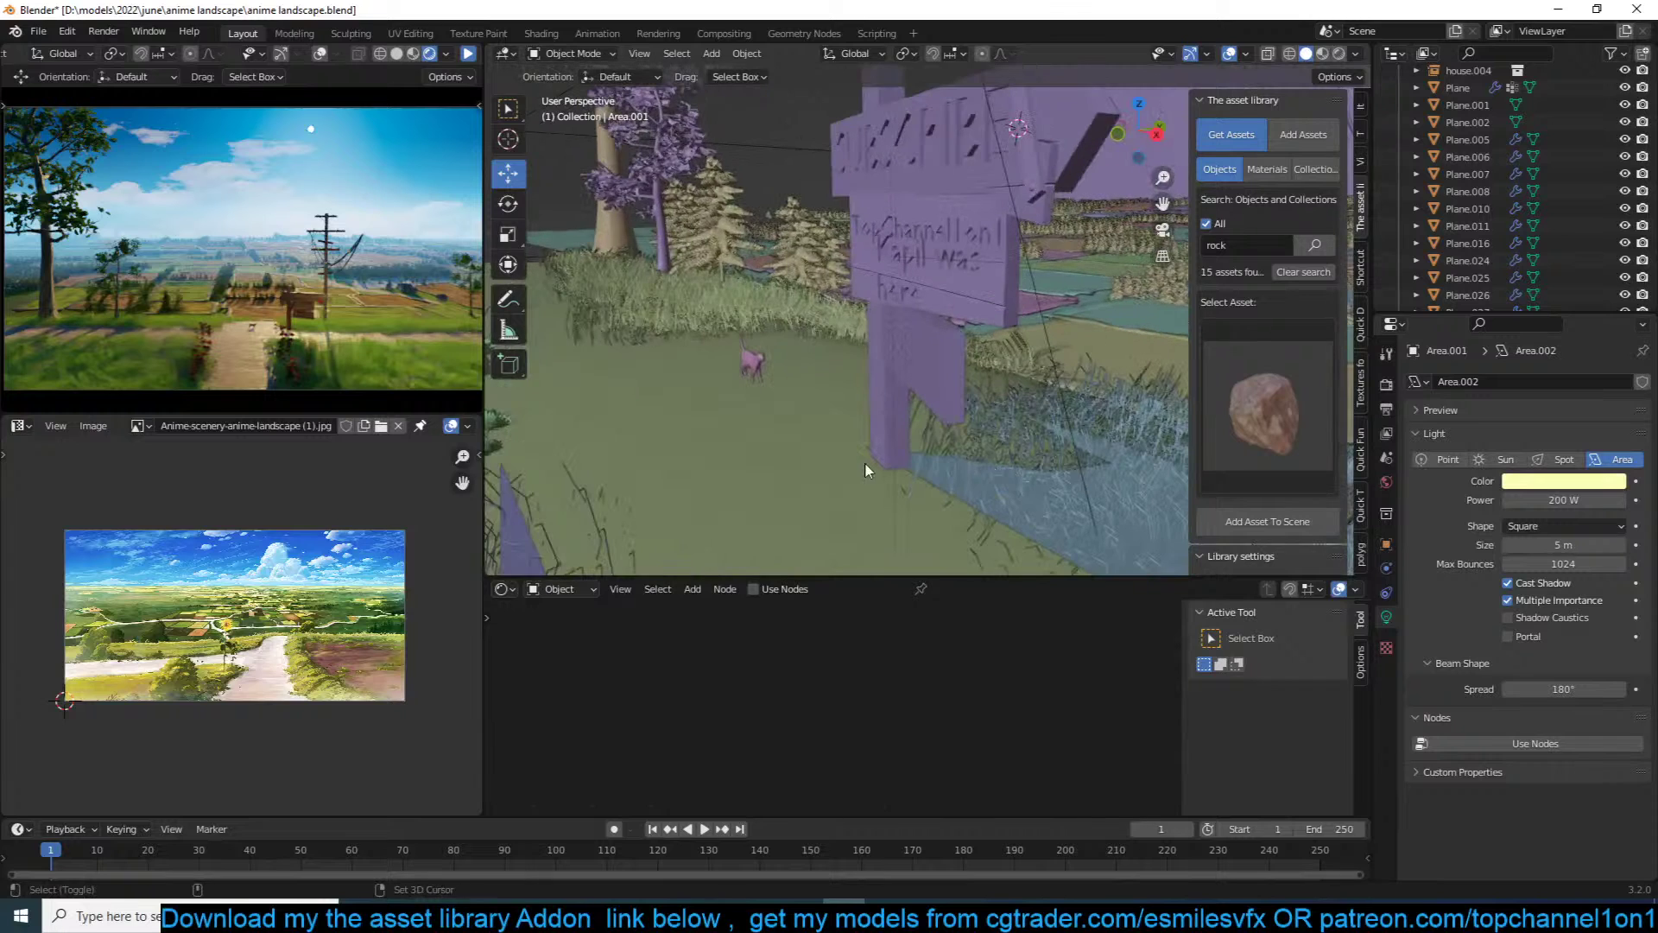
click(1224, 525)
key(s)
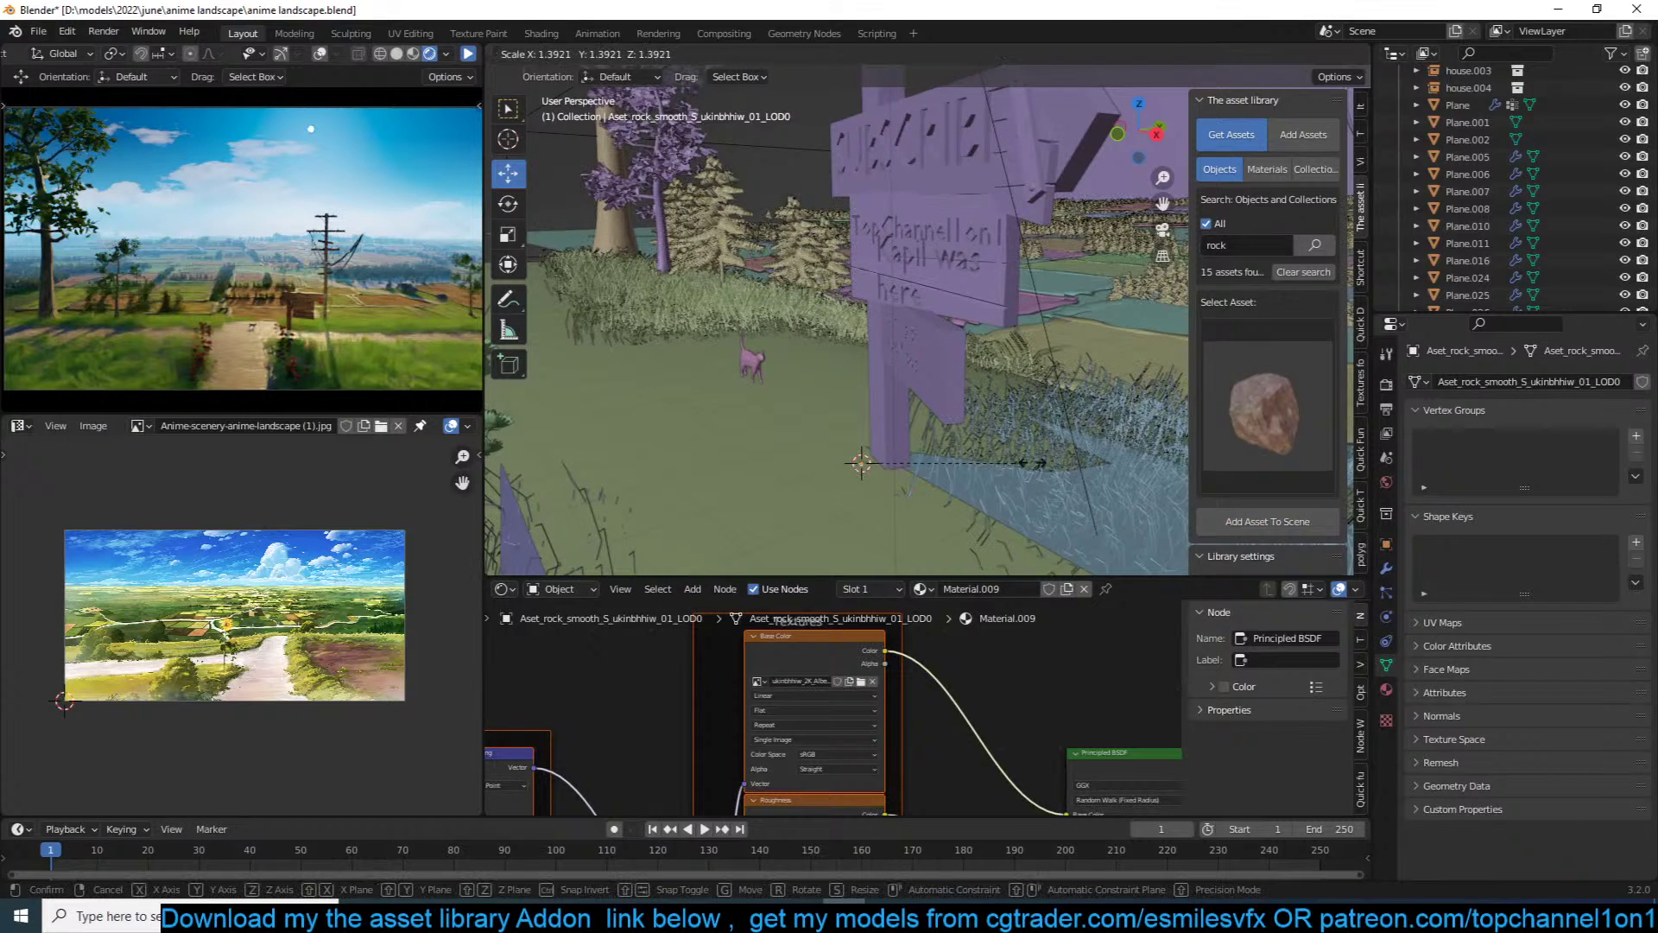
click(518, 394)
key(s)
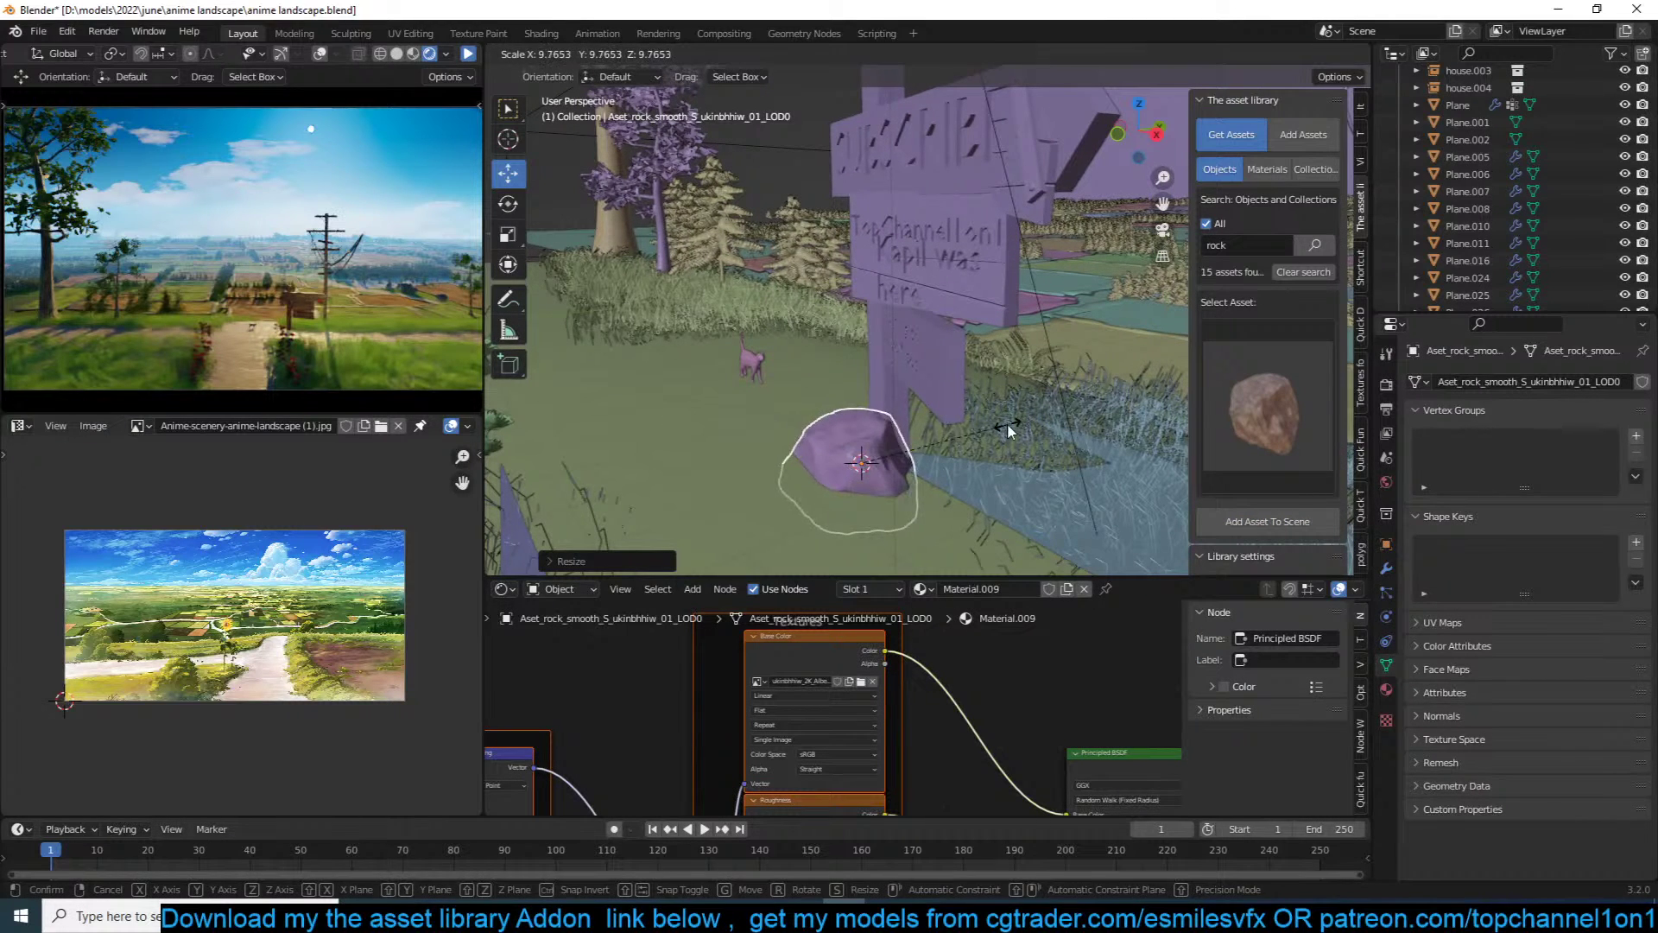
click(973, 415)
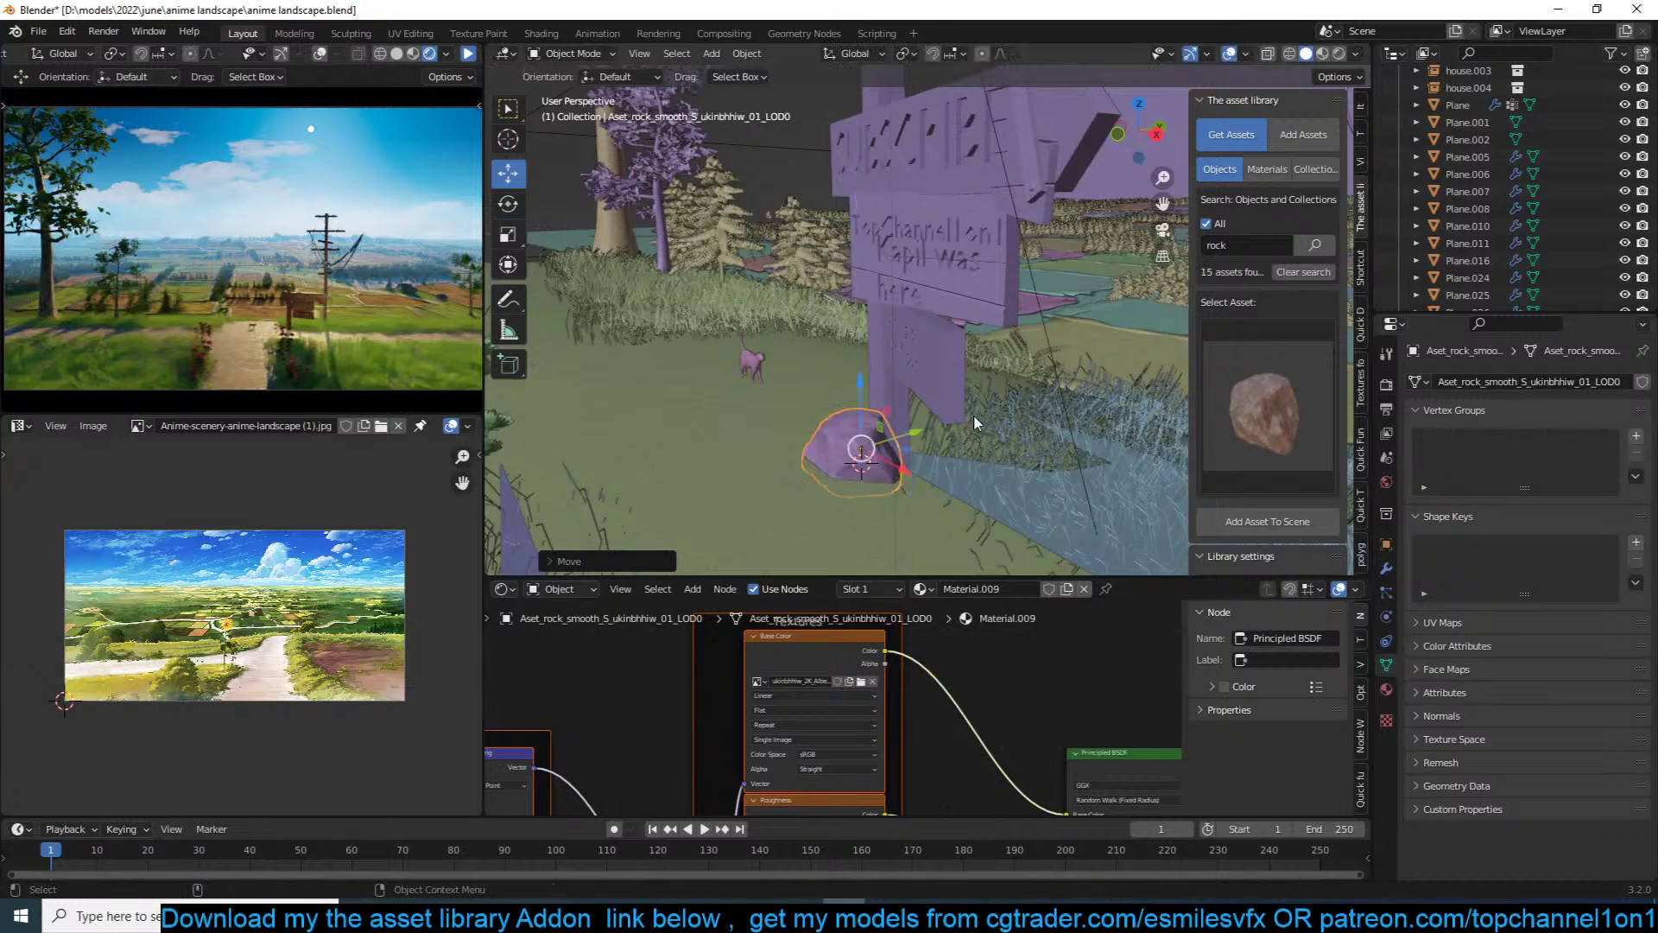
Step: Duplicate the rock in top view, make the copy smaller, rotate it and place it beside the signpost's base
key(KP_7)
key(shift+d)
key(r)
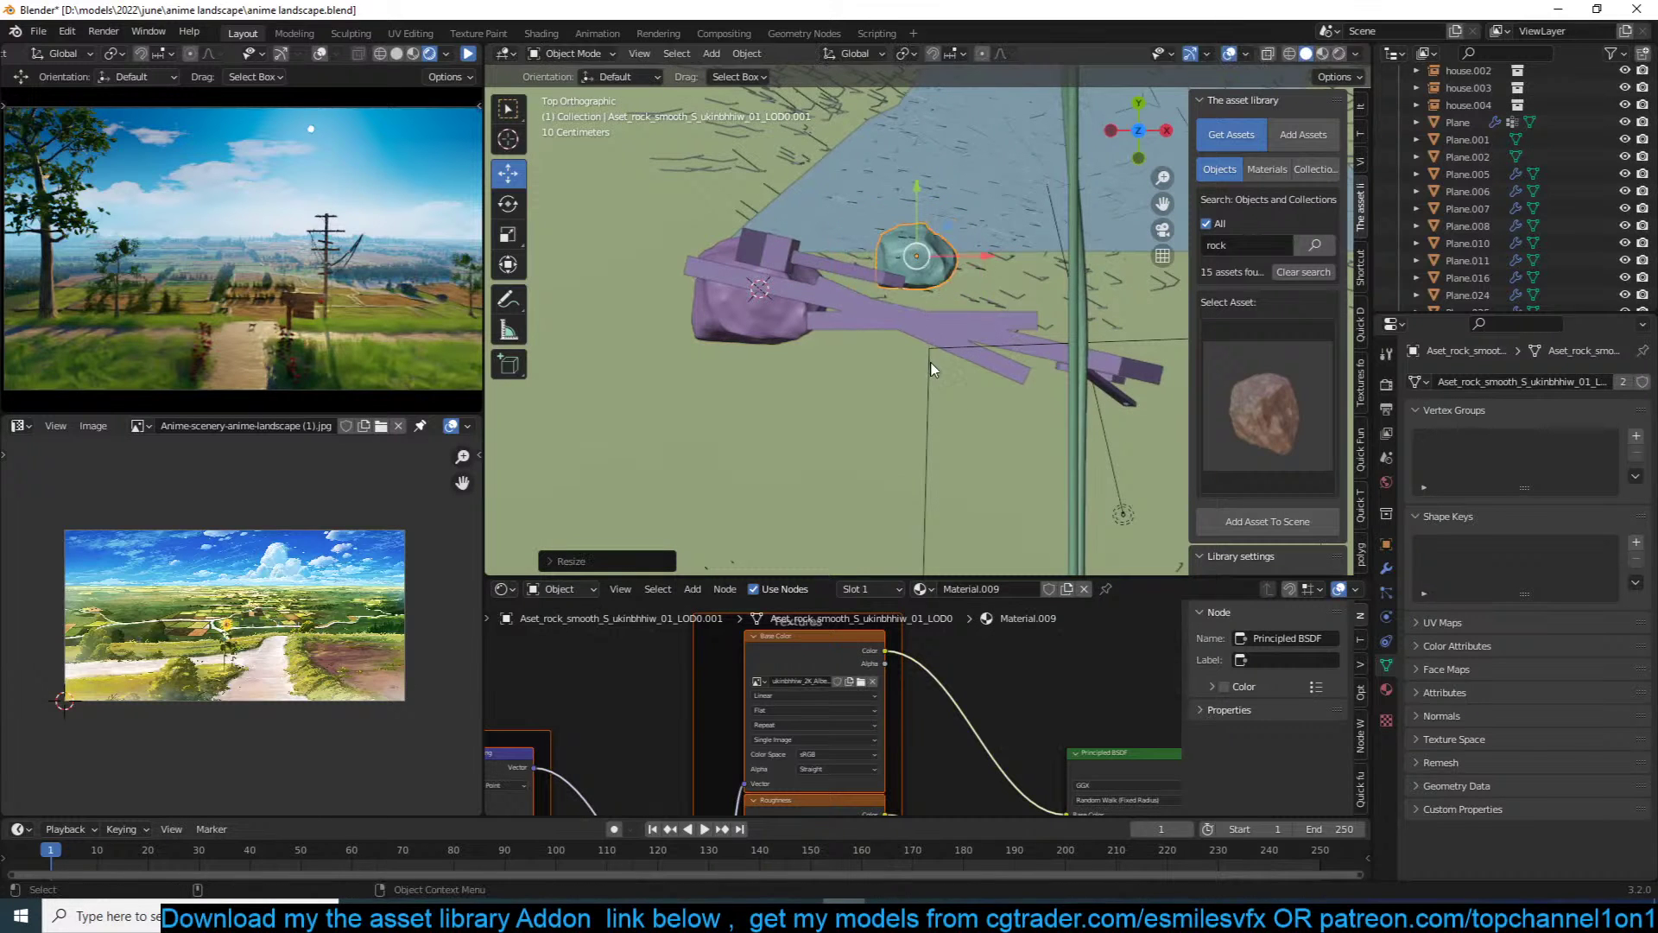
click(969, 349)
key(g)
click(889, 377)
Step: Make a linked duplicate of the smaller rock, resize it and move it in among the rocks at the post
key(alt+d)
click(981, 360)
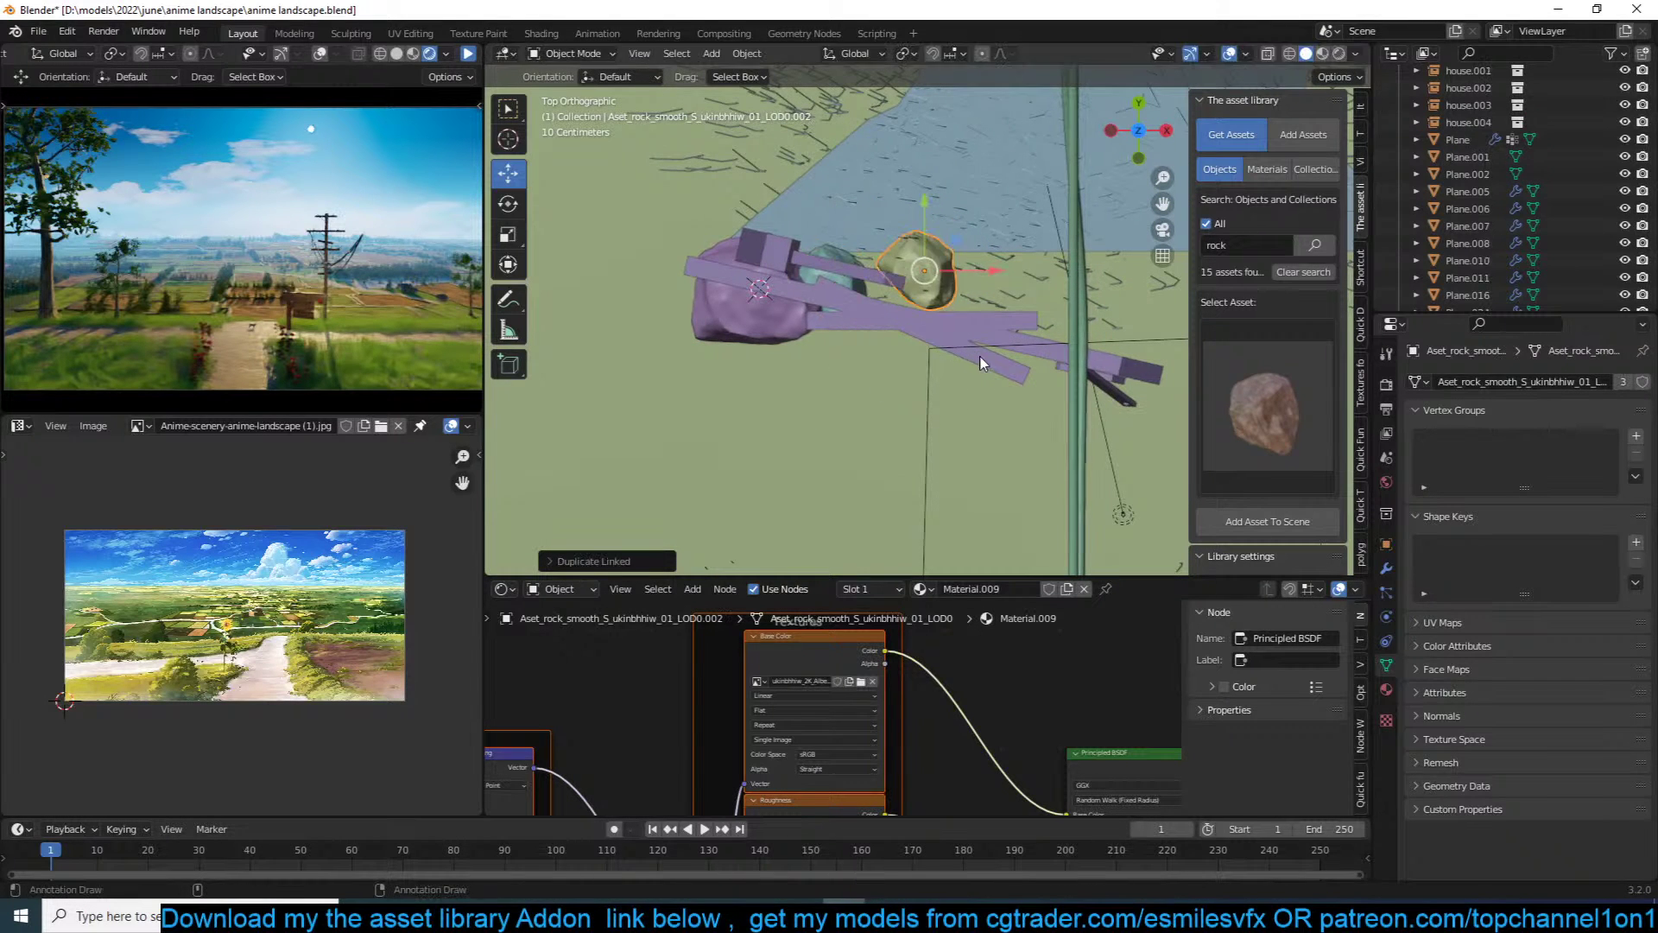
key(s)
click(971, 335)
key(g)
click(919, 345)
middle_drag(920, 347, 932, 243)
key(g)
click(926, 311)
Step: Make a linked duplicate of the original rock, rotate it freely and shrink it on the post's other side
middle_drag(926, 311, 1105, 282)
click(987, 357)
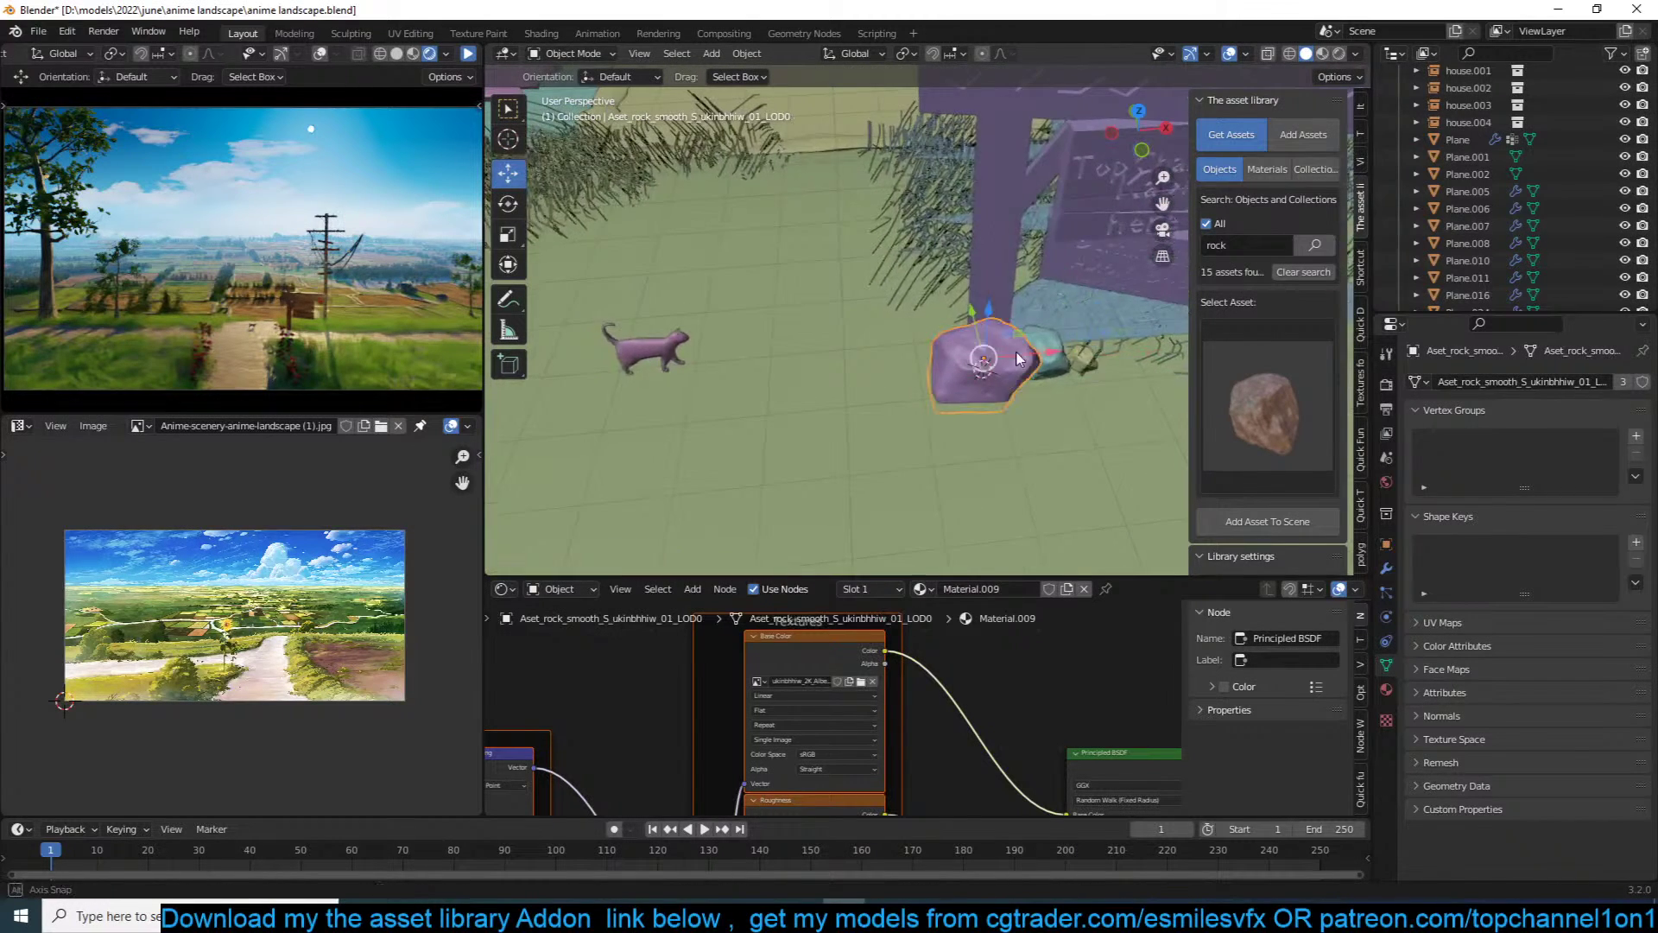
middle_drag(987, 357, 1065, 337)
key(alt+d)
click(985, 344)
key(r)
key(r)
click(925, 319)
key(s)
click(891, 347)
Step: Make a linked duplicate of the smallest rock, enlarge it and position it in front of the signpost's base
key(alt+d)
click(1036, 352)
key(s)
click(1149, 335)
key(g)
click(1050, 371)
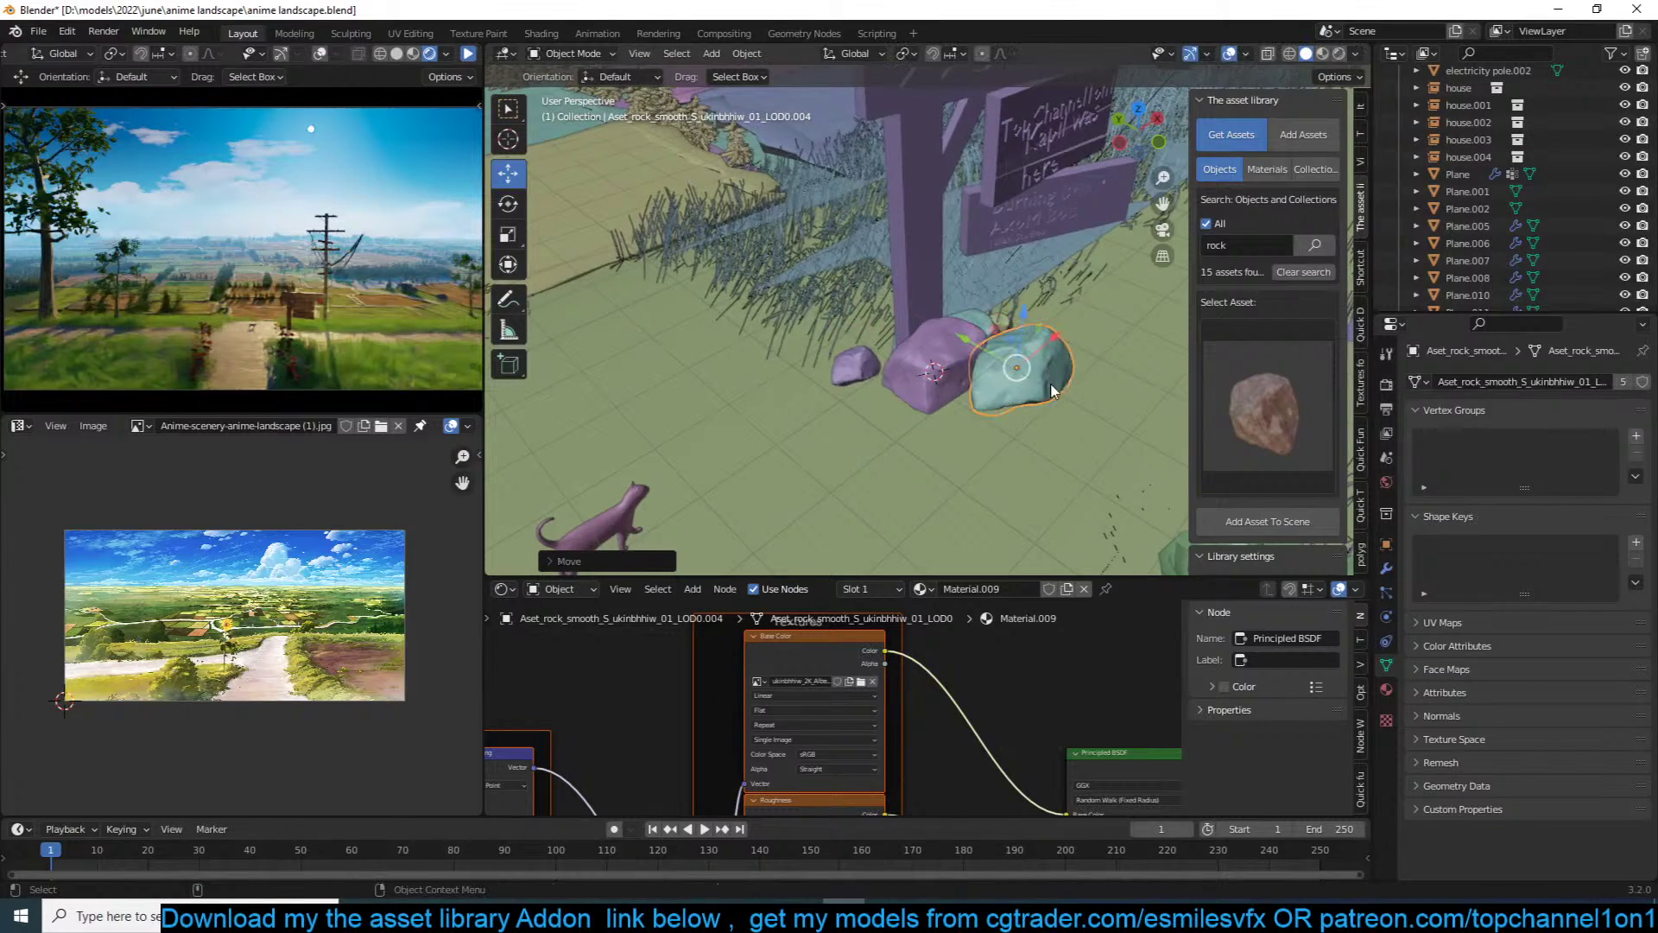
Step: Make a linked duplicate of the front rock in top view, place it farther along the same path edge and enlarge it
scroll(1052, 401, down, 4)
key(KP_7)
scroll(1054, 408, down, 3)
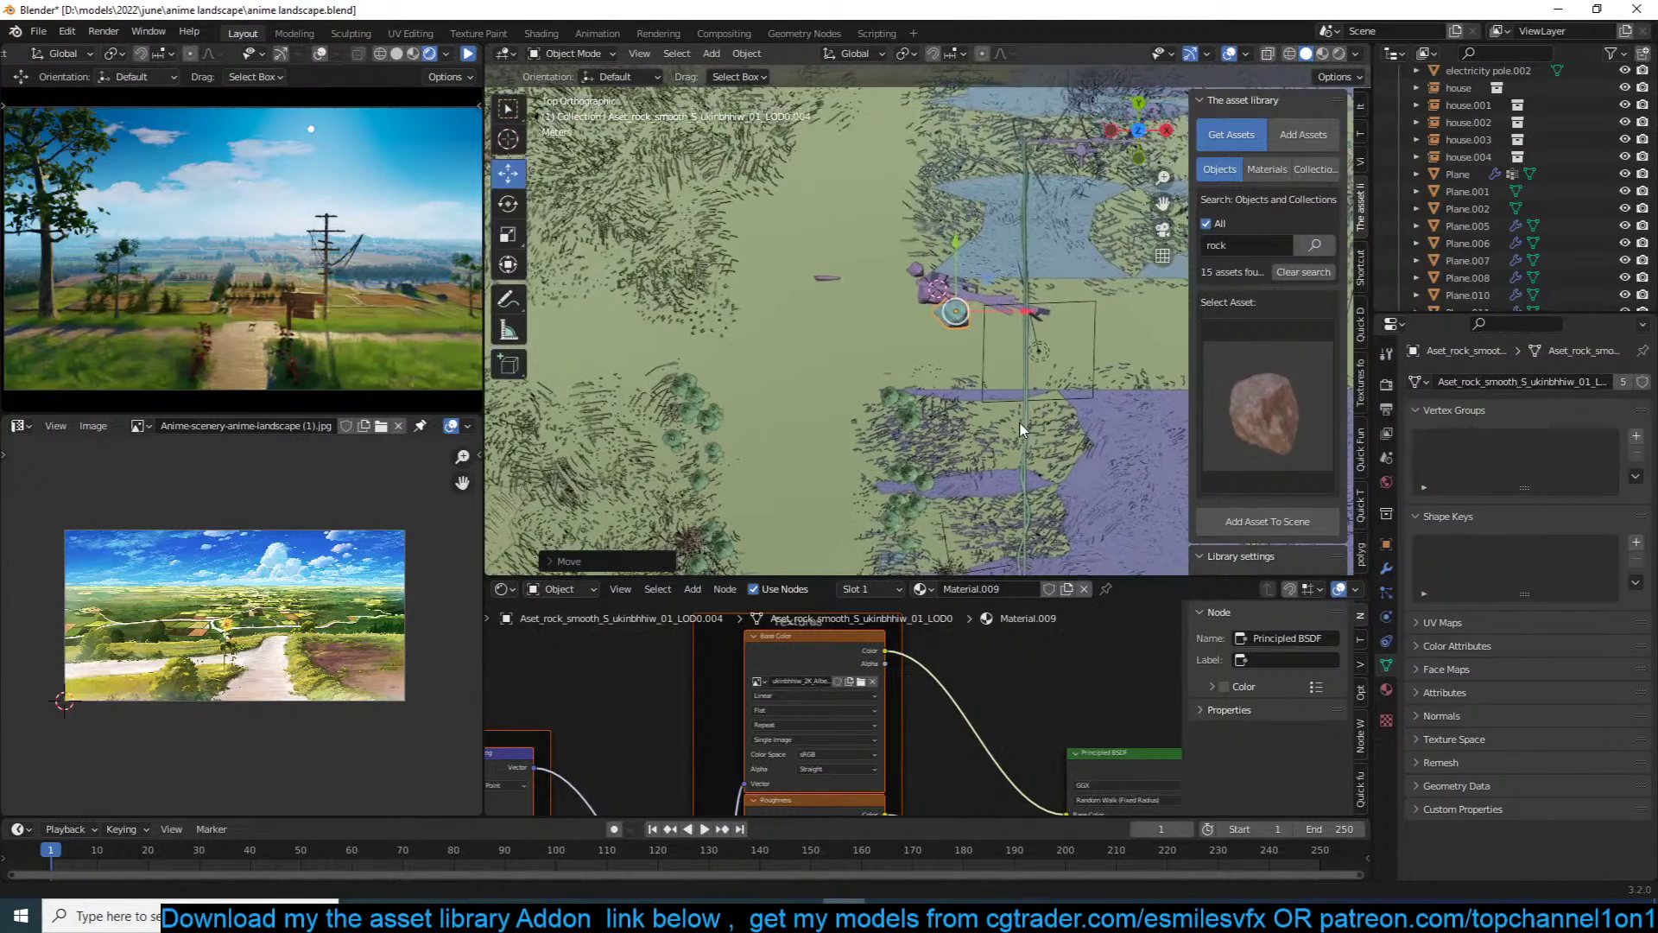
key(alt+d)
click(1029, 523)
key(s)
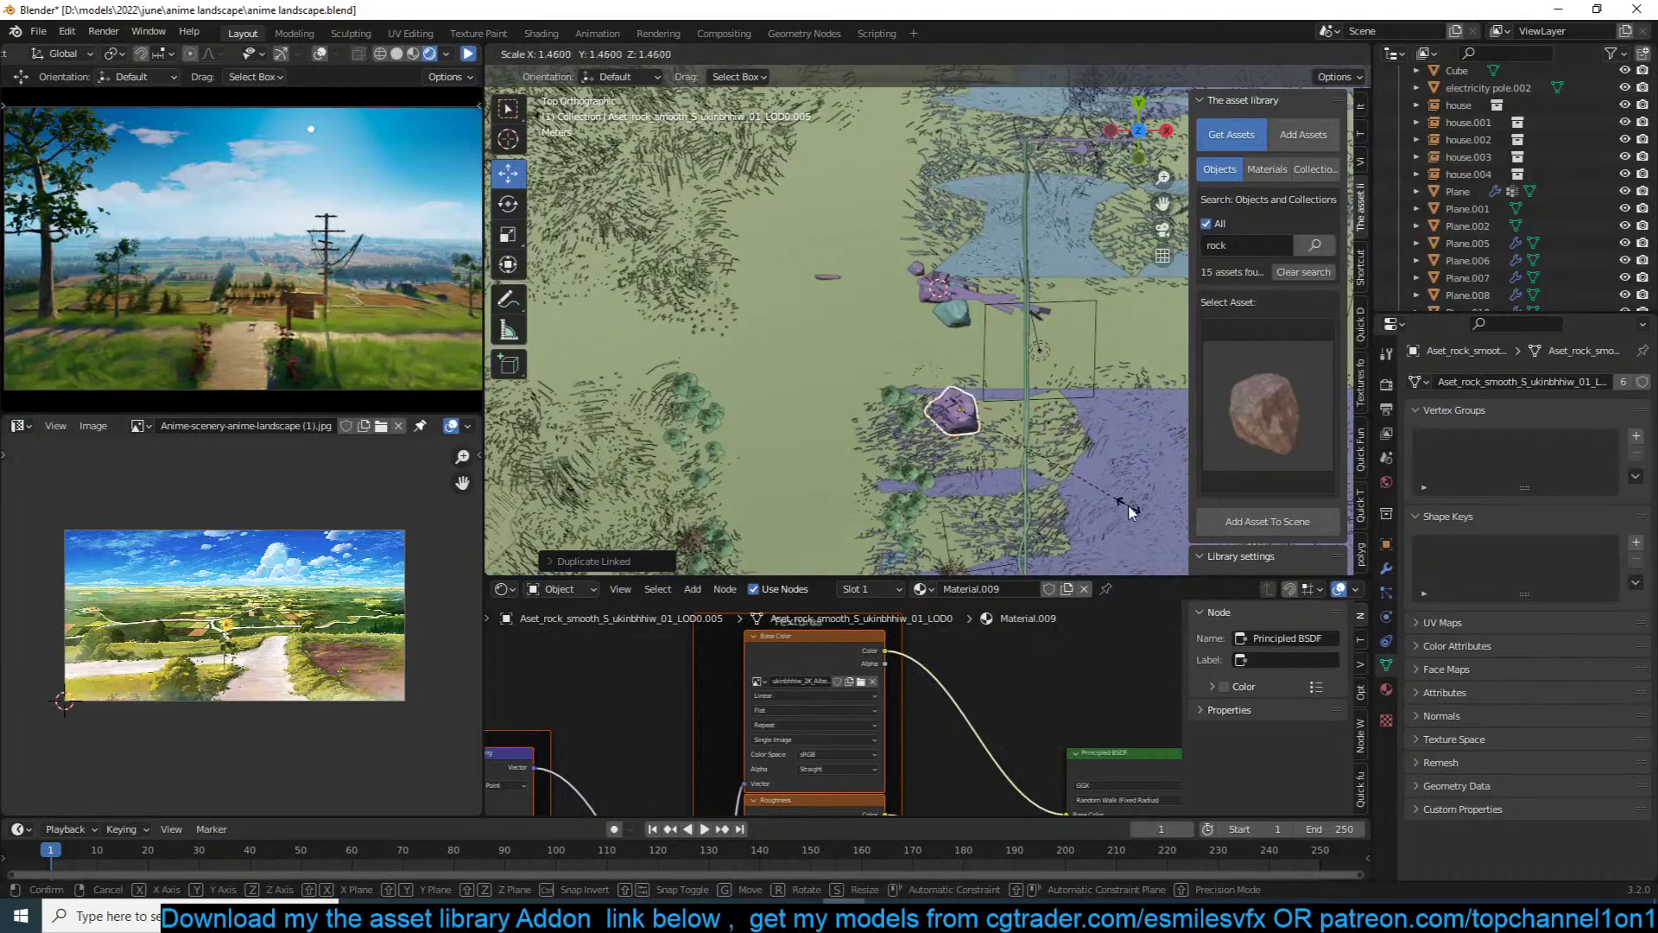
click(1083, 533)
Step: Place a linked duplicate of the enlarged rock in the grass across the path
shift+middle_drag(1083, 527, 1135, 468)
key(alt+d)
click(792, 451)
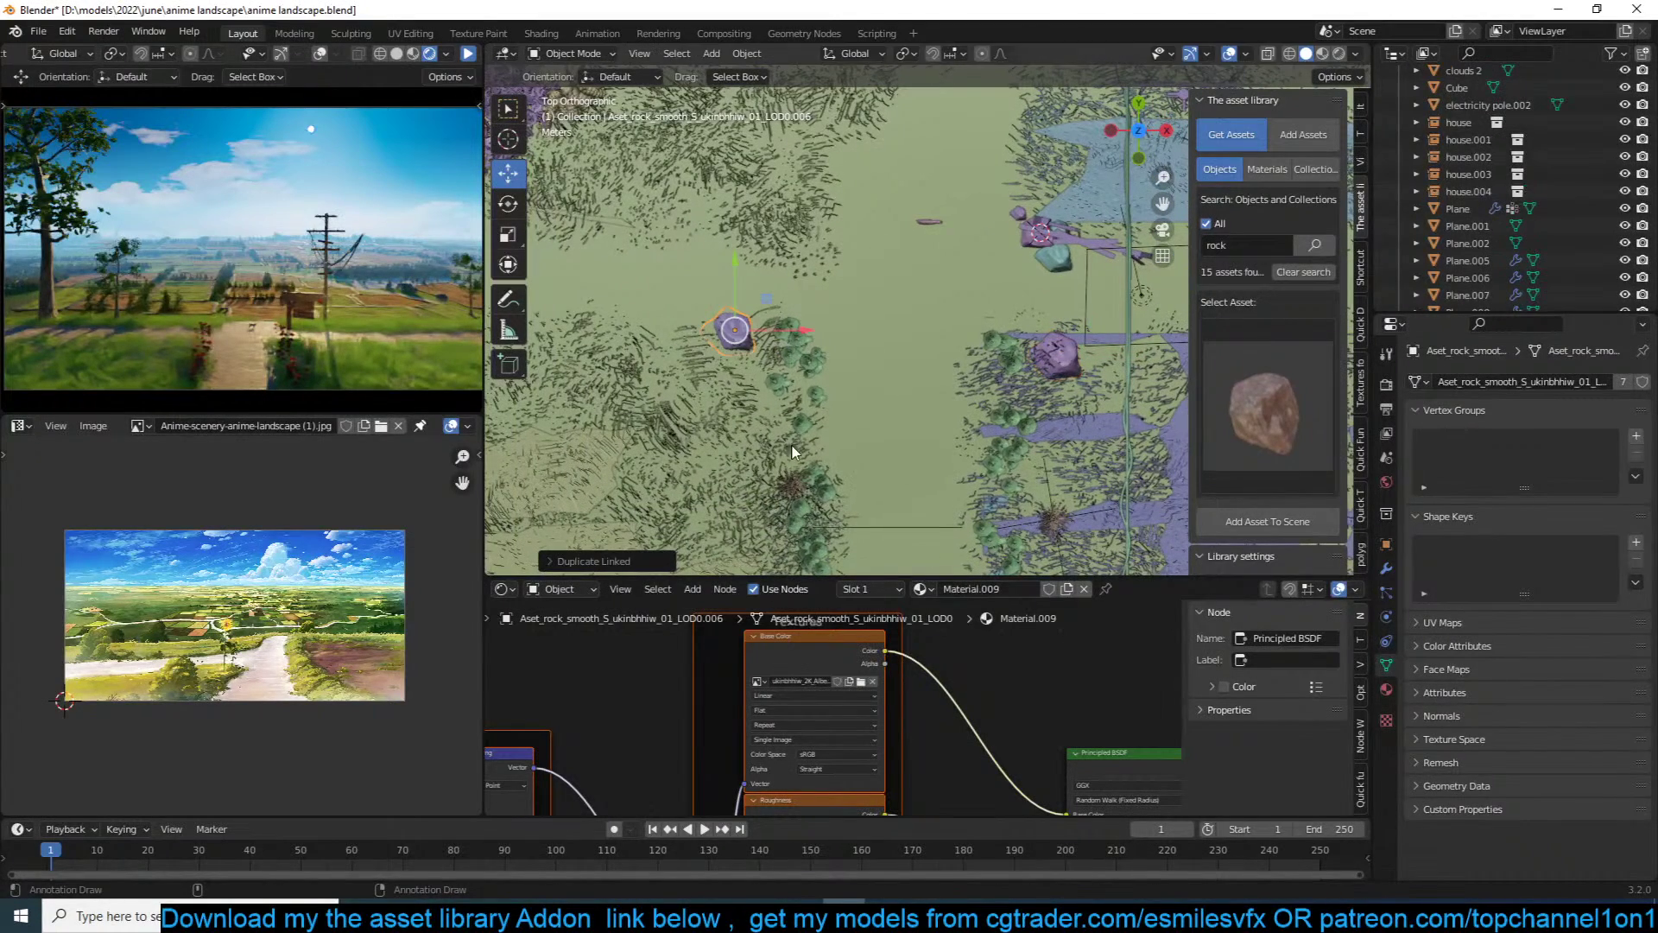
Step: Make a linked duplicate of the rock across the path, shrink it, rotate it freely and place it beside the original
click(1361, 450)
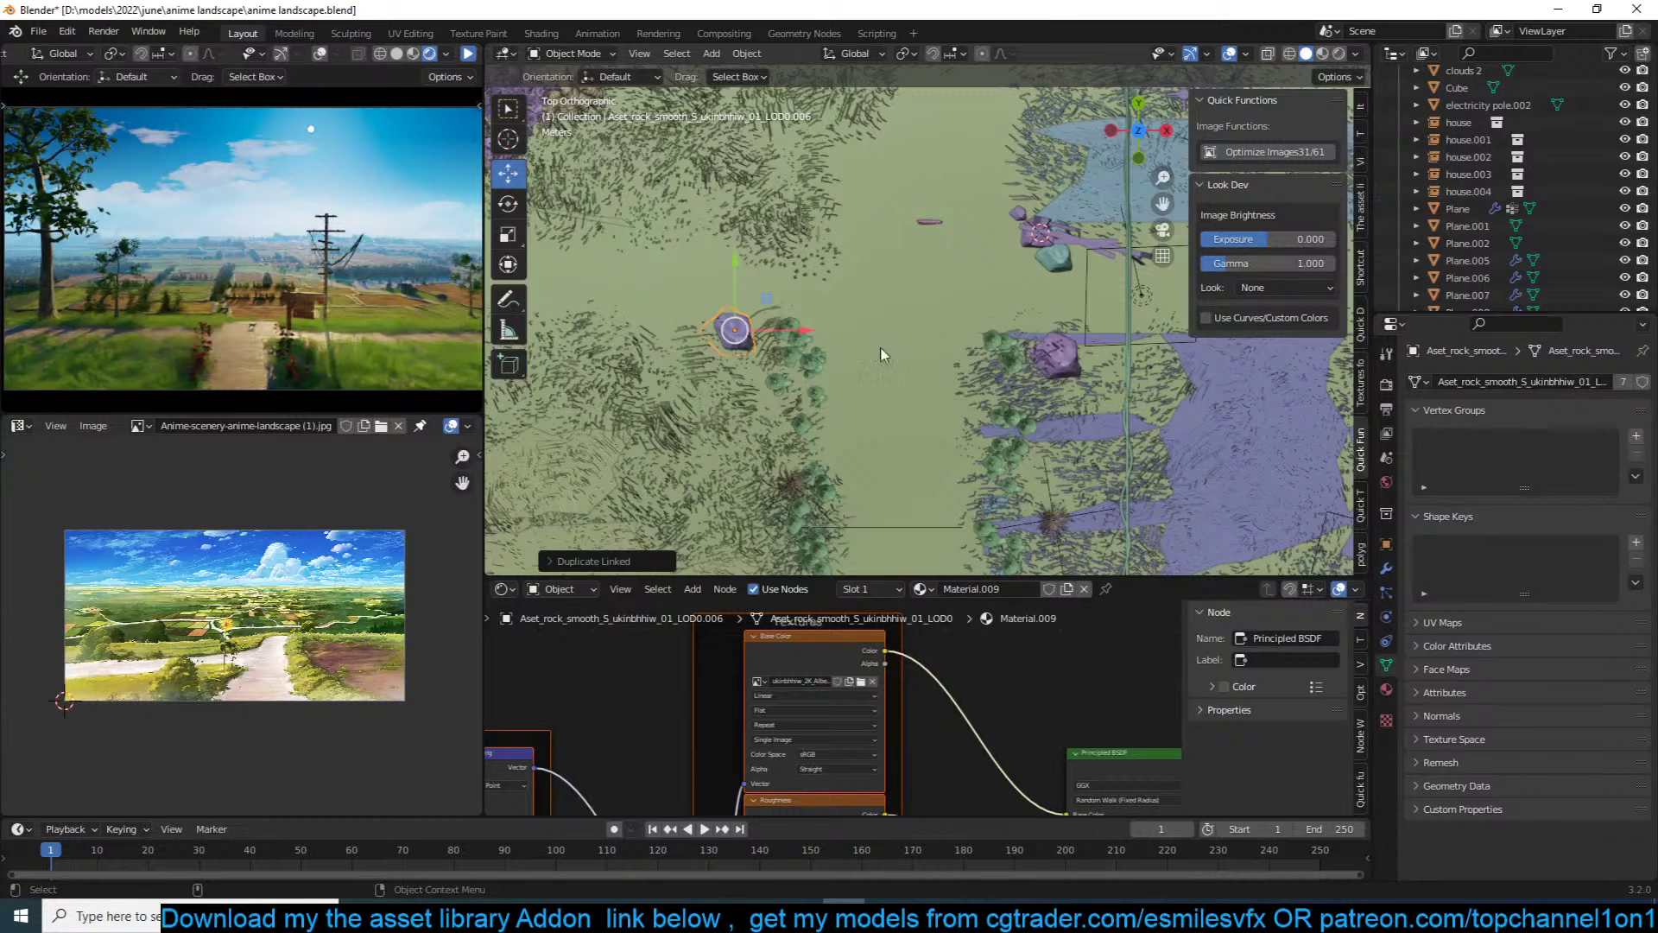
key(alt+d)
click(695, 337)
key(s)
click(699, 335)
key(r)
middle_drag(734, 329, 900, 281)
key(r)
click(900, 281)
key(g)
click(783, 386)
key(s)
click(799, 403)
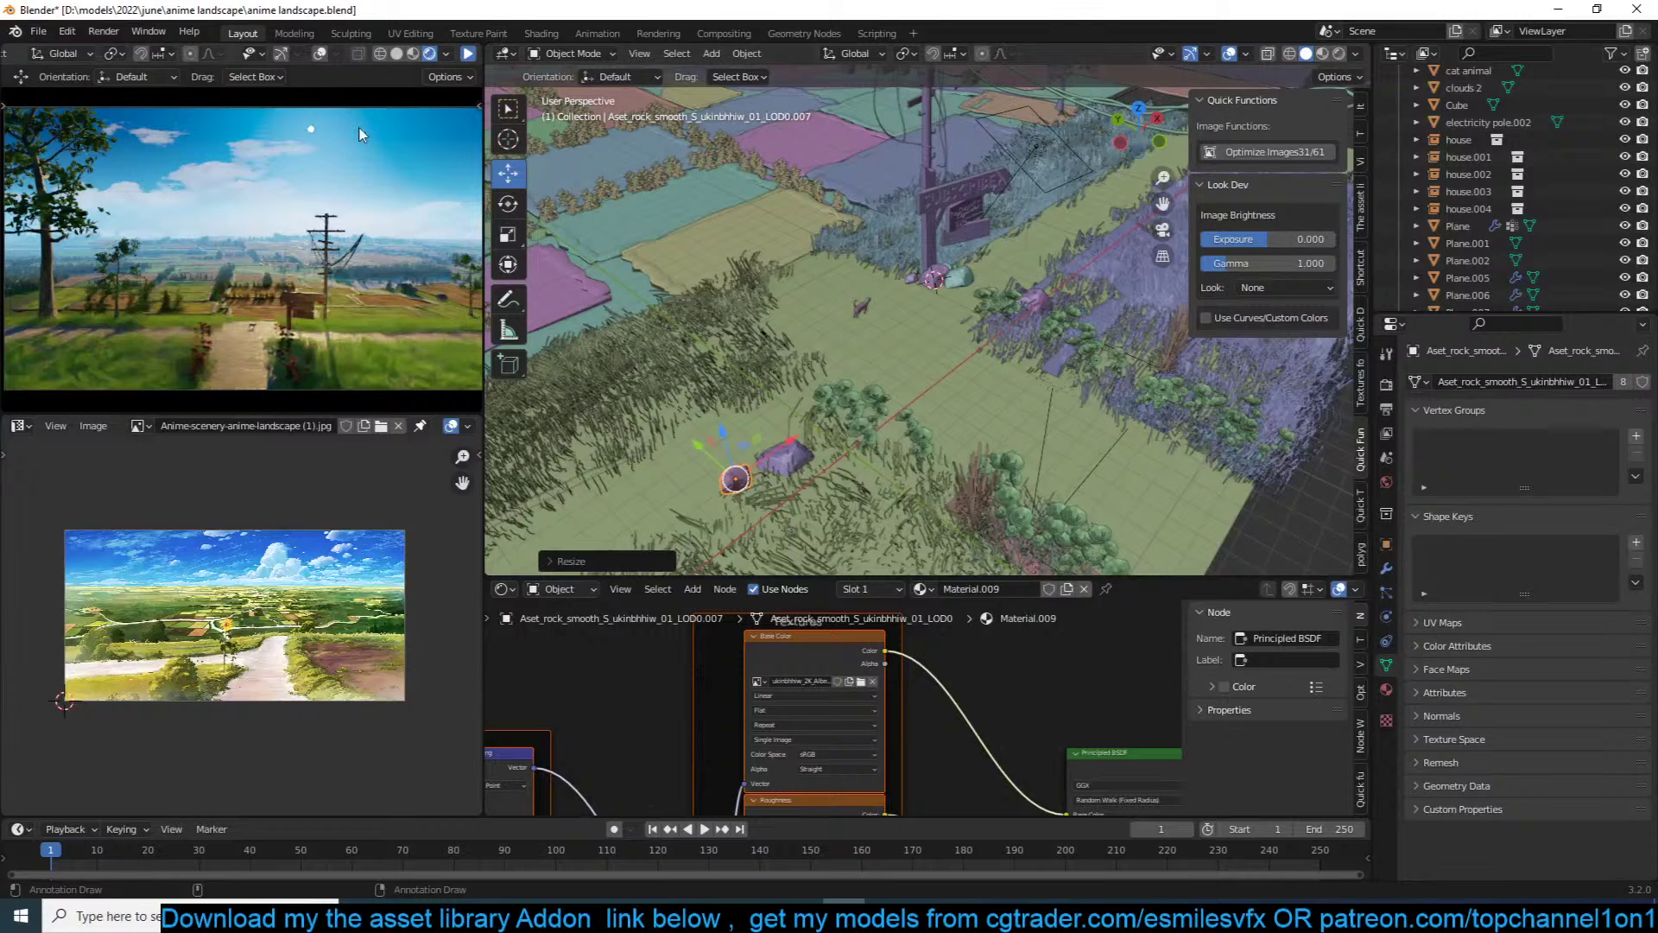
Step: Enable the Object: Quick Scatter add-on in the preferences
click(102, 31)
click(95, 33)
click(68, 32)
click(95, 292)
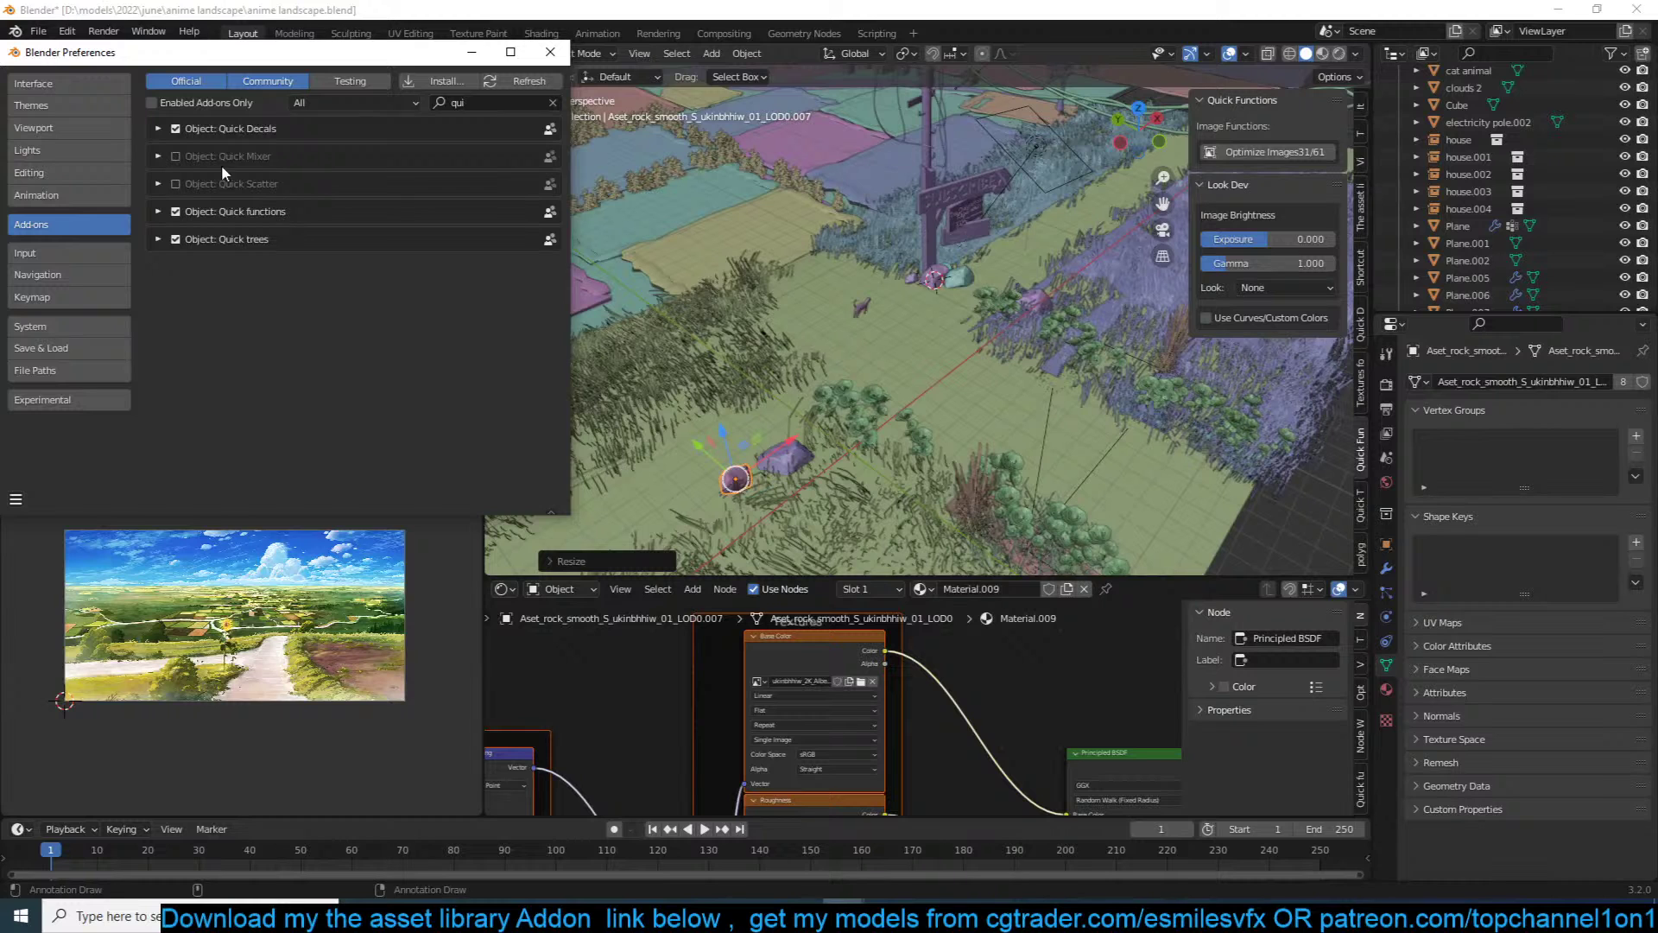
click(550, 52)
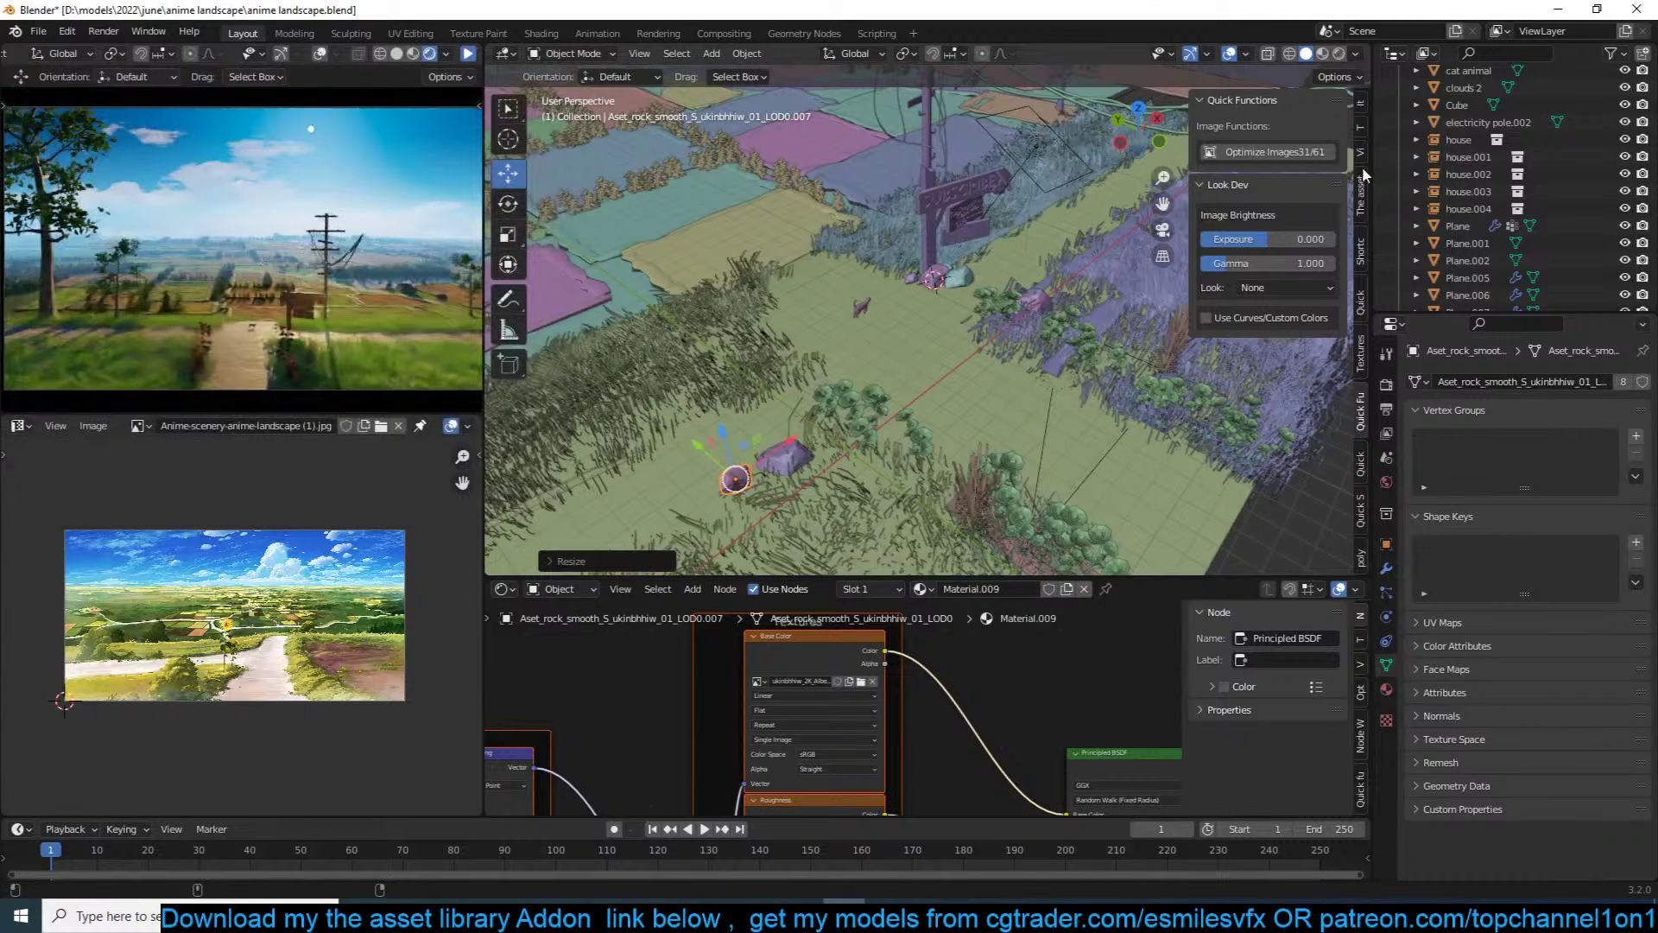
Step: Add the small duplicated rock to the Quick Scatter object list
click(1361, 302)
click(1363, 346)
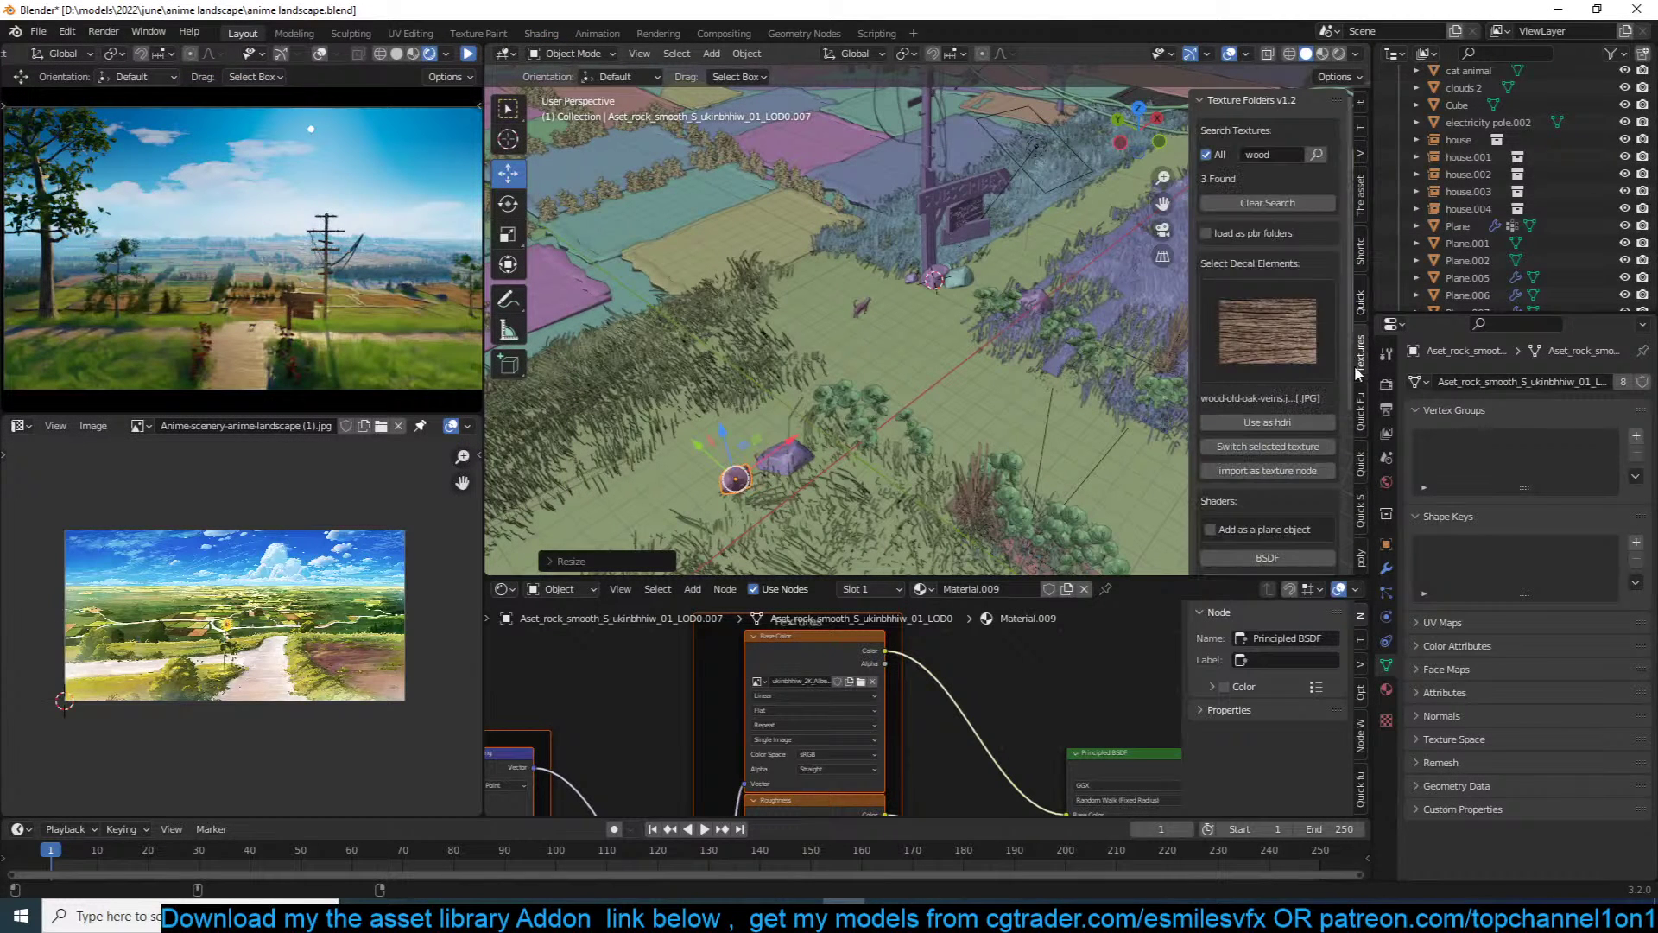
click(1362, 525)
click(1248, 265)
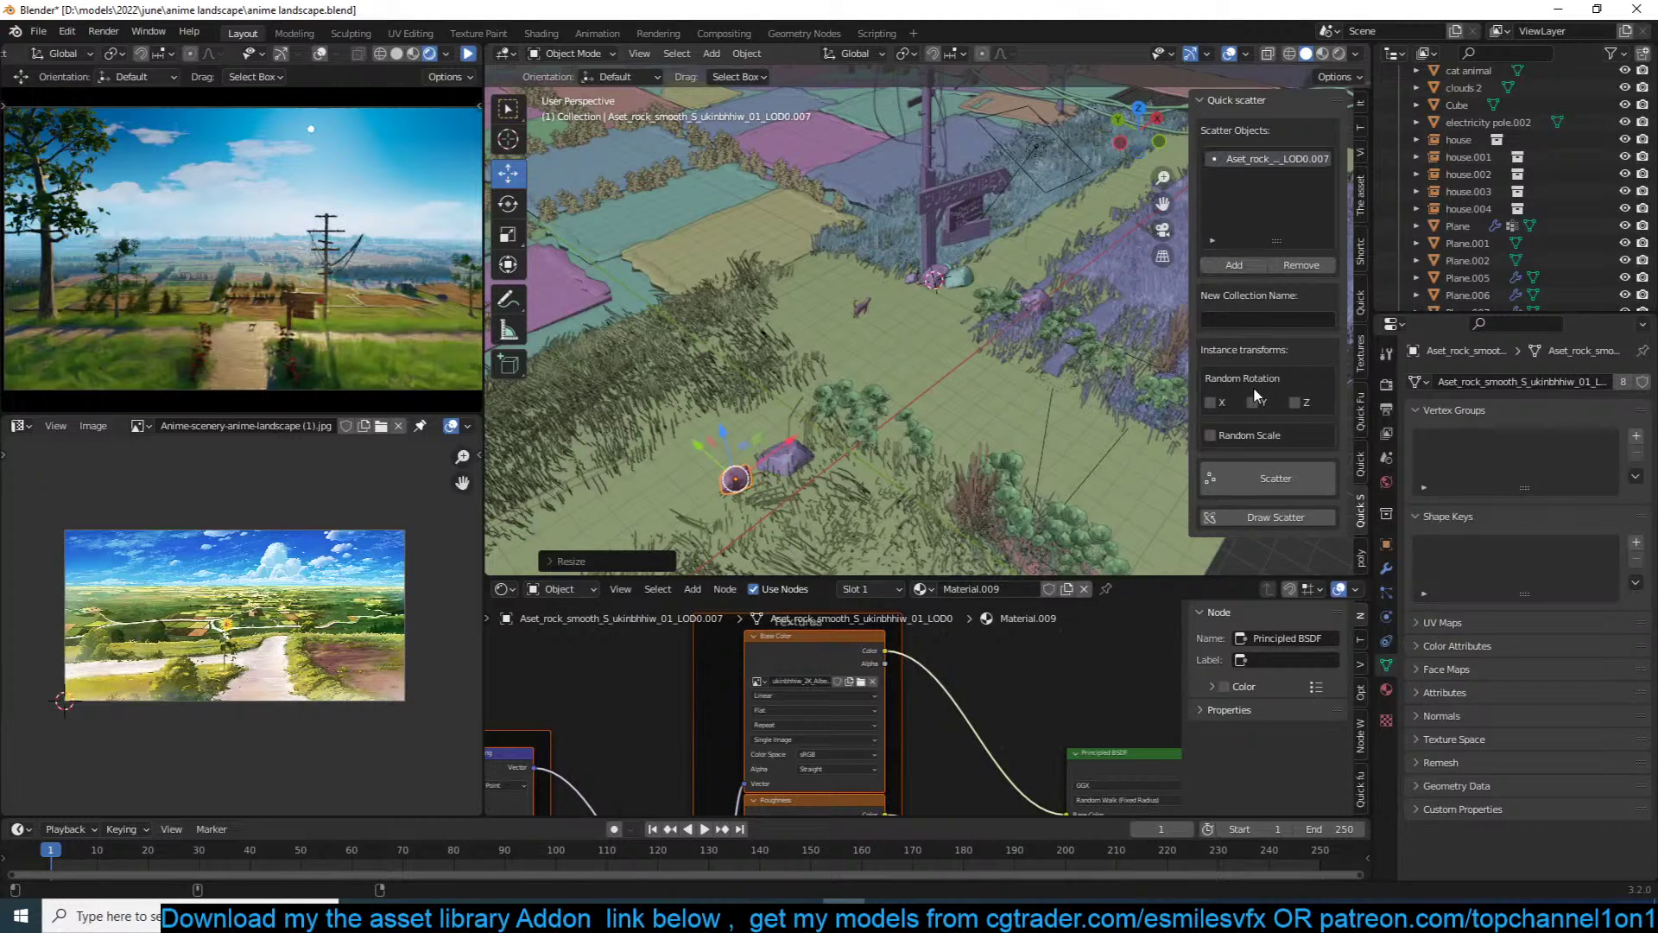
Step: Turn on random rotation on X, Y and Z for the scatter with a maximum rotation of 90
click(1294, 403)
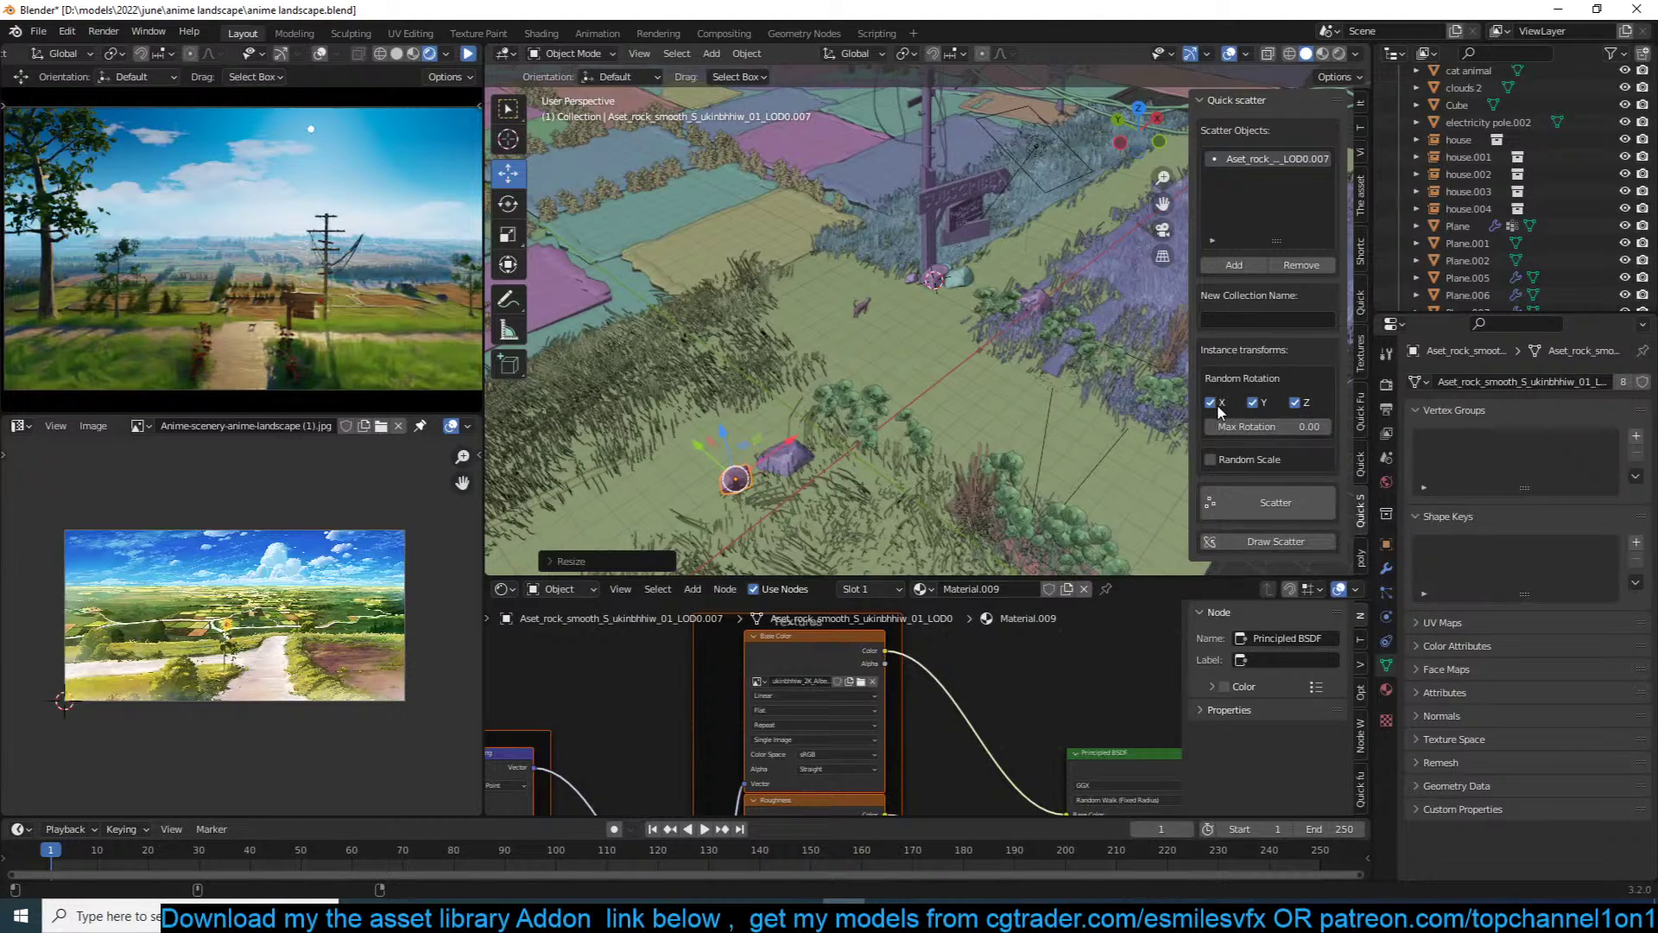
mouse_move(1256, 426)
mouse_down()
mouse_move(1321, 427)
mouse_move(1278, 426)
mouse_up()
click(1259, 426)
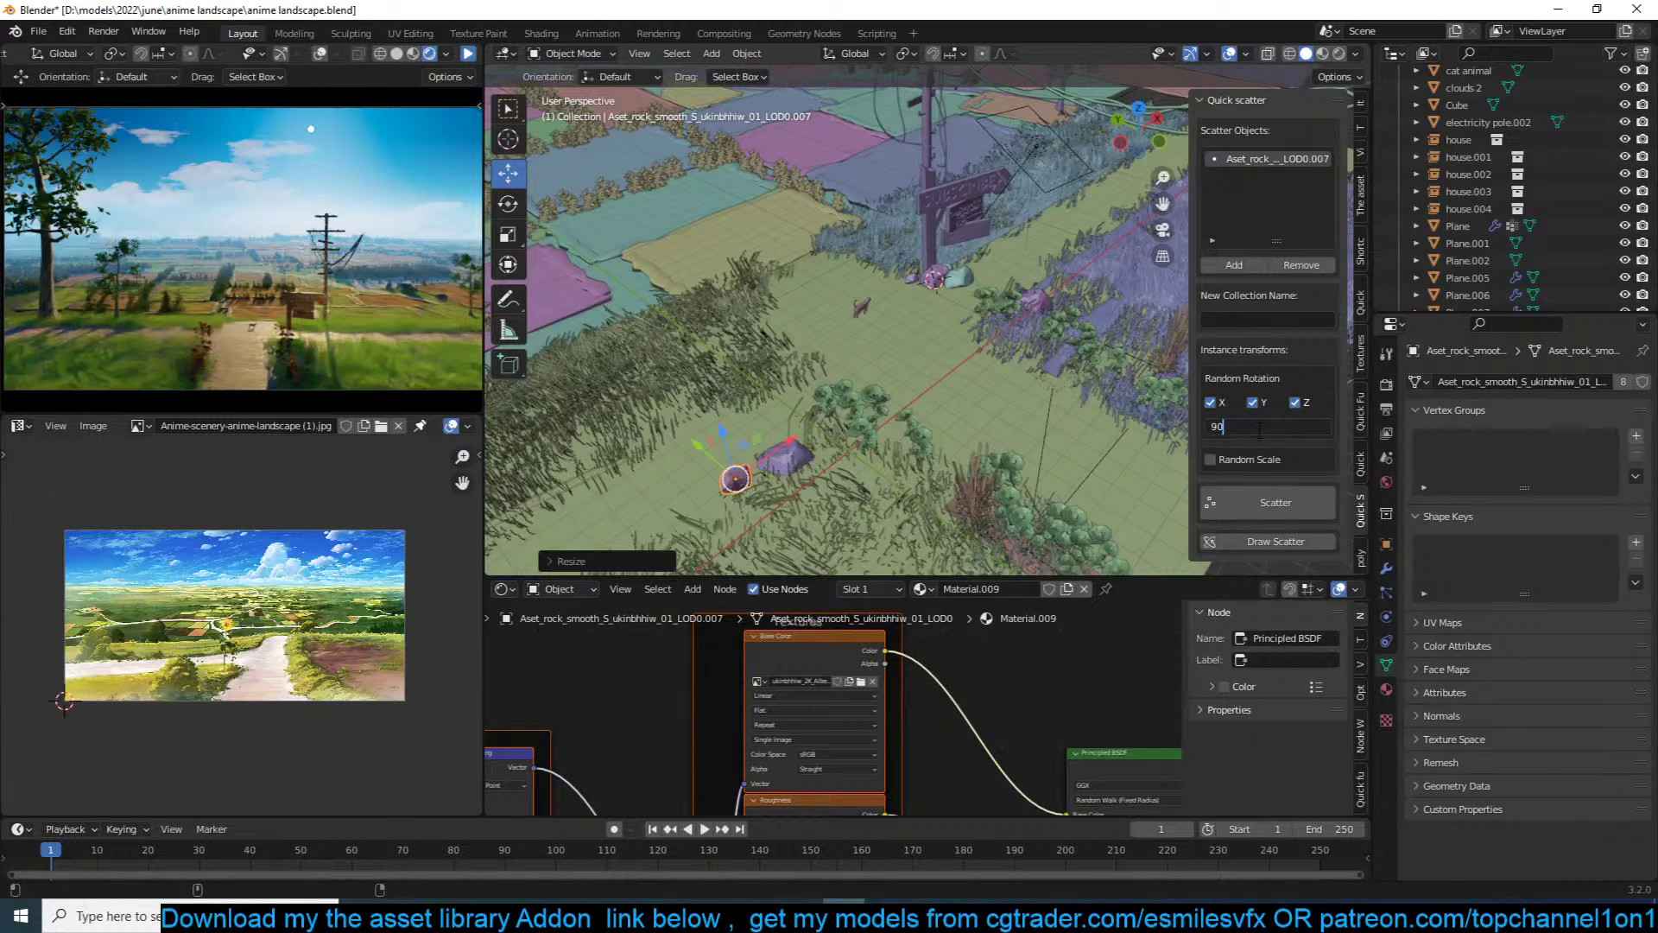
text(90)
key(Return)
Step: Turn on random scale for the scatter with a minimum of 0.49, and save the file
click(1210, 459)
scroll(890, 332, up, 2)
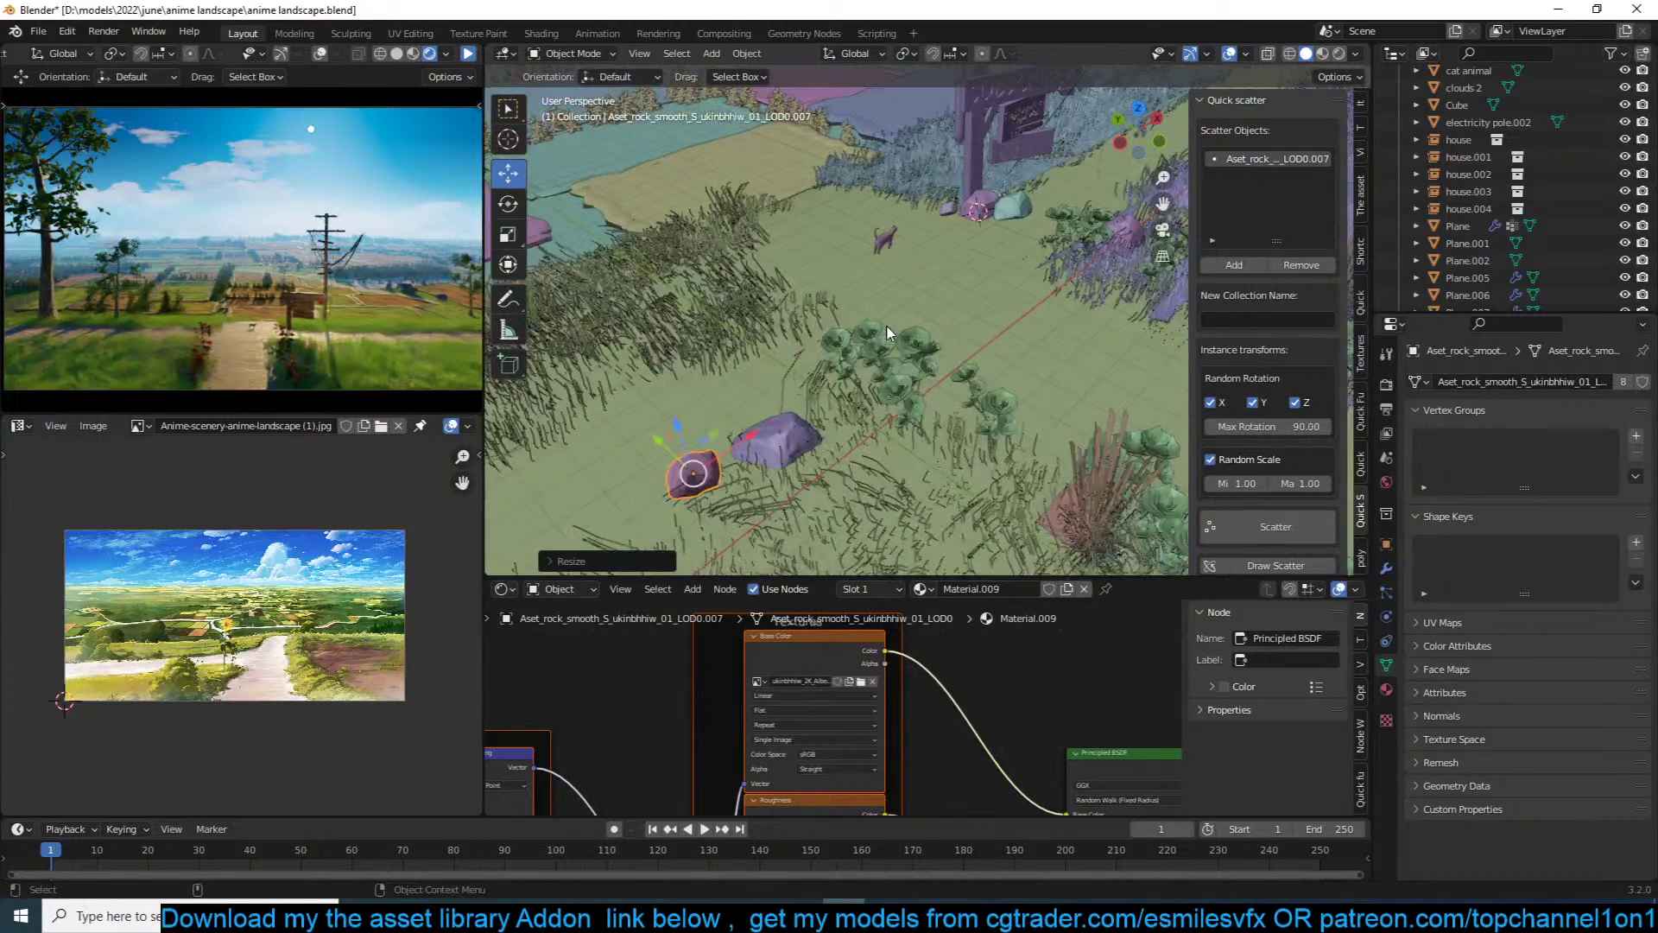
key(ctrl+s)
drag(1244, 484, 1213, 483)
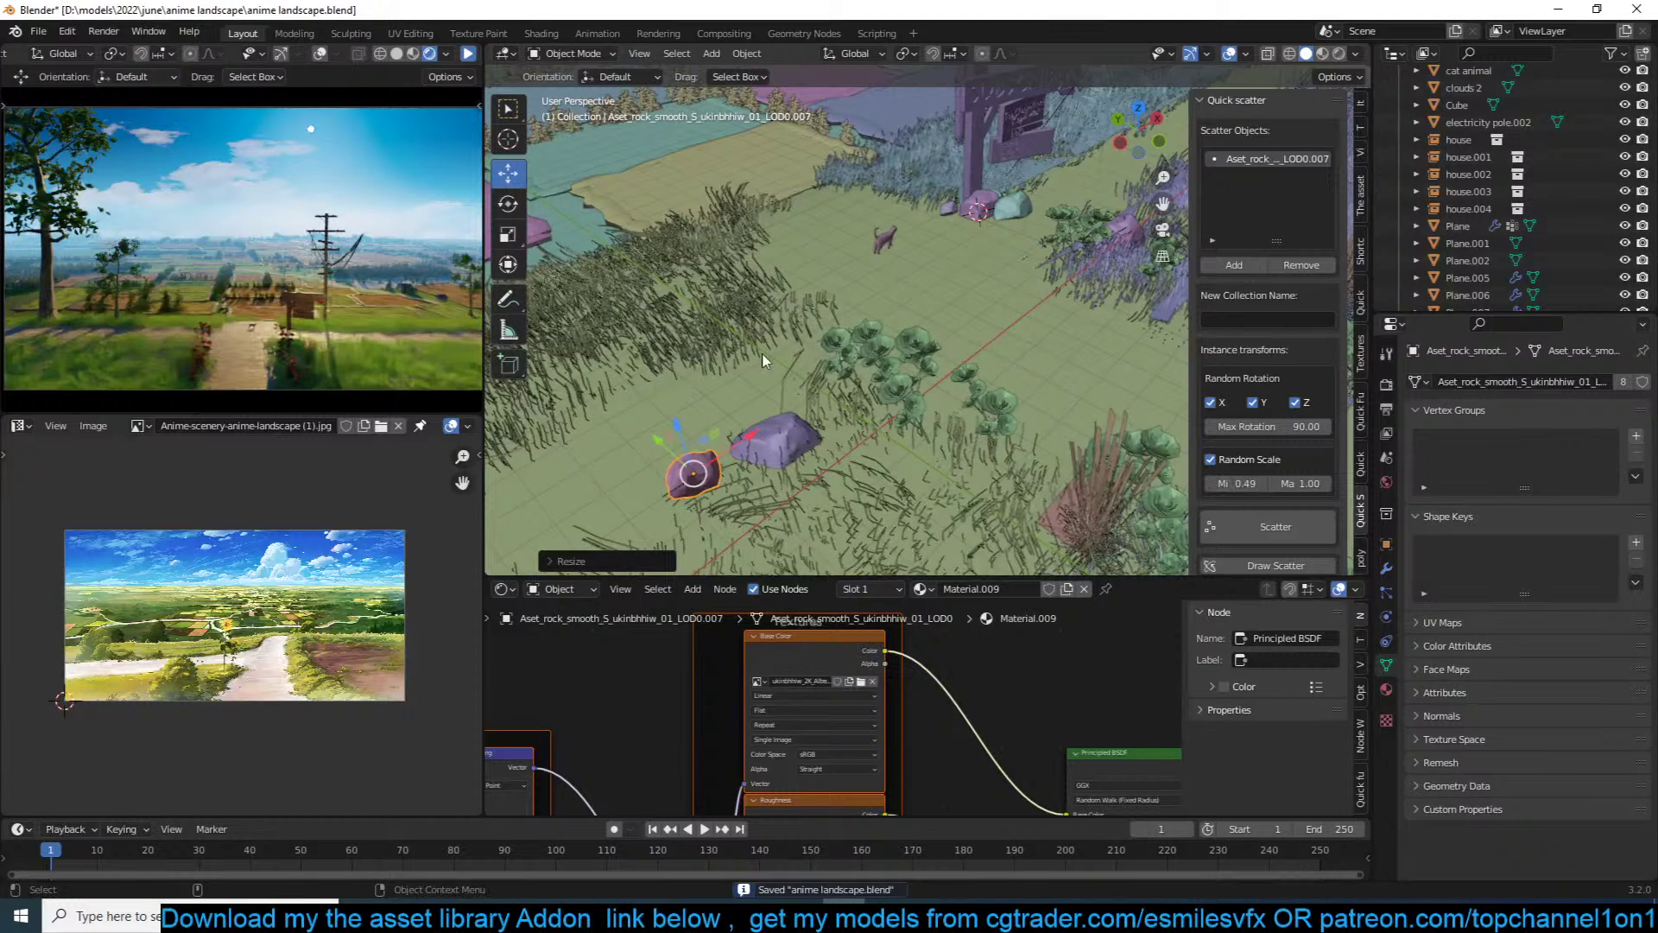
Step: Start scattering rocks at the dark grass edge opposite the two hand-placed rocks, and hide the viewport overlays
shift+right_click(802, 345)
click(1247, 521)
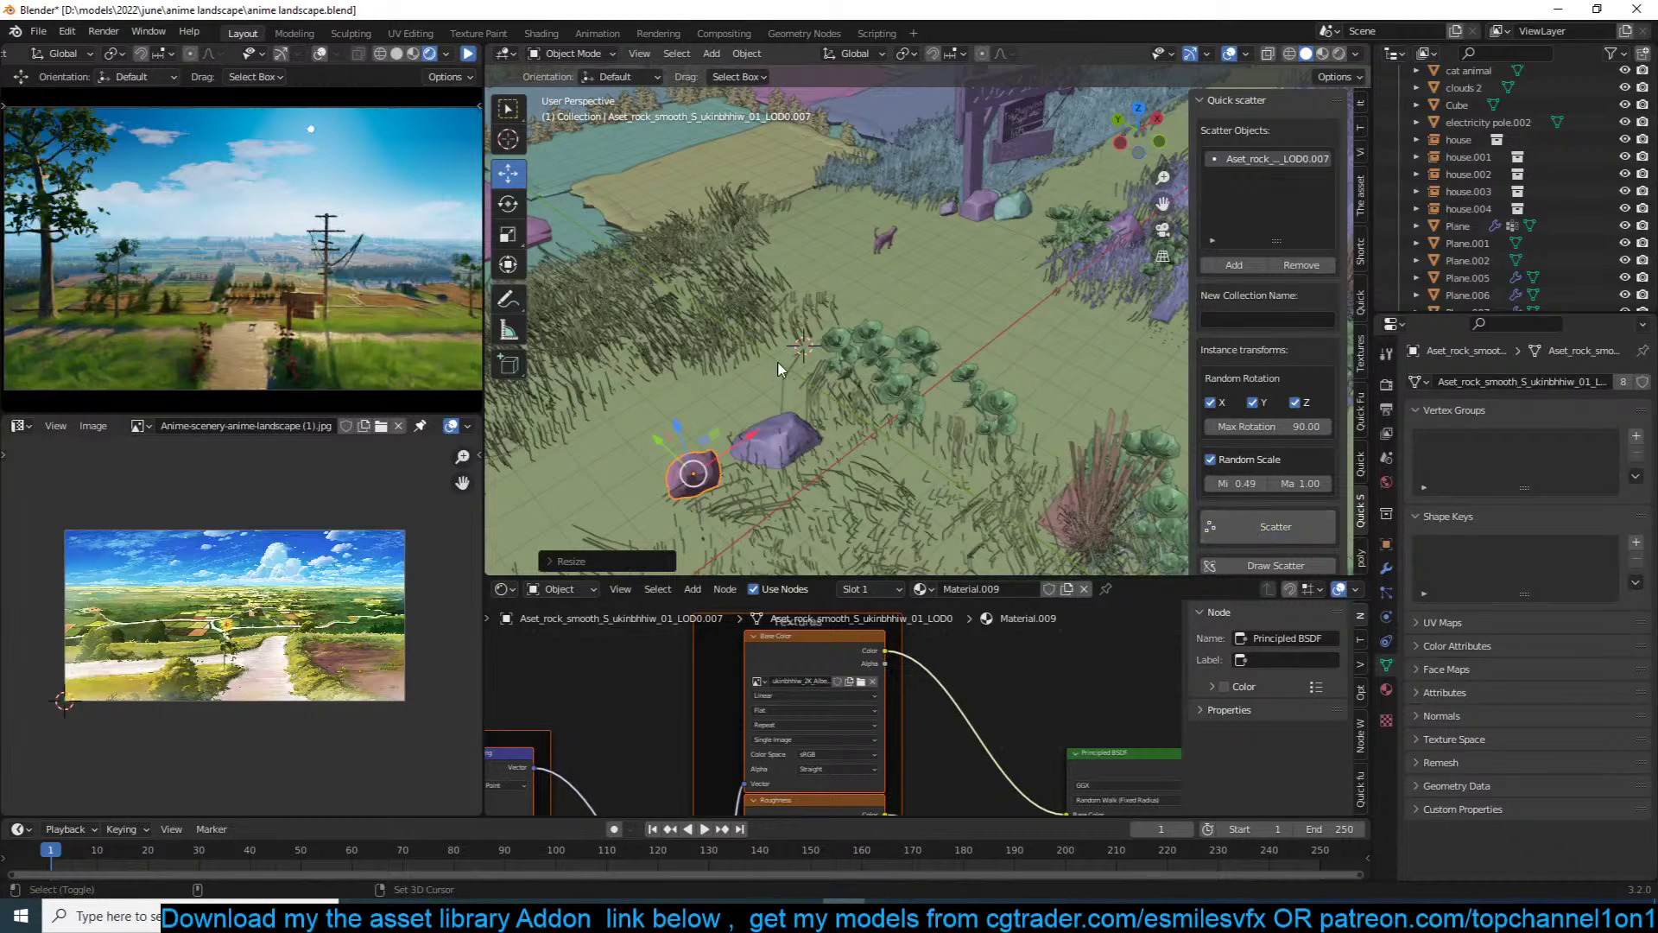
shift+right_click(752, 362)
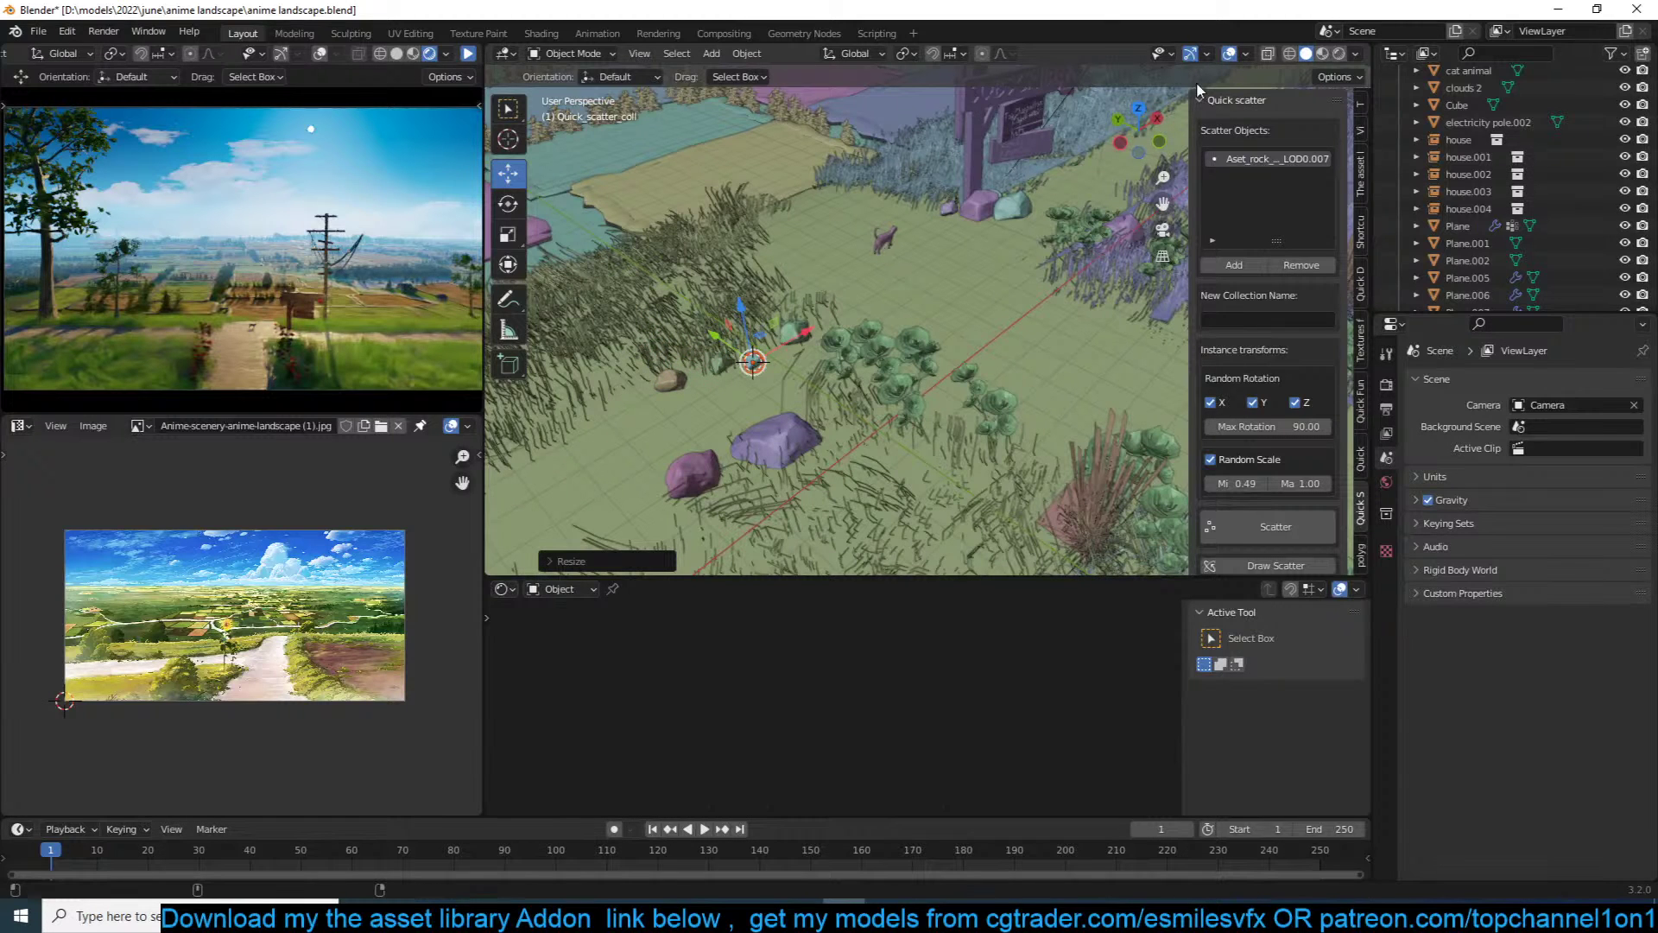
click(1229, 53)
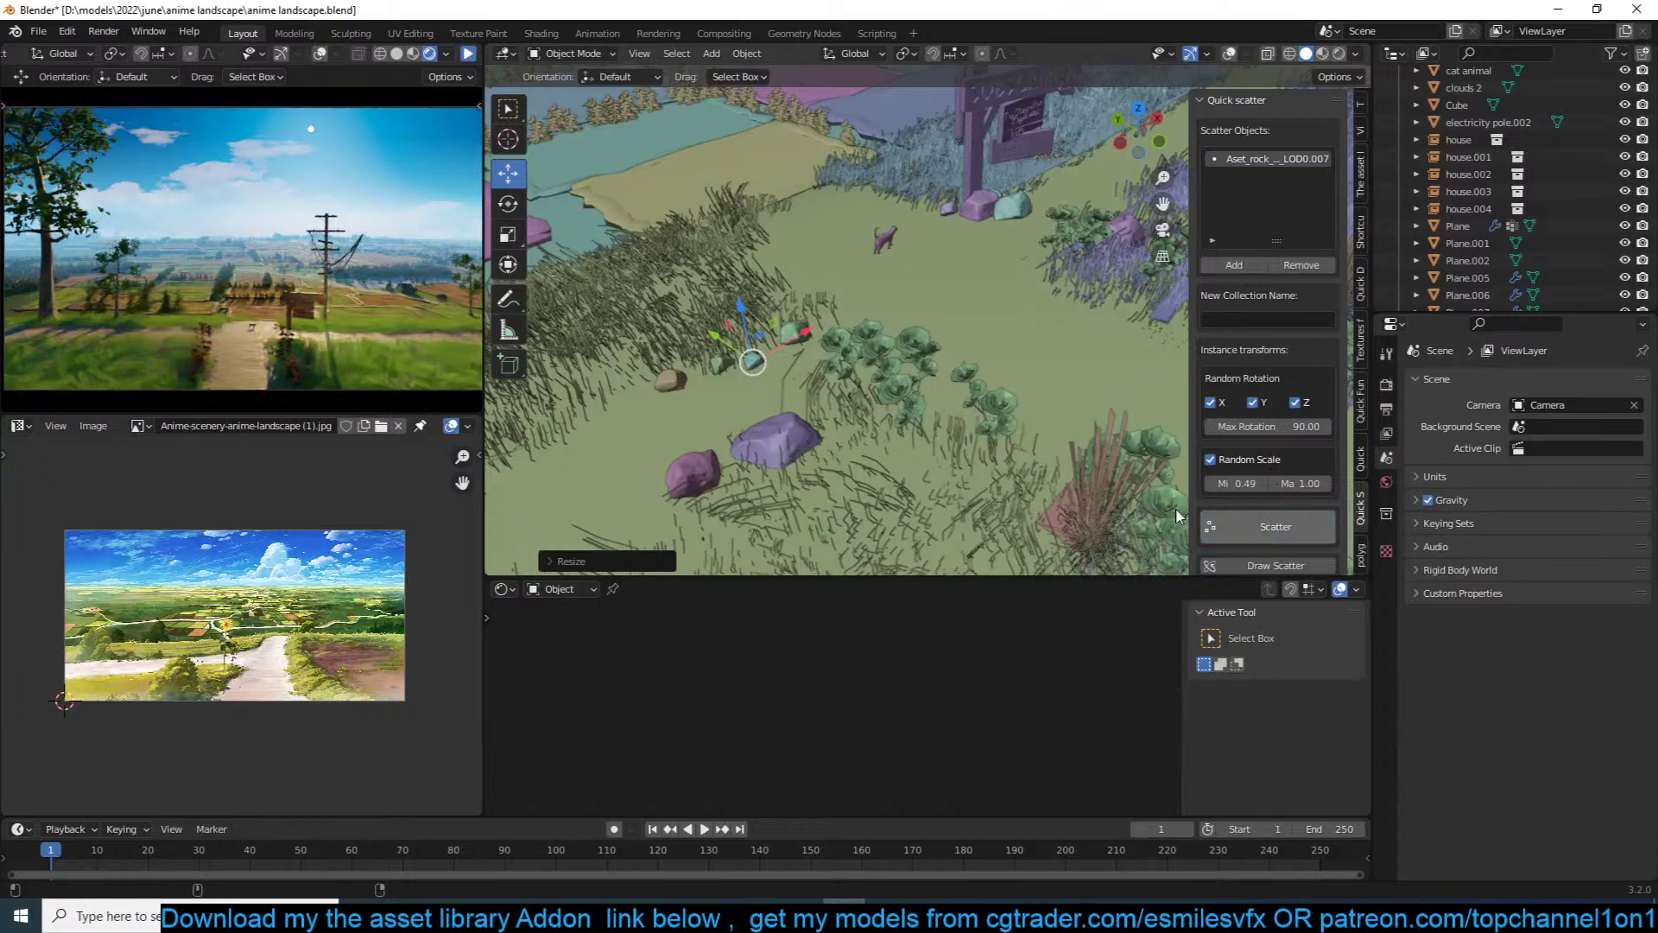
Step: Scatter rocks around the leafy plants at the path corner and down the main path's grass edge
middle_drag(694, 380, 810, 352)
shift+click(771, 273)
shift+click(744, 305)
shift+click(687, 320)
shift+click(646, 329)
shift+click(786, 342)
shift+click(699, 386)
shift+middle_drag(541, 418, 746, 391)
shift+click(808, 371)
shift+click(755, 410)
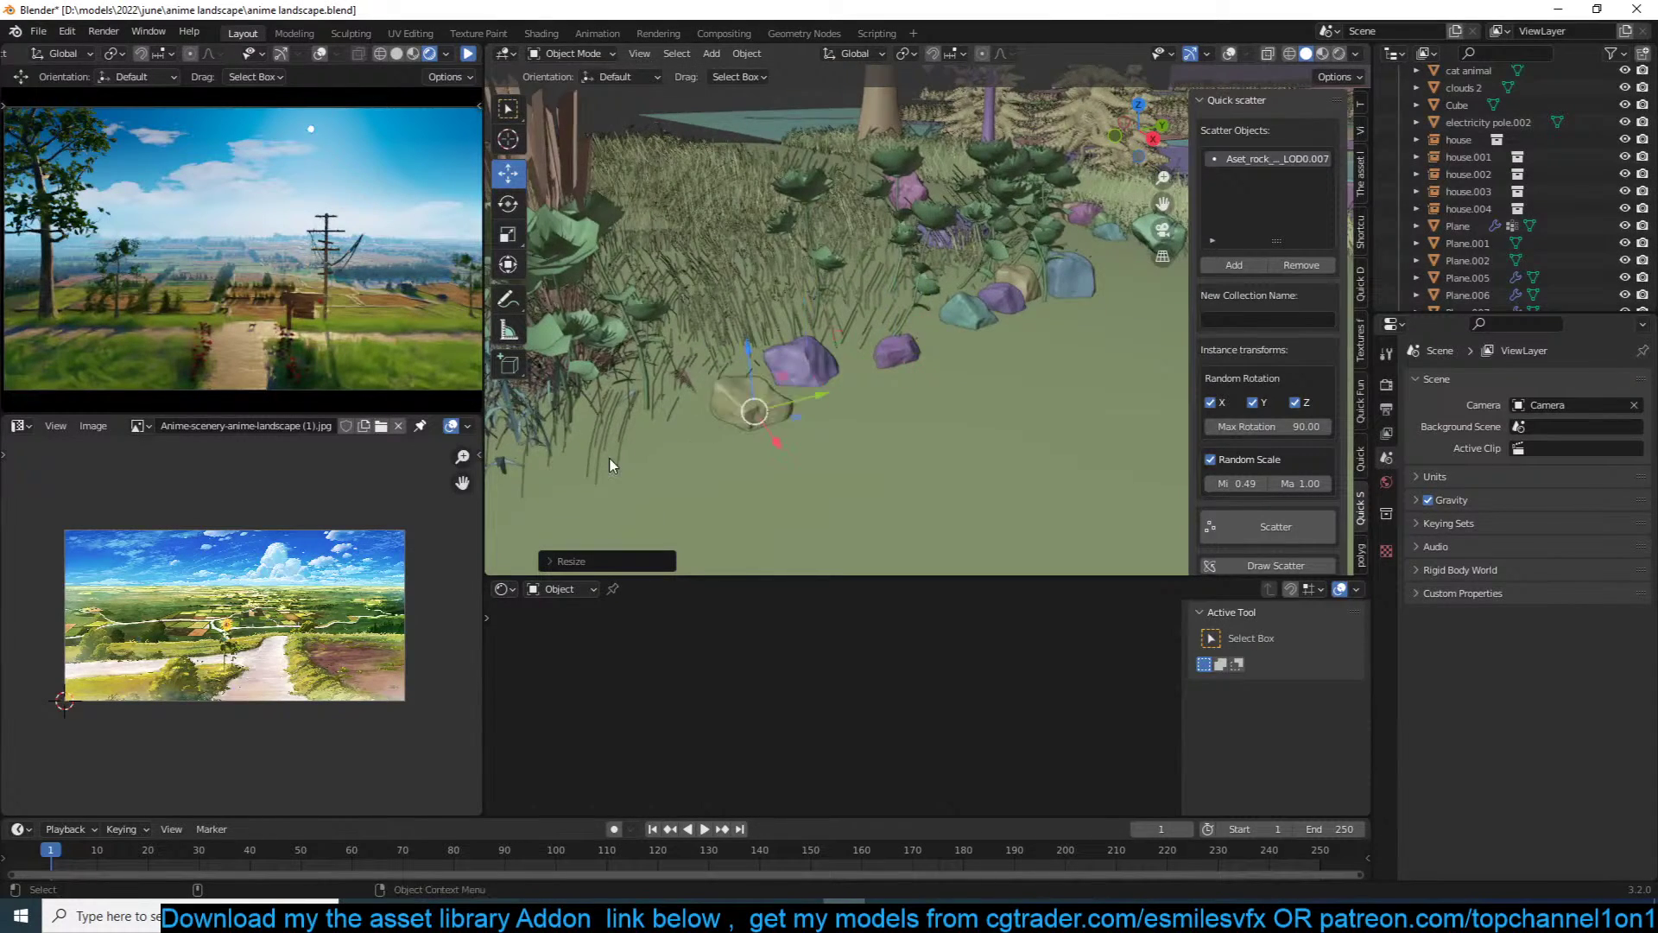
Step: Continue the row of scattered rocks along the main path's edge past the reddish bush
shift+middle_drag(609, 456, 806, 394)
shift+click(905, 361)
shift+click(818, 426)
shift+click(749, 459)
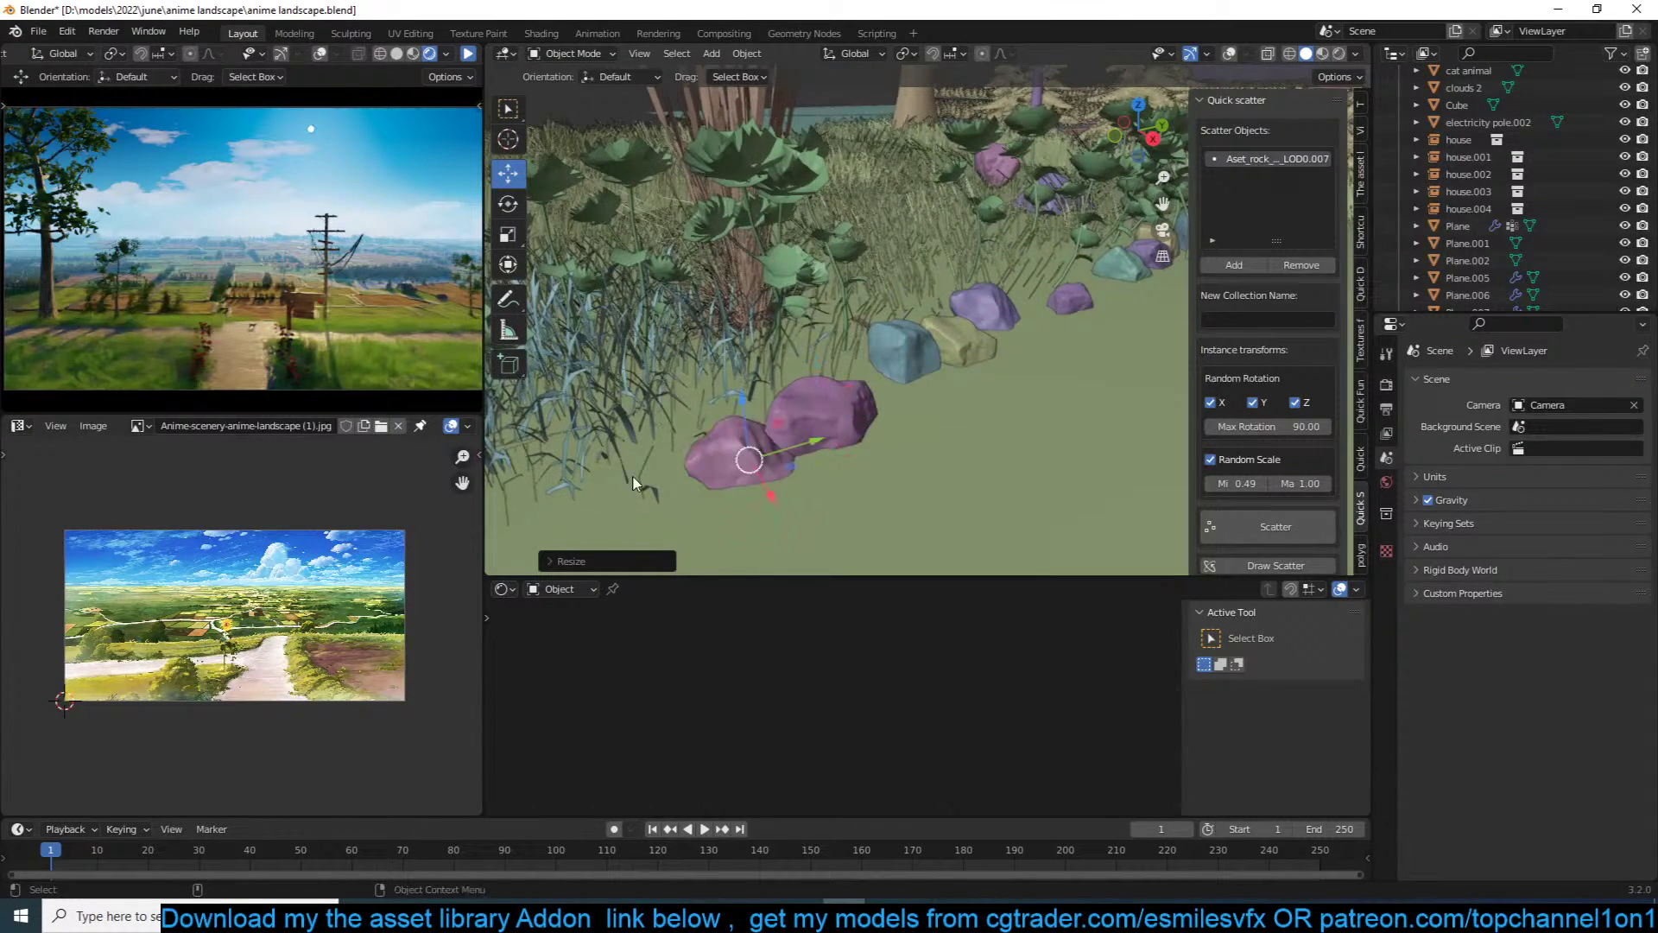
shift+middle_drag(618, 489, 863, 400)
shift+click(955, 371)
Step: Extend the scattered rocks to the end of the main path's edge and fill one gap in the row
scroll(746, 425, down, 2)
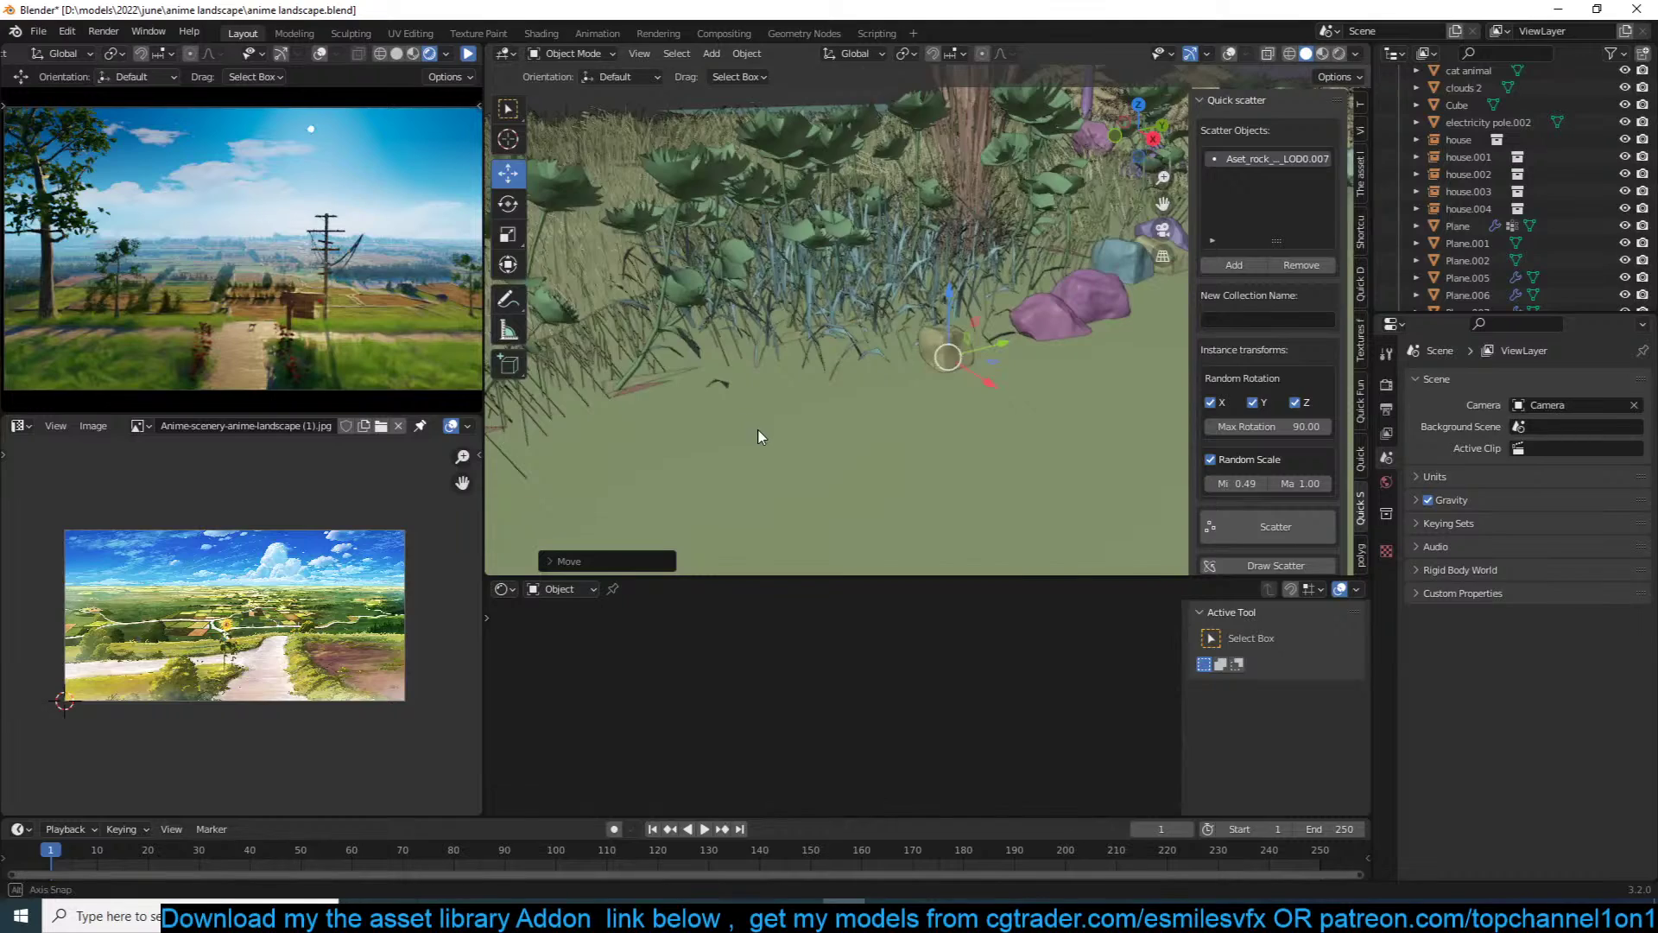
shift+click(902, 380)
shift+click(821, 411)
shift+click(719, 416)
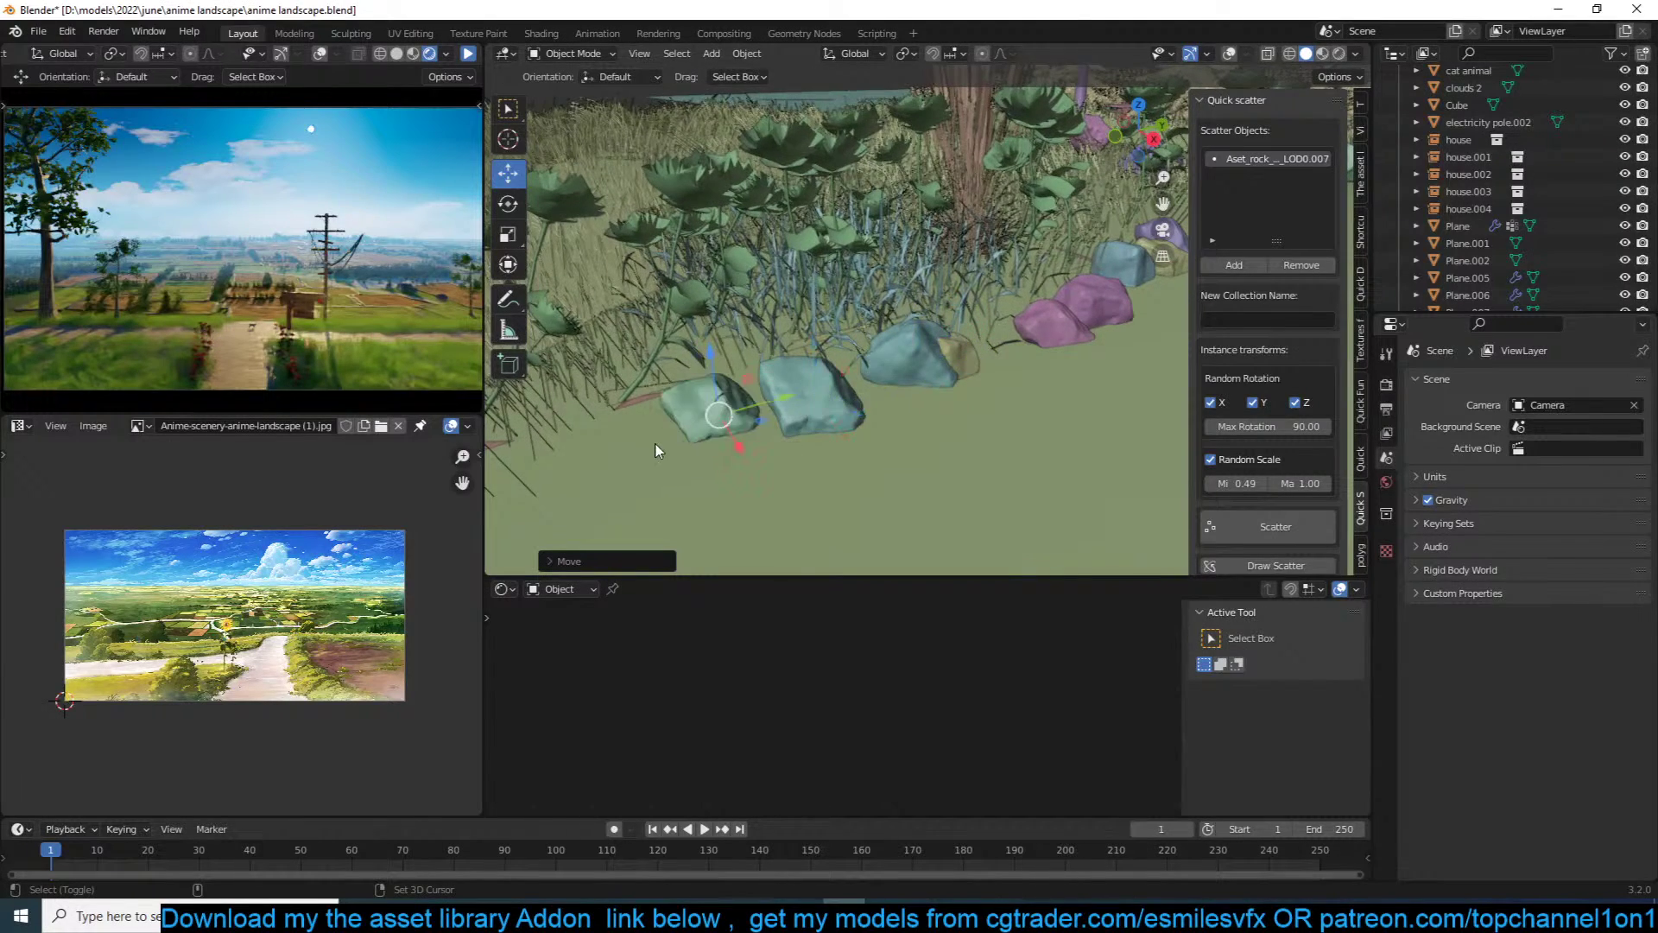
shift+click(651, 446)
scroll(644, 446, down, 5)
shift+click(774, 382)
middle_drag(983, 293, 952, 330)
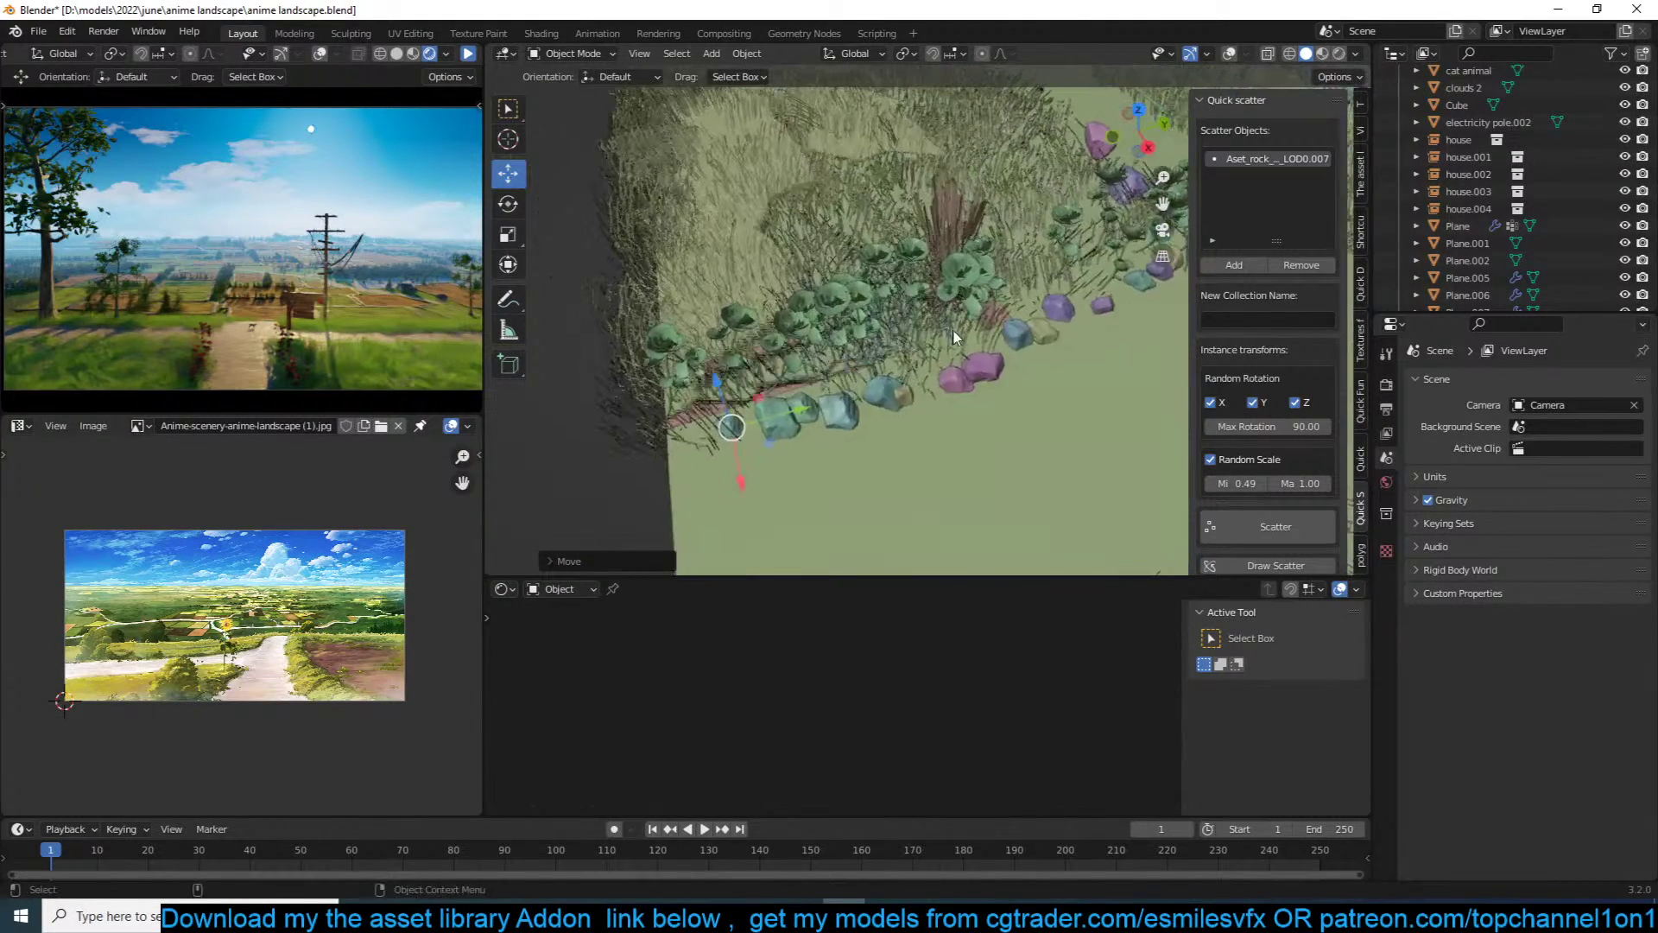
scroll(953, 337, up, 3)
shift+click(1041, 354)
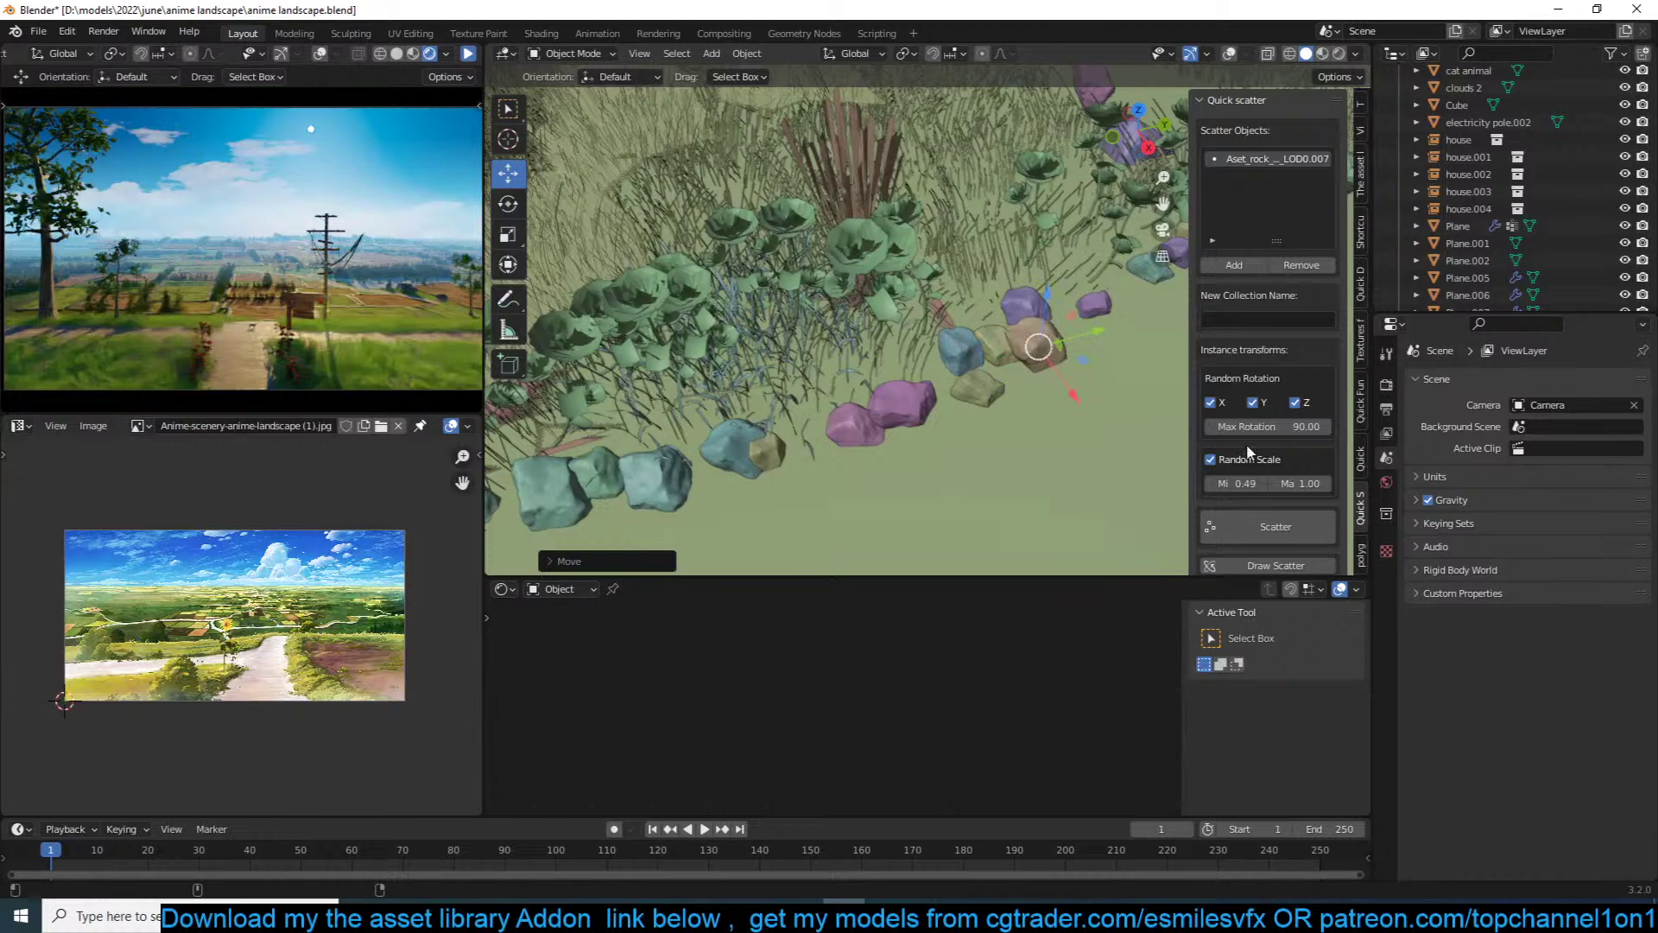
Step: Set the scatter's minimum random scale to 0.13 and place more rocks among those by the corner's leafy plants
drag(1236, 481, 1221, 481)
shift+middle_drag(1017, 401, 725, 430)
shift+click(817, 370)
shift+click(875, 322)
shift+click(867, 352)
shift+click(925, 322)
shift+click(971, 288)
Step: Scatter rocks of varied size along the side path's dark grass edge, opposite the large rocks
shift+middle_drag(1051, 227, 917, 255)
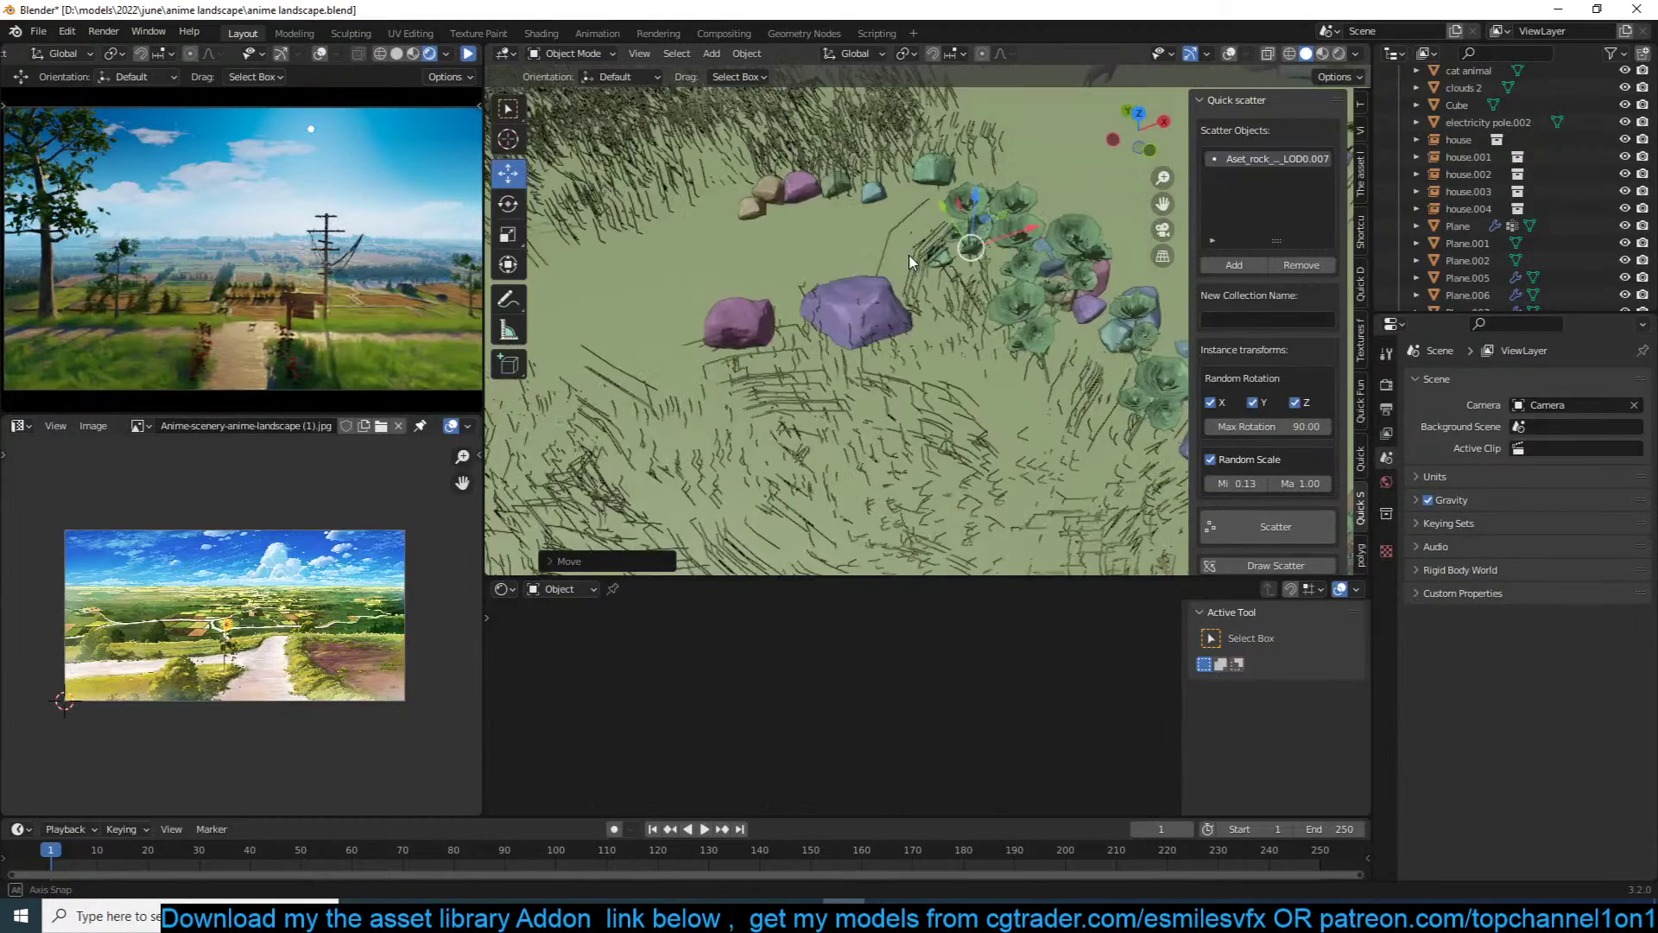
shift+middle_drag(734, 265, 862, 277)
shift+click(830, 221)
shift+click(776, 252)
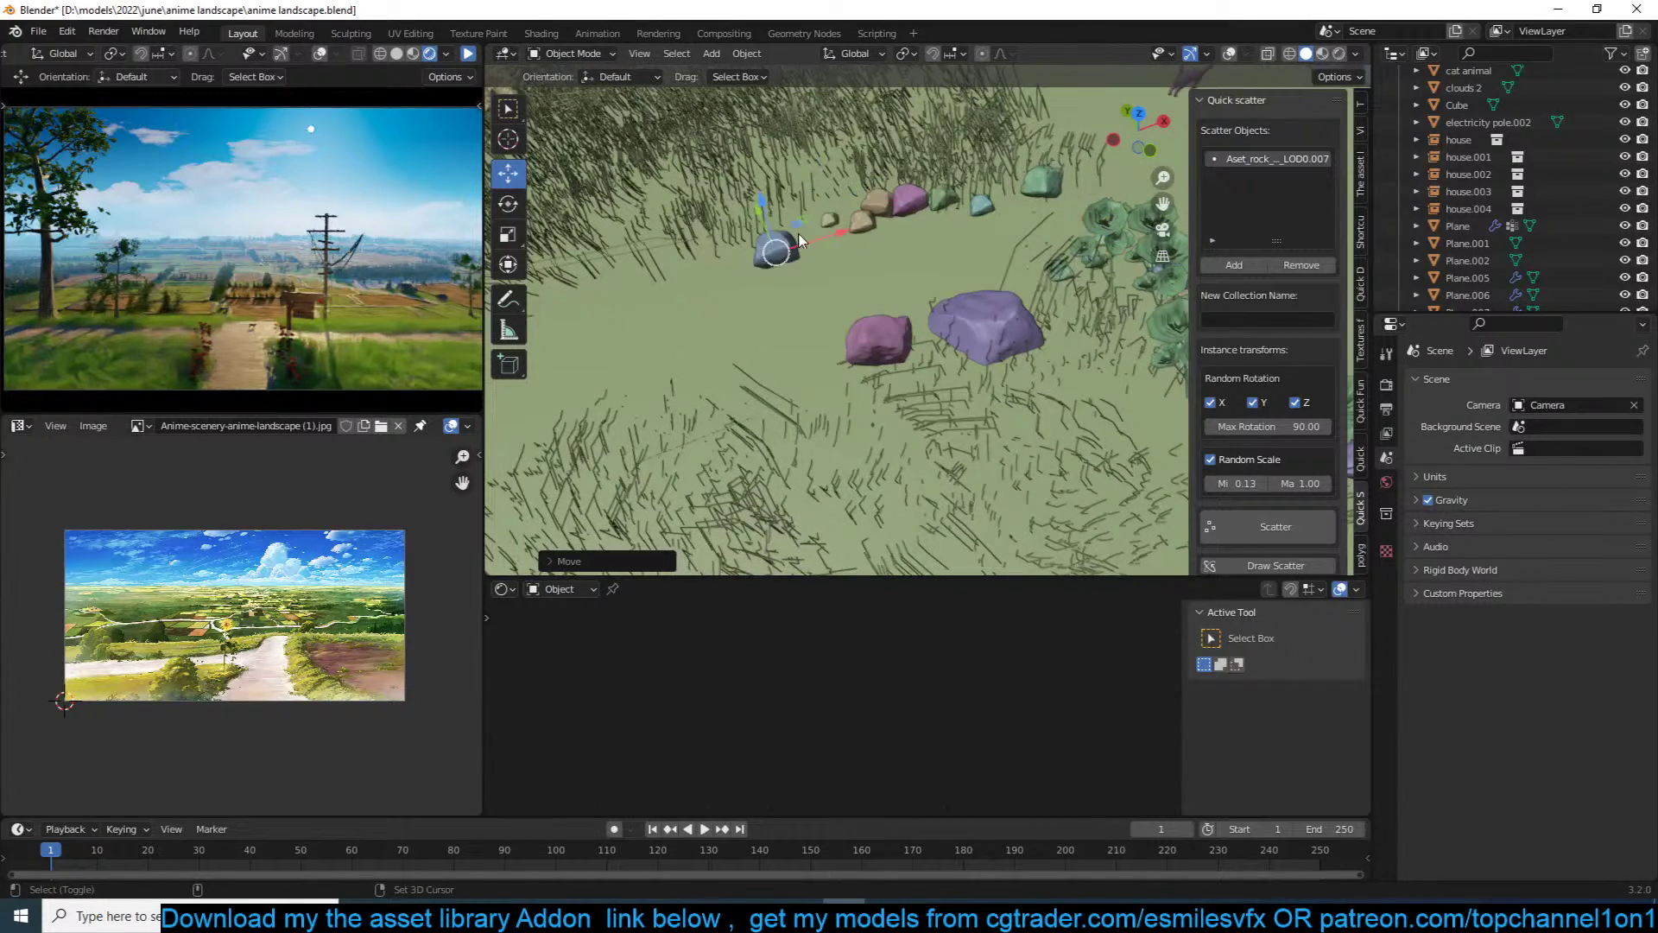
shift+click(804, 231)
shift+click(709, 274)
Step: Continue the scattered rocks farther down the side path's dark grass edge
shift+middle_drag(599, 285, 811, 286)
shift+click(810, 293)
shift+click(763, 296)
shift+click(711, 313)
shift+click(743, 319)
shift+click(664, 325)
shift+click(584, 360)
Step: Scatter rocks along the opposite edge of the side path, beyond the two hand-placed rocks
shift+click(954, 373)
shift+click(932, 358)
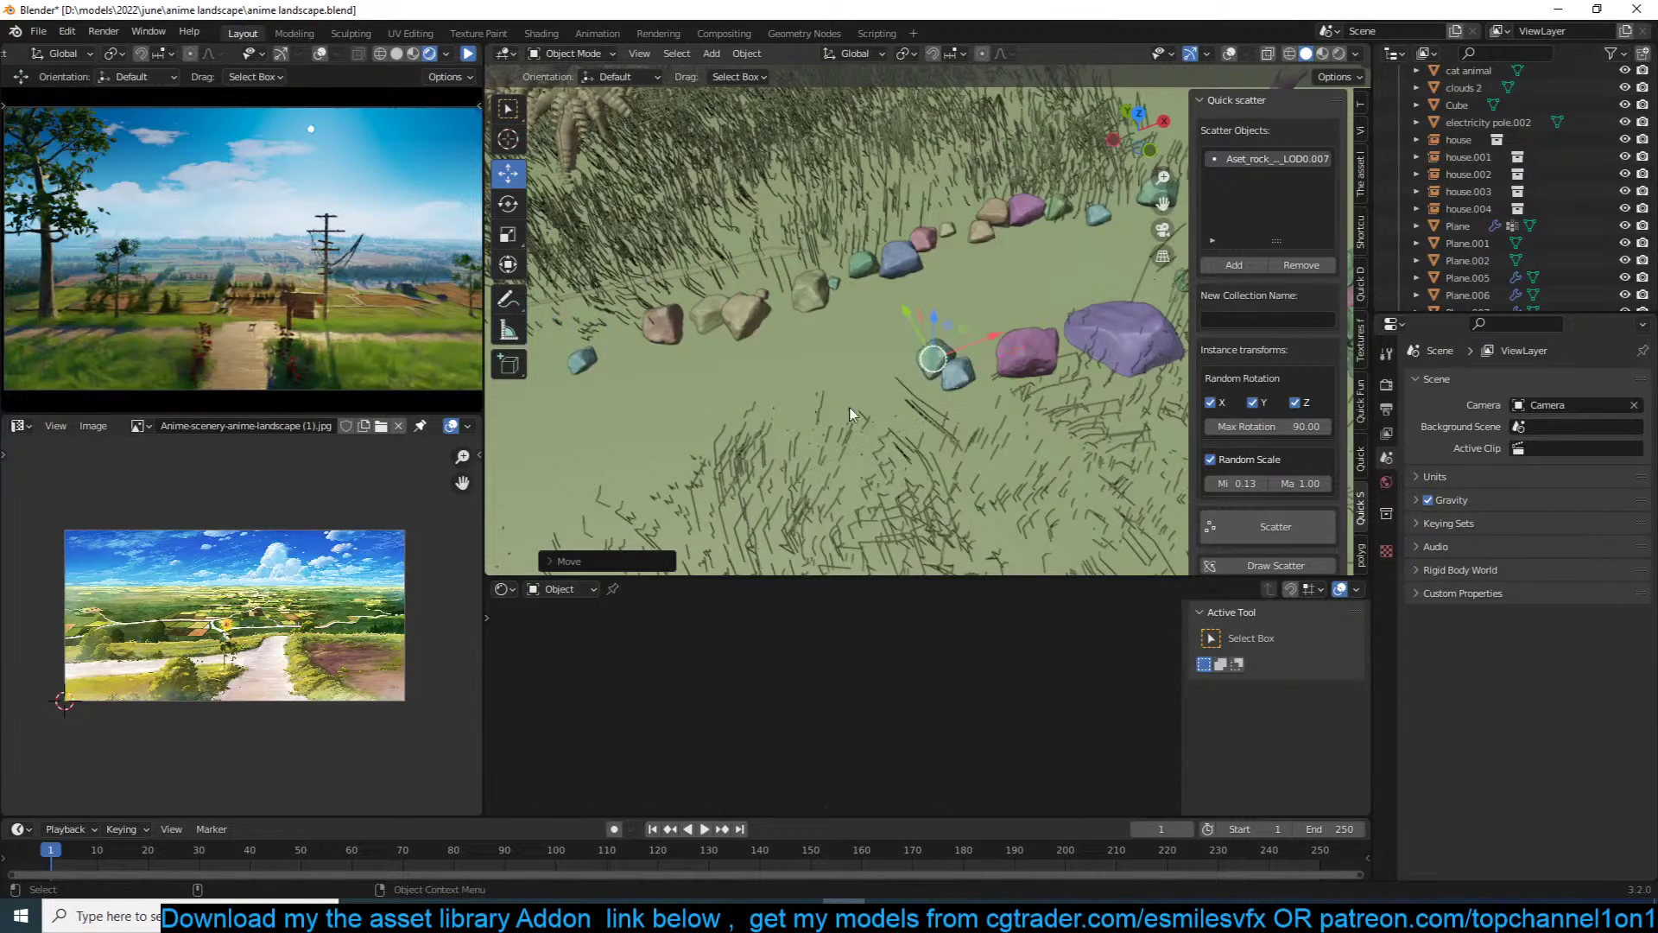
middle_drag(824, 408, 986, 370)
shift+click(981, 362)
shift+click(992, 389)
shift+click(949, 404)
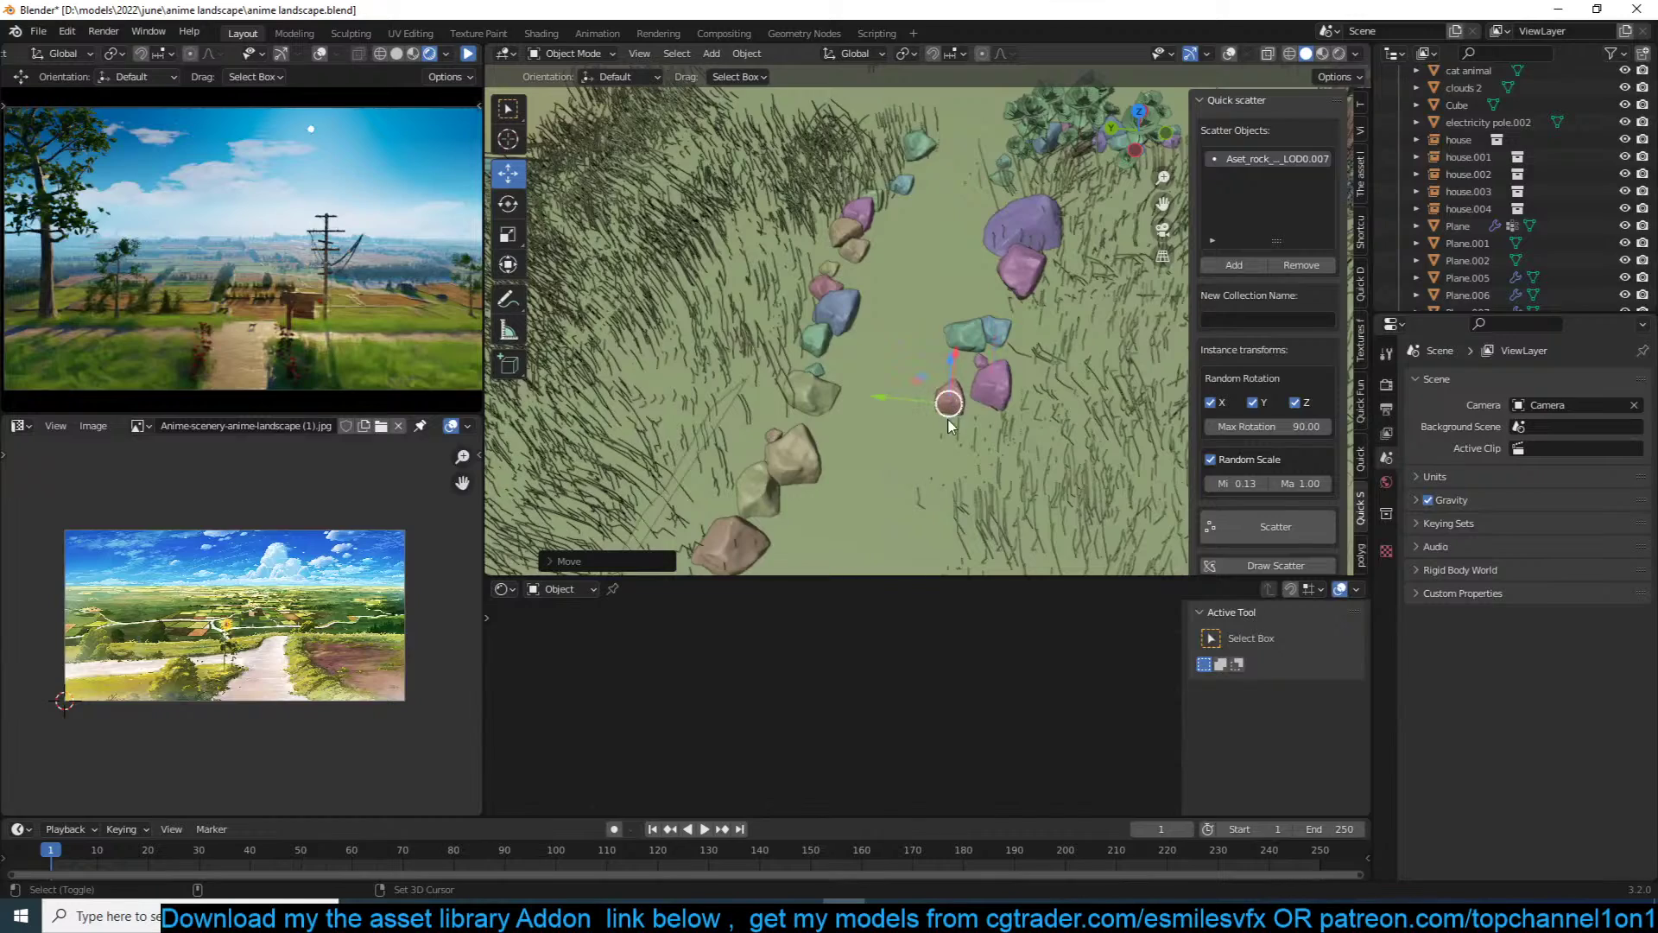
Step: Scatter small rocks around the grass corner near the cat
middle_drag(935, 505, 892, 317)
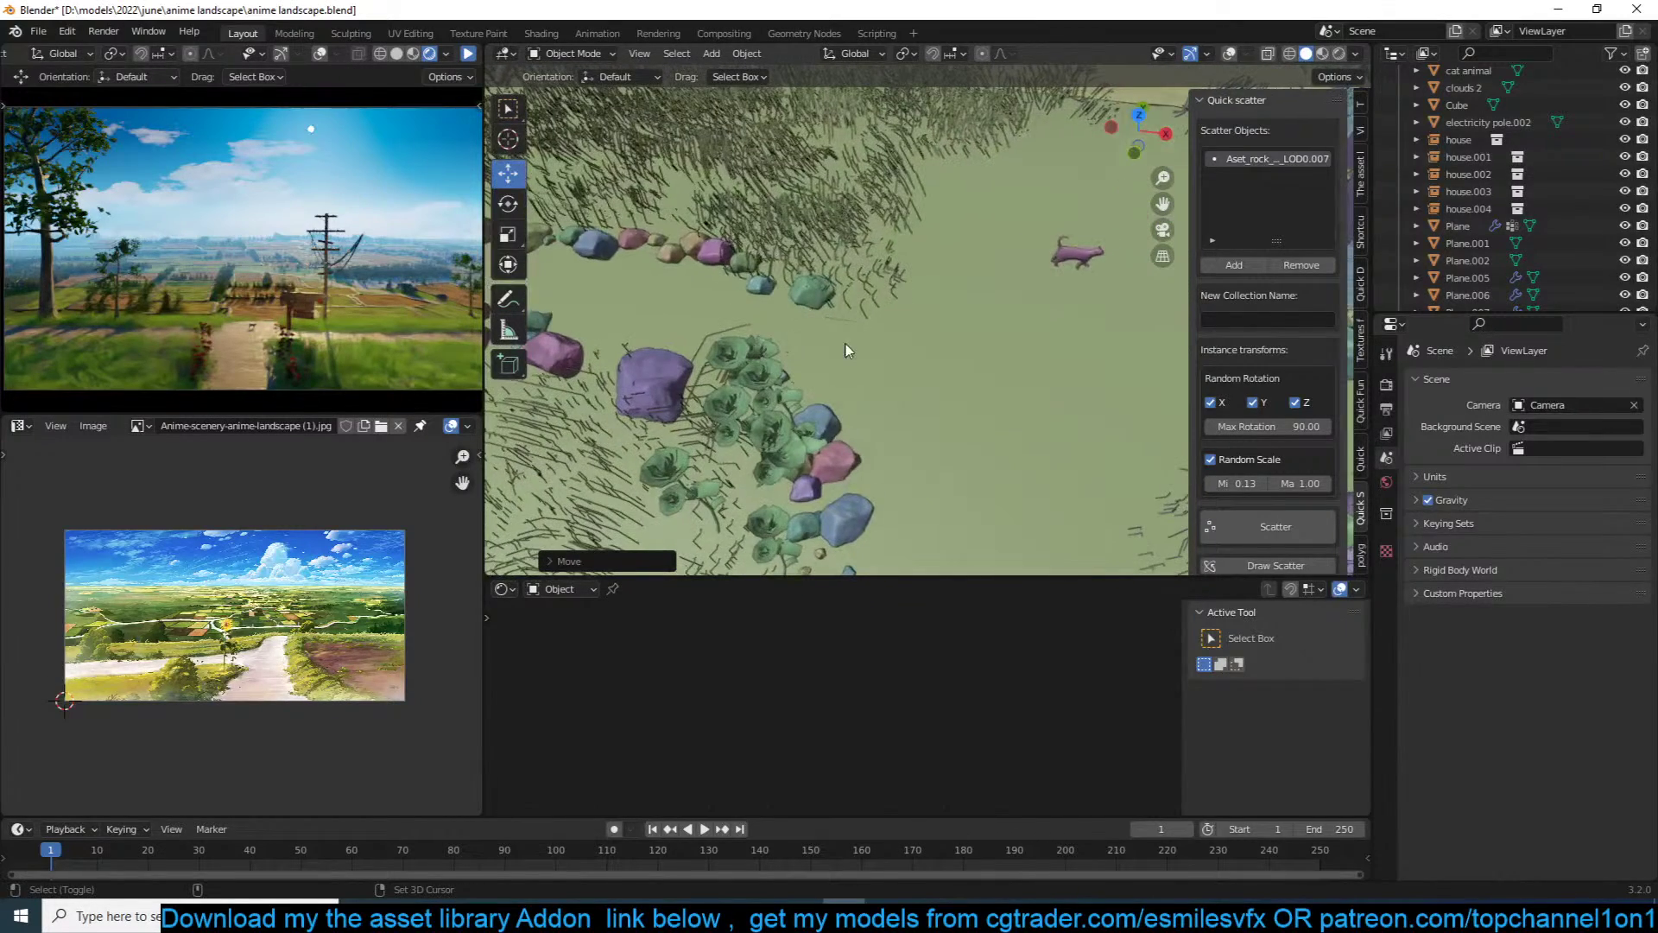
shift+click(926, 286)
shift+click(947, 236)
shift+click(962, 181)
shift+click(928, 251)
shift+click(919, 284)
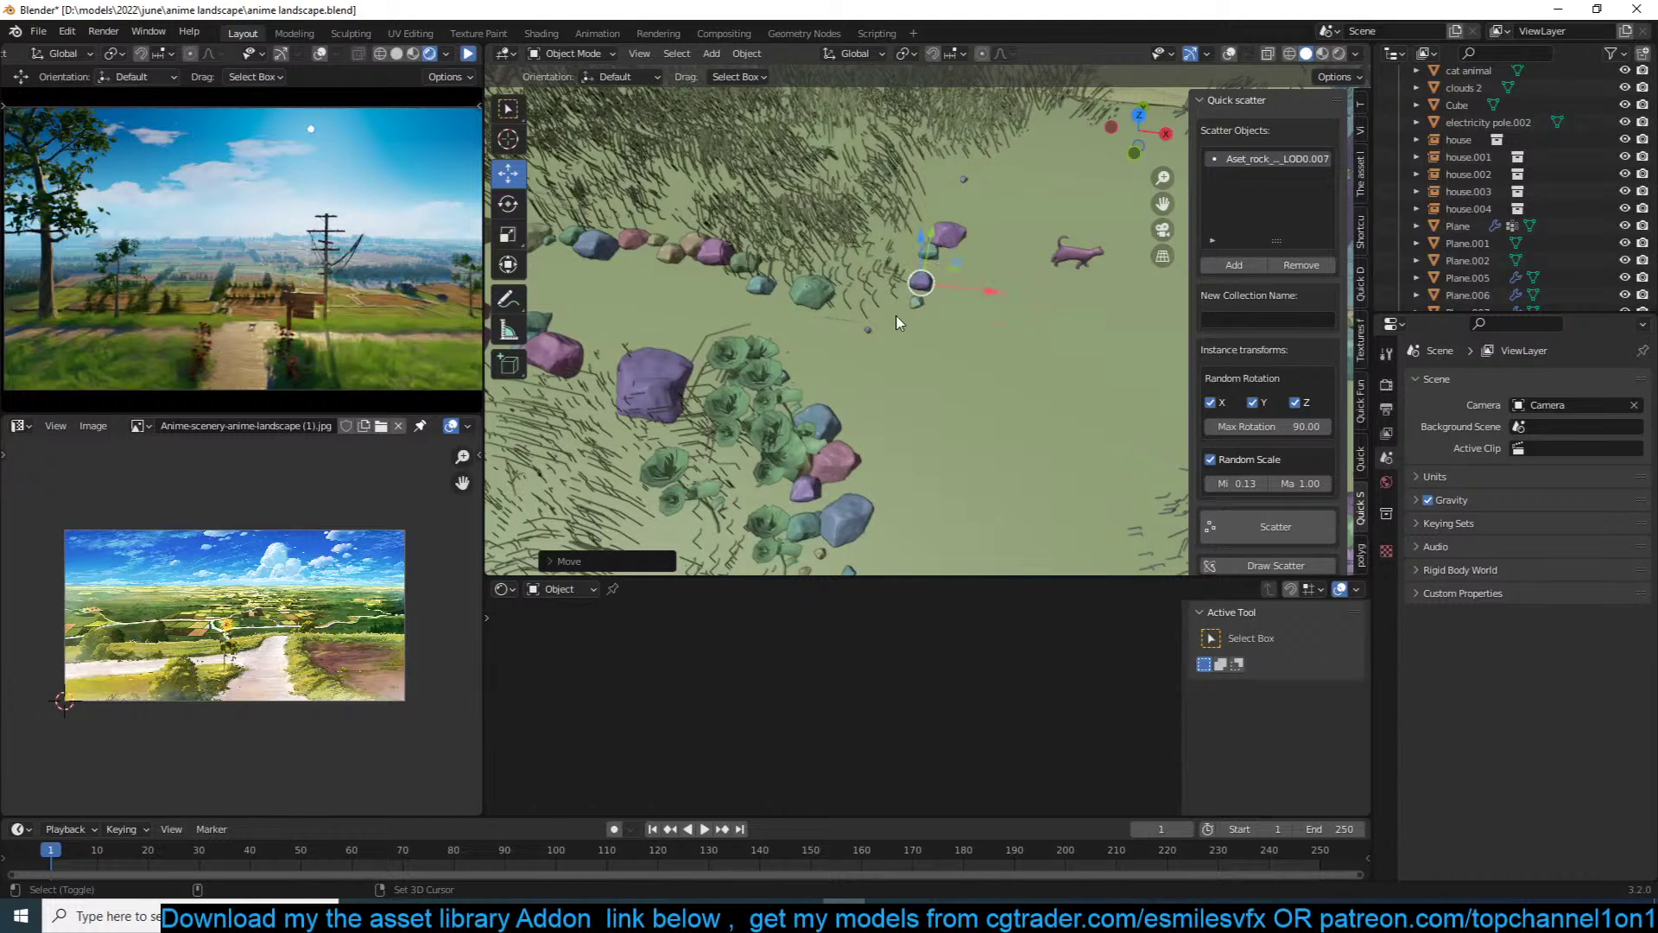
Step: Continue the row of scattered rocks along the grass edge past the cat
middle_drag(898, 318, 701, 294)
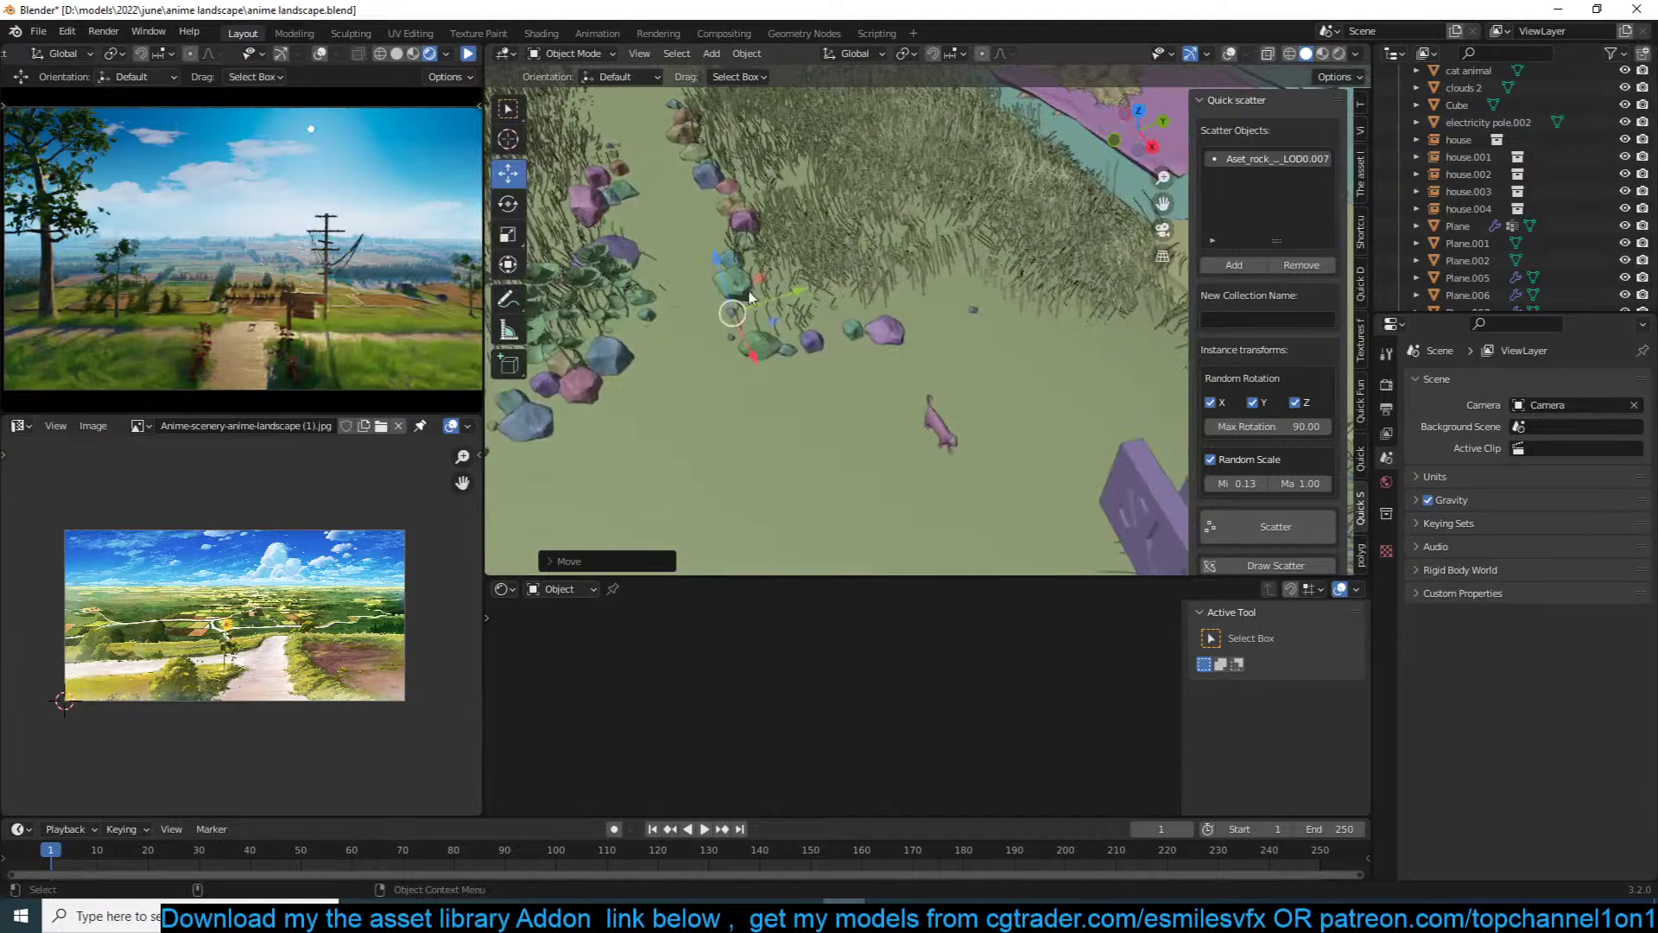
shift+click(905, 323)
shift+click(941, 318)
shift+click(988, 316)
shift+click(1036, 315)
shift+click(1091, 326)
scroll(968, 352, down, 4)
Step: Scatter rocks in front of the leafy plants at the grass field's corner across from the signpost
middle_drag(968, 352, 974, 251)
shift+click(854, 456)
shift+click(870, 422)
middle_drag(893, 410, 826, 393)
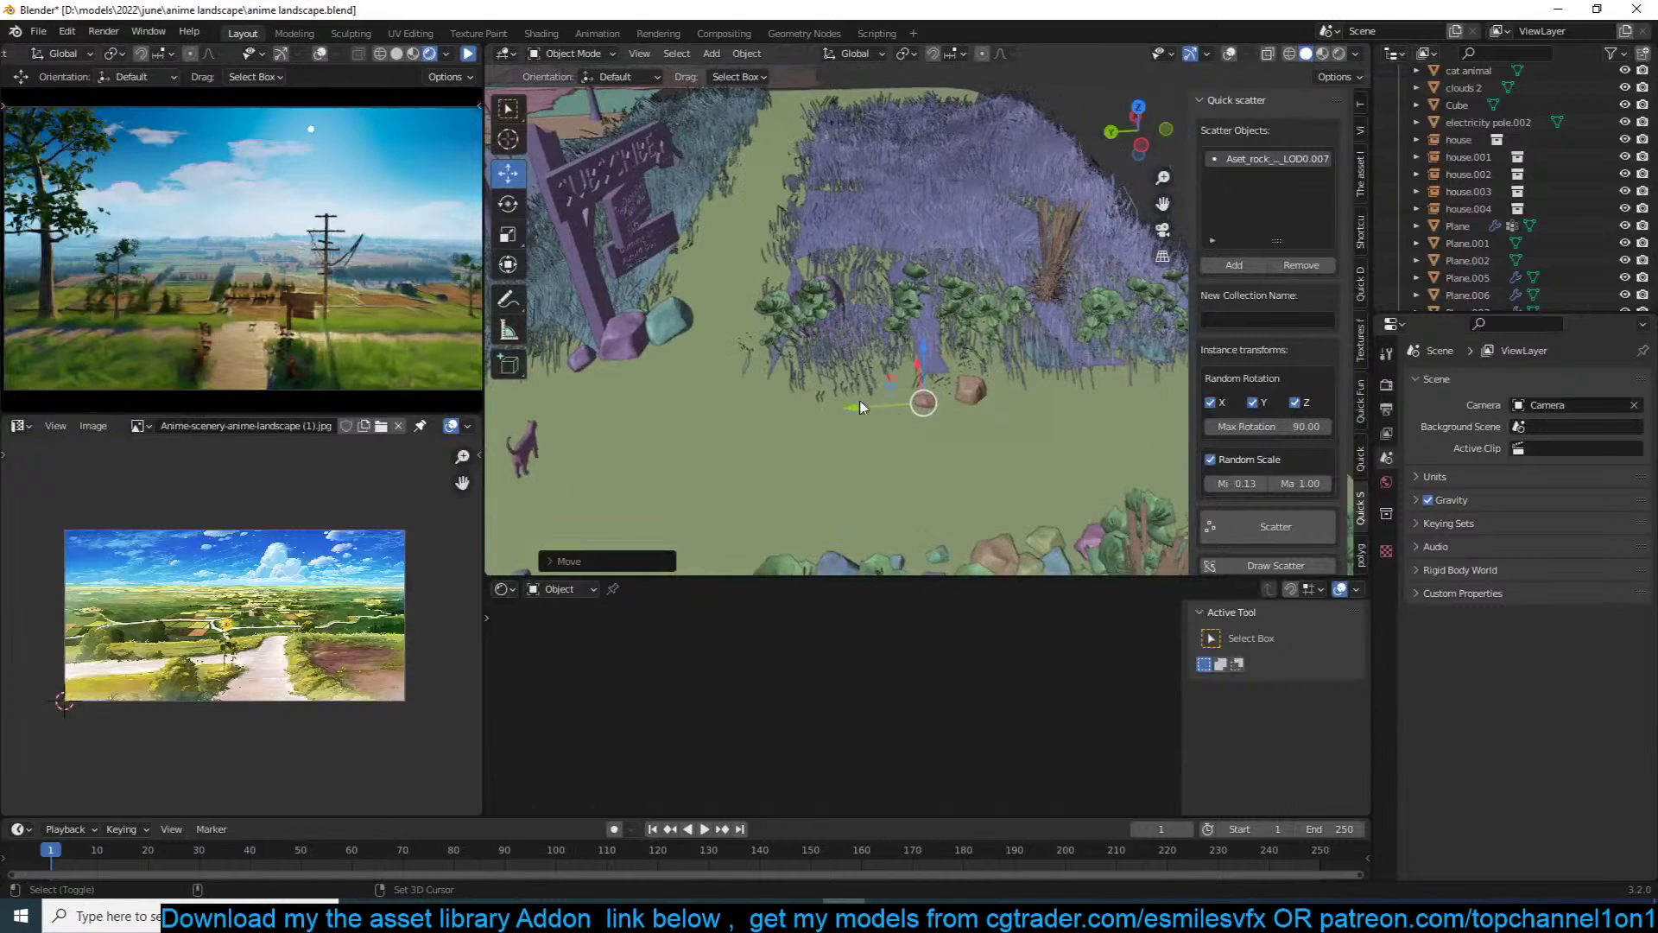
shift+click(893, 408)
shift+click(793, 394)
shift+click(797, 407)
Step: Continue scattering rocks around the corner of the field toward the branch path beside the signpost
scroll(807, 416, up, 3)
middle_drag(806, 417, 842, 426)
key(shift+d)
click(788, 411)
key(shift+d)
click(777, 399)
key(shift+d)
click(745, 363)
Step: Scatter more rocks along the field's grass edge on the branch path beyond the signpost
middle_drag(746, 362, 818, 392)
middle_drag(907, 444, 836, 477)
key(shift+d)
click(763, 452)
key(shift+d)
click(702, 397)
key(shift+d)
click(683, 385)
middle_drag(751, 396, 917, 444)
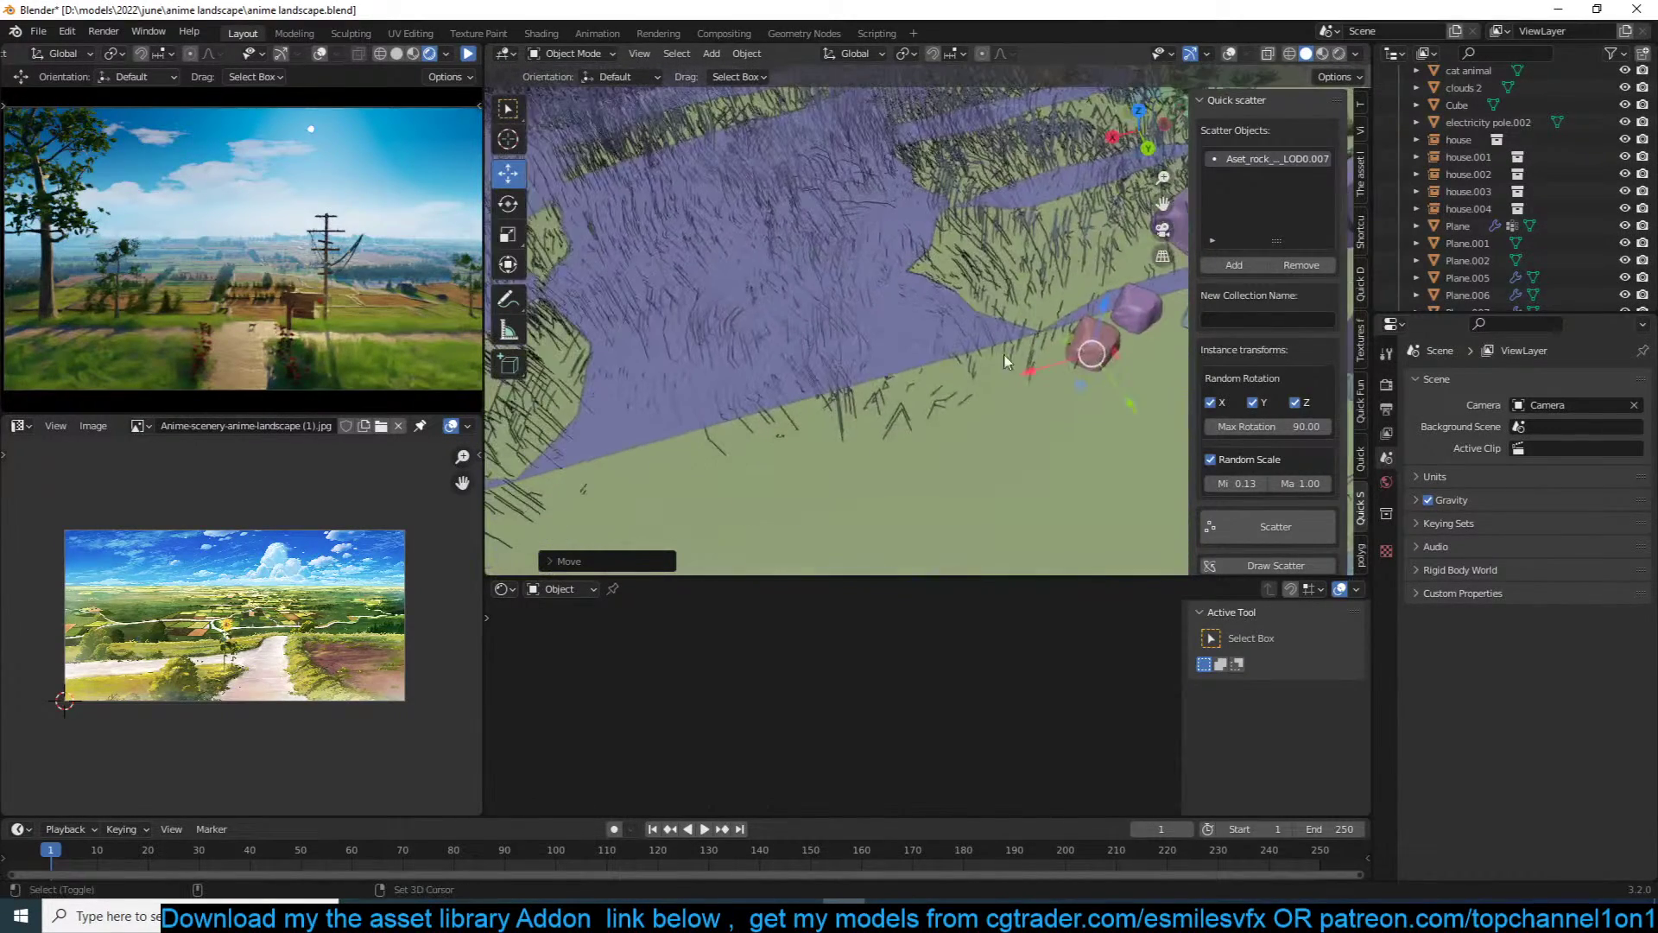
key(shift+d)
click(812, 467)
Step: Set the scatter's minimum random scale to 0.34 and extend the rock row farther along the branch path's field edge
drag(1237, 483, 1256, 484)
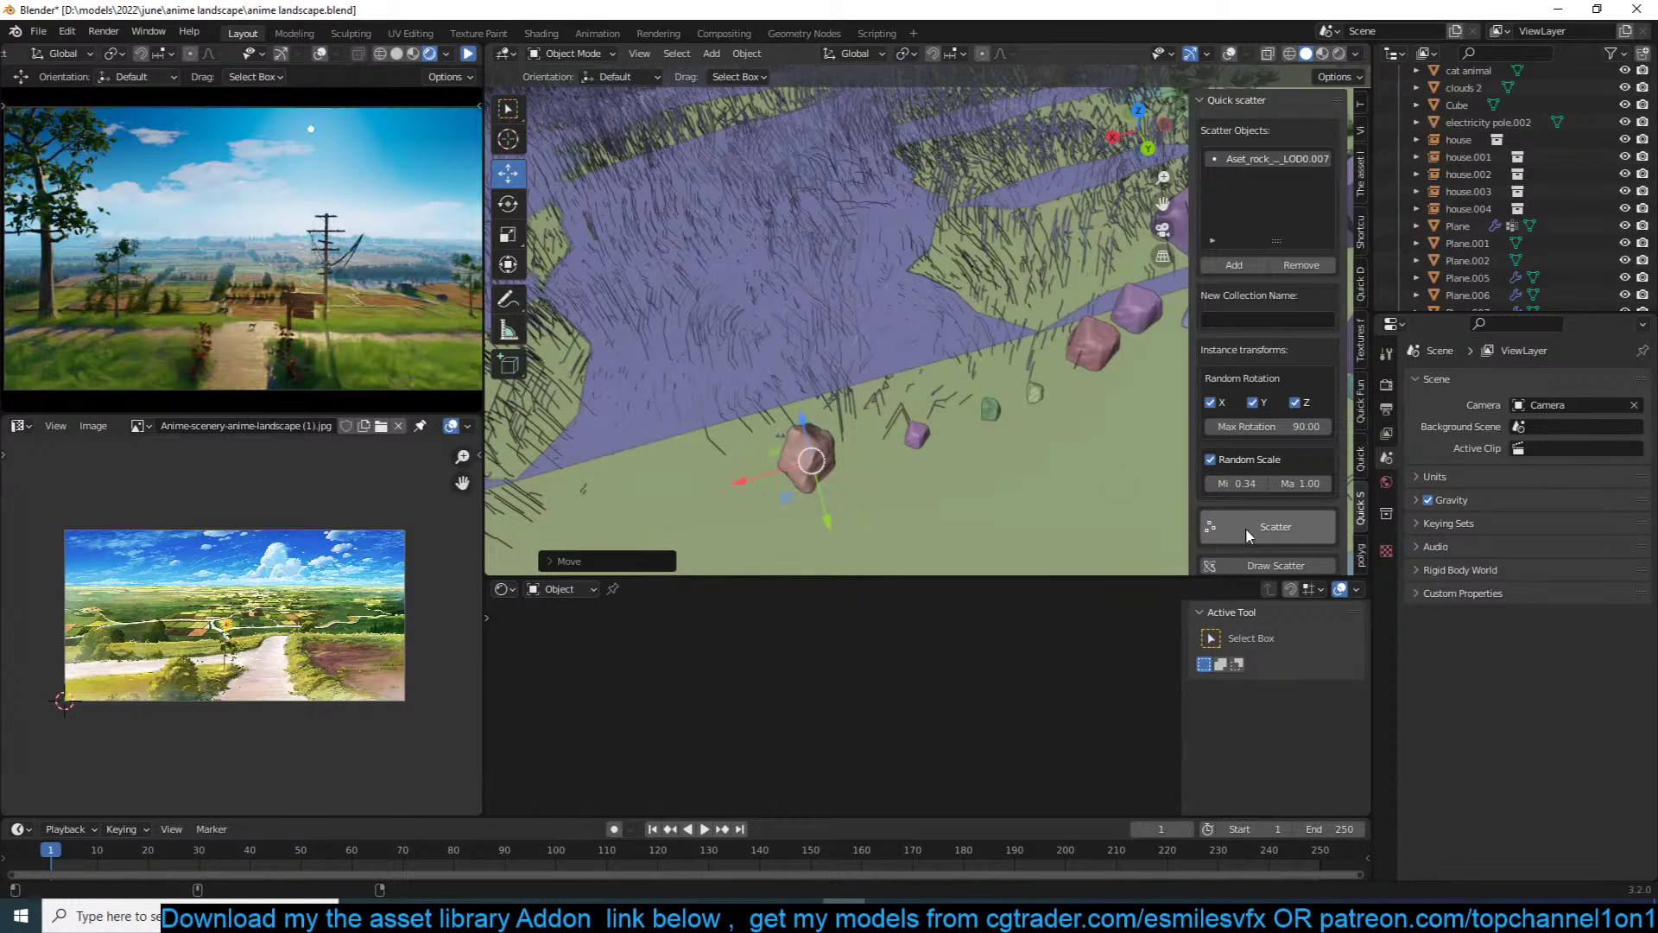
shift+click(889, 447)
shift+click(759, 480)
shift+click(647, 483)
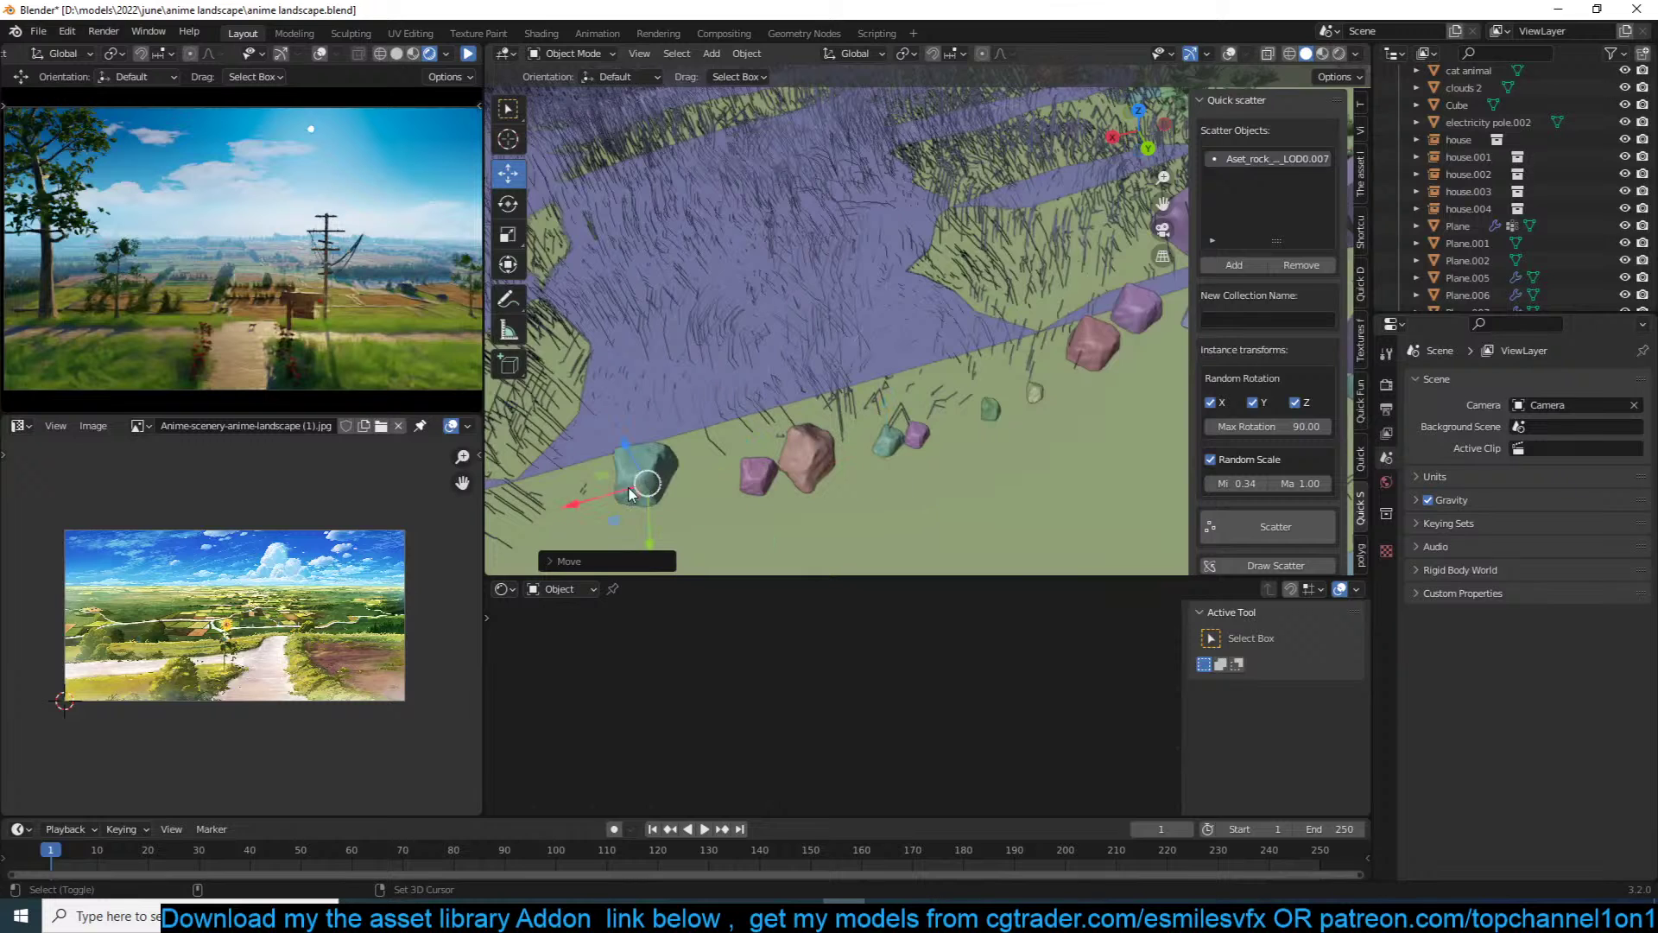
shift+middle_drag(646, 485, 992, 354)
shift+click(825, 425)
shift+click(722, 446)
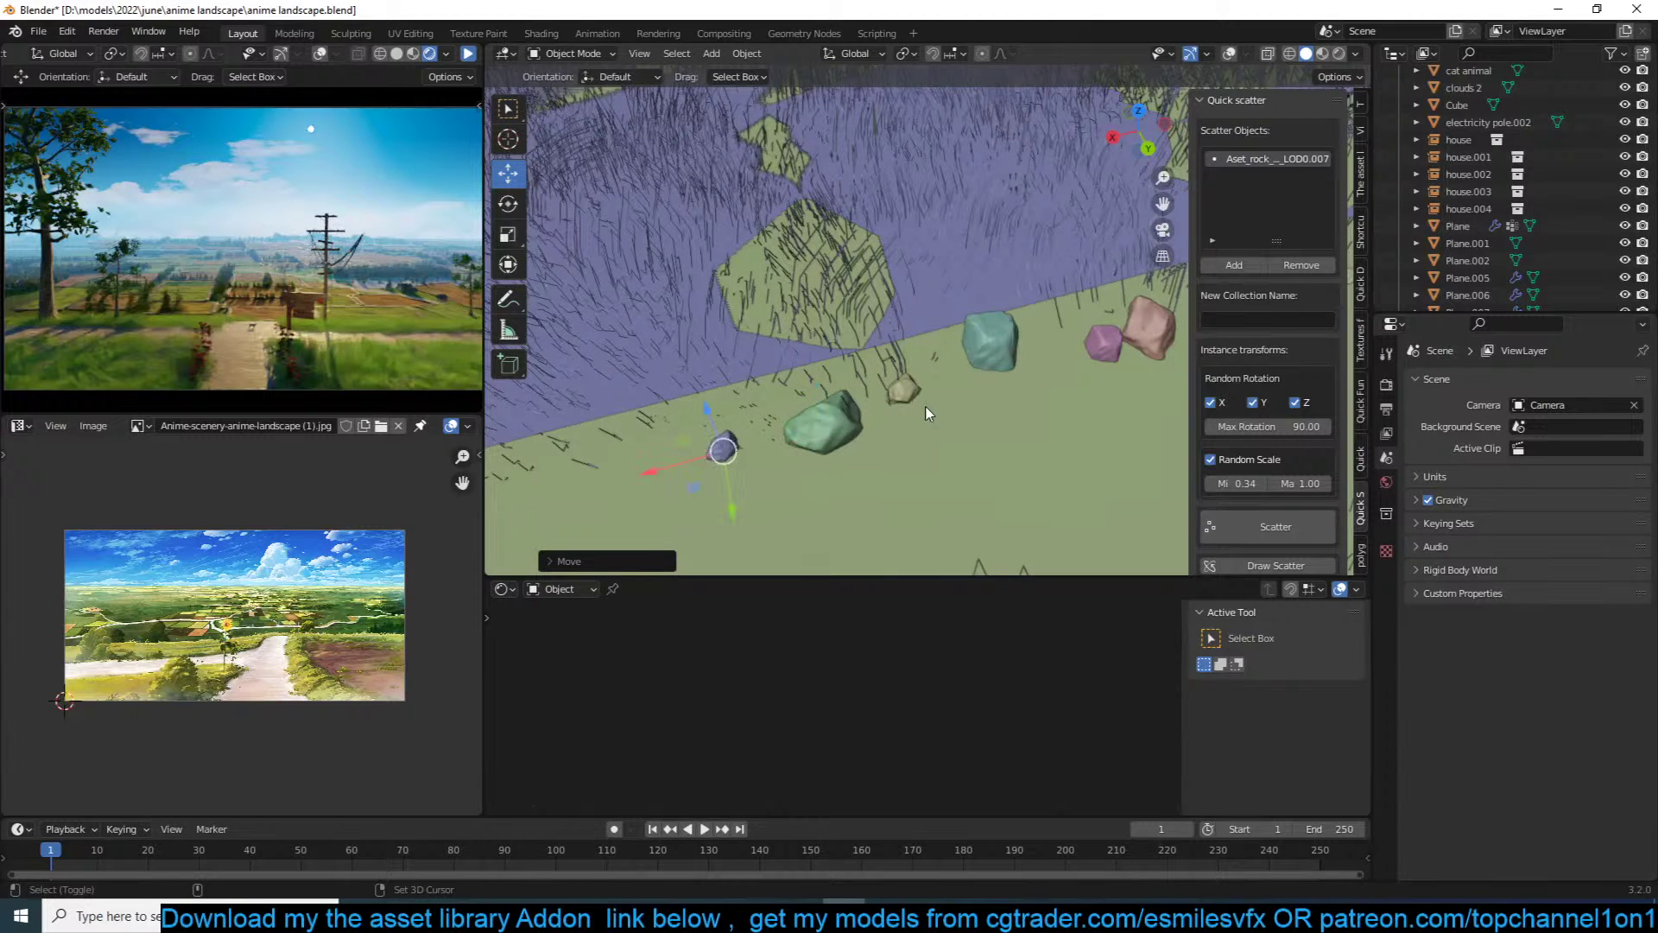
Step: Fill the gaps between the scattered rocks on the branch path's field edge with additional rocks
shift+click(920, 399)
shift+click(971, 370)
shift+click(1071, 370)
shift+click(1071, 361)
middle_drag(1071, 361, 955, 421)
shift+click(948, 417)
shift+click(1086, 429)
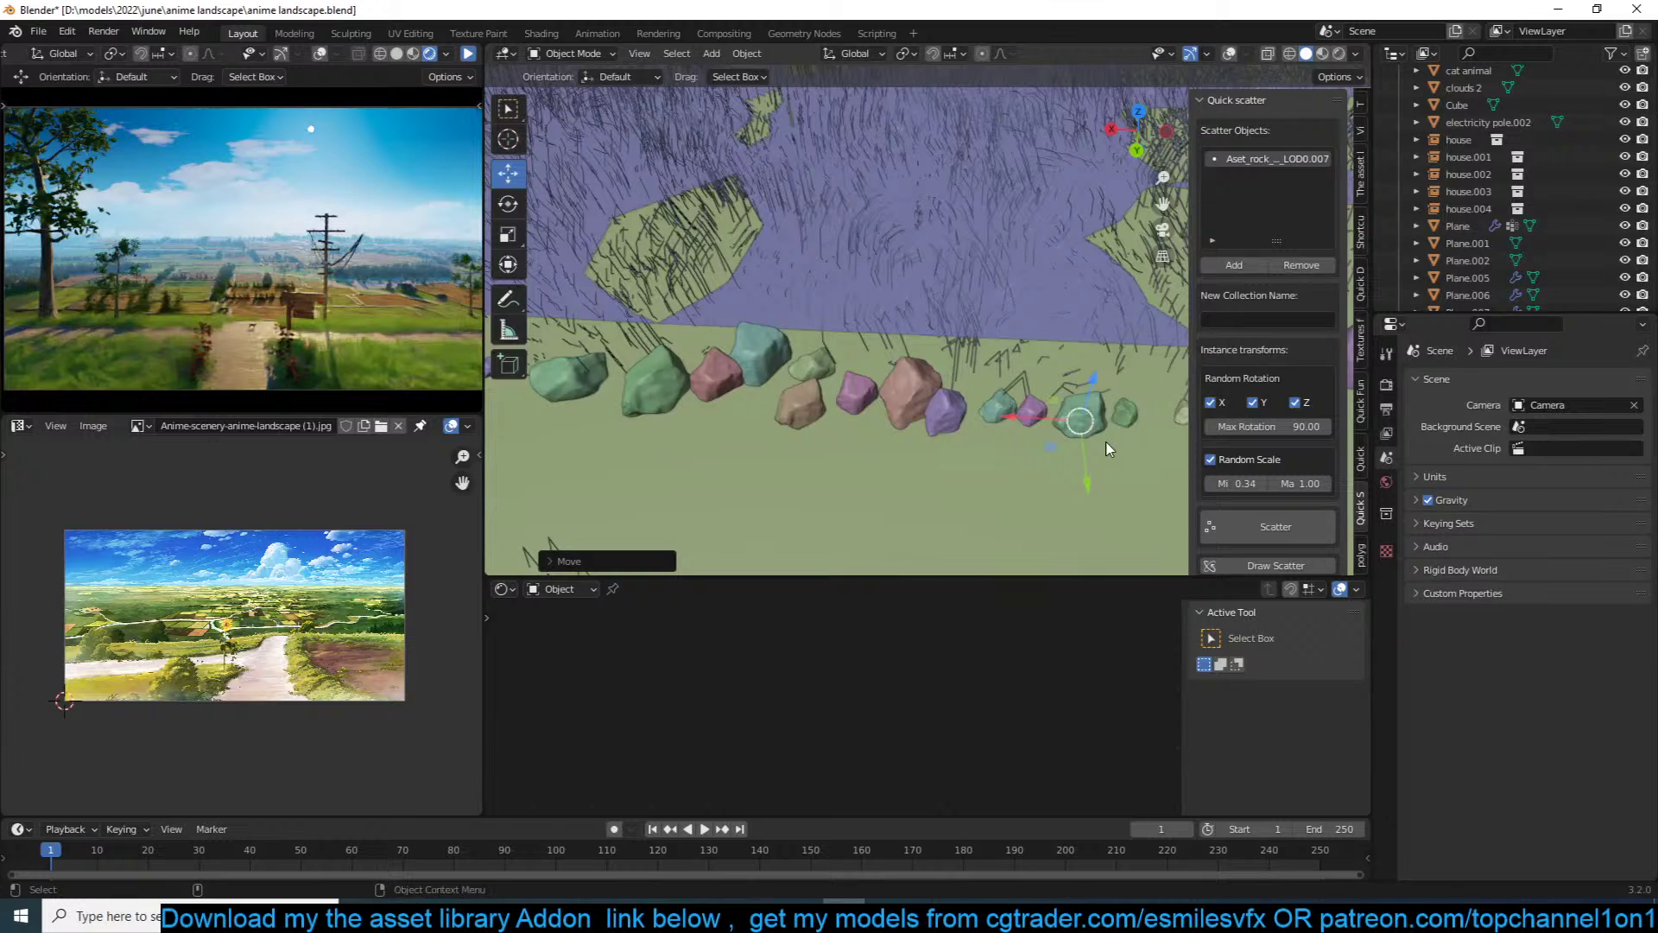
Step: Add more scattered rocks to the part of the field edge behind the signpost
middle_drag(1085, 429, 932, 445)
shift+click(882, 403)
shift+click(825, 407)
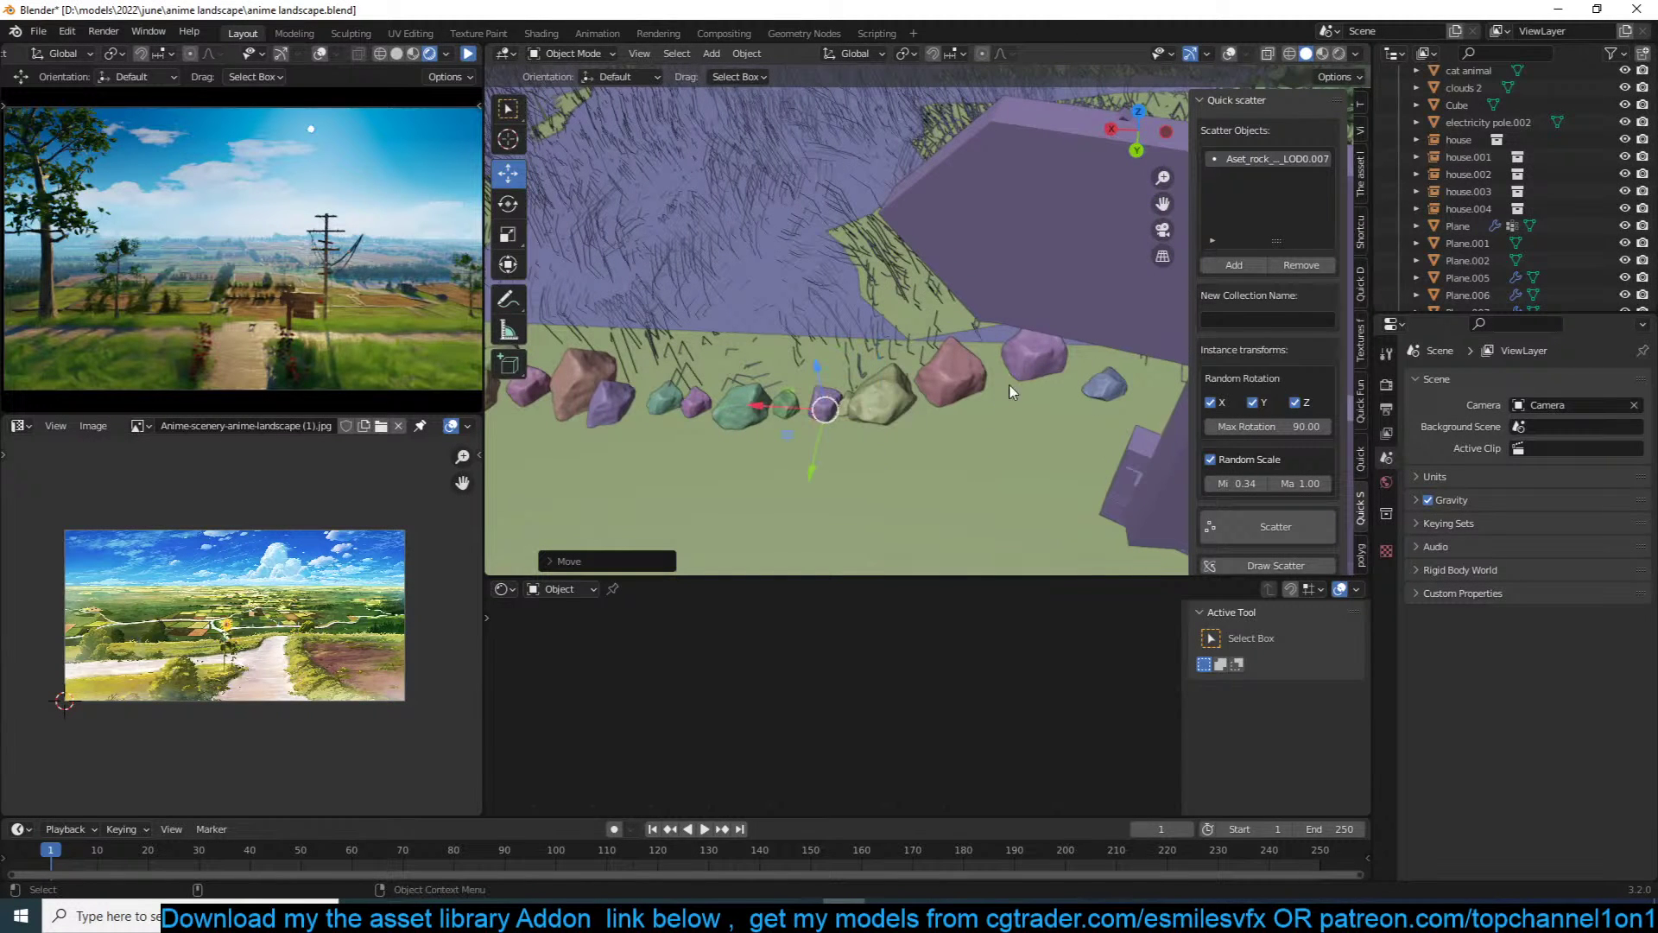
shift+click(994, 383)
Step: Scatter rocks past the large boulder to join the branch path's row with the rocks at the field corner
middle_drag(994, 383, 950, 380)
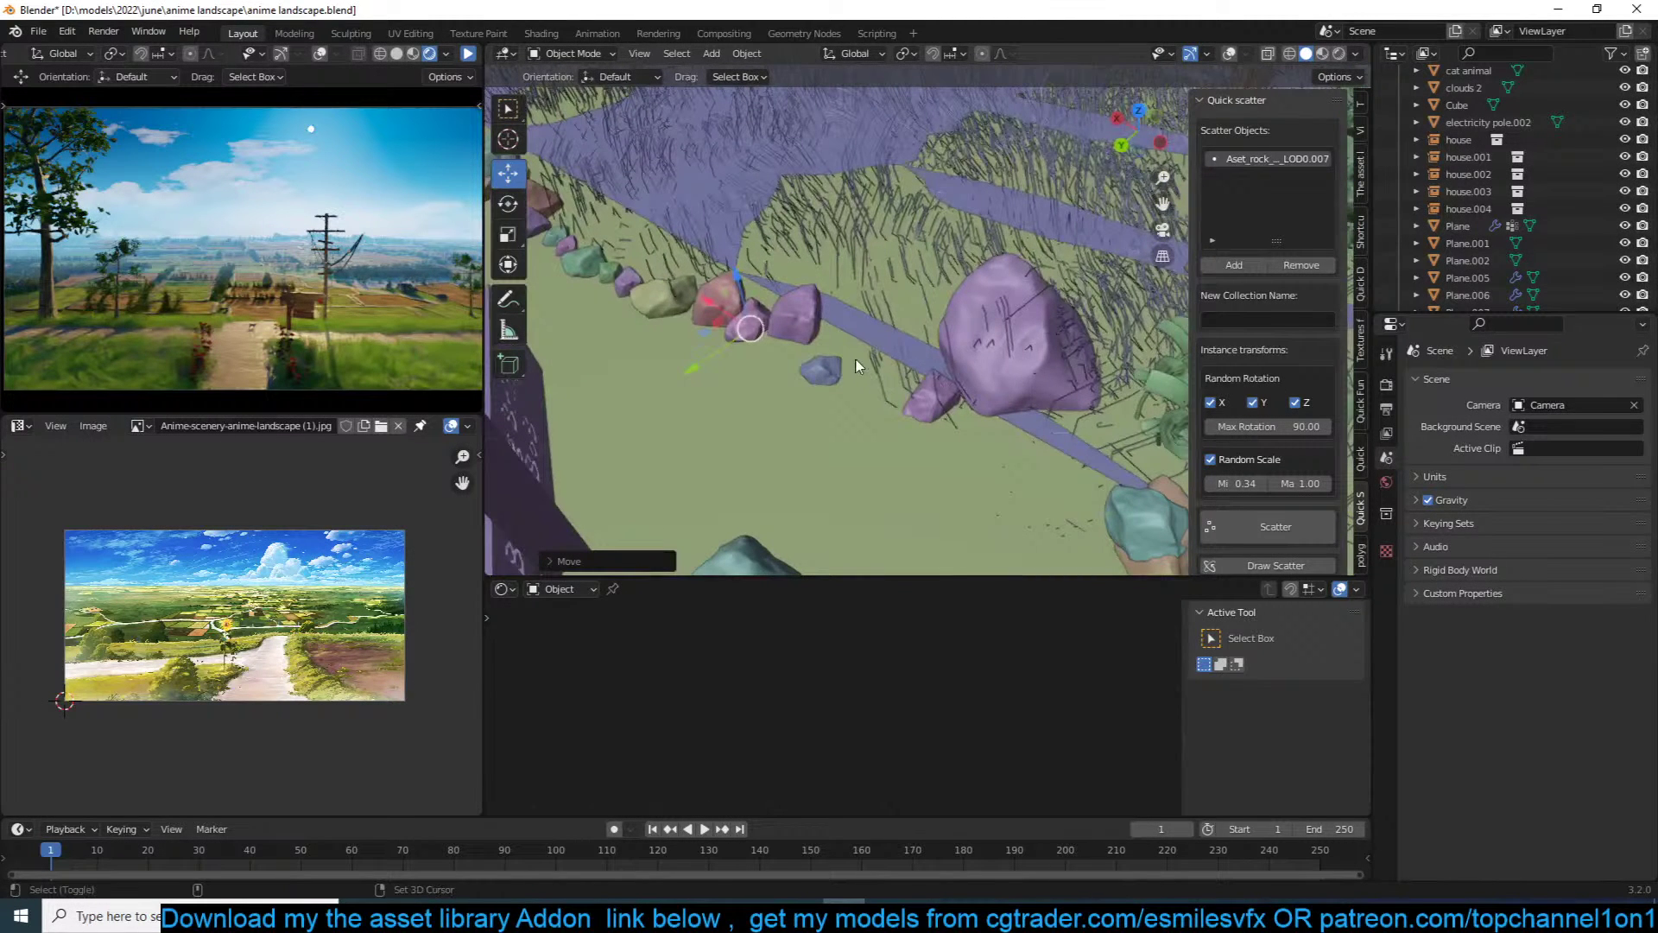
shift+click(886, 404)
shift+click(956, 446)
shift+click(1020, 458)
middle_drag(1020, 459, 833, 394)
key(Right)
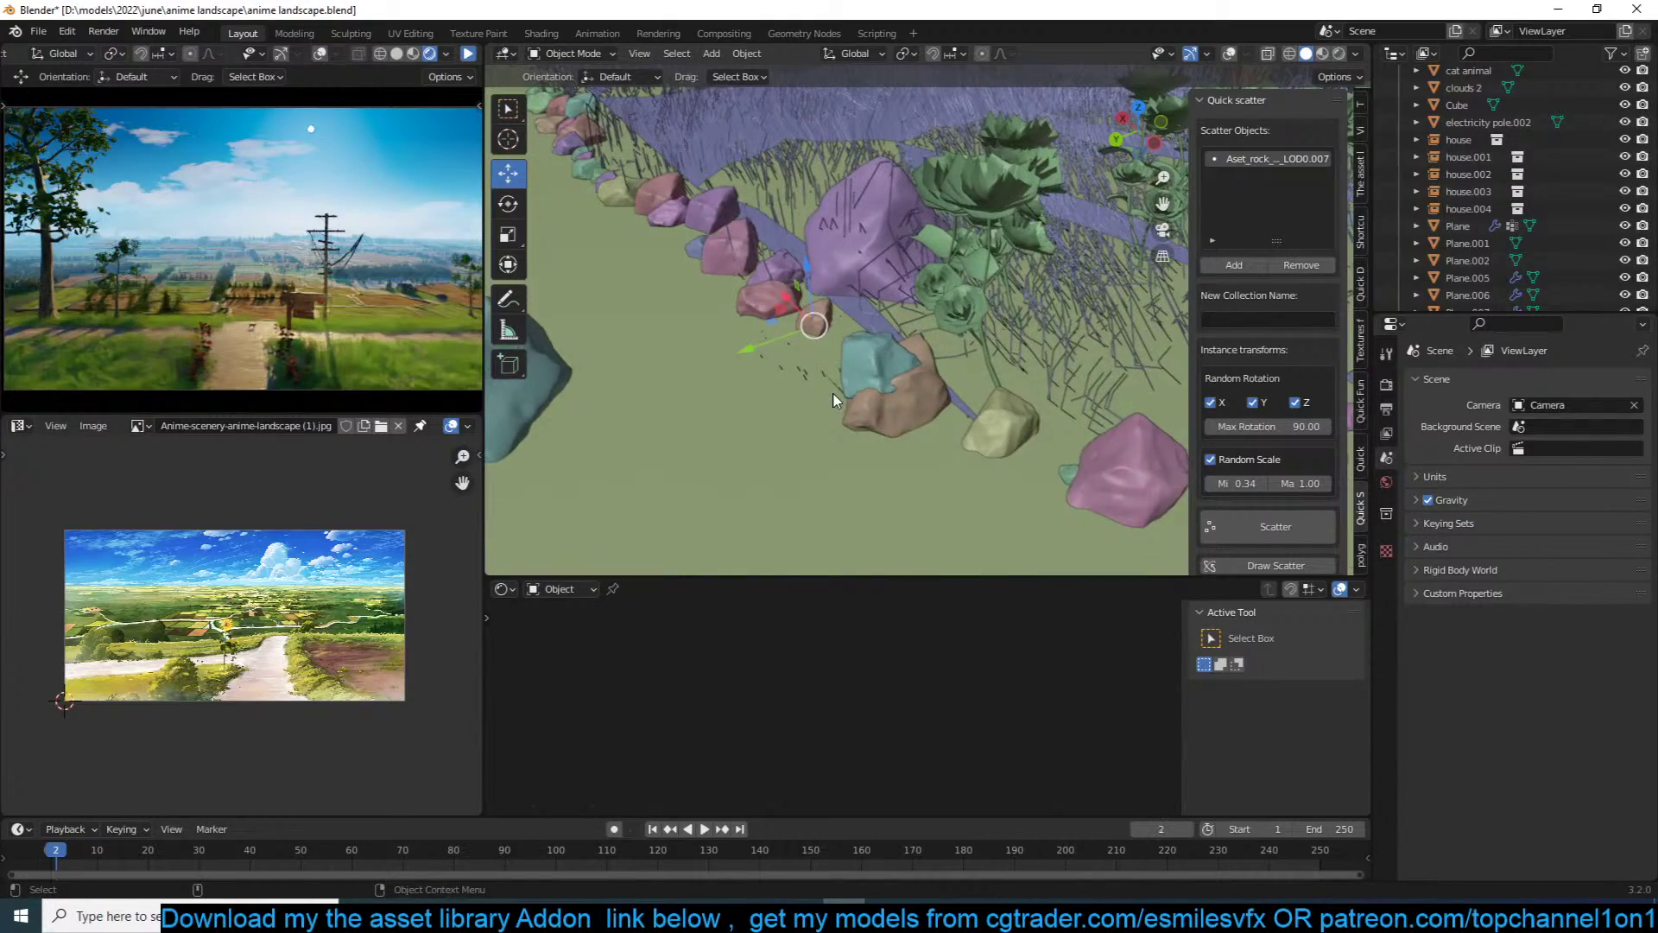
Step: Scatter a row of rocks along the branch path's grass edge, from the signpost boulders past the cat
key(KP_0)
middle_drag(875, 432, 863, 397)
click(712, 377)
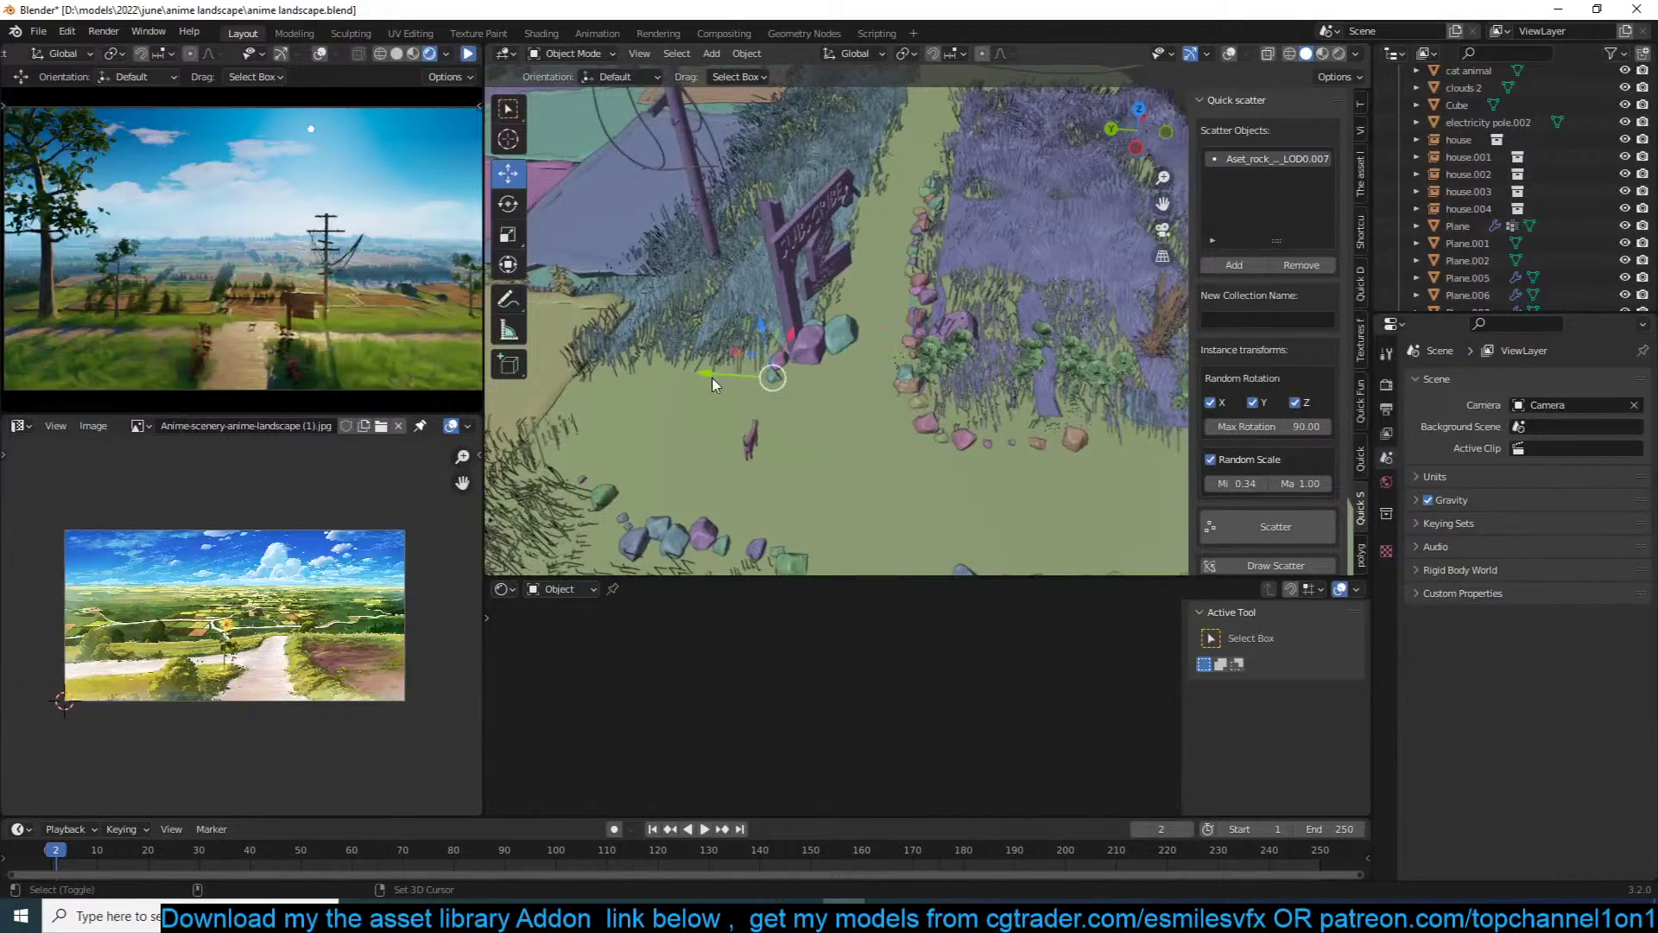
click(657, 378)
click(646, 381)
shift+click(604, 381)
shift+middle_drag(941, 464, 849, 373)
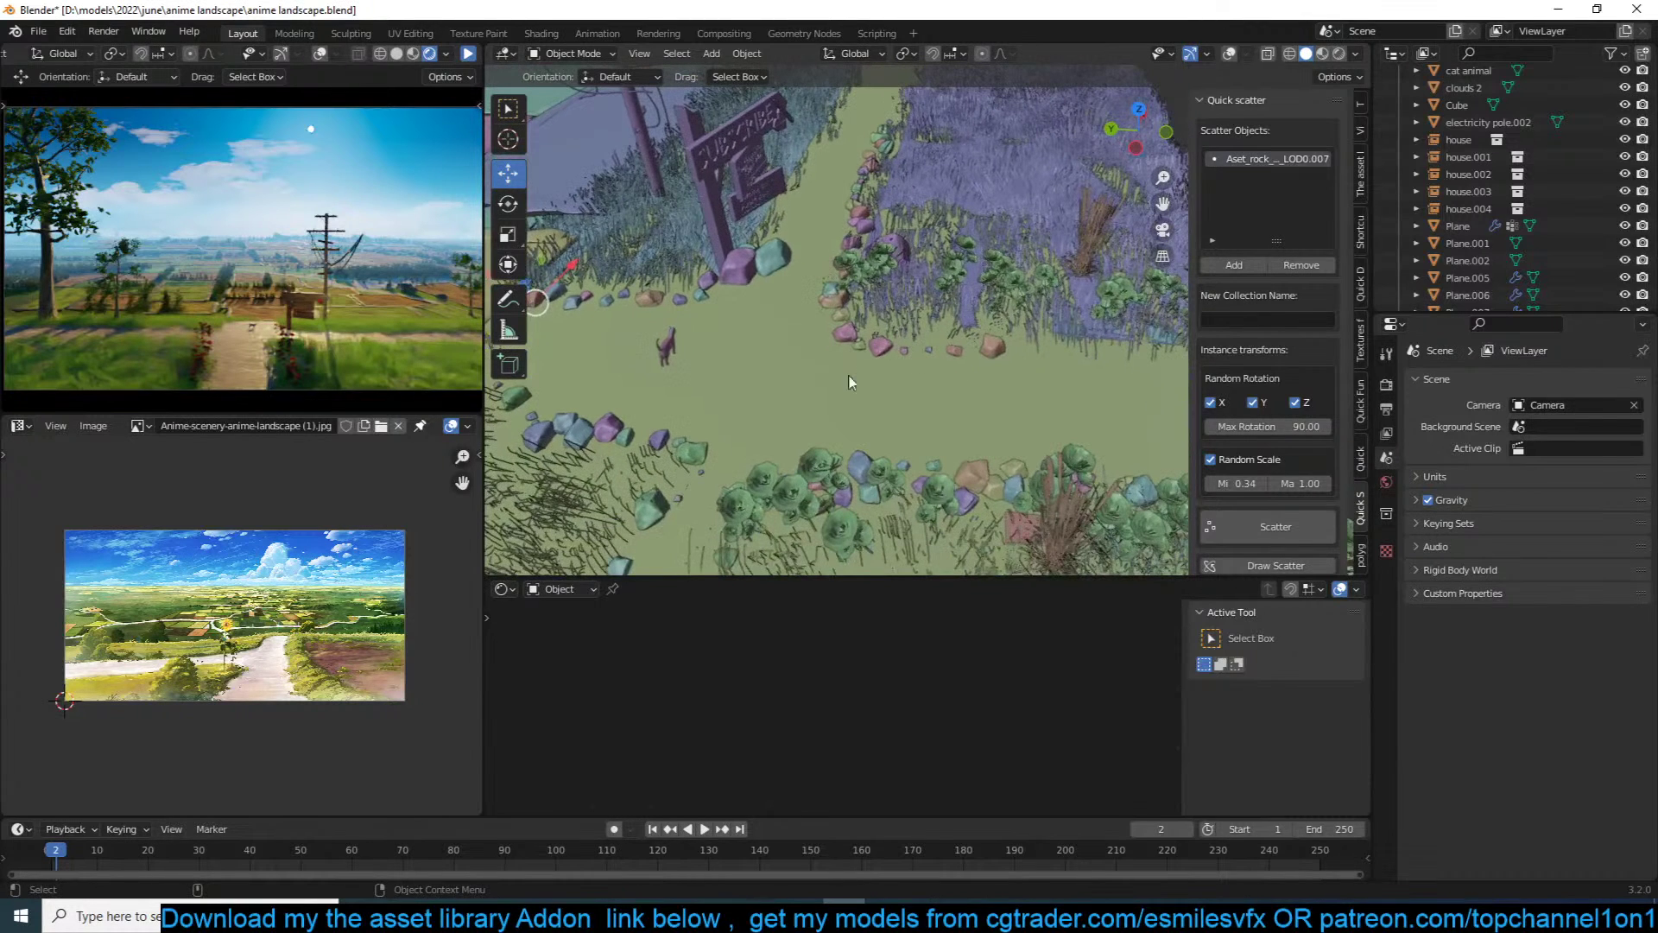
Step: Set the scatter's maximum random scale to 0.49 and scatter smaller rocks across the main path's surface
drag(1302, 483, 1277, 483)
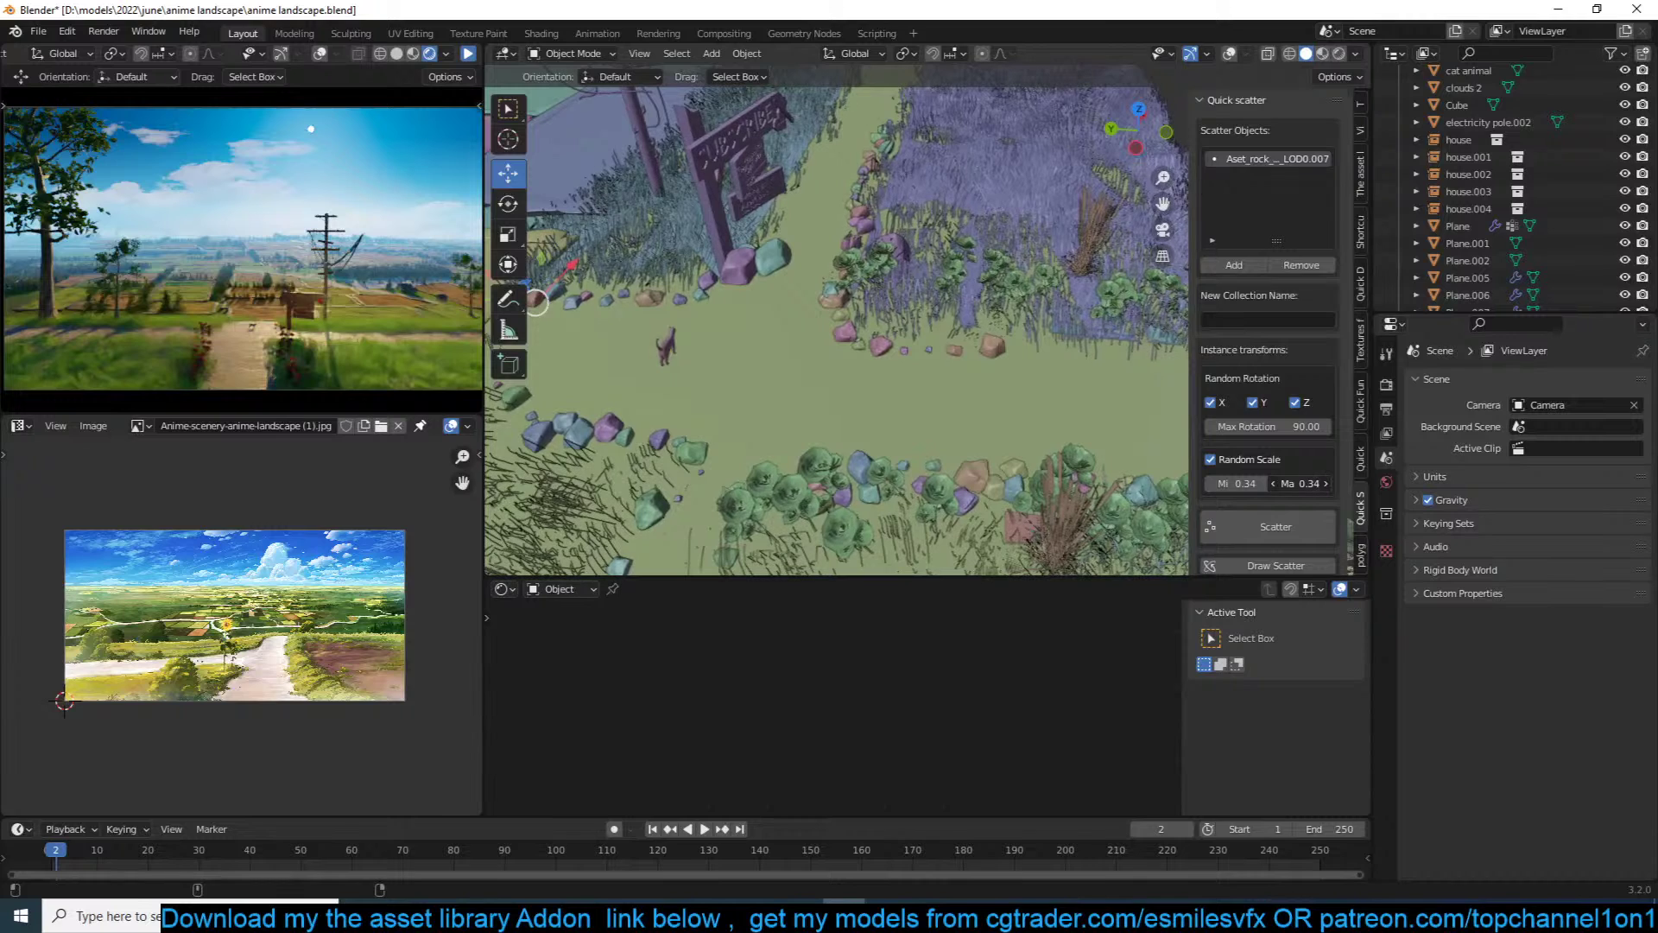
drag(1295, 484, 1321, 484)
middle_drag(777, 371, 708, 421)
scroll(708, 421, up, 2)
shift+middle_drag(751, 354, 815, 285)
scroll(816, 285, up, 2)
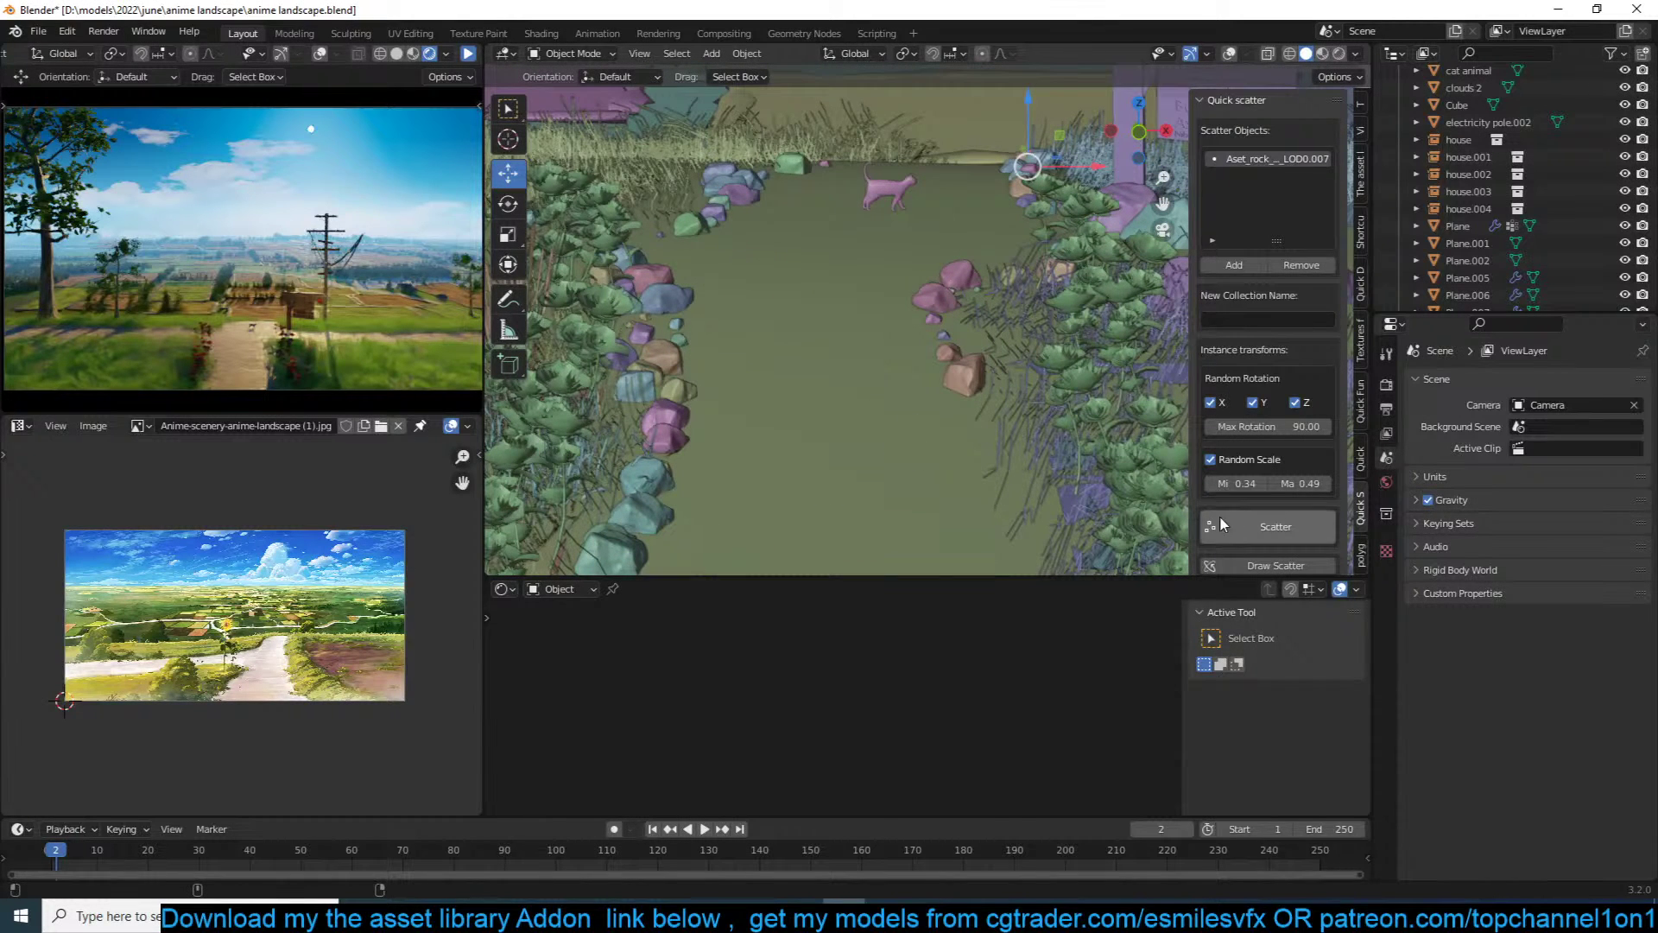
click(1247, 532)
shift+click(844, 467)
shift+click(777, 469)
shift+click(842, 320)
shift+click(782, 293)
shift+click(861, 237)
shift+click(999, 213)
shift+click(715, 253)
shift+click(766, 209)
shift+click(741, 349)
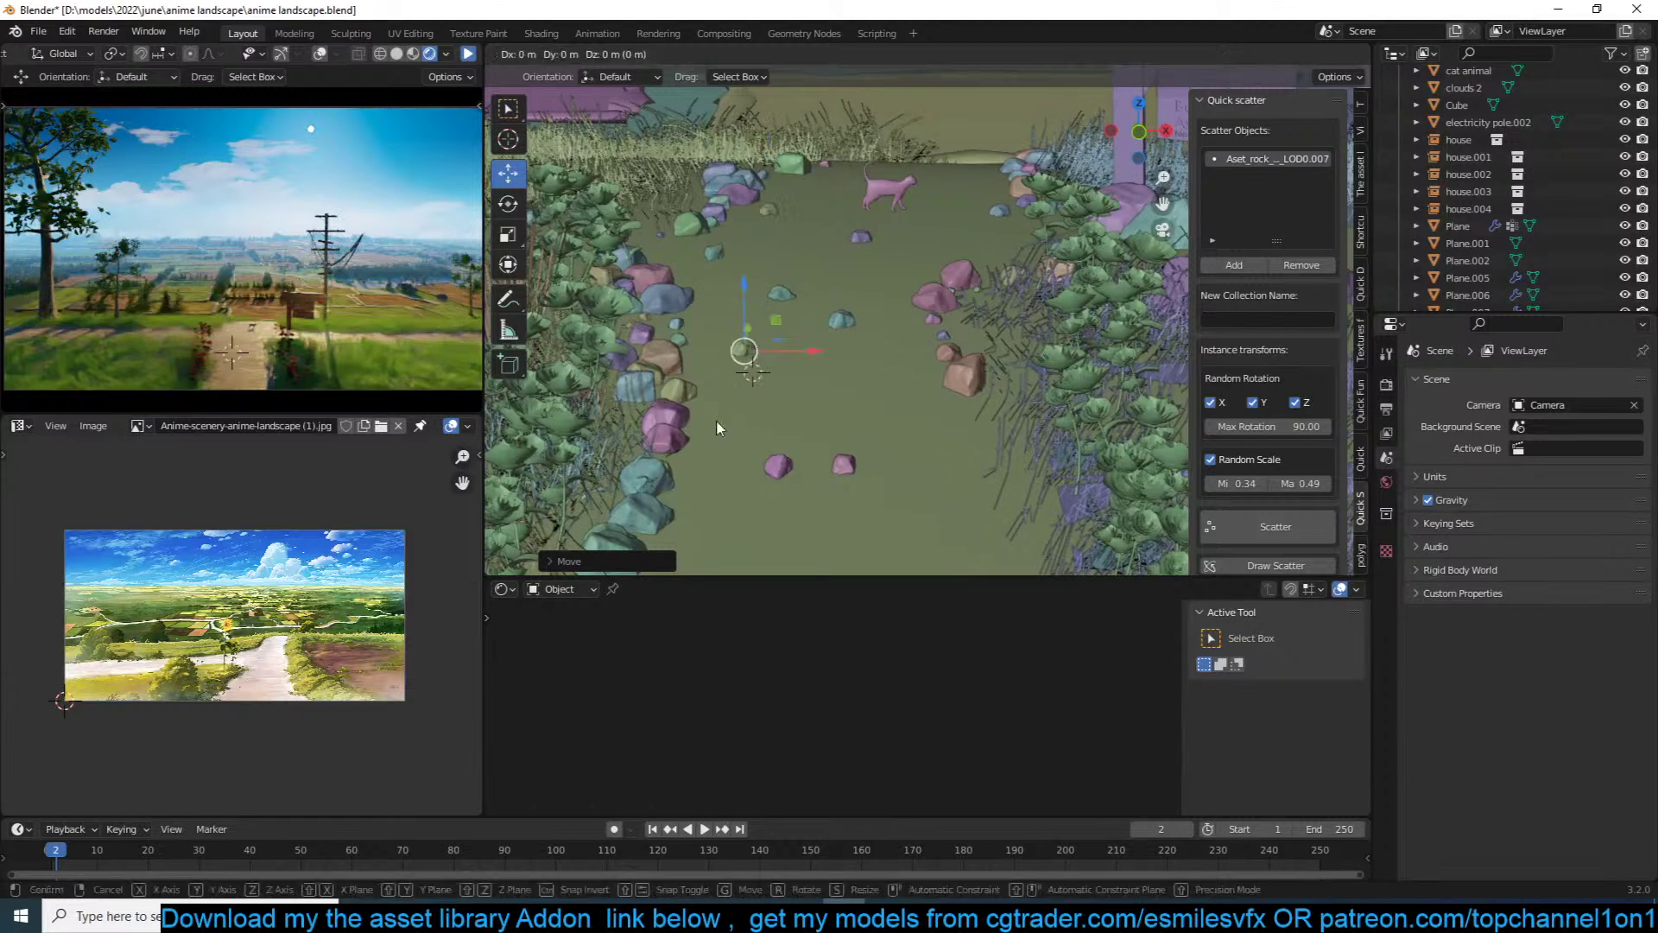
Step: Extend the smaller rocks along the main path's signpost-side edge to its foreground end
shift+click(957, 396)
shift+click(978, 476)
shift+click(997, 515)
shift+middle_drag(945, 518, 940, 407)
shift+click(952, 361)
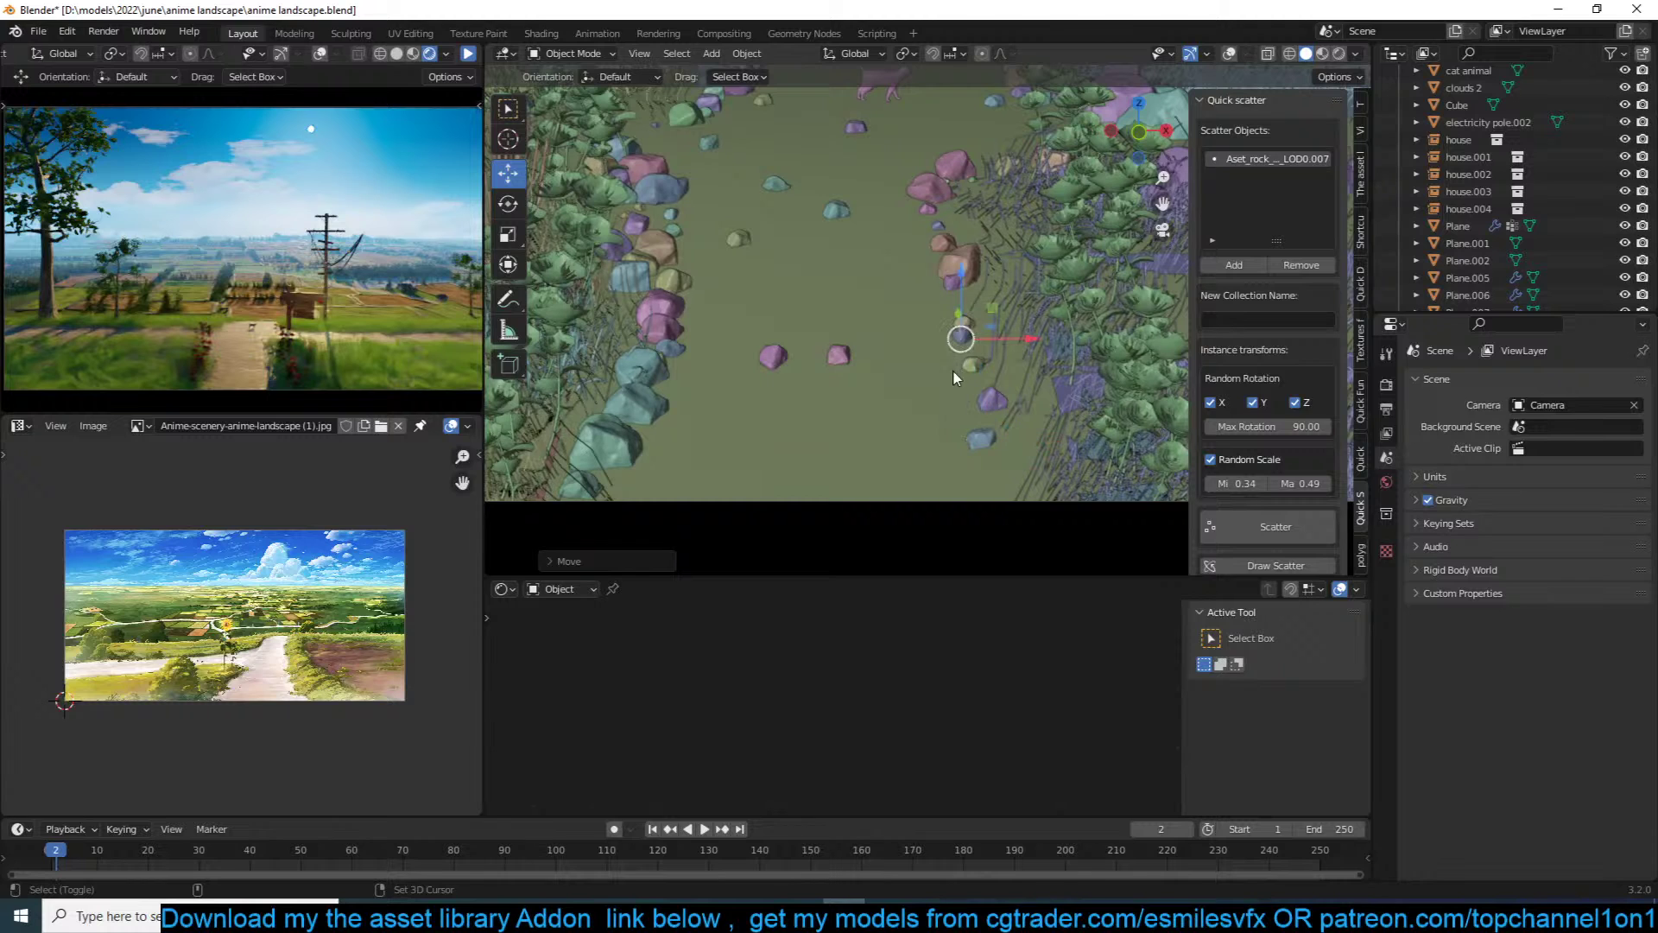
shift+click(990, 474)
shift+click(981, 319)
shift+click(1012, 367)
shift+click(960, 393)
shift+click(967, 438)
Step: Set the random scale range to 0.19–0.22 and scatter pebbles near the foreground end of the path's signpost-side edge
click(1231, 481)
click(1251, 497)
mouse_move(1246, 484)
mouse_down()
mouse_move(1287, 484)
mouse_move(1268, 483)
mouse_up()
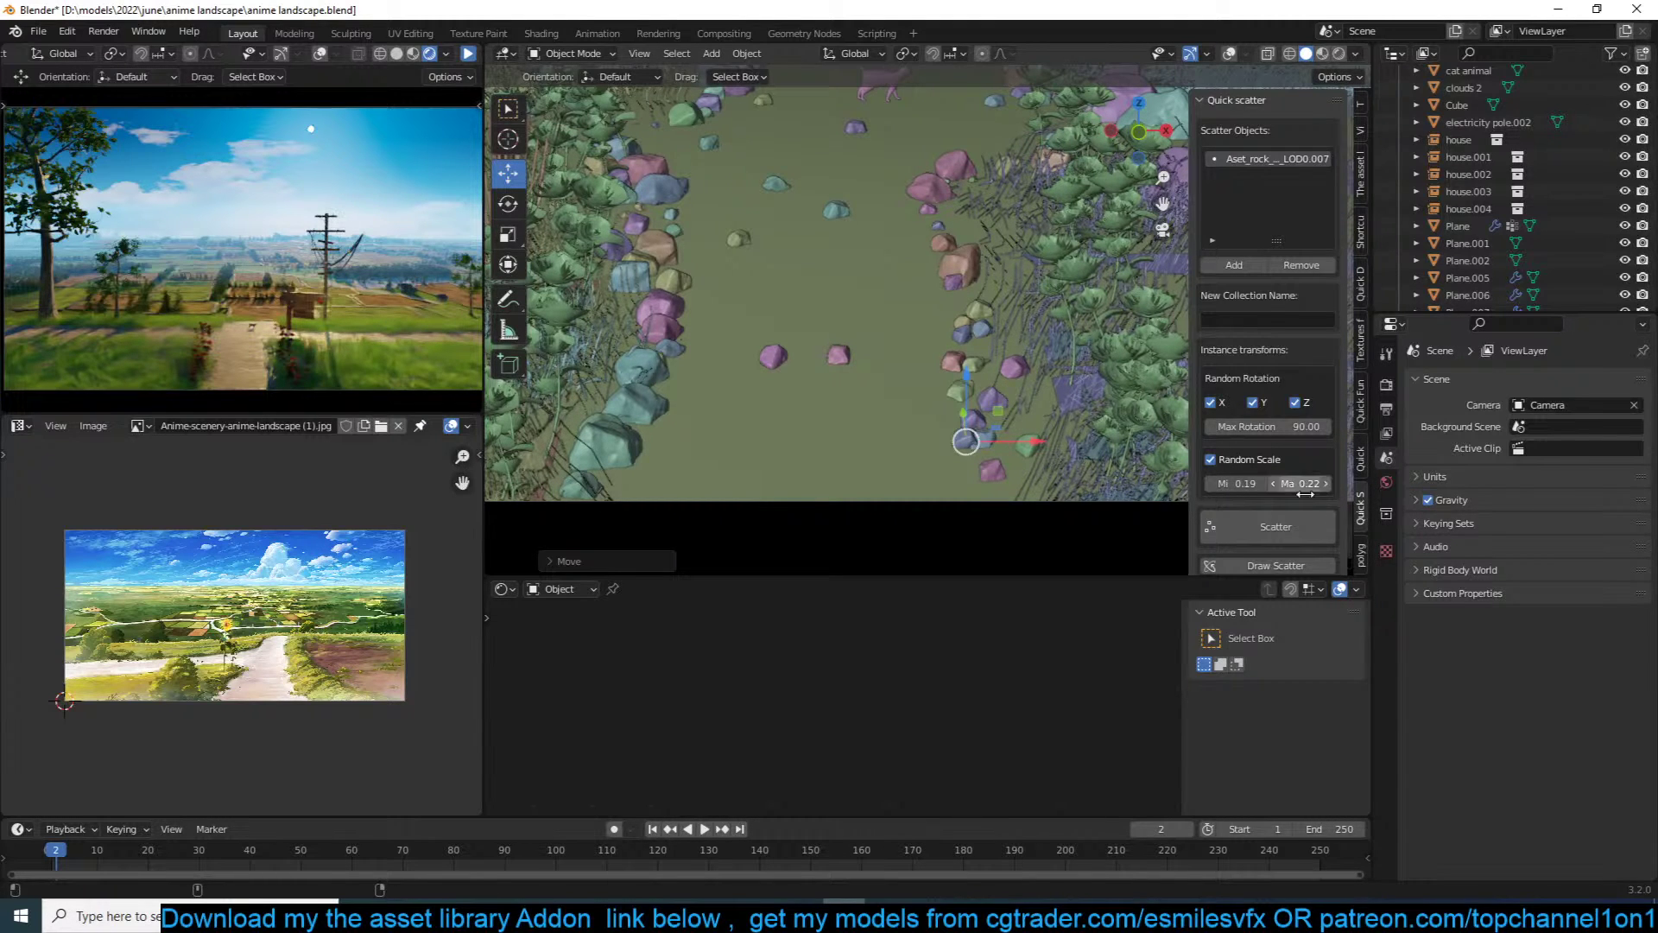
shift+click(834, 432)
shift+click(940, 386)
shift+click(945, 433)
shift+click(949, 456)
shift+click(914, 465)
shift+click(966, 478)
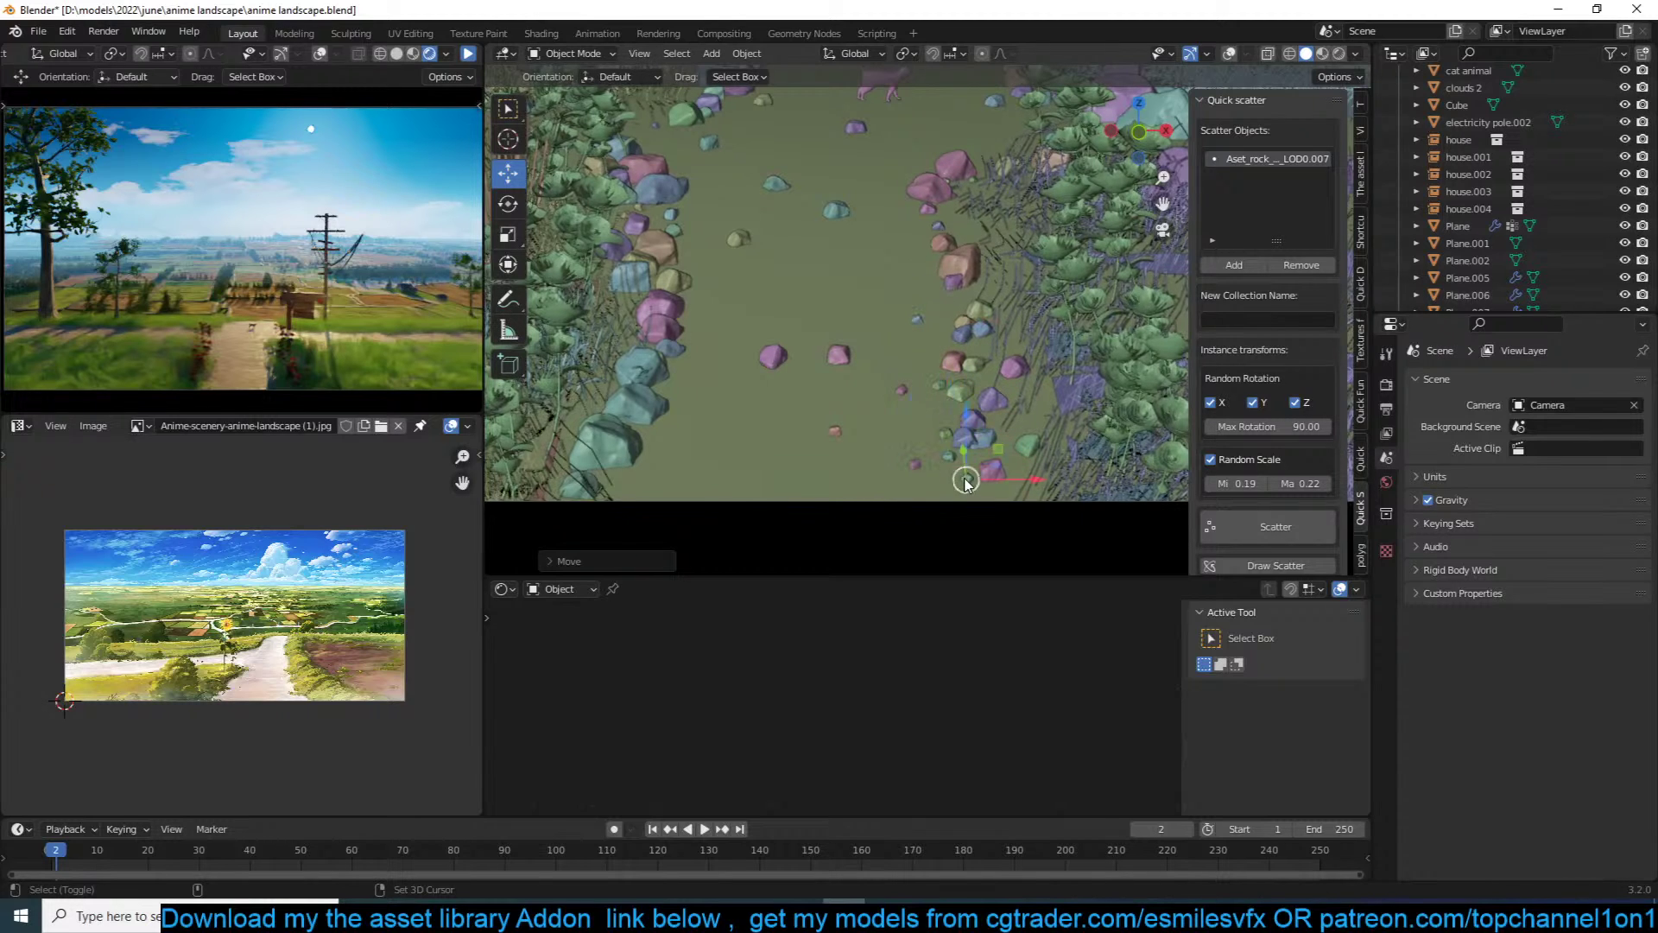
Step: Scatter more pebbles farther up the main path and along its opposite edge beside the large rocks
click(1190, 54)
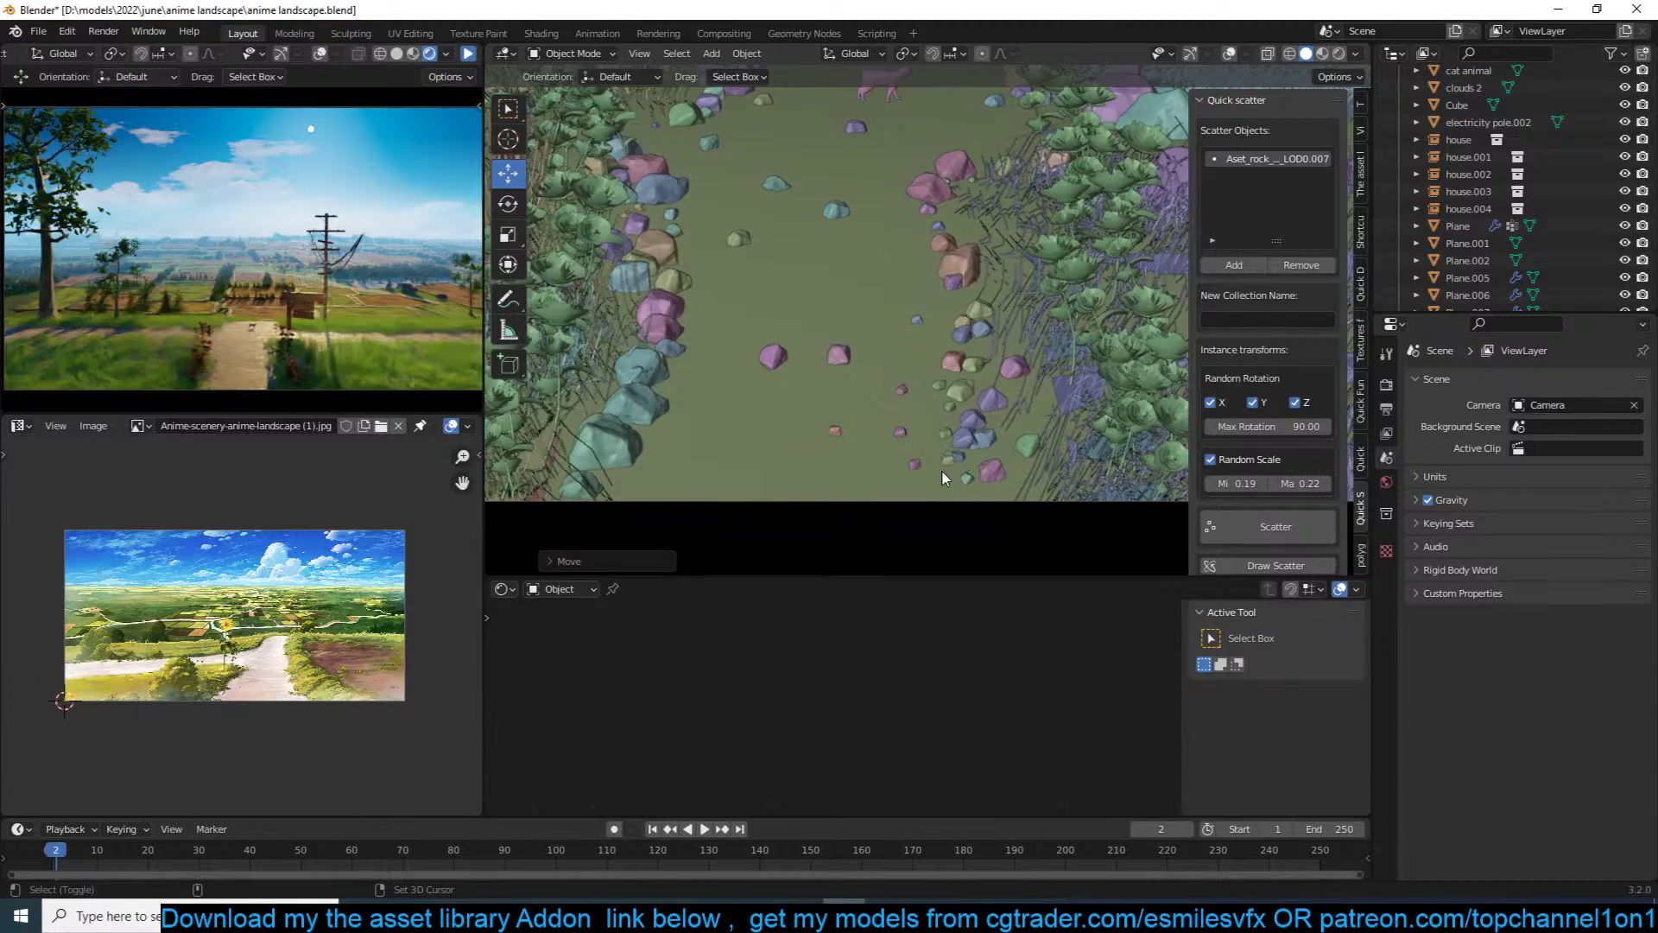
shift+click(920, 248)
shift+click(913, 219)
shift+click(914, 208)
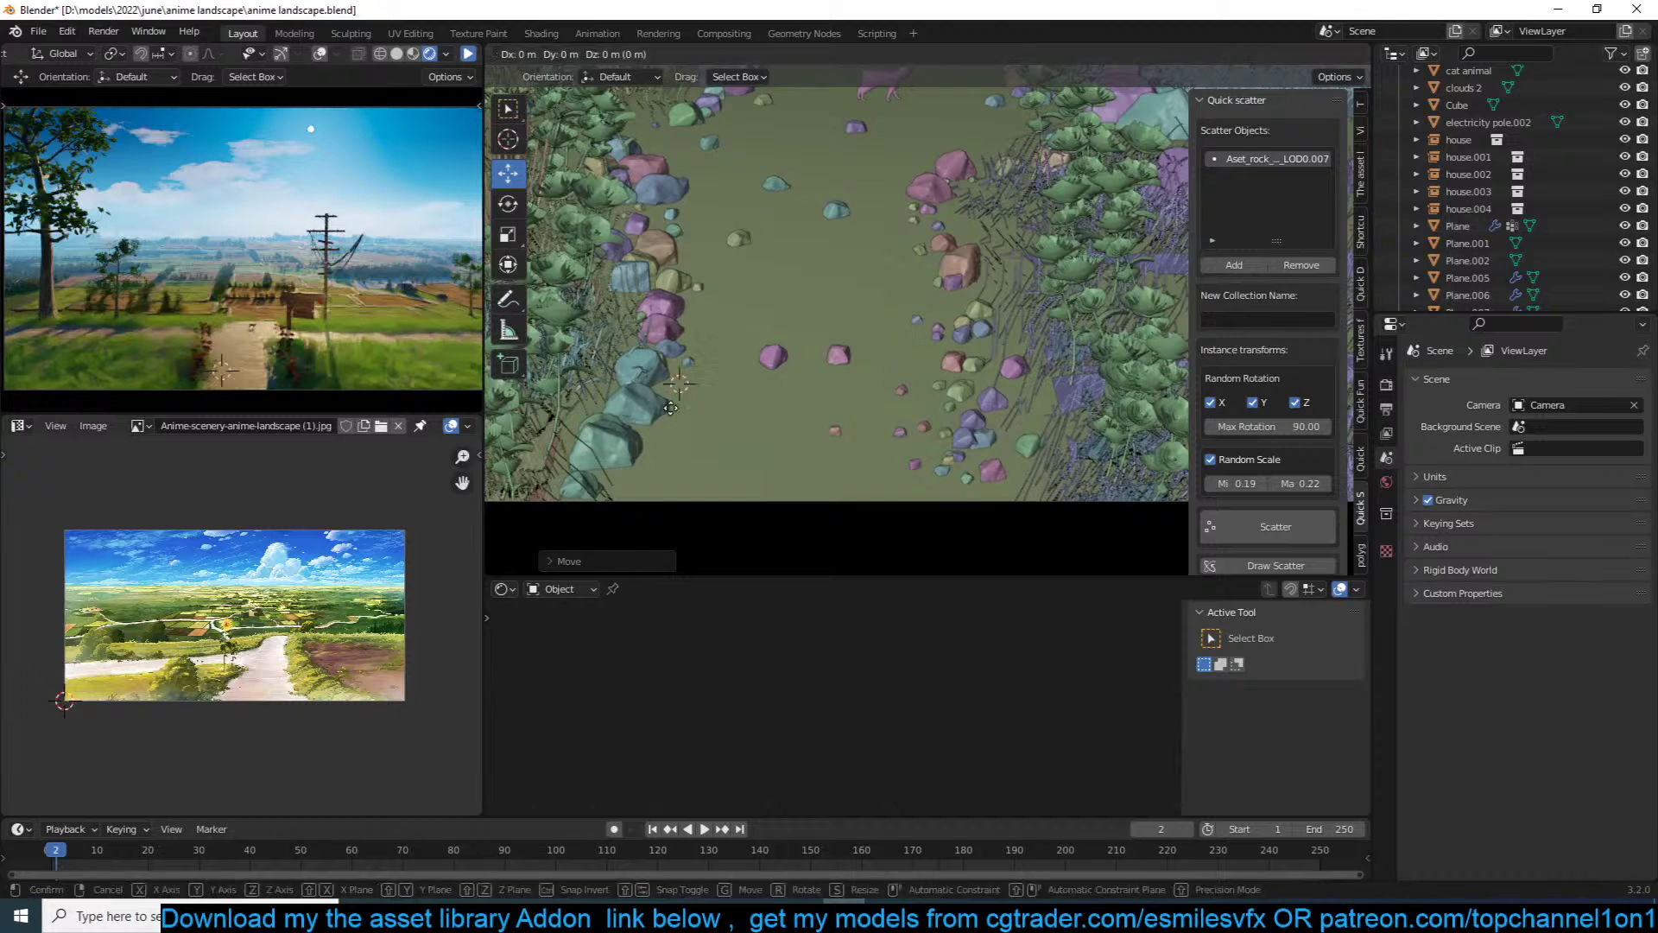
shift+click(684, 411)
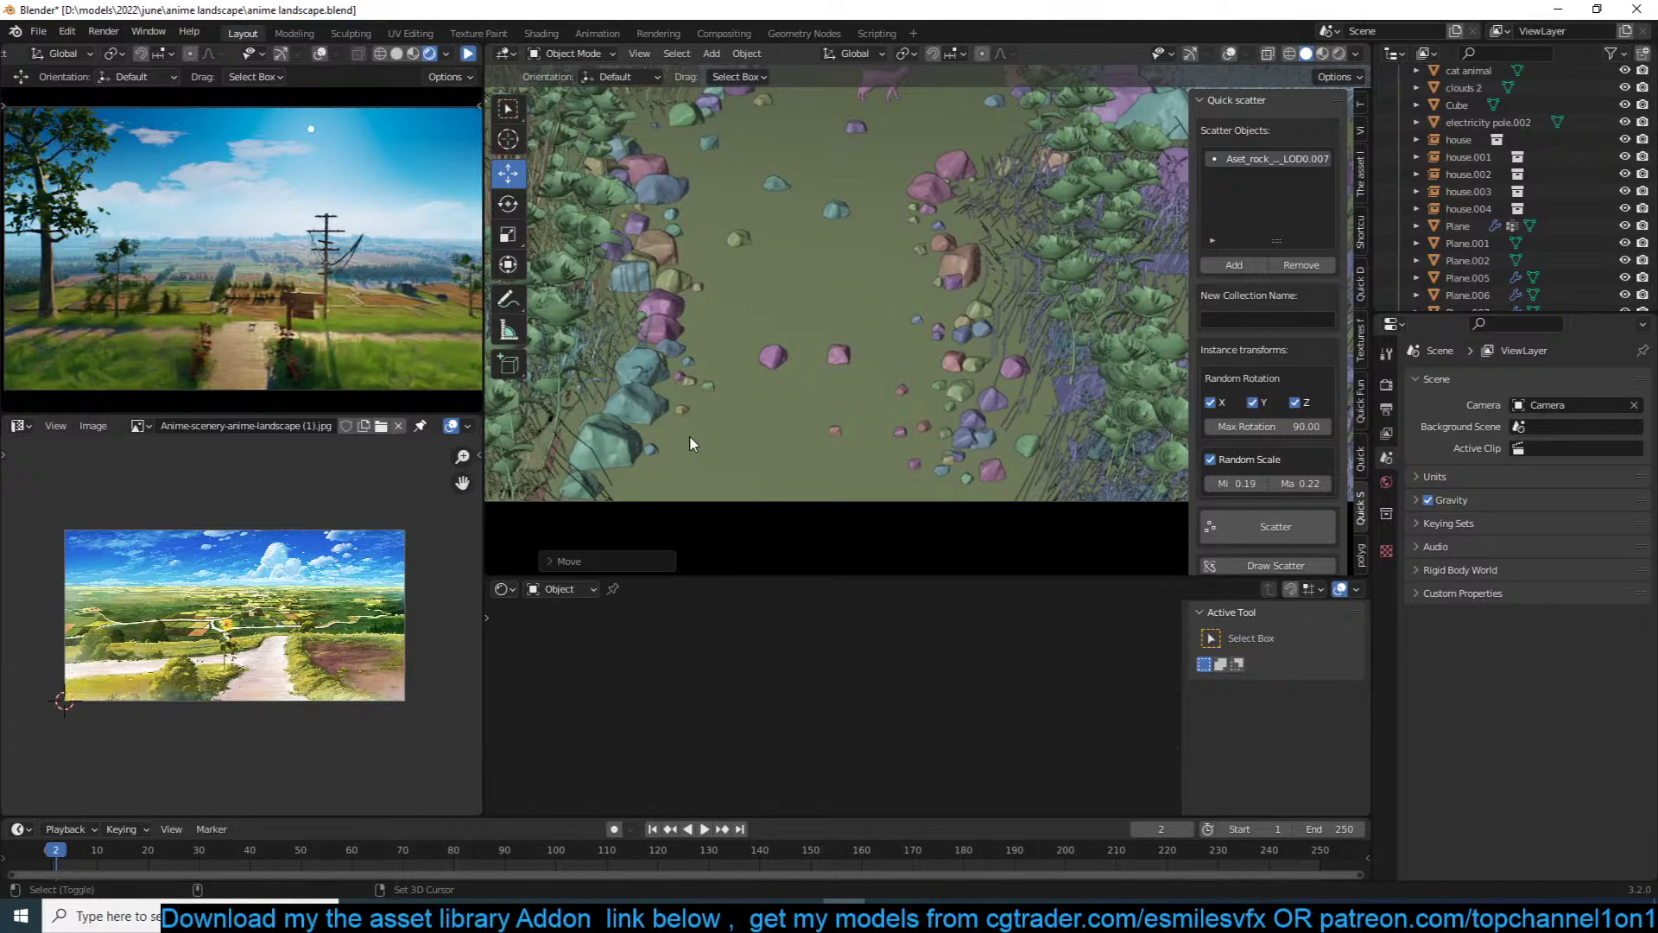
shift+middle_drag(719, 277, 698, 326)
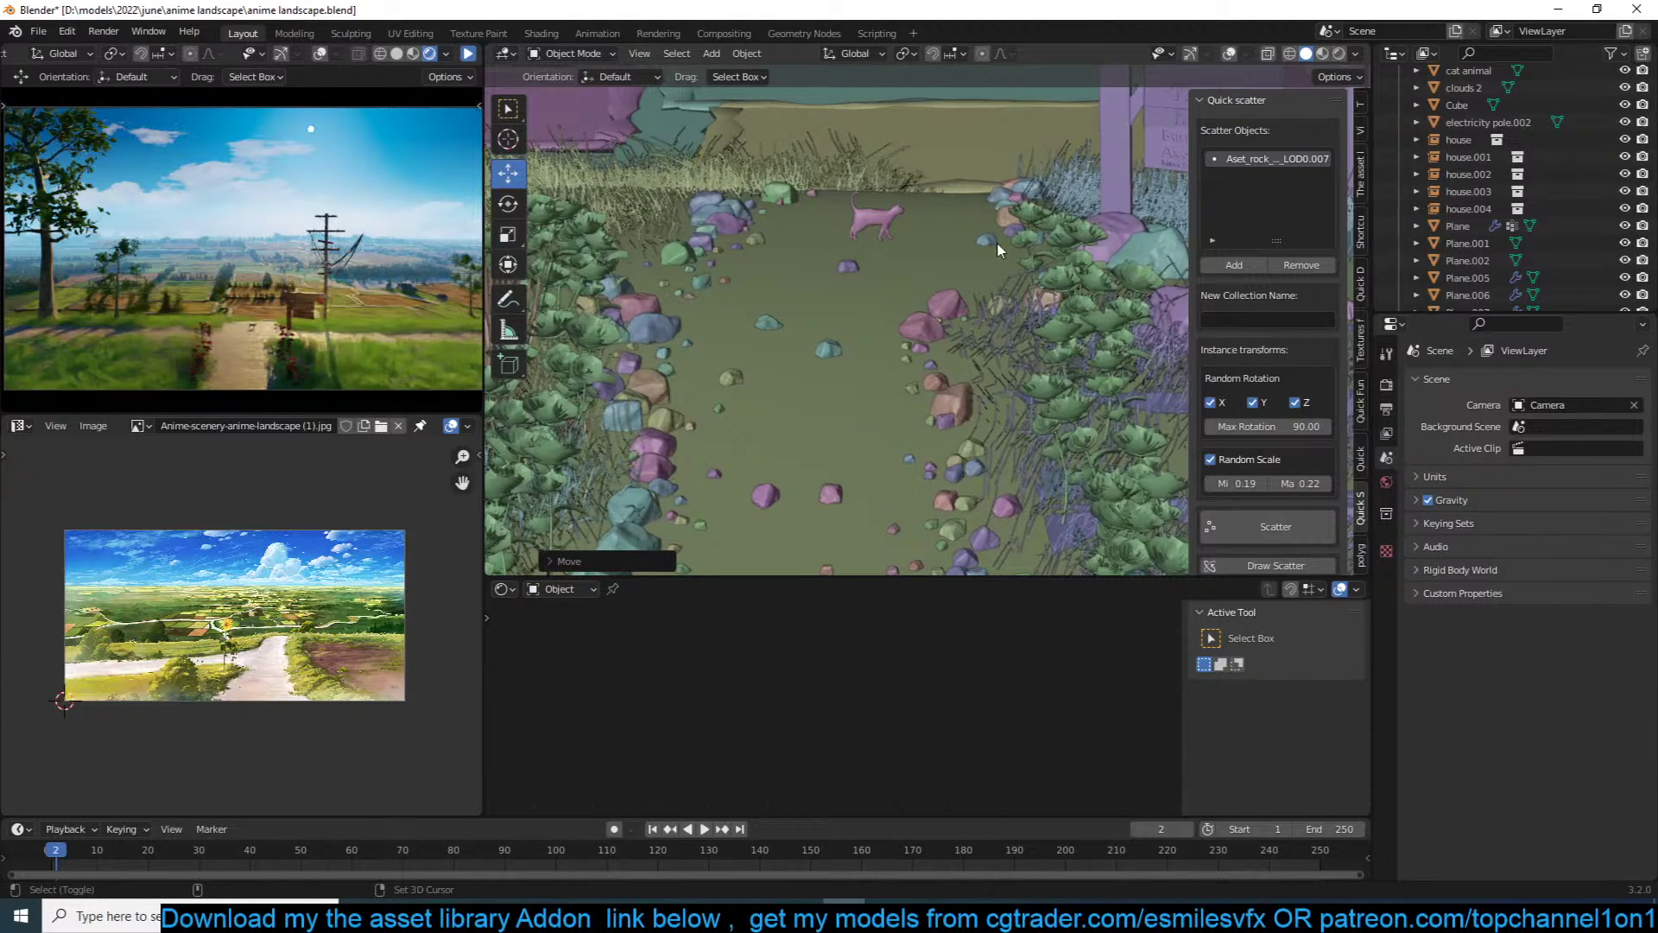
Step: Scatter pebbles along the branch path between the signpost and the field's rock row
middle_drag(987, 239, 915, 323)
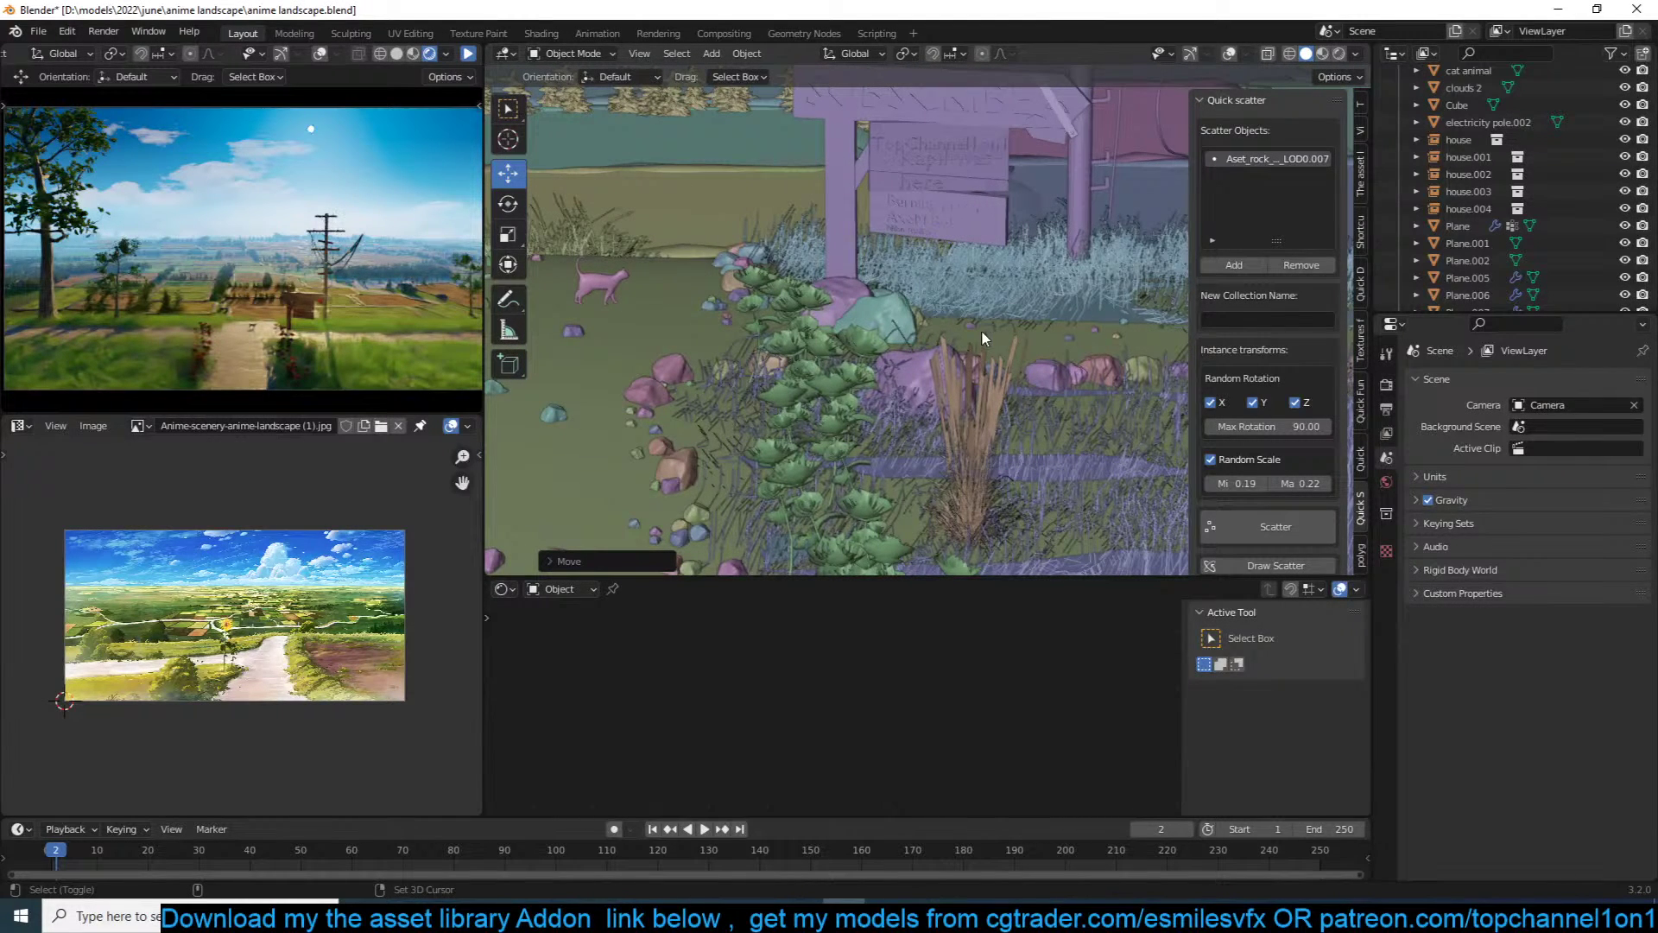
middle_drag(1086, 330, 925, 338)
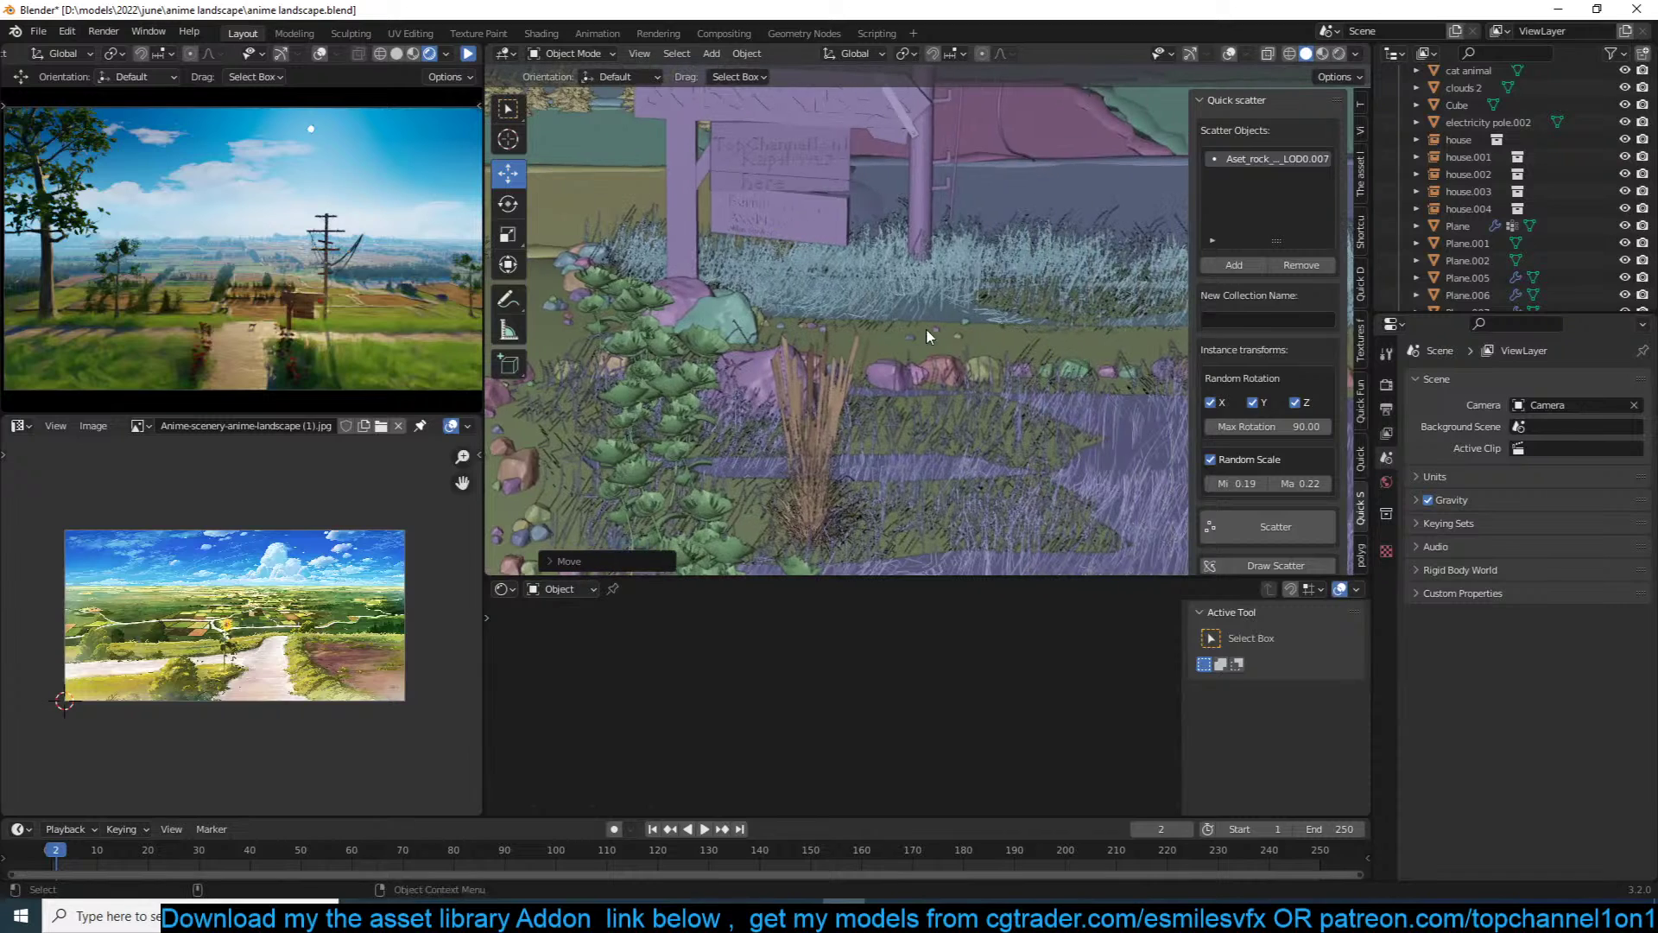
middle_drag(1106, 338, 957, 341)
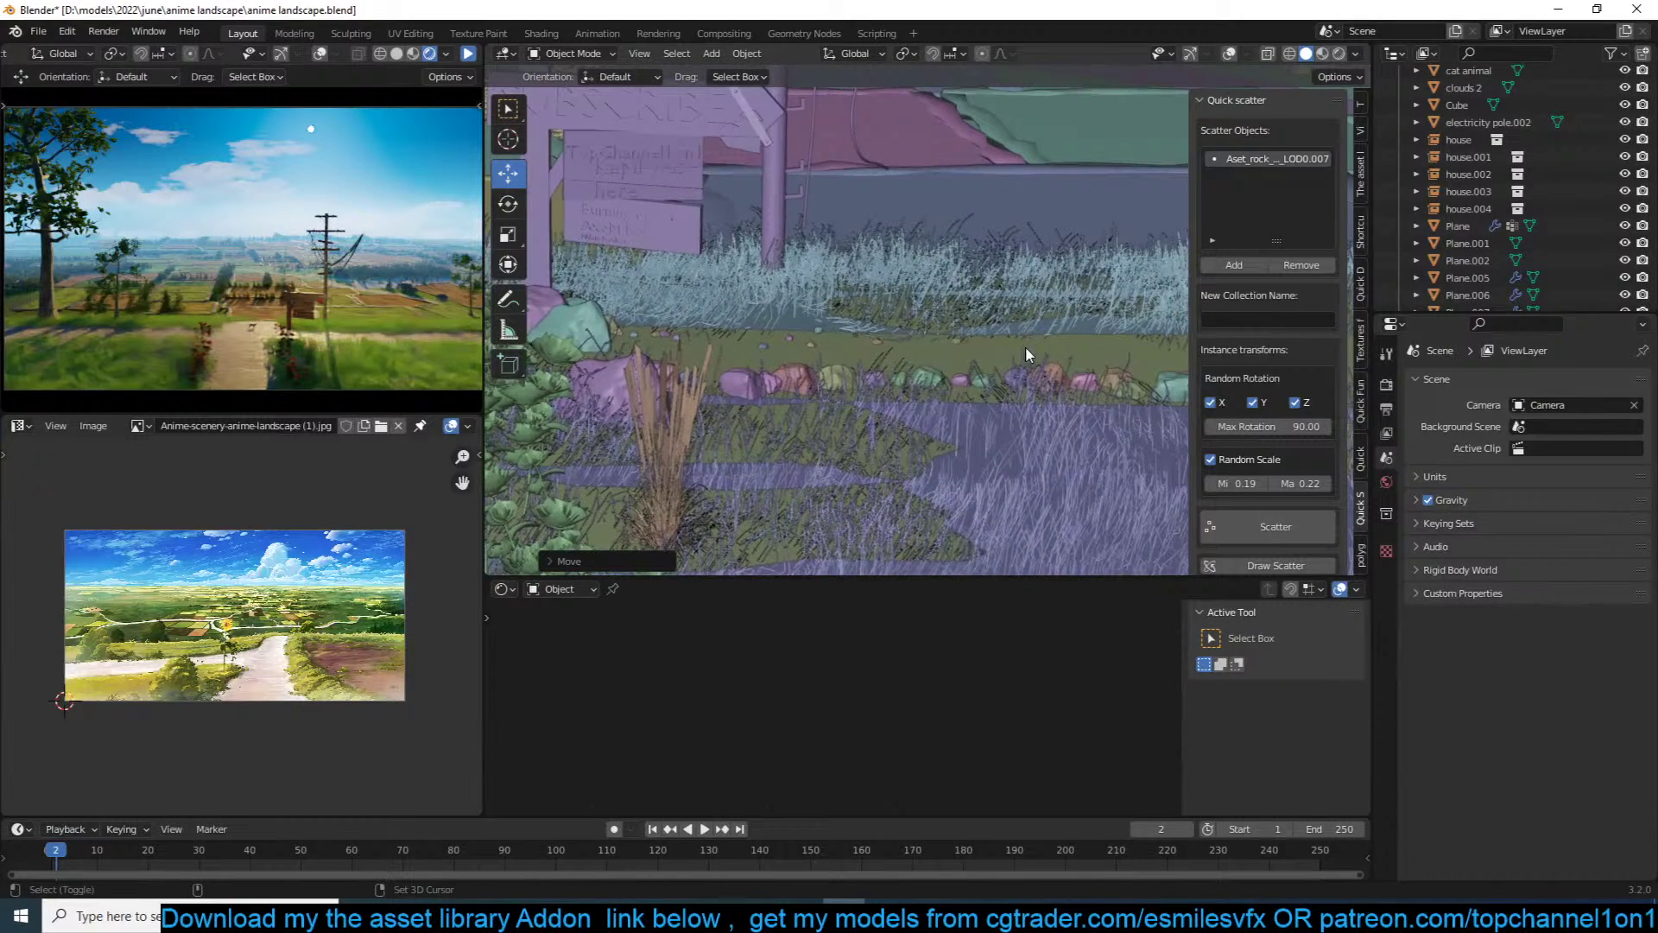
middle_drag(1057, 340, 696, 382)
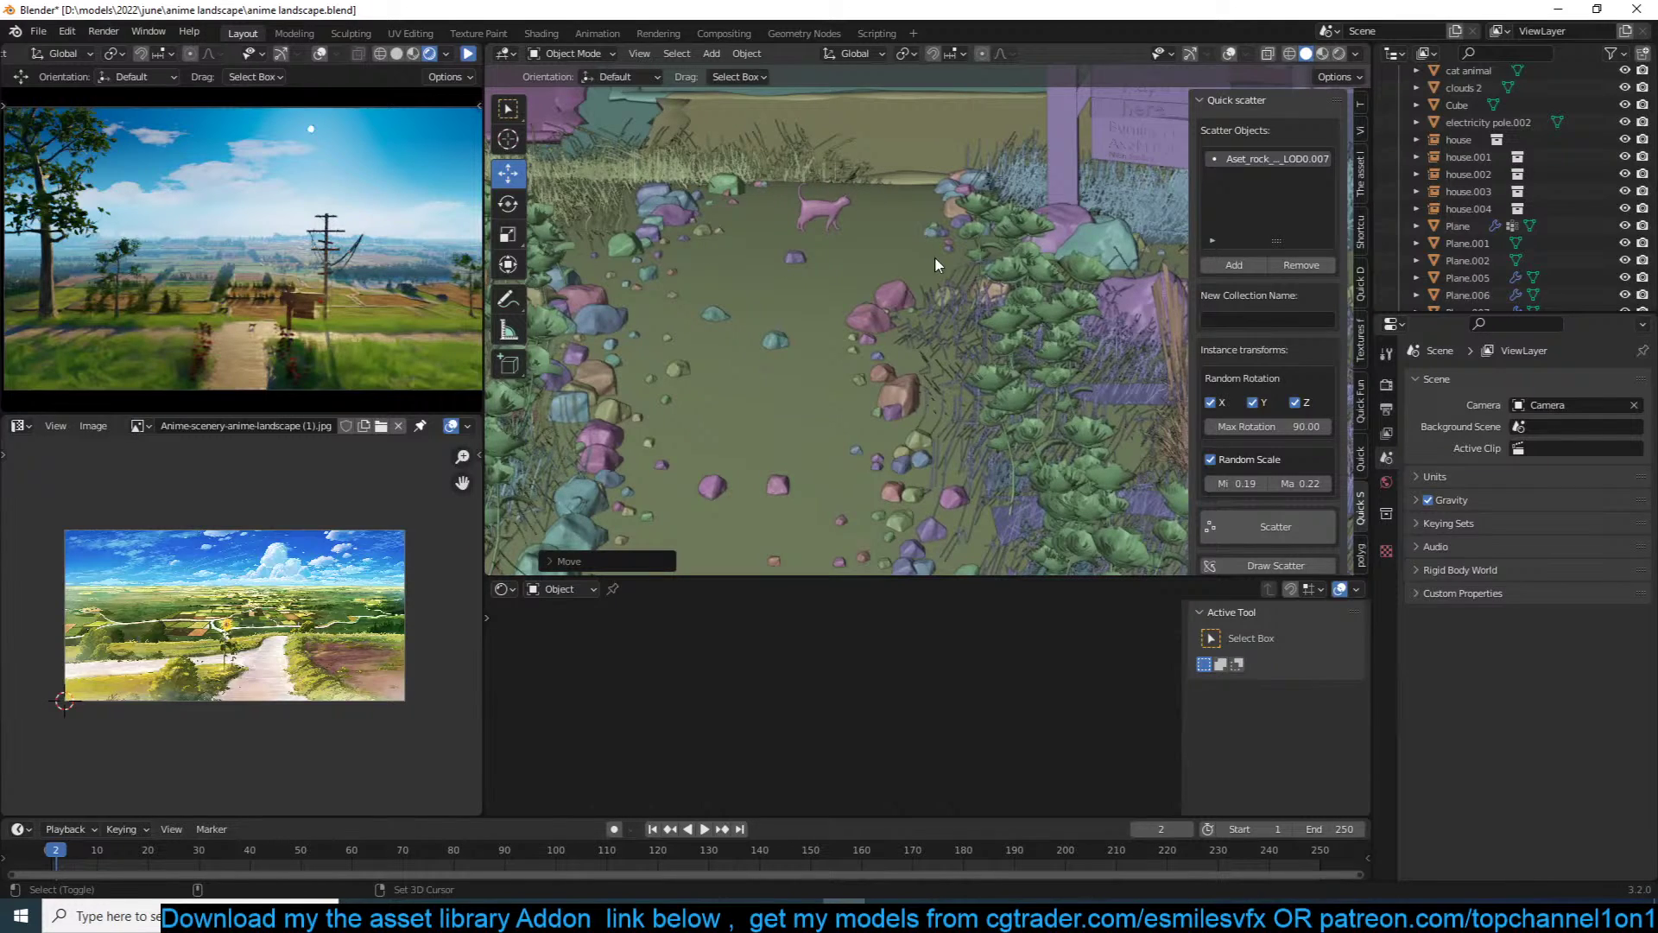
Step: Show the viewport overlays and place a rotated linked duplicate of the large signpost rock beside it
middle_drag(965, 273, 841, 324)
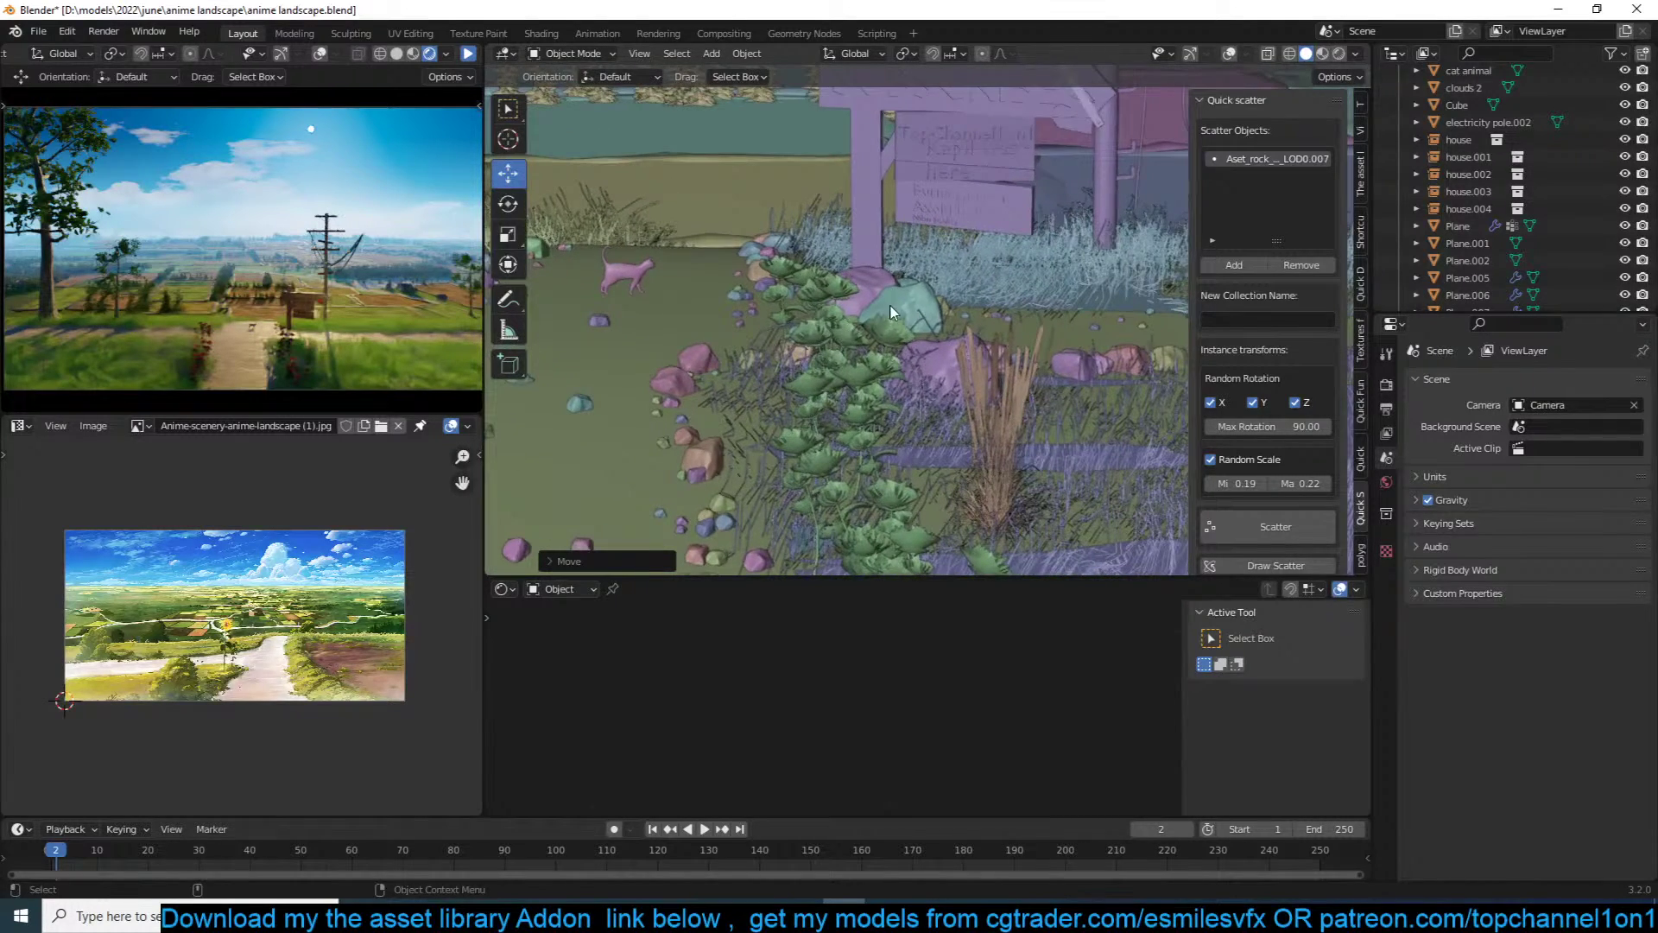
scroll(886, 313, down, 10)
click(928, 374)
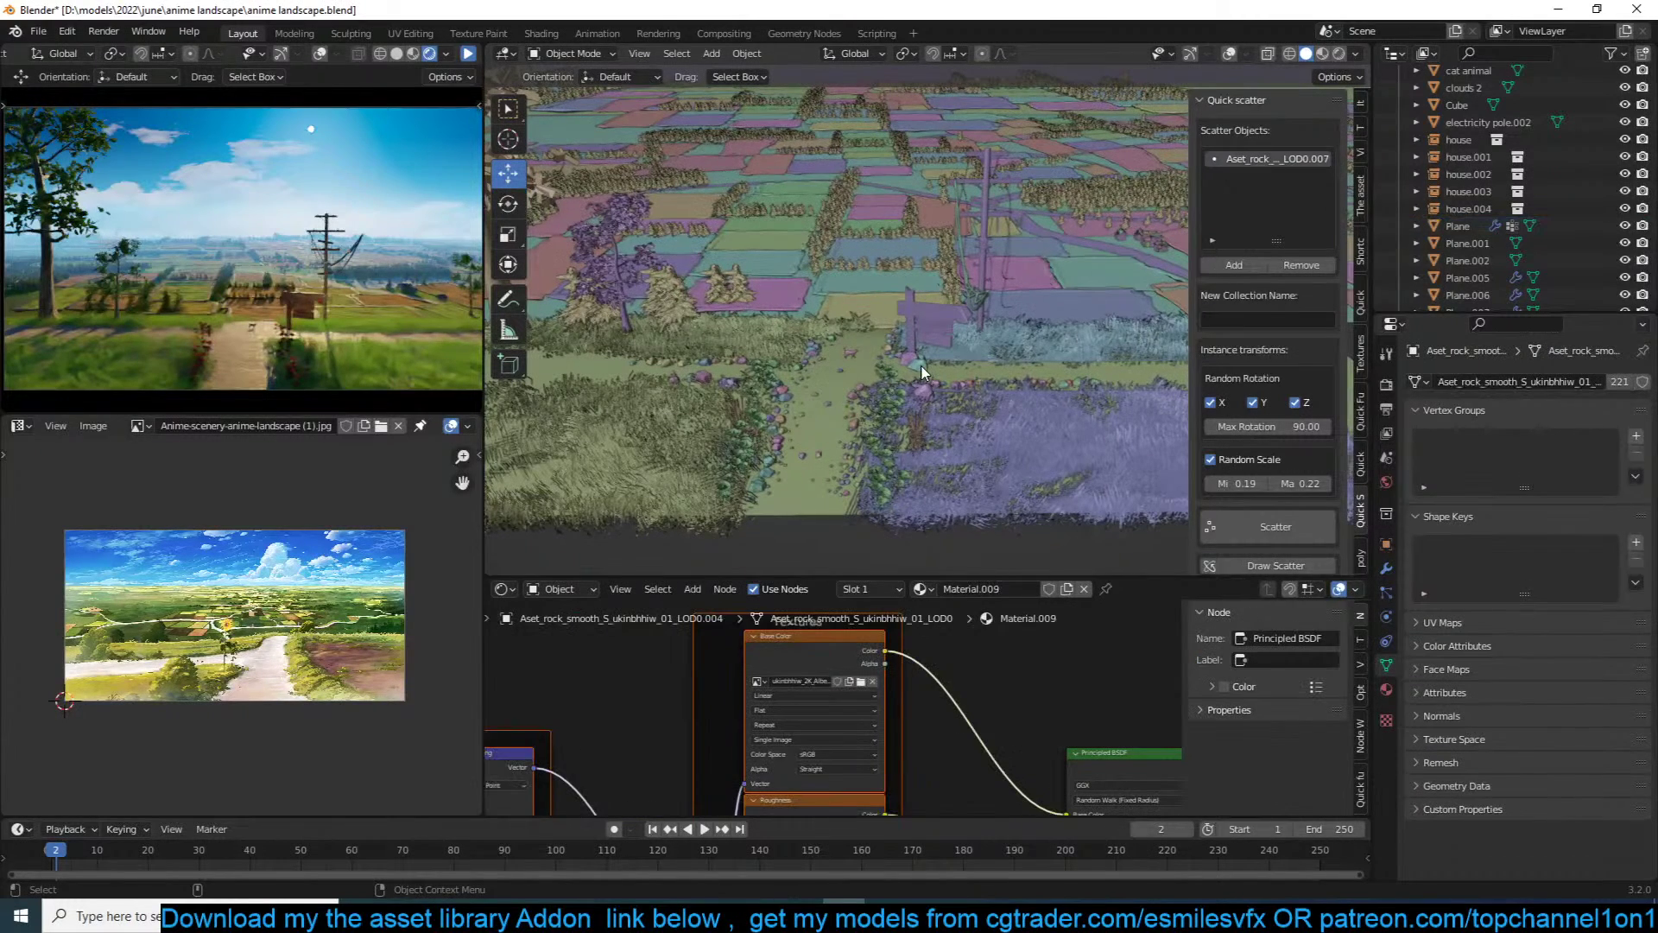
key(shift+alt+z)
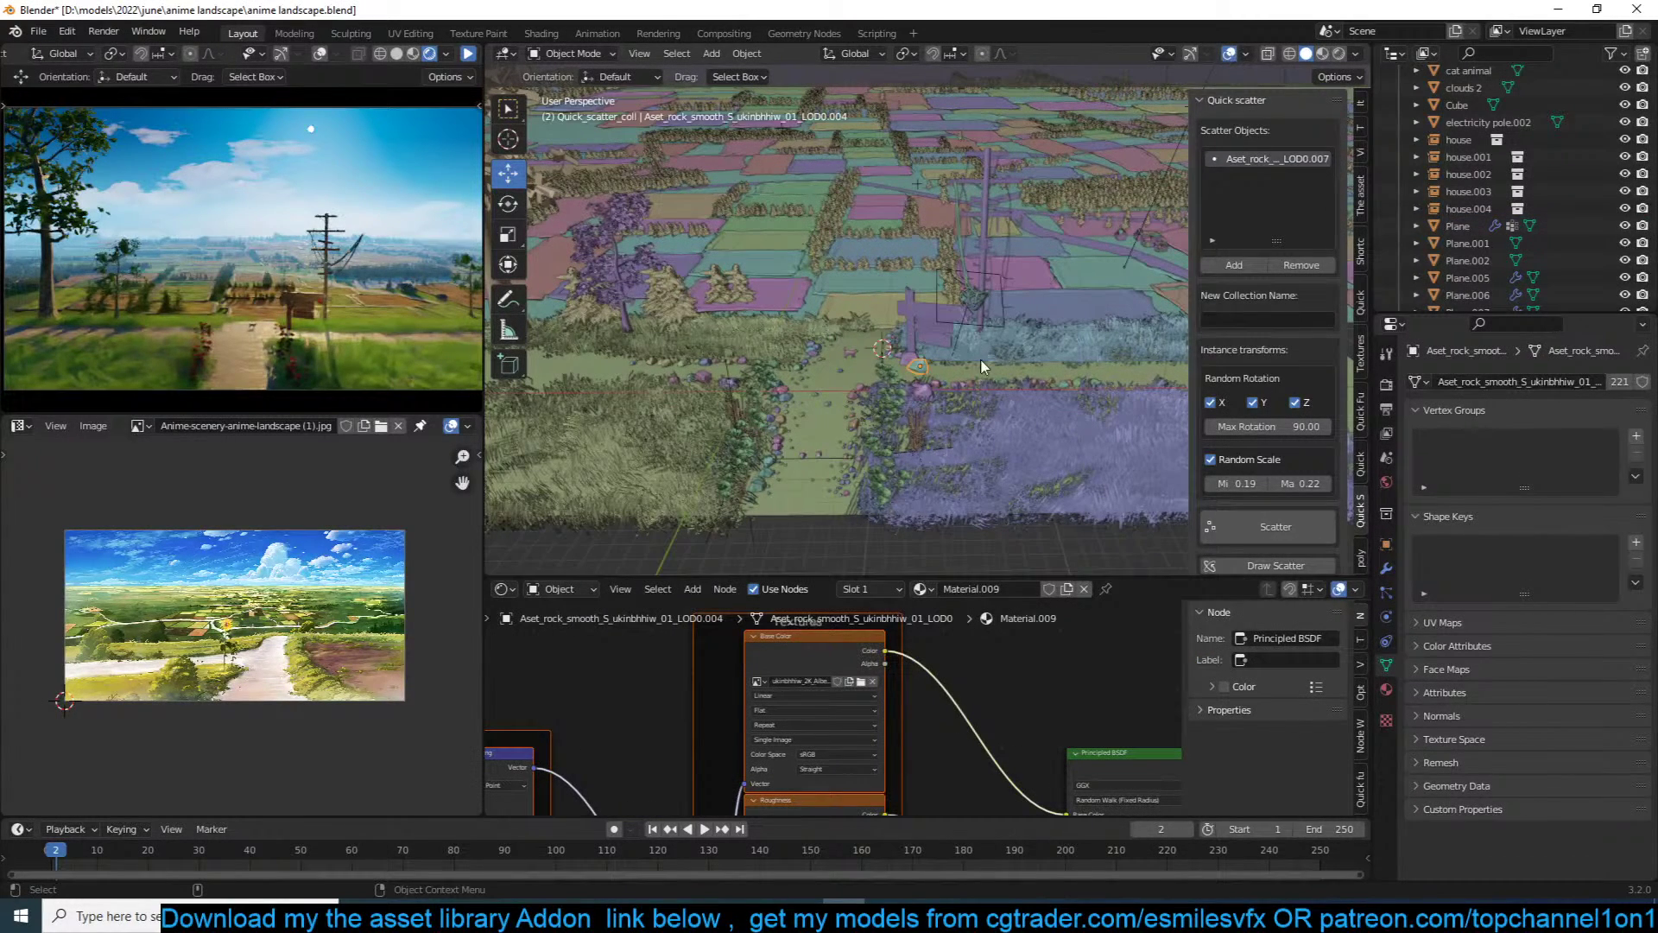
scroll(982, 366, up, 8)
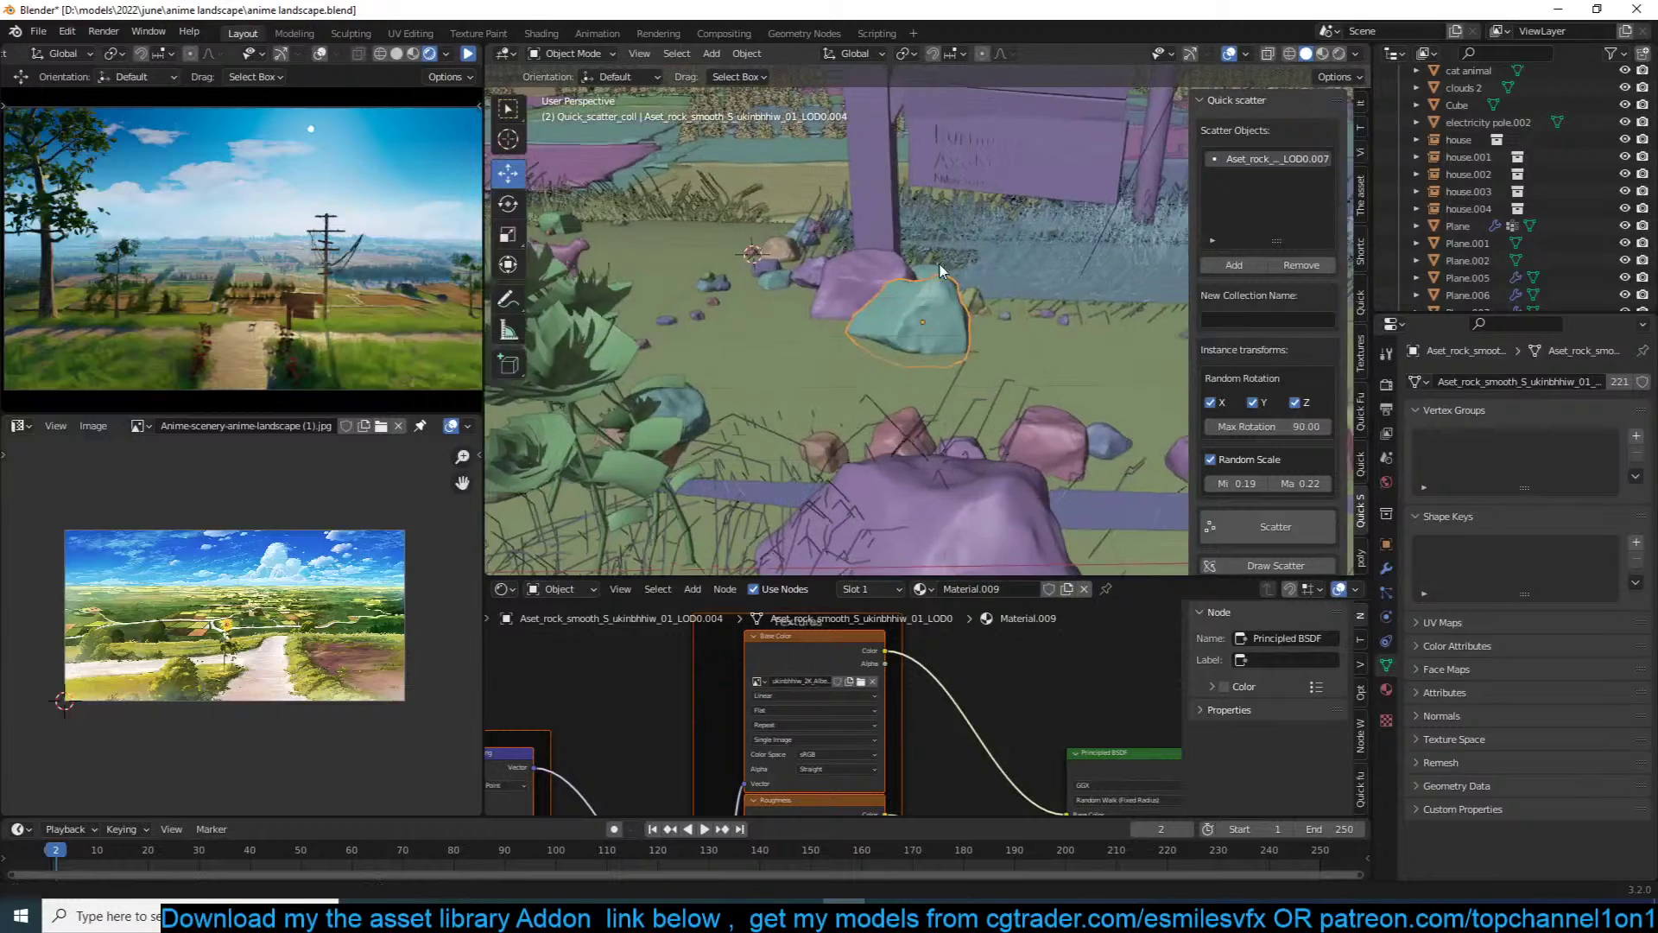
key(alt+d)
key(r)
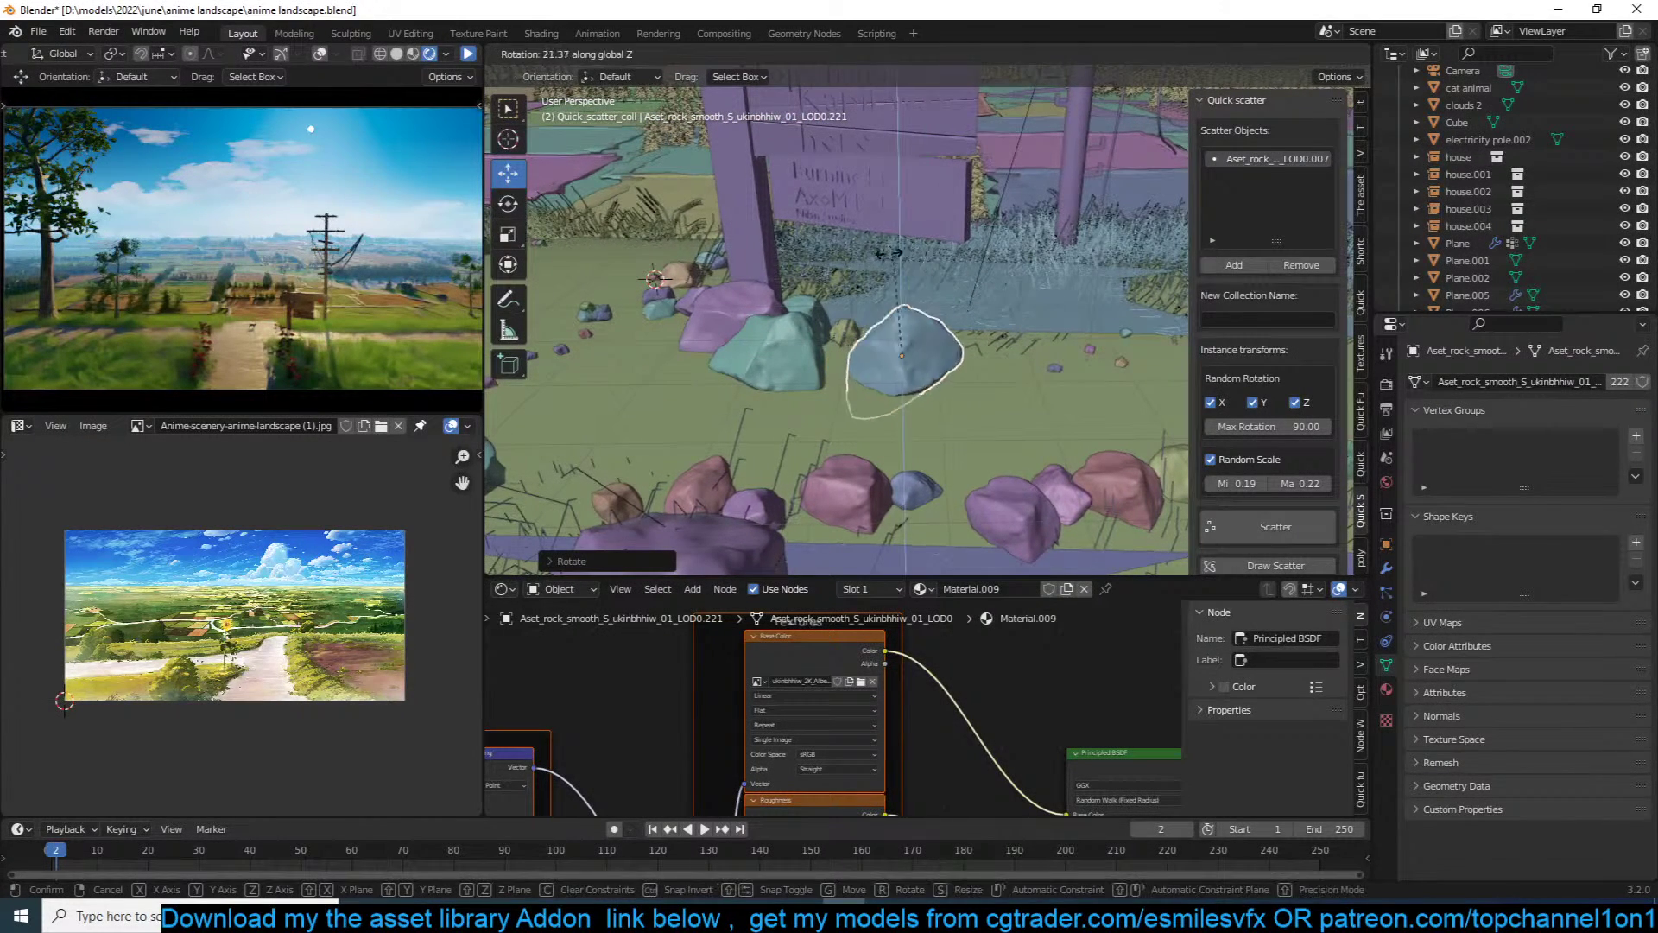
click(795, 287)
Step: Place another rotated linked rock duplicate farther along the branch path and scale down the first duplicate
key(alt+d)
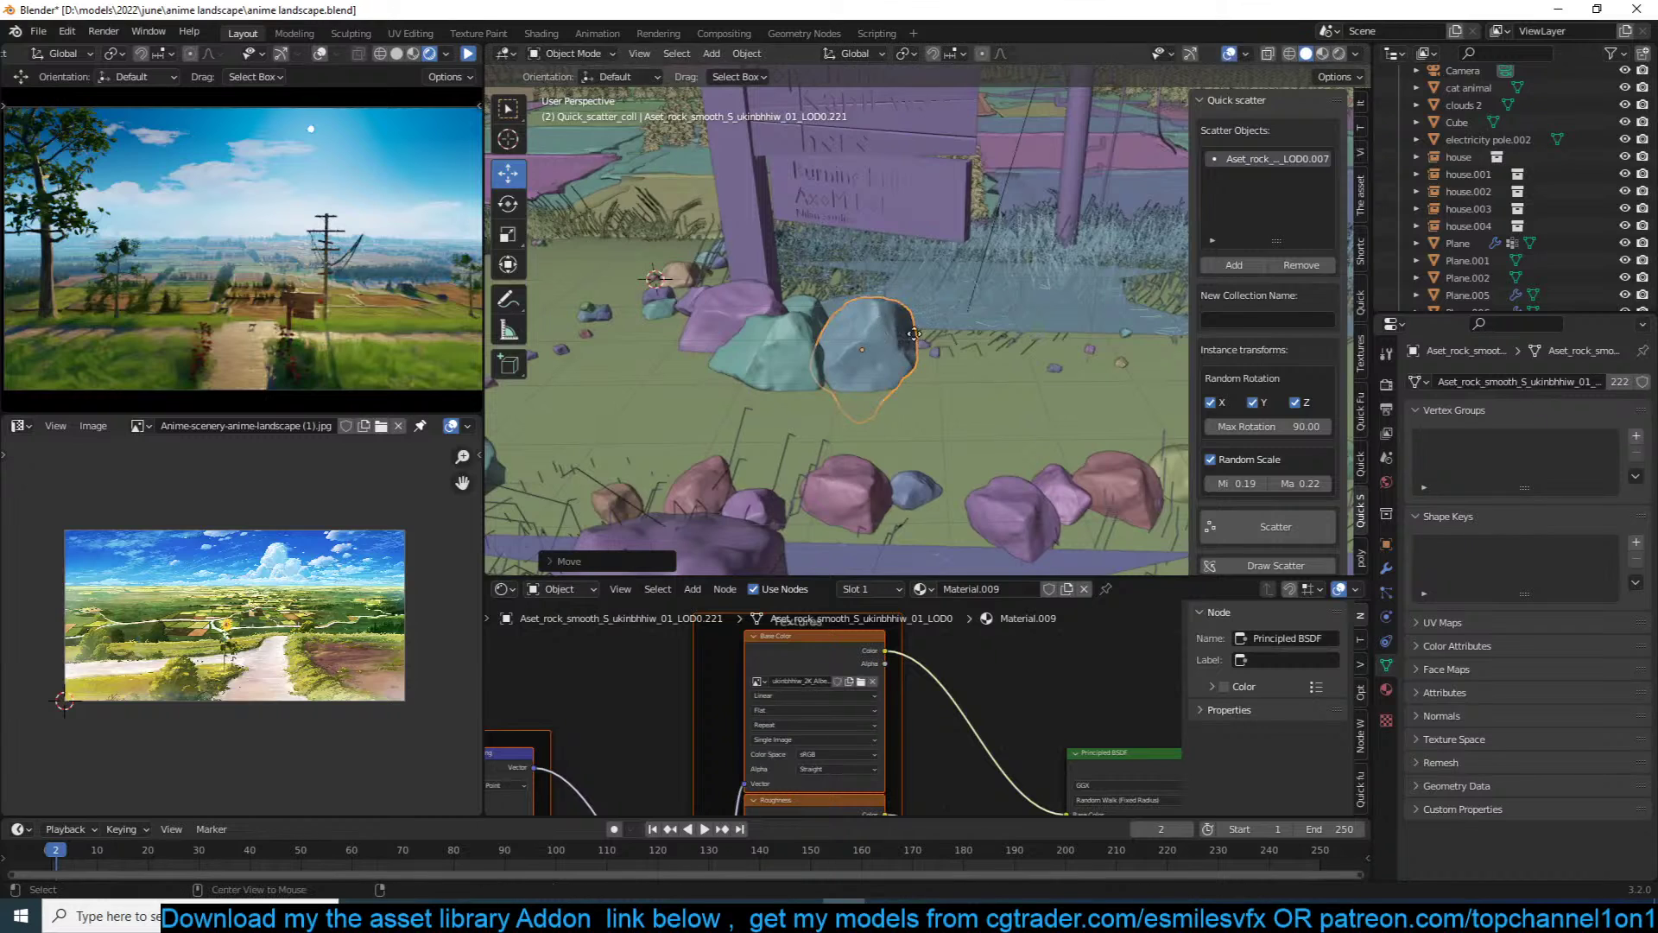
click(934, 320)
key(r)
click(1008, 371)
key(g)
click(1124, 370)
click(864, 350)
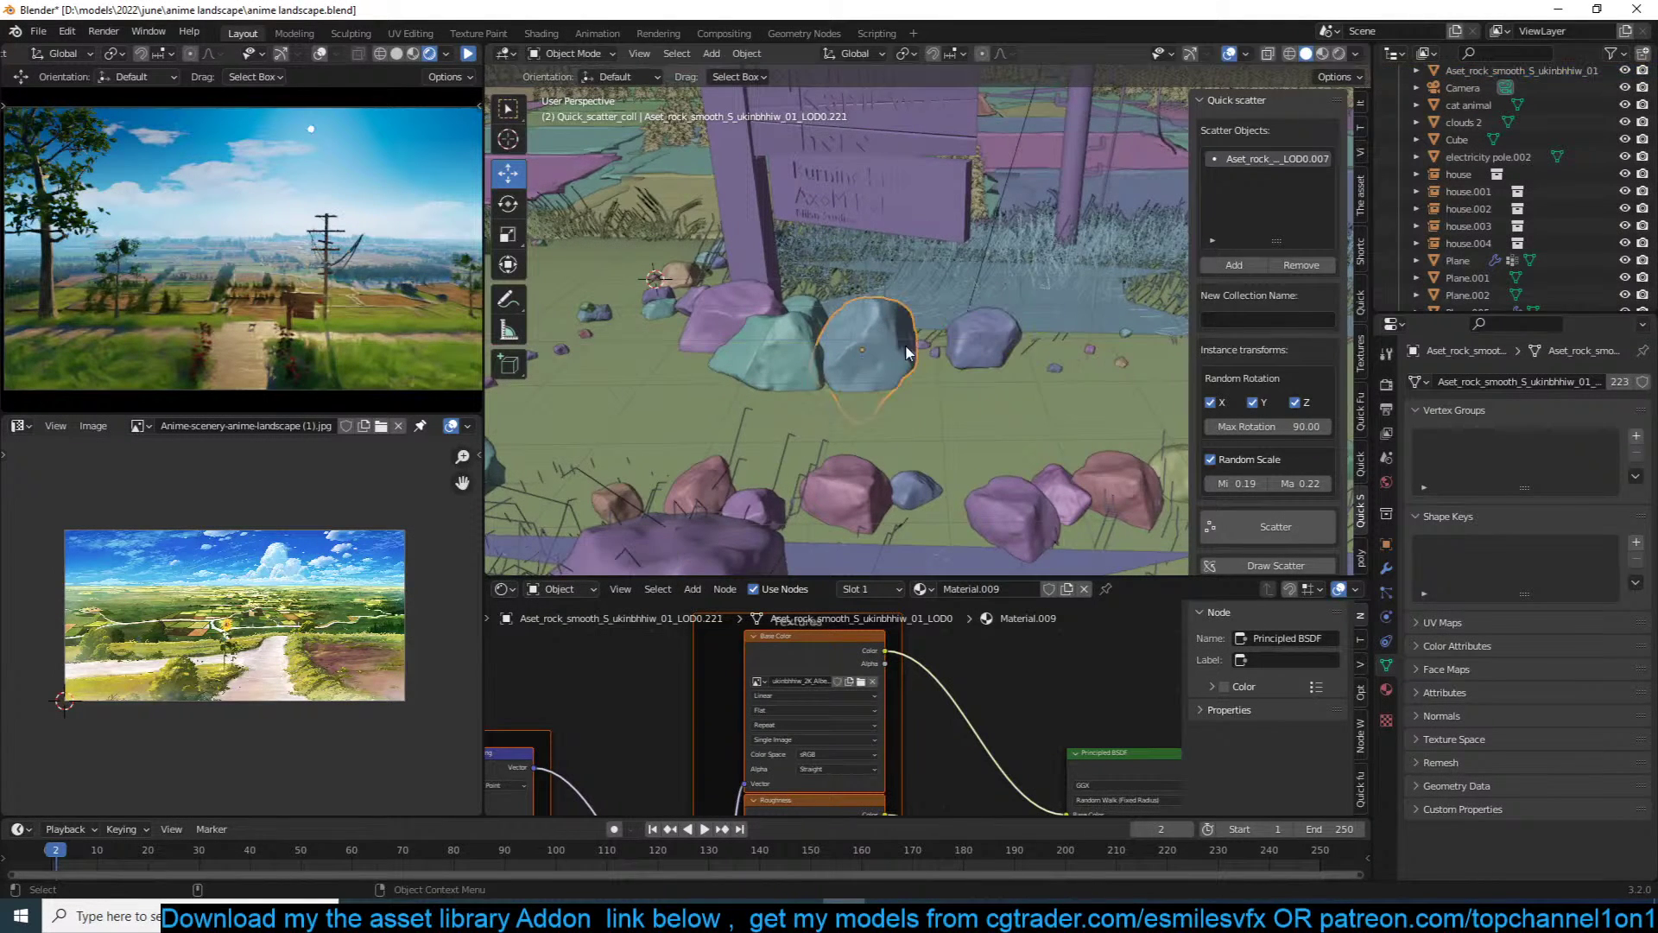
key(s)
click(933, 342)
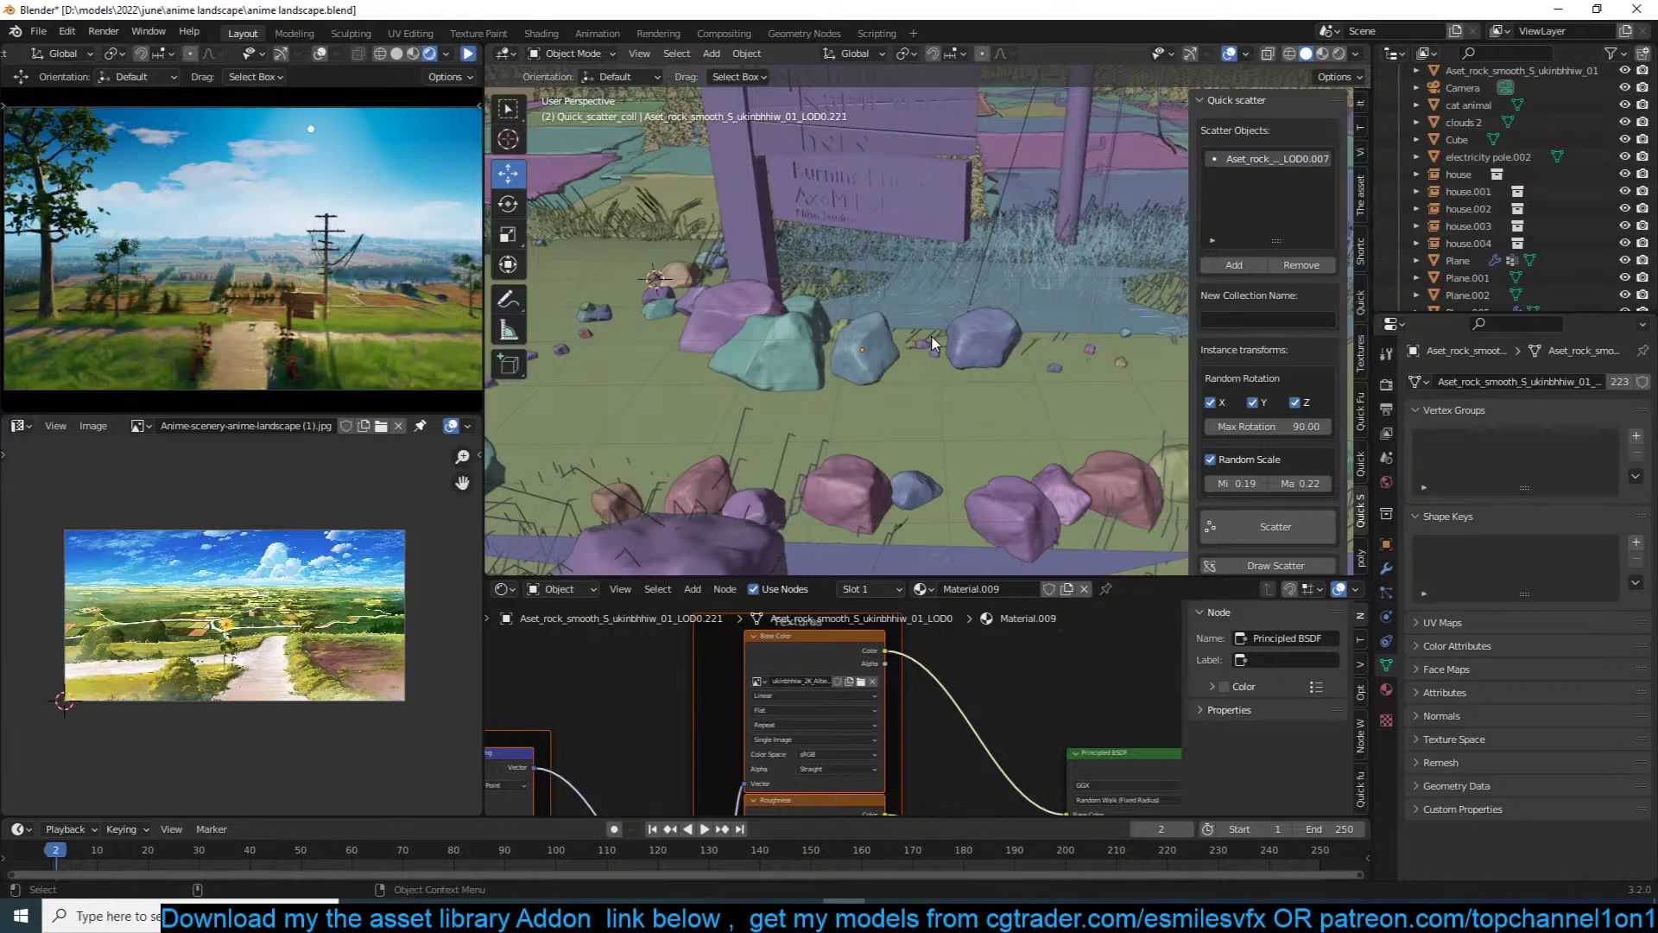
Step: Return to the camera view, save the scene and resume the preview render
key(KP_0)
key(ctrl+s)
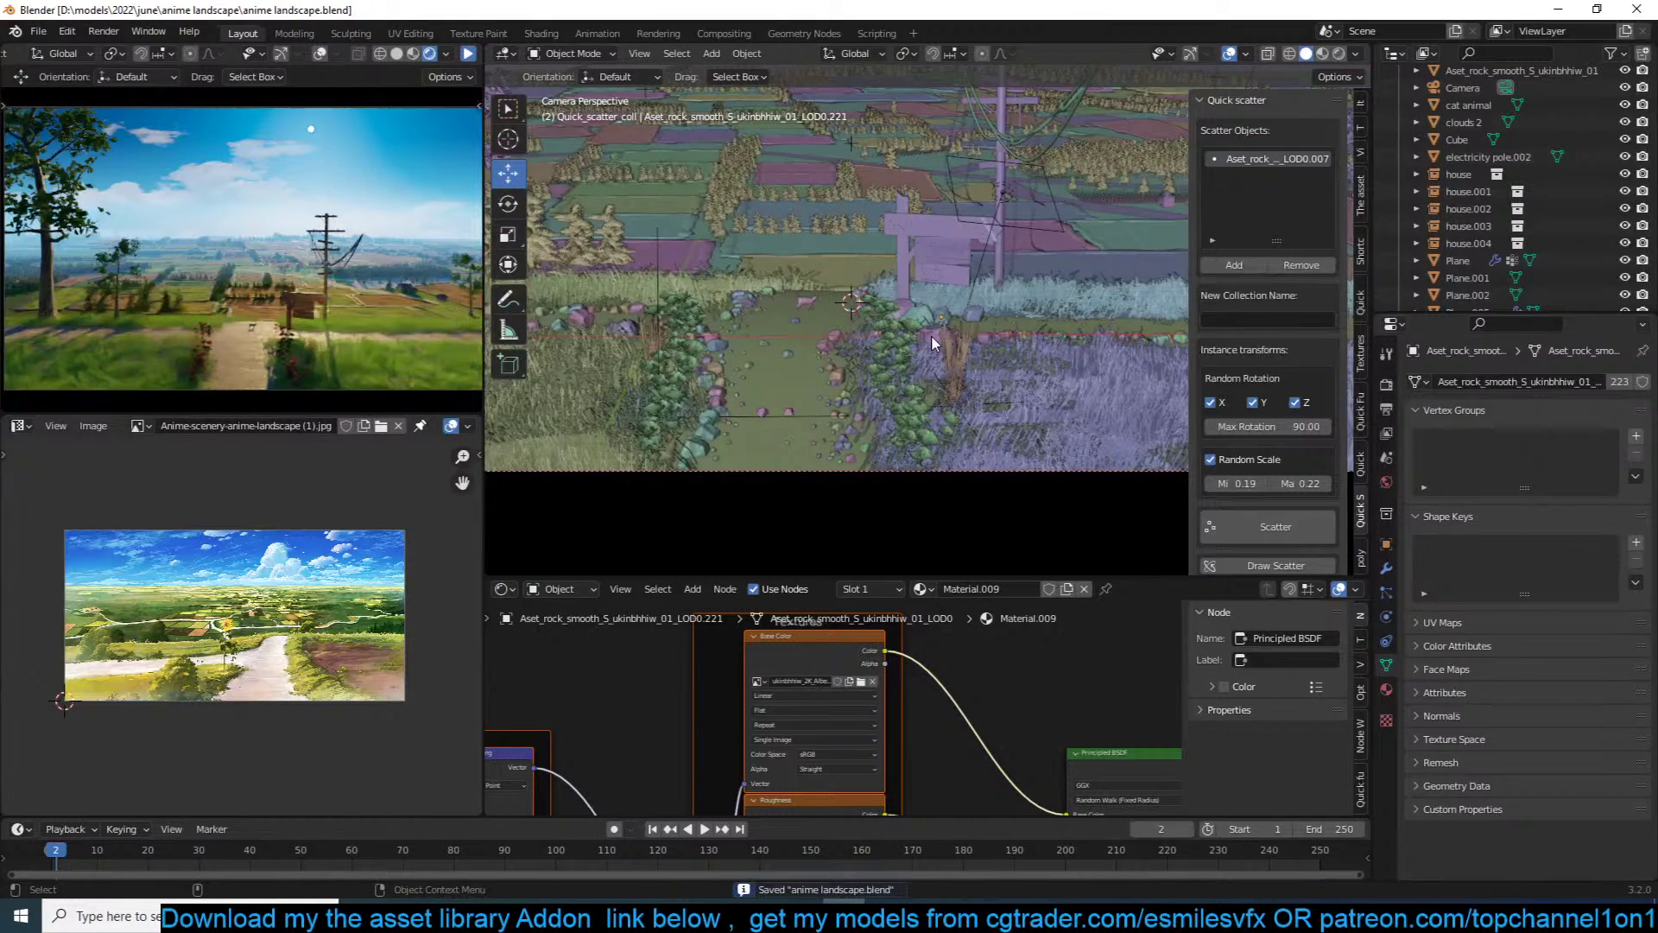
click(467, 54)
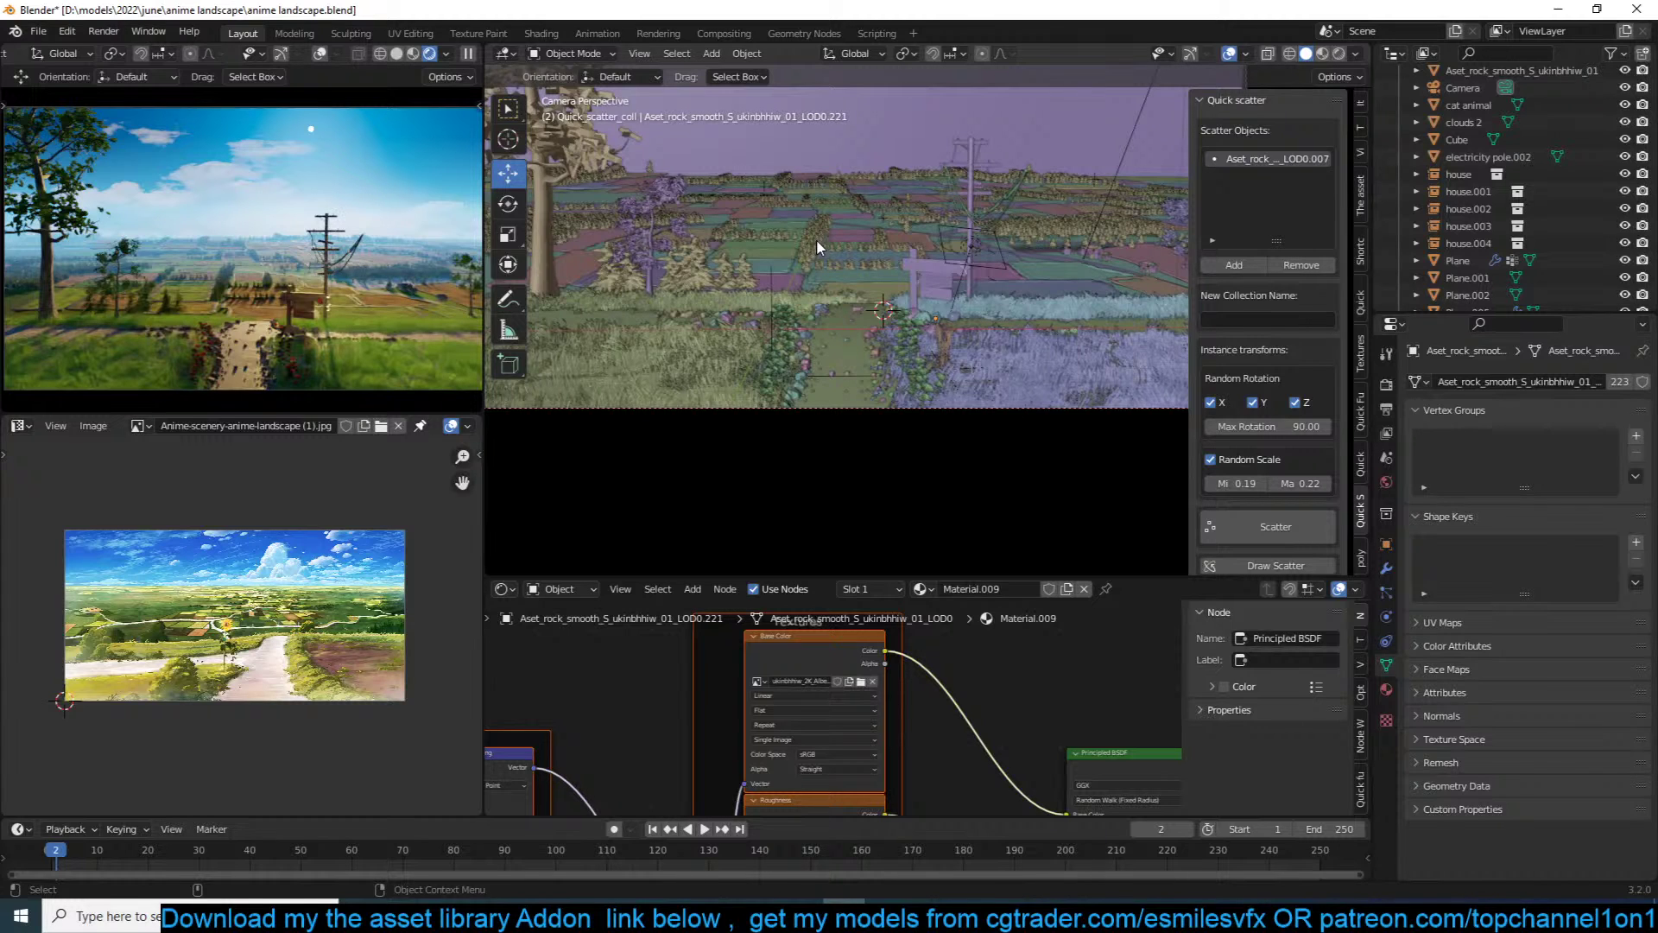
Step: Search the asset library for "brunch" and clear the search
click(1360, 195)
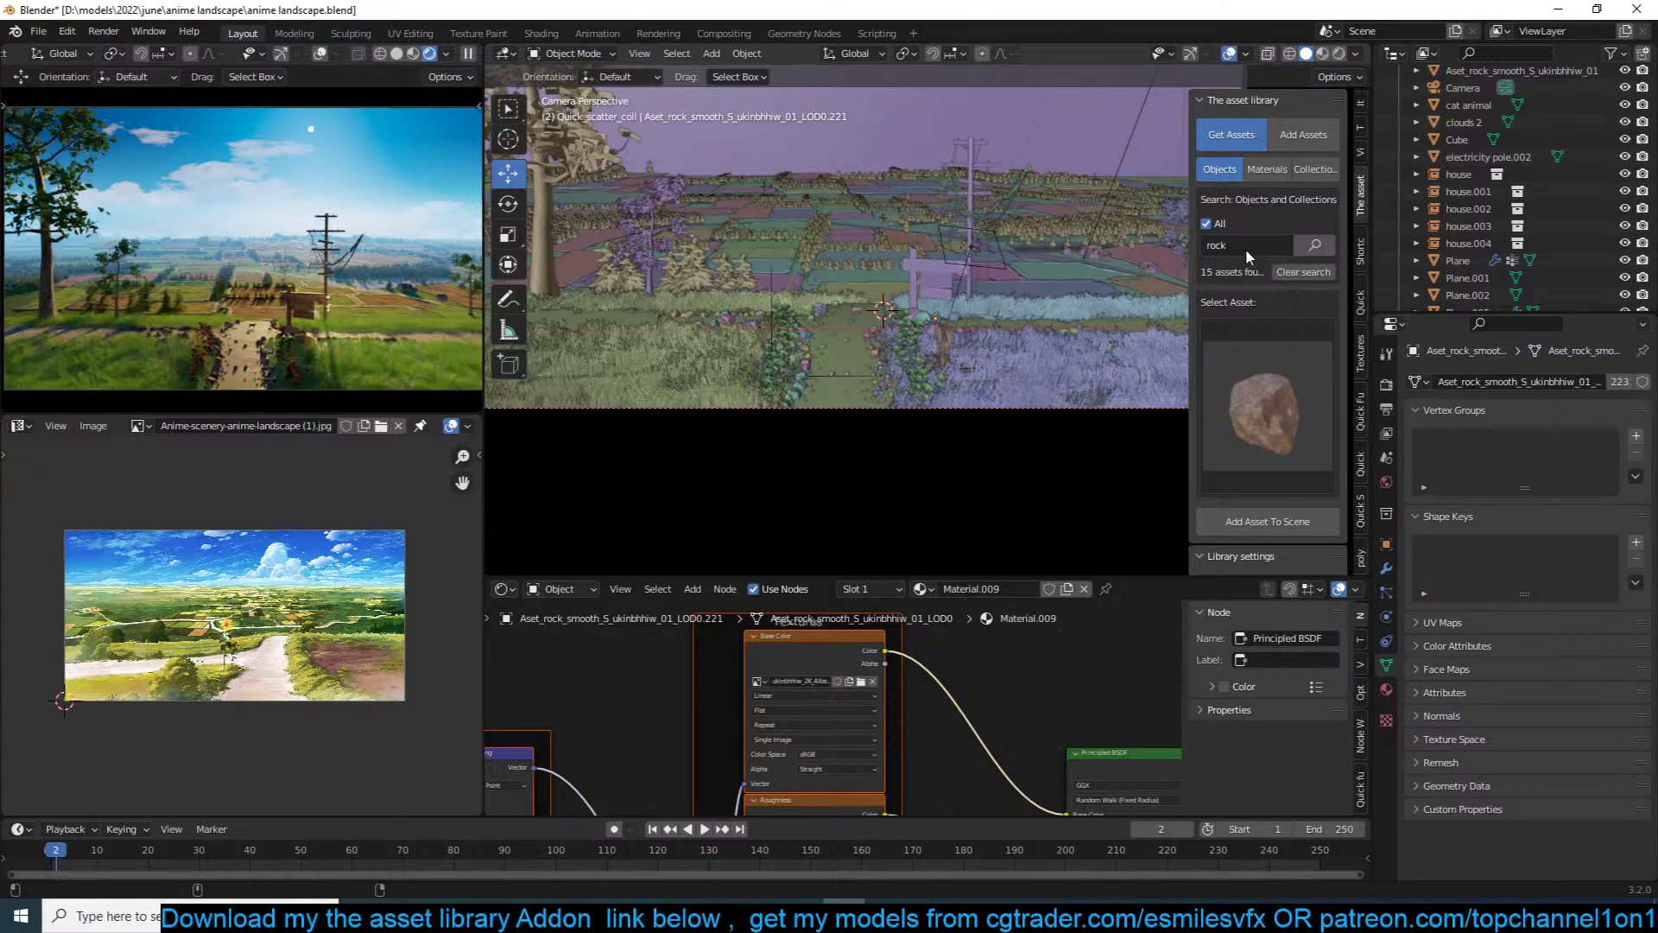
text(brunchg)
key(Return)
text(brunch)
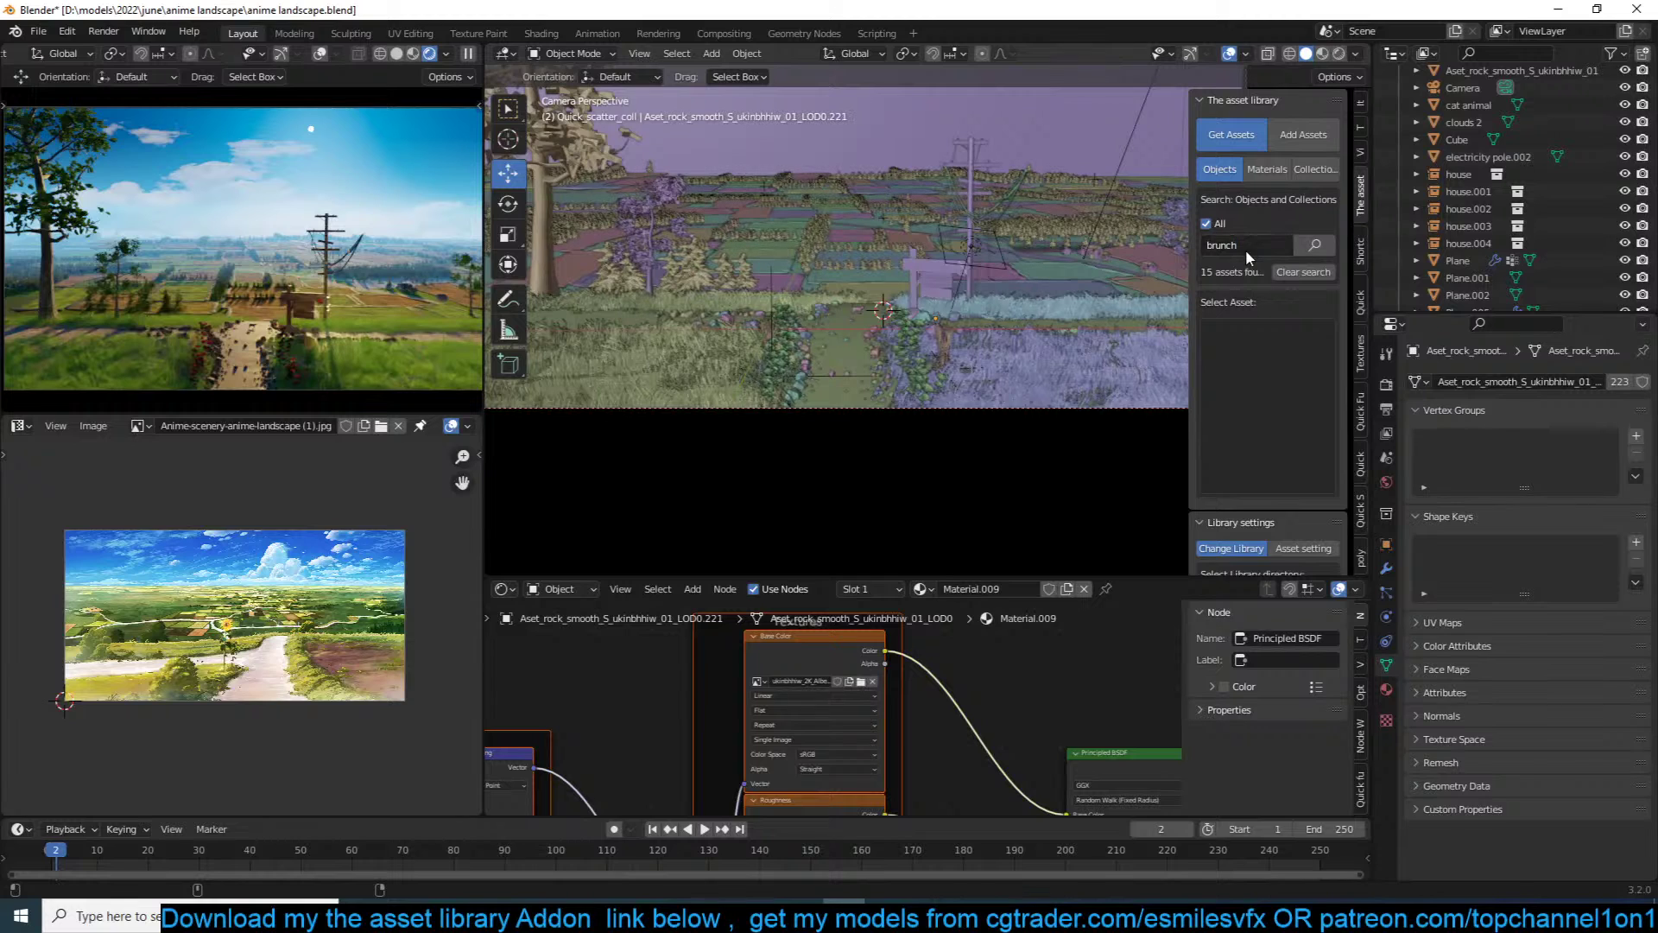
click(1246, 382)
click(1305, 269)
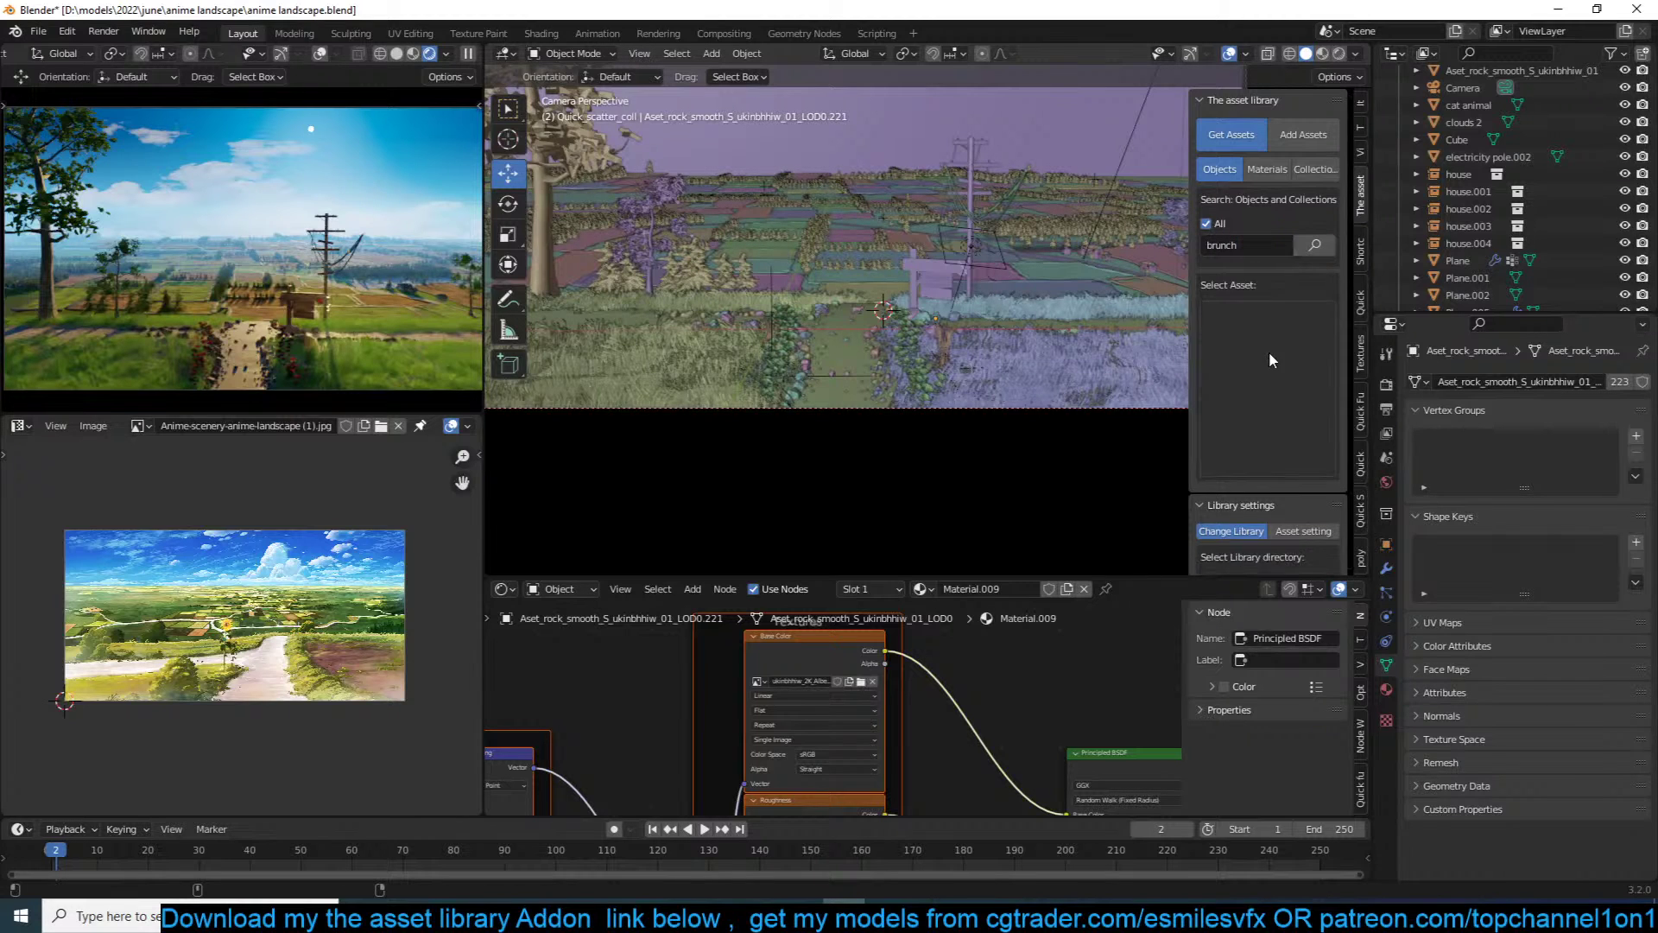
Step: Search the asset library for "tree" and select the bare tree branch asset
click(1273, 248)
key(BackSpace)
text(tree)
key(Return)
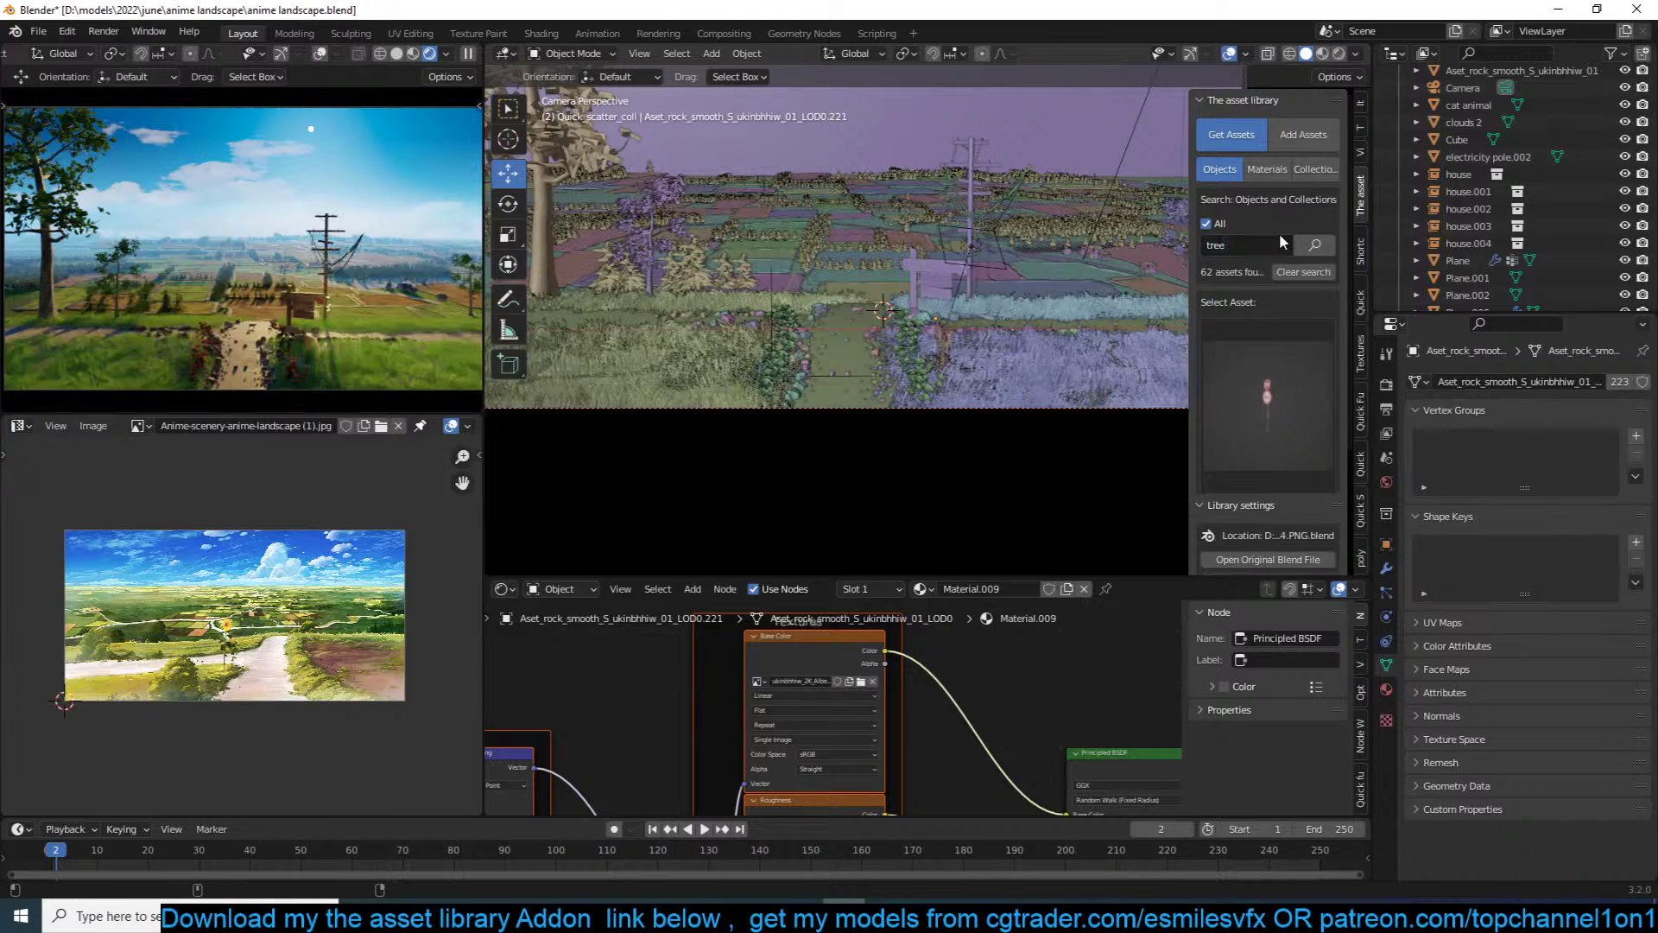
click(1309, 437)
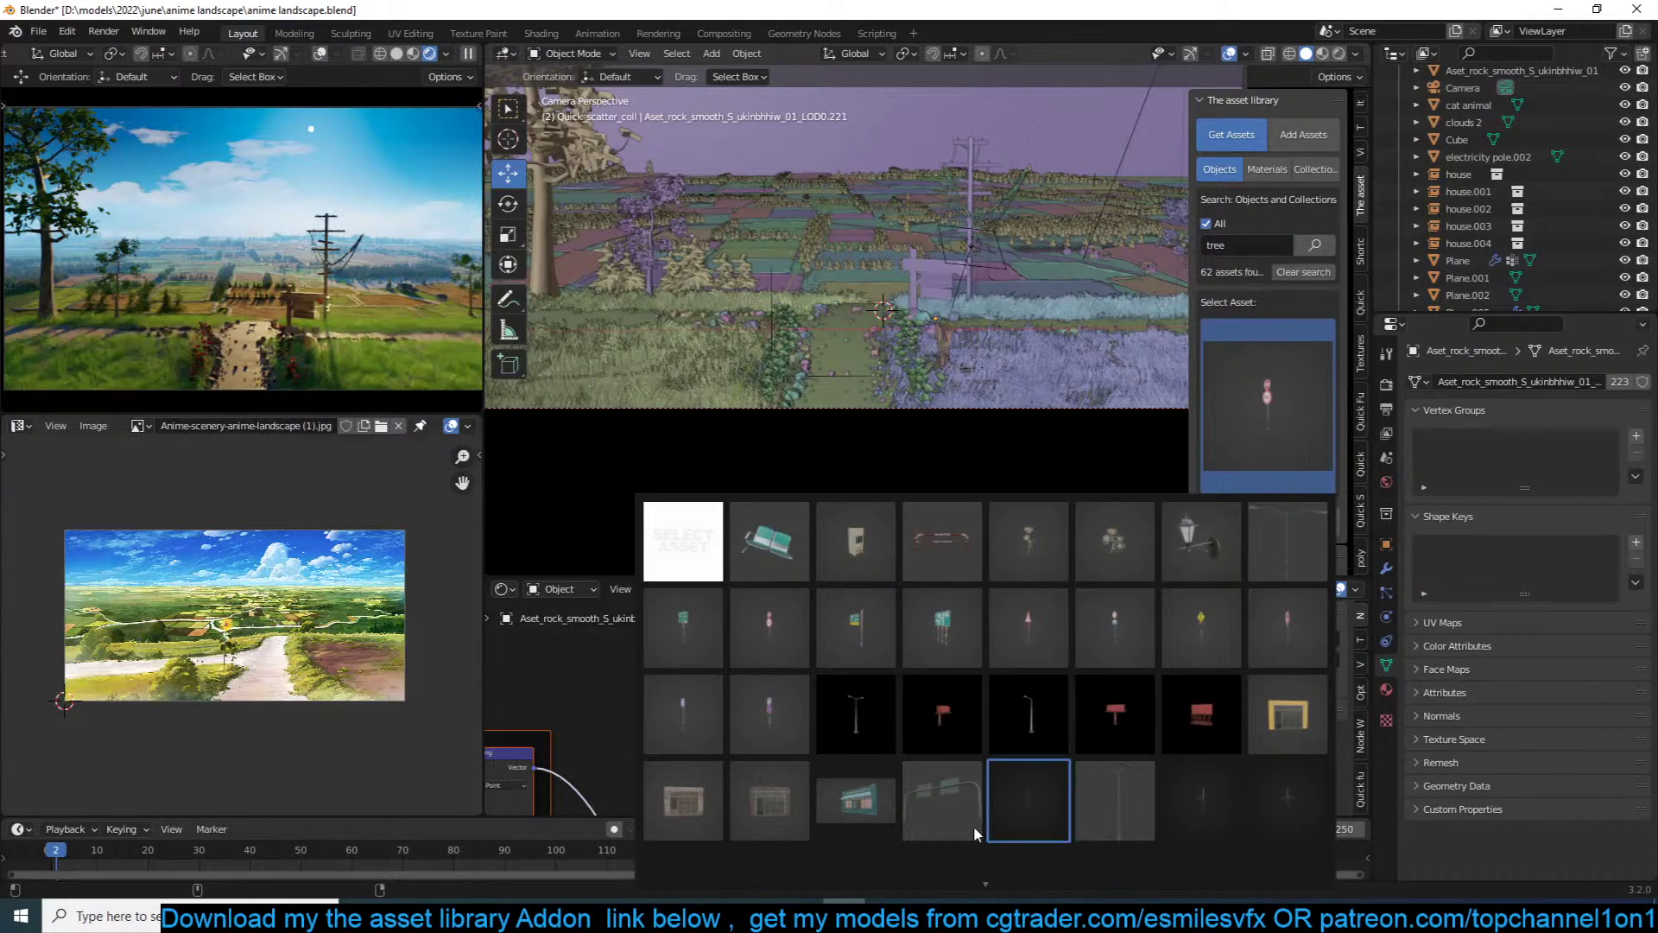
mouse_move(968, 883)
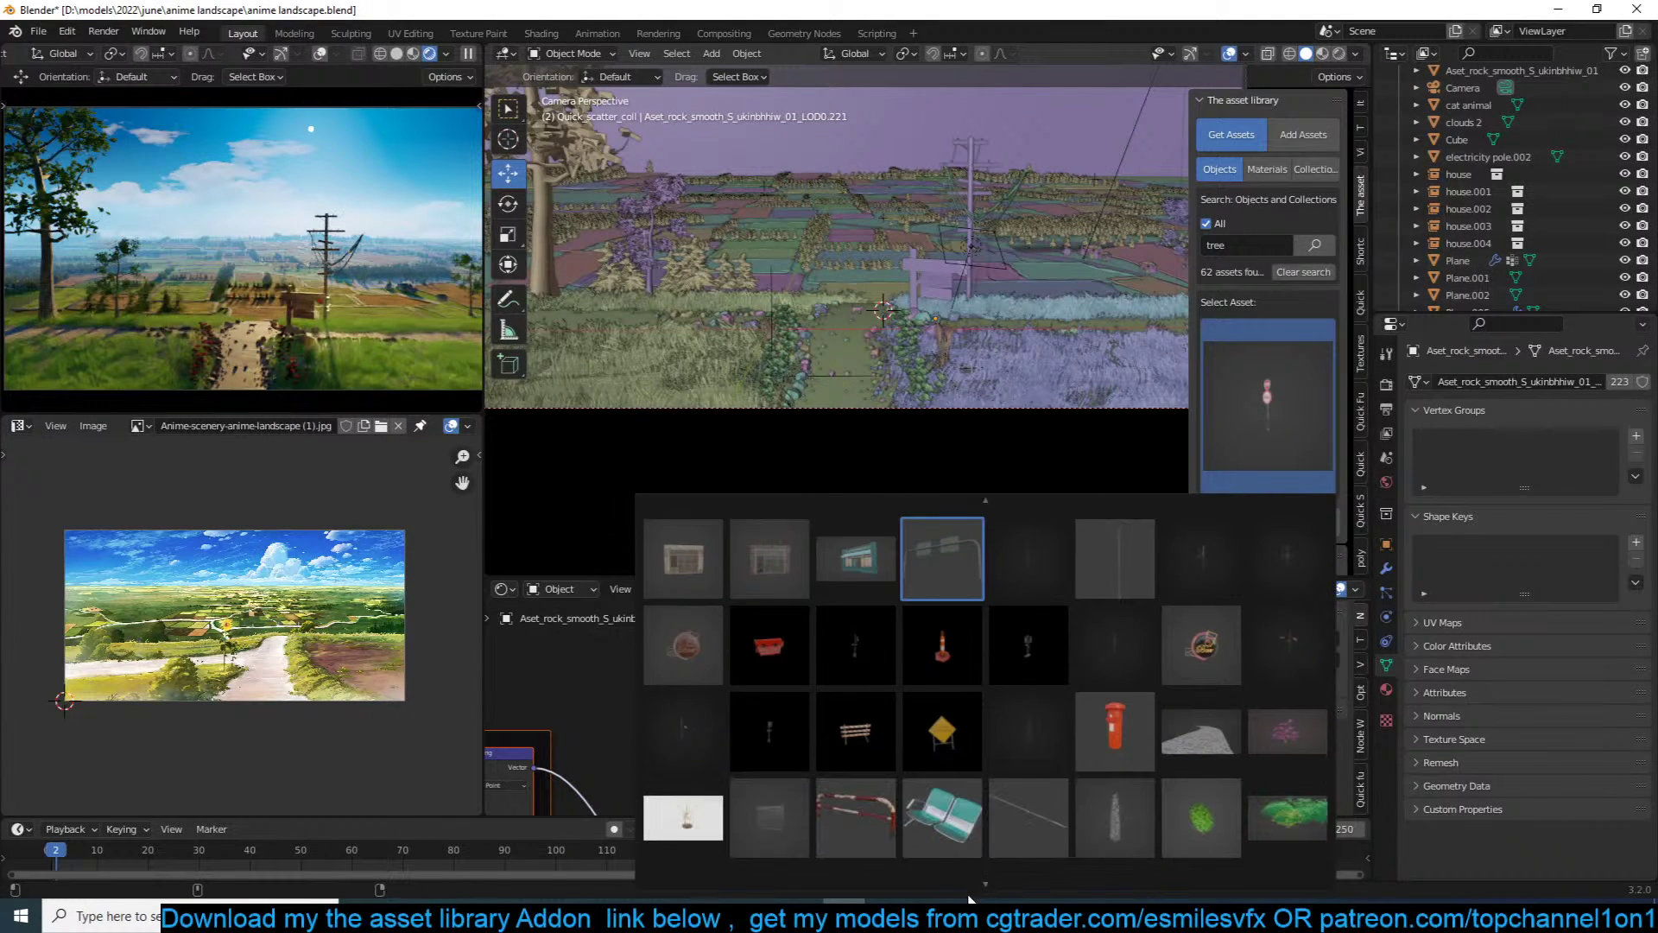
click(1115, 845)
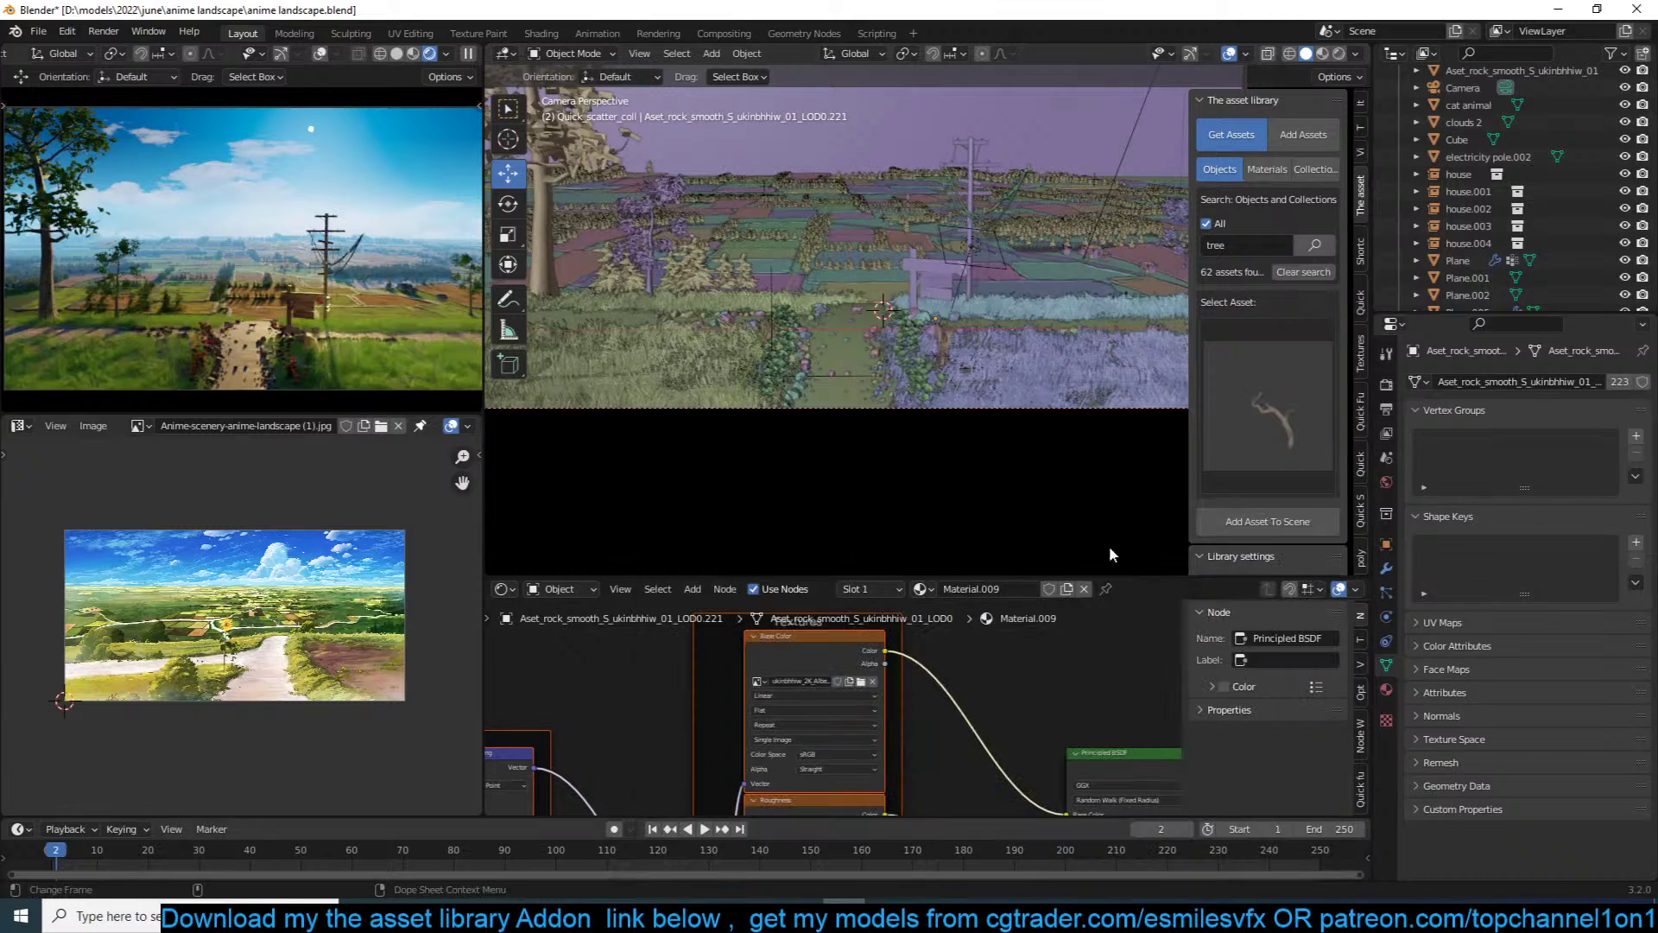
Step: Add the tree branch asset at a point in the field beside the main path and pause the preview render
shift+right_click(1052, 366)
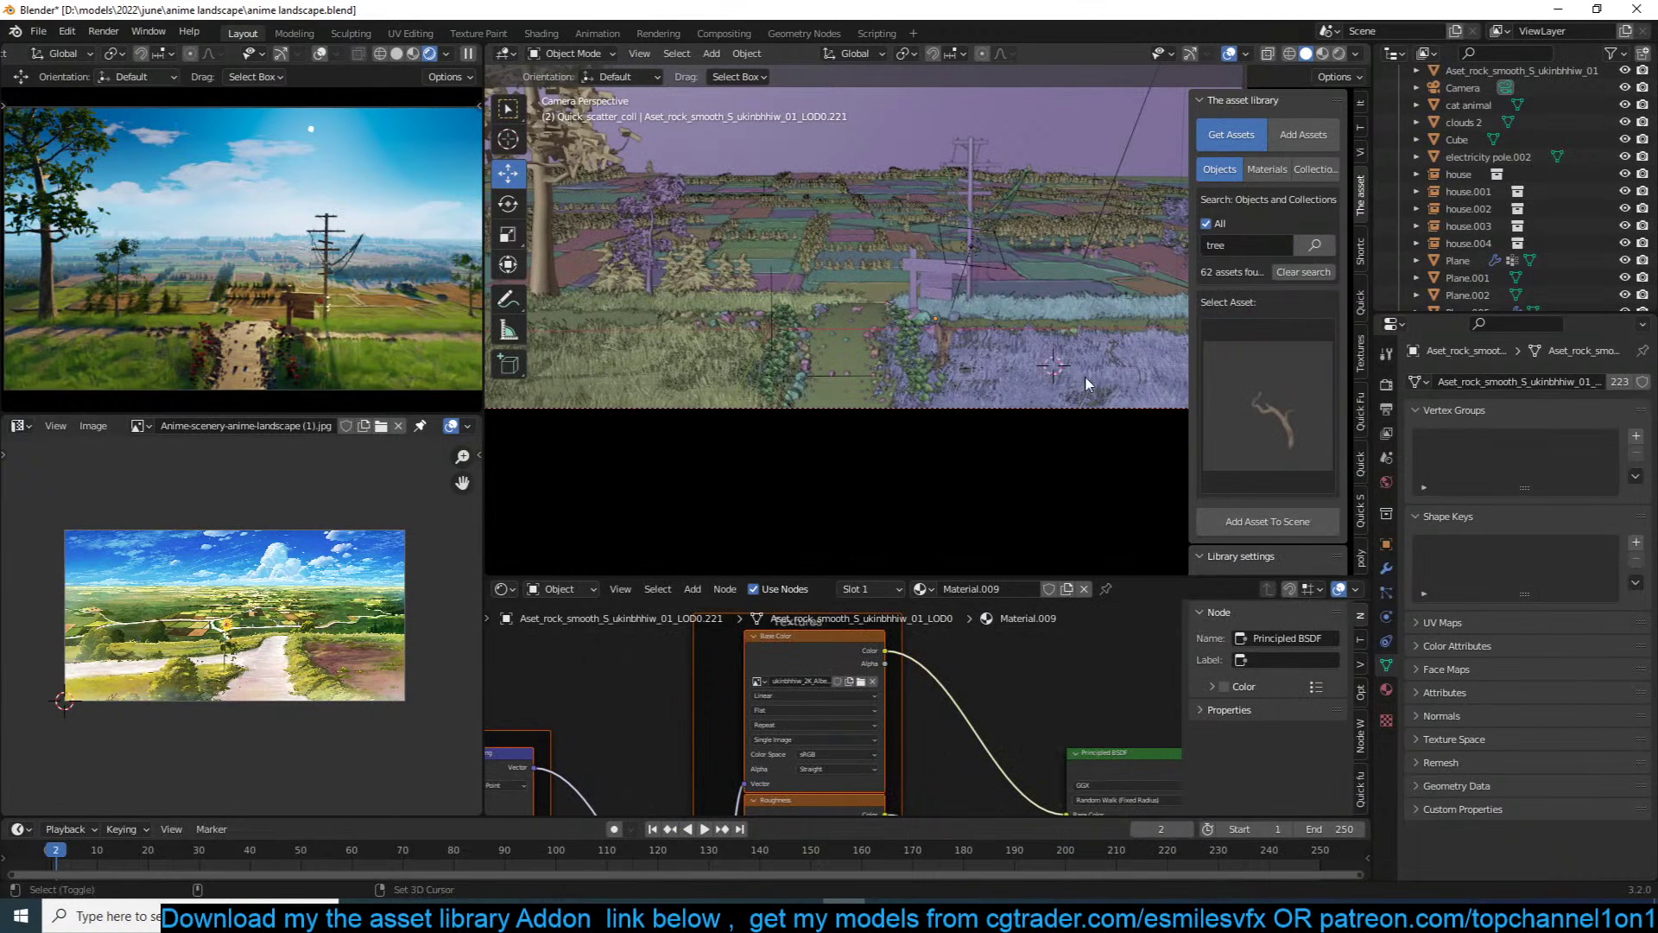
click(1255, 531)
click(467, 53)
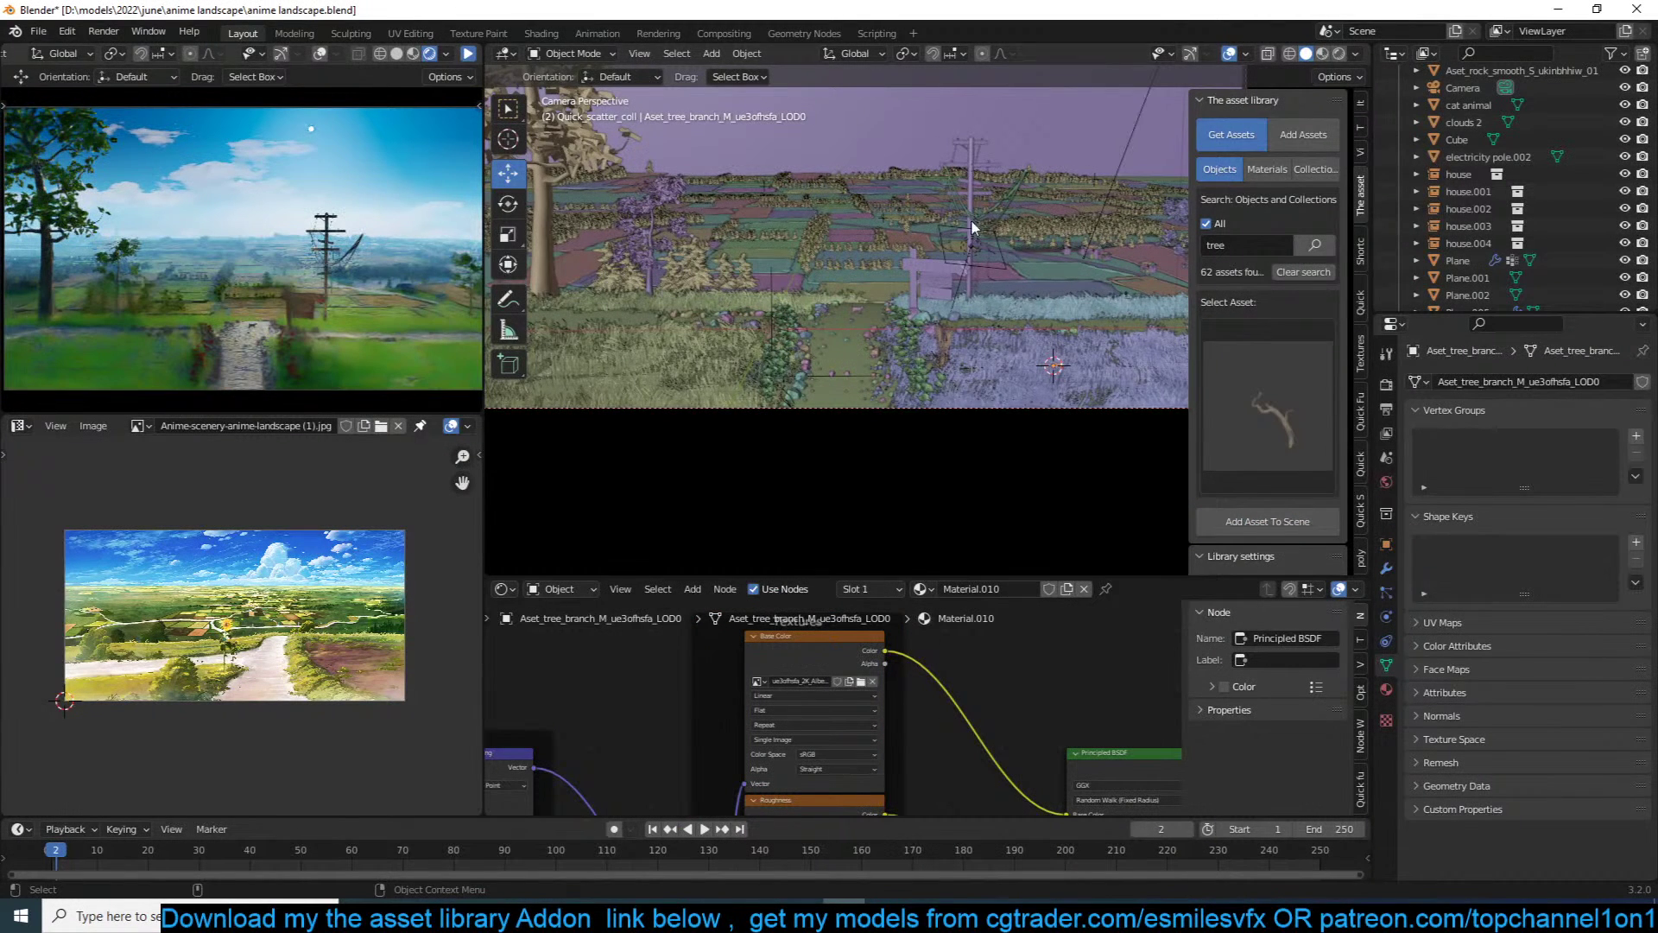
Step: Scale up the tree branch in the field beside the main path and keep it selected
key(s)
click(1127, 322)
key(s)
click(1225, 304)
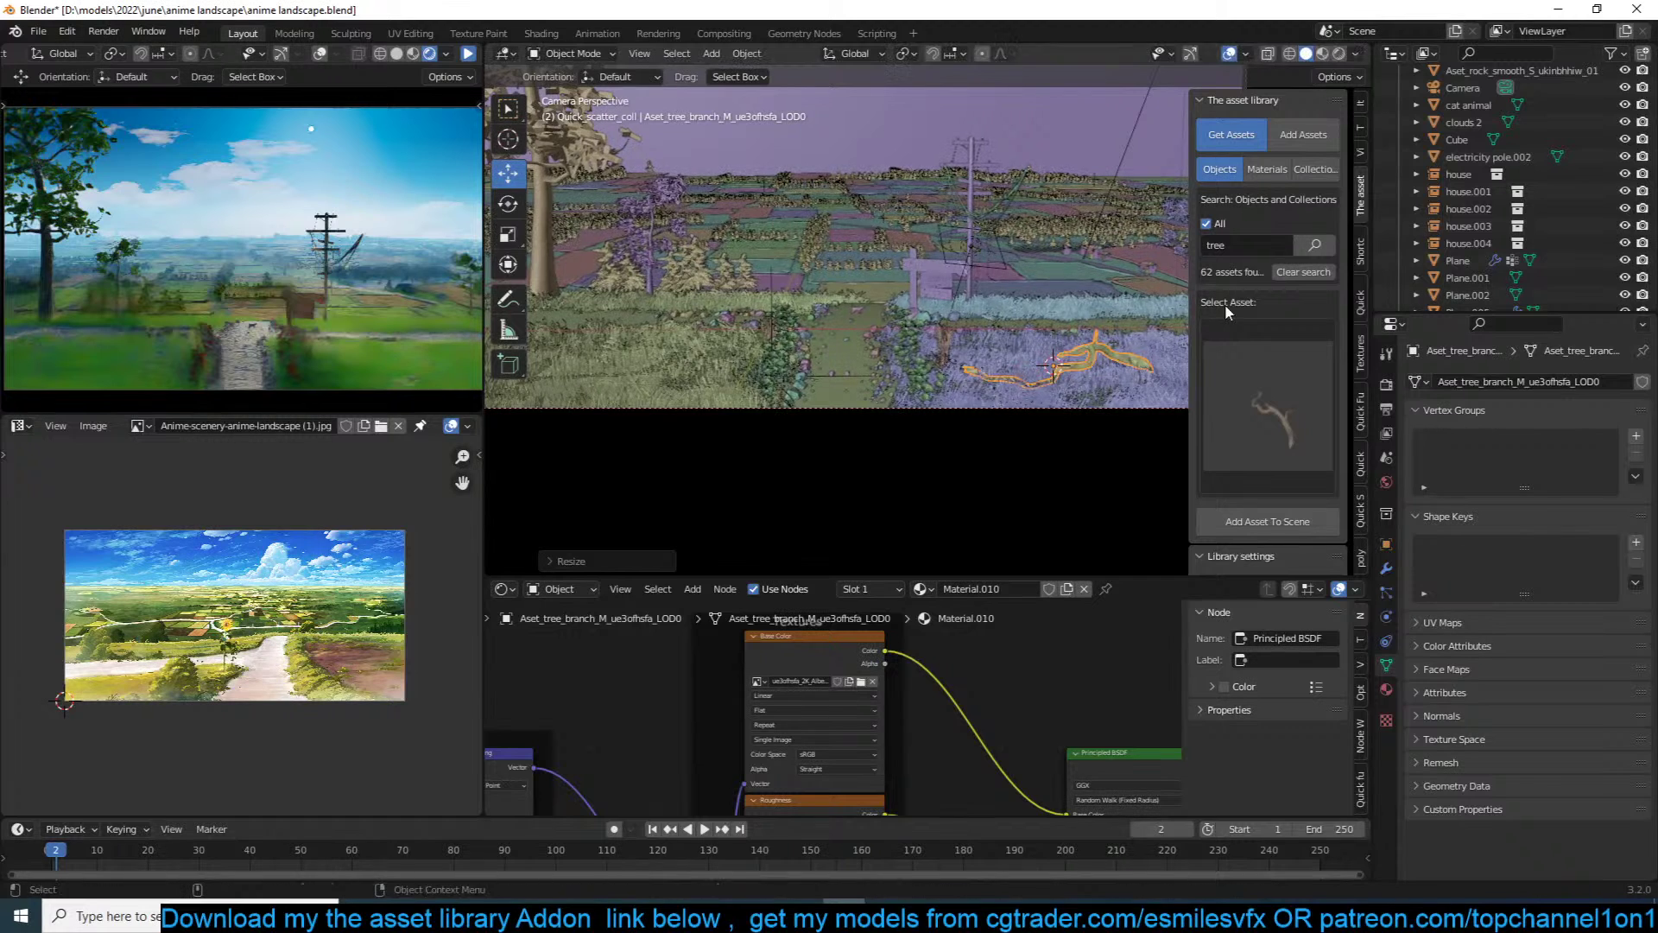
click(1173, 354)
shift+middle_drag(1121, 349, 1068, 344)
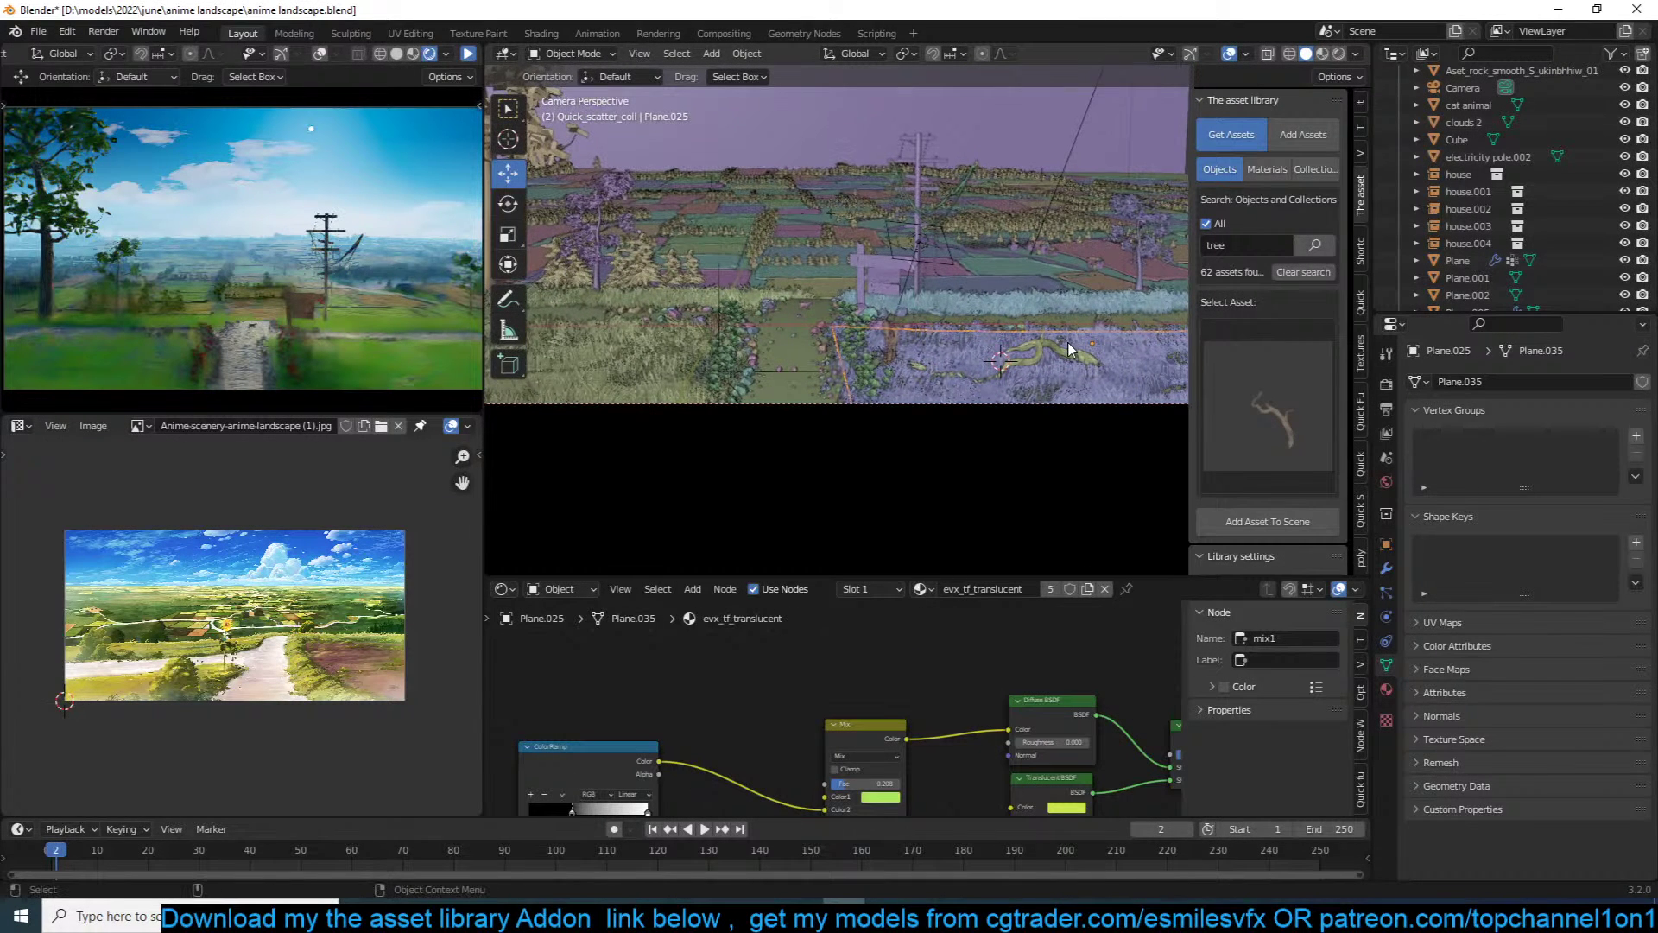
click(1068, 350)
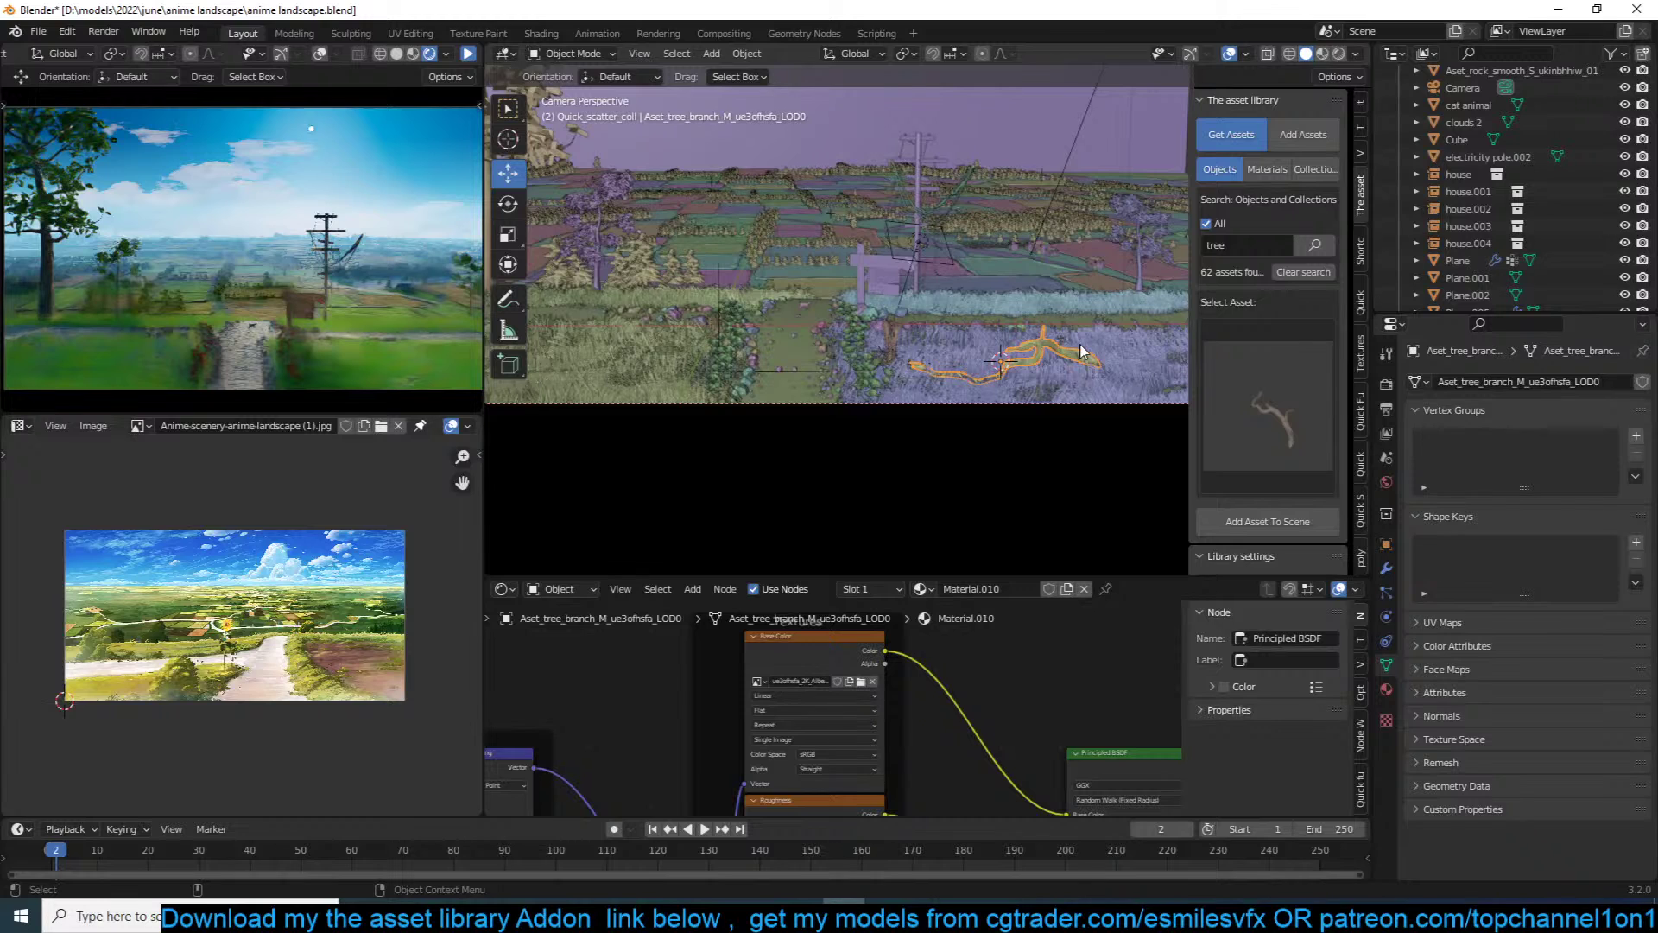
key(r)
key(x)
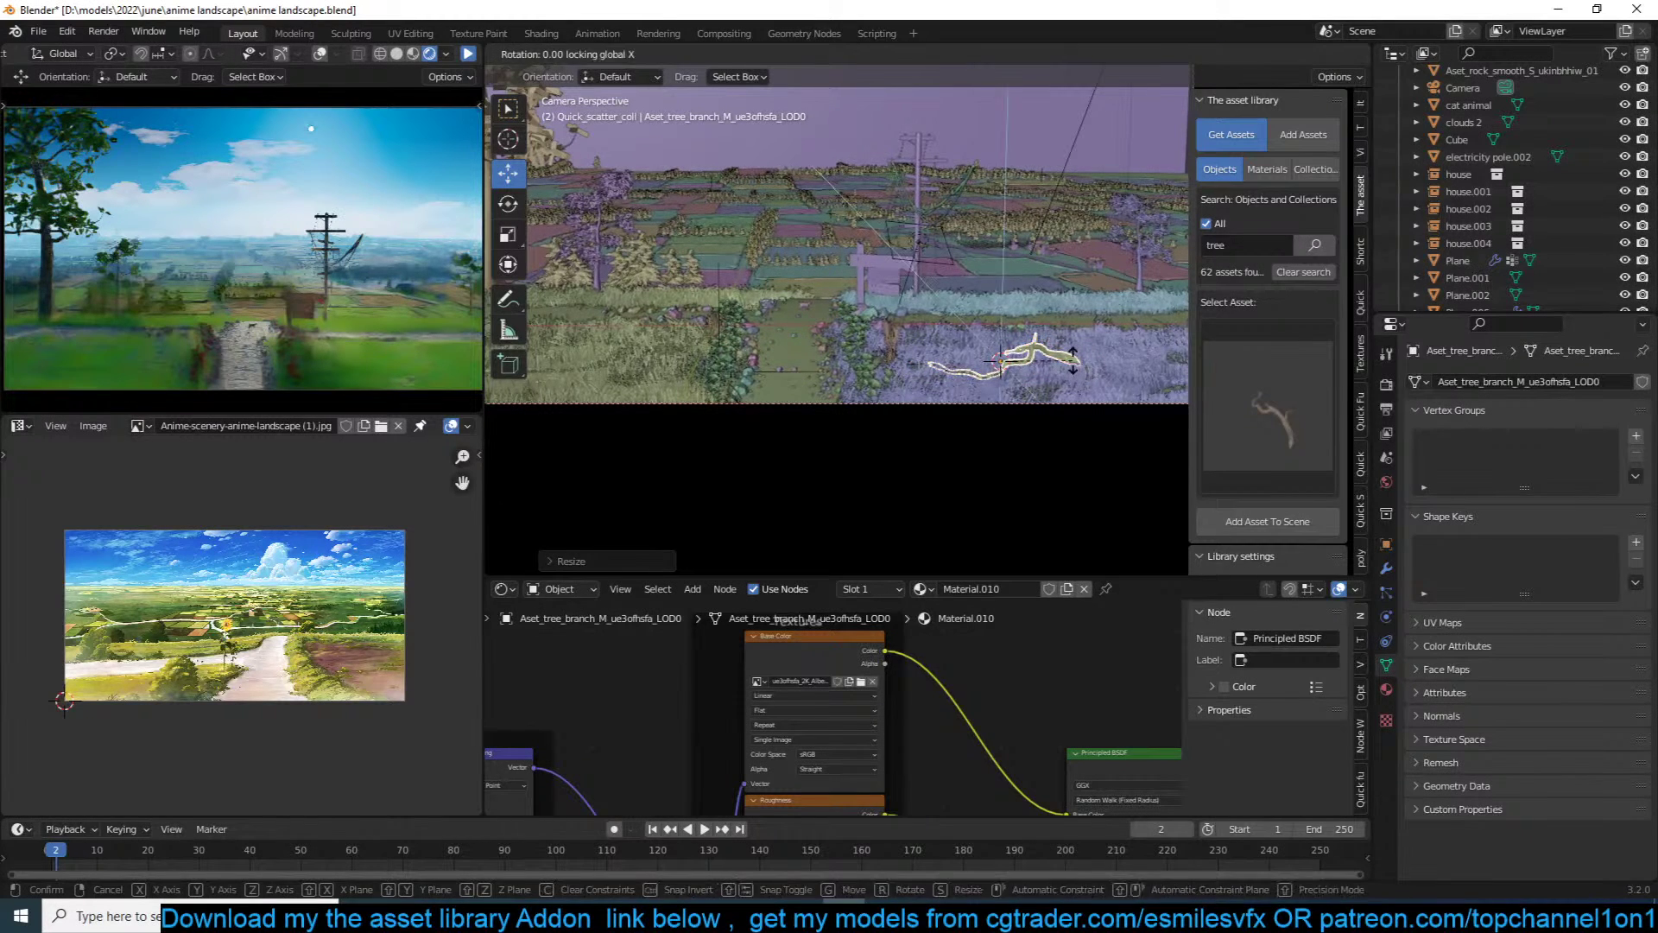
right_click(1072, 360)
key(g)
right_click(1057, 349)
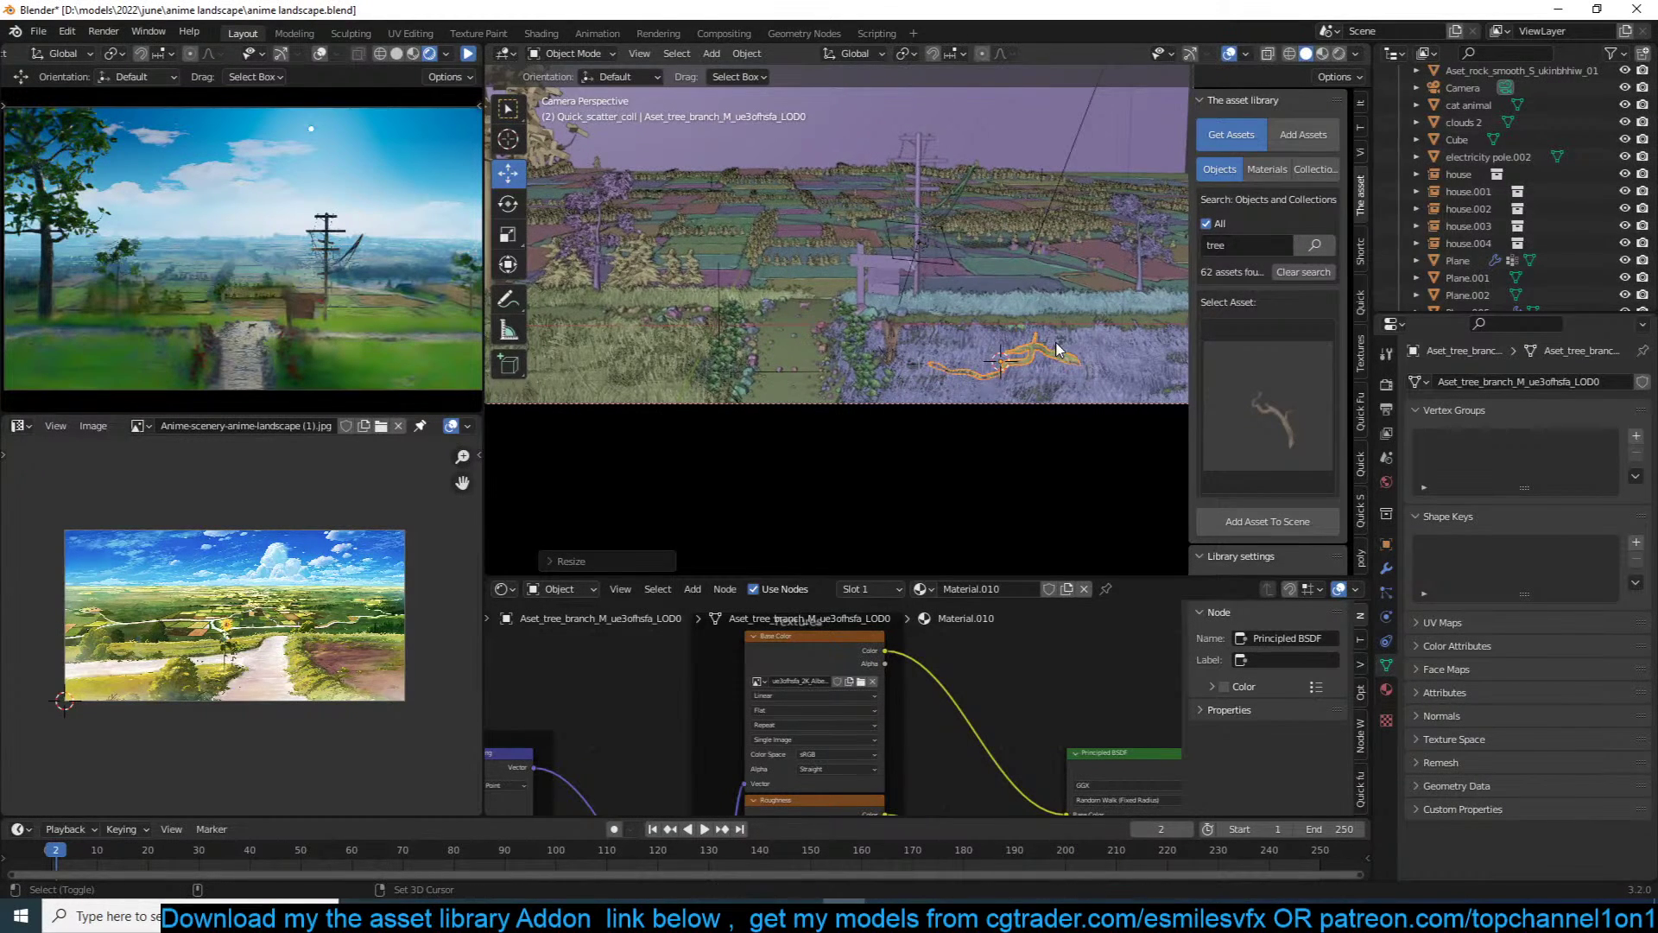
Step: Duplicate the tree branch in place and rotate the copy around the Z axis
key(shift+d)
right_click(975, 357)
key(r)
key(z)
click(1022, 362)
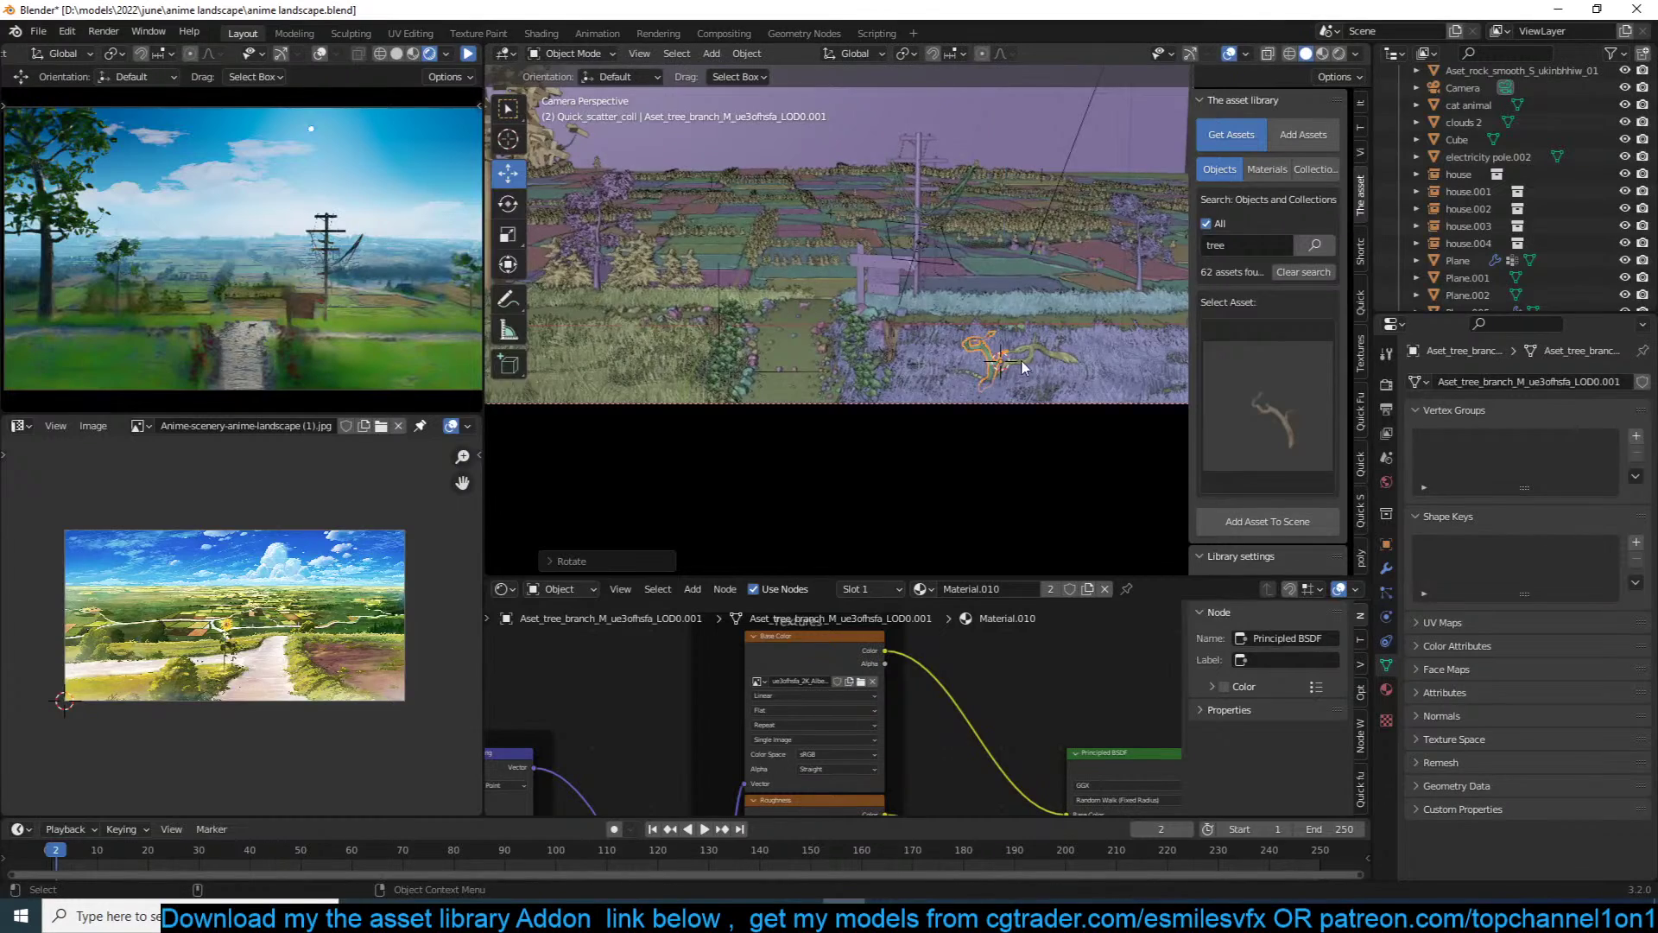
Step: Place the 3D cursor in the grass field across the path and snap the branch copy to it
shift+middle_drag(842, 368, 951, 344)
shift+right_click(754, 344)
key(shift+s)
click(792, 194)
Step: Resize the branch copy and rotate it around the Z axis to lie naturally in the grass field
key(s)
click(836, 289)
key(r)
key(z)
click(842, 338)
scroll(841, 338, up, 3)
shift+middle_drag(841, 339, 818, 294)
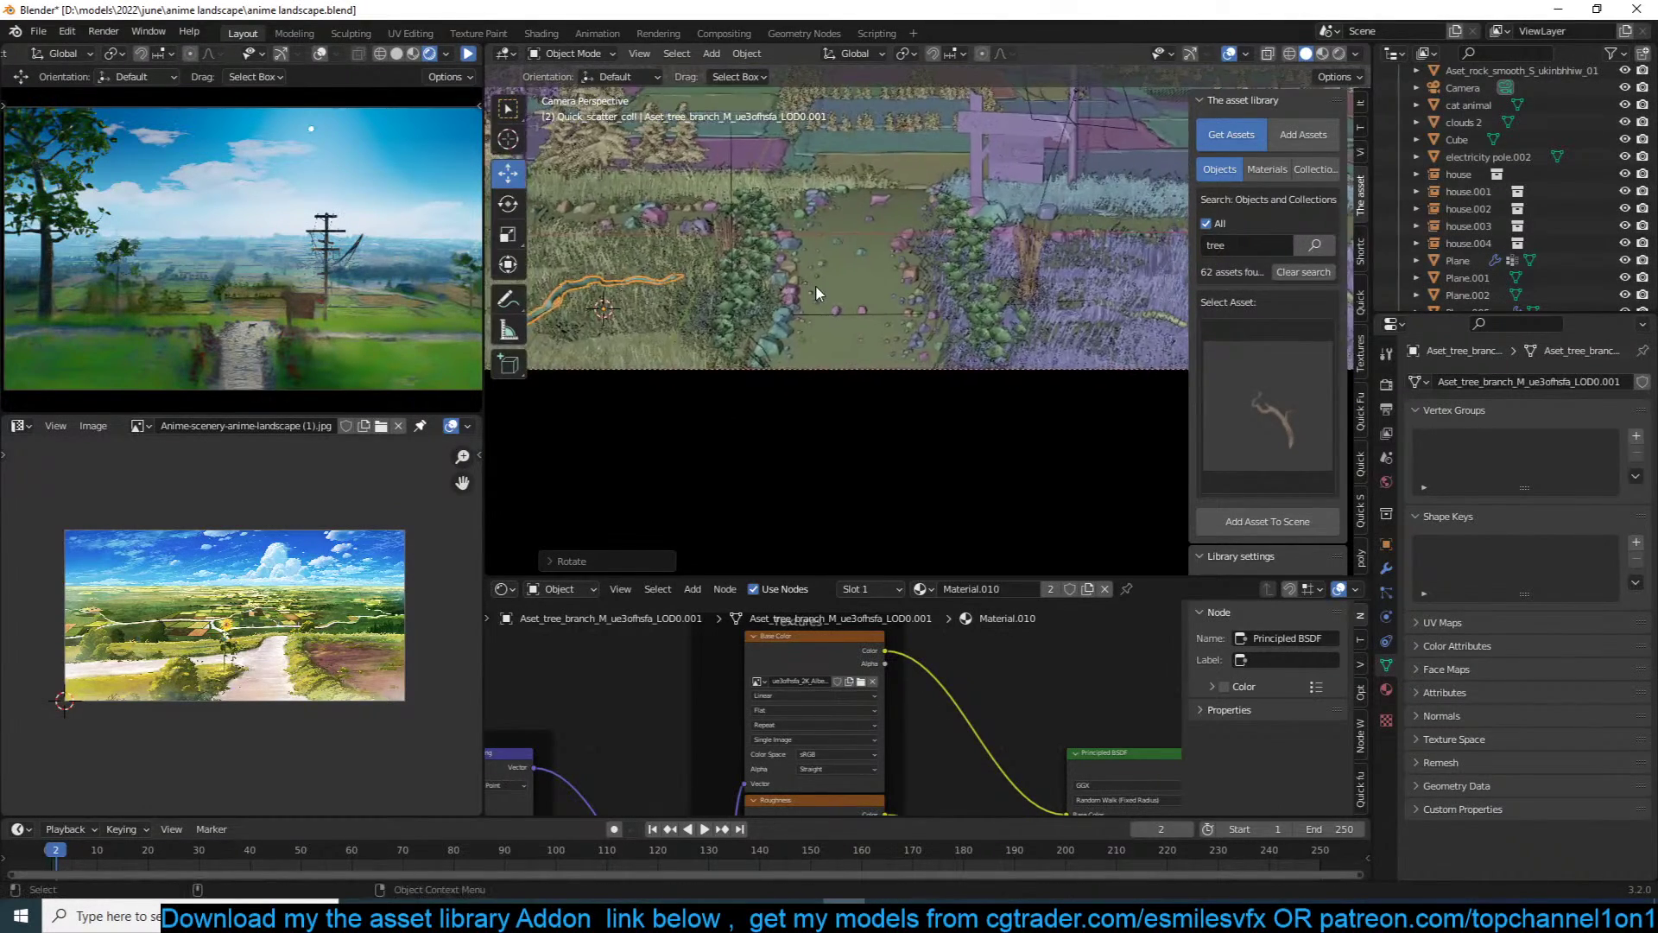
scroll(816, 286, down, 2)
key(r)
key(z)
click(848, 269)
Step: Duplicate the branch again and snap the new copy to the 3D cursor placed on the main path
key(shift+d)
right_click(848, 268)
shift+right_click(874, 262)
key(shift+s)
click(874, 230)
Step: Scale the branch copy on the path down to a small twig and rotate it around the Z axis
key(s)
click(947, 252)
key(r)
key(z)
click(945, 253)
Step: Browse the tree assets and search the asset library for "debri"
click(1241, 396)
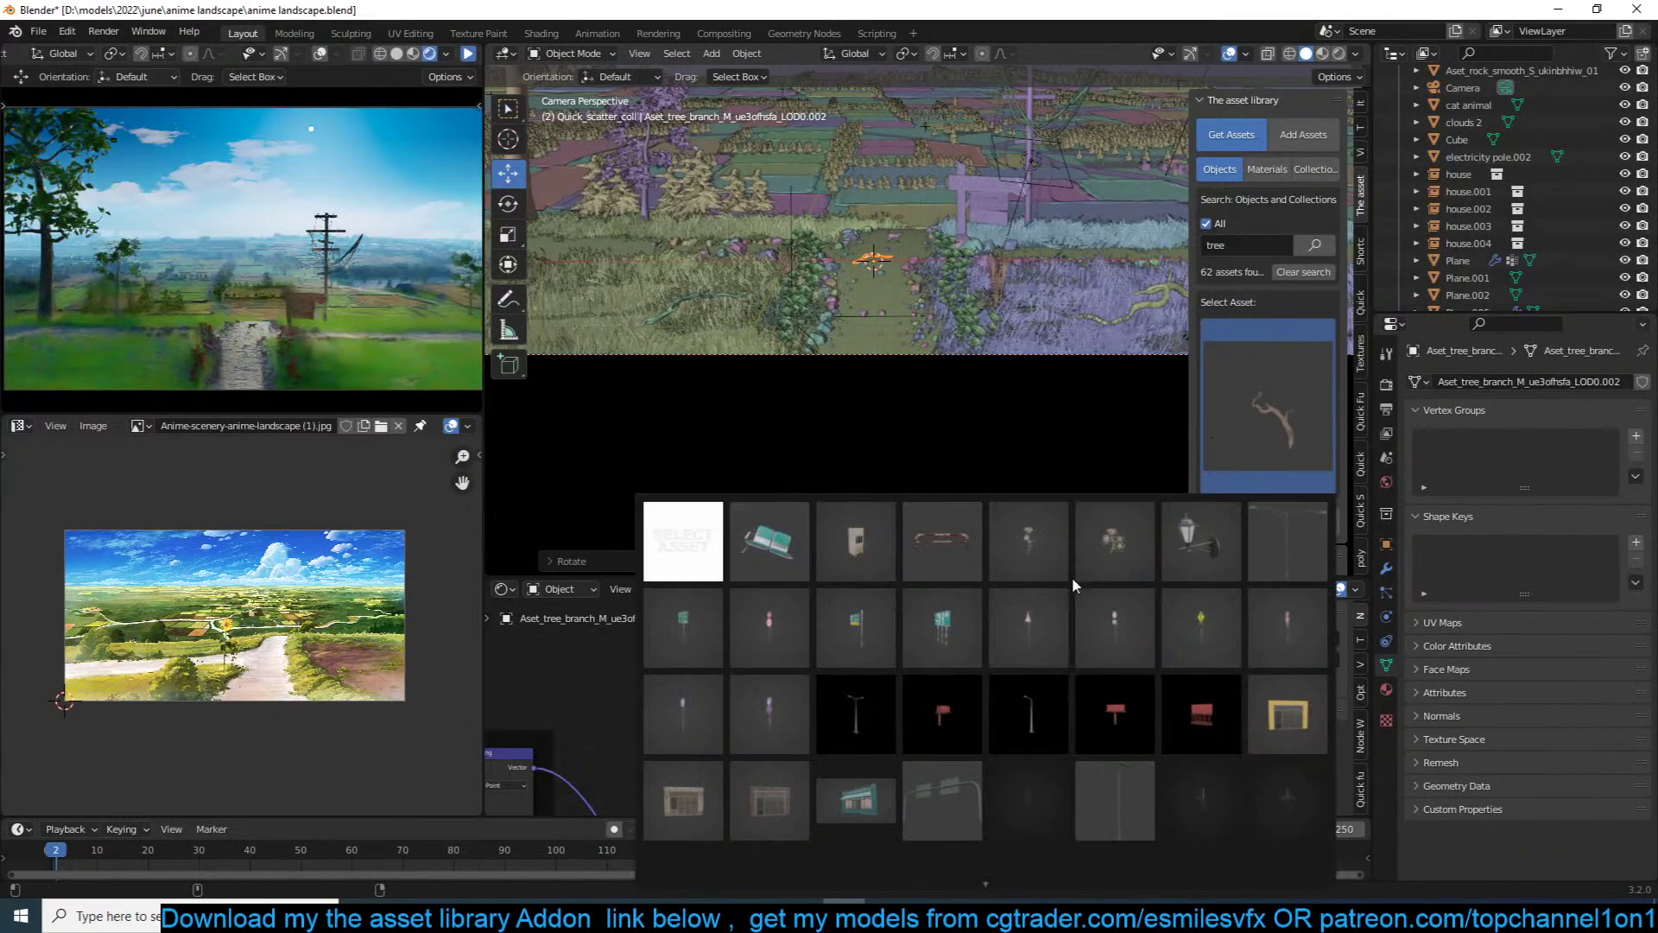
scroll(976, 882, down, 6)
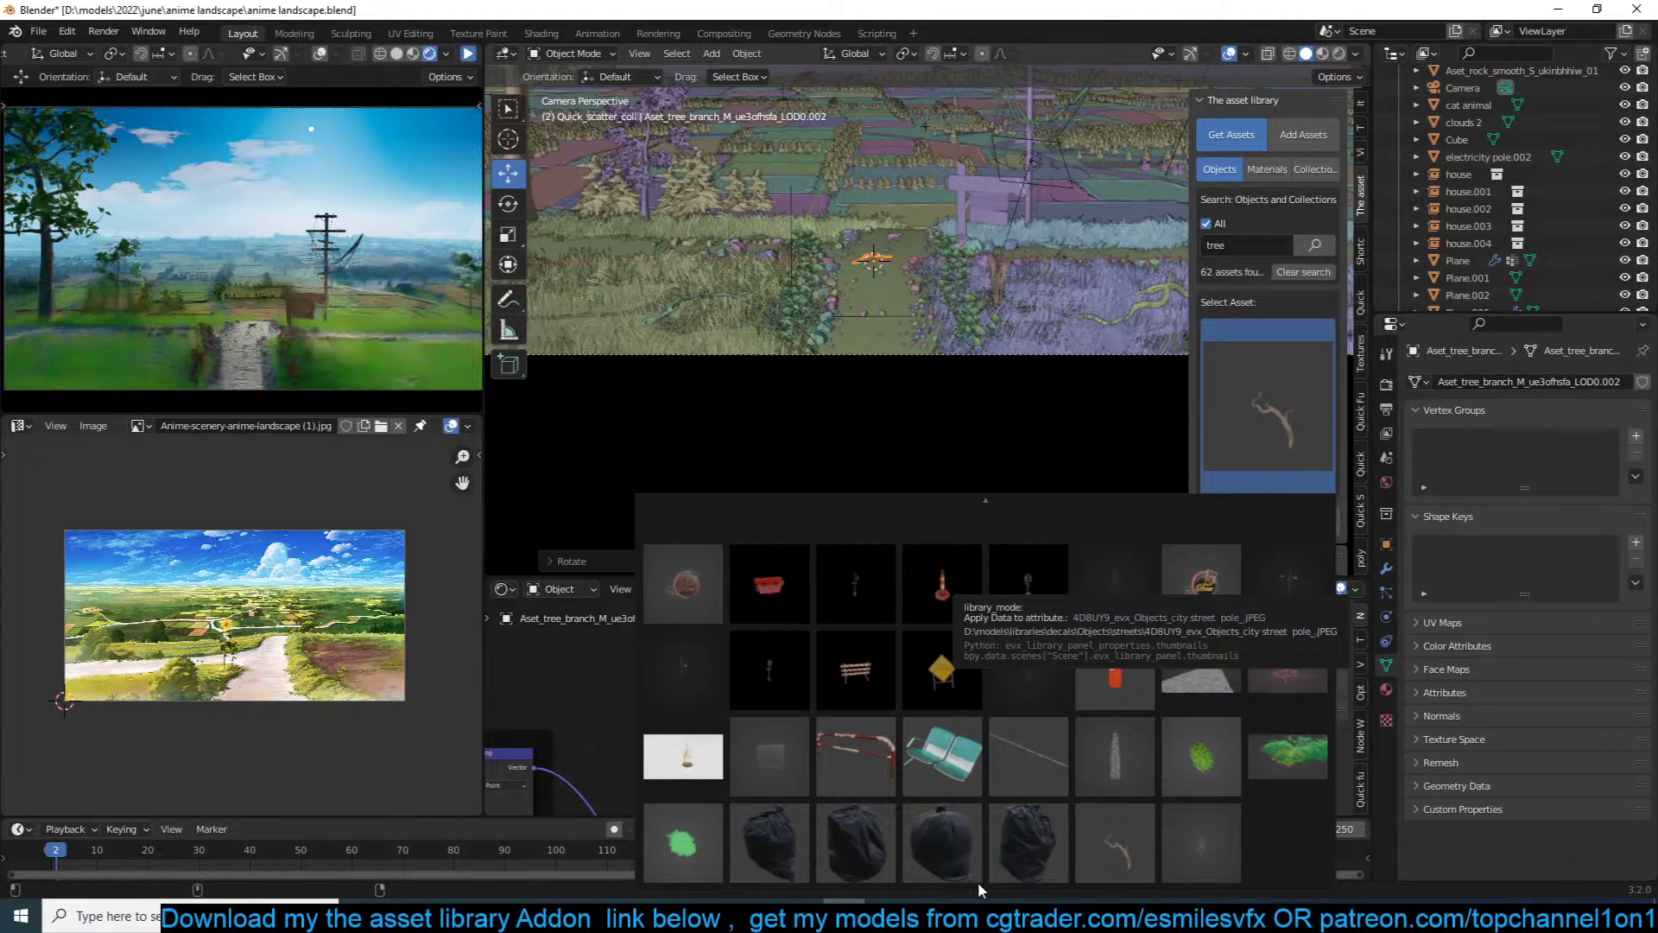
click(1288, 244)
text(deb)
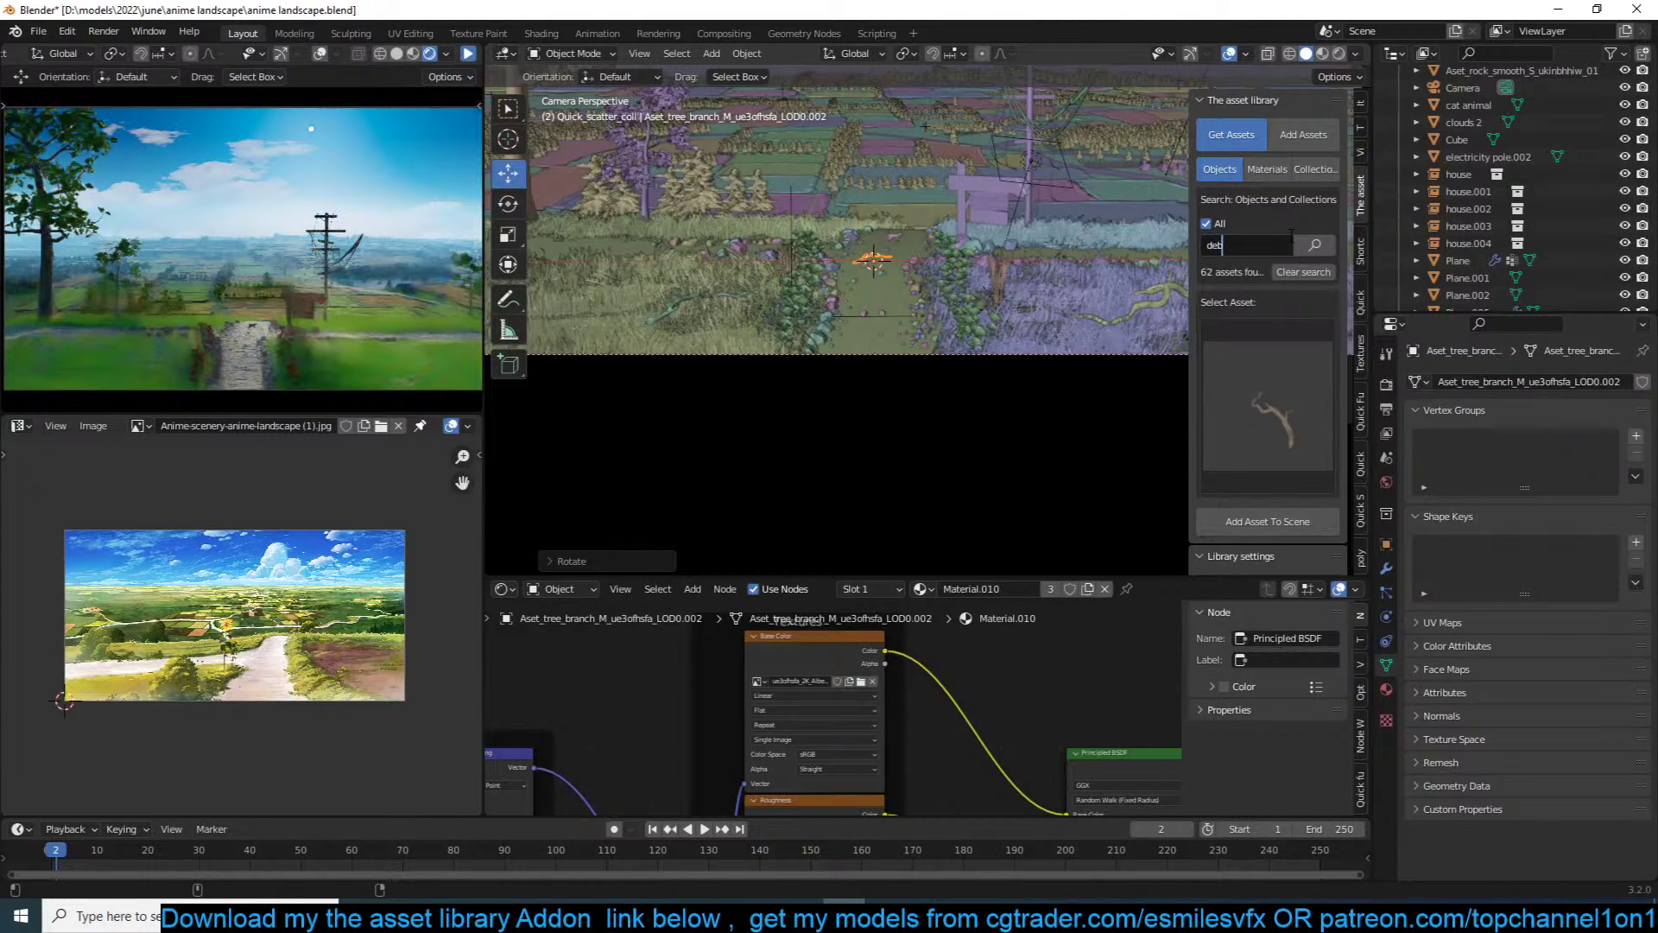
text(ri)
key(Return)
click(1323, 428)
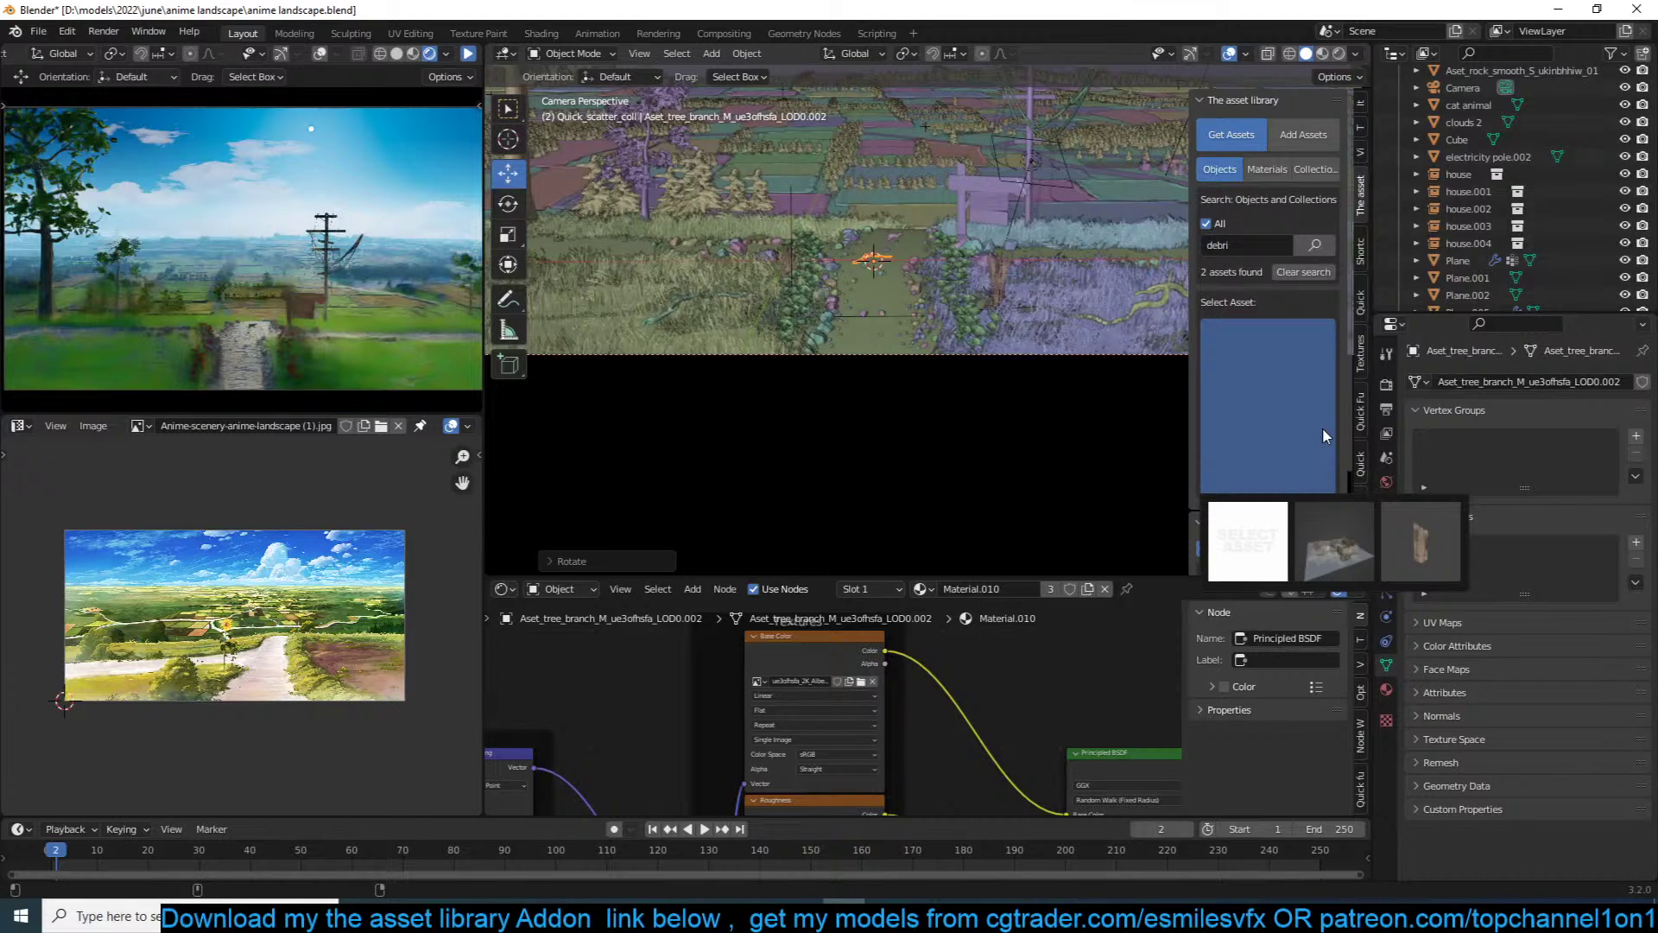
click(1212, 244)
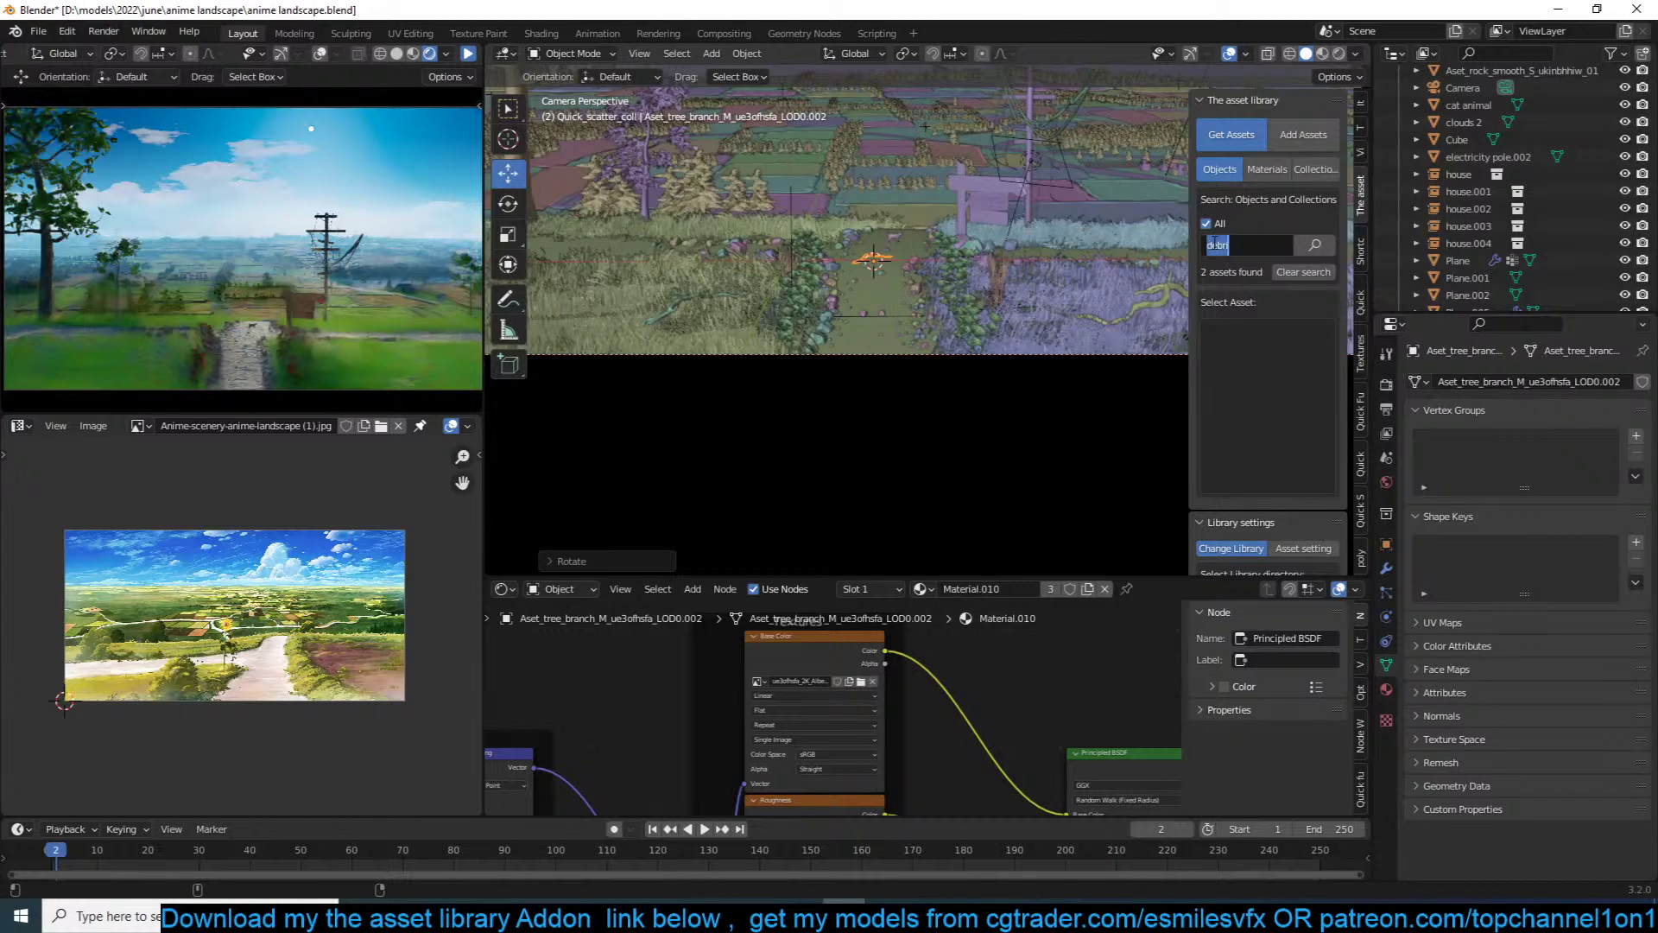
key(Return)
Step: Resume the preview render and delete the small stray rock in the middle of the main path's foreground
click(469, 55)
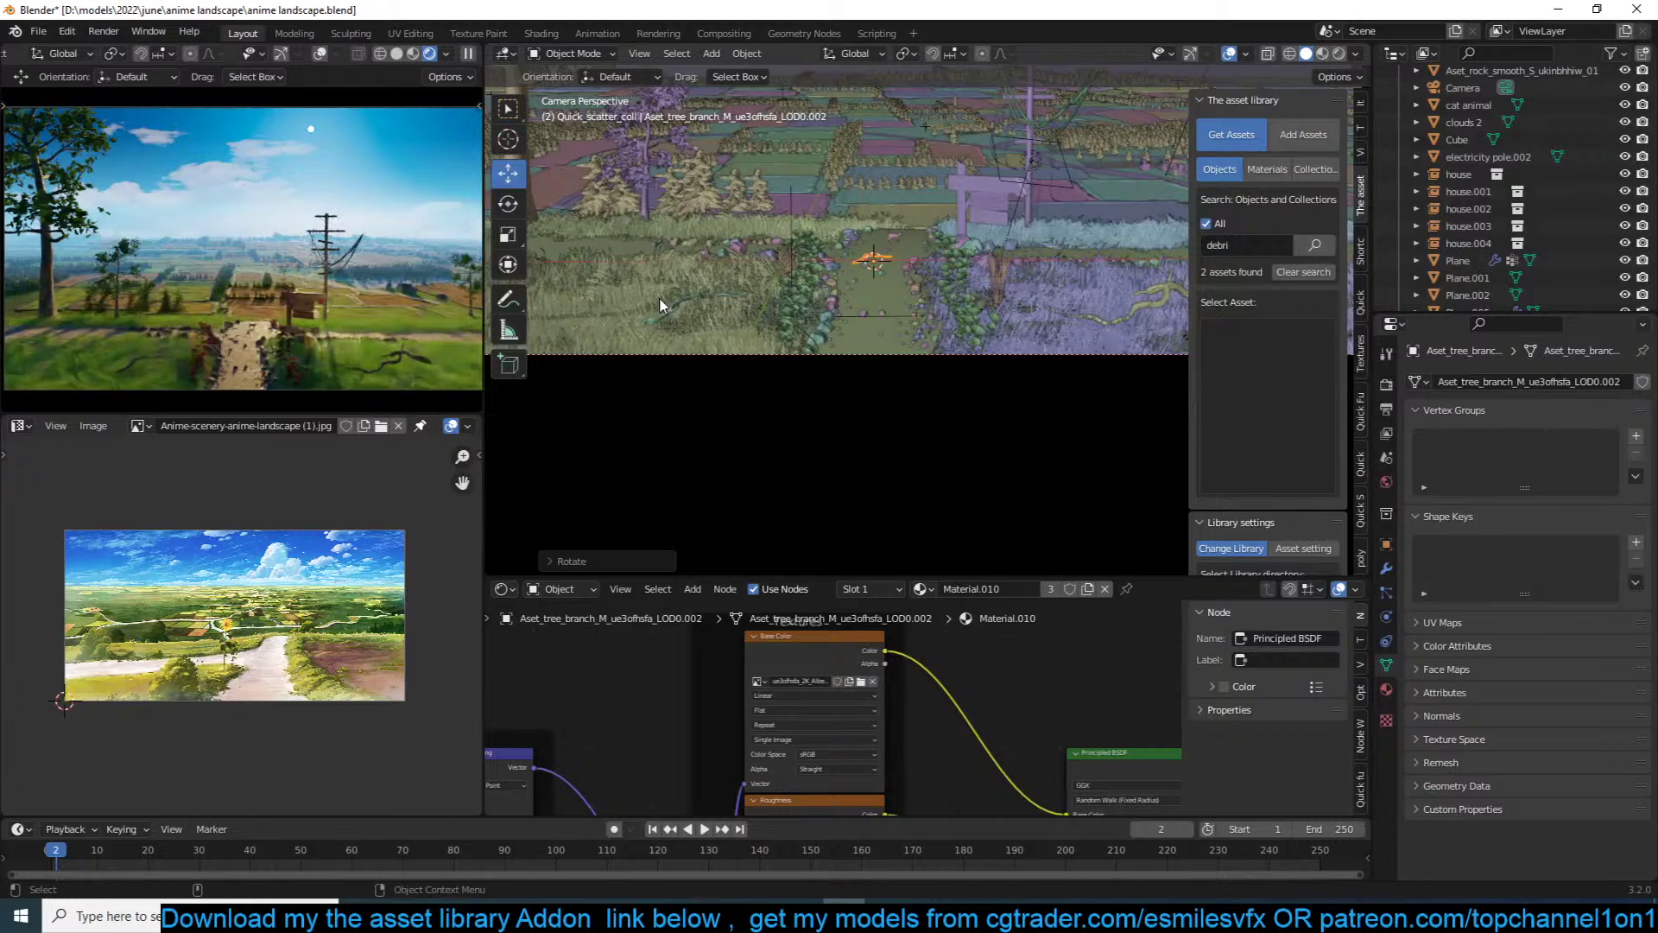
middle_drag(744, 311, 866, 308)
key(x)
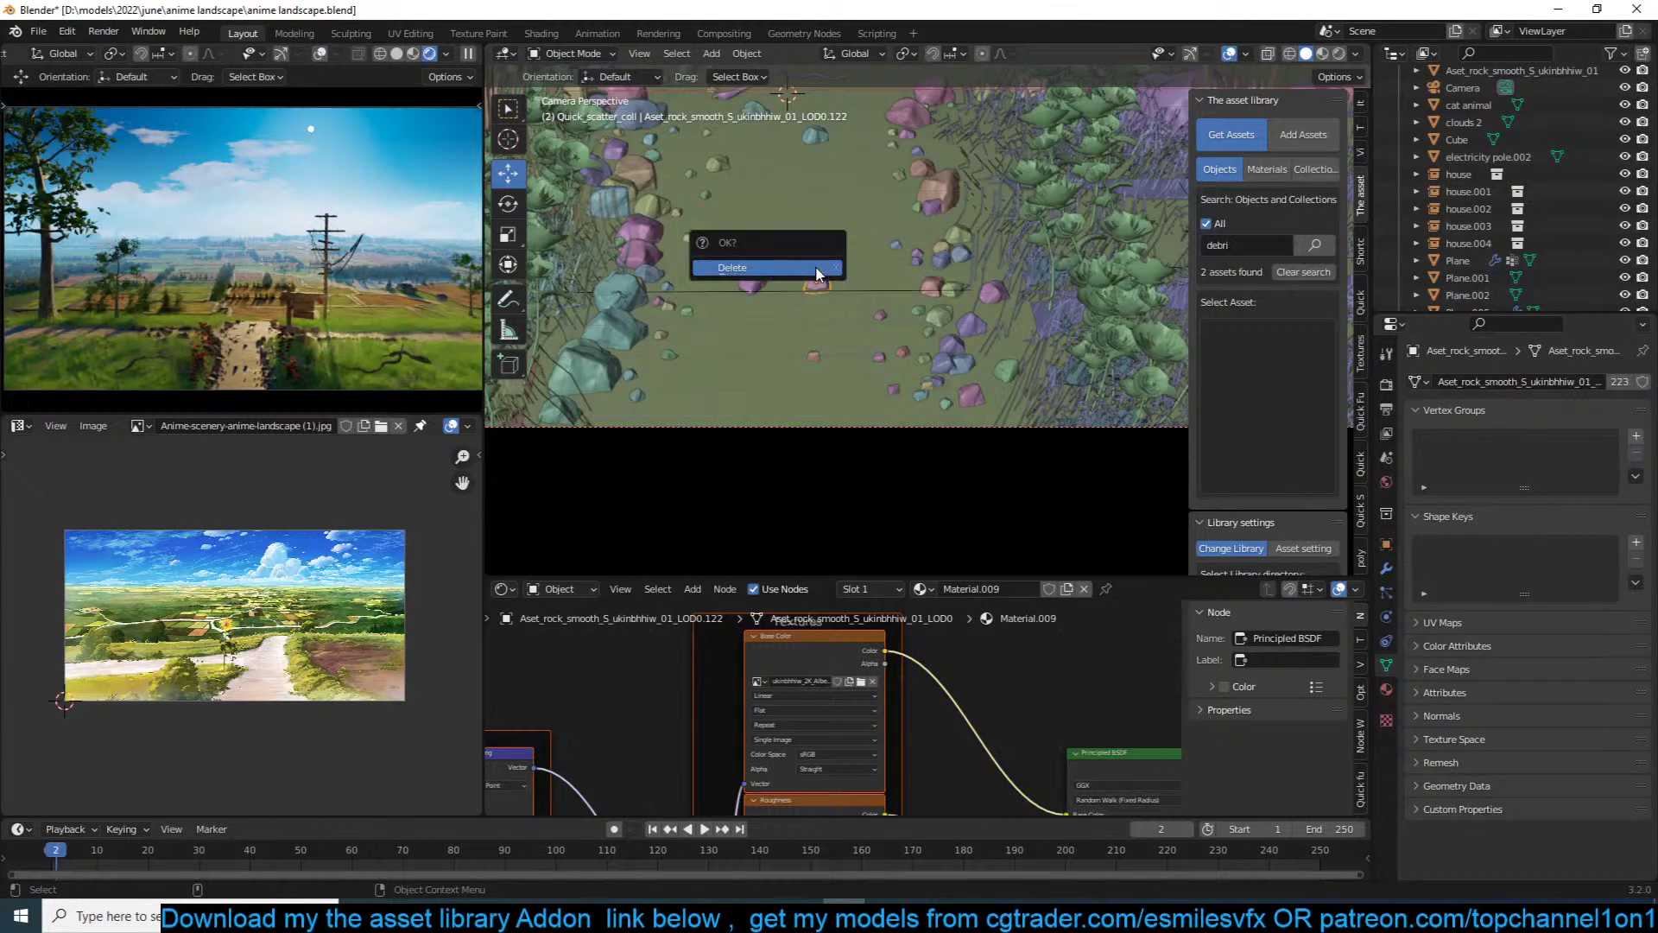
click(733, 273)
key(ctrl+z)
key(x)
click(733, 274)
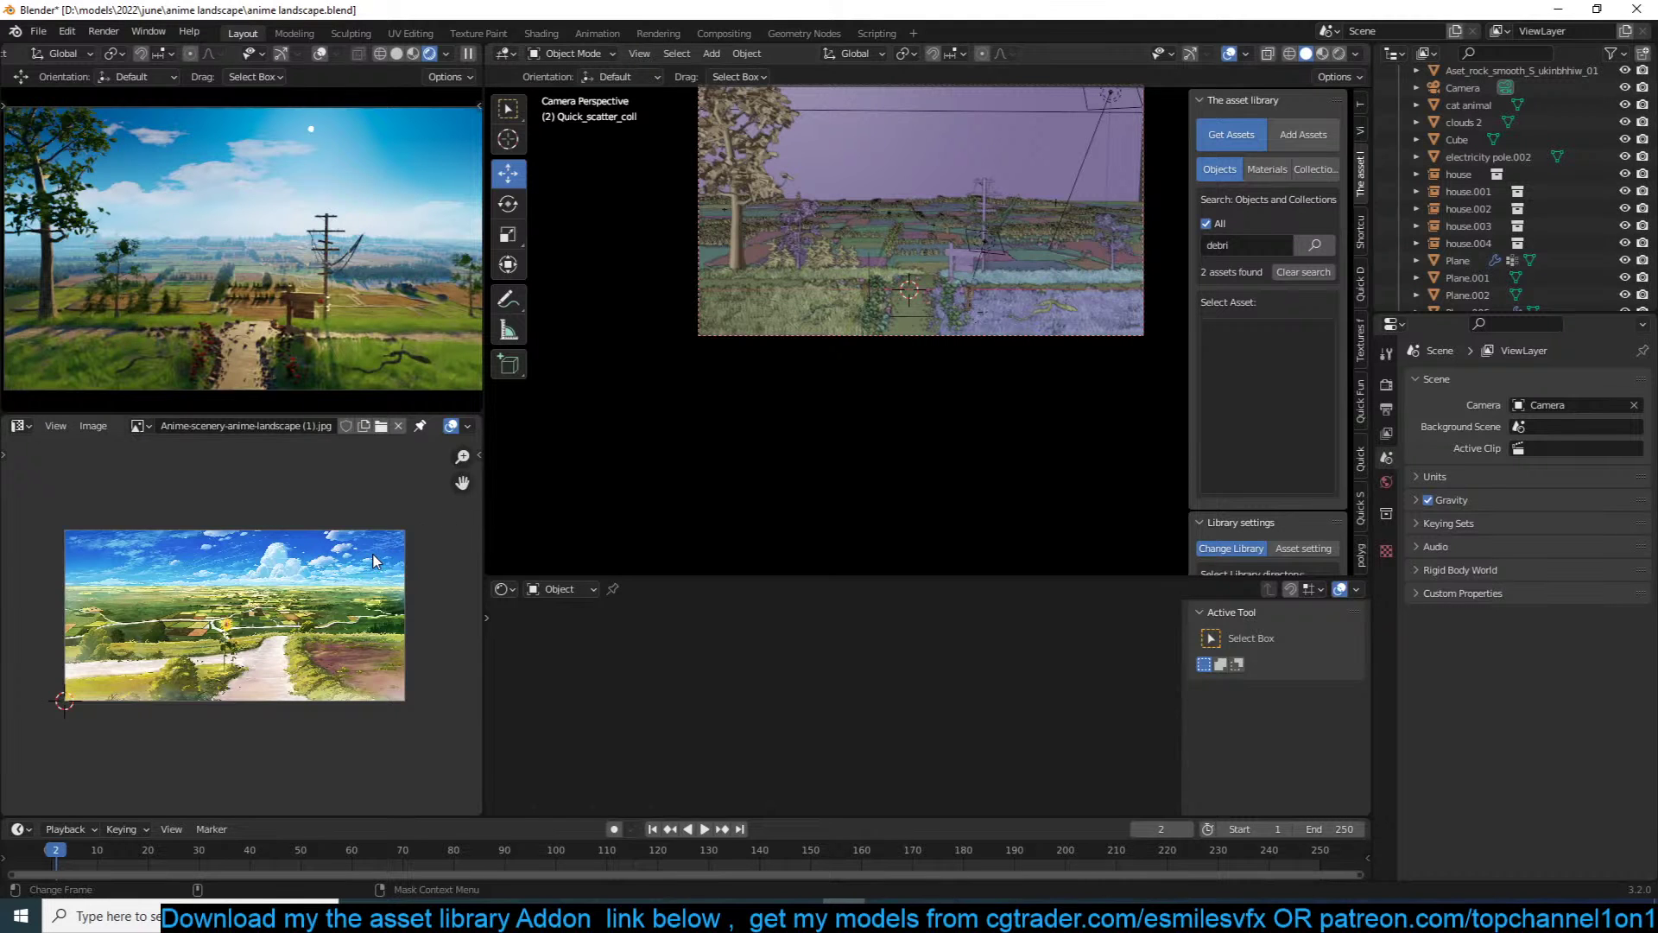
Step: Compare the scene with the anime reference image and save the scene file
scroll(373, 559, up, 1)
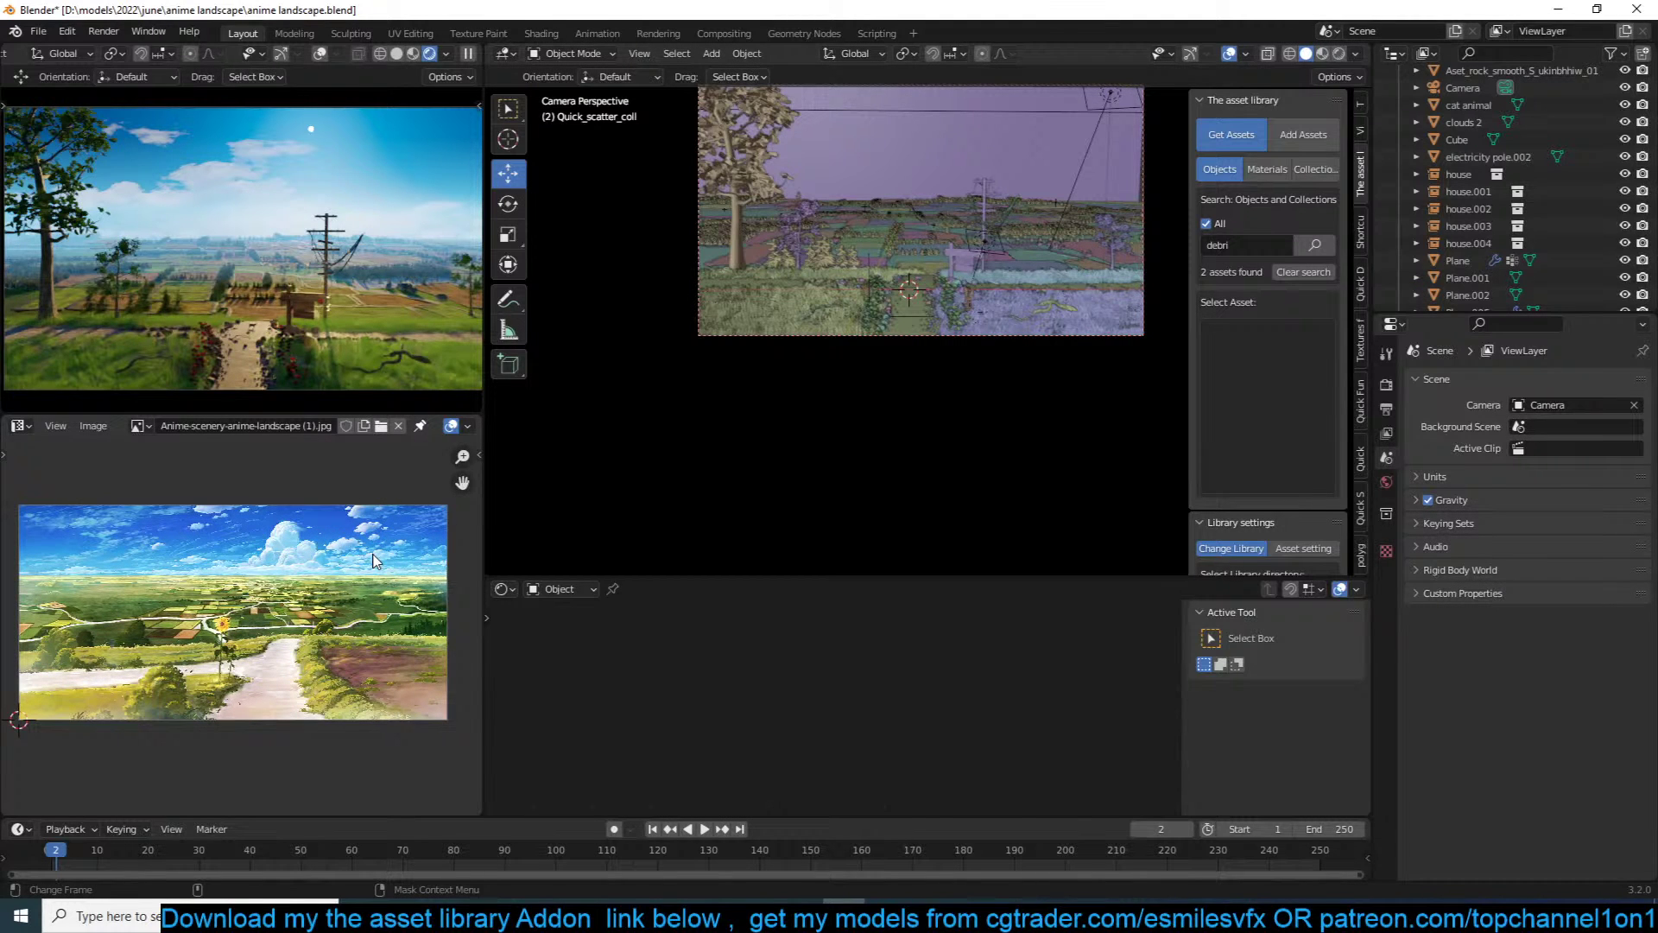
shift+middle_drag(818, 275, 816, 372)
scroll(816, 372, up, 1)
key(ctrl+s)
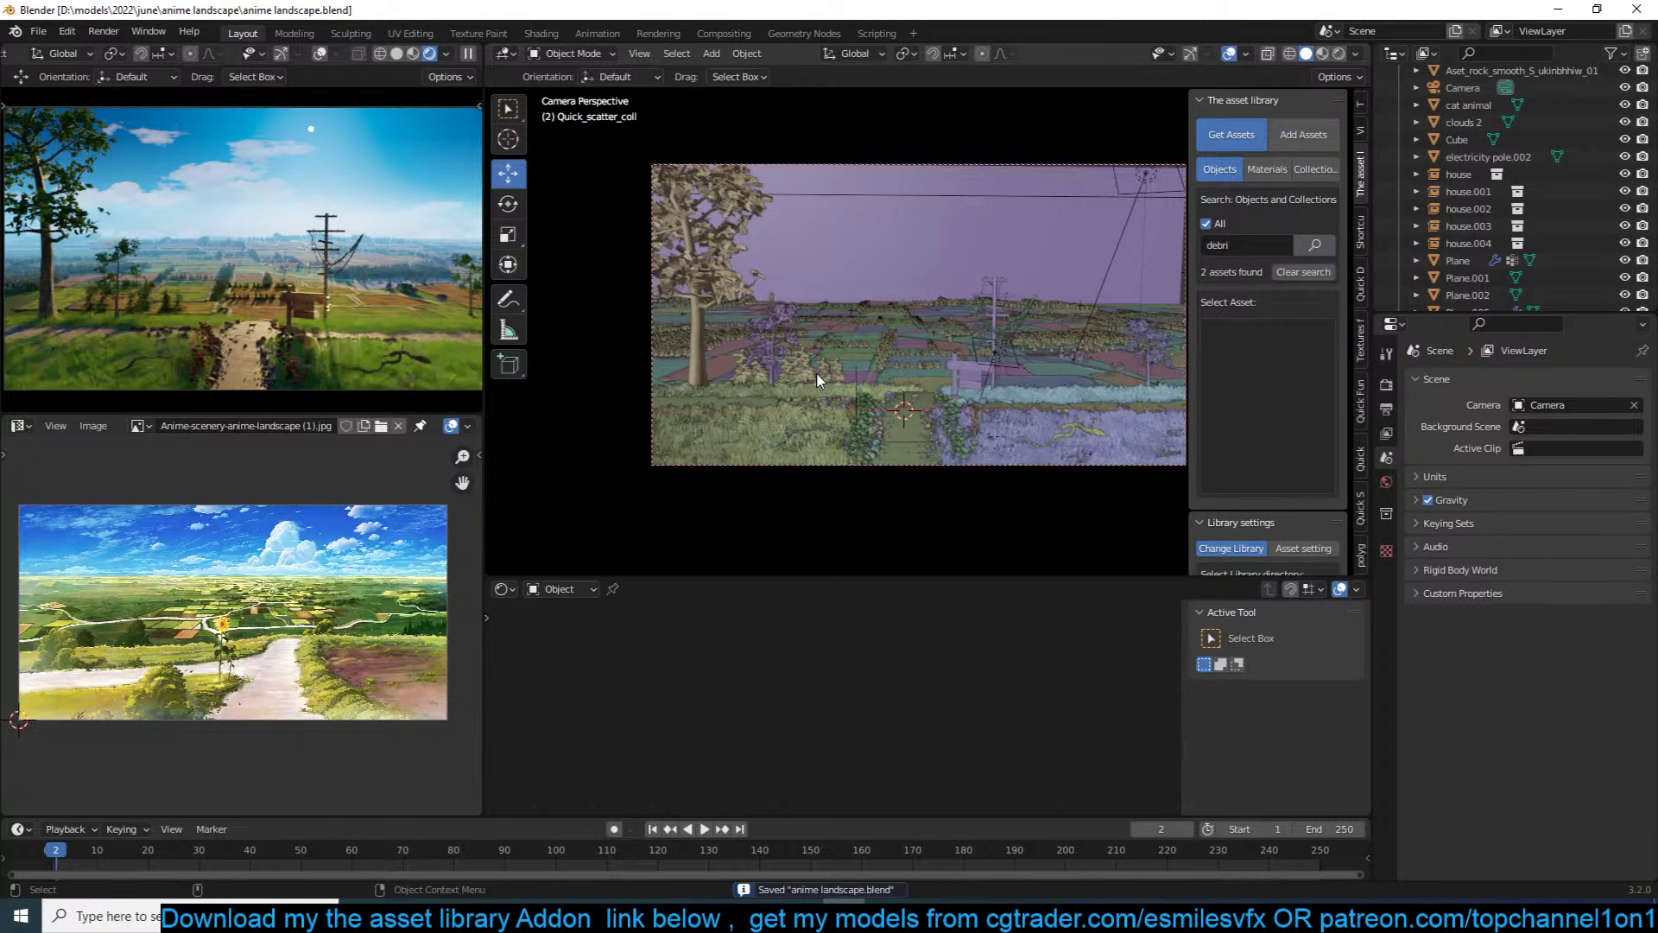